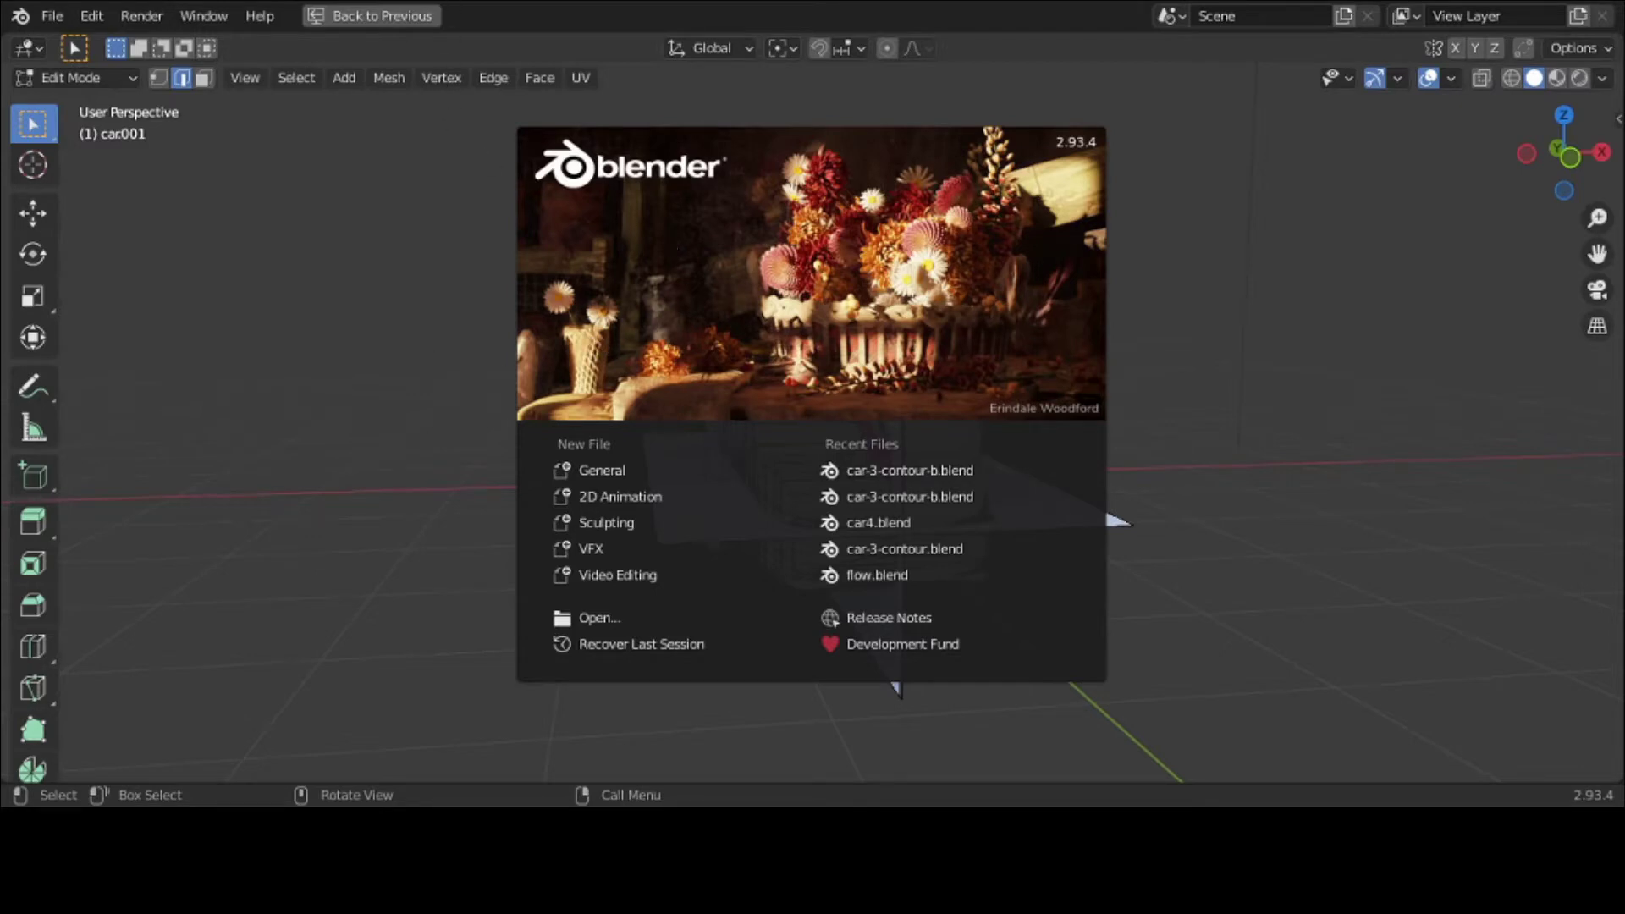
Step: Dismiss the splash screen and select the run of upper side edges along the car's windscreen and roof
click(664, 265)
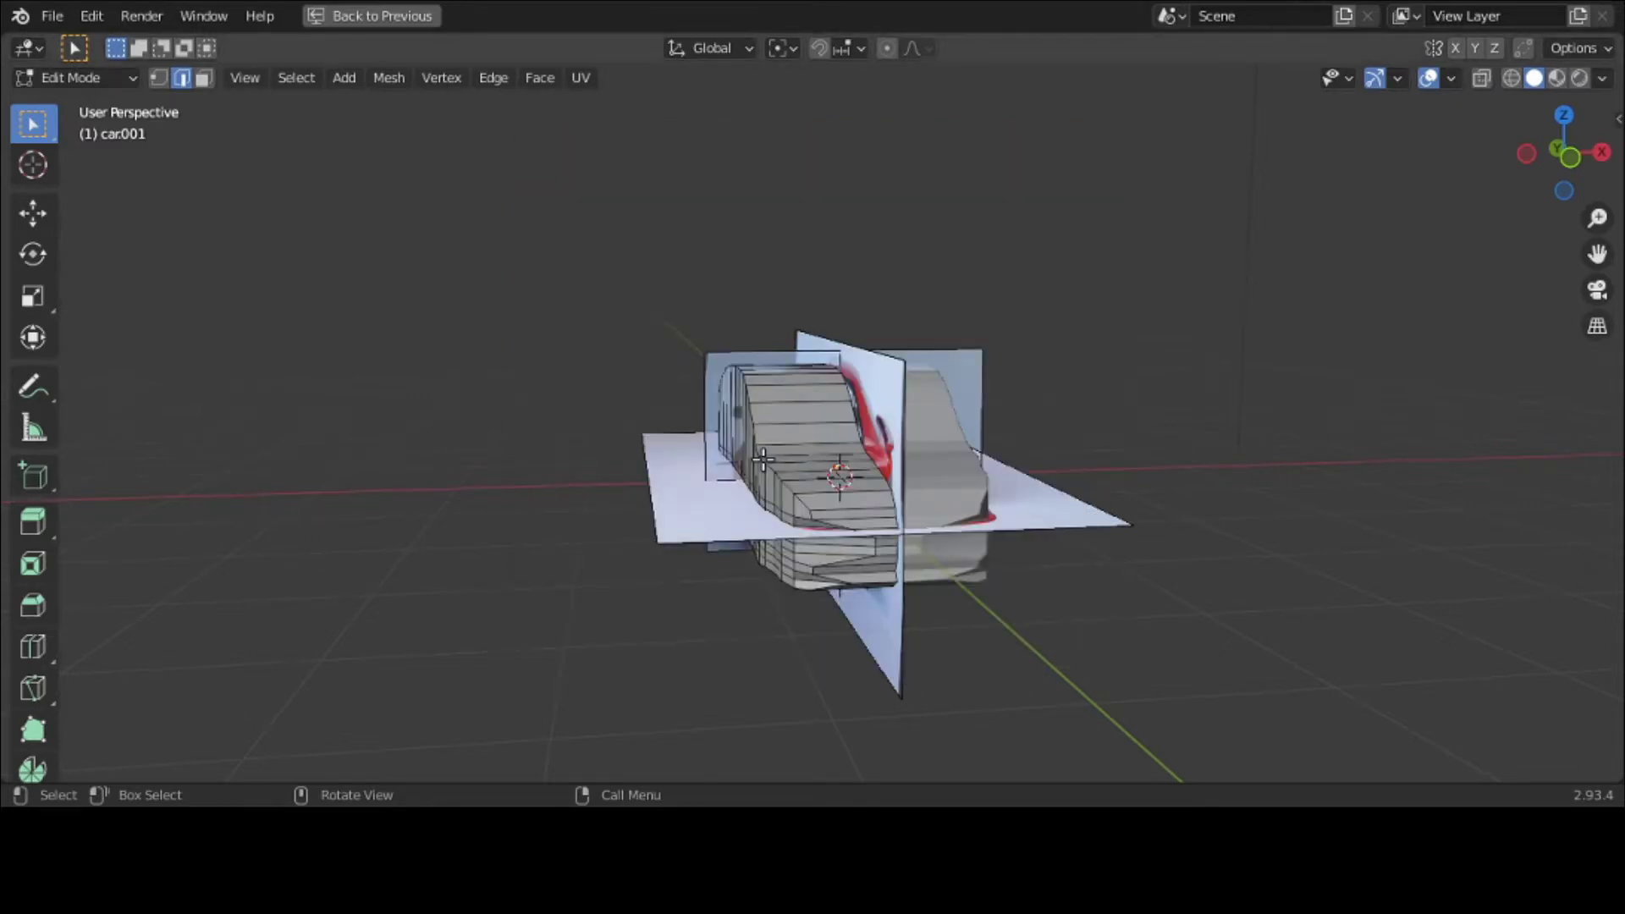
mouse_move(763, 460)
middle_down()
mouse_move(761, 482)
mouse_move(922, 570)
mouse_move(979, 497)
mouse_move(909, 417)
mouse_move(868, 526)
mouse_move(798, 519)
mouse_move(781, 488)
mouse_move(740, 475)
mouse_move(781, 477)
middle_up()
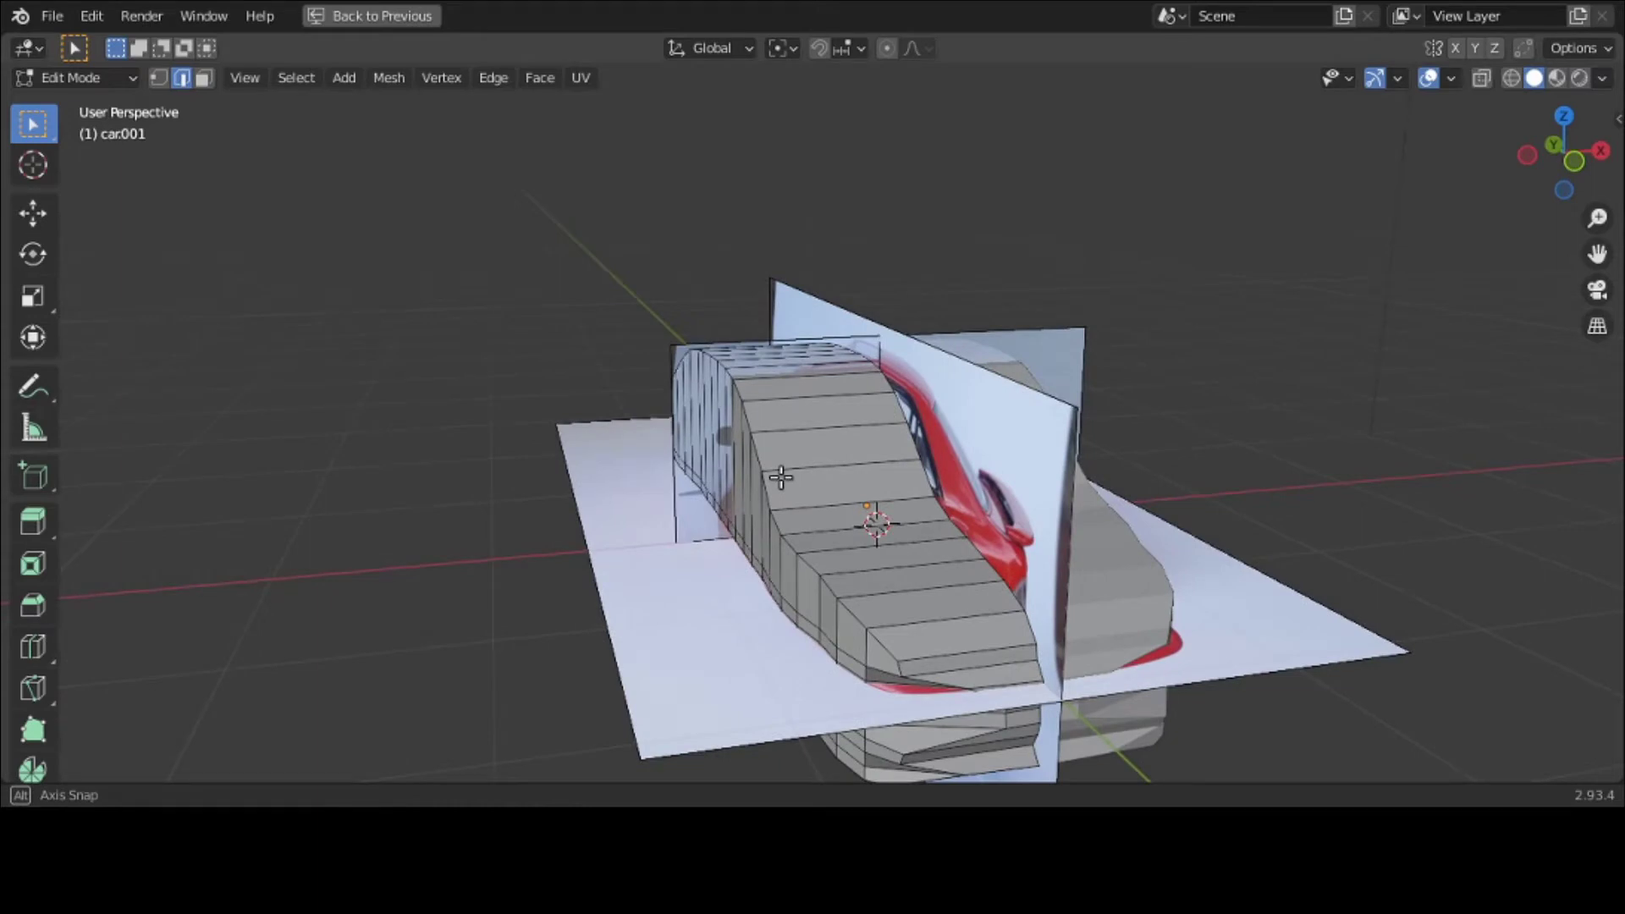
middle_drag(780, 477, 891, 504)
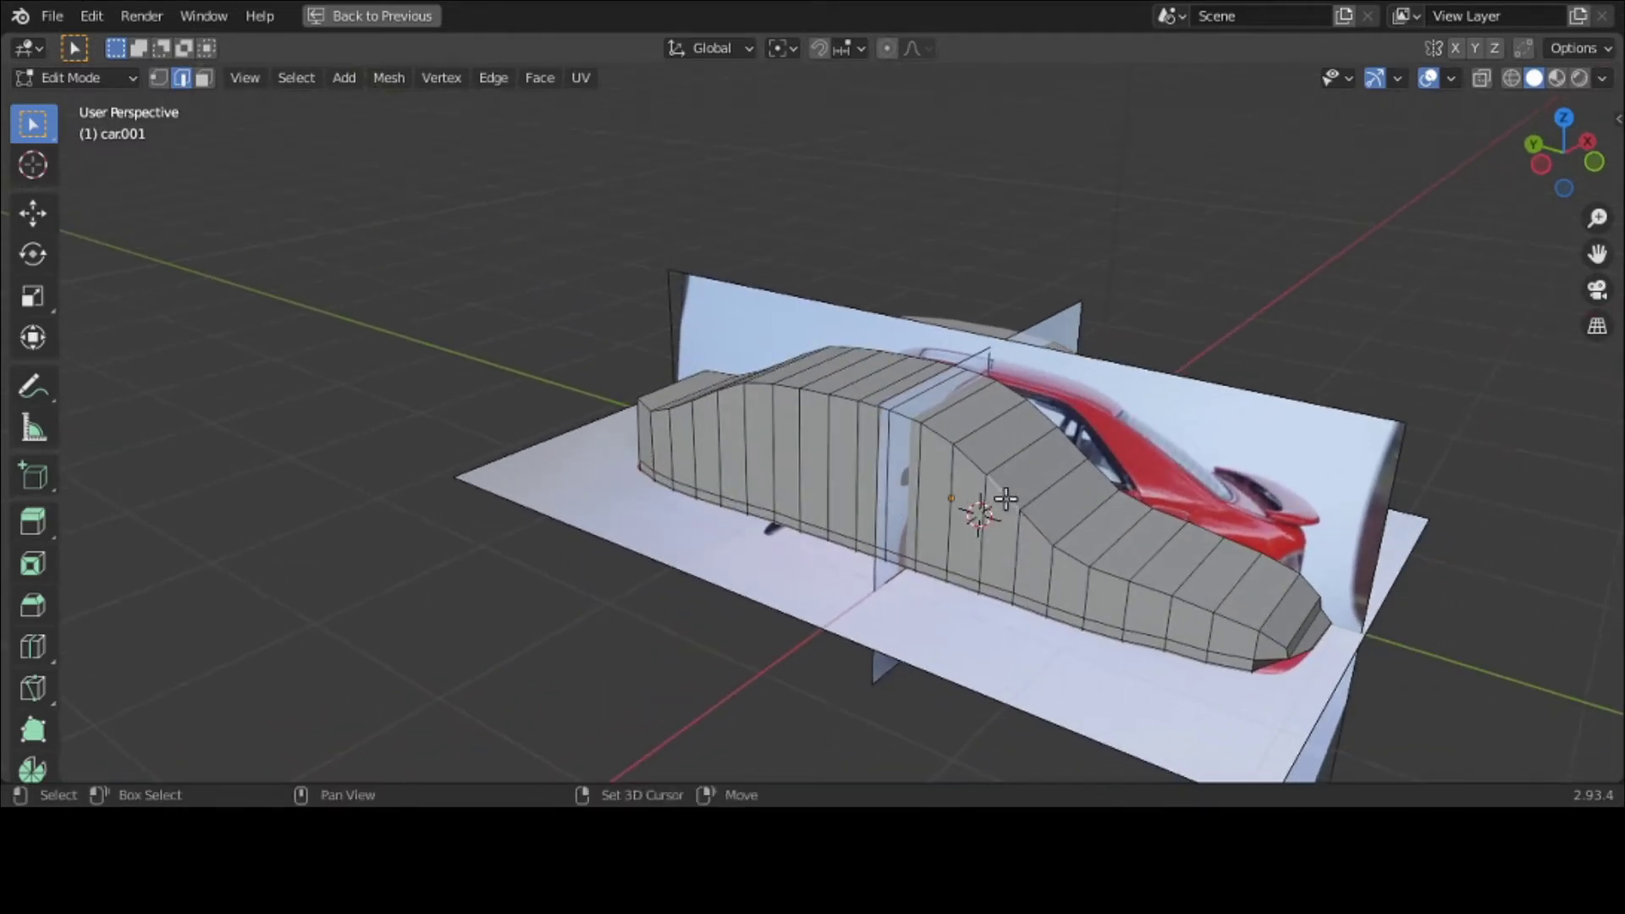
middle_drag(965, 457, 1020, 473)
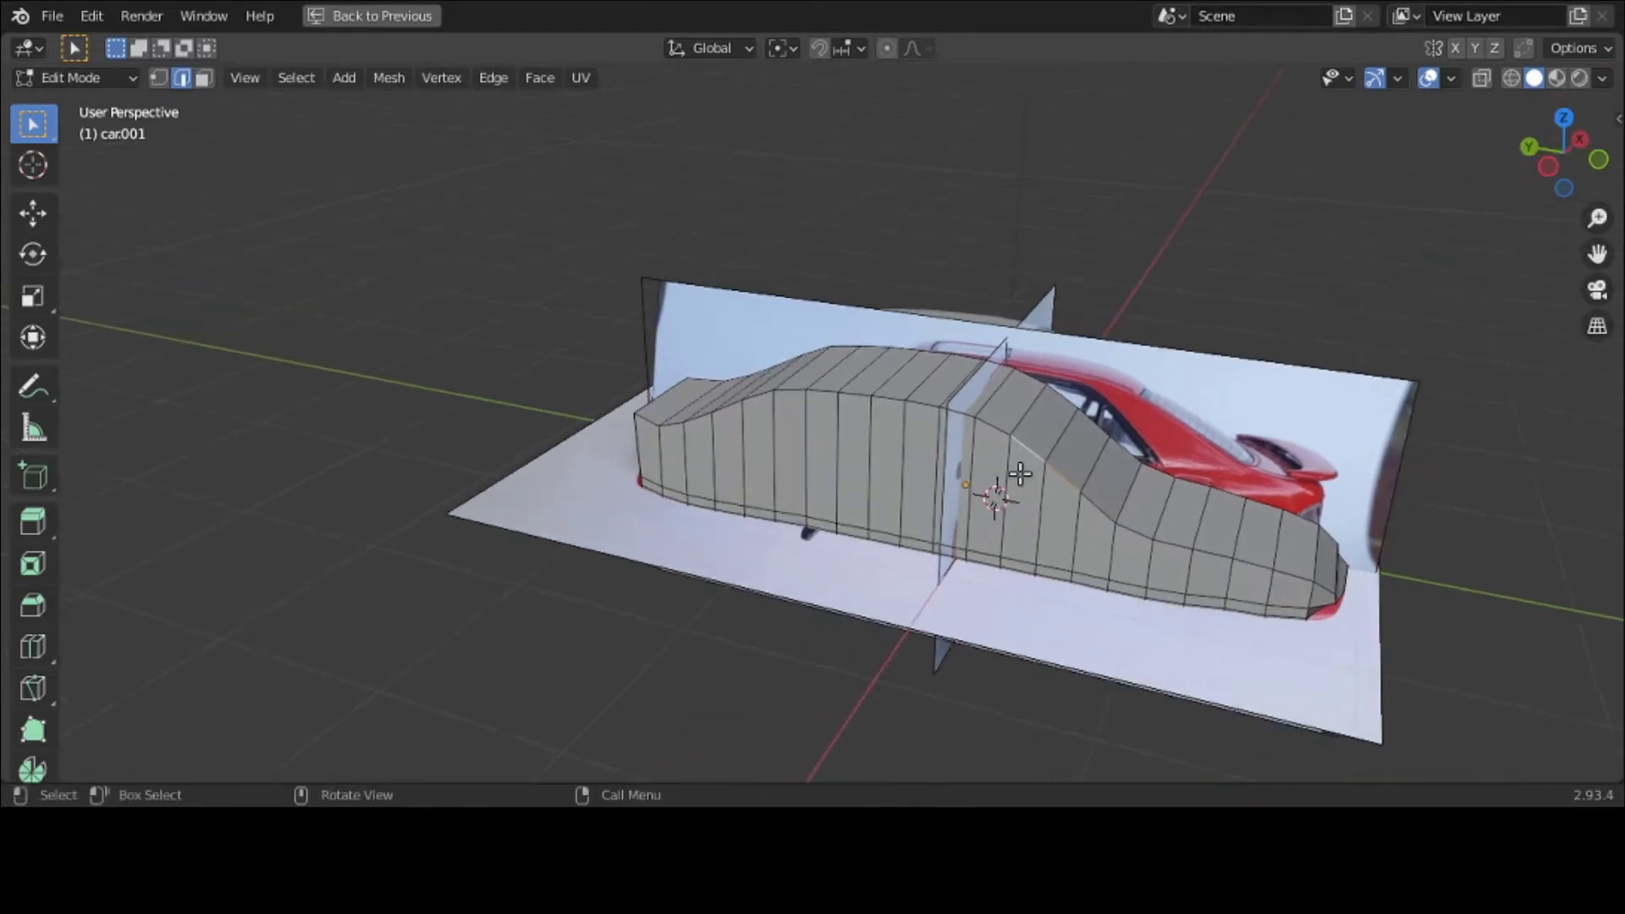
shift+click(927, 405)
shift+click(889, 399)
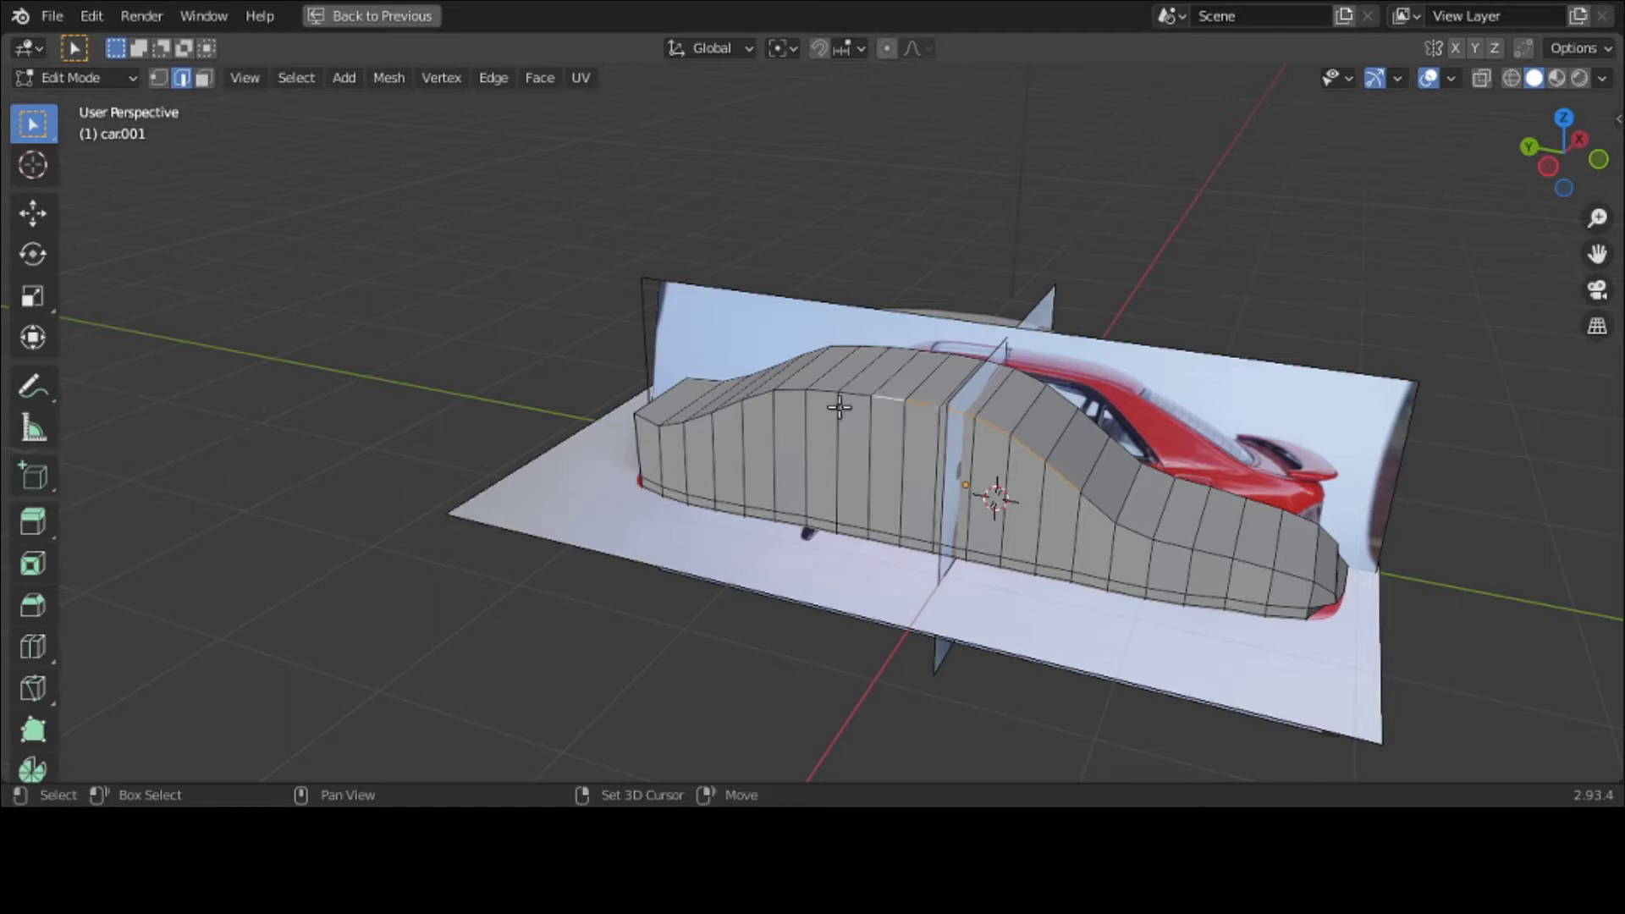
shift+click(839, 409)
key(ctrl+z)
middle_drag(849, 410, 862, 398)
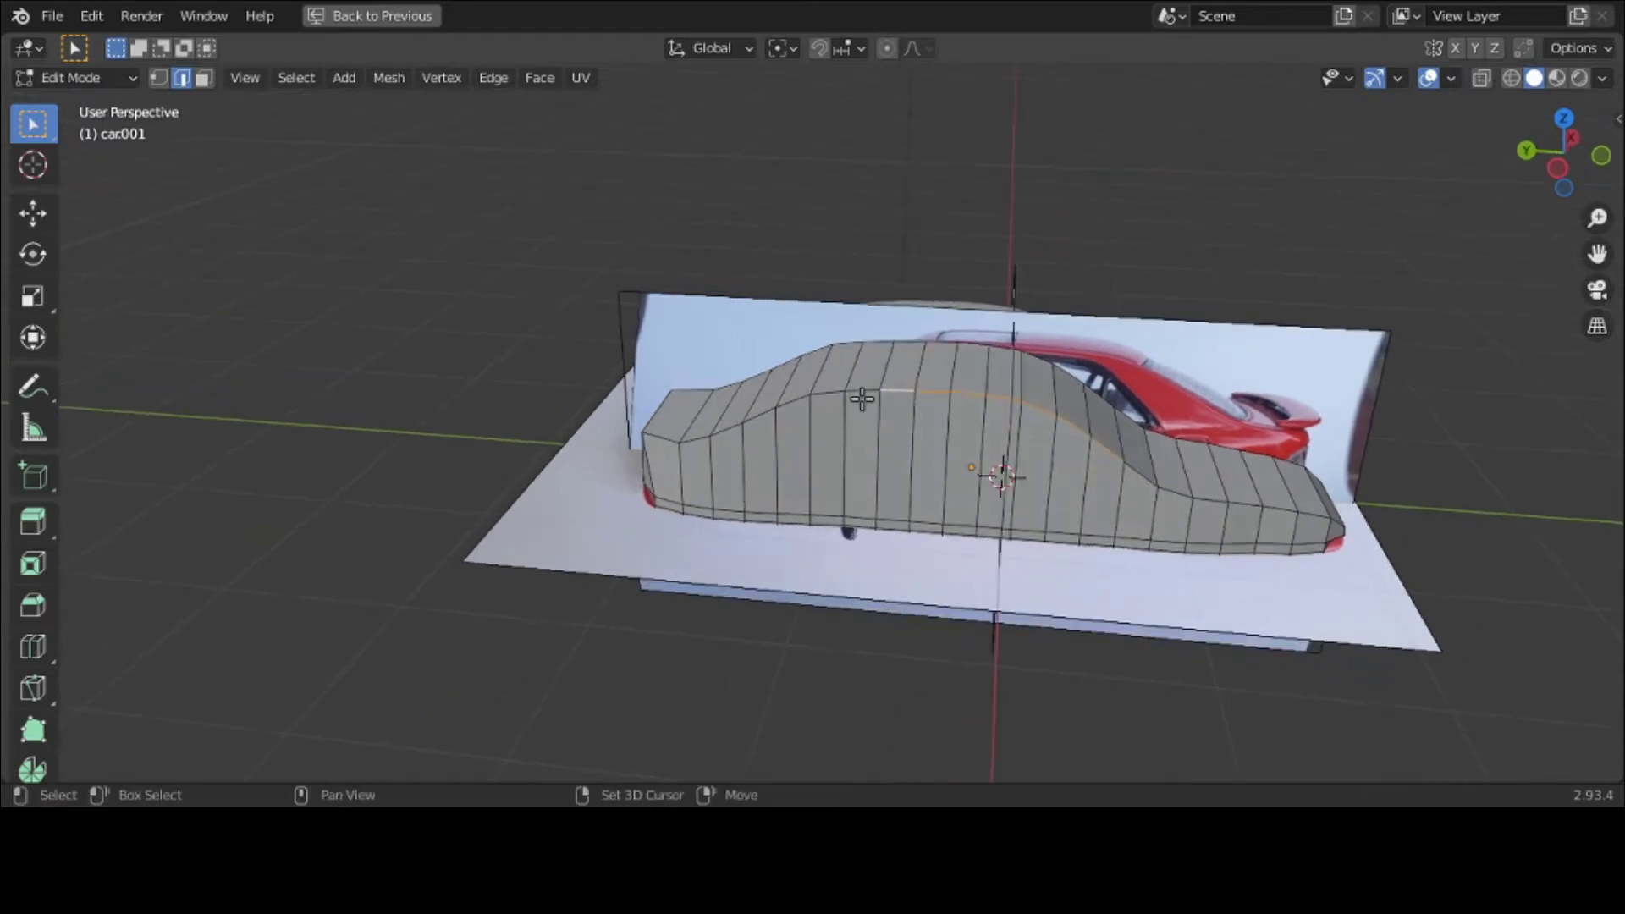
shift+click(860, 394)
shift+click(833, 396)
shift+click(775, 398)
Step: Try moving the selected roof side edges inward about 0.14 m along the global X axis
middle_drag(776, 398, 595, 385)
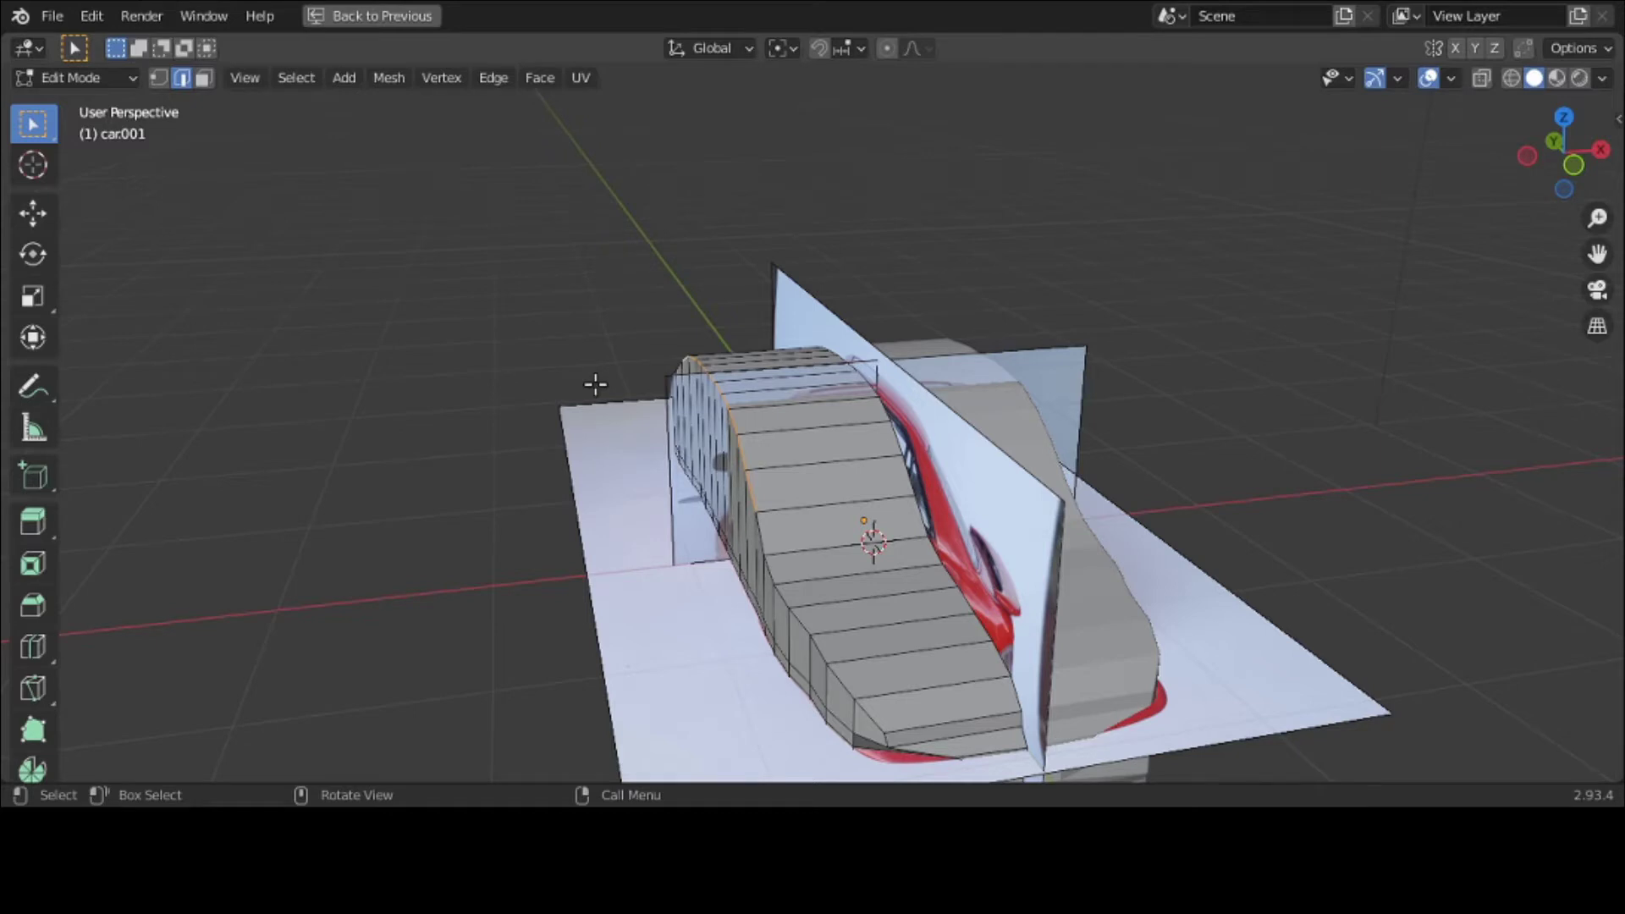
key(g)
key(x)
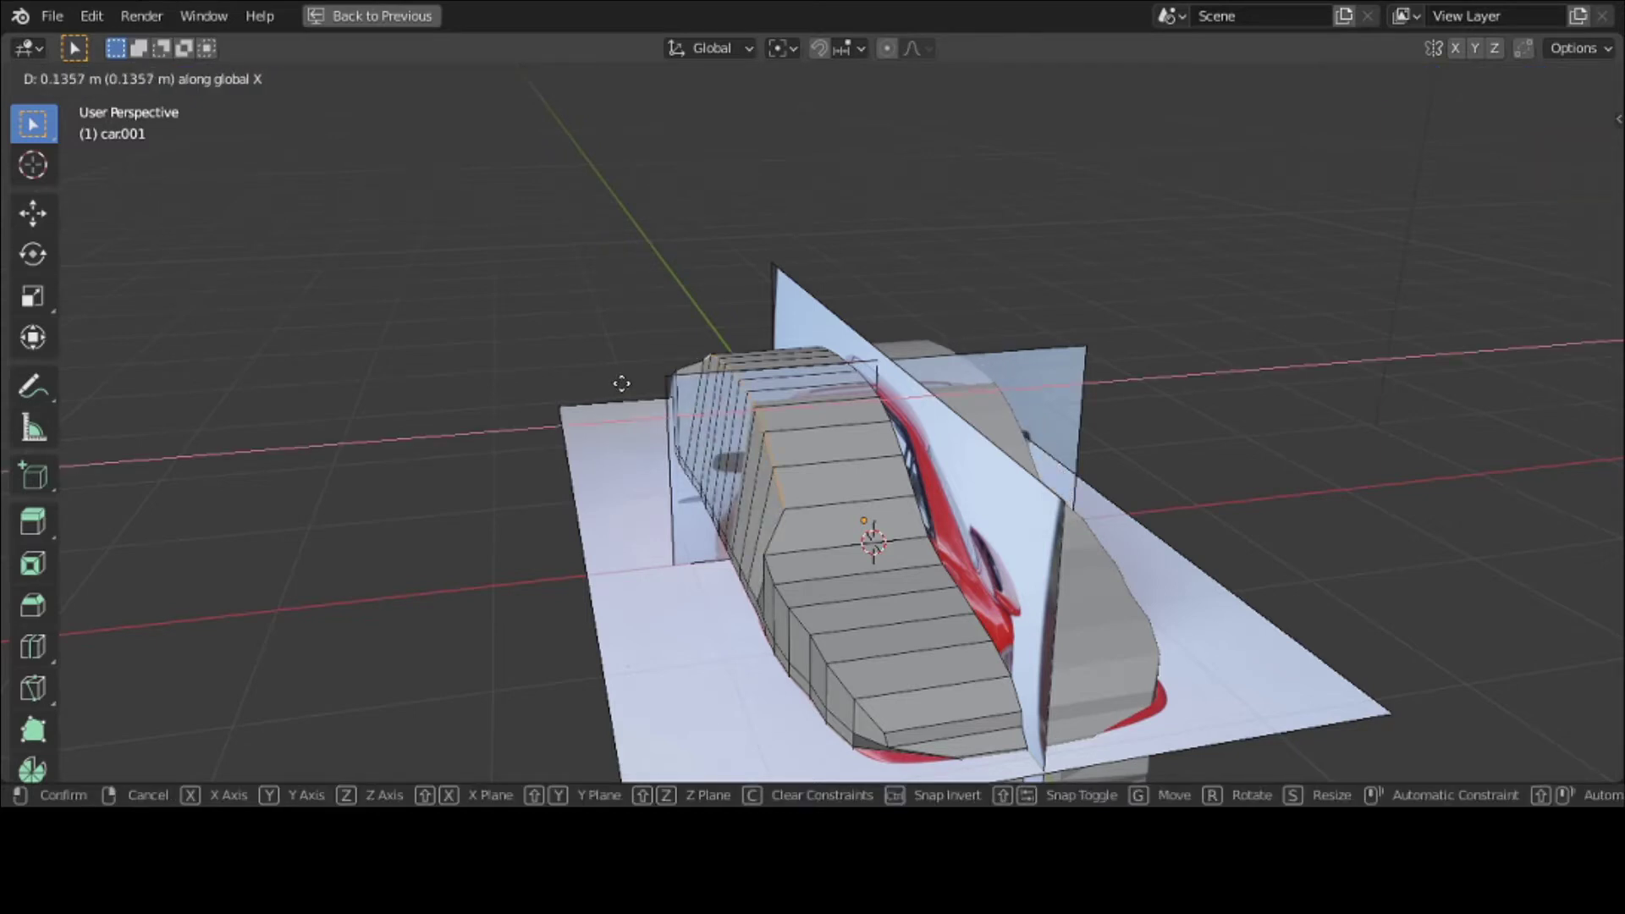
click(619, 385)
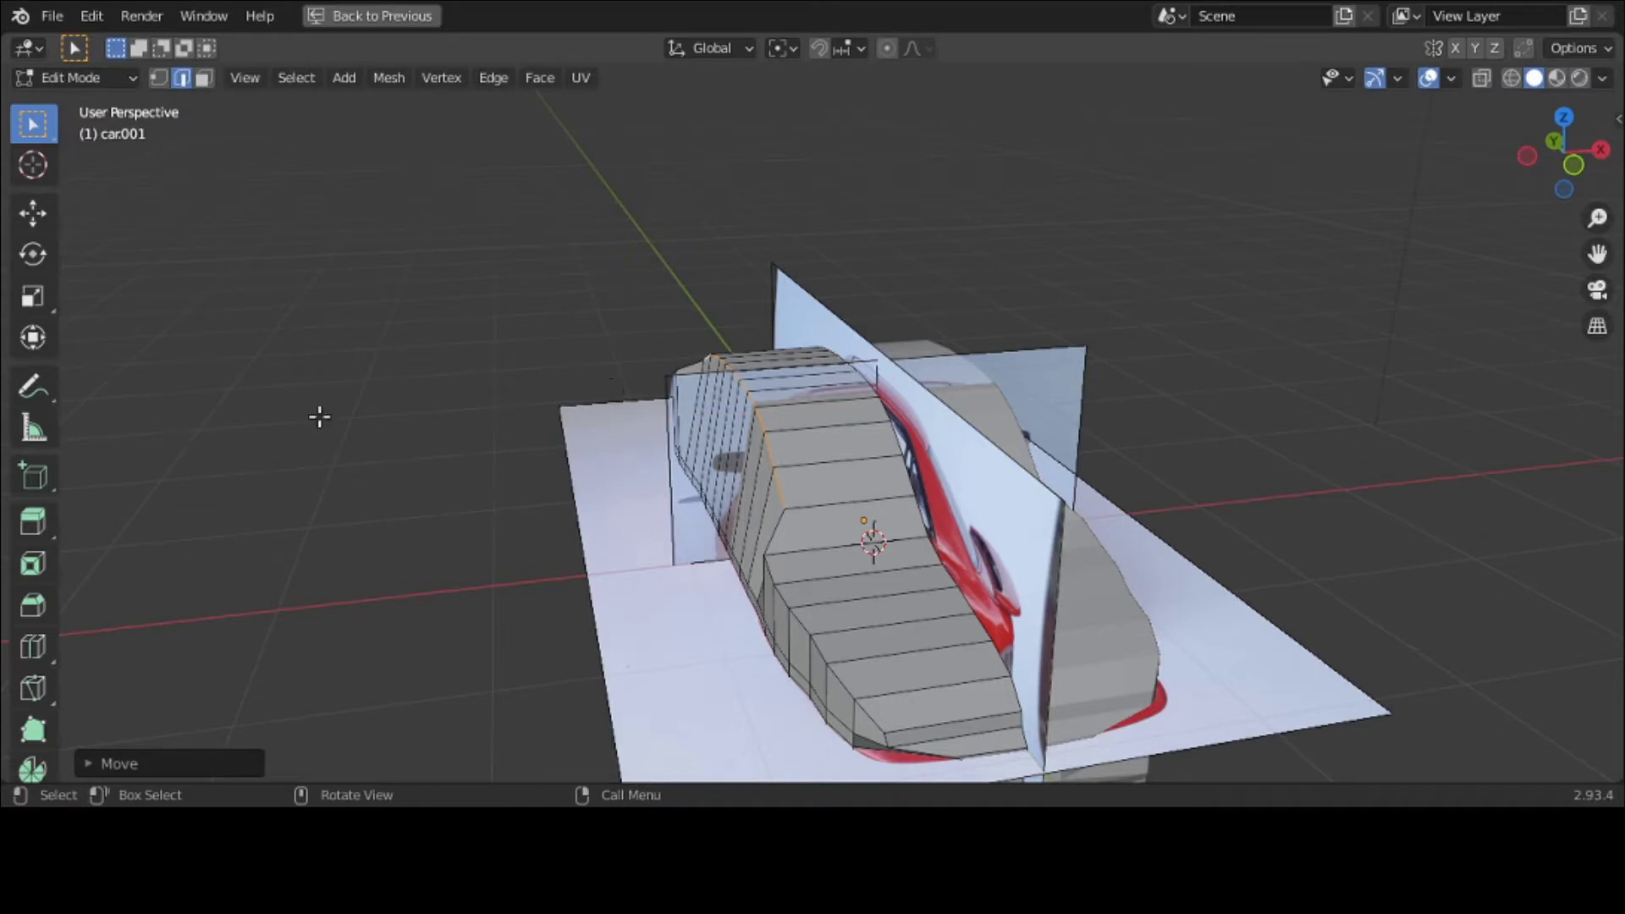
Step: Circle the abrupt transition areas at the front end of the moved edges with freehand annotations
click(33, 387)
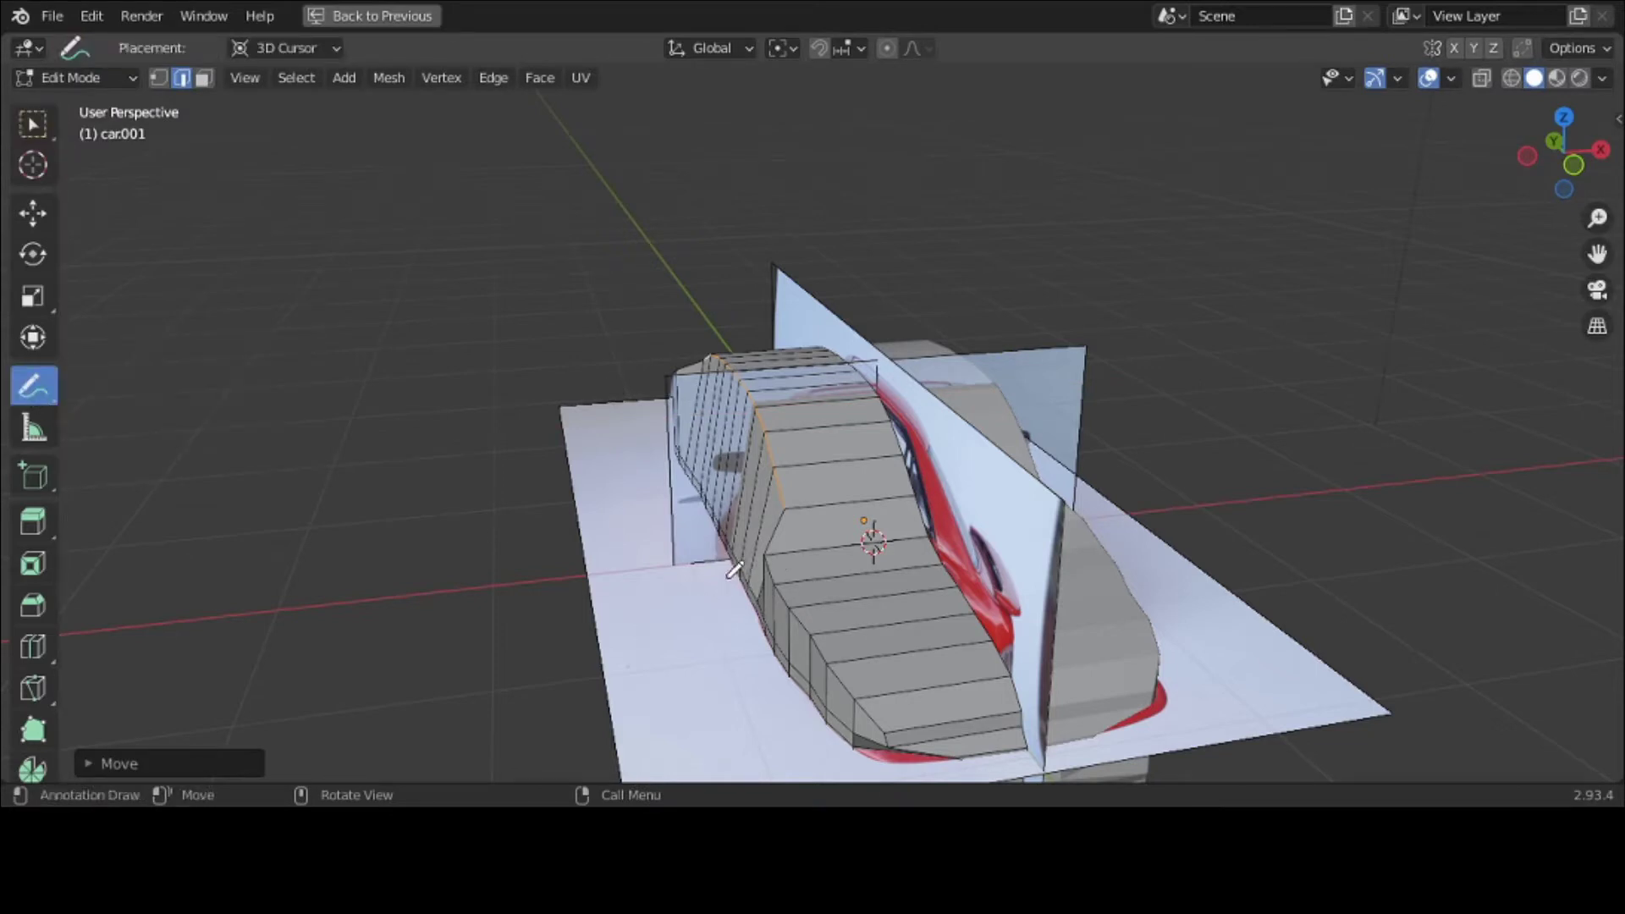
mouse_move(728, 581)
mouse_down()
mouse_move(799, 581)
mouse_move(772, 514)
mouse_move(742, 528)
mouse_move(736, 580)
mouse_up()
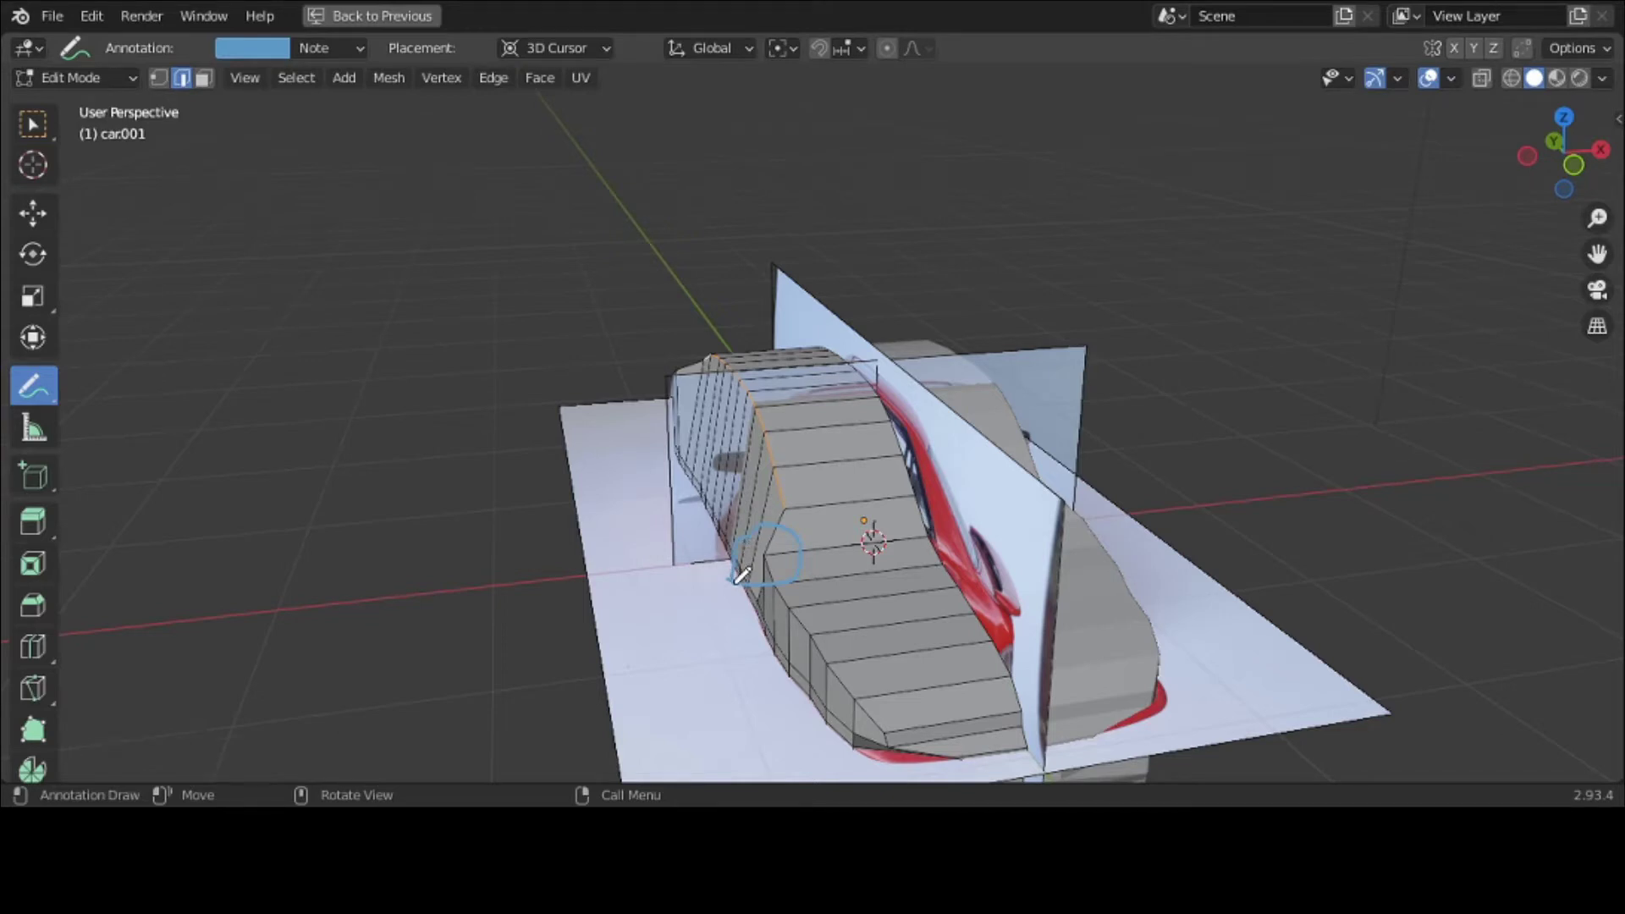
middle_drag(742, 576, 736, 682)
scroll(770, 641, up, 3)
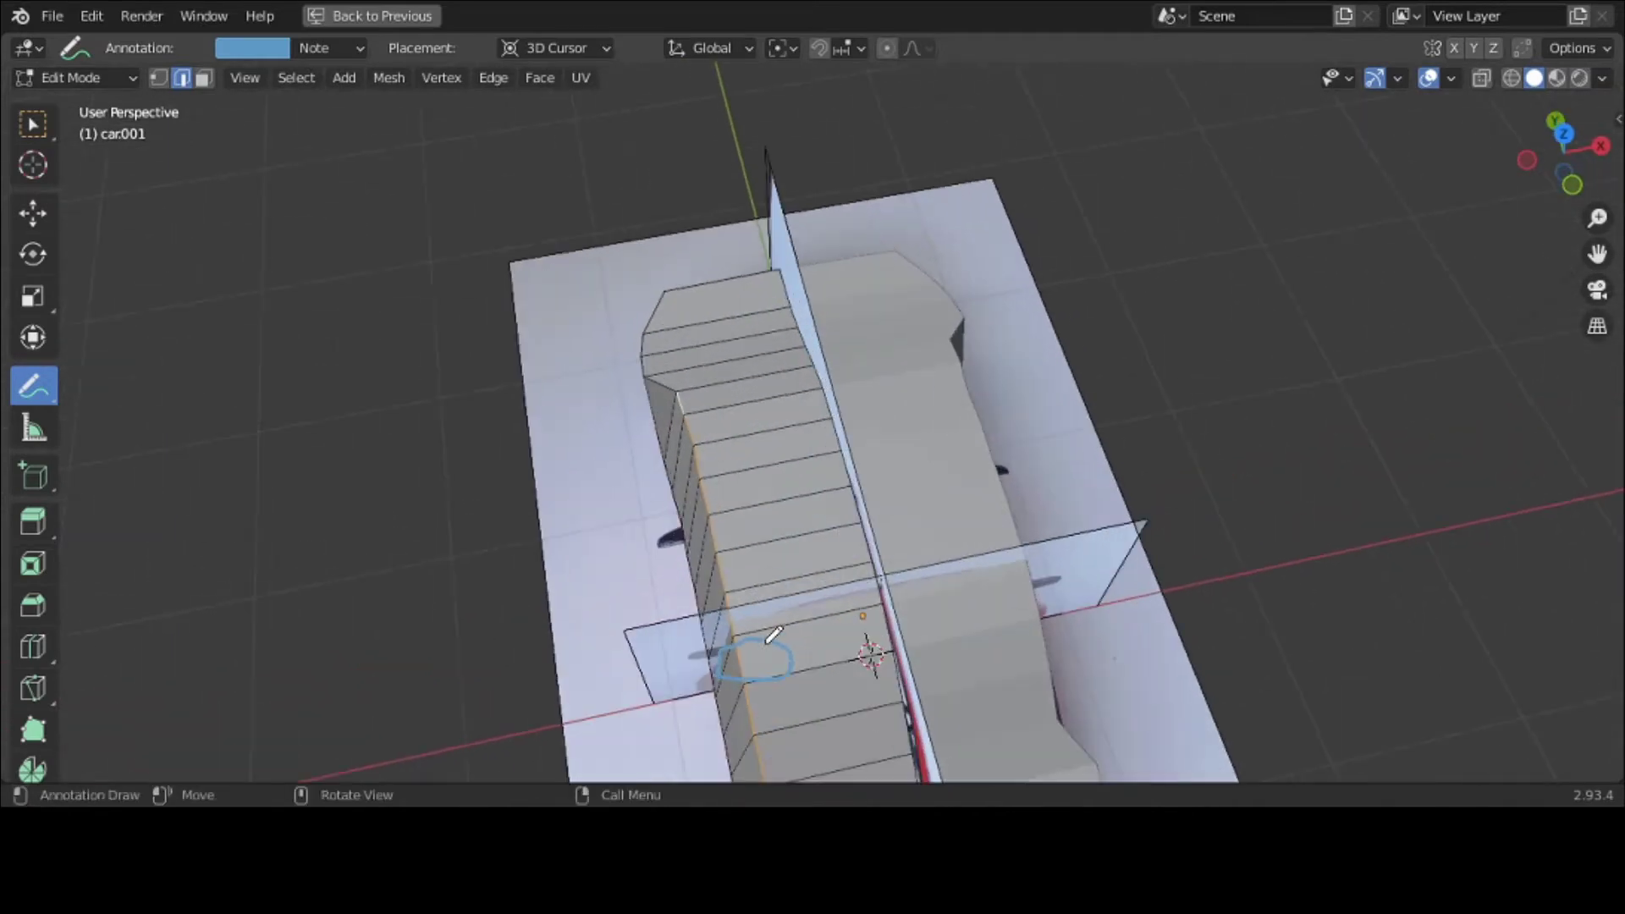
drag(1598, 254, 1580, 0)
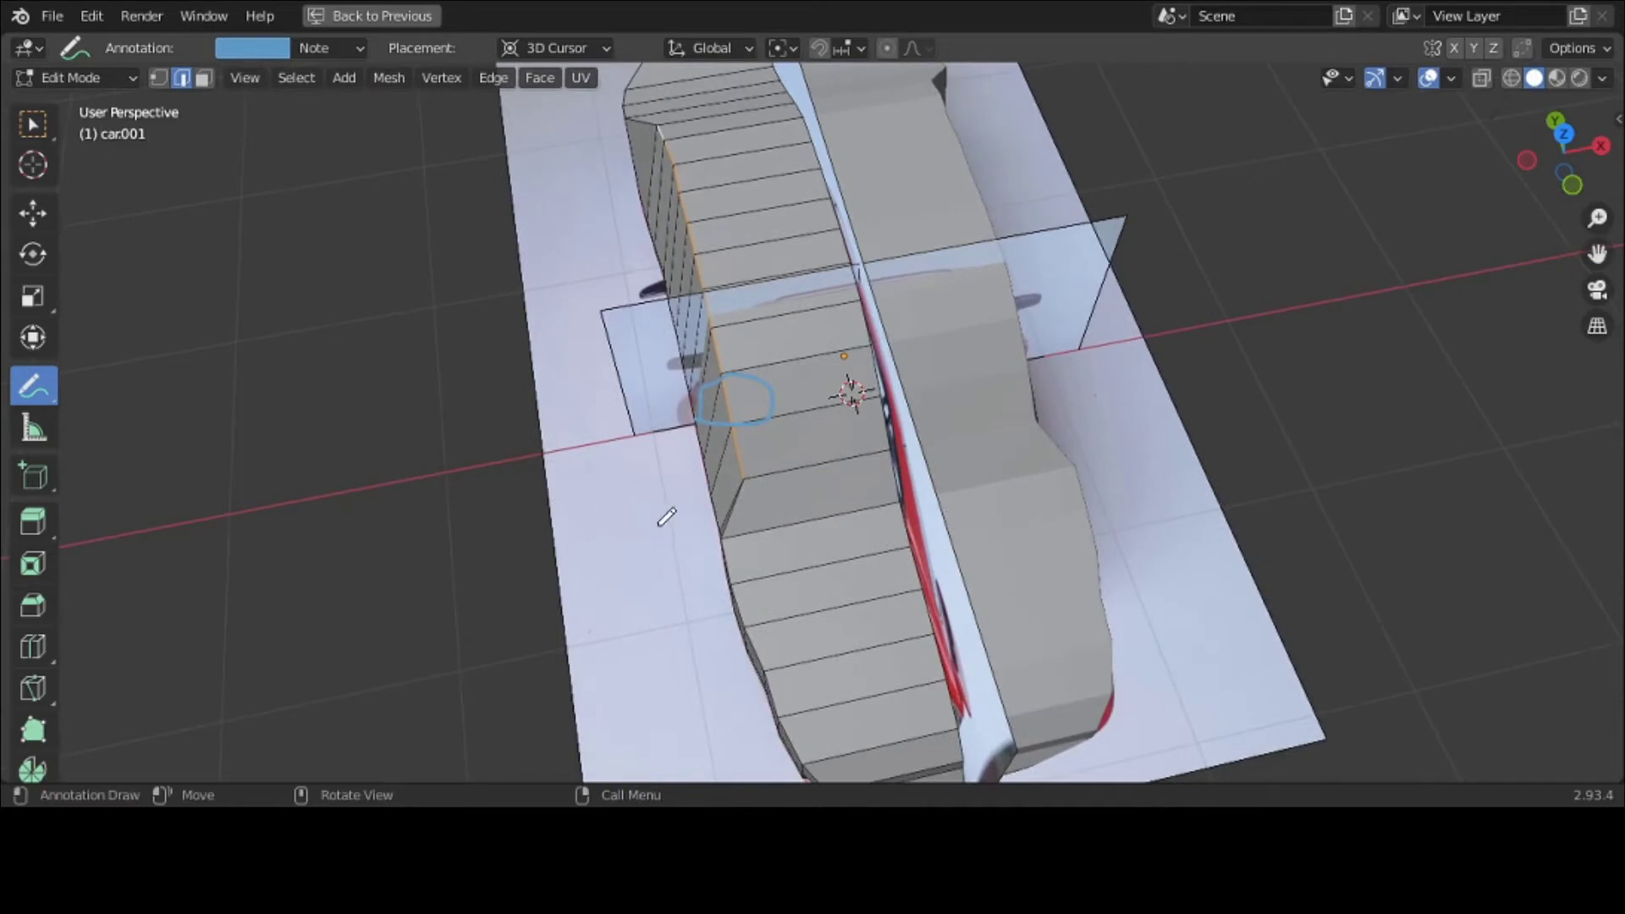
mouse_move(718, 514)
mouse_down()
mouse_move(702, 556)
mouse_move(776, 535)
mouse_move(695, 502)
mouse_up()
mouse_move(726, 427)
mouse_down()
mouse_move(704, 489)
mouse_move(812, 430)
mouse_move(697, 416)
mouse_up()
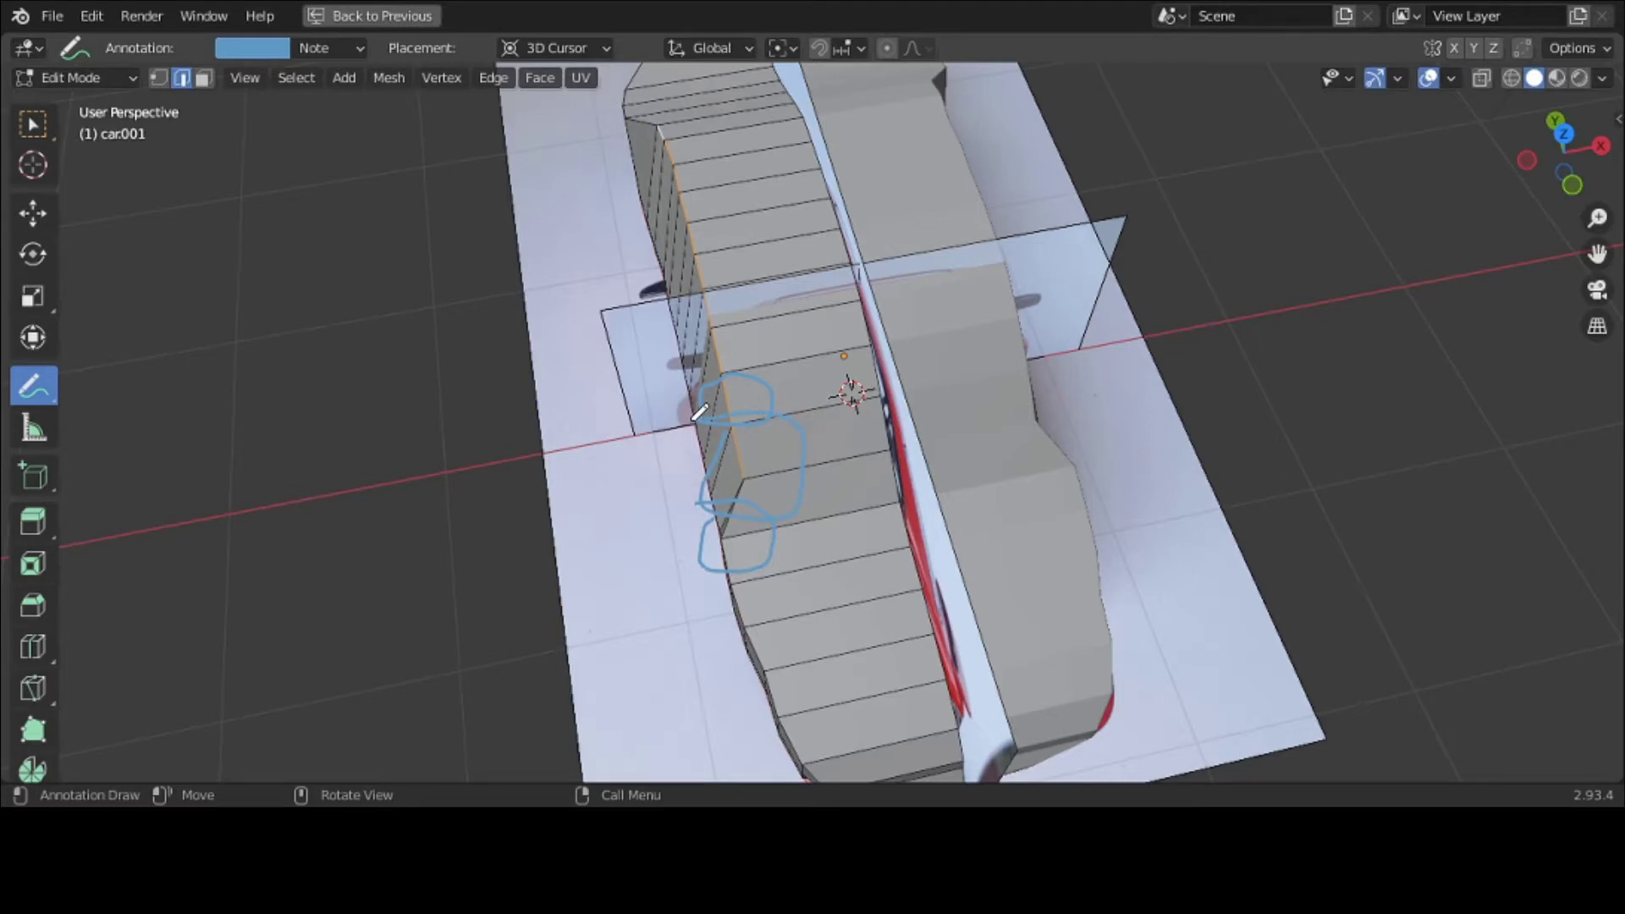
key(ctrl+space)
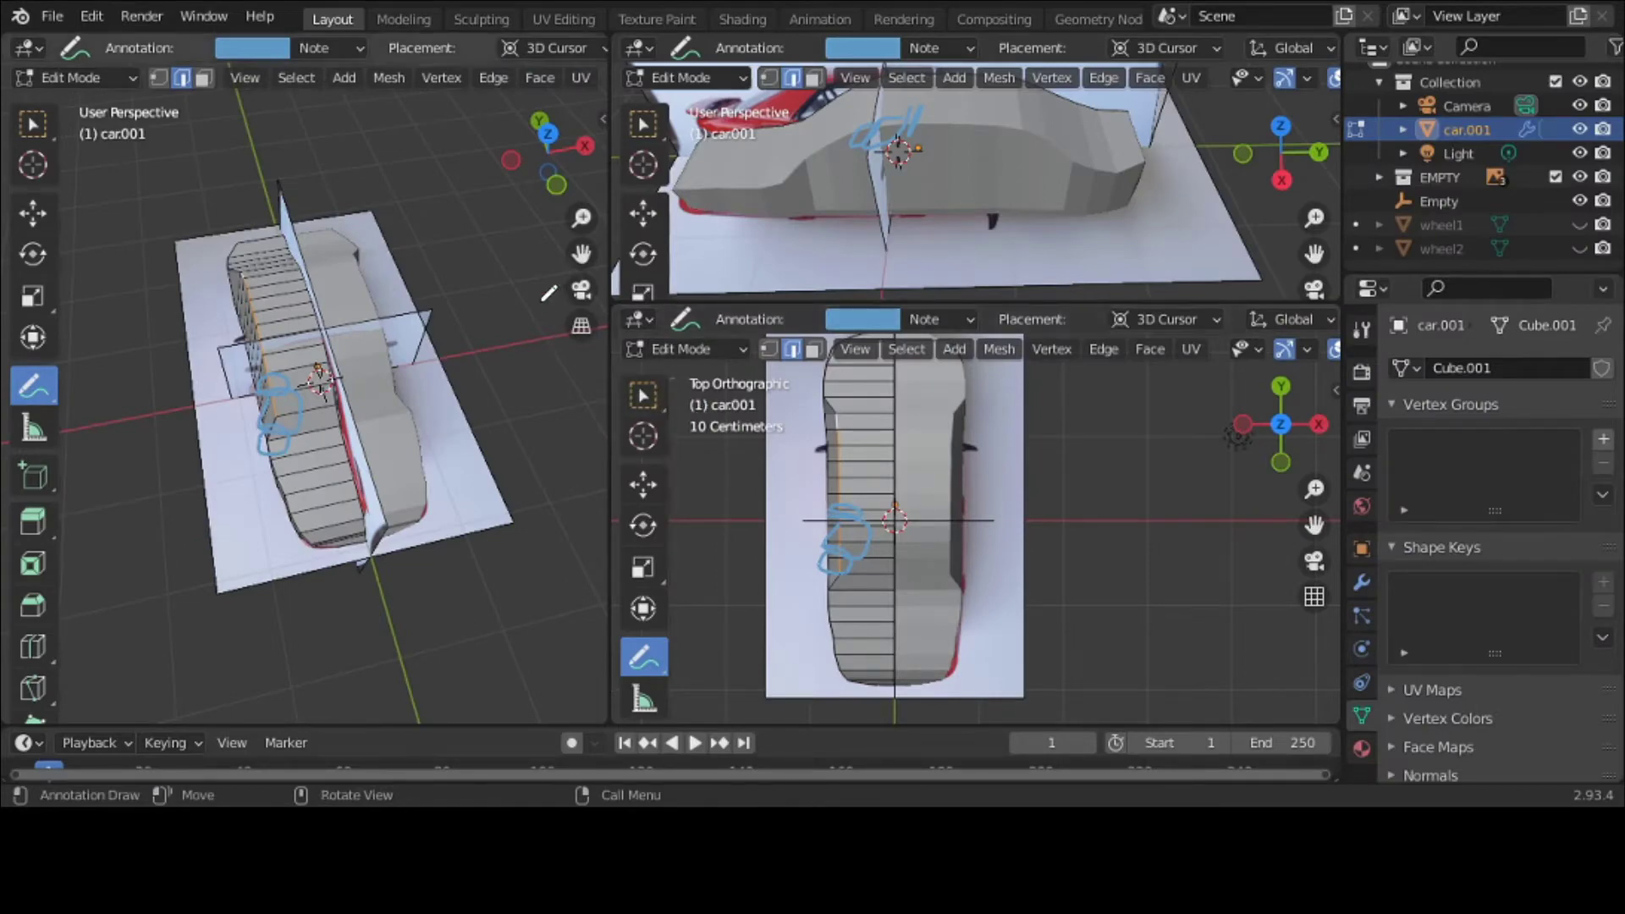
key(ctrl+space)
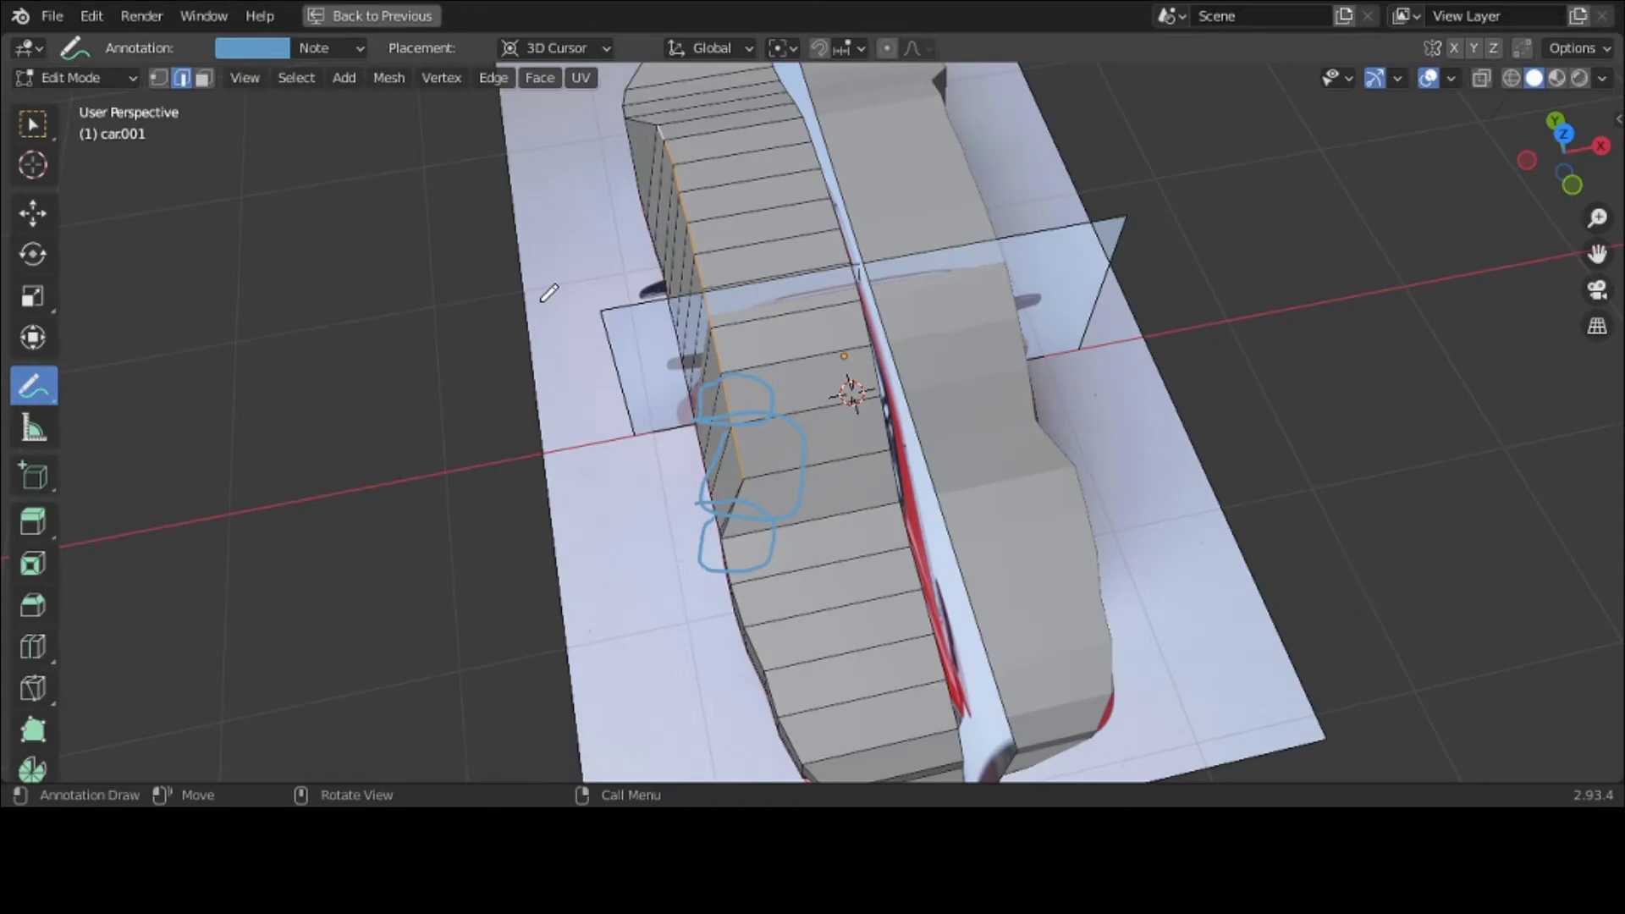
key(ctrl+n)
key(ctrl+n)
key(ctrl+n)
key(ctrl+space)
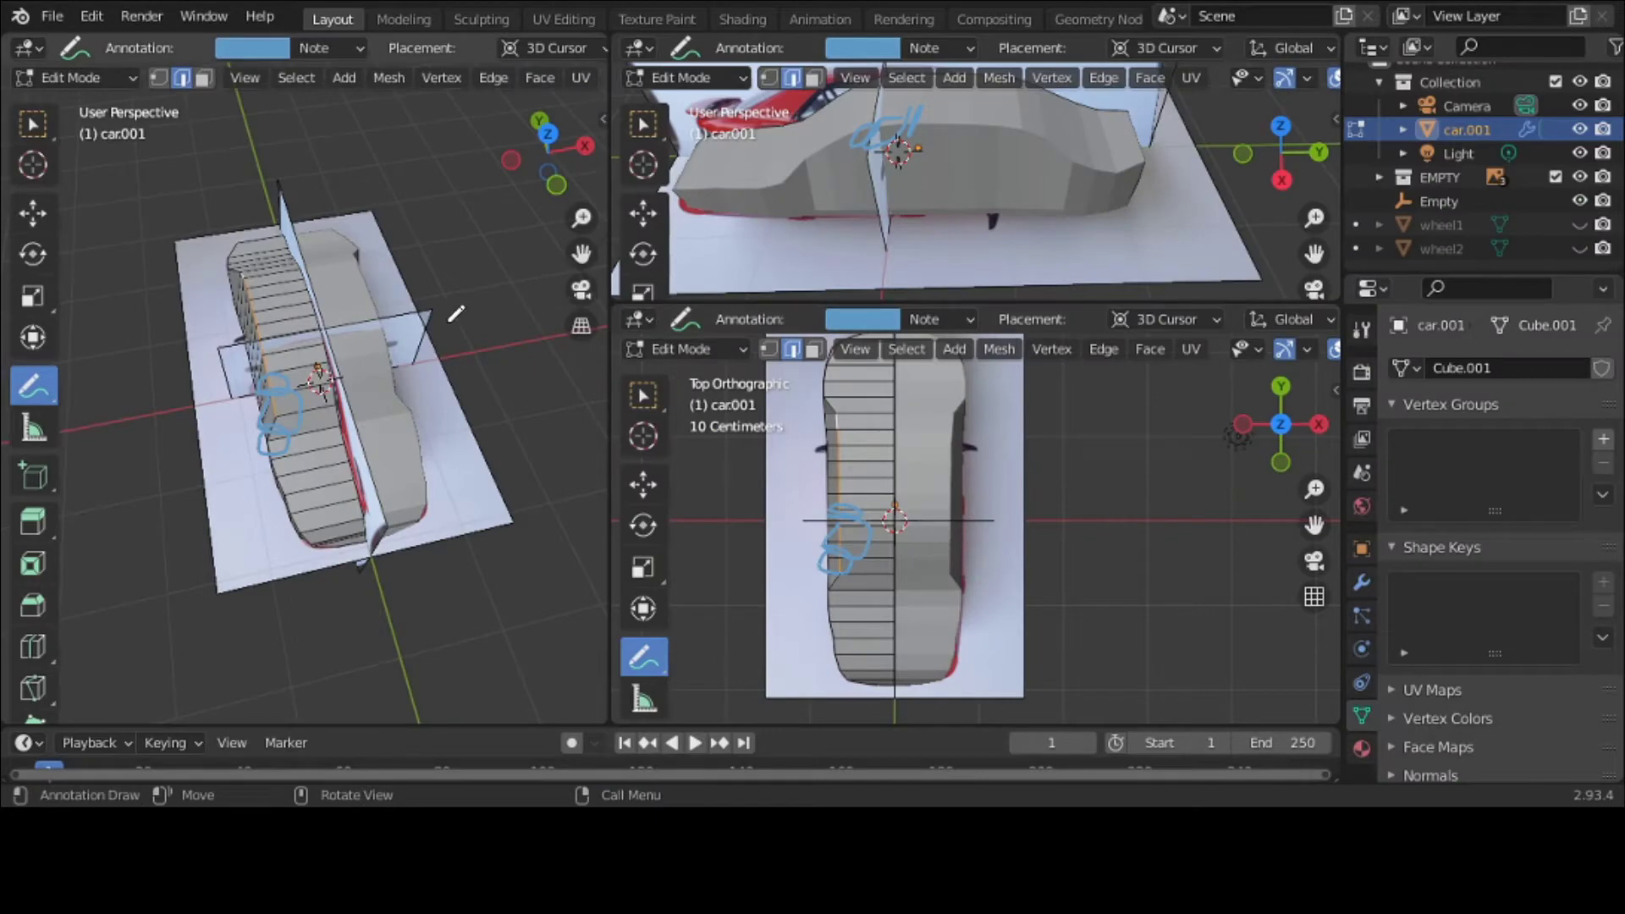
key(ctrl+space)
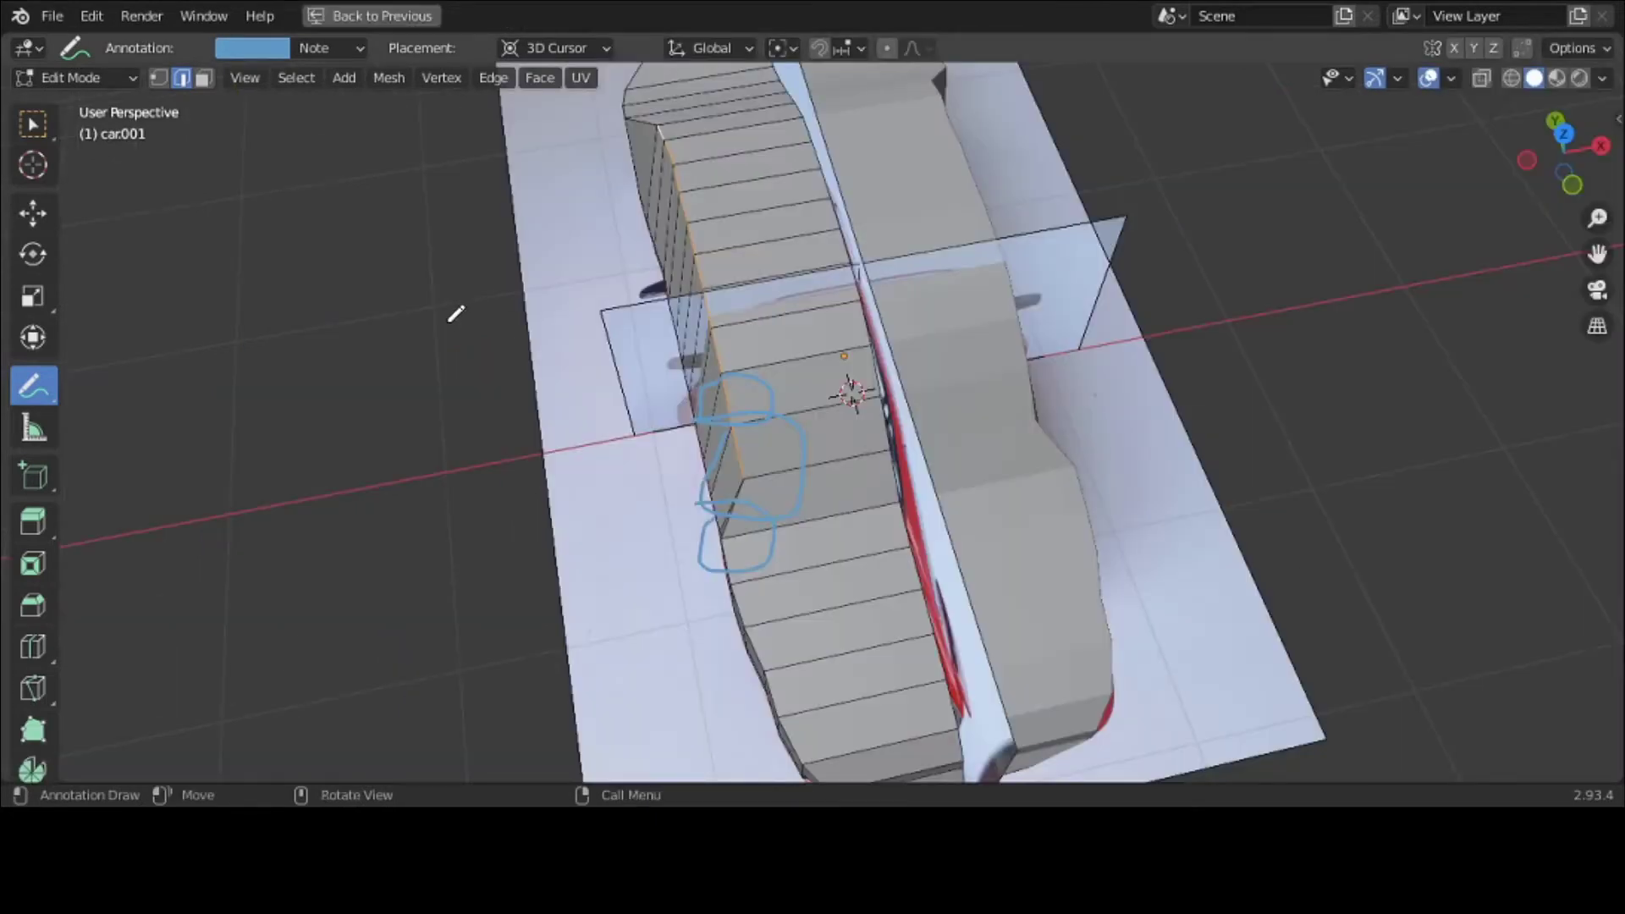
key(ctrl+space)
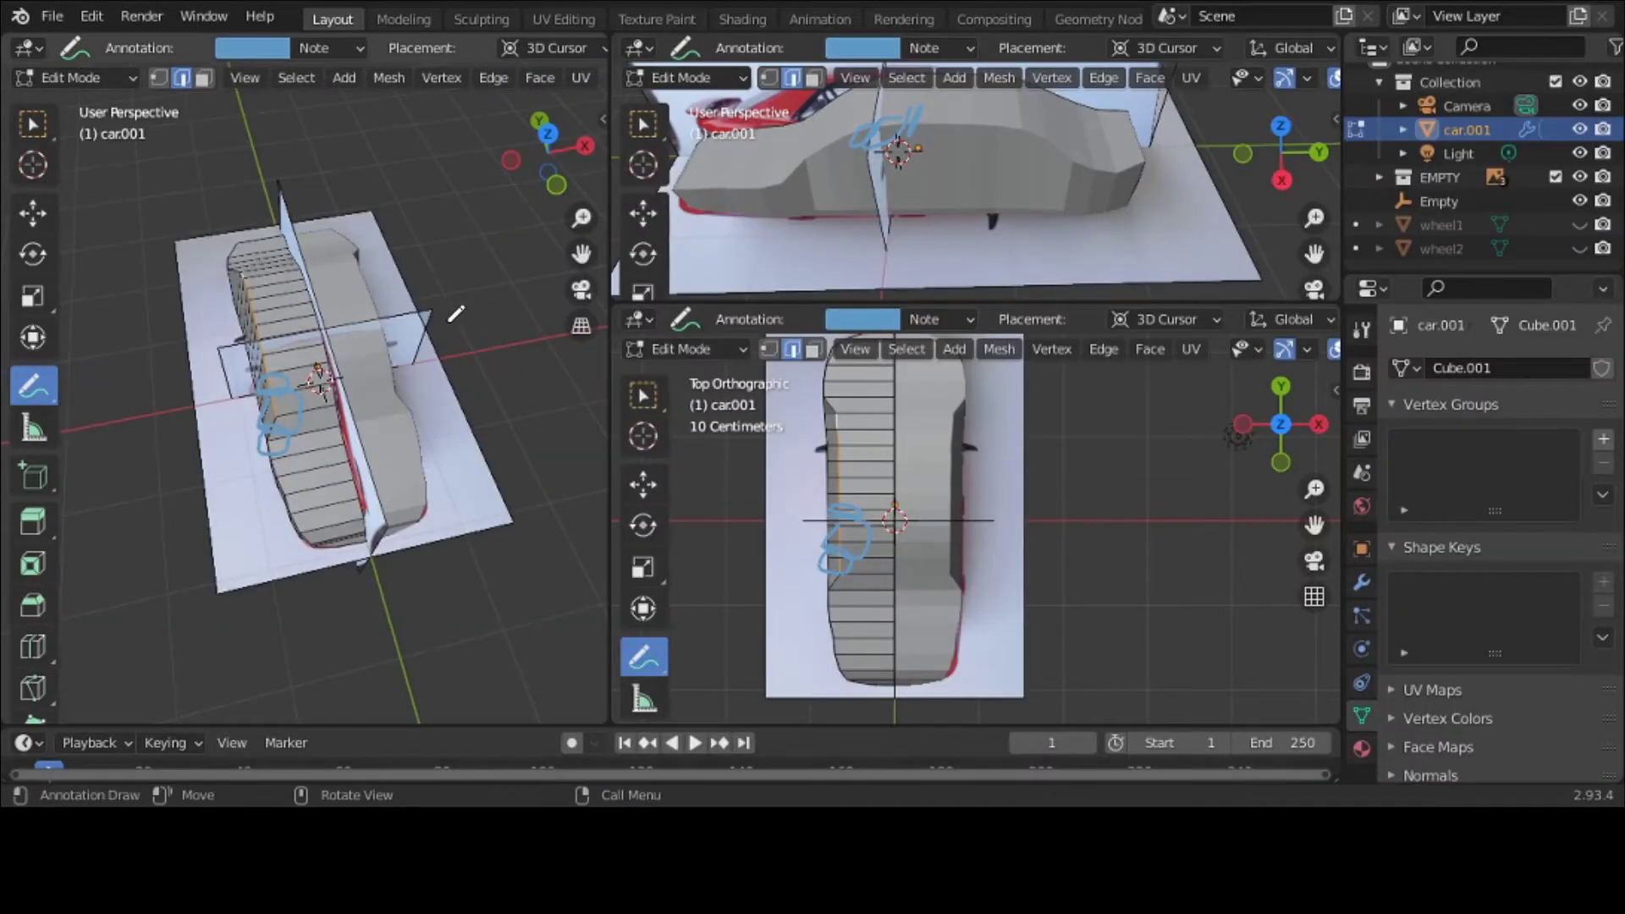
key(ctrl+space)
Step: Delete the Note annotation layer to clear the circles drawn on the car
key(n)
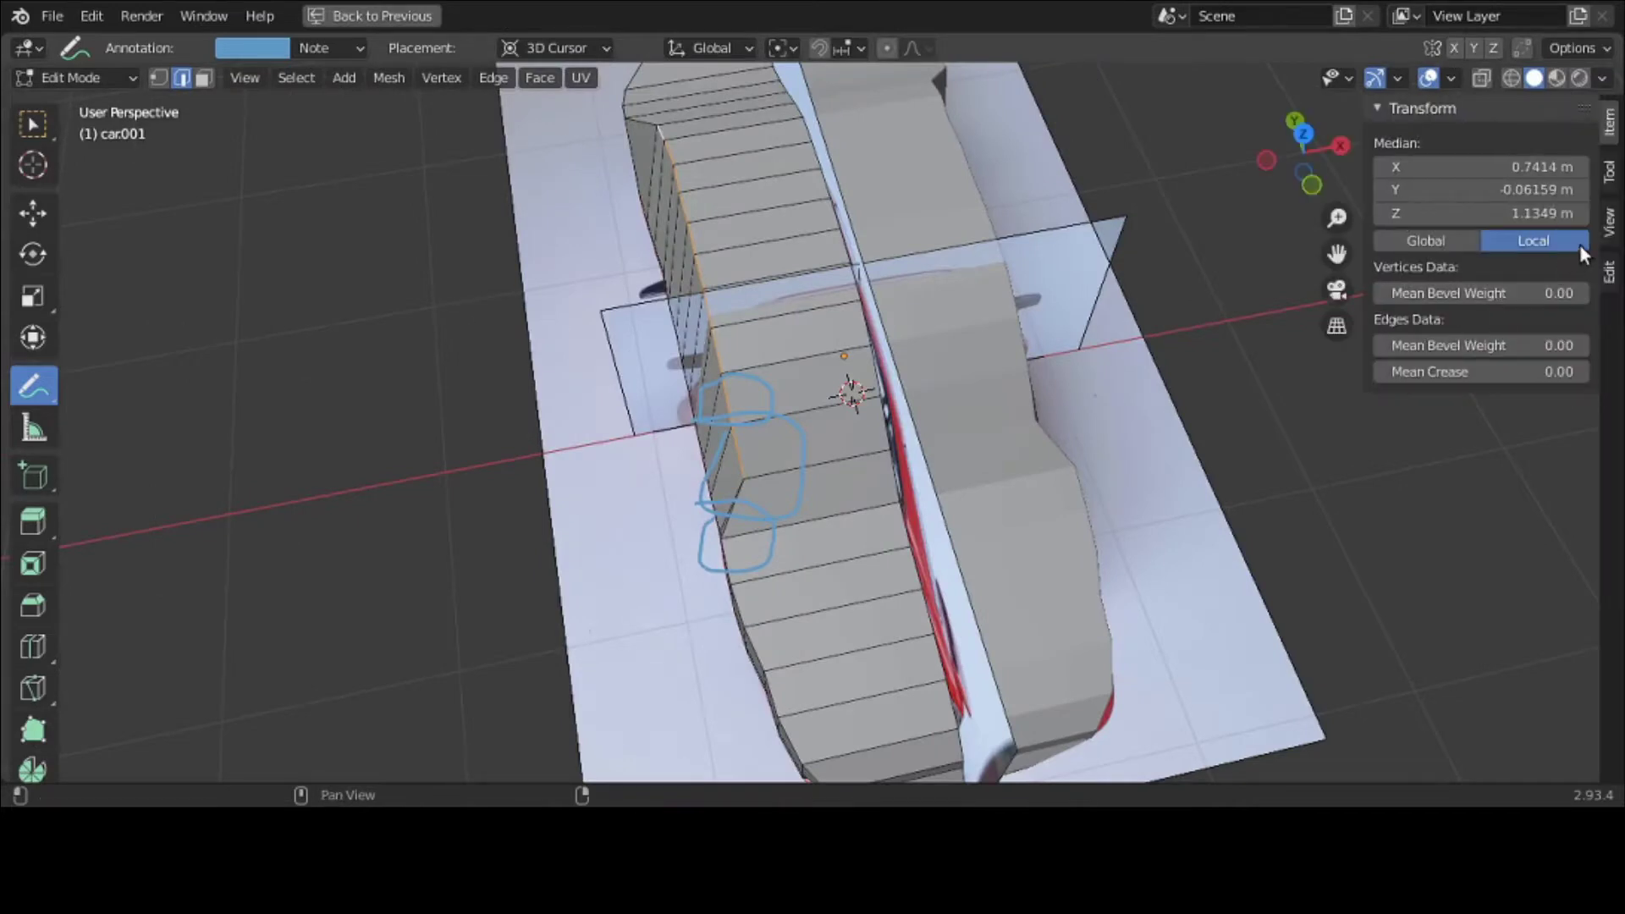
click(1610, 178)
click(1446, 207)
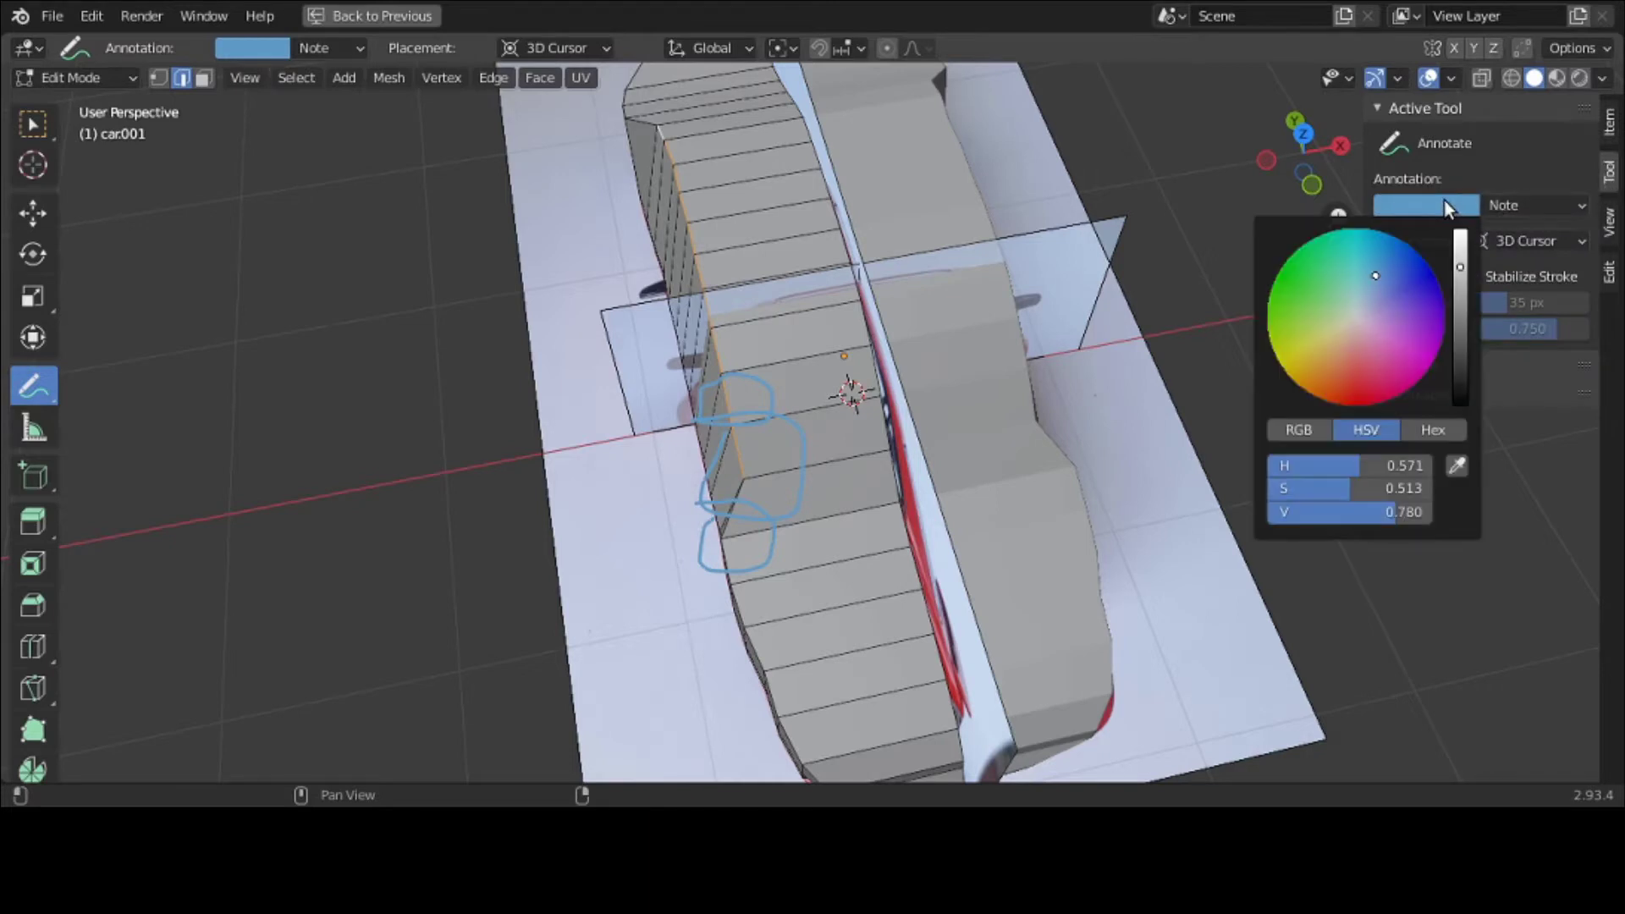
key(Escape)
click(1529, 205)
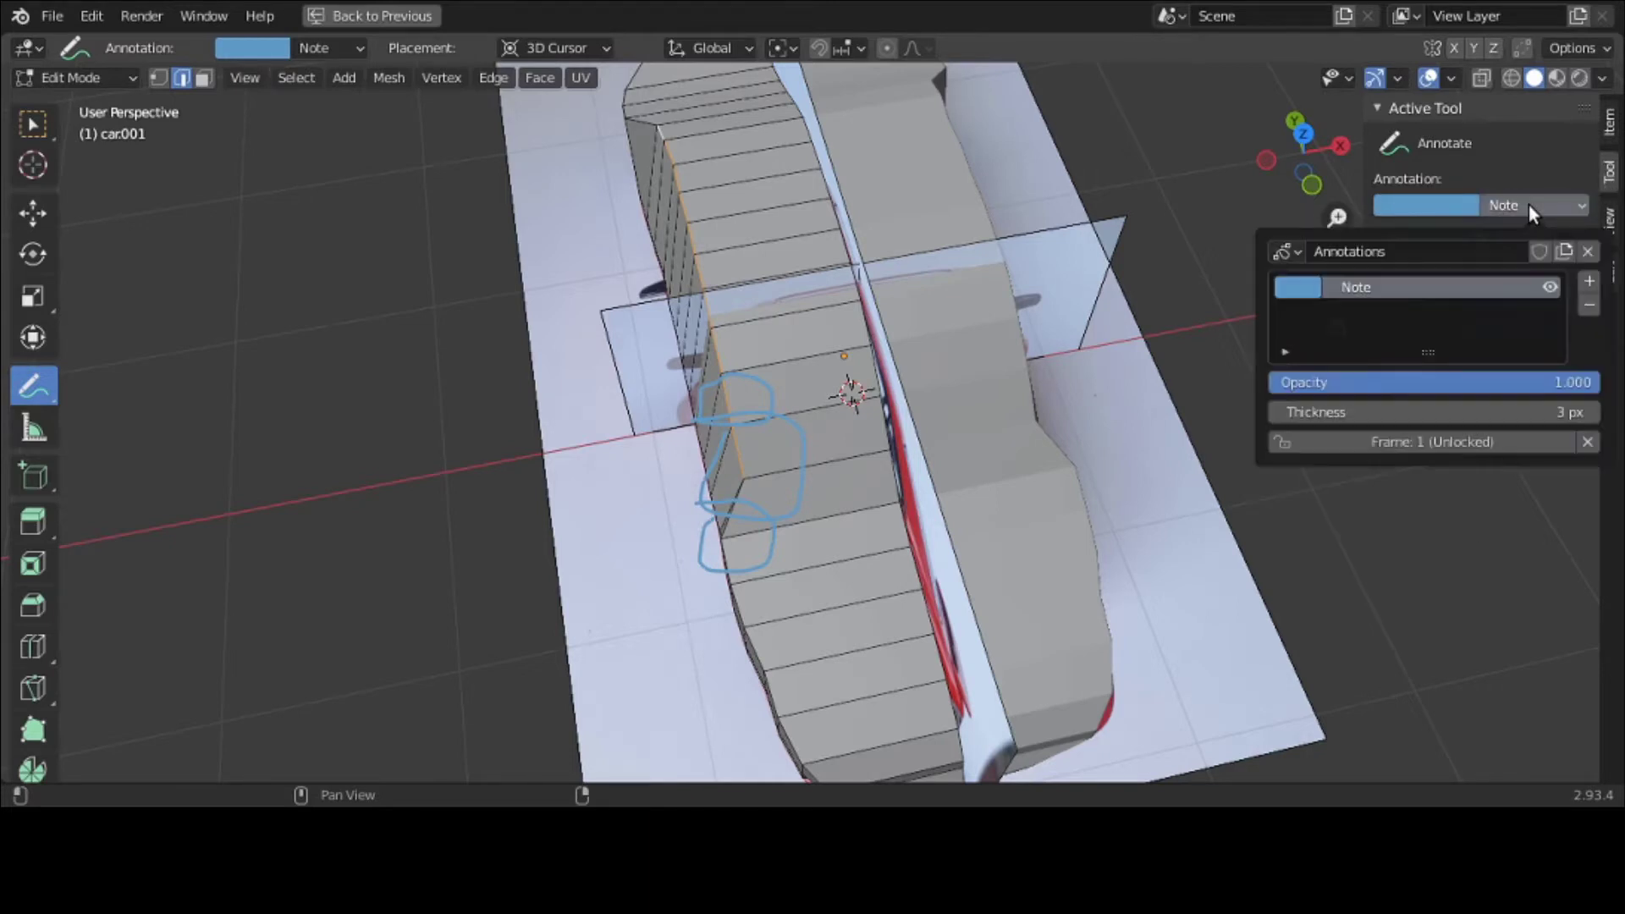
click(1589, 306)
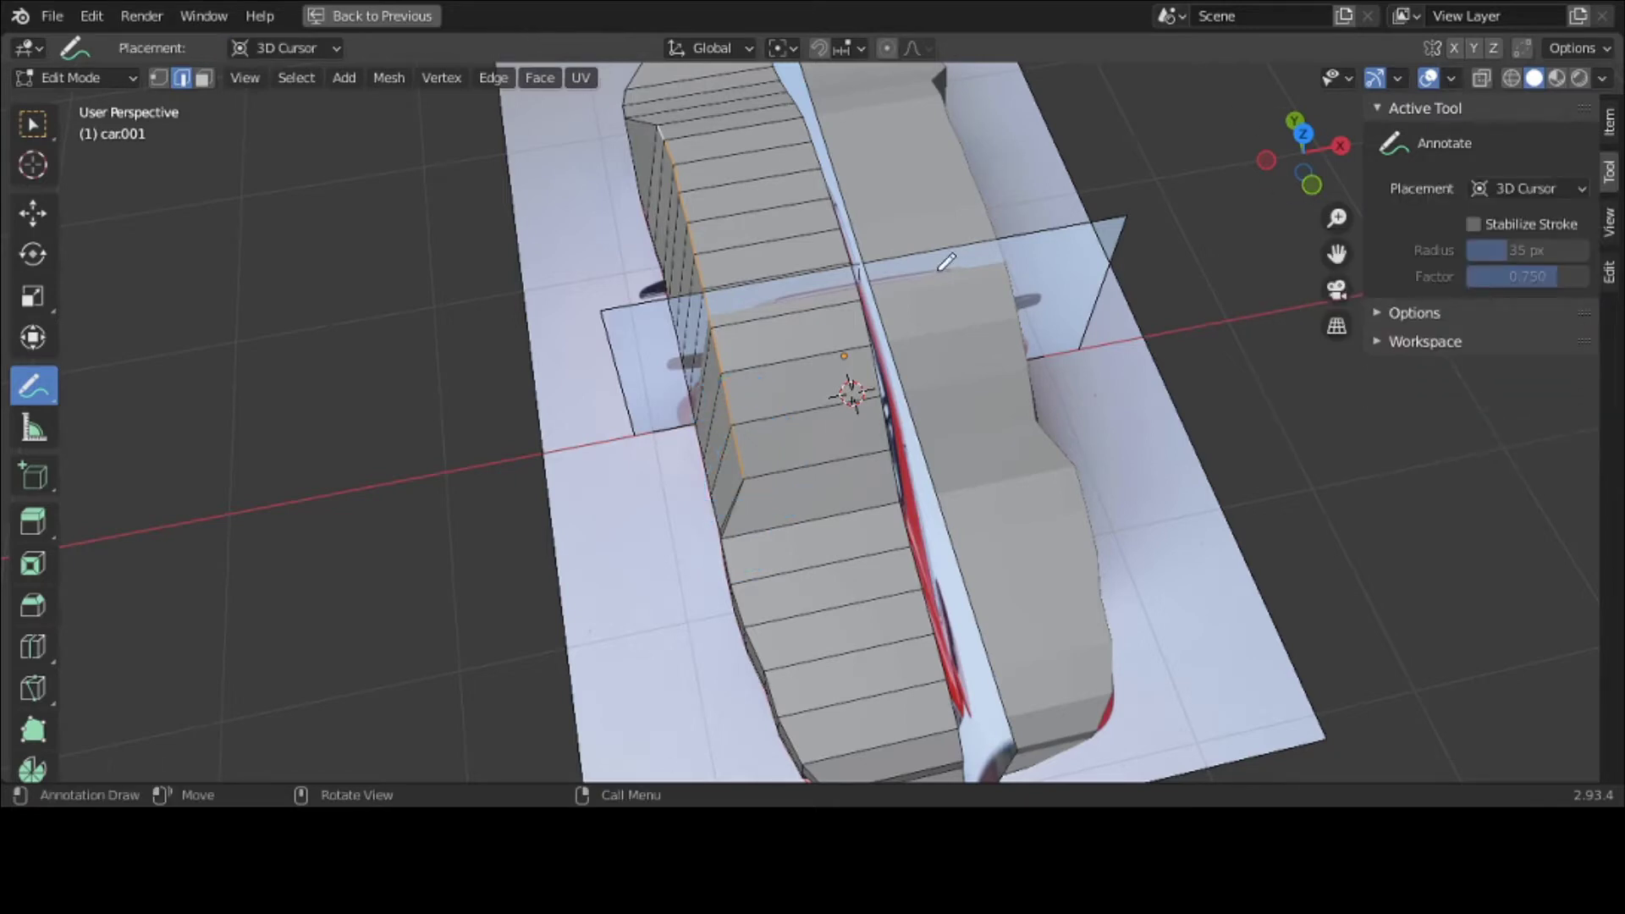
key(n)
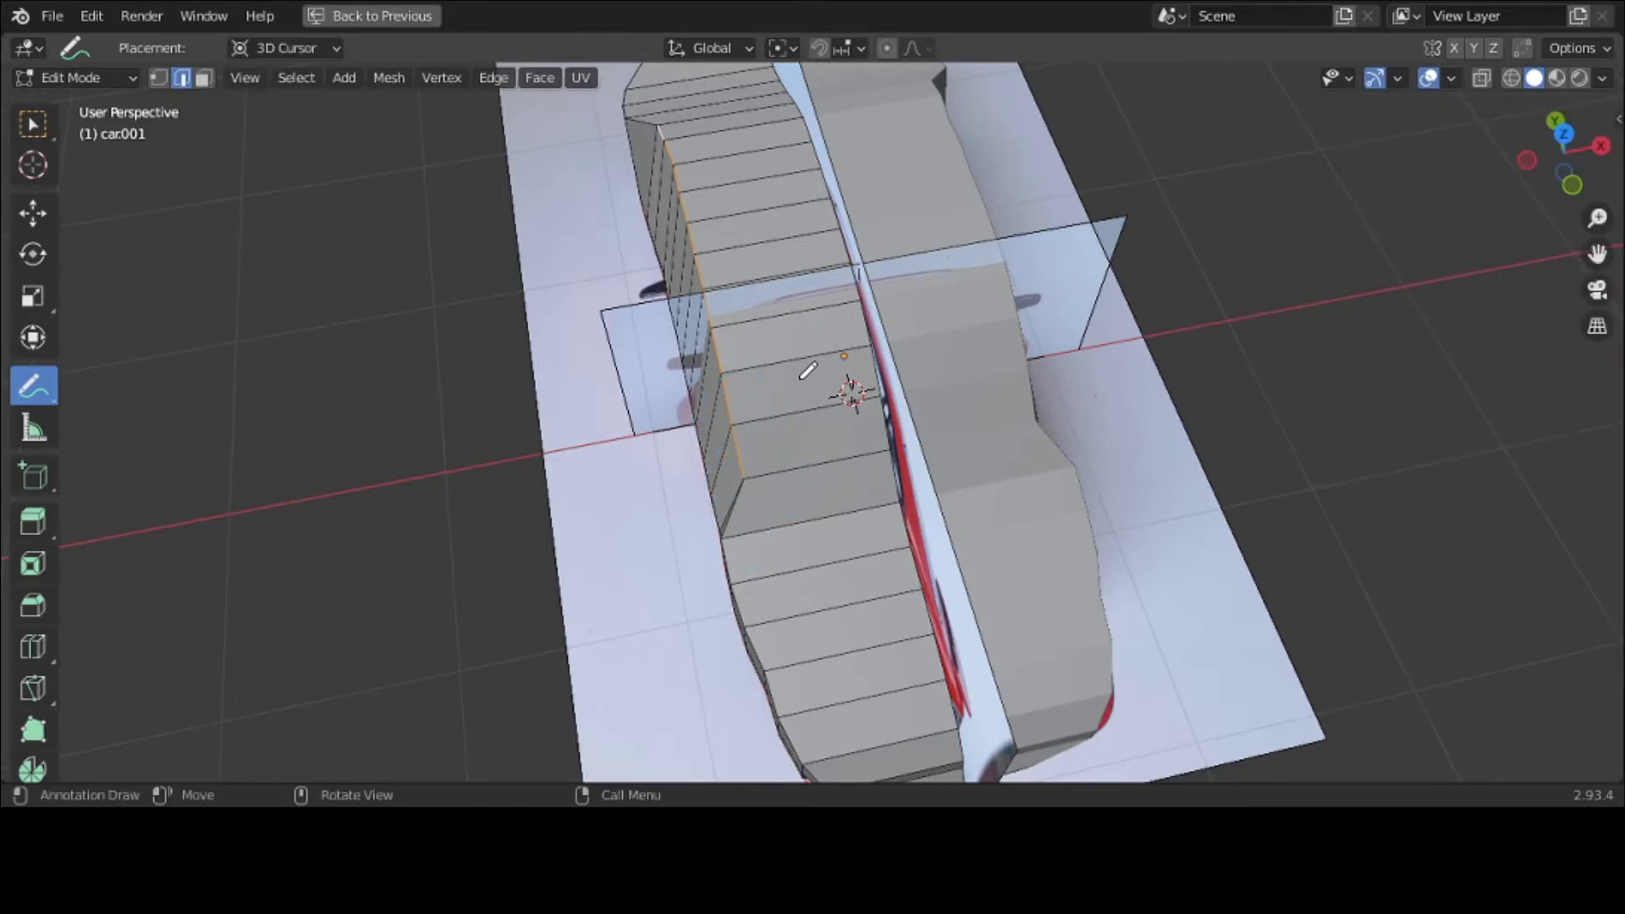
Step: Return to the selection tool and undo the inward move of the roof side edges
key(ctrl)
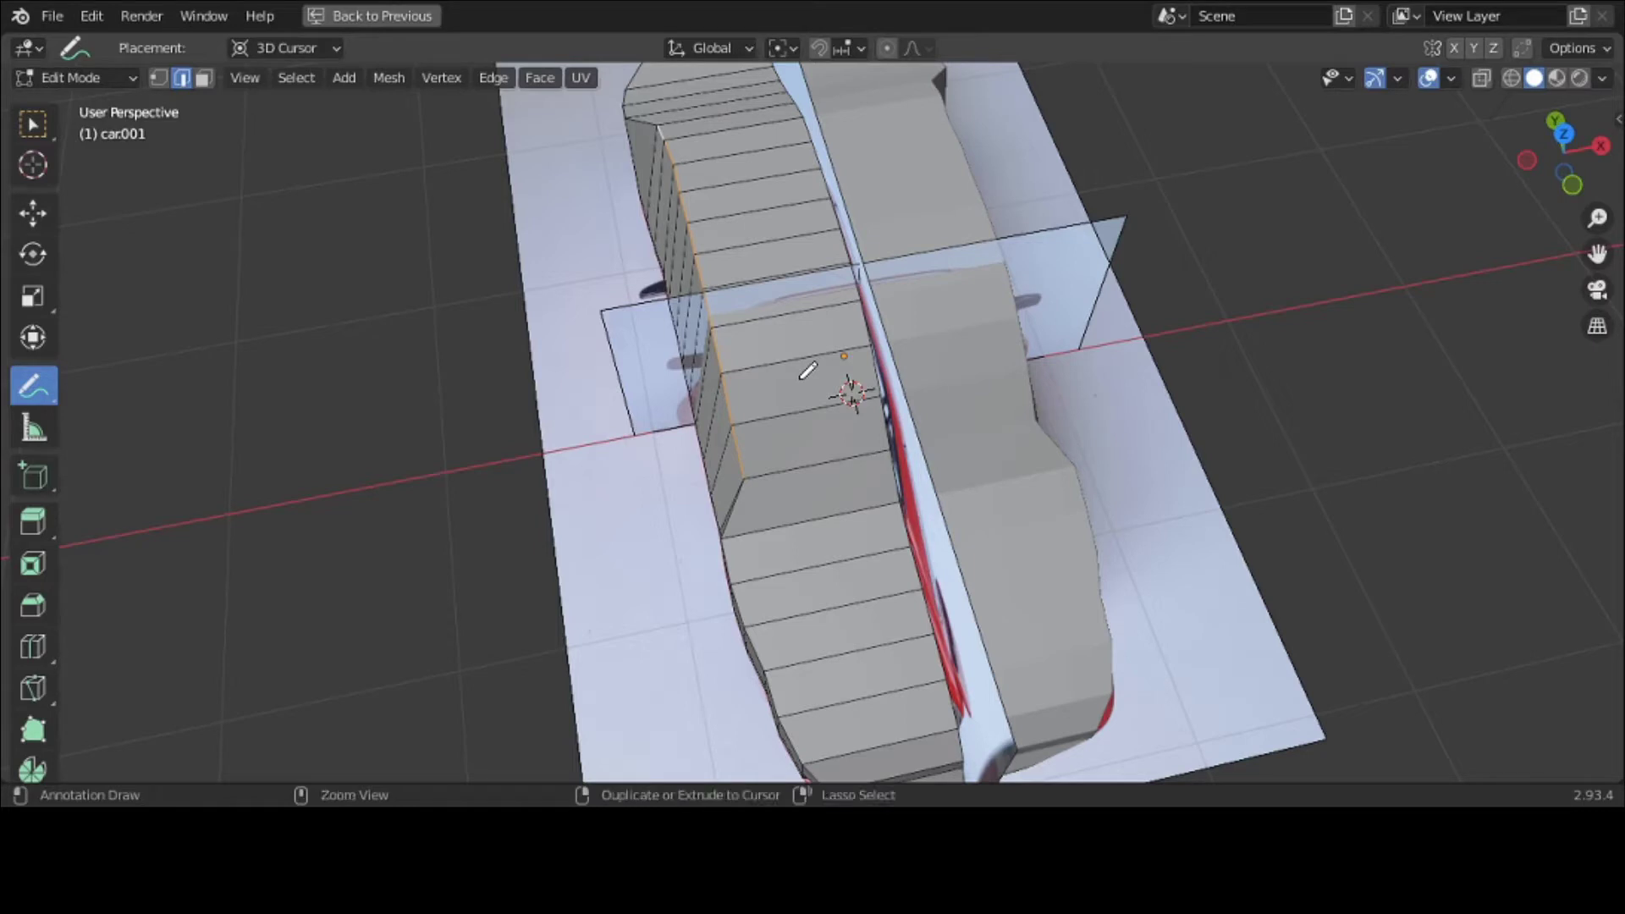
key(ctrl+e)
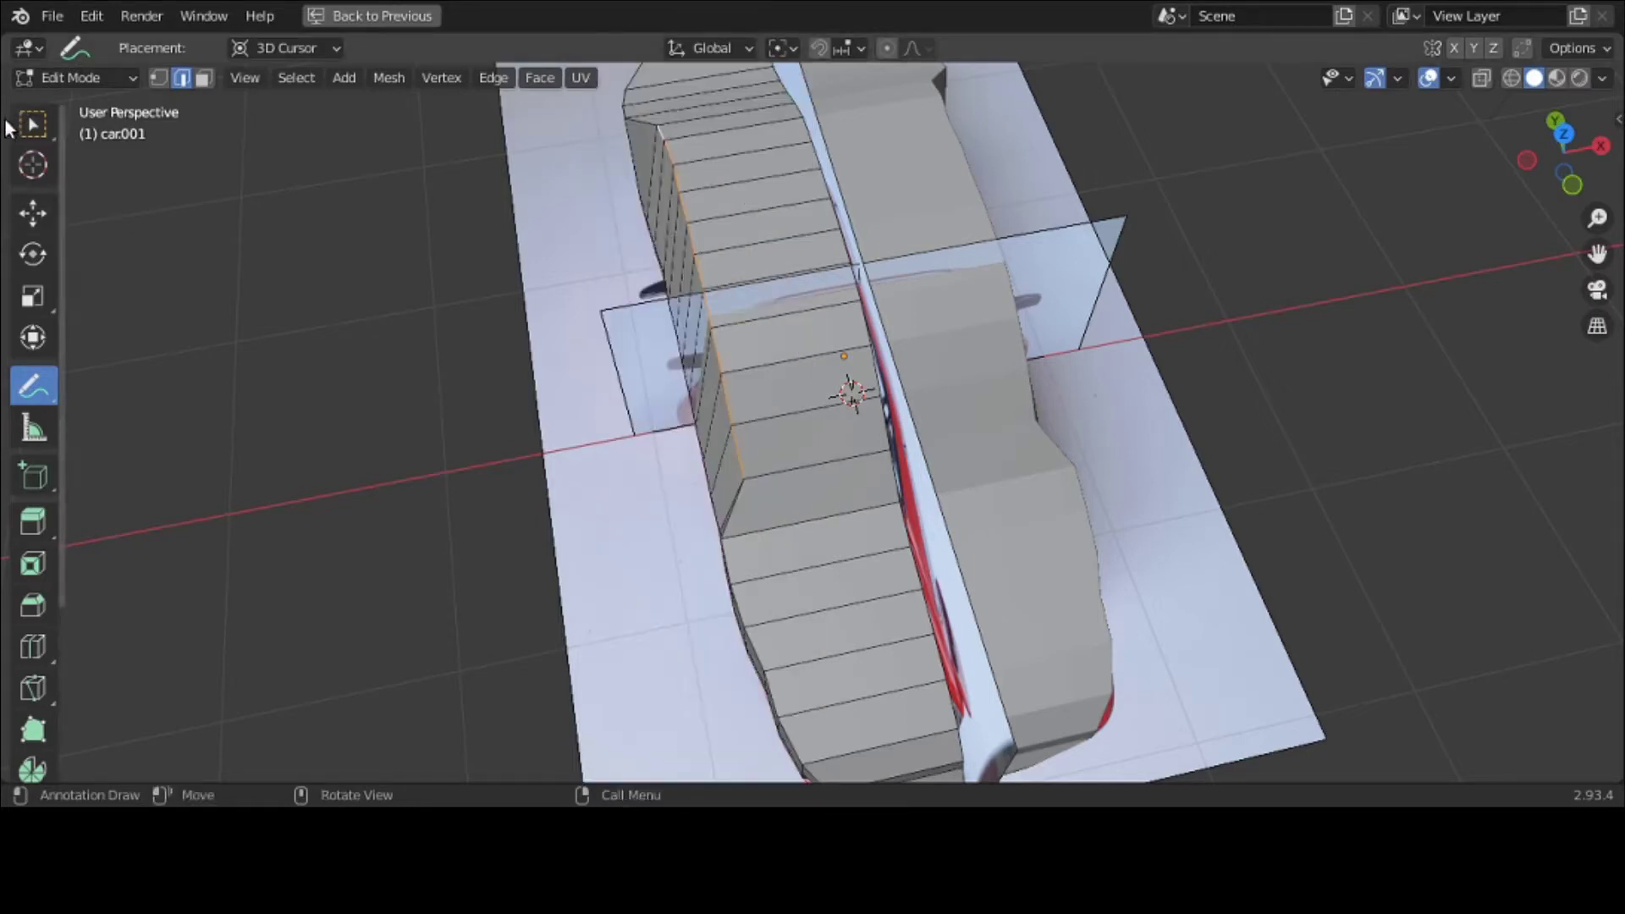
click(32, 126)
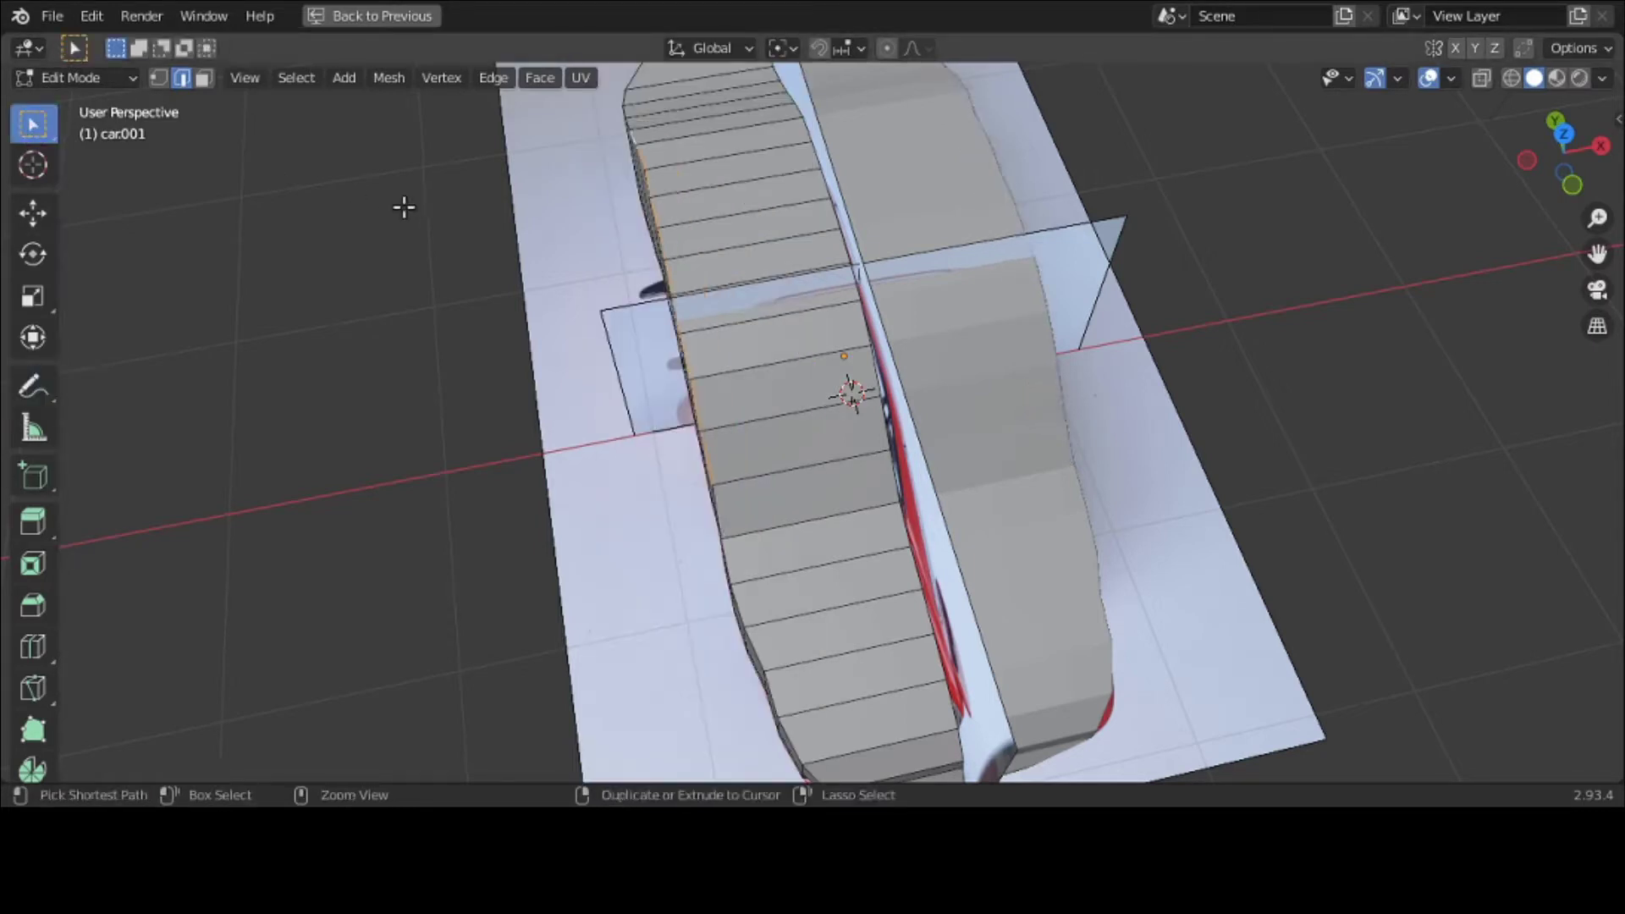
Step: Try rotating the selected roof side edges by about -4 degrees around the global X axis
middle_drag(412, 210, 419, 152)
scroll(419, 139, down, 2)
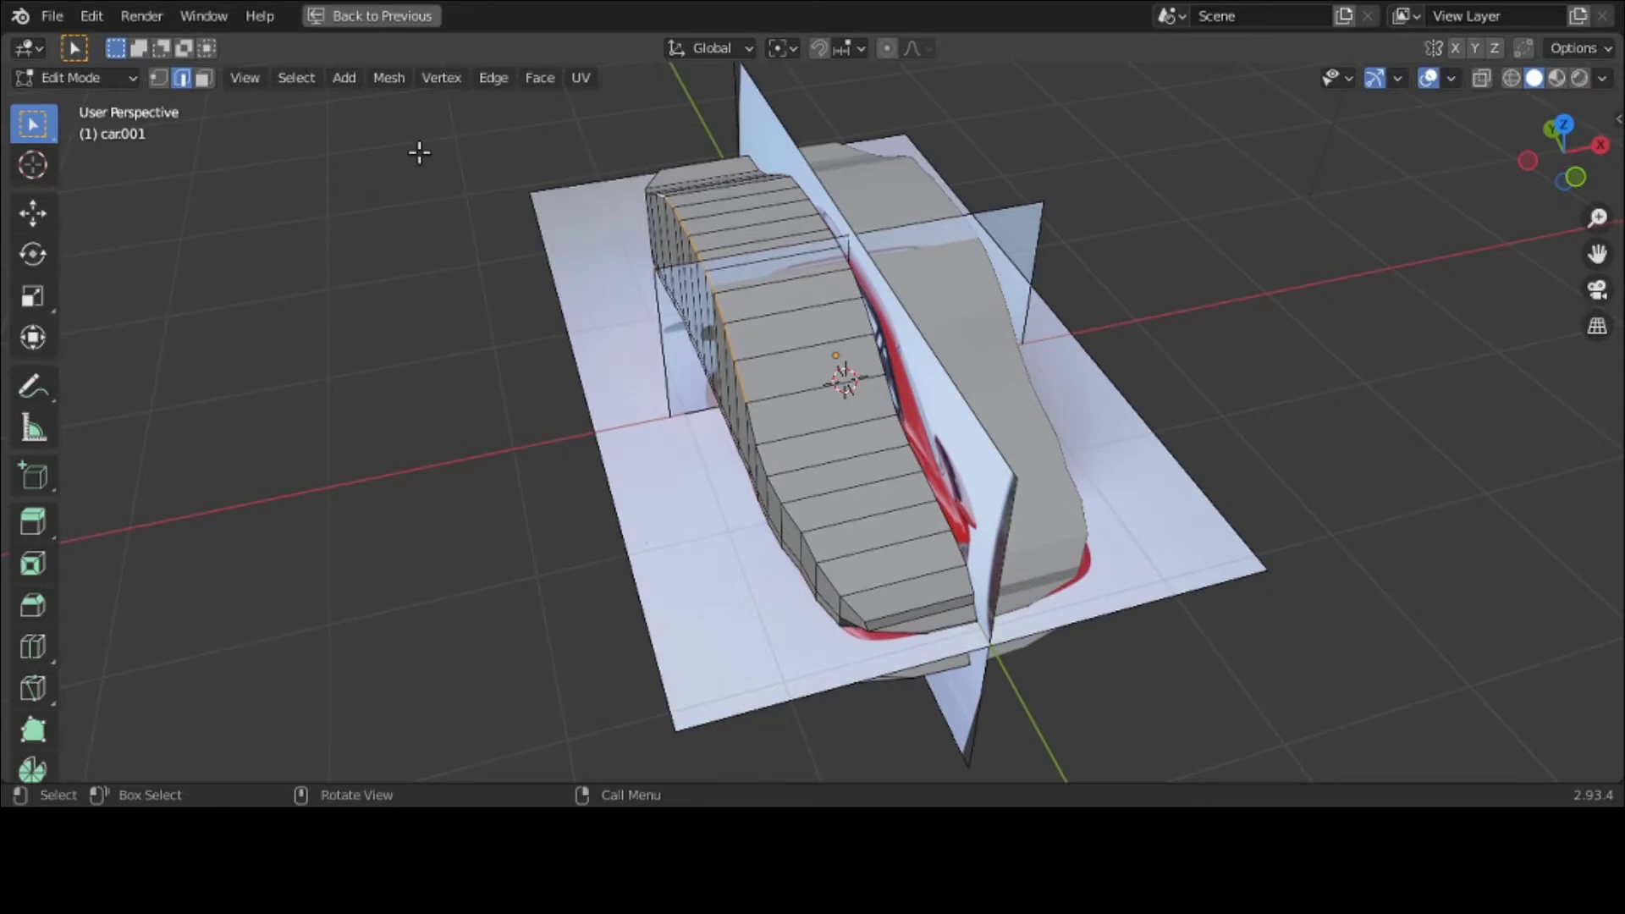
key(r)
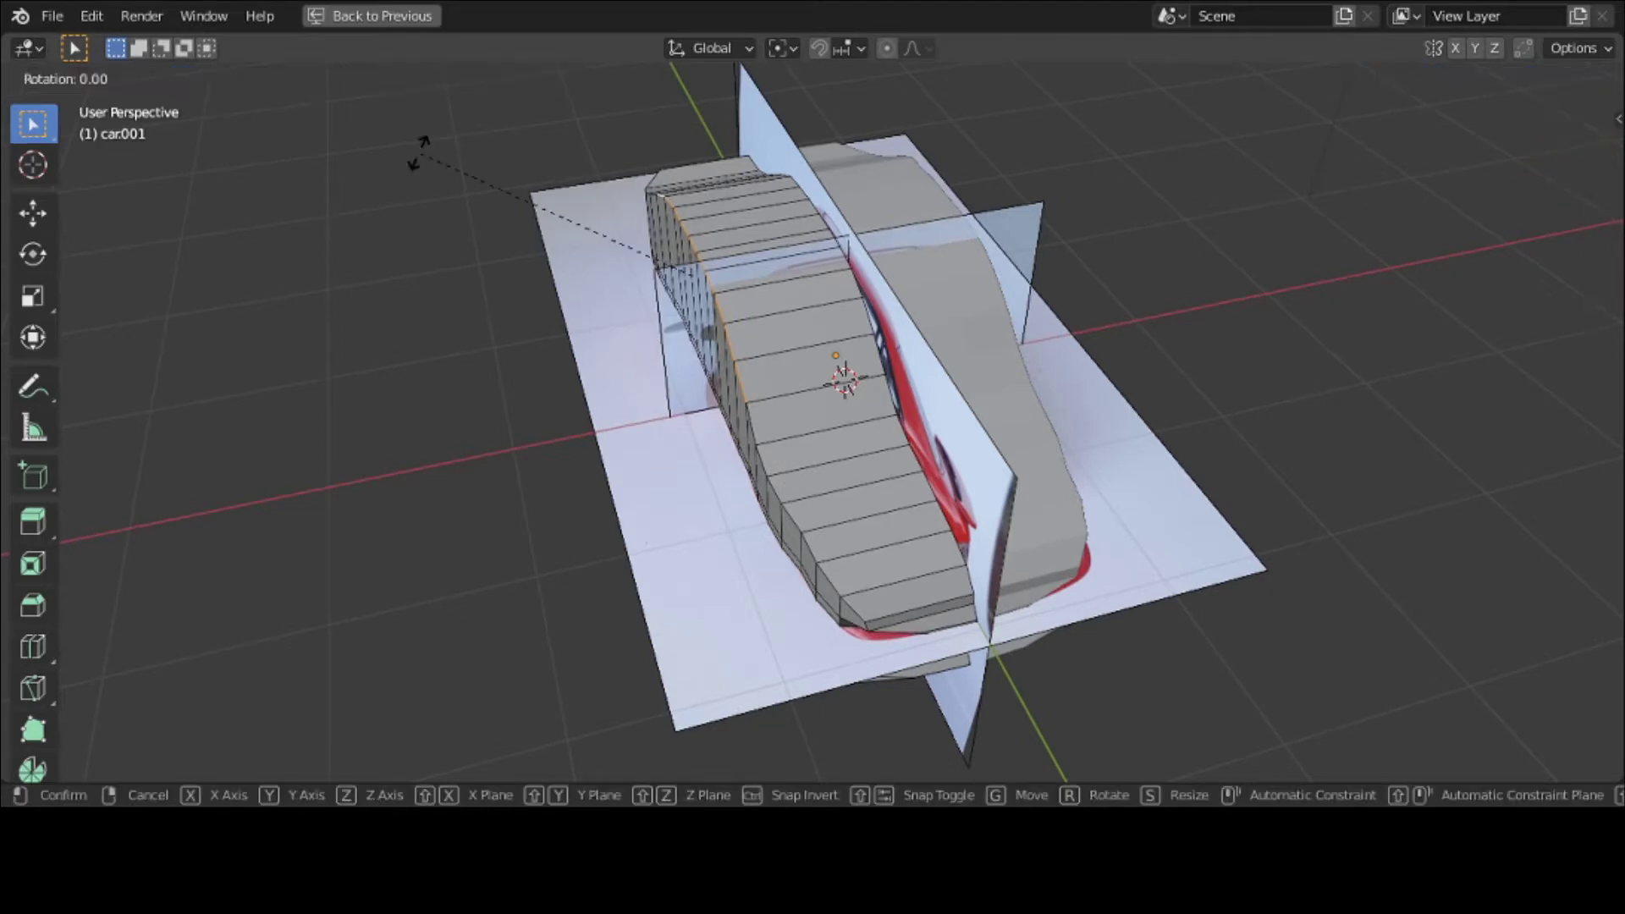
key(x)
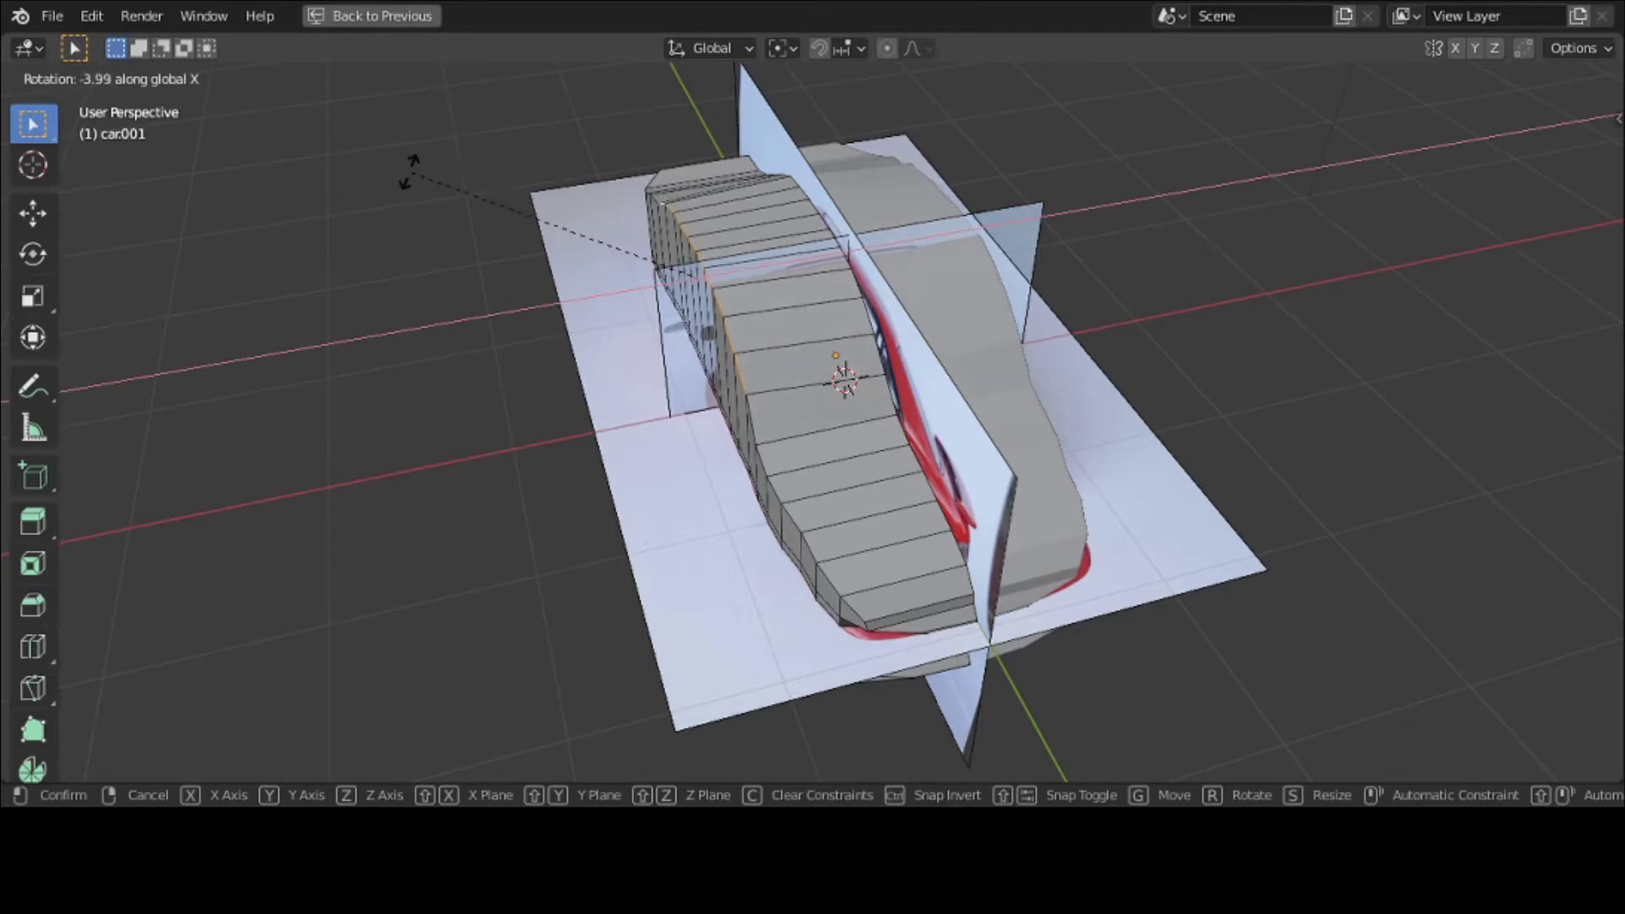
click(409, 172)
Step: Try rotating the selected roof side edges around the global Y axis
middle_drag(359, 158, 360, 149)
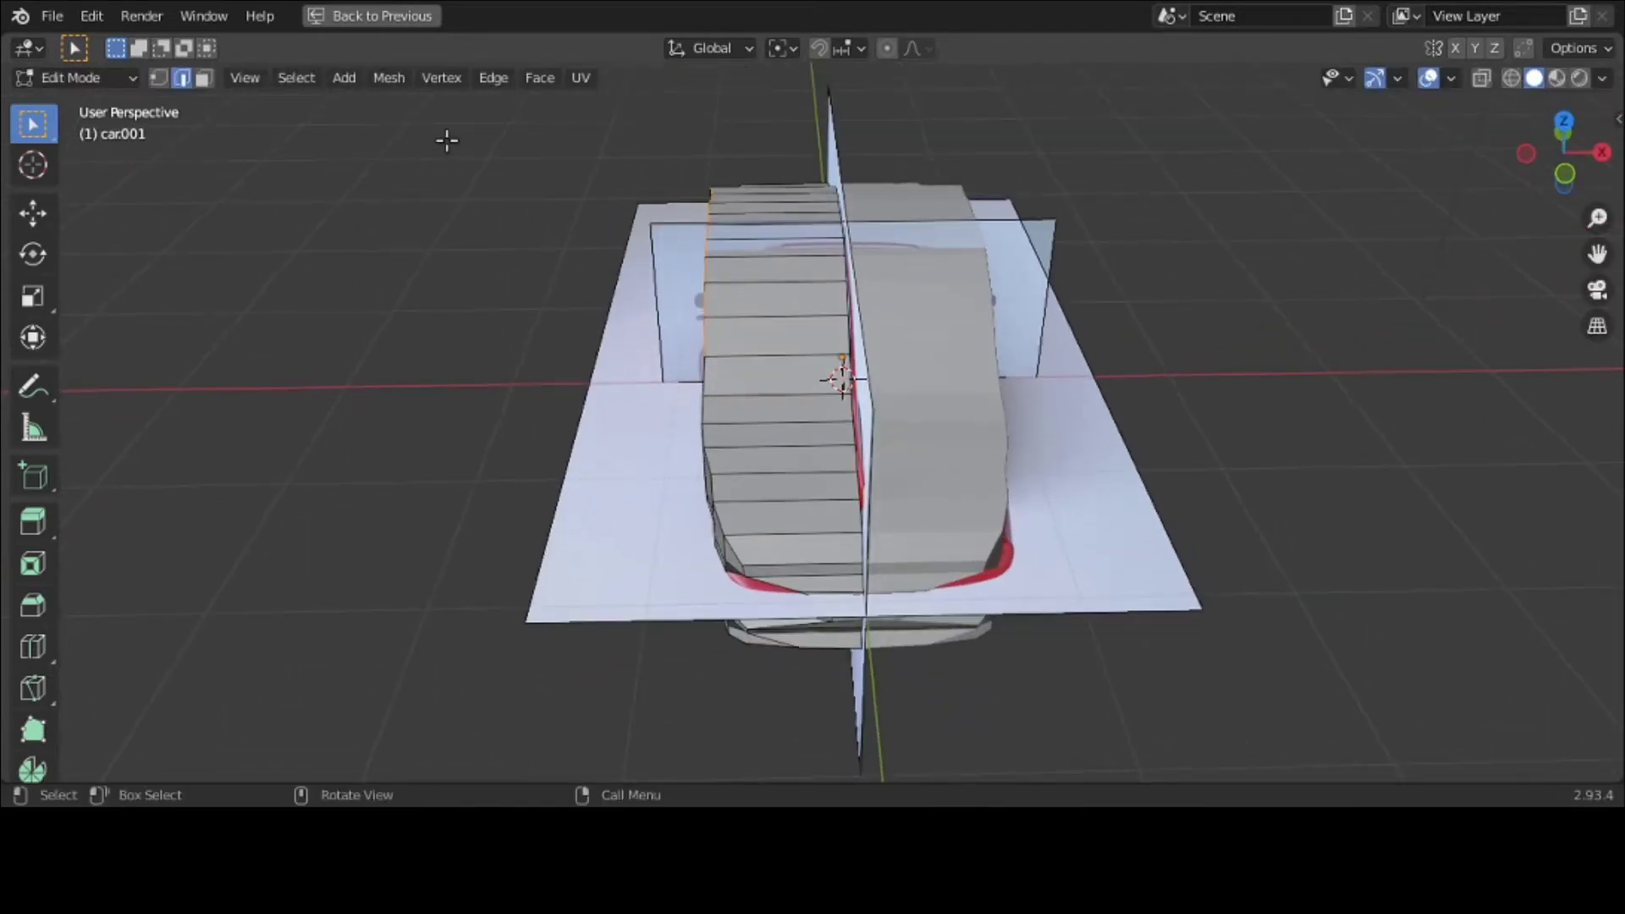
key(r)
key(y)
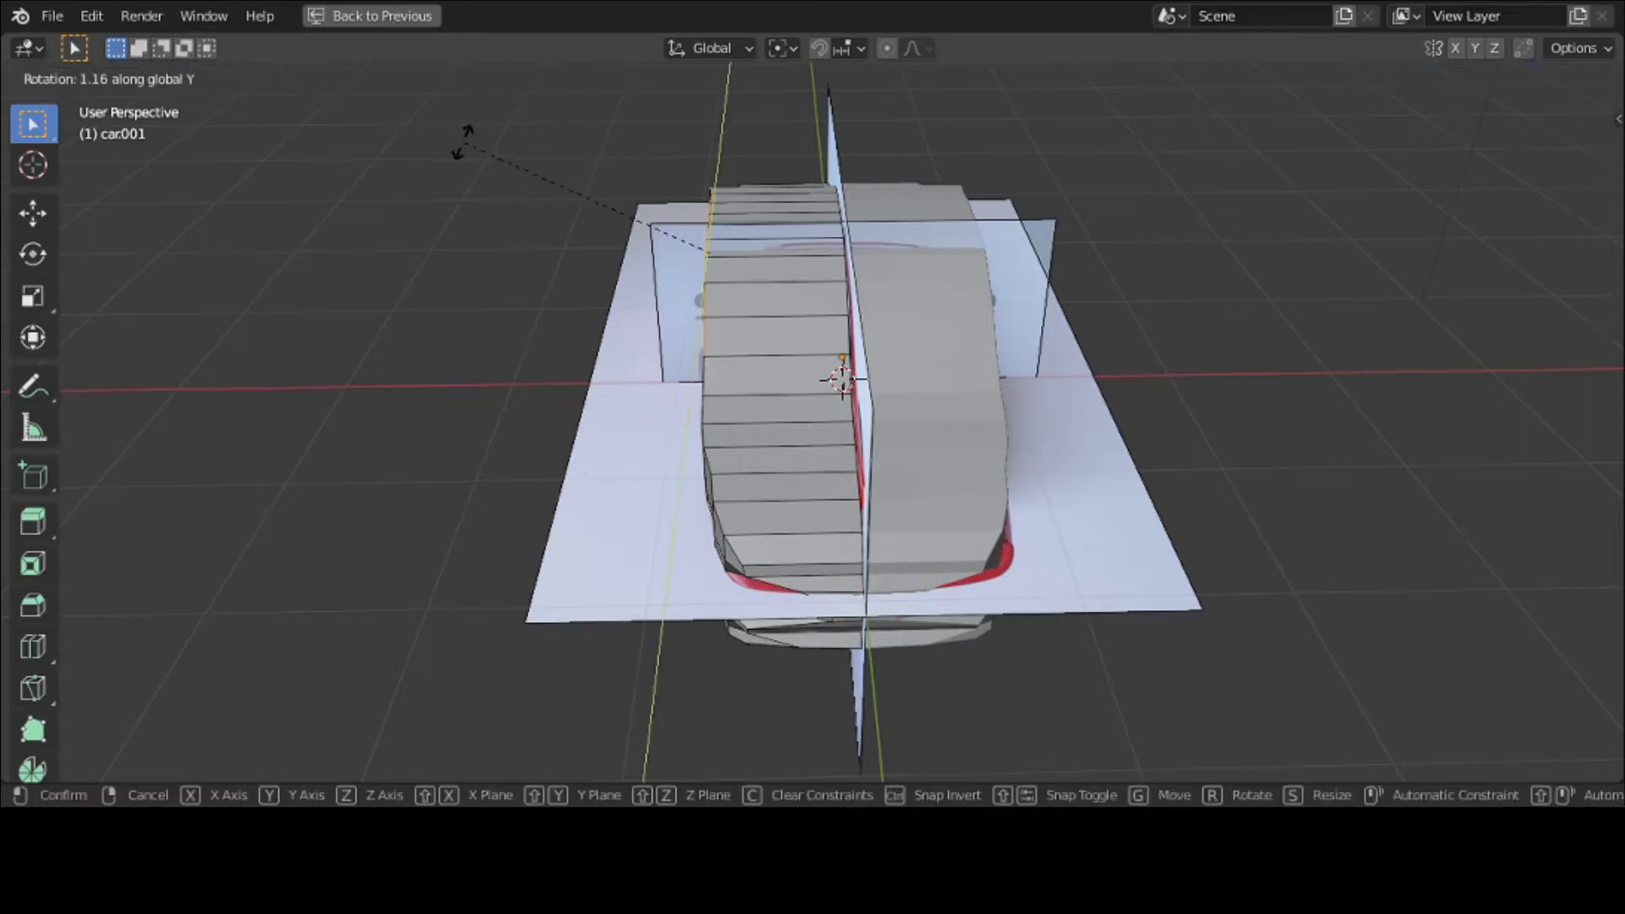
click(592, 158)
Step: Try rotating the selected roof side edges around the global Z axis
middle_drag(591, 157, 631, 167)
key(r)
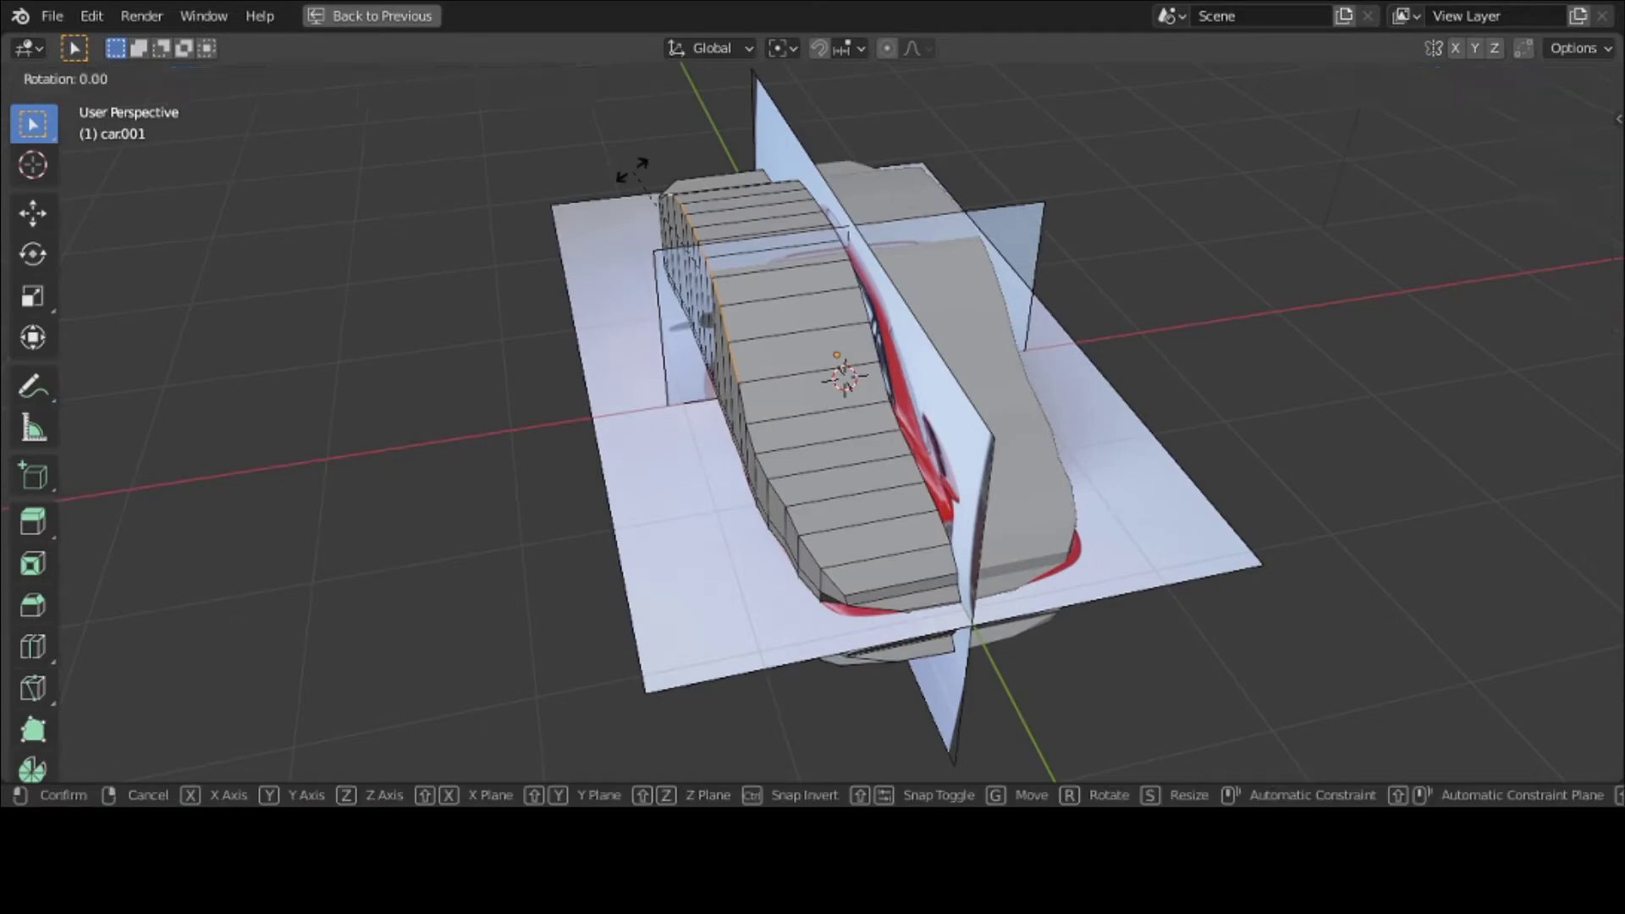
key(z)
click(632, 170)
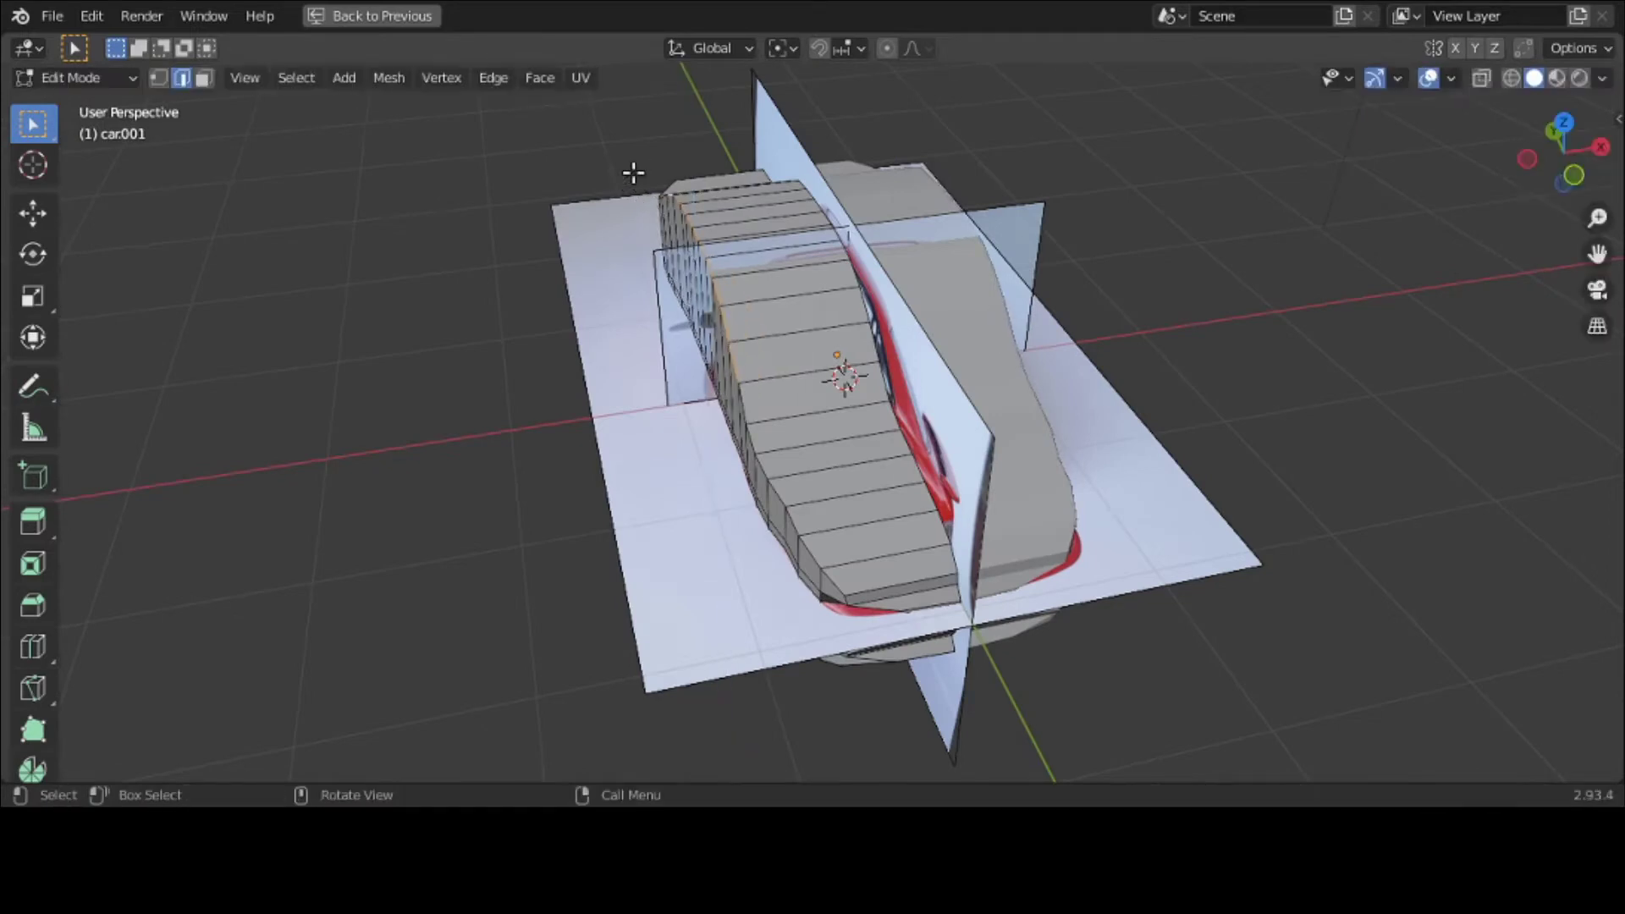
Step: Rotate the selected roof side edges by about 13 degrees around the global Y axis
middle_drag(632, 170, 617, 149)
middle_drag(869, 304, 933, 300)
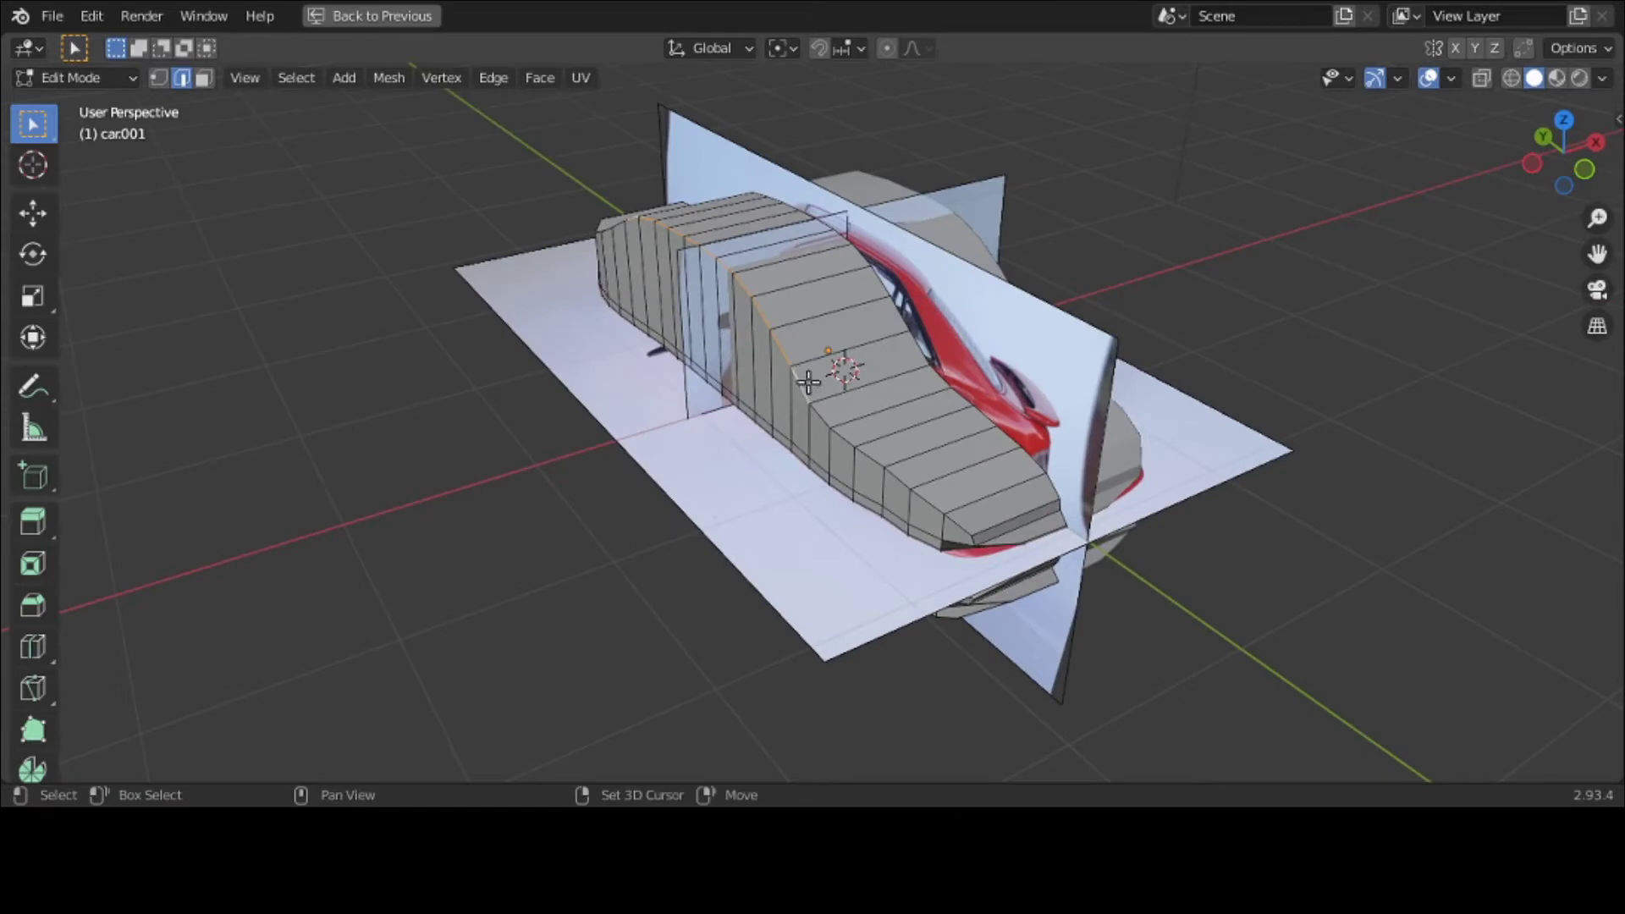
middle_drag(807, 381, 733, 378)
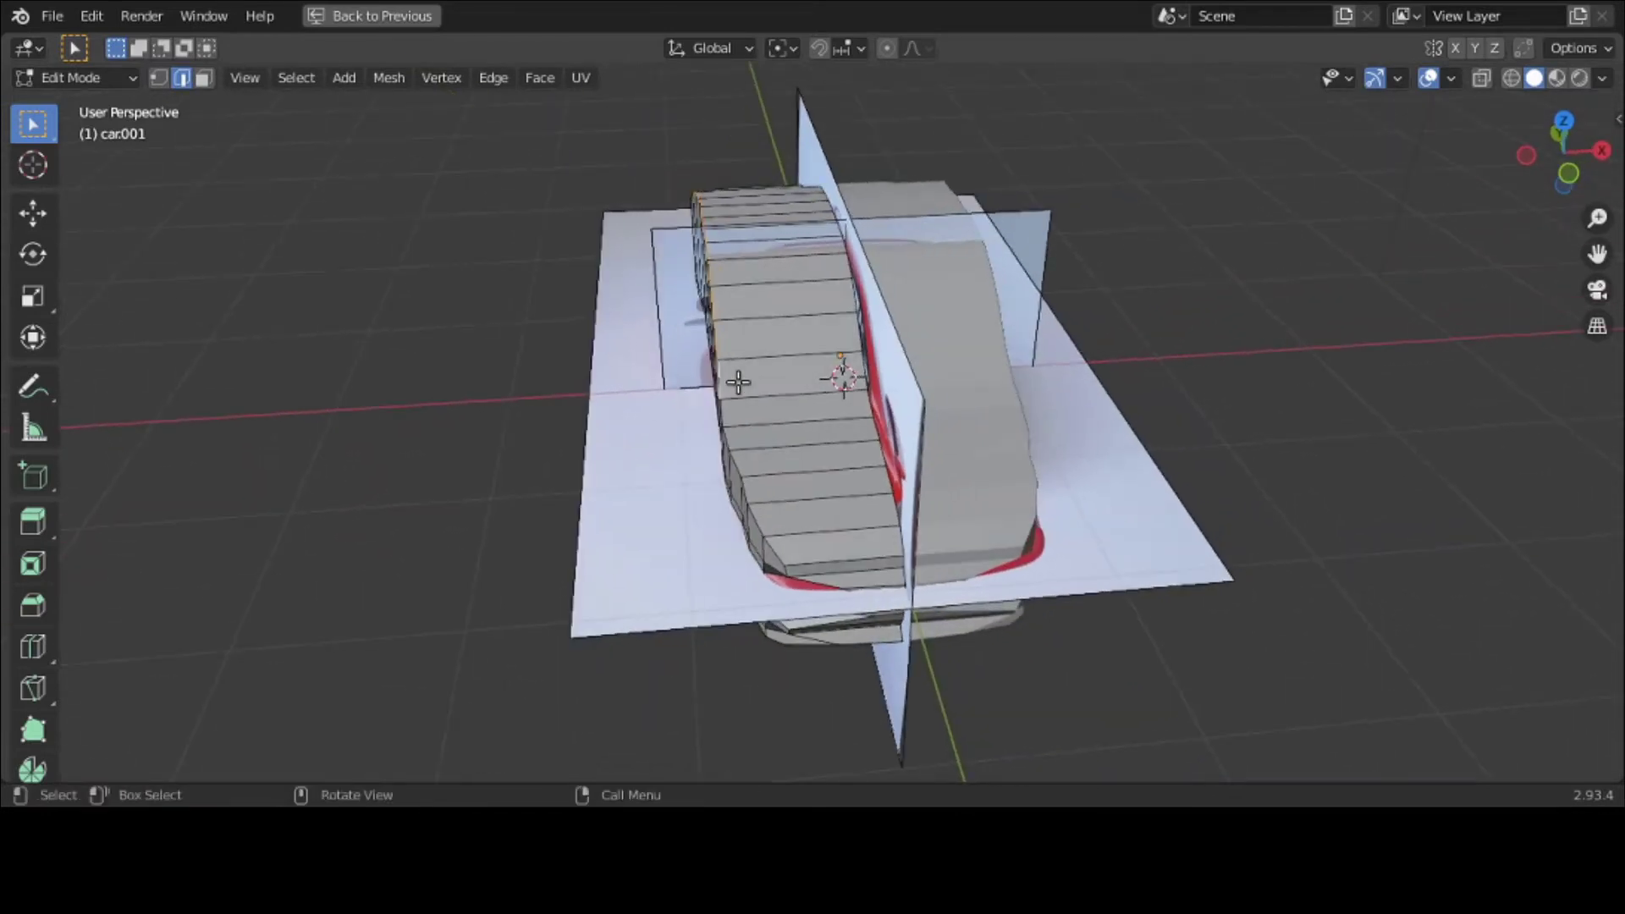
key(r)
key(y)
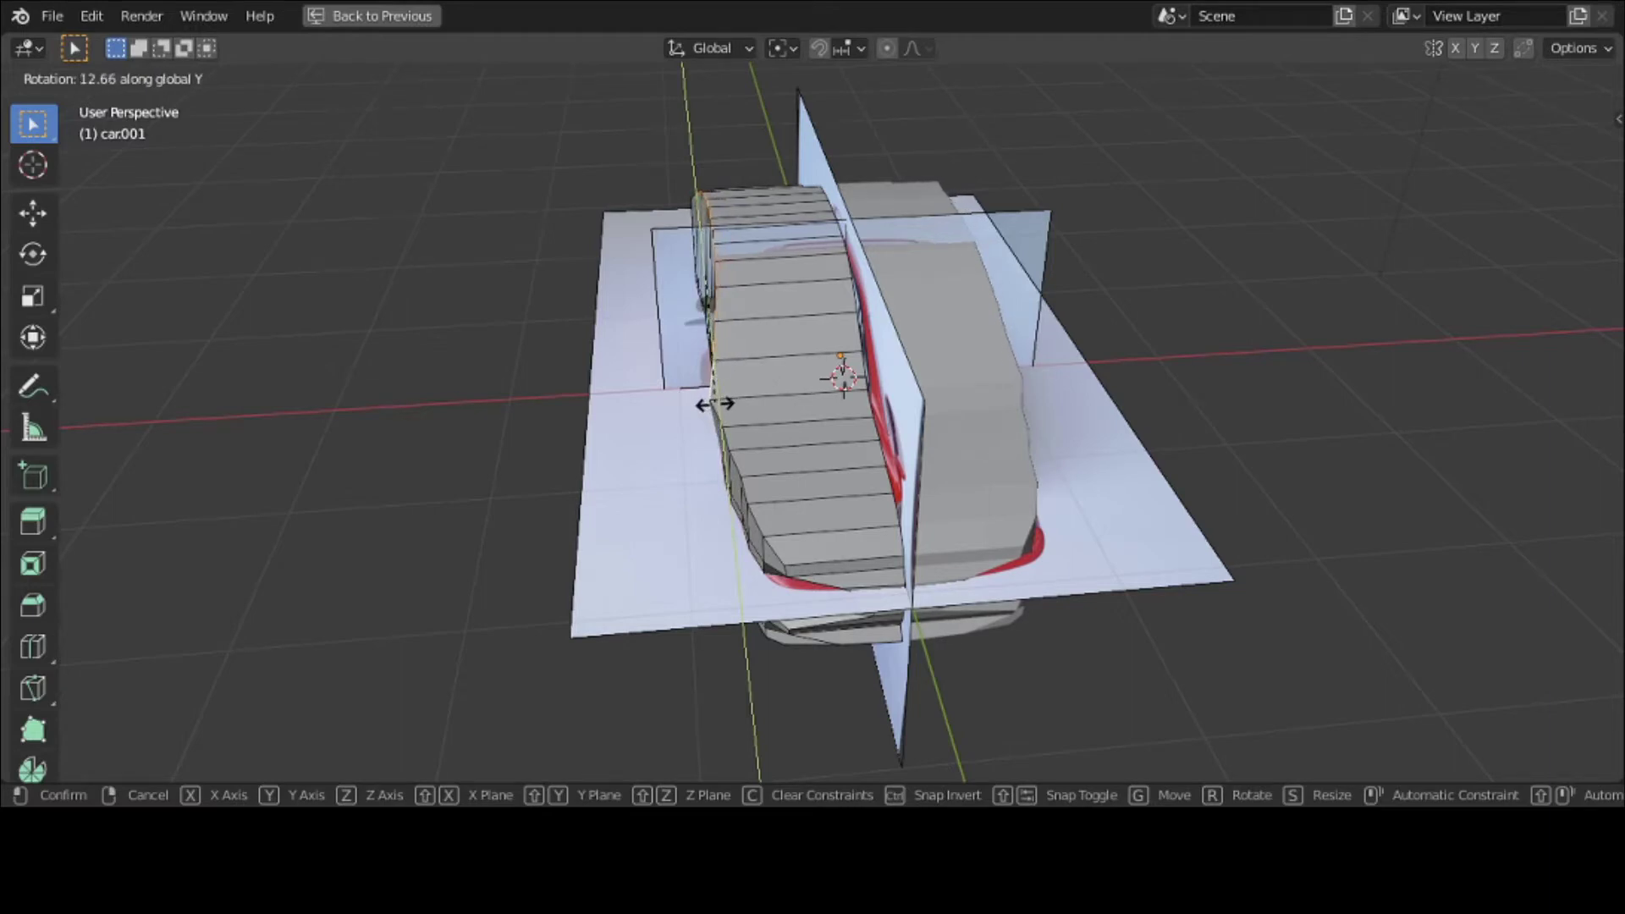
click(708, 403)
Step: Adjust the tilt of the roof side edges around the global Y axis, judging it from the car's opposite side
middle_drag(708, 402, 1203, 361)
key(r)
key(y)
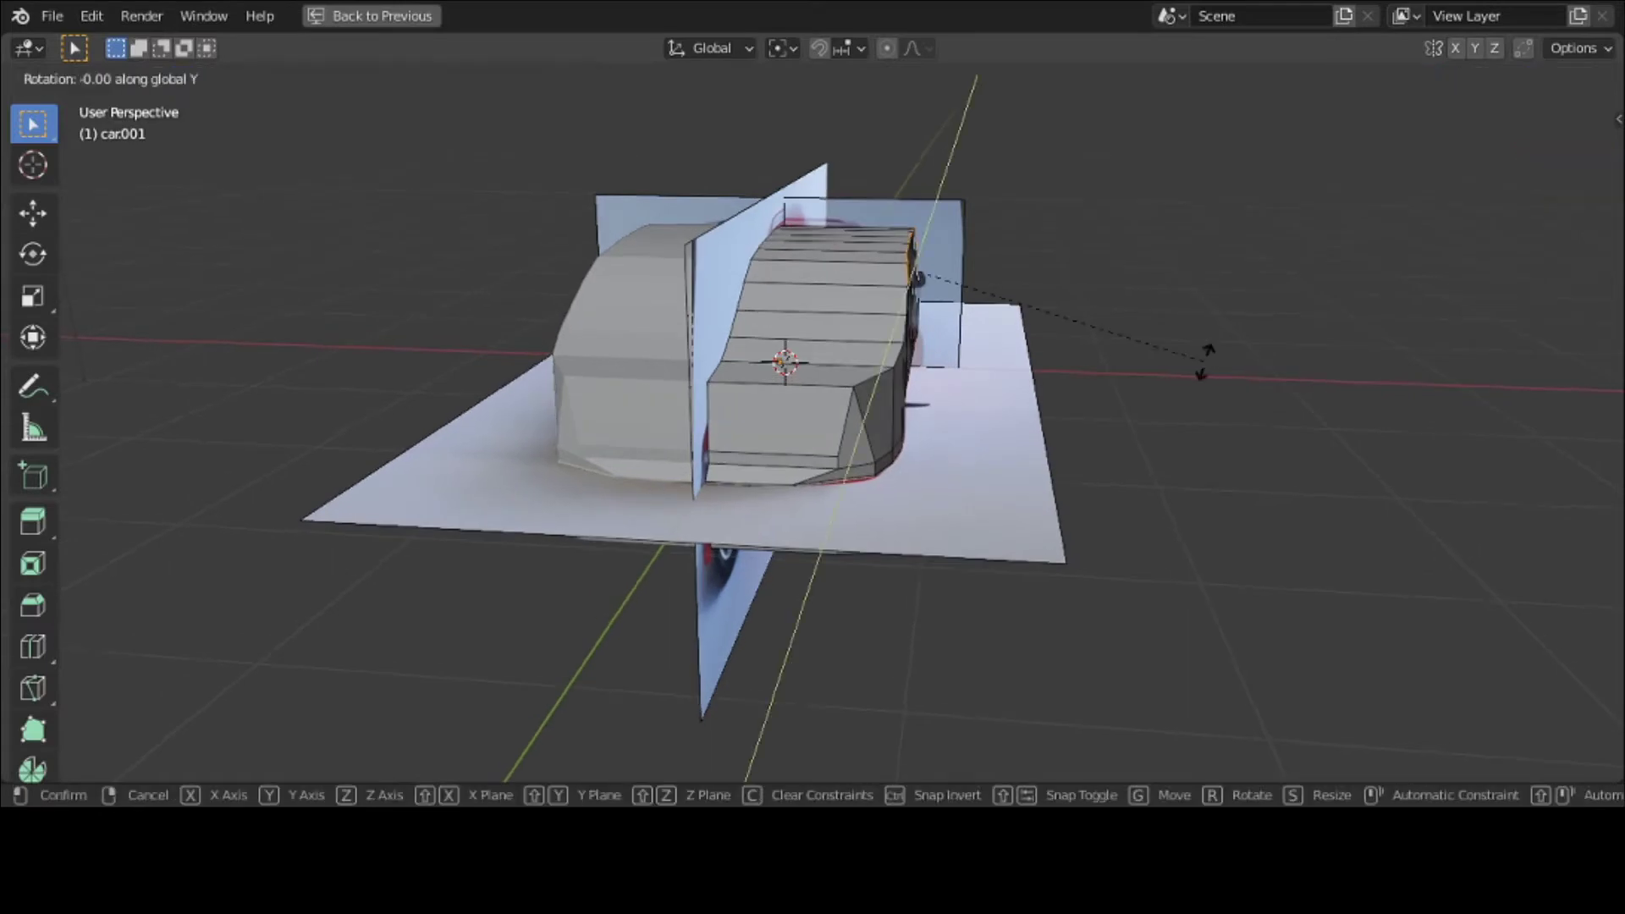
click(1157, 326)
Step: Tilt the roof side edges by about another 19 degrees around the global Y axis
middle_drag(1157, 330, 679, 364)
key(r)
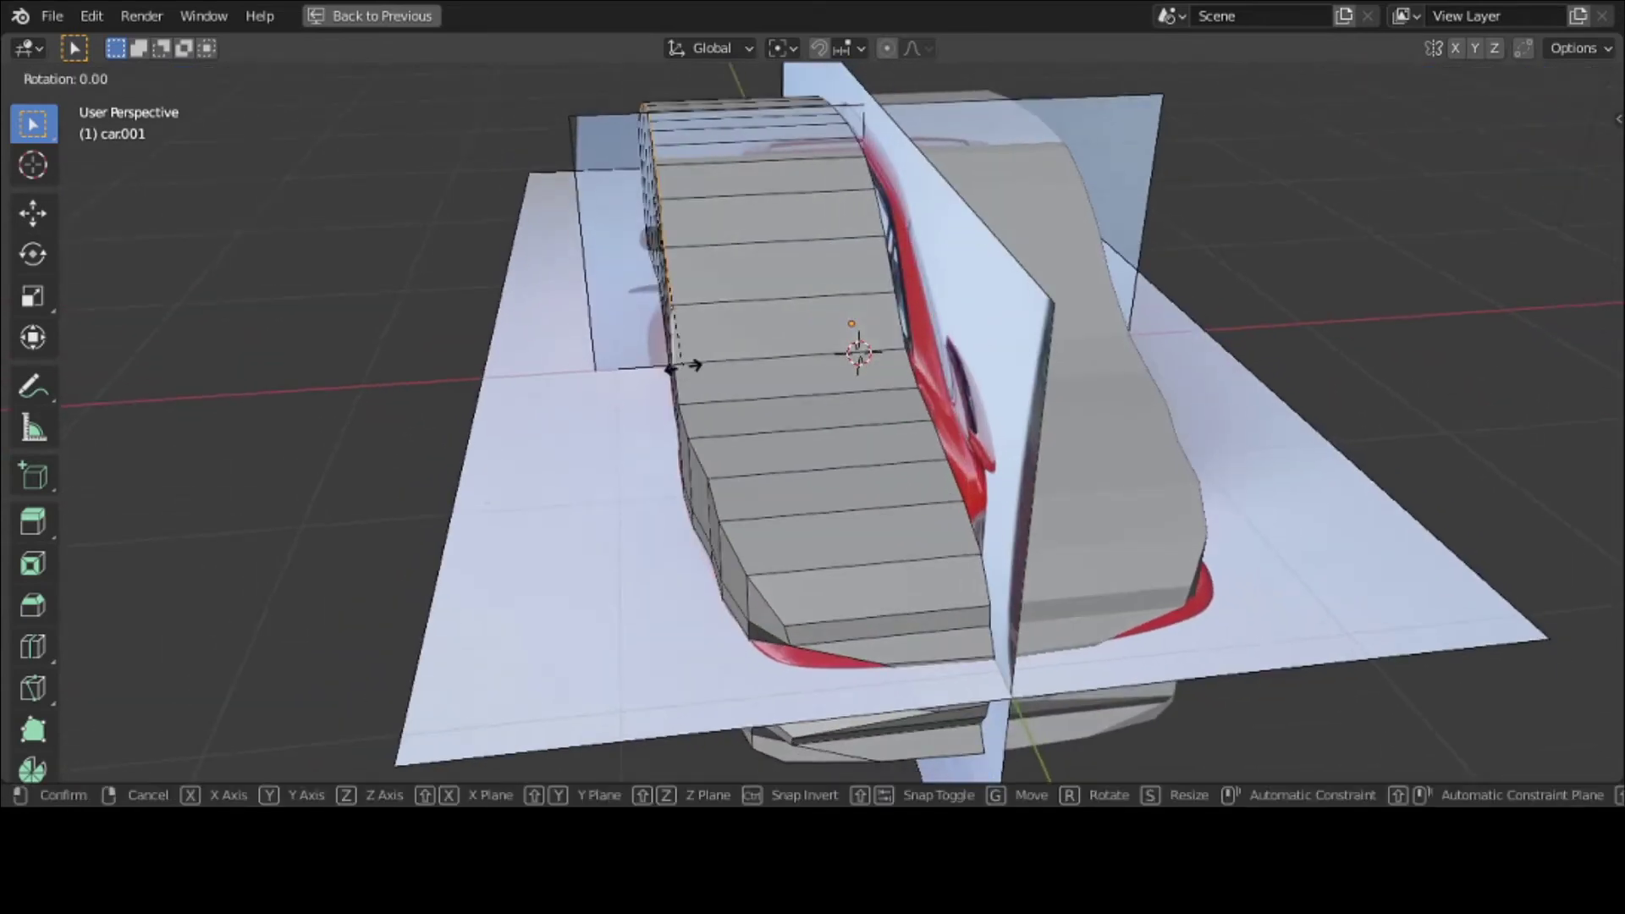
key(y)
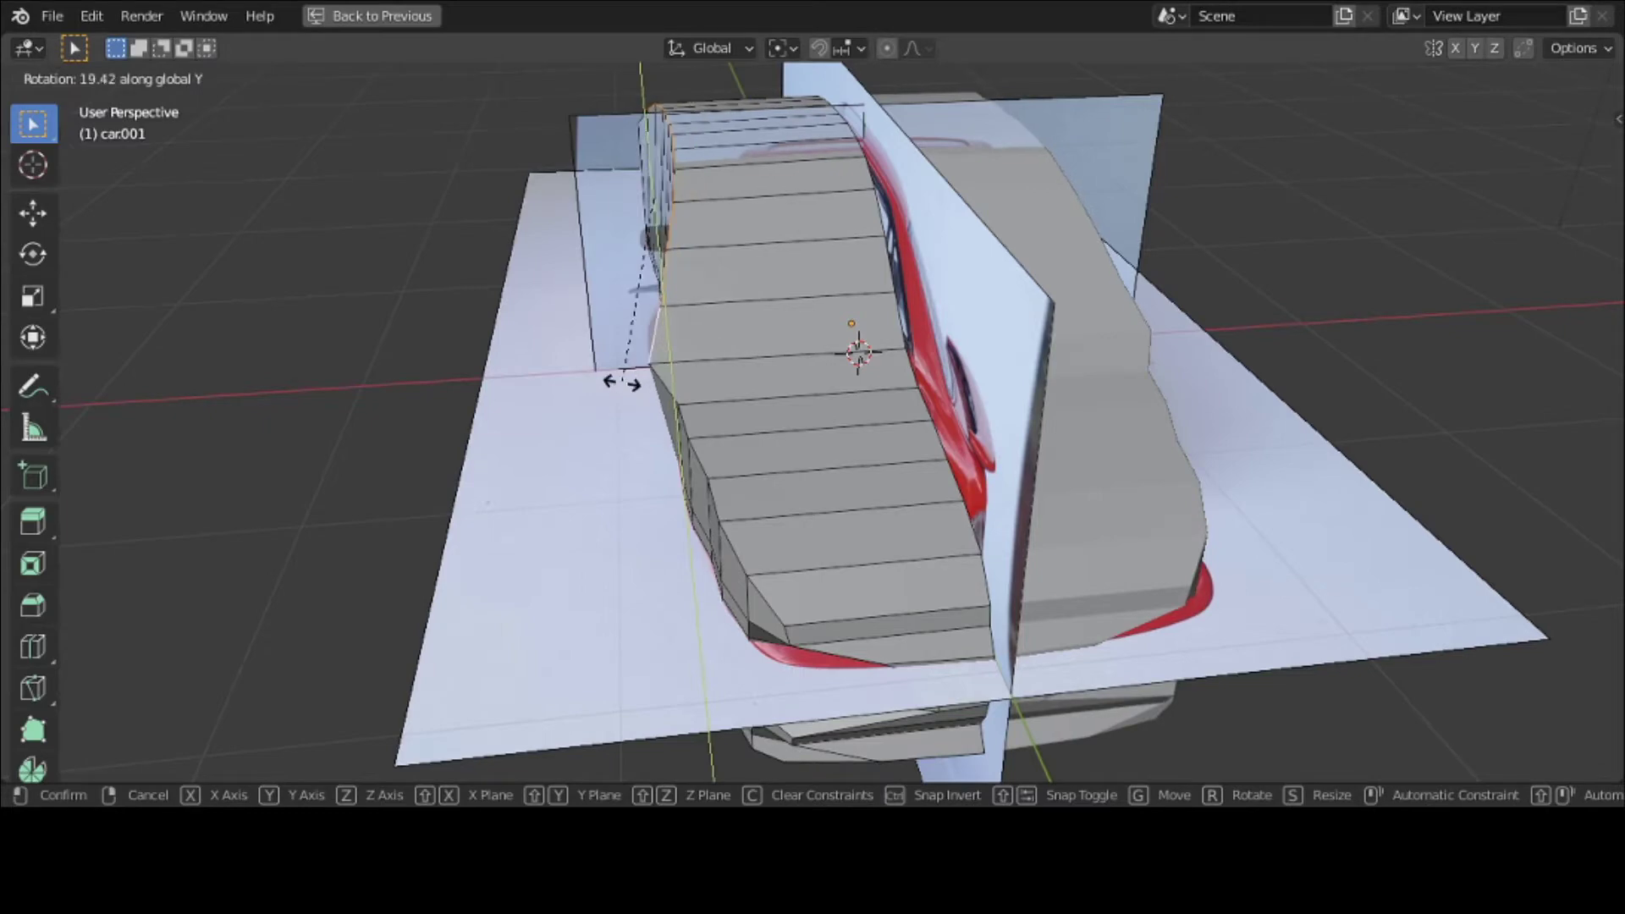
click(622, 382)
middle_drag(624, 378, 496, 419)
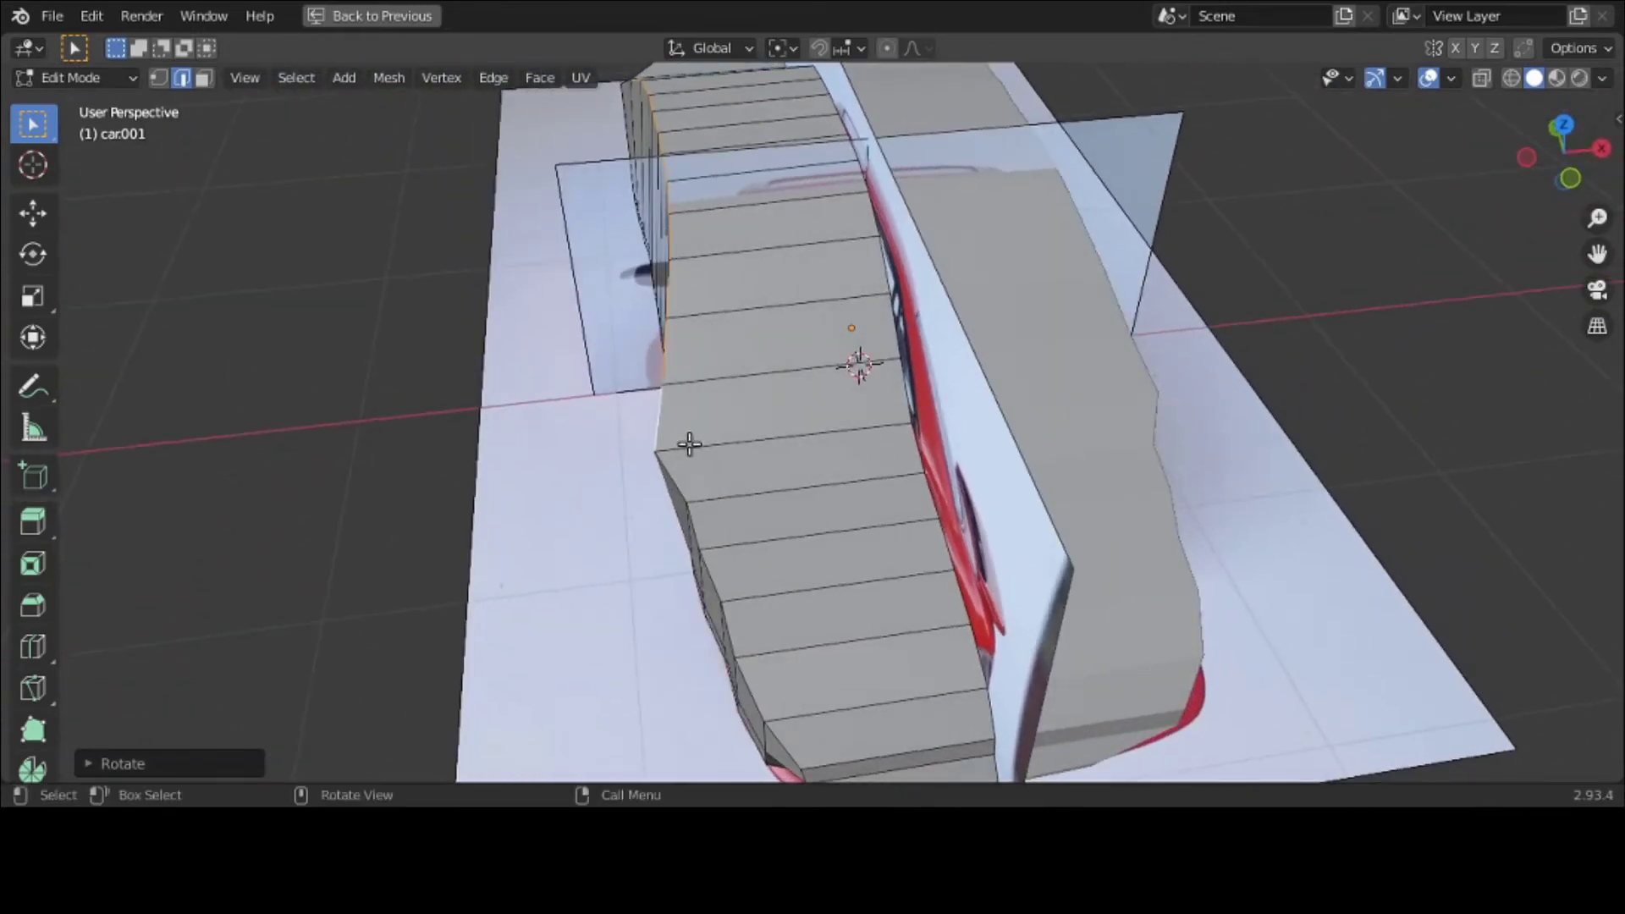
key(ctrl+z)
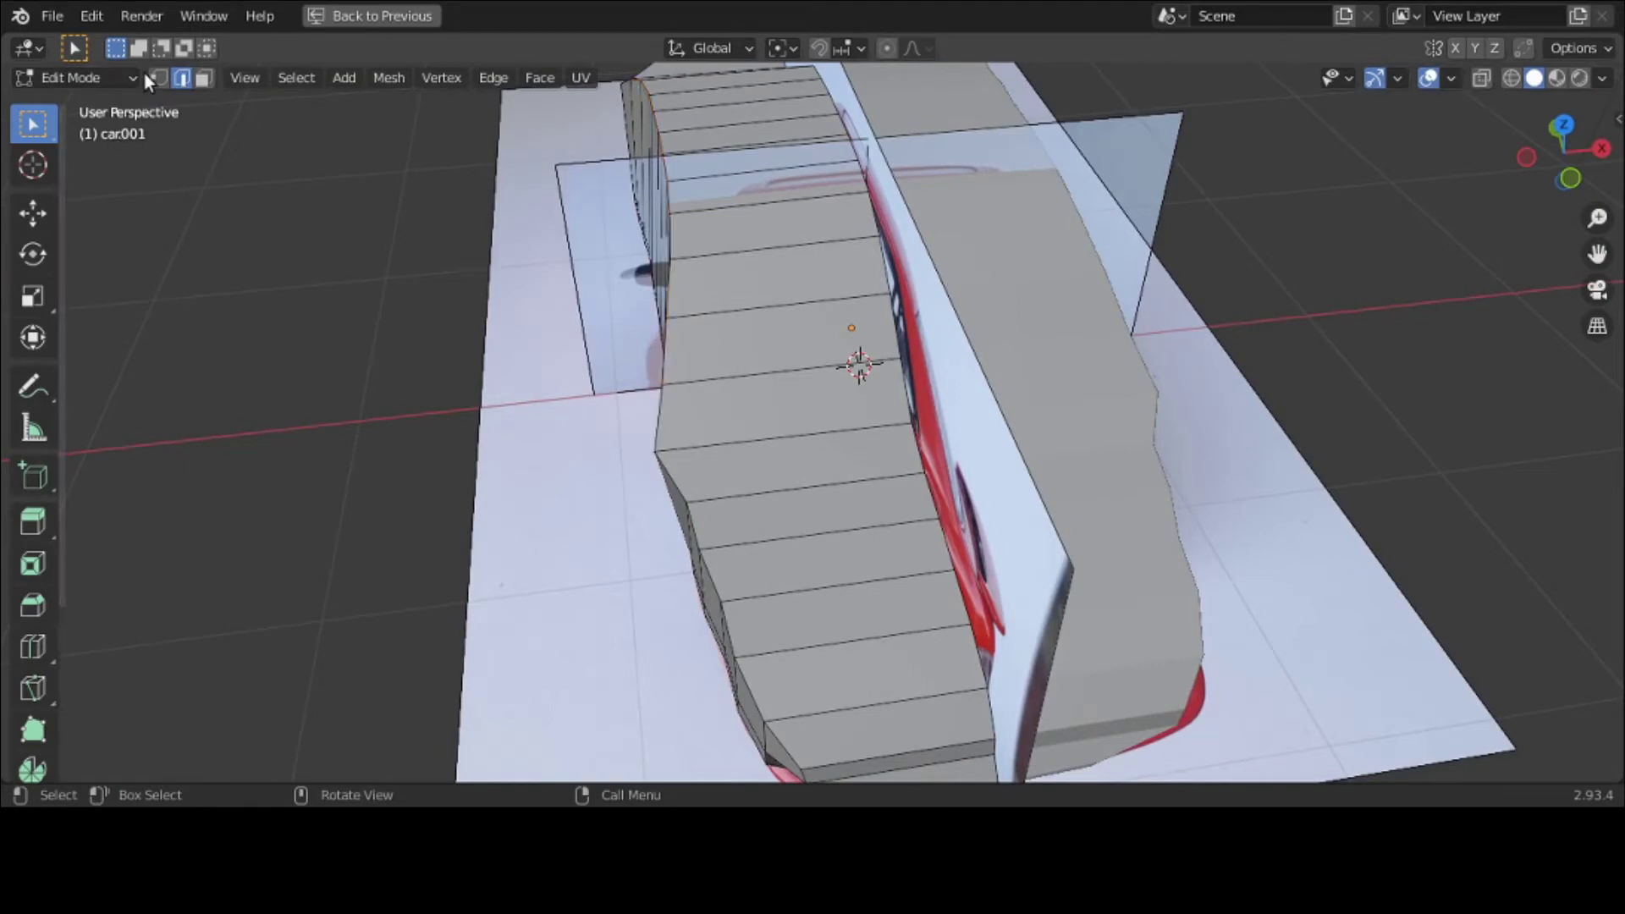
Step: In vertex selection, move the protruding vertex at the windscreen's lower side corner inward along the X axis
click(157, 80)
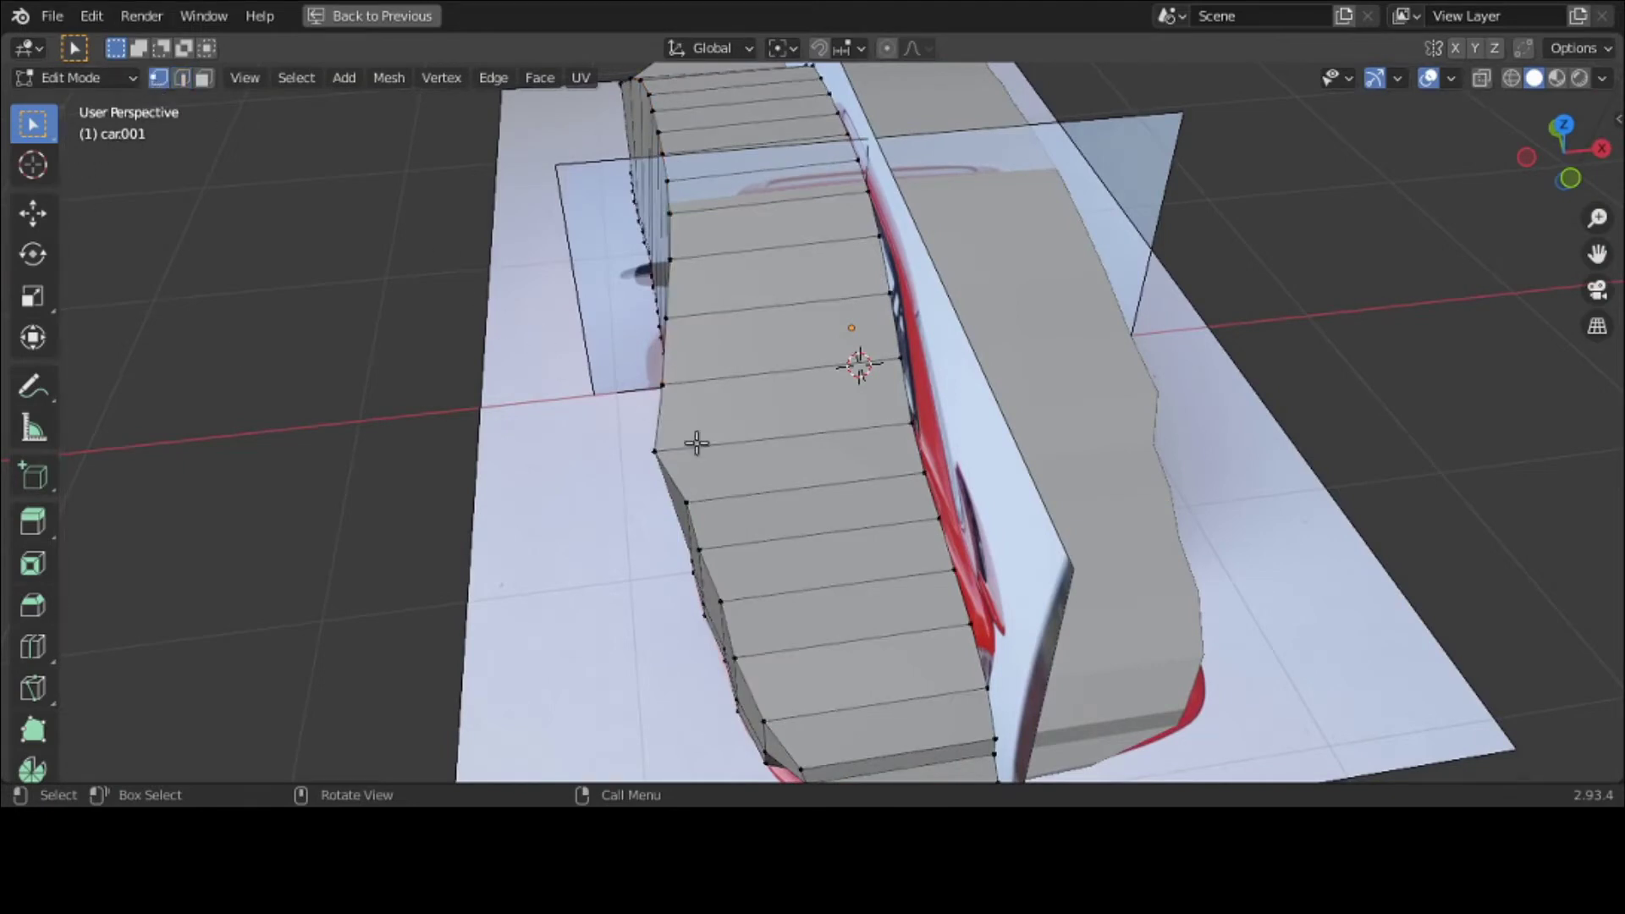
click(32, 213)
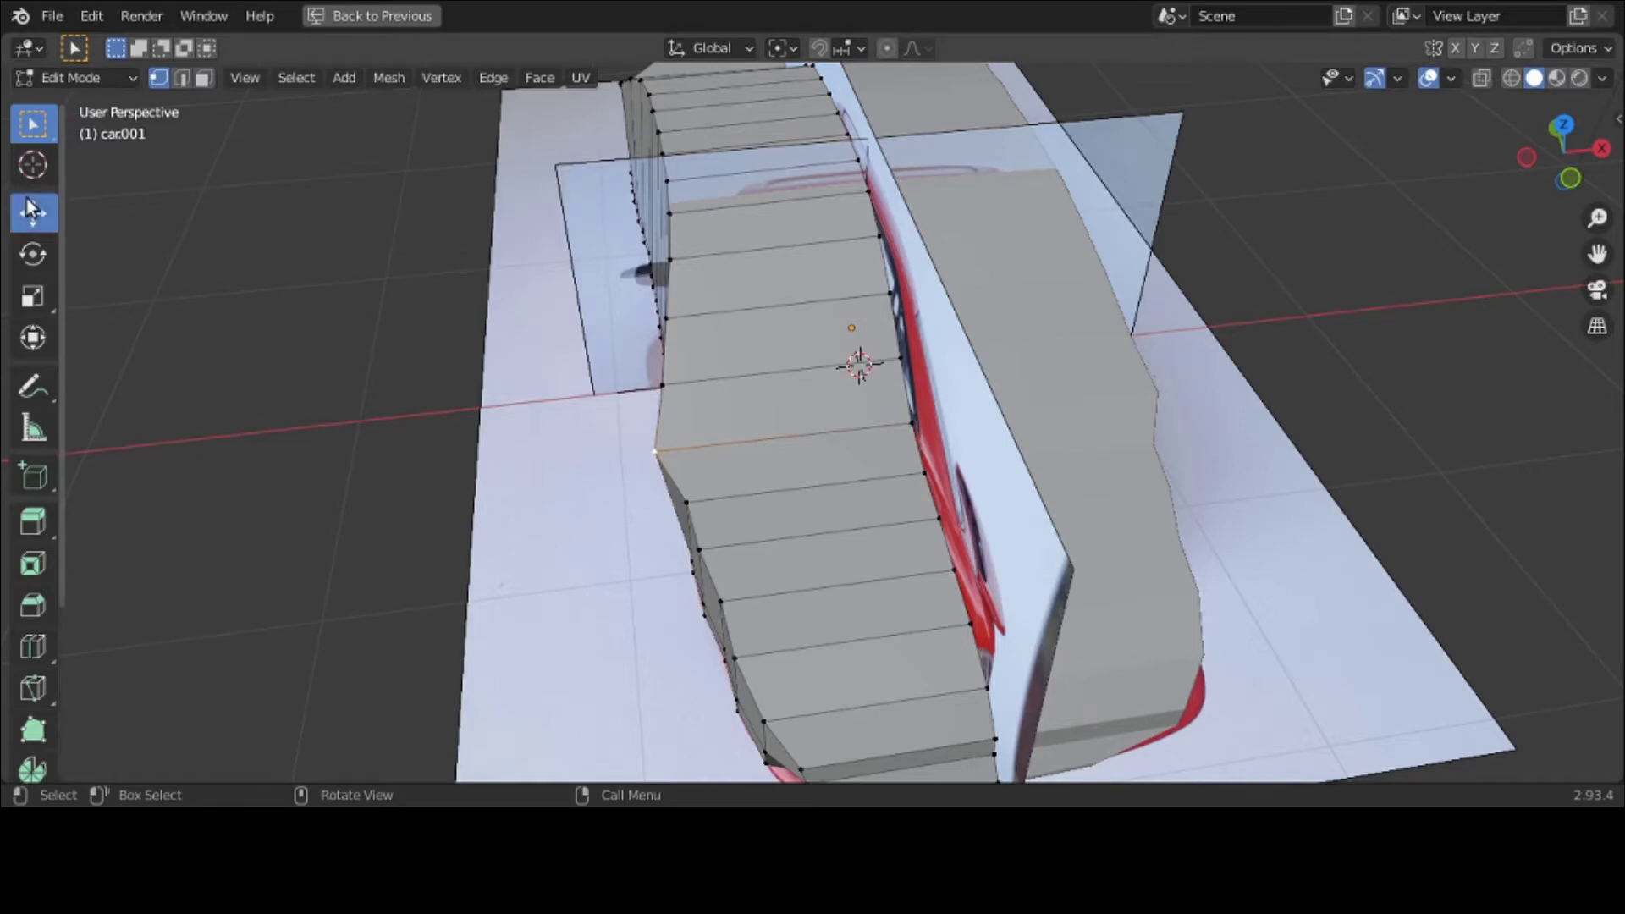
drag(719, 439, 746, 443)
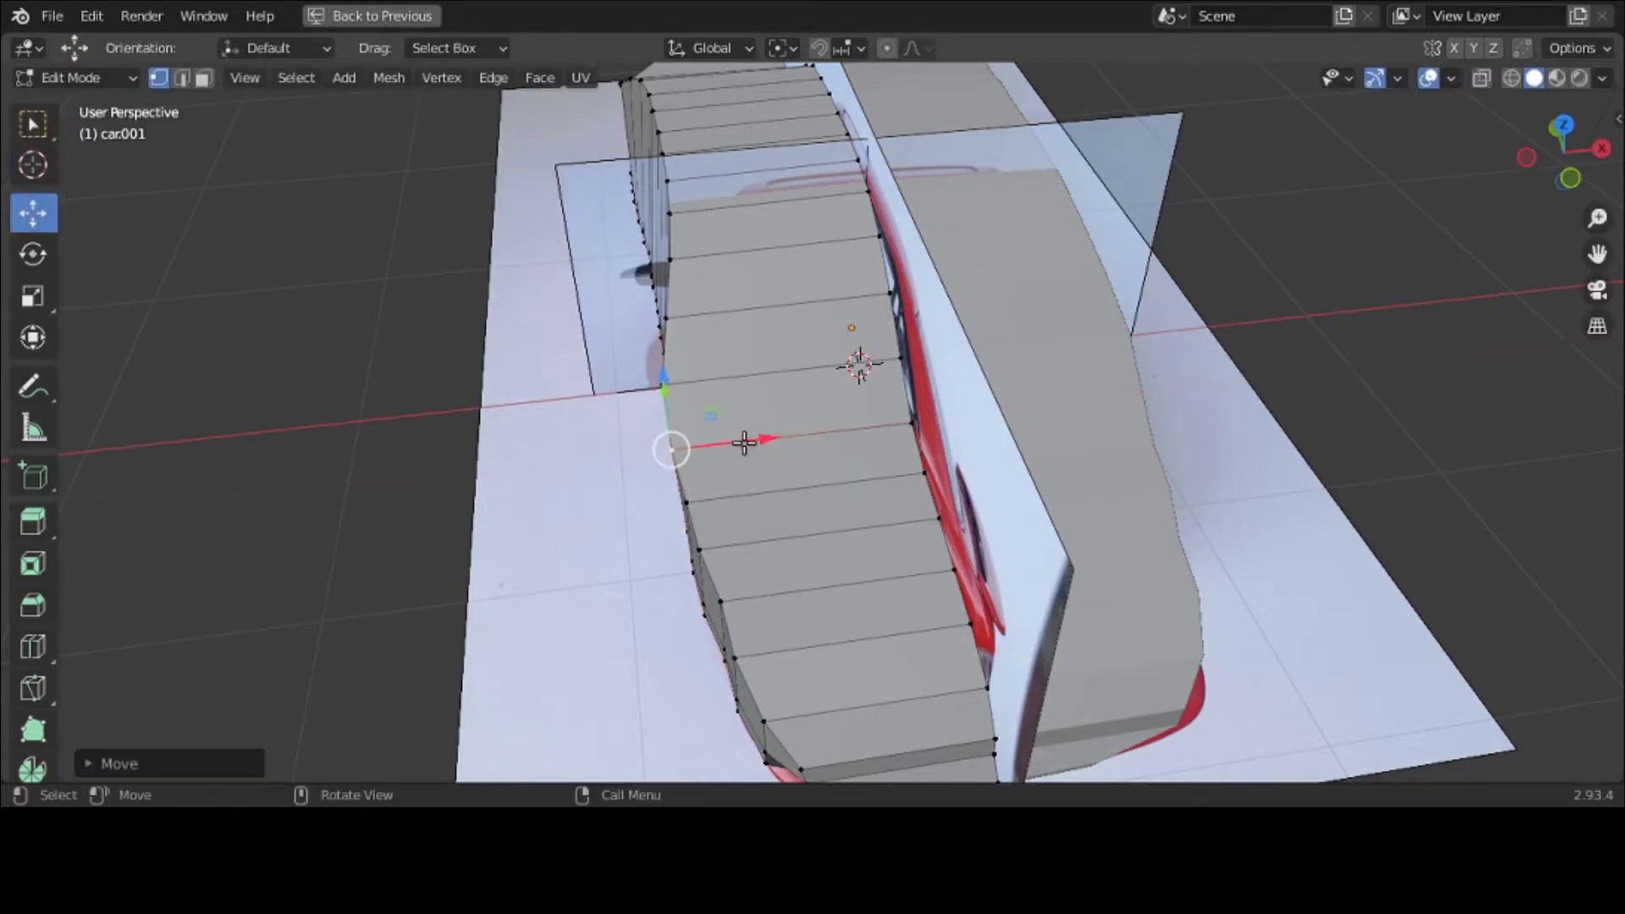
Step: In edge selection, move the lower side edge of the windscreen slightly inward along the X axis
middle_drag(746, 442, 388, 385)
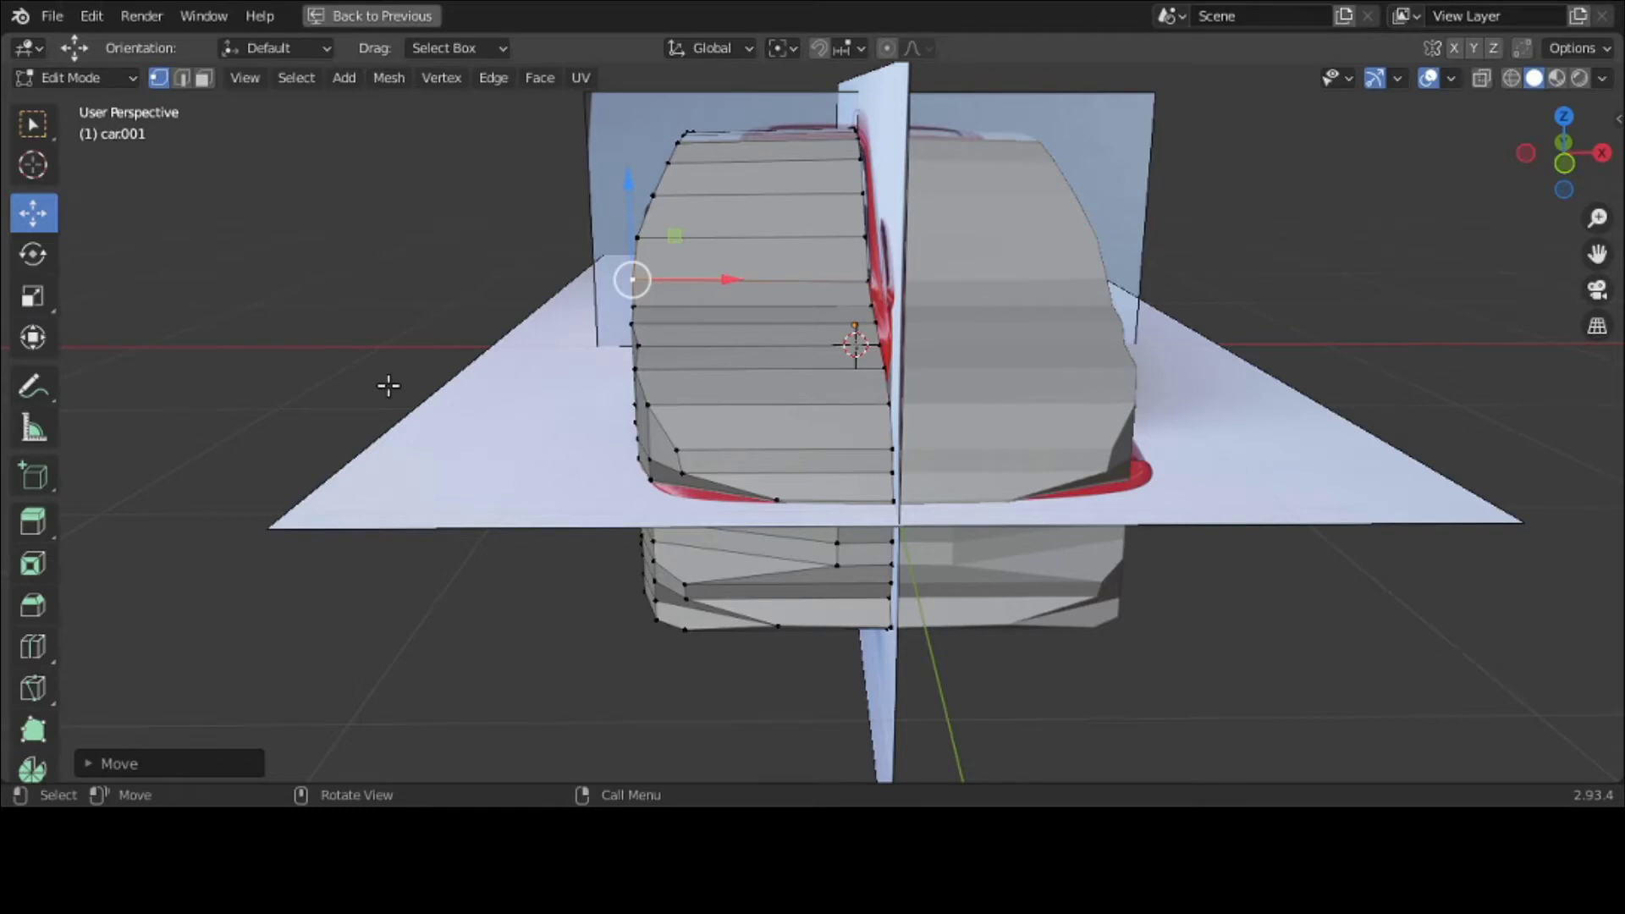
middle_drag(388, 385, 398, 443)
middle_drag(625, 388, 645, 386)
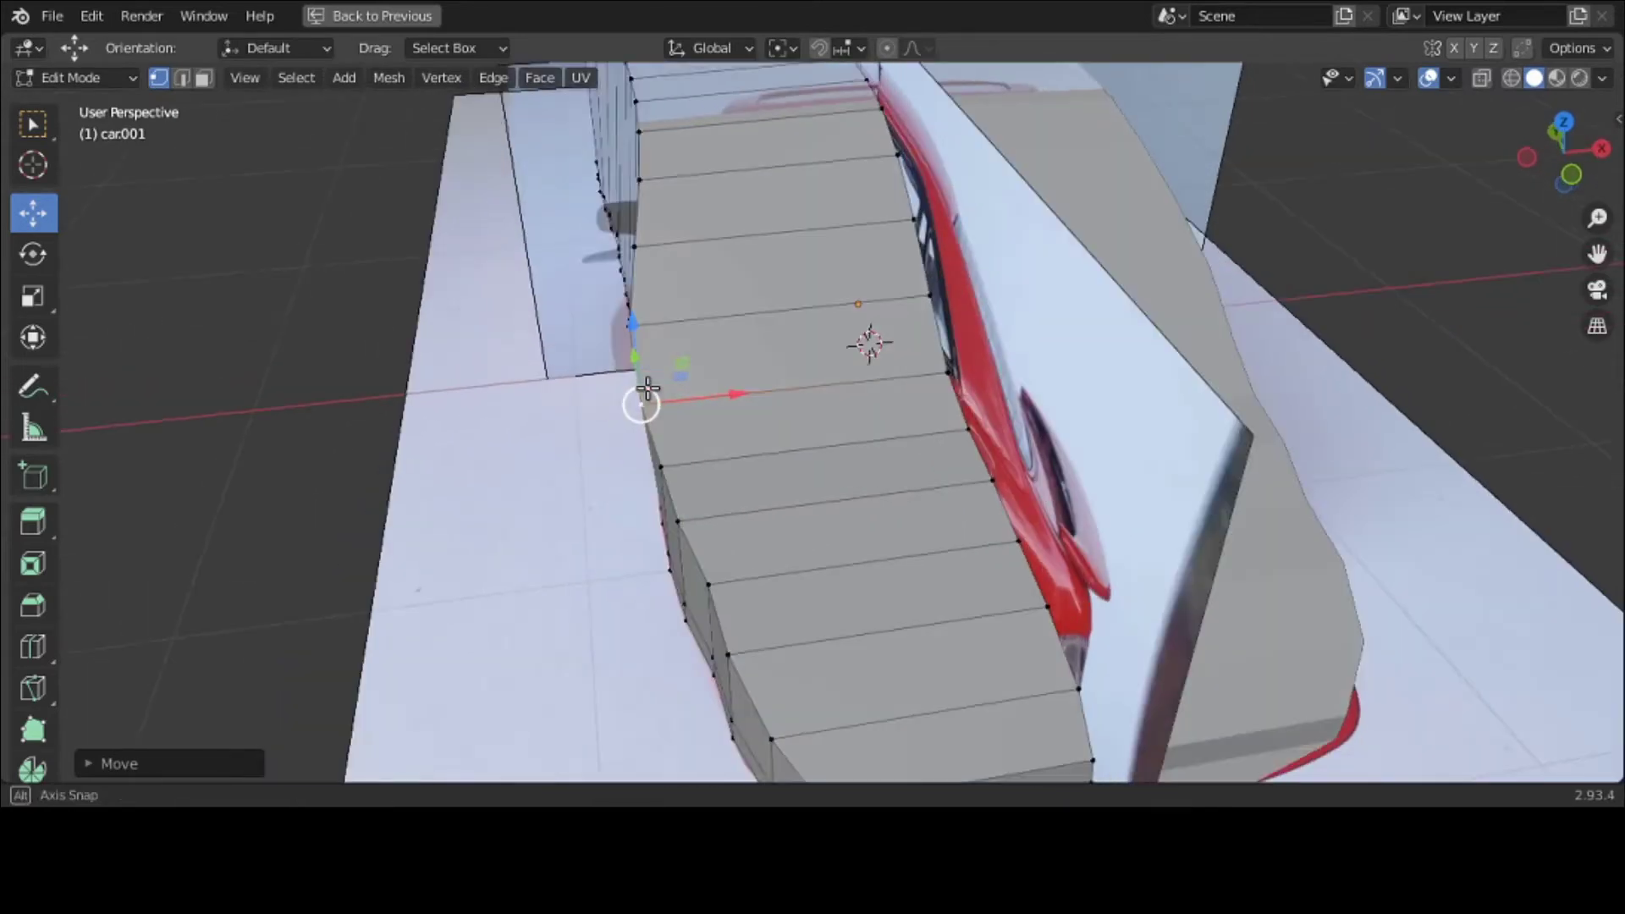
click(637, 286)
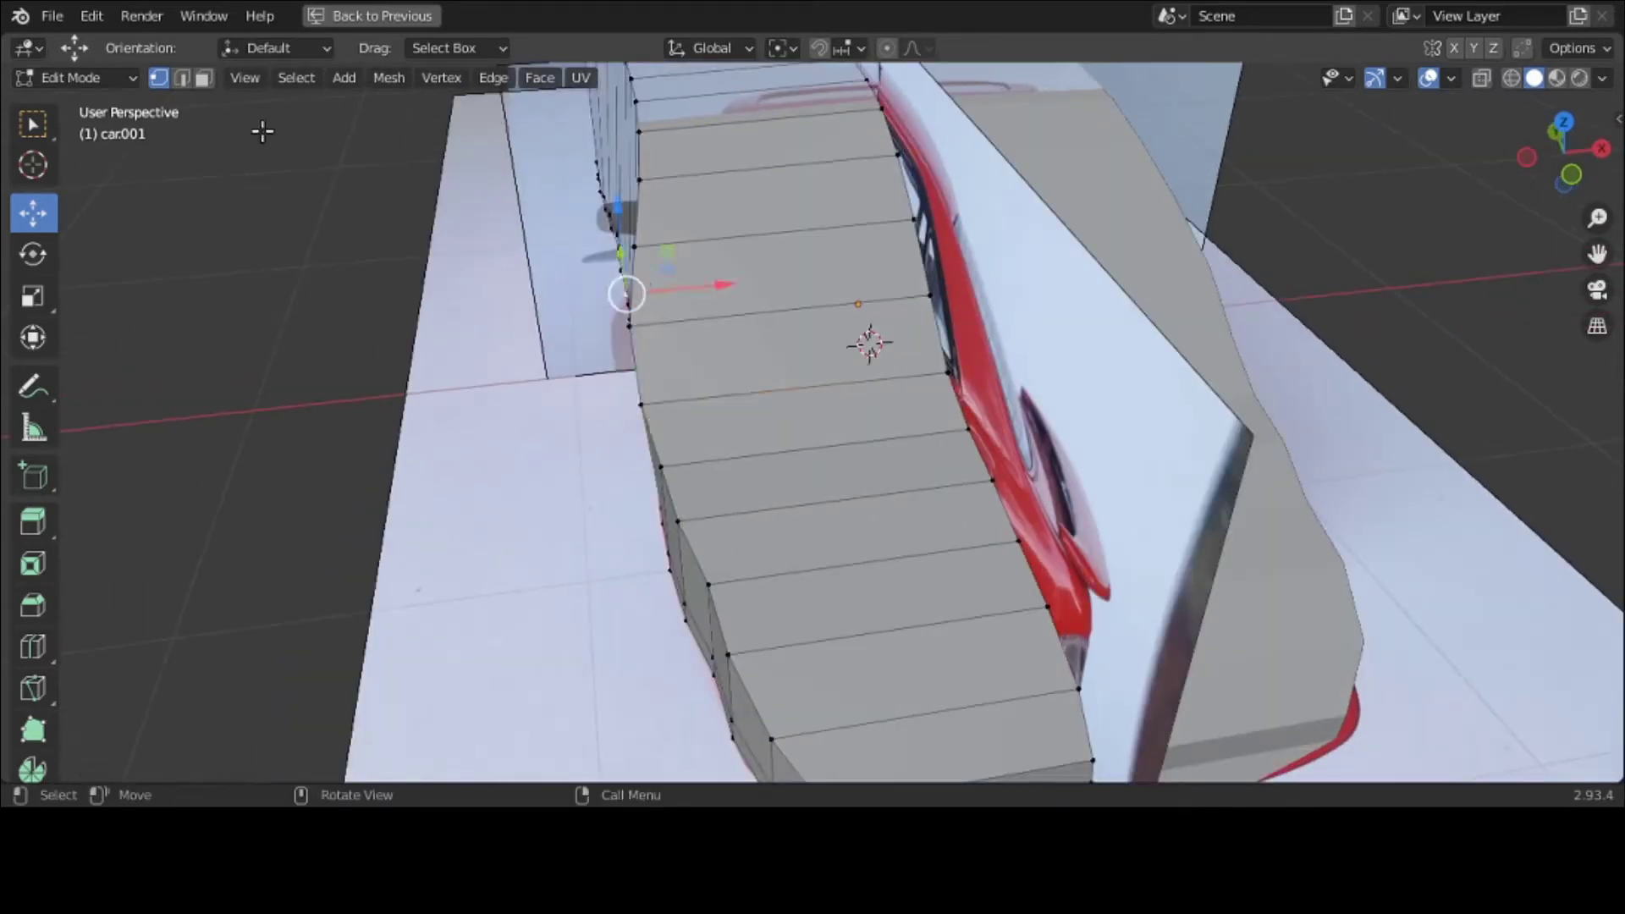
click(182, 77)
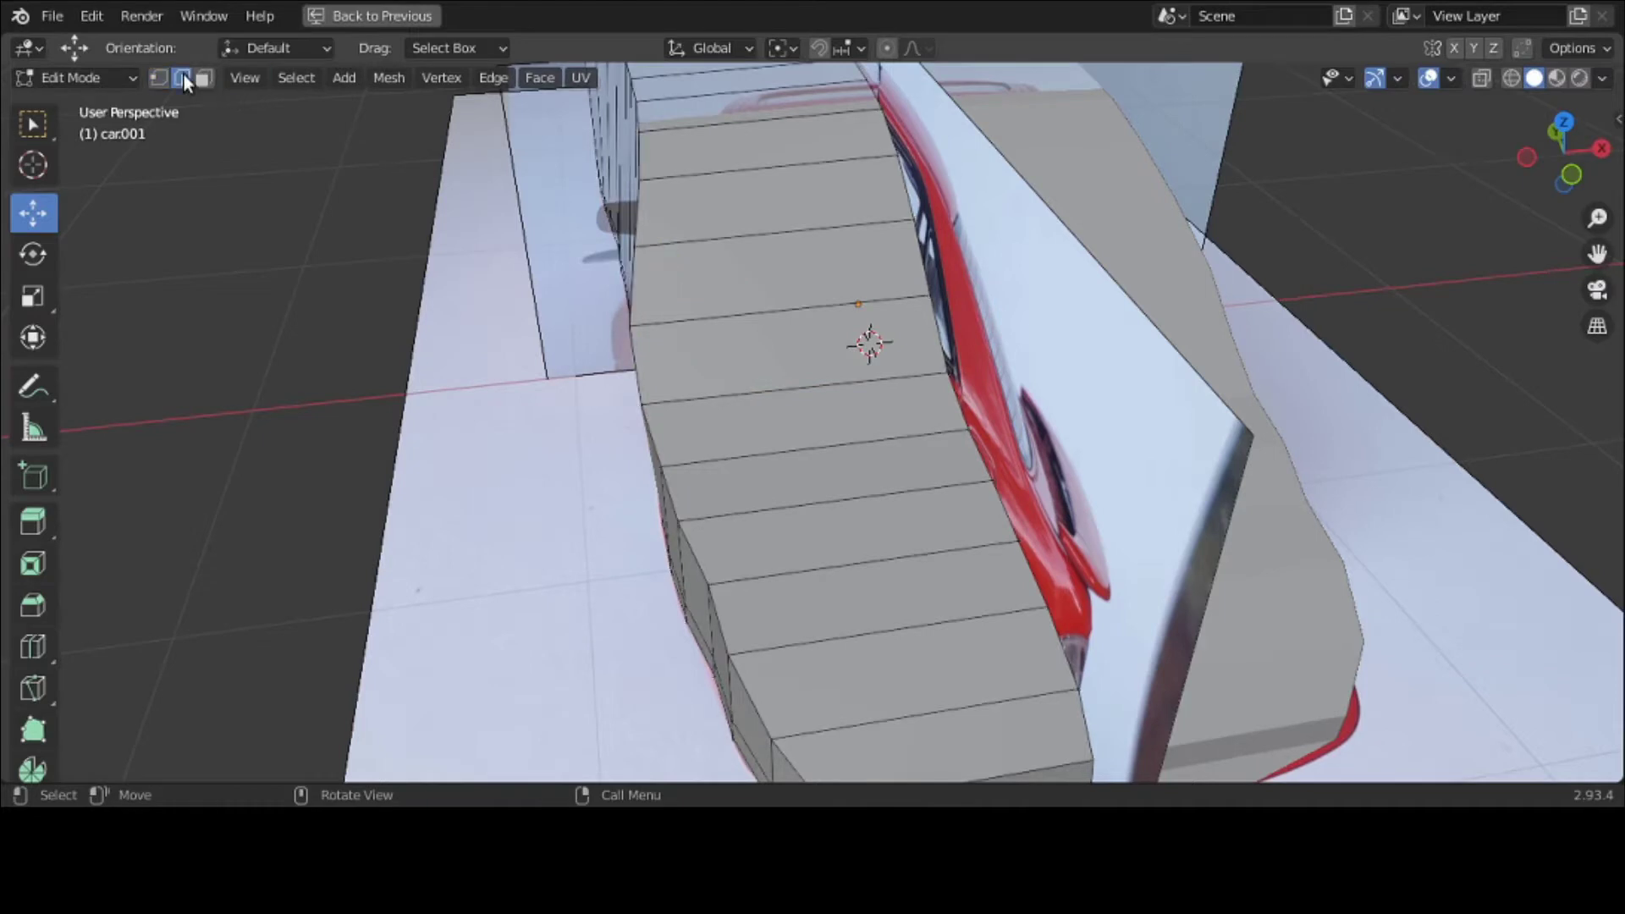
middle_drag(623, 337, 643, 336)
click(646, 334)
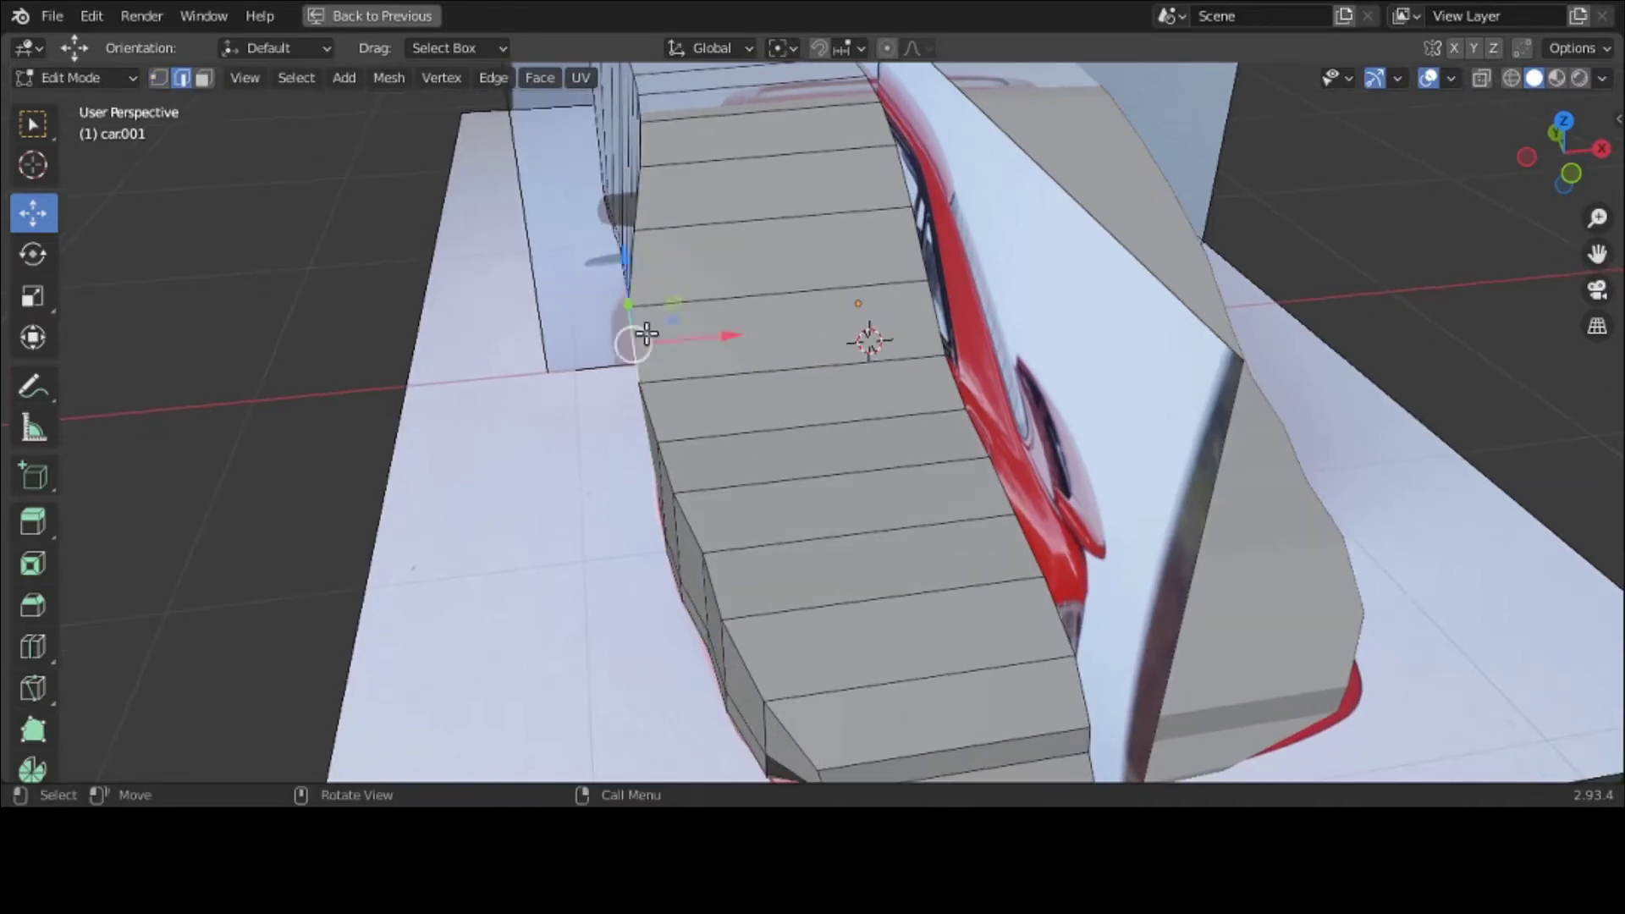
middle_drag(682, 324, 685, 319)
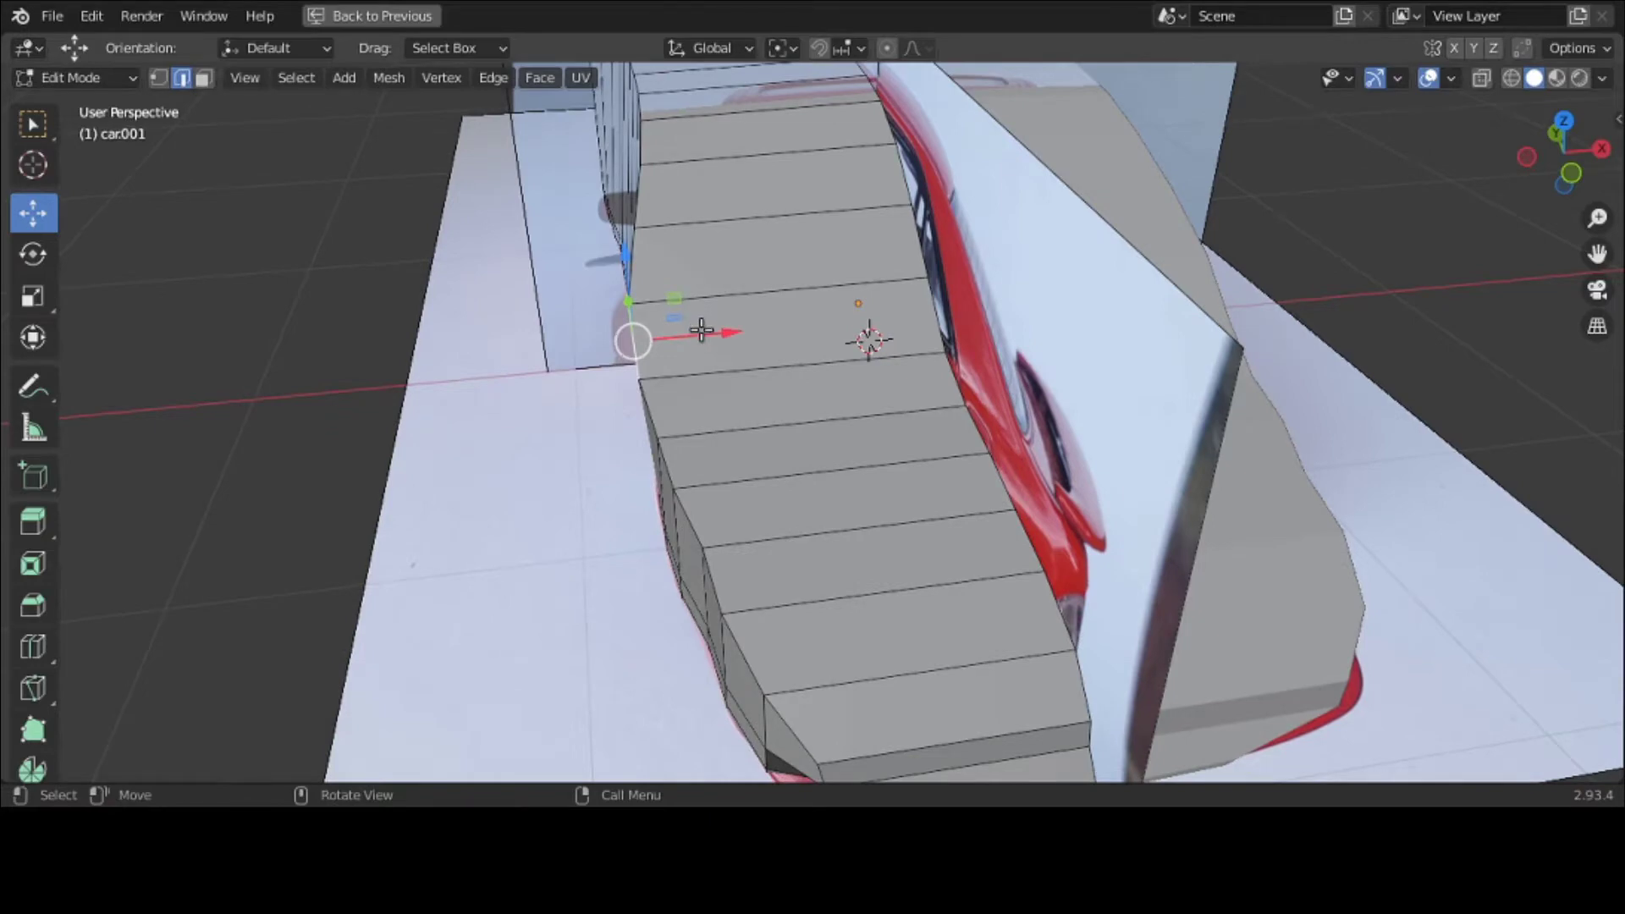
drag(702, 330, 719, 334)
Step: Switch back to vertex selection and move the selected side vertex of the windscreen inward
middle_drag(718, 333, 1040, 328)
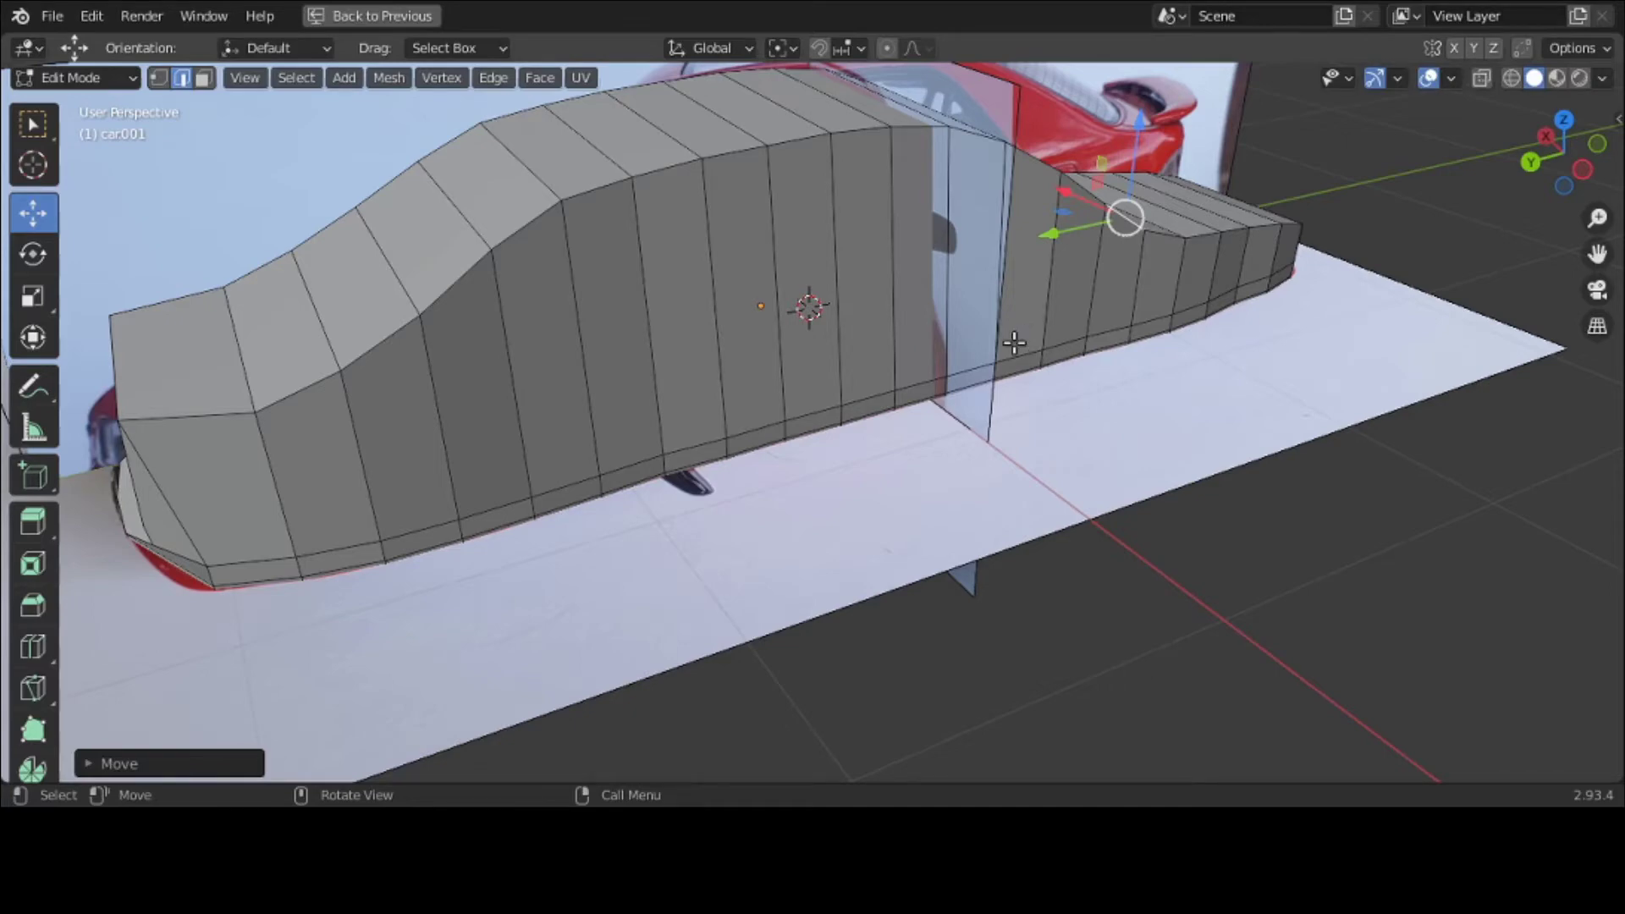
middle_drag(1015, 344, 682, 318)
scroll(665, 193, up, 3)
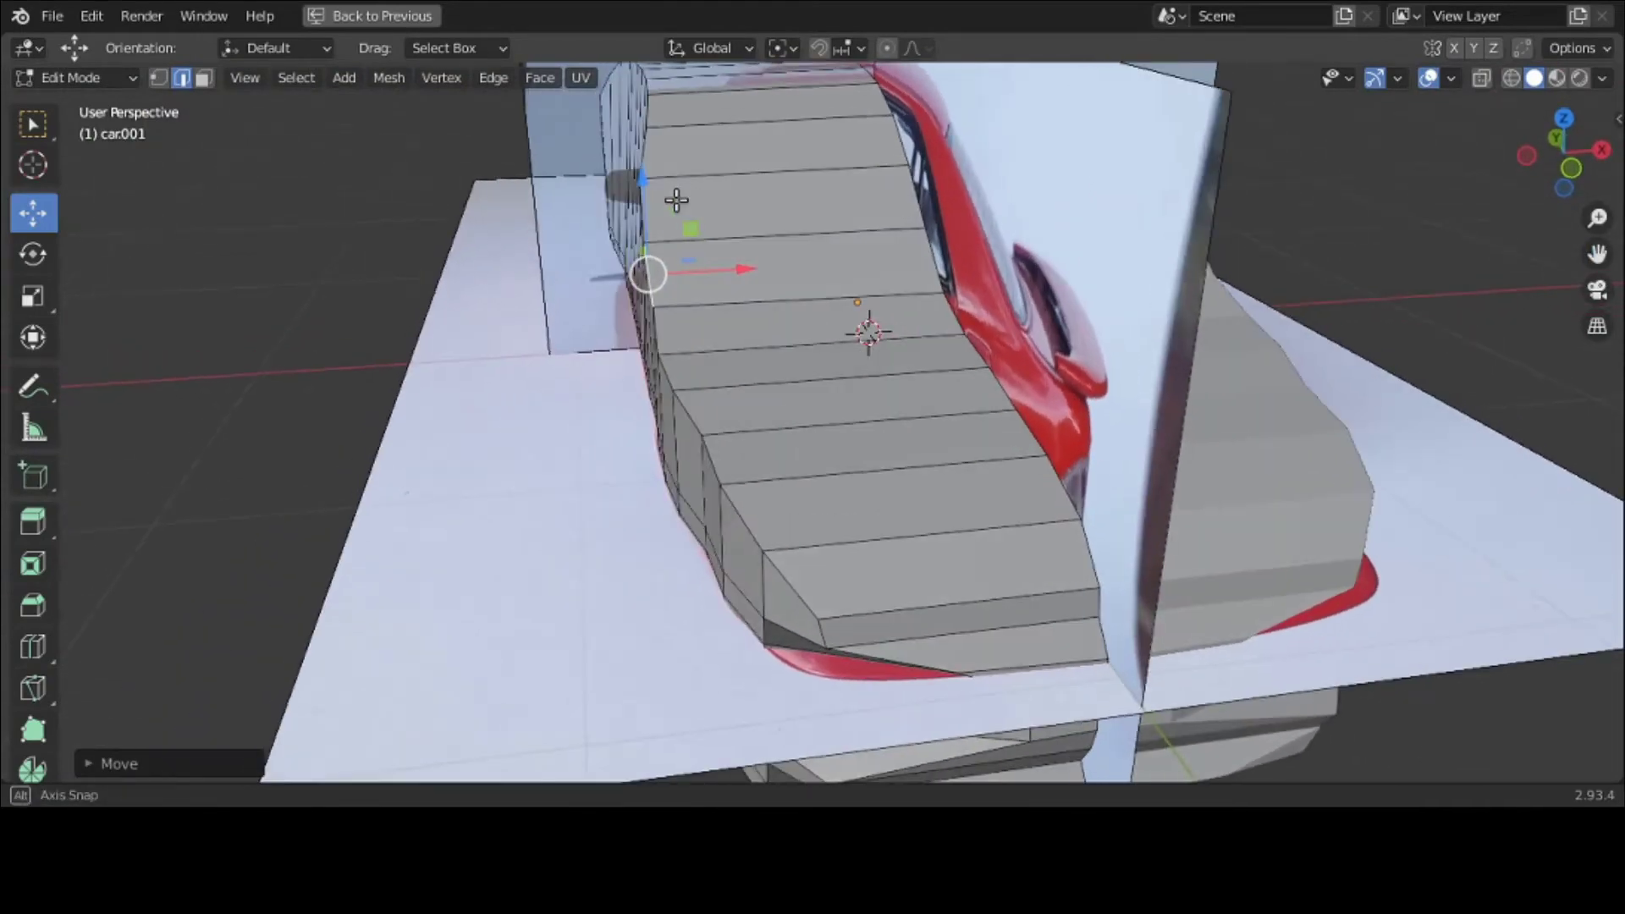
key(1)
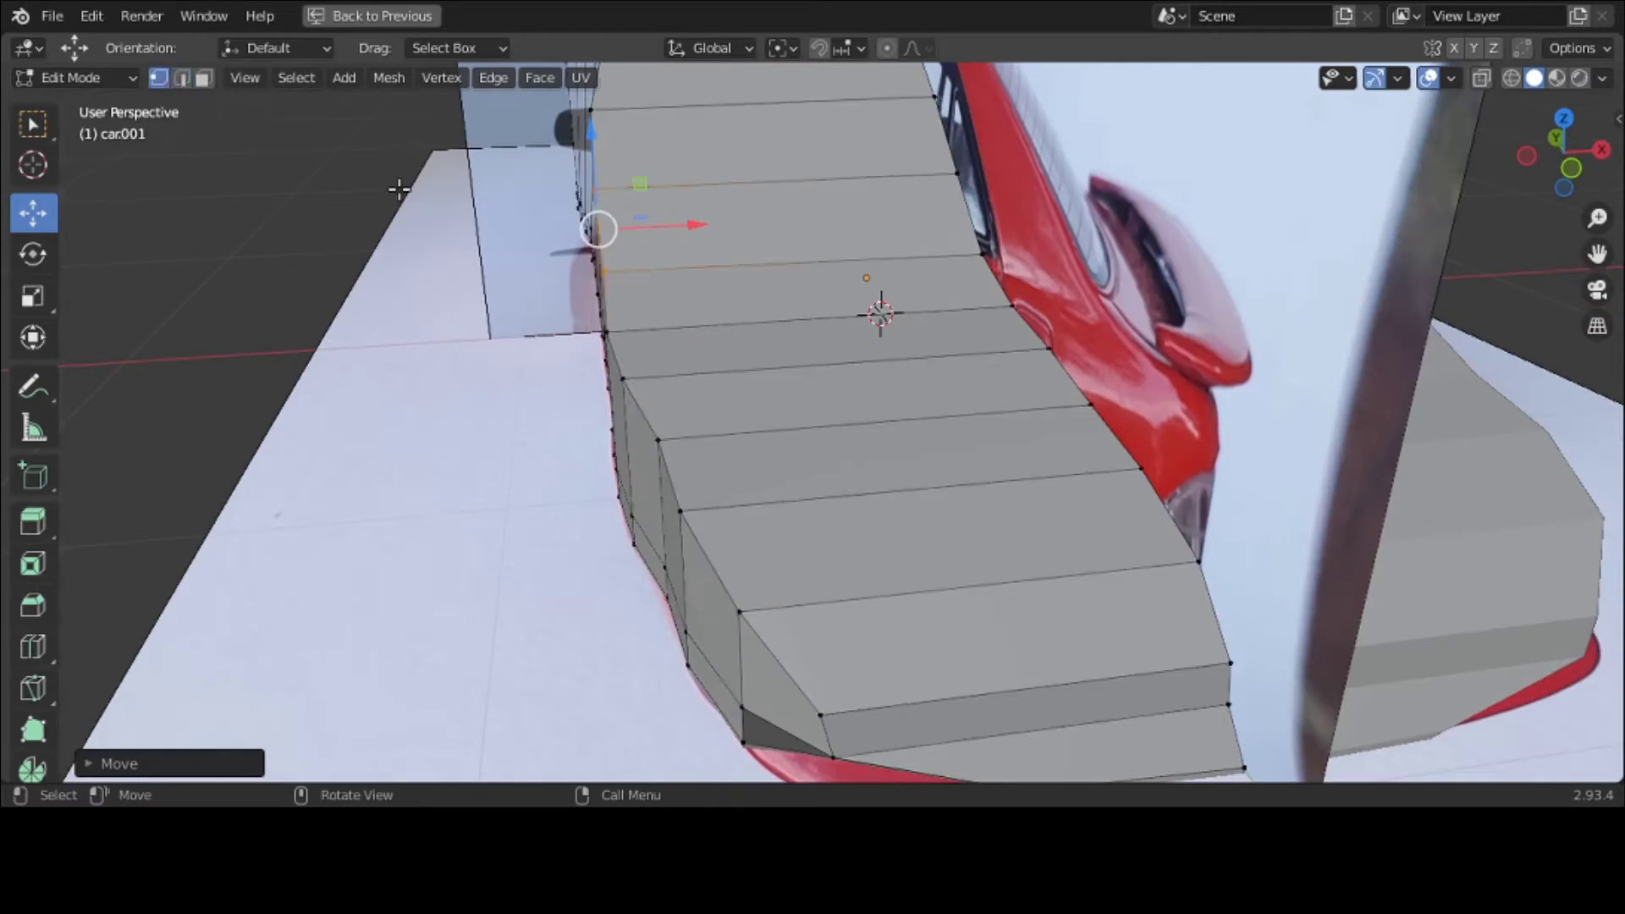
middle_drag(400, 190, 525, 246)
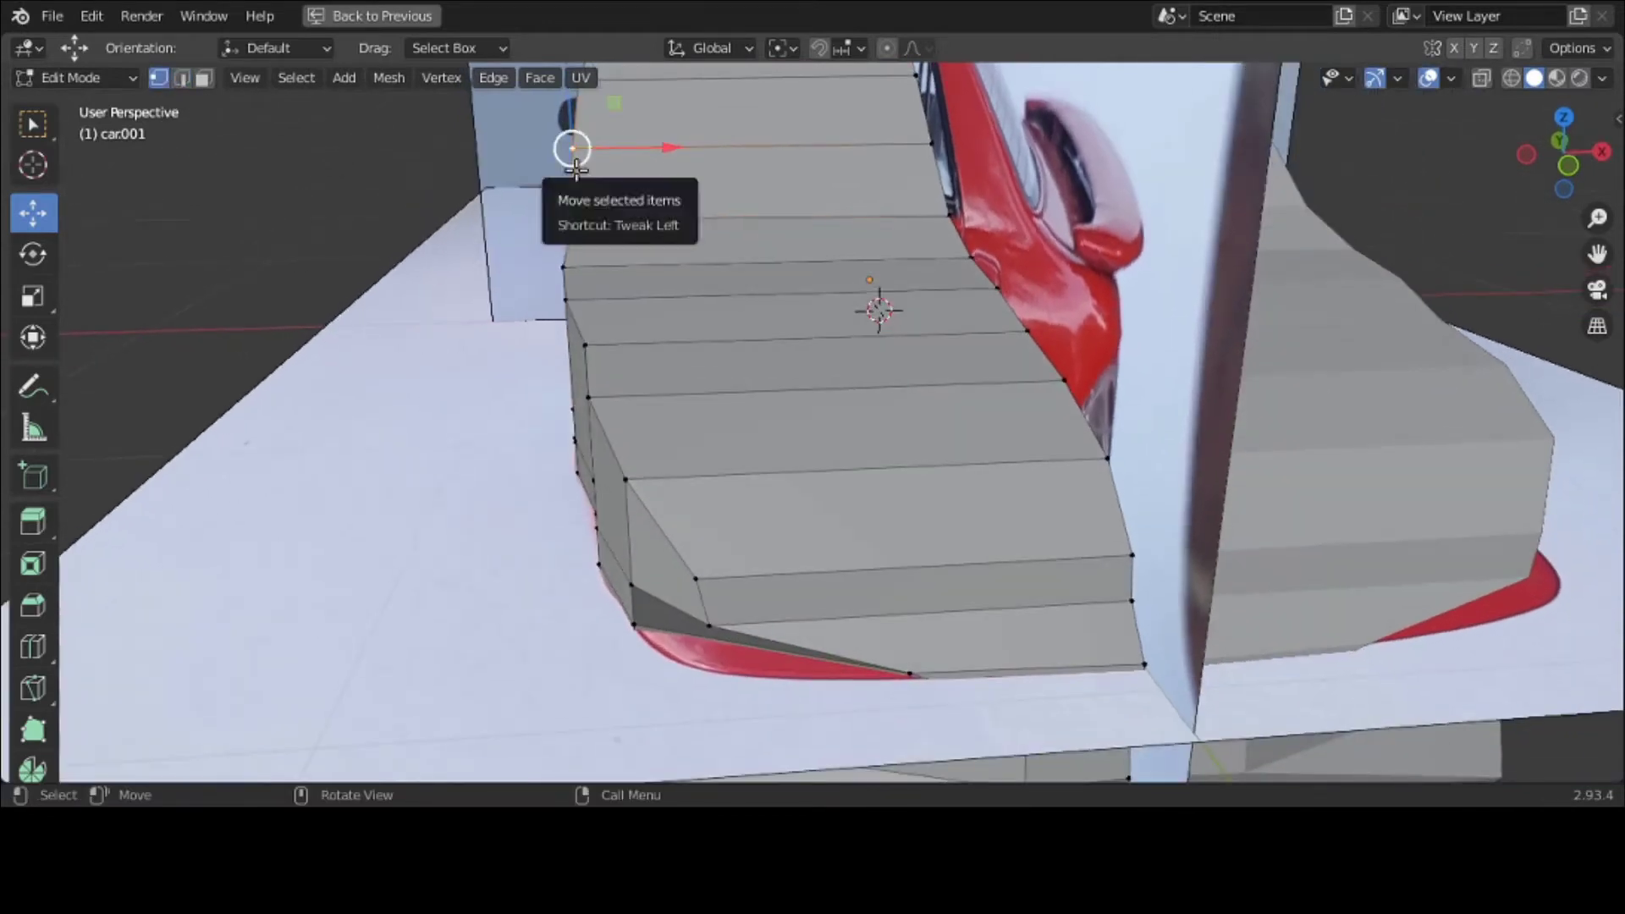
drag(578, 159, 636, 157)
Step: Move the protruding side vertex at the roof's front slightly inward along the X axis to line up with its neighbours
middle_drag(636, 158, 618, 253)
scroll(750, 208, down, 5)
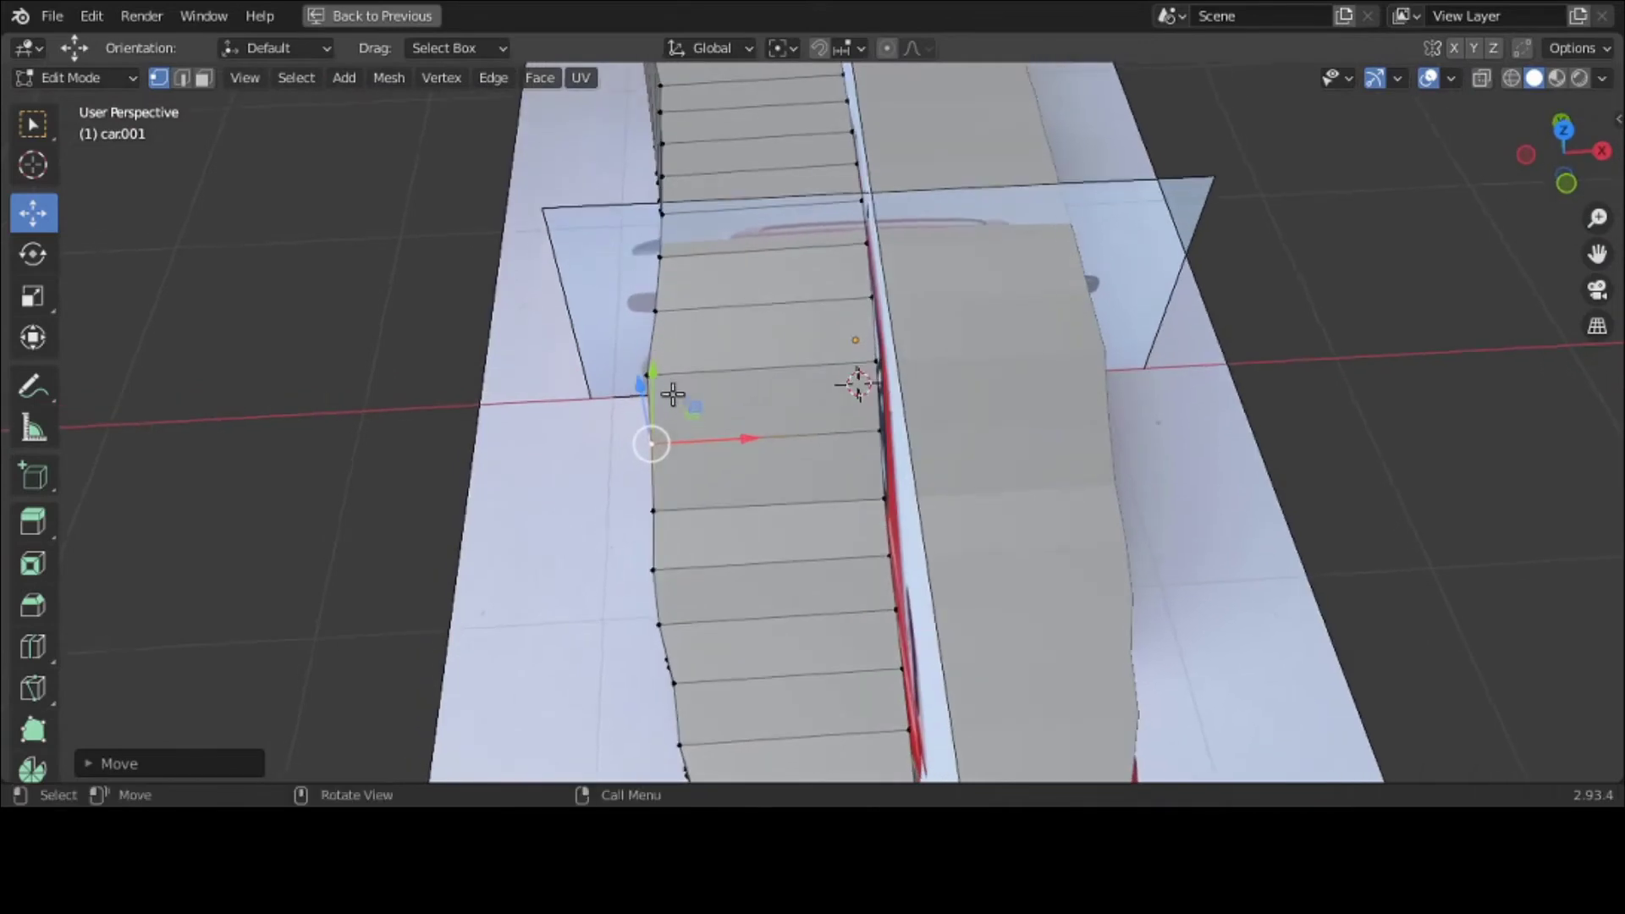
click(682, 369)
drag(682, 370, 722, 378)
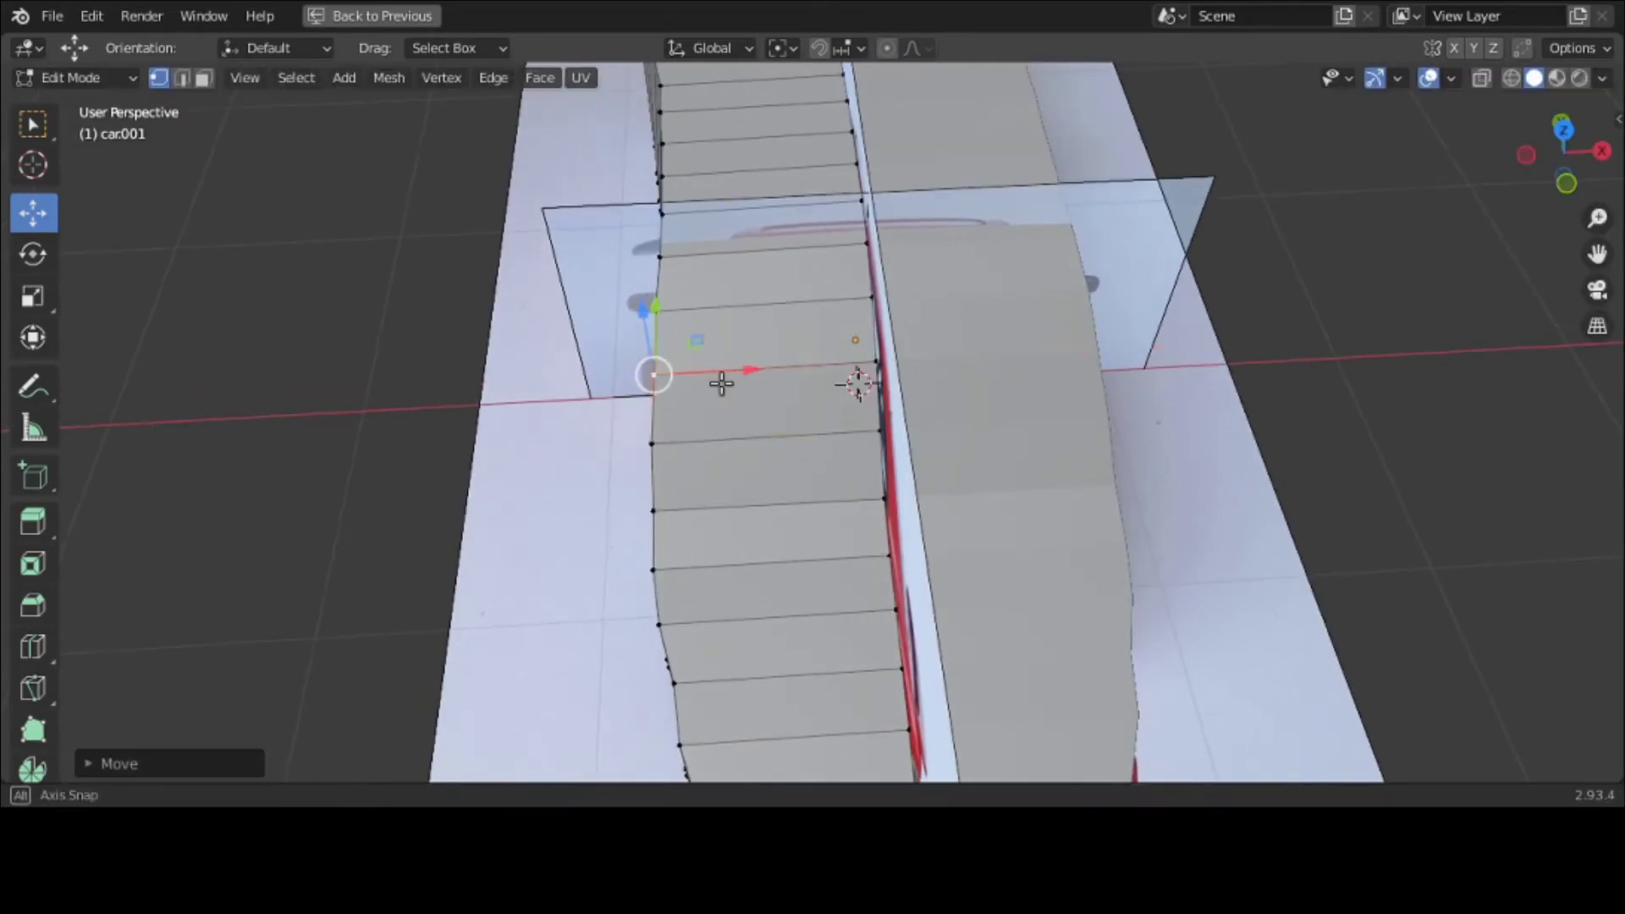
middle_drag(722, 378, 722, 377)
drag(735, 361, 736, 370)
Step: Examine the body shape from several sides and compare it with the front reference image using X-ray in front view
middle_drag(736, 370, 240, 341)
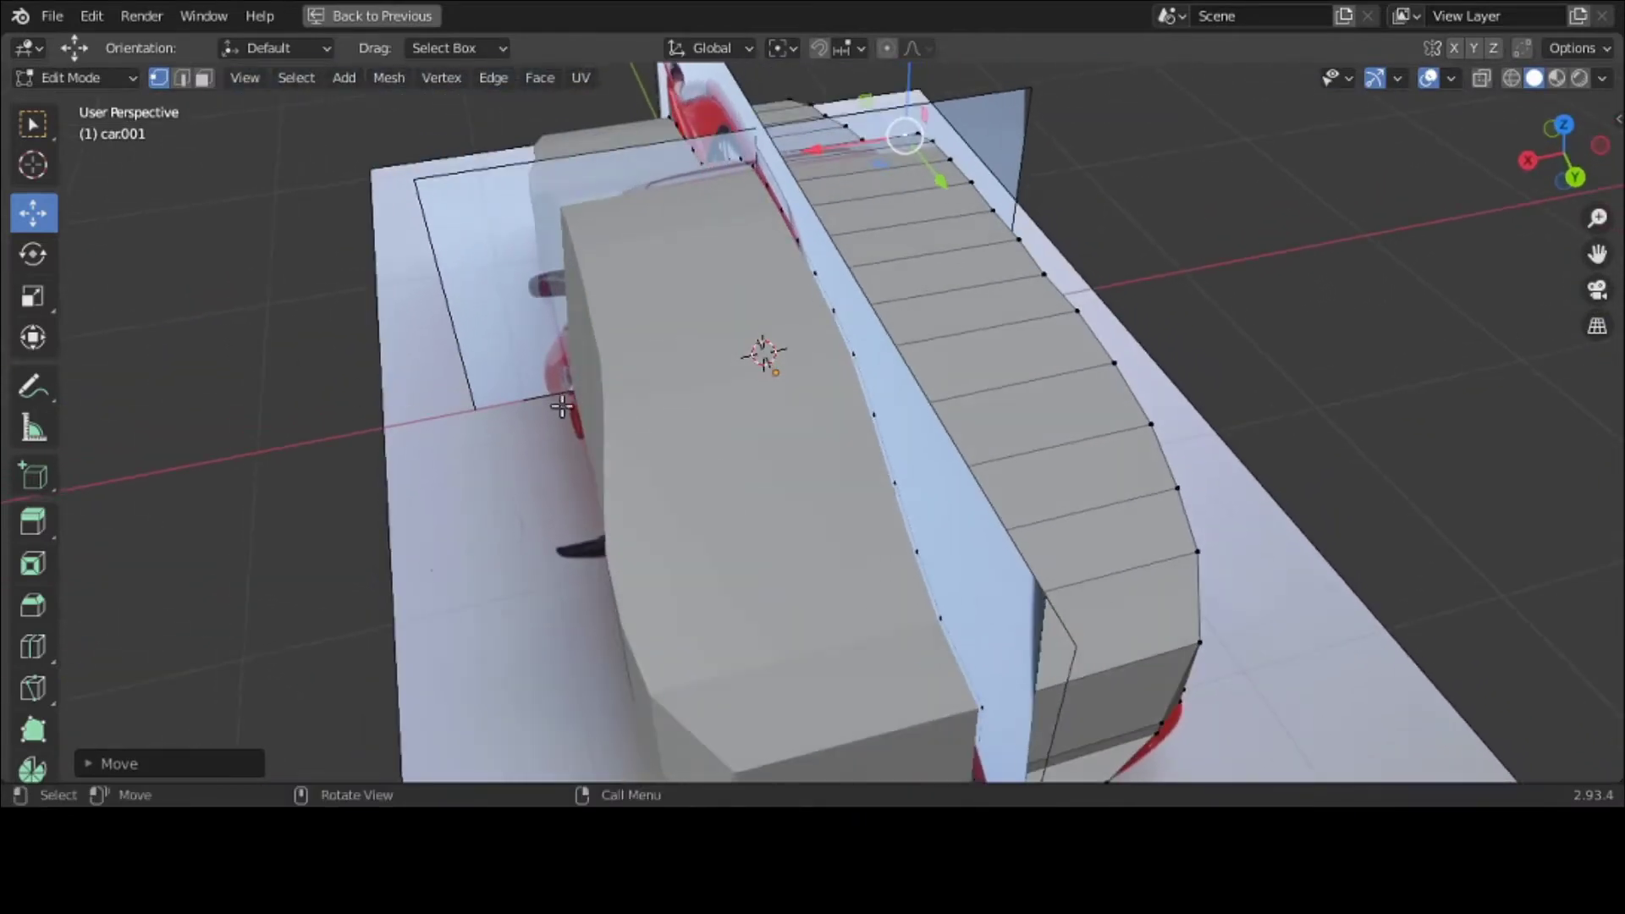
scroll(598, 398, down, 1)
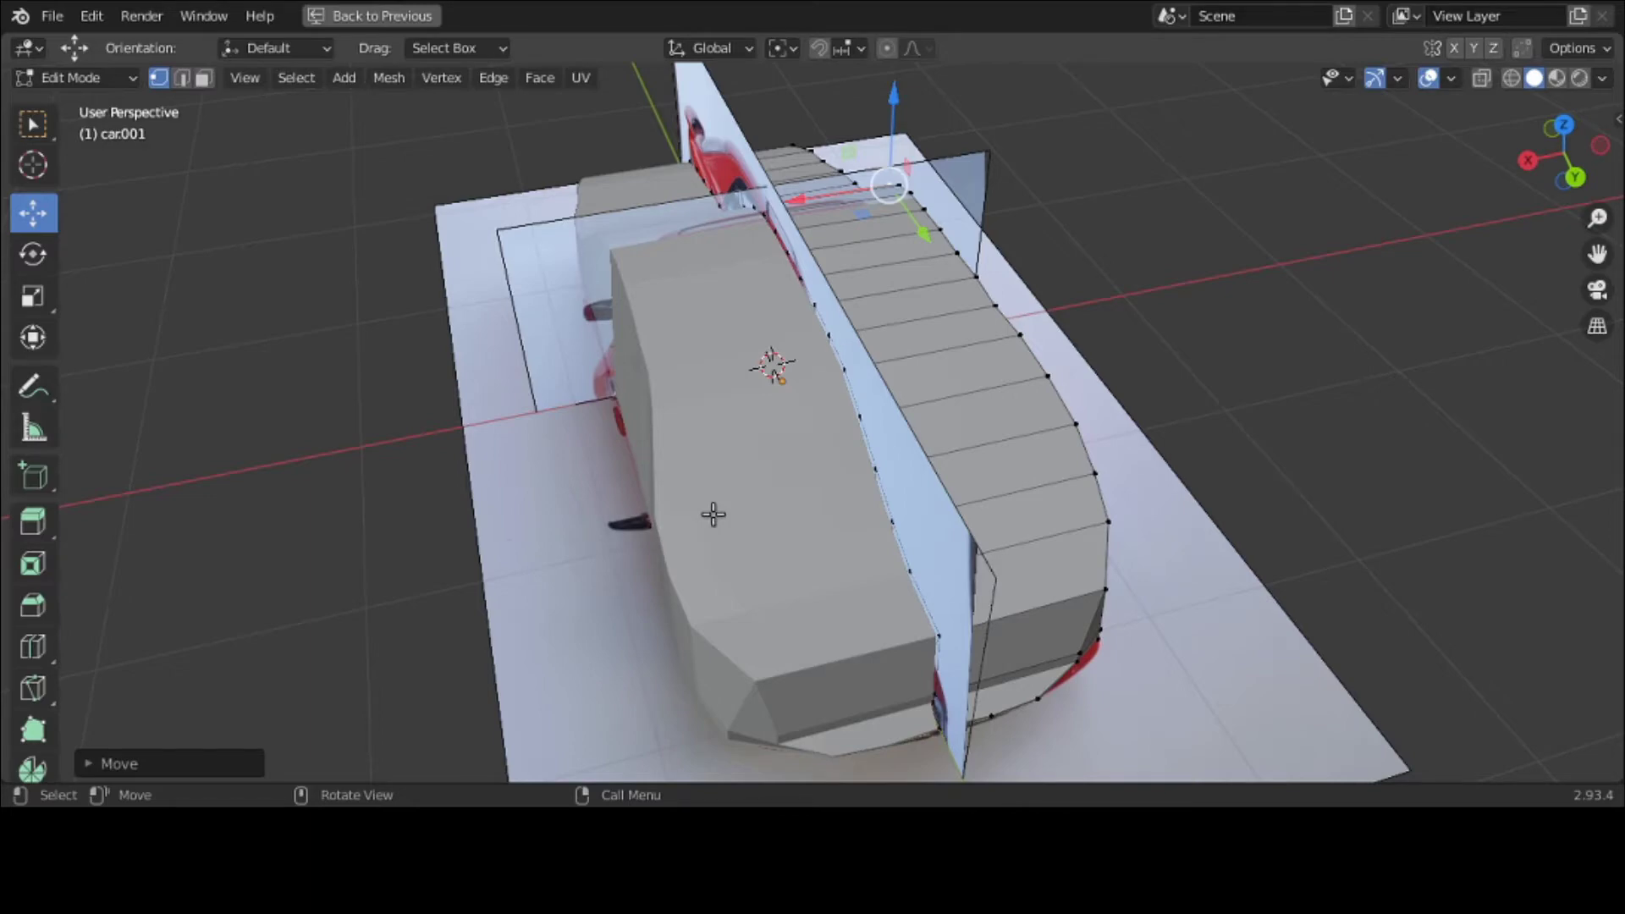
middle_drag(714, 514, 1120, 464)
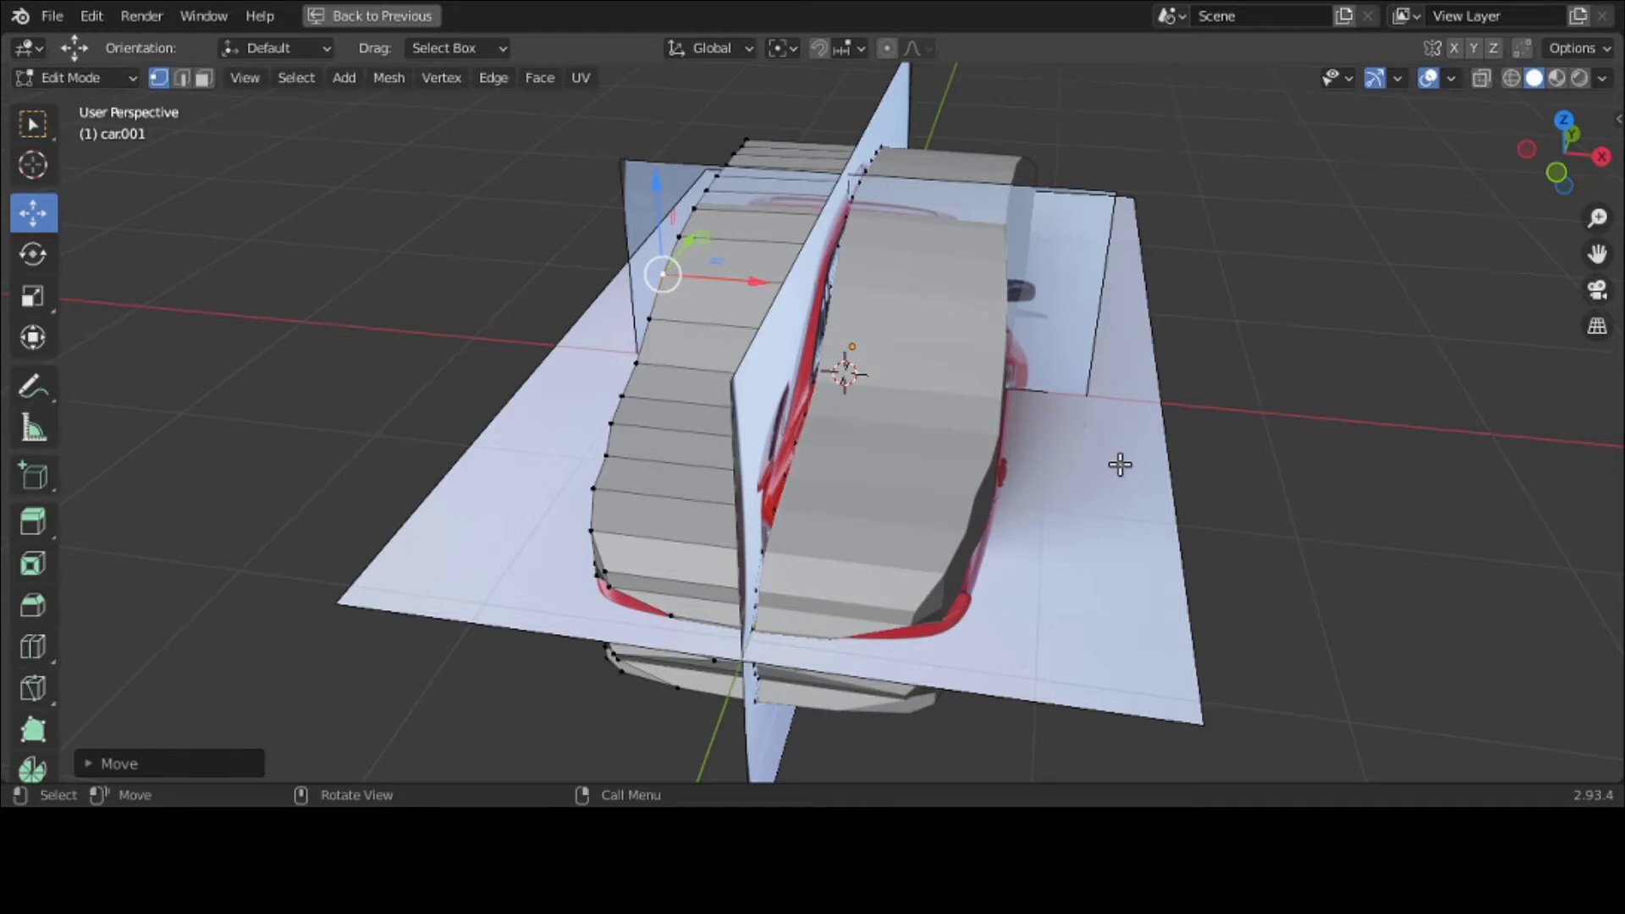
middle_drag(1120, 464, 1121, 422)
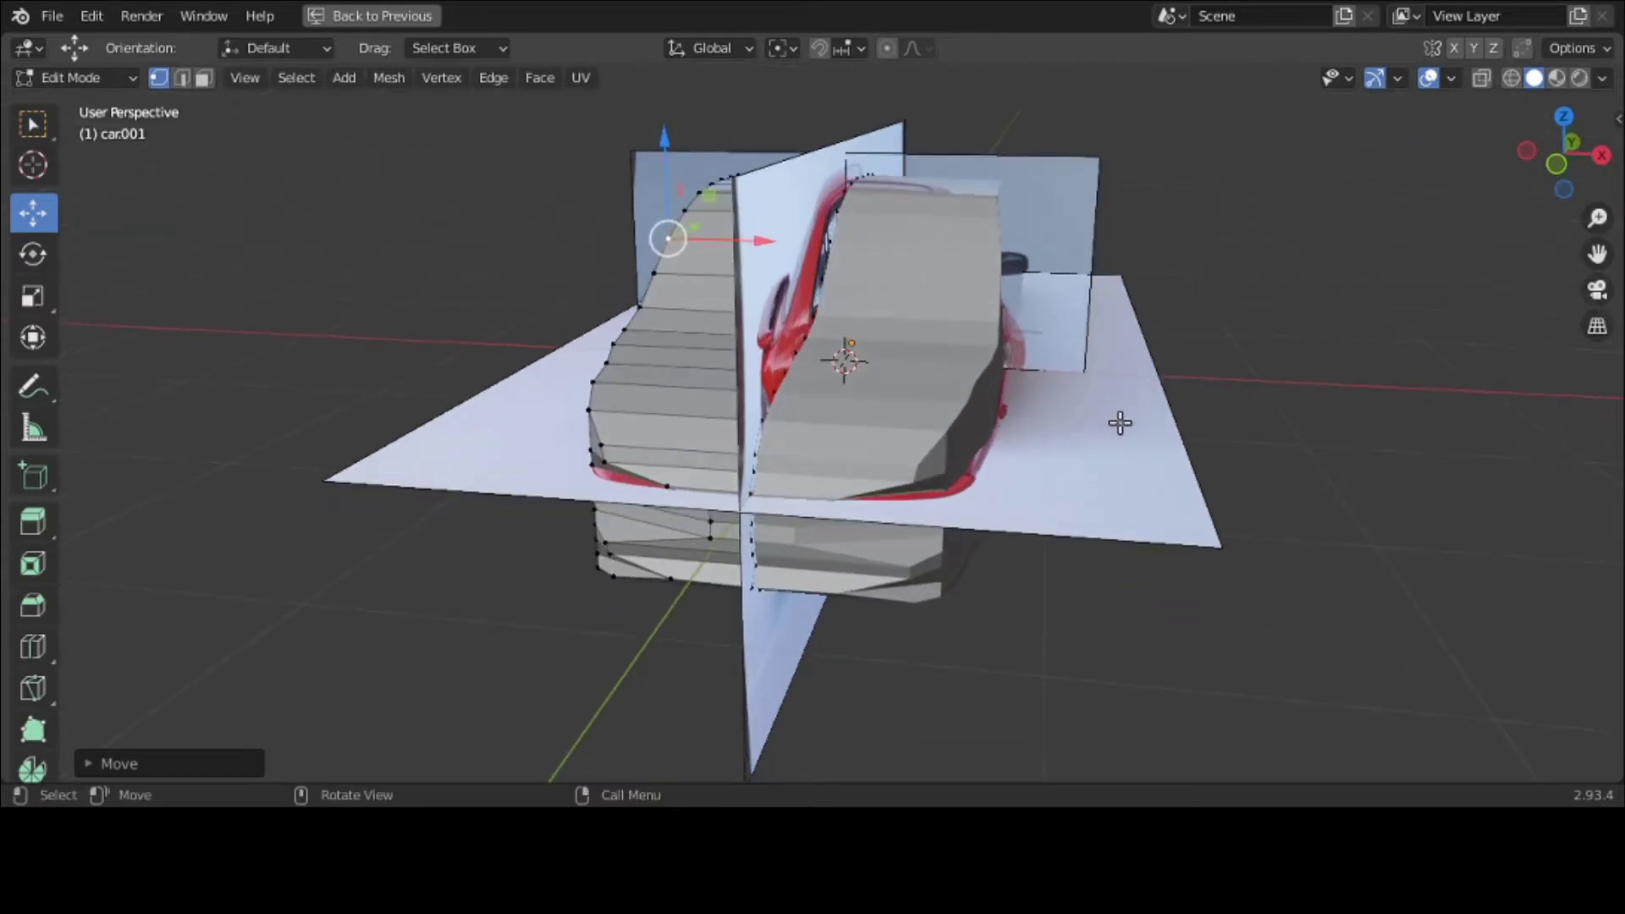
key(grave)
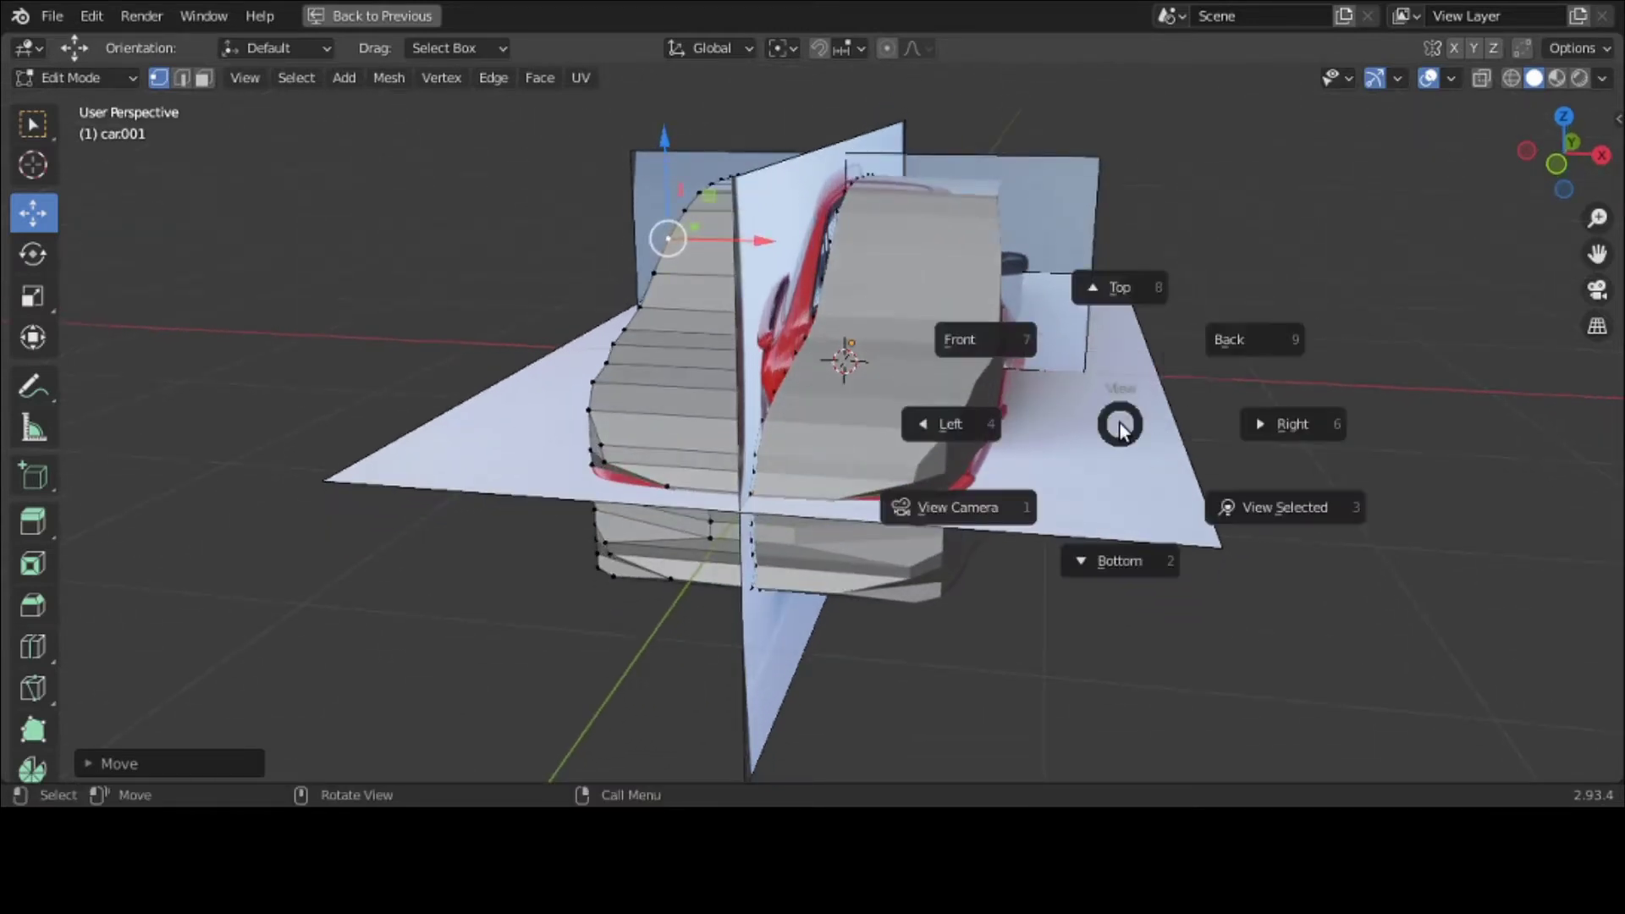
click(1008, 359)
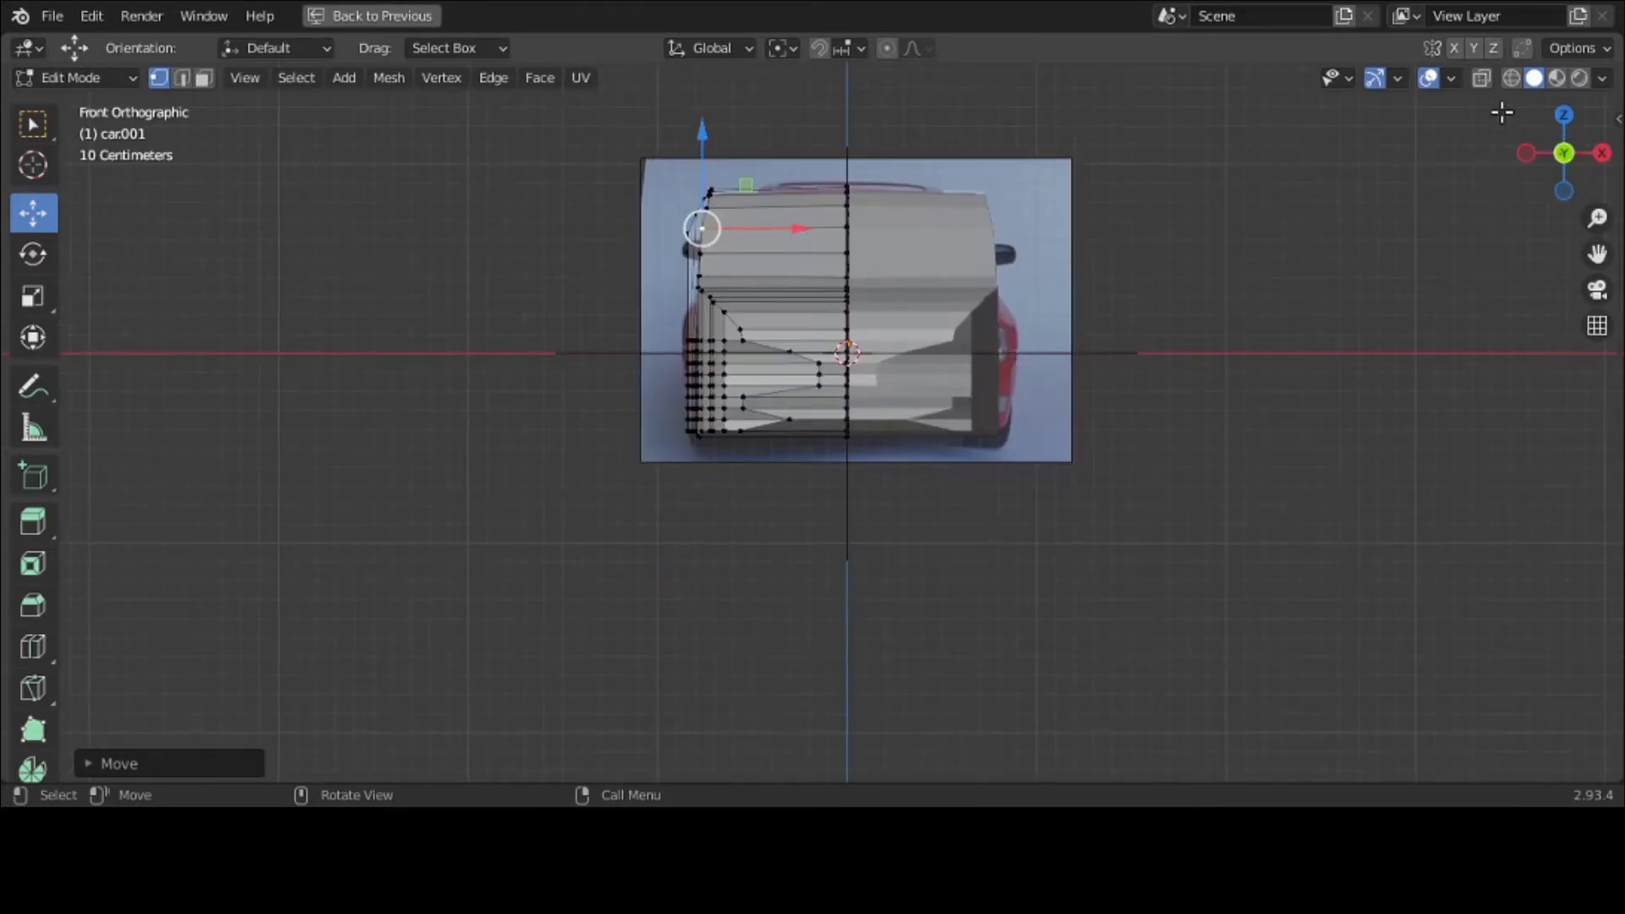
click(1484, 80)
scroll(1124, 330, up, 4)
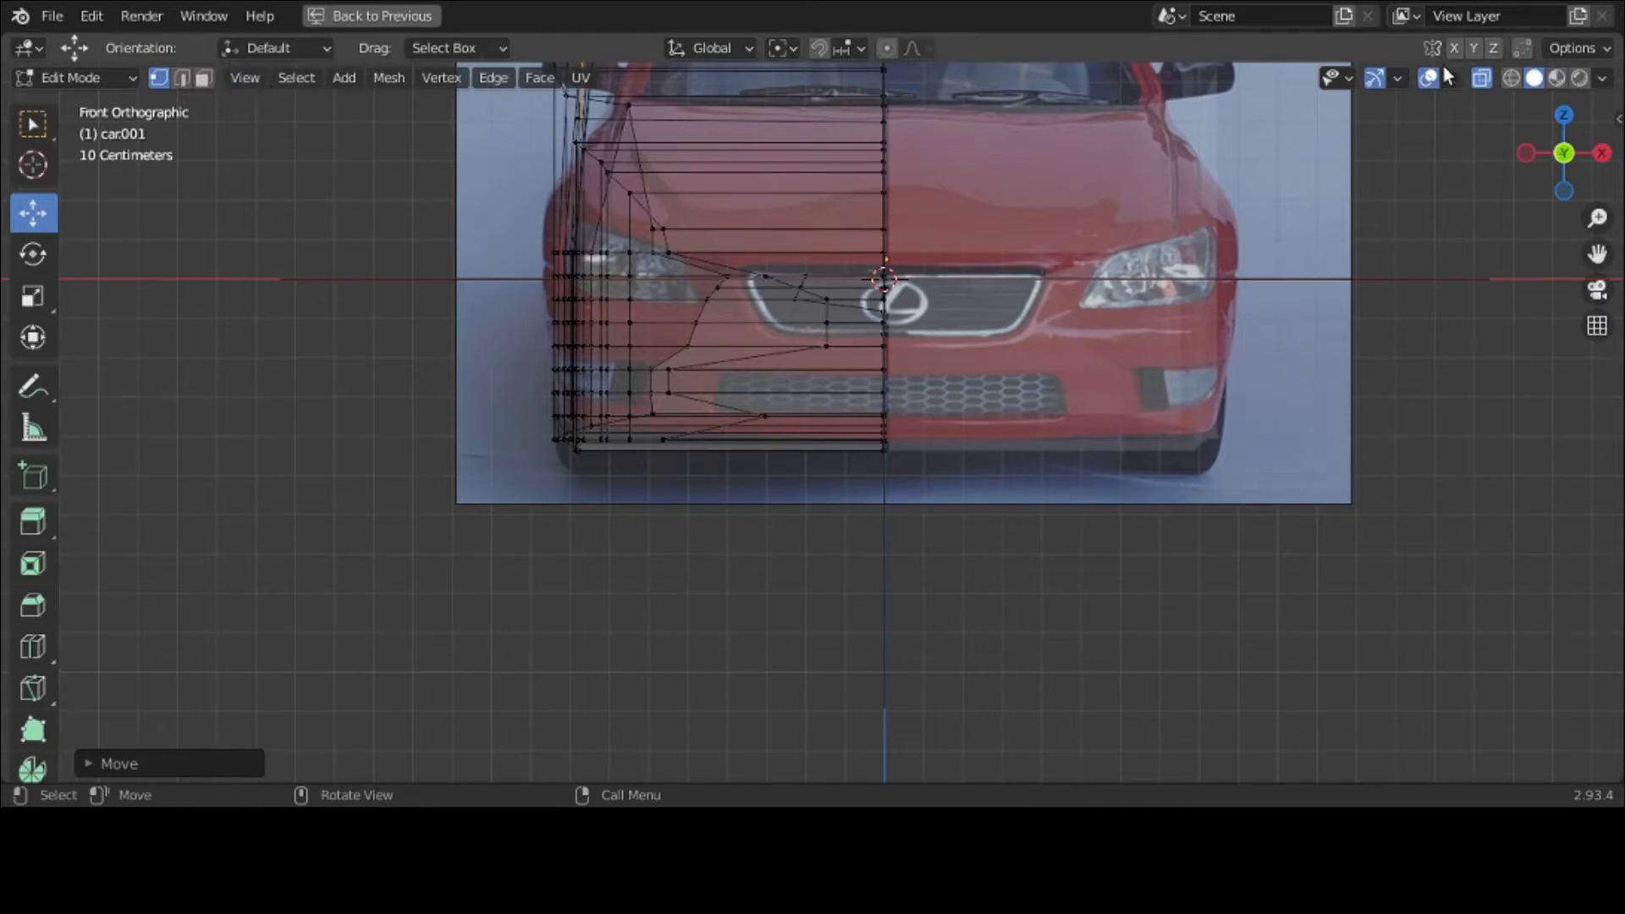
click(1481, 78)
scroll(881, 272, up, 5)
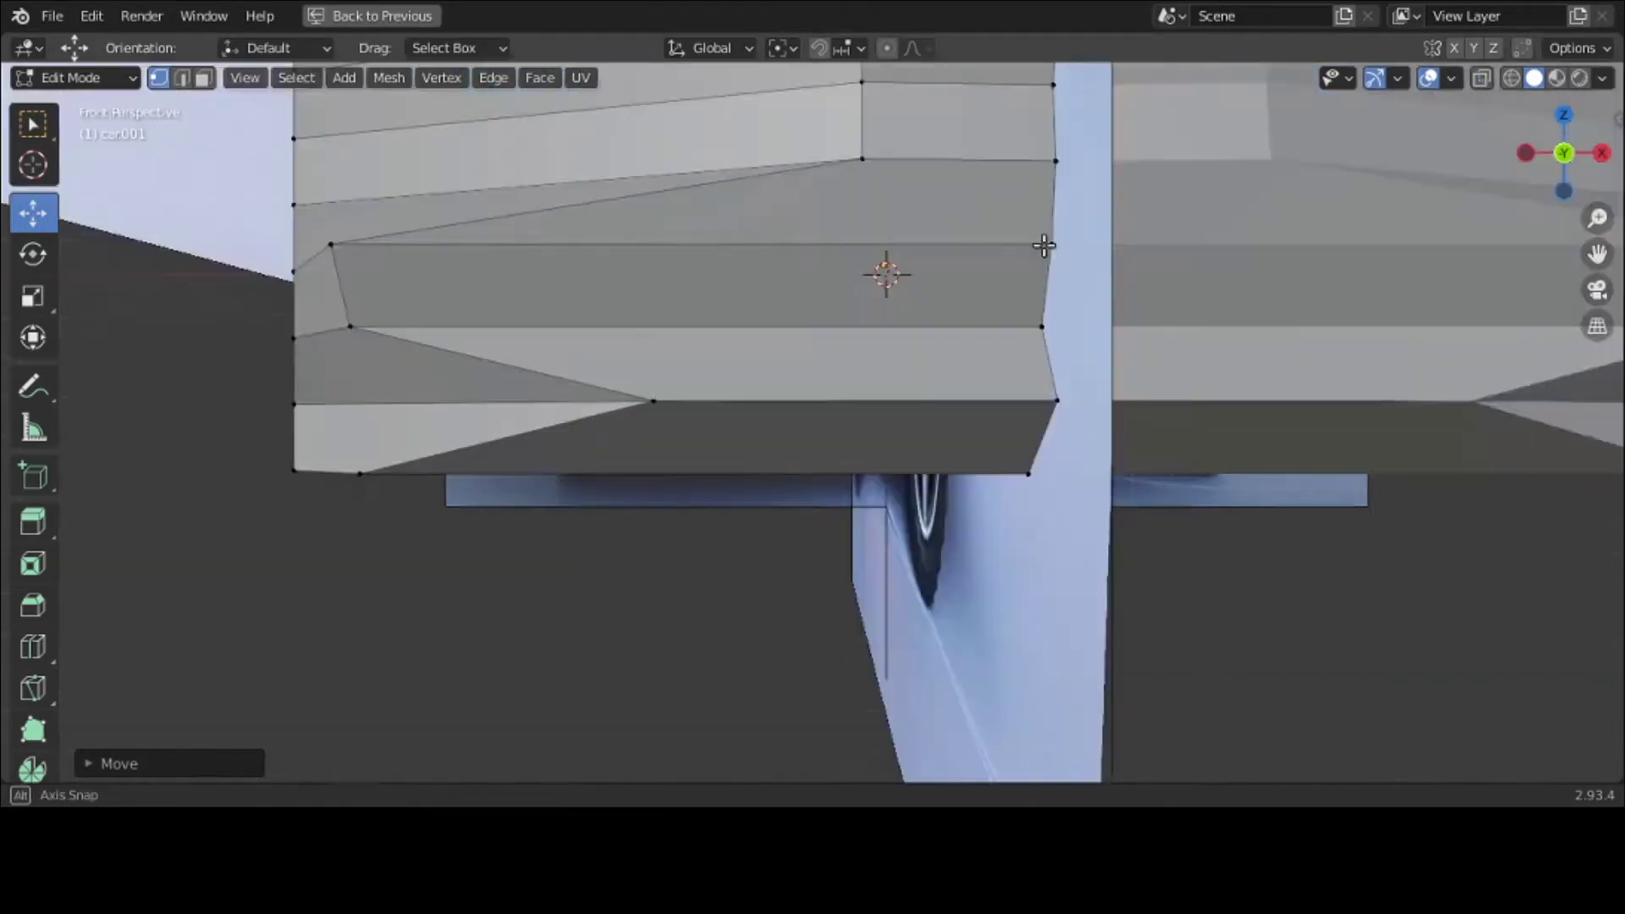
middle_drag(881, 272, 1206, 254)
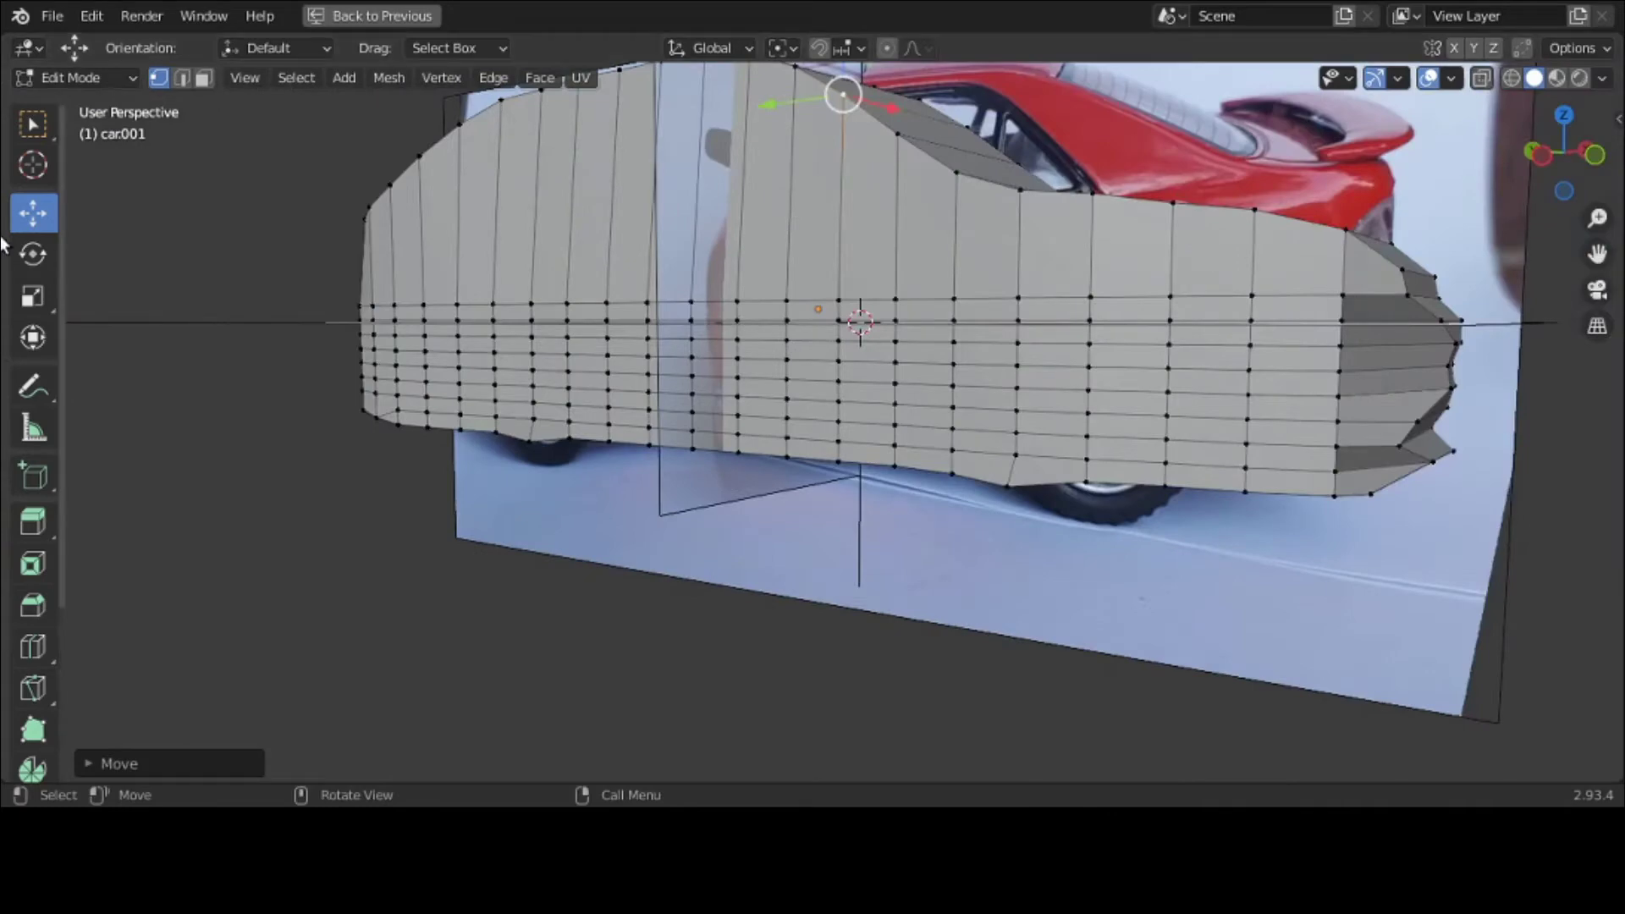
Step: Return to the multi-viewport layout, hide the EMPTY collection, and inspect the front of the car body
key(ctrl+space)
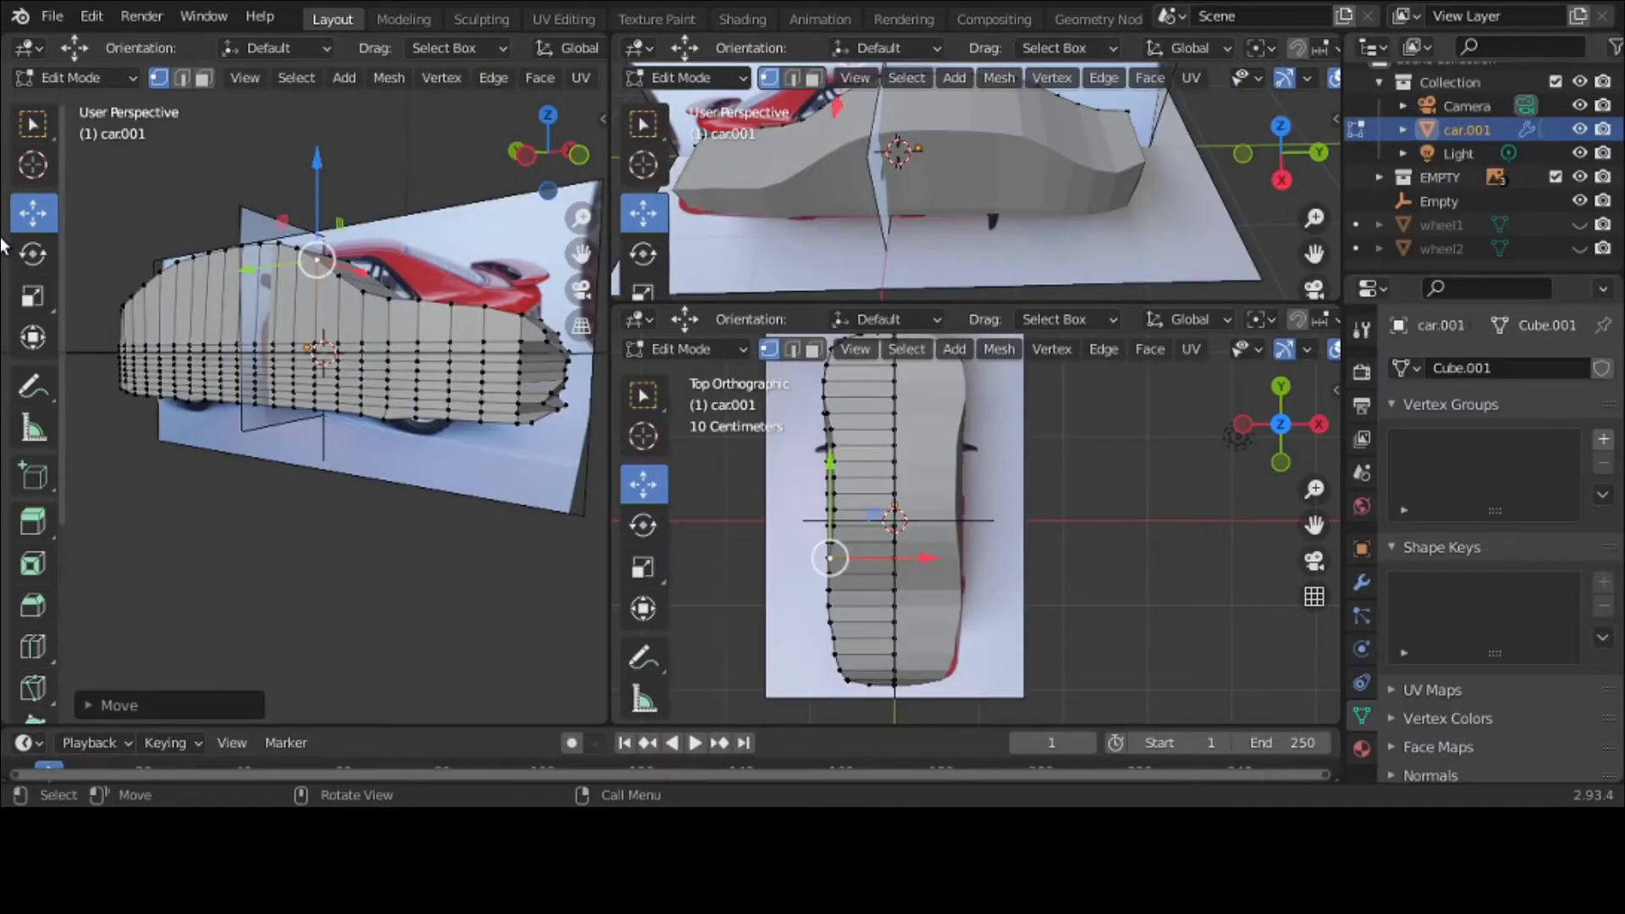
click(1580, 177)
middle_drag(198, 368, 532, 413)
scroll(84, 371, up, 4)
scroll(84, 371, down, 2)
scroll(531, 413, up, 2)
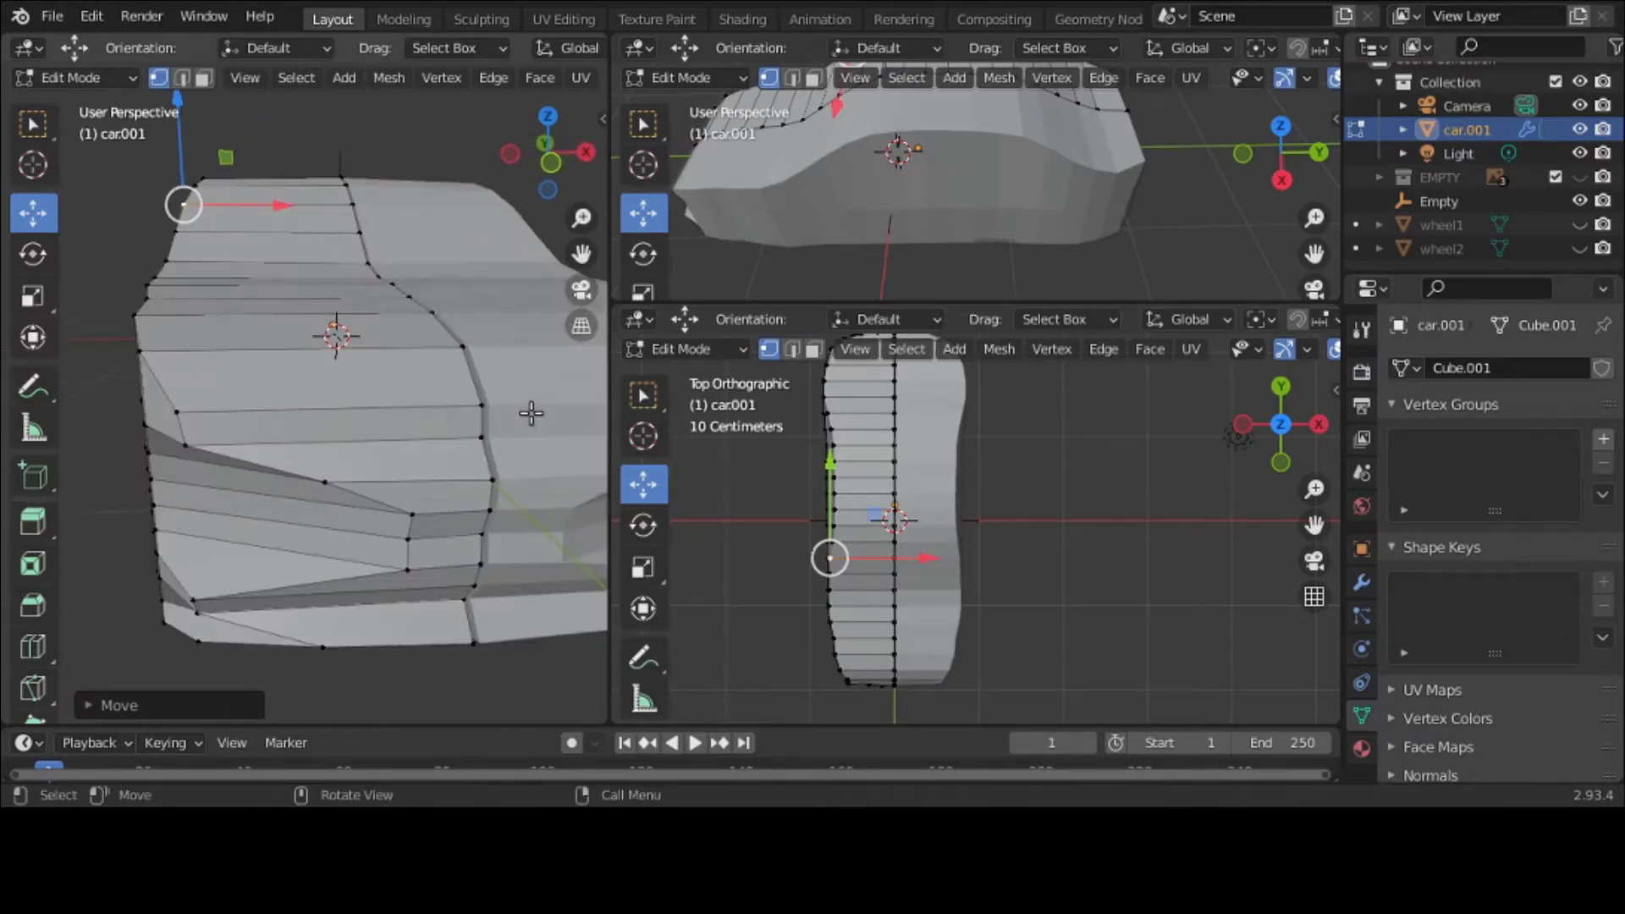
middle_drag(532, 413, 549, 444)
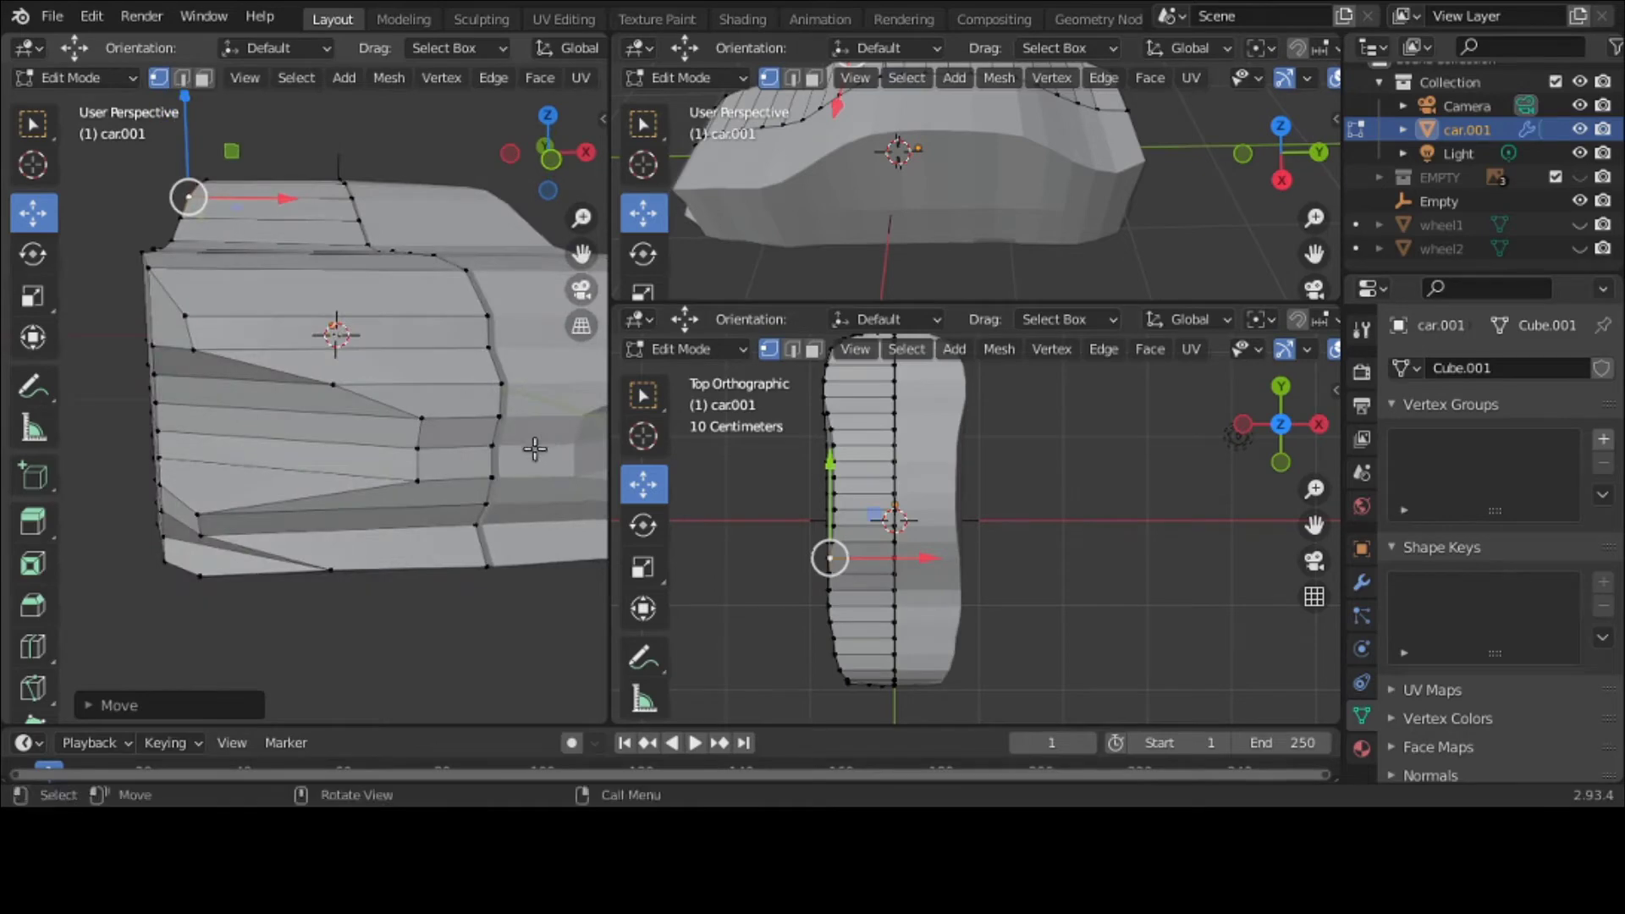
Step: Switch to face selection and circle-select the uneven faces on the front end of the car body
key(c)
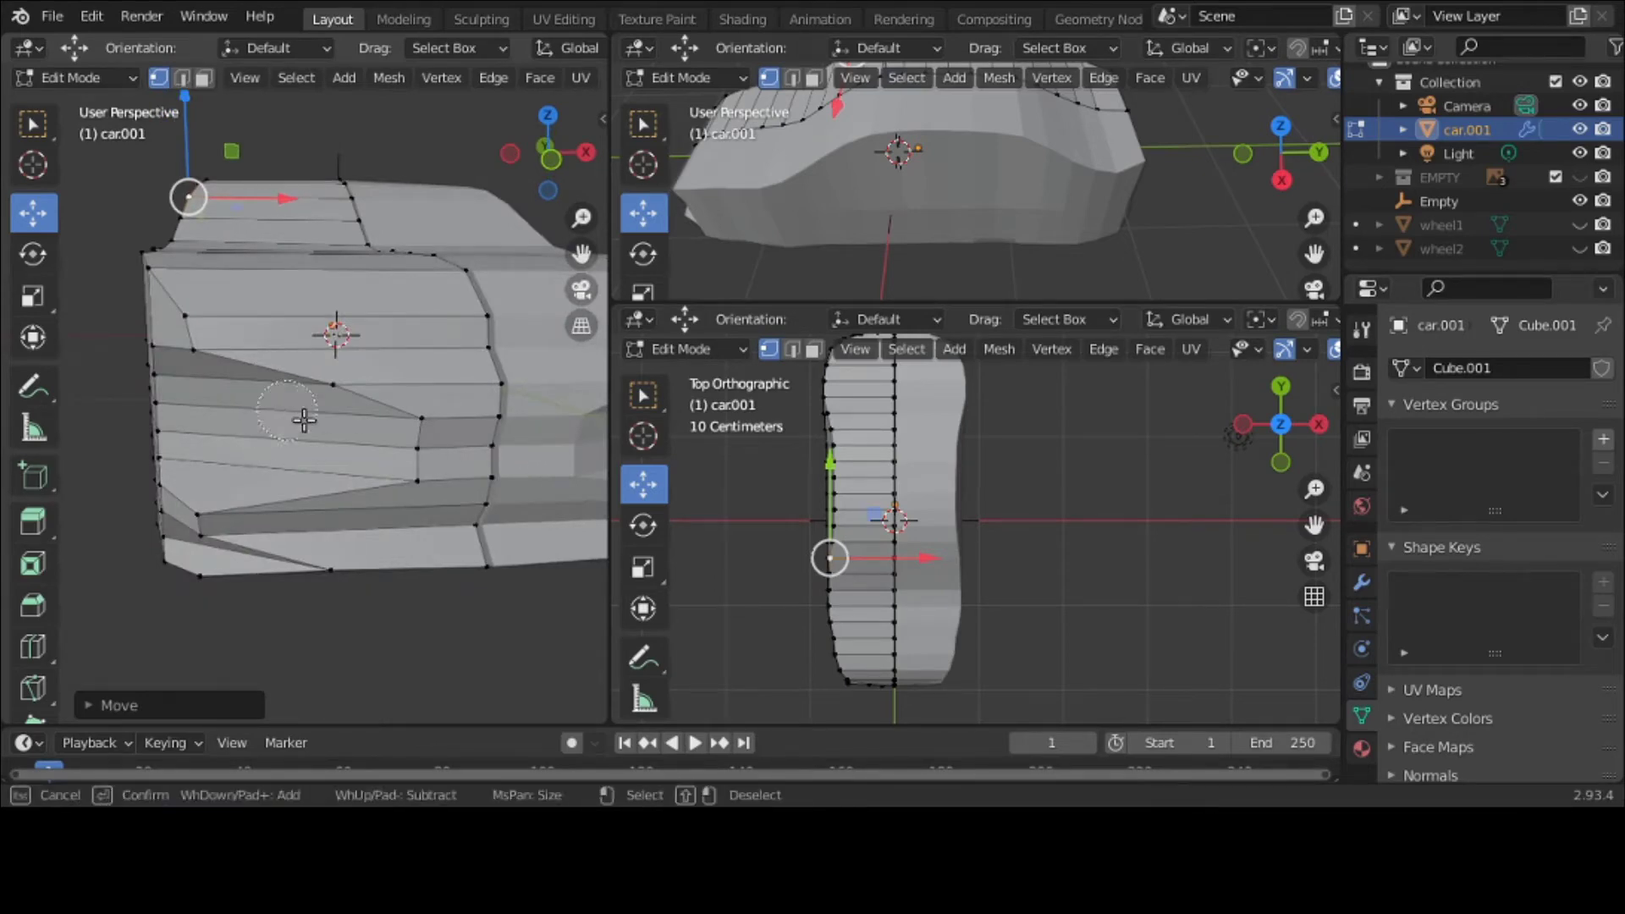
key(Escape)
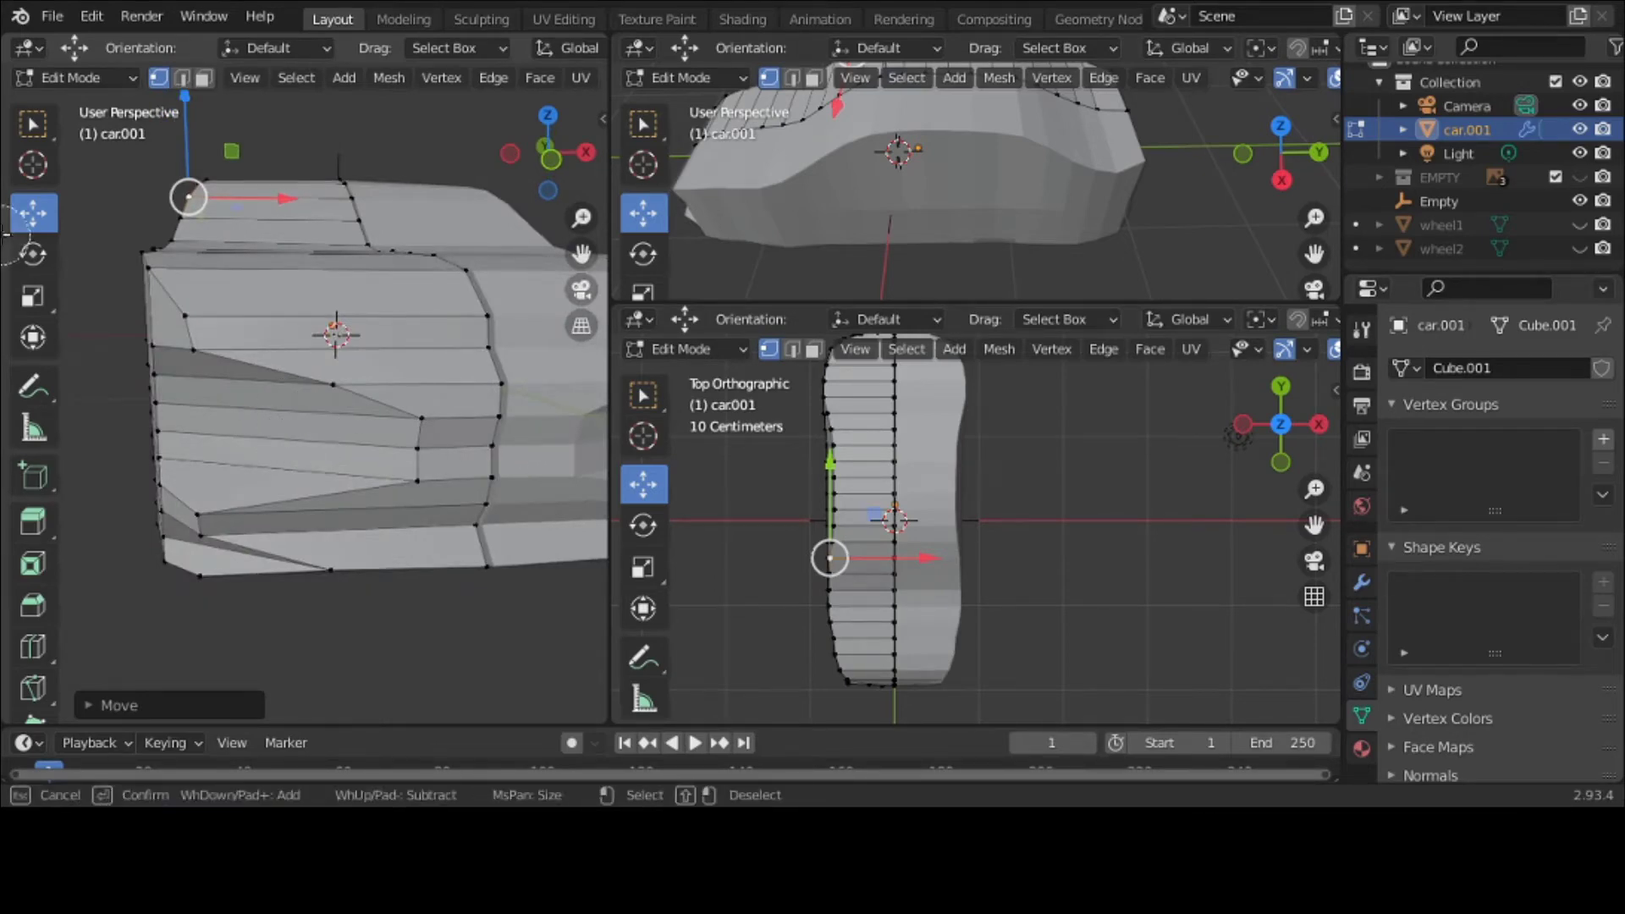
click(204, 78)
key(c)
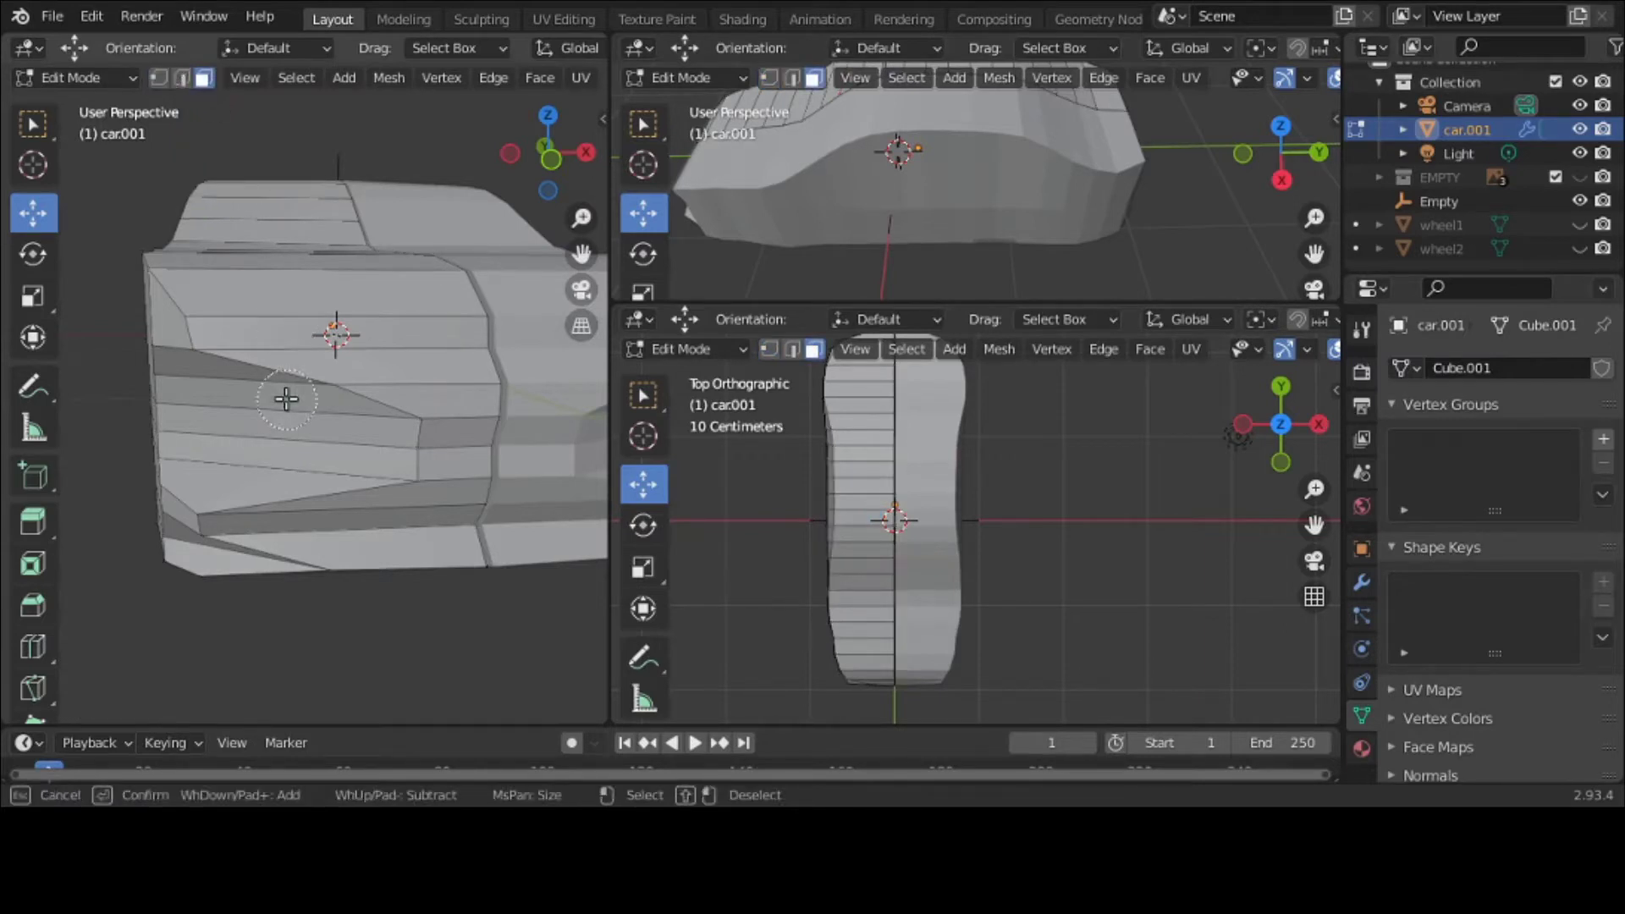
mouse_move(305, 364)
mouse_down()
mouse_move(292, 508)
mouse_move(233, 527)
mouse_move(302, 392)
mouse_move(364, 373)
mouse_move(407, 508)
mouse_move(324, 517)
mouse_up()
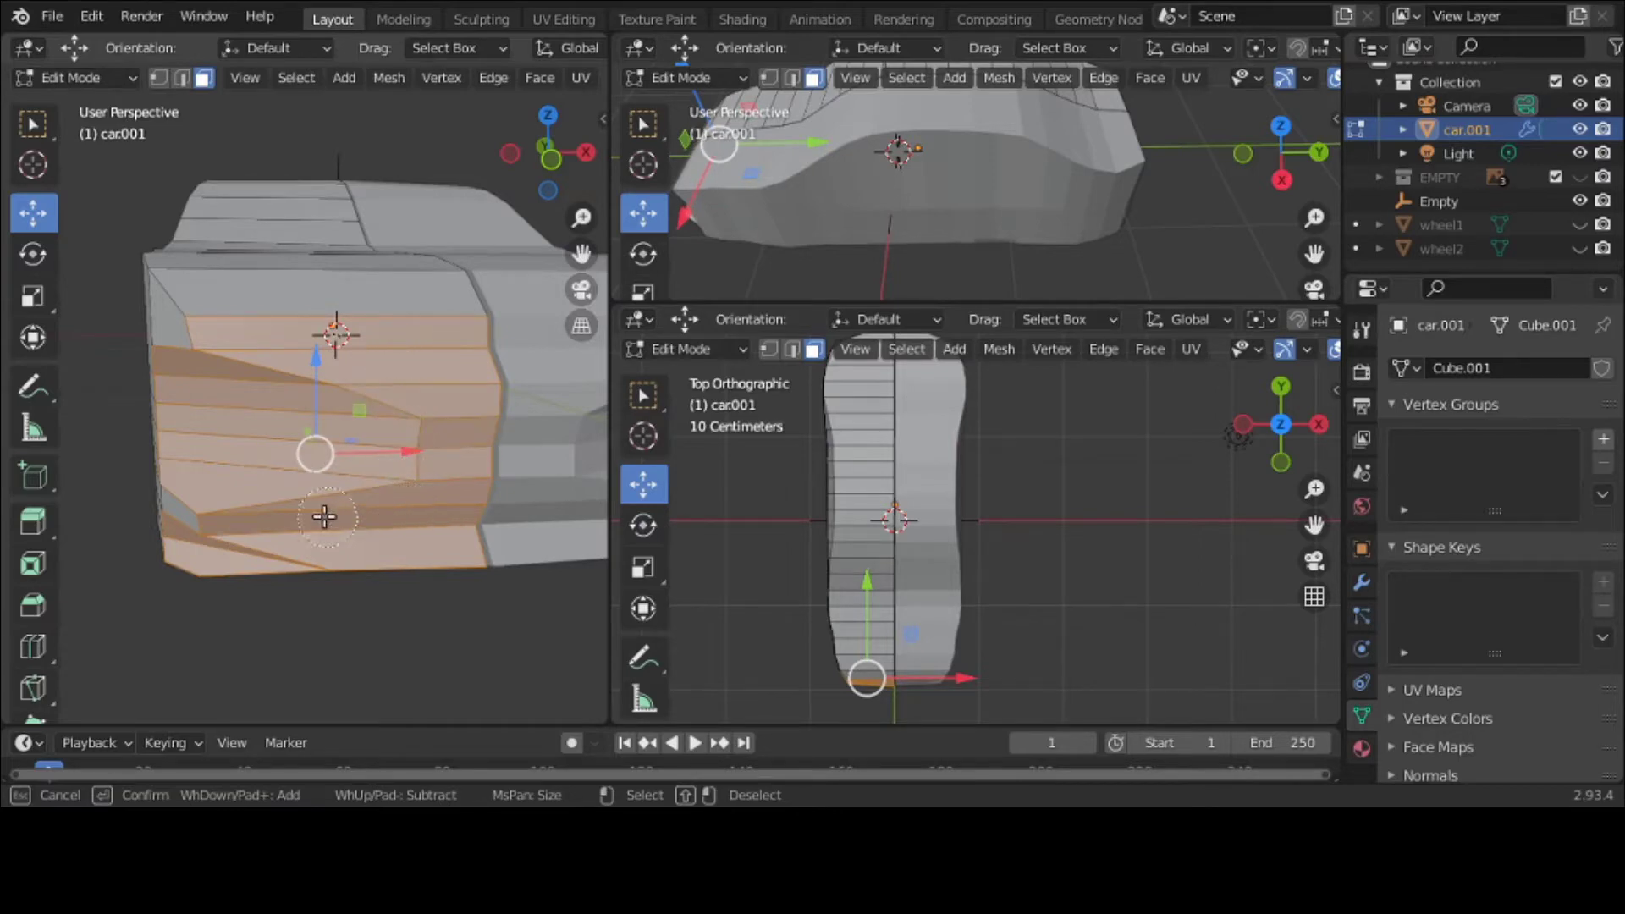
right_click(207, 526)
middle_drag(207, 526, 316, 544)
scroll(277, 542, down, 4)
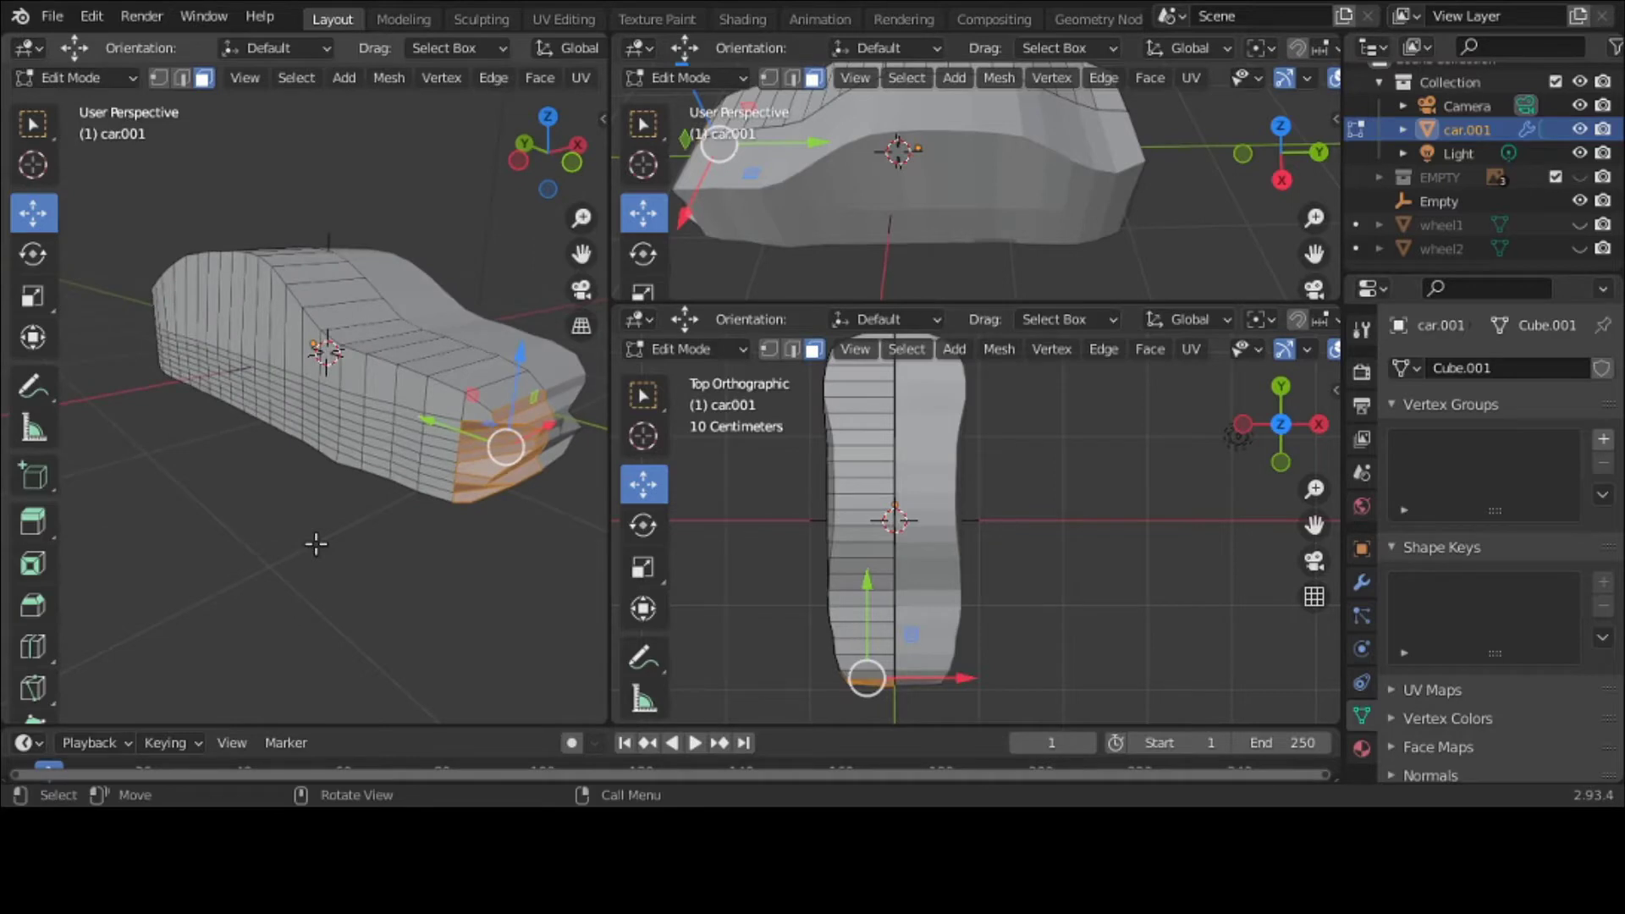
key(x)
text(s)
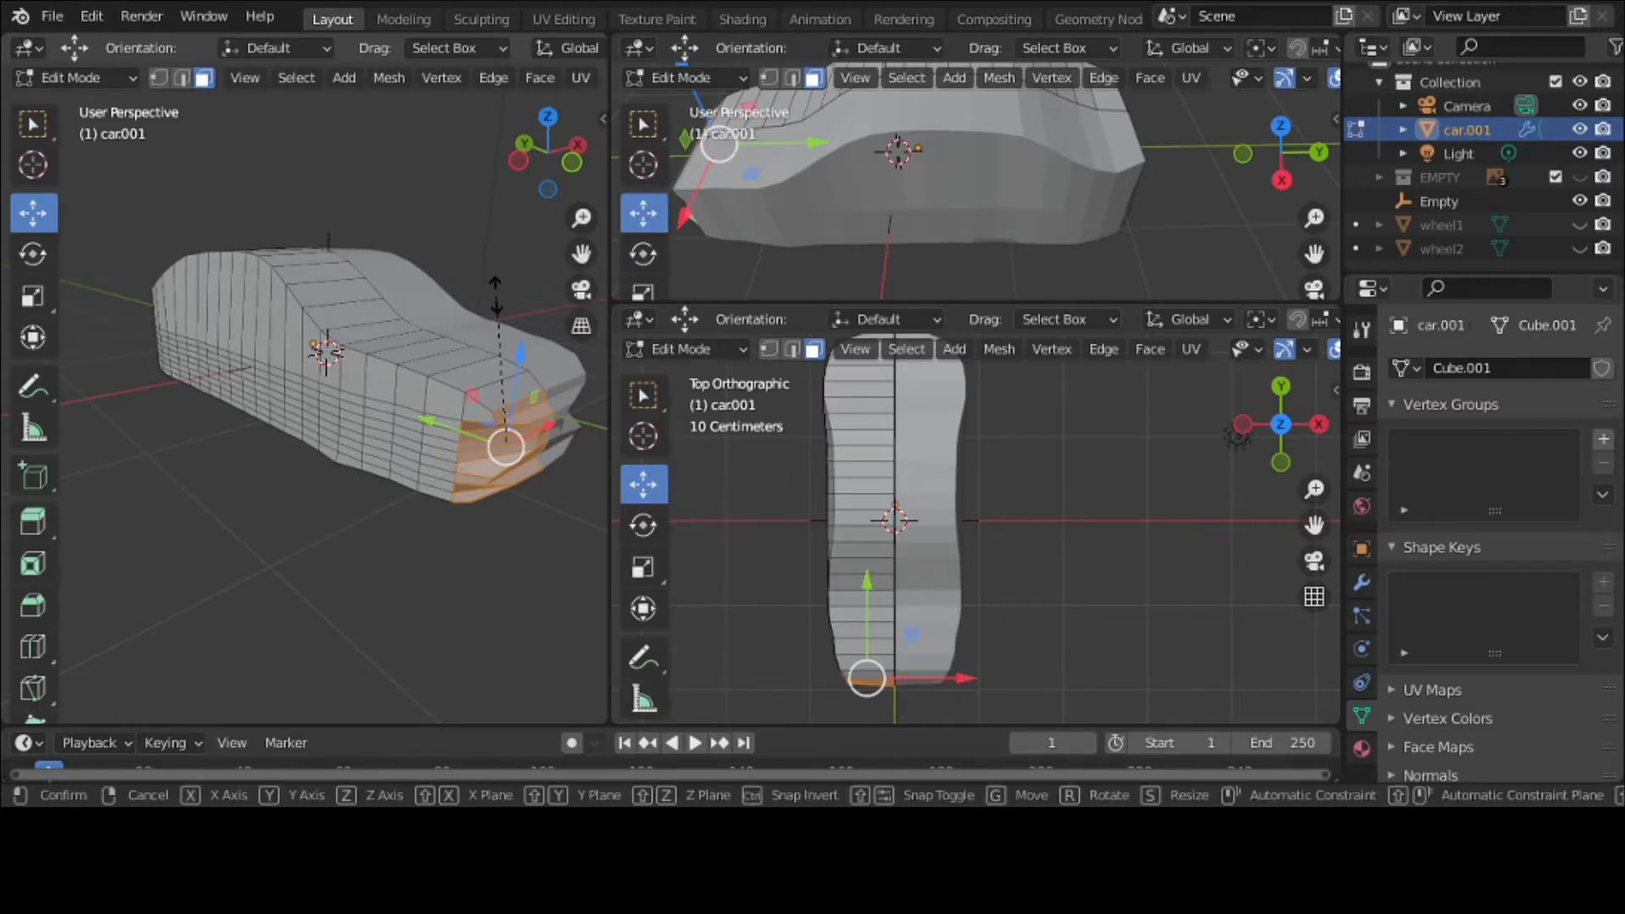
text(x)
text(0)
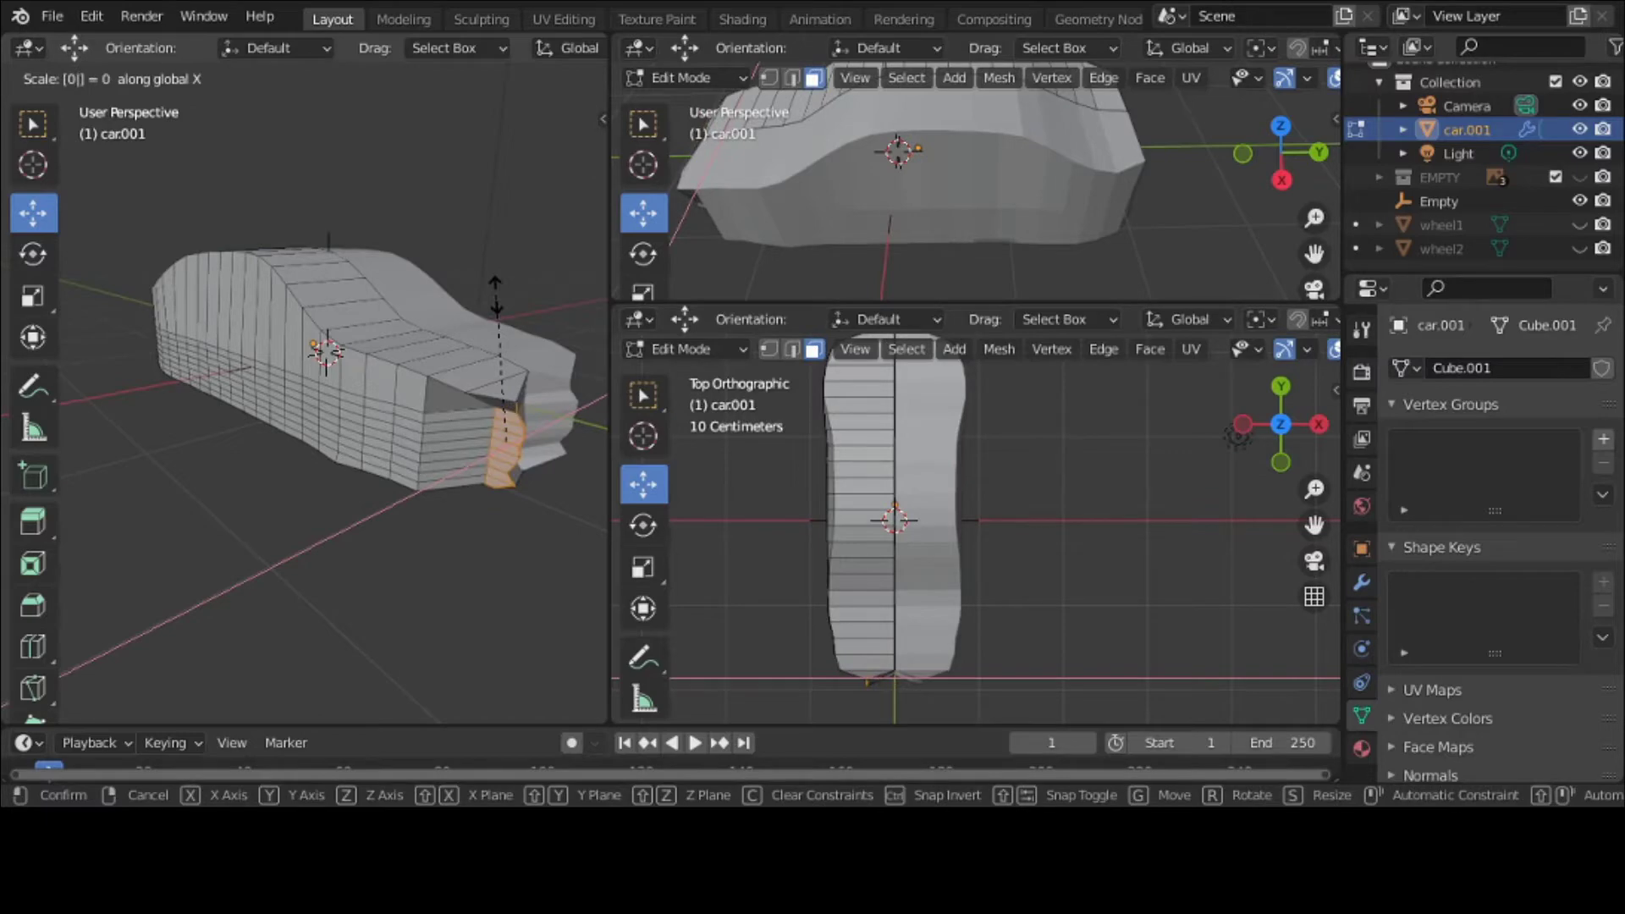
text(o)
key(Return)
Step: Flatten the selected front faces by scaling them to 0 along the Y axis
text(sy)
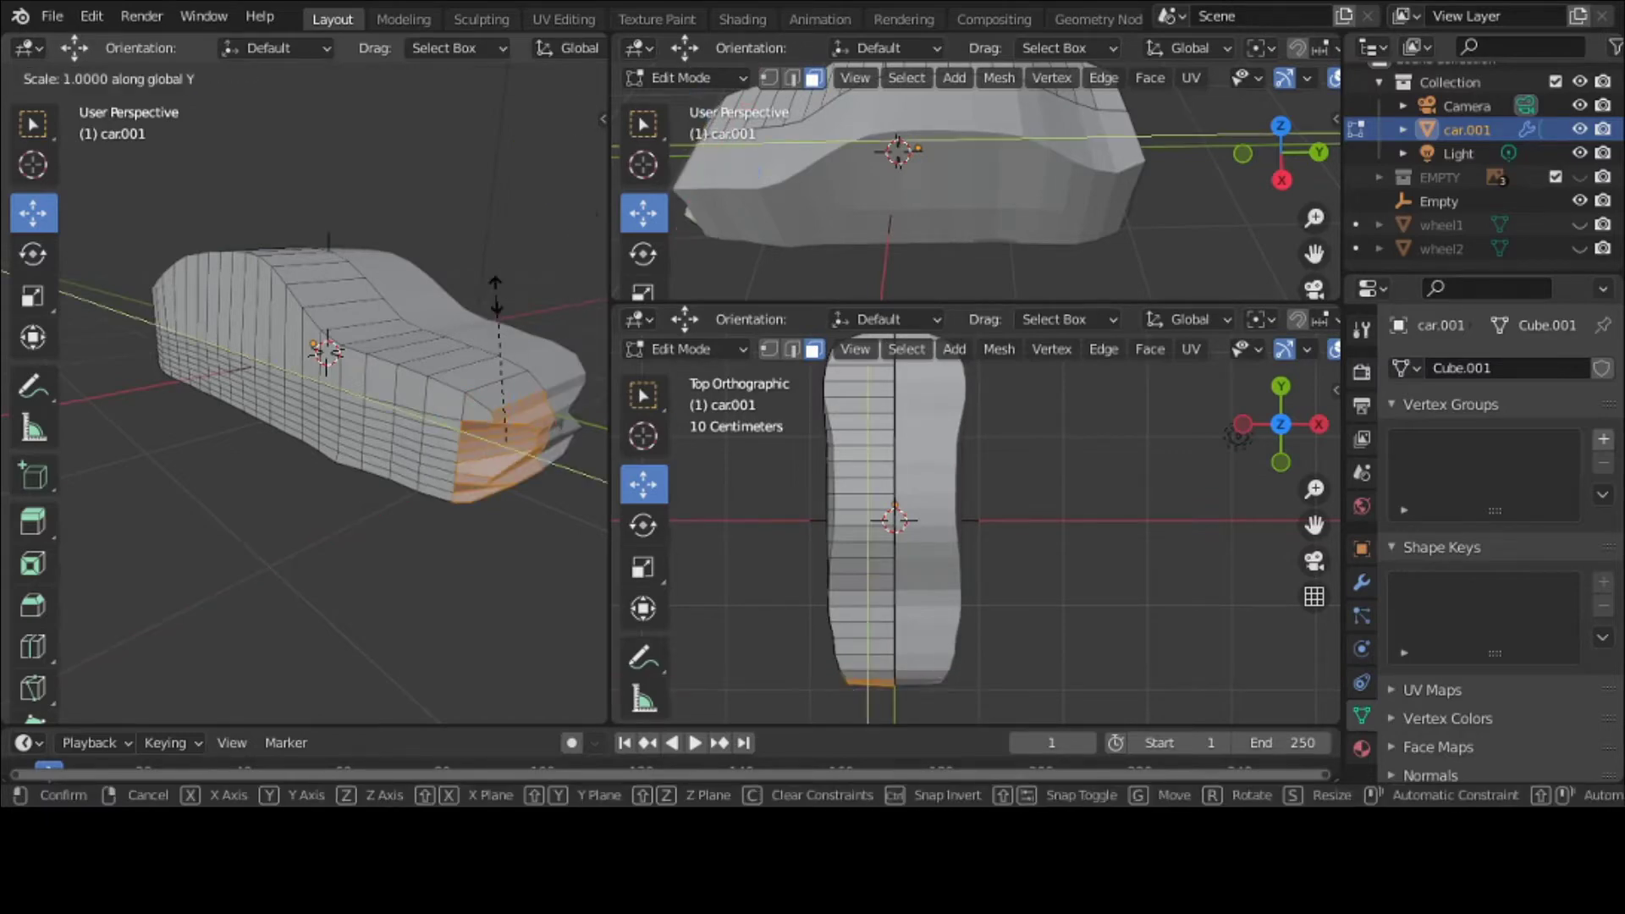
text(0)
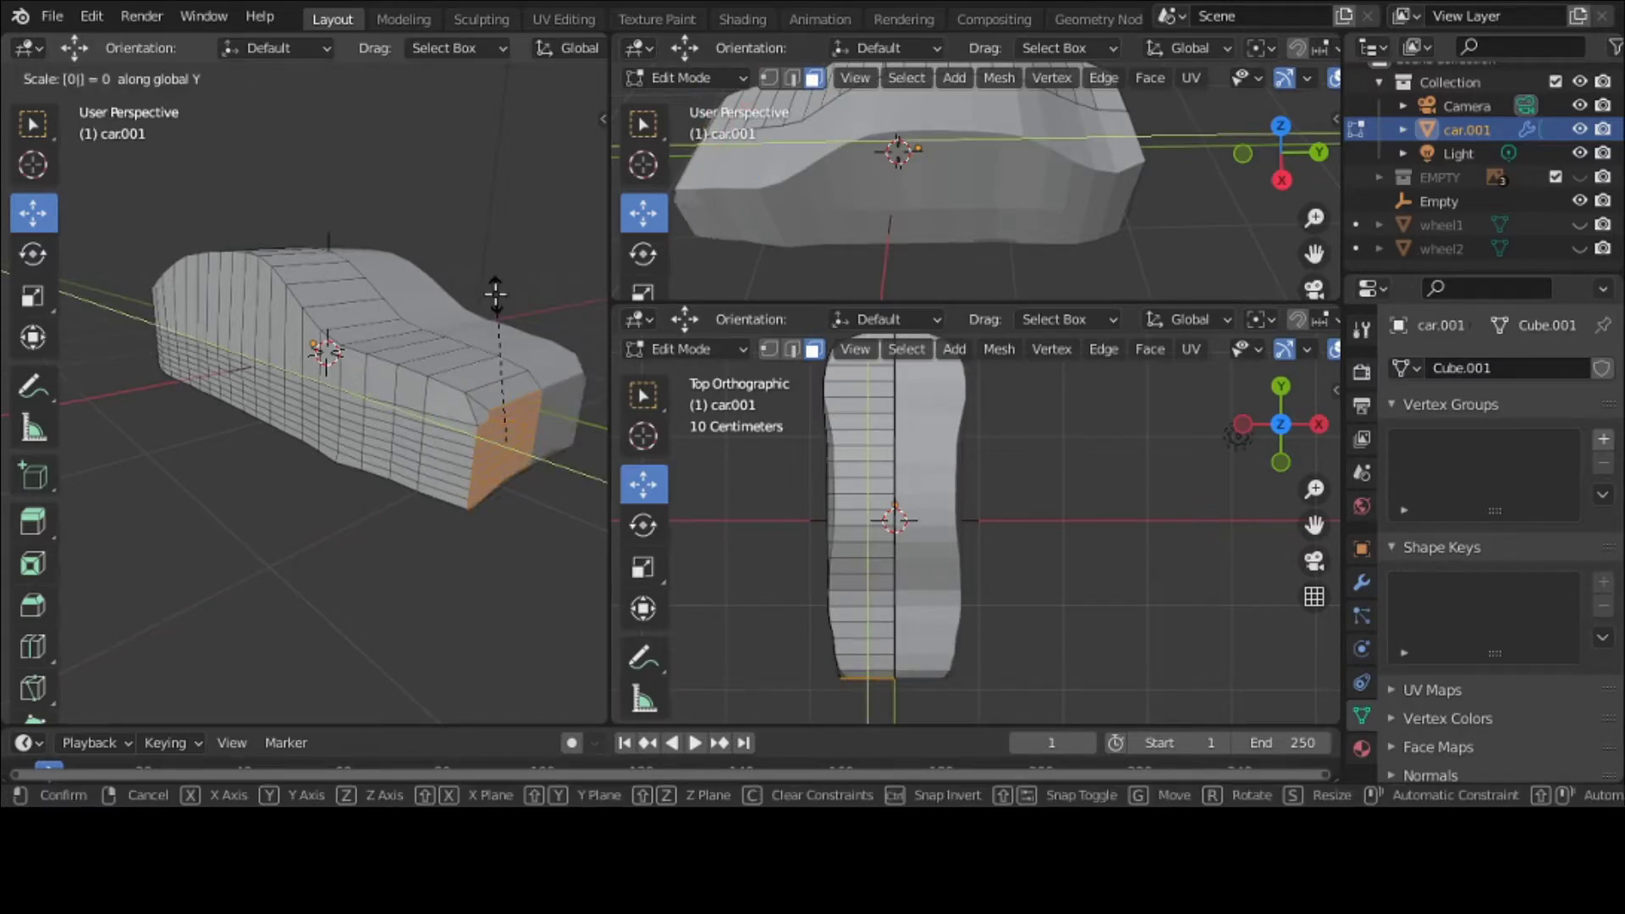
key(Return)
scroll(498, 290, up, 3)
scroll(482, 273, down, 5)
middle_drag(479, 276, 417, 243)
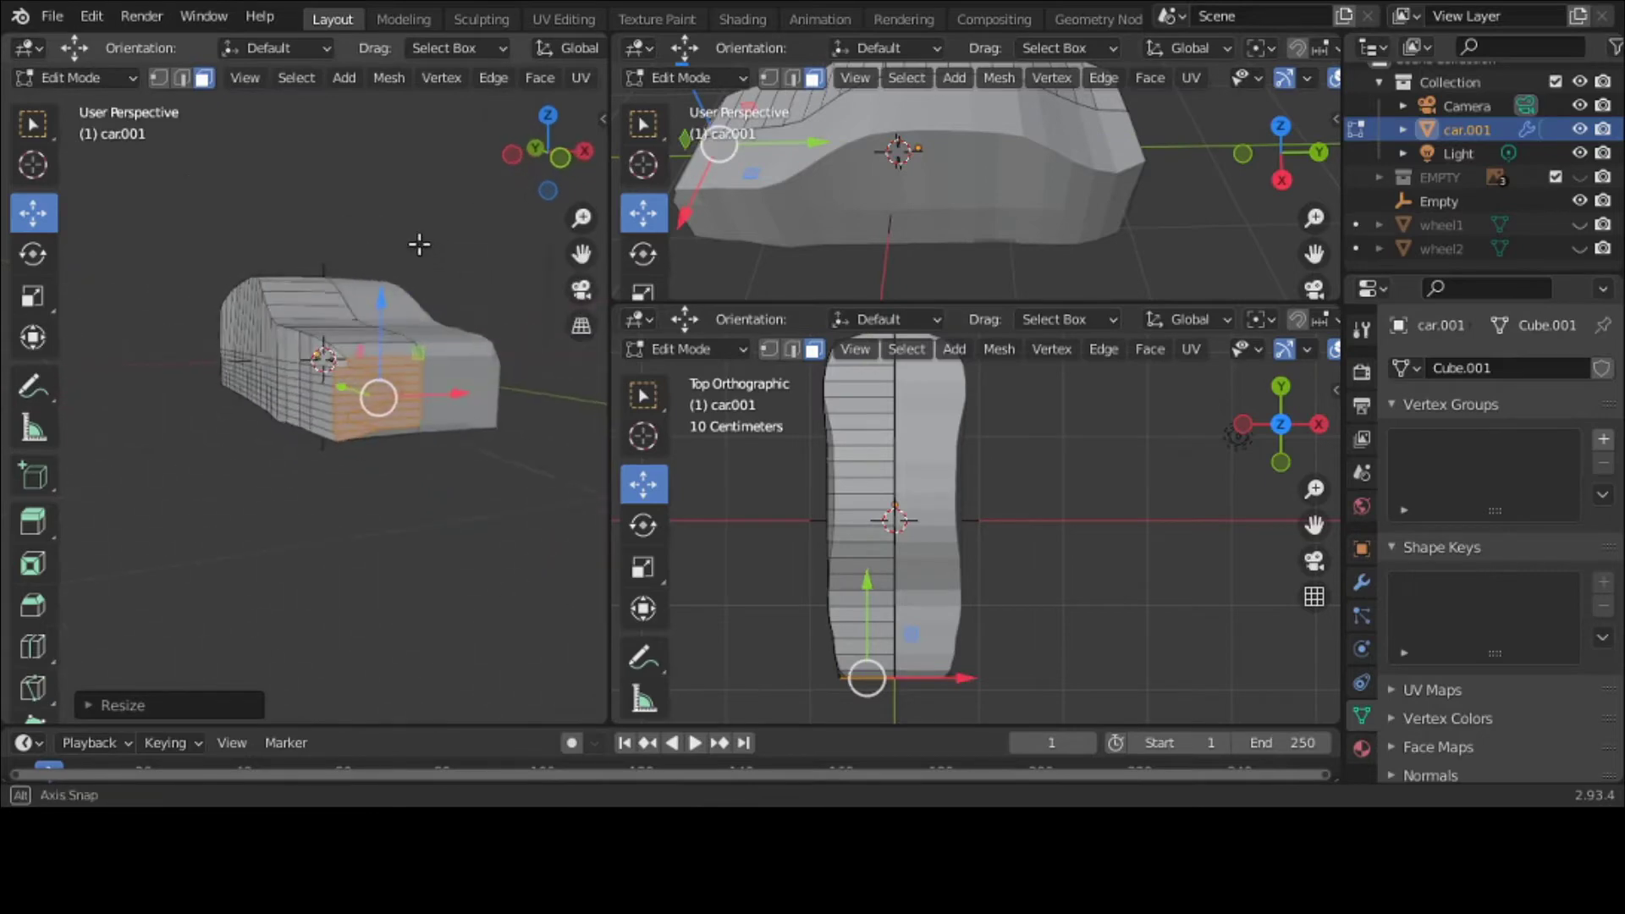
scroll(417, 254, up, 4)
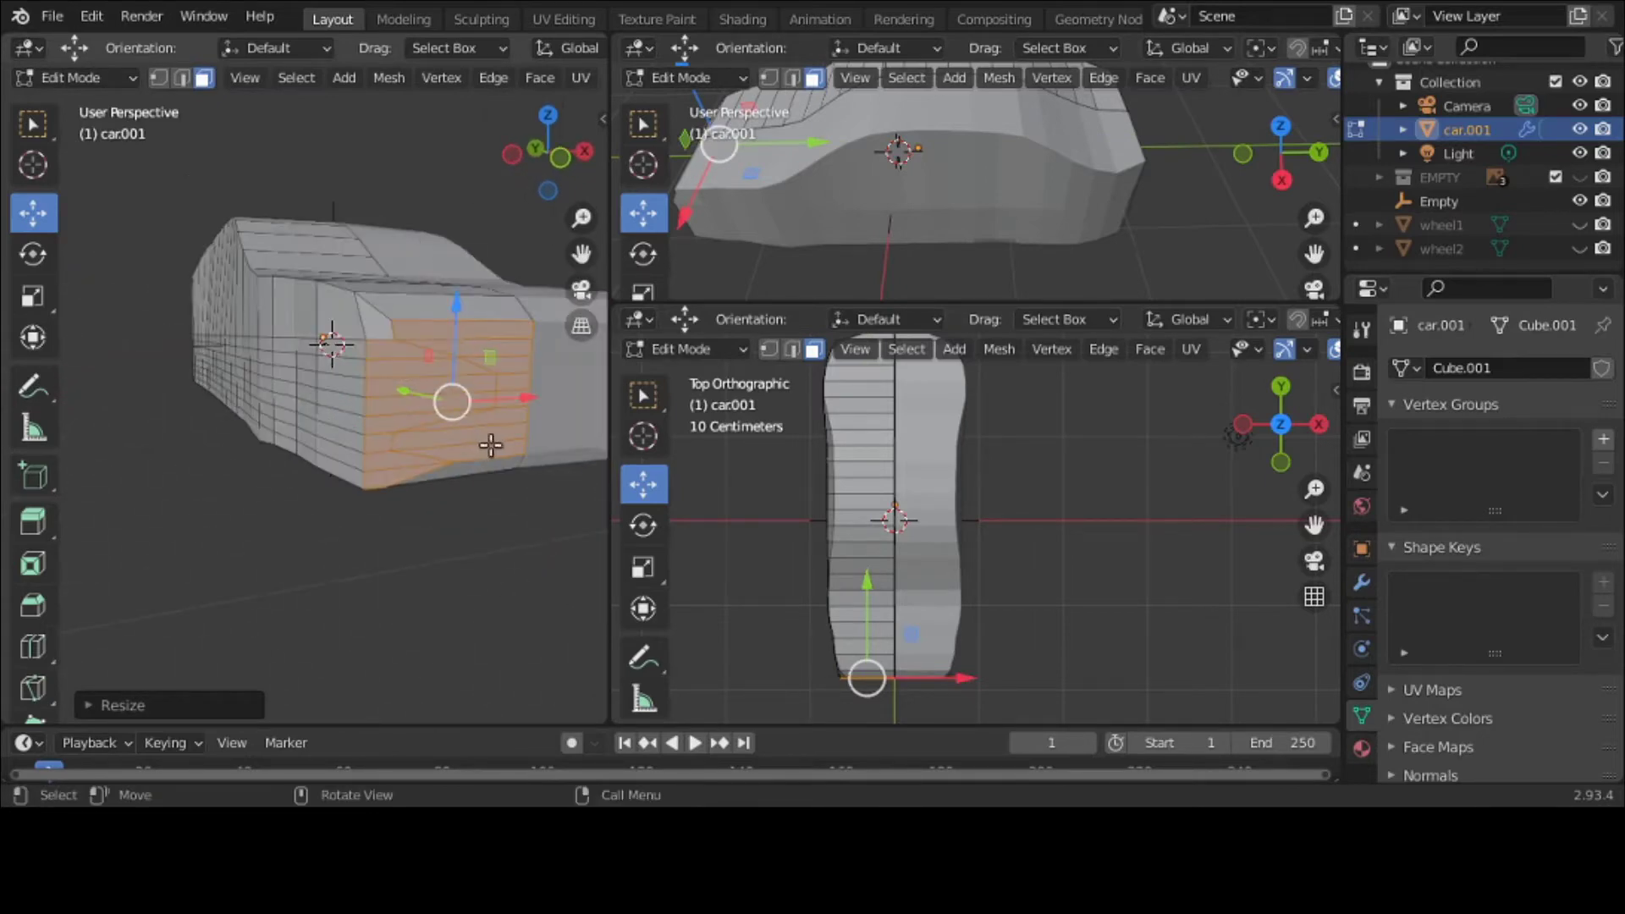
Step: Select only the two adjoining faces forming a horizontal strip across the middle of the flattened front
click(306, 194)
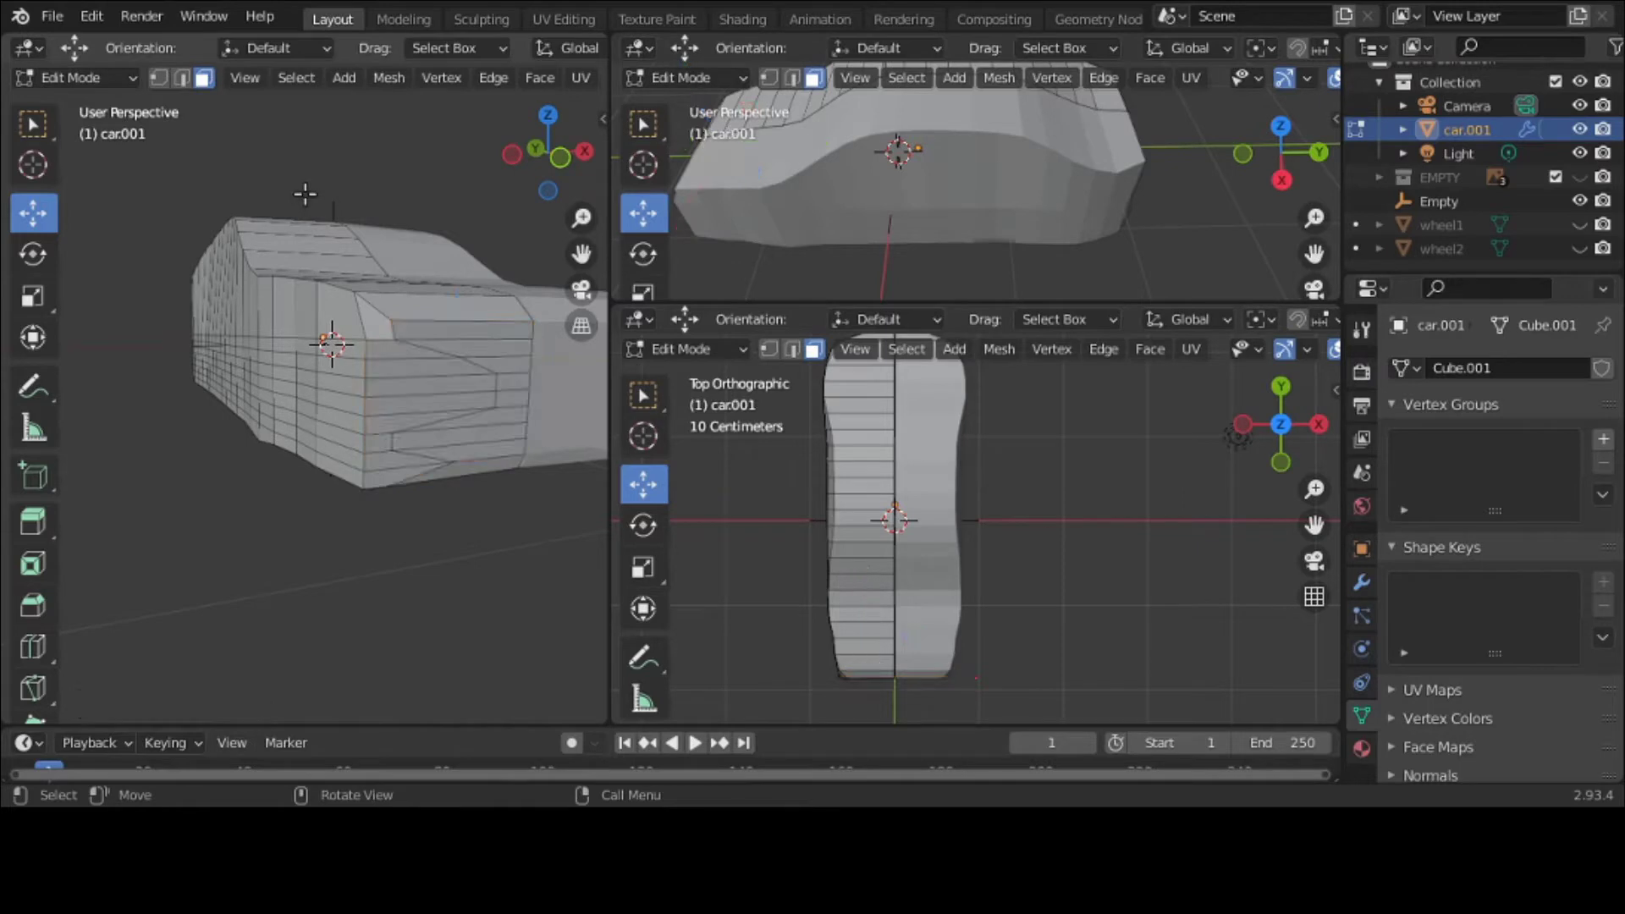
click(508, 385)
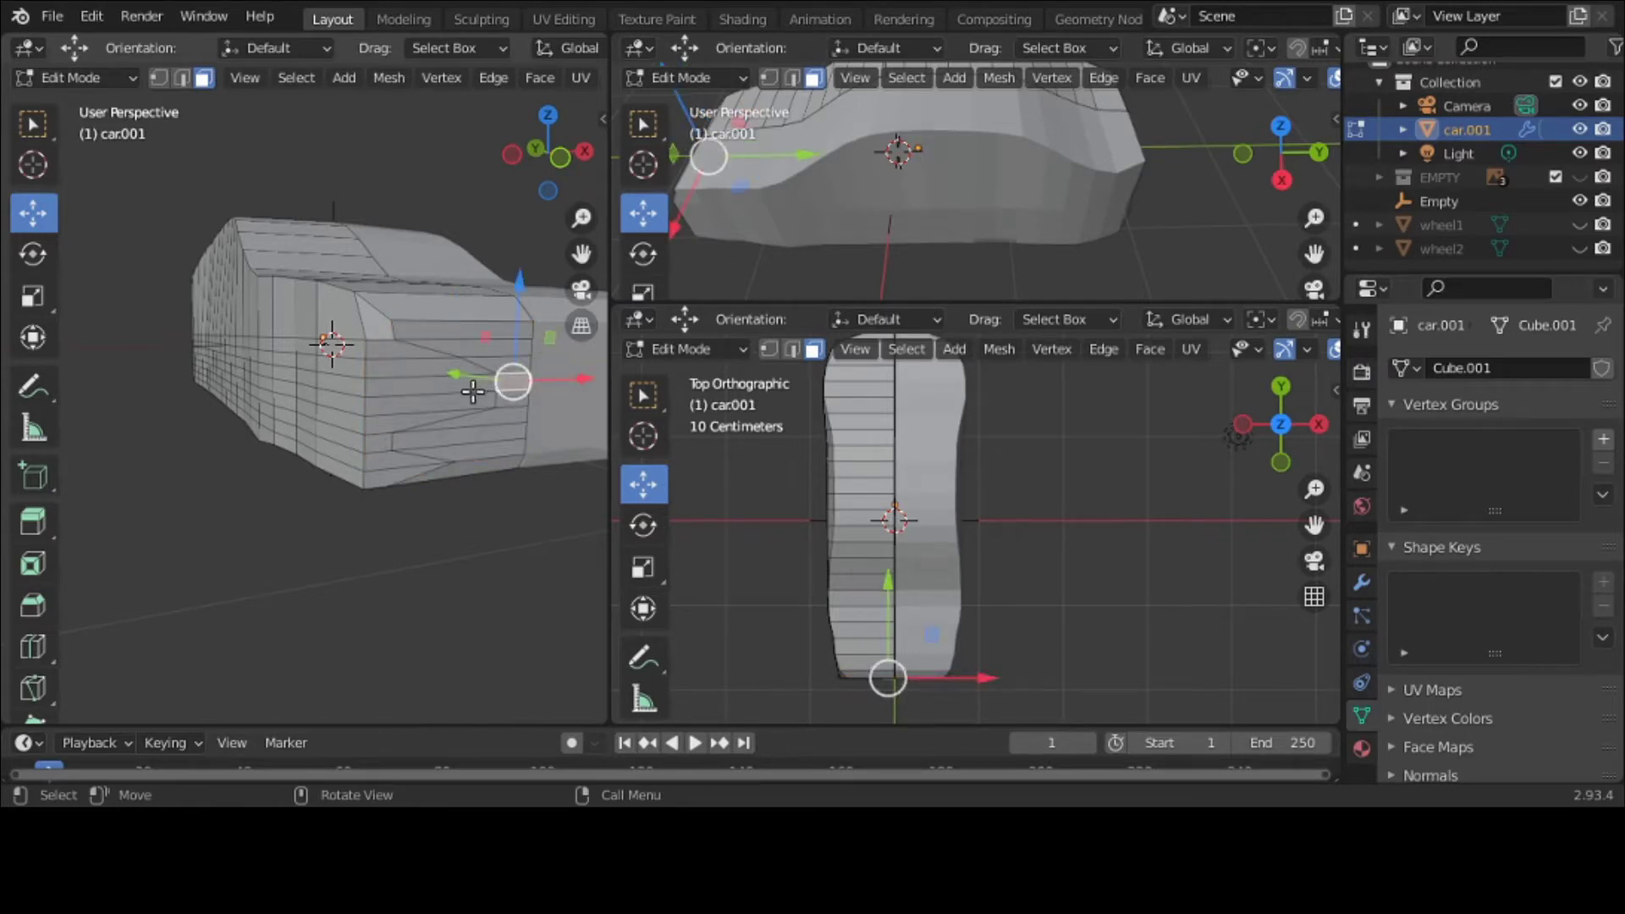
middle_drag(472, 381, 489, 426)
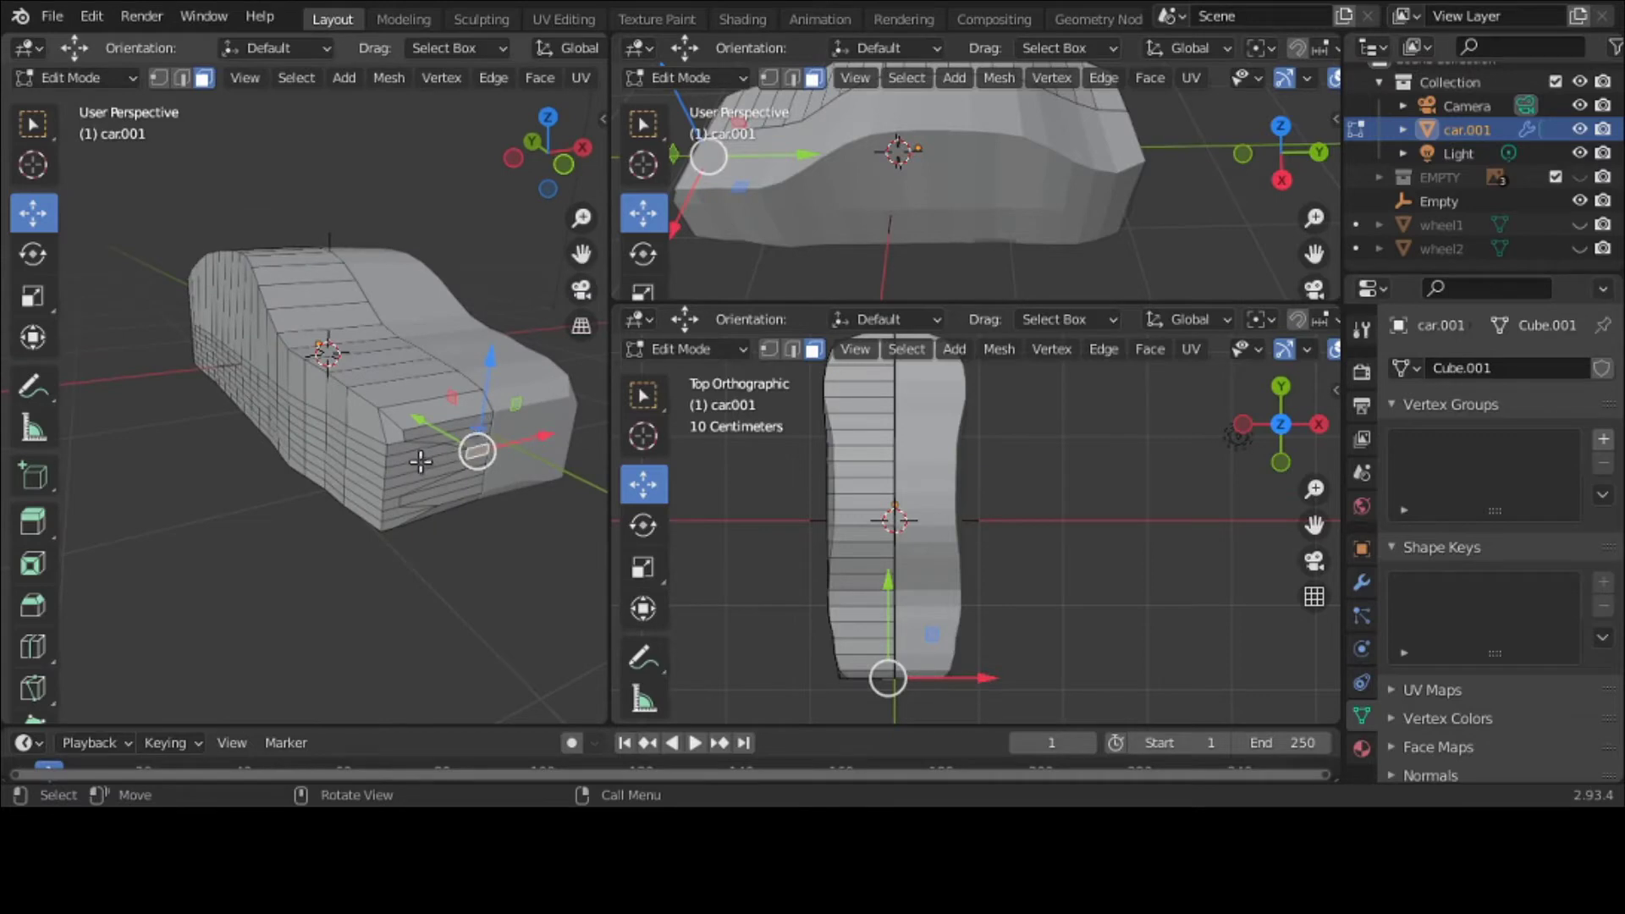
drag(421, 460, 382, 470)
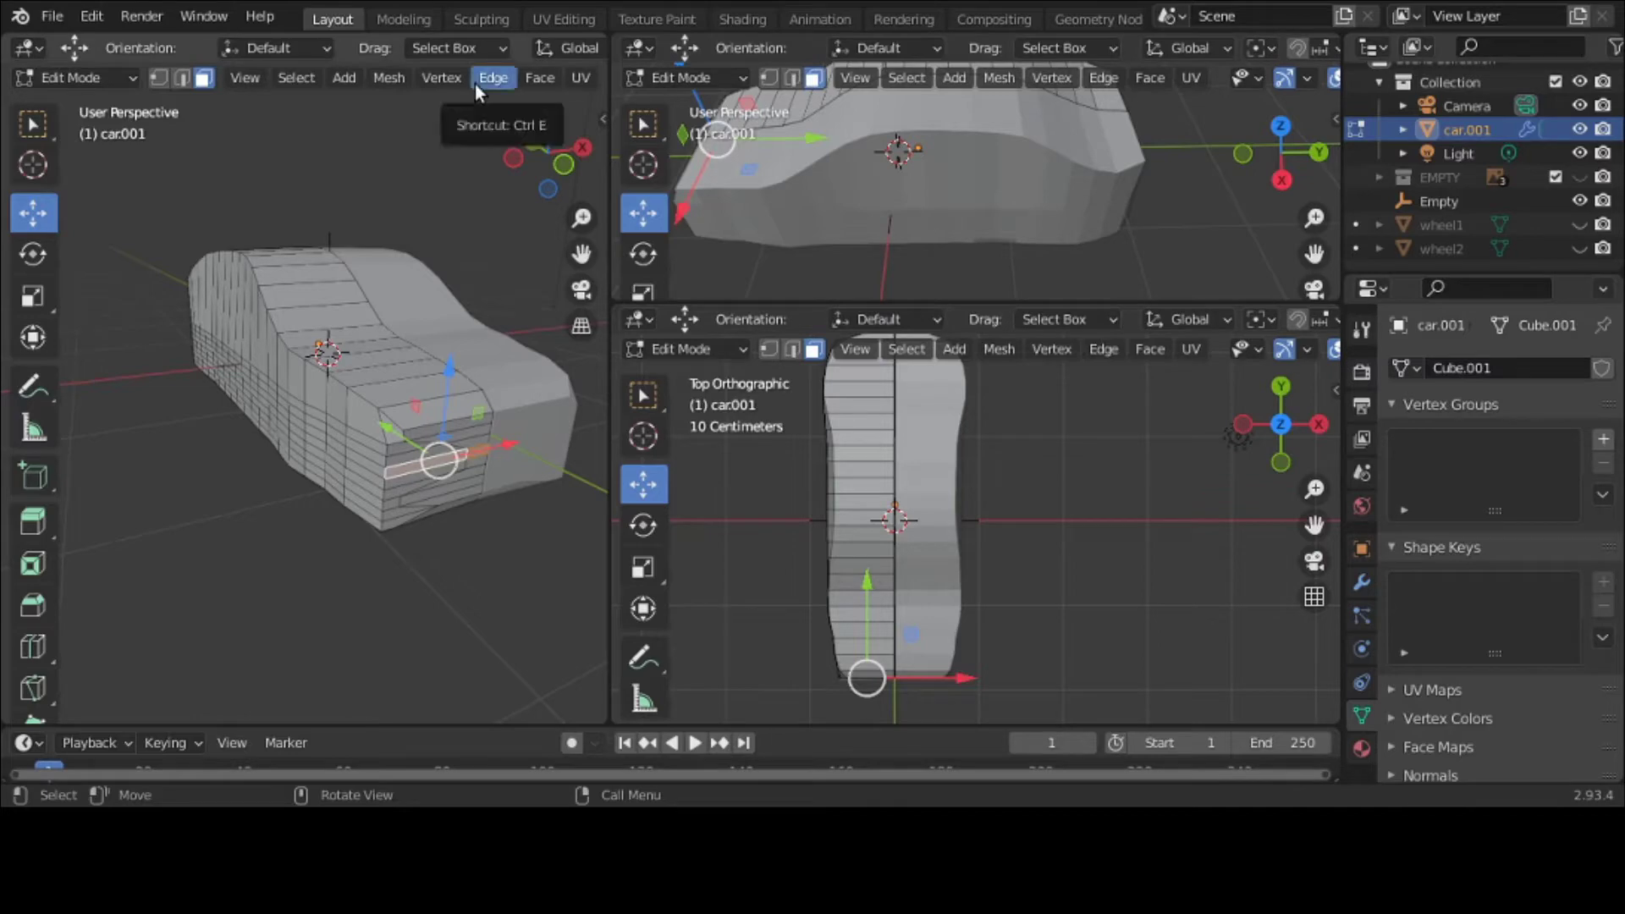
Step: Maximize the perspective viewport and enable proportional editing with Smooth falloff
middle_drag(475, 84, 165, 91)
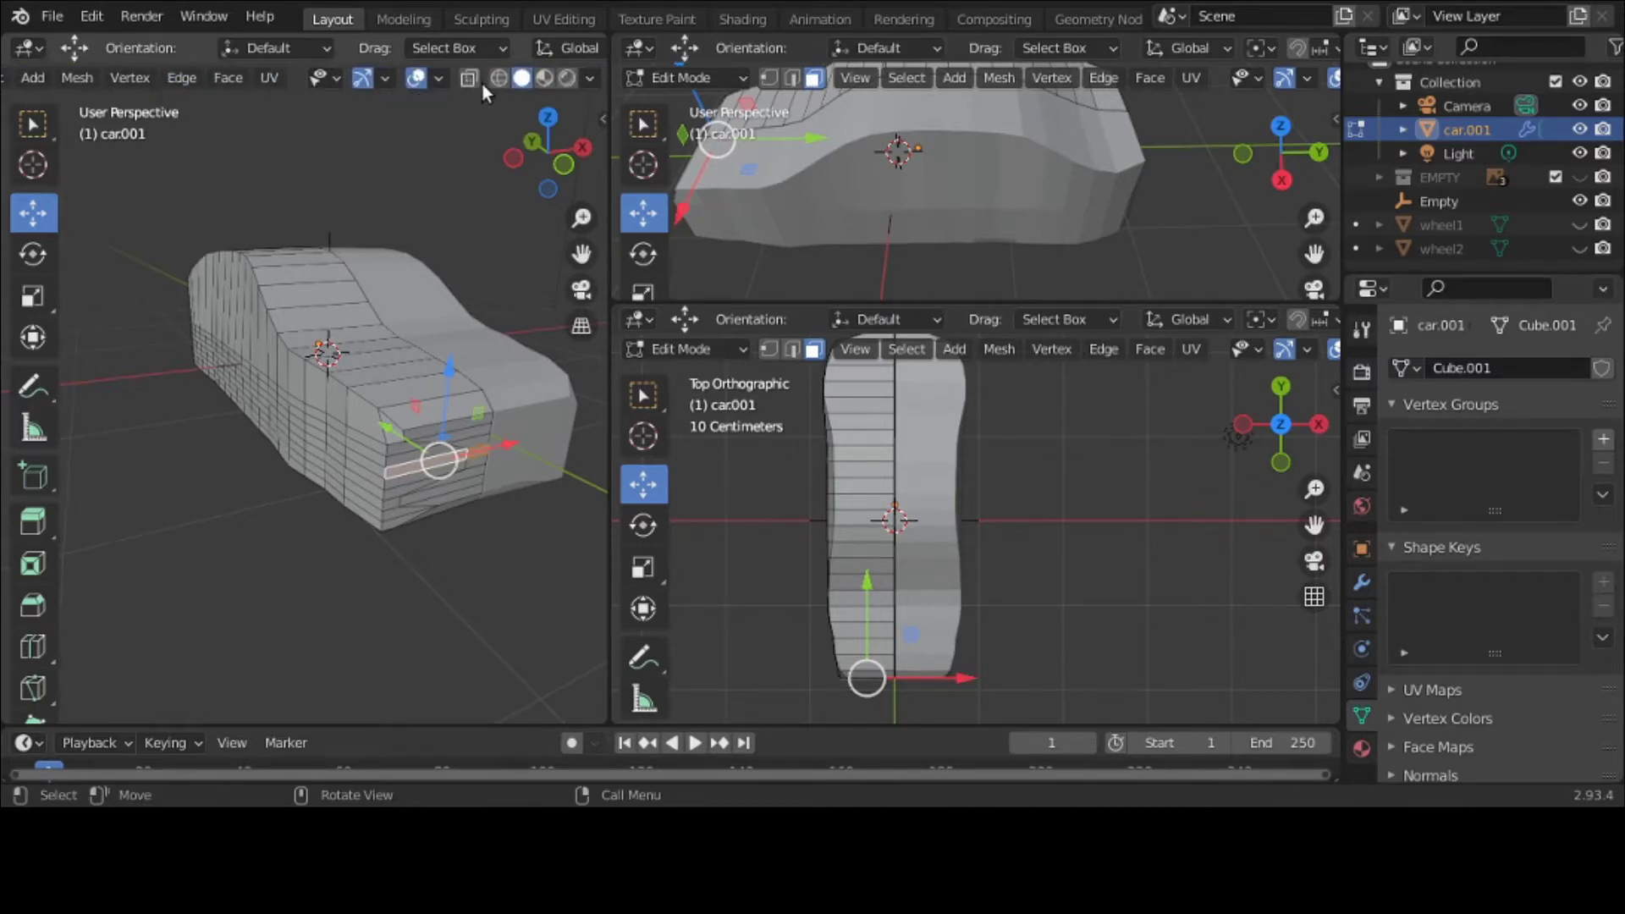
scroll(483, 83, up, 3)
scroll(215, 77, down, 5)
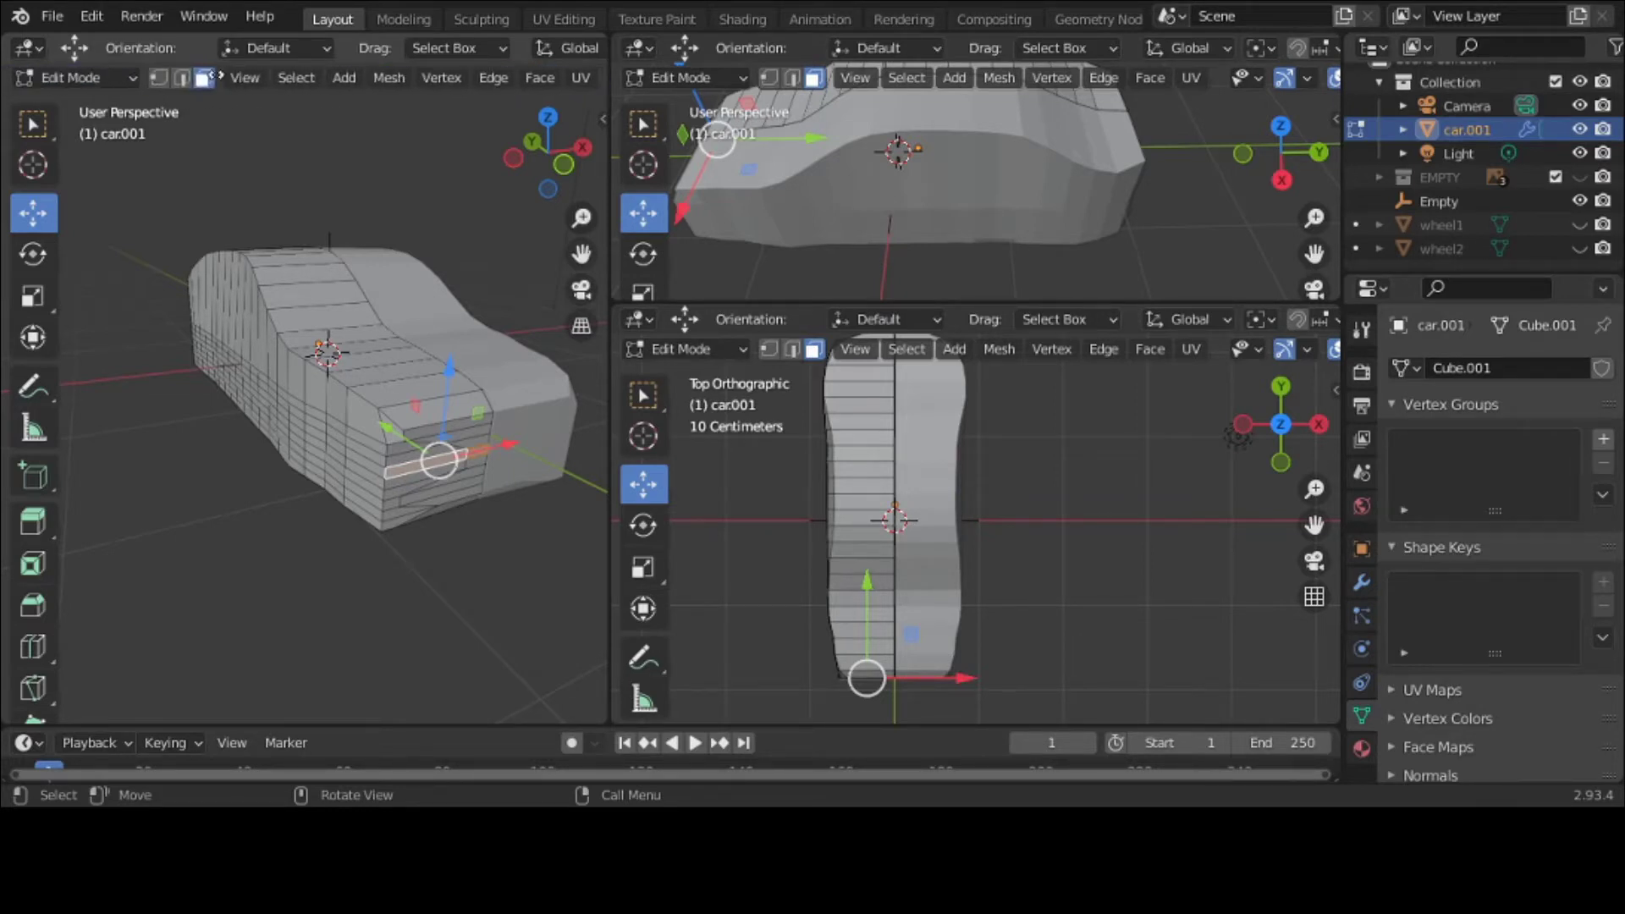
scroll(215, 77, up, 6)
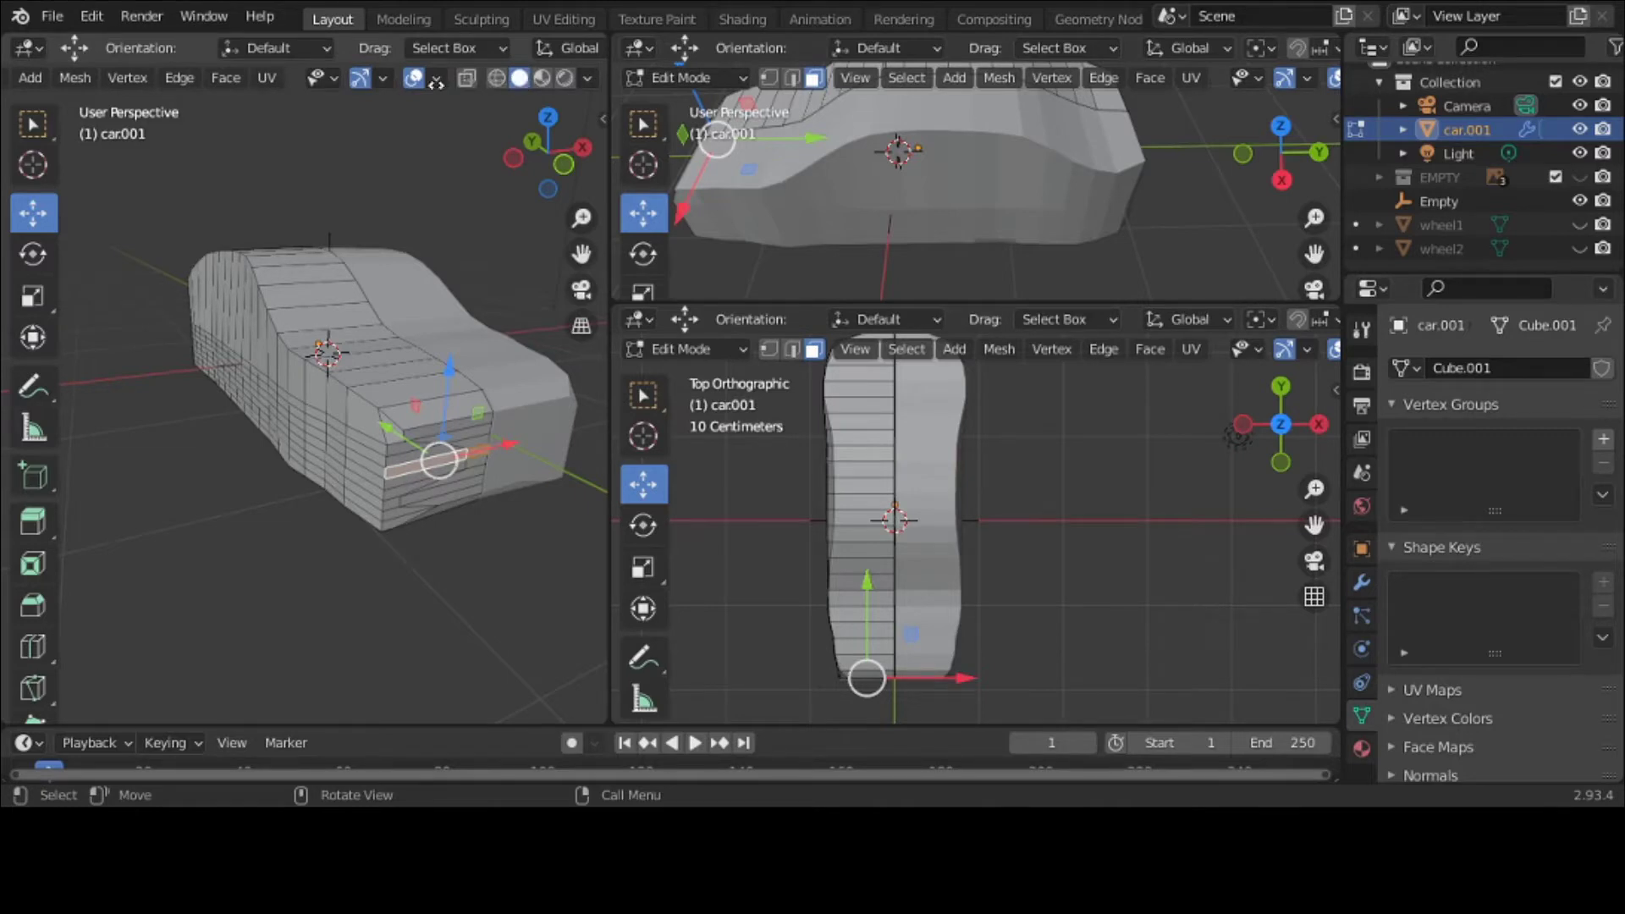
key(ctrl+alt+space)
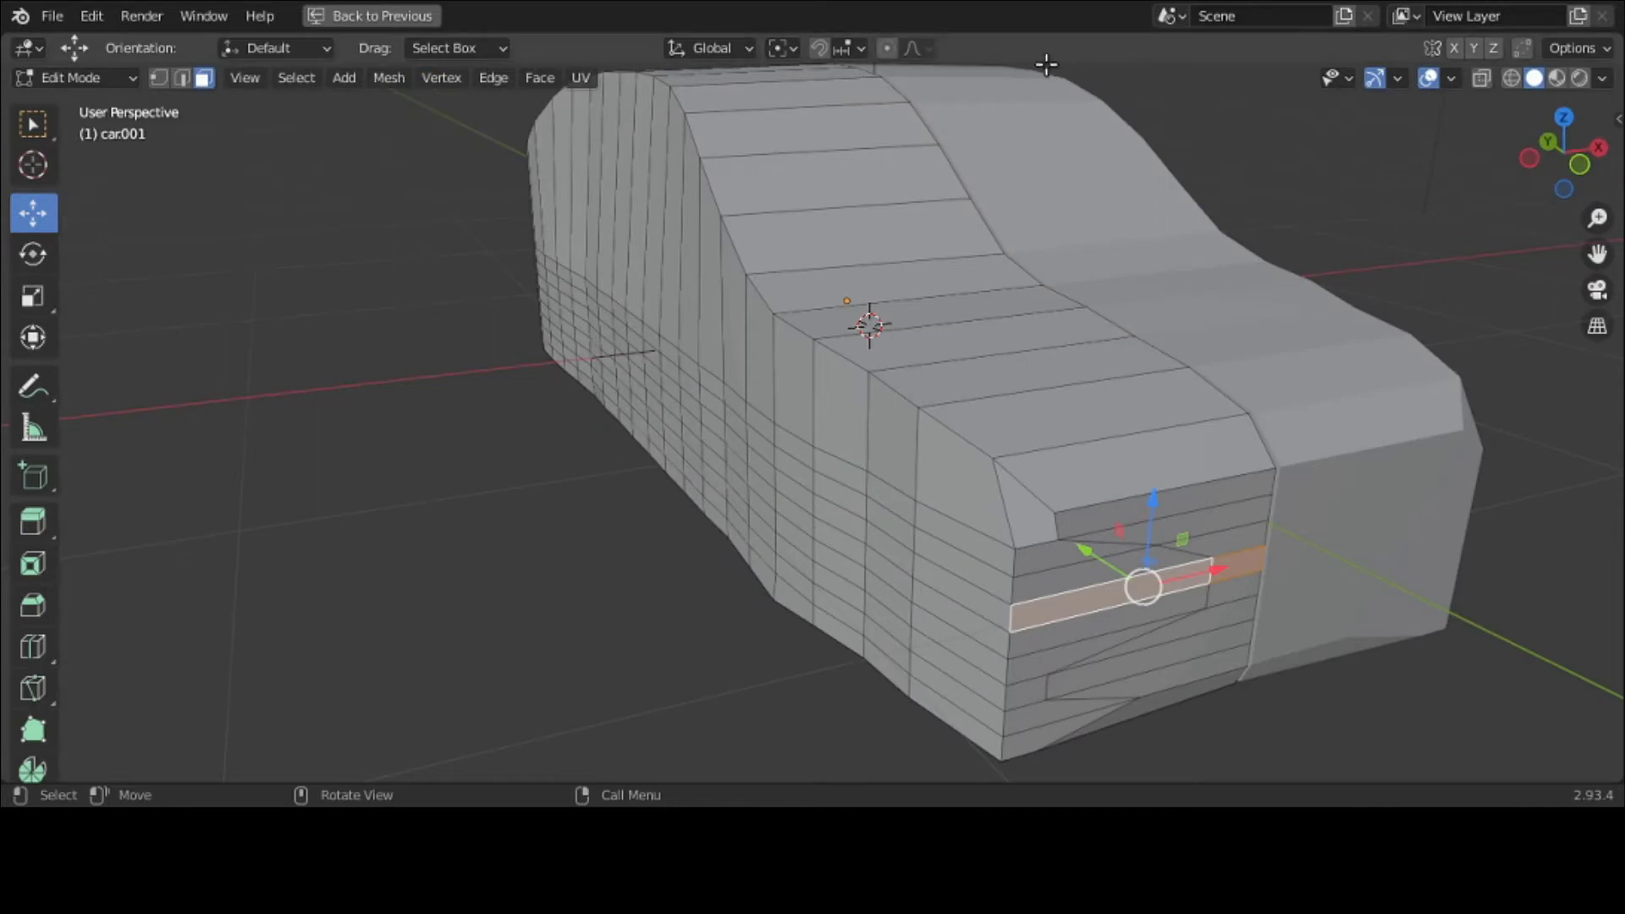
click(913, 48)
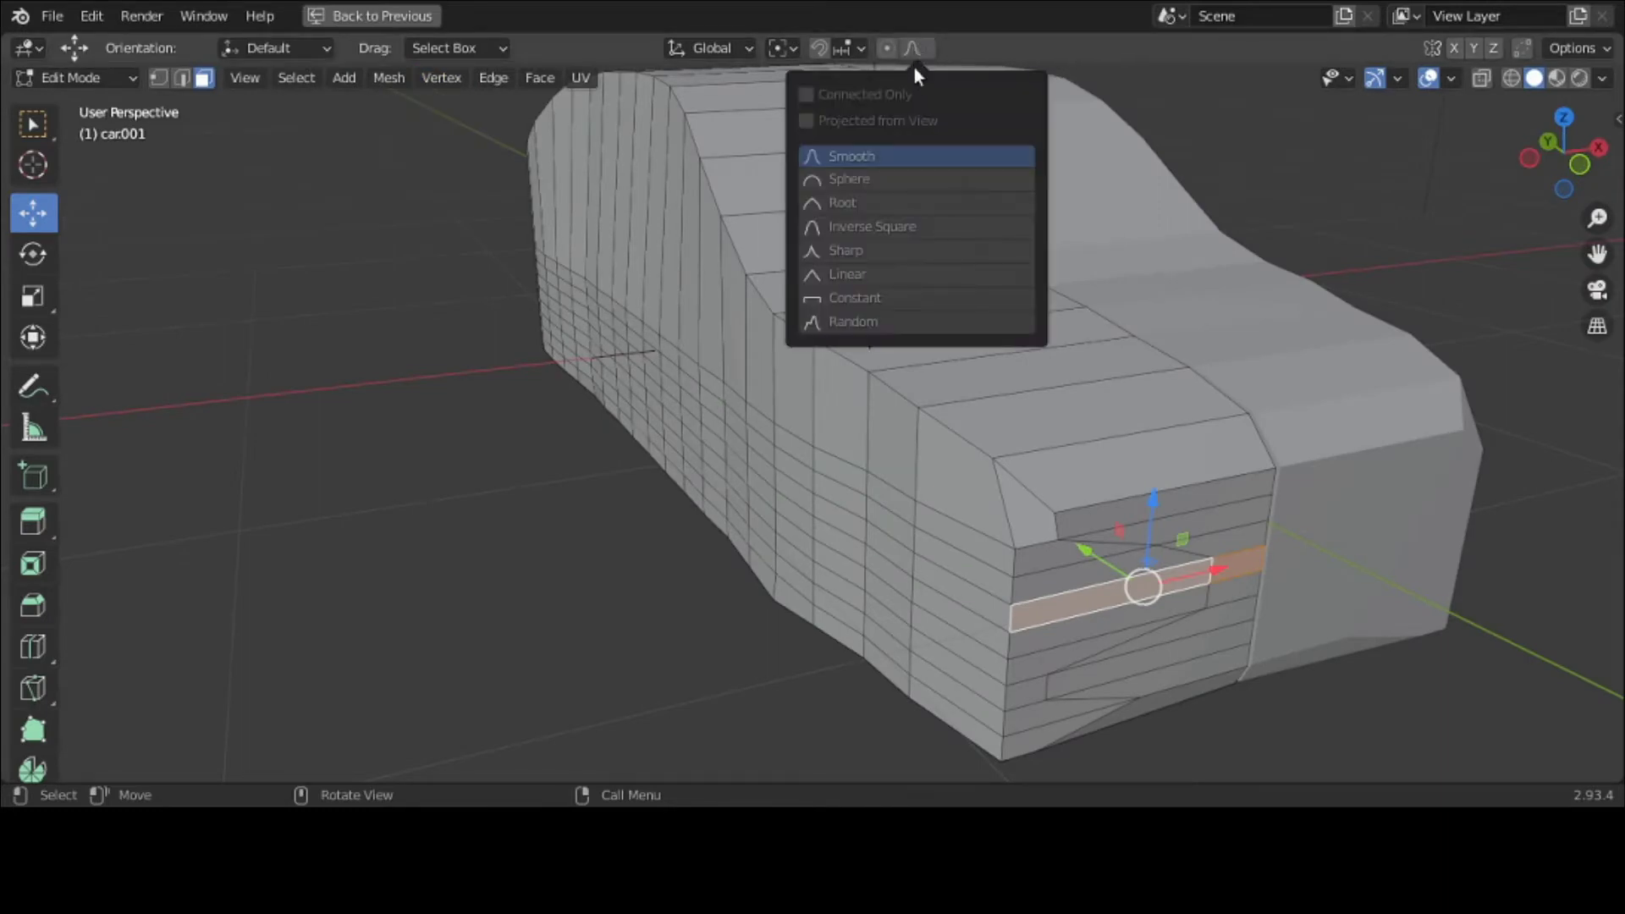
key(Escape)
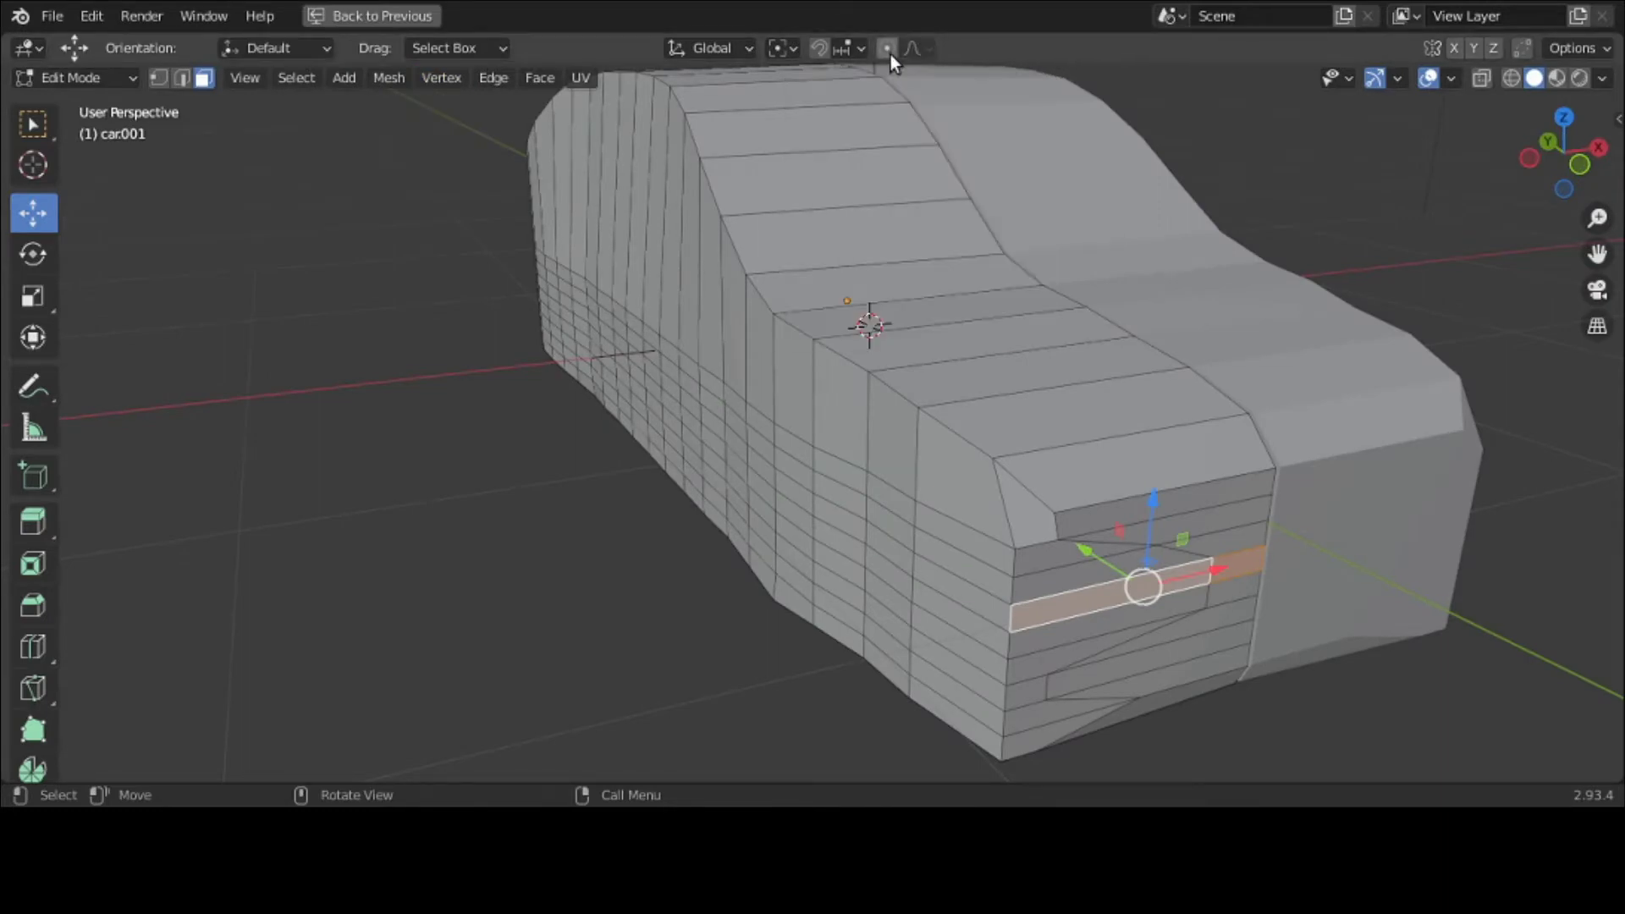
middle_drag(1088, 218, 1161, 218)
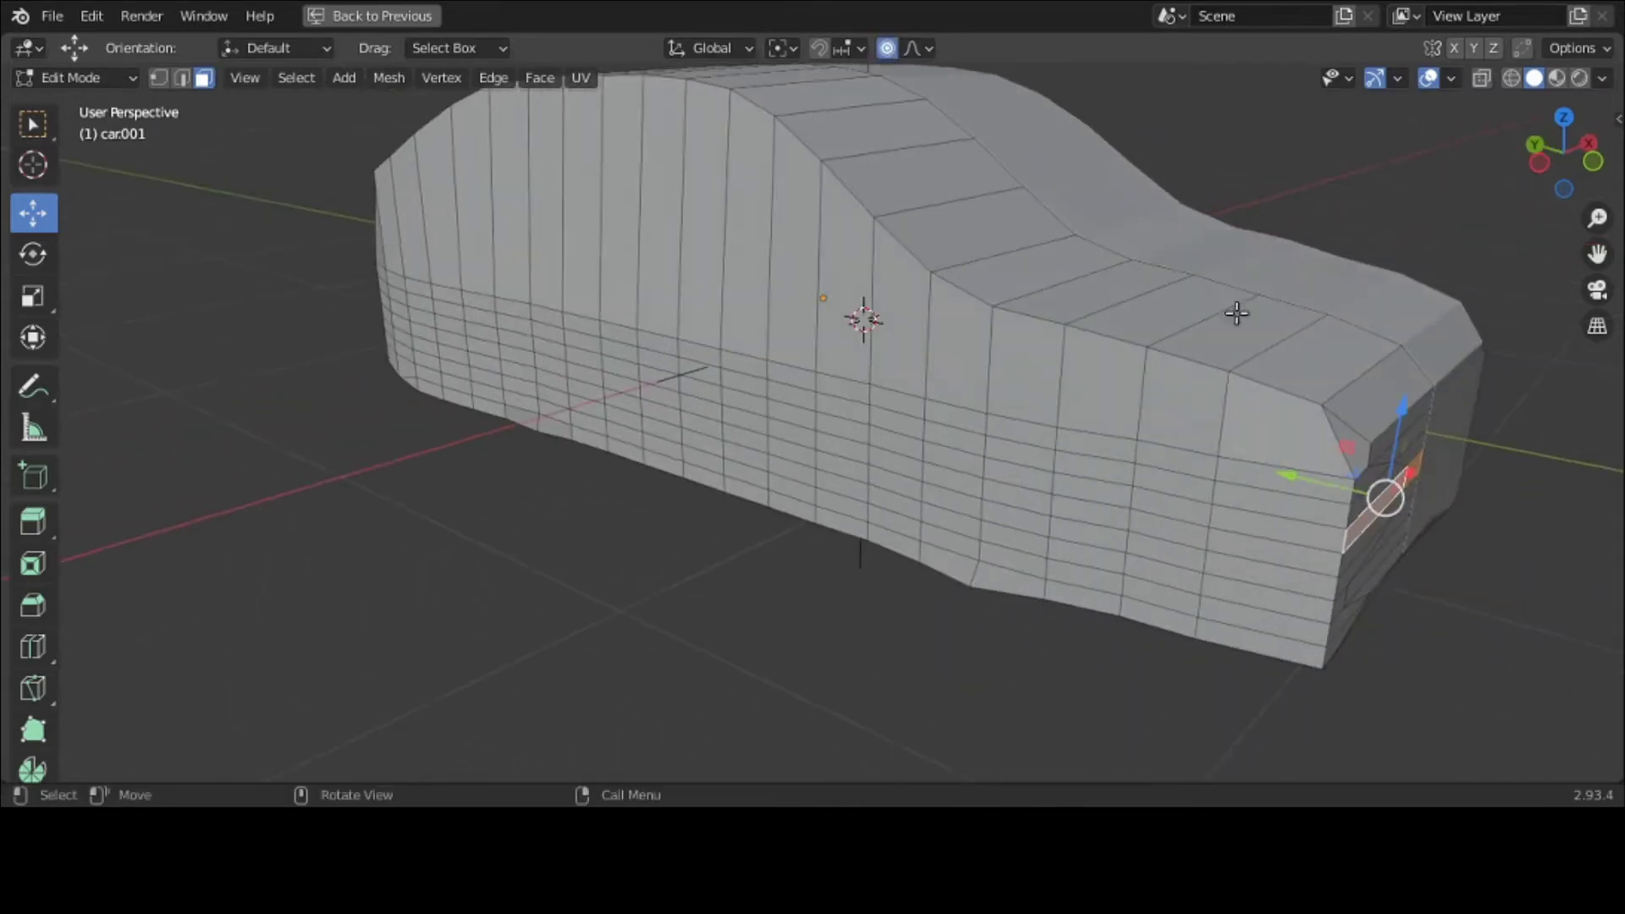
Step: Pull the selected front strip slightly outward with proportional editing at a size of 0.35 to round the nose
key(g)
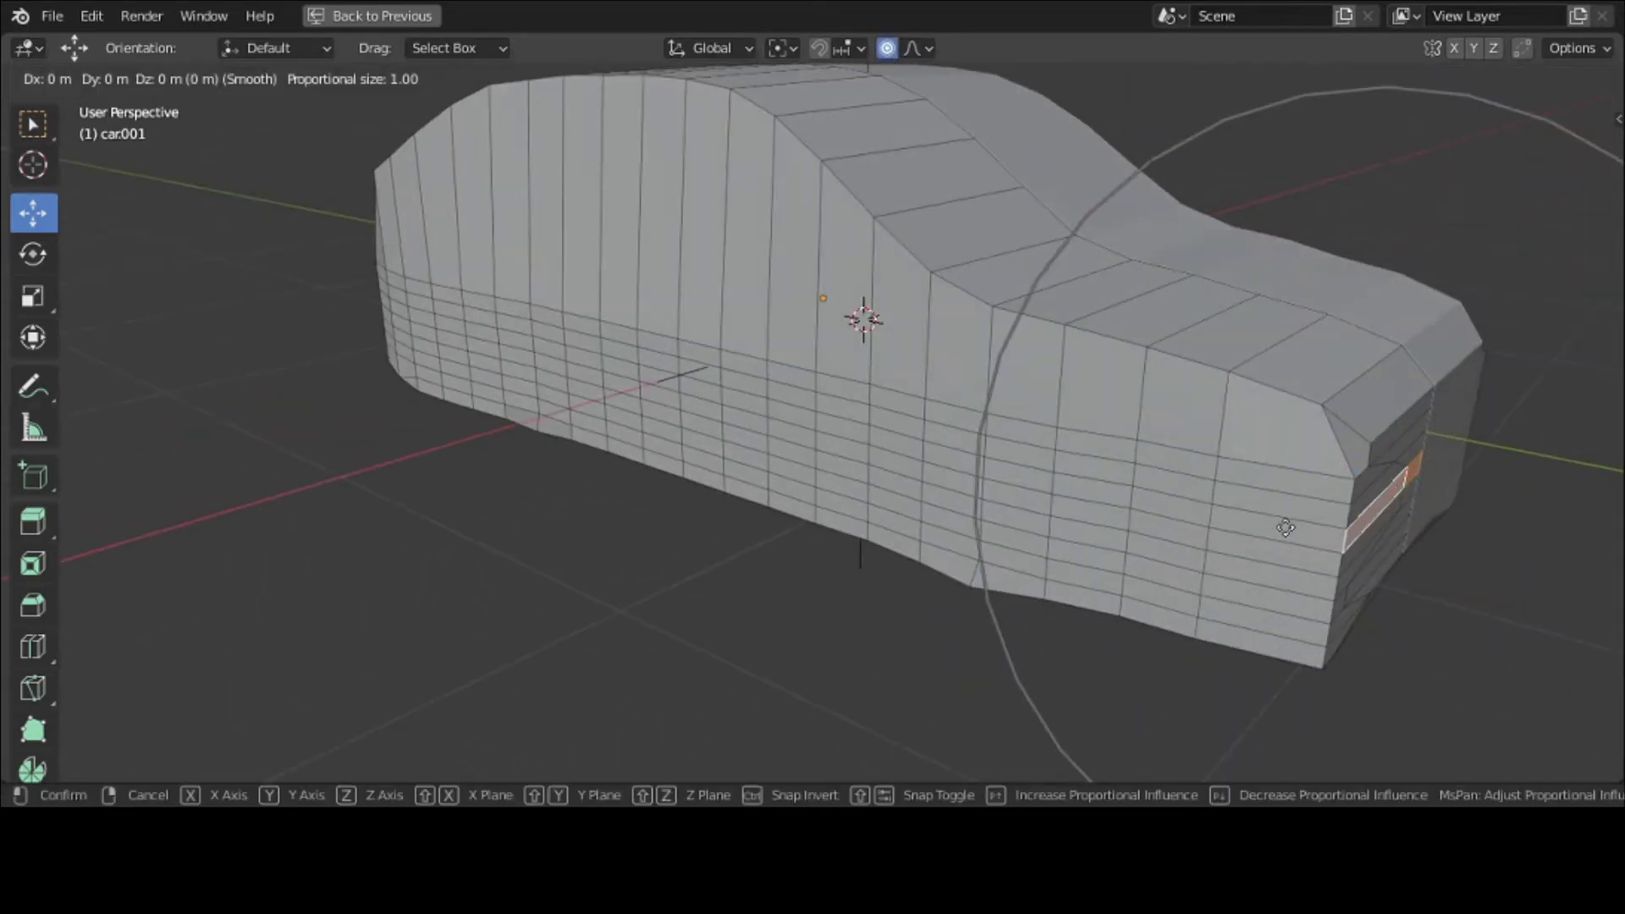
scroll(1285, 527, down, 2)
scroll(1285, 528, up, 3)
scroll(1286, 527, up, 9)
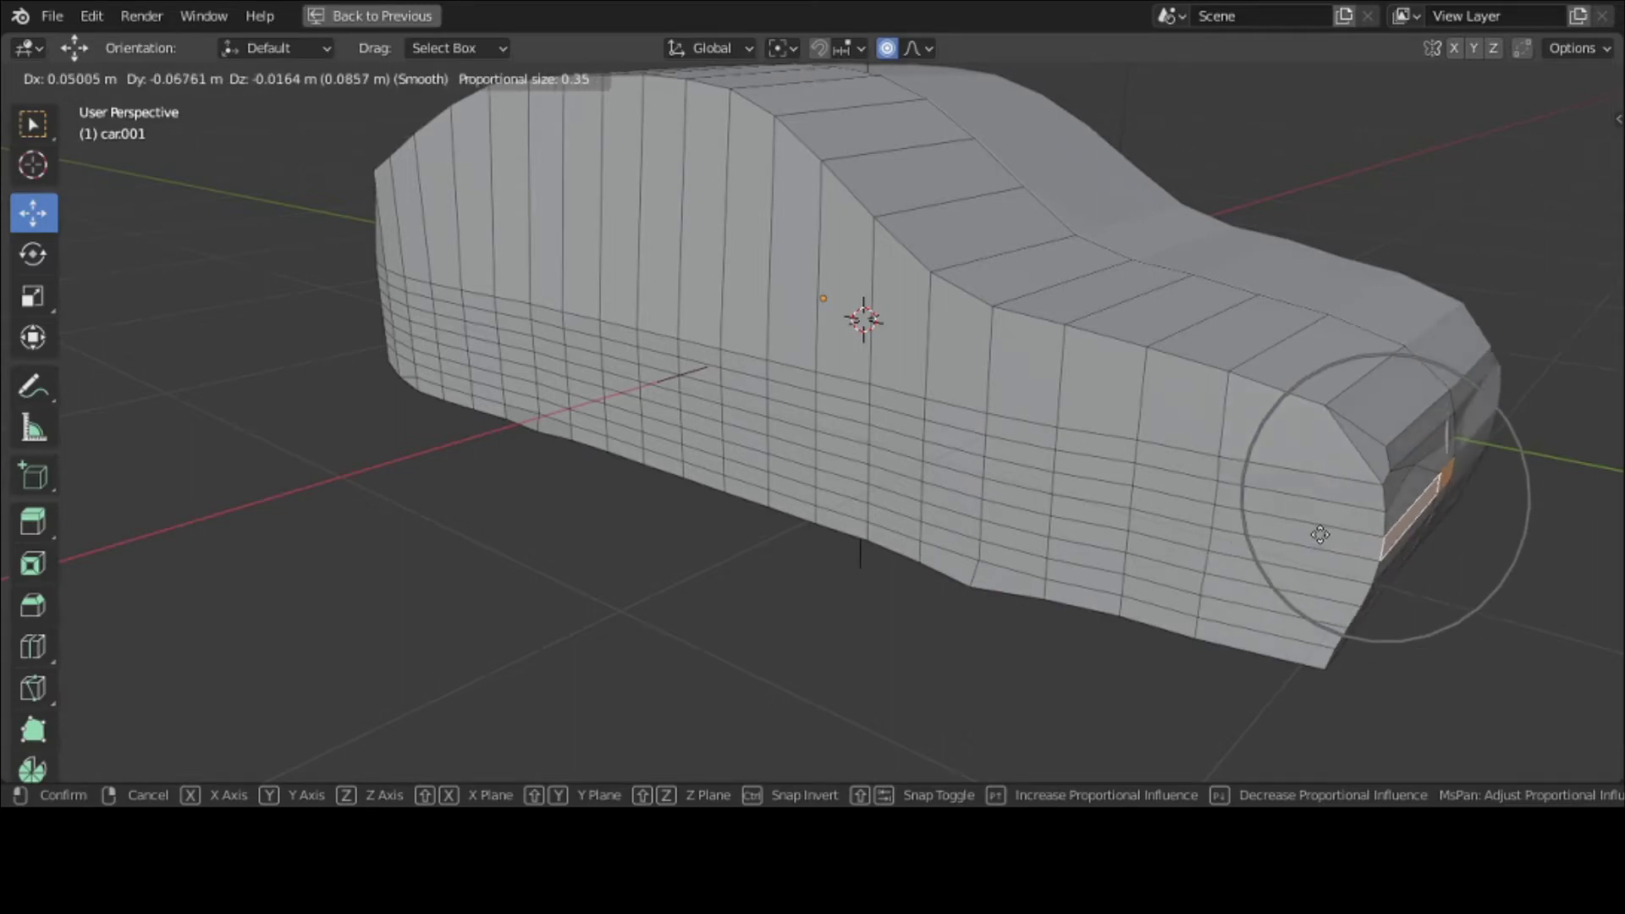
click(1326, 537)
Step: Examine the rounded nose, sides and rear of the car body from several angles
middle_drag(1323, 536, 1354, 496)
scroll(1348, 495, up, 1)
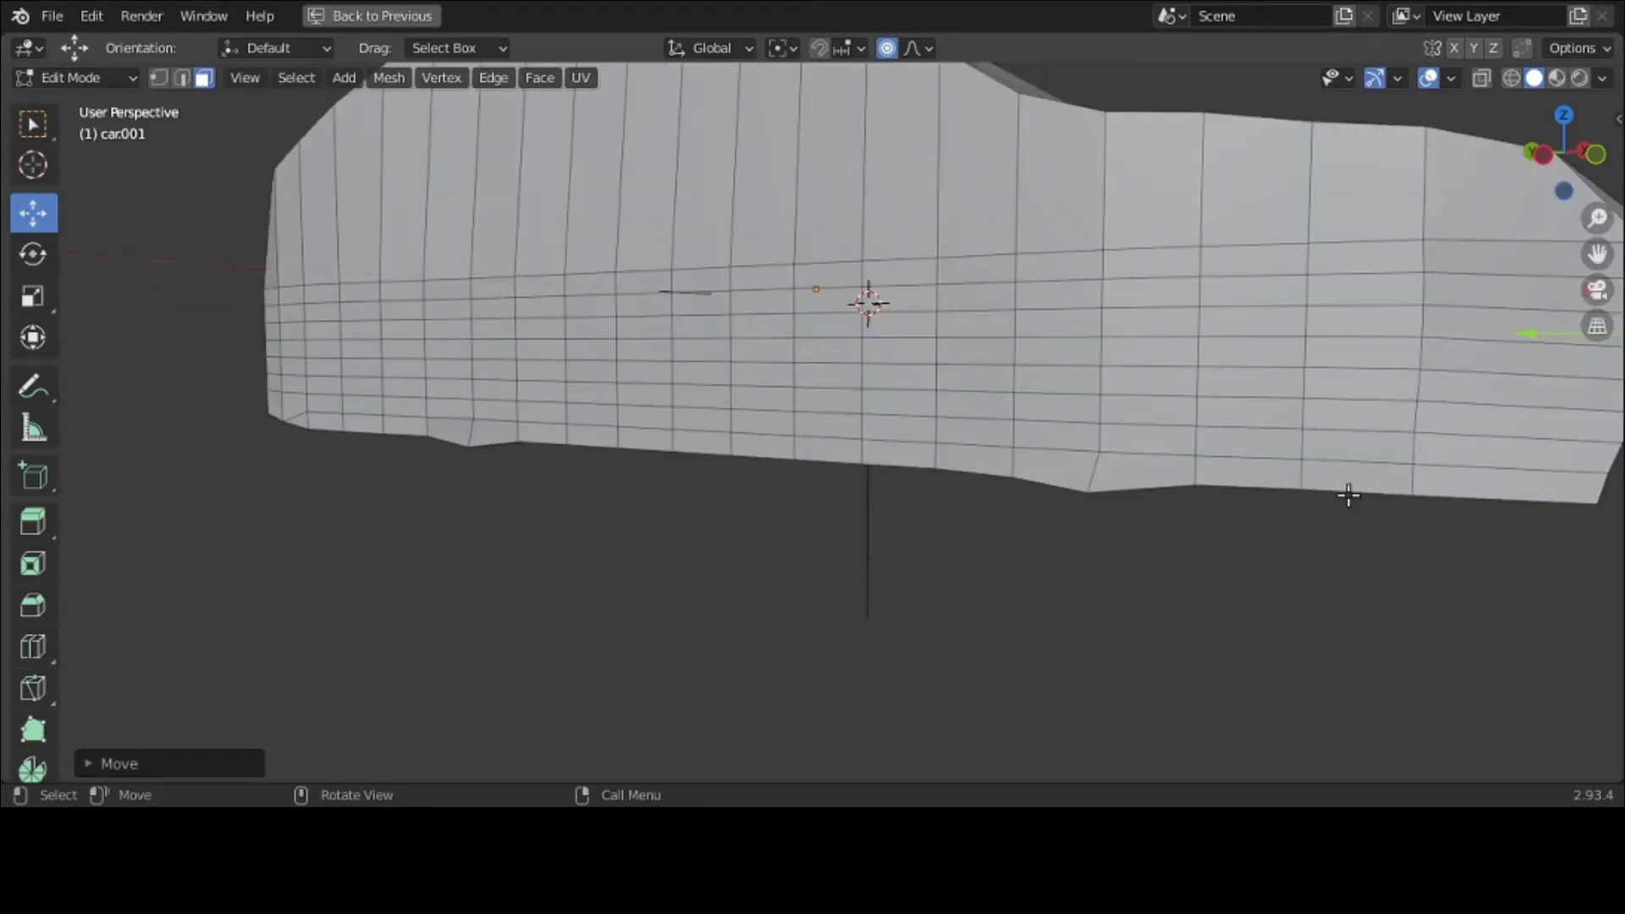
scroll(1348, 495, down, 2)
middle_drag(1357, 464, 1391, 500)
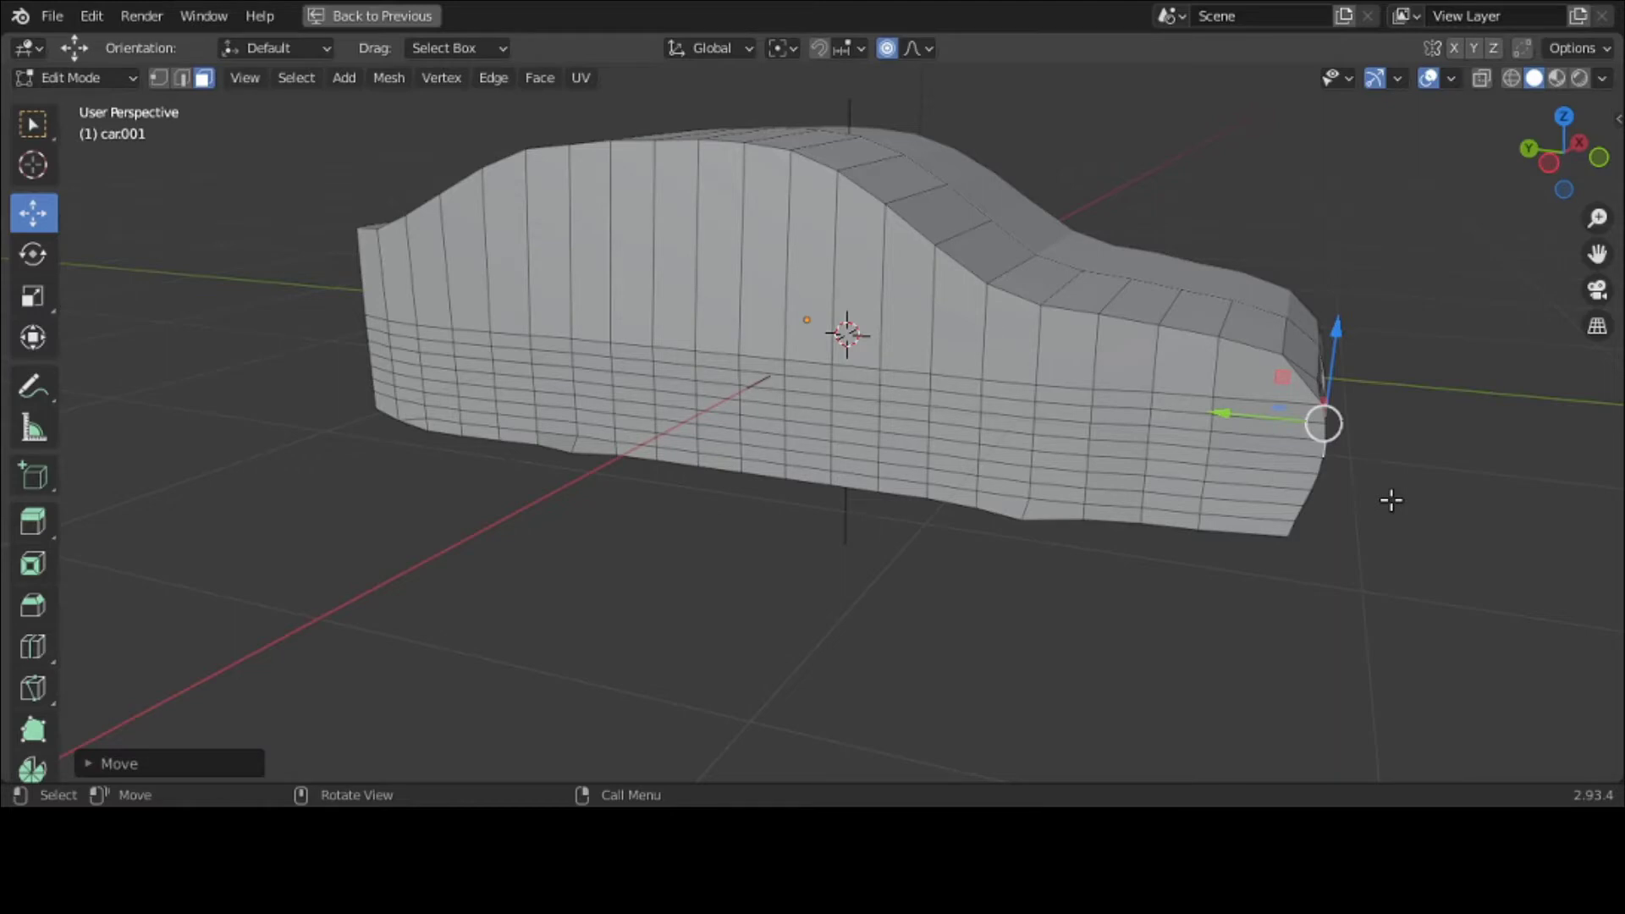
middle_drag(1391, 501, 1387, 555)
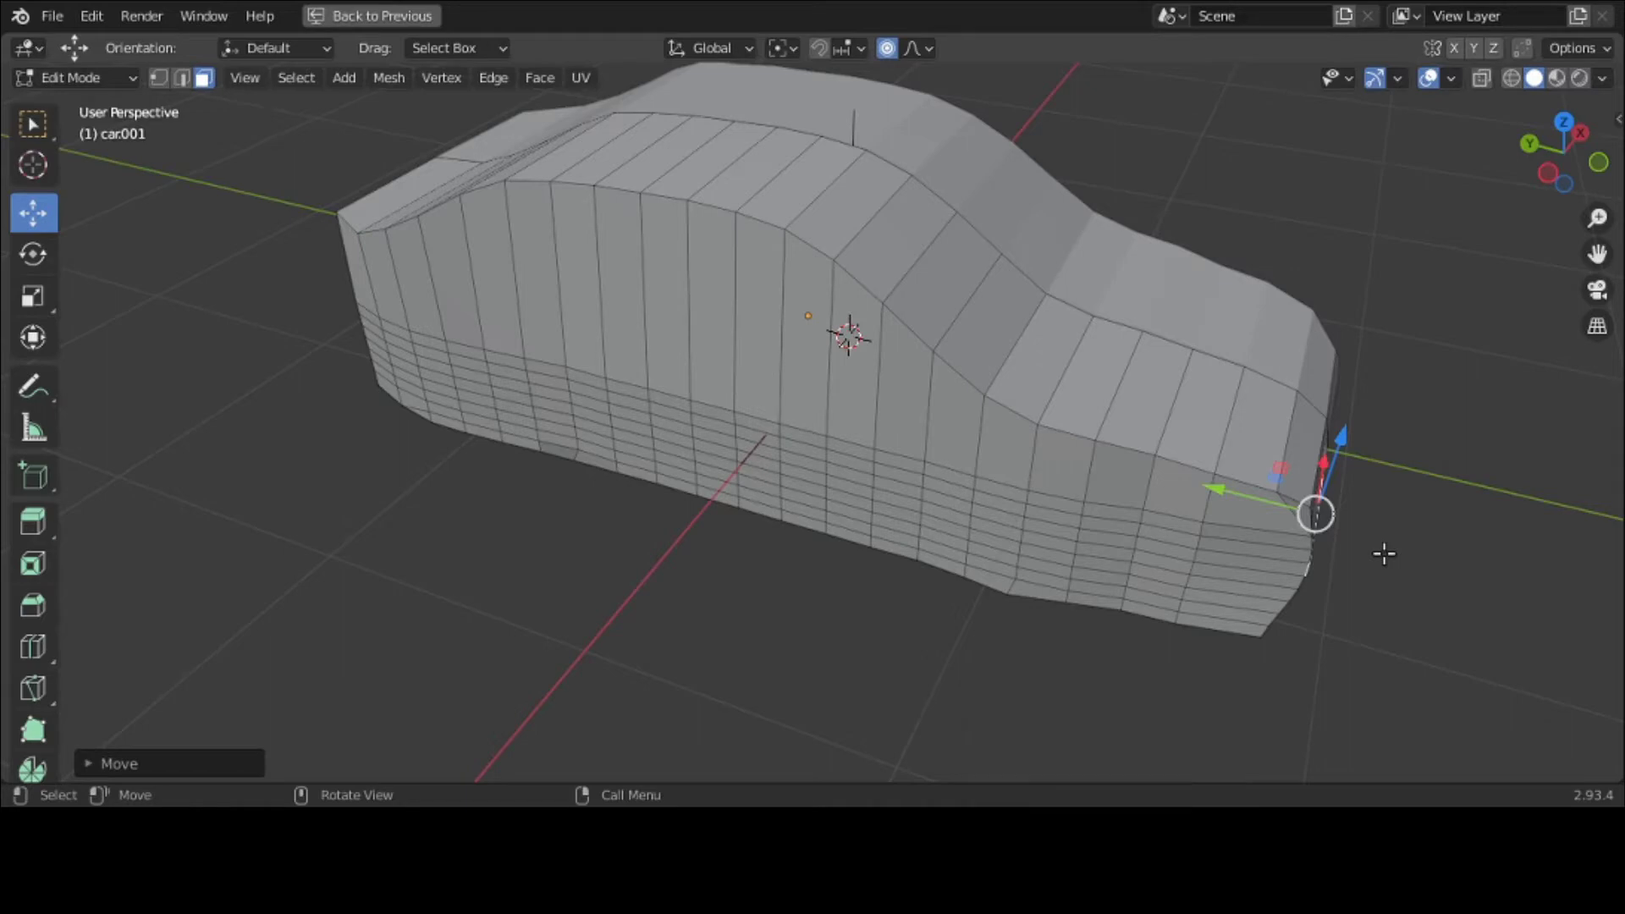
middle_drag(728, 370, 863, 350)
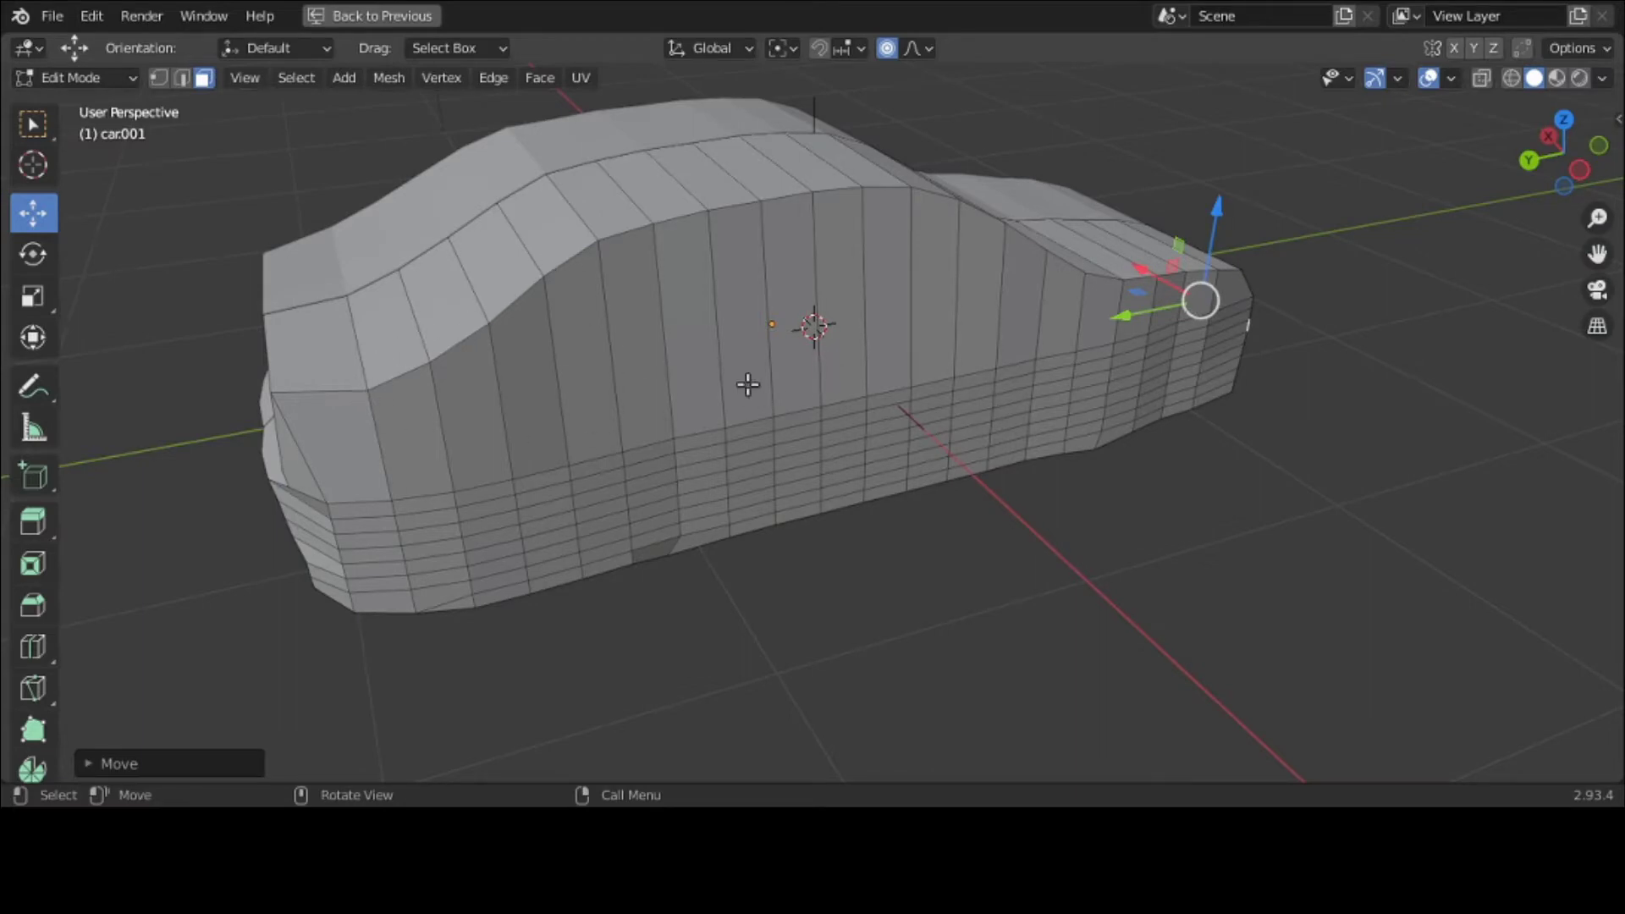
middle_drag(748, 386, 742, 328)
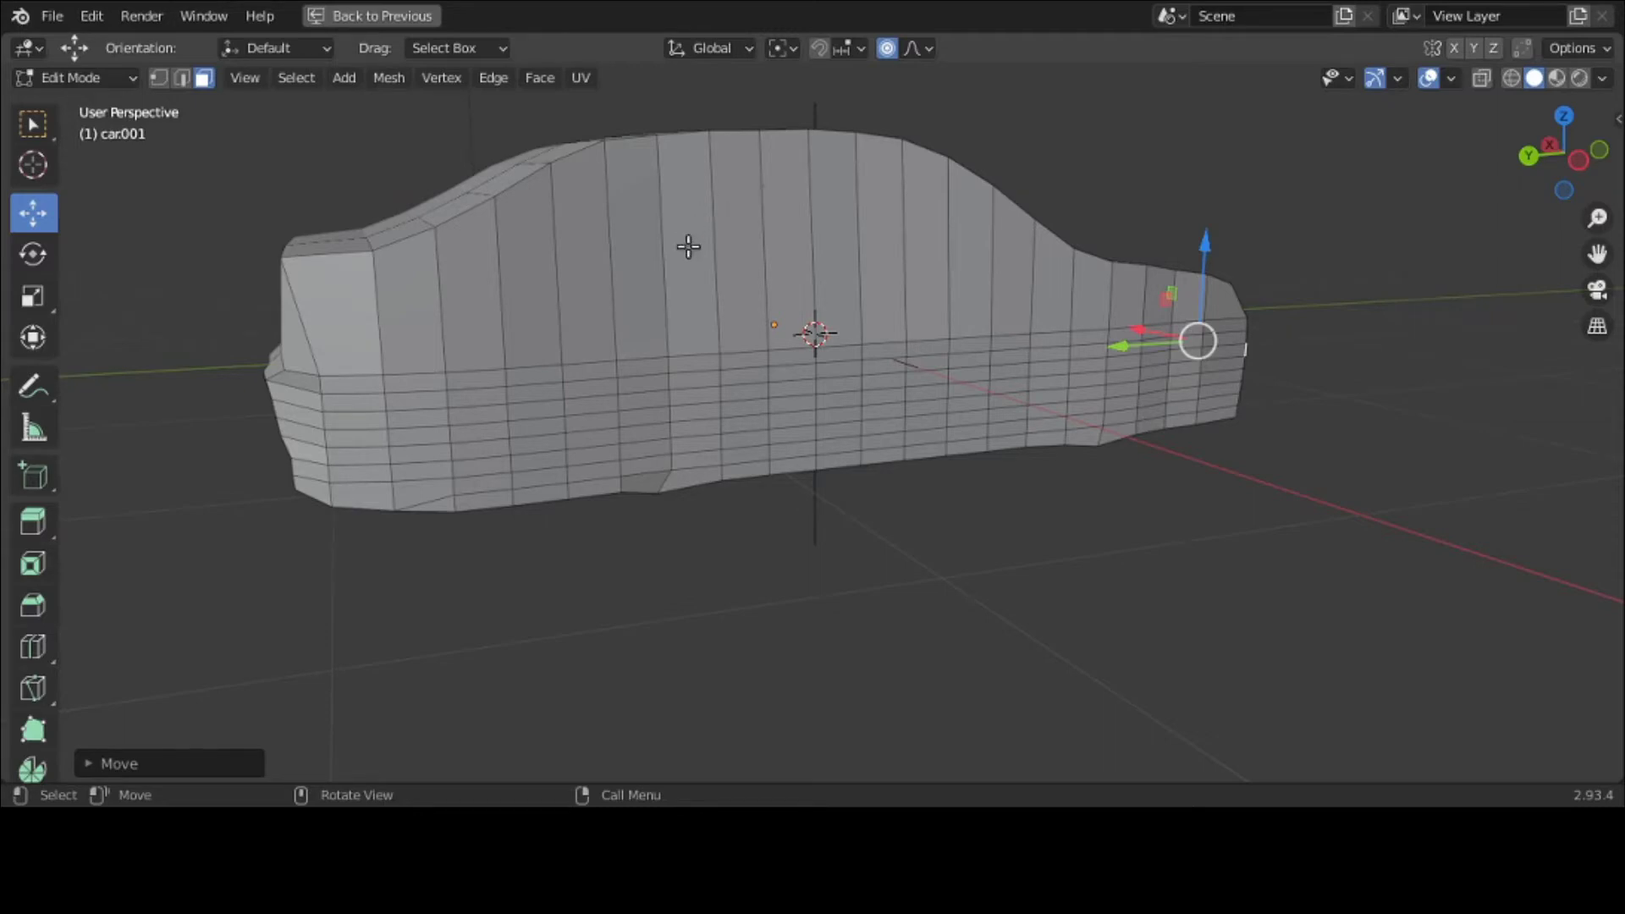
Step: Add three evenly spaced horizontal loop cuts along the body's upper side and keep the new loops selected
key(ctrl+r)
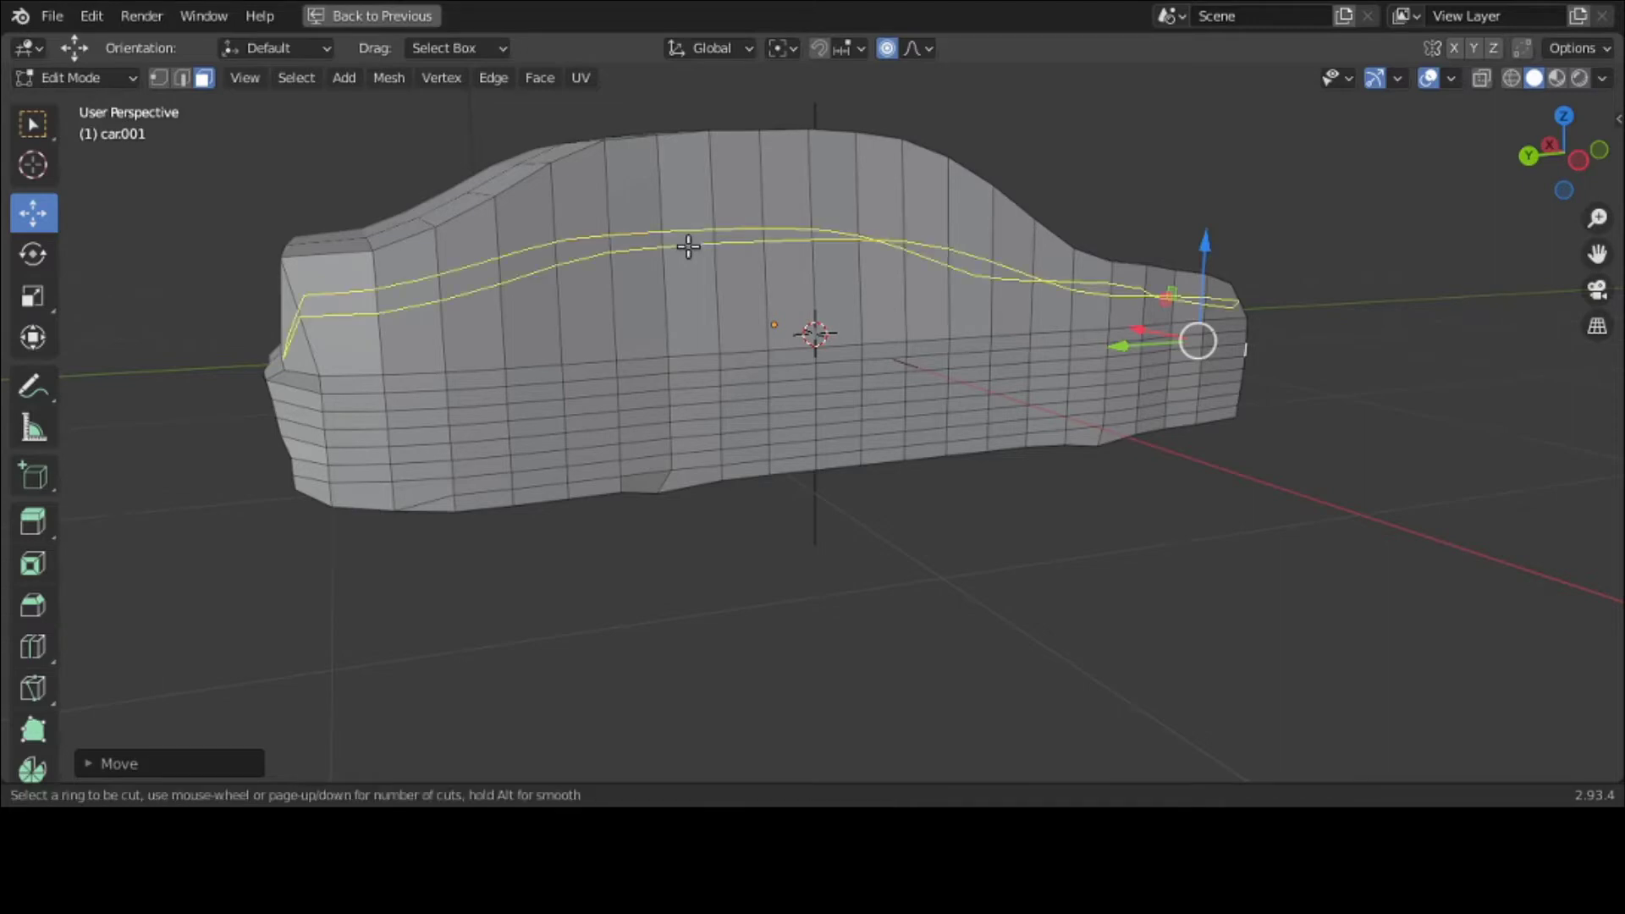
scroll(689, 246, up, 1)
scroll(688, 246, up, 1)
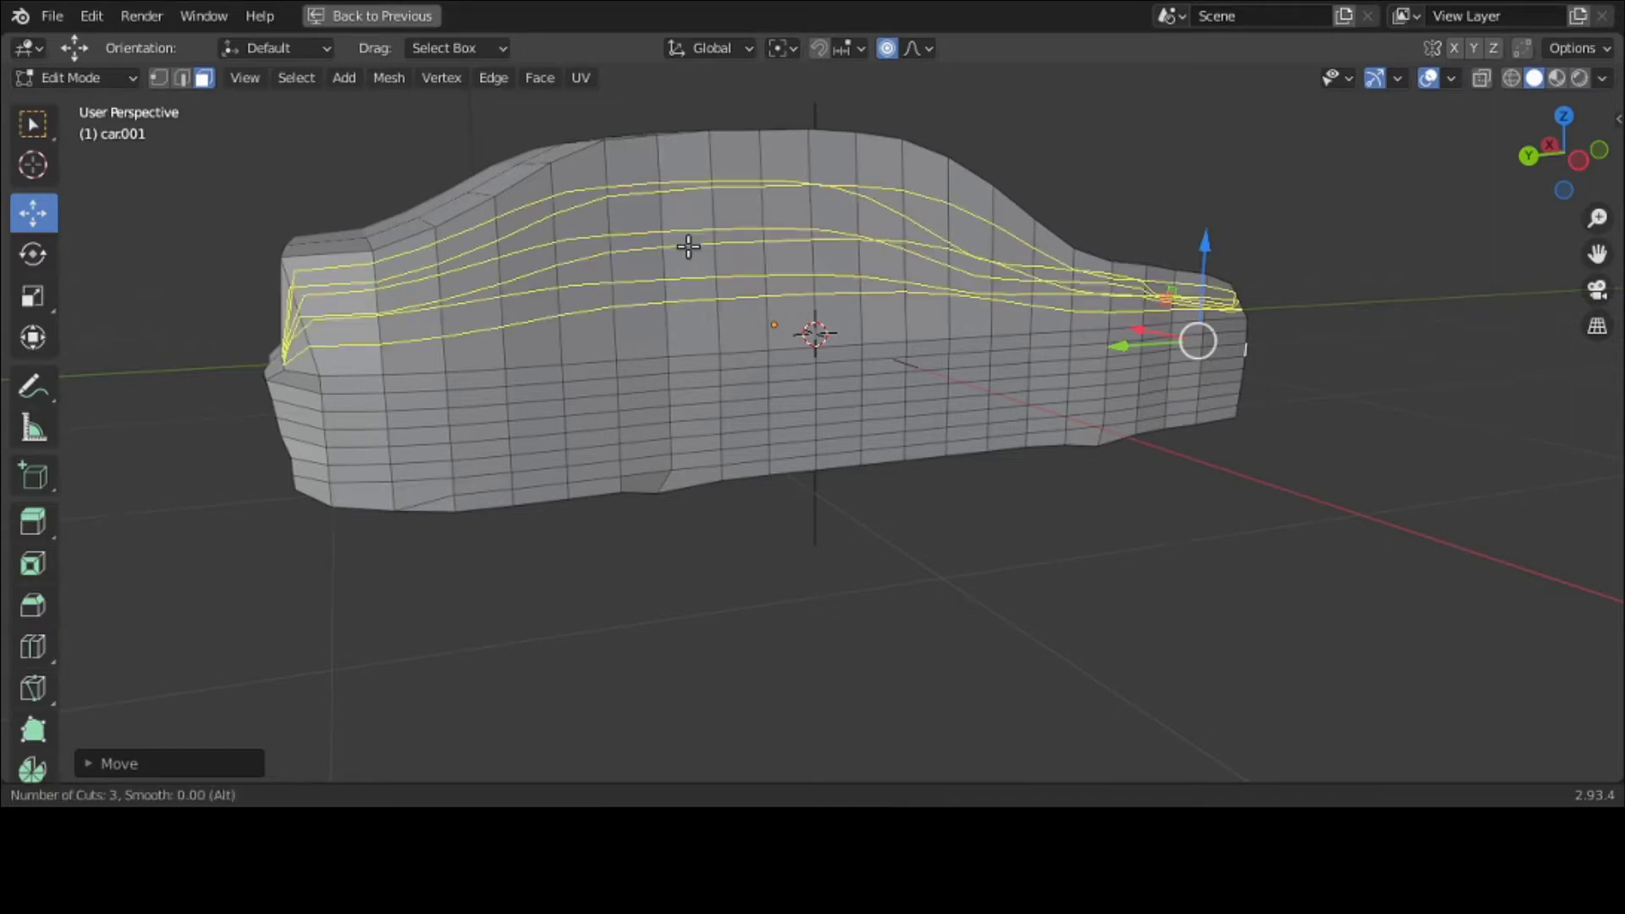
click(688, 247)
right_click(688, 247)
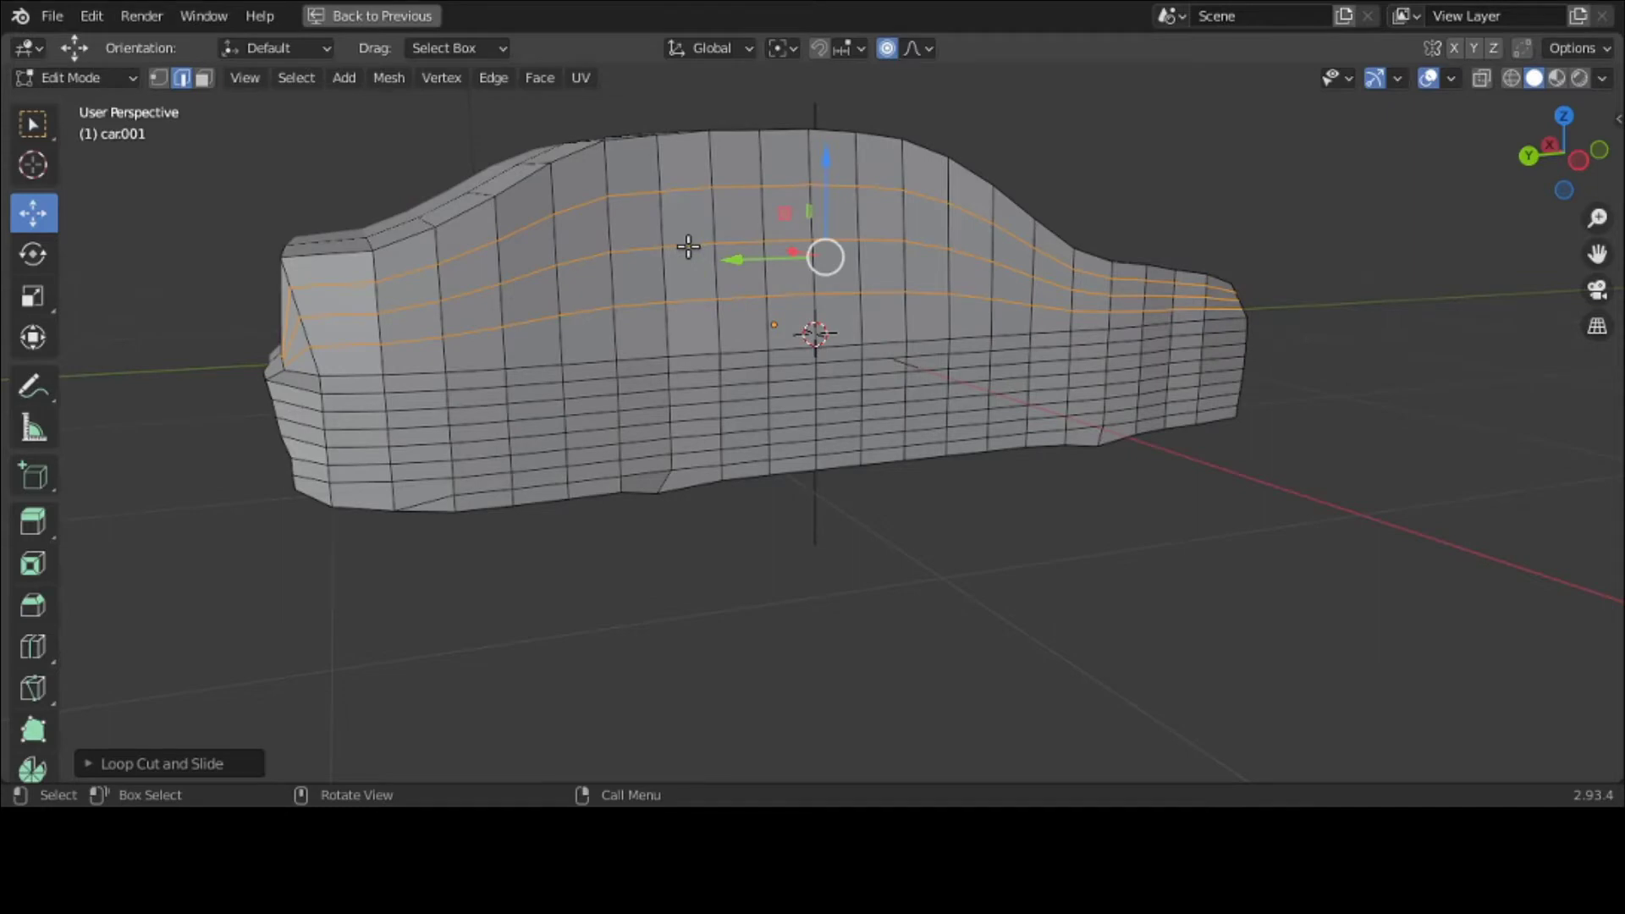
click(689, 246)
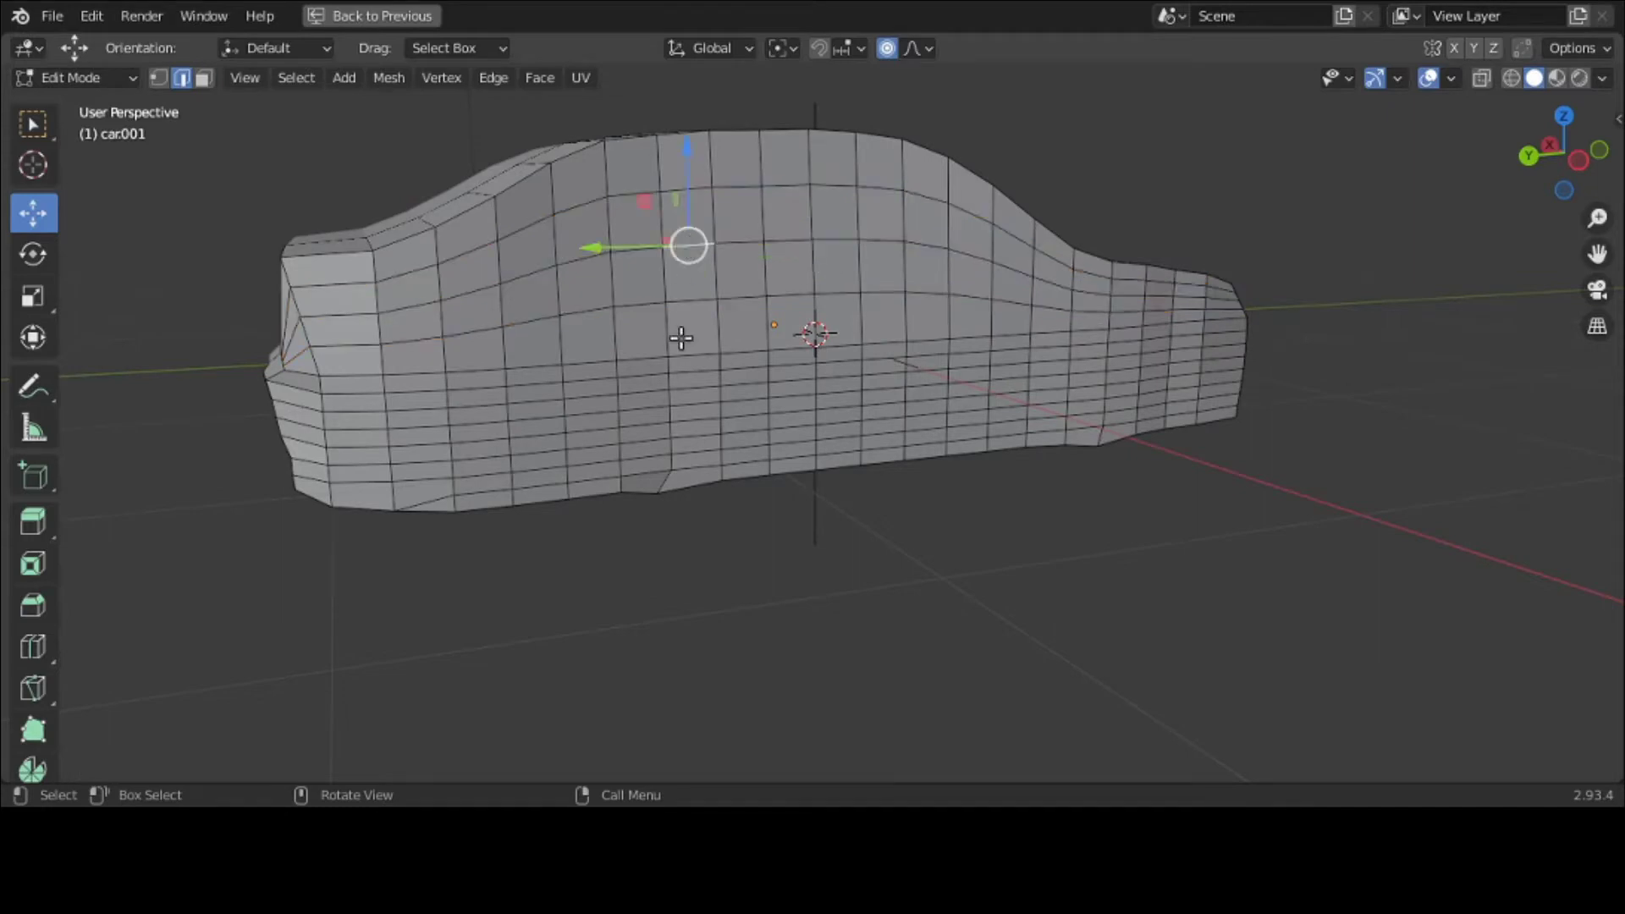
middle_drag(679, 338, 679, 354)
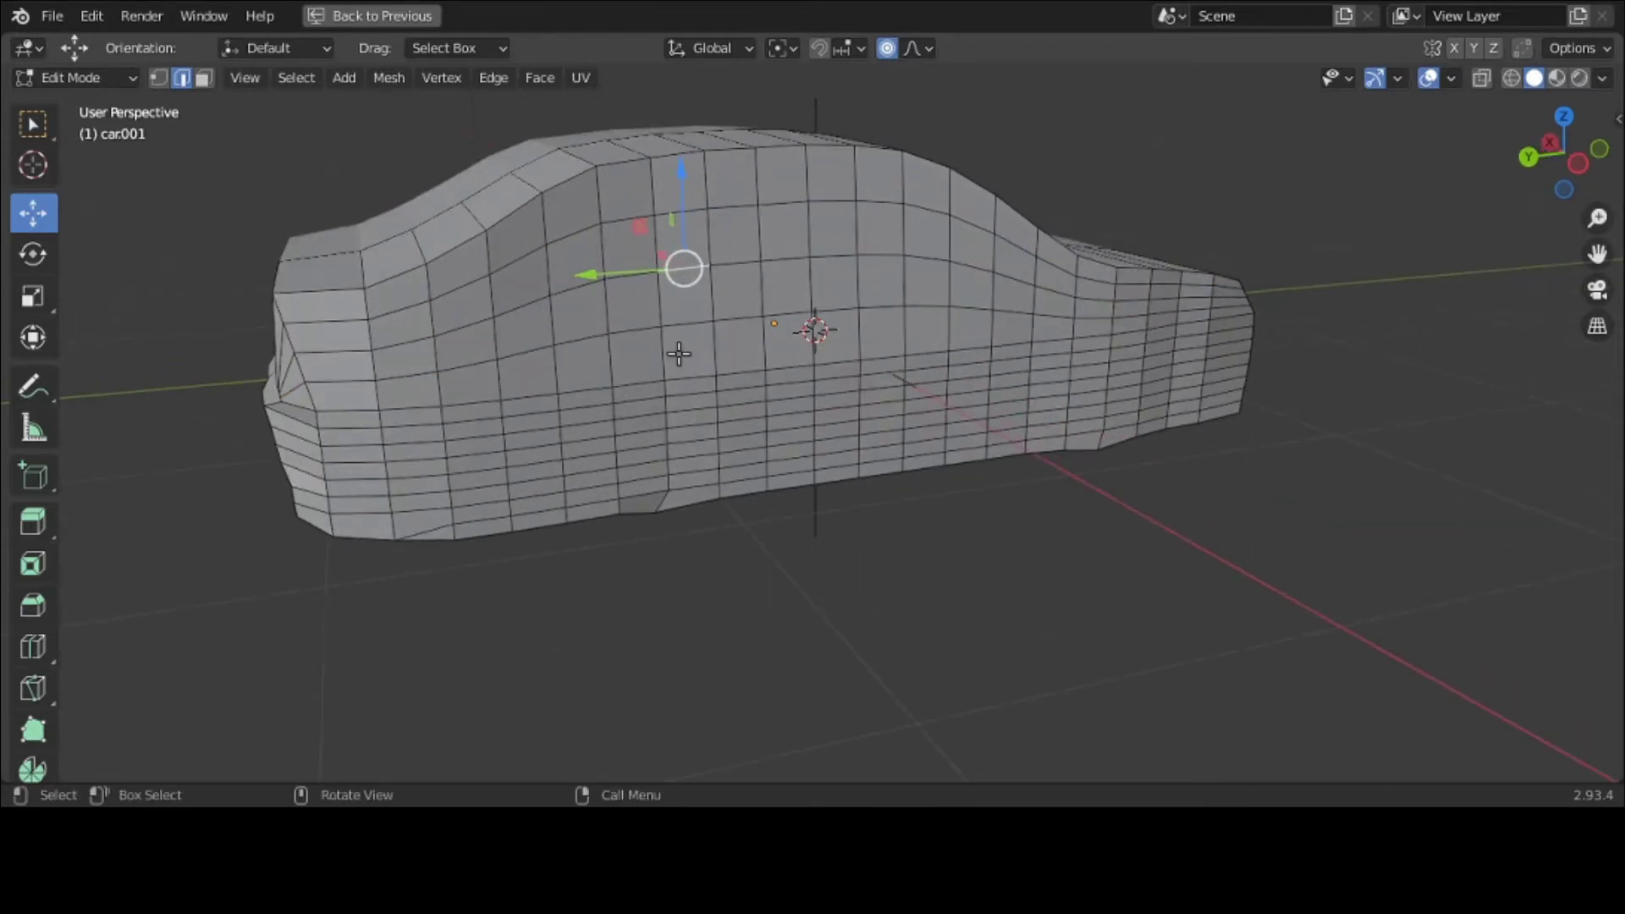
key(ctrl+z)
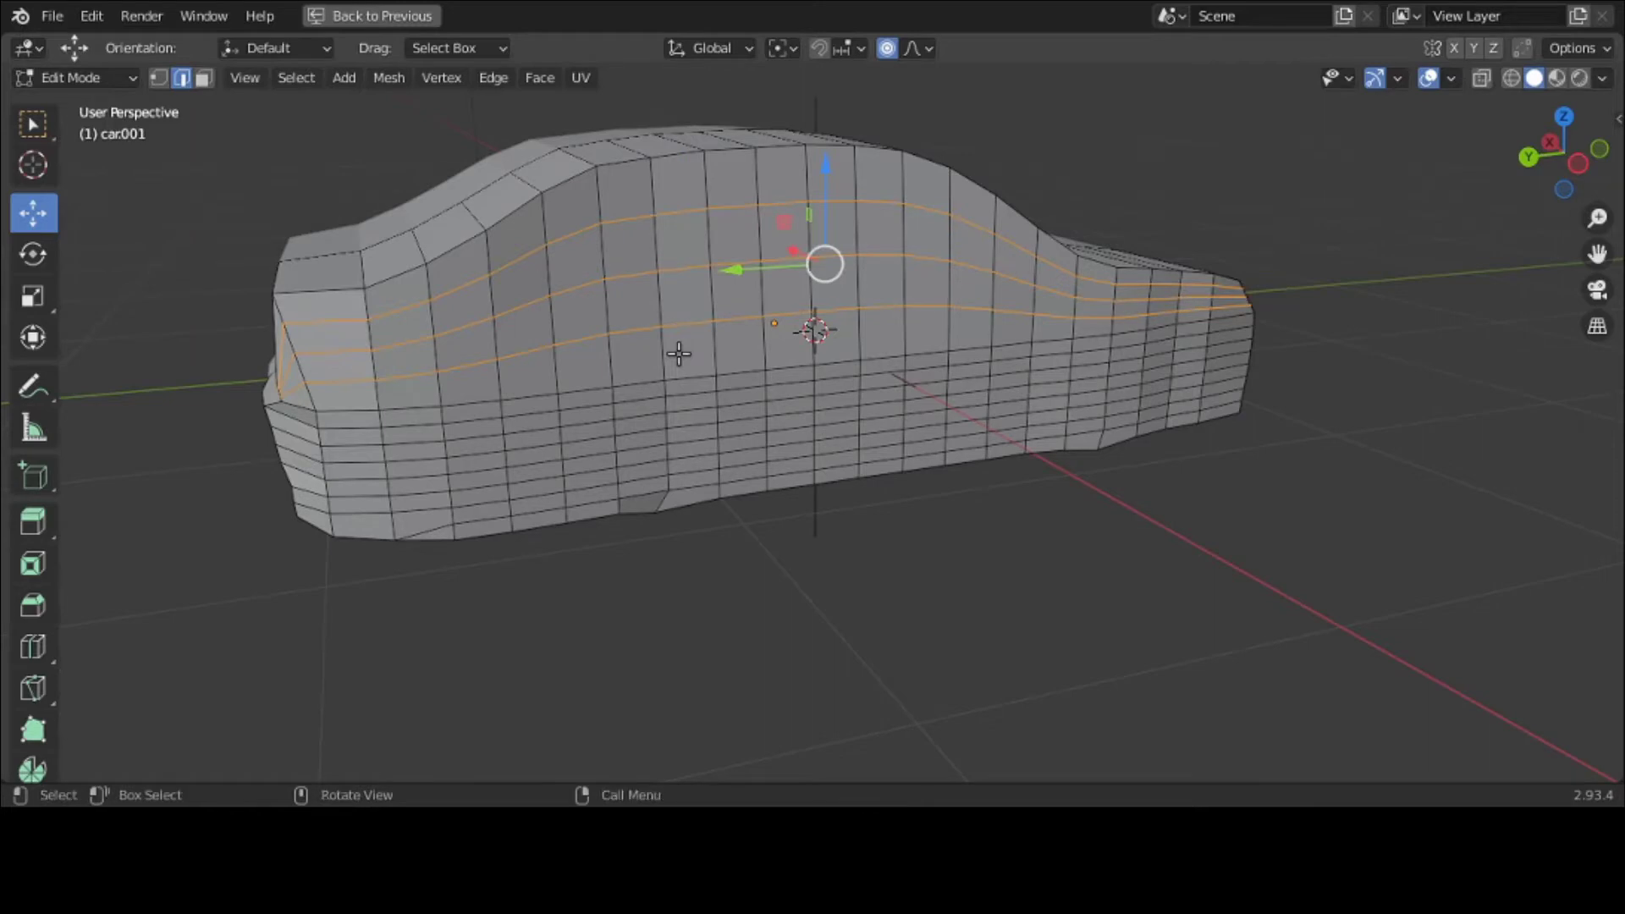
key(s)
key(0)
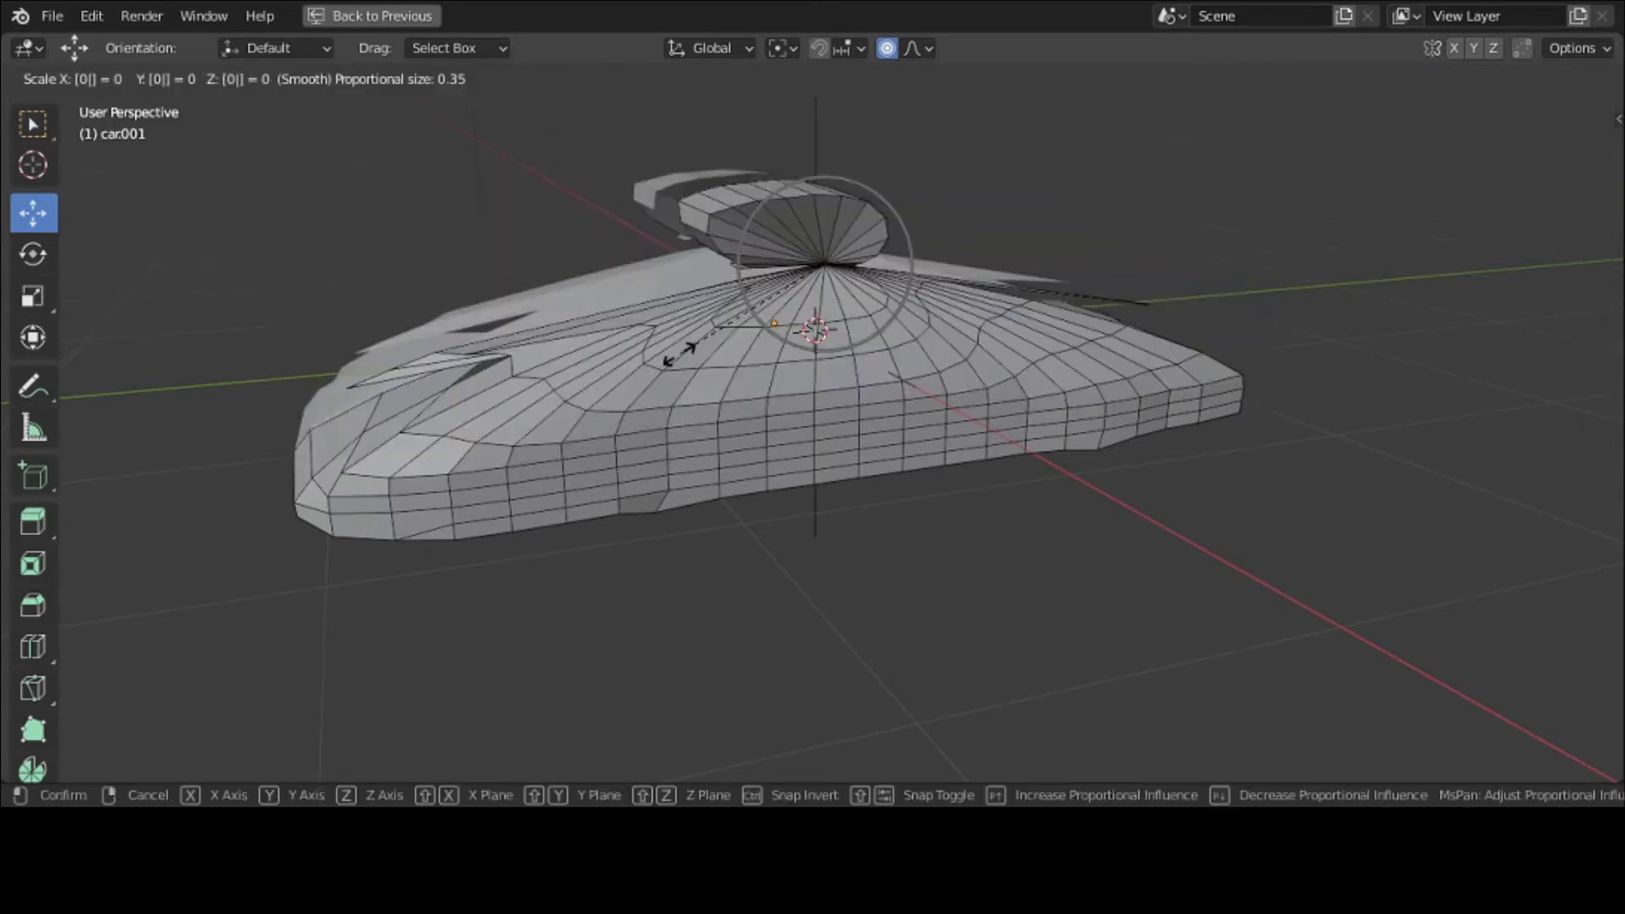
key(Escape)
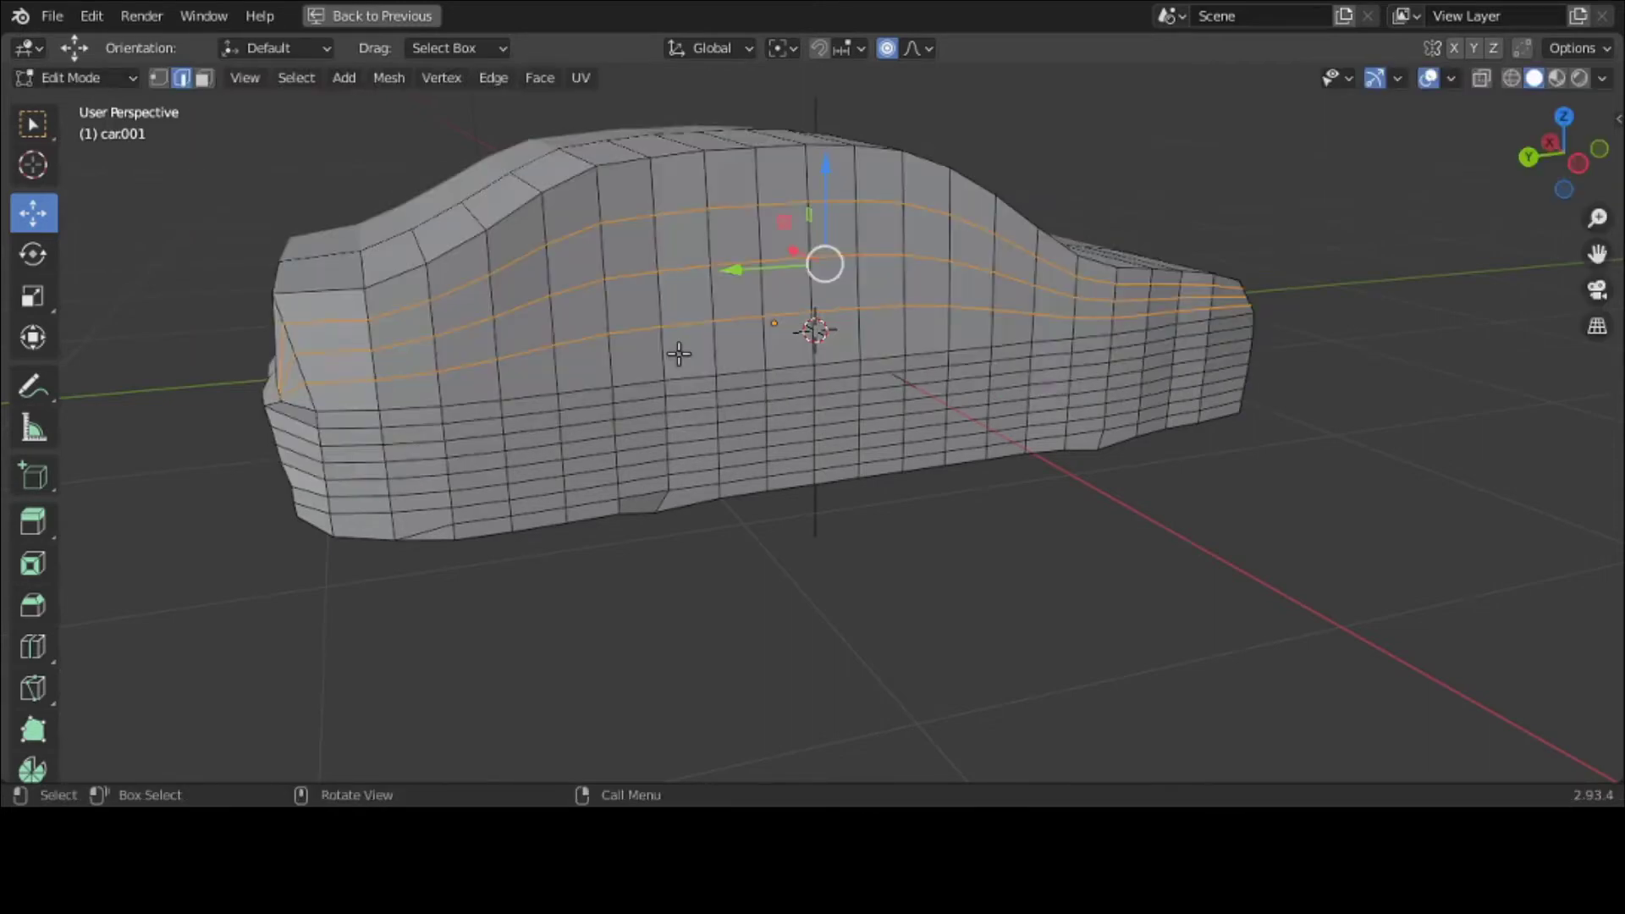
key(s)
key(y)
key(0)
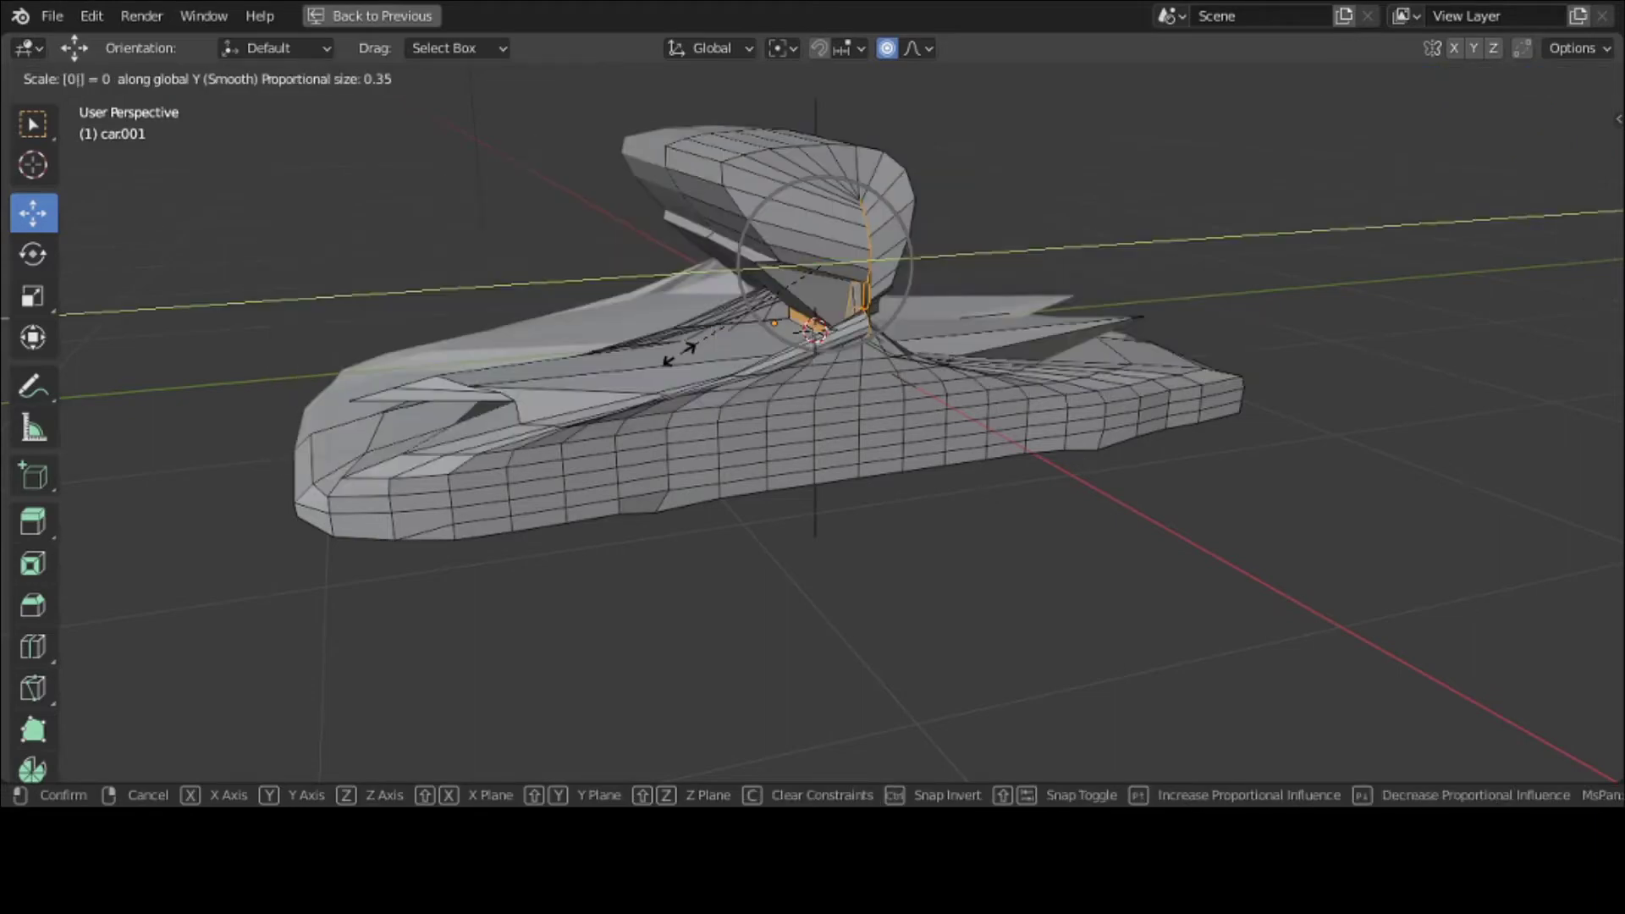
key(Escape)
key(s)
key(x)
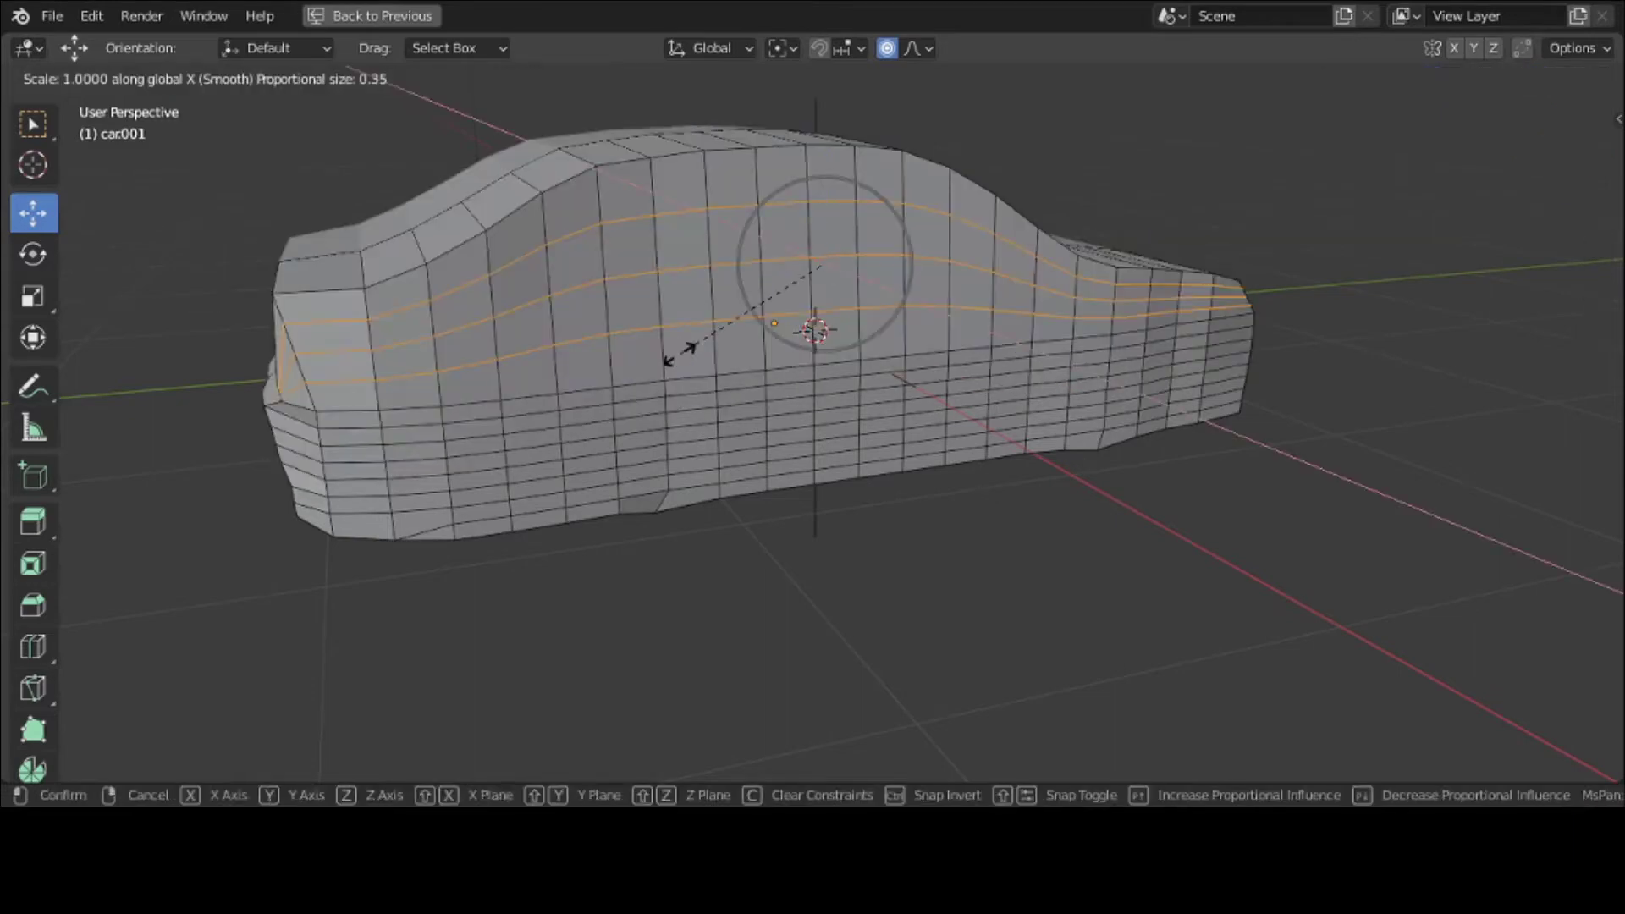
key(0)
key(Return)
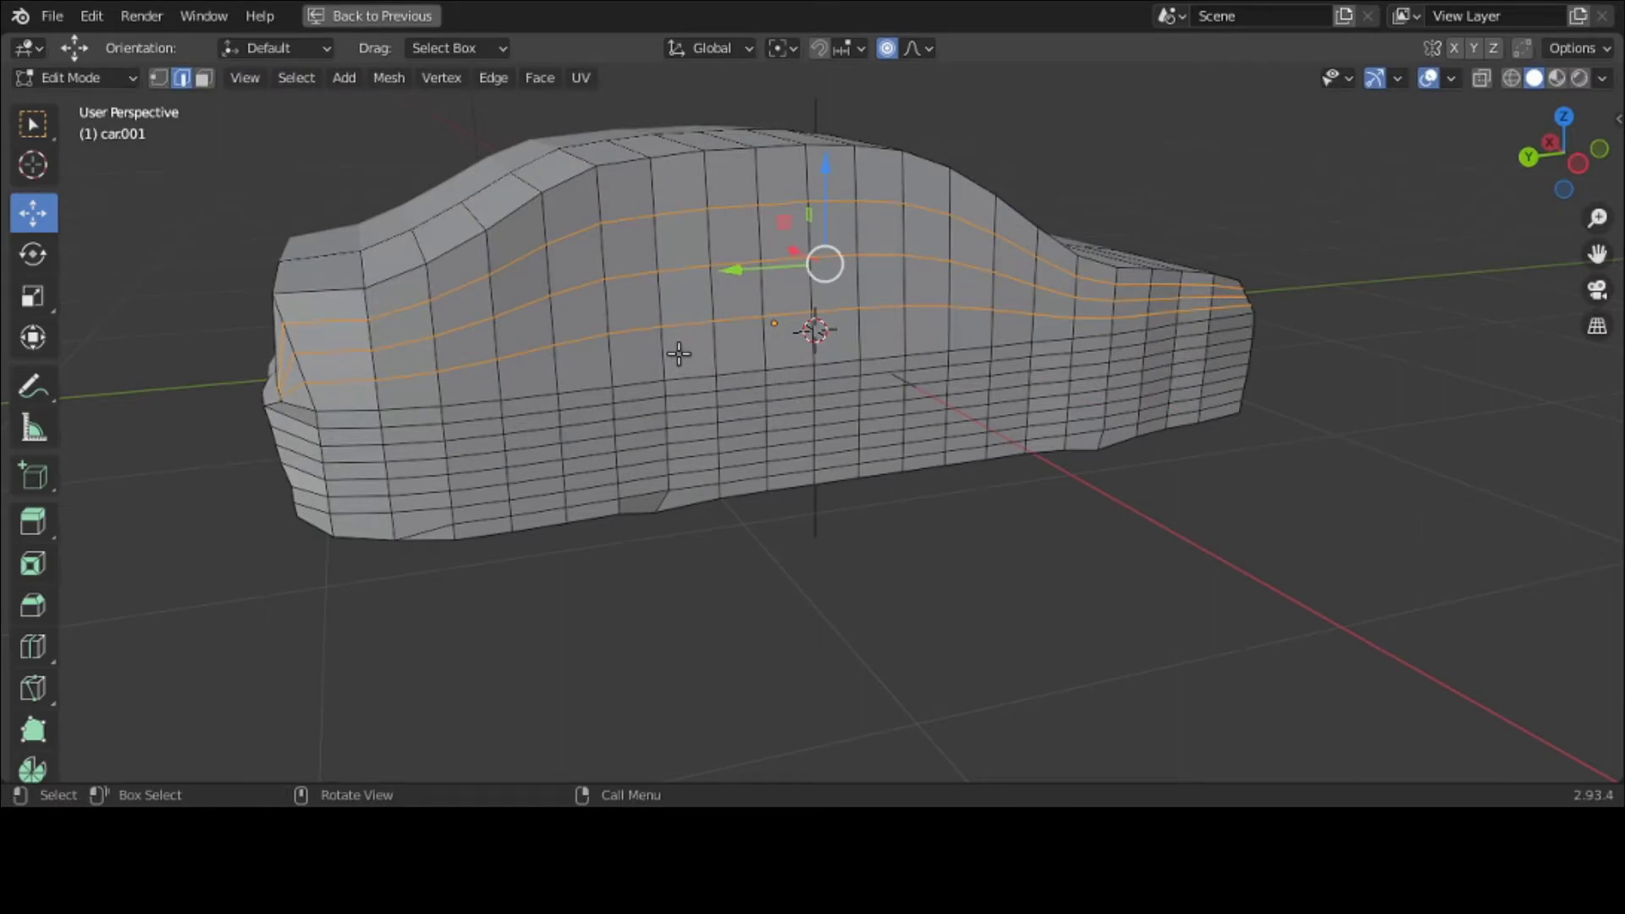
Step: Replace the loop selection with the upper side edges running from the rear end up to the roof
click(679, 354)
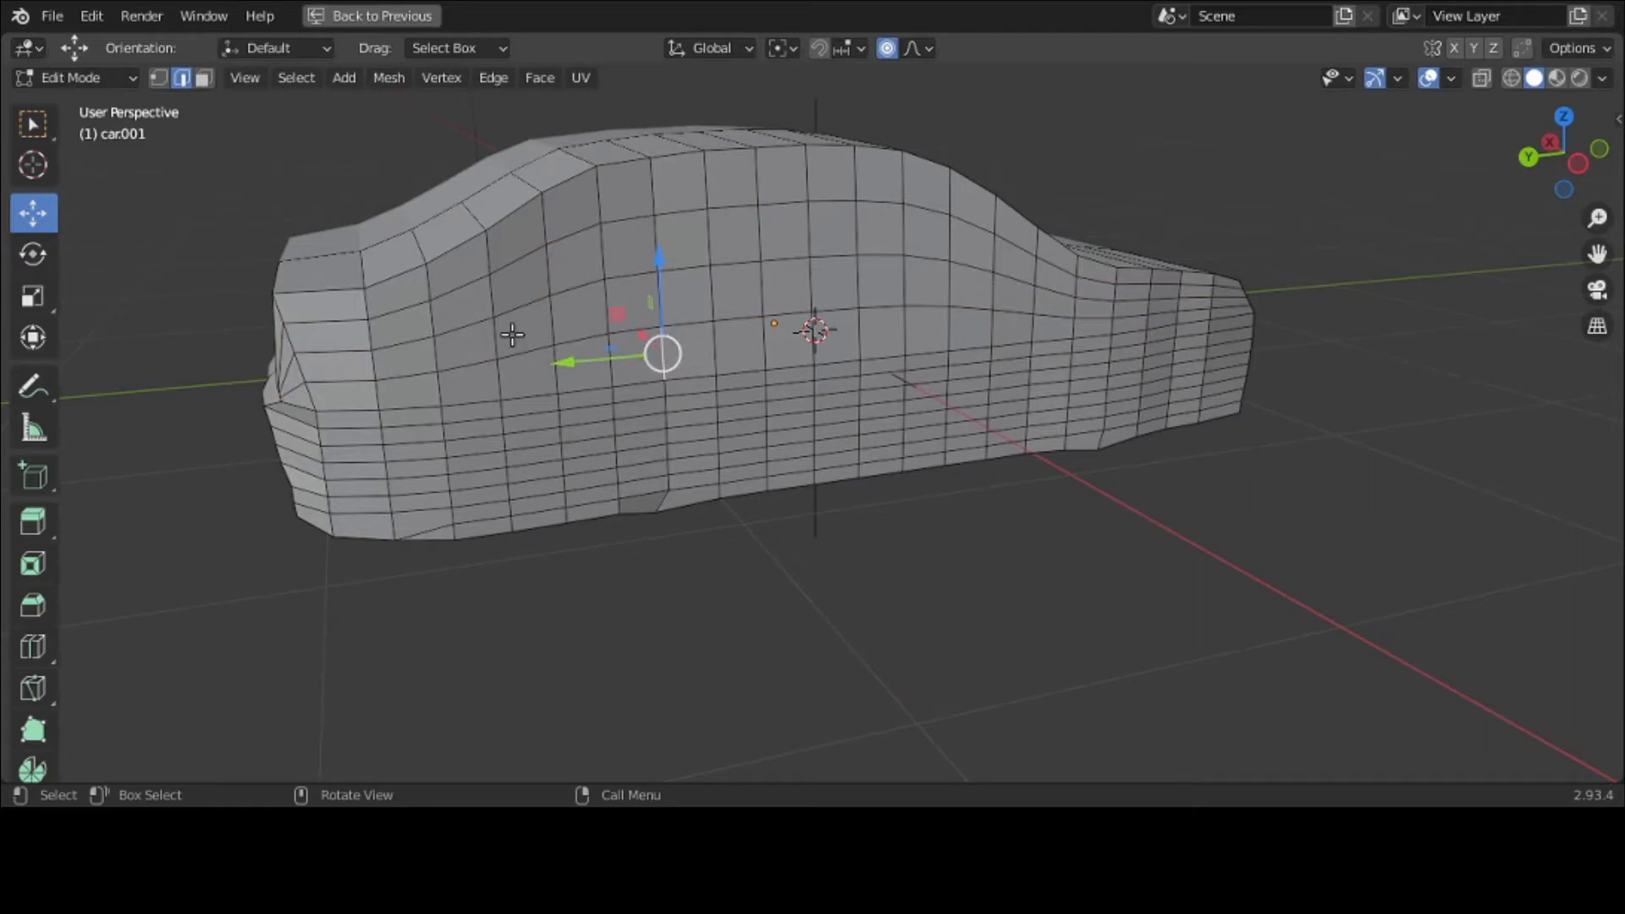
middle_drag(513, 335, 511, 346)
right_click(531, 404)
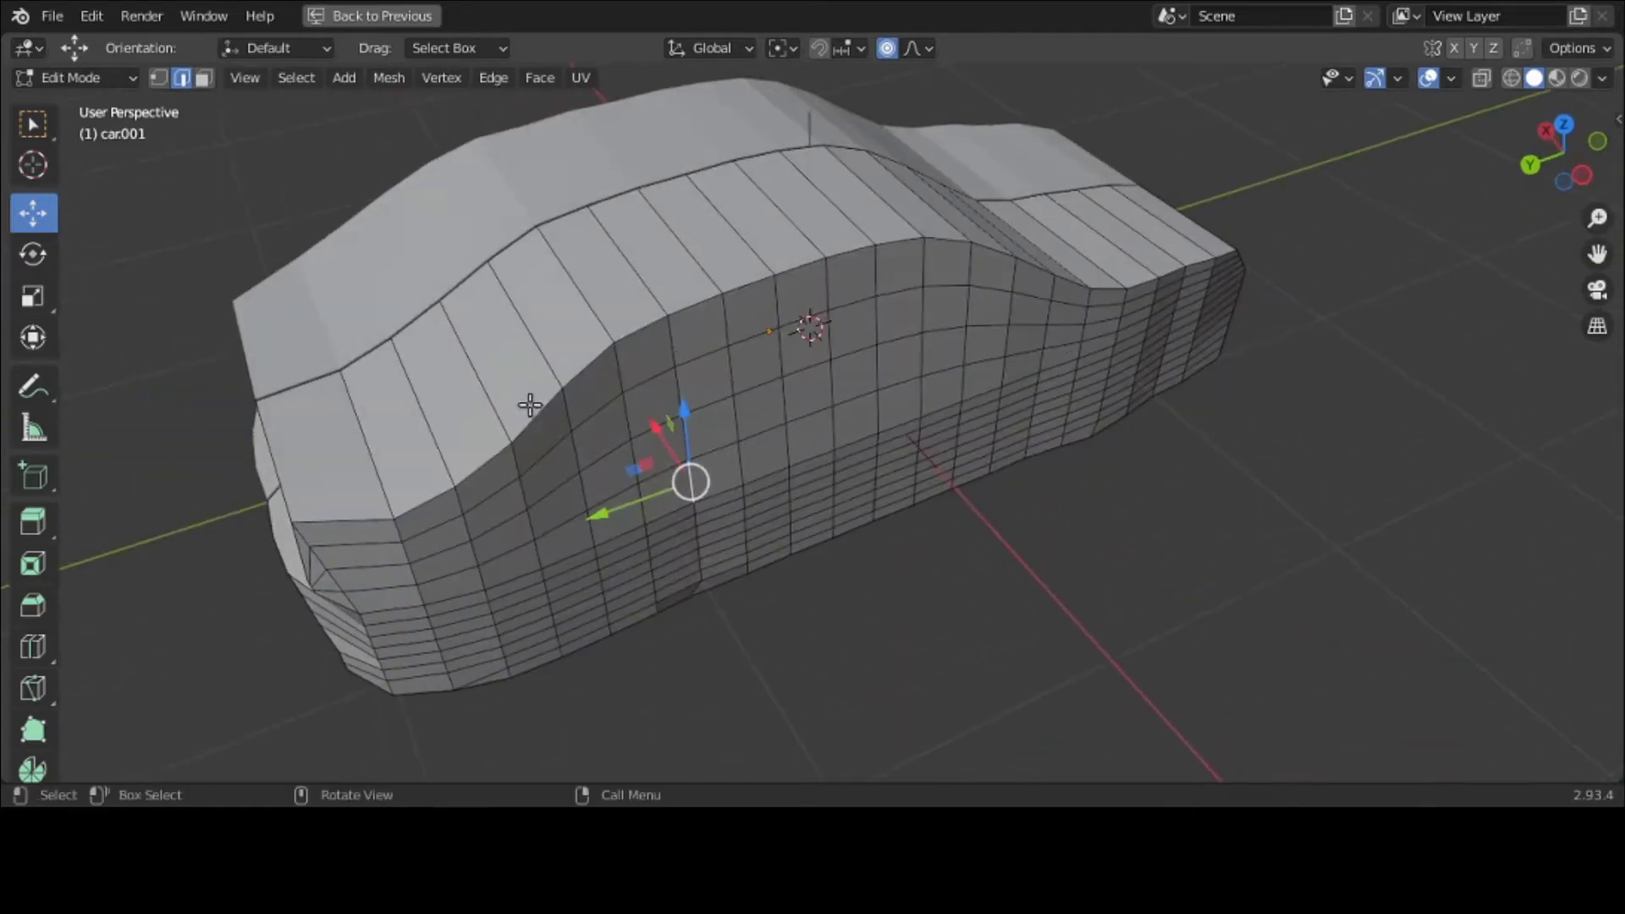
click(336, 513)
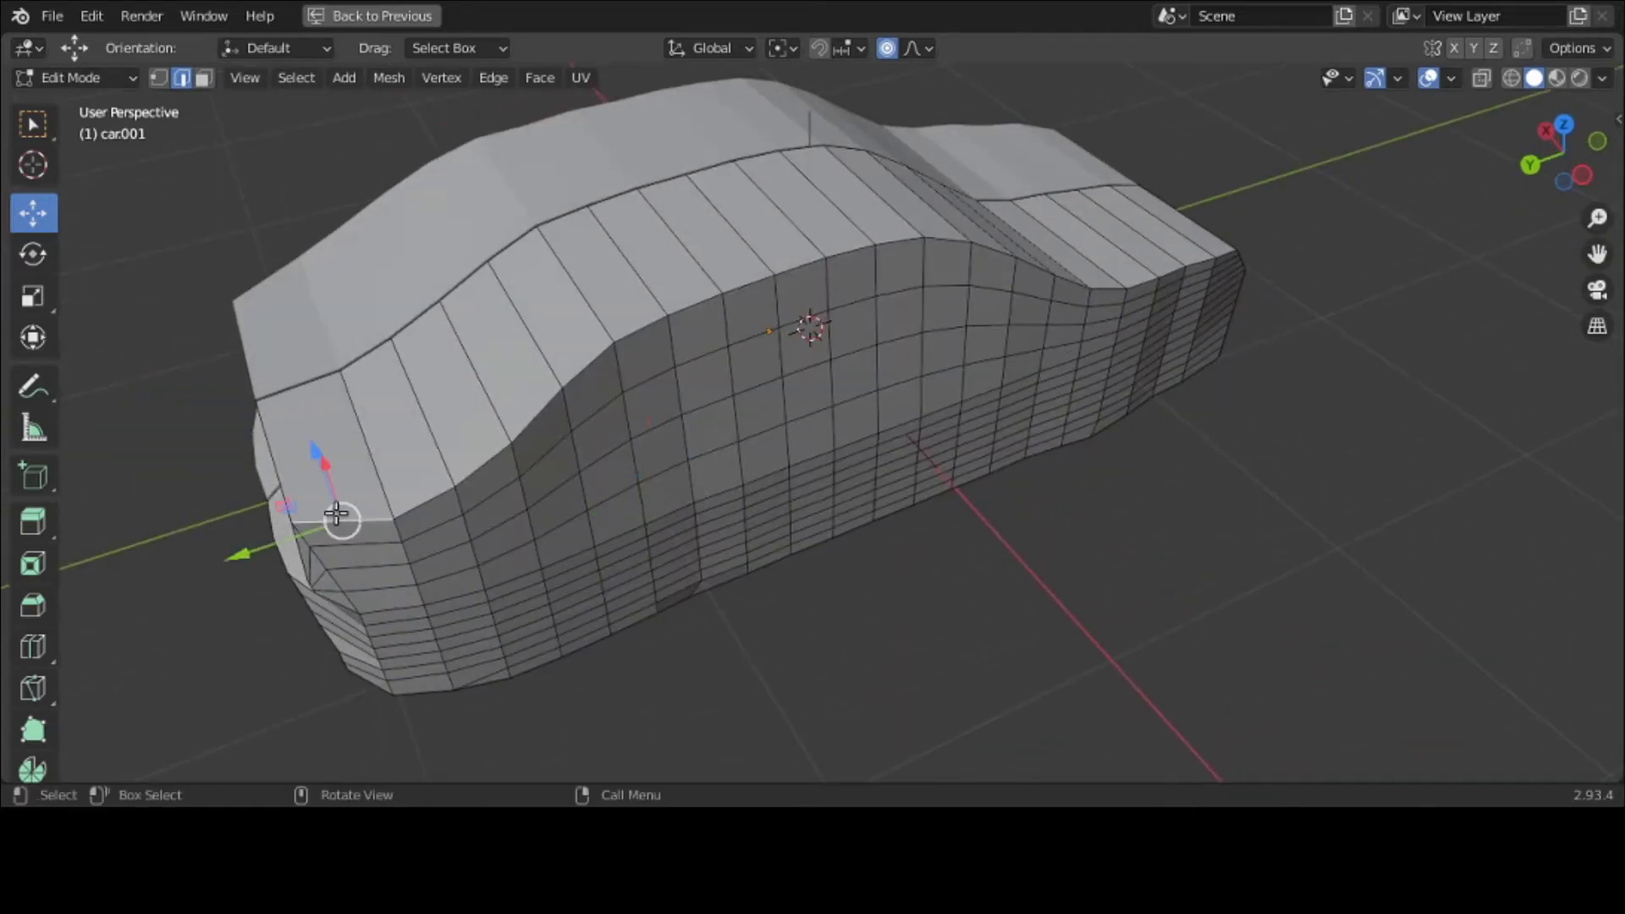
middle_drag(336, 513, 324, 483)
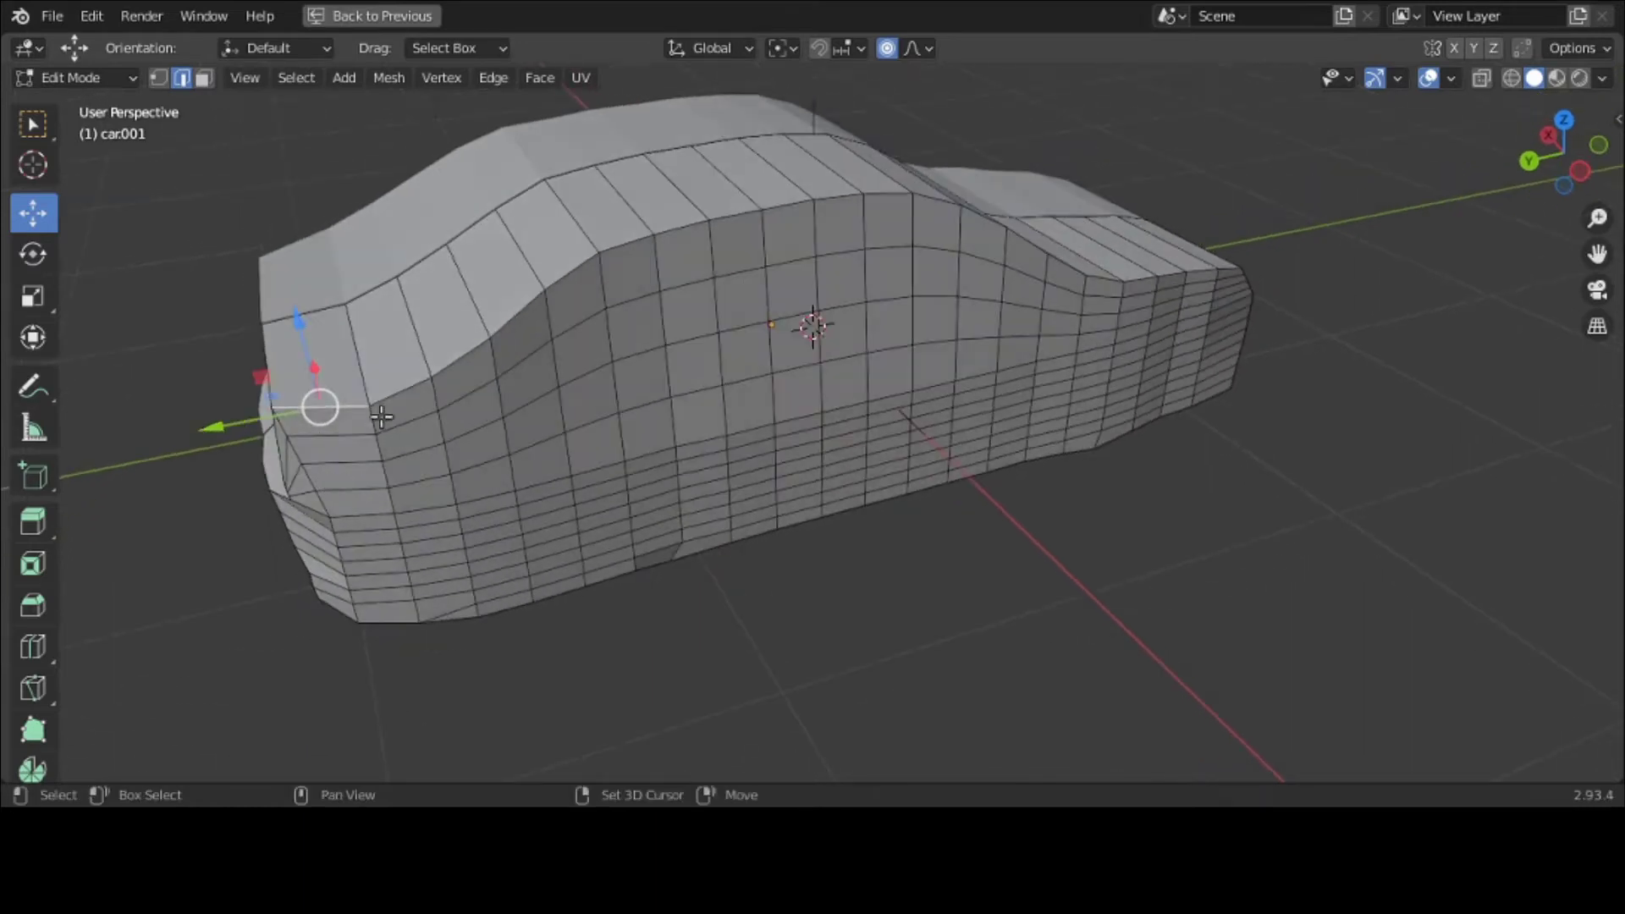
shift+click(400, 388)
shift+click(453, 361)
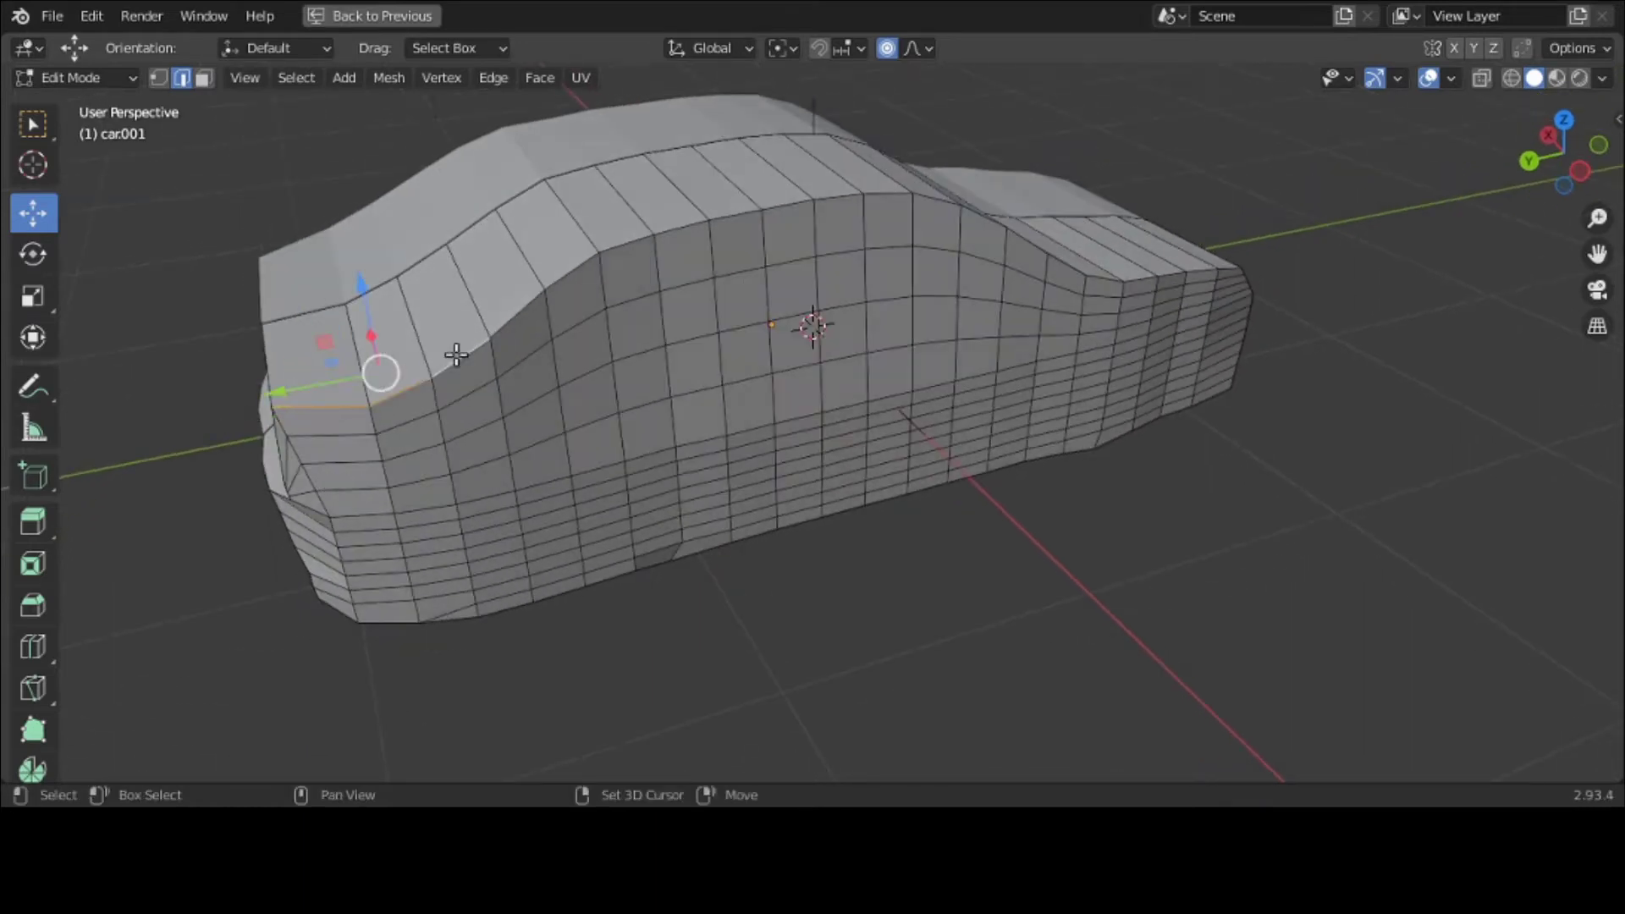
shift+click(513, 320)
shift+click(562, 280)
shift+click(621, 249)
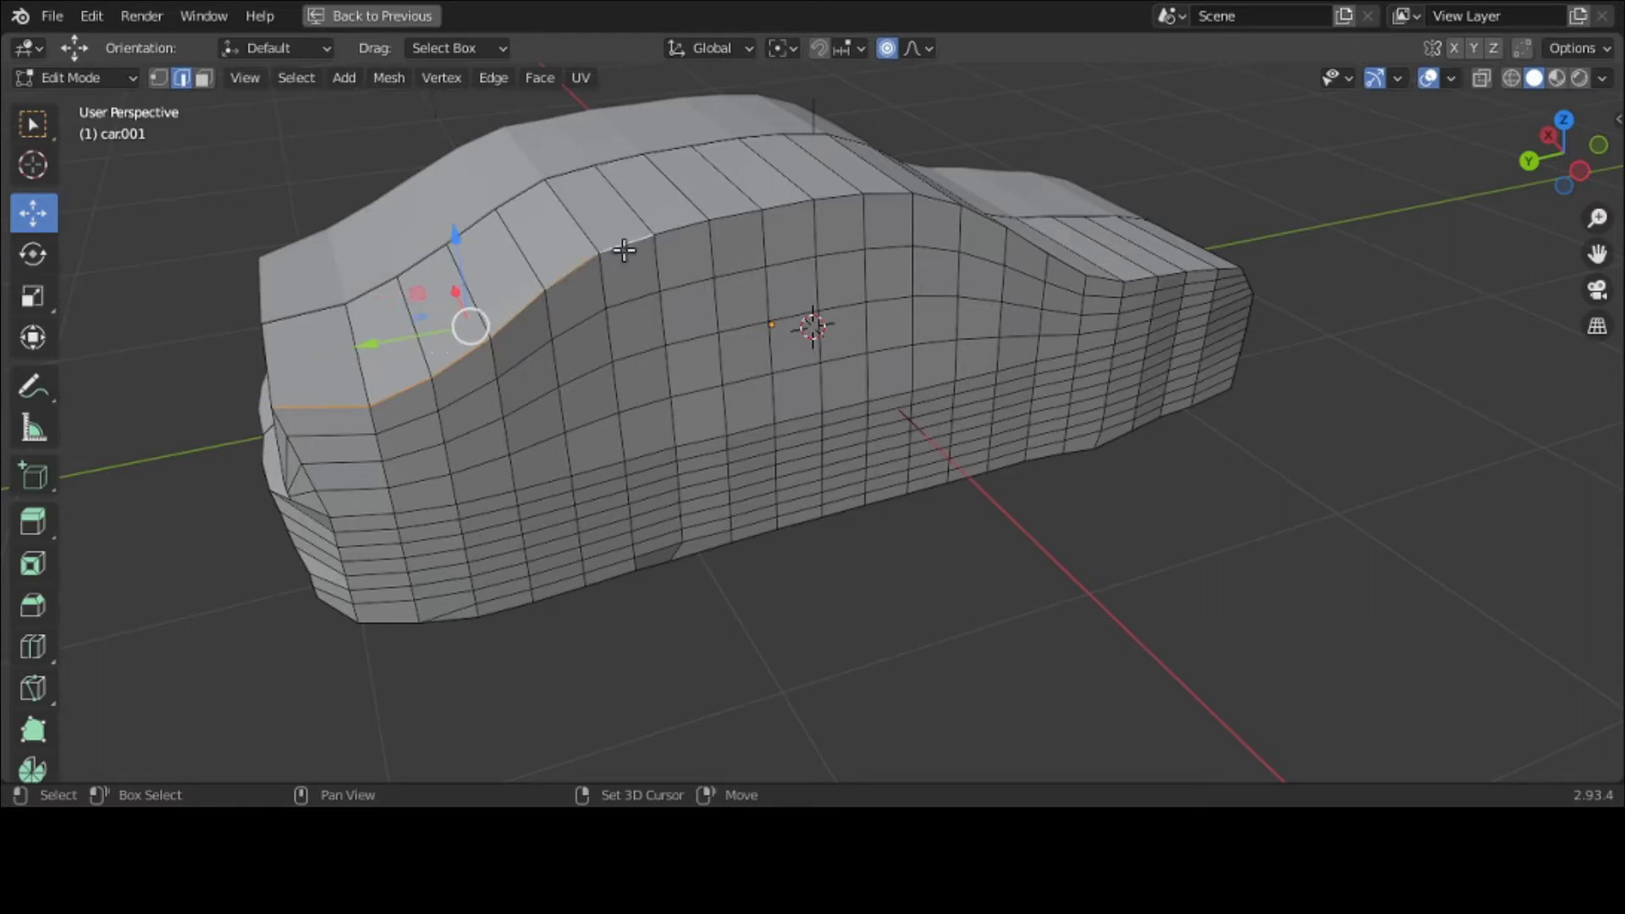
shift+click(684, 227)
shift+click(735, 217)
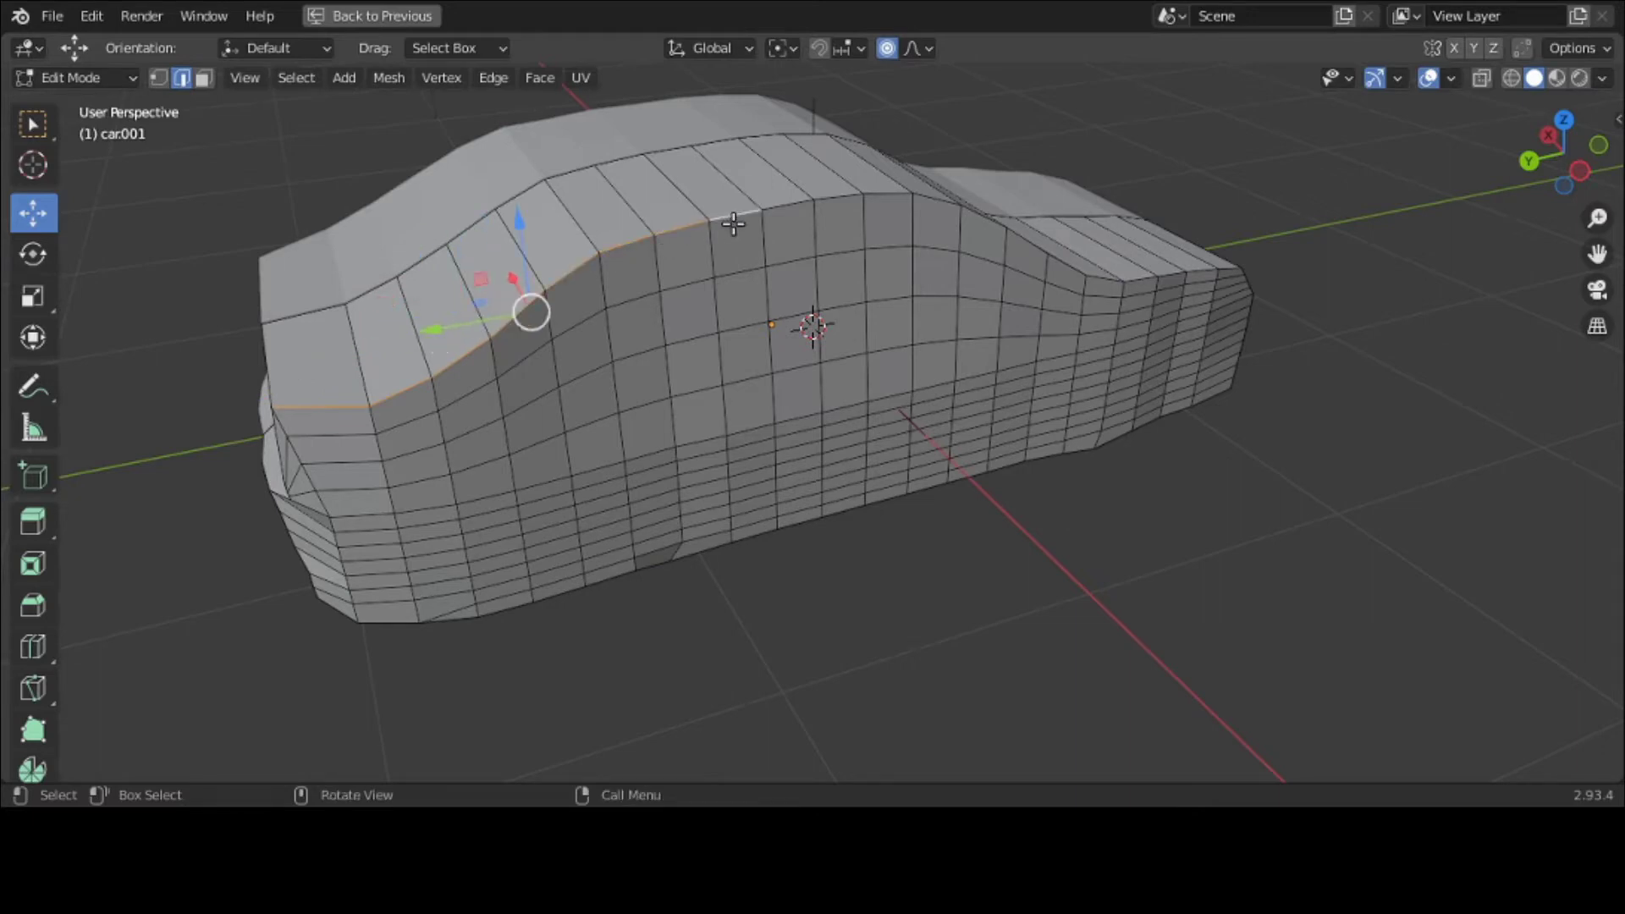
Step: Extend the edge selection along the roofline to the start of the windshield slope
middle_drag(1258, 272, 1171, 315)
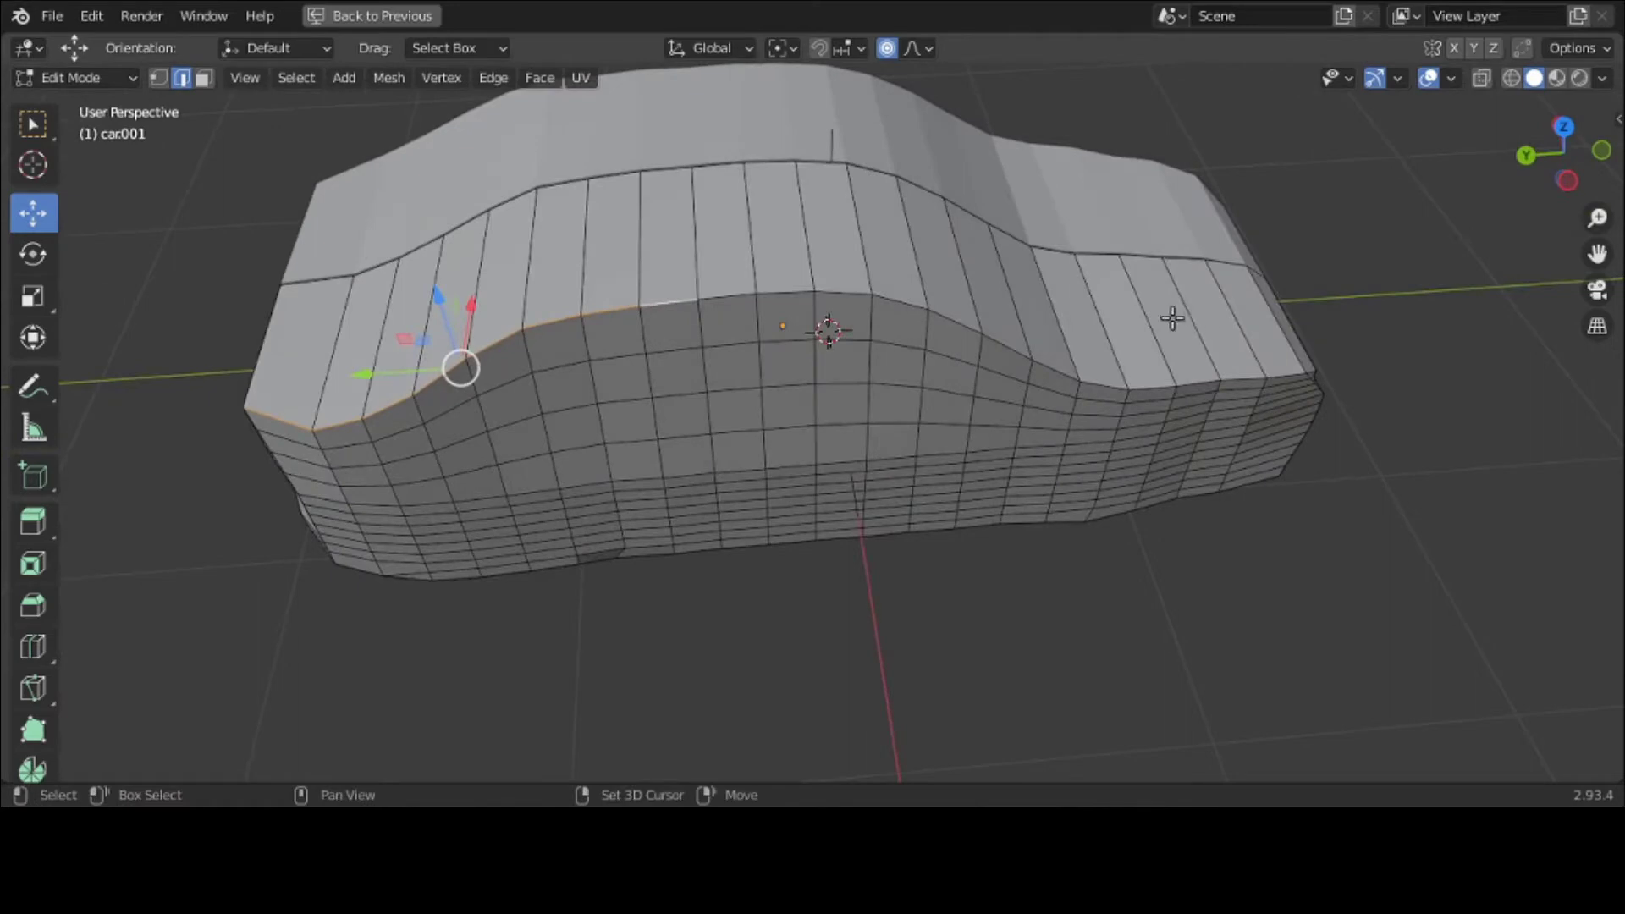
shift+click(725, 292)
shift+click(787, 298)
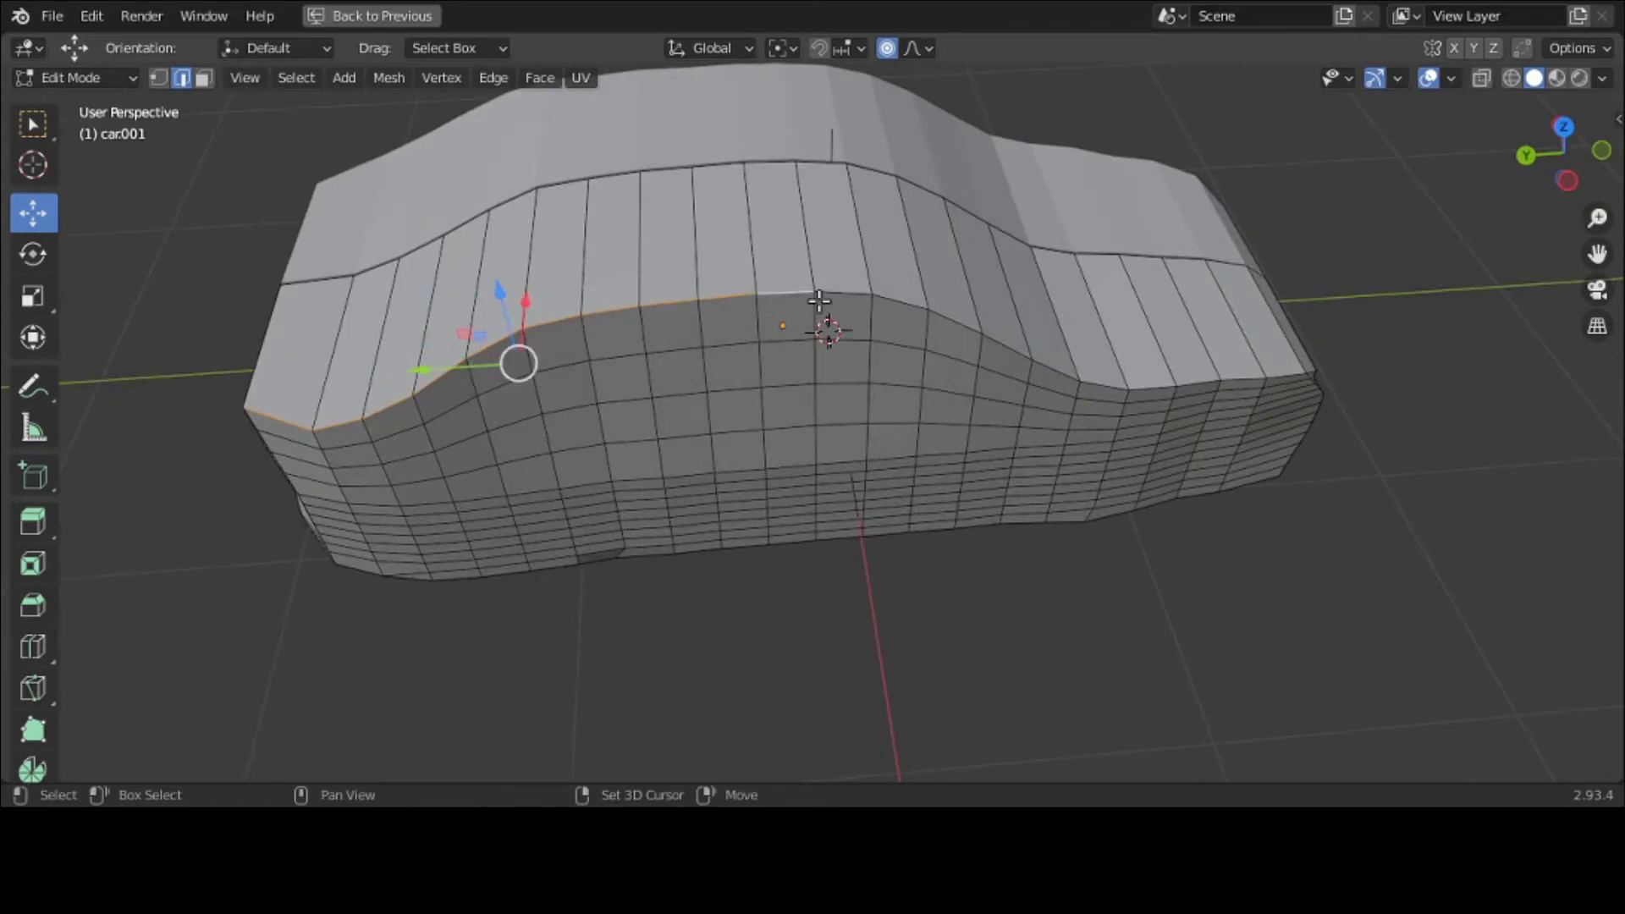
shift+click(851, 295)
shift+click(887, 302)
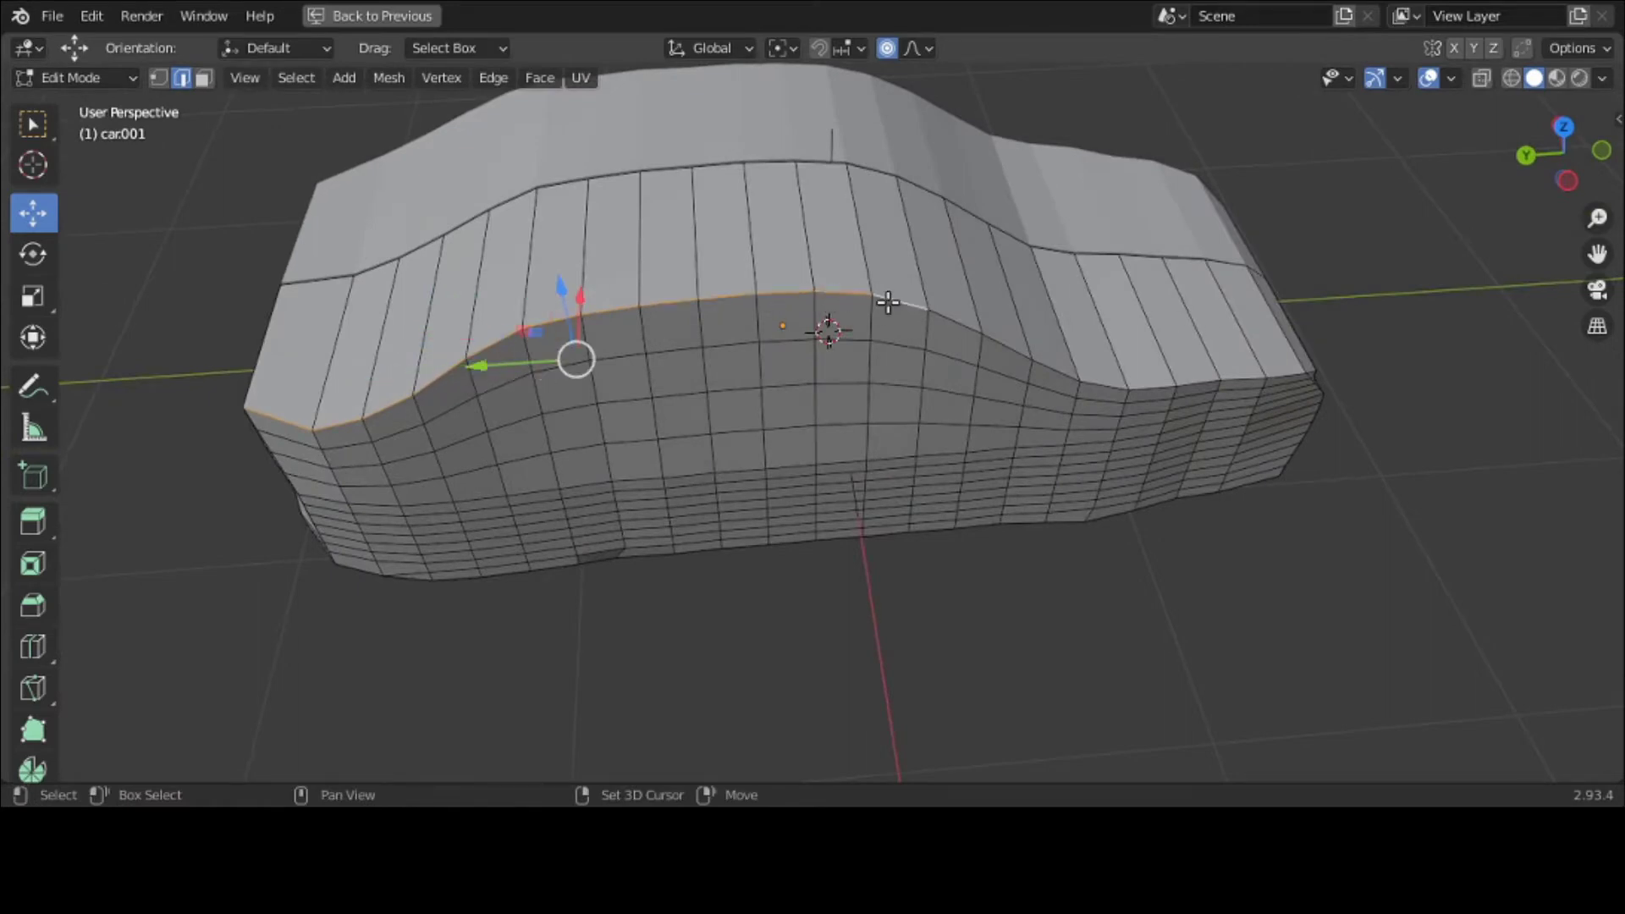
shift+click(949, 328)
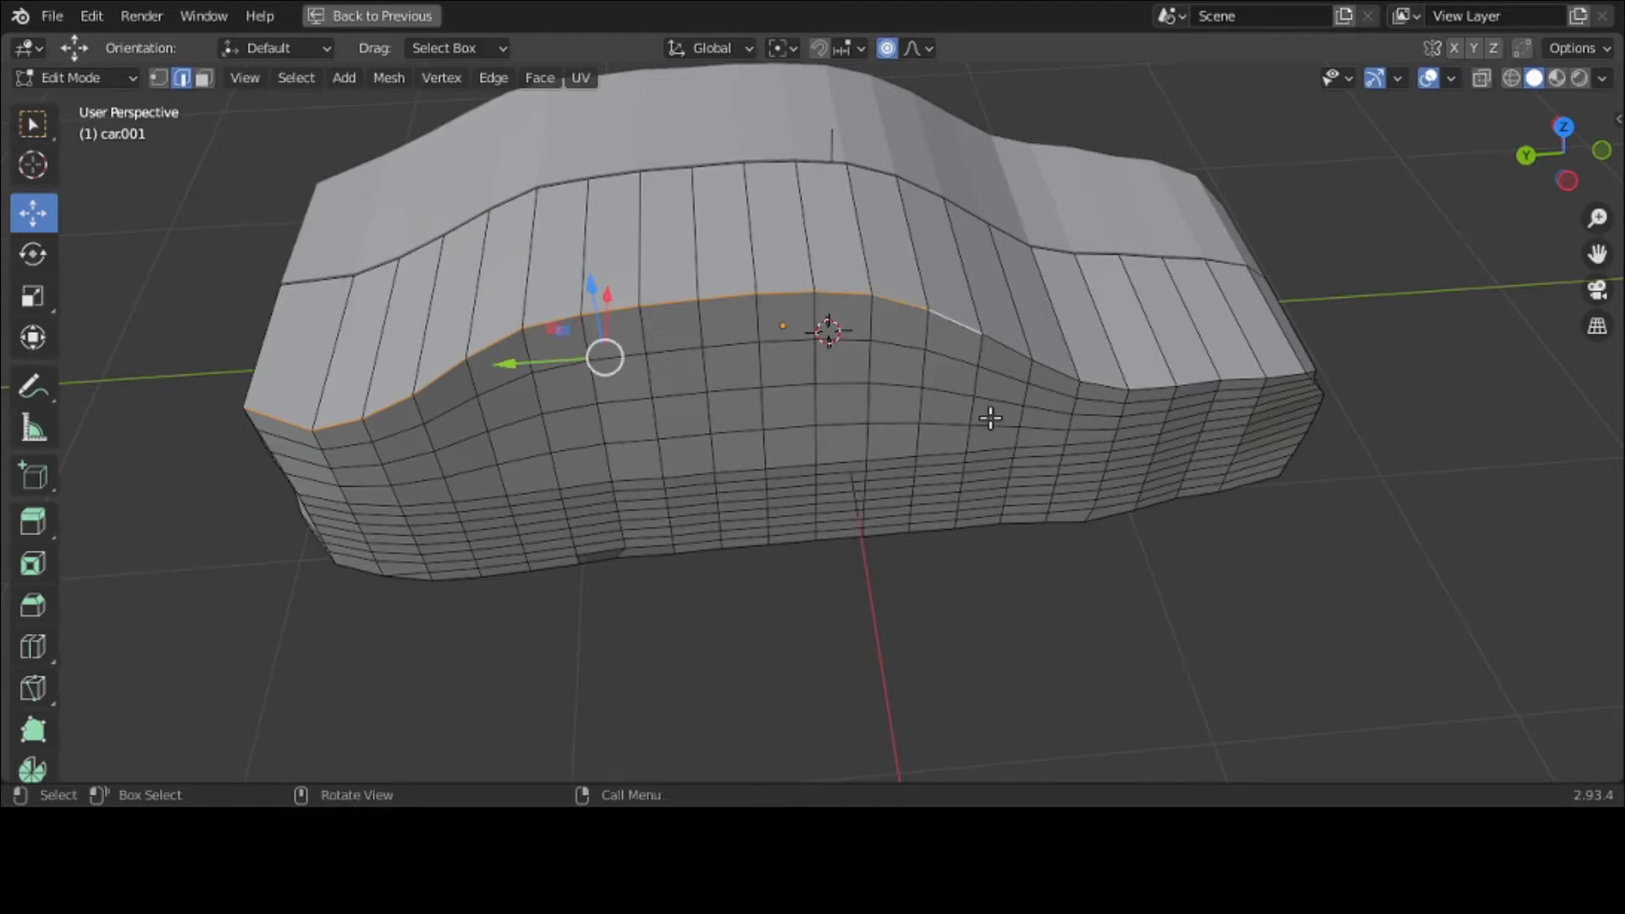
Step: Add the edges down the windshield slope and along the hood to the nose to the selection
middle_drag(991, 410, 975, 357)
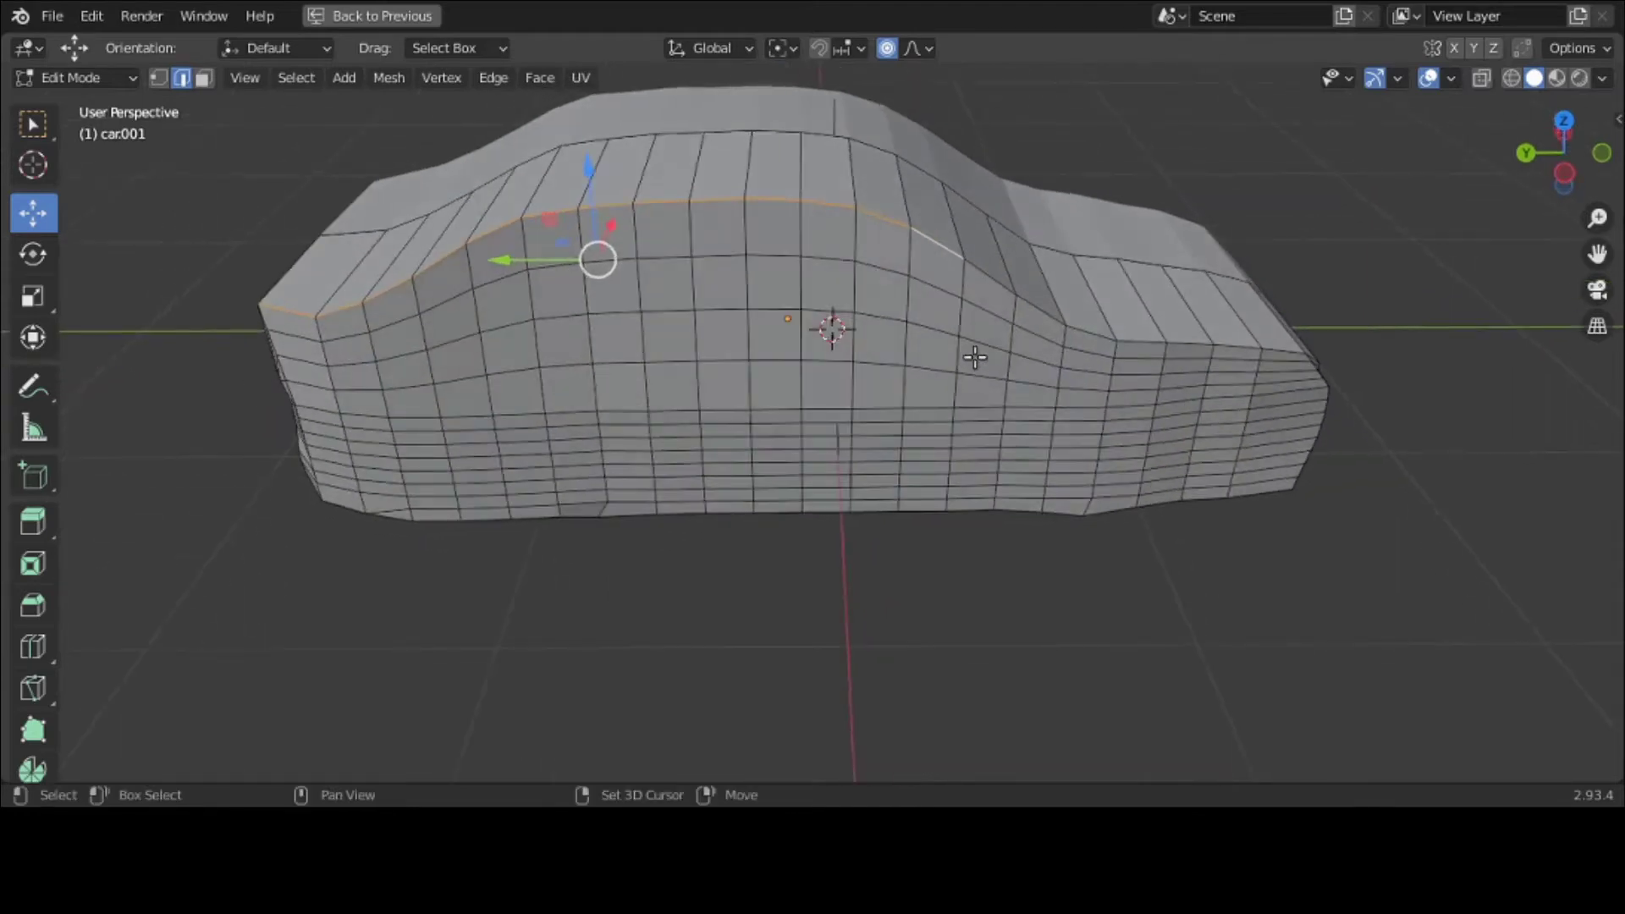
shift+click(987, 280)
shift+click(1044, 308)
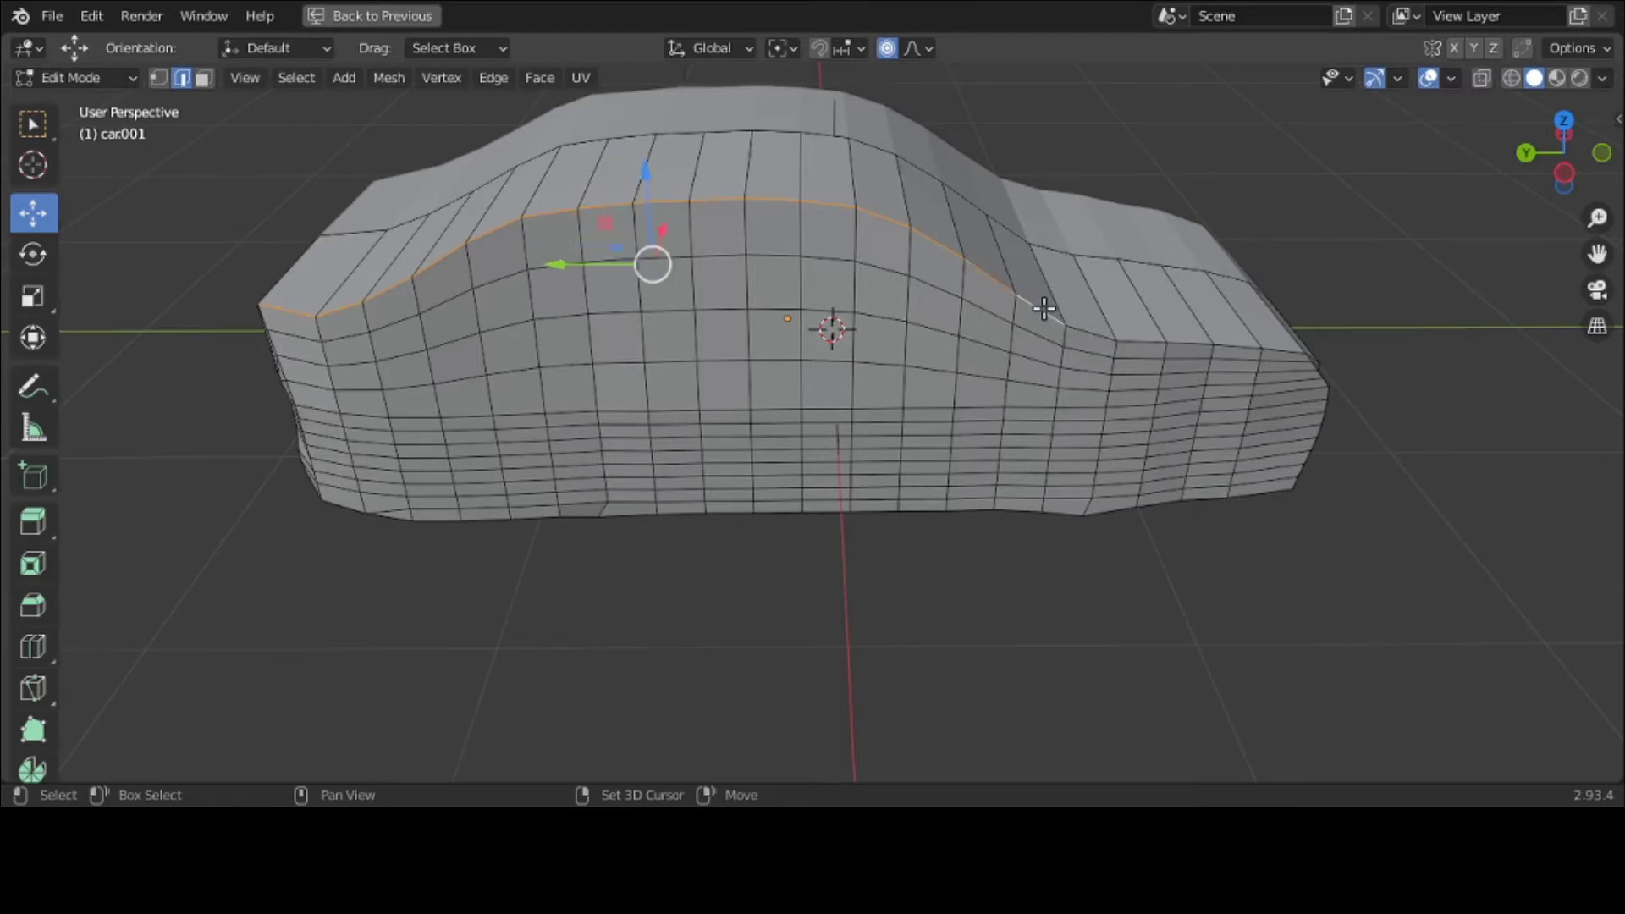
shift+click(1087, 333)
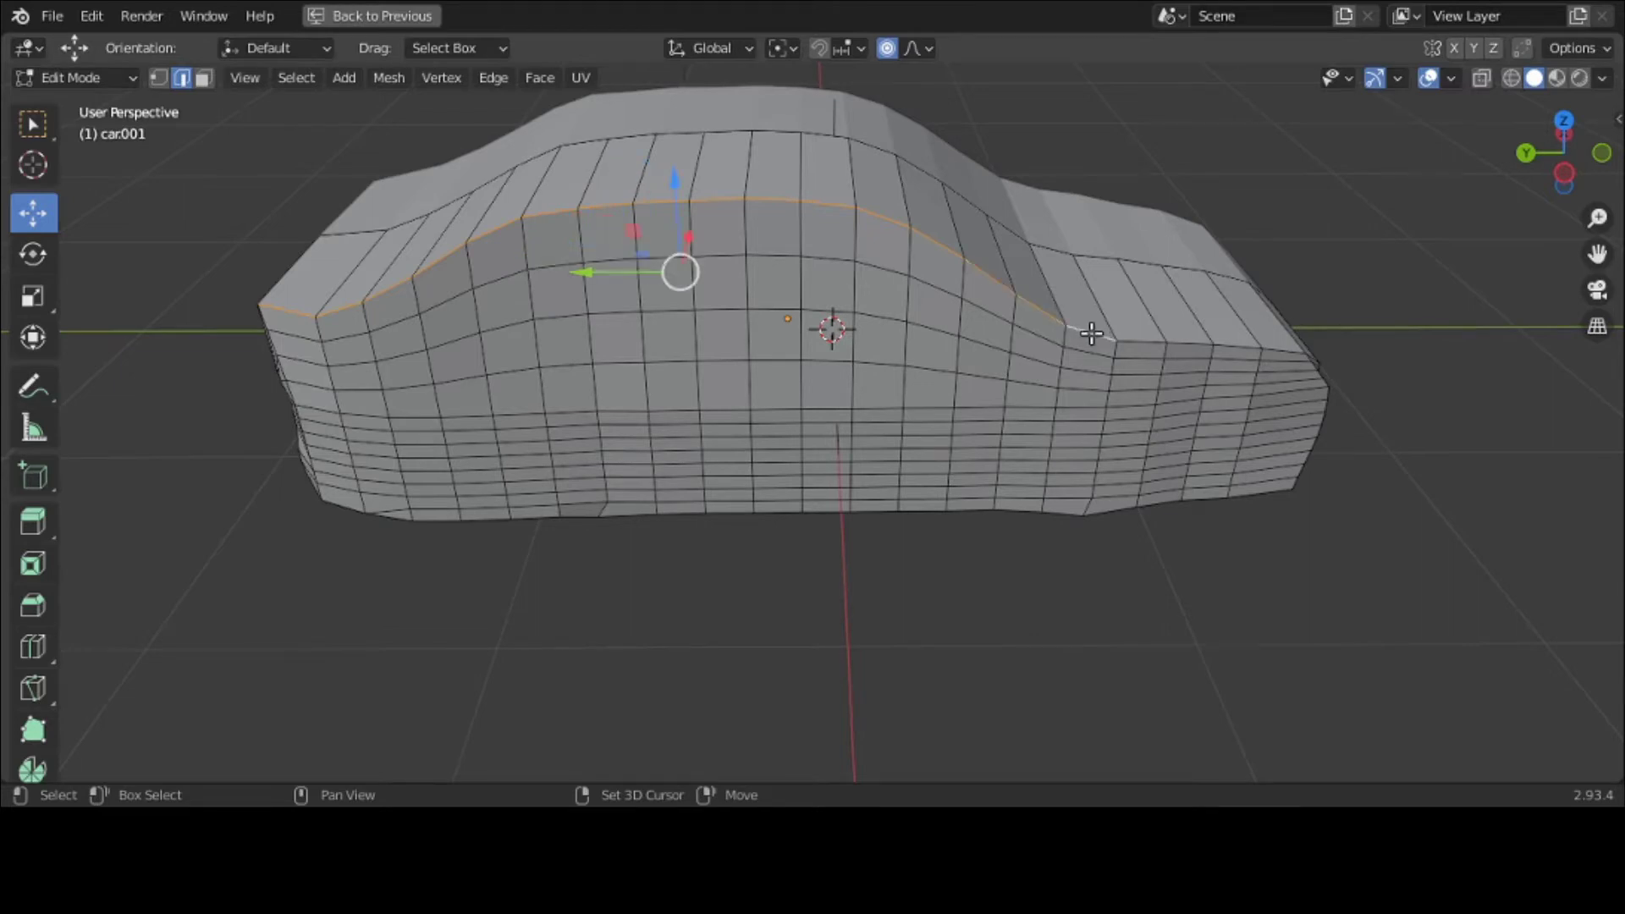
shift+click(1142, 340)
shift+click(1188, 342)
shift+click(1232, 340)
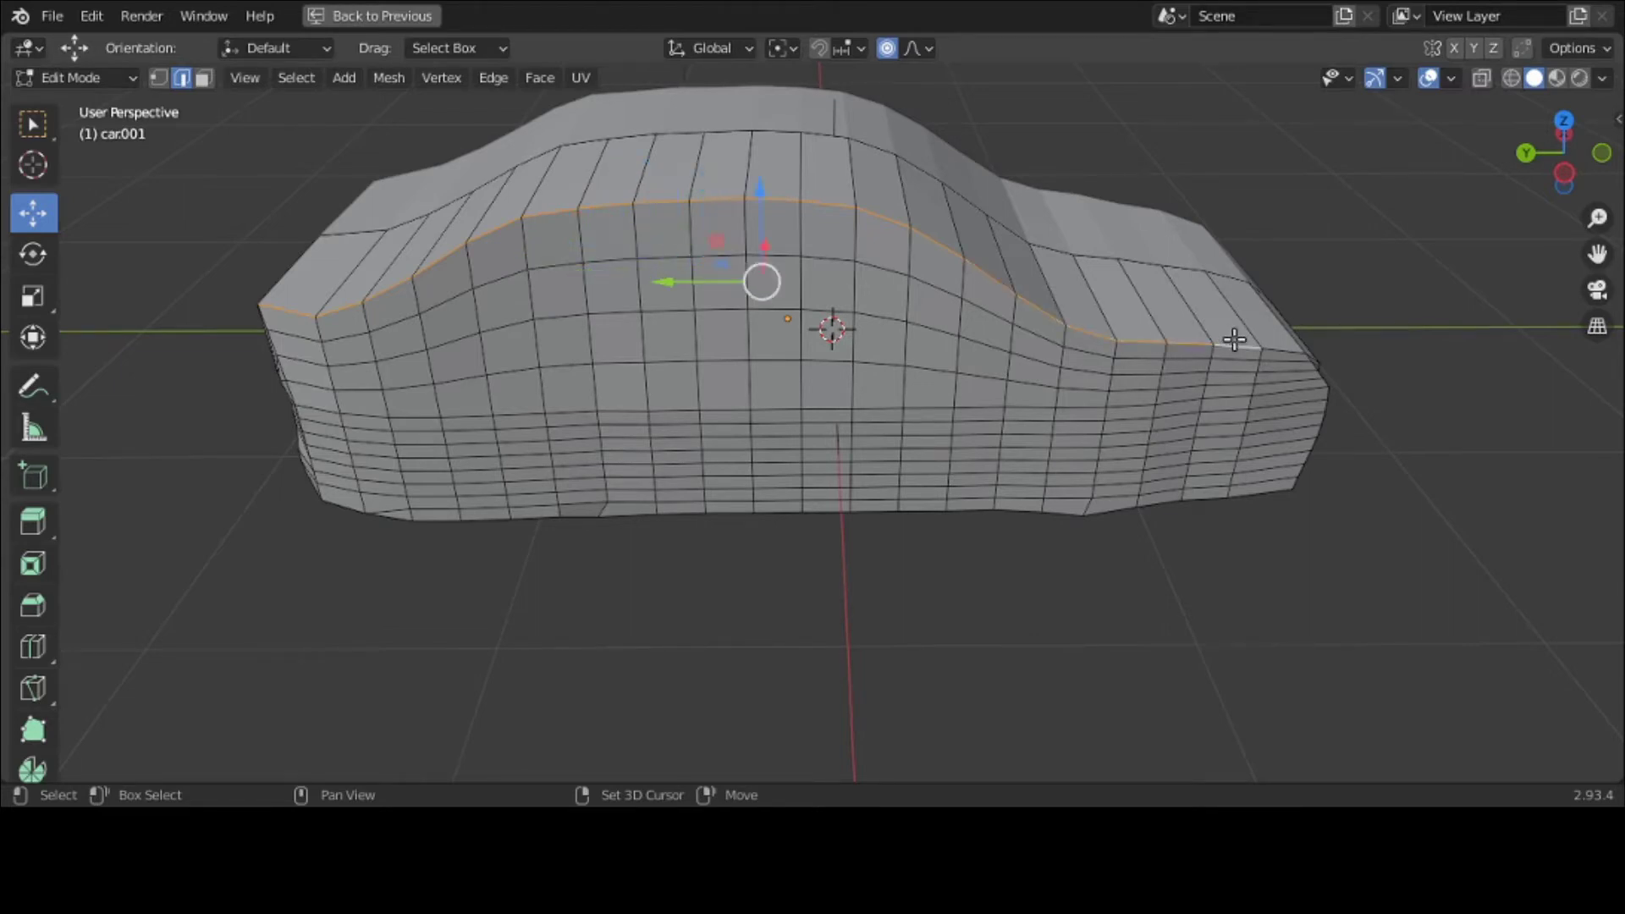
shift+click(1274, 345)
Step: Bevel the selected upper side edge chain about 0.09 m wide with 5 segments
middle_drag(1274, 345, 1152, 342)
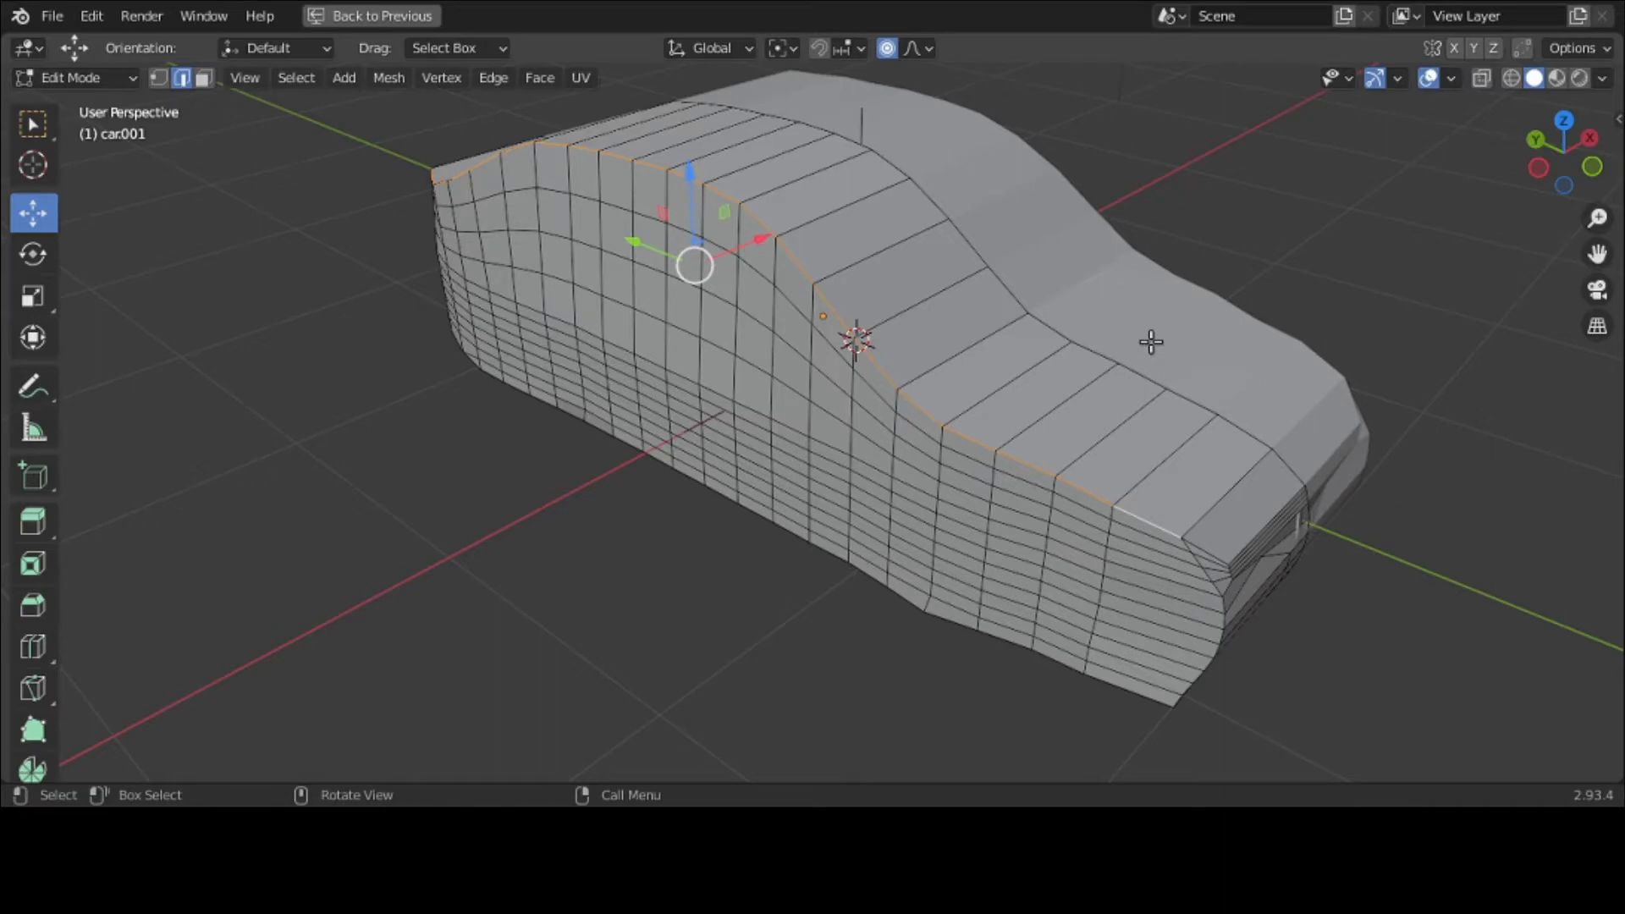
key(ctrl+b)
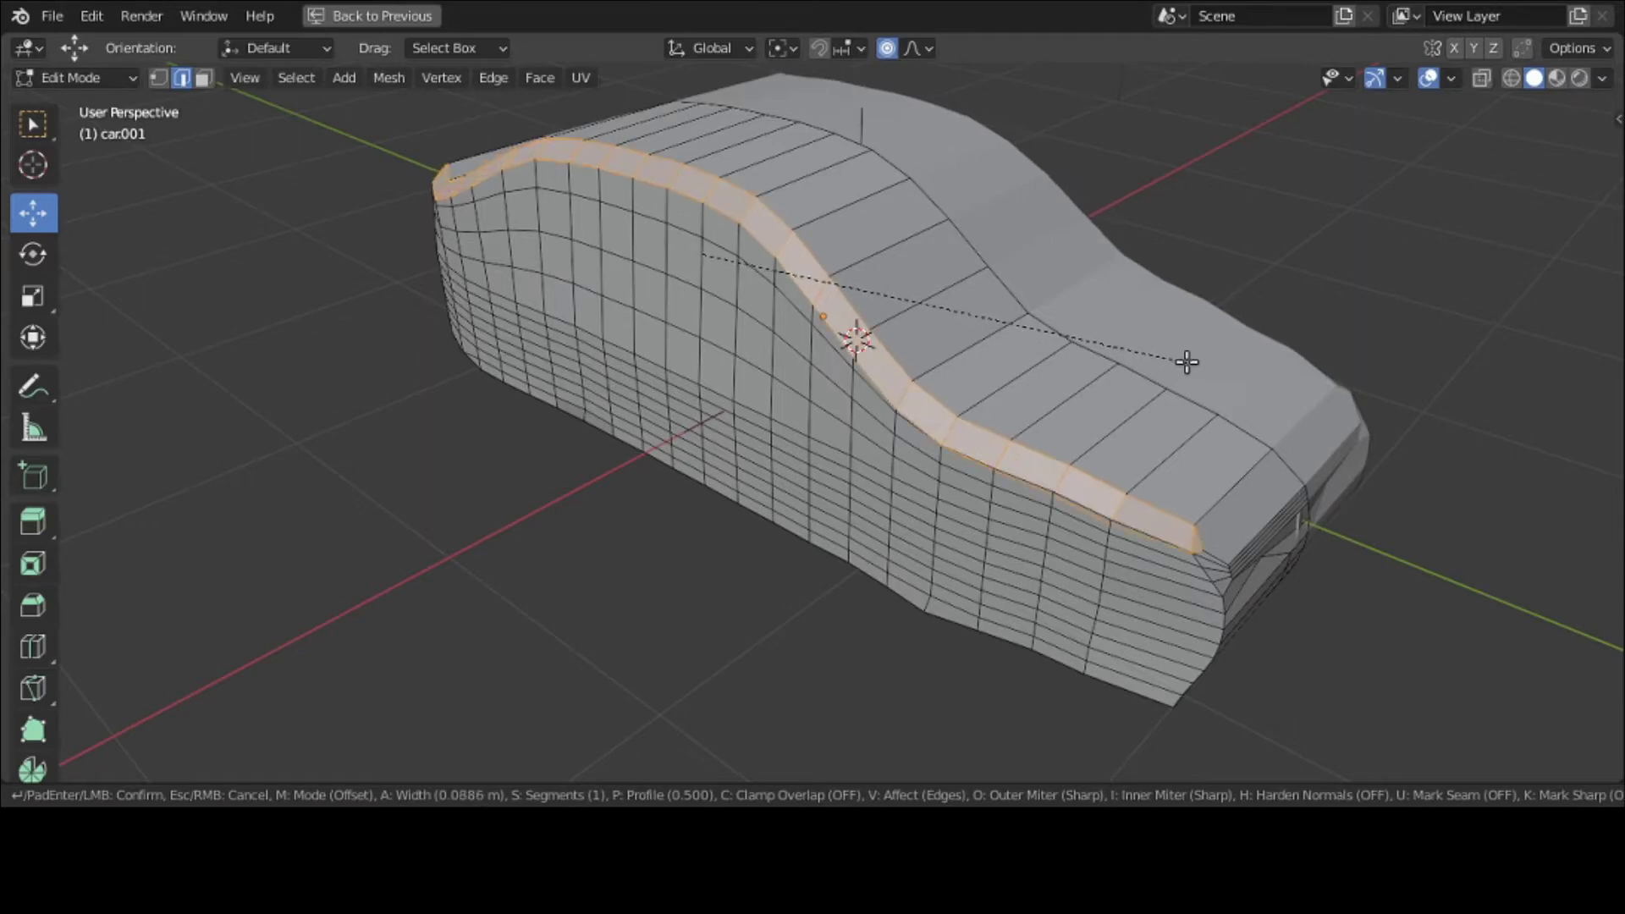
scroll(1187, 363, up, 4)
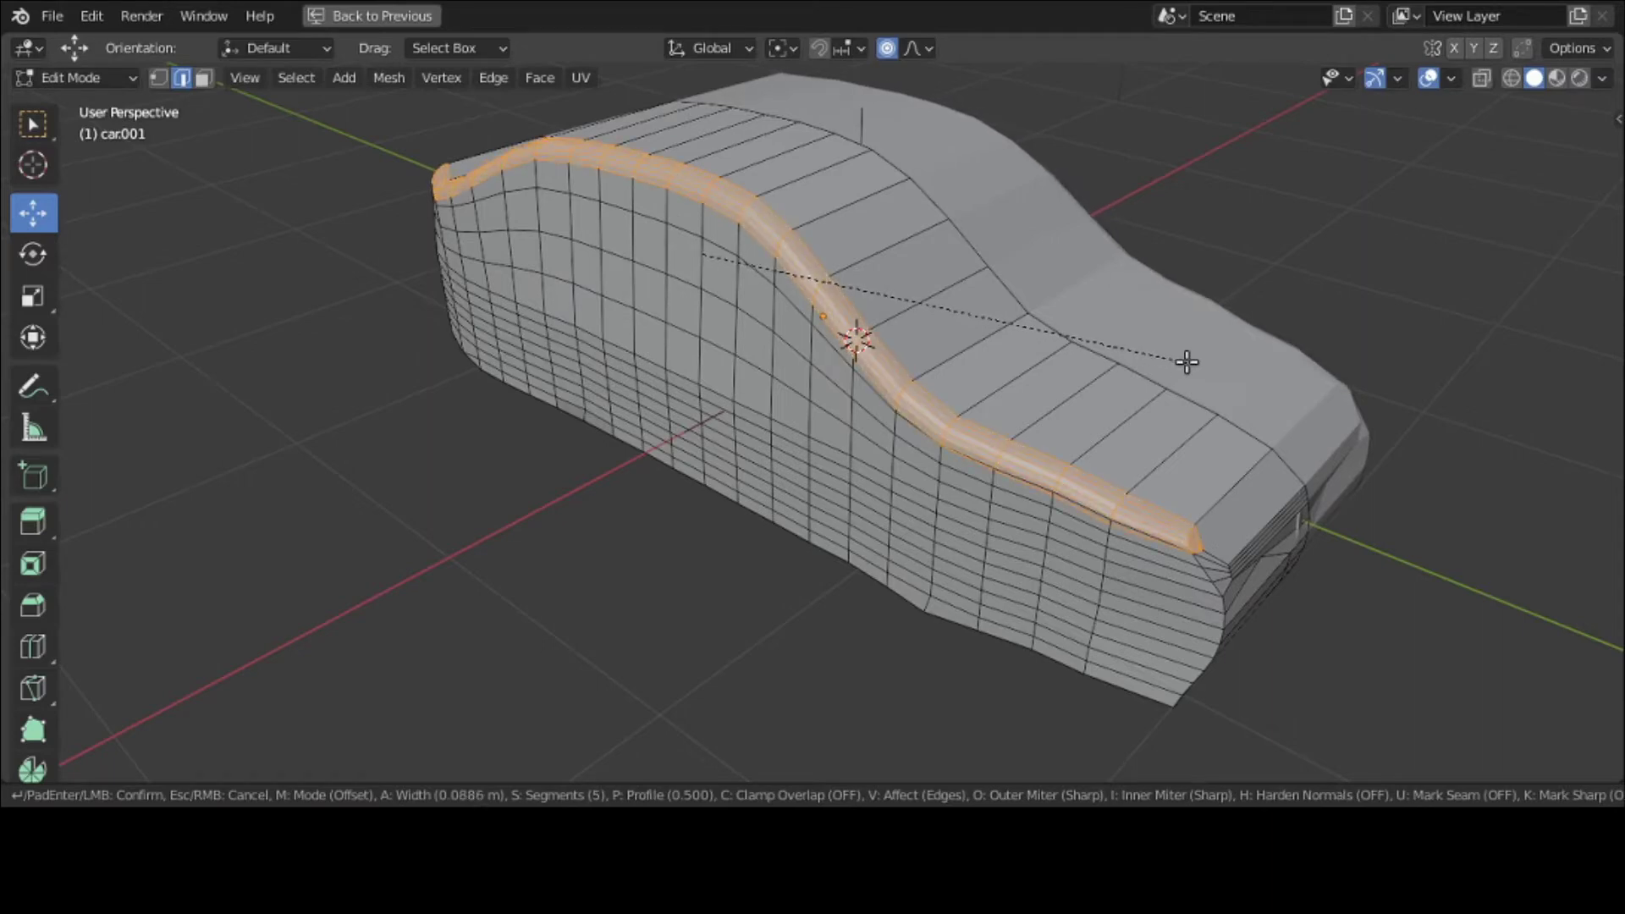
click(1187, 362)
click(1187, 362)
Step: Inspect the bevelled car body in Object Mode and undo the bevel in Edit Mode
middle_drag(912, 410, 805, 394)
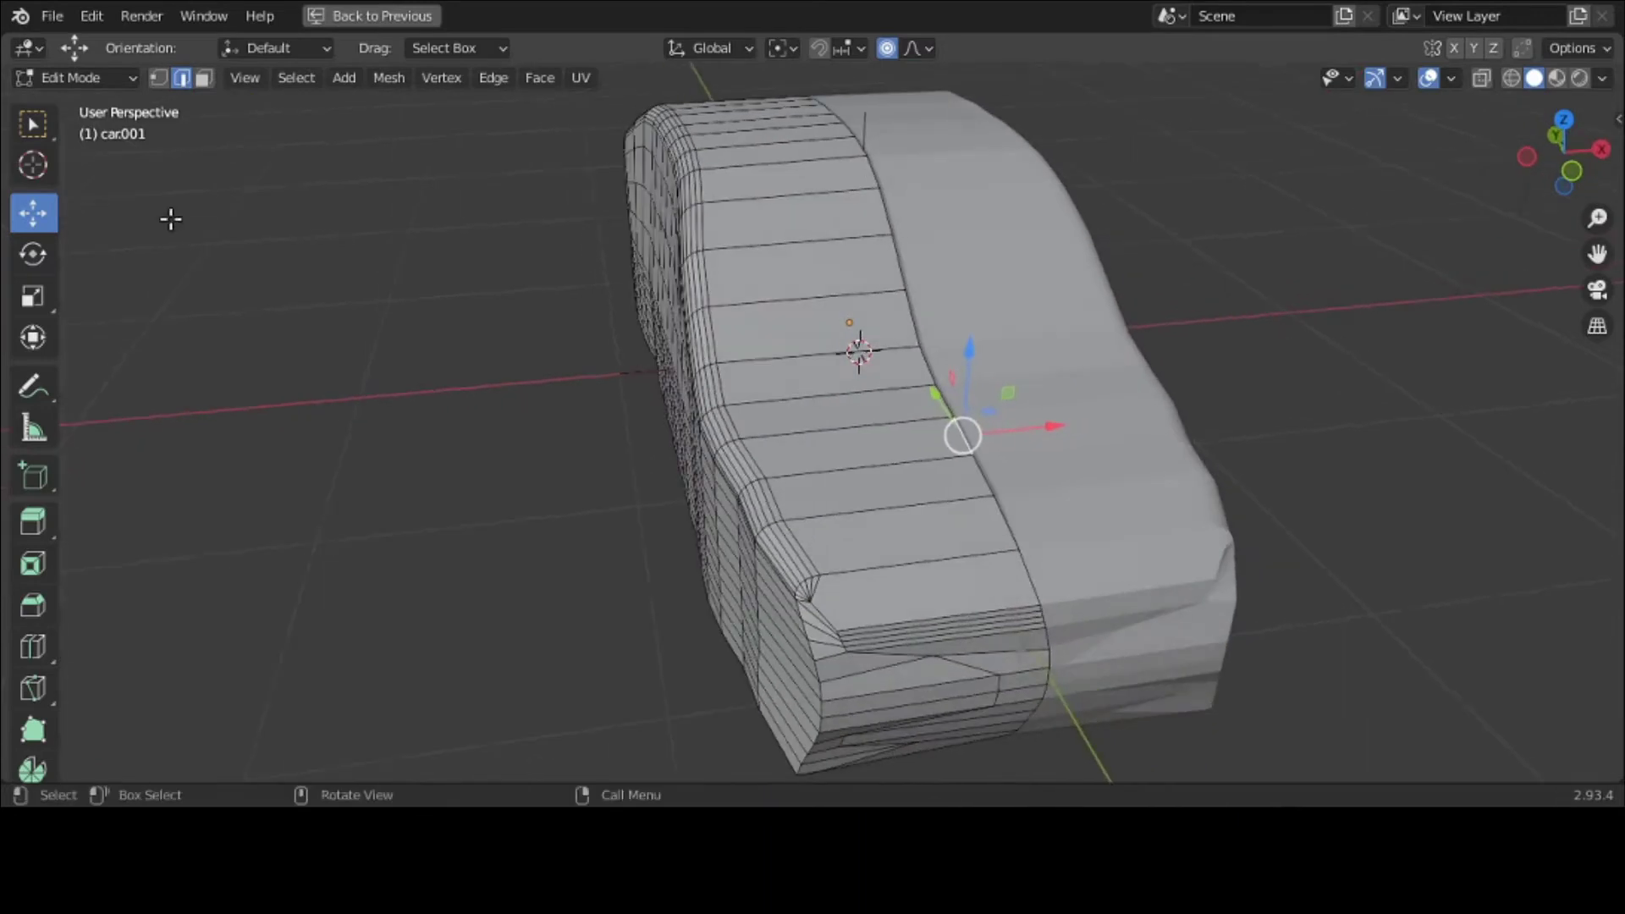
click(79, 83)
click(78, 107)
middle_drag(386, 261, 435, 252)
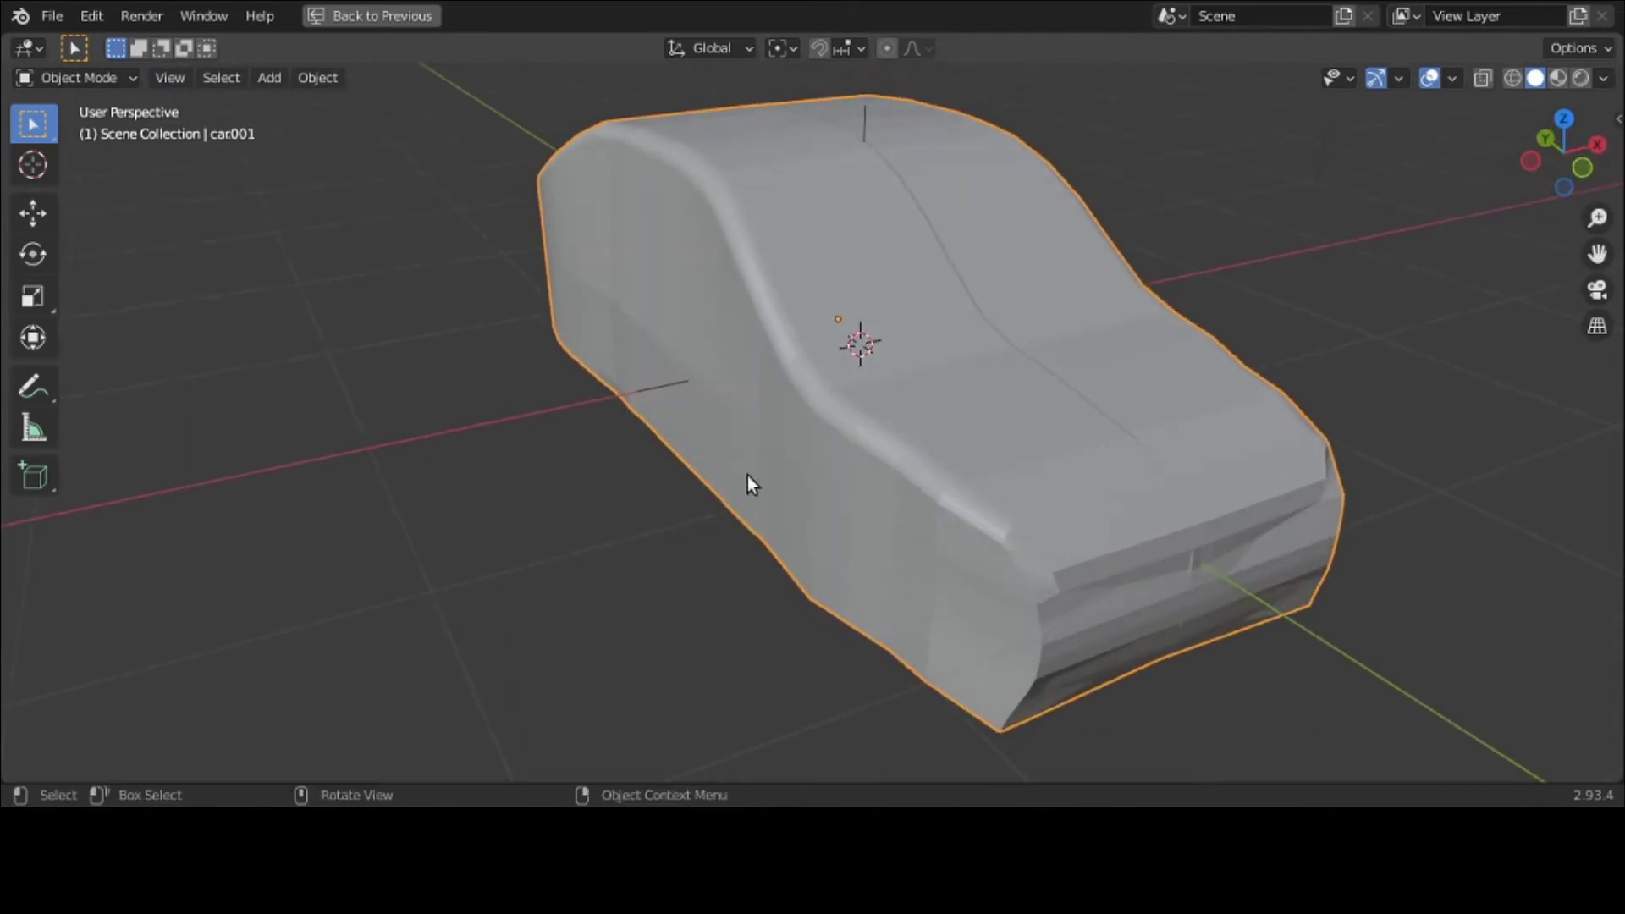
click(95, 84)
click(96, 119)
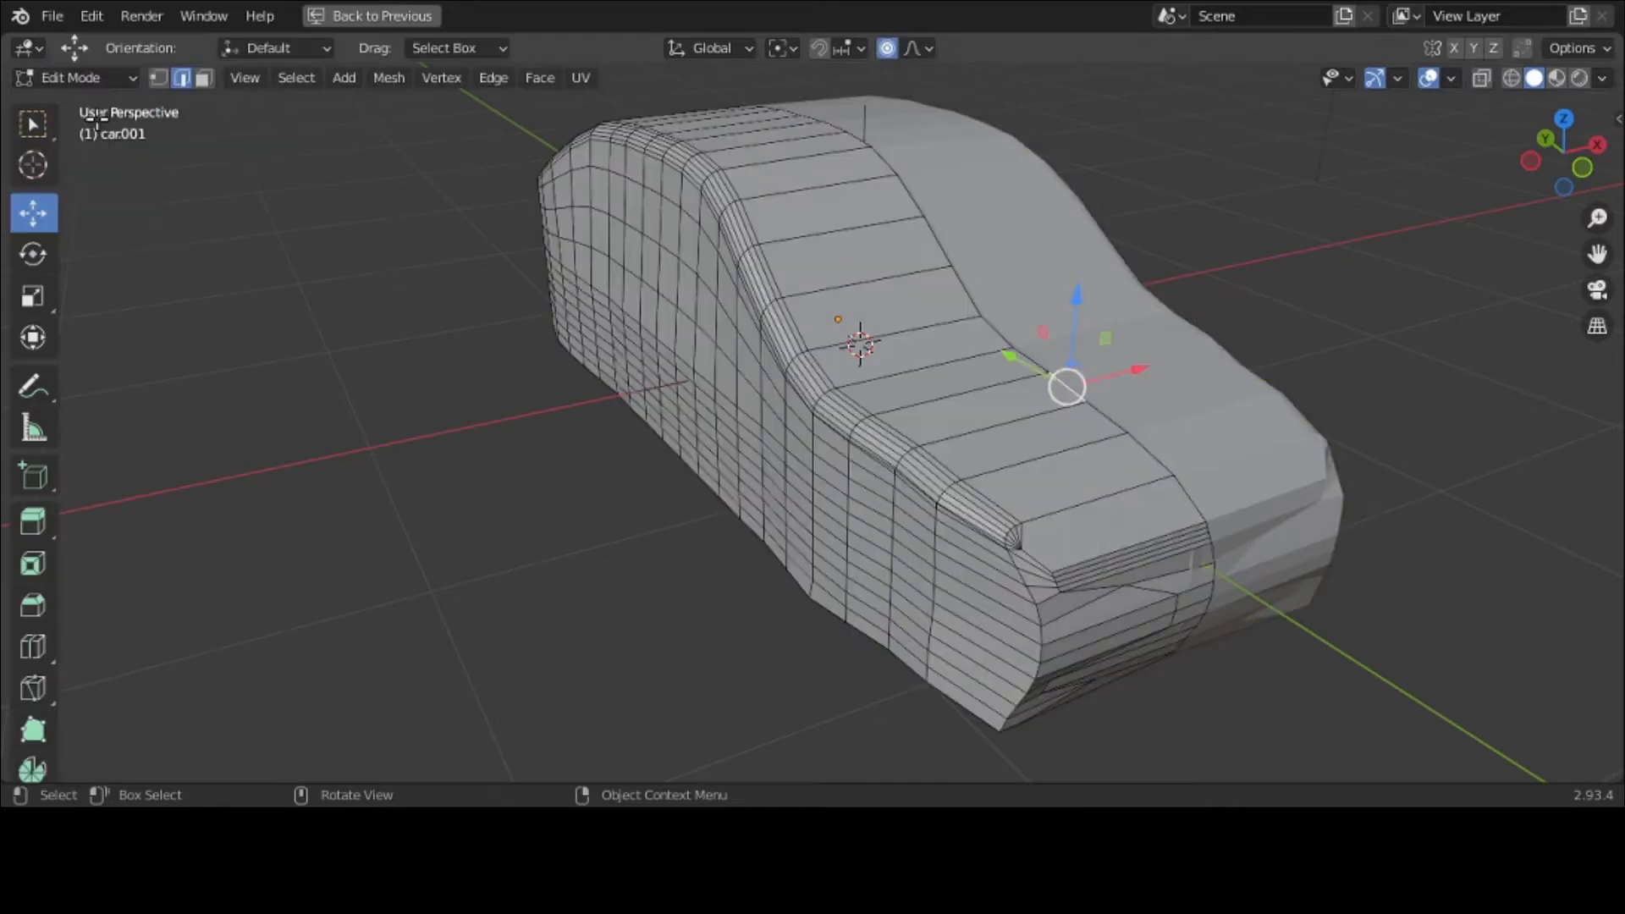
key(Tab)
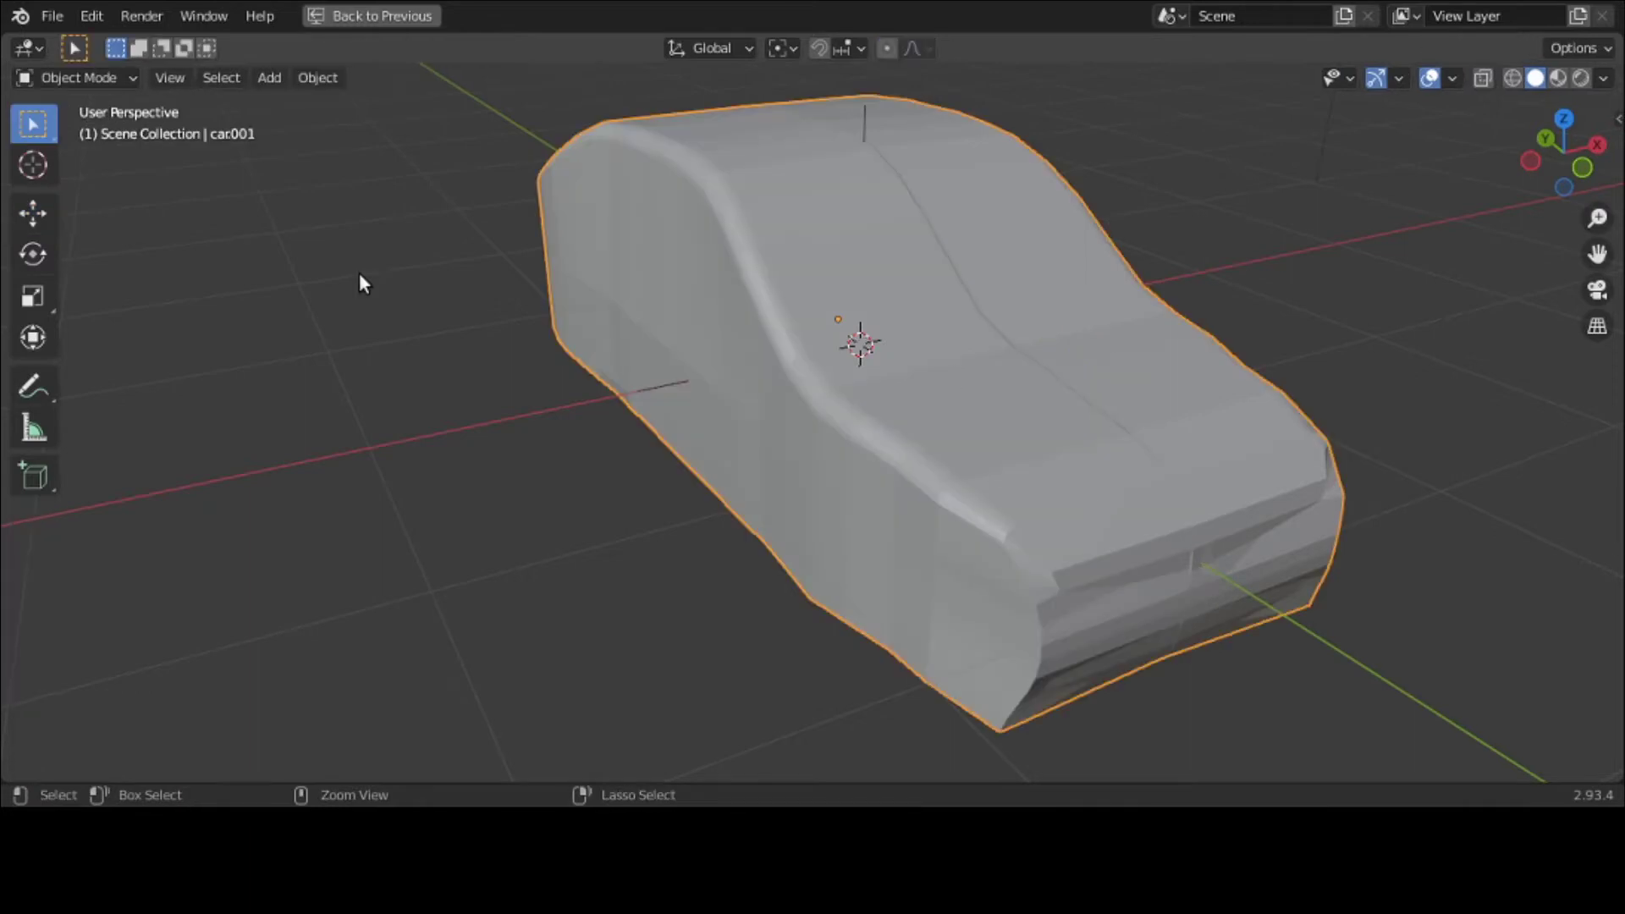
key(Tab)
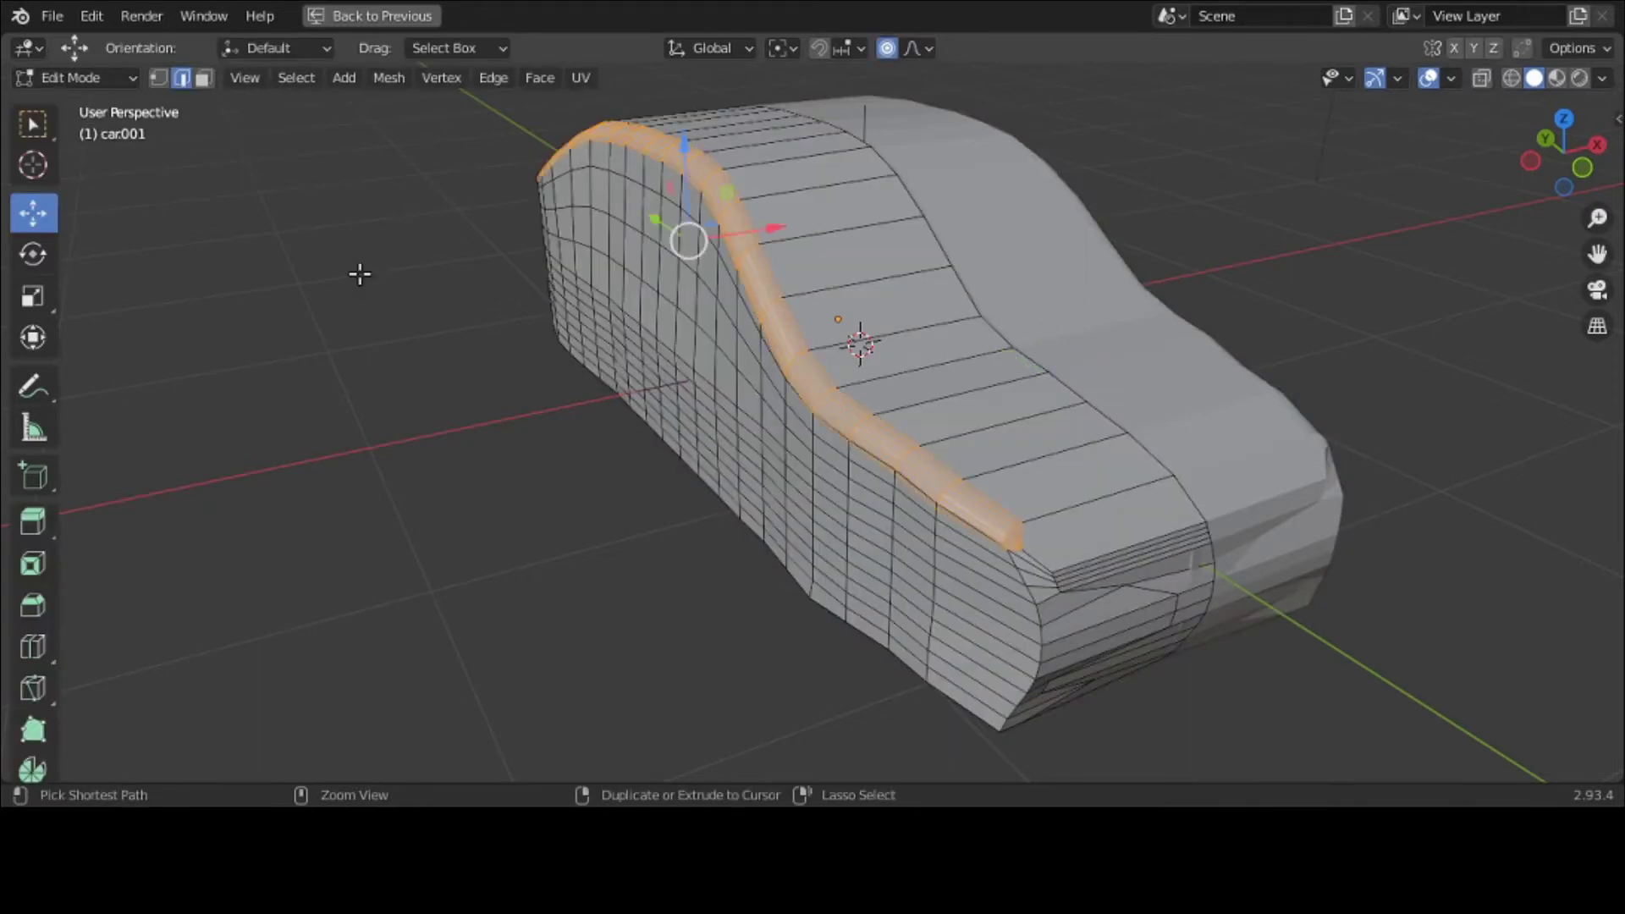
key(ctrl+z)
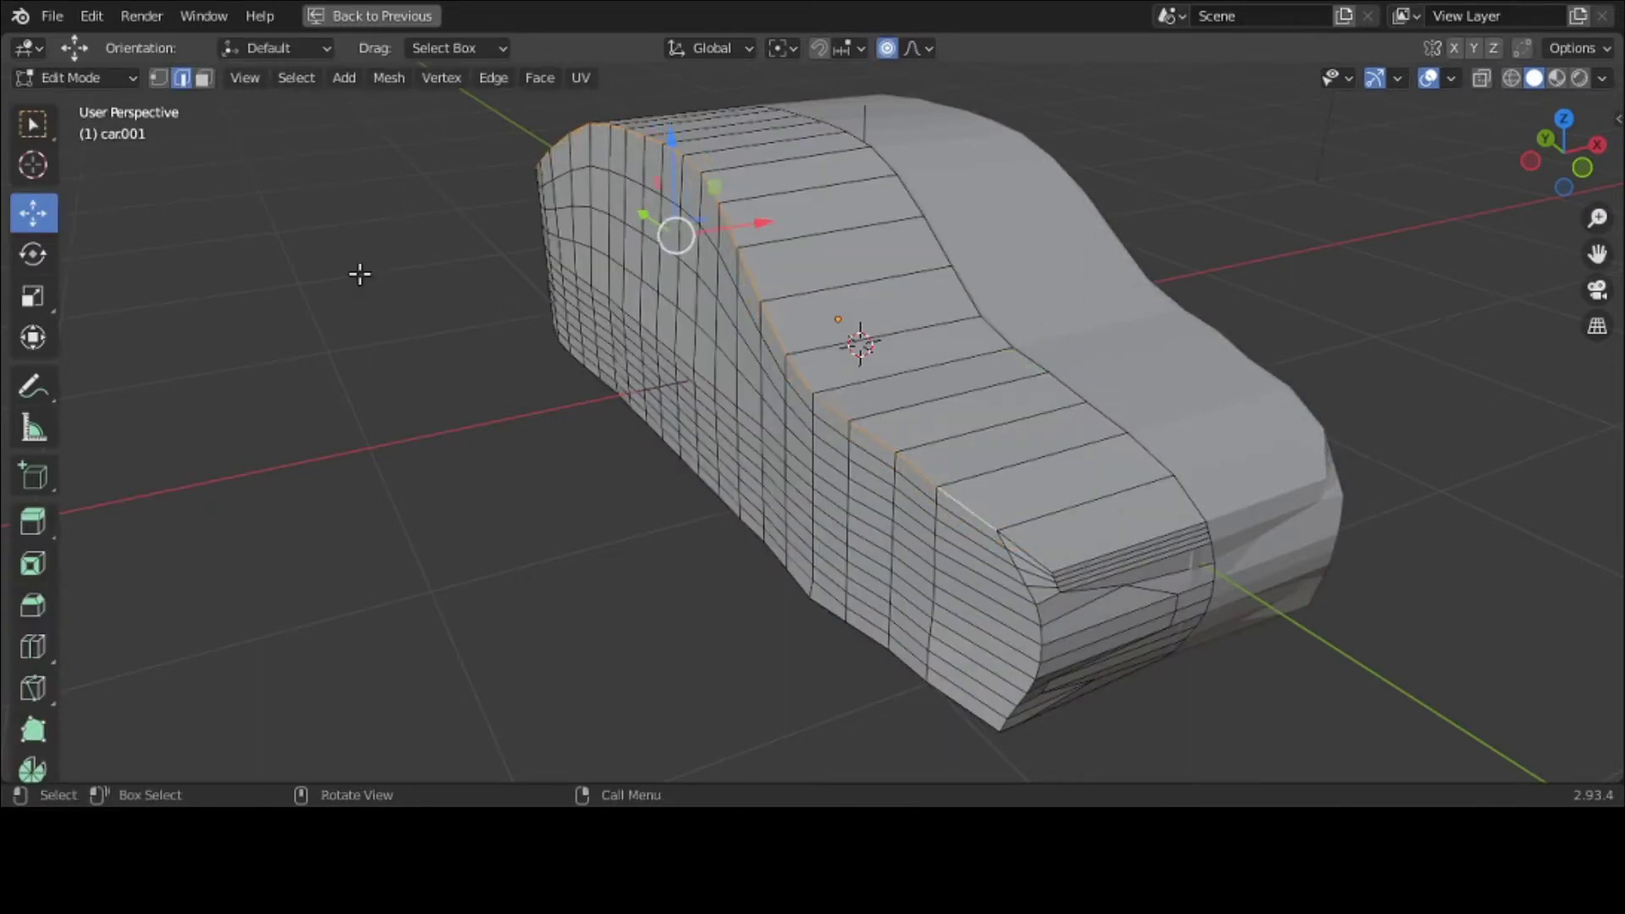
Step: Bevel the selected upper side edge chain with 6 segments to a wide rounded strip and clear the selection
key(ctrl+b)
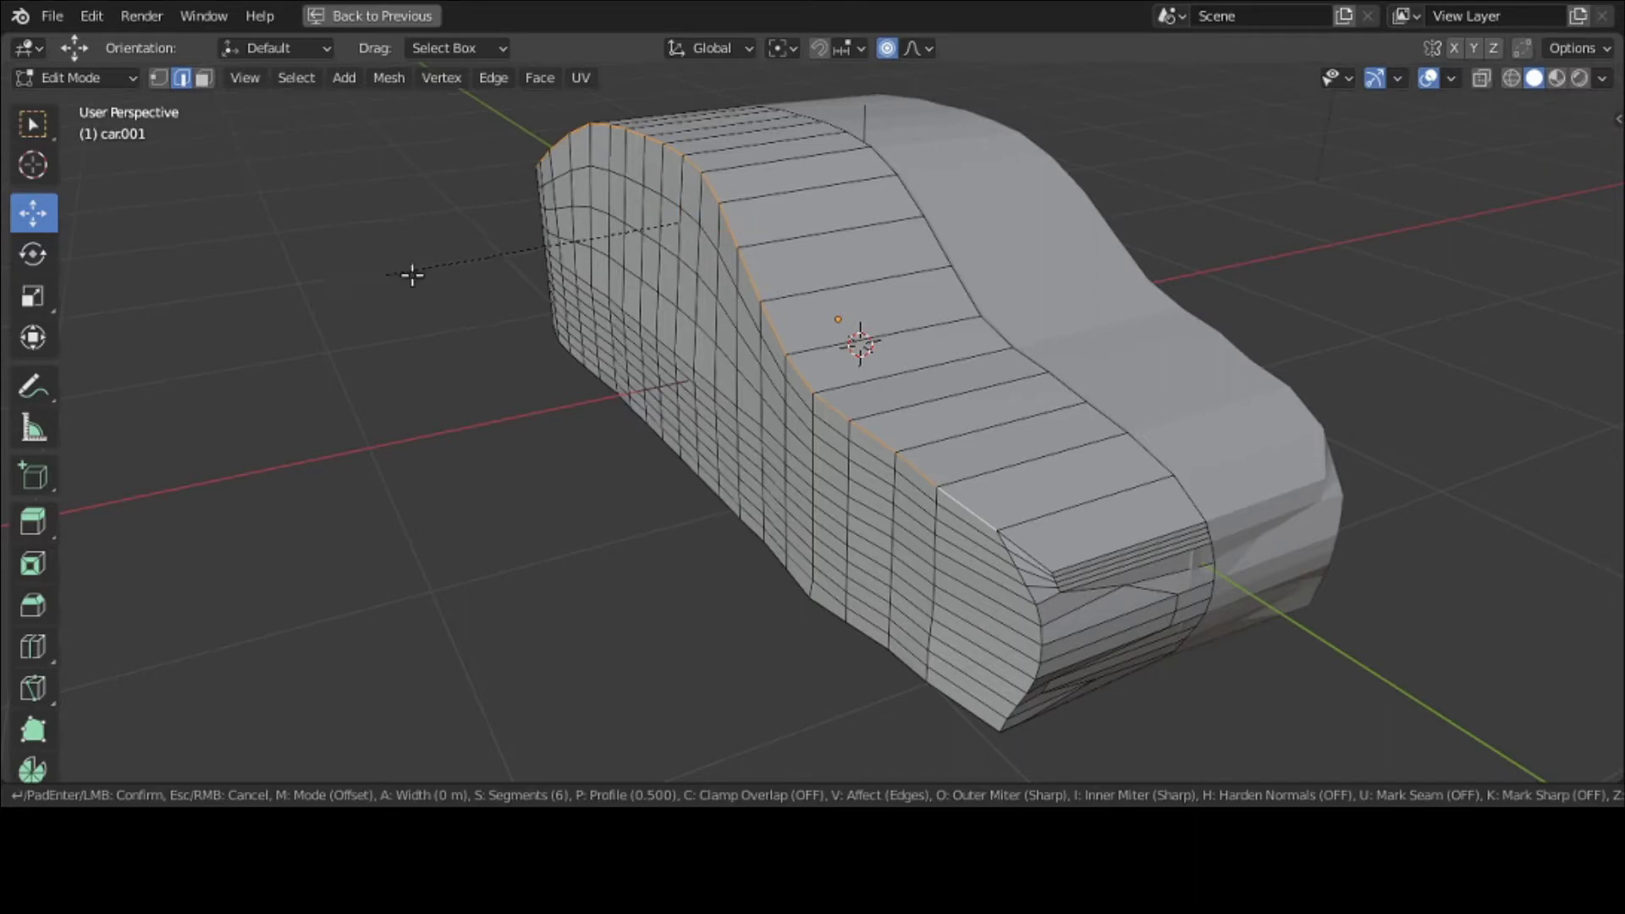
click(312, 330)
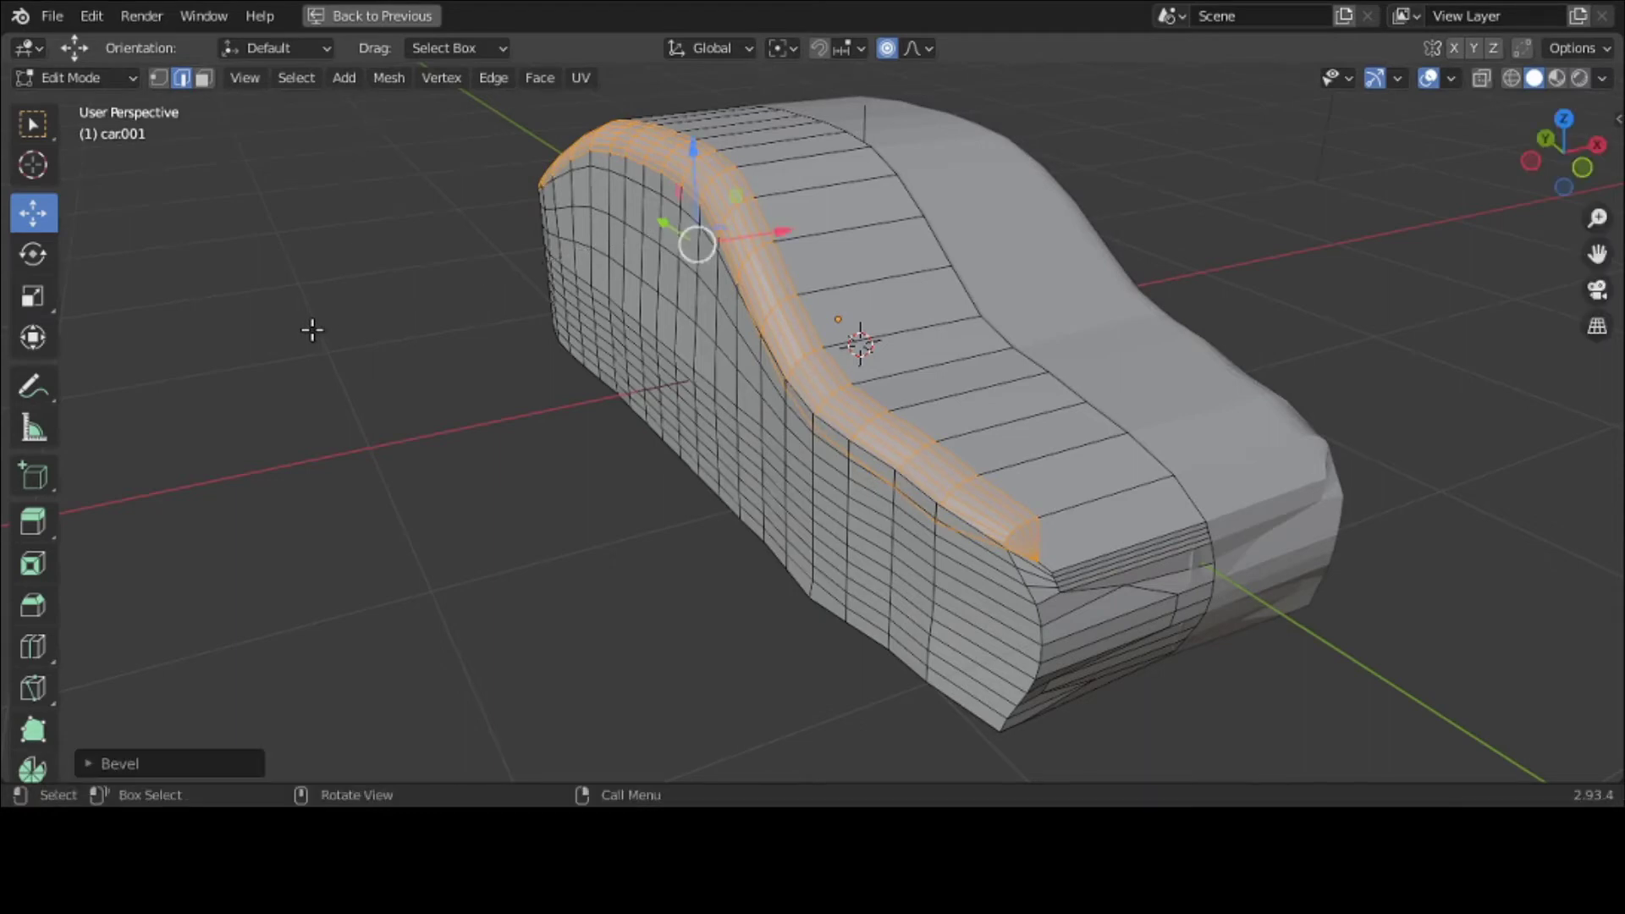
key(alt+a)
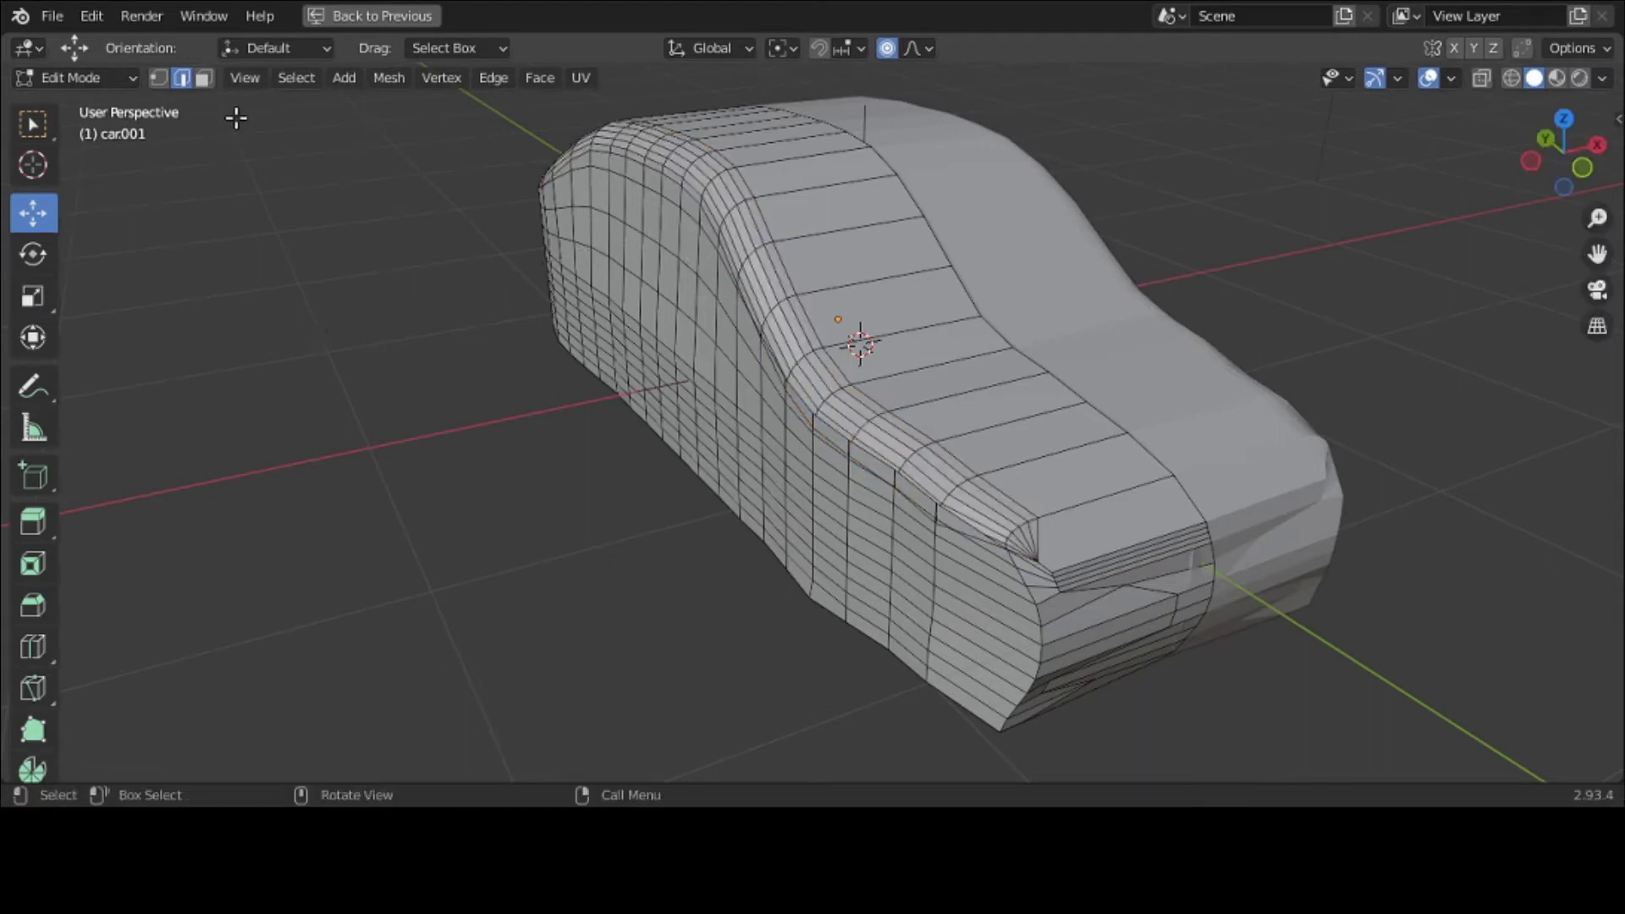
Step: Examine the rounded upper edge from the front in Object Mode and return to Edit Mode
click(75, 80)
click(81, 112)
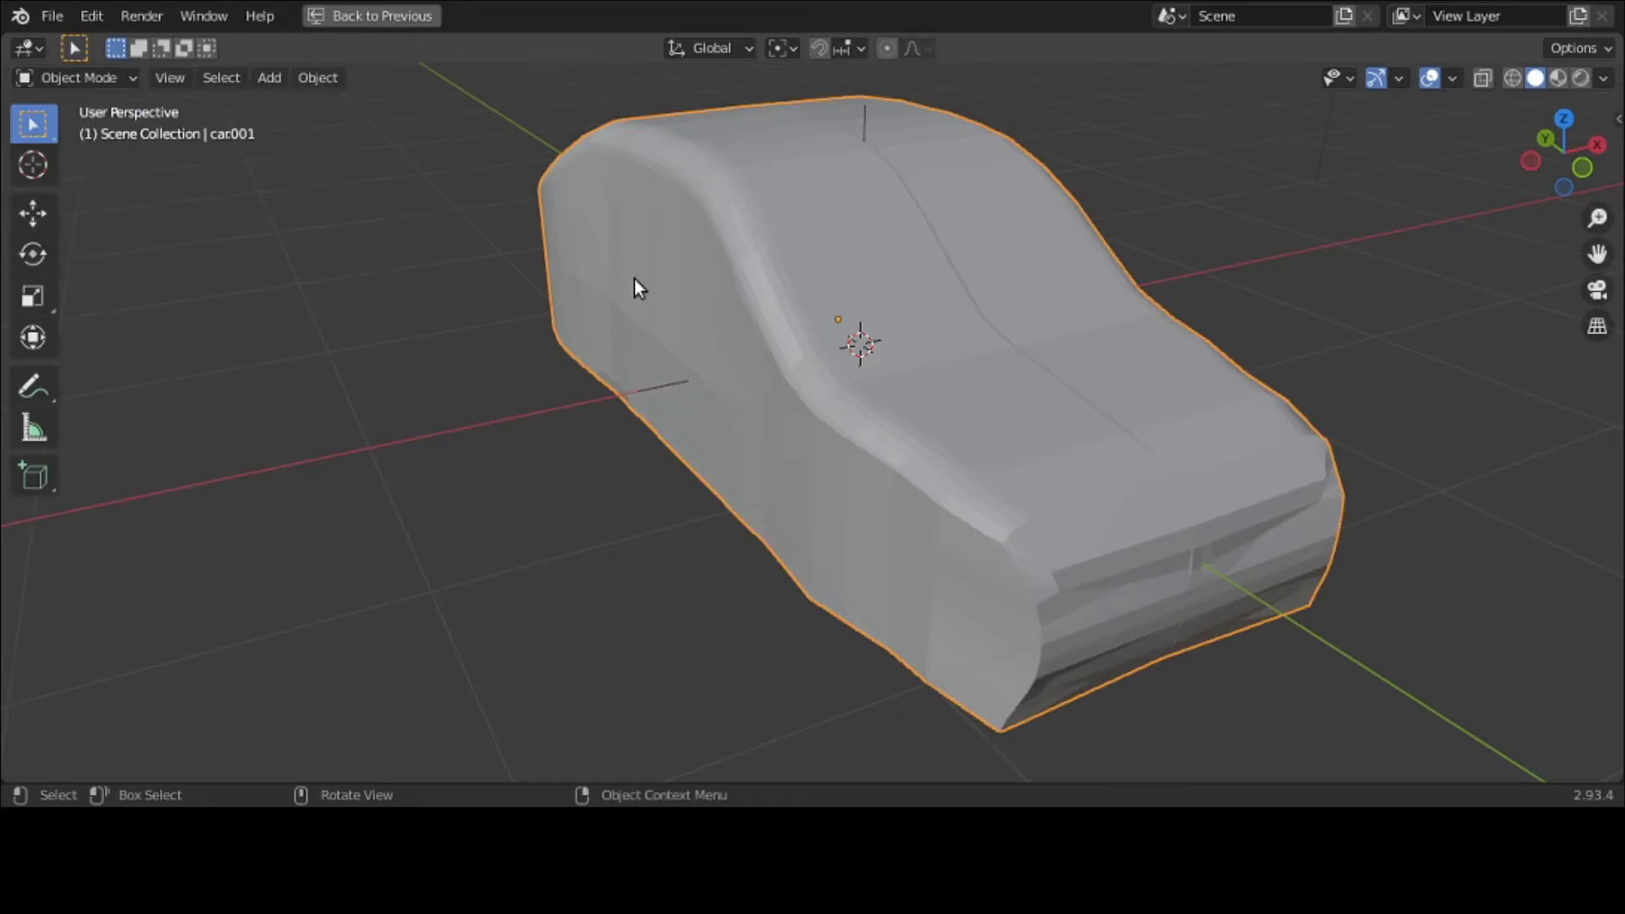
mouse_move(633, 279)
middle_down()
mouse_move(552, 279)
mouse_move(552, 254)
mouse_move(761, 358)
mouse_move(979, 343)
mouse_move(1062, 271)
mouse_move(785, 361)
mouse_move(610, 325)
mouse_move(621, 278)
middle_up()
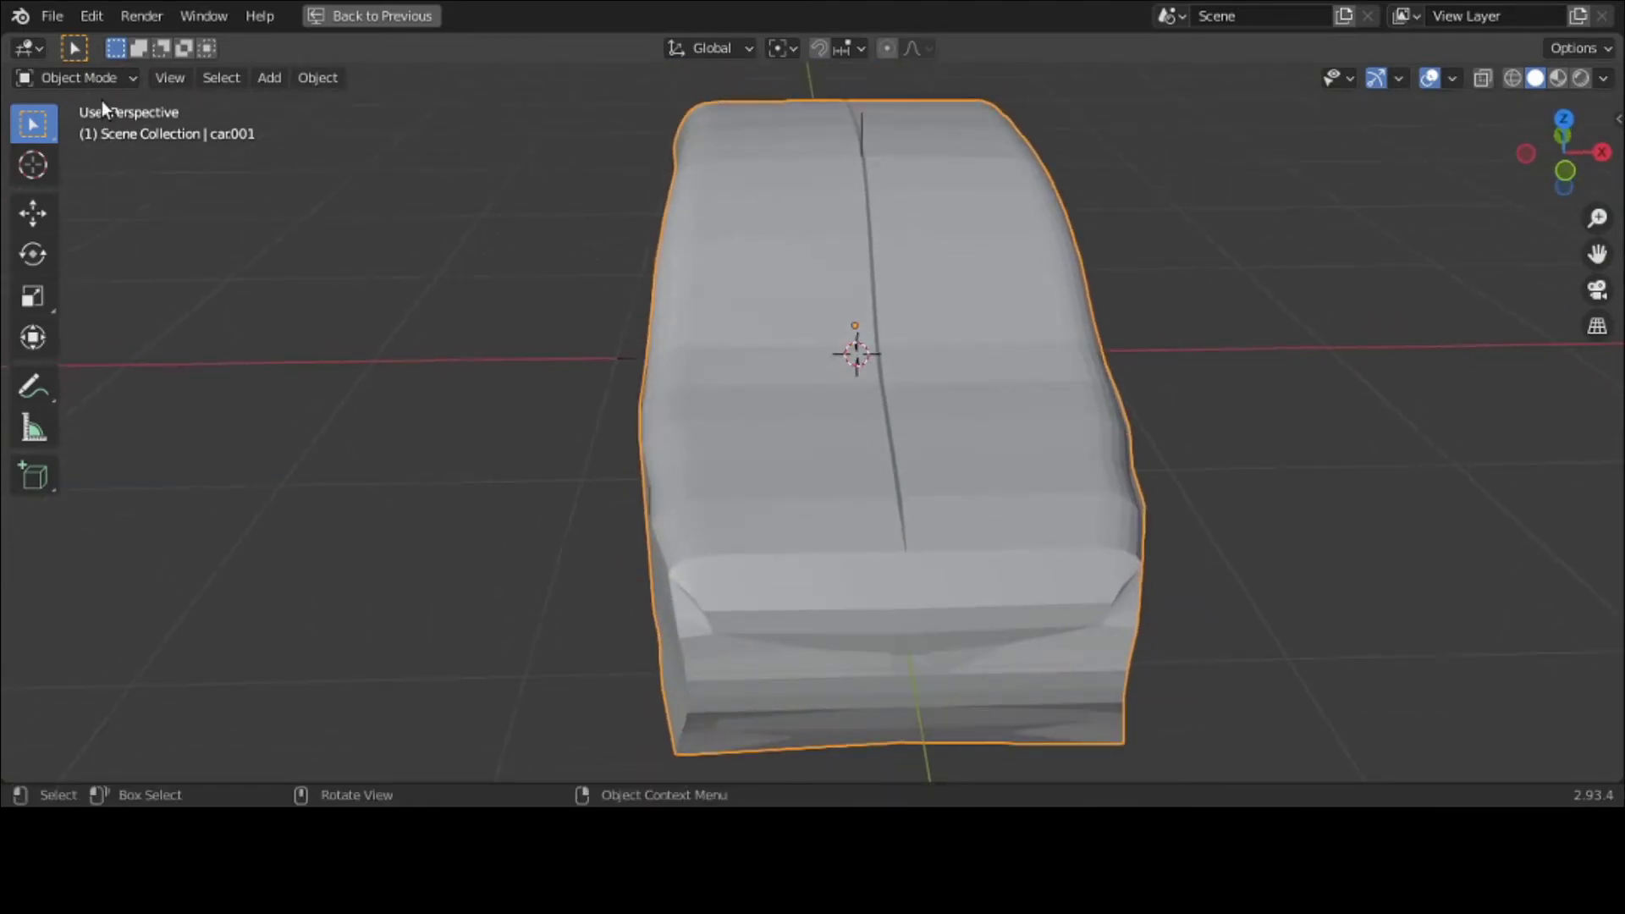
click(103, 73)
click(101, 127)
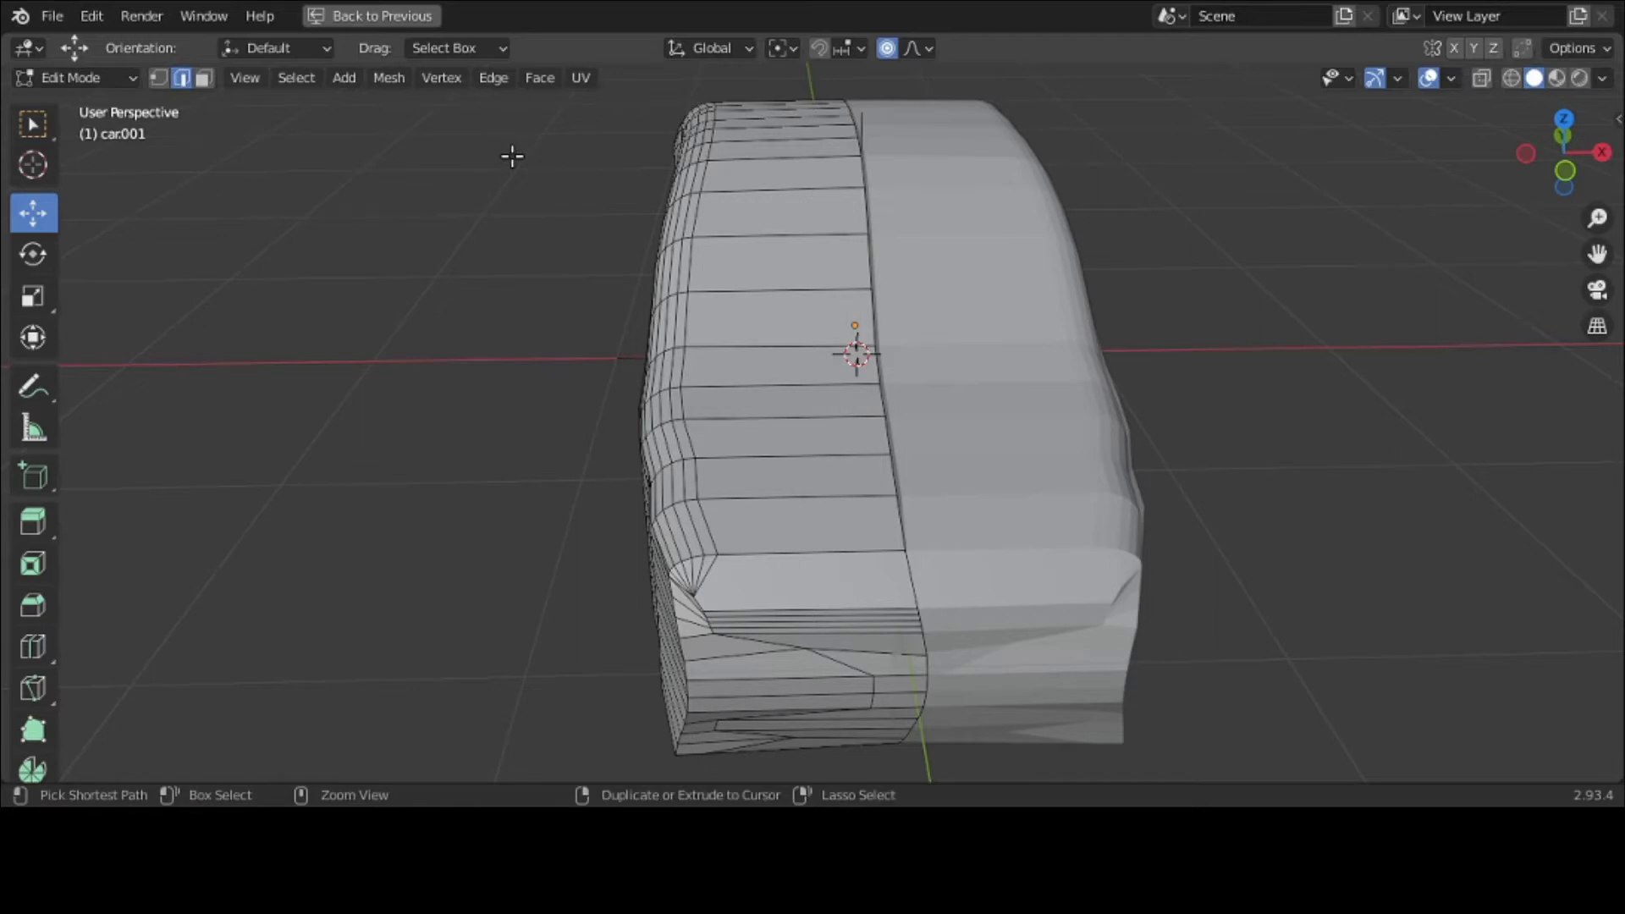
Step: Show the car body's Mirror modifier settings and examine the body's centre seam from above
key(ctrl+space)
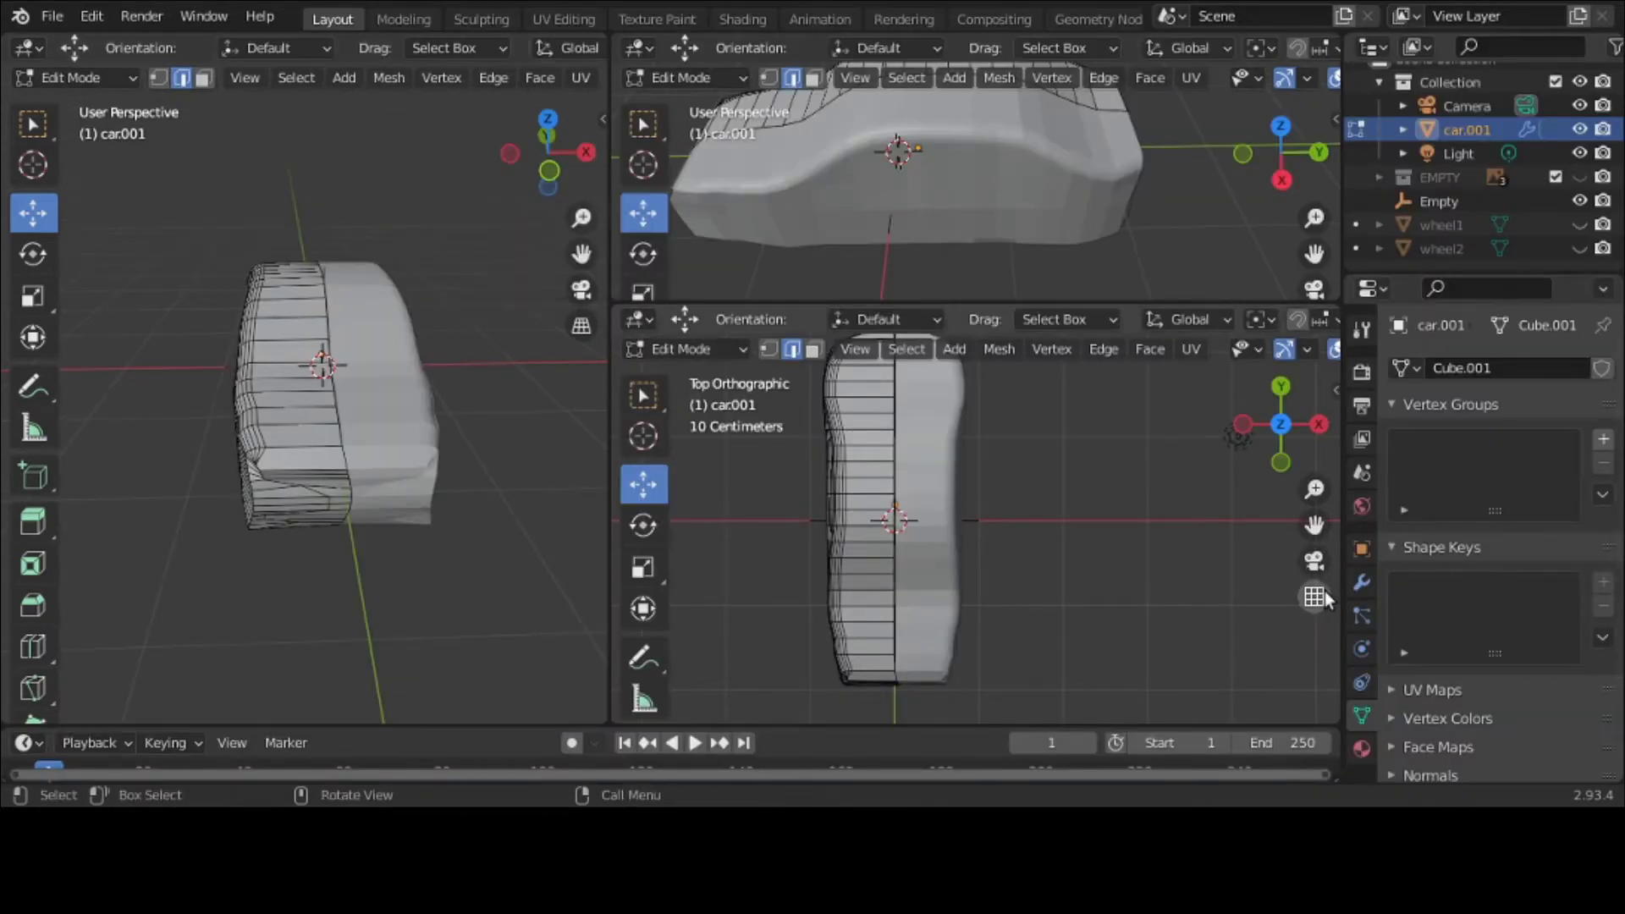
click(1360, 582)
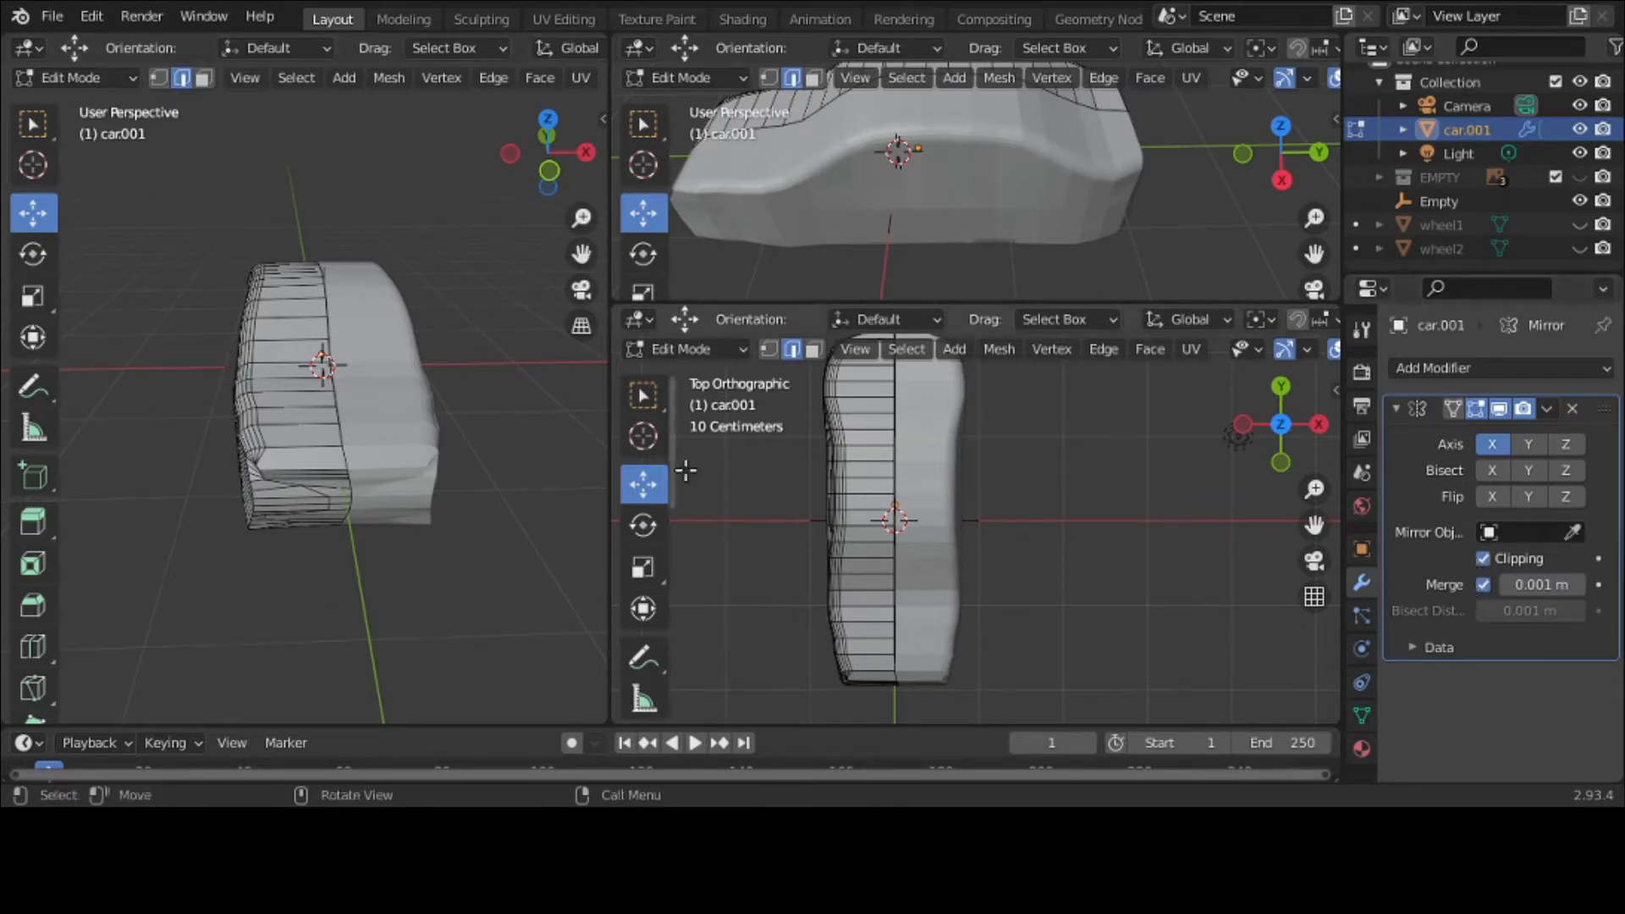
key(ctrl+space)
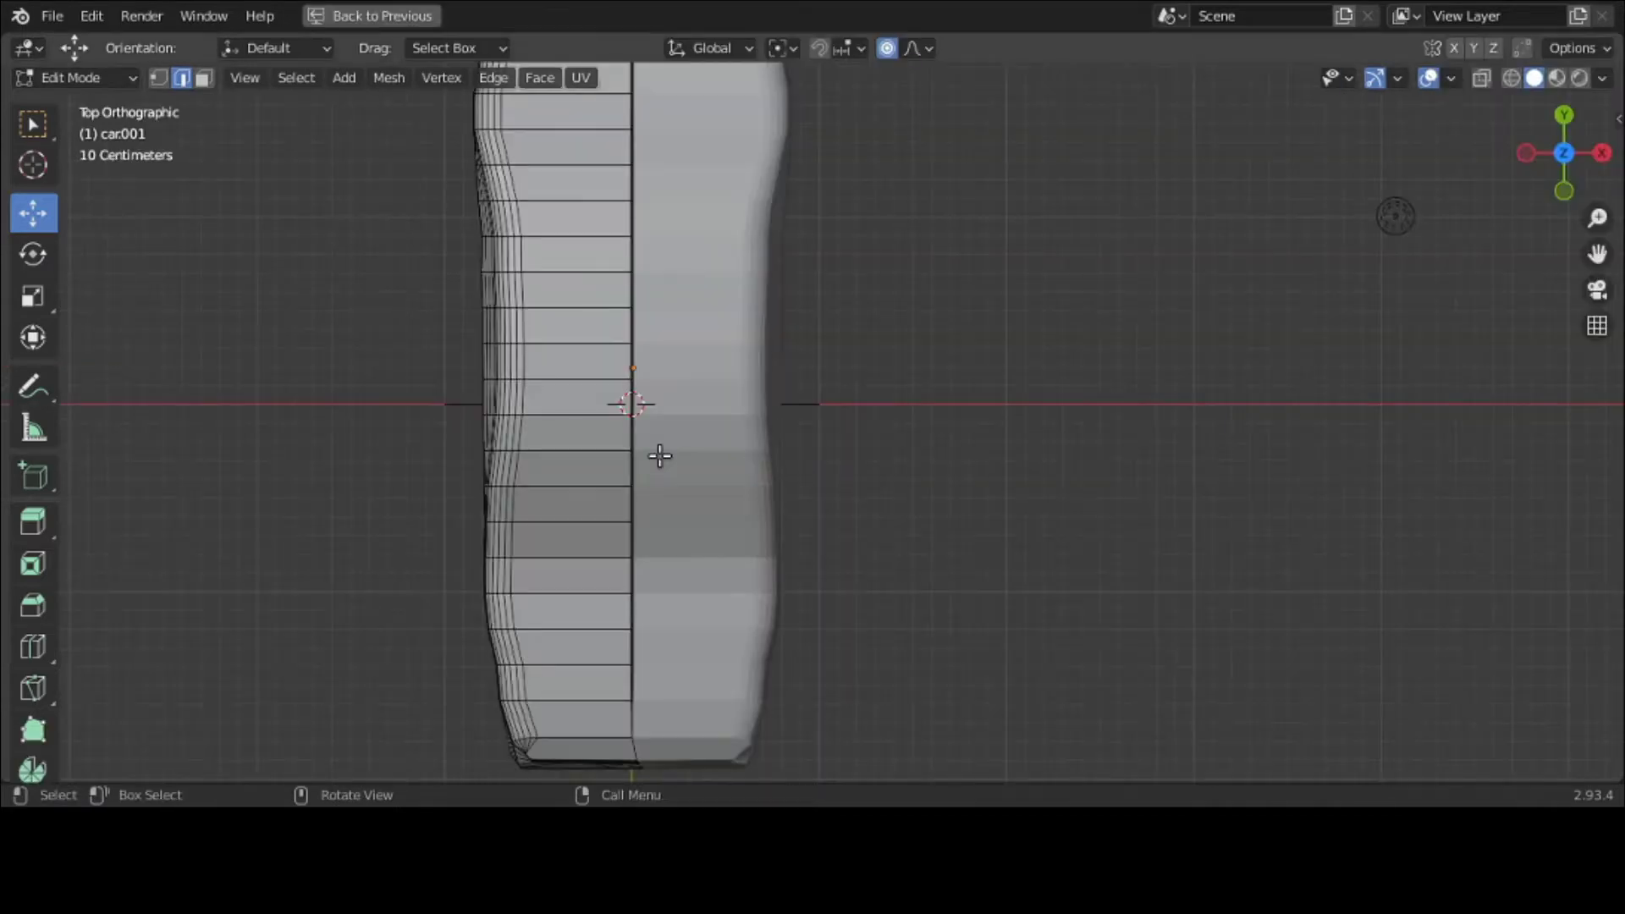
middle_drag(657, 454, 671, 276)
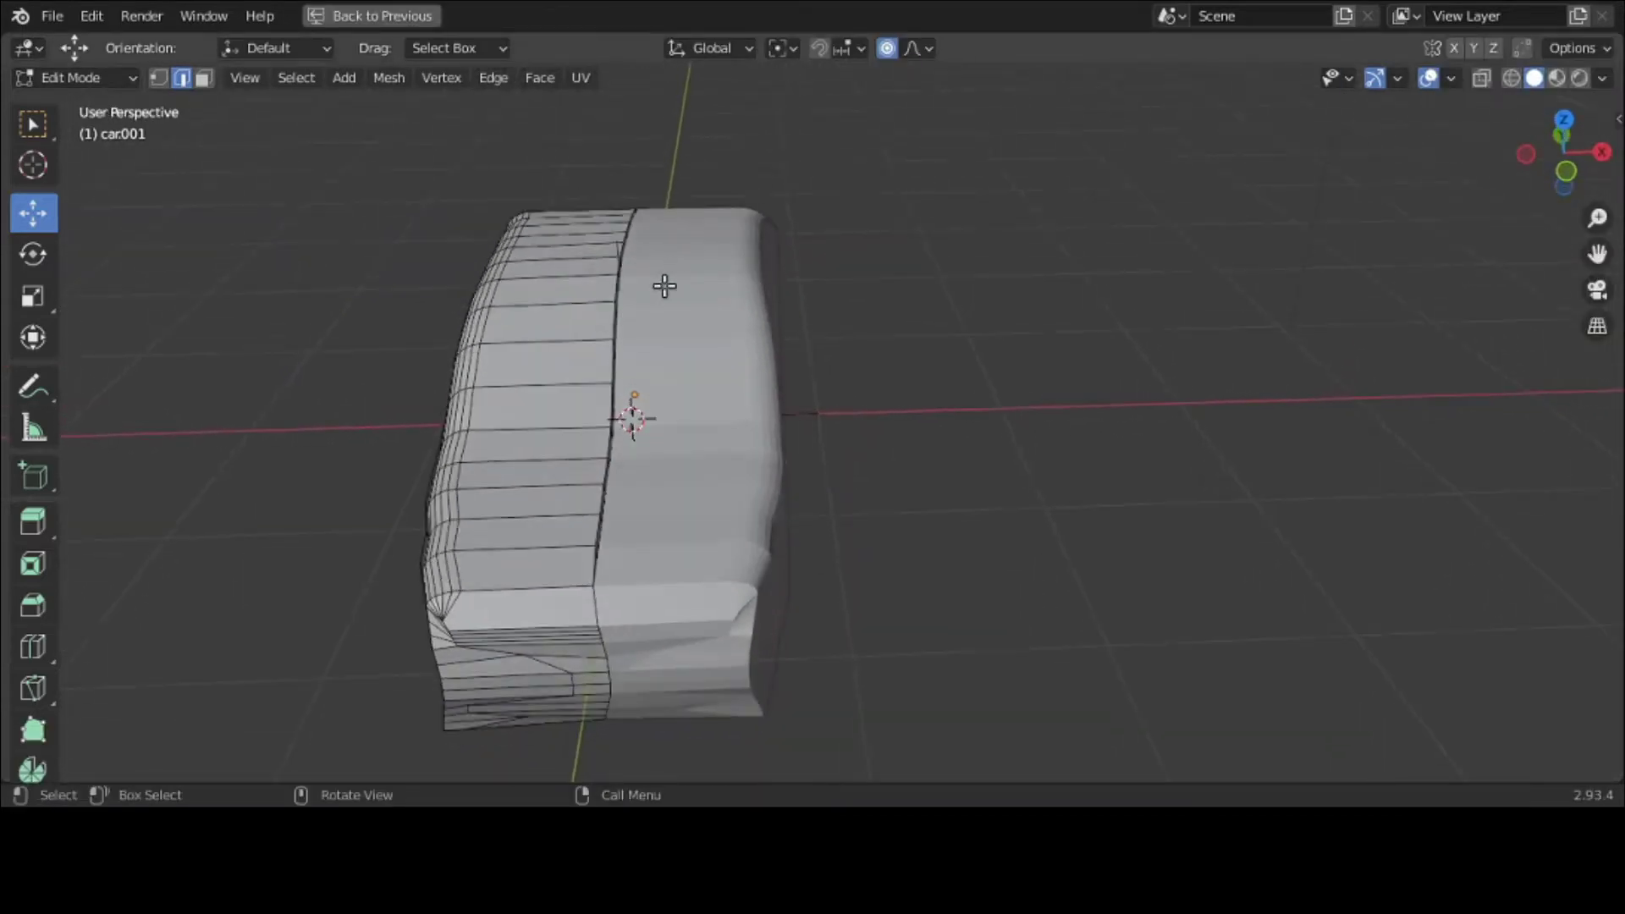
Step: Move the entire half mesh about 0.019 m along X to close the centre seam, and clear the selection
key(a)
key(g)
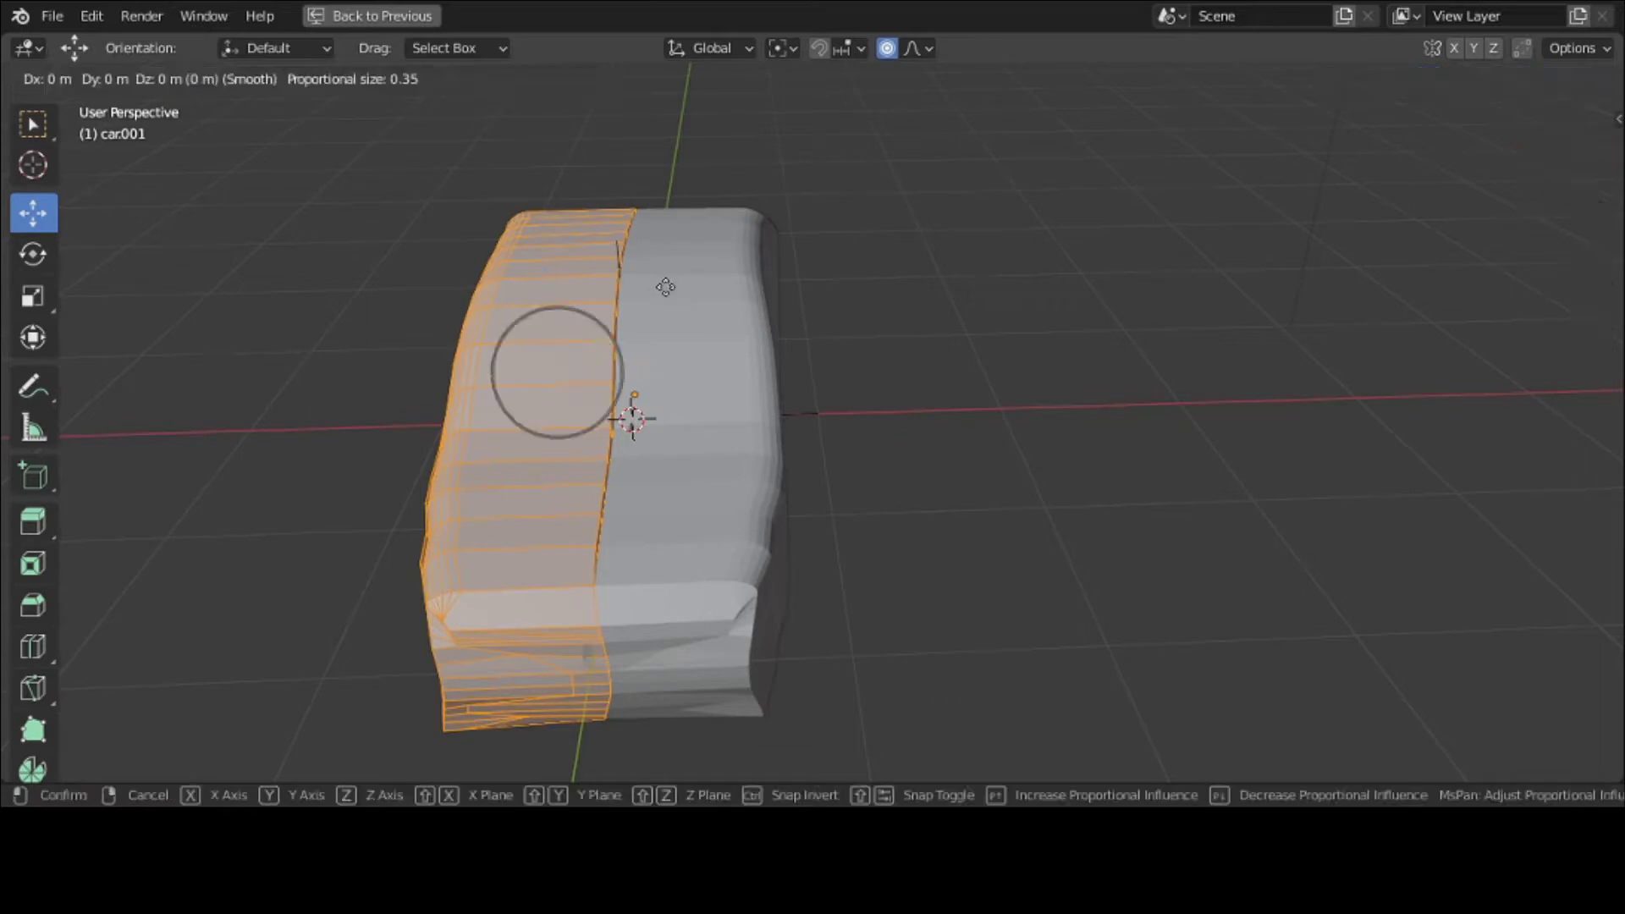
key(x)
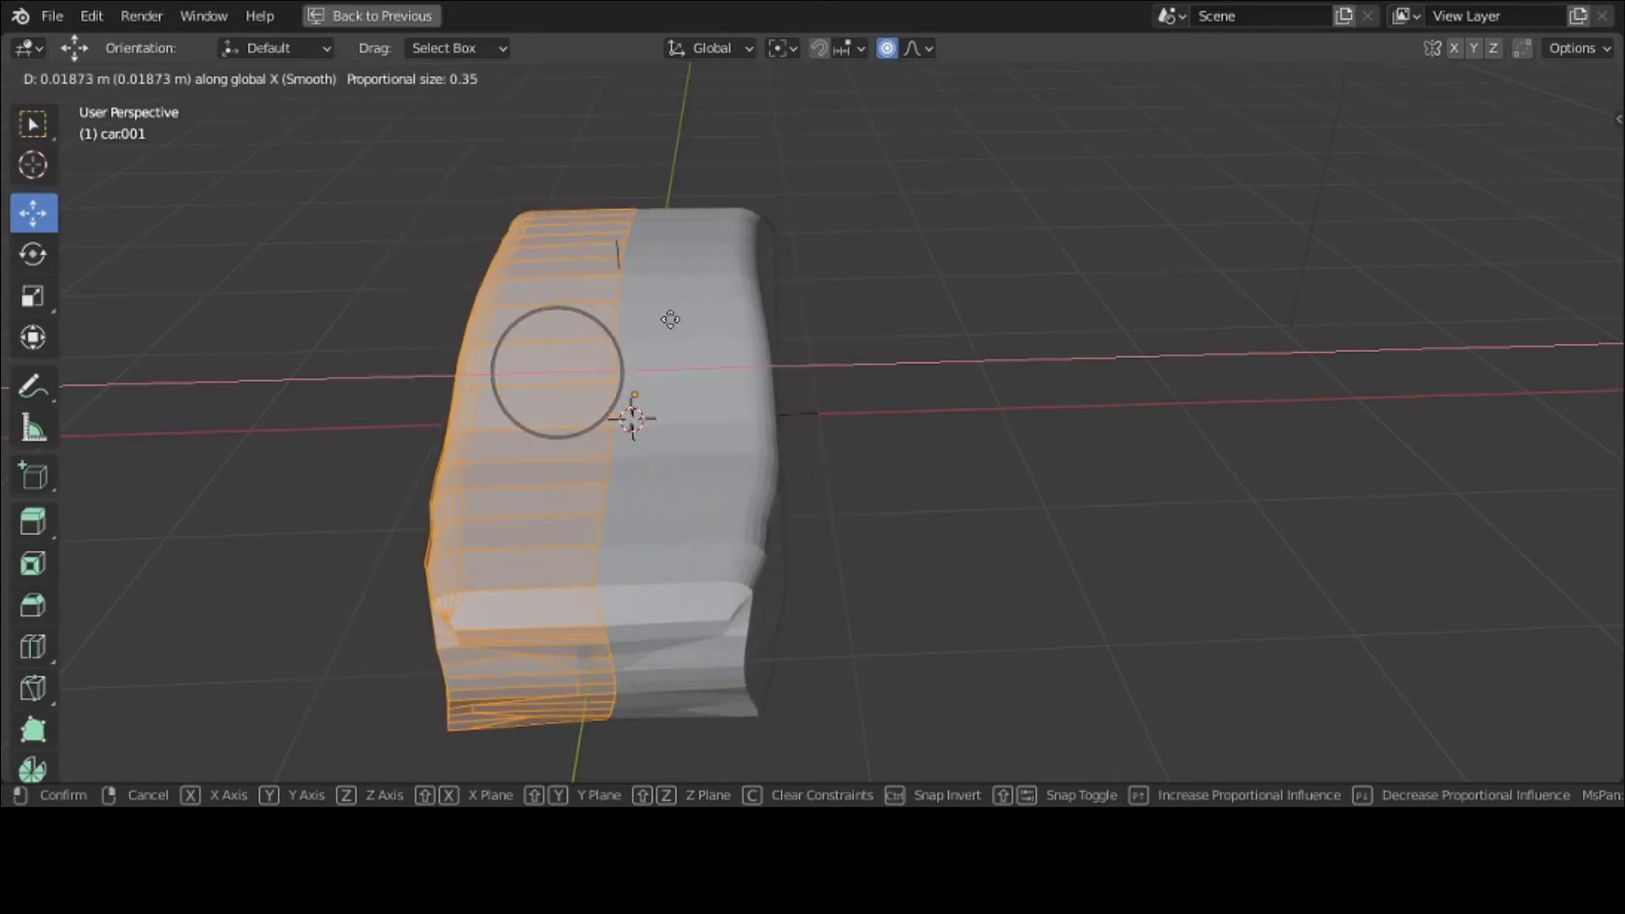
click(670, 319)
click(933, 316)
Step: Switch the car body to Object Mode and inspect its front and side
middle_drag(933, 315, 972, 265)
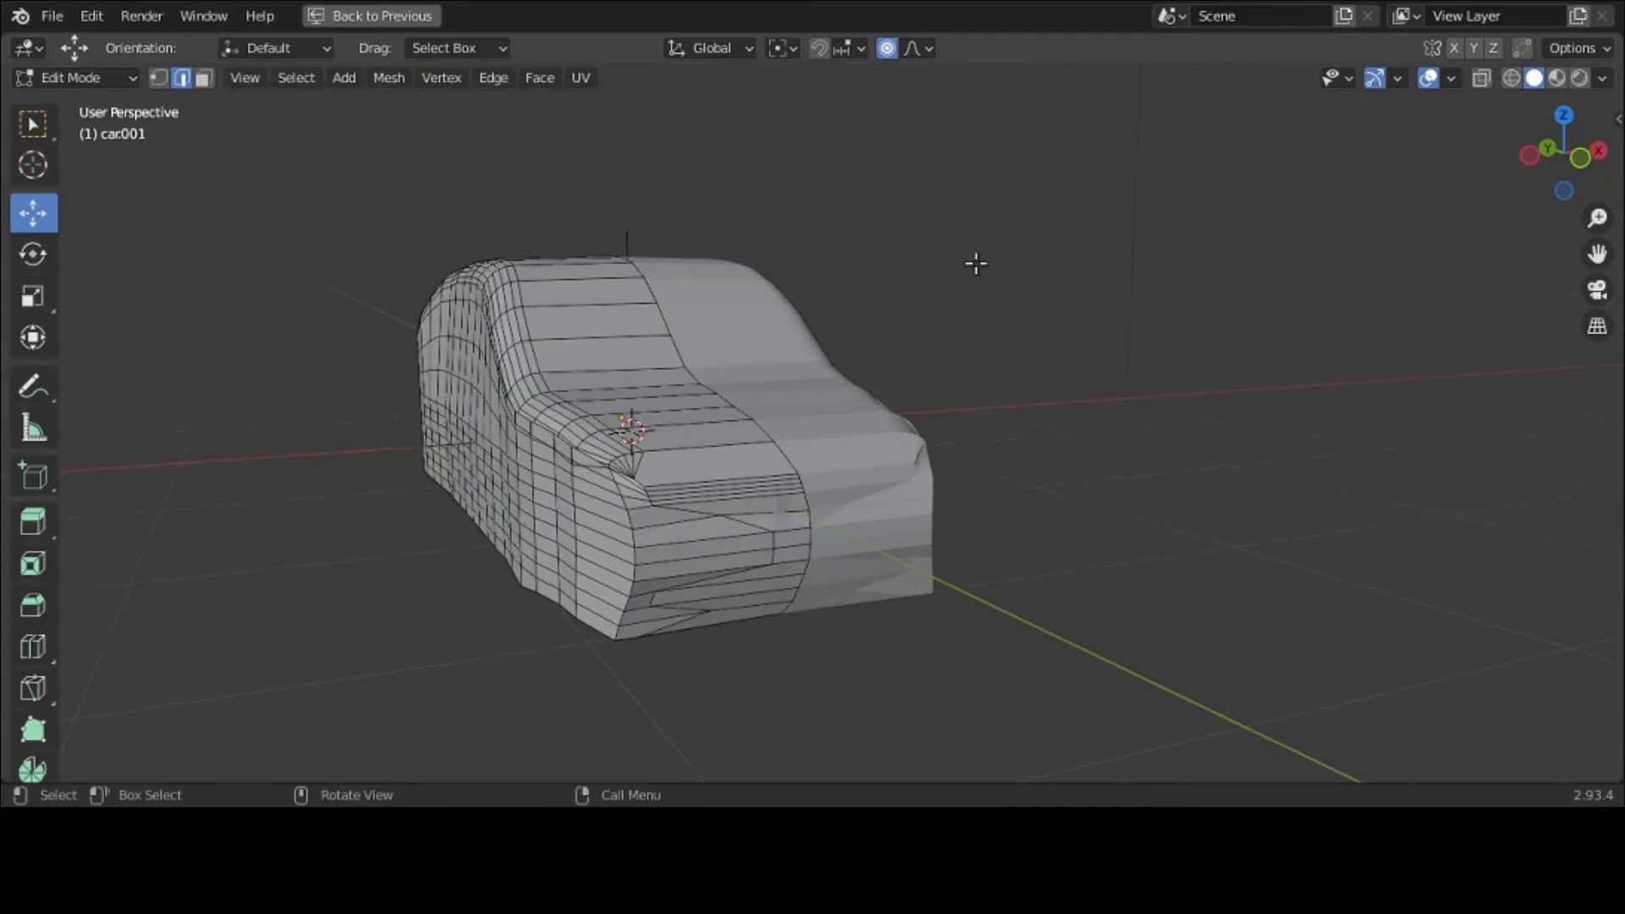
click(78, 77)
click(75, 105)
middle_drag(398, 321, 1467, 334)
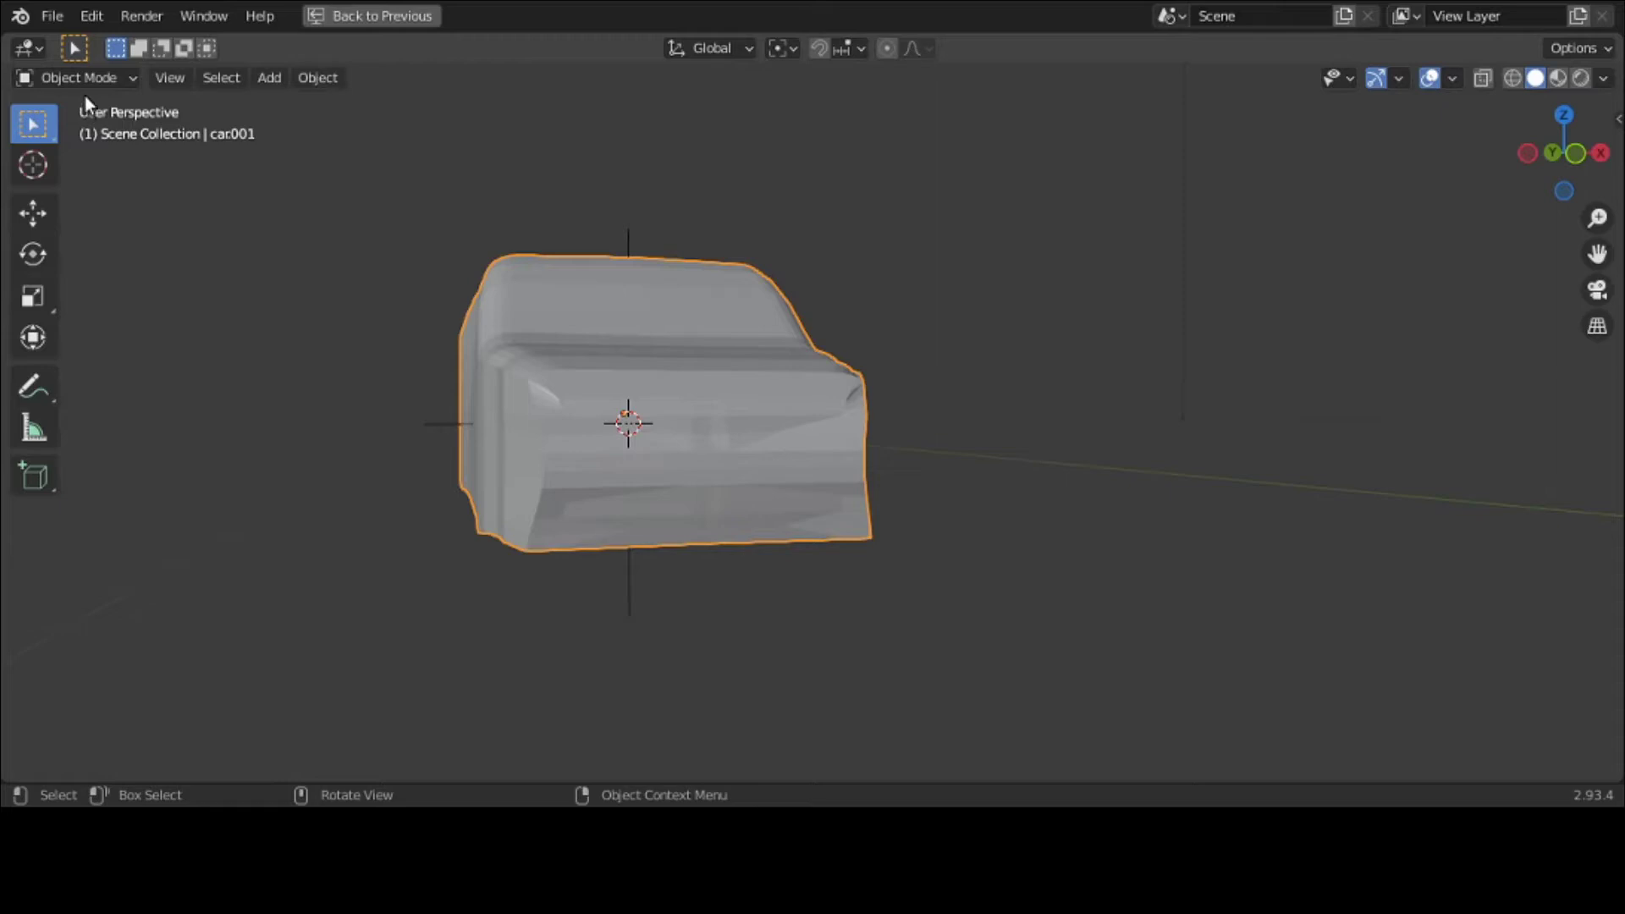
Step: Add a plane mesh at the origin and rotate it 90° about the X axis
click(271, 80)
mouse_move(285, 110)
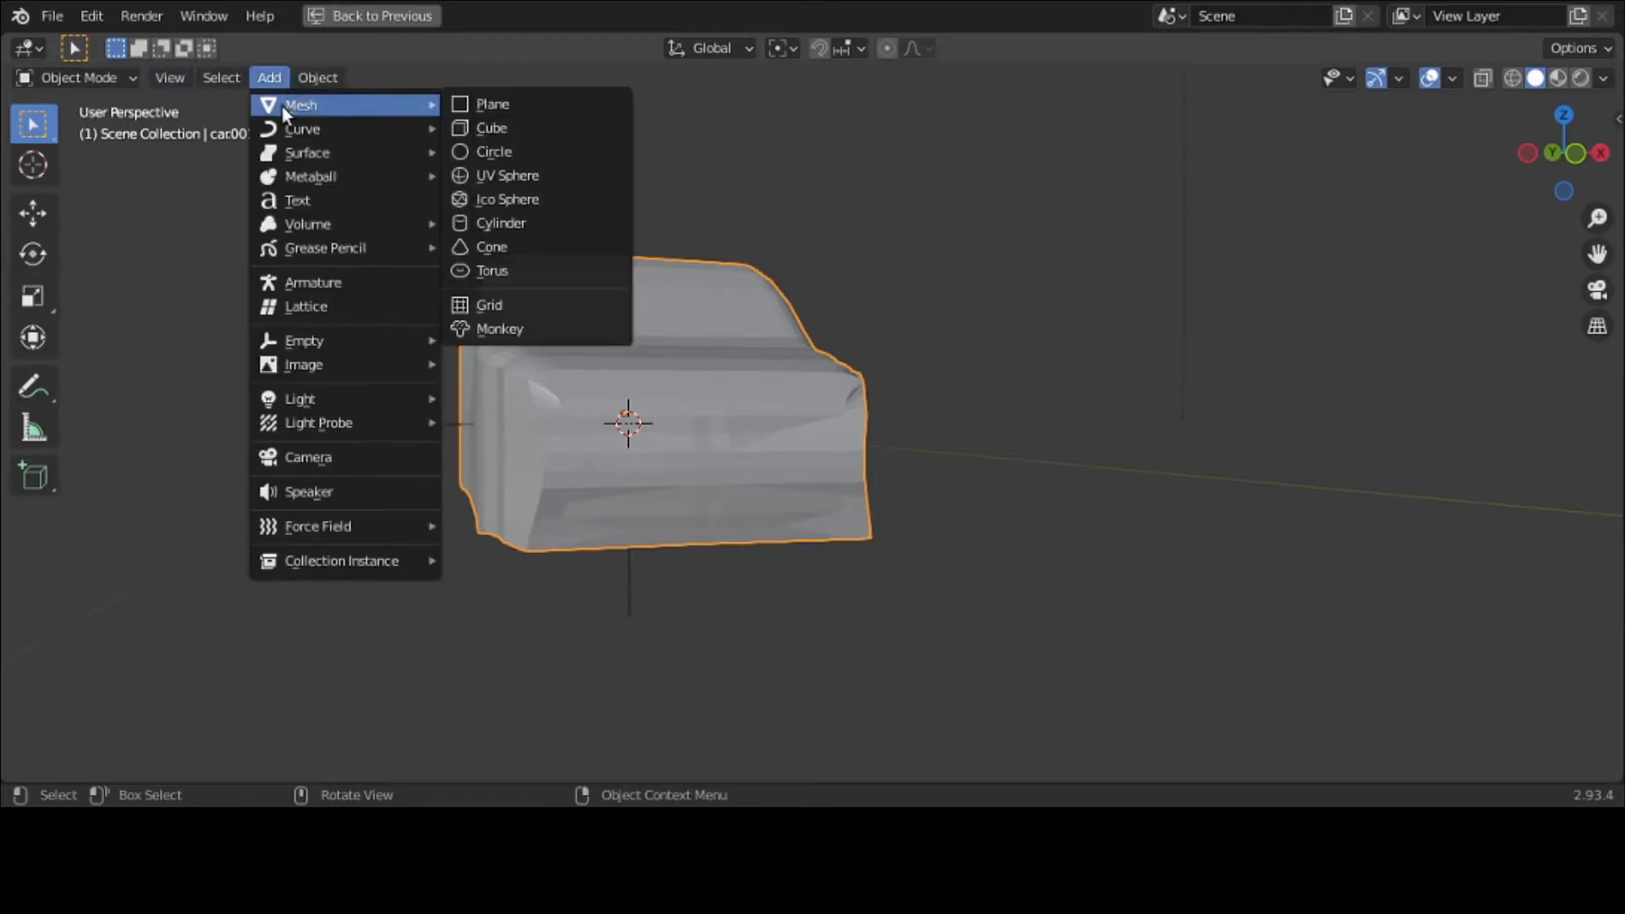
click(469, 101)
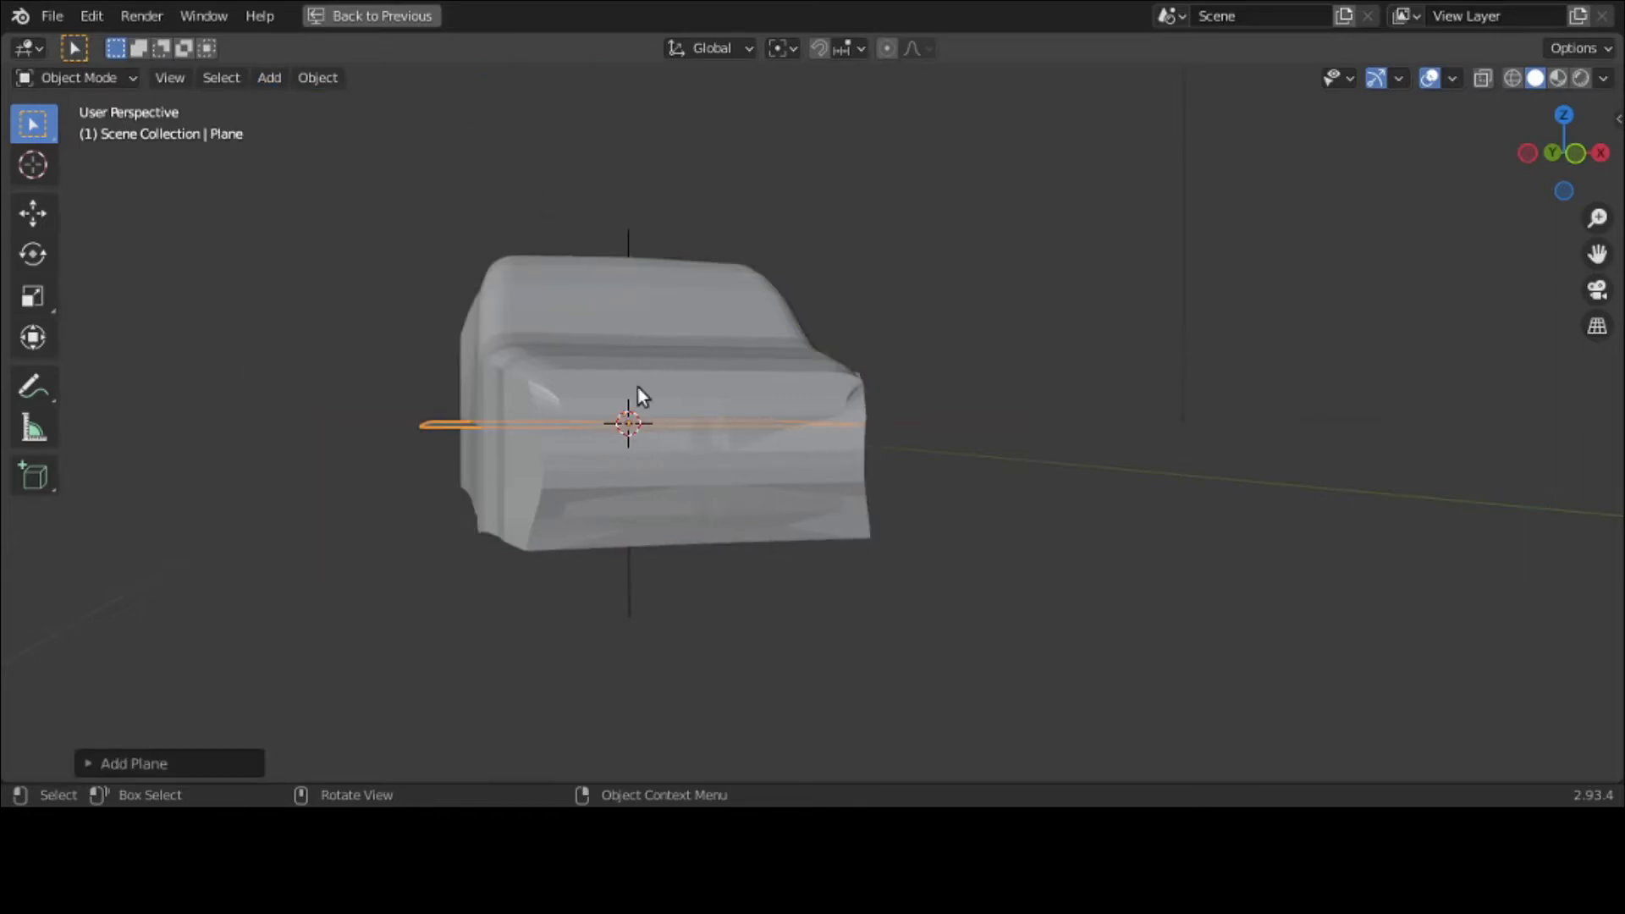
middle_drag(638, 388, 637, 440)
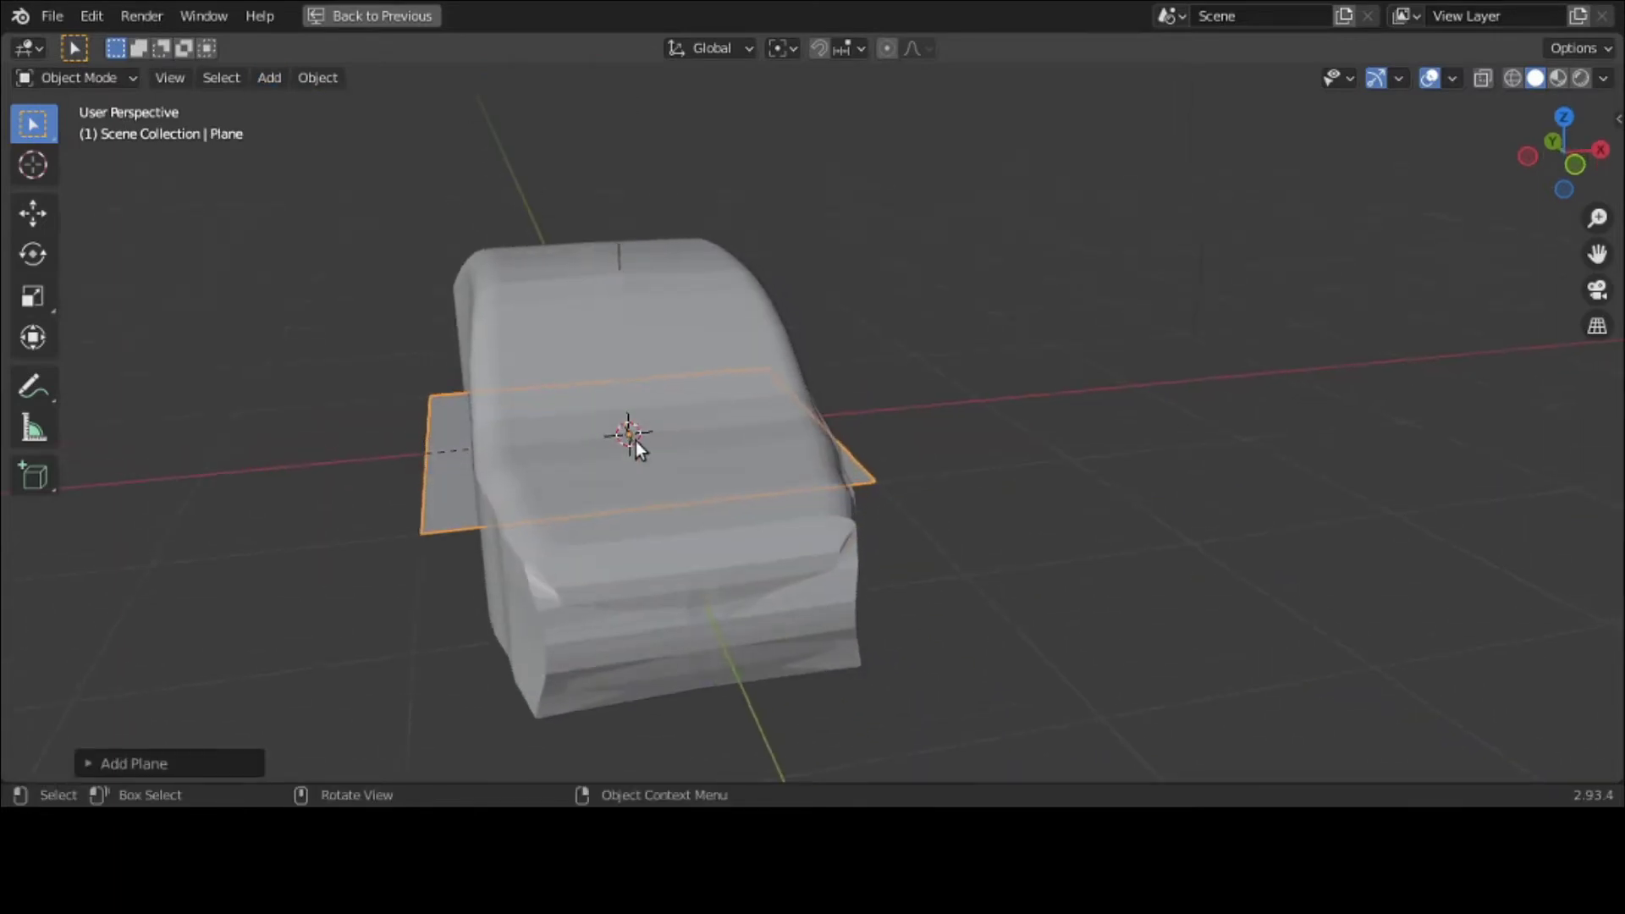
text(grx90)
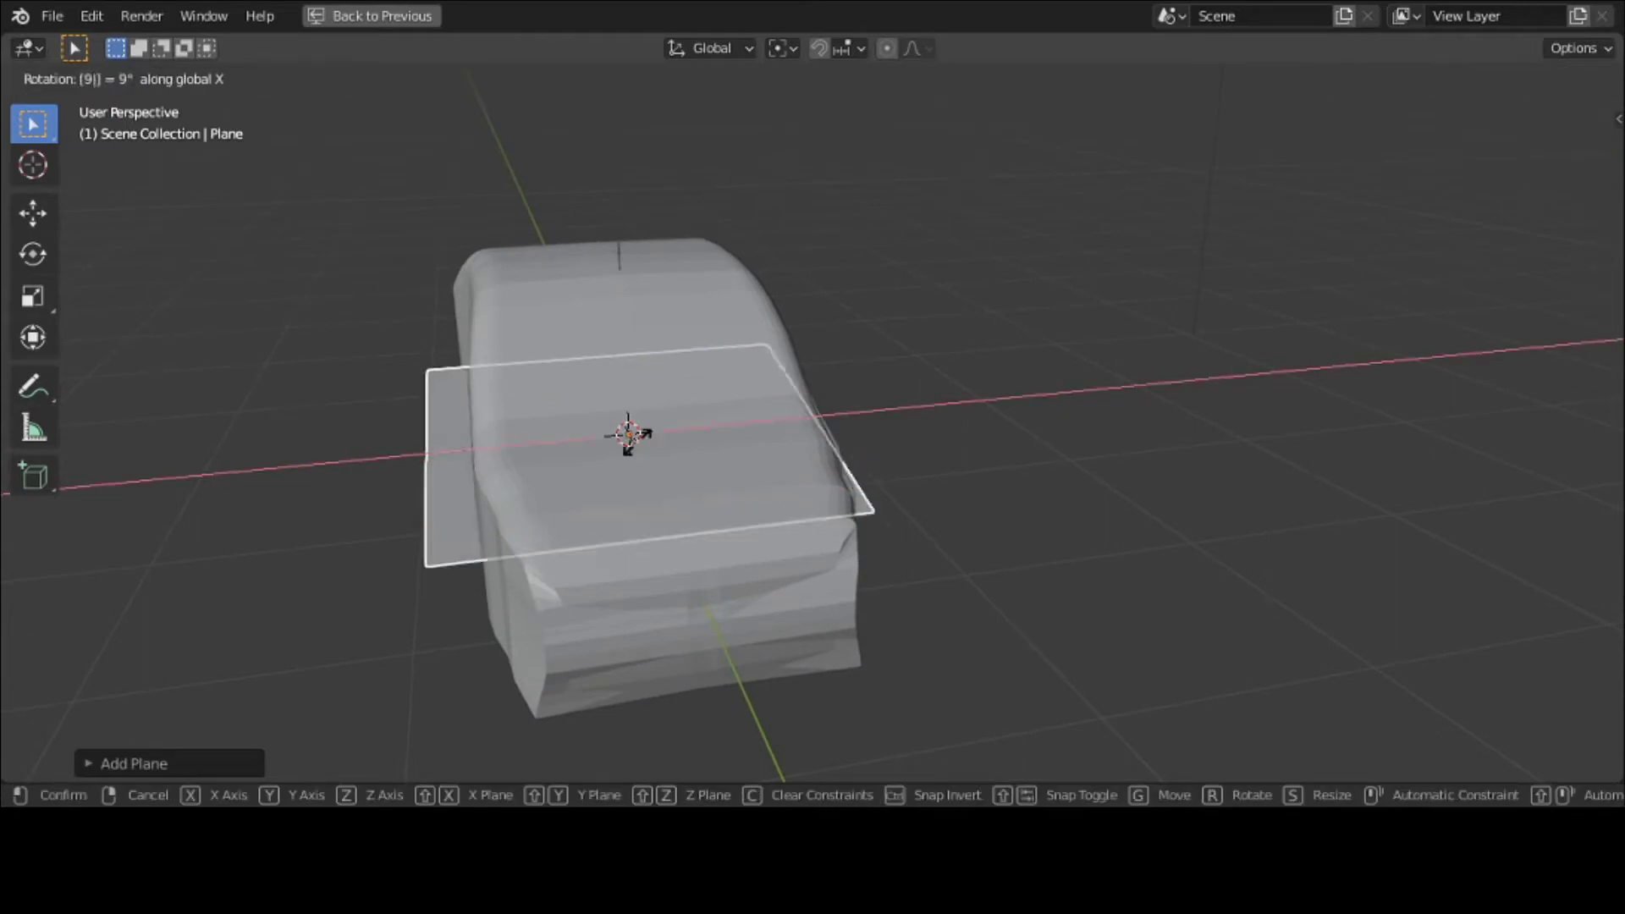
key(Return)
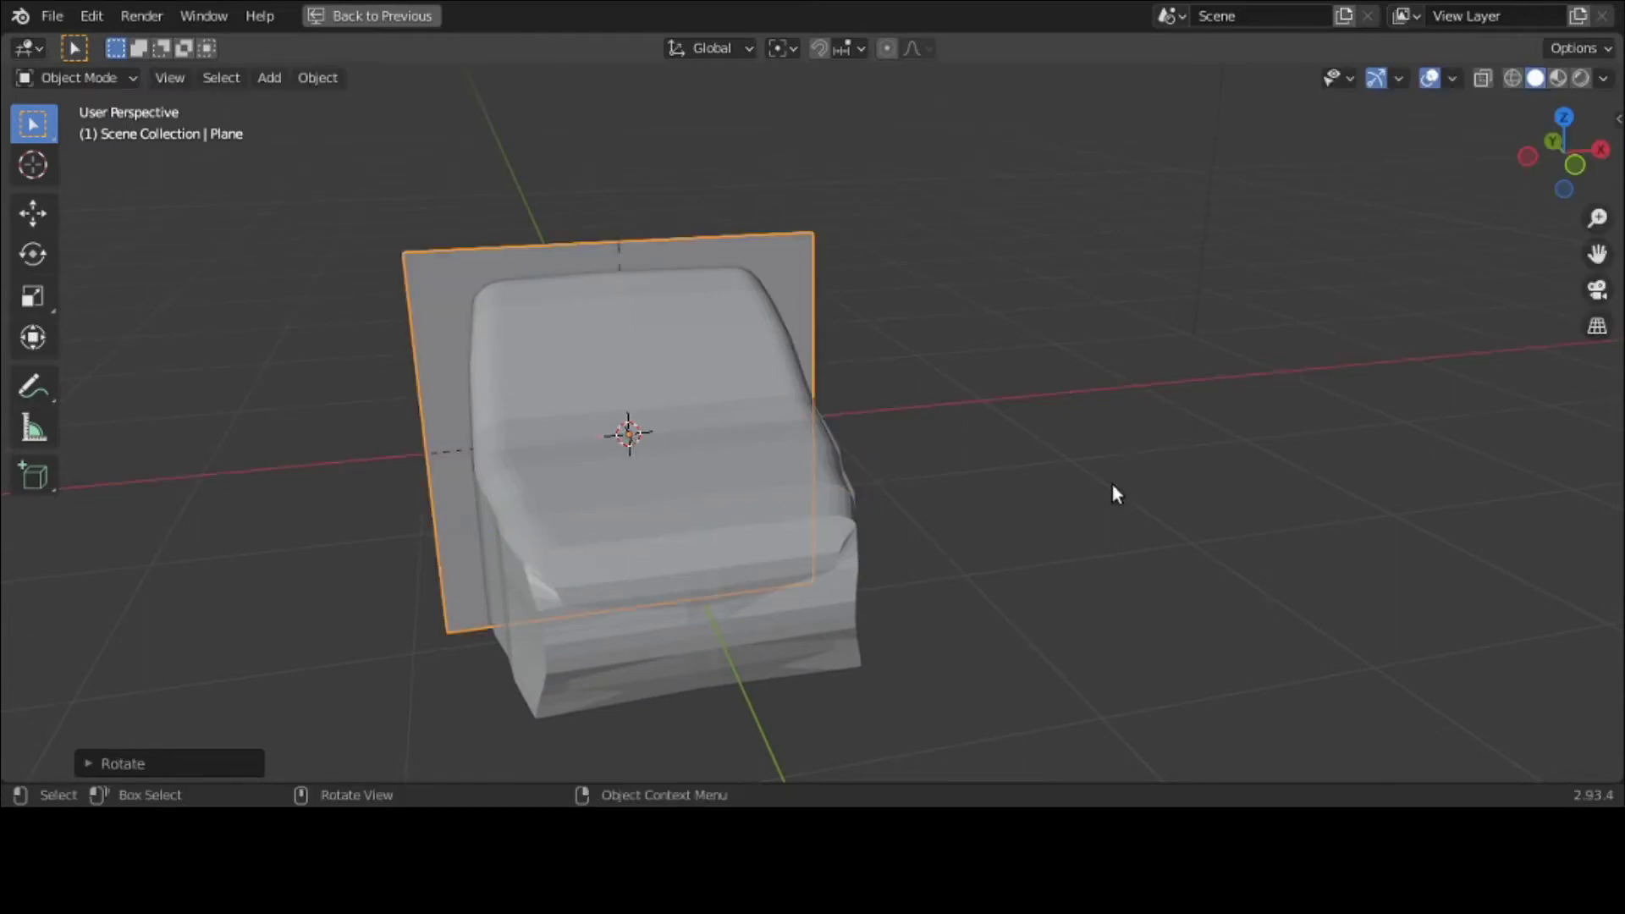
Step: Set the plane's scale to 0.5 on X, Y and Z
key(n)
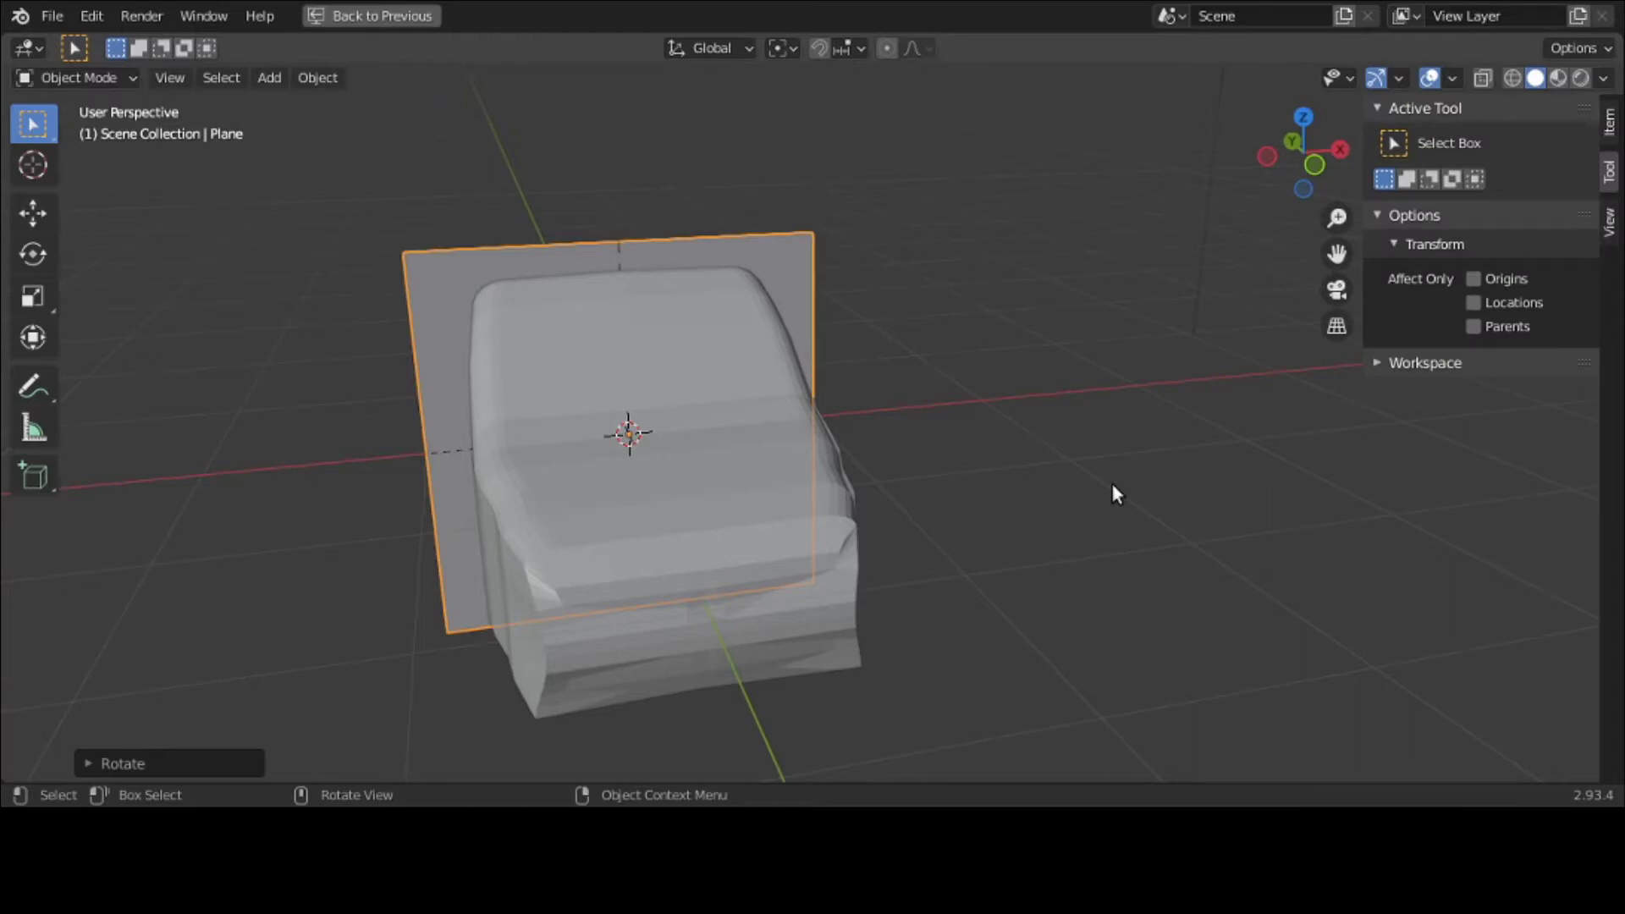
click(1611, 124)
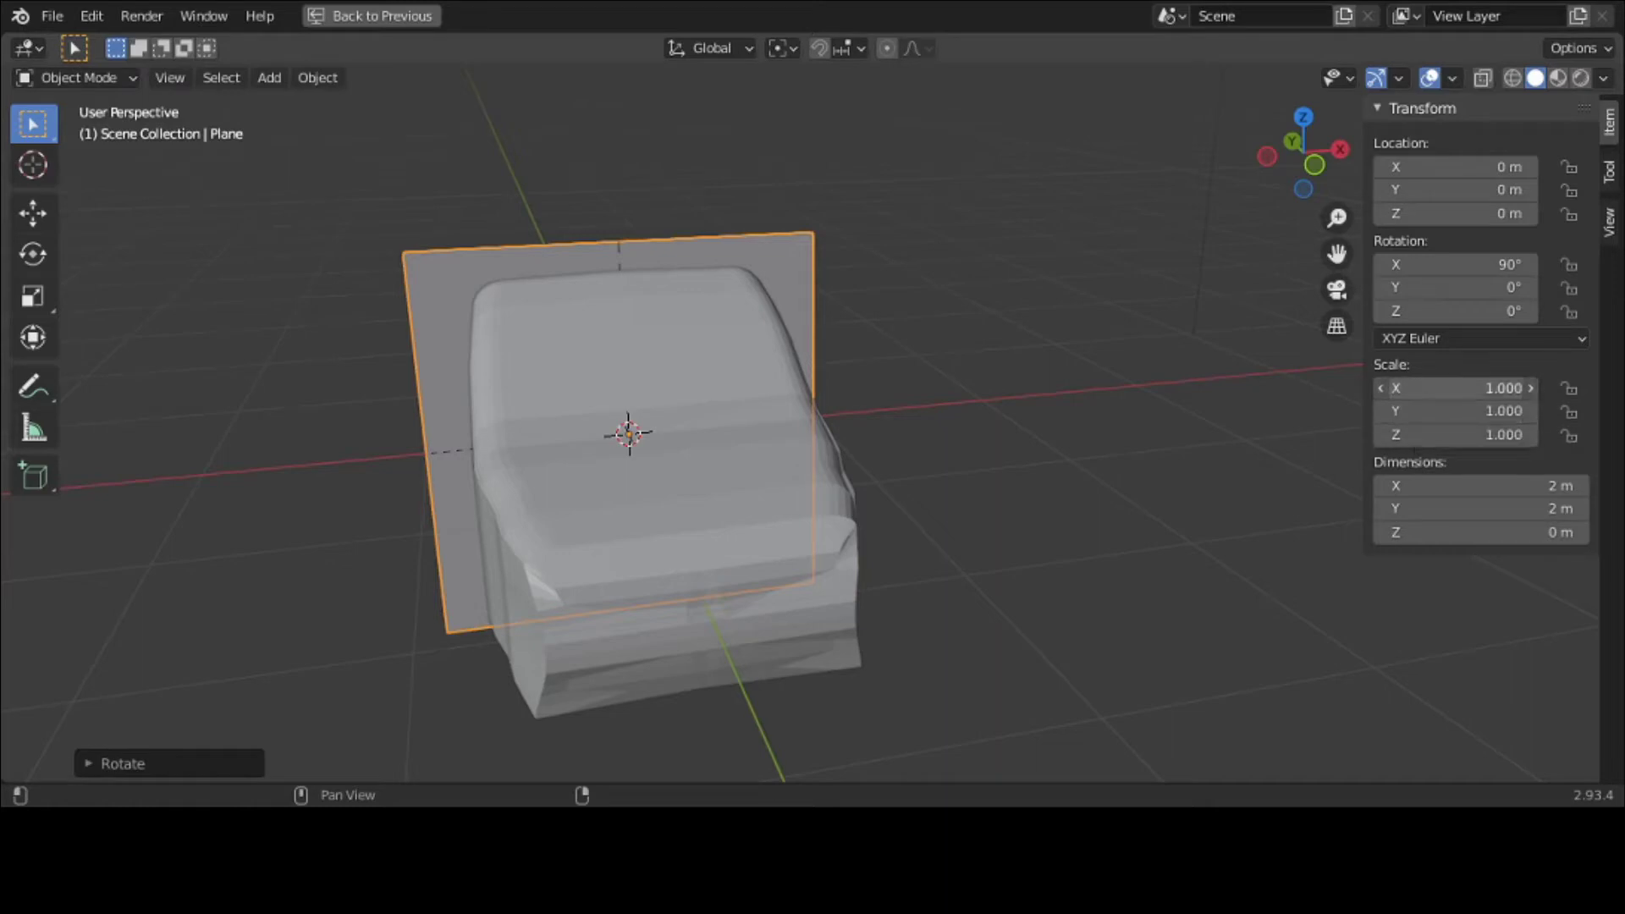
click(1450, 395)
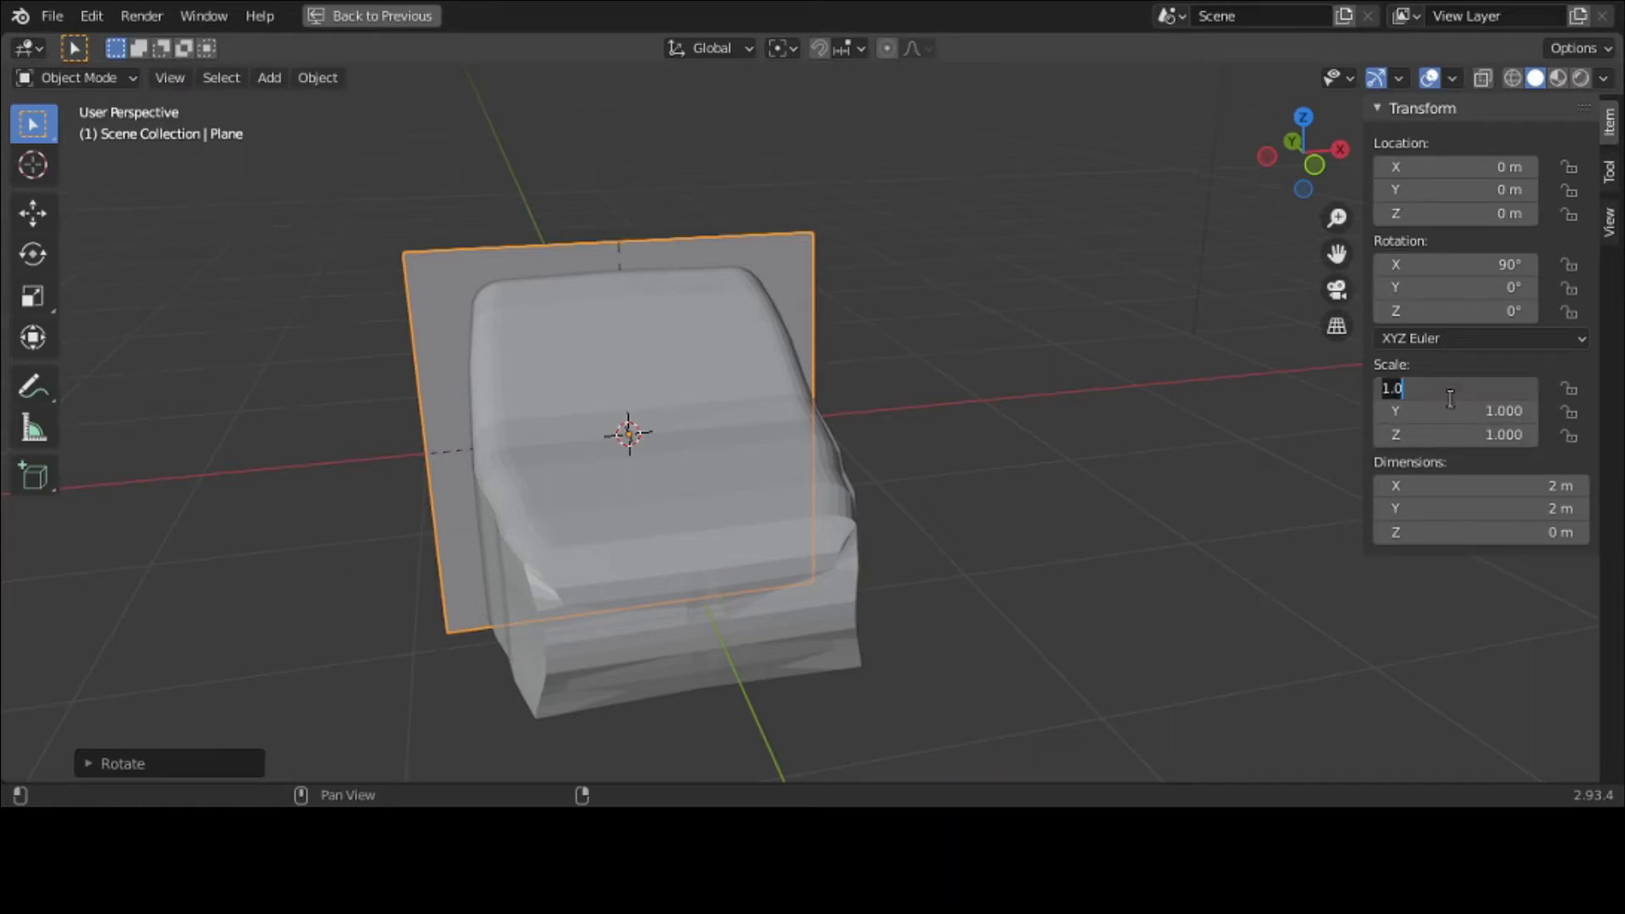
text(0.5)
key(Return)
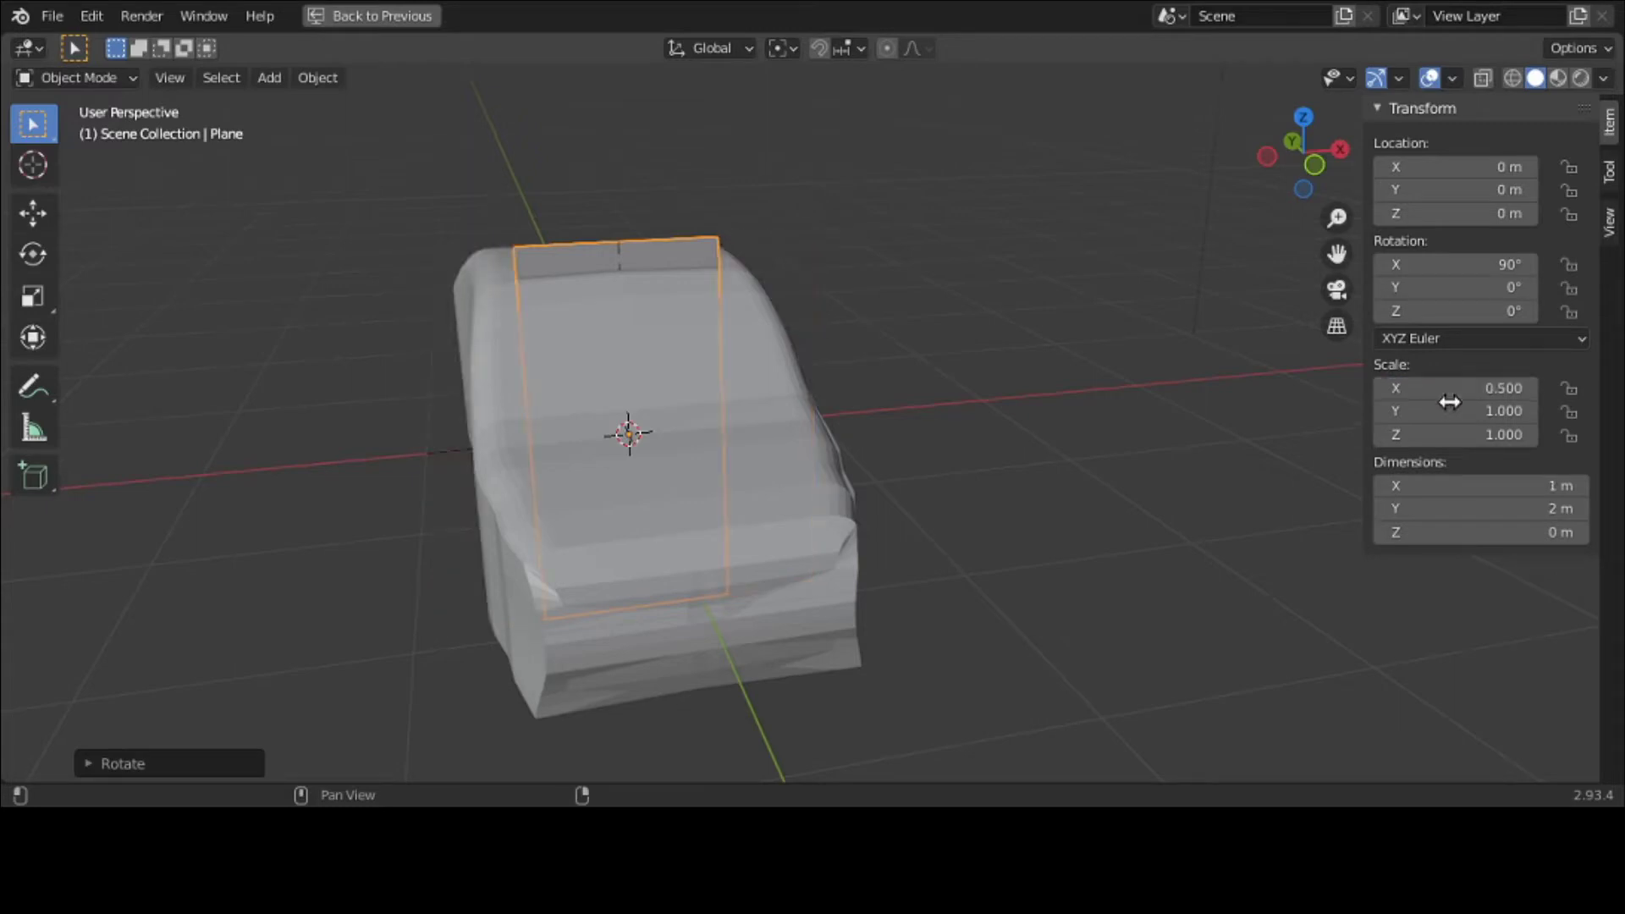
click(1459, 412)
text(0.5)
key(Return)
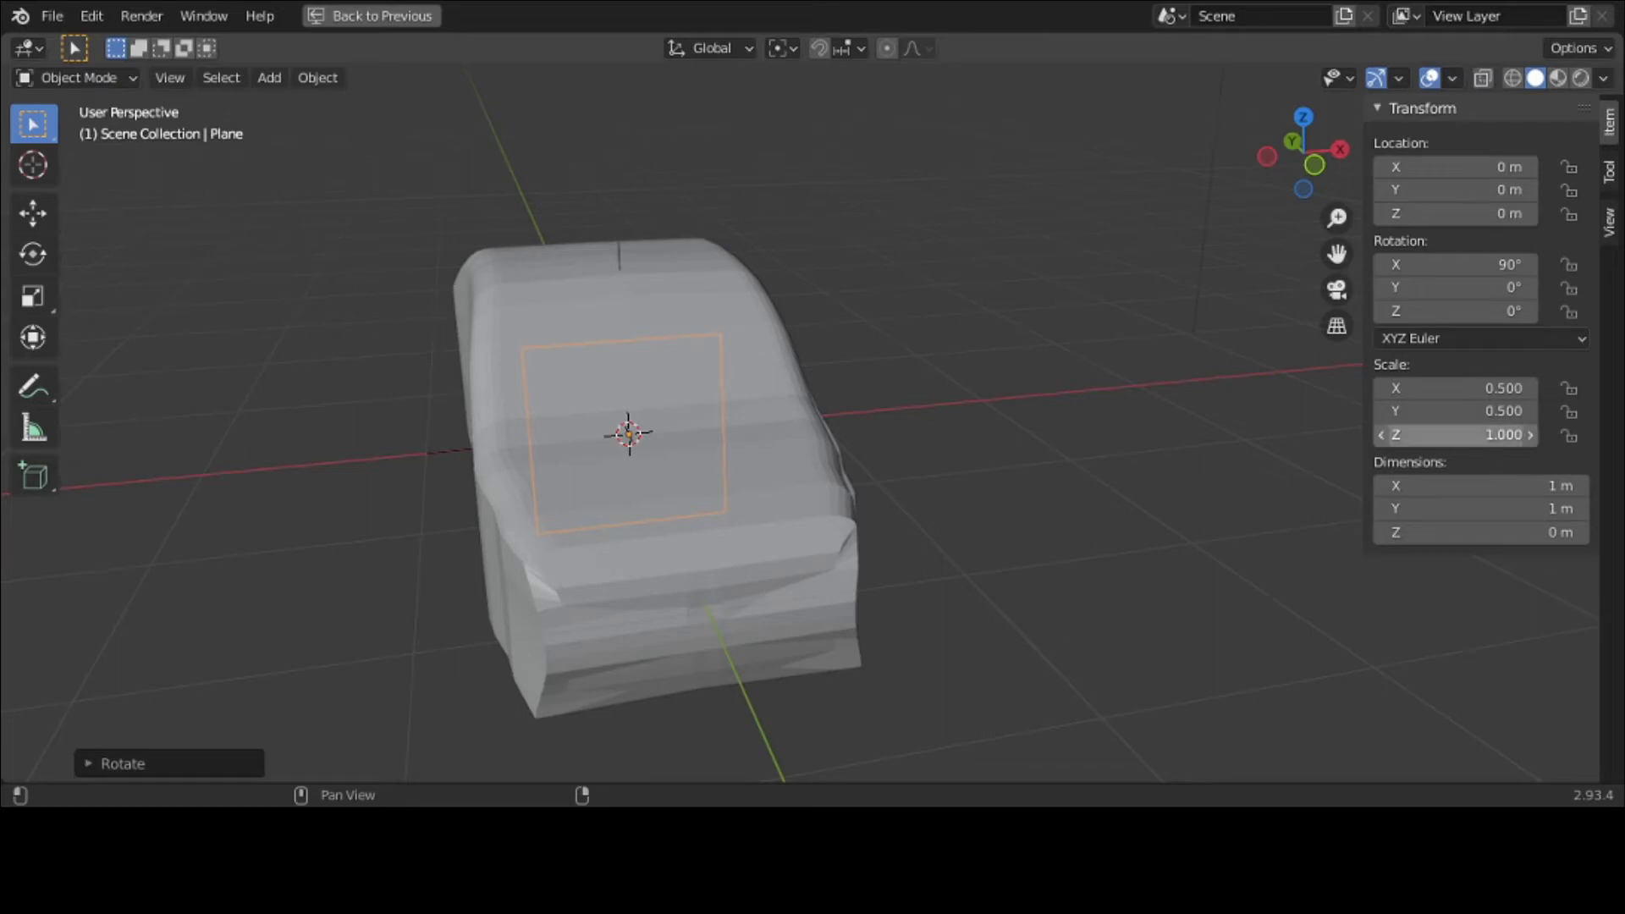
click(1495, 435)
text(.5)
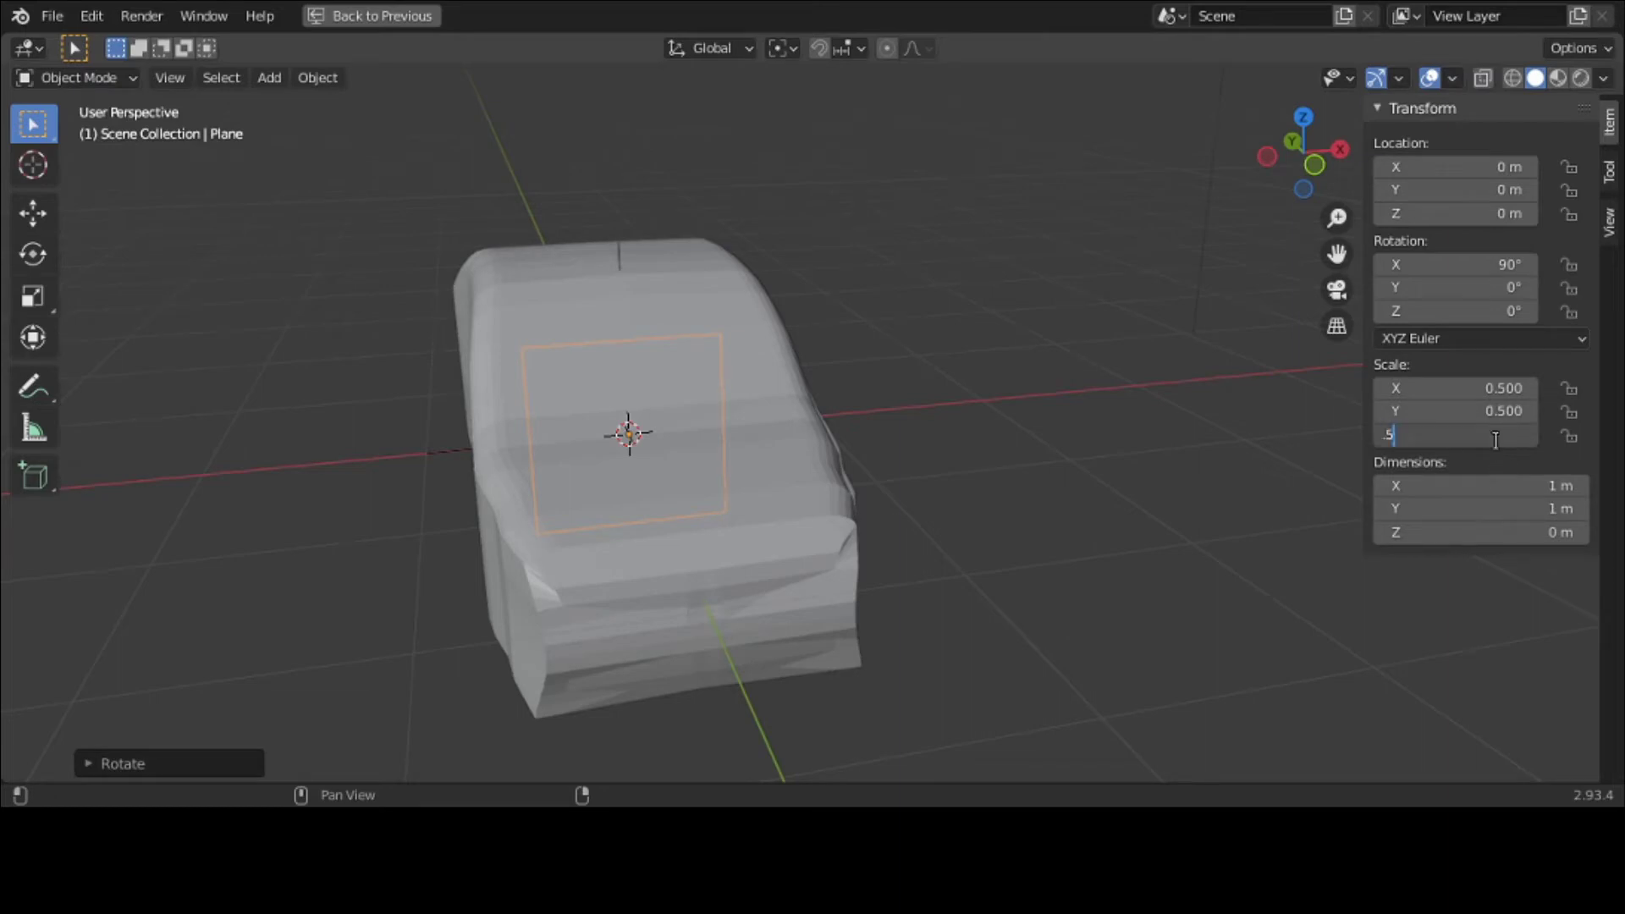
key(Return)
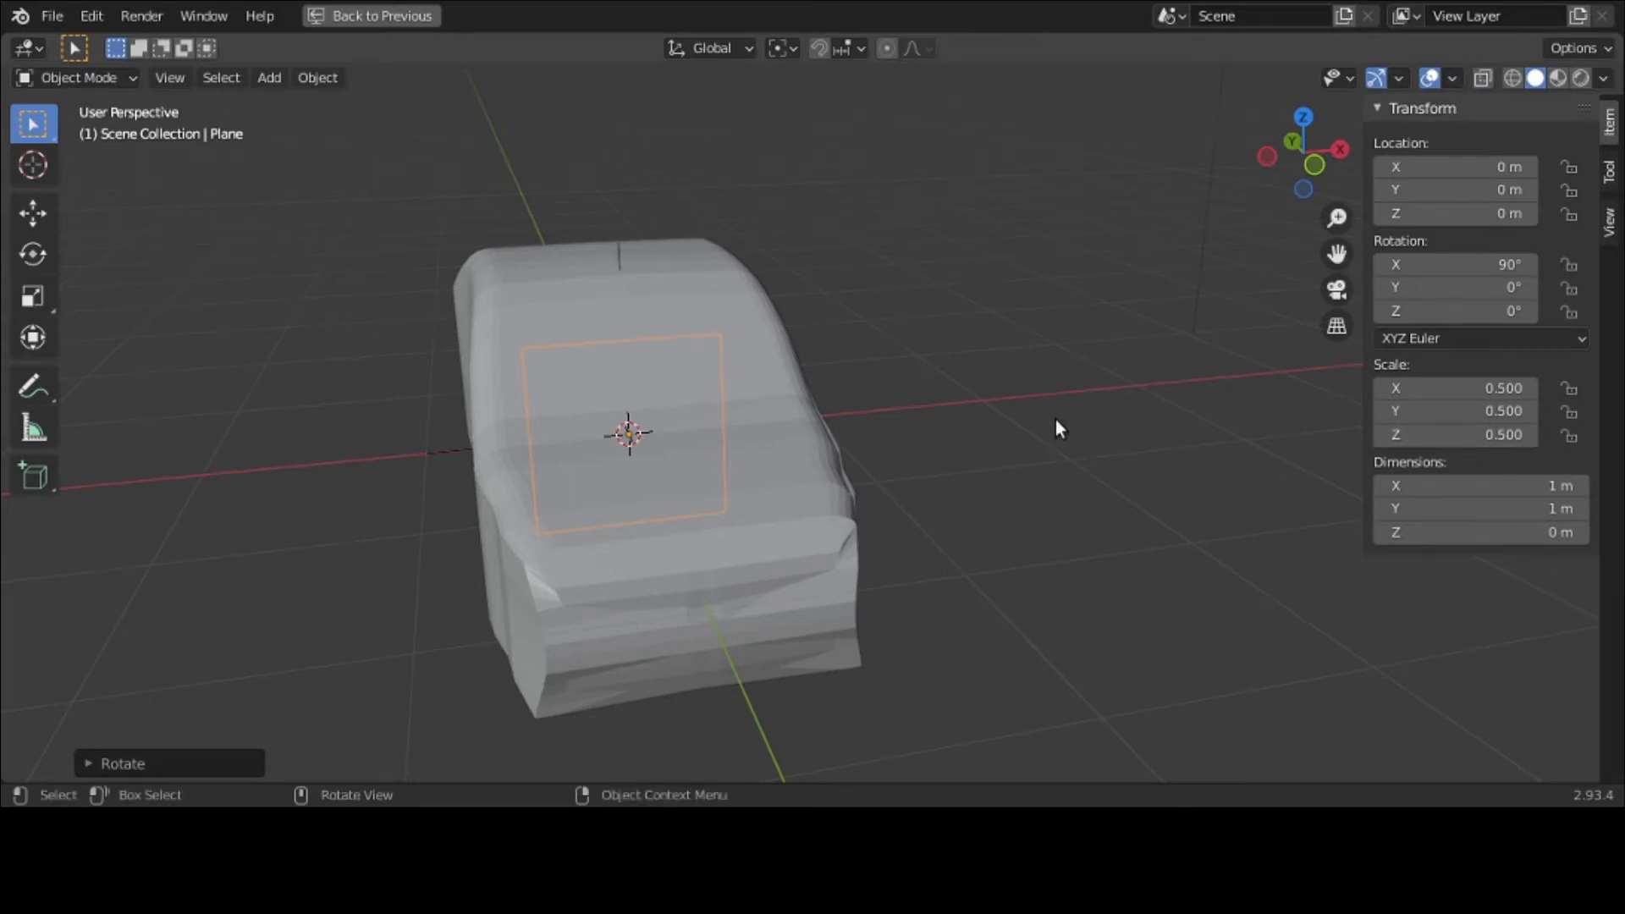
Step: Move the plane about -2.46 m along Y so it stands in front of the car
middle_drag(1054, 419, 1056, 421)
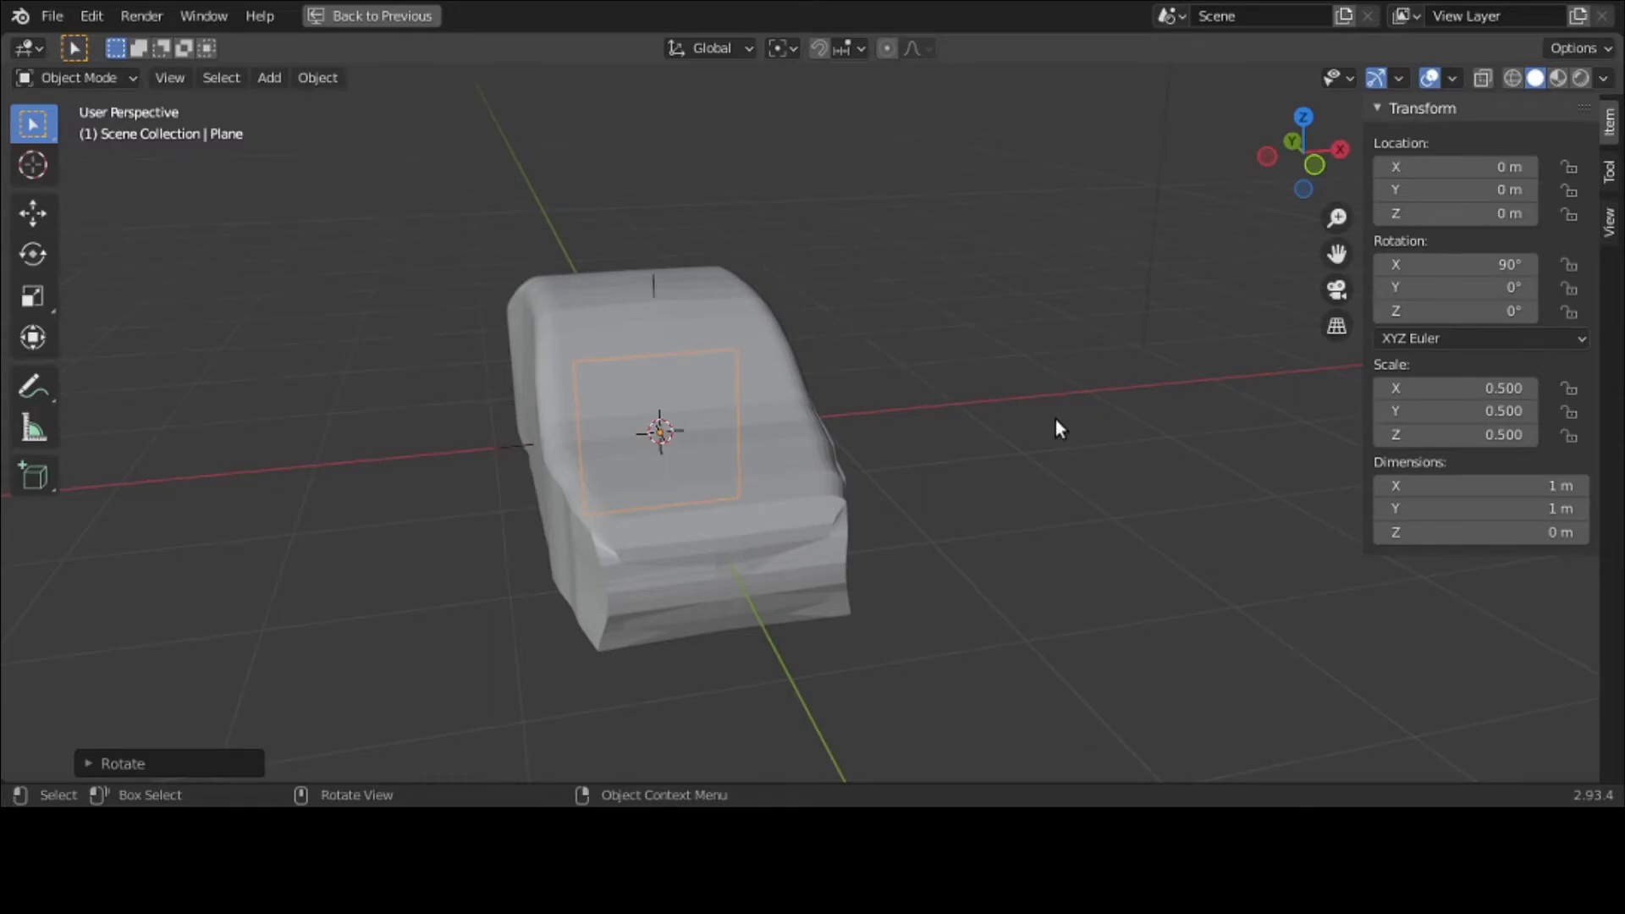
key(g)
key(y)
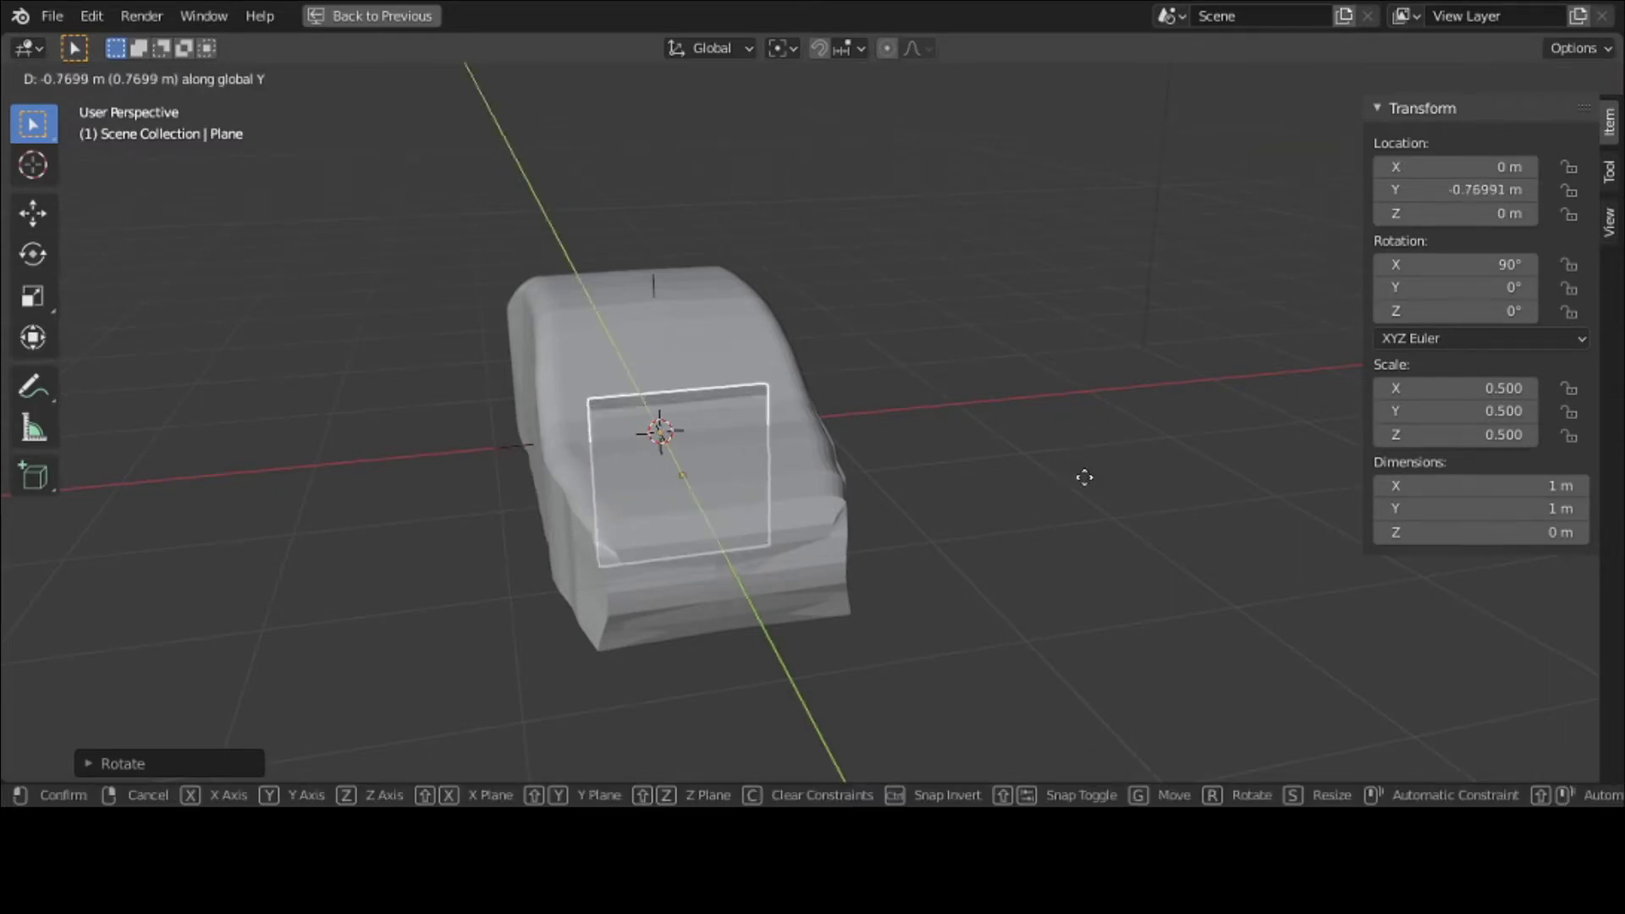
click(1161, 596)
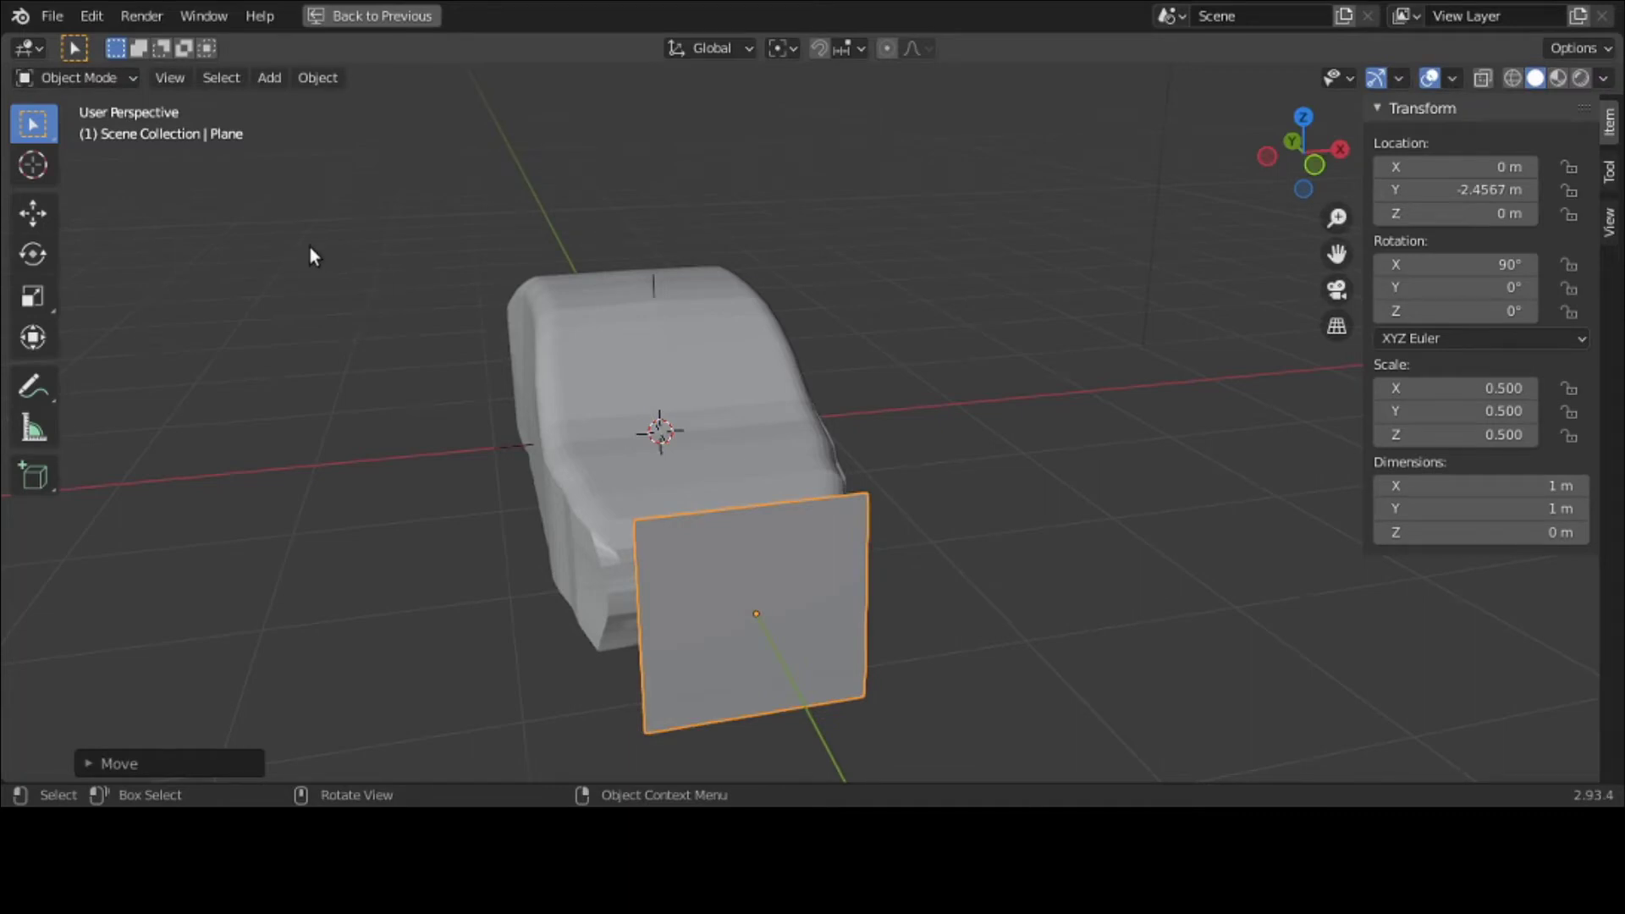
Step: Deselect the plane, turn on X-ray in the perspective viewport and unhide the EMPTY collection's reference images
key(grave)
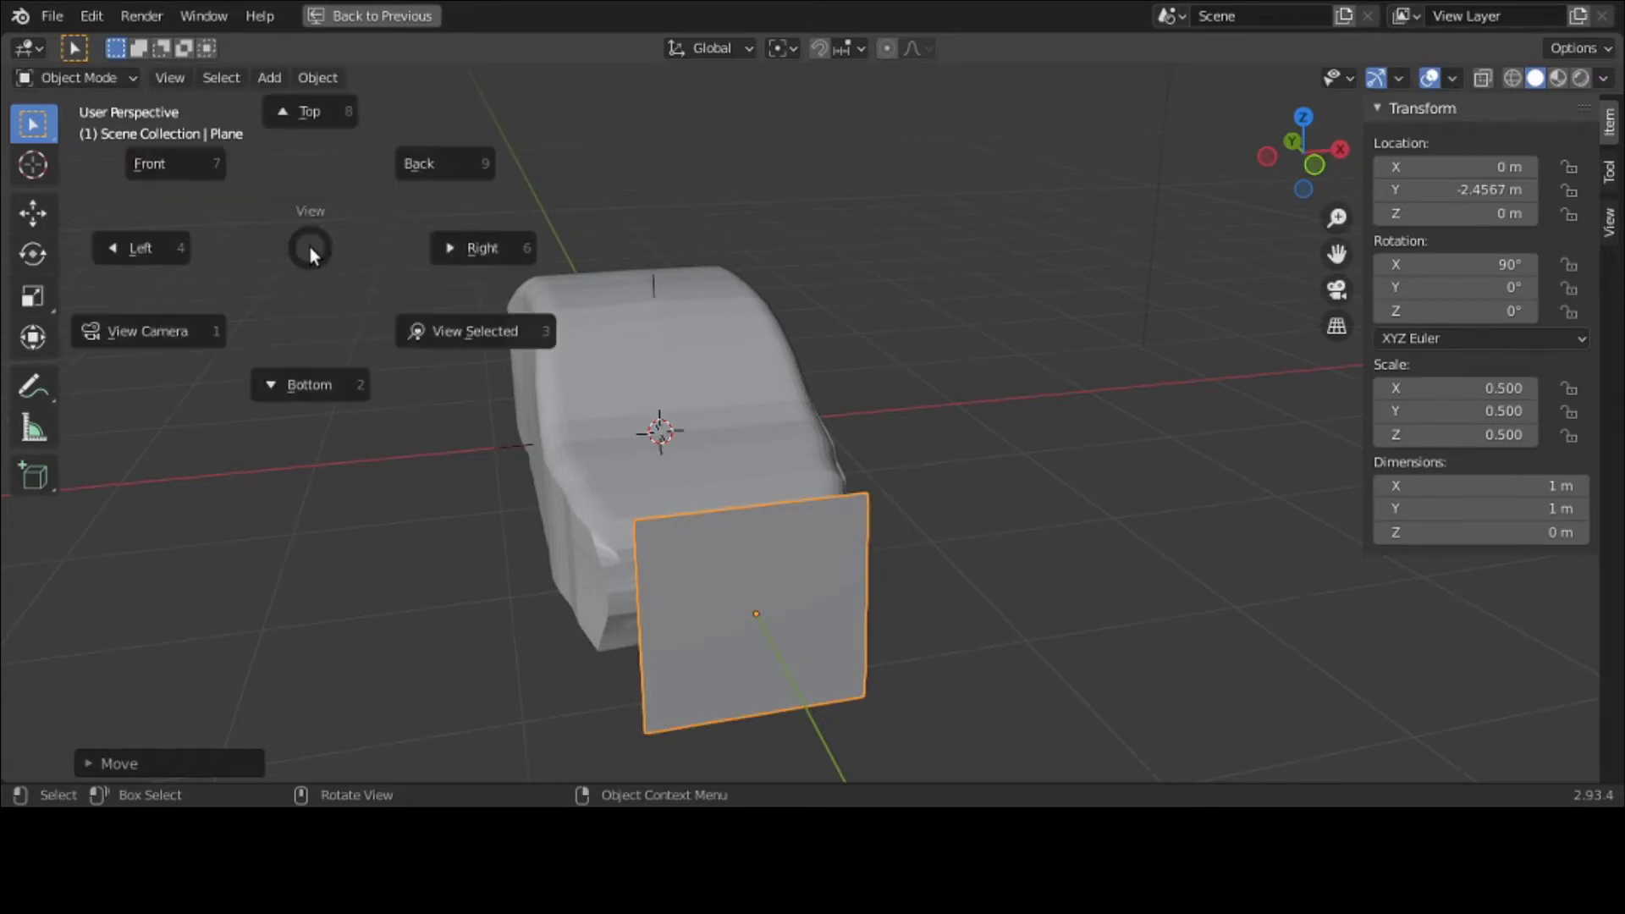
click(144, 141)
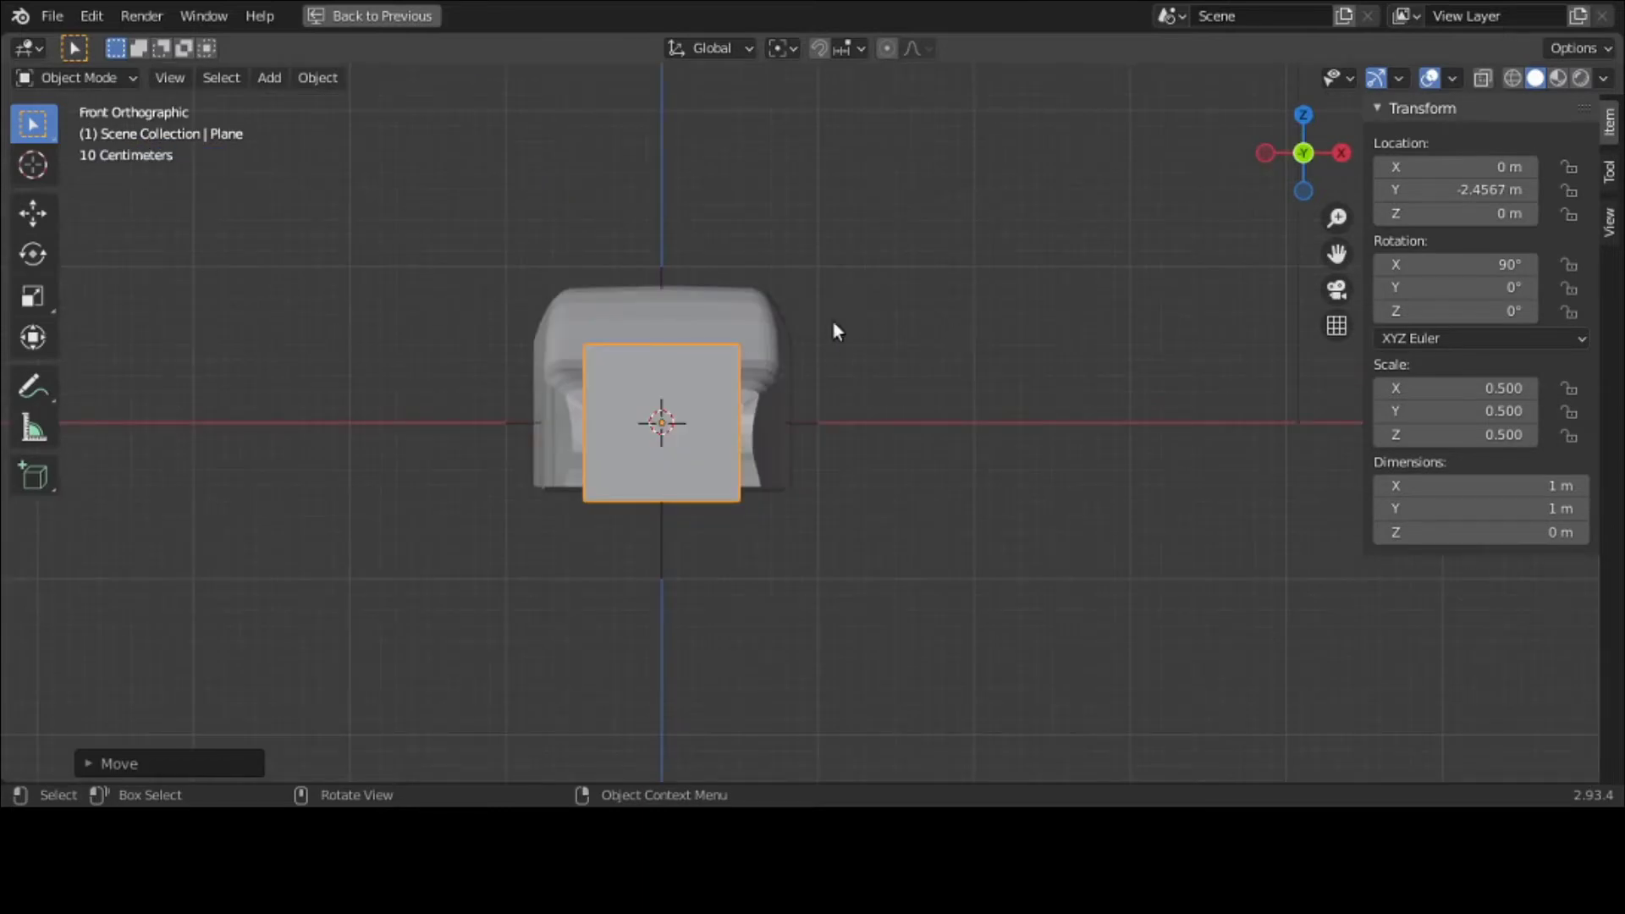
key(ctrl+space)
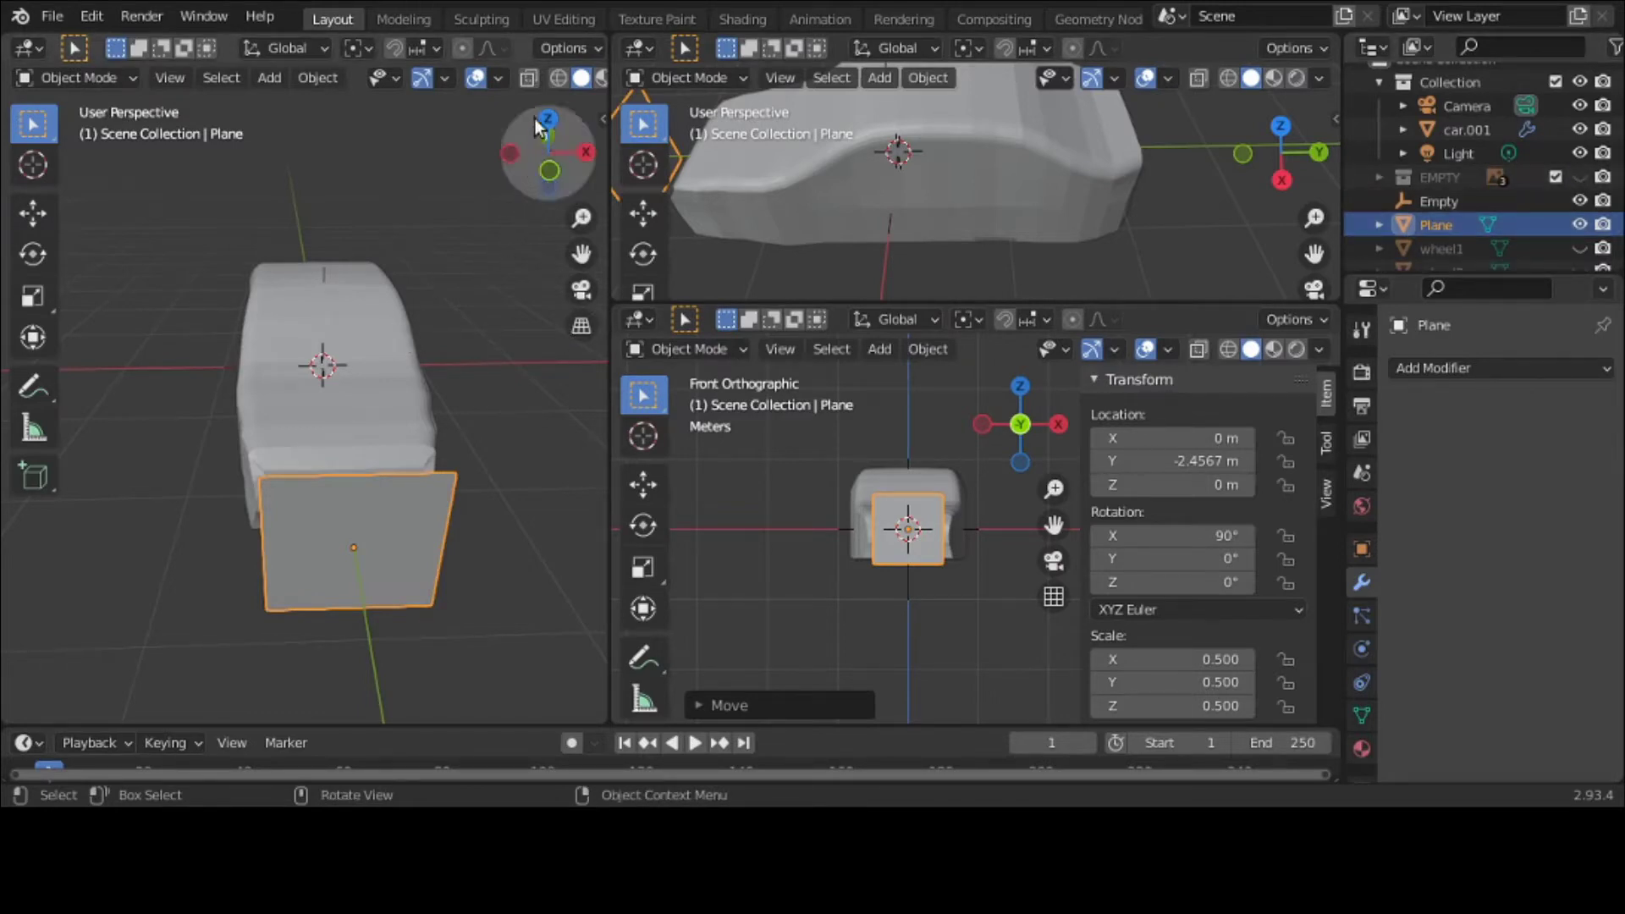
key(alt+a)
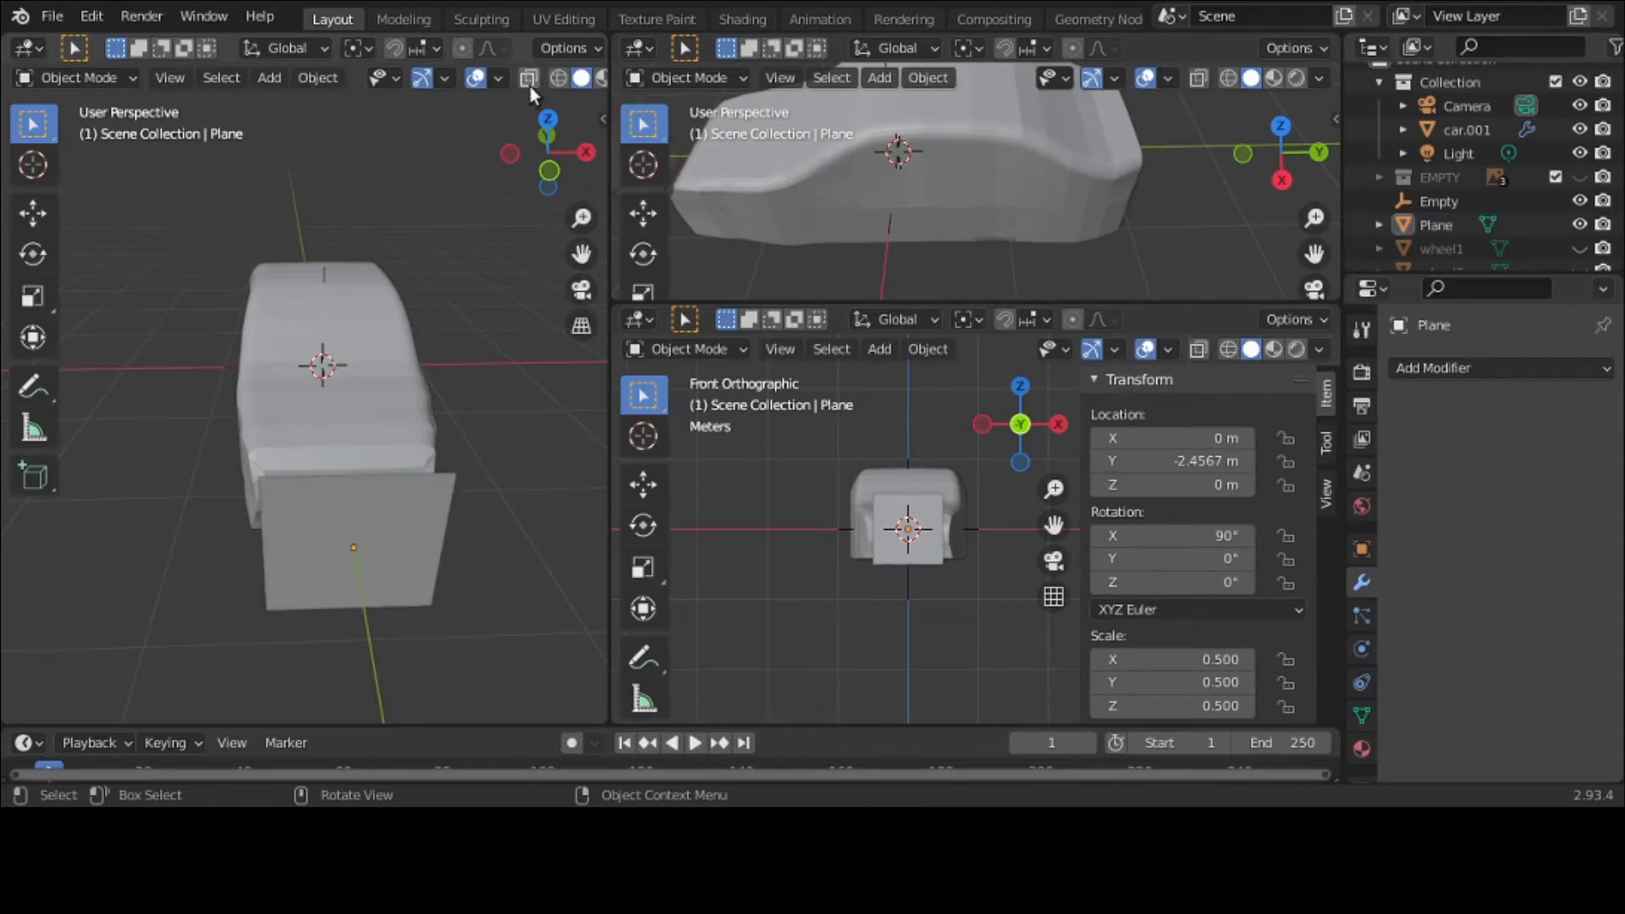
click(530, 84)
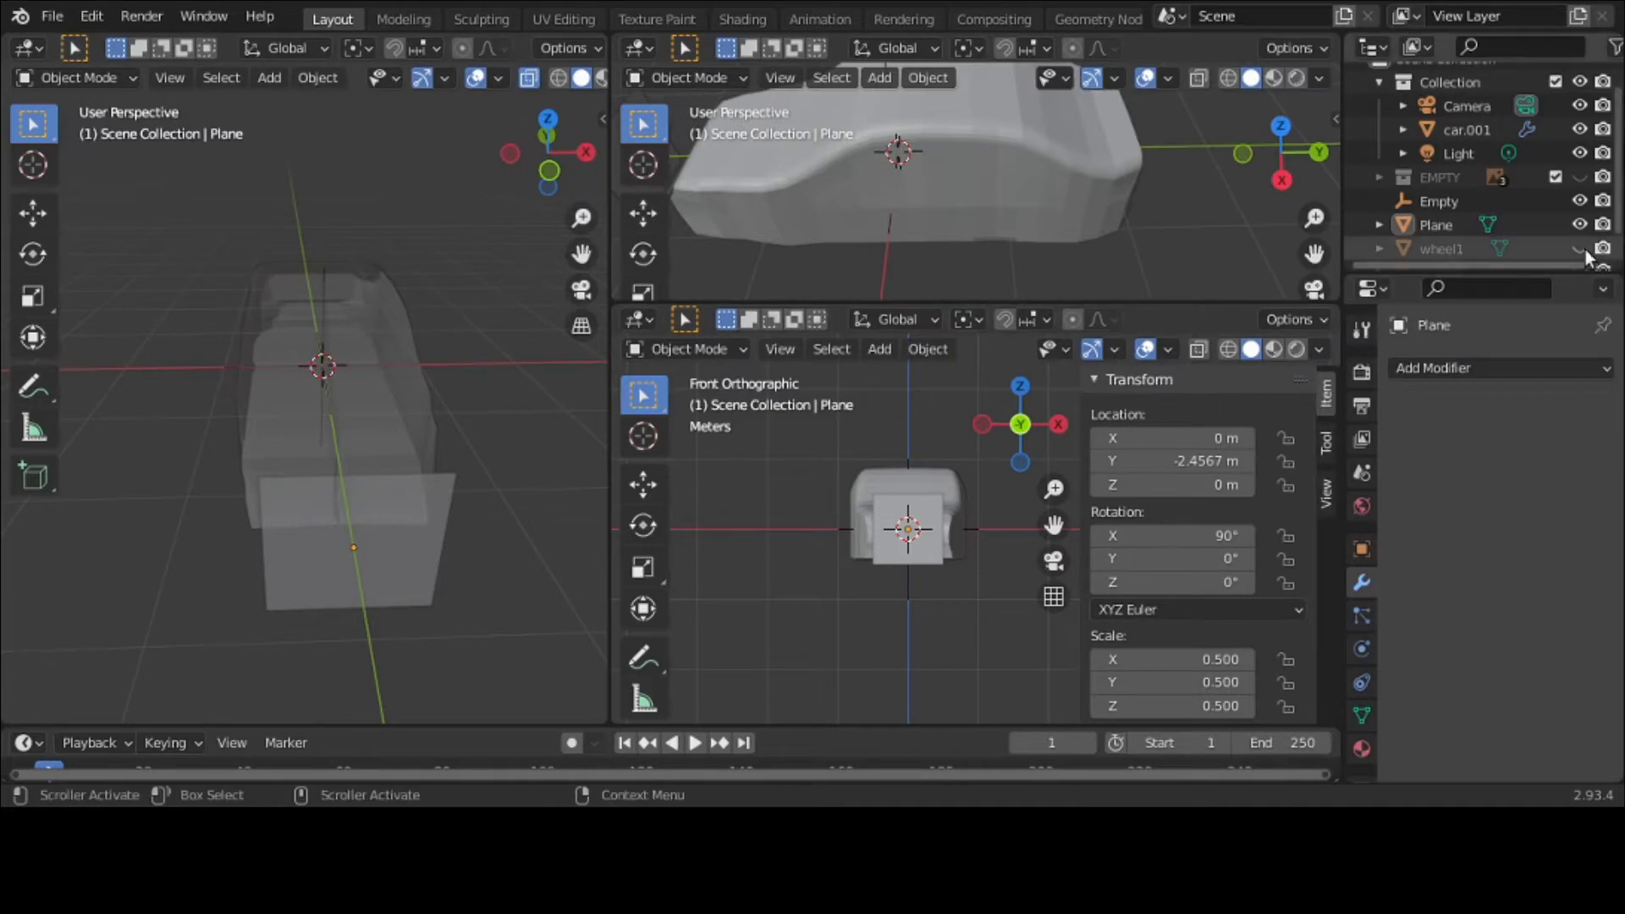
click(1579, 177)
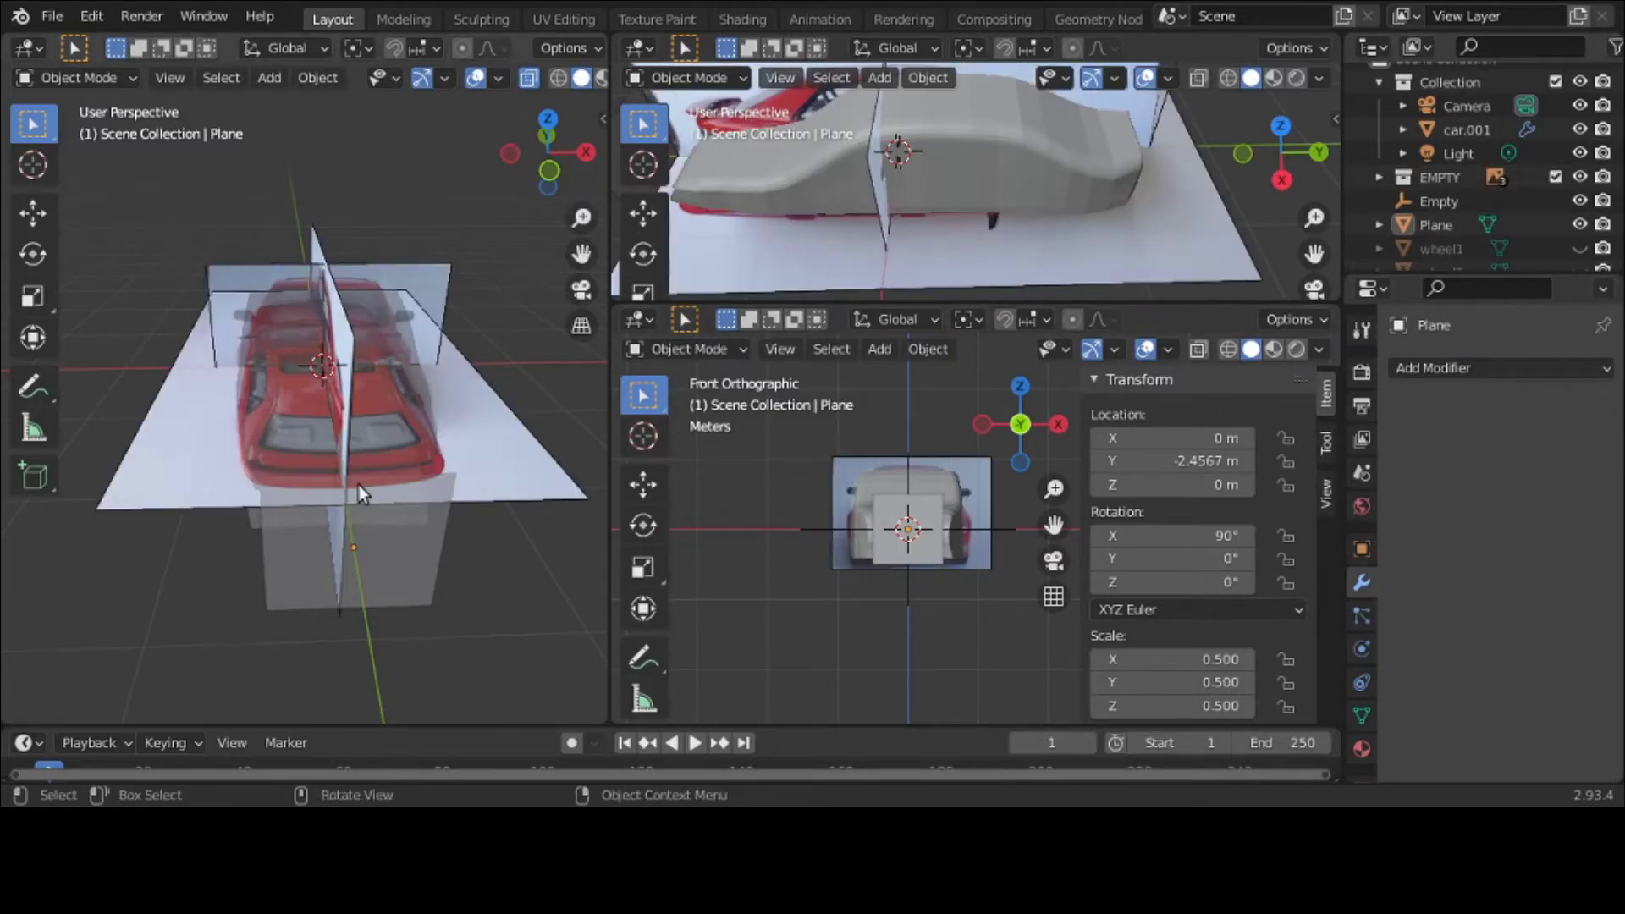
Step: Frame the car in a maximised front orthographic view and select the front reference image
key(grave)
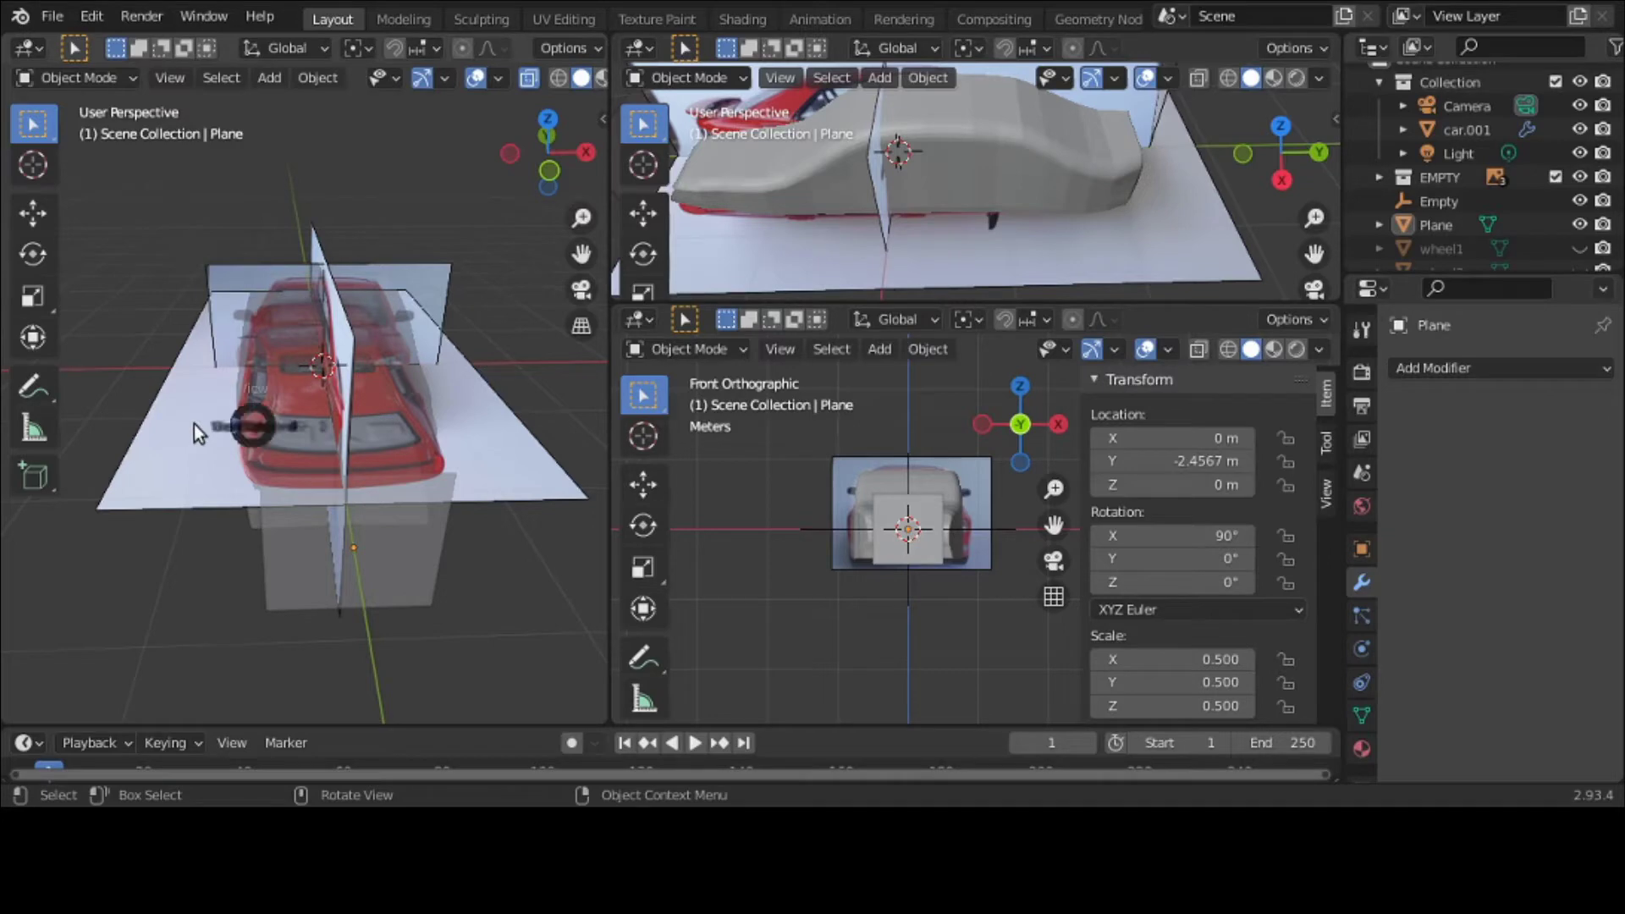
click(105, 342)
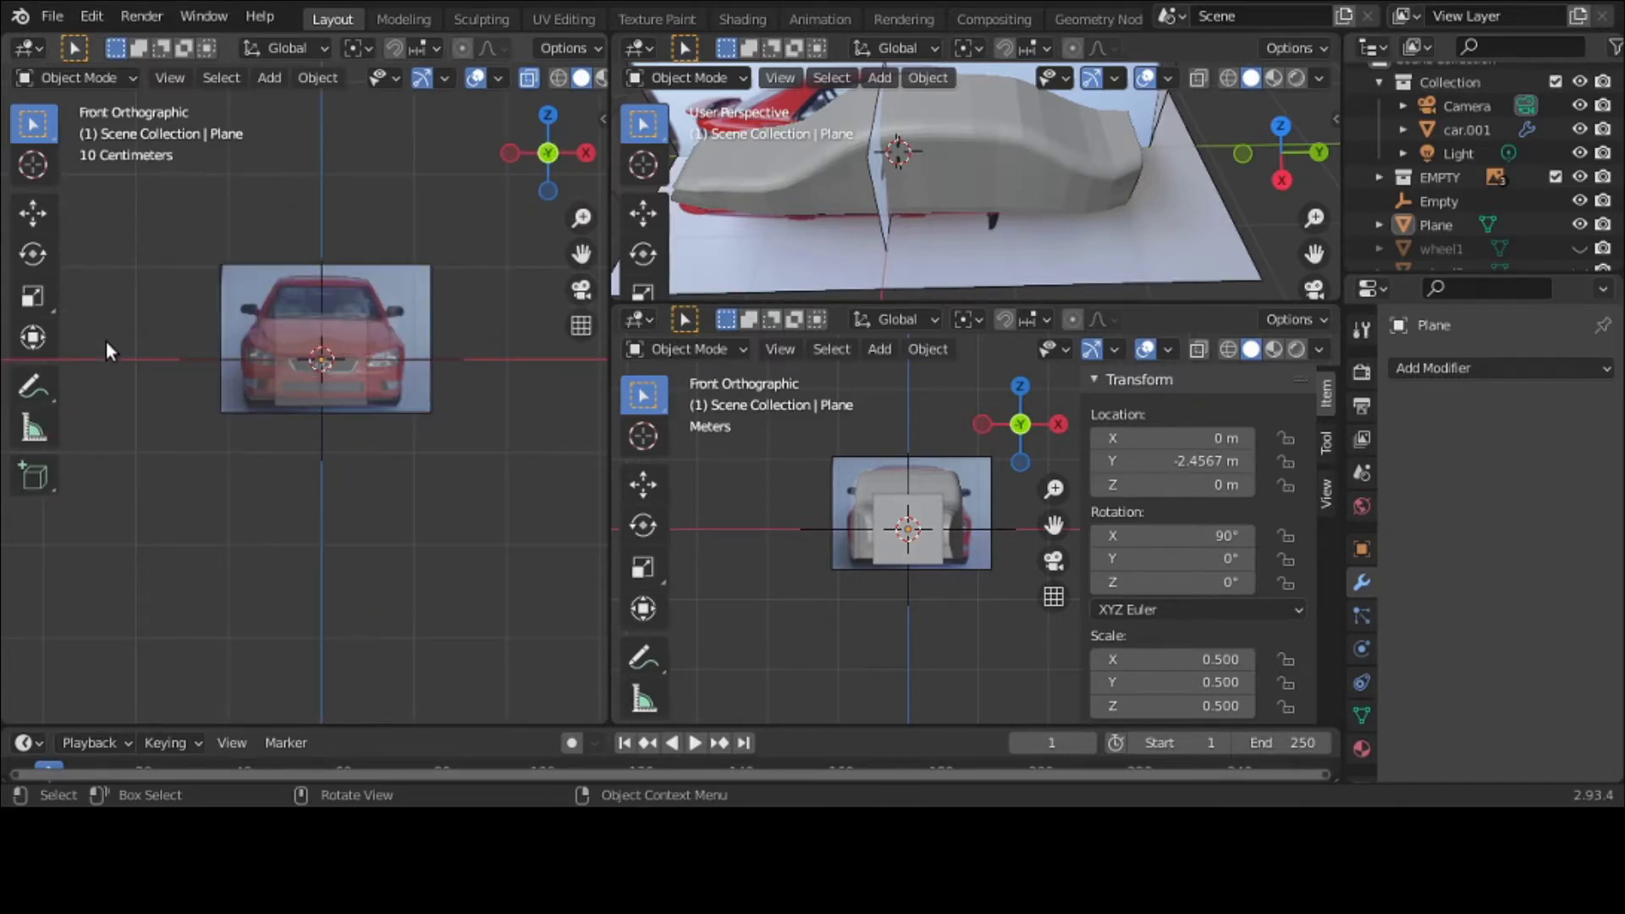
key(ctrl+space)
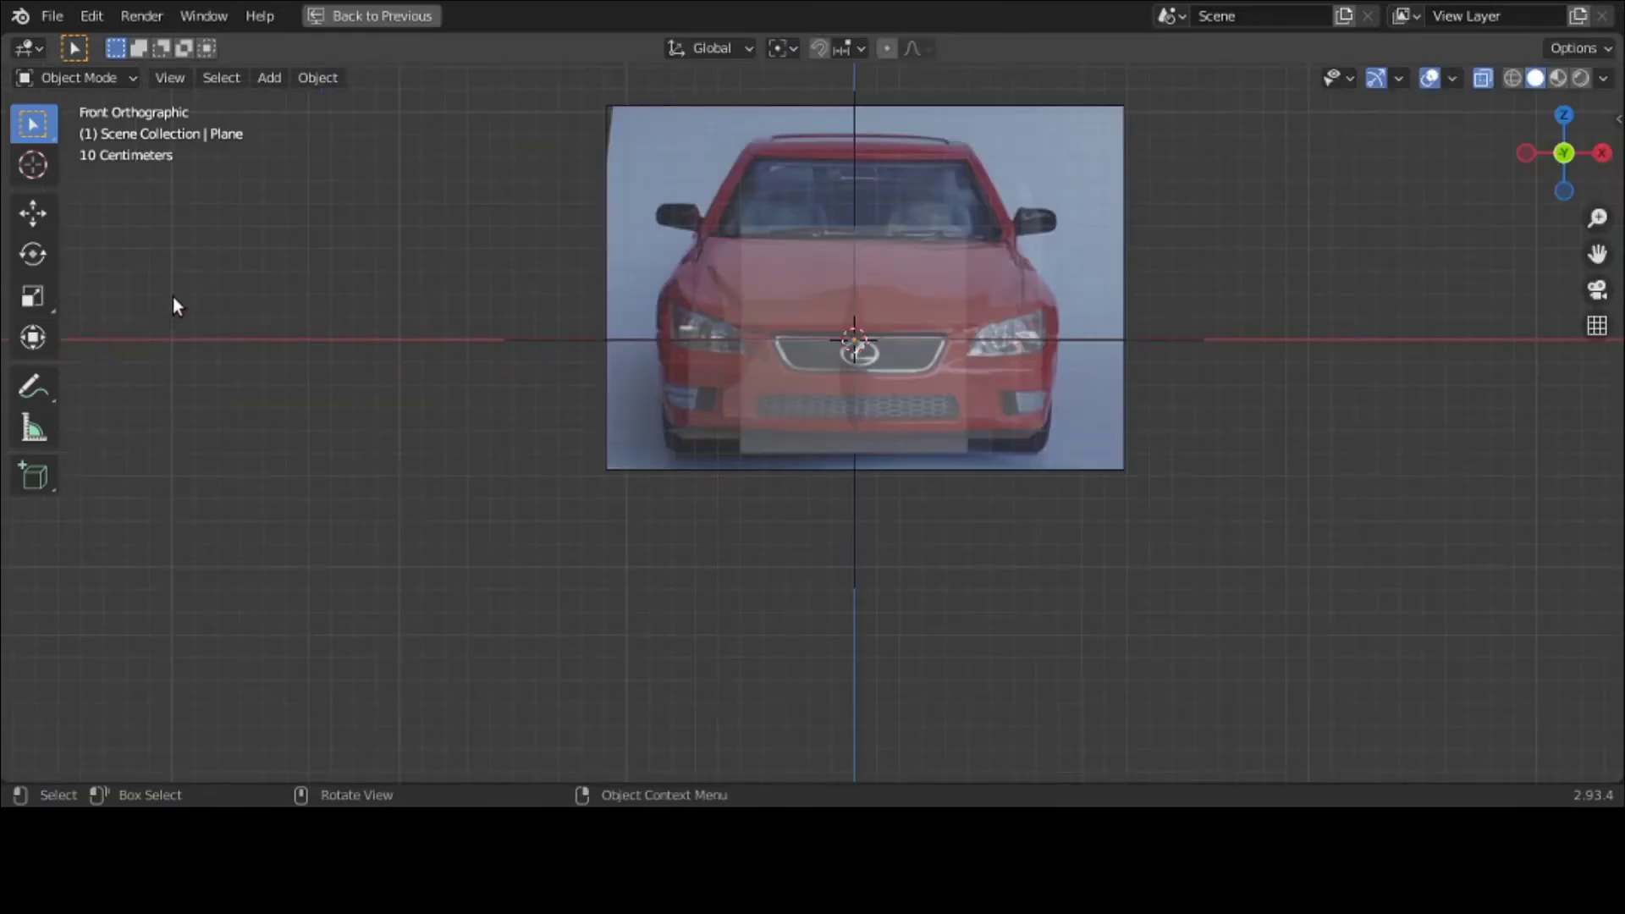
scroll(172, 298, up, 3)
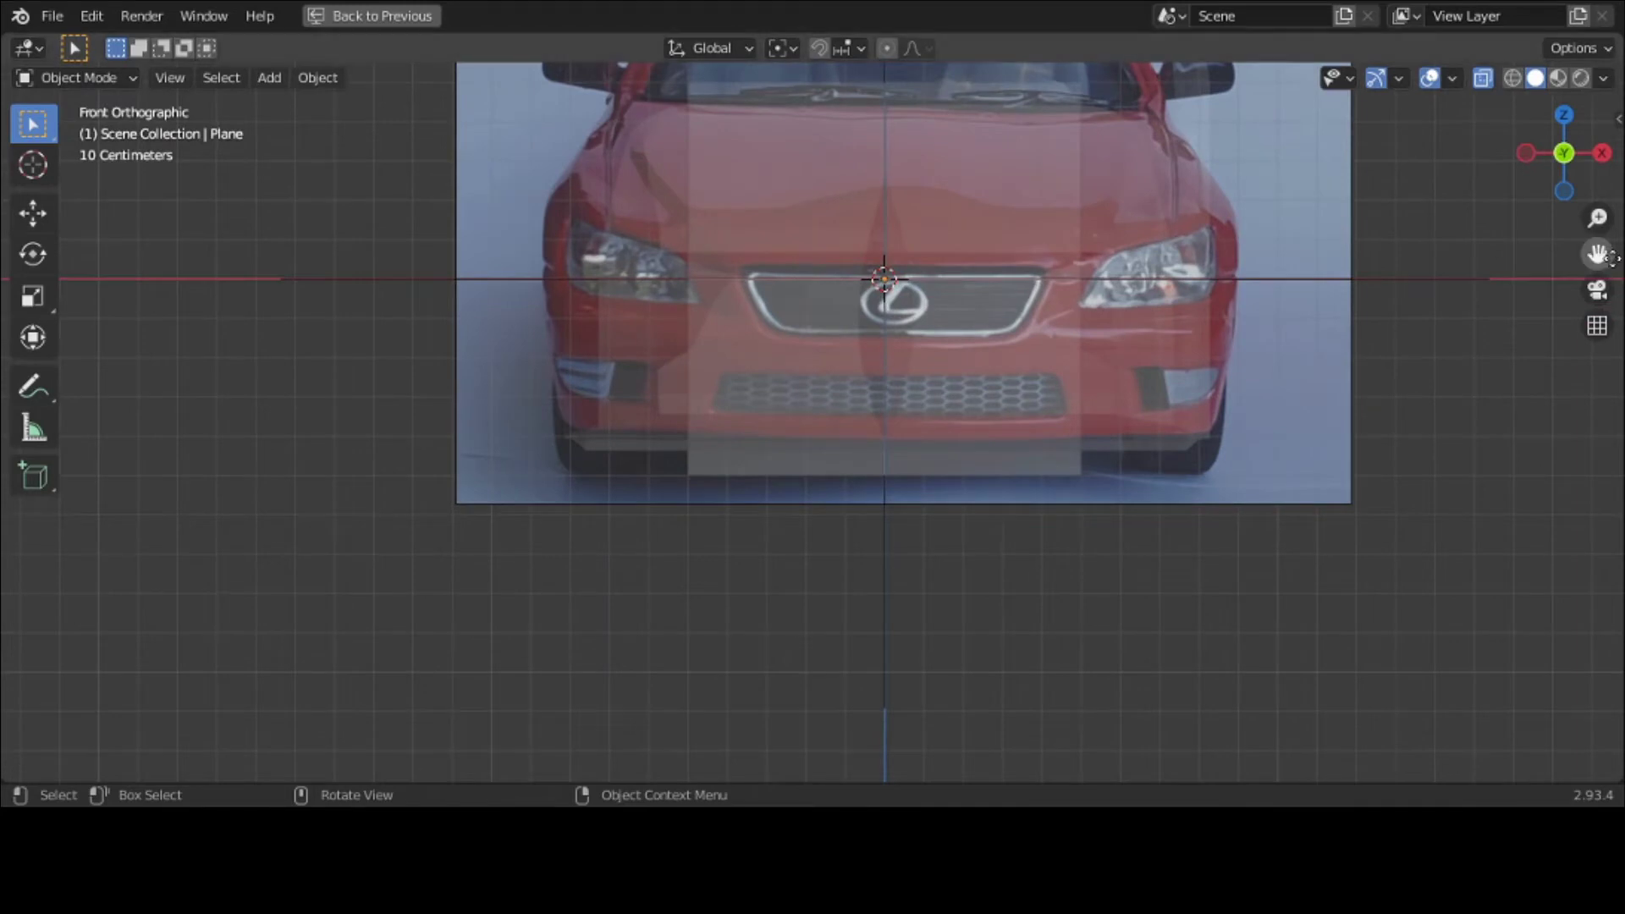
drag(1597, 254, 1584, 458)
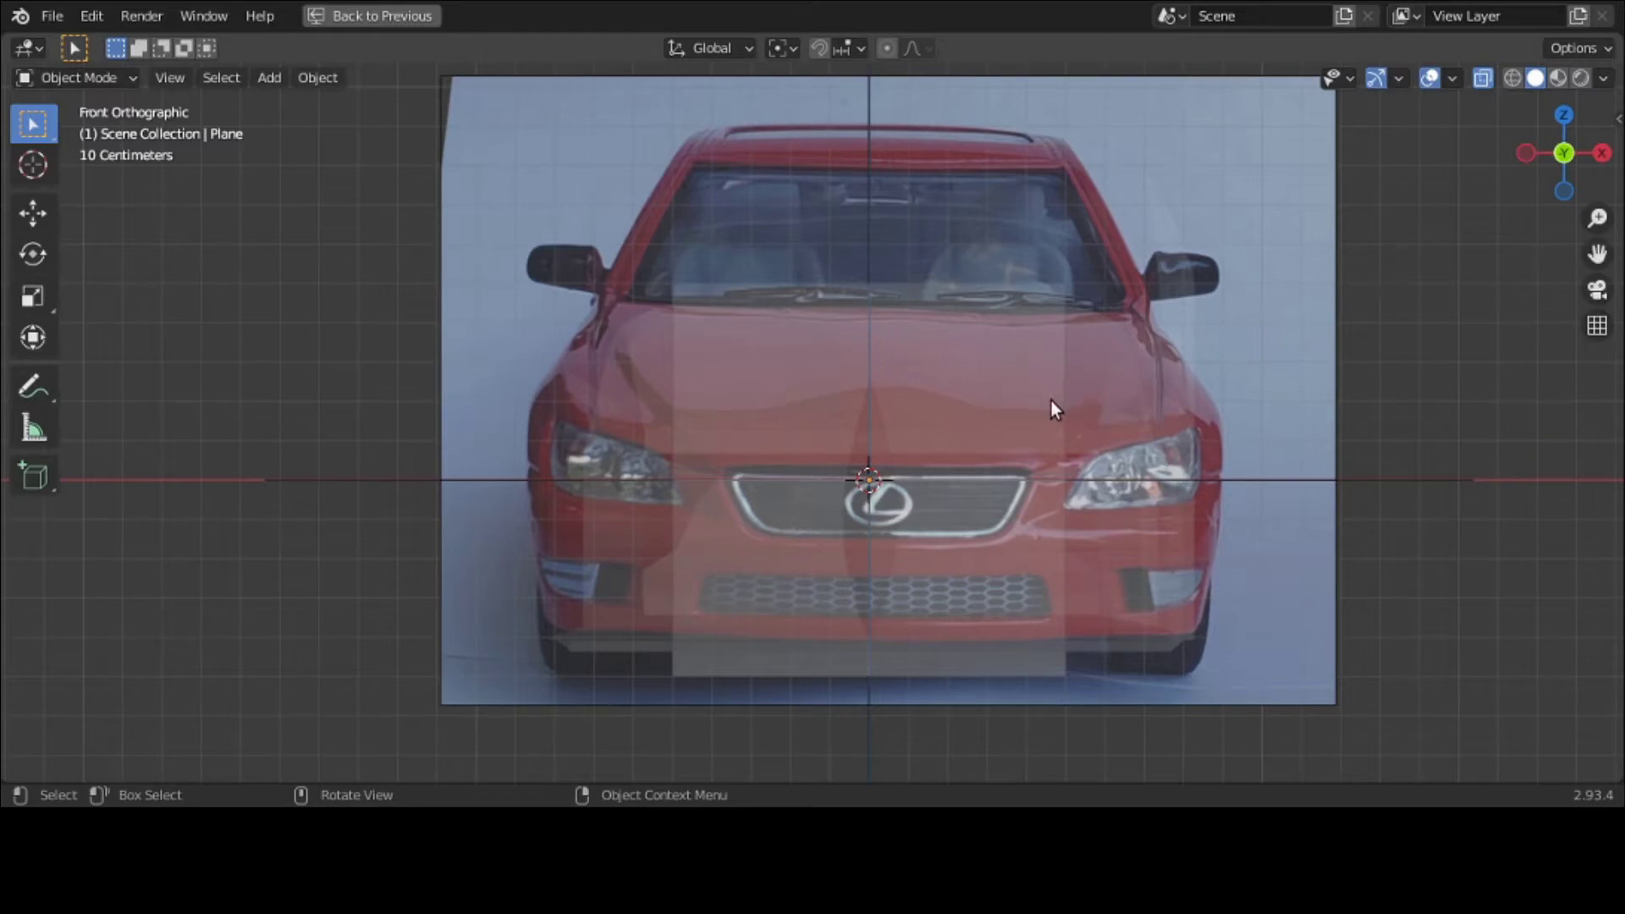
key(alt+h)
click(978, 392)
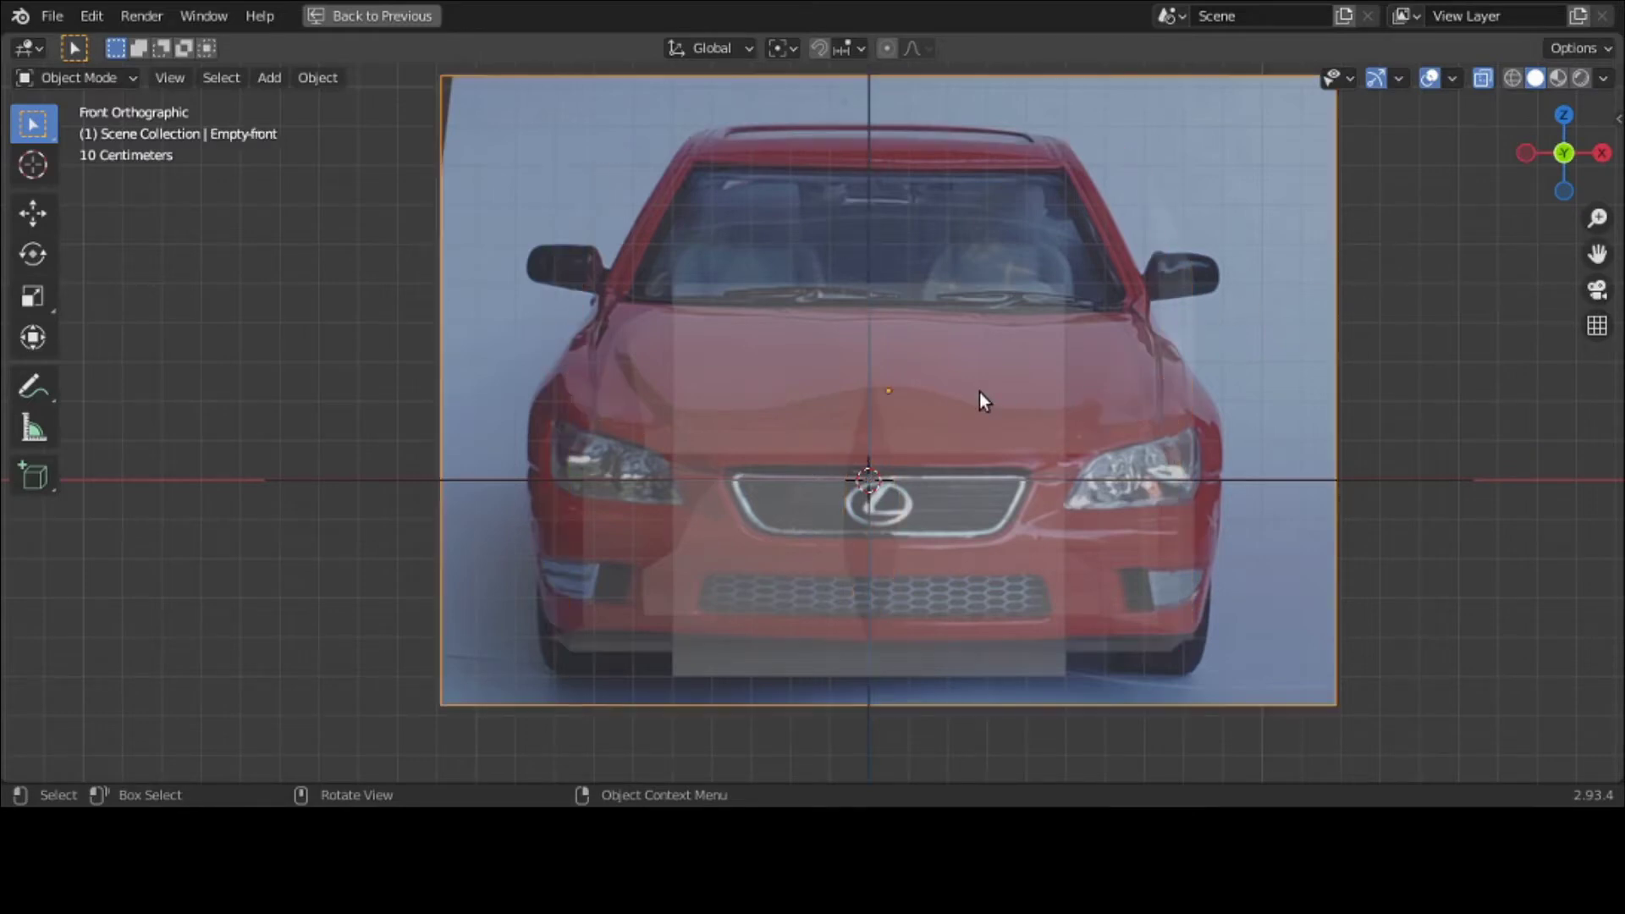
Step: Scale the plane along Z to the height of the front grille and lower it about 0.06 m over the grille
click(979, 391)
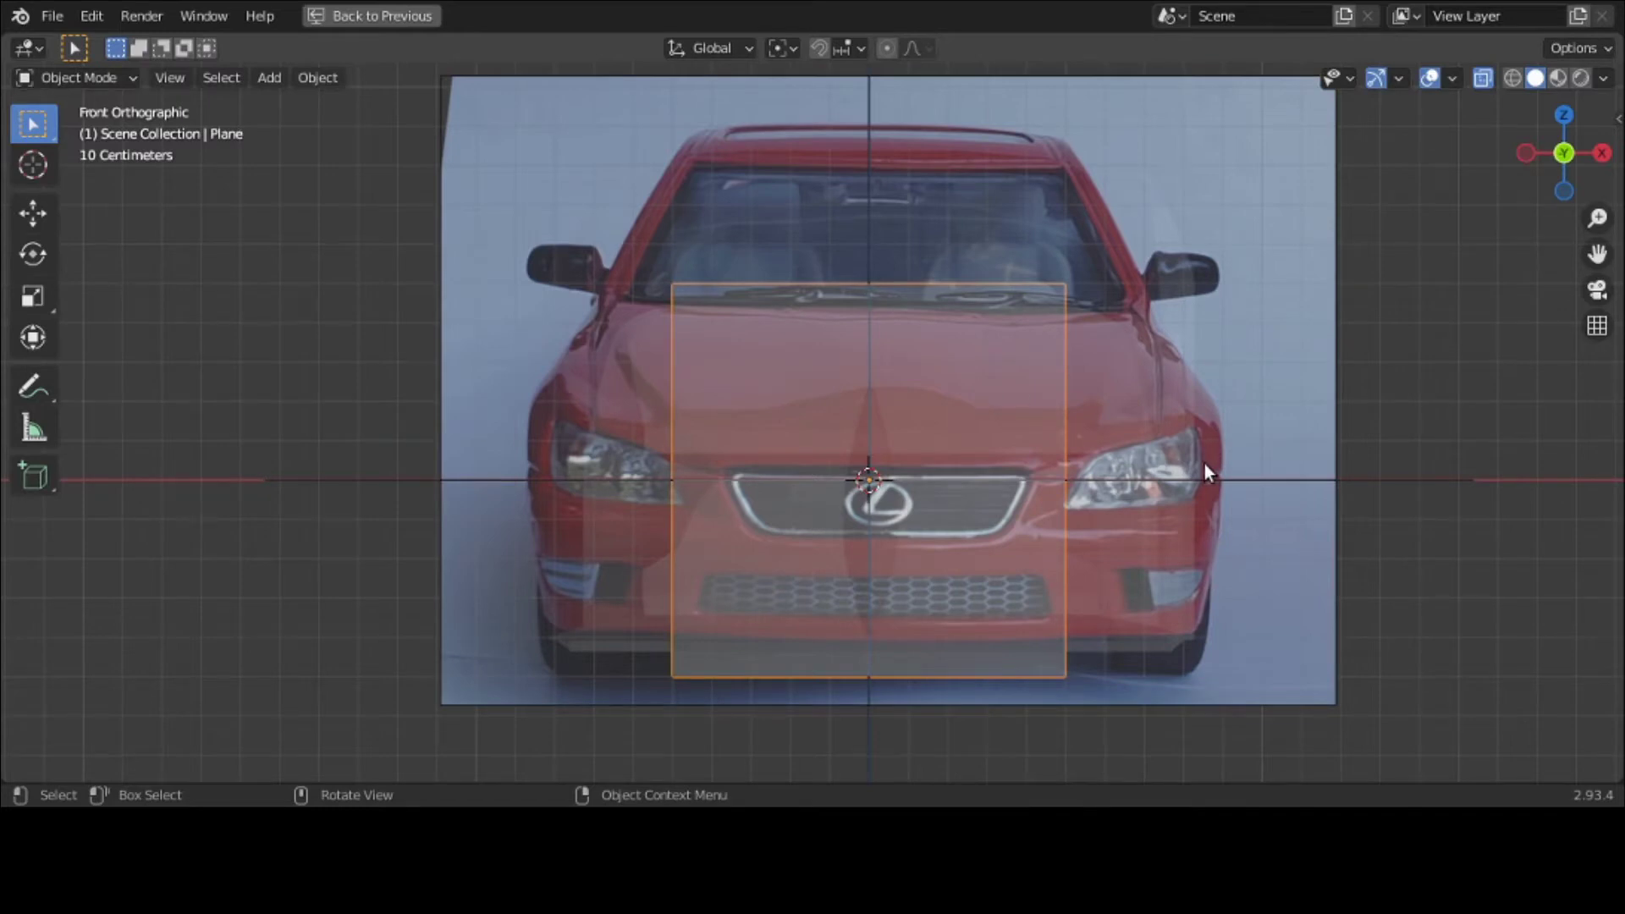
key(s)
key(z)
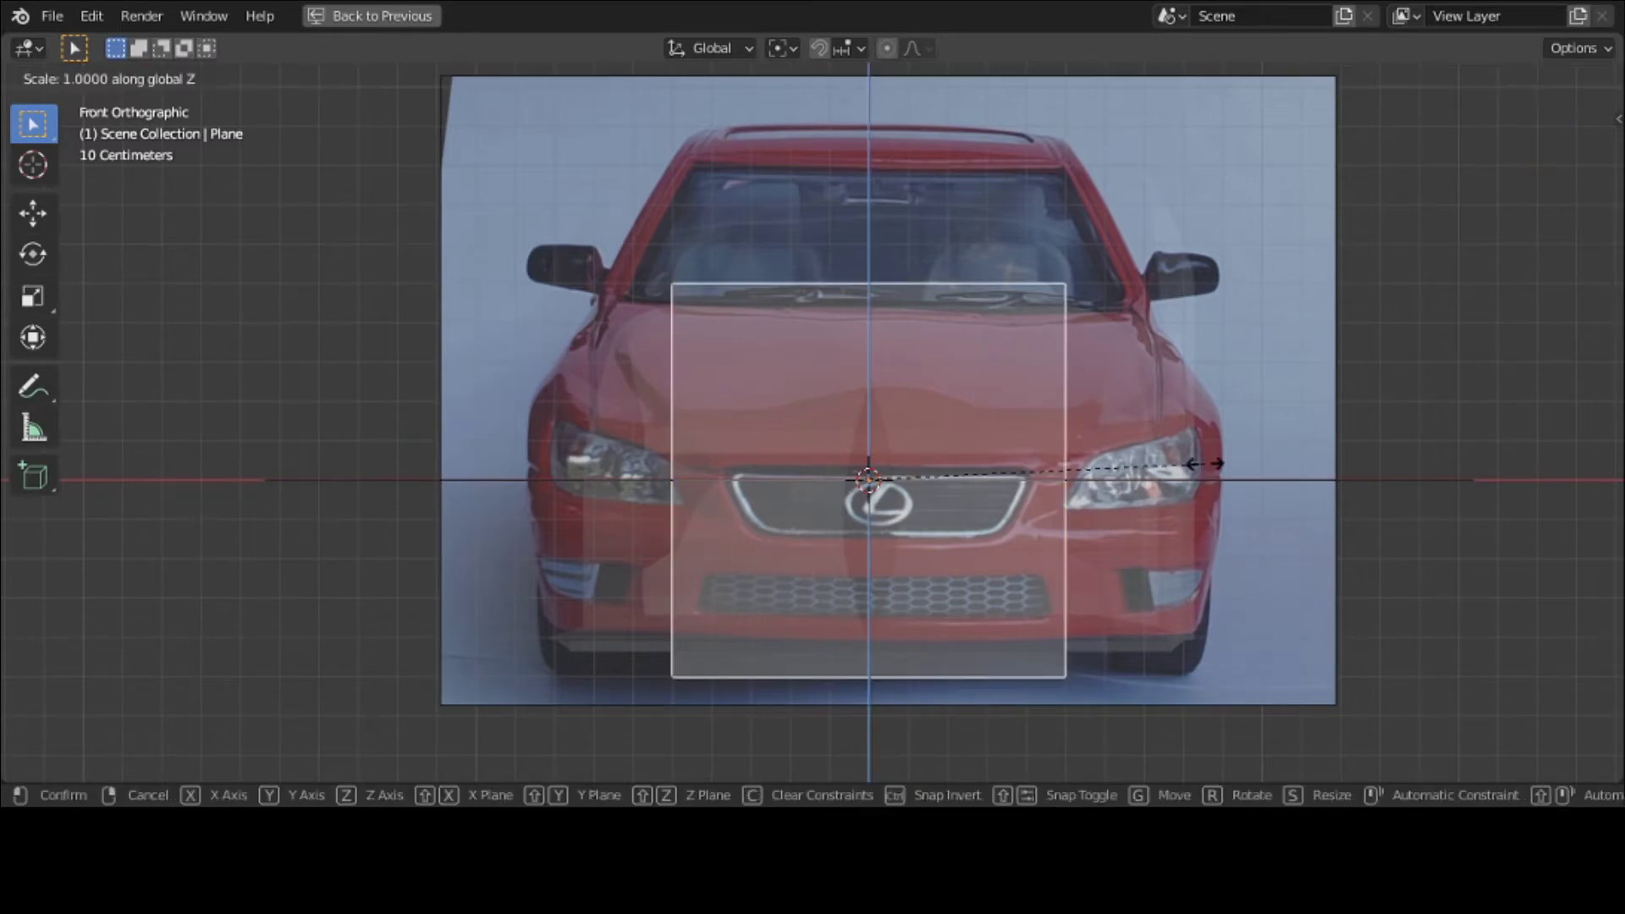
click(929, 463)
key(g)
key(z)
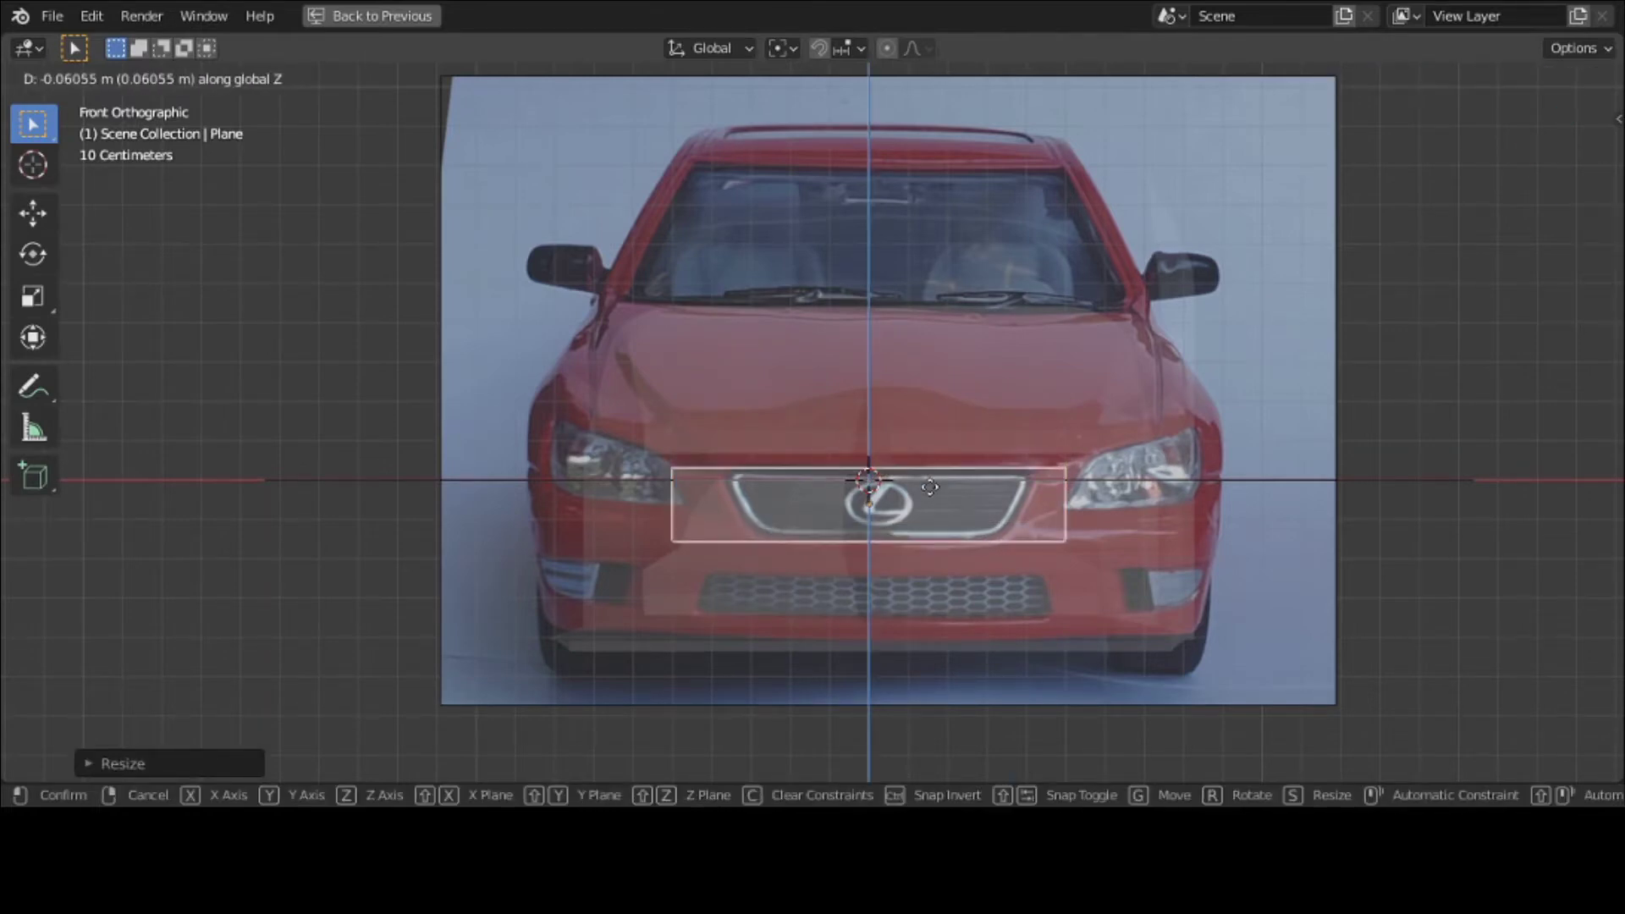
click(929, 487)
Step: Narrow the plane along X to roughly the grille's lower width and shift it along X to centre it on the emblem
key(s)
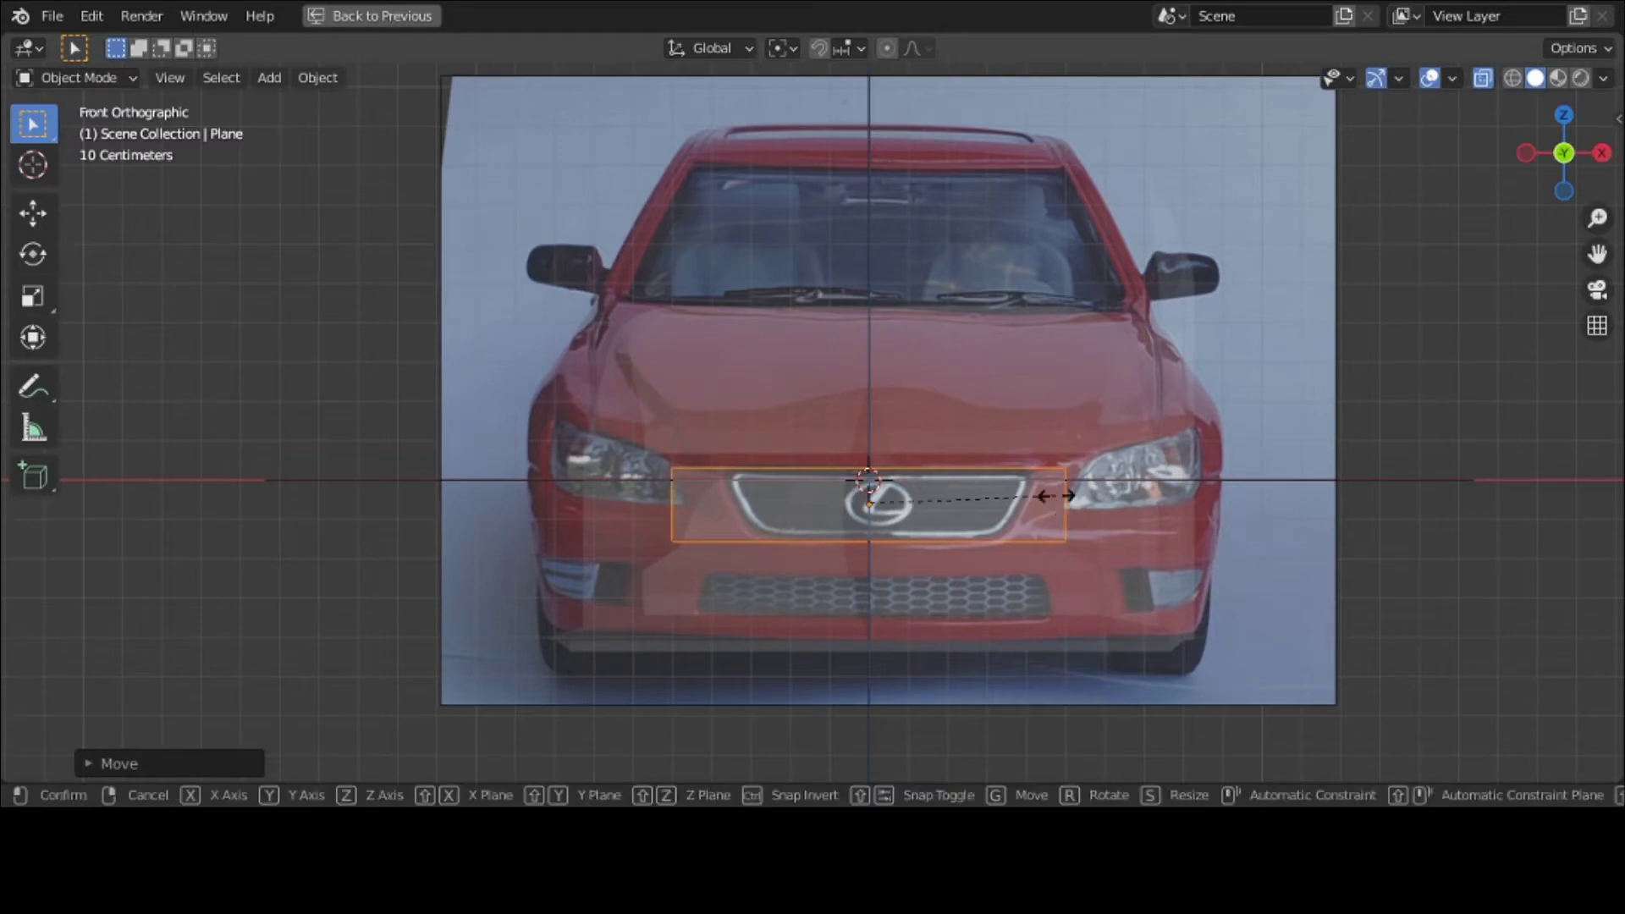
key(x)
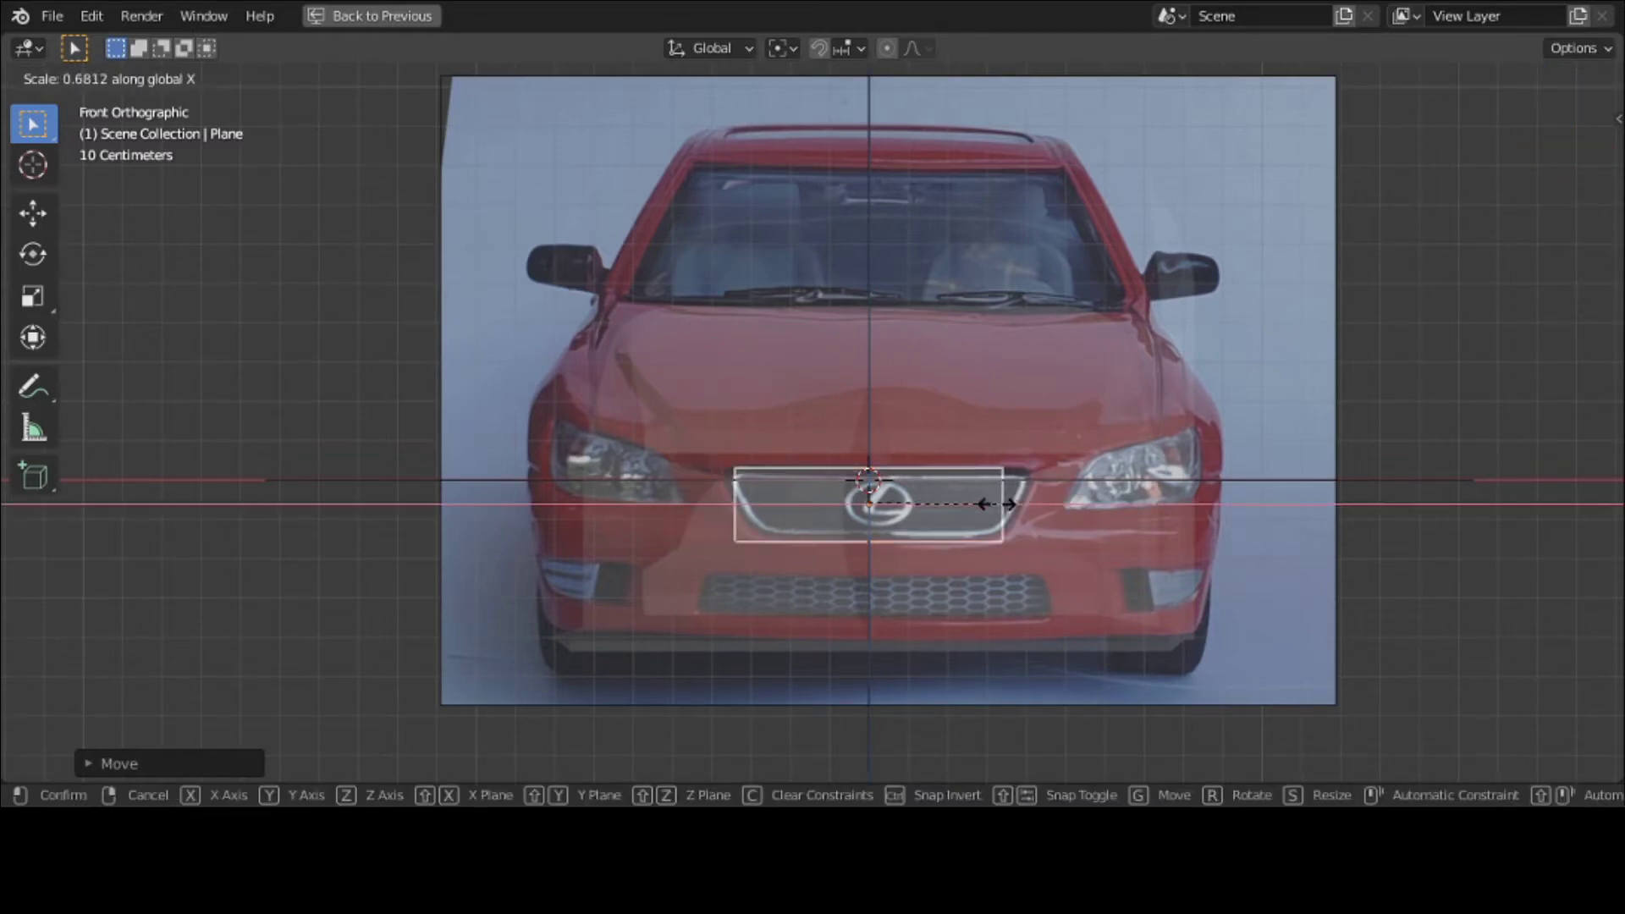
click(997, 504)
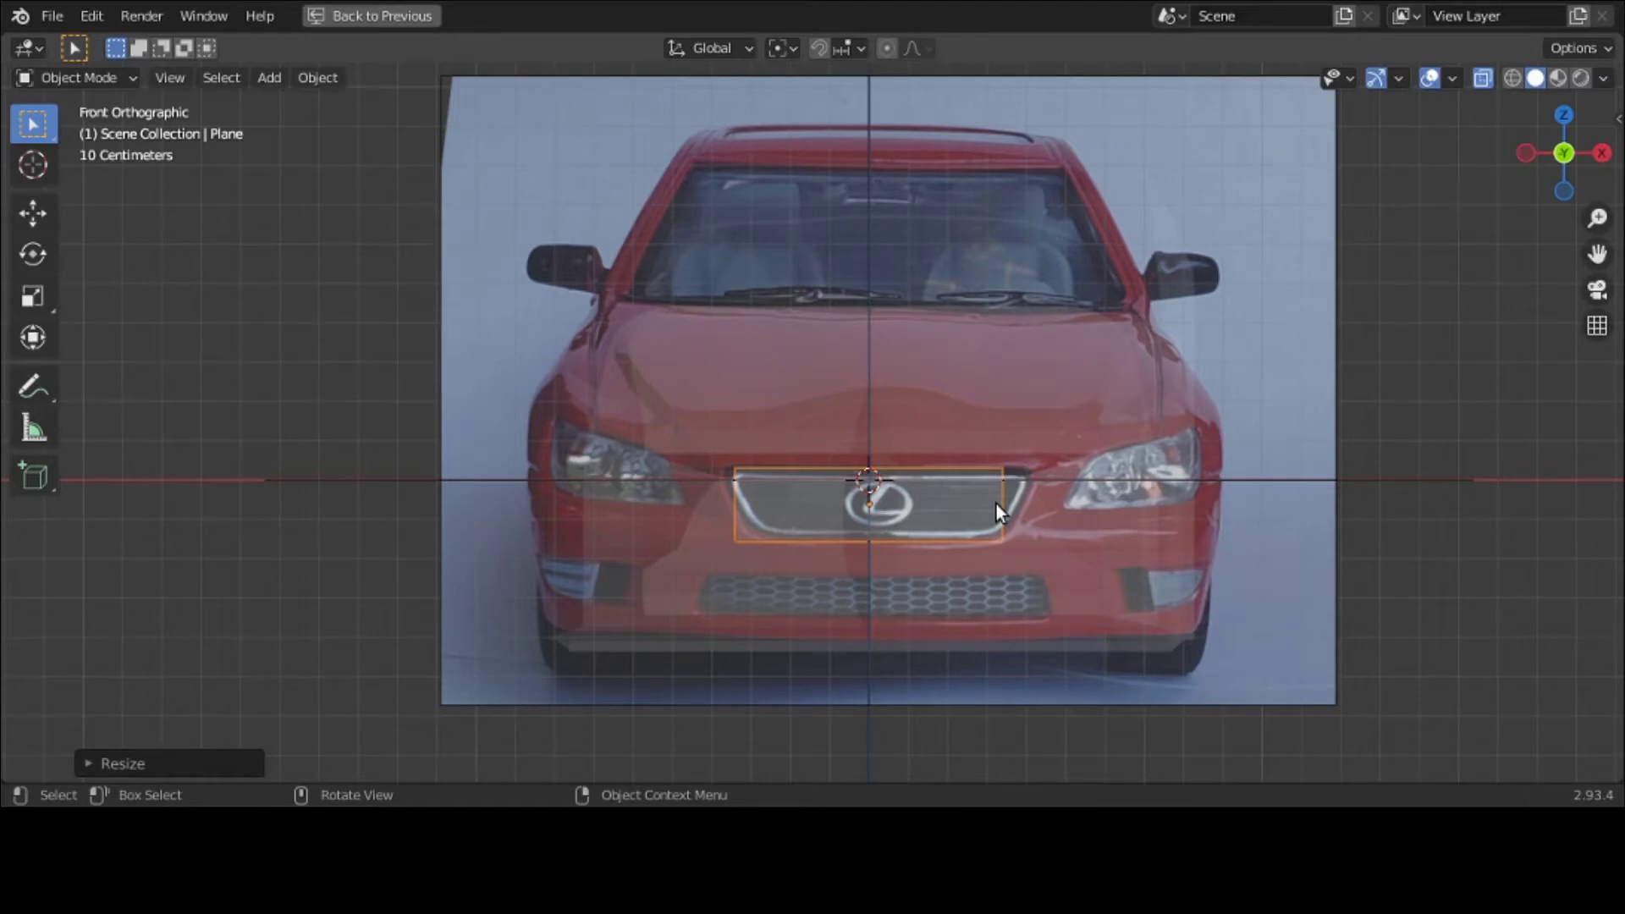
key(s)
key(x)
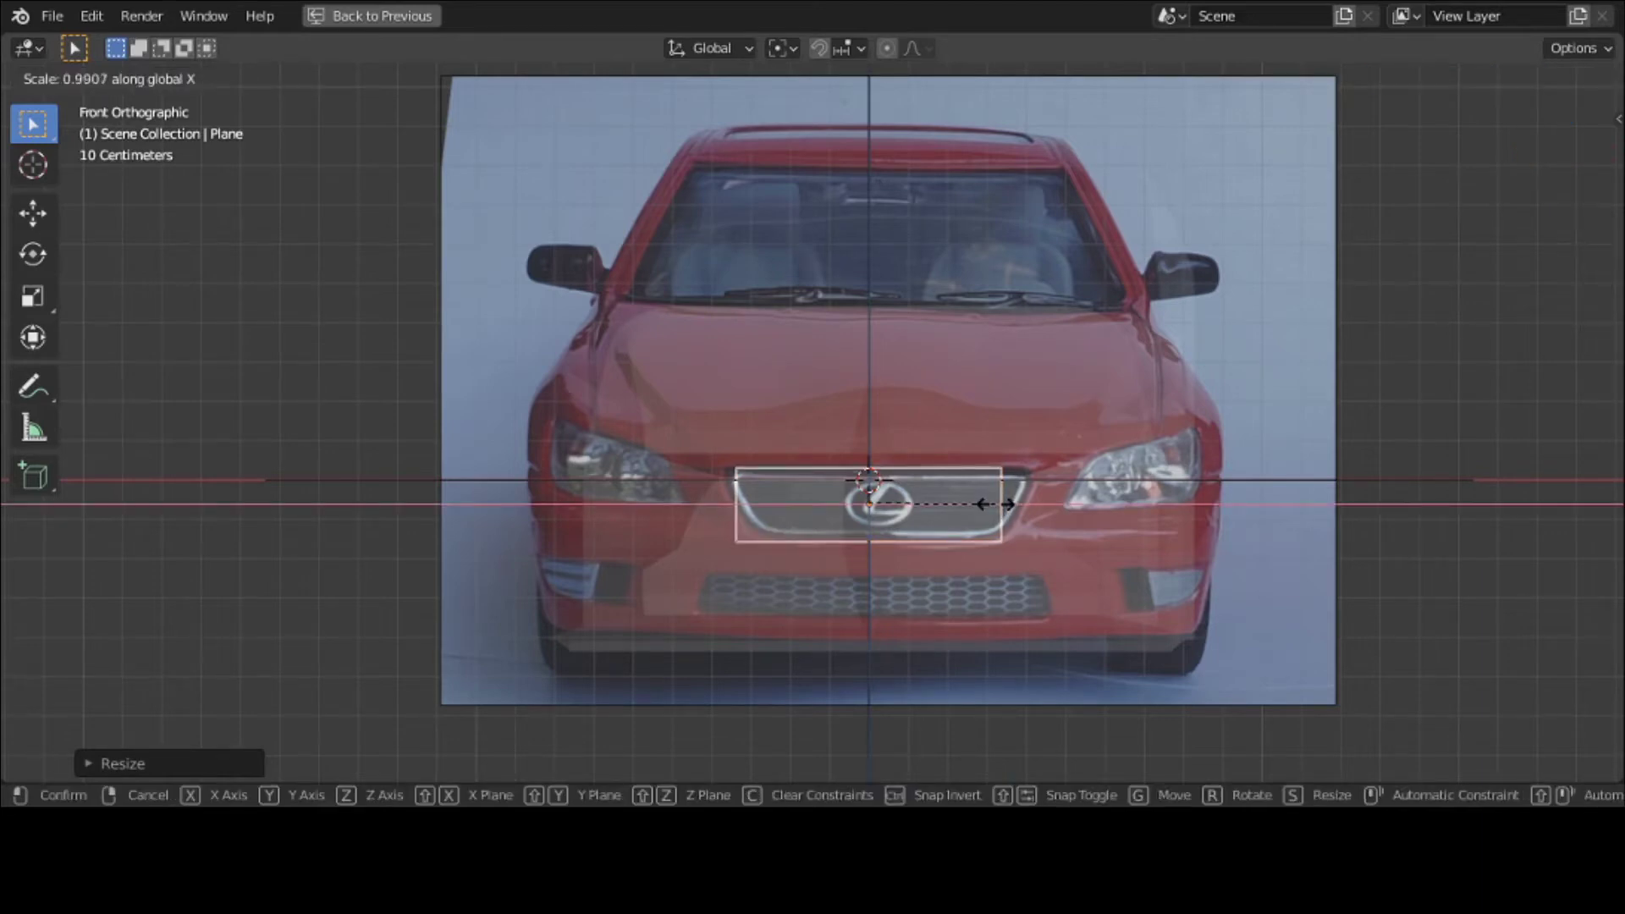
click(979, 513)
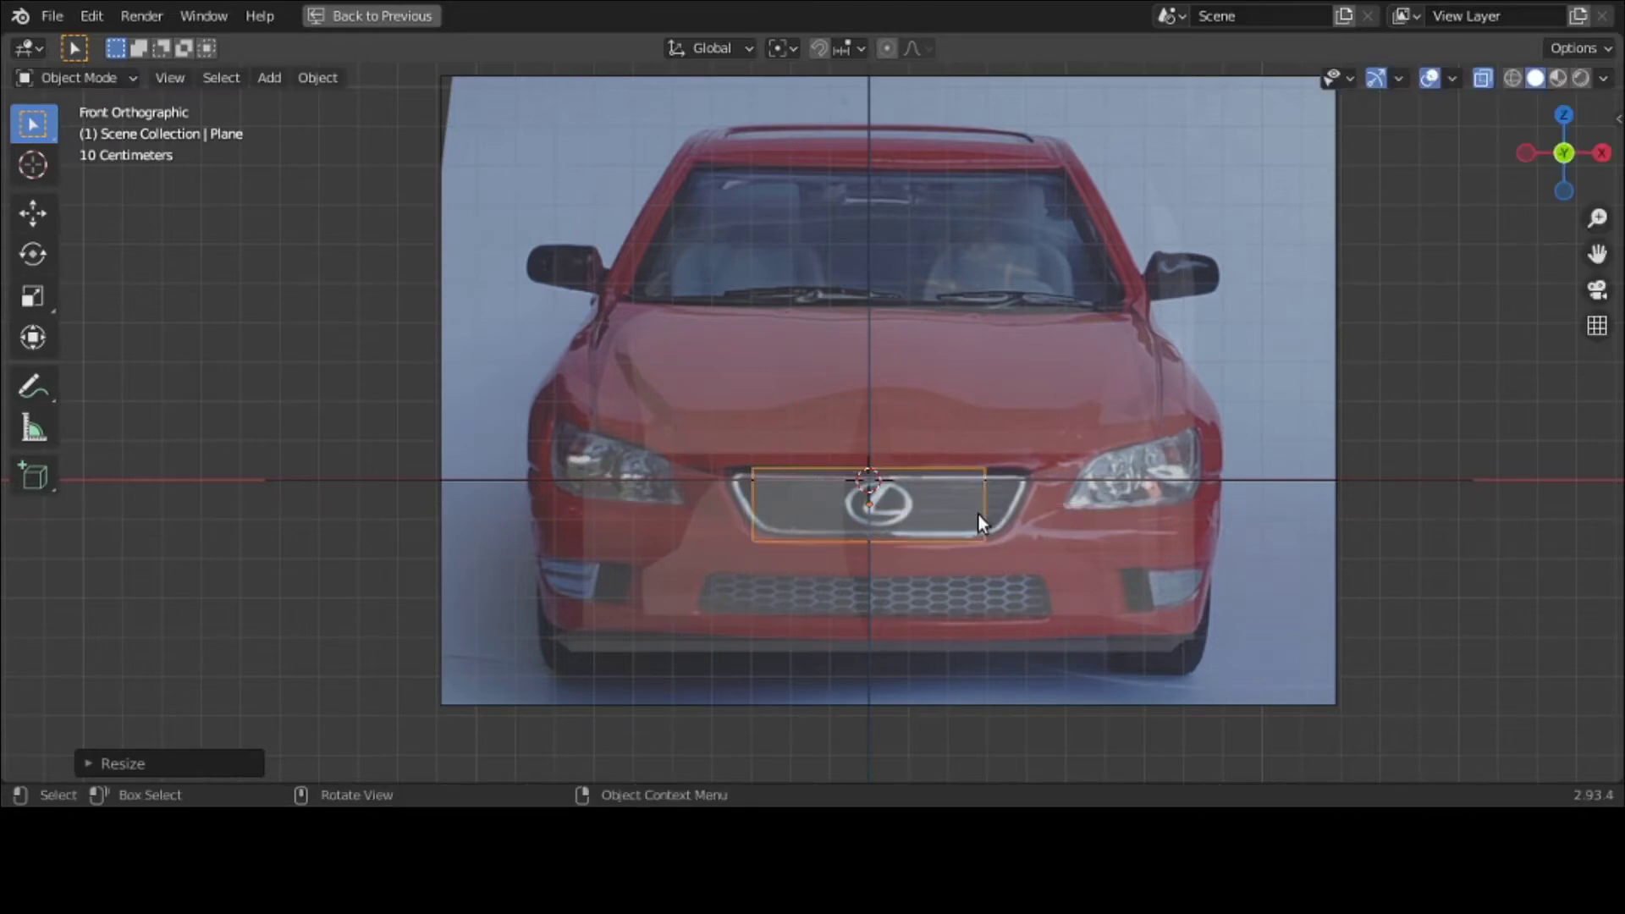
key(g)
key(x)
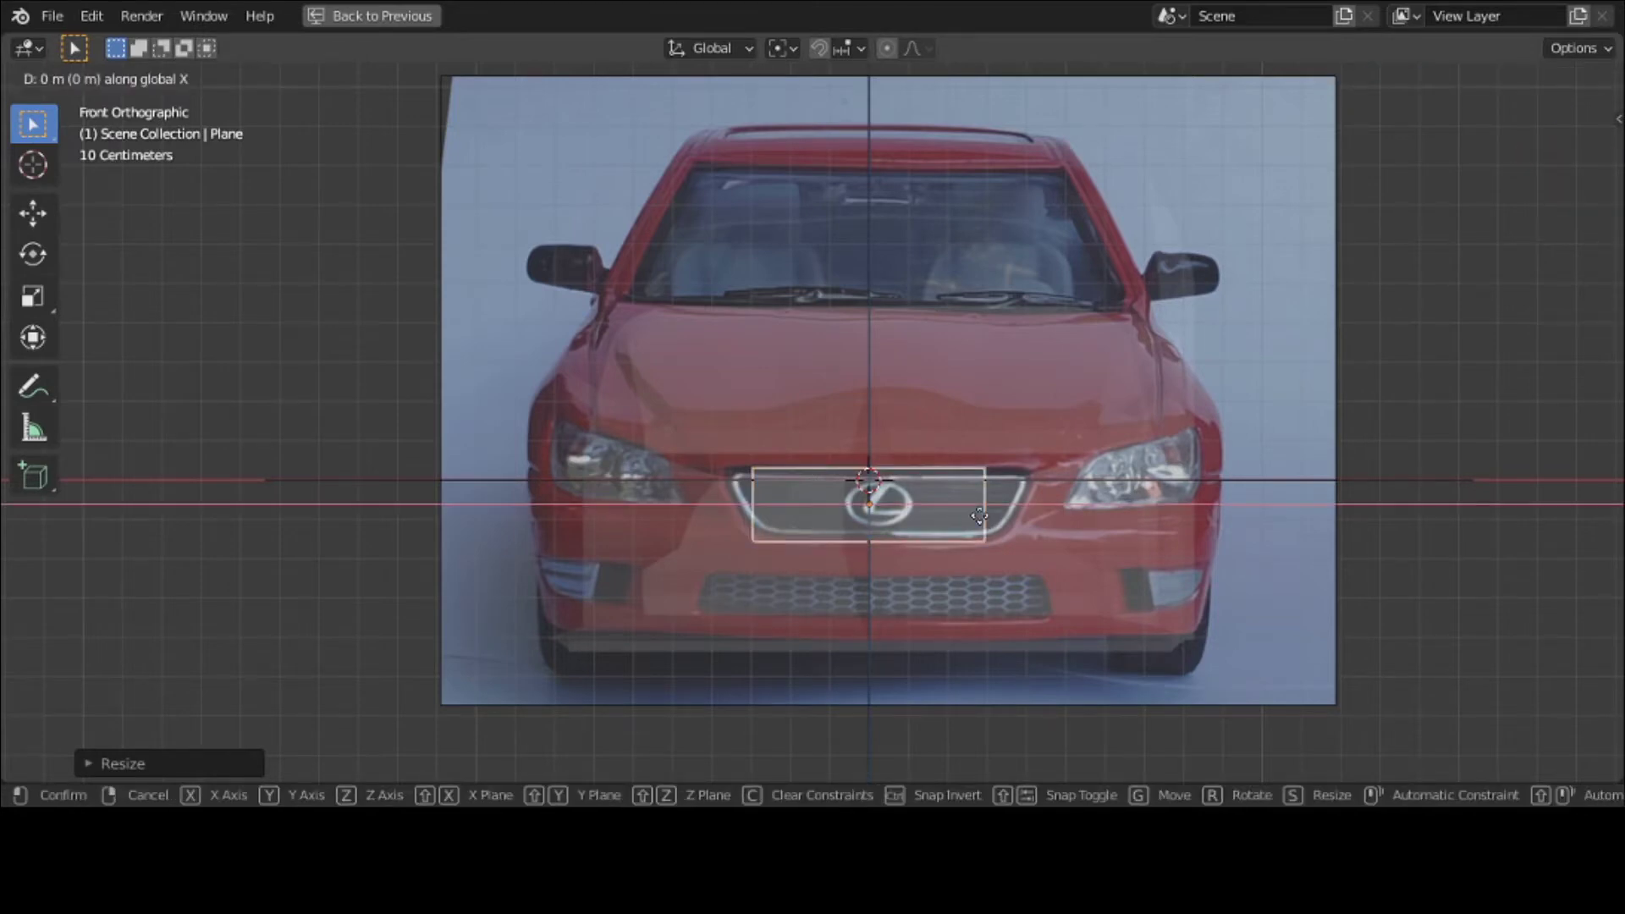
click(993, 518)
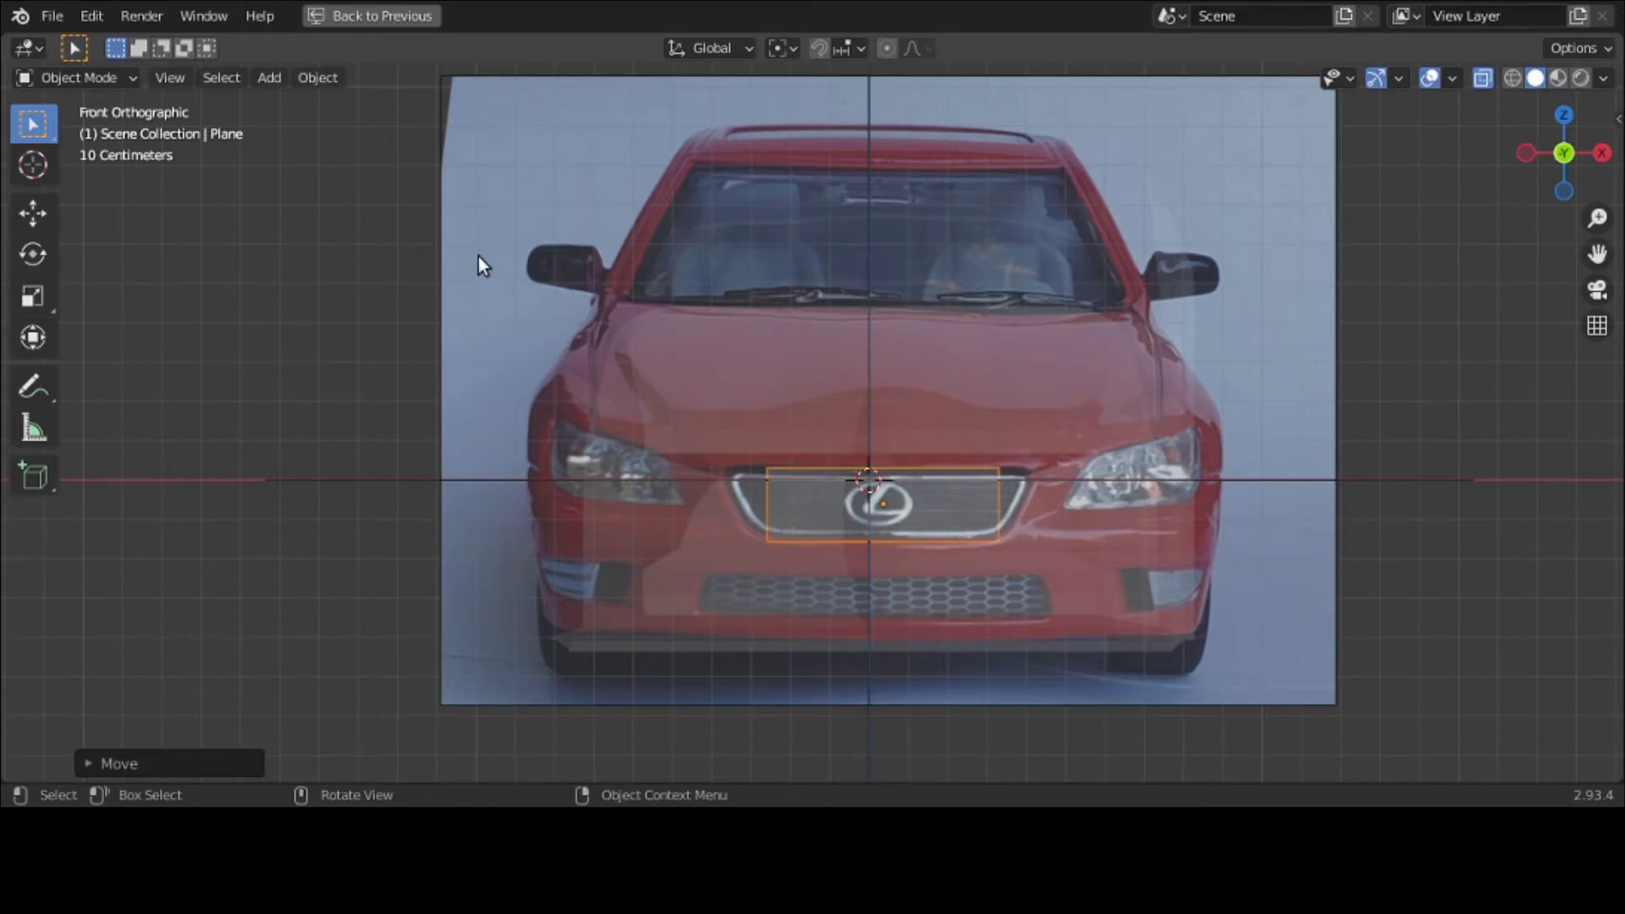
Step: Edit the plane in vertex mode and fit its two left corner vertices to the grille's left corners in the reference
click(53, 80)
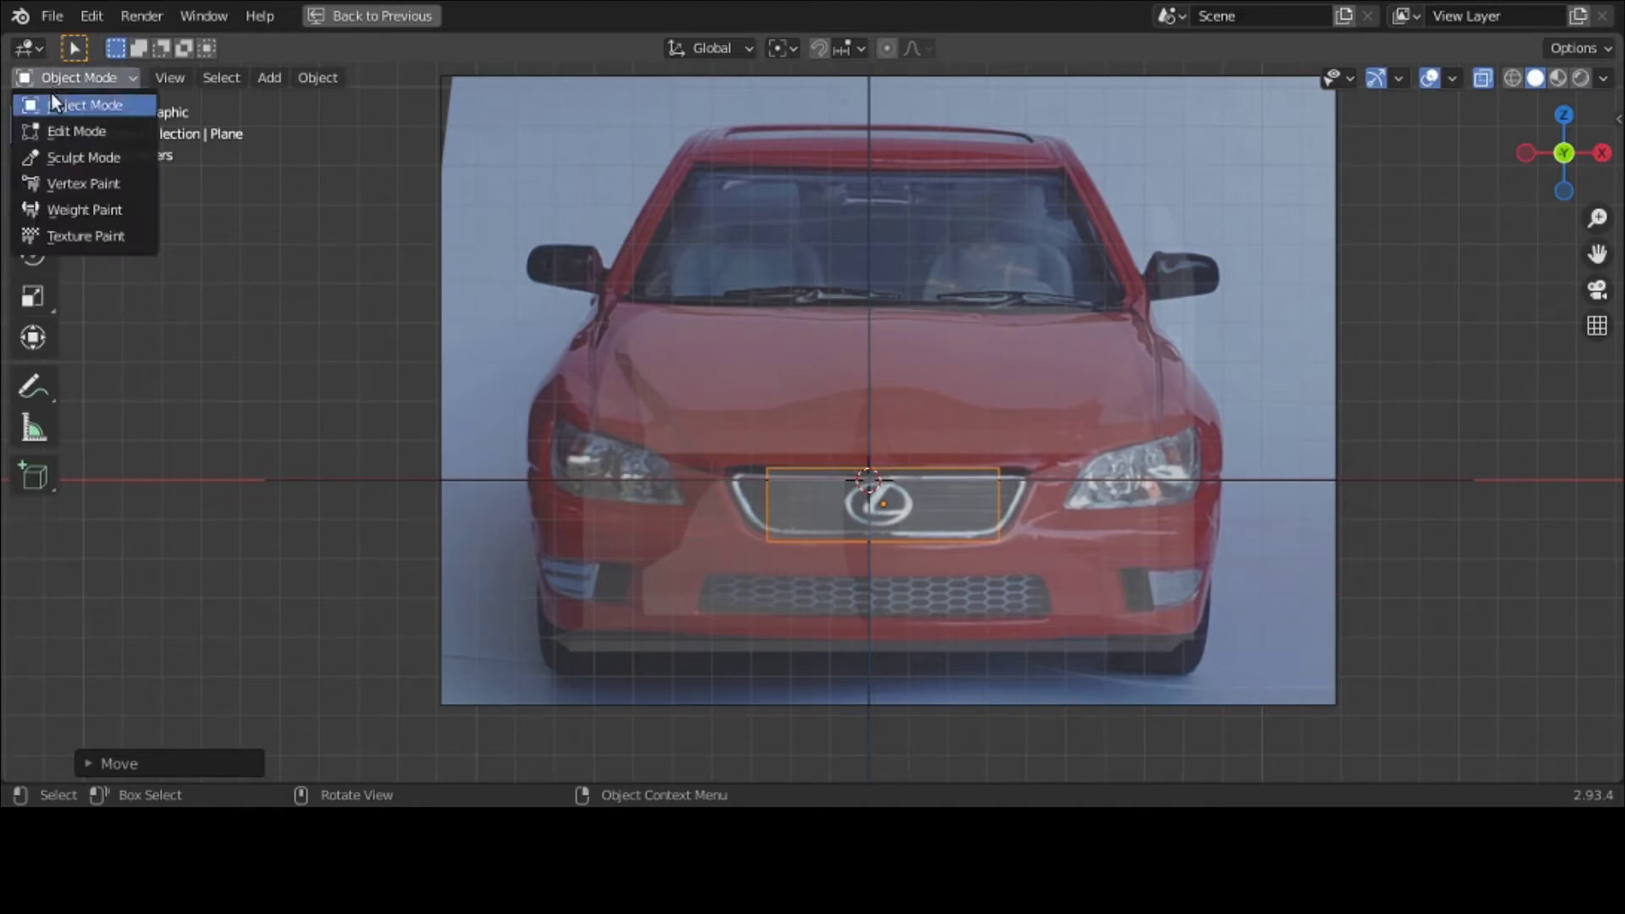
click(53, 130)
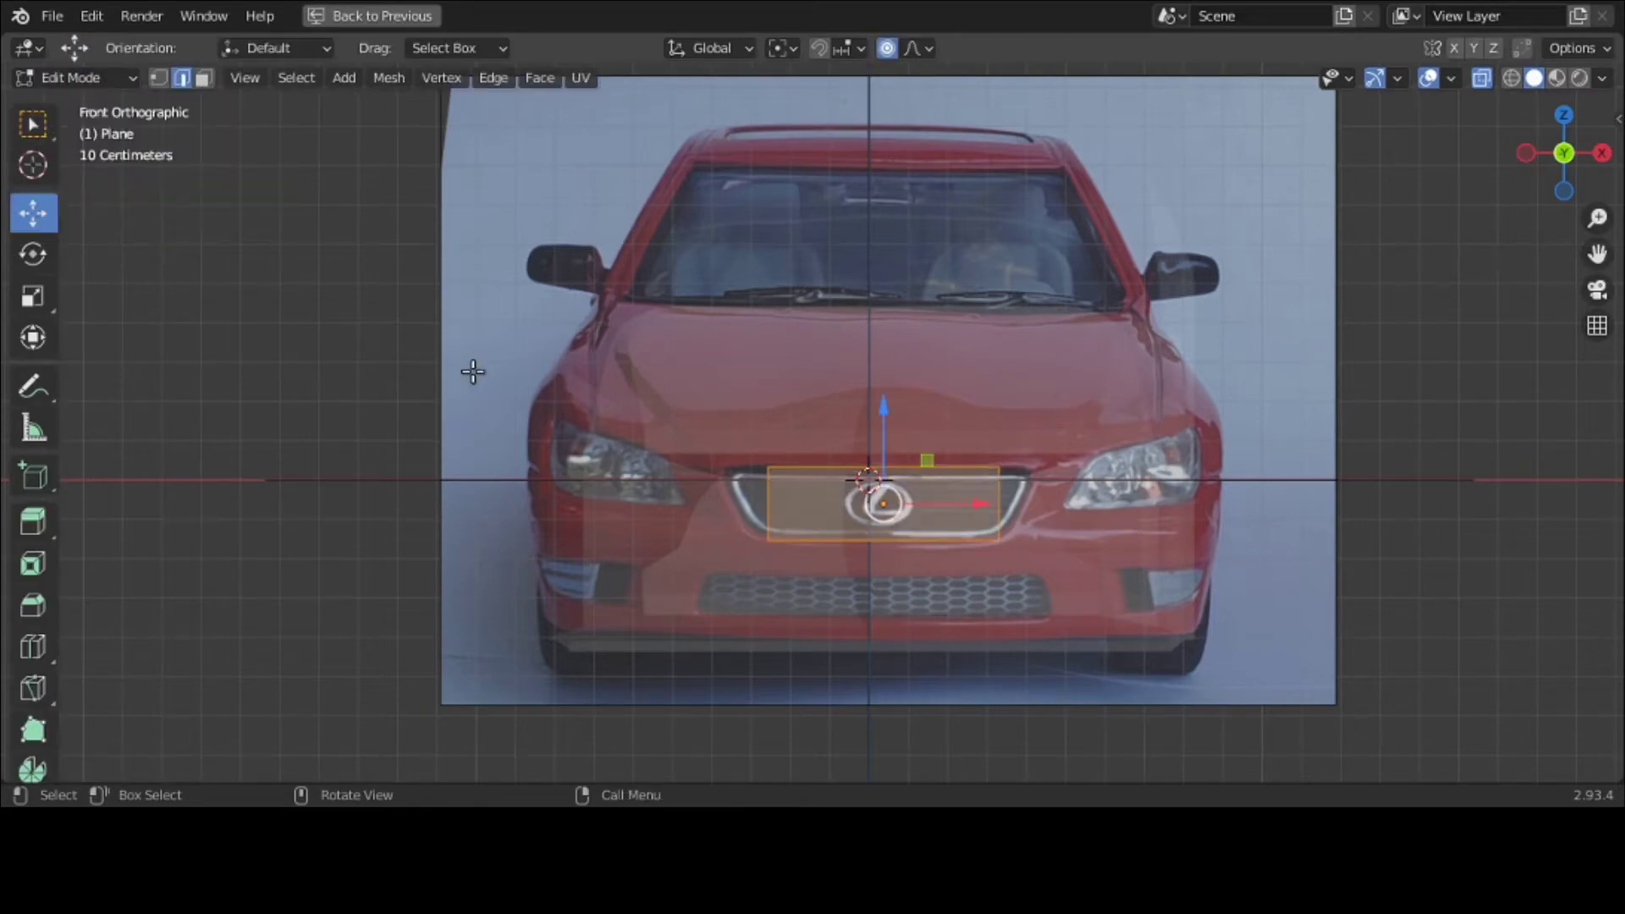
click(160, 78)
click(767, 468)
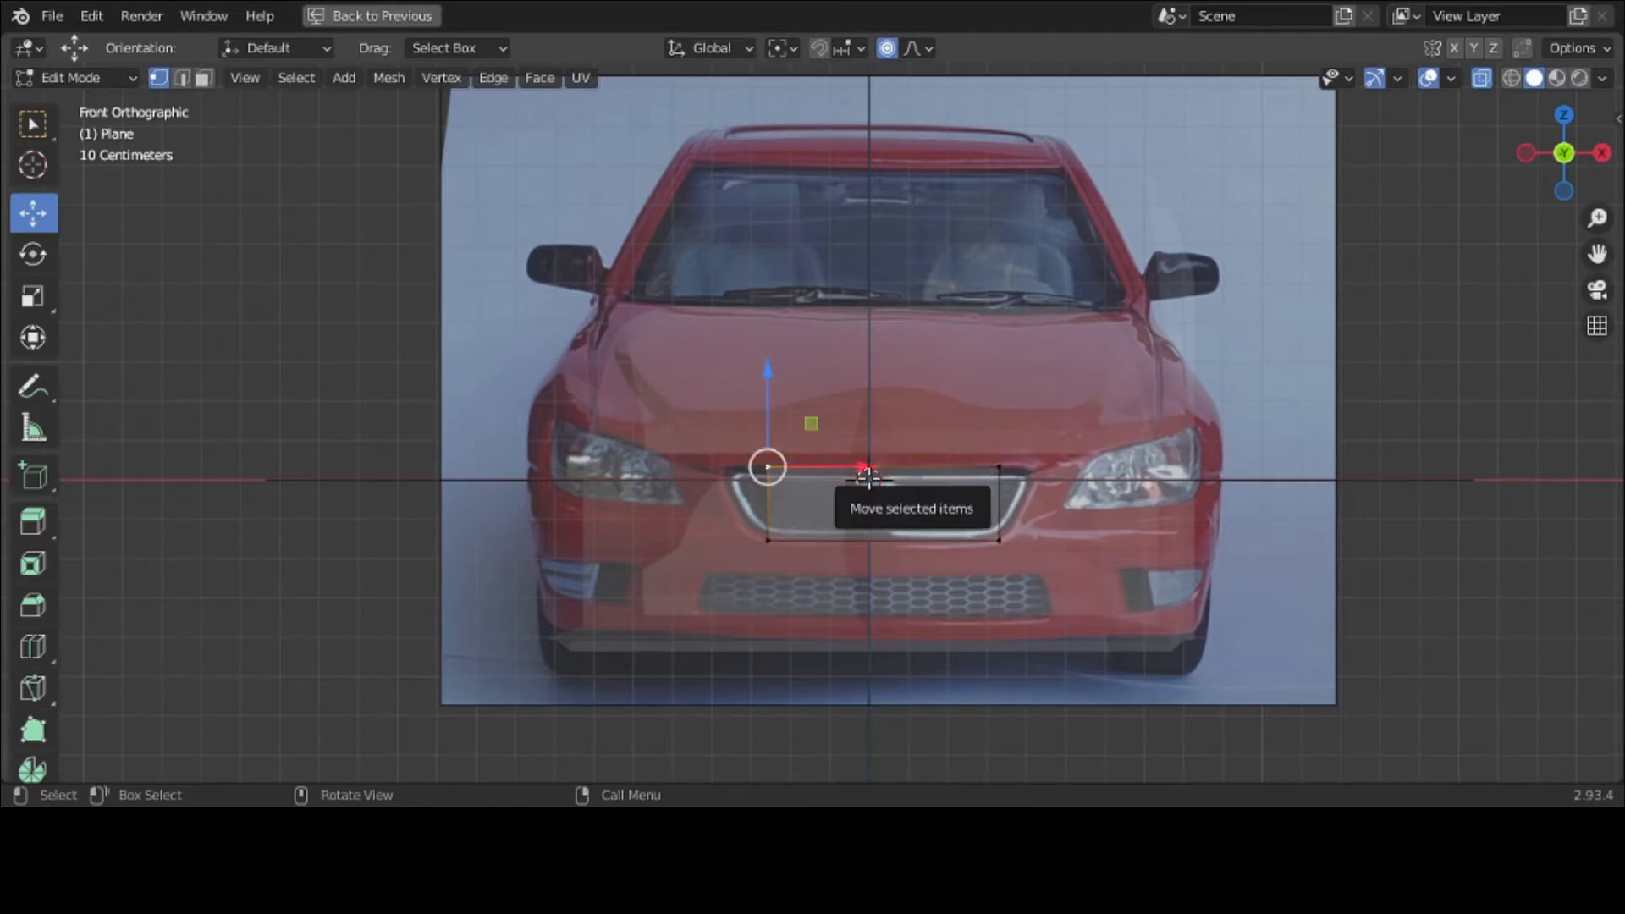
drag(867, 477, 753, 482)
click(751, 540)
click(745, 544)
click(725, 461)
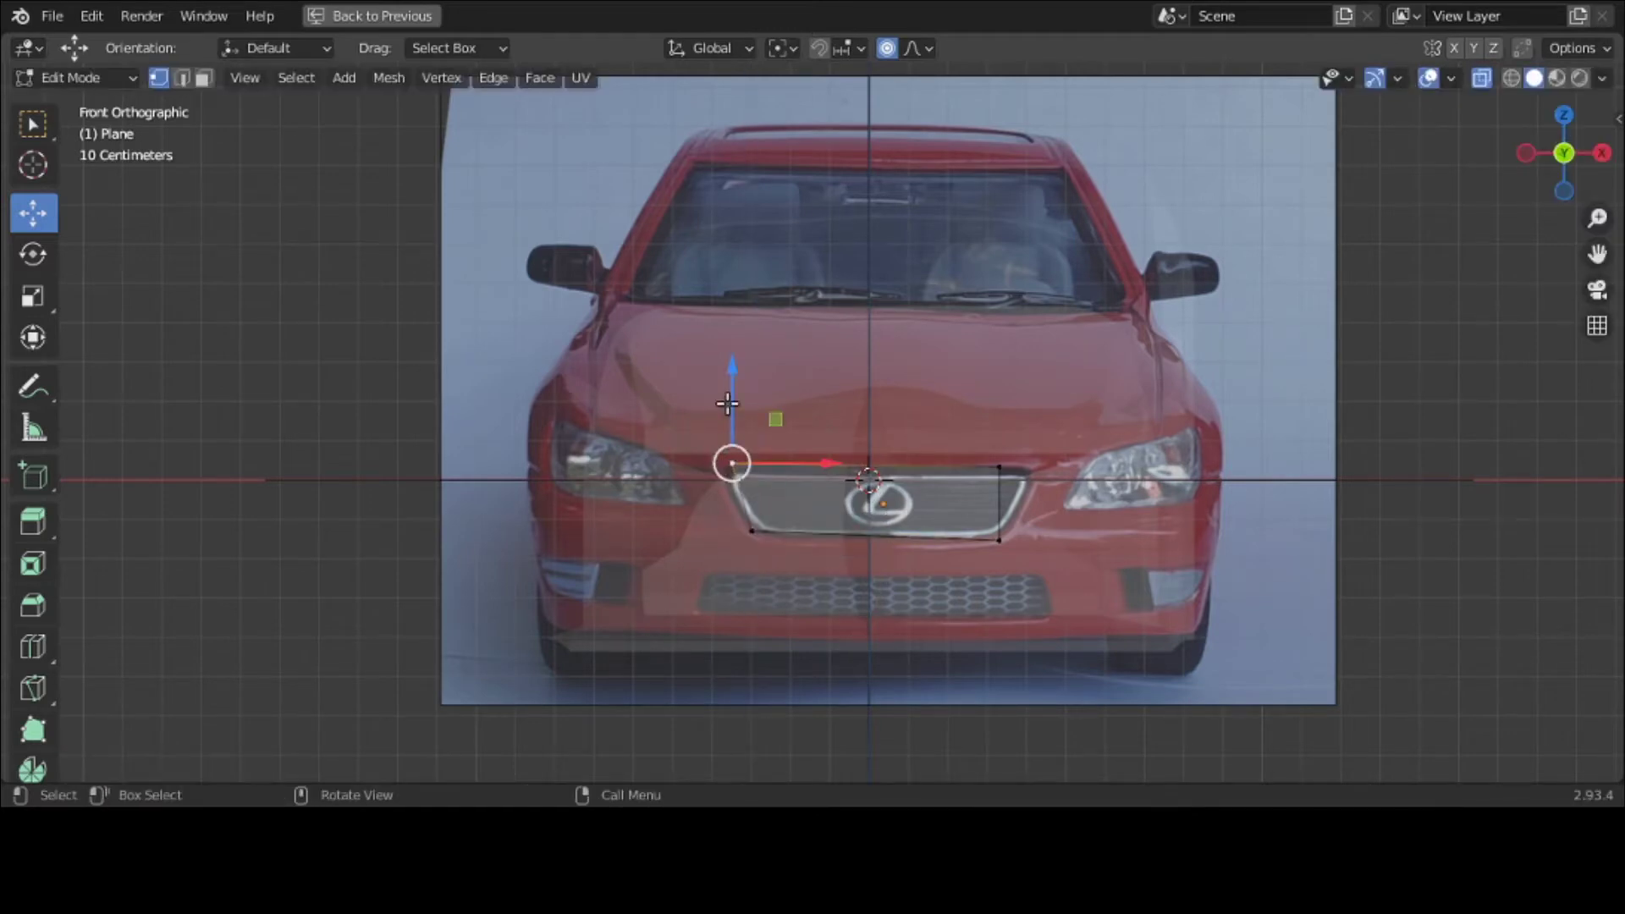
drag(729, 412, 729, 419)
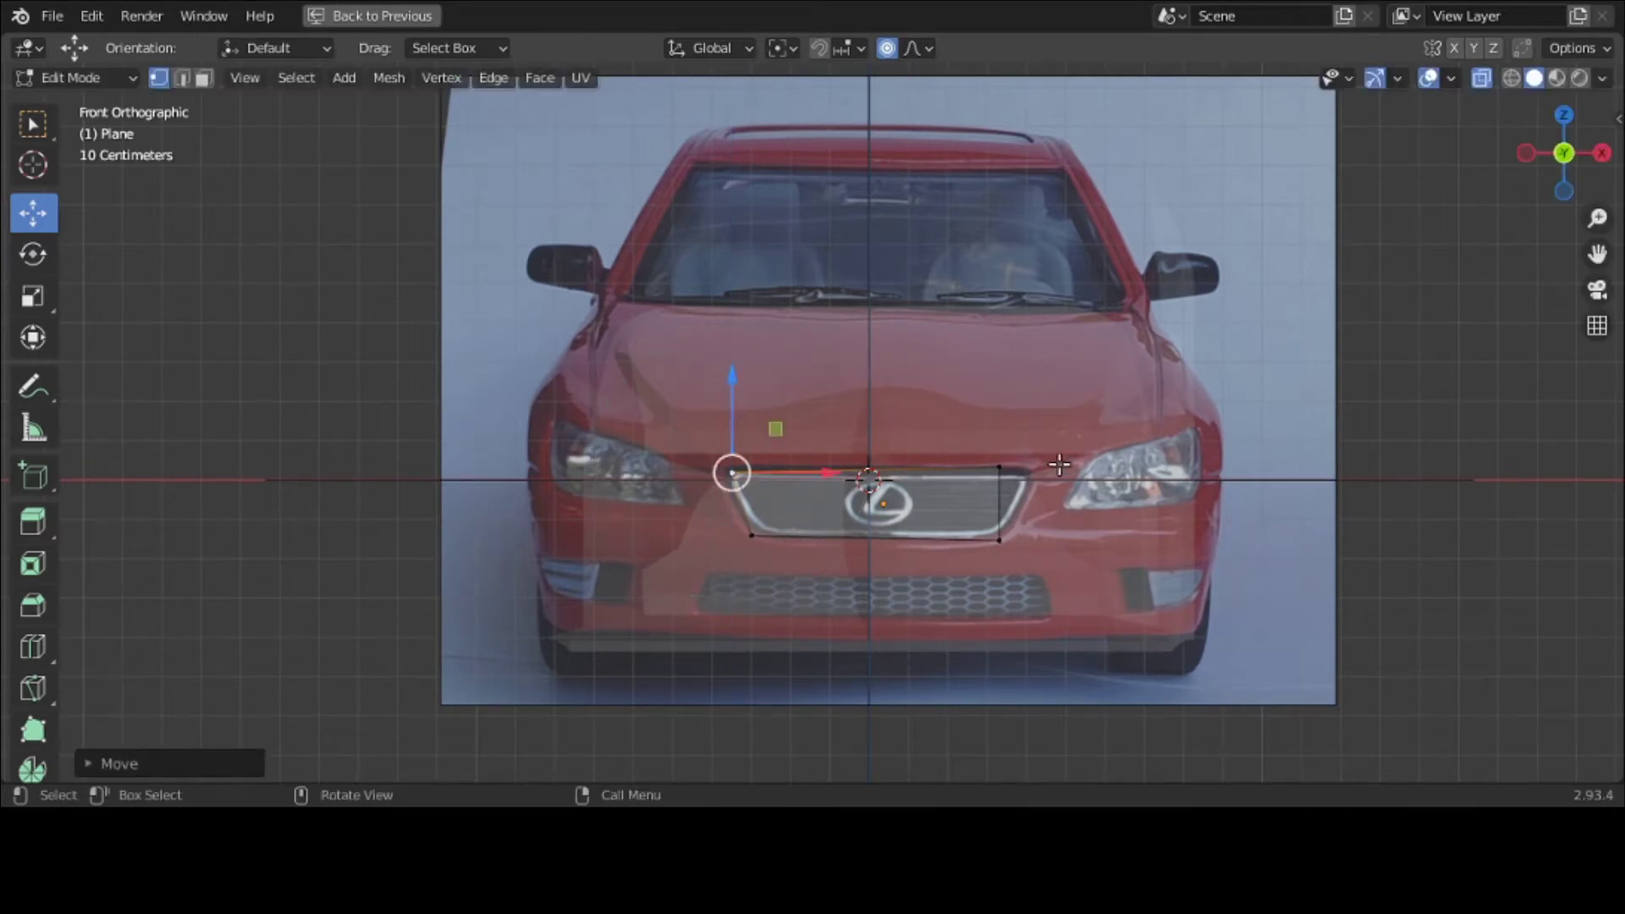
Step: Fit the plane's two right vertices to the grille's right corners, turn X-ray off and level the upper right vertex with the upper left
click(1000, 466)
drag(1002, 466, 1075, 476)
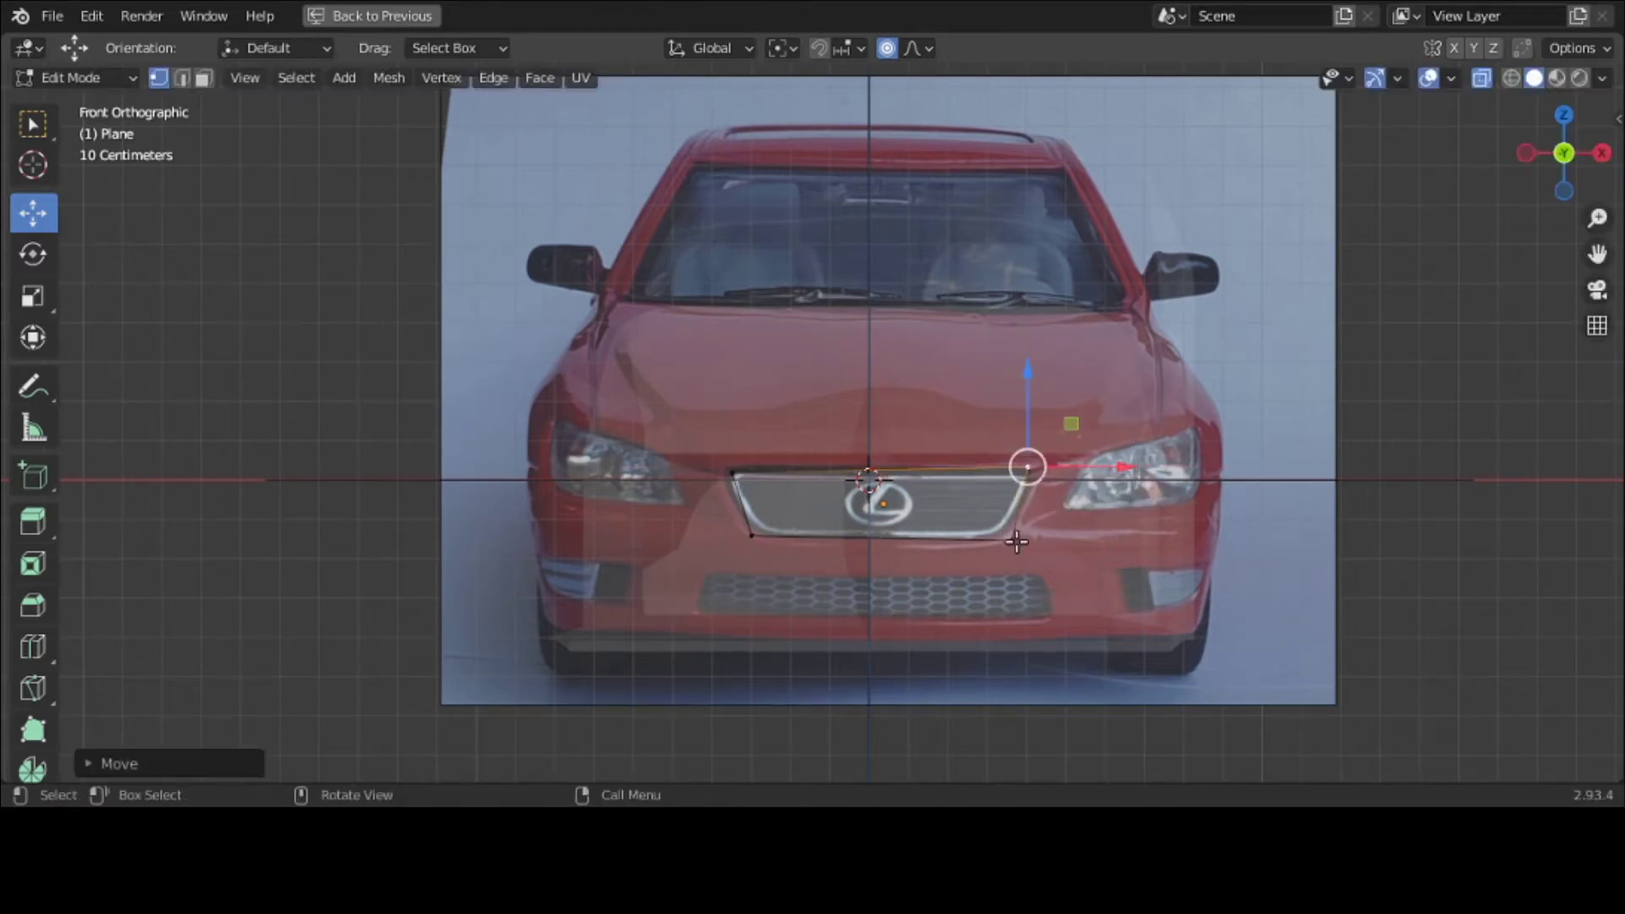
click(1015, 538)
drag(1104, 538, 1082, 524)
click(1038, 469)
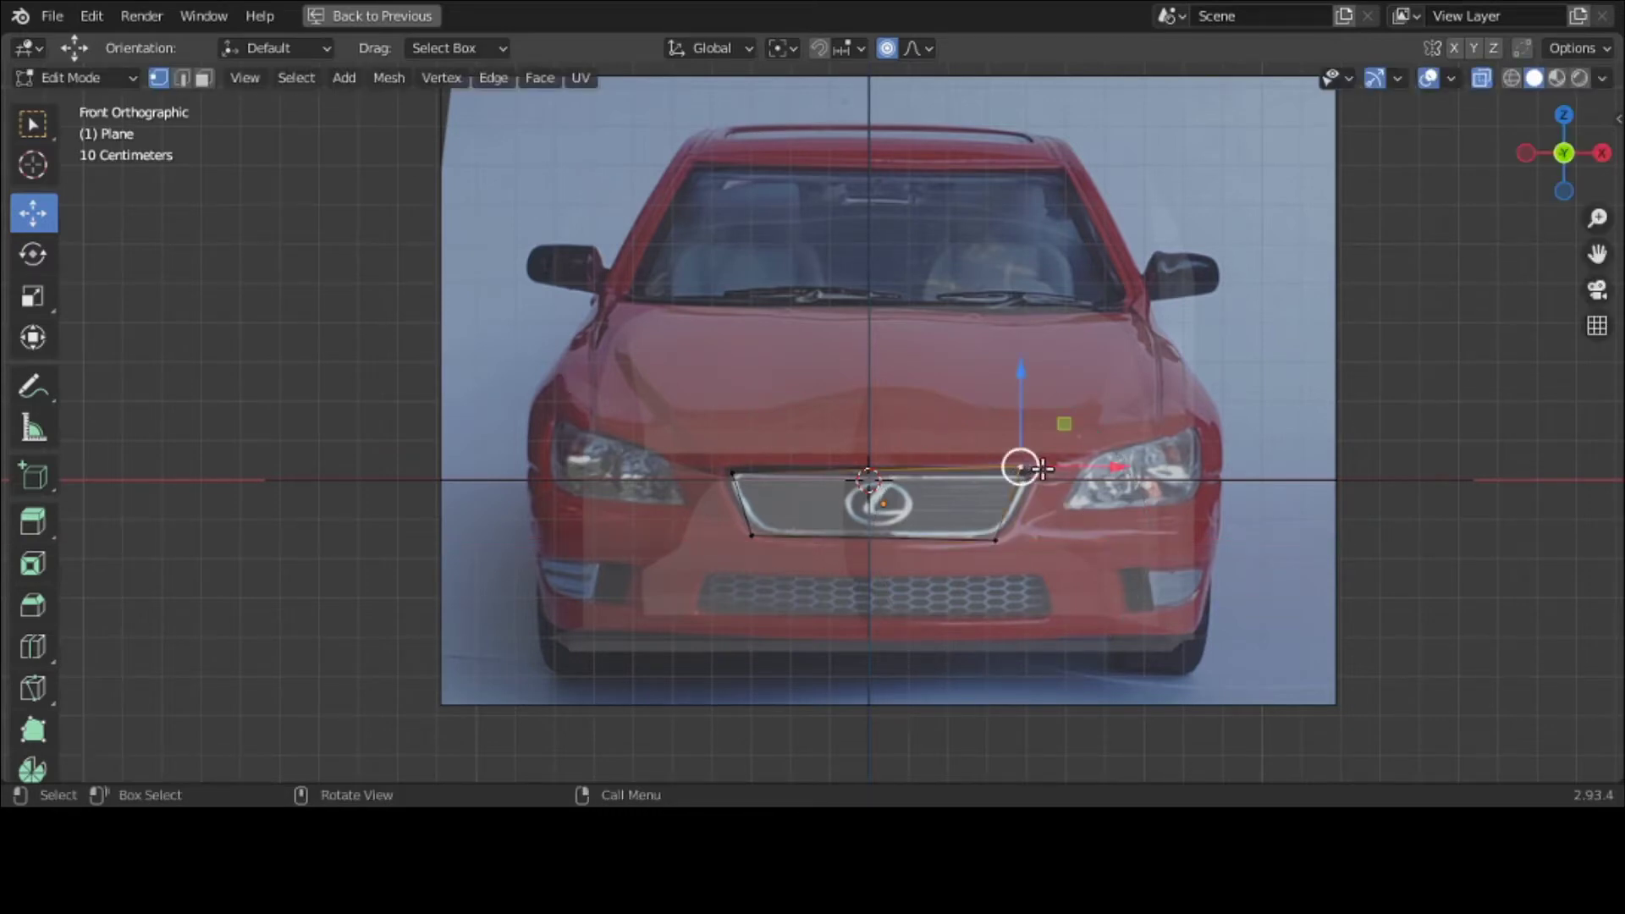
drag(1062, 465, 1082, 474)
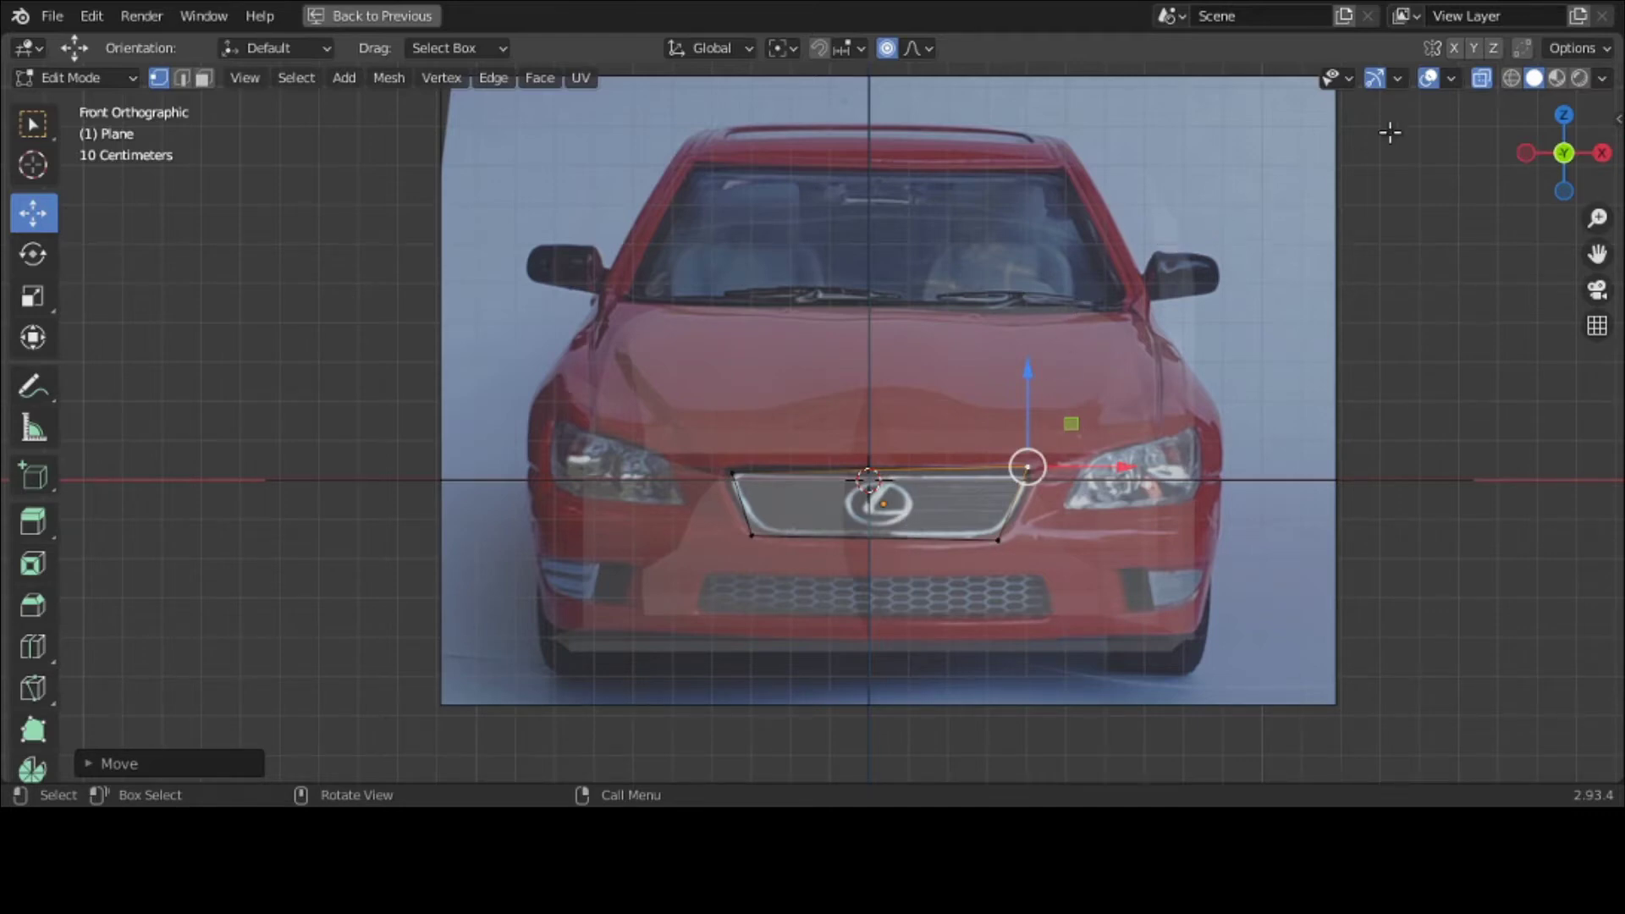
click(1483, 79)
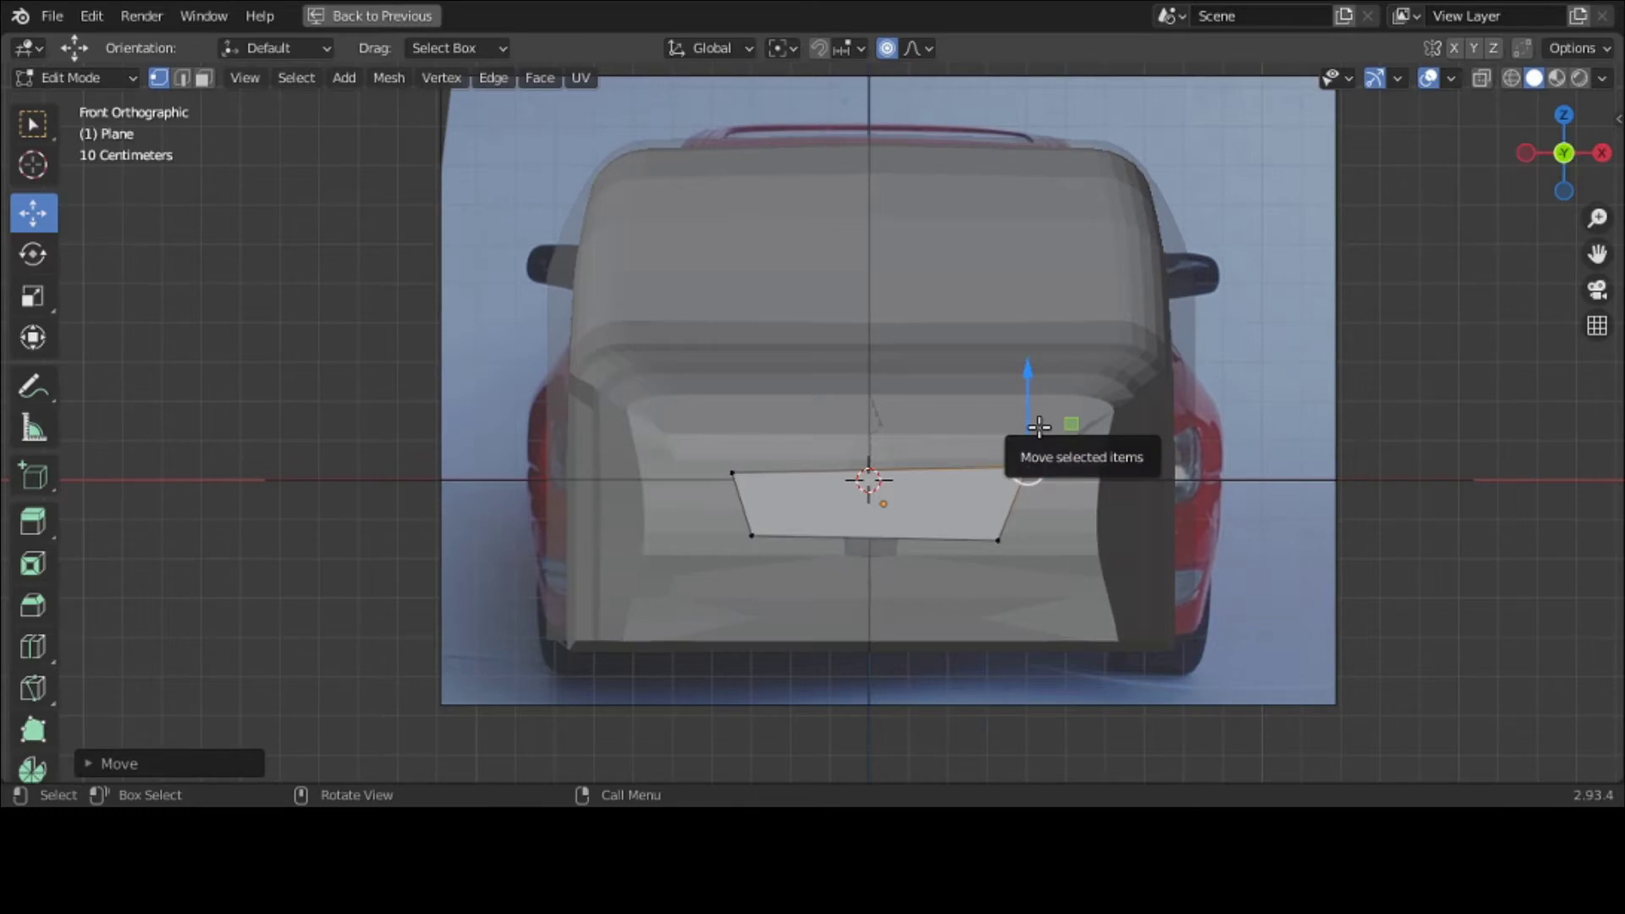
drag(1040, 427, 1040, 441)
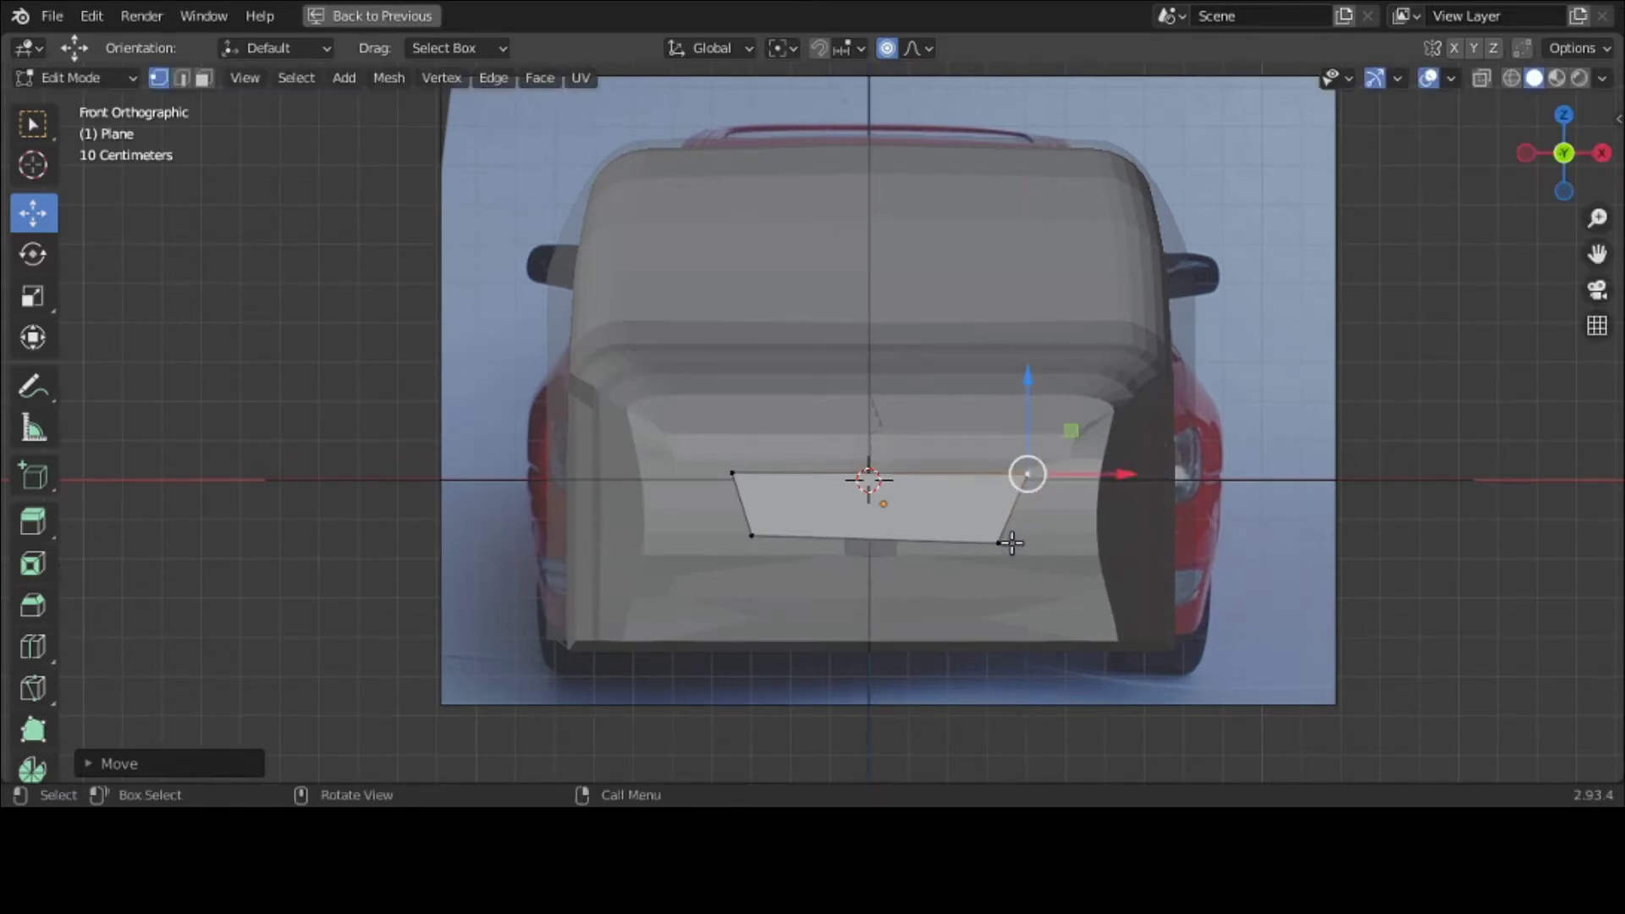
click(1012, 543)
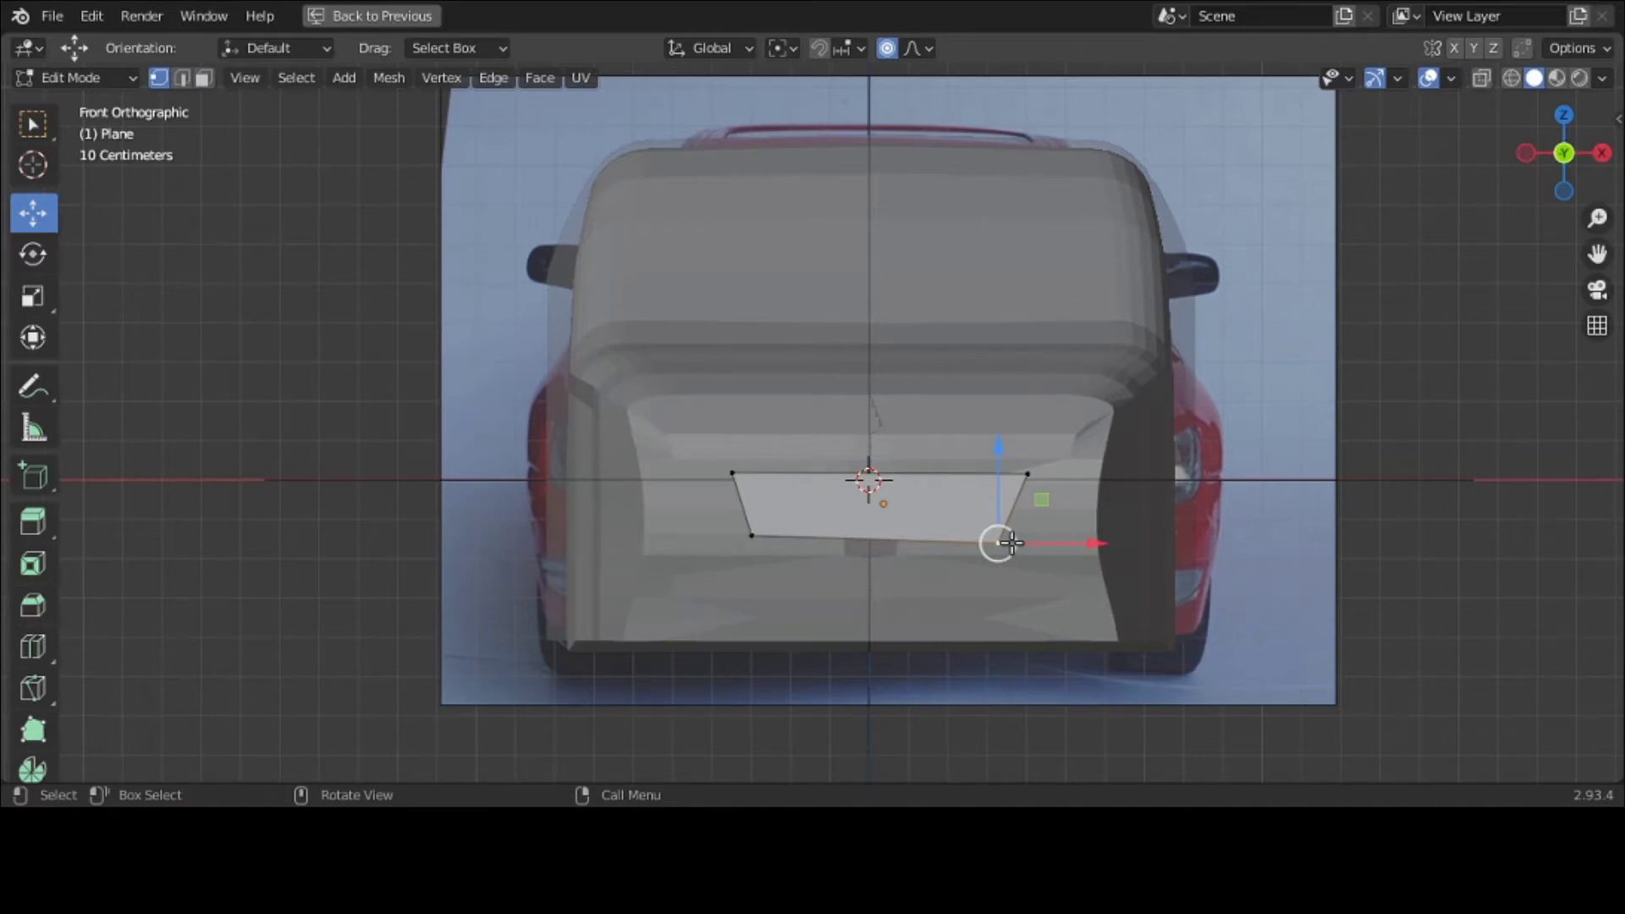
click(32, 125)
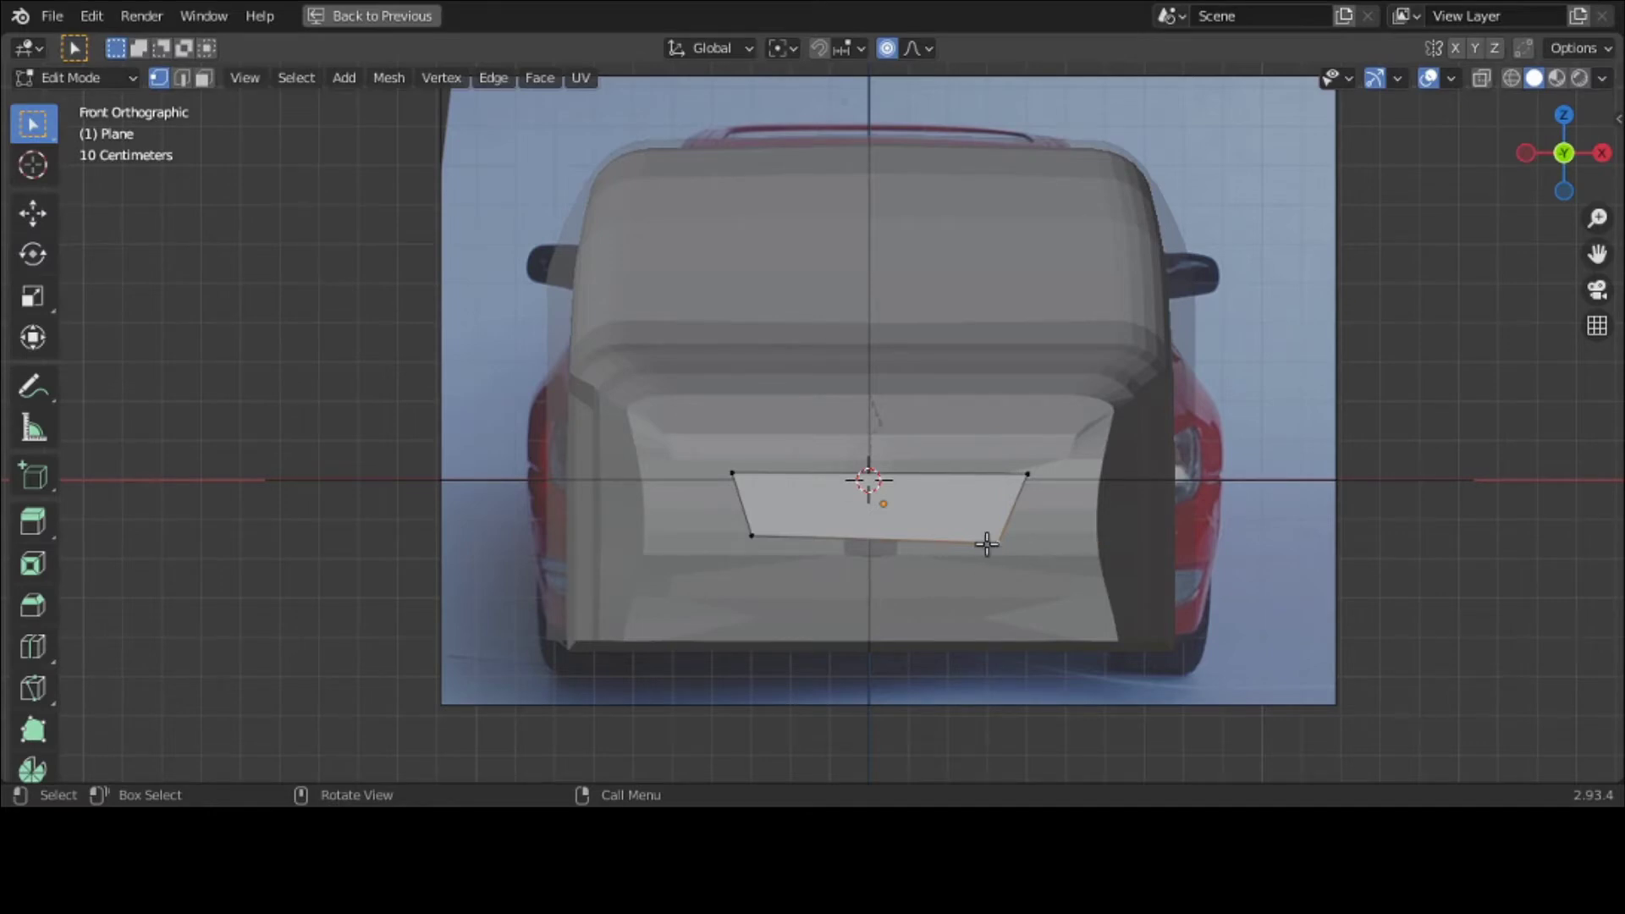
key(g)
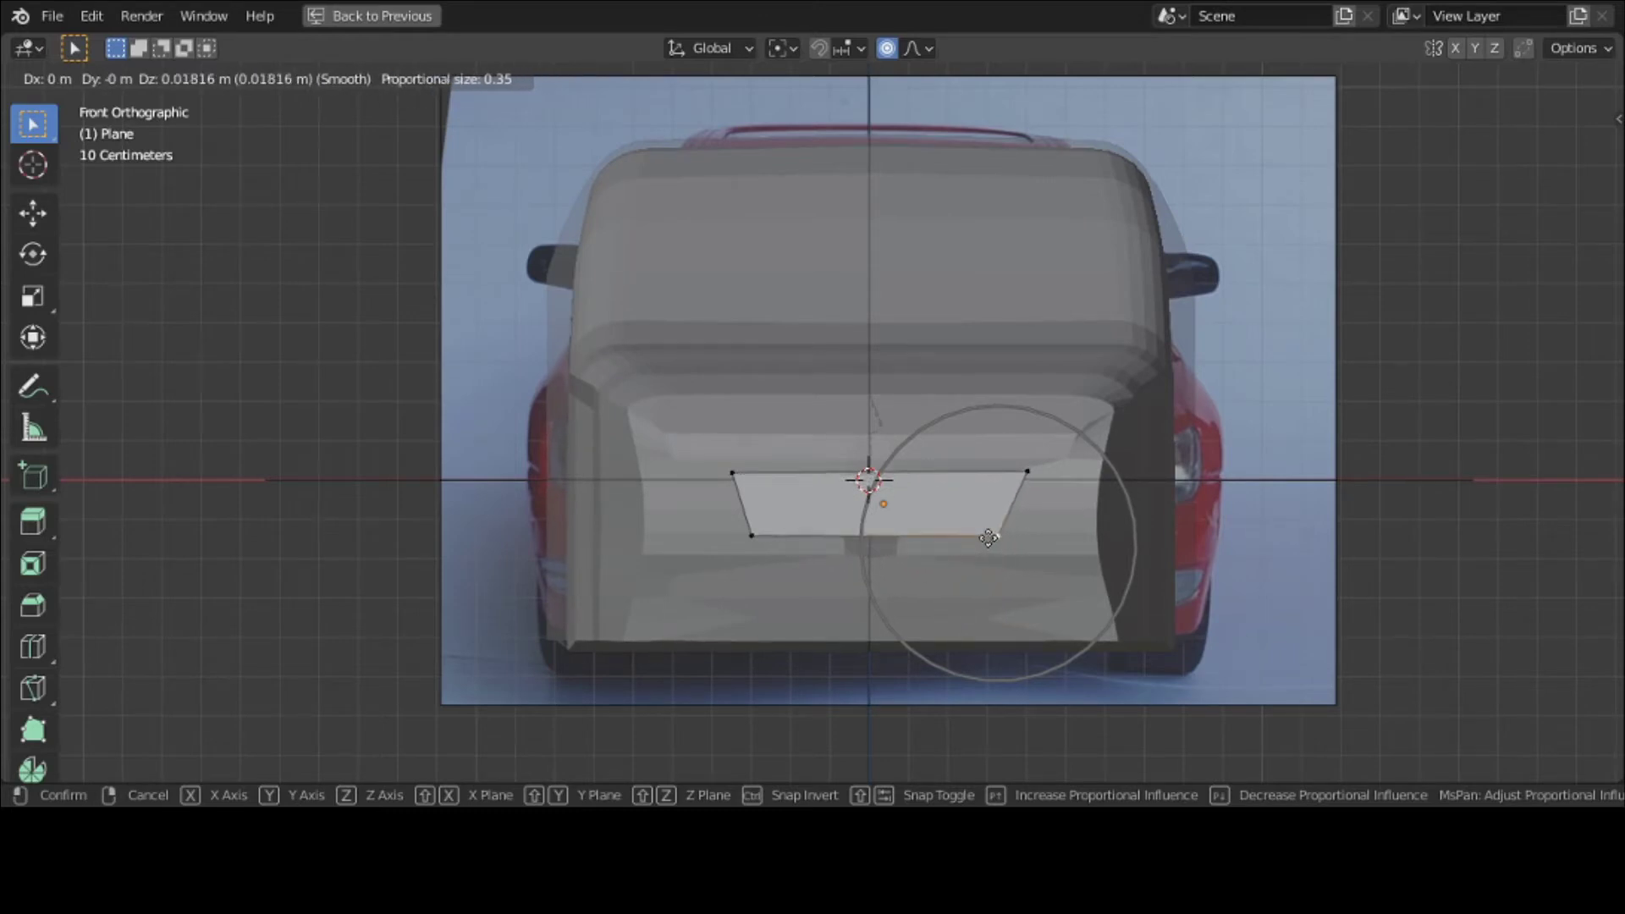
click(989, 539)
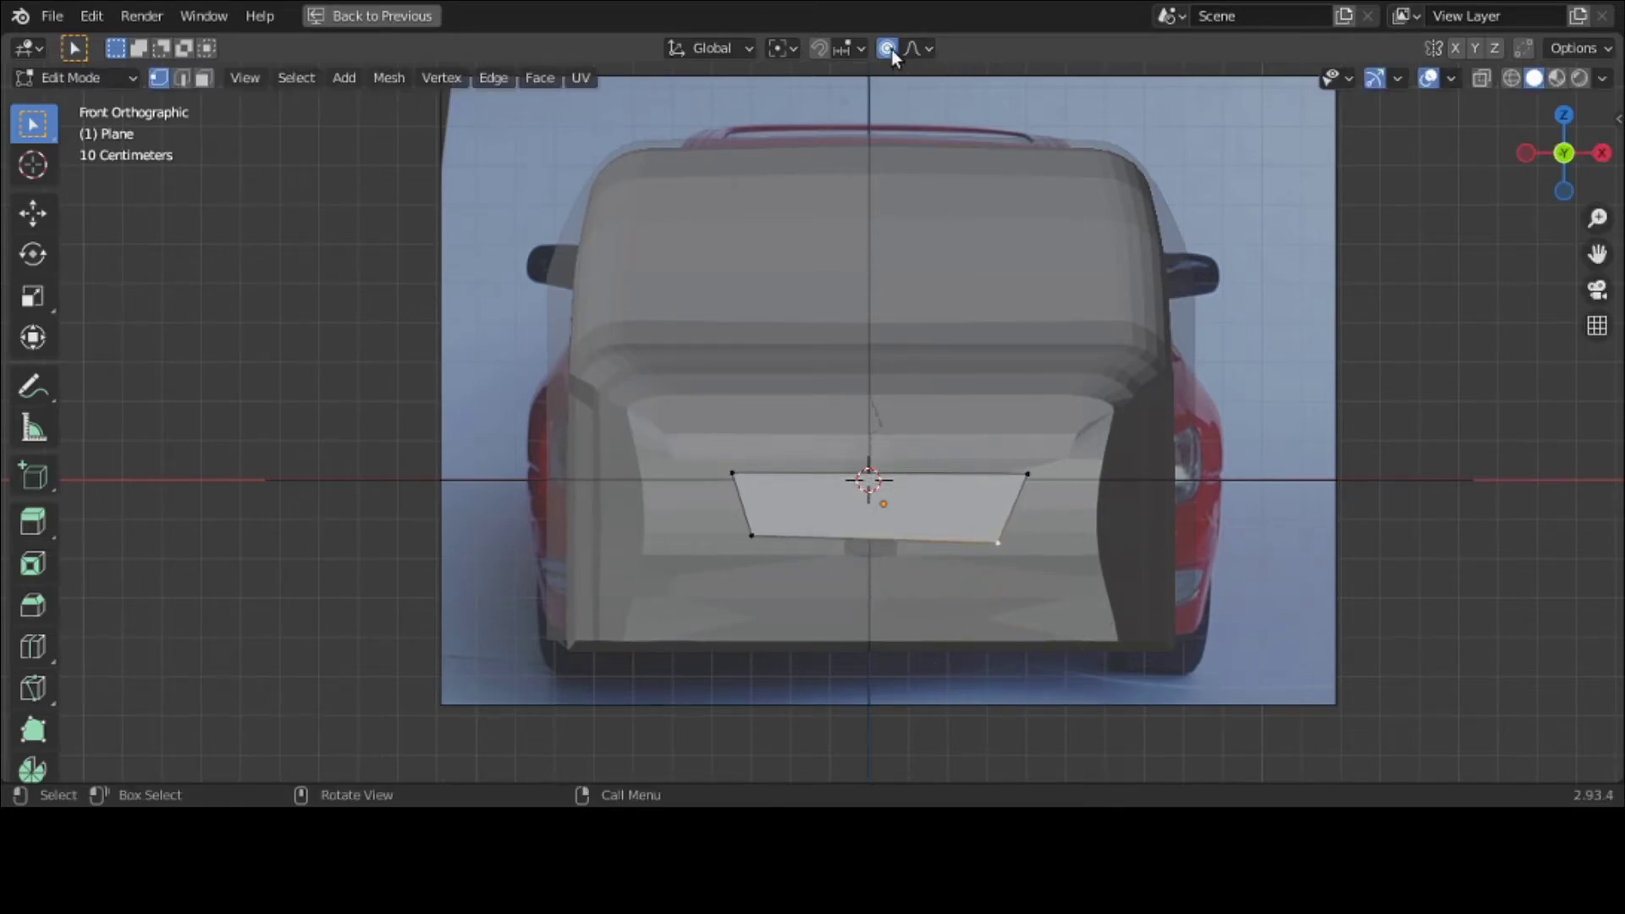
Step: Turn off proportional editing and turn X-ray back on so single vertices can be placed over the reference
click(1070, 475)
key(g)
right_click(1071, 475)
click(1480, 78)
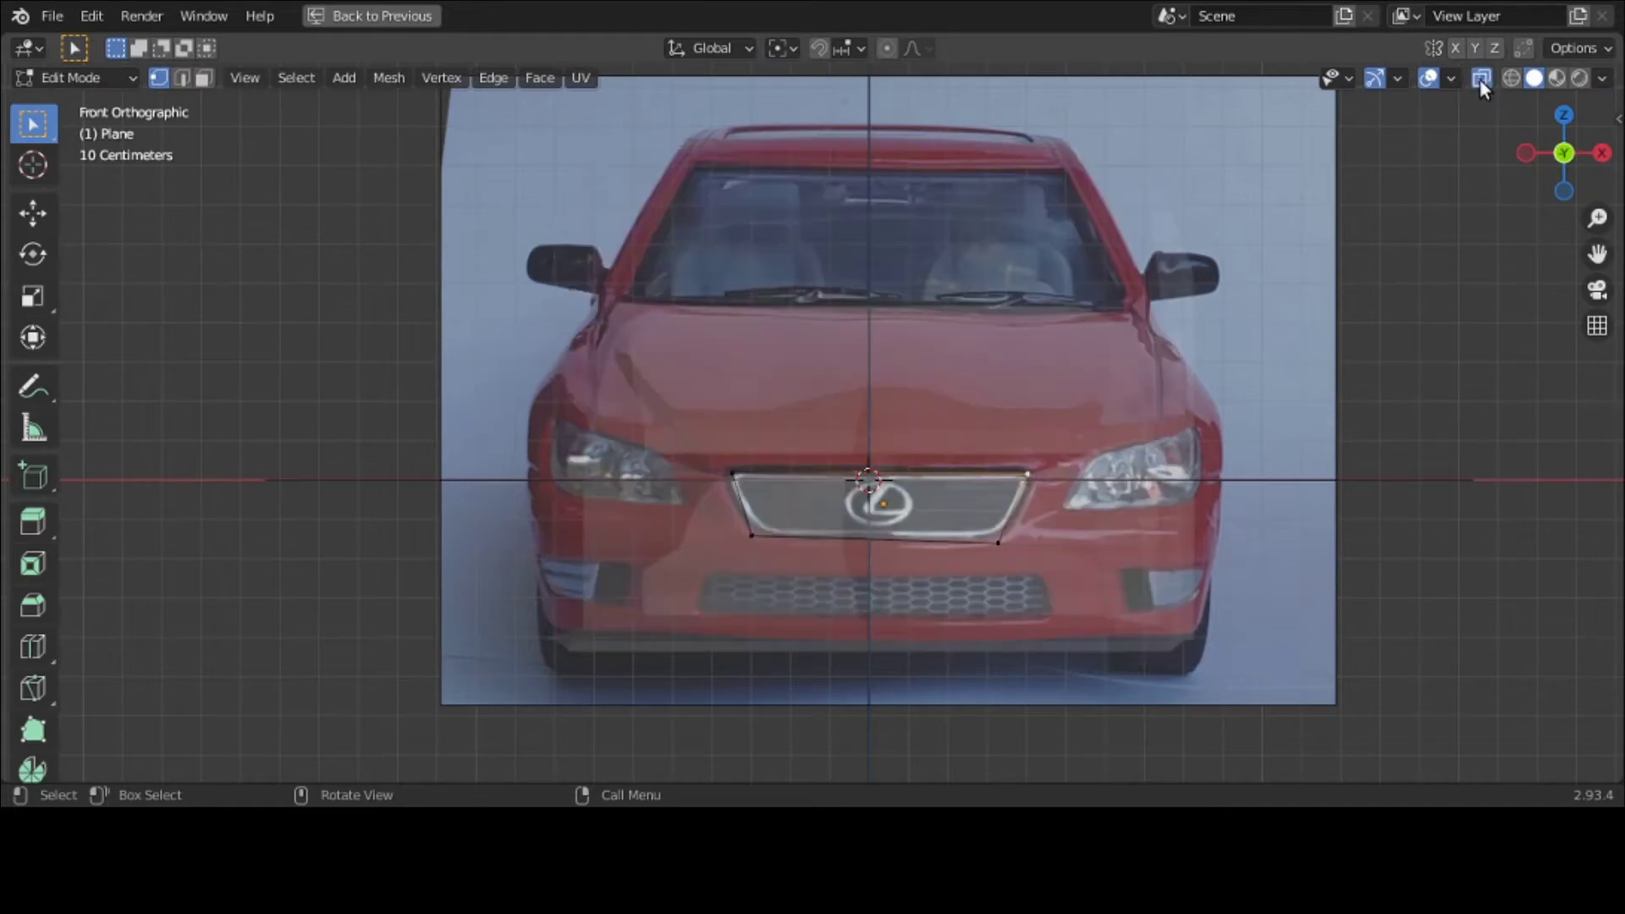
Step: Raise the lower right vertex about 0.018 m and nudge the lower left vertex up onto the grille's bottom edge
click(999, 542)
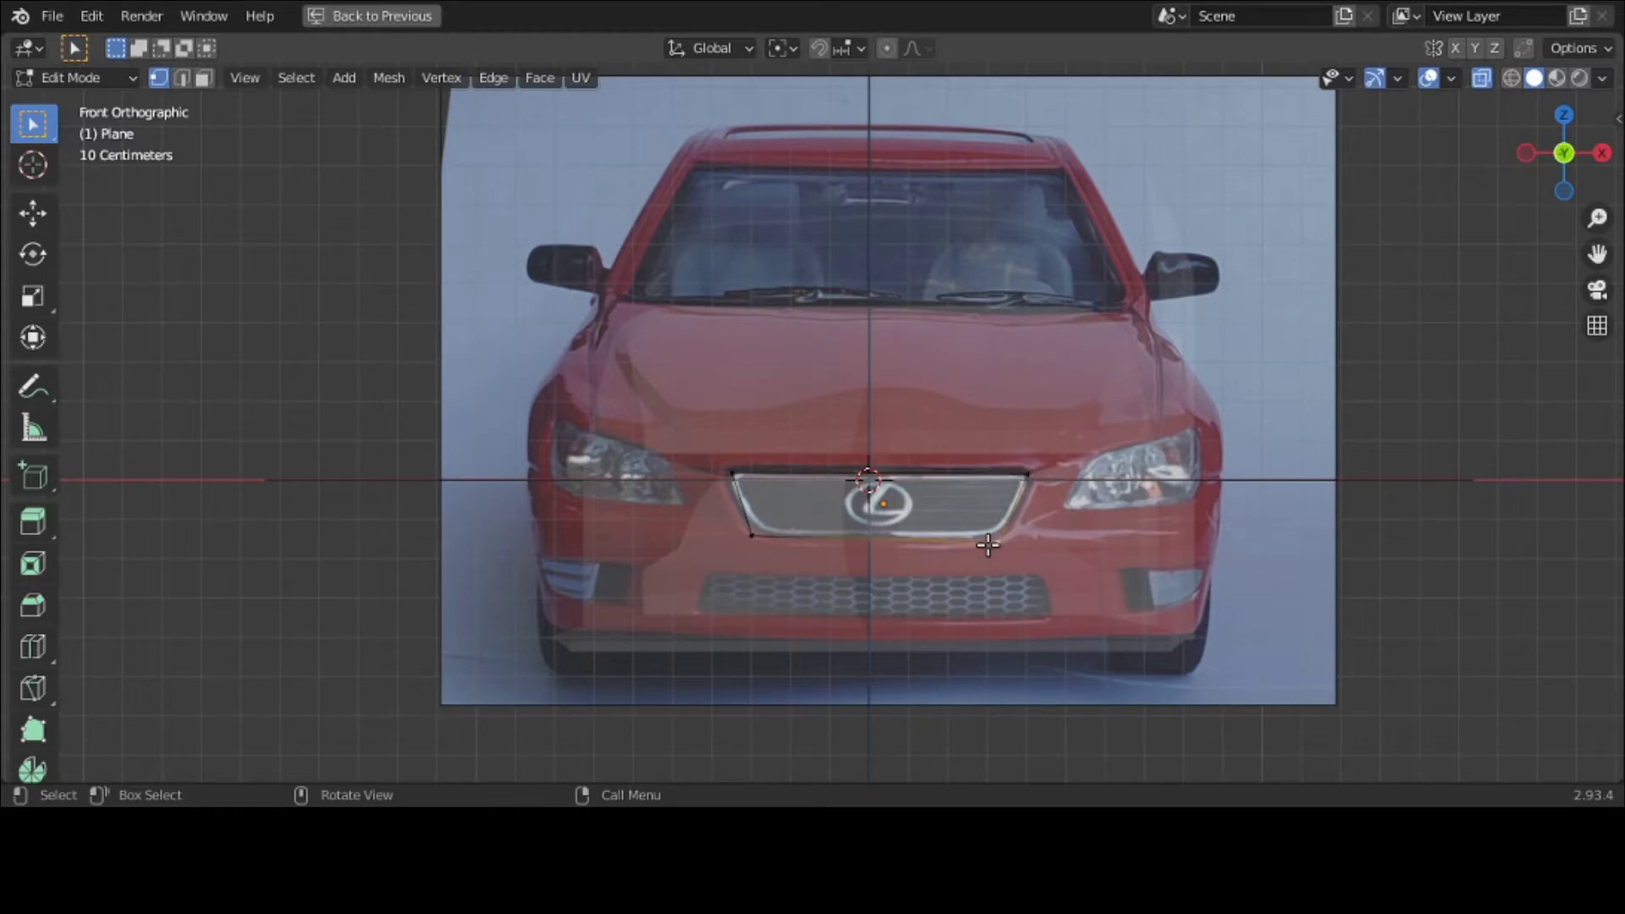
key(g)
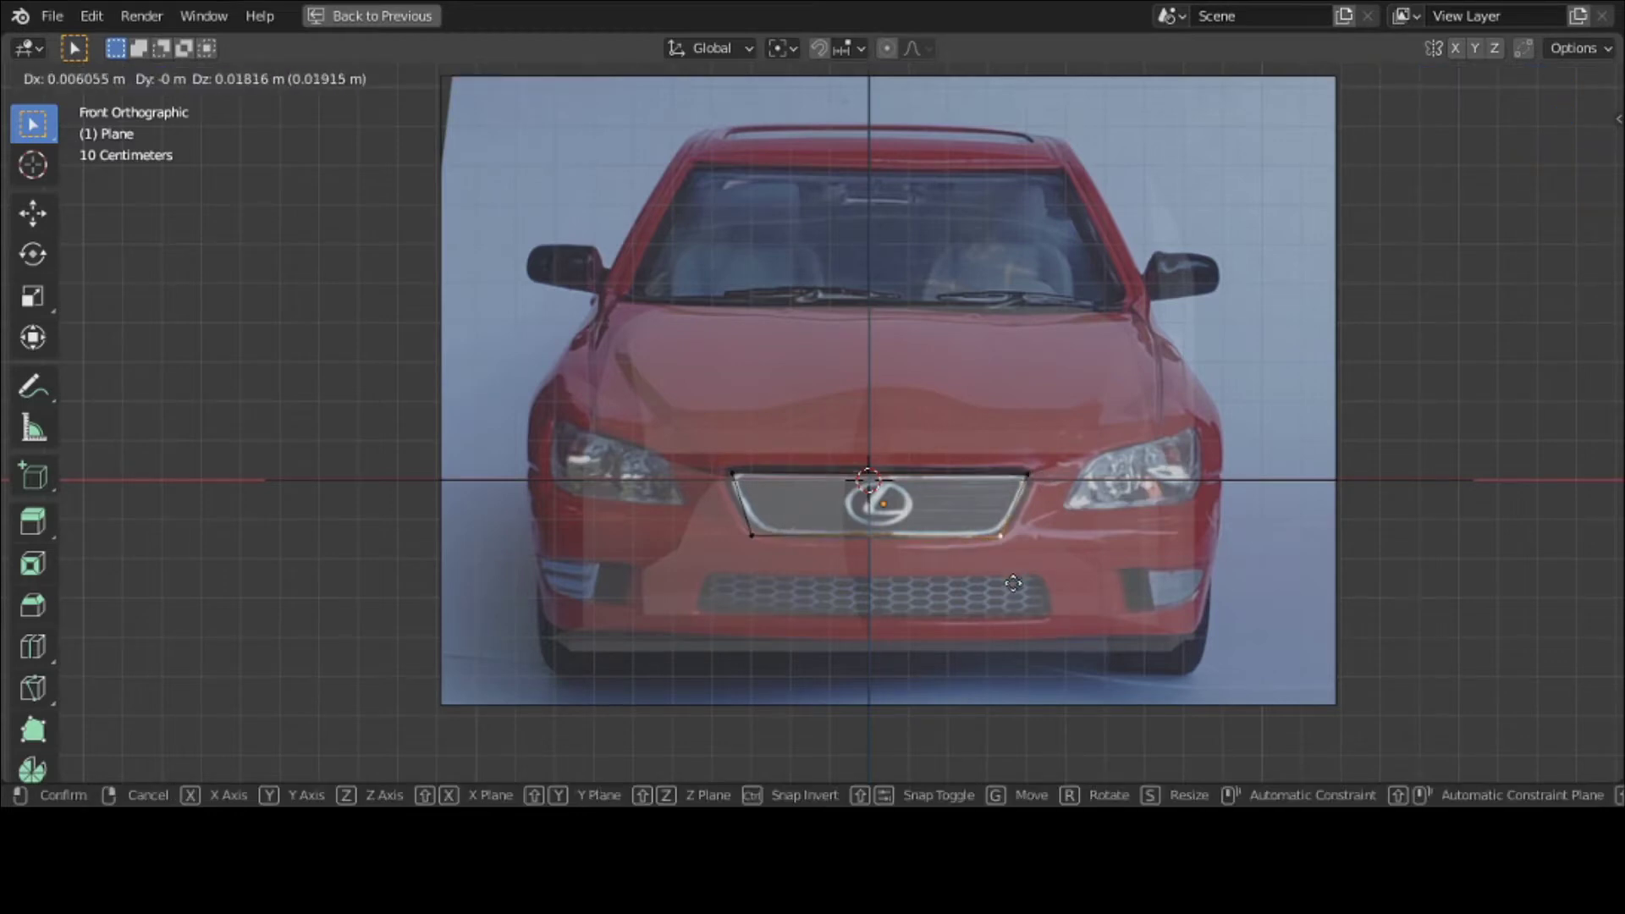
click(1013, 584)
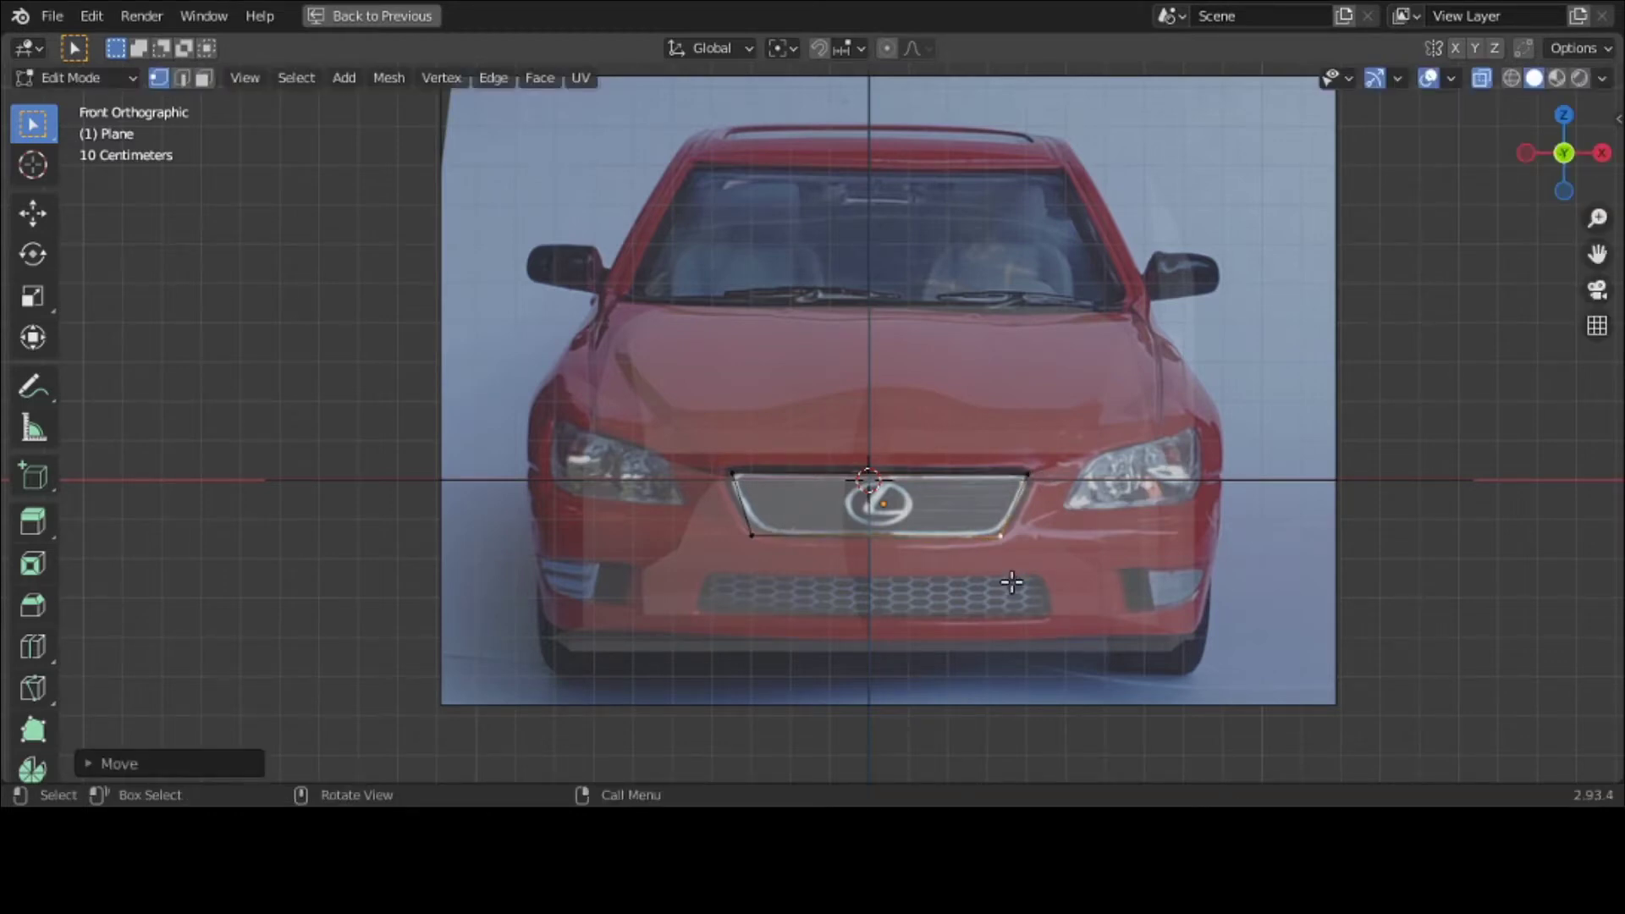
click(774, 532)
key(g)
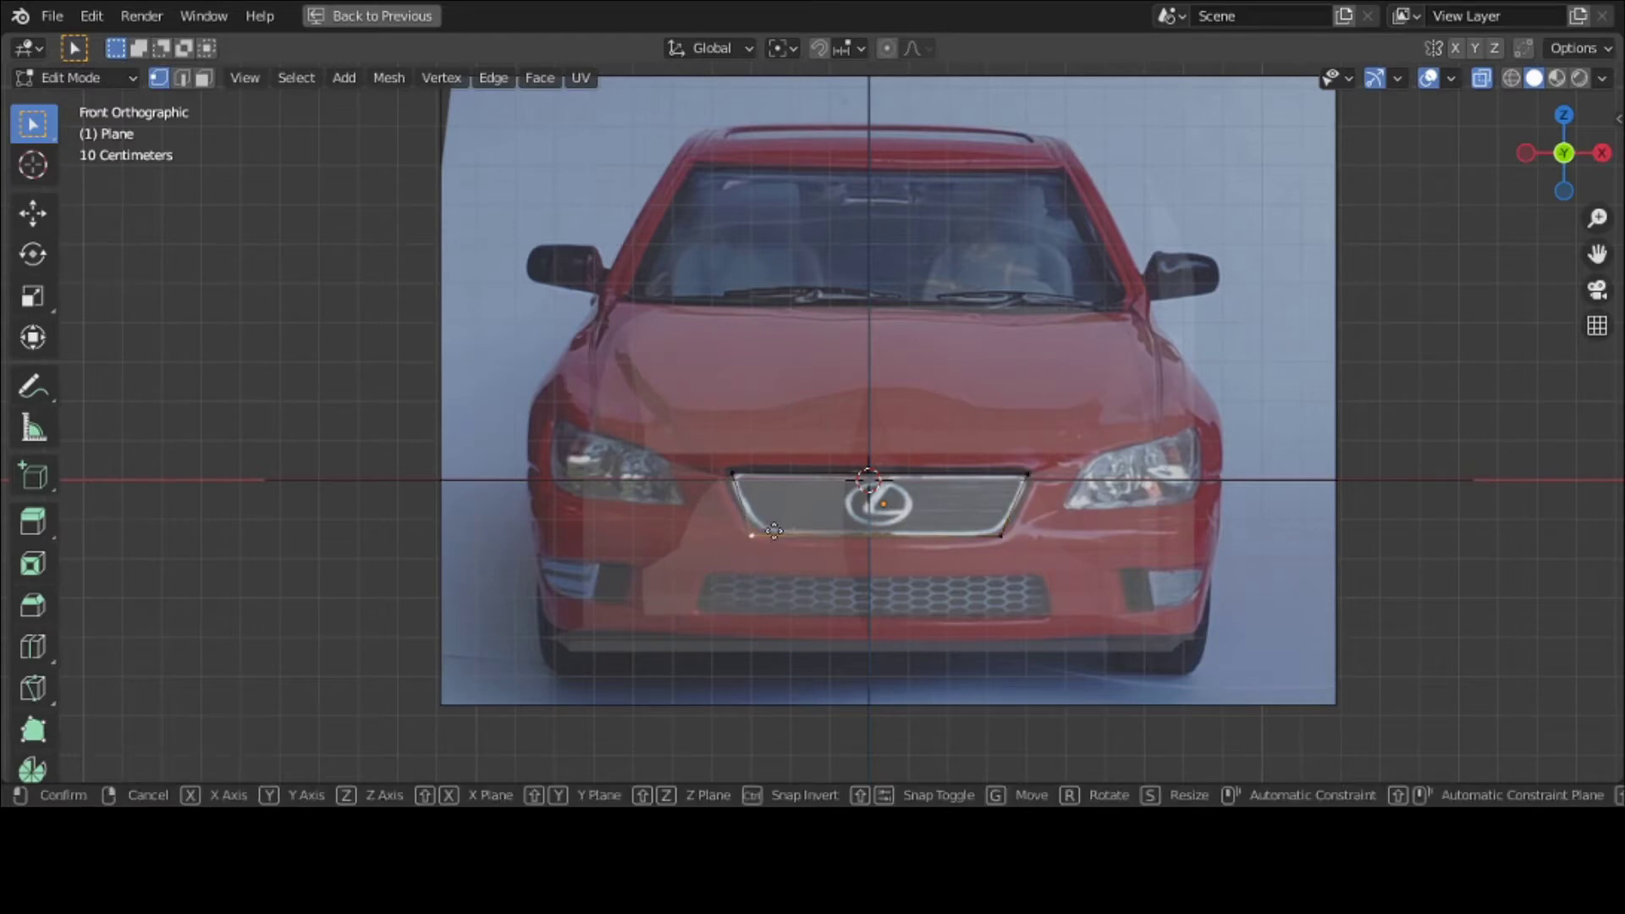
click(773, 527)
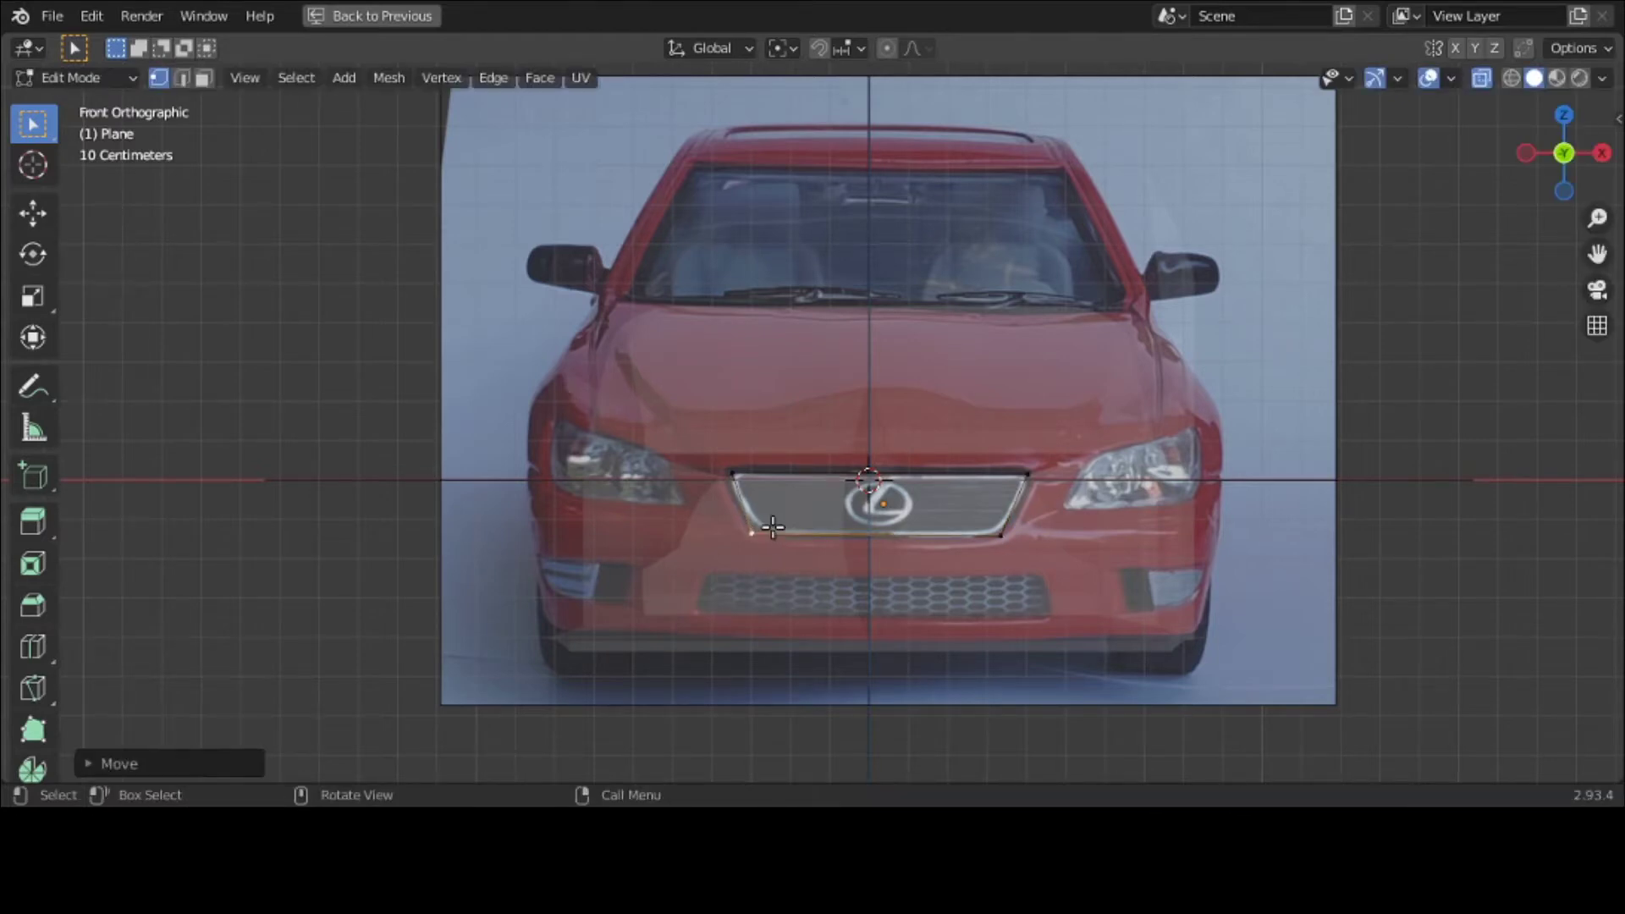
Step: Fine-tune the height of the plane's two upper corner vertices with the Move tool to follow the grille's top edge
click(734, 473)
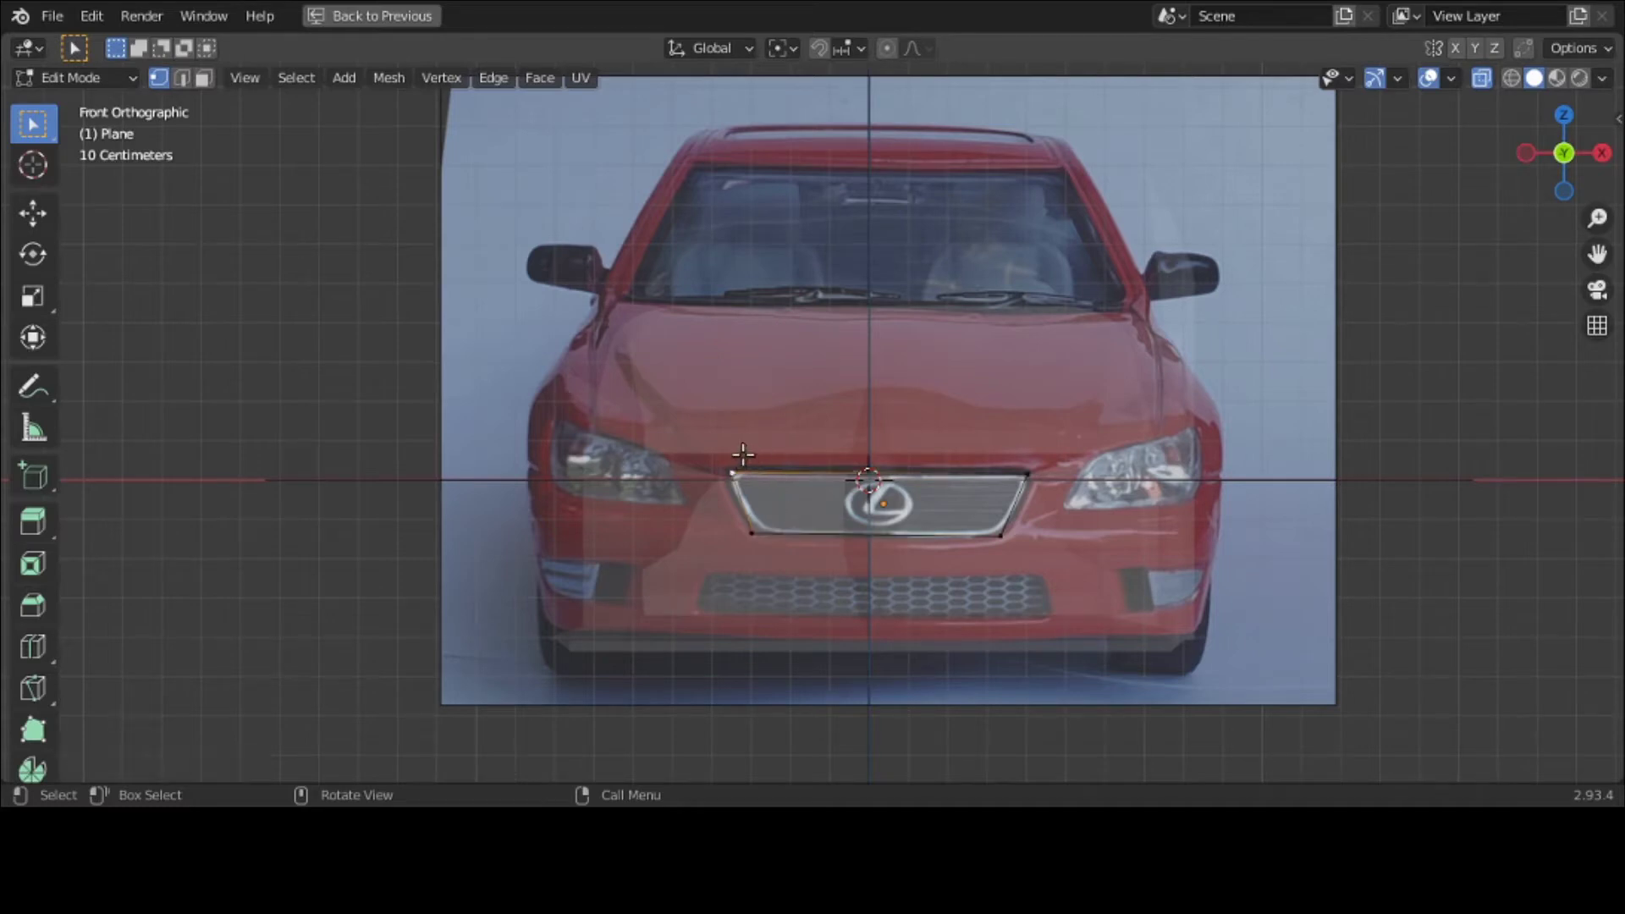
click(31, 214)
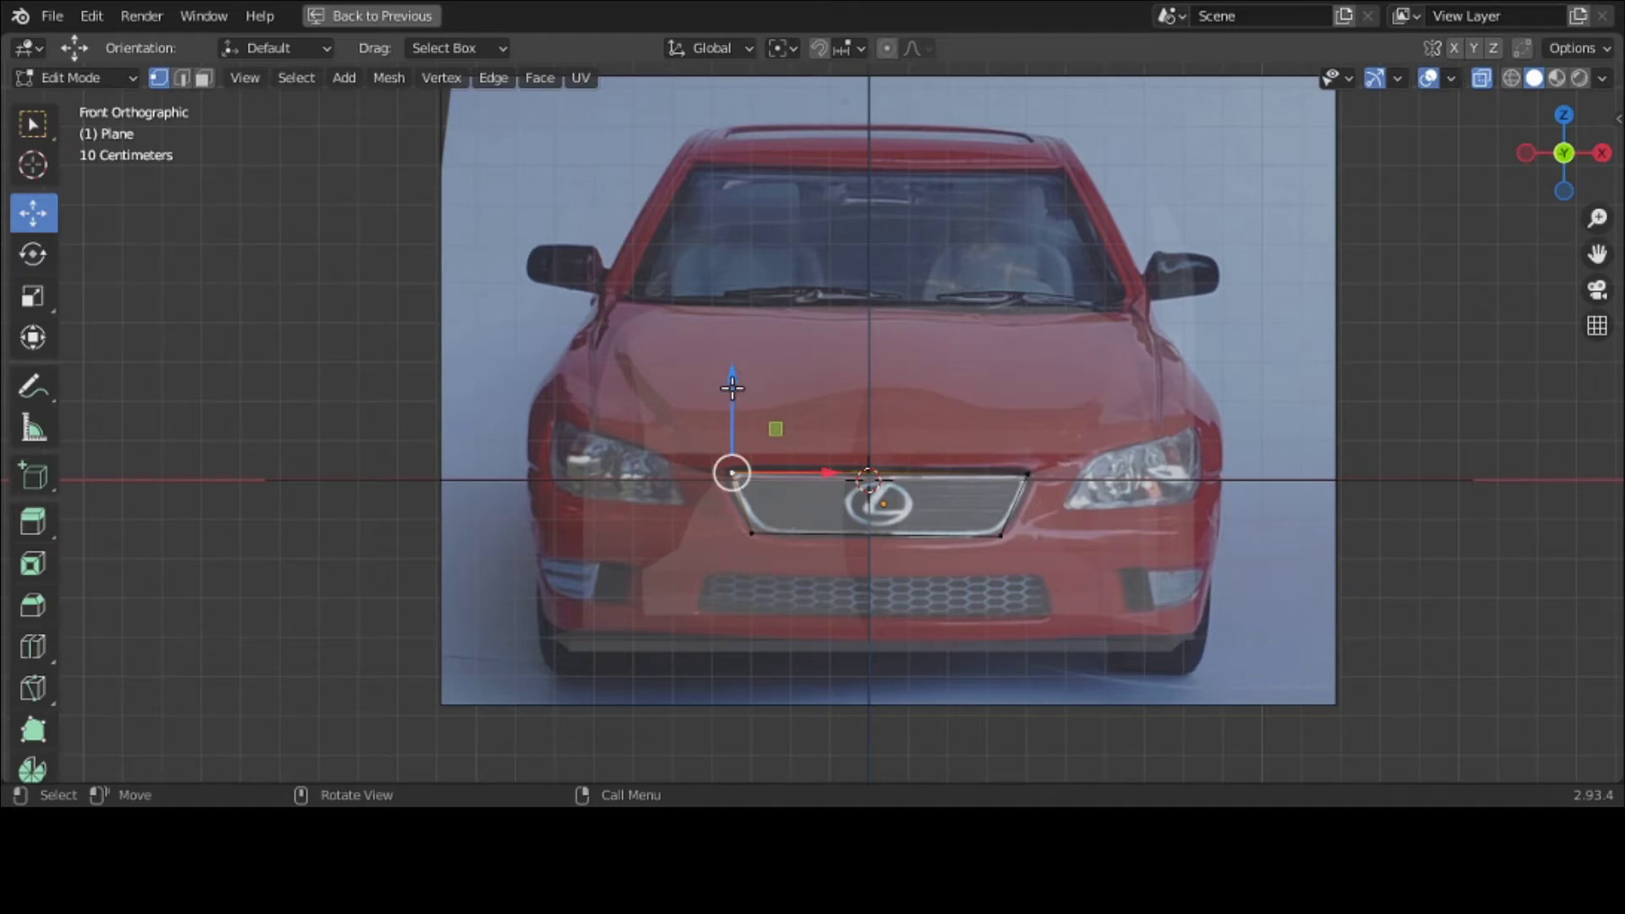
drag(731, 388, 732, 388)
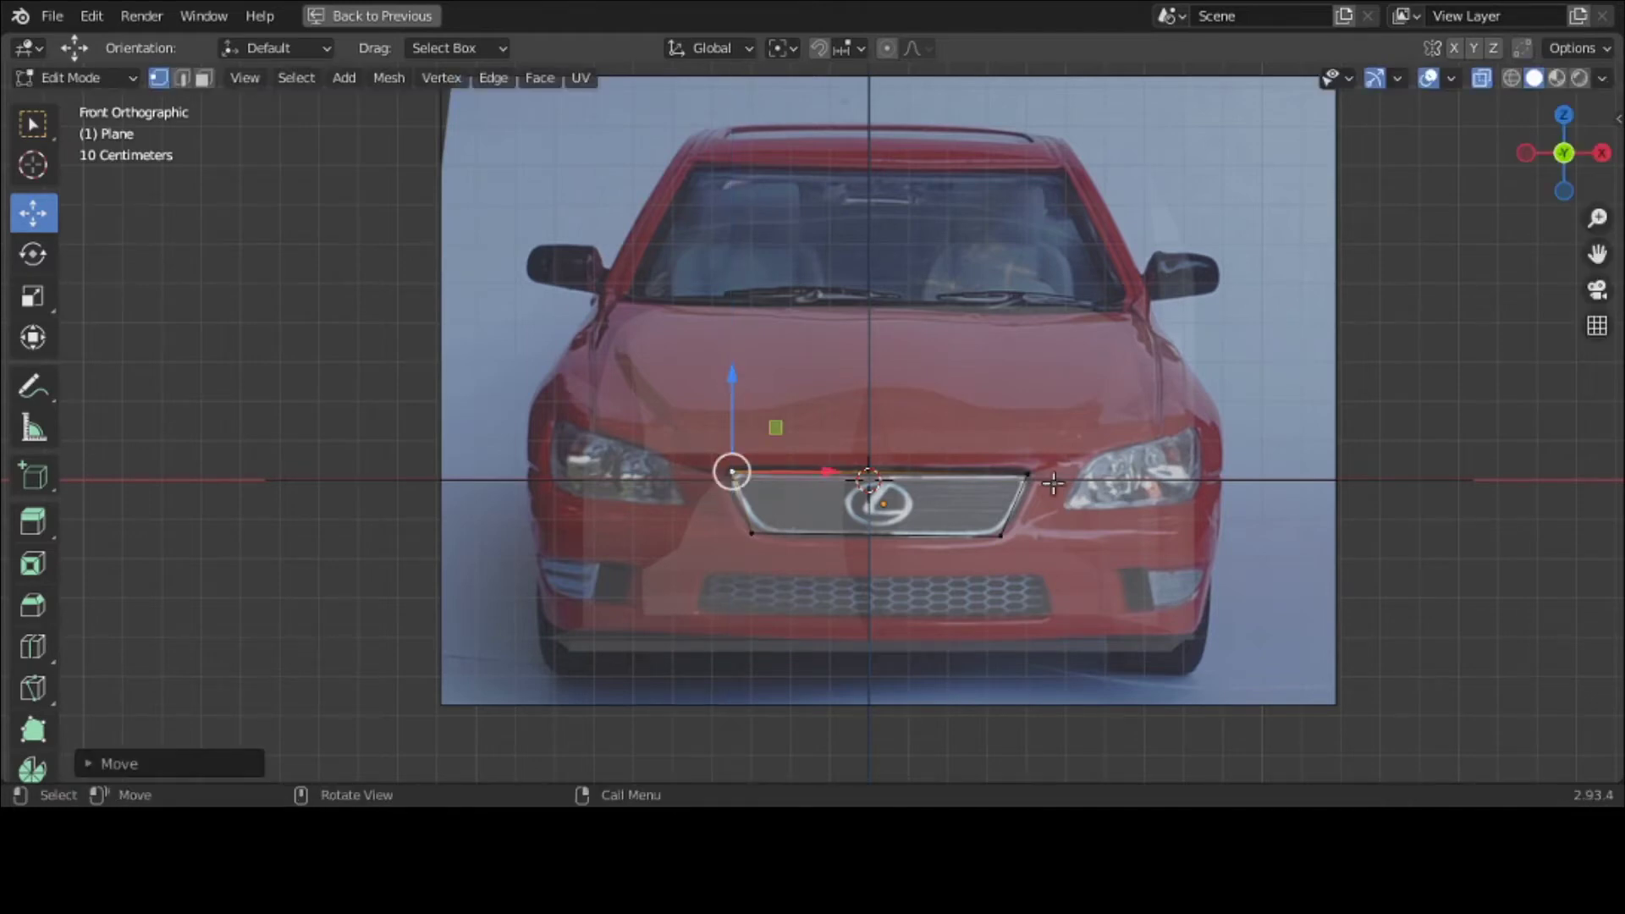
click(1028, 474)
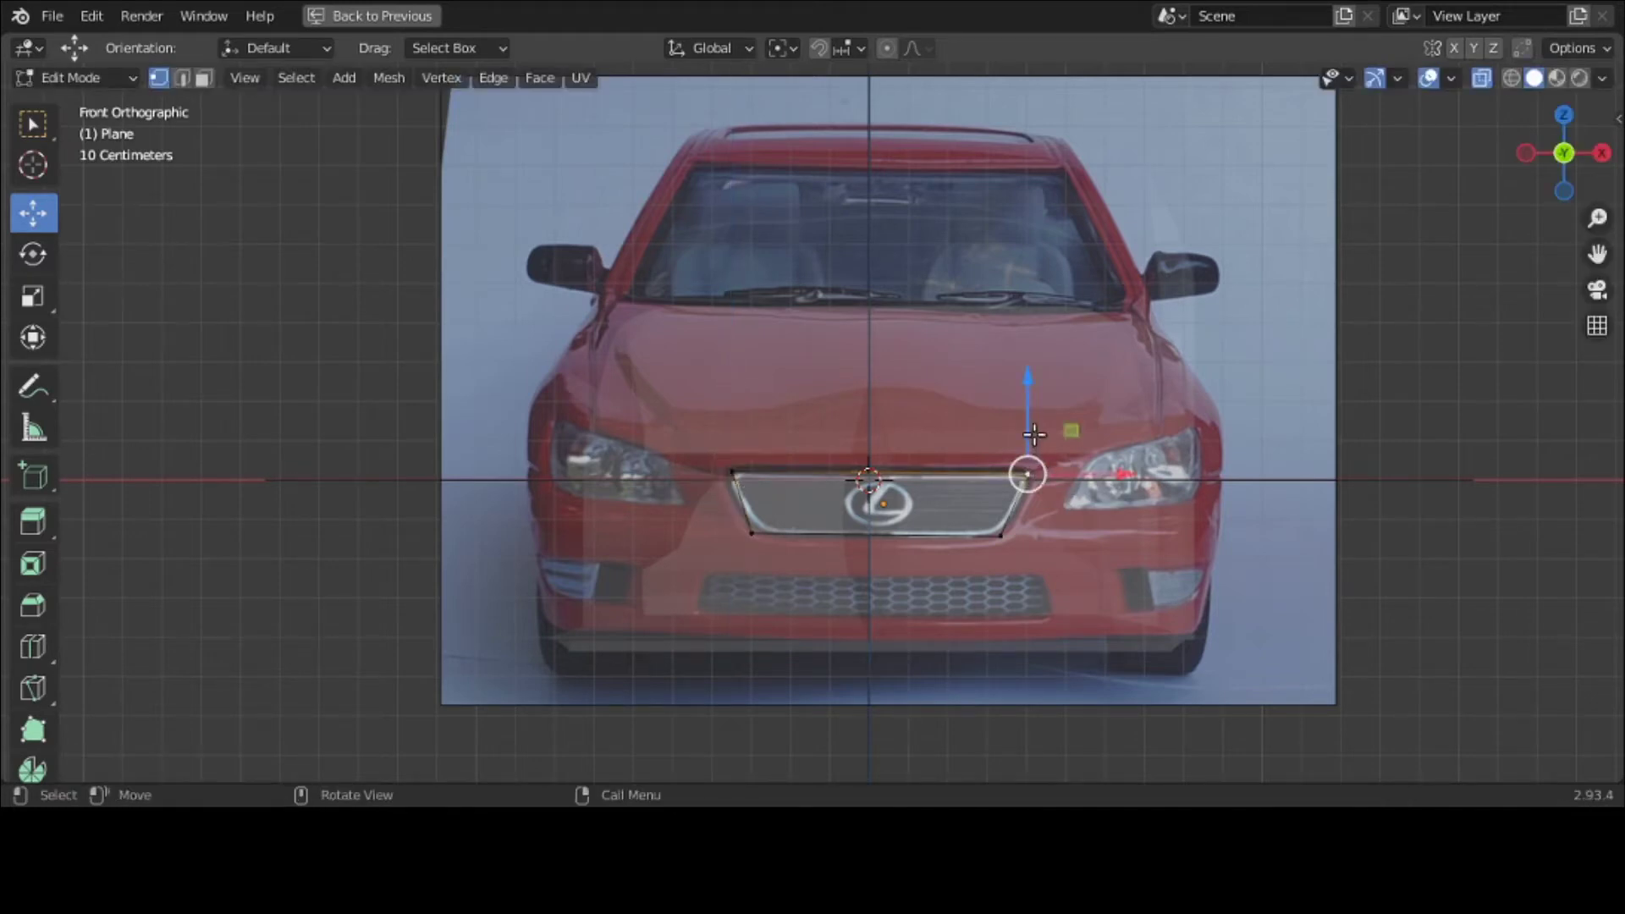
drag(1032, 431, 1033, 430)
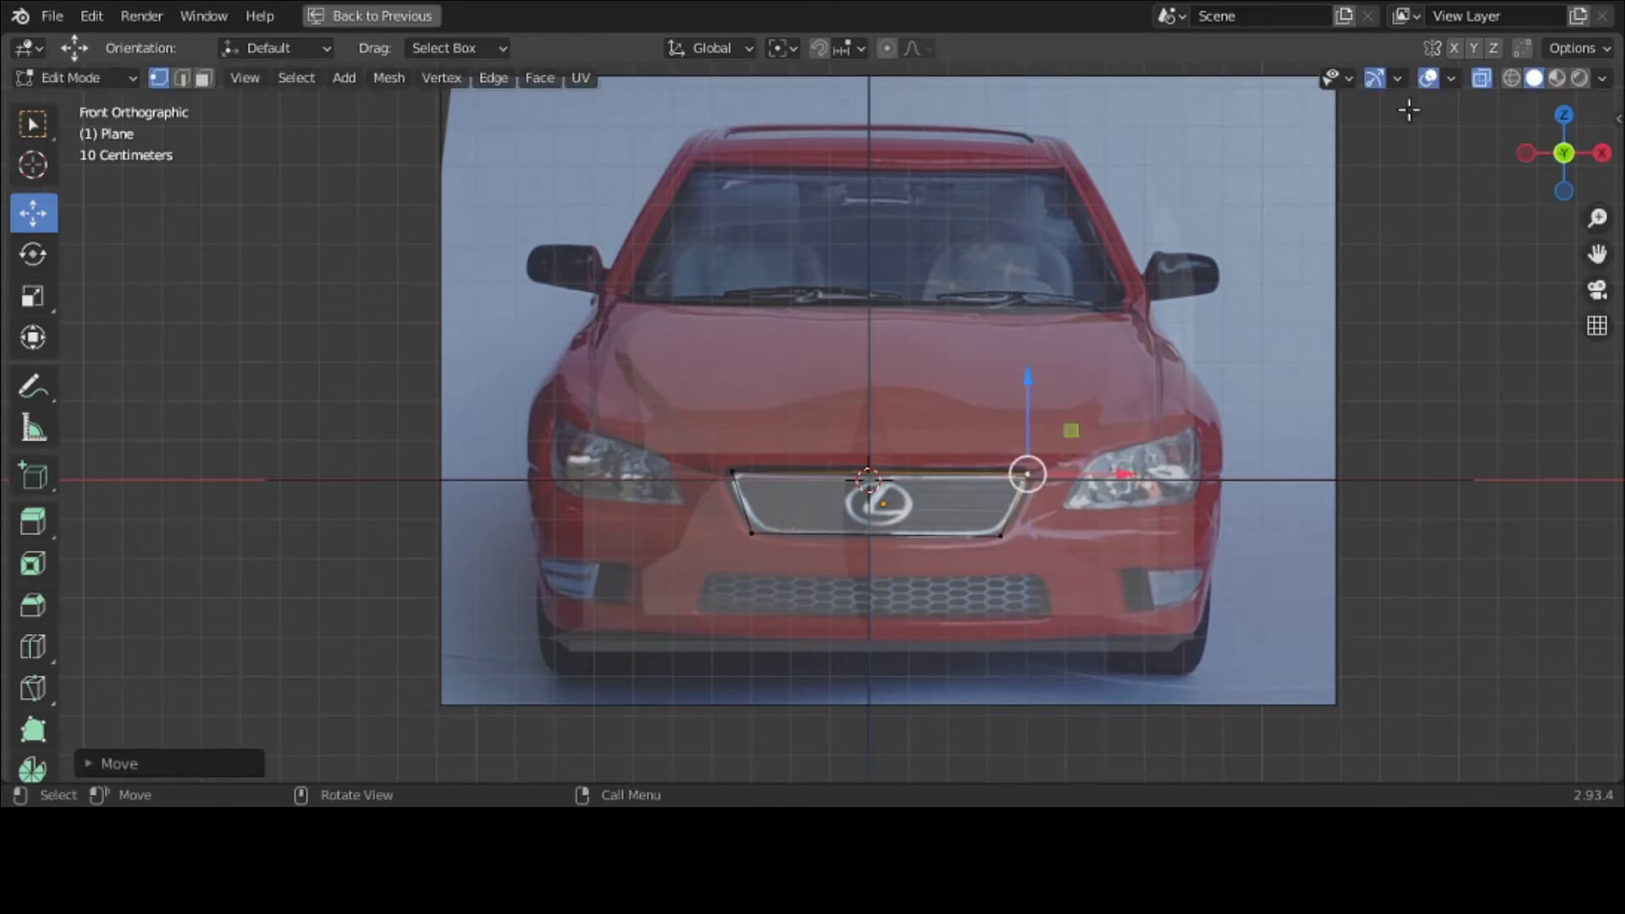
Step: Turn X-ray off, restore the multi-viewport layout with the sidebar shown, and deselect the plane's vertex
click(1481, 78)
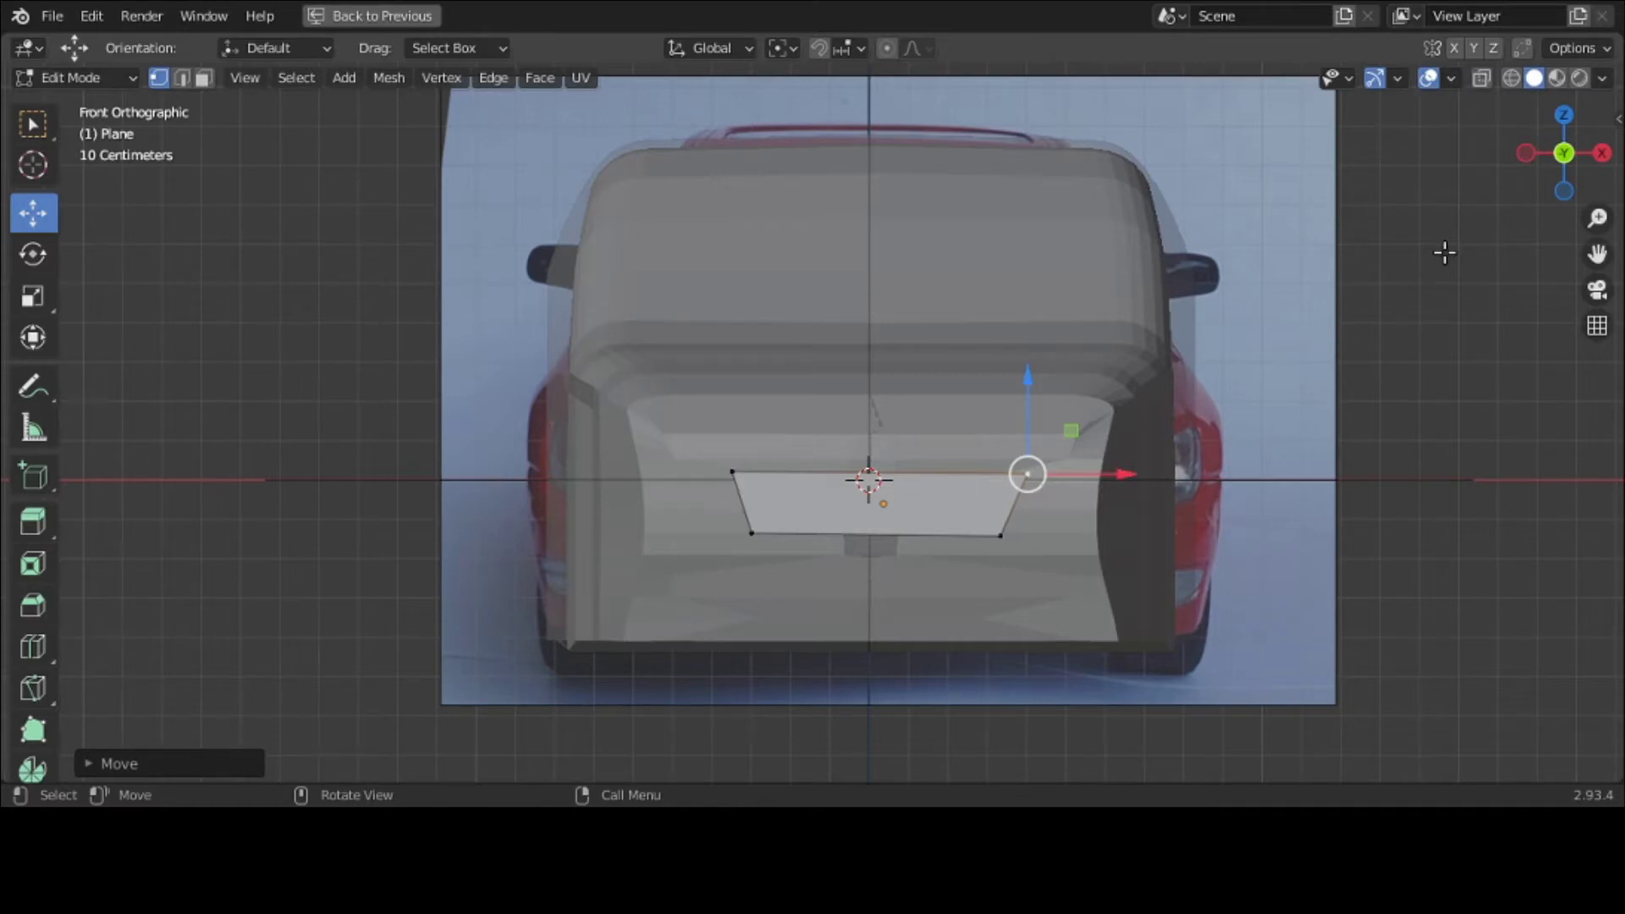
key(ctrl+space)
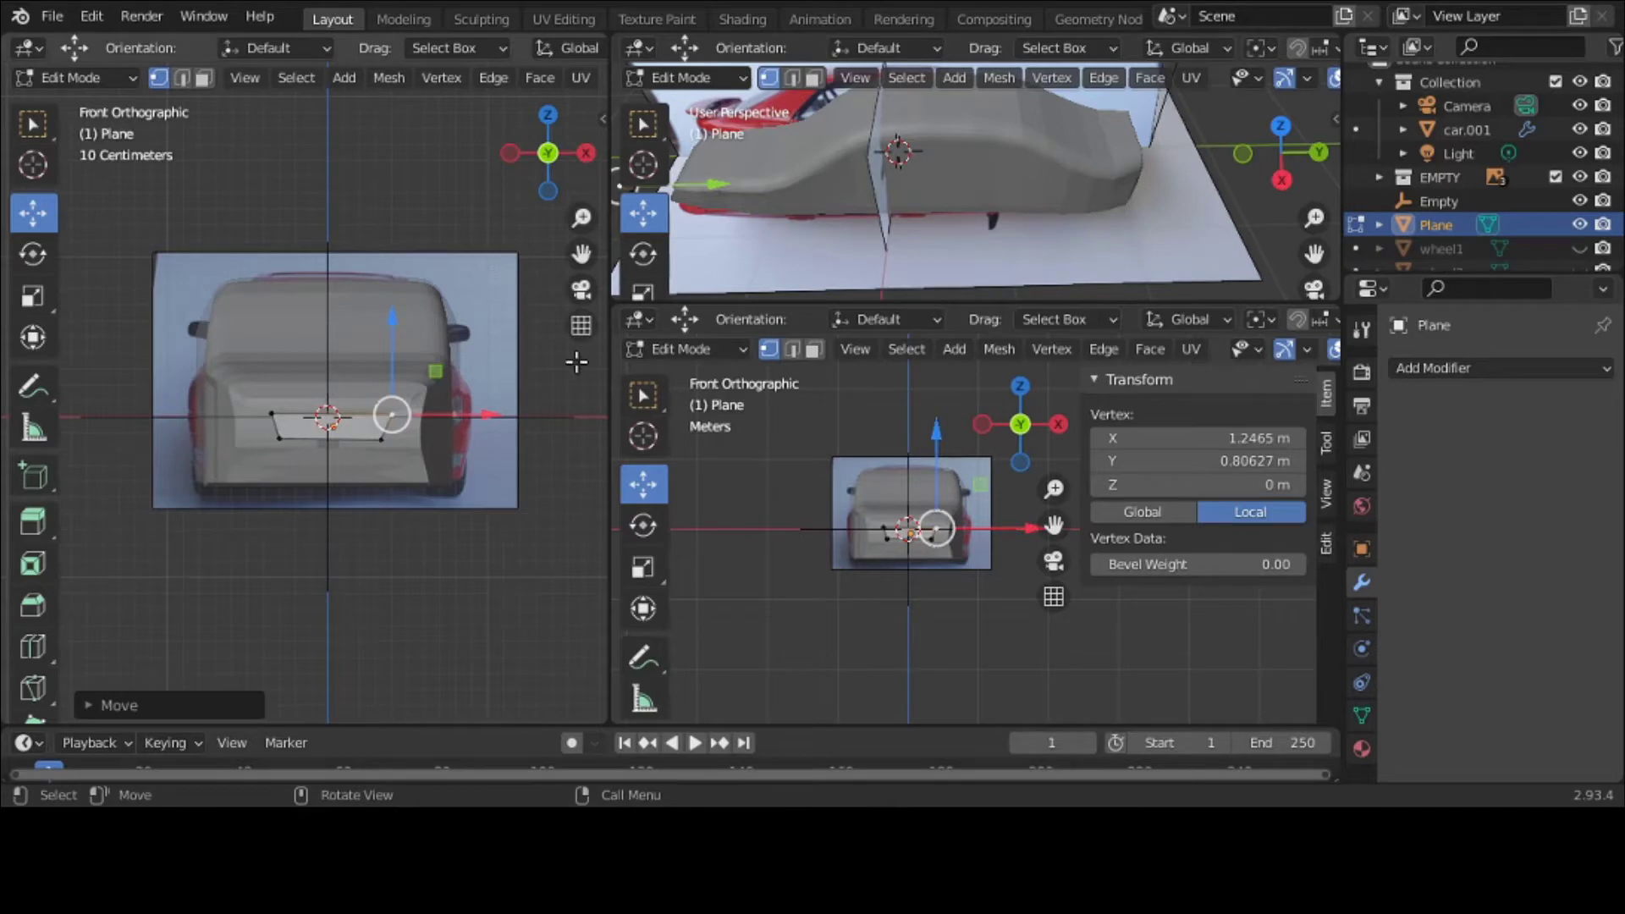
key(n)
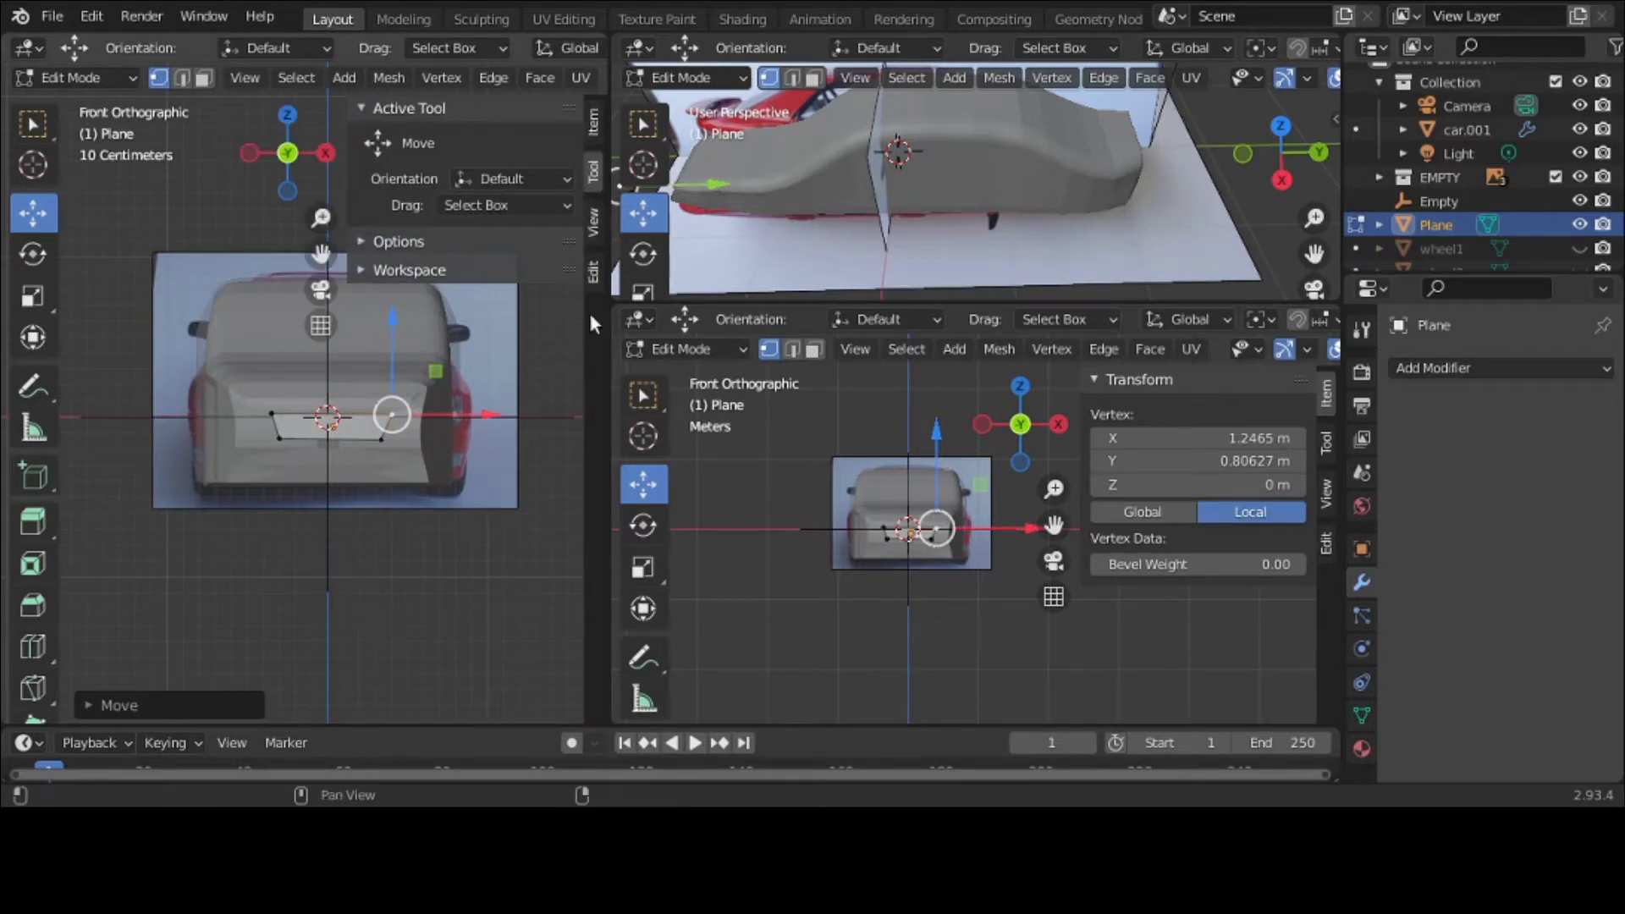
drag(611, 341, 611, 341)
click(432, 343)
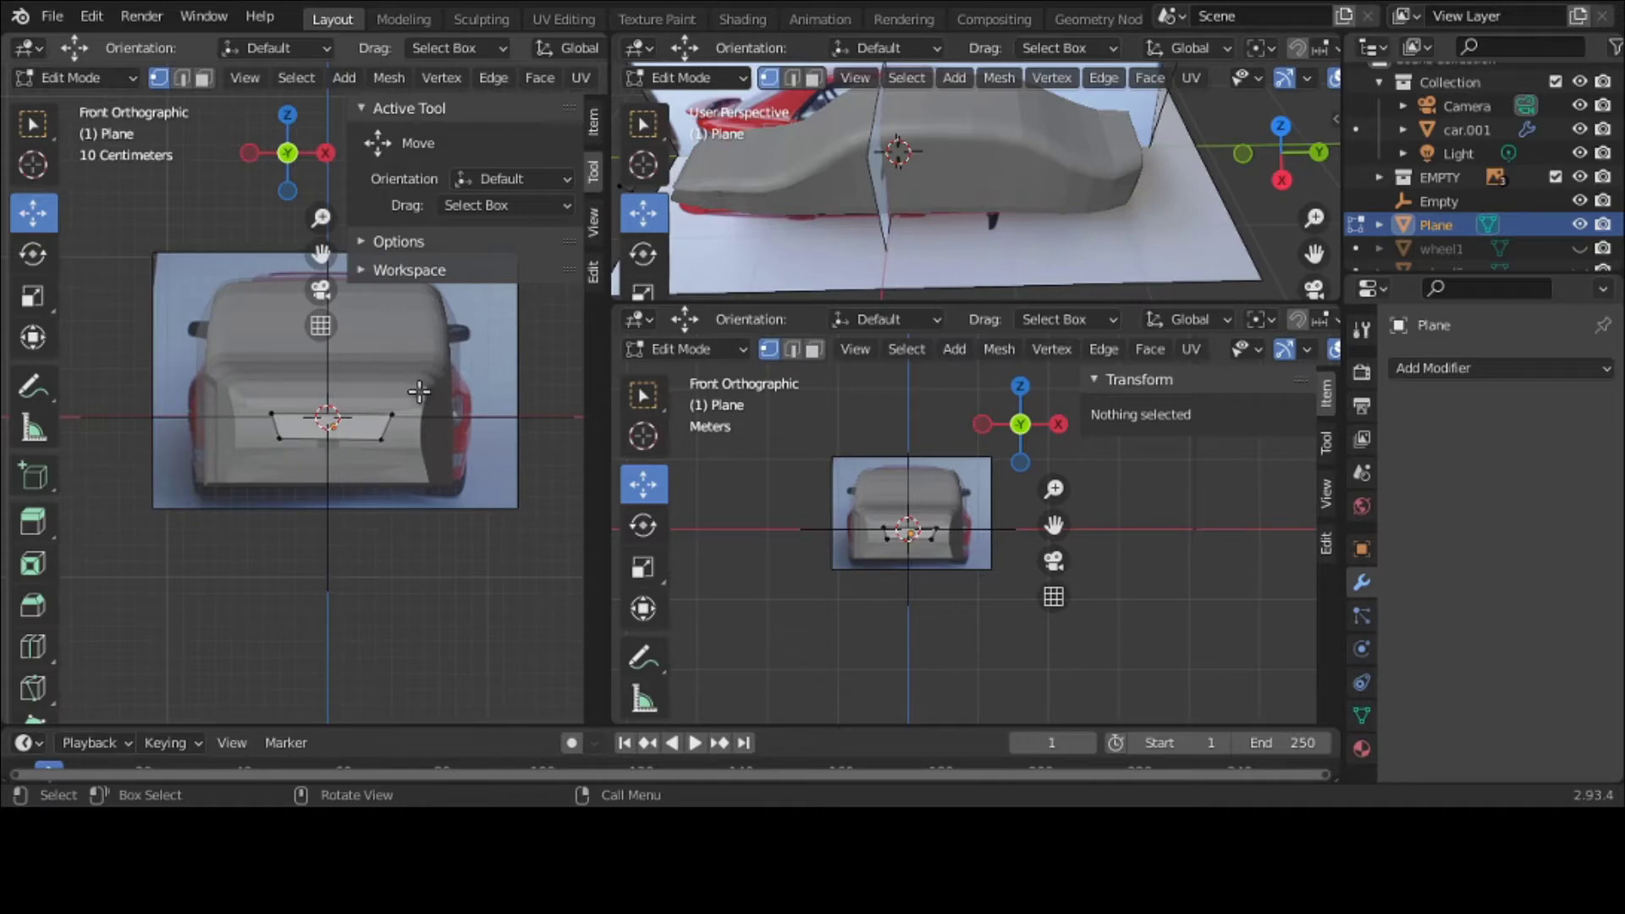
Step: Switch to the Select Box tool and return the grille plane to Object Mode
click(42, 126)
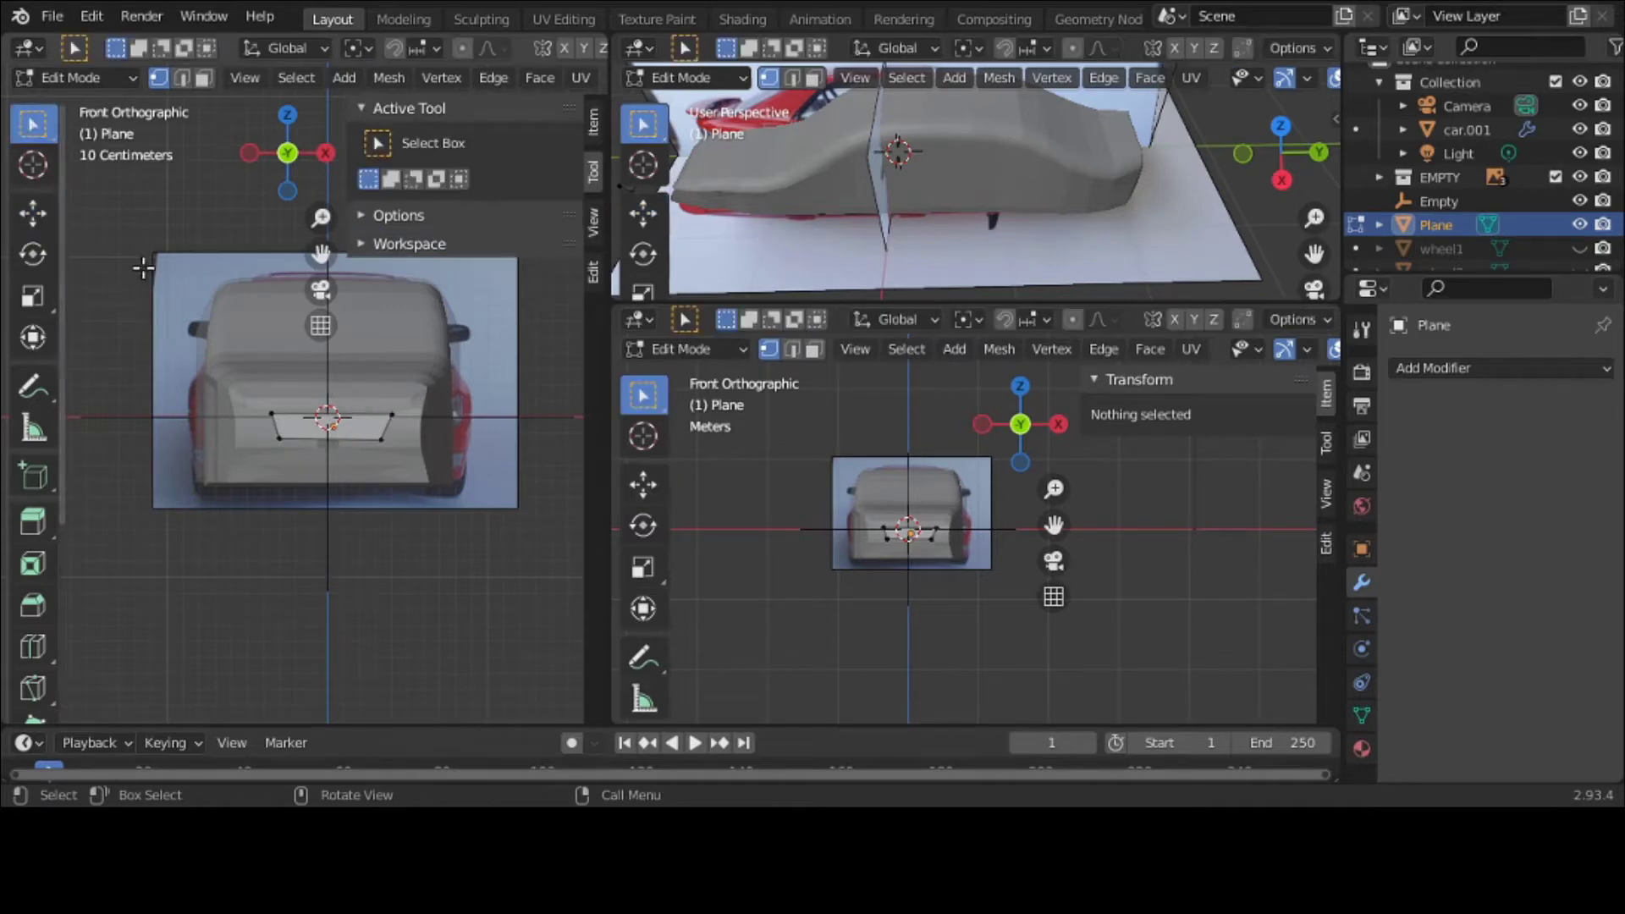
click(364, 428)
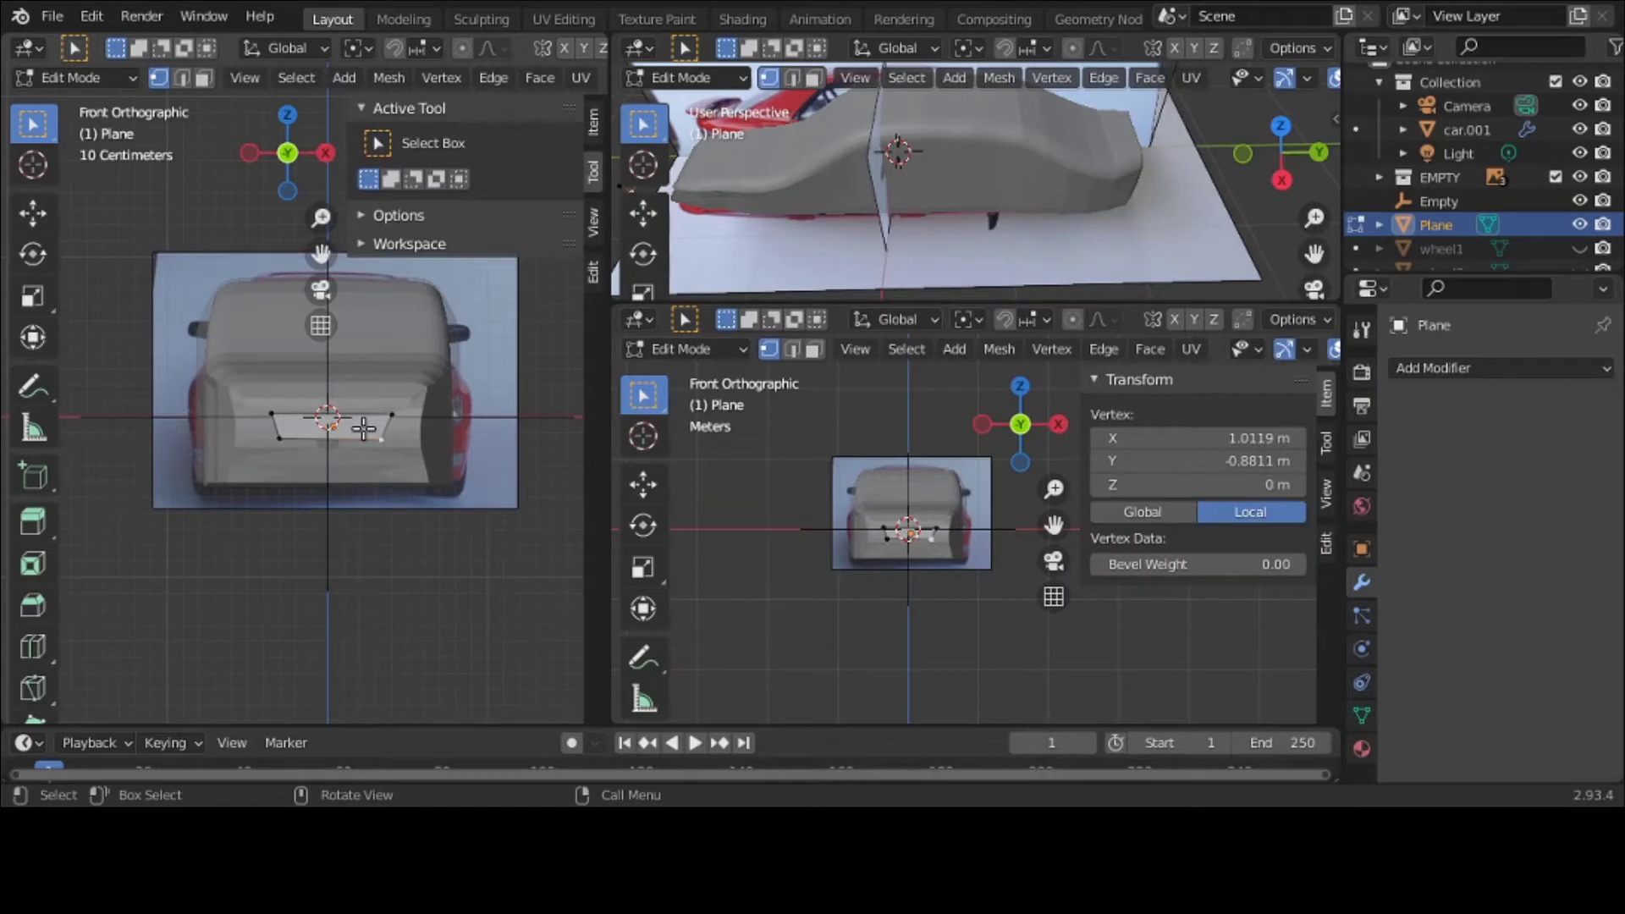
click(95, 79)
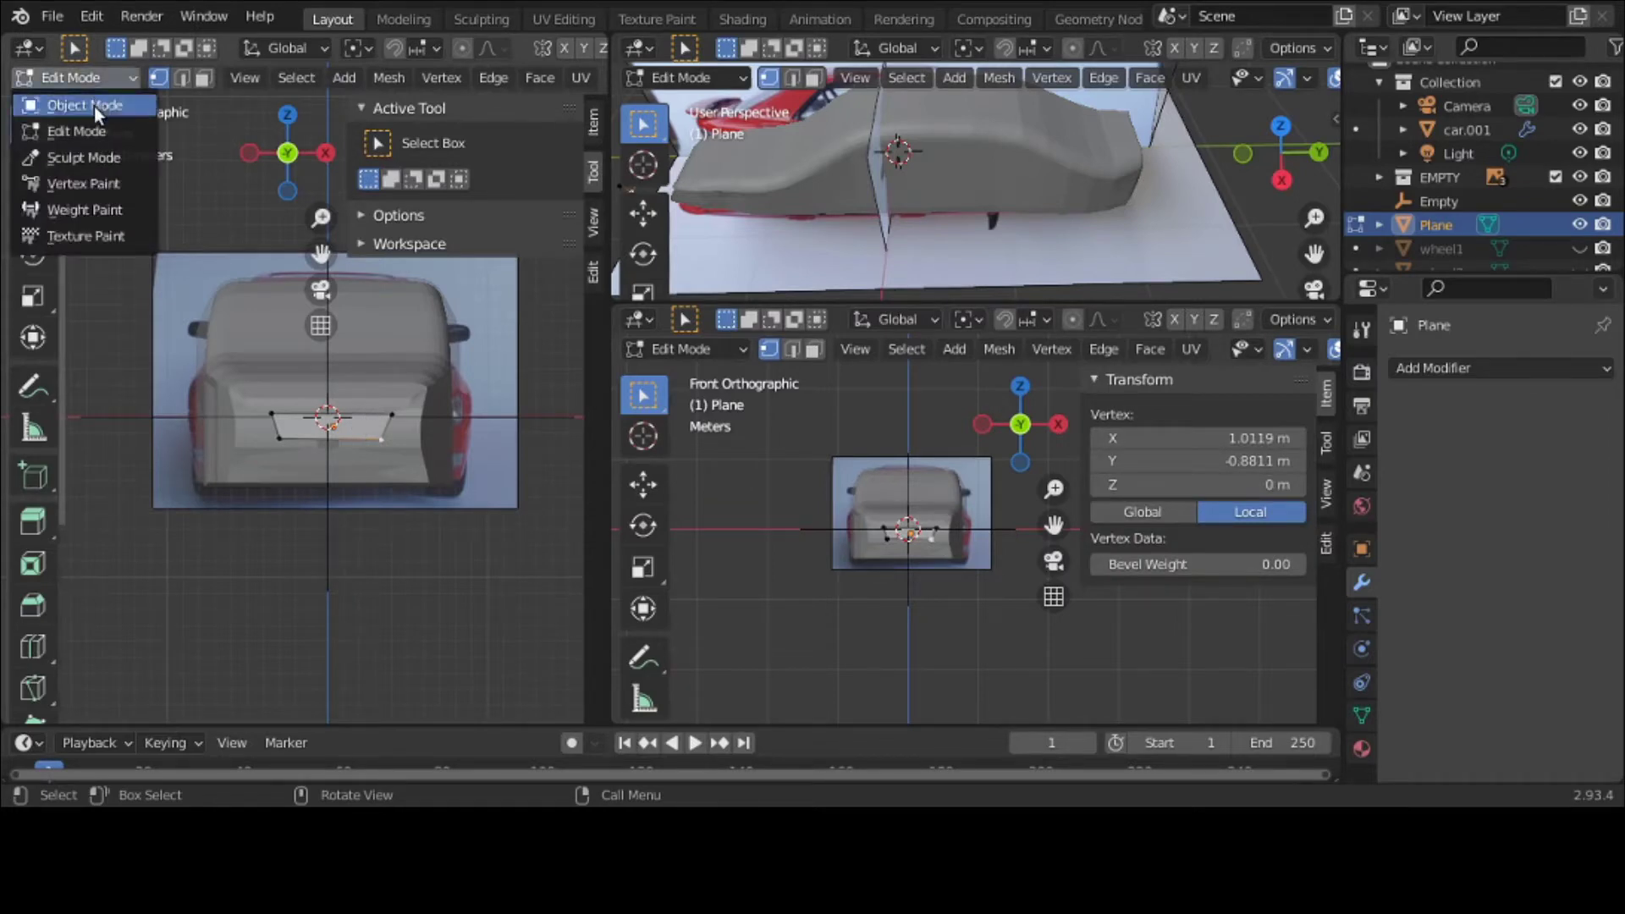
click(94, 105)
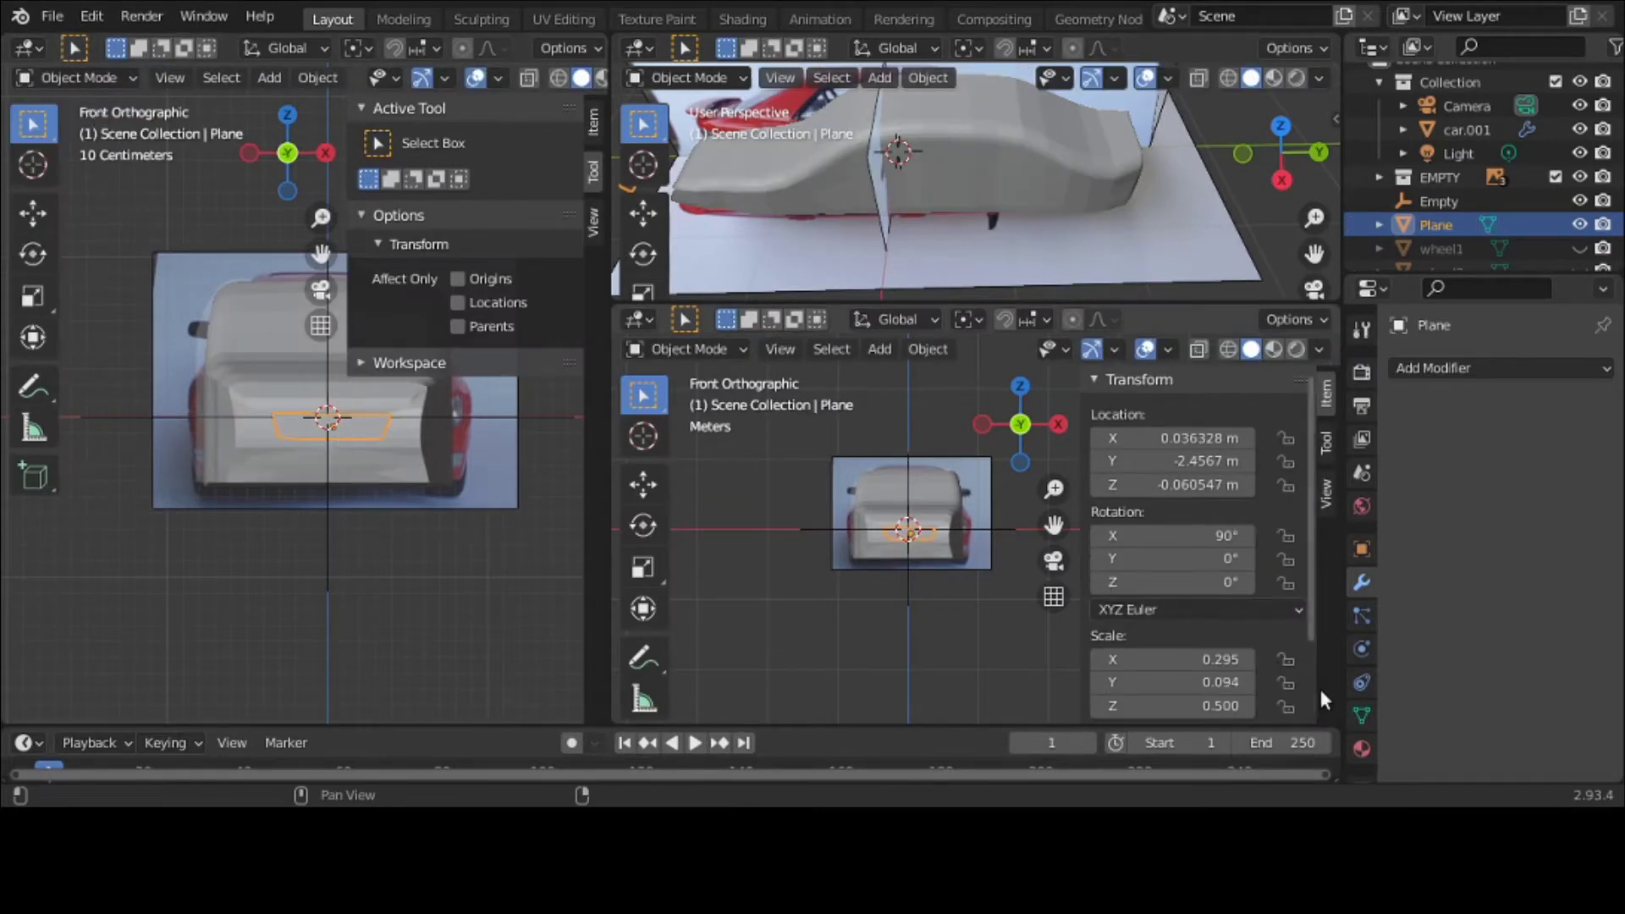
Step: Create a new material on the grille plane and darken its base color to near black, value 0.004
ctrl+scroll(1321, 694, down, 1)
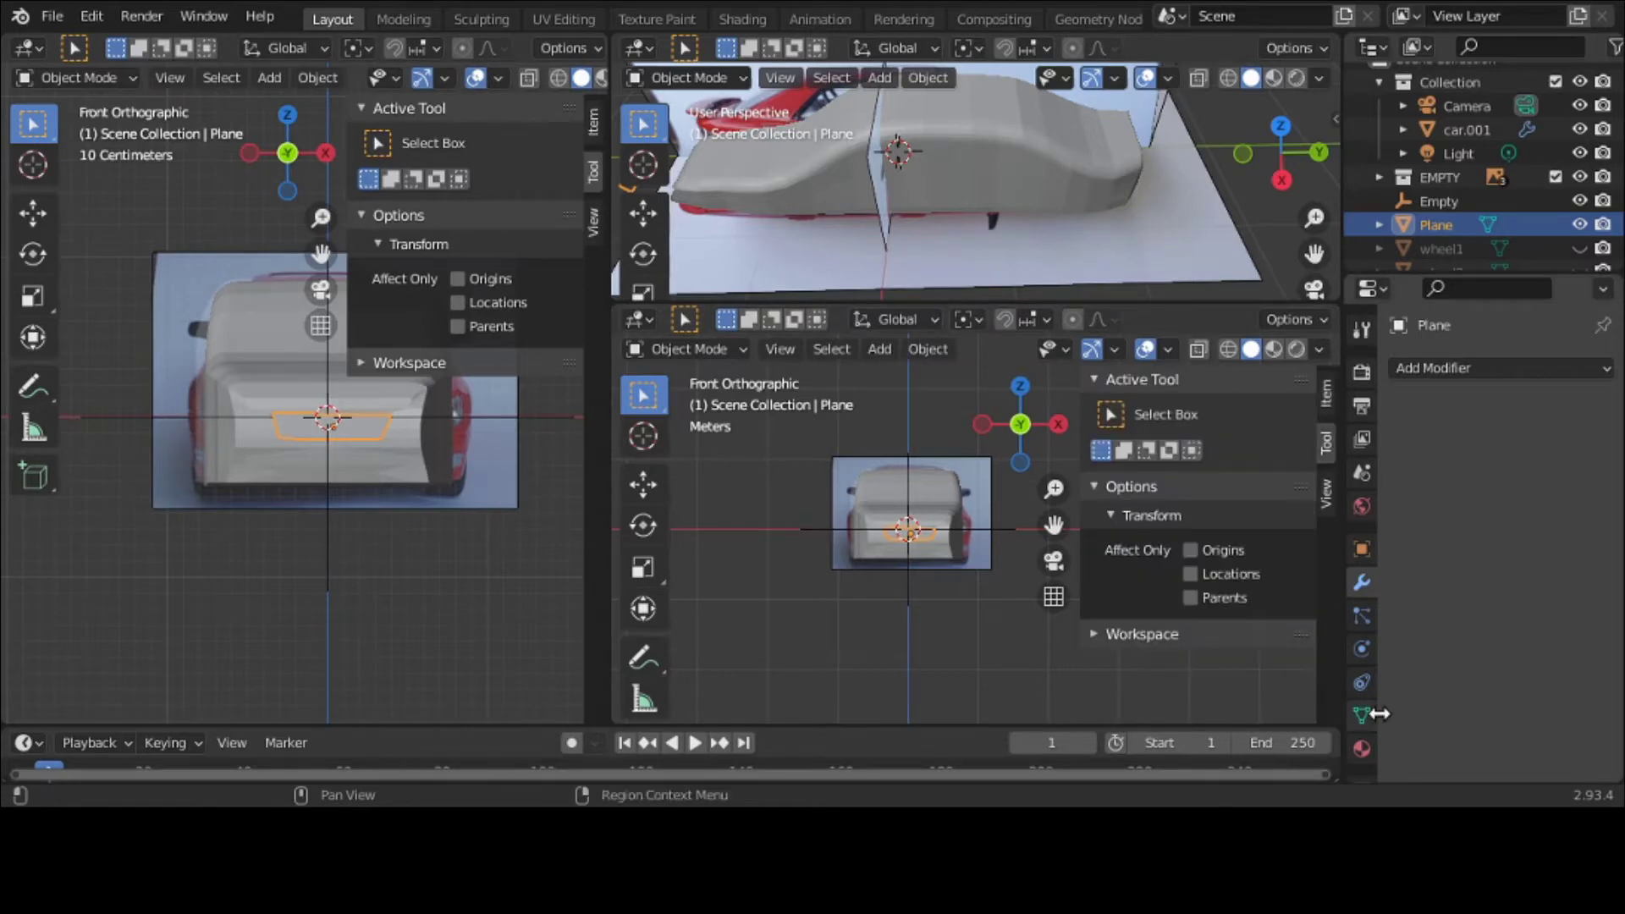
click(1363, 751)
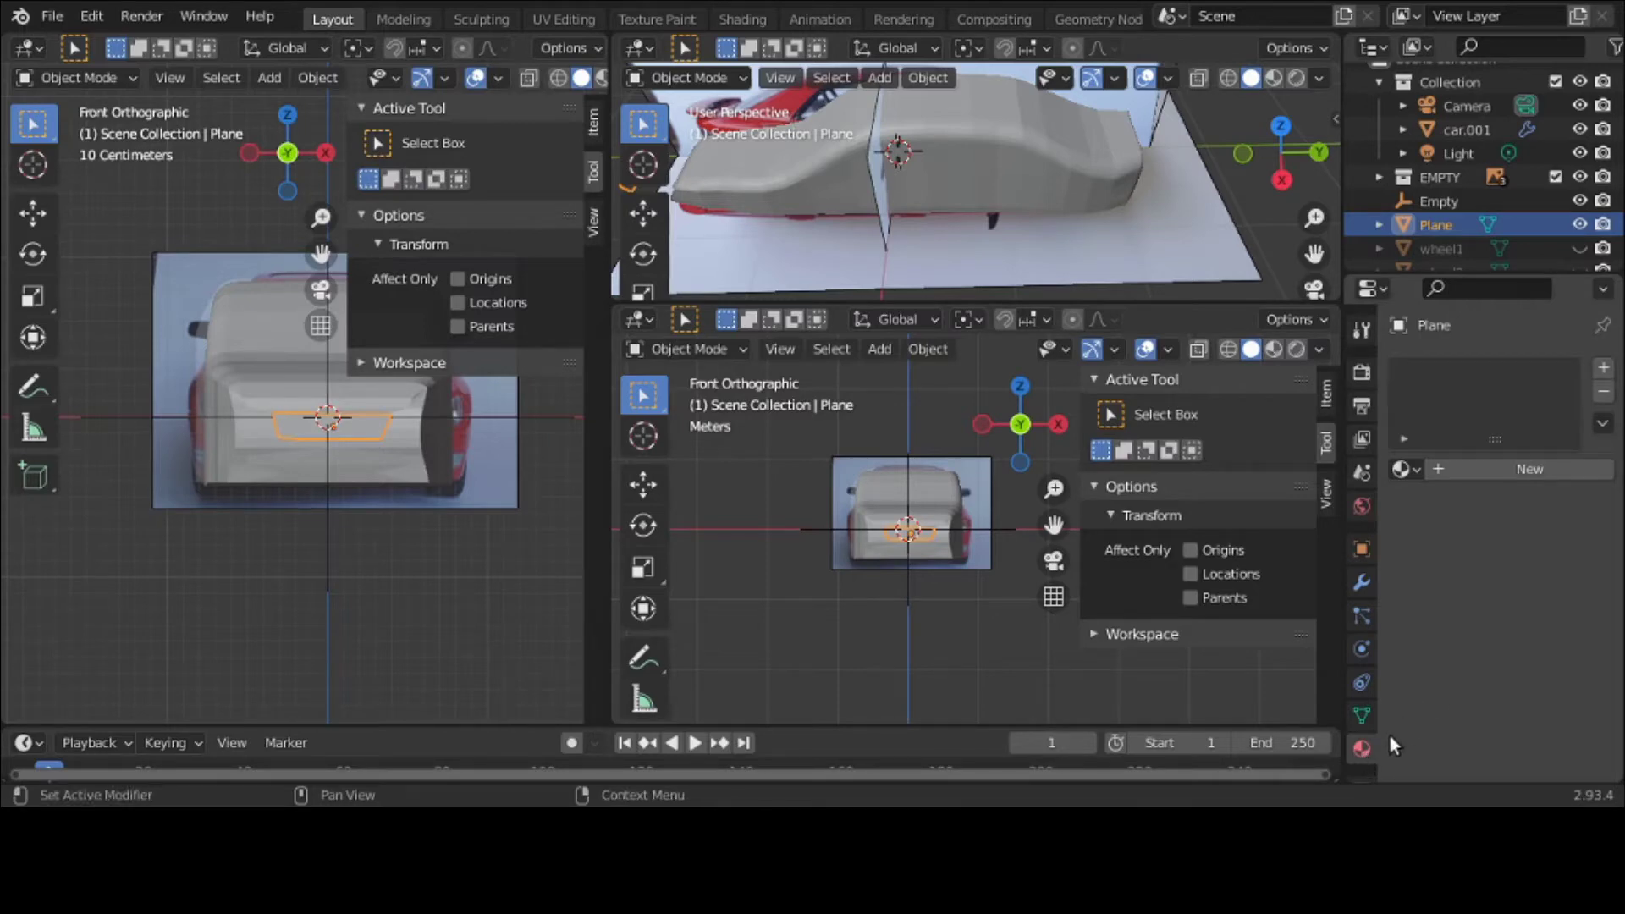
click(1492, 464)
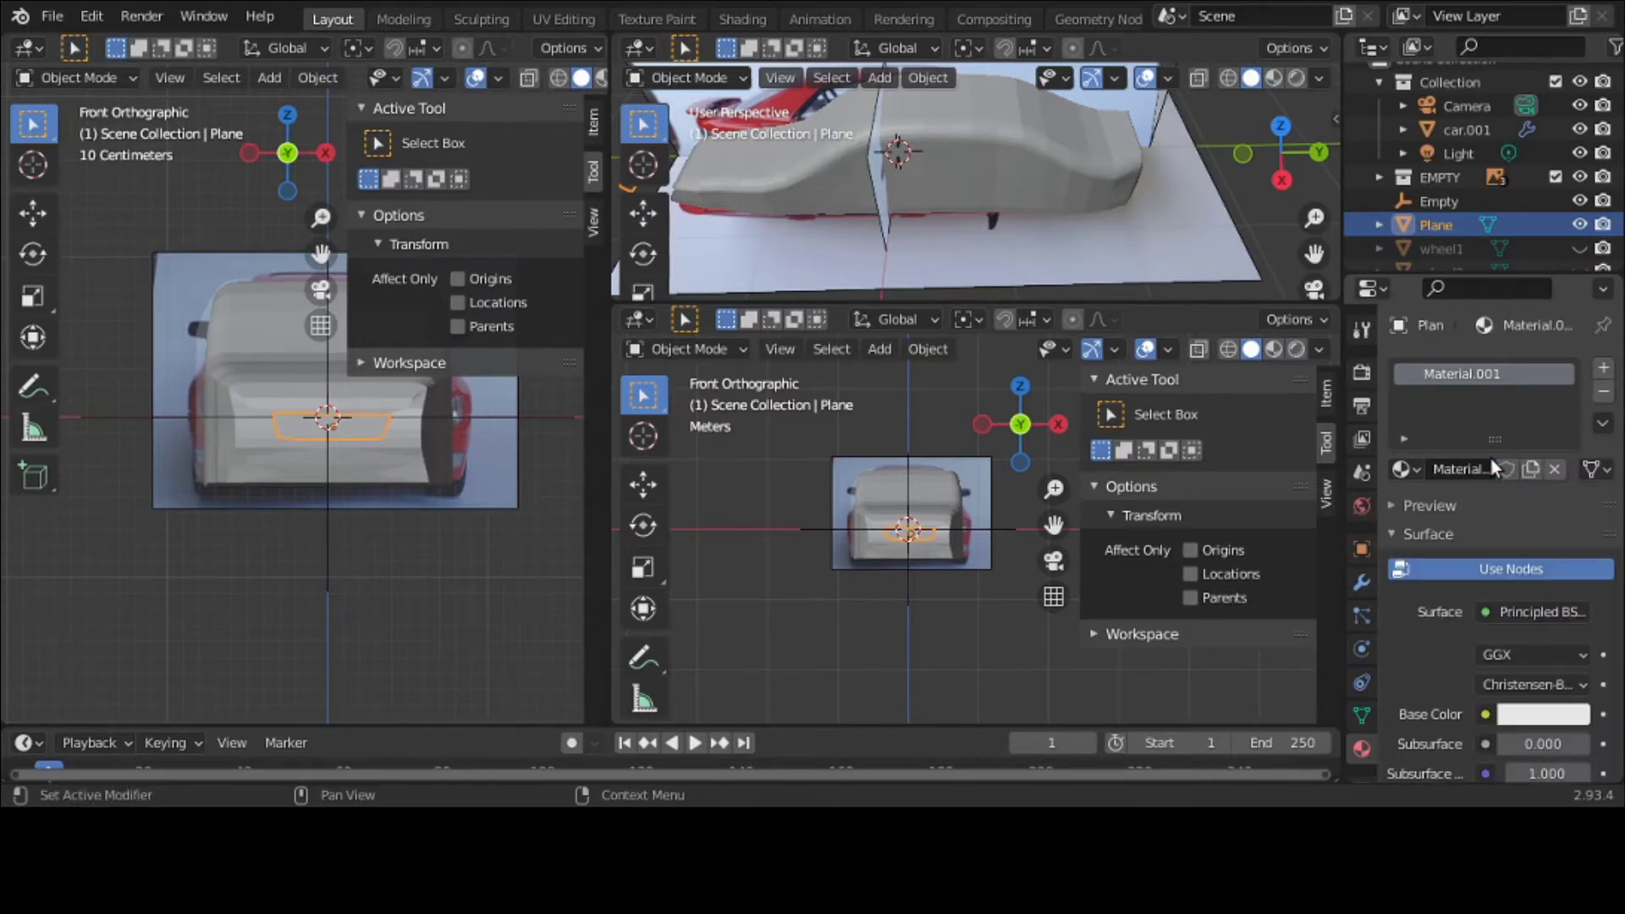
click(1535, 715)
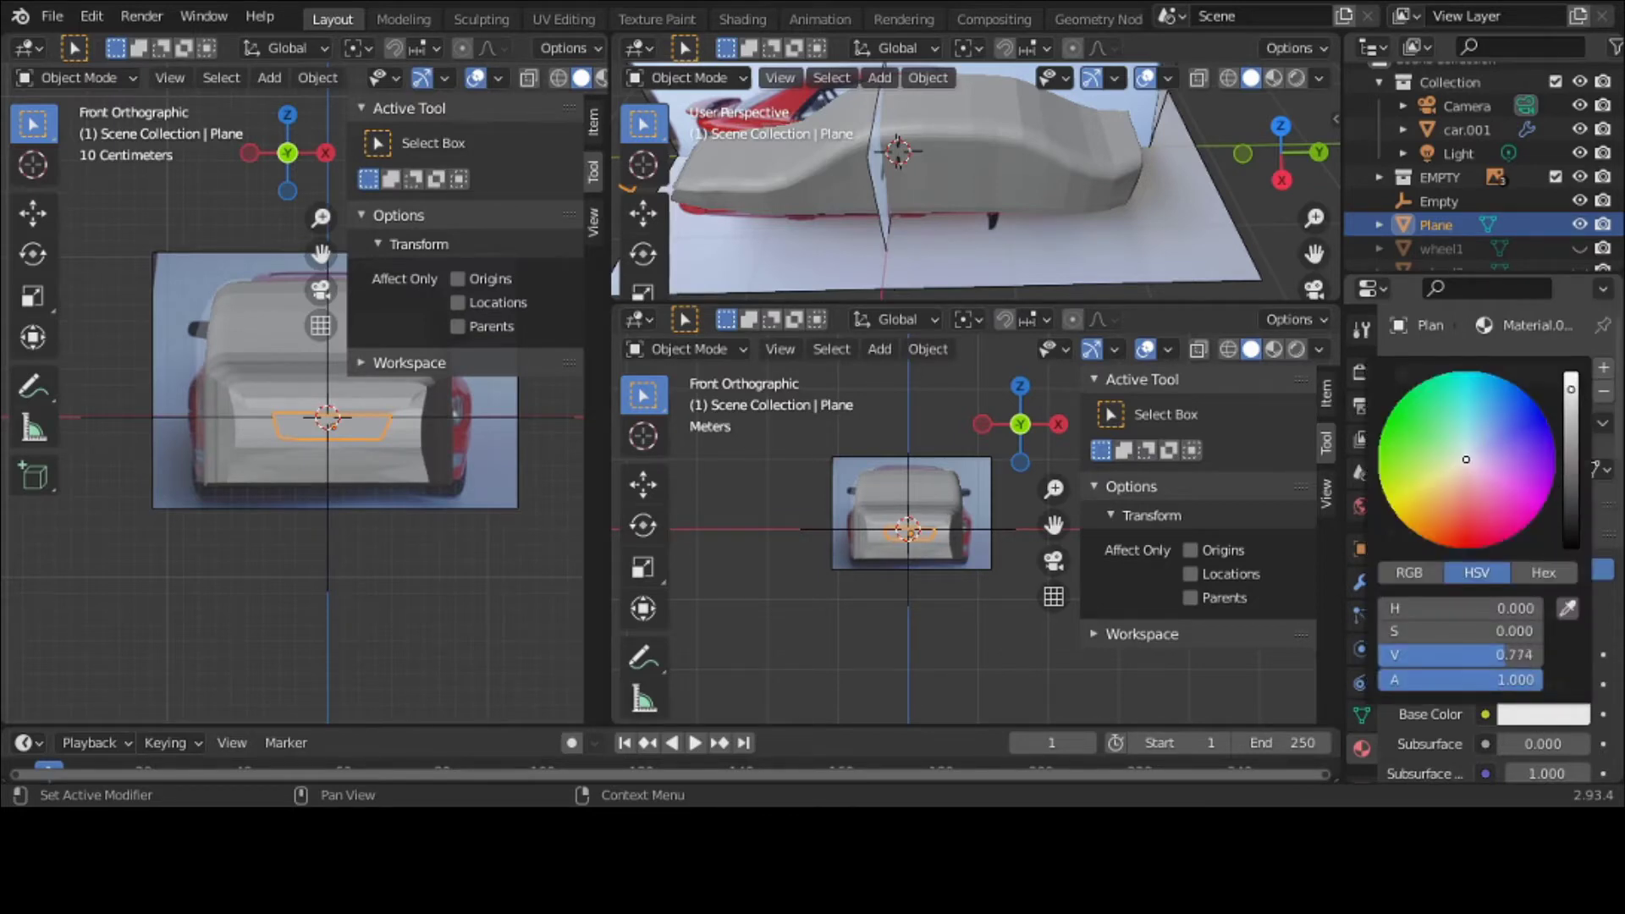
drag(1490, 655, 1399, 654)
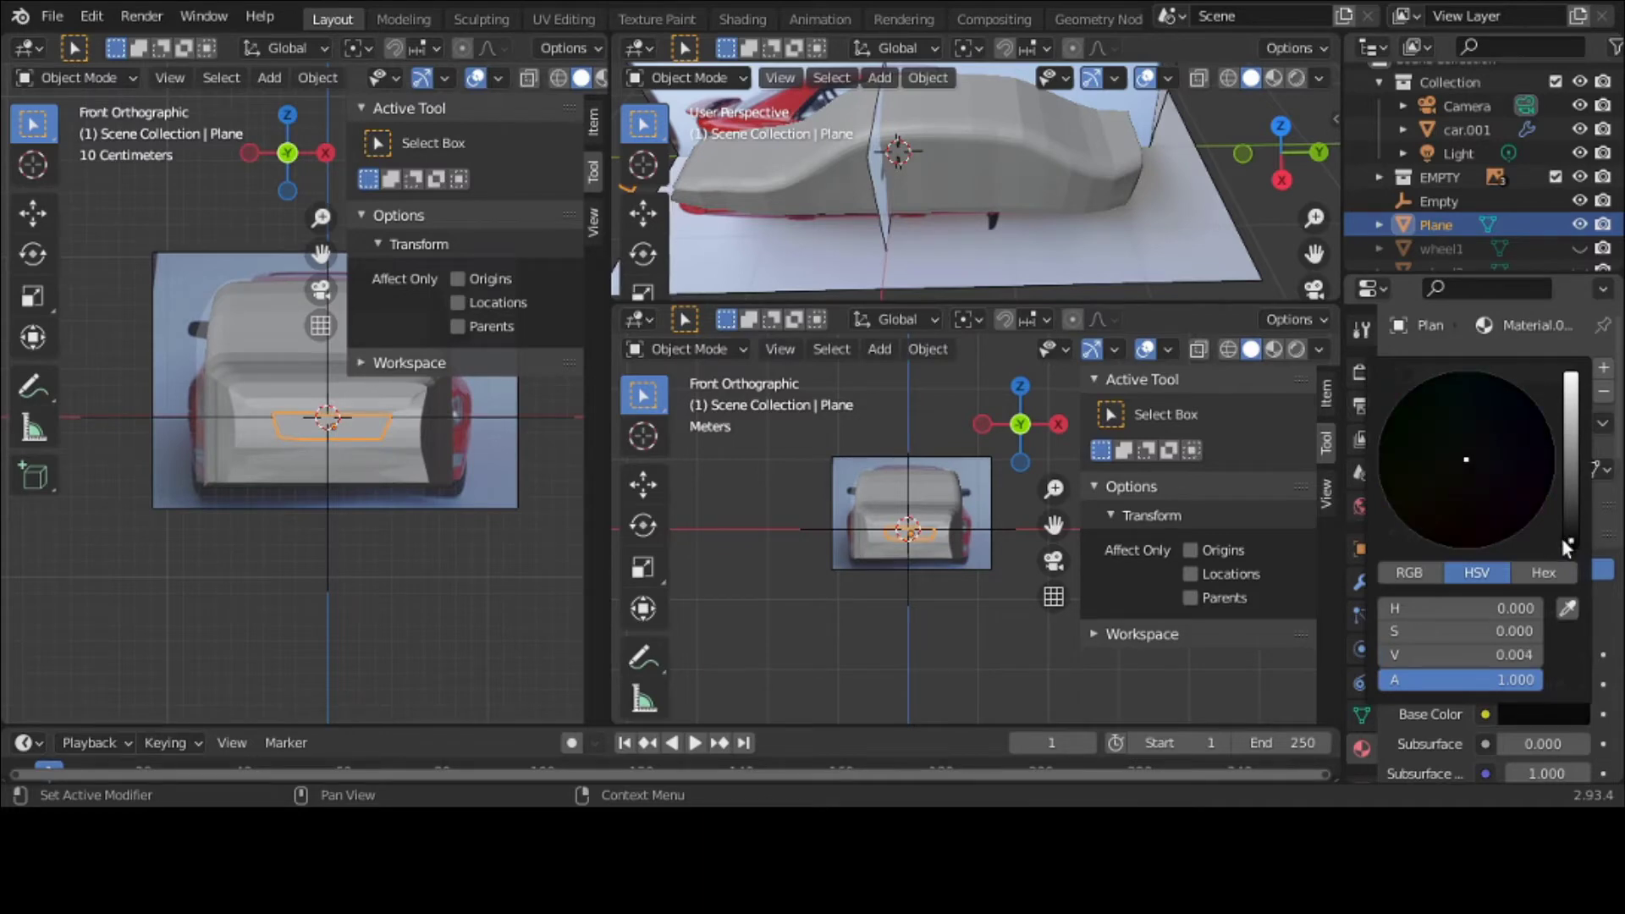
Step: Set the grille material's viewport display color to pure black, value 0, and deselect the plane
scroll(1430, 627, down, 6)
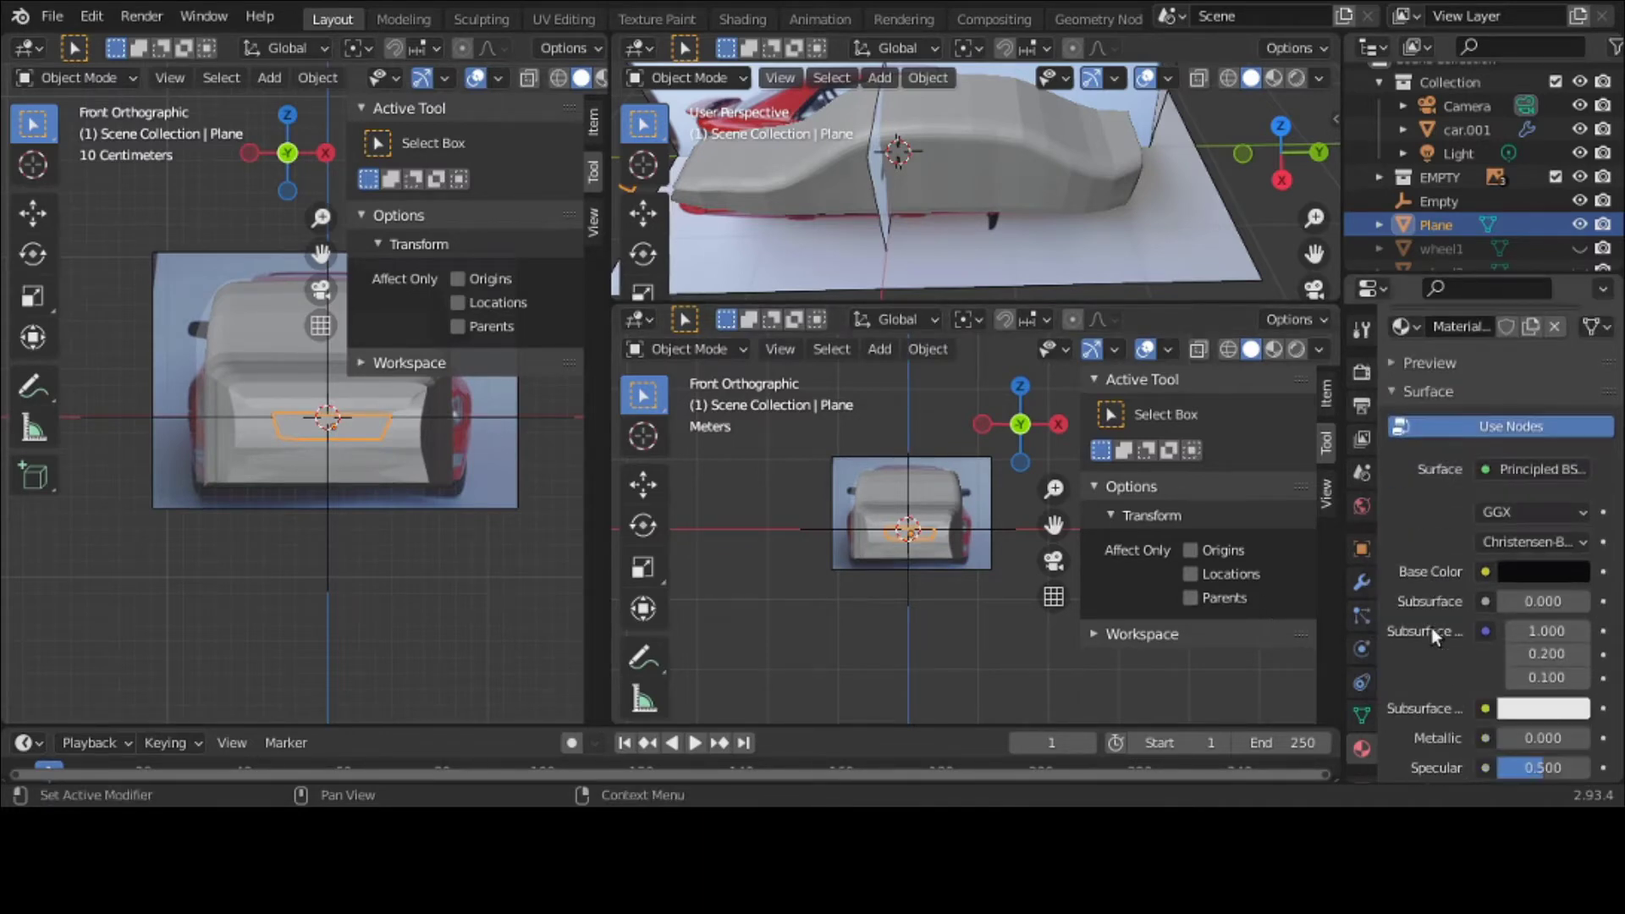
scroll(1431, 628, up, 4)
click(1439, 486)
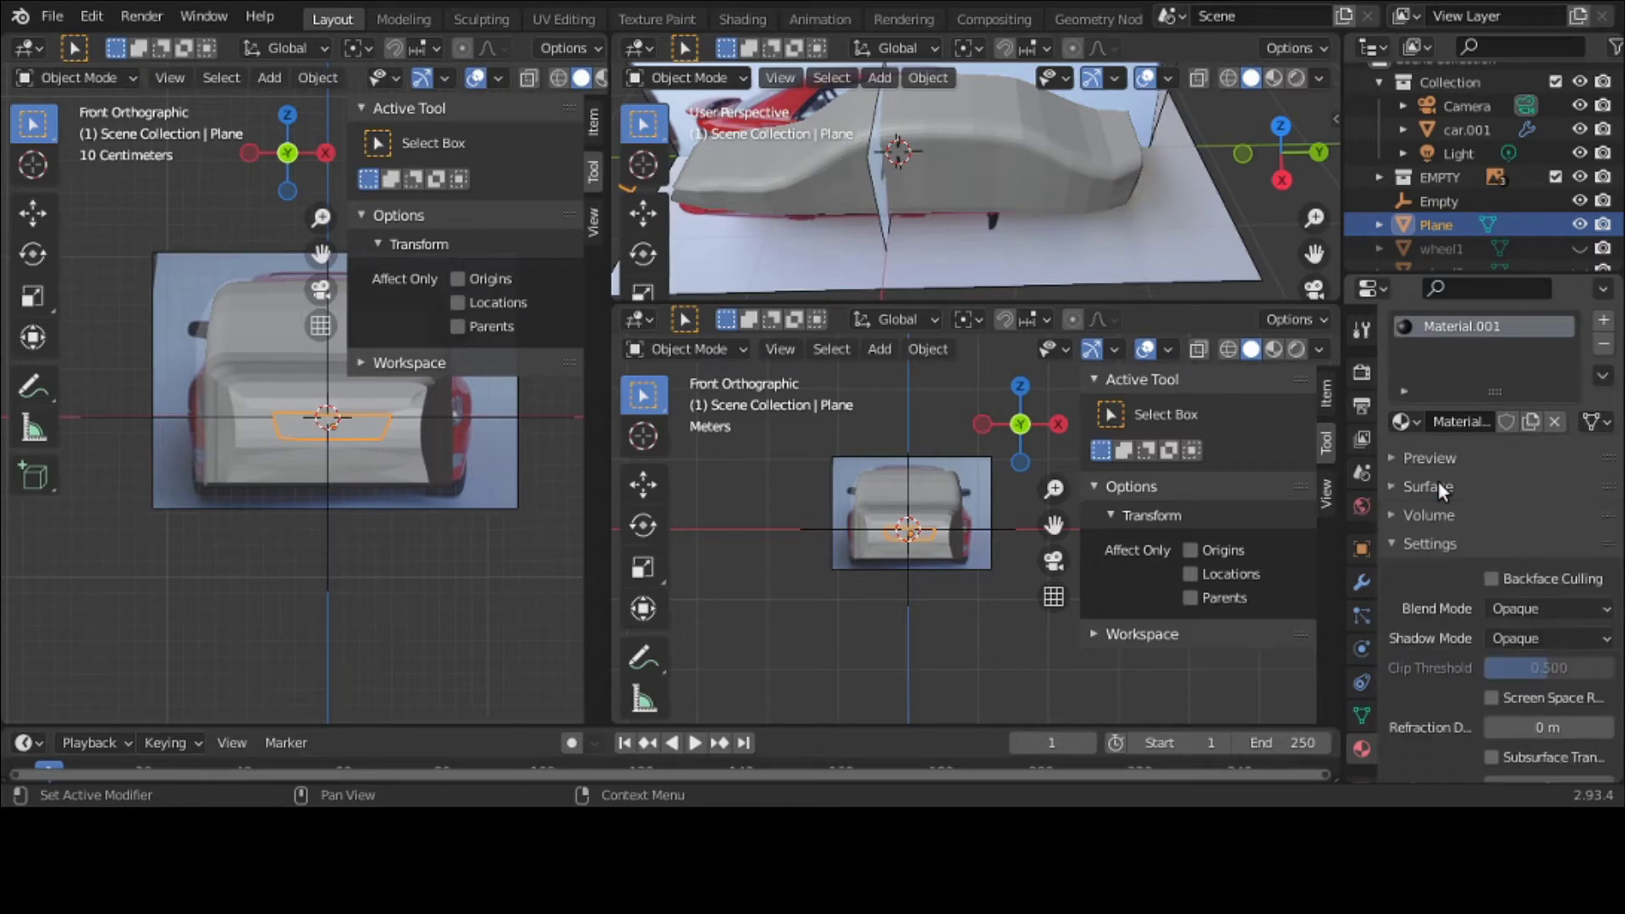
click(1439, 541)
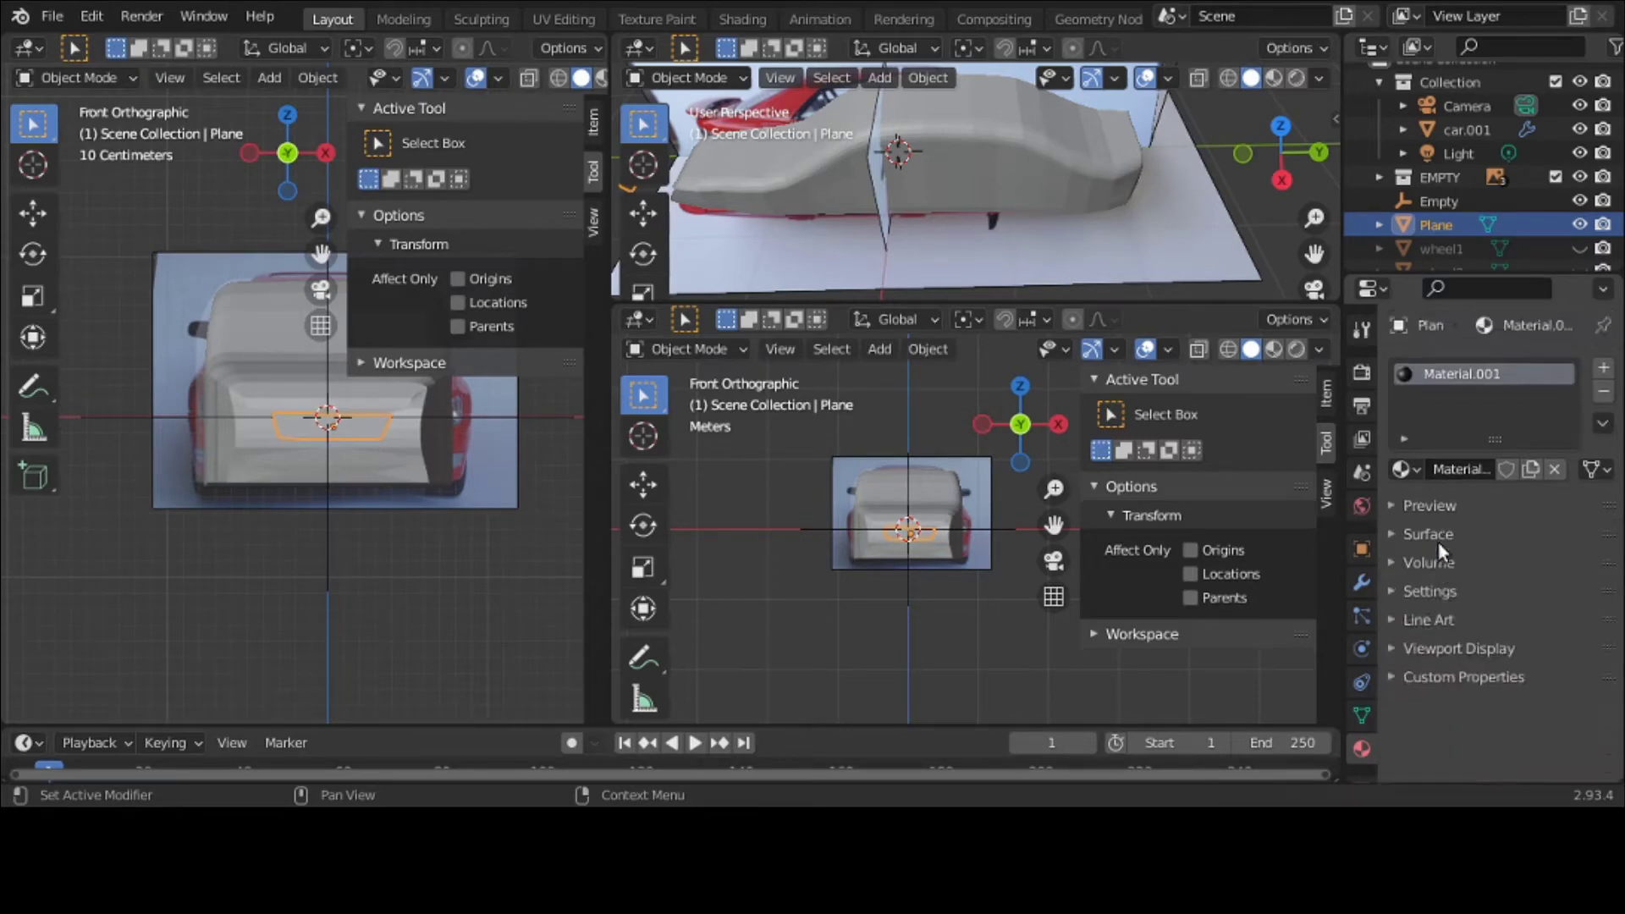
click(1462, 647)
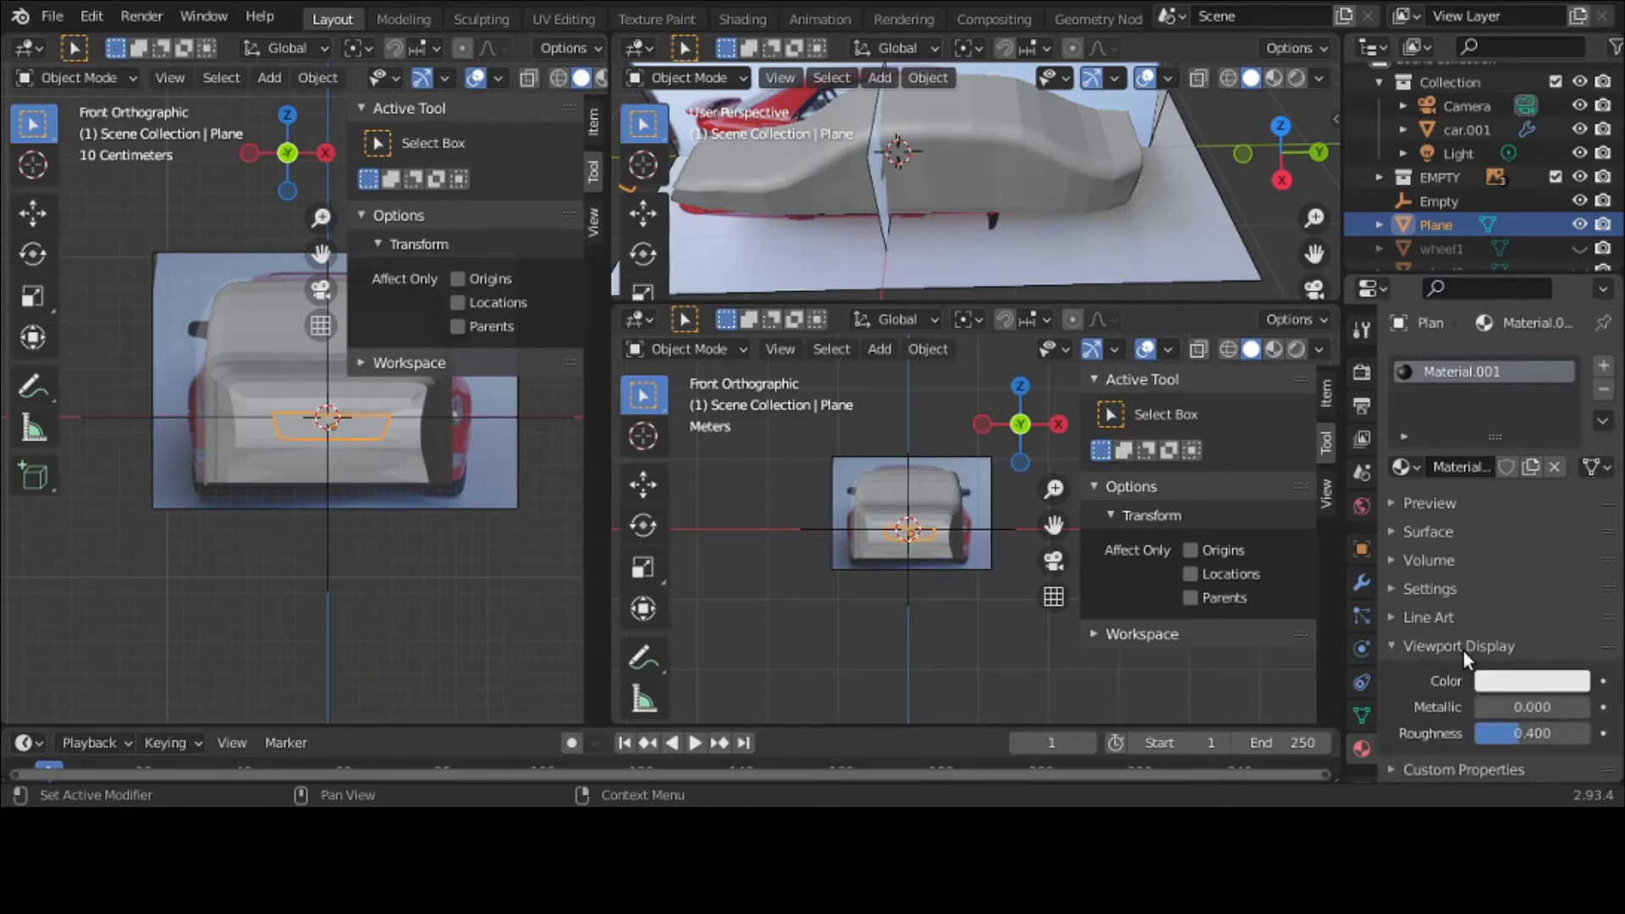
click(1501, 684)
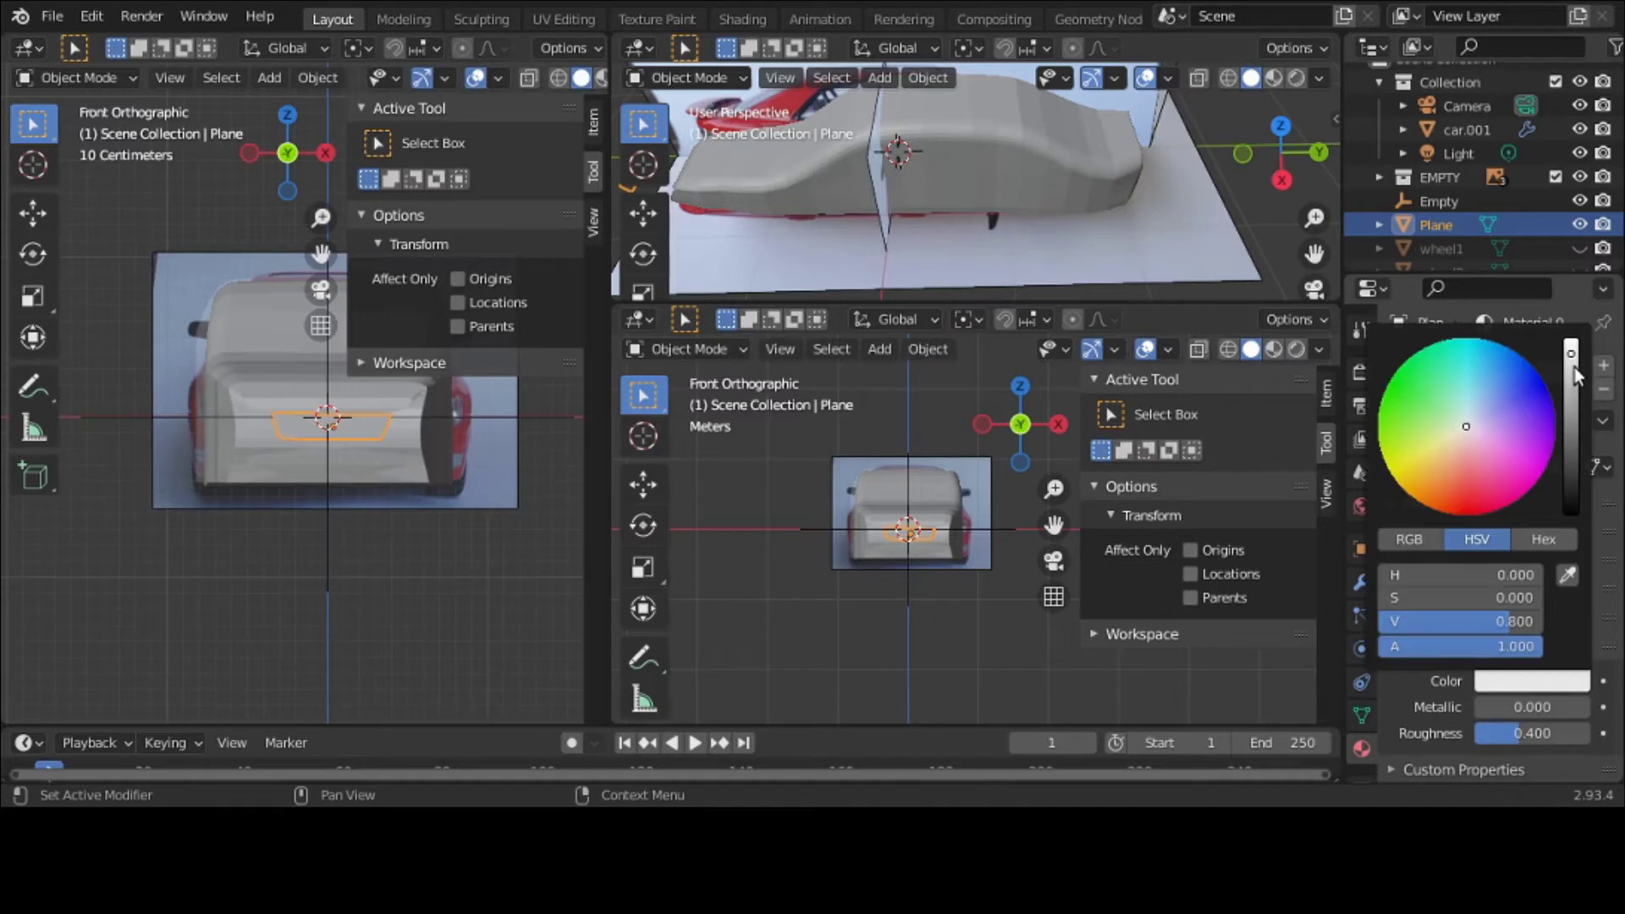
drag(1574, 368, 1574, 512)
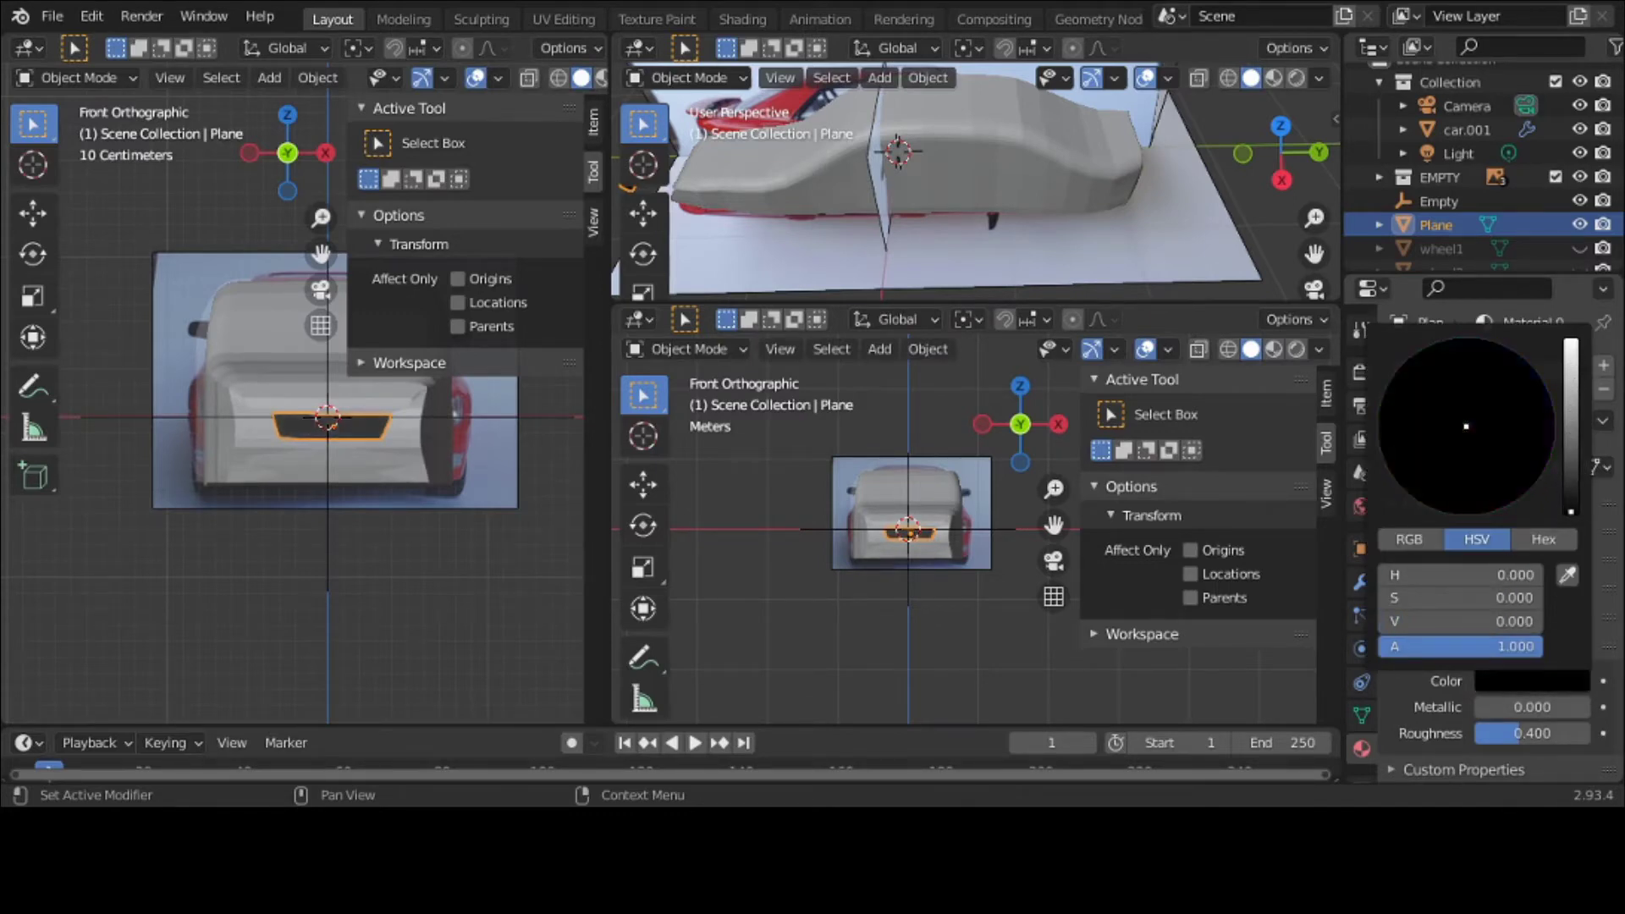
click(463, 640)
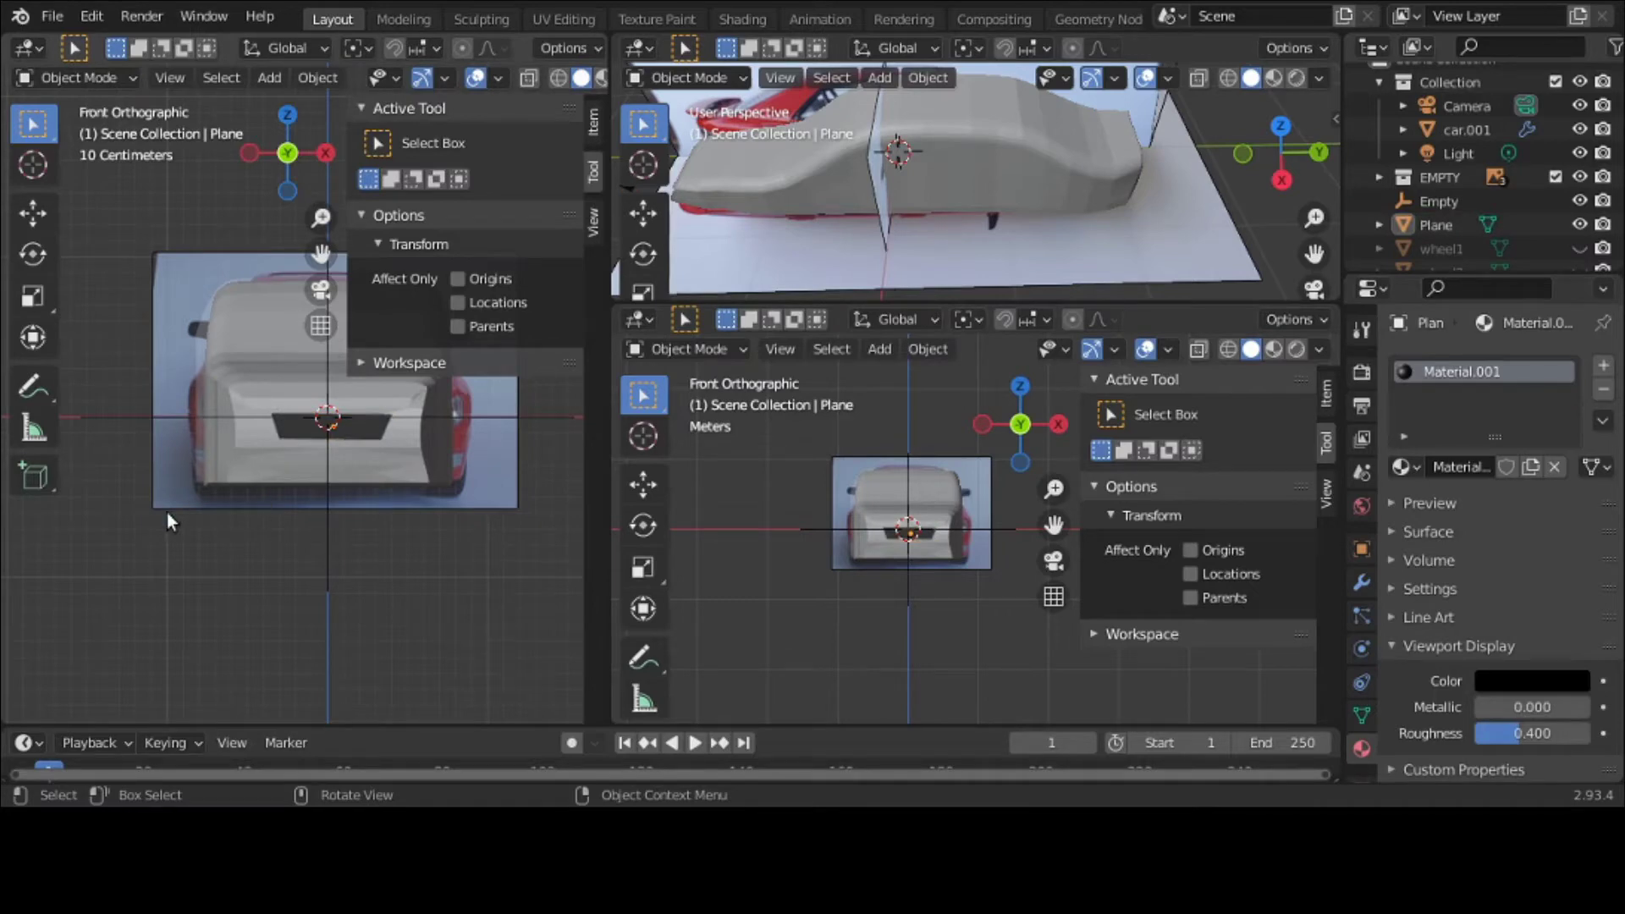
Step: Hide the EMPTY collection of reference images and inspect the grille plane's position relative to the car body from several angles
key(ctrl+space)
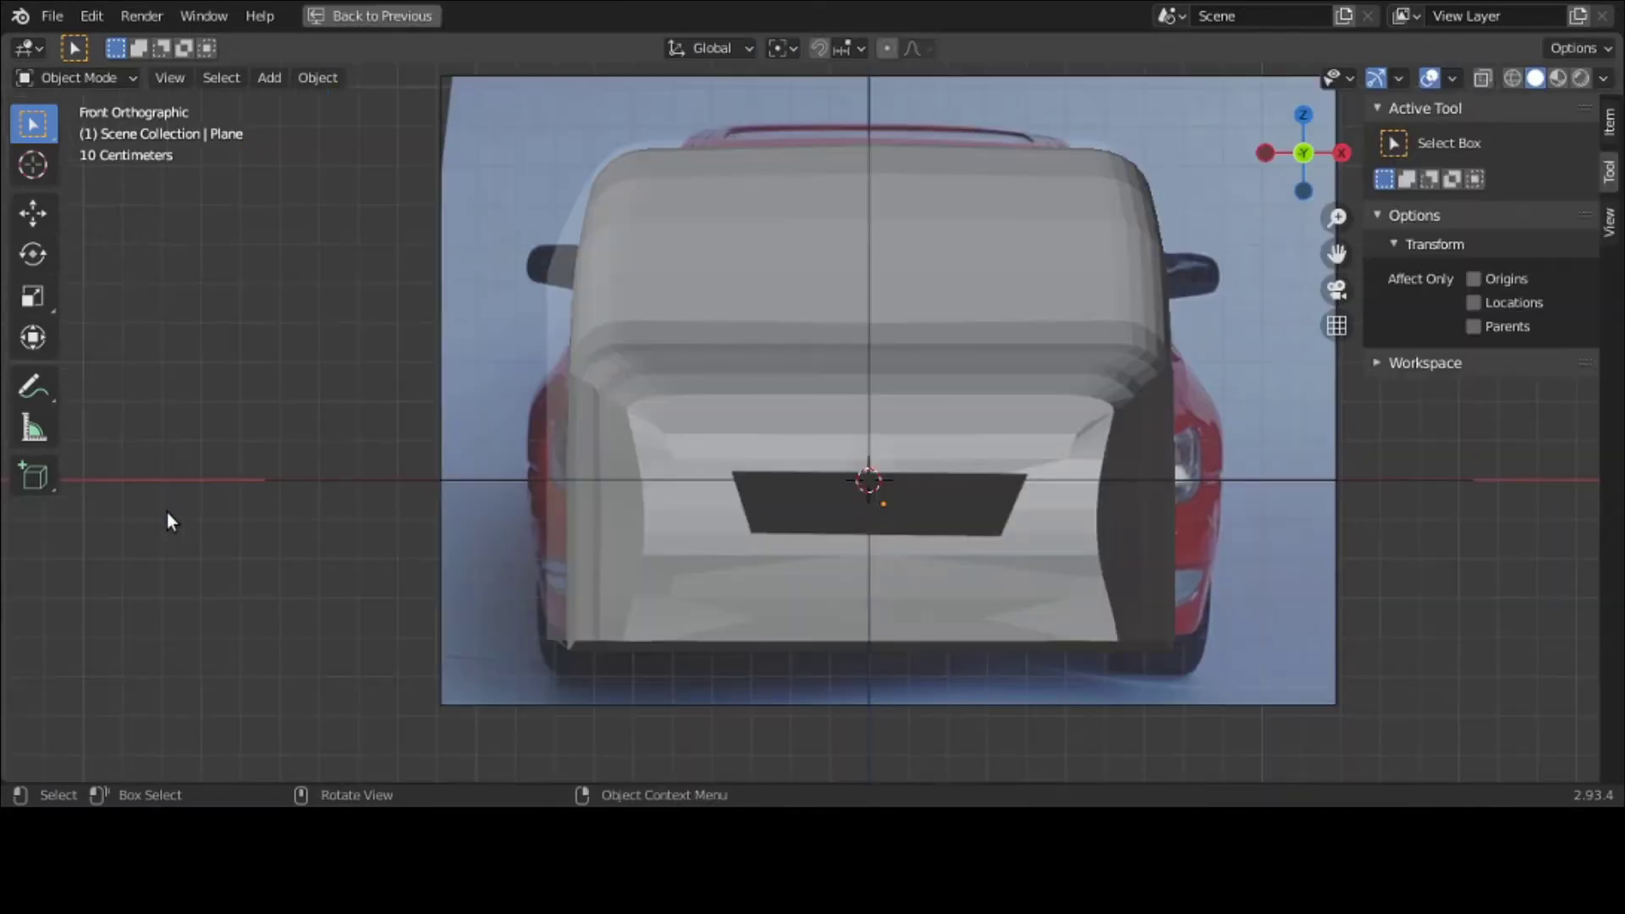
middle_drag(167, 514, 246, 532)
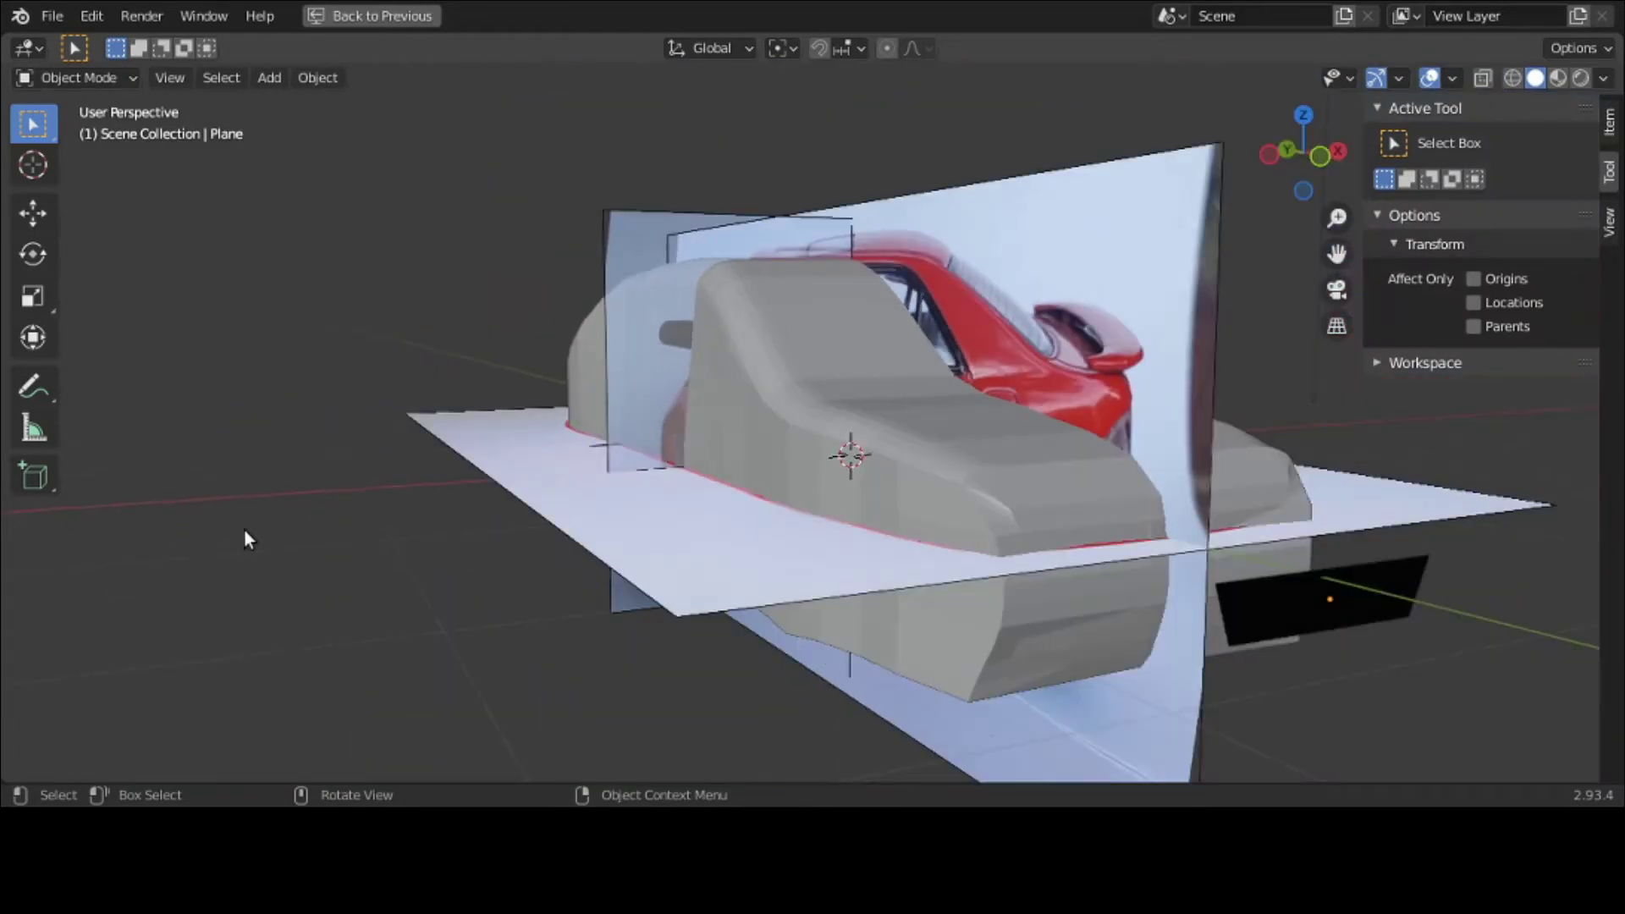
key(ctrl+space)
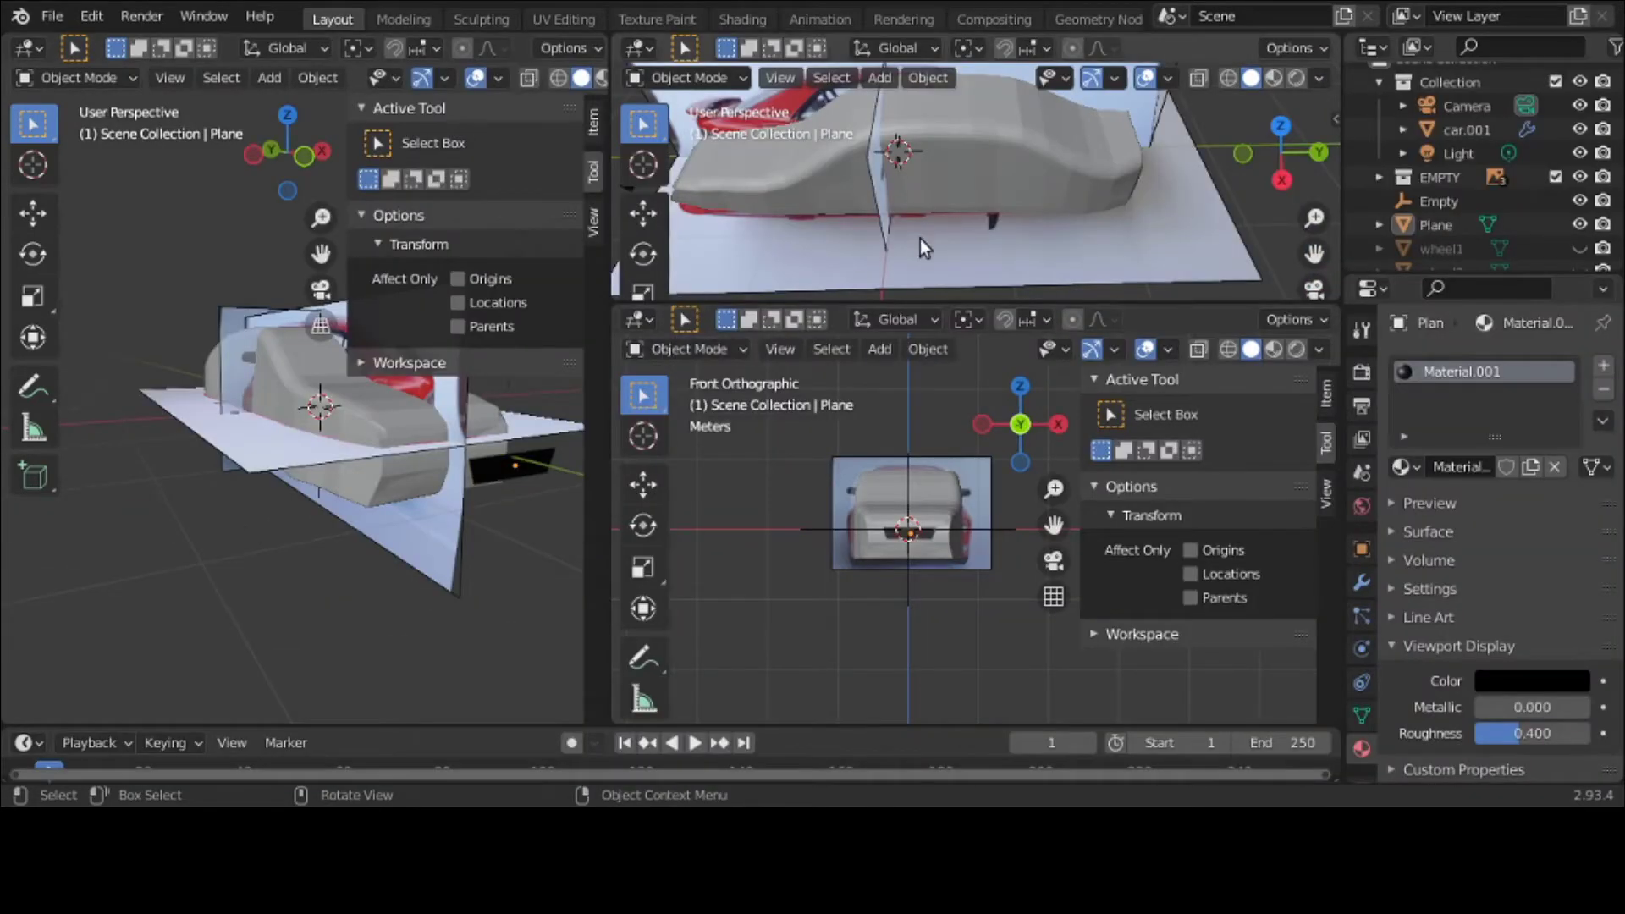
click(1580, 178)
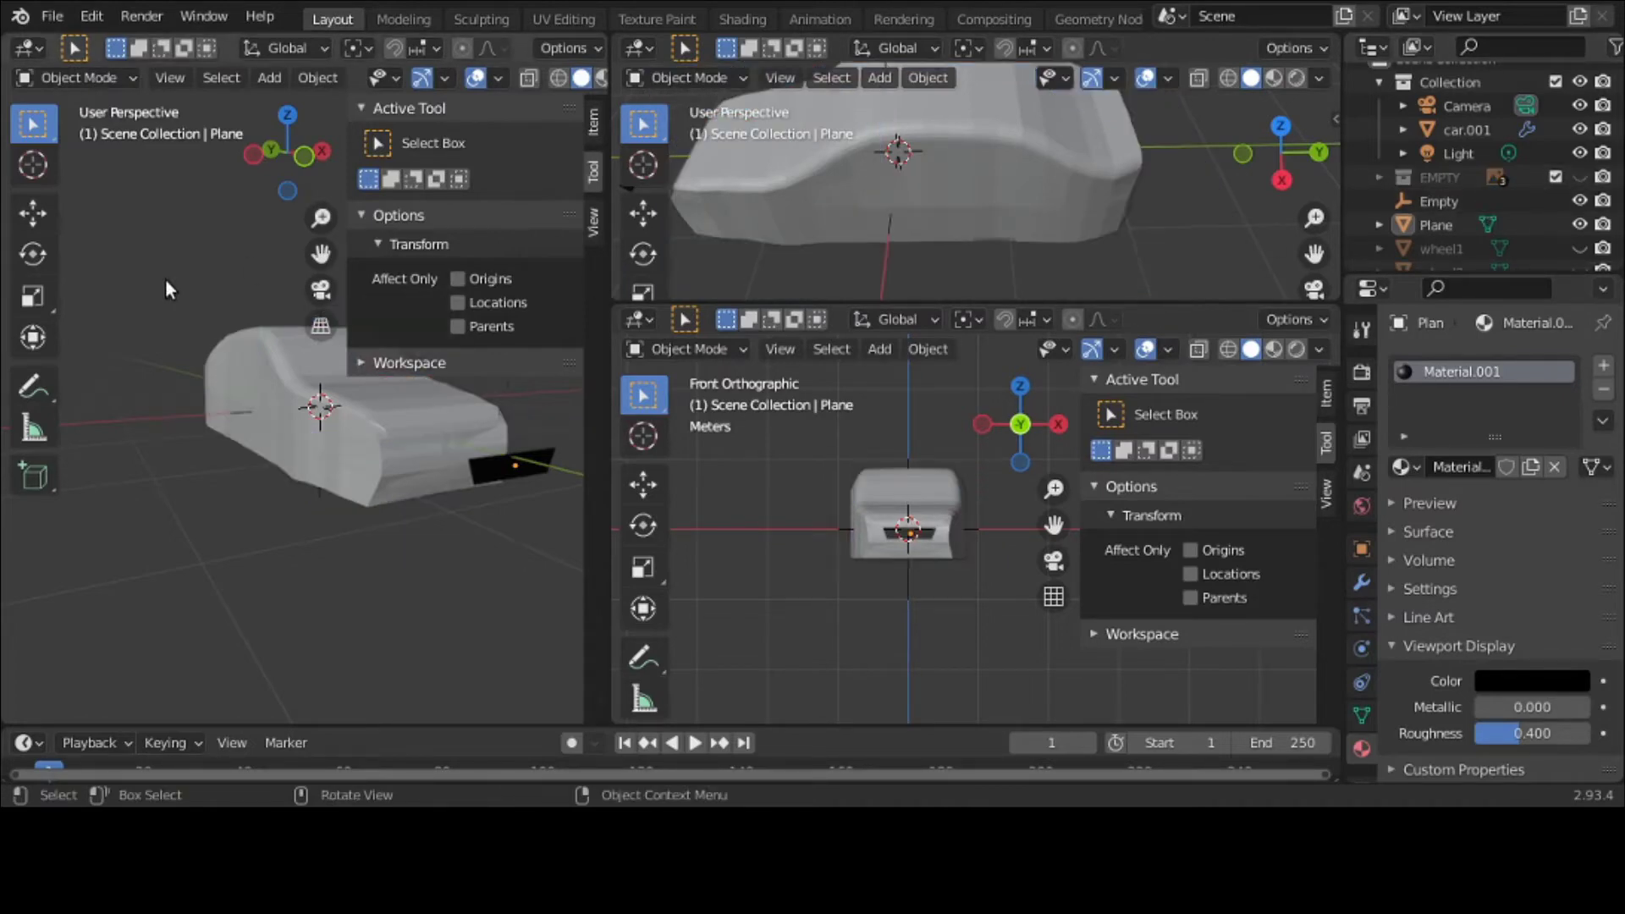
key(ctrl+space)
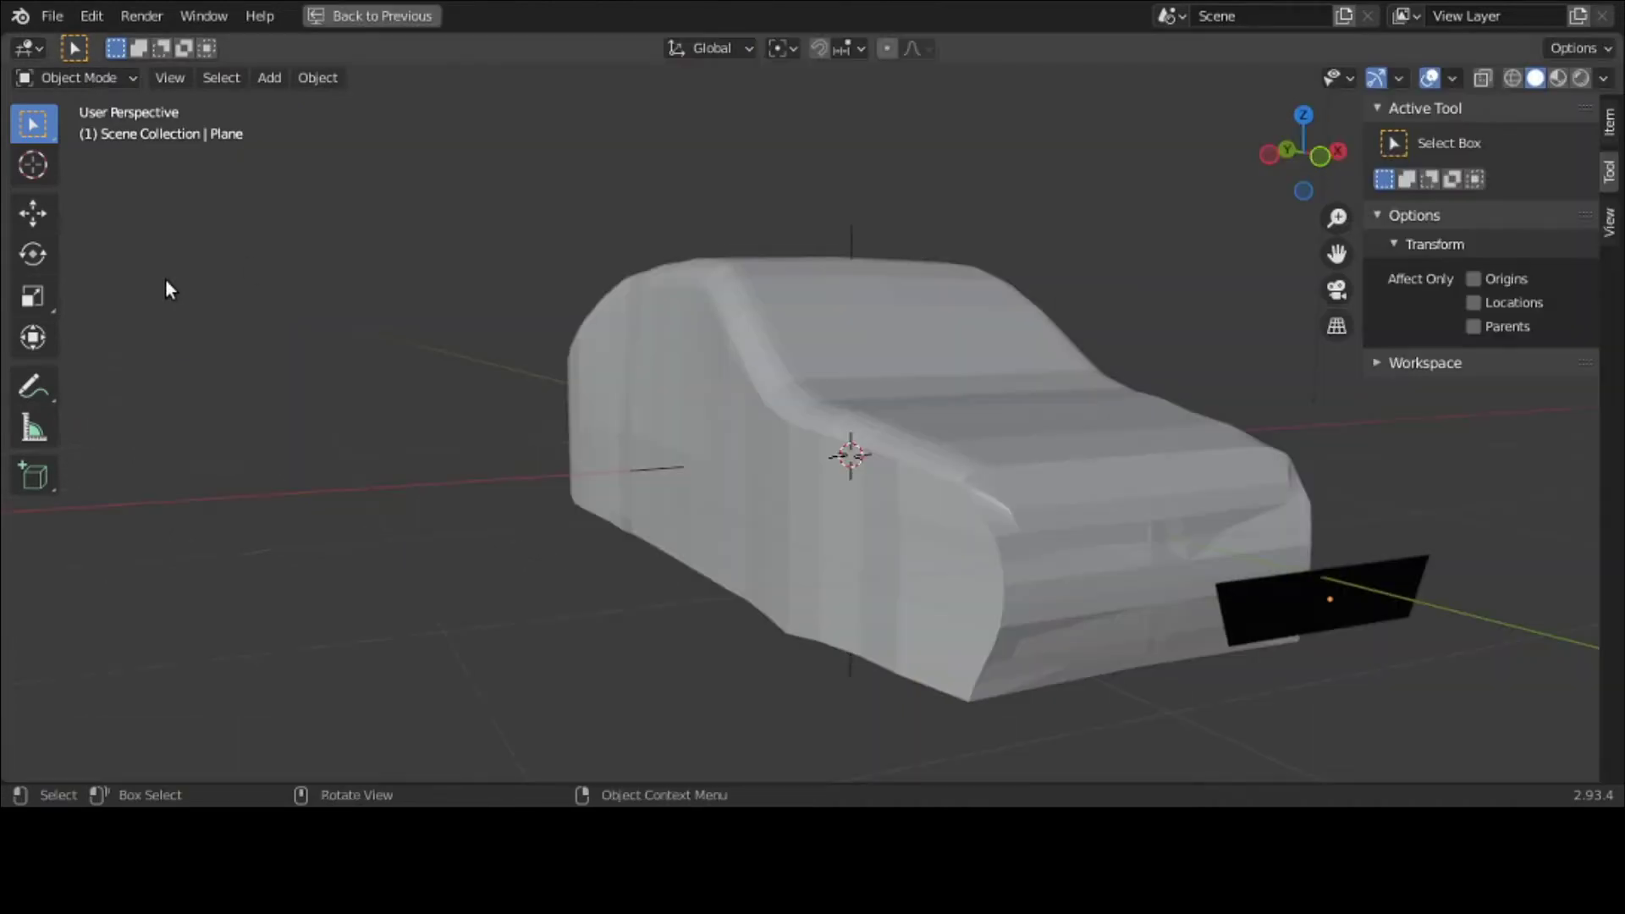
middle_drag(165, 278, 237, 272)
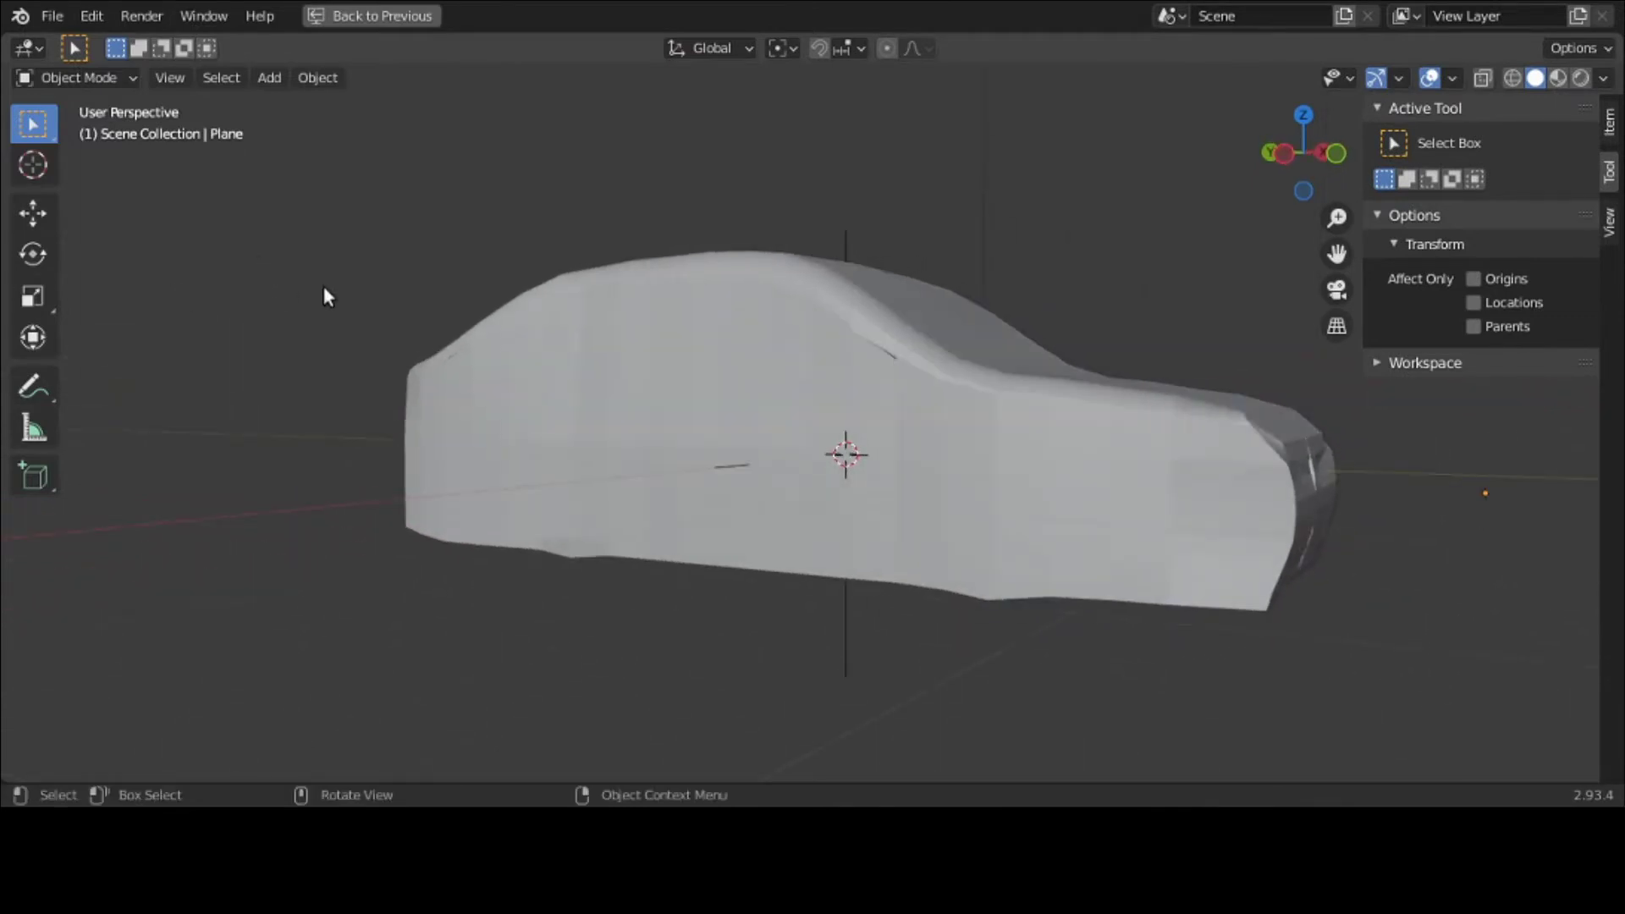
middle_drag(642, 392, 430, 394)
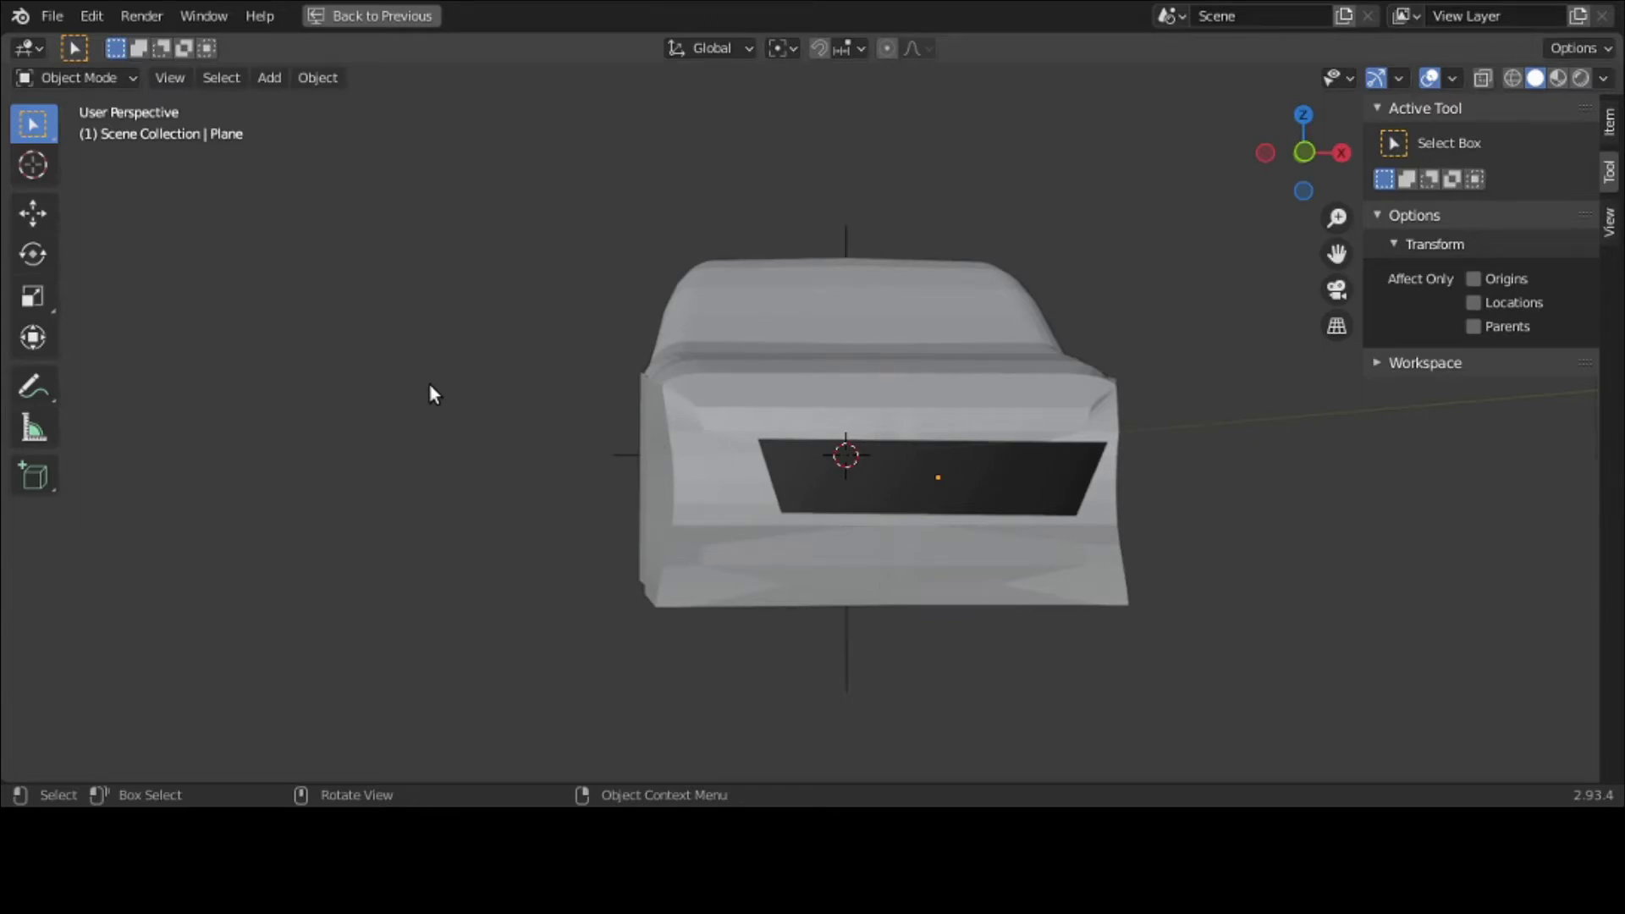
key(ctrl+space)
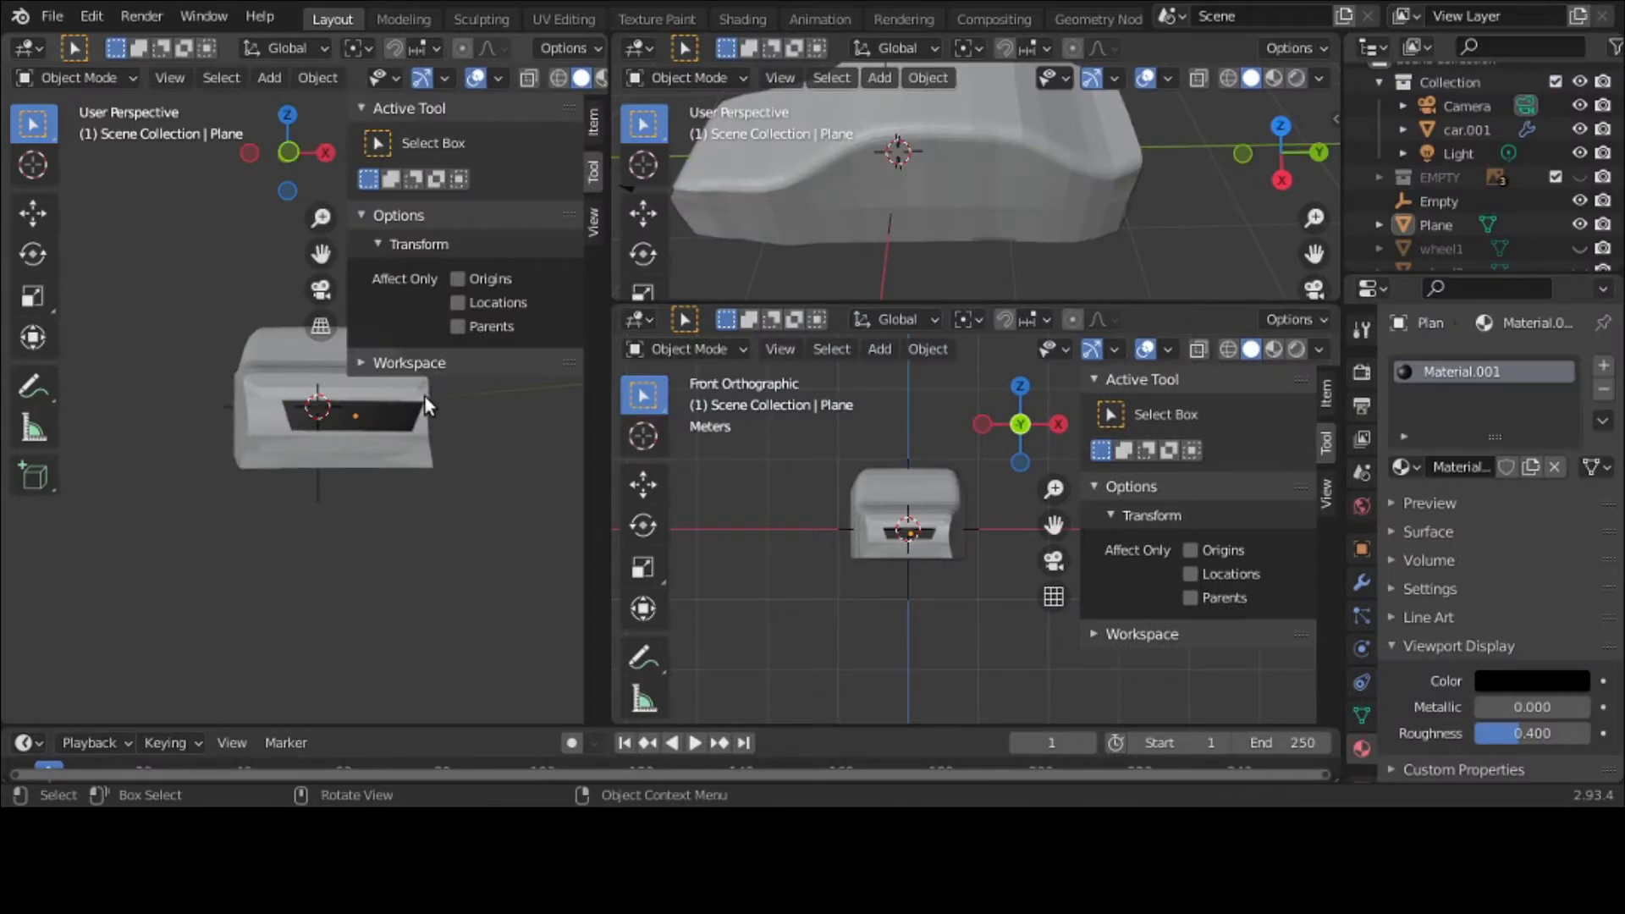
Step: Add a Shrinkwrap modifier to the grille plane
click(398, 428)
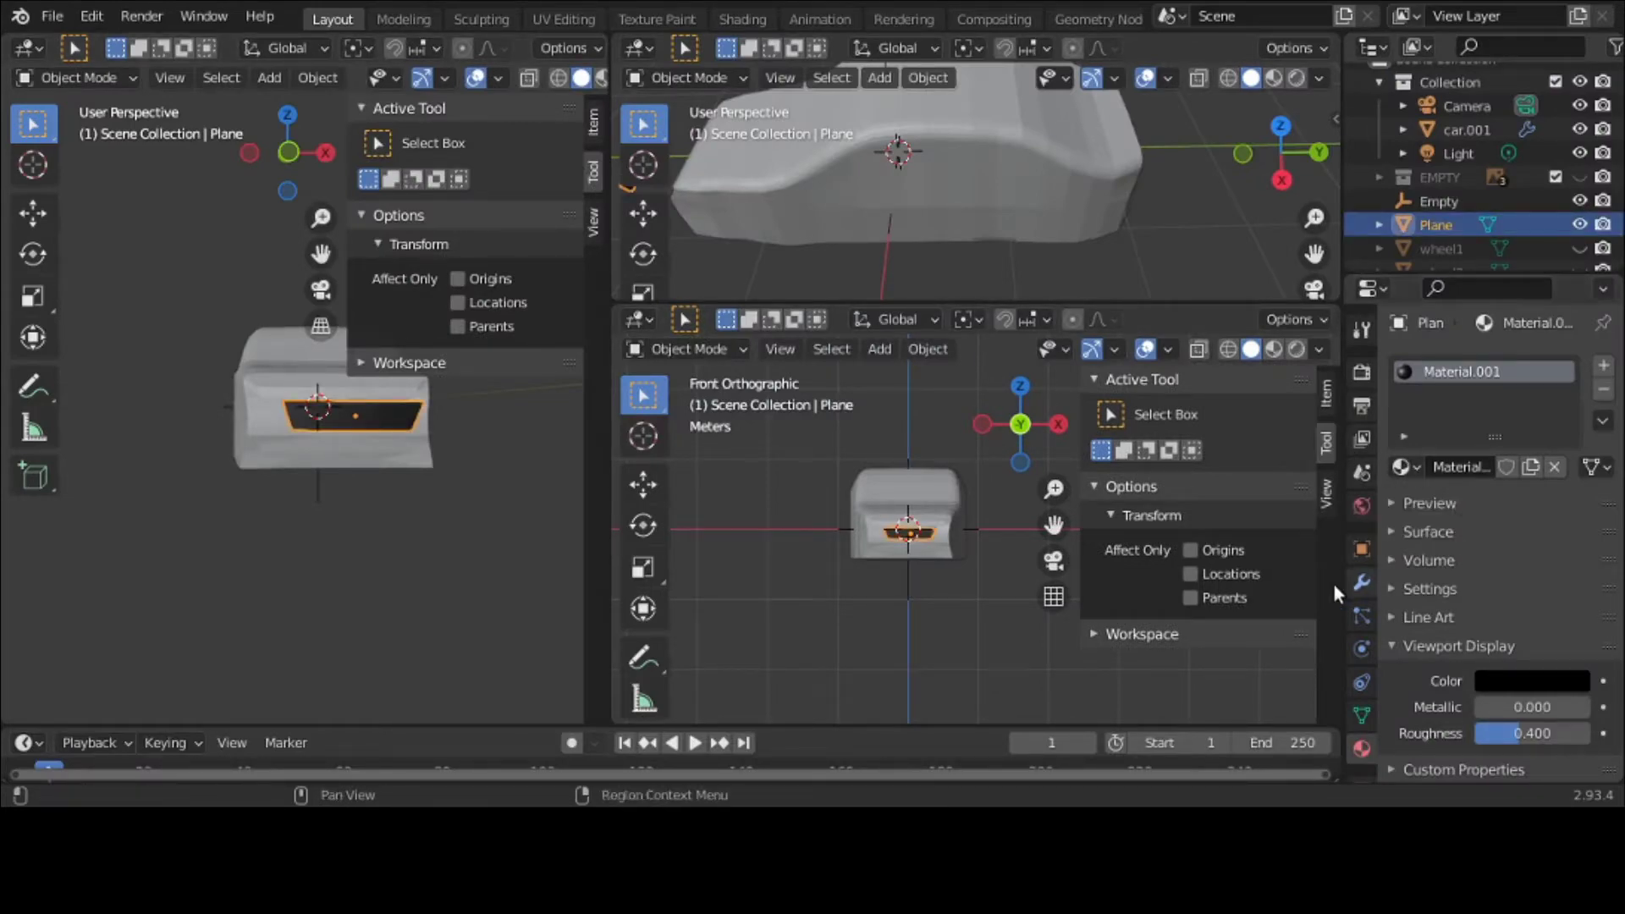
click(1362, 582)
click(1507, 369)
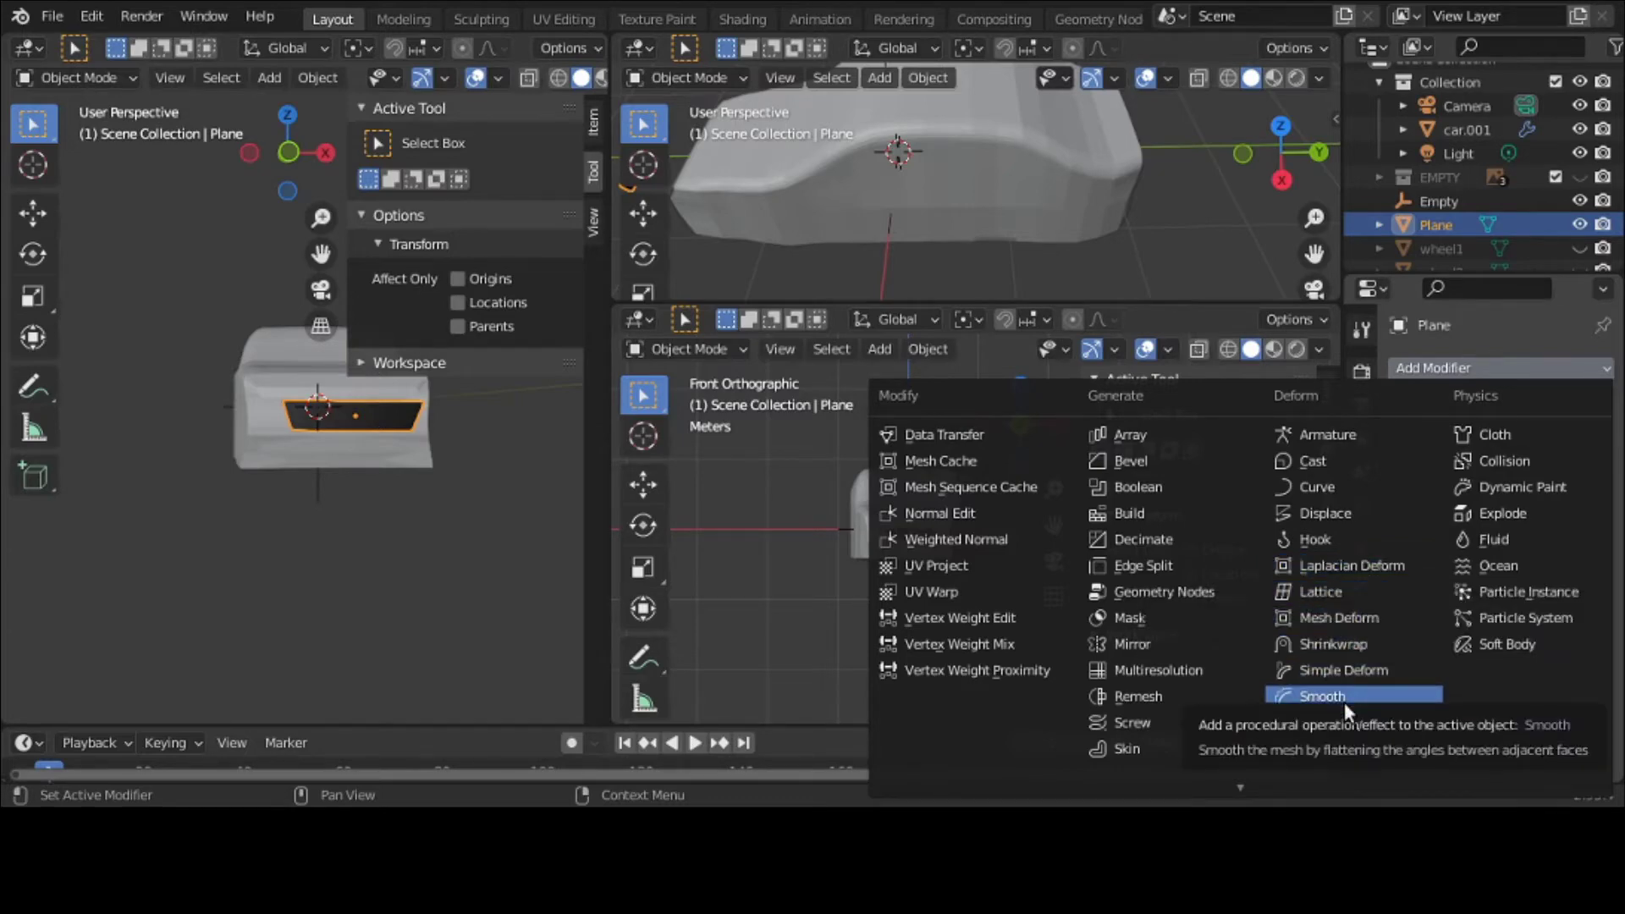
click(1345, 648)
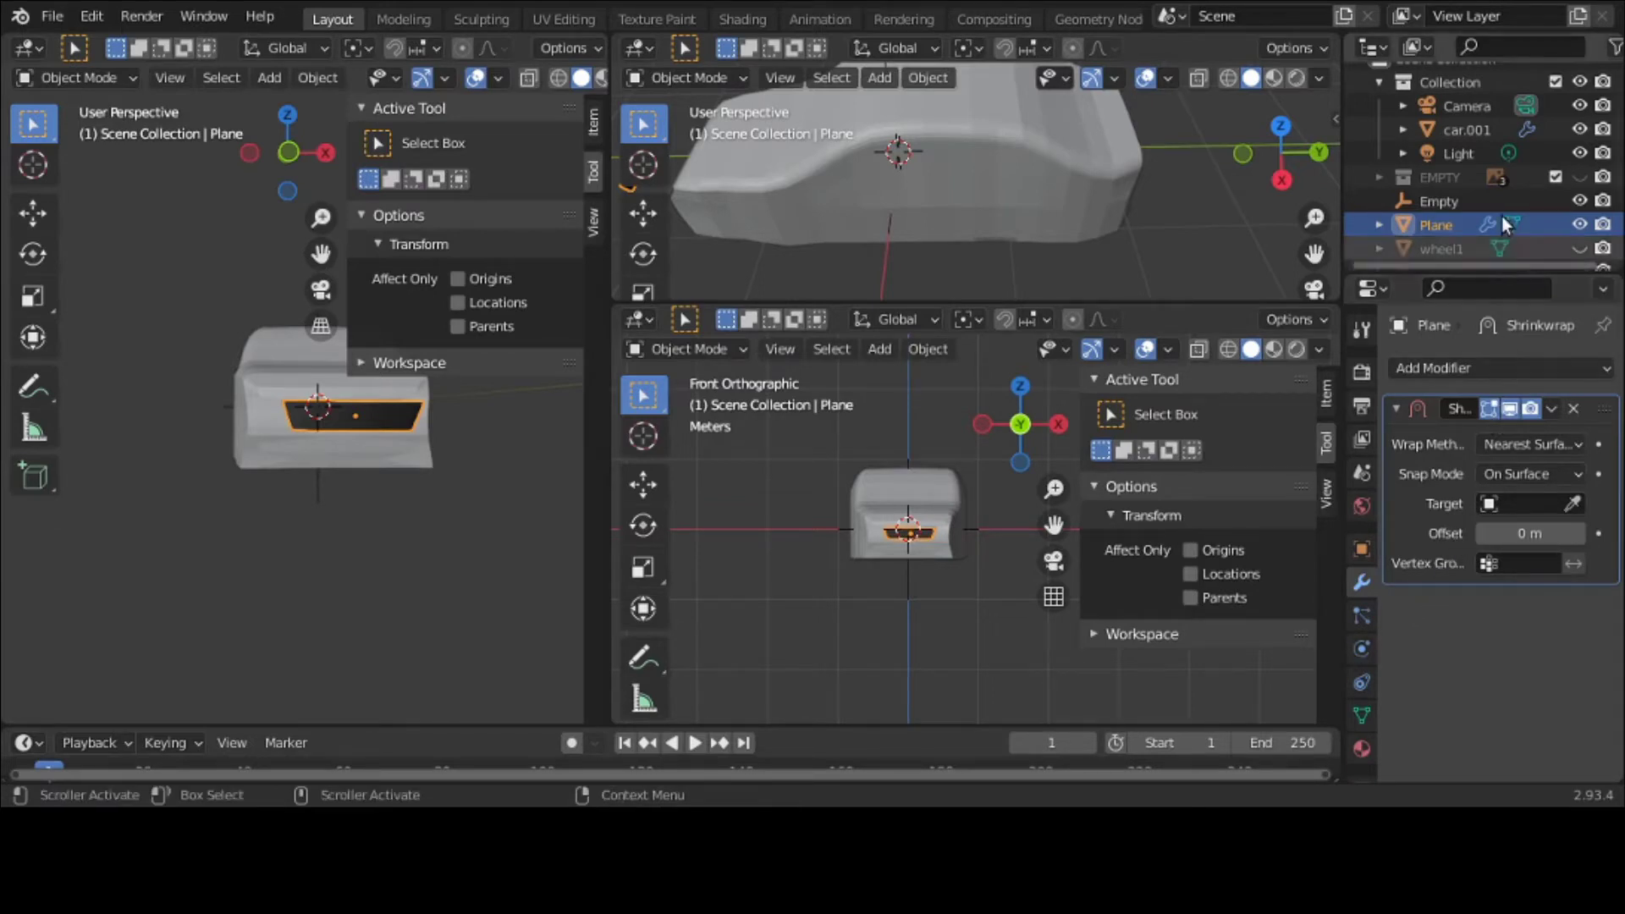
Step: Rename the car body object as car-model
click(294, 350)
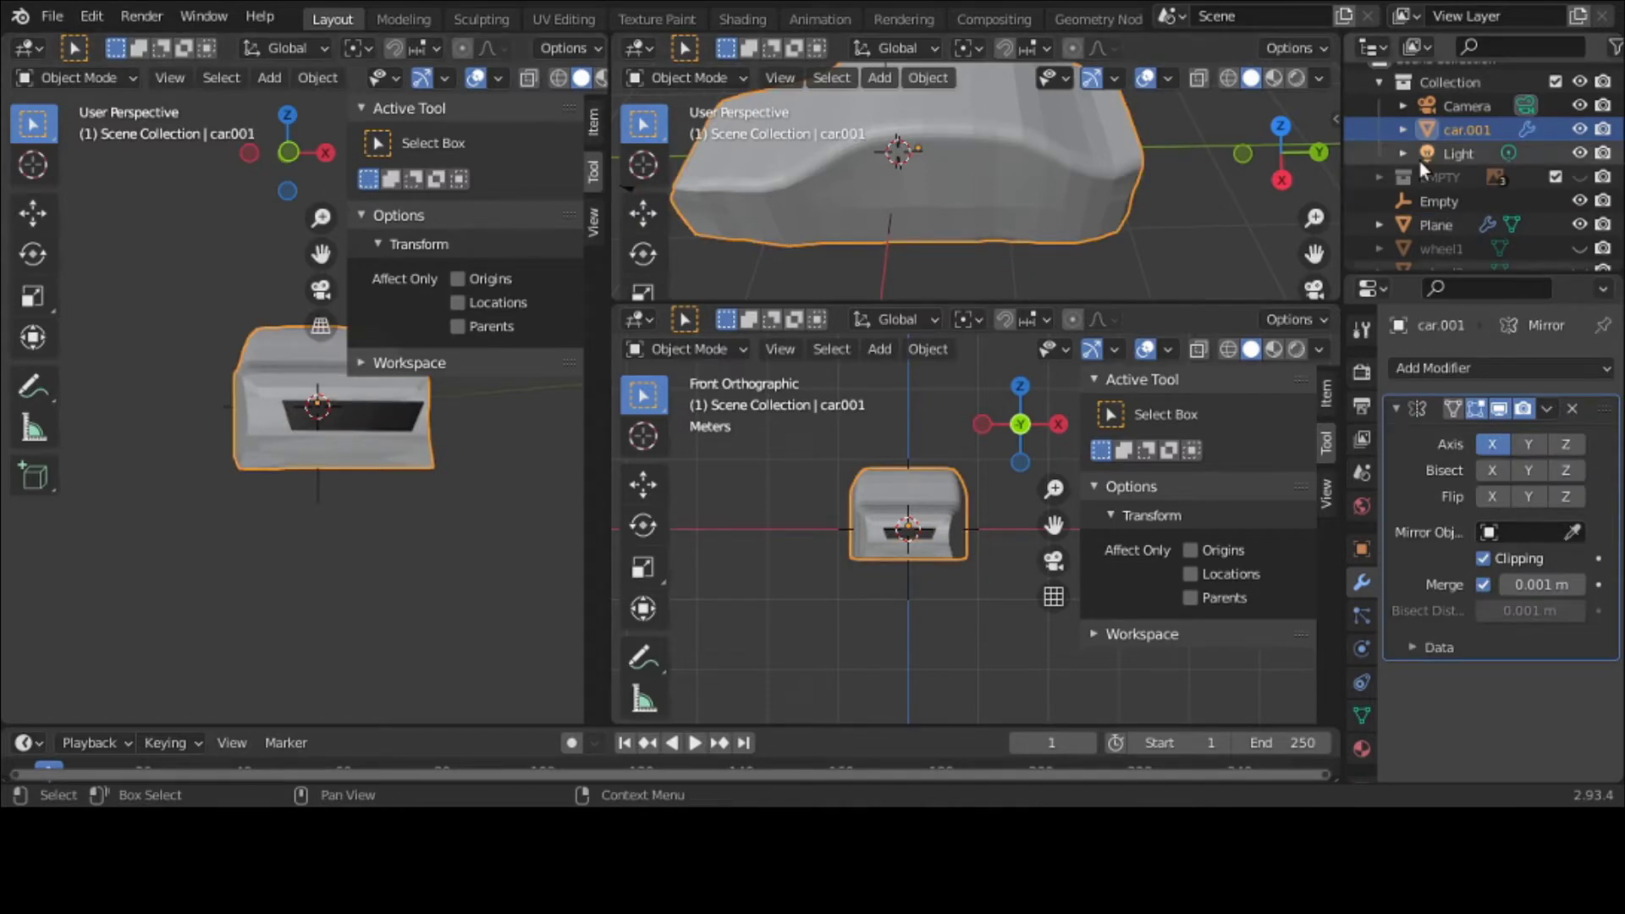
double_click(1473, 130)
scroll(1494, 127, up, 1)
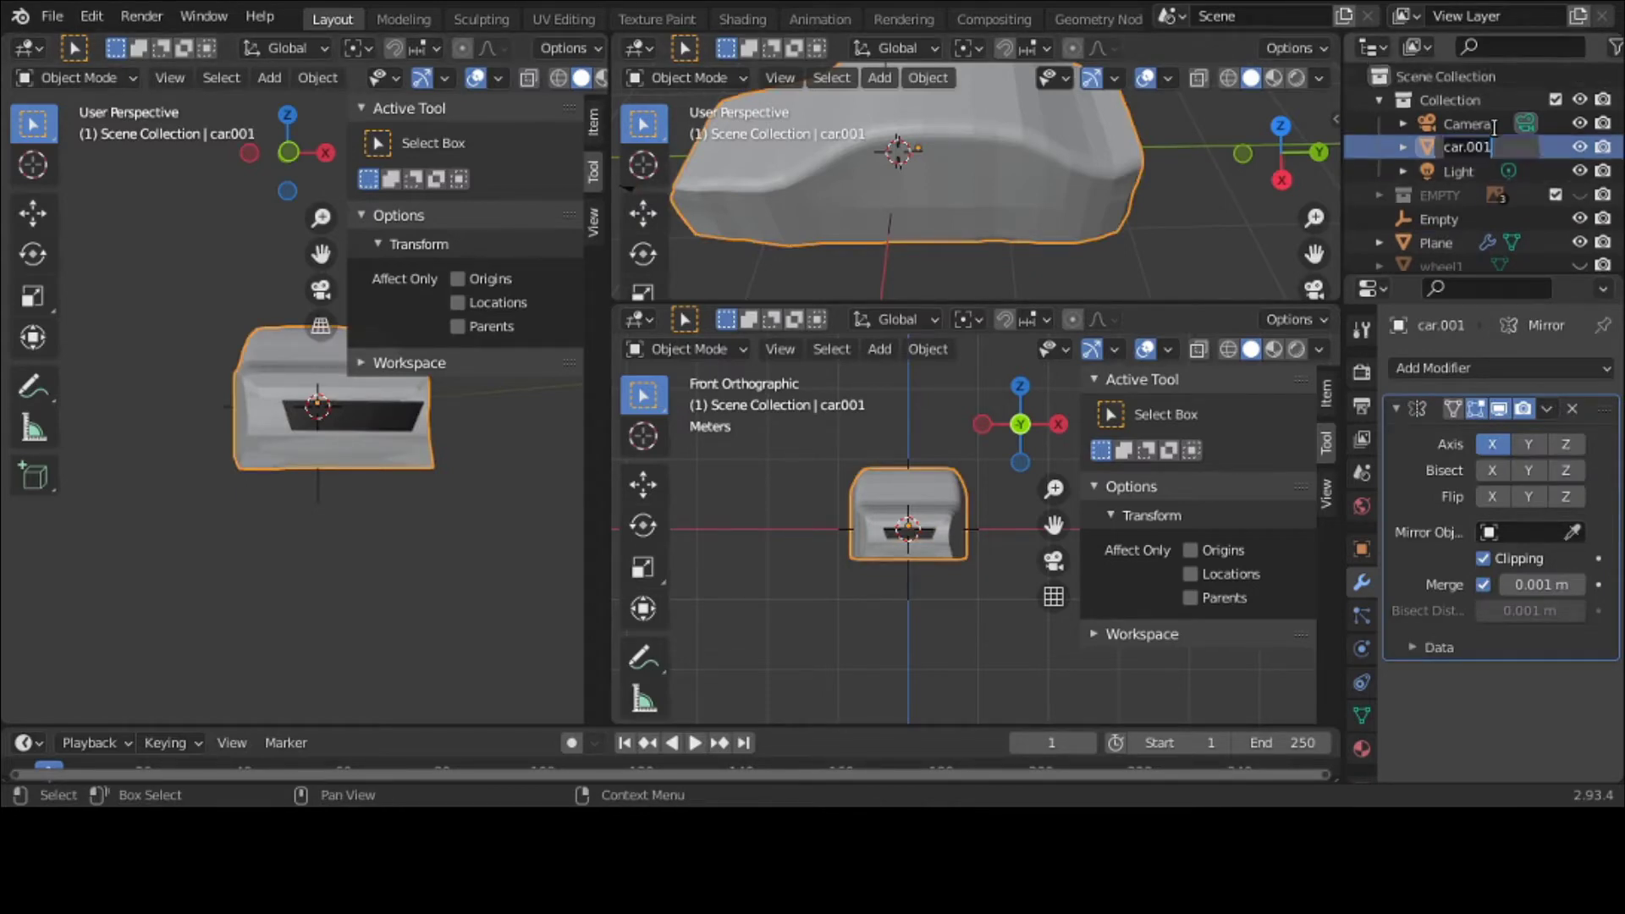
key(BackSpace)
key(BackSpace)
key(BackSpace)
key(BackSpace)
text(-model)
key(Return)
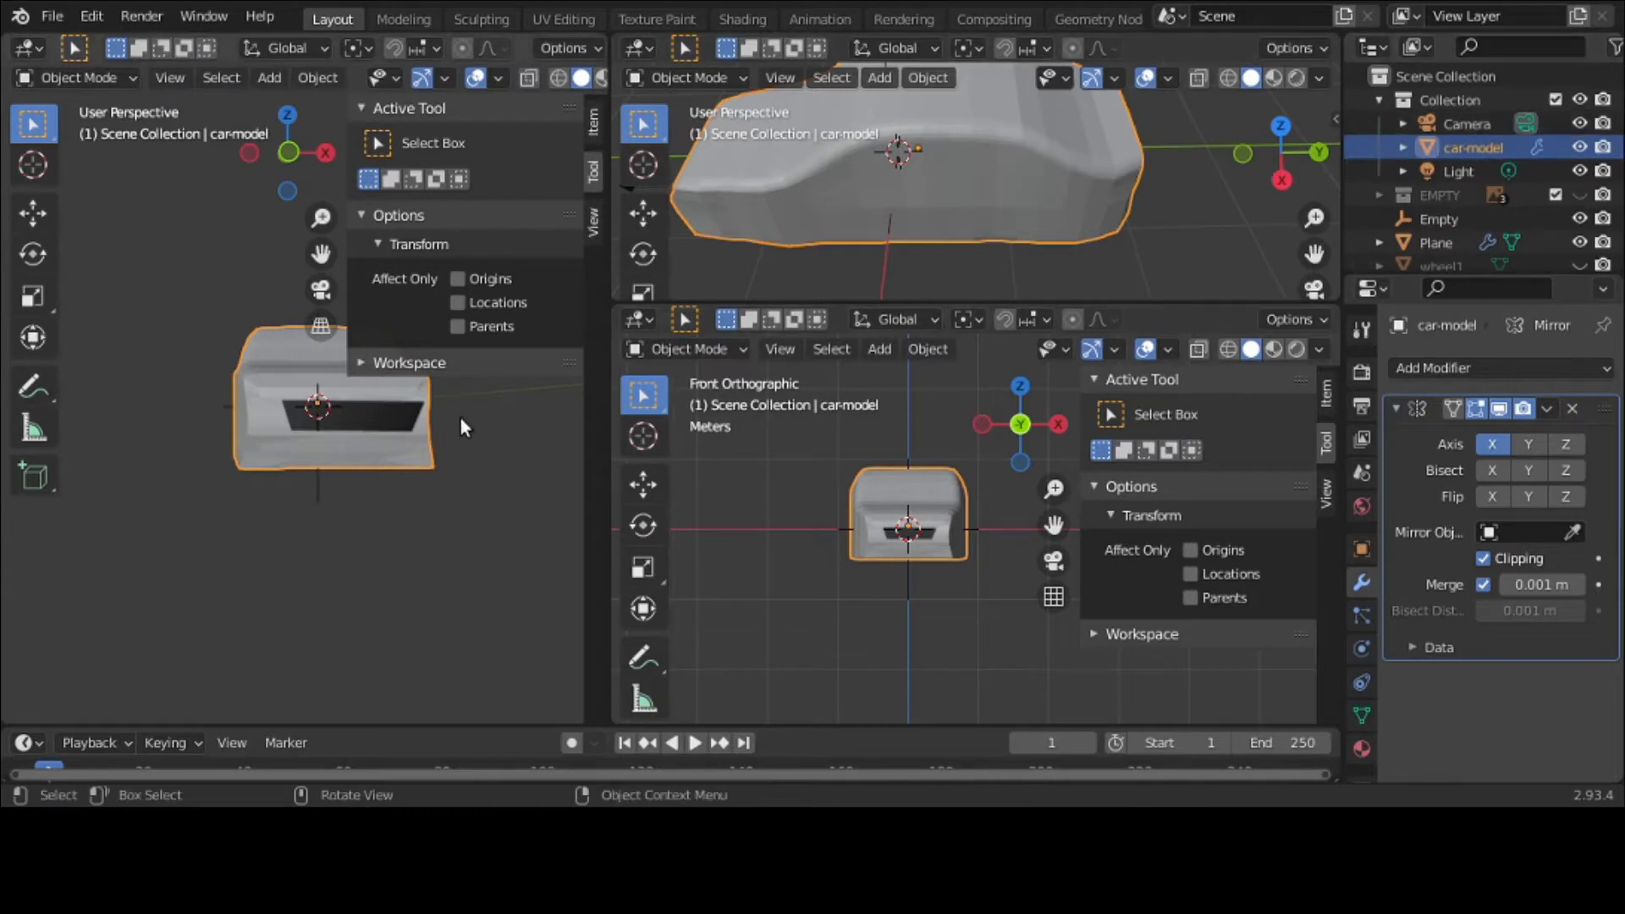
Step: Select the grille plane and set its Shrinkwrap target to car-model
click(332, 424)
mouse_move(347, 406)
middle_down()
mouse_move(350, 456)
mouse_move(349, 404)
middle_up()
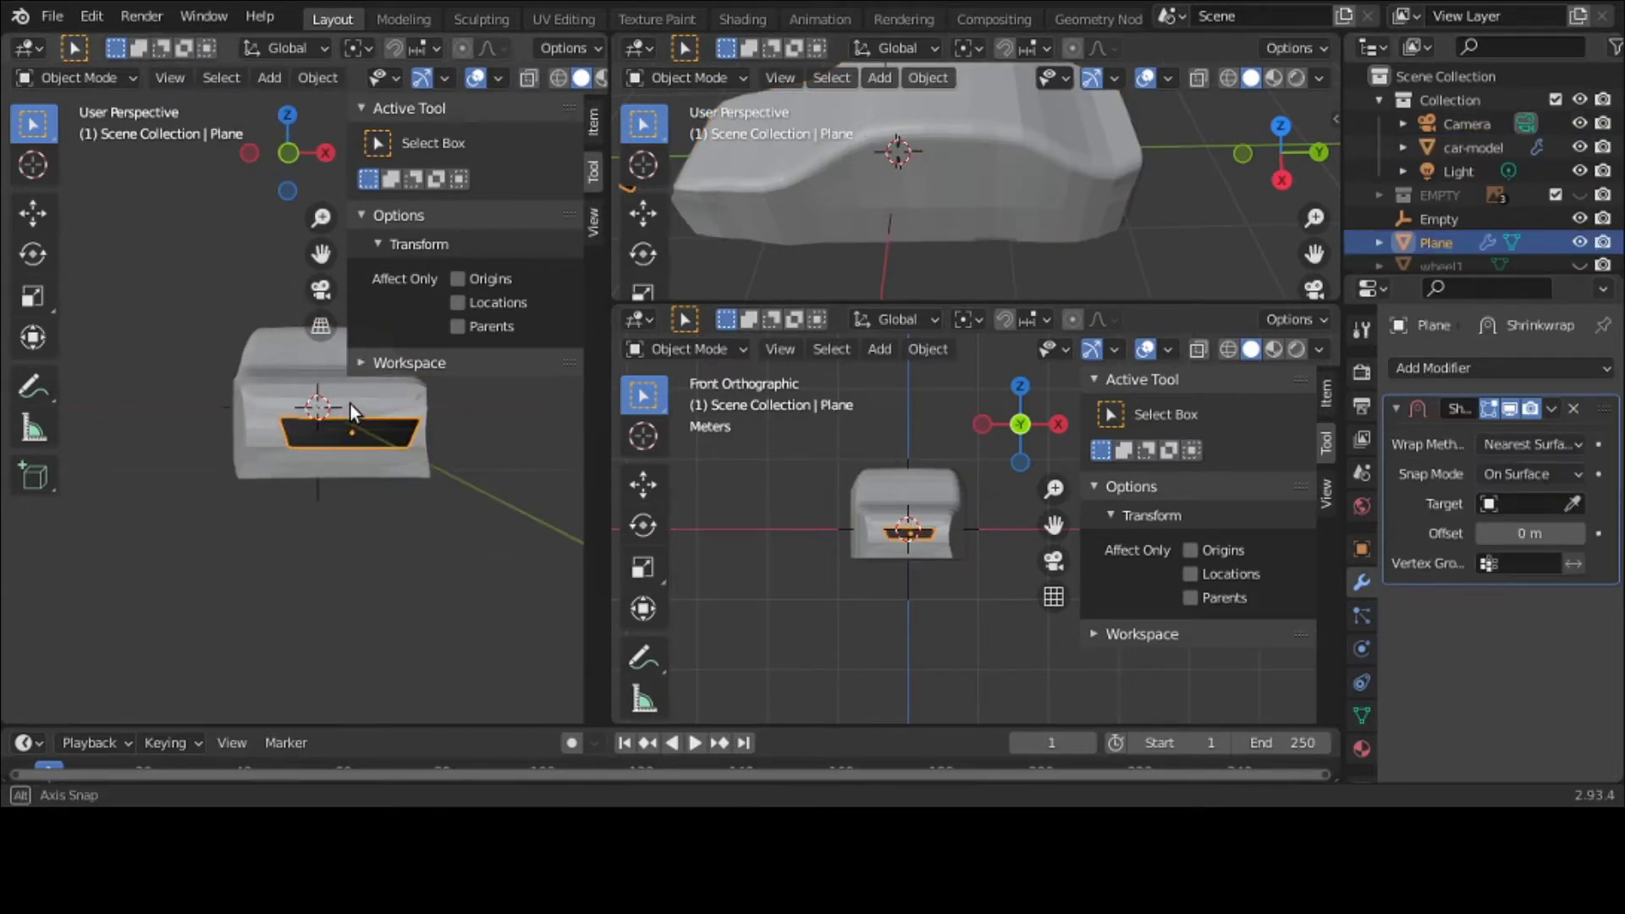
click(1534, 505)
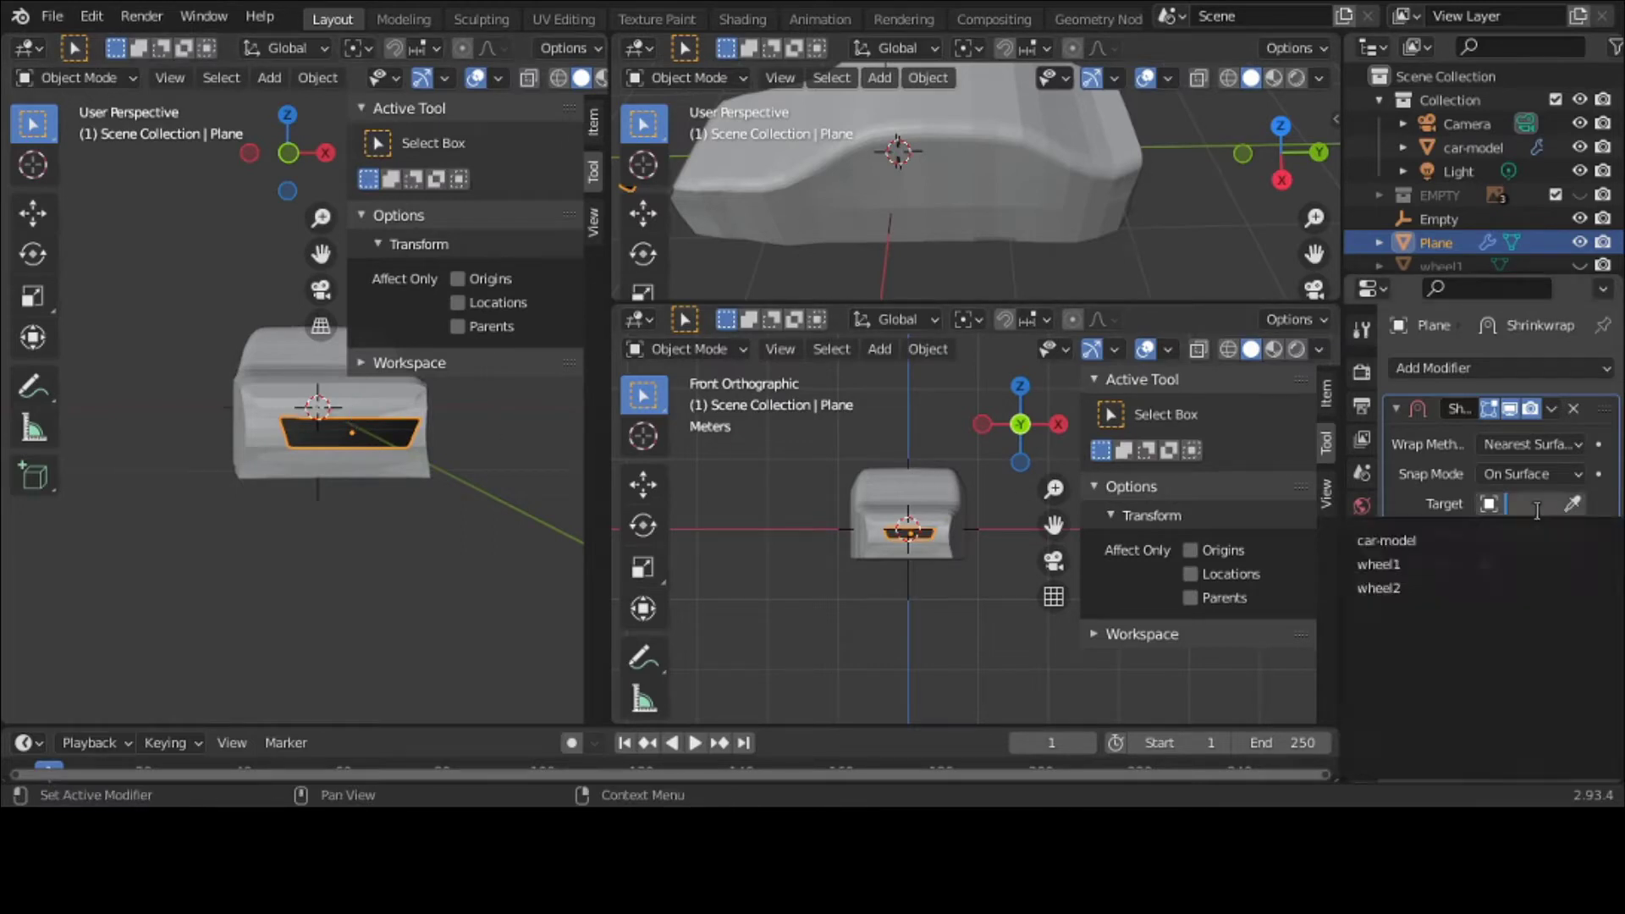
click(1493, 542)
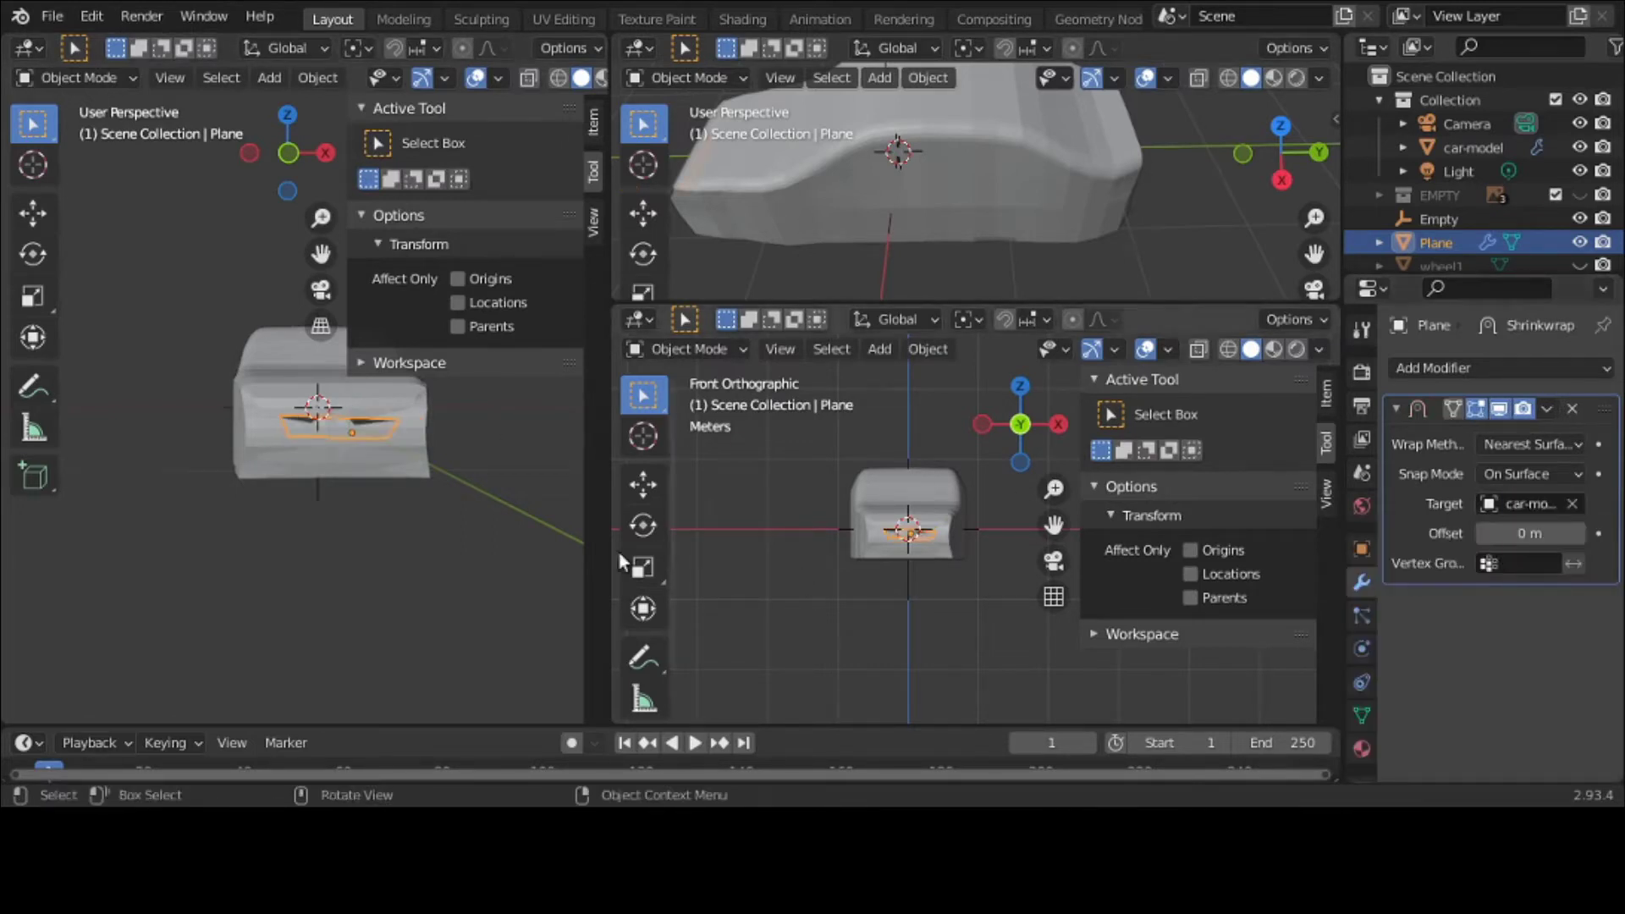
Step: Set the grille plane's Shrinkwrap offset to 0.01 m and check its fit on the car's nose from several angles
scroll(491, 501, up, 4)
middle_drag(491, 503, 542, 512)
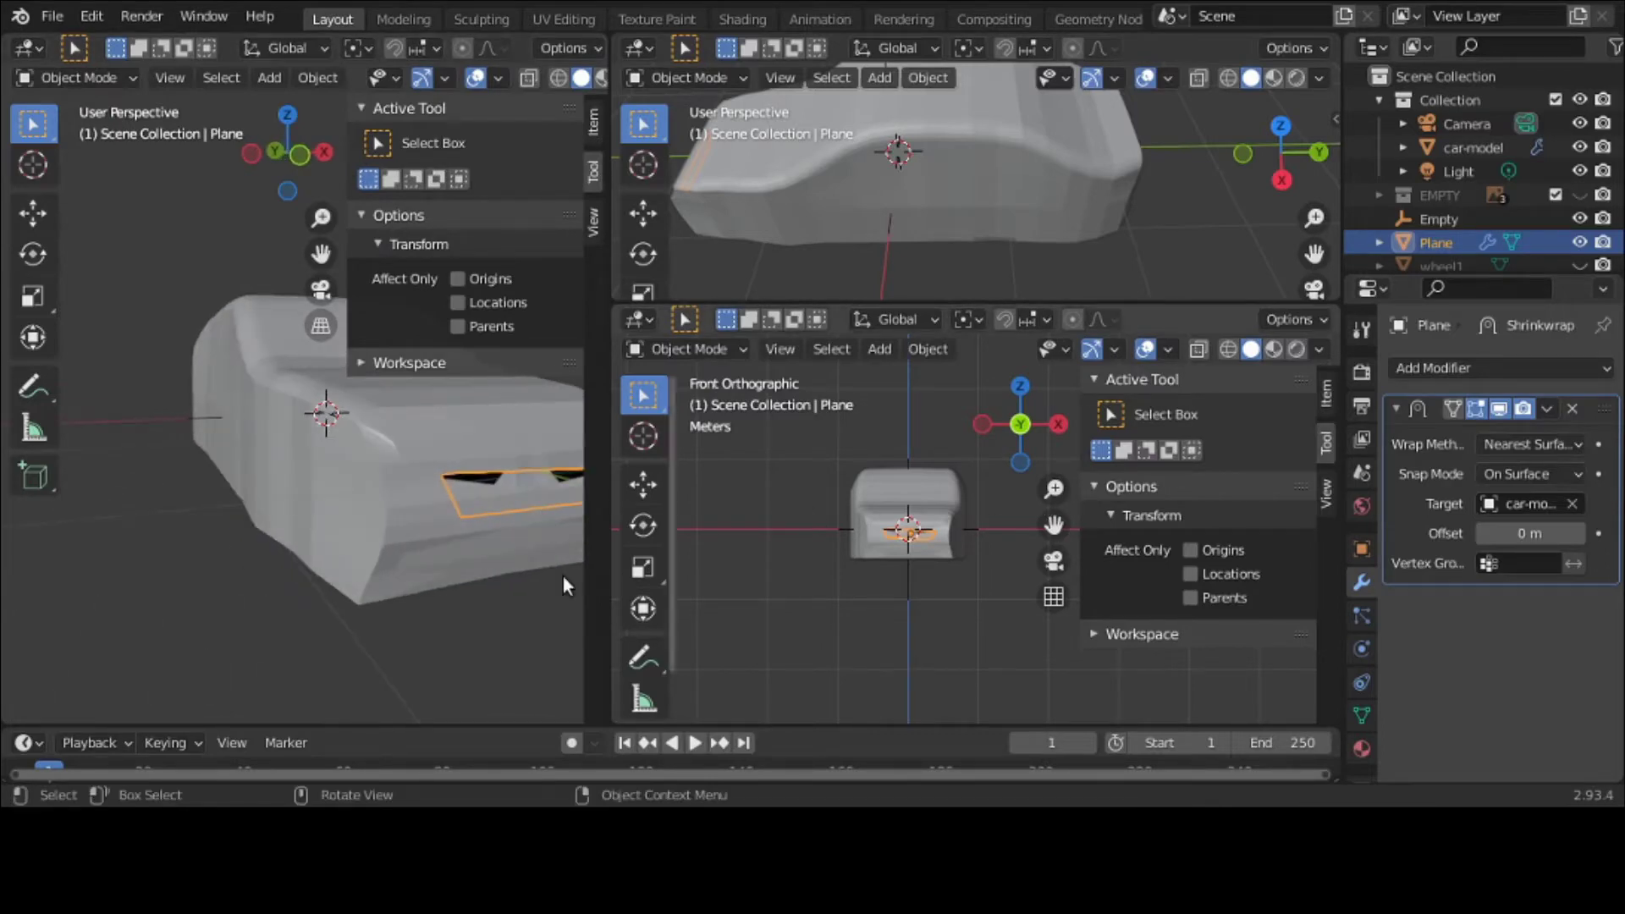
scroll(555, 574, down, 2)
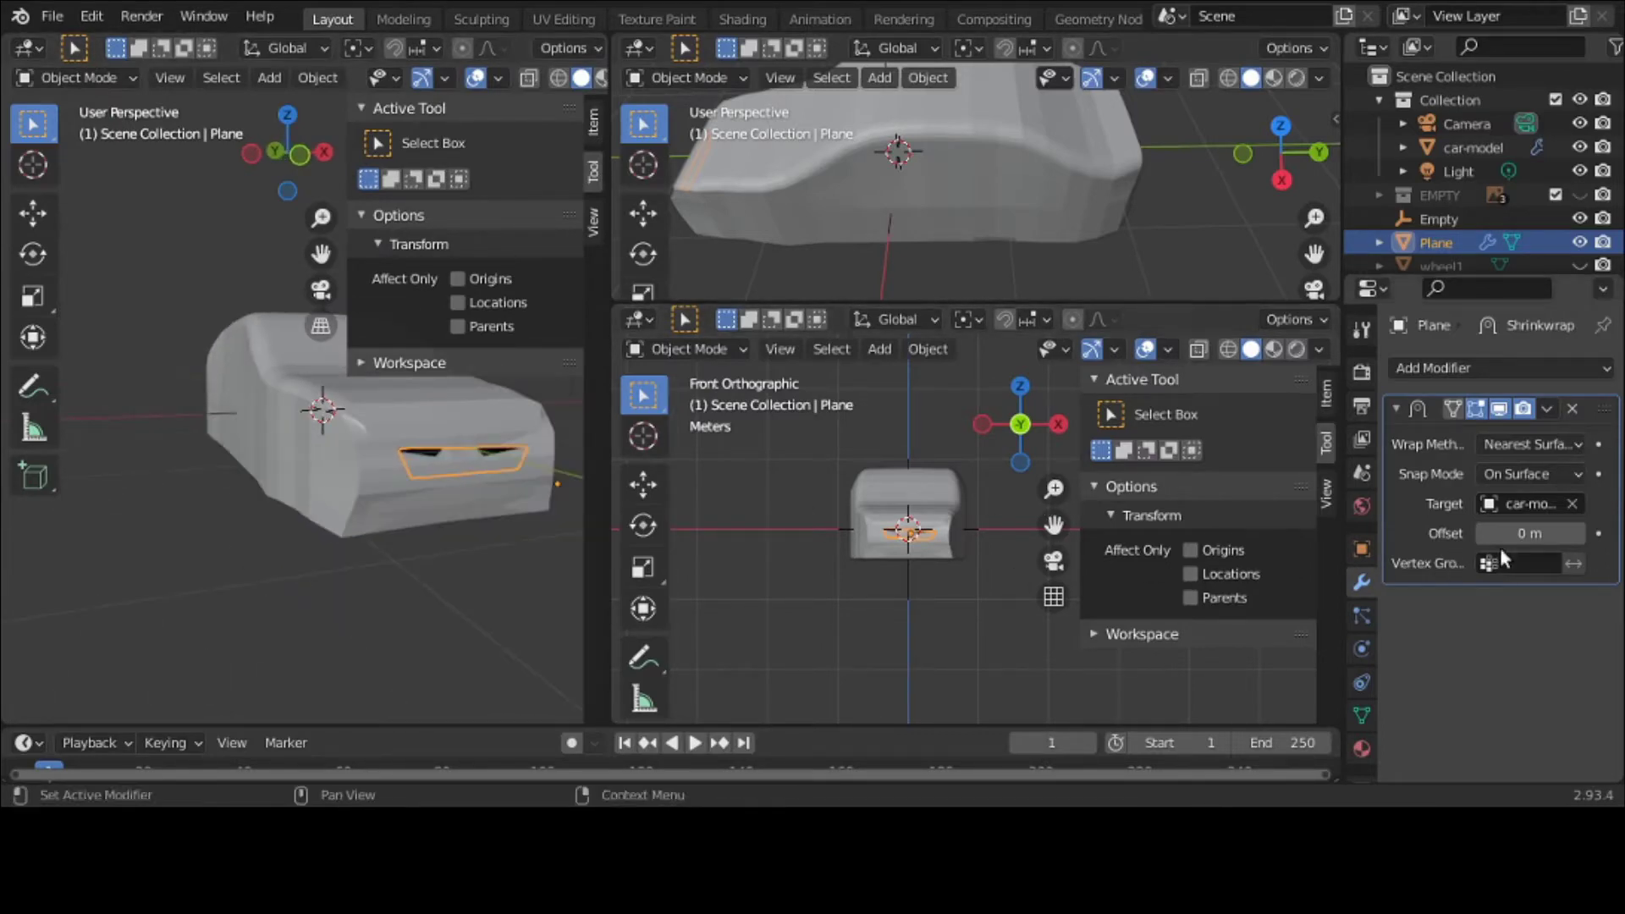
click(1579, 534)
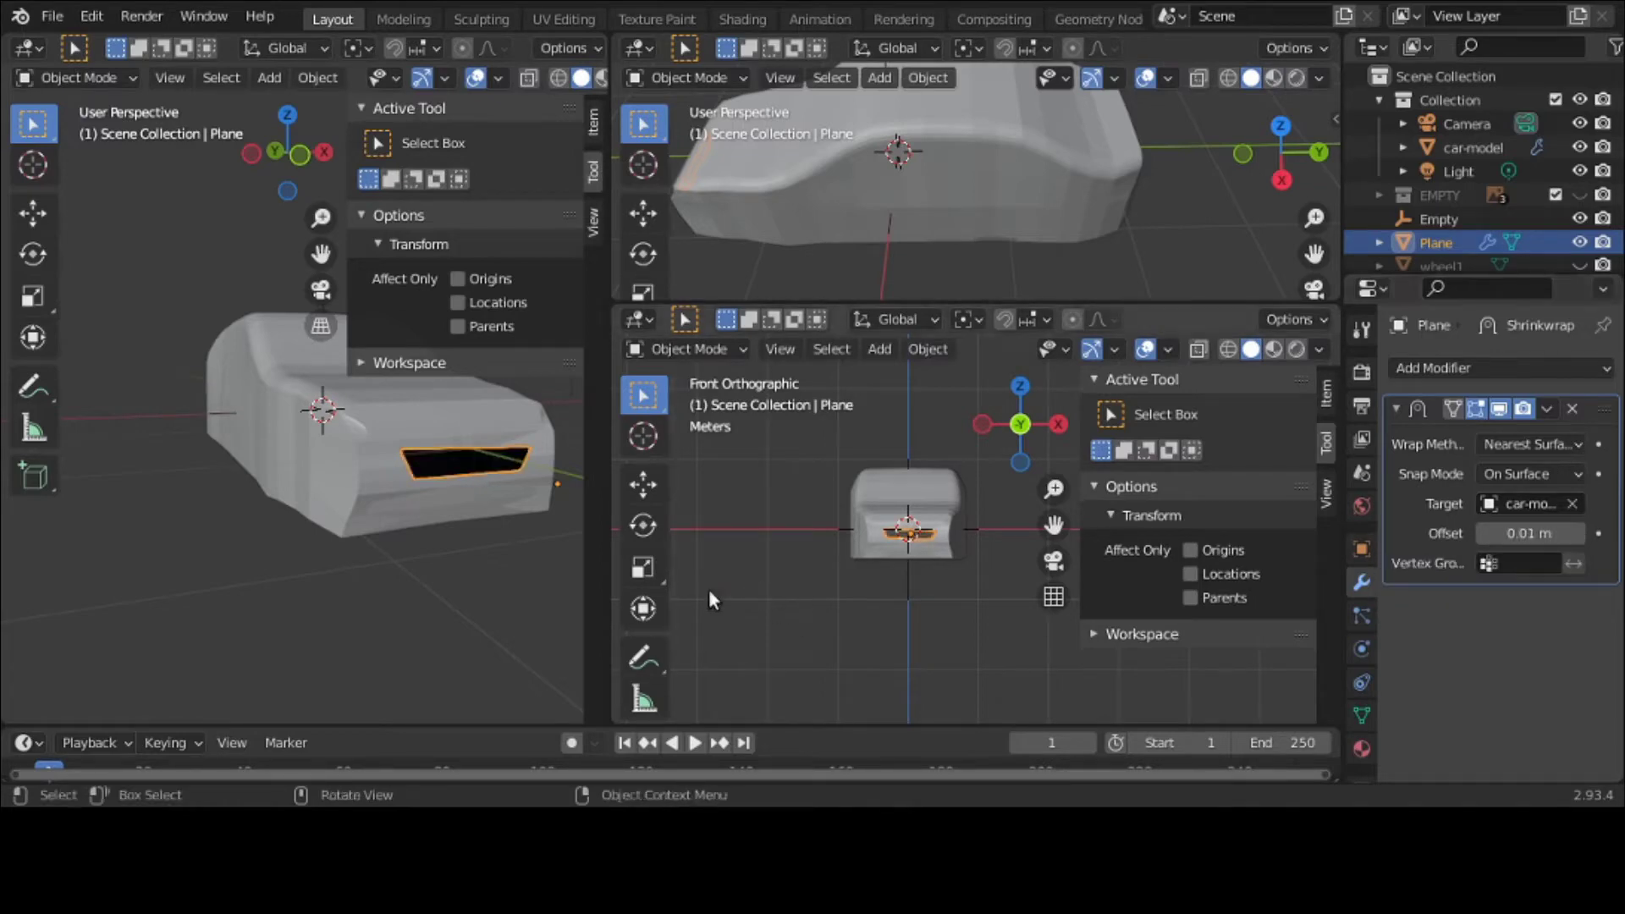
middle_drag(447, 541, 572, 546)
key(ctrl+space)
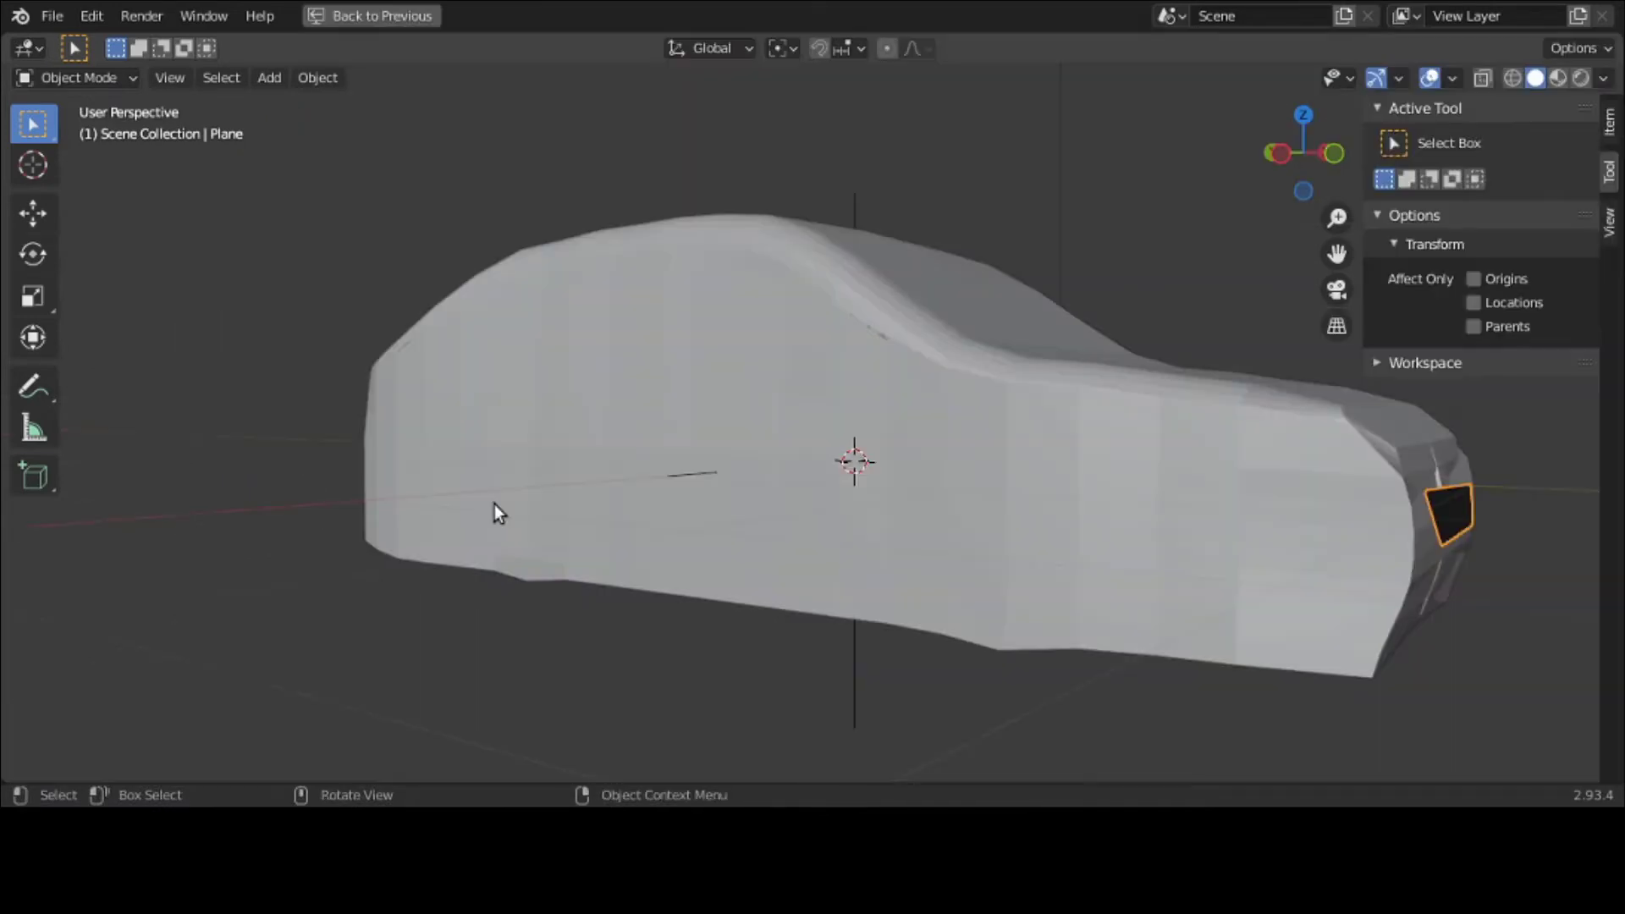
middle_drag(496, 506, 818, 556)
middle_drag(742, 559, 707, 546)
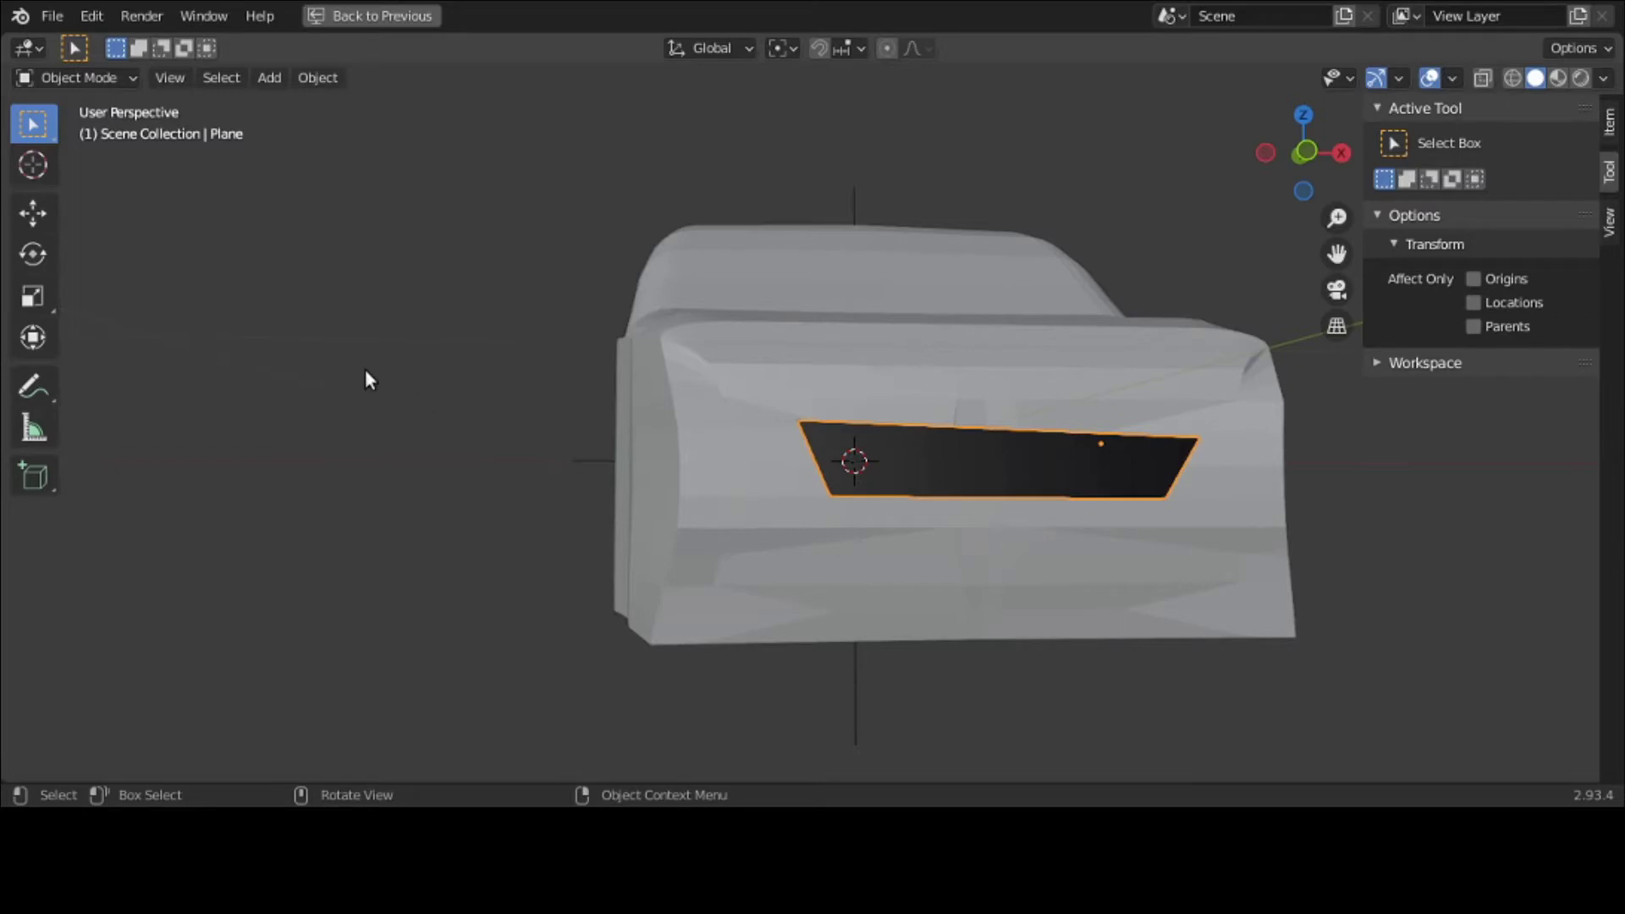
key(ctrl+space)
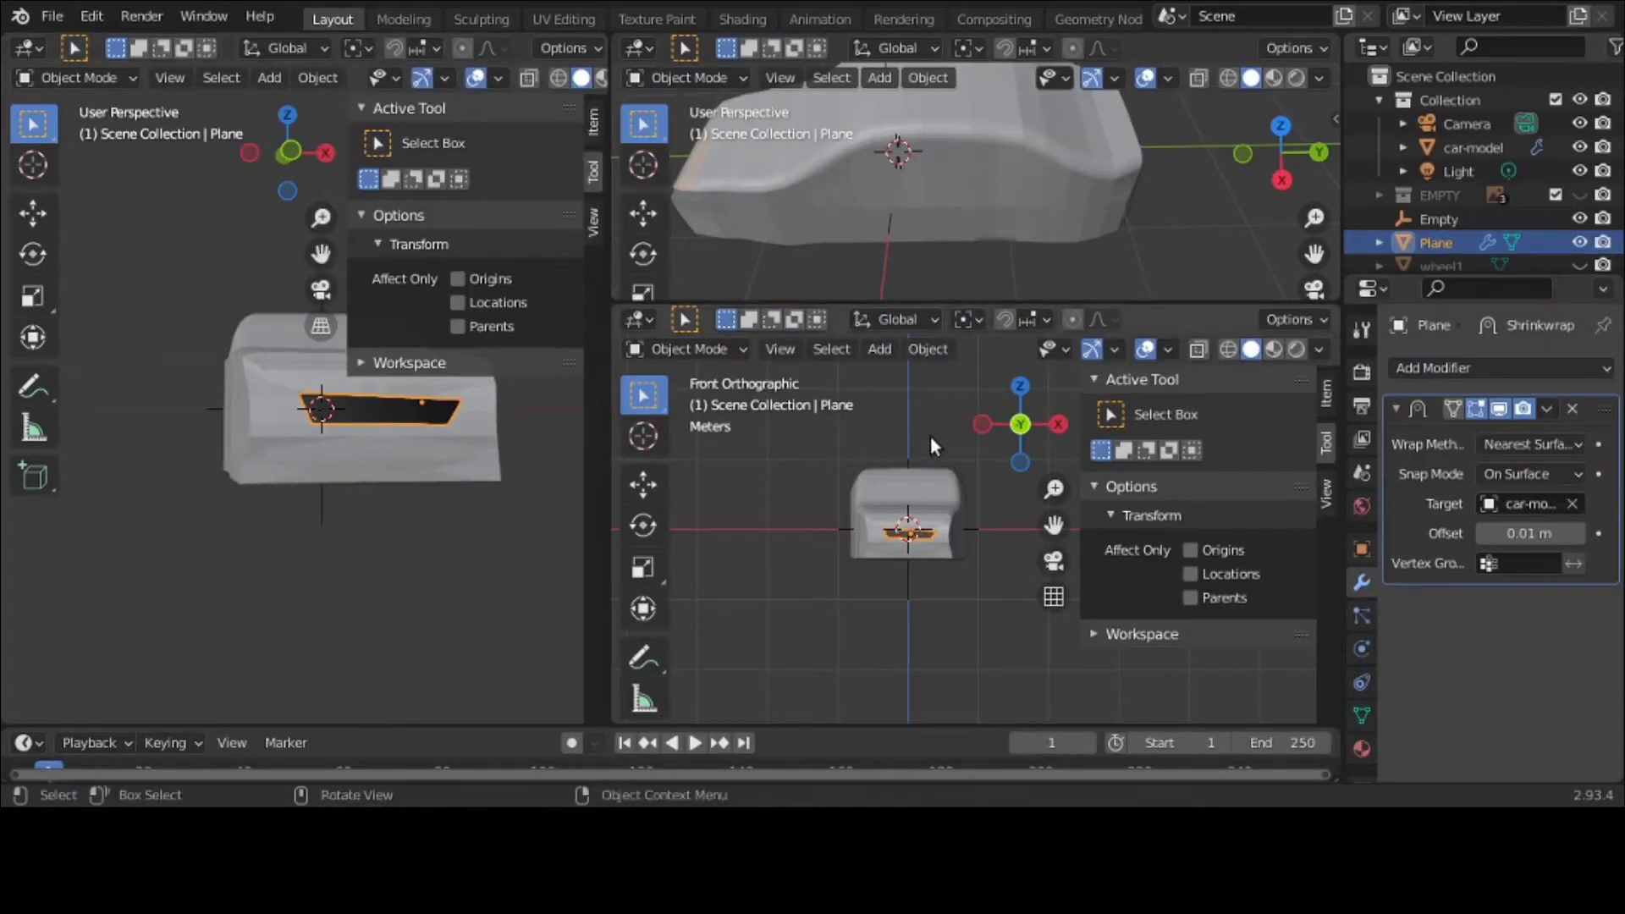
Step: Replace the grille plane's Shrinkwrap modifier with a new one targeting car-model, with an offset of 0.01 m
click(1571, 410)
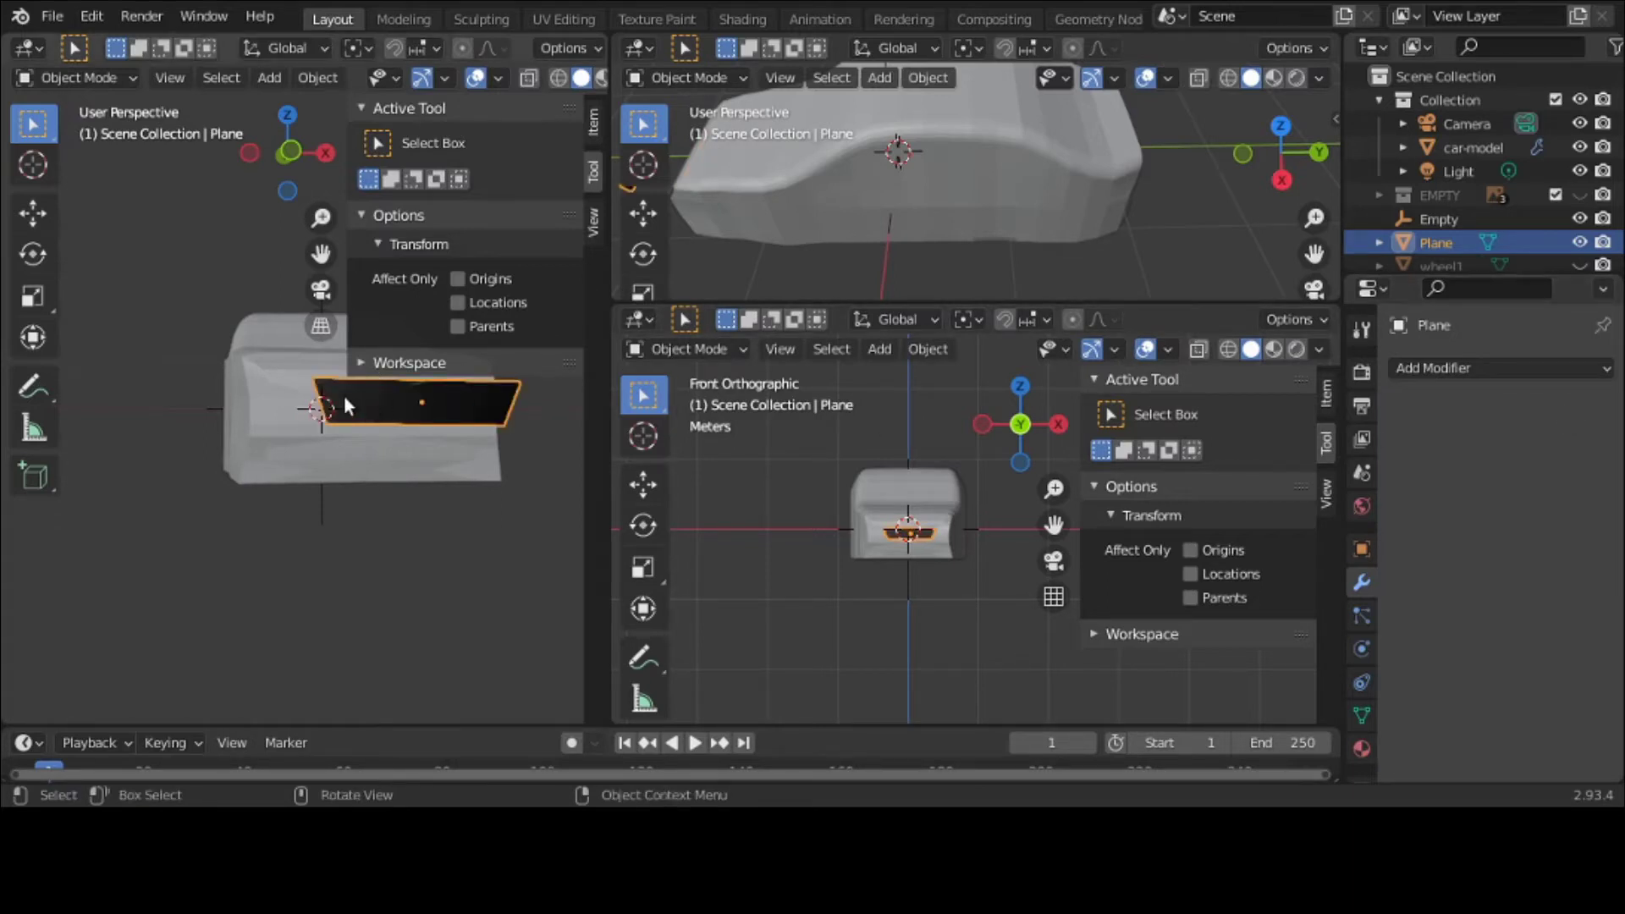
middle_drag(344, 393, 360, 422)
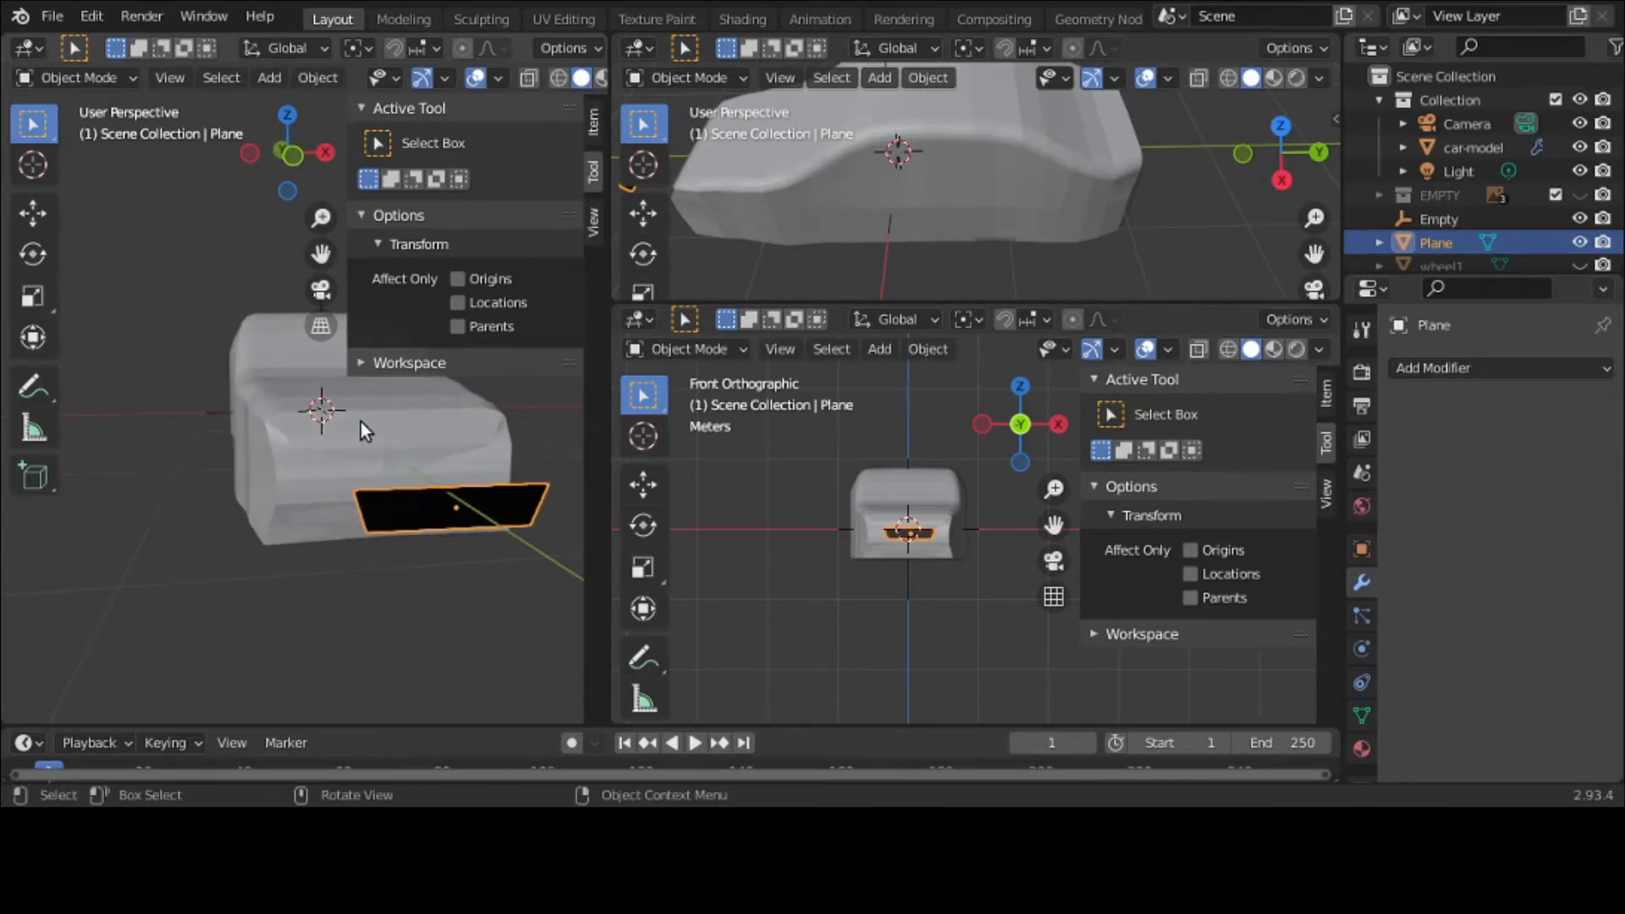
click(1493, 369)
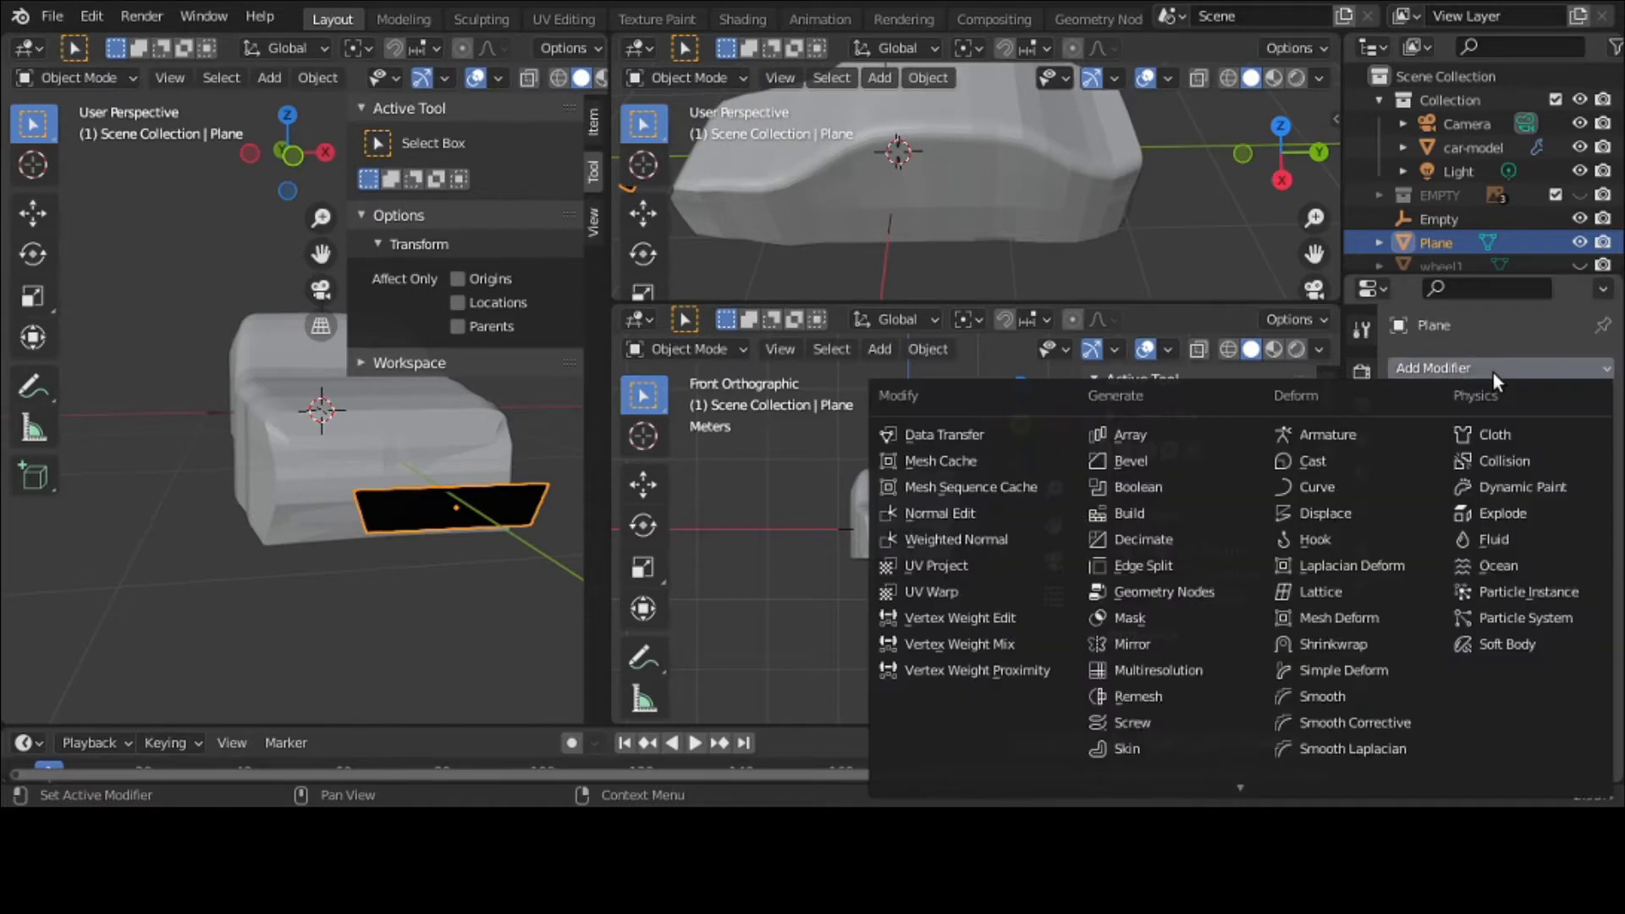
click(1428, 652)
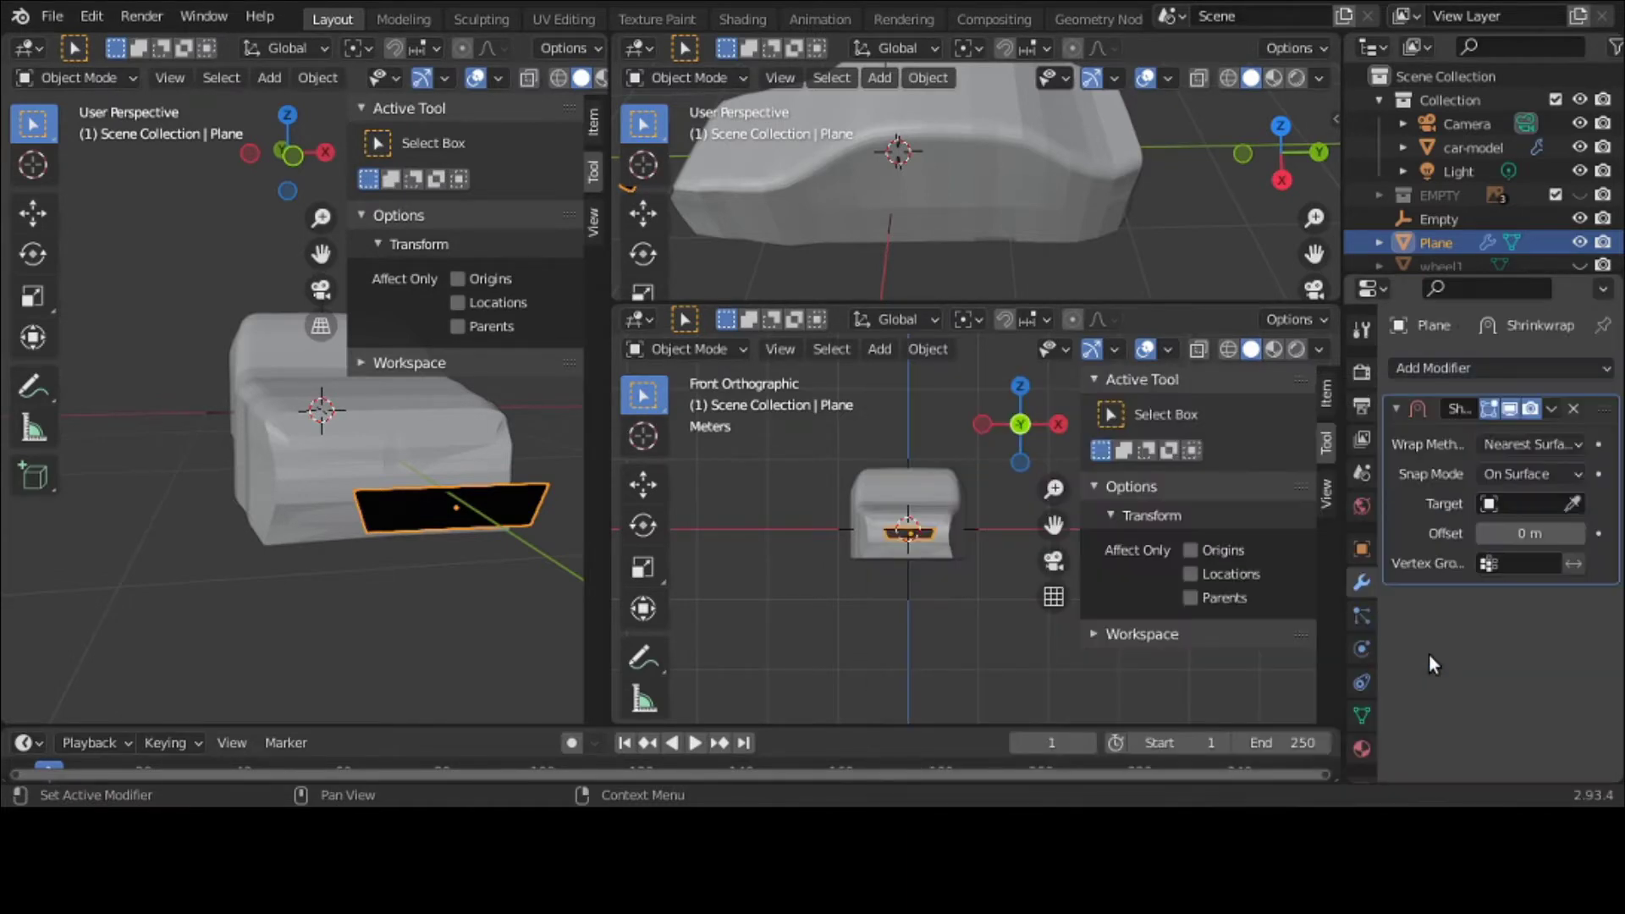
click(1512, 508)
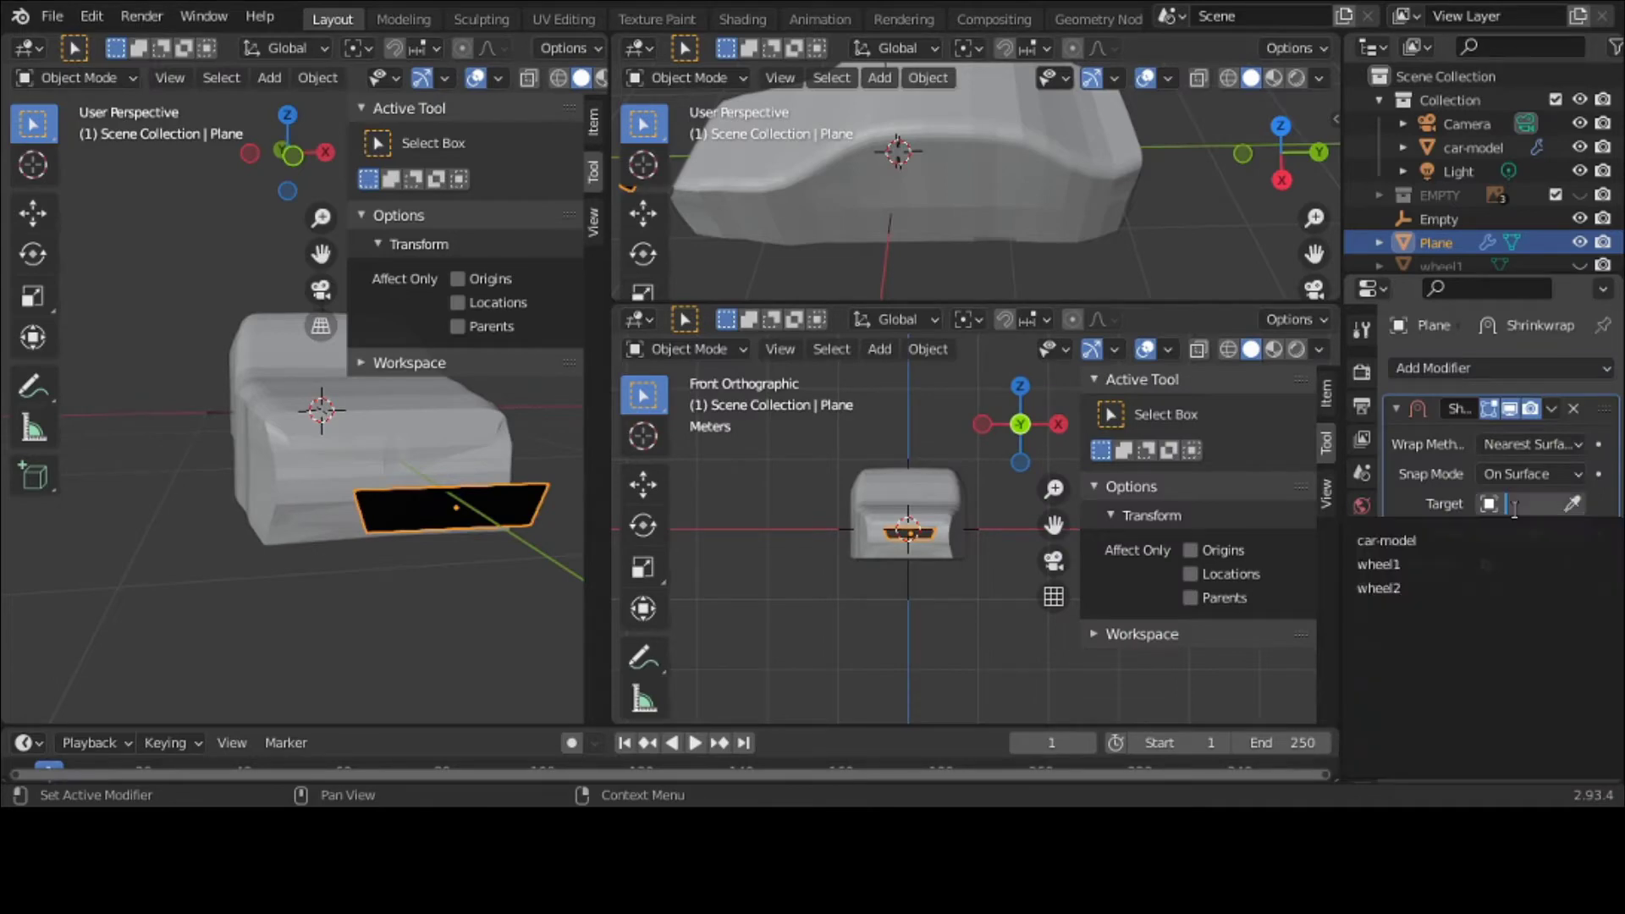
click(1497, 537)
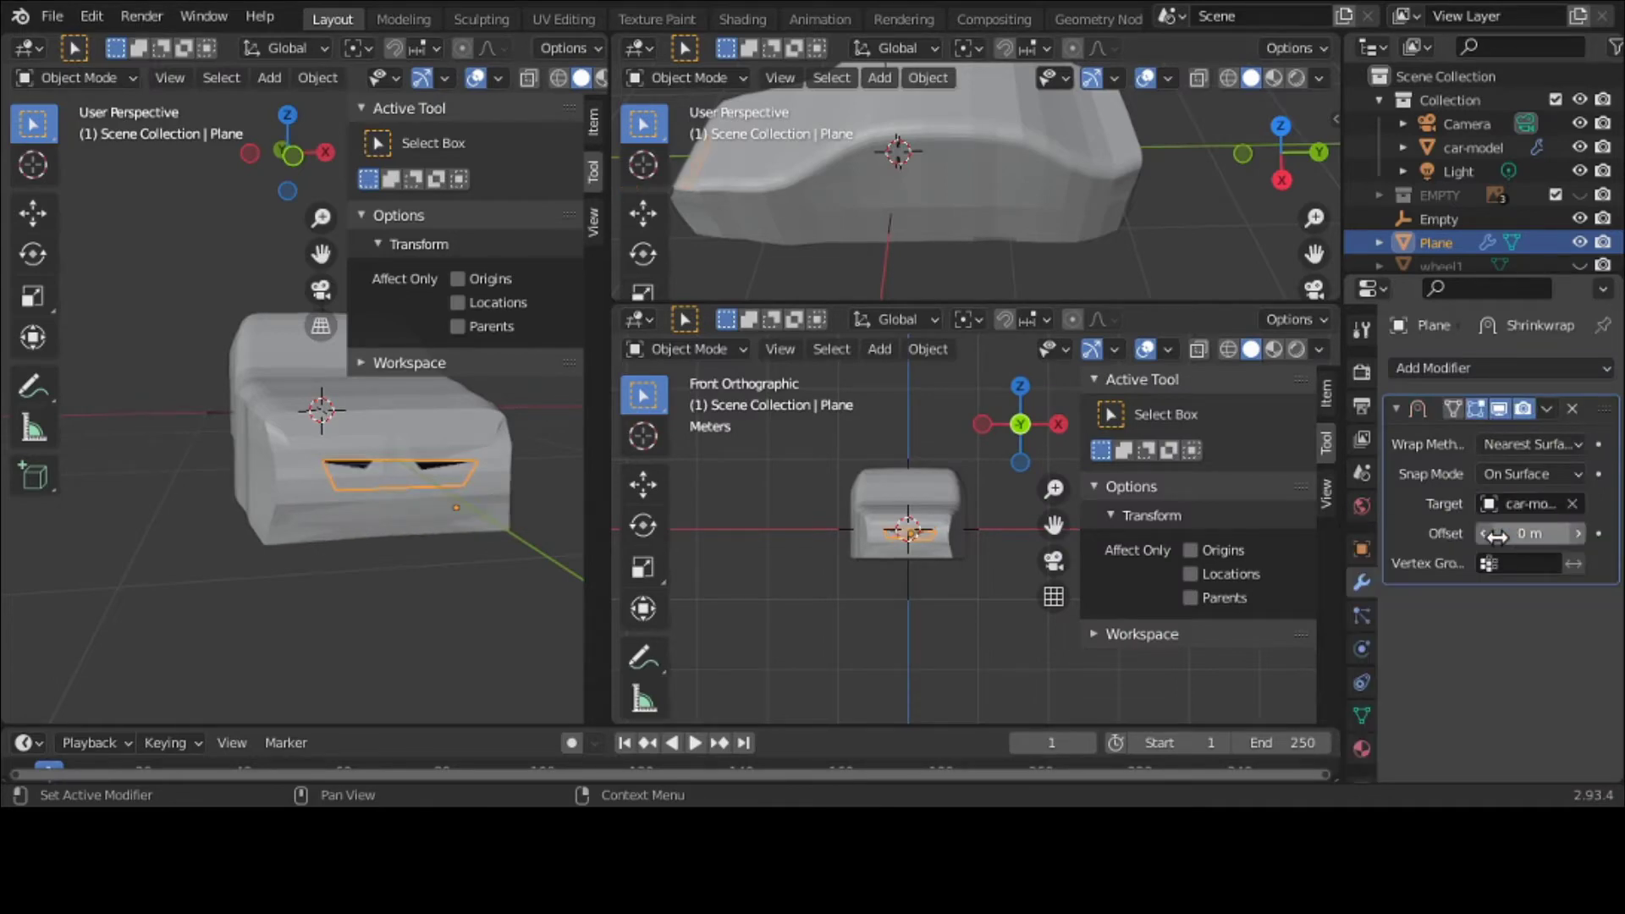
click(1577, 535)
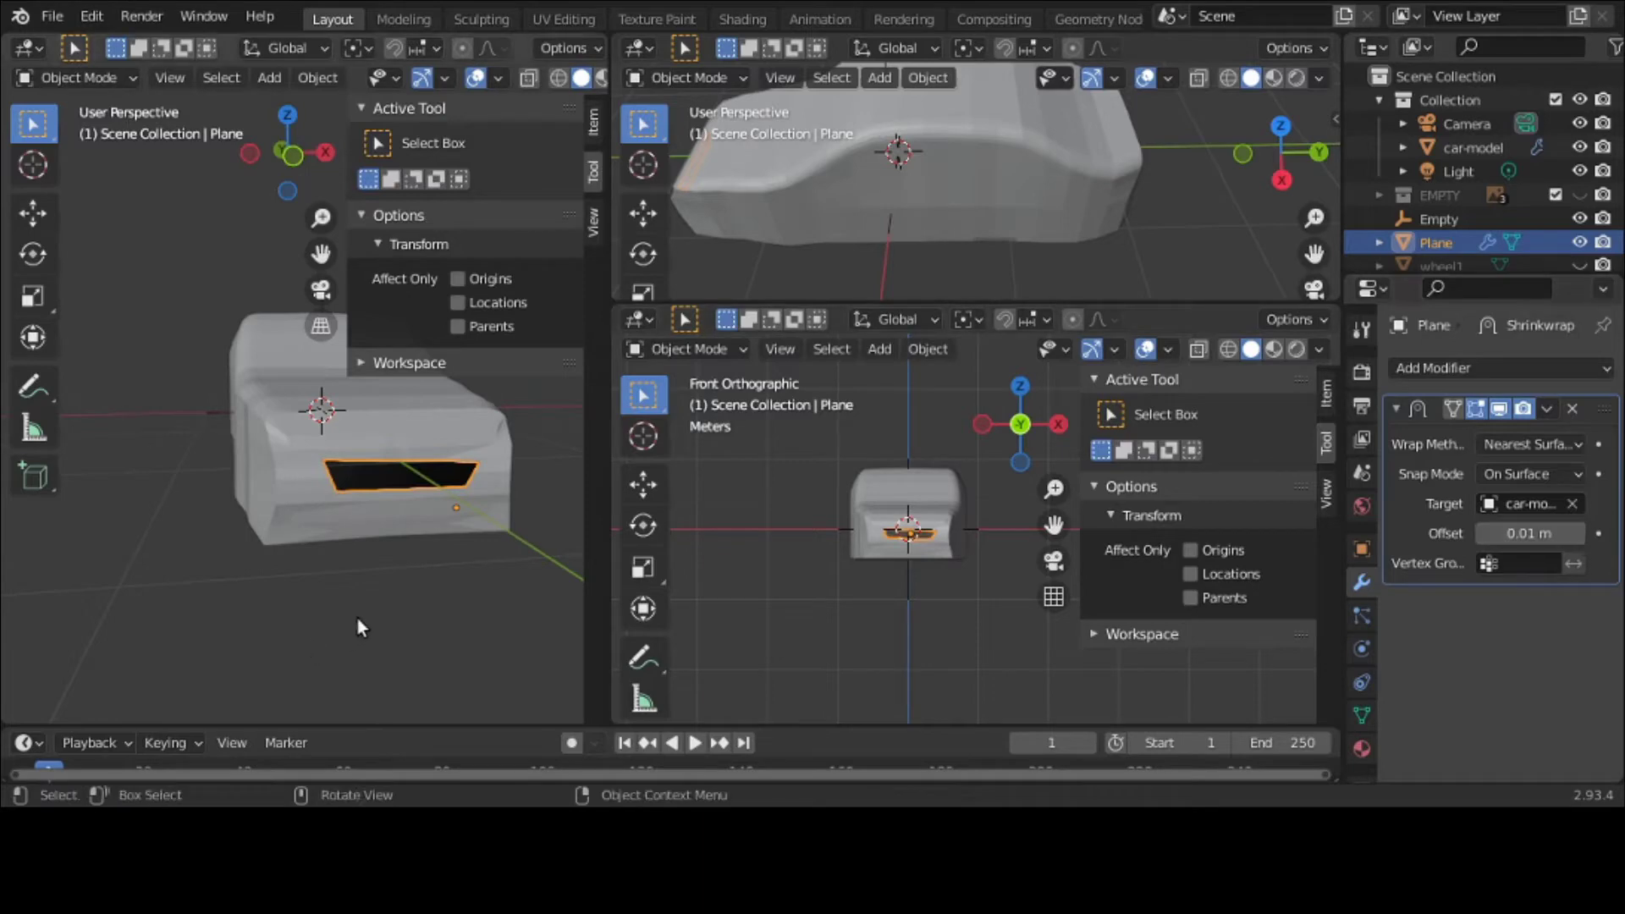
Step: Rotate the grille plane by about -0.7 degrees and examine how it sits against the car's nose from the front and side
key(r)
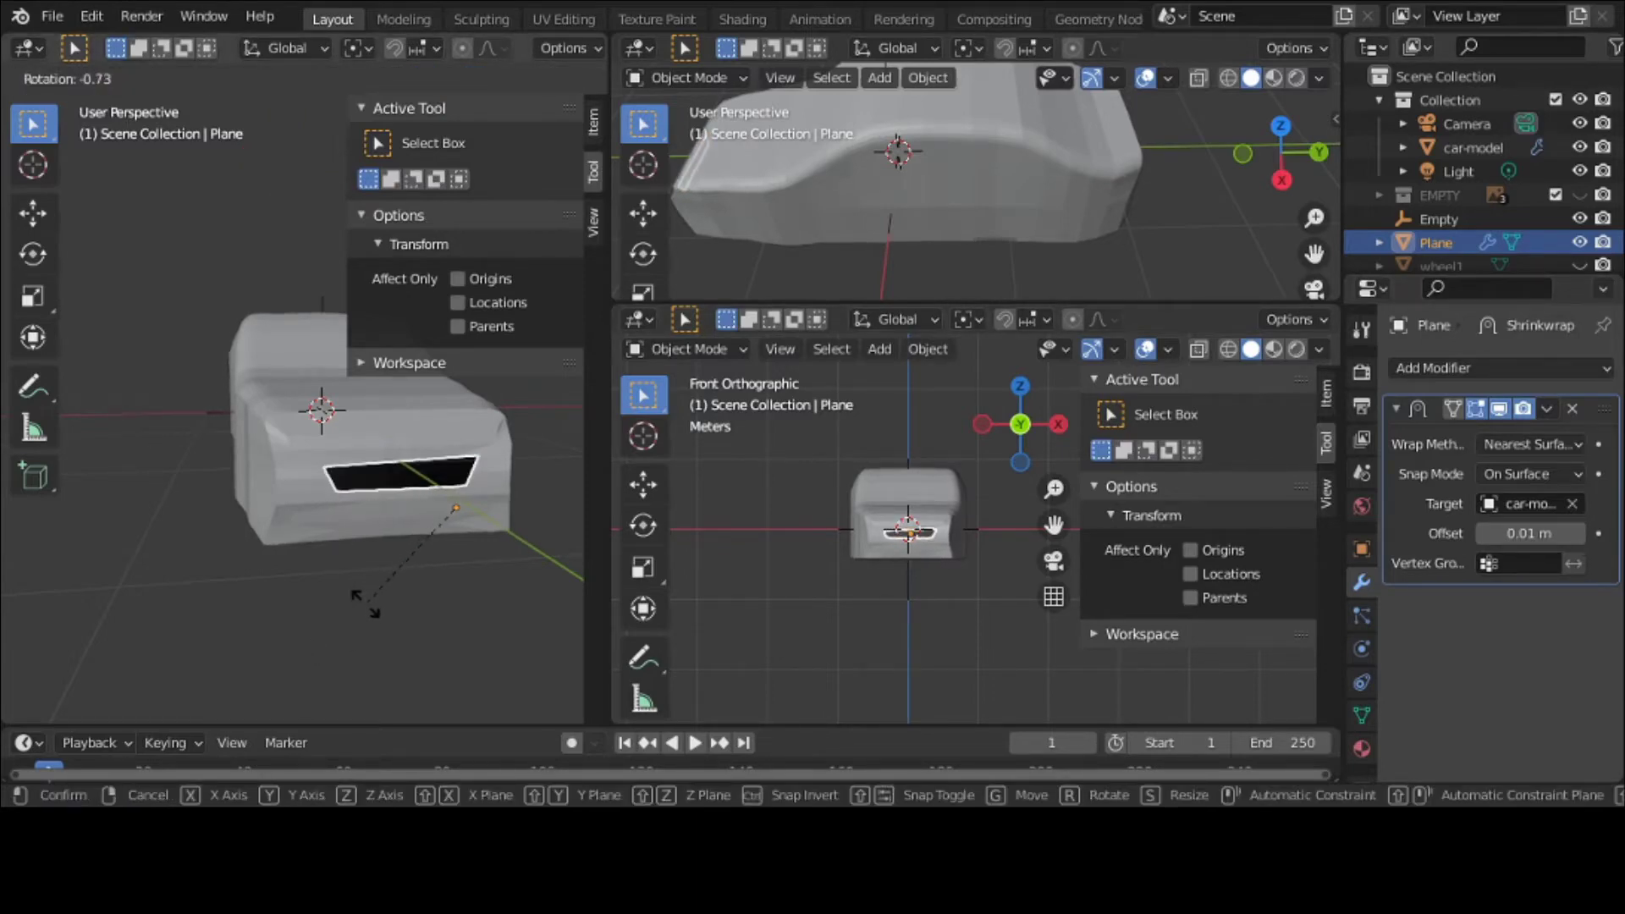
click(365, 603)
middle_drag(364, 599, 332, 582)
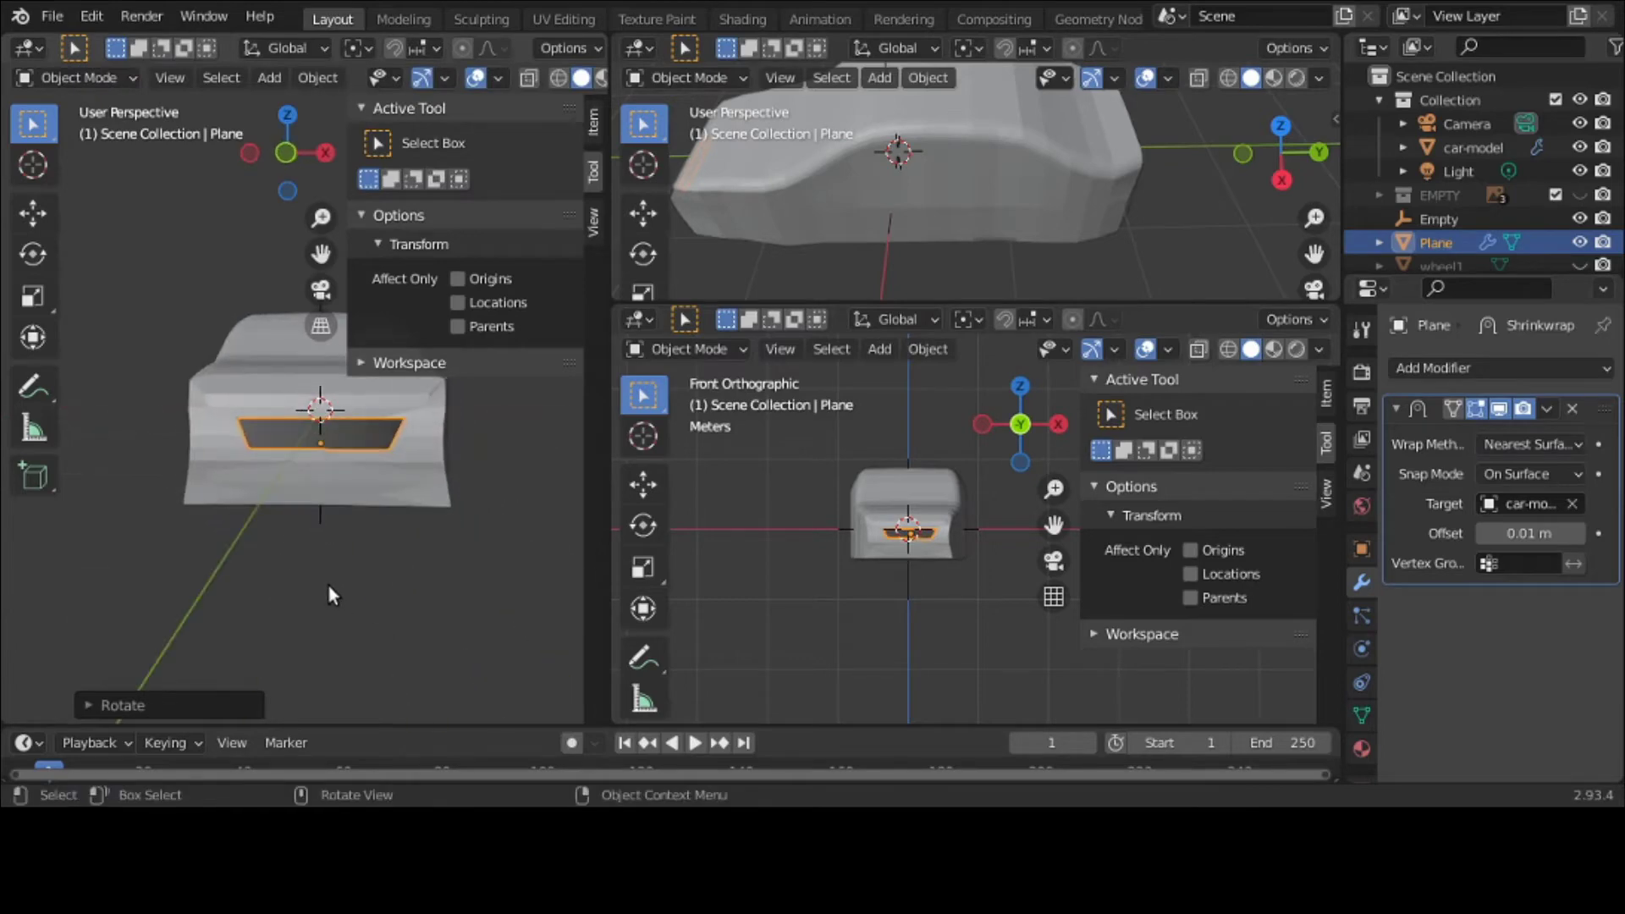
scroll(328, 586, up, 2)
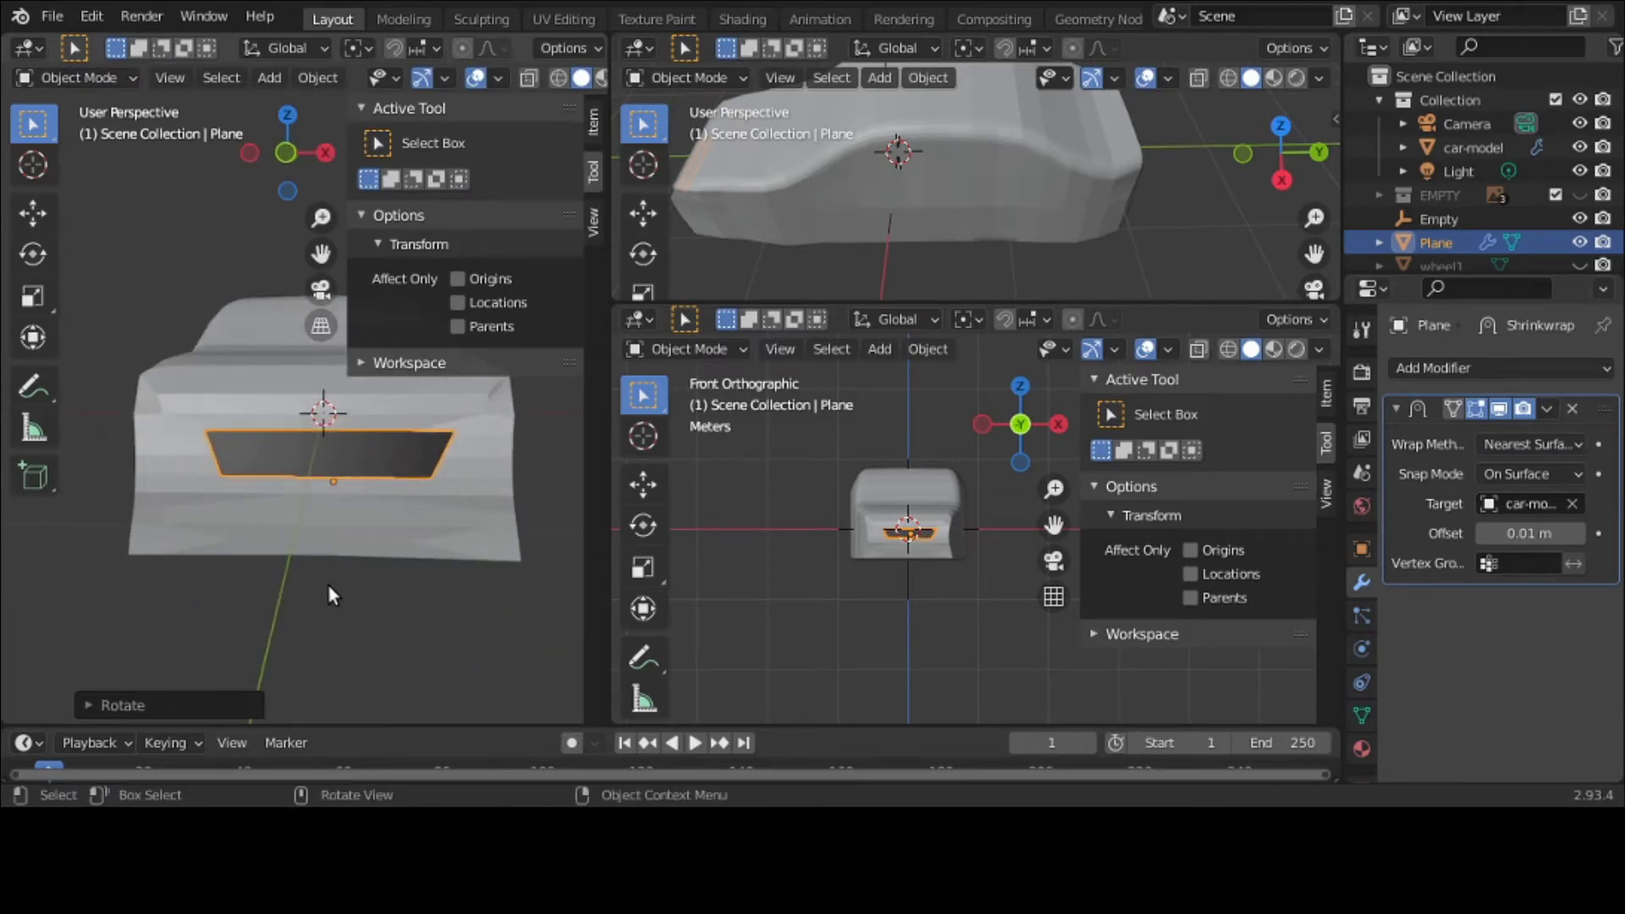
key(ctrl+space)
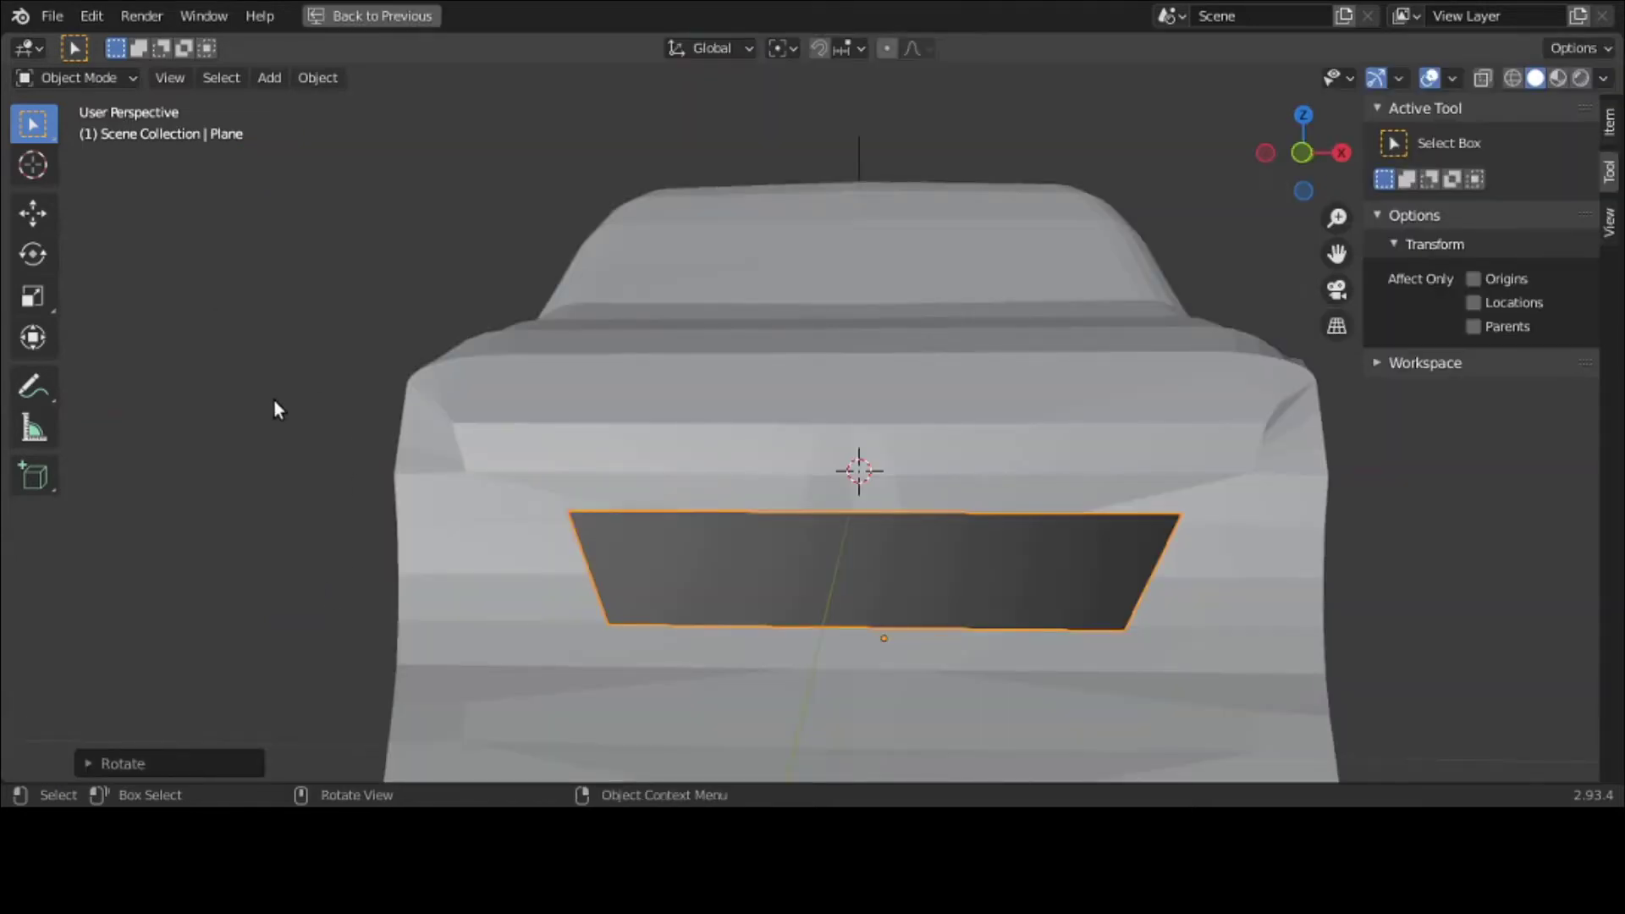
mouse_move(274, 403)
middle_down()
mouse_move(435, 413)
mouse_move(388, 409)
mouse_move(387, 367)
mouse_move(406, 497)
mouse_move(435, 504)
mouse_move(425, 435)
mouse_move(440, 458)
mouse_move(364, 418)
mouse_move(51, 408)
mouse_move(1613, 411)
mouse_move(7, 412)
mouse_move(32, 420)
mouse_move(47, 403)
middle_up()
scroll(390, 412, down, 2)
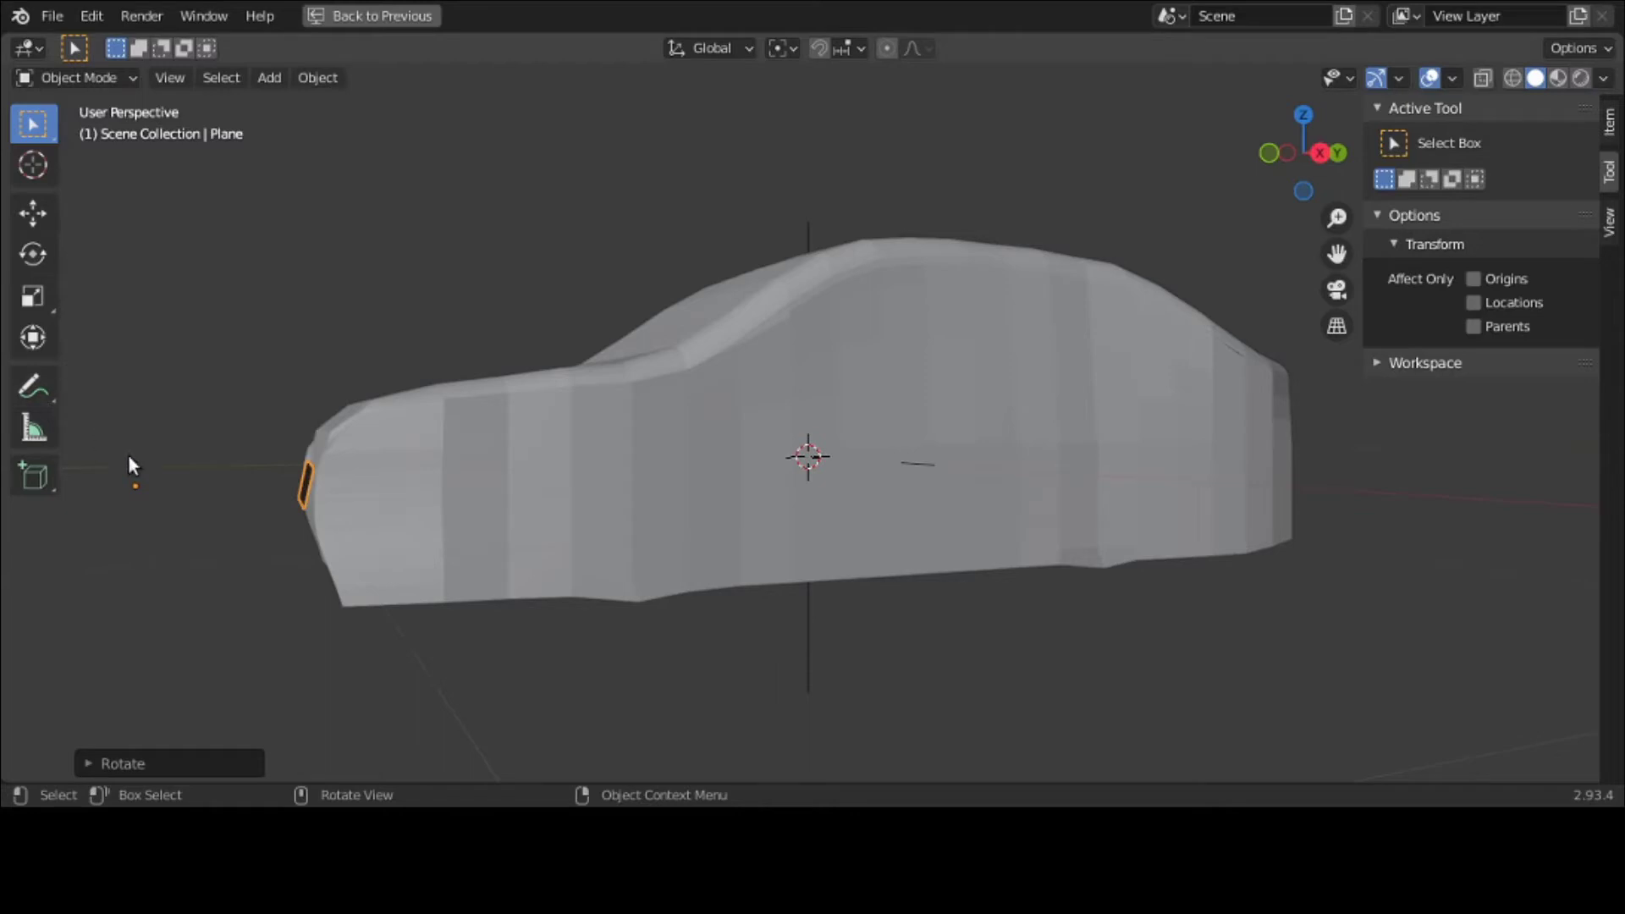
scroll(190, 551, up, 2)
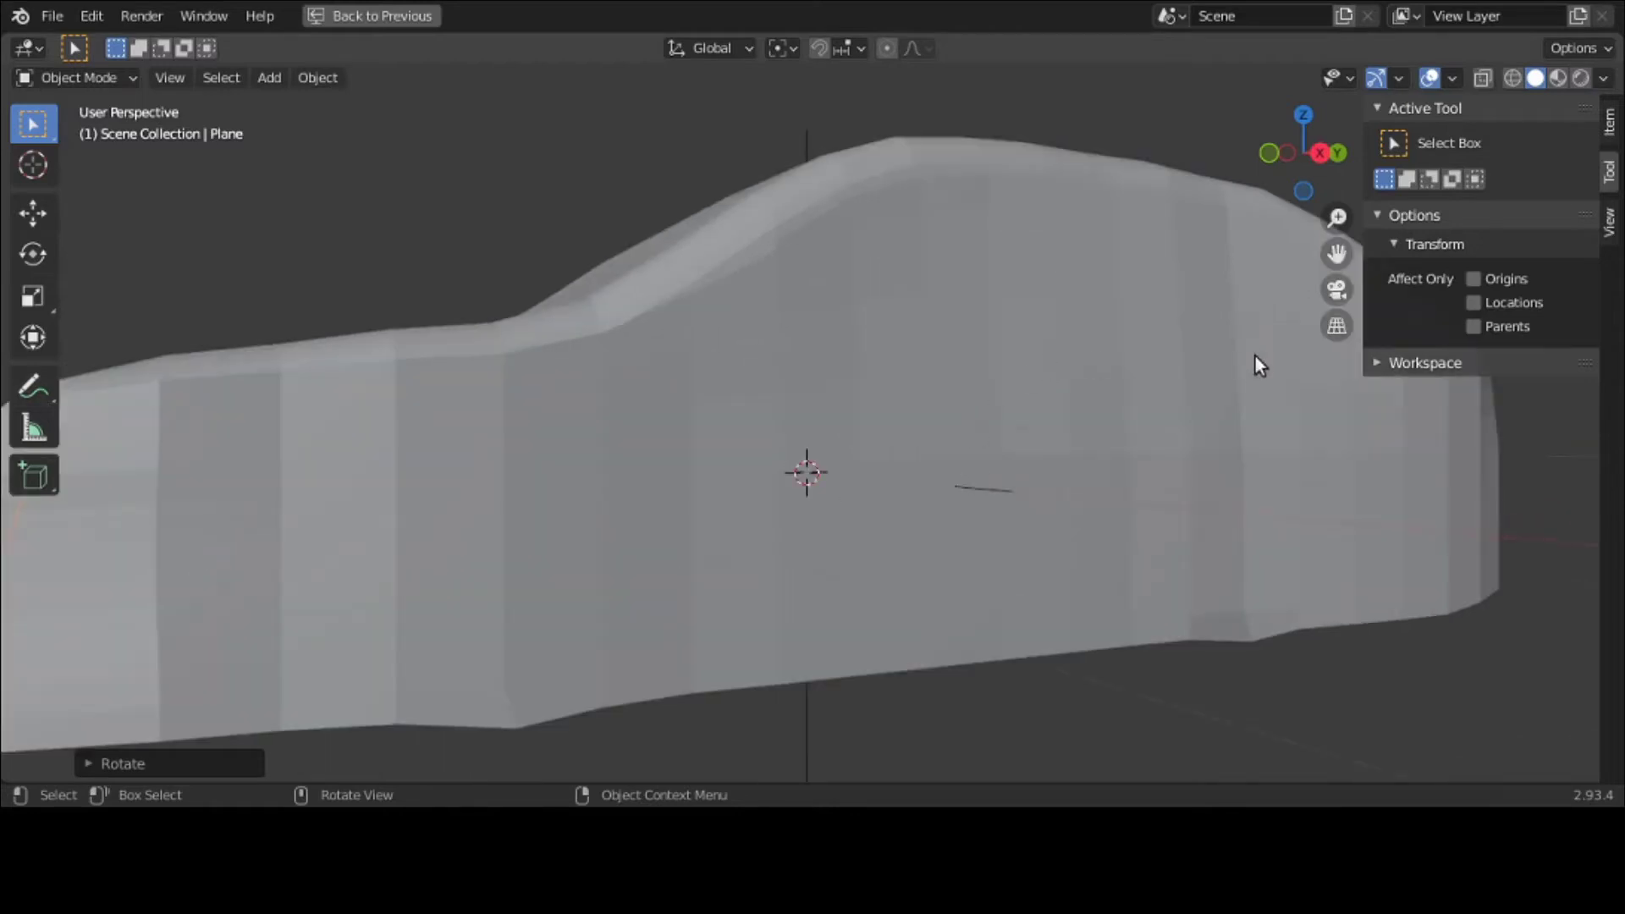
drag(1337, 254, 767, 359)
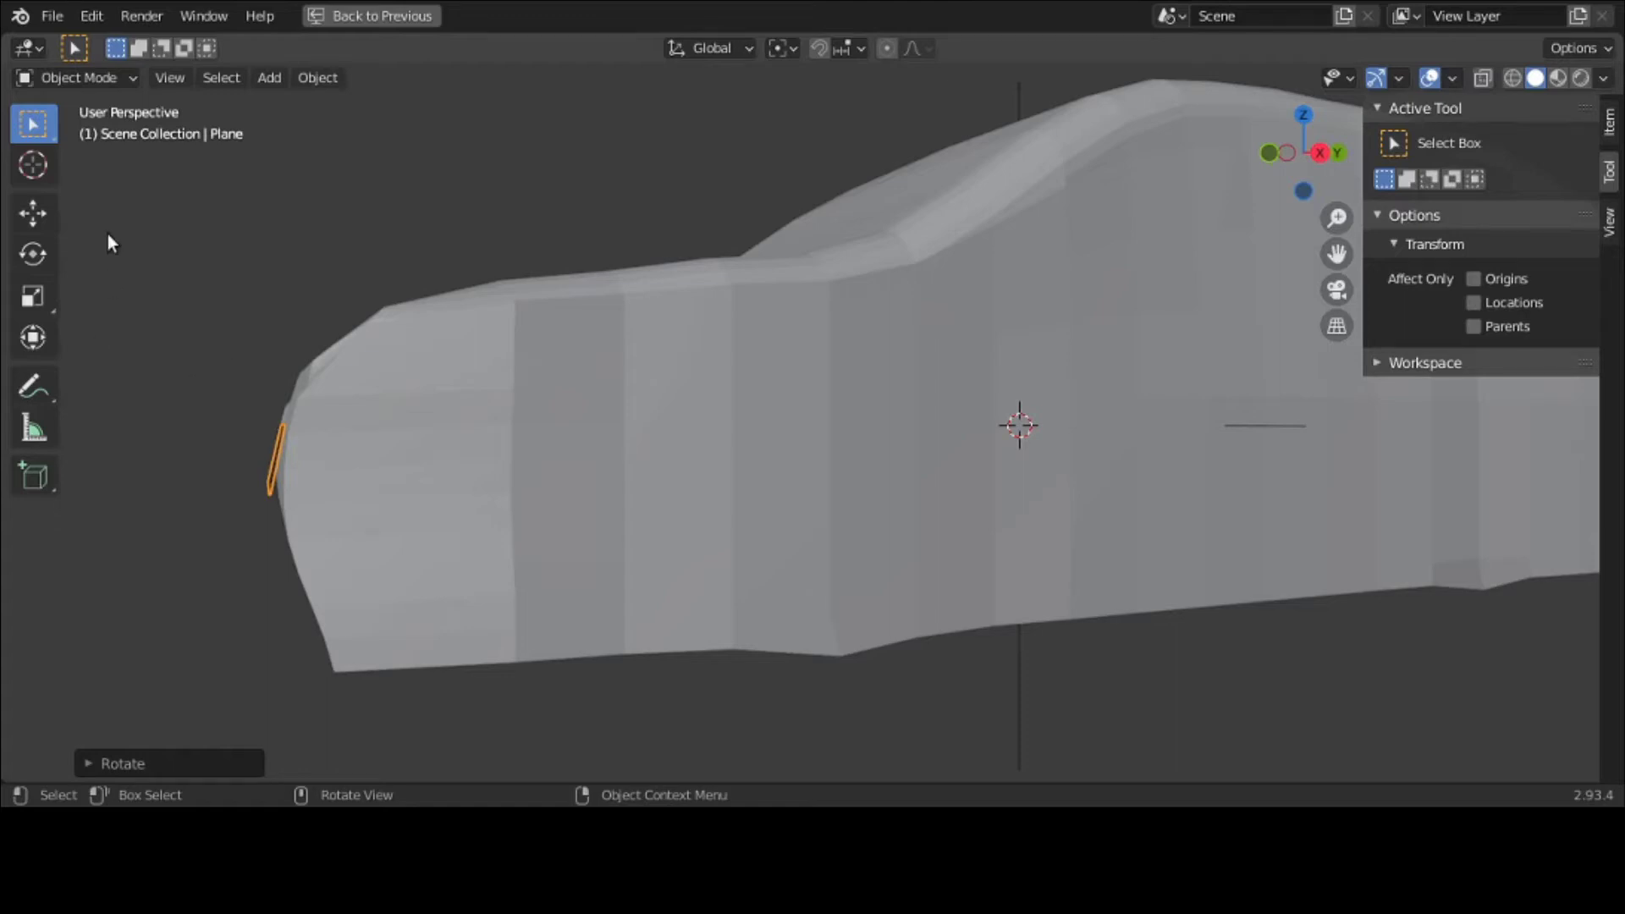
Step: Subdivide the whole grille plane in Edit Mode with 3 cuts
click(90, 84)
click(91, 130)
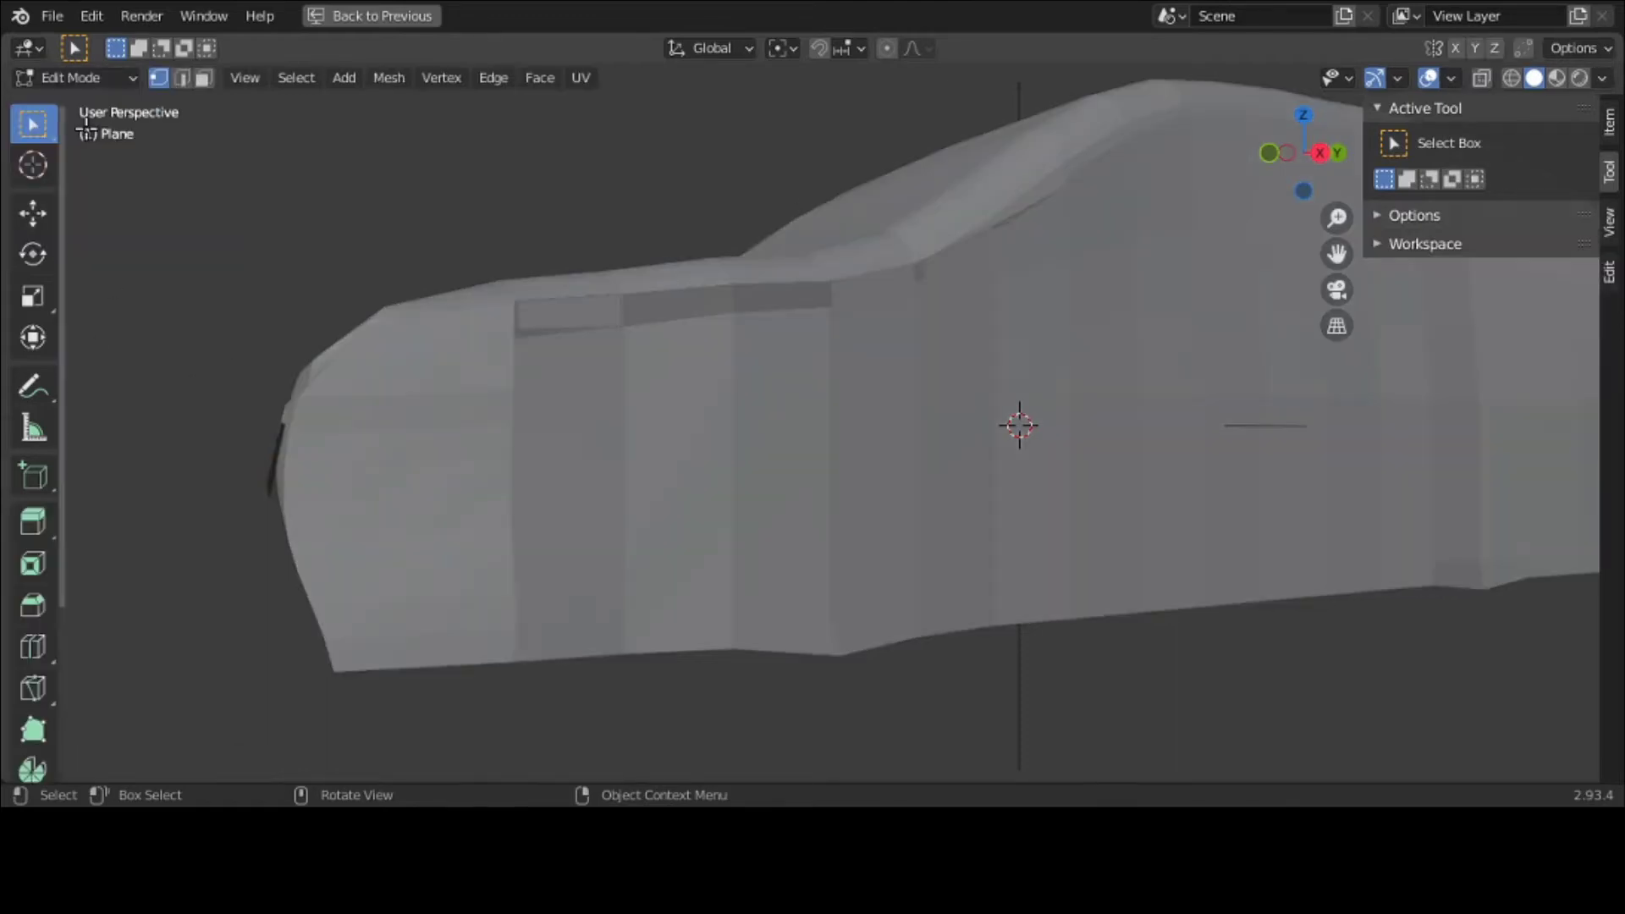
middle_drag(171, 290, 290, 324)
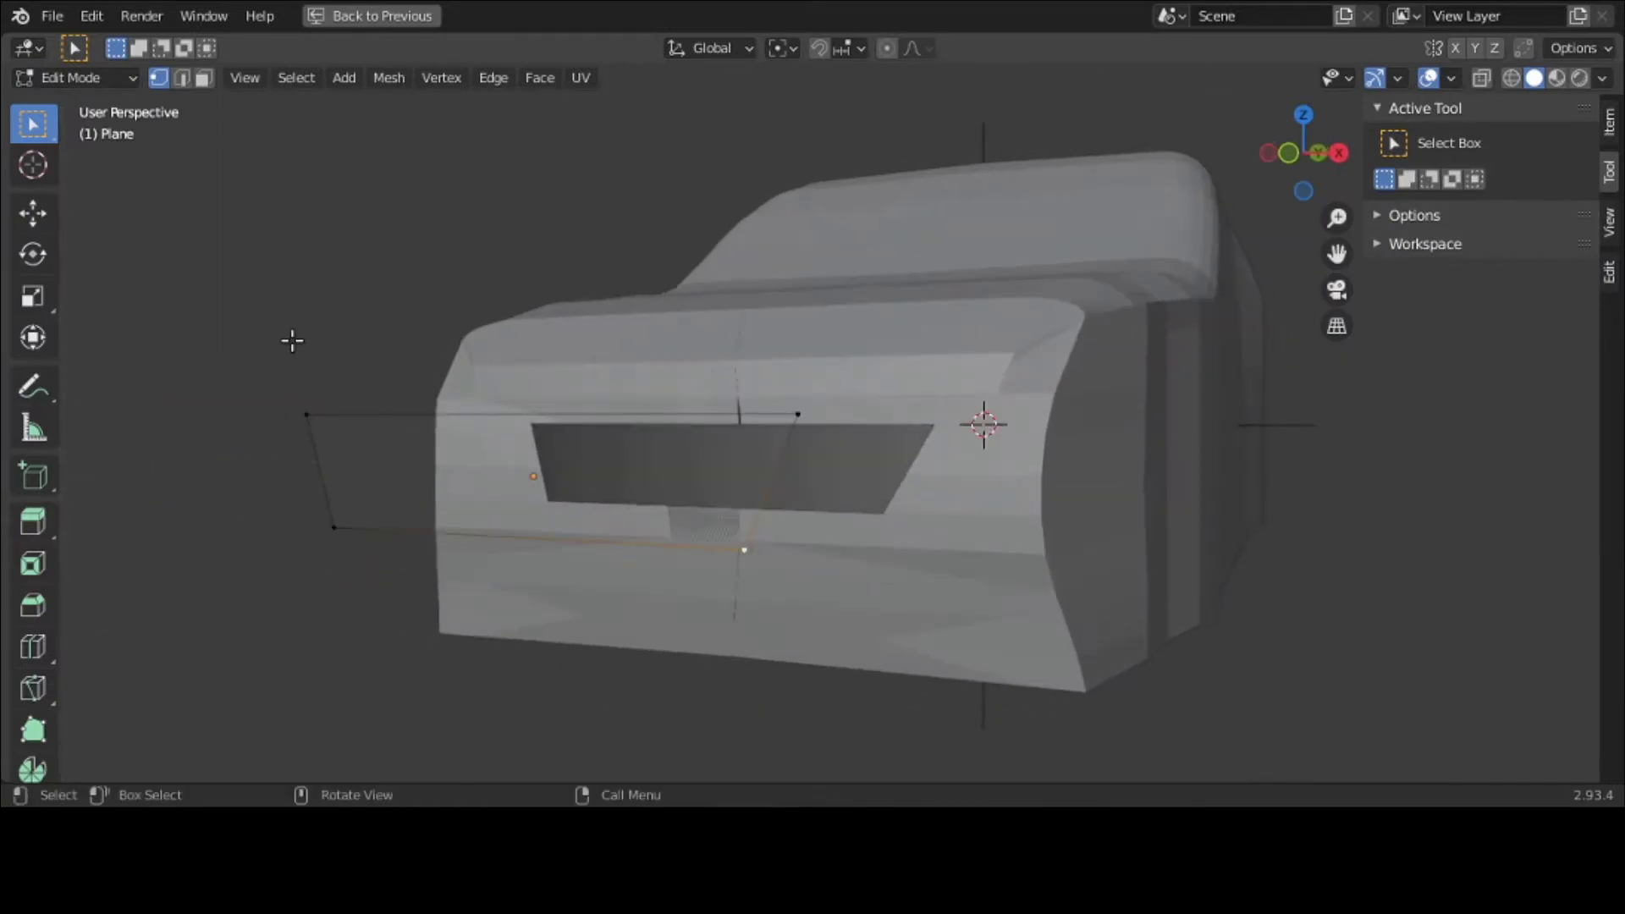
key(a)
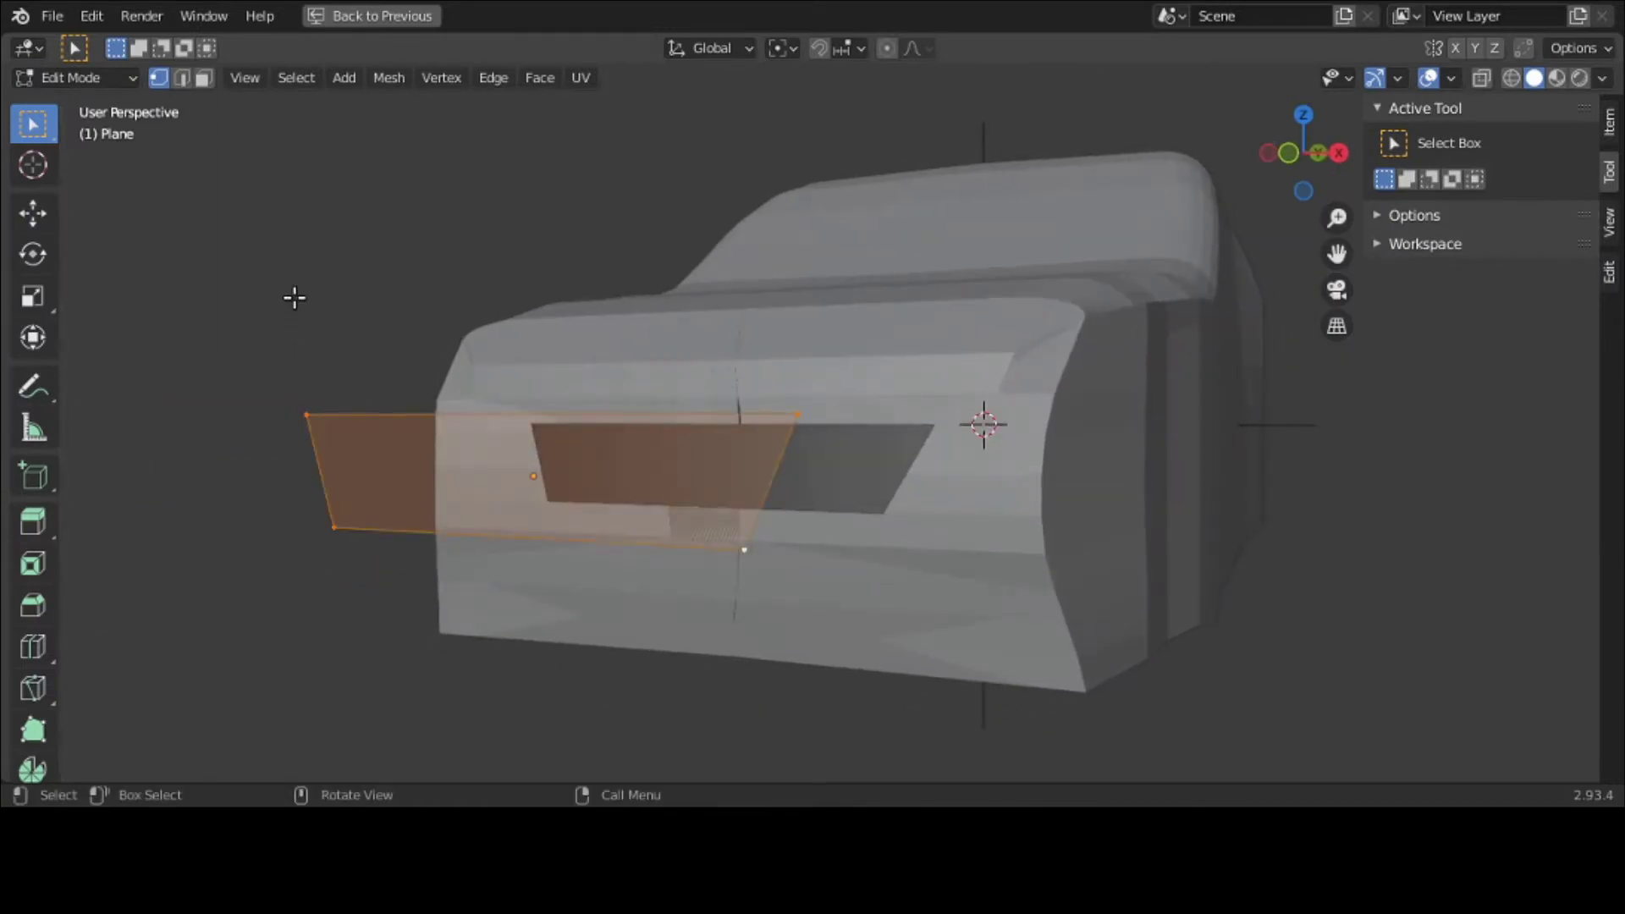
right_click(295, 303)
click(294, 277)
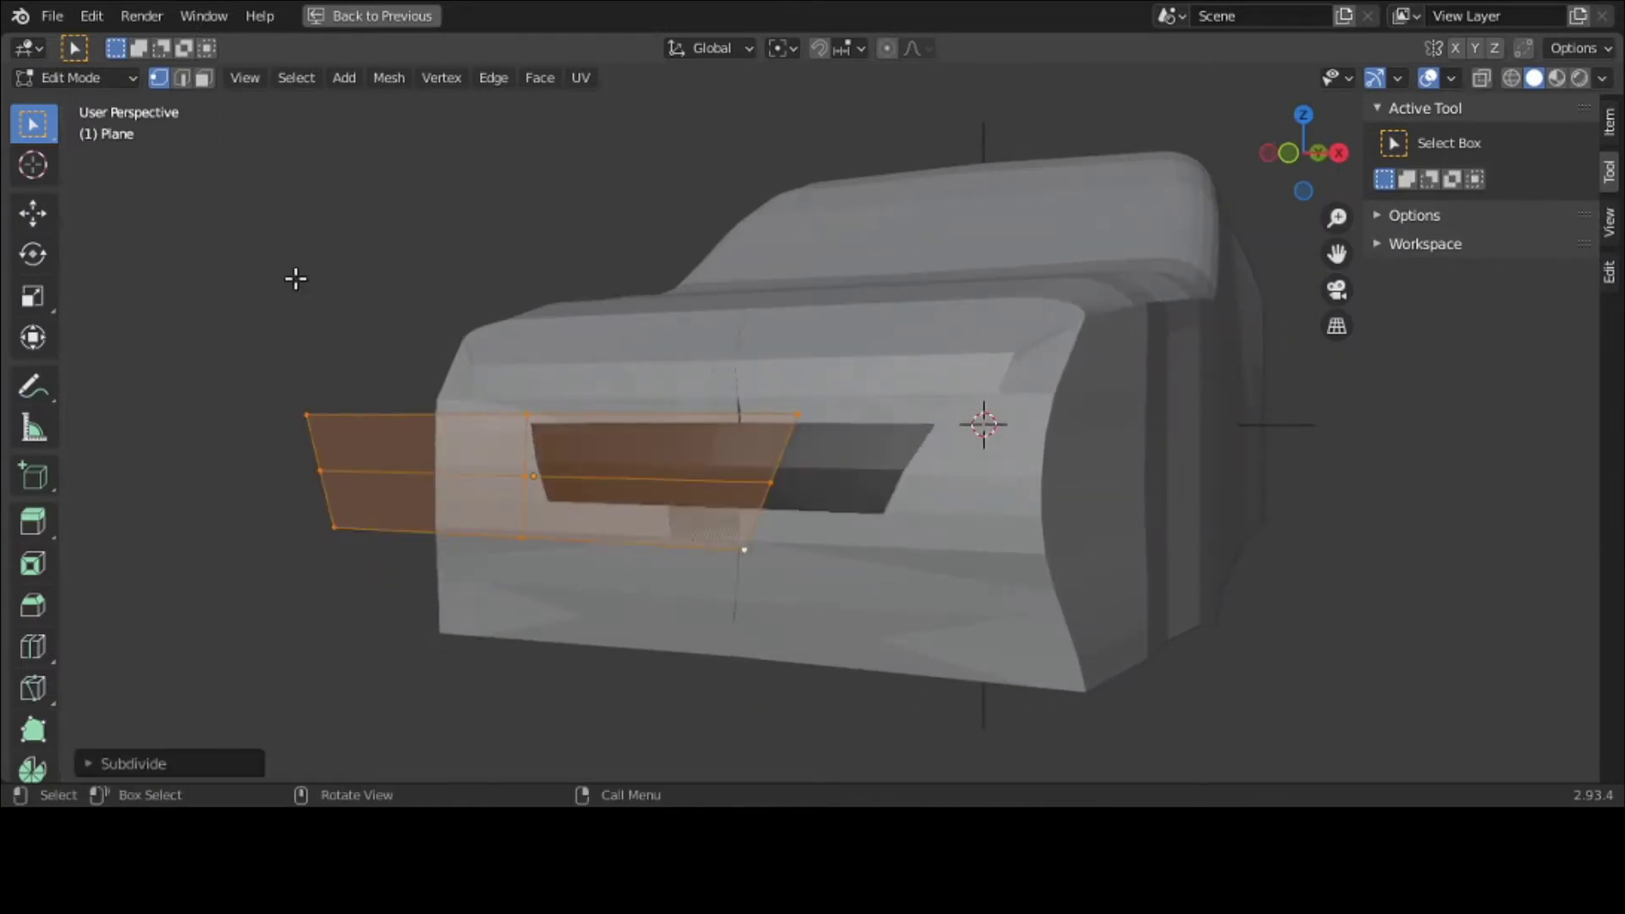
click(221, 757)
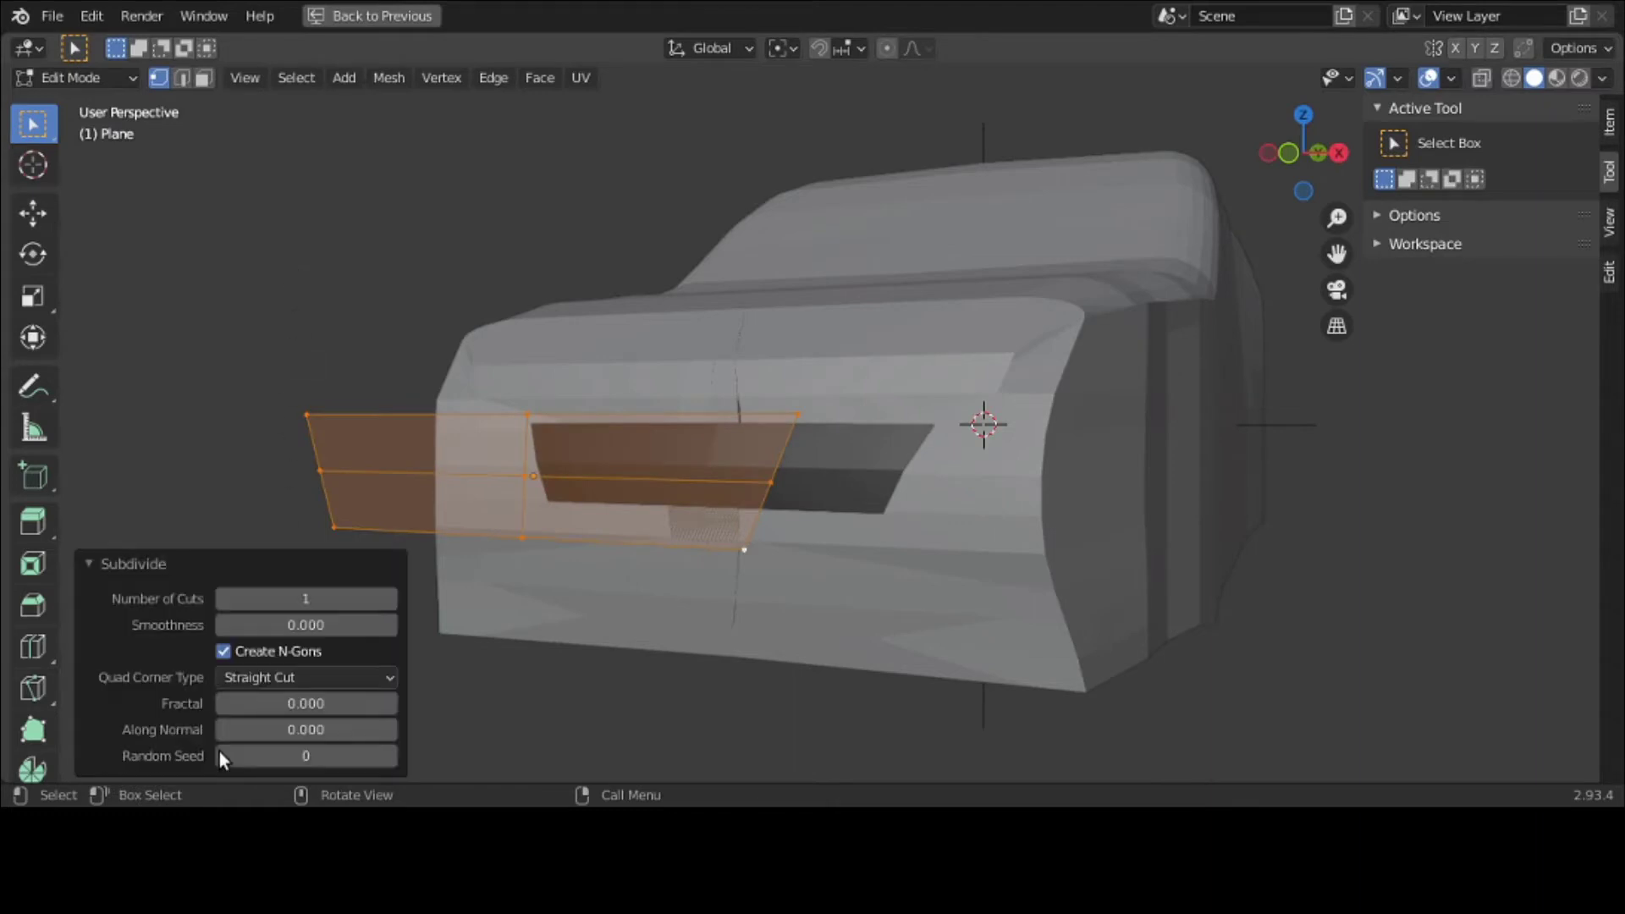
click(389, 600)
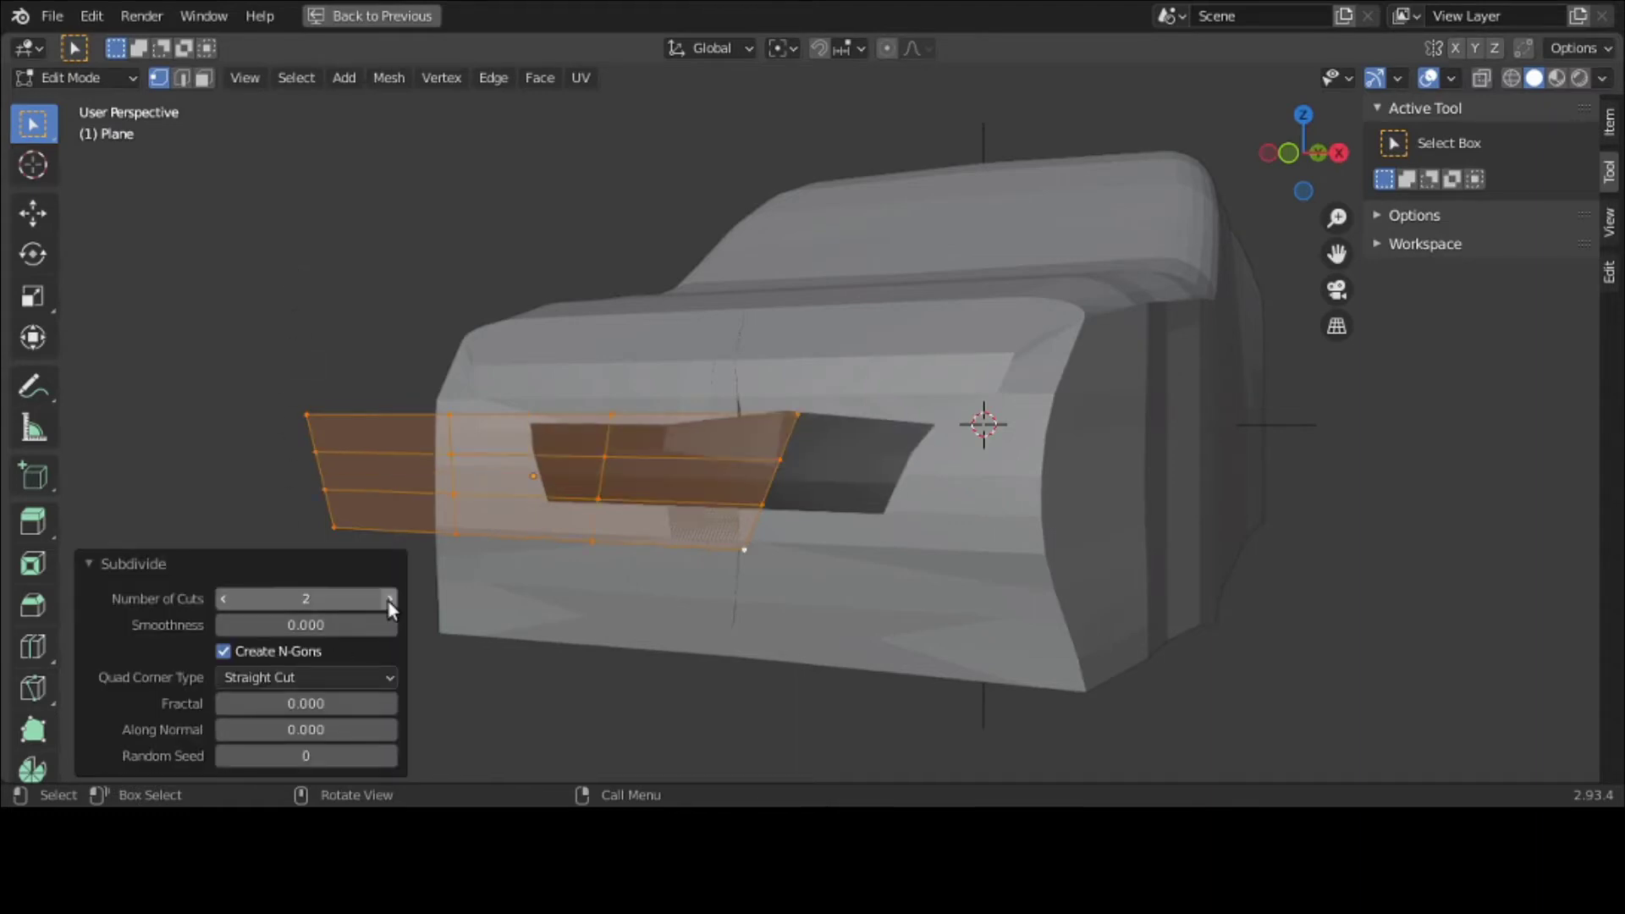
click(390, 600)
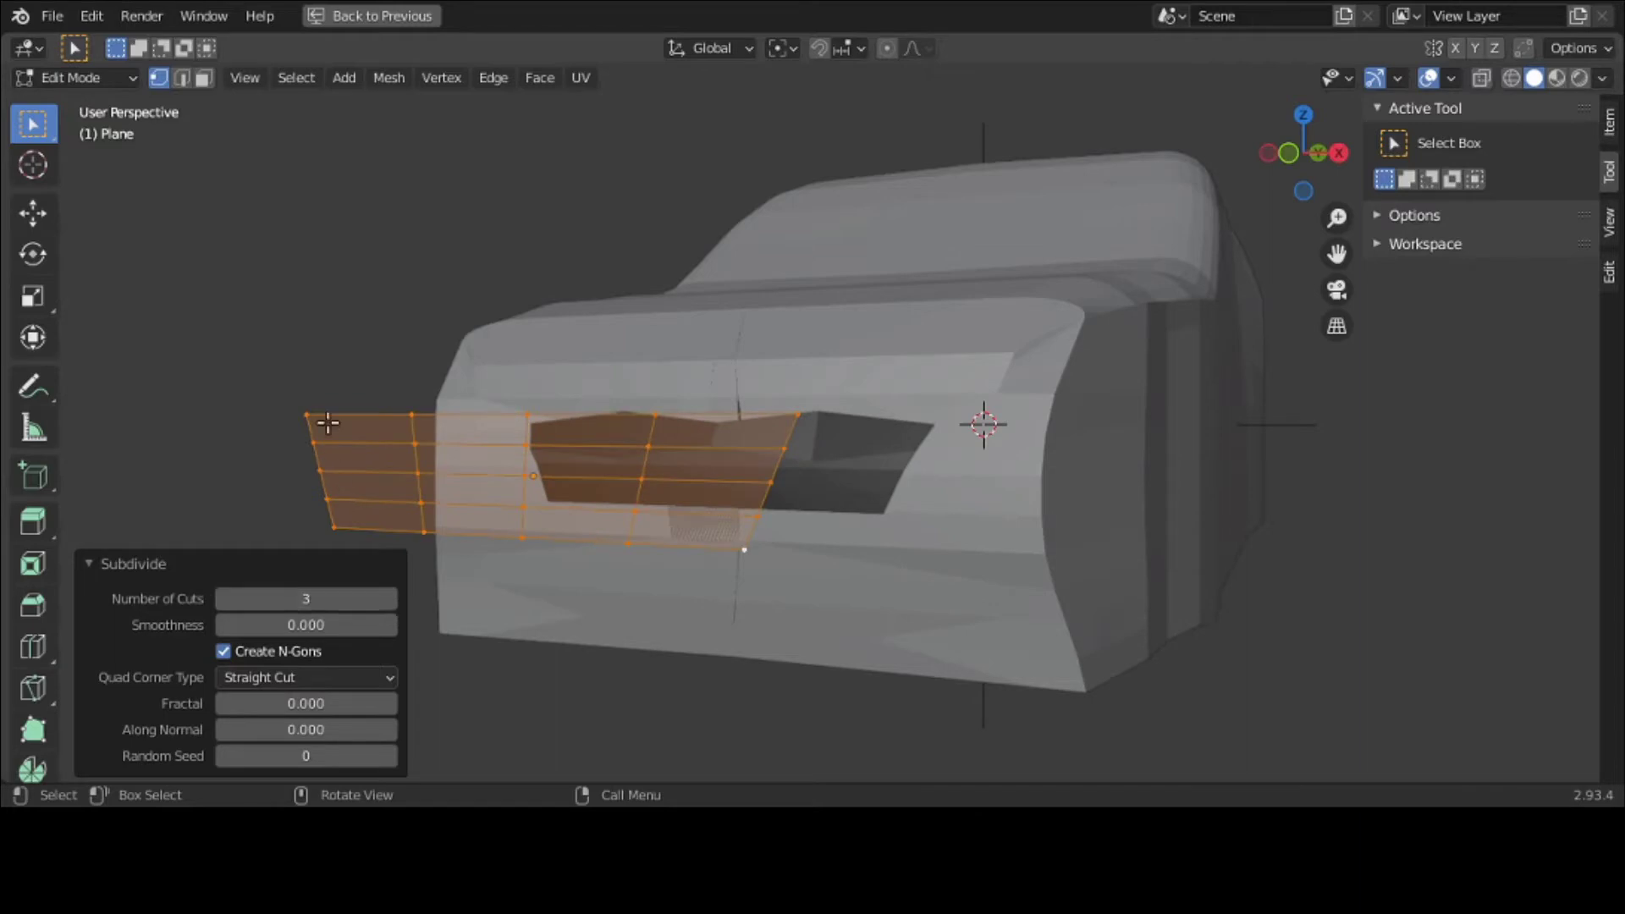
Step: Return to Object Mode and set the grille plane's Shrinkwrap offset to 0 m
click(80, 79)
click(80, 105)
middle_drag(116, 128, 86, 188)
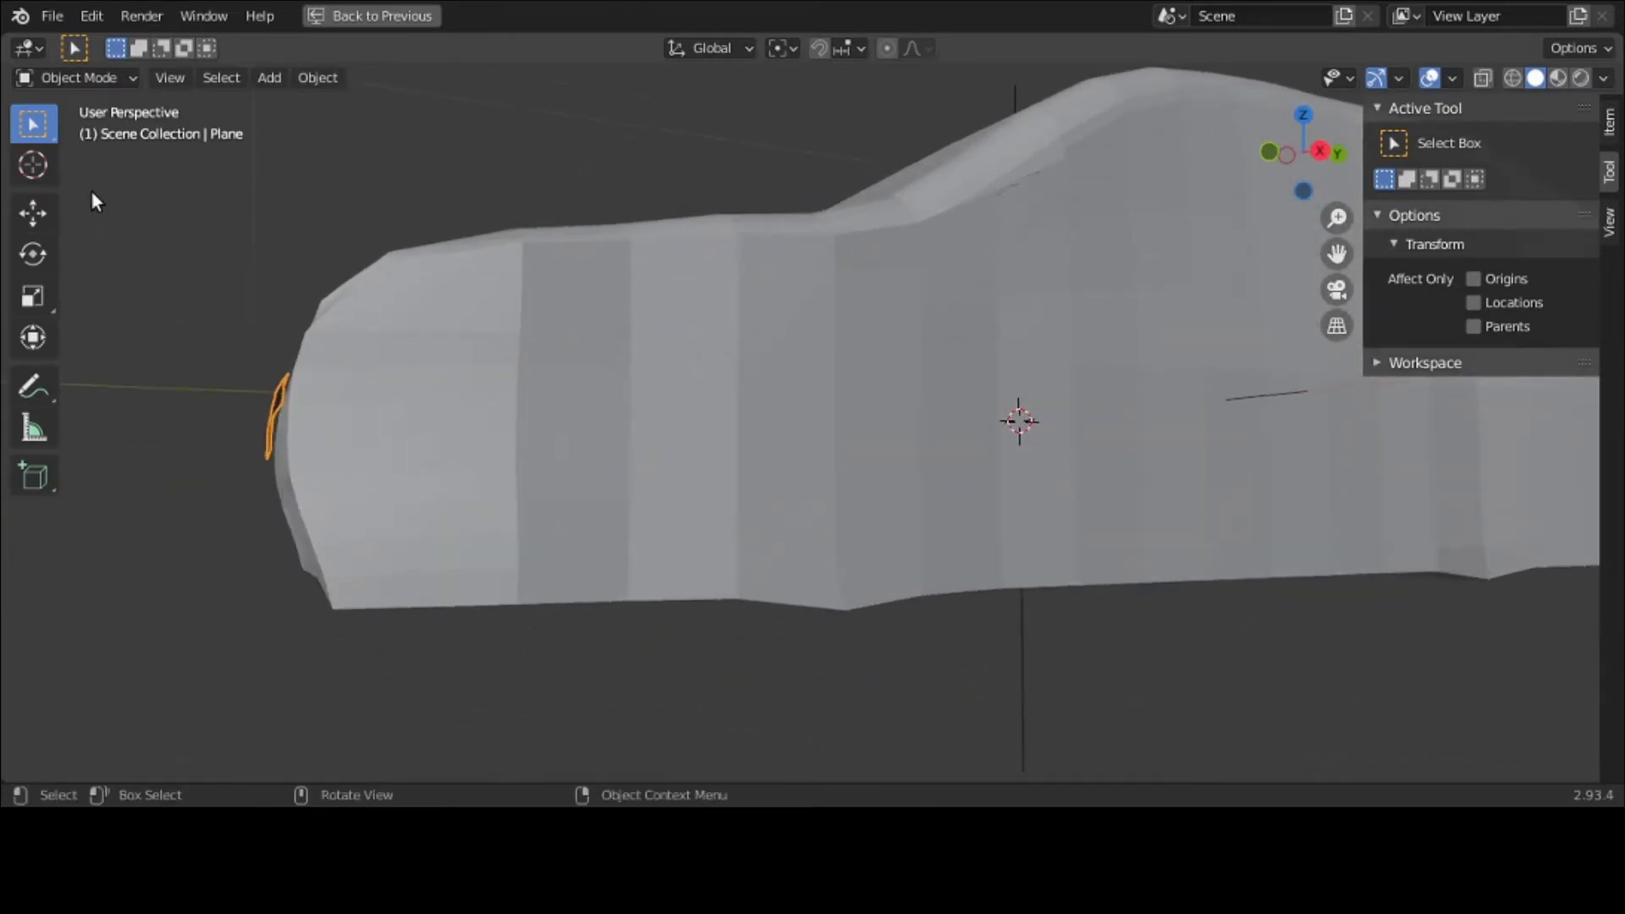
key(ctrl+space)
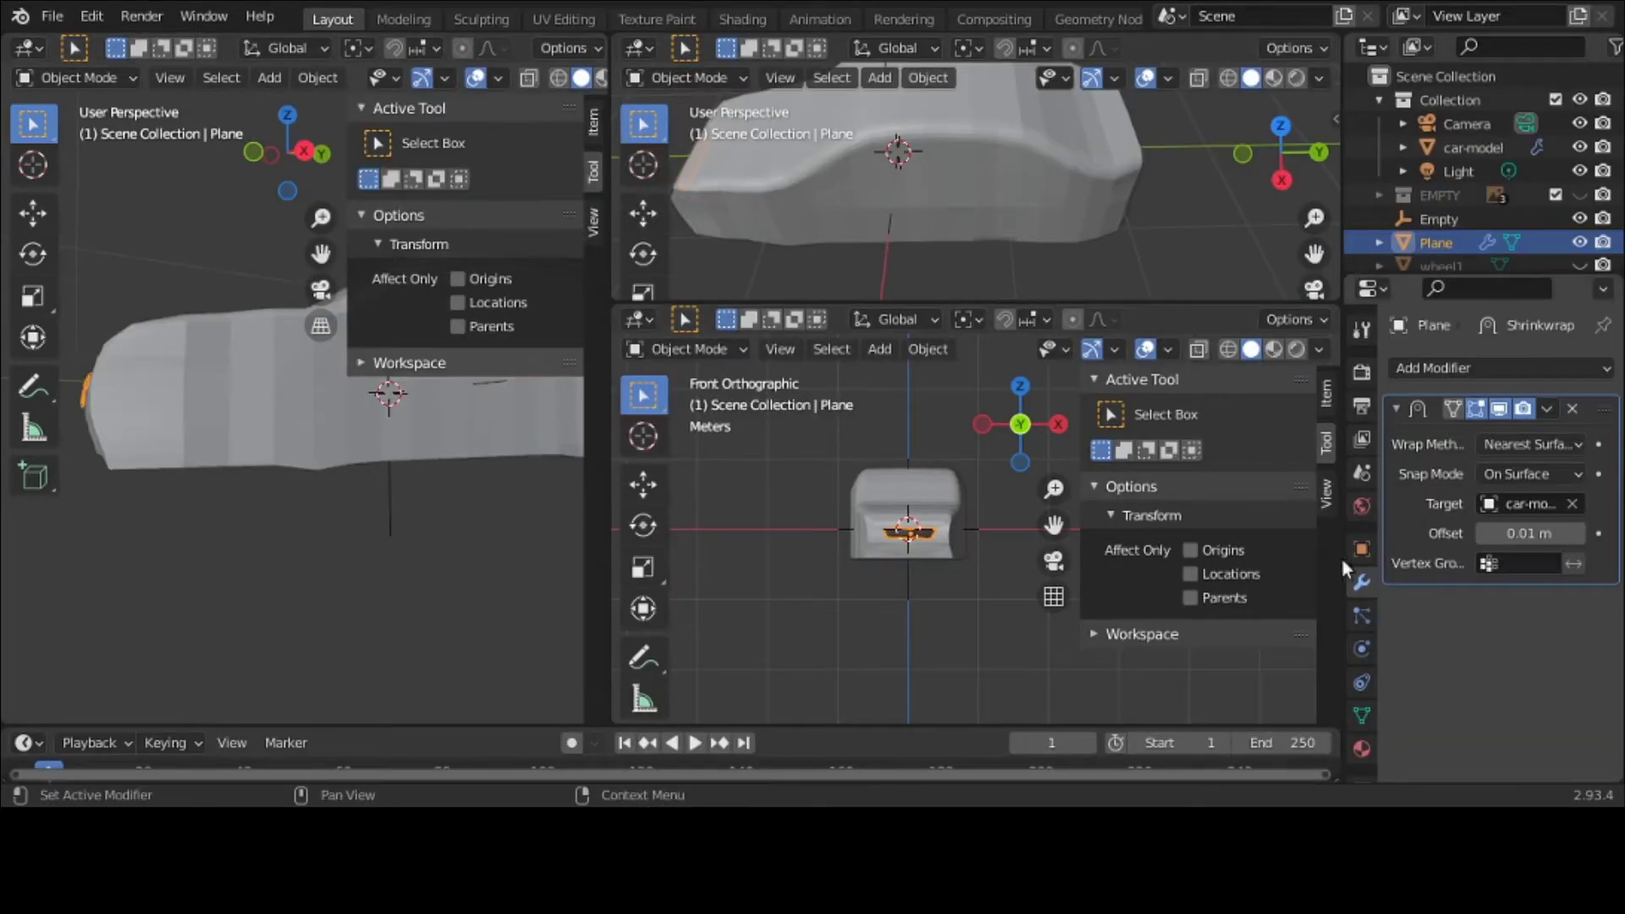
middle_drag(353, 467, 398, 476)
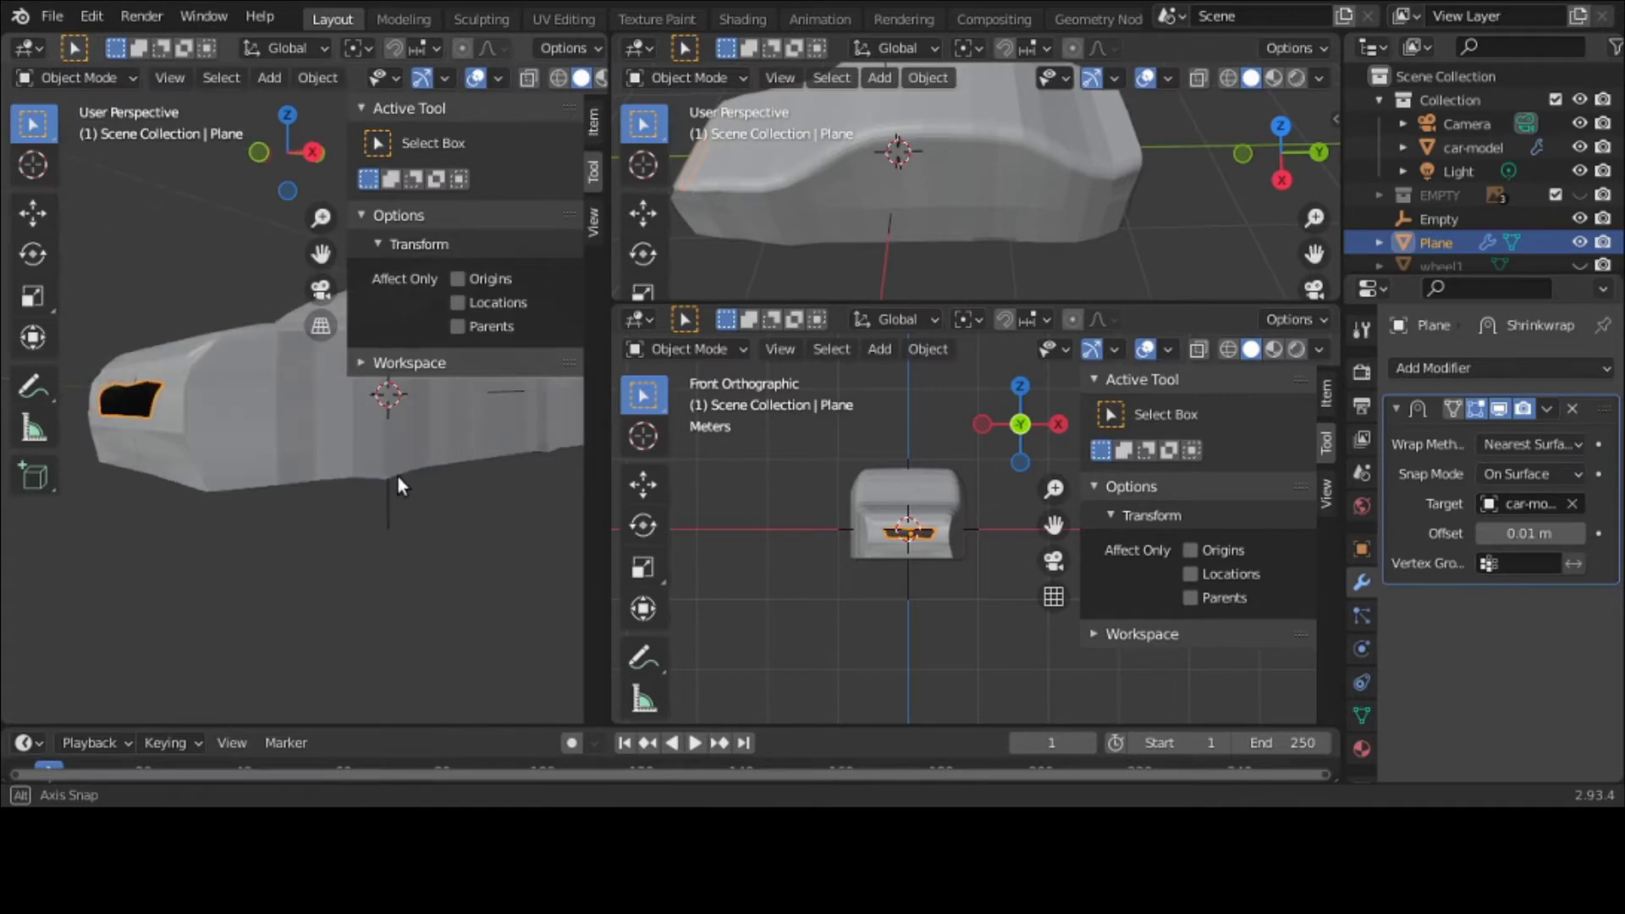
click(1575, 534)
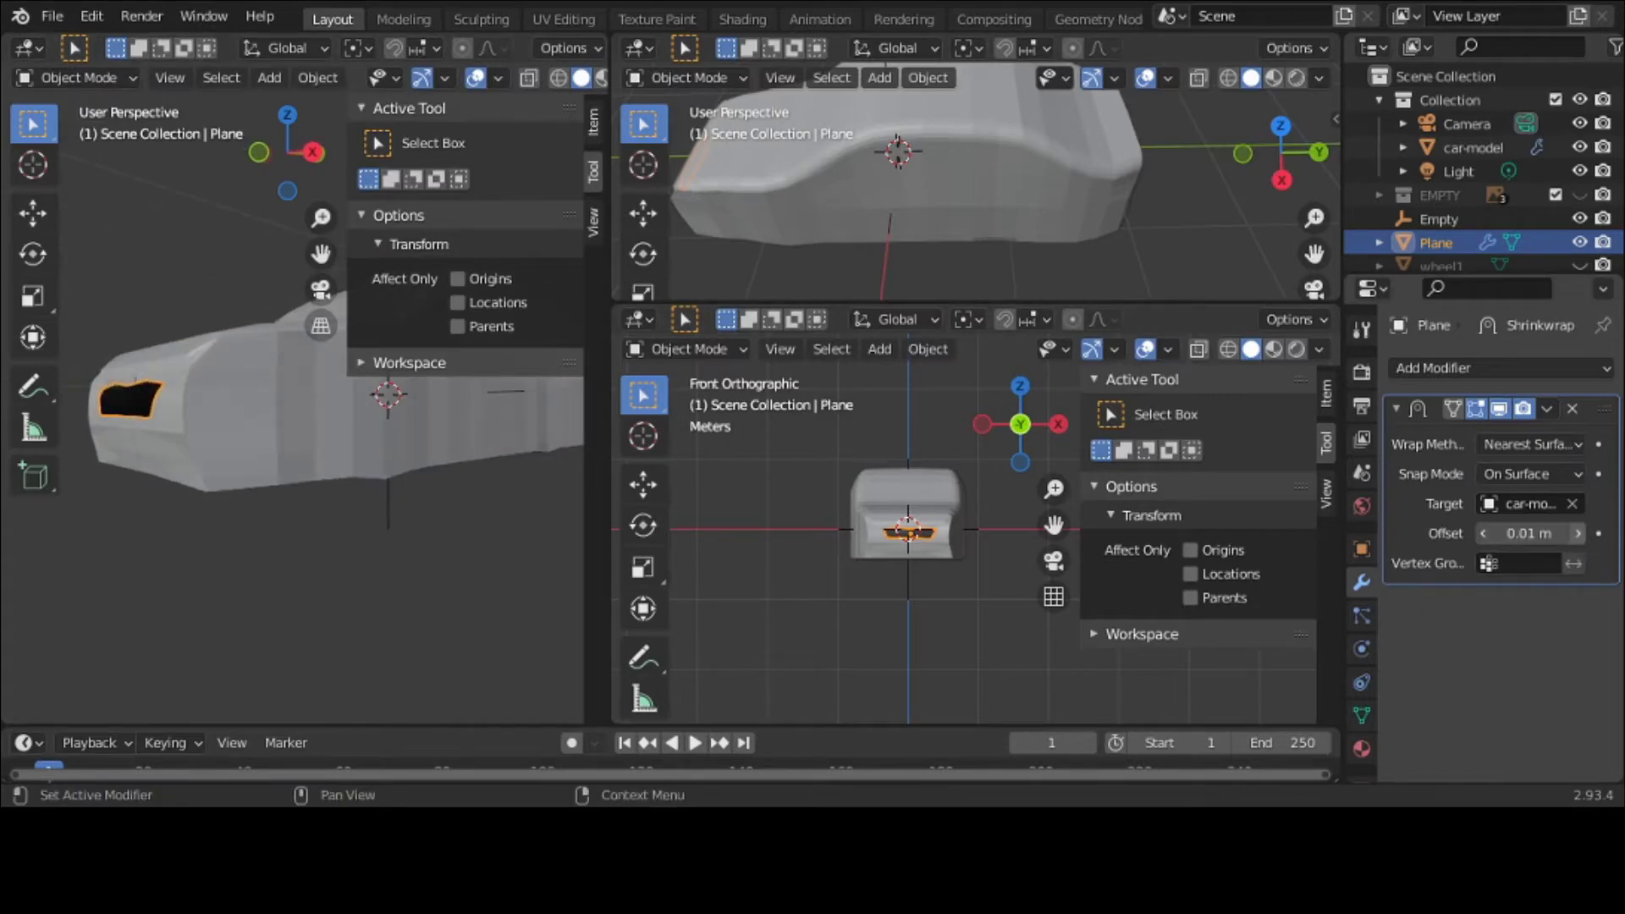
click(1484, 534)
click(1485, 534)
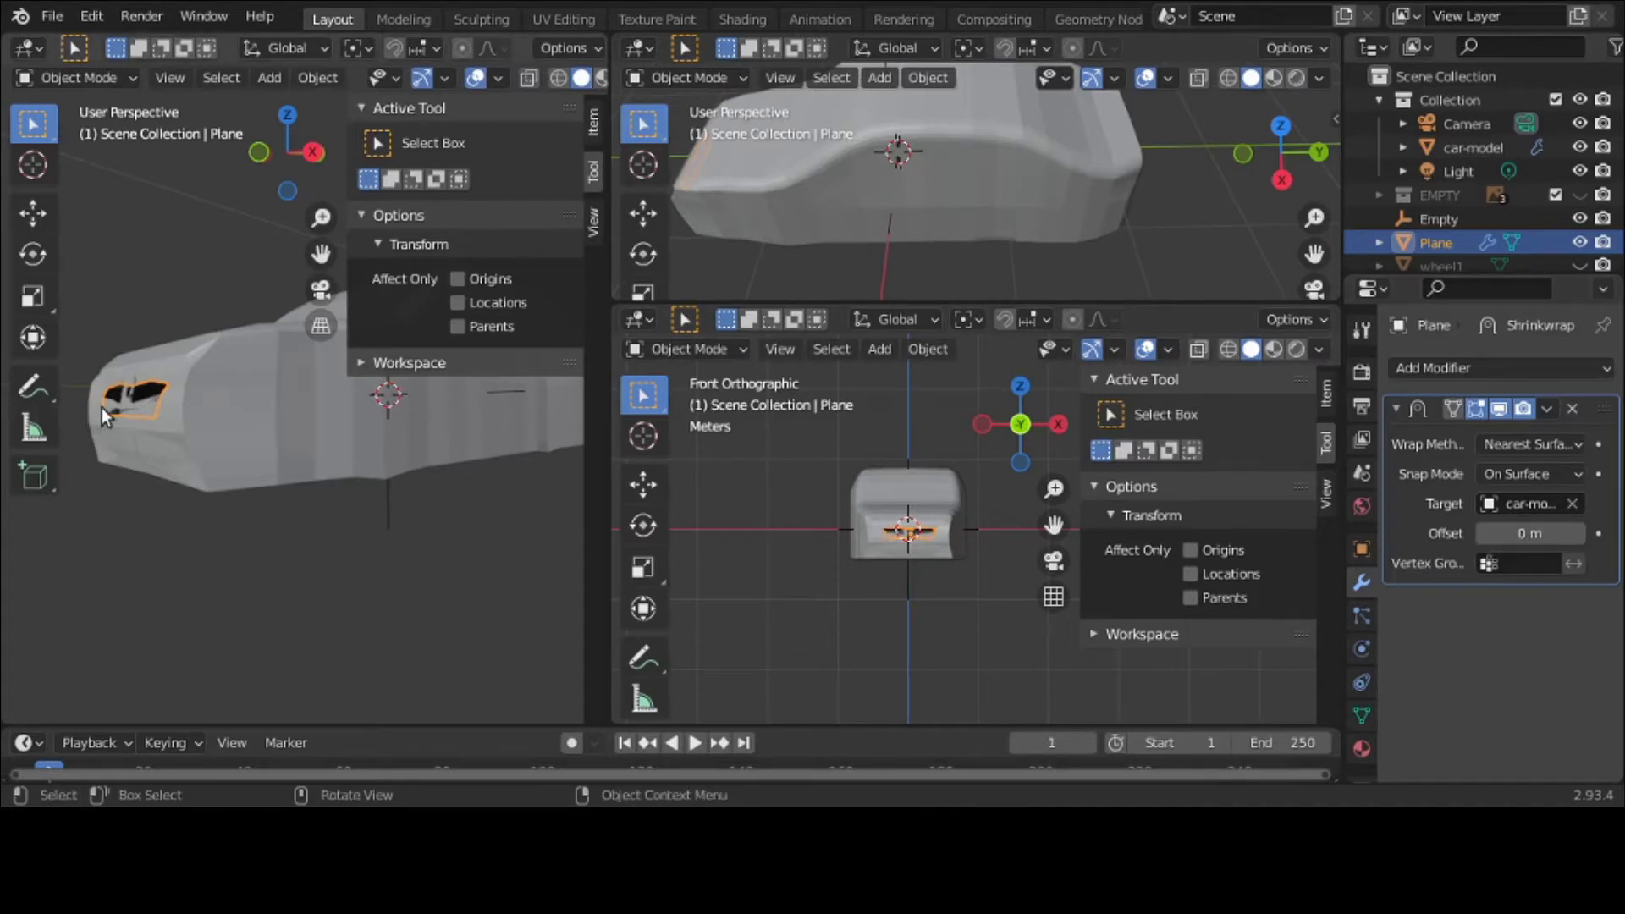
key(g)
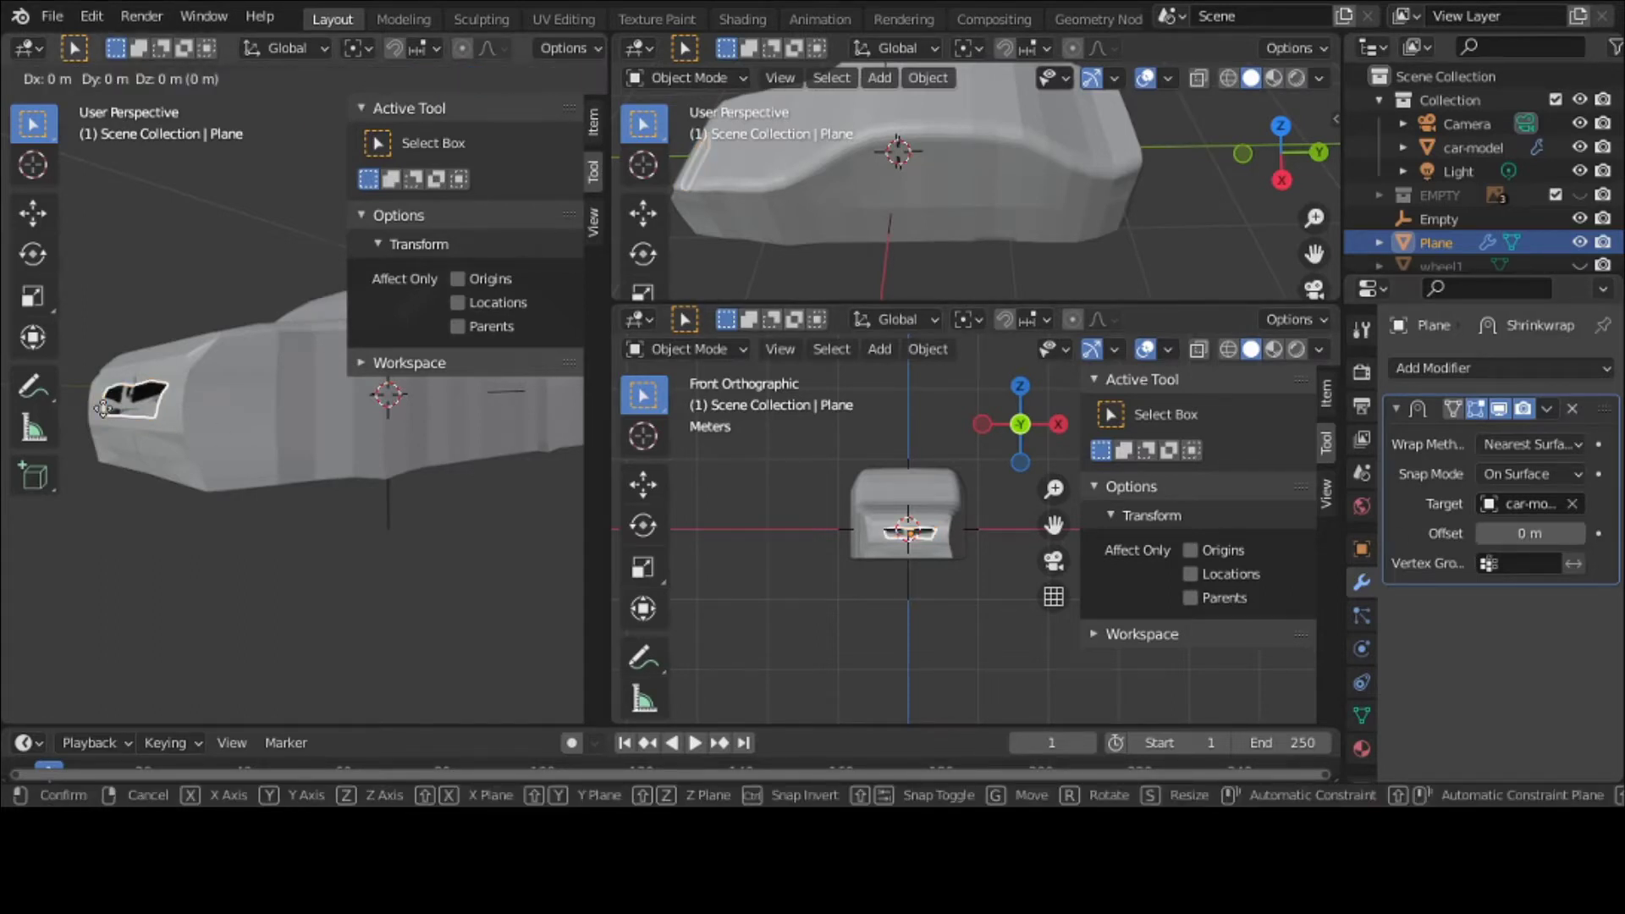
key(y)
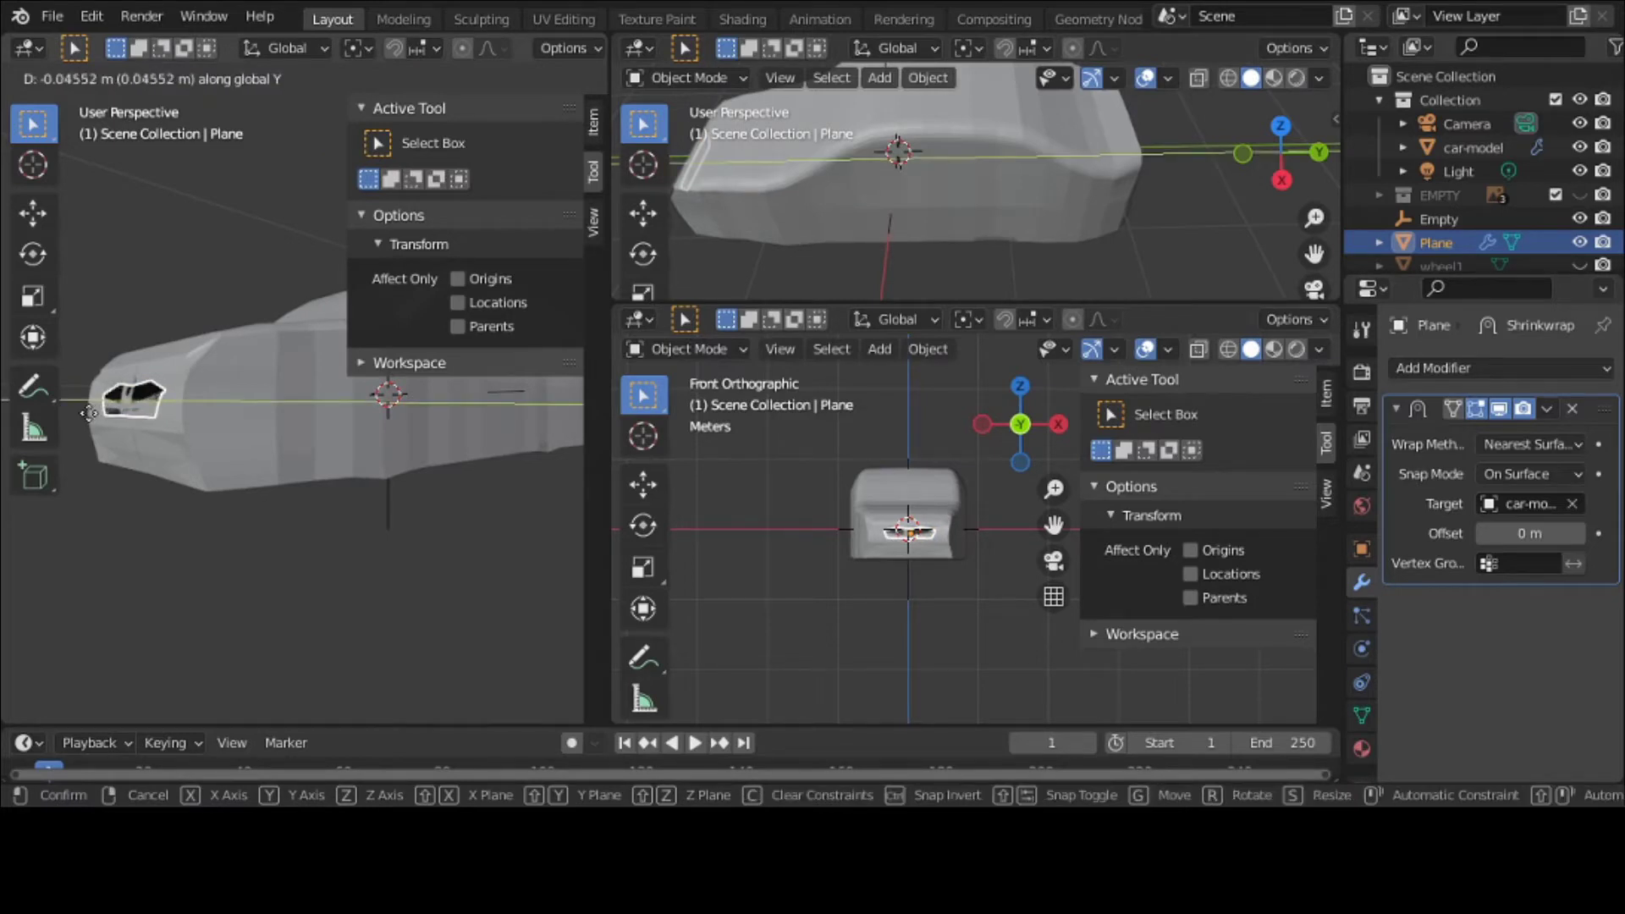
key(Escape)
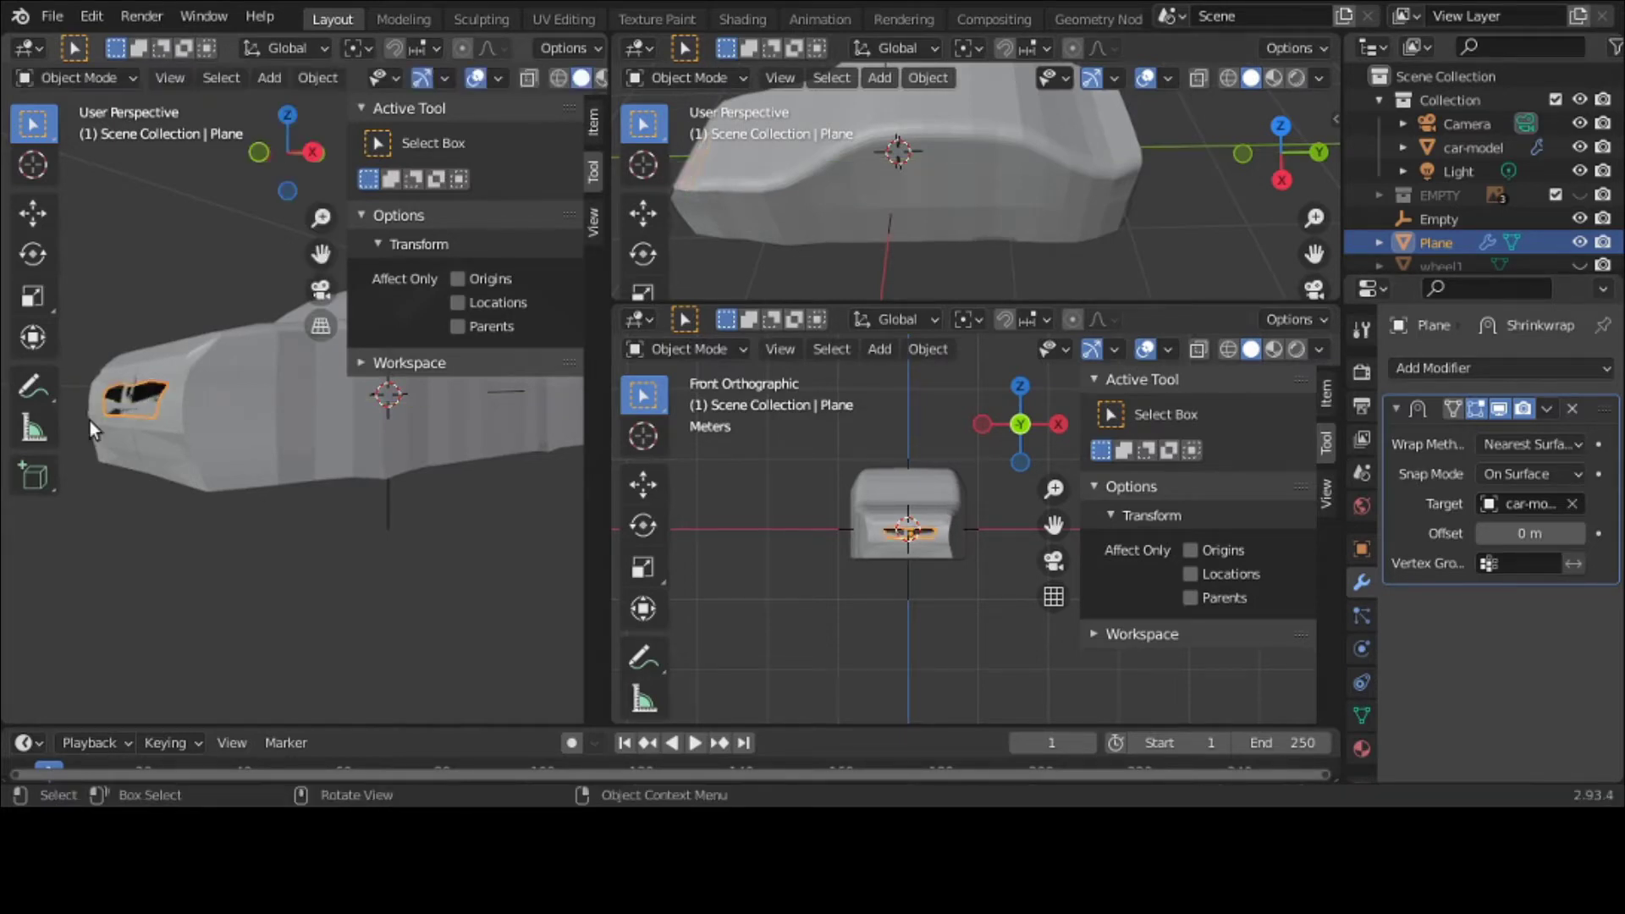
key(g)
key(x)
key(Escape)
scroll(141, 427, down, 2)
key(ctrl+space)
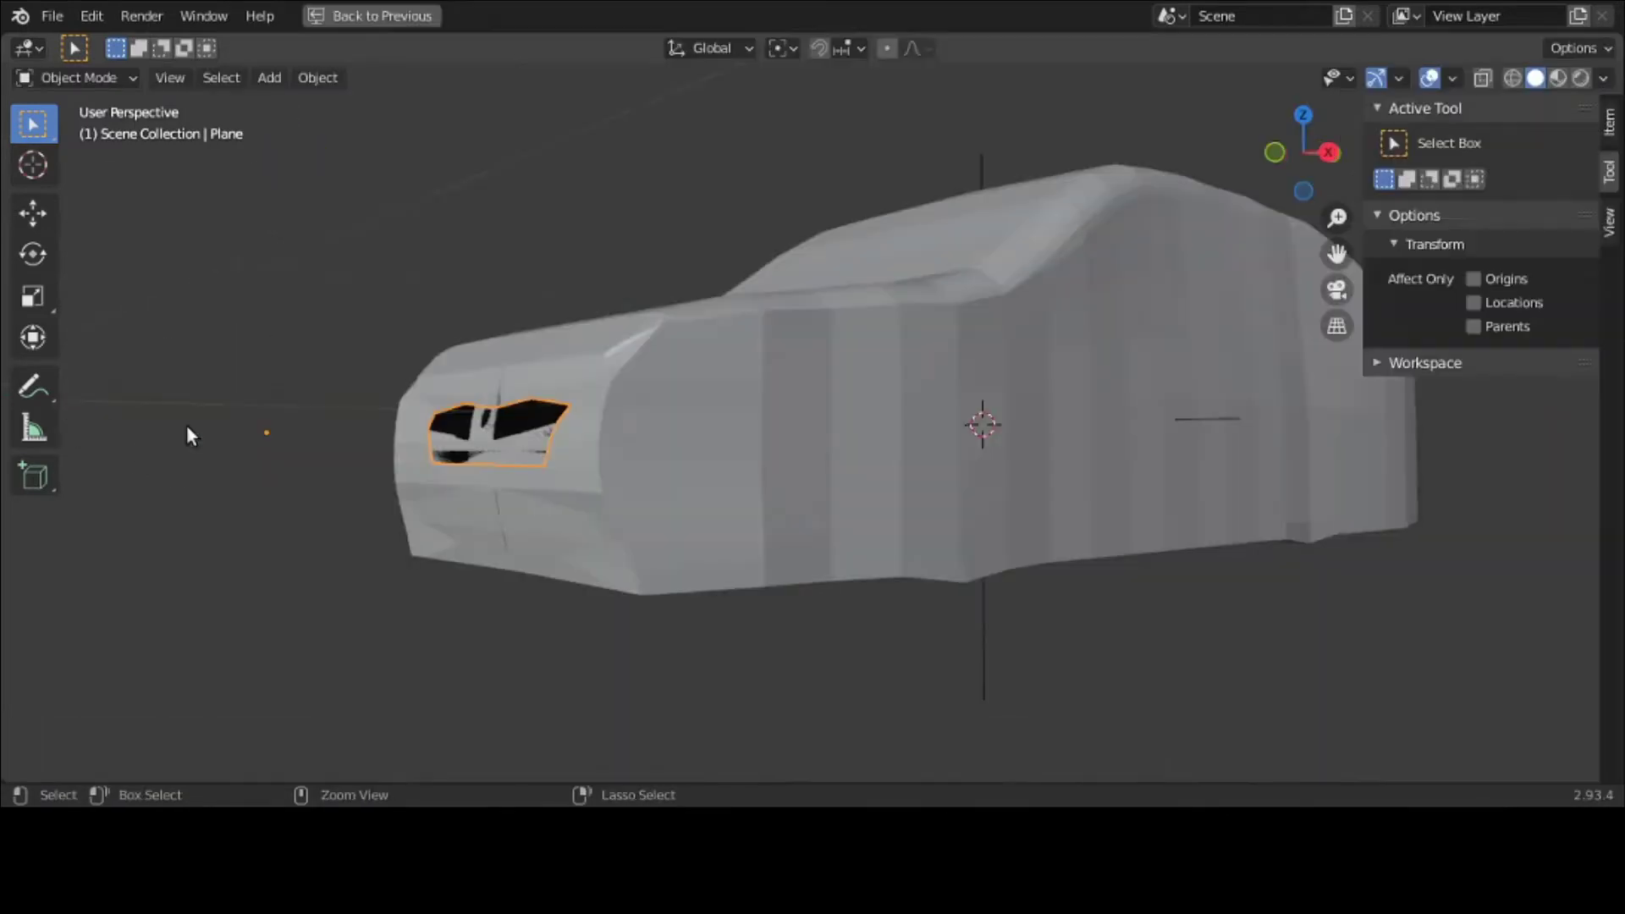
middle_drag(183, 400, 370, 408)
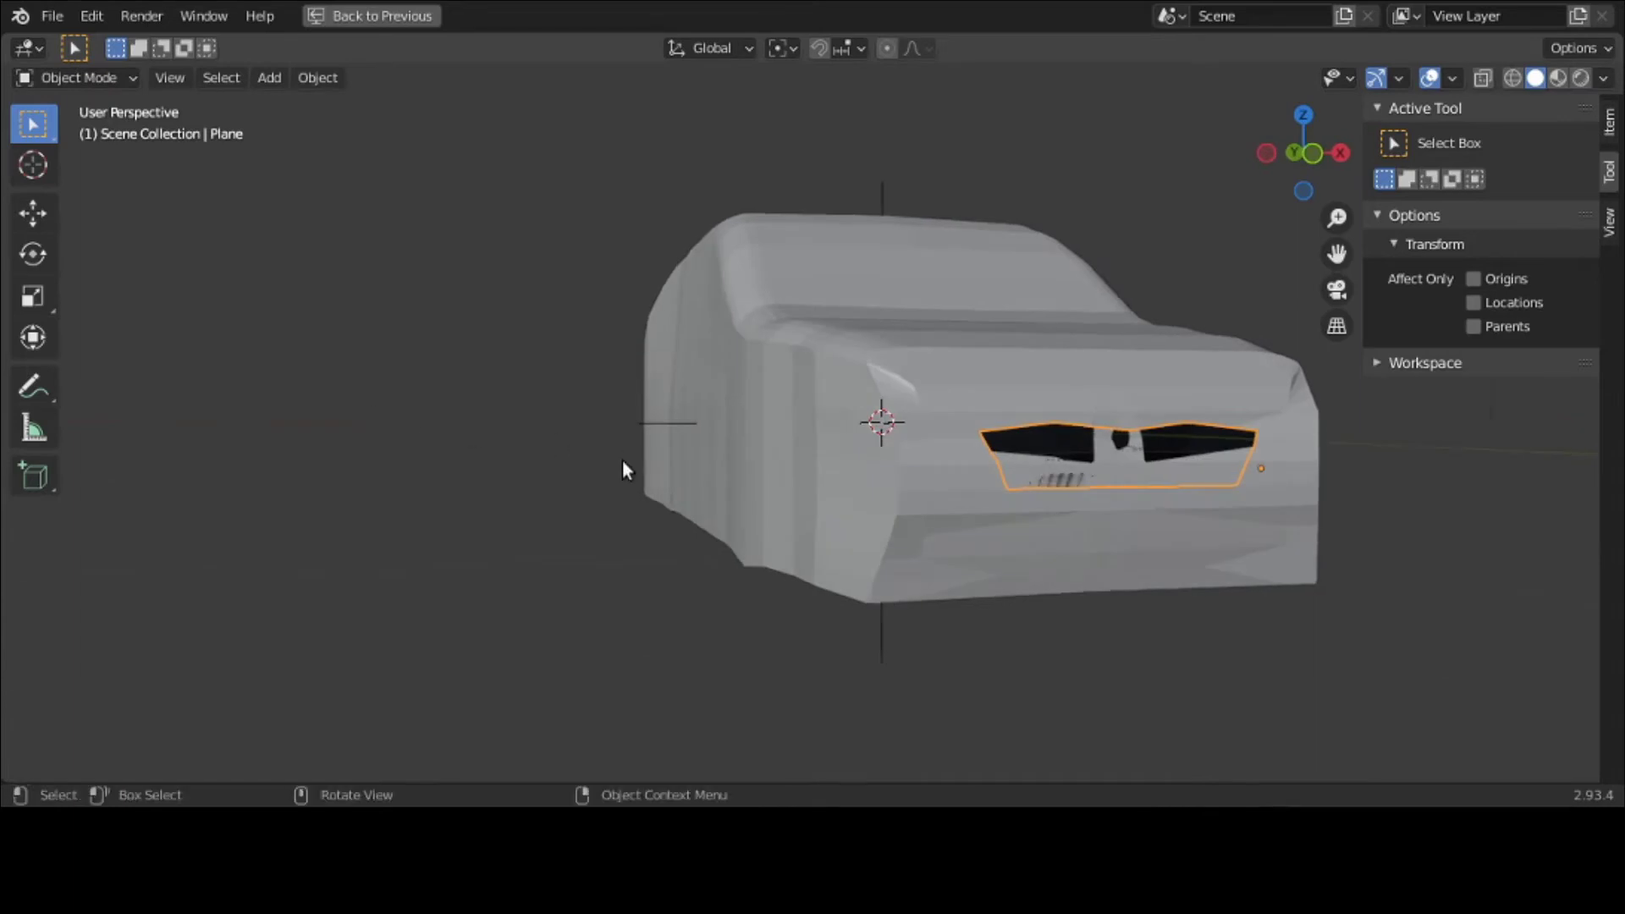
middle_drag(623, 461, 758, 462)
scroll(662, 457, down, 6)
scroll(759, 464, up, 5)
key(g)
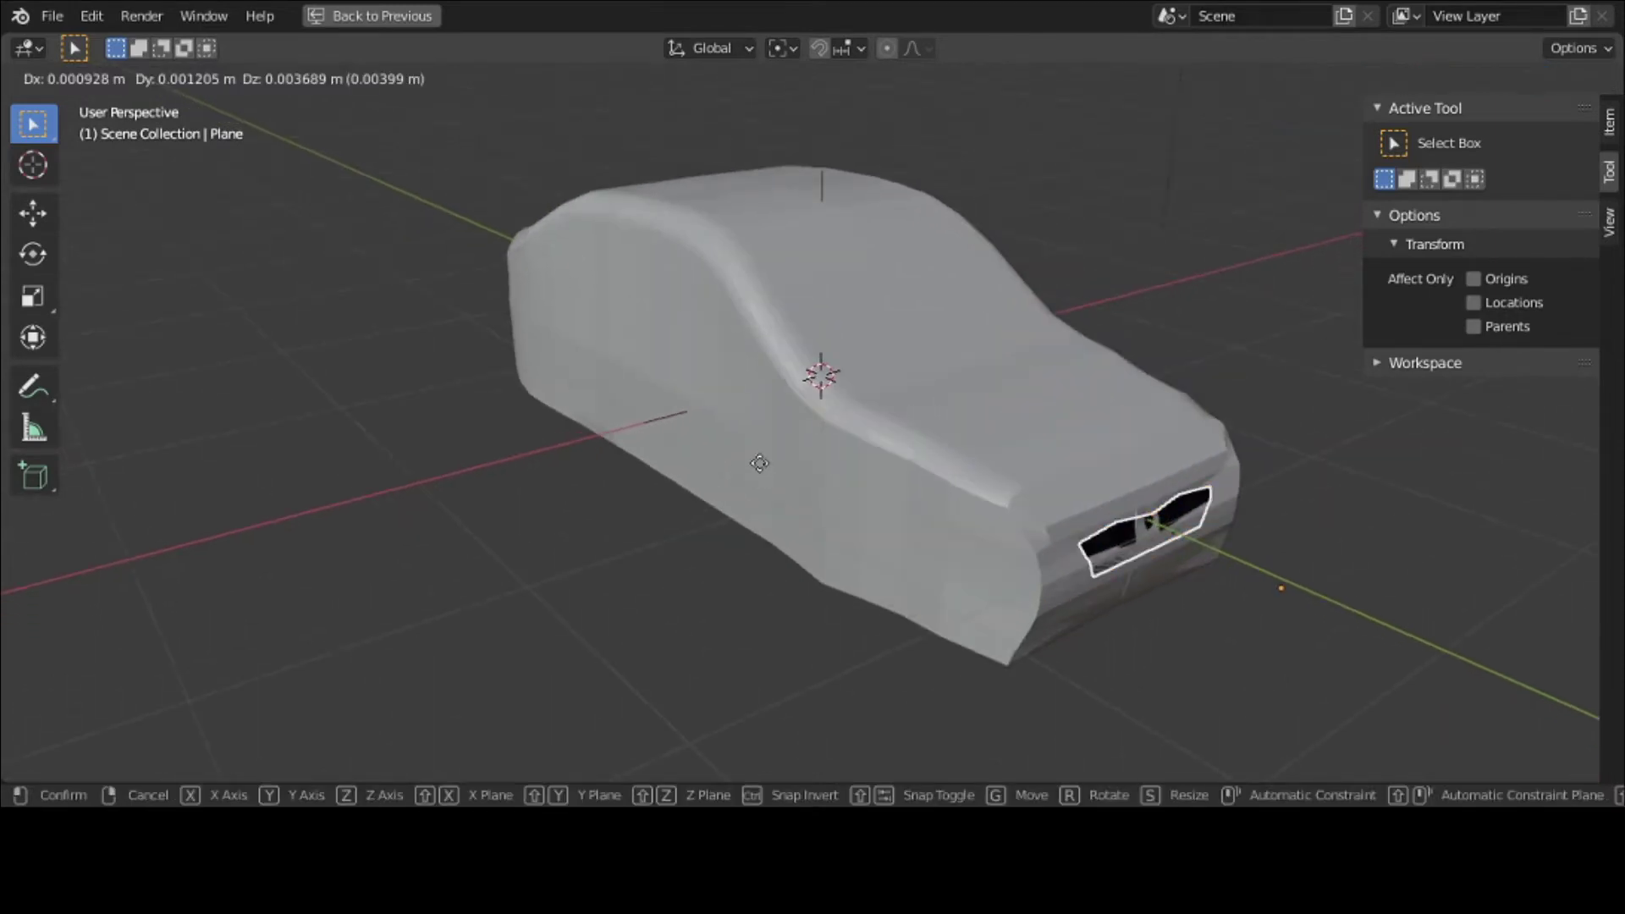
key(y)
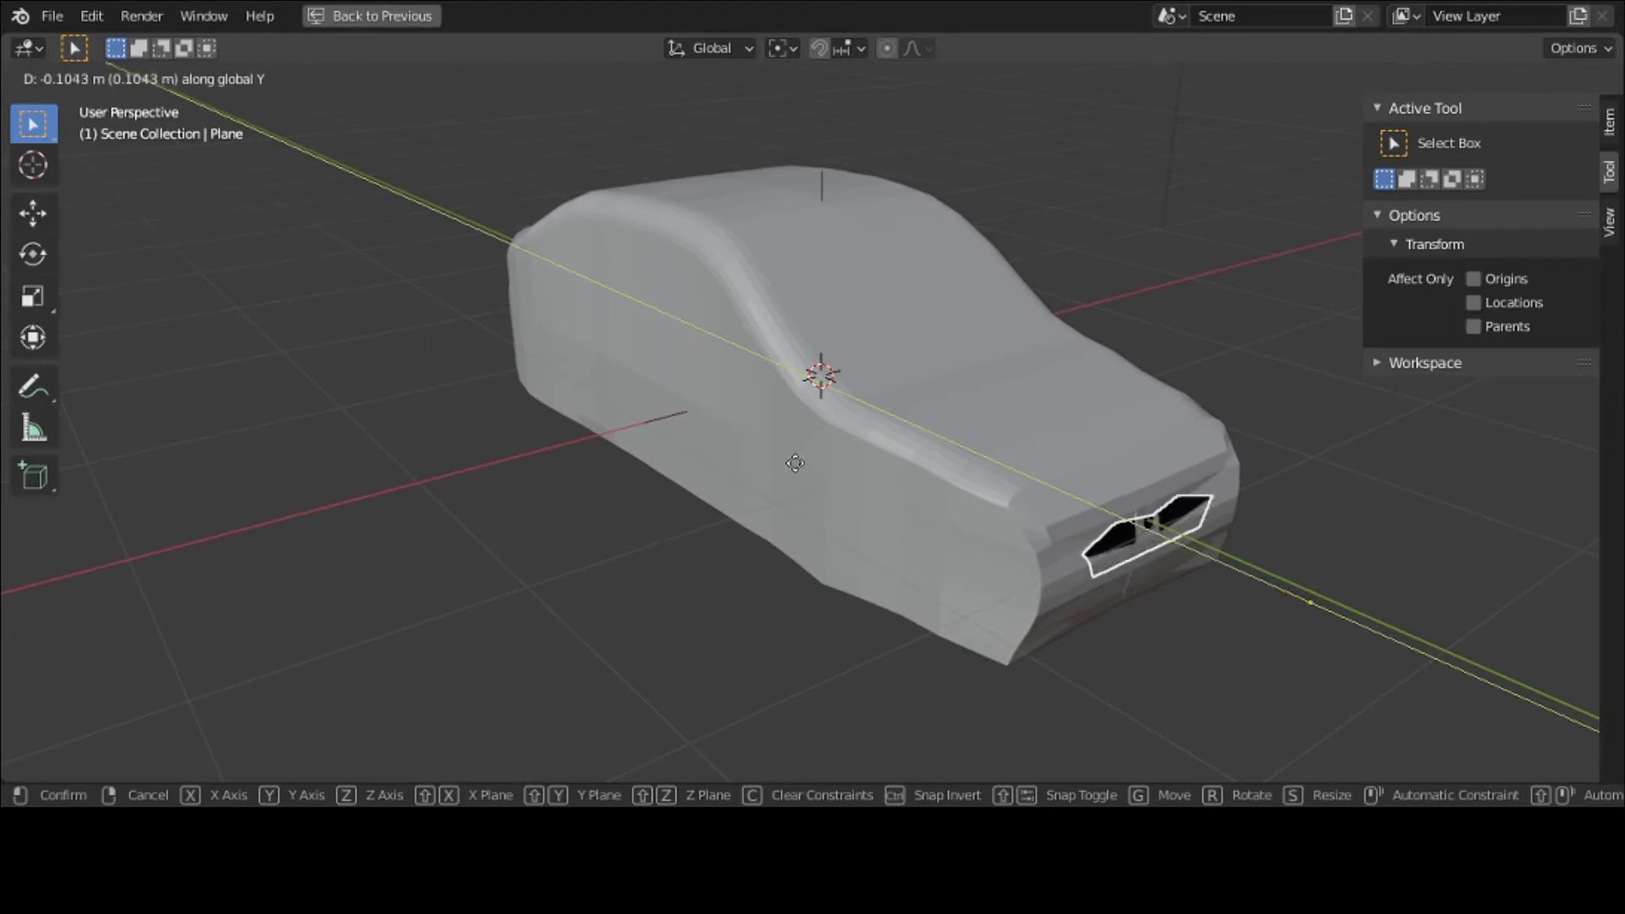
click(750, 463)
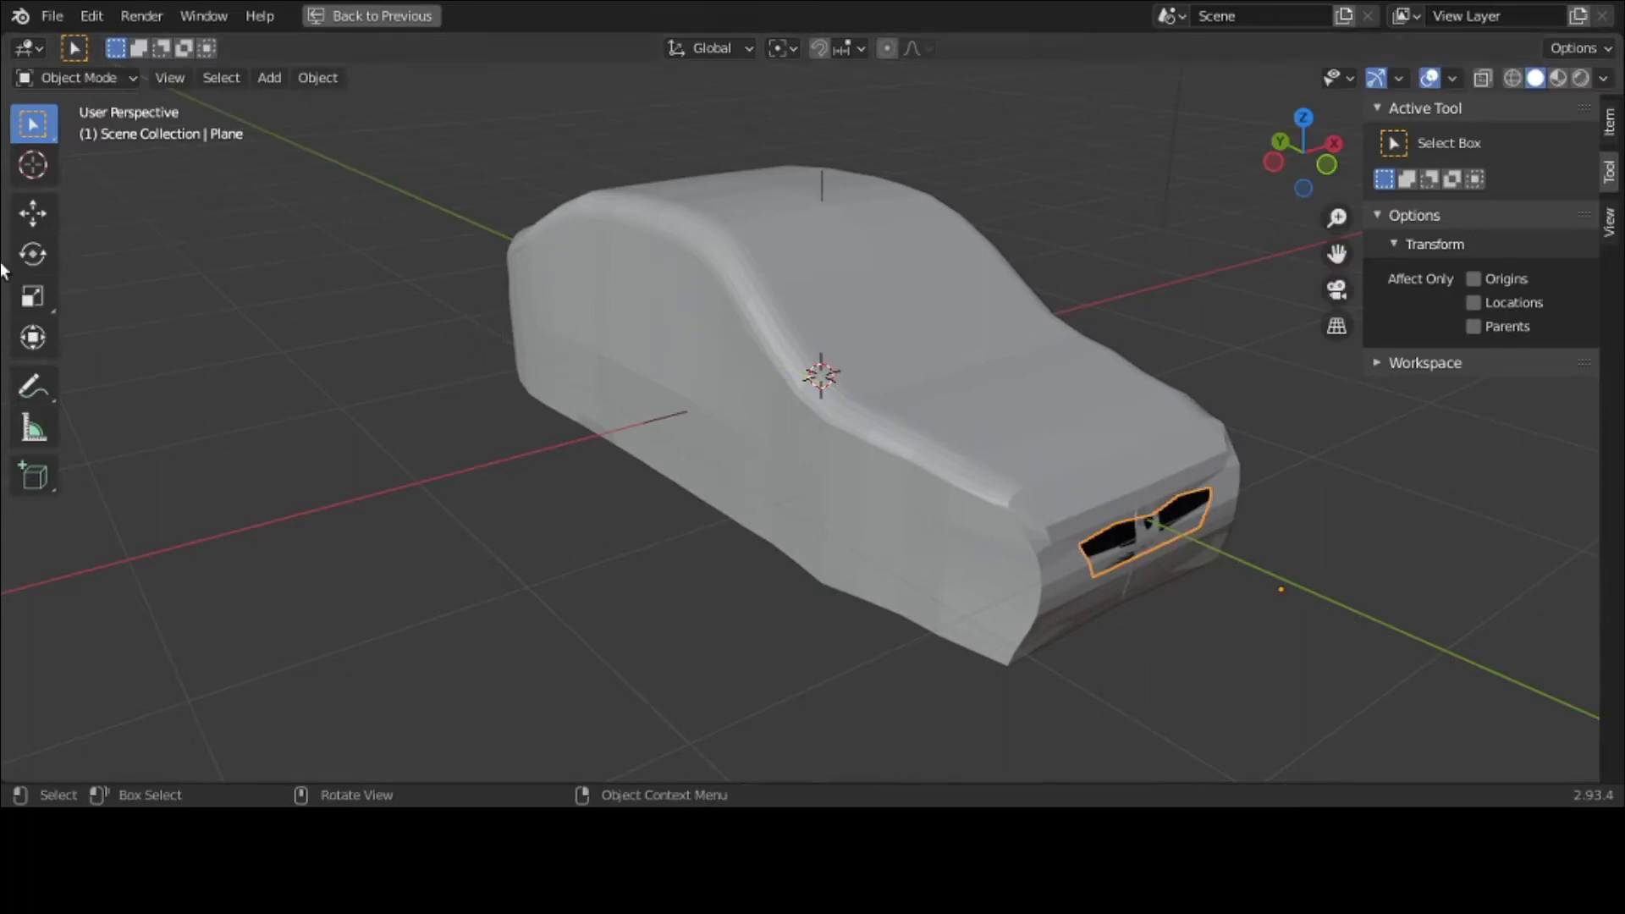
click(70, 77)
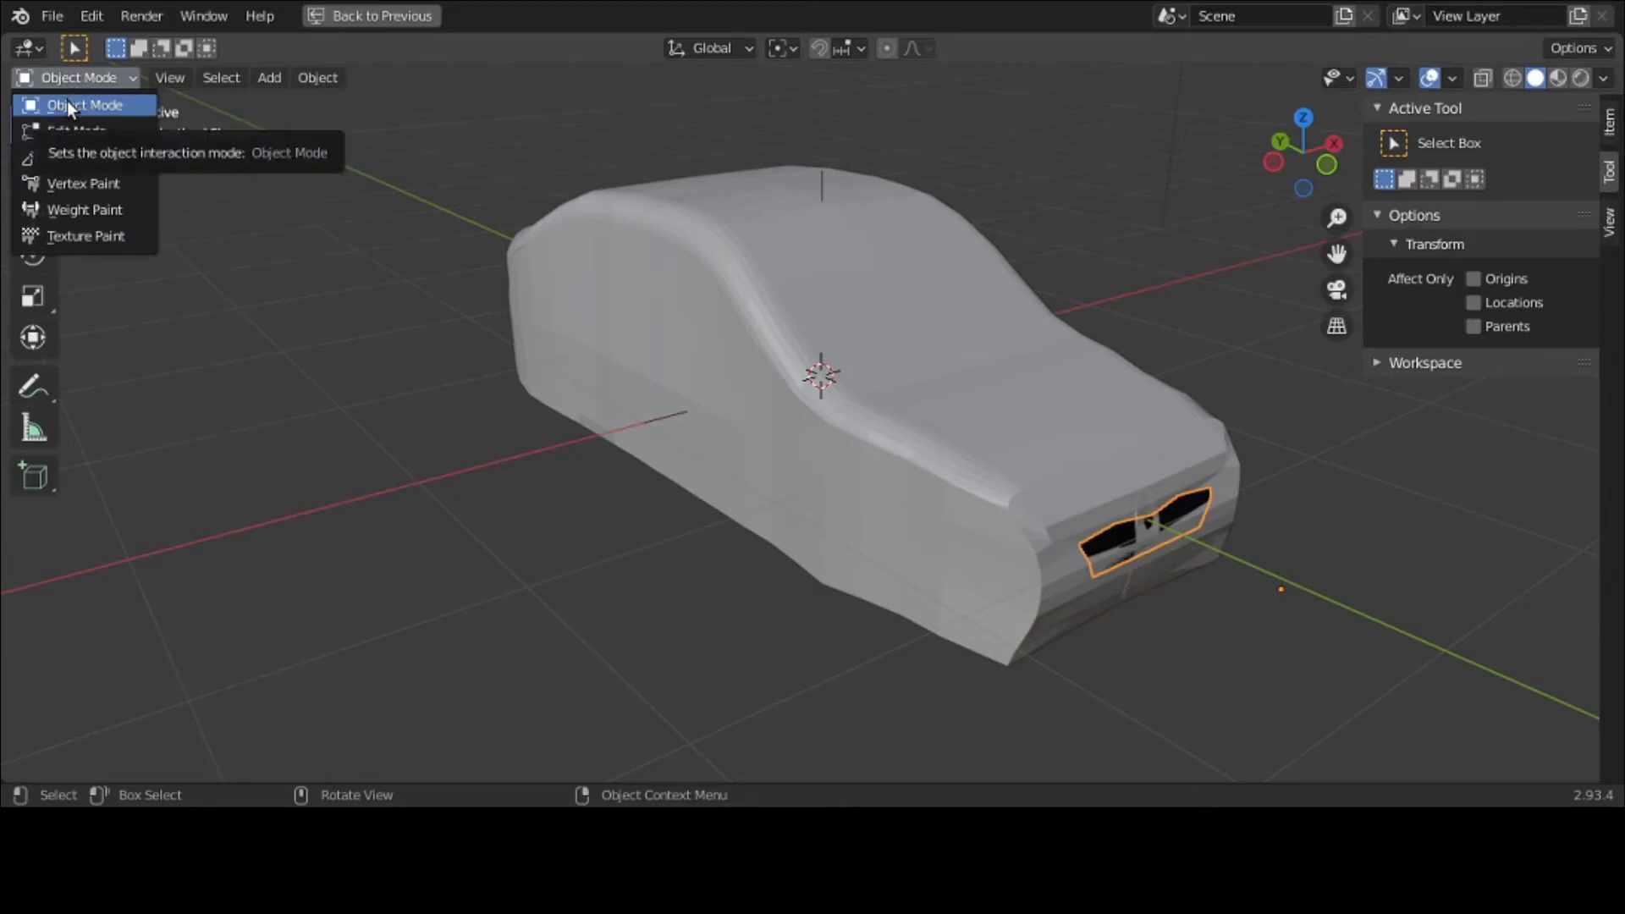
click(68, 104)
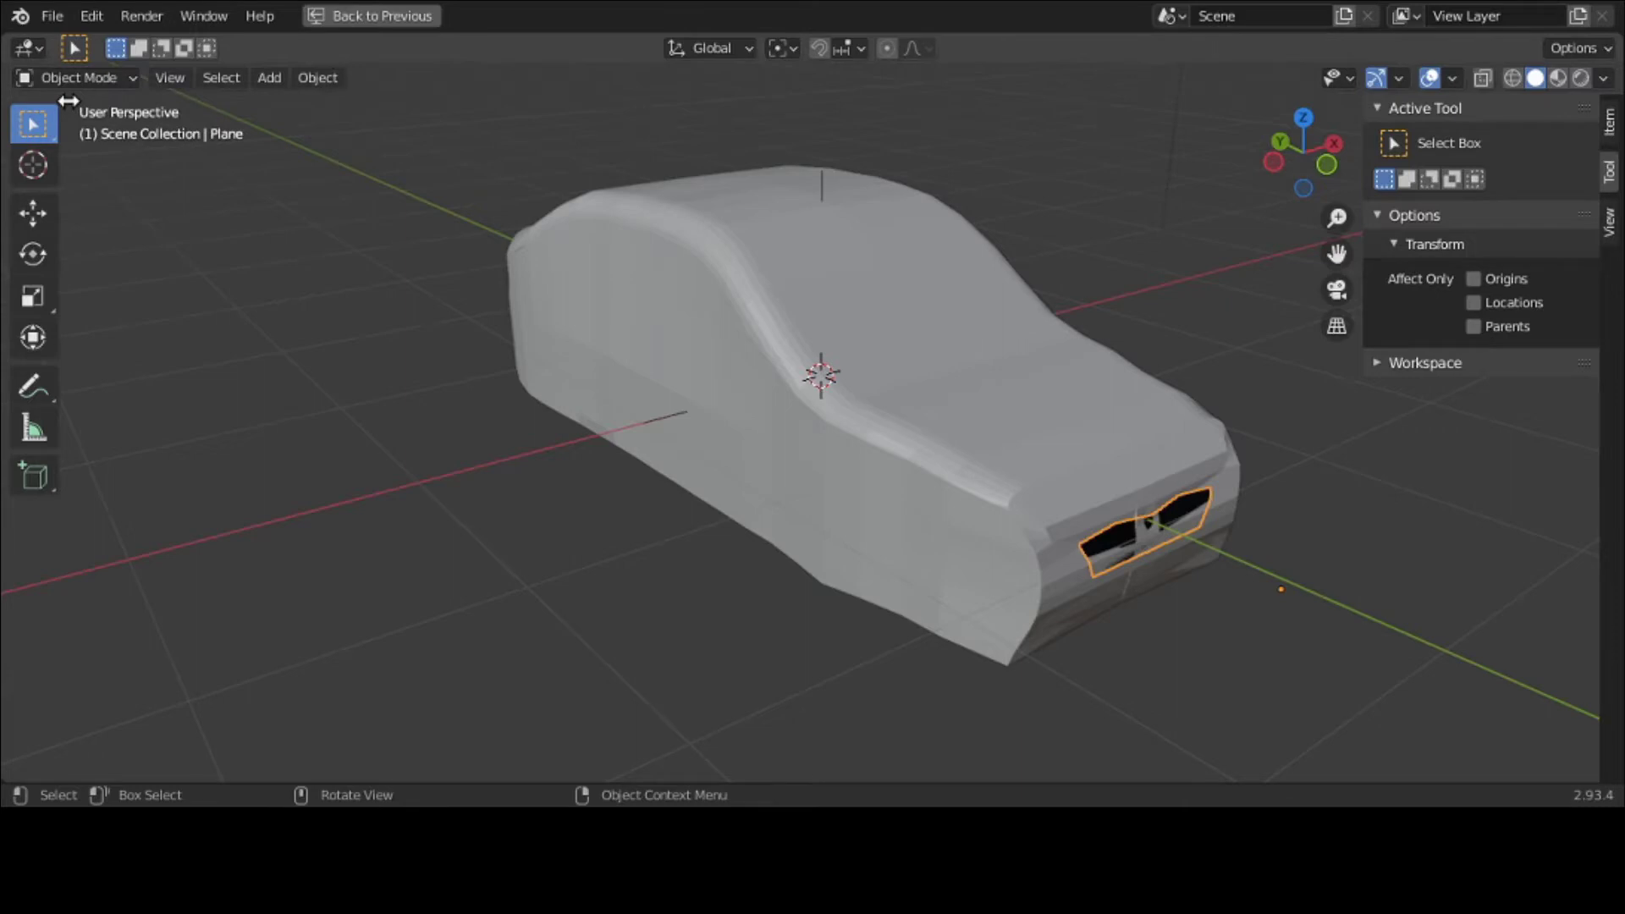
Step: Set the grille plane's Shrinkwrap offset to 0.01 m and apply the modifier
key(ctrl+space)
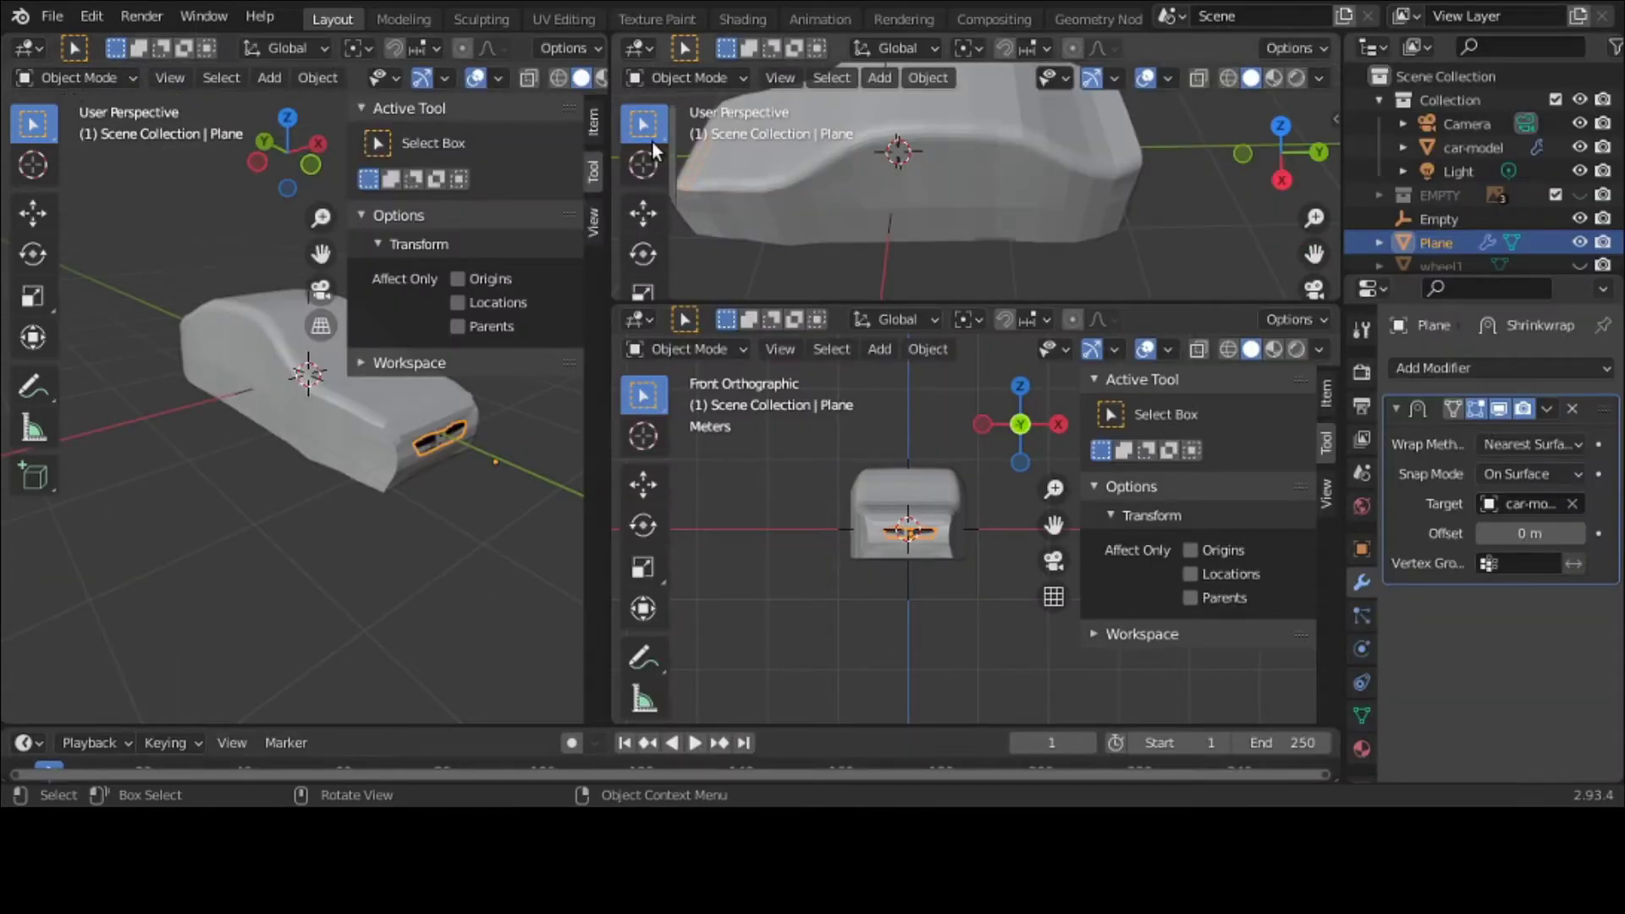
click(1581, 535)
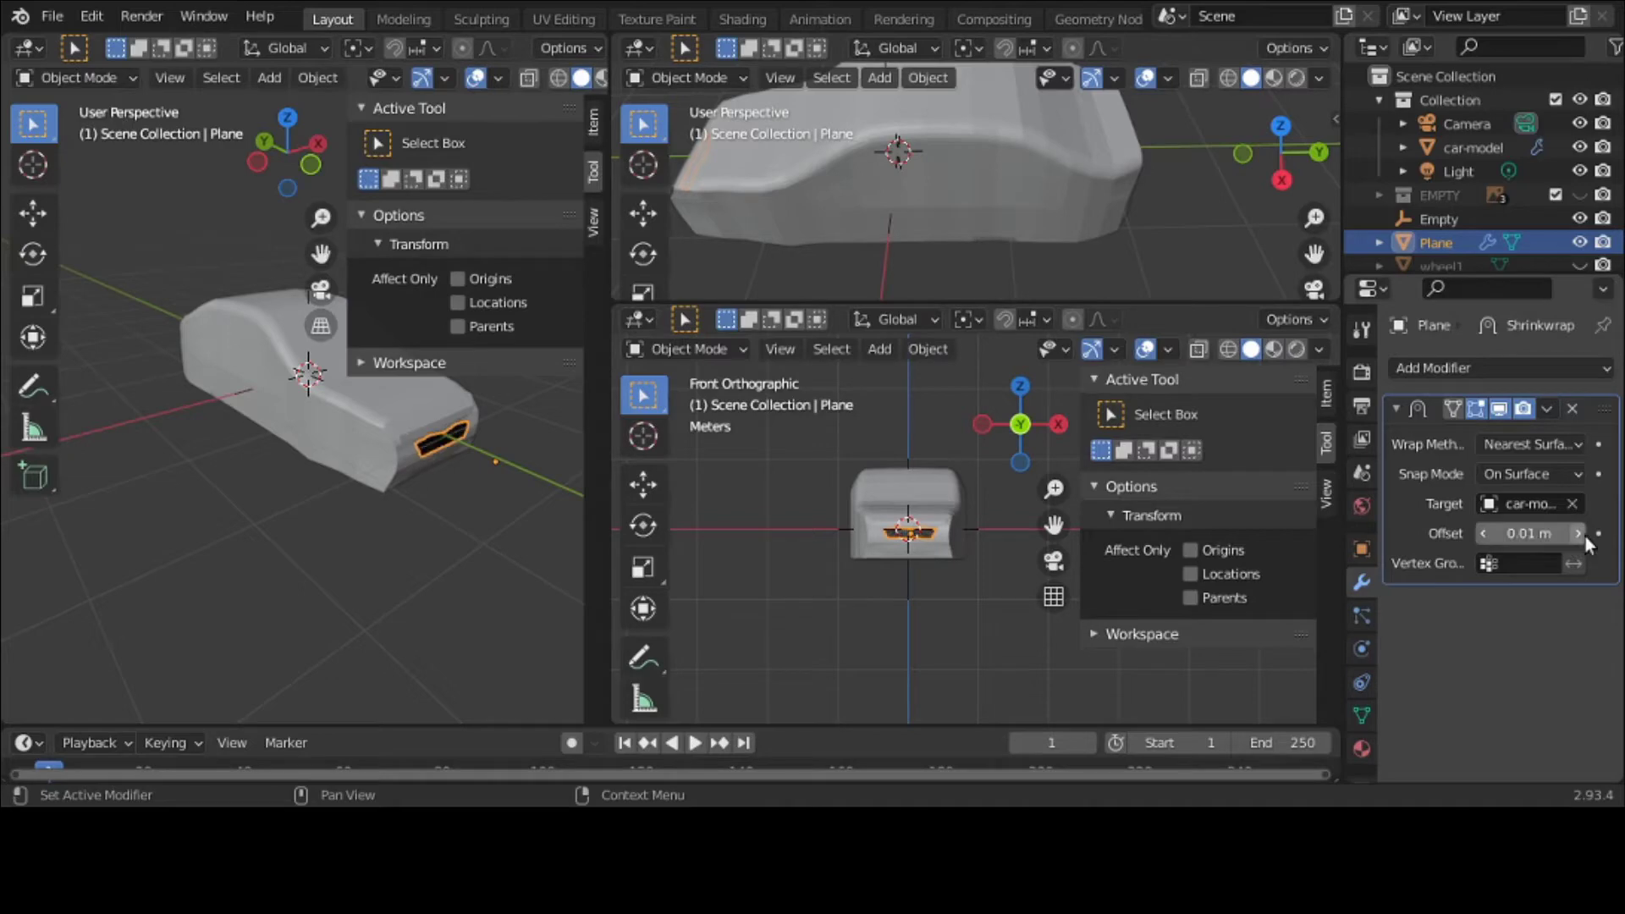
click(1547, 409)
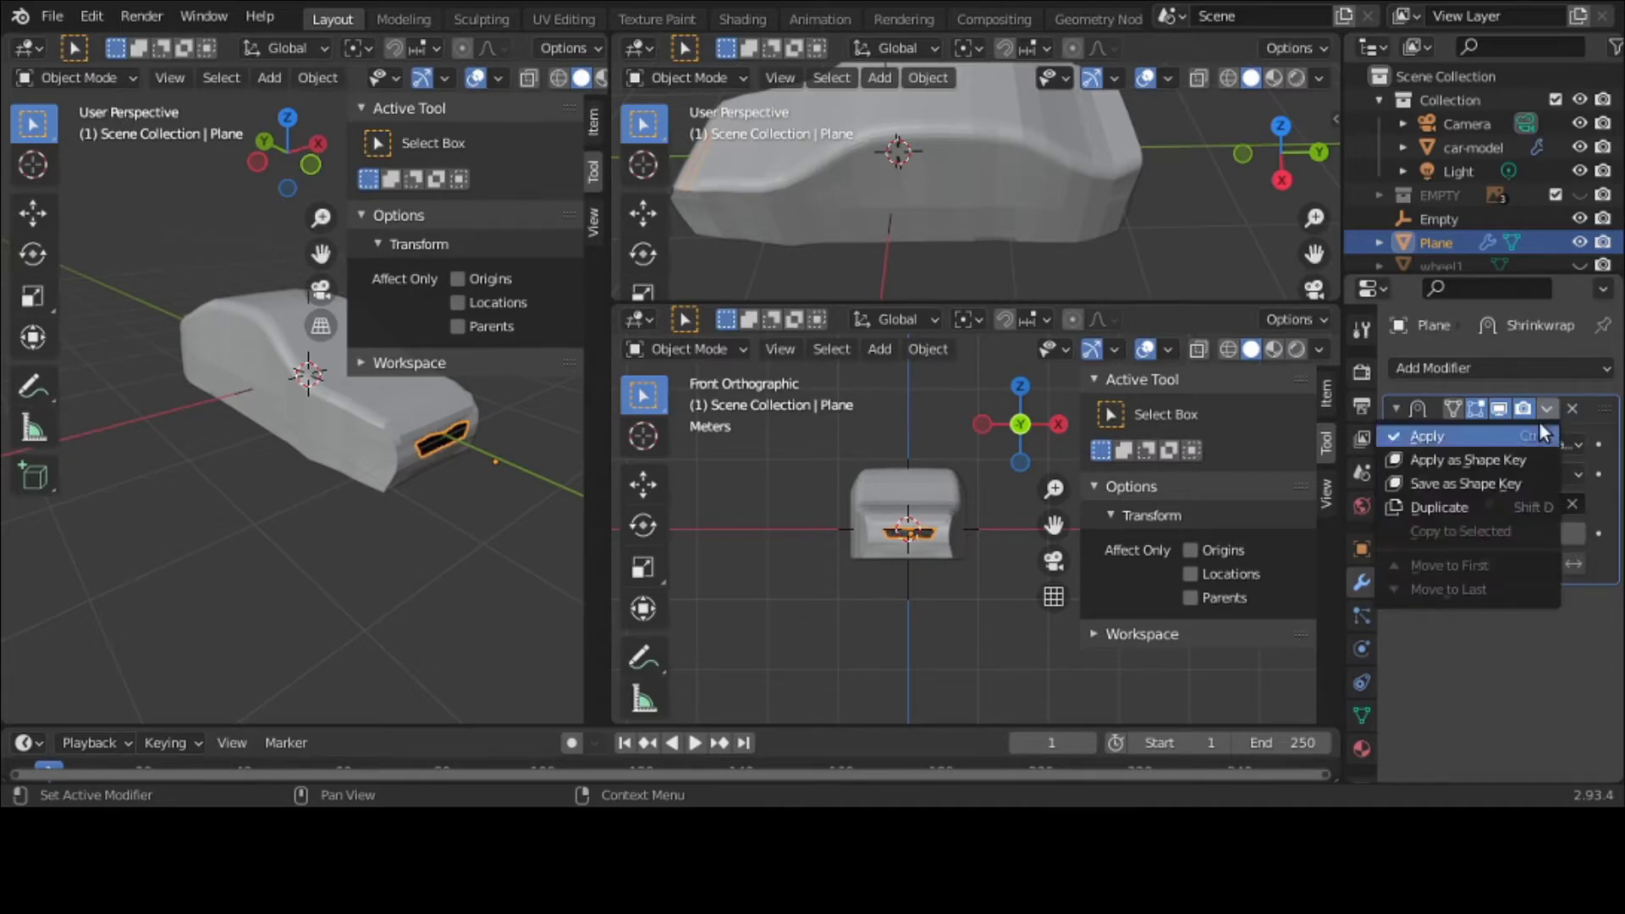
click(1530, 432)
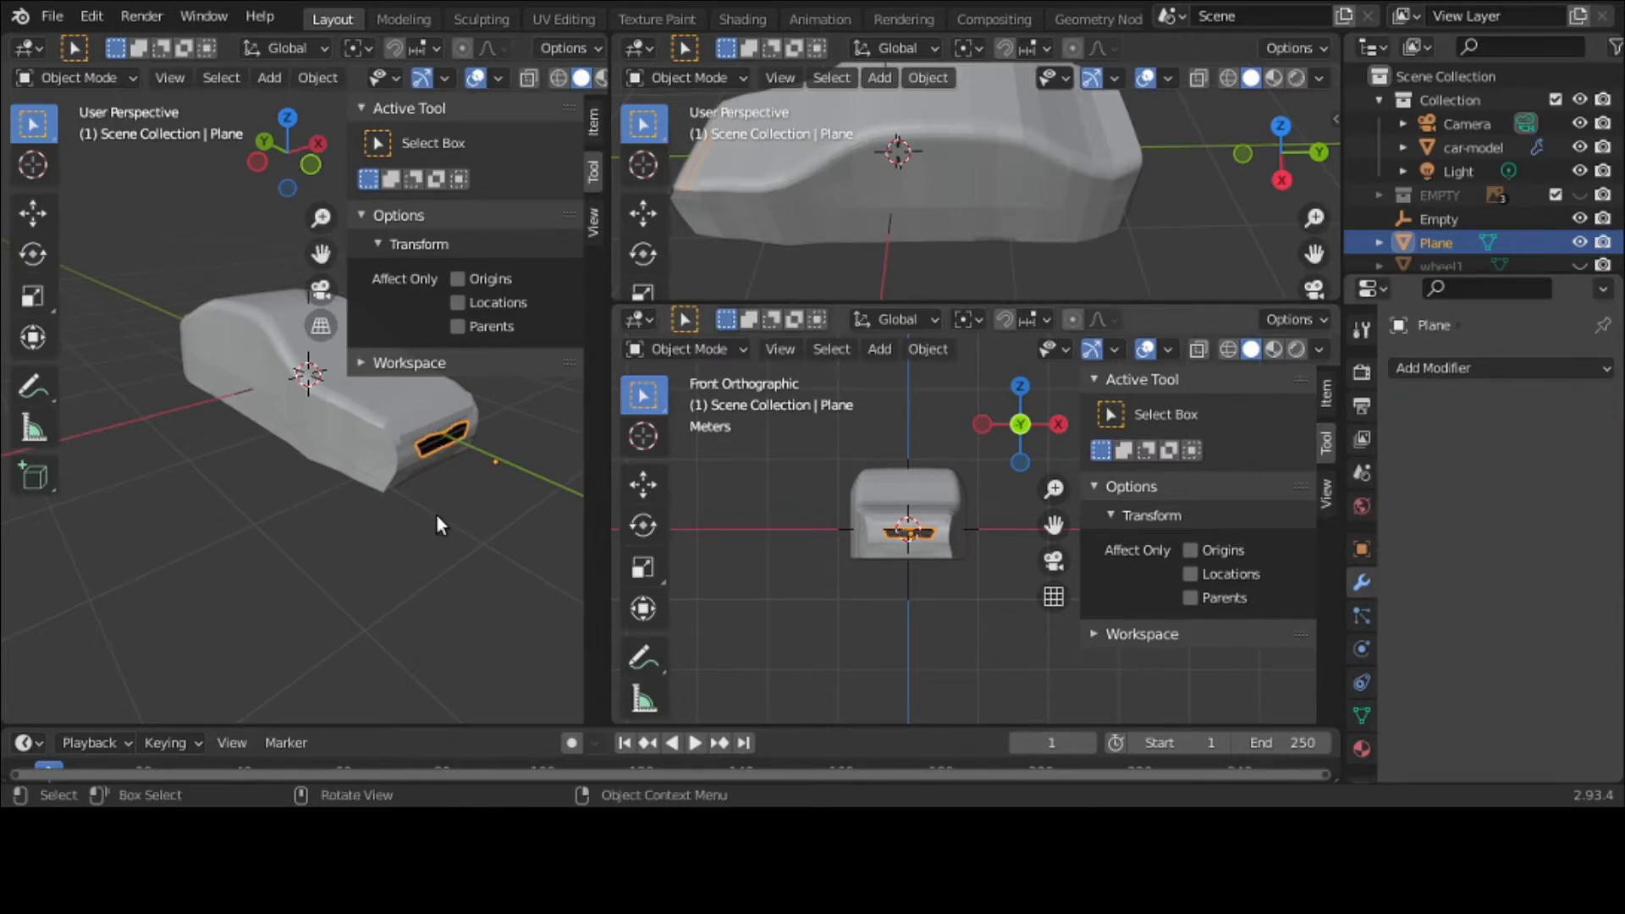
Step: Move the grille plane about 0.024 m along the global Y axis, in toward the car's nose
middle_drag(435, 525, 362, 508)
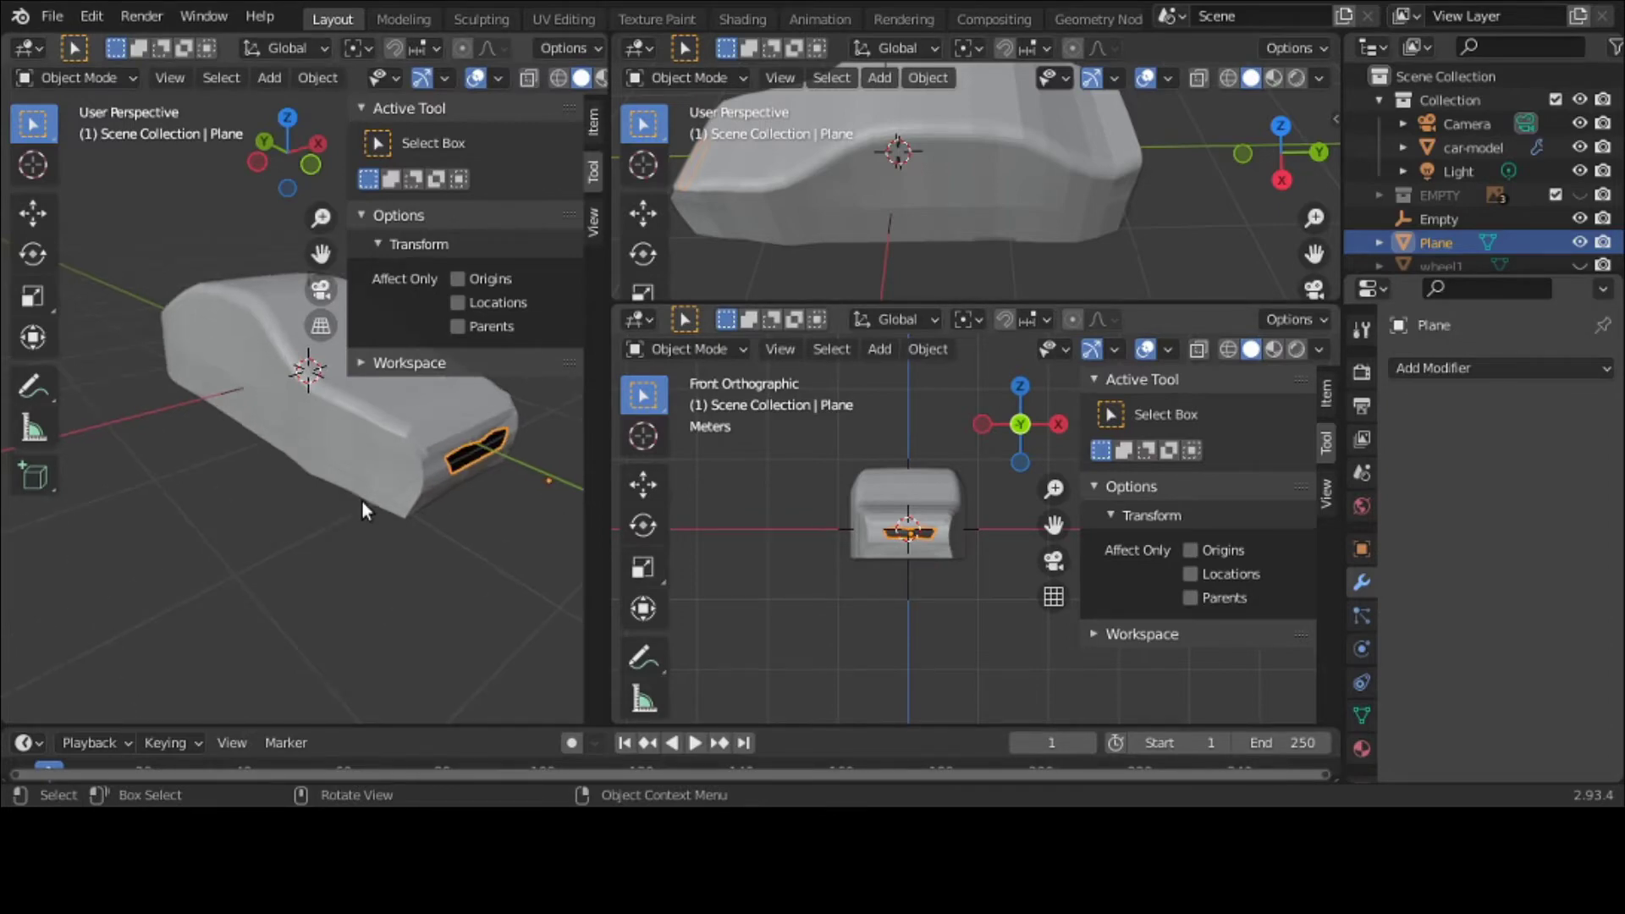
key(ctrl+space)
middle_drag(780, 505, 1261, 489)
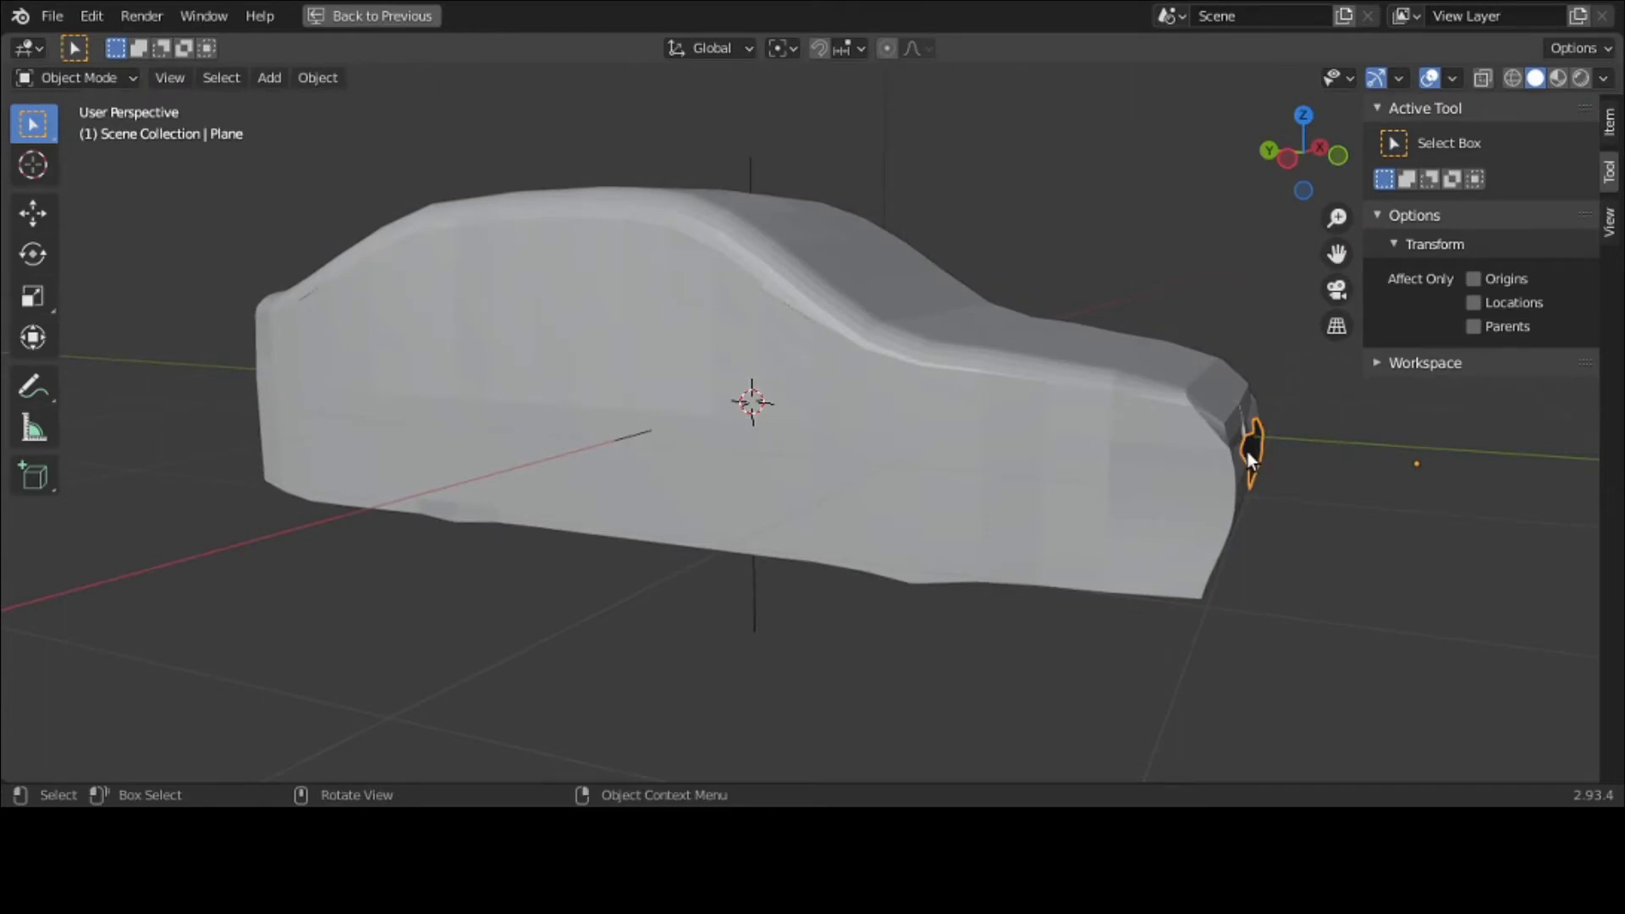
key(g)
key(y)
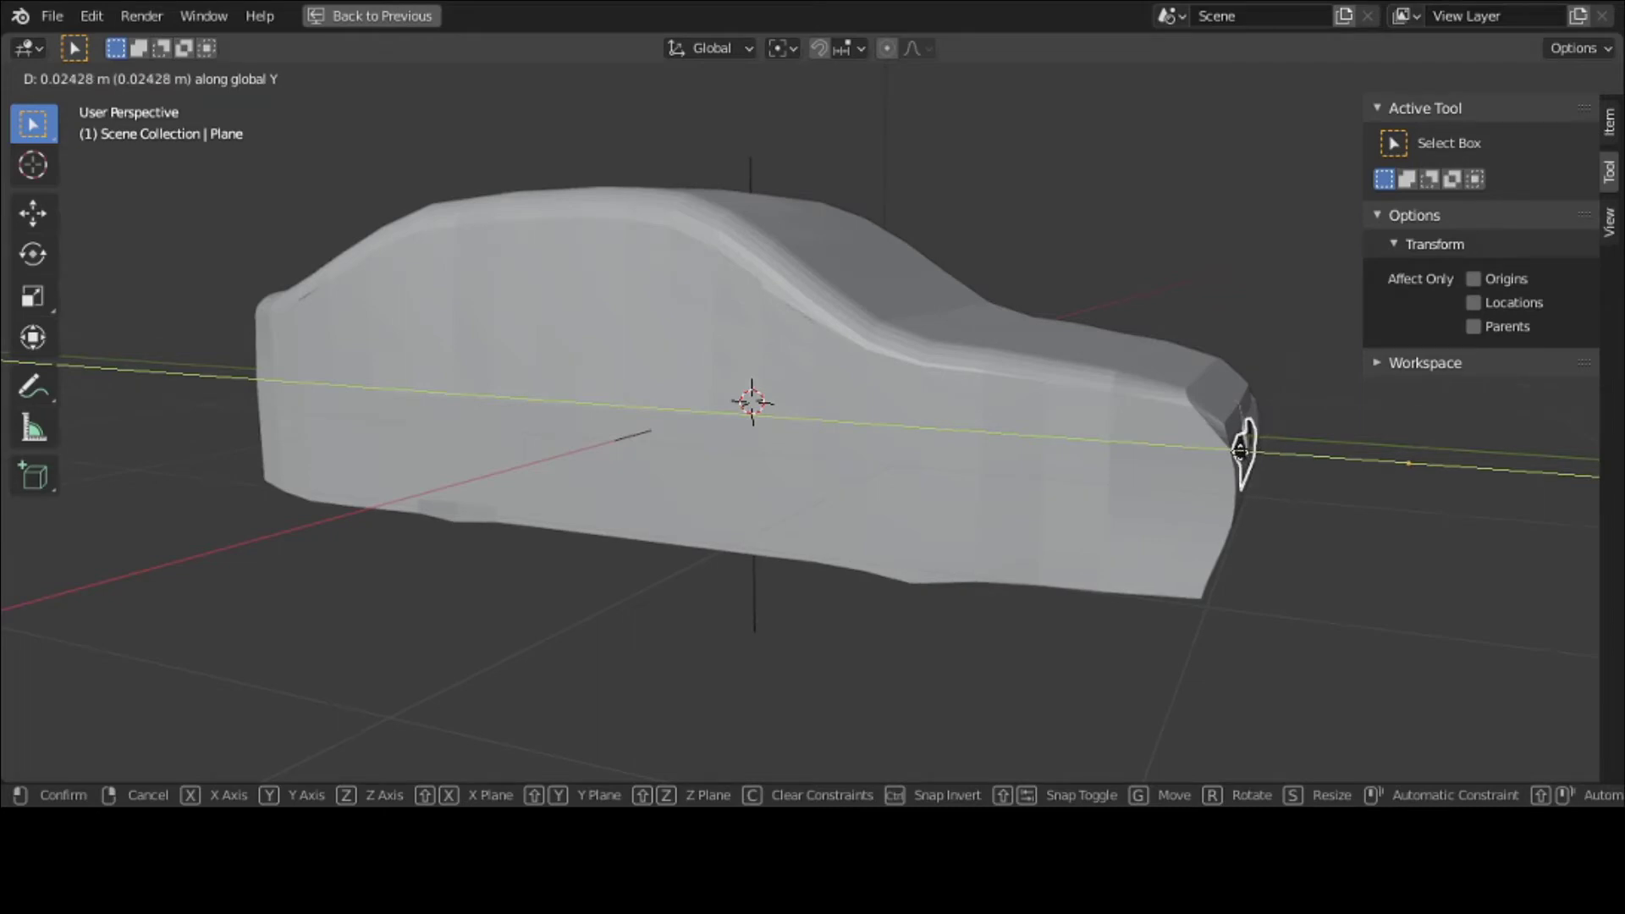
click(1241, 450)
Step: Move the grille plane back out by about -0.011 m along the global Y axis, checking it from the front
middle_drag(1238, 450, 1038, 442)
key(g)
key(y)
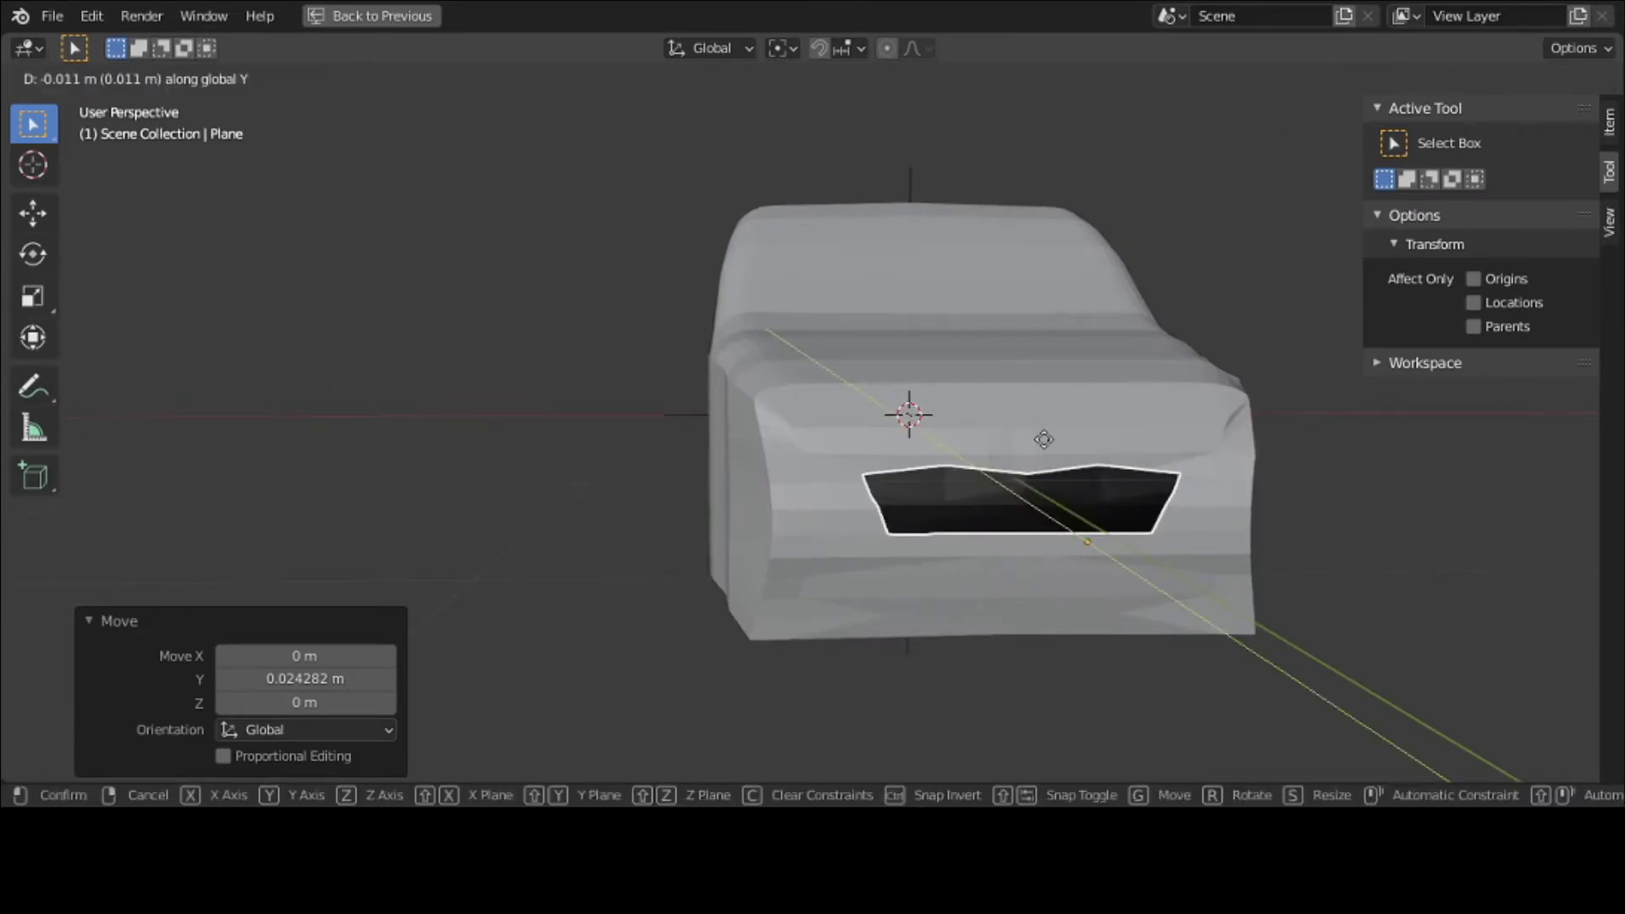
key(Escape)
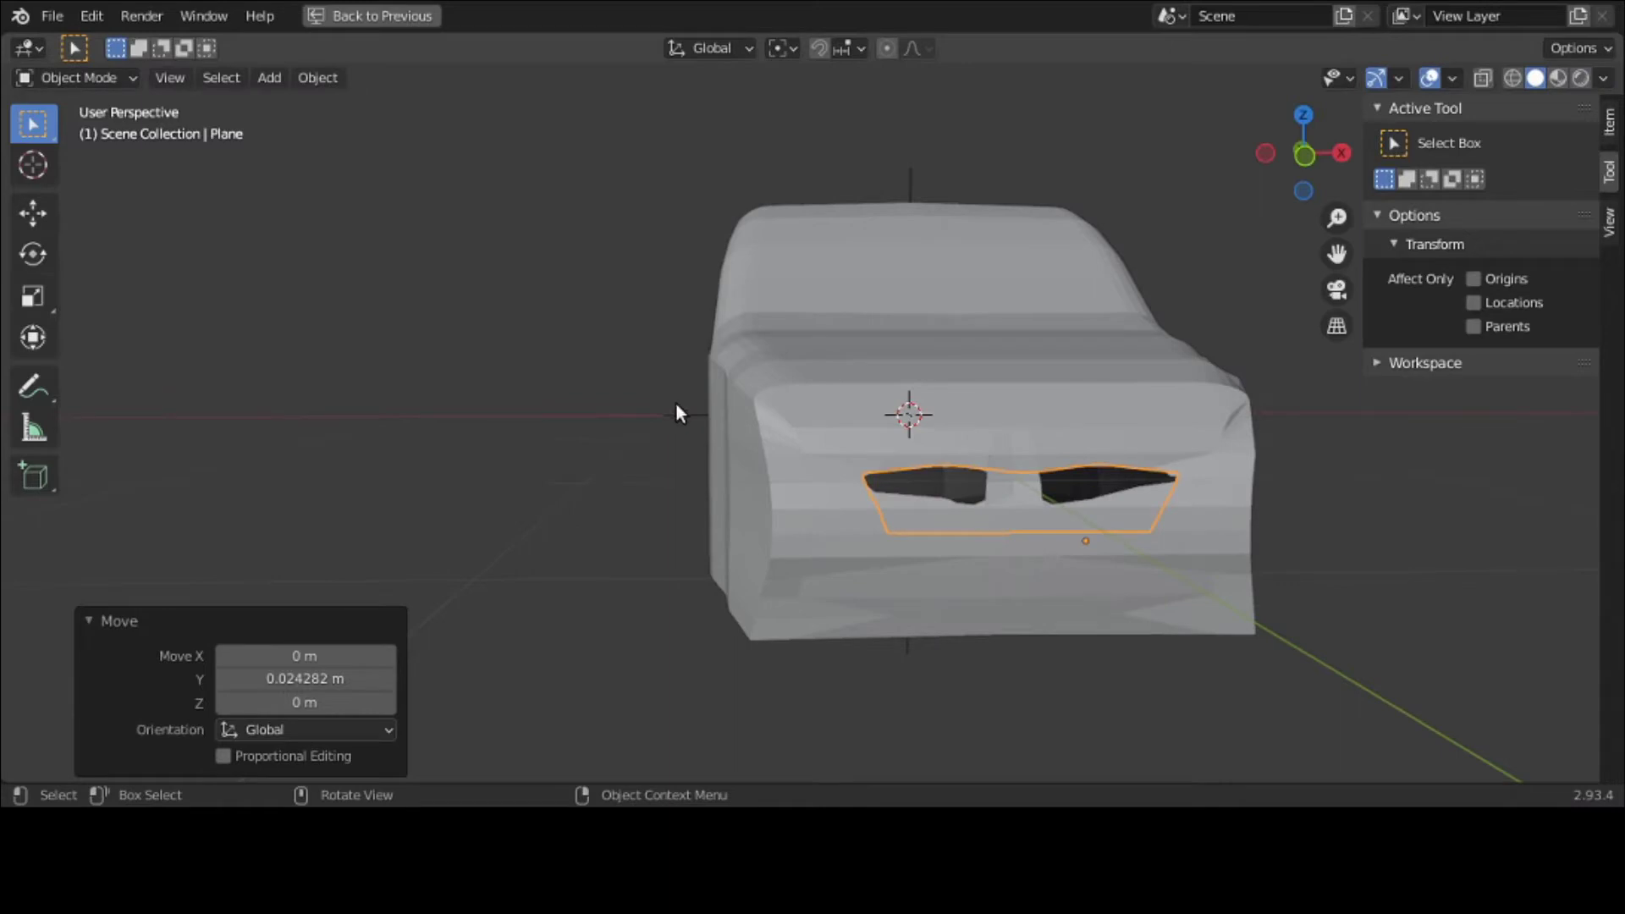
key(g)
key(y)
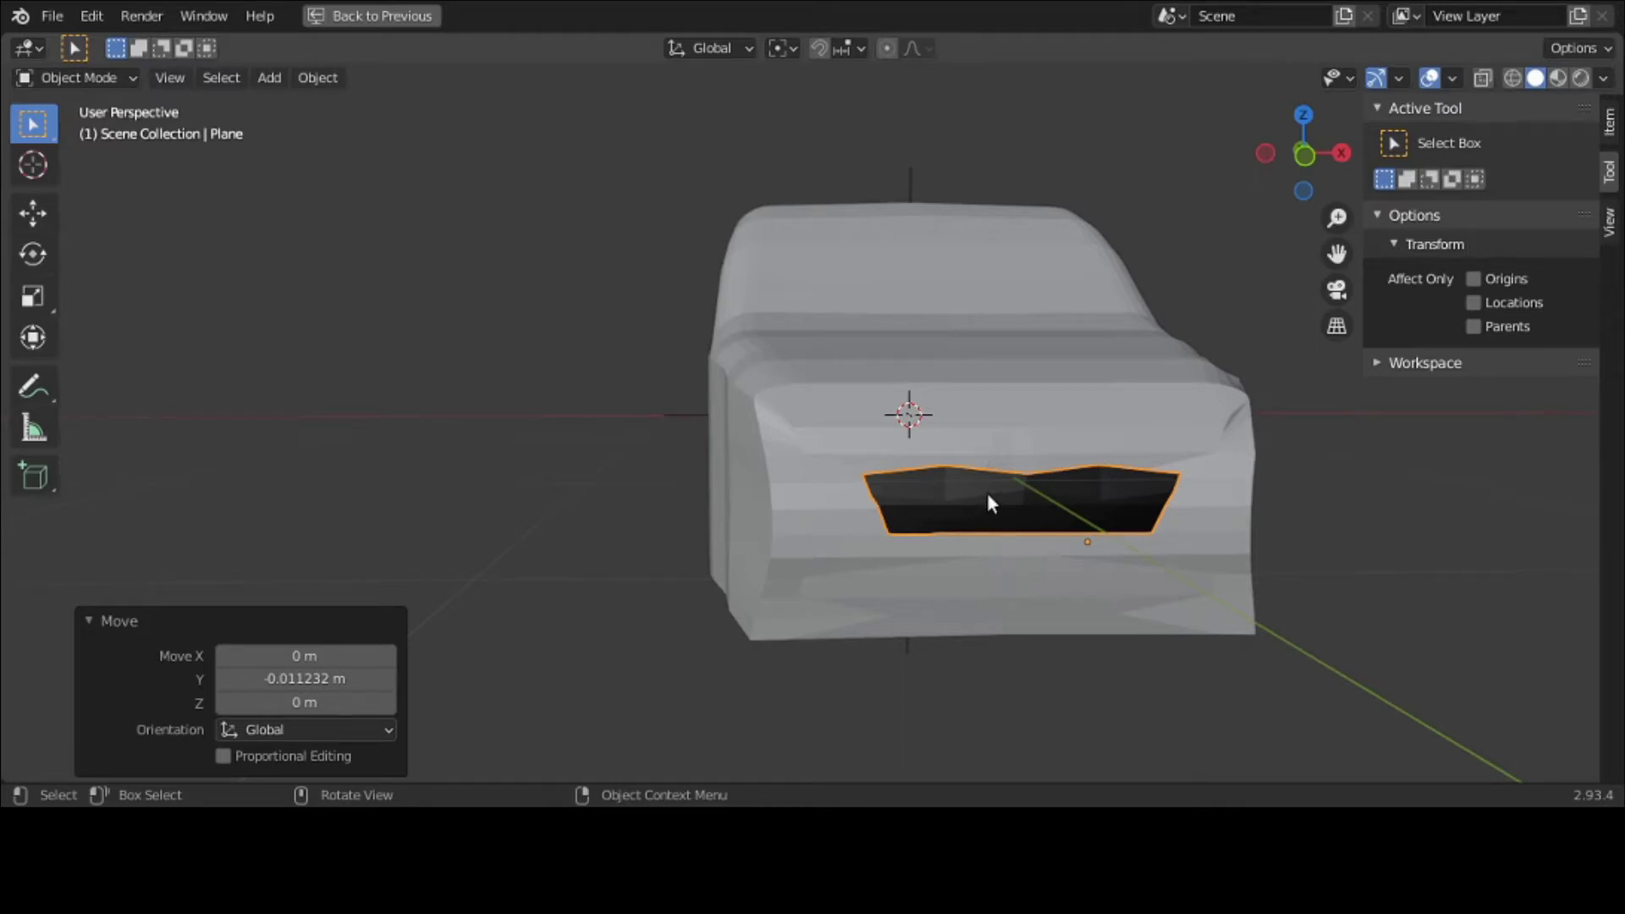
Step: In Edit Mode, lower the two raised vertices on the grille plane's upper edge by about 0.011 m each along Z
click(52, 77)
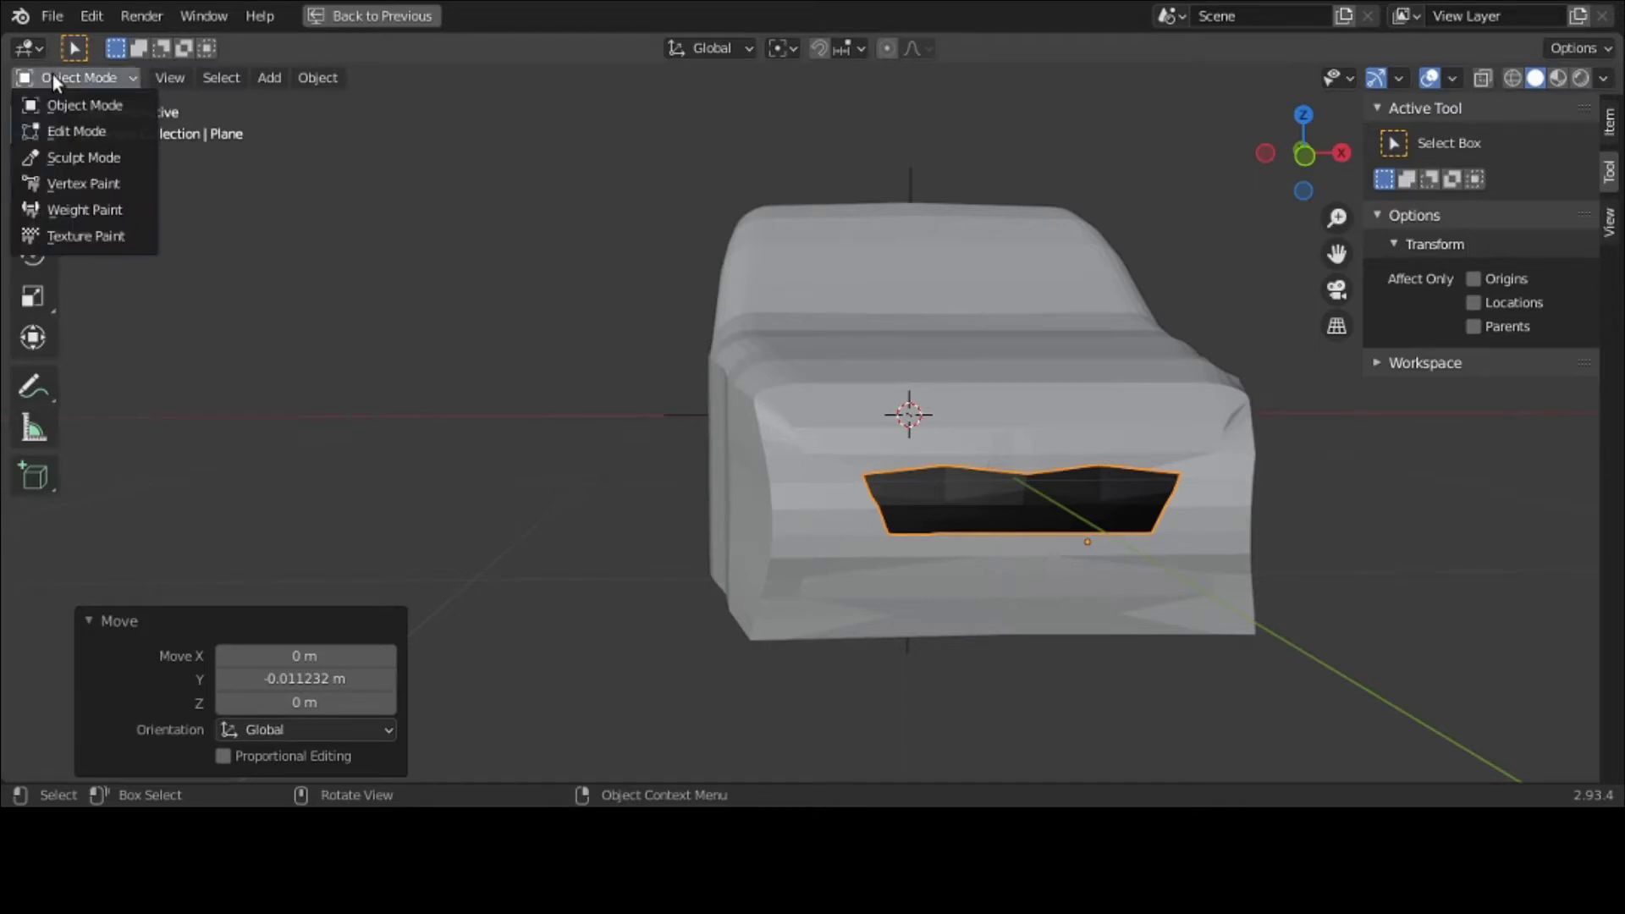
click(65, 132)
scroll(1007, 531, up, 2)
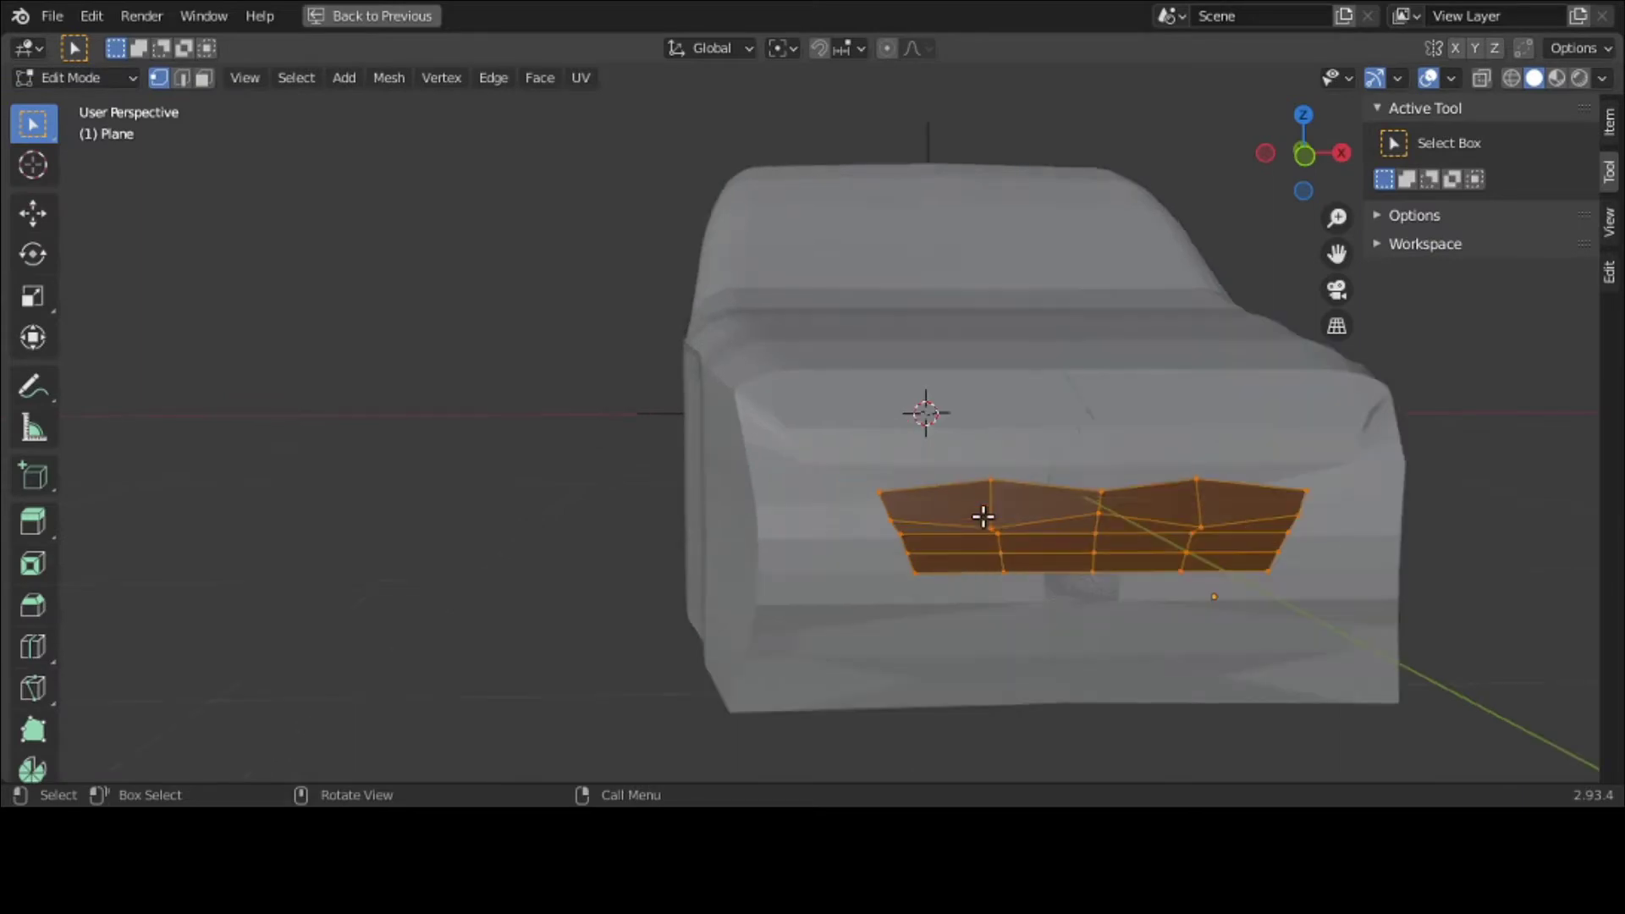
click(987, 481)
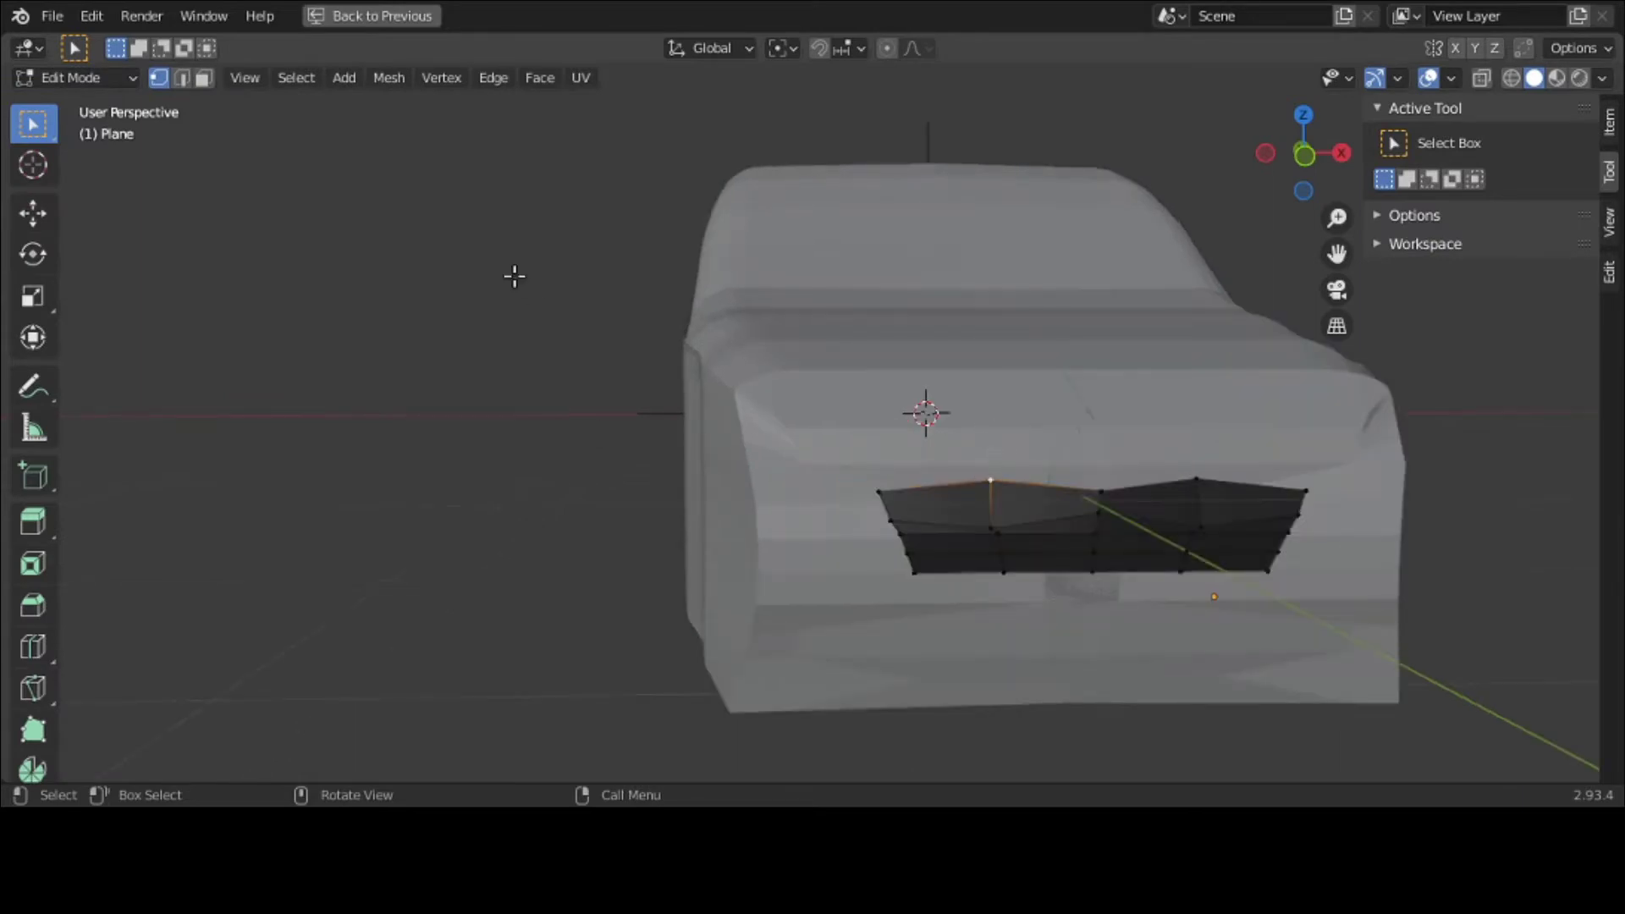
click(33, 213)
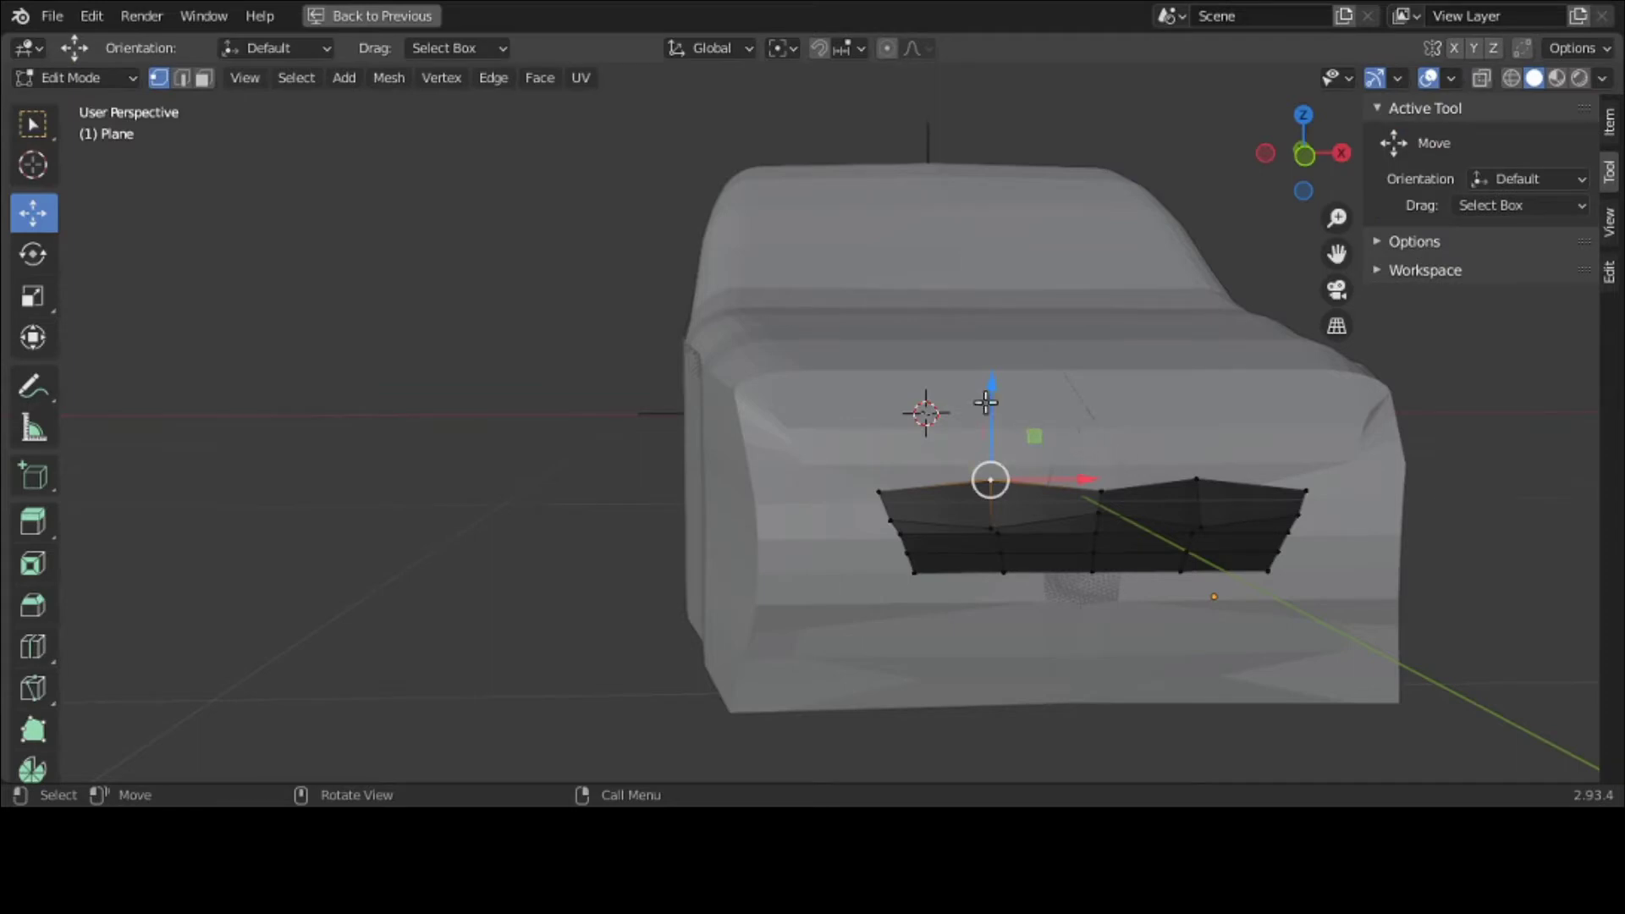
drag(993, 409, 995, 413)
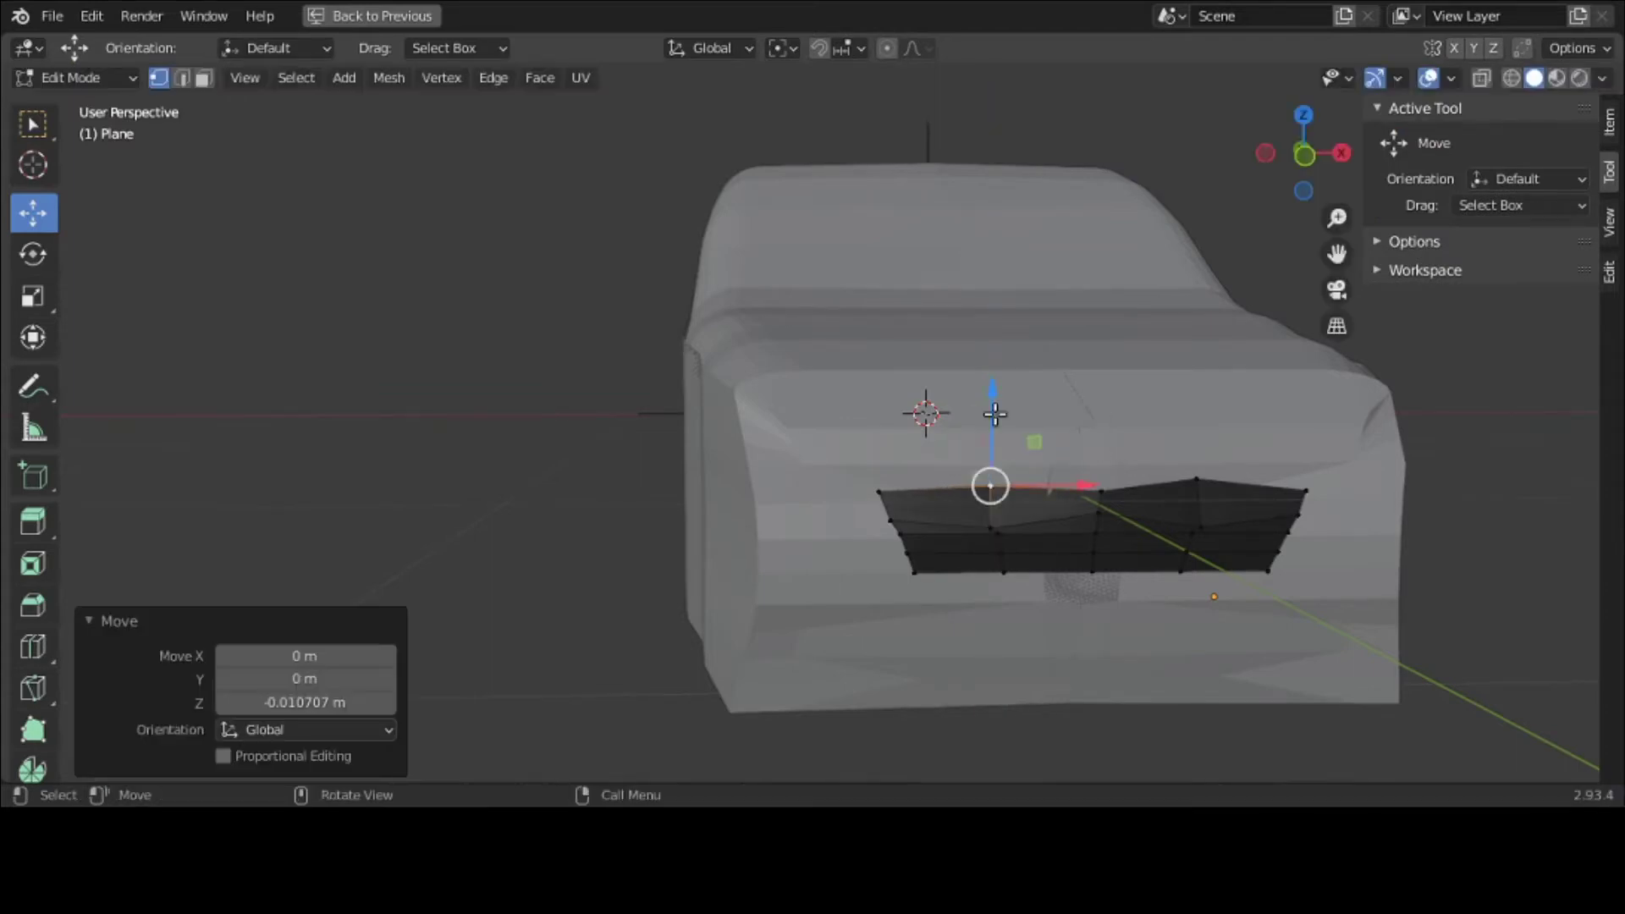
click(1194, 483)
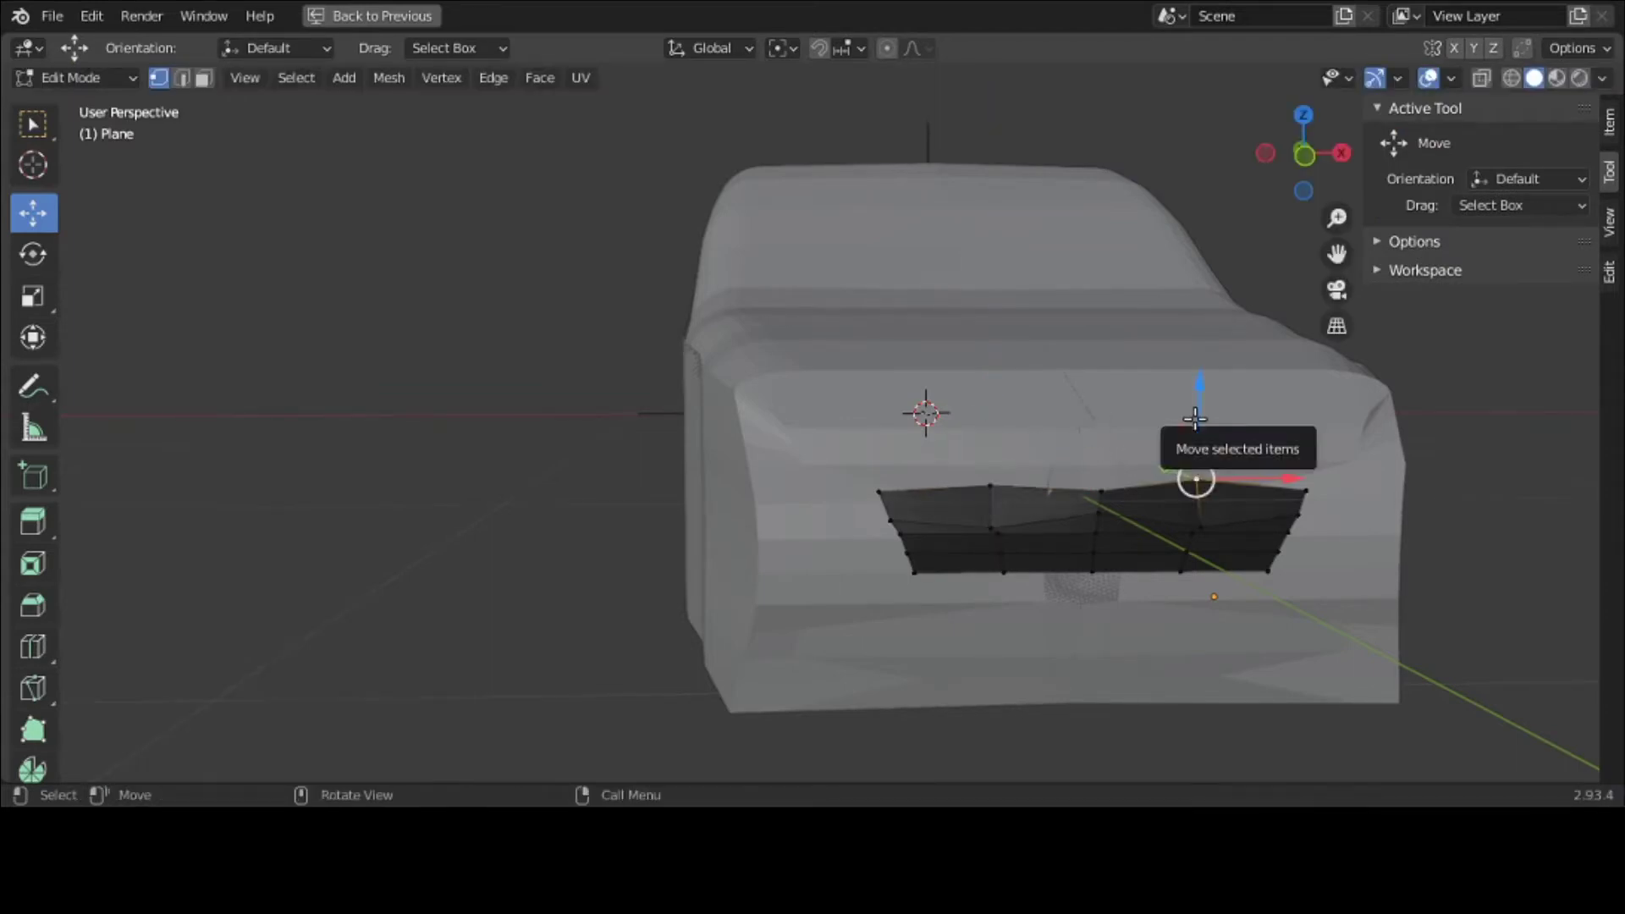
drag(1196, 427, 1195, 432)
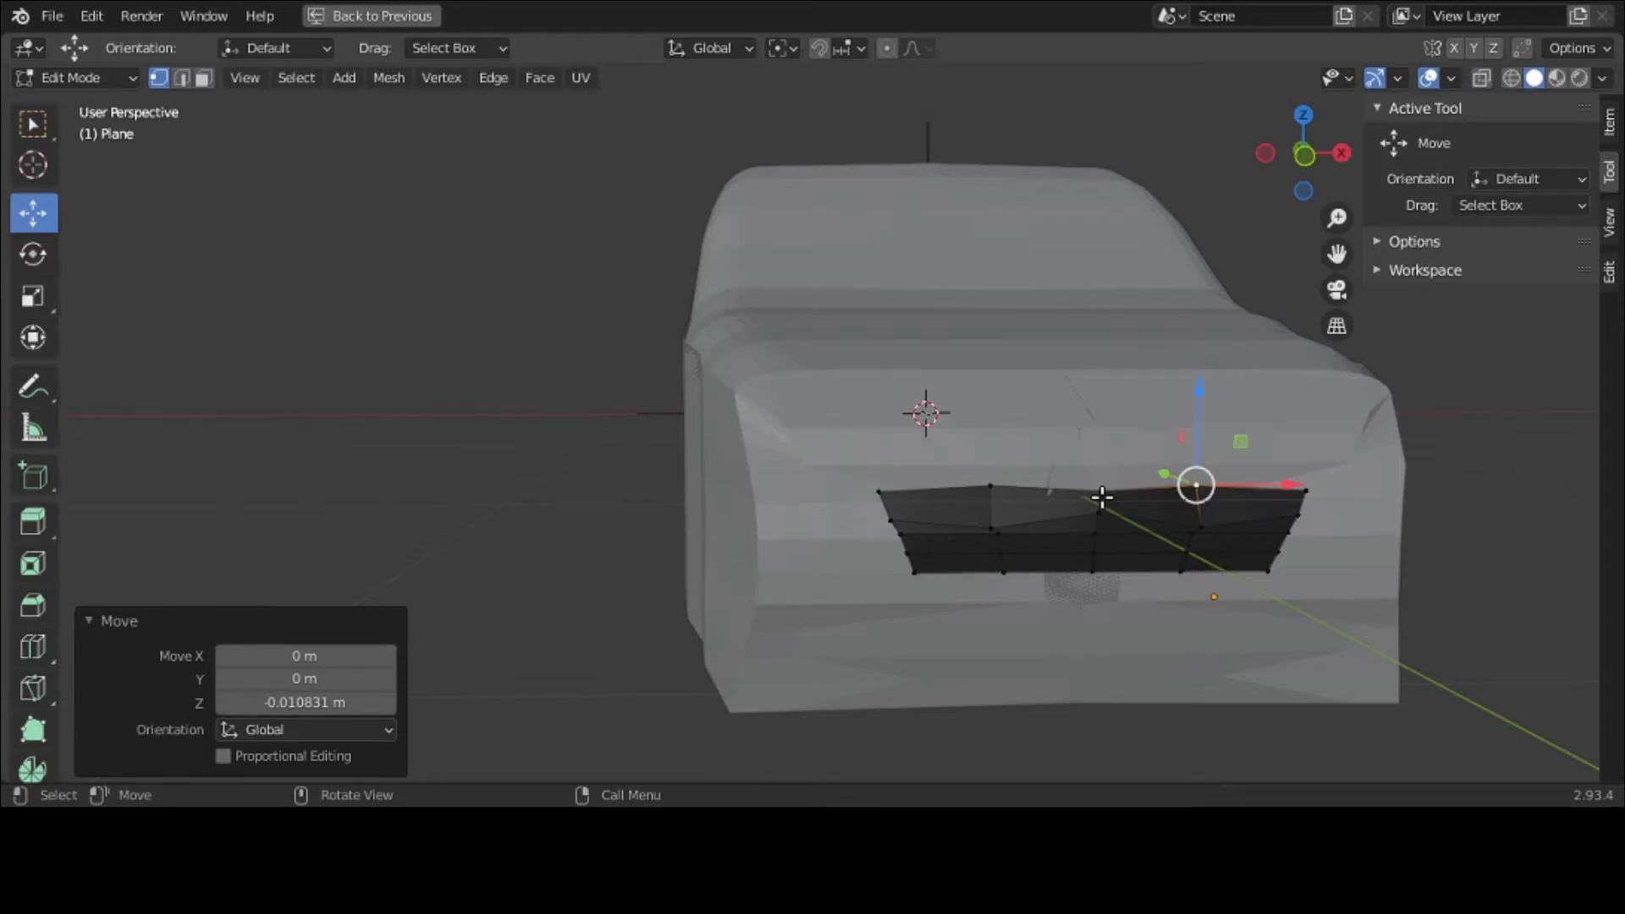
Step: Turn on X-ray, unhide the EMPTY reference image collection, and show the grille mesh close up against the front reference
key(ctrl+space)
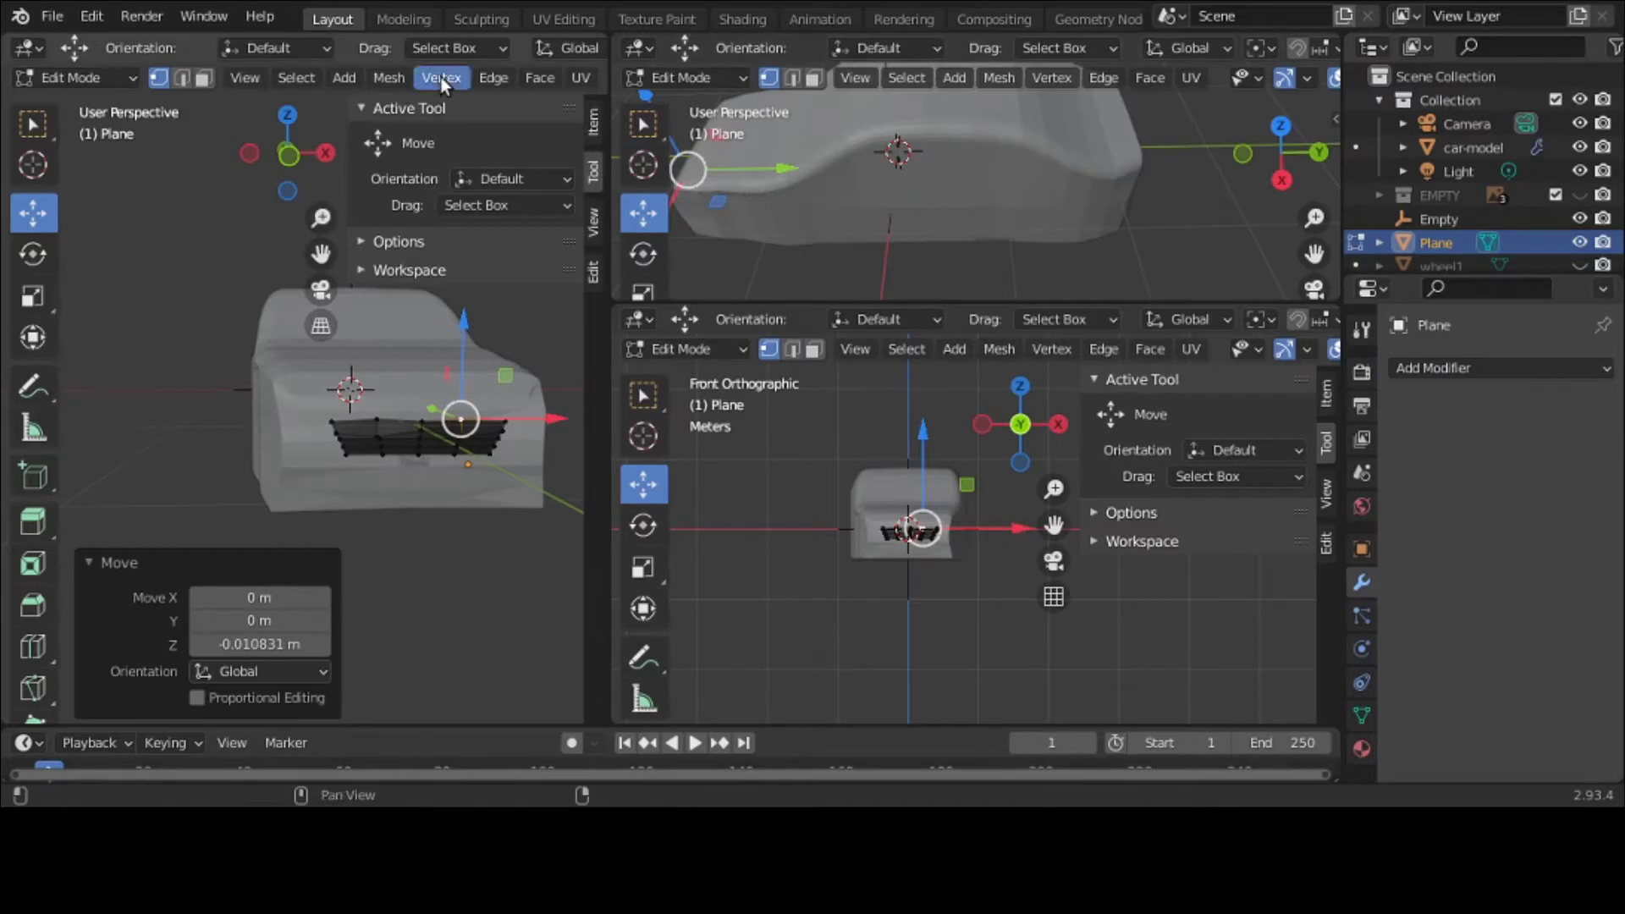
middle_drag(440, 77, 131, 78)
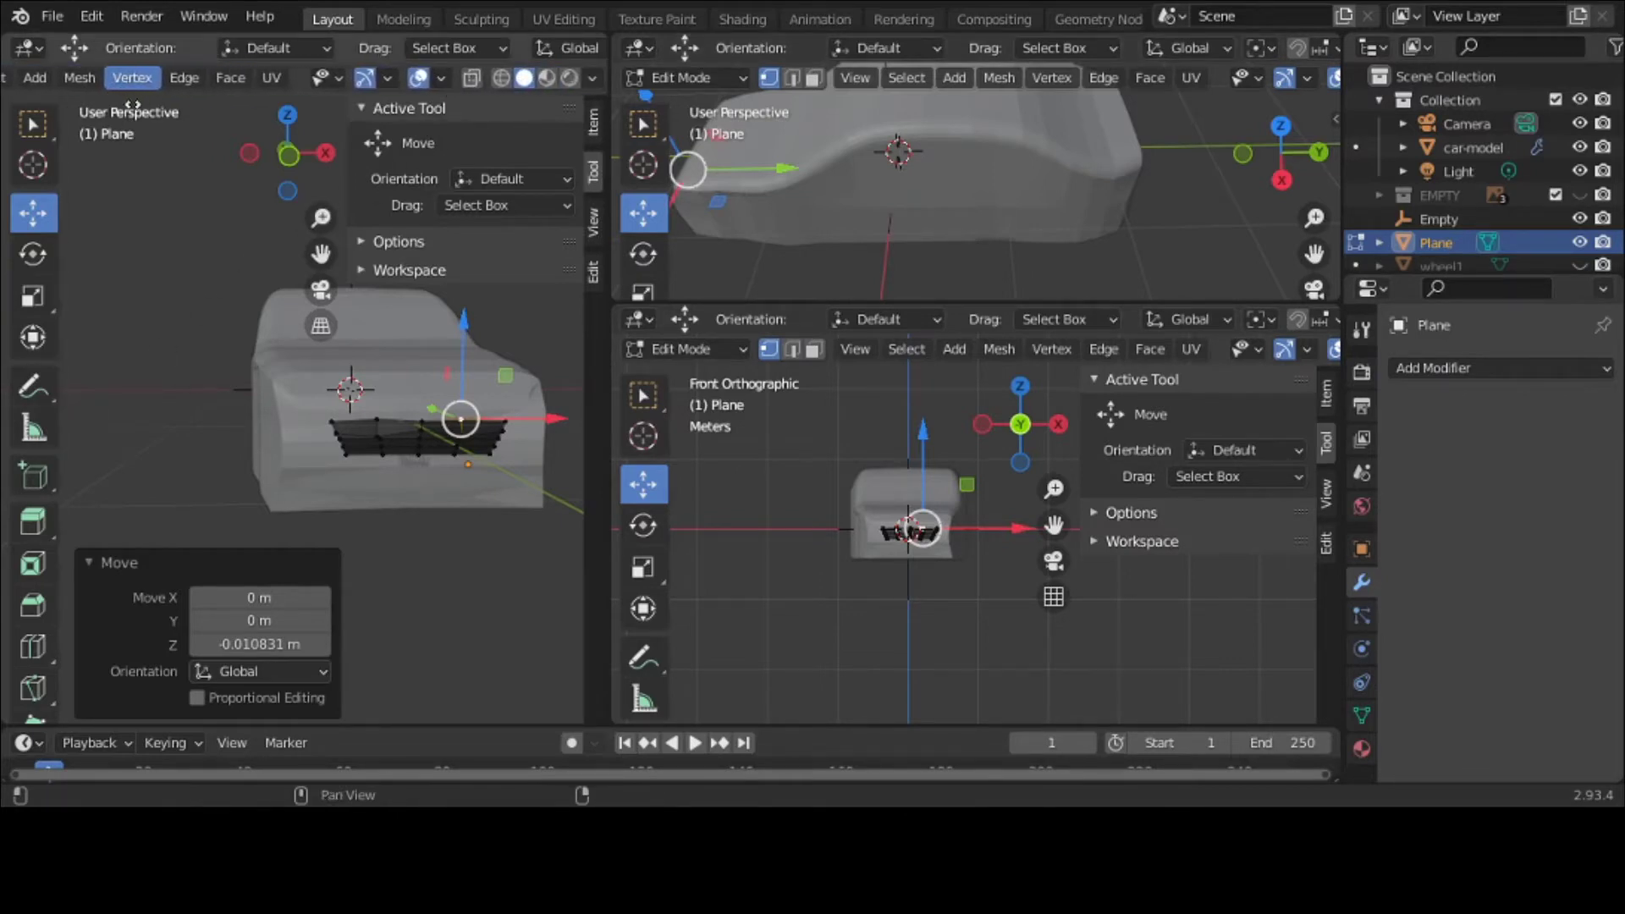
click(463, 76)
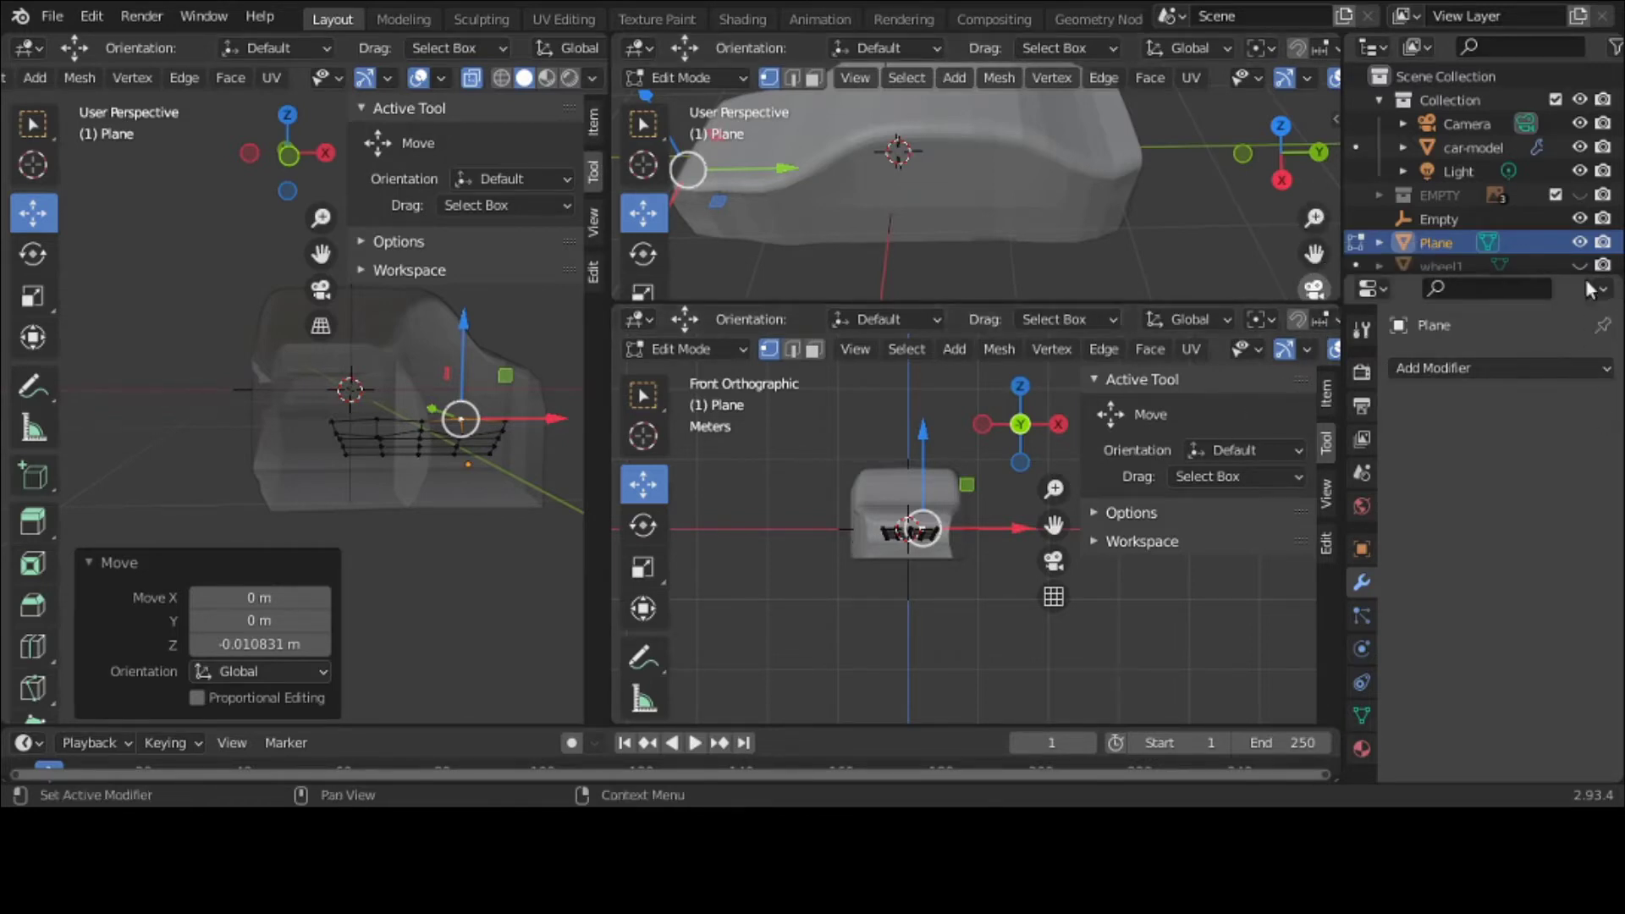
click(1579, 195)
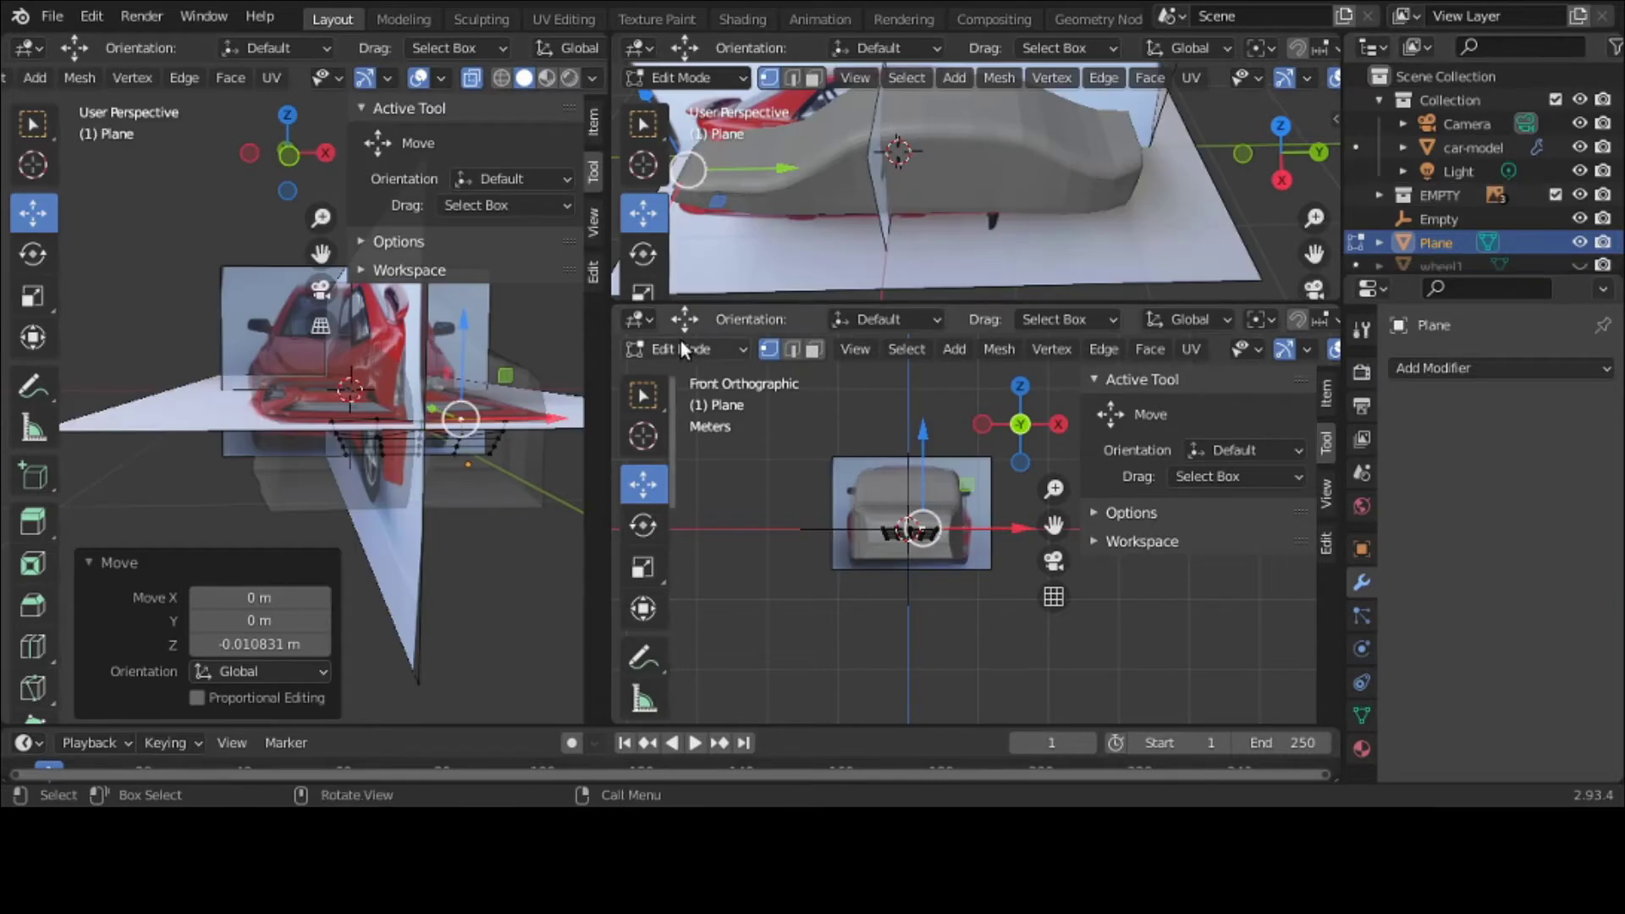
key(grave)
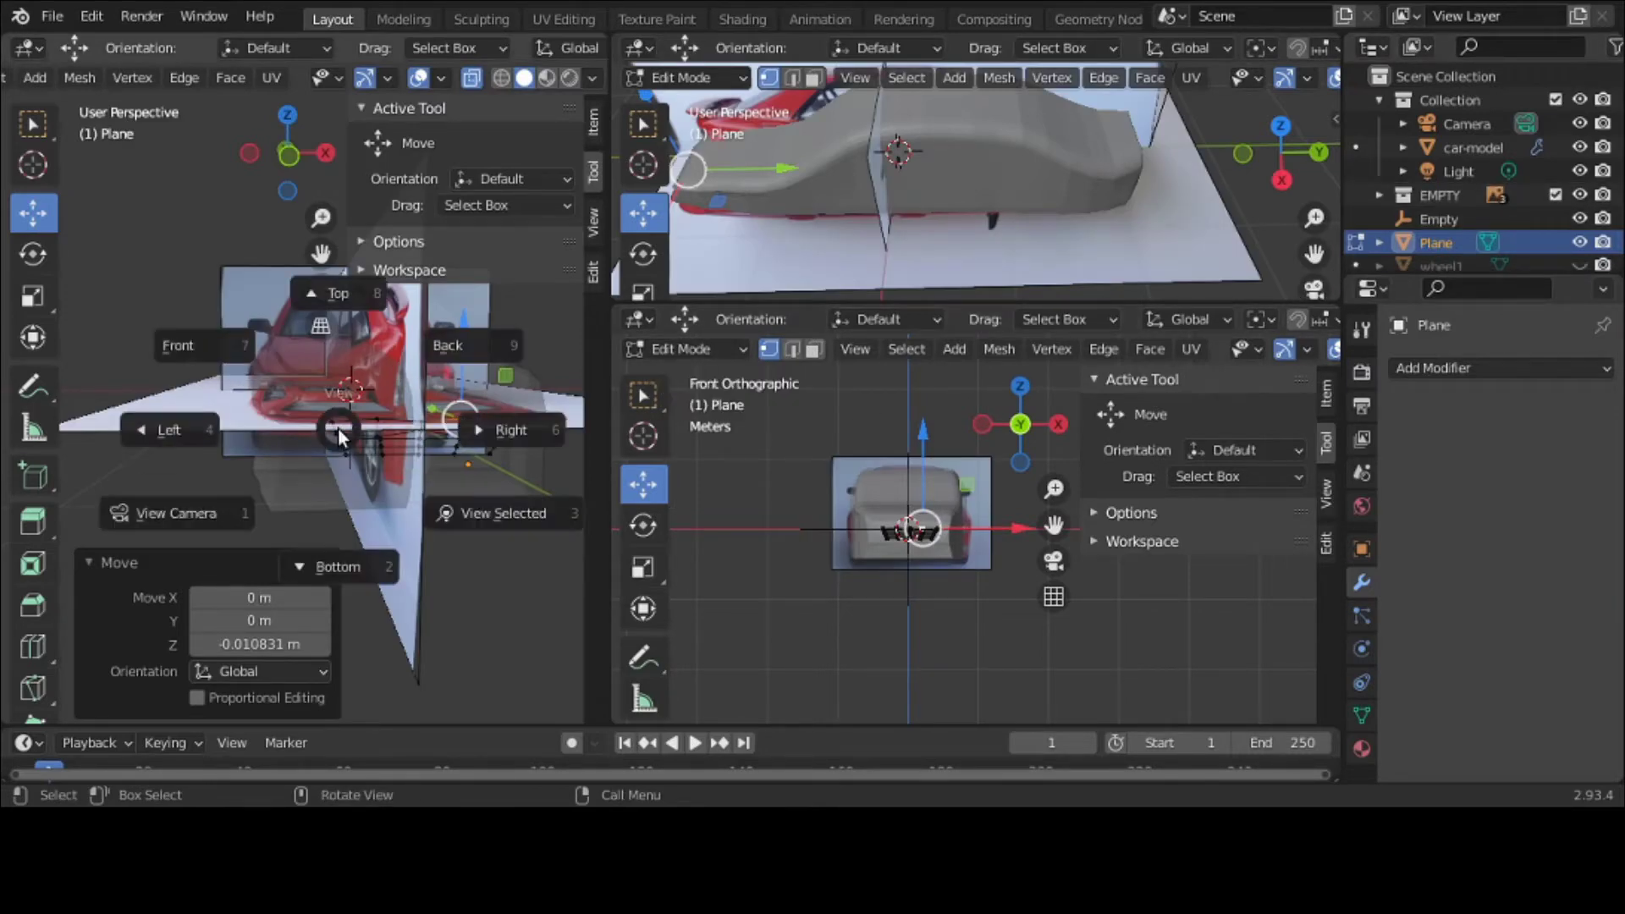
click(225, 349)
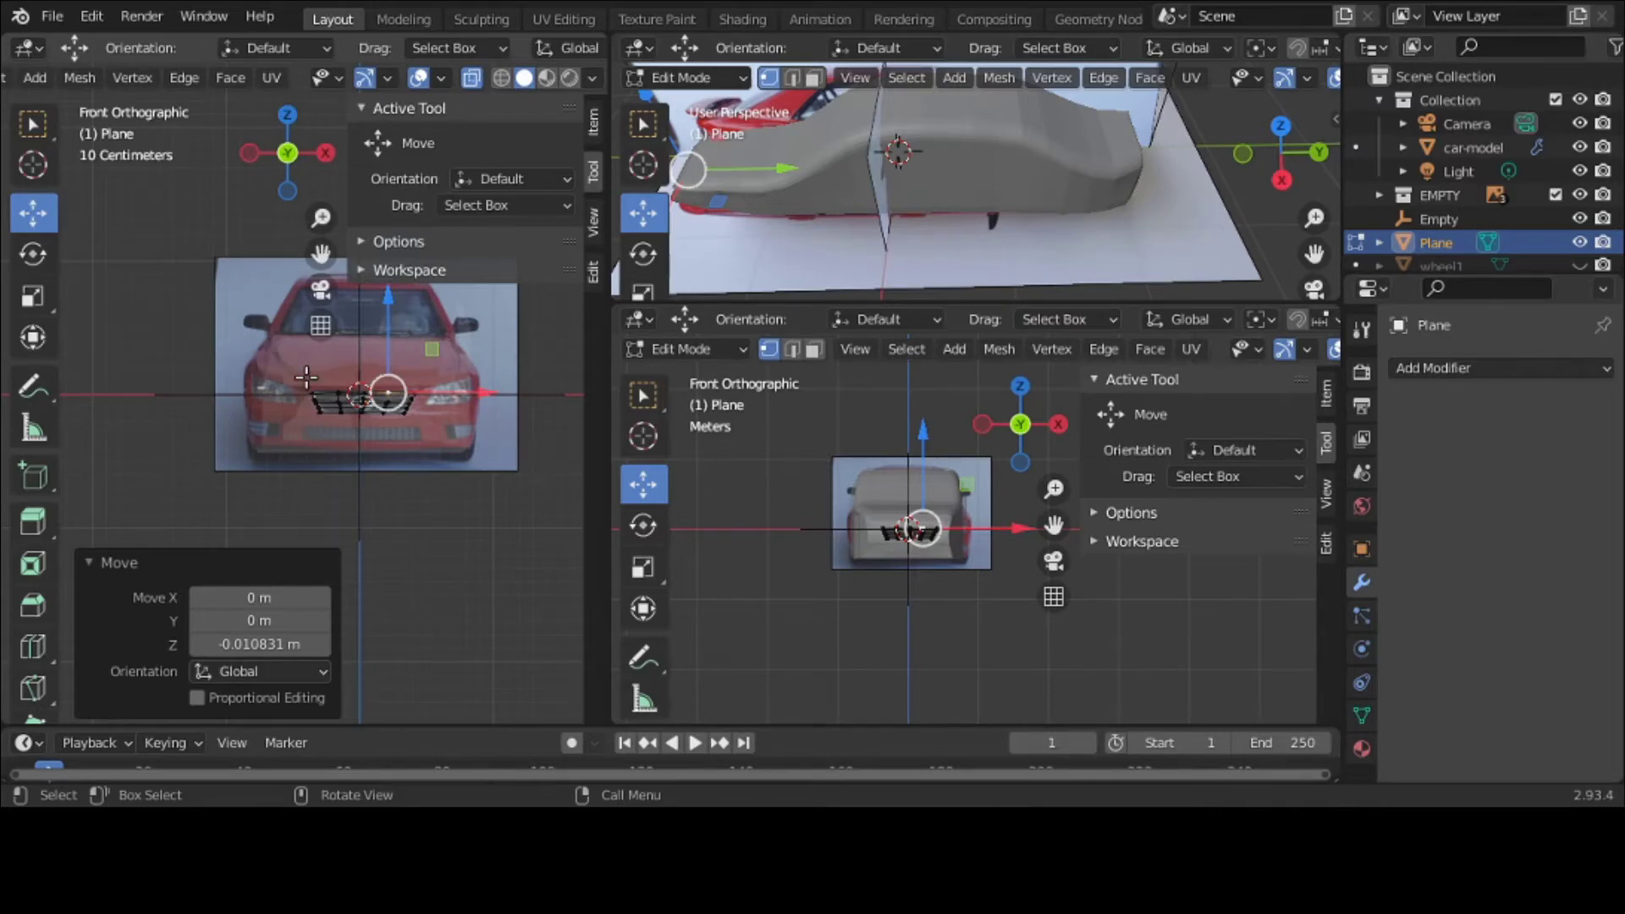
key(ctrl+space)
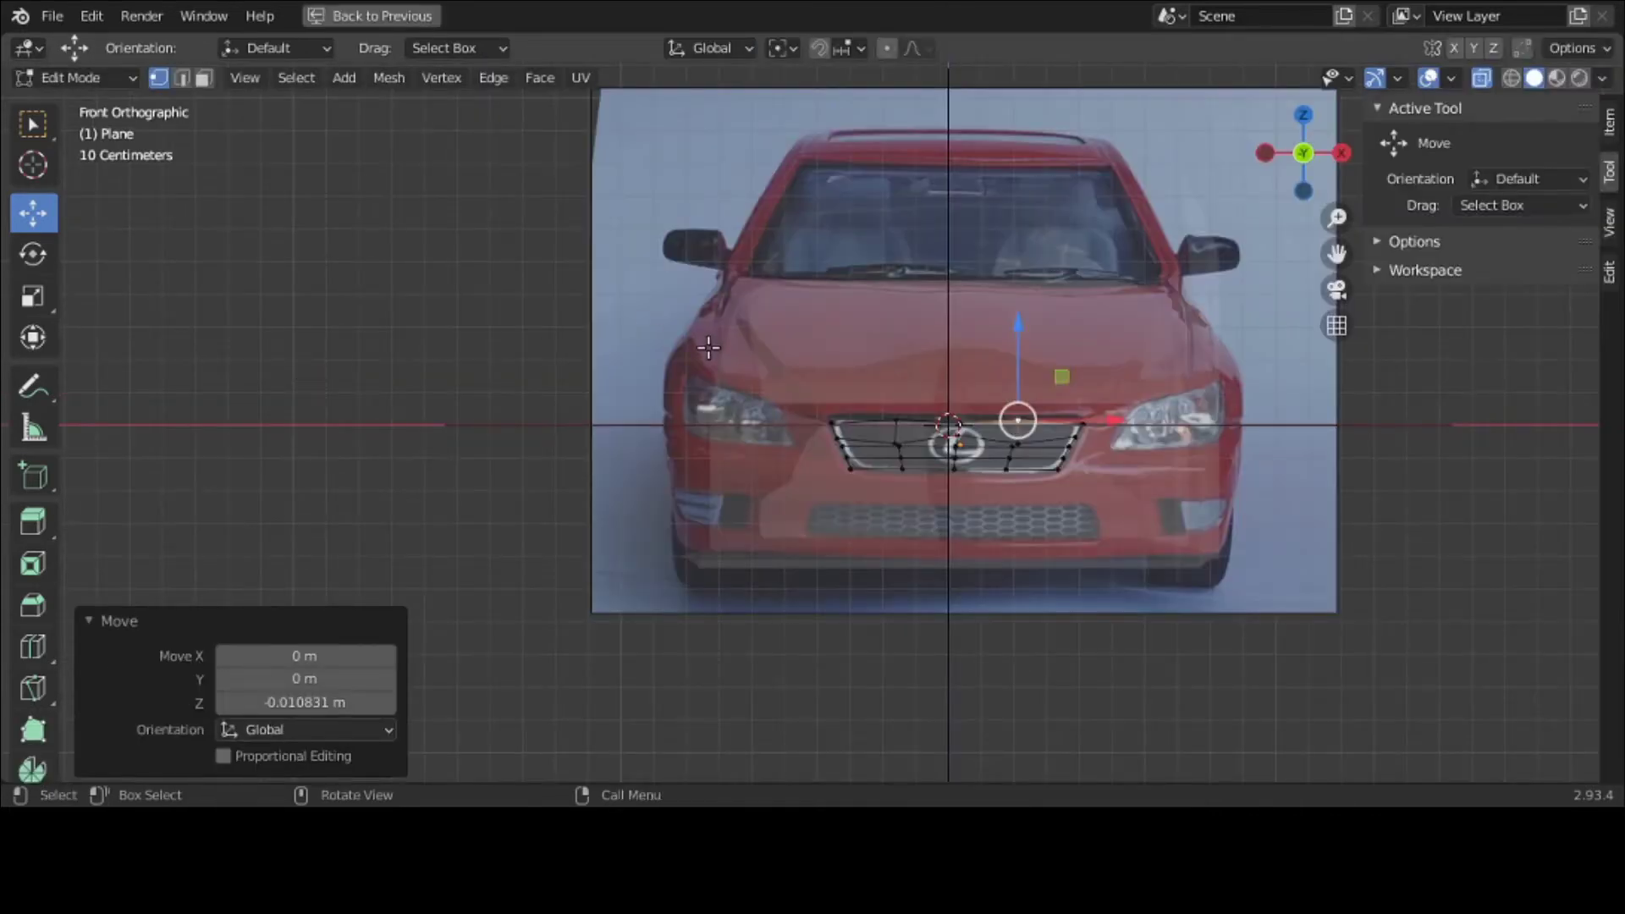
scroll(709, 348, up, 4)
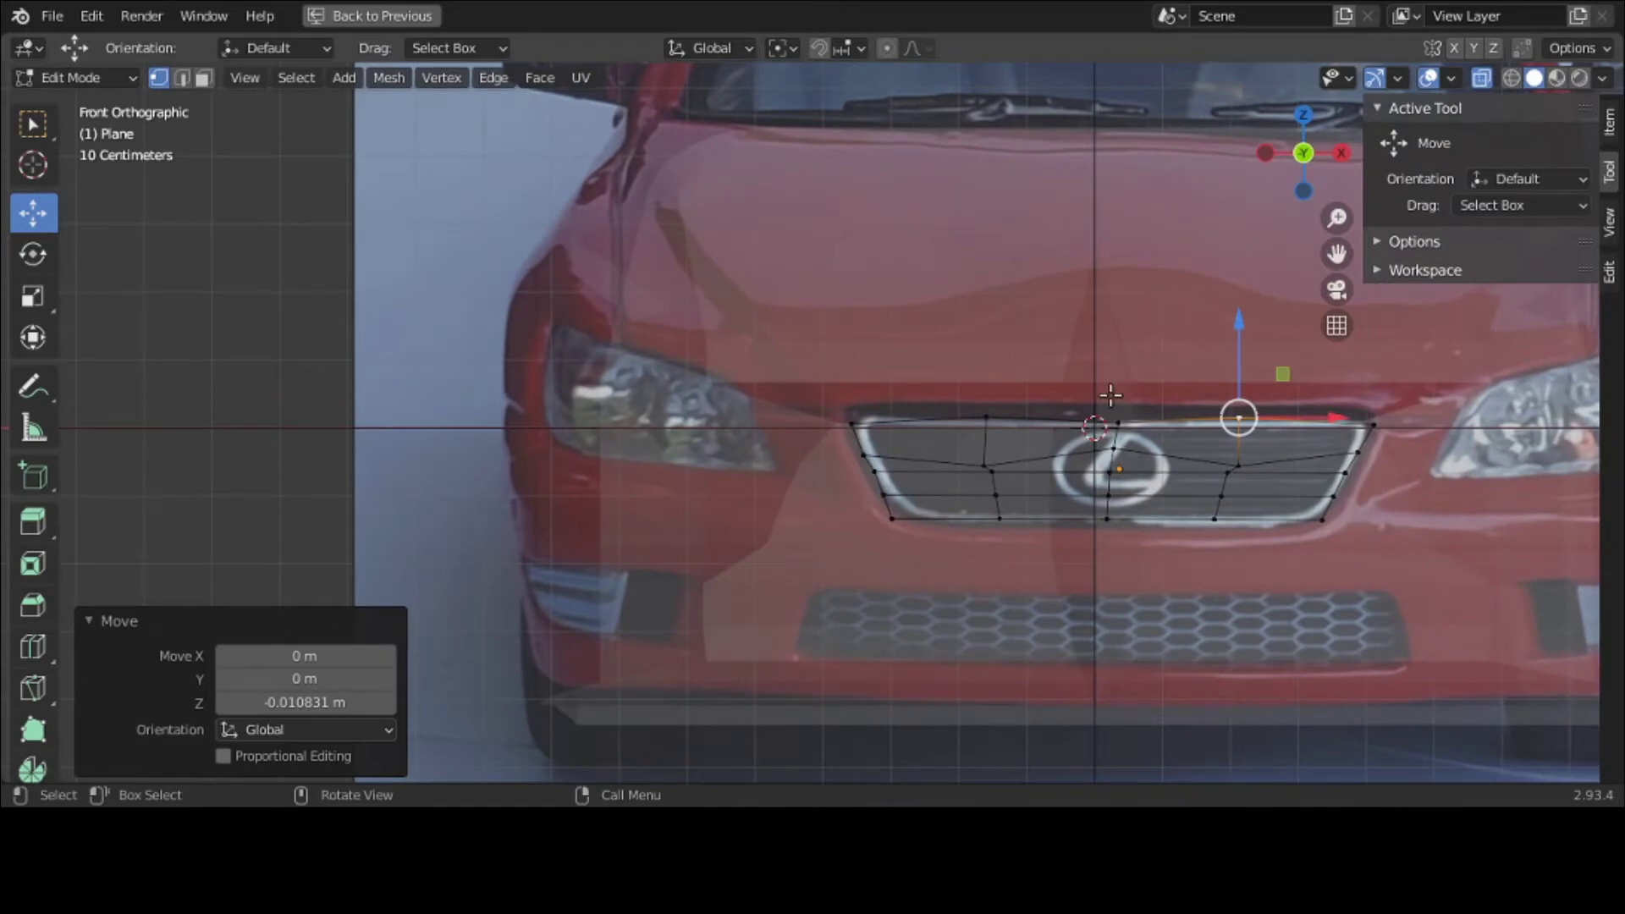
Step: Fit the grille's upper vertices to the front reference, lowering the left one about 0.009 m and the right one about 0.005 m along Z
click(977, 415)
drag(982, 410, 984, 372)
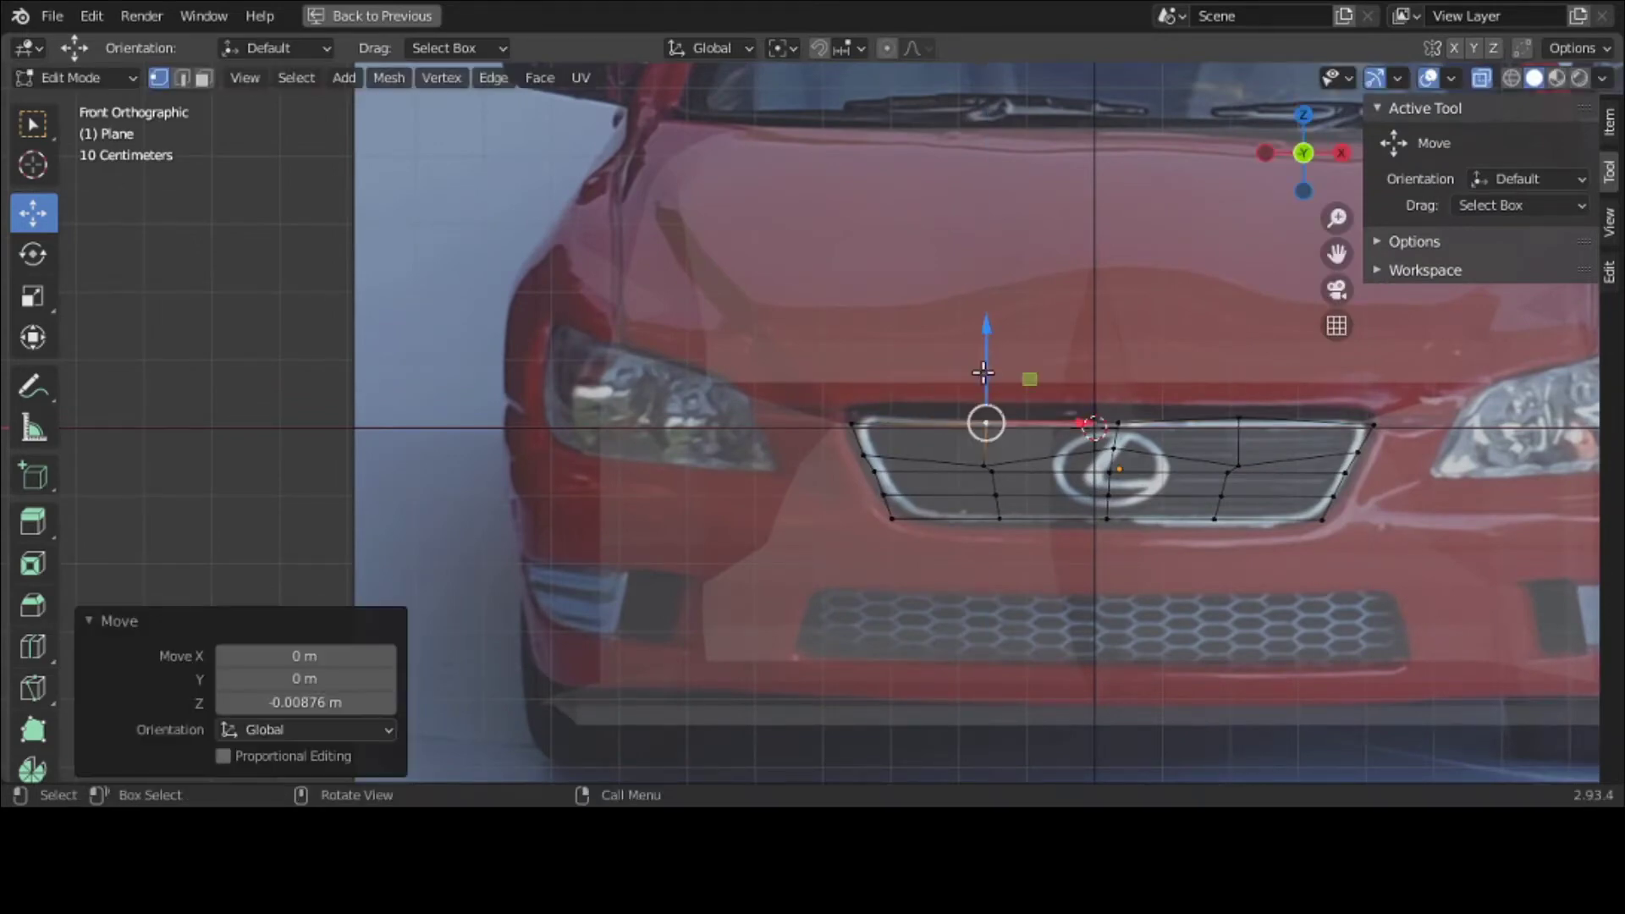
click(1240, 461)
drag(1242, 429, 1241, 387)
Step: Return to Object Mode with X-ray off, check the grille on the car's nose, and hide the EMPTY reference collection
click(73, 77)
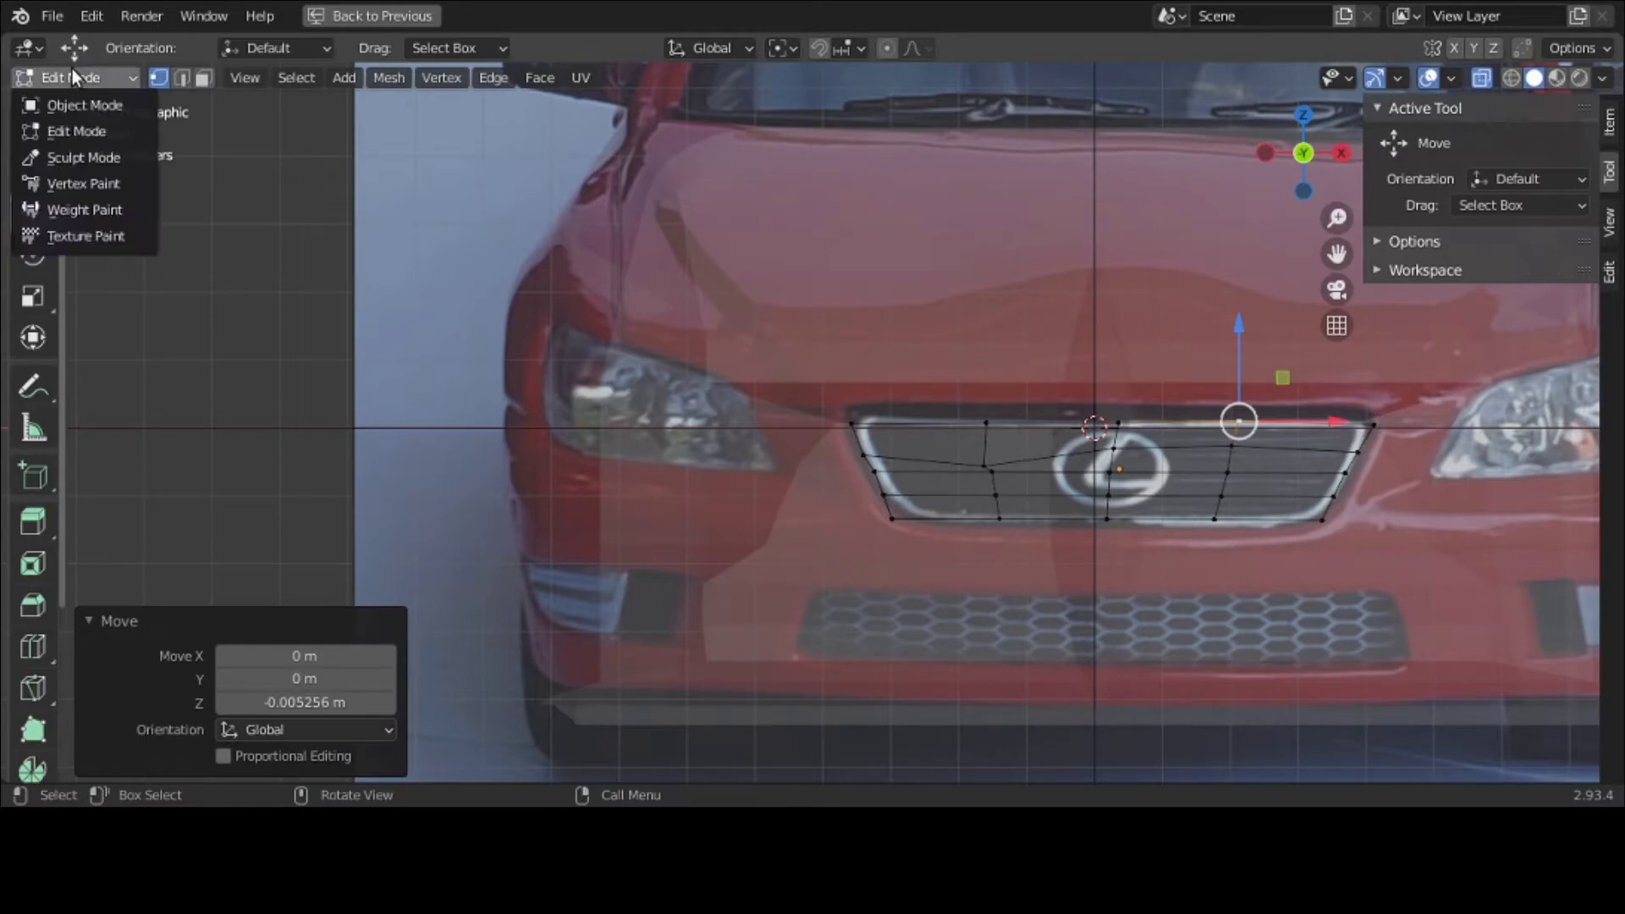
click(73, 95)
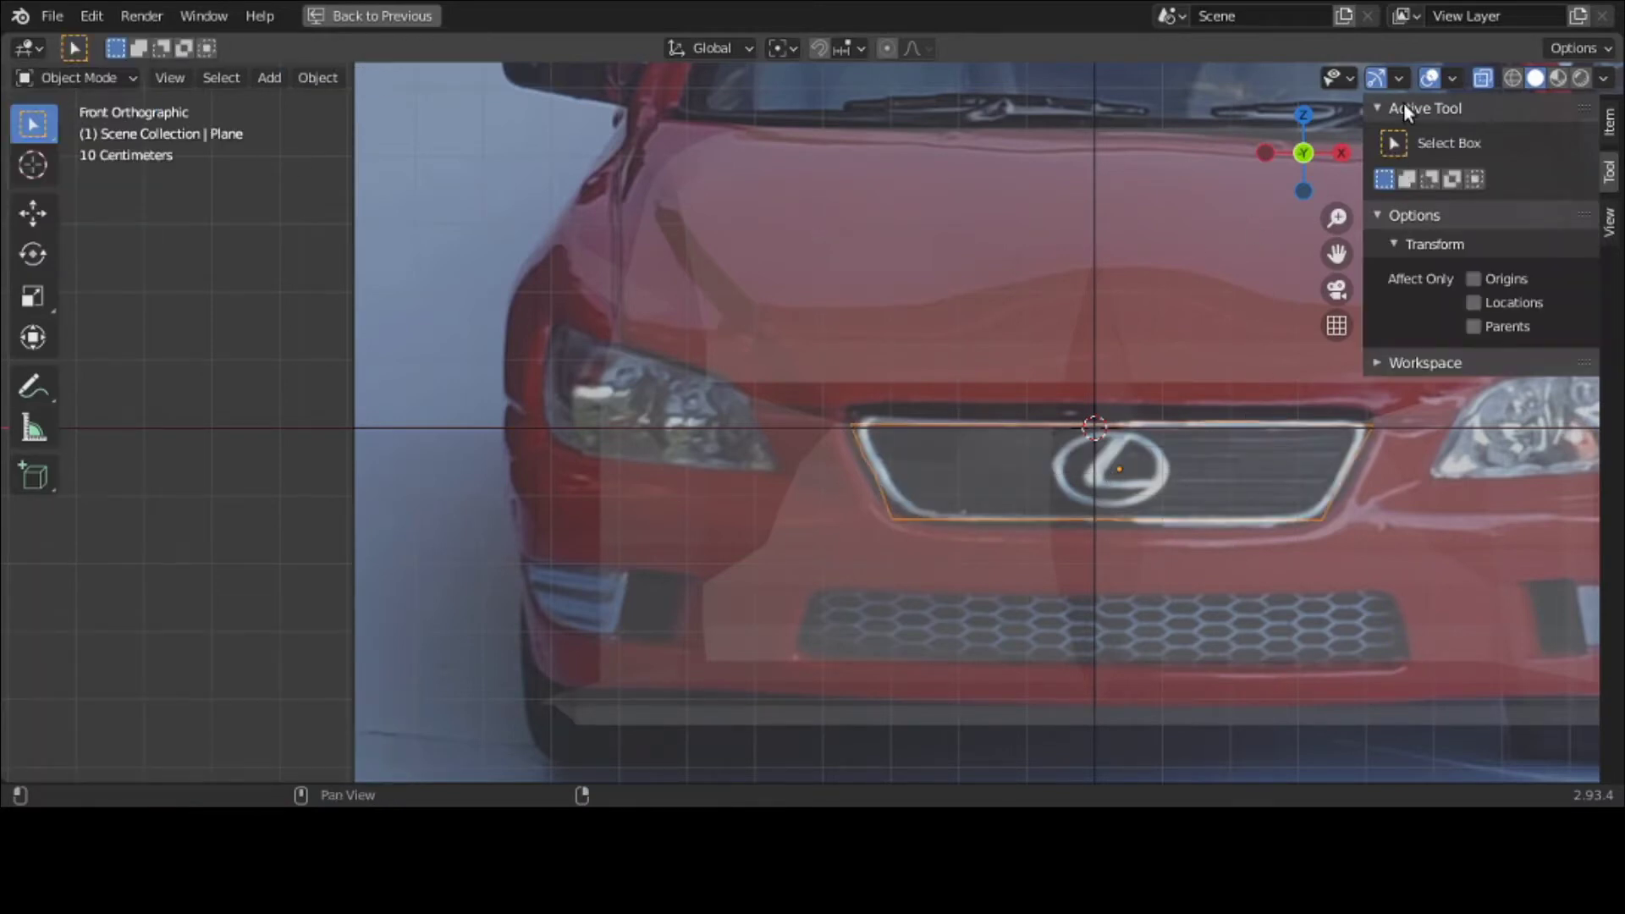
click(1484, 79)
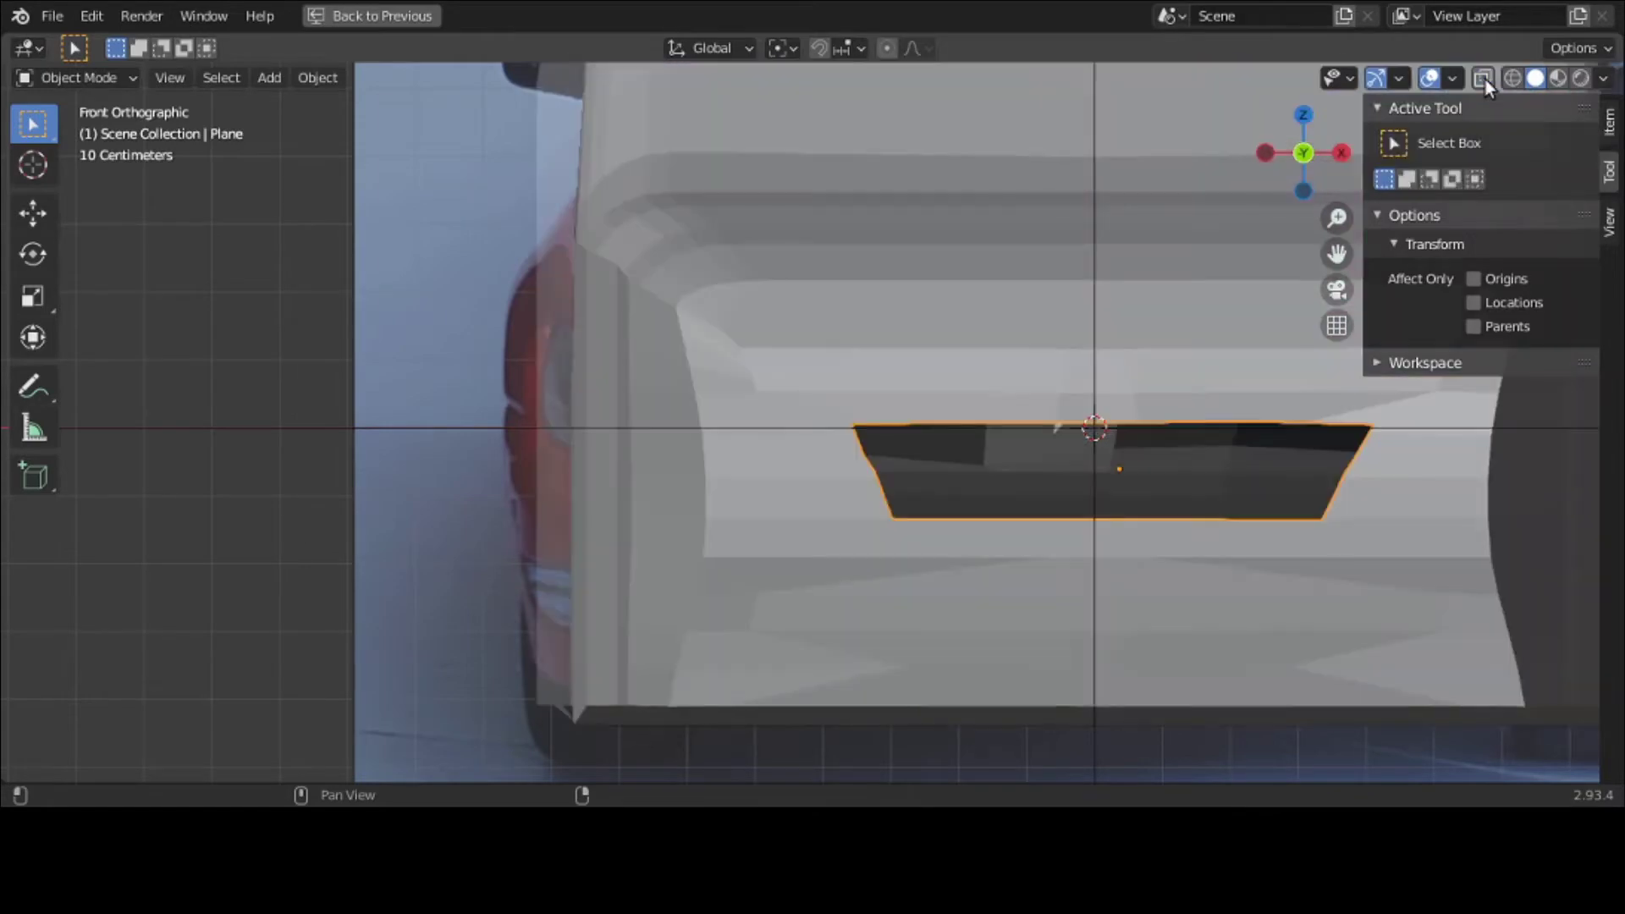
scroll(871, 318, down, 3)
middle_drag(871, 319, 926, 282)
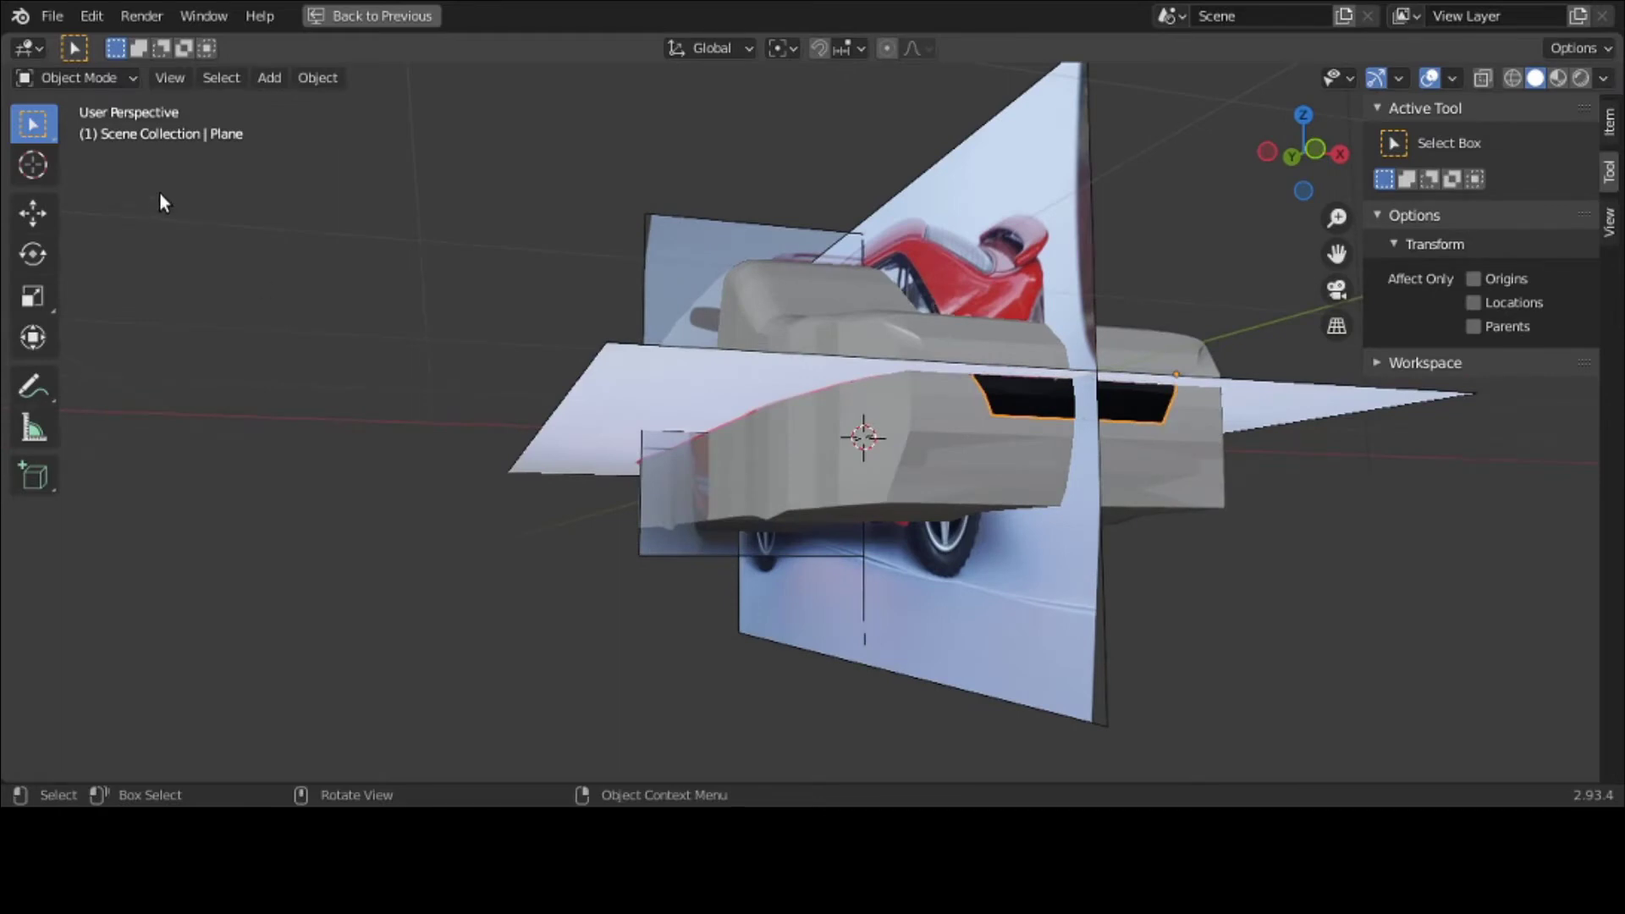
key(ctrl+space)
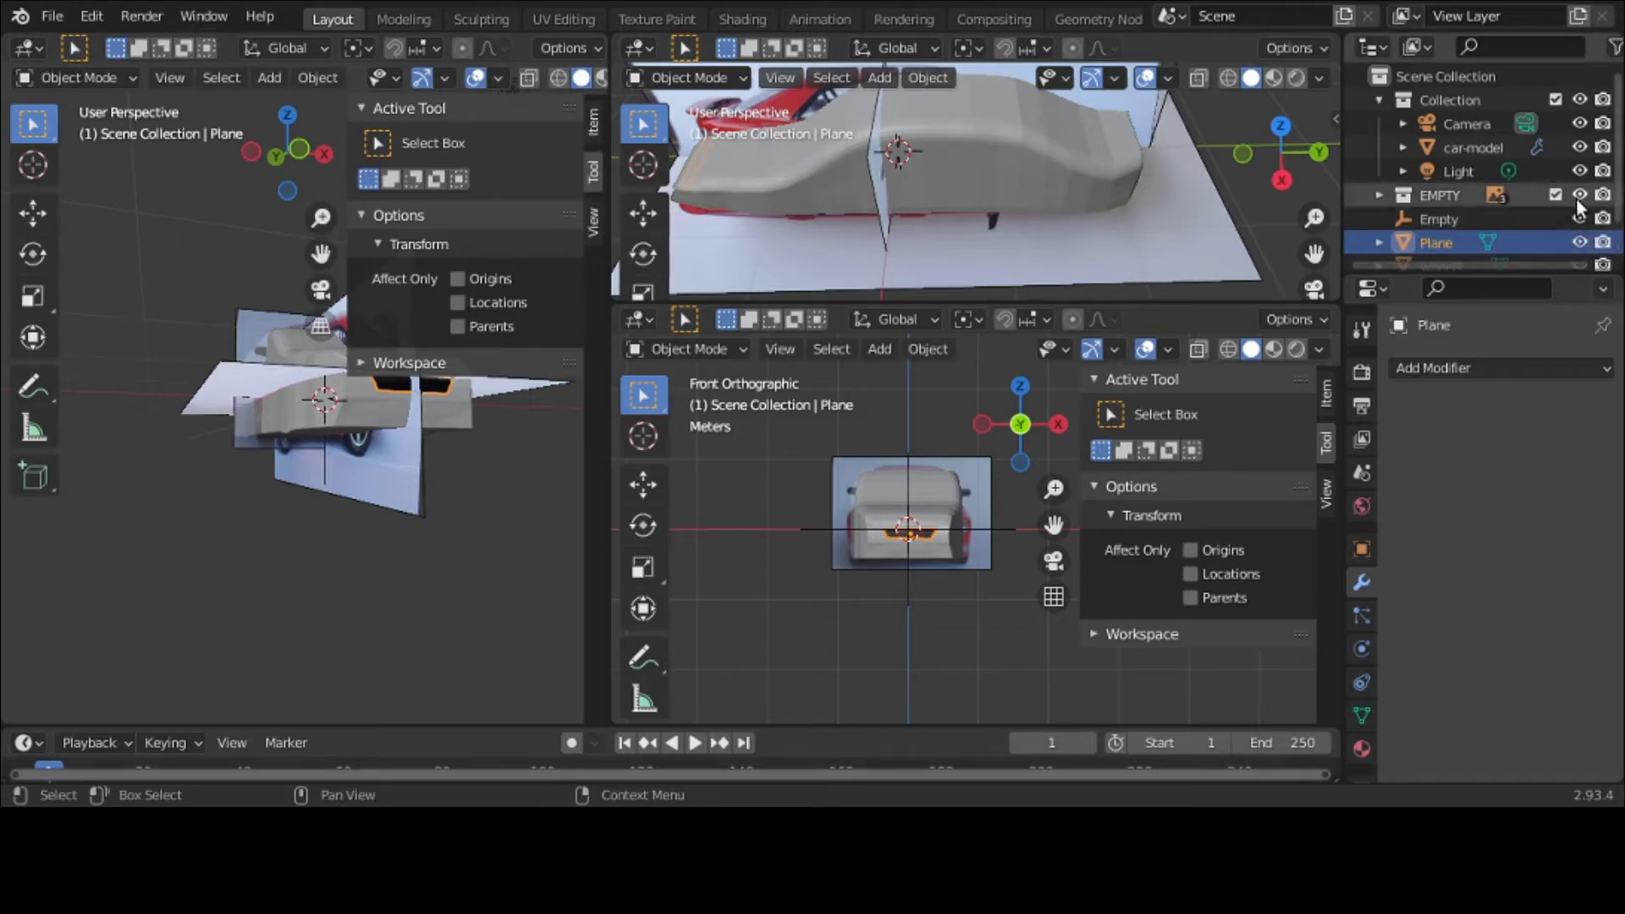
click(1579, 197)
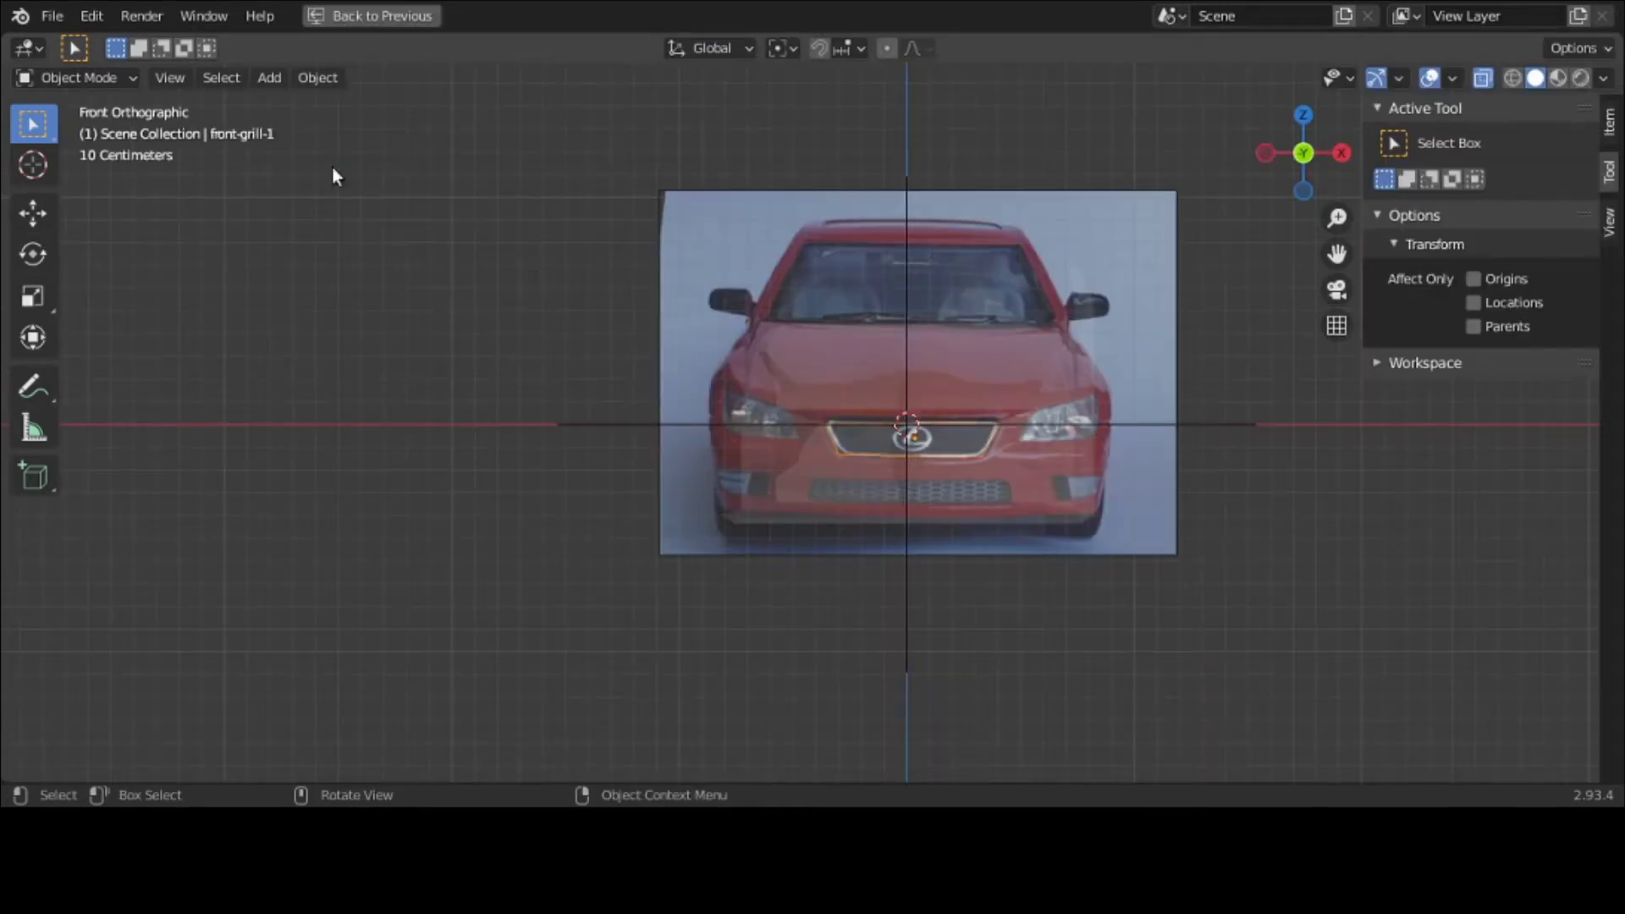
Step: Add a 2 m mesh plane at the world origin
click(269, 77)
mouse_move(292, 105)
click(471, 102)
text(r)
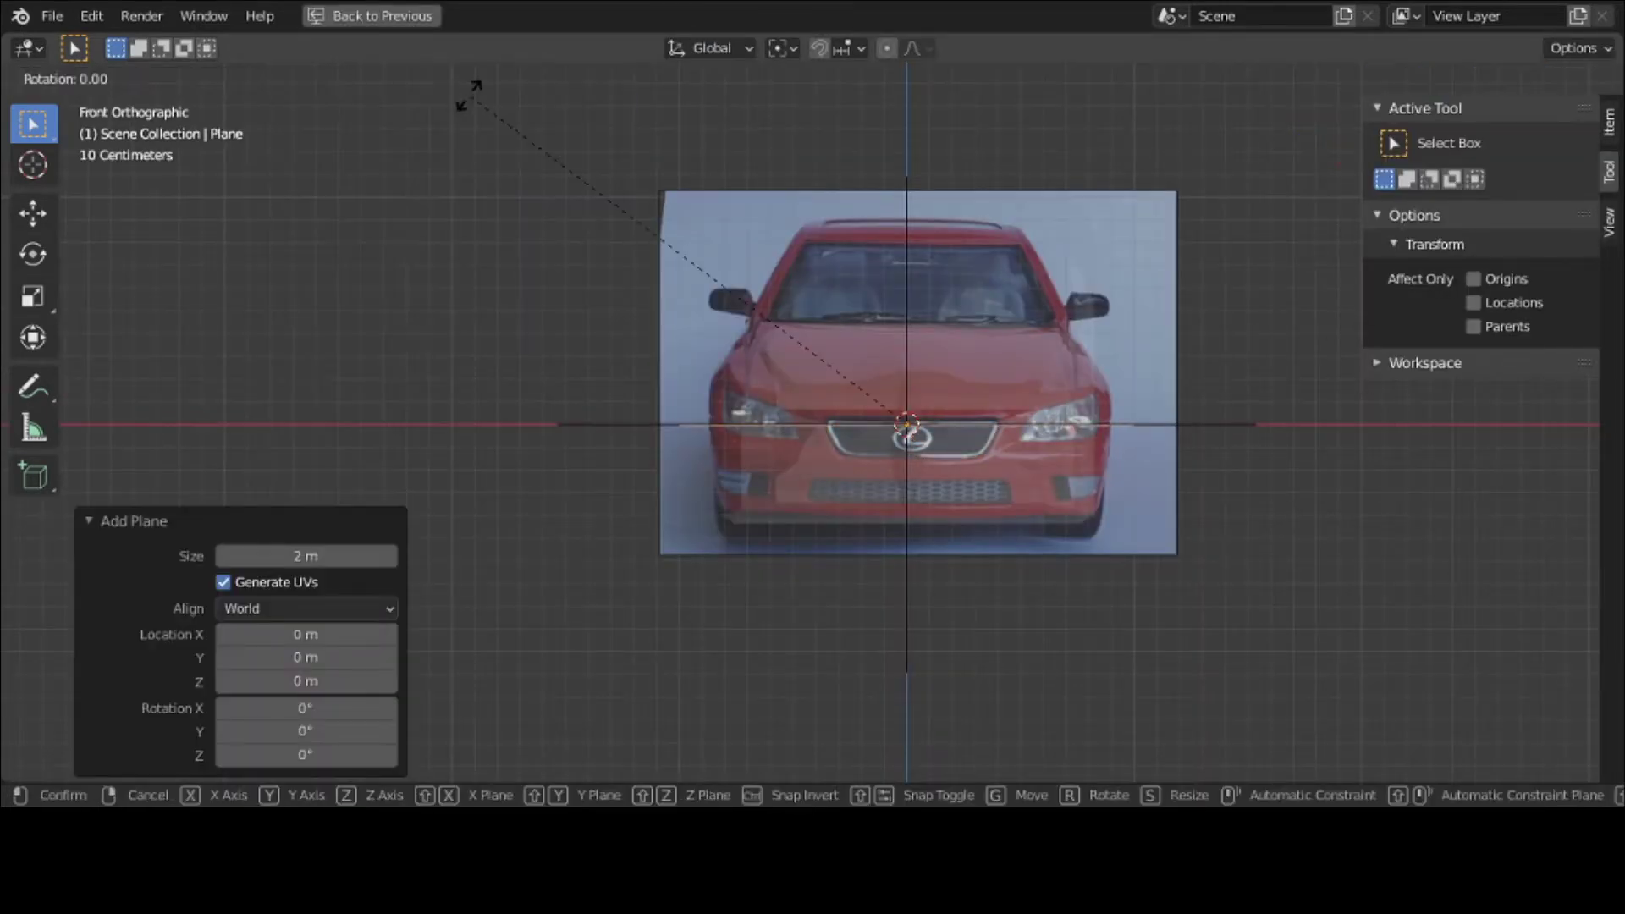
text(z90)
key(Escape)
Step: Rotate the new plane 90° with trackball rotation so it stands upright facing the front view
key(r)
key(r)
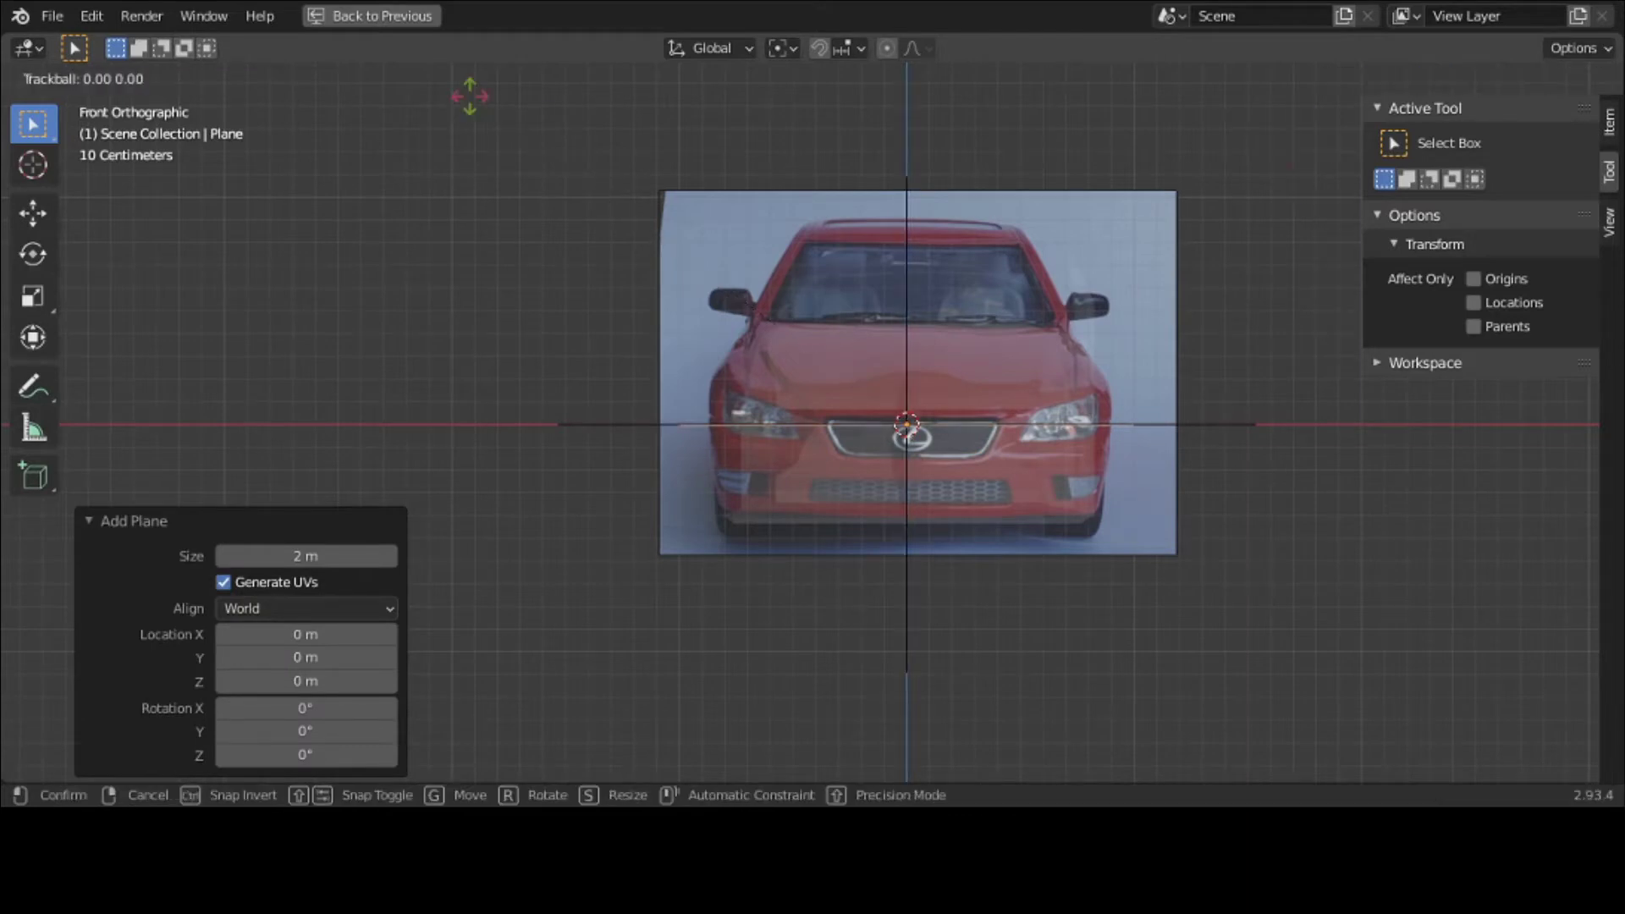
text(90)
key(Return)
scroll(474, 89, up, 1)
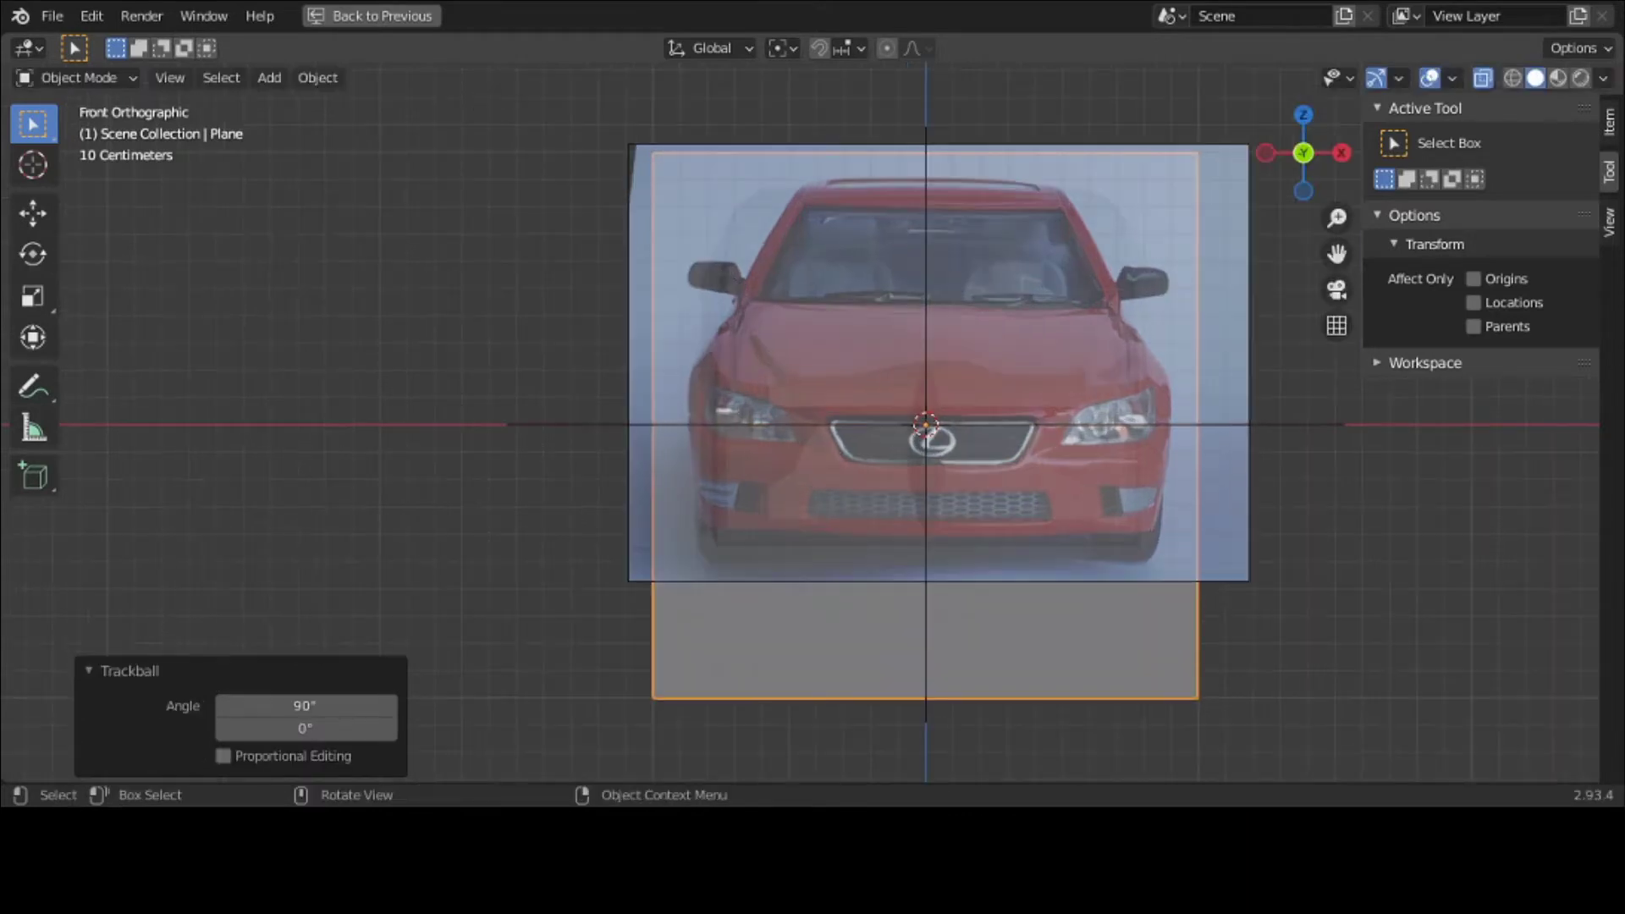
Step: Scale the plane down to about 0.17 overall and stretch it by about 2.156 along X
key(s)
click(906, 412)
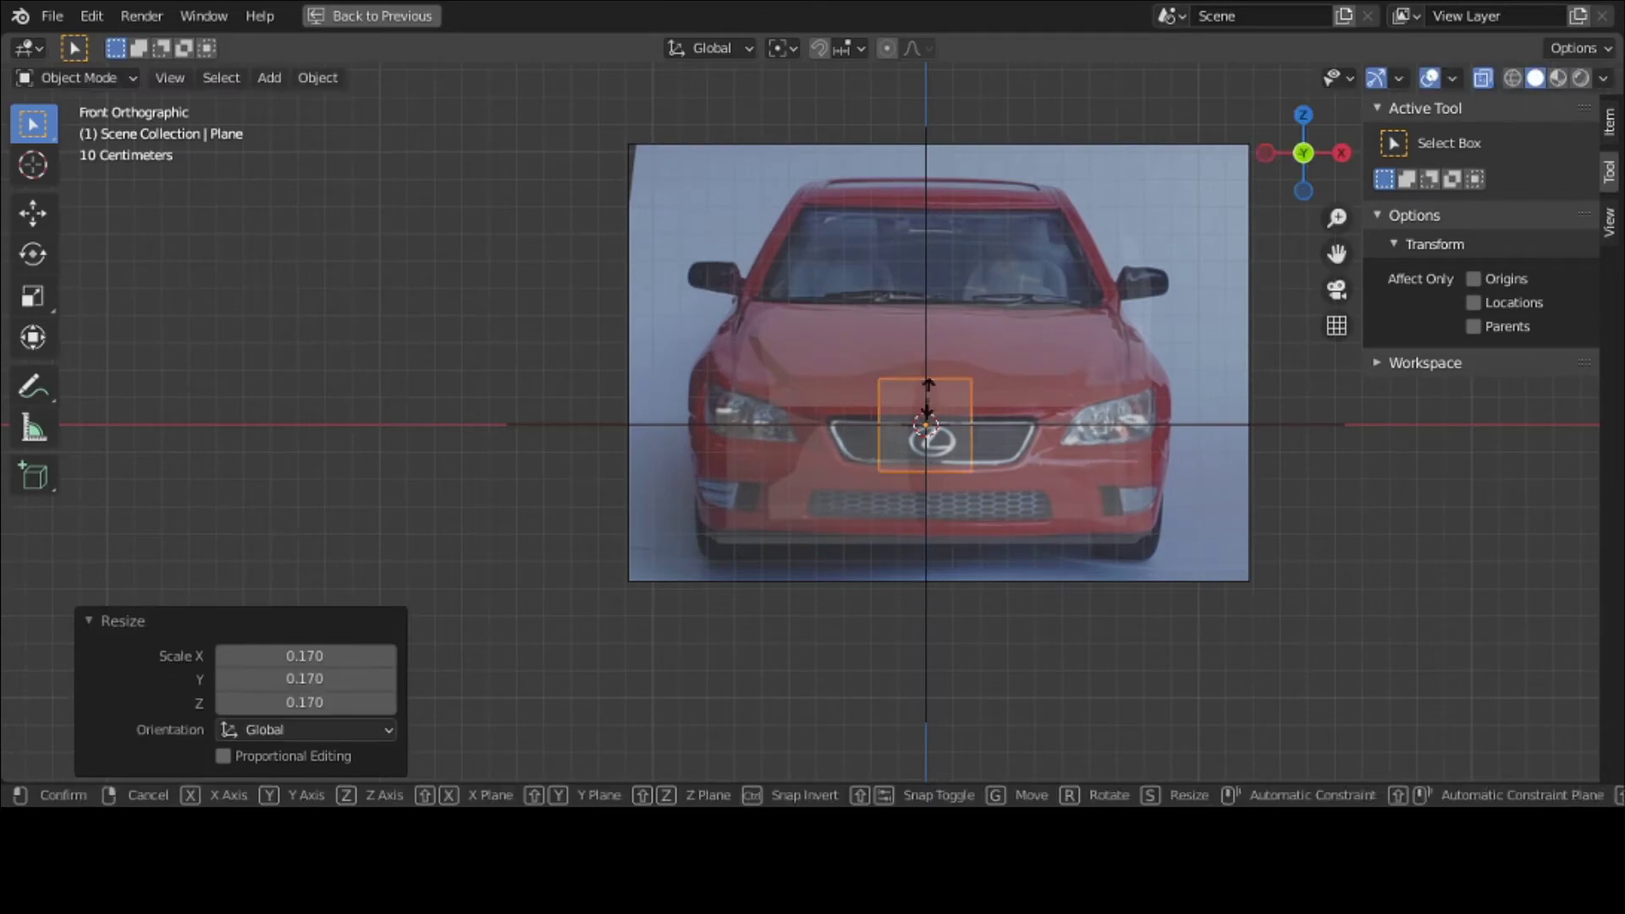
key(s)
key(x)
click(983, 423)
Step: Move the plane about -0.445 m along X, toward the headlight on the left of the front reference
key(g)
key(x)
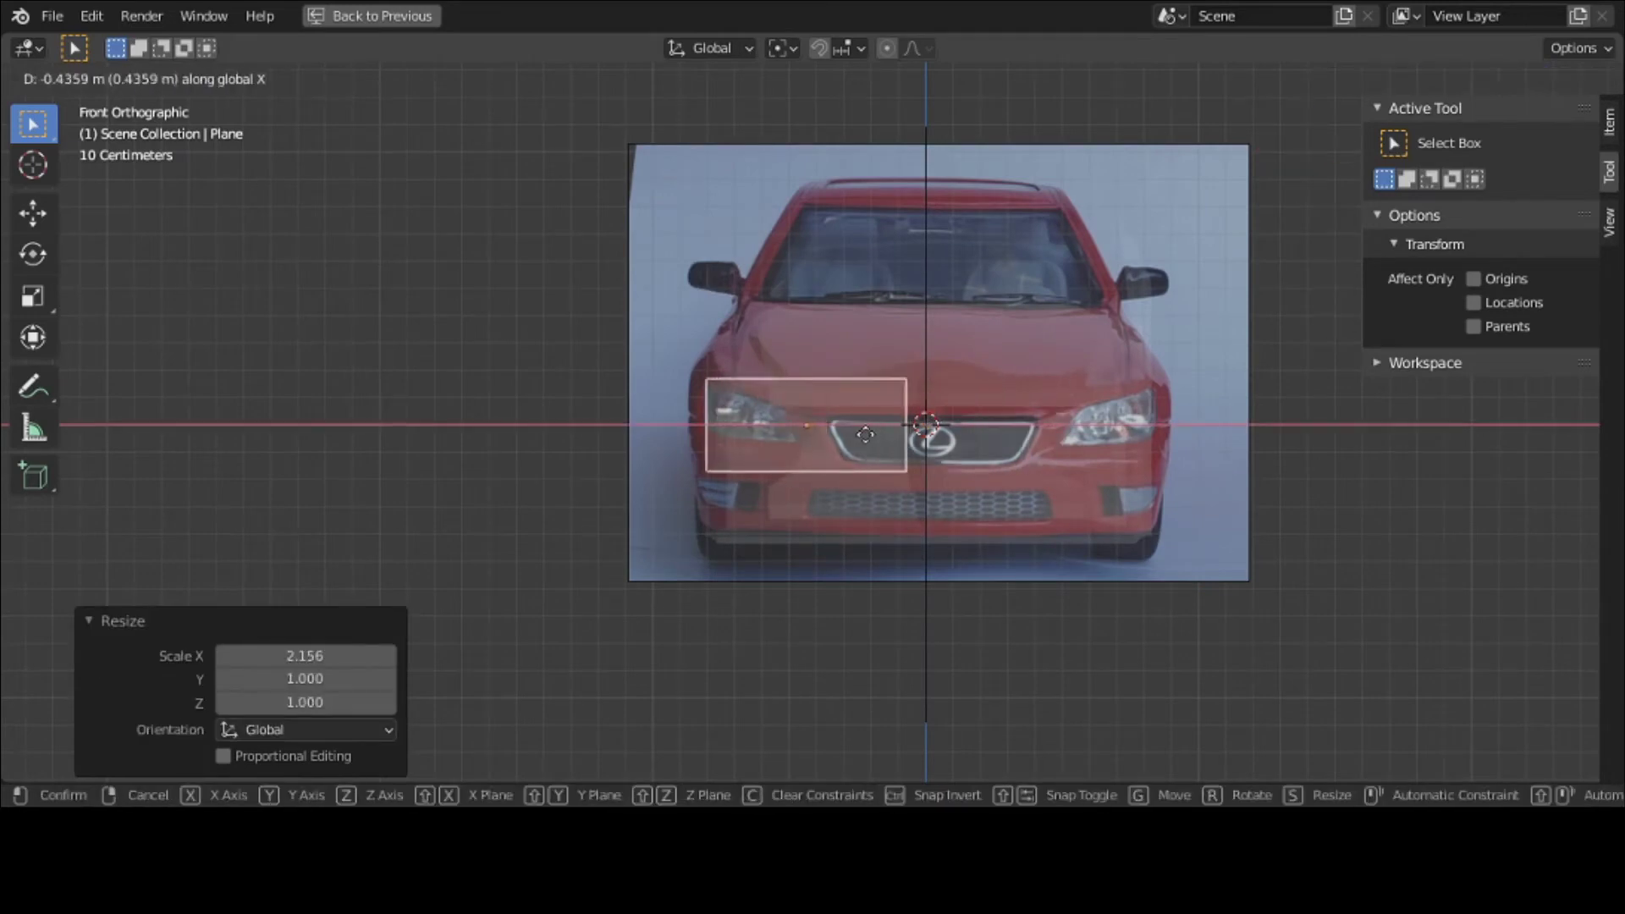
click(881, 440)
Step: Flatten the plane along Z to roughly the headlight's height and raise it about 0.057 m
key(s)
key(z)
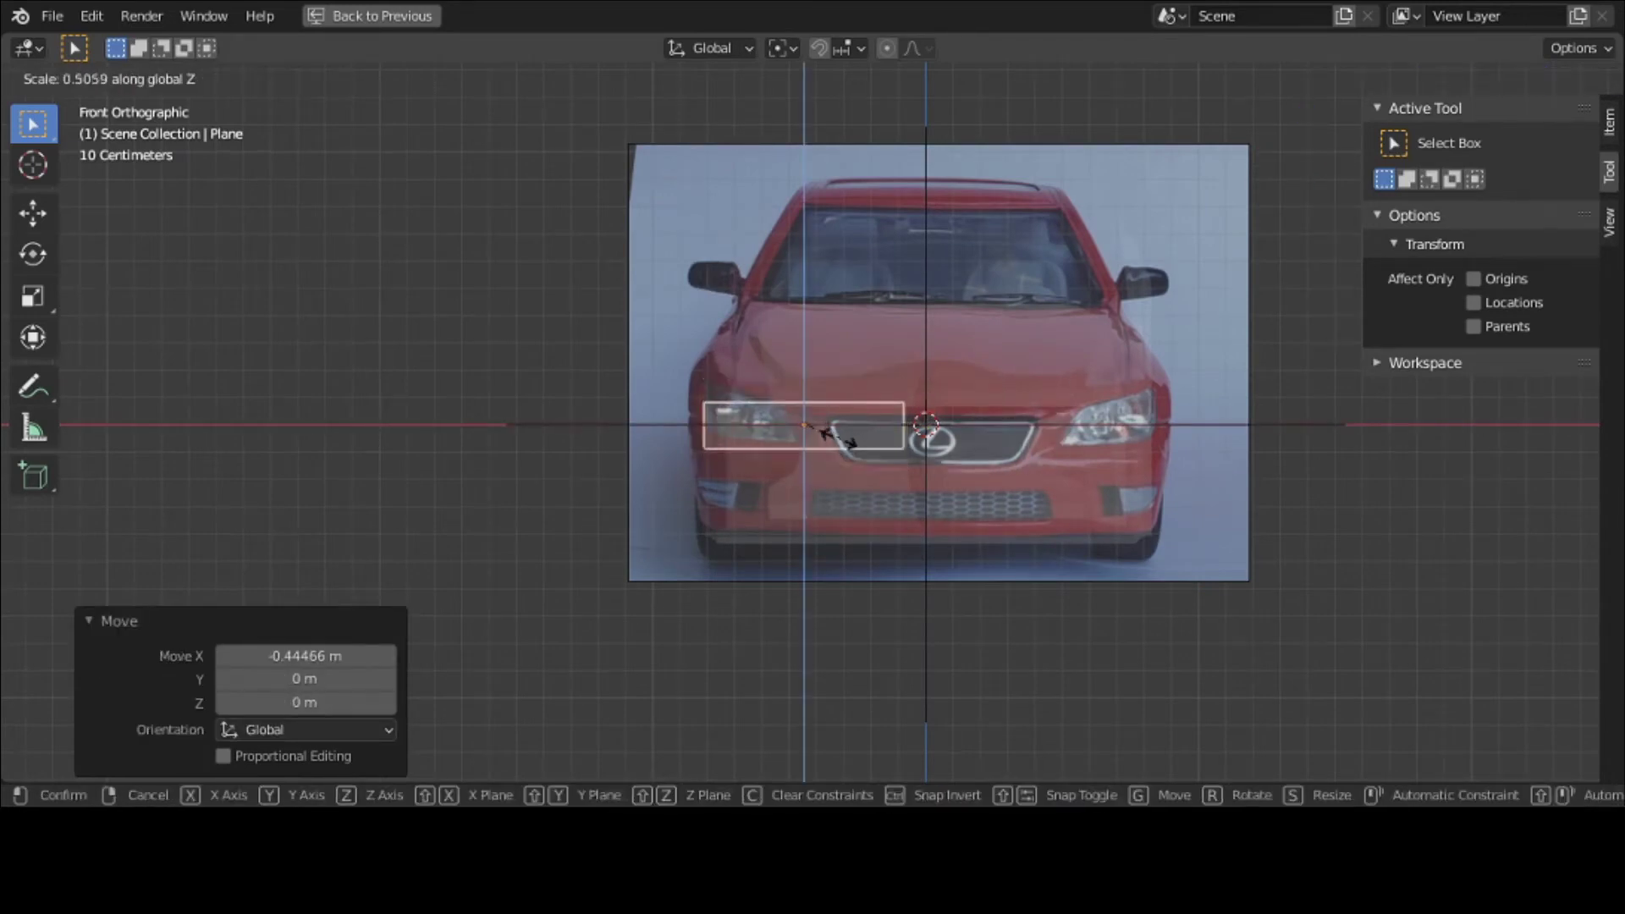
click(835, 434)
key(g)
click(835, 420)
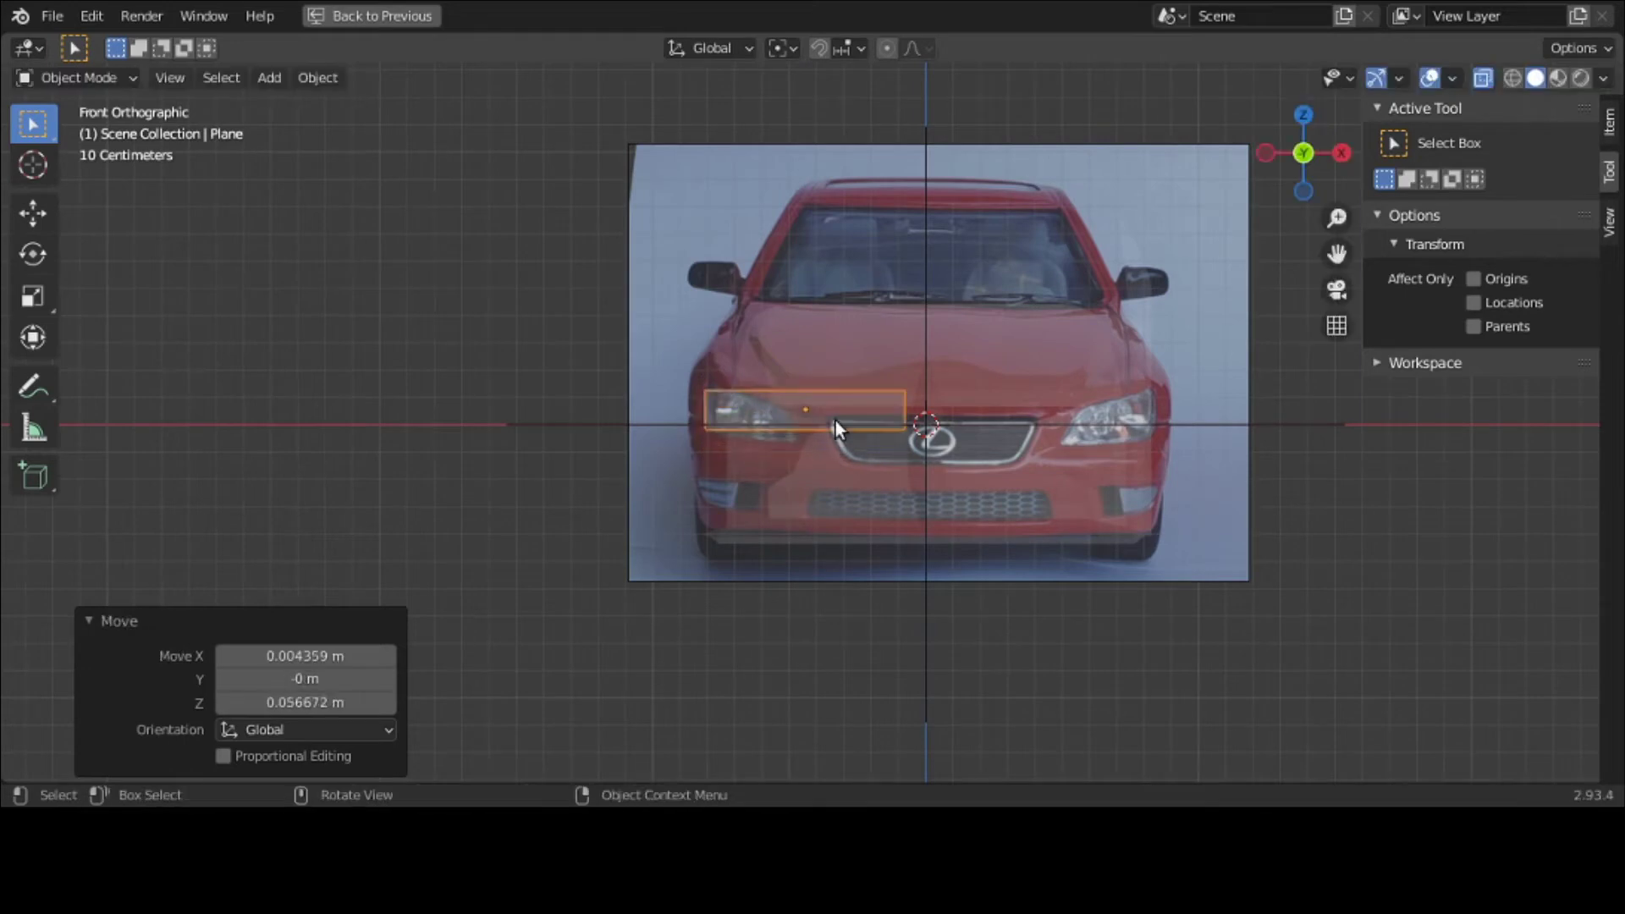
Step: Scale the plane to about 0.556 along X and move it about -0.177 m along X over the headlight
scroll(836, 420, up, 5)
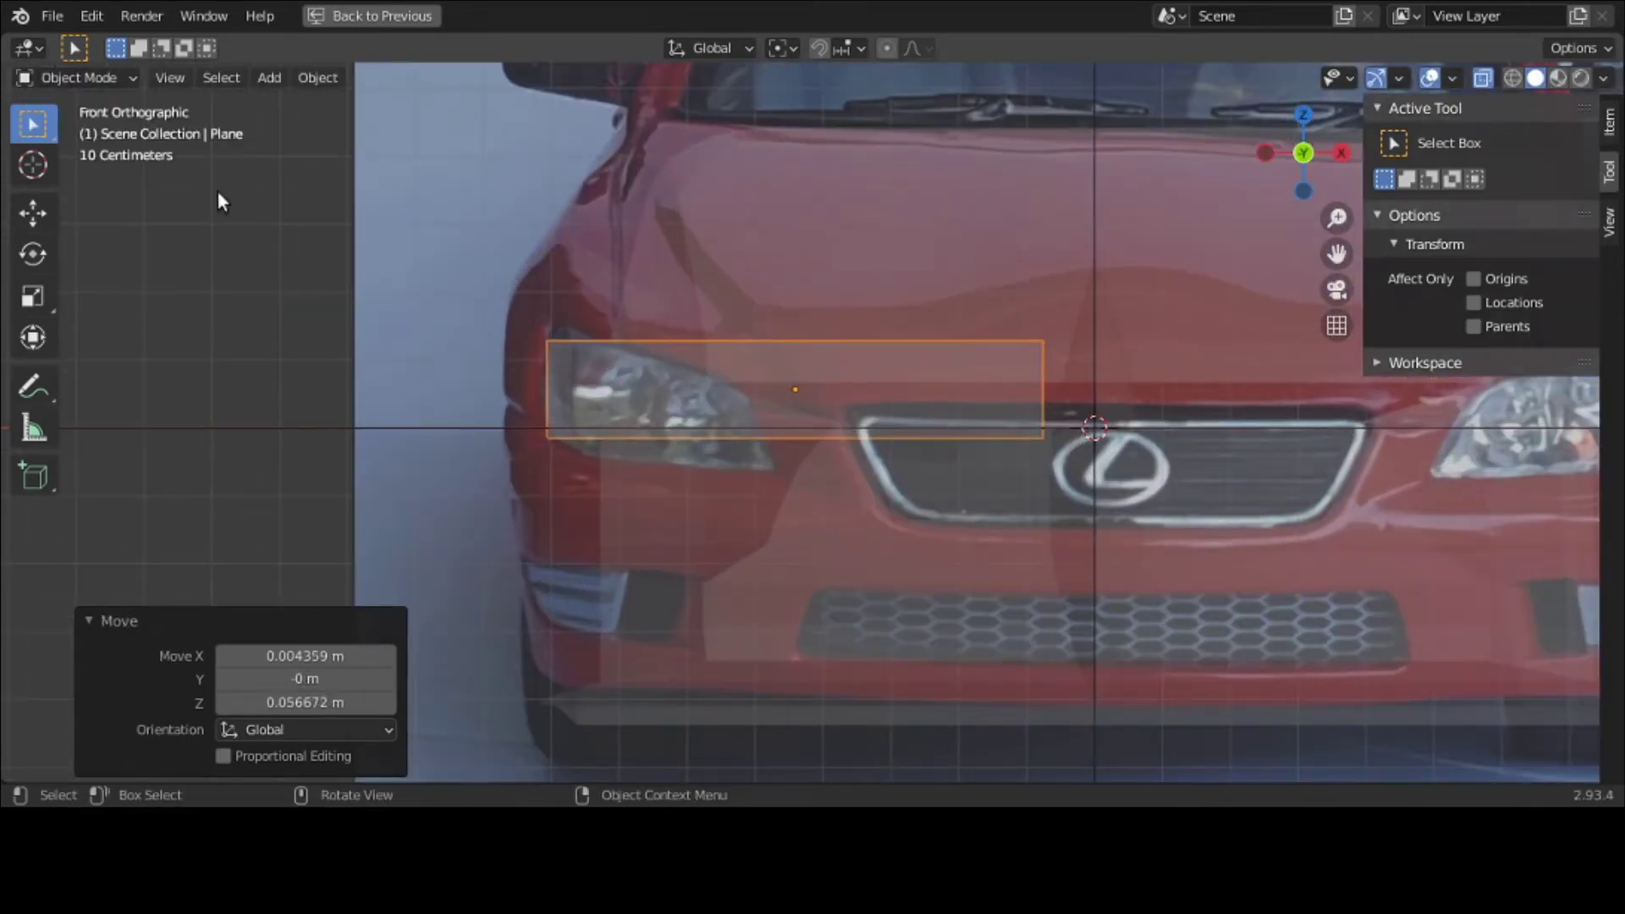
key(s)
key(Escape)
key(s)
key(x)
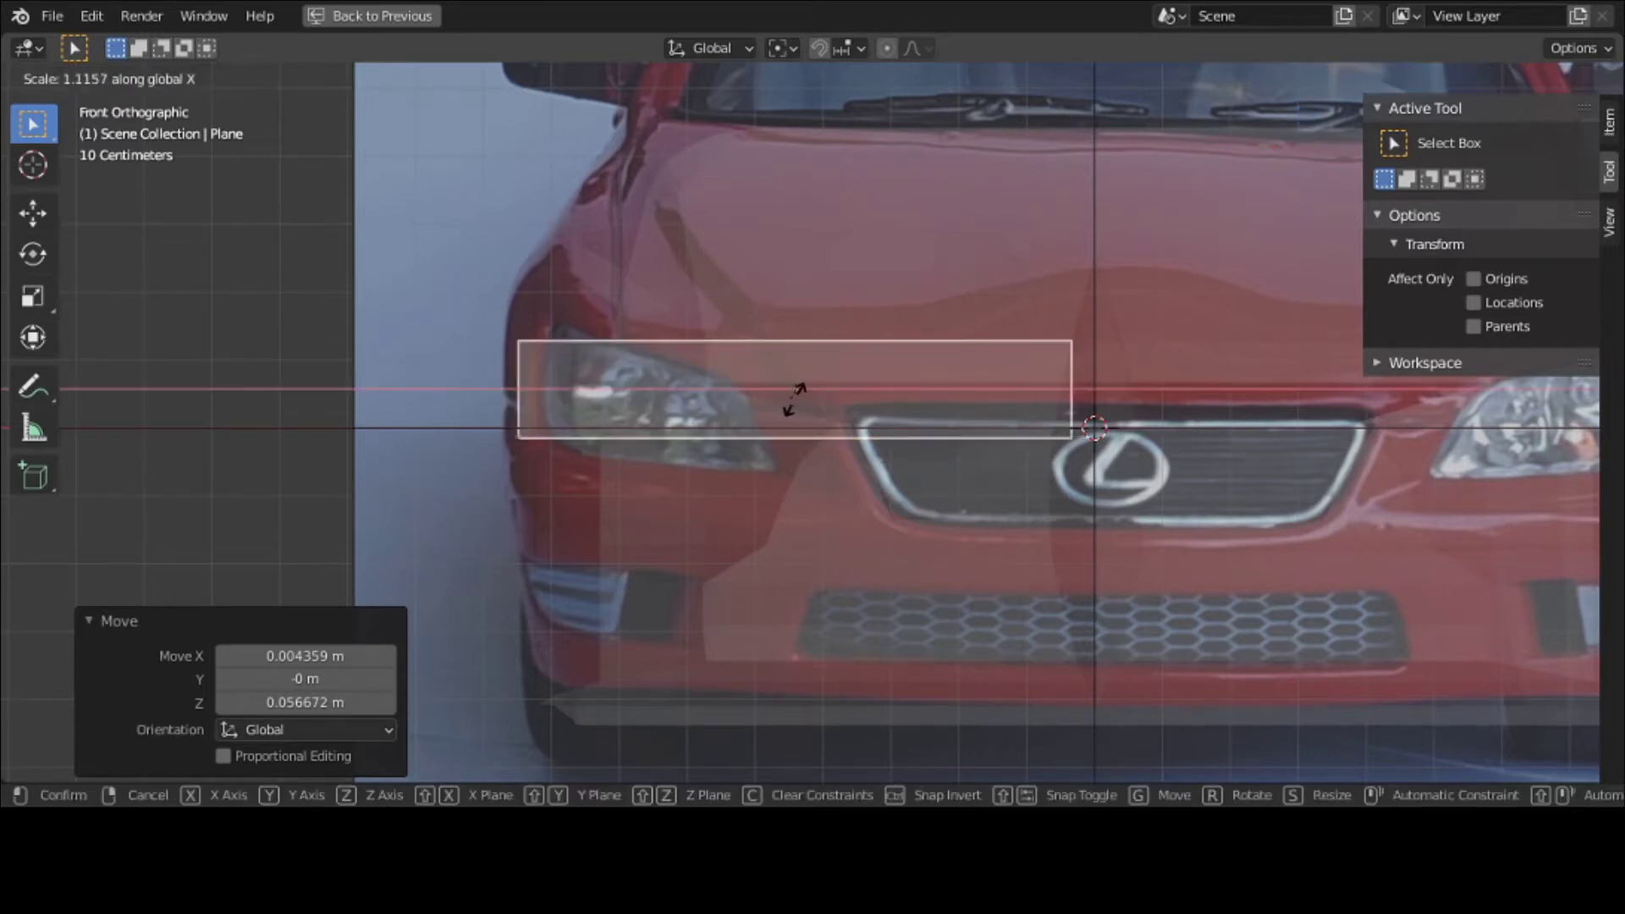
click(1109, 554)
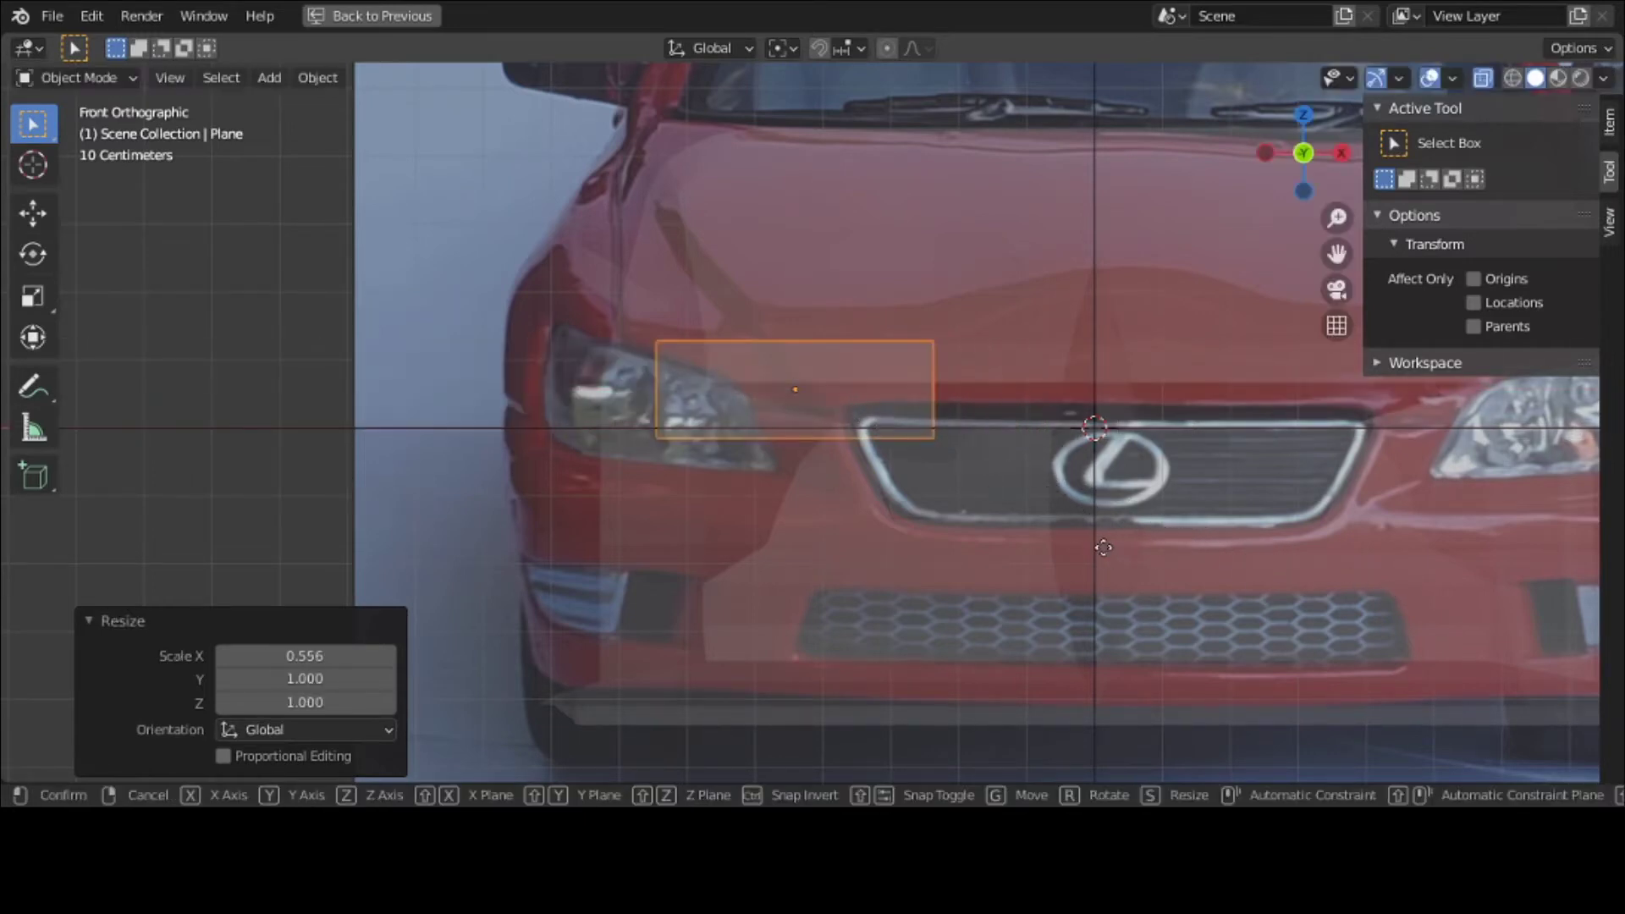
key(g)
key(x)
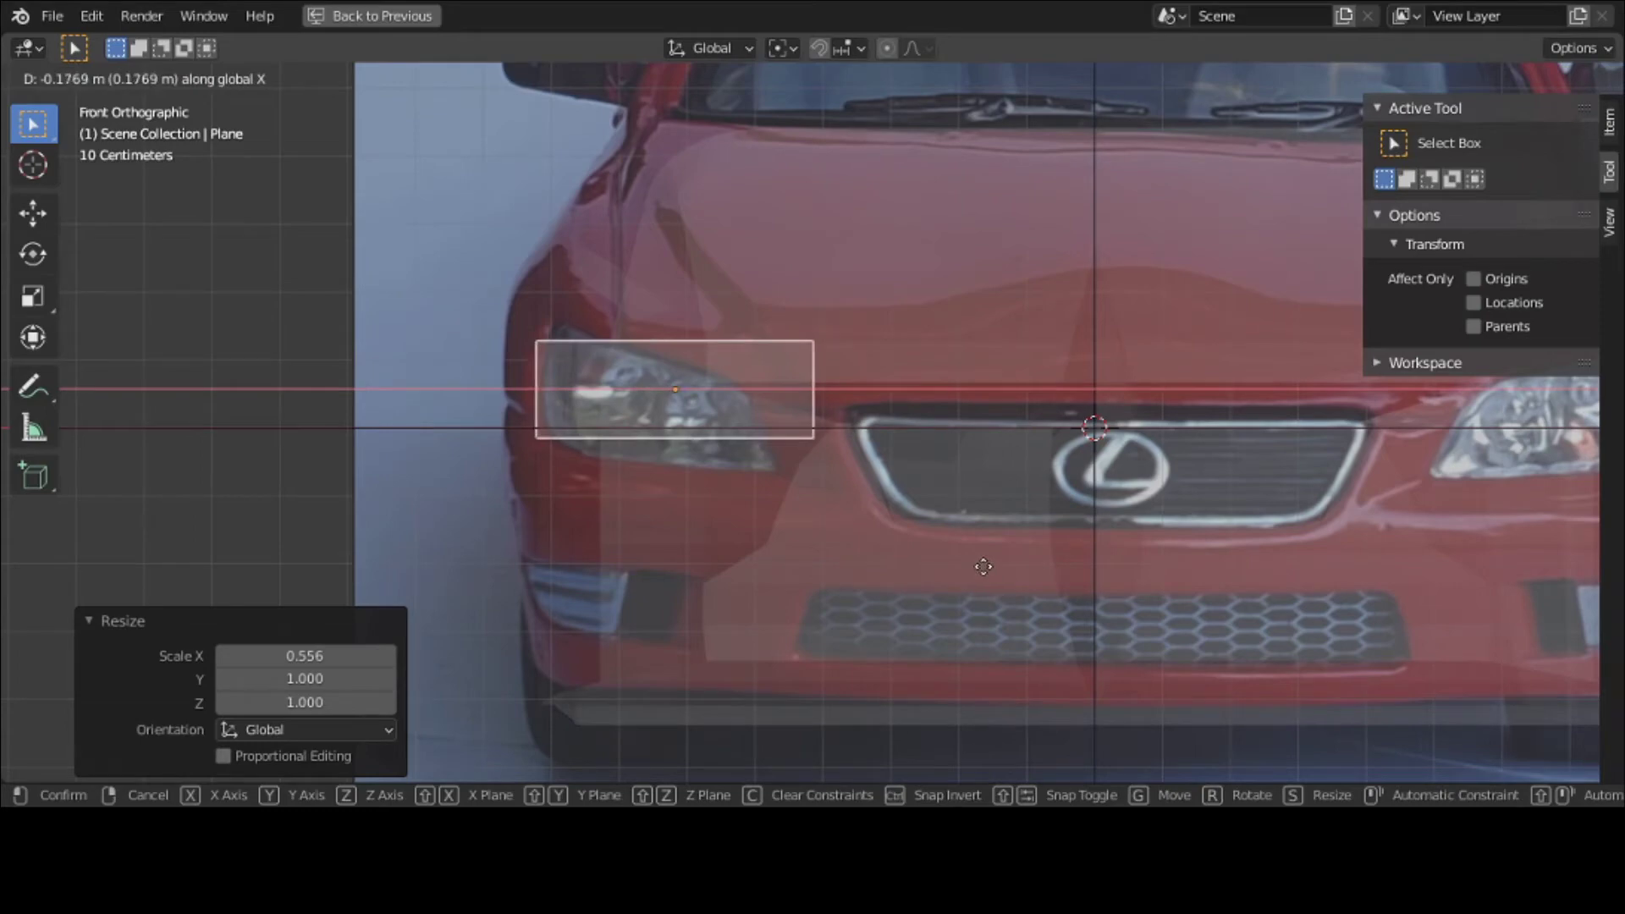
click(976, 566)
Step: In Edit Mode, subdivide the headlight plane with 4 cuts and deselect its vertices
click(76, 77)
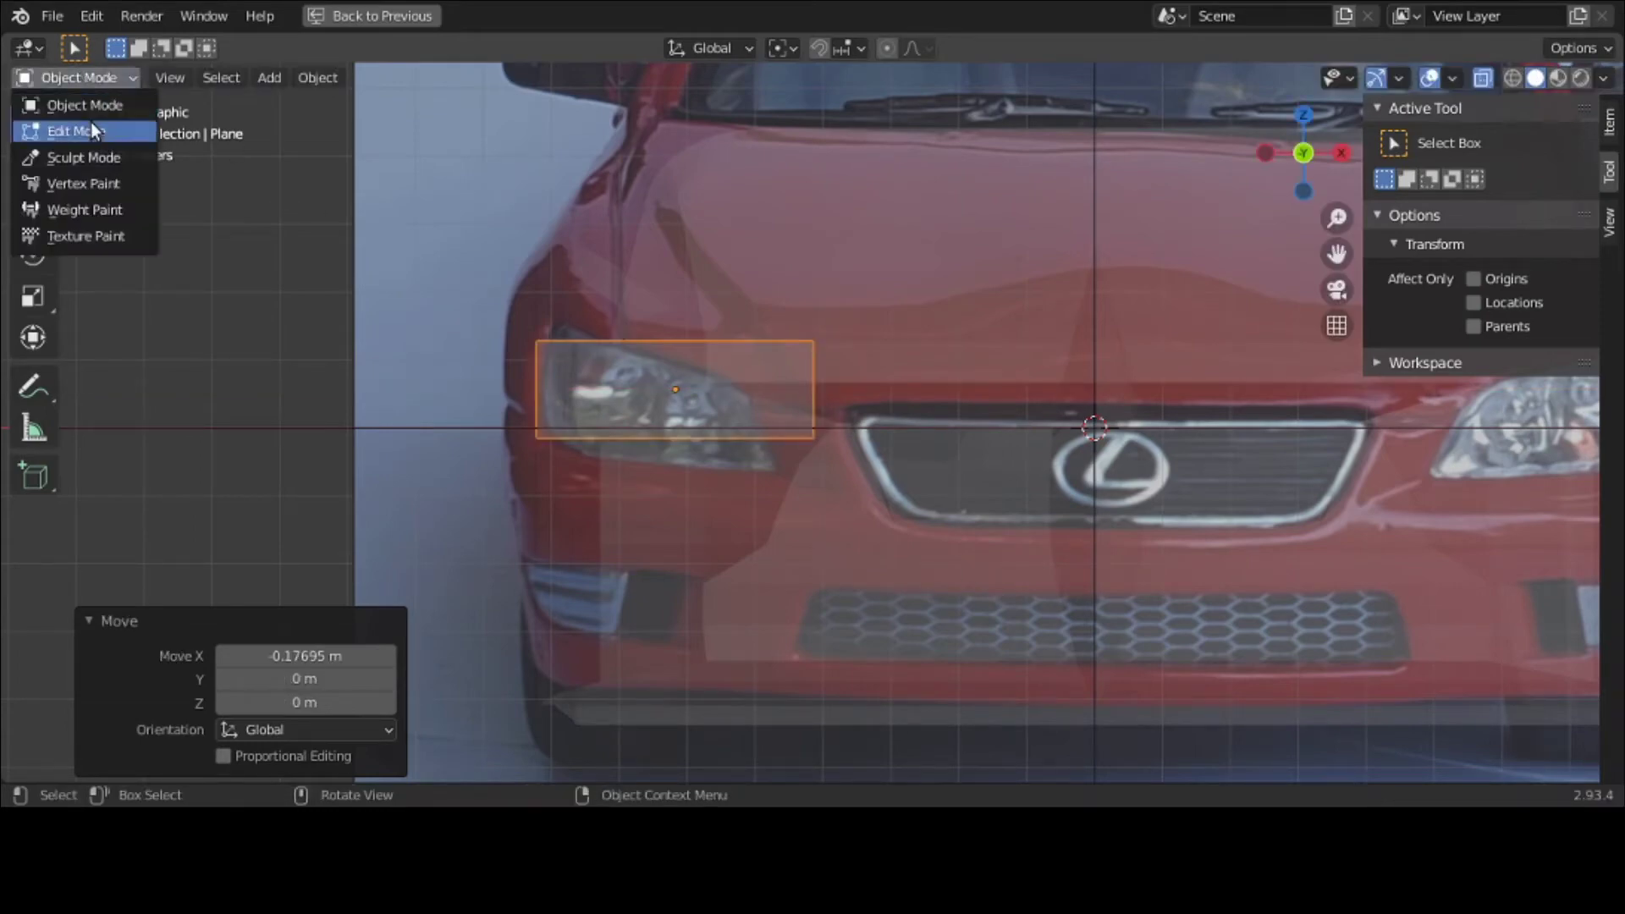
click(90, 122)
right_click(354, 275)
click(354, 271)
click(390, 599)
click(389, 599)
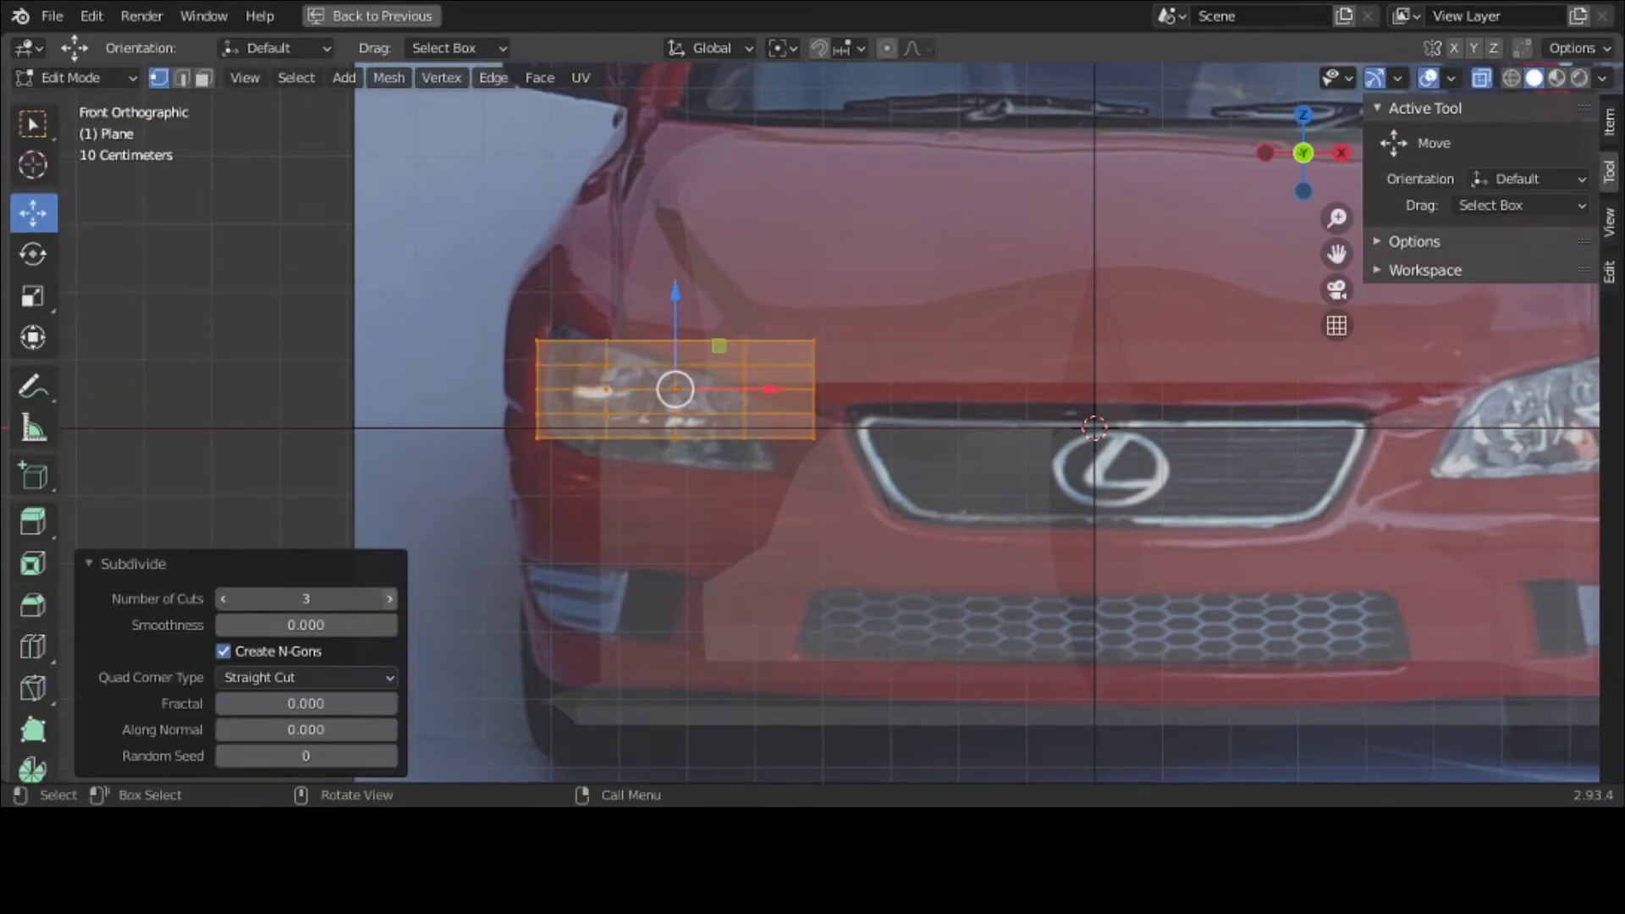
click(390, 599)
click(170, 290)
Step: Move the vertices of the plane's outer side and lower outer corner onto the headlight's outline in the front reference
scroll(462, 374, up, 3)
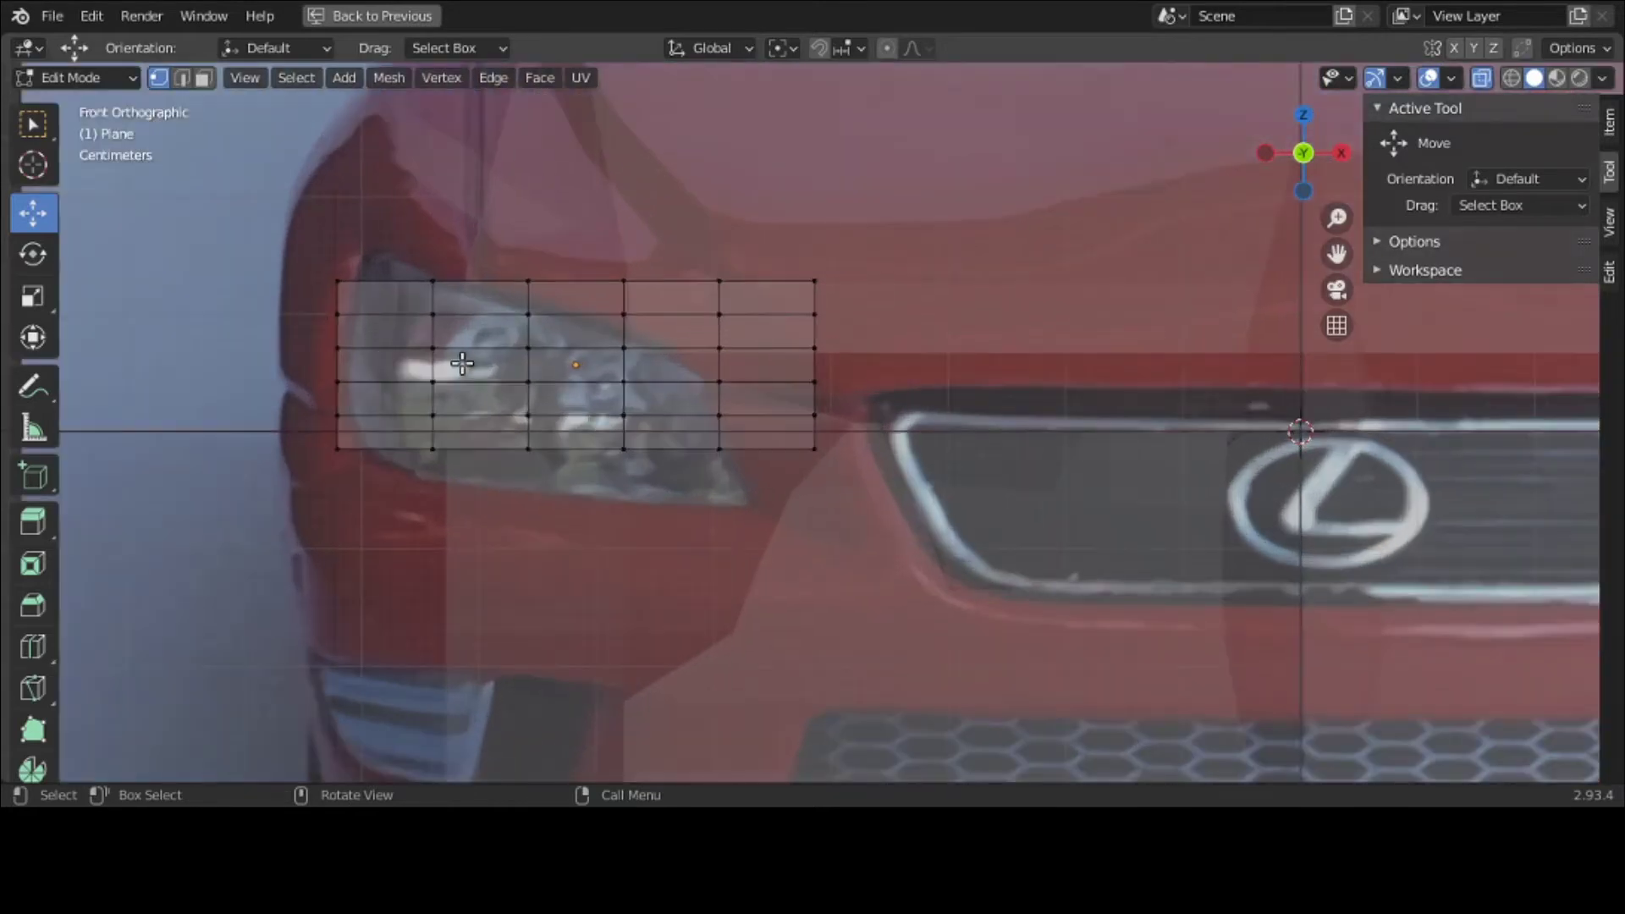
click(336, 279)
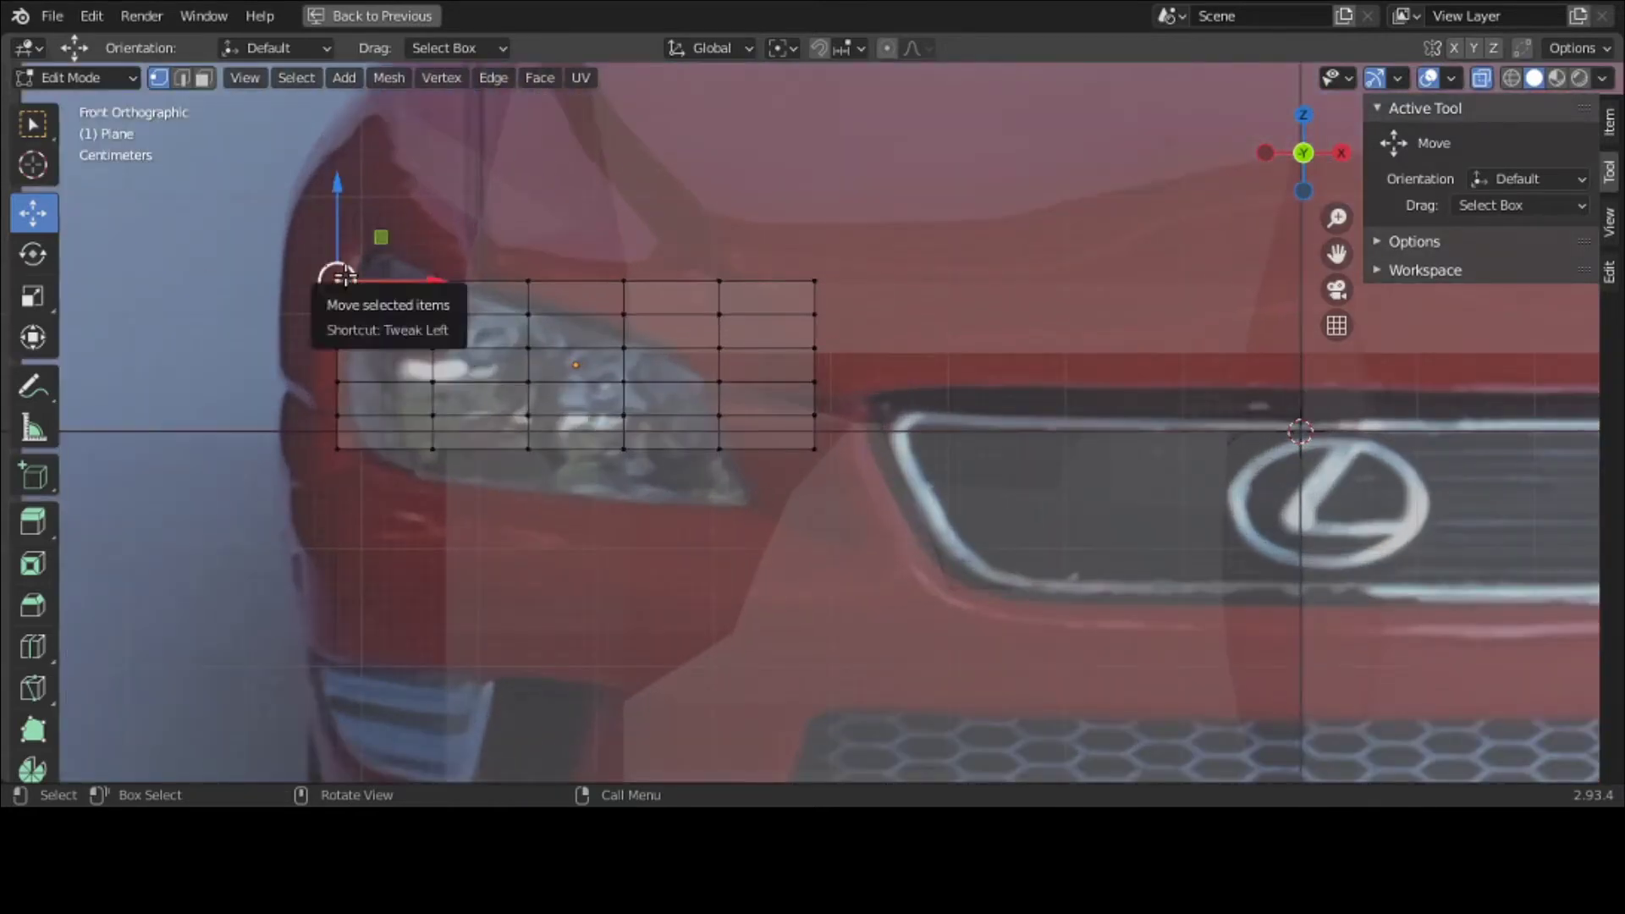
drag(337, 279, 371, 252)
click(337, 314)
drag(337, 314, 428, 472)
click(337, 415)
click(347, 439)
click(430, 446)
Step: Lower the next three lower-edge vertices to the headlight's bottom outline, the last two by about 0.042 m and 0.055 m along Z
click(528, 448)
drag(529, 449, 529, 493)
click(624, 448)
drag(624, 447, 624, 496)
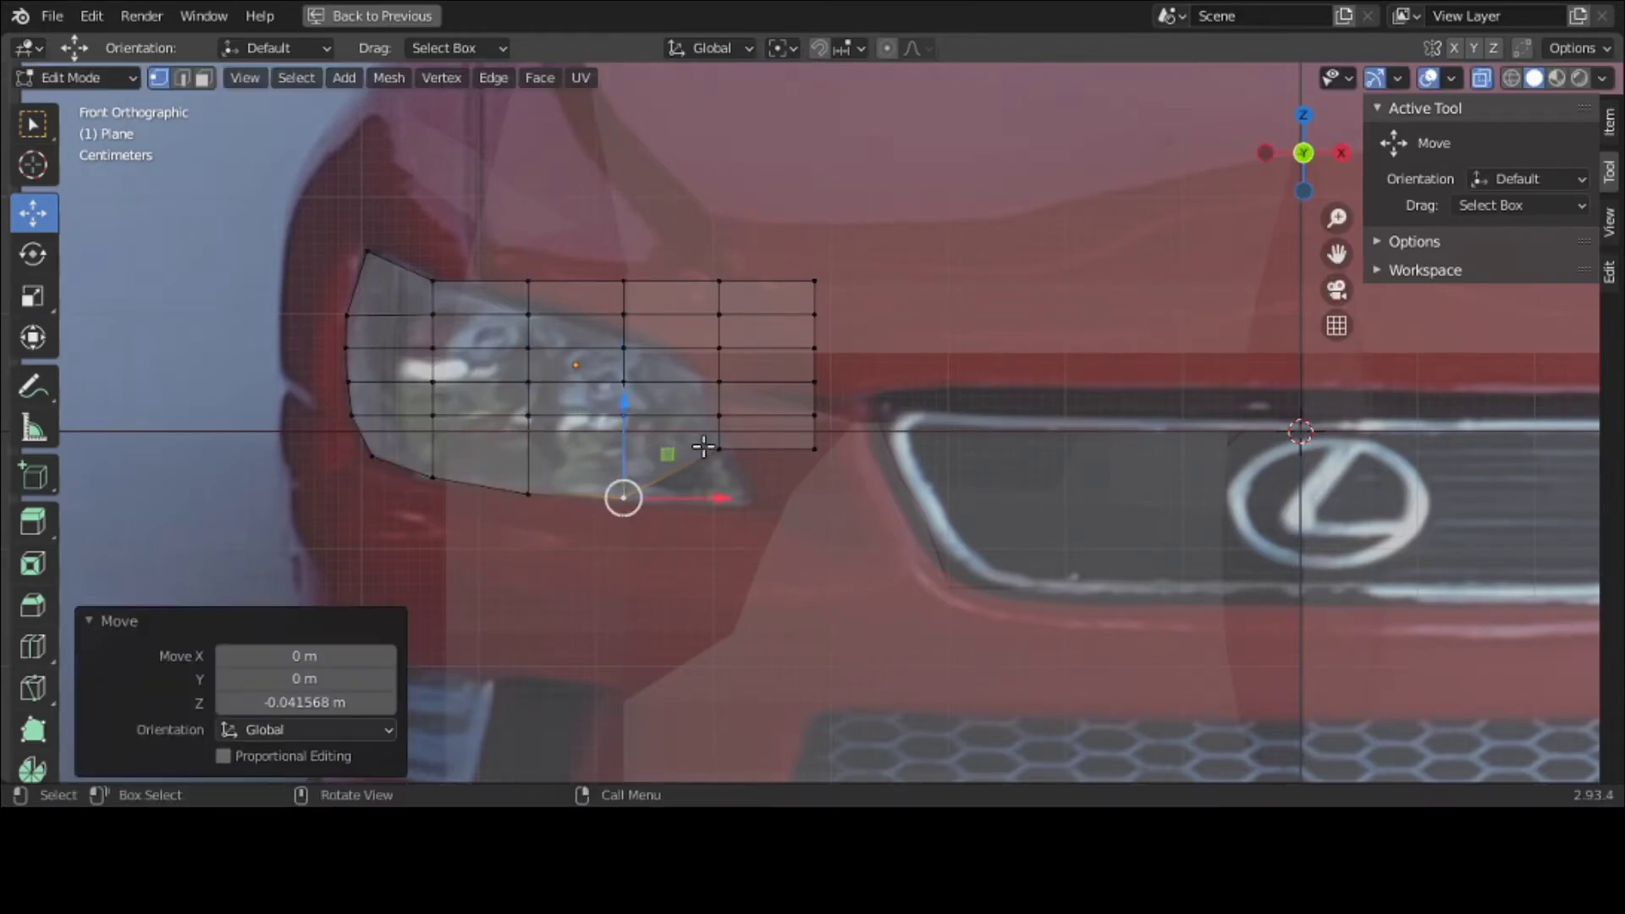
click(718, 449)
drag(710, 405, 711, 469)
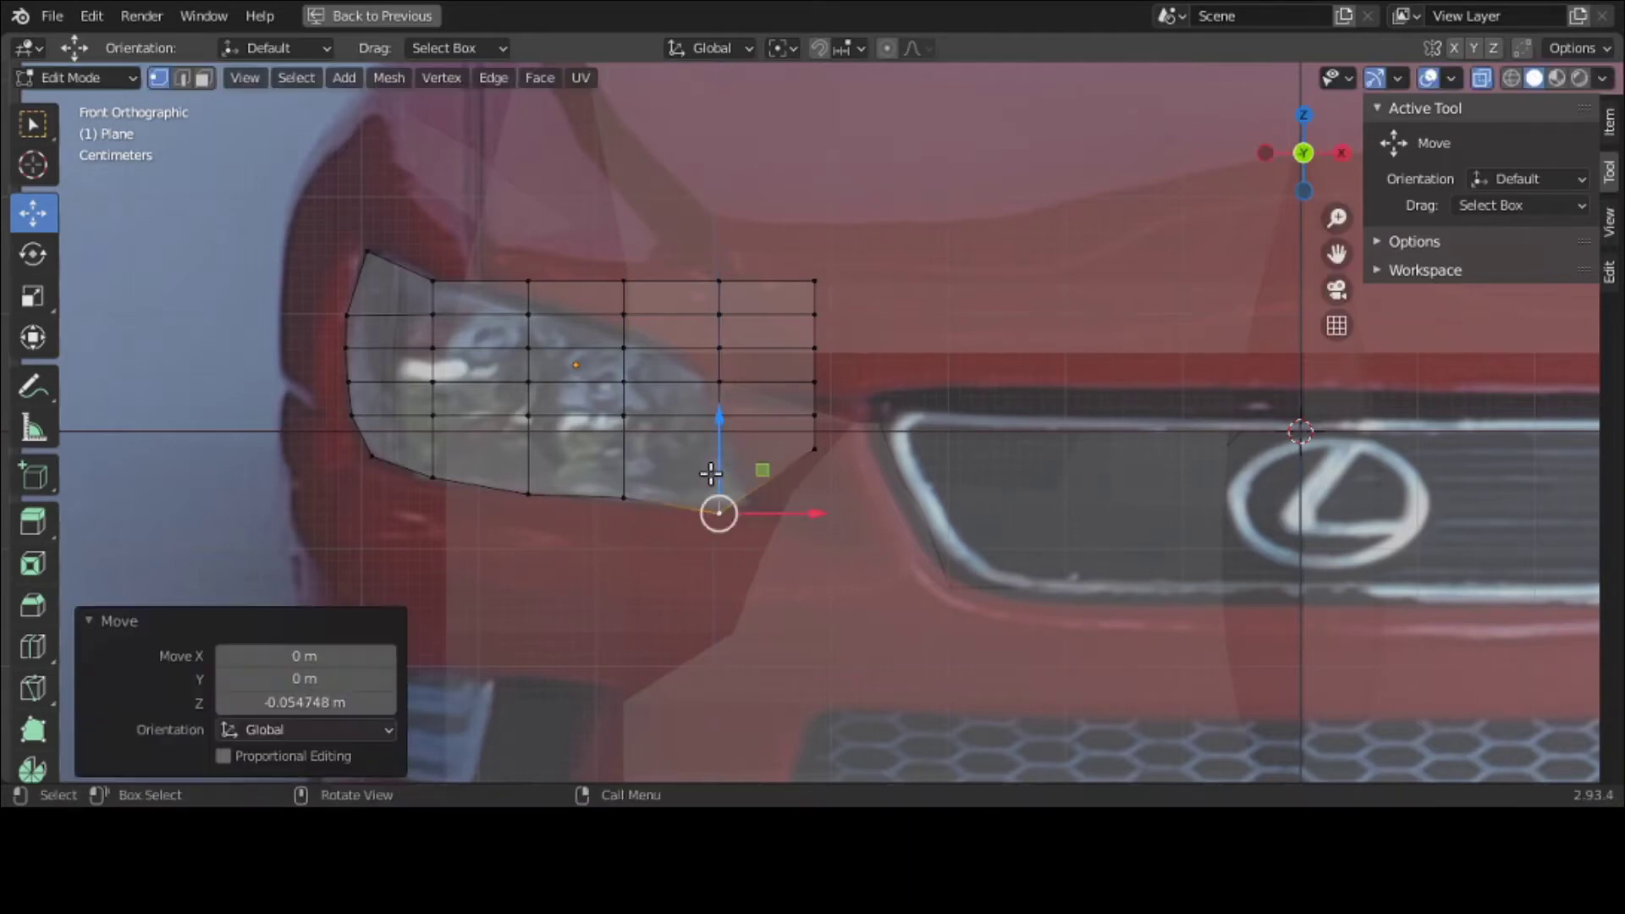
Step: Delete the column of vertices nearest the grille from the headlight plane
drag(763, 213, 907, 573)
key(x)
click(901, 499)
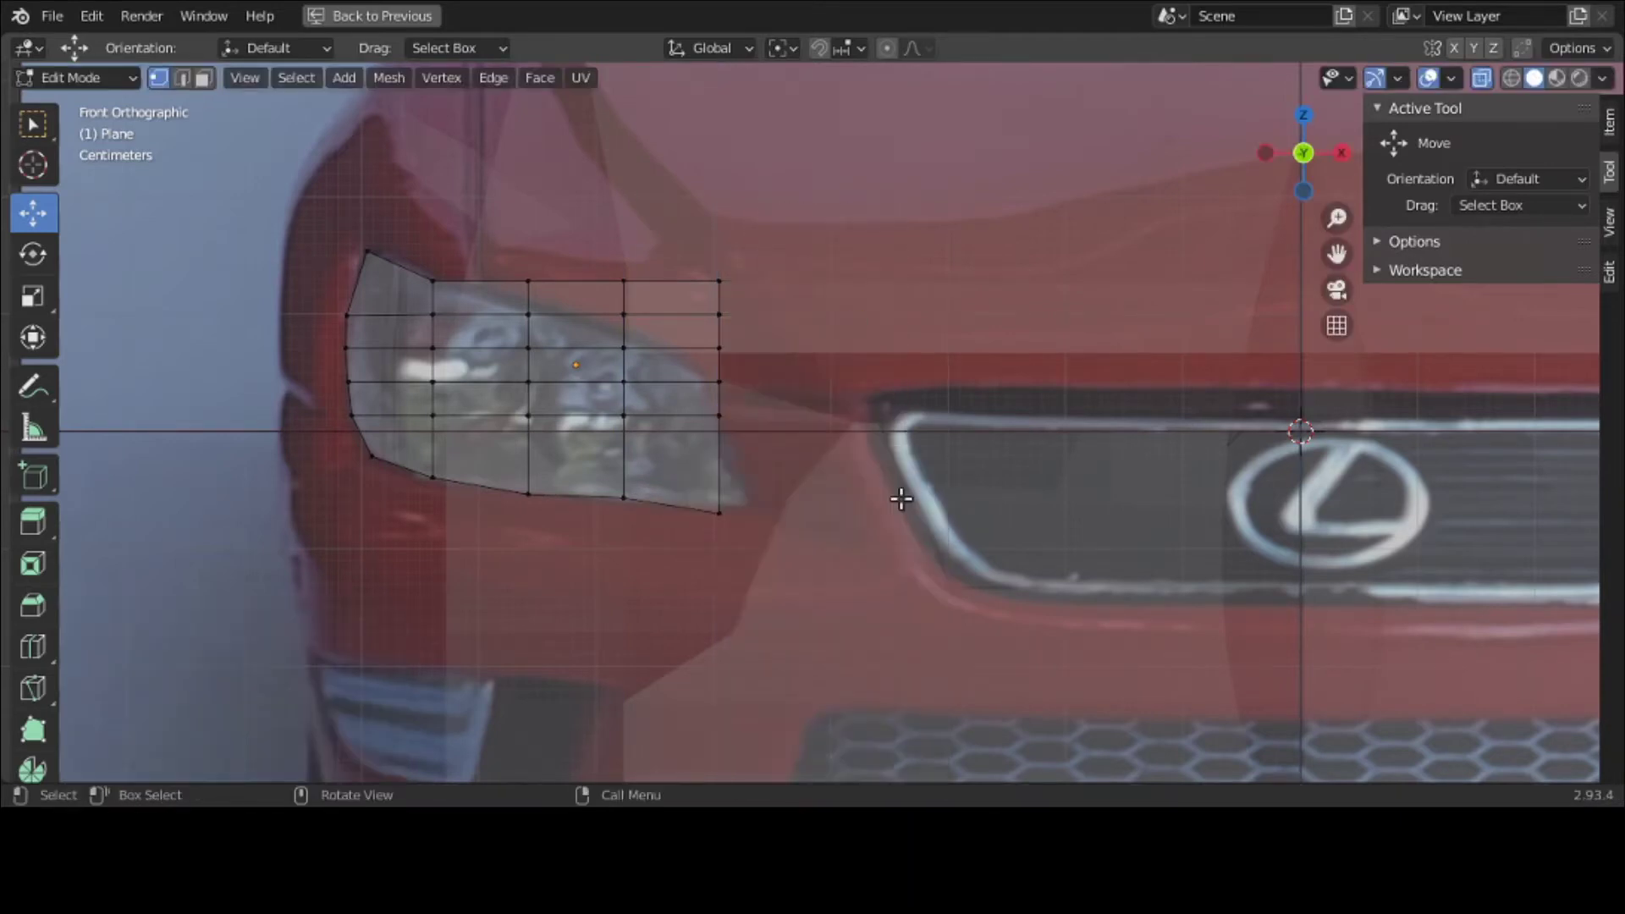
Step: Move the lower inner corner about 0.027 m in X and 0.007 m in Z, and fit the two vertices above it to the headlight's inner edge
click(720, 511)
drag(720, 511, 752, 503)
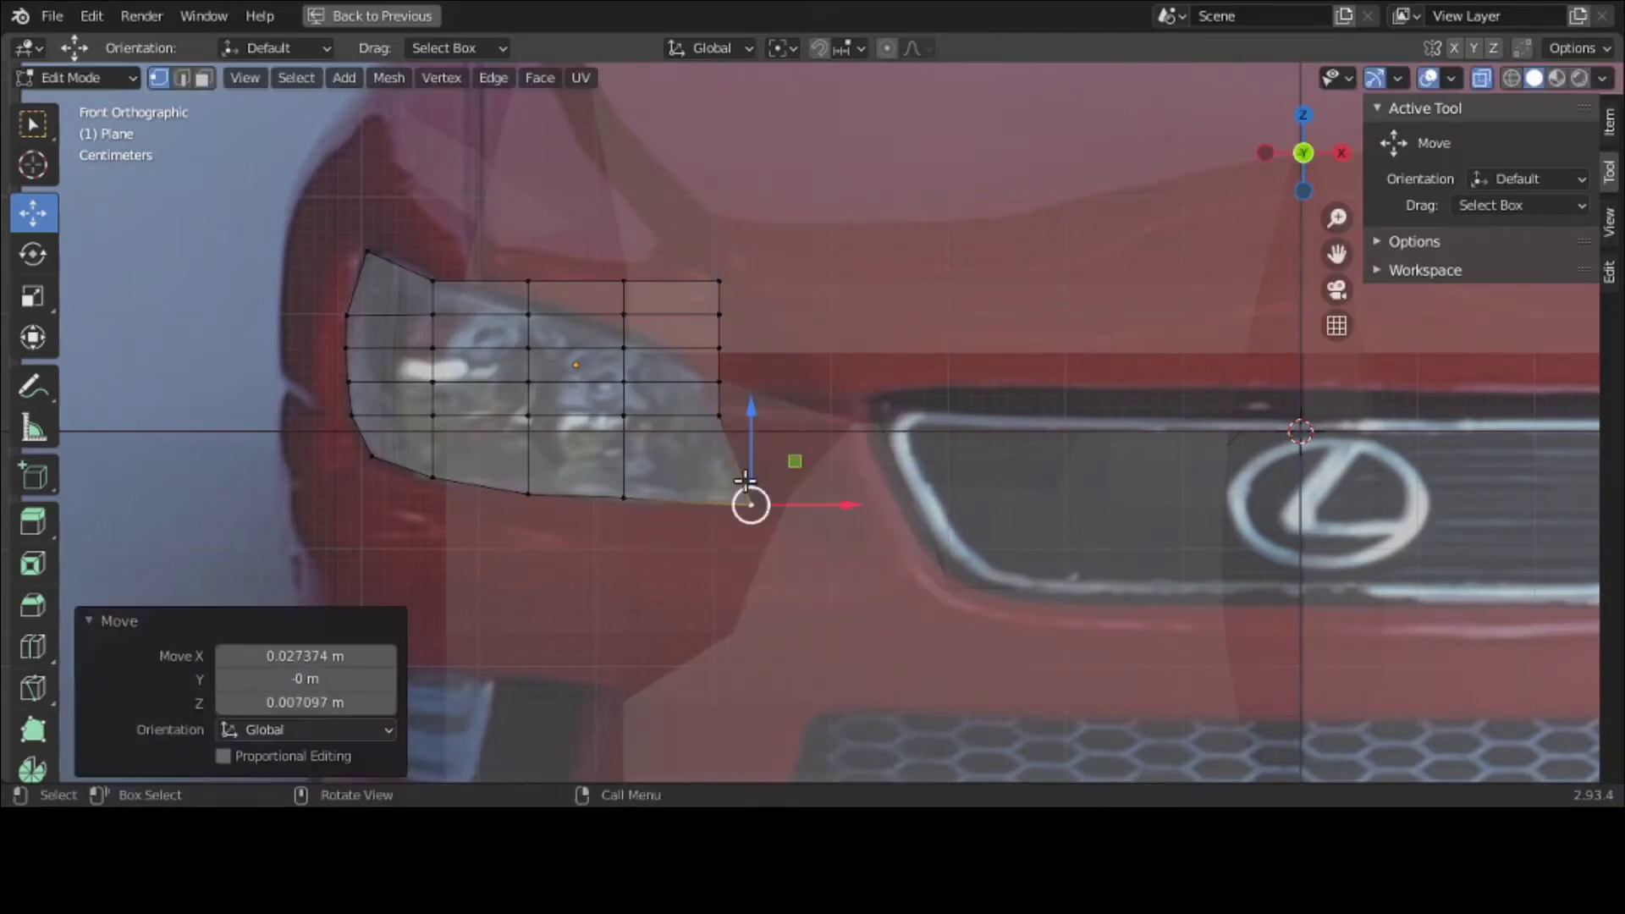
click(719, 414)
key(g)
key(z)
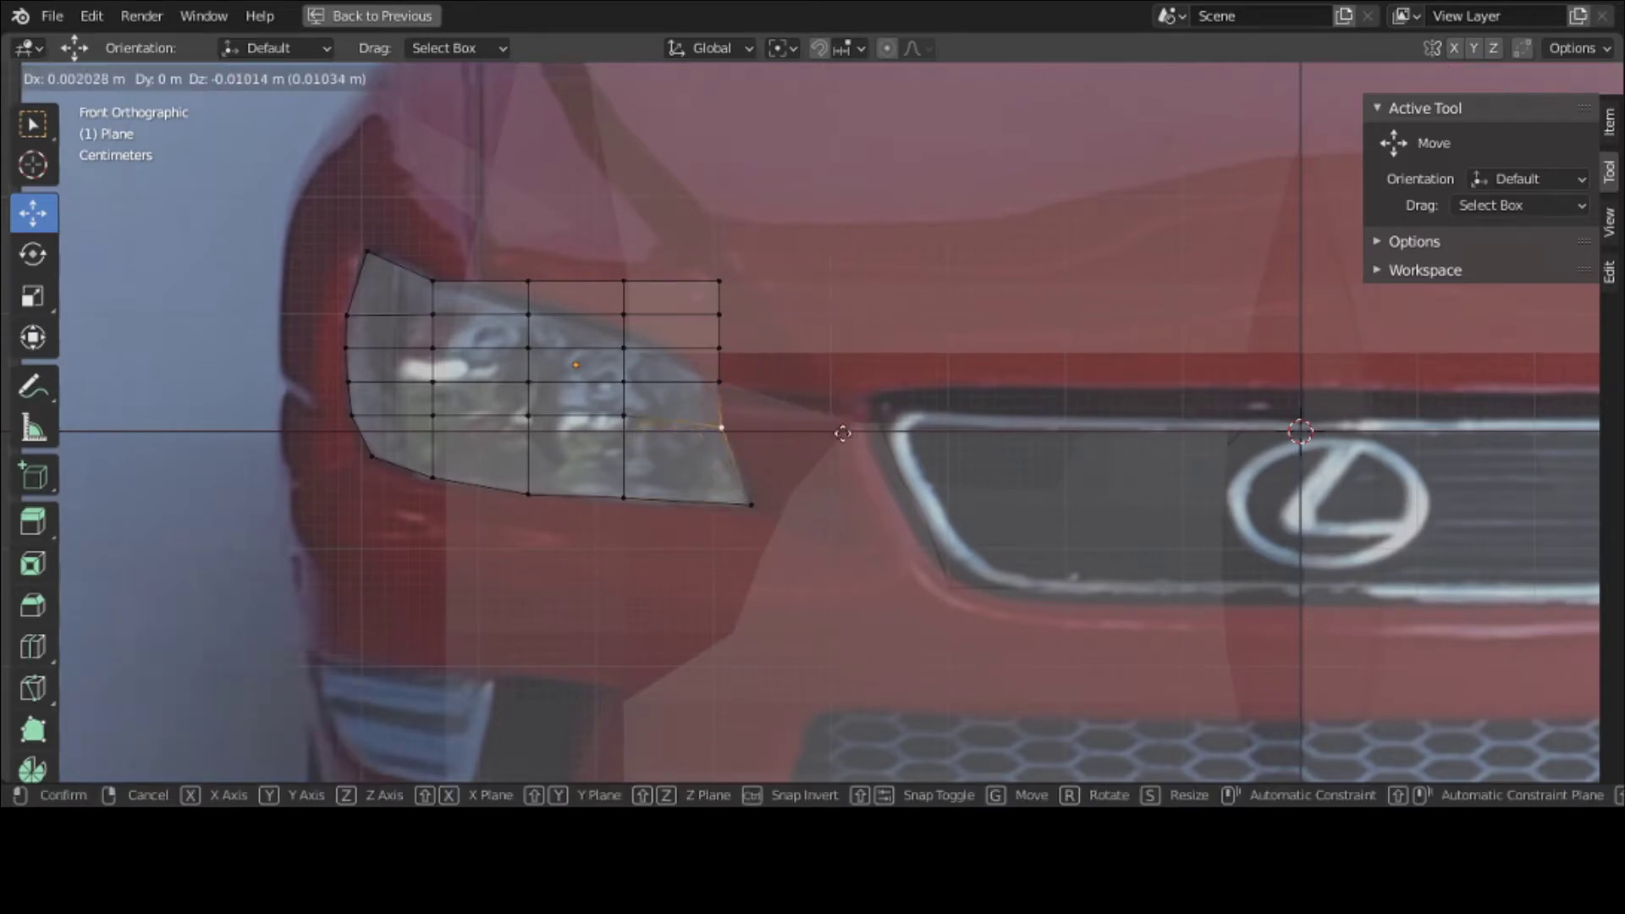
click(829, 424)
click(730, 383)
key(g)
key(x)
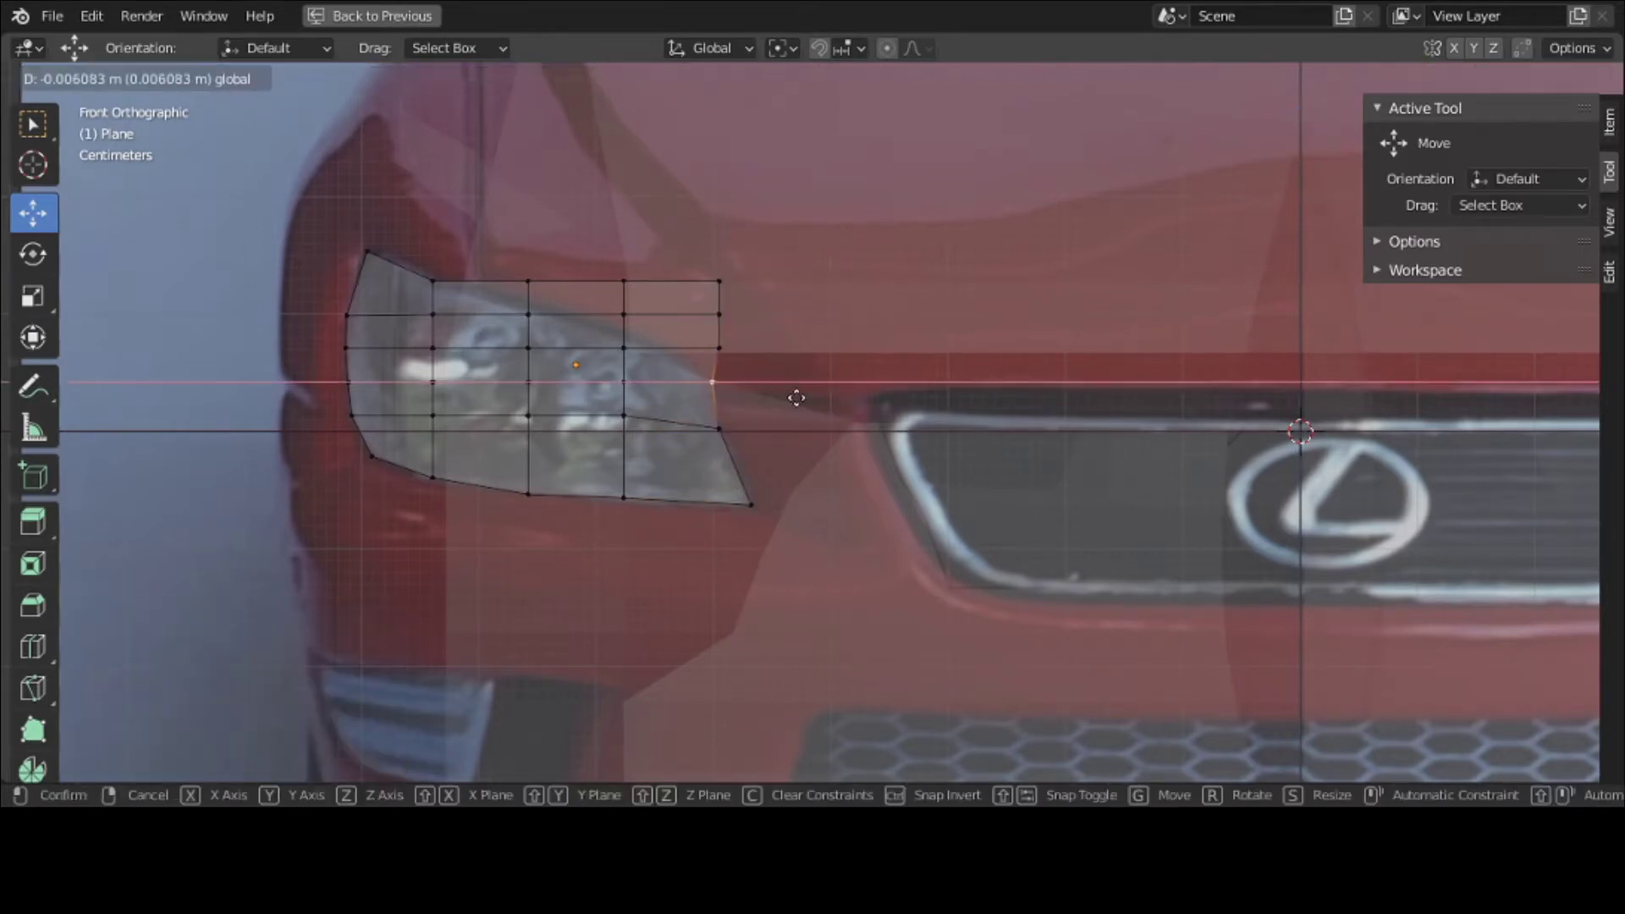
click(797, 398)
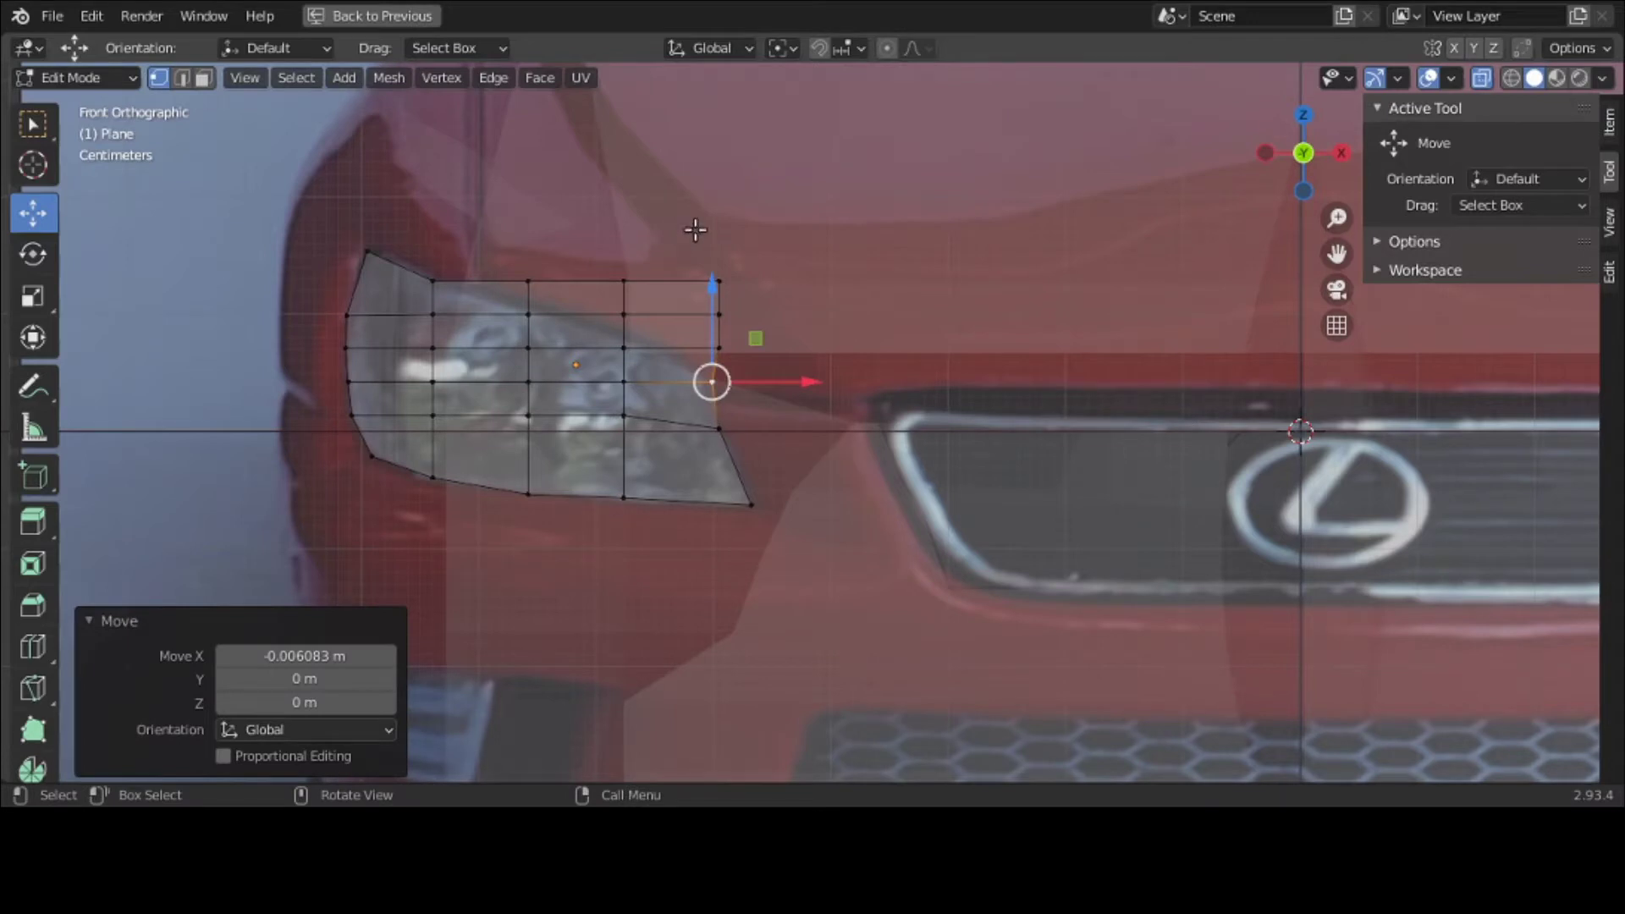
Step: Lower the third upper-edge vertex along Z onto the headlight's top outline
click(550, 279)
key(g)
key(z)
click(525, 254)
Step: Merge the top two vertices of the fourth column and lower the merged vertex about 0.029 m along Z
click(702, 279)
drag(570, 248, 667, 330)
key(m)
click(667, 335)
key(g)
key(z)
click(682, 269)
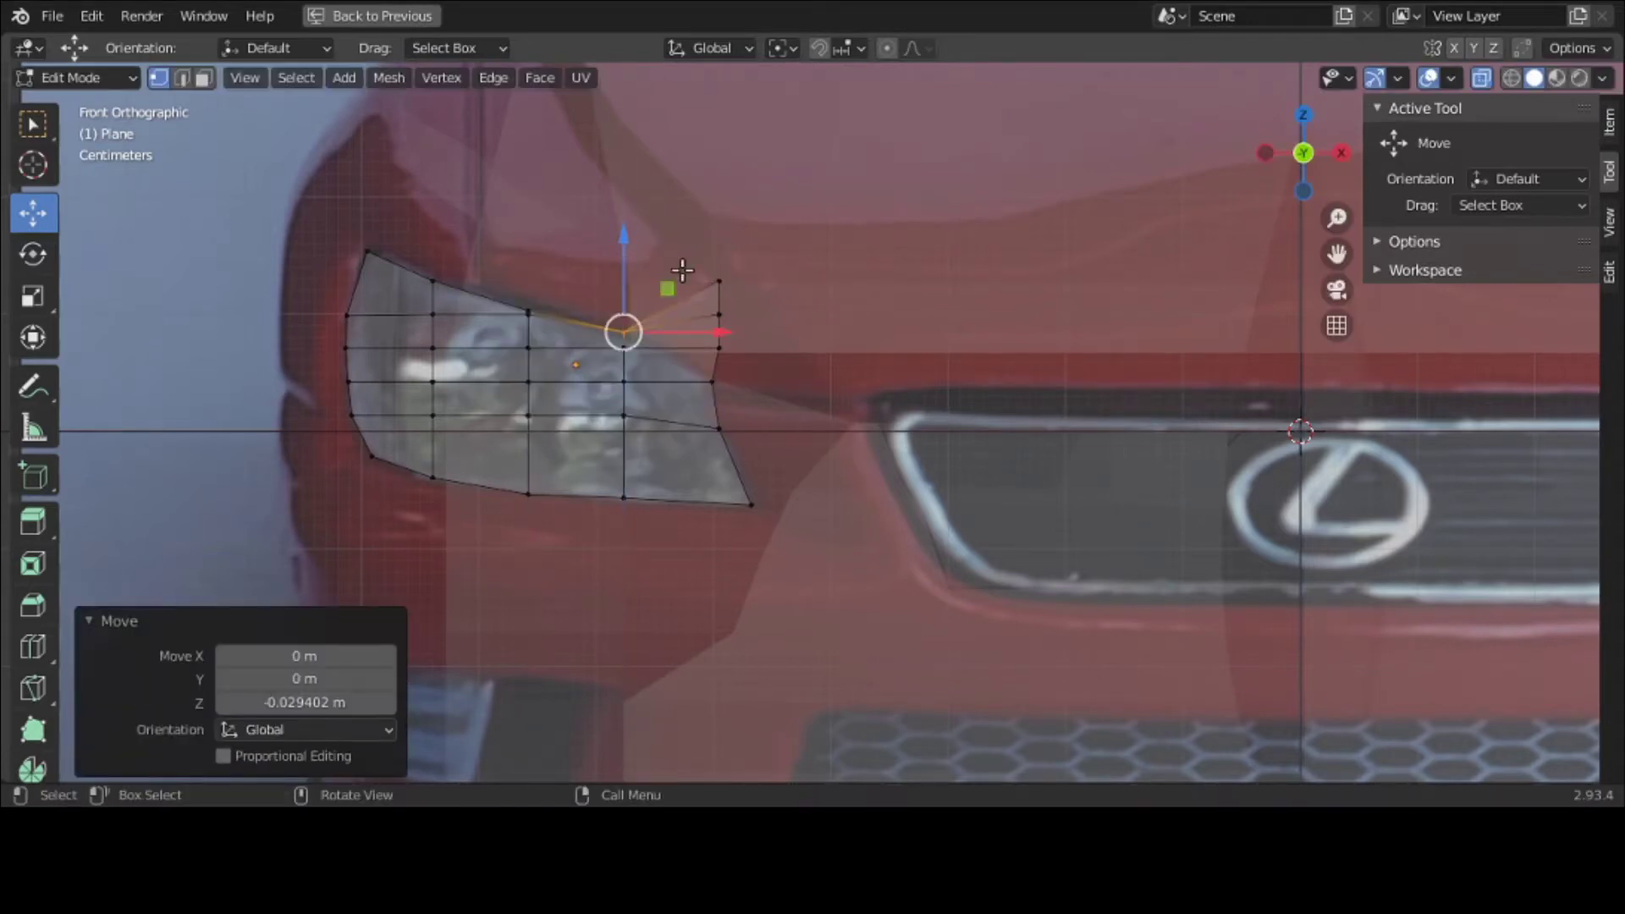
Step: Merge the upper vertices of the innermost column and lower the merged vertex along Z toward the headlight's top outline
drag(700, 265, 754, 362)
key(m)
click(760, 324)
key(g)
key(z)
click(722, 356)
Step: Fit the two upper inner vertices to the headlight's sloping top outline, moving the upper one about -0.047 m along X and both downward
click(722, 357)
click(728, 359)
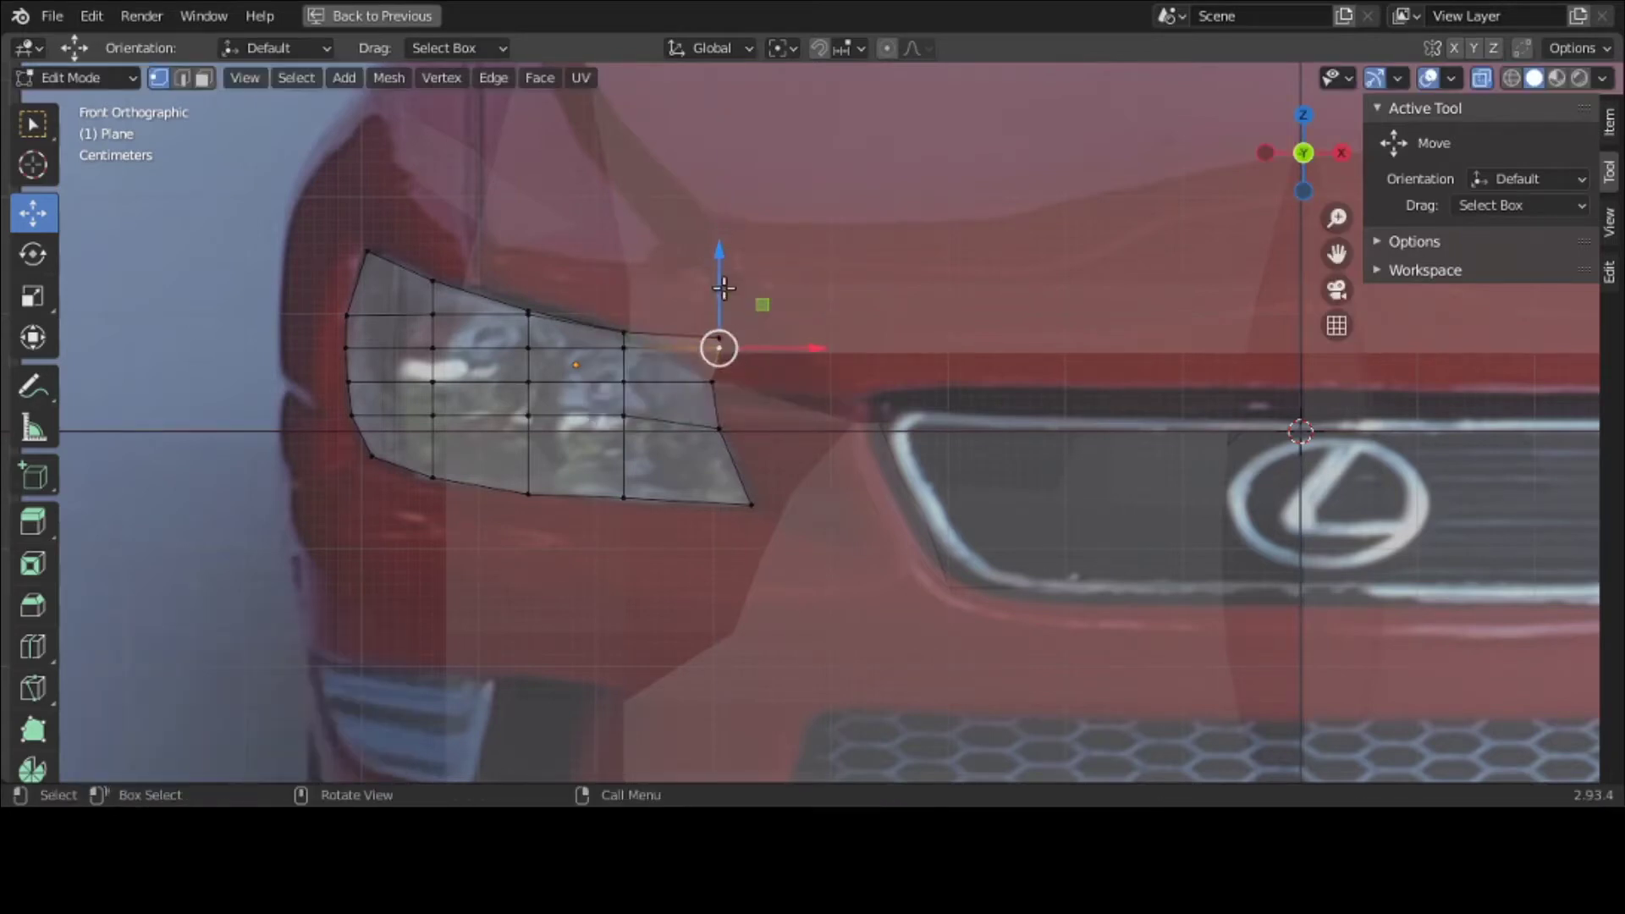
drag(723, 288, 724, 314)
drag(778, 365, 709, 337)
click(718, 337)
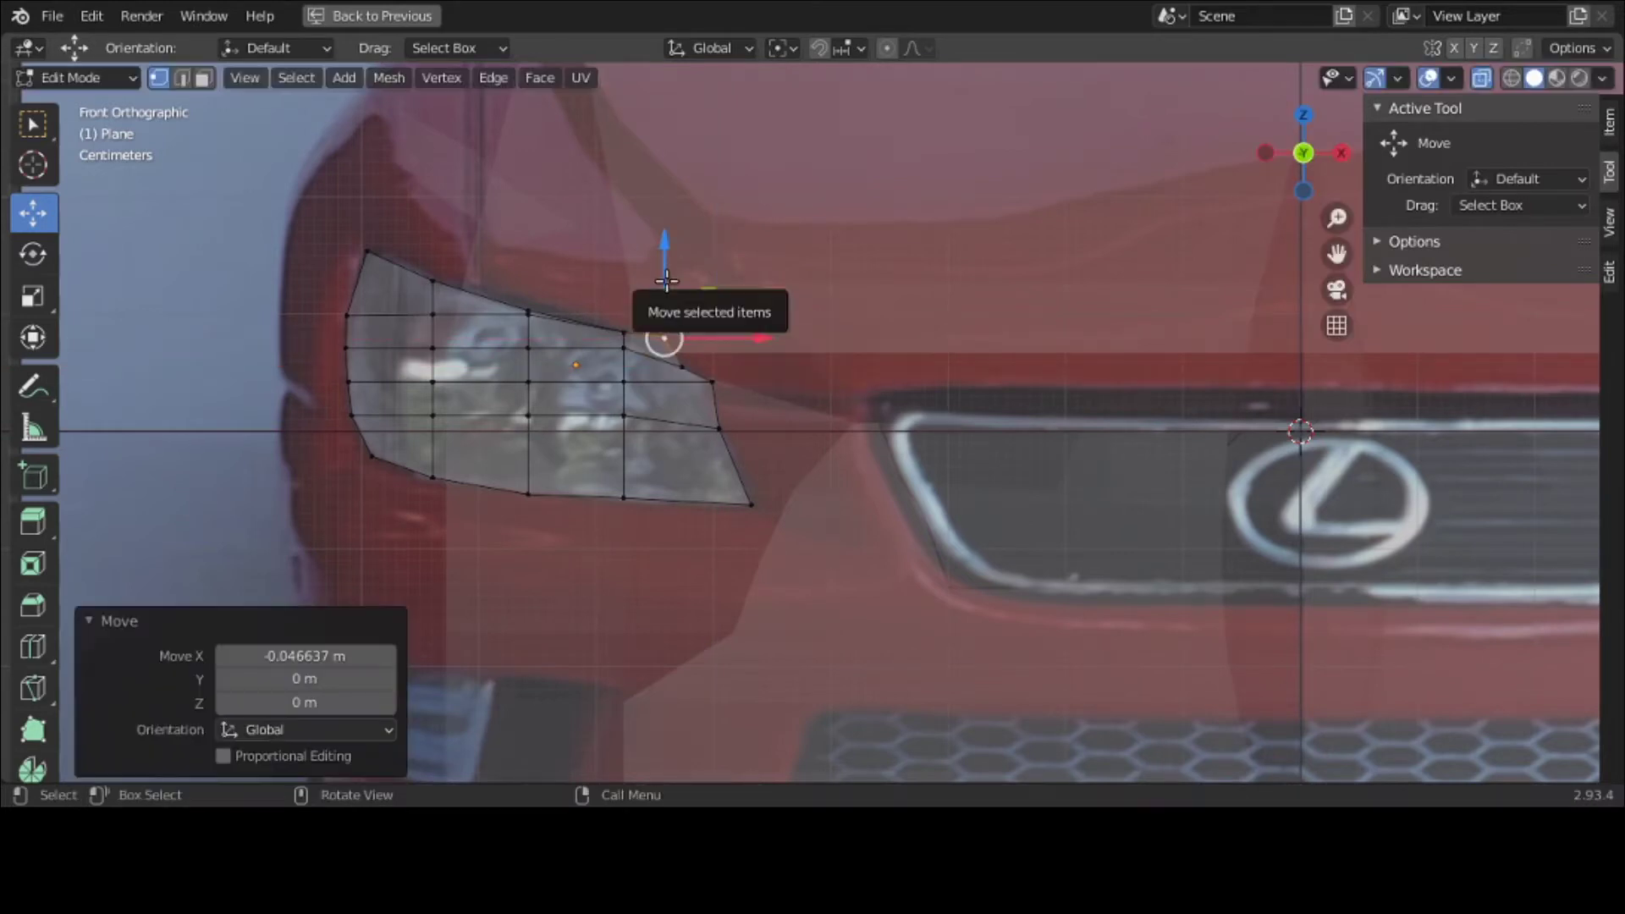
drag(665, 287, 694, 337)
click(683, 365)
scroll(739, 510, down, 1)
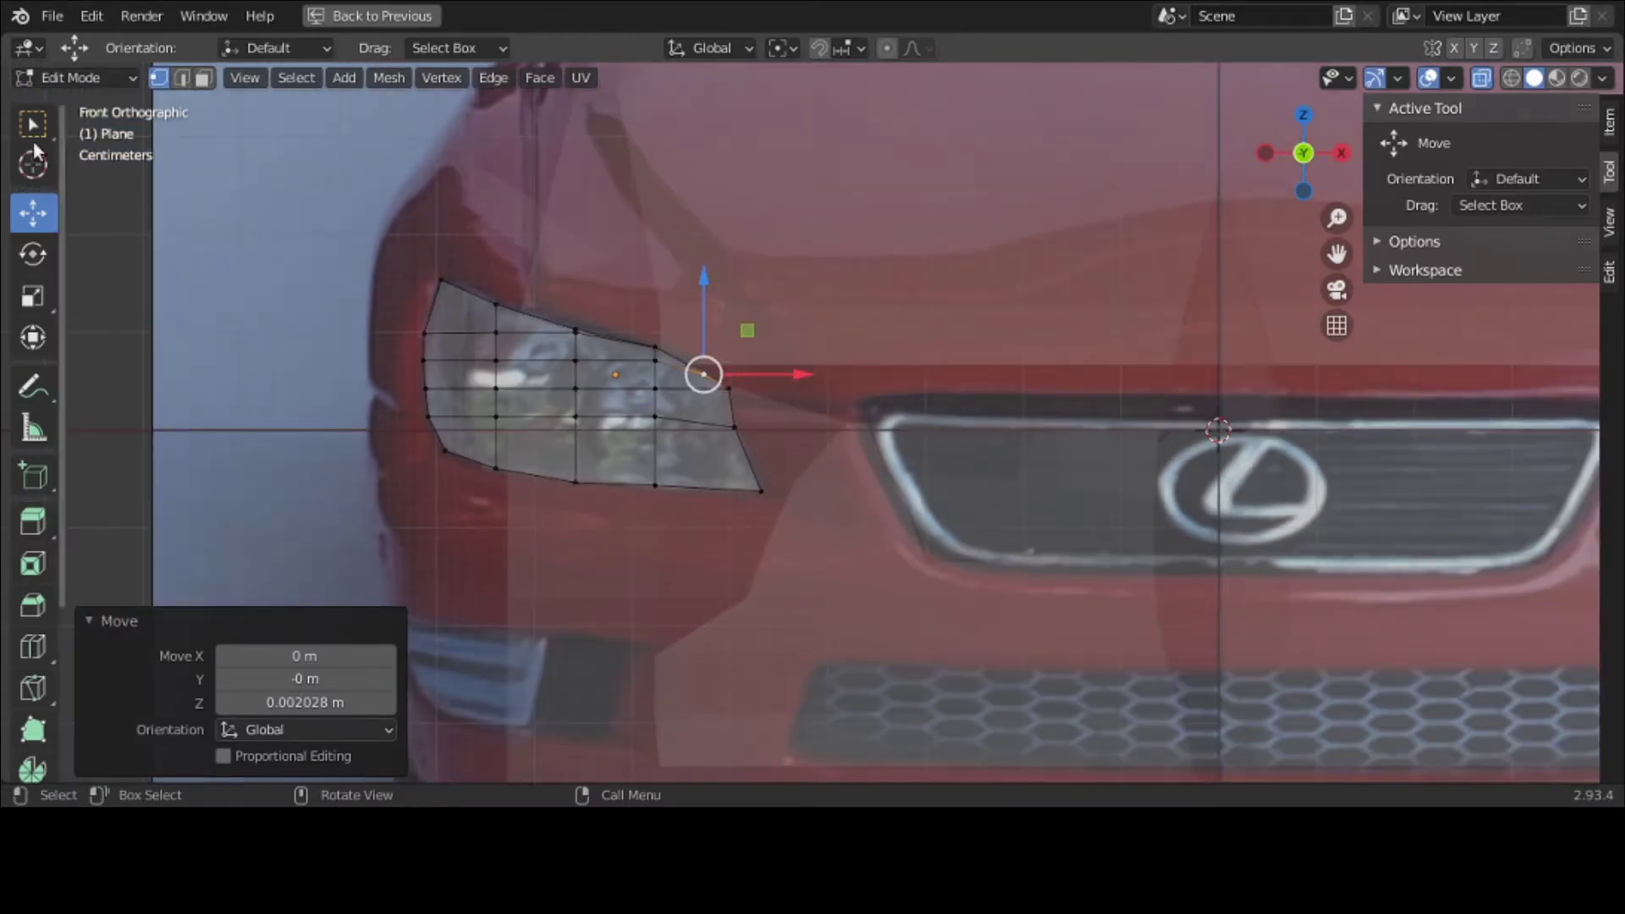
Step: Check the headlight plane's outline in Object Mode against the front reference and return to Edit Mode
click(54, 83)
click(73, 112)
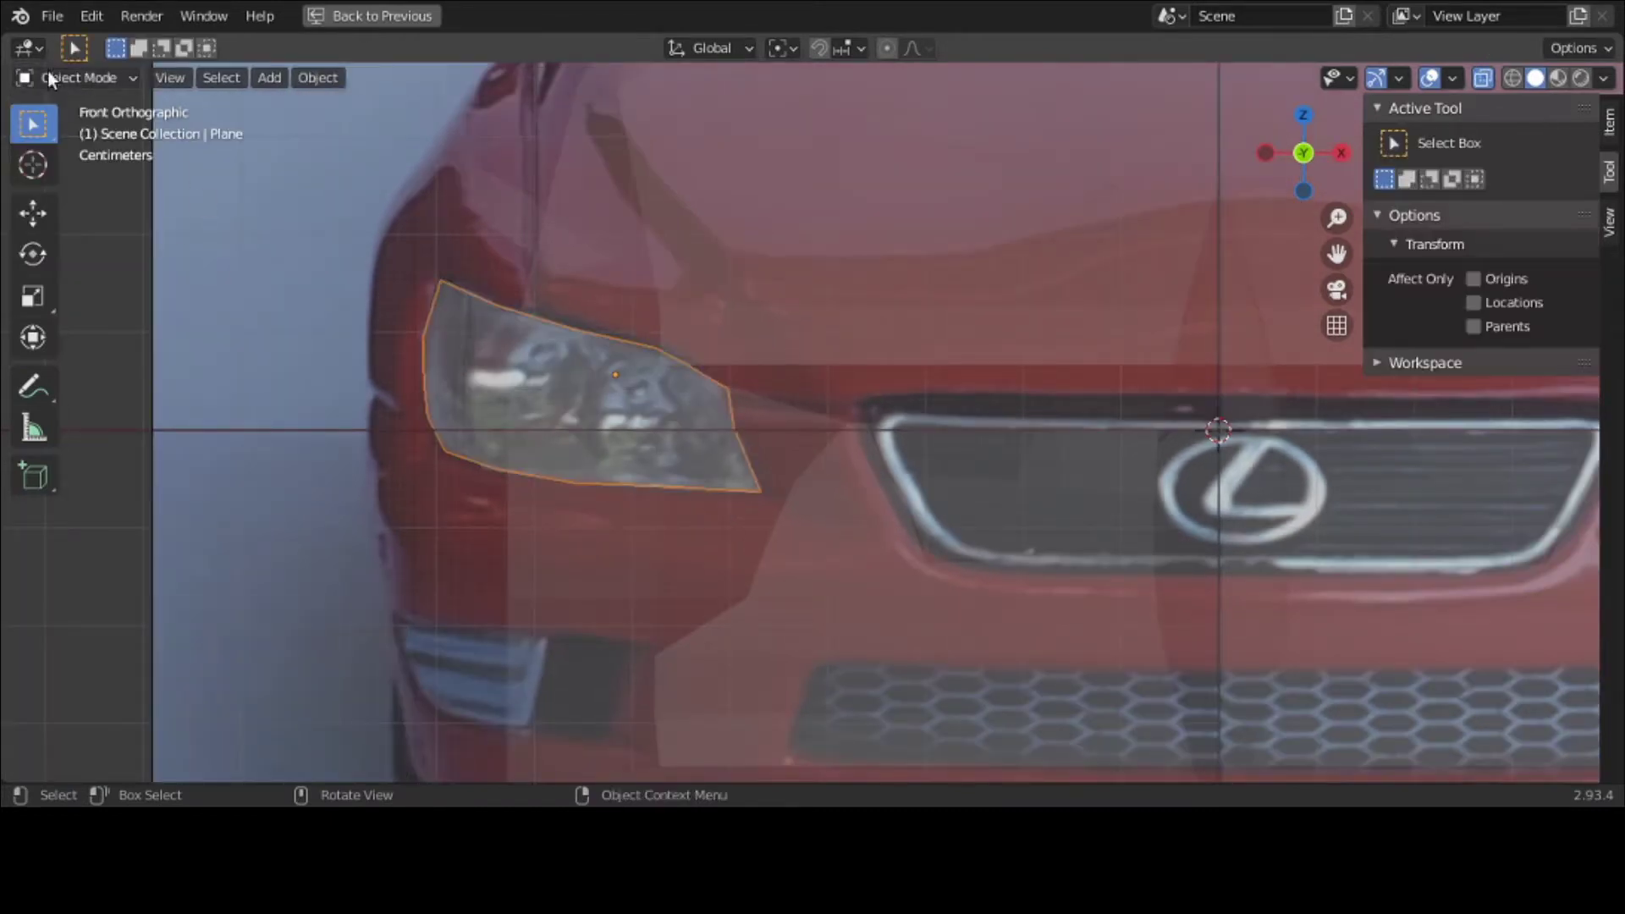
click(55, 77)
click(73, 130)
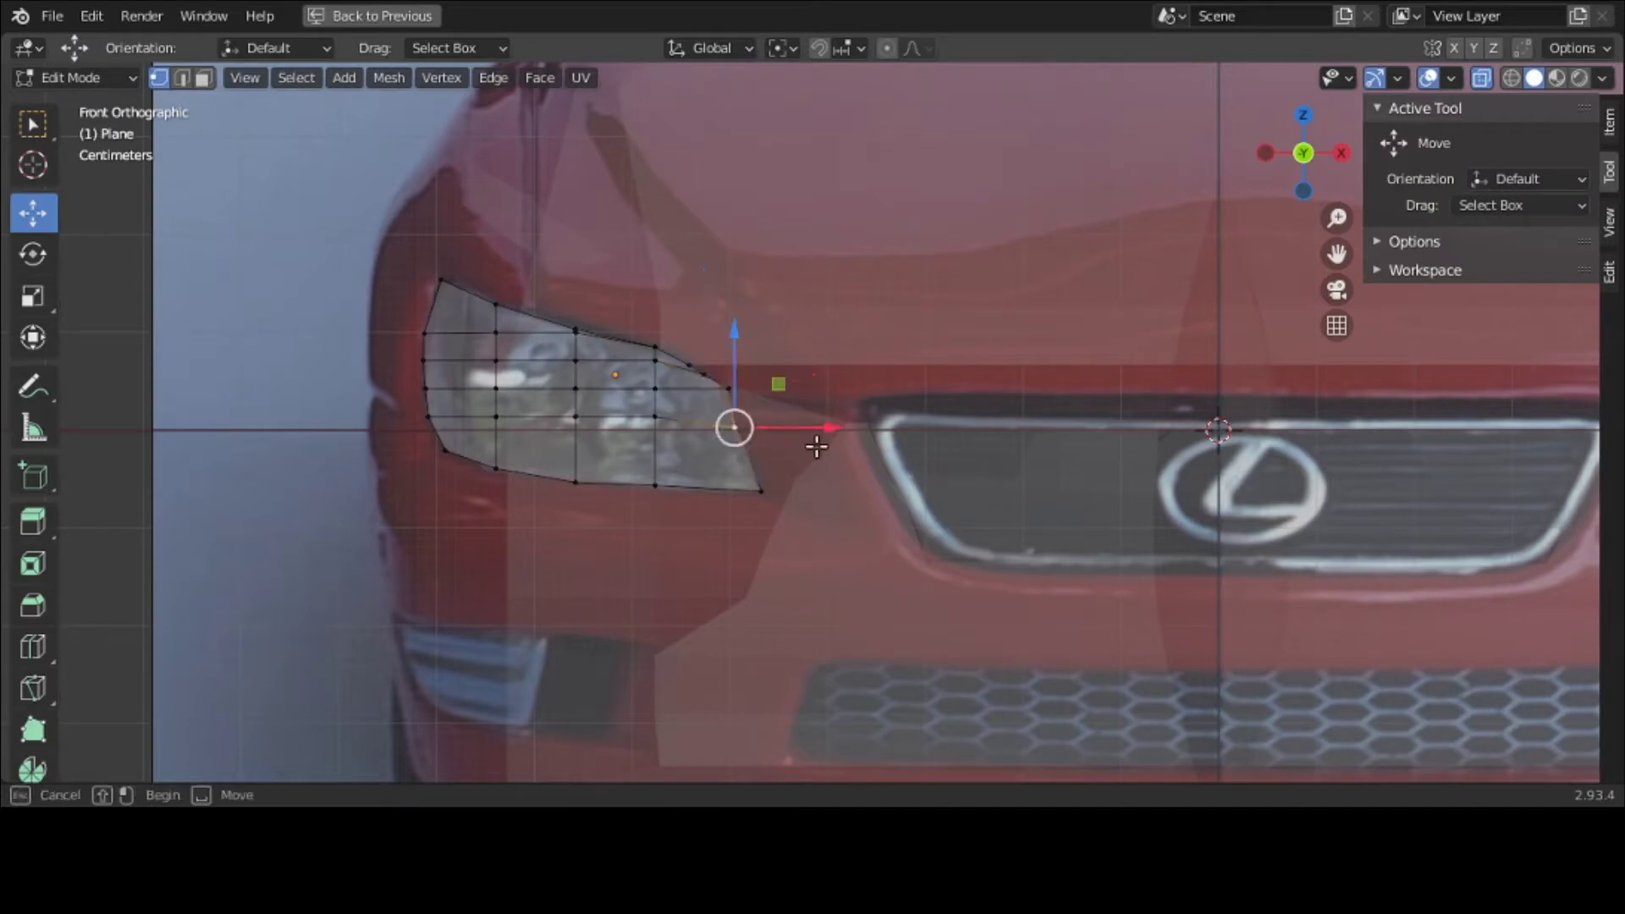
Step: Nudge the inner edge's middle vertex slightly along X to the headlight's outline and return to Object Mode
drag(827, 429, 834, 428)
click(94, 85)
click(94, 105)
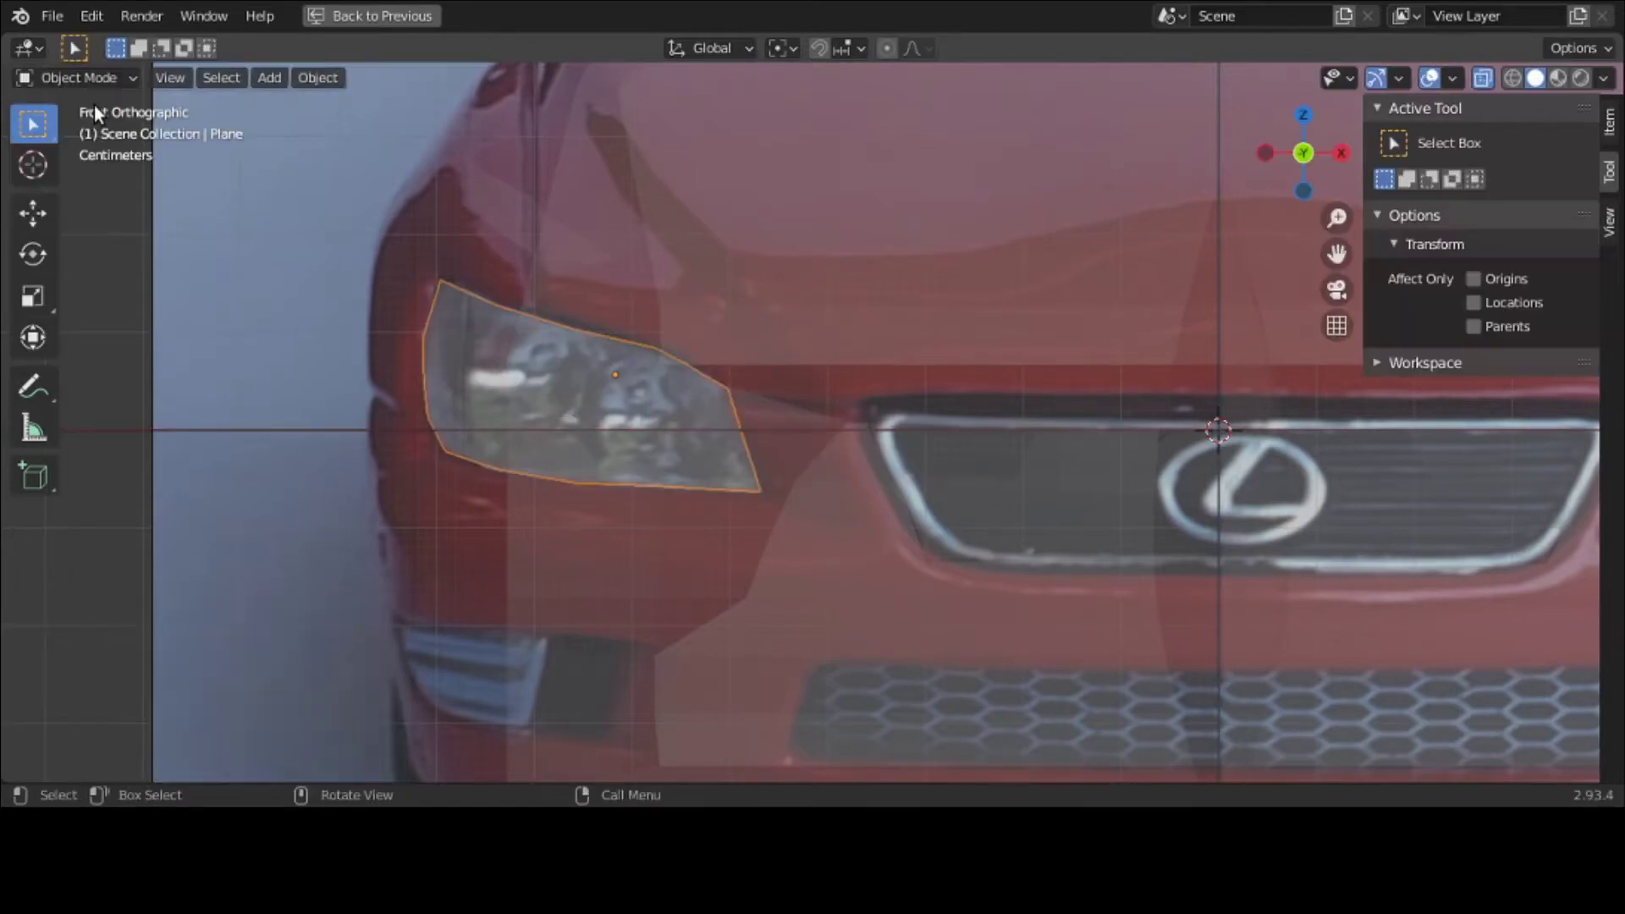
Step: Restore the multi-view layout and save the car file
key(ctrl+space)
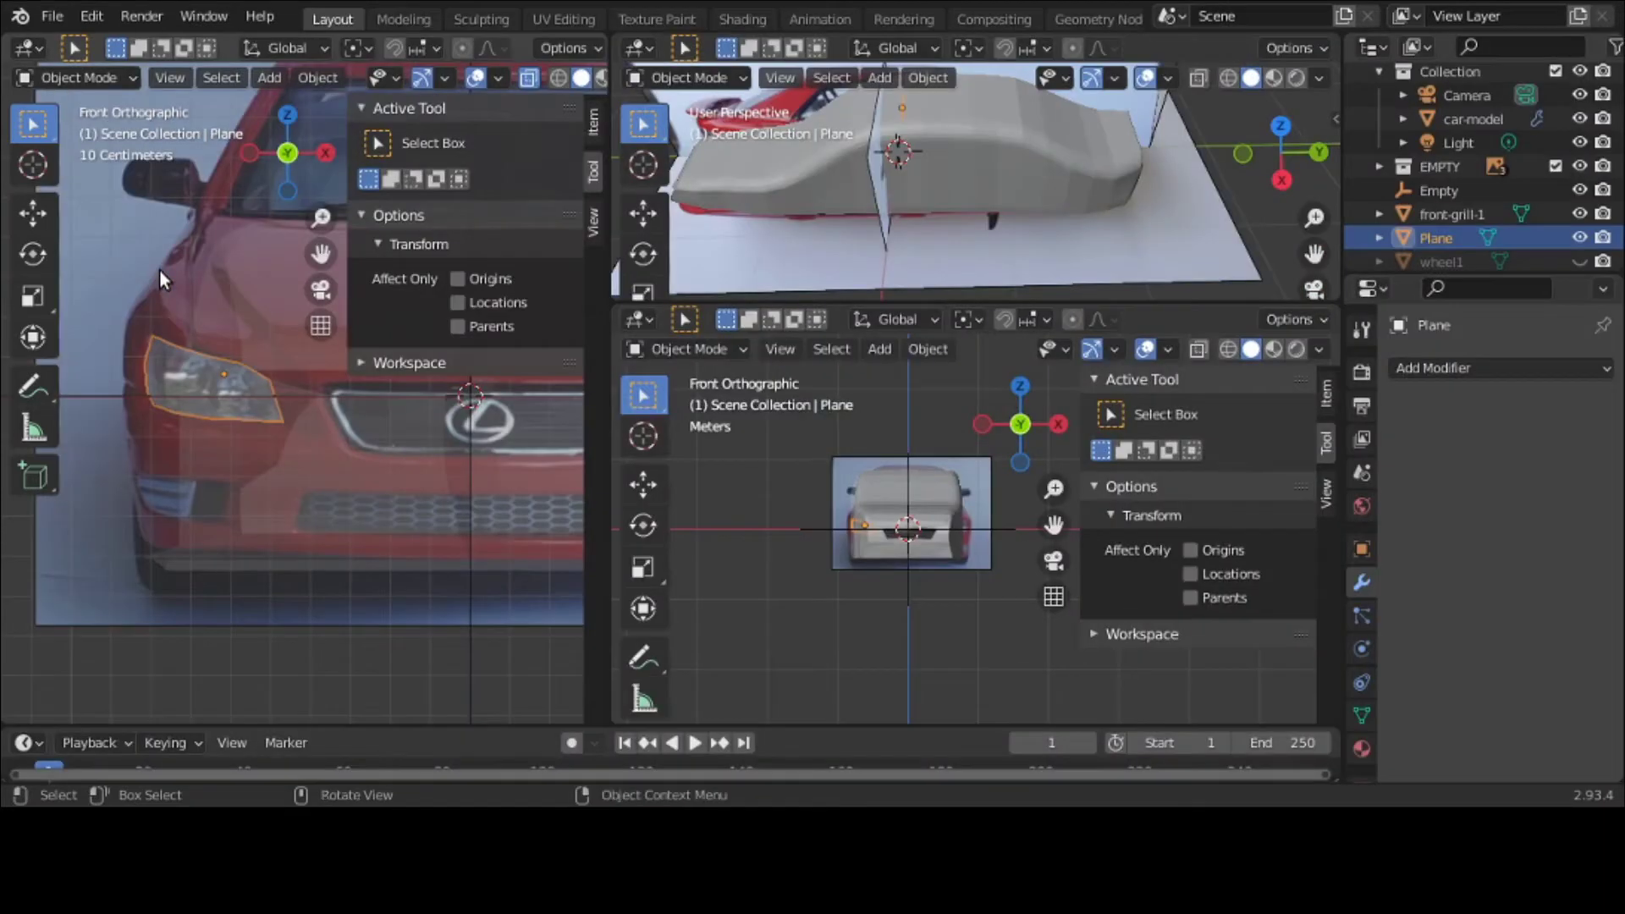
click(52, 18)
click(84, 172)
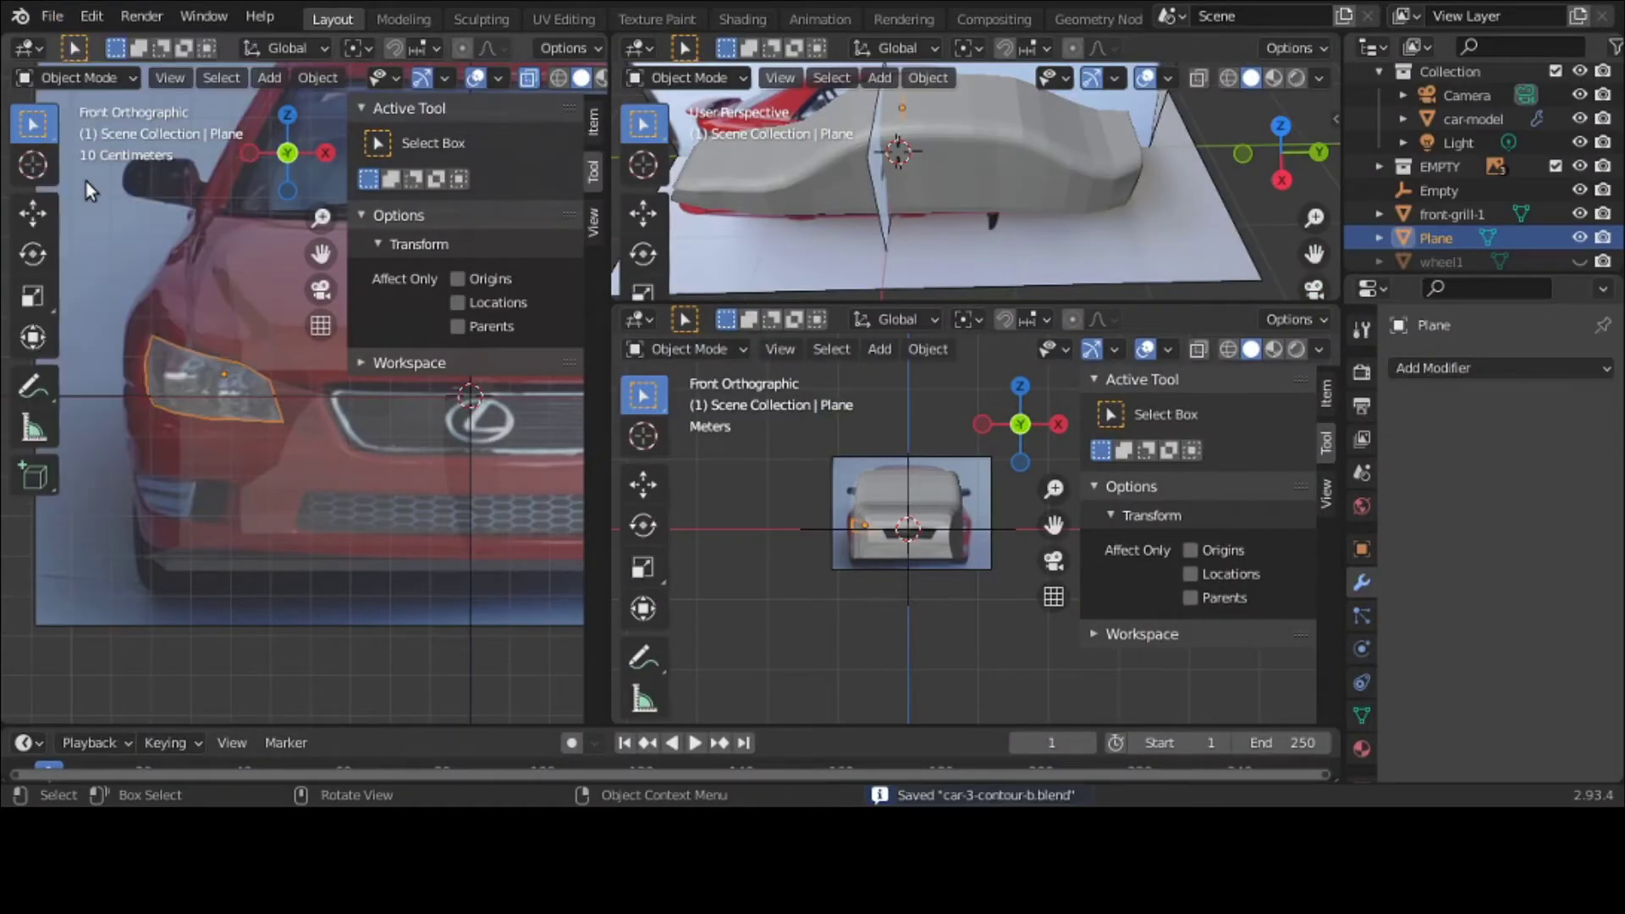
Step: Create a new material for the headlight plane
click(1362, 745)
click(1557, 474)
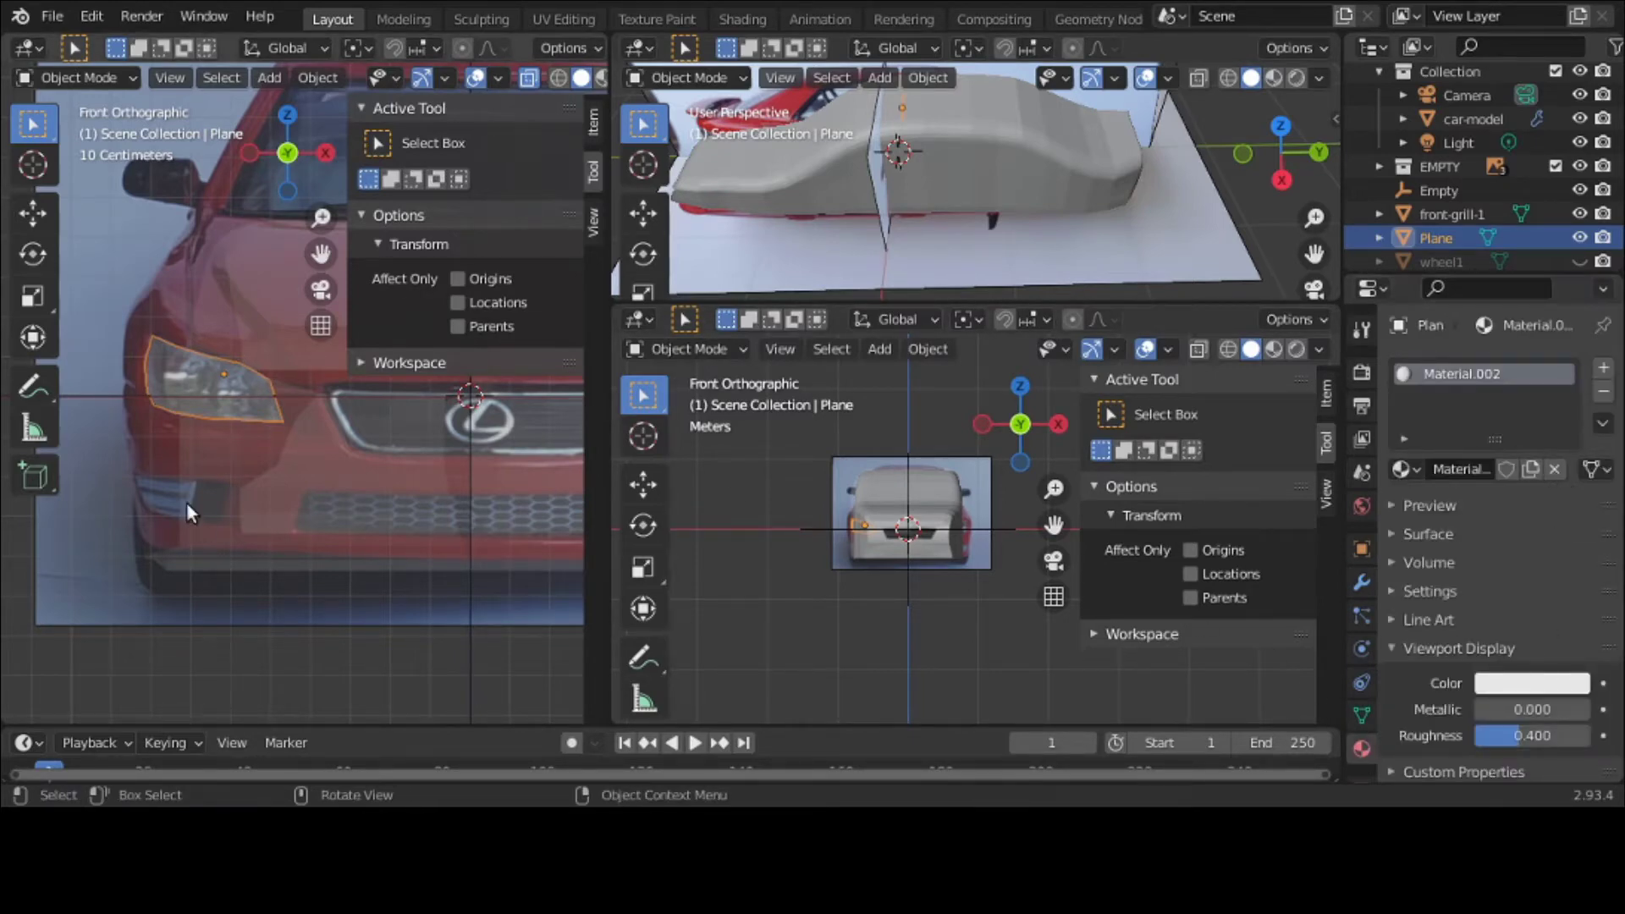
scroll(507, 77, down, 3)
click(420, 79)
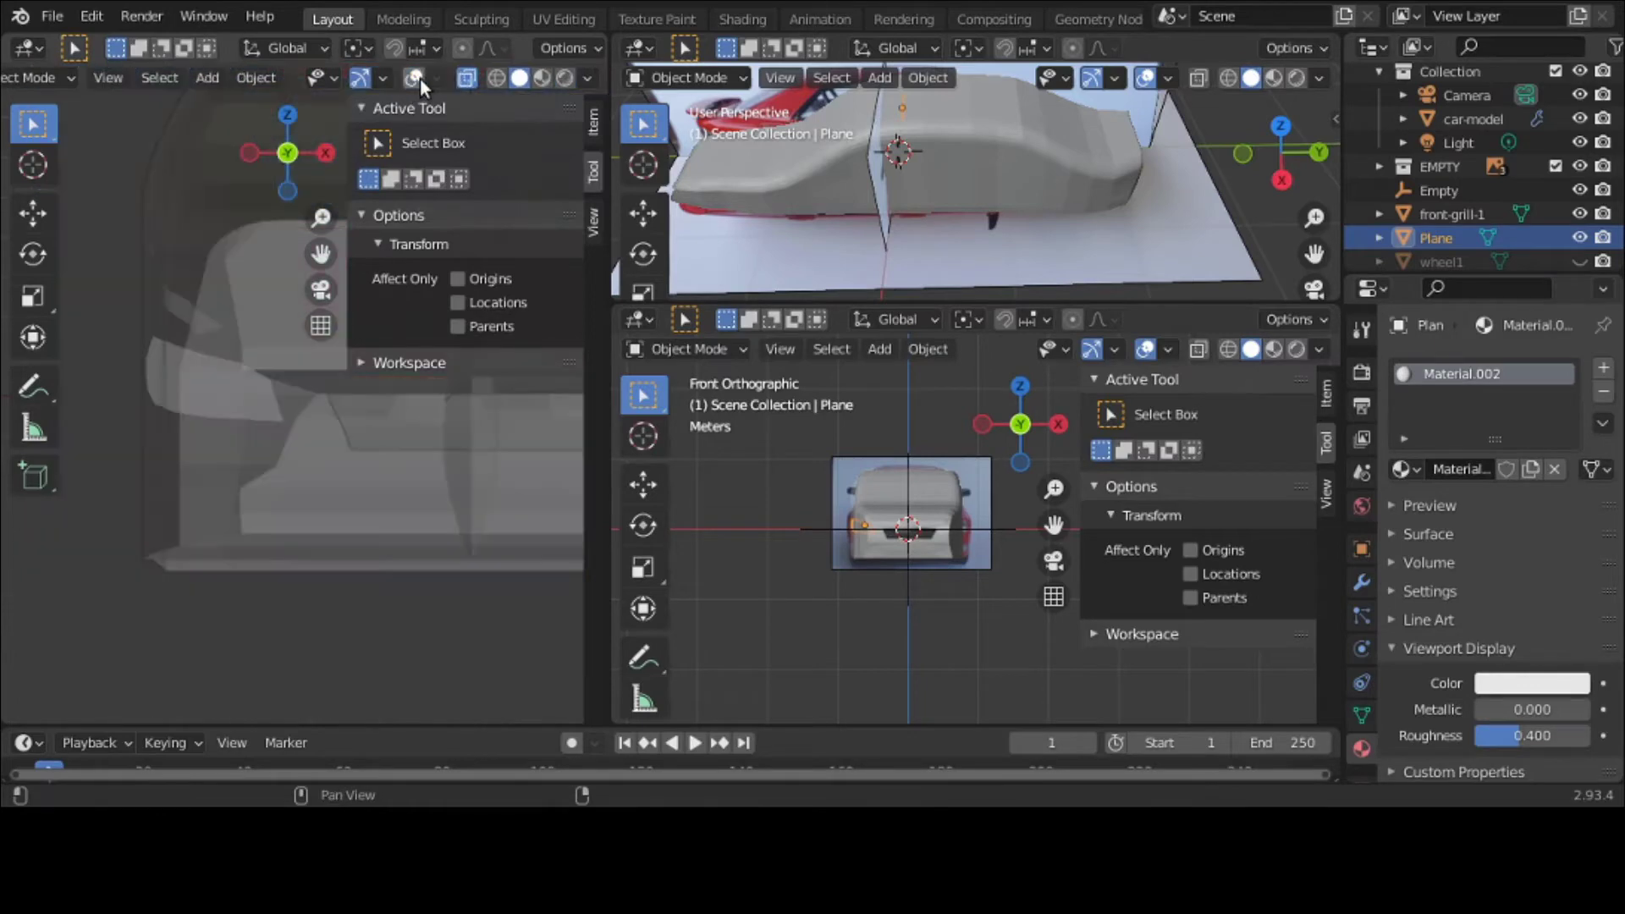
click(419, 78)
Step: Add a second material slot with a new material to the car body and set its viewport display color to red
click(253, 310)
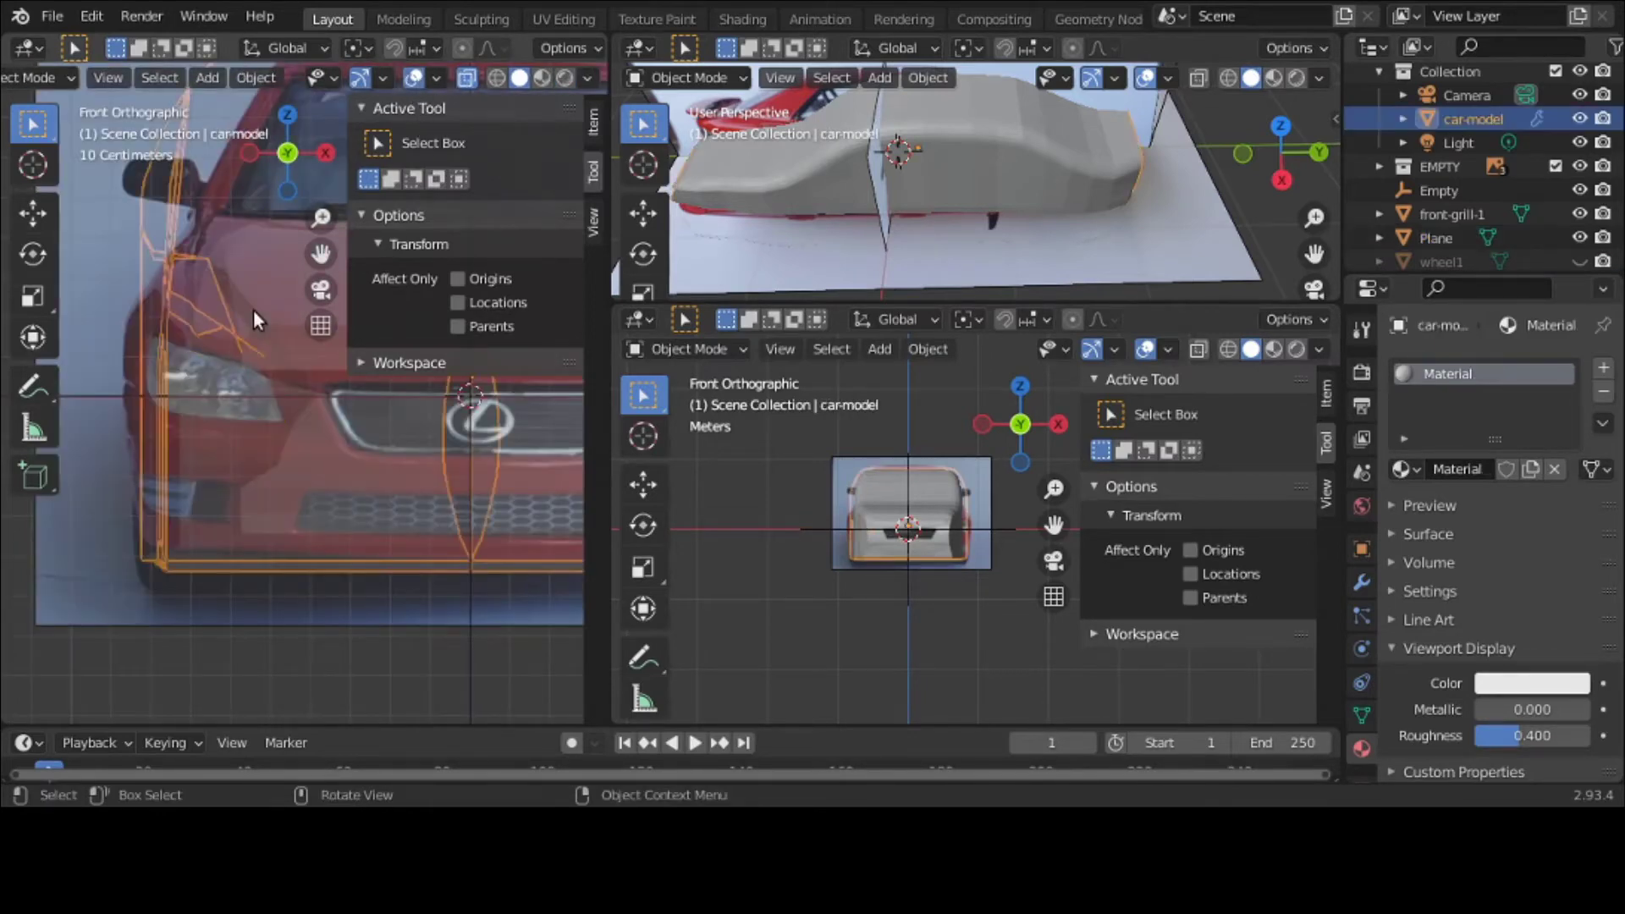
click(1602, 367)
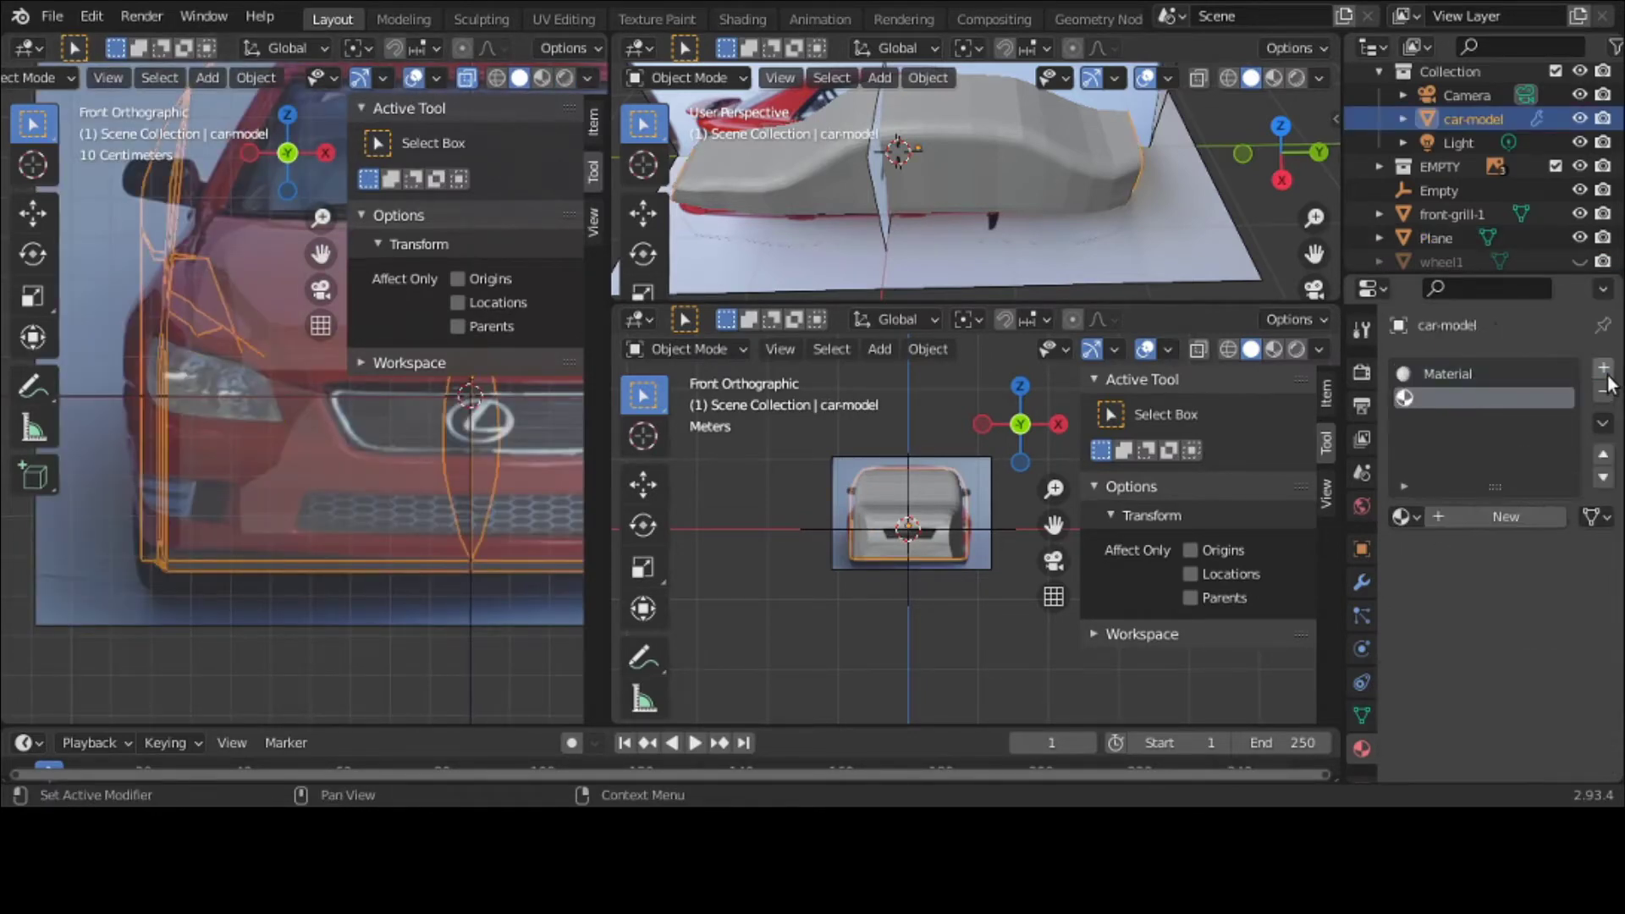
click(1506, 518)
click(1486, 730)
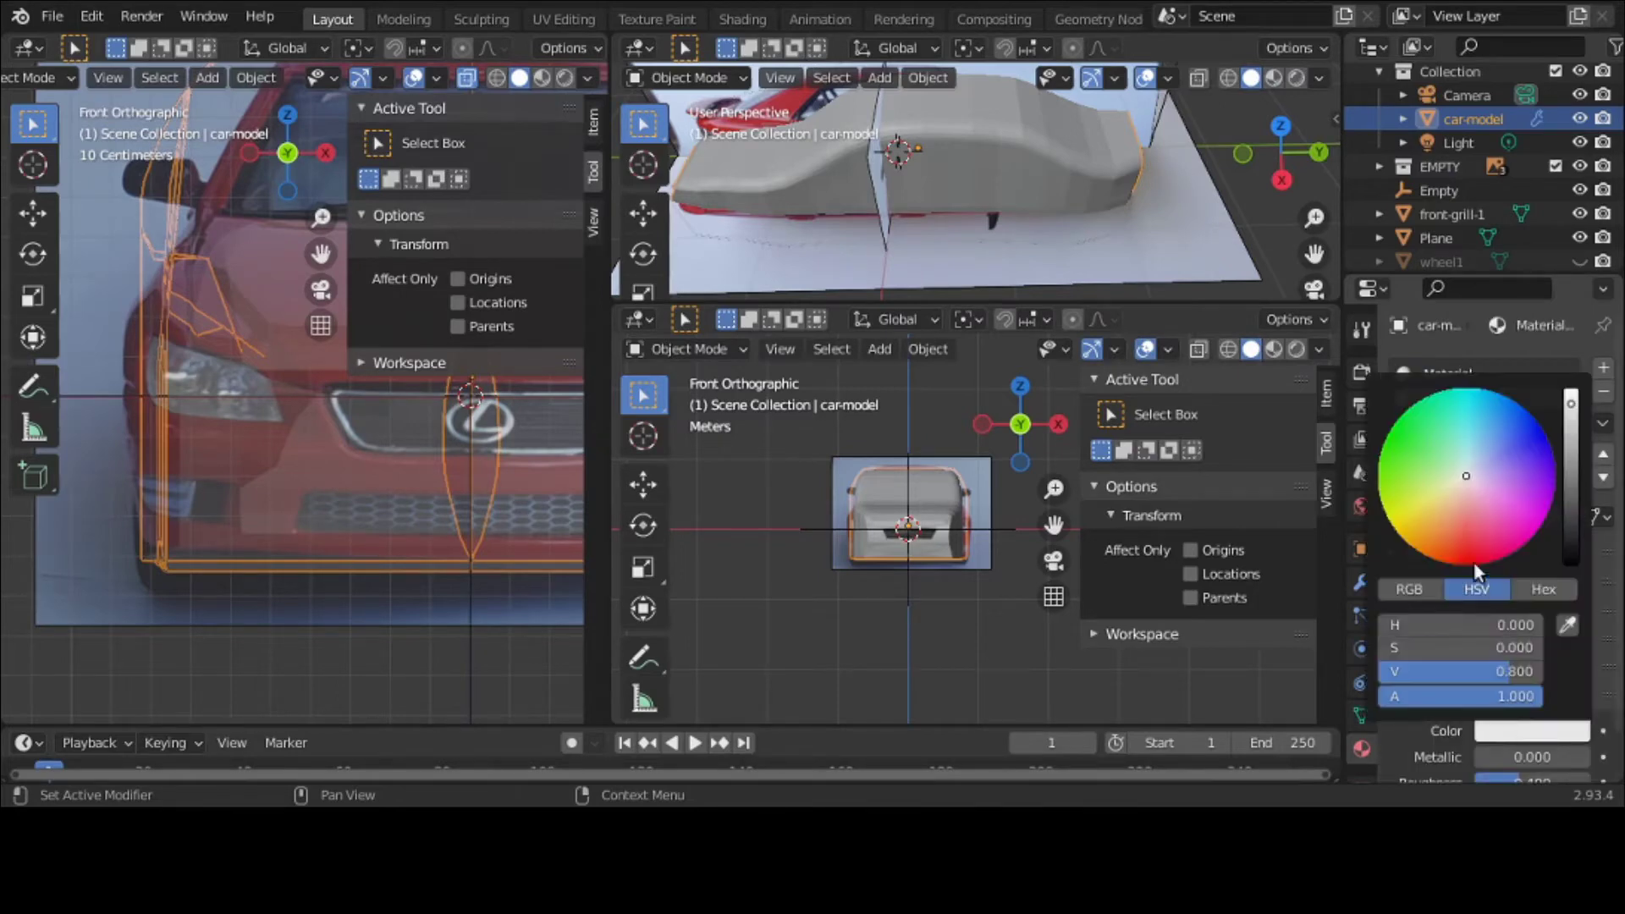
click(1474, 540)
Step: Turn off X-ray, hide the reference image collection and select the car body in a perspective view
click(464, 78)
scroll(352, 388, down, 3)
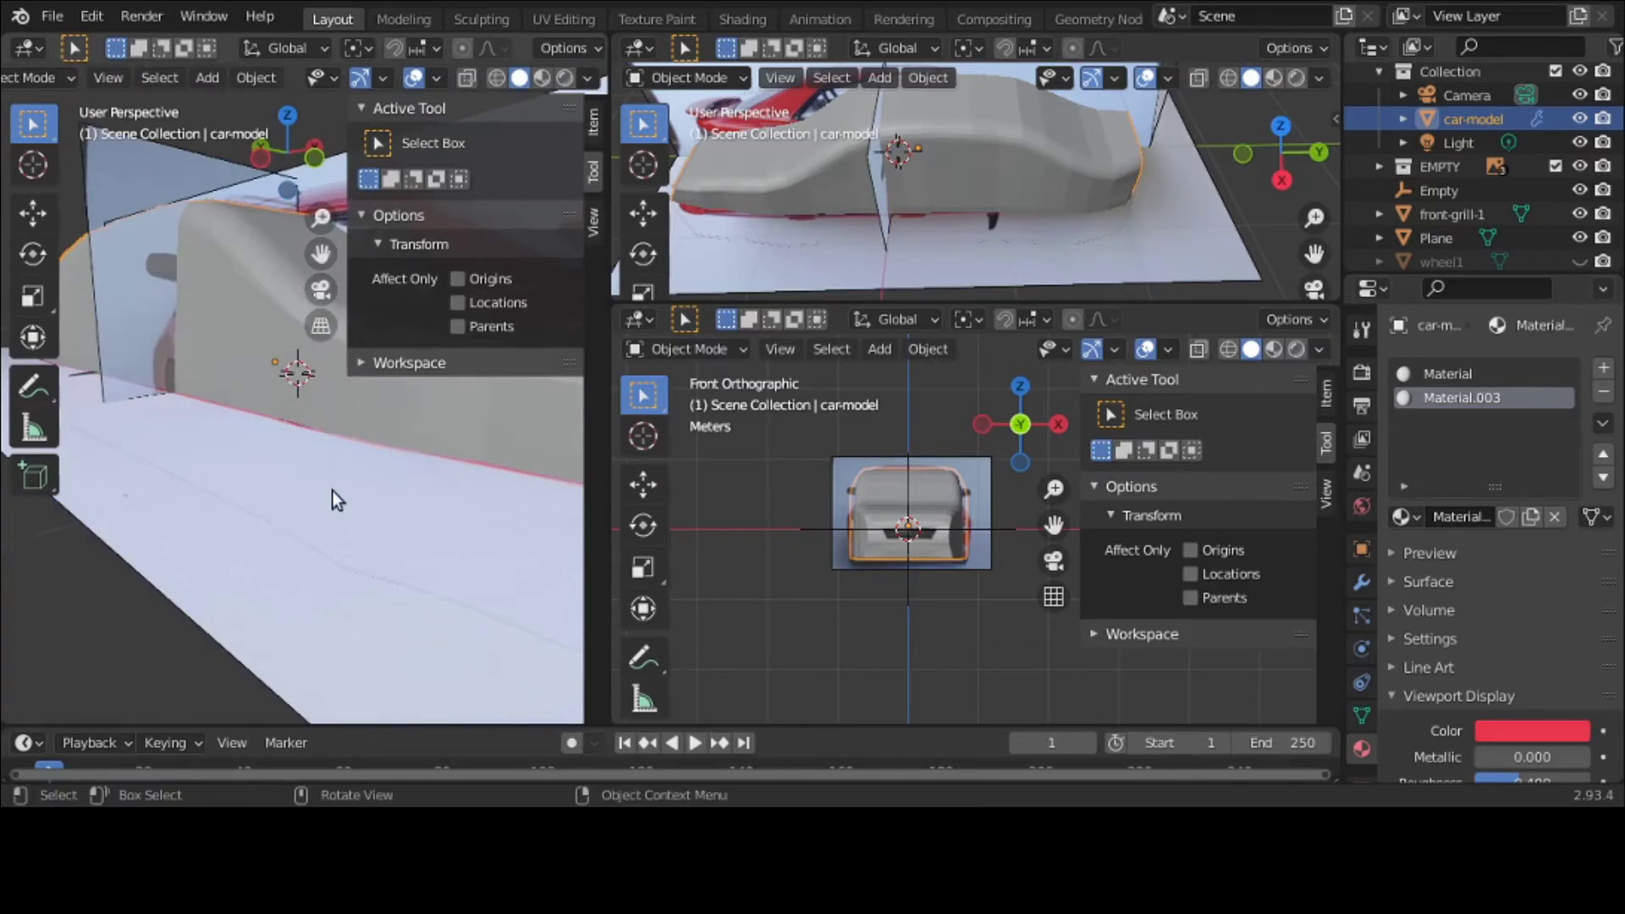
click(251, 316)
click(1579, 169)
middle_drag(169, 440, 190, 318)
click(191, 318)
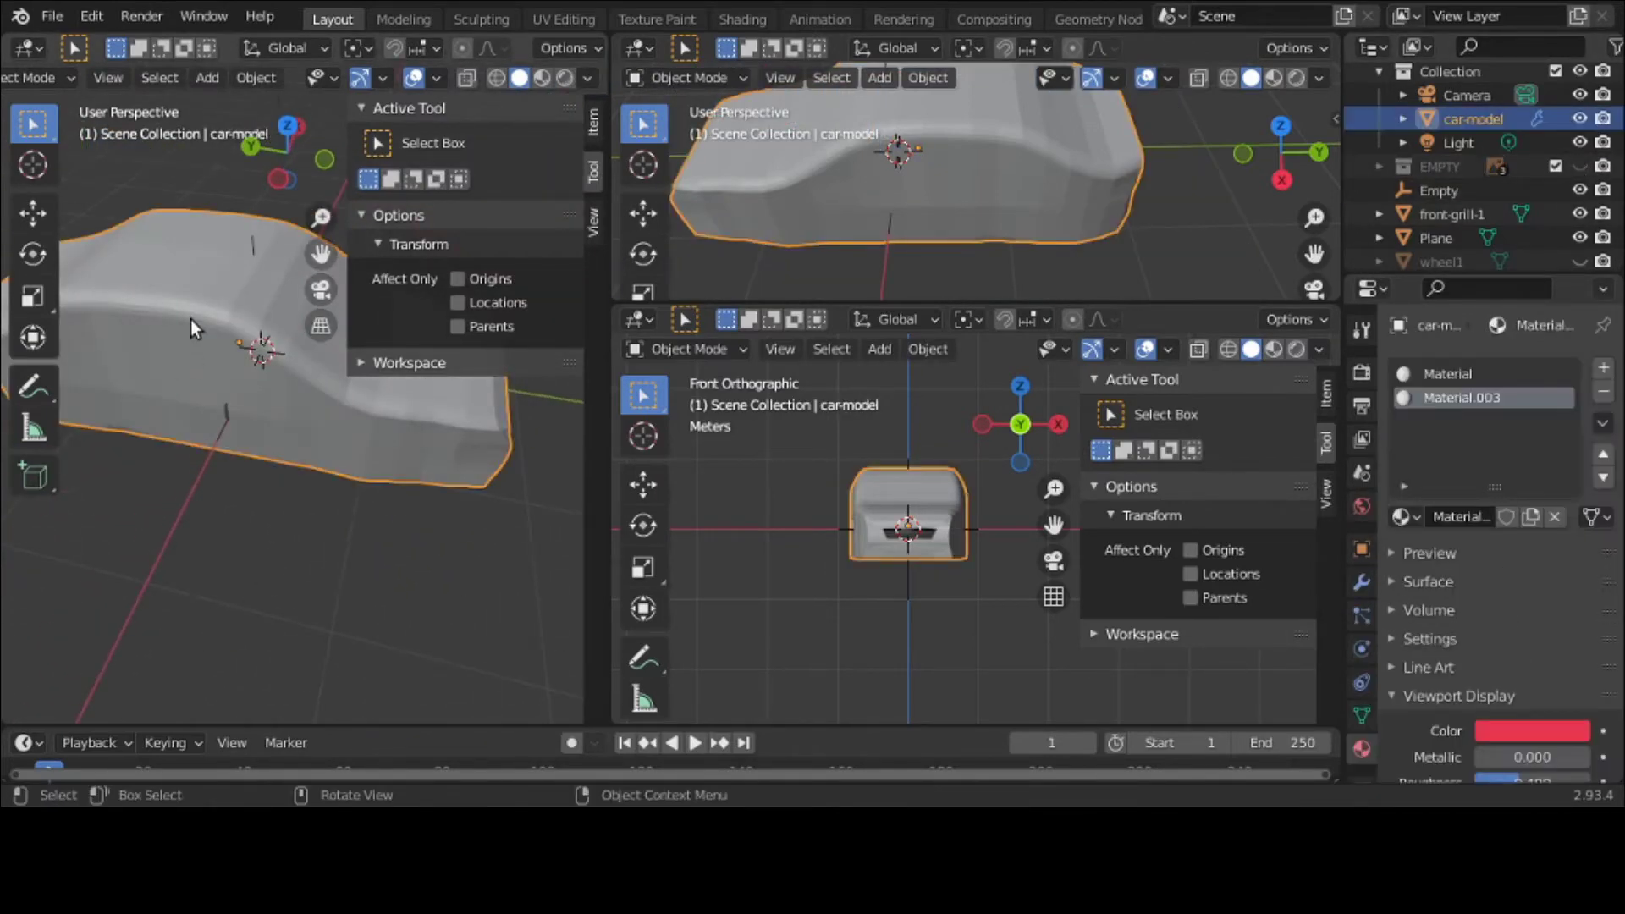
Step: Set the base color of the car body's new material to a pinkish red
click(1451, 584)
scroll(1451, 586, down, 2)
click(1539, 709)
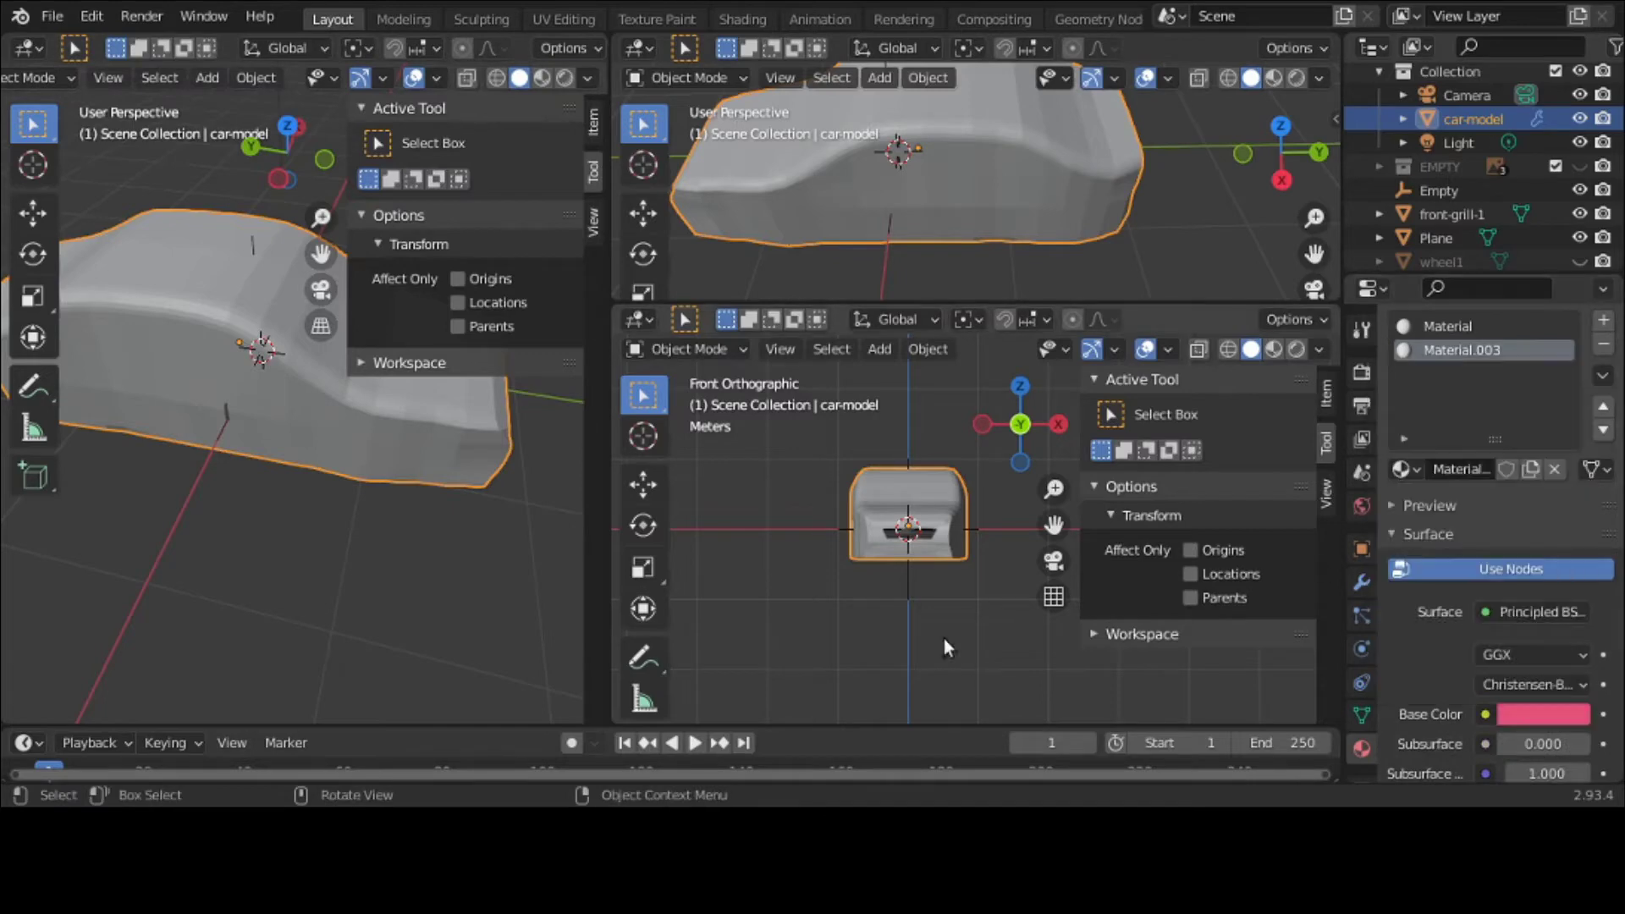
click(1439, 537)
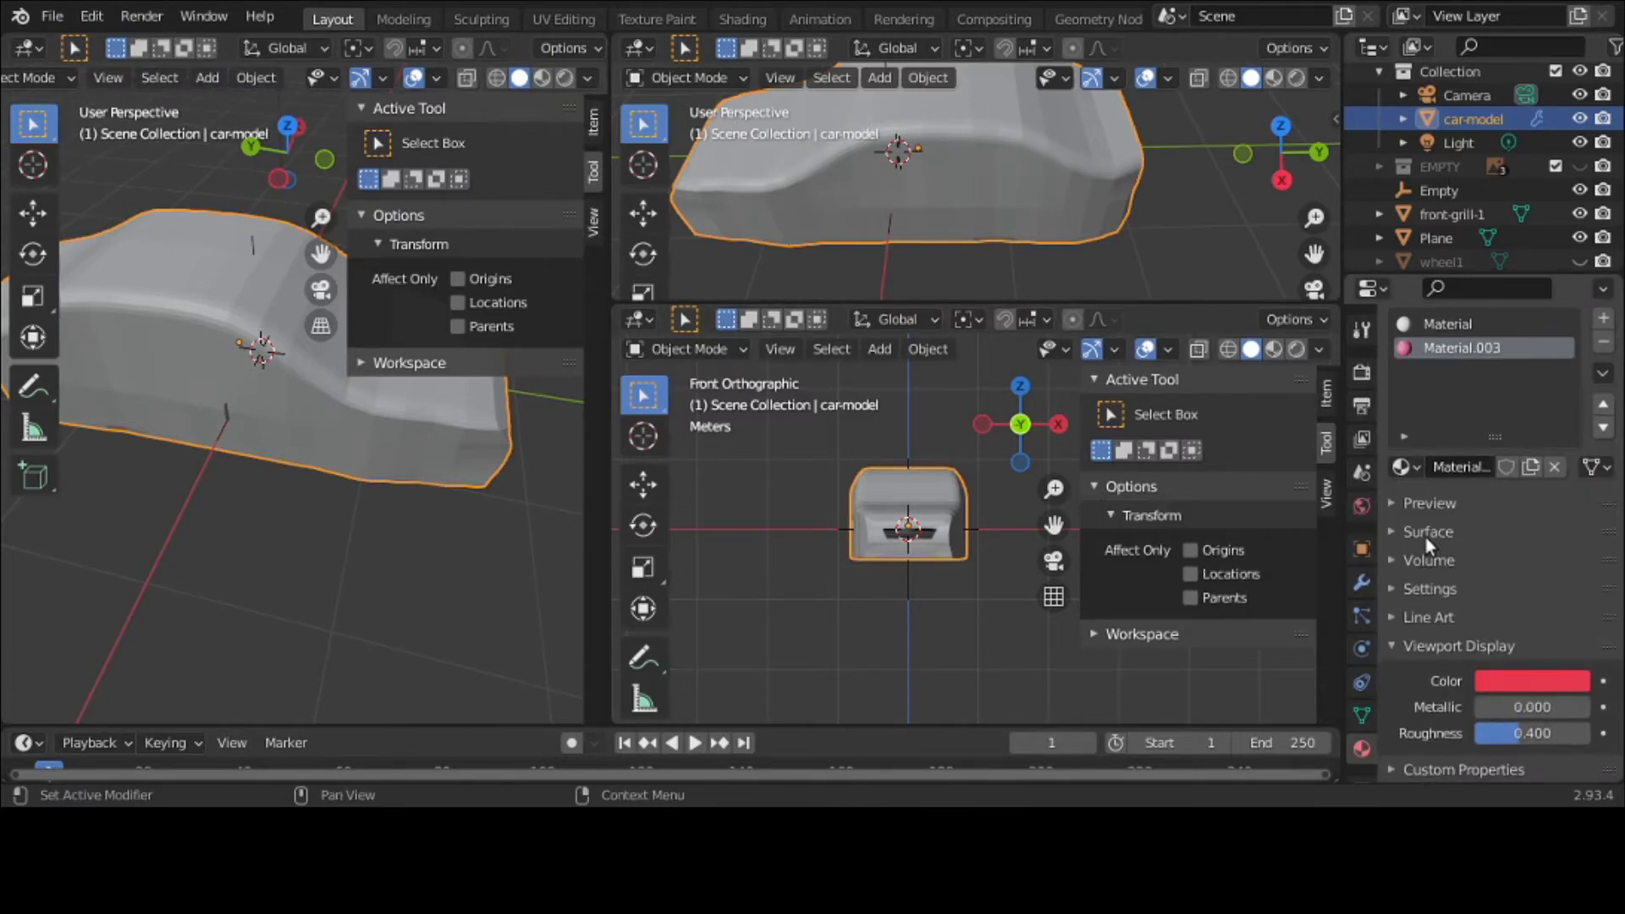
Step: Check the car body's material in Rendered shading, return to Solid shading and inspect the car's front
click(566, 78)
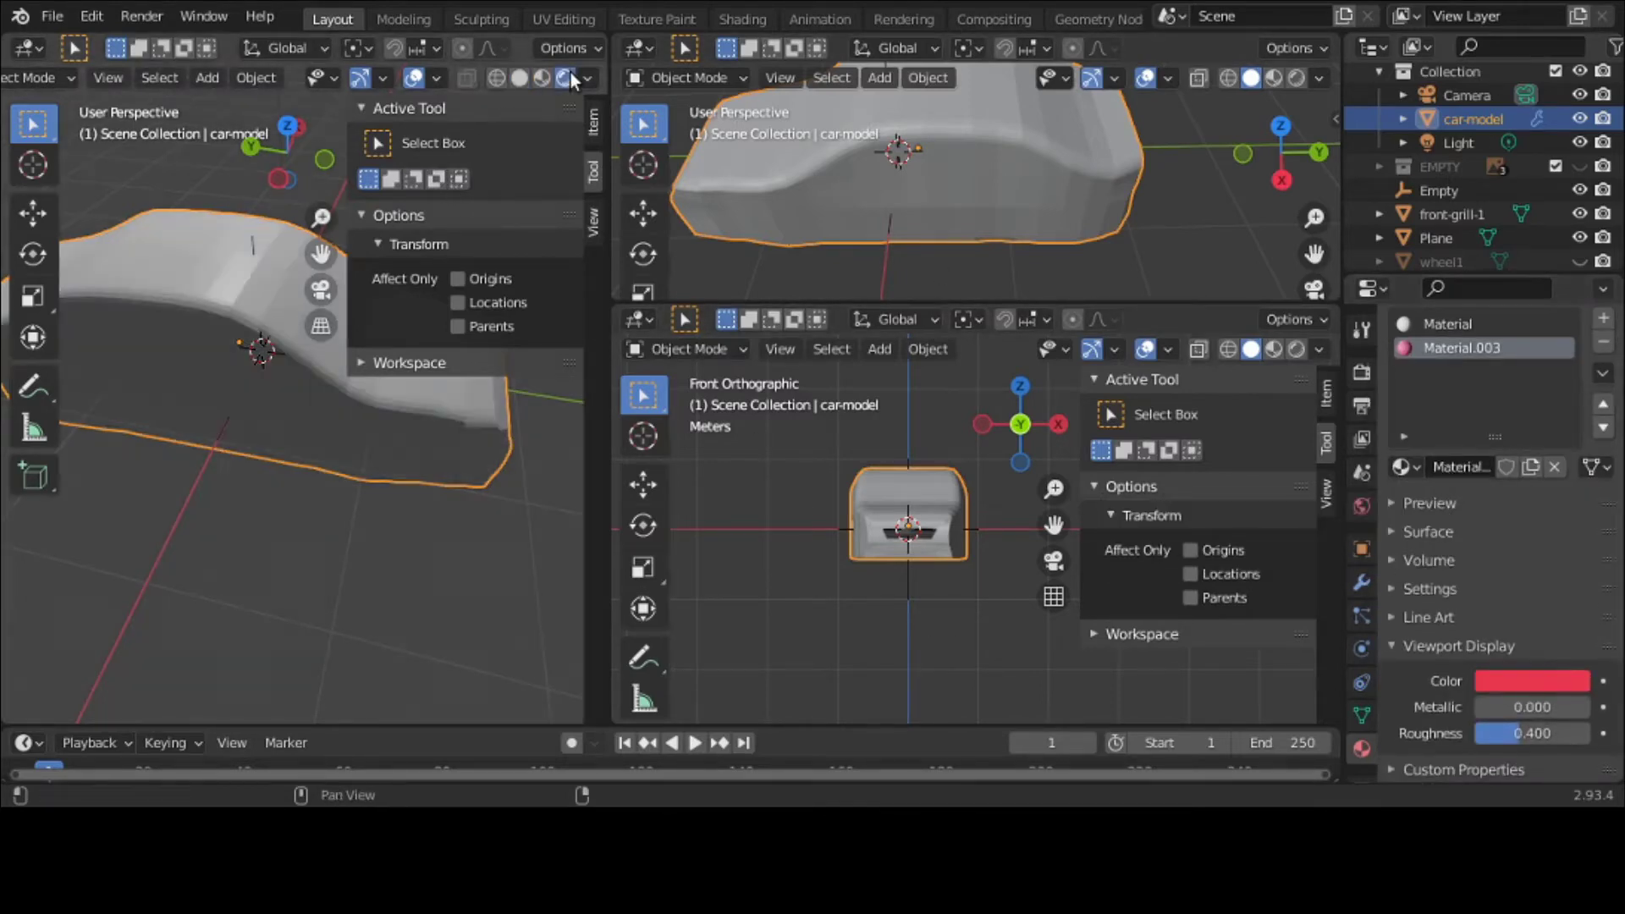
click(520, 78)
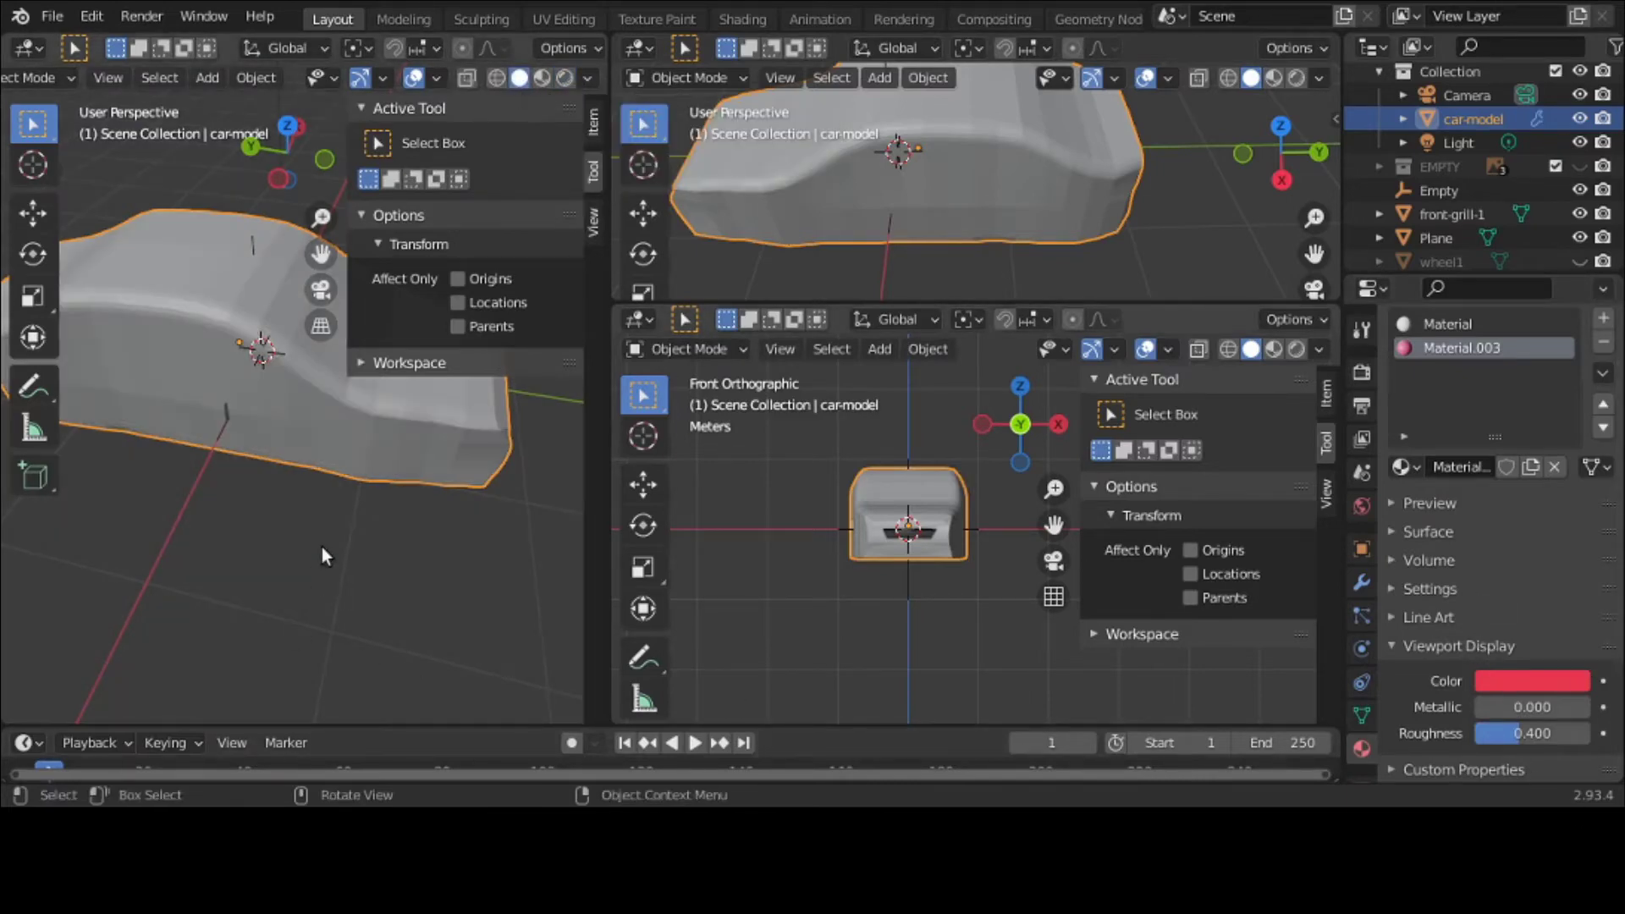
middle_drag(322, 547, 183, 480)
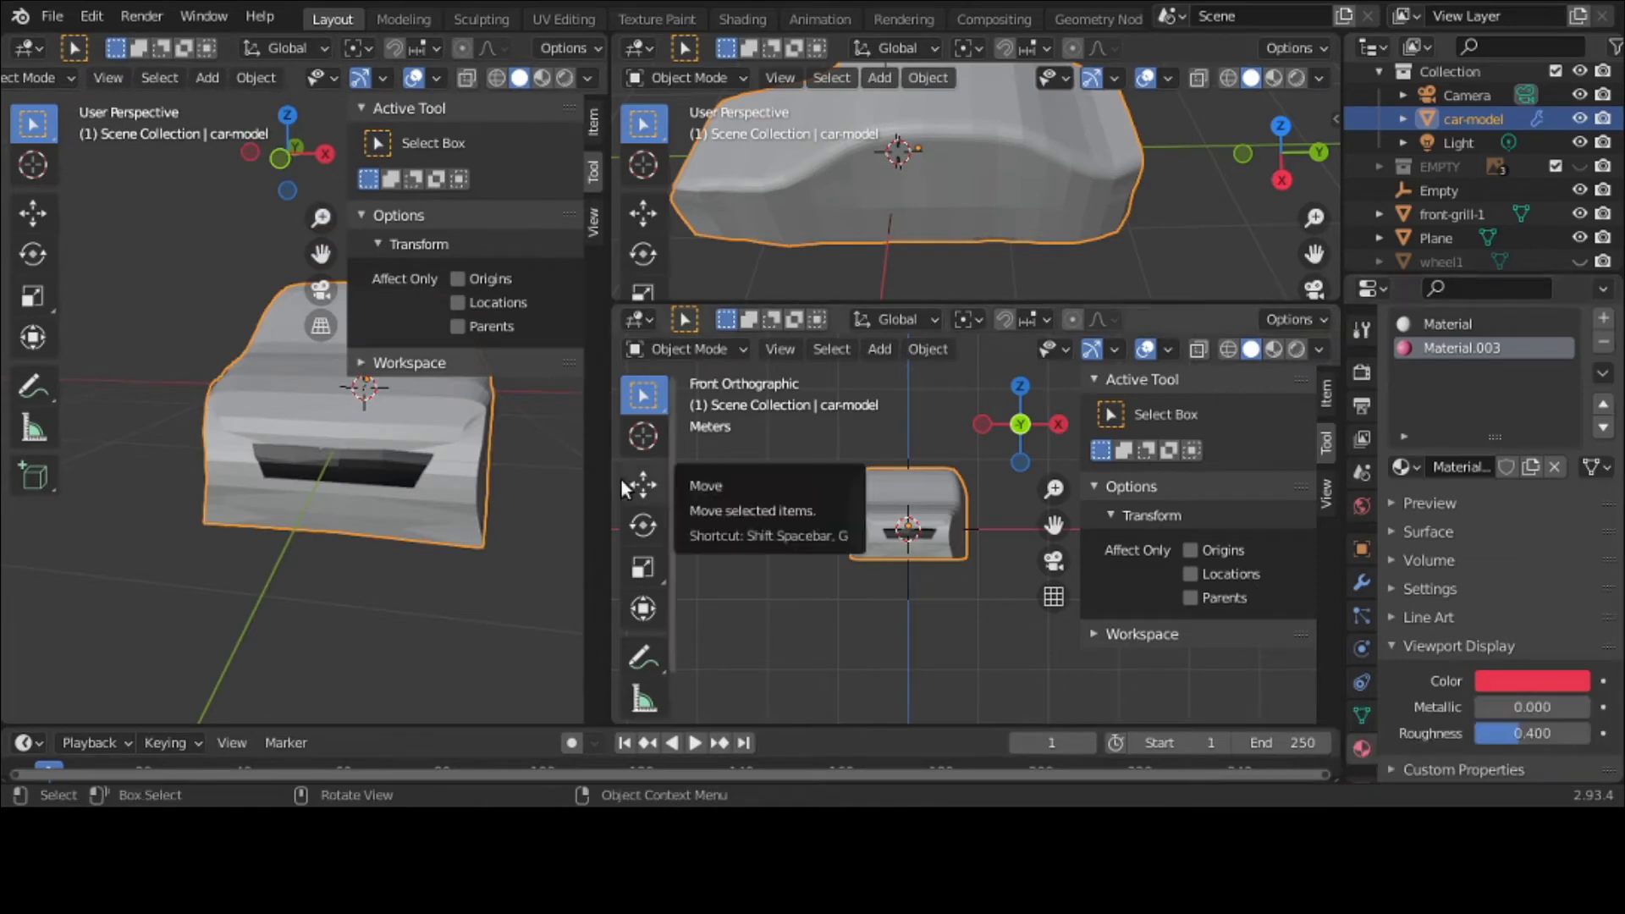
key(ctrl+space)
key(ctrl+space)
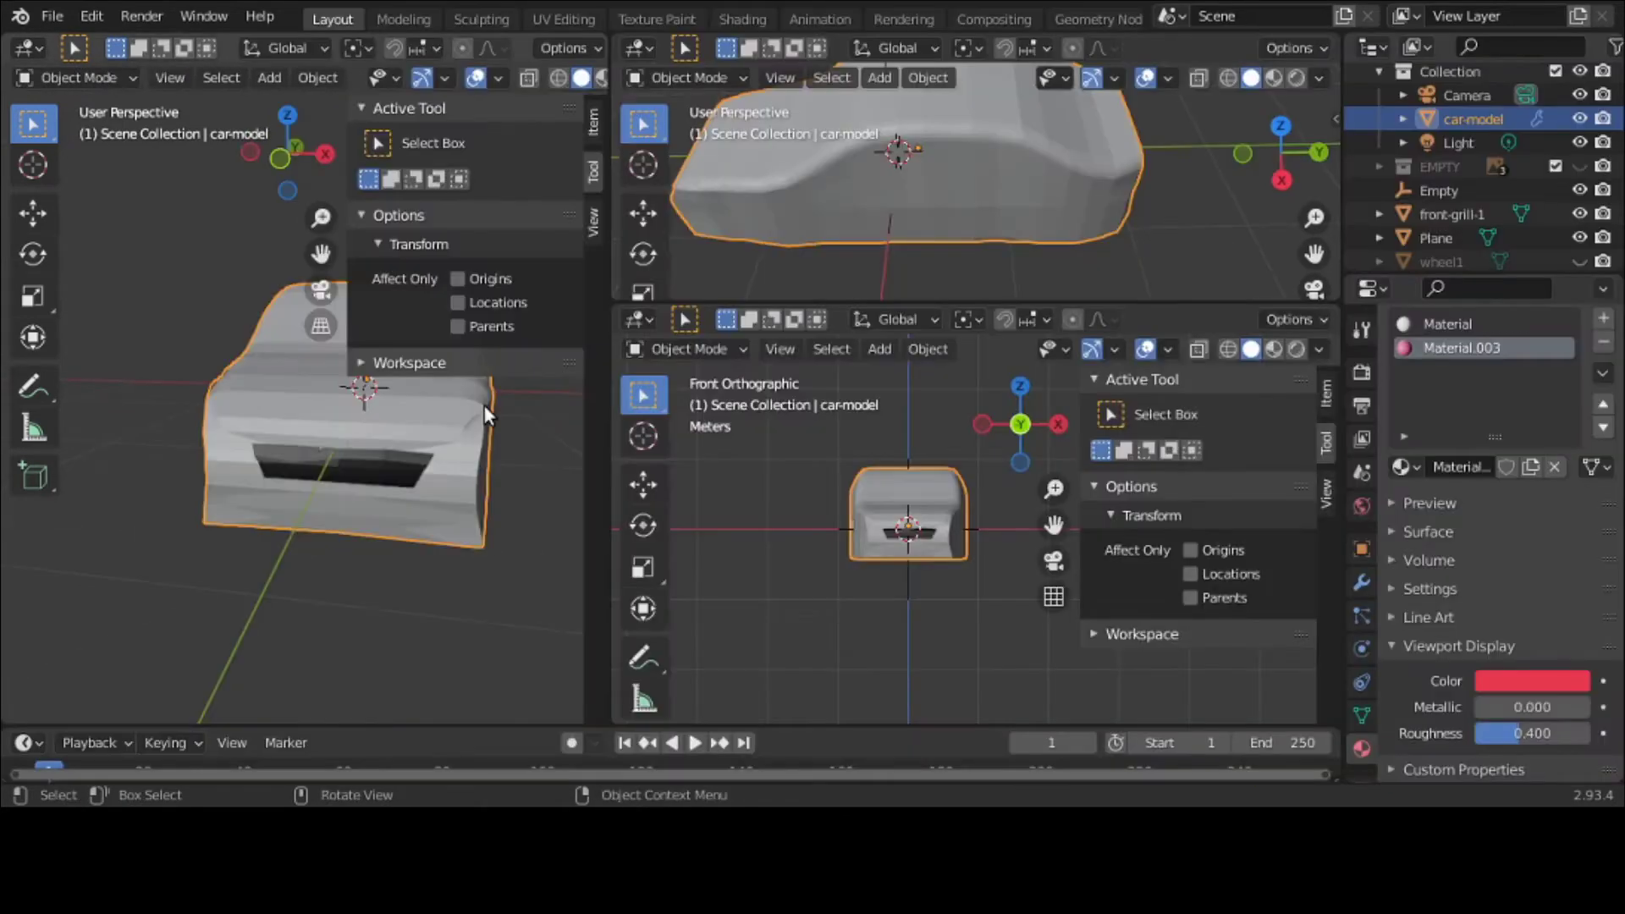
Step: Remove the original Material slot from the car body so that only the red material is assigned
click(1447, 323)
click(1603, 342)
mouse_move(487, 423)
middle_down()
mouse_move(450, 450)
mouse_move(212, 418)
mouse_move(100, 428)
mouse_move(474, 418)
middle_up()
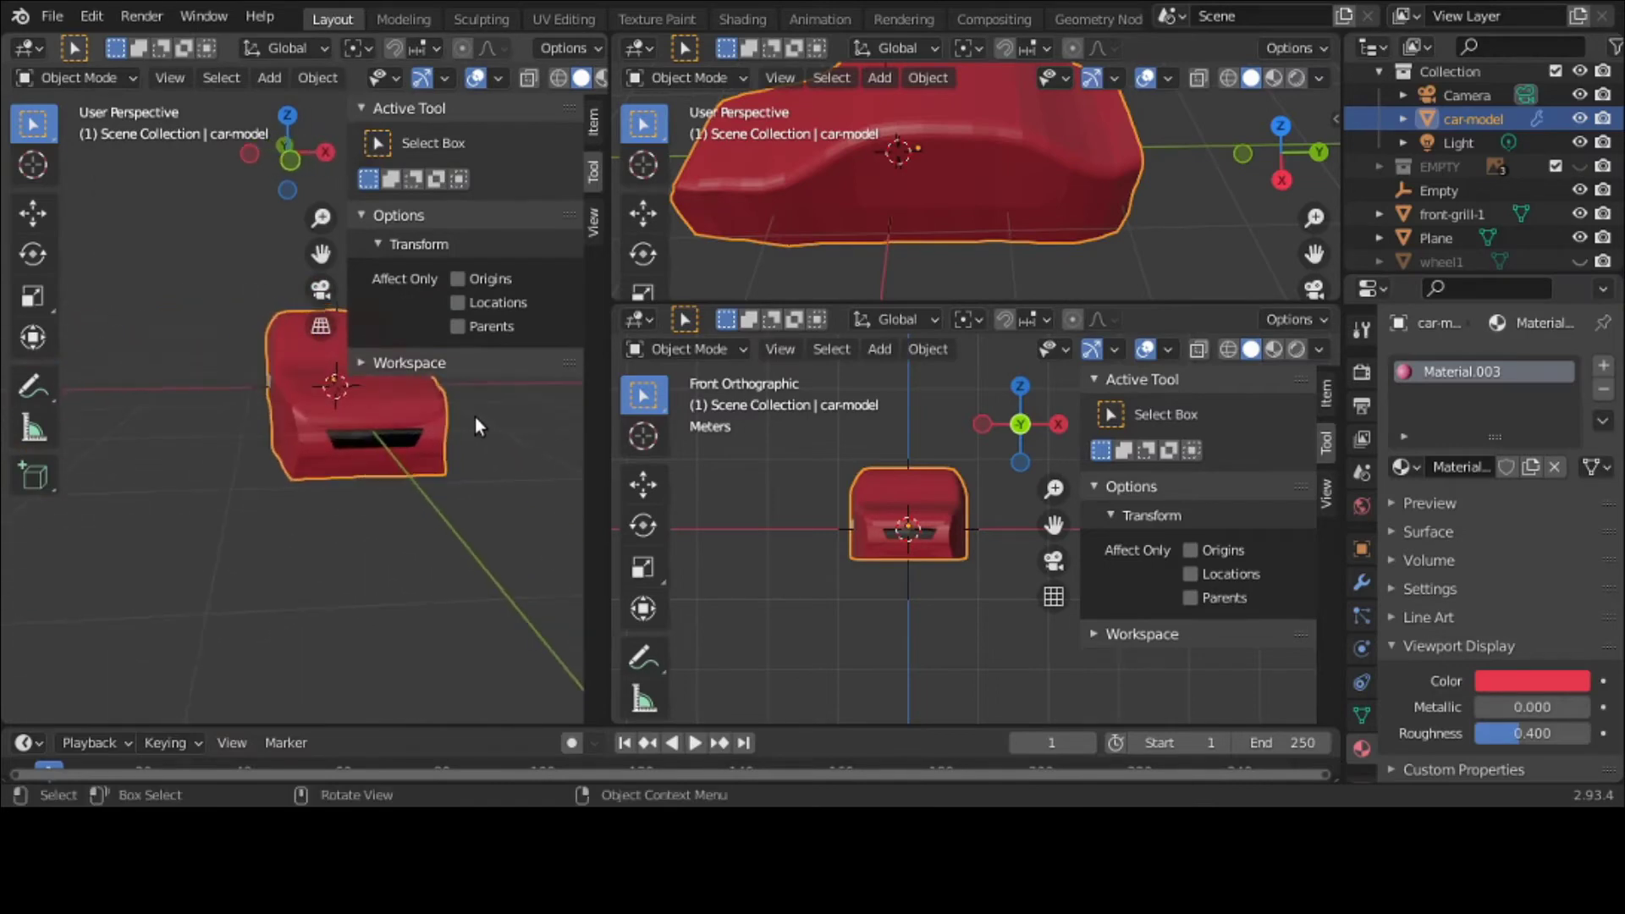
Step: Move the headlight plane about -2.064 m along Y to the front of the car body
scroll(475, 418, up, 3)
scroll(1487, 203, down, 2)
click(1440, 201)
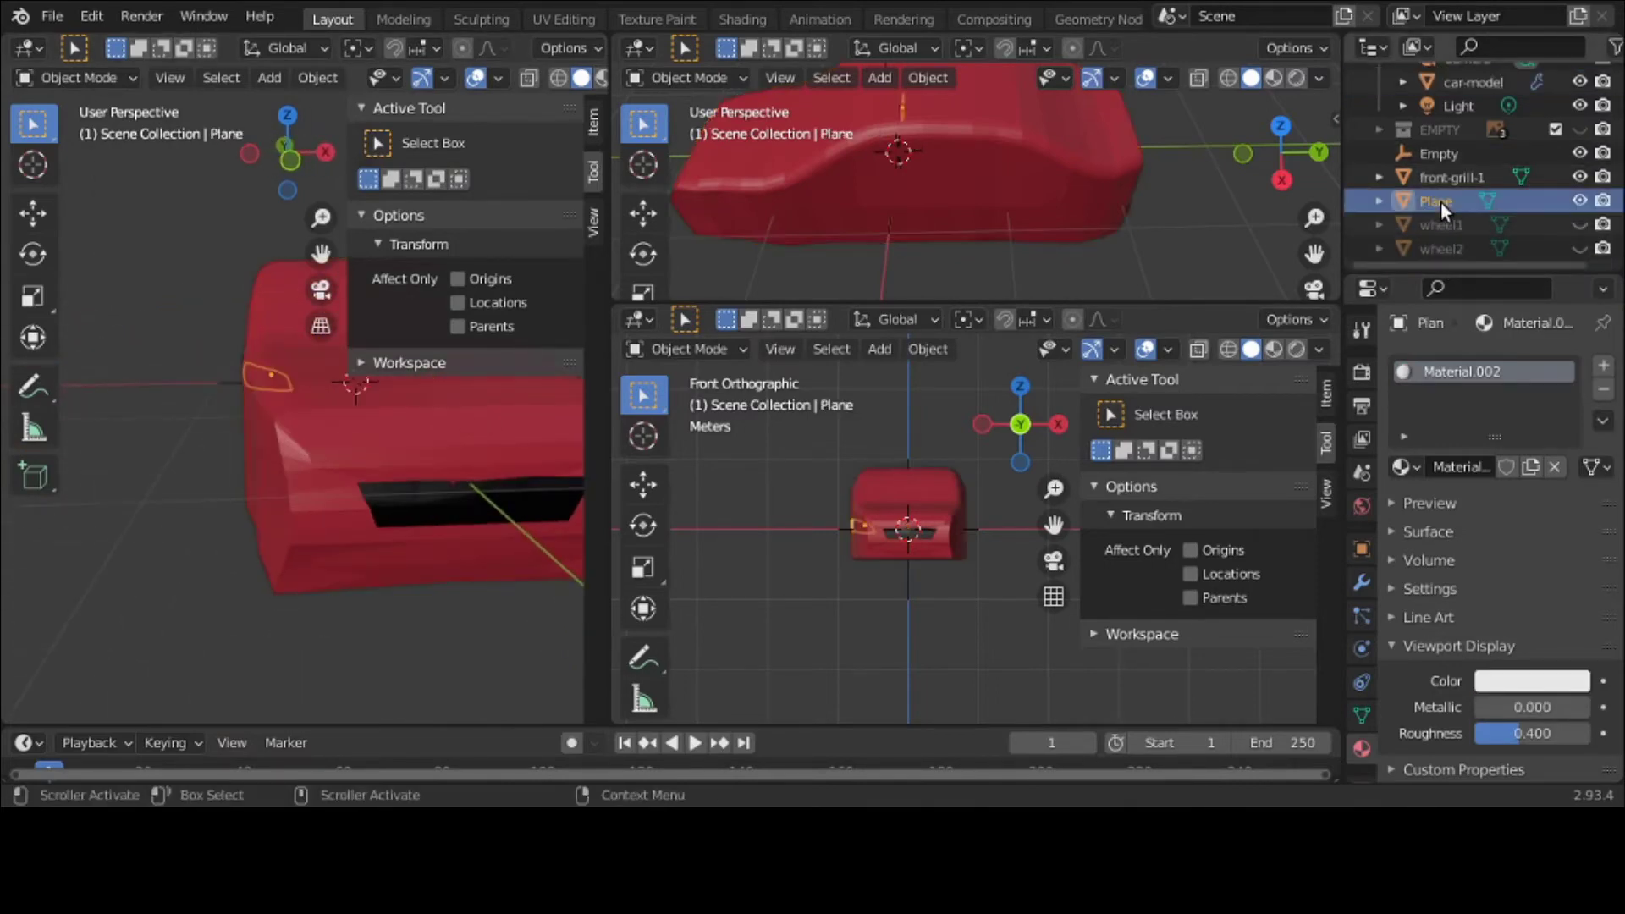
middle_drag(388, 472, 435, 486)
key(g)
key(y)
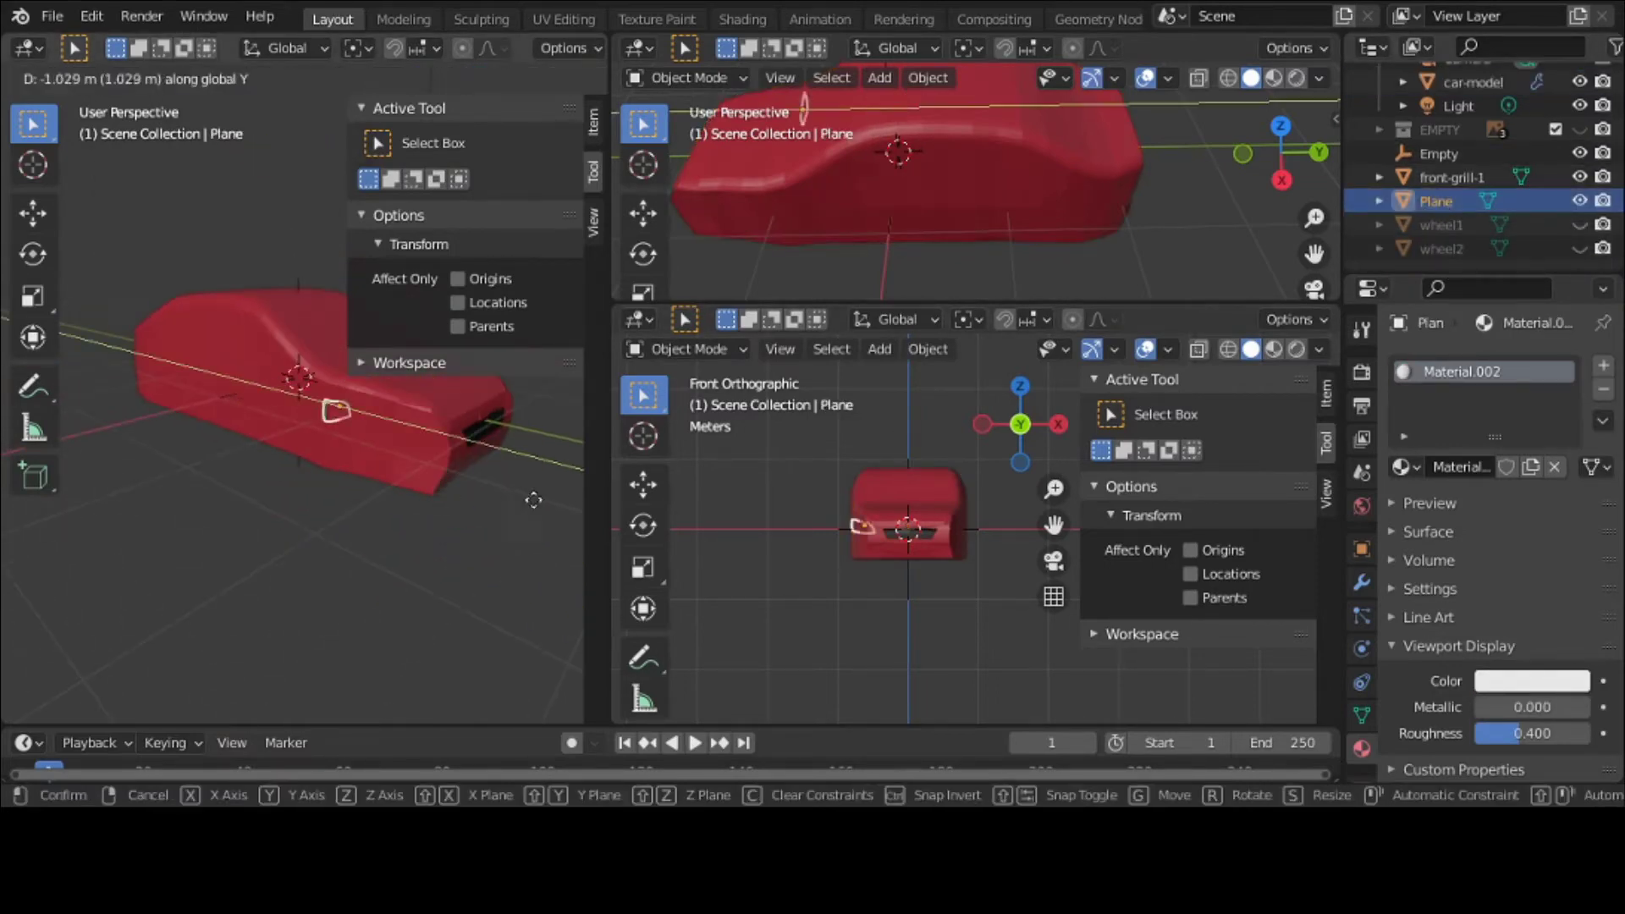
click(62, 538)
scroll(369, 454, up, 1)
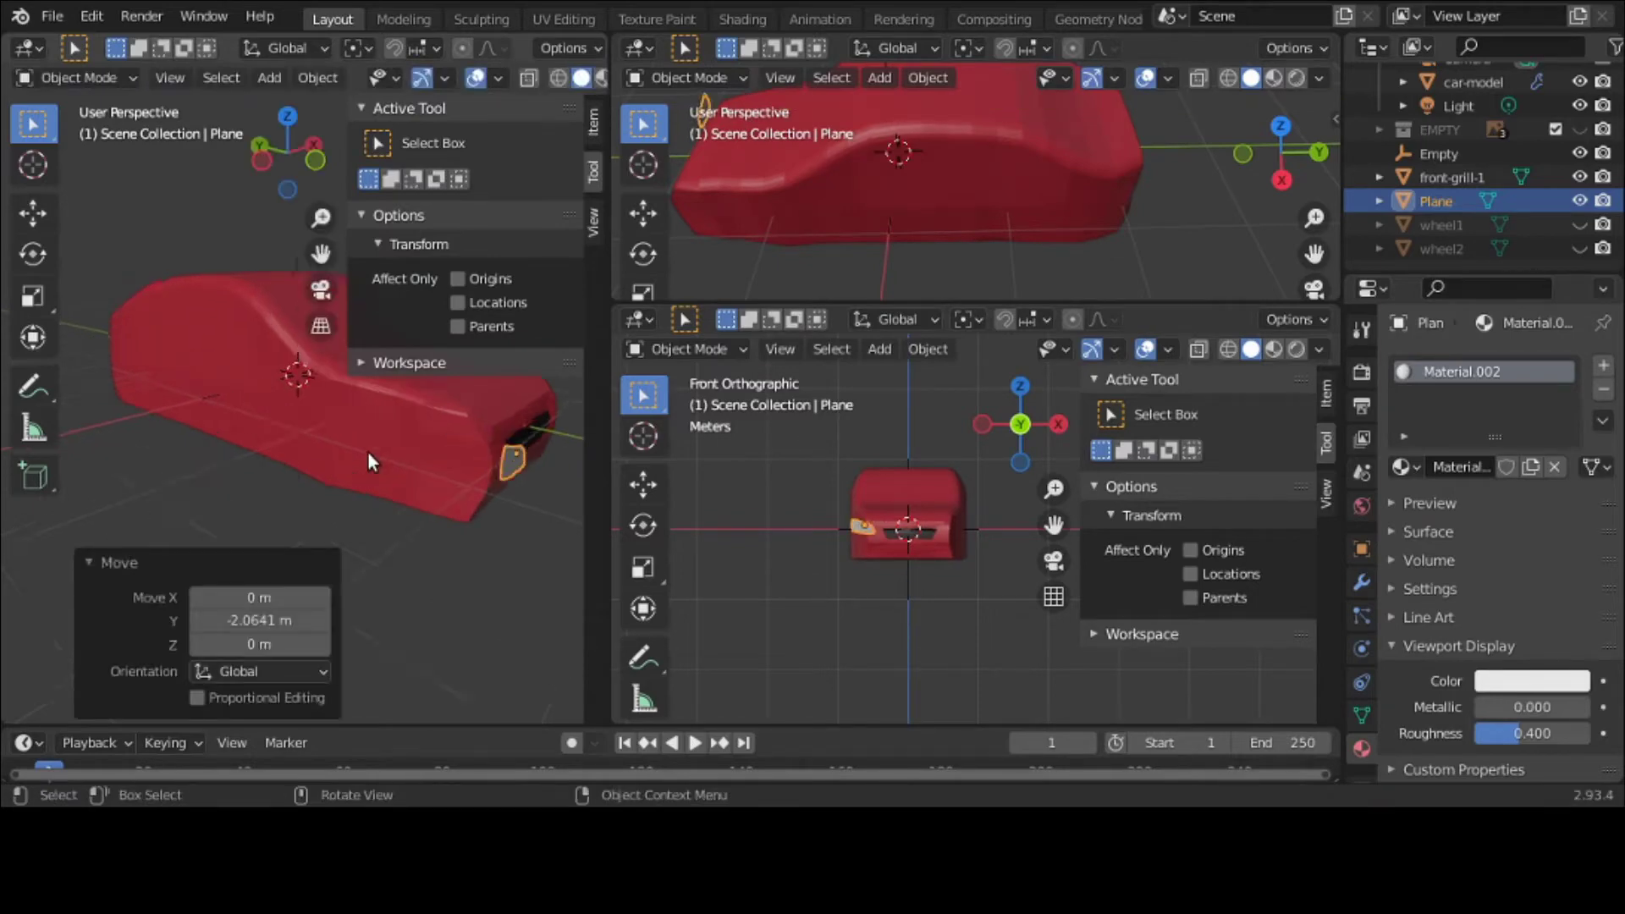
Step: Select all vertices of the headlight plane in Edit Mode and return to Object Mode
click(84, 78)
click(78, 126)
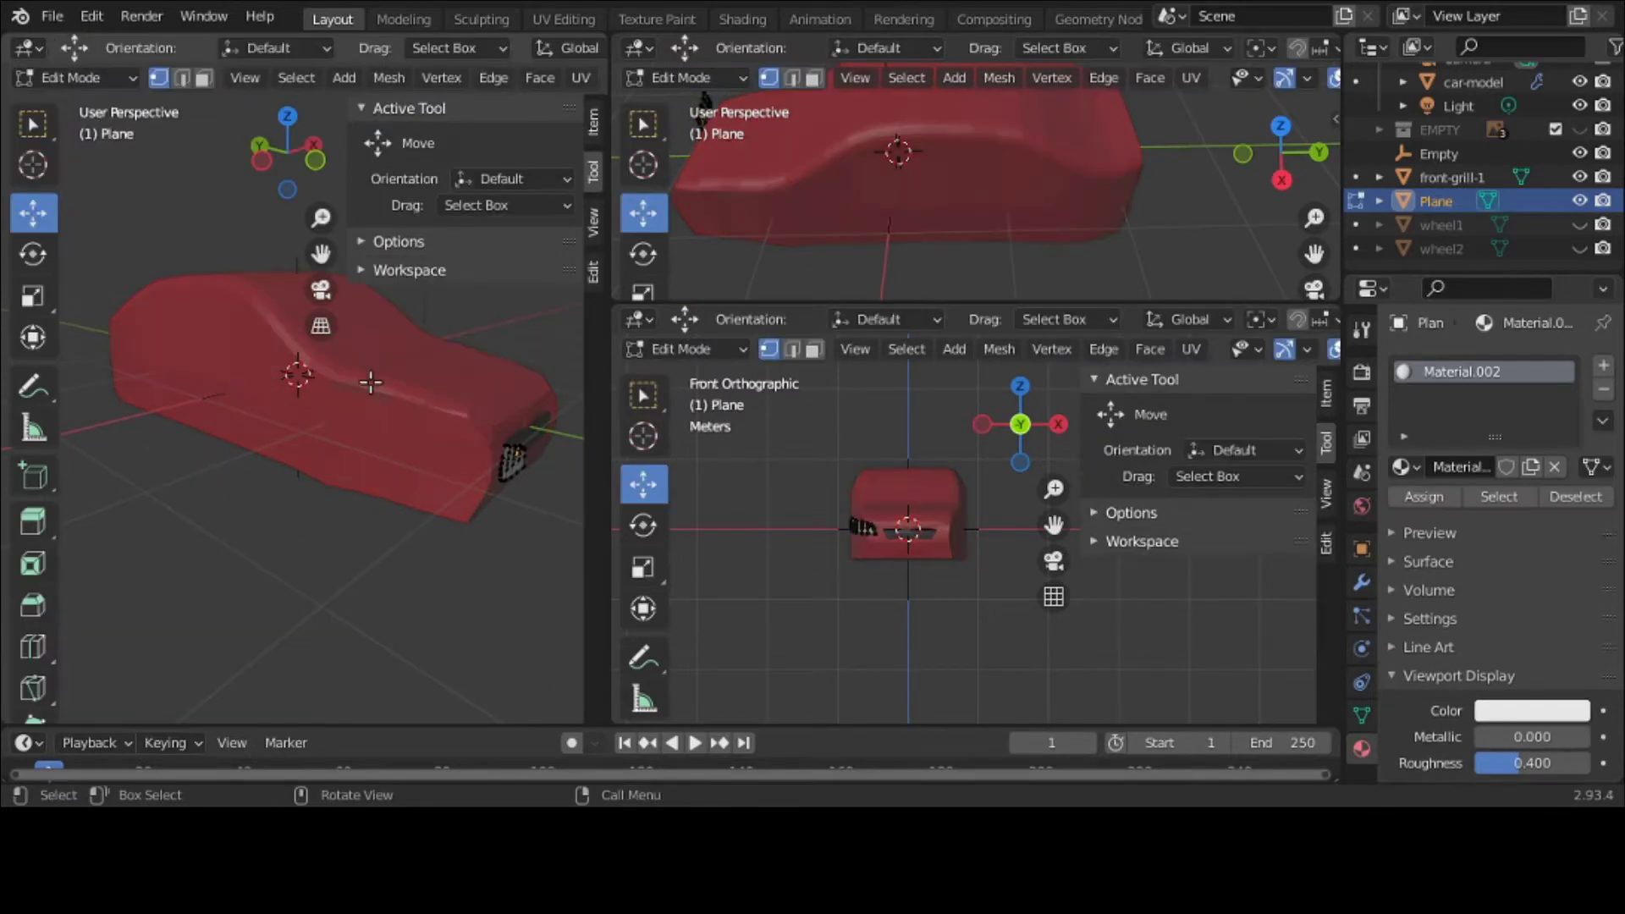
key(a)
click(134, 79)
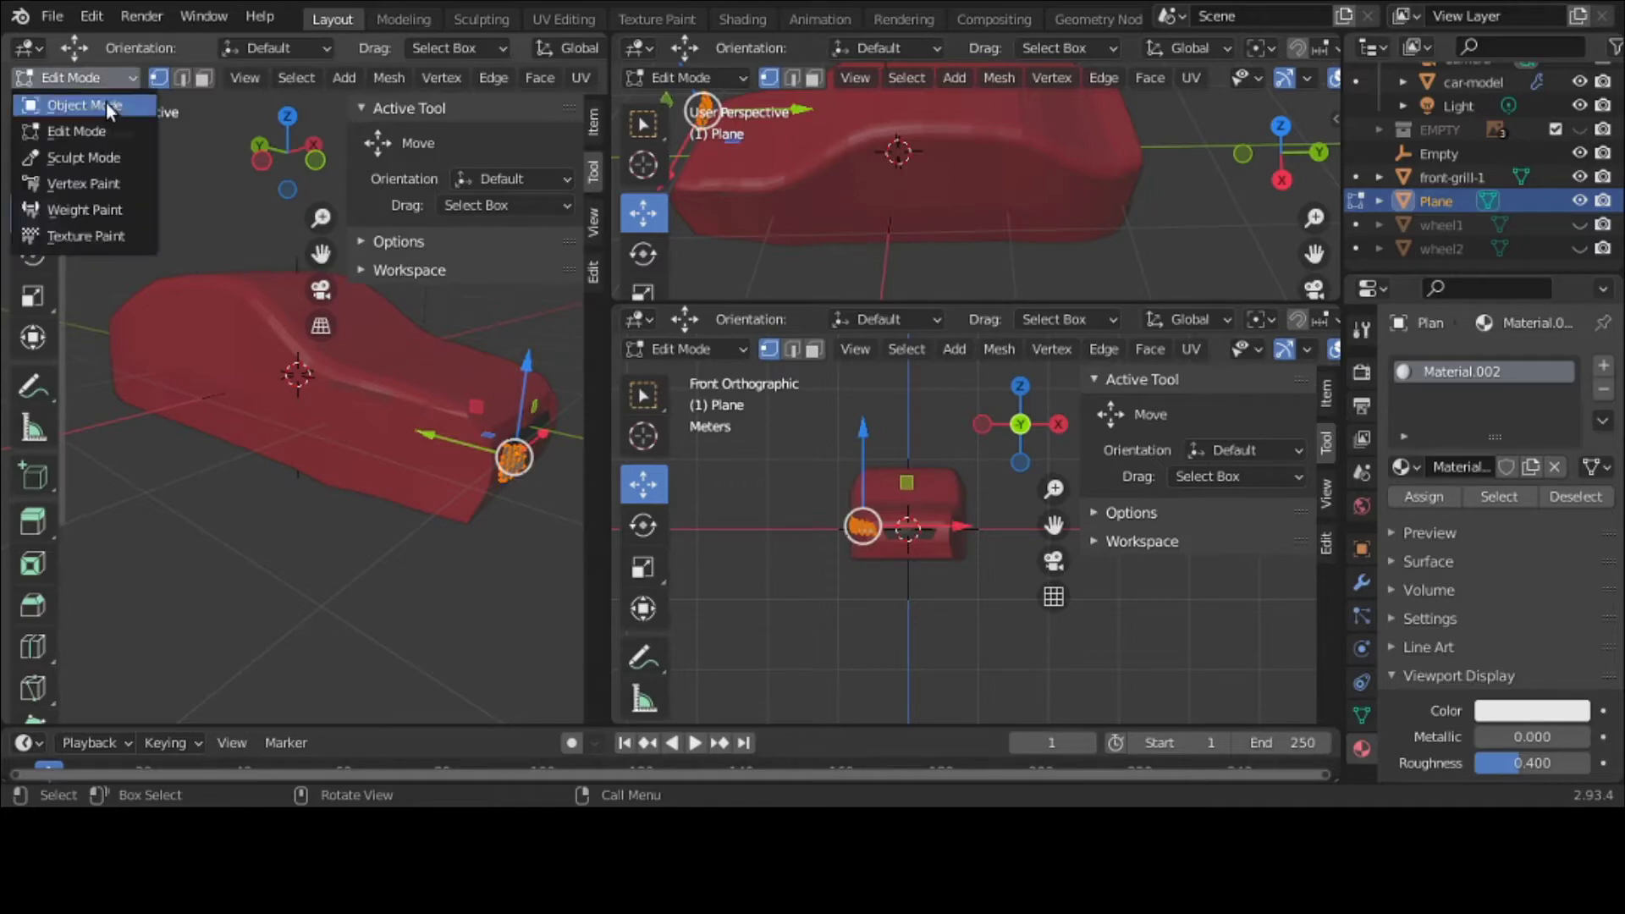
Step: Leave Edit Mode on the headlight plane and enter Edit Mode on the car-model body
click(105, 102)
click(352, 431)
click(84, 78)
click(78, 129)
middle_drag(419, 435, 535, 478)
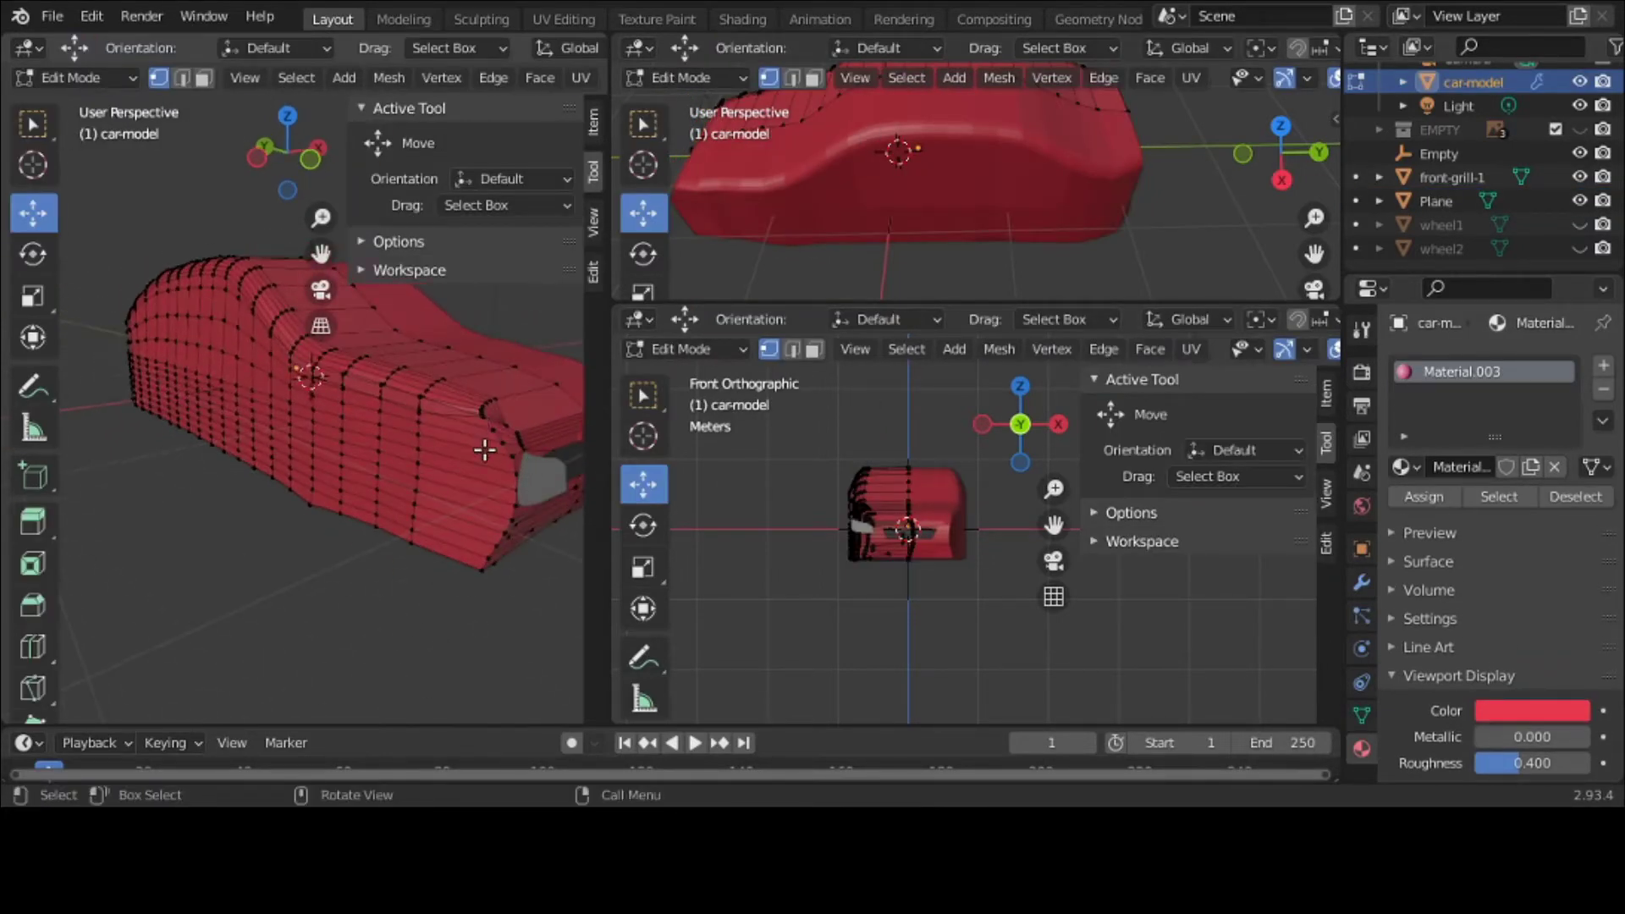
Step: Bevel the car body's front corner edges below the headlight about 0.101 m wide with 11 segments
key(c)
mouse_move(472, 454)
mouse_down()
mouse_move(490, 435)
mouse_move(500, 464)
mouse_move(454, 544)
mouse_up()
key(Escape)
mouse_move(454, 544)
middle_down()
mouse_move(449, 464)
mouse_move(362, 457)
mouse_move(423, 523)
middle_up()
key(ctrl+b)
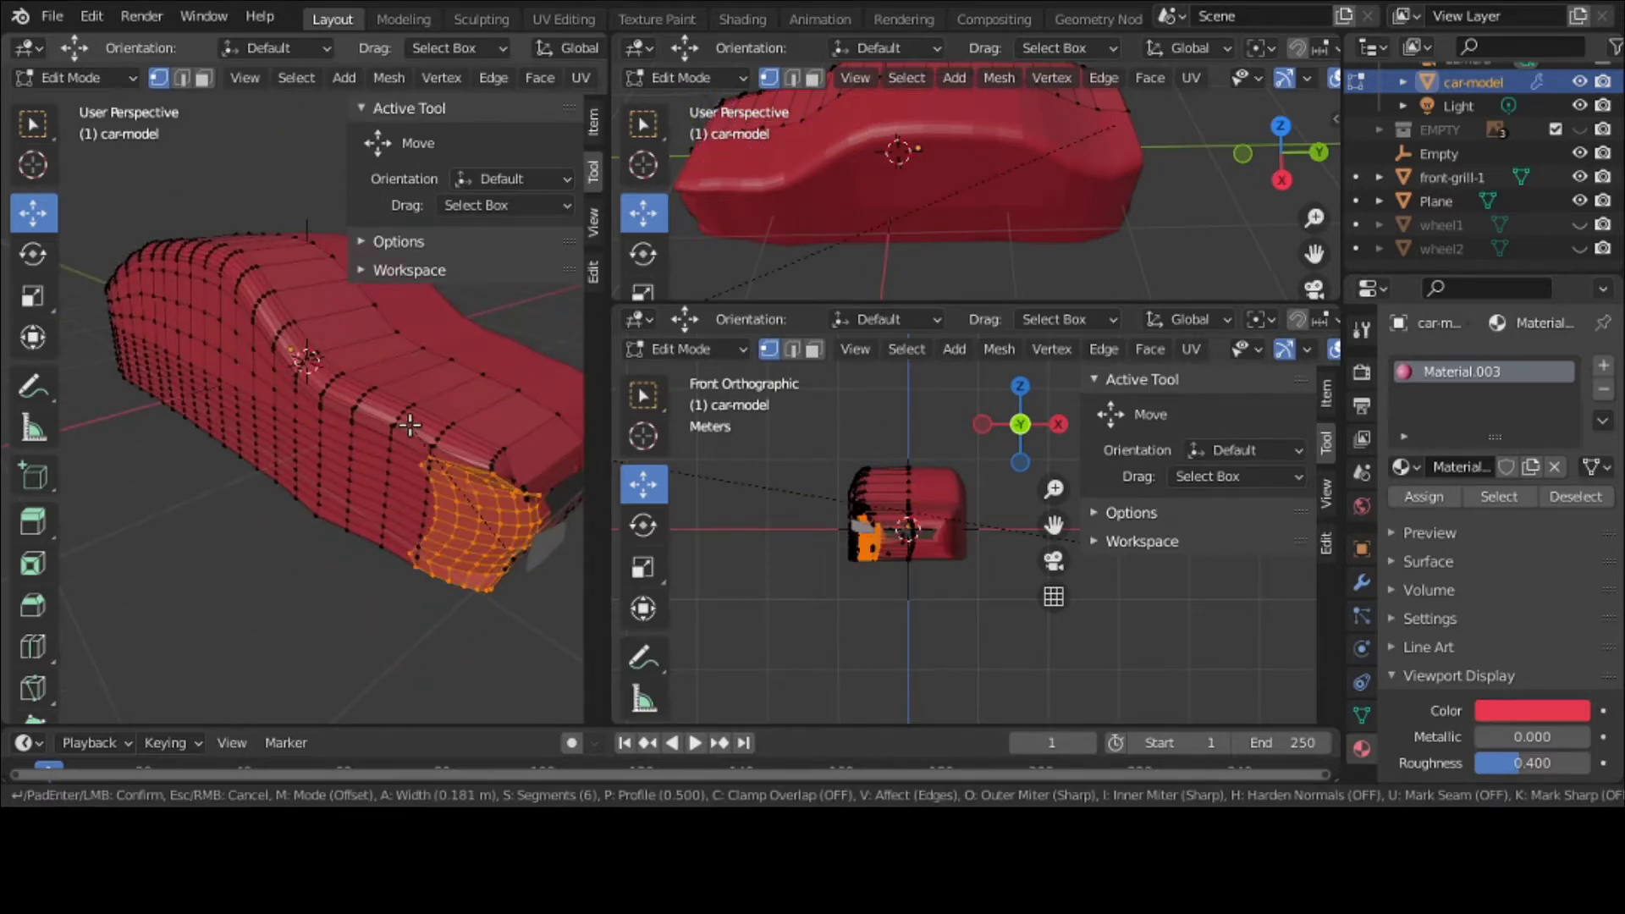
key(Escape)
key(ctrl+b)
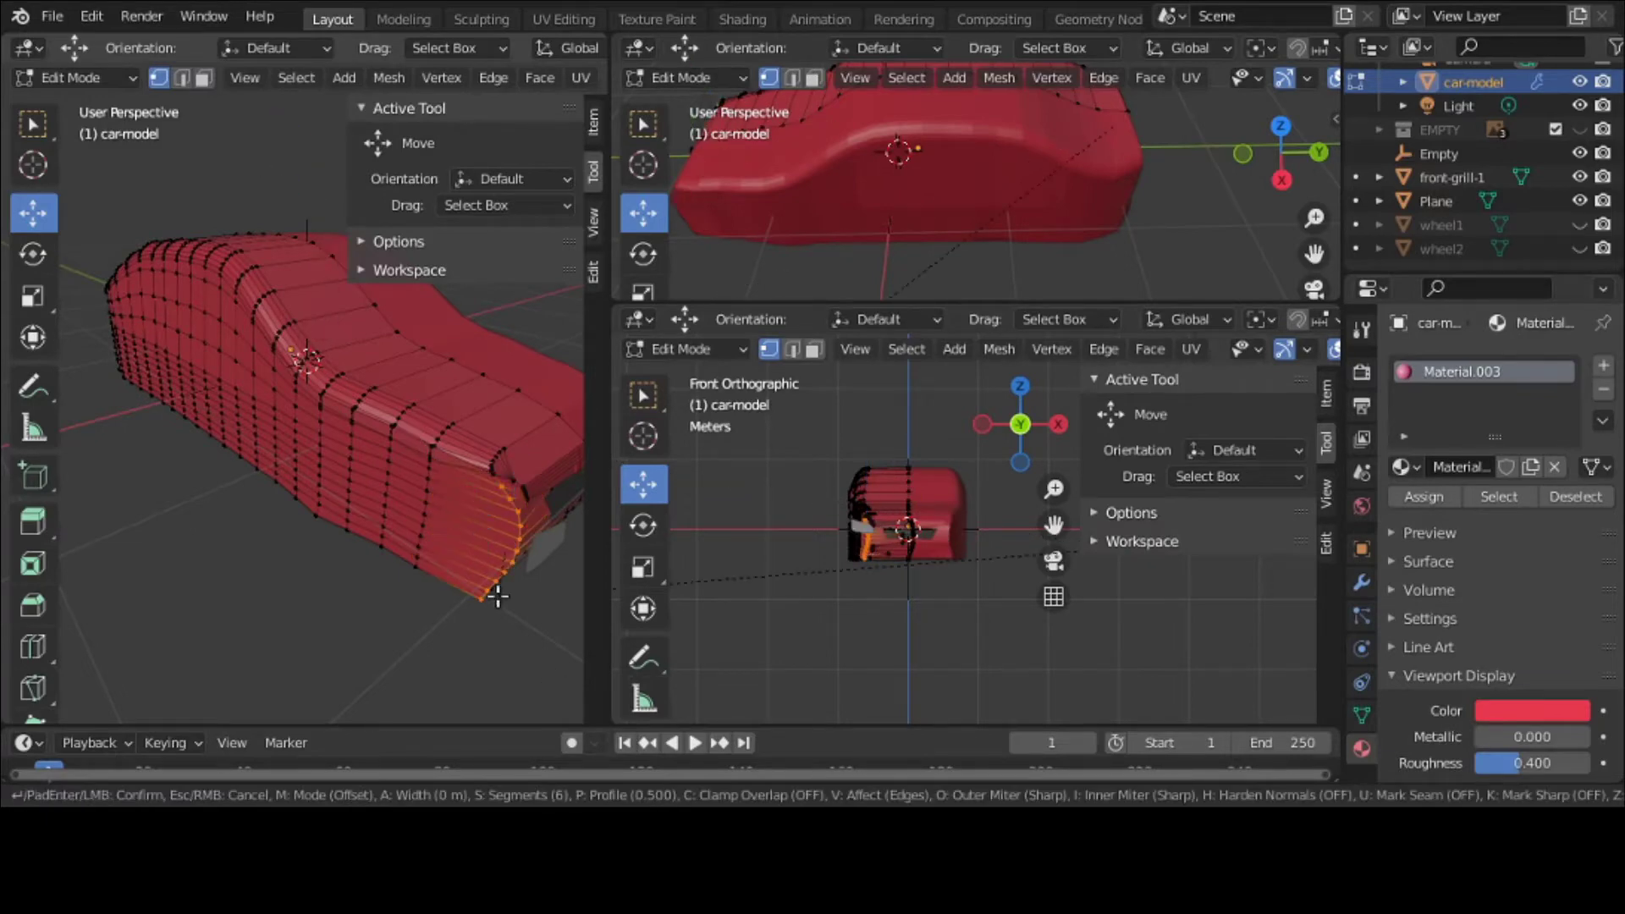
scroll(410, 635, up, 5)
click(409, 625)
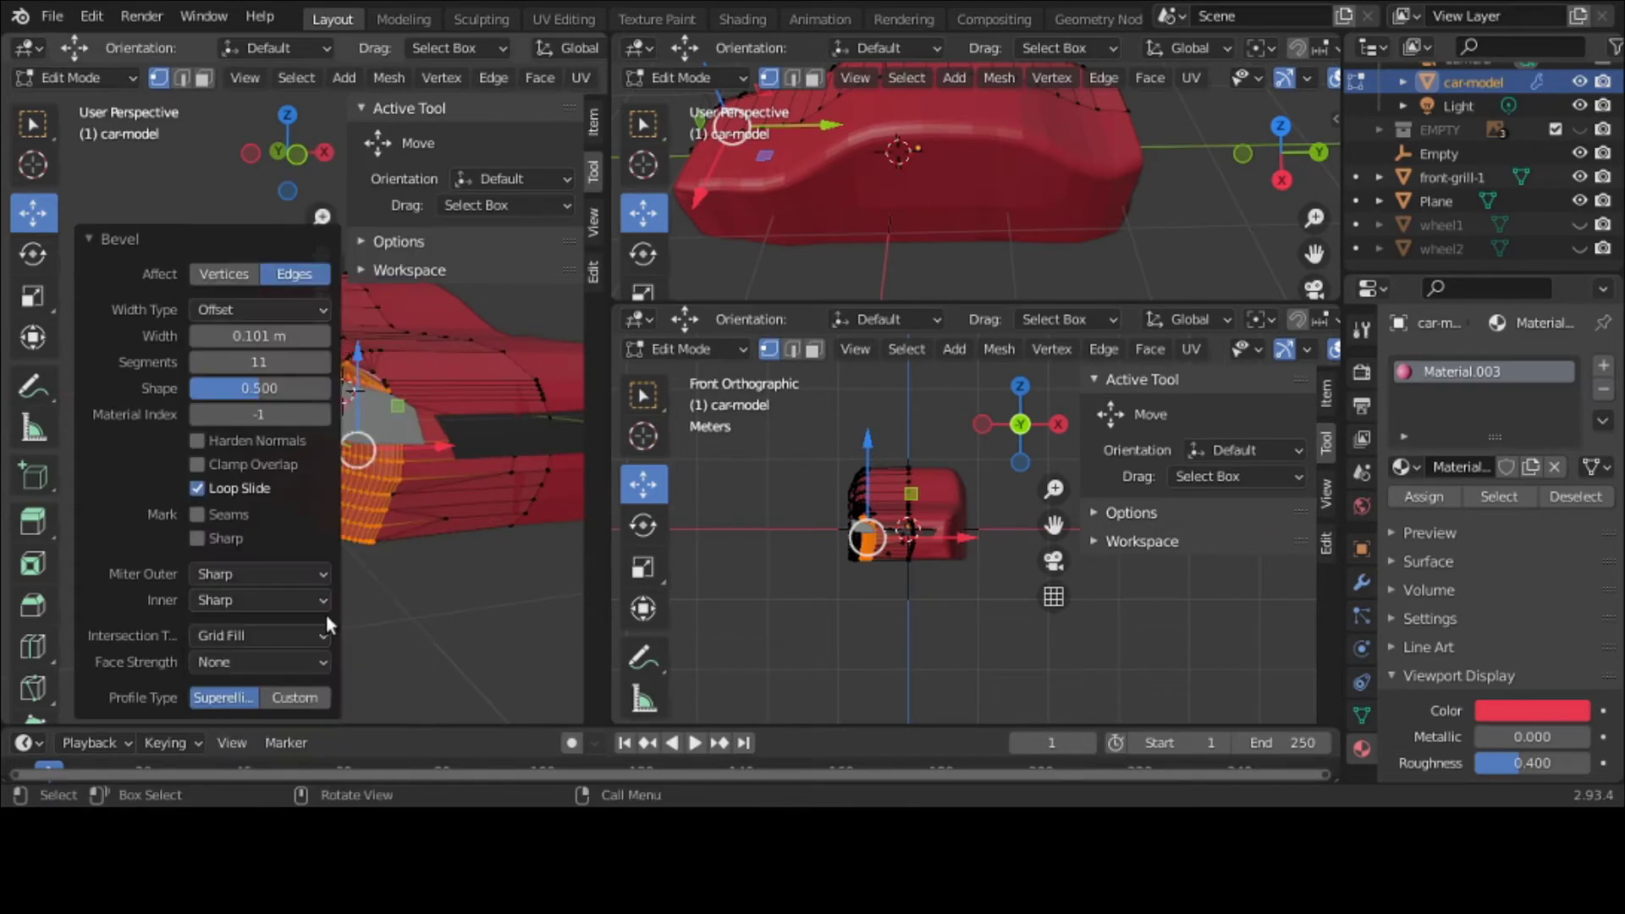
right_click(460, 562)
key(Escape)
Step: Maximize the 3D viewport and apply a narrow 11-segment bevel to the vertical edge loop at the front corner by the headlight
key(ctrl+space)
middle_drag(450, 593, 388, 523)
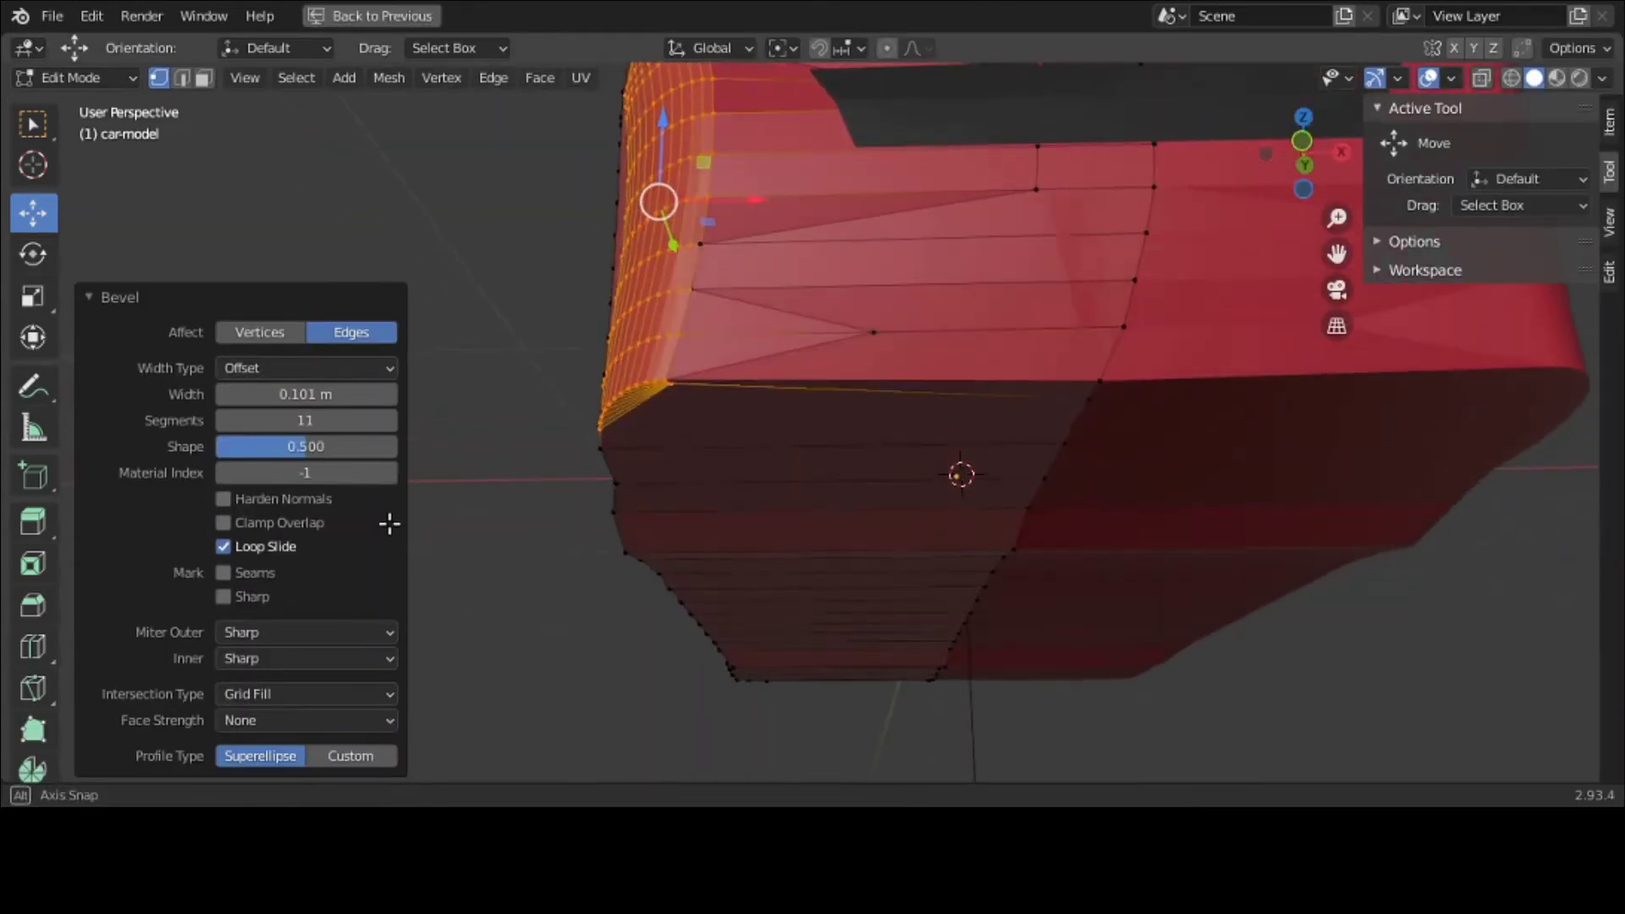
right_click(586, 464)
click(520, 287)
right_click(520, 287)
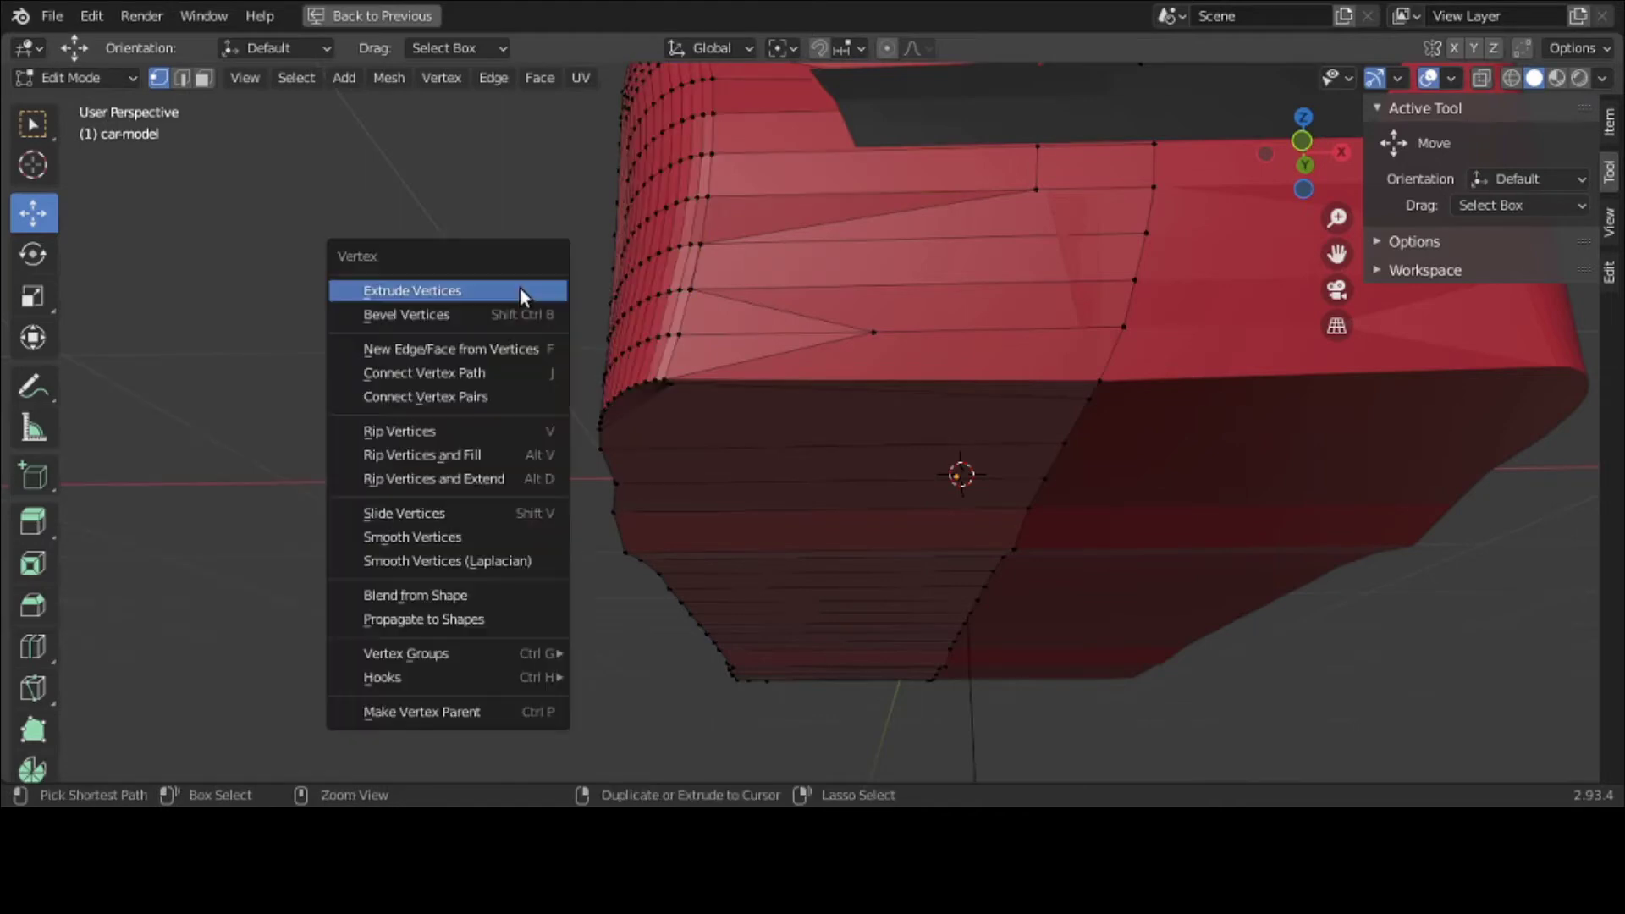
alt+click(659, 193)
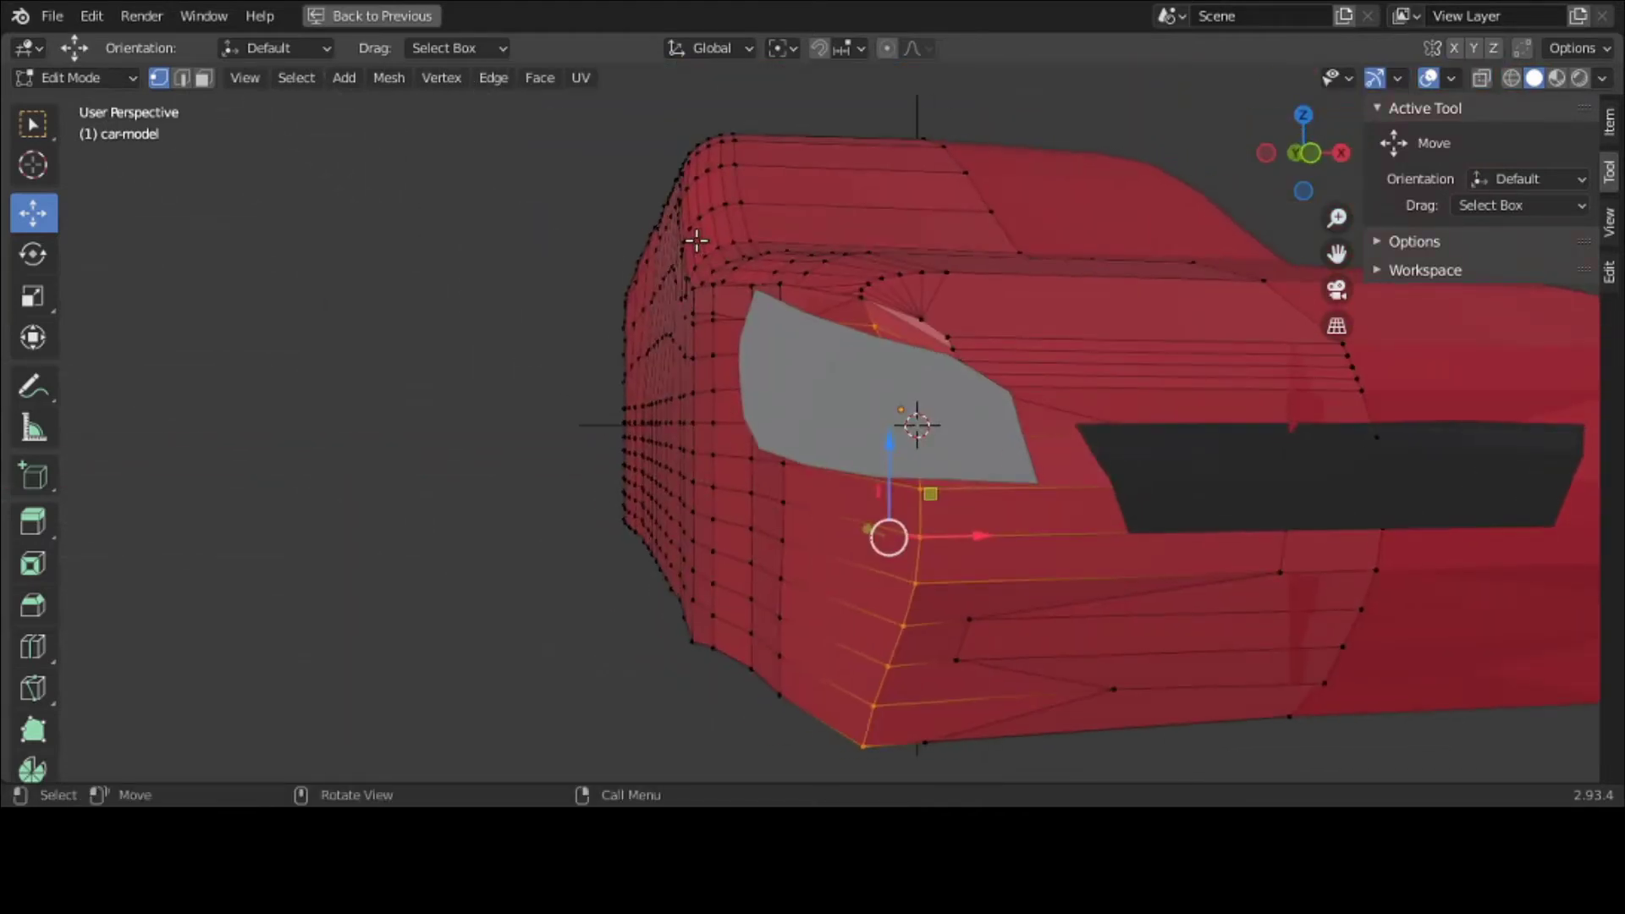
key(ctrl+b)
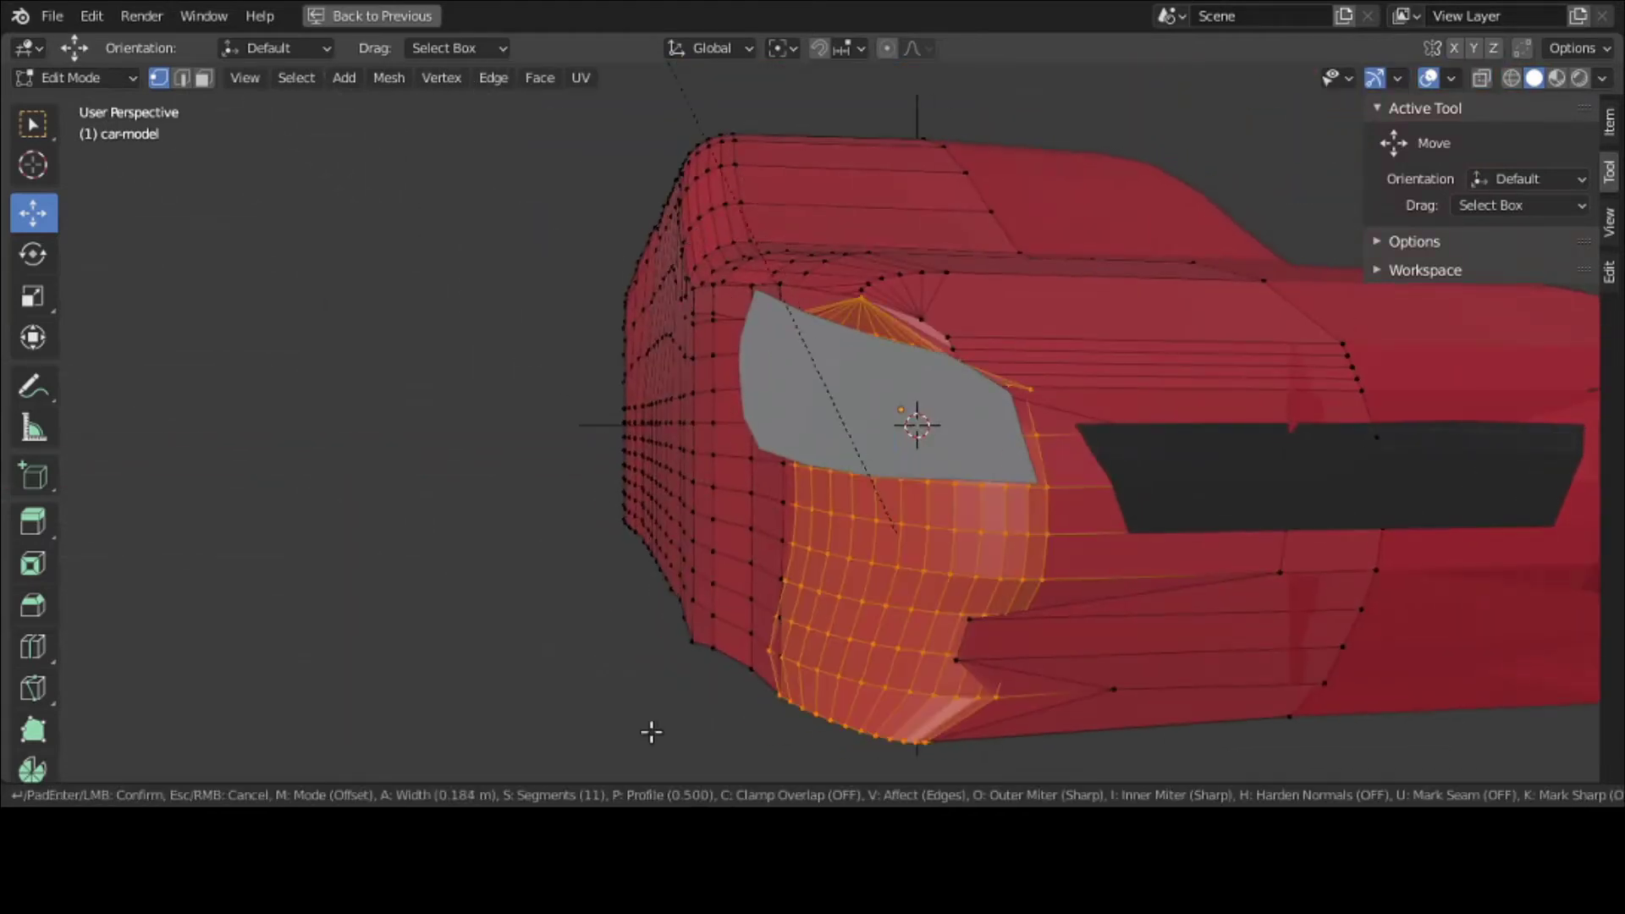
click(743, 161)
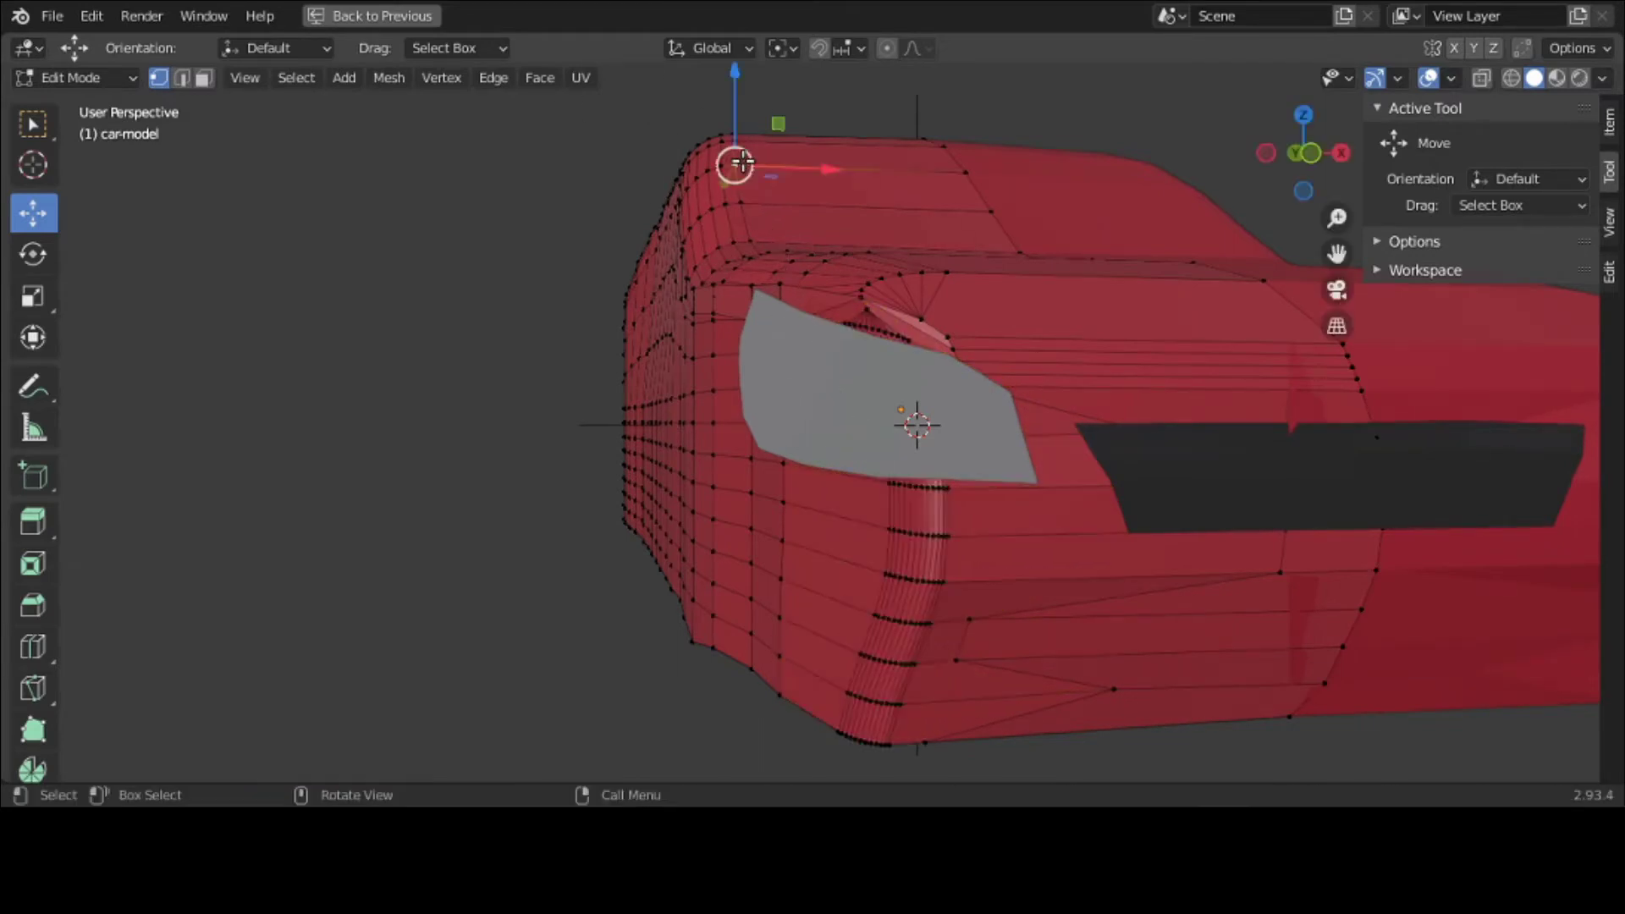
Step: Return the car body to Object Mode, check its beveled corner from the front side, and restore the multi-view layout
middle_drag(339, 254, 141, 90)
click(91, 77)
click(94, 100)
middle_drag(313, 321, 505, 441)
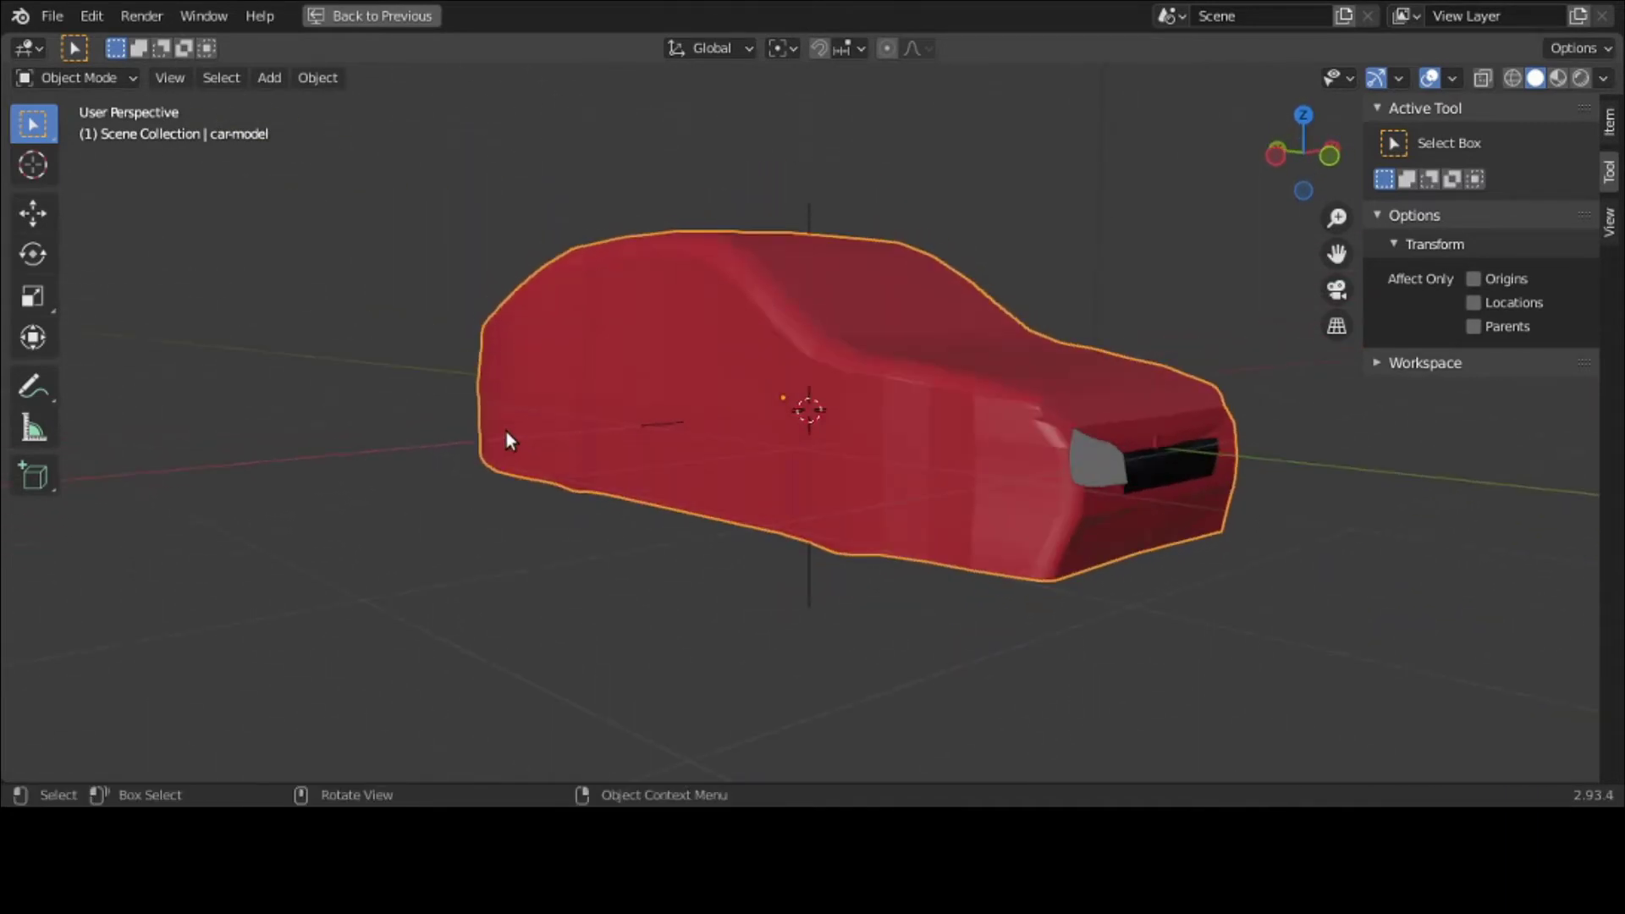
key(ctrl+space)
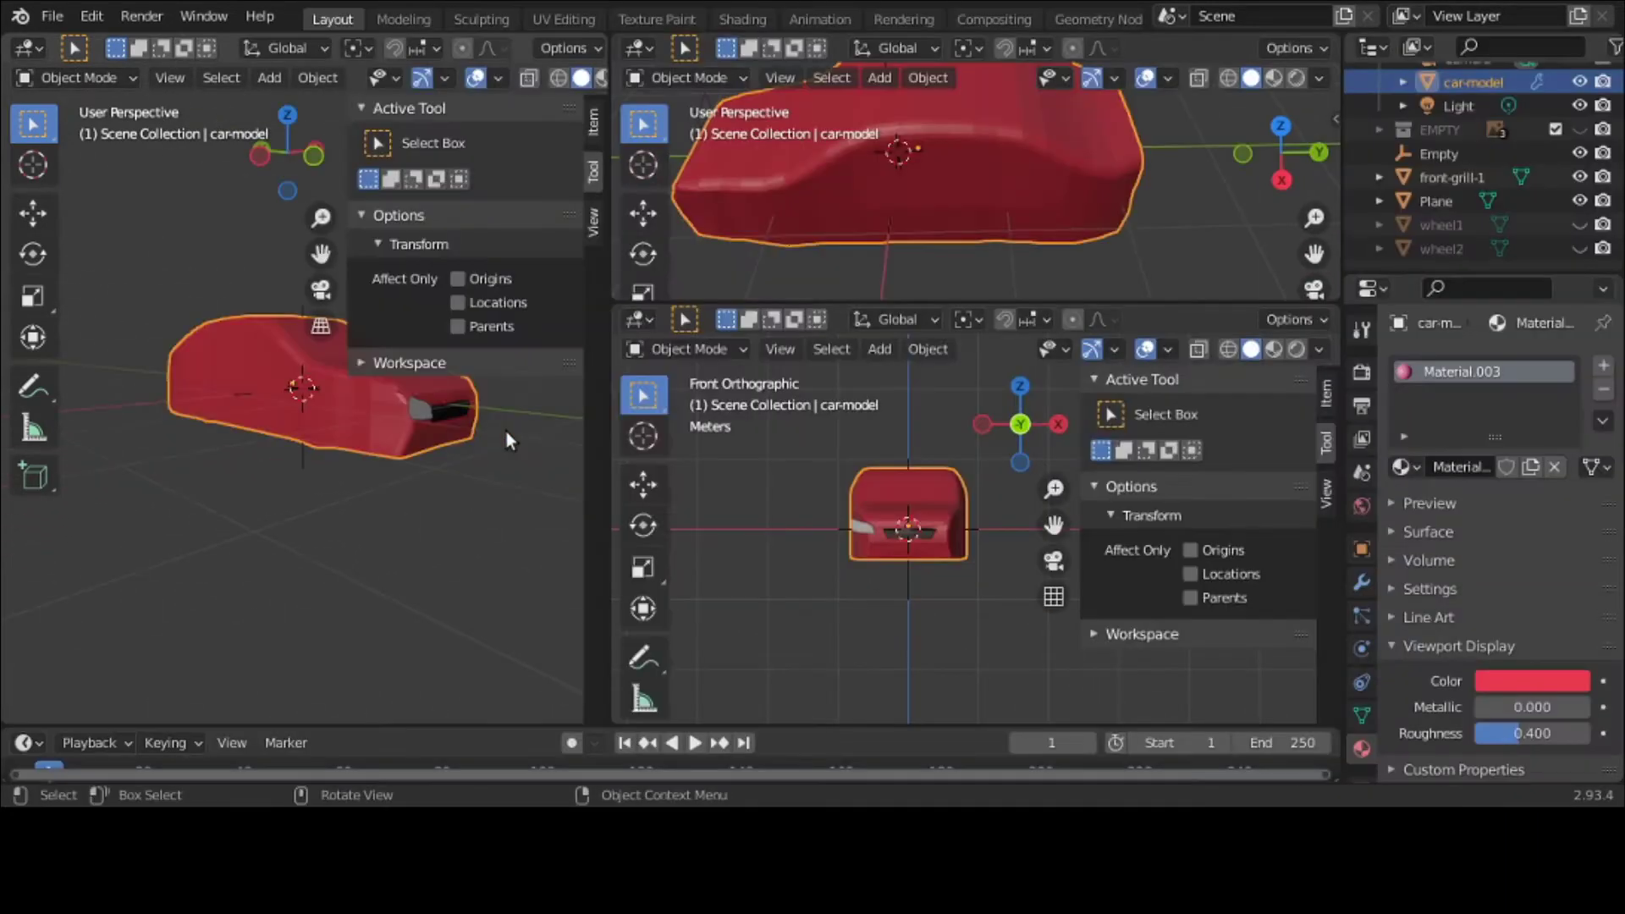
Step: Add a Shrinkwrap modifier to the headlight plane with car-model as its target
click(411, 414)
click(1362, 581)
click(1460, 369)
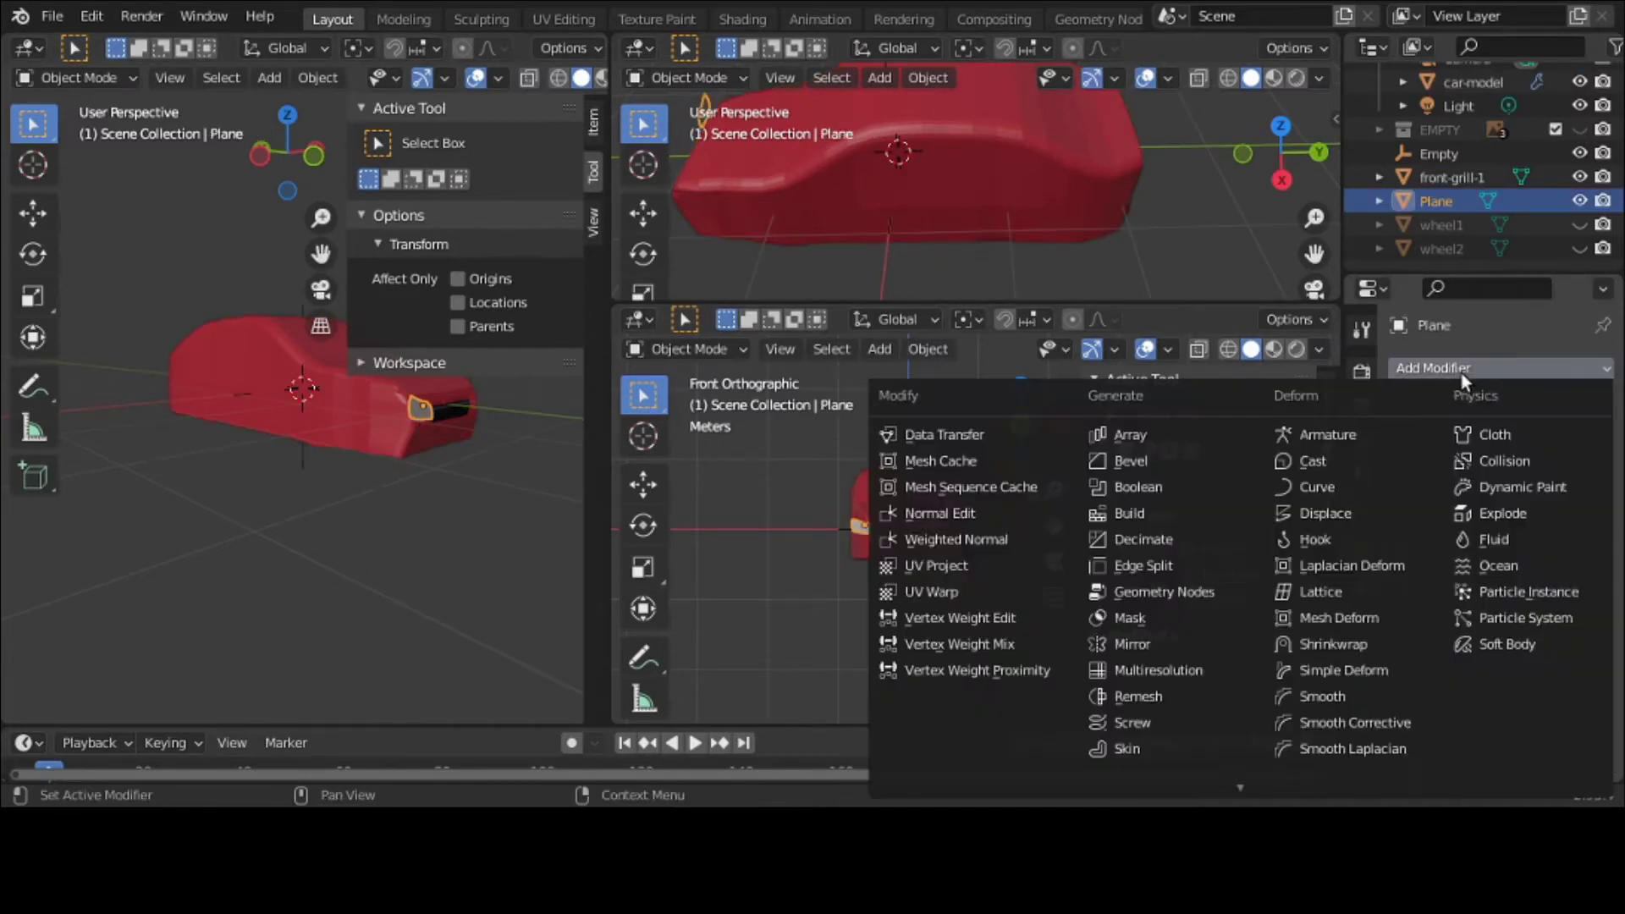
click(1400, 643)
click(1528, 504)
click(1490, 534)
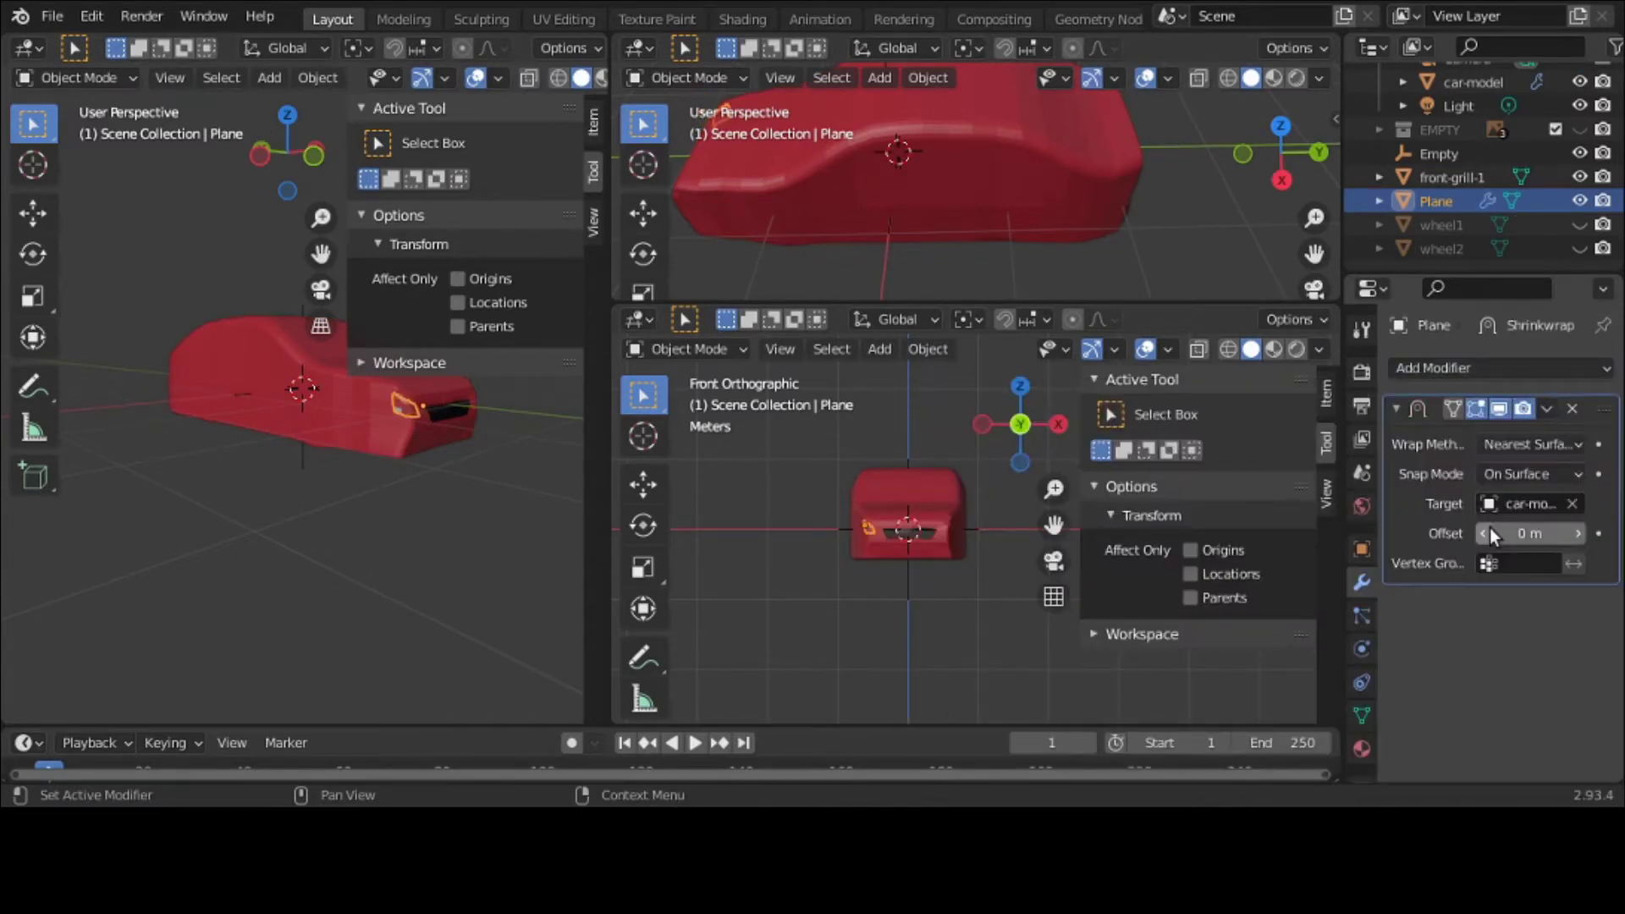
Step: Set the headlight's Shrinkwrap offset to 0.01 m and check it from the front
scroll(571, 465, up, 3)
middle_drag(570, 465, 505, 469)
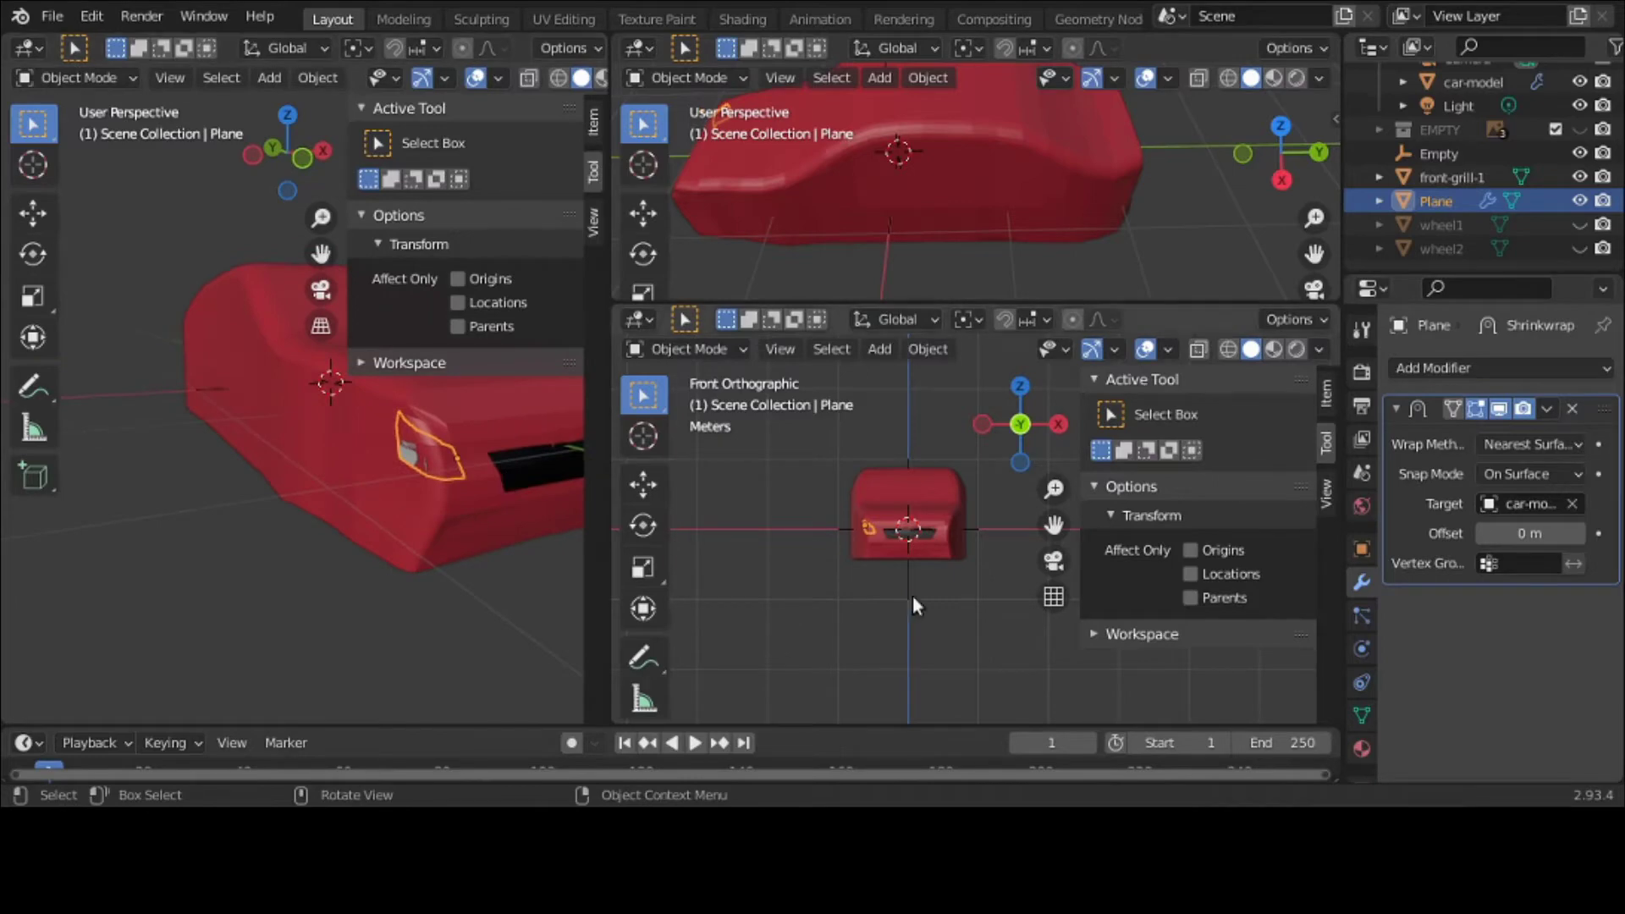
click(1576, 534)
click(283, 566)
middle_drag(283, 567, 166, 585)
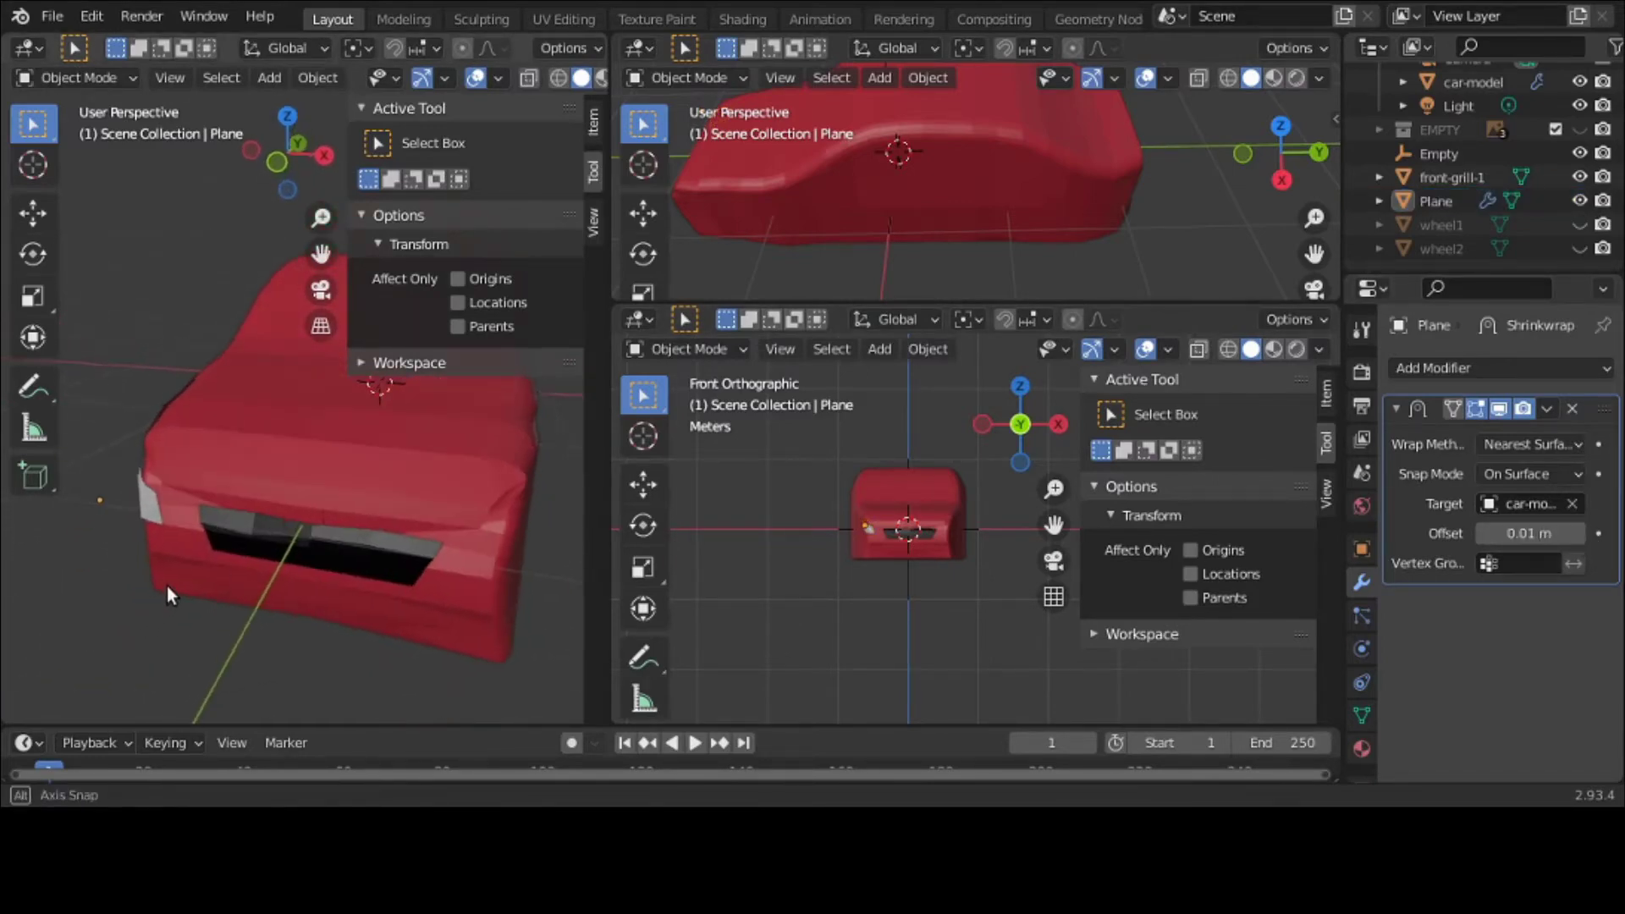
Step: Add a Mirror modifier to the headlight on the X axis with Empty as the mirror object
click(1400, 405)
click(1400, 372)
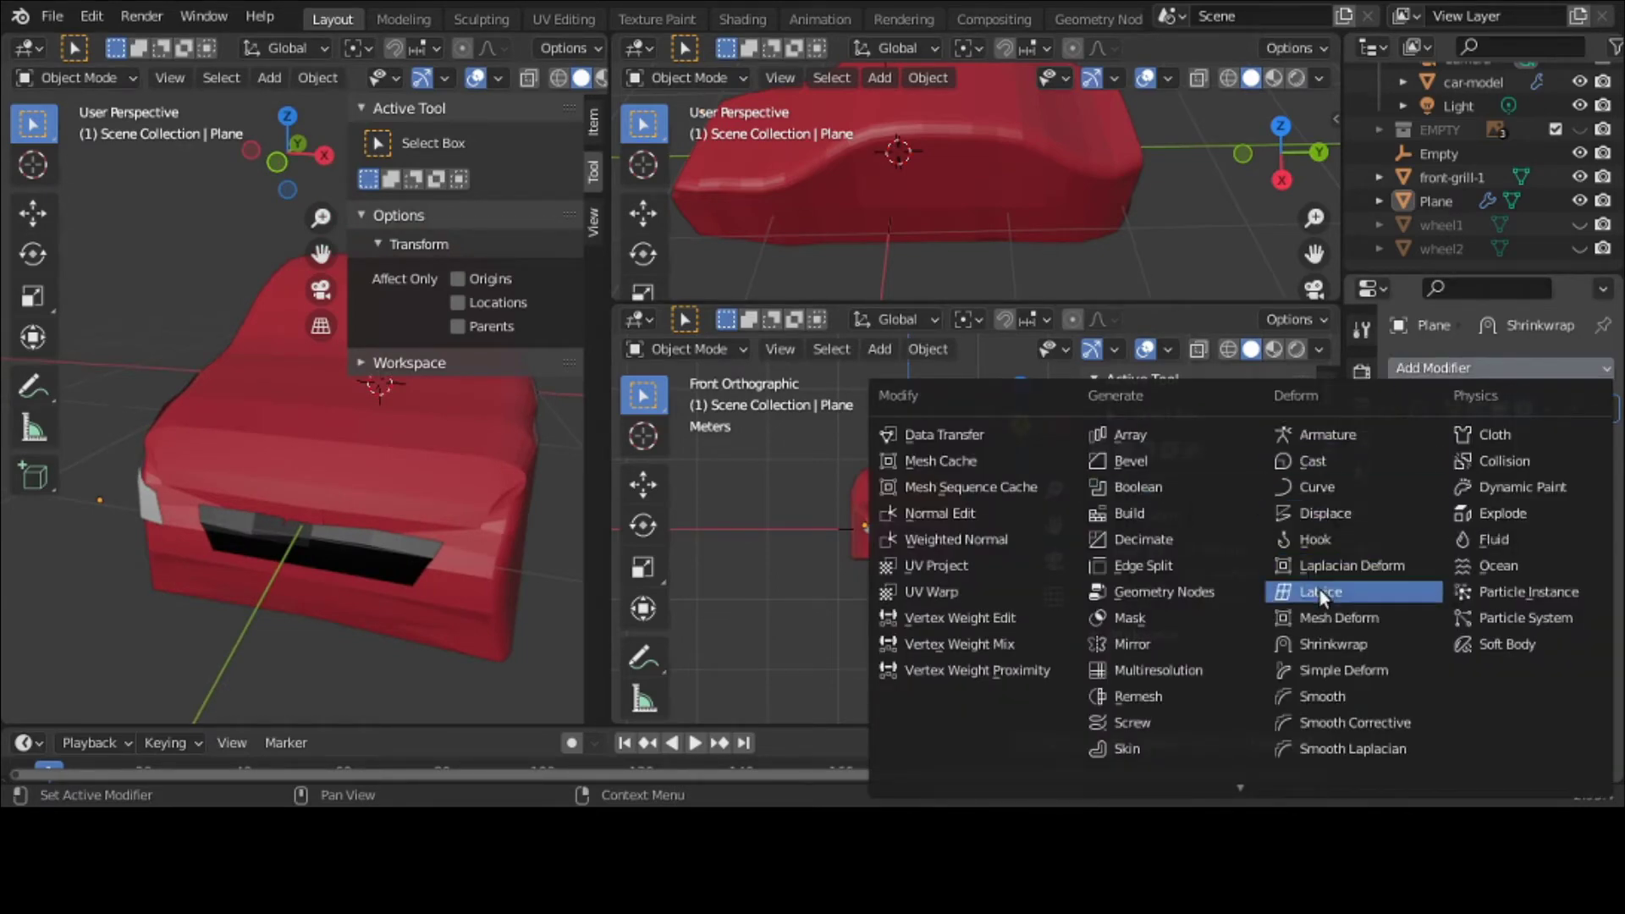
click(1187, 642)
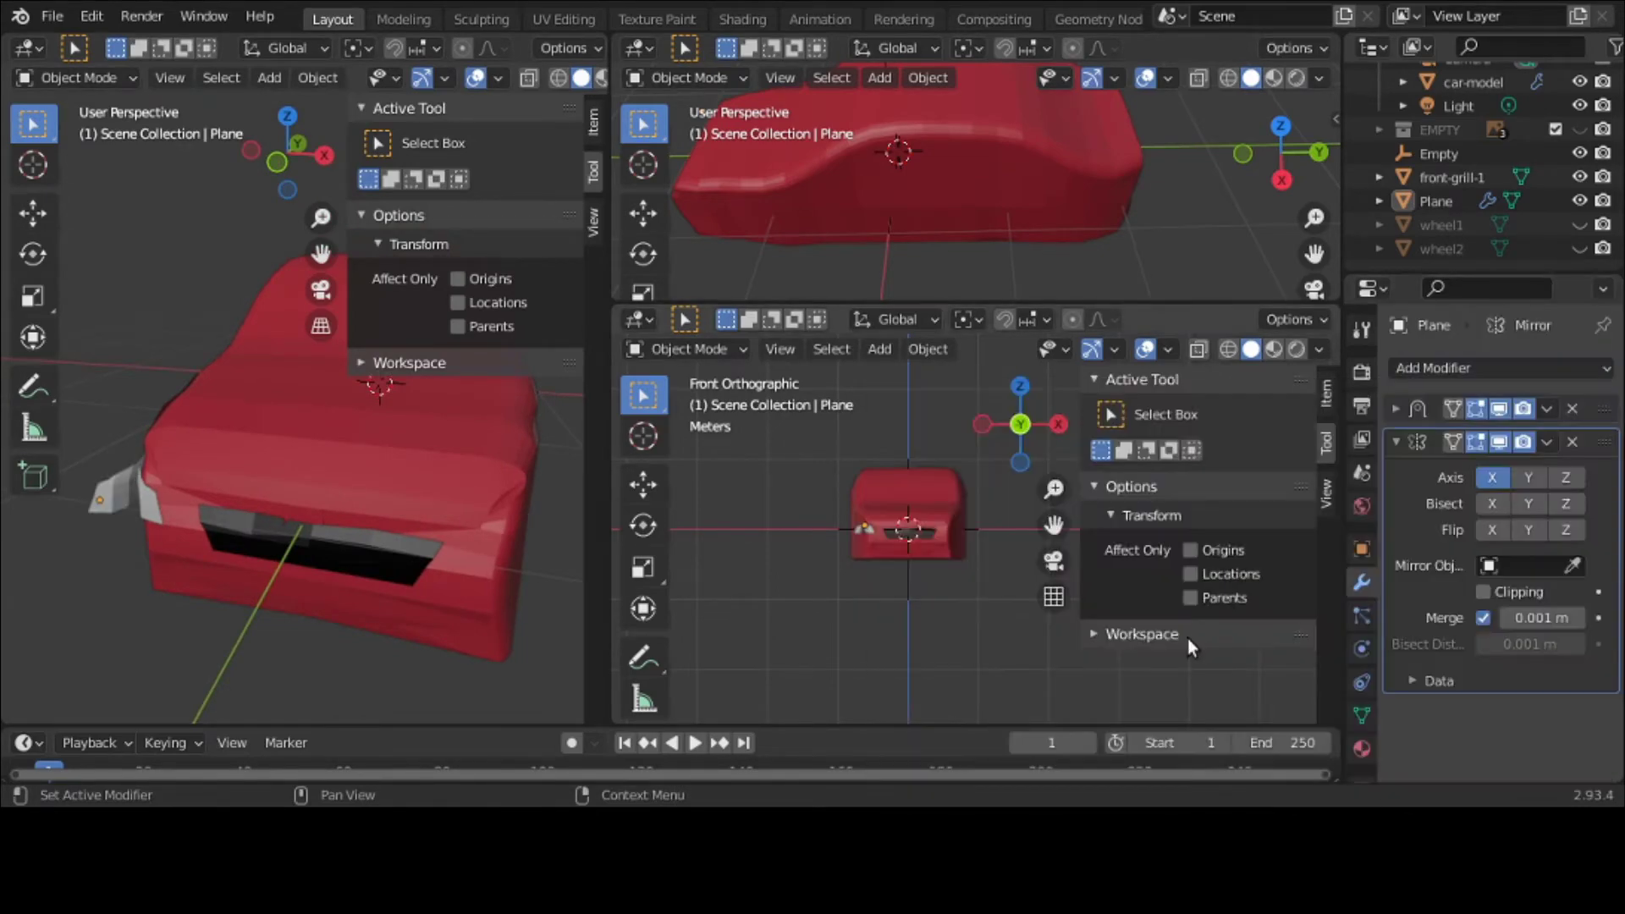
click(1510, 572)
click(1439, 366)
middle_drag(495, 542, 581, 450)
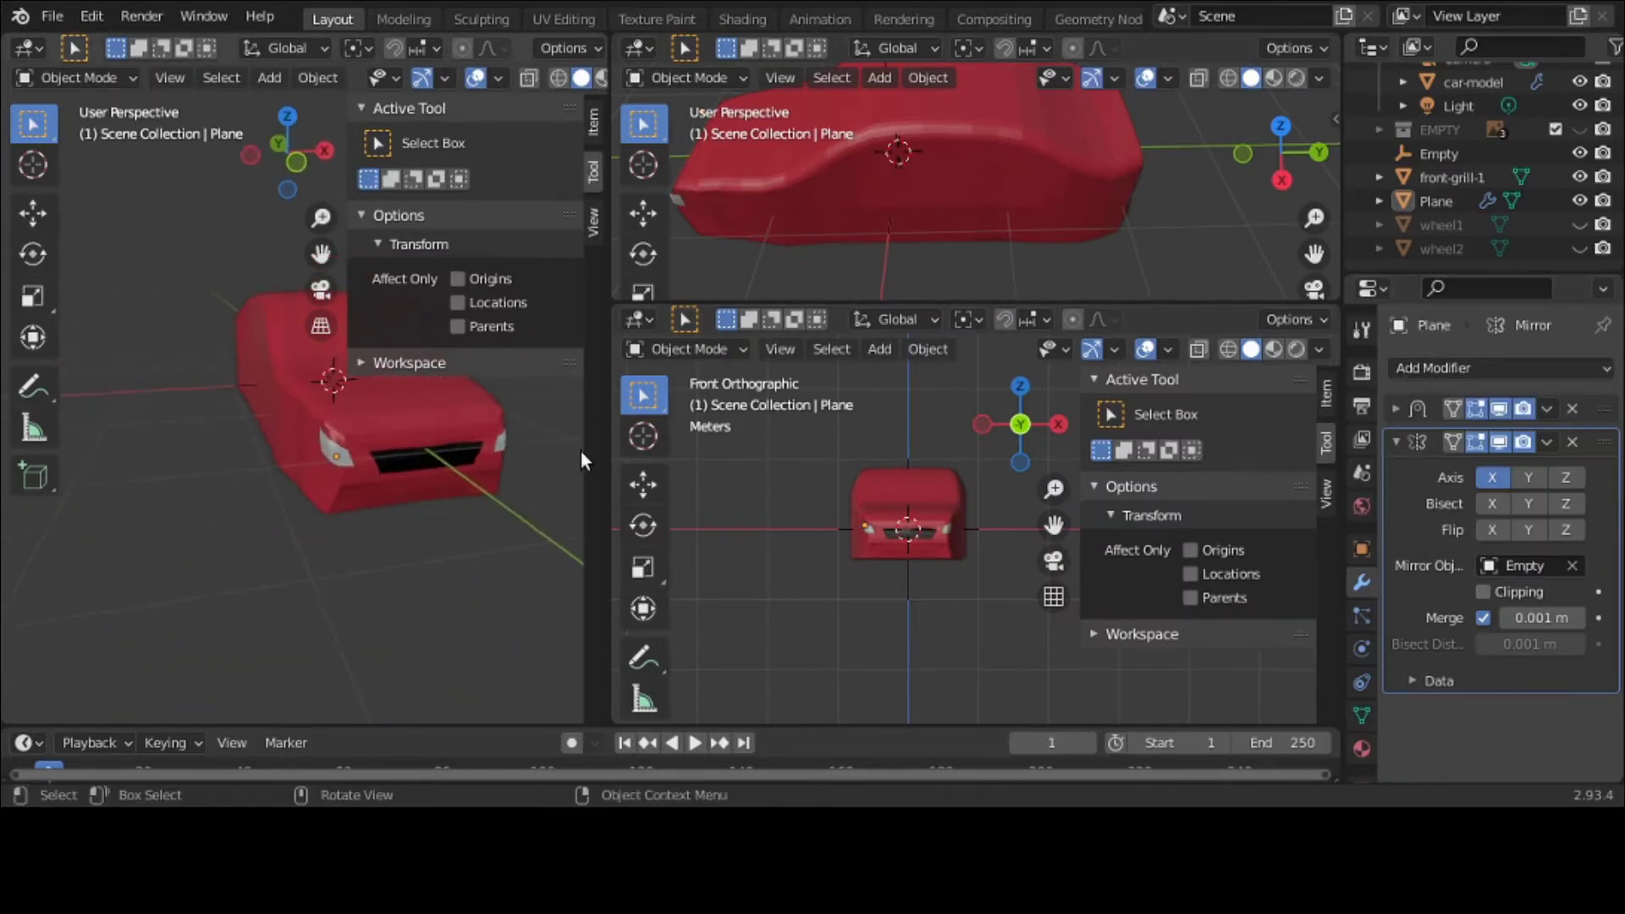
Step: Apply the headlight's Mirror modifier and its Shrinkwrap modifier
click(1549, 443)
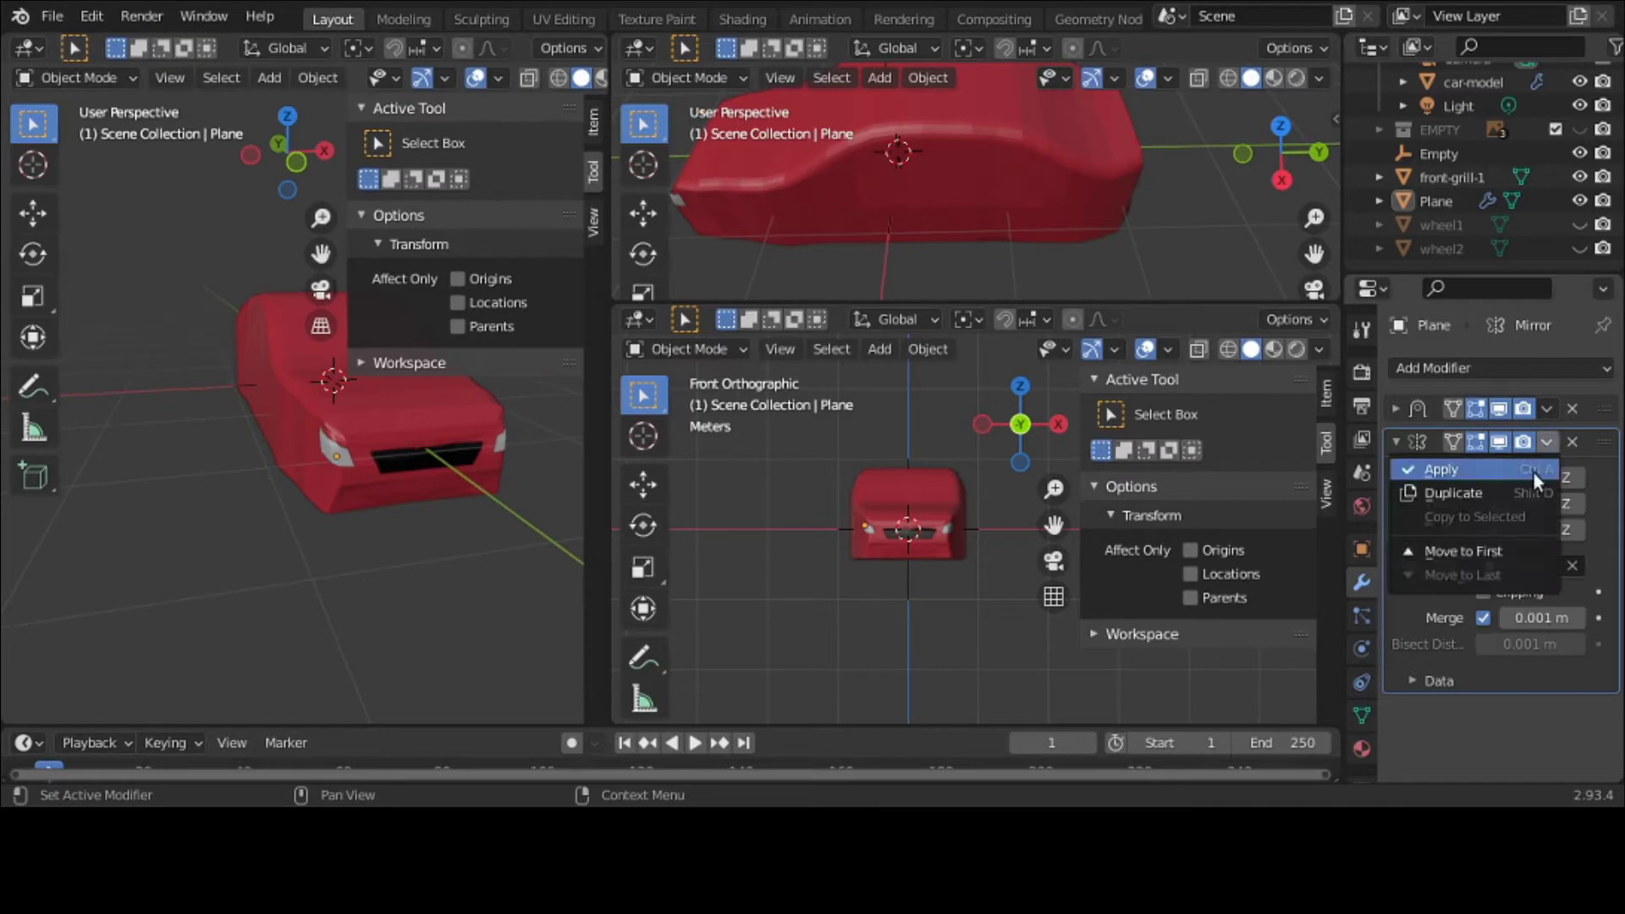
click(1533, 471)
click(1545, 409)
click(1522, 428)
Step: Save the car file
middle_drag(525, 474, 423, 448)
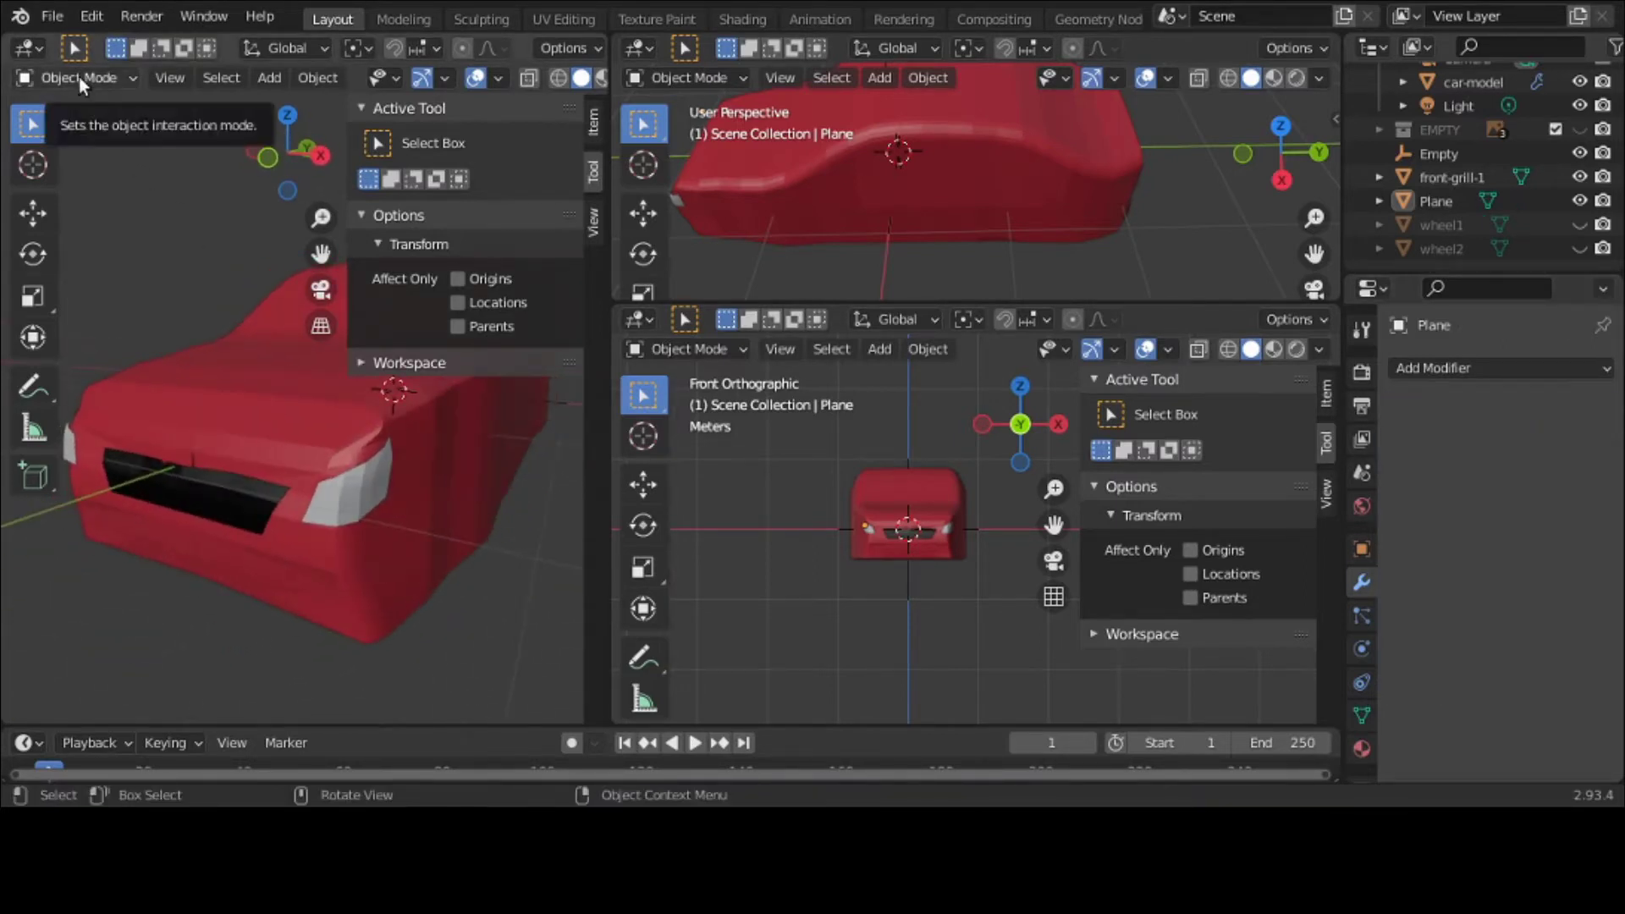
click(52, 16)
click(83, 172)
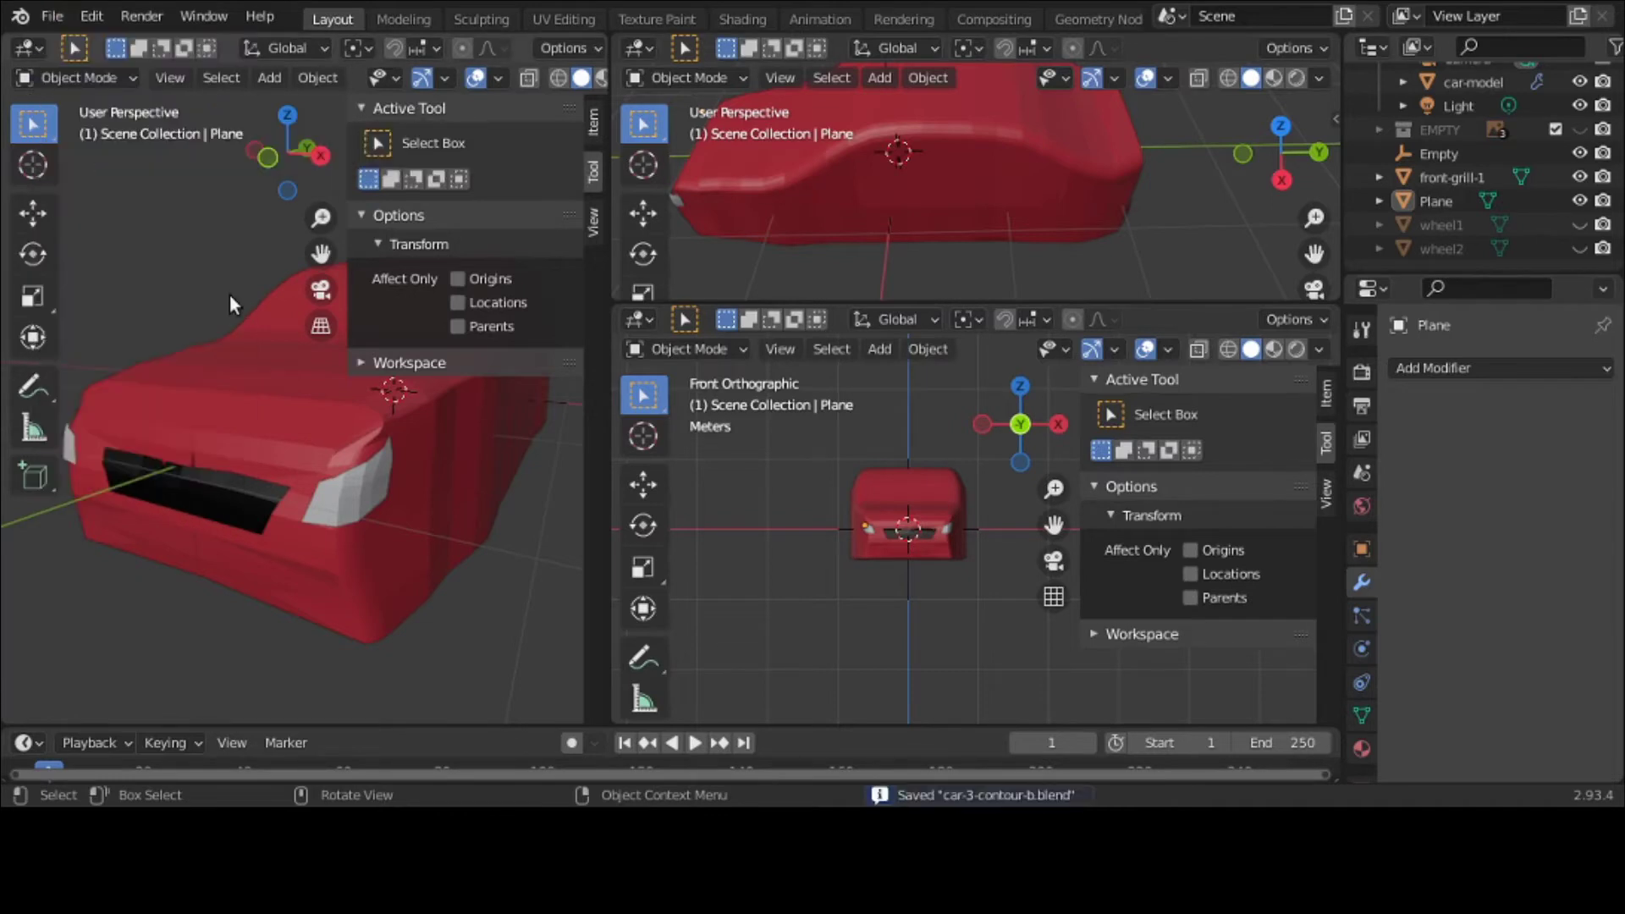
Step: Maximize the viewport, select all objects, and apply Shade Smooth to the whole car
key(ctrl+space)
right_click(230, 293)
click(230, 296)
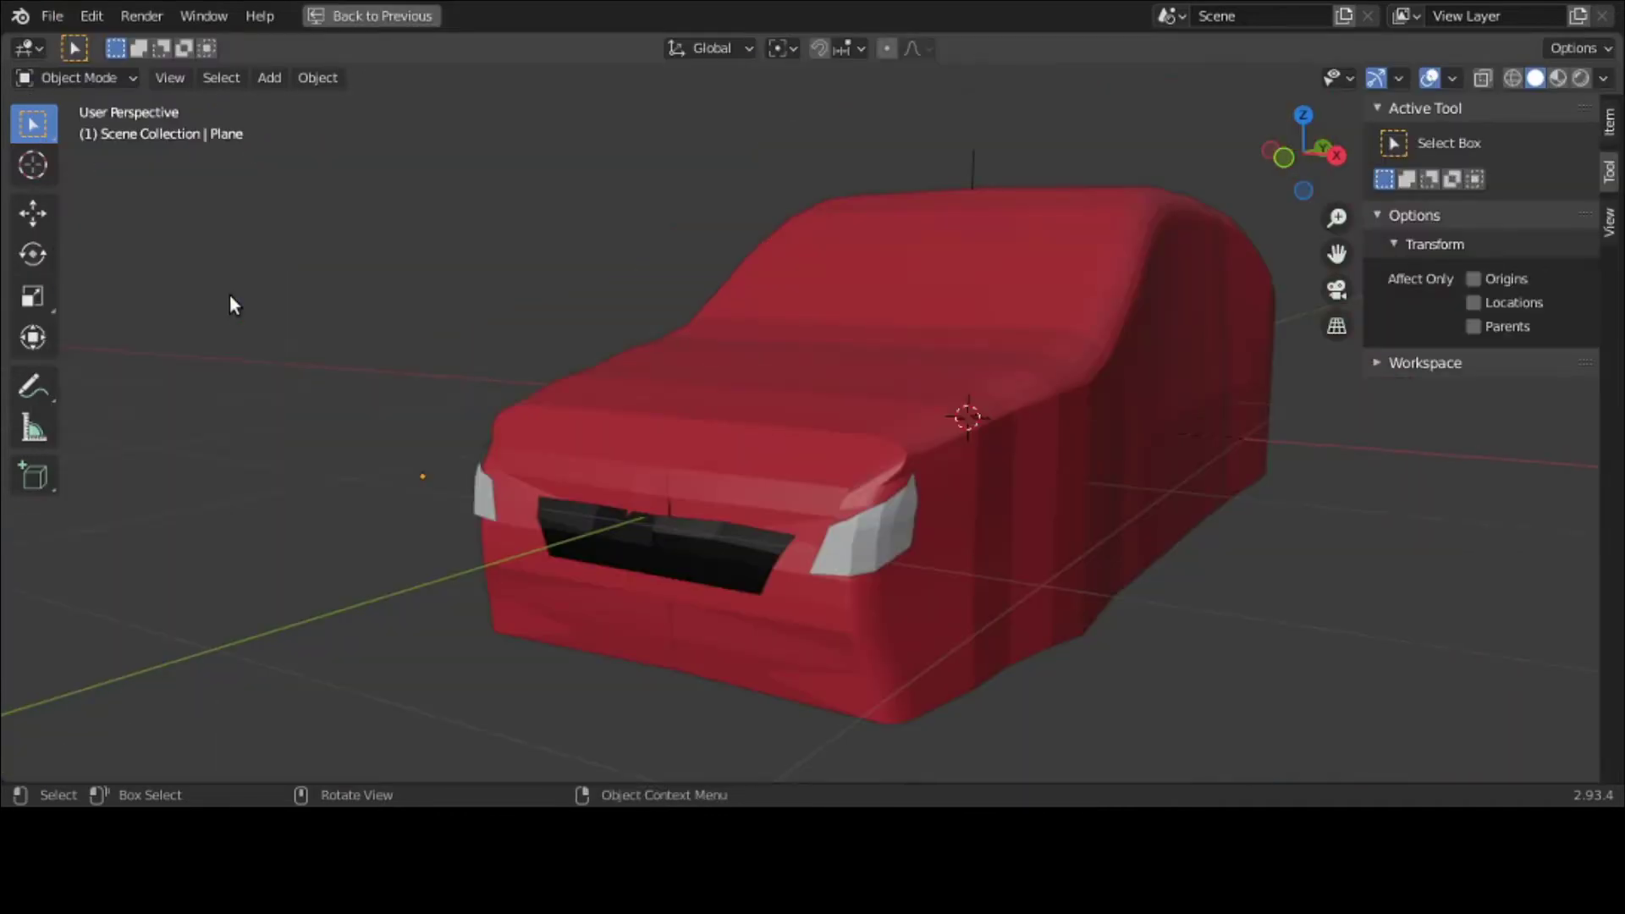
click(647, 310)
right_click(647, 310)
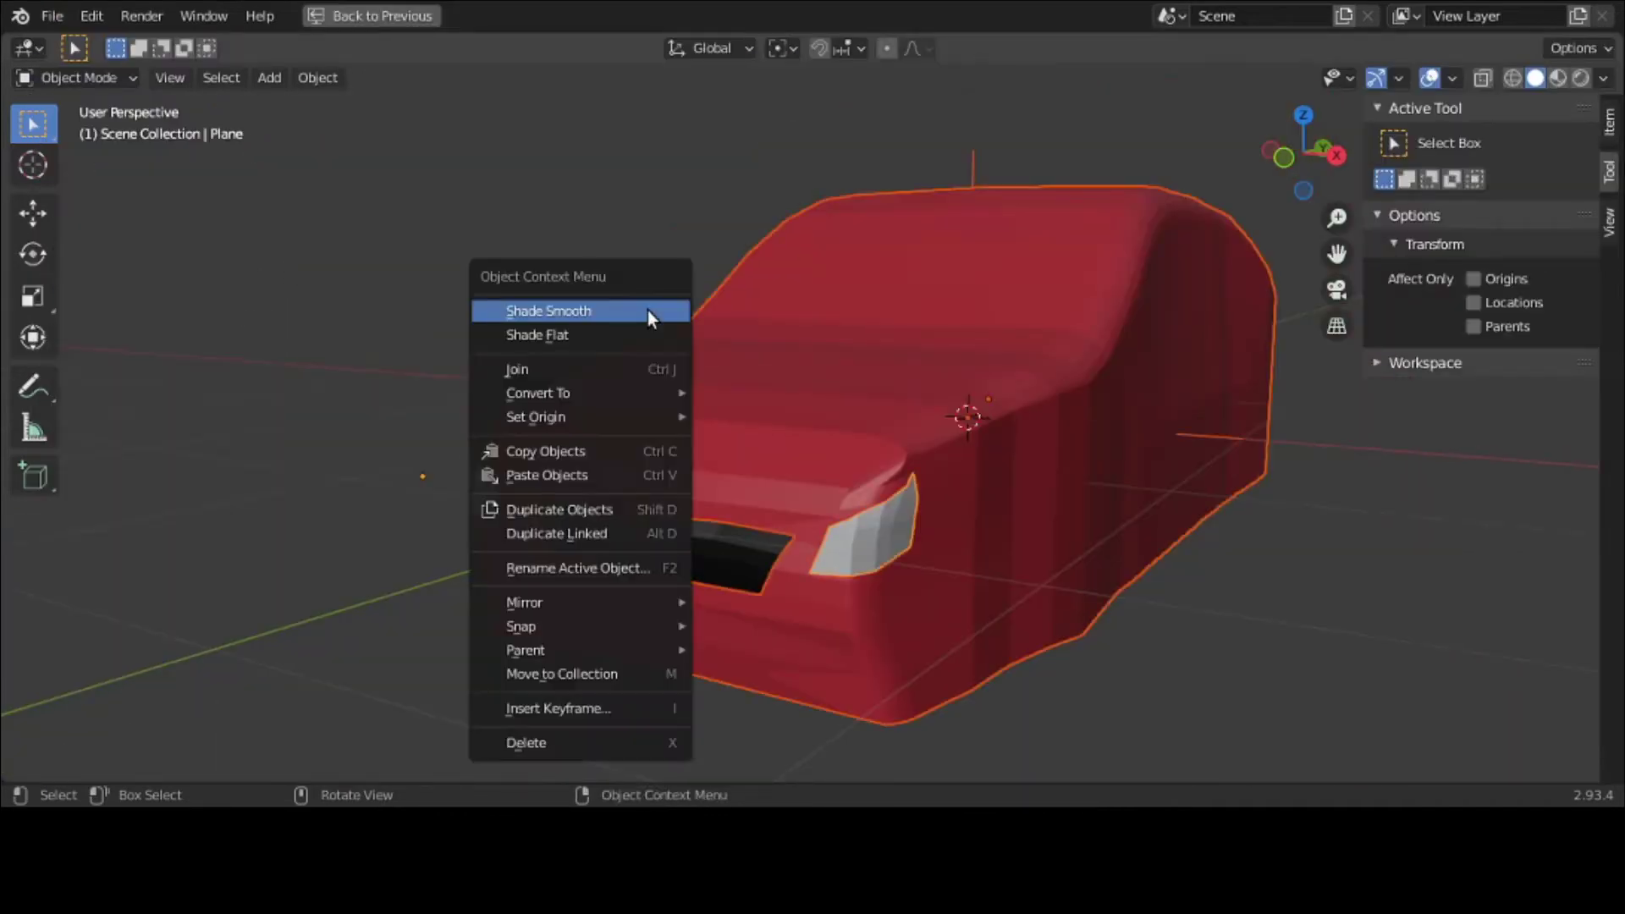
click(650, 315)
middle_drag(648, 310, 742, 292)
scroll(468, 337, down, 3)
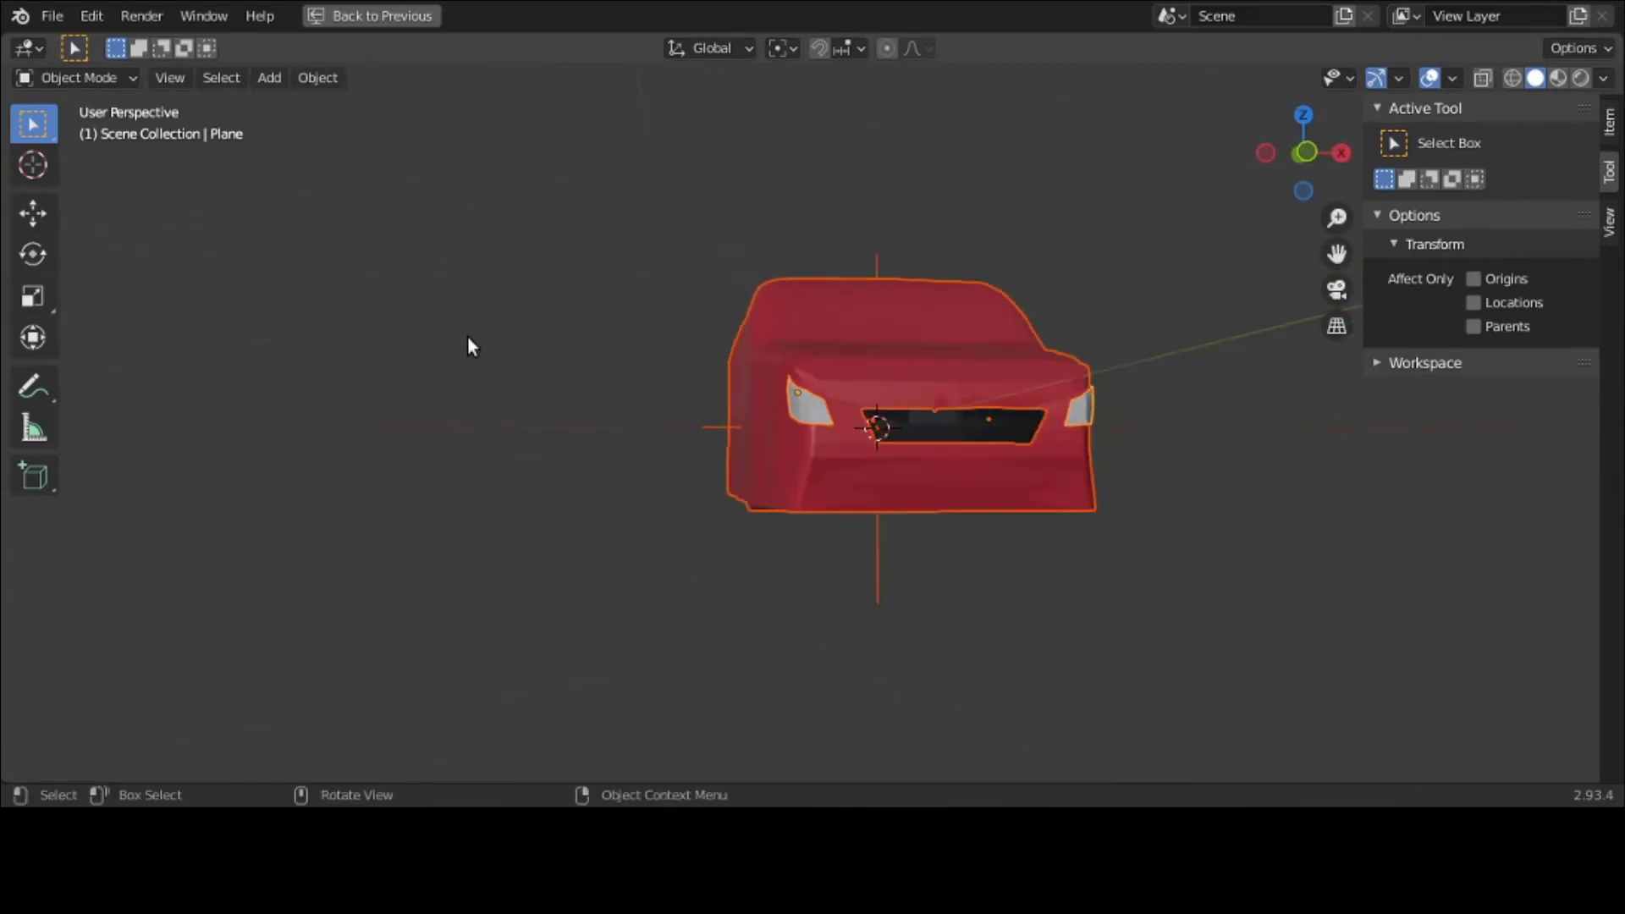
middle_drag(468, 344, 410, 381)
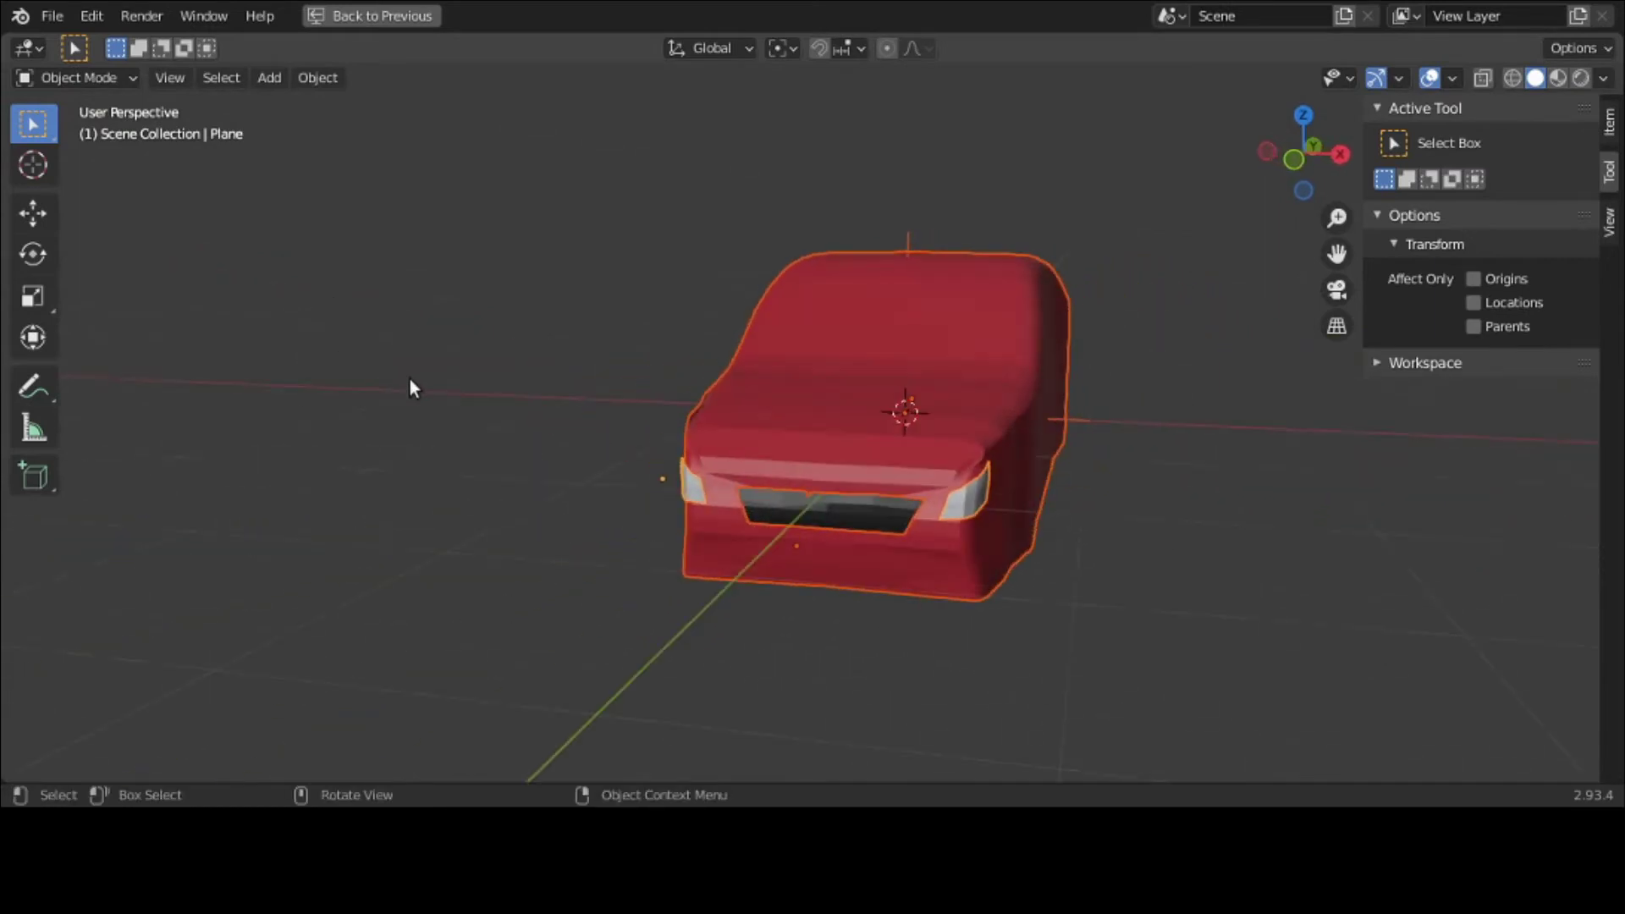
Step: Restore the multi-view layout and turn on X-ray display in the large perspective viewport
click(108, 78)
key(ctrl+space)
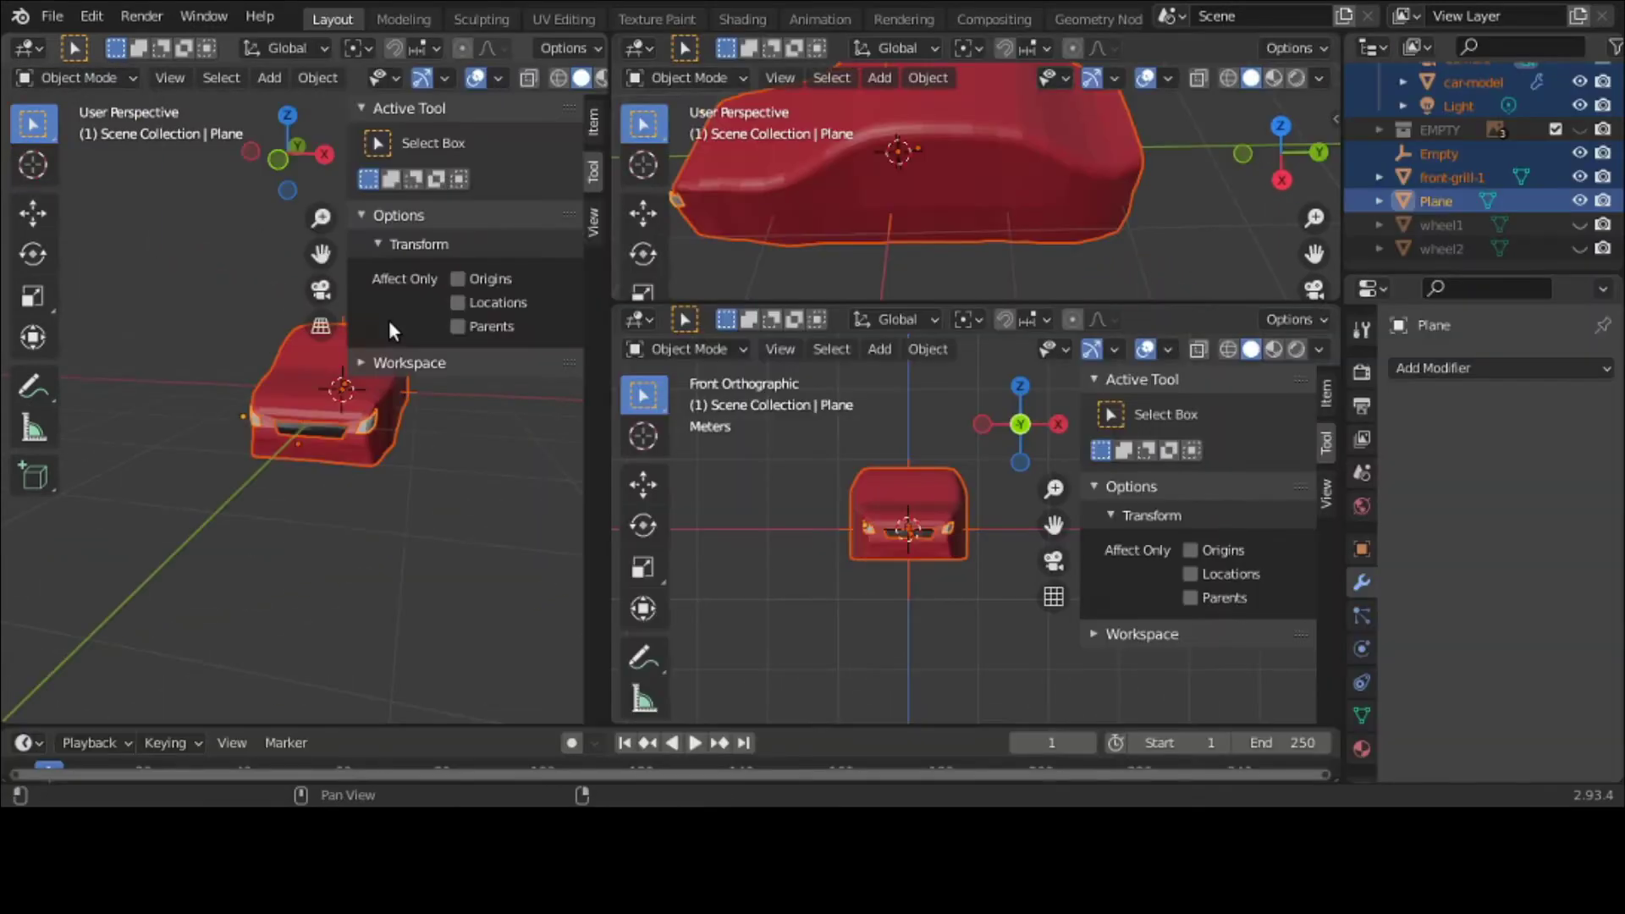
click(533, 79)
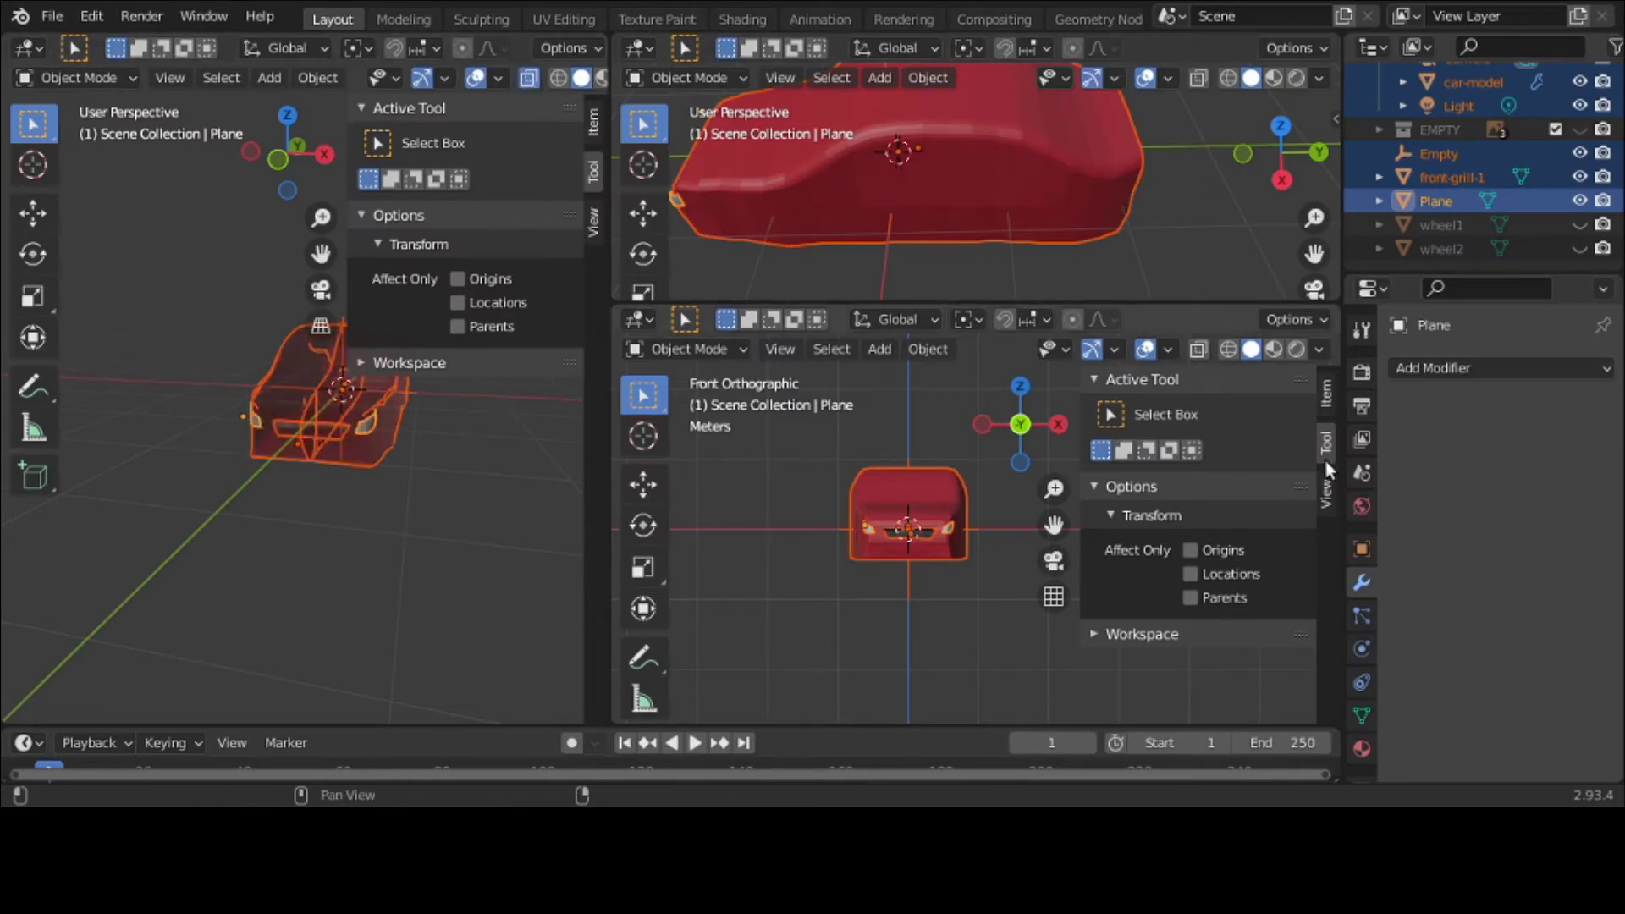
Step: Select the headlight object named Plane and rename it "lights"
click(1444, 154)
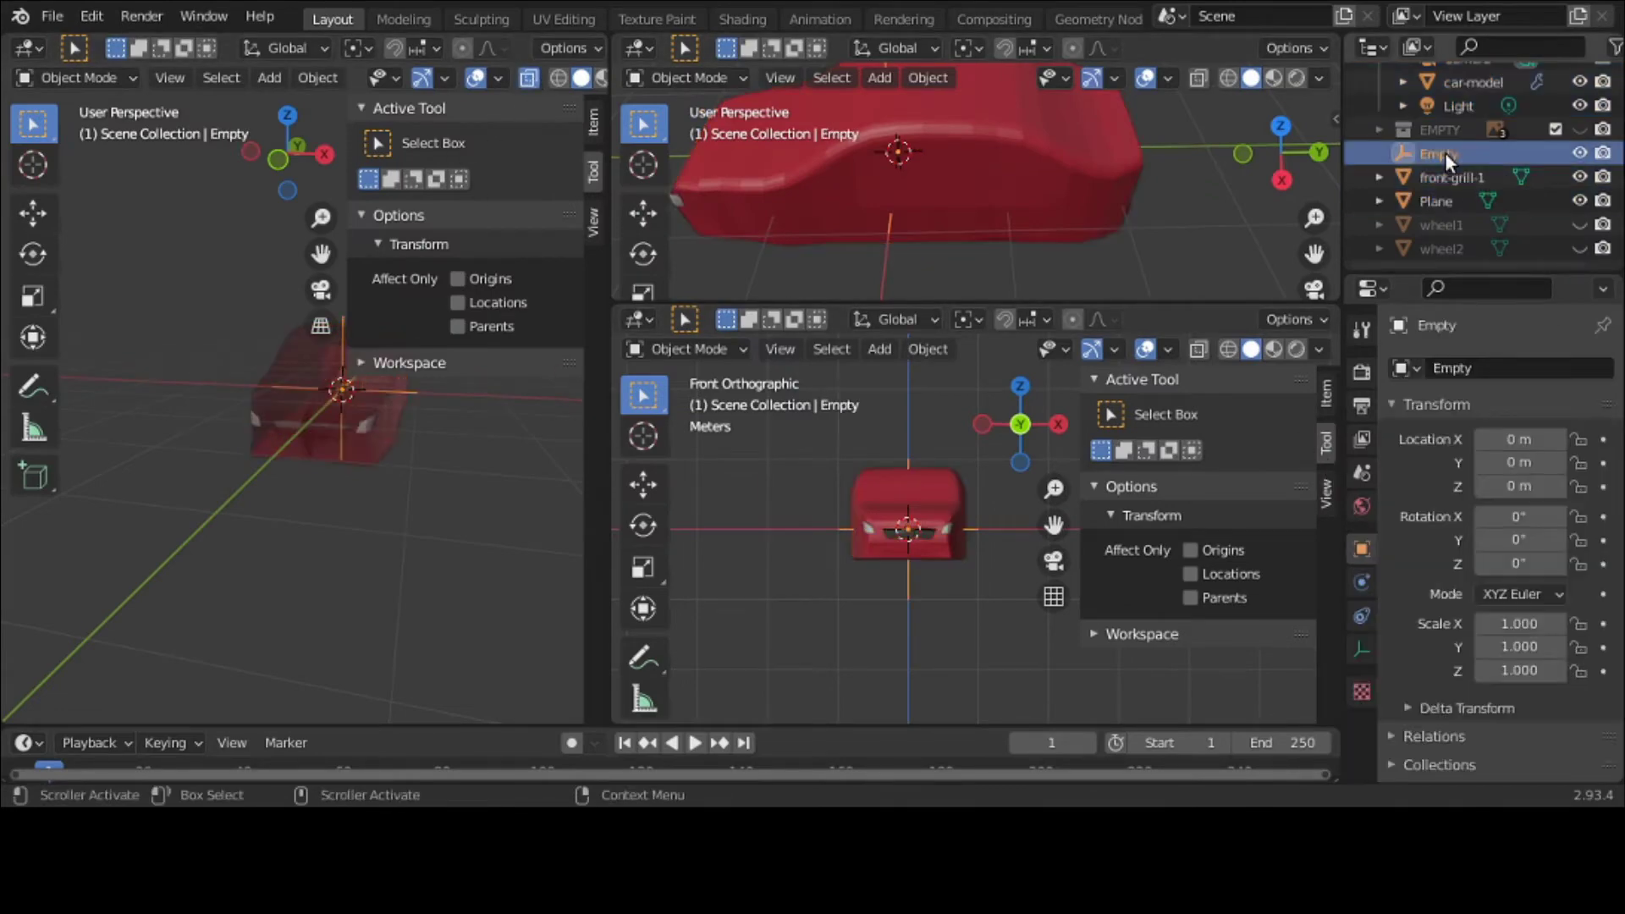
click(369, 424)
double_click(1444, 202)
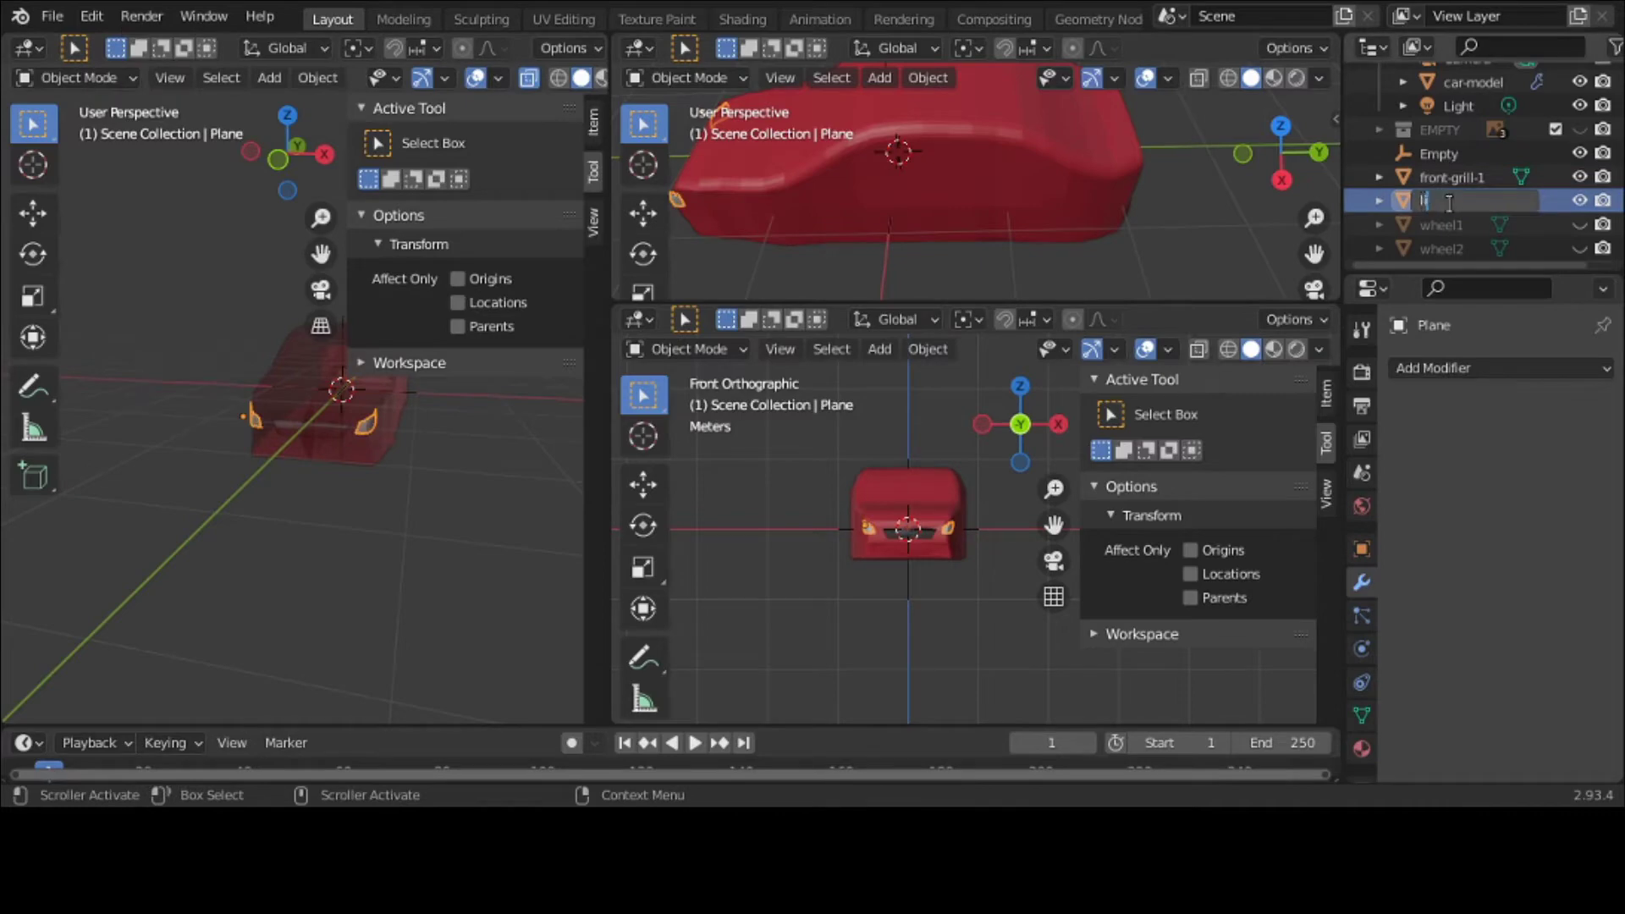
Step: Create a new collection inside the existing Collection
scroll(1446, 201, up, 3)
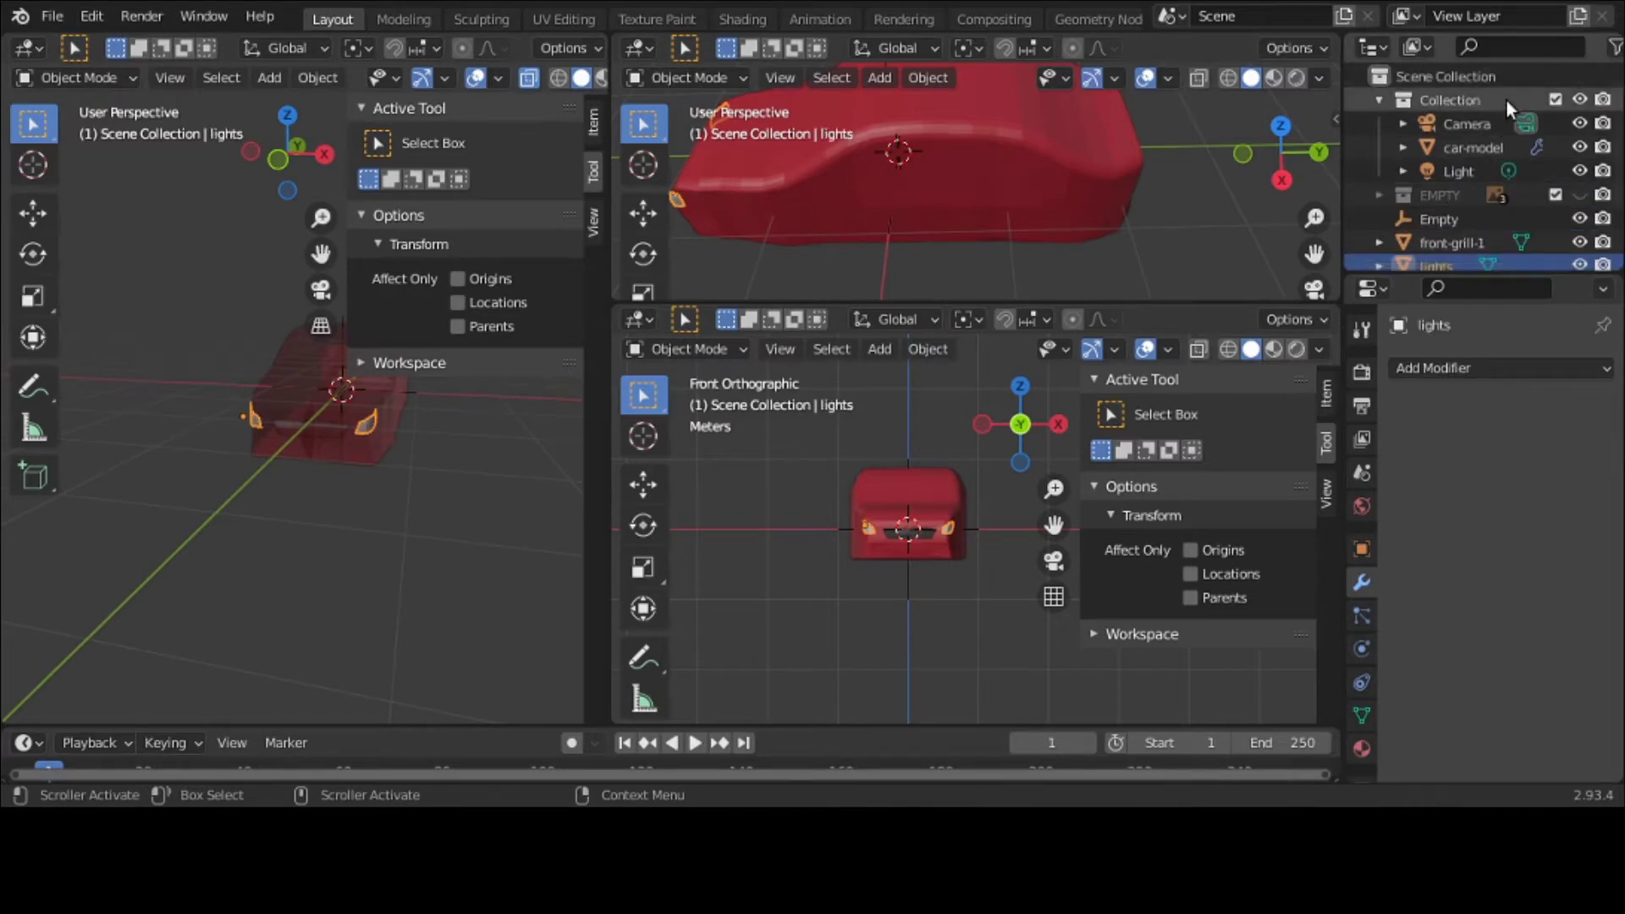
right_click(1506, 100)
click(1507, 100)
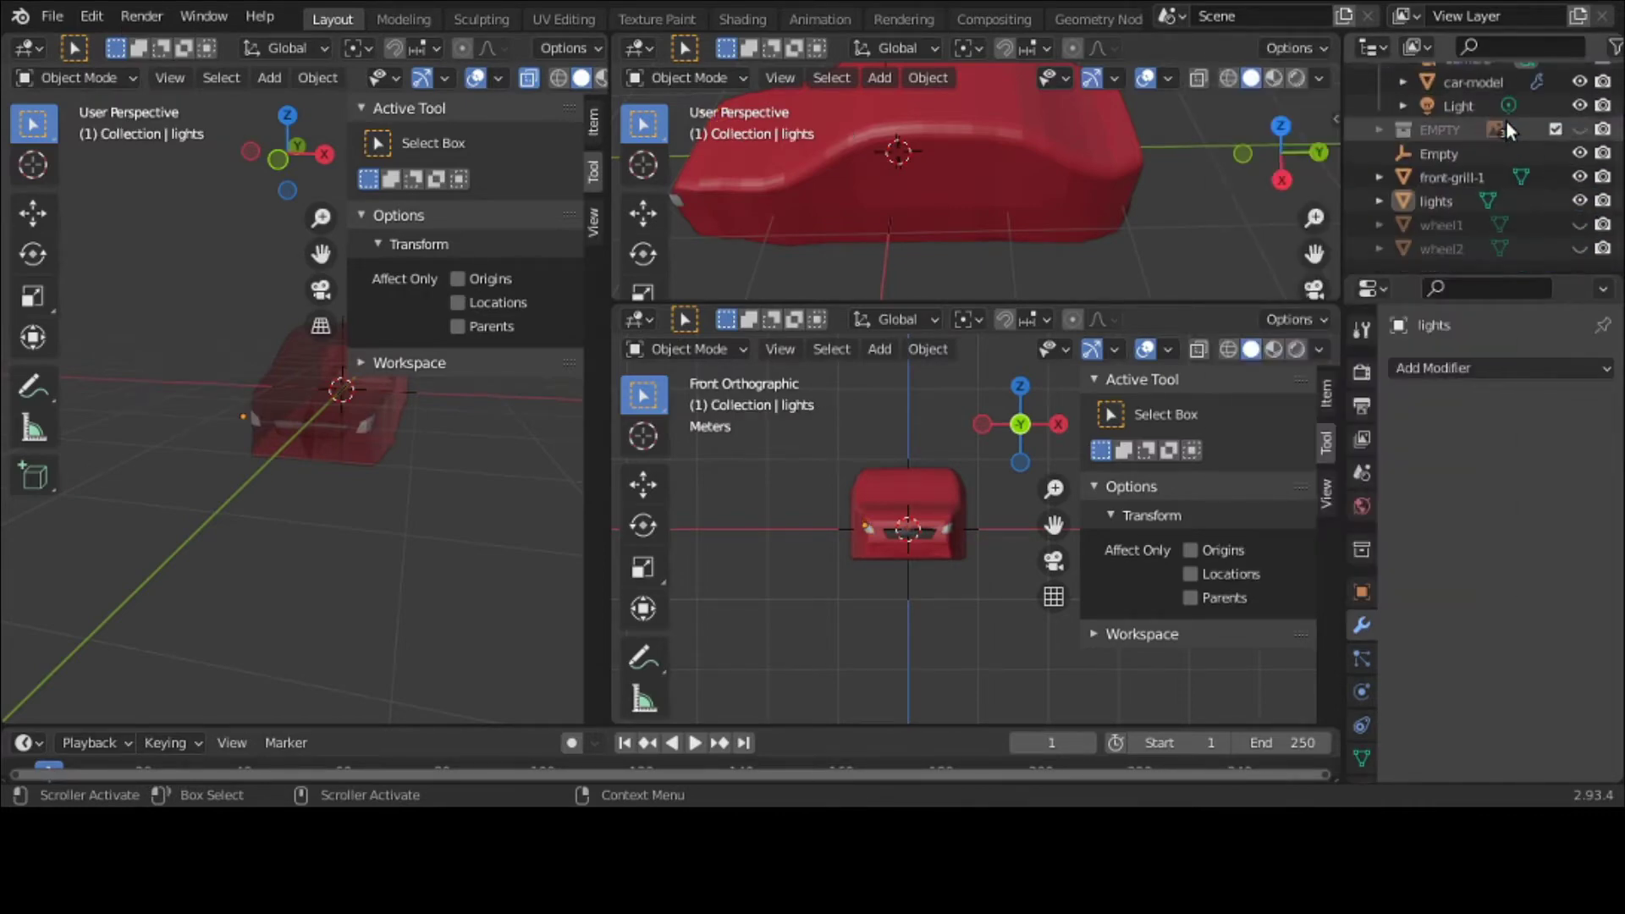
scroll(1506, 121, up, 3)
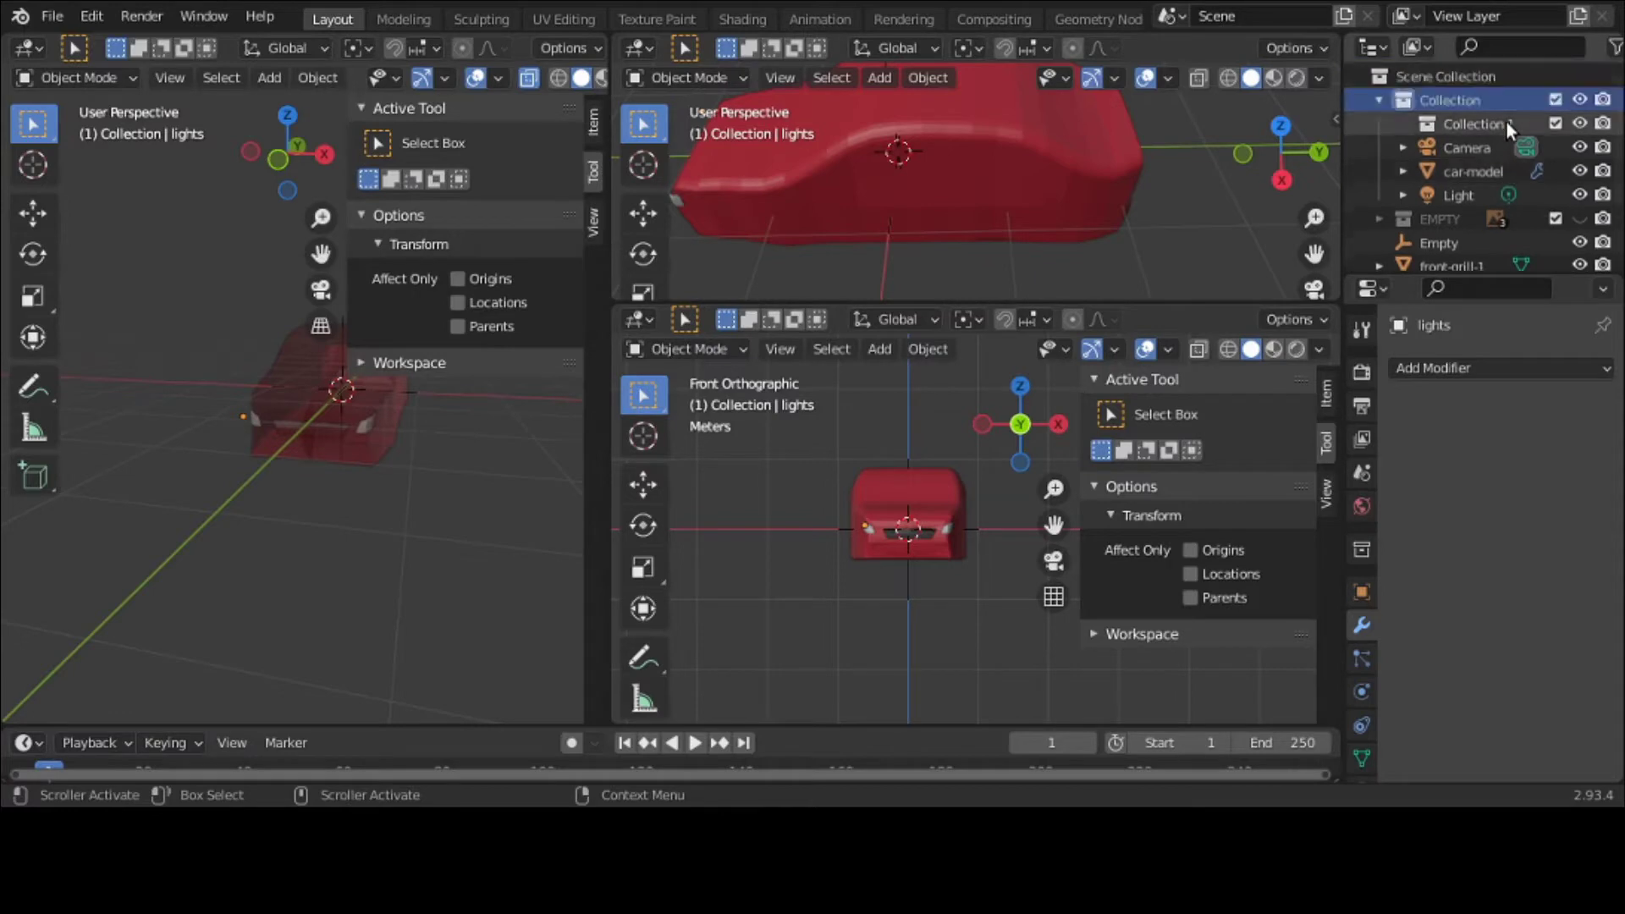
Step: Rename the new collection inside Collection as "CARR-Parts"
click(1374, 100)
click(1374, 99)
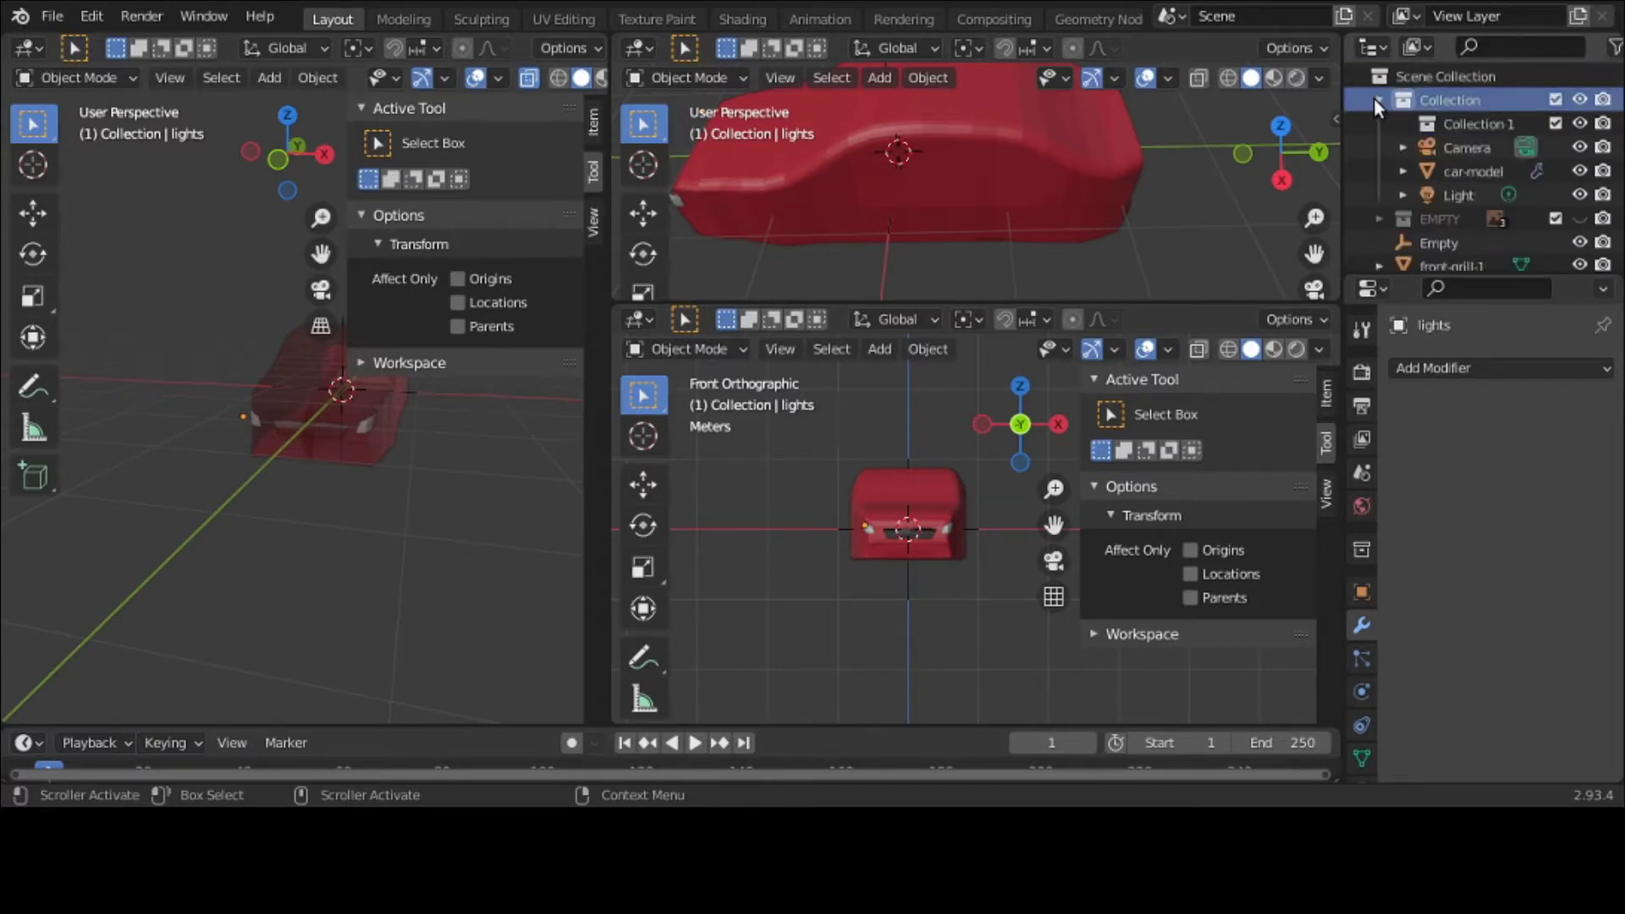
click(1468, 127)
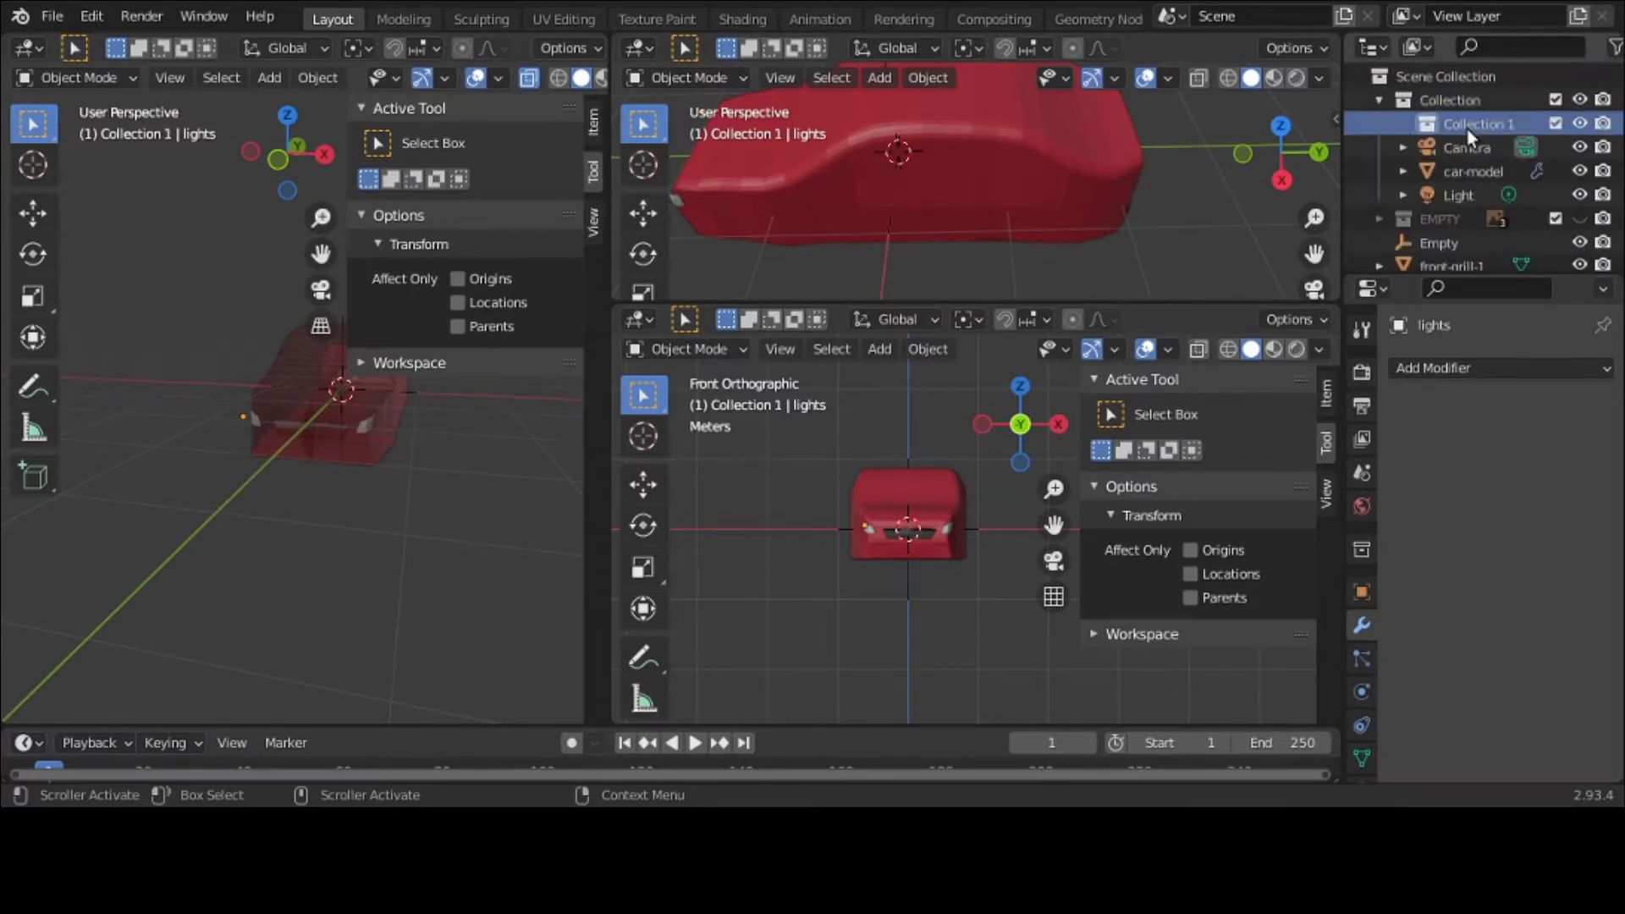
scroll(1468, 137, down, 2)
scroll(1468, 137, up, 2)
double_click(1469, 125)
text(CAR)
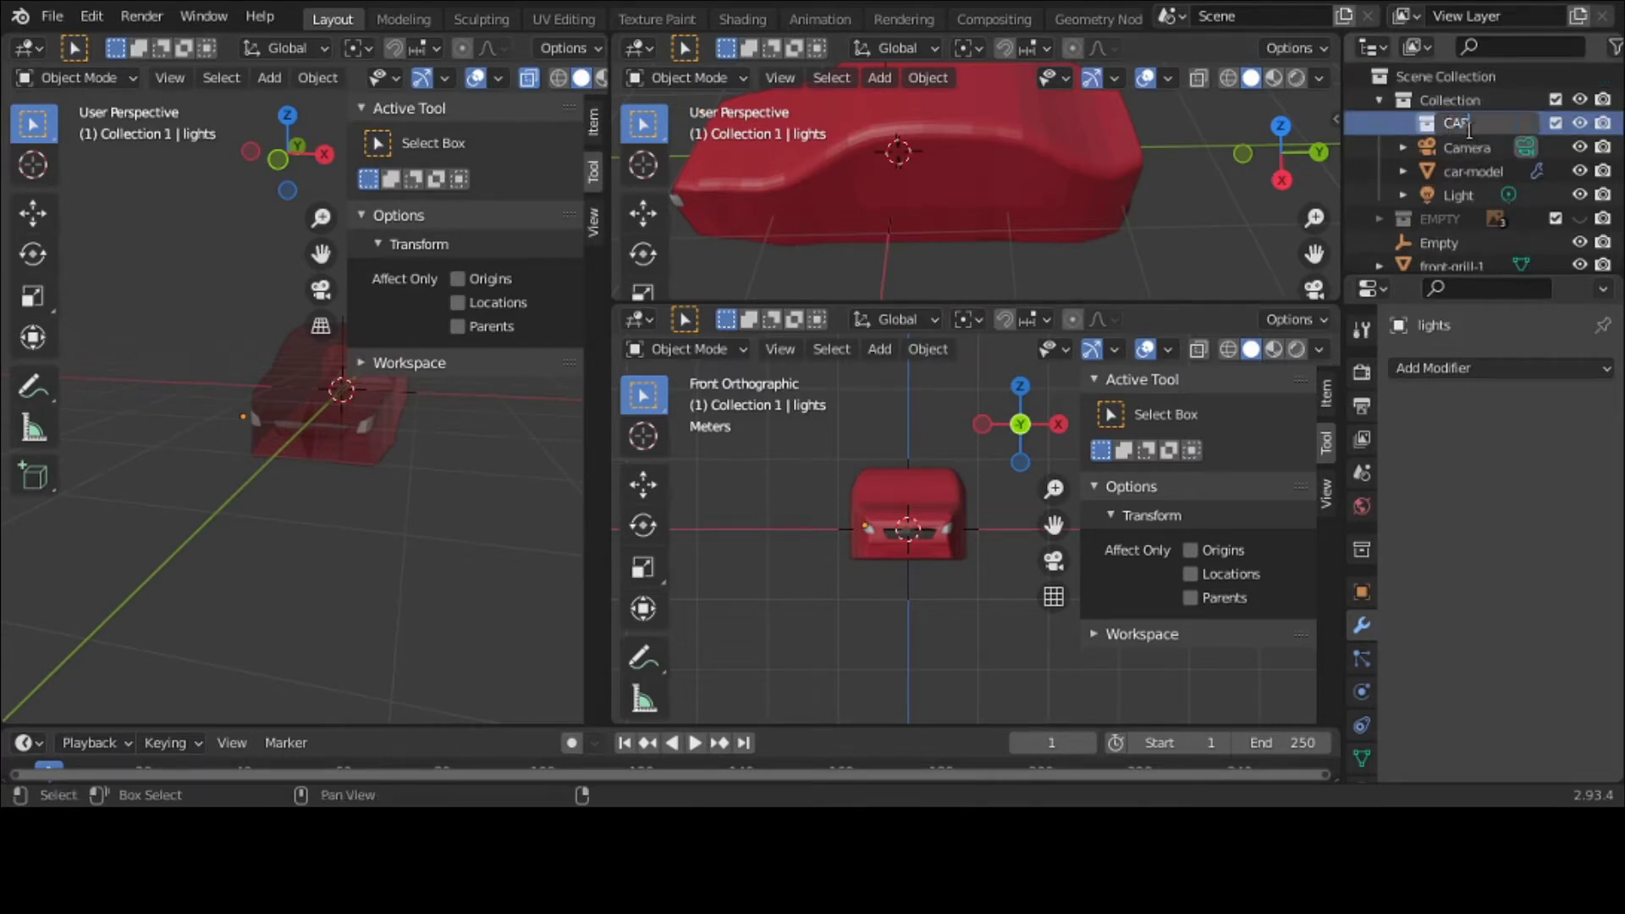
text(R-Parts)
key(Return)
Step: Move the car-model and front-grill-1 objects into the CARR-Parts collection
click(1470, 172)
drag(1471, 172, 1483, 131)
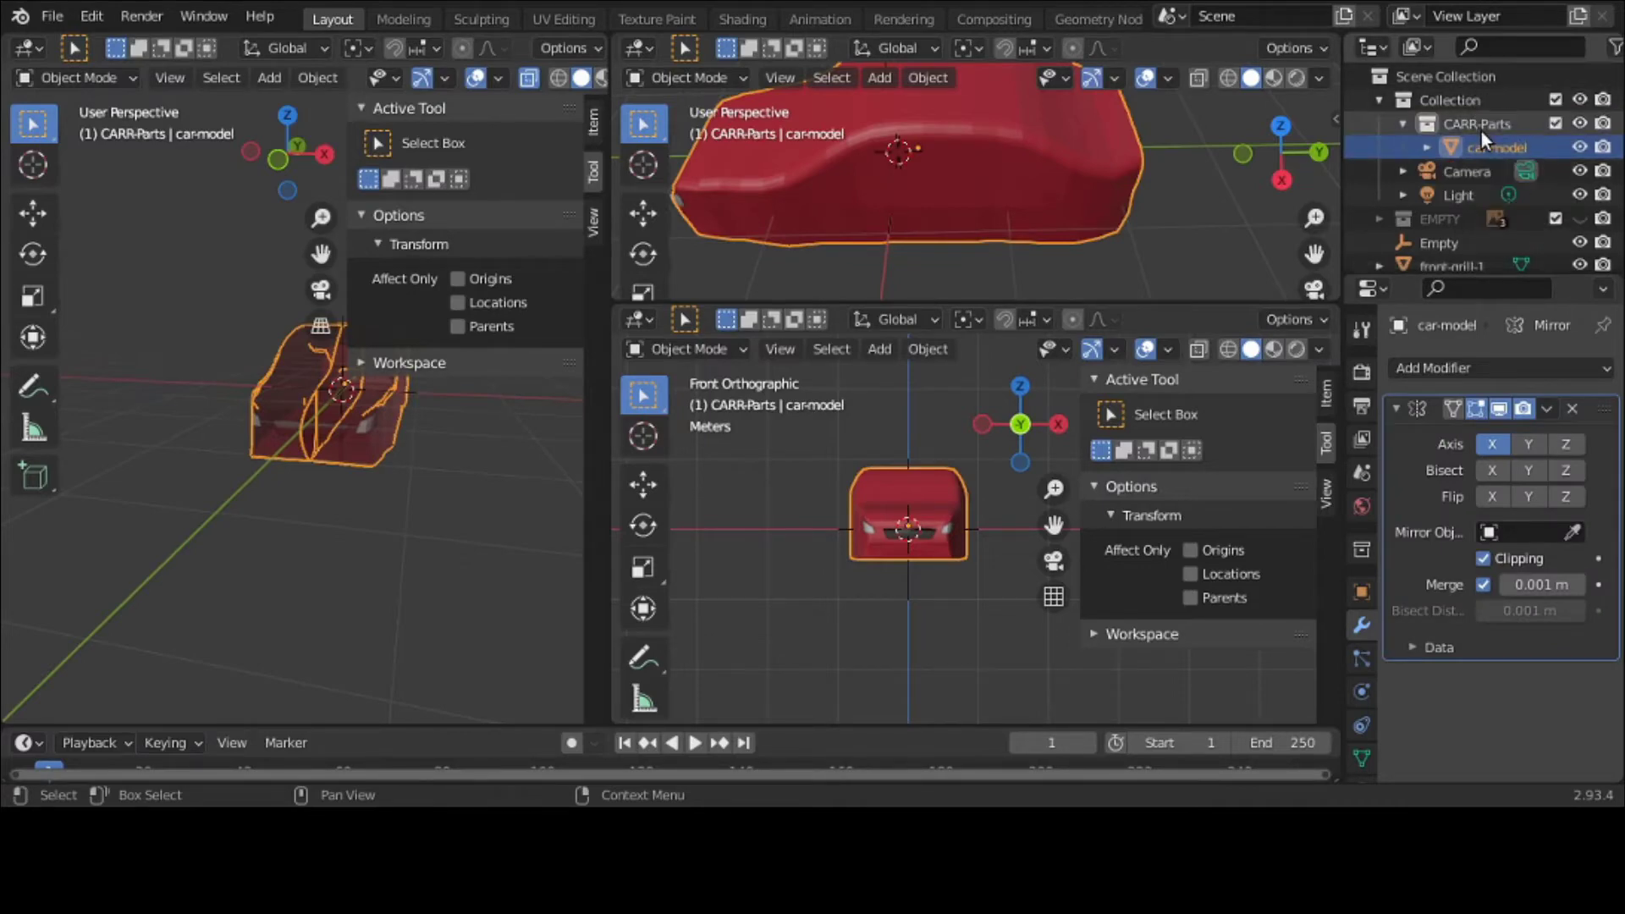
scroll(1479, 188, down, 2)
click(1478, 219)
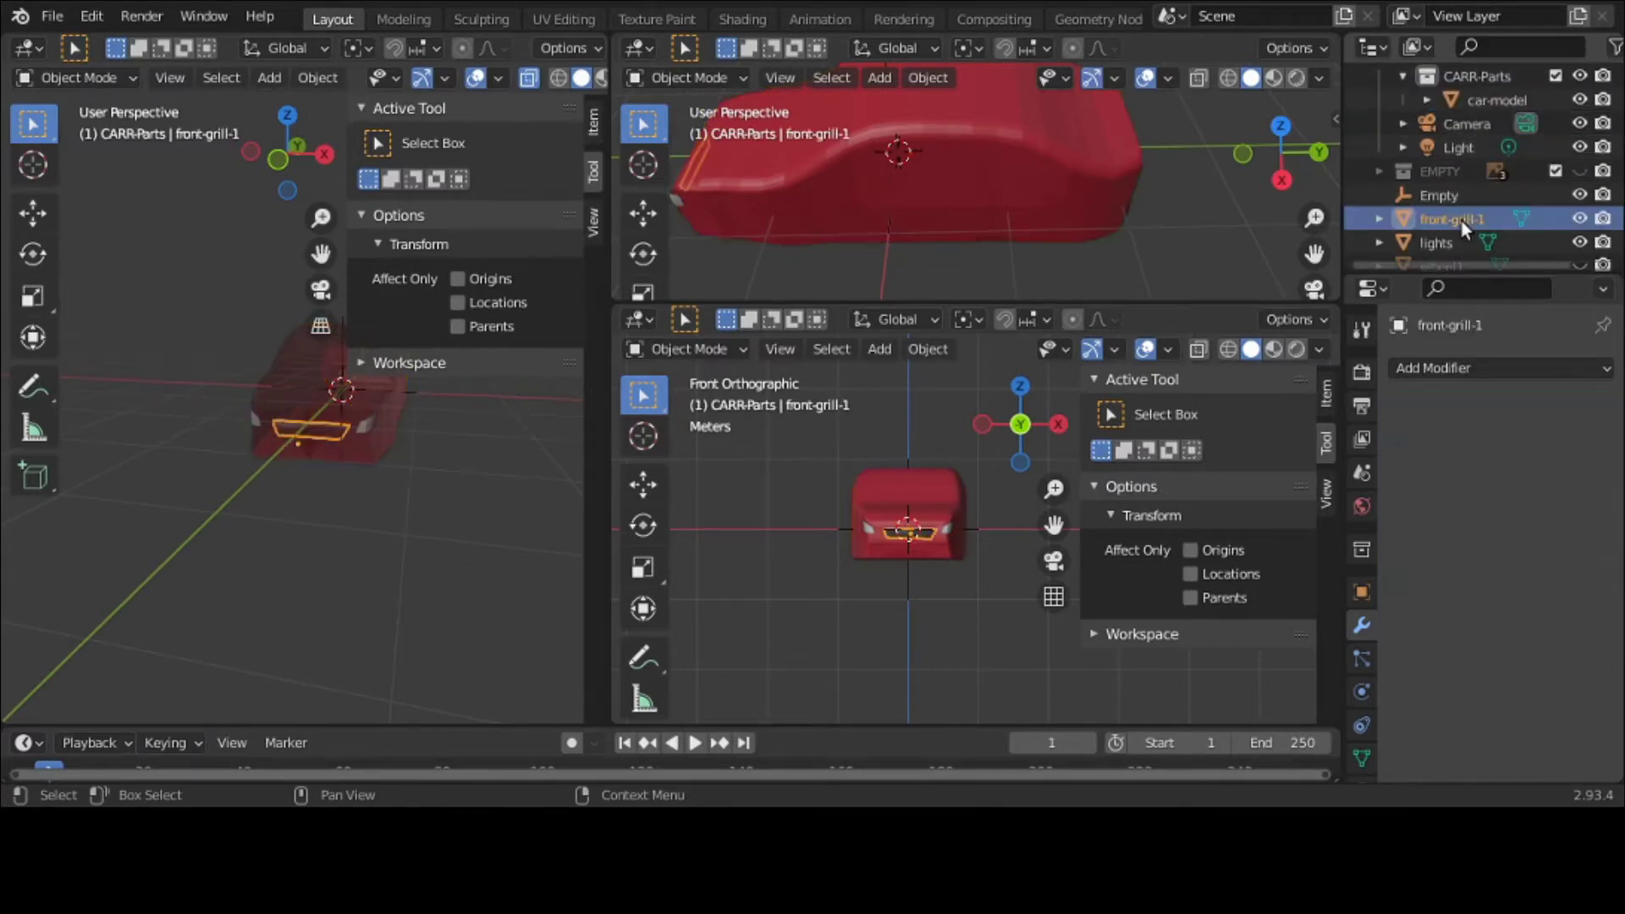
drag(1478, 219, 1475, 98)
Step: Correct the collection's name to "CAR-Parts" and collapse it in the outliner
double_click(1477, 74)
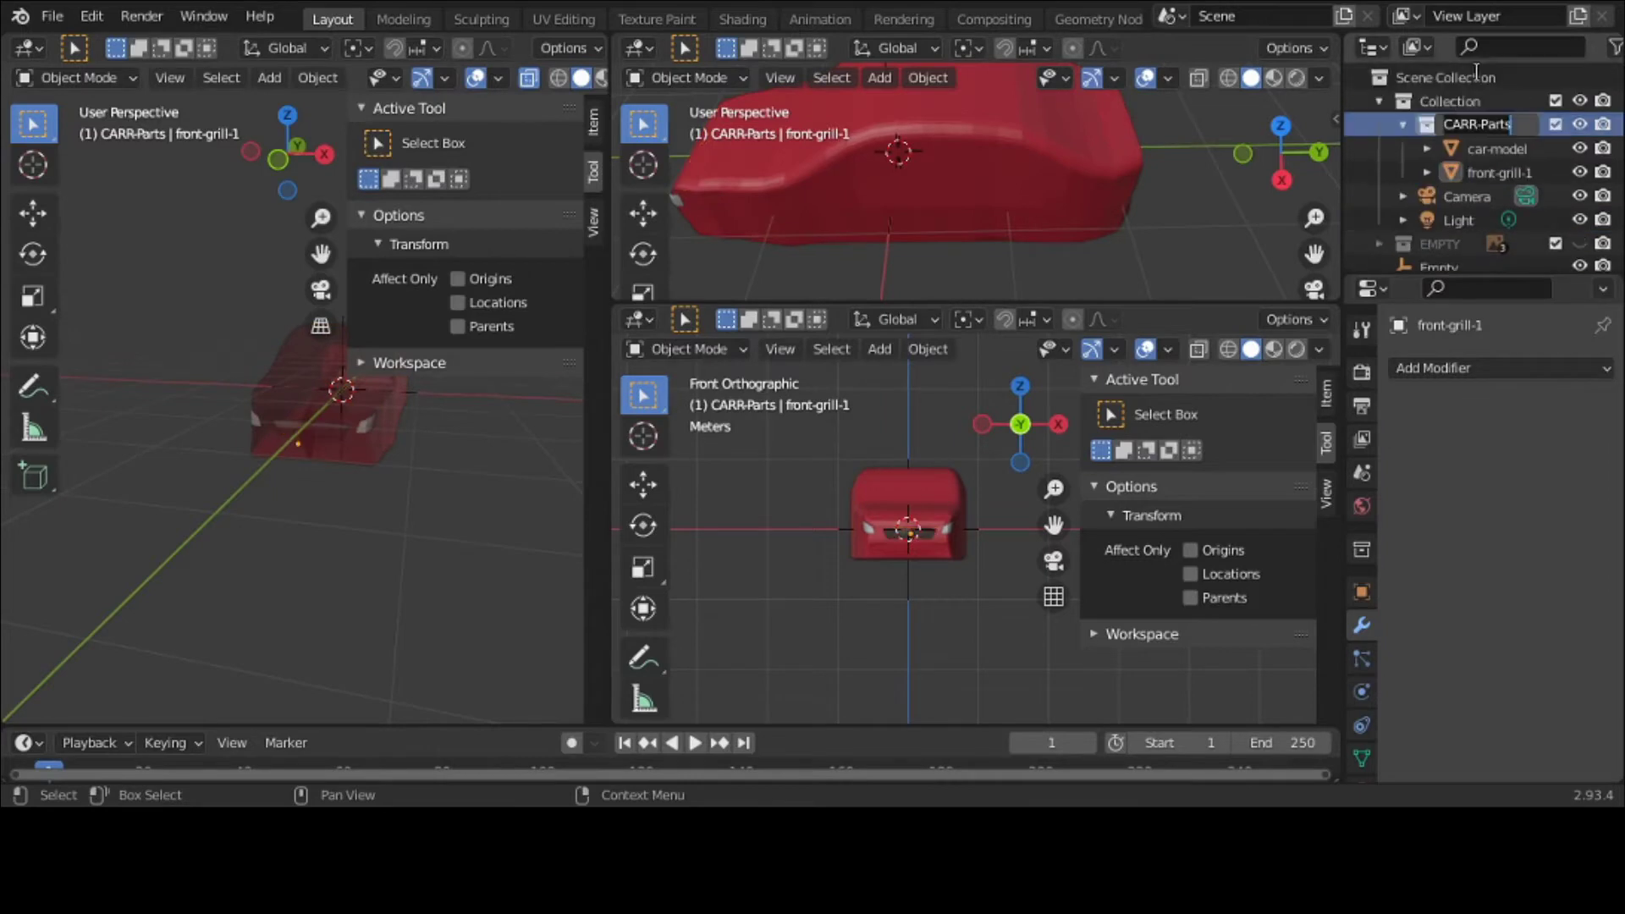
click(1477, 124)
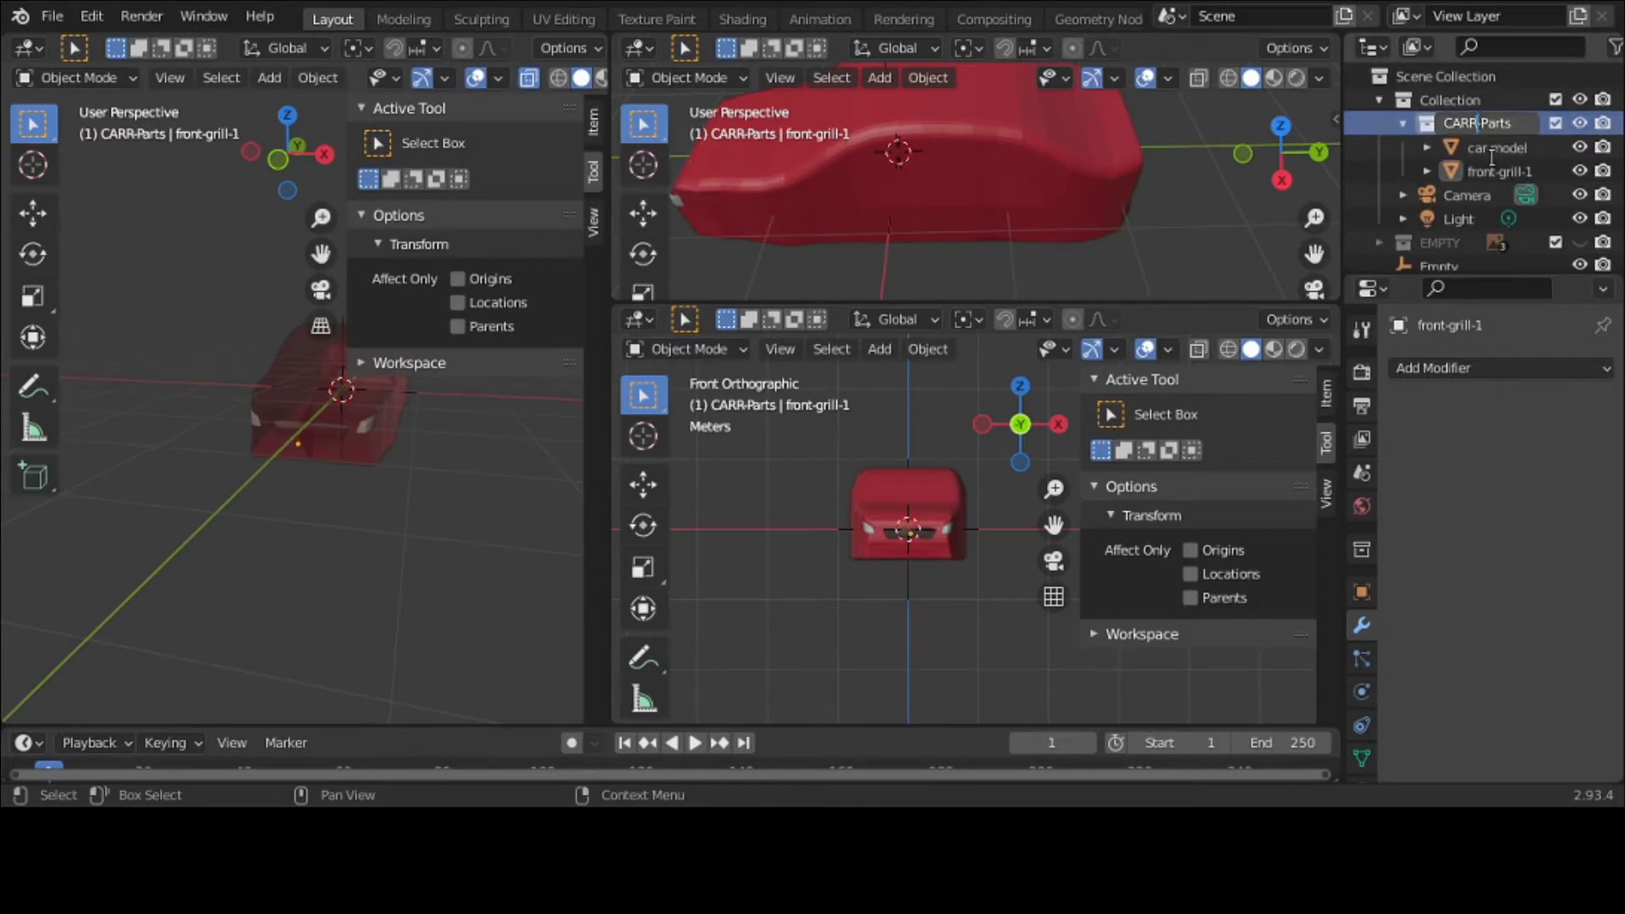
key(Return)
click(1400, 124)
Step: Move the lights object into the CAR-Parts collection and save the file
scroll(1399, 163, down, 2)
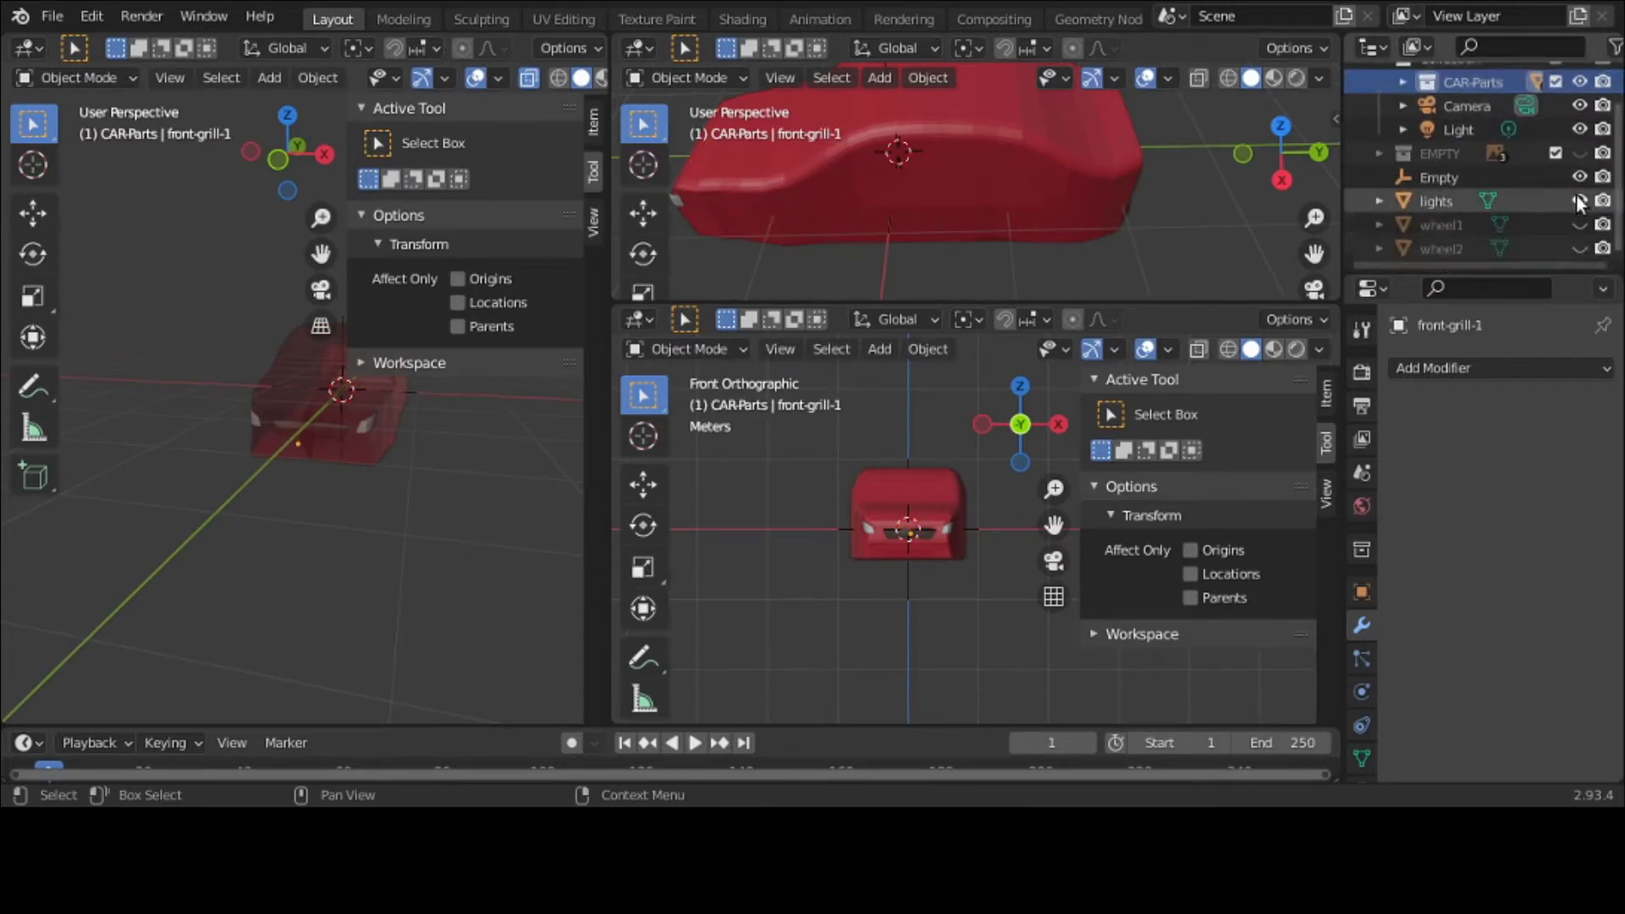
click(1451, 203)
drag(1451, 203, 1449, 89)
click(1449, 88)
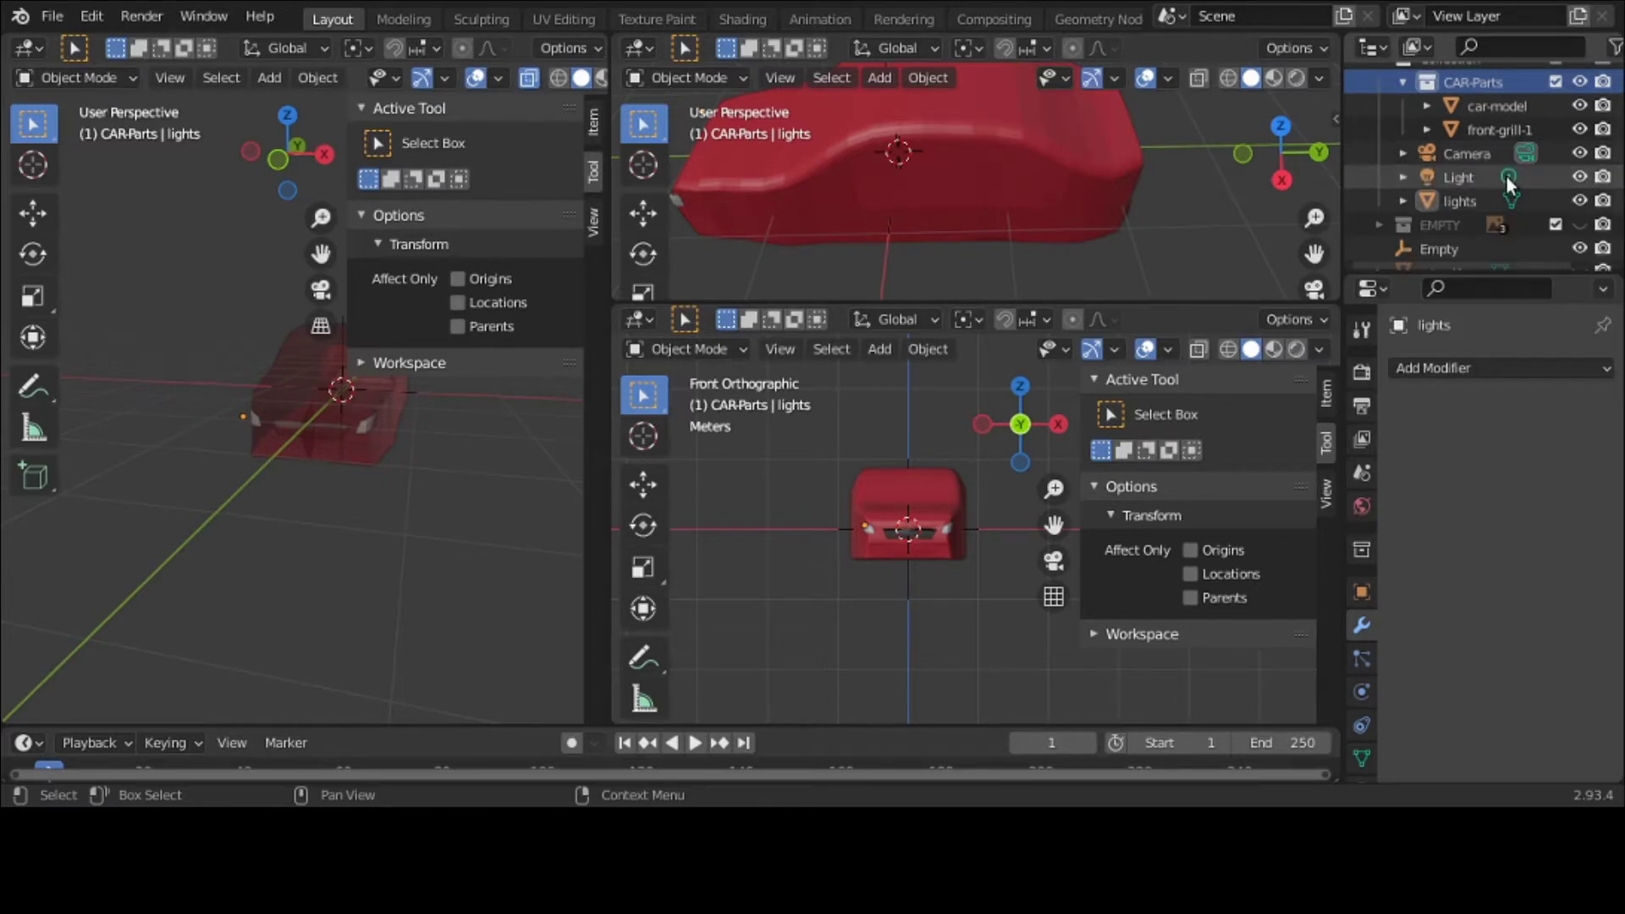
click(1460, 201)
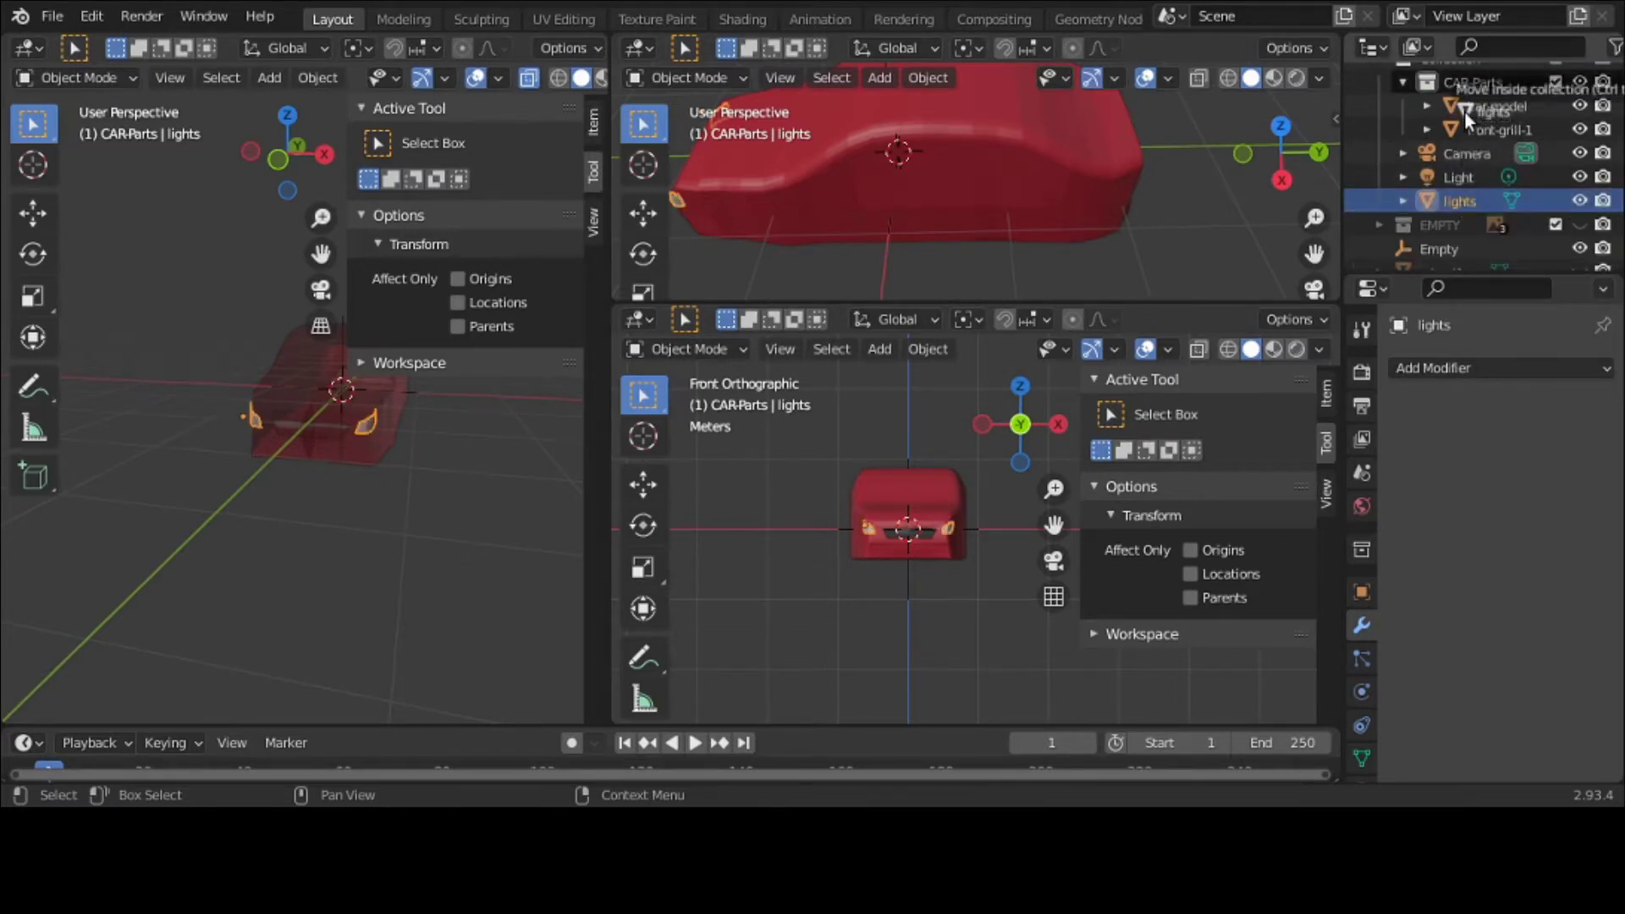
click(51, 16)
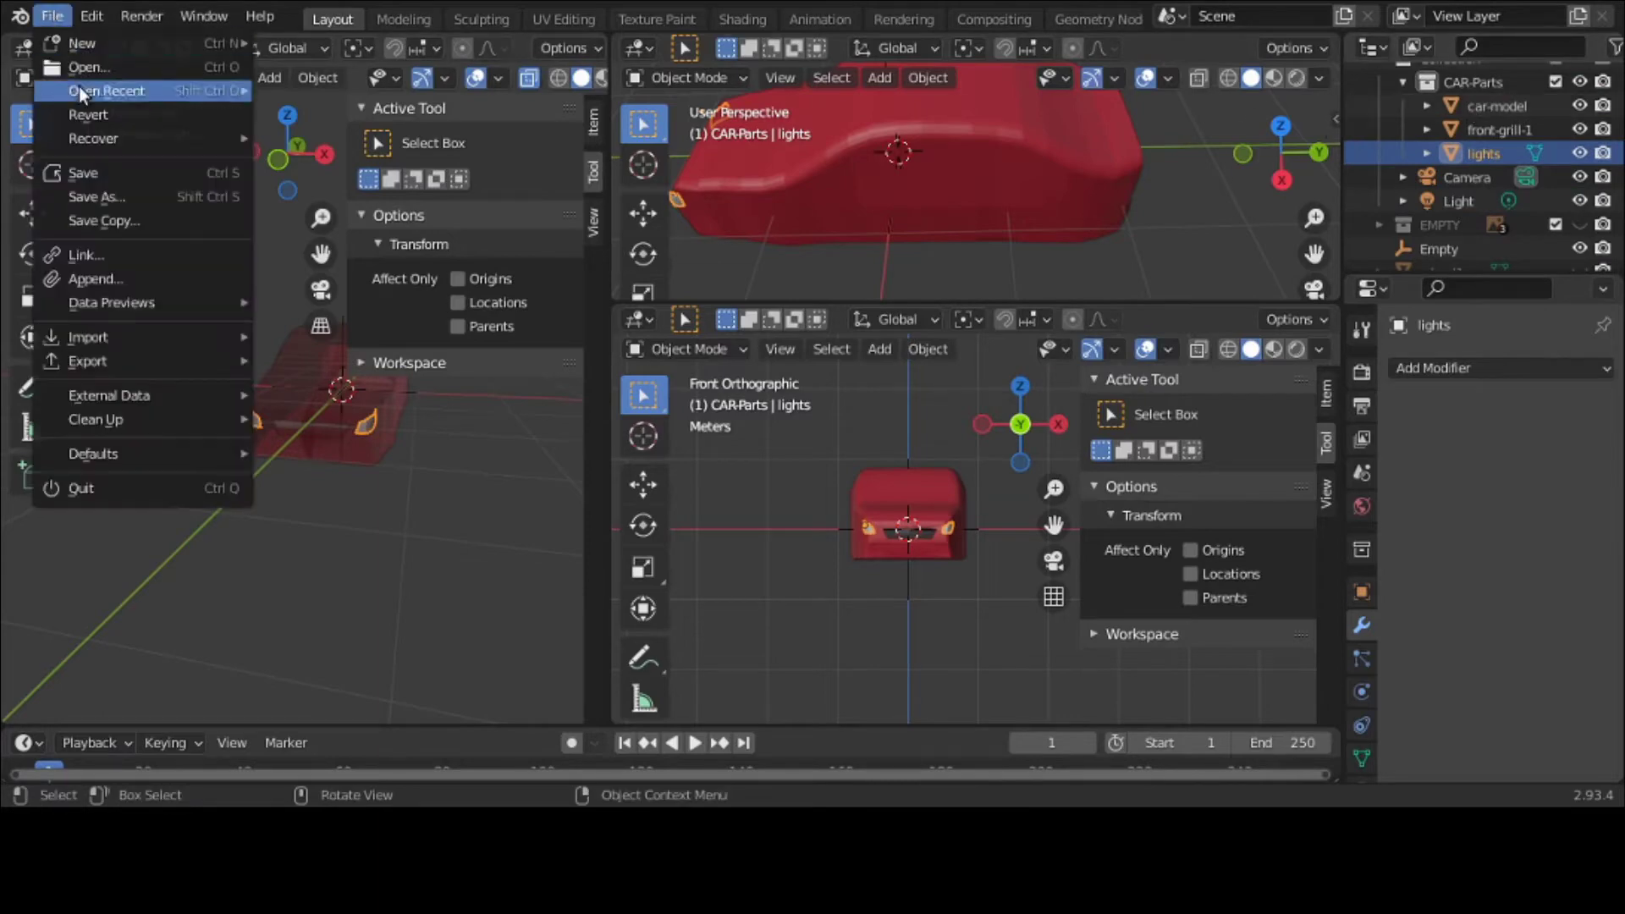
click(94, 171)
Step: Inspect the car in the maximized perspective viewport, set it to front view, and restore the multi-view layout
click(375, 486)
scroll(374, 486, up, 1)
middle_drag(374, 486, 447, 500)
key(ctrl+space)
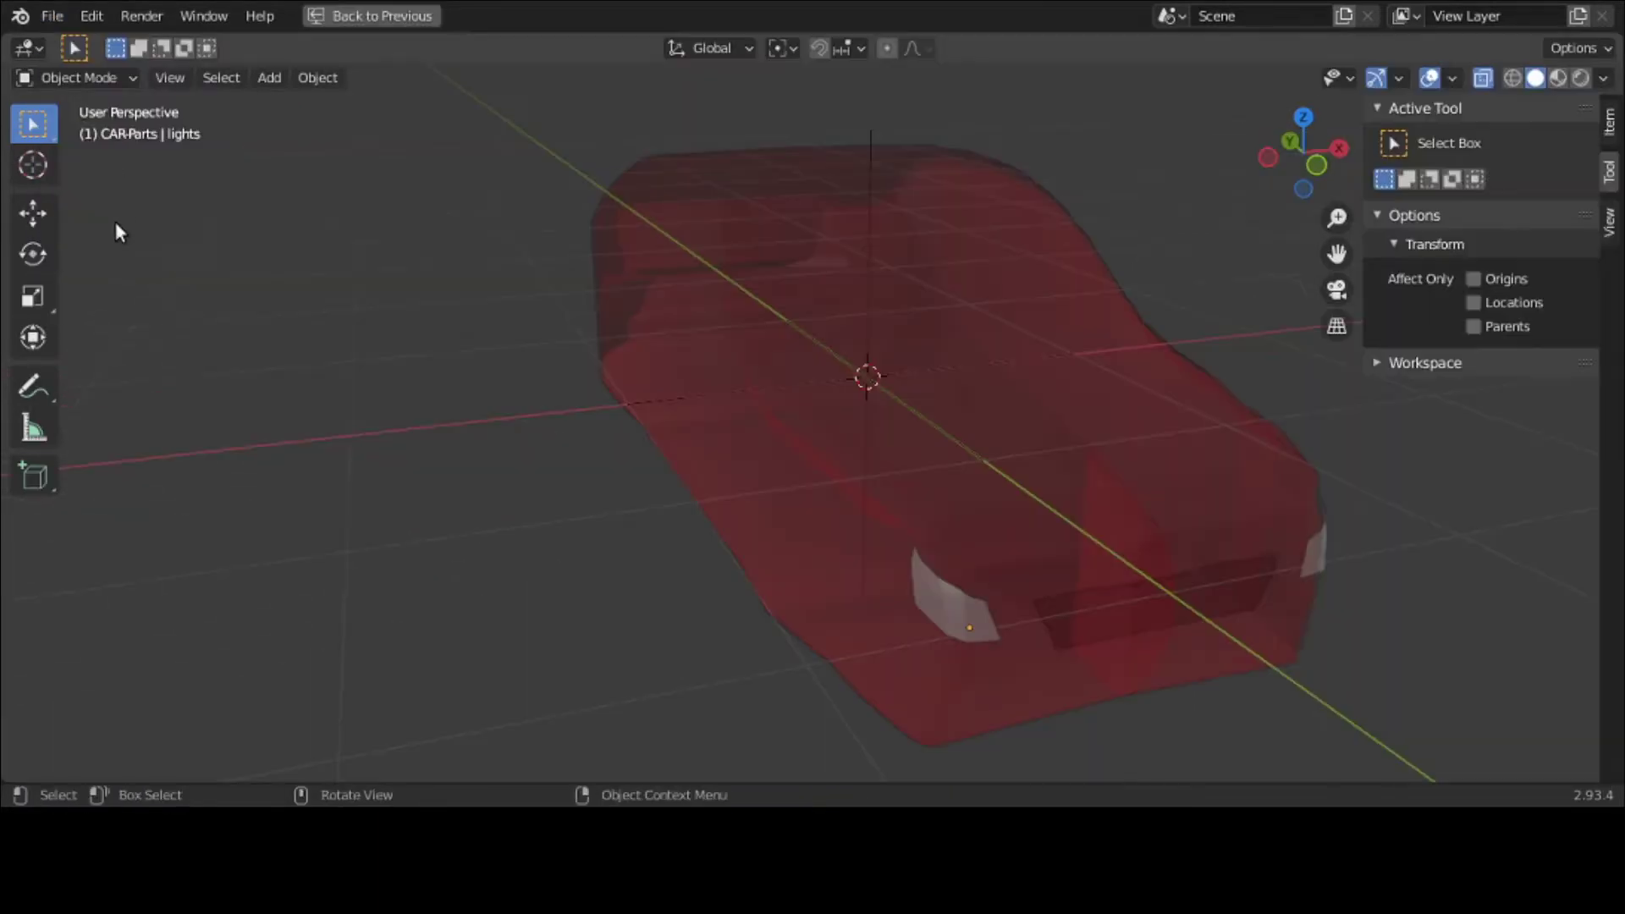
key(grave)
click(95, 150)
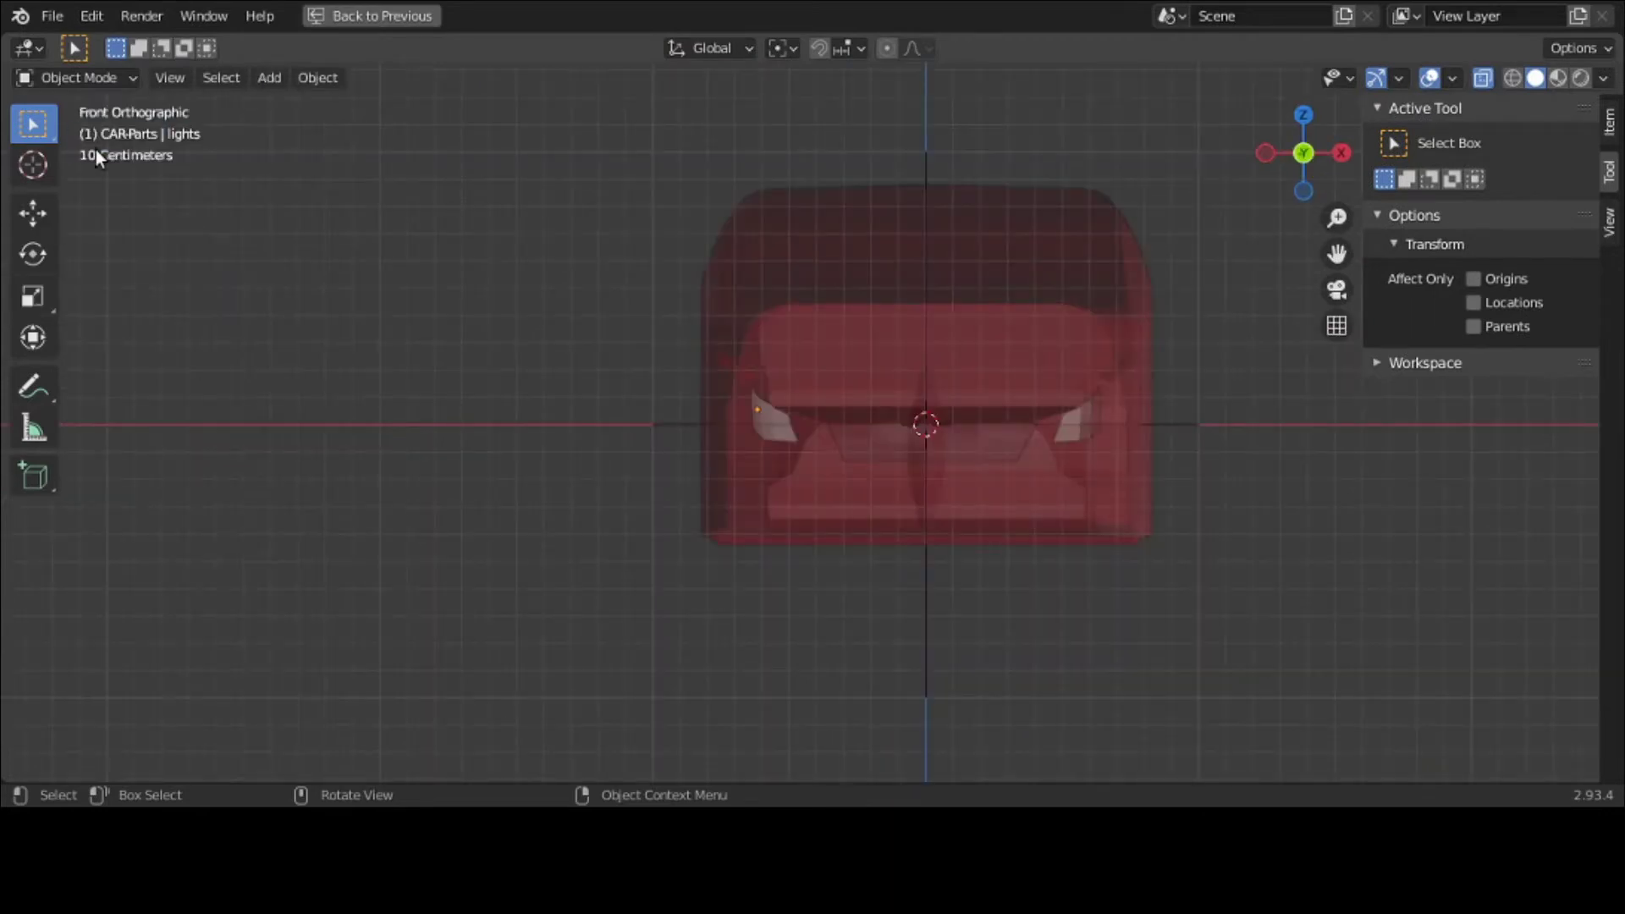
key(ctrl+space)
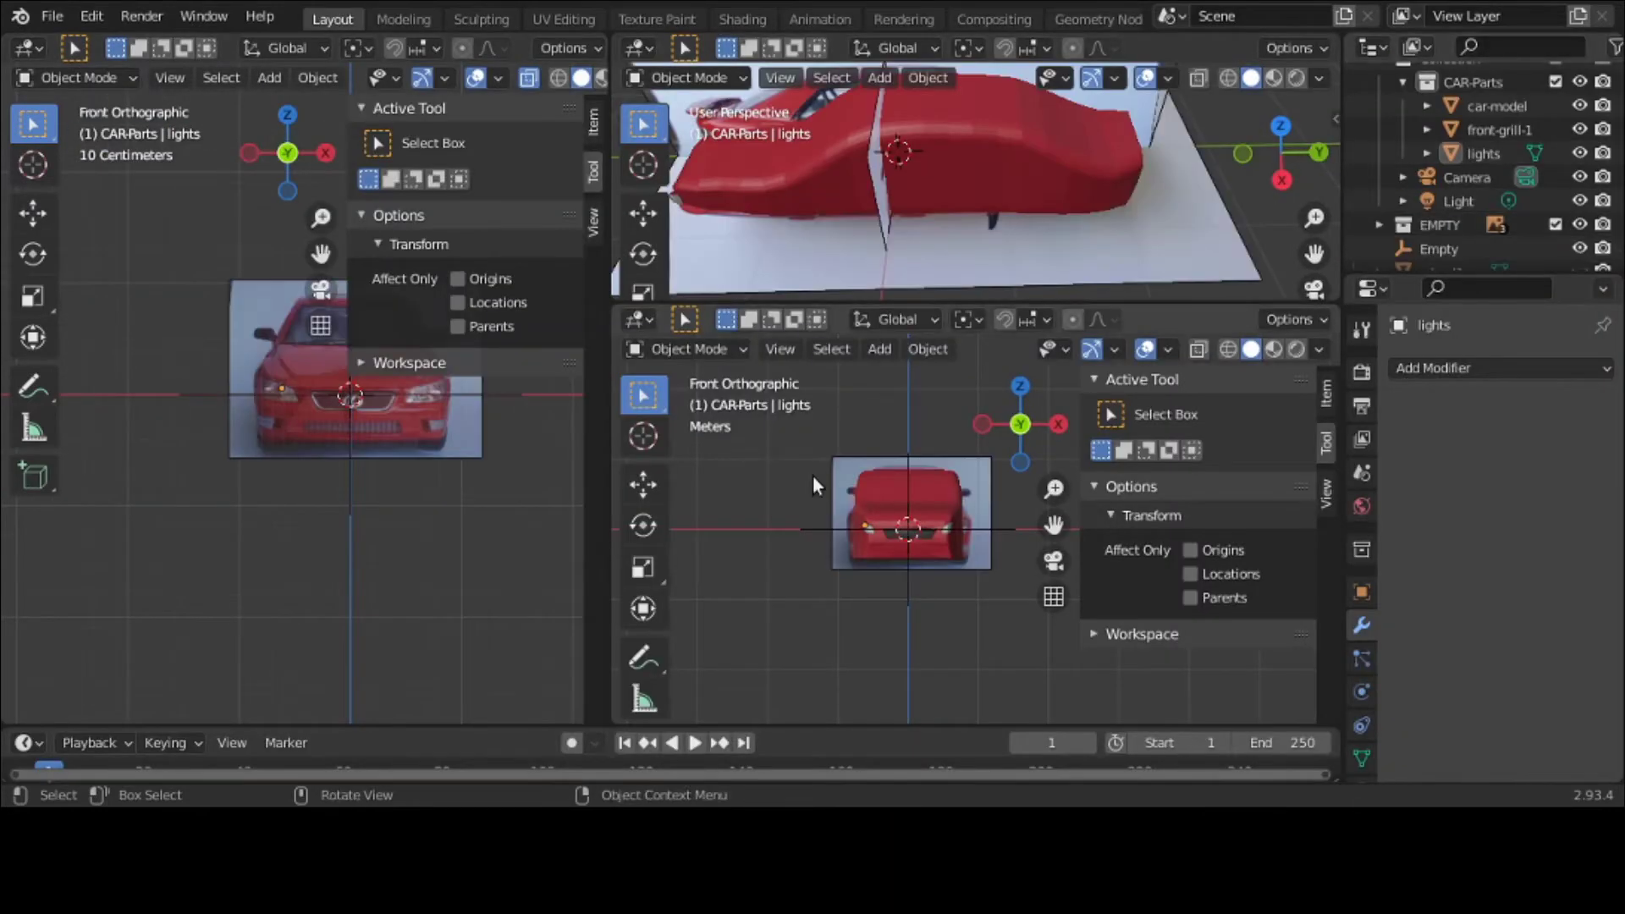
scroll(165, 540, up, 3)
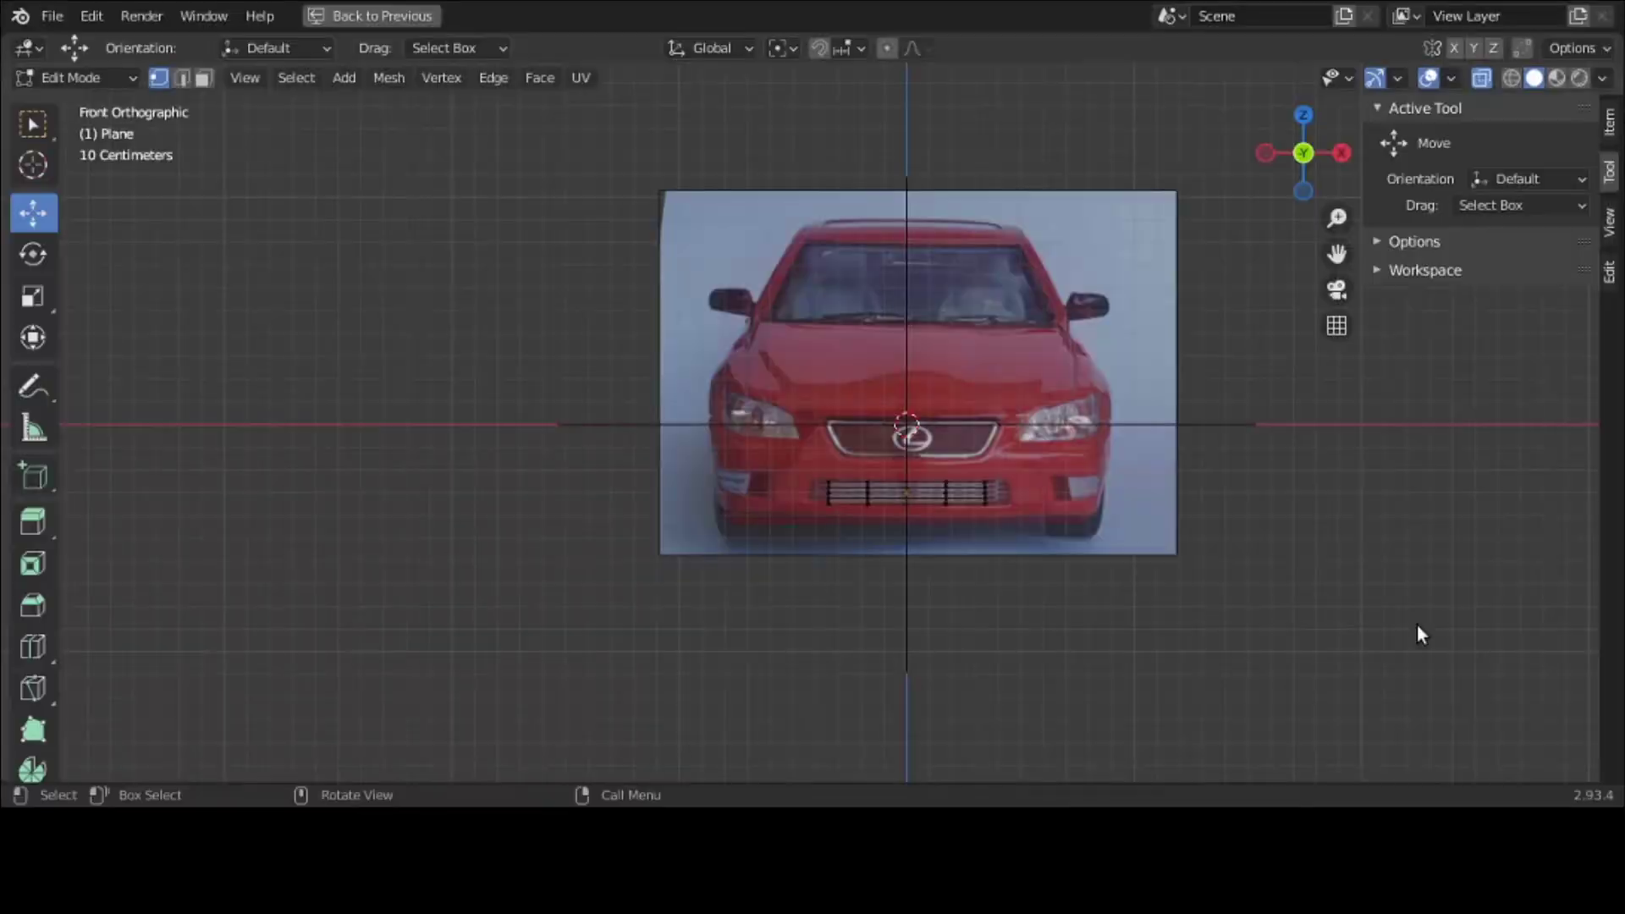
Step: Move the lower grille plane's upper-left corner outward and raise its next two top-edge vertices slightly to match the reference grille
scroll(732, 463, up, 4)
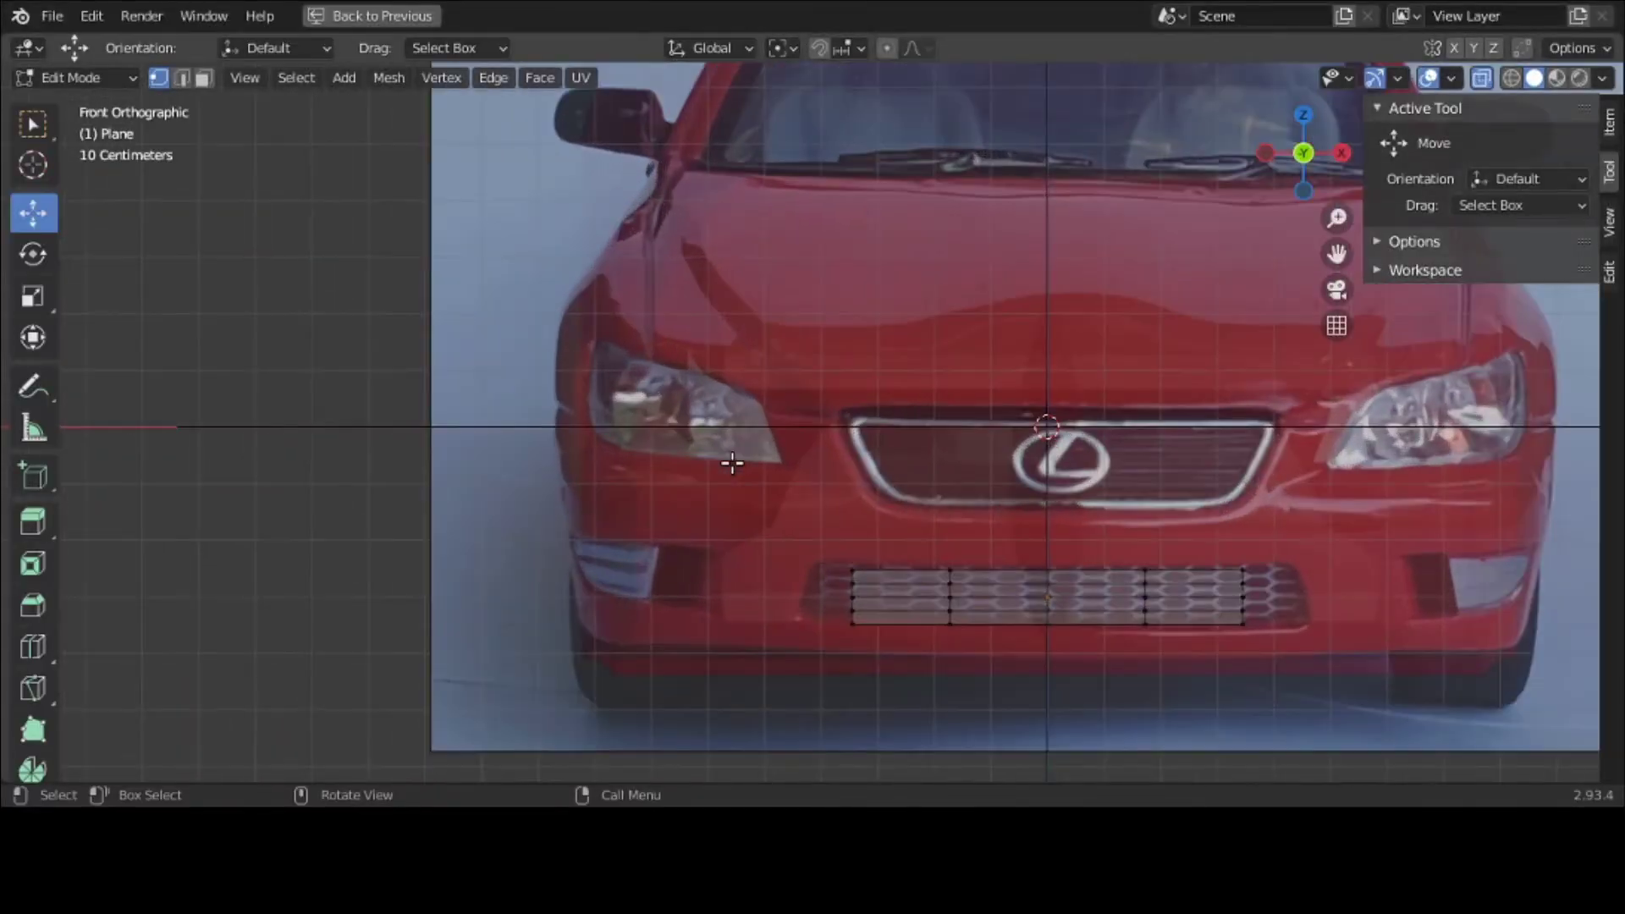
click(851, 570)
key(w)
key(g)
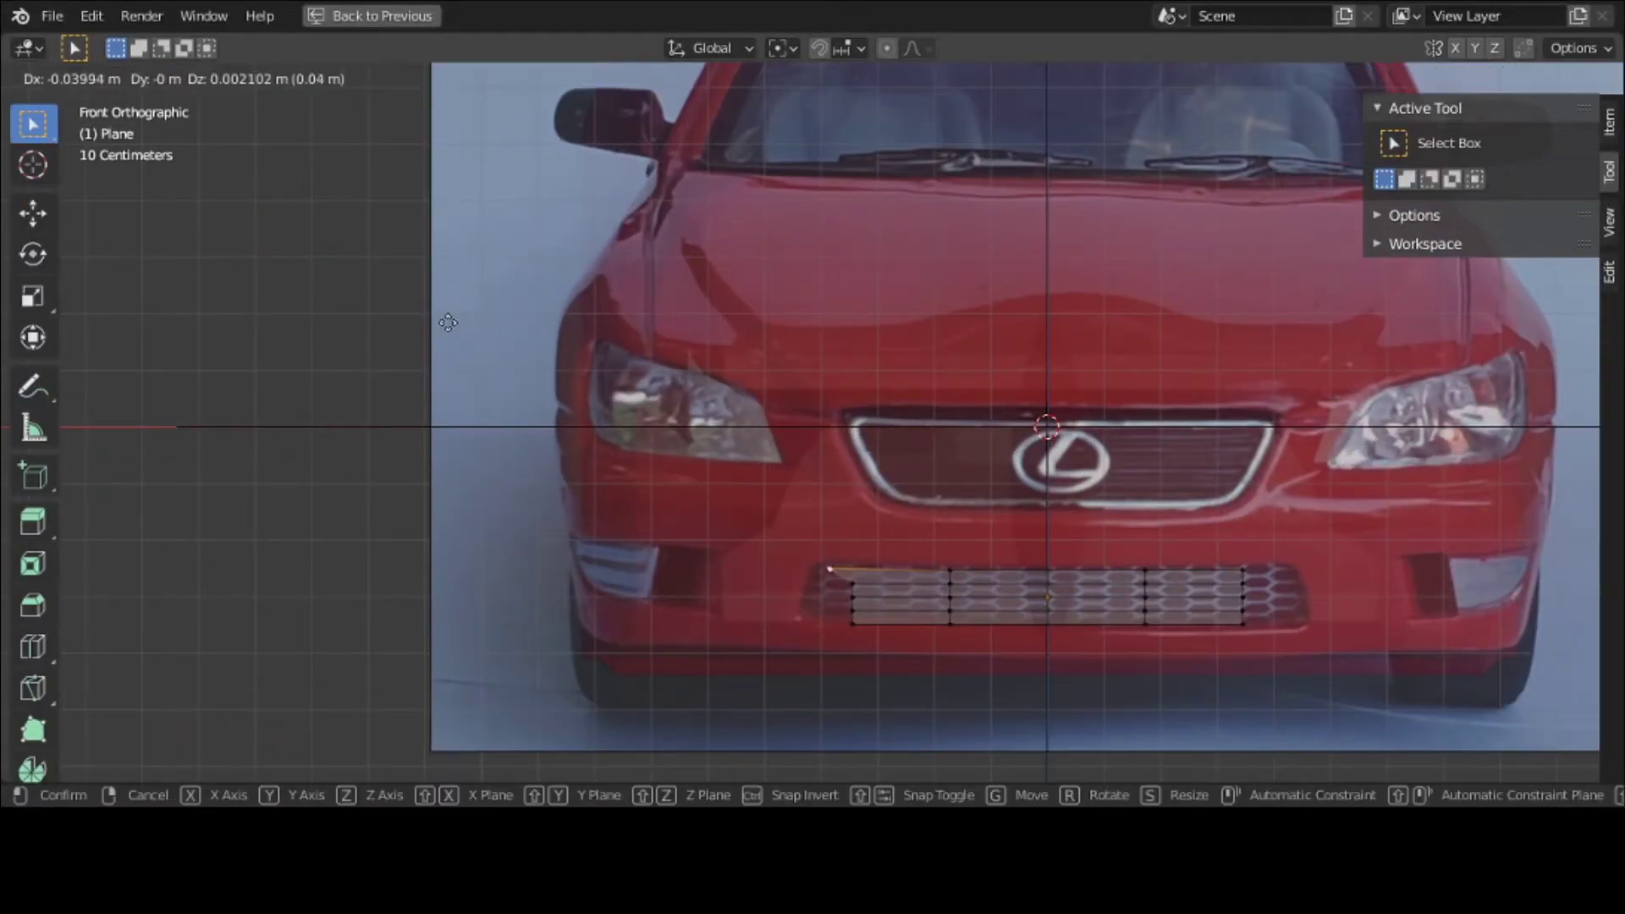
click(448, 322)
shift+click(950, 568)
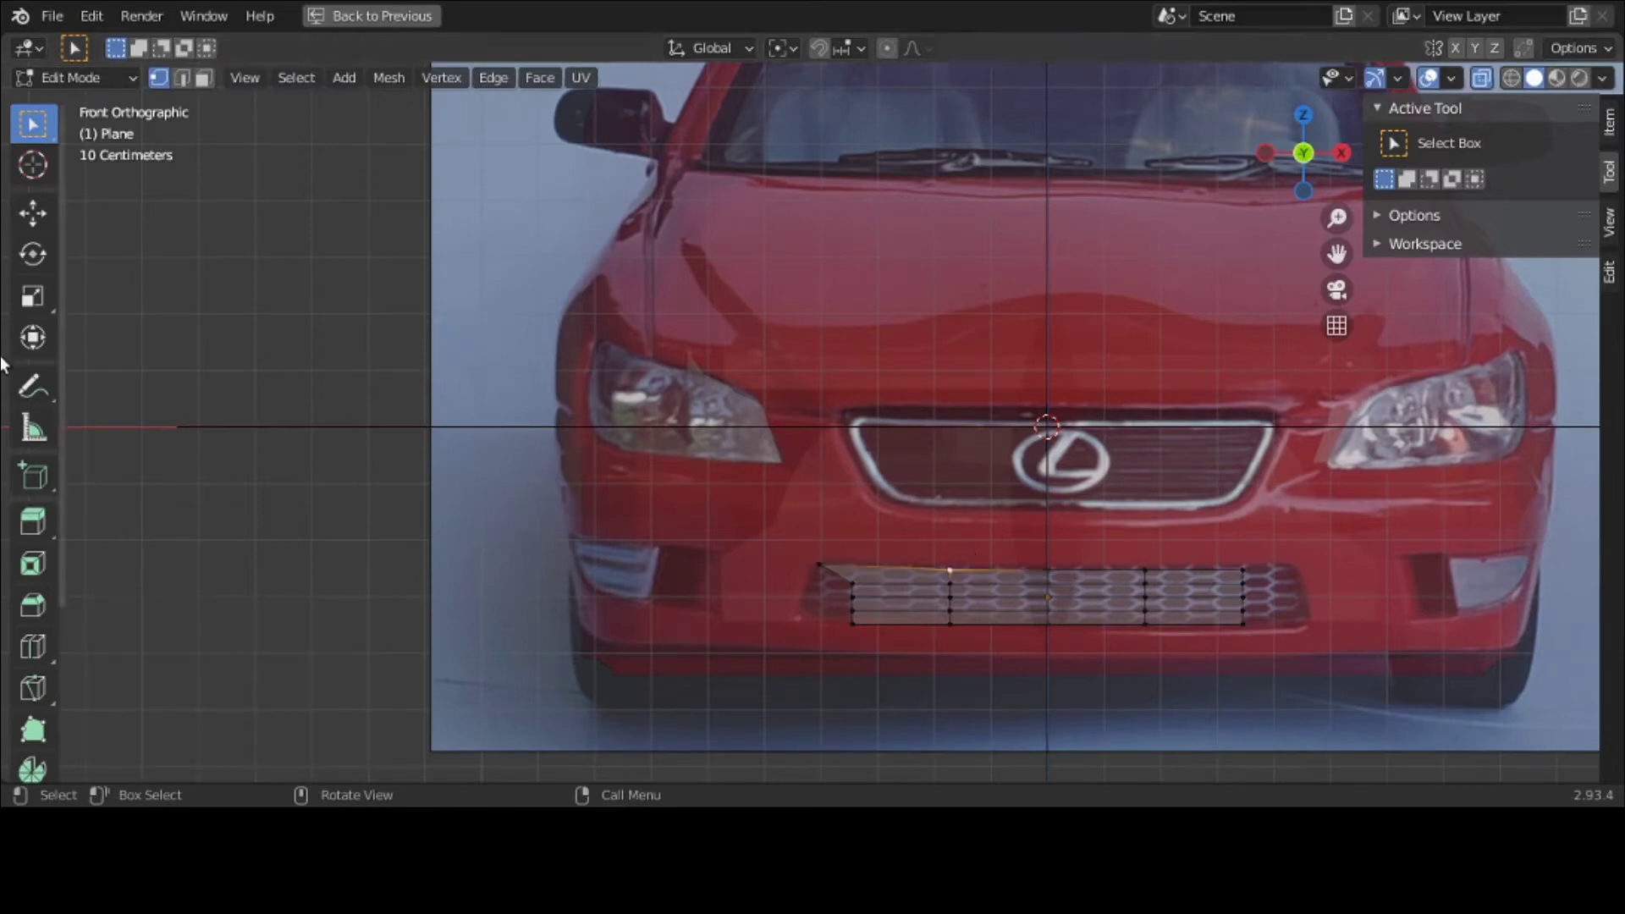
click(33, 212)
drag(946, 513, 946, 509)
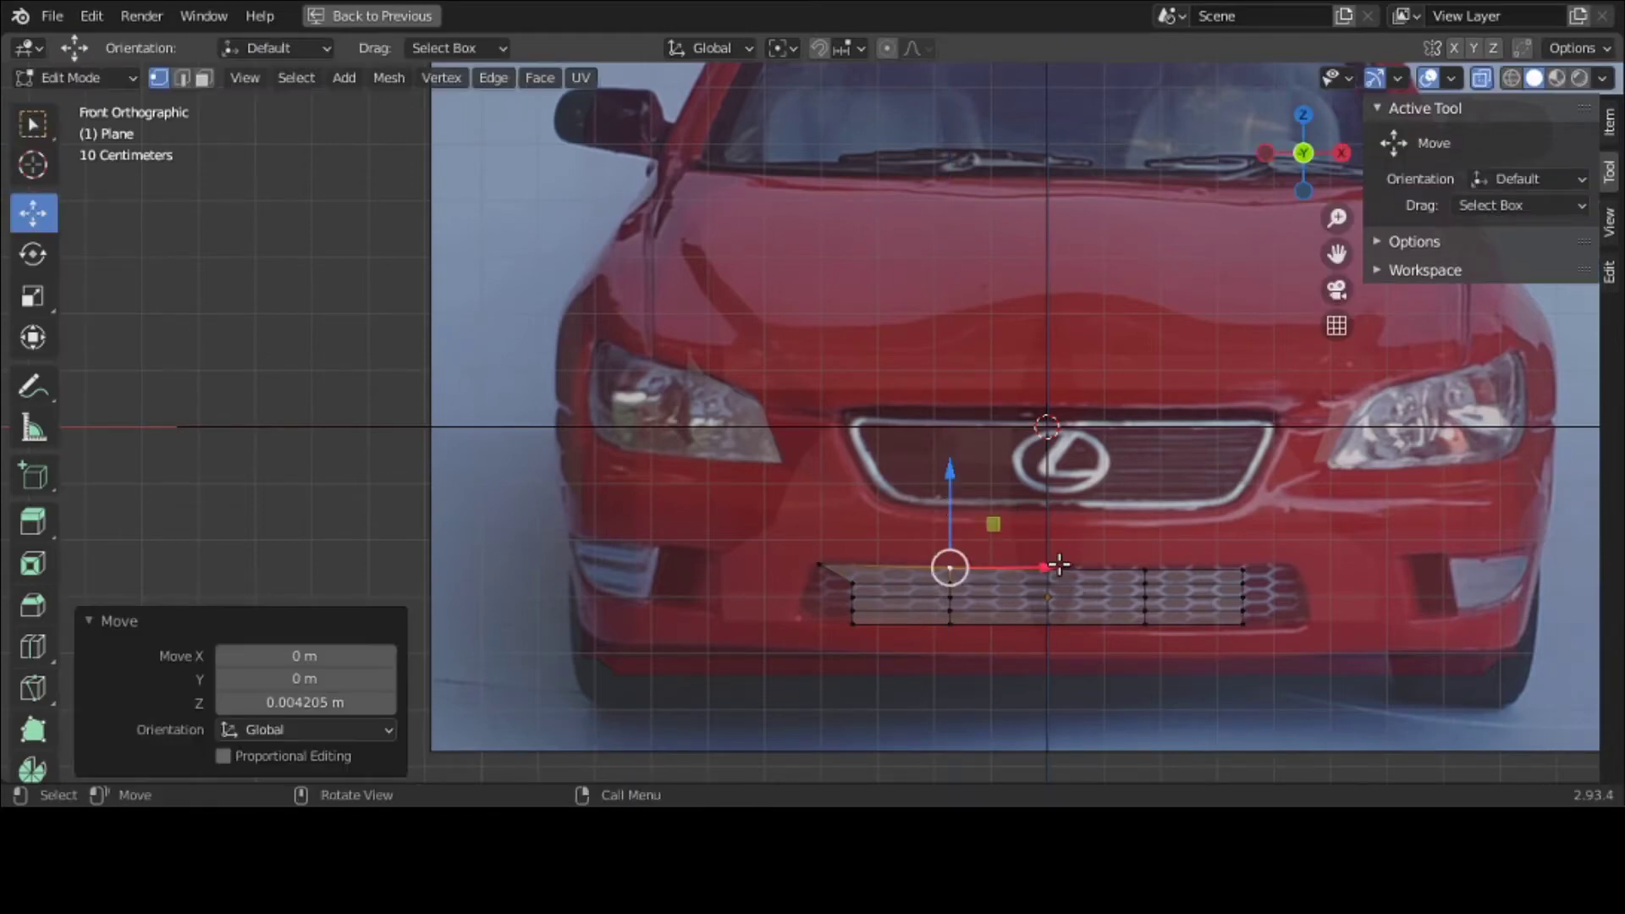
click(1059, 564)
drag(1049, 518, 1050, 515)
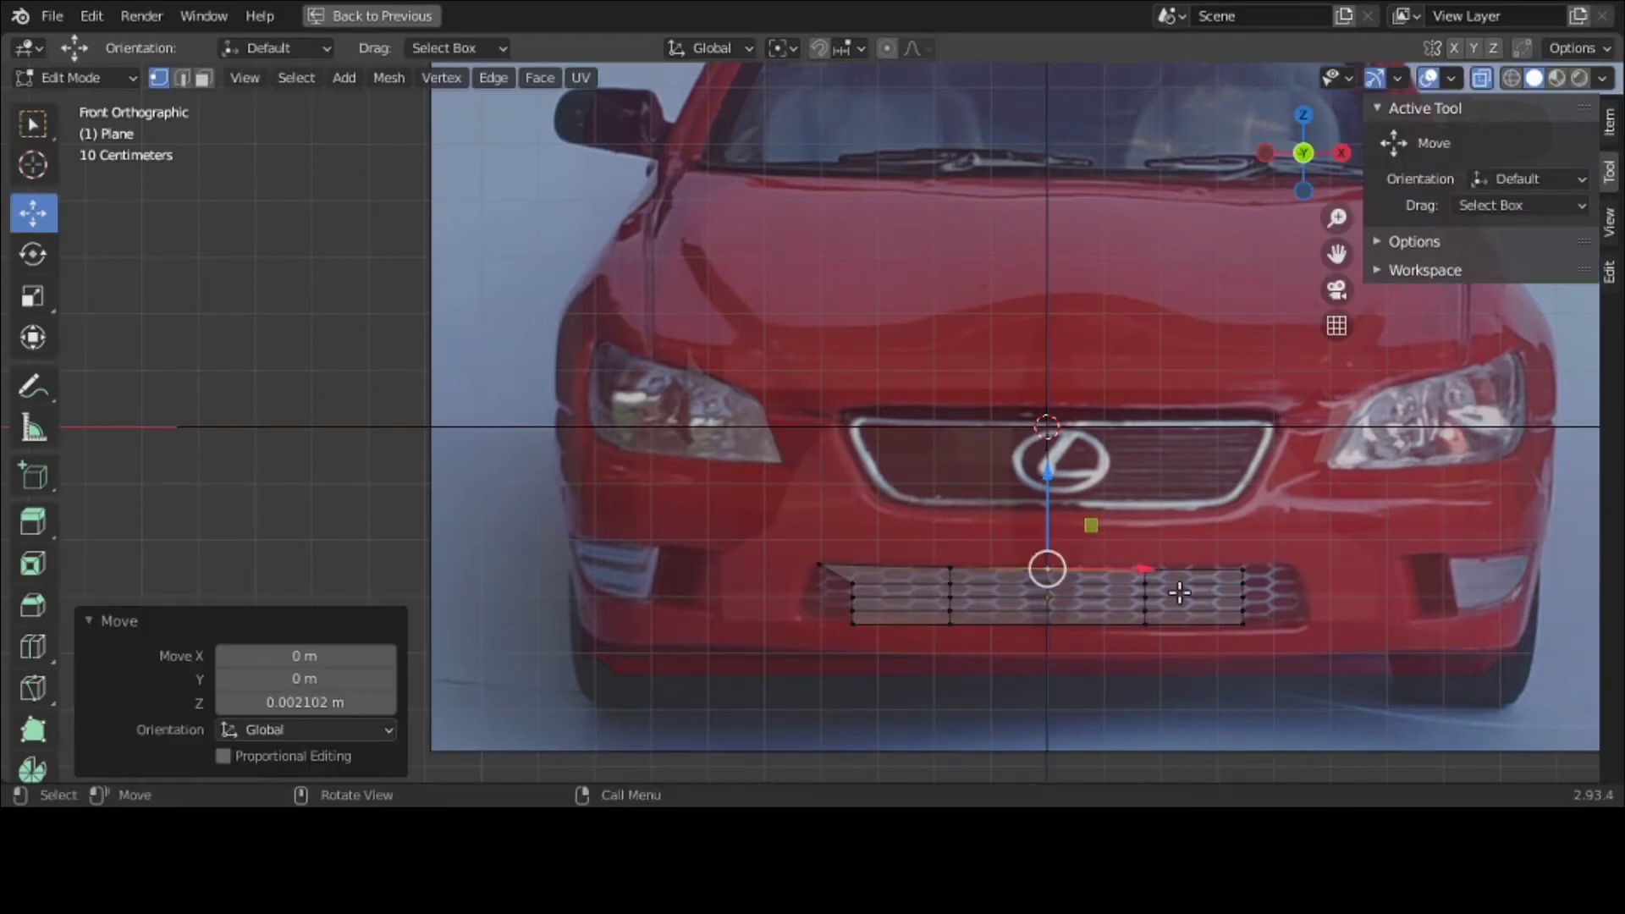
Step: Pull the vertices along the lower grille plane's right edge outward to follow the reference grille outline
click(1245, 569)
drag(1327, 569, 1394, 601)
click(1252, 612)
drag(1274, 611, 1372, 623)
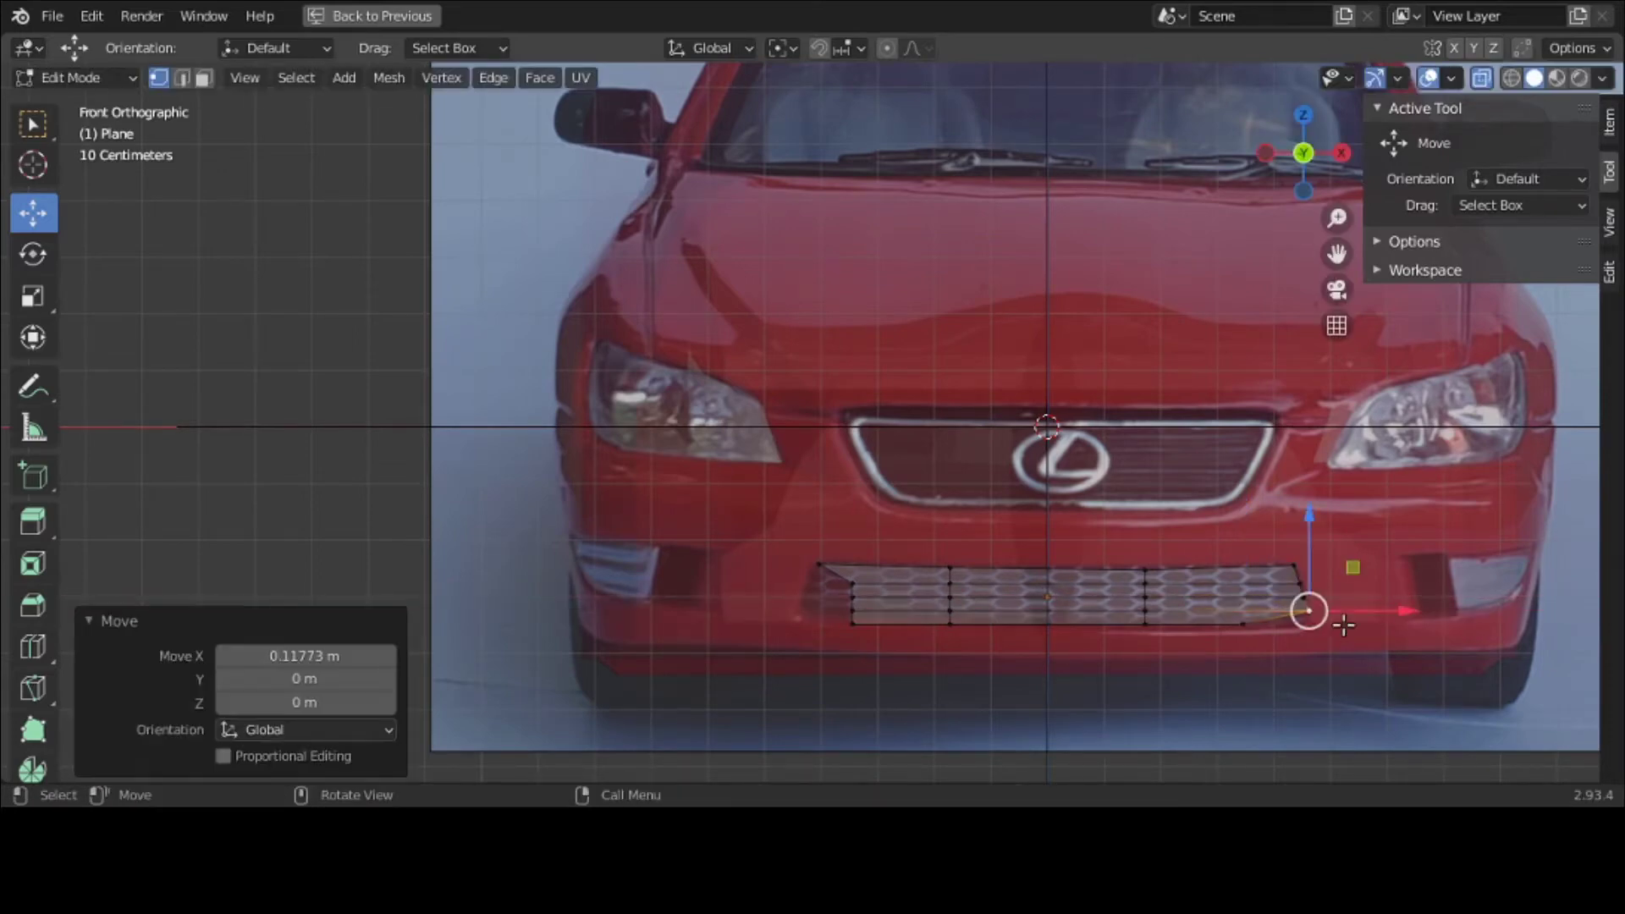
Step: Pull the remaining left-edge vertices and the lower-right corner of the lower grille plane outward, and adjust its right edge to the reference
click(851, 584)
drag(890, 601, 860, 635)
click(853, 612)
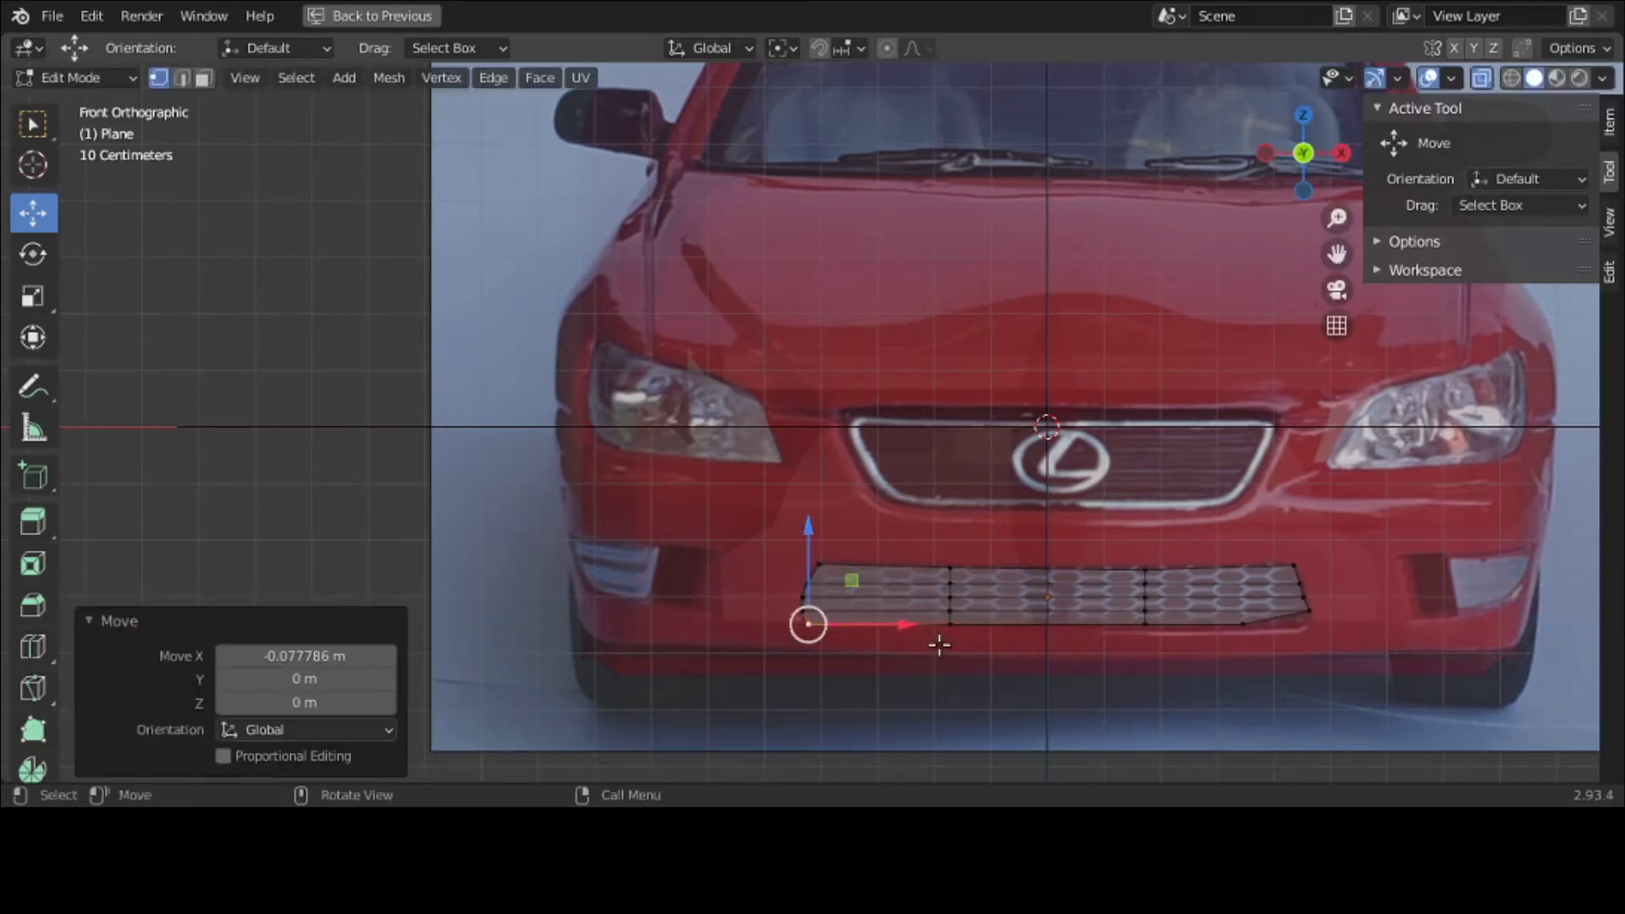
click(1242, 624)
drag(1311, 624, 1337, 588)
click(1301, 597)
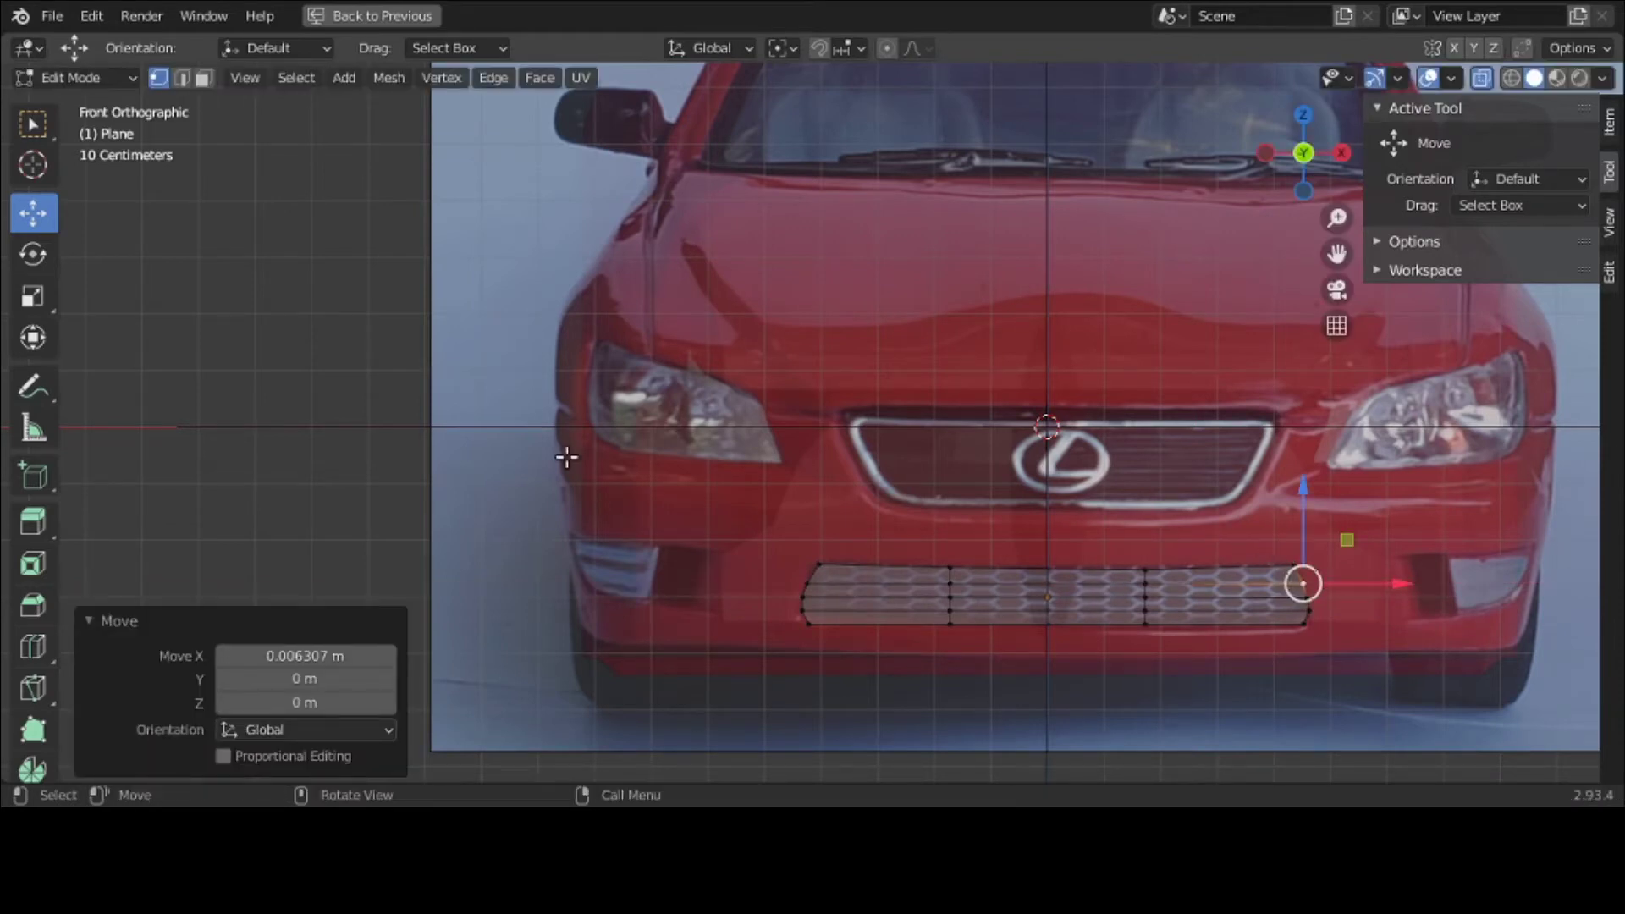
Step: Turn off X-ray, move the whole lower grille plane -1.9193 m along Y to the car's front, and return to front view
click(1473, 79)
key(a)
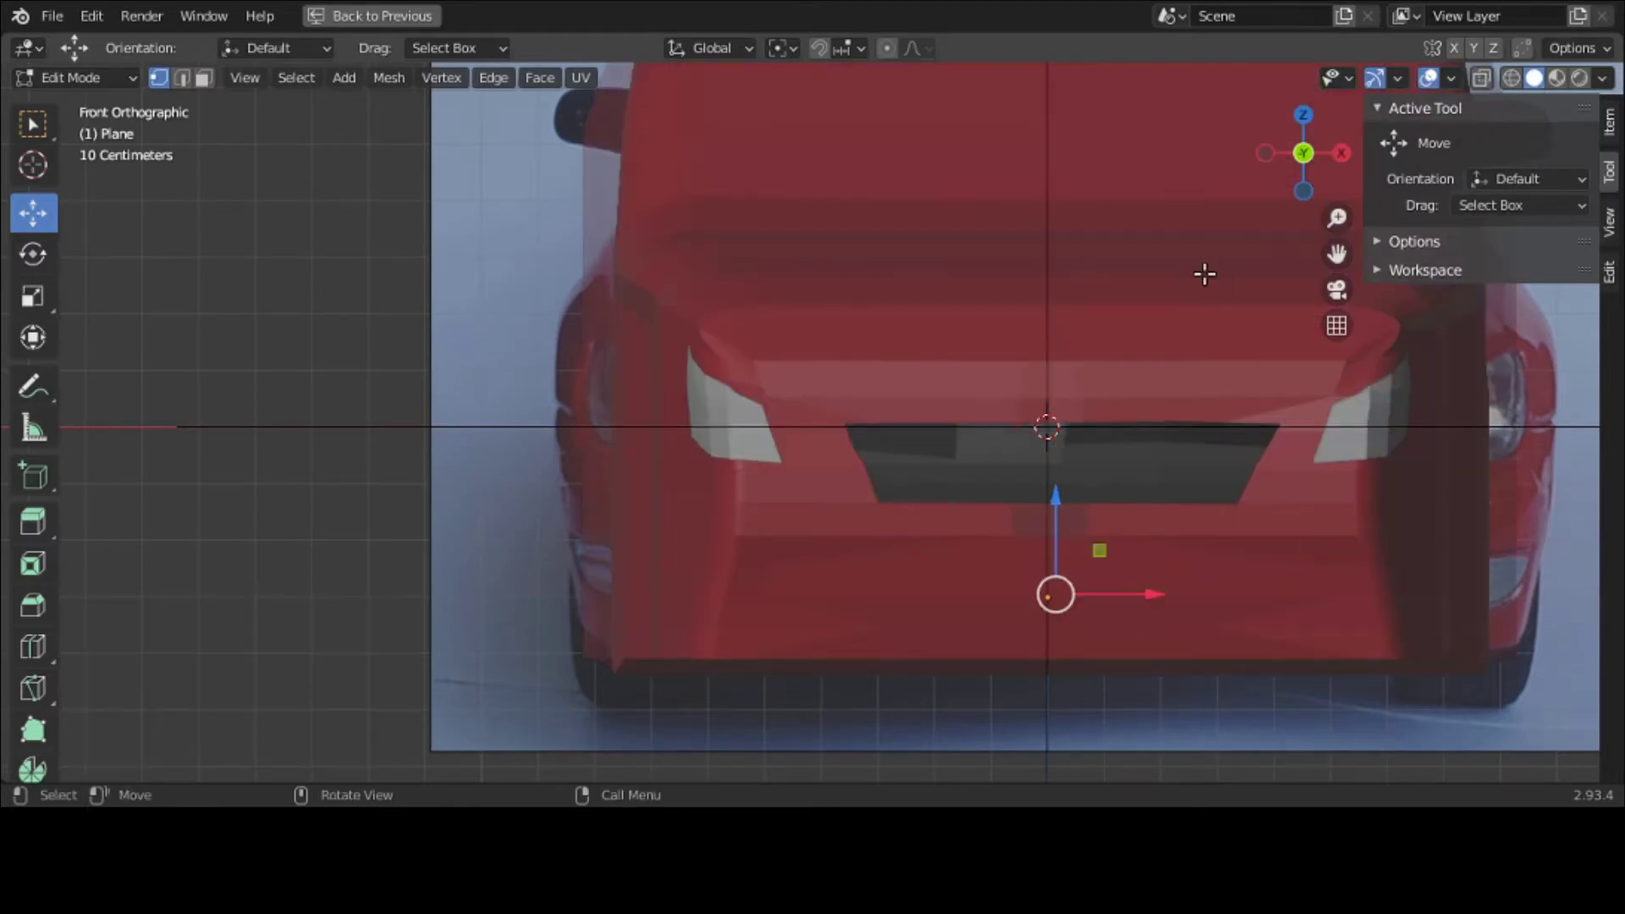
middle_drag(1200, 272, 1121, 471)
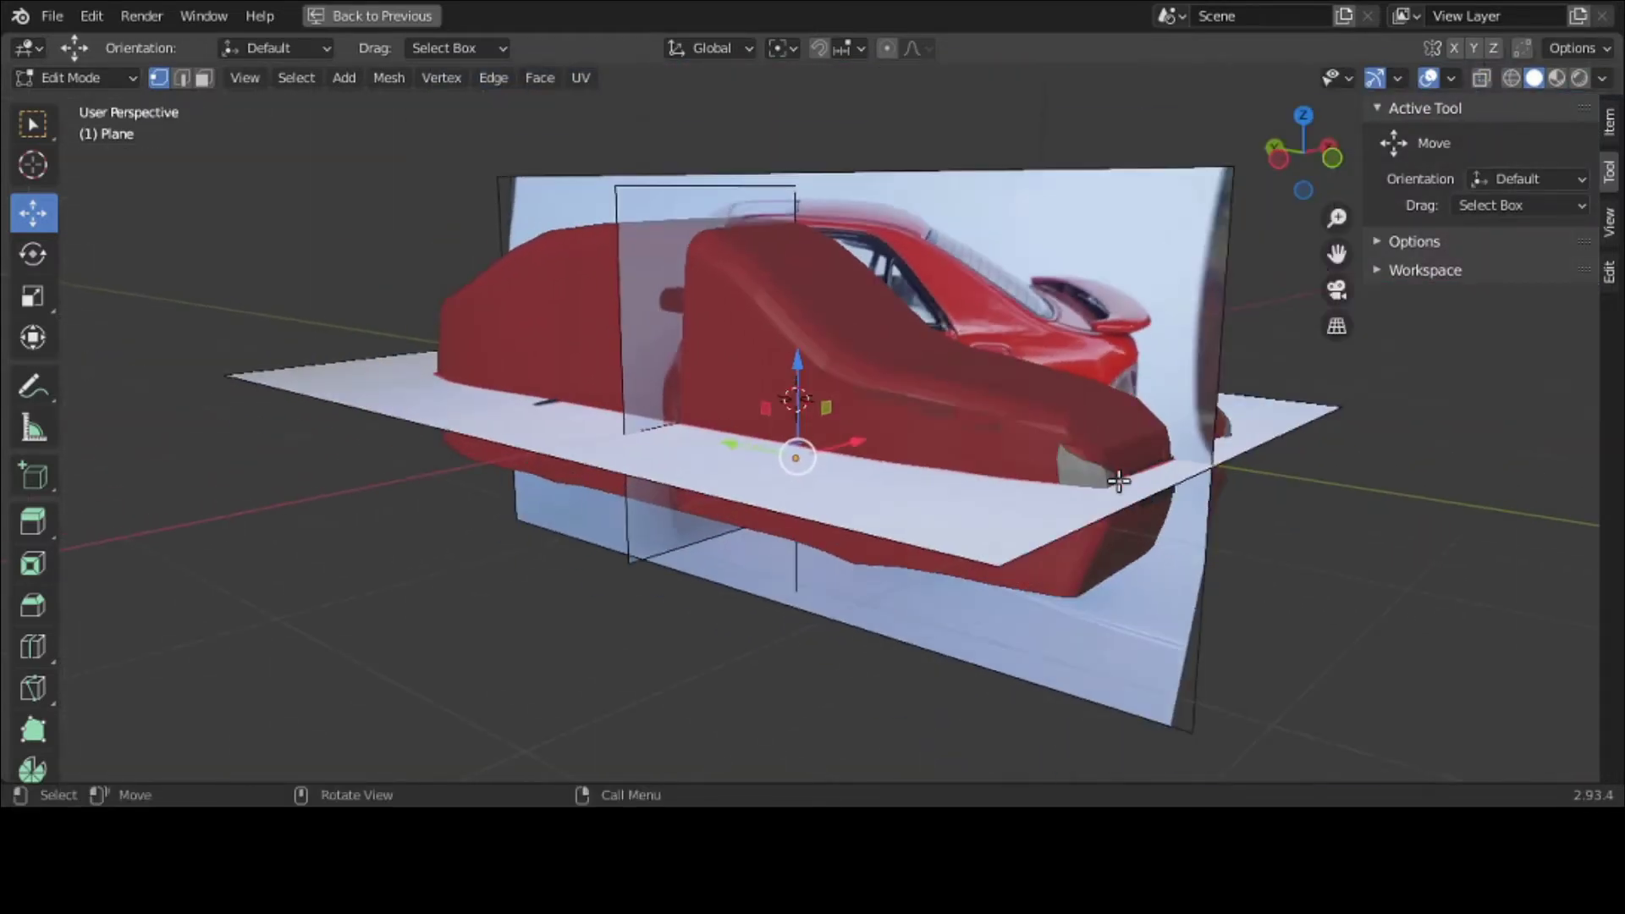
key(g)
key(y)
click(1483, 574)
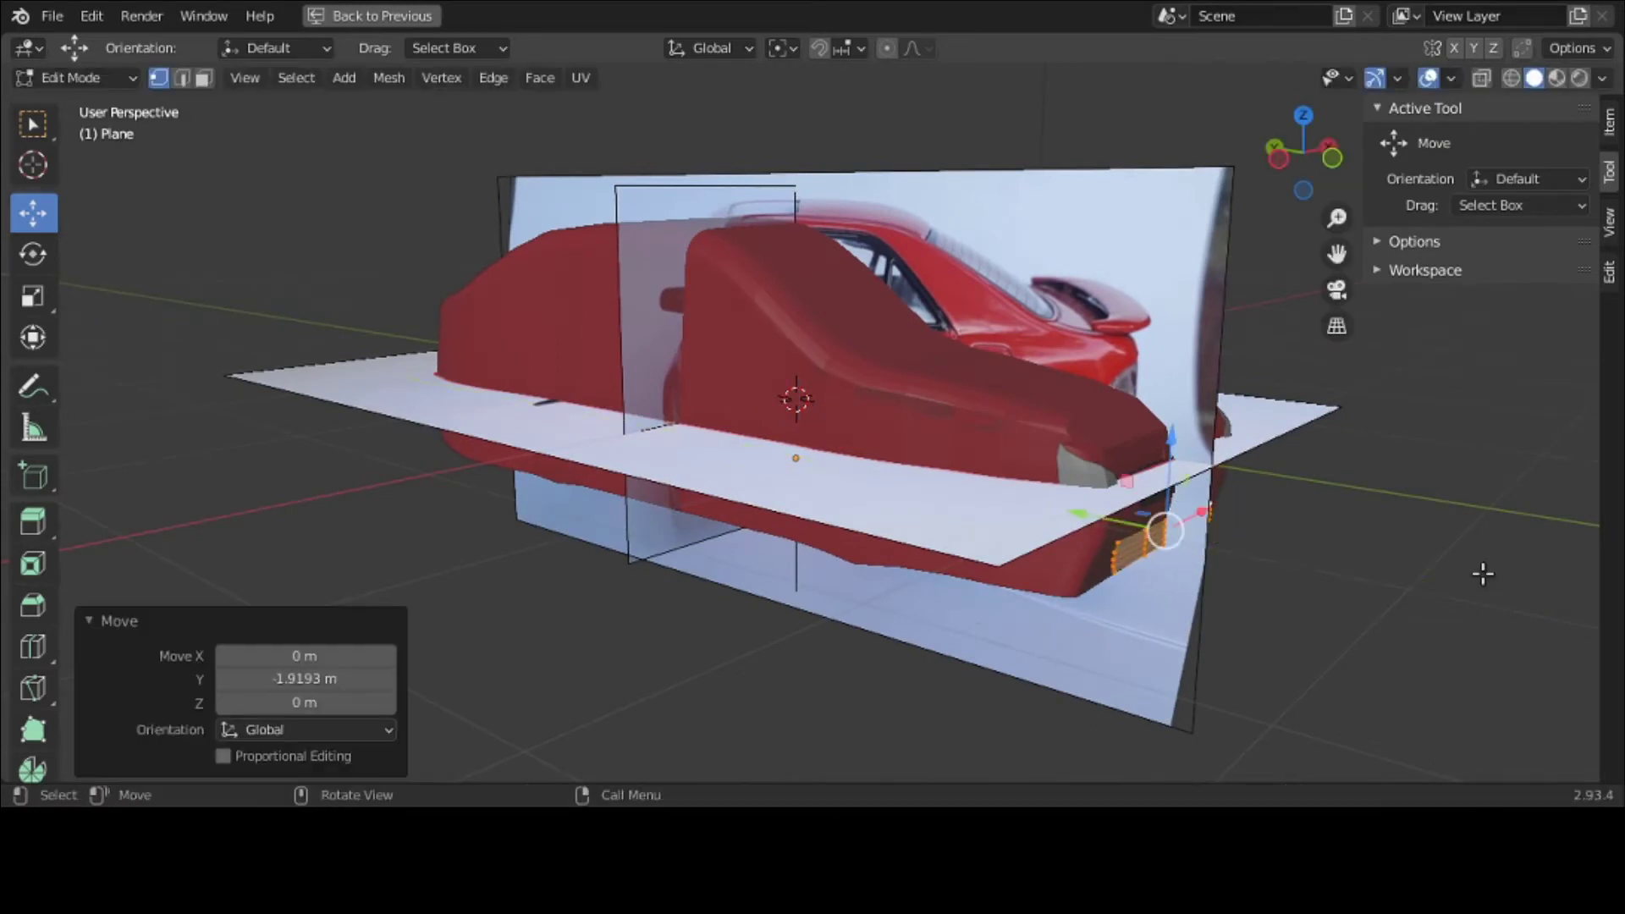
key(grave)
click(1219, 501)
scroll(1088, 514, up, 6)
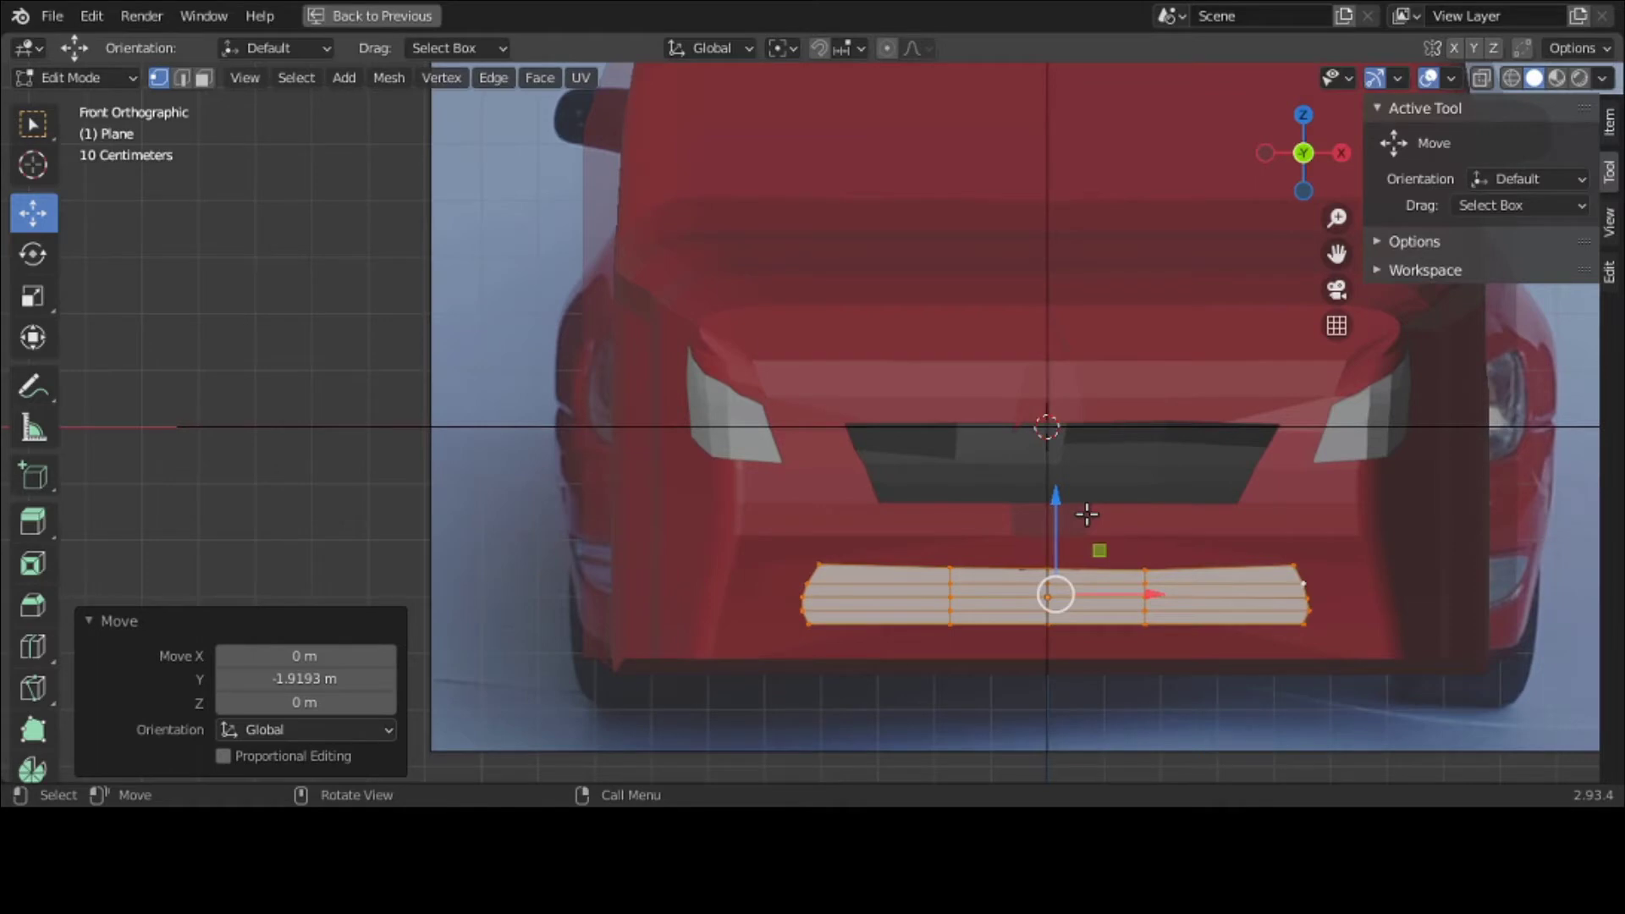
Step: Try to inset all faces of the lower grille plane in the maximized front view
key(i)
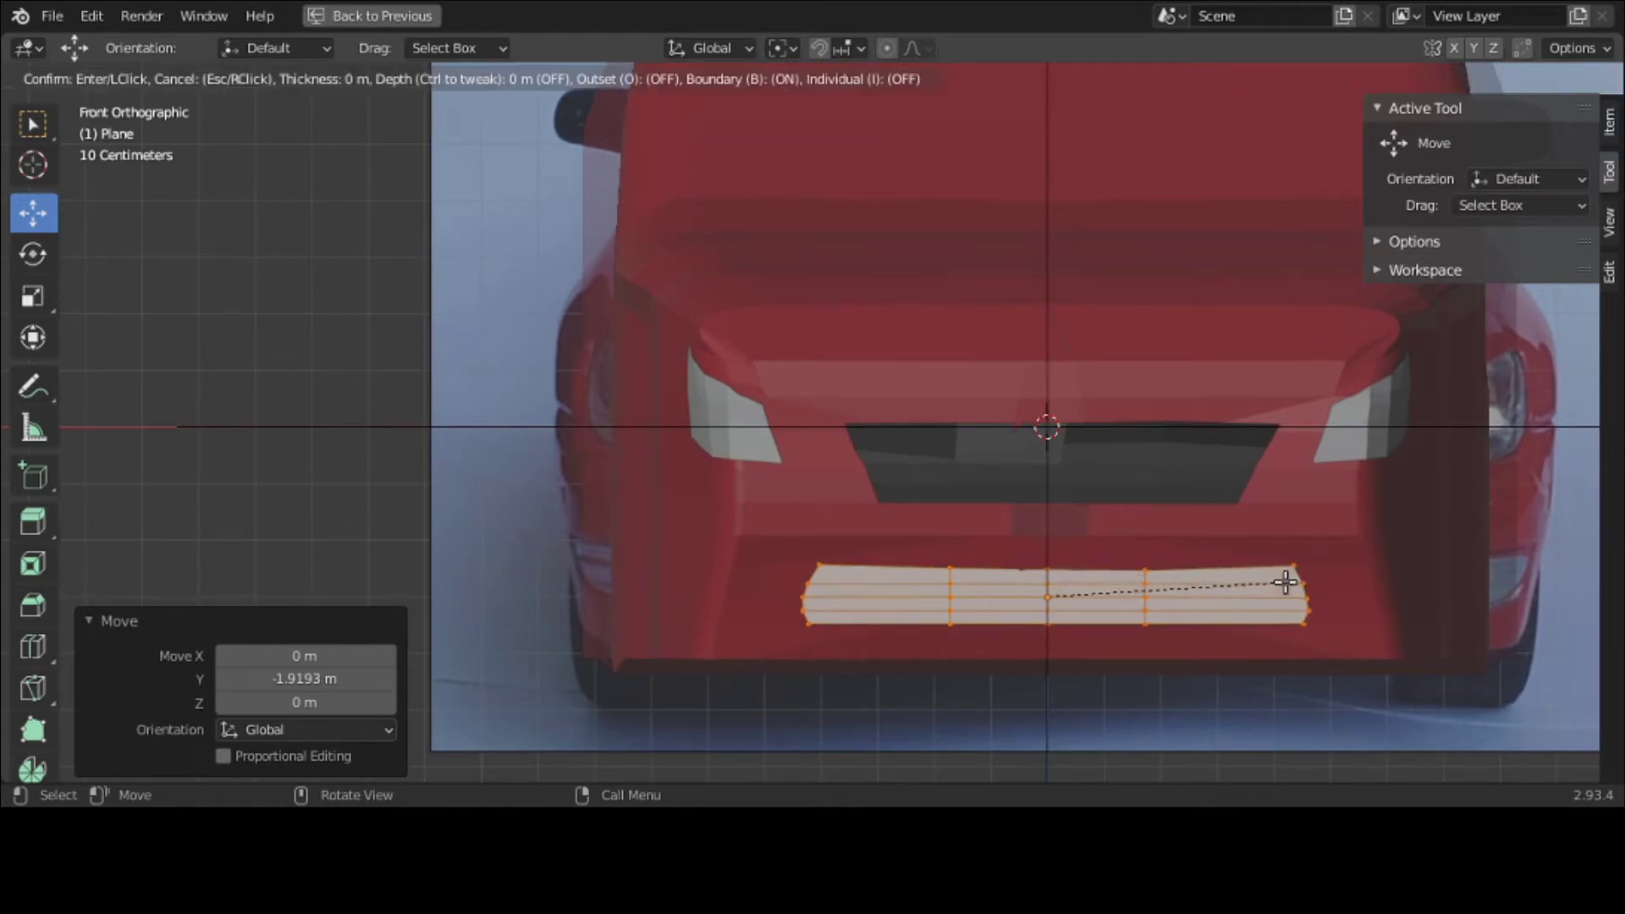
click(1015, 638)
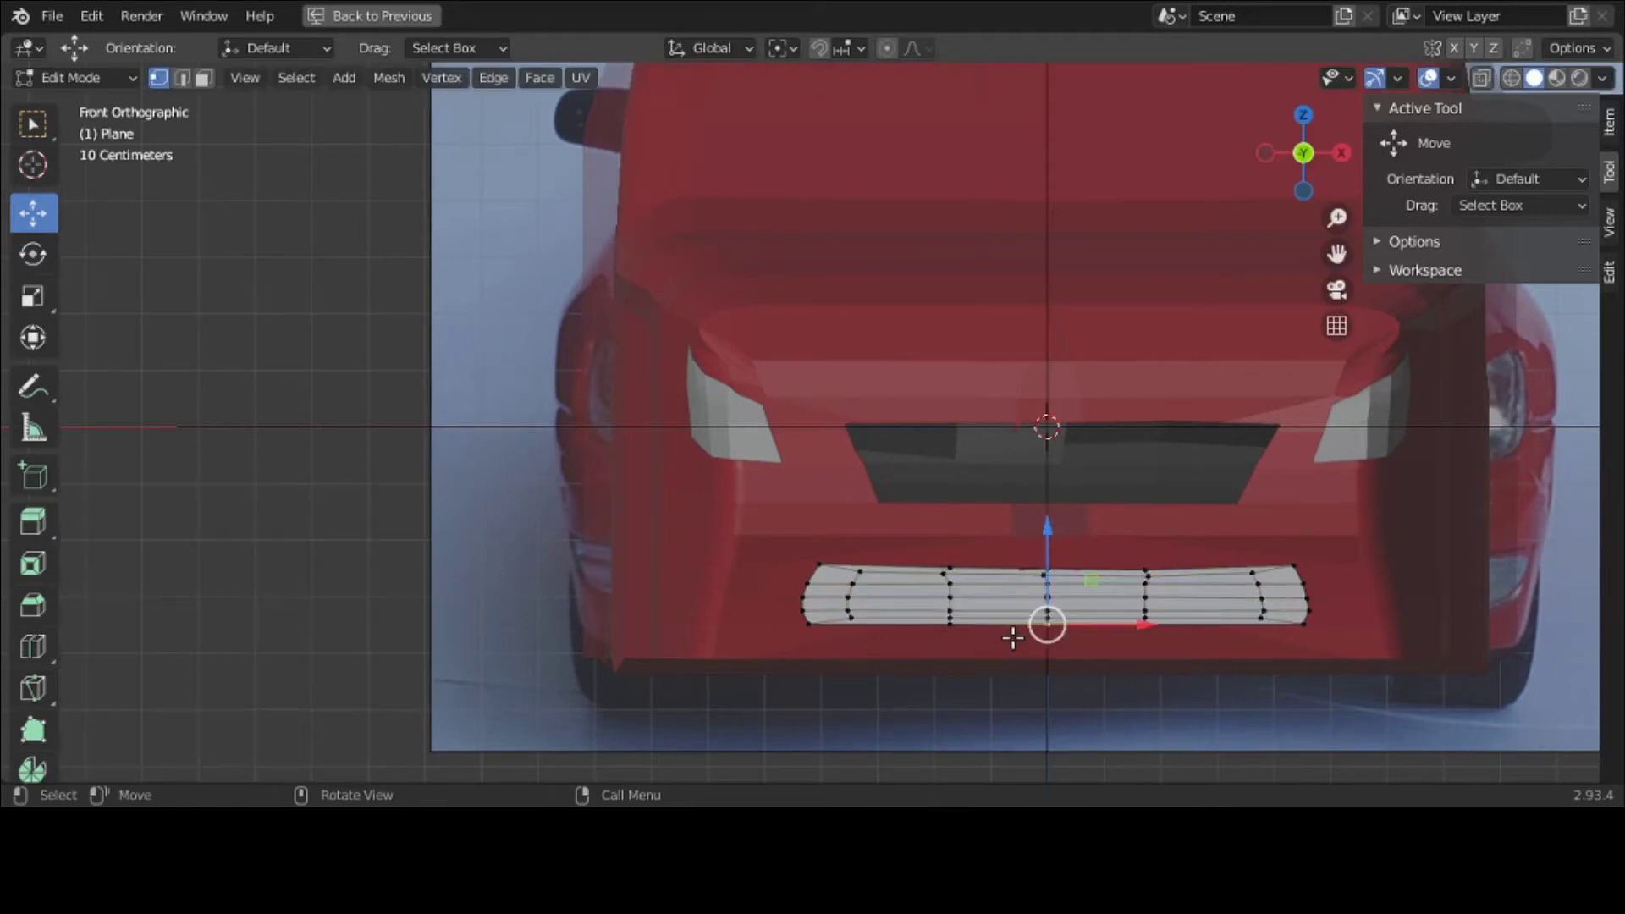
scroll(1014, 638, down, 2)
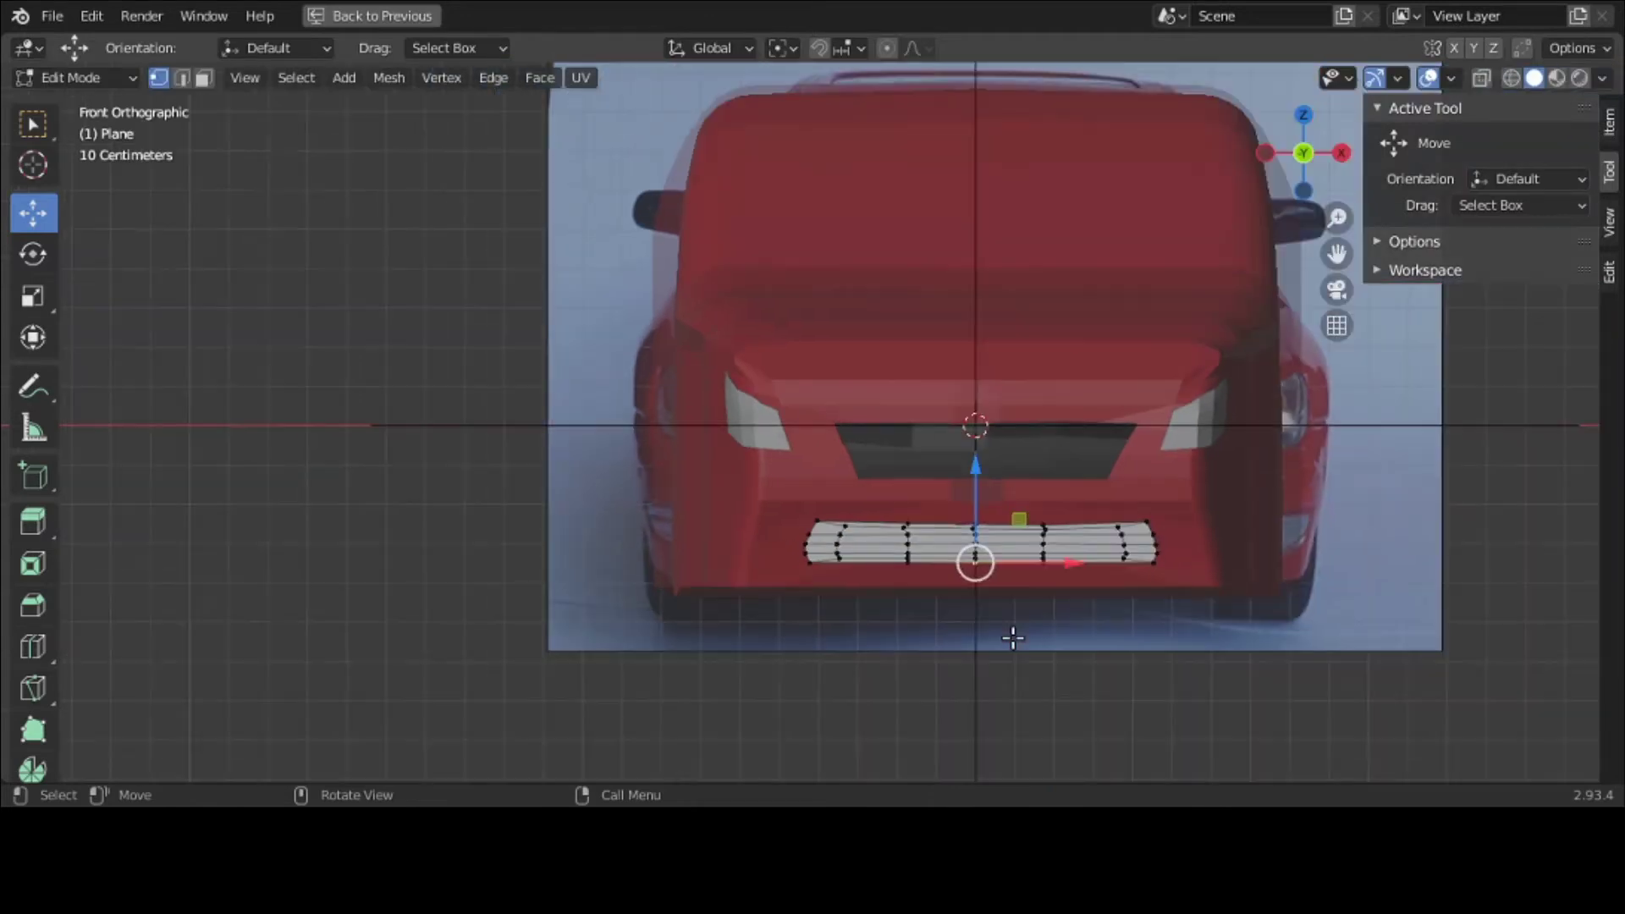
key(a)
key(i)
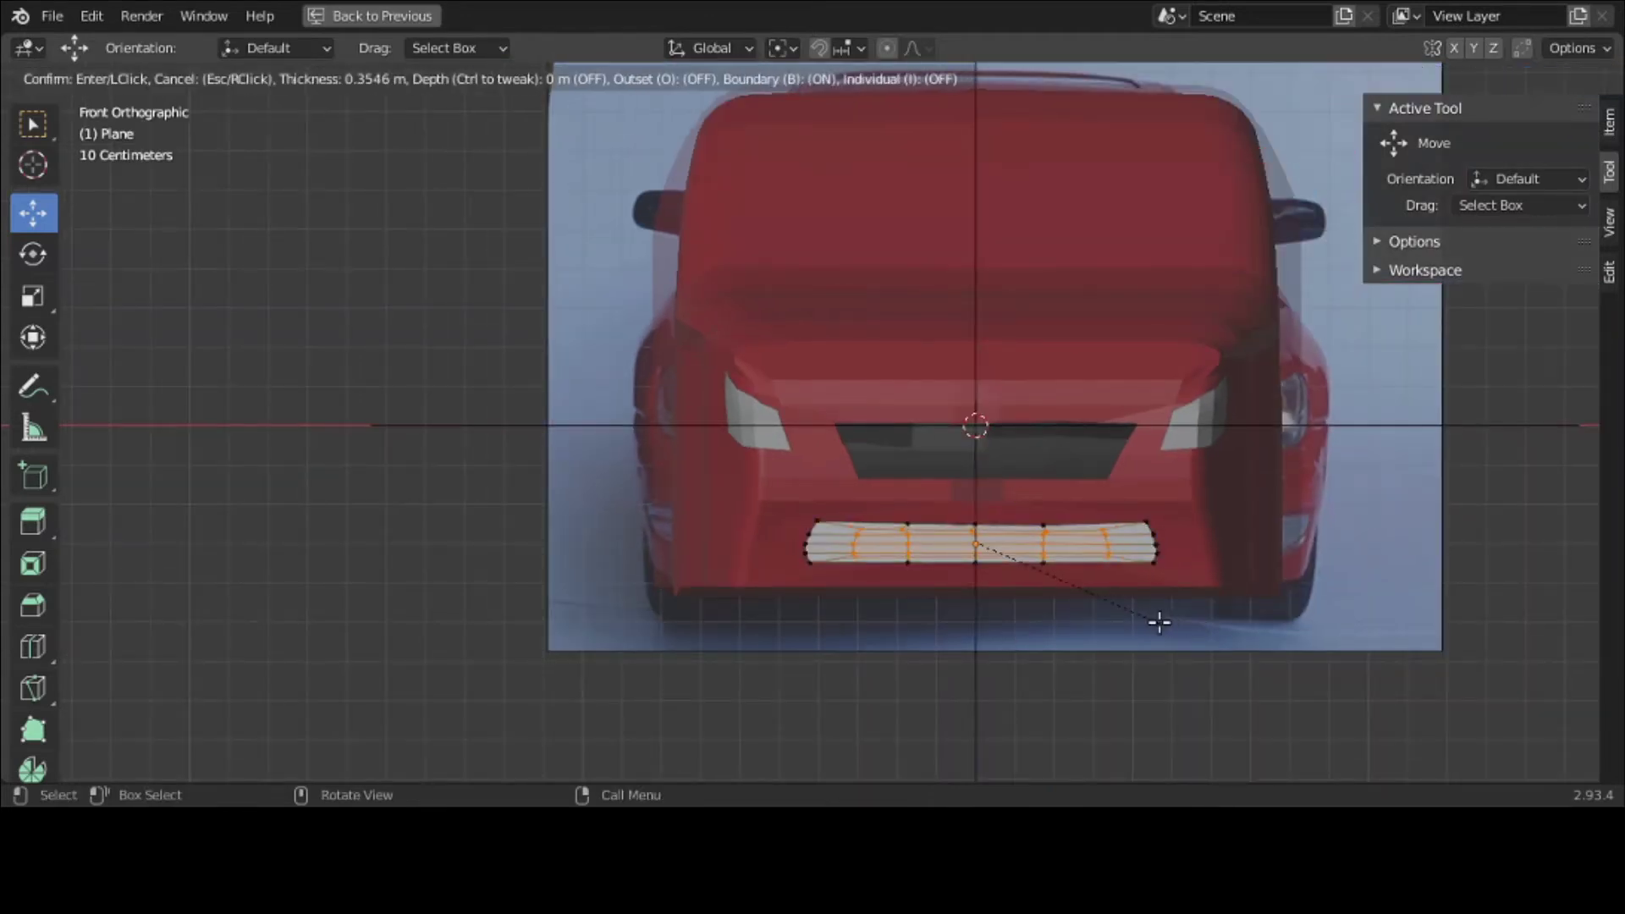
click(1163, 621)
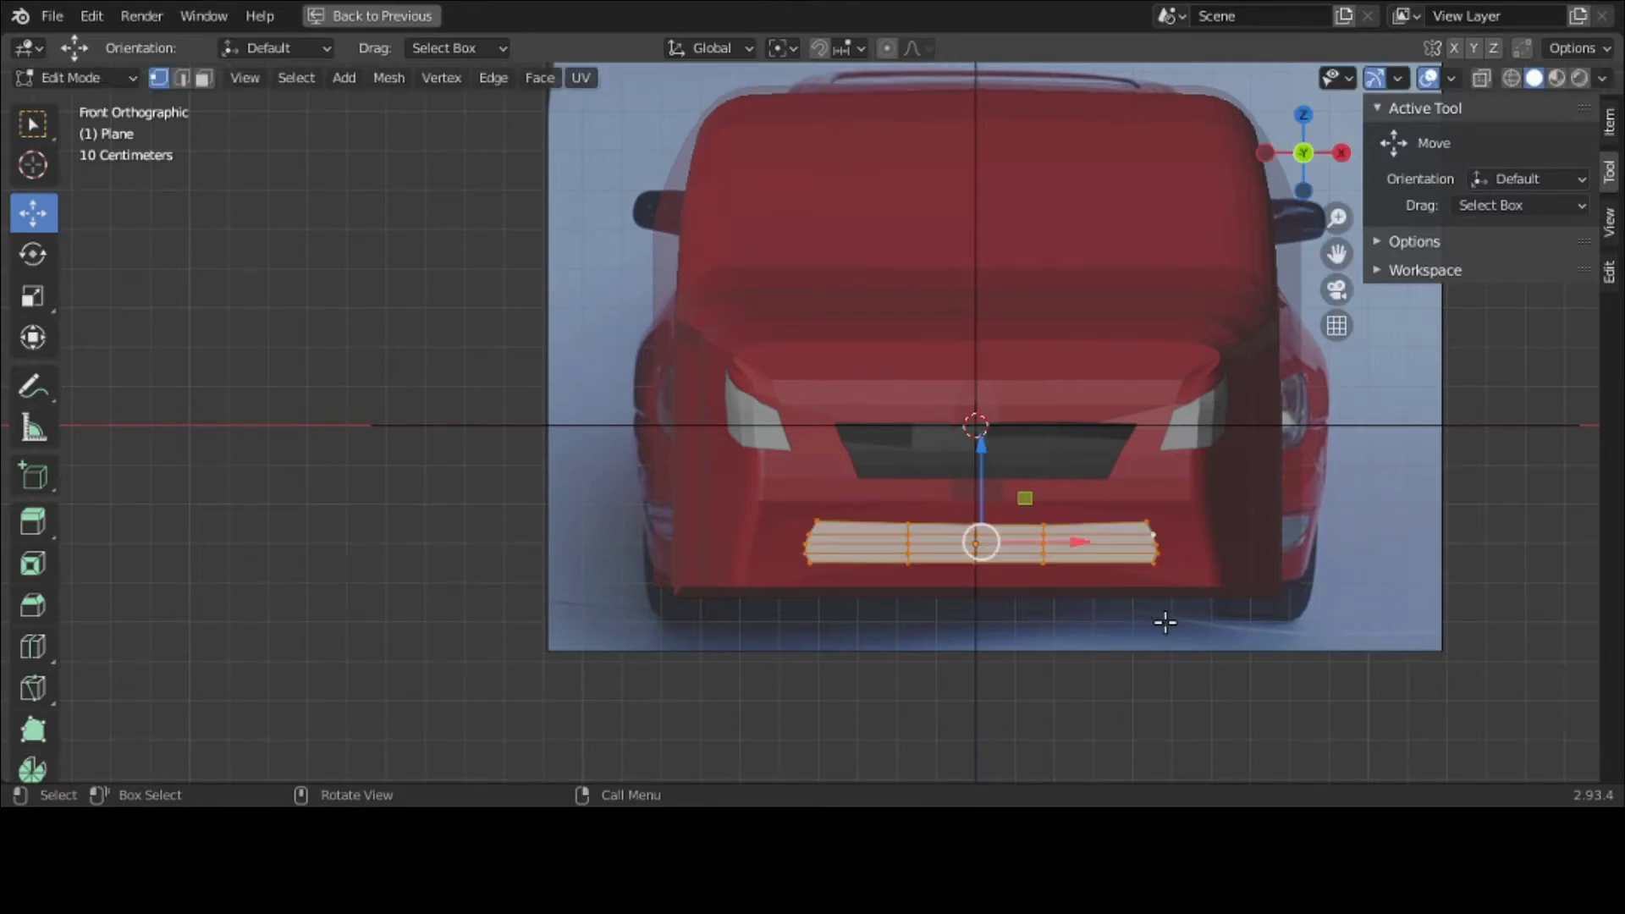
Step: Restore the multi-view layout and inset the lower grille plane's faces with a thickness of 0.237 m
key(ctrl+space)
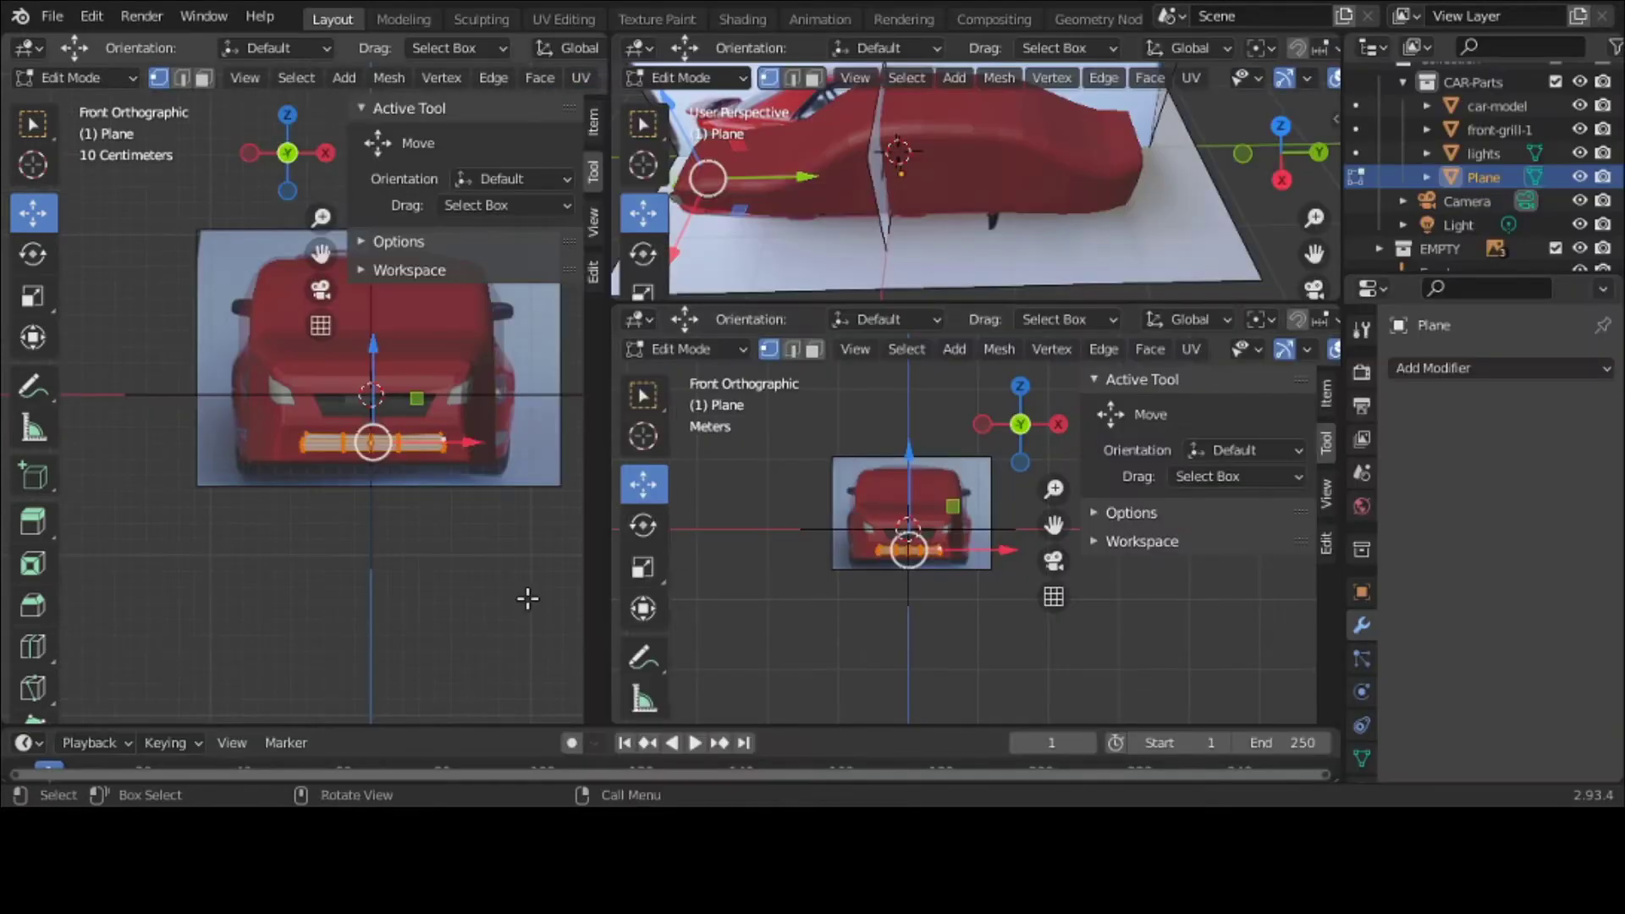
key(i)
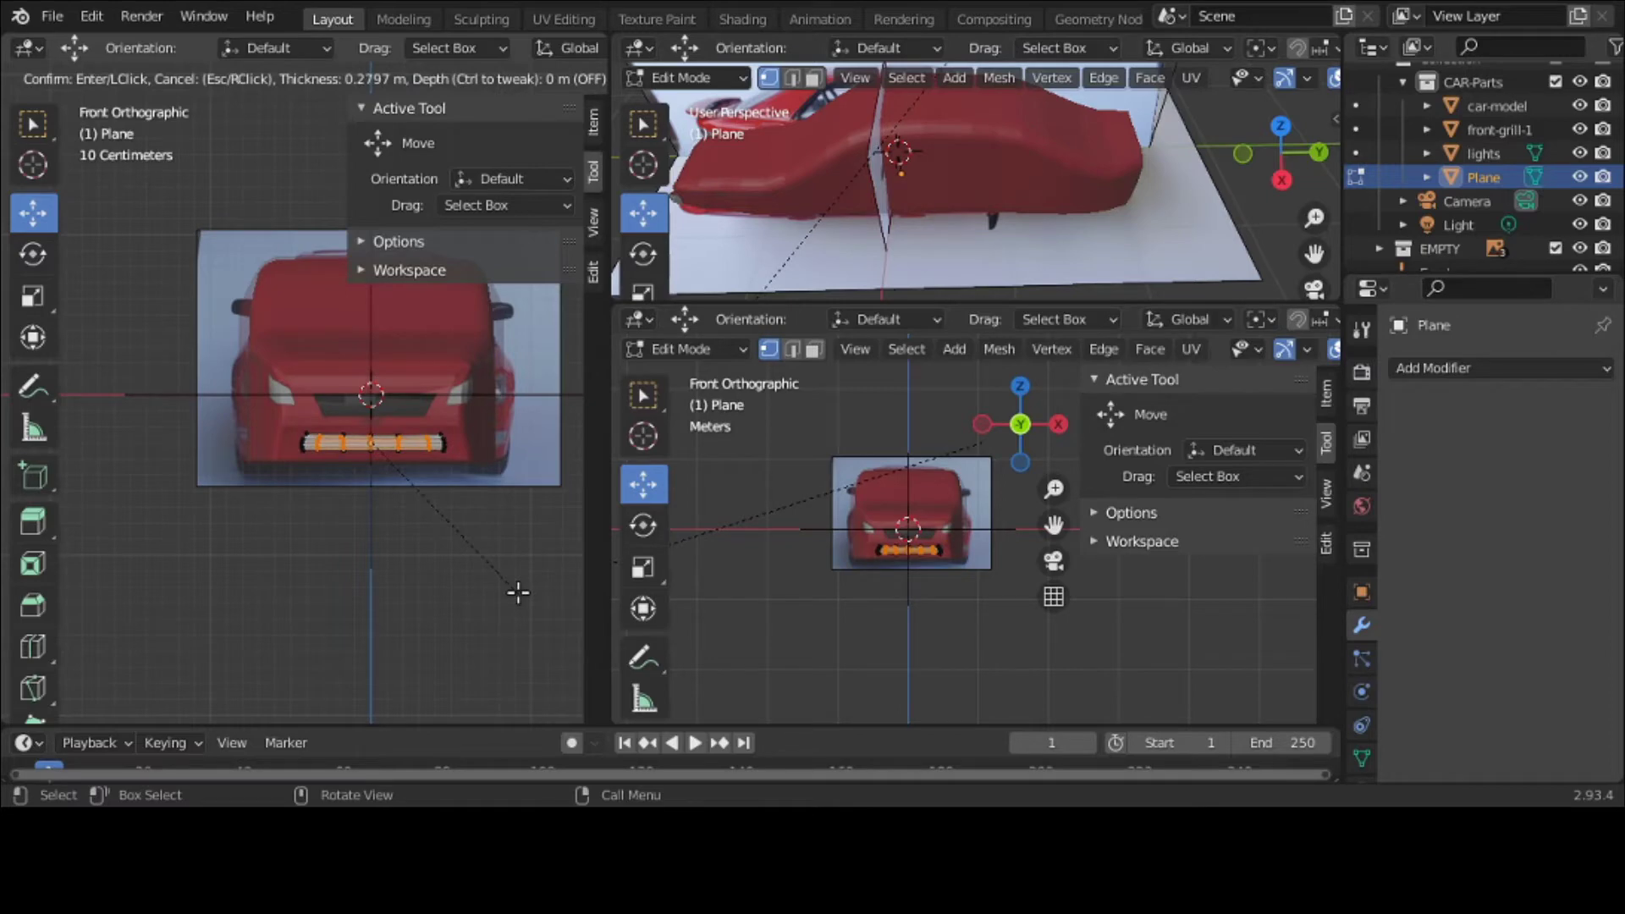
click(520, 592)
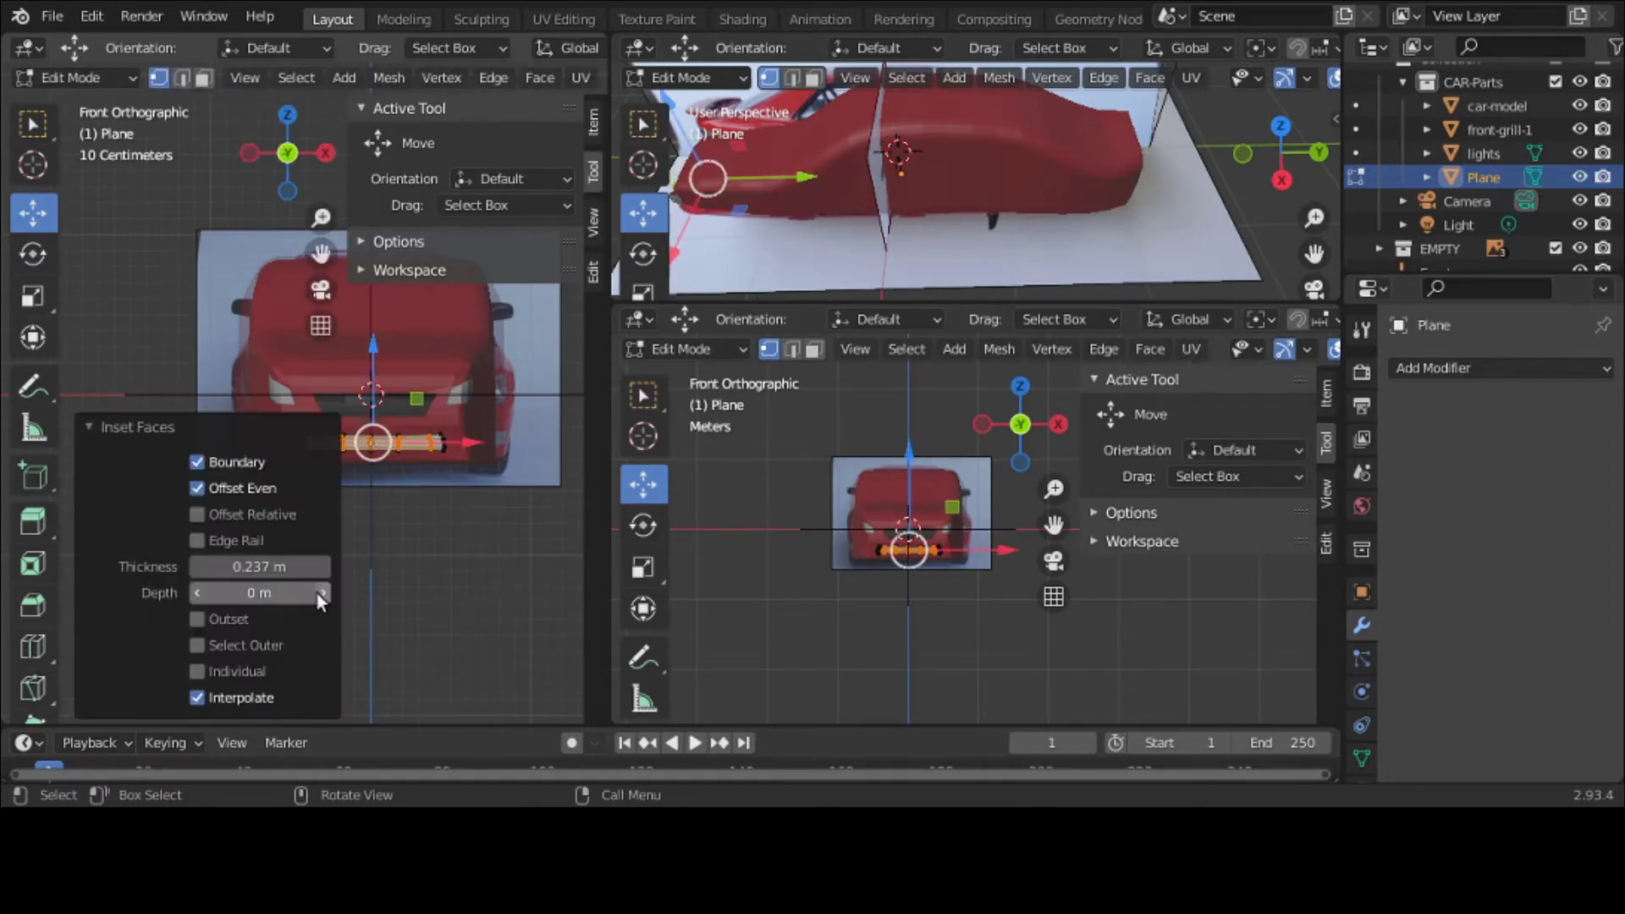
Step: Set the depth of the lower grille's inset to 0.035 m and return to Object Mode
key(ctrl+space)
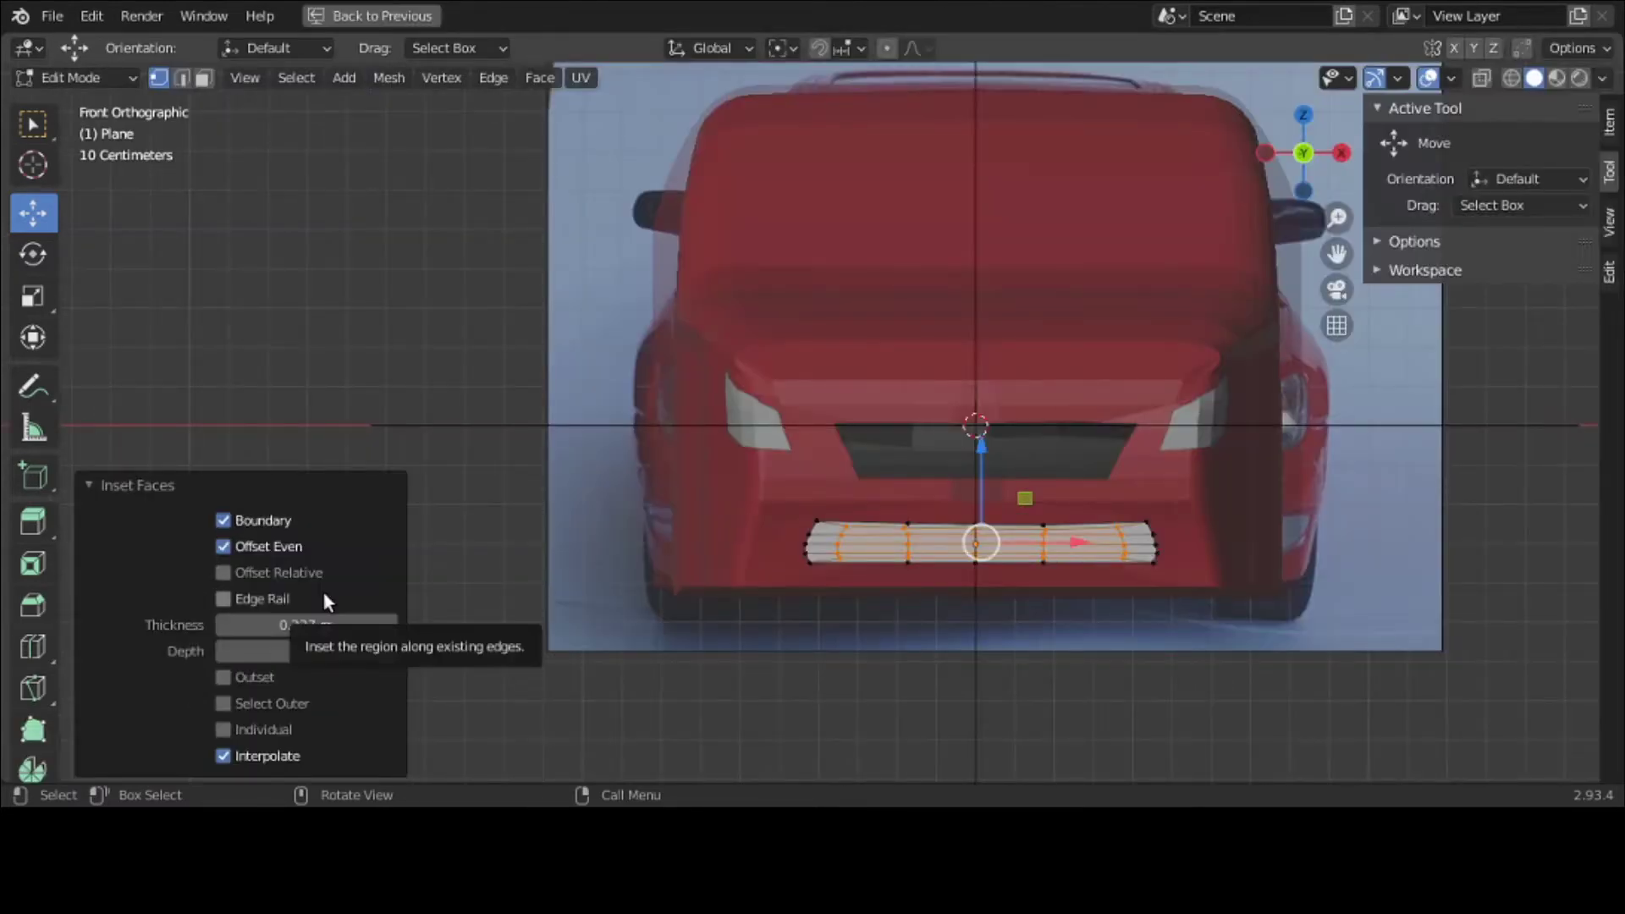
drag(386, 659, 475, 671)
middle_drag(500, 677, 593, 476)
drag(308, 654, 234, 675)
middle_drag(373, 362, 246, 320)
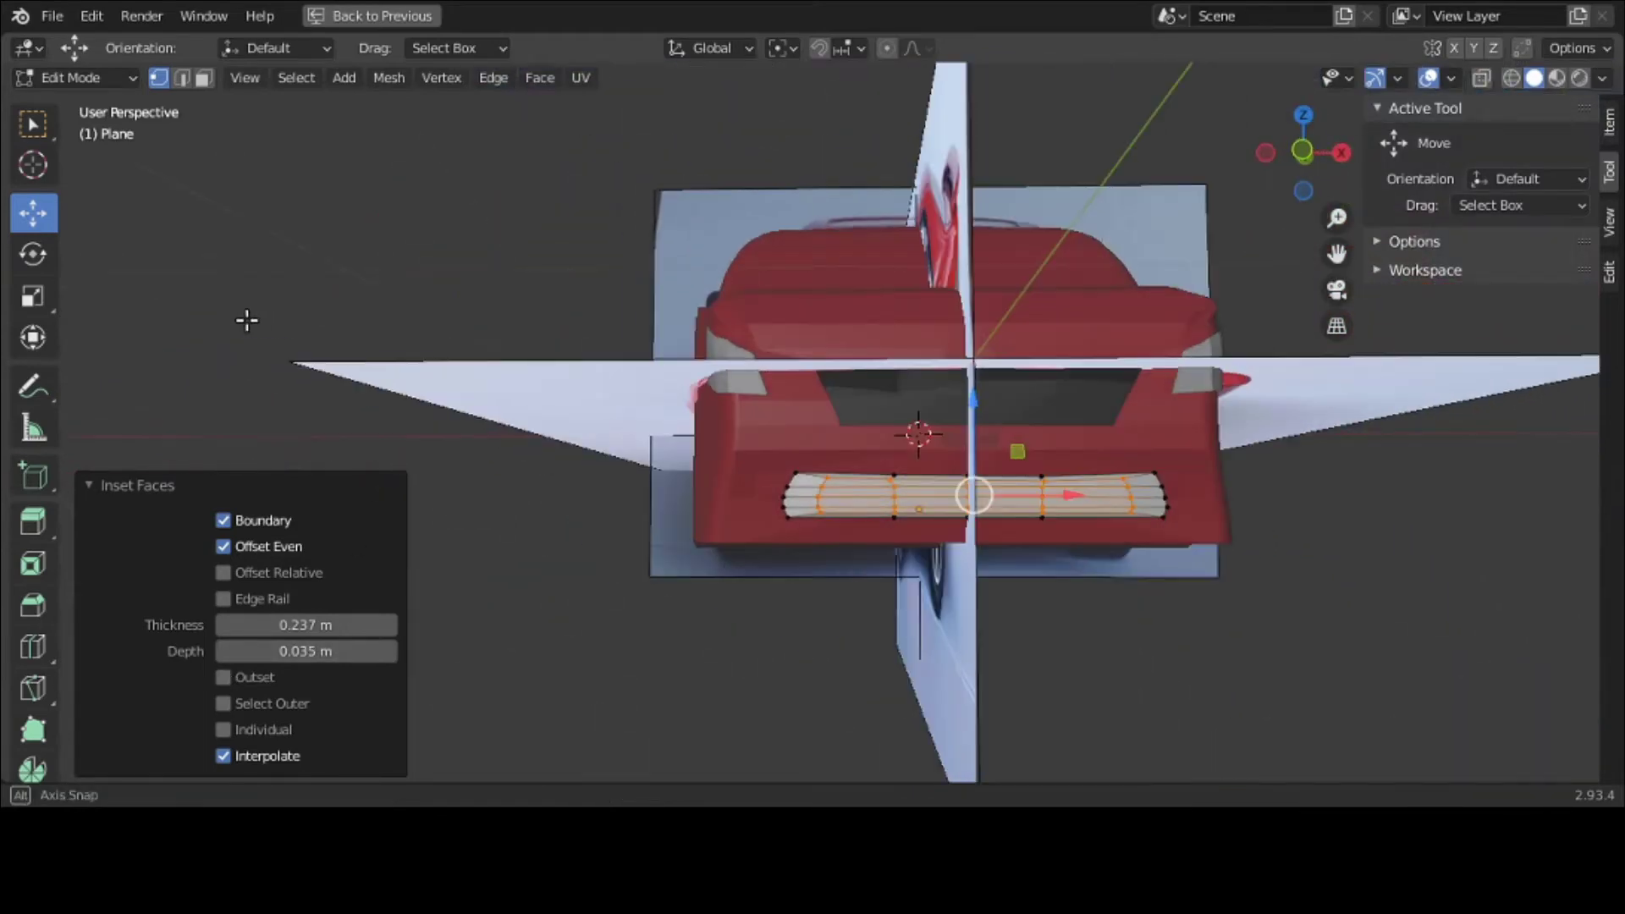
click(87, 80)
click(88, 99)
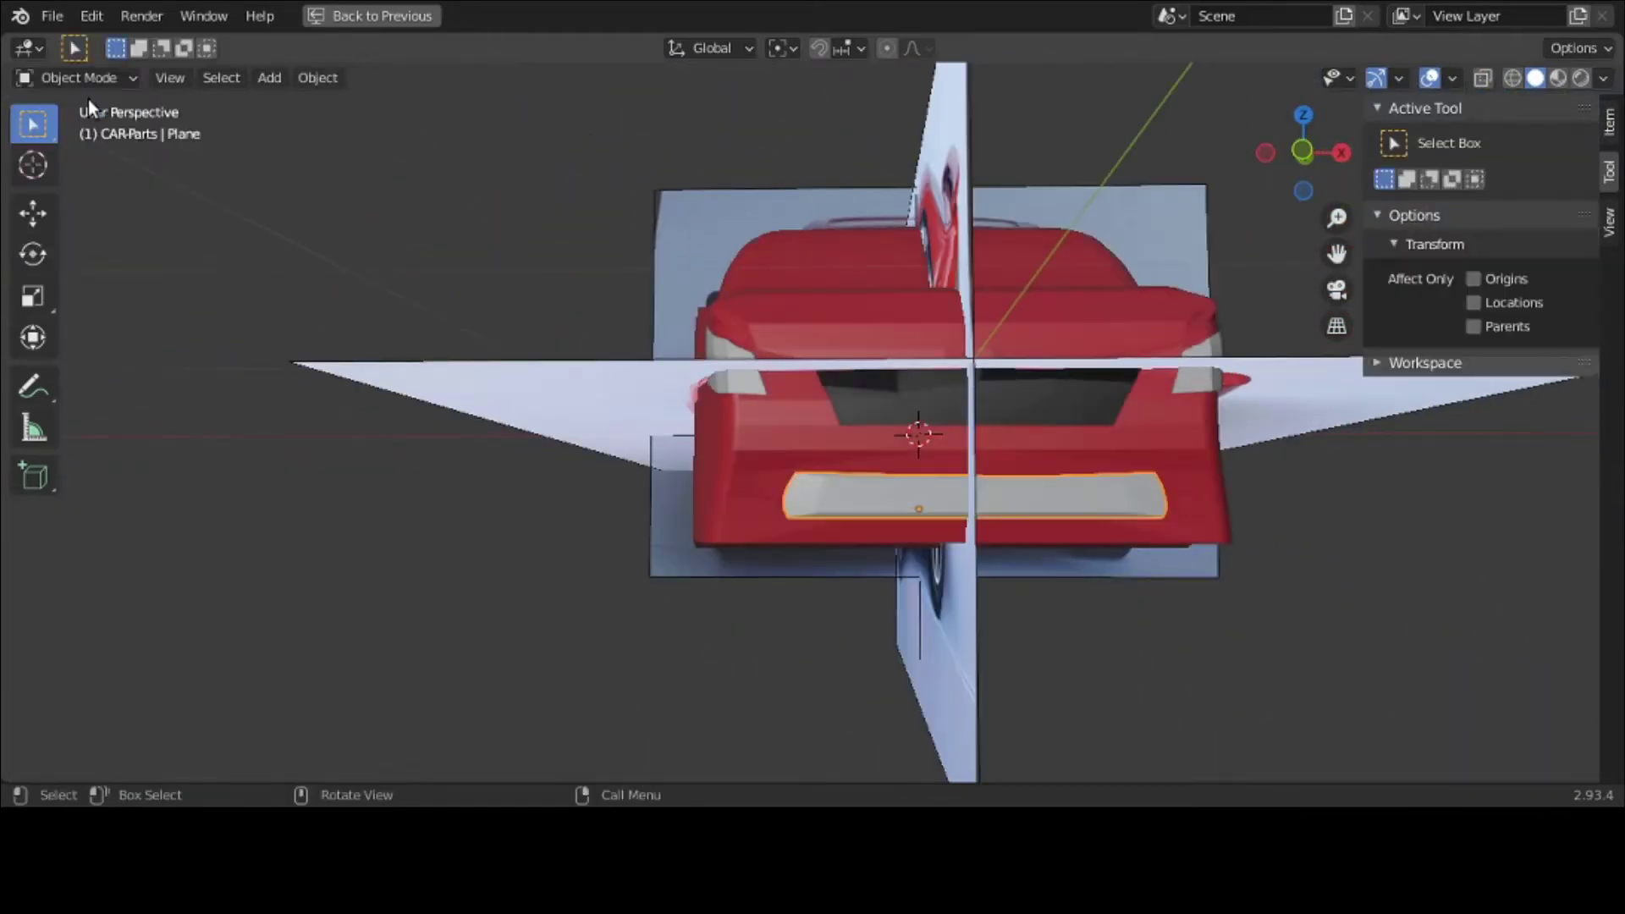
Step: Darken the viewport display colour of the lower grille's Material.004 to a dark grey
key(ctrl+space)
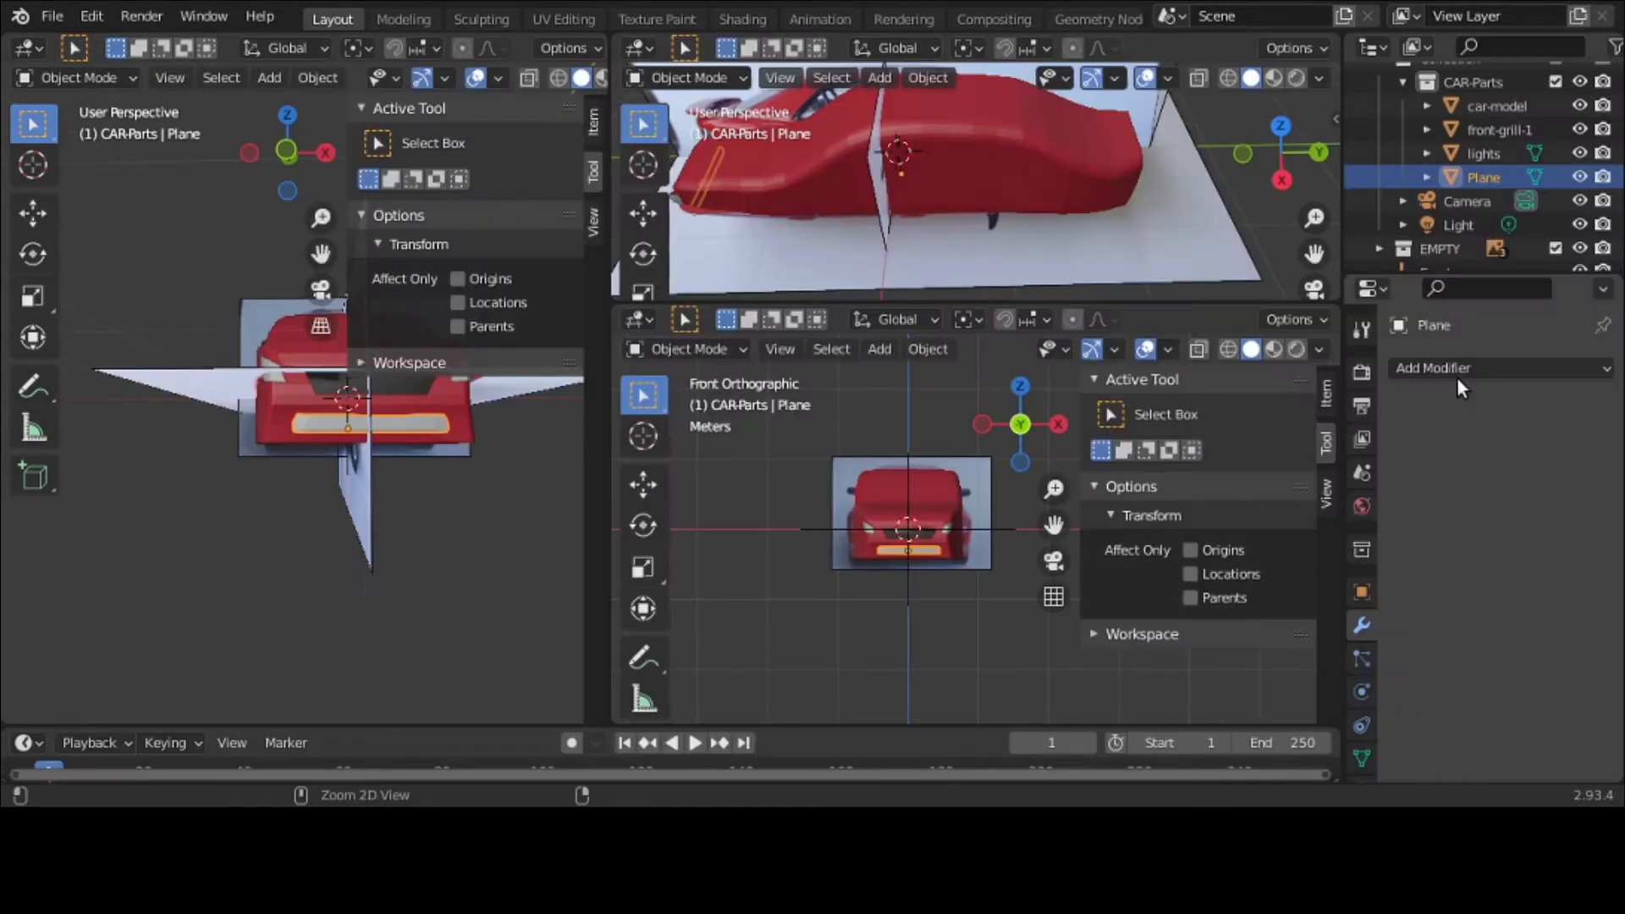
click(1361, 712)
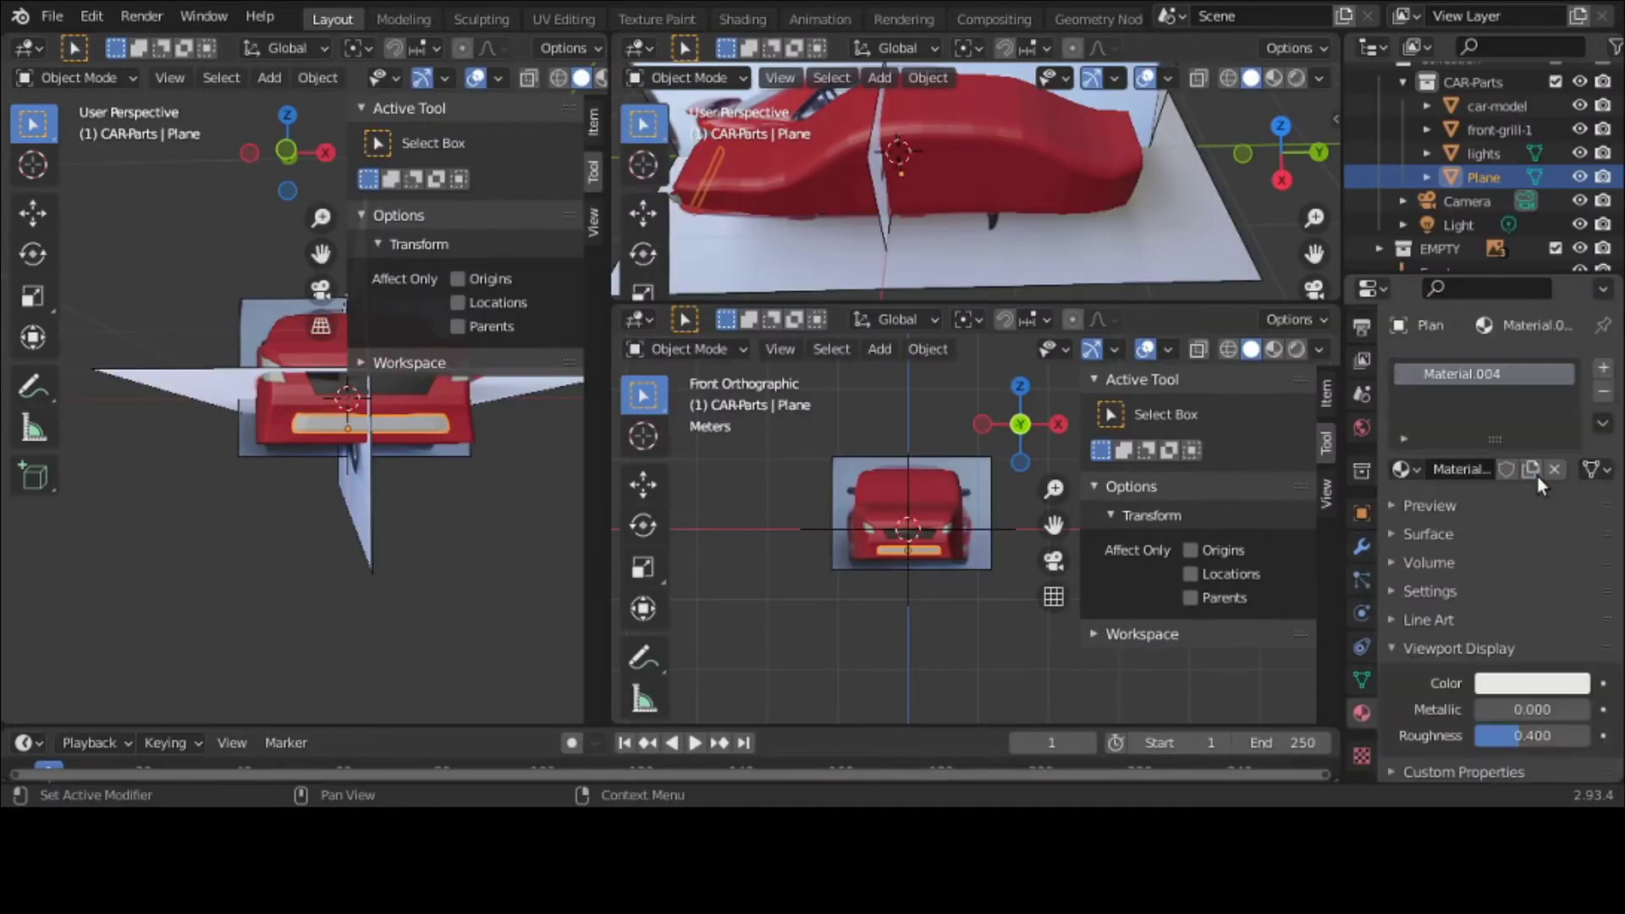
click(1508, 649)
click(1524, 682)
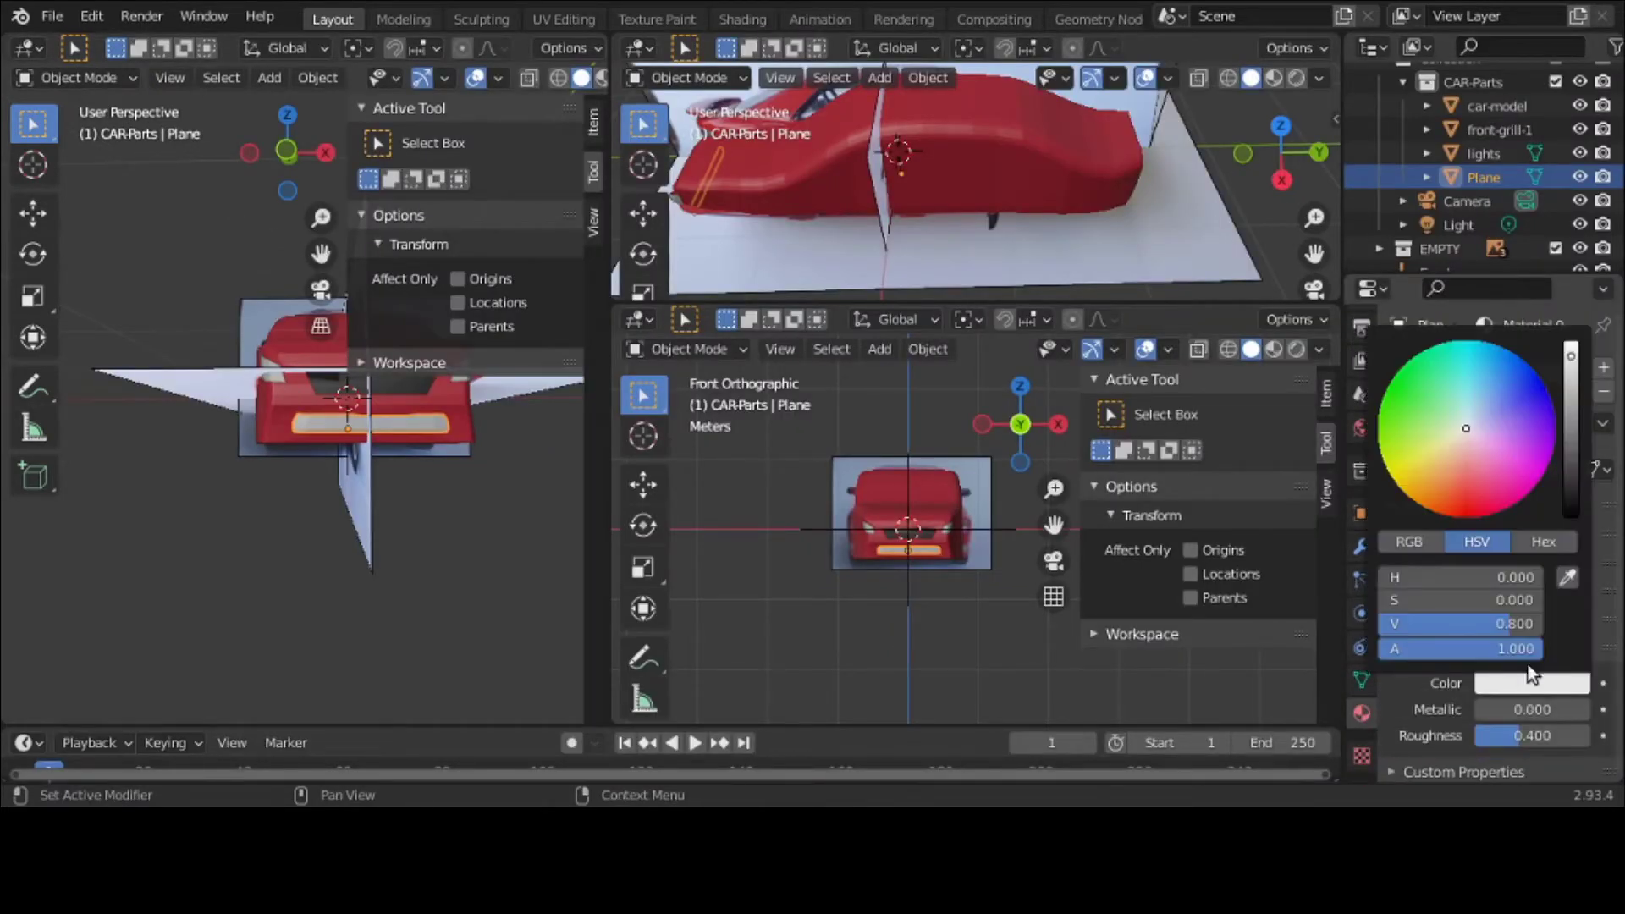
drag(1572, 377, 1384, 430)
scroll(891, 483, up, 4)
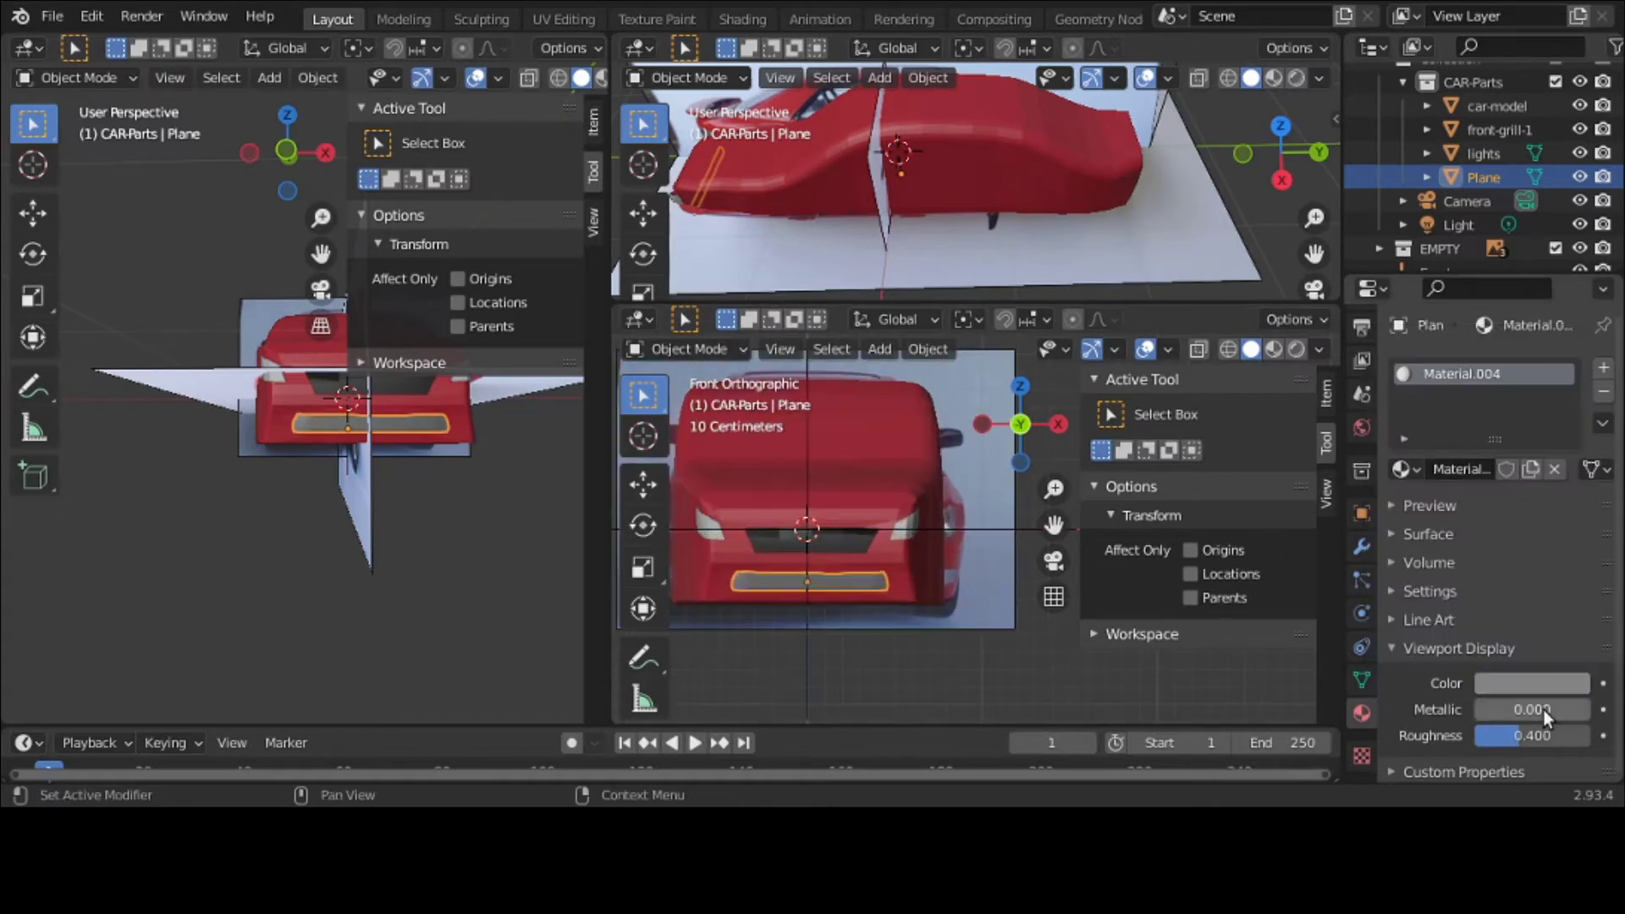
click(1545, 684)
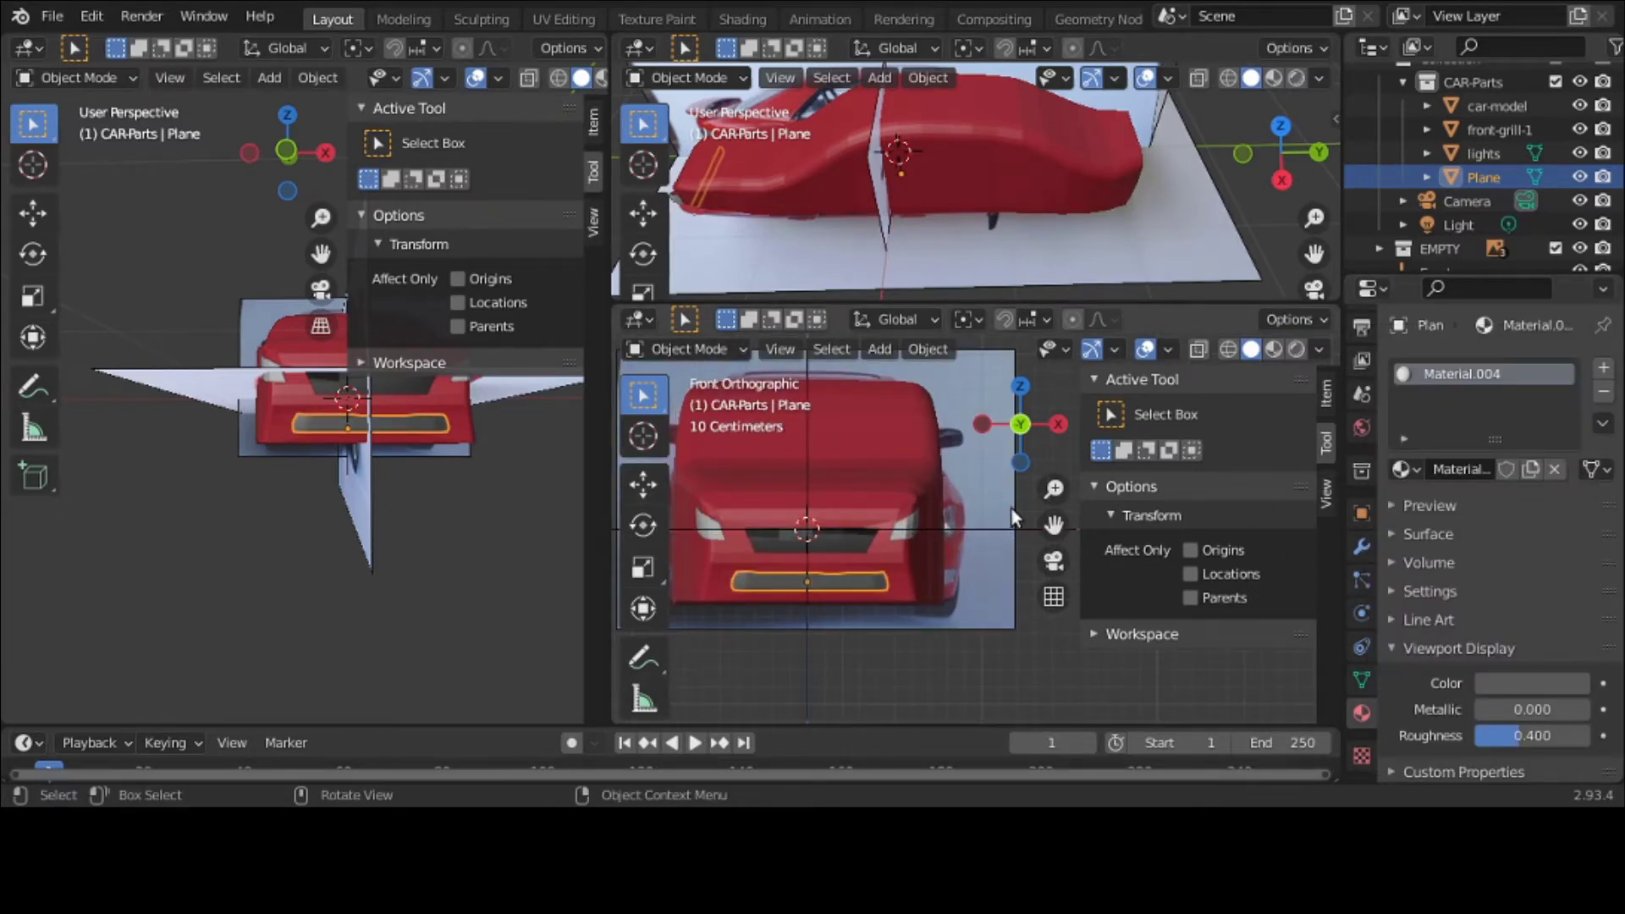
middle_drag(1011, 506, 989, 557)
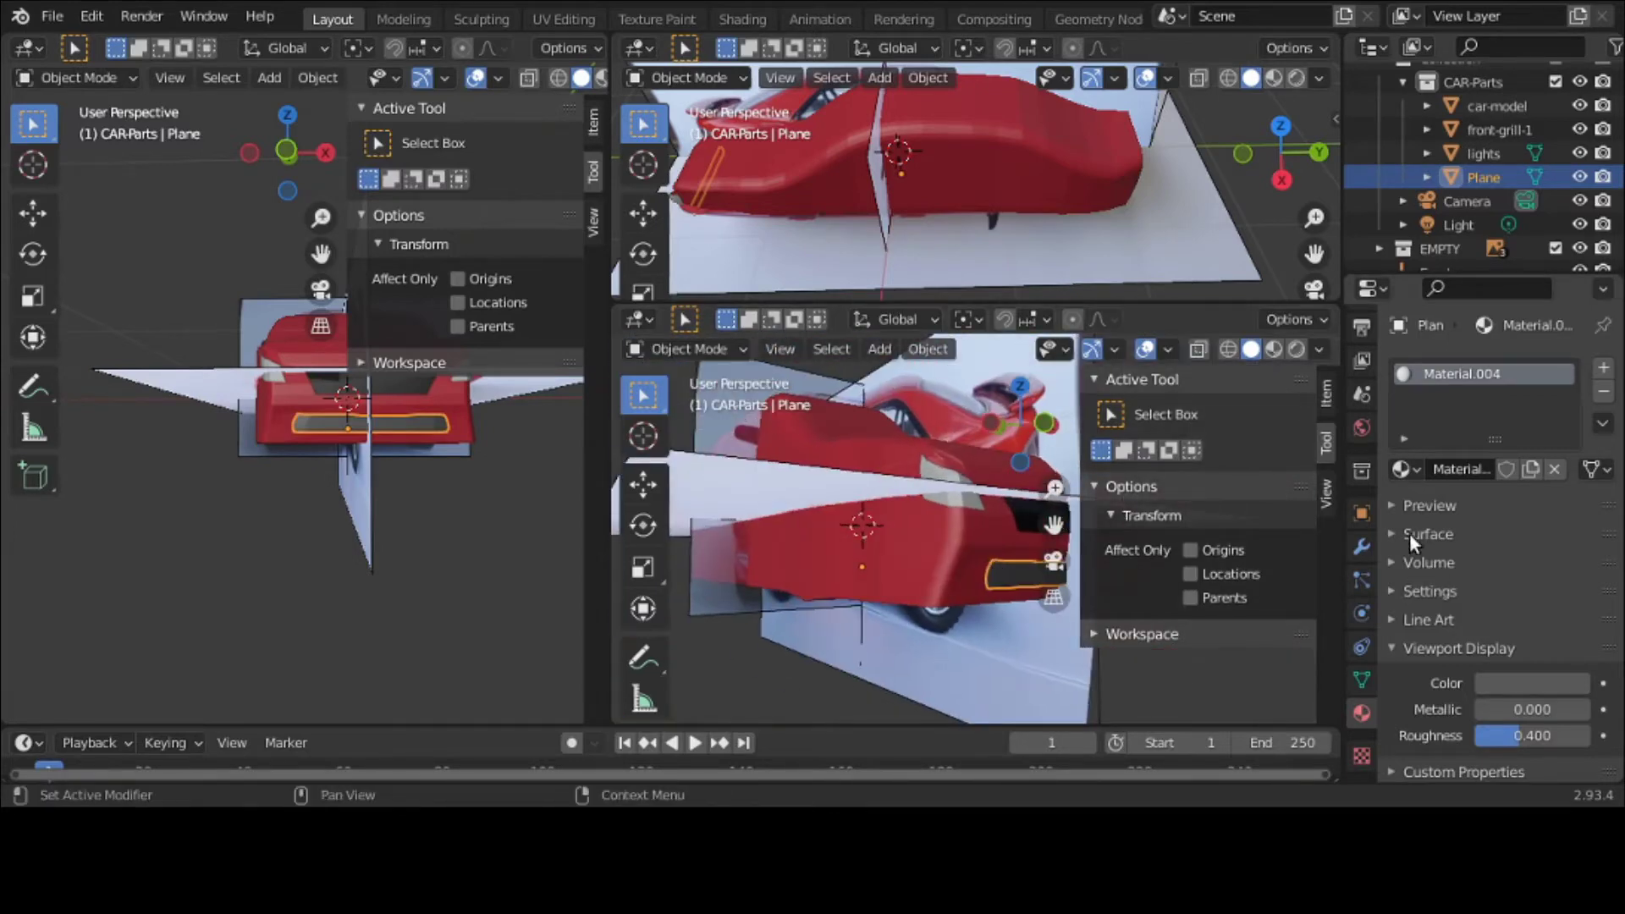
Step: Rename the Plane object in the CAR-Parts collection to front-grill-2
scroll(1470, 82, down, 3)
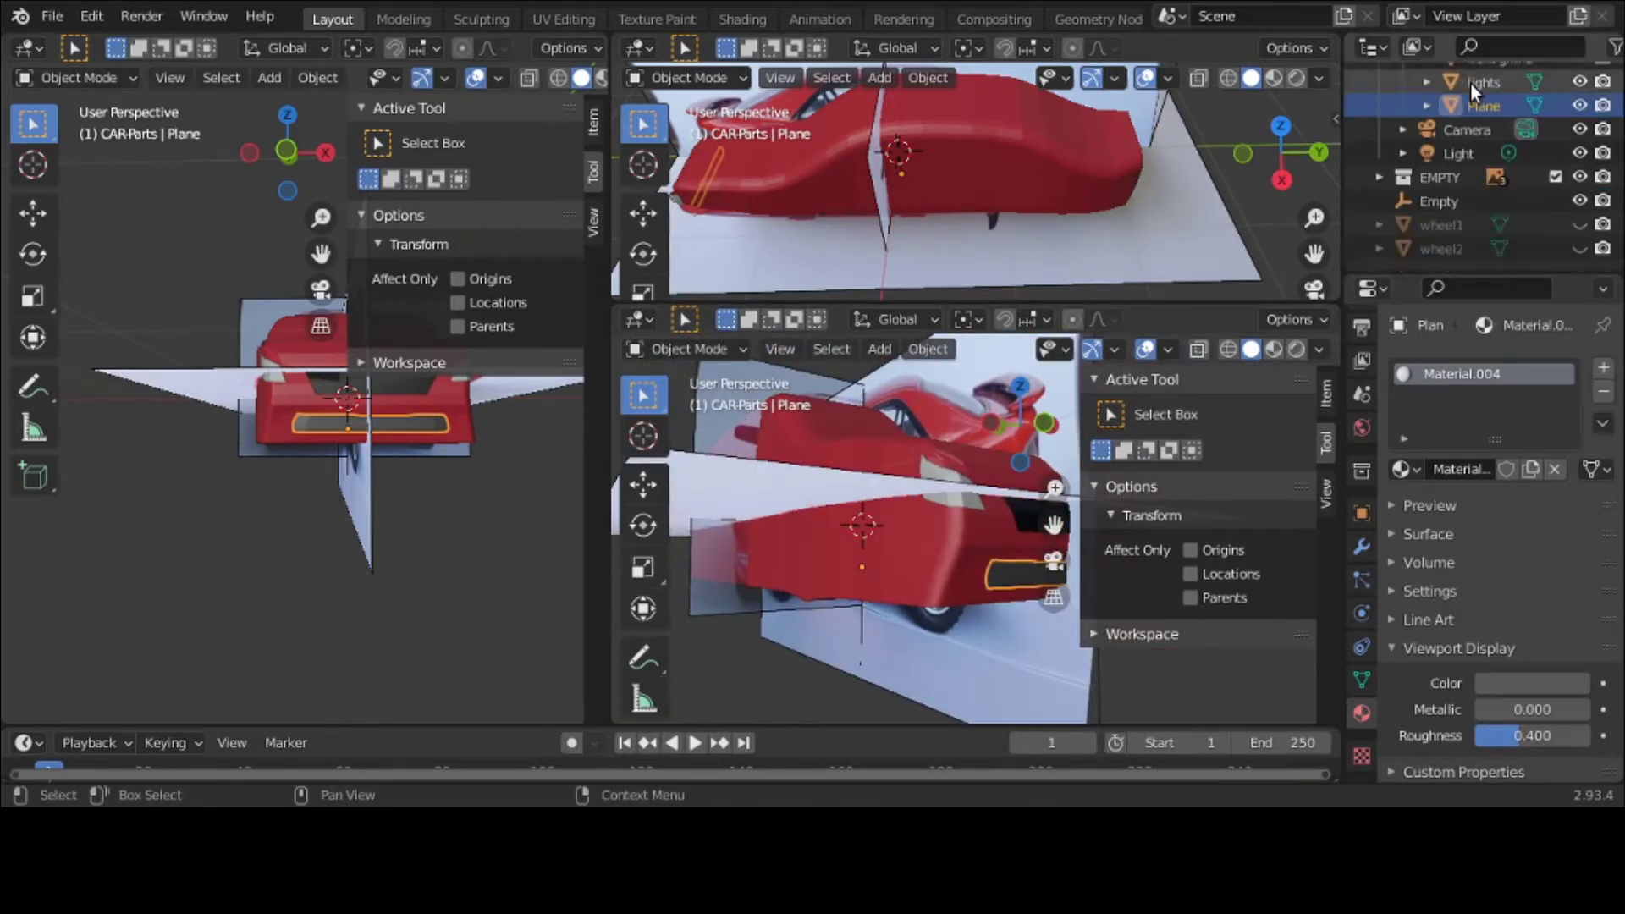
scroll(1481, 209, up, 5)
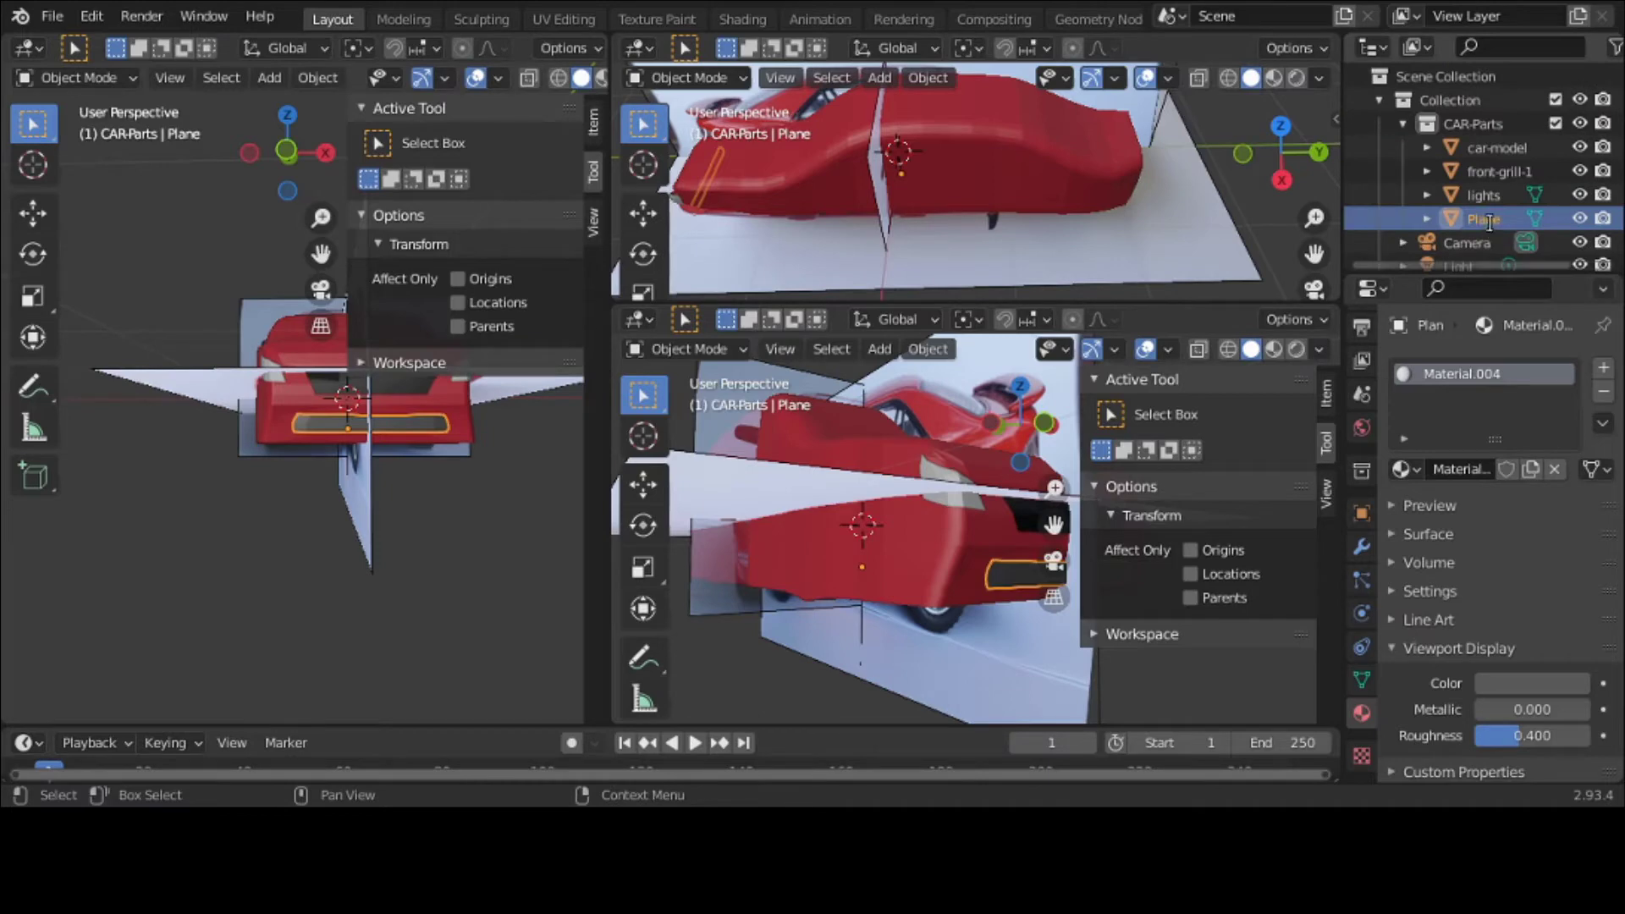
double_click(1490, 221)
scroll(1496, 225, down, 3)
text(front-grill-2)
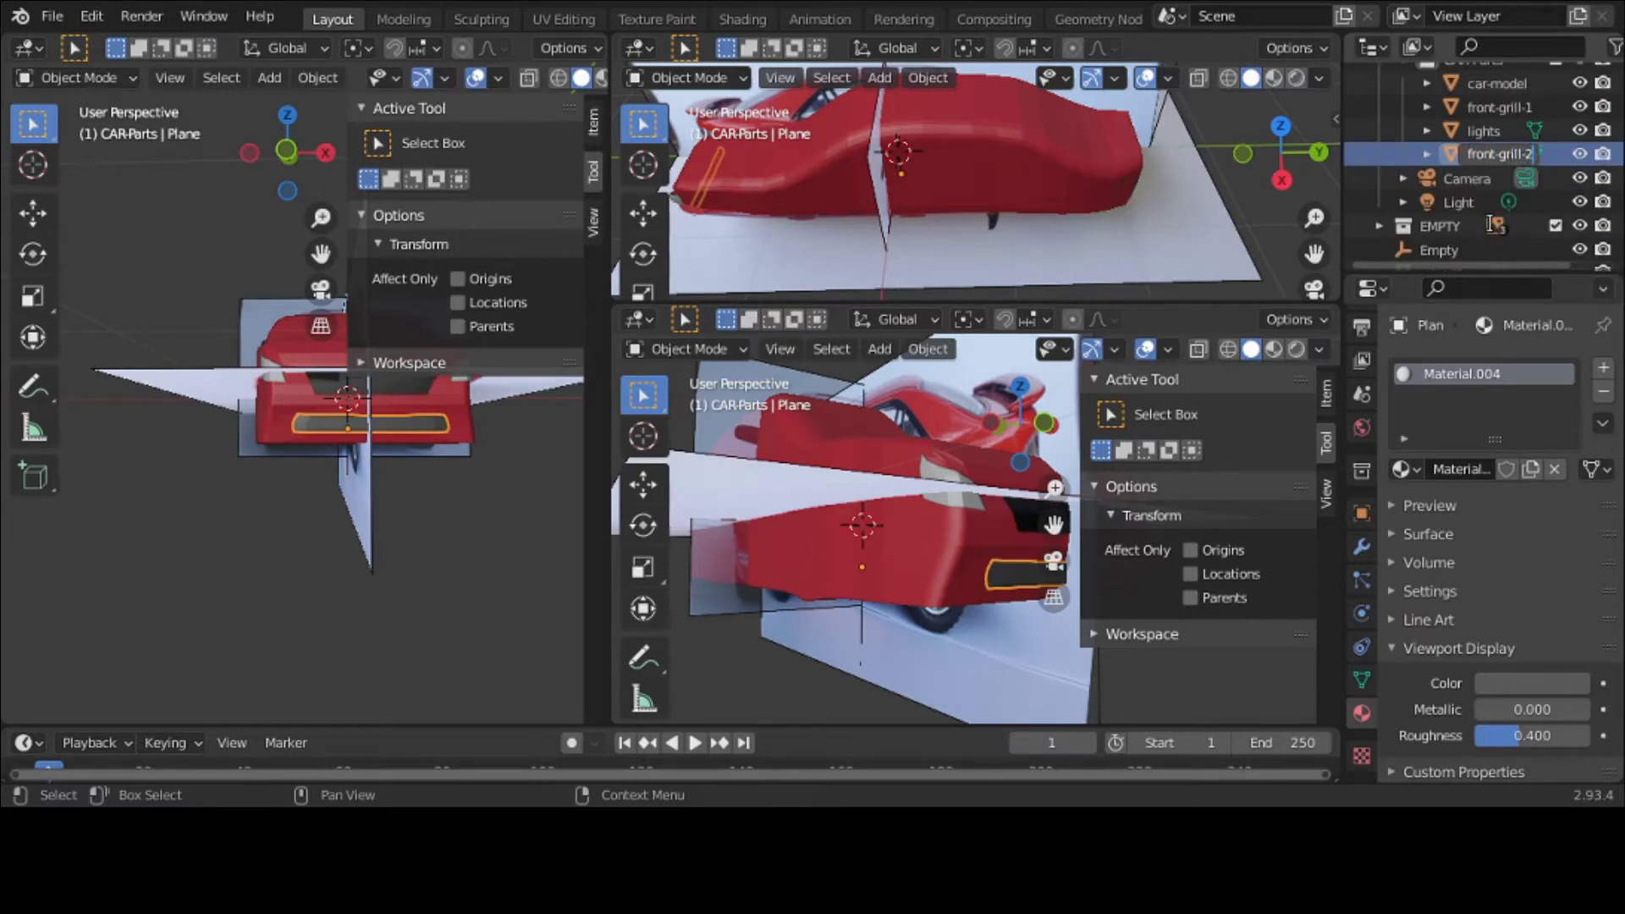
key(Return)
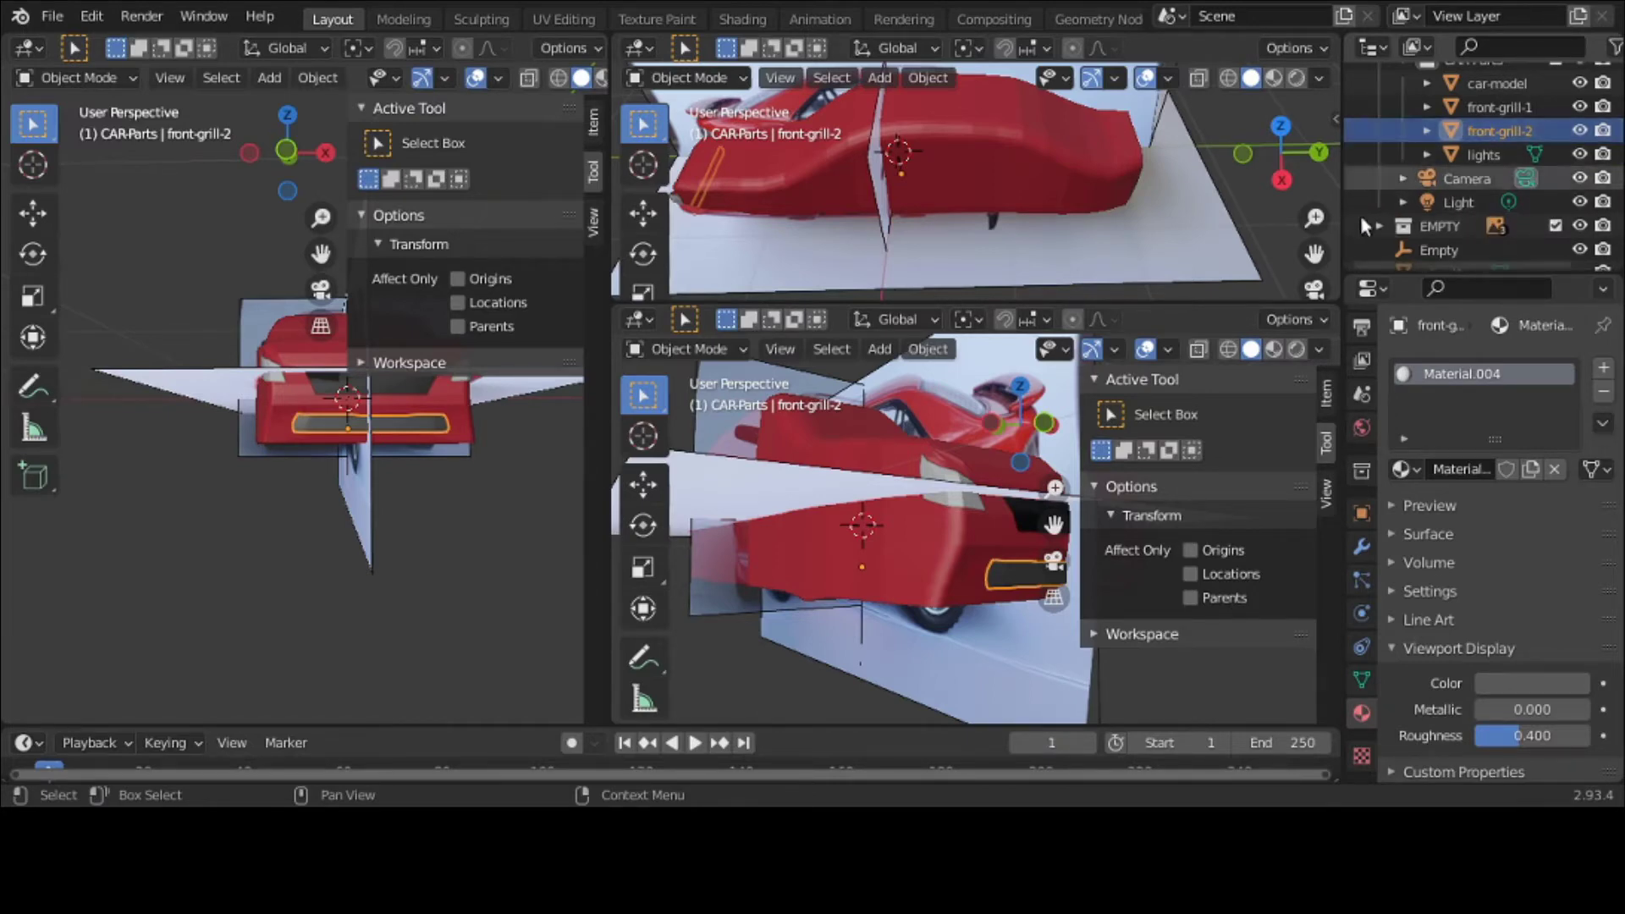
Step: Add a Shrinkwrap modifier to front-grill-2 with car-model as target and a 0.01 m offset, and apply it
key(n)
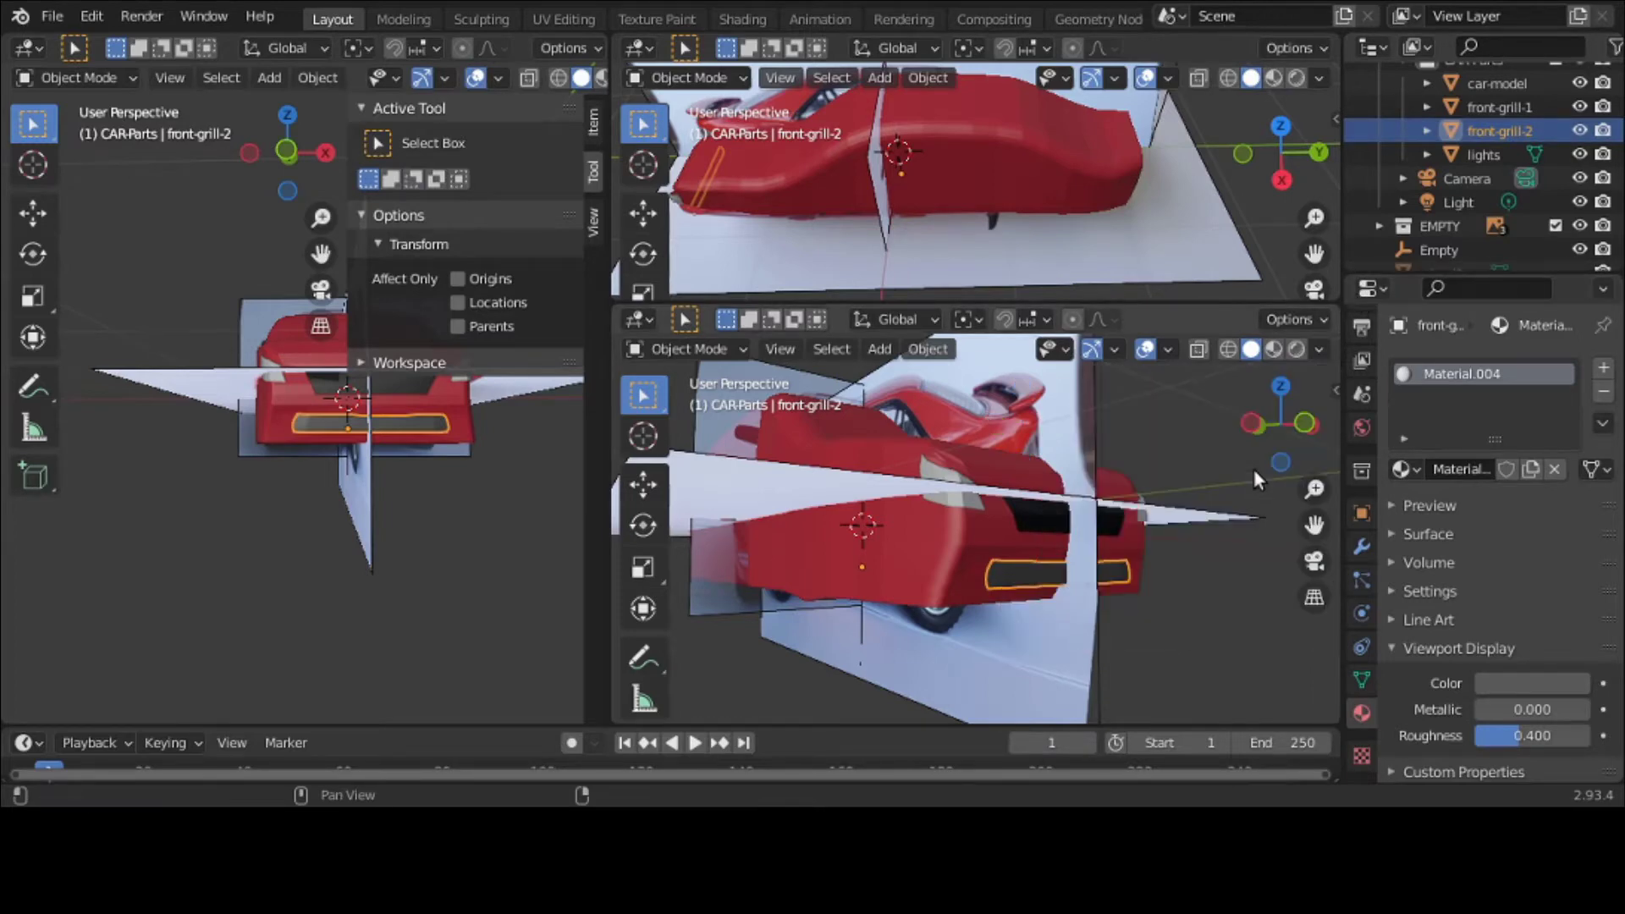
click(1363, 548)
click(1532, 378)
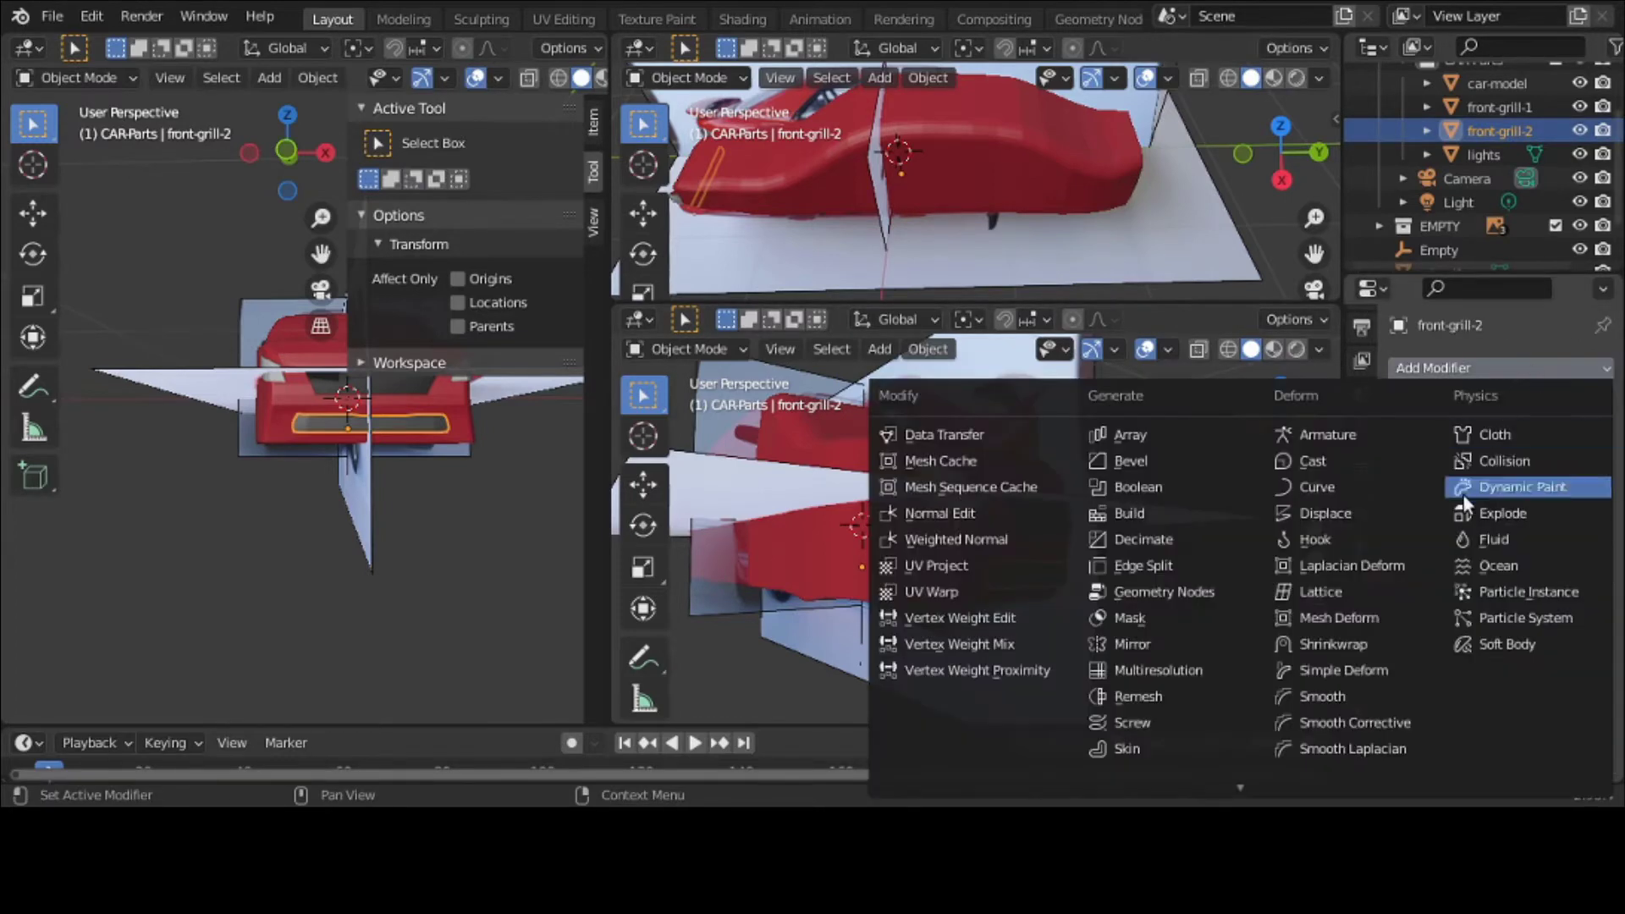
click(931, 664)
click(1536, 503)
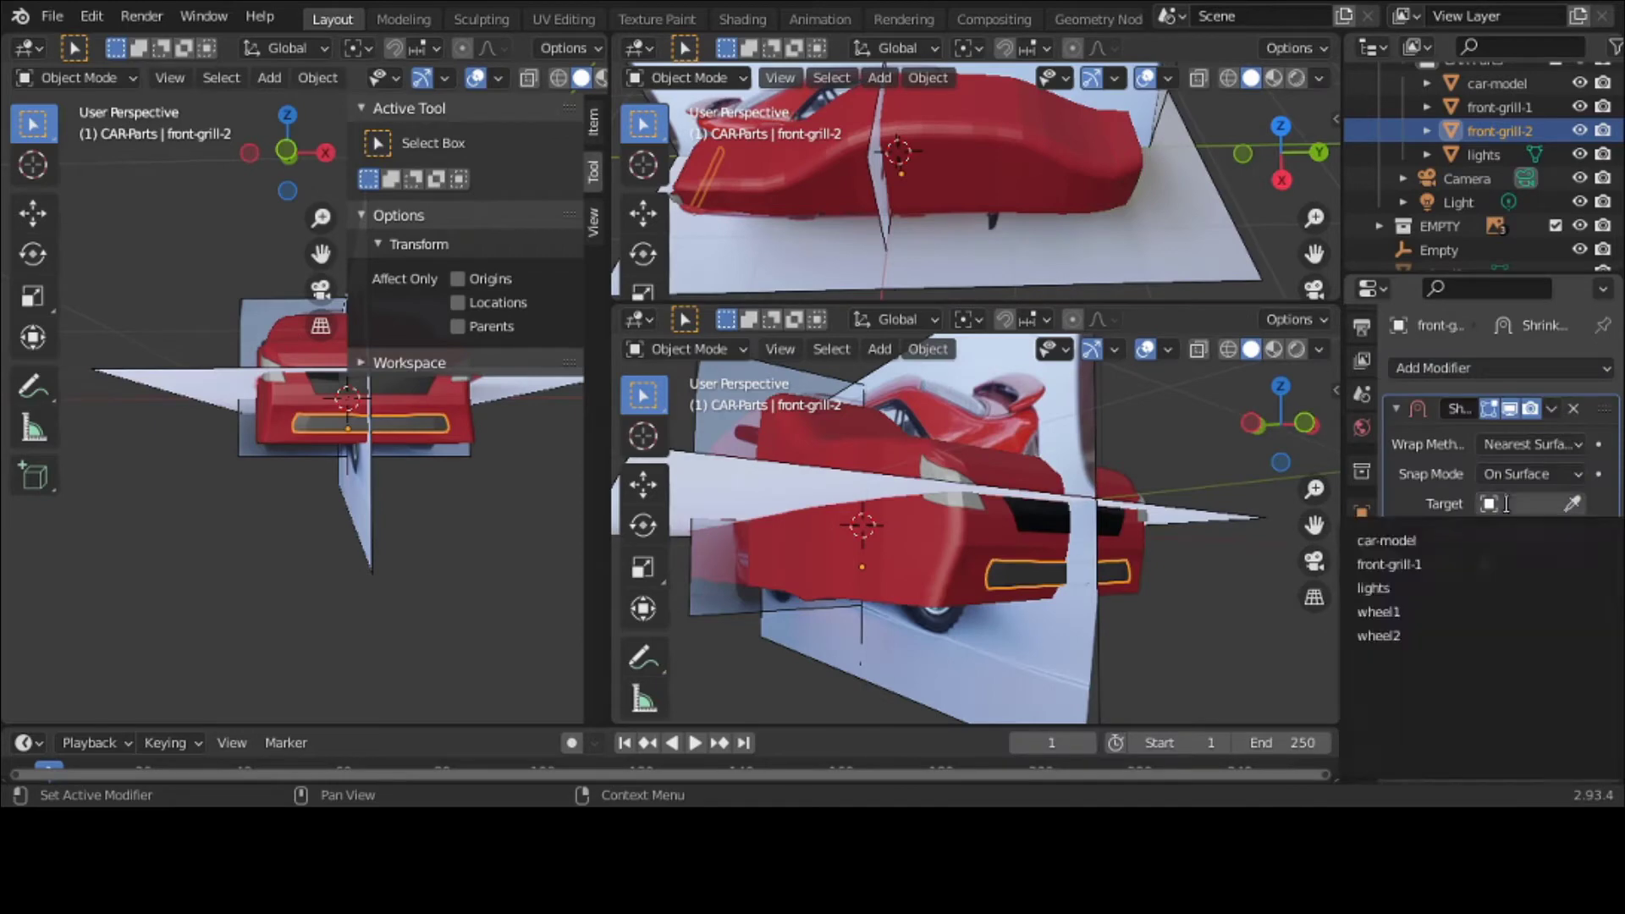
click(1471, 534)
click(1576, 535)
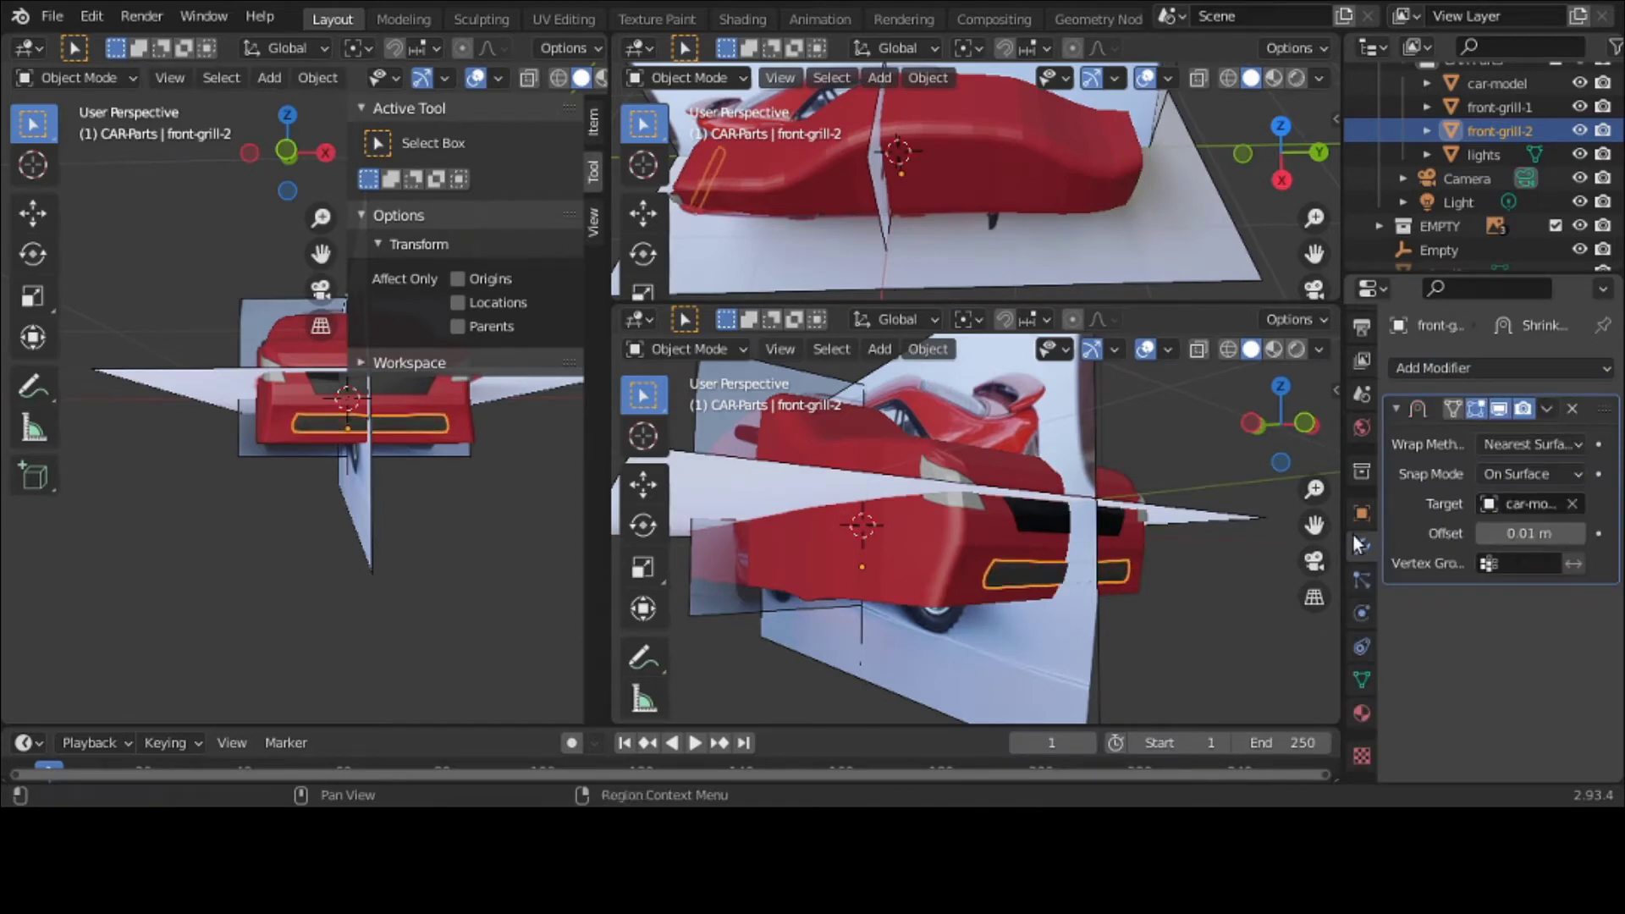
middle_drag(1321, 546, 1221, 565)
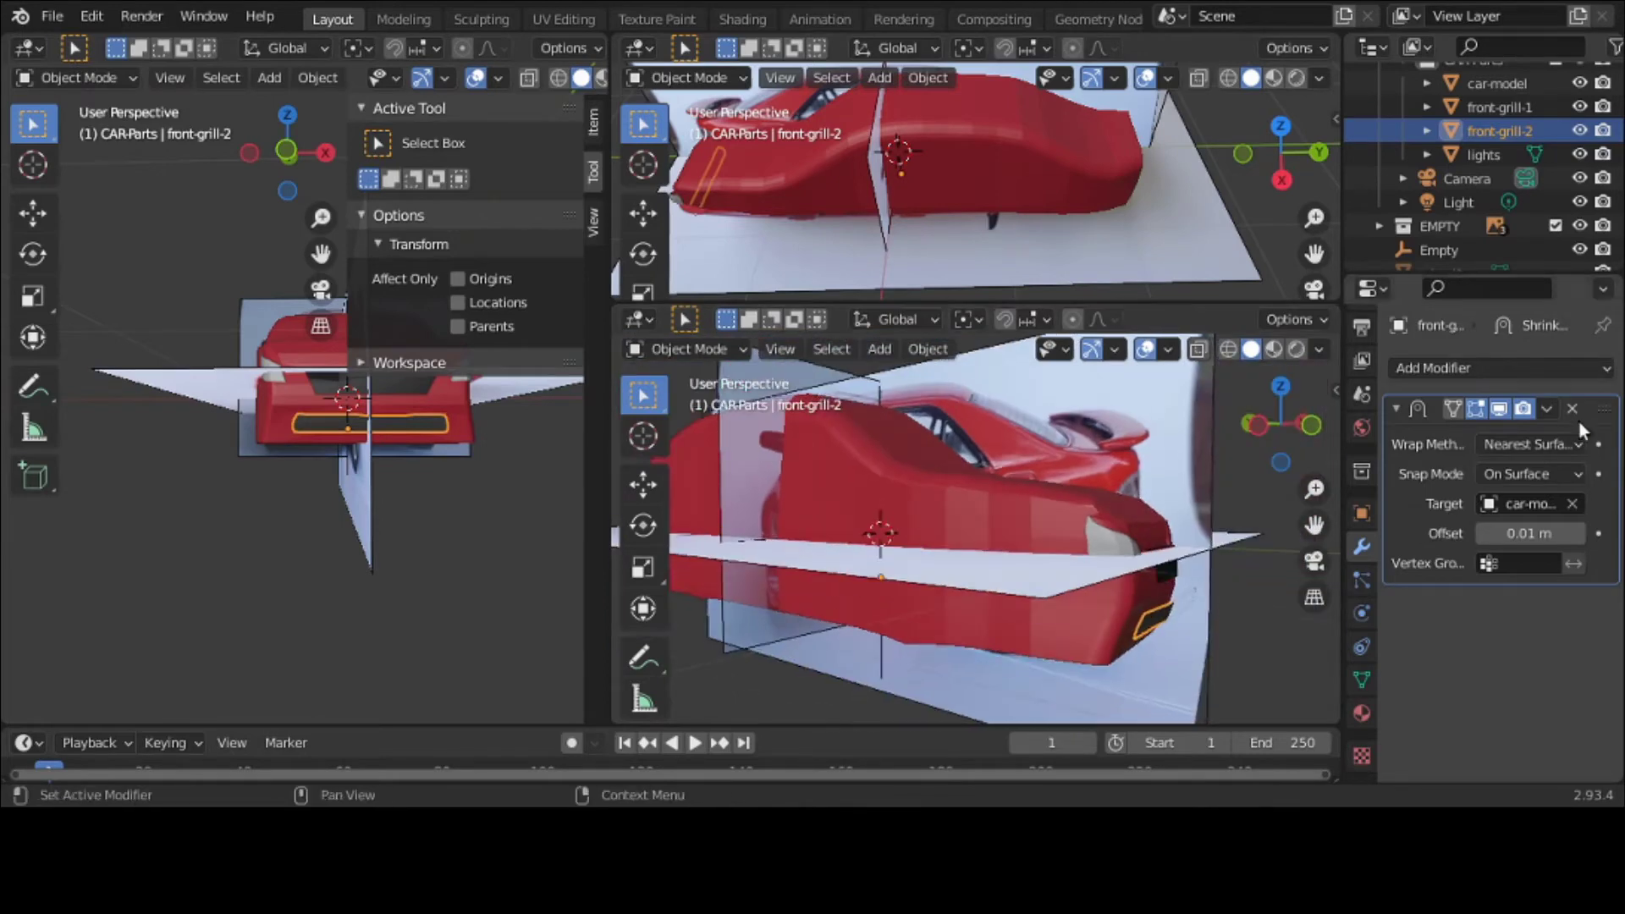
click(1547, 409)
click(1439, 434)
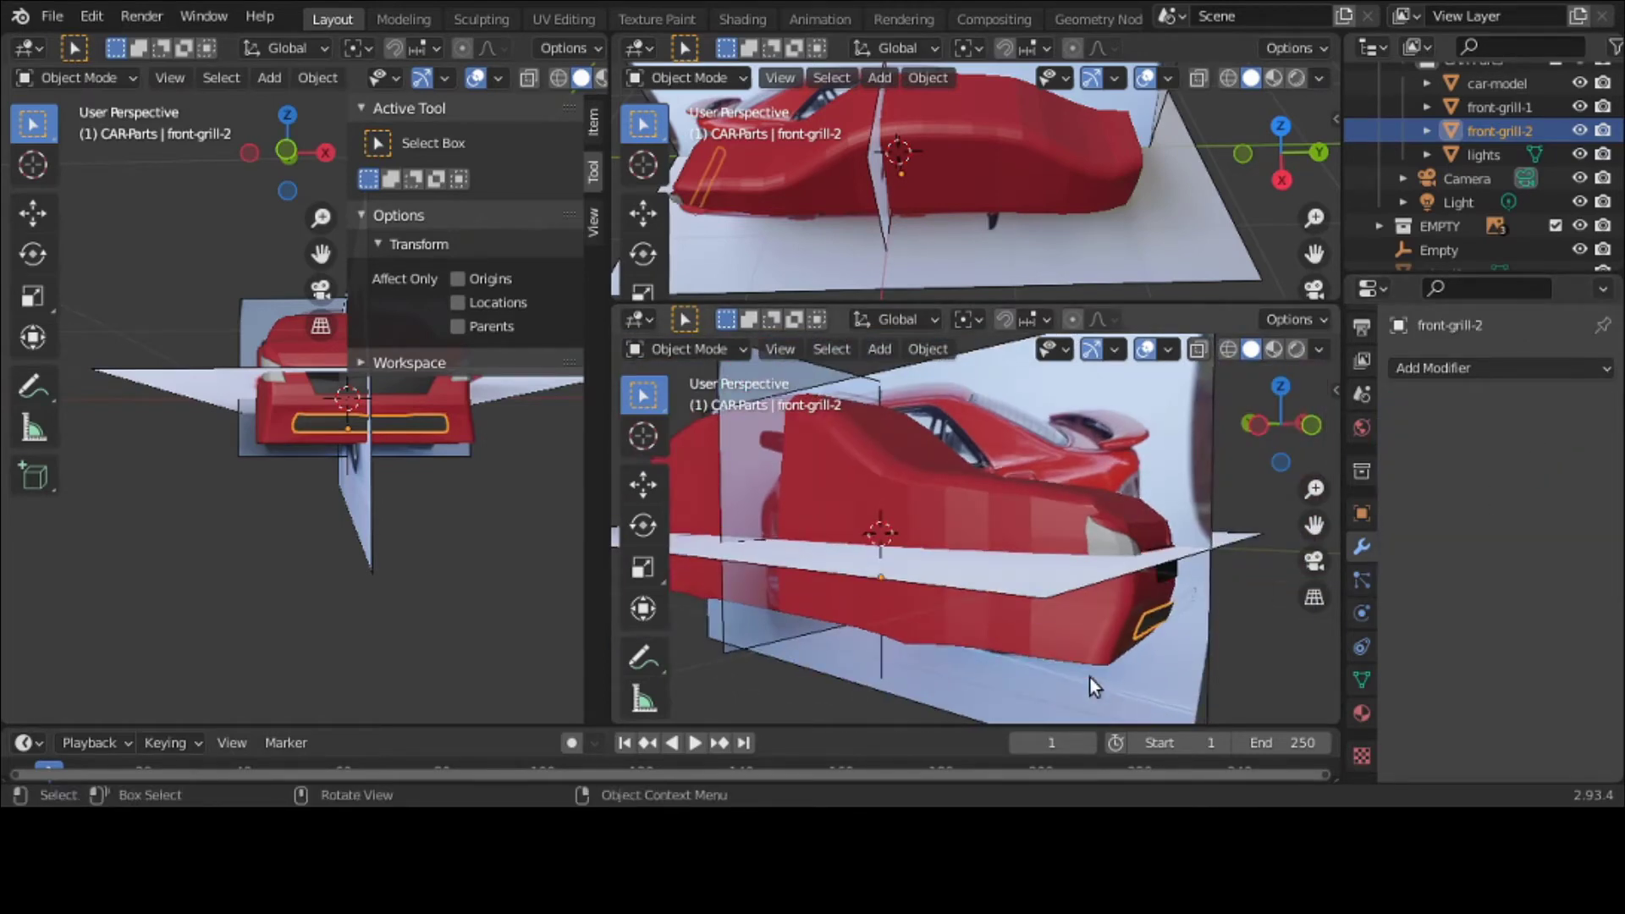
Step: Nudge front-grill-2 along the global Y axis in two moves to seat it on the car's front
key(g)
key(y)
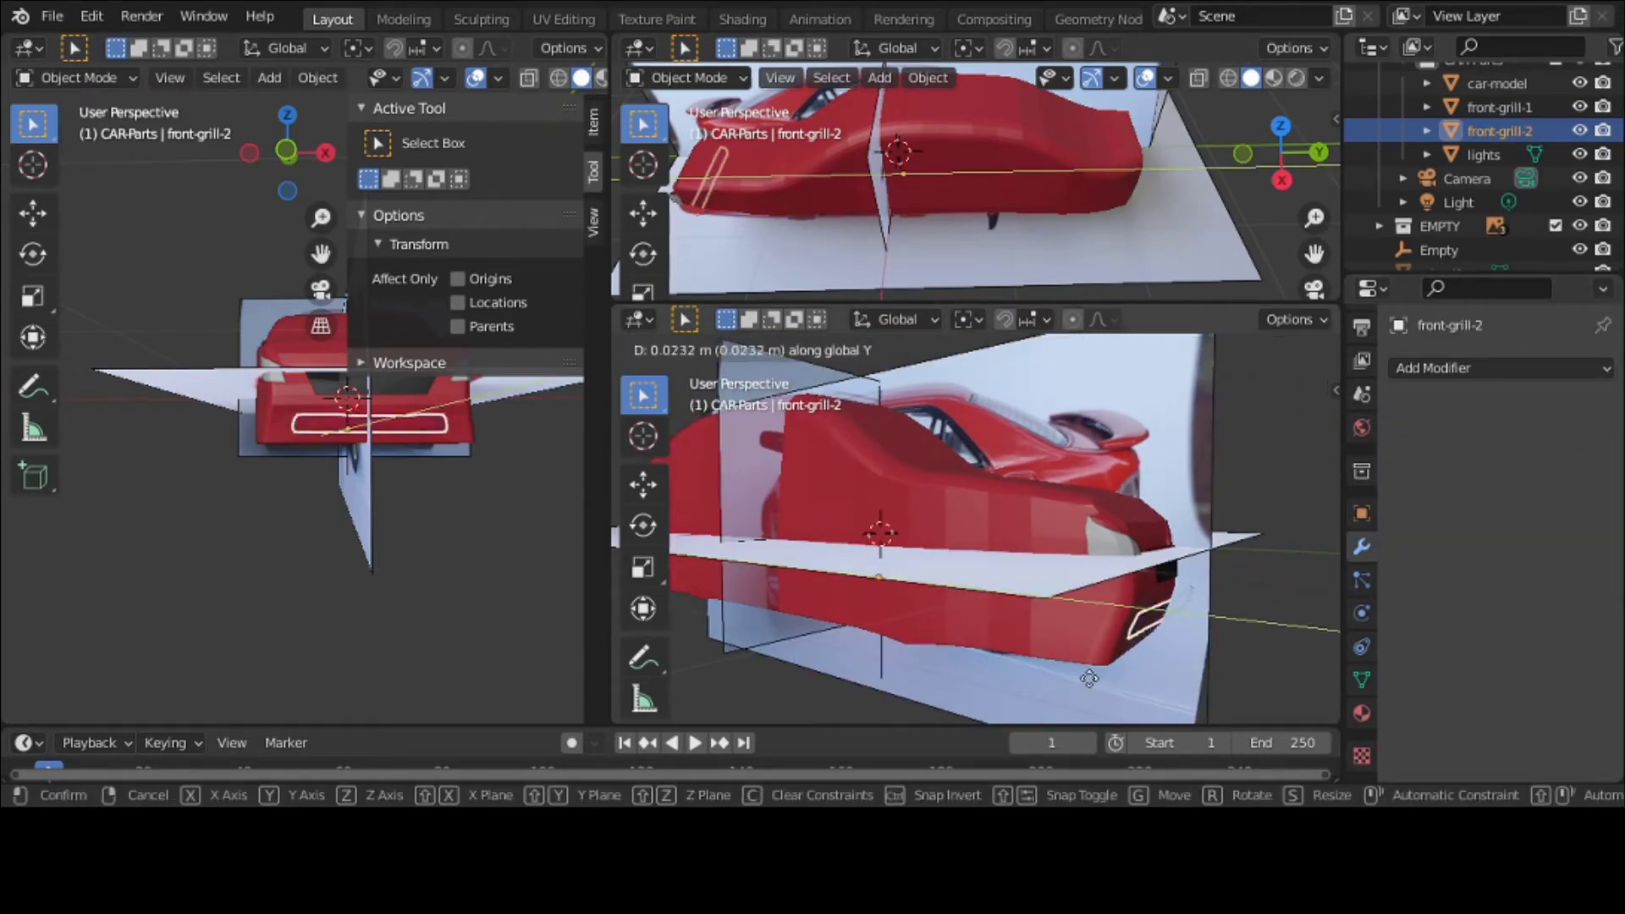
click(1090, 677)
middle_drag(1090, 677, 999, 595)
key(g)
key(y)
click(1020, 663)
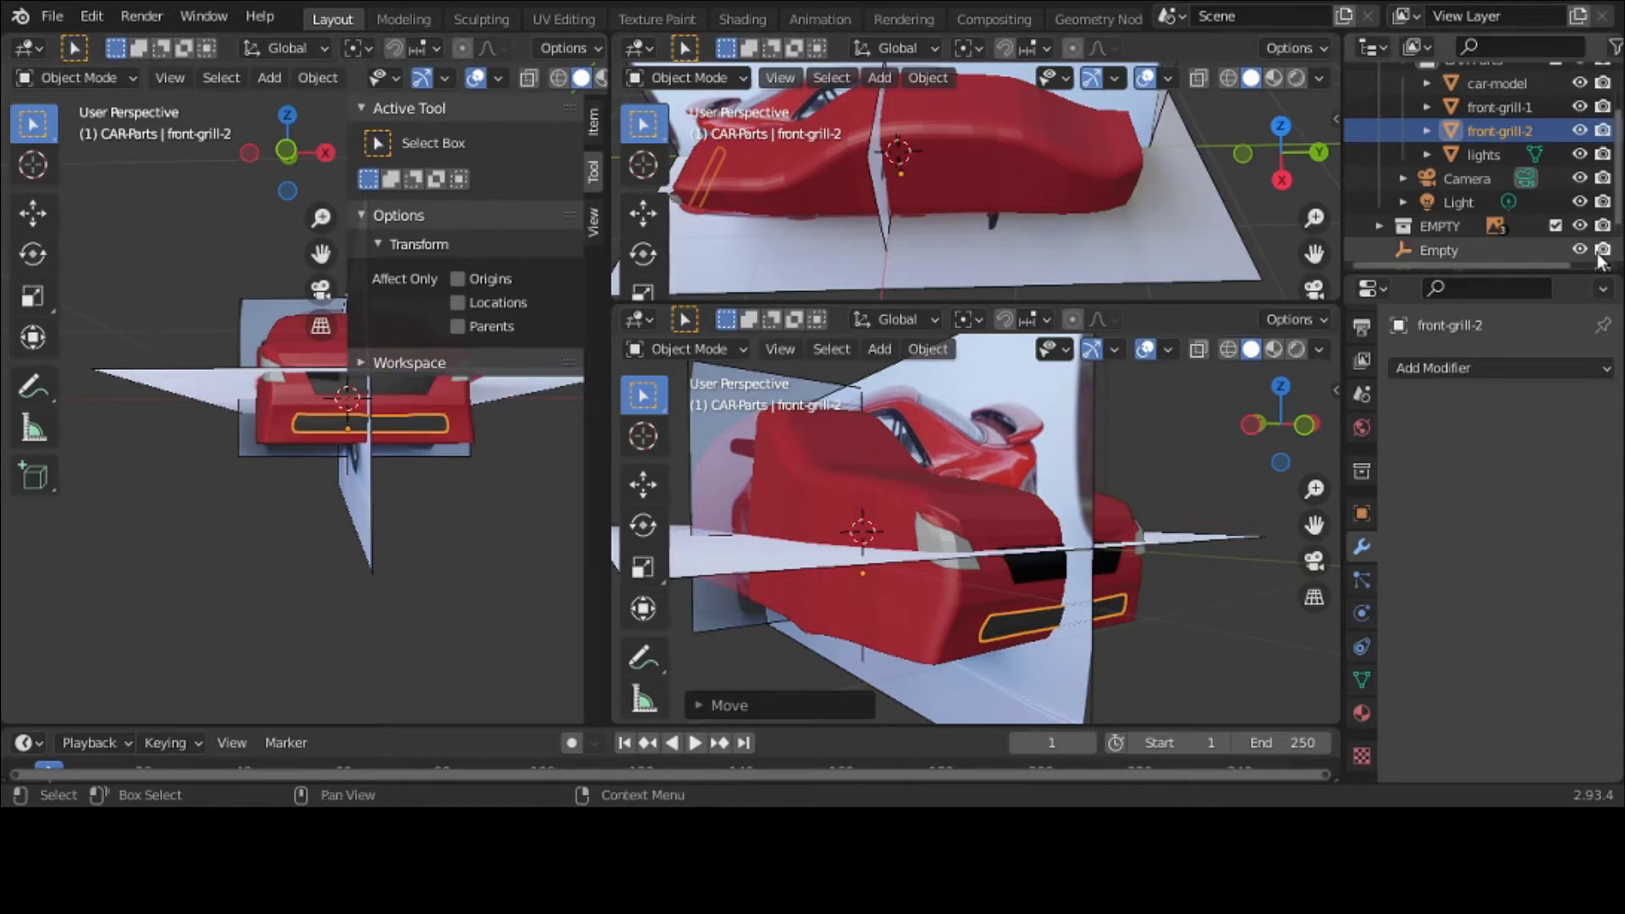
Step: Hide the EMPTY reference collection and inspect the car with its new grille in a maximized view
click(1580, 226)
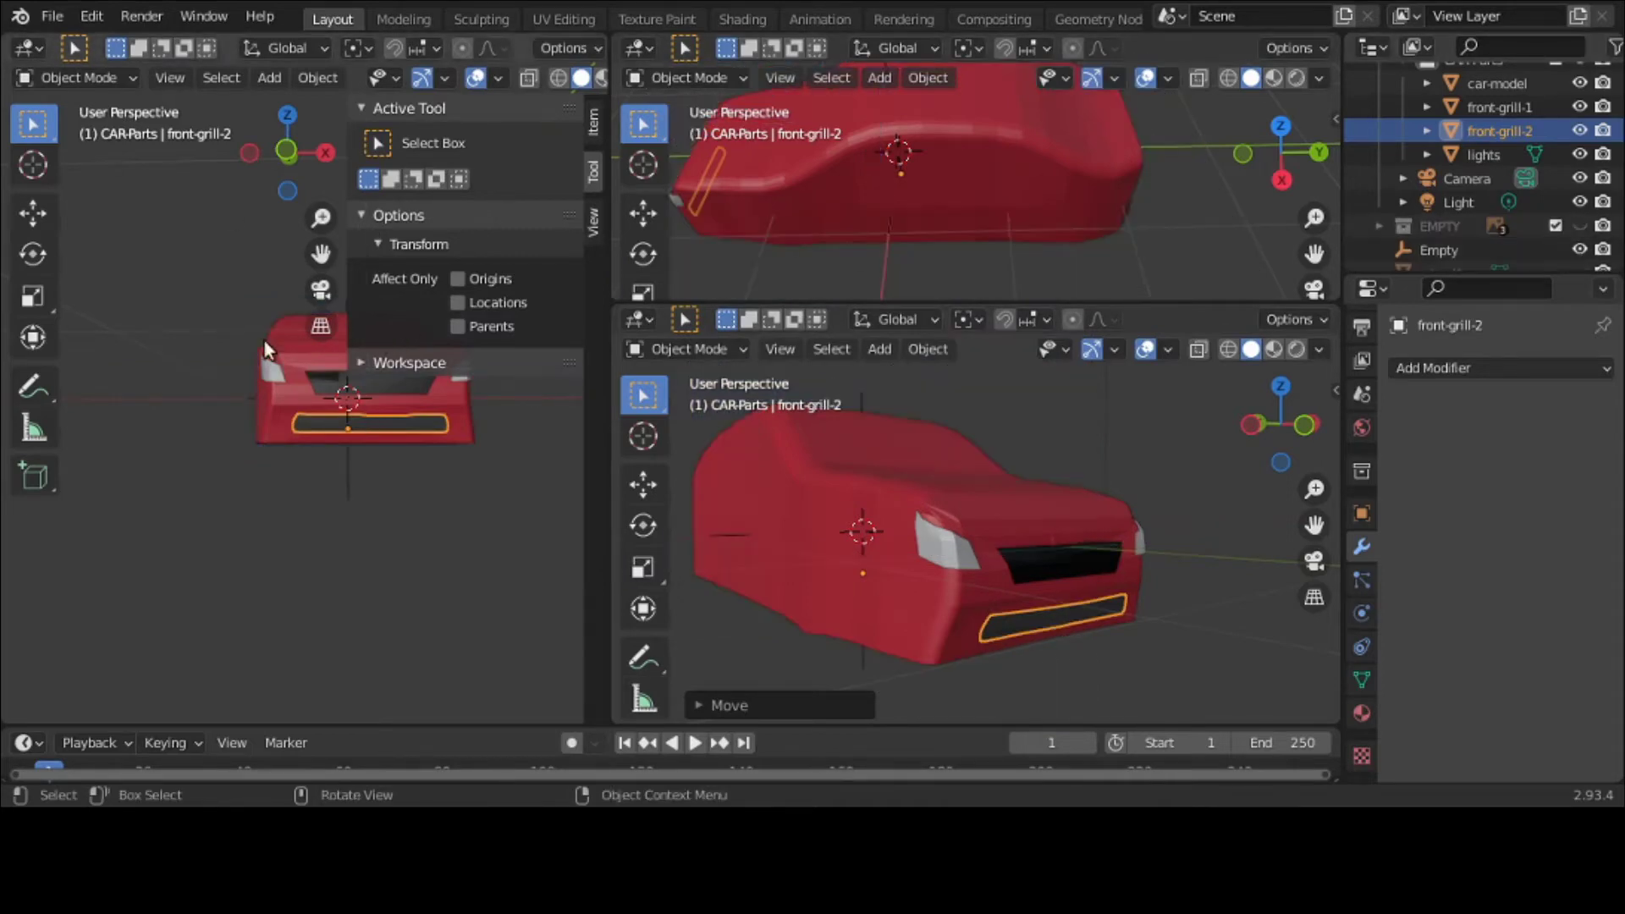
key(ctrl+space)
middle_drag(263, 327, 361, 366)
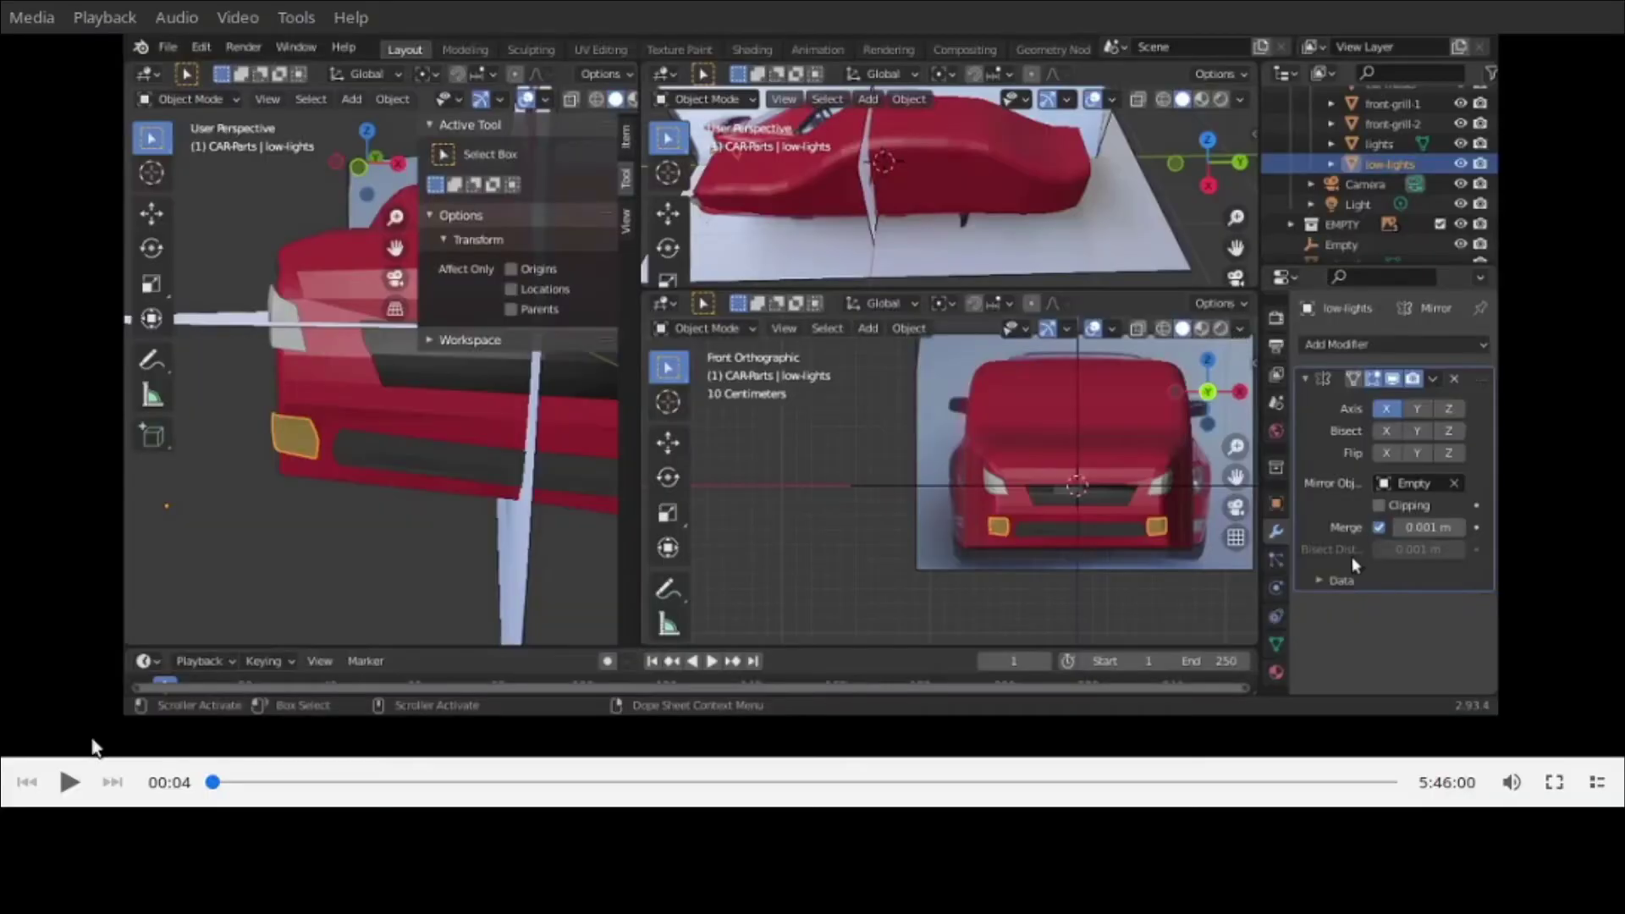
click(68, 782)
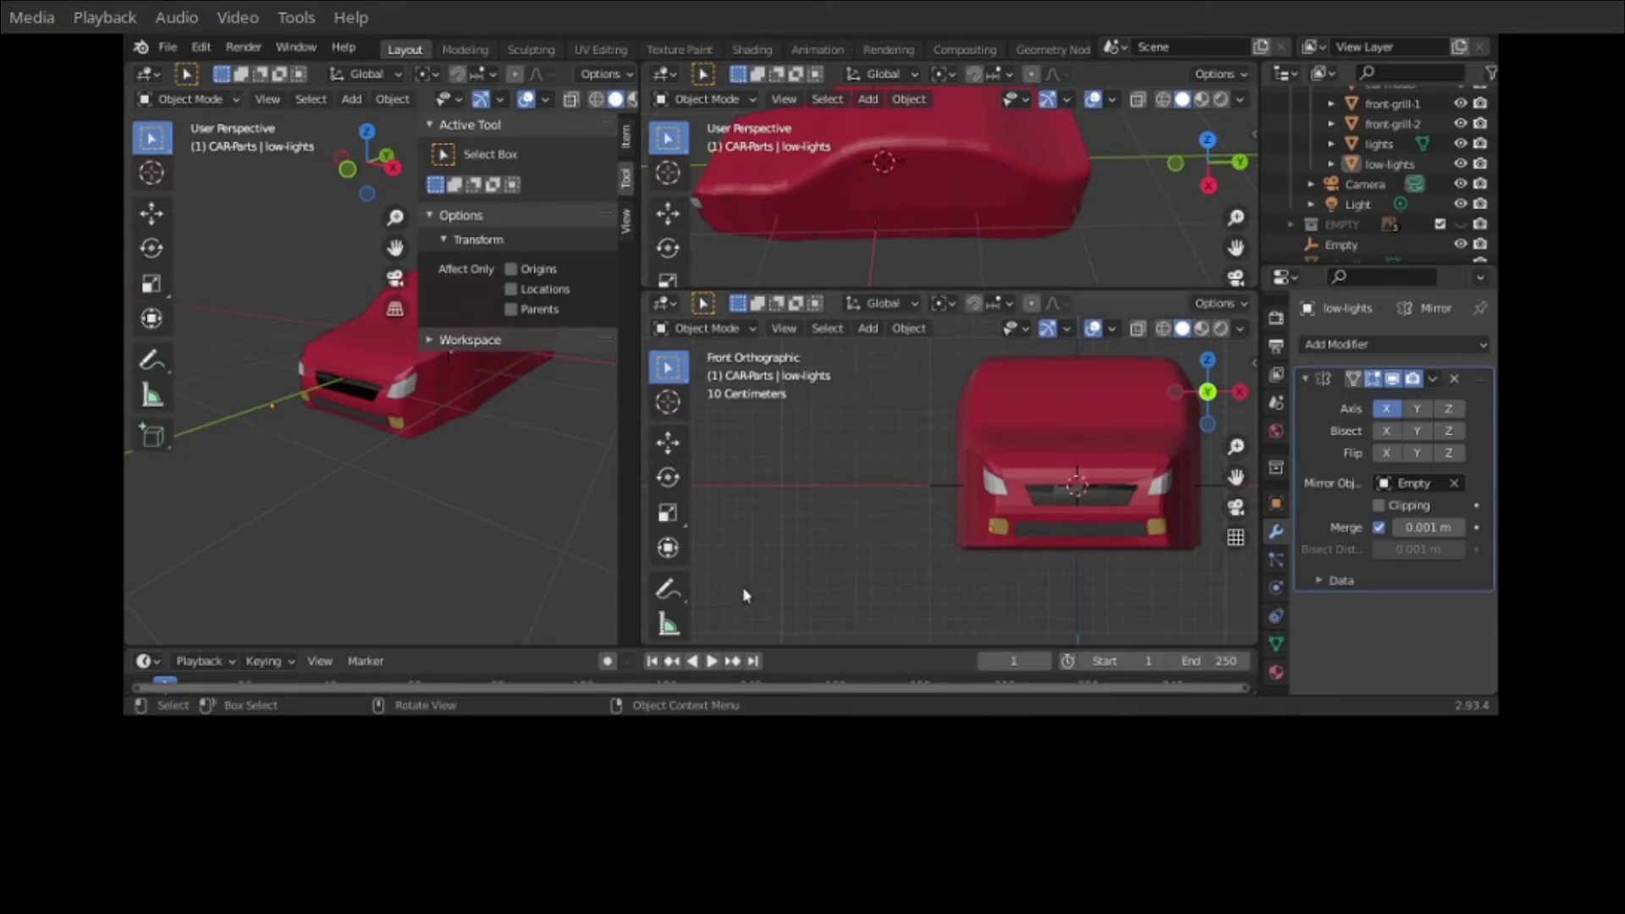
Step: Set the large viewport to front orthographic view, hide its sidebar and centre the car in it
mouse_move(610, 541)
middle_down()
mouse_move(511, 504)
mouse_move(591, 531)
middle_up()
key(grave)
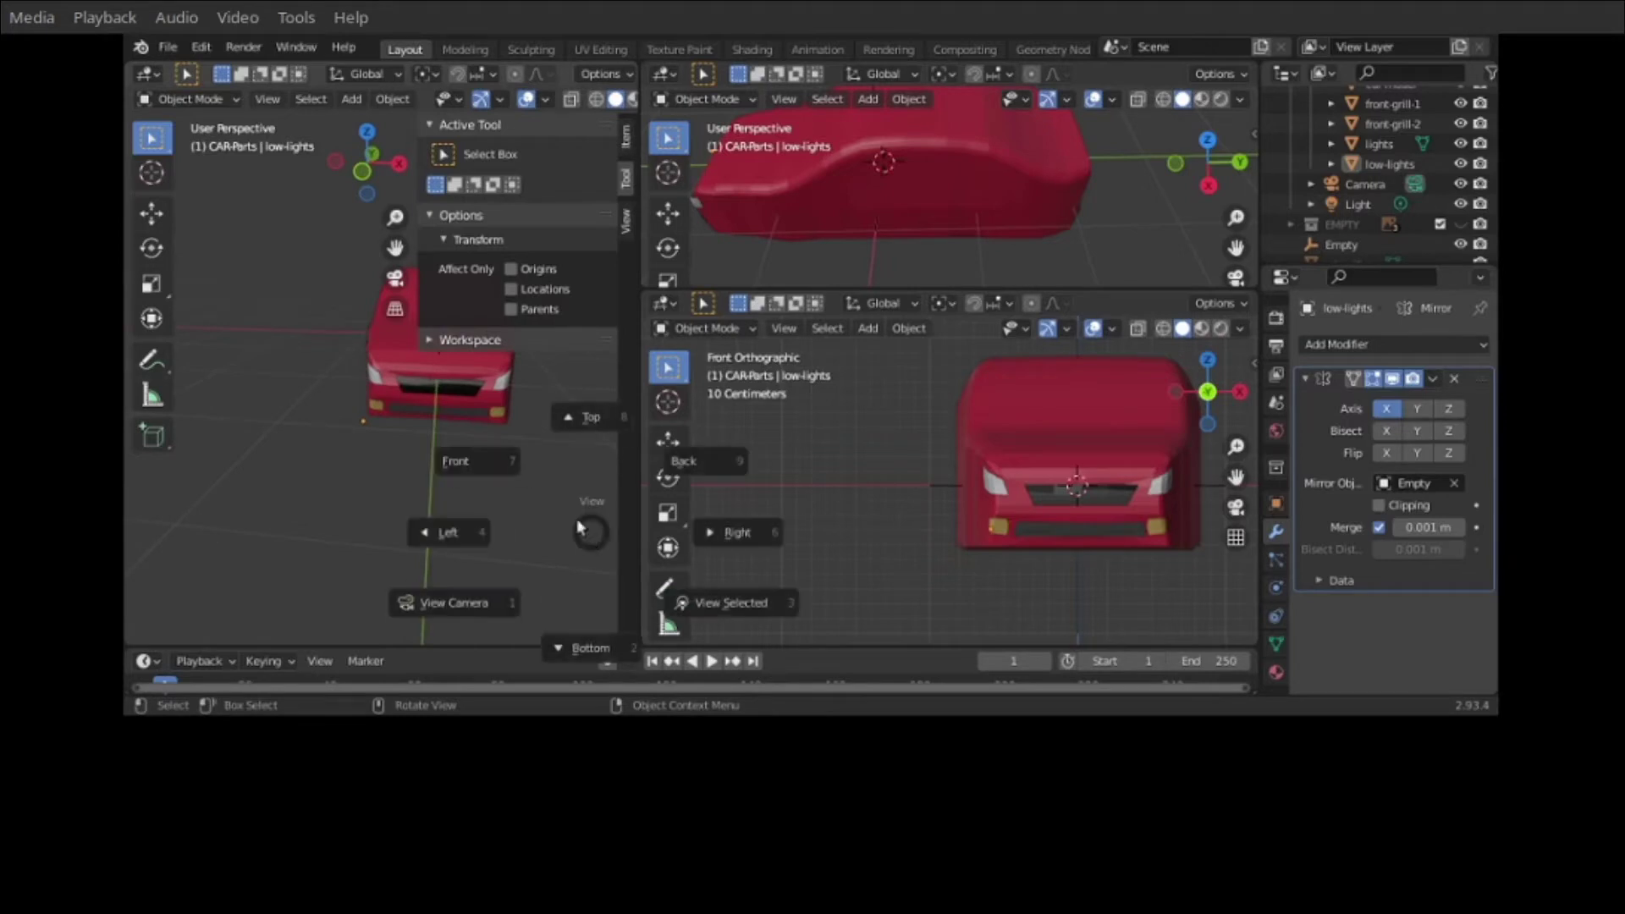
click(515, 462)
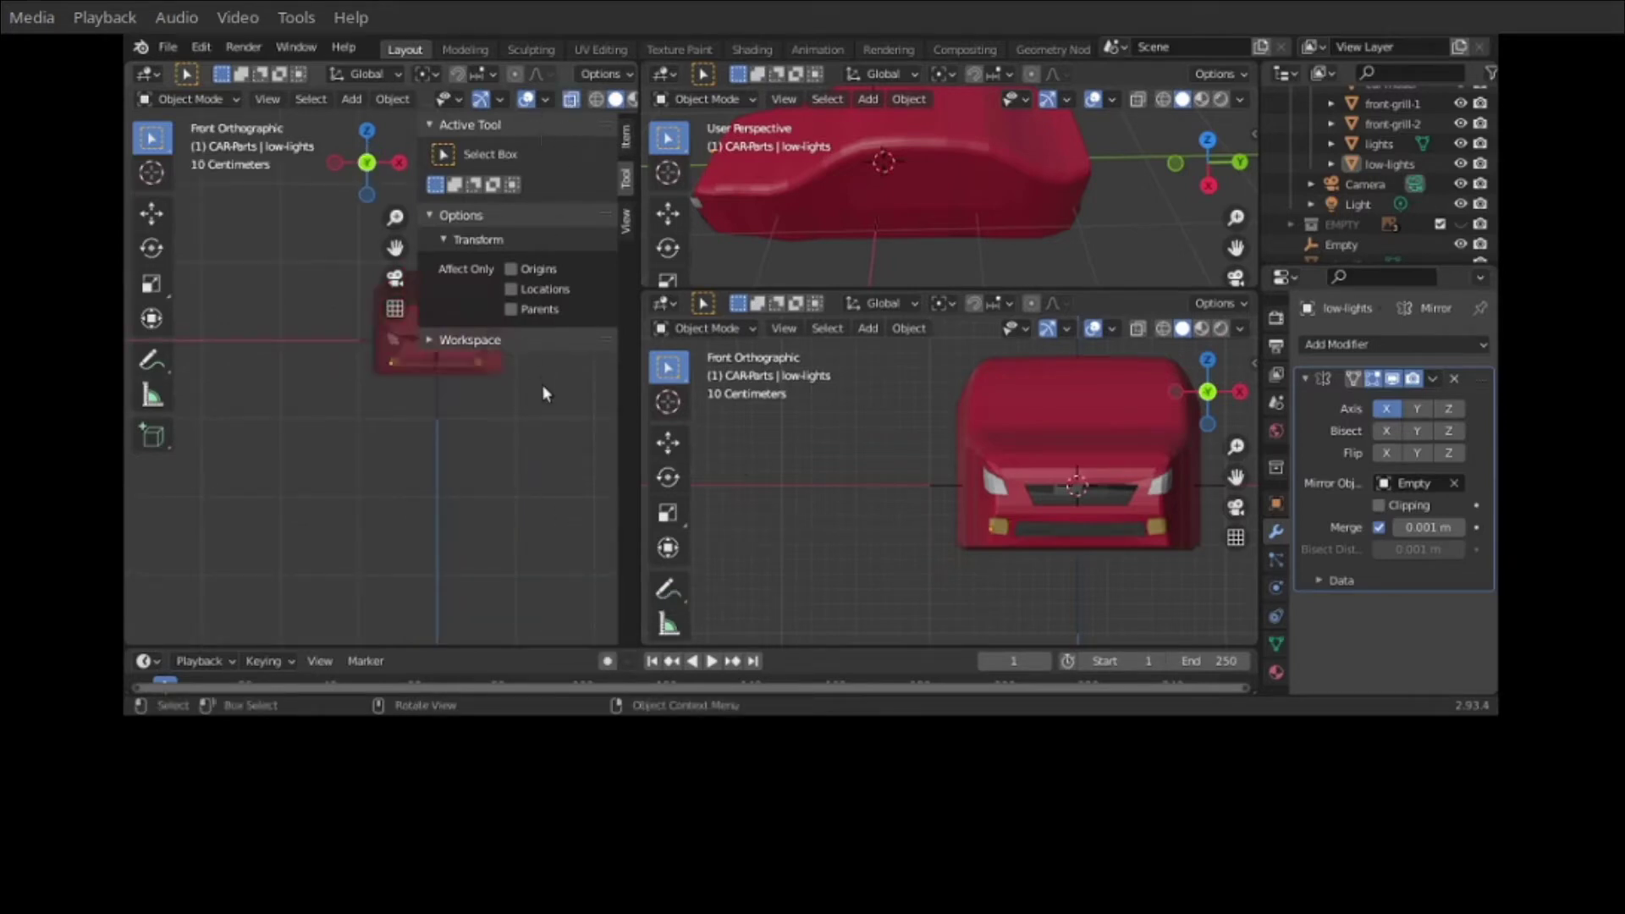
key(n)
scroll(541, 384, up, 5)
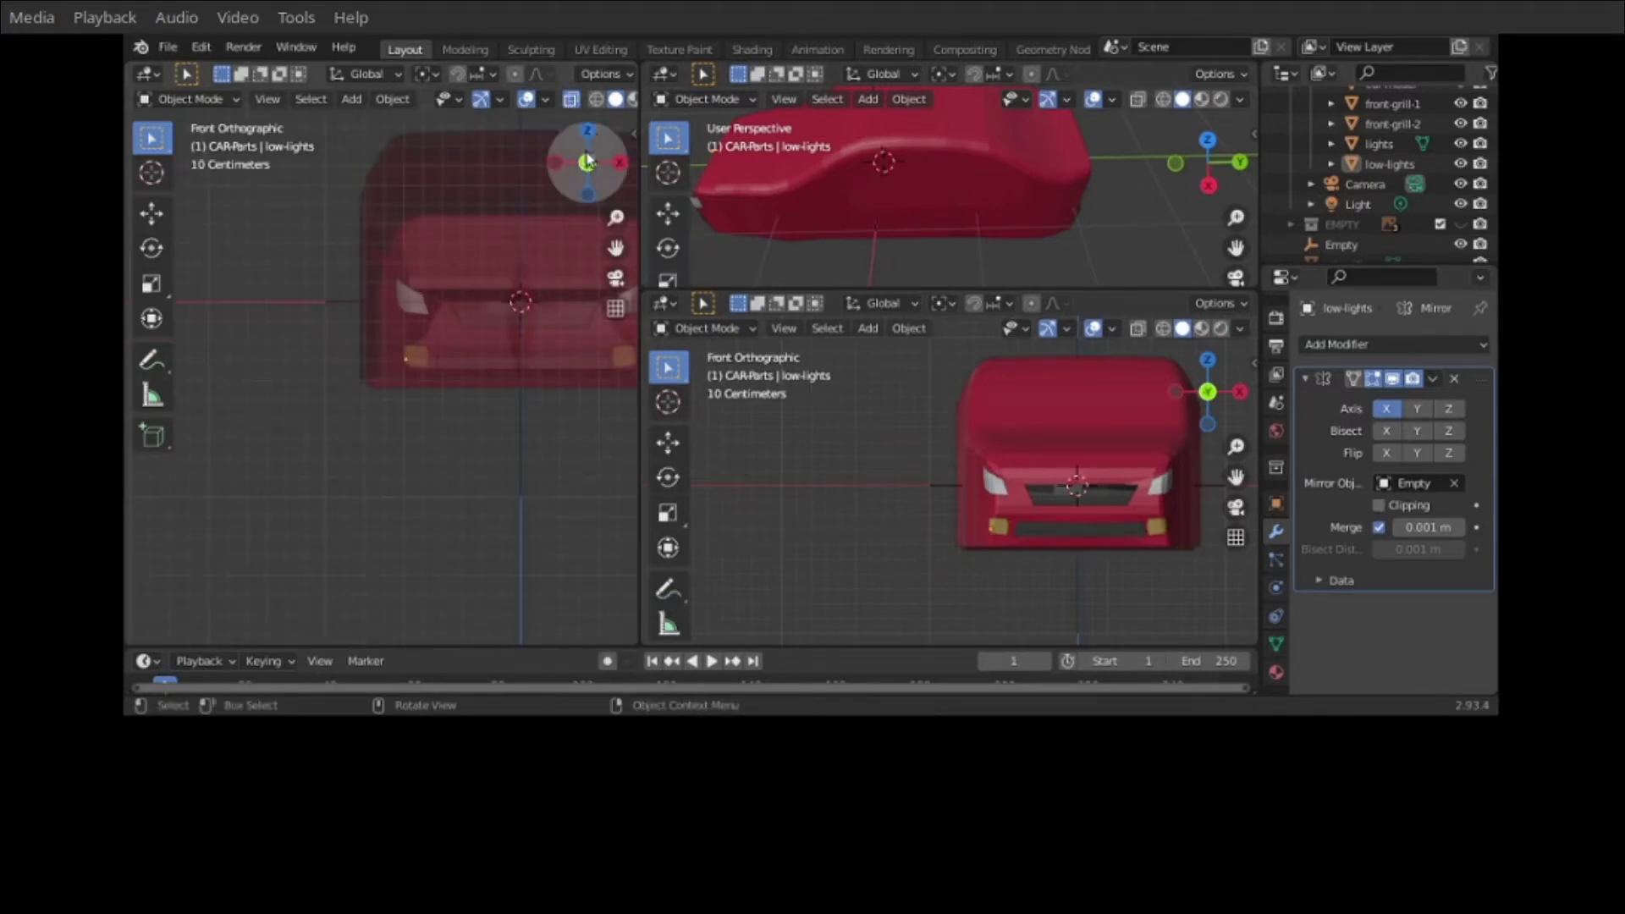
key(ctrl+space)
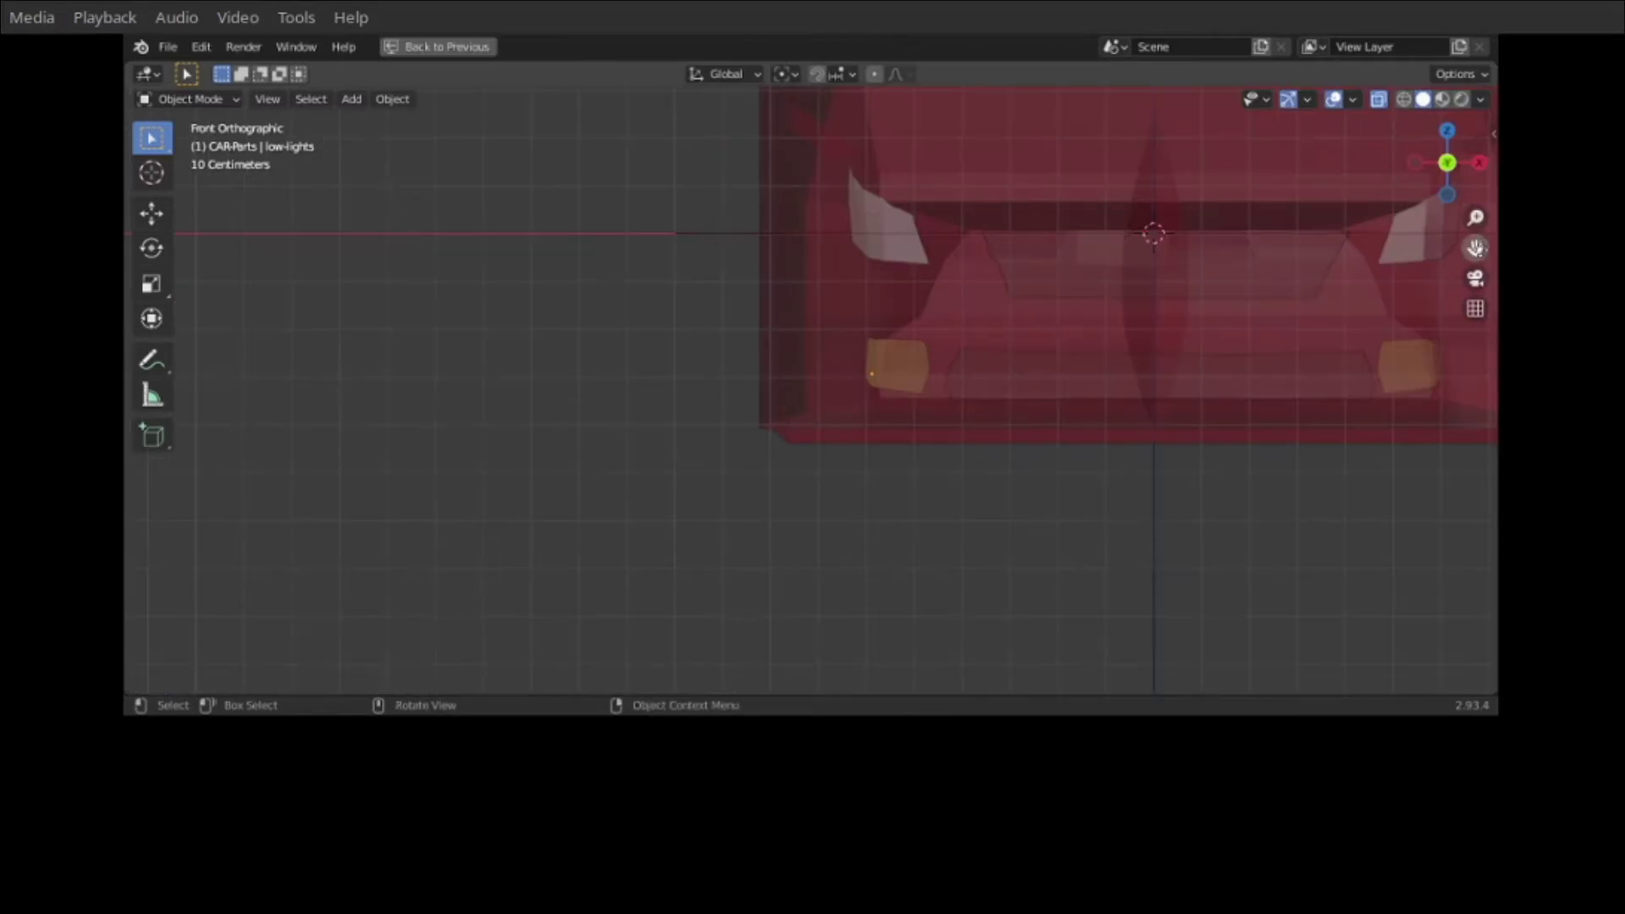
drag(1476, 247, 1058, 387)
key(ctrl+space)
Step: Show the EMPTY collection over the car model and expand it to list its reference images
click(1461, 223)
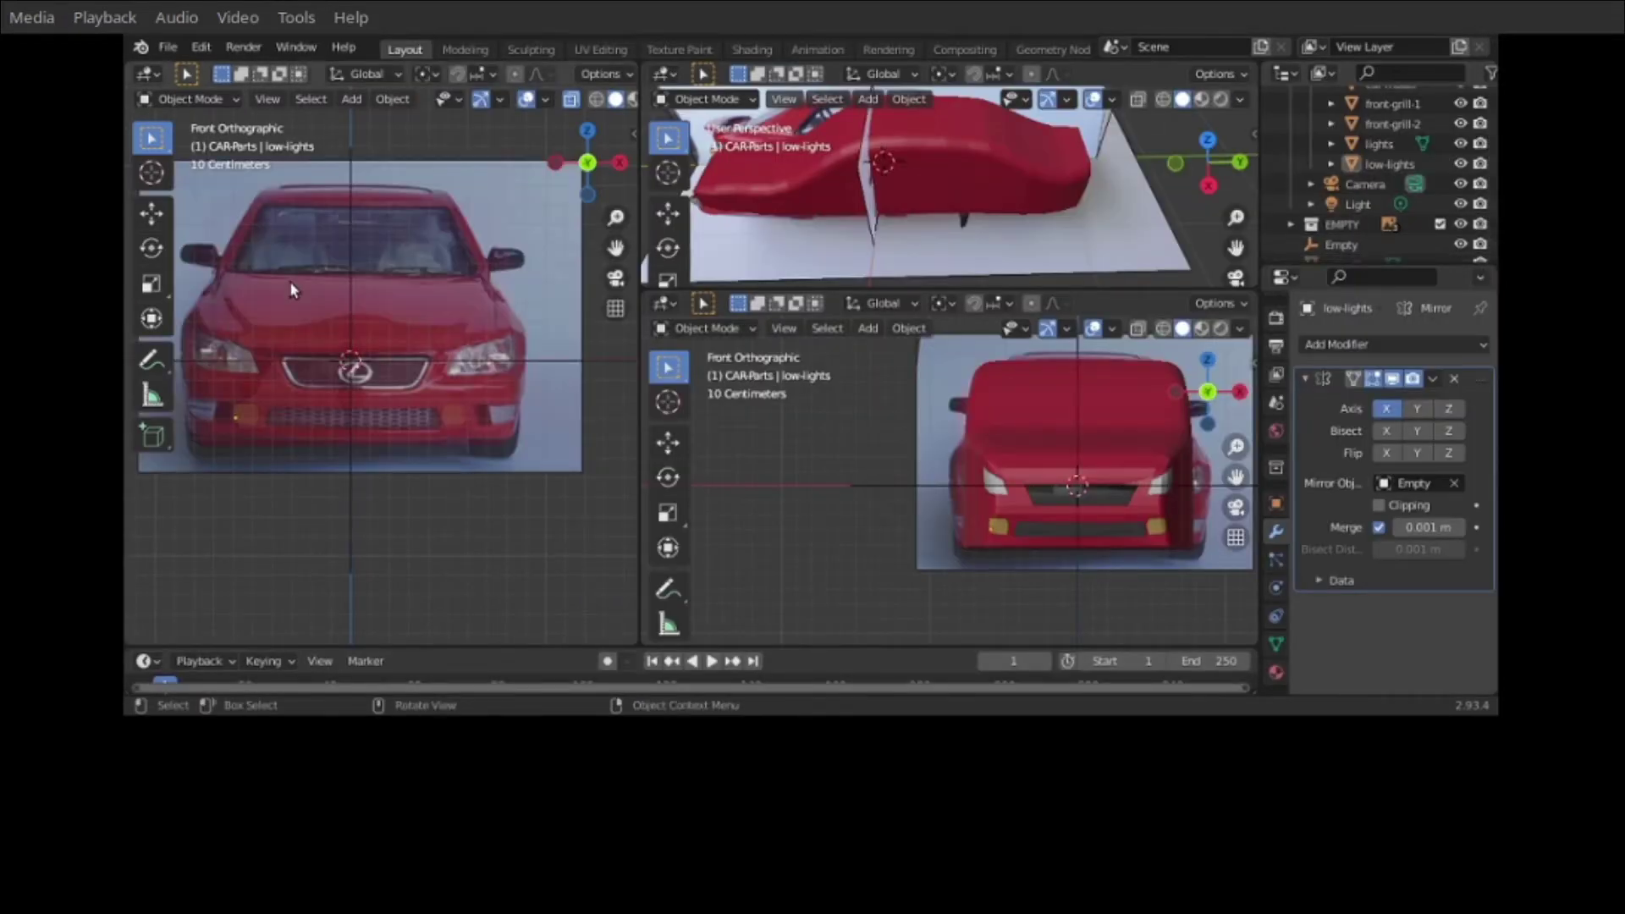
click(1461, 224)
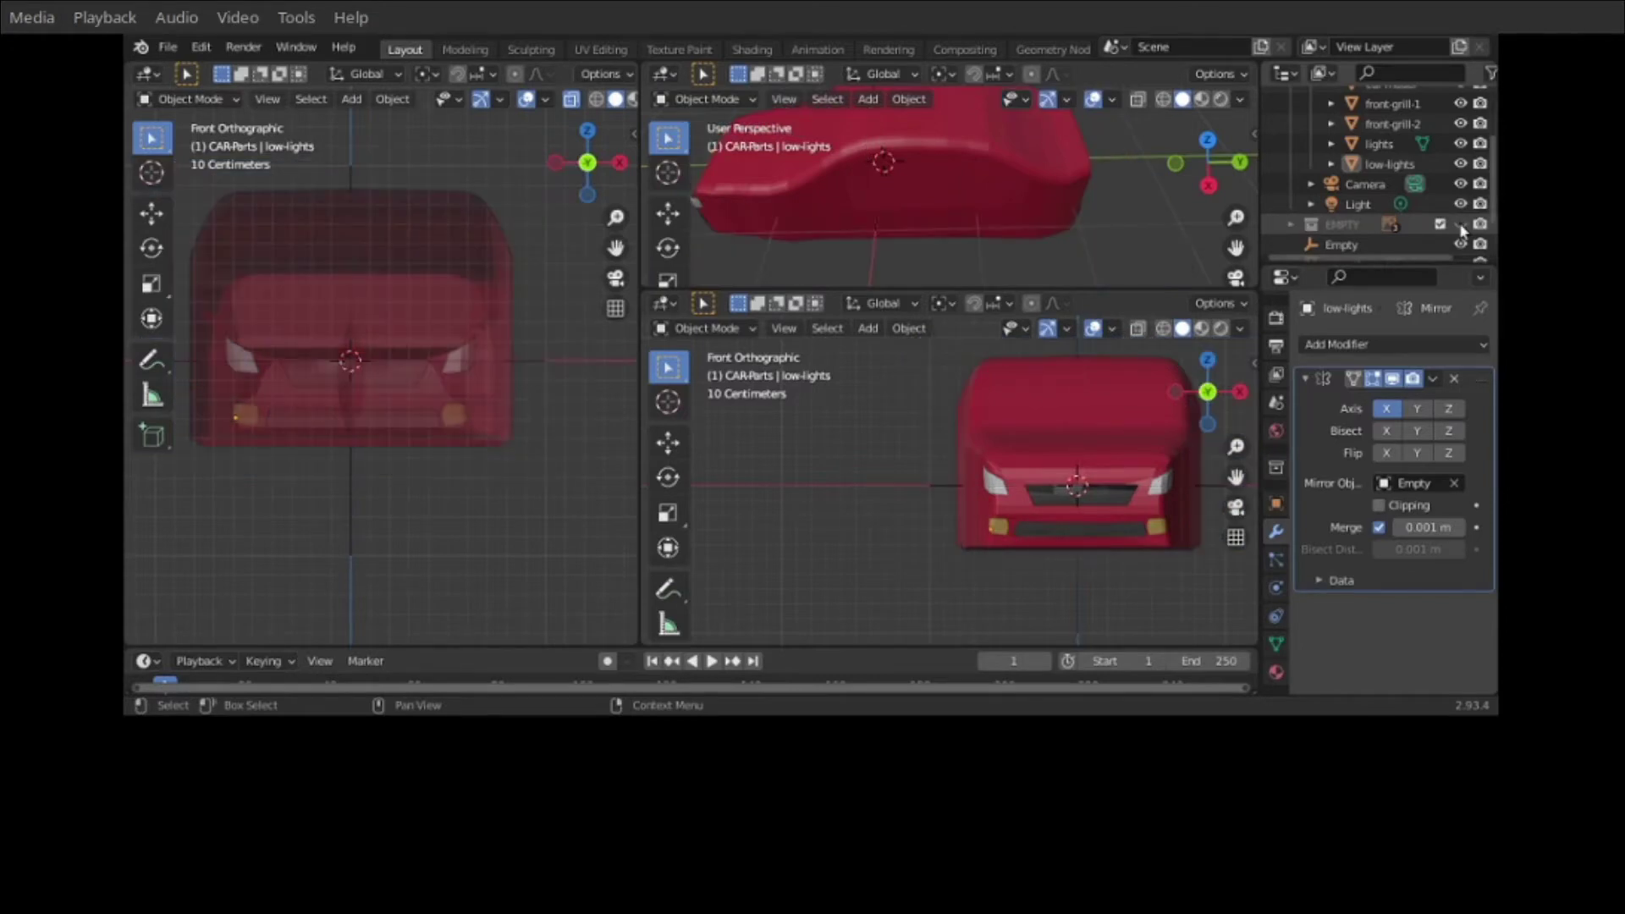
click(1461, 225)
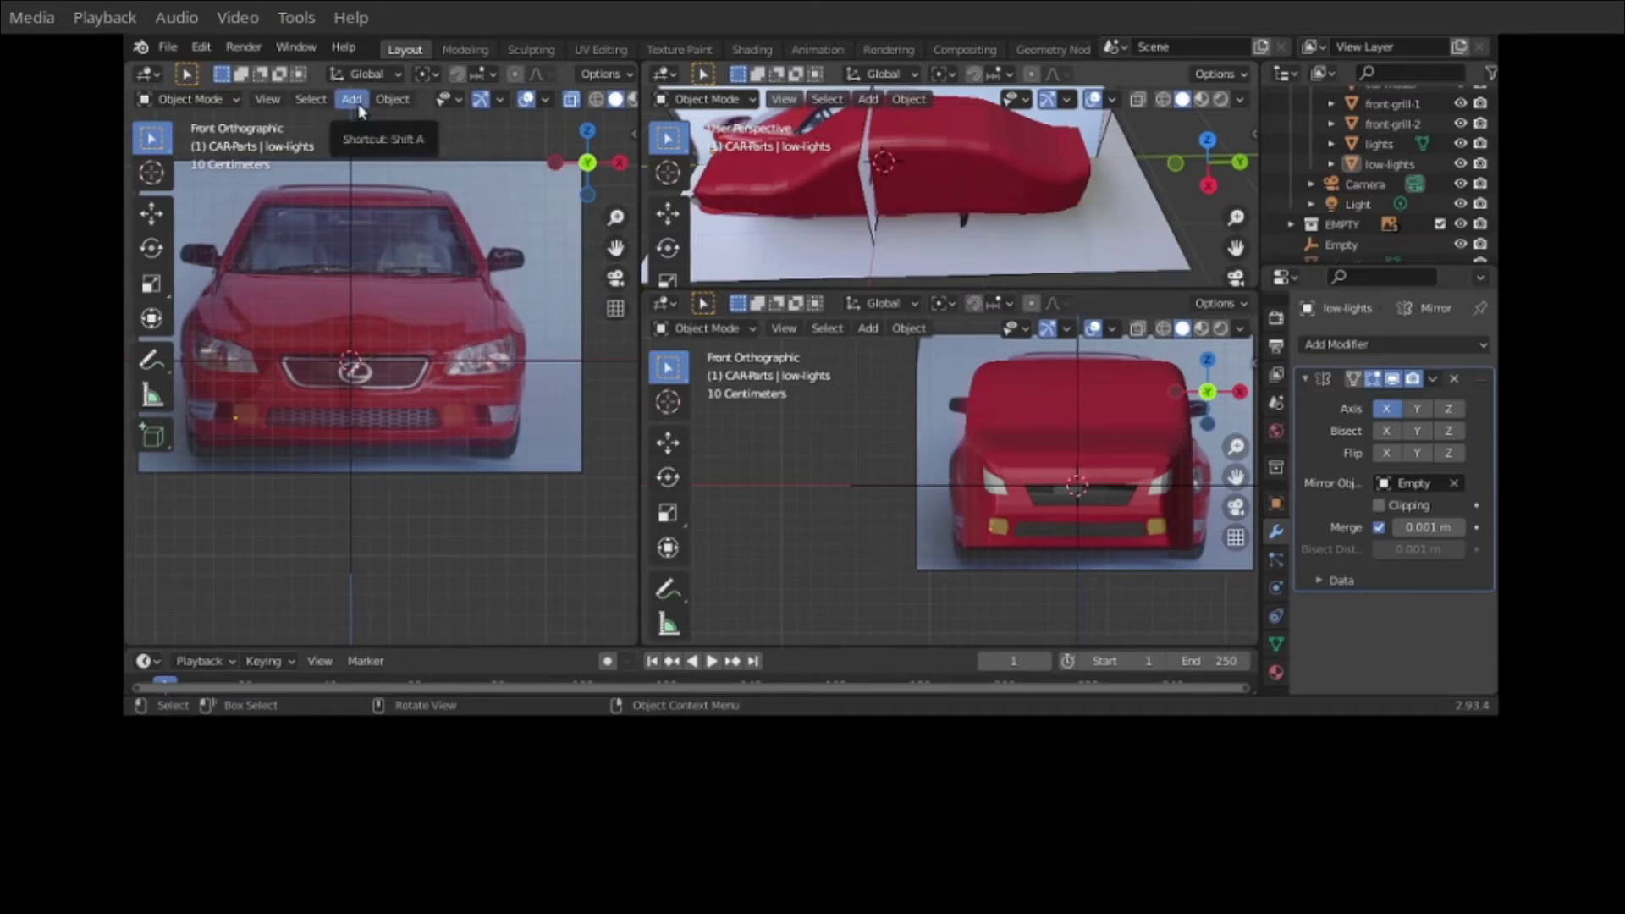
click(1291, 223)
scroll(1293, 227, down, 3)
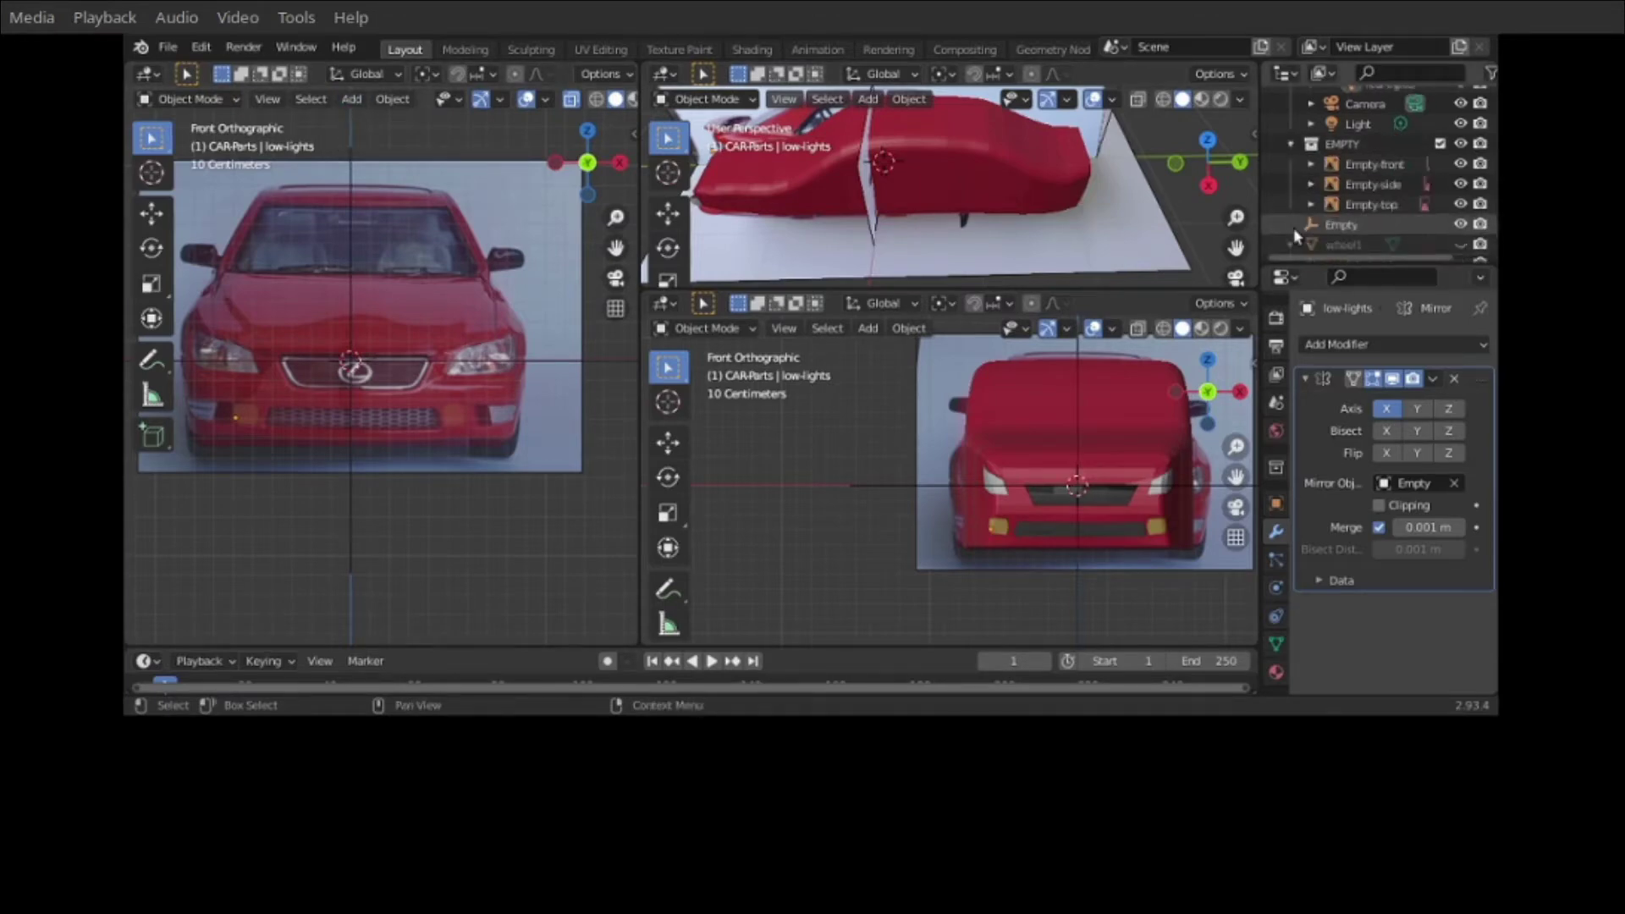
Step: Set the large viewport to back orthographic view and add an image of the car's rear as a reference
click(353, 99)
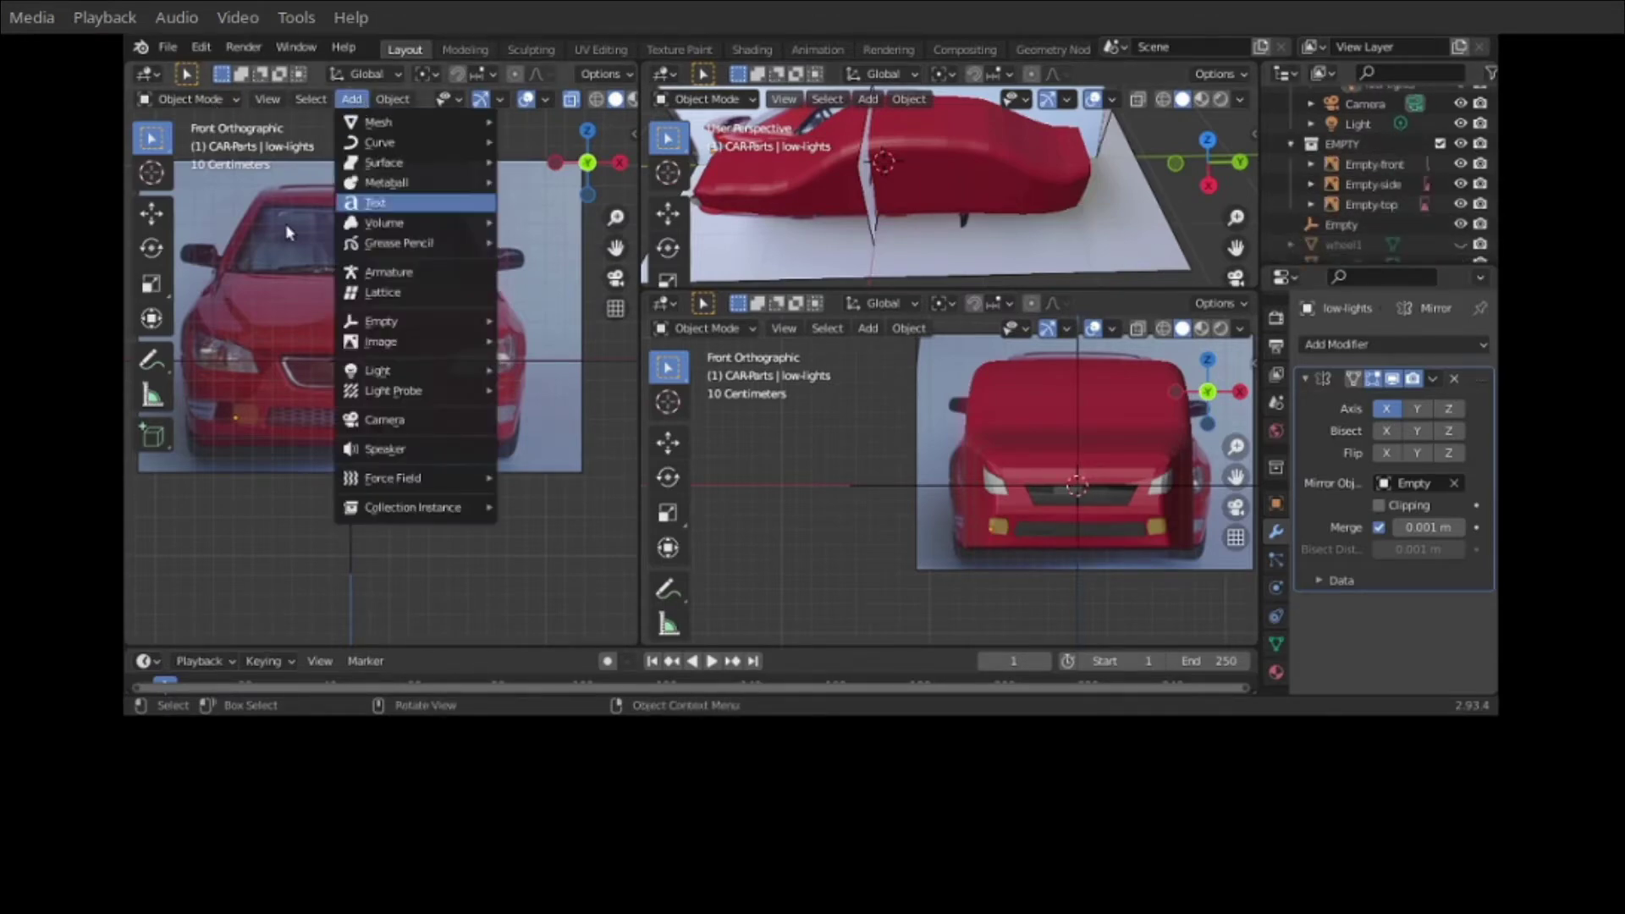
key(Escape)
key(grave)
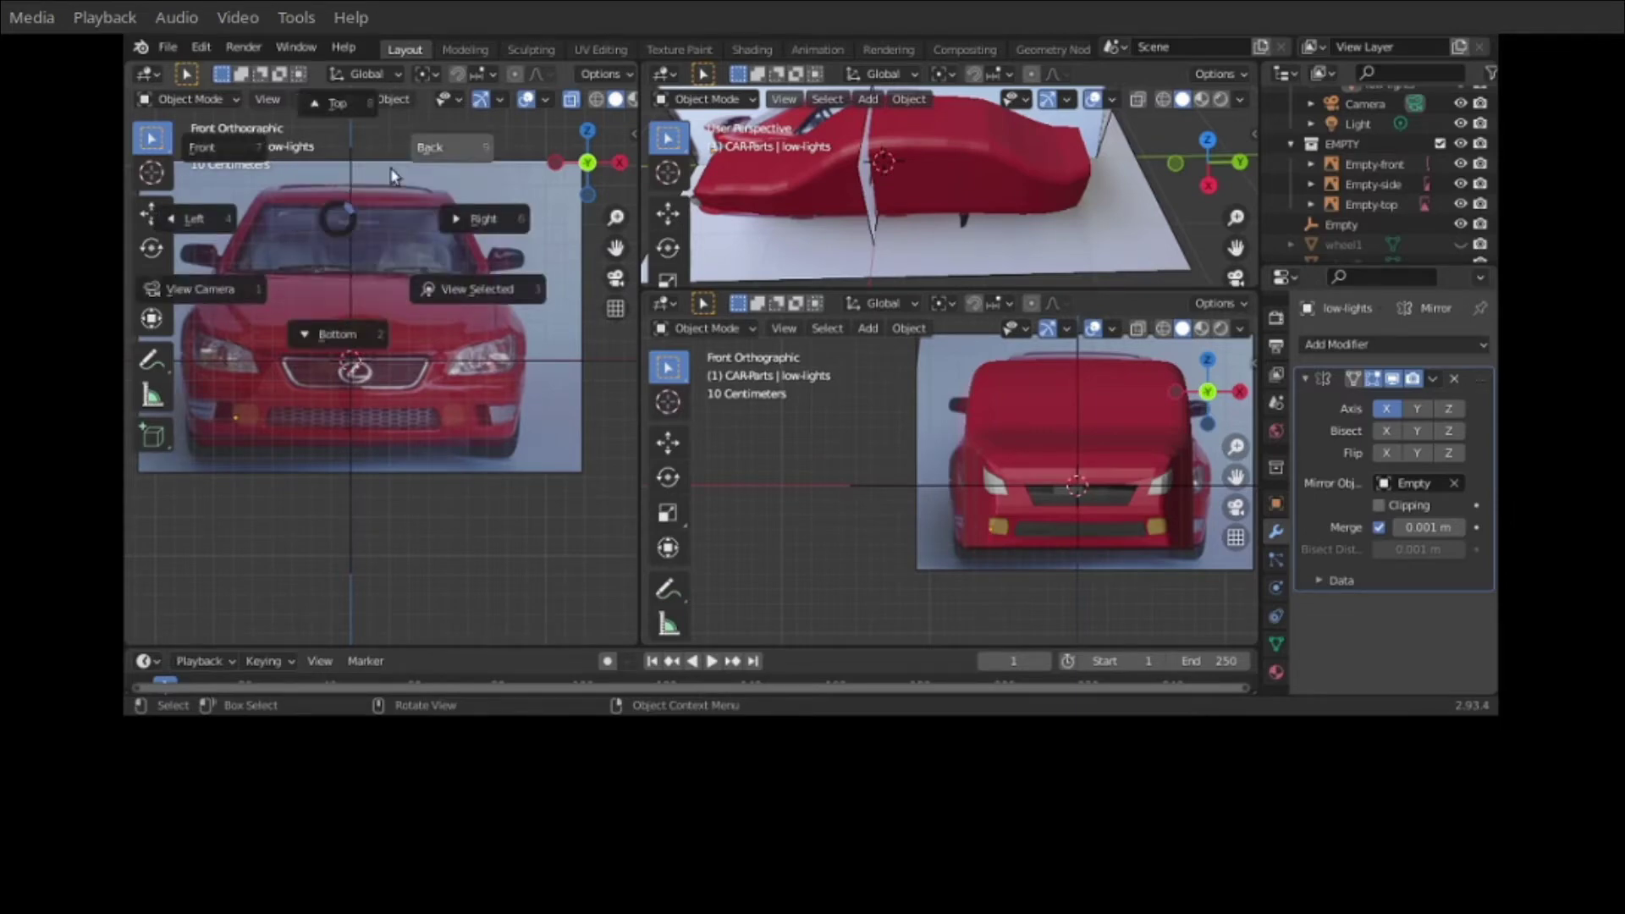
click(419, 167)
click(351, 99)
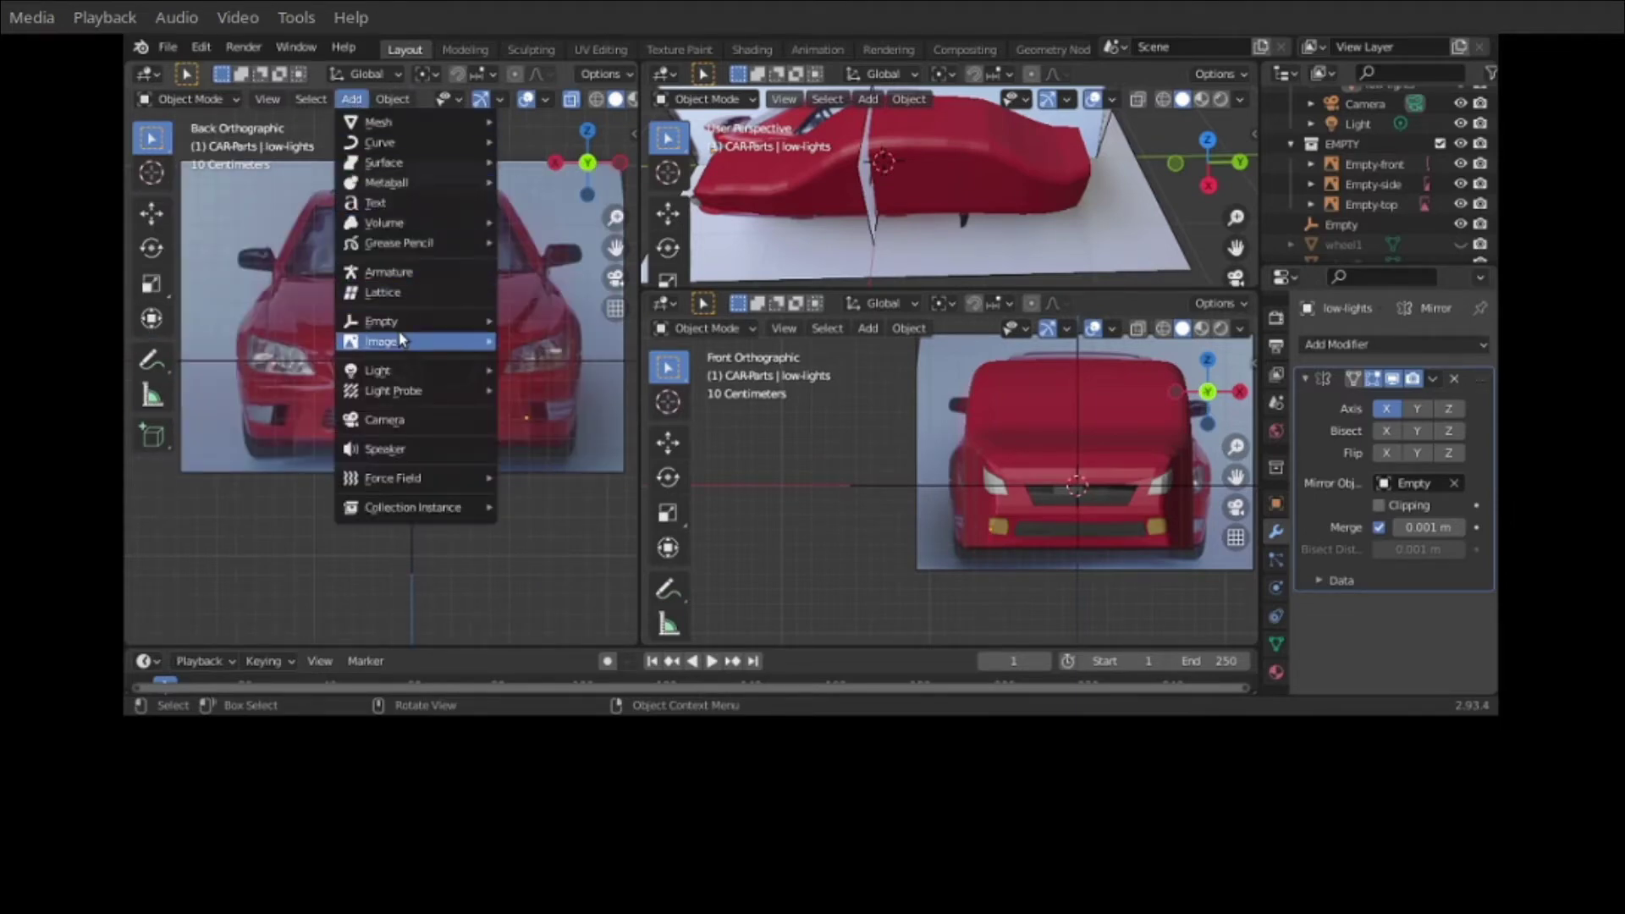
click(542, 337)
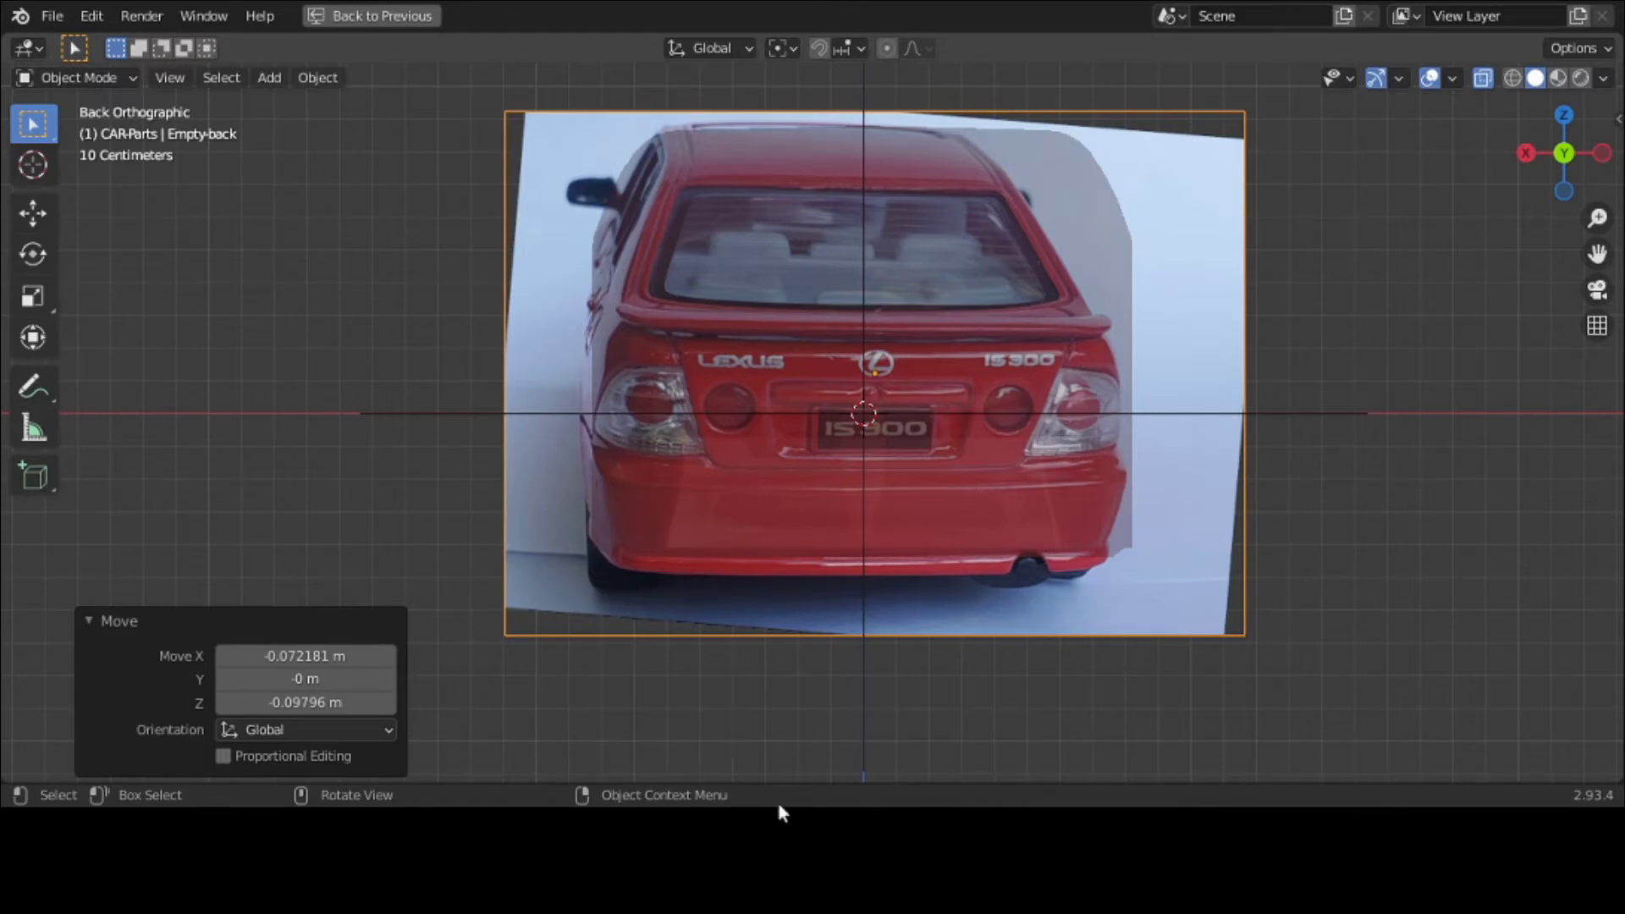
Step: Outline the number-plate recess on the rear reference image with a freehand annotation and delete that annotation layer
click(27, 398)
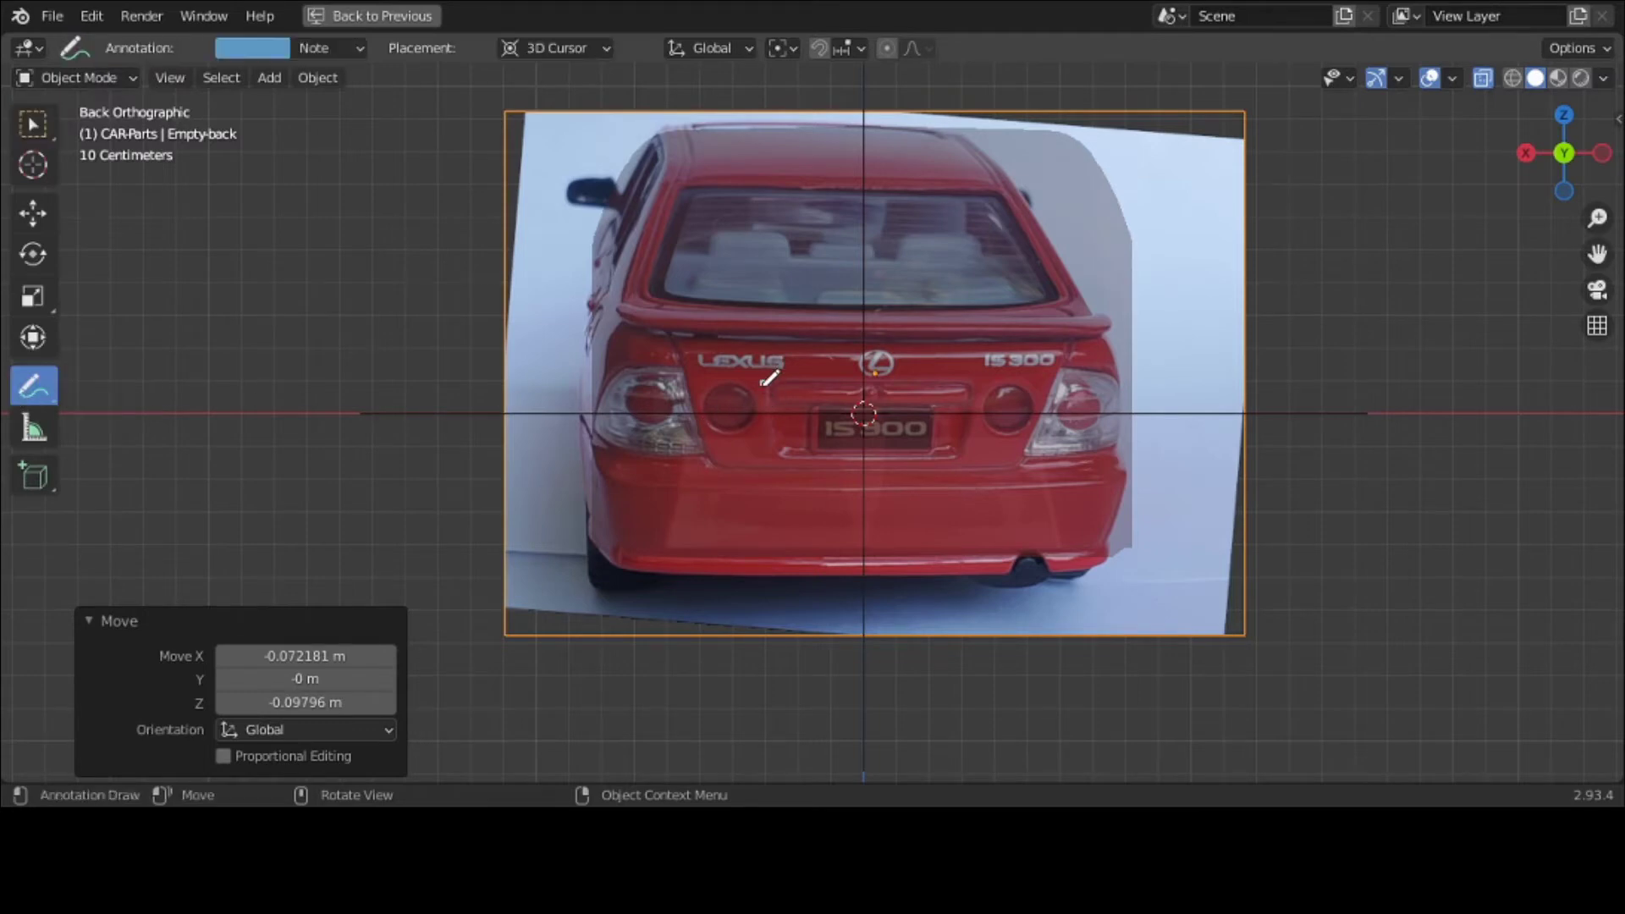
mouse_move(765, 382)
mouse_down()
mouse_move(775, 443)
mouse_move(963, 462)
mouse_move(969, 383)
mouse_move(783, 389)
mouse_move(721, 372)
mouse_up()
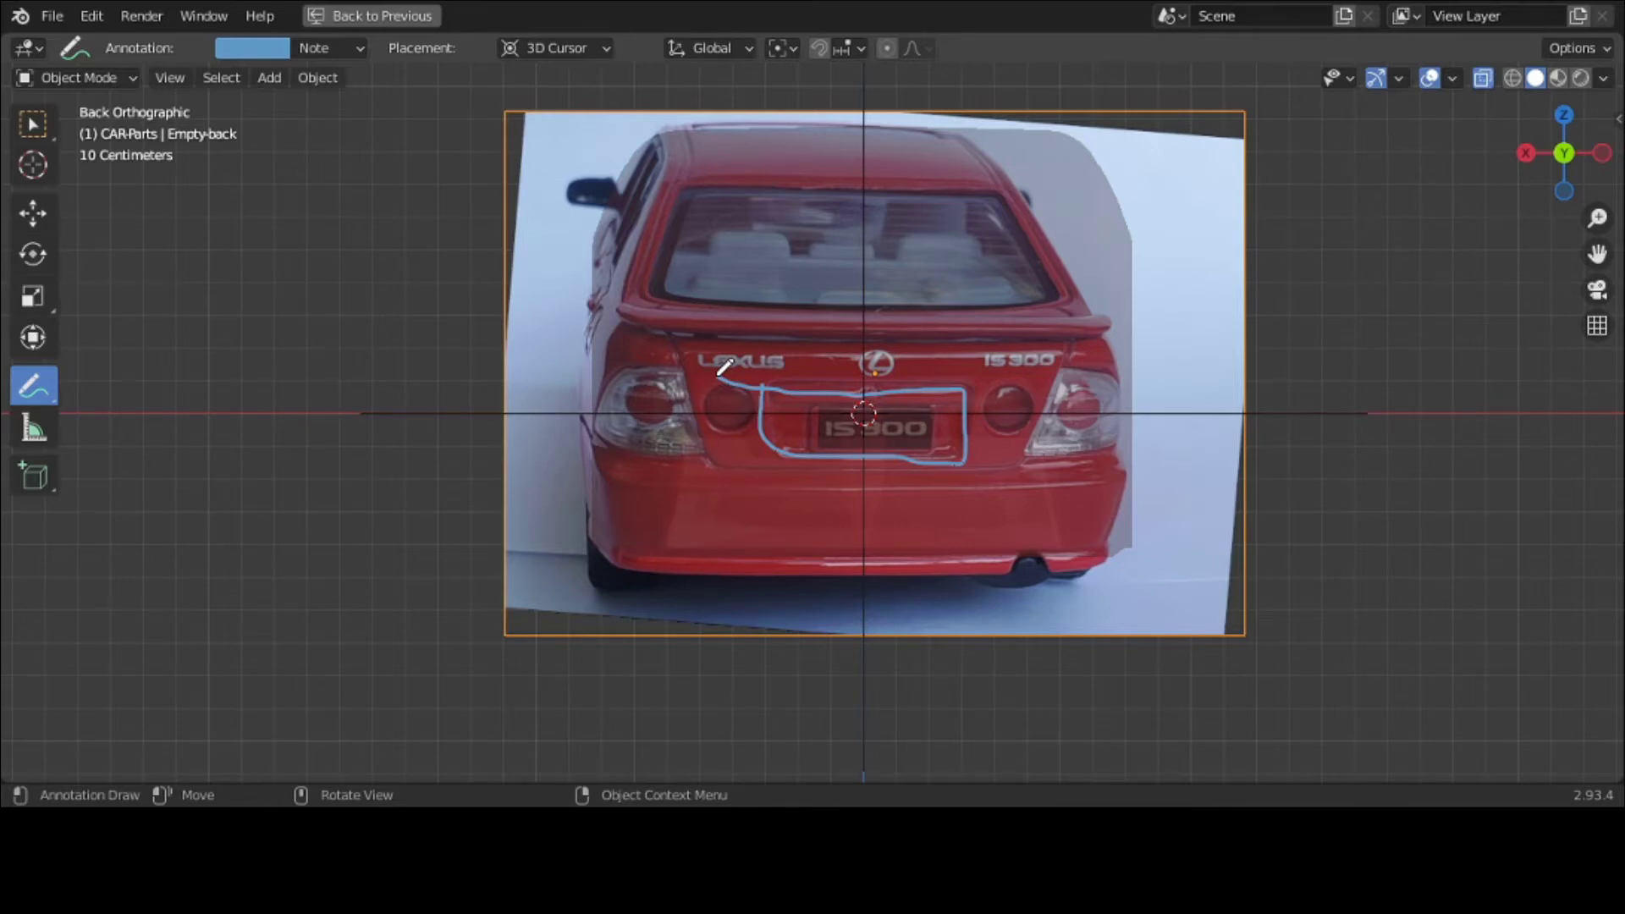
key(n)
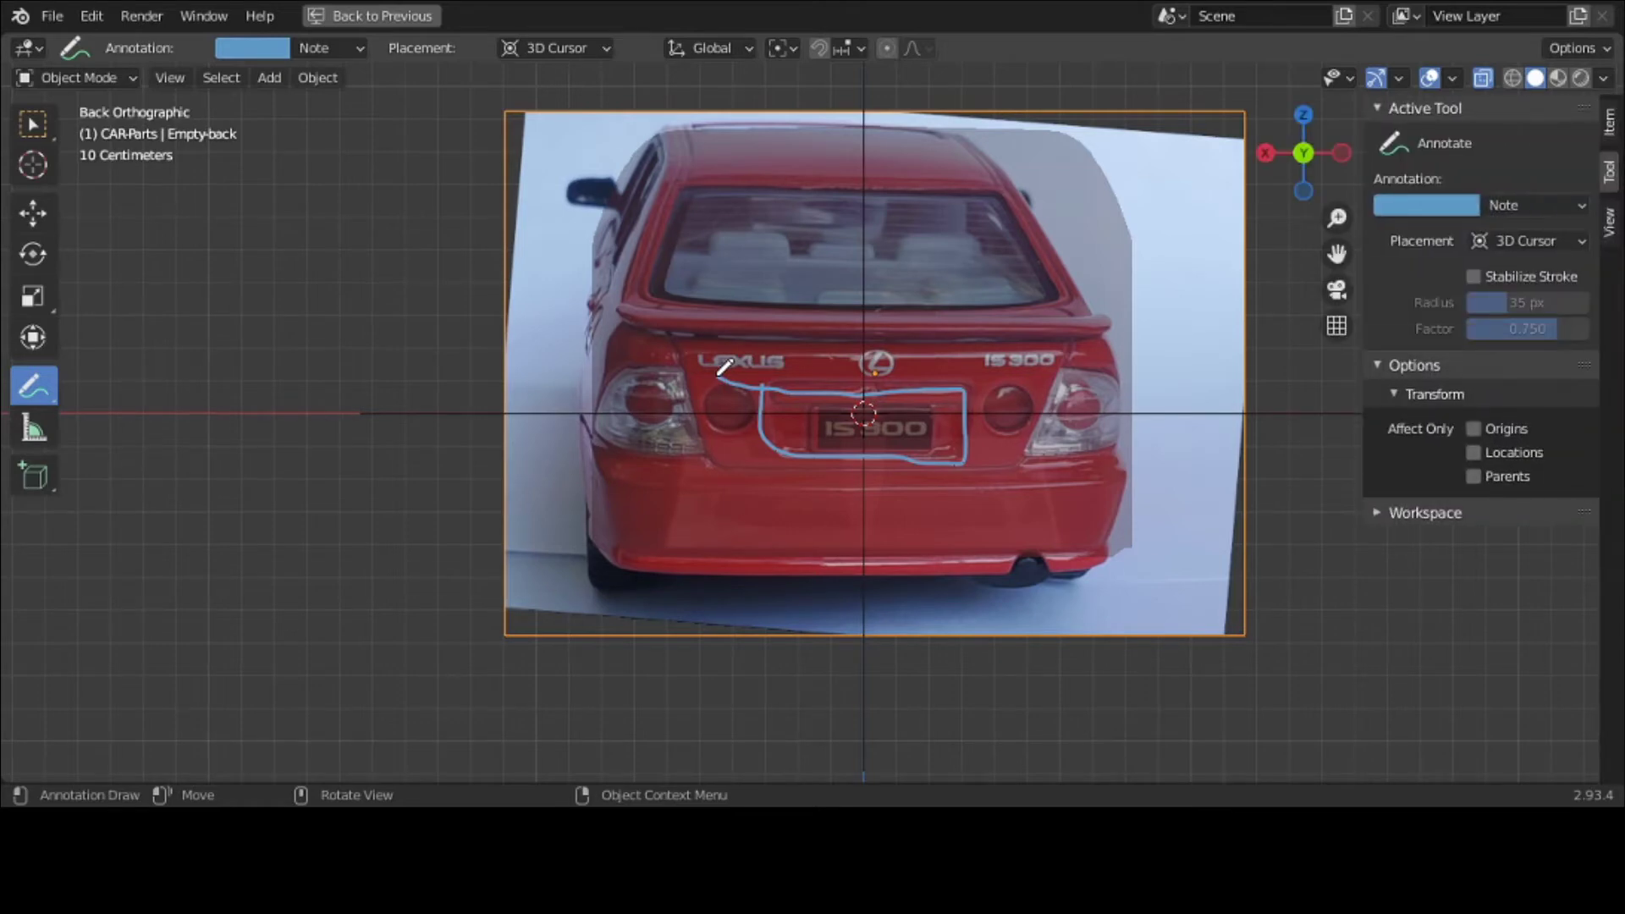
click(1449, 205)
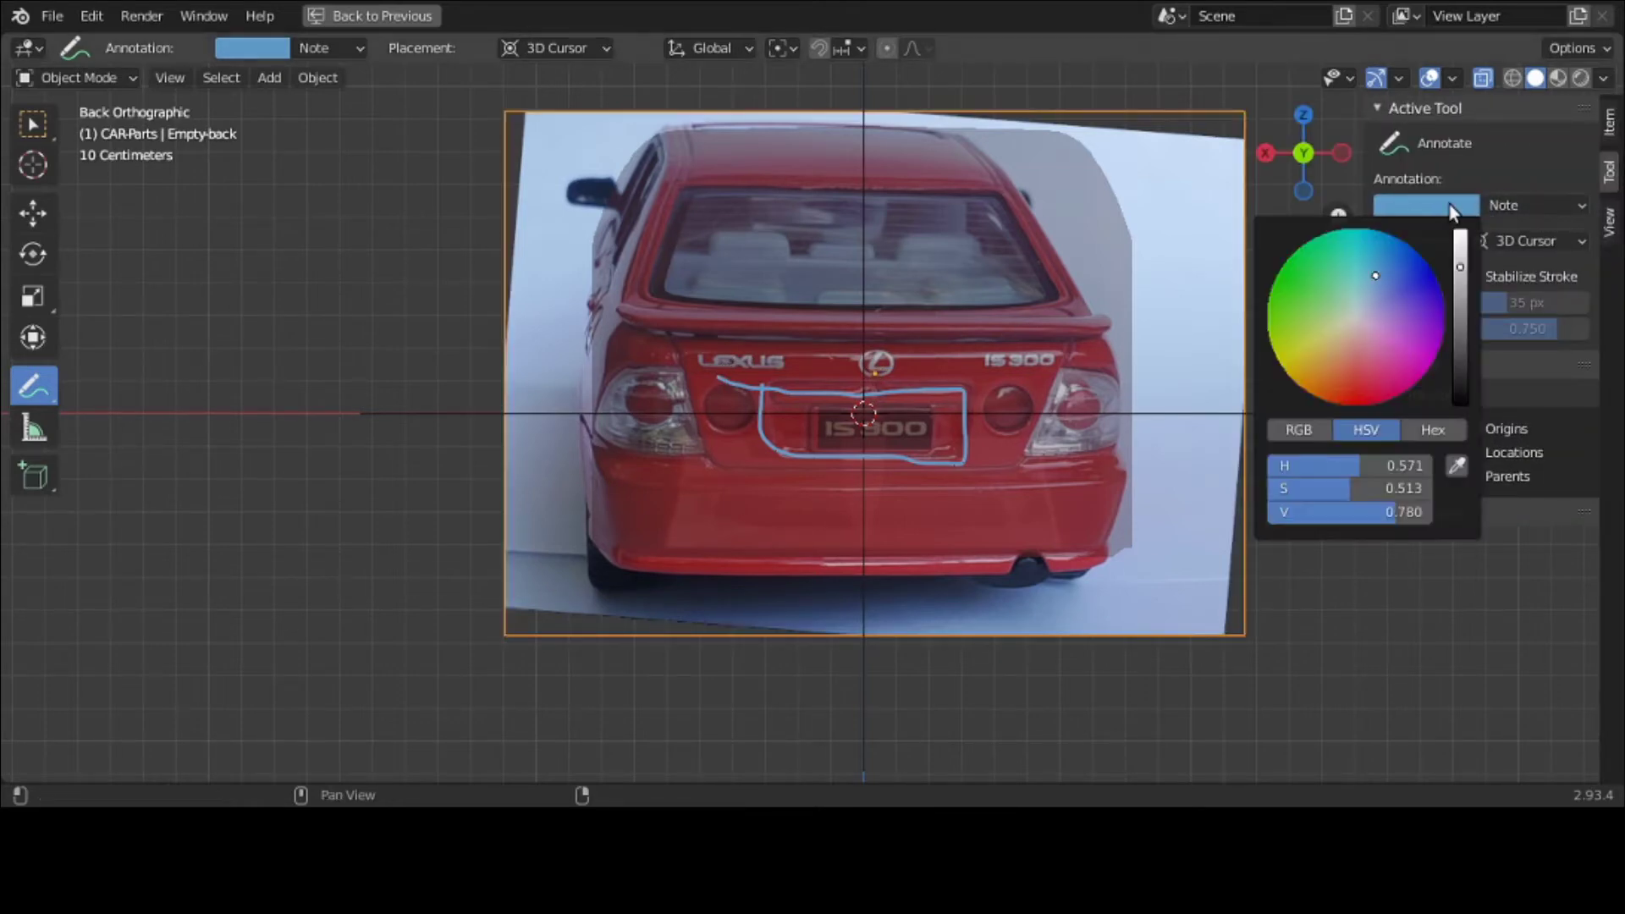
click(1510, 205)
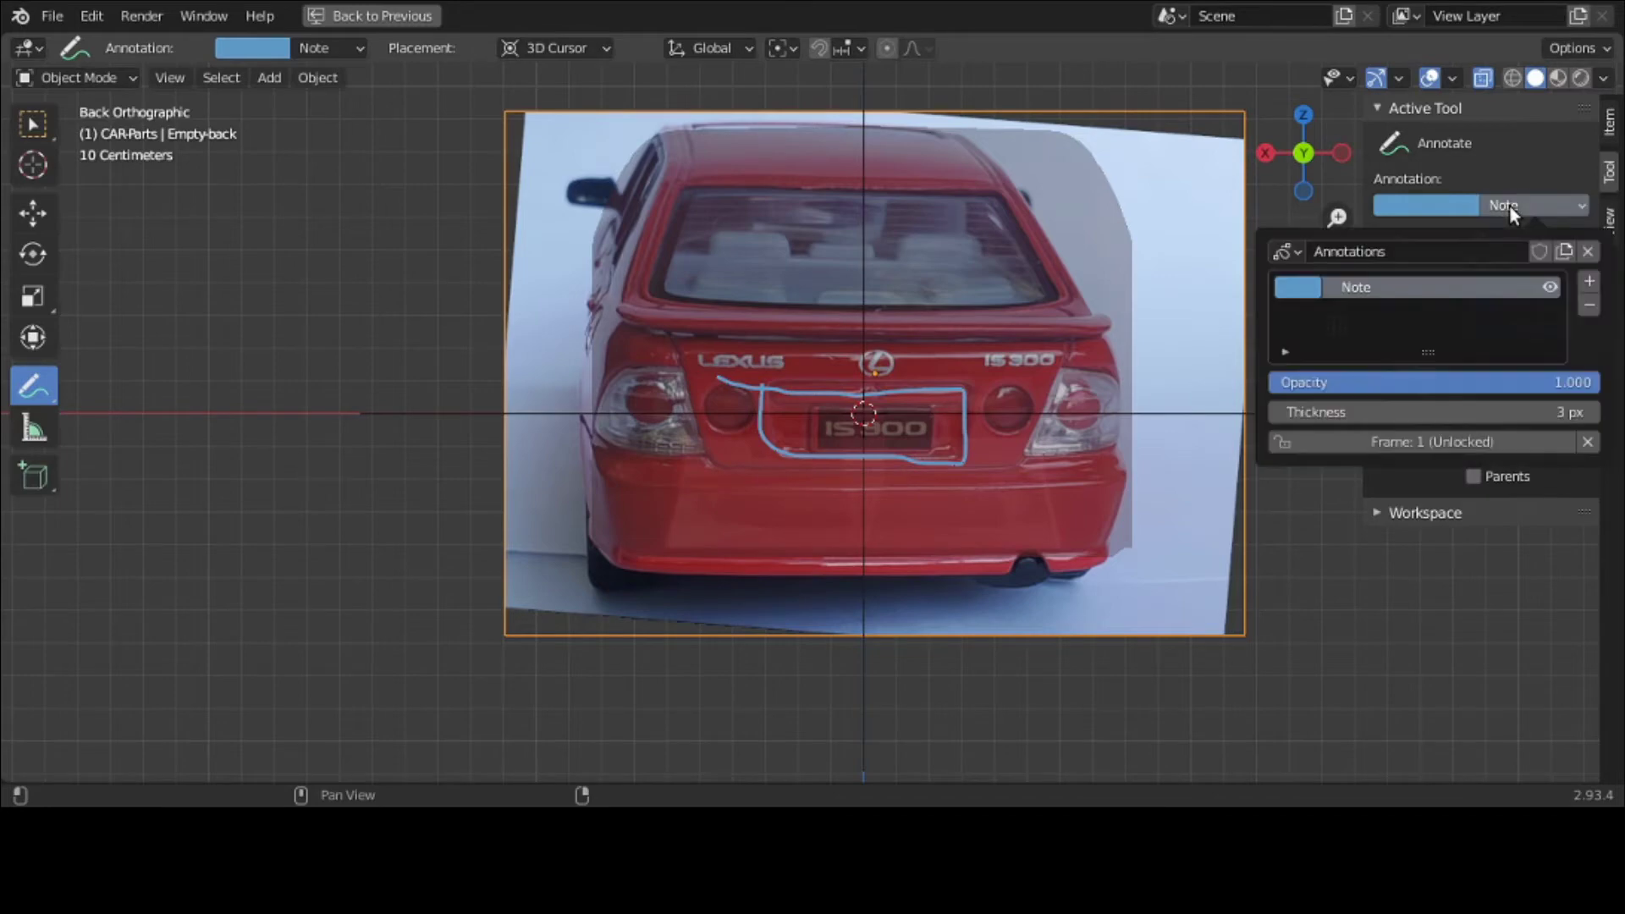
click(1585, 302)
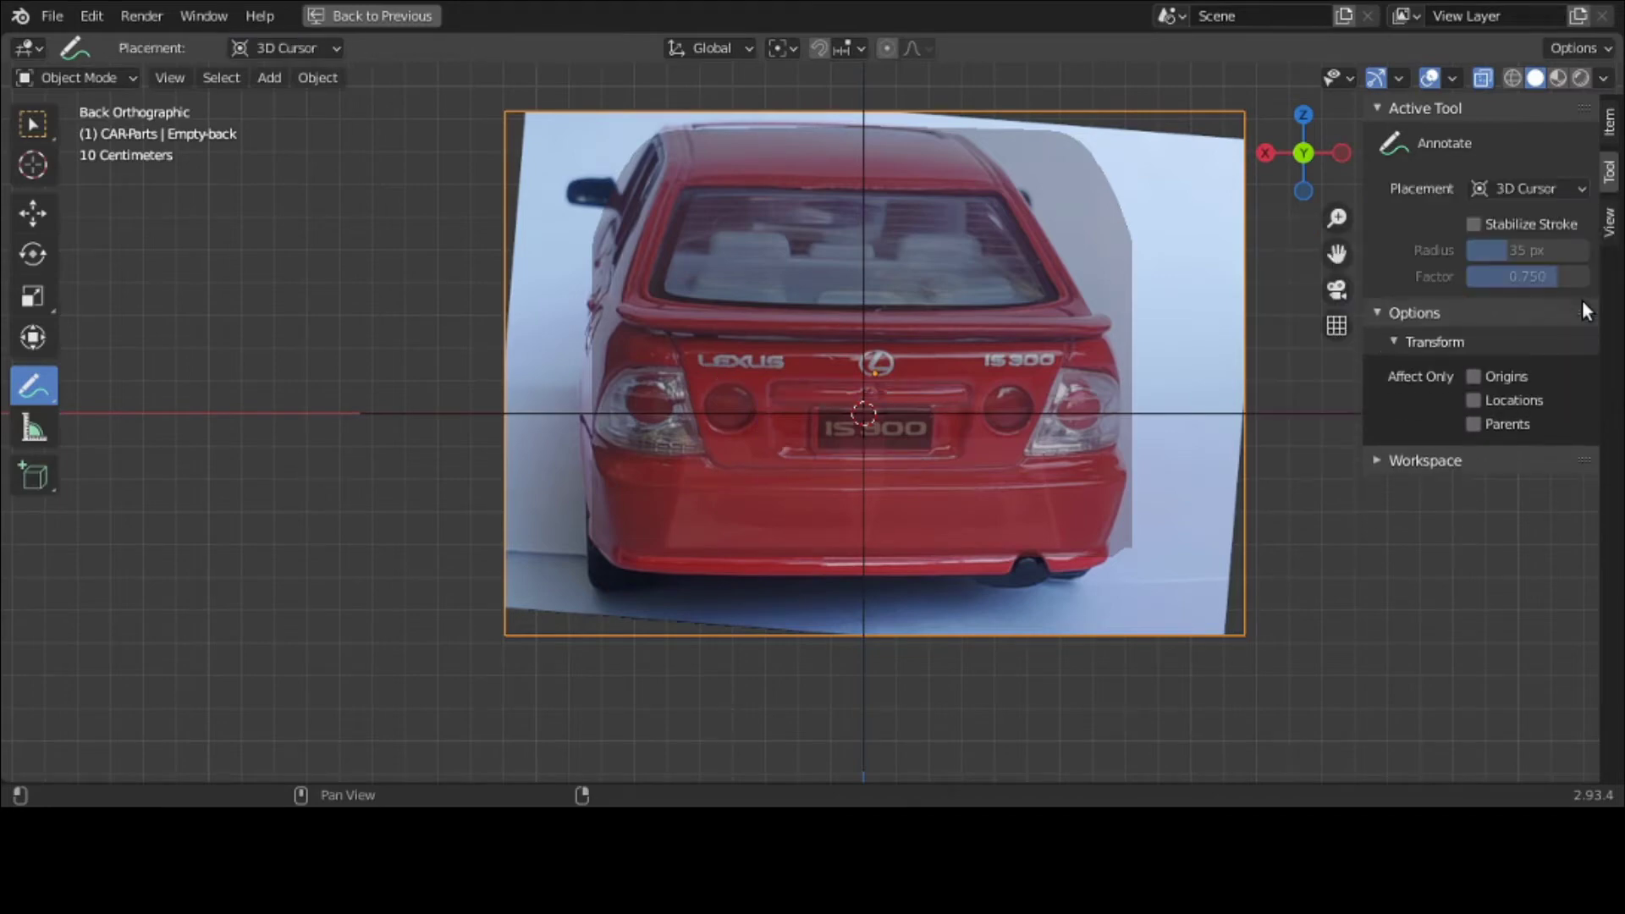
key(n)
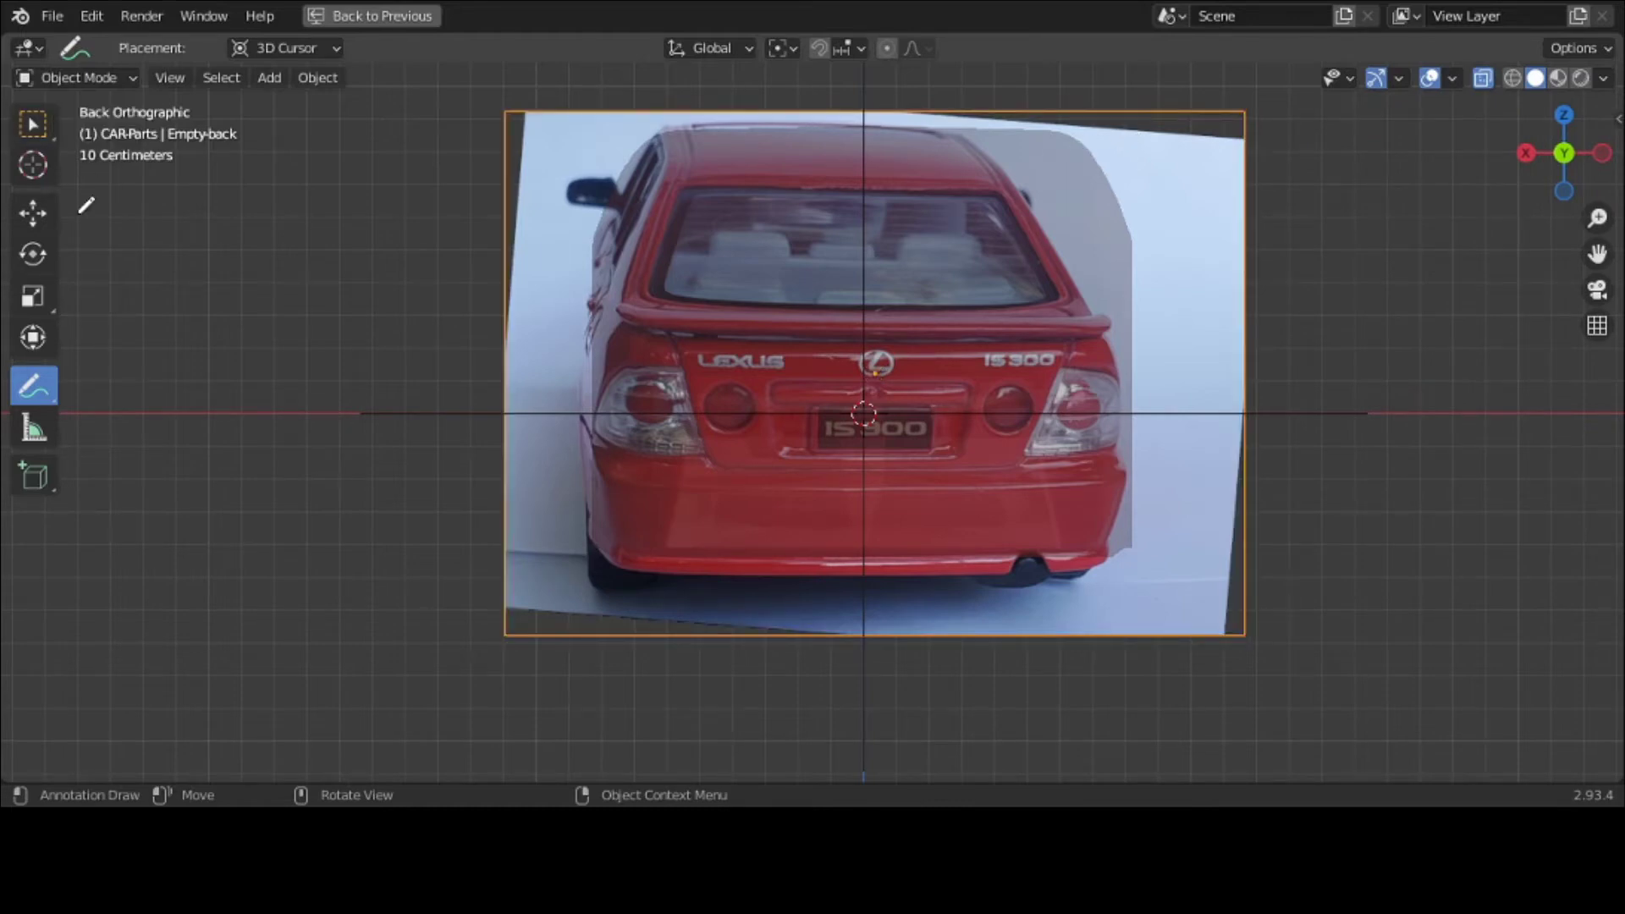
click(35, 127)
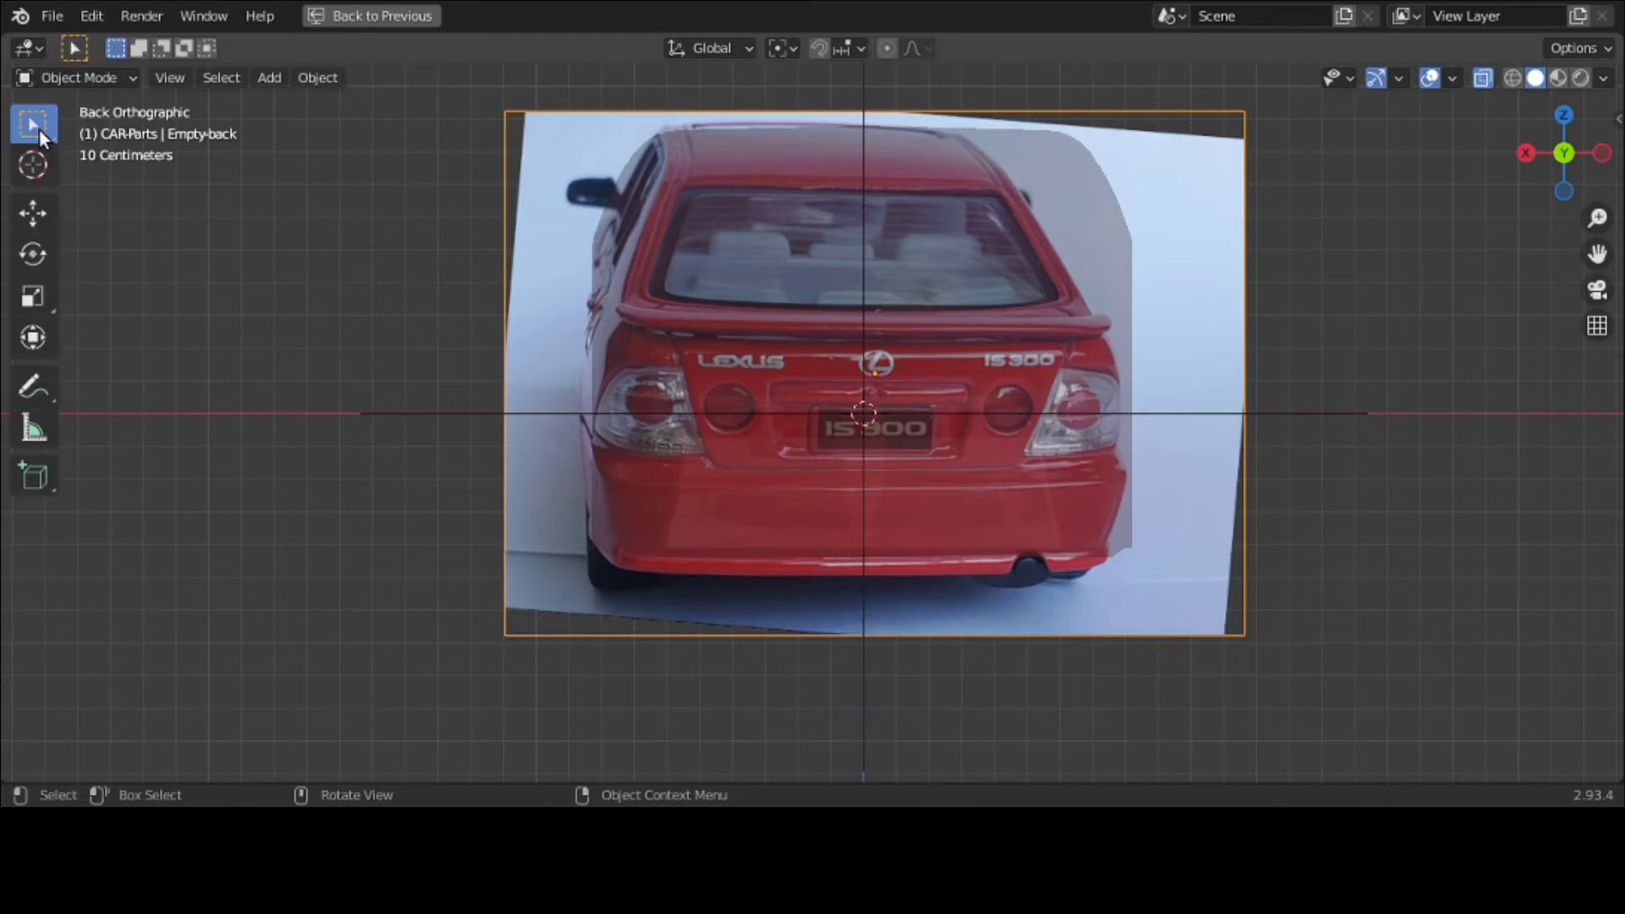
Step: Add a mesh plane rotated 90° about the global X axis and scaled uniformly to about 0.303
click(264, 78)
mouse_move(335, 105)
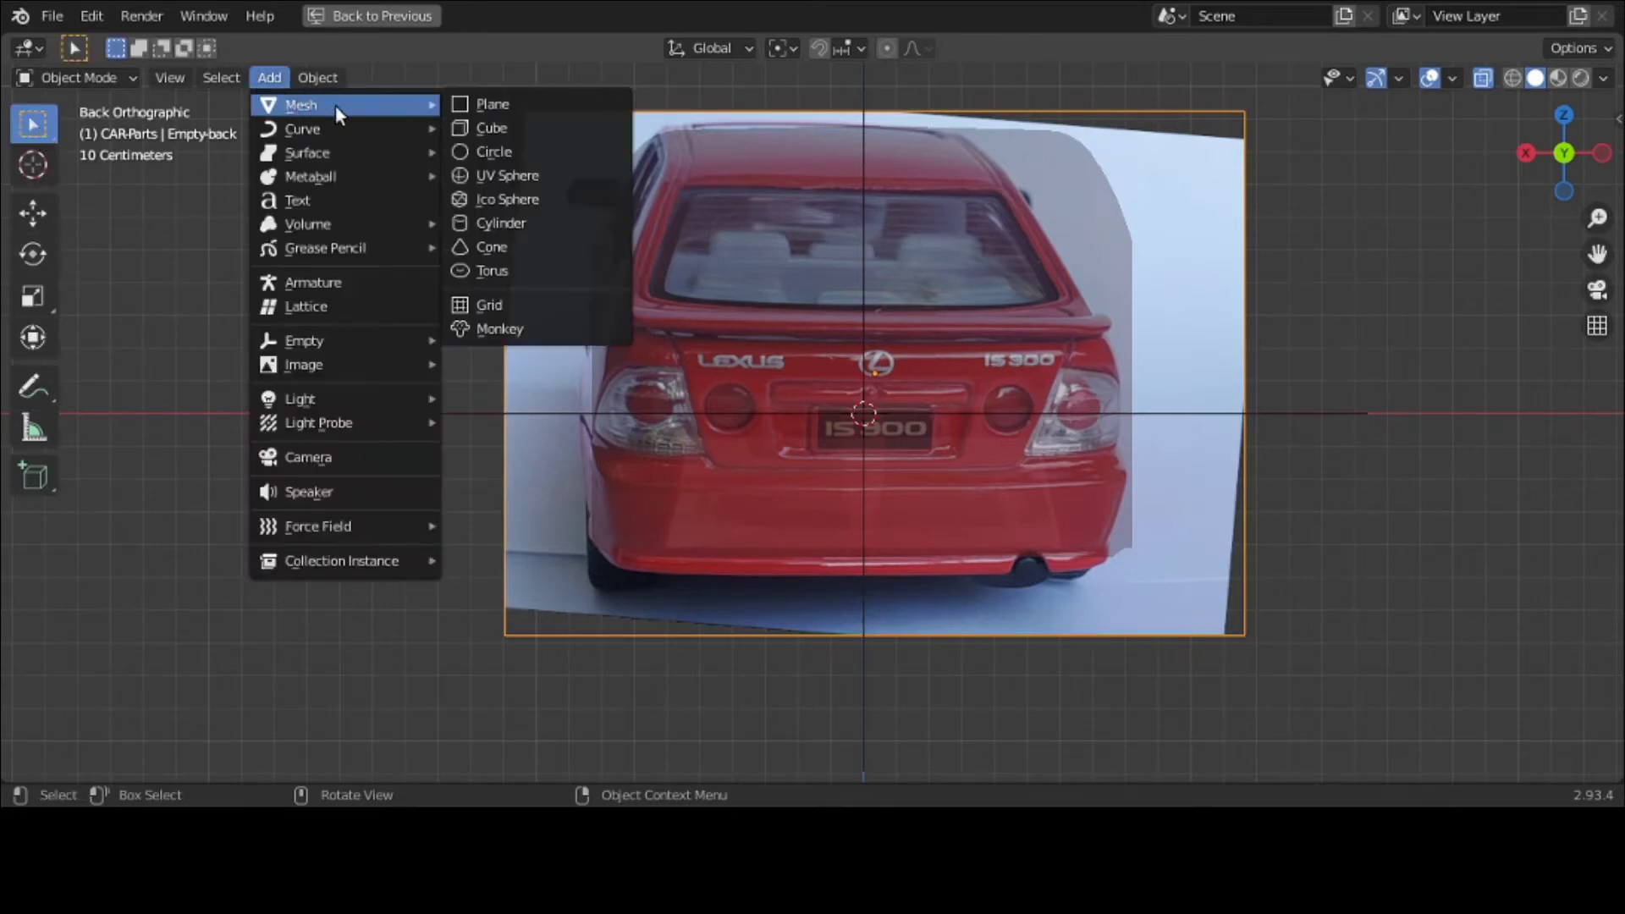
click(496, 111)
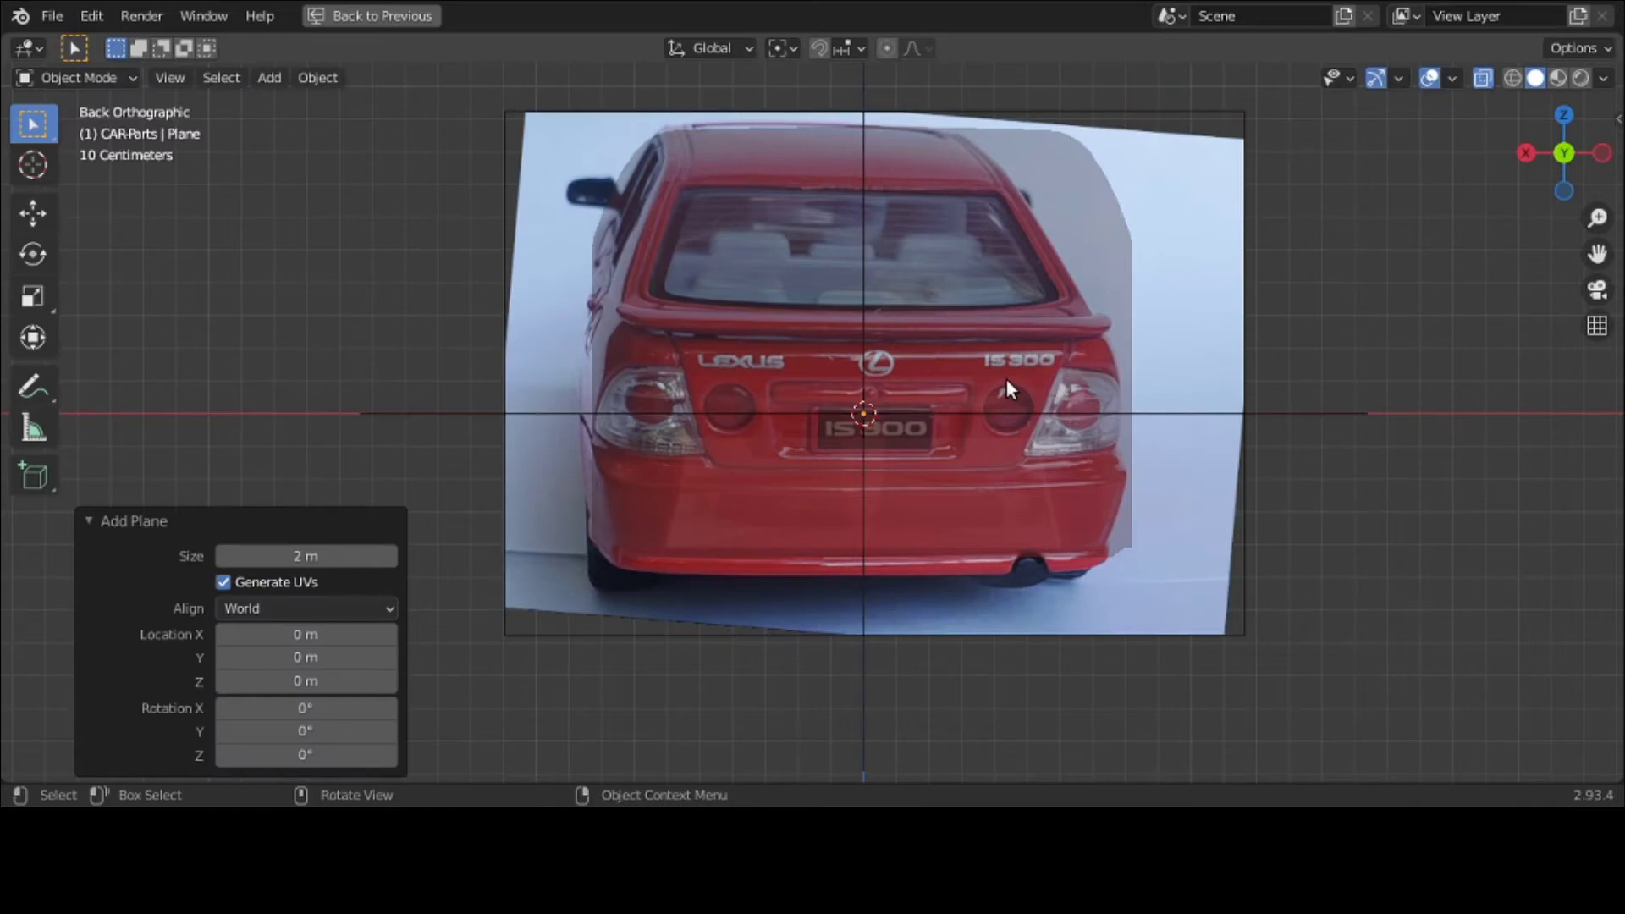
text(rx90)
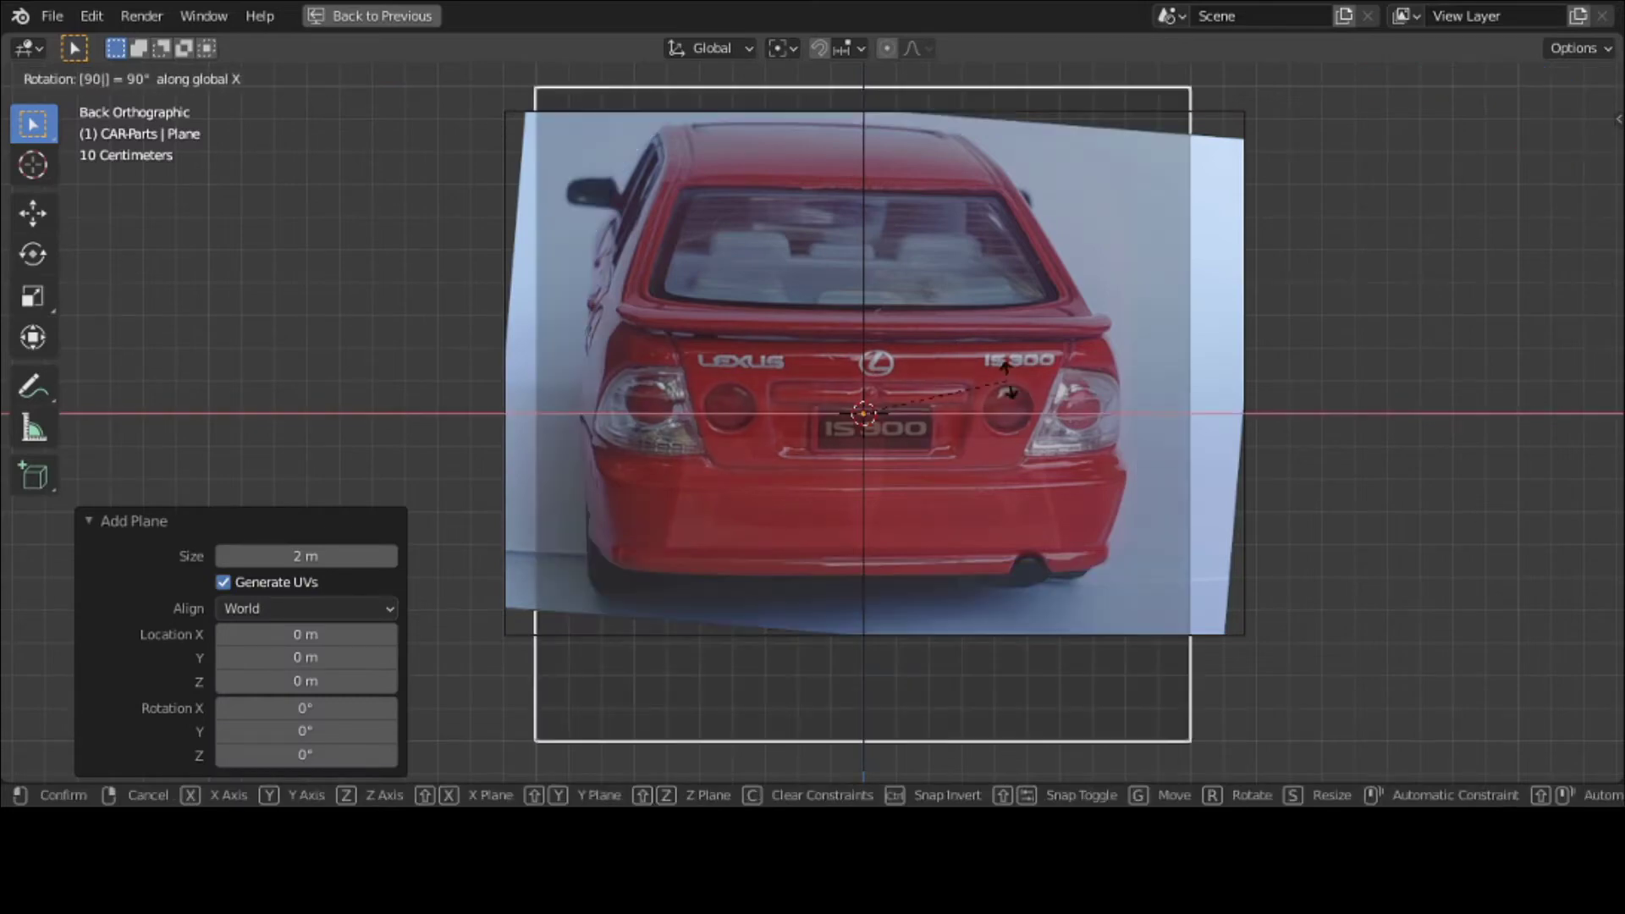
key(Return)
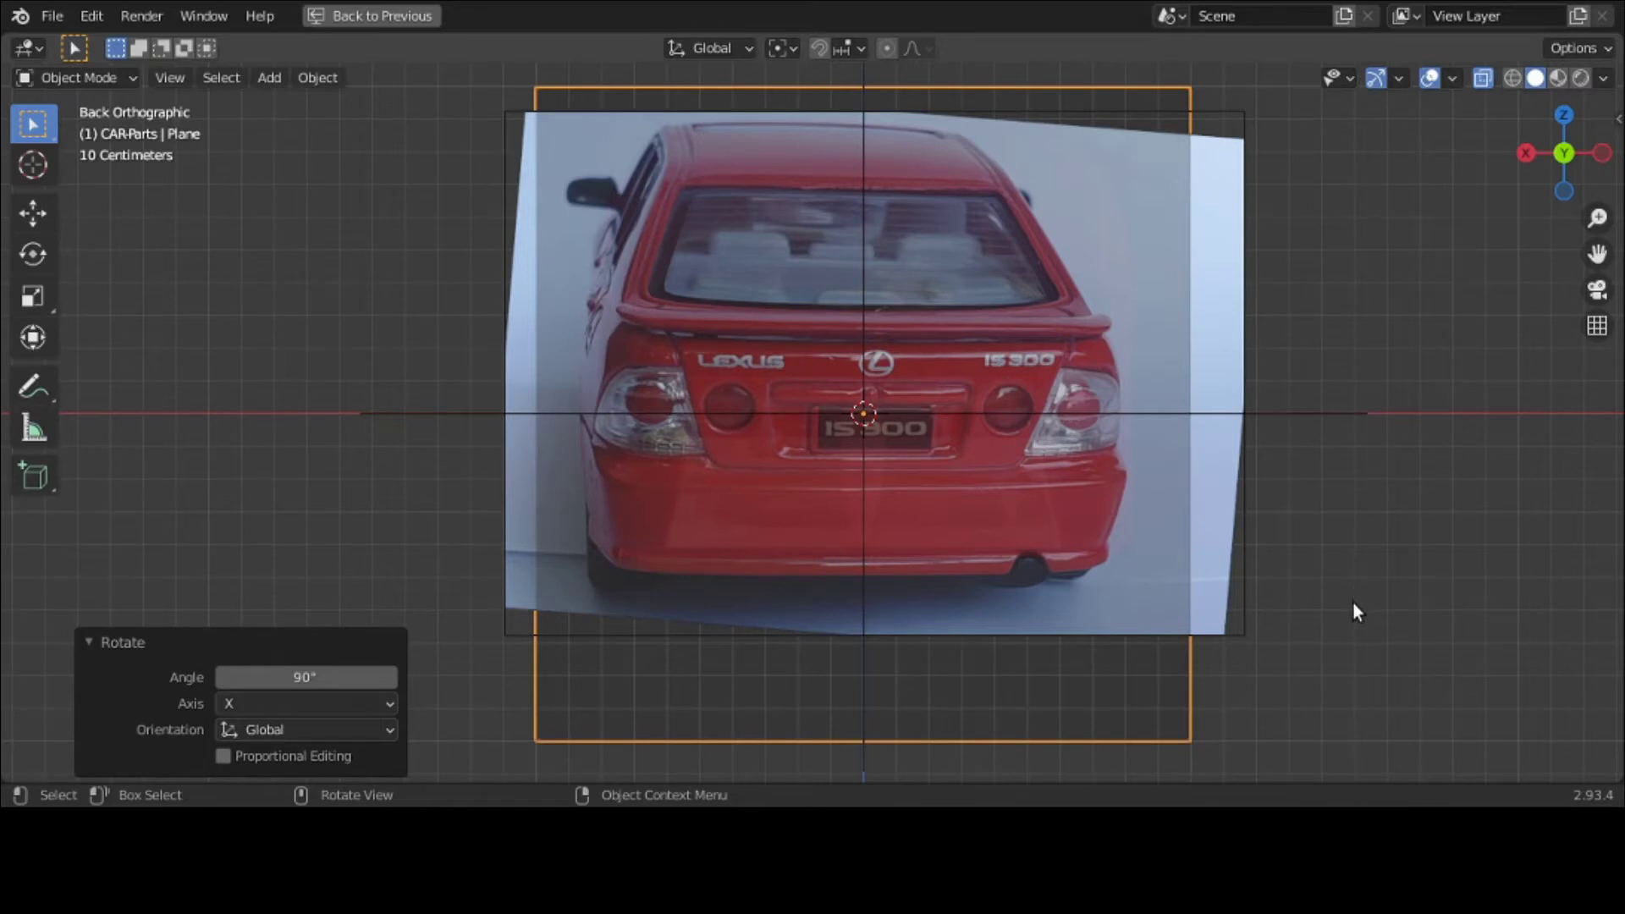
key(s)
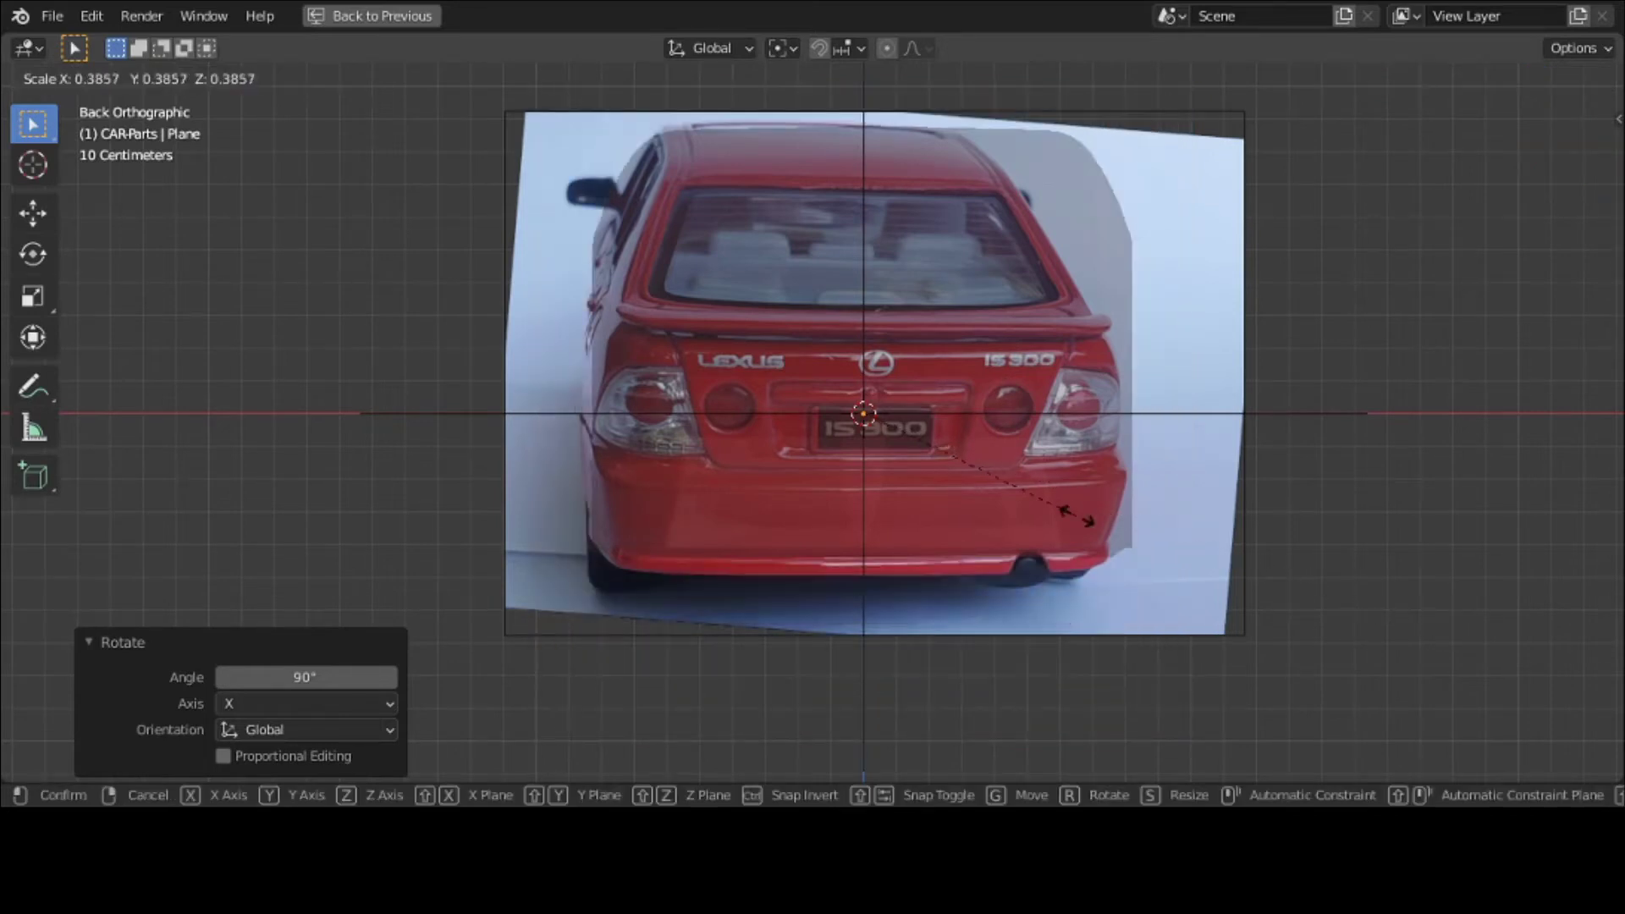
click(1031, 506)
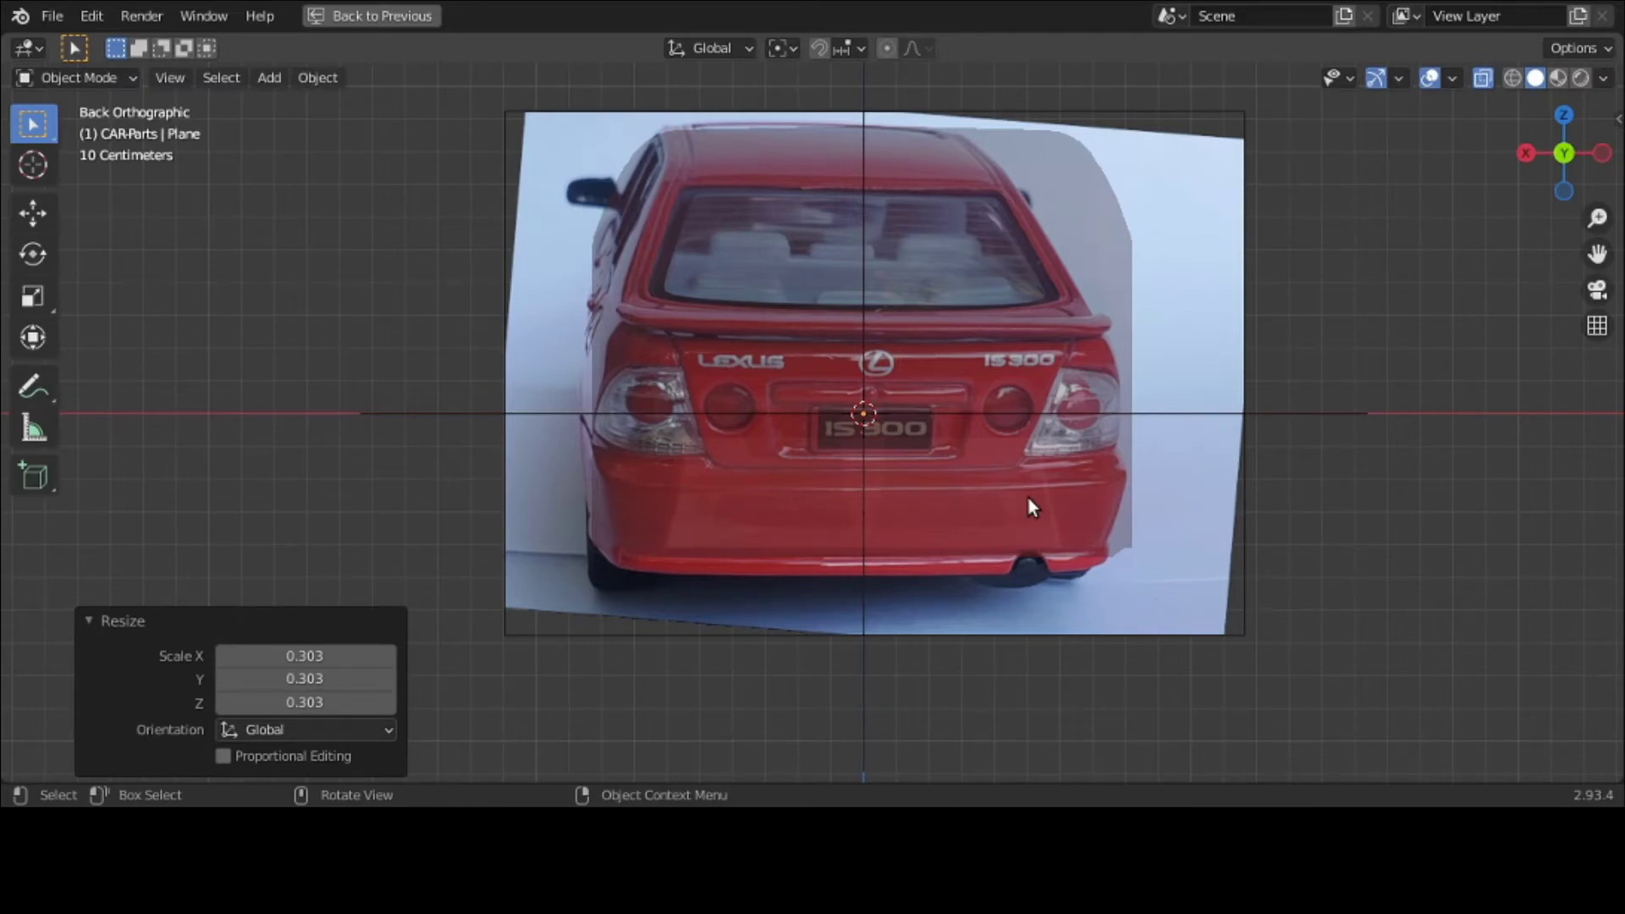
Step: Move the new plane about 2.05 m along the global Y axis and return to back orthographic view
middle_drag(1029, 500, 1088, 533)
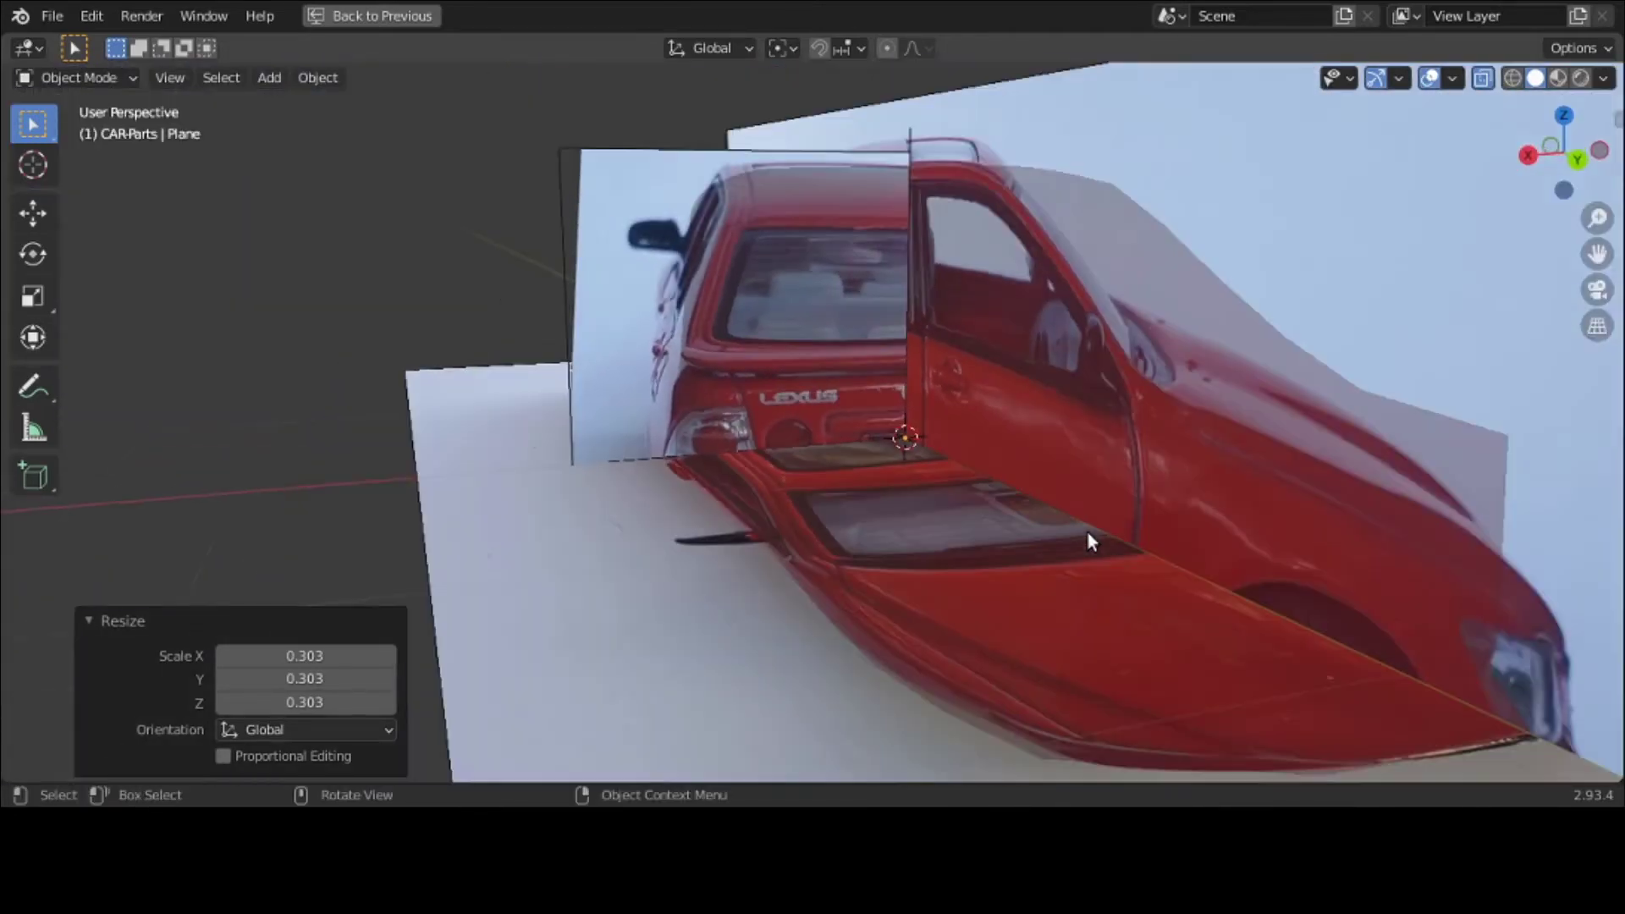
scroll(1089, 534, down, 2)
key(g)
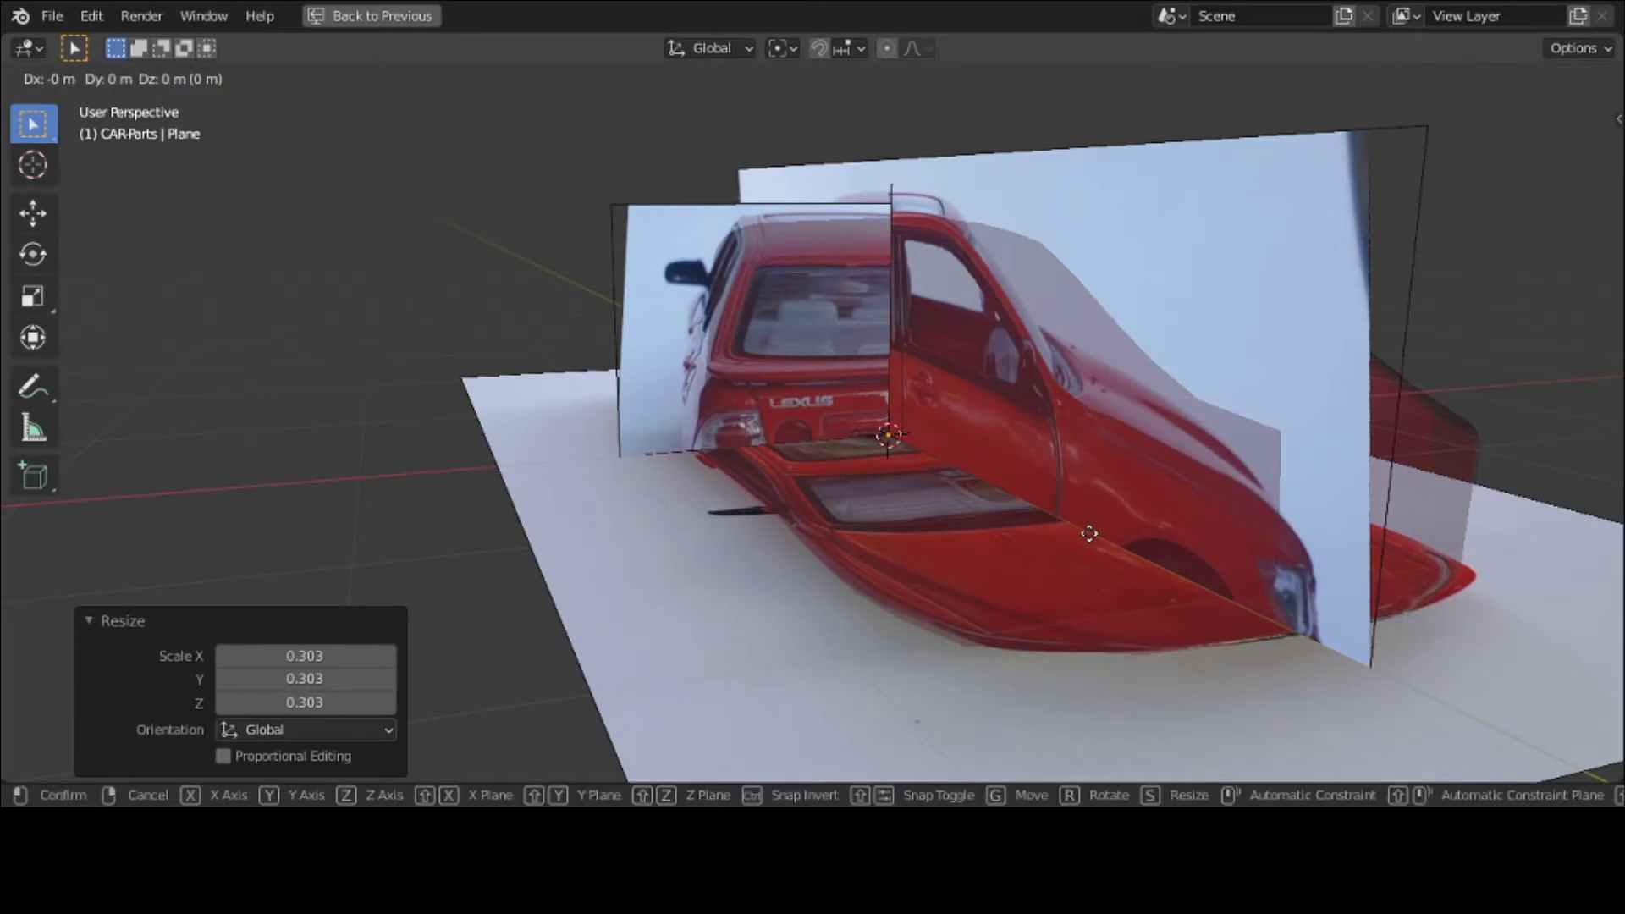
key(y)
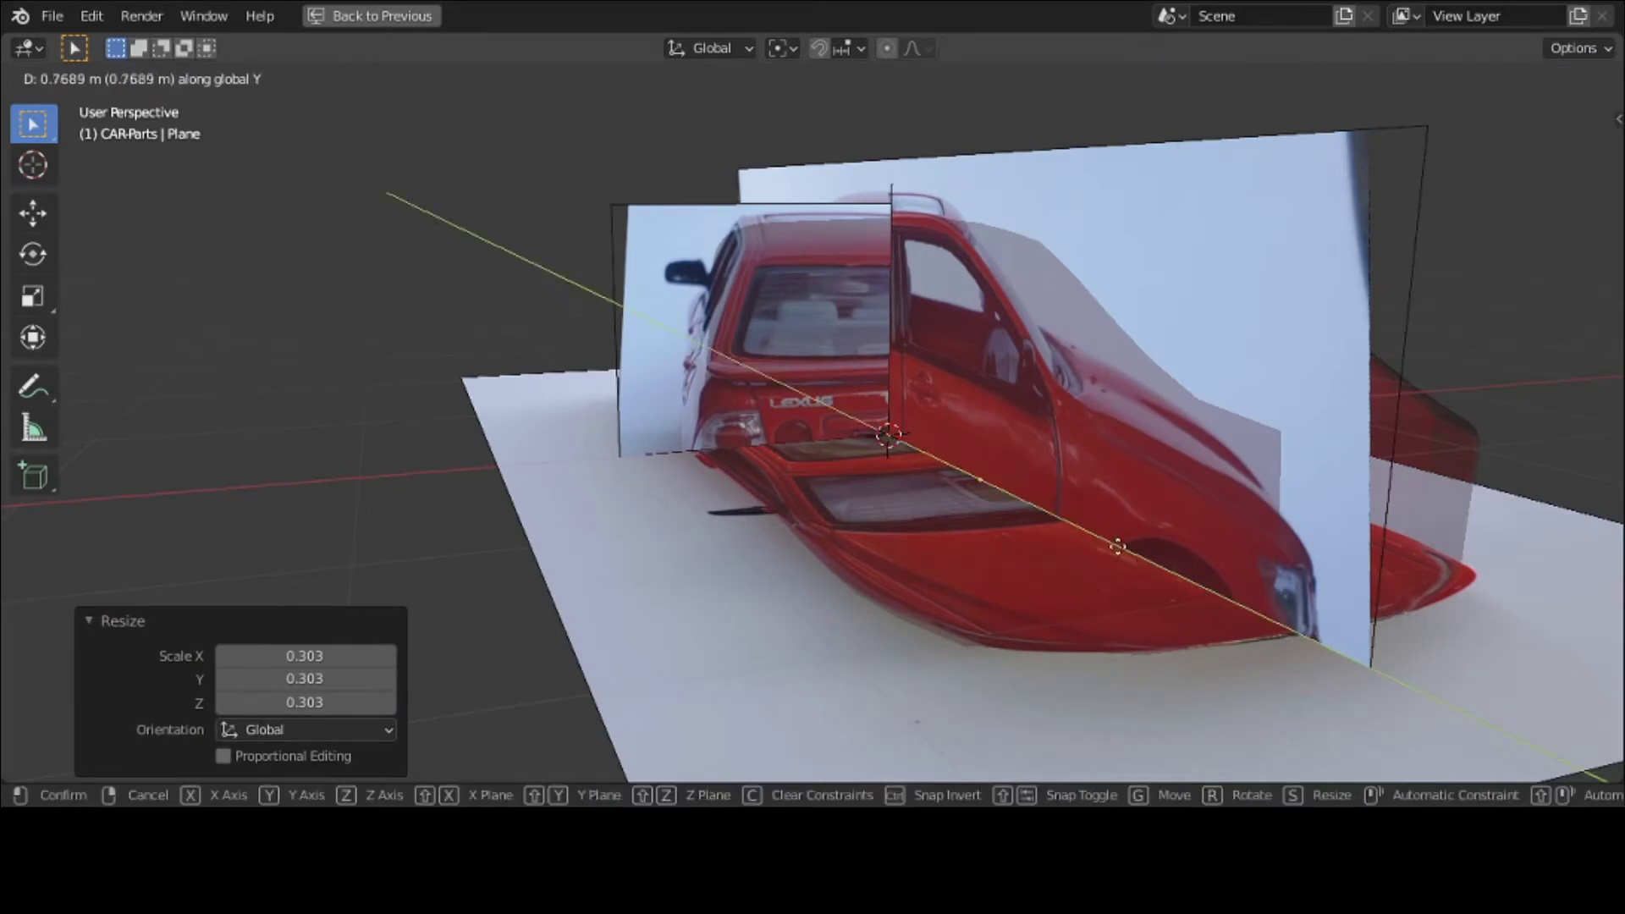
click(1467, 665)
key(grave)
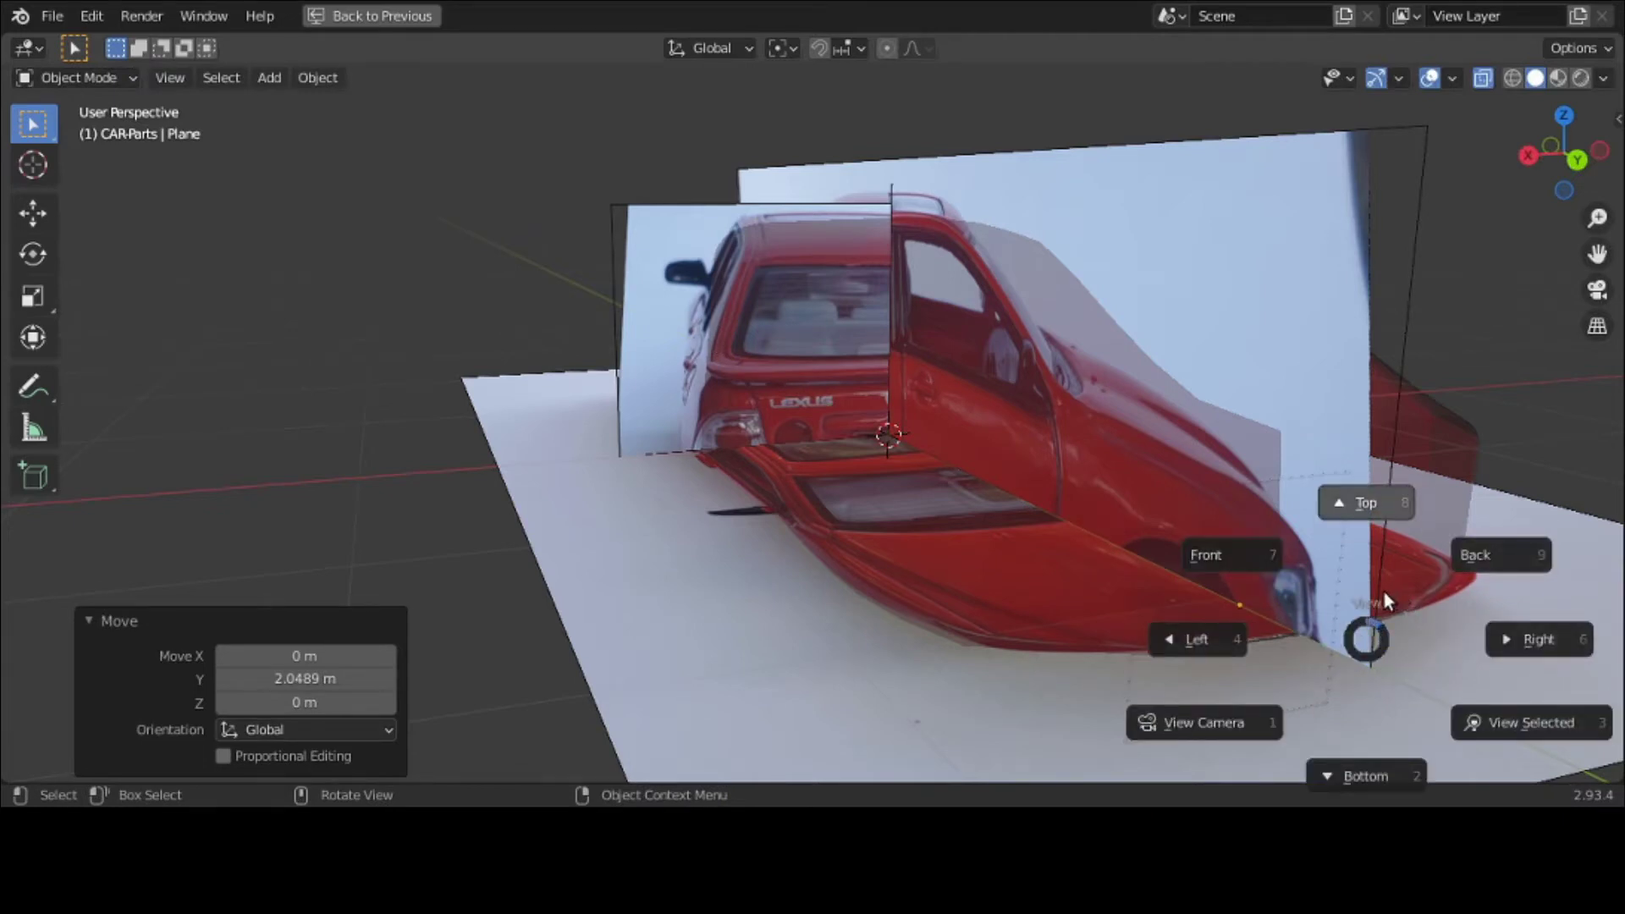
click(1502, 560)
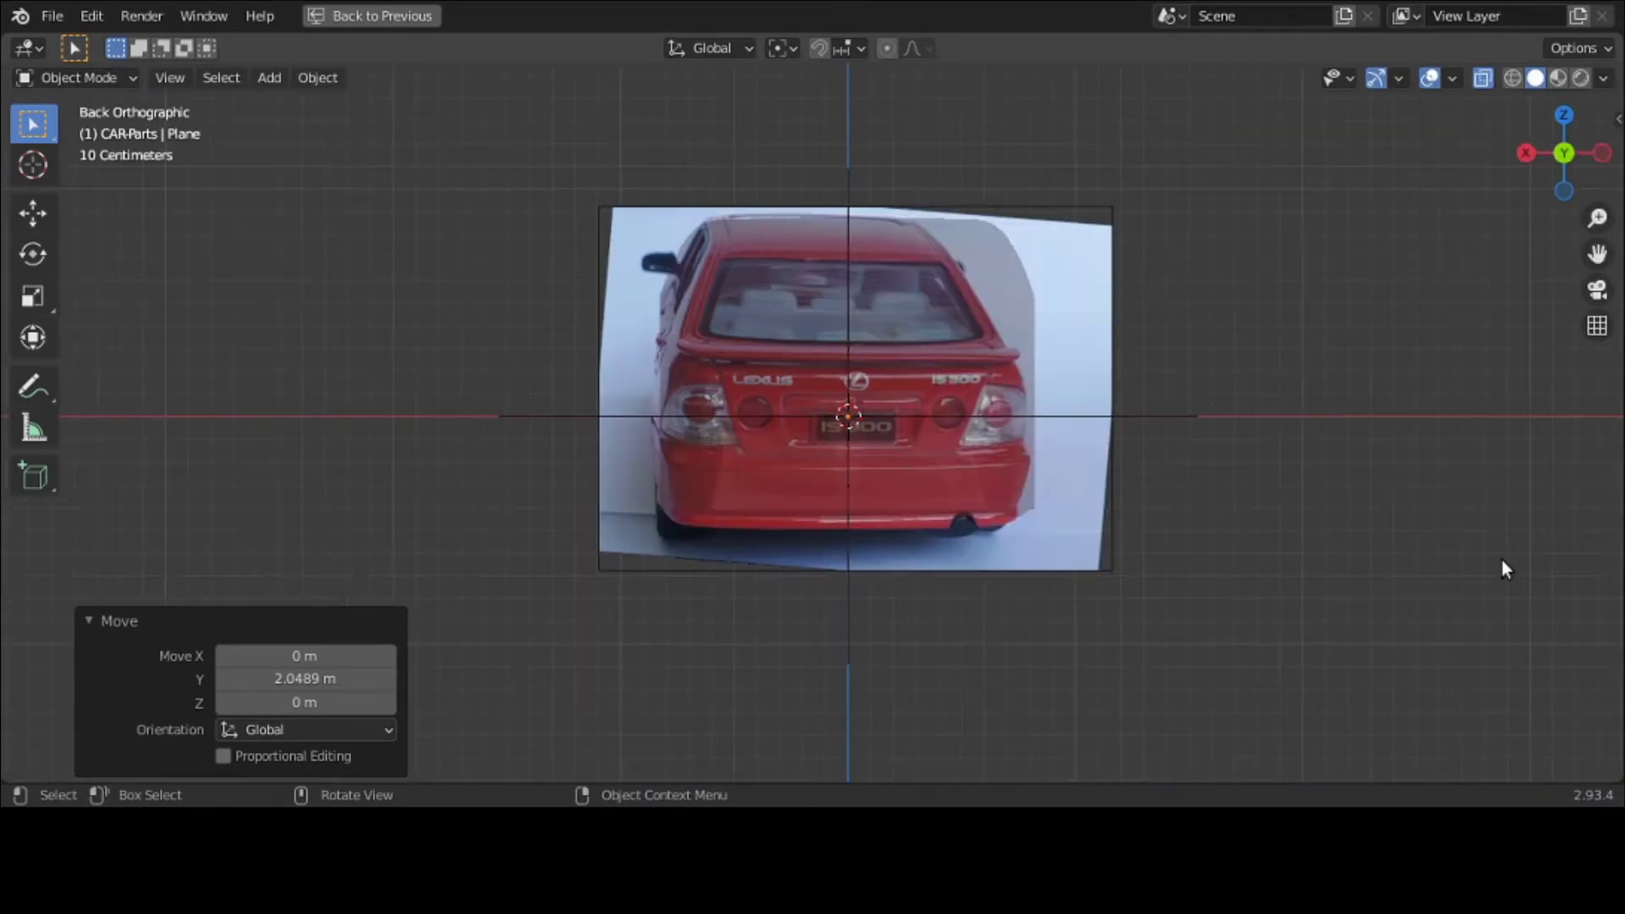
key(g)
key(y)
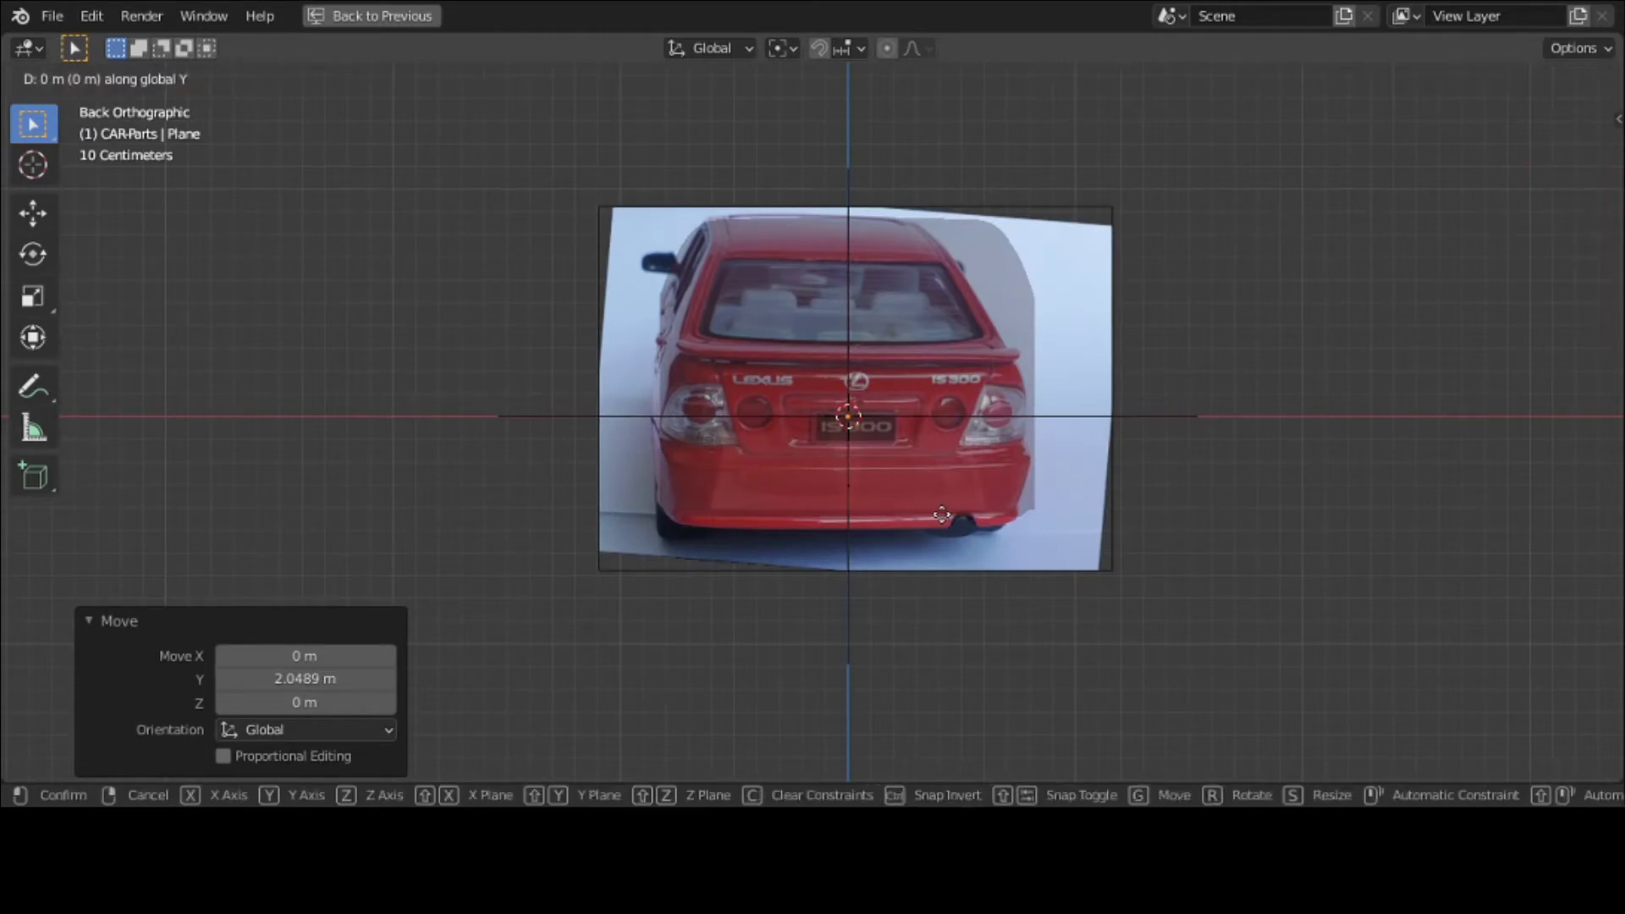
right_click(1310, 542)
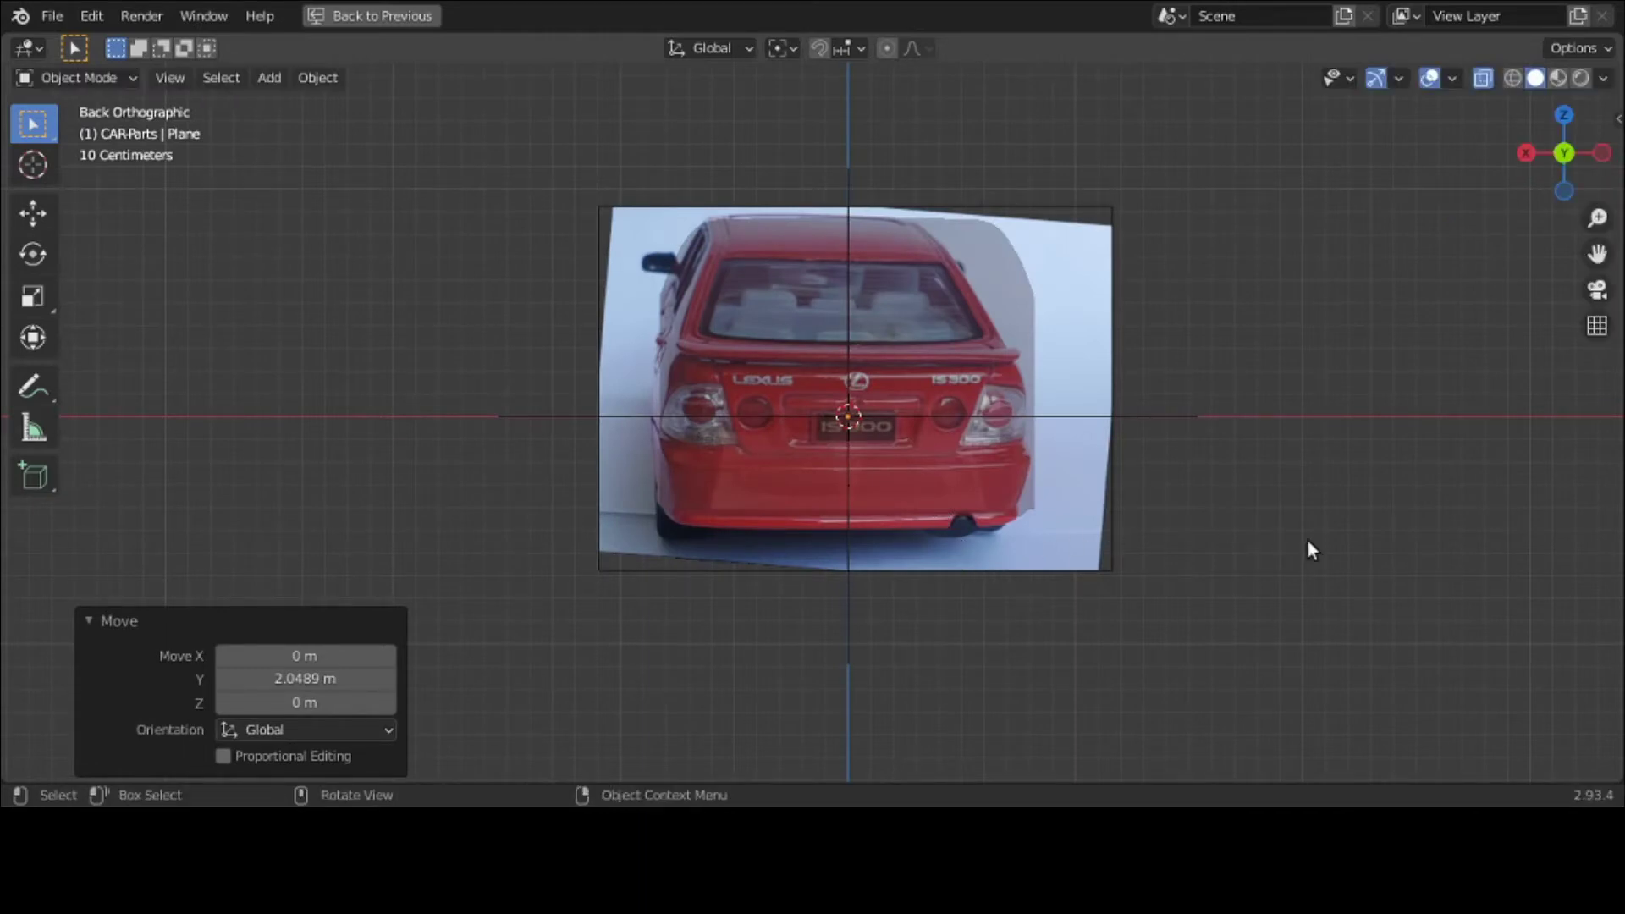
Step: Move the plane about 0.71 m further along the global Y axis, past the car's body, and restore the back view
middle_drag(1308, 541, 1373, 546)
scroll(1373, 546, down, 2)
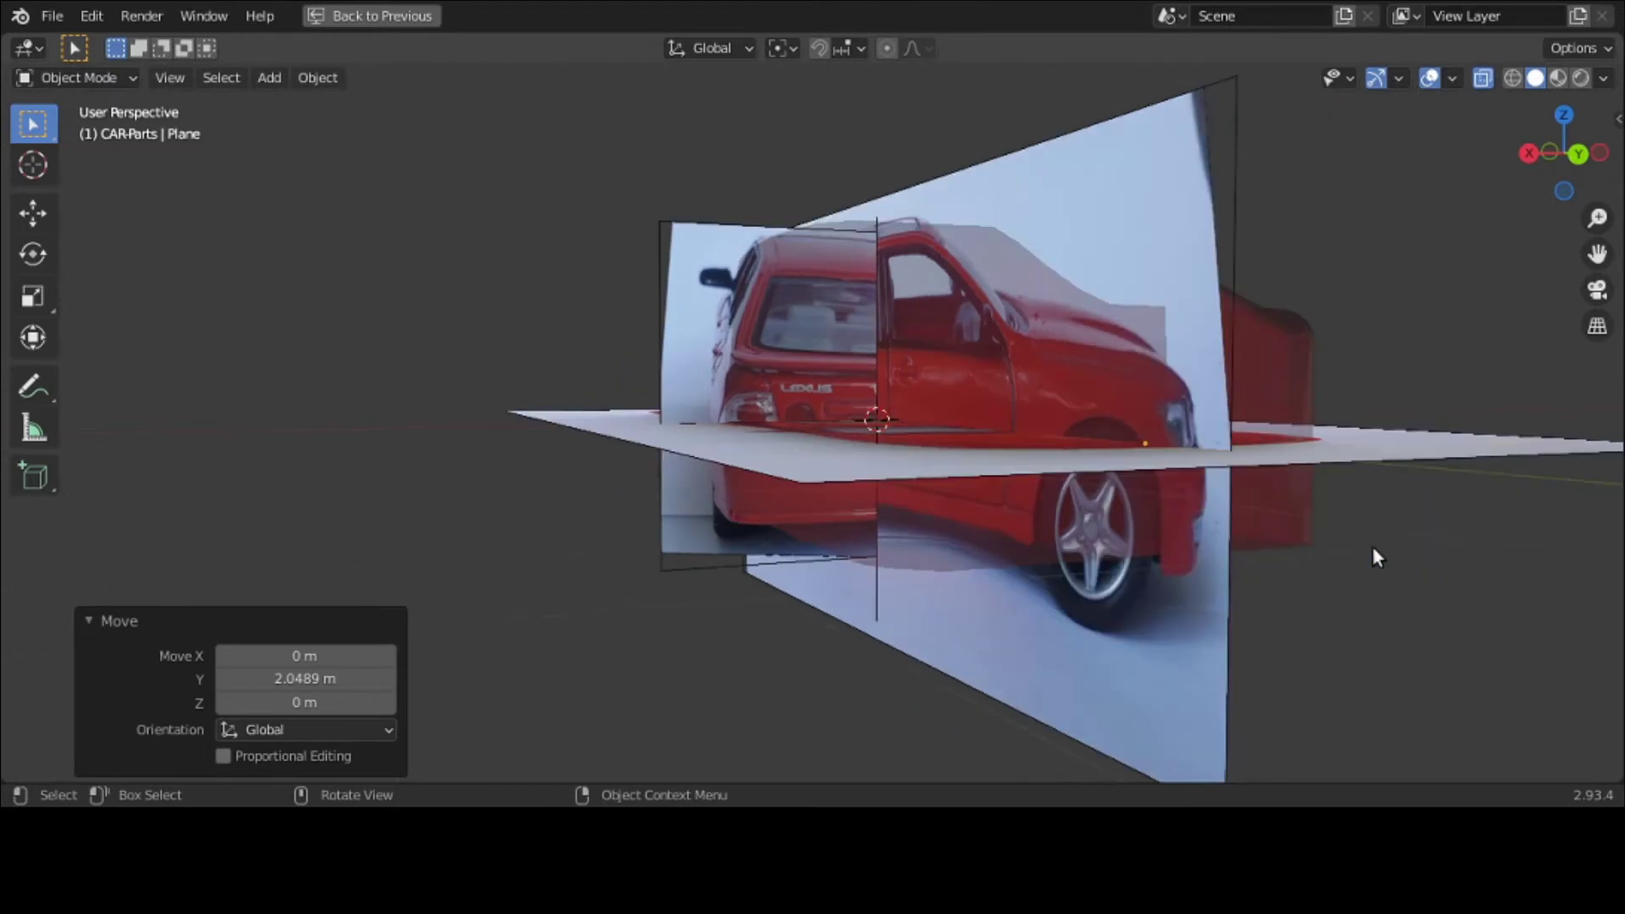
key(g)
key(y)
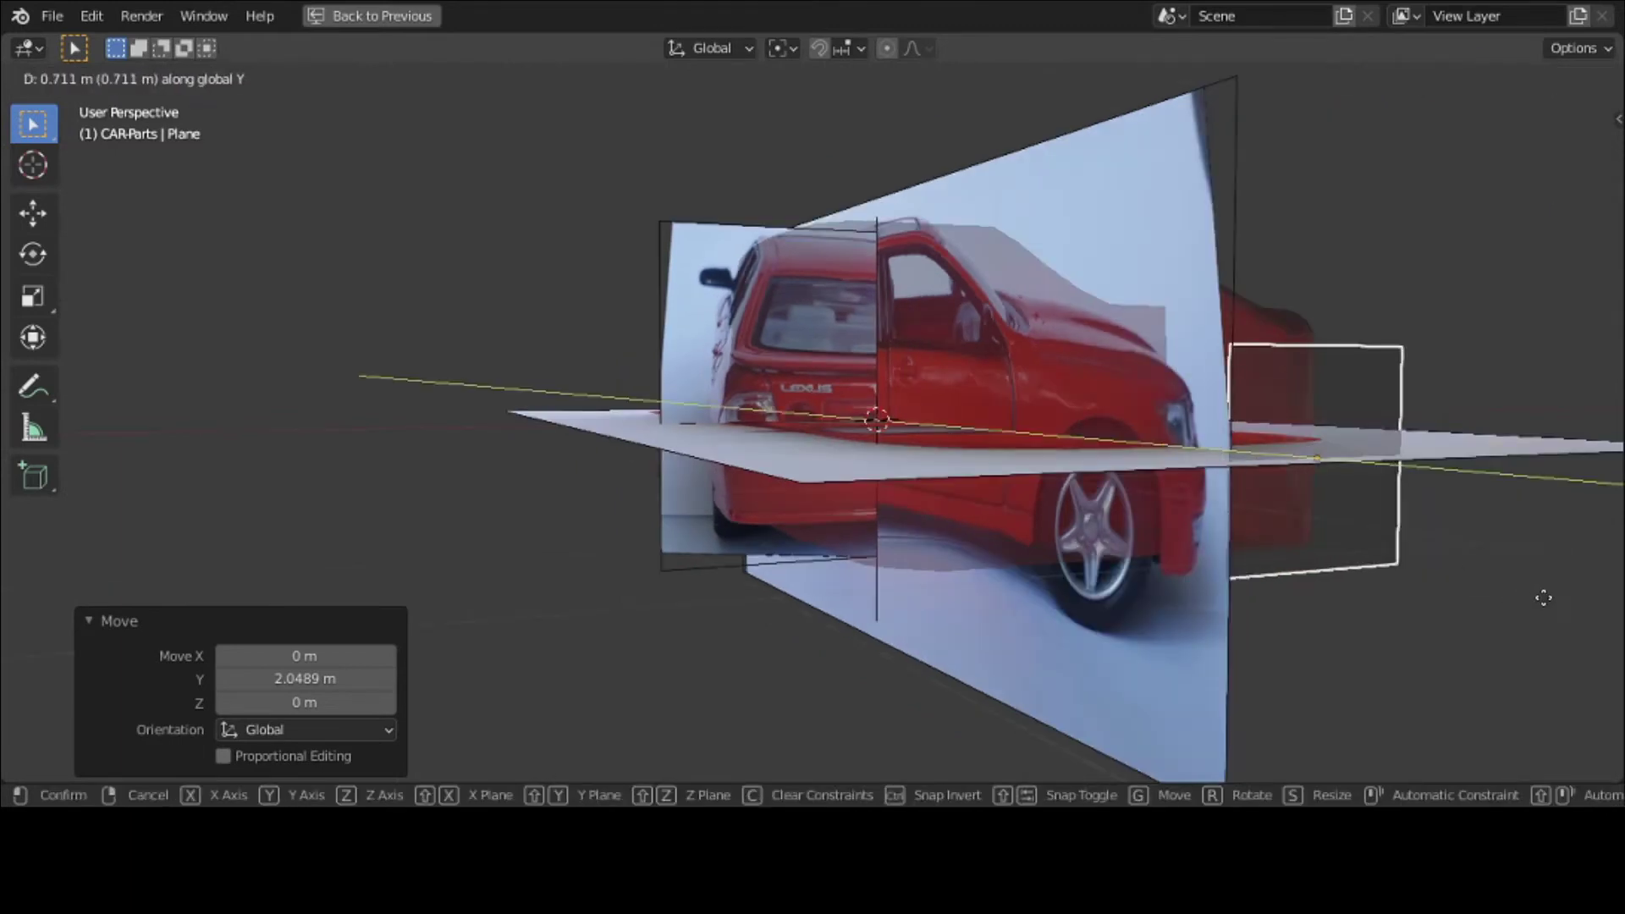
click(1547, 601)
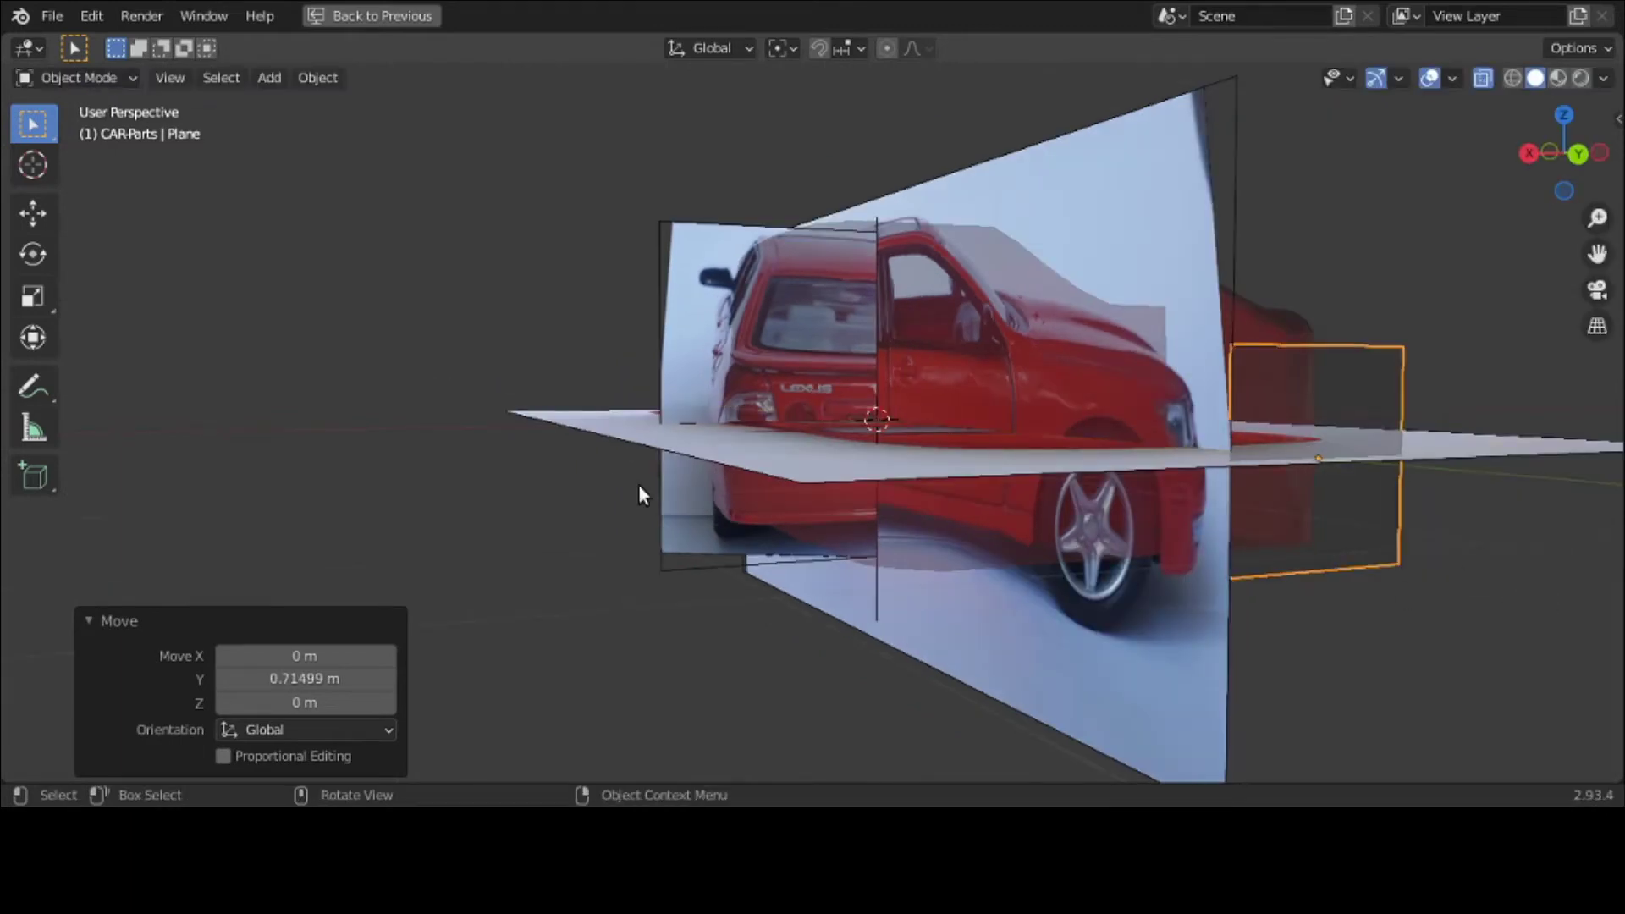
key(grave)
click(777, 409)
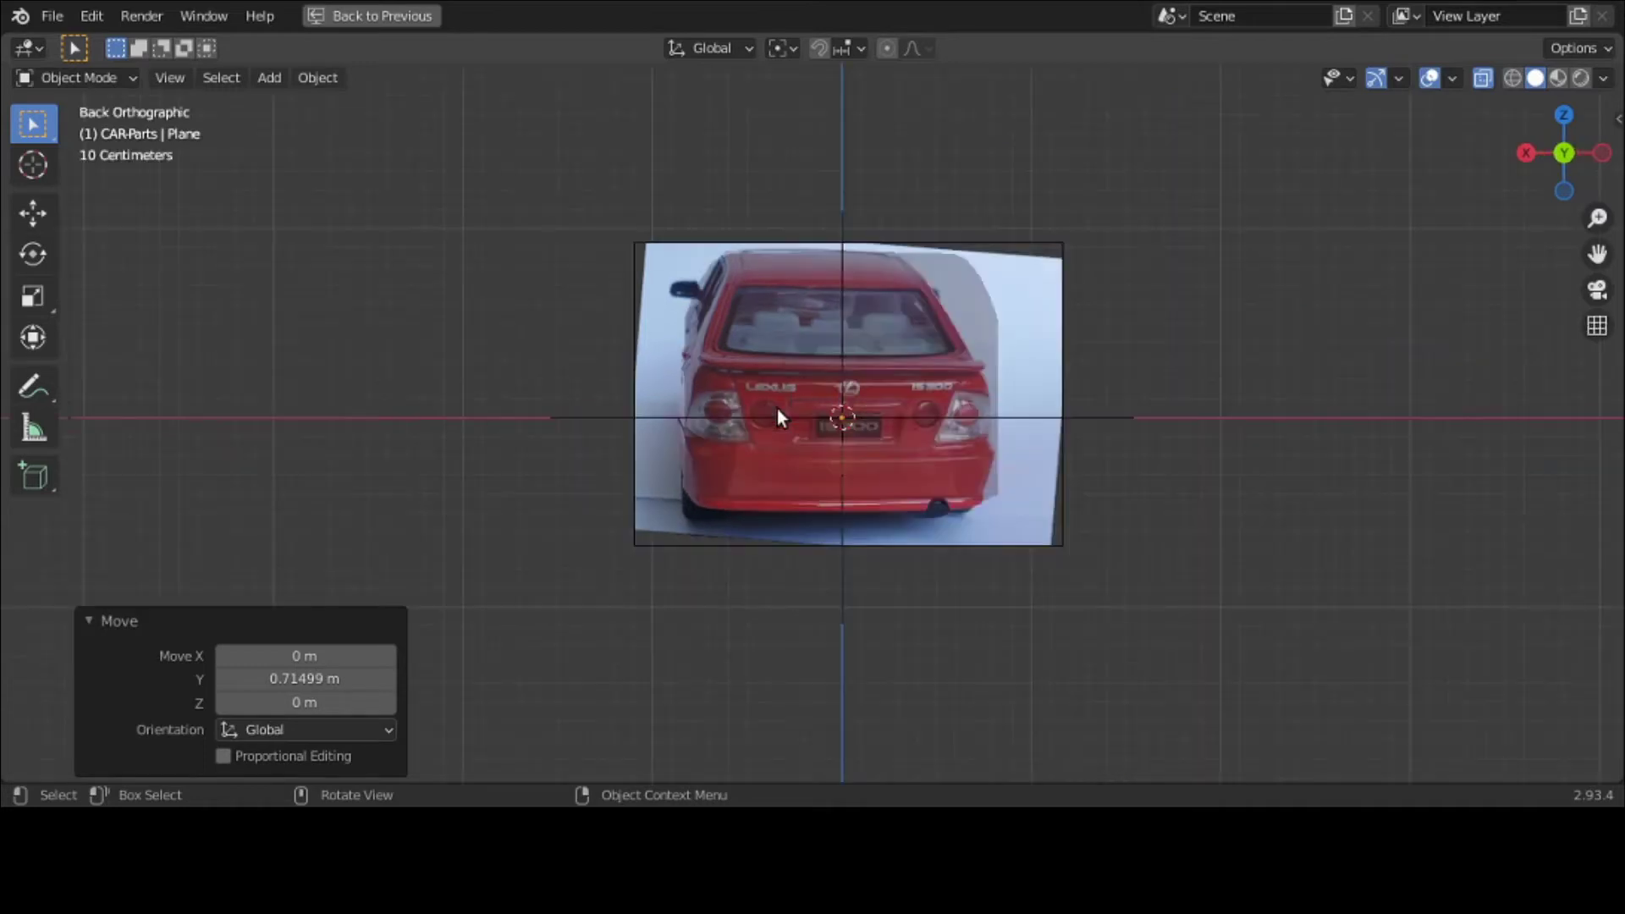
Step: Move the plane about 1.57 m along the global X axis so it sits beside the rear reference image
key(g)
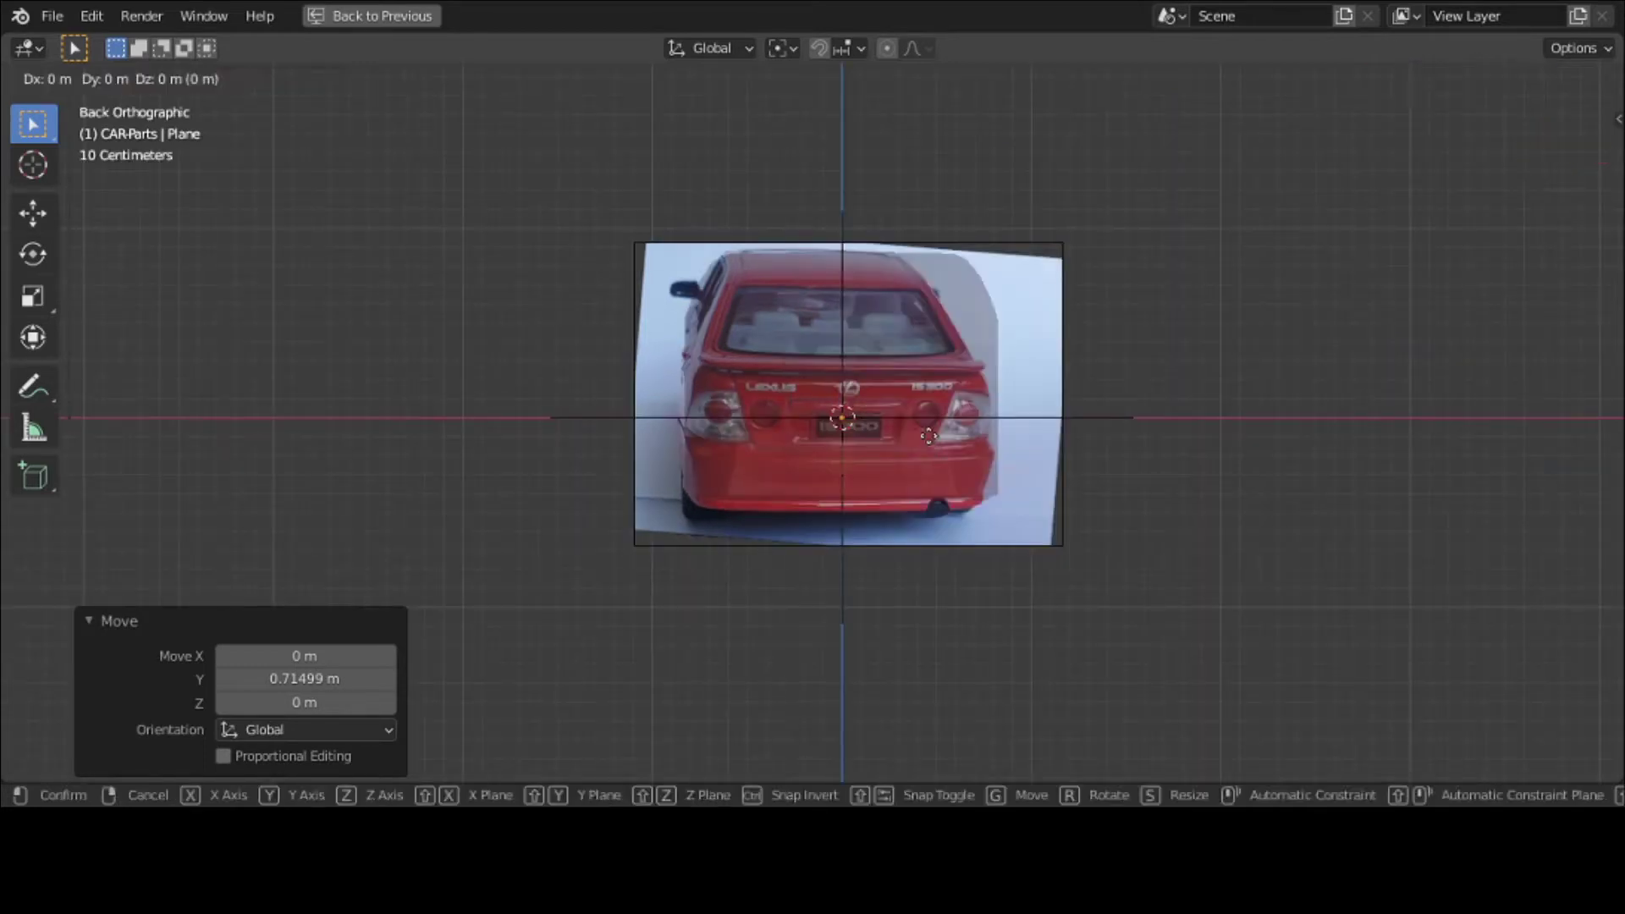
key(x)
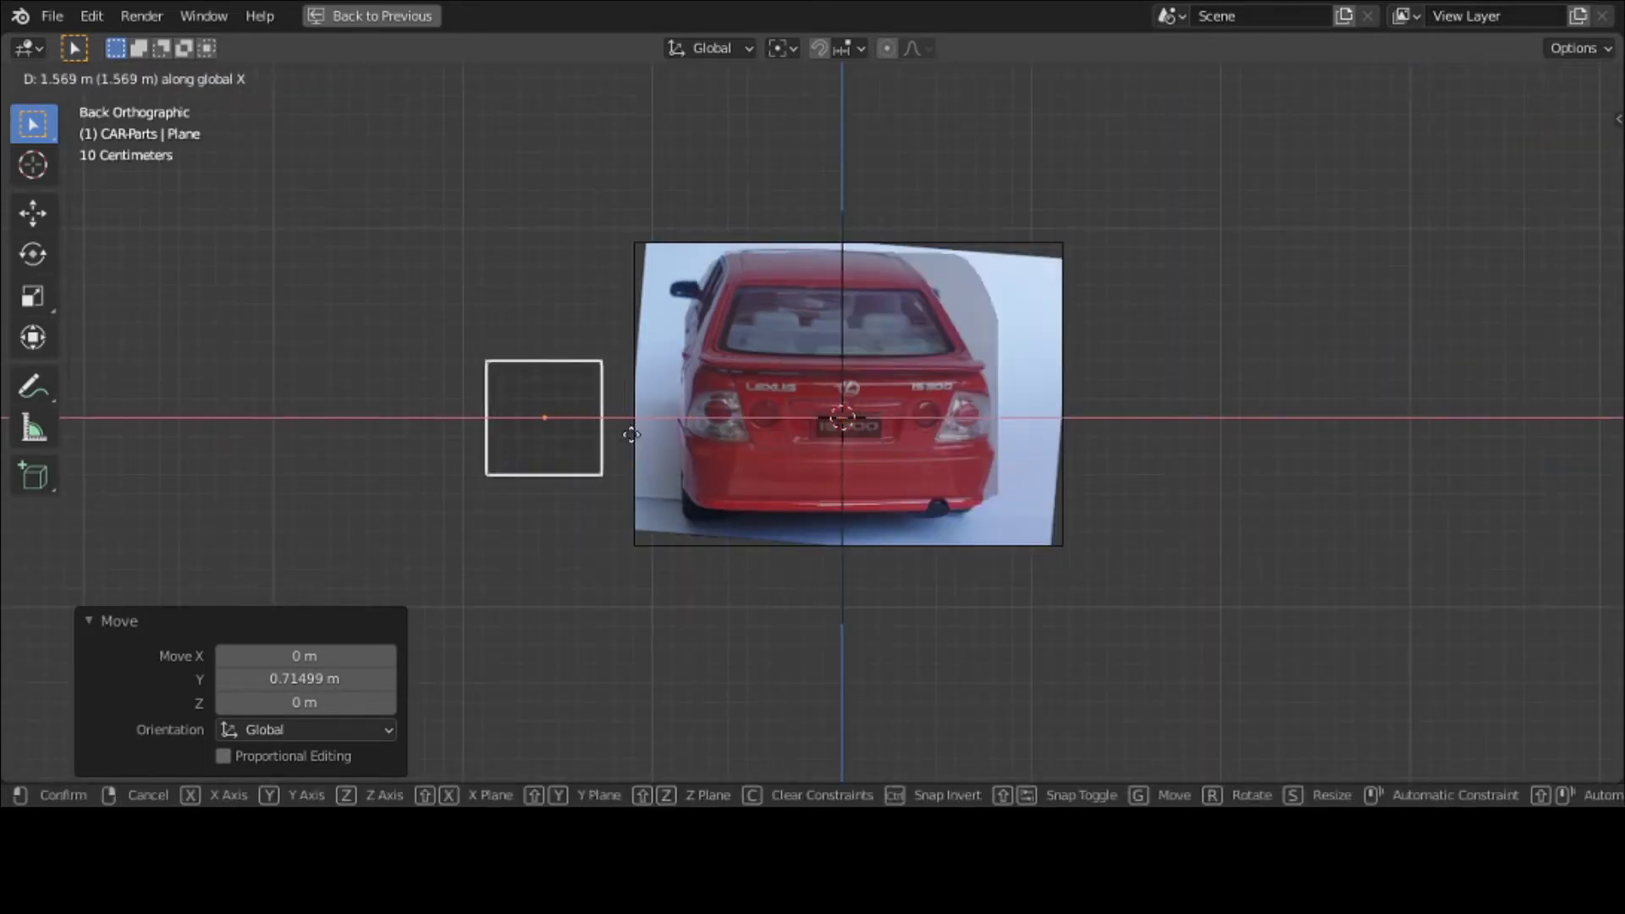
click(630, 433)
scroll(630, 433, up, 3)
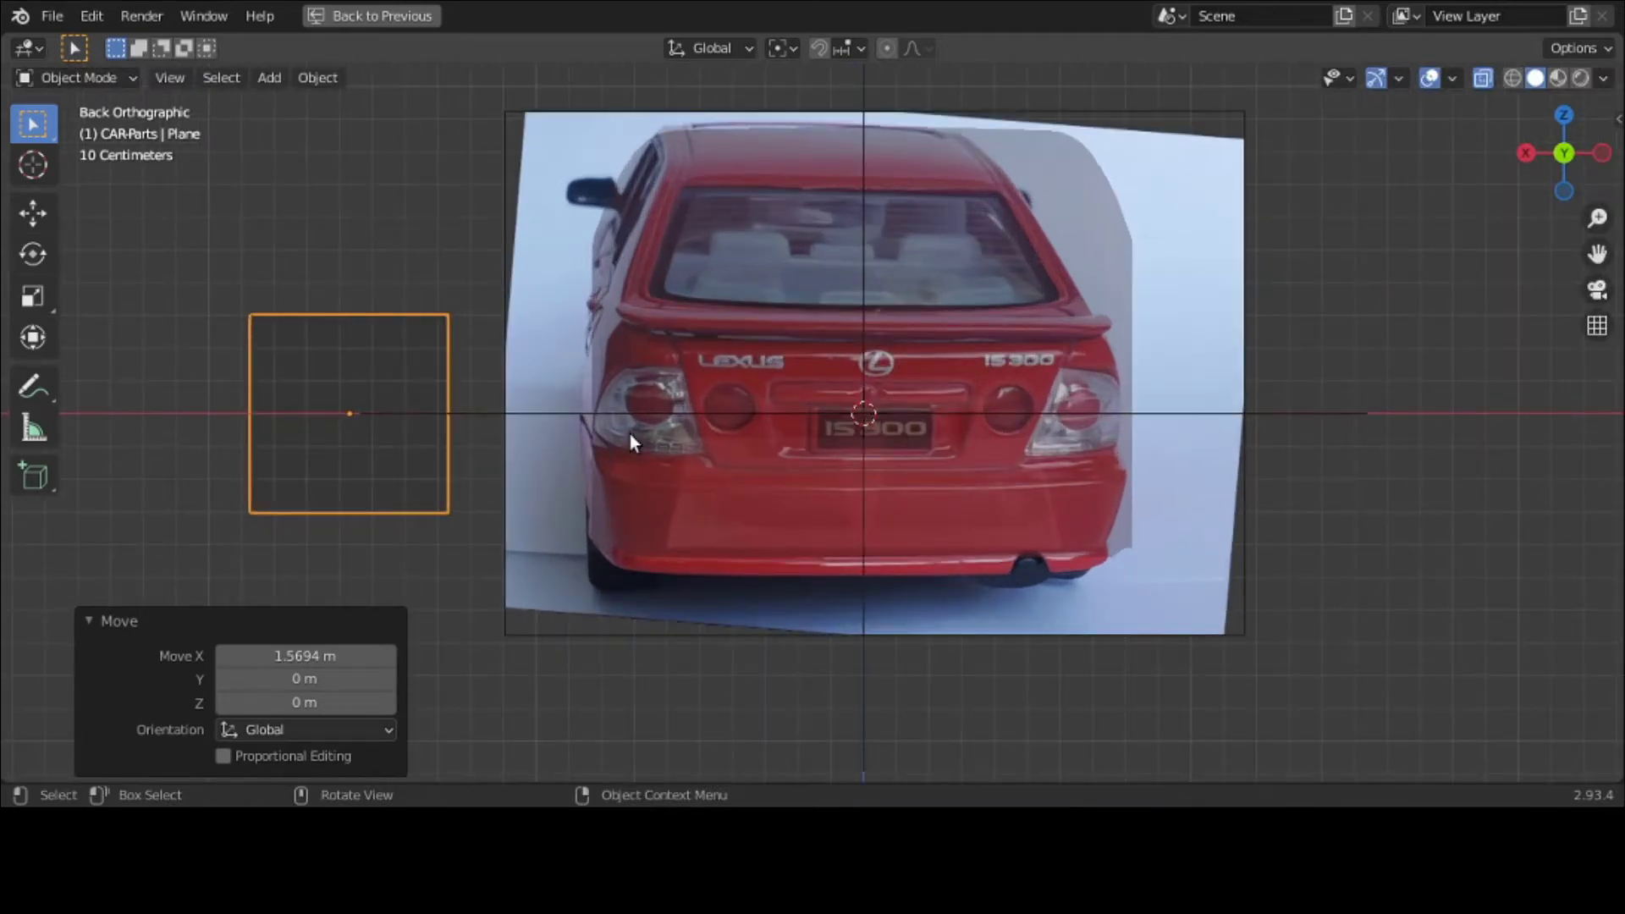
Step: Shift the plane another 0.15 m or so along the global Y axis and go back to the back orthographic view
middle_drag(630, 433, 727, 453)
key(g)
key(y)
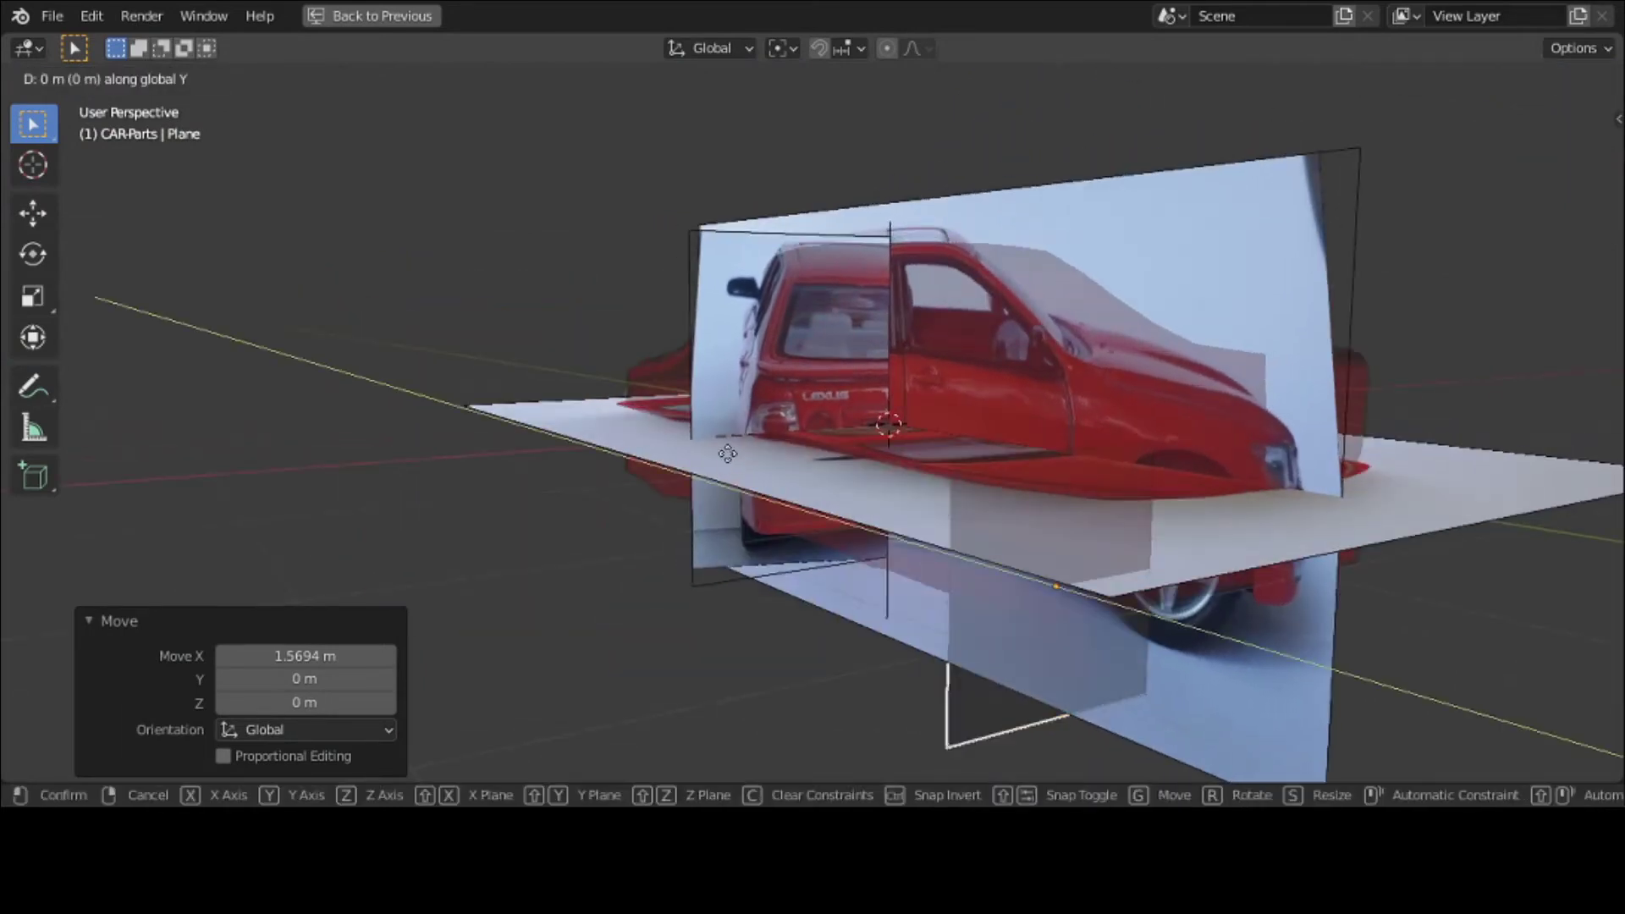
click(777, 477)
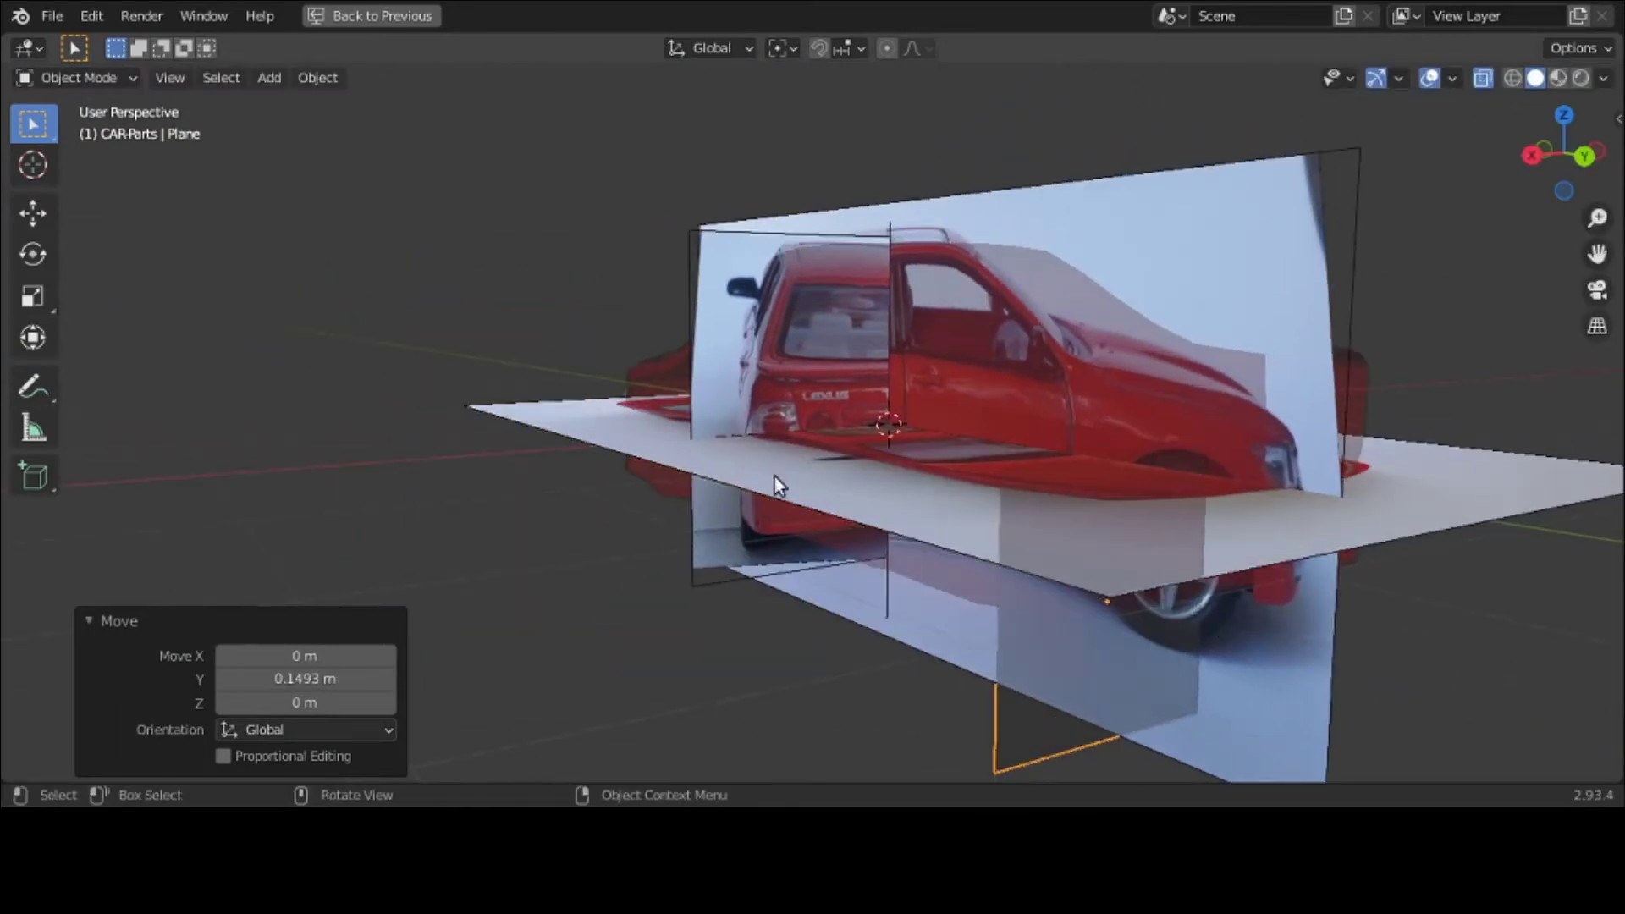
key(grave)
click(904, 388)
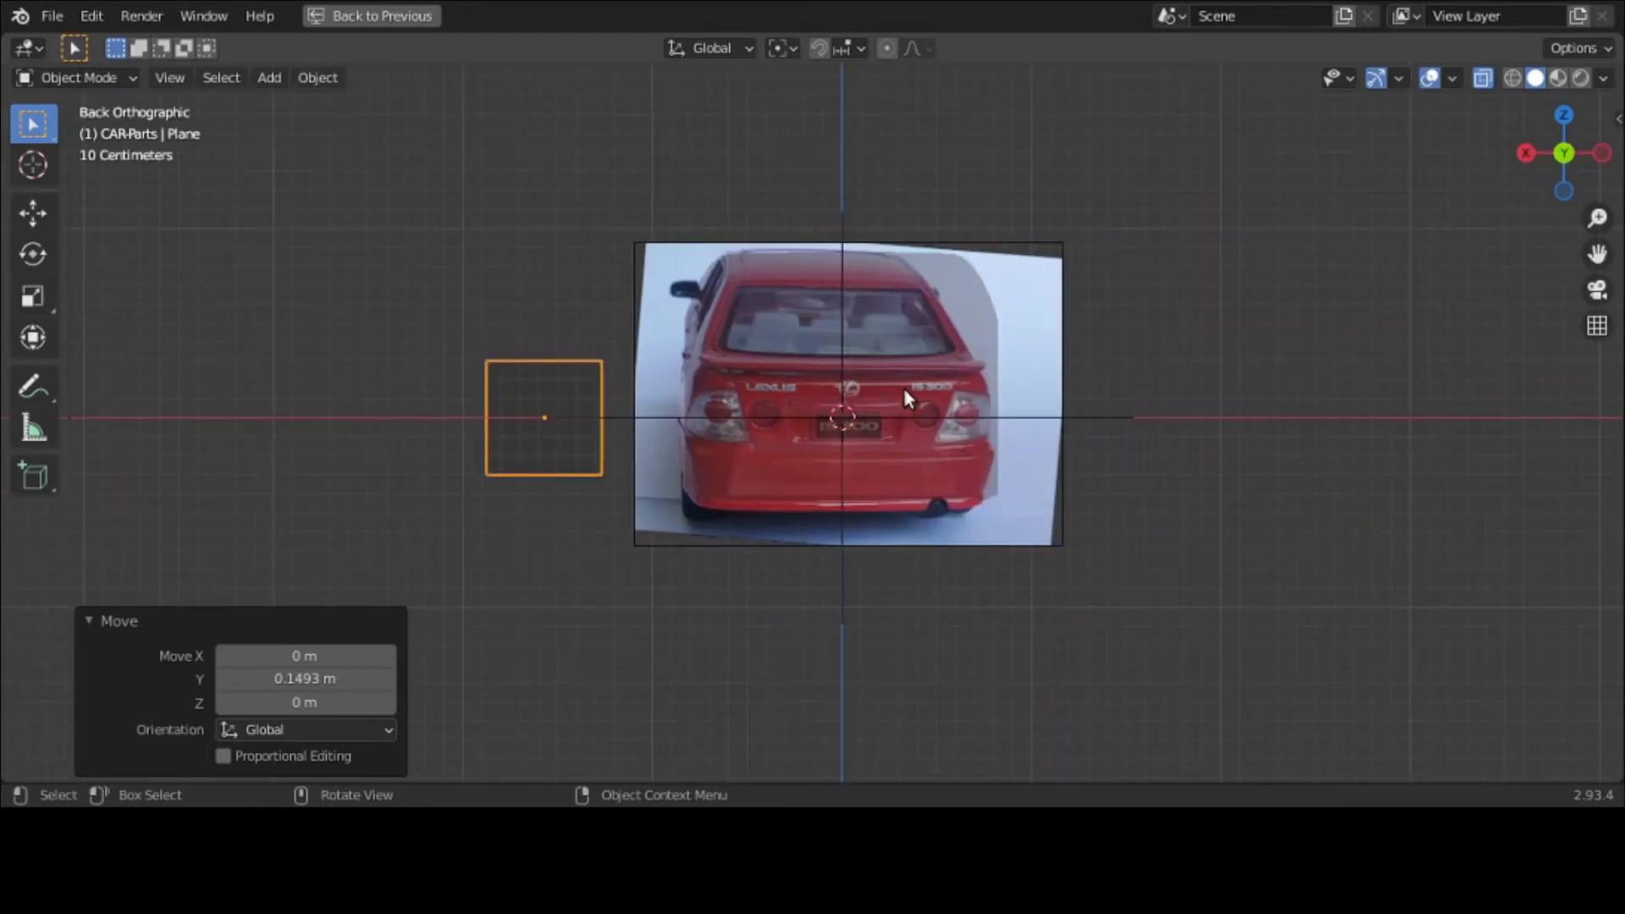
Step: Move the plane about -1.61 m along the global X axis so it lies over the licence plate area of the rear reference
scroll(904, 388, up, 3)
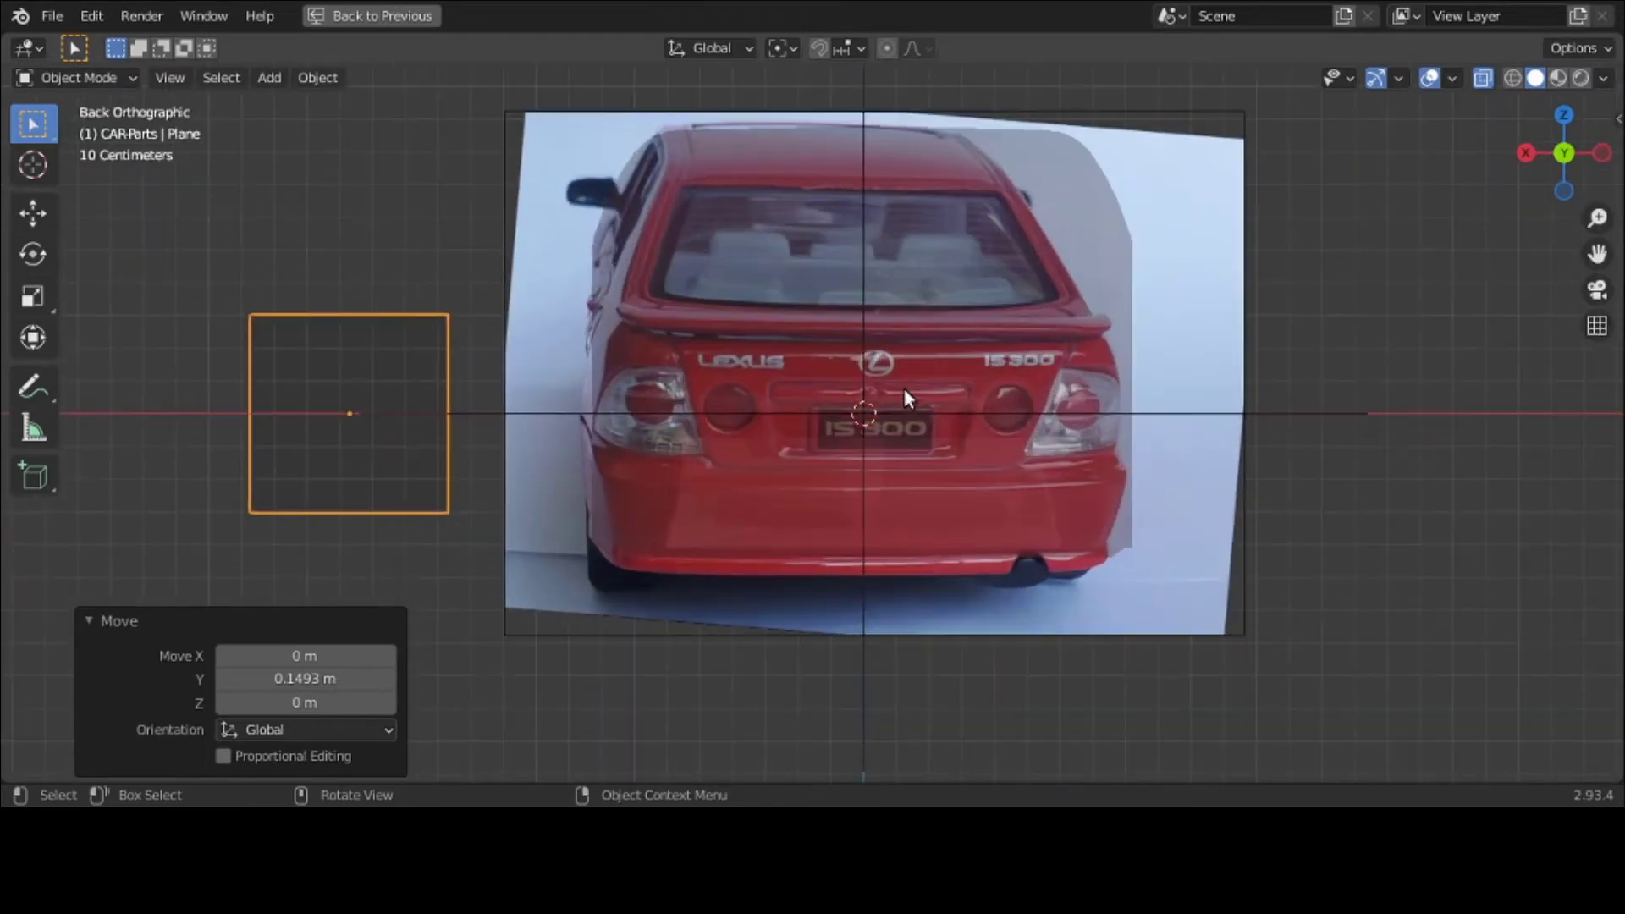
key(g)
key(x)
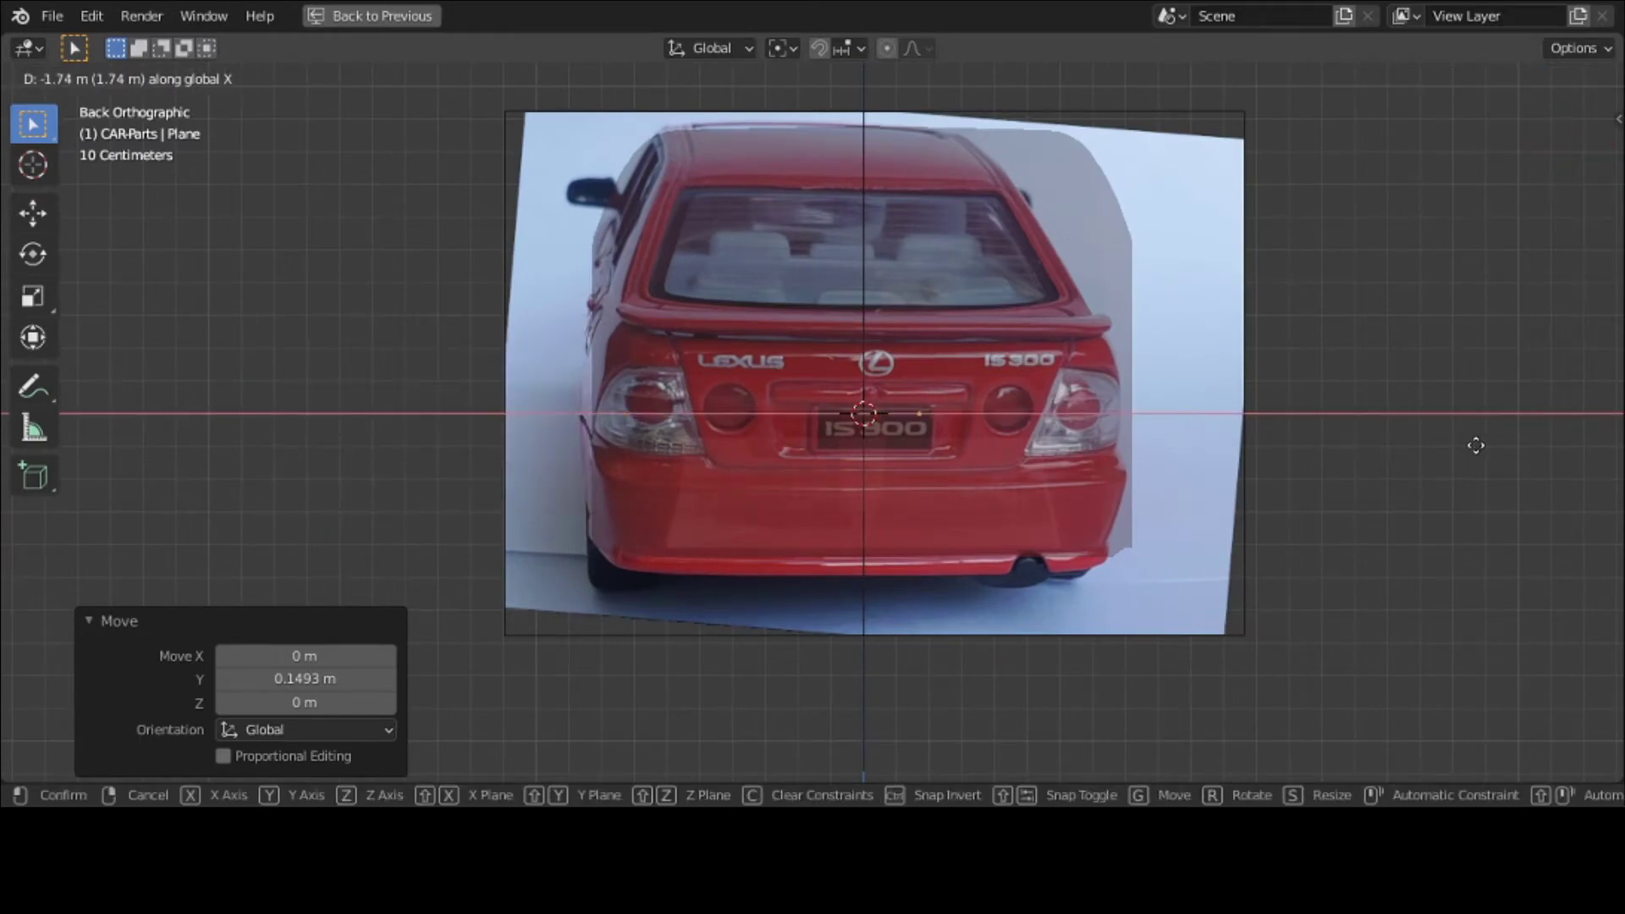
click(1432, 456)
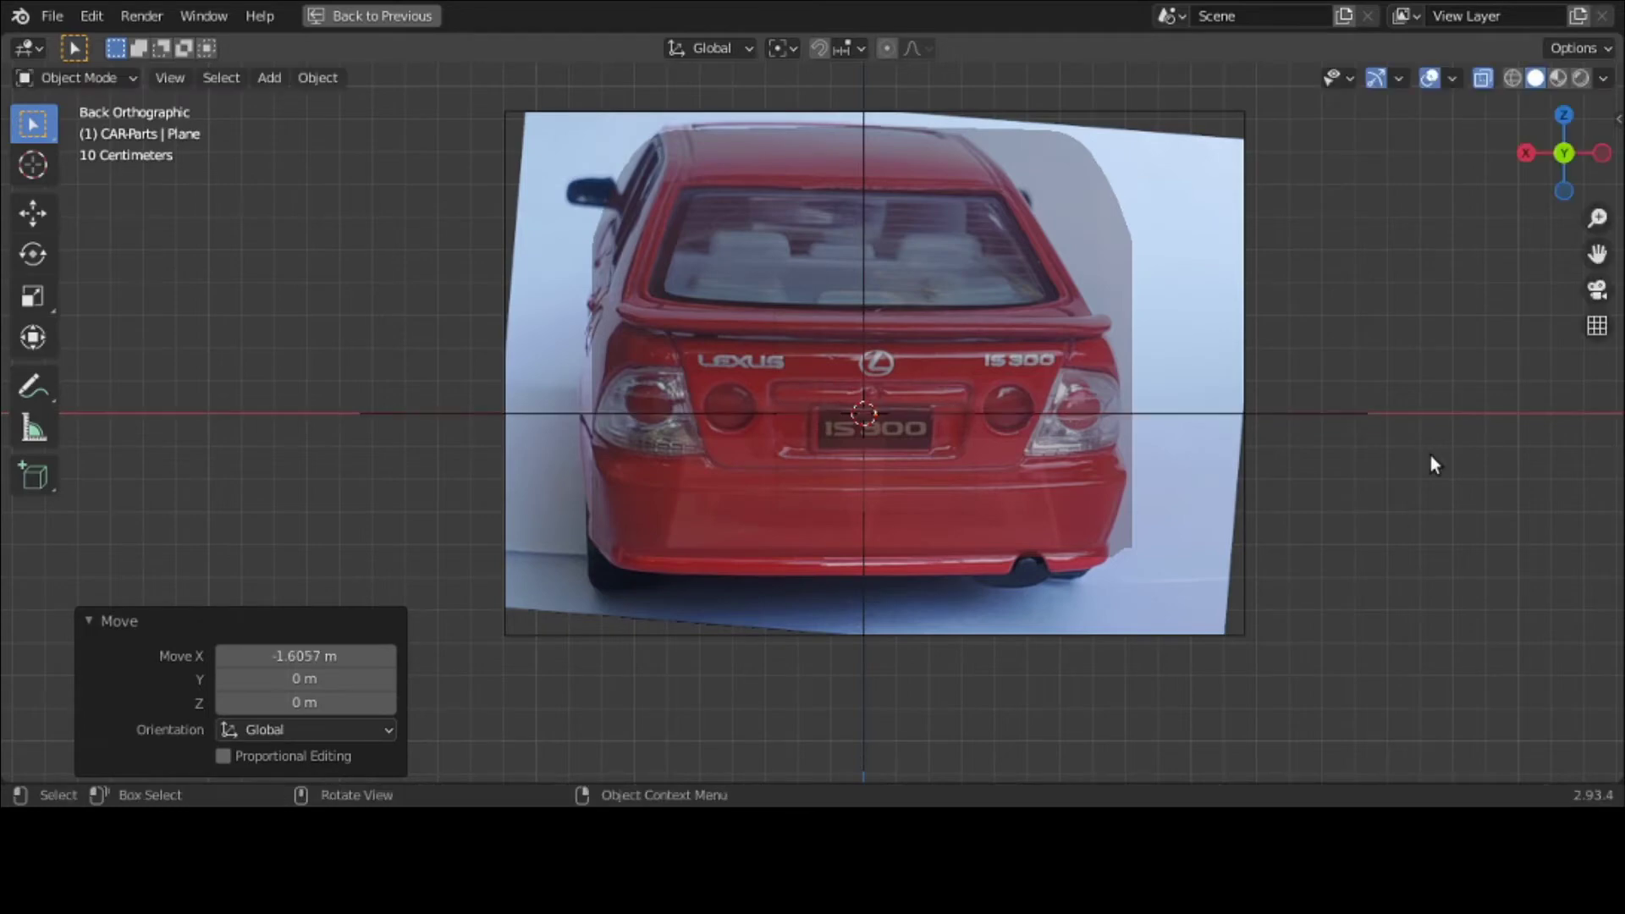
scroll(1431, 455, up, 3)
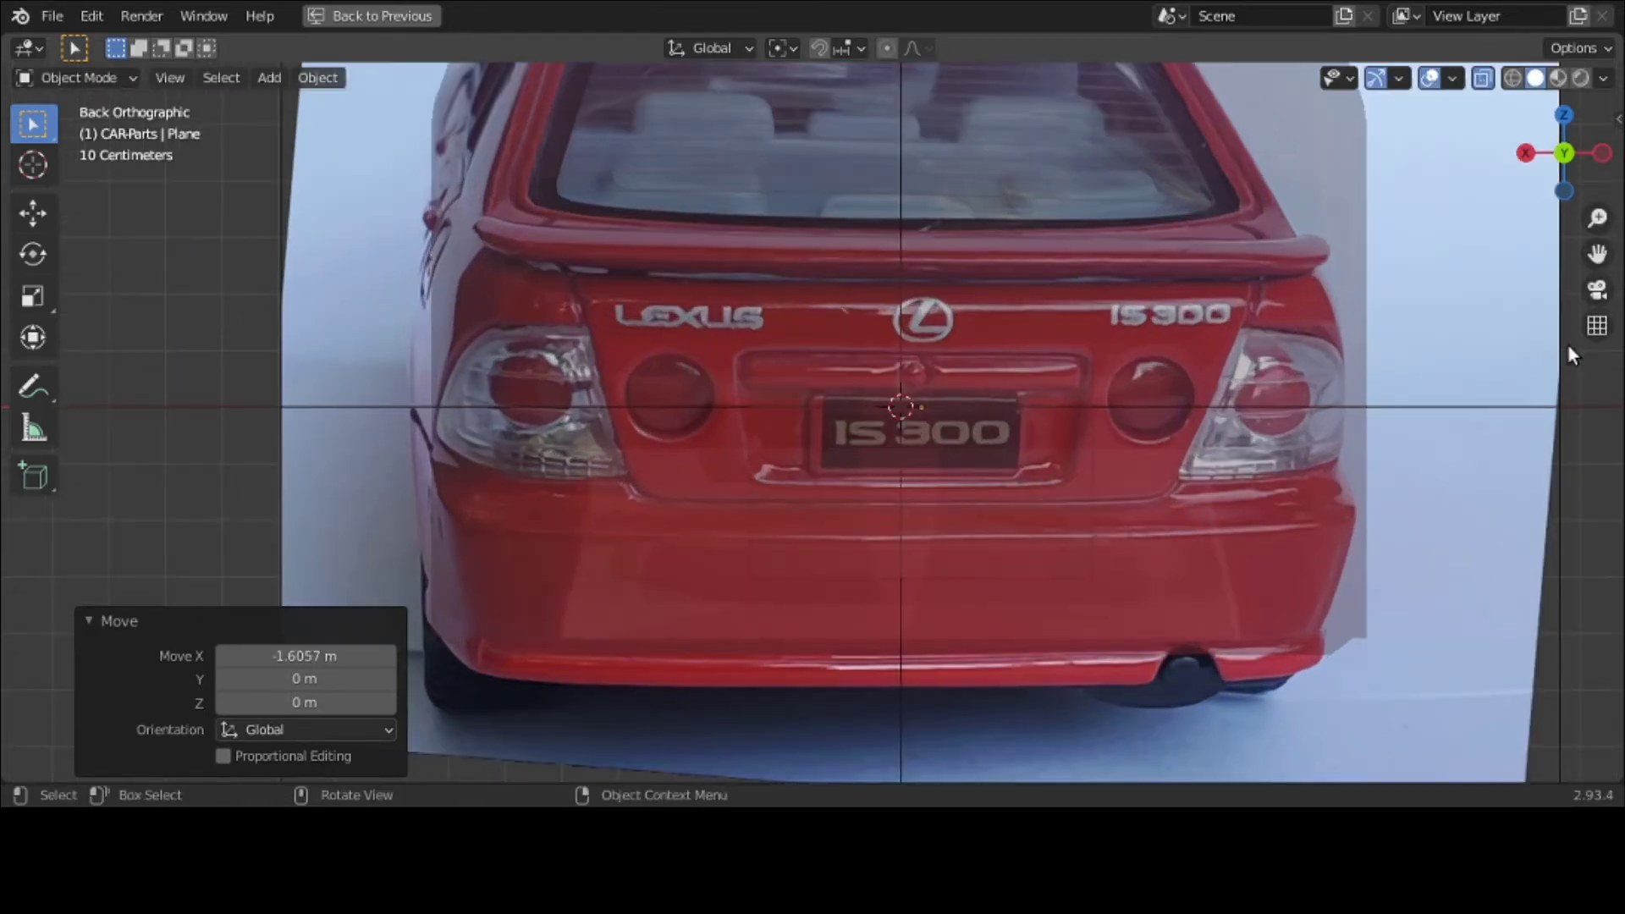
Step: Try wireframe shading to see the plane against the rear reference, and return to solid shading
click(1510, 80)
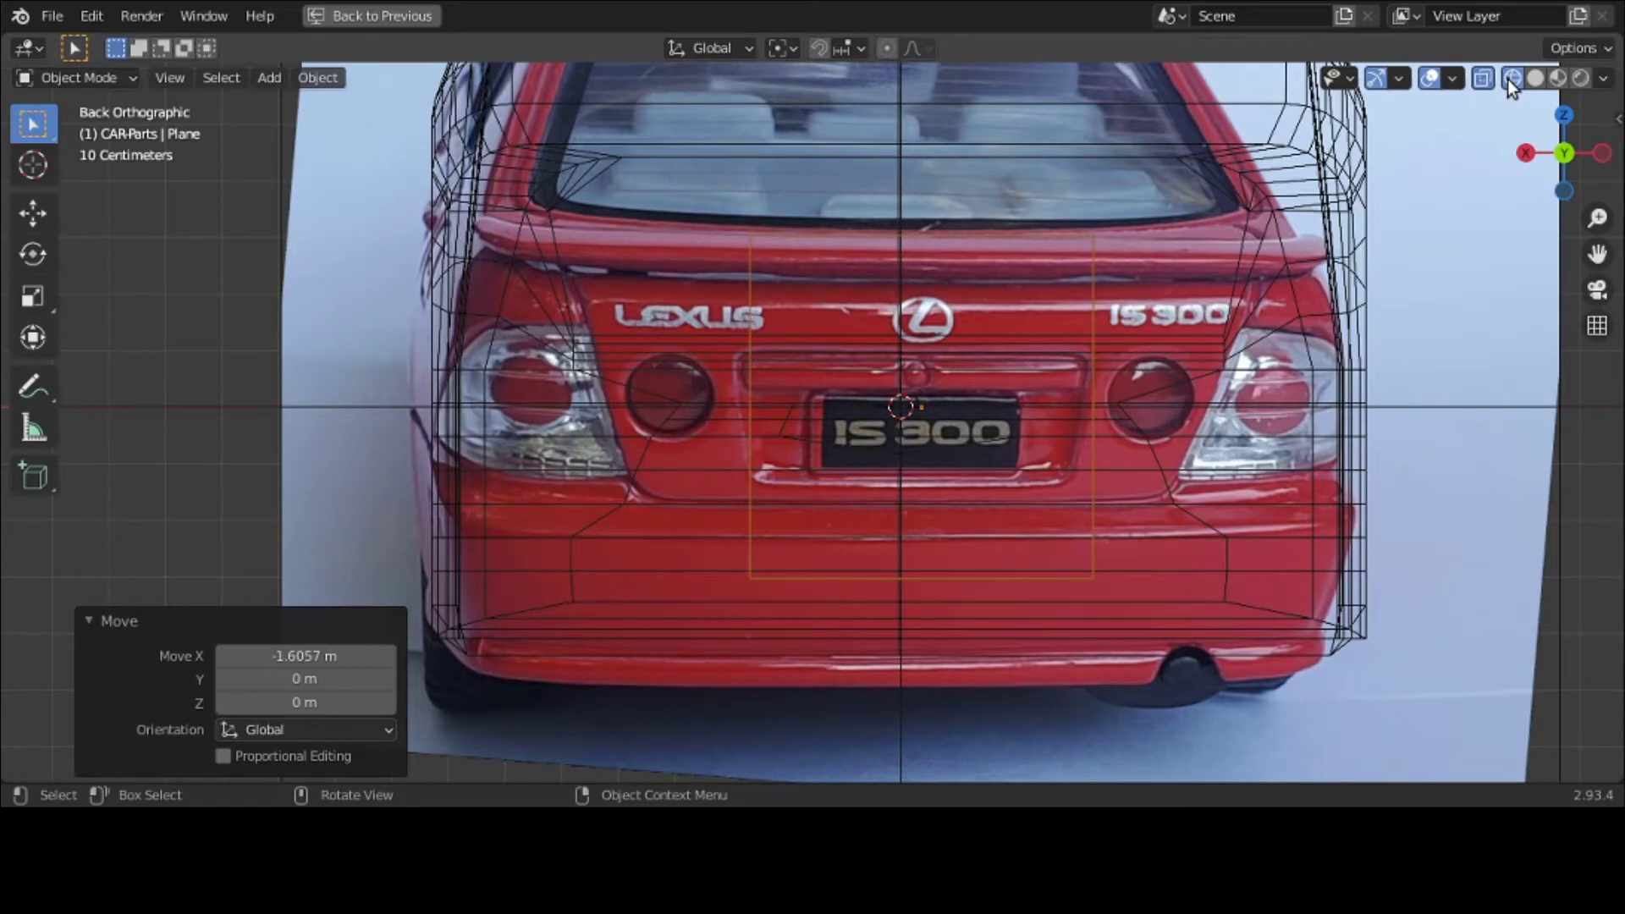
scroll(970, 282, down, 3)
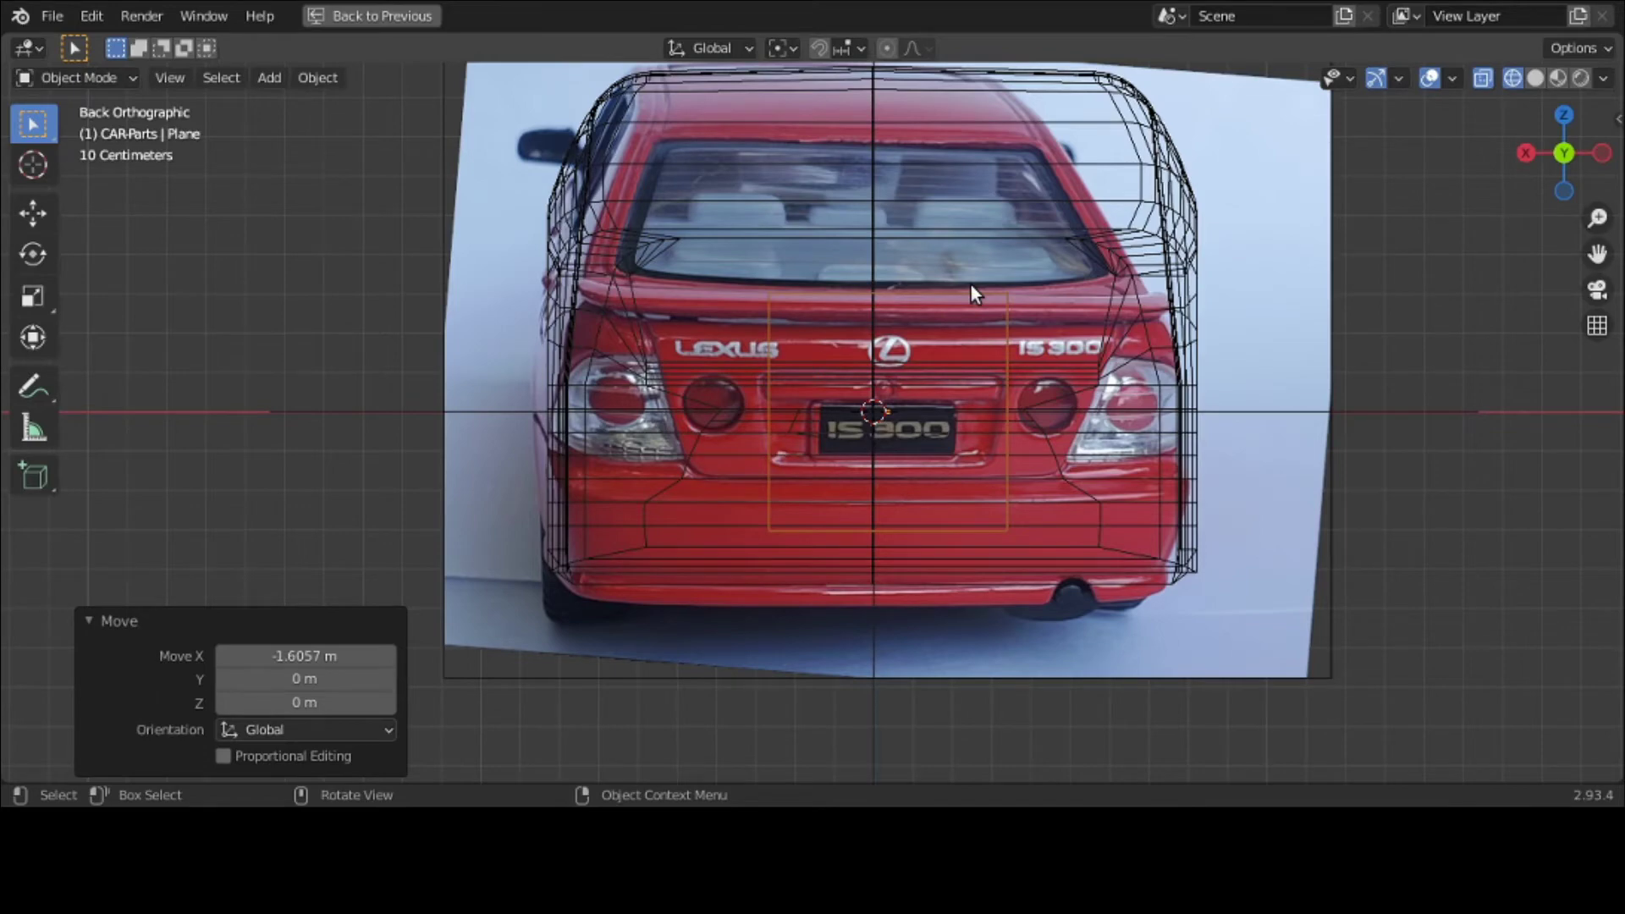
click(1530, 79)
scroll(673, 302, down, 2)
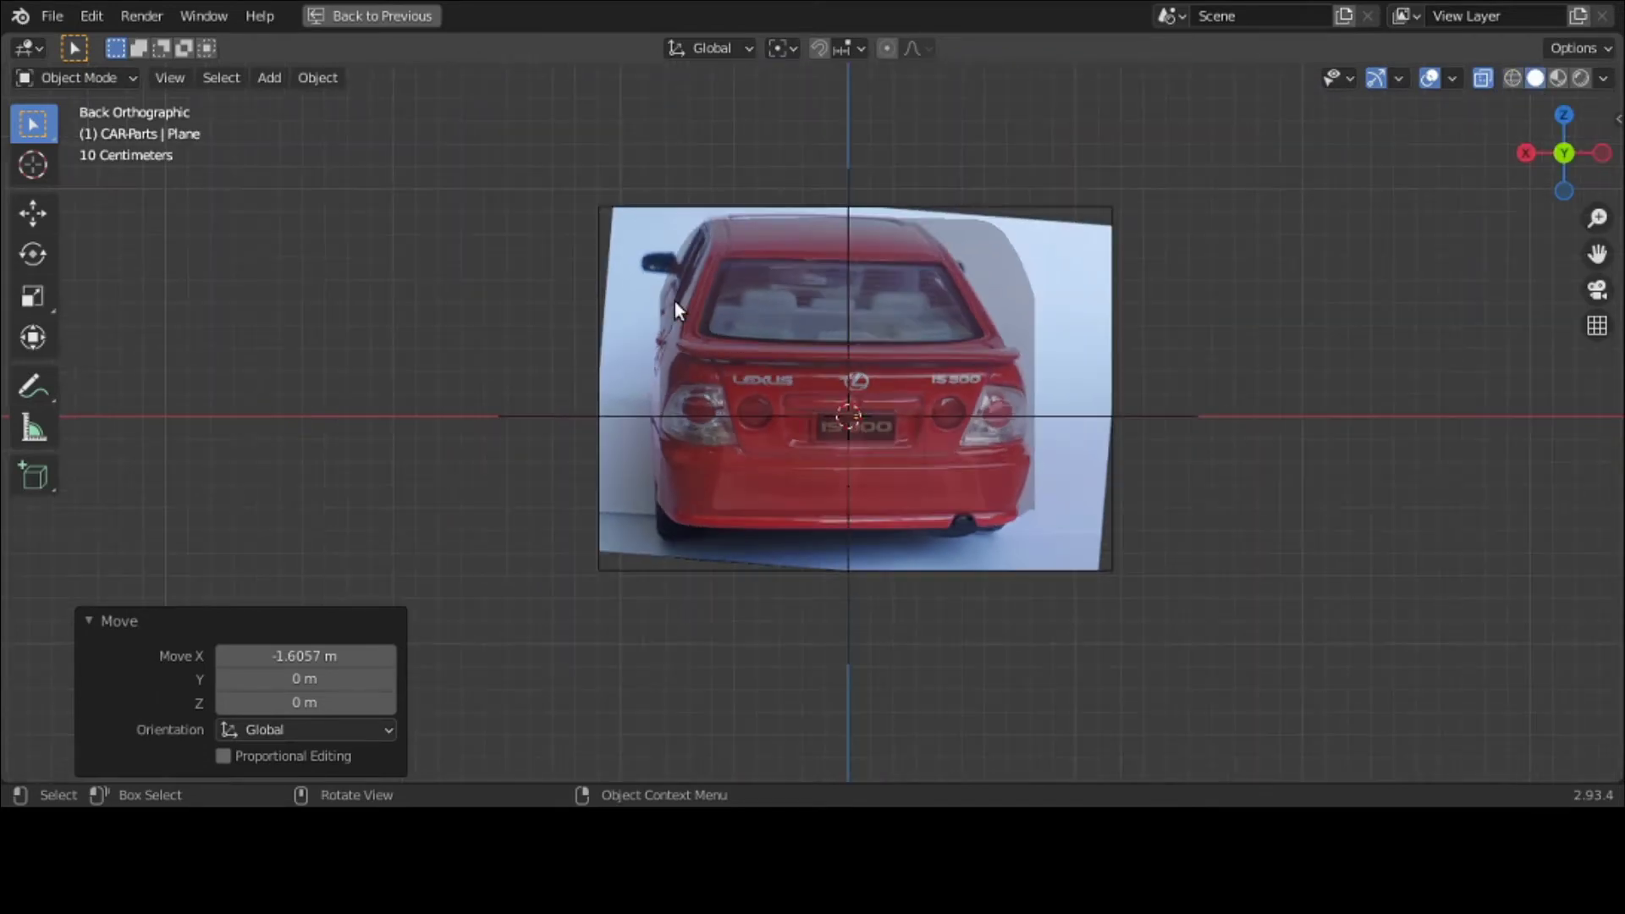
Step: Turn off X-ray, select the car-model body and hide it
middle_drag(674, 301, 663, 384)
click(999, 425)
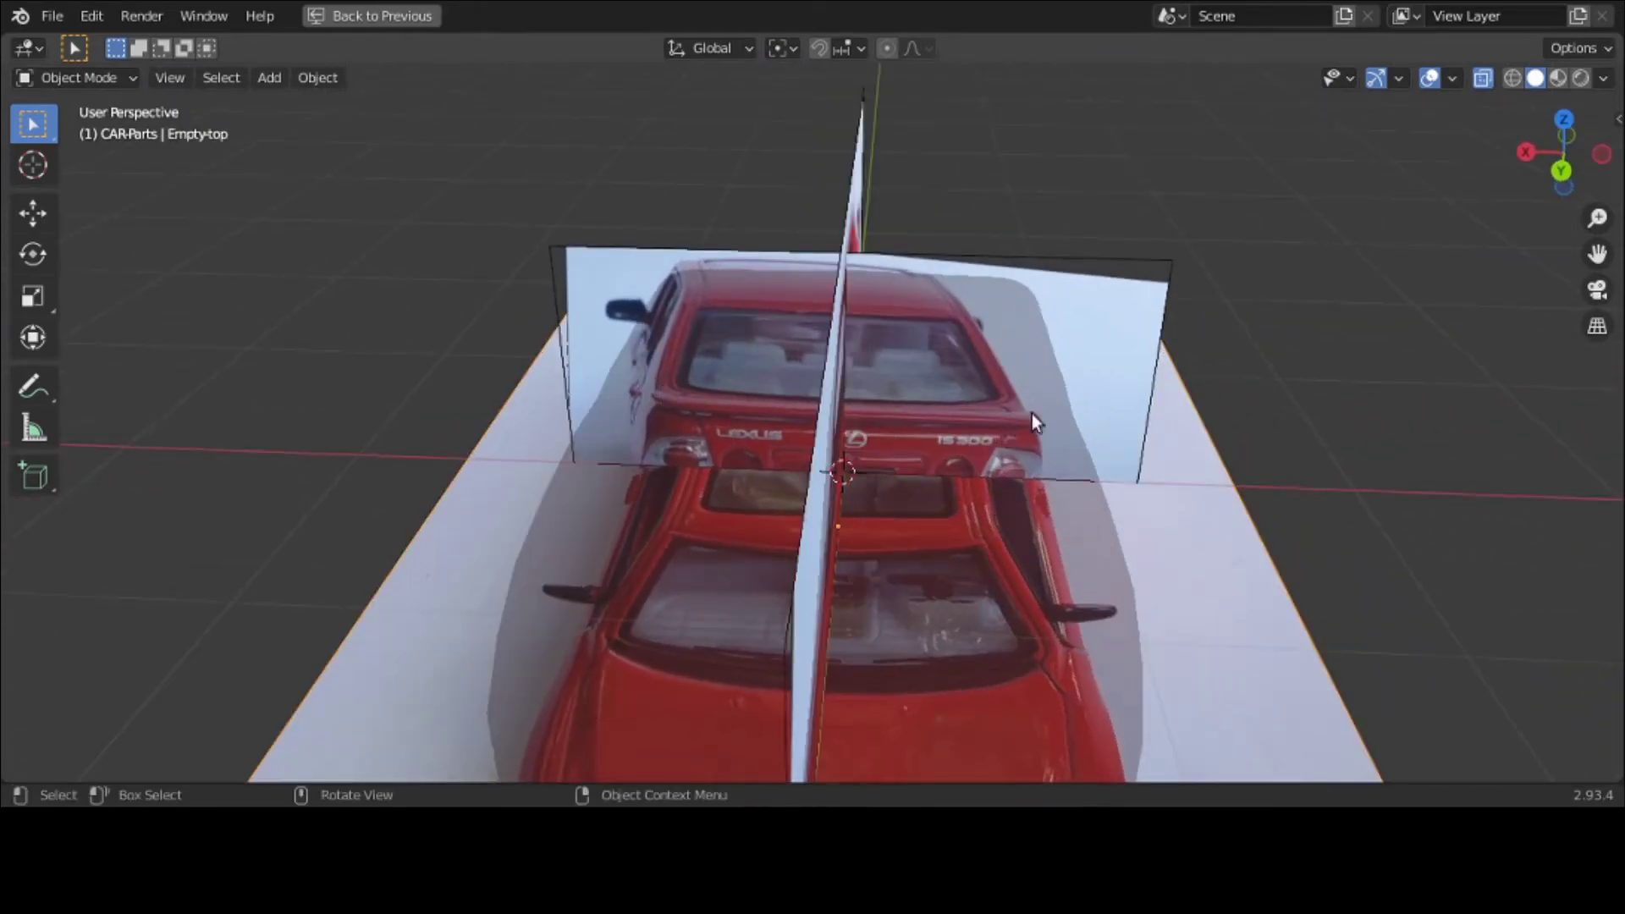
click(1064, 398)
middle_drag(1008, 387, 820, 297)
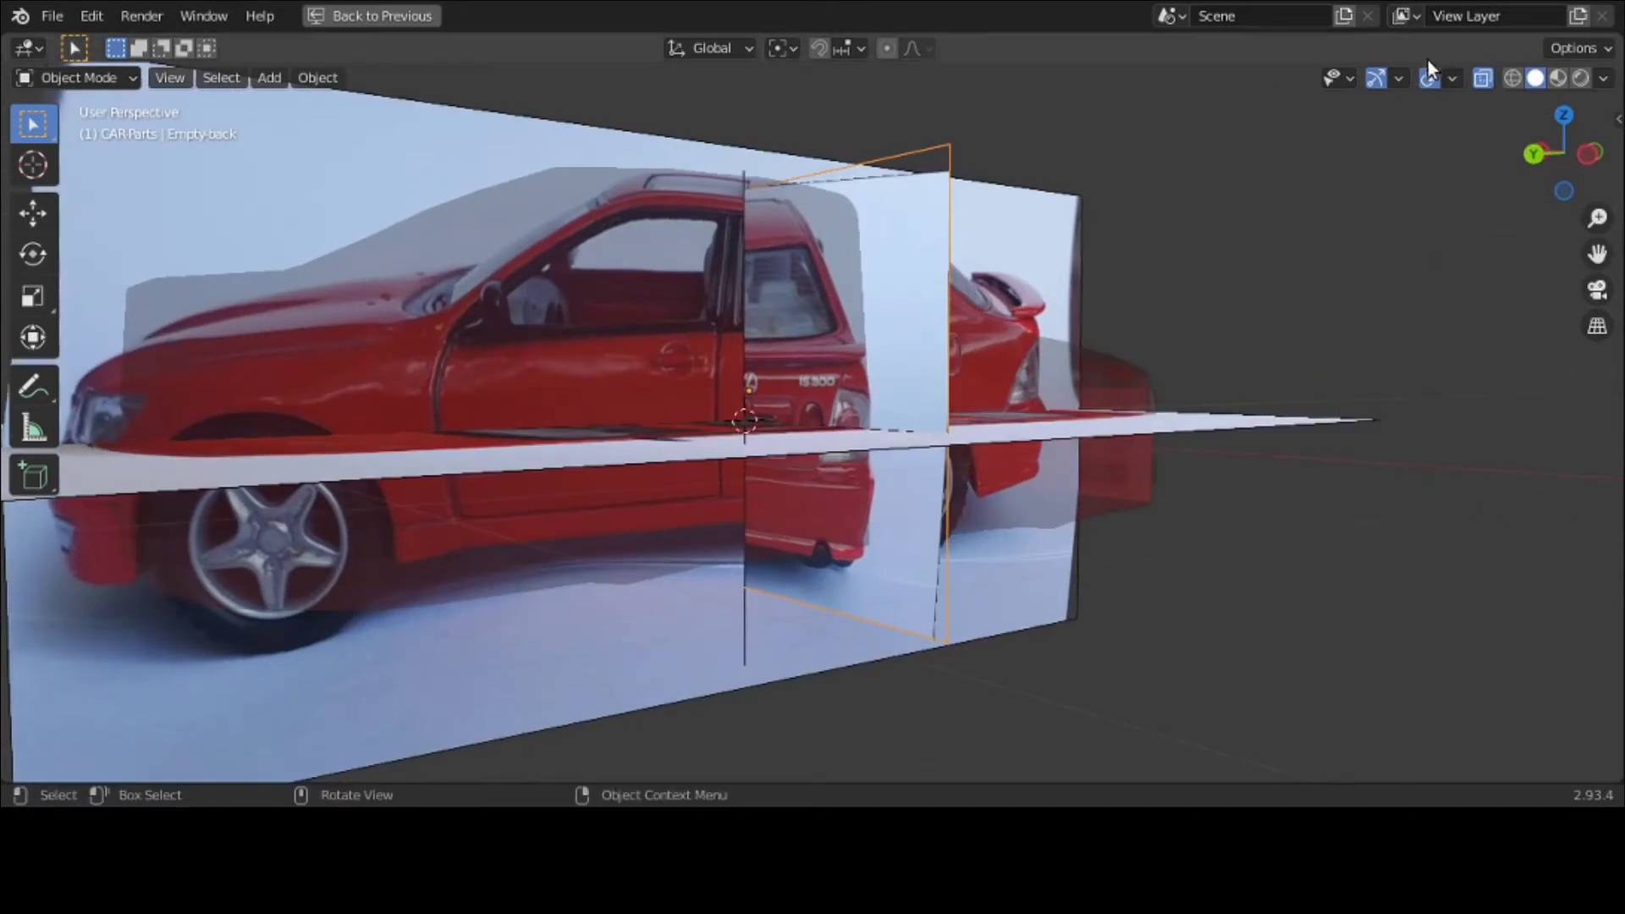
click(1482, 81)
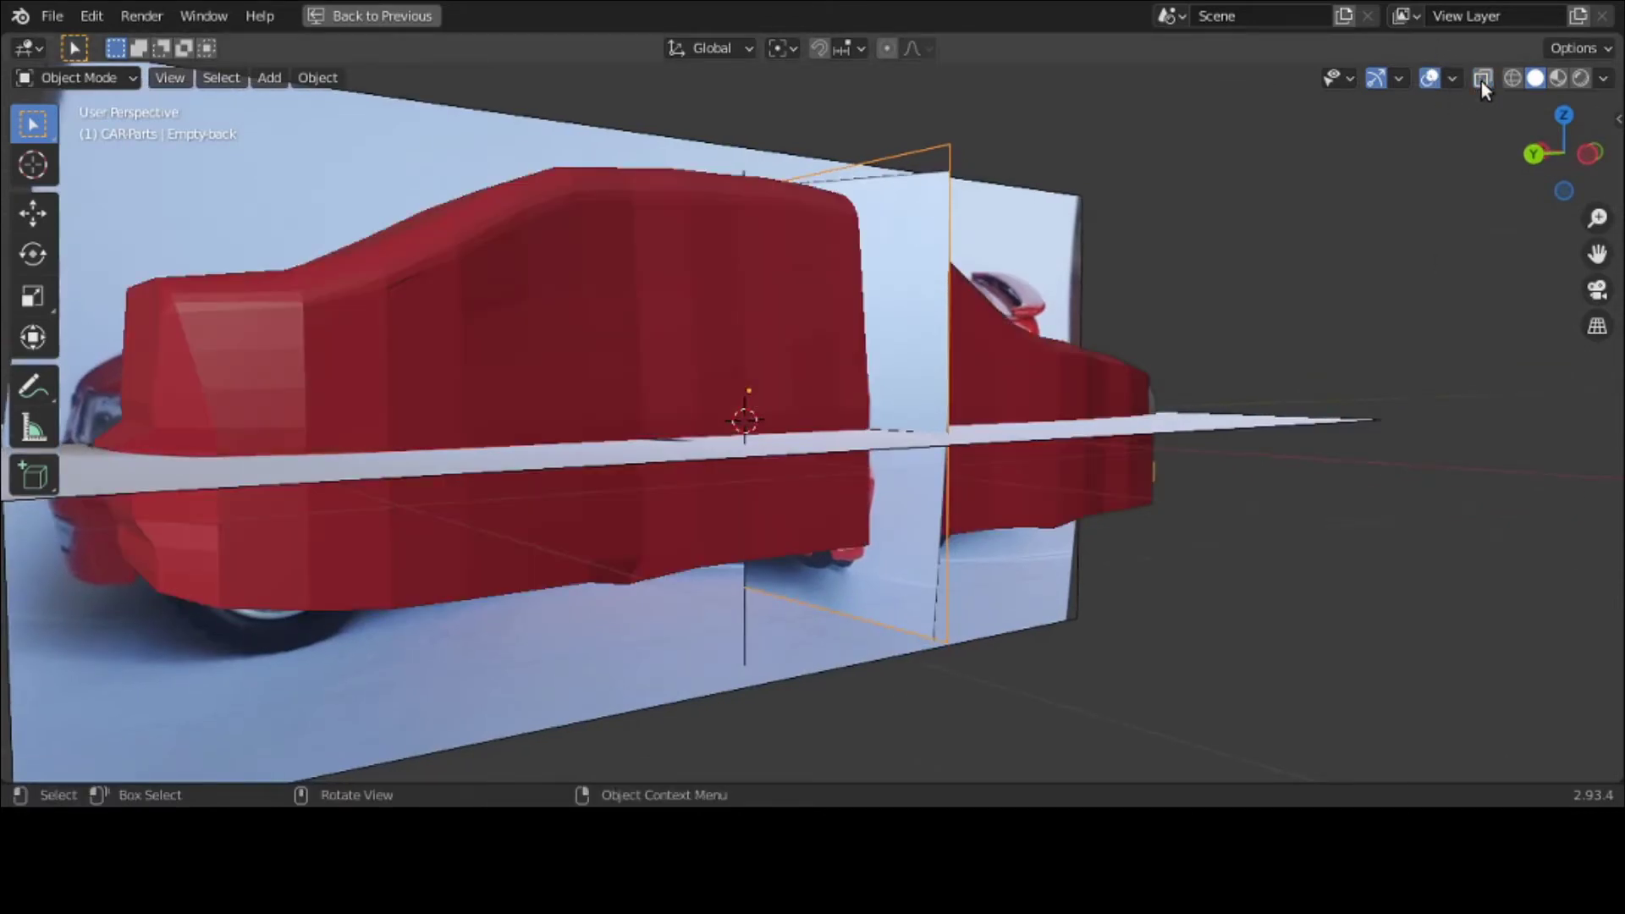
click(526, 276)
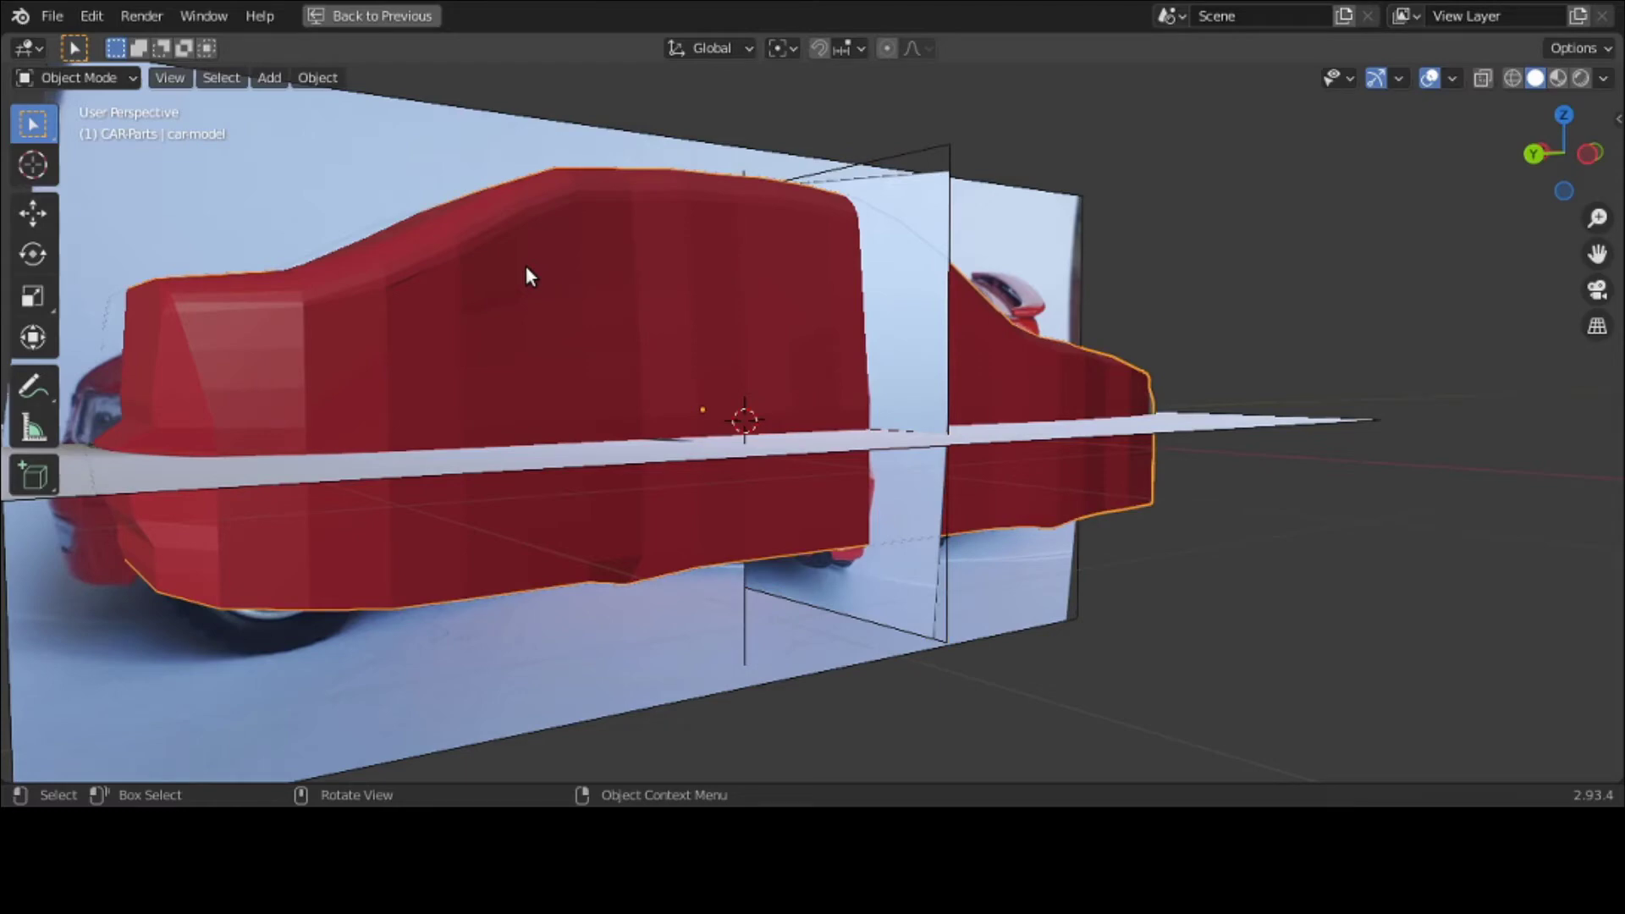
key(h)
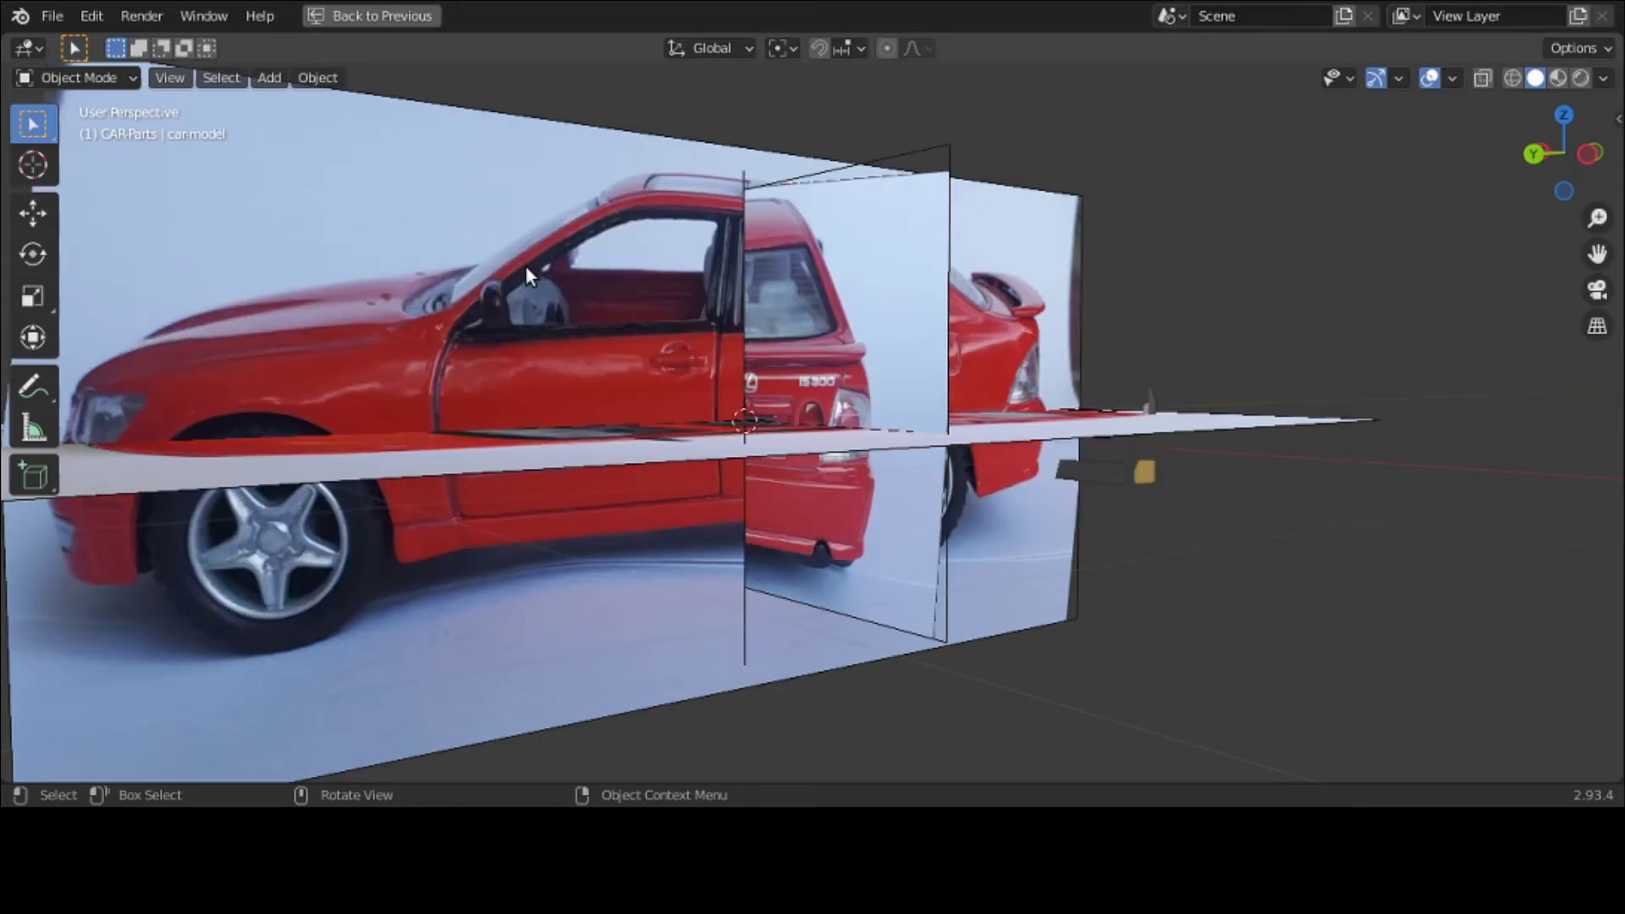
Step: Return to back orthographic view and turn X-ray on so the reference shows through the plane
key(grave)
click(681, 195)
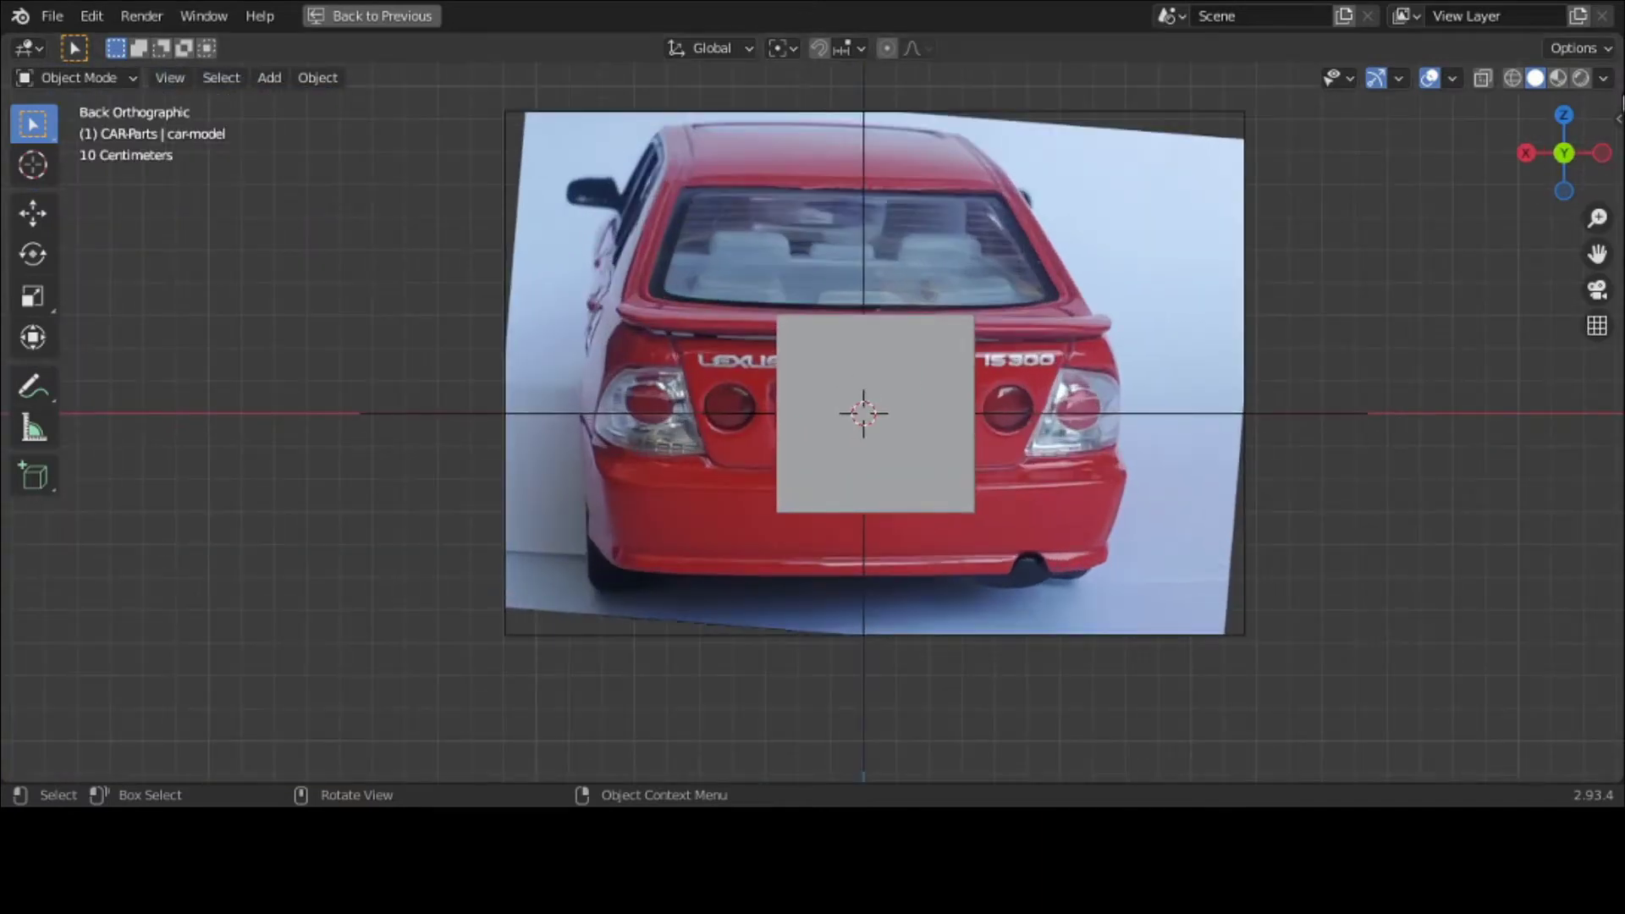
click(1484, 76)
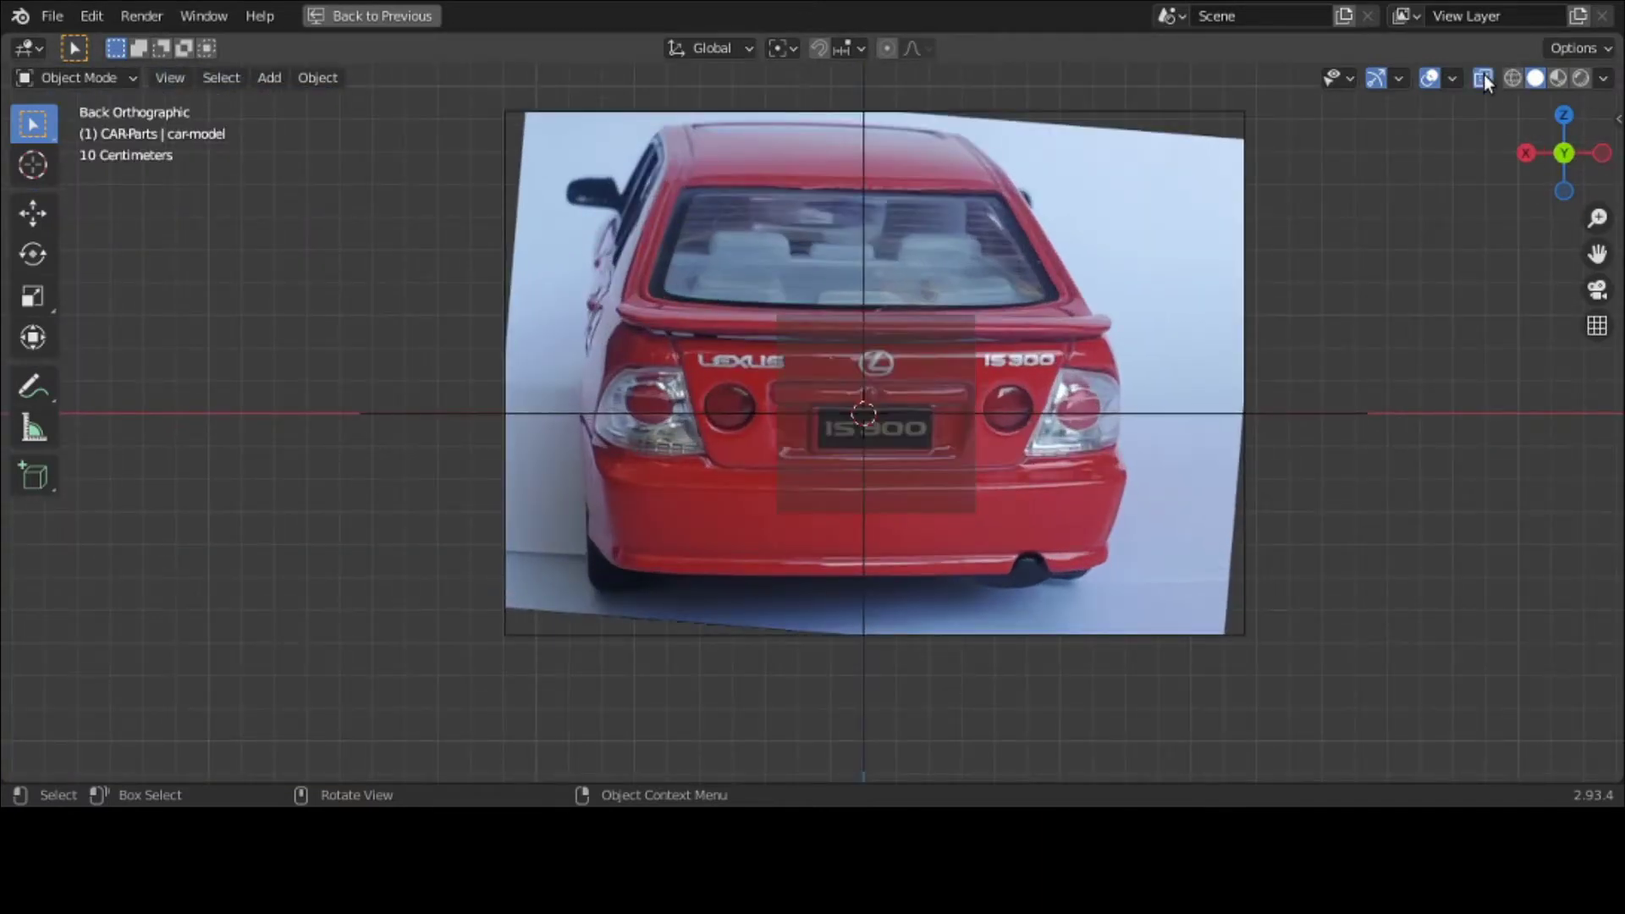
scroll(1194, 288, up, 2)
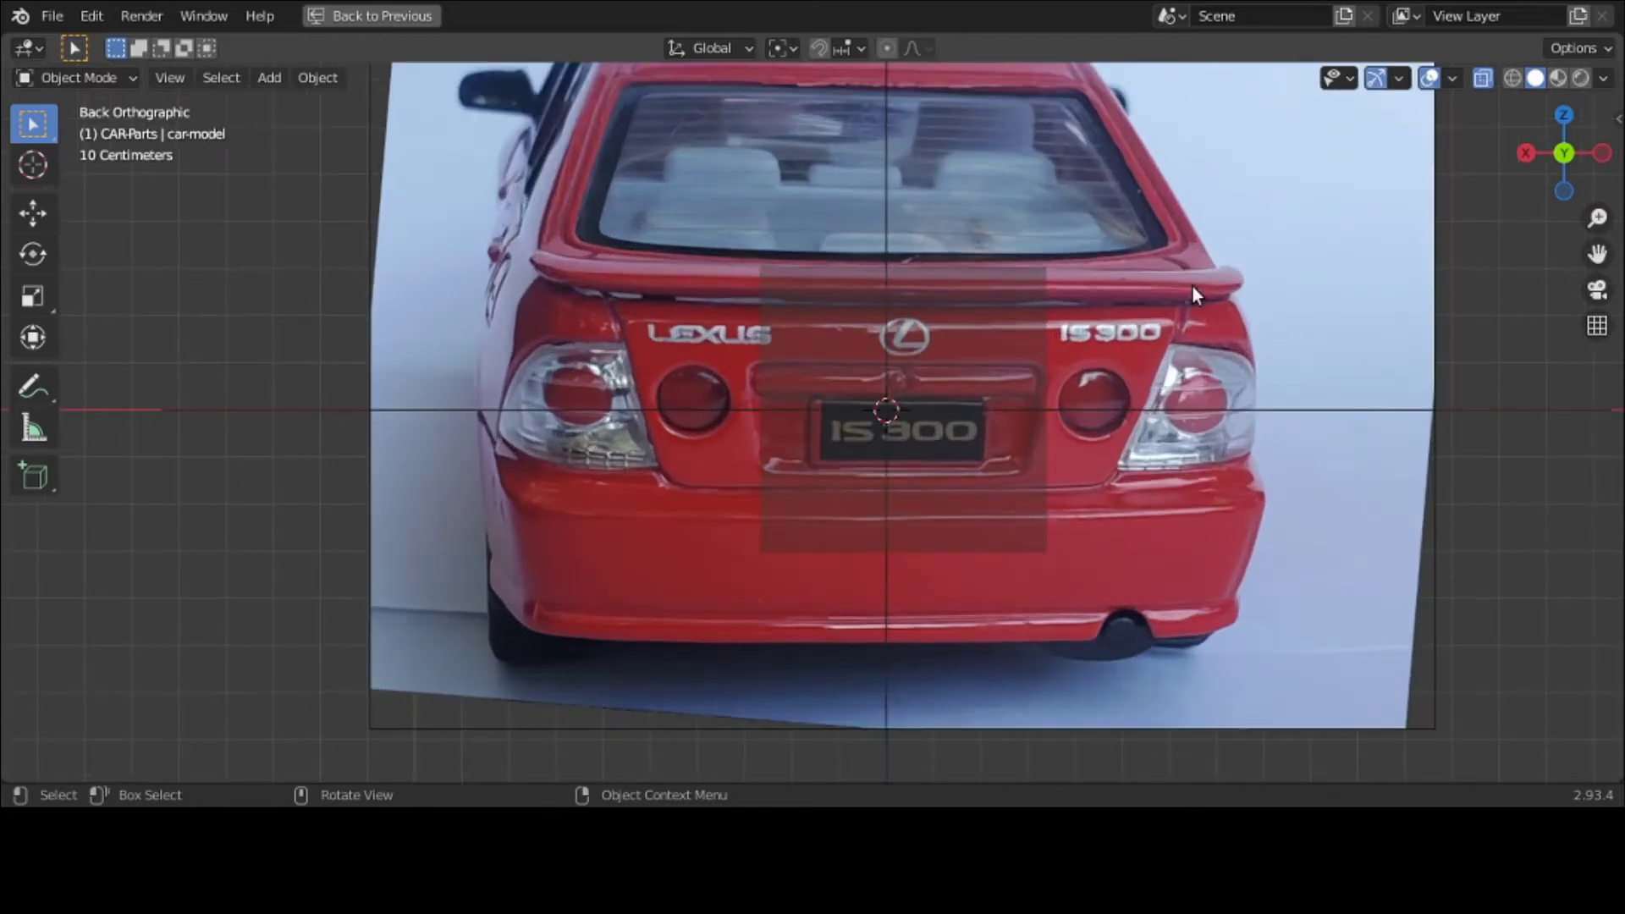
Step: Select the plane over the licence plate and scale it by about 0.4 along the global Z axis to match the recess height
click(1023, 311)
click(1023, 292)
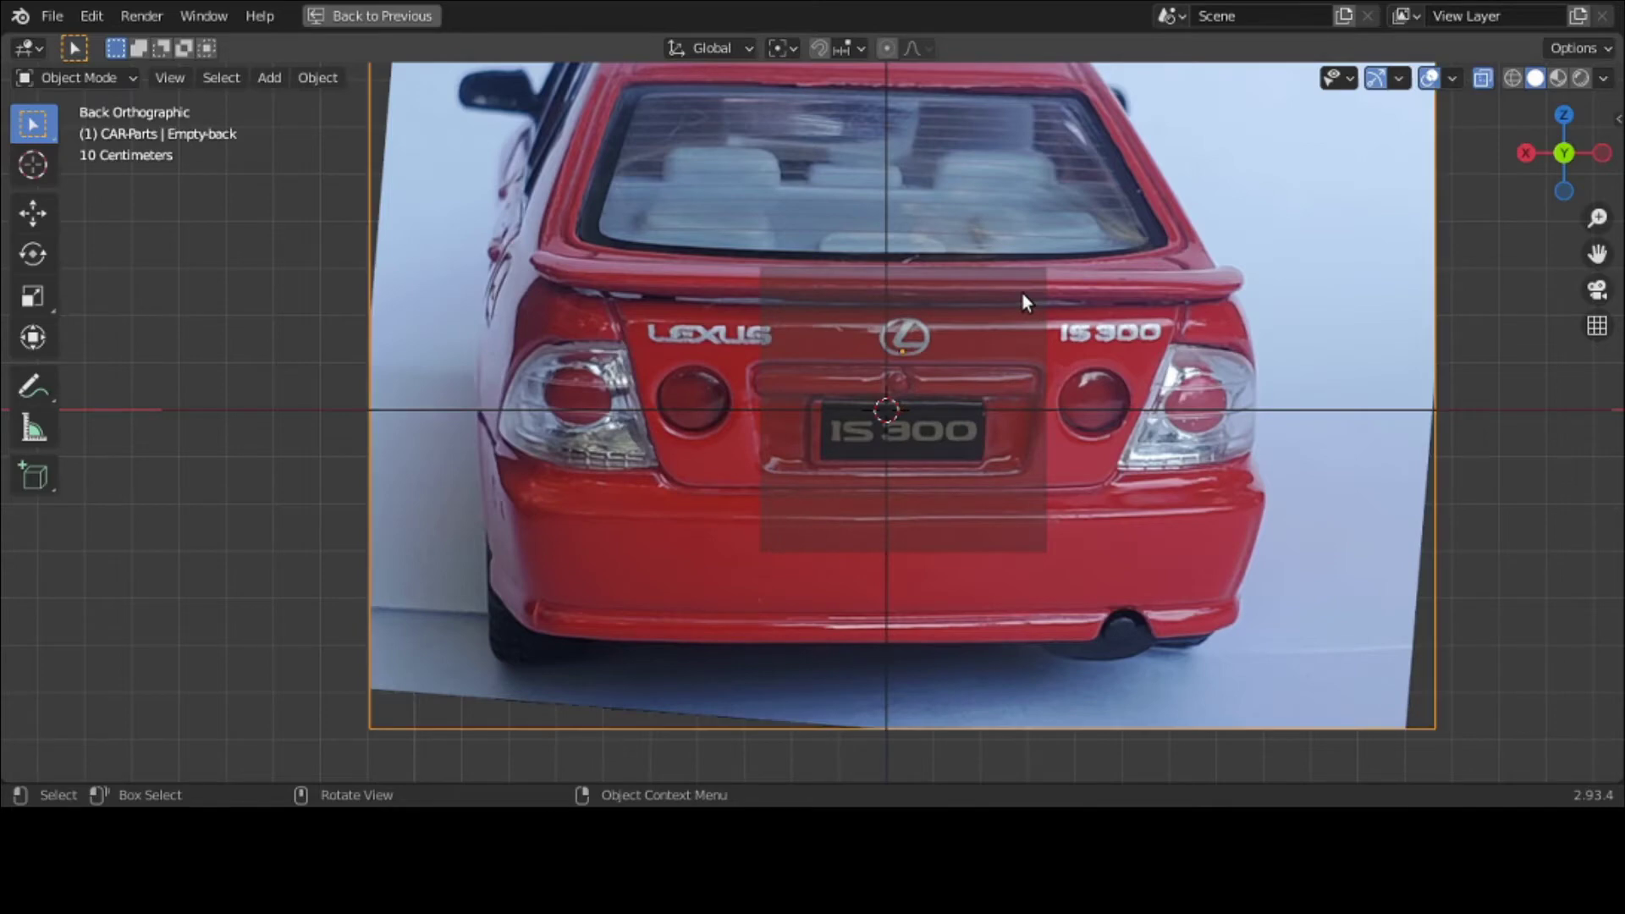
click(1532, 273)
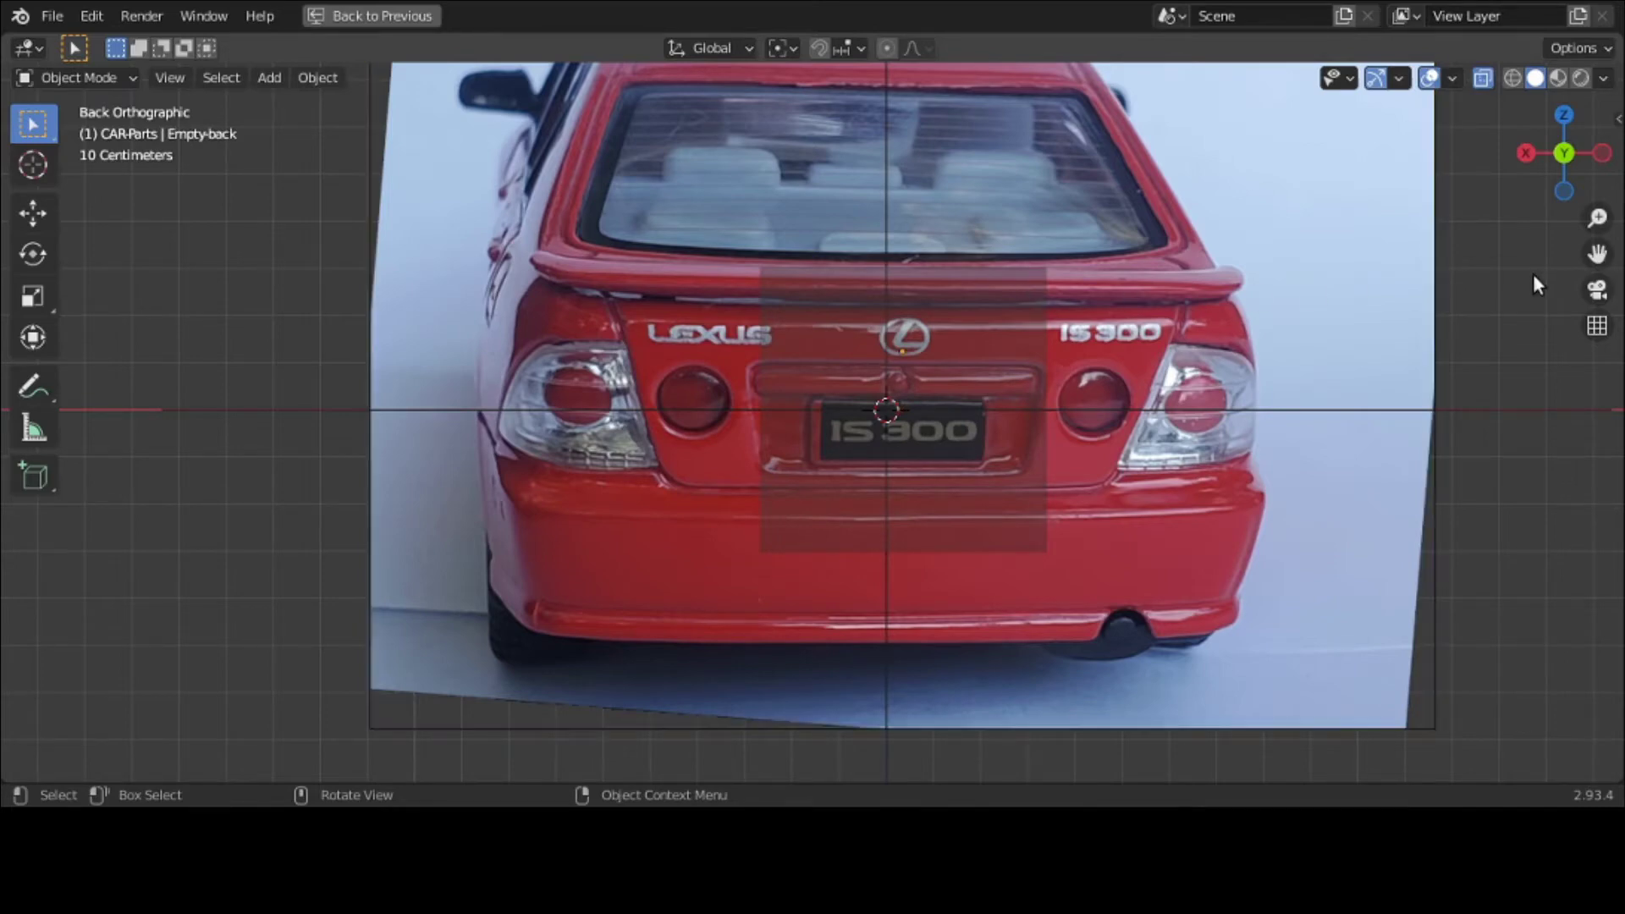
click(1015, 301)
key(s)
key(Escape)
scroll(1075, 302, up, 1)
scroll(1075, 302, up, 1)
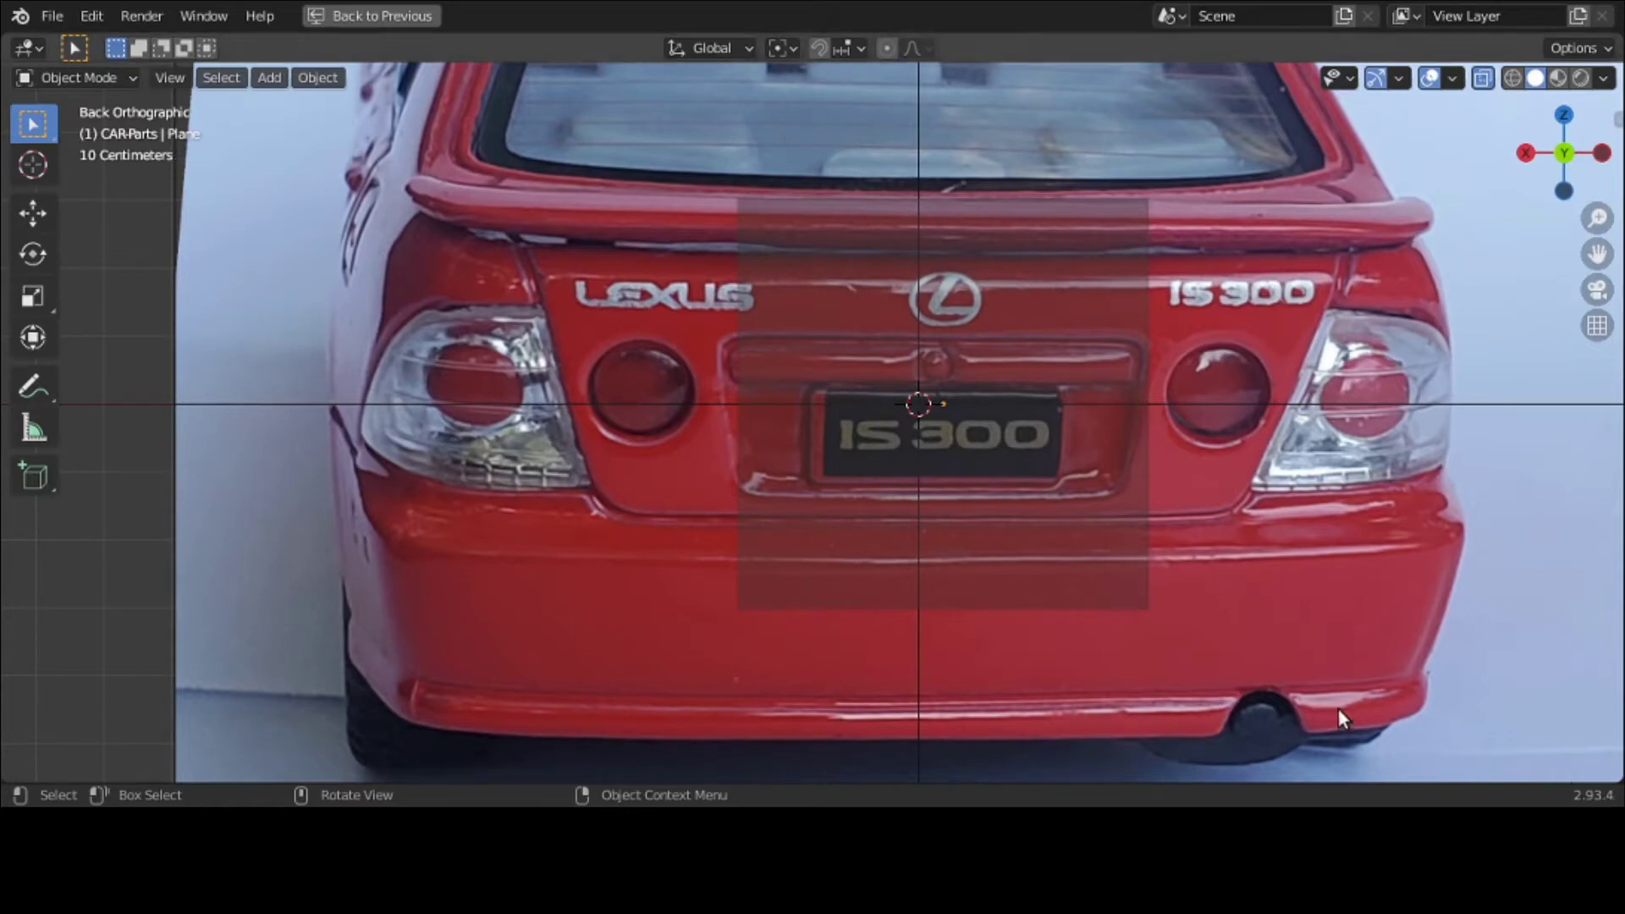
key(s)
key(z)
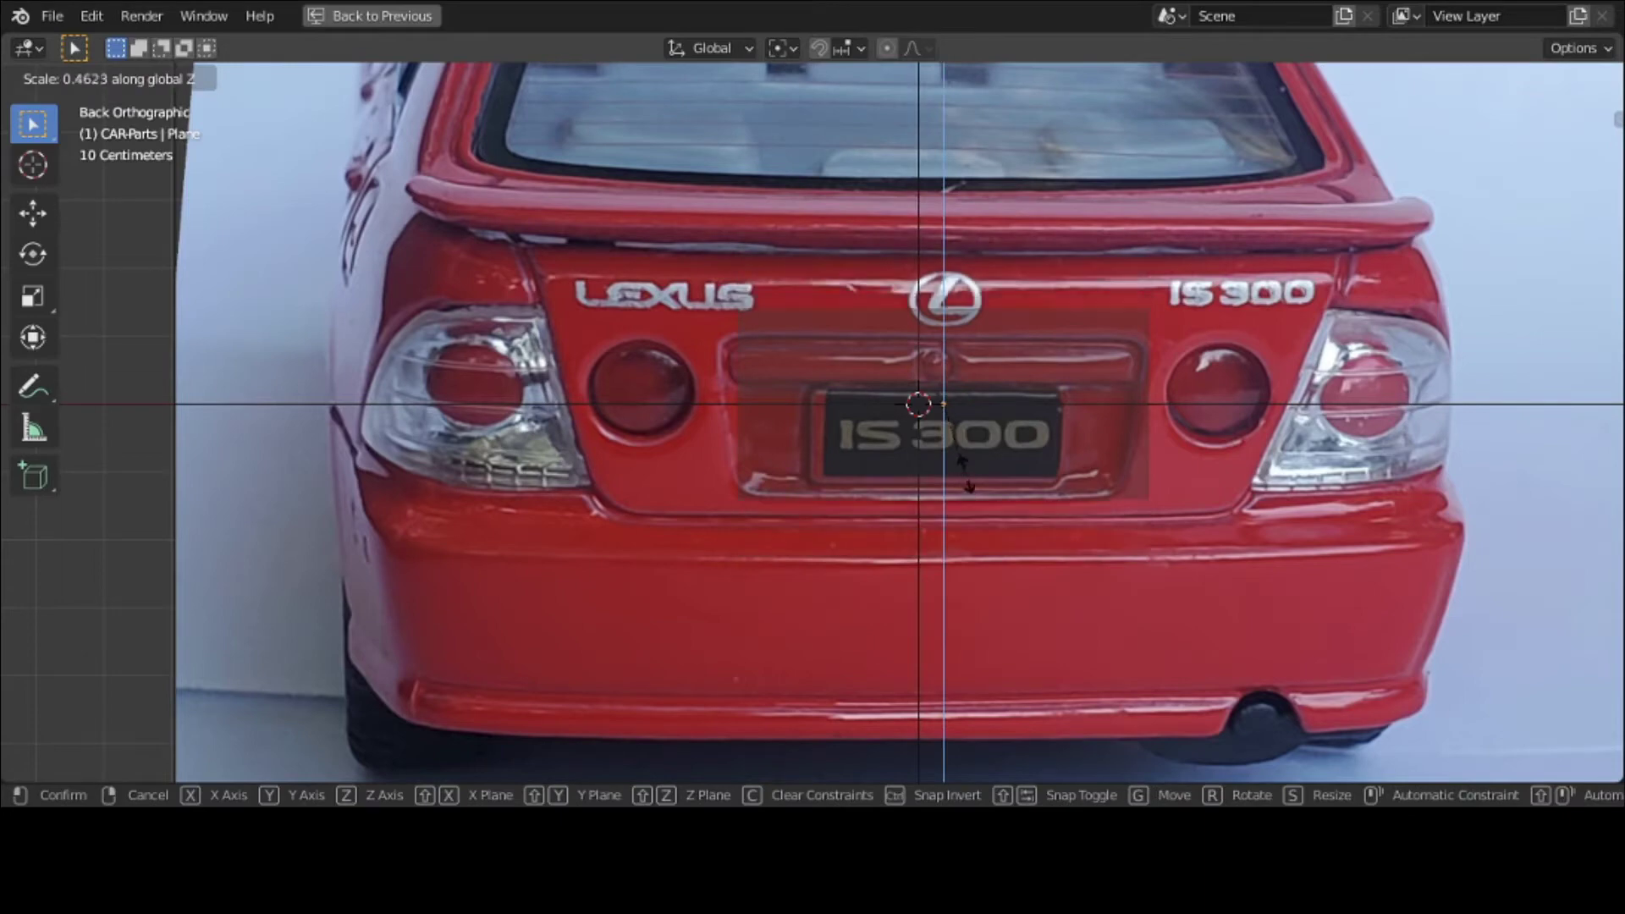
click(962, 472)
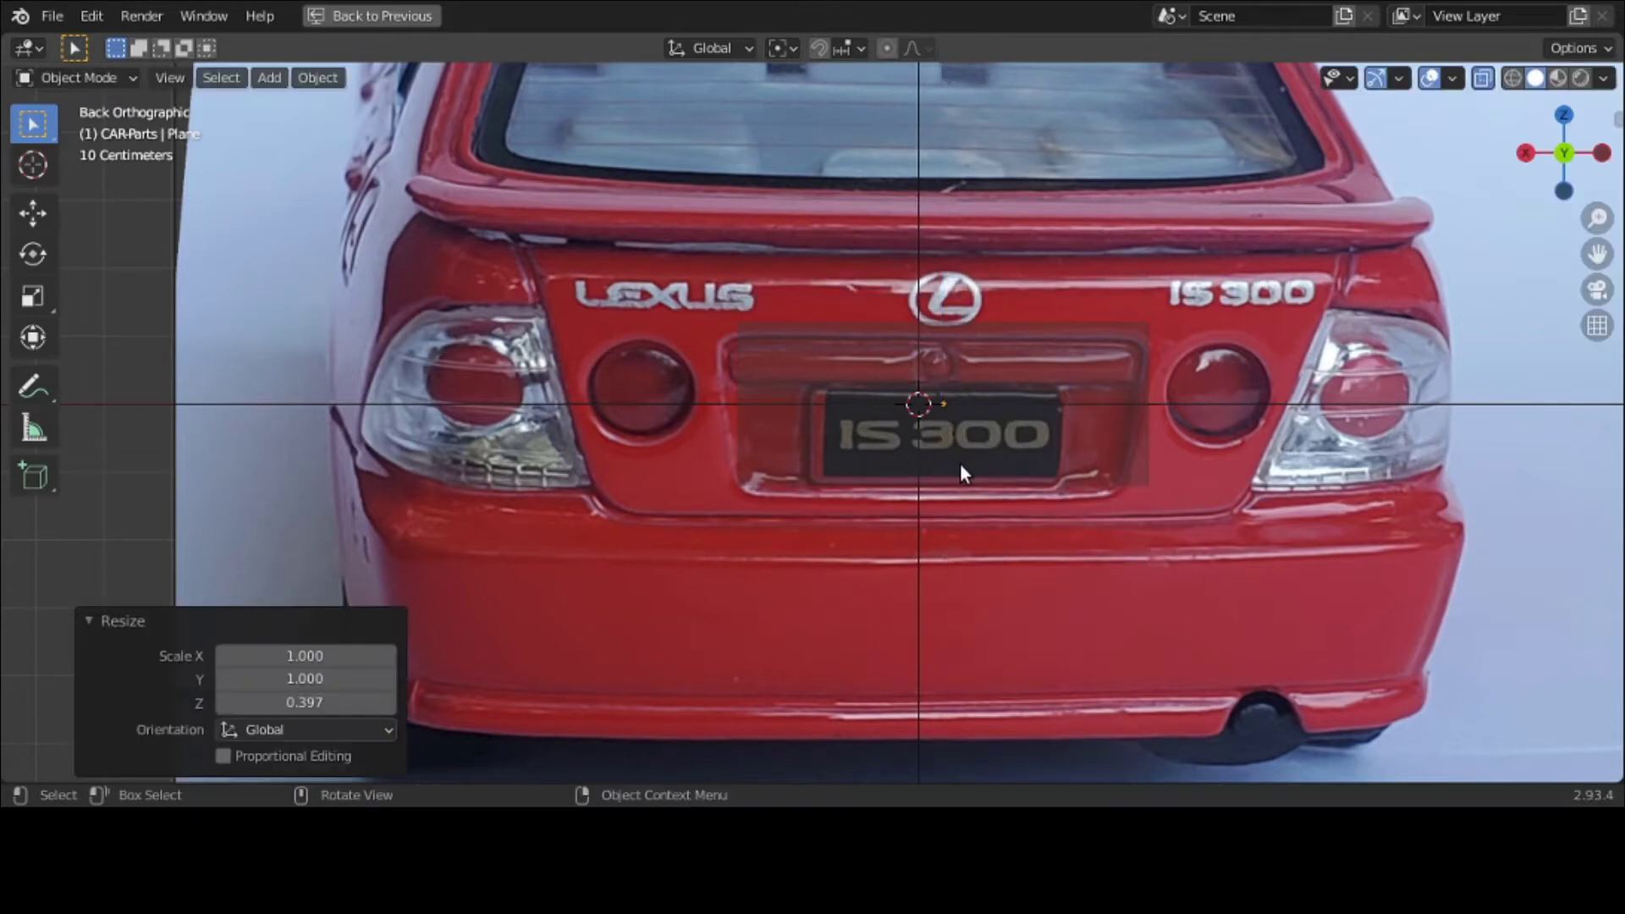
Step: Align the plane with the licence plate recess by moving it about -0.026 m along global Z and 0.014 m along global X
key(g)
key(z)
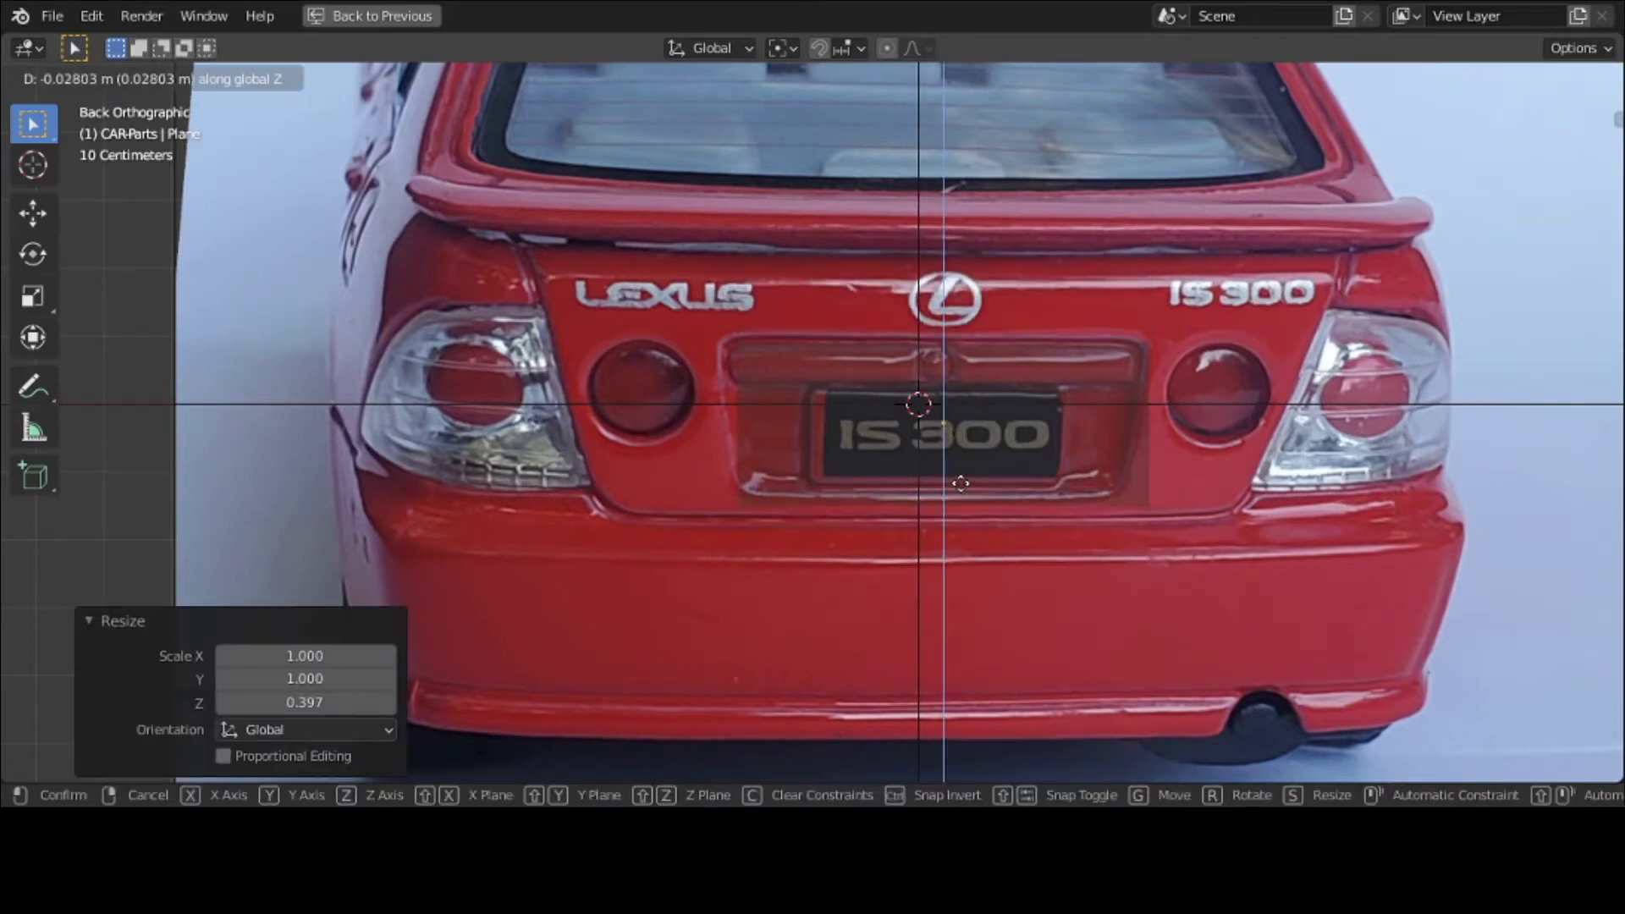
click(961, 484)
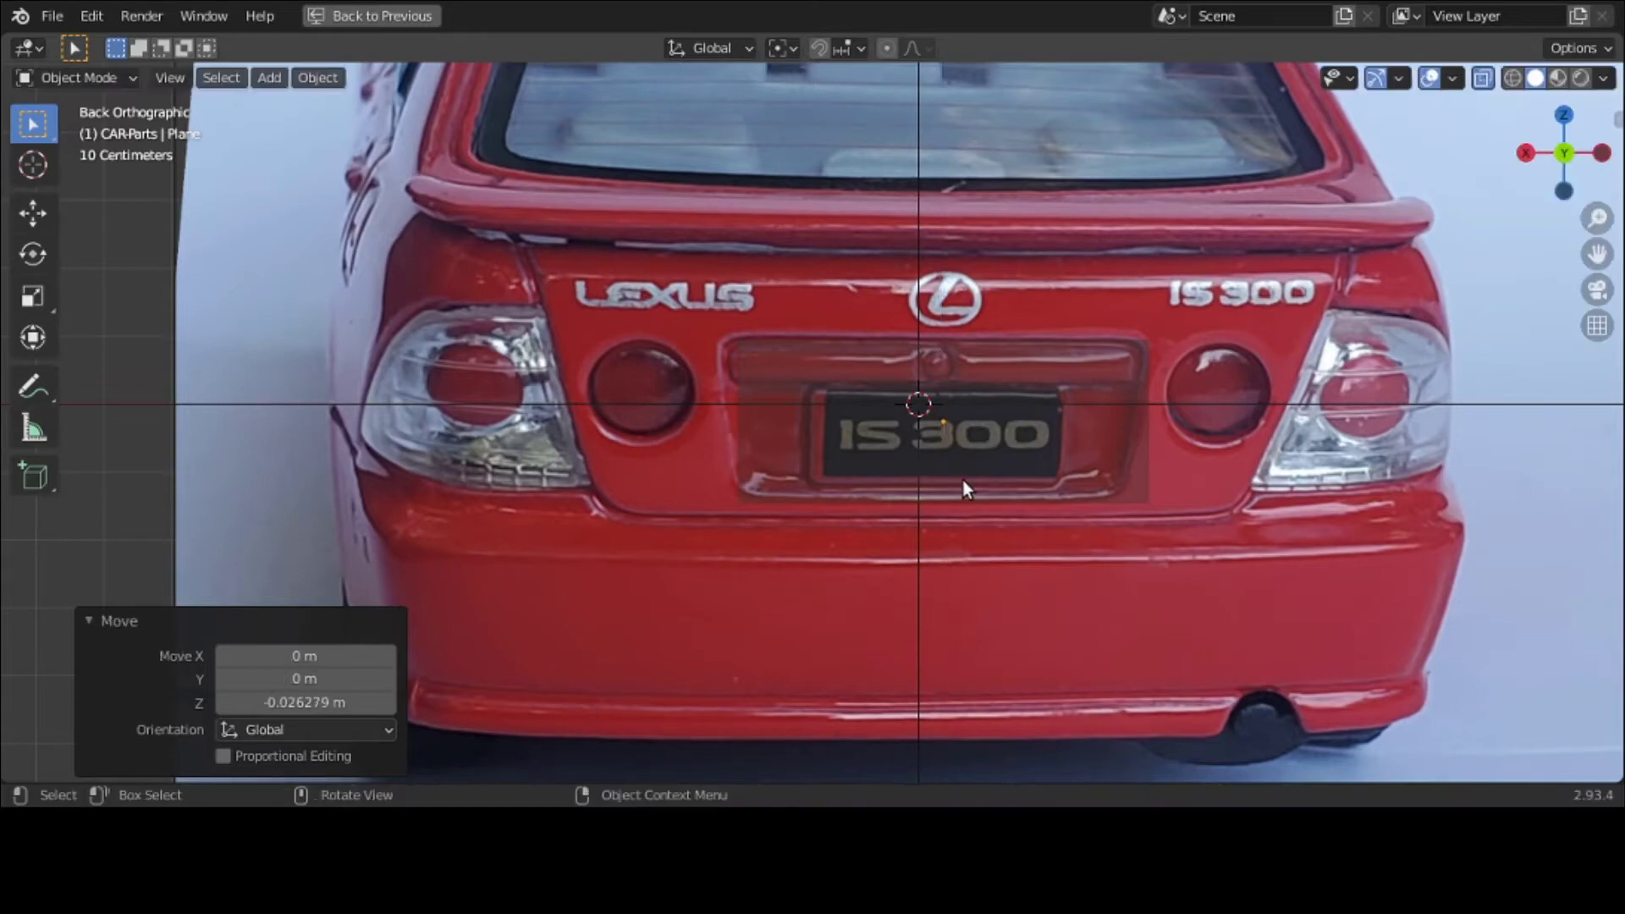
key(g)
key(x)
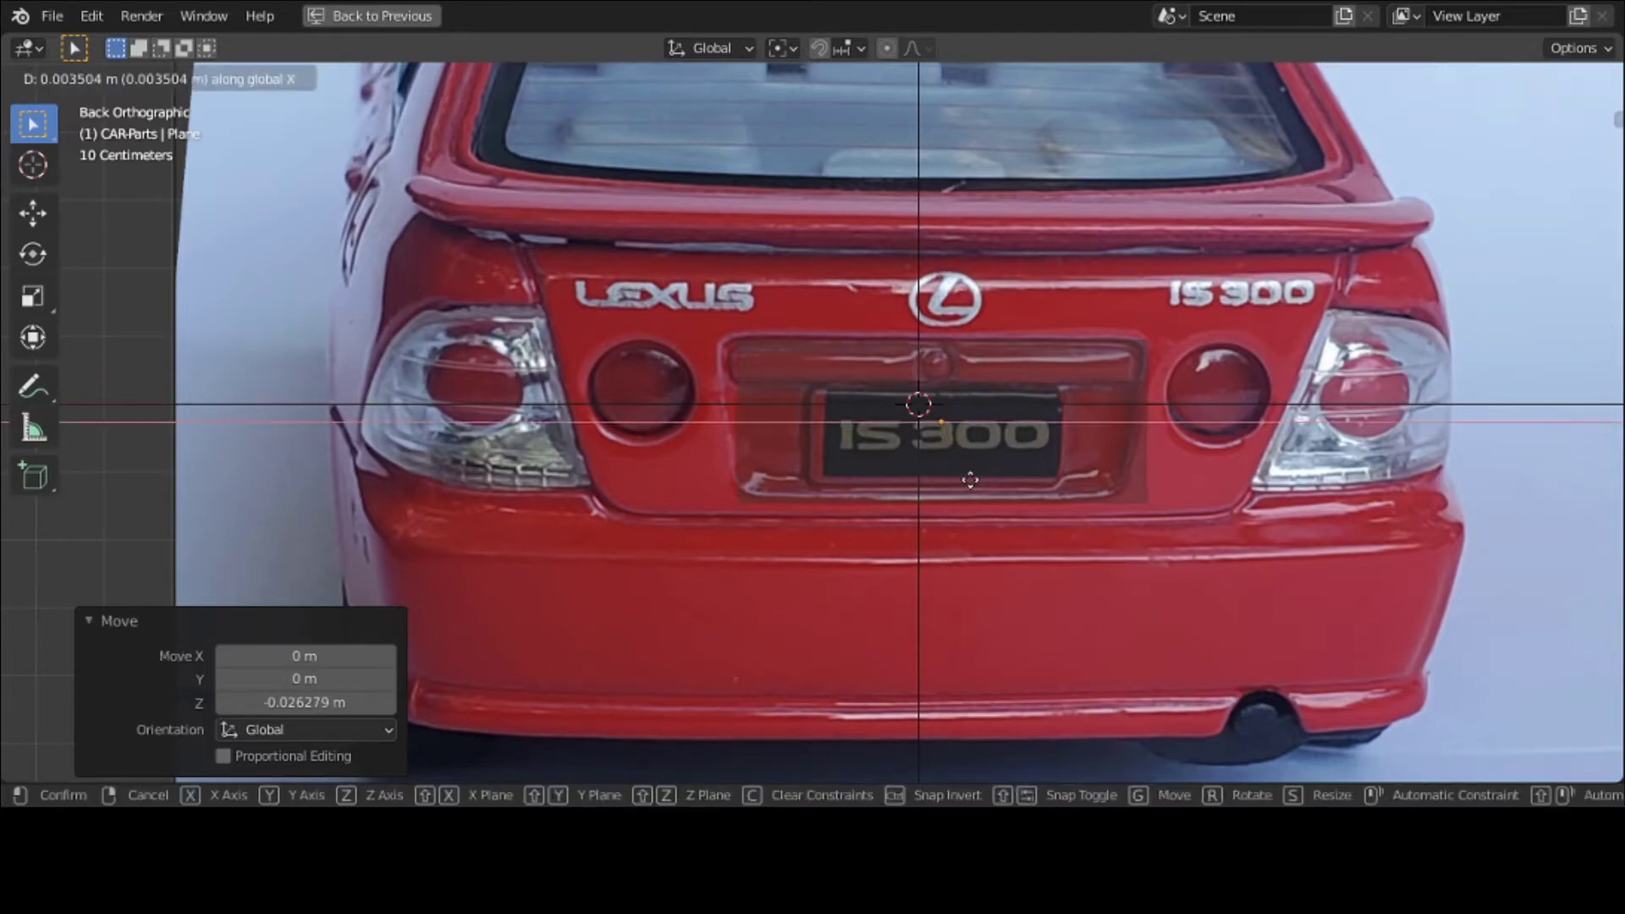
click(964, 479)
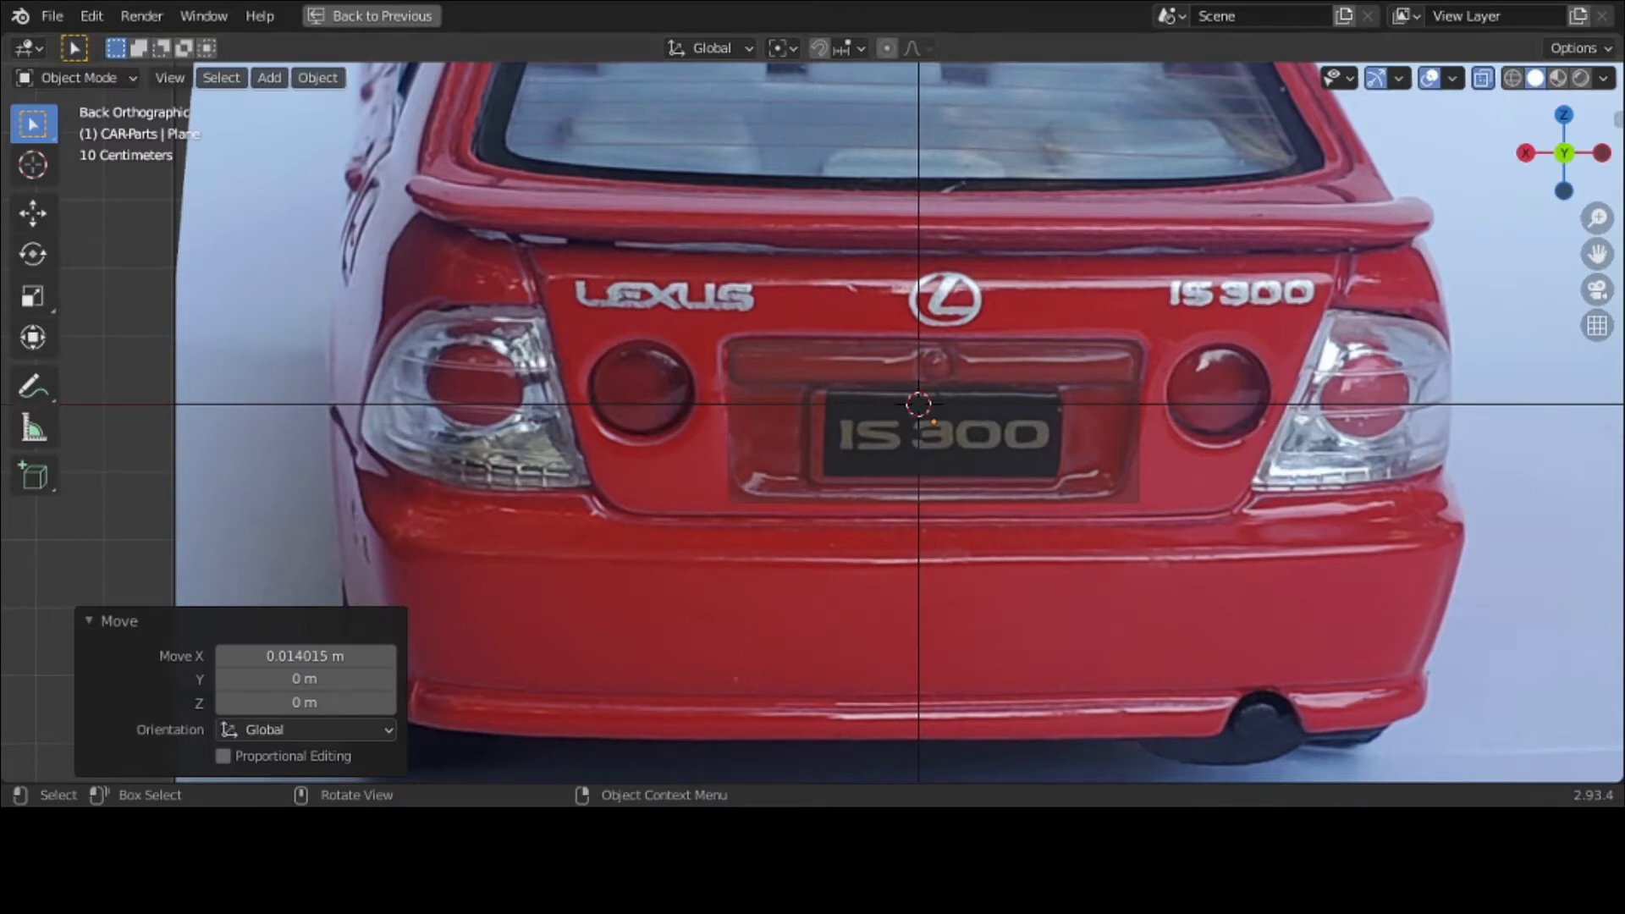
Step: Enter Edit Mode on the plane and subdivide it with 4 cuts
click(64, 79)
click(83, 136)
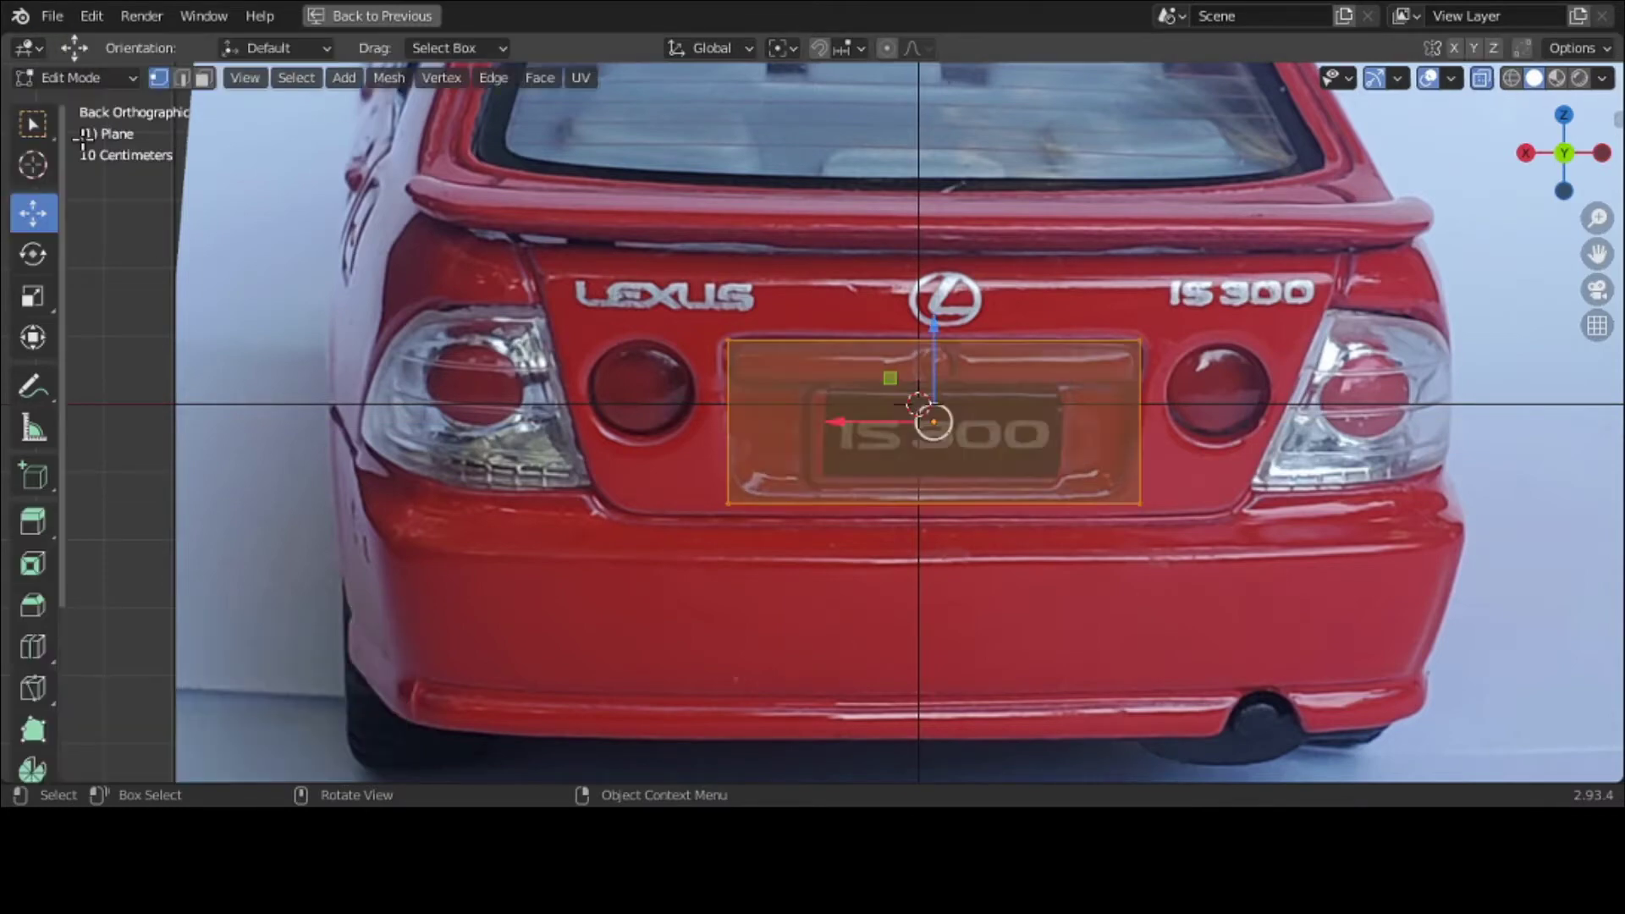
right_click(1200, 489)
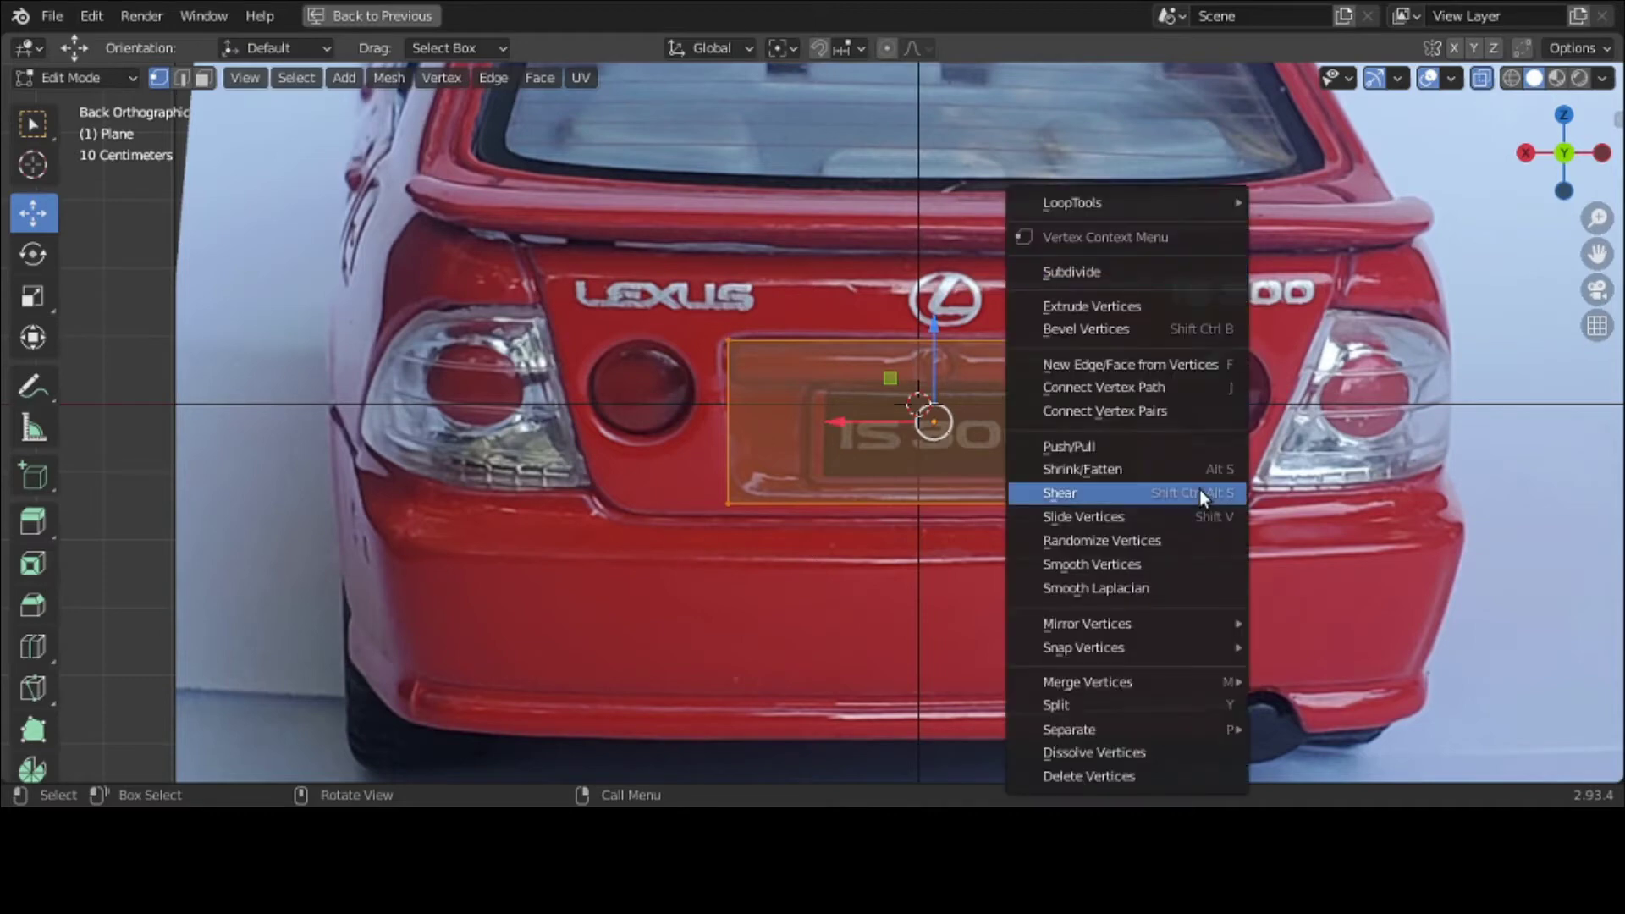
click(1218, 279)
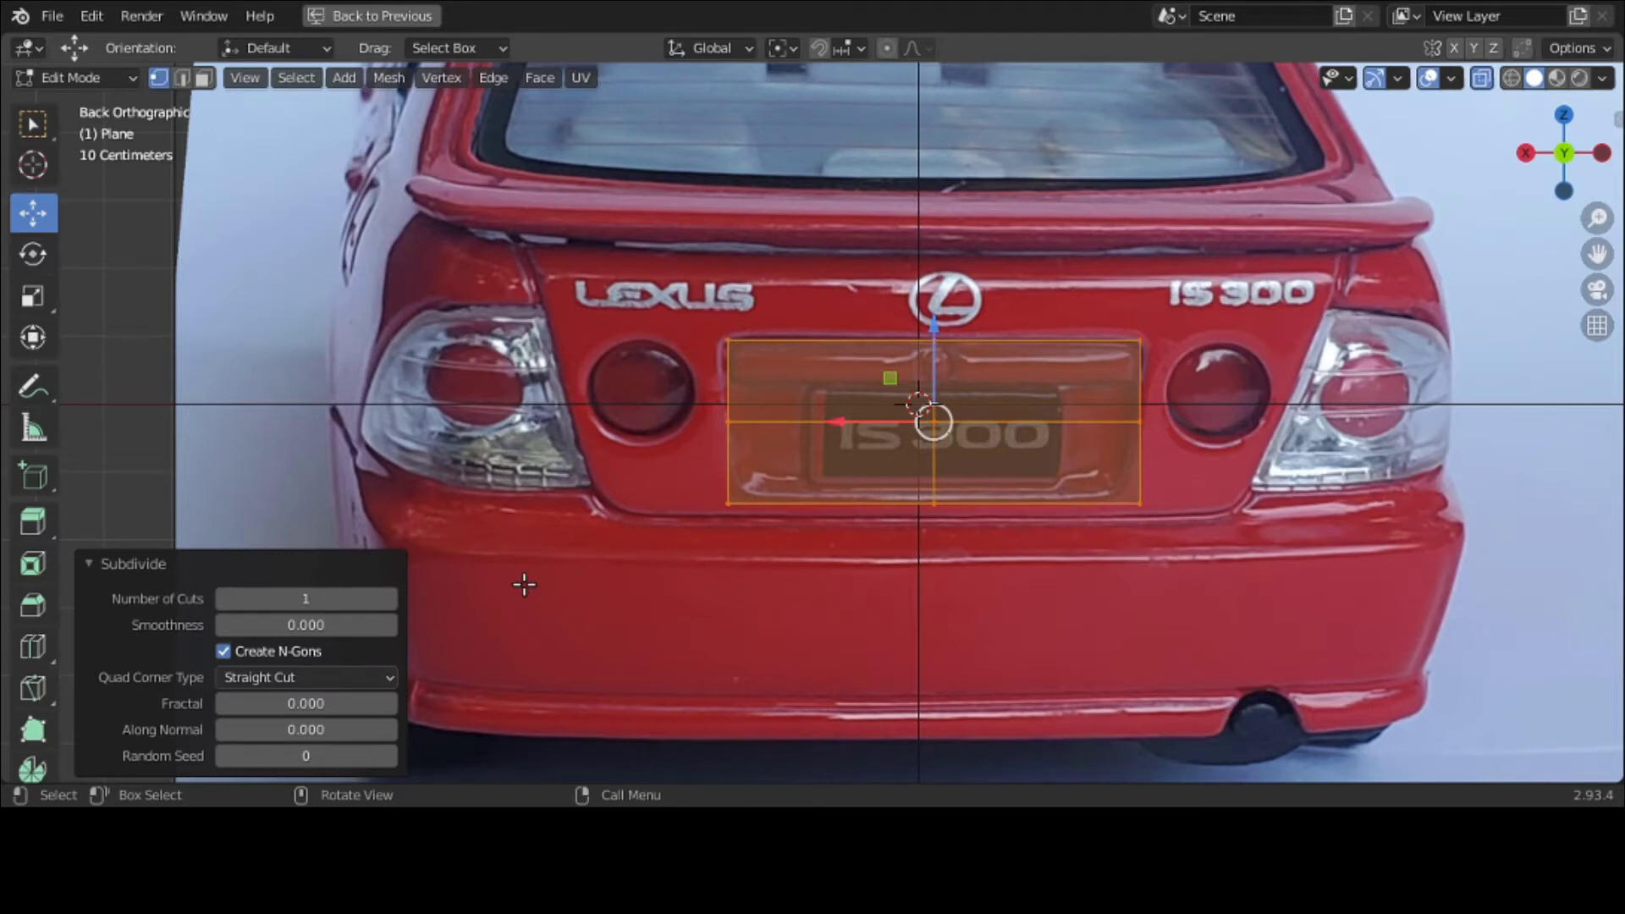
click(391, 598)
click(391, 598)
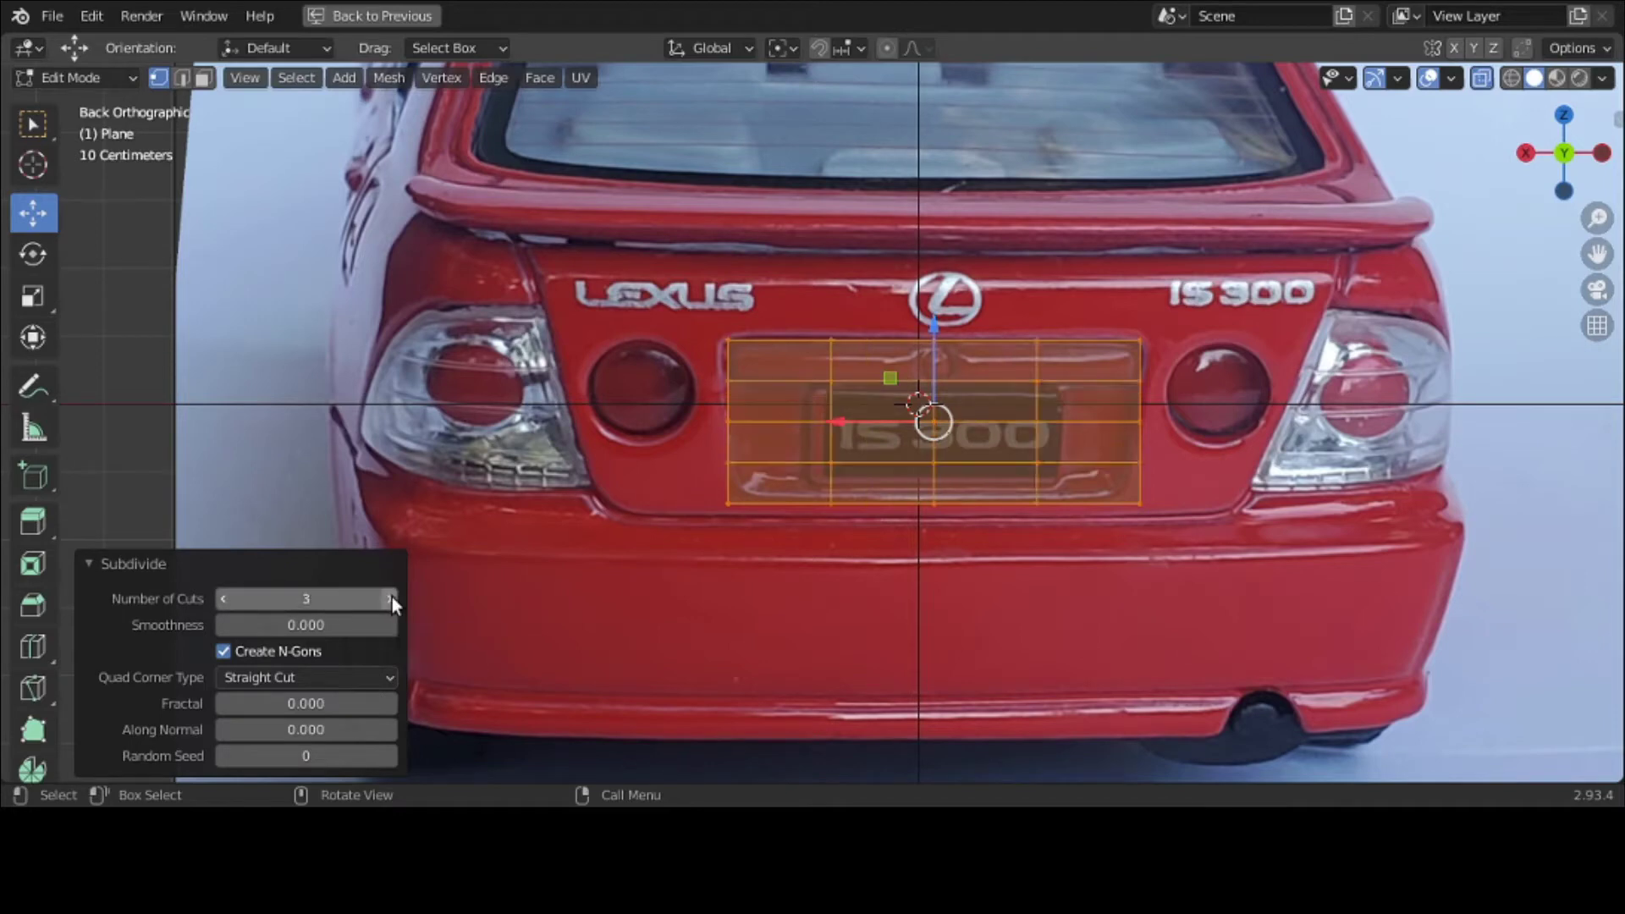
click(391, 598)
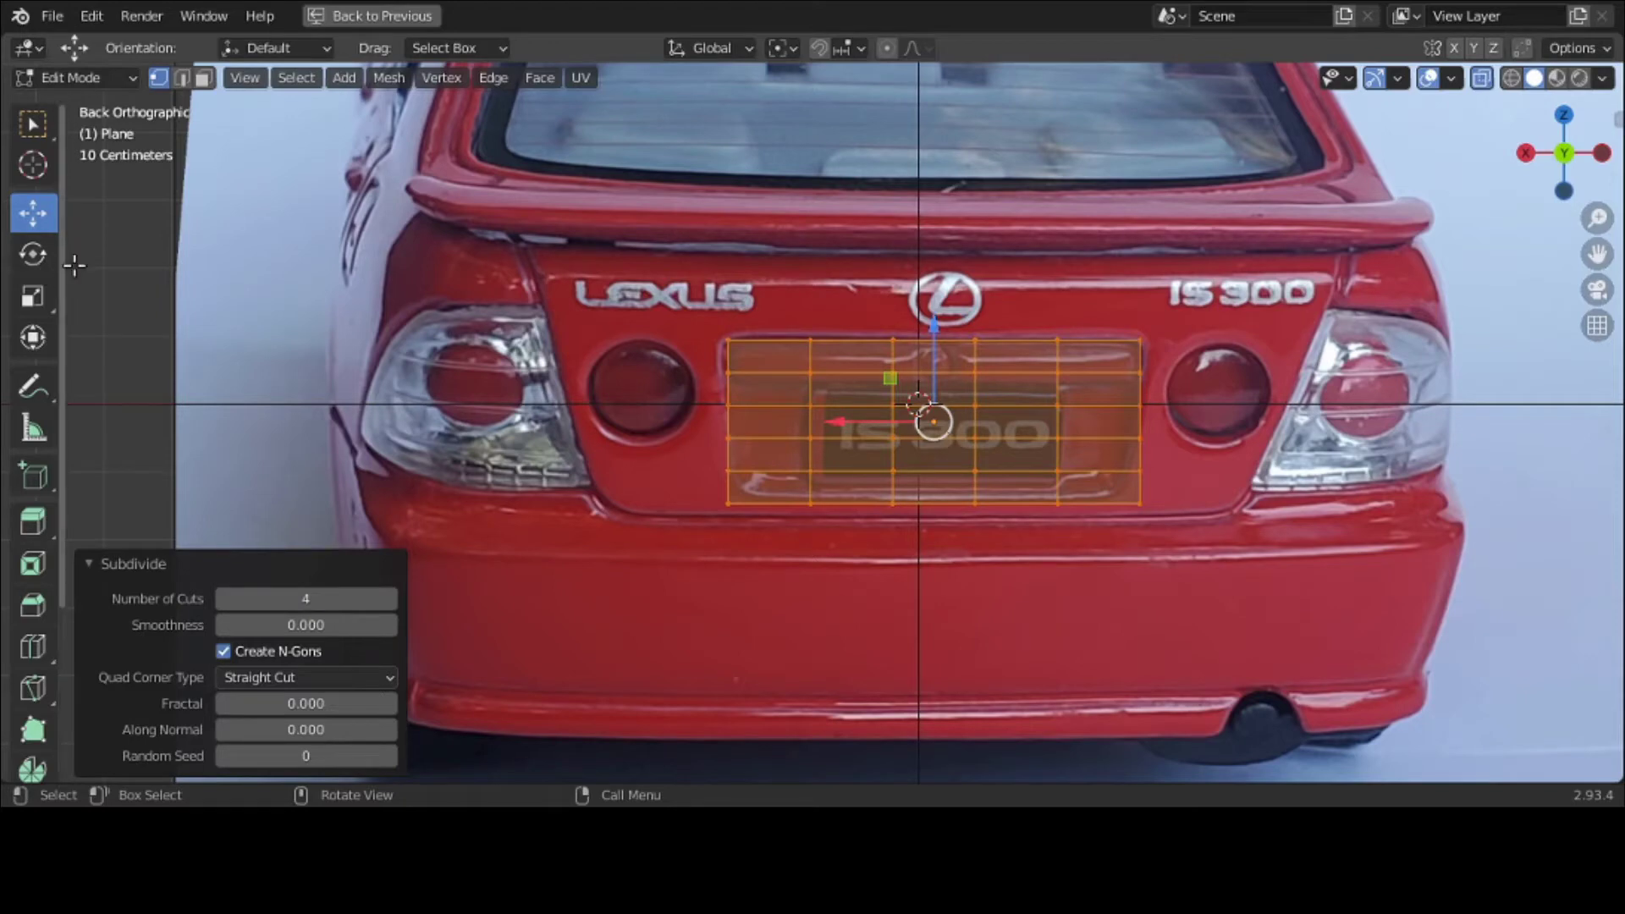
Step: Clear the selection and move the plane's upper-left corner vertex about 0.005 m along the global X axis to fit the recess outline
key(alt+a)
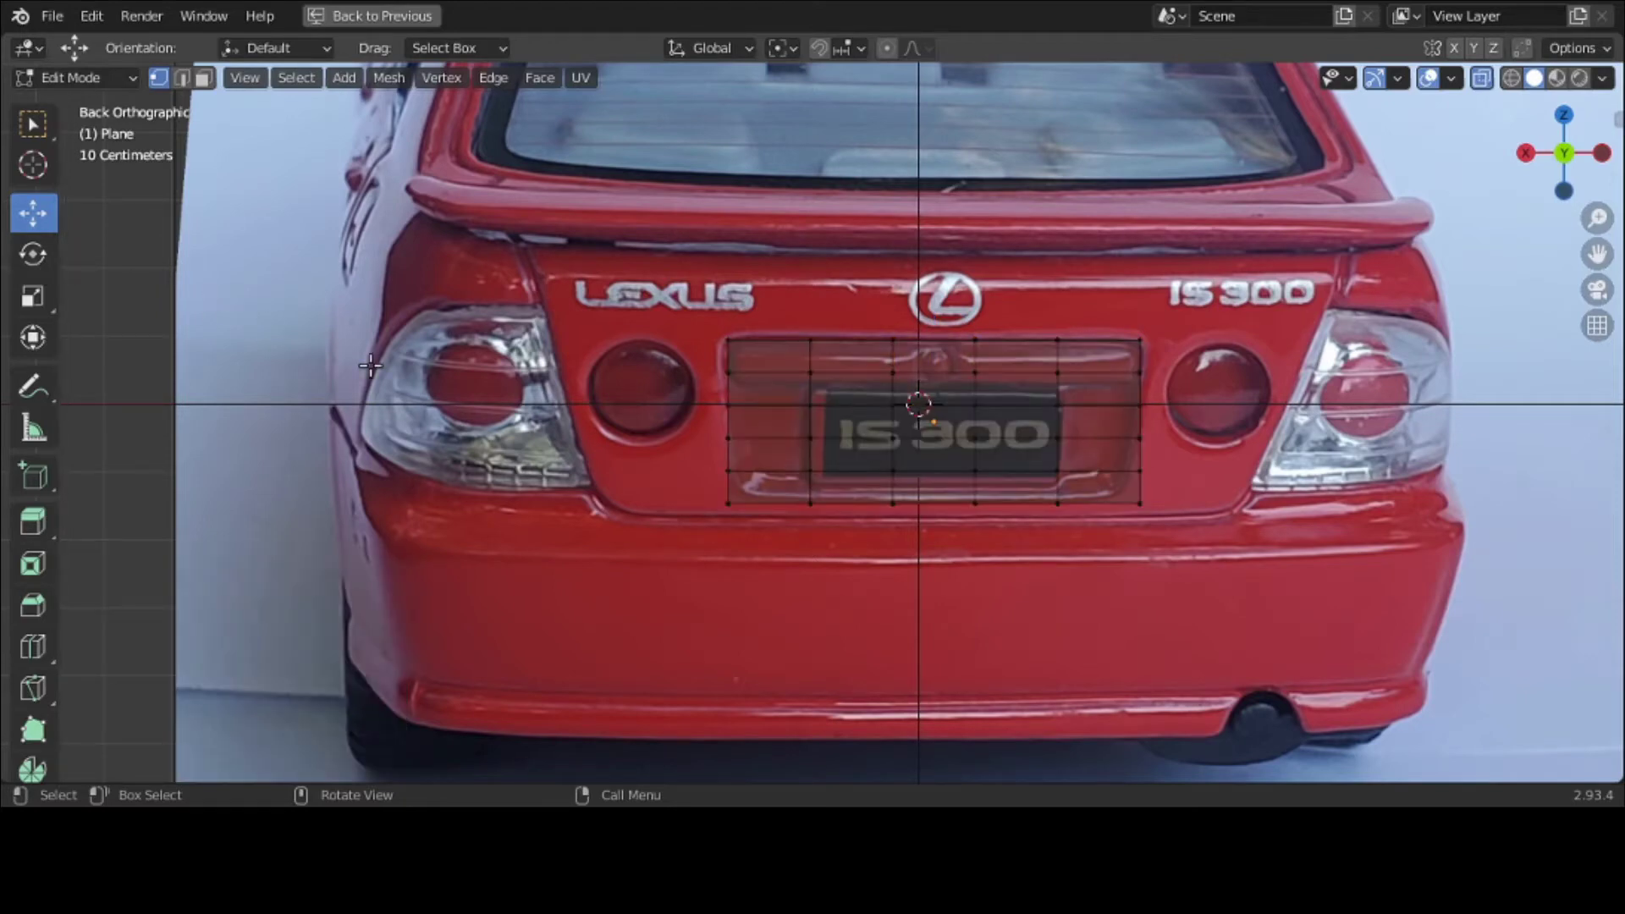
key(b)
drag(717, 369, 647, 425)
click(727, 340)
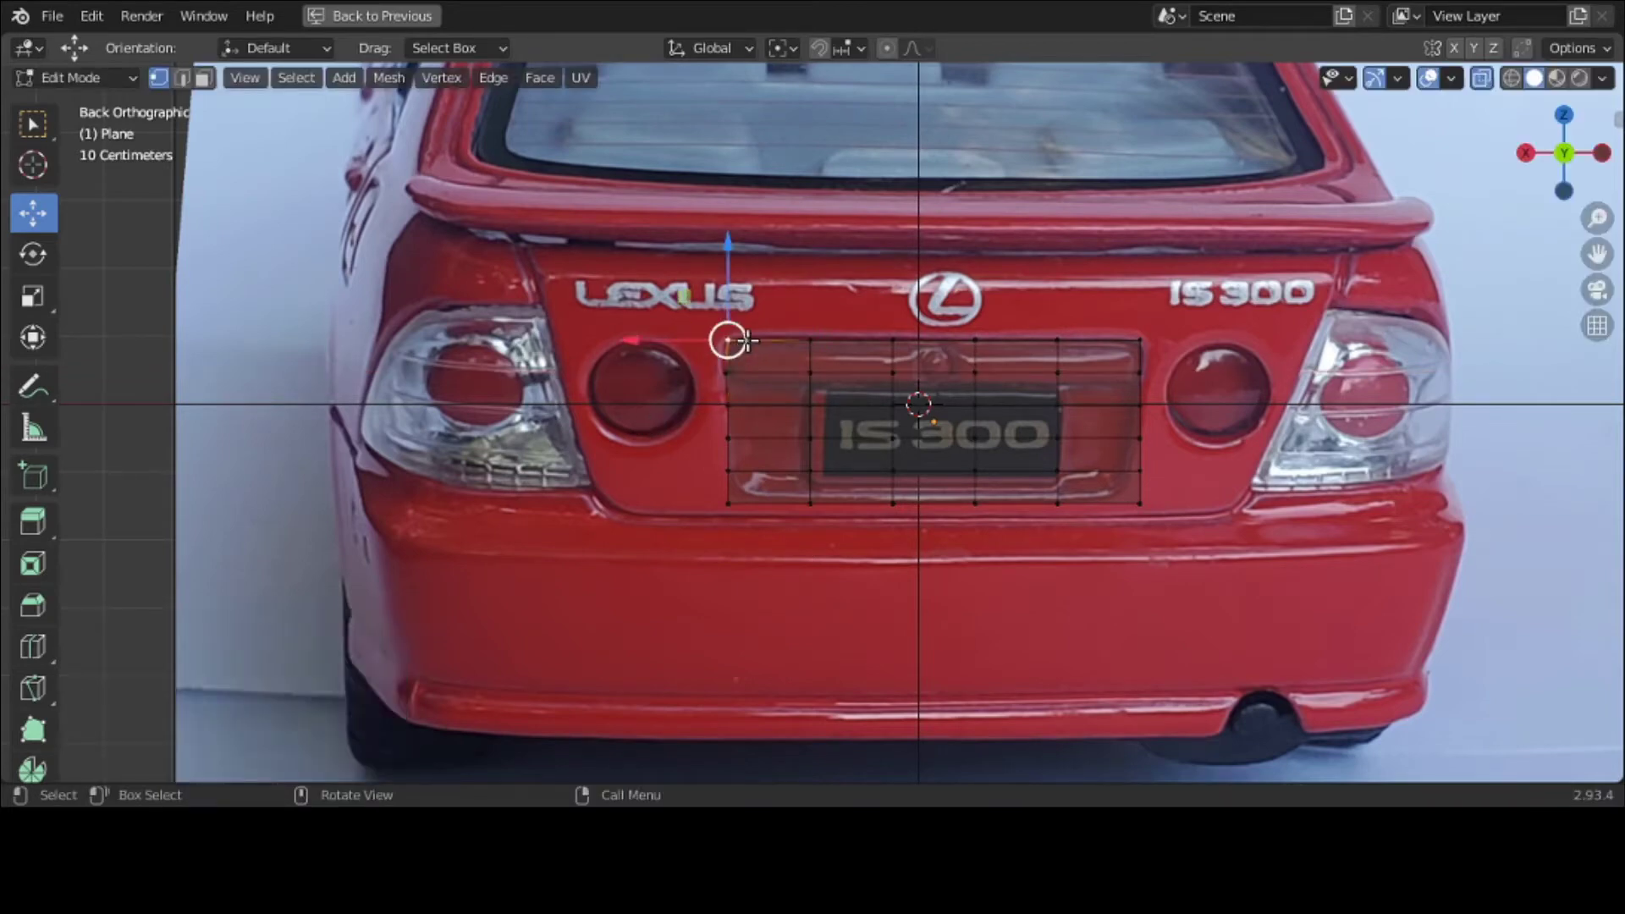
drag(679, 345, 669, 346)
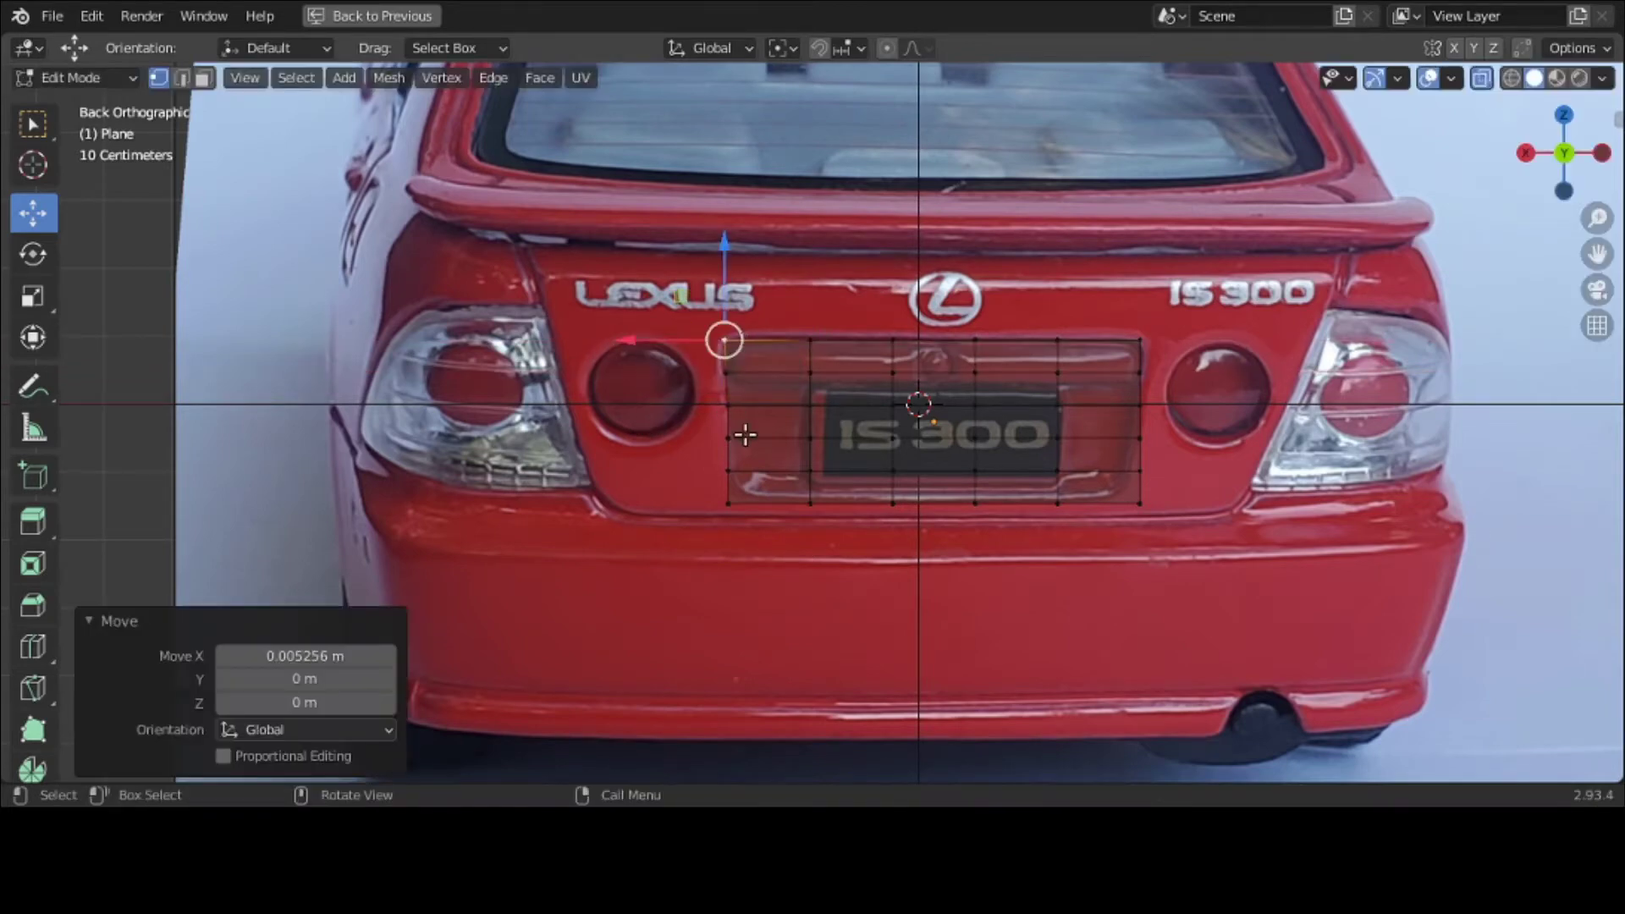
Step: Adjust the third and fourth vertices down the plane's left edge to the recess outline, shifting the fourth about -0.0035 m along global X
click(726, 404)
drag(674, 408, 686, 445)
click(729, 438)
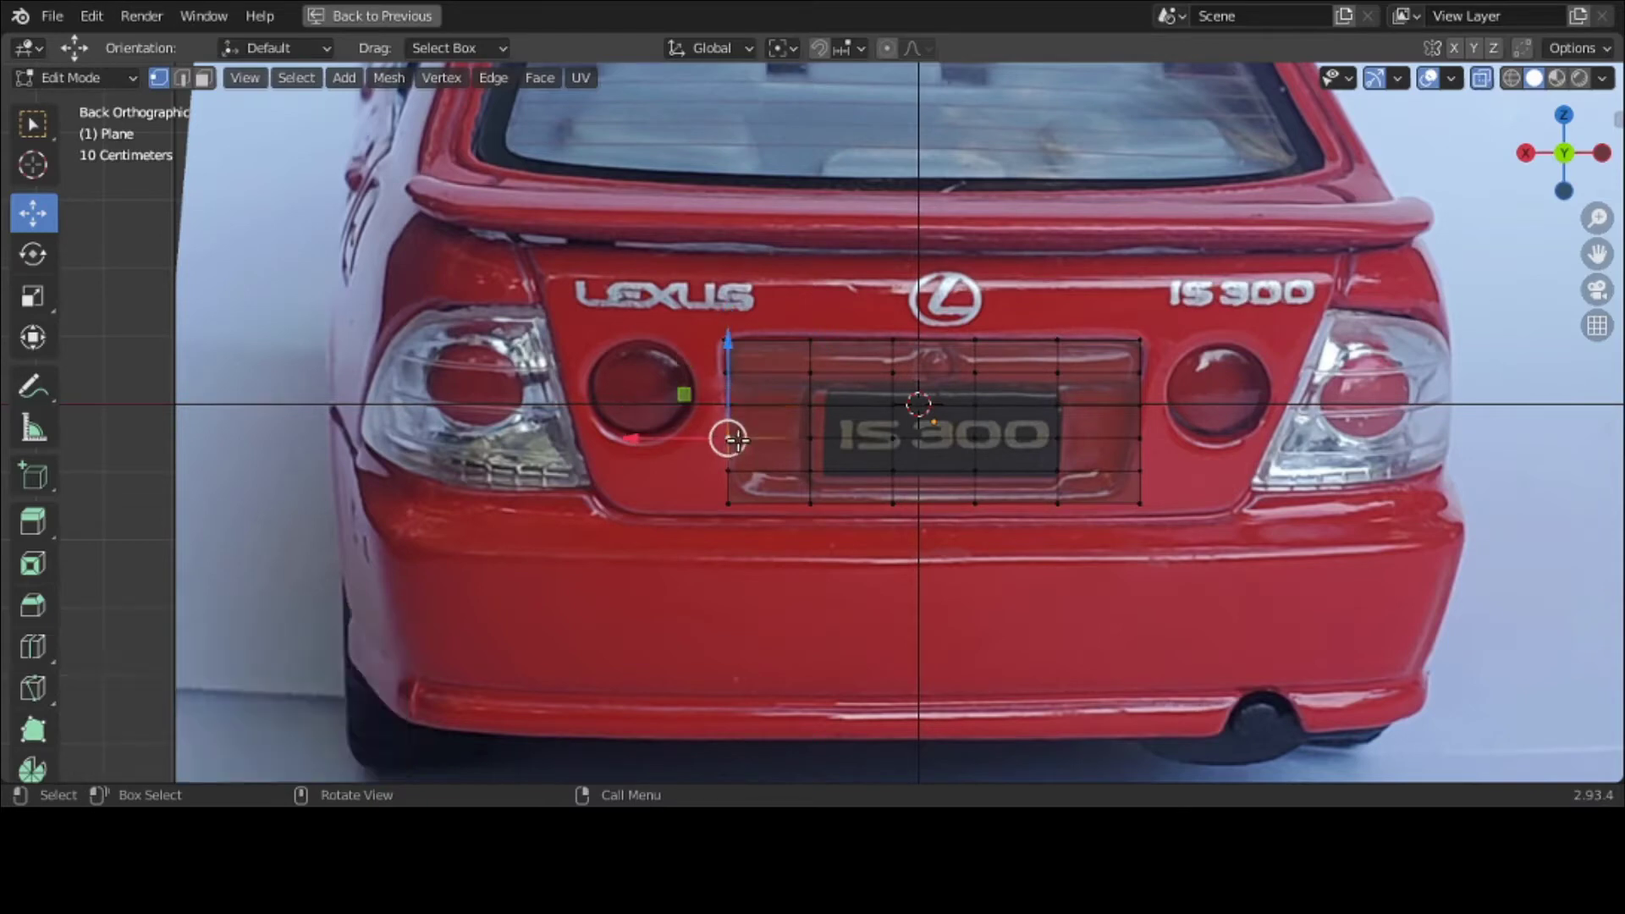
key(g)
key(x)
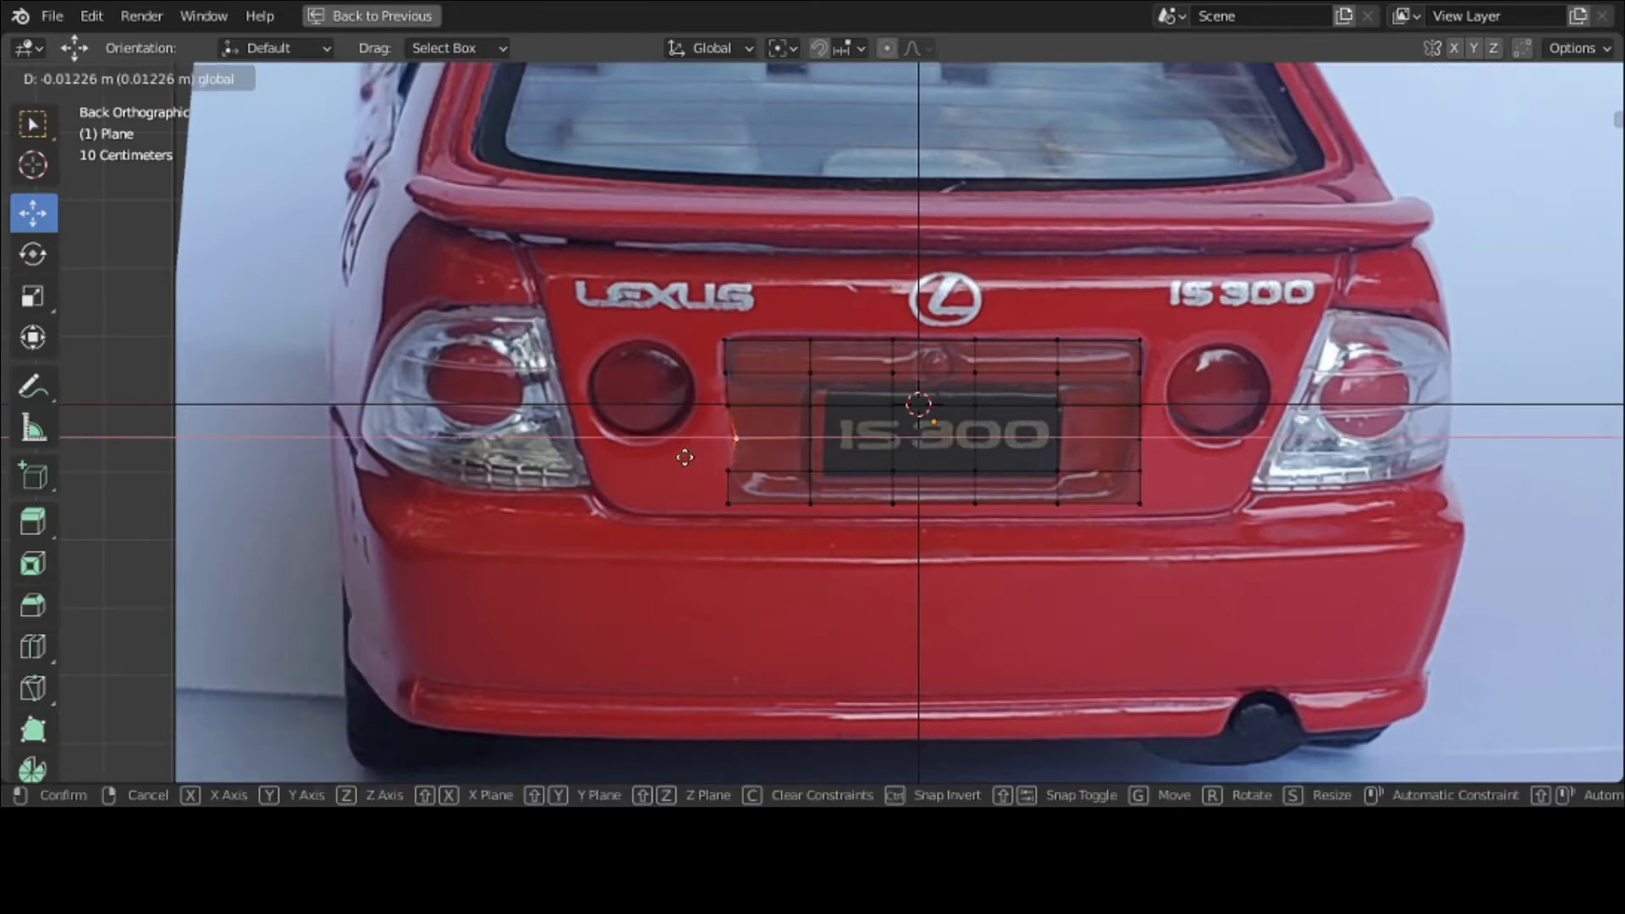
click(680, 460)
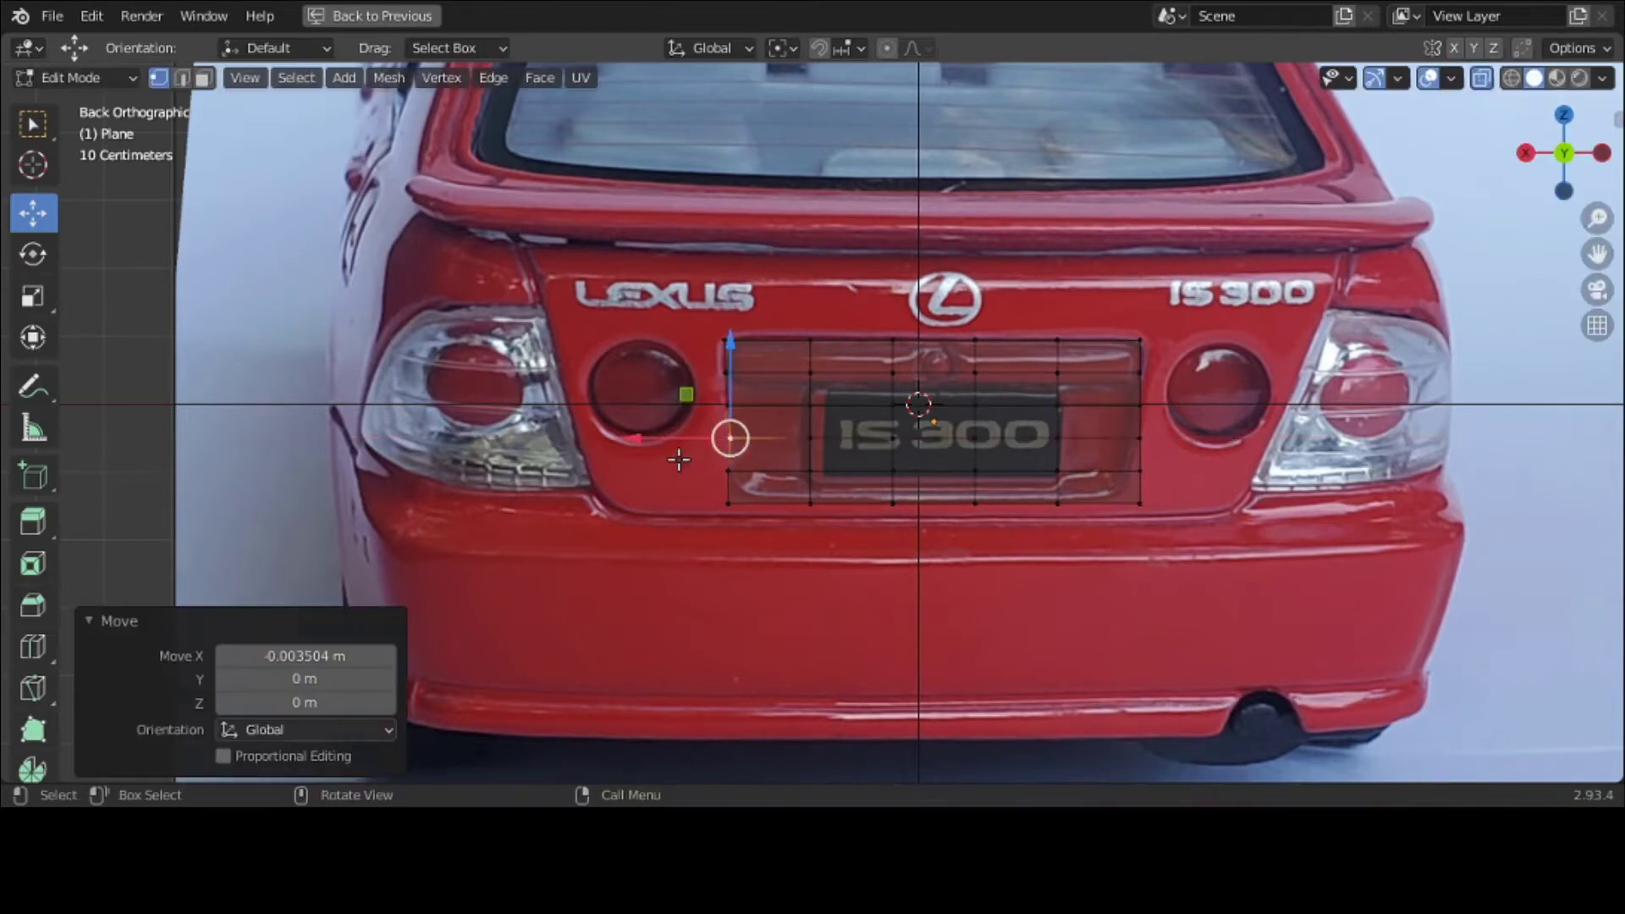
Step: Try to shift the fifth vertex down the plane's left edge about -0.0105 m along global X
click(697, 458)
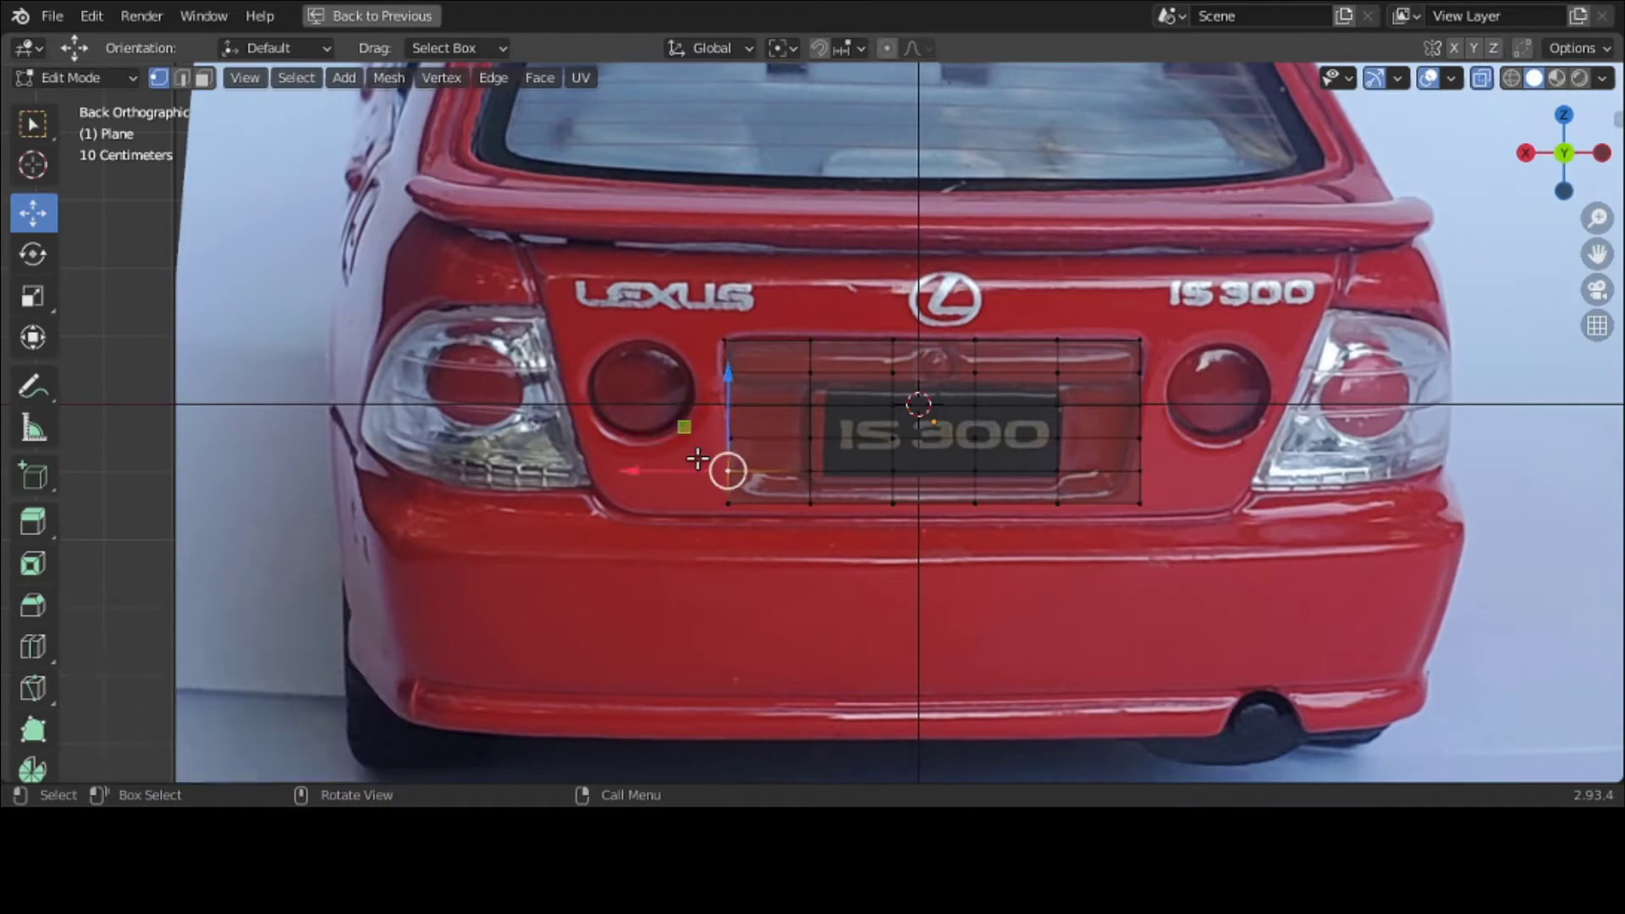
key(g)
key(x)
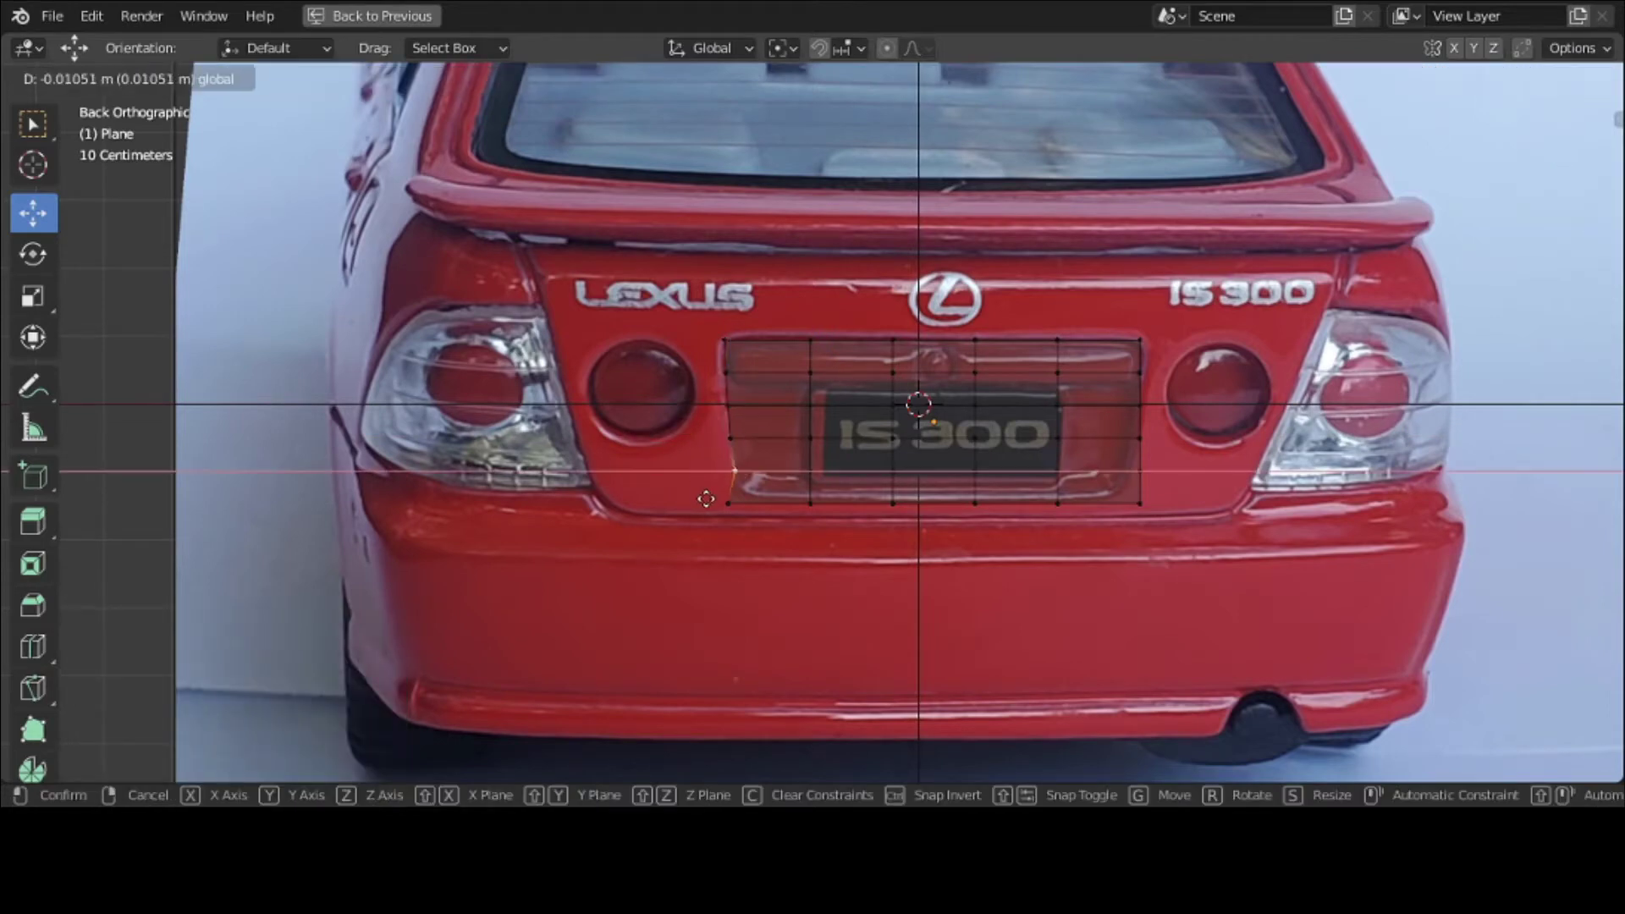
click(705, 497)
key(ctrl+z)
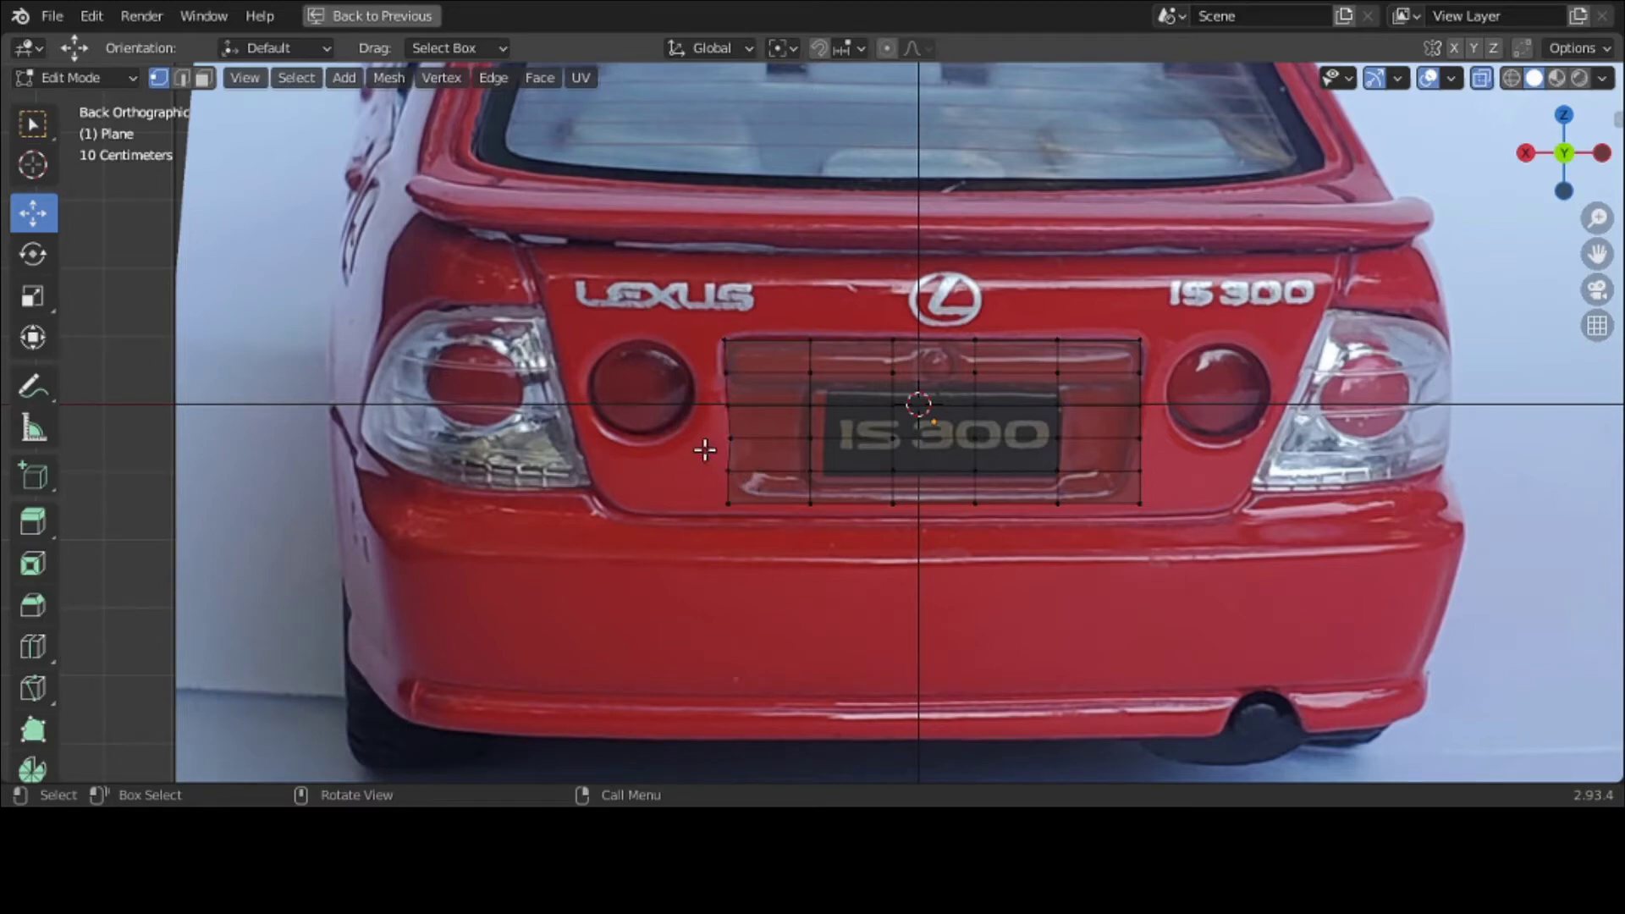
Step: Merge the two lowest vertices of the plane's left edge at center and move the result about -0.023 m along global X
drag(703, 449, 743, 523)
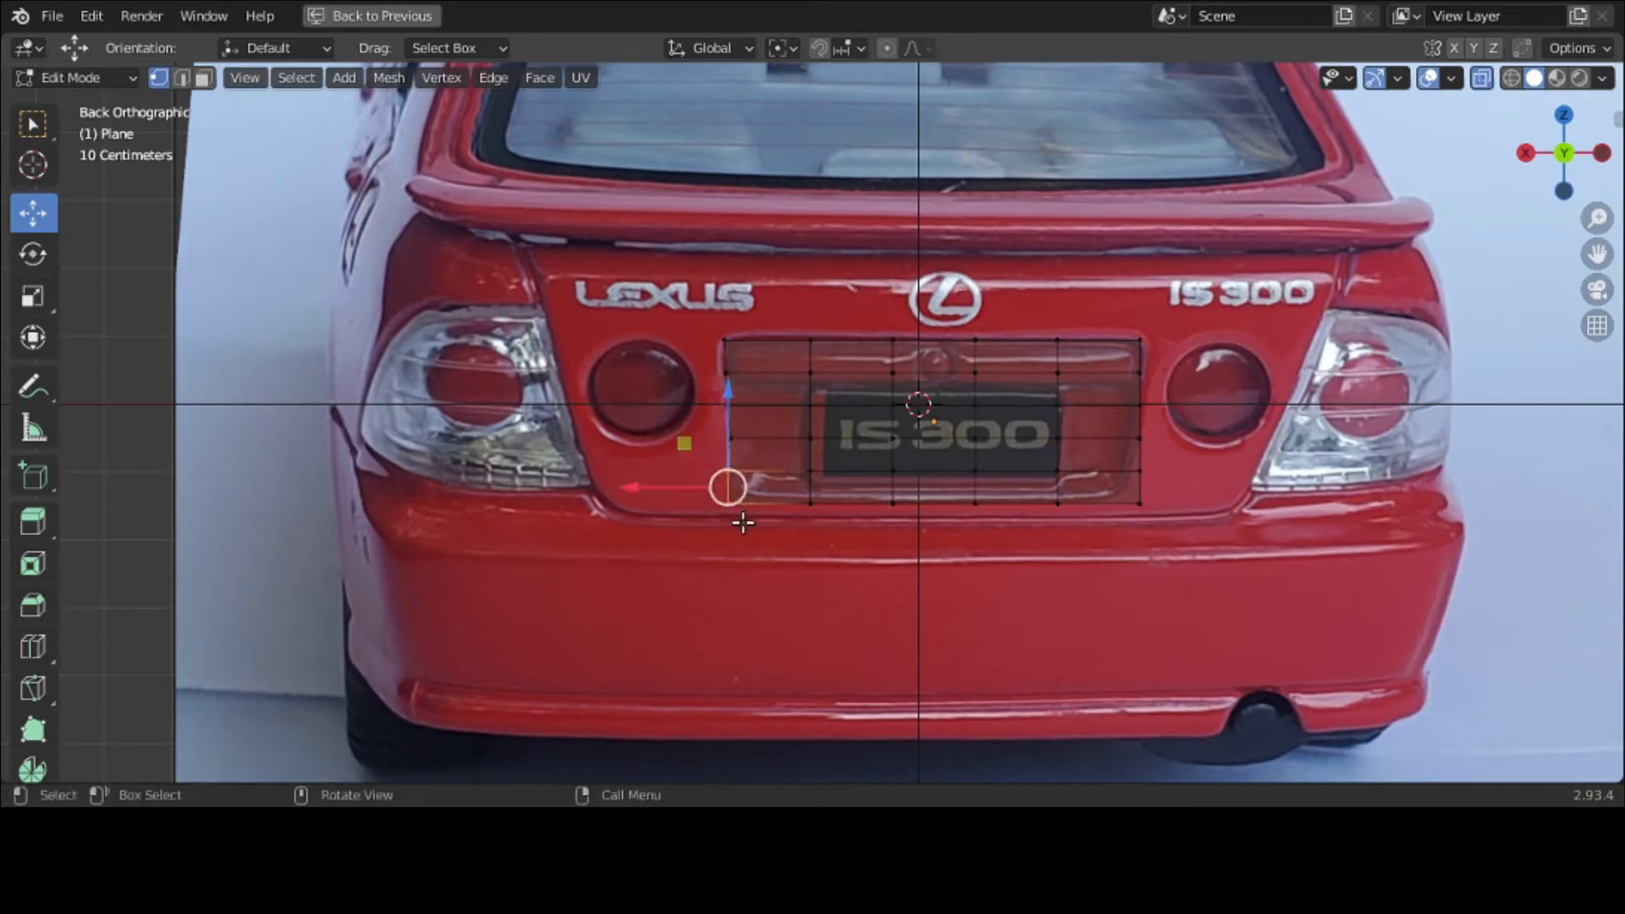
key(m)
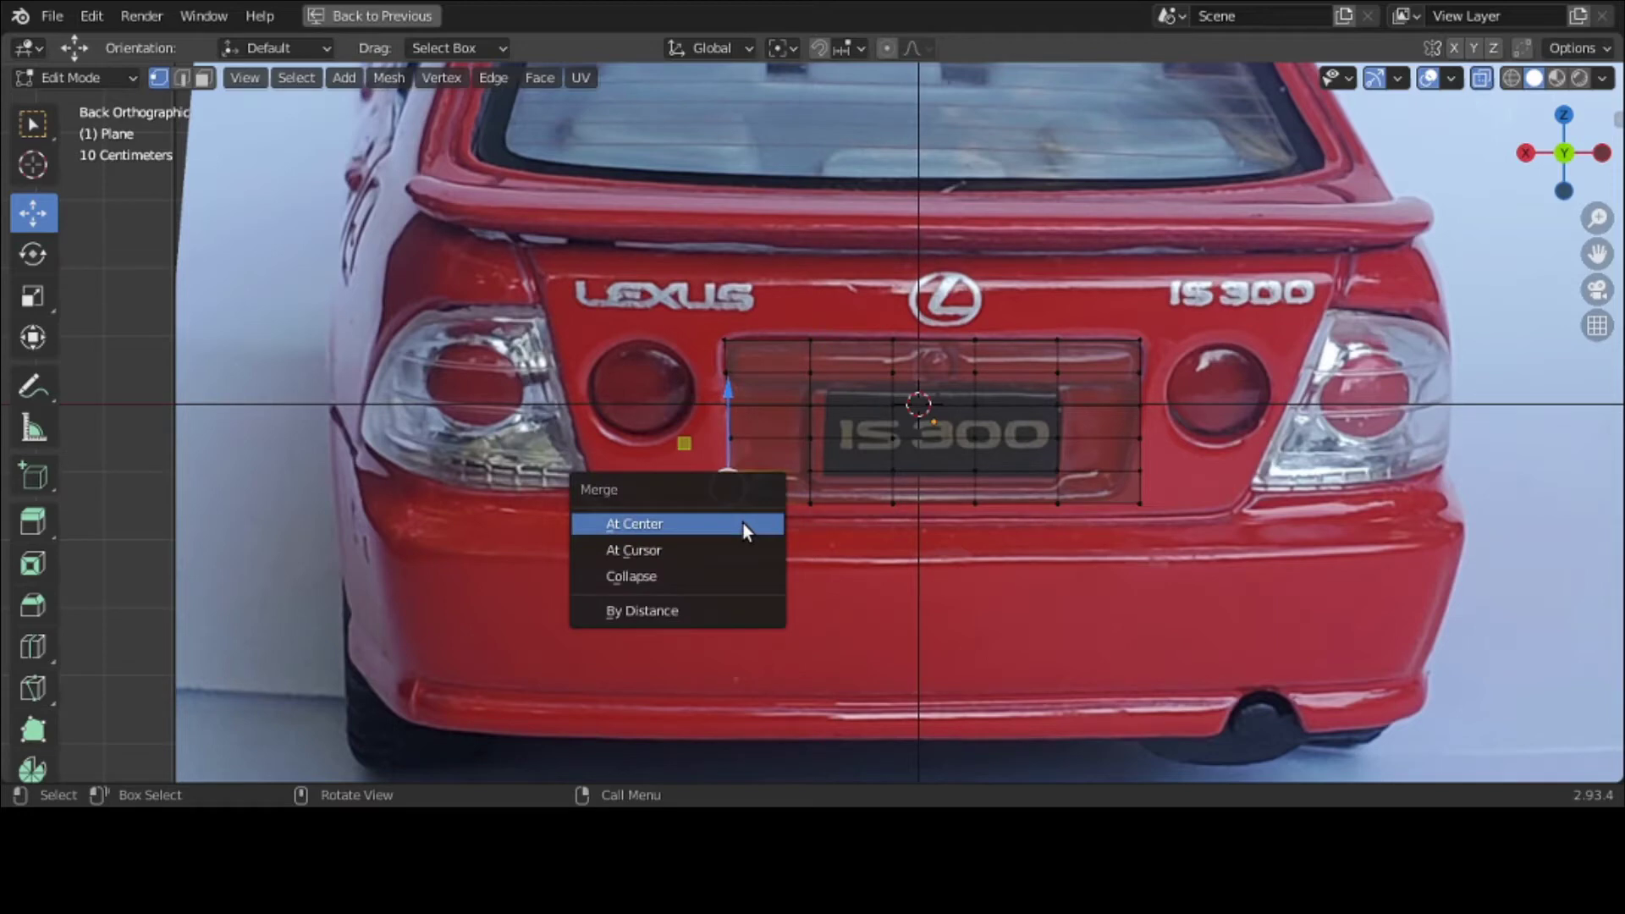
click(743, 524)
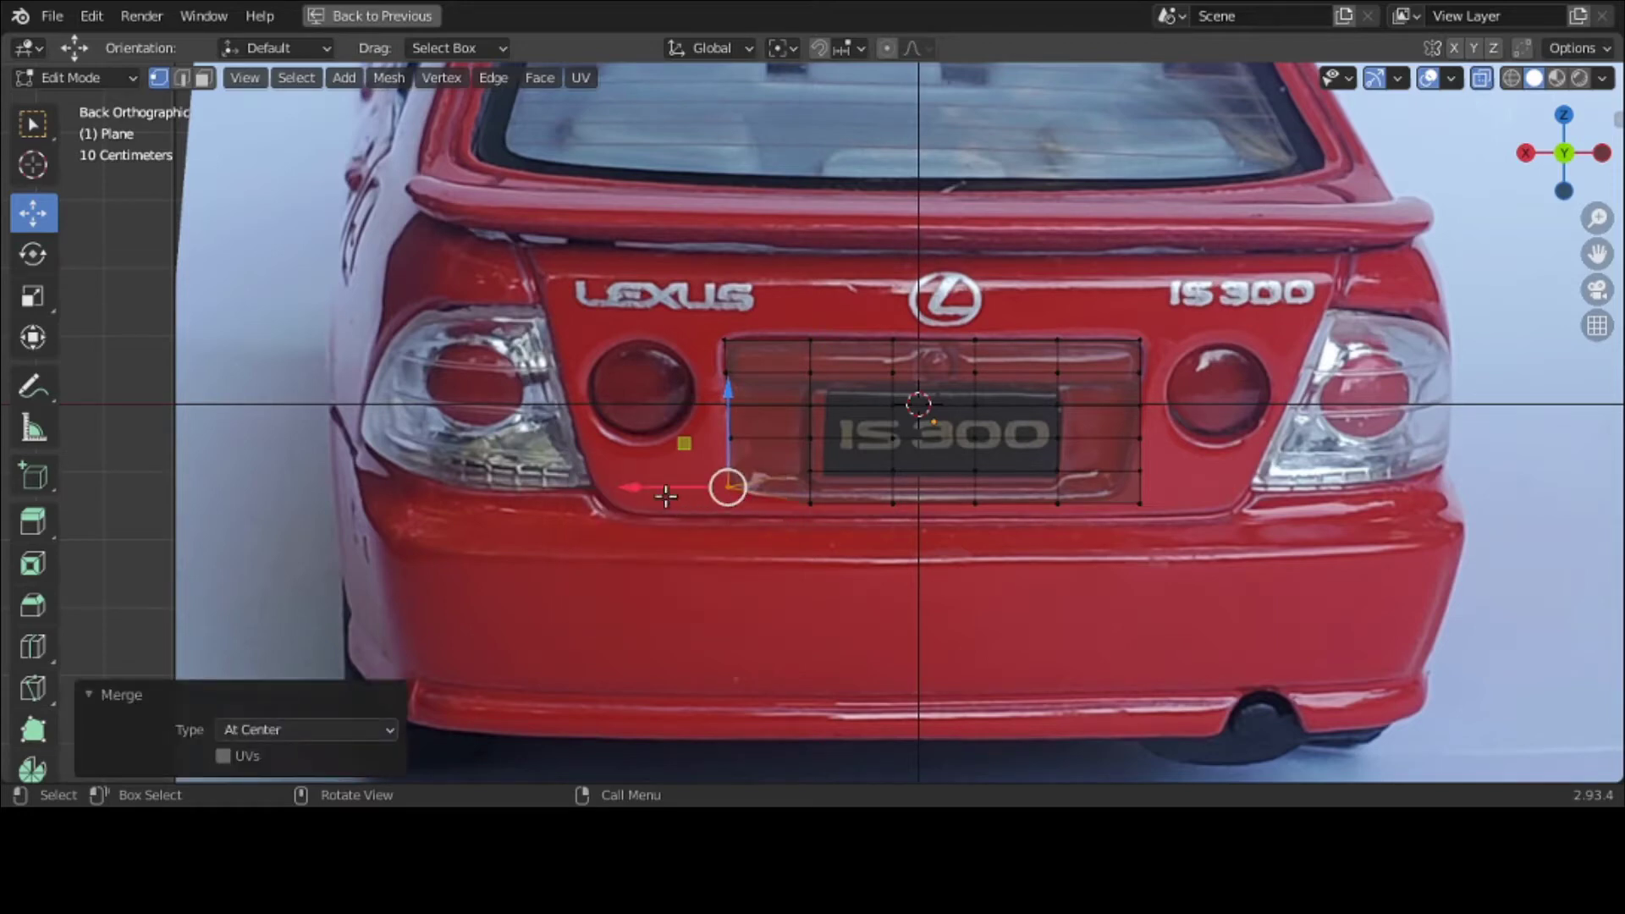
mouse_move(668, 497)
mouse_down()
mouse_move(697, 500)
mouse_move(684, 509)
mouse_up()
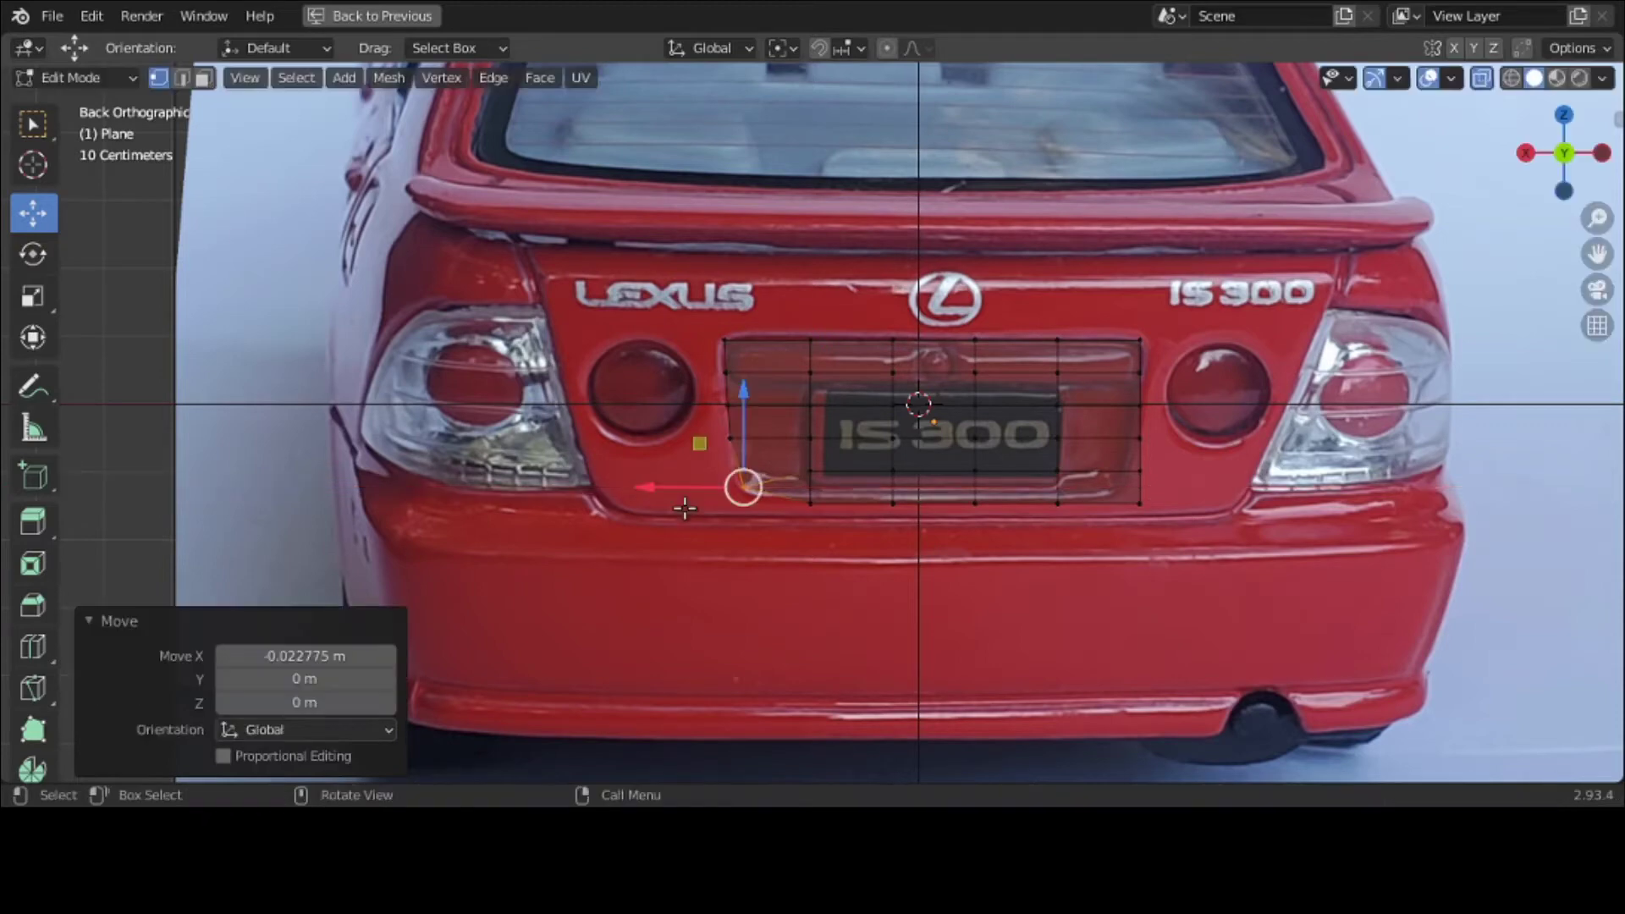
click(780, 570)
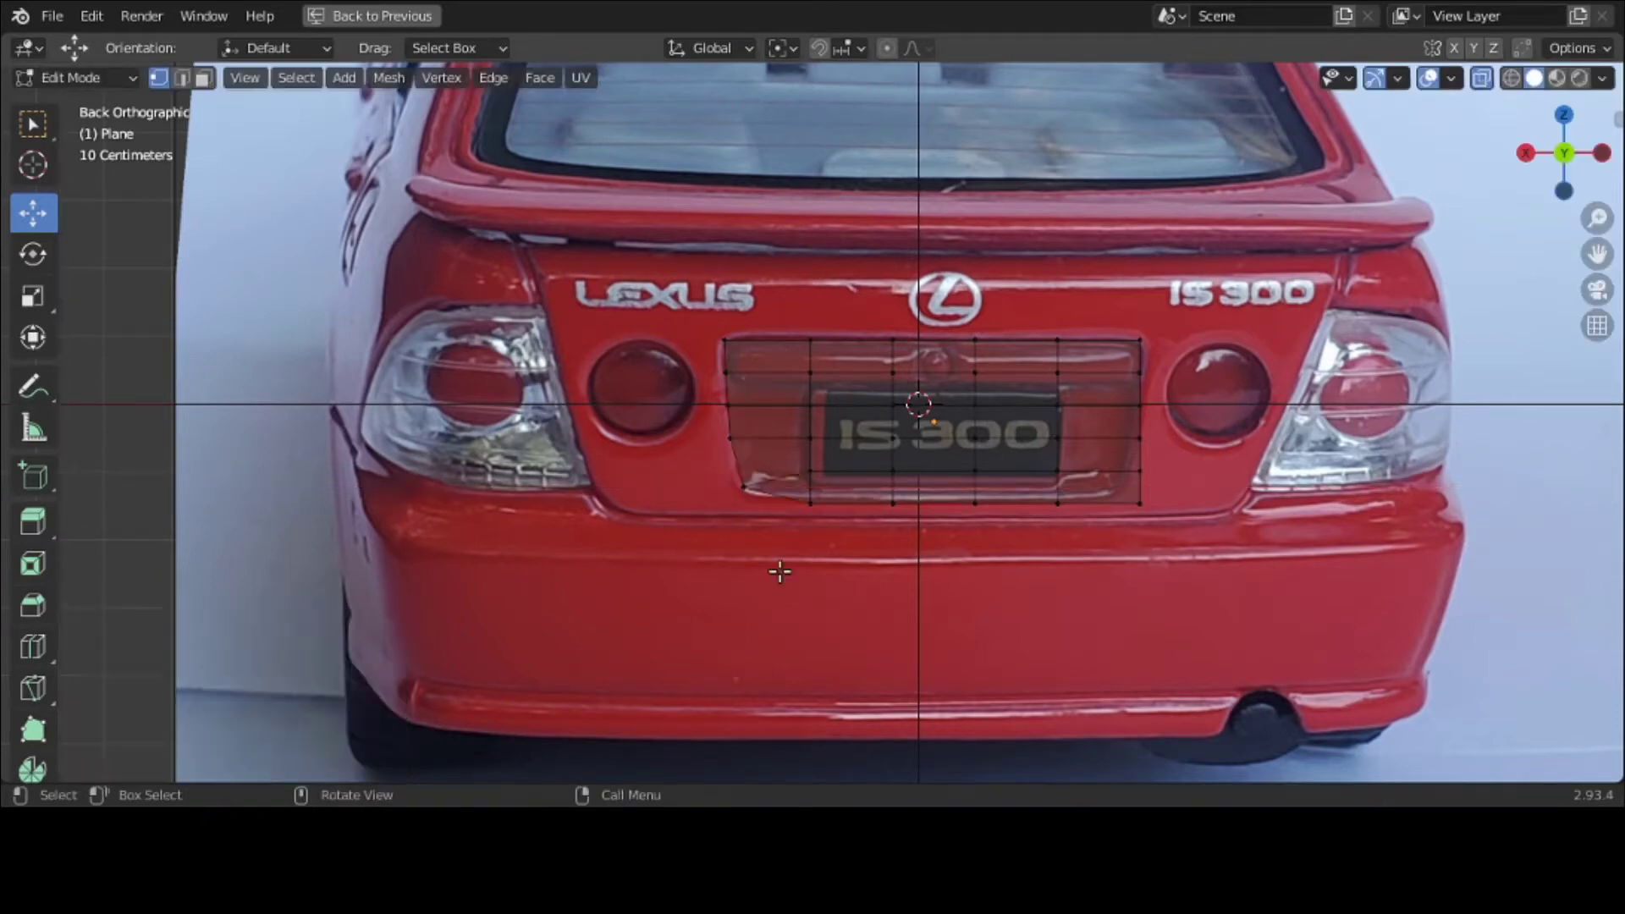
Step: Merge the two lowest vertices of the second column from the left at center and move the result about -0.012 m along global Z
drag(840, 526, 762, 519)
drag(795, 463, 818, 529)
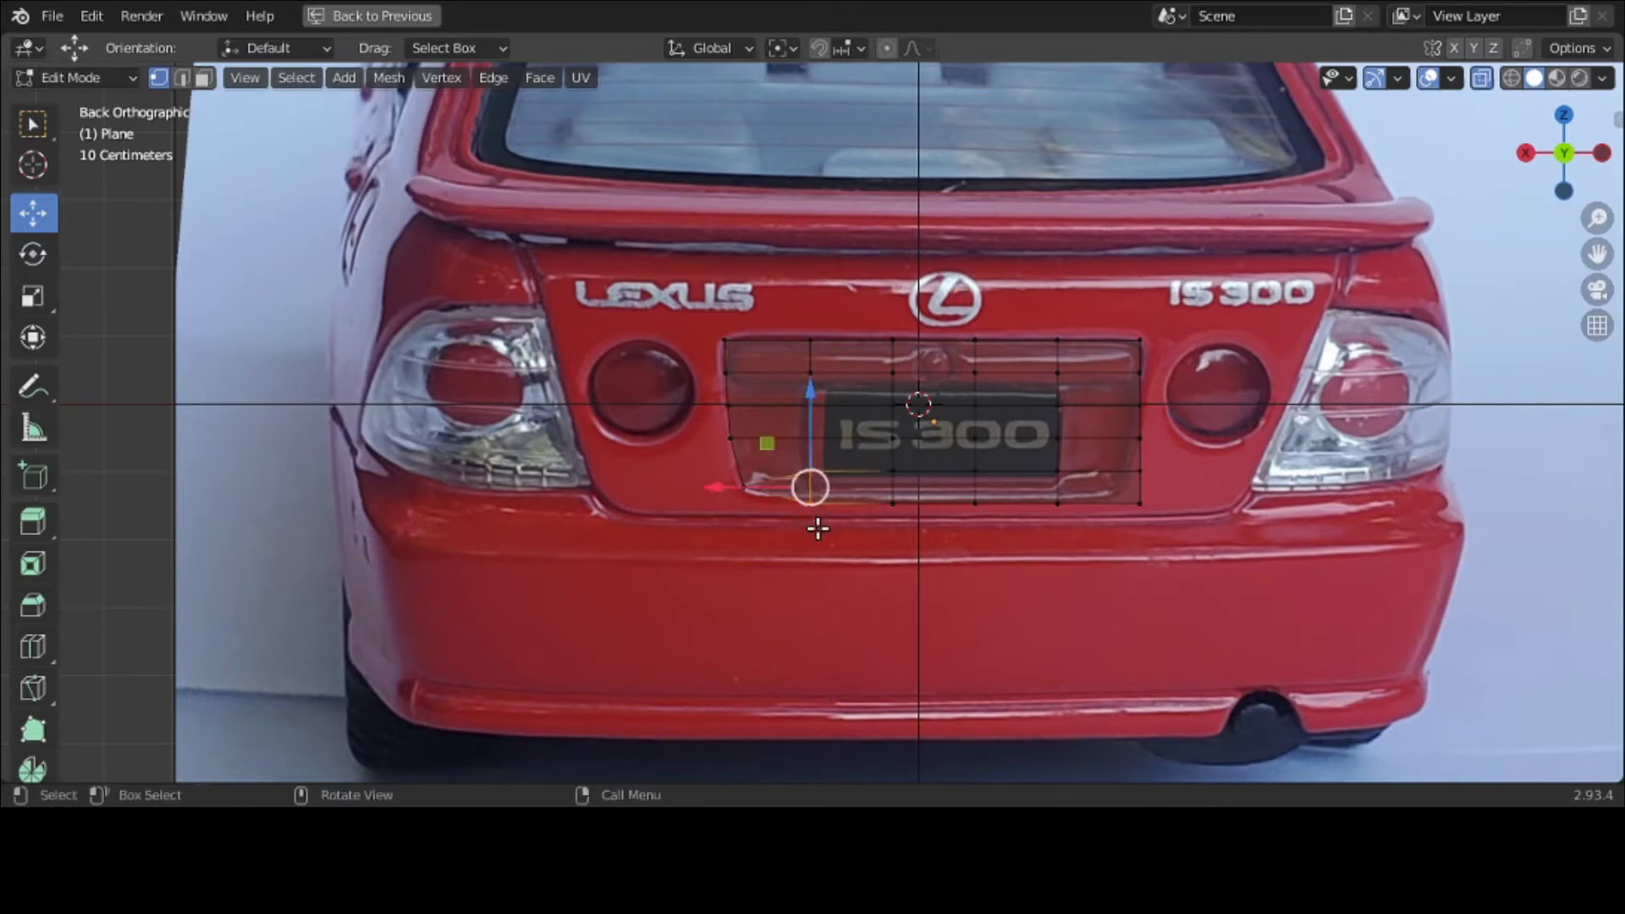
key(m)
click(816, 527)
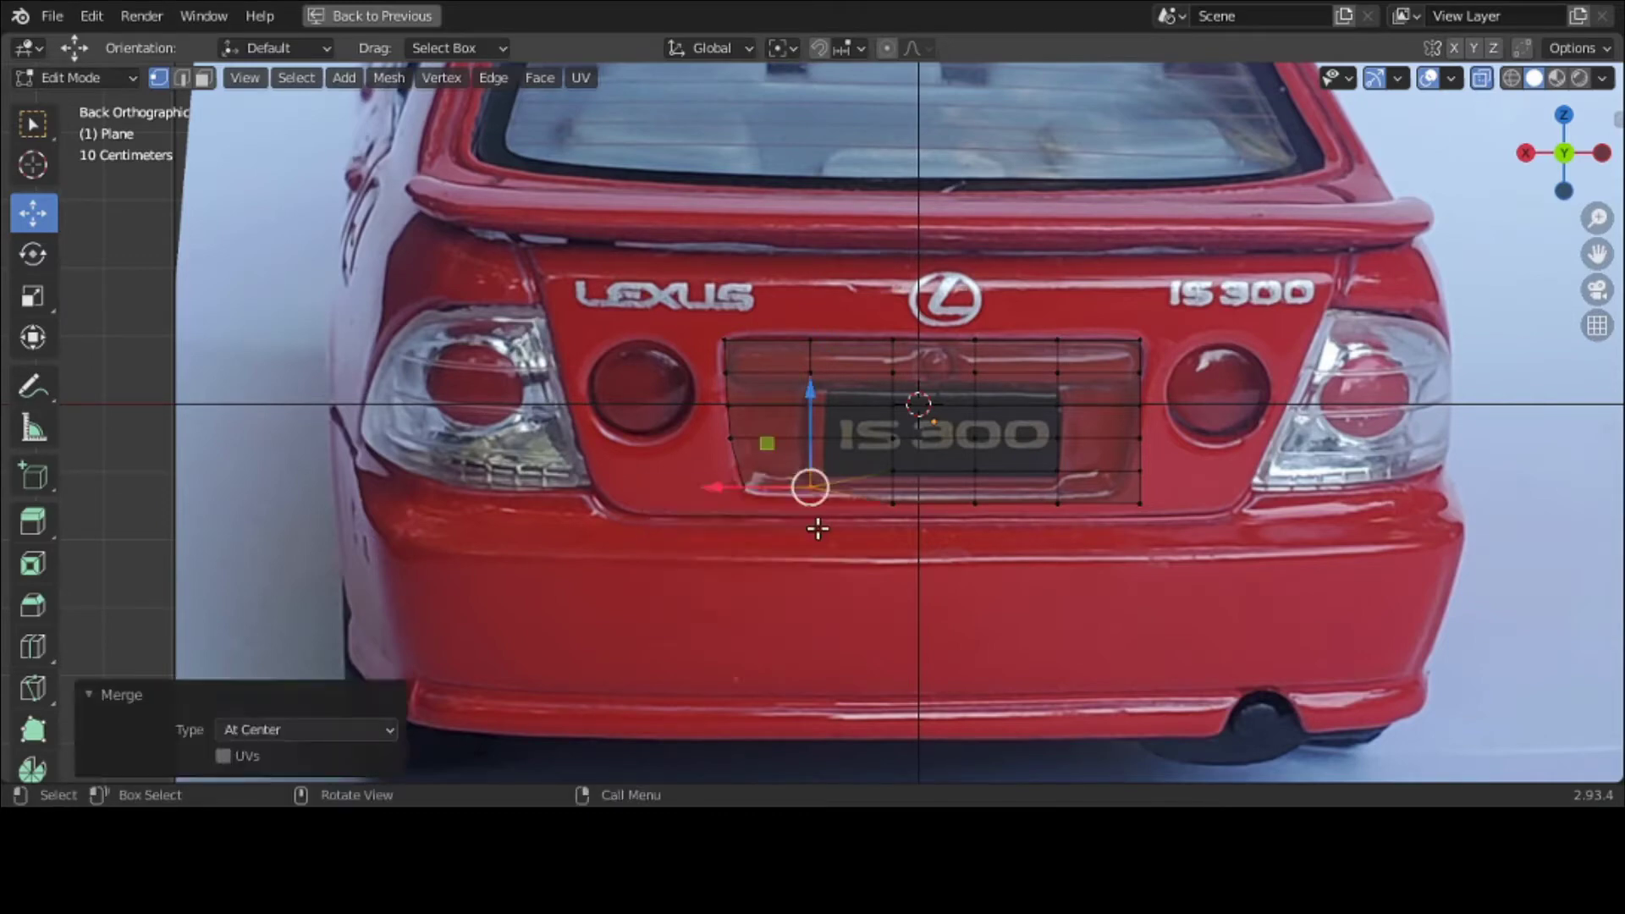
key(g)
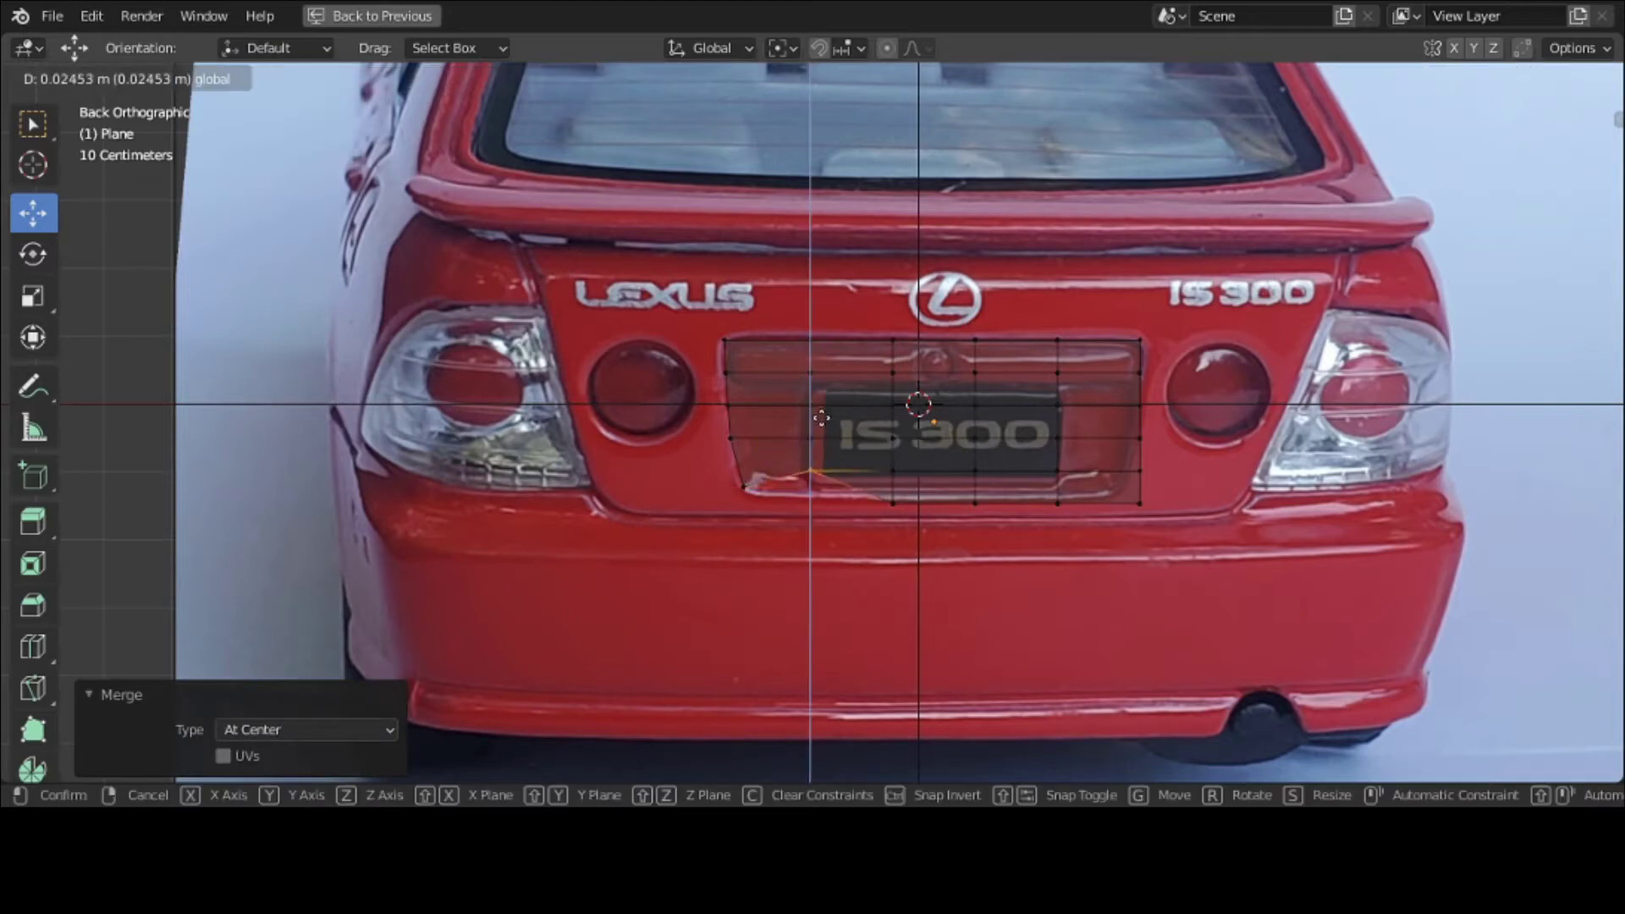
click(796, 438)
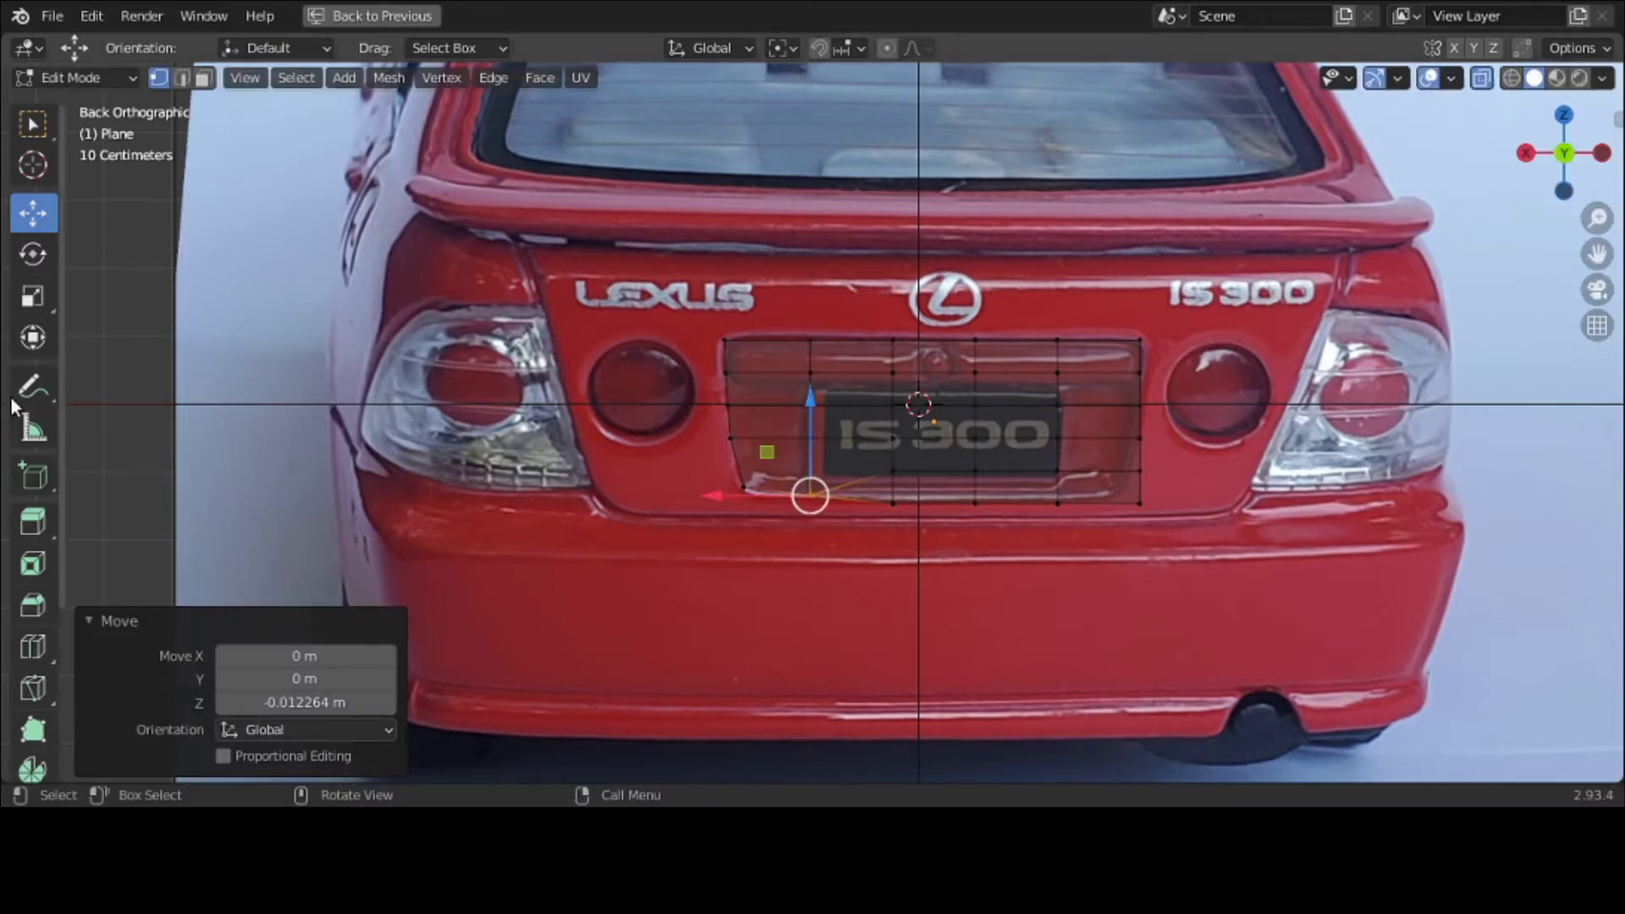
click(117, 399)
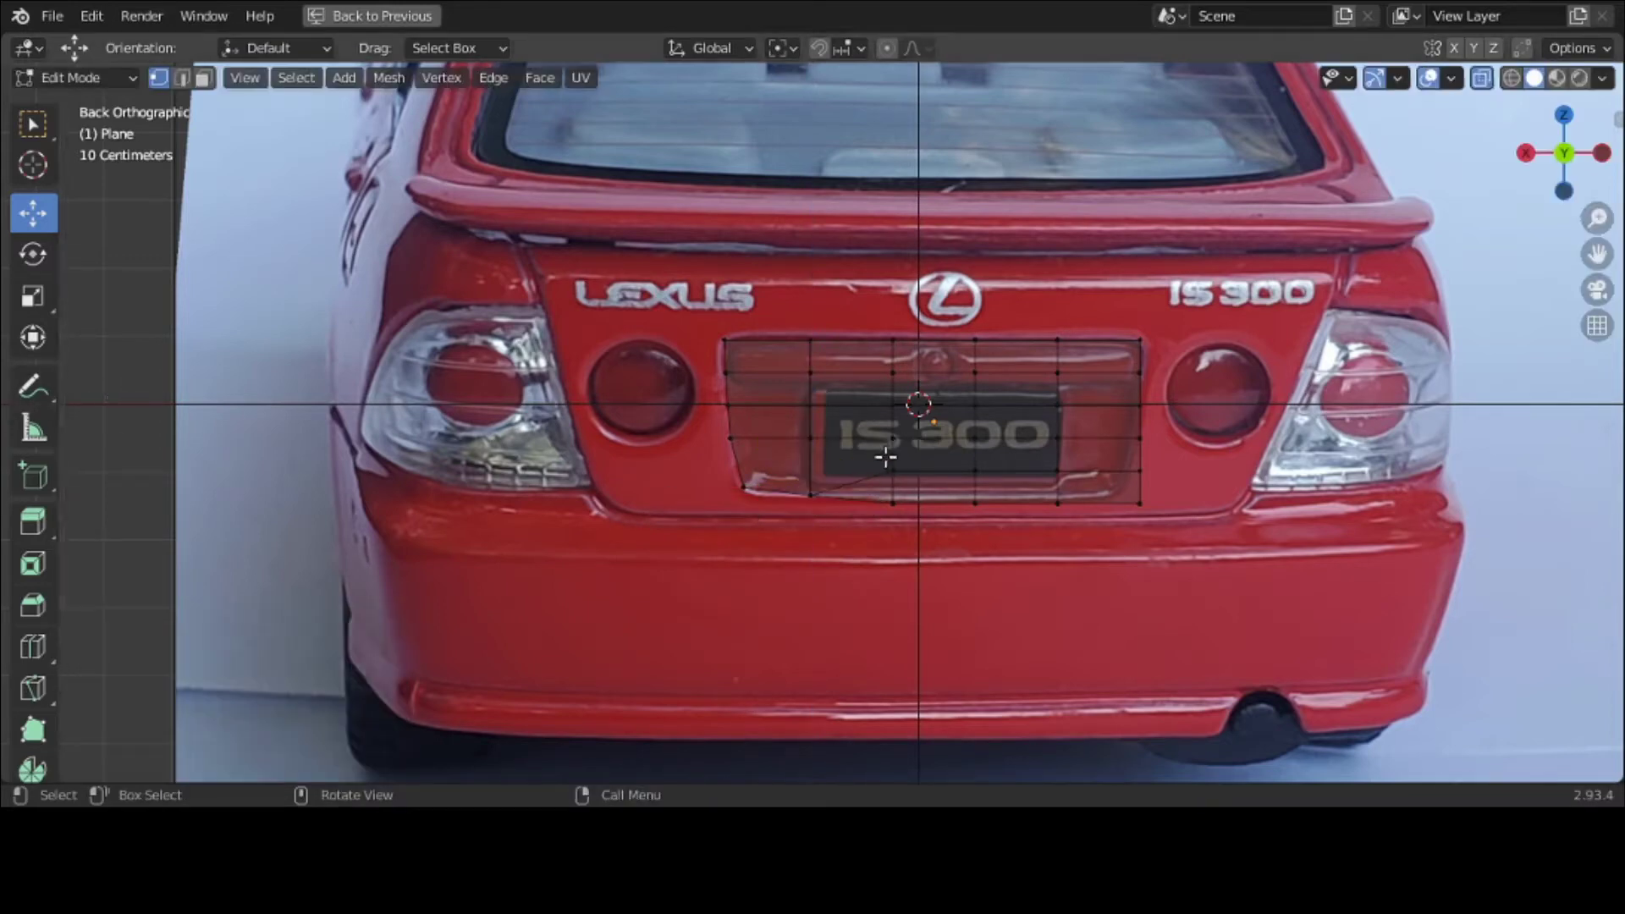
Step: Merge the two lowest vertices of the third column at center and move the result about -0.019 m along global Z
drag(881, 455, 905, 521)
key(m)
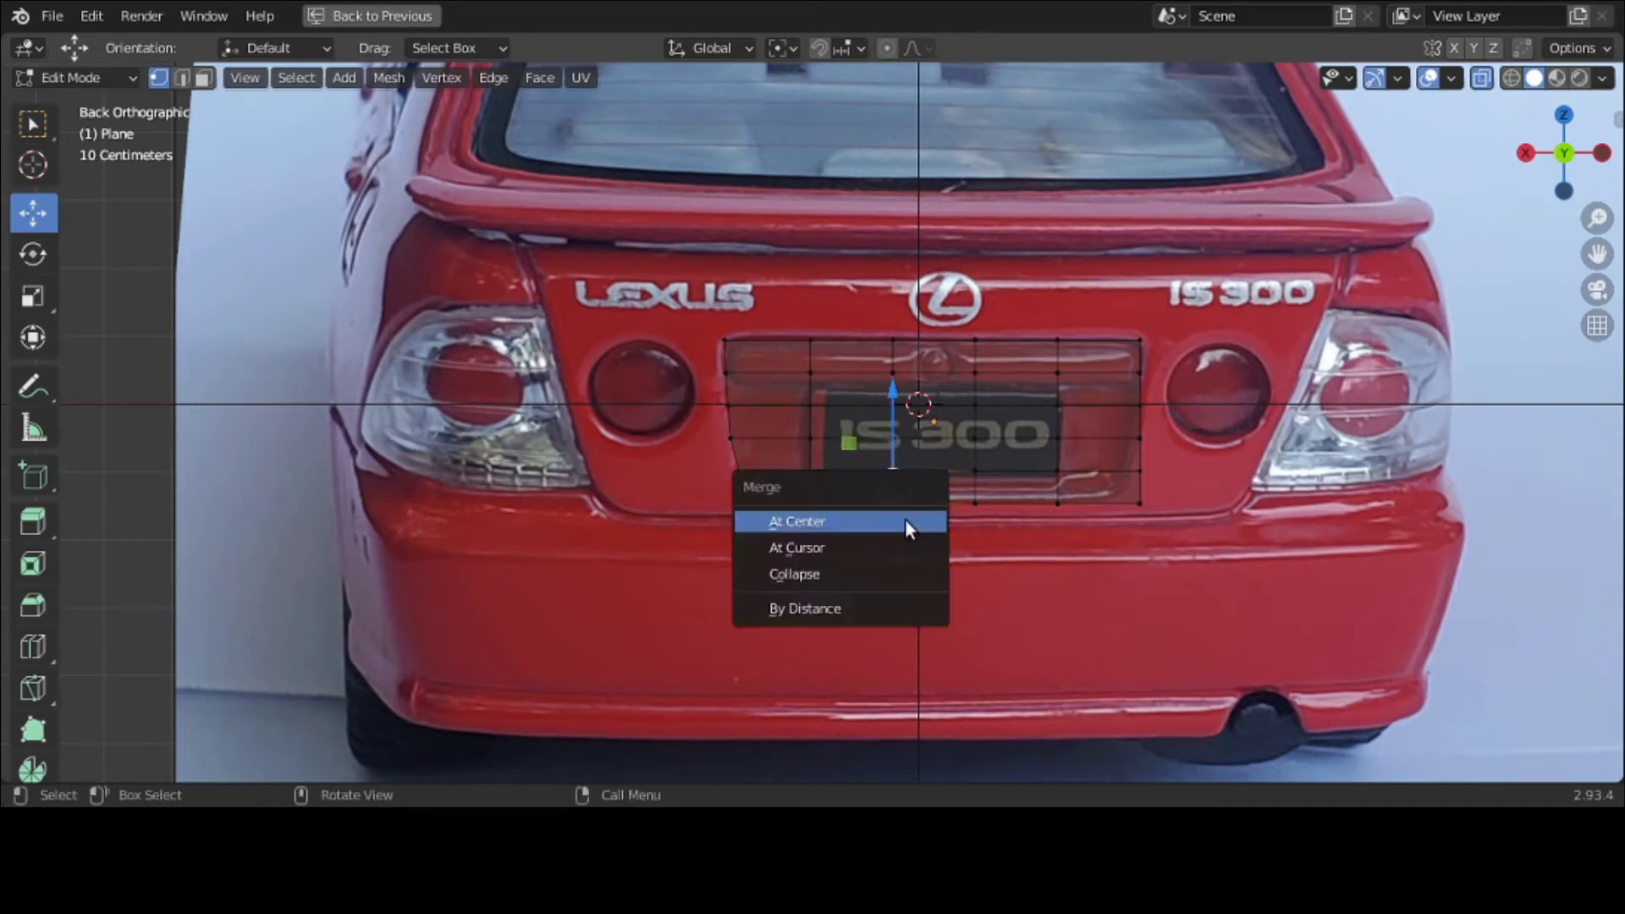
click(906, 520)
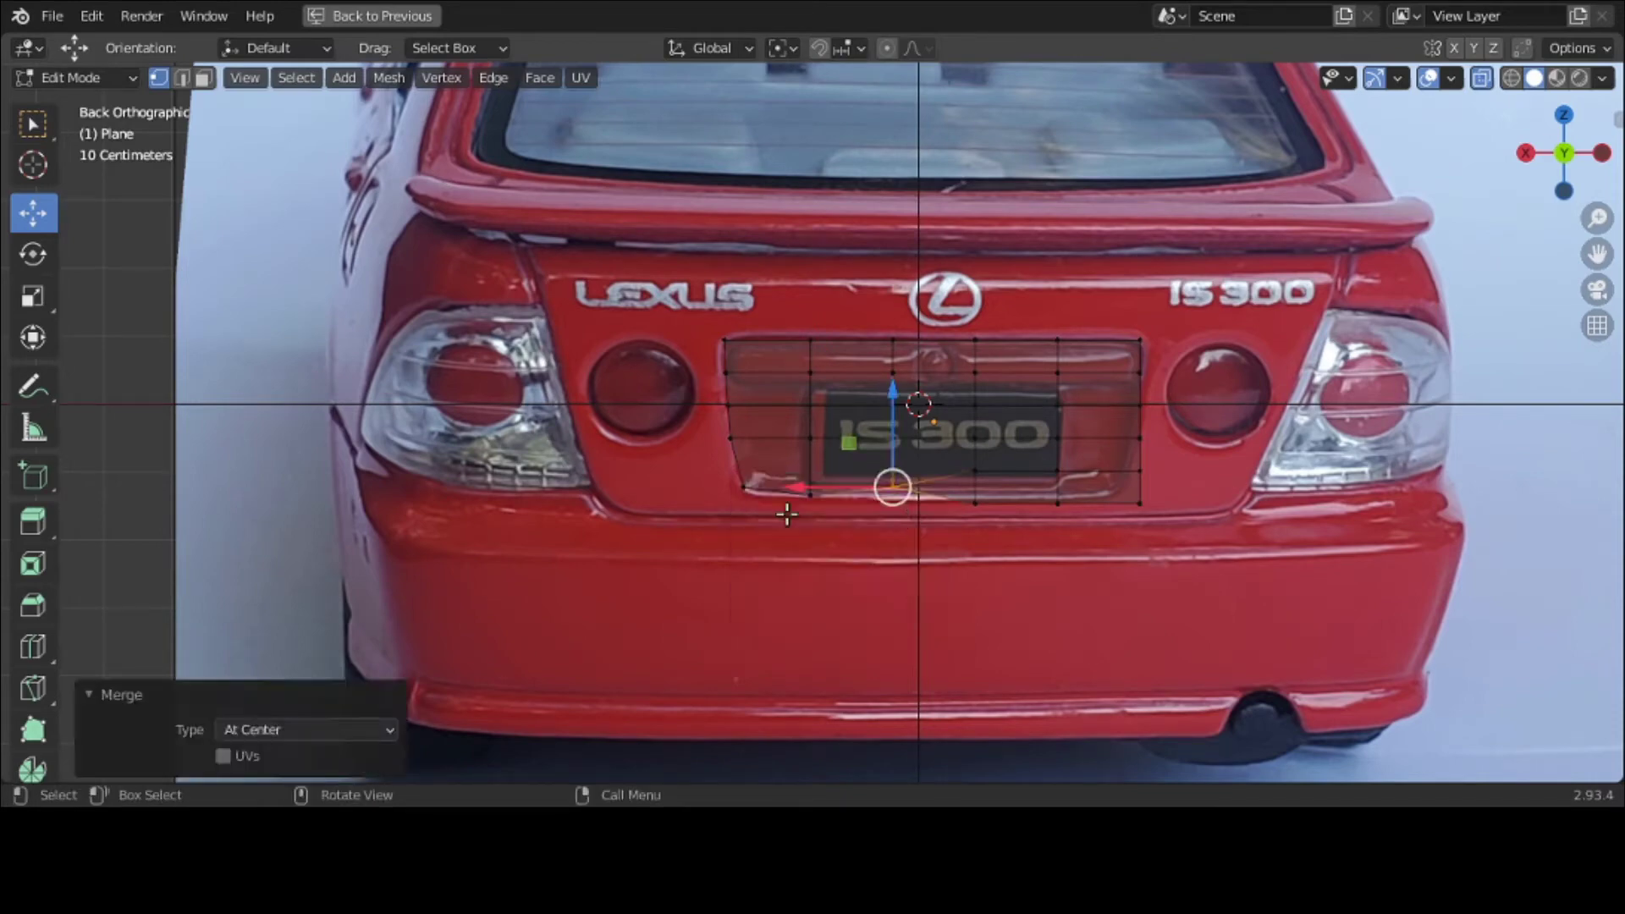
click(122, 456)
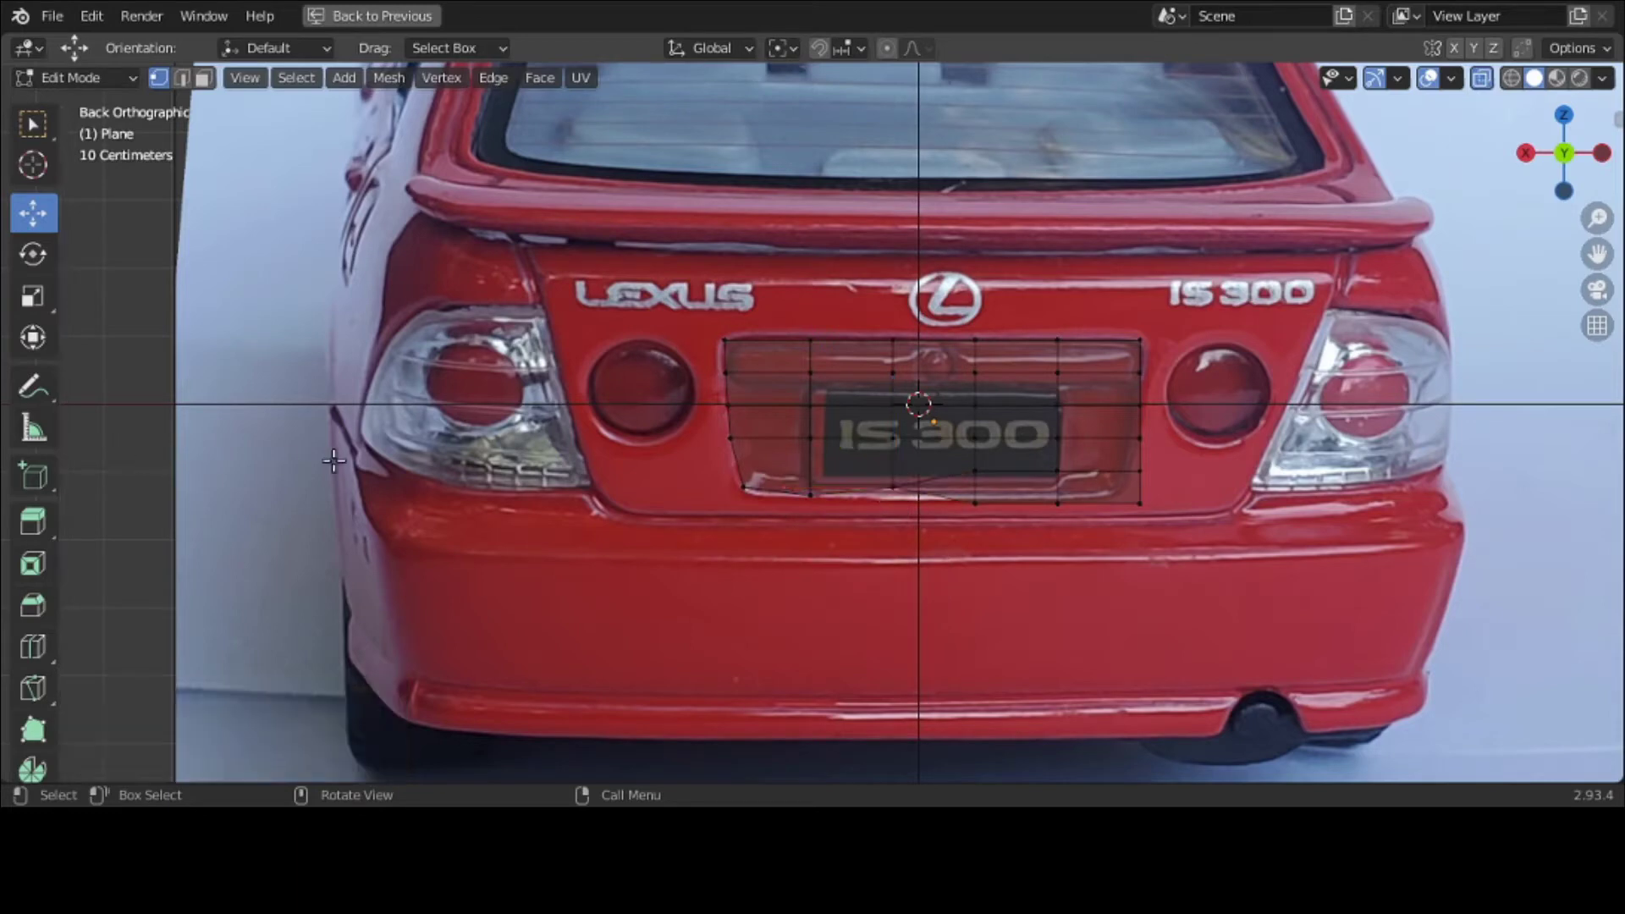
click(894, 485)
key(g)
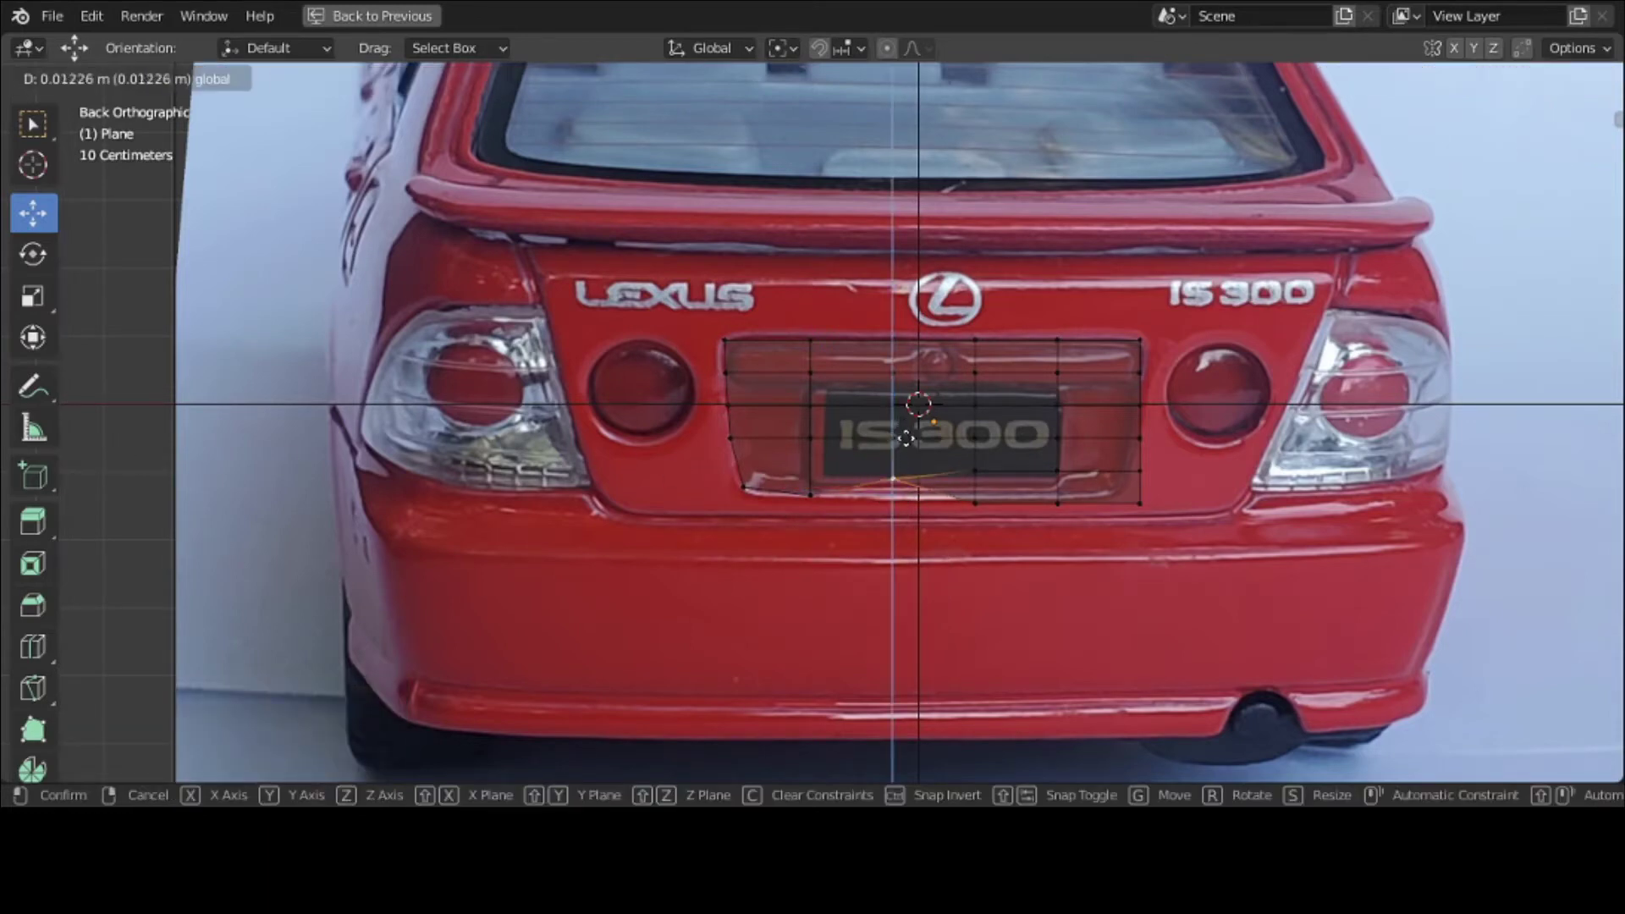
click(905, 457)
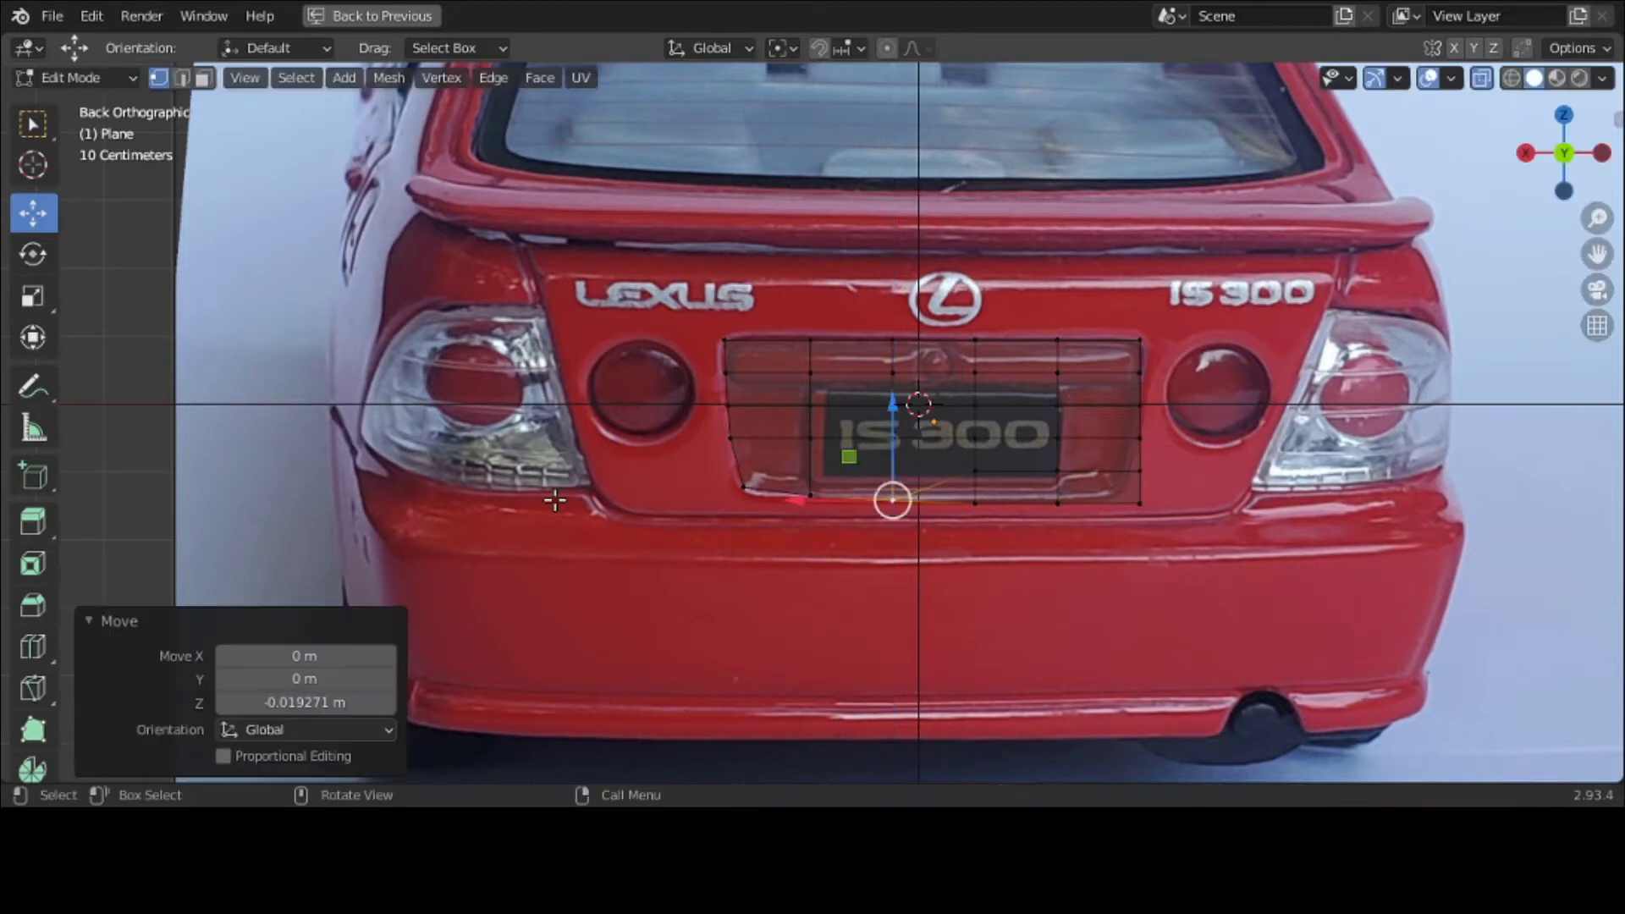
click(114, 471)
Step: Merge the two lowest vertices of the fourth column at center and lower the result along global Z to the recess outline
drag(1034, 535, 946, 461)
key(m)
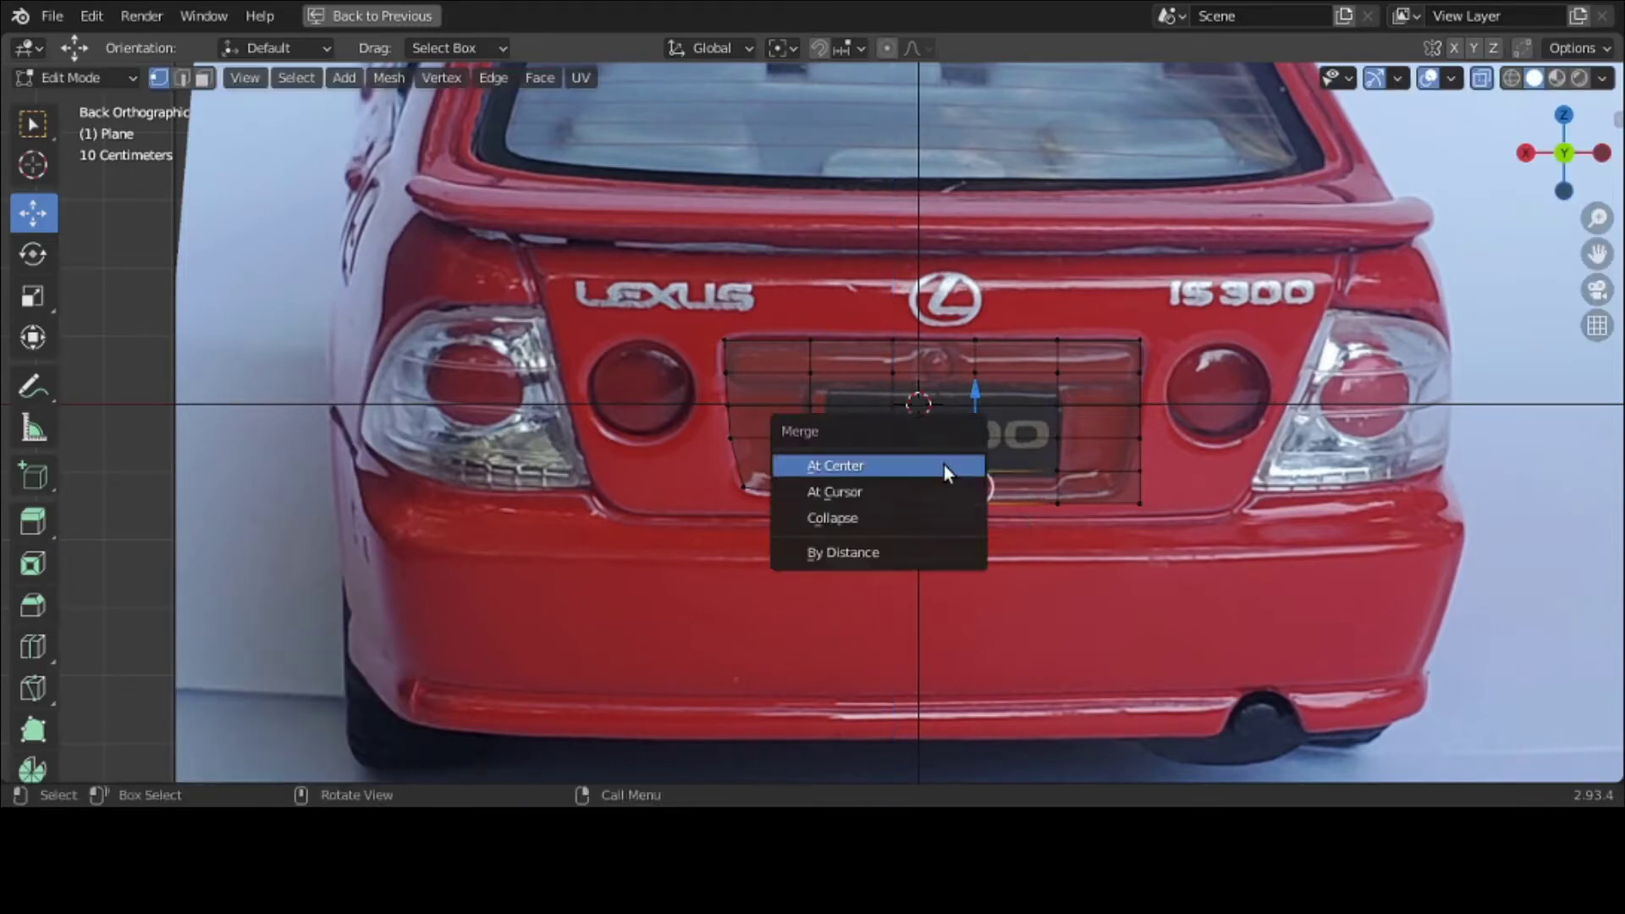
click(943, 465)
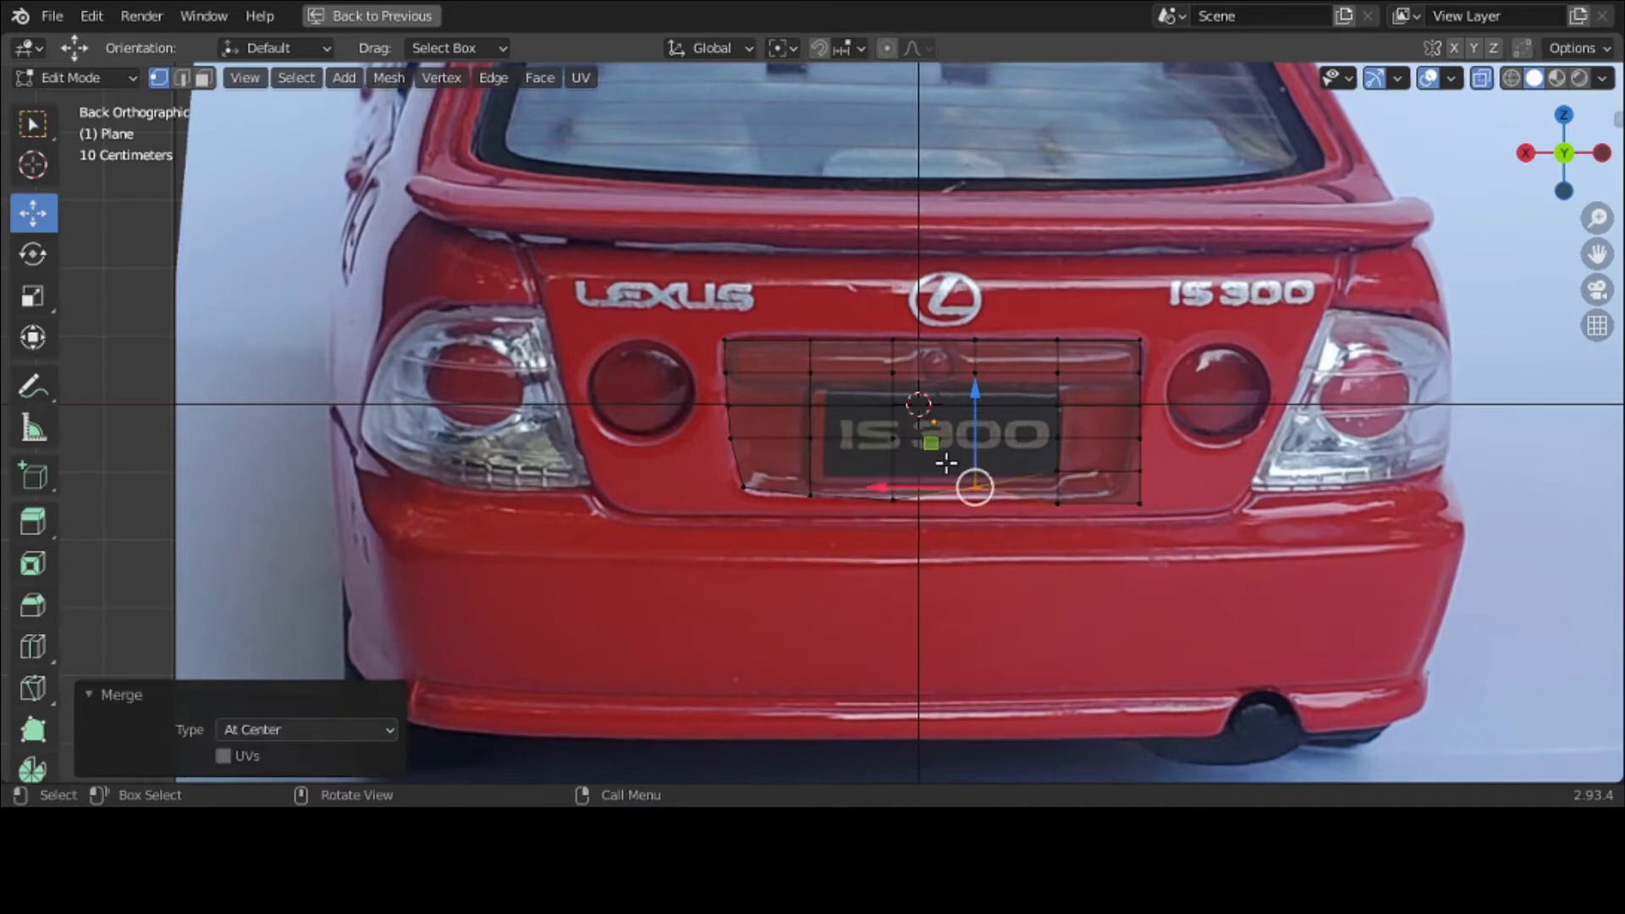
drag(982, 429, 983, 435)
click(110, 474)
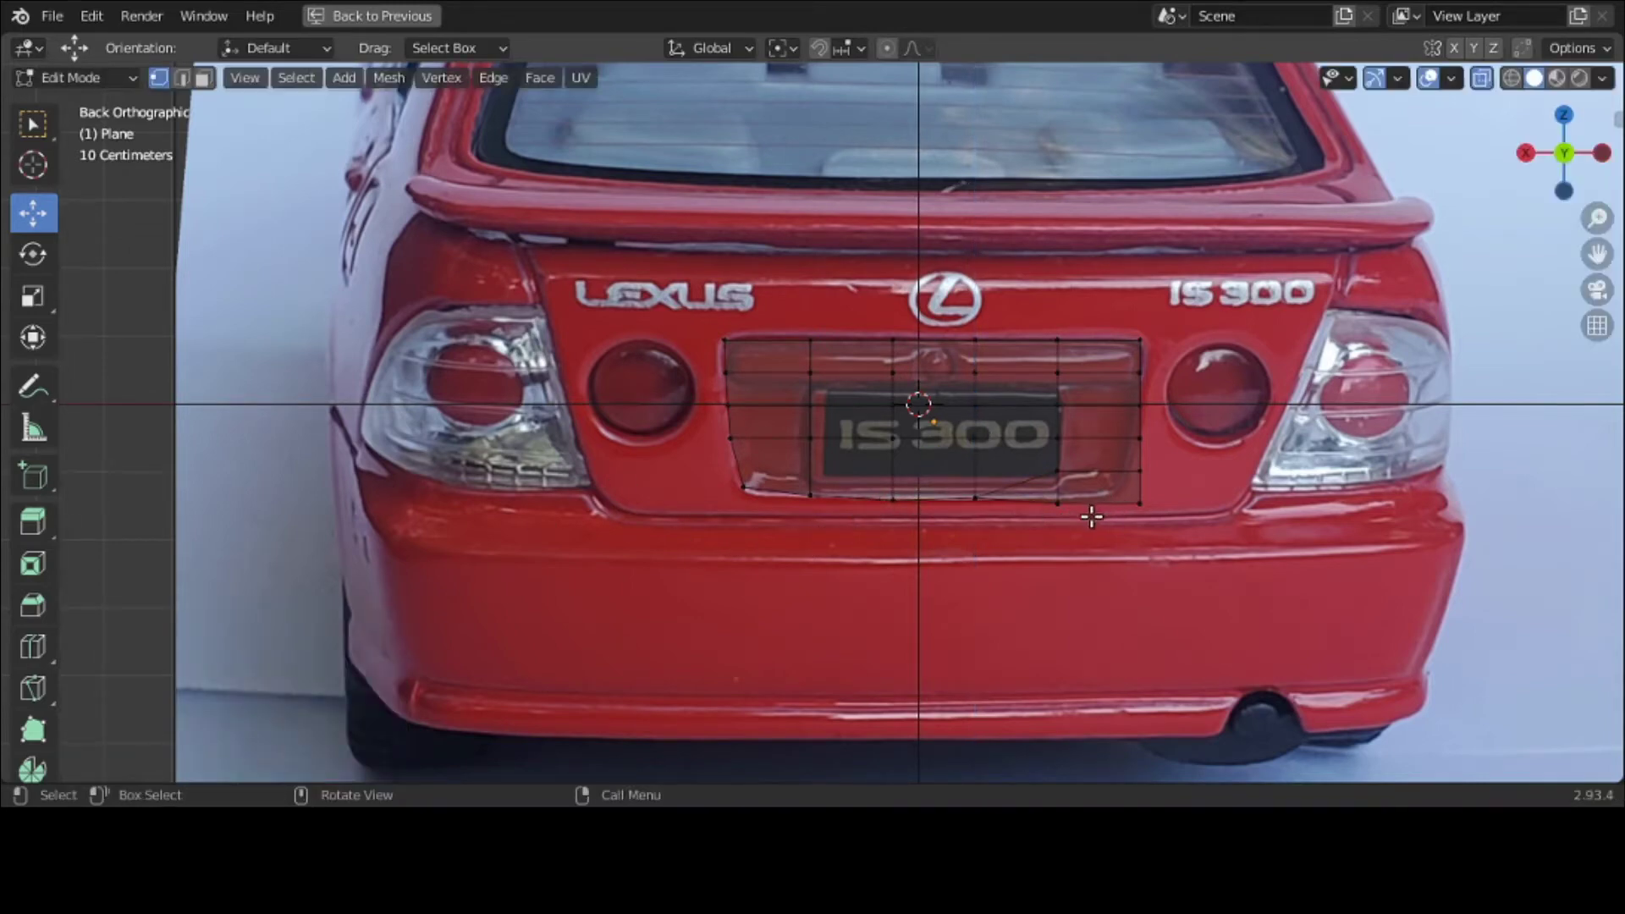
Step: Merge the two lowest vertices of the fifth column at center and move the result about -0.021 m along global Z
drag(1094, 523, 1055, 497)
key(m)
click(1024, 455)
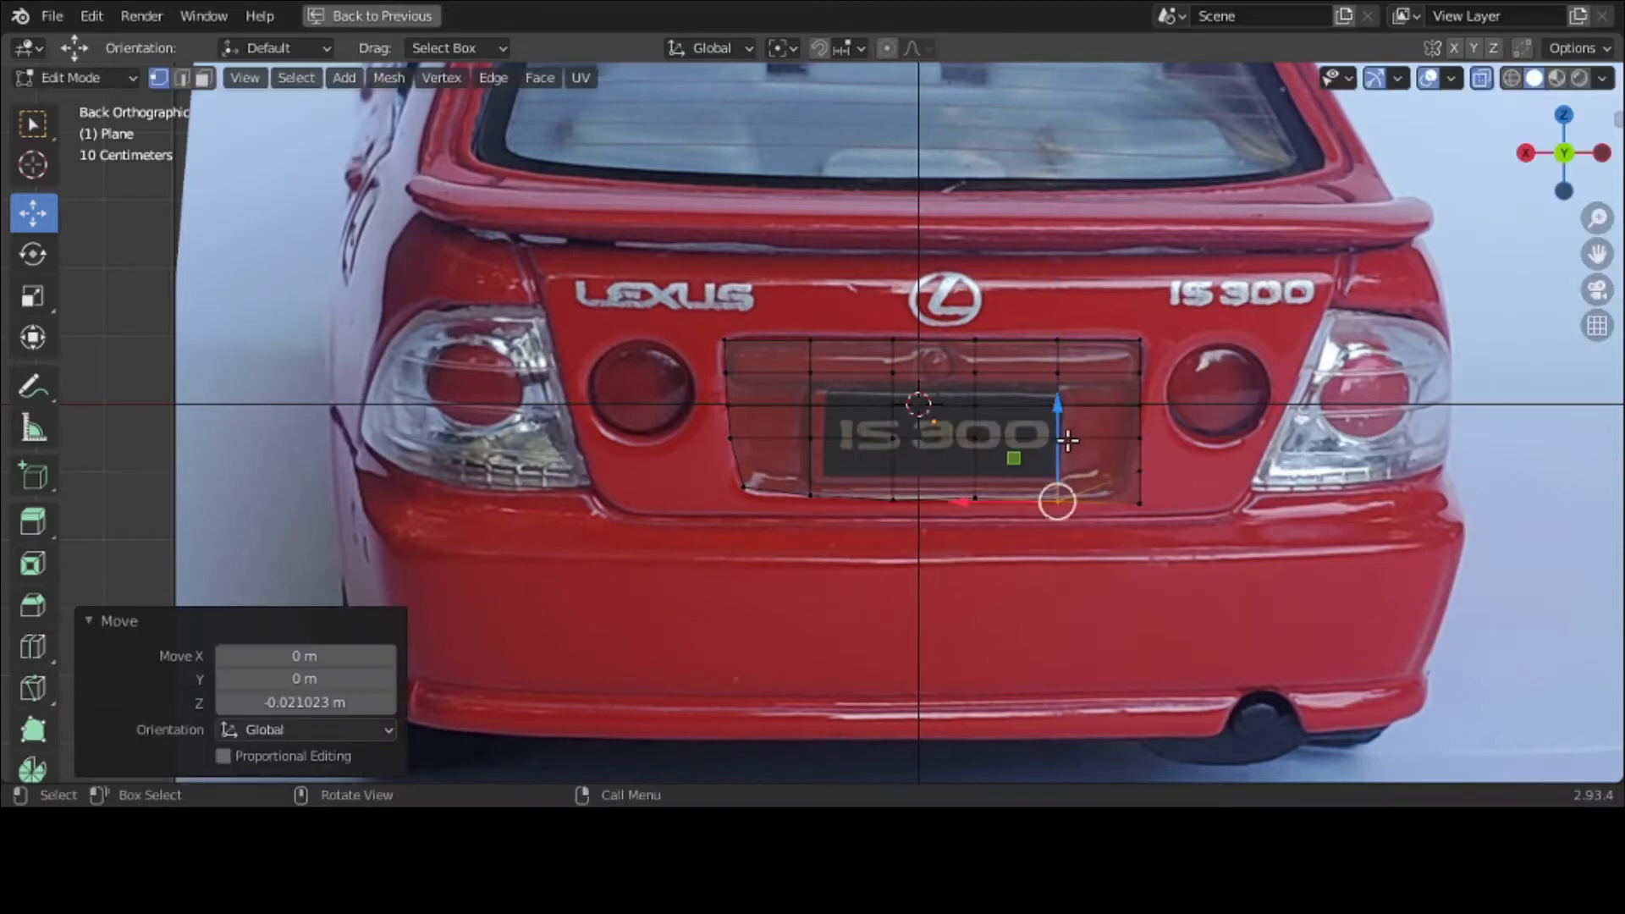
click(988, 576)
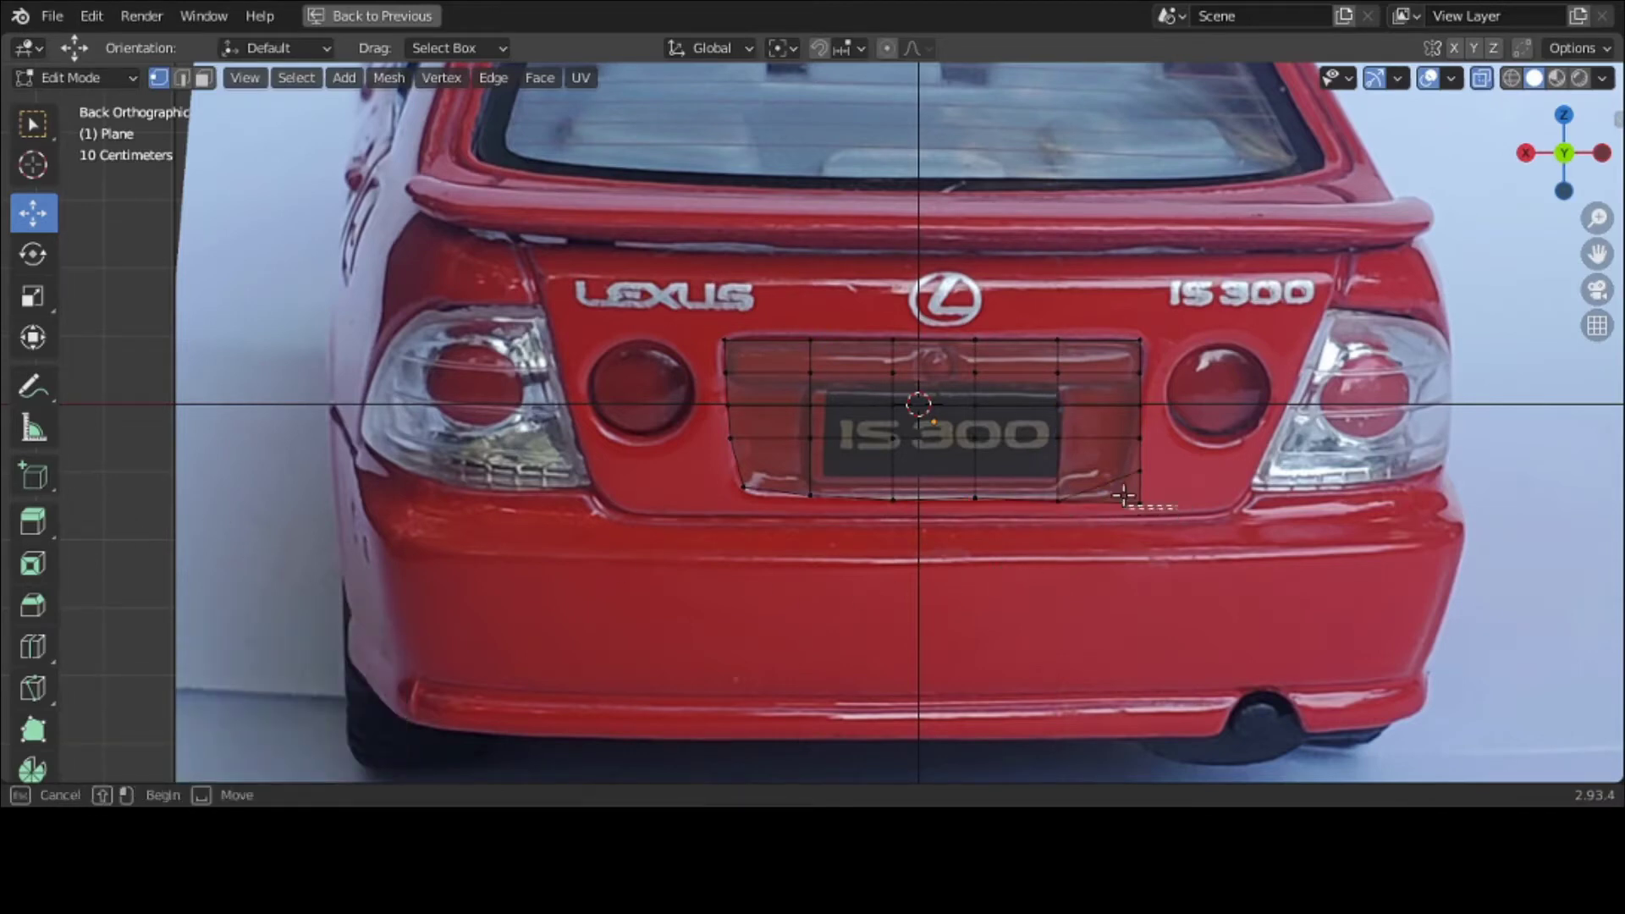
Step: Merge the two lowest vertices of the plane's right edge at center and move the result about 0.014 m along global X
drag(1109, 414, 1177, 516)
key(m)
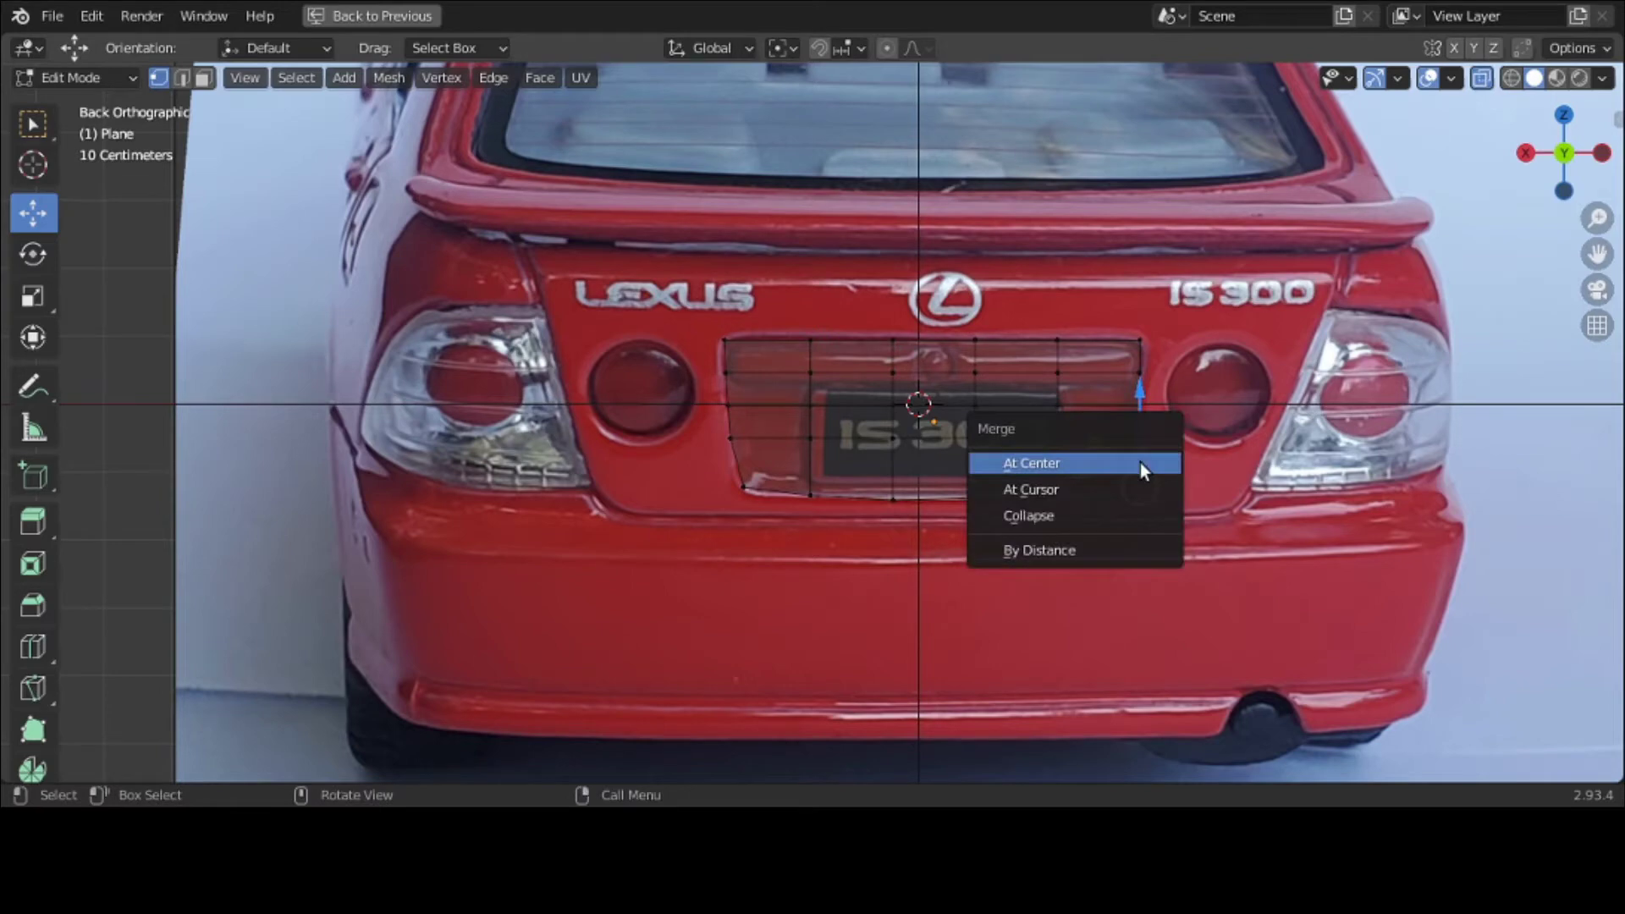
click(1141, 462)
drag(1071, 485, 1058, 490)
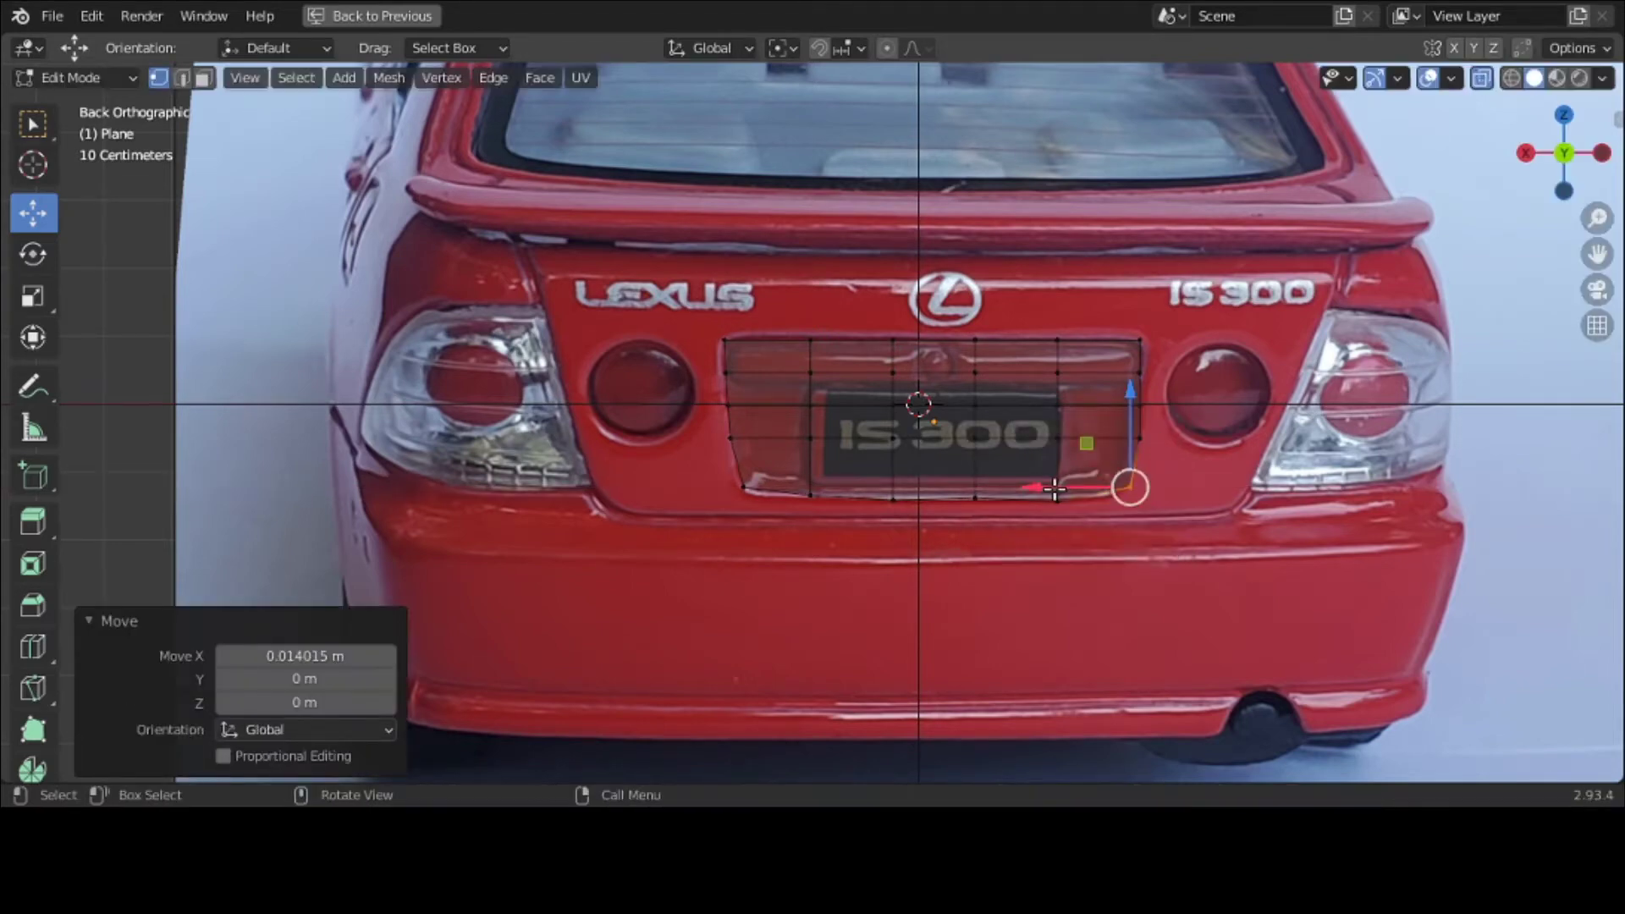
Step: Fit the middle vertices of the plane's right edge to the recess outline, shifting the second from the top about -0.0105 m along global X
click(1140, 437)
drag(1081, 435, 1100, 383)
click(1139, 404)
click(1139, 374)
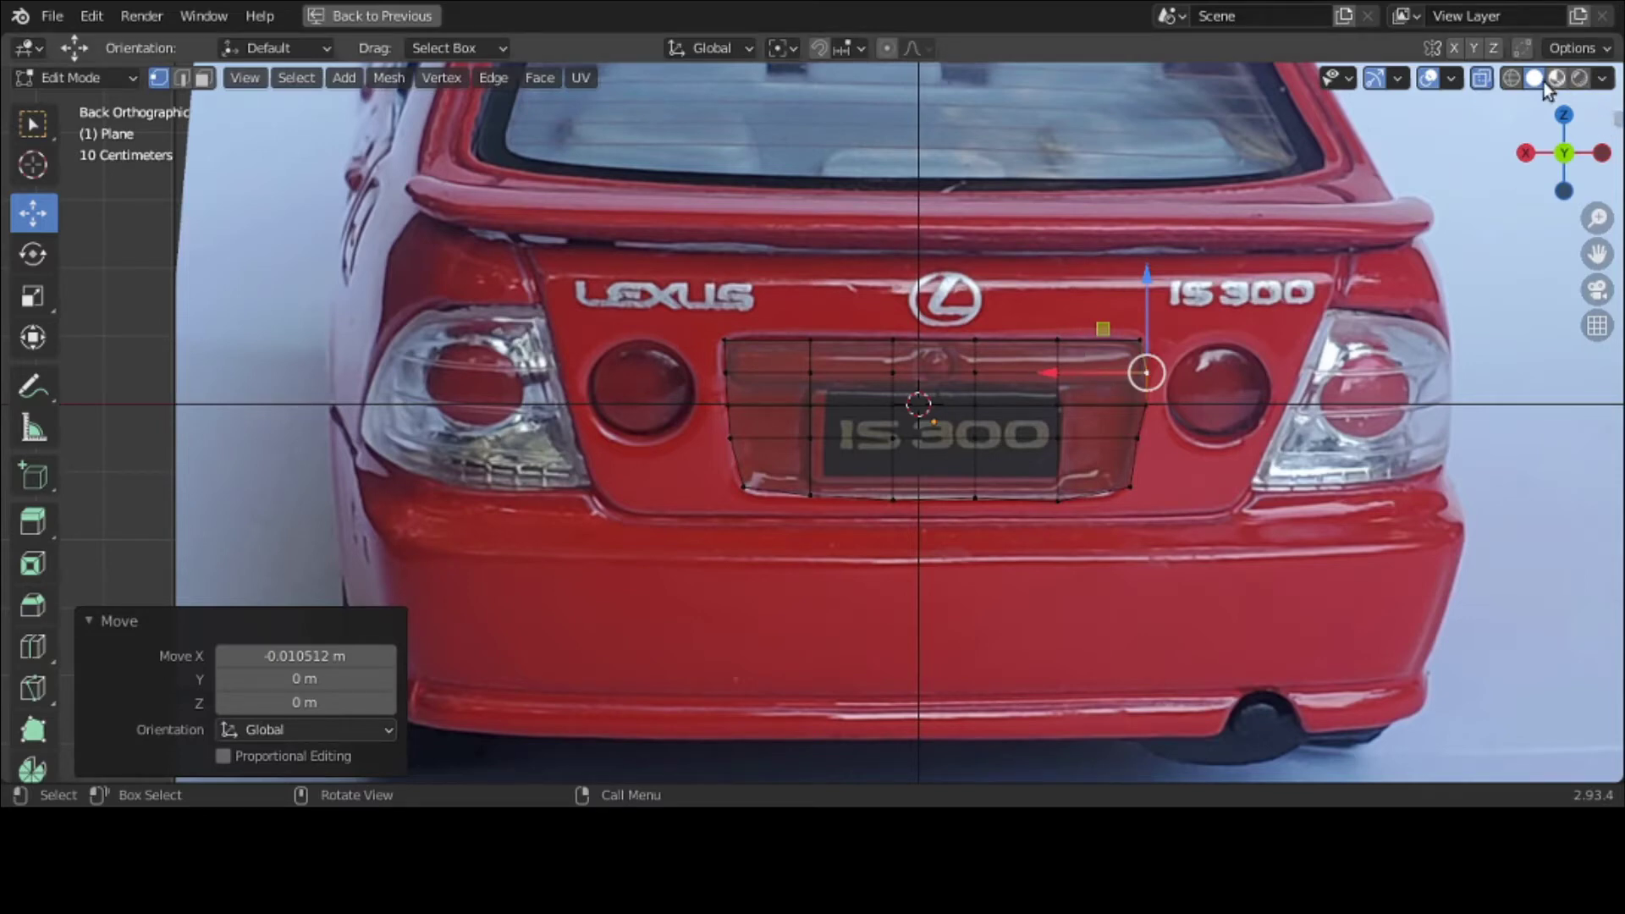
Step: Turn off X-Ray, switch to face selection, and move the whole plane about -4.796 m along global Y to the car's rear
click(1486, 77)
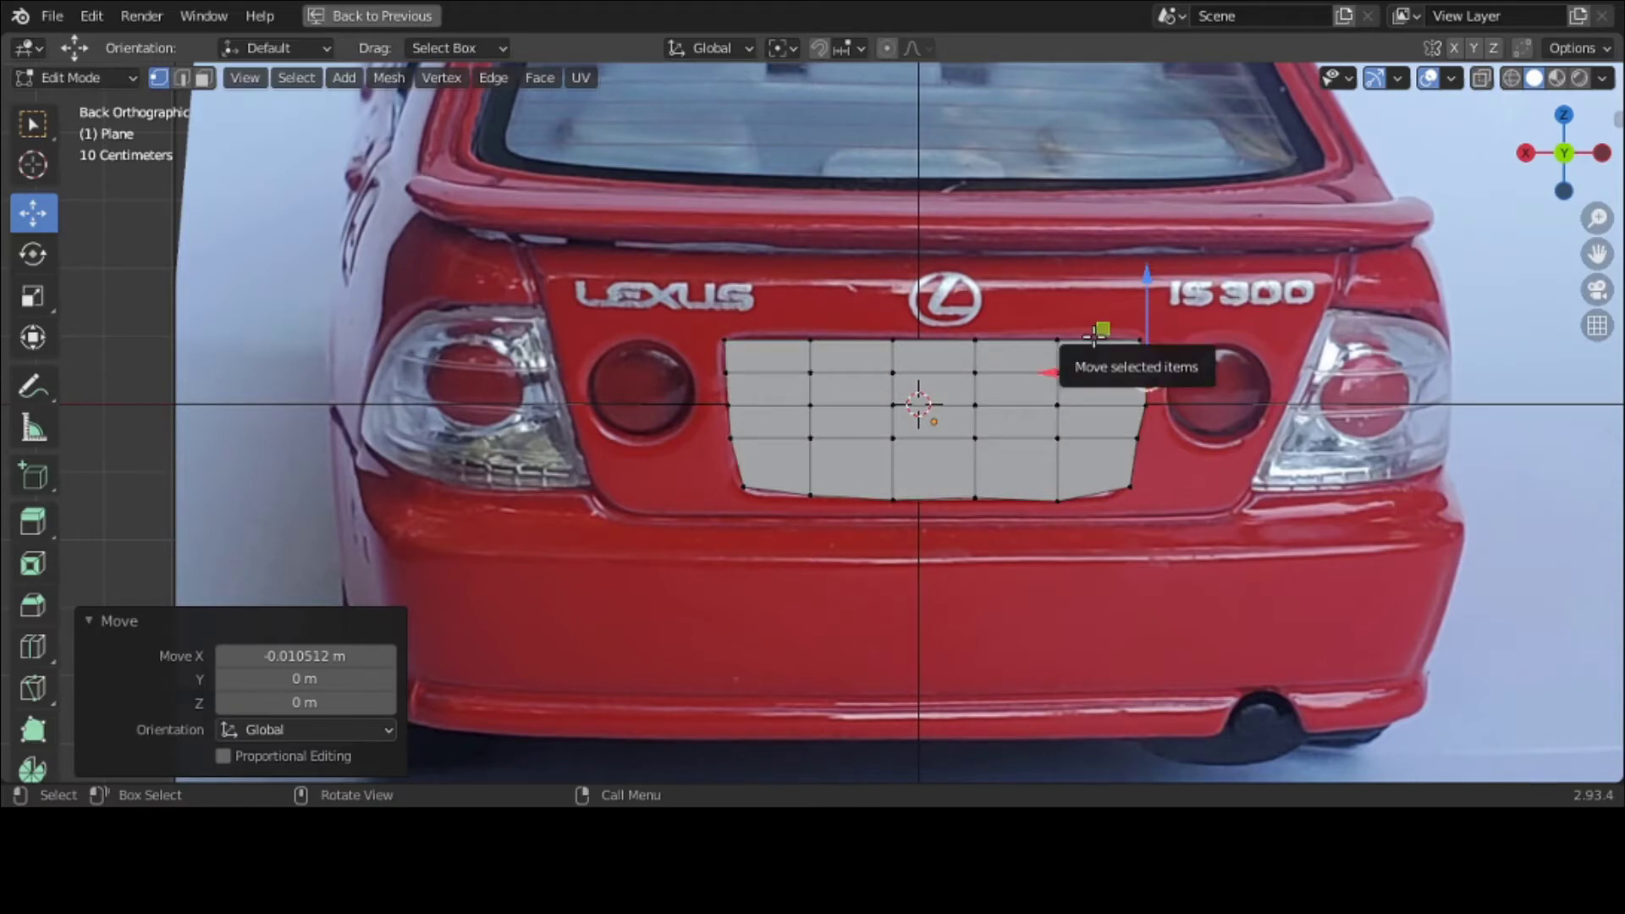
click(212, 76)
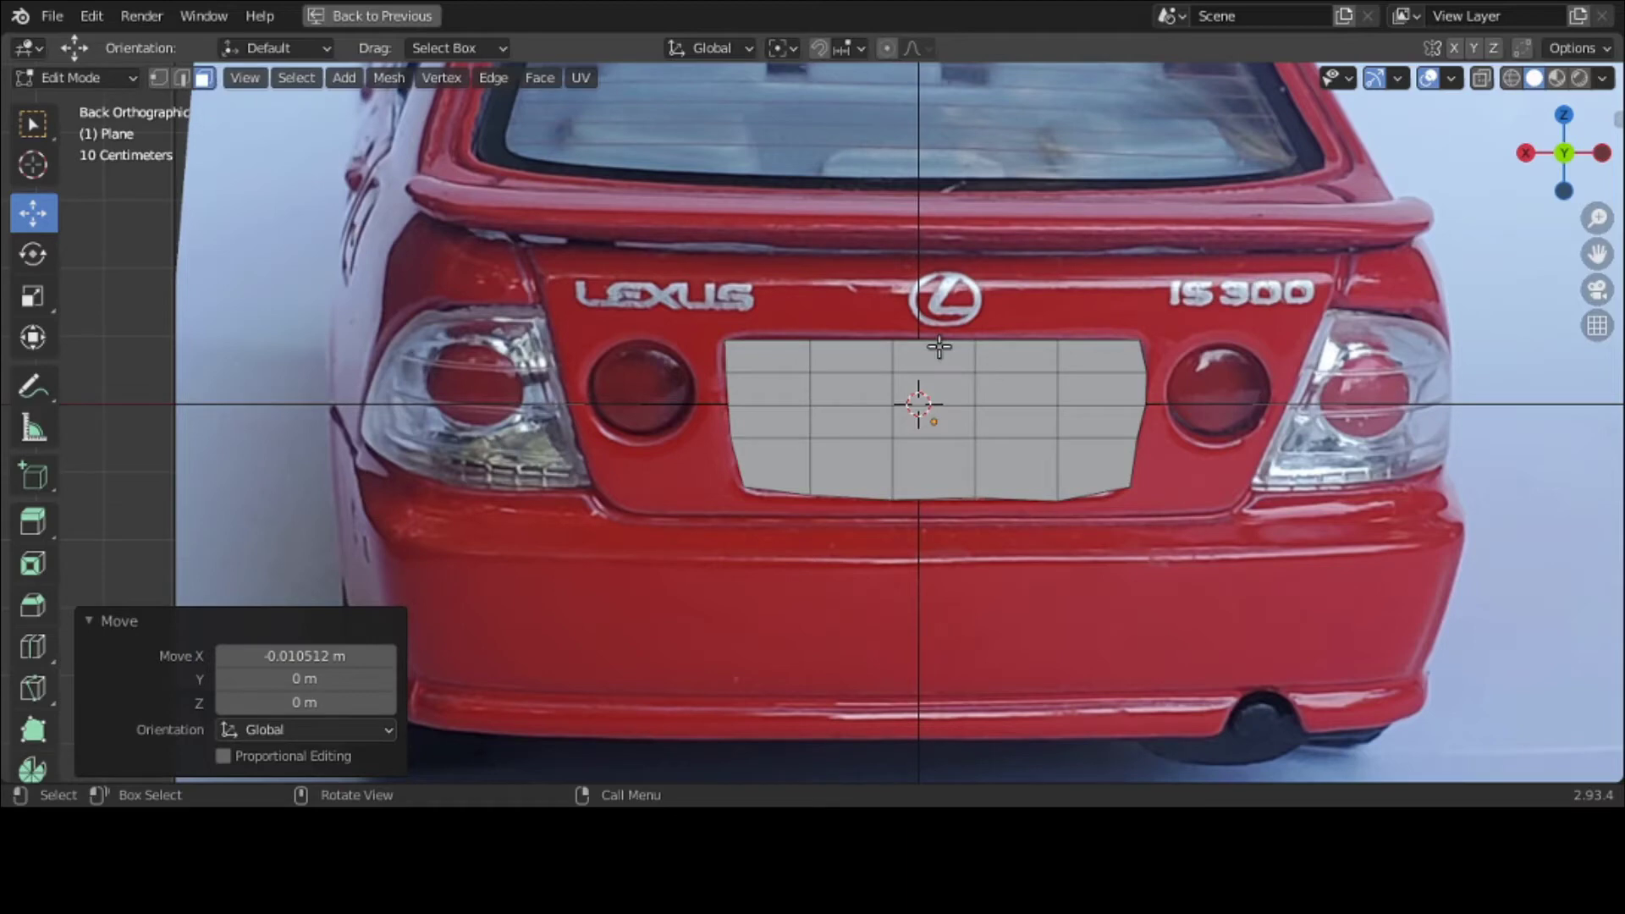
key(a)
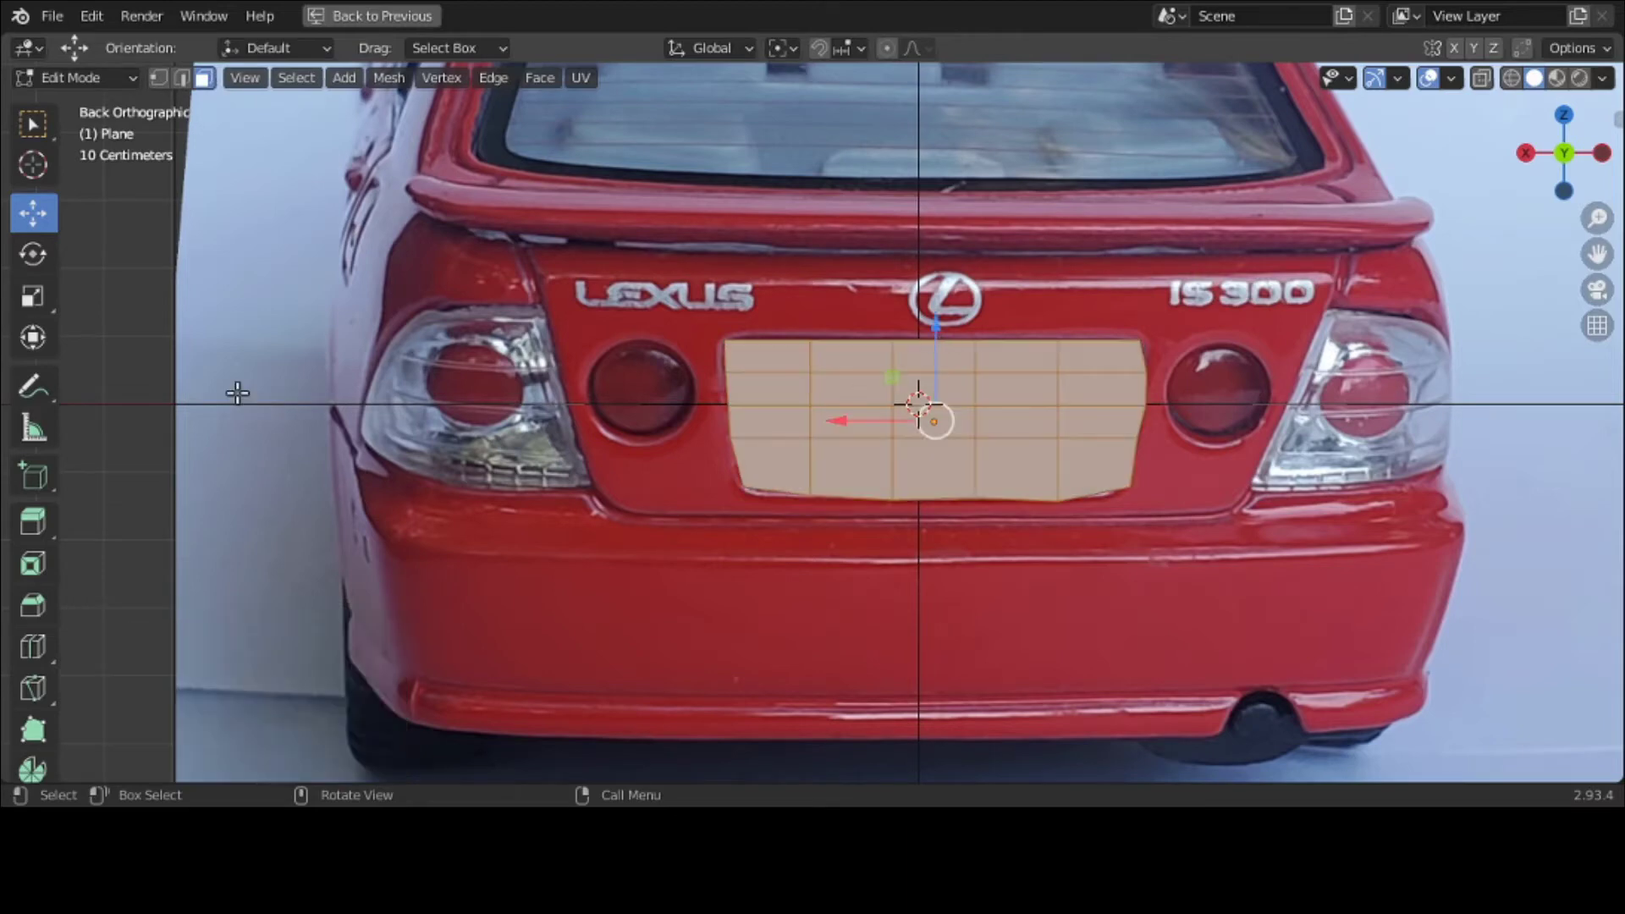
middle_drag(236, 389, 1566, 454)
scroll(320, 403, down, 8)
scroll(1524, 453, down, 3)
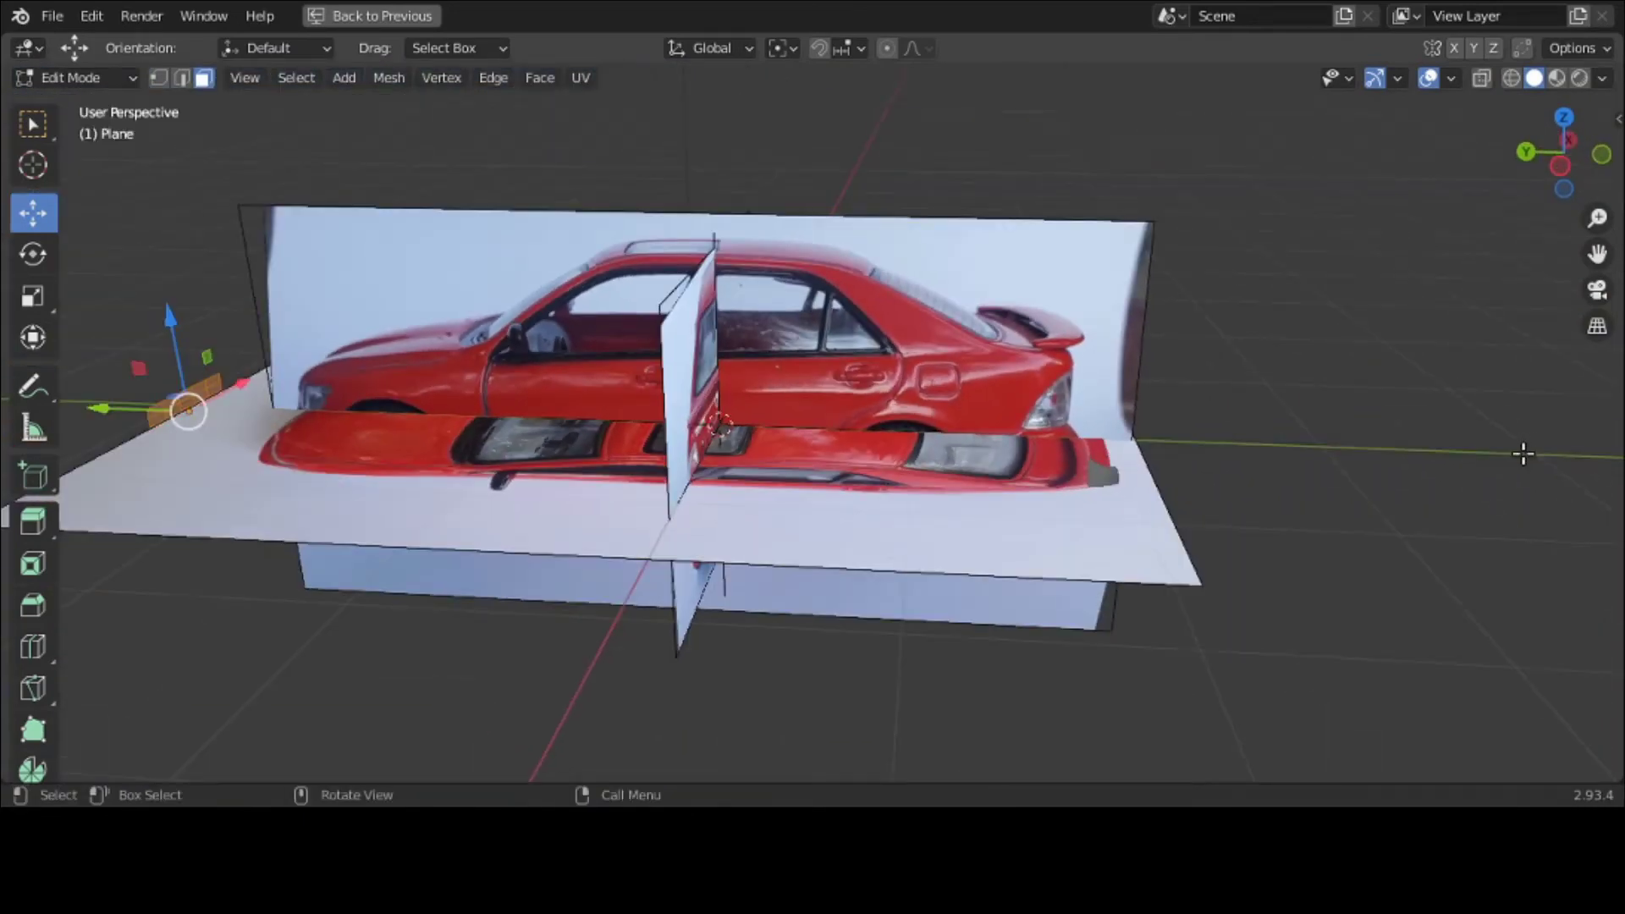
key(g)
key(y)
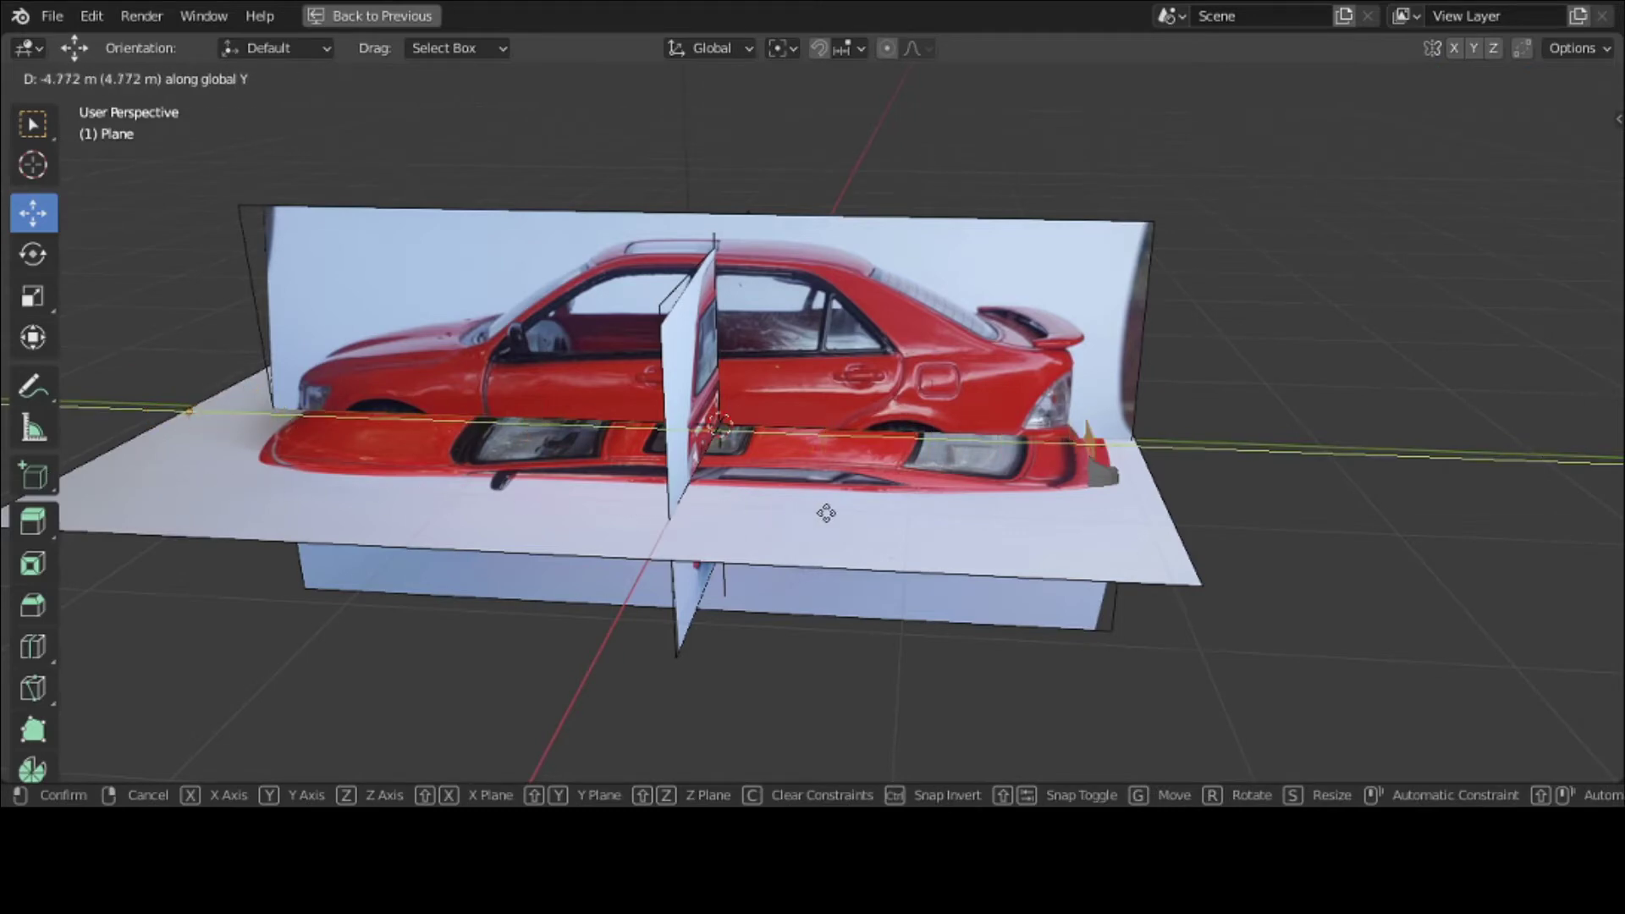
click(819, 513)
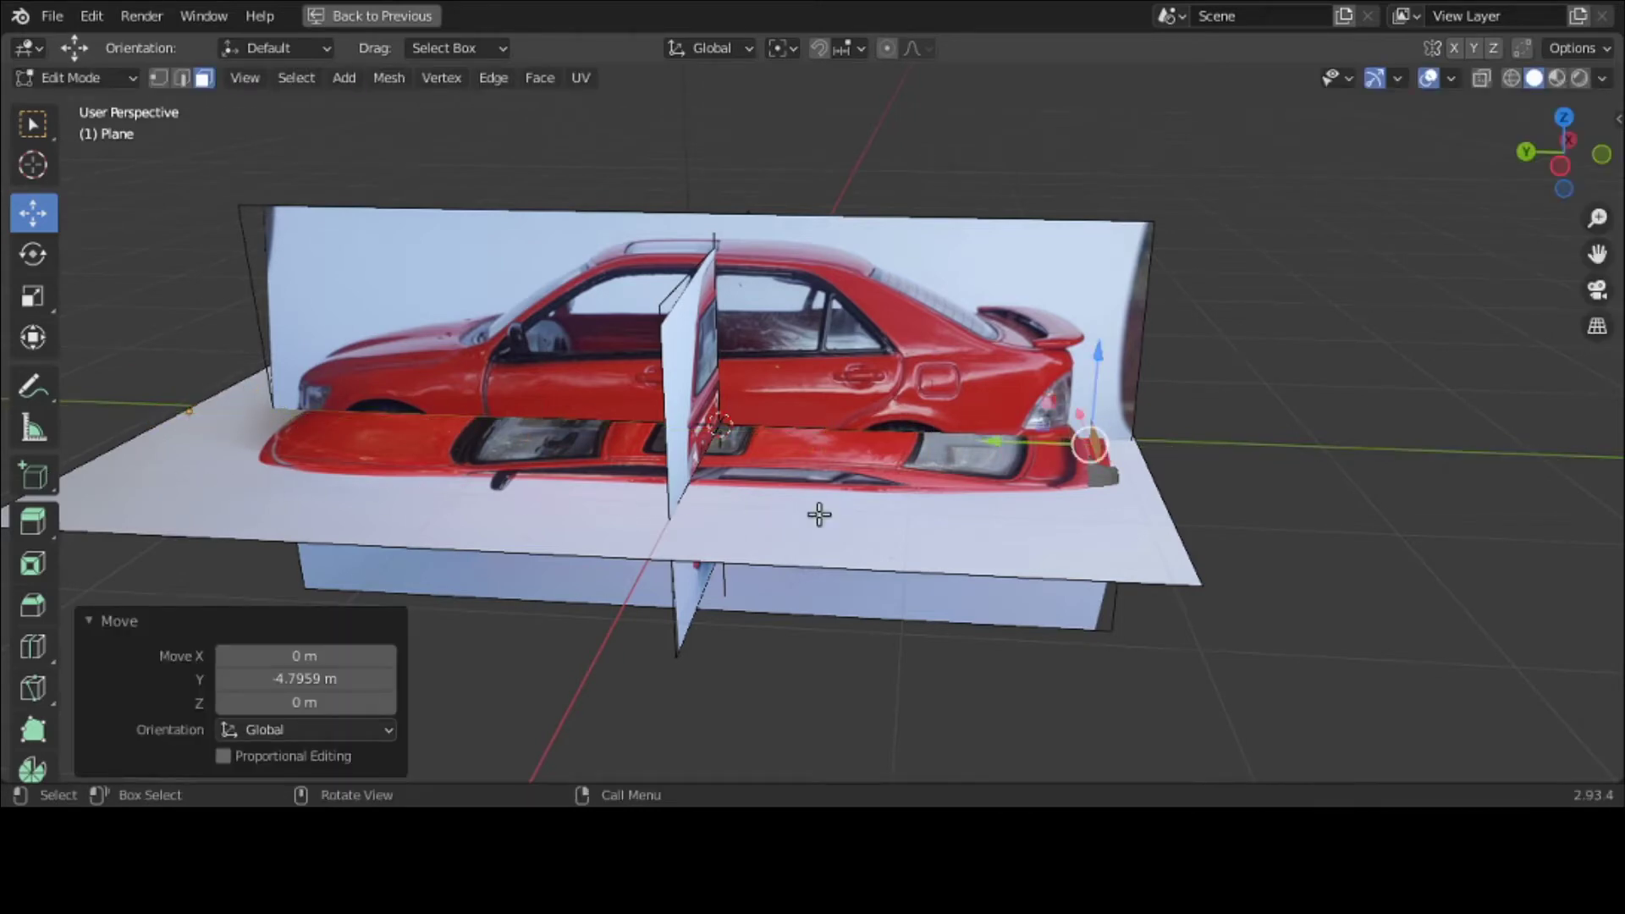
Step: Examine the plane's placement against the references in the back view and from the car's side
key(grave)
click(899, 449)
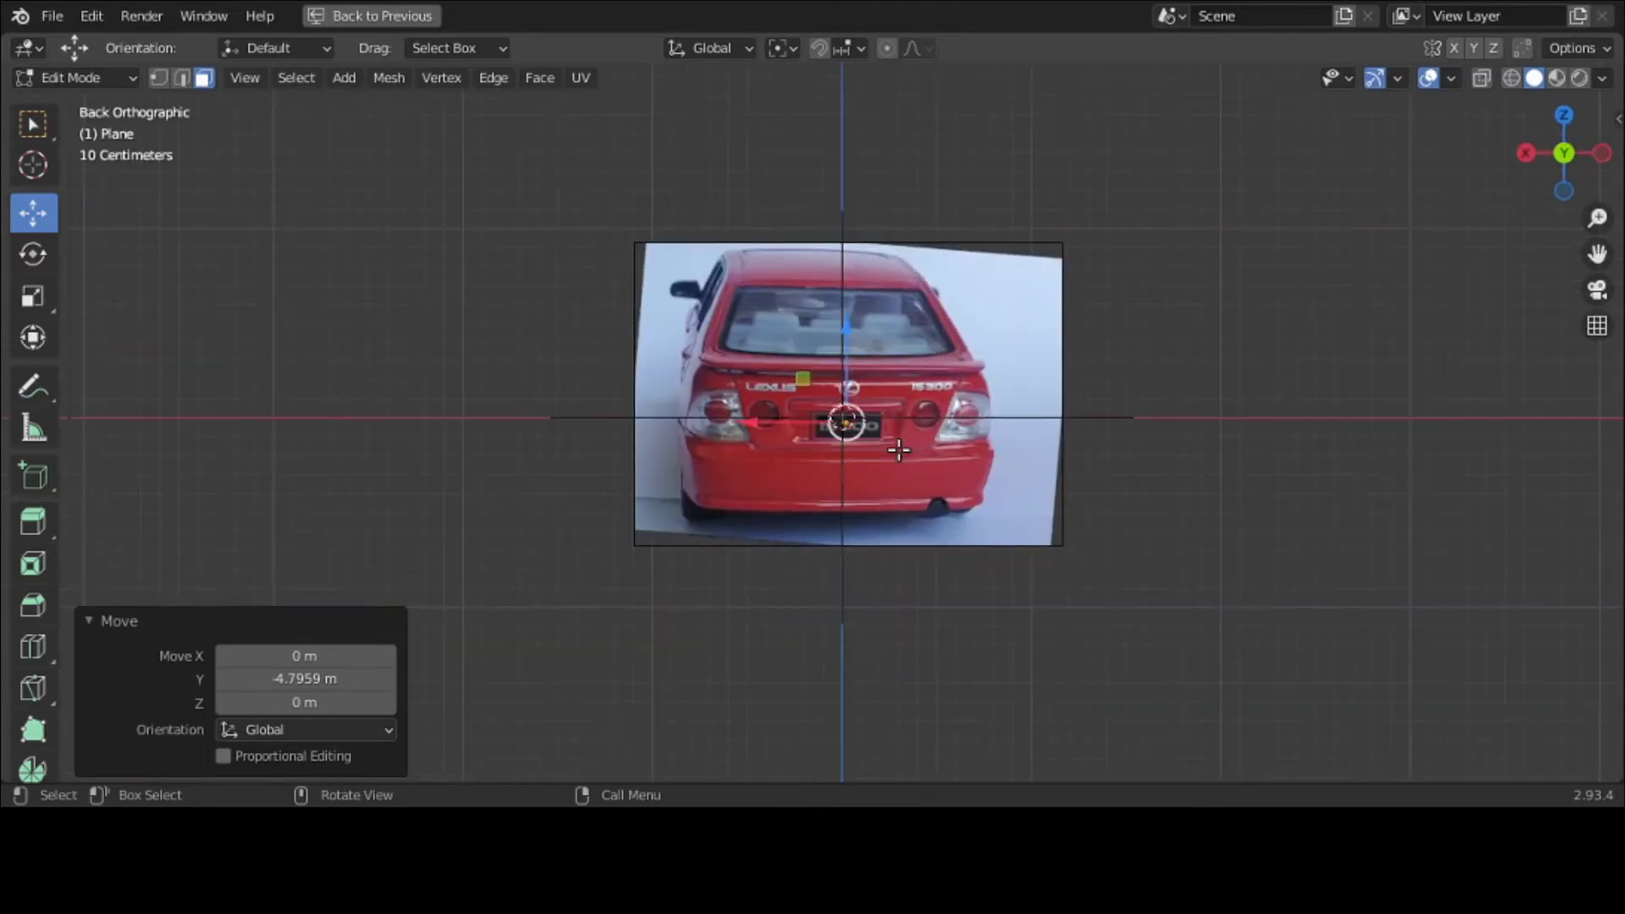
scroll(899, 449, up, 2)
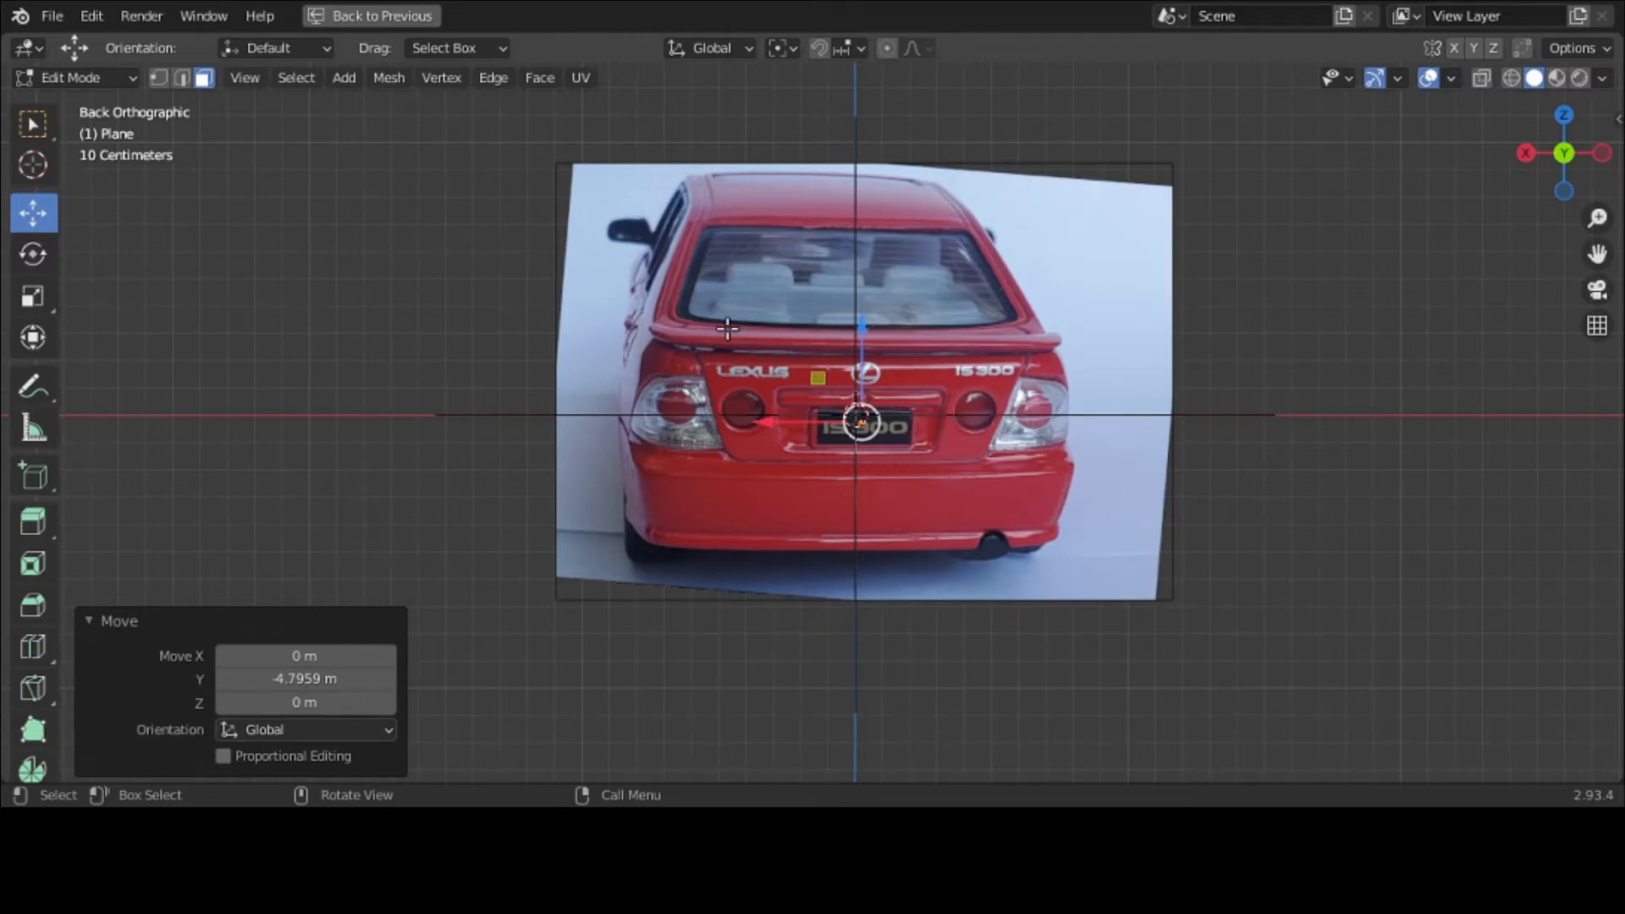
middle_drag(728, 328, 934, 400)
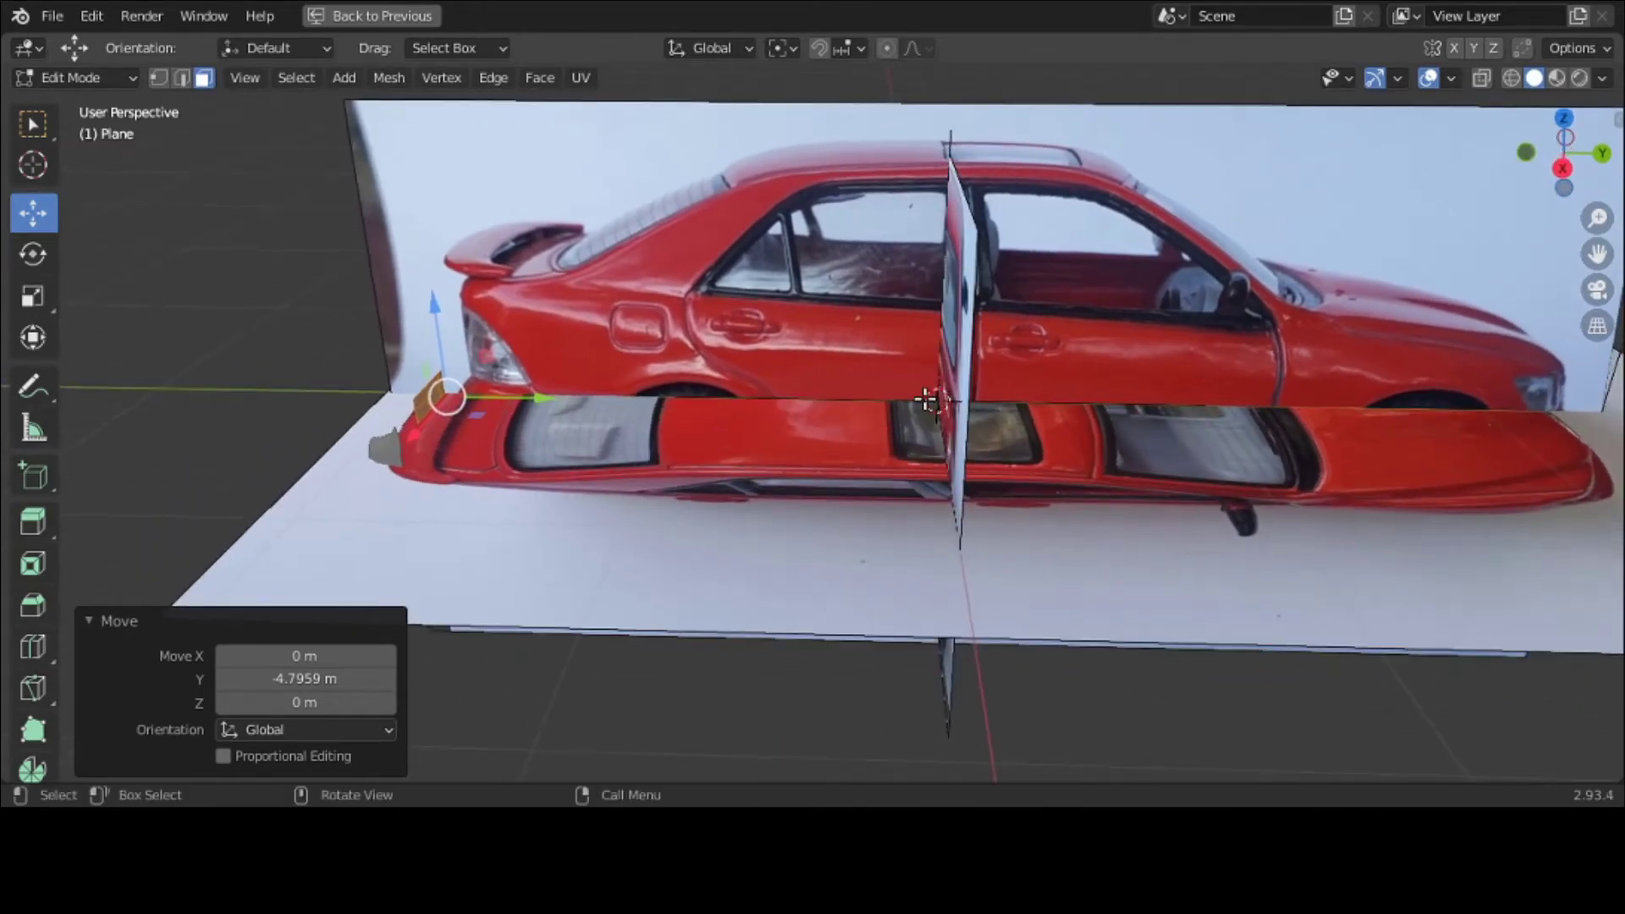
Step: Move the whole licence plate plane about 4.195 m along global Y to the opposite end of the car
key(ctrl+space)
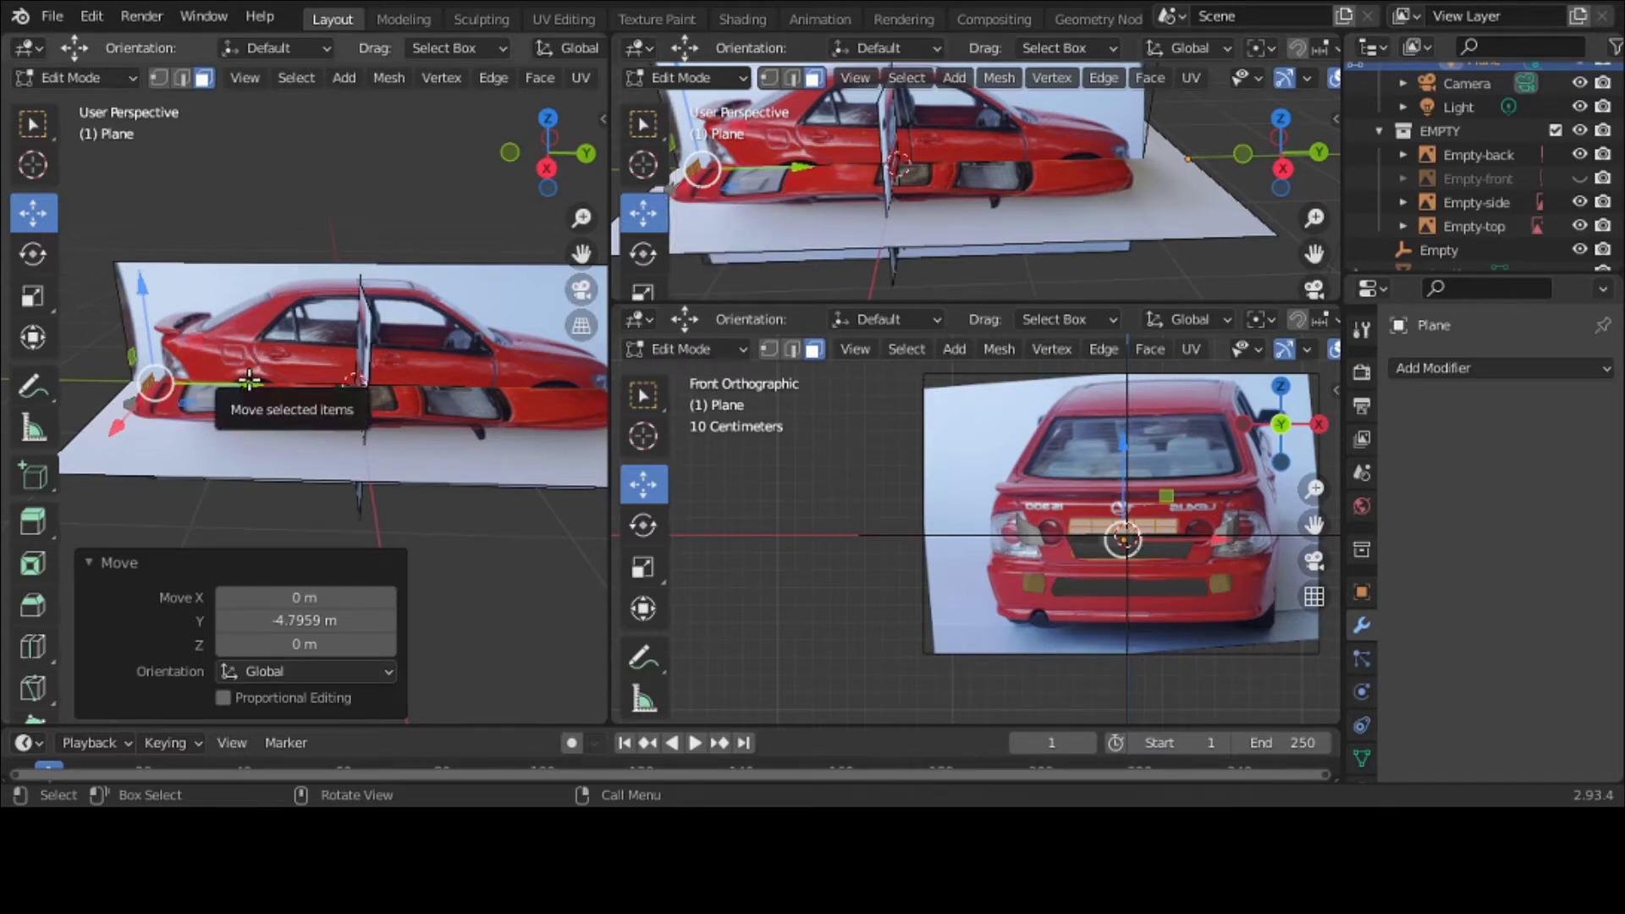
key(ctrl+space)
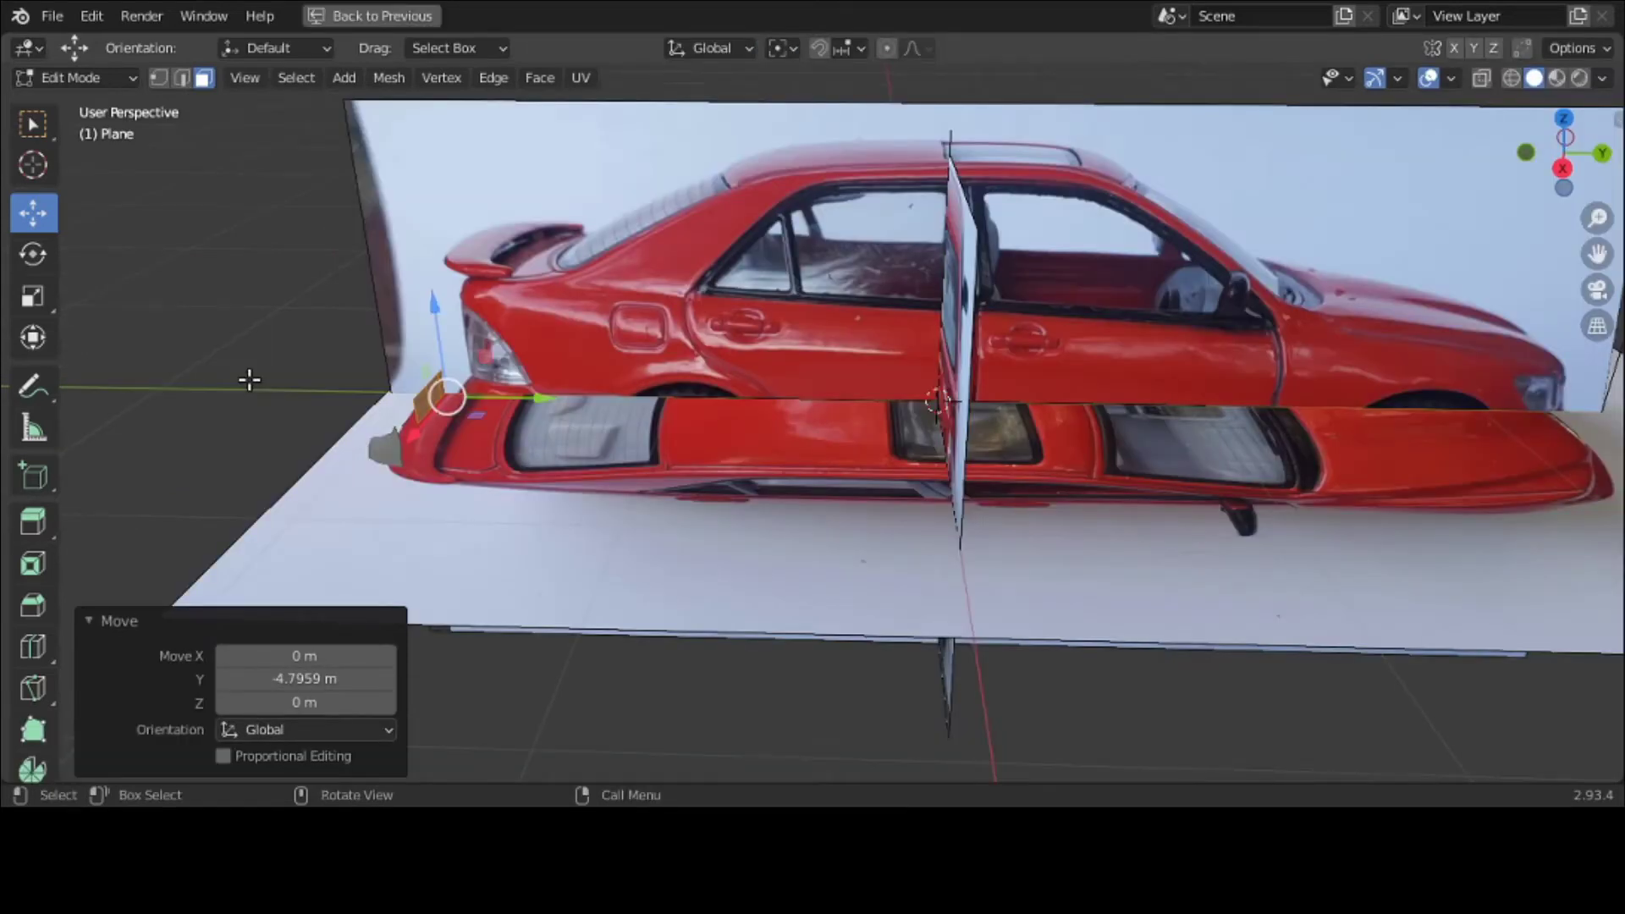
key(g)
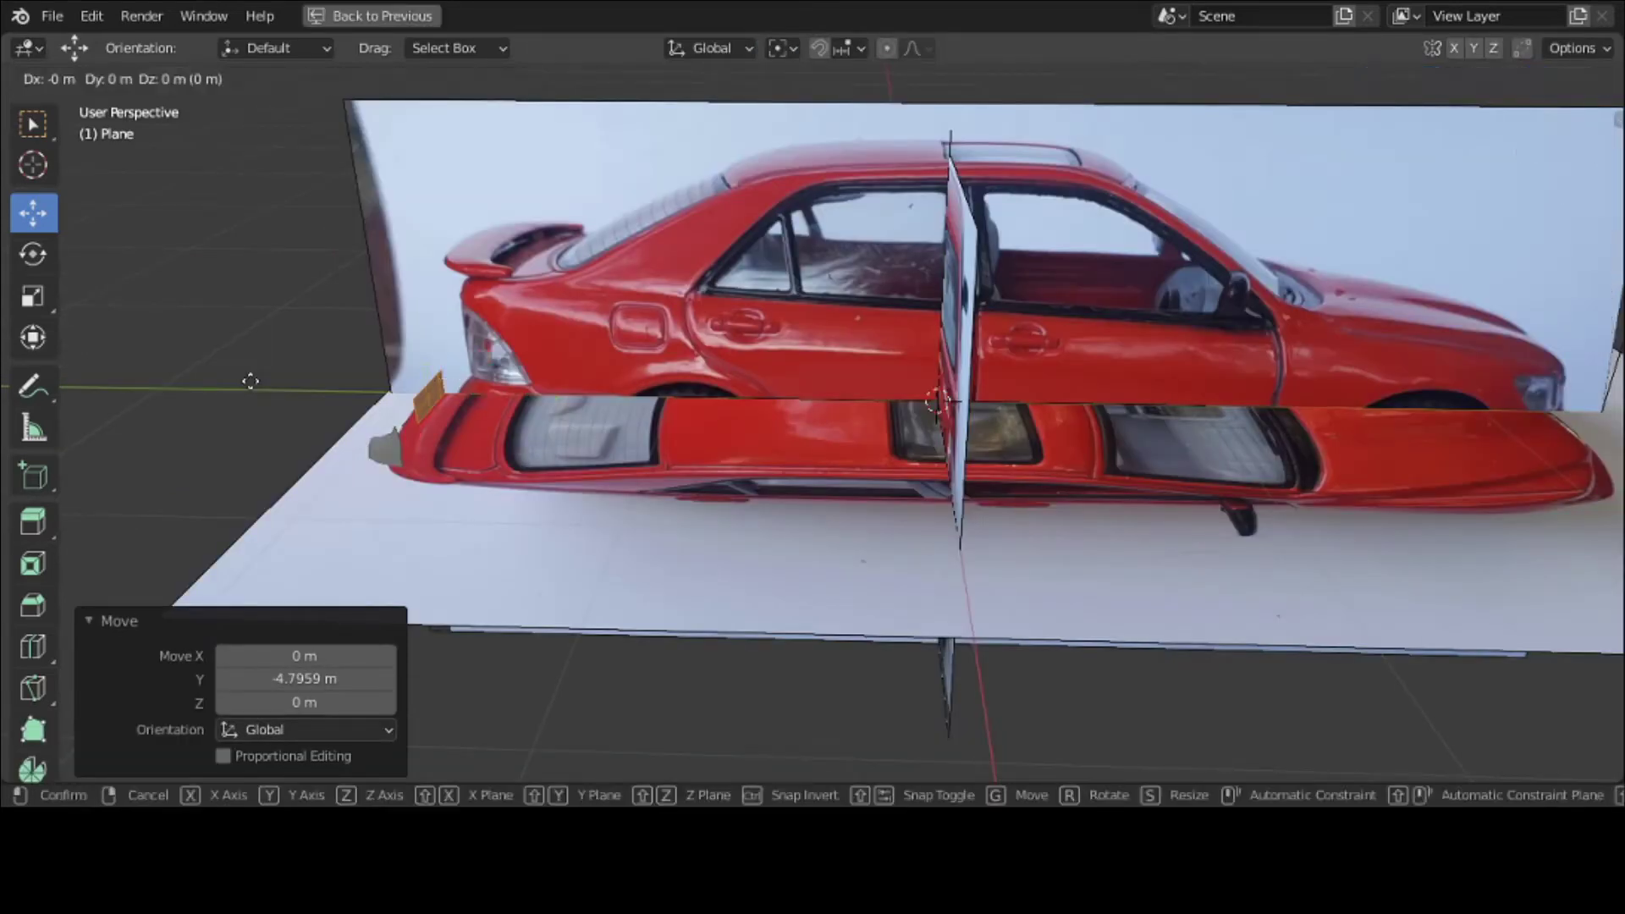
key(y)
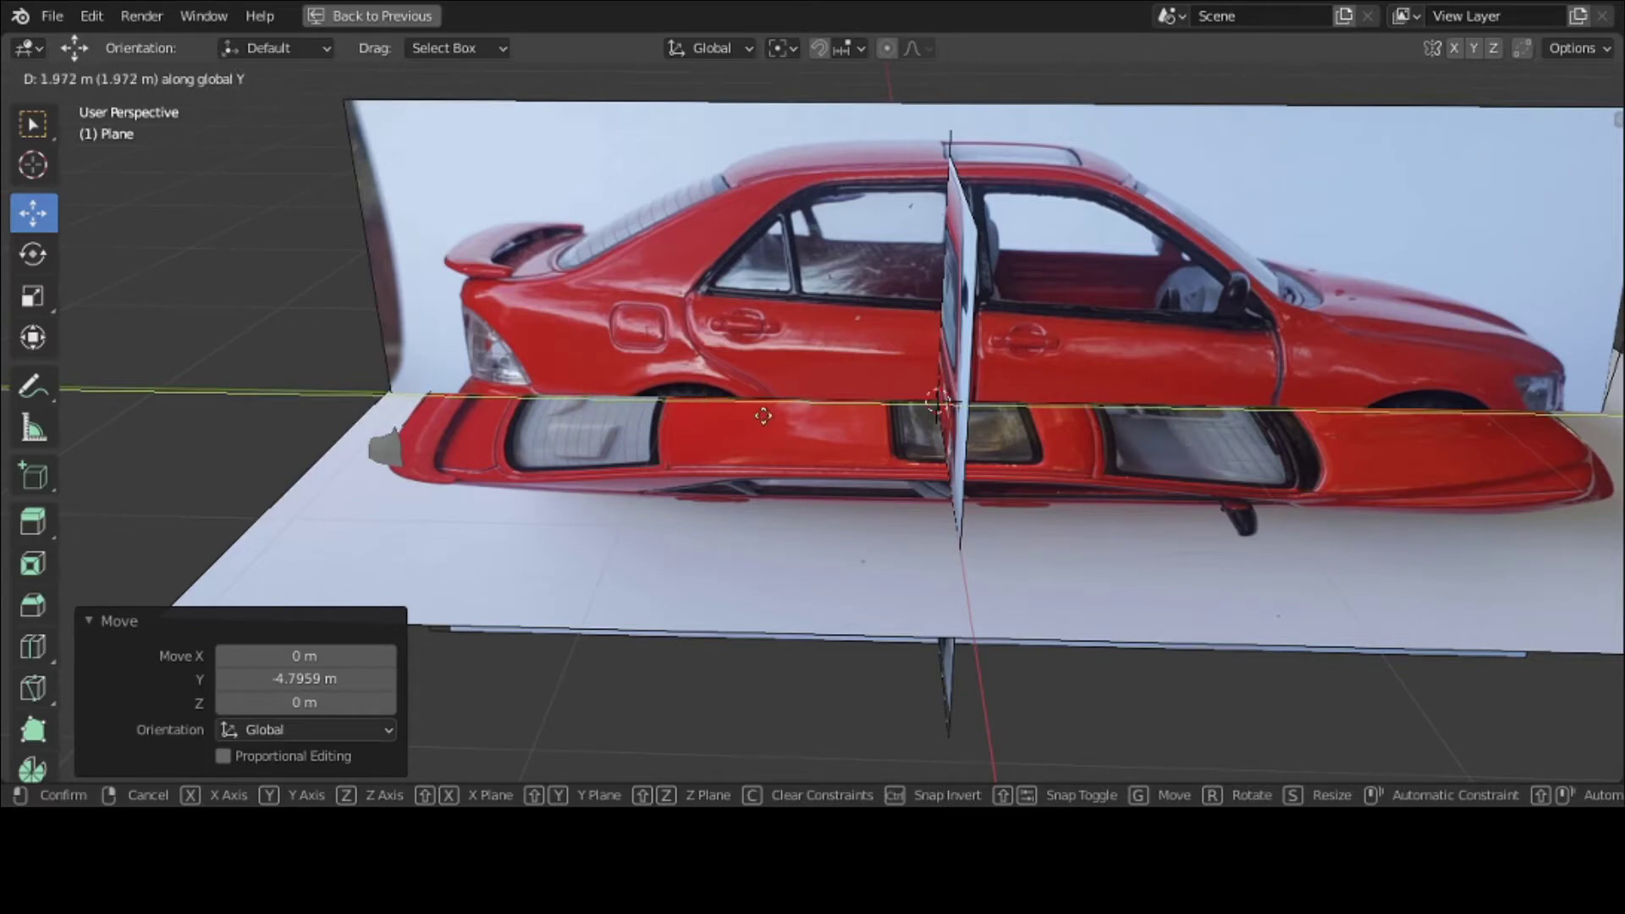
click(1363, 407)
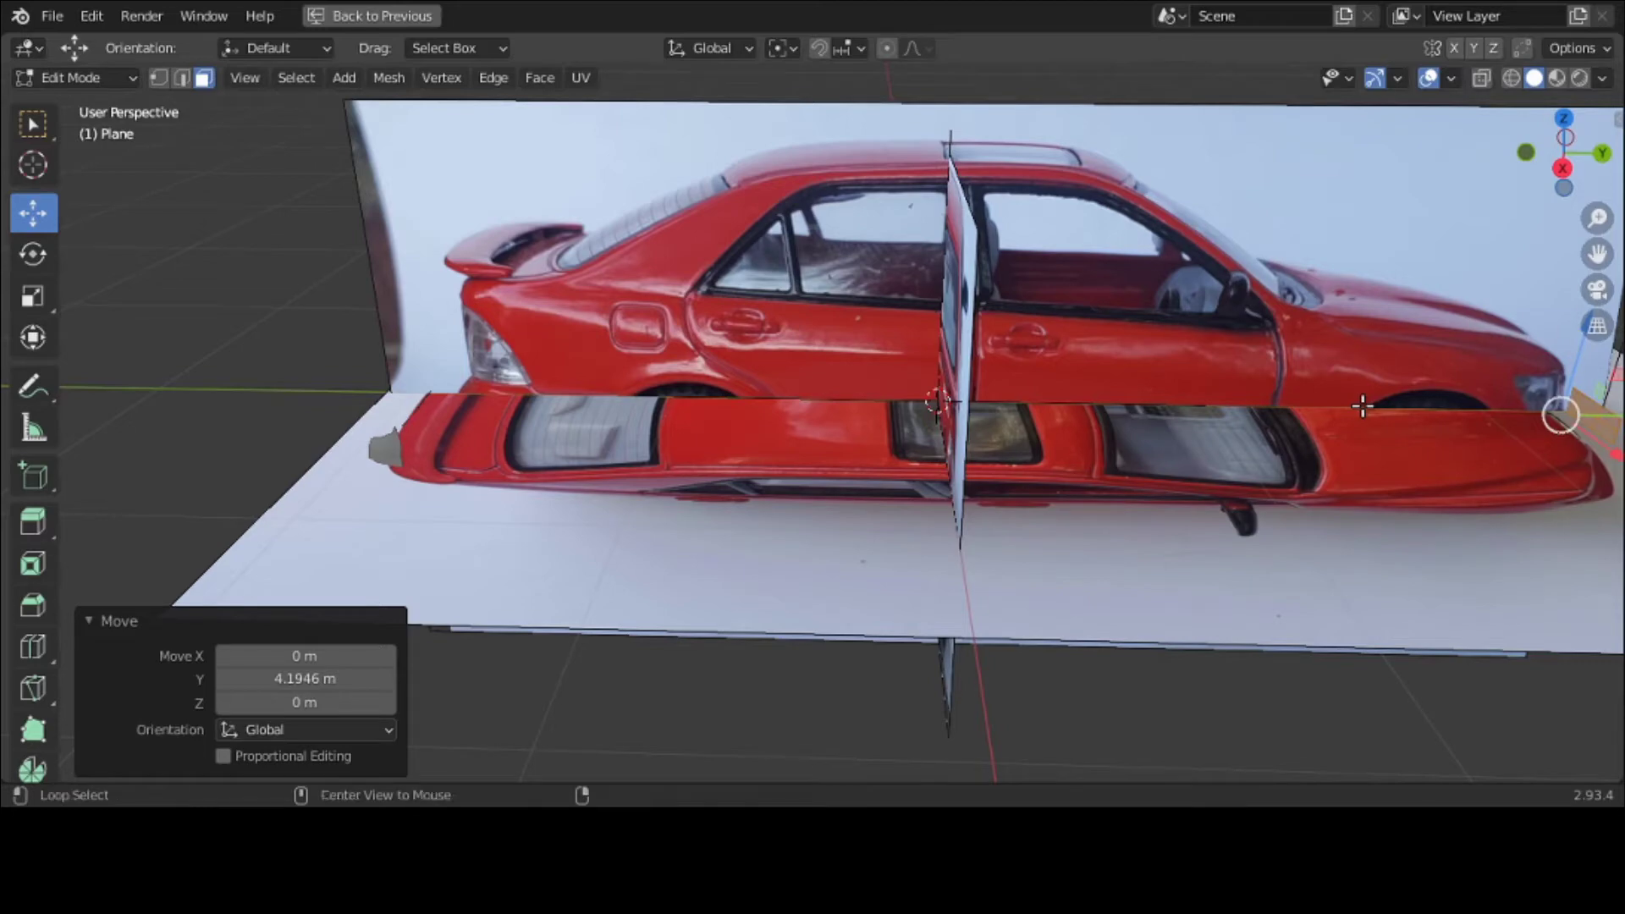
Step: Leave Edit Mode for Object Mode and reveal all hidden objects, including the car body and wheels
key(alt+h)
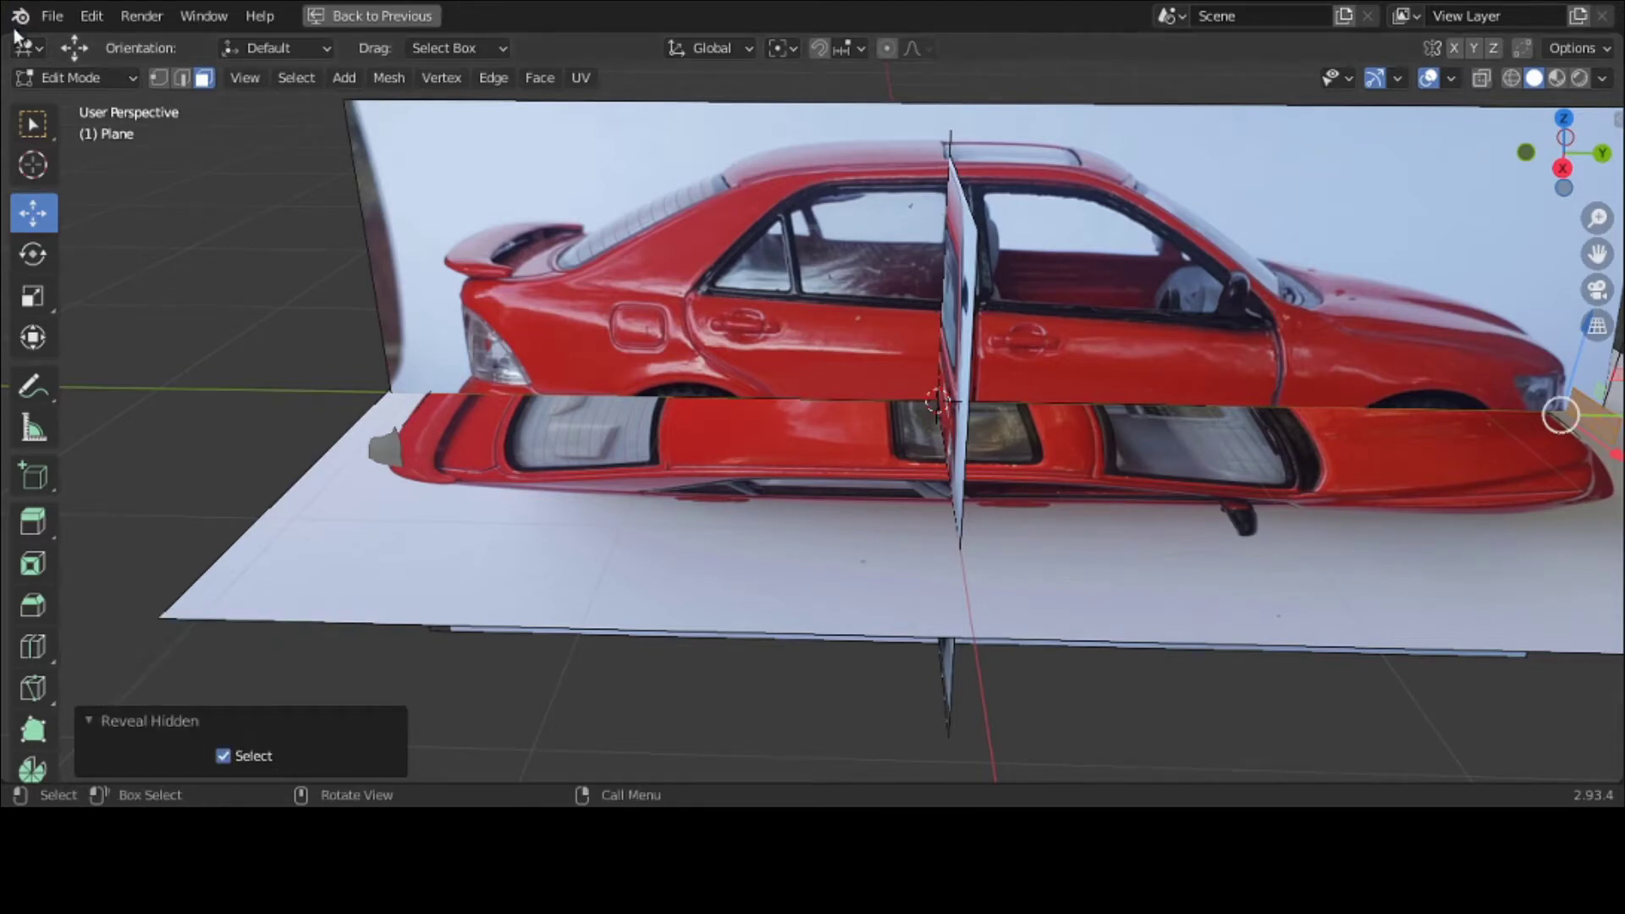
click(54, 78)
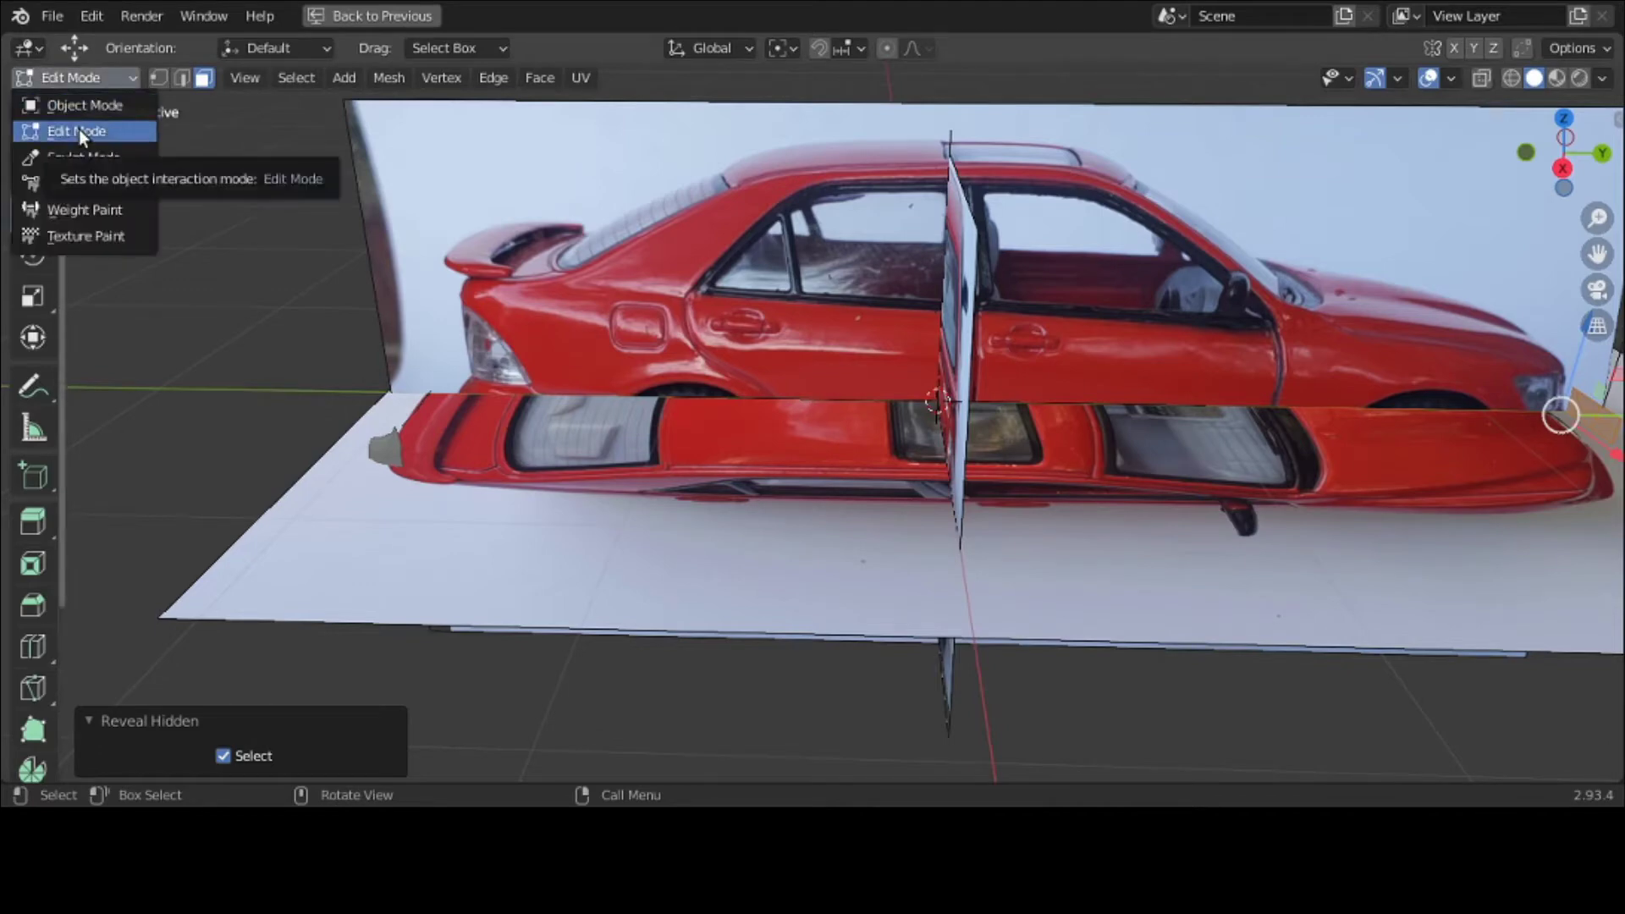
click(78, 104)
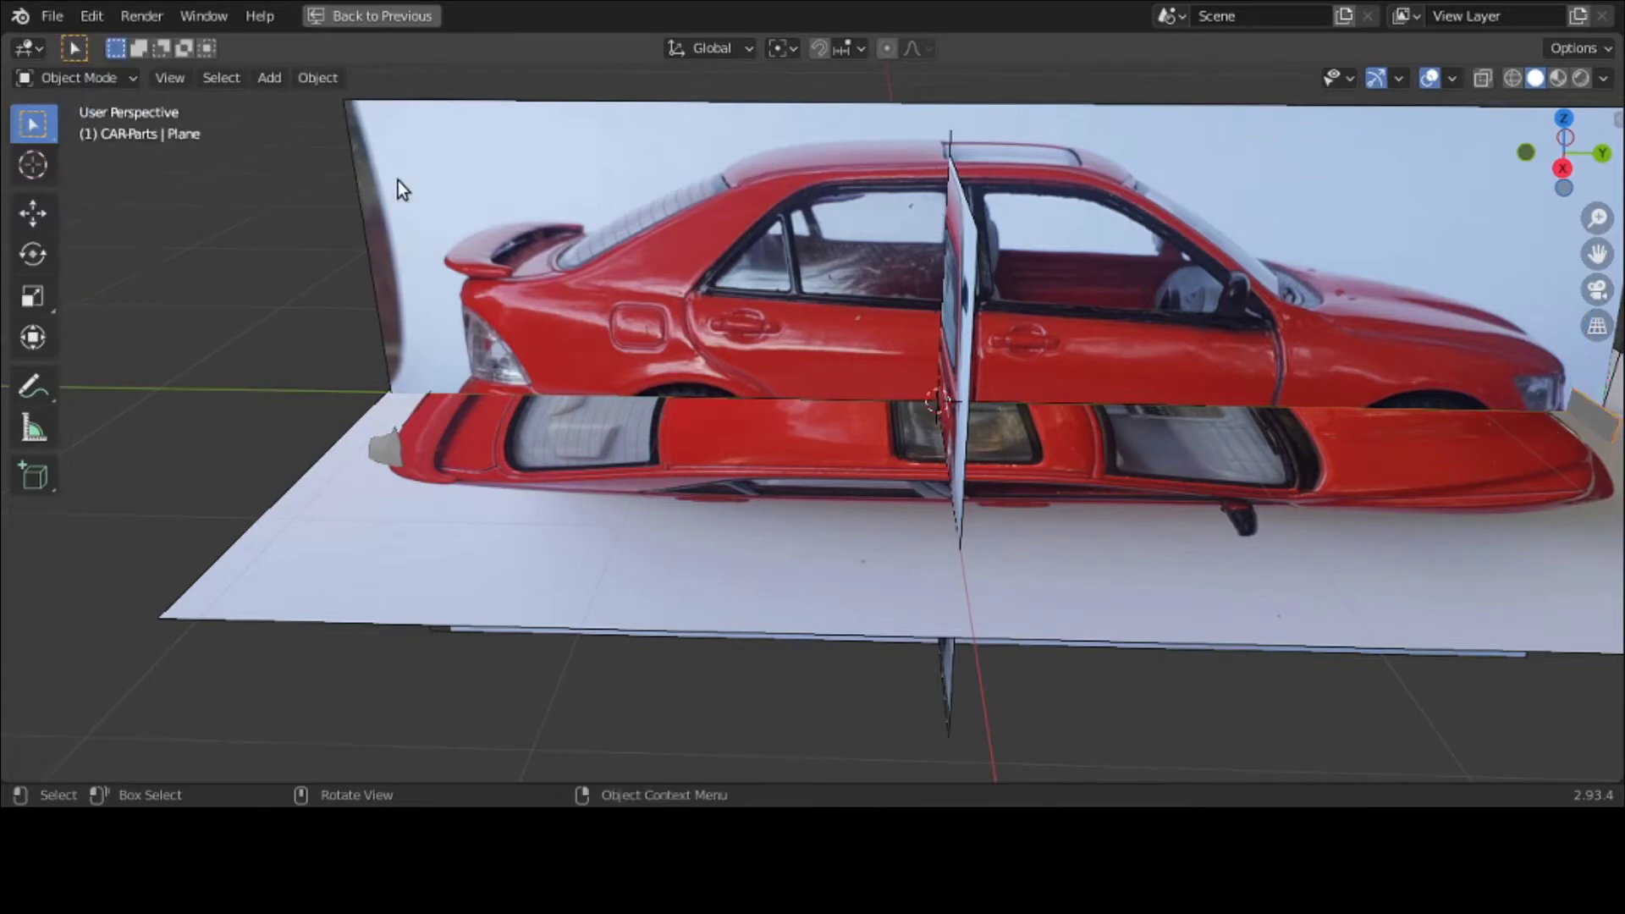
key(alt+h)
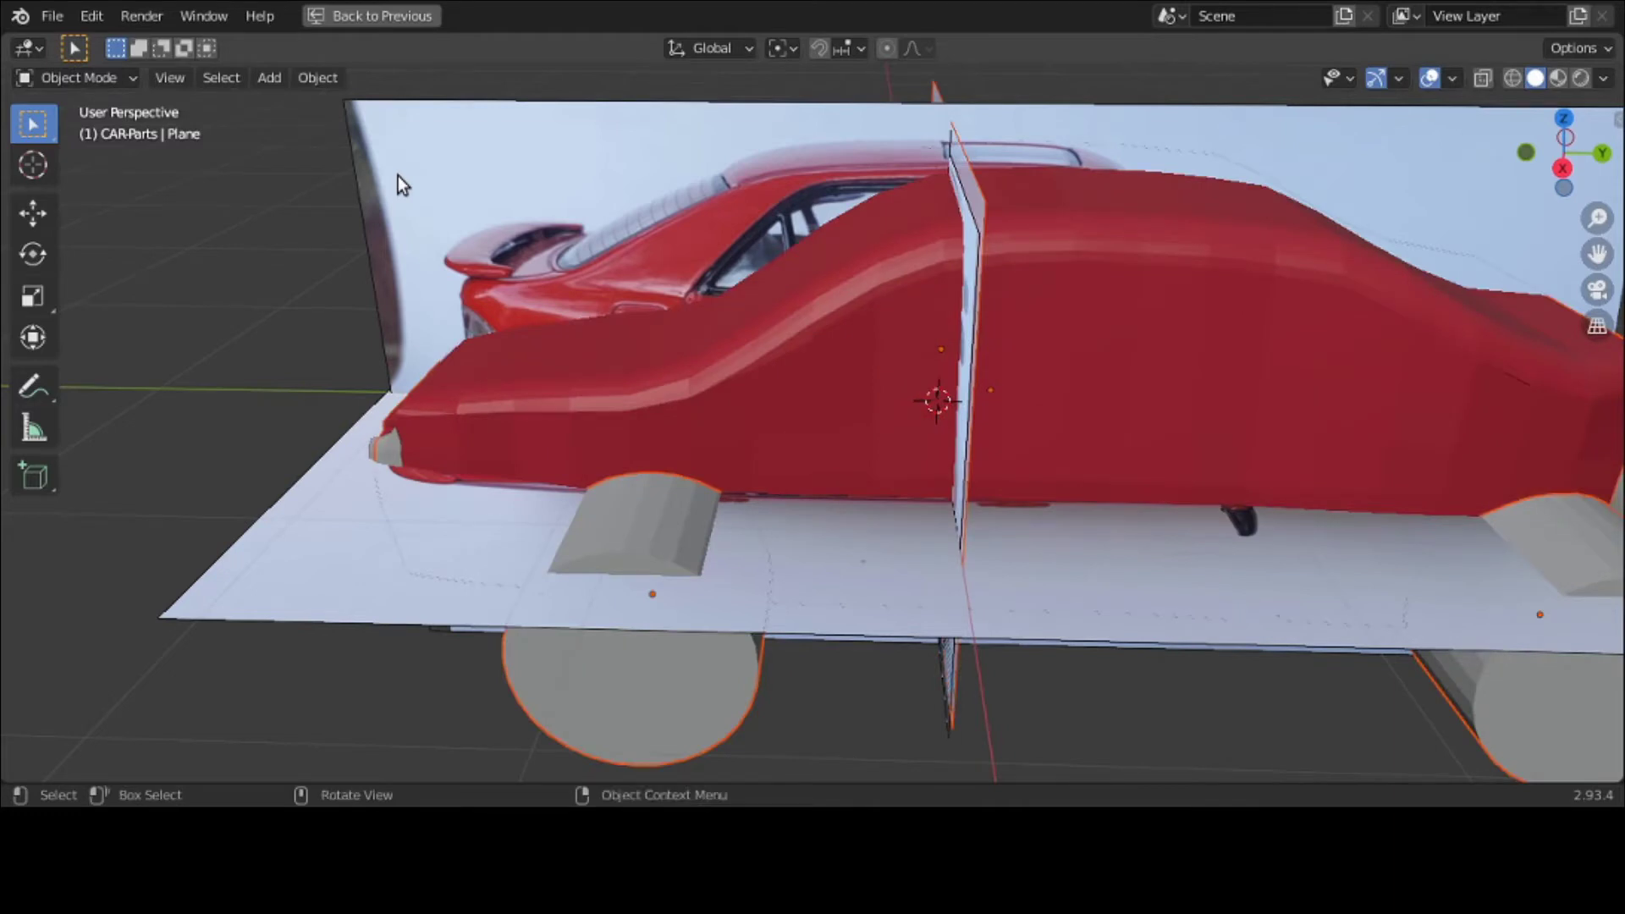
Step: Select the red car body mesh and rotate it 180° about the global Z axis
click(1301, 320)
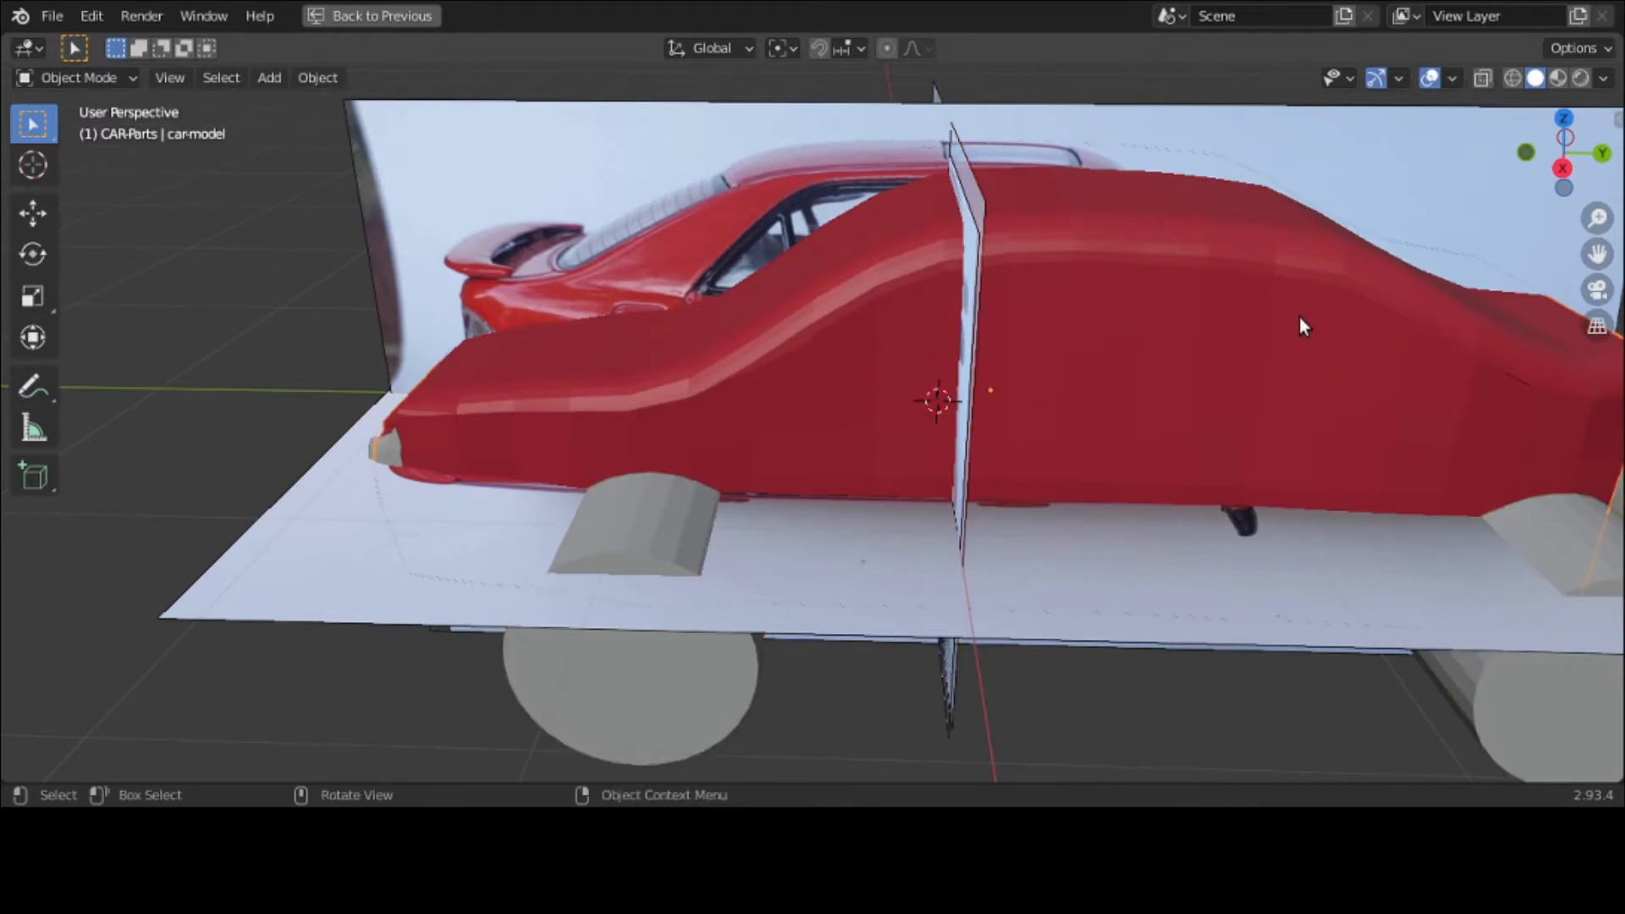
click(509, 358)
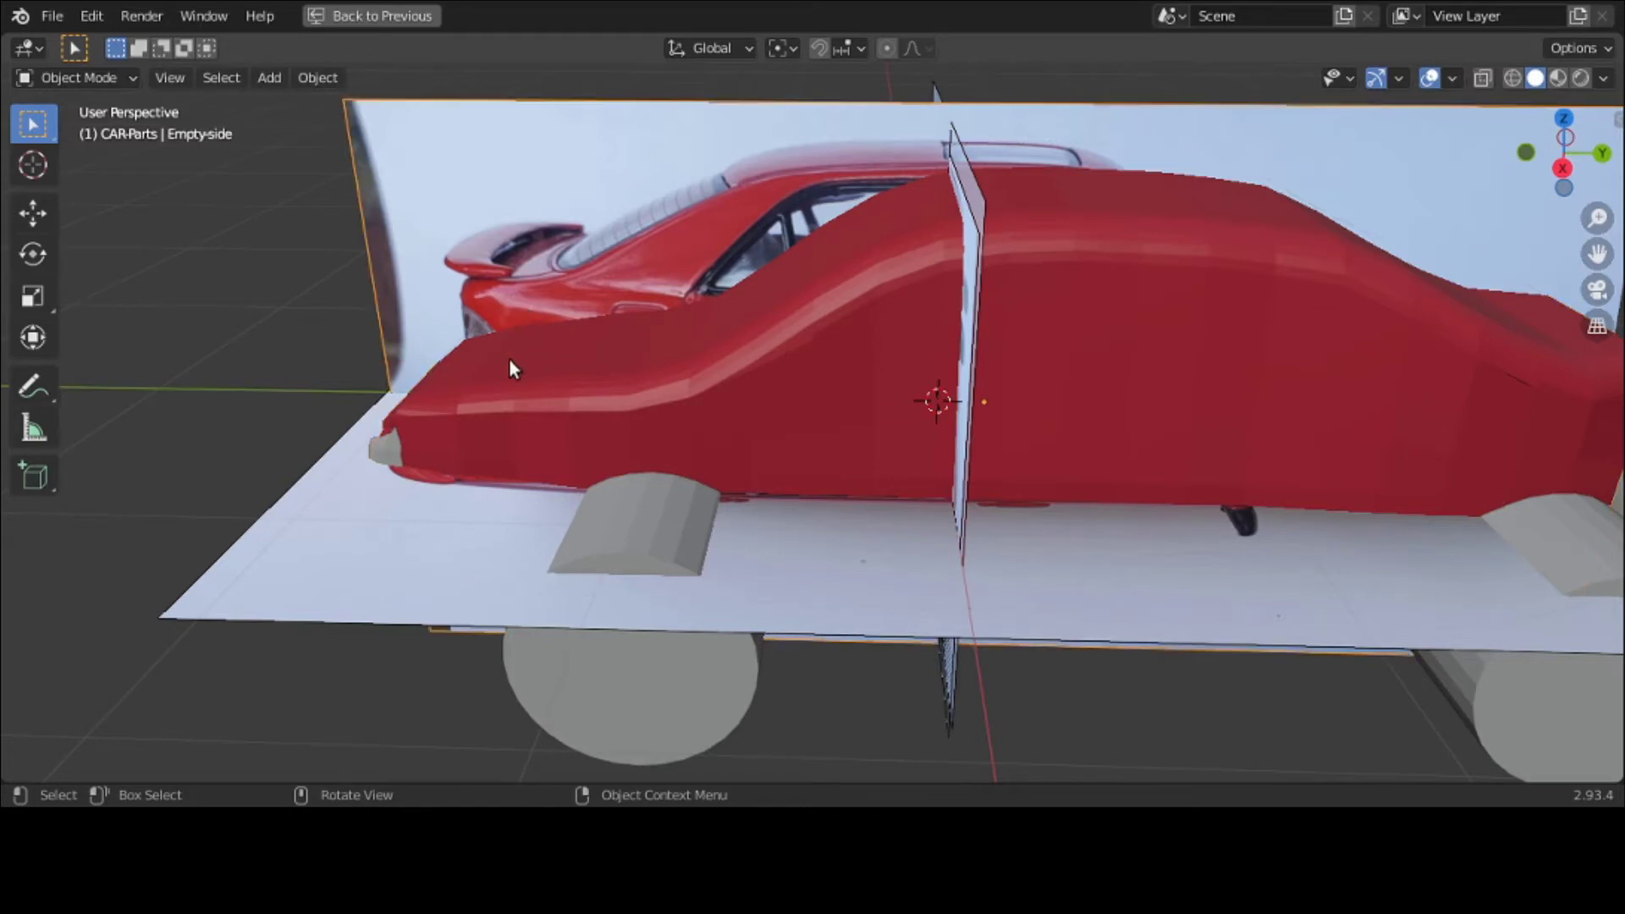
click(483, 378)
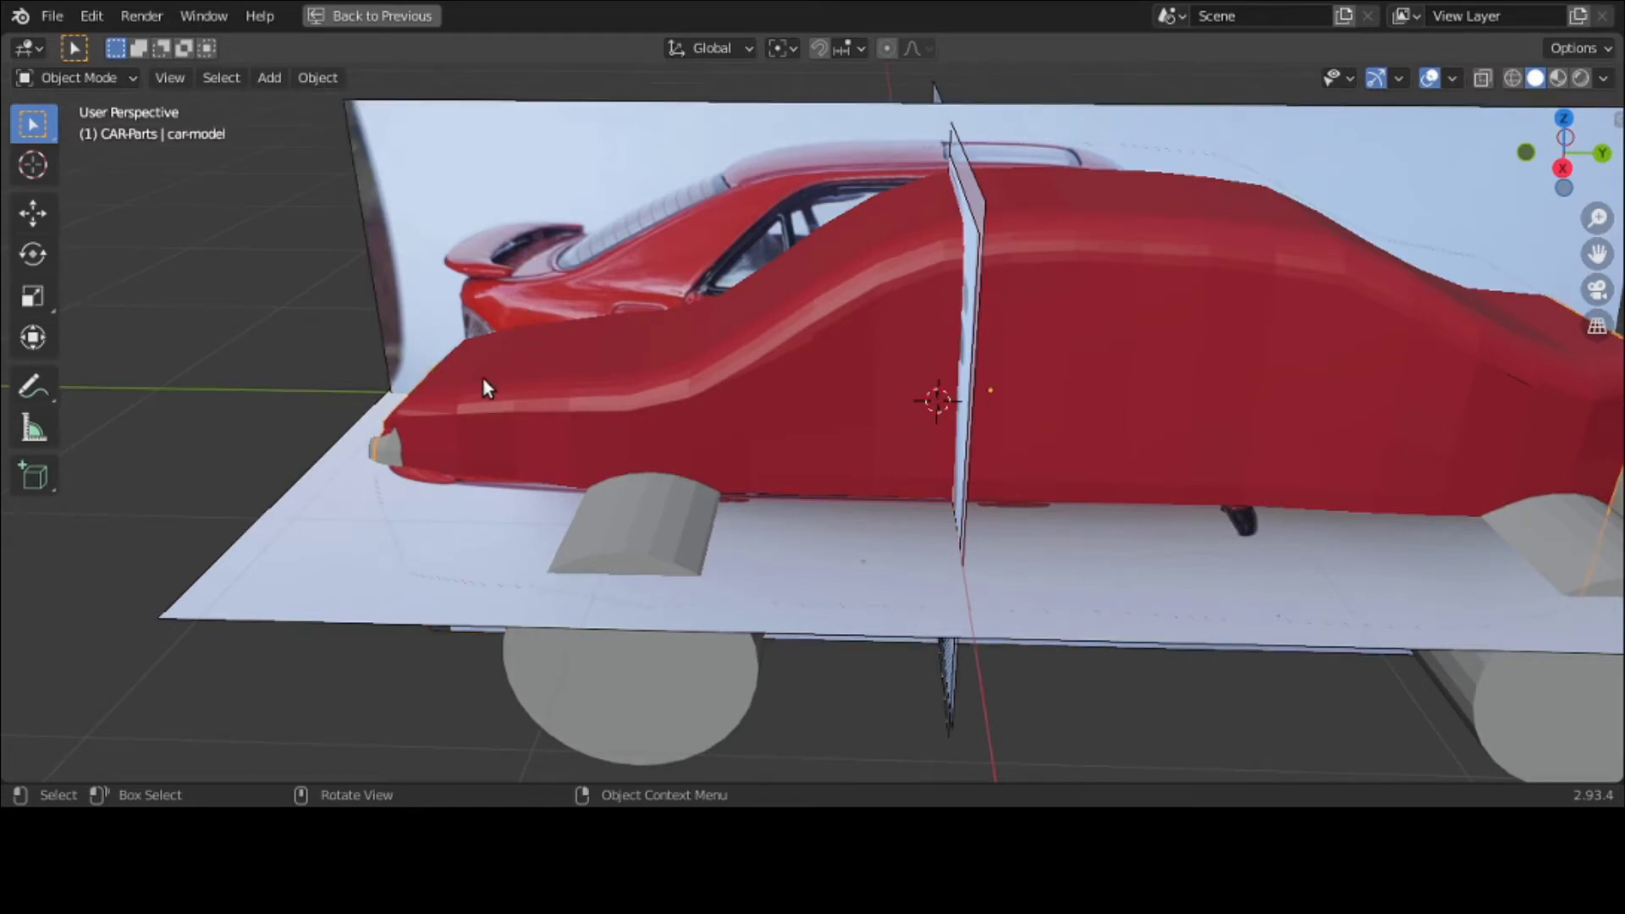
text(rz180)
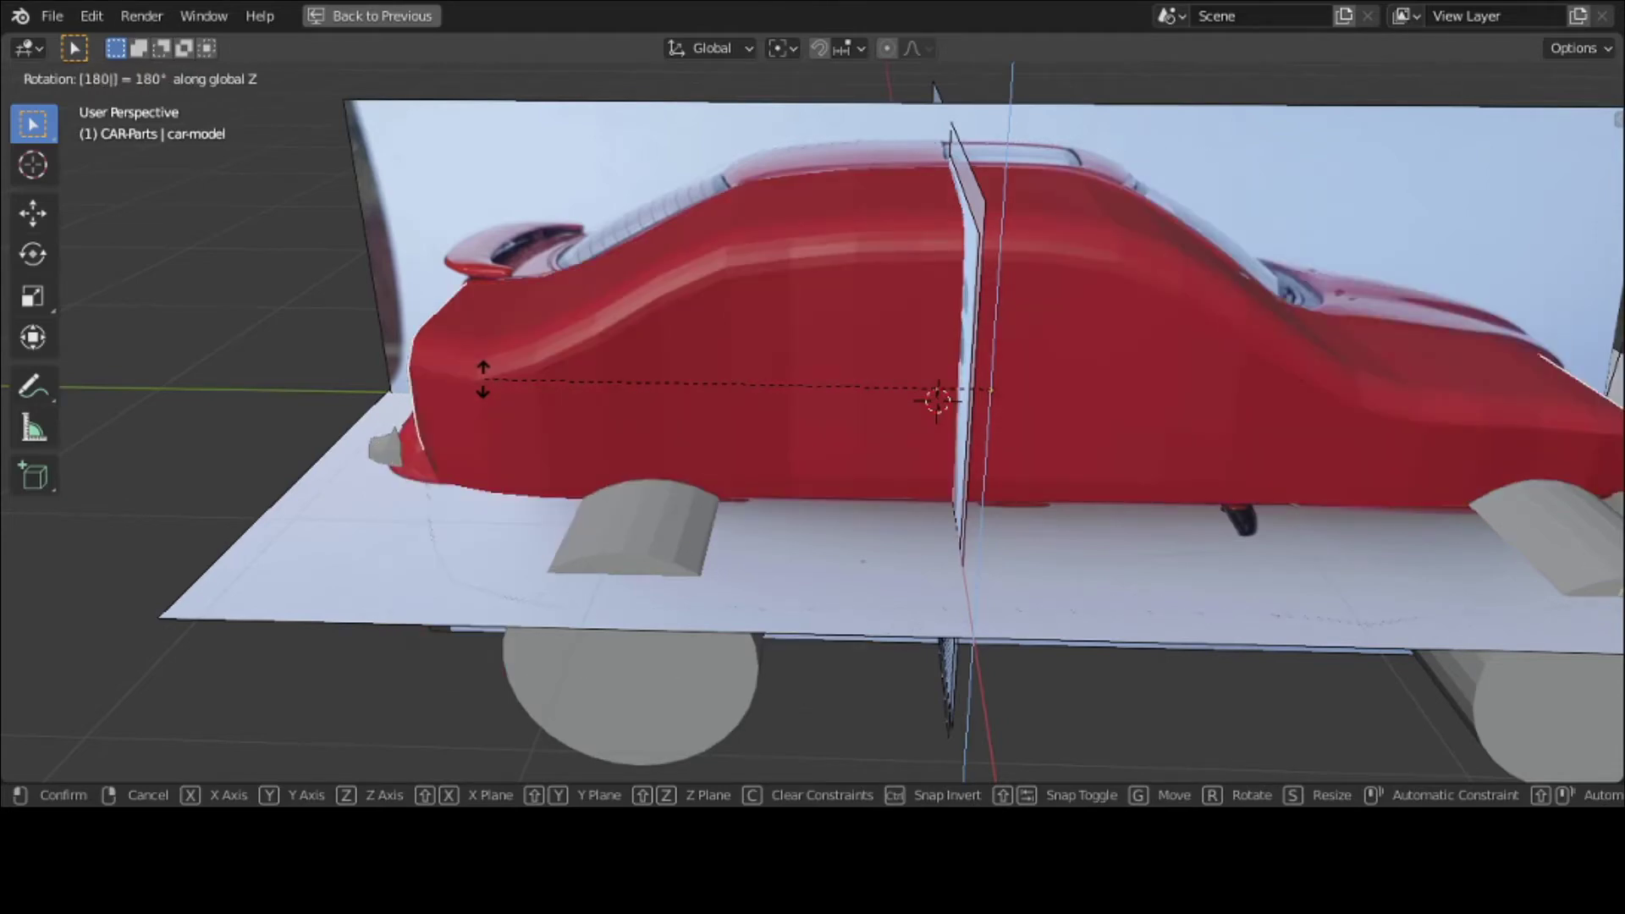
key(Return)
scroll(482, 378, down, 5)
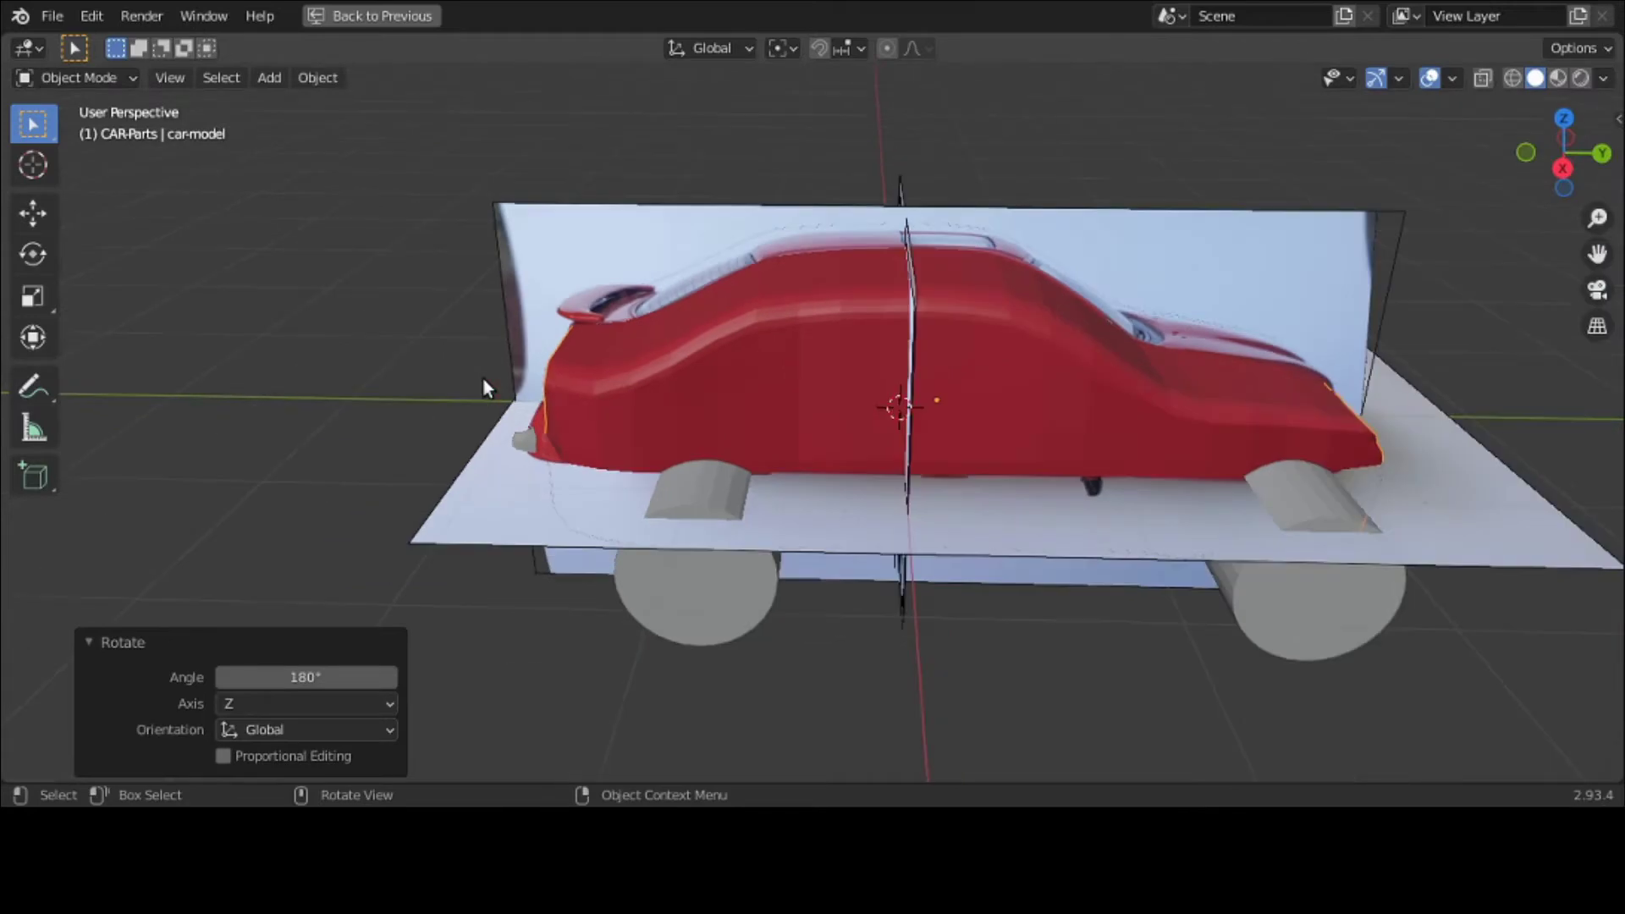
Step: Examine the licence plate plane's placement on the rotated car body in the back view
middle_drag(483, 378, 421, 343)
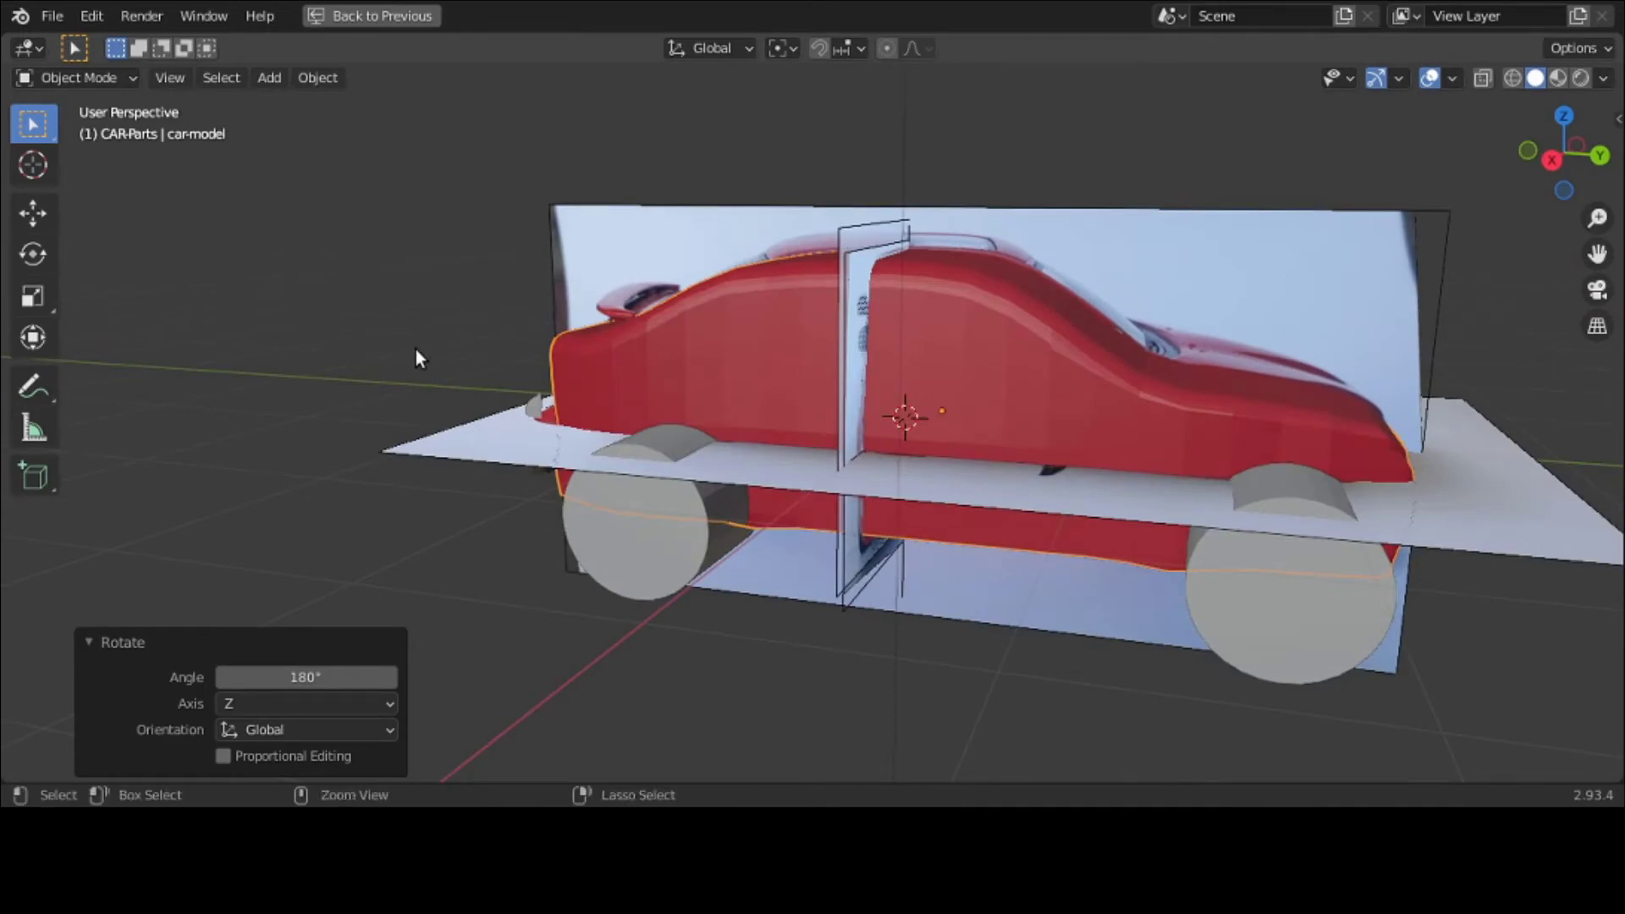
middle_drag(416, 350, 244, 303)
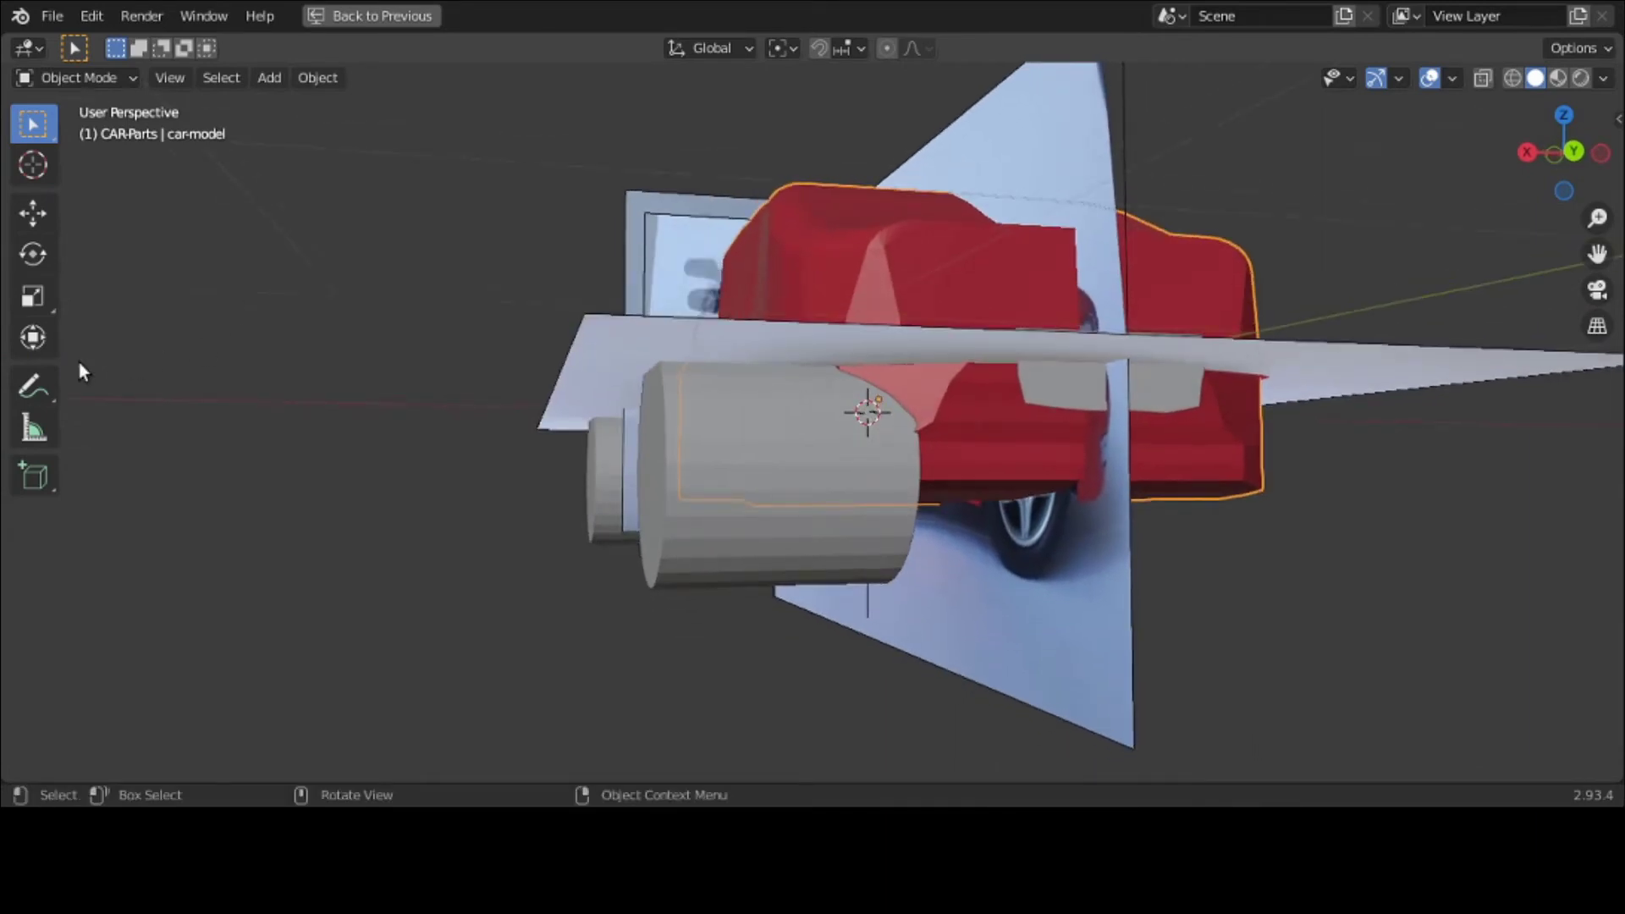
key(grave)
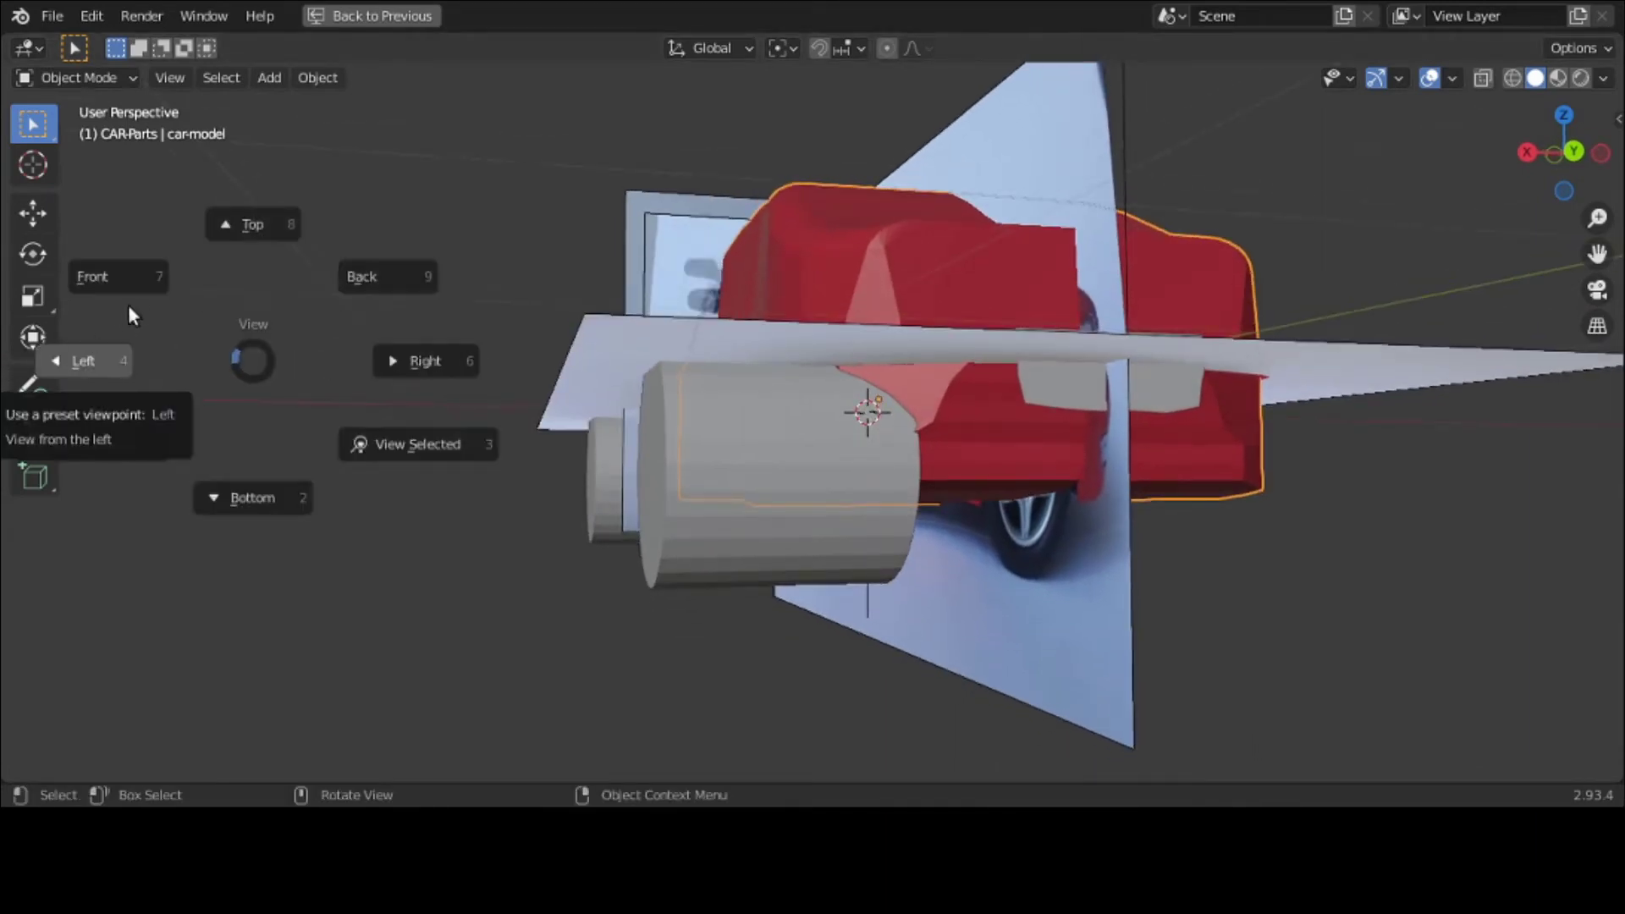
click(379, 272)
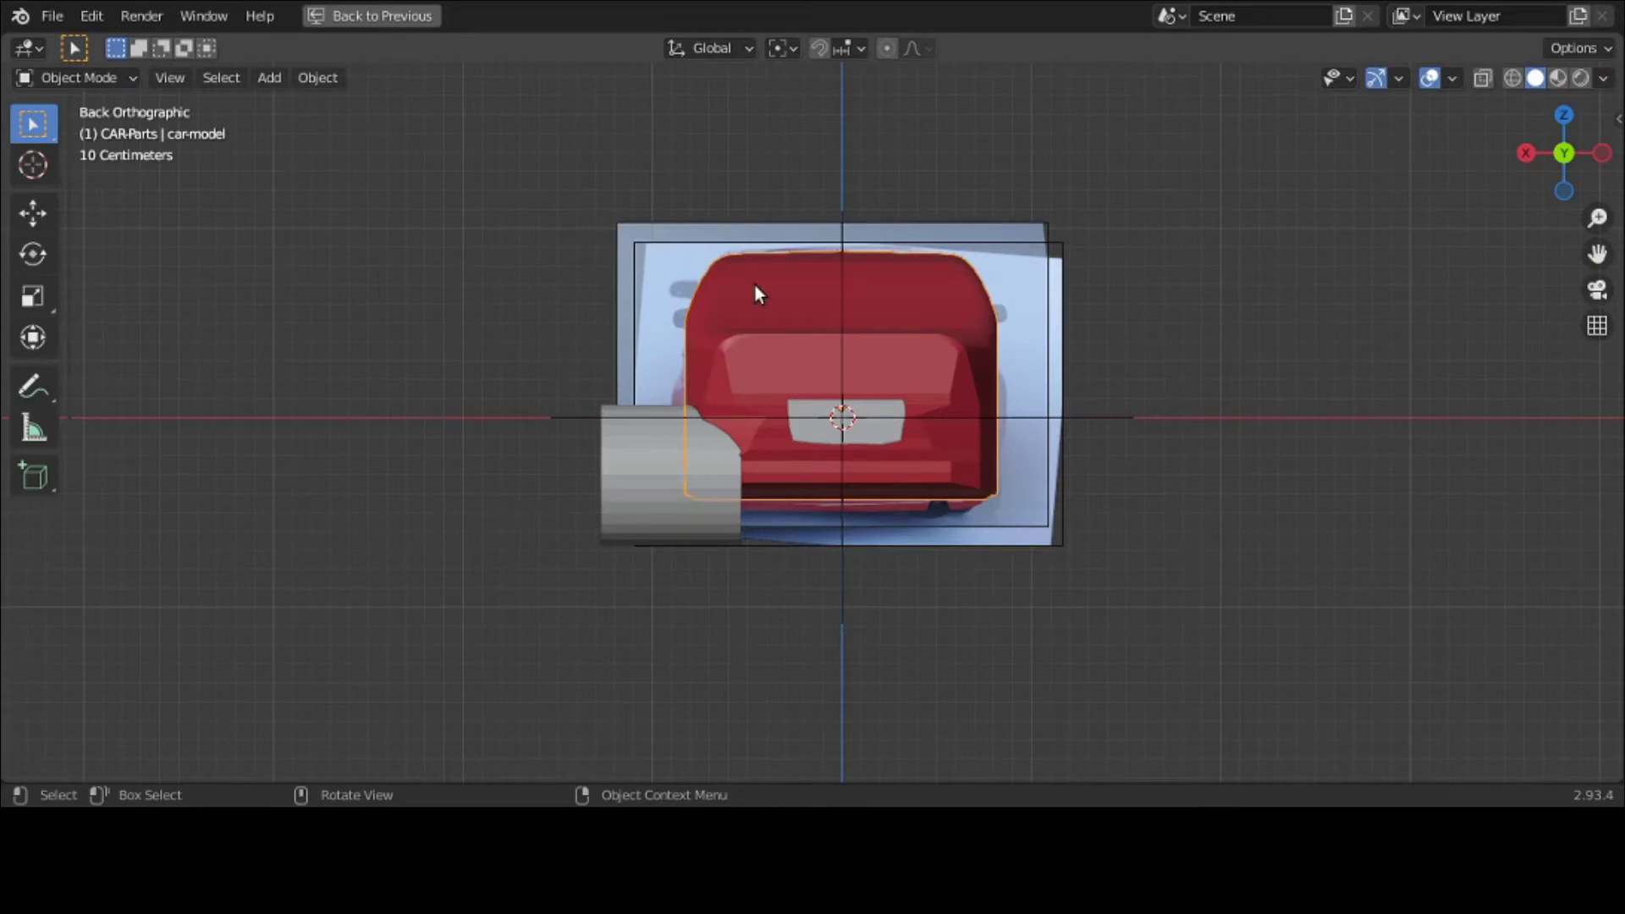
scroll(755, 286, up, 1)
scroll(755, 286, up, 3)
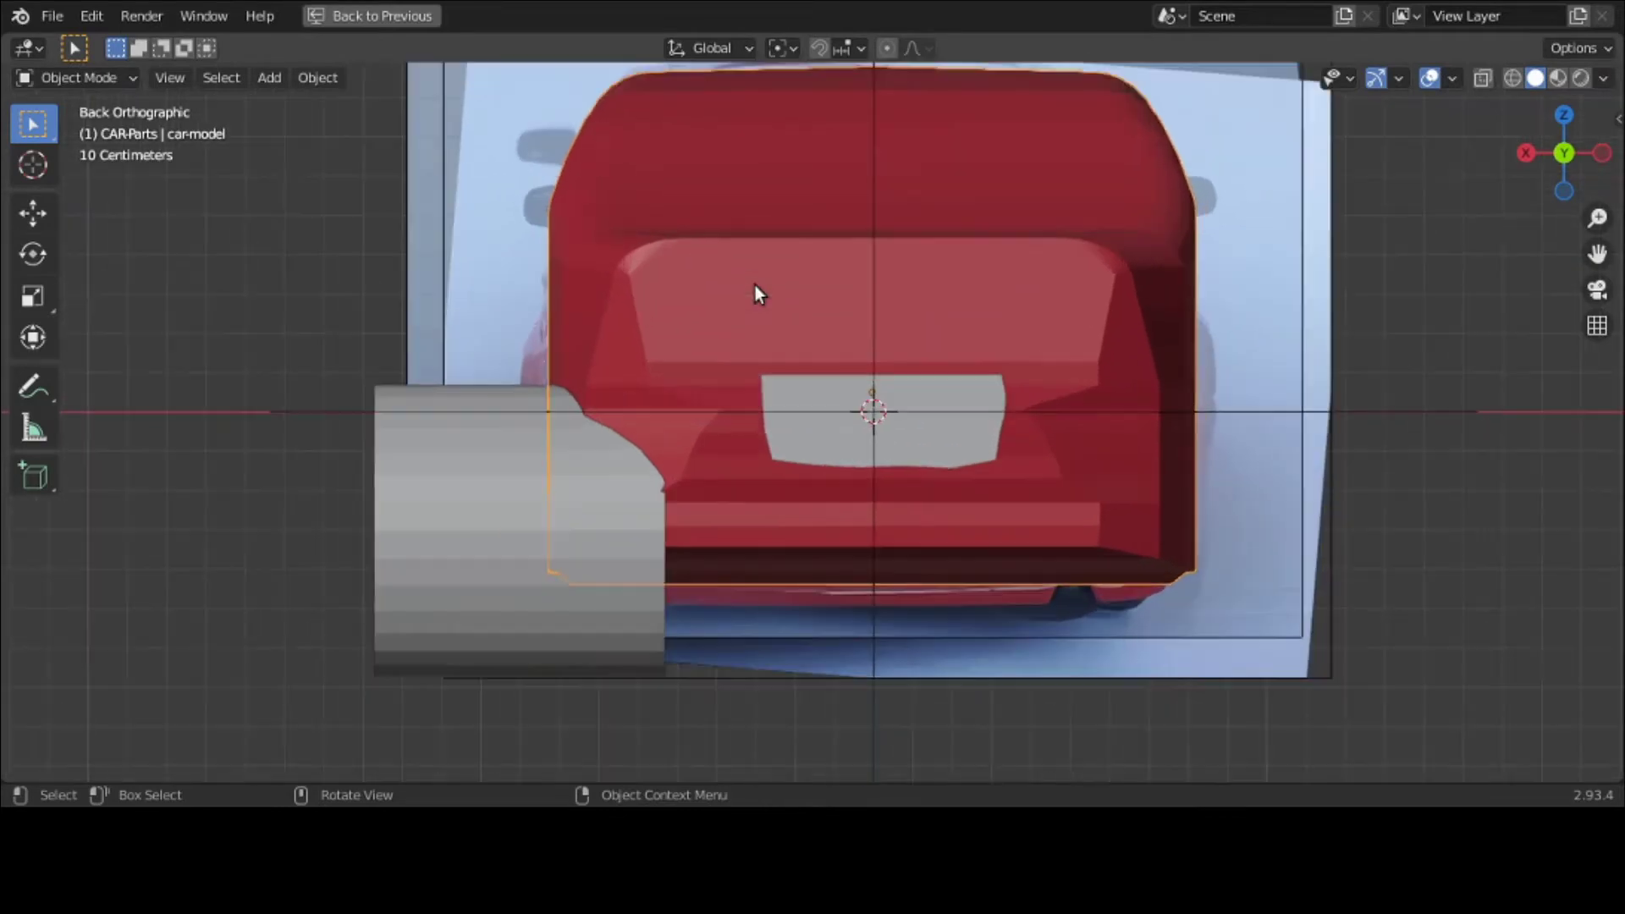
mouse_move(756, 286)
middle_down()
mouse_move(766, 311)
mouse_move(826, 291)
mouse_move(824, 272)
mouse_move(759, 309)
mouse_move(744, 276)
mouse_move(755, 312)
mouse_move(755, 295)
middle_up()
scroll(755, 289, down, 3)
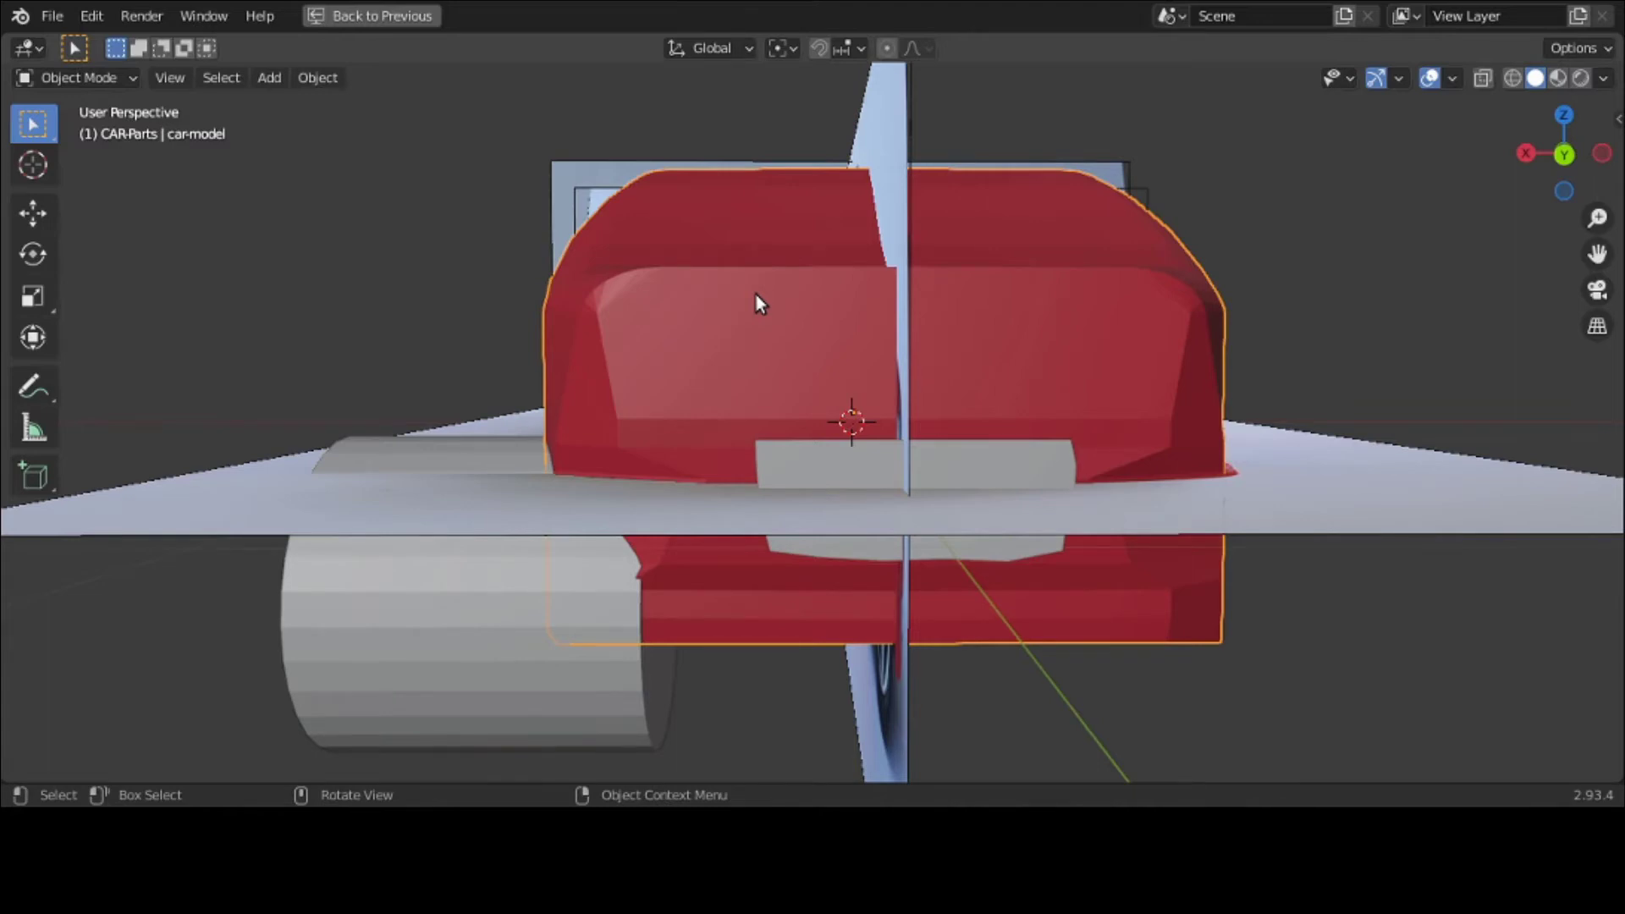
Step: Hide the two wheel cylinders, wheel1 and wheel2, one after the other
middle_drag(598, 567, 691, 525)
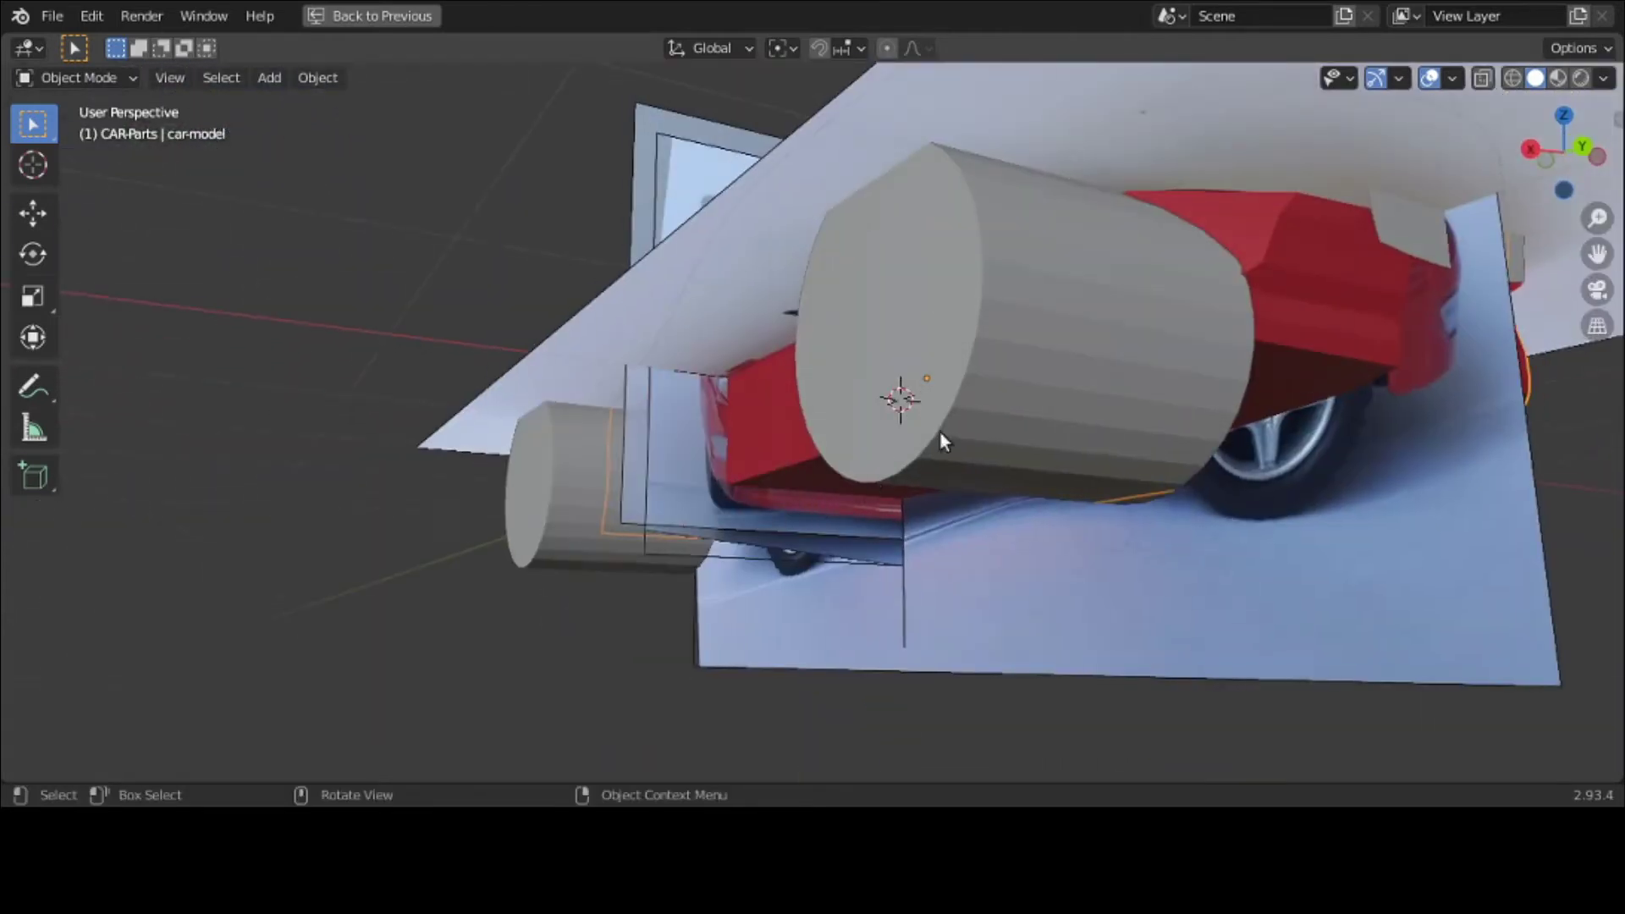
click(977, 389)
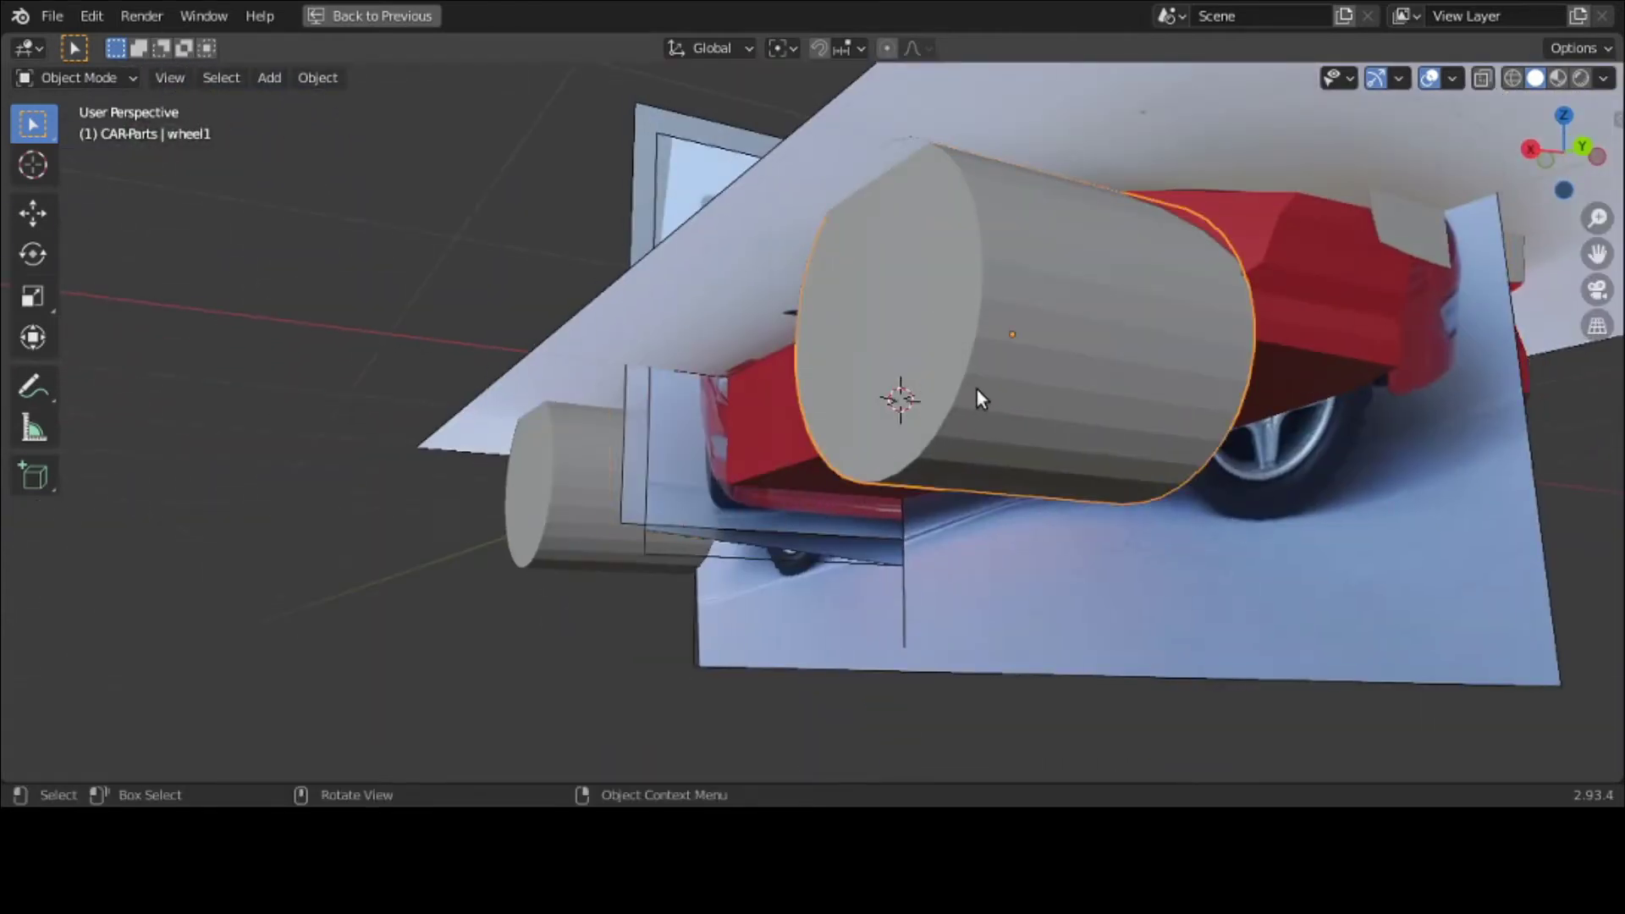
key(h)
click(533, 480)
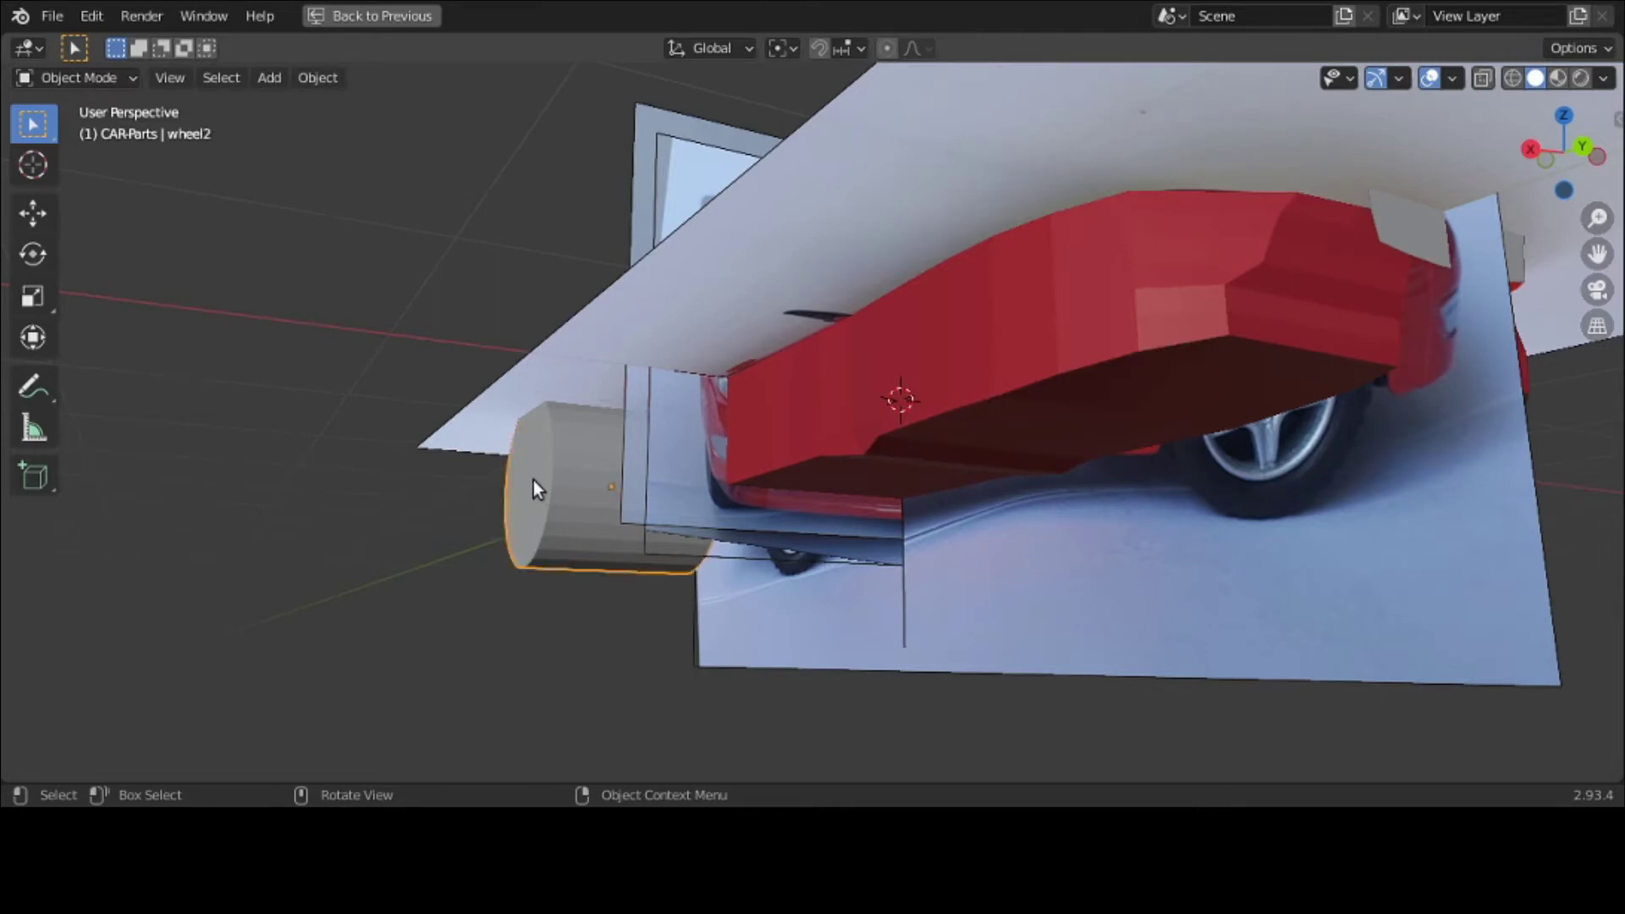
key(h)
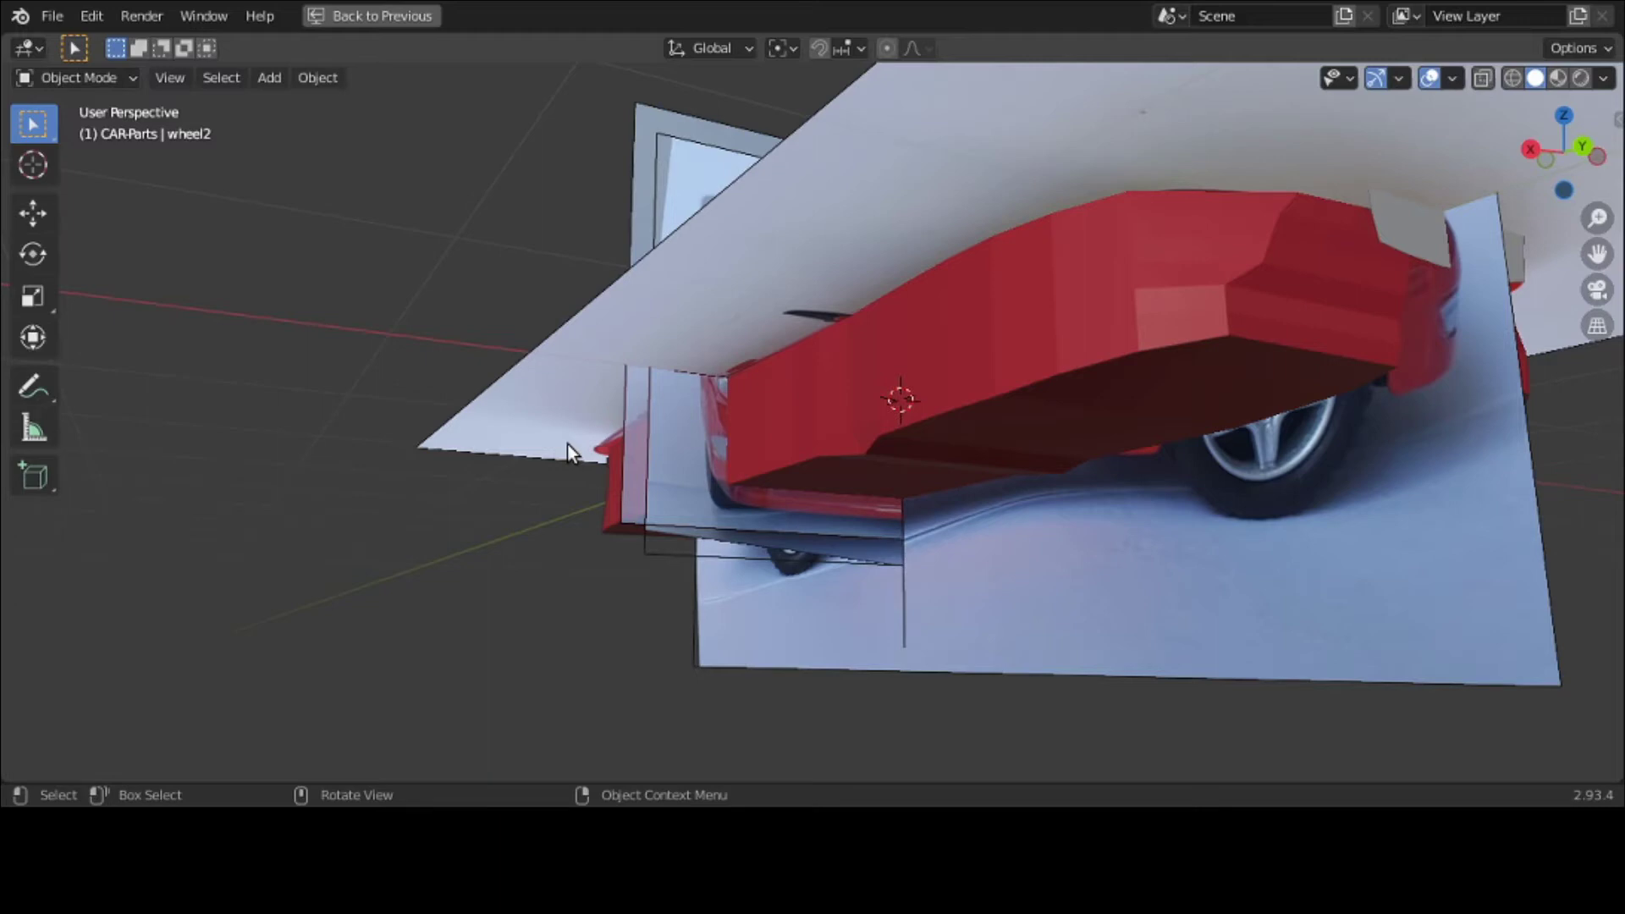
Step: Select the licence plate plane at the car's rear and switch it to Edit Mode
middle_drag(567, 444, 459, 486)
key(grave)
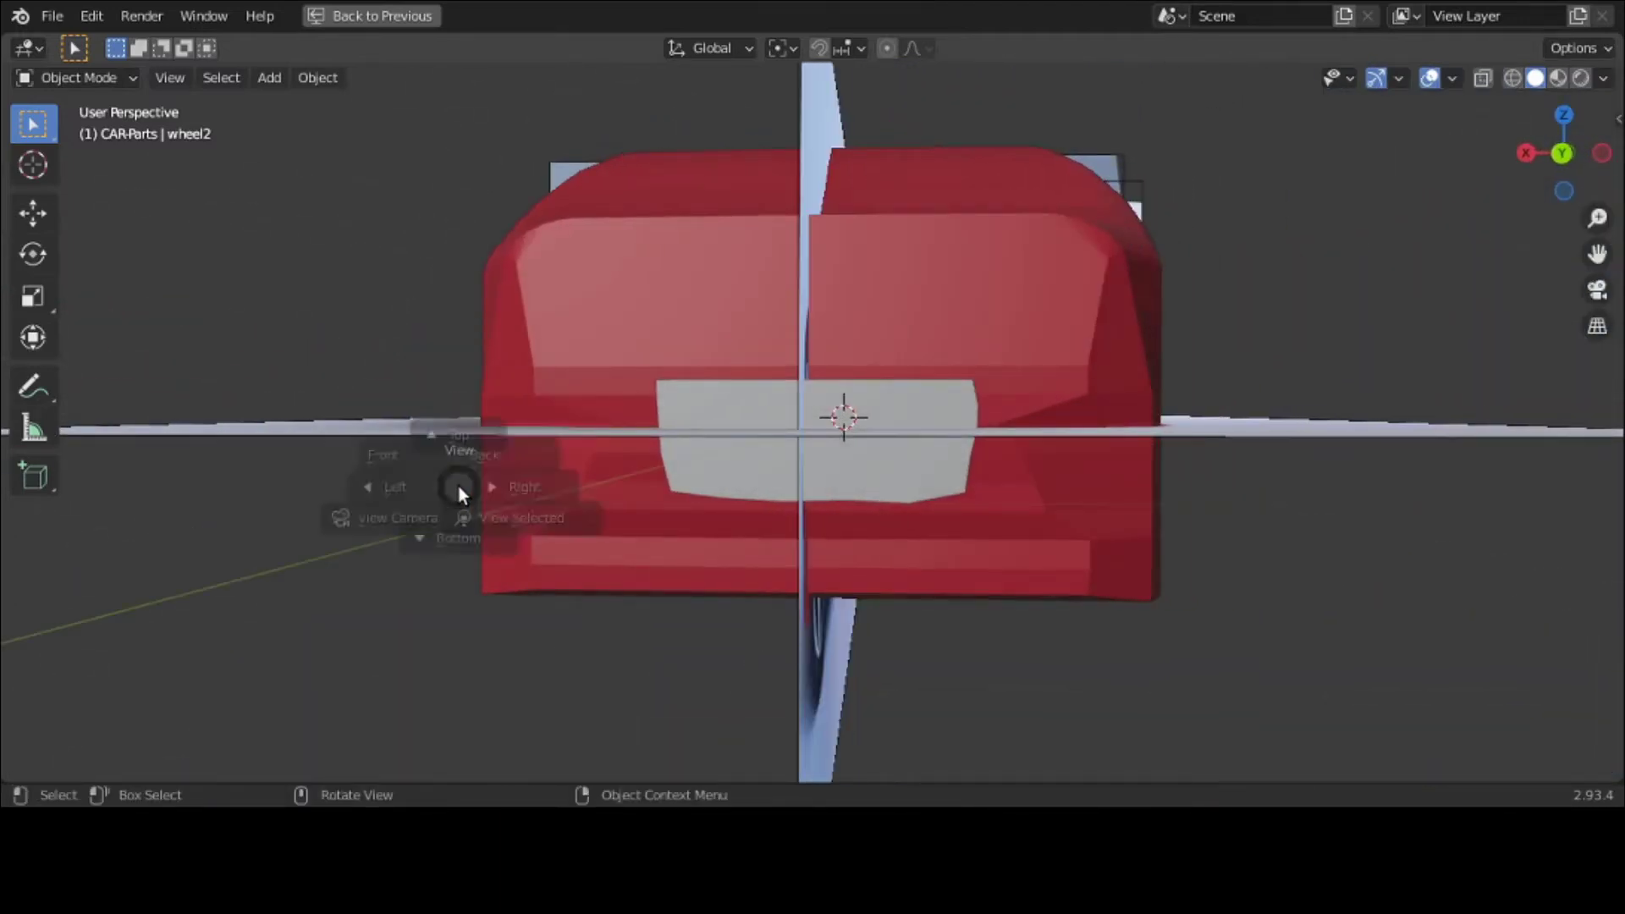
click(623, 404)
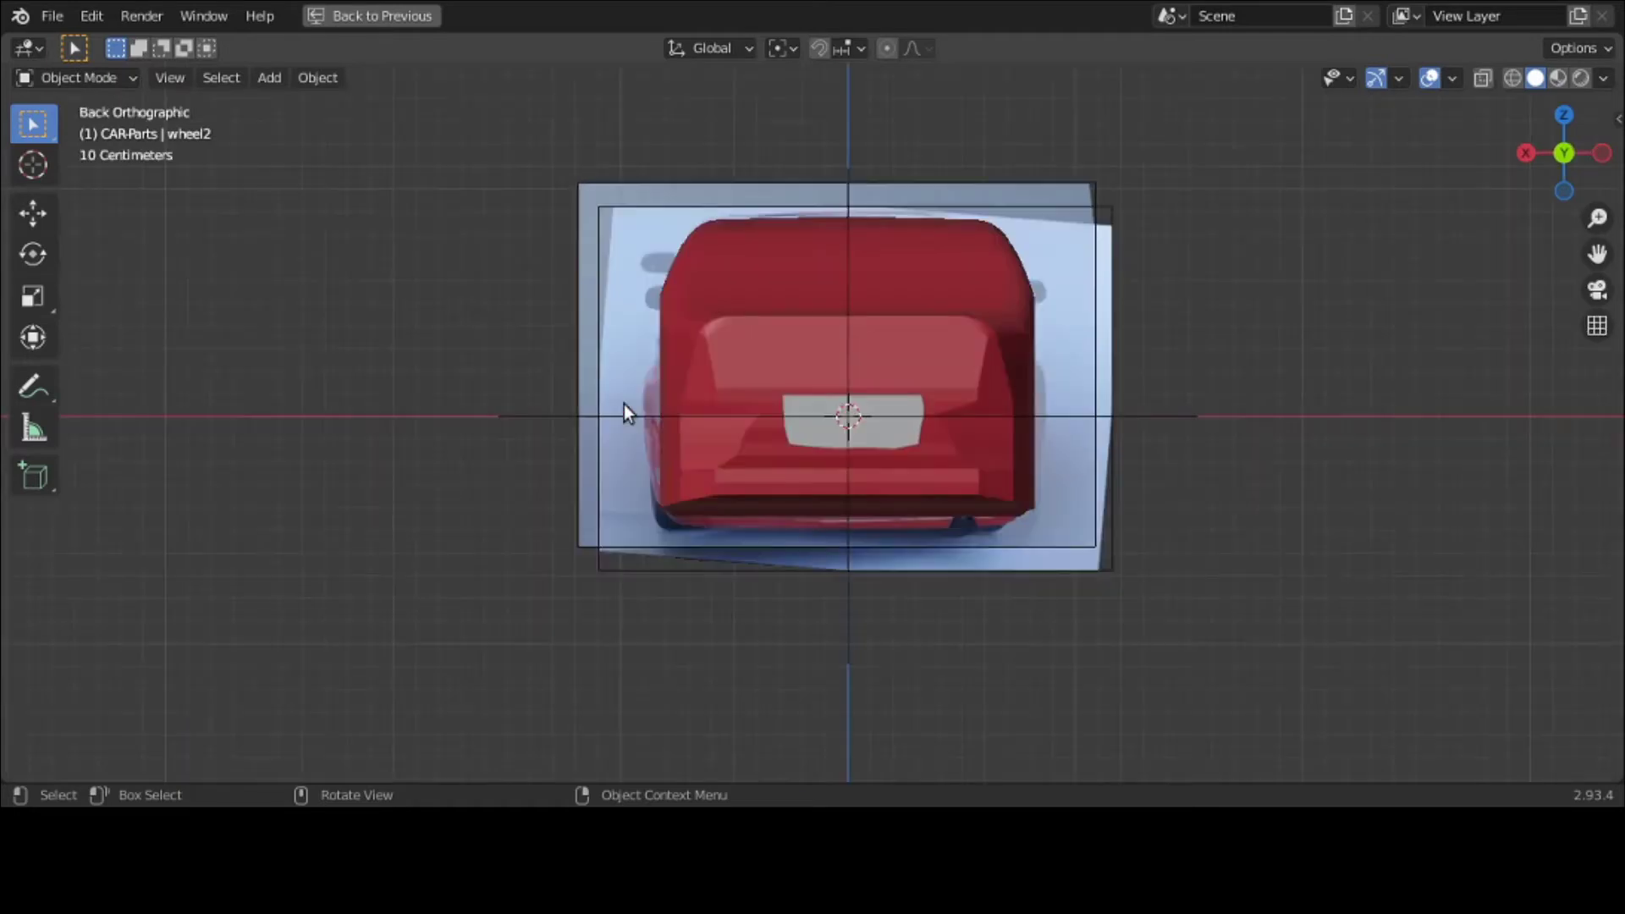
scroll(623, 404, up, 4)
middle_drag(623, 404, 659, 404)
scroll(659, 405, down, 3)
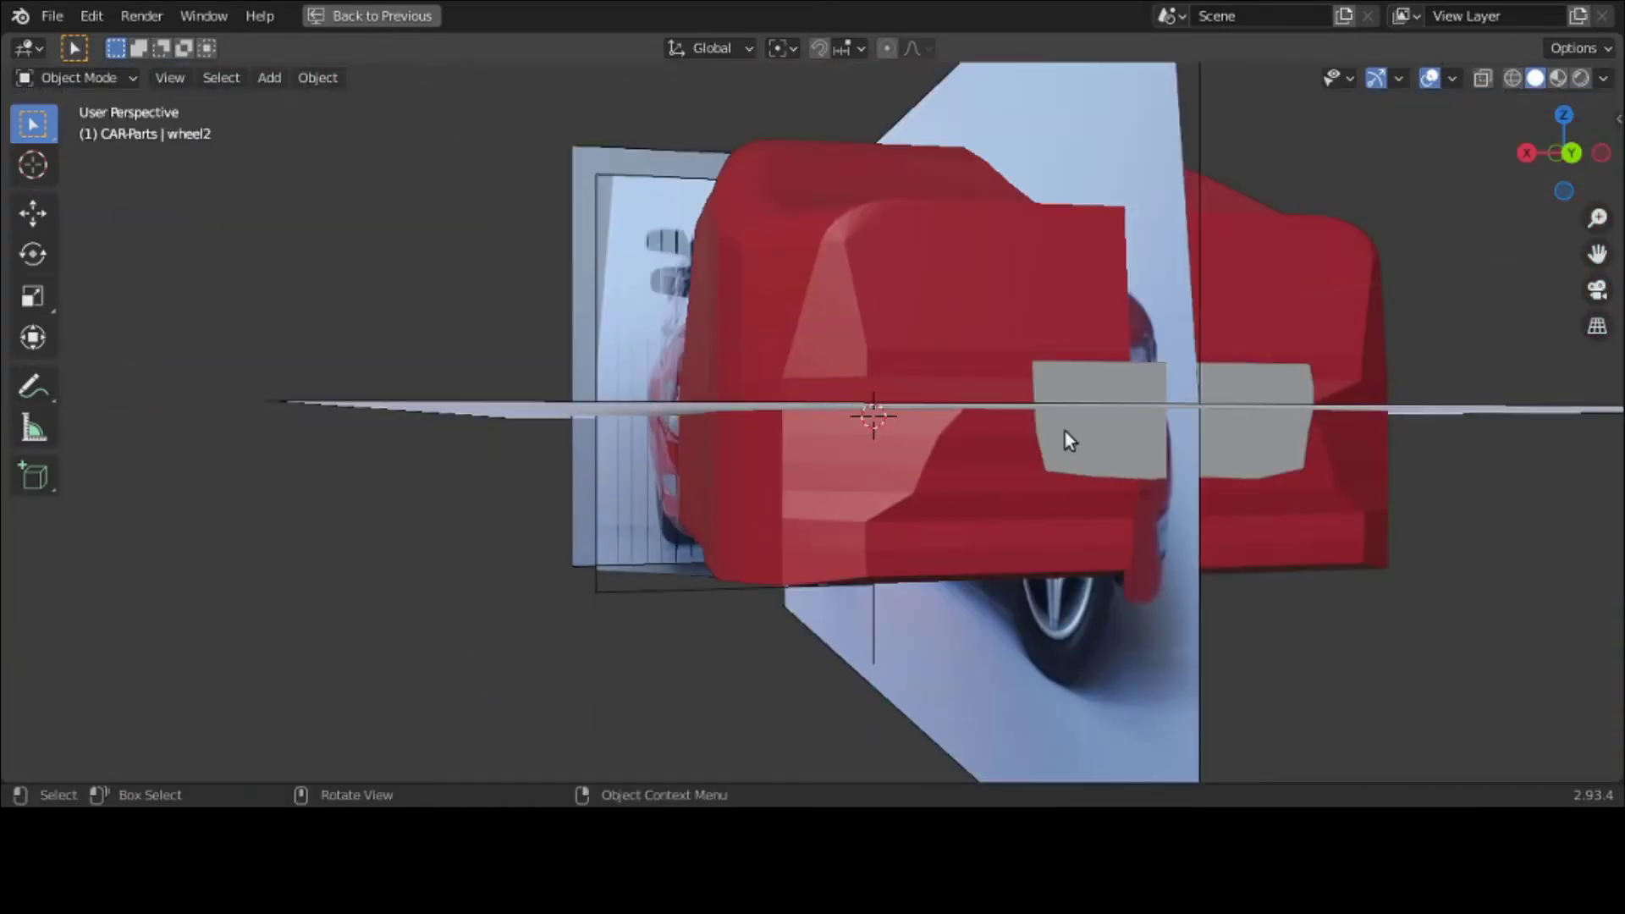
click(1090, 431)
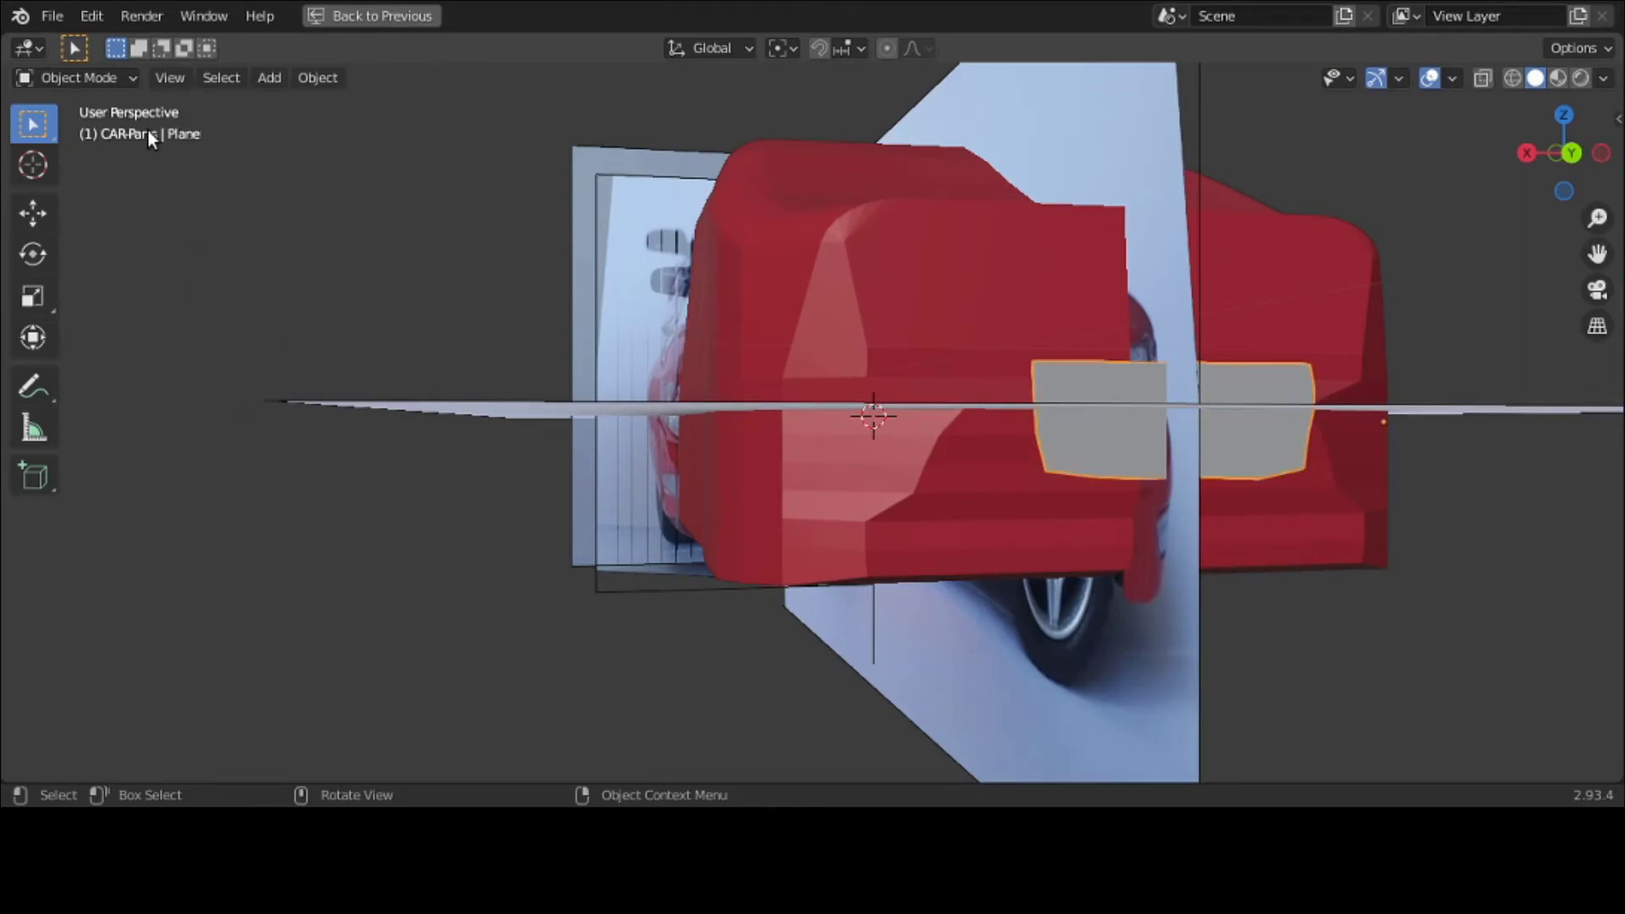
click(78, 76)
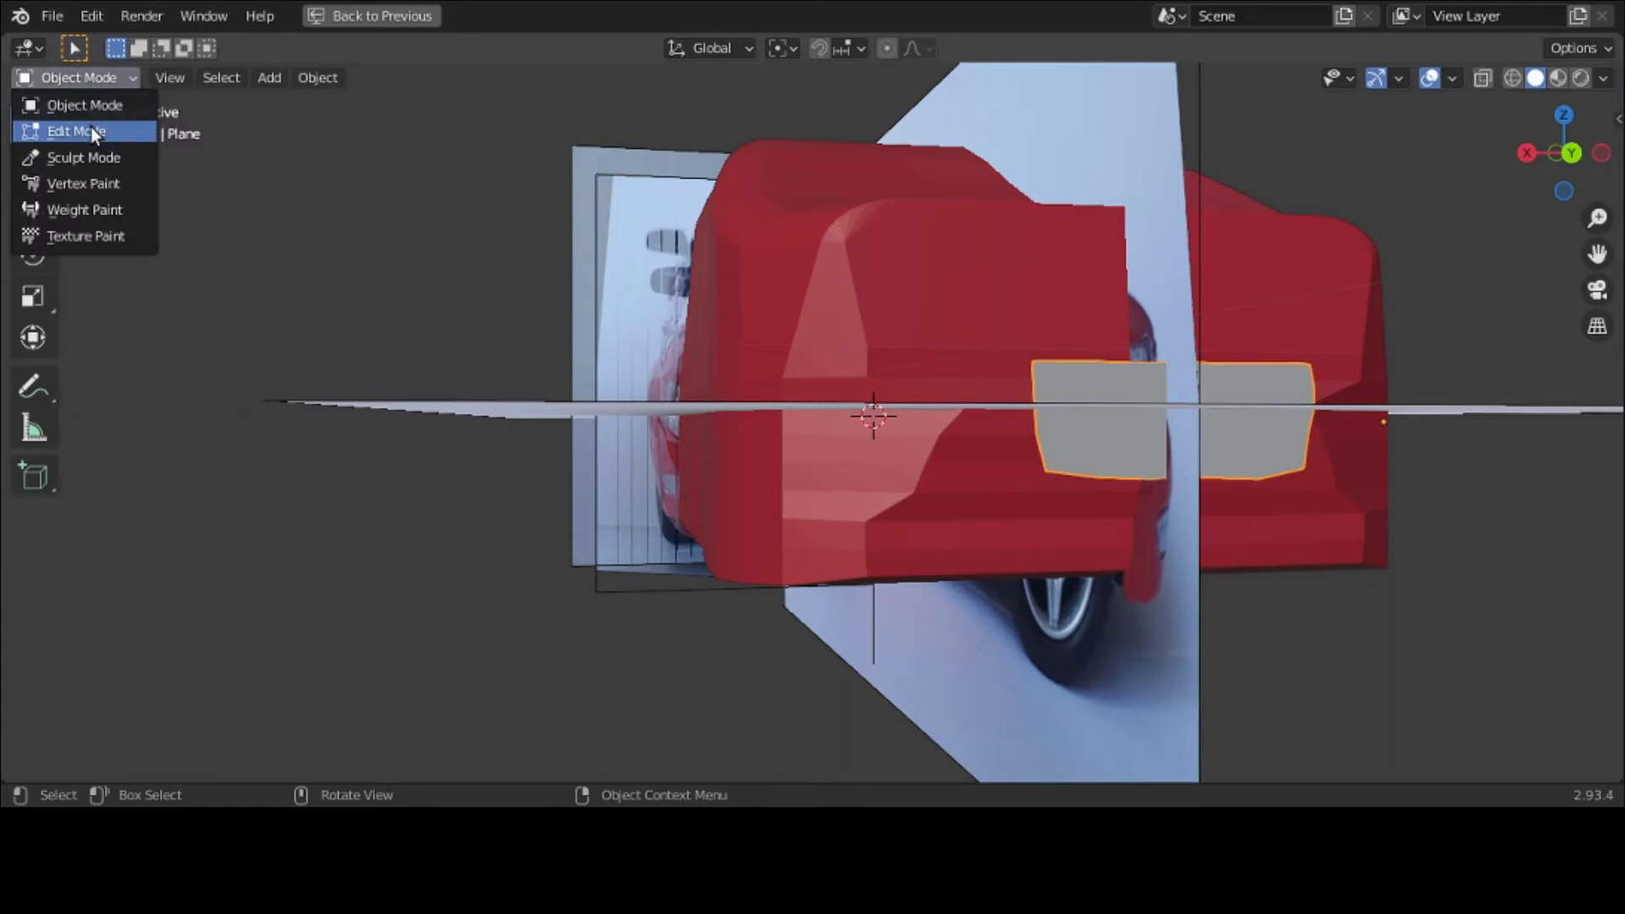
click(90, 127)
Step: Extrude the licence plate plane about 0.221 m along global Y and select the whole resulting block
middle_drag(212, 161, 420, 254)
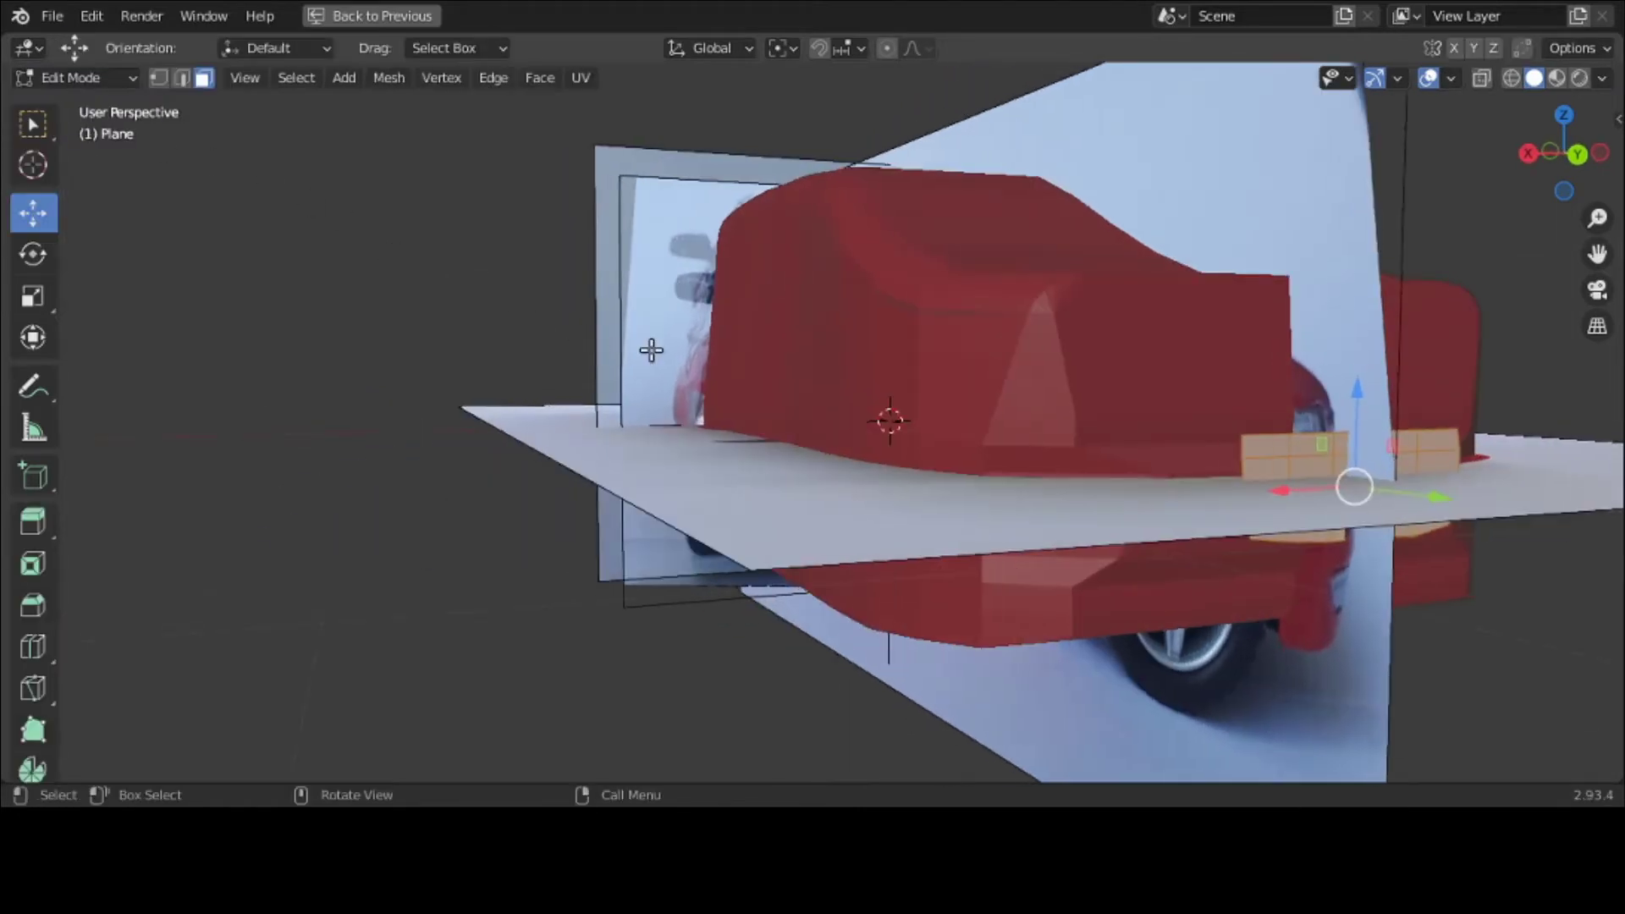
scroll(651, 350, down, 3)
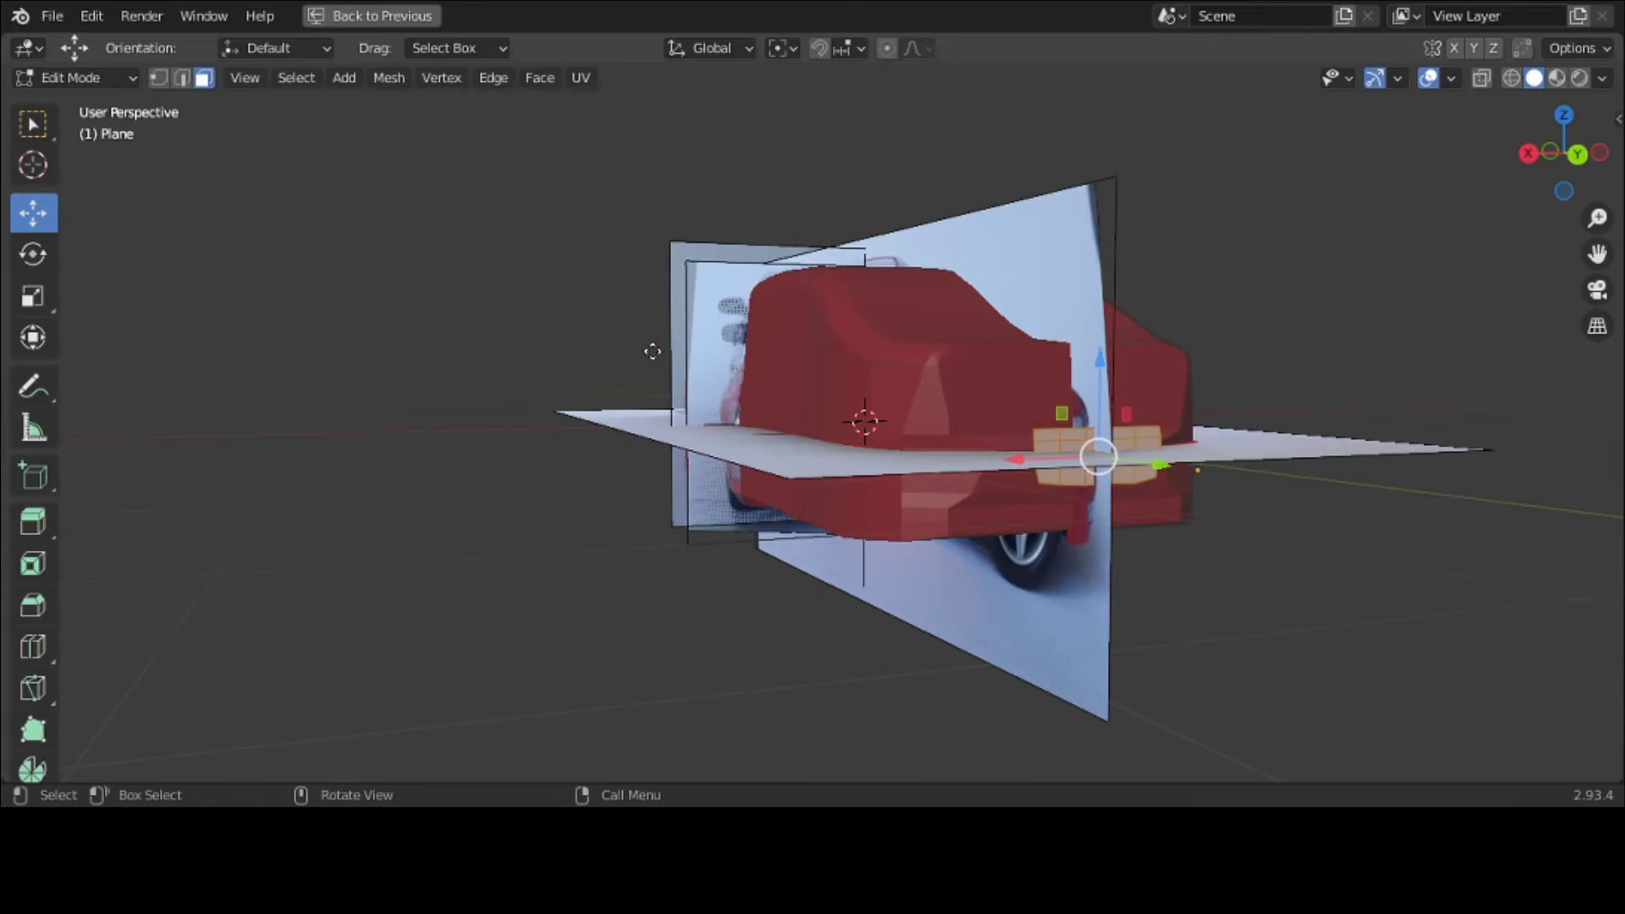
key(g)
key(y)
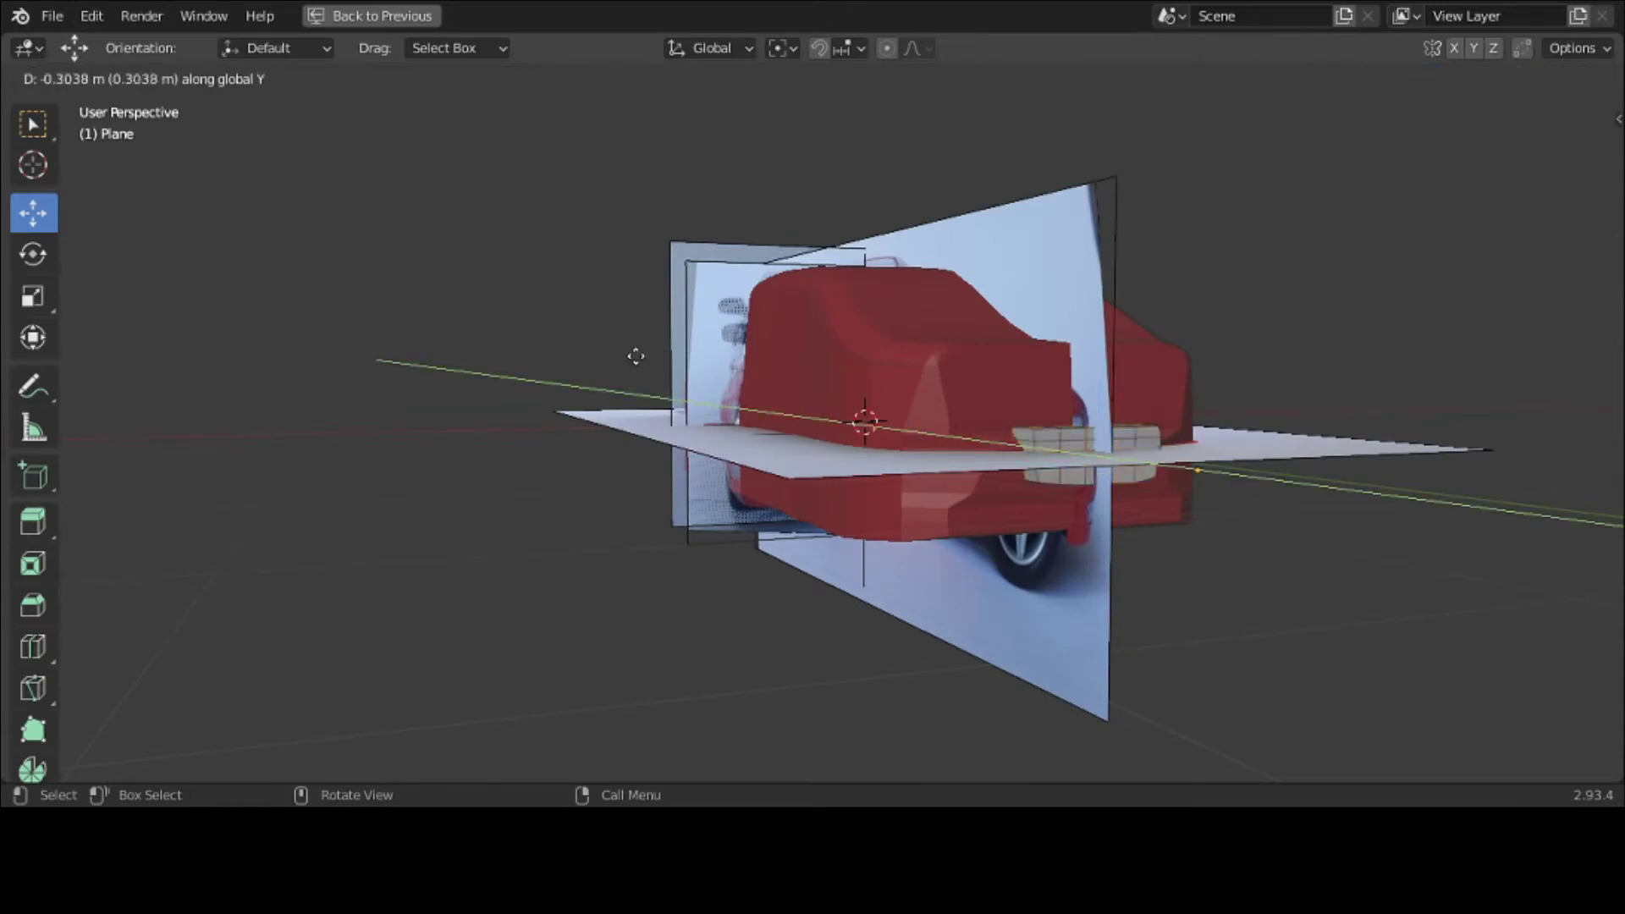
click(685, 367)
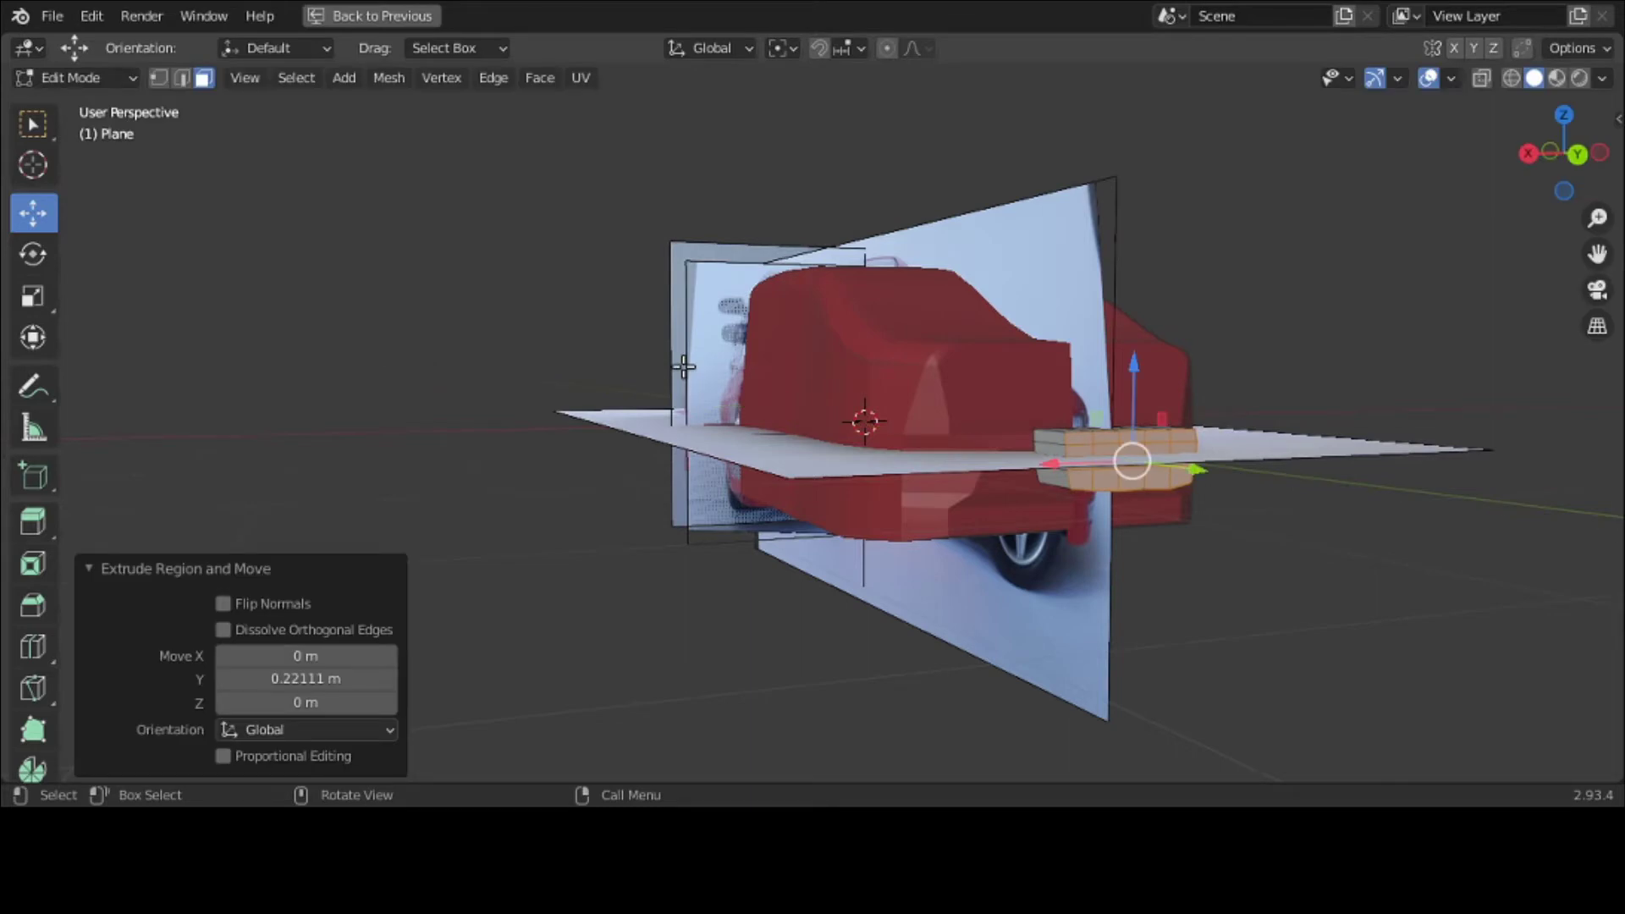
middle_drag(834, 442, 889, 457)
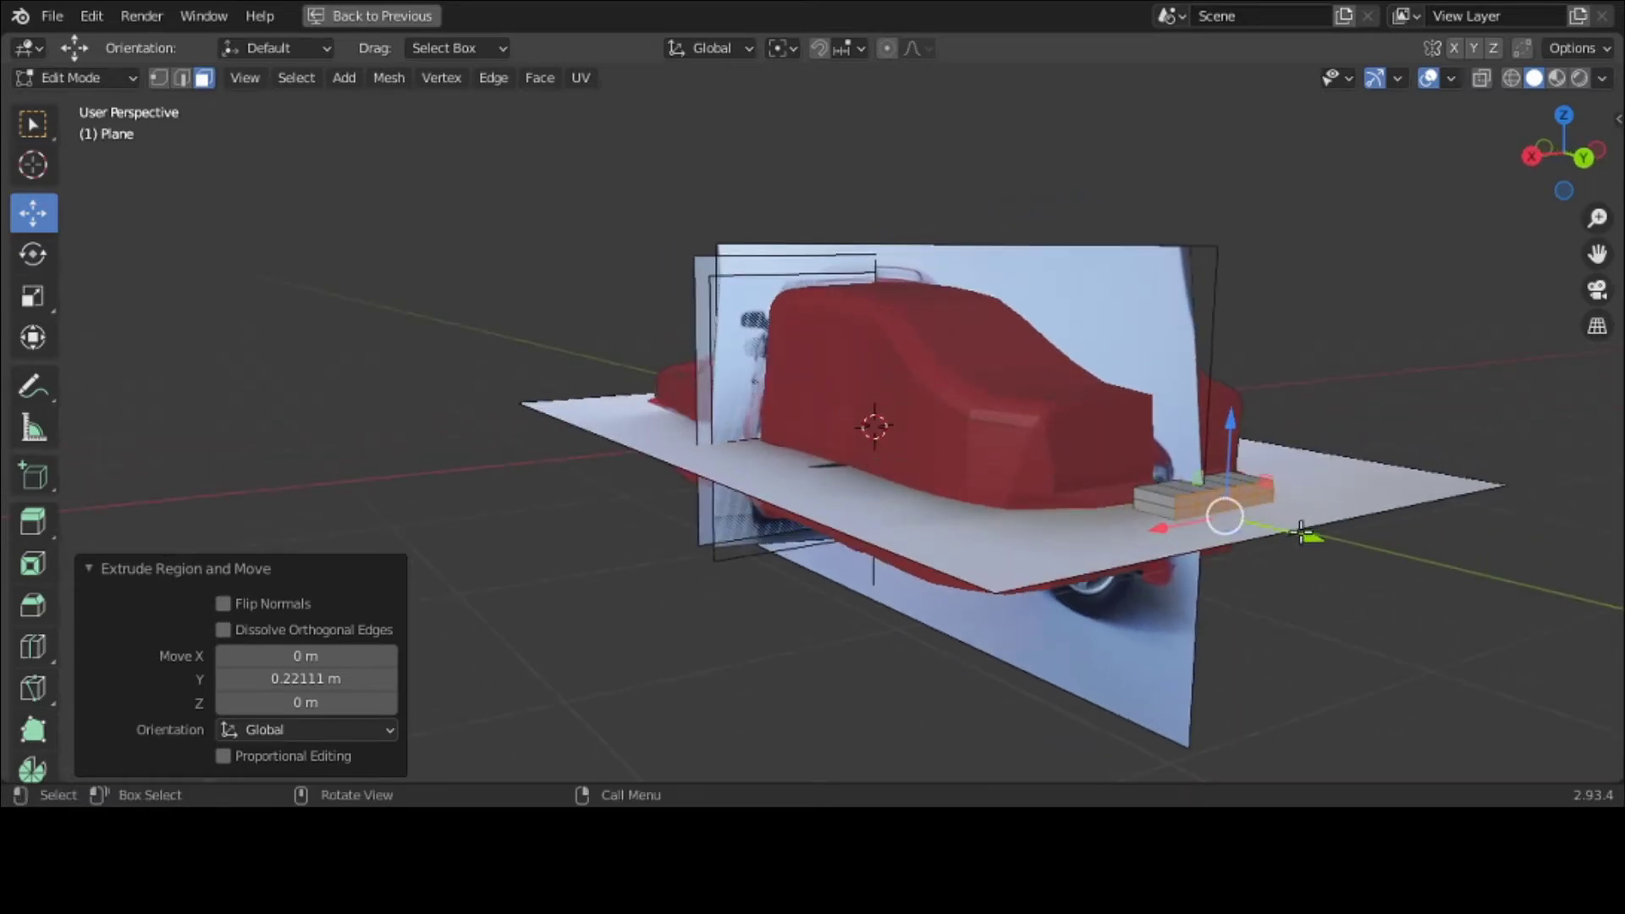
drag(1302, 532, 1302, 534)
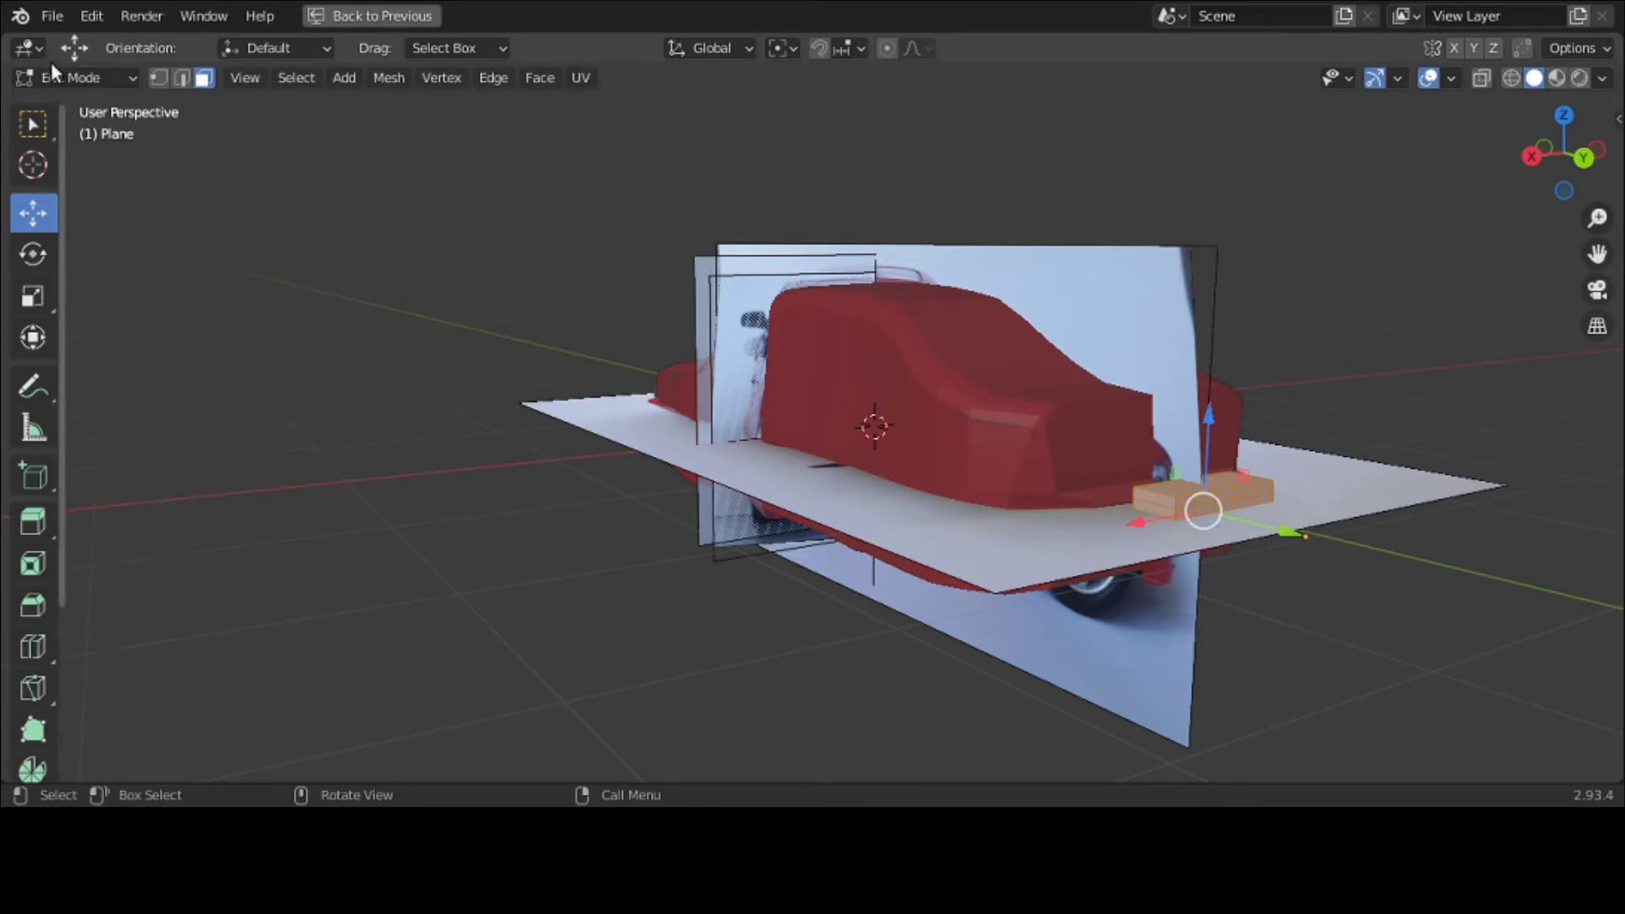
Step: Return to Object Mode and move the licence plate block about -0.178 m along global Y into the car's rear
click(47, 76)
click(55, 103)
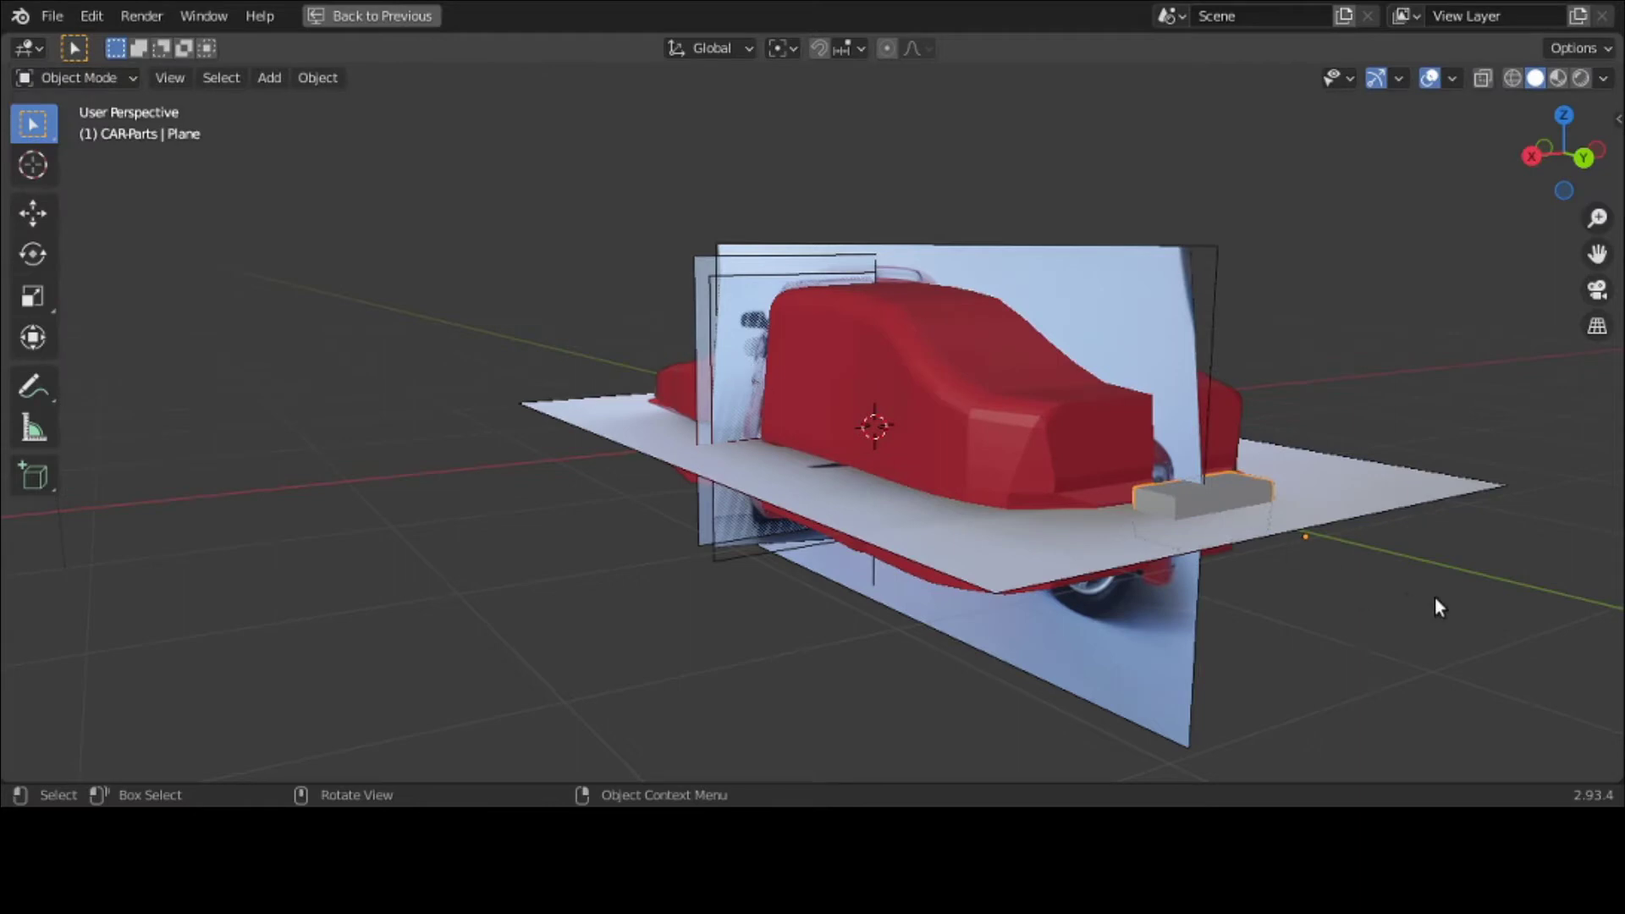
key(g)
key(y)
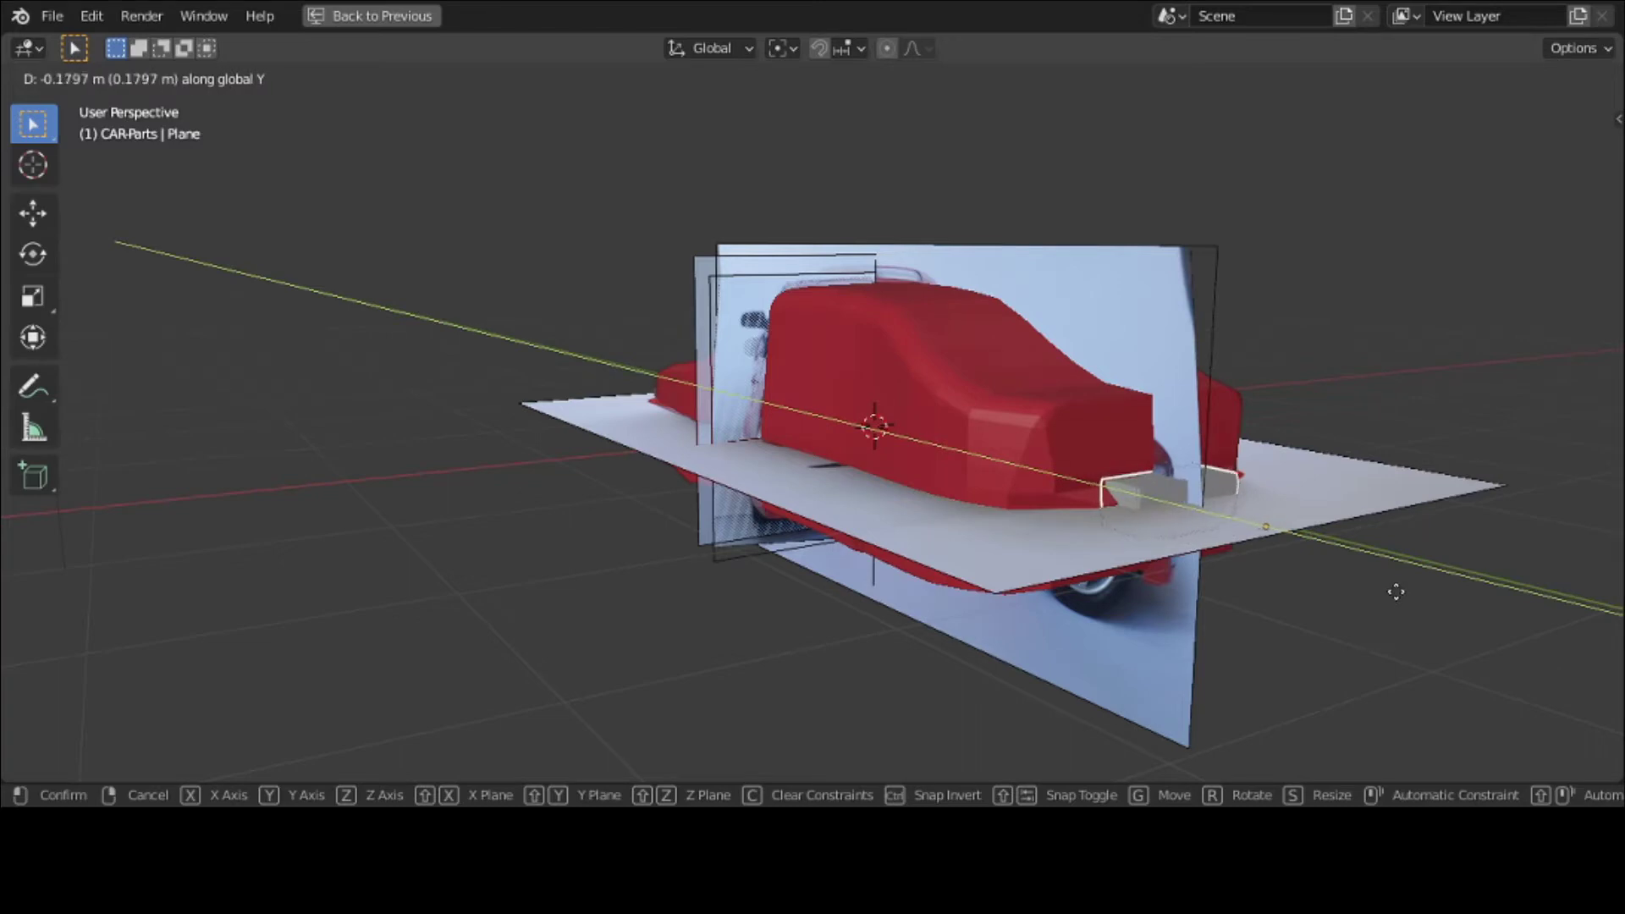
click(1397, 593)
middle_drag(1395, 591, 1193, 580)
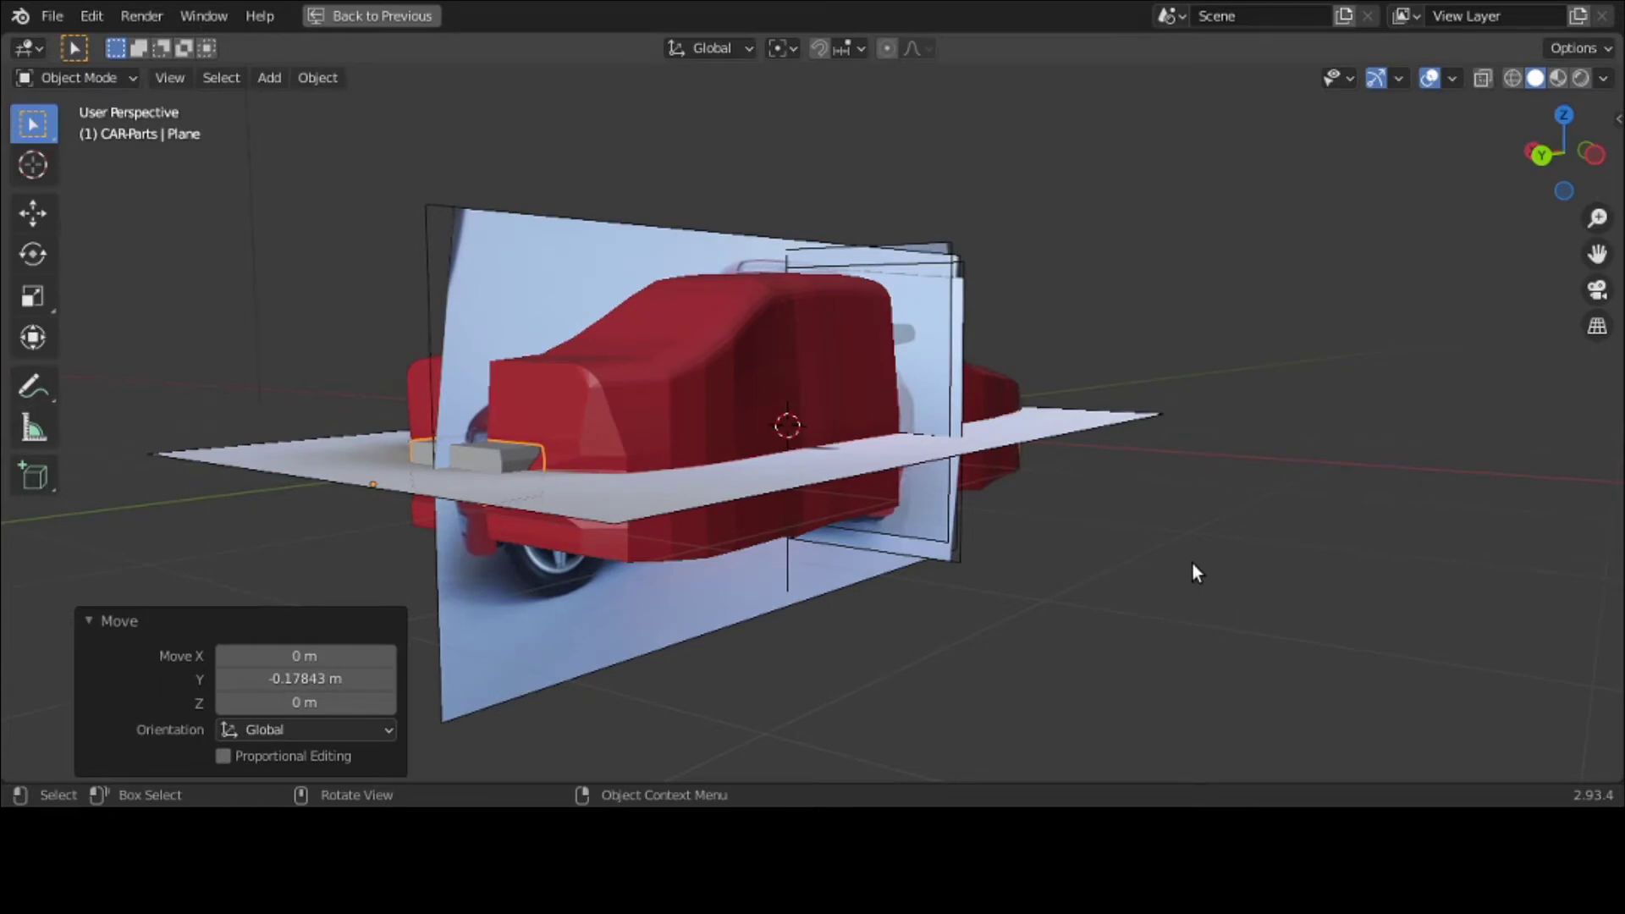
Step: Collapse the EMPTY collection of reference images and hide it from the viewports
key(ctrl+space)
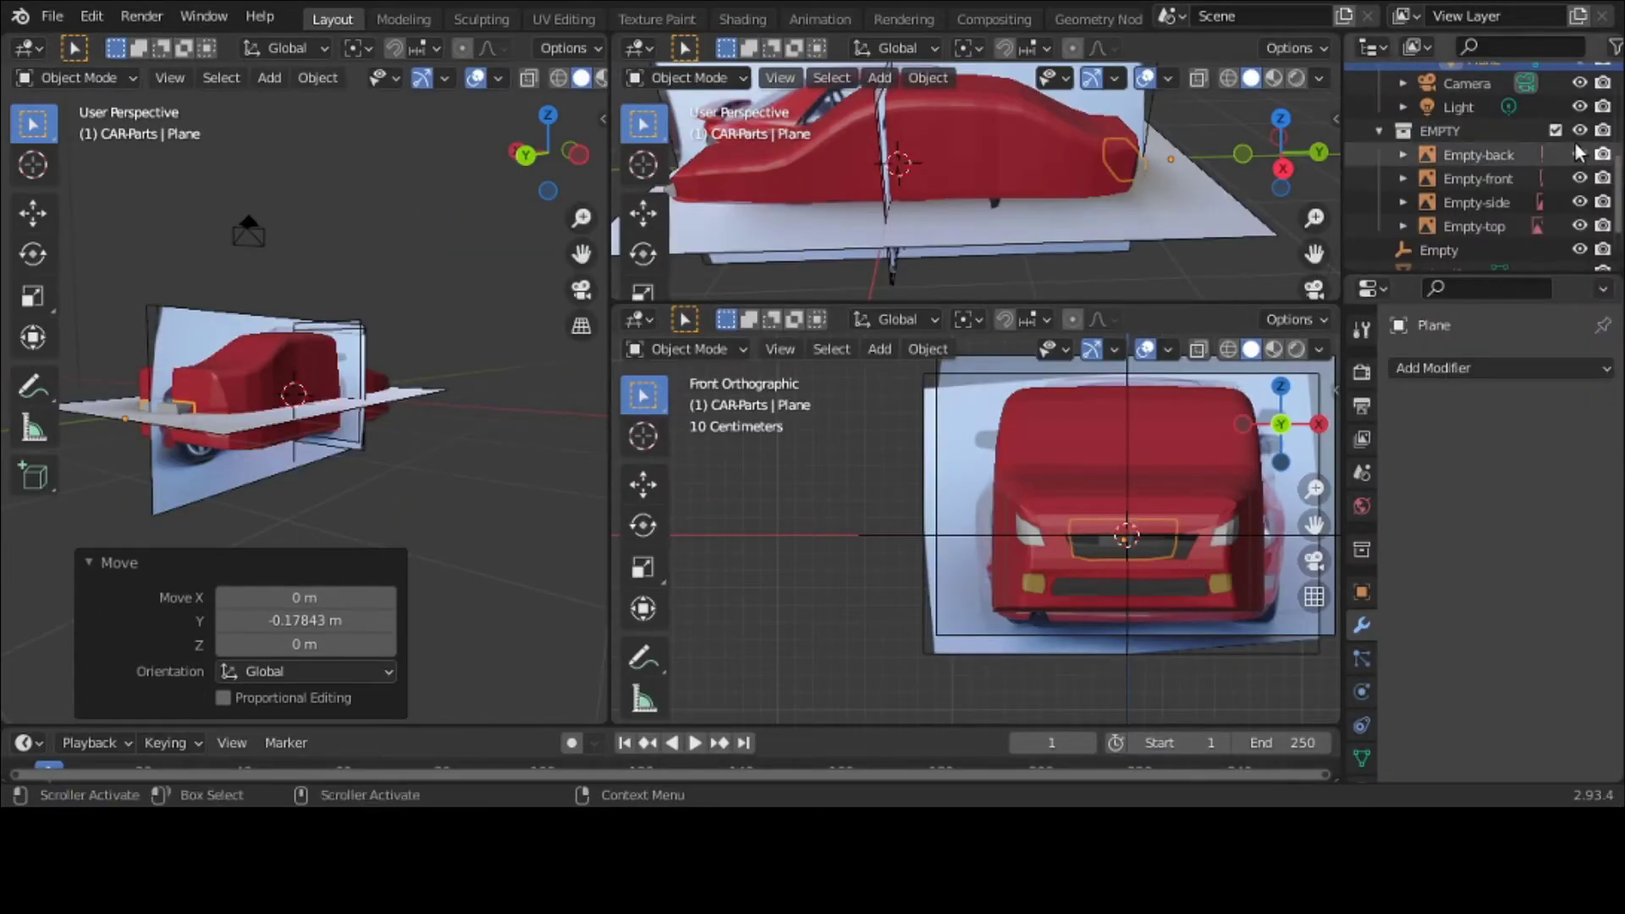
click(1380, 129)
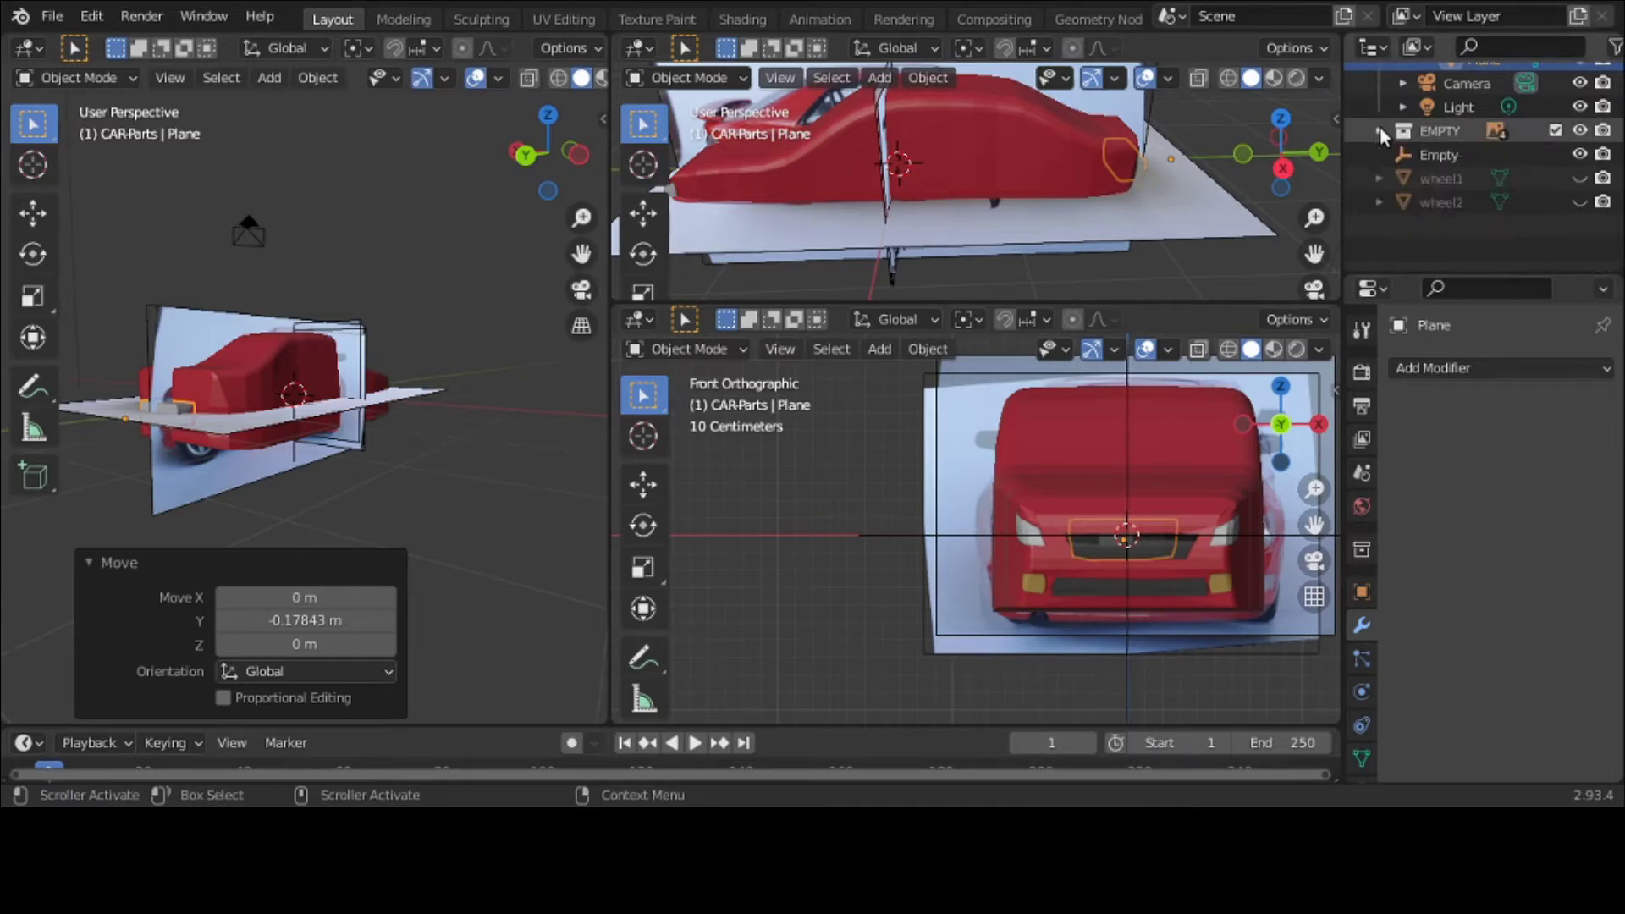
scroll(1379, 126, up, 2)
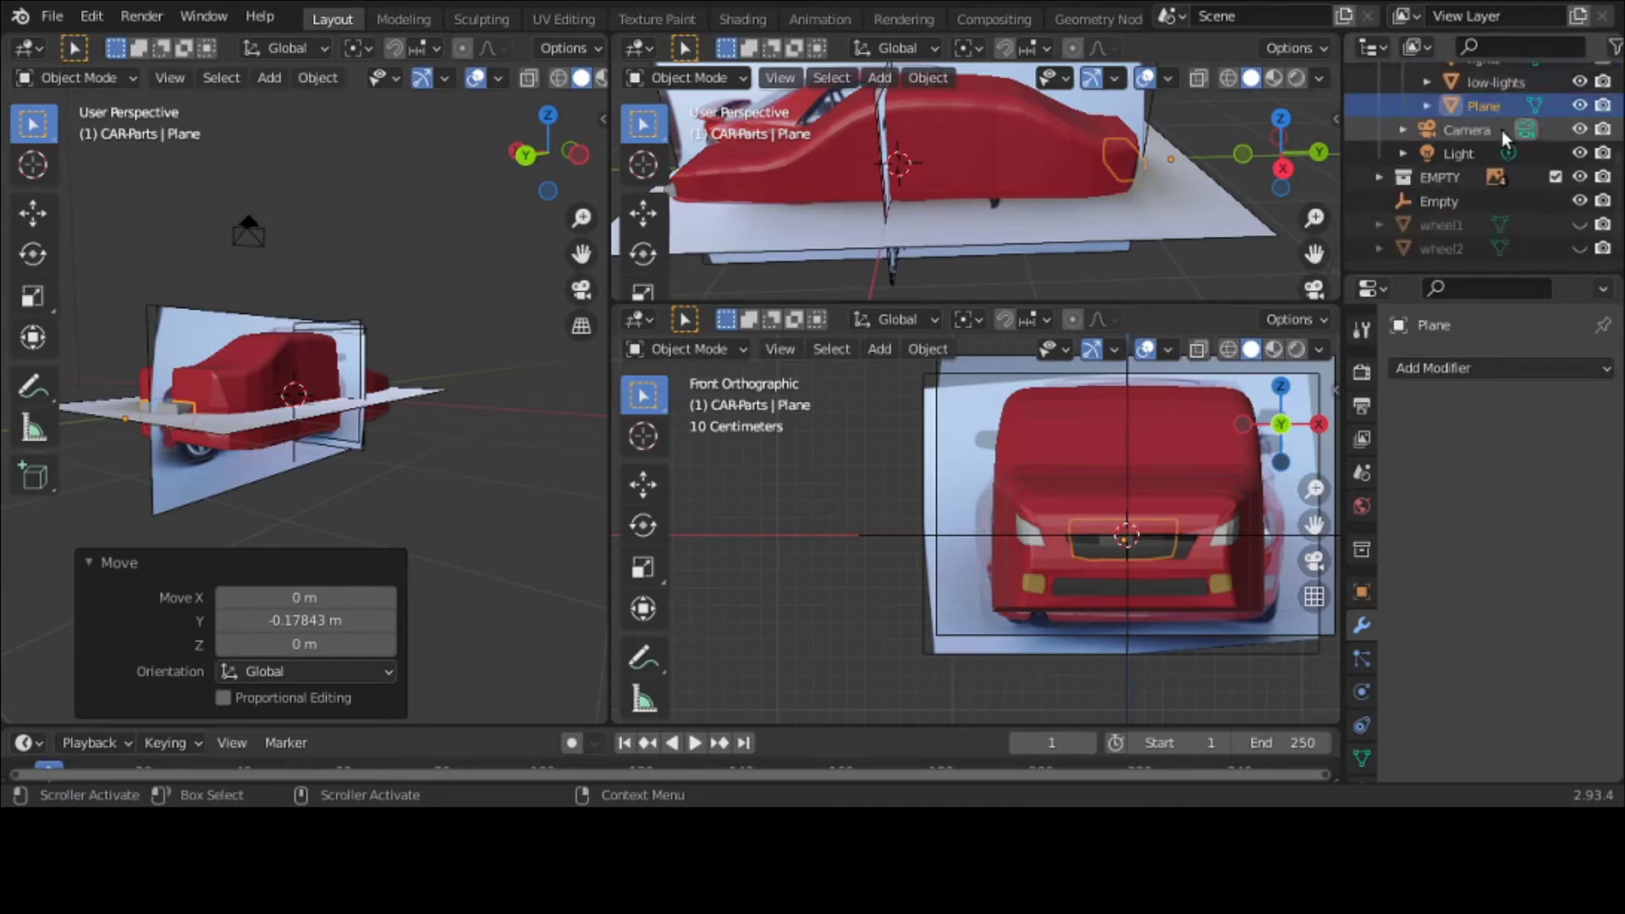
click(1580, 177)
Step: Move the licence plate block a further -0.035 m or so along global Y, deeper into the car's rear
scroll(514, 325, up, 3)
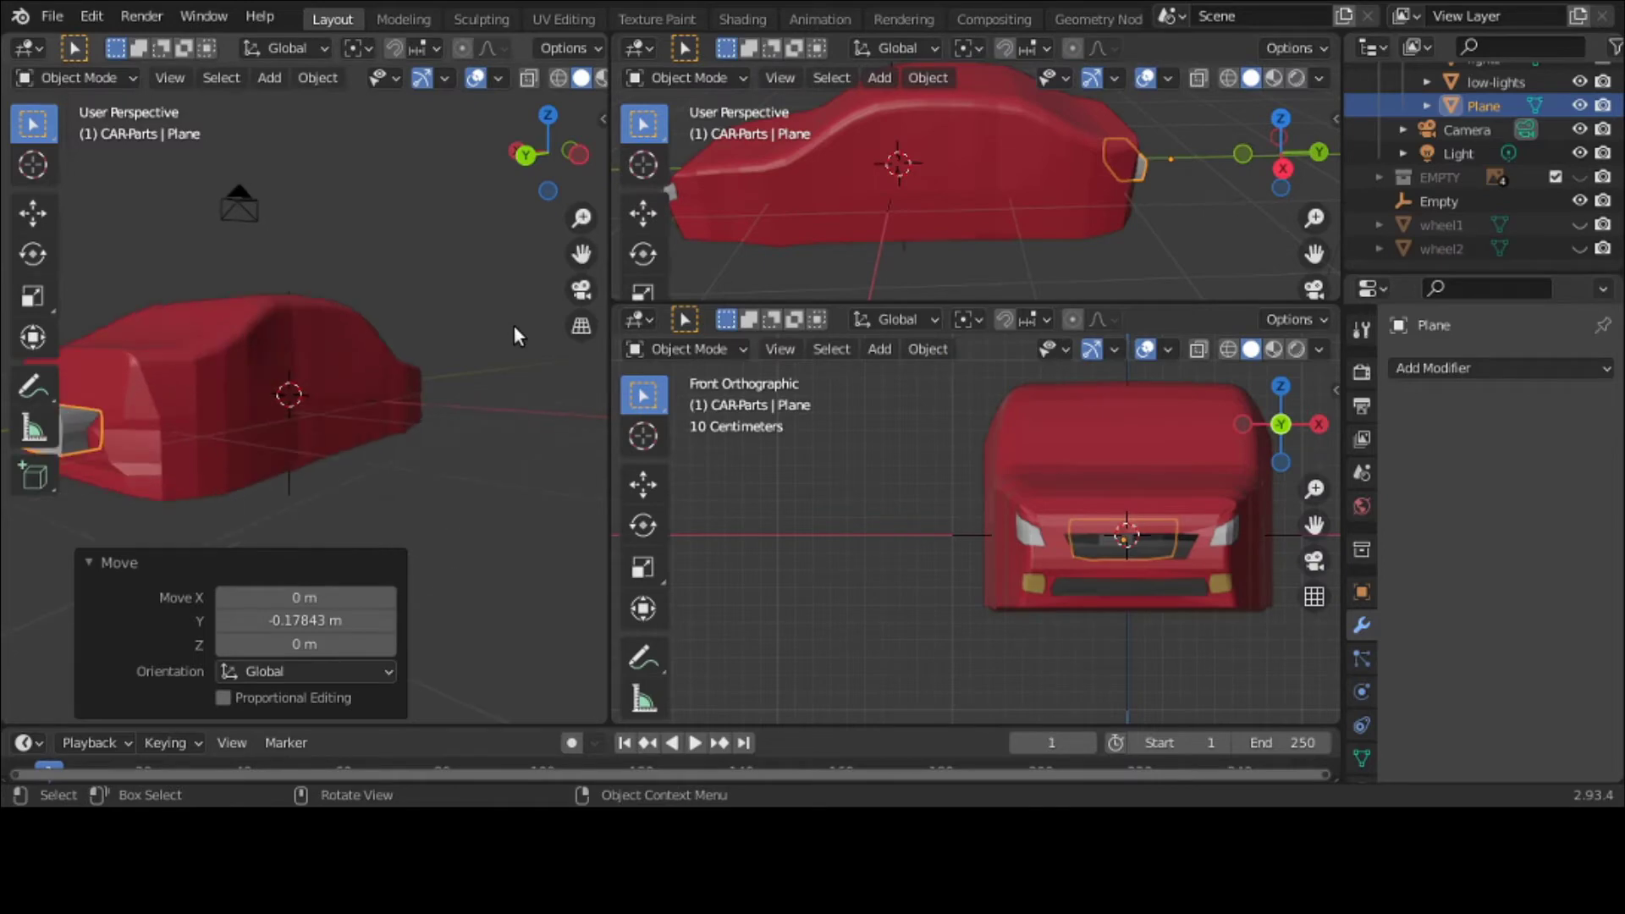
key(ctrl+space)
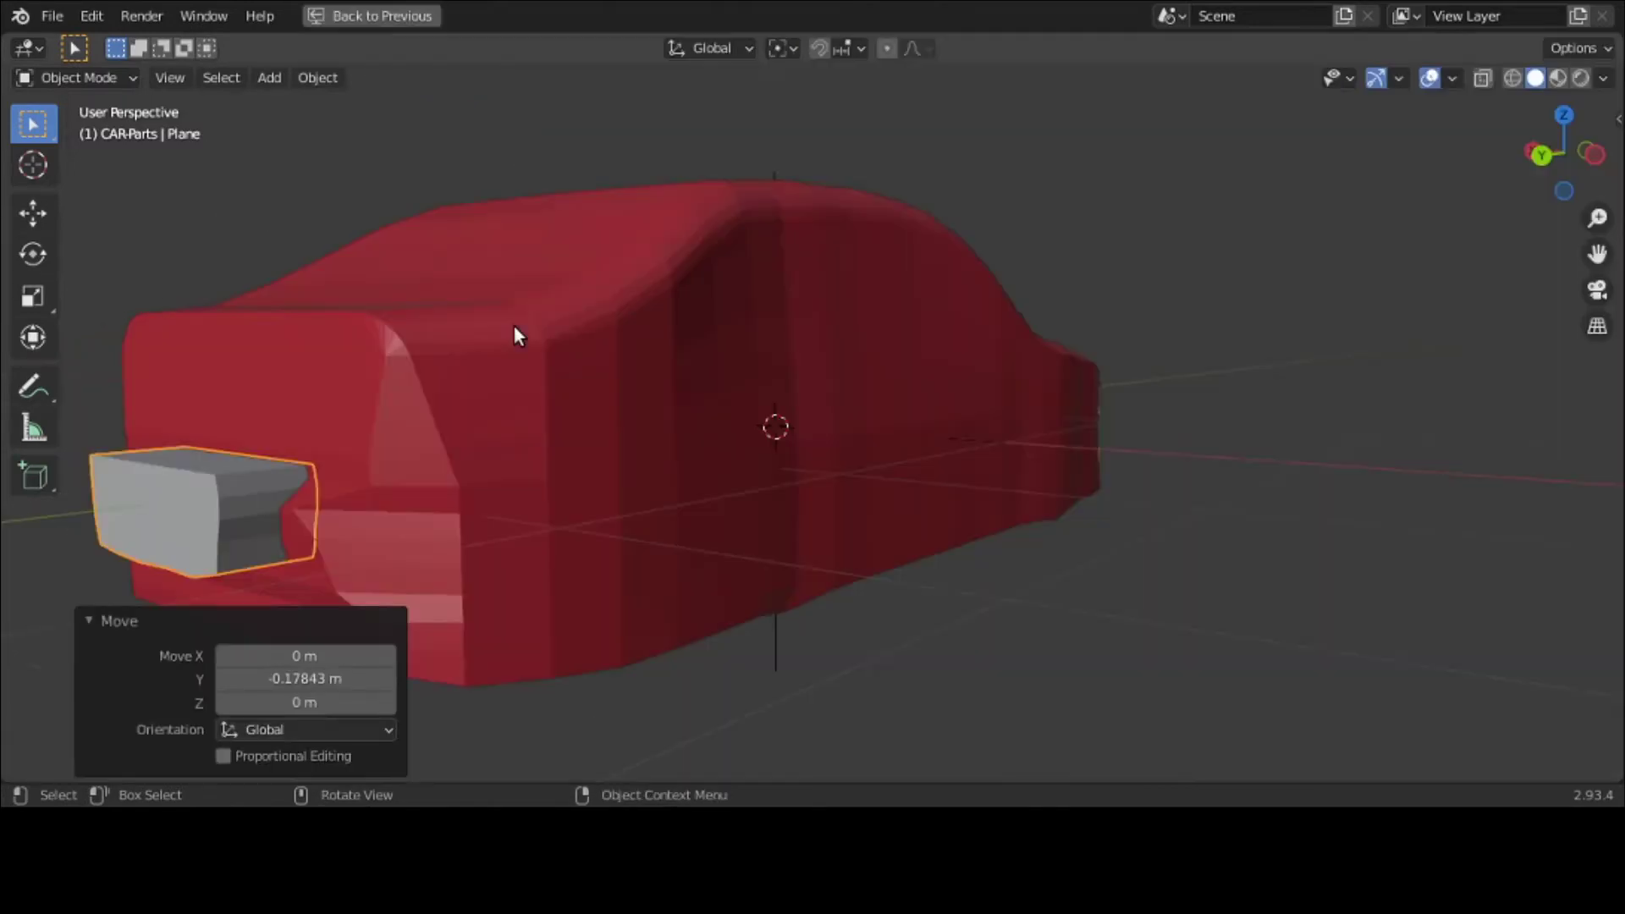
middle_drag(511, 398, 707, 400)
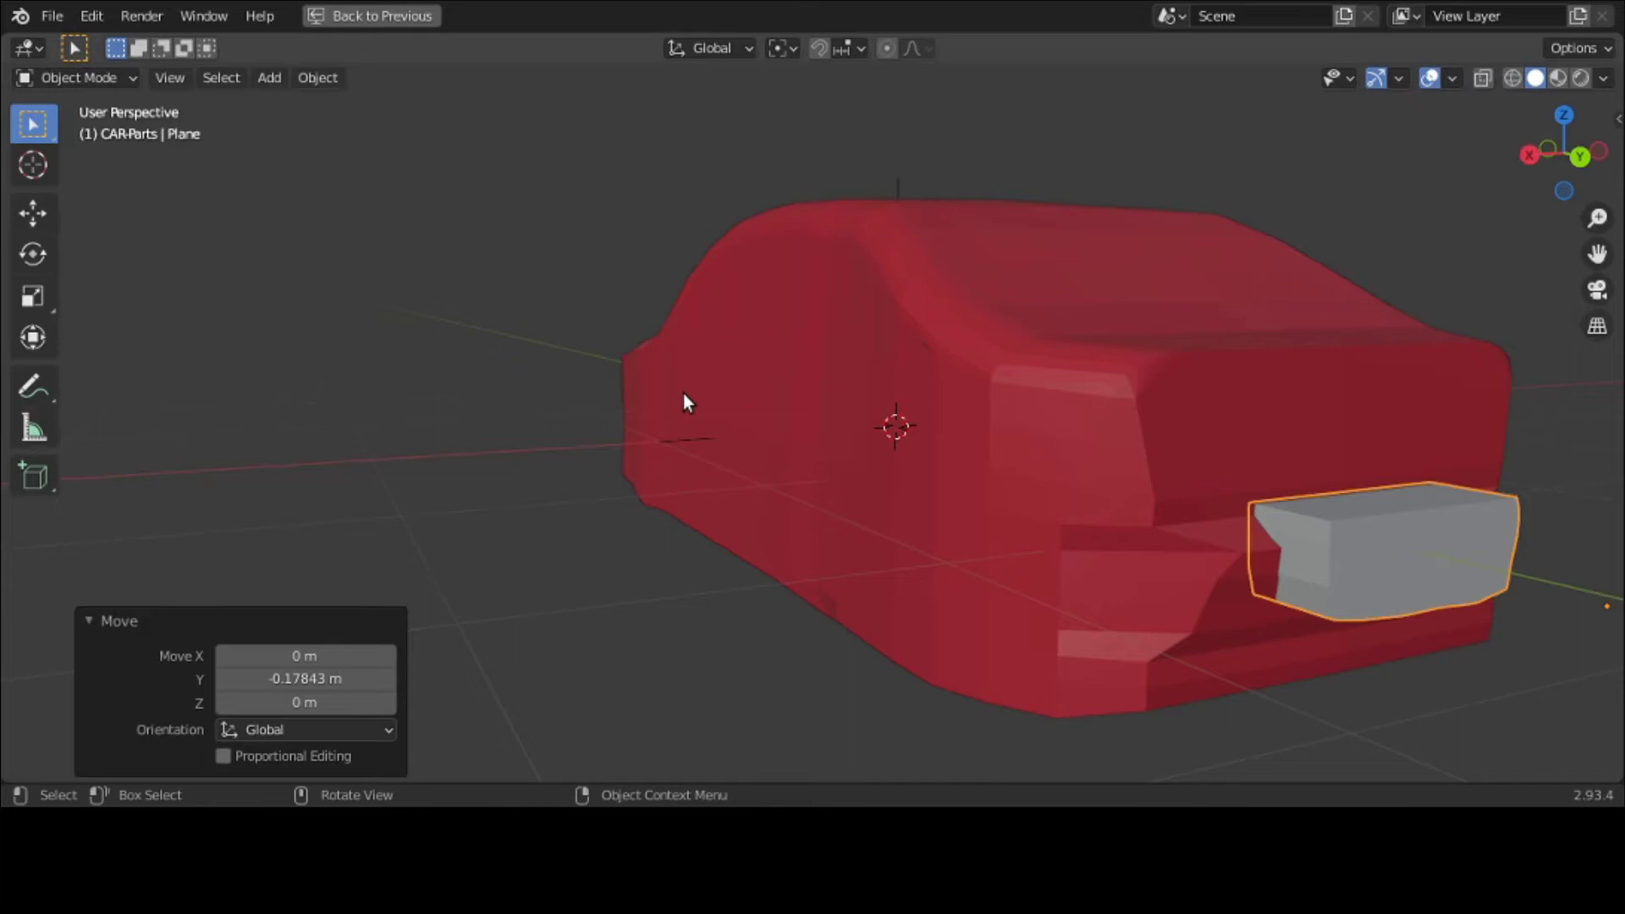
key(g)
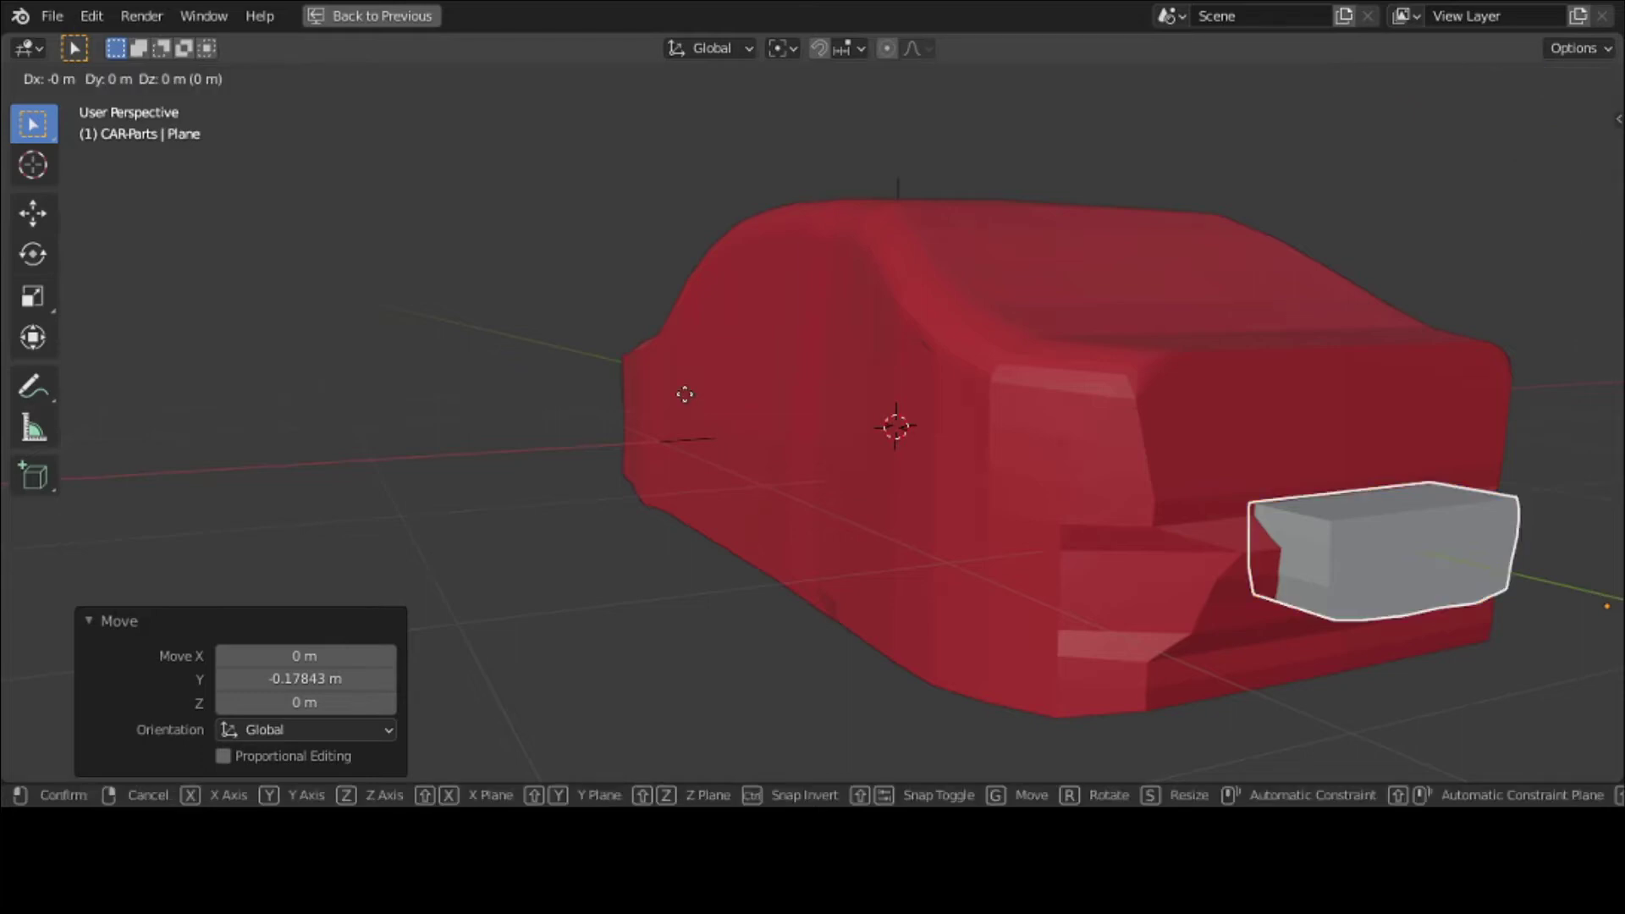
key(y)
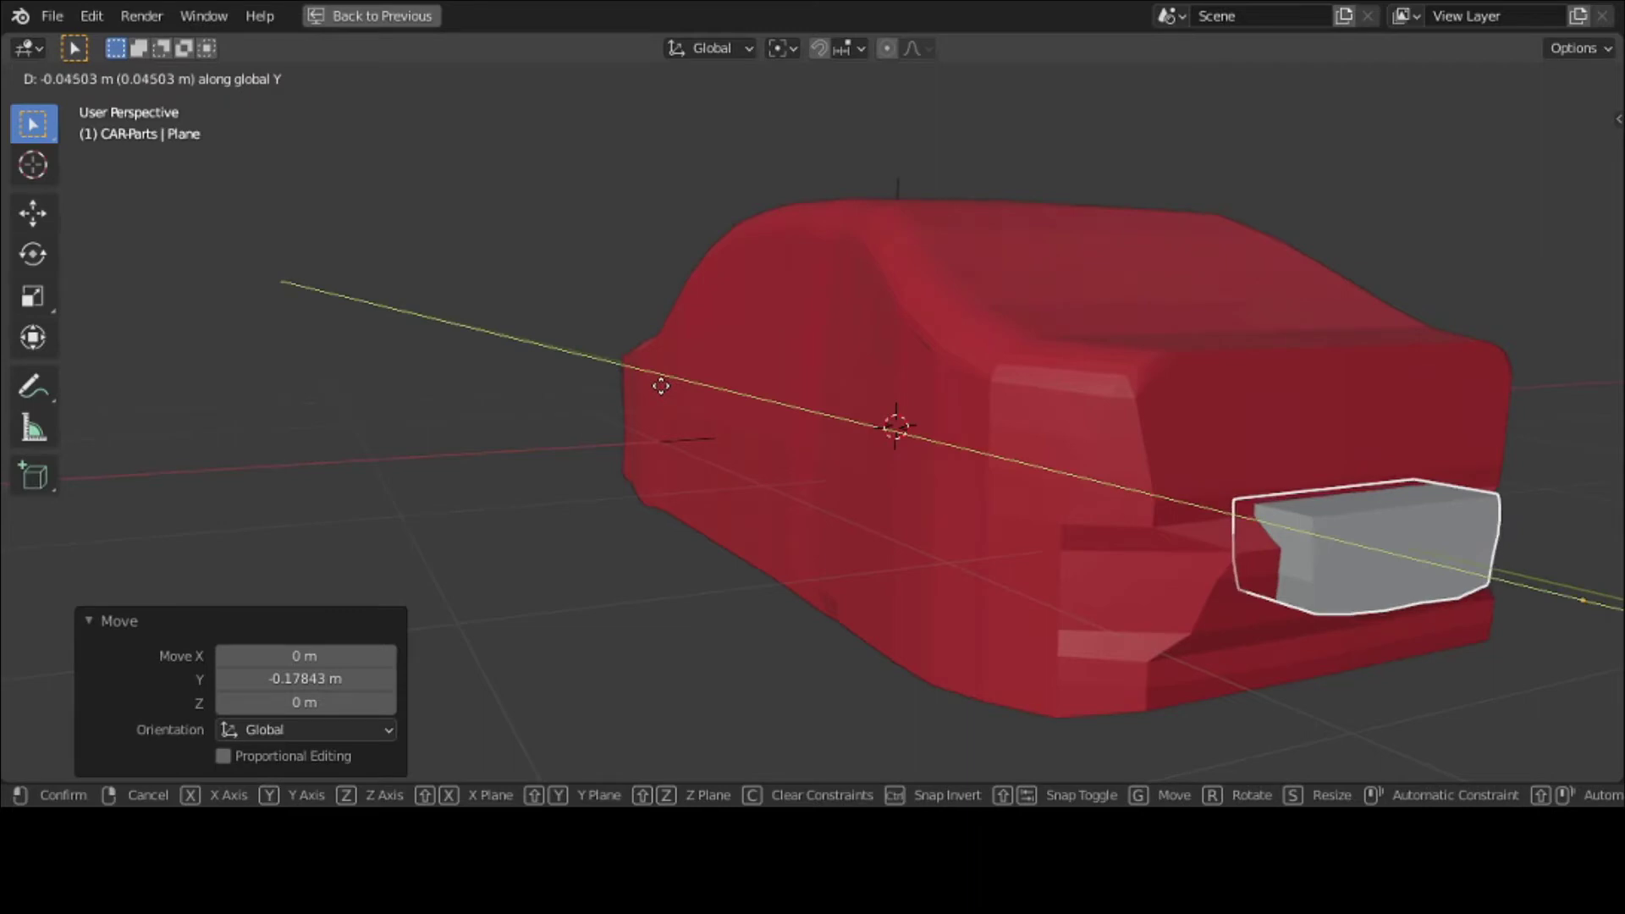
click(666, 390)
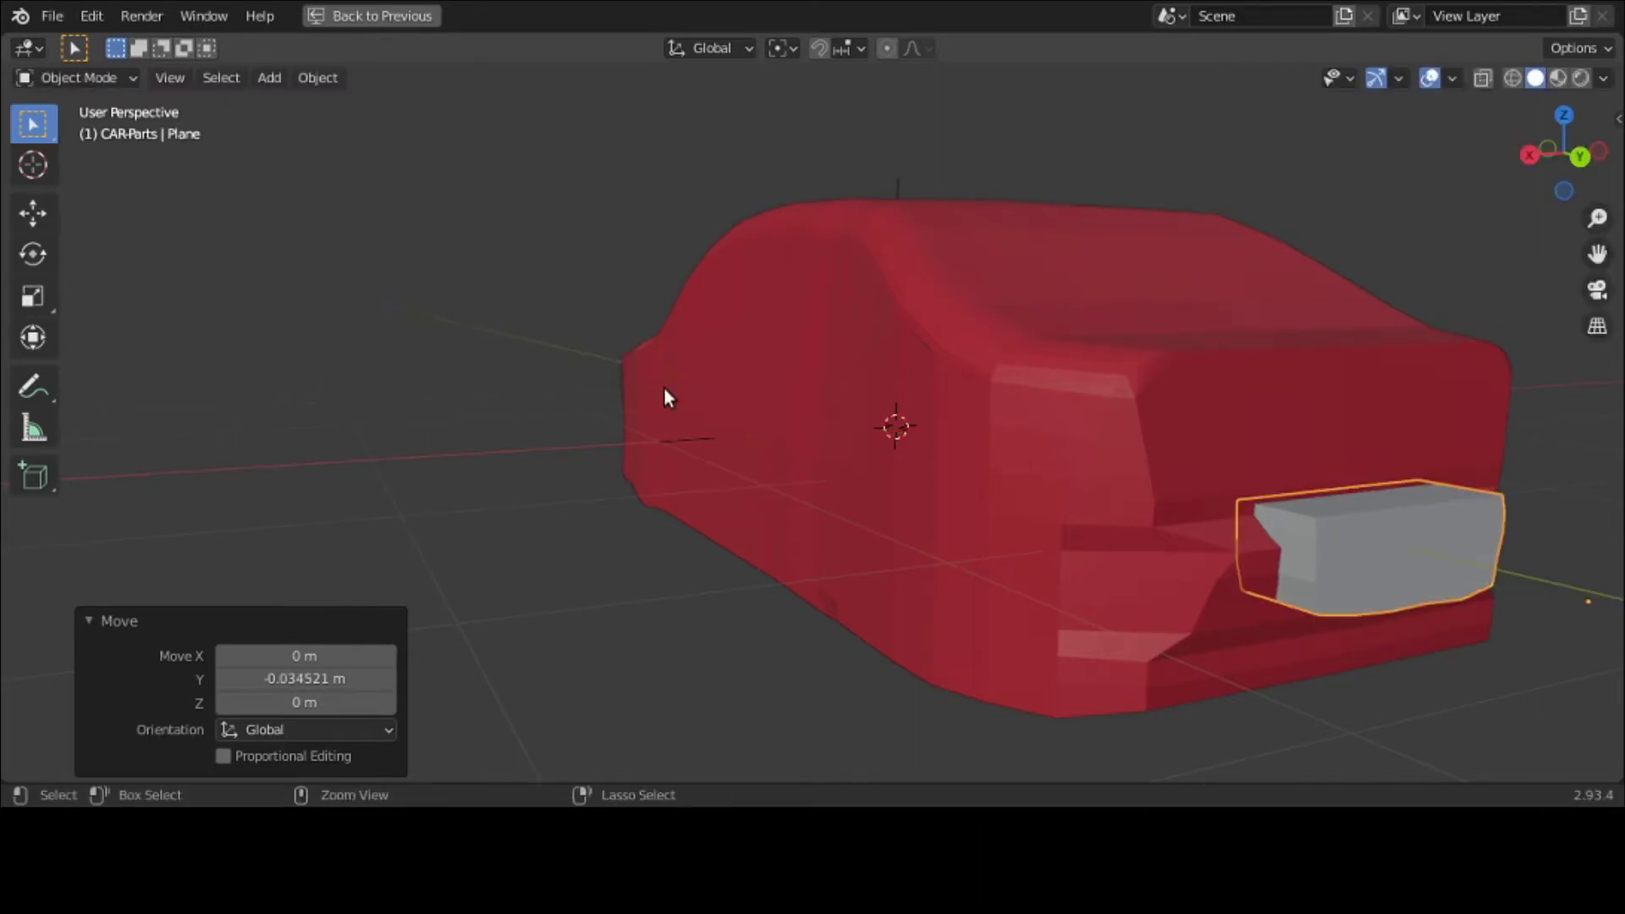
Step: Rename the licence plate block from Plane to license
key(ctrl+space)
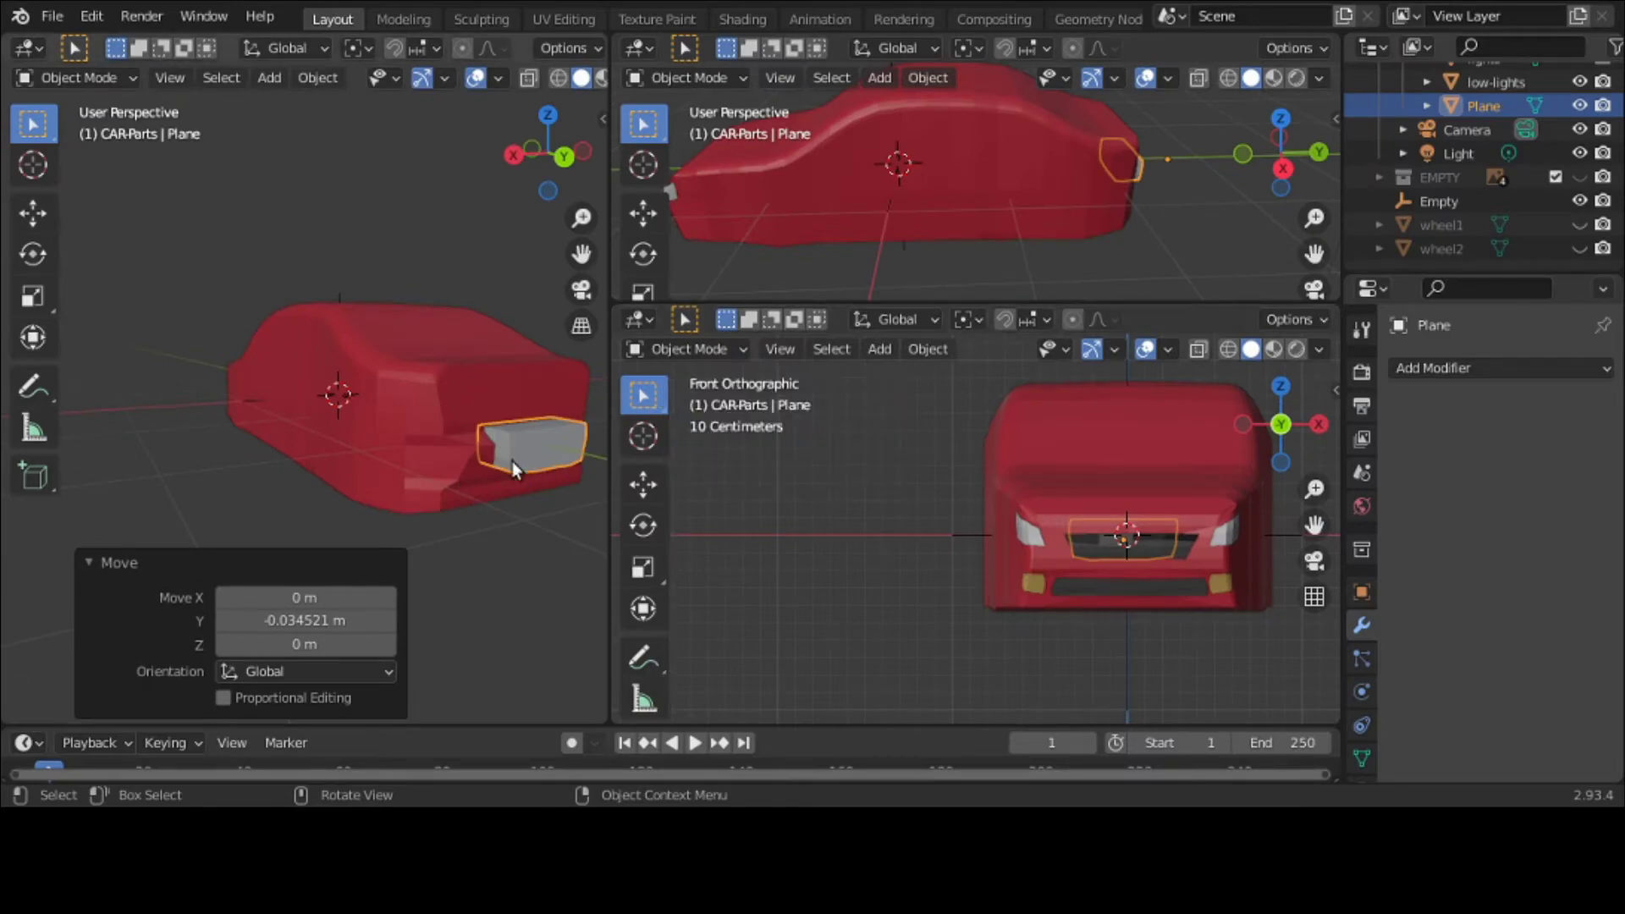
click(1486, 109)
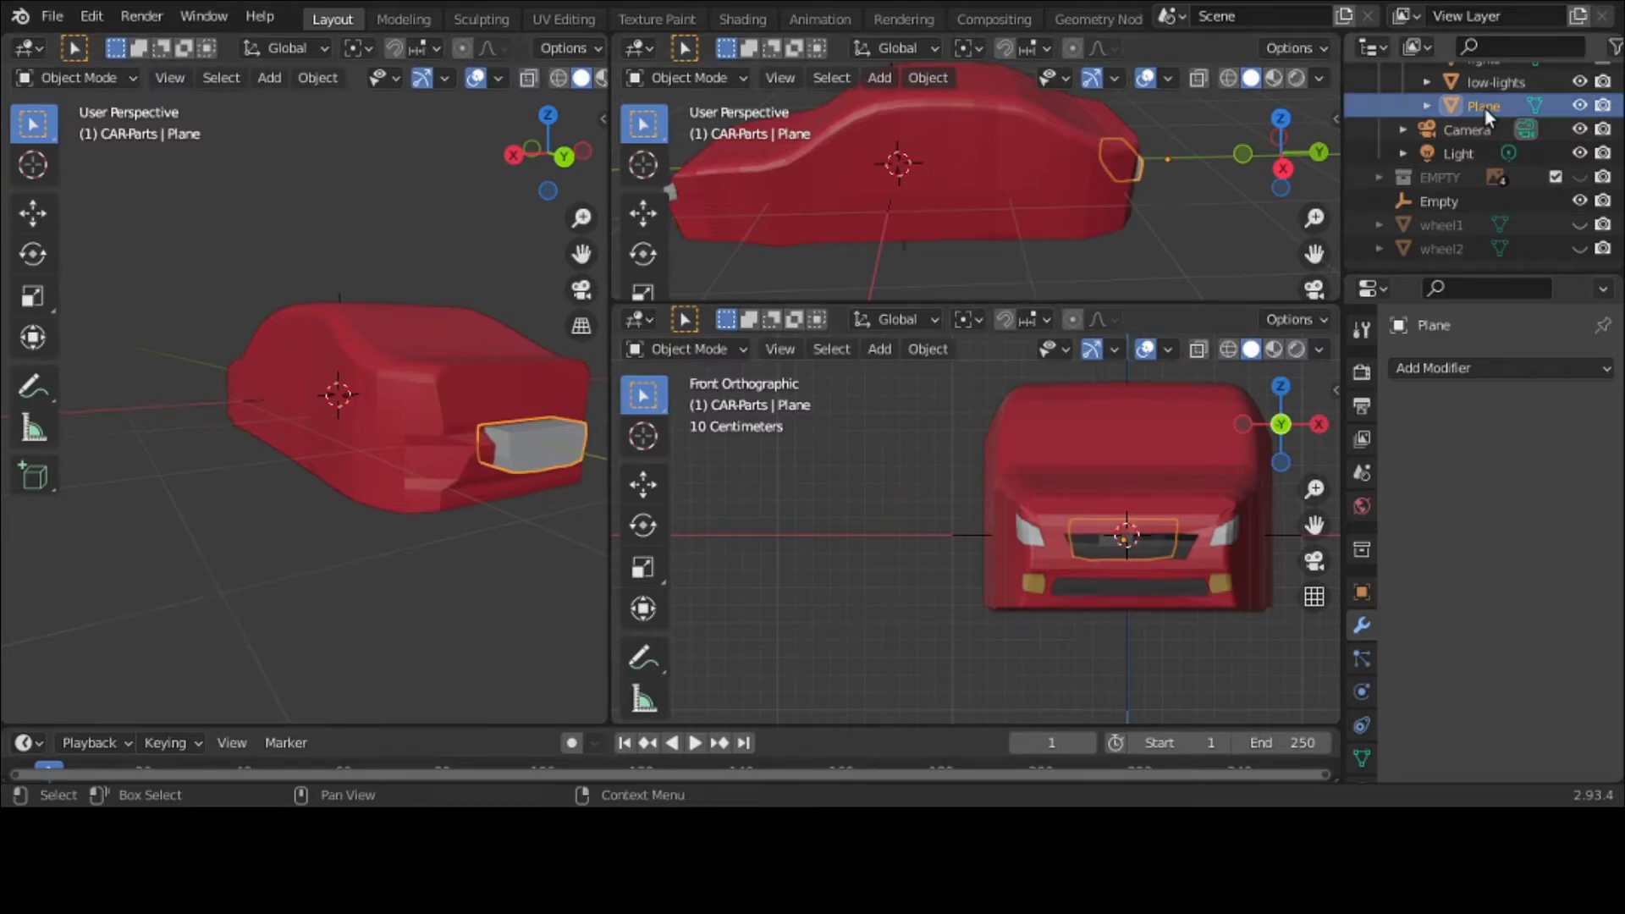
double_click(1486, 106)
scroll(1486, 109, up, 2)
text(lic)
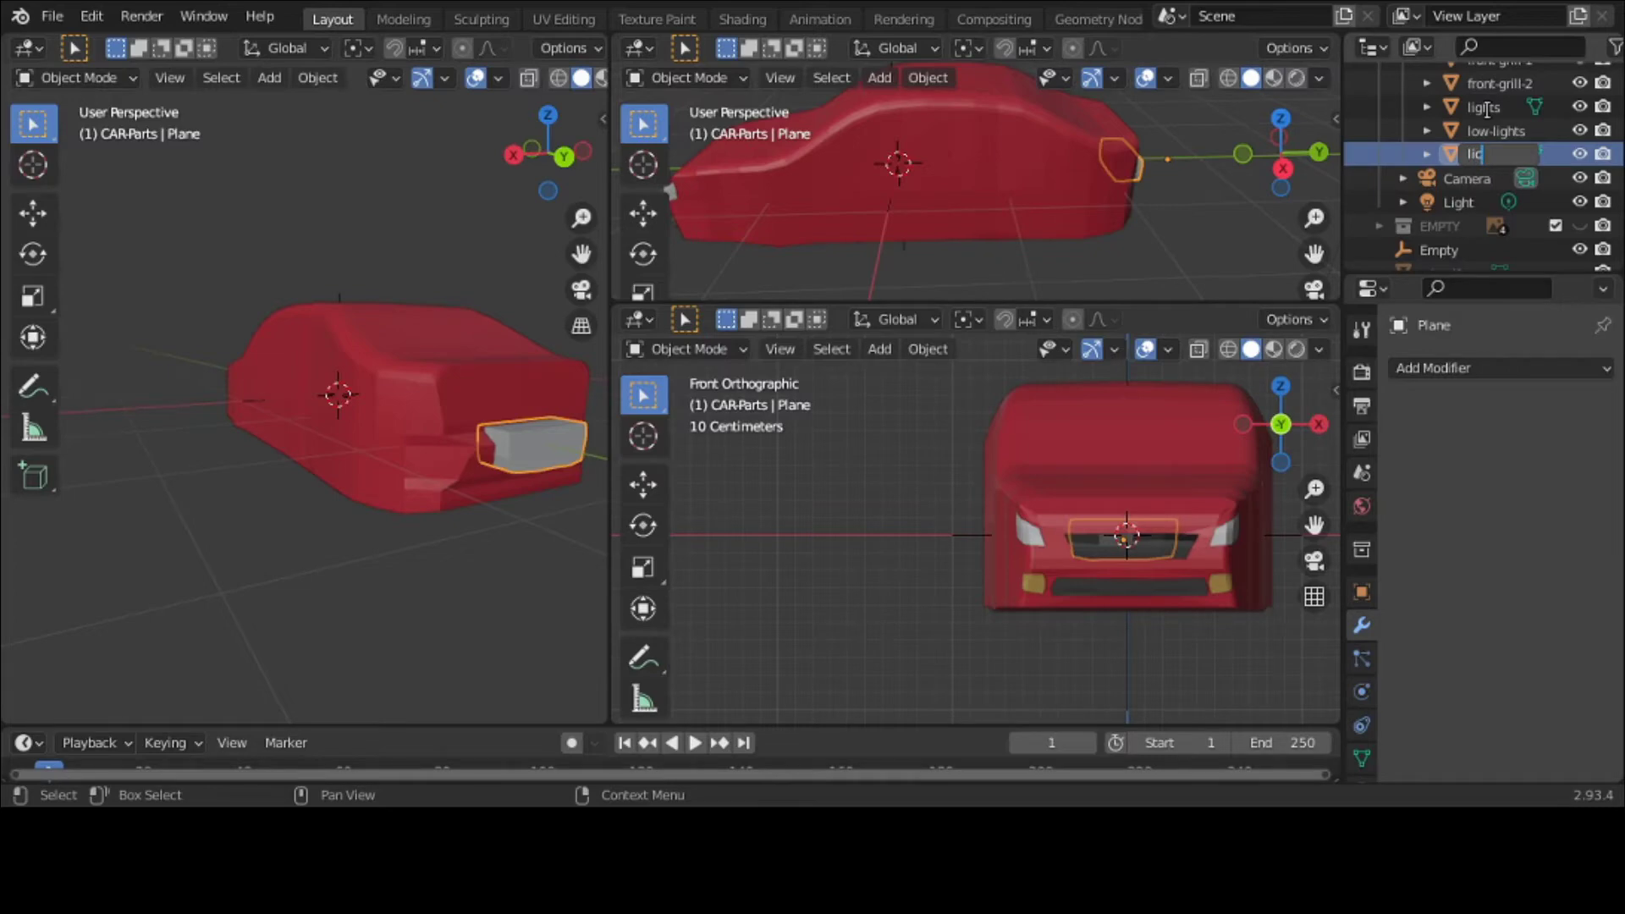
text(ense)
key(Return)
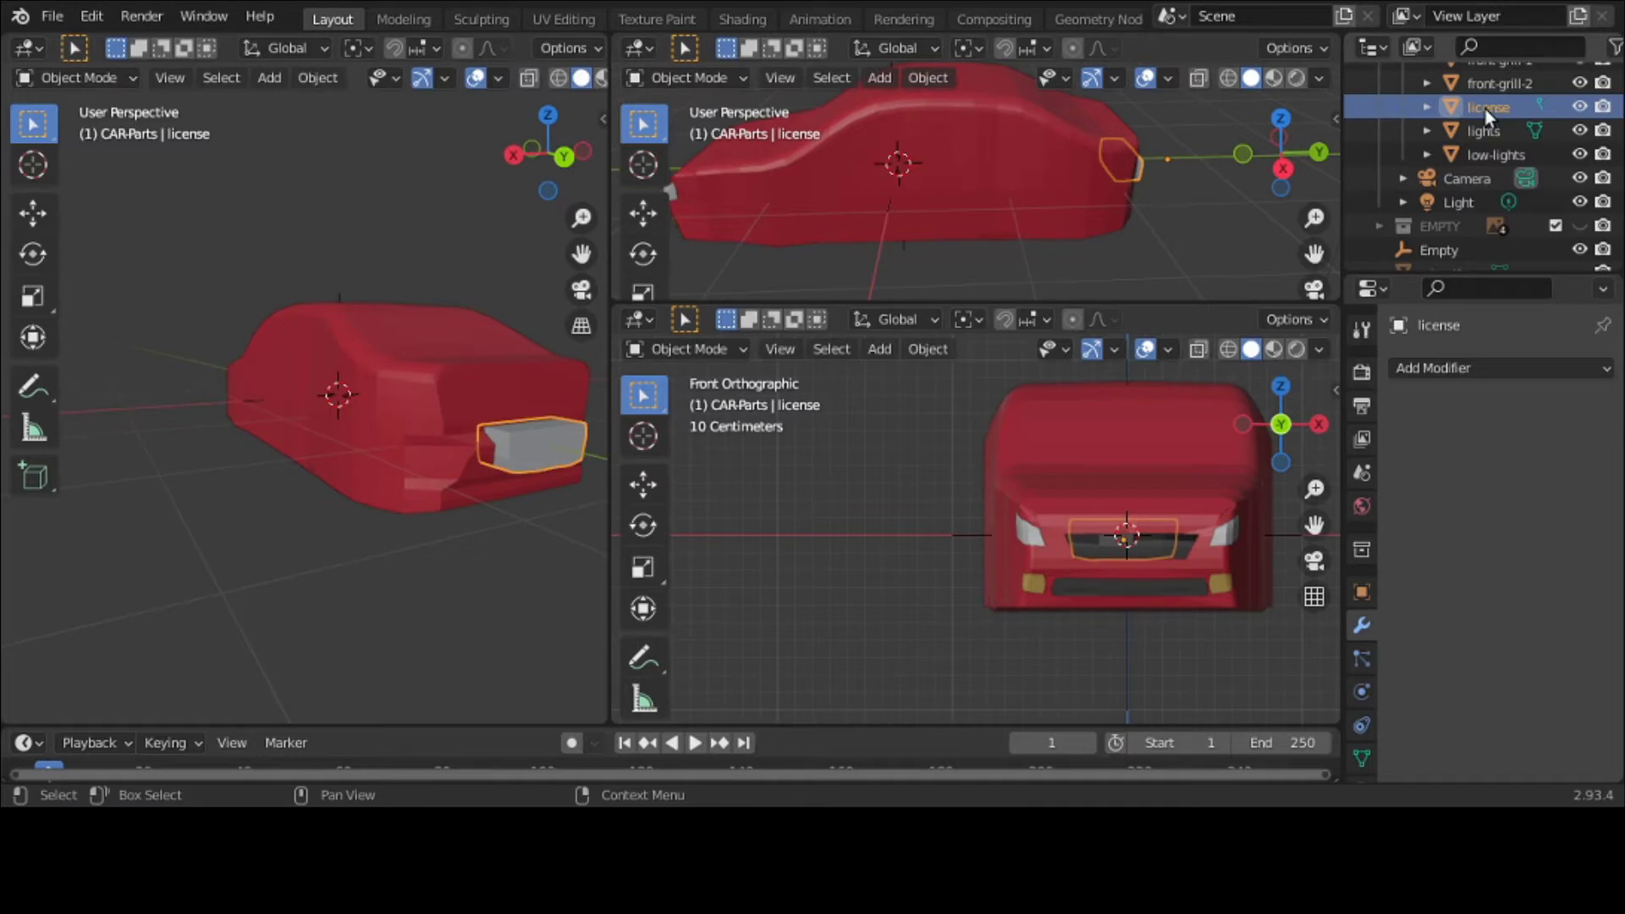
Step: Select the car body, collapse its Mirror modifier settings and add a Boolean modifier
scroll(295, 436, up, 4)
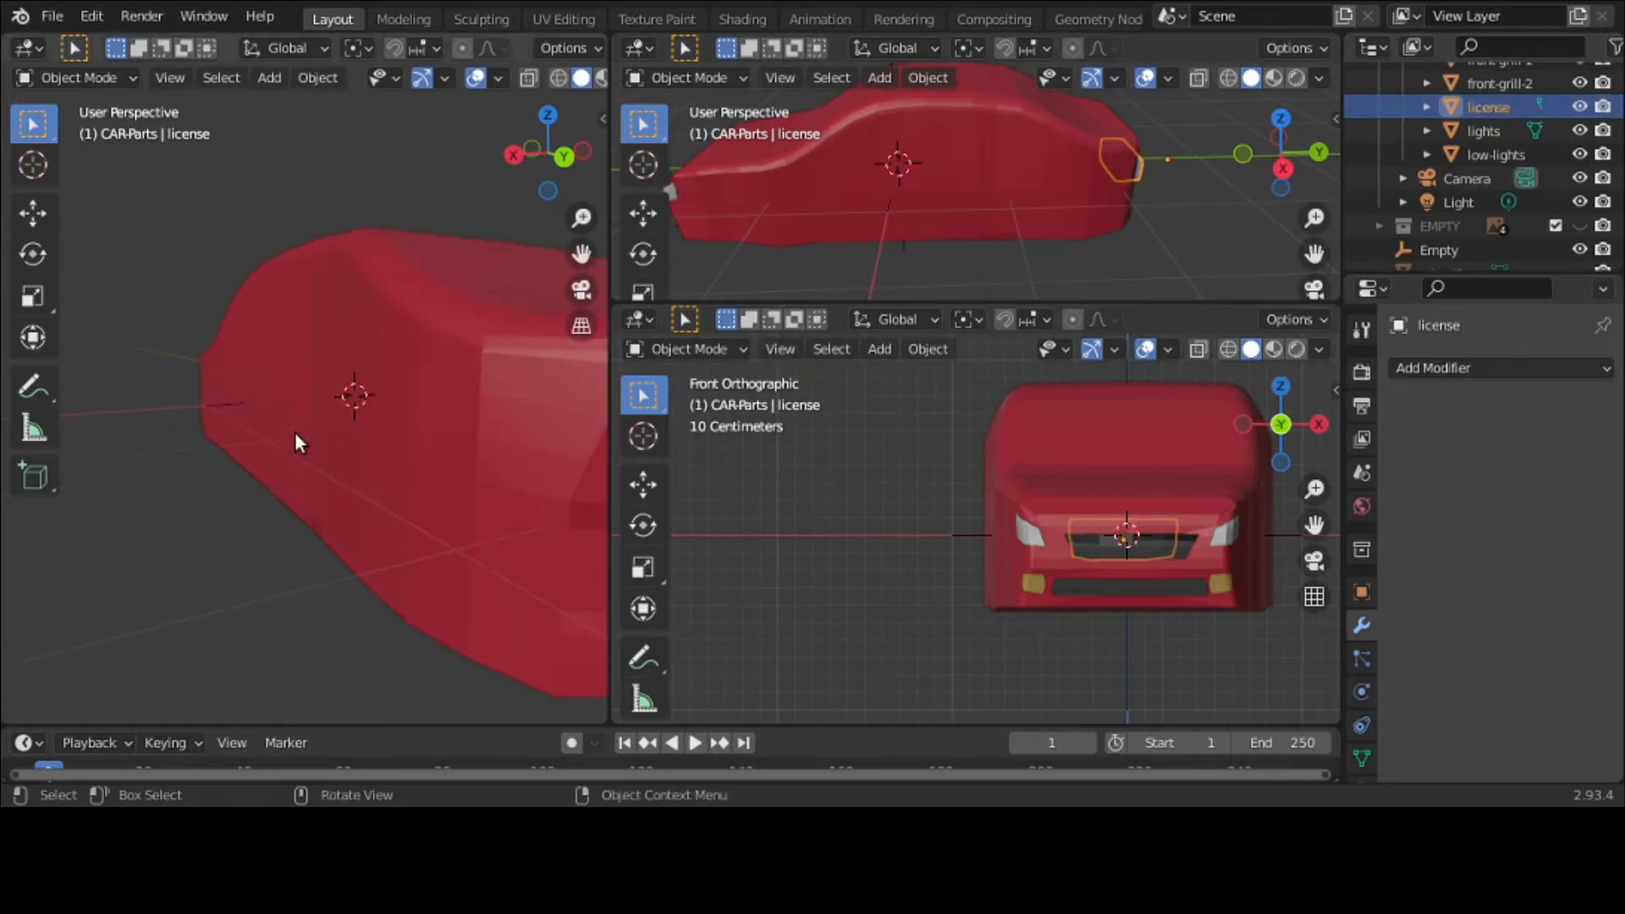
scroll(294, 431, down, 3)
middle_drag(295, 432, 242, 419)
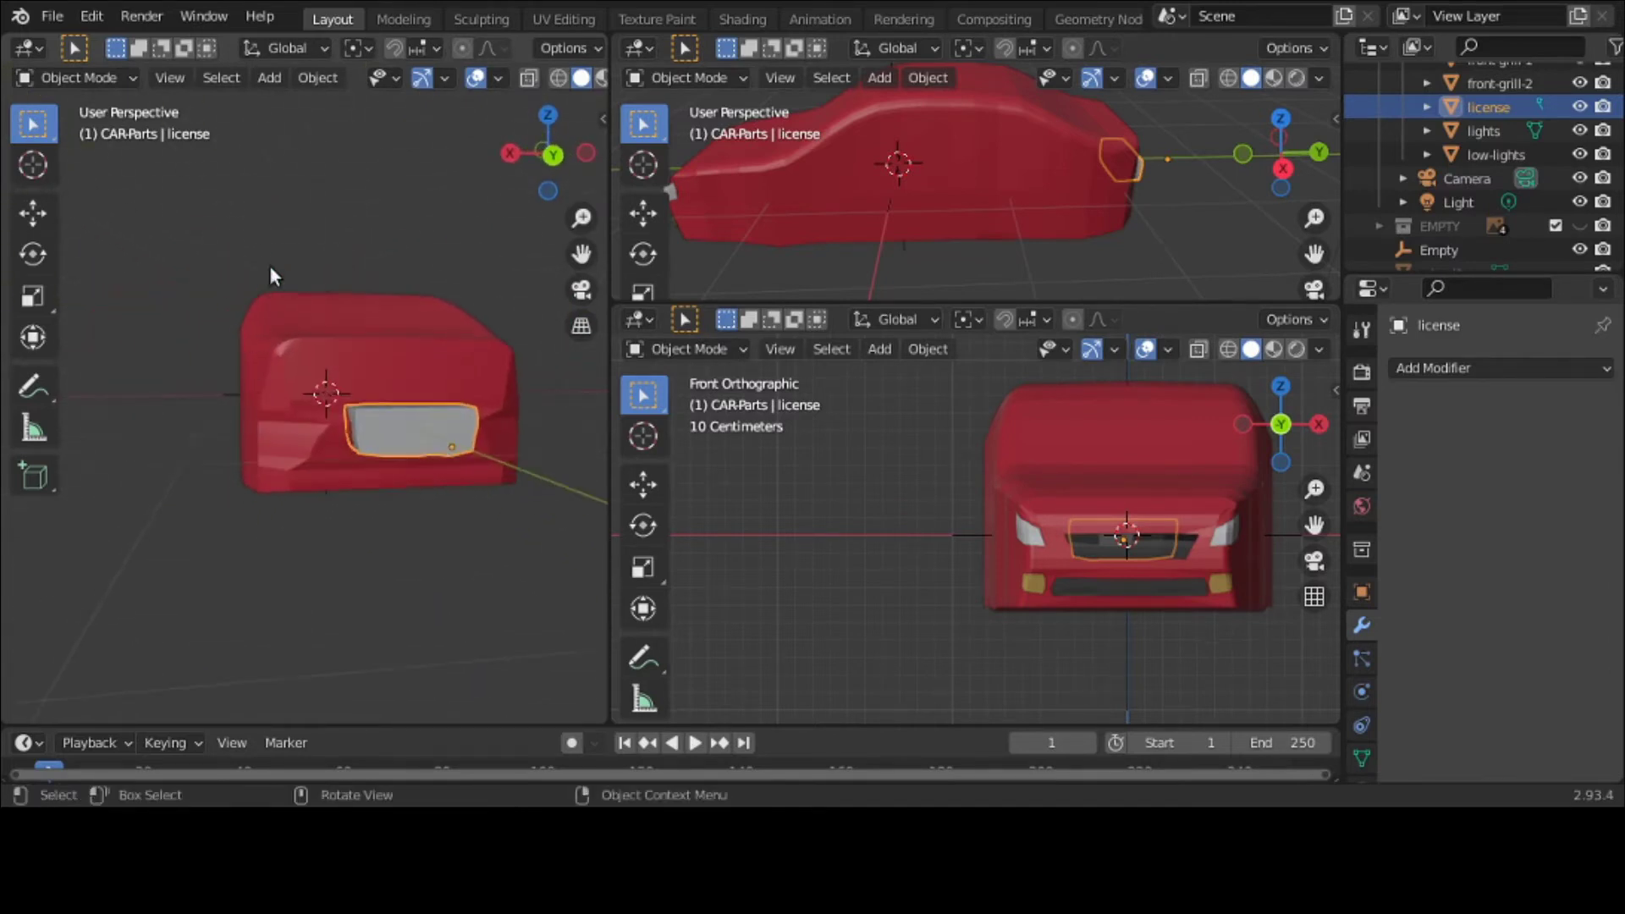
click(353, 311)
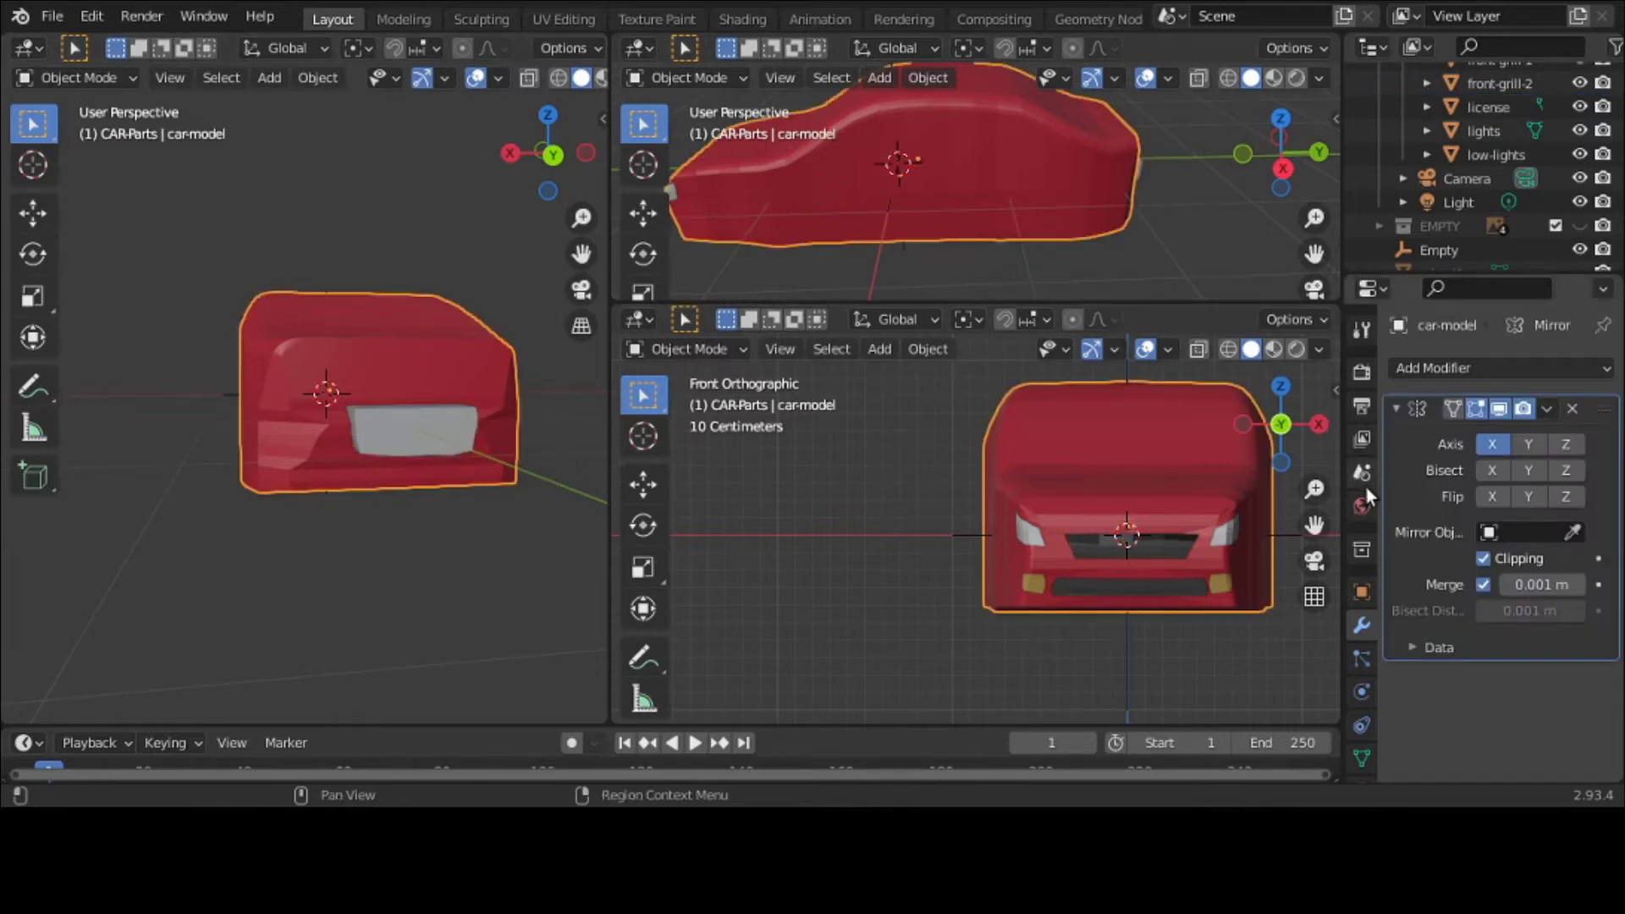
click(1547, 410)
click(1547, 410)
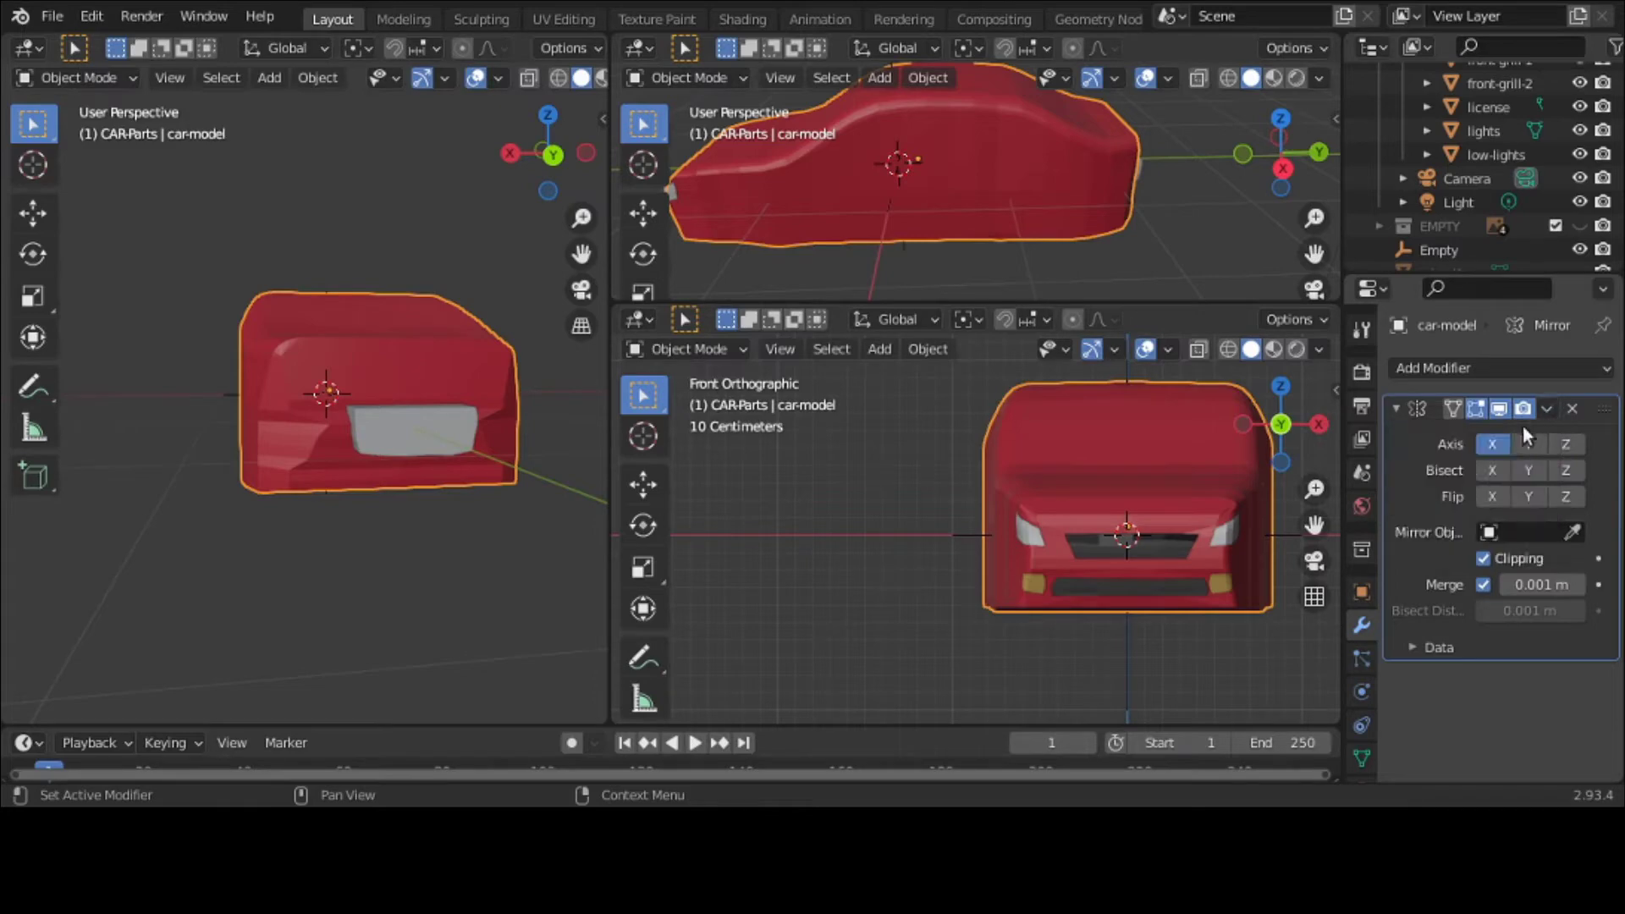
click(1391, 409)
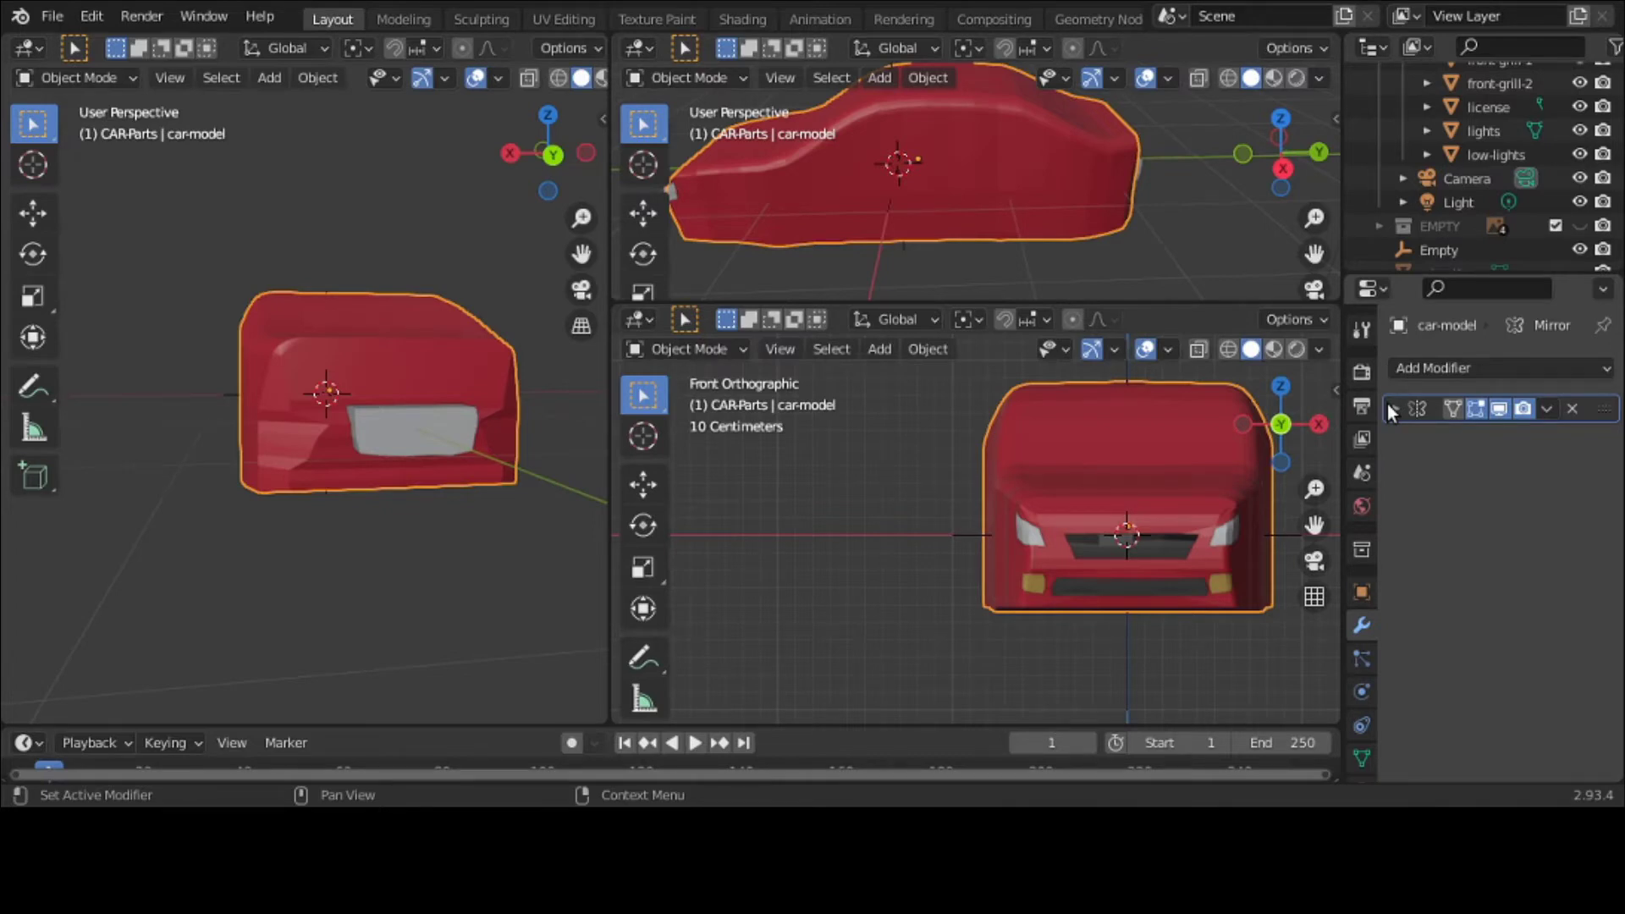
click(1507, 377)
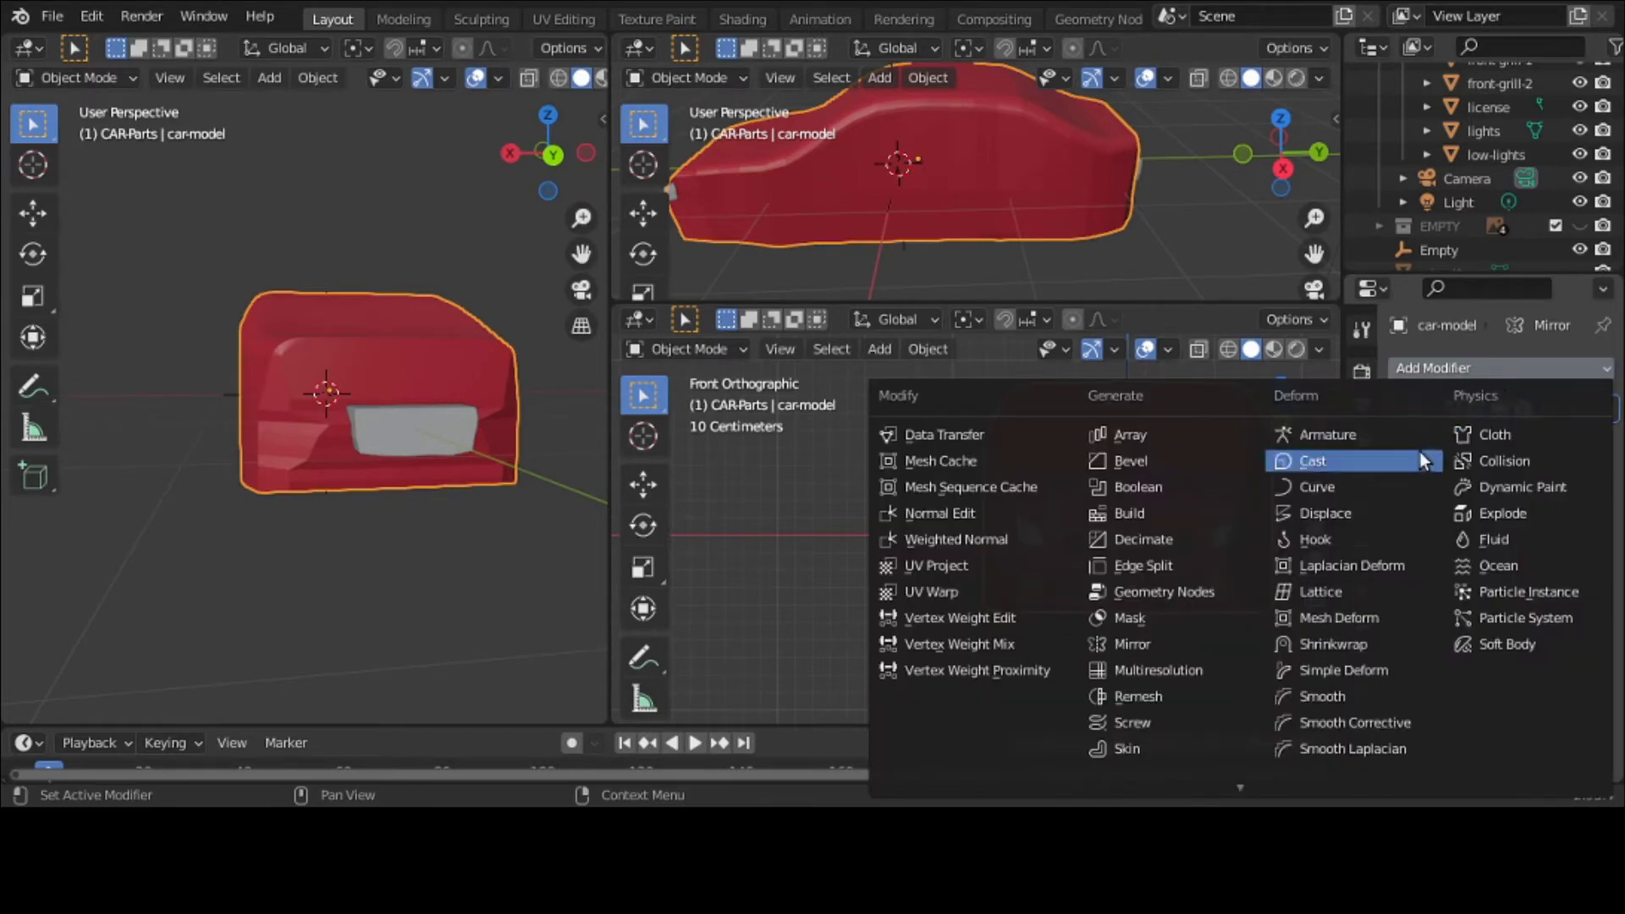
click(1153, 486)
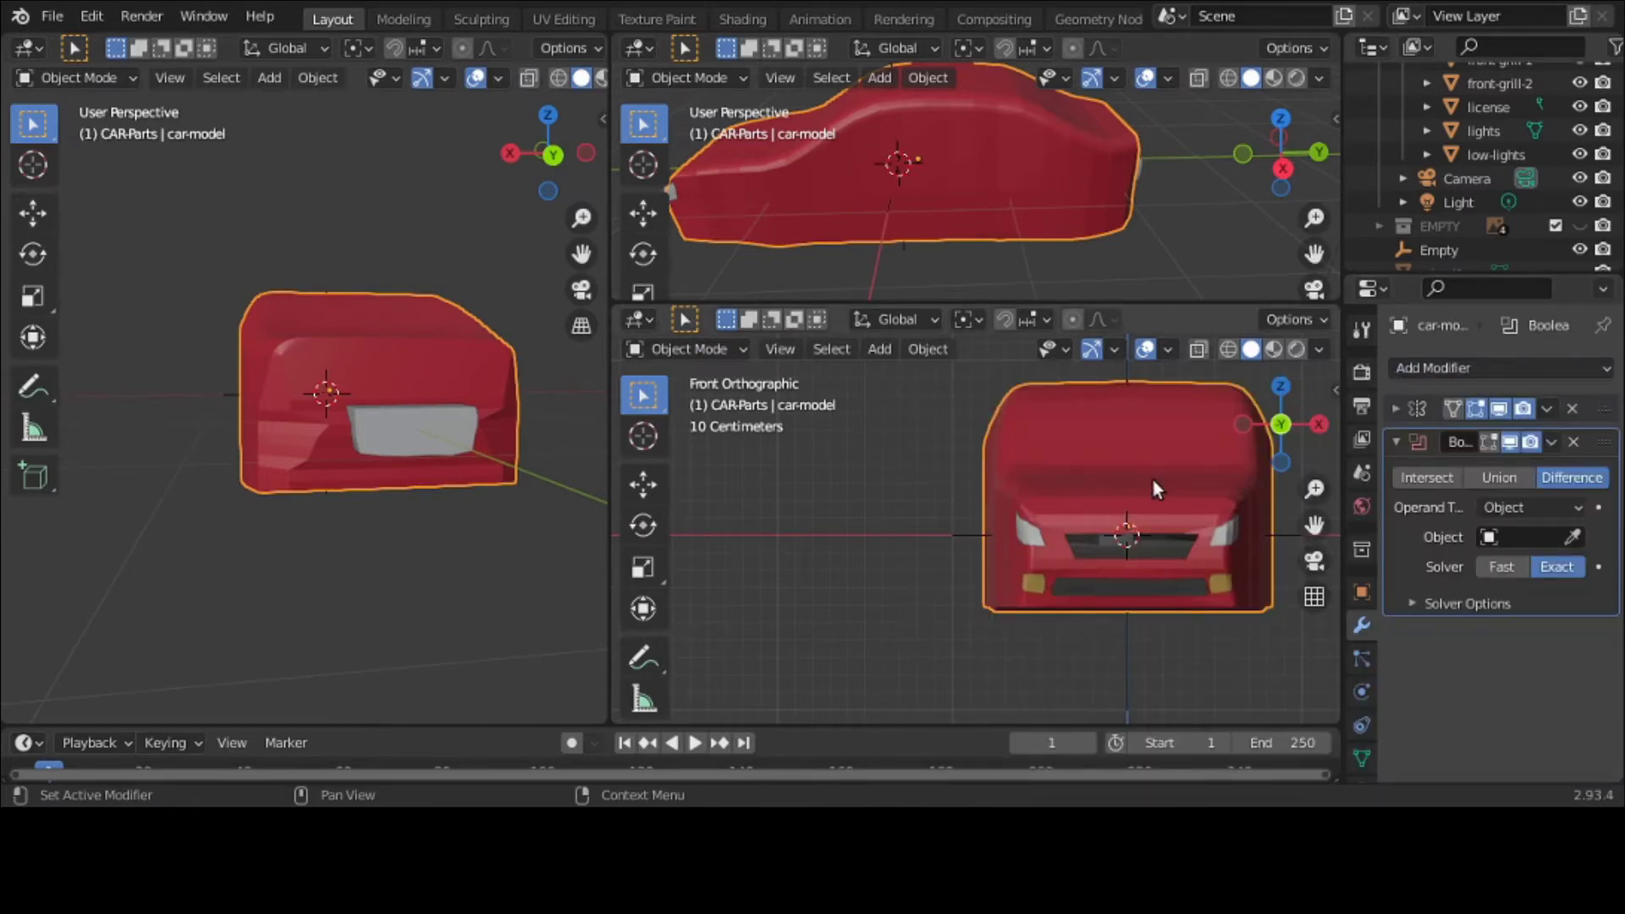
Step: Examine the car's rear with the license block temporarily hidden
scroll(1464, 212, up, 2)
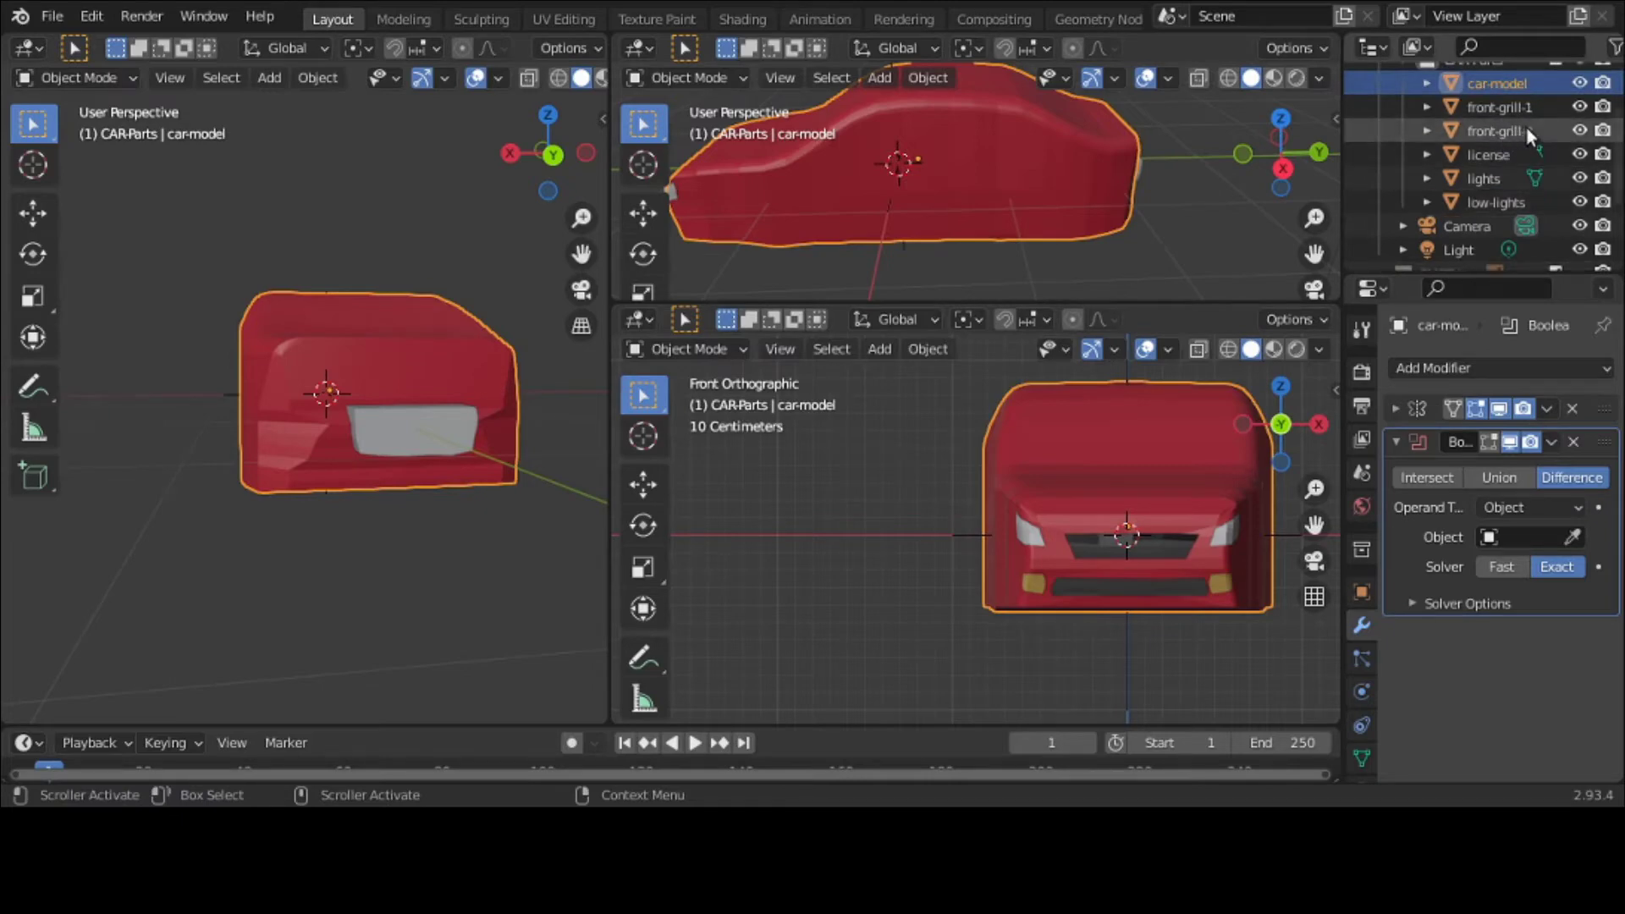
scroll(1526, 135, up, 2)
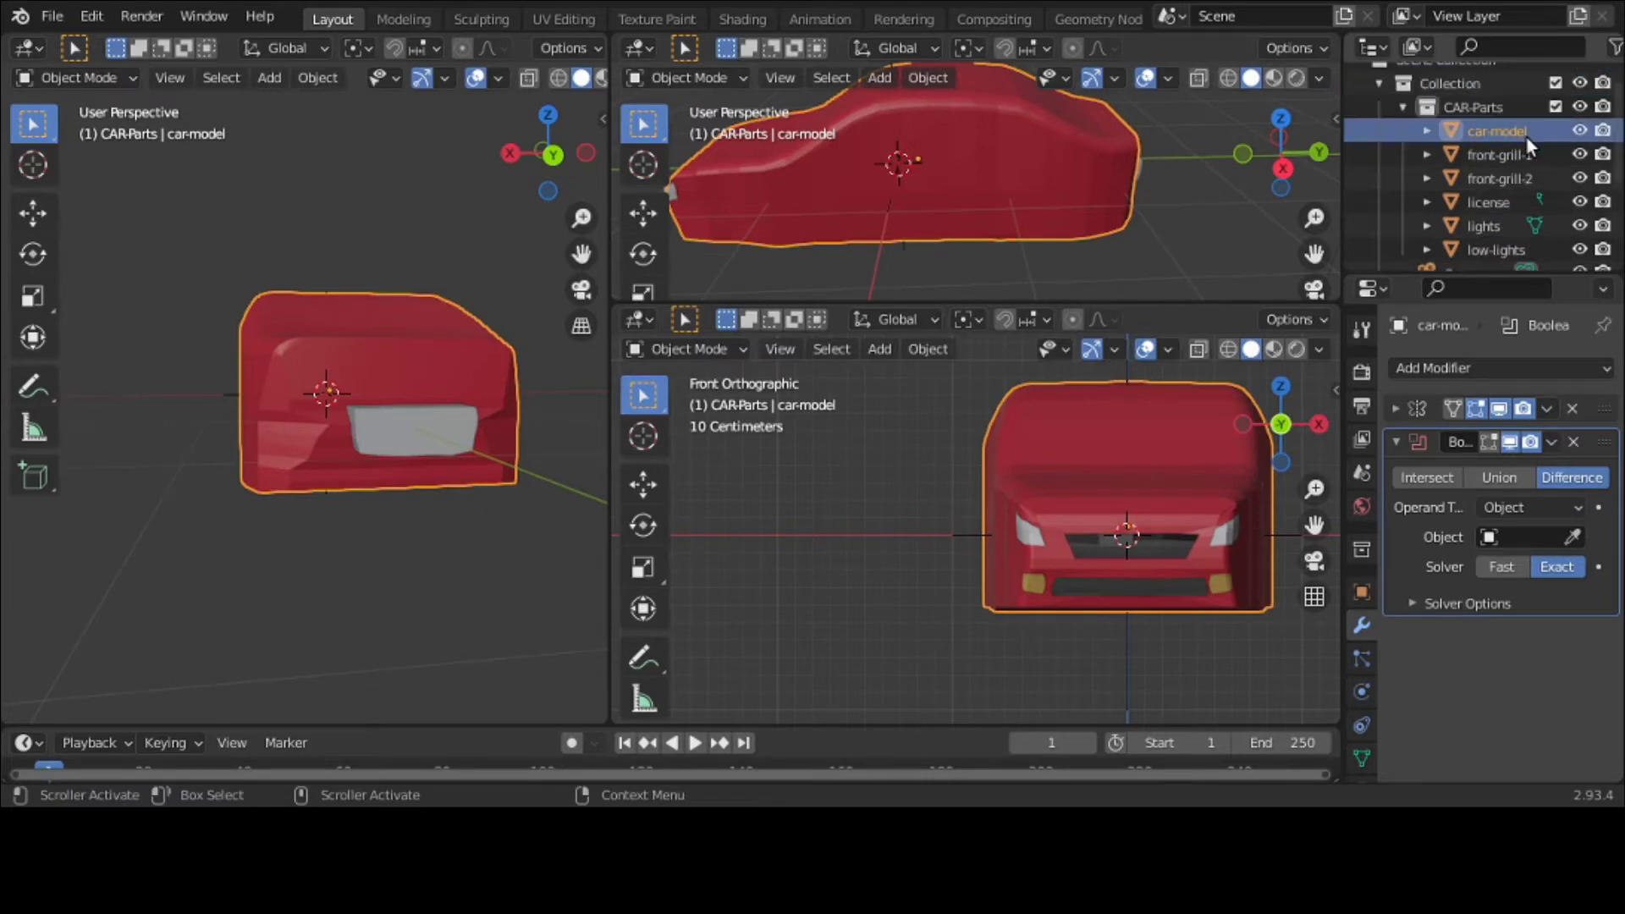
scroll(1527, 136, down, 2)
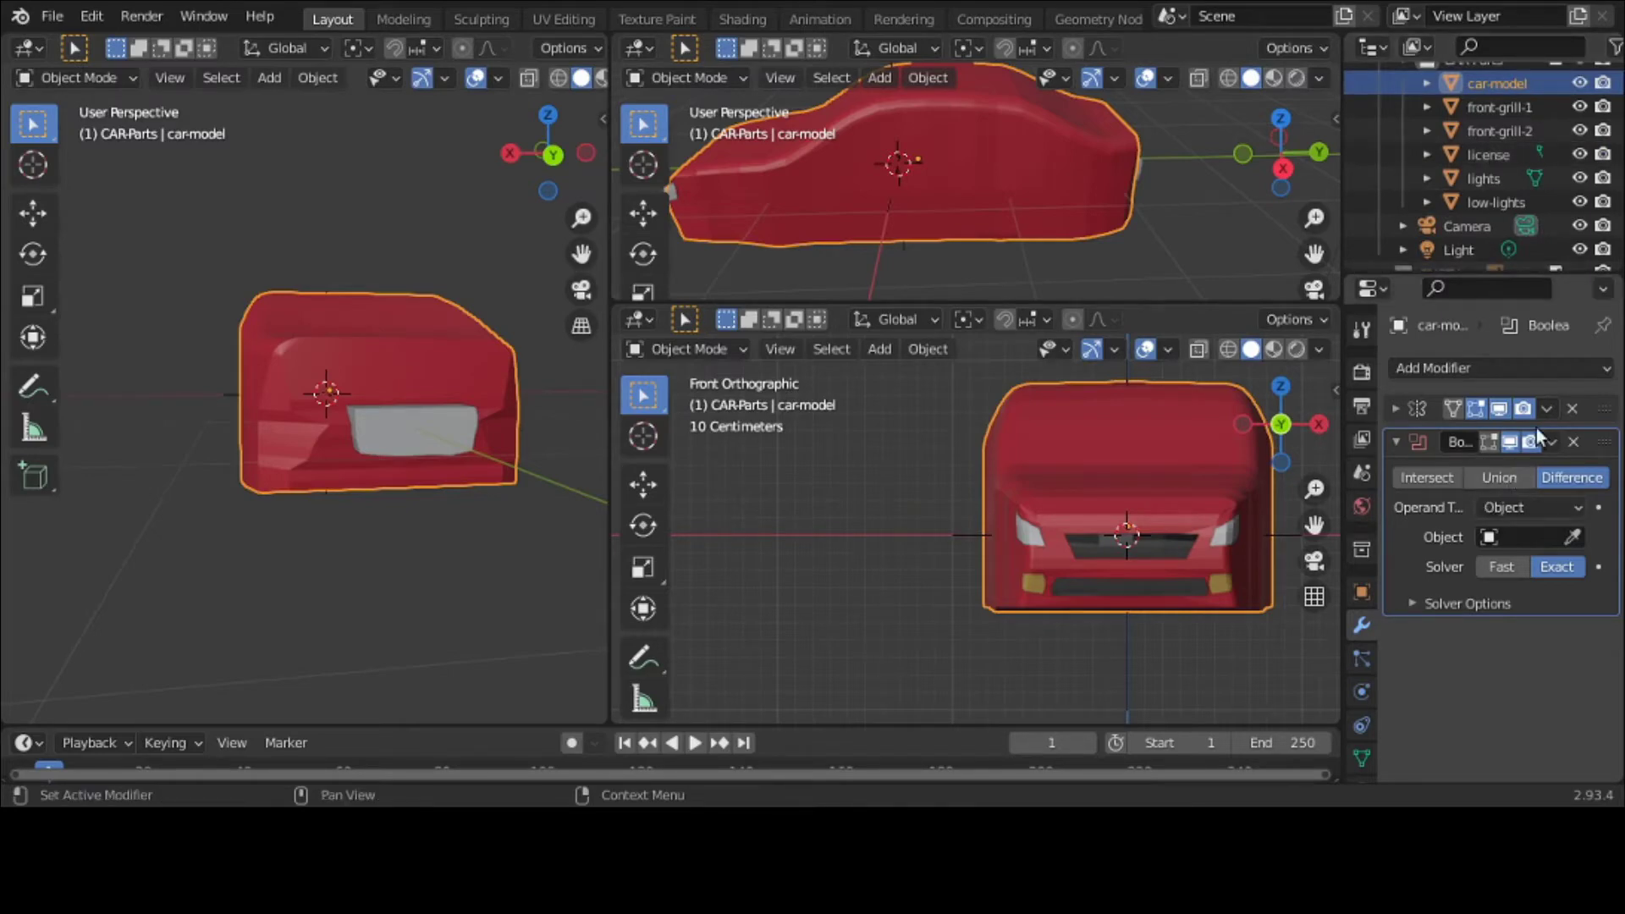
click(1579, 154)
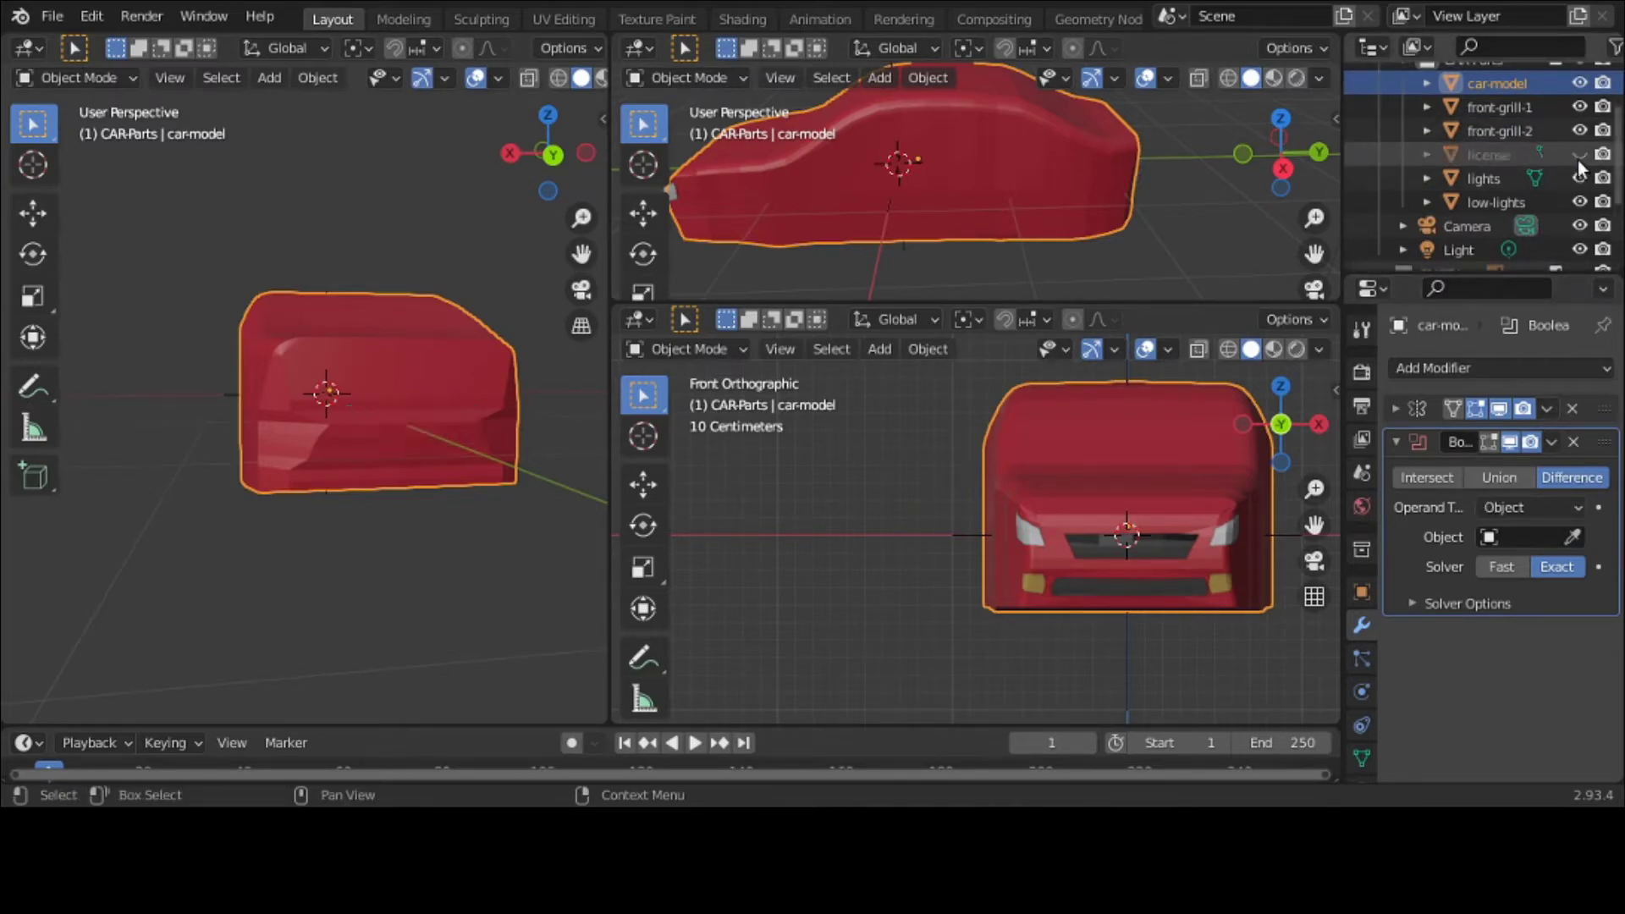
scroll(579, 347, up, 3)
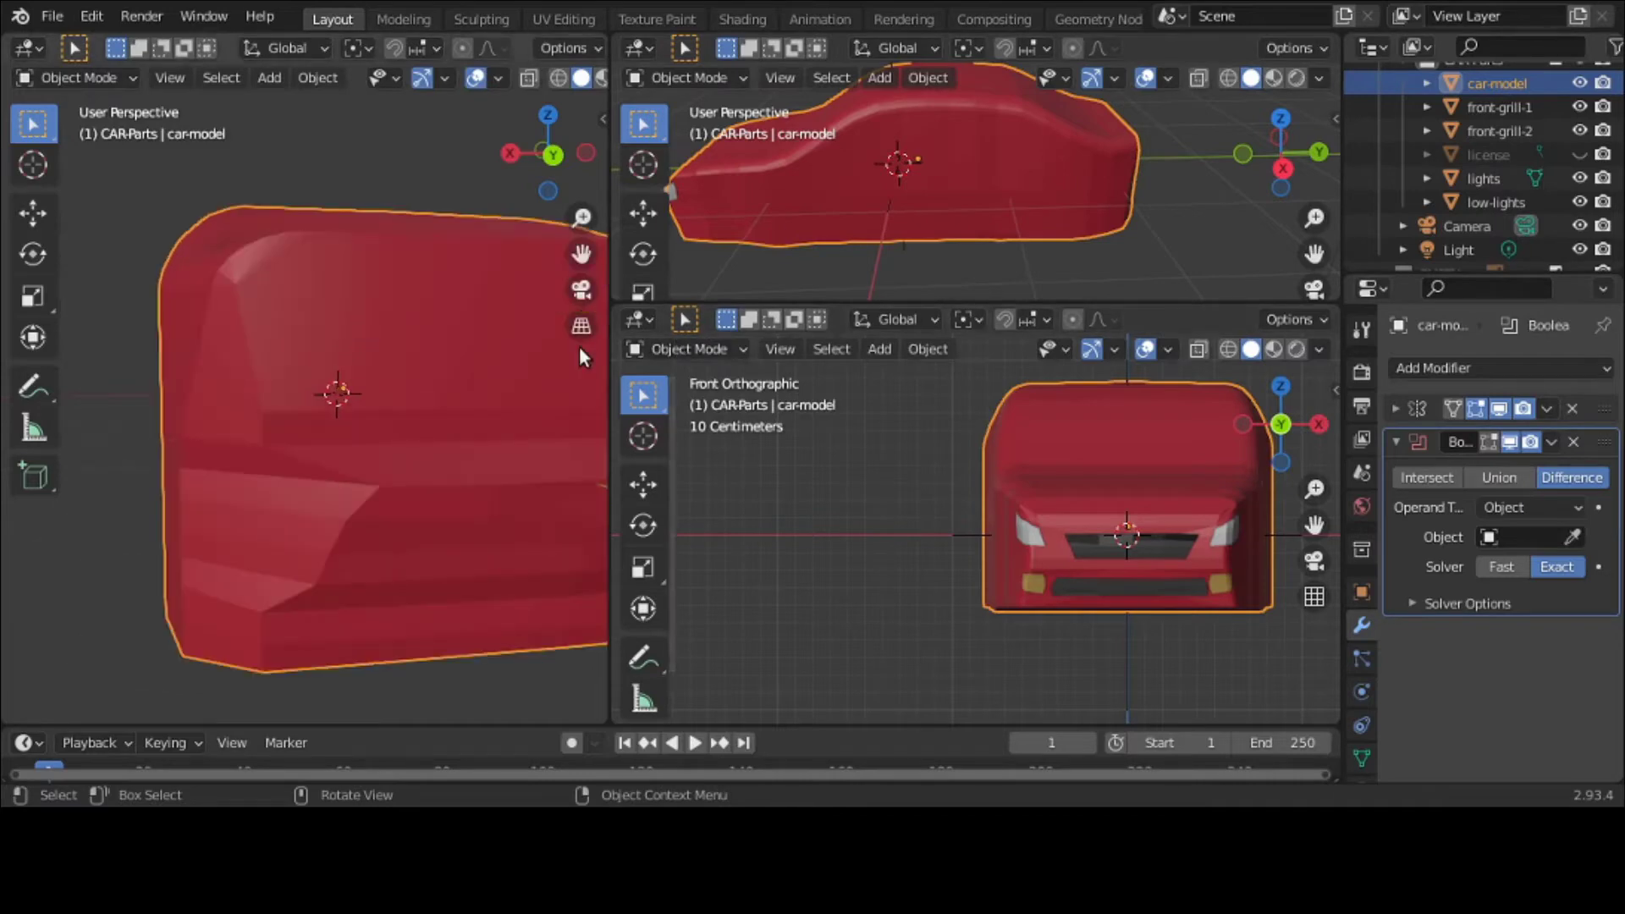
scroll(579, 347, down, 3)
middle_drag(579, 347, 550, 356)
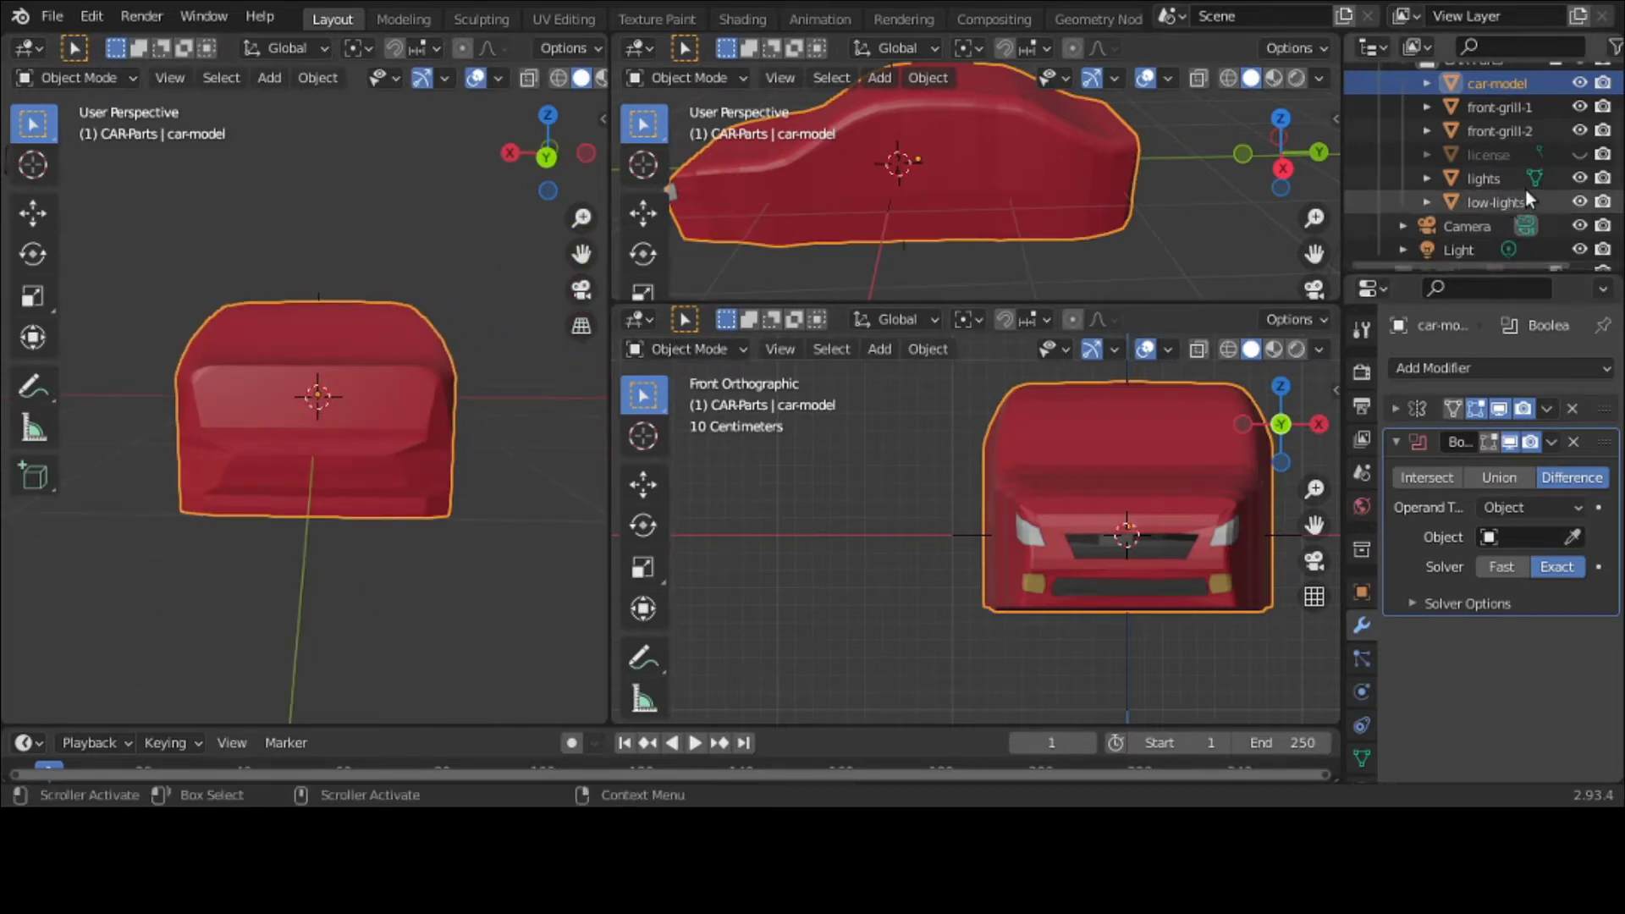
click(1580, 154)
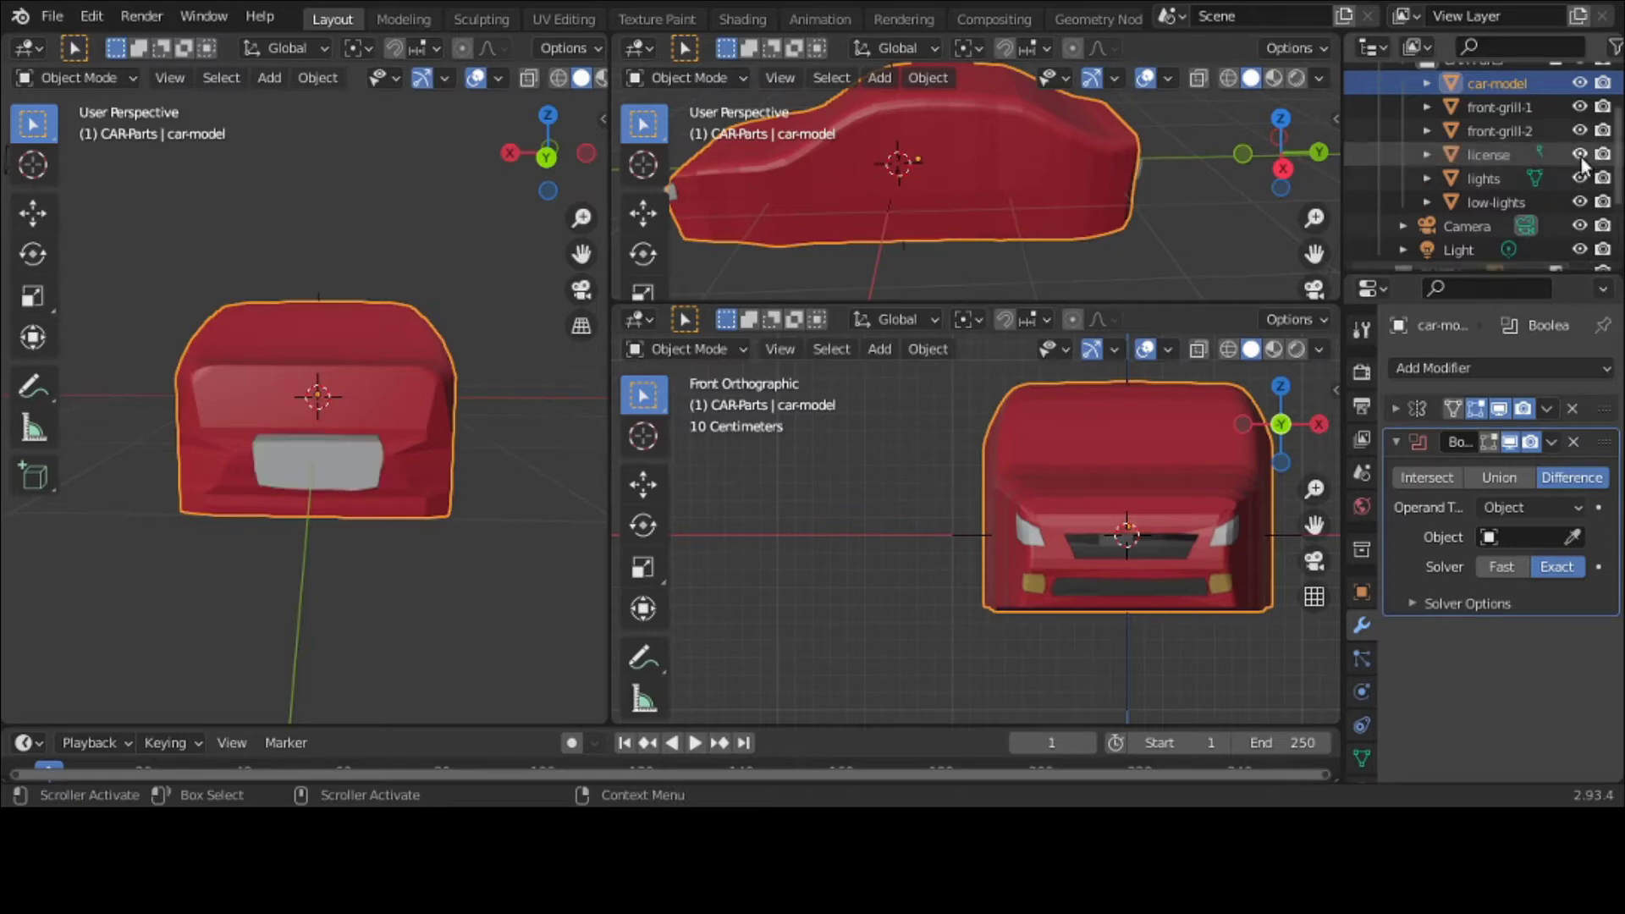
Step: Set license as the object of the car body's Boolean modifier and check the rear with the block temporarily hidden
click(1519, 536)
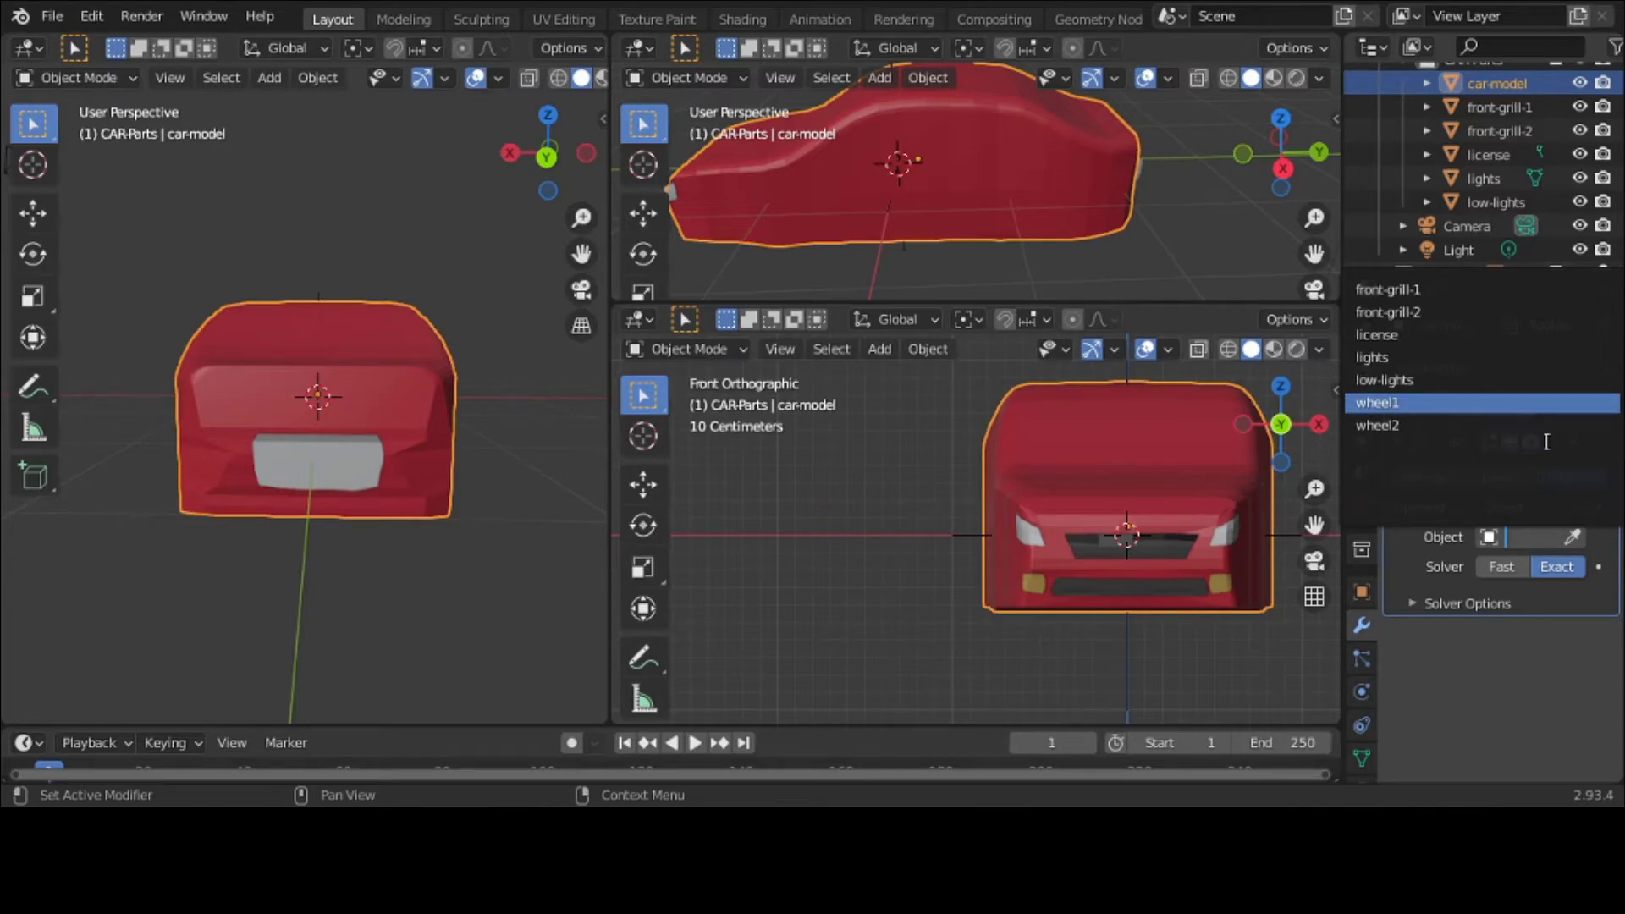
click(1468, 338)
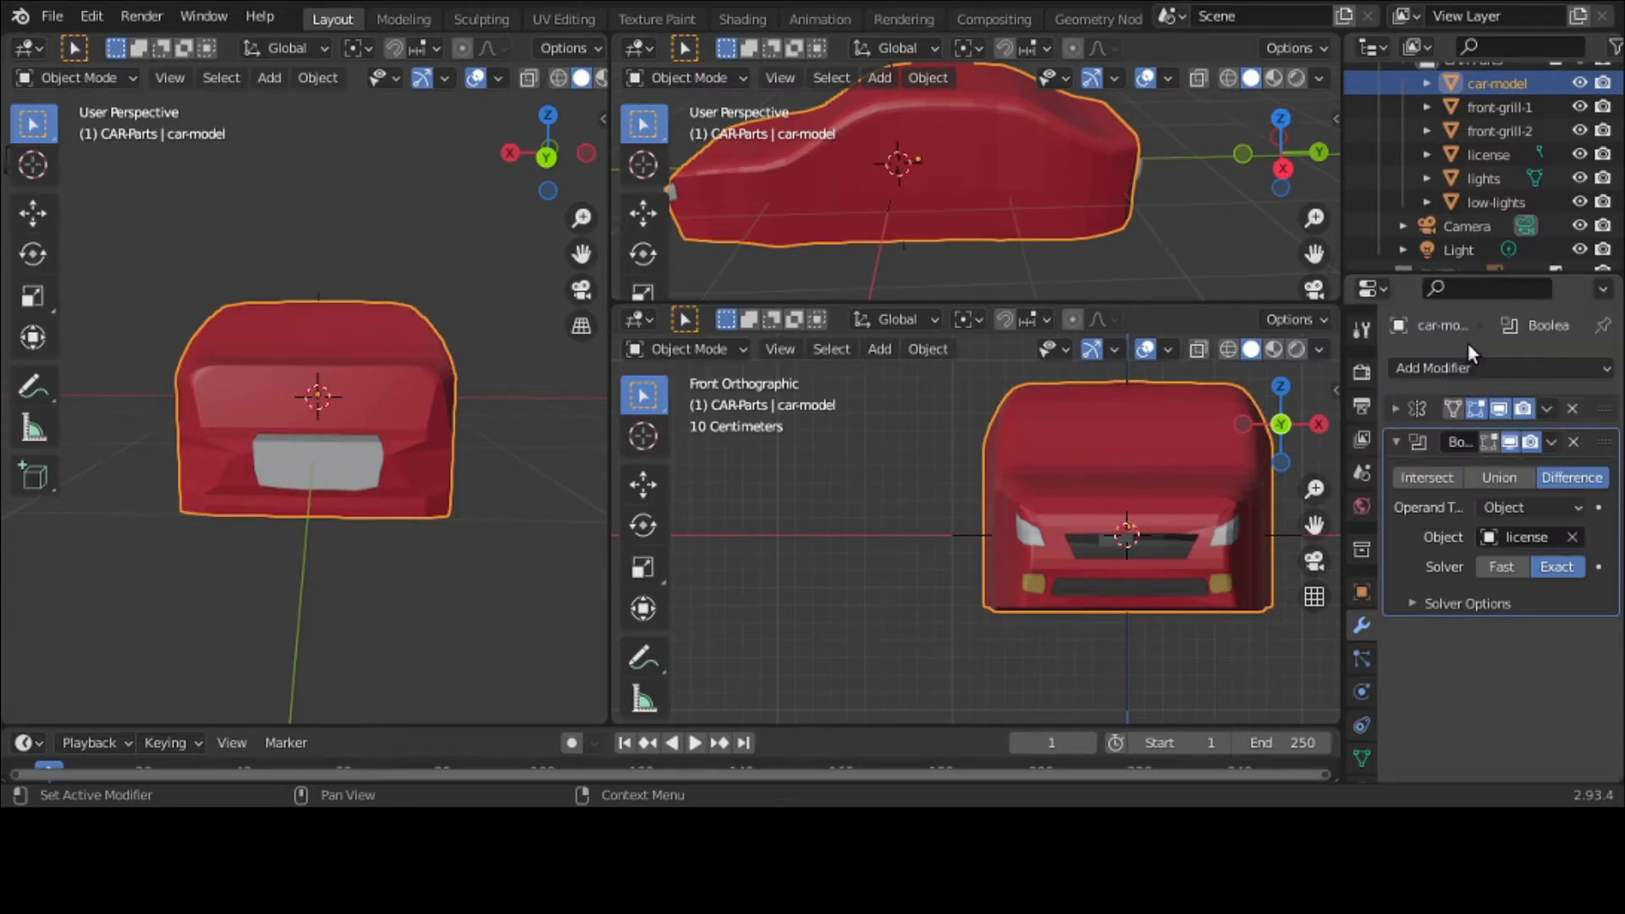
click(1580, 155)
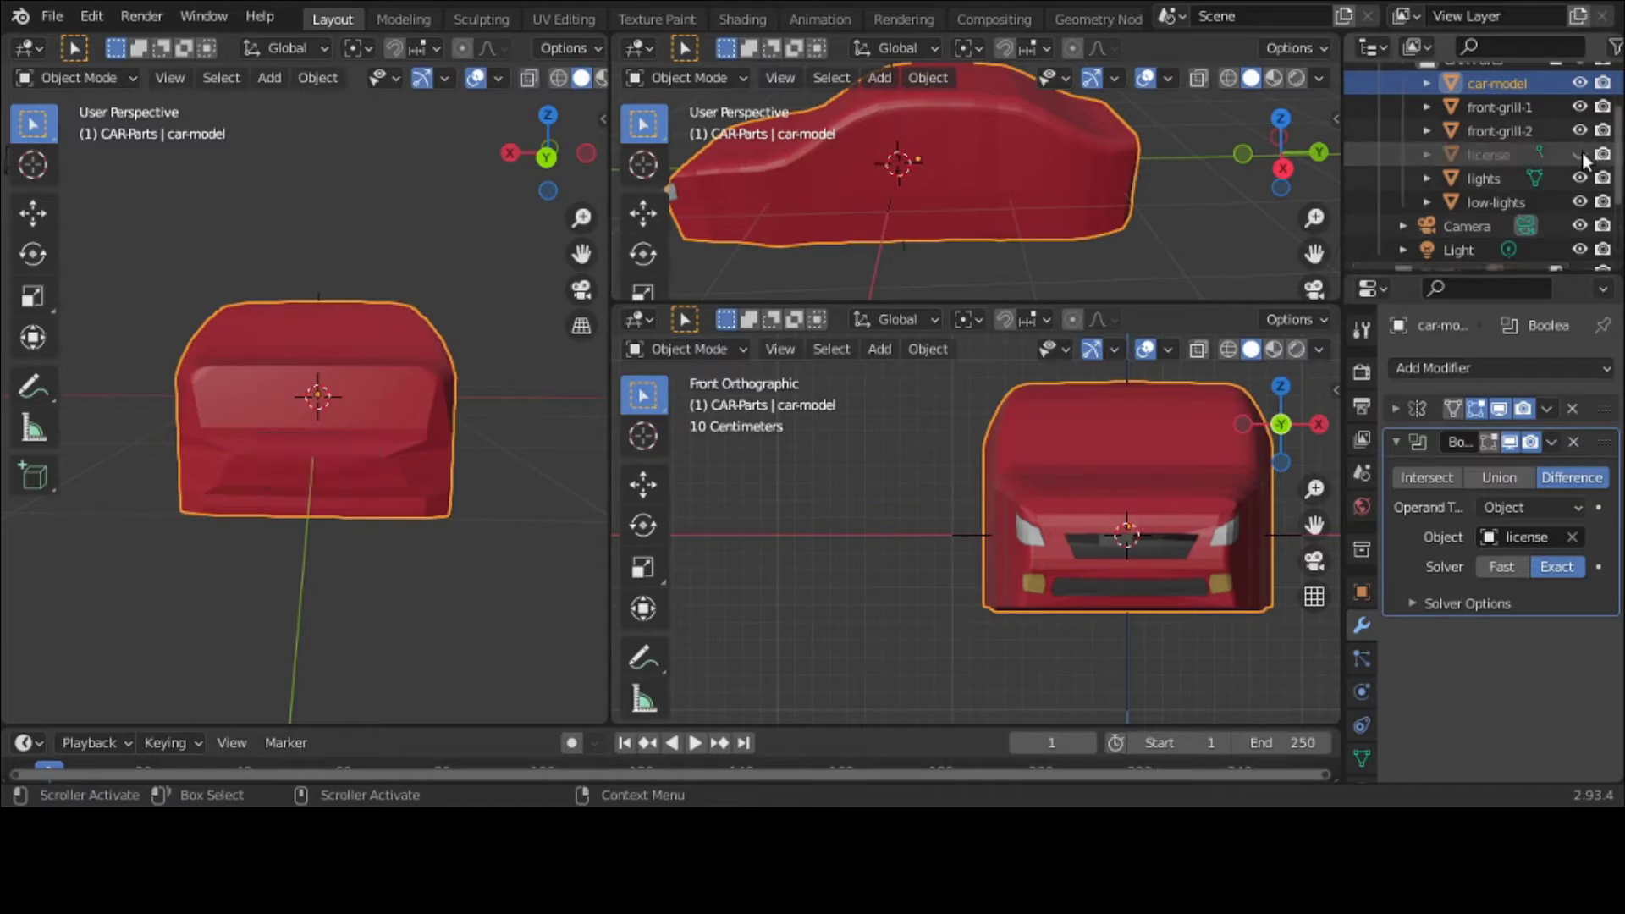
scroll(201, 571, up, 5)
middle_drag(202, 570, 239, 577)
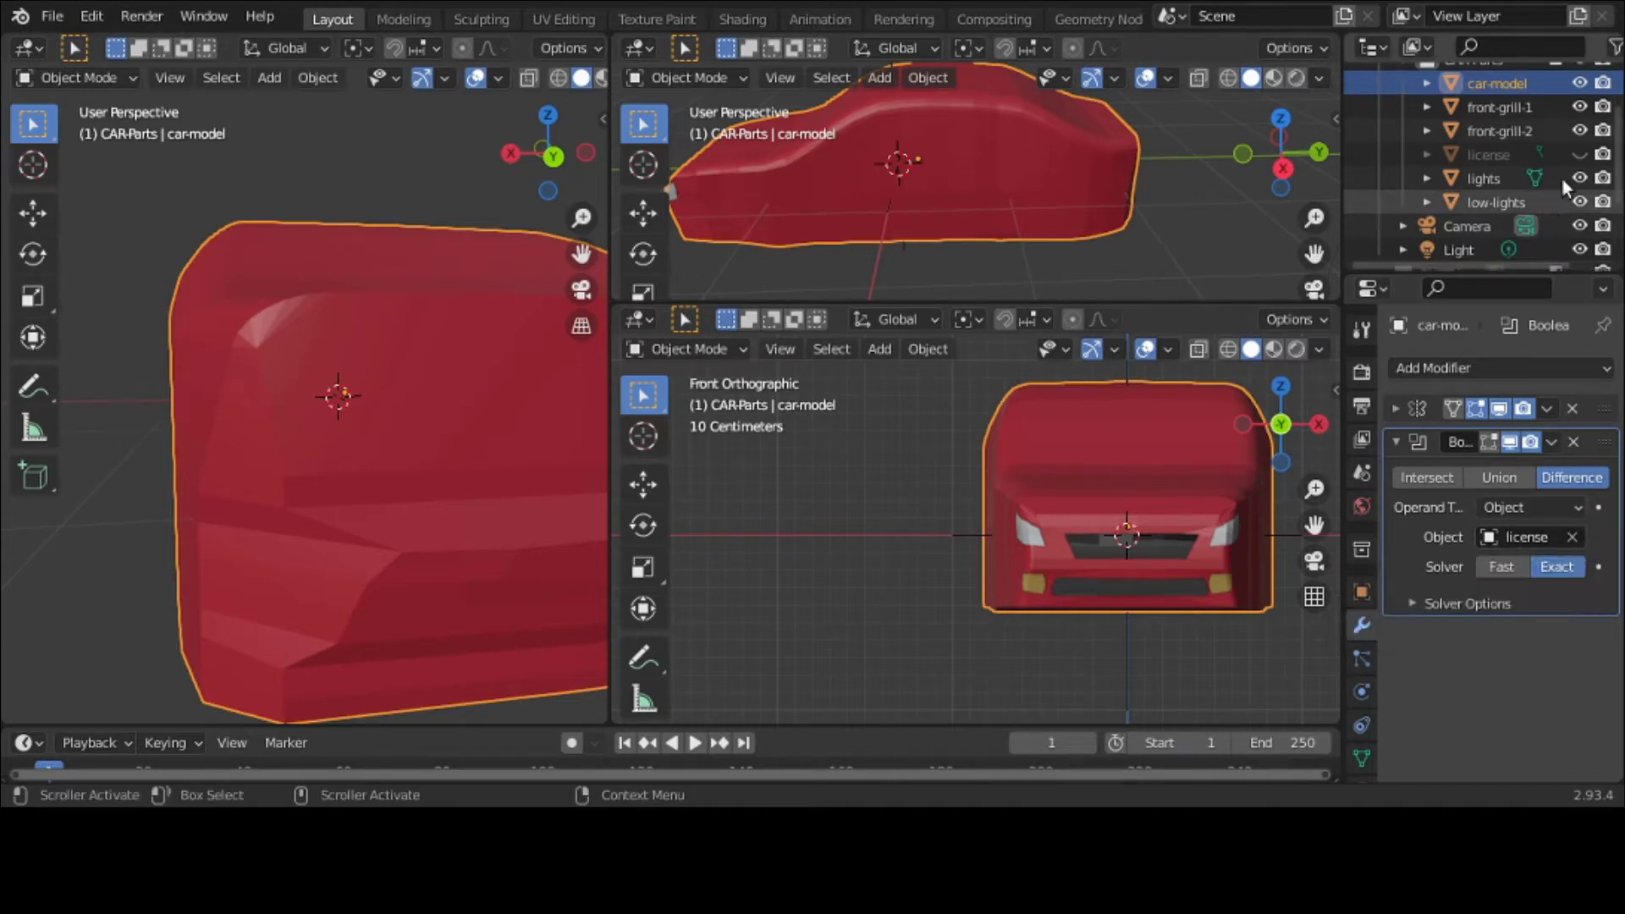
click(1573, 157)
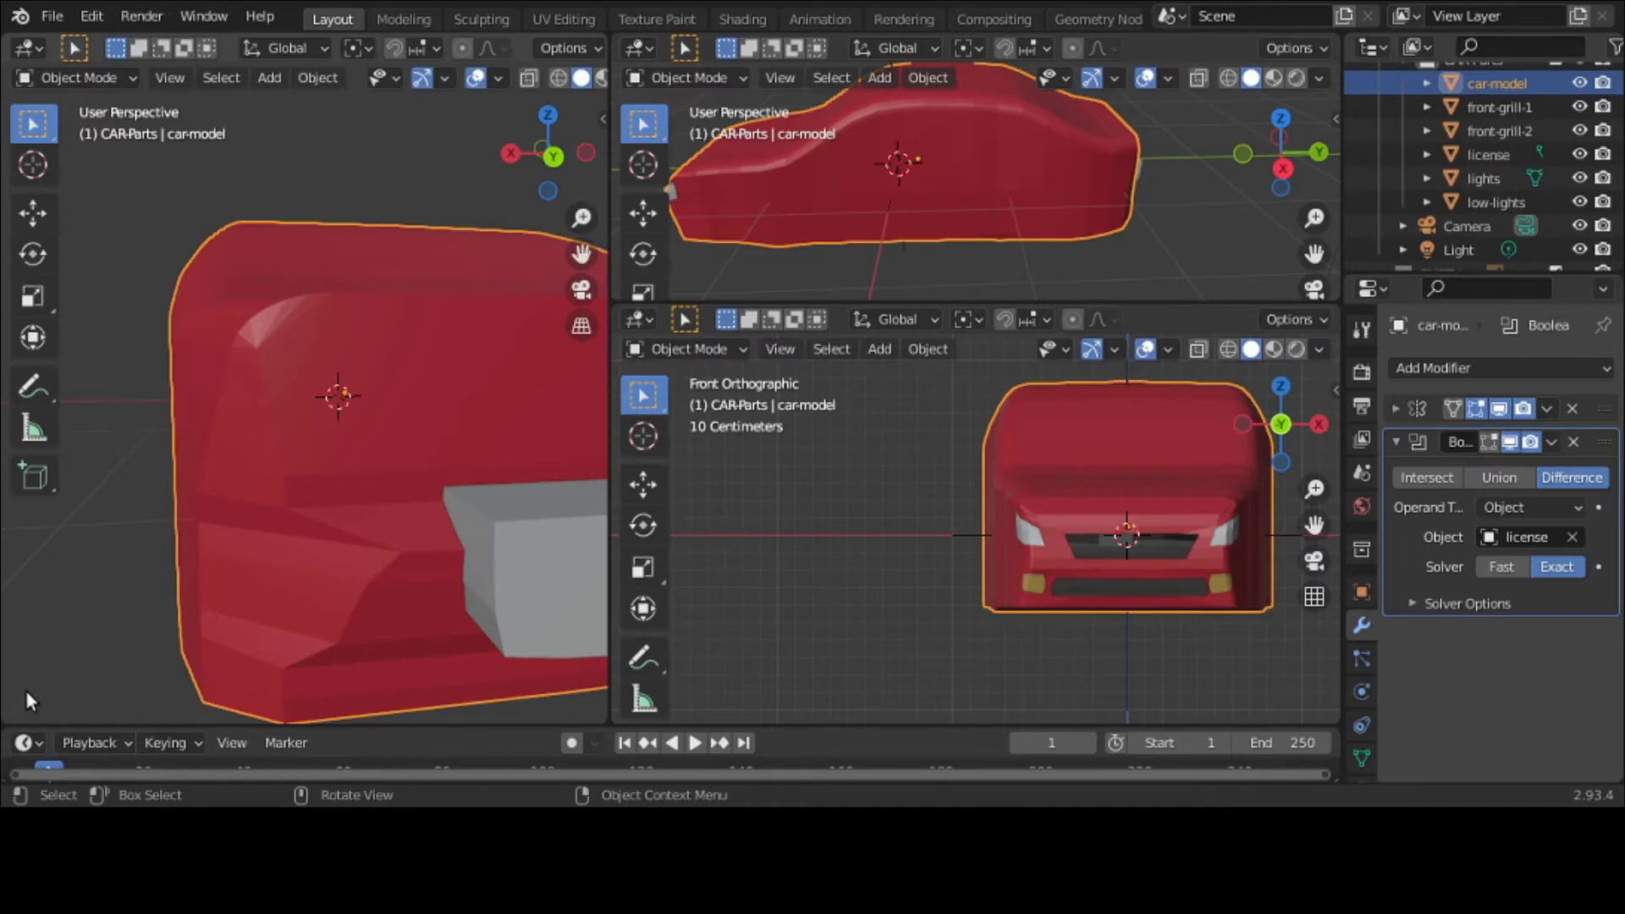
Step: Try applying the car body's Boolean modifier and check the rear with the license block temporarily hidden
scroll(25, 689, down, 2)
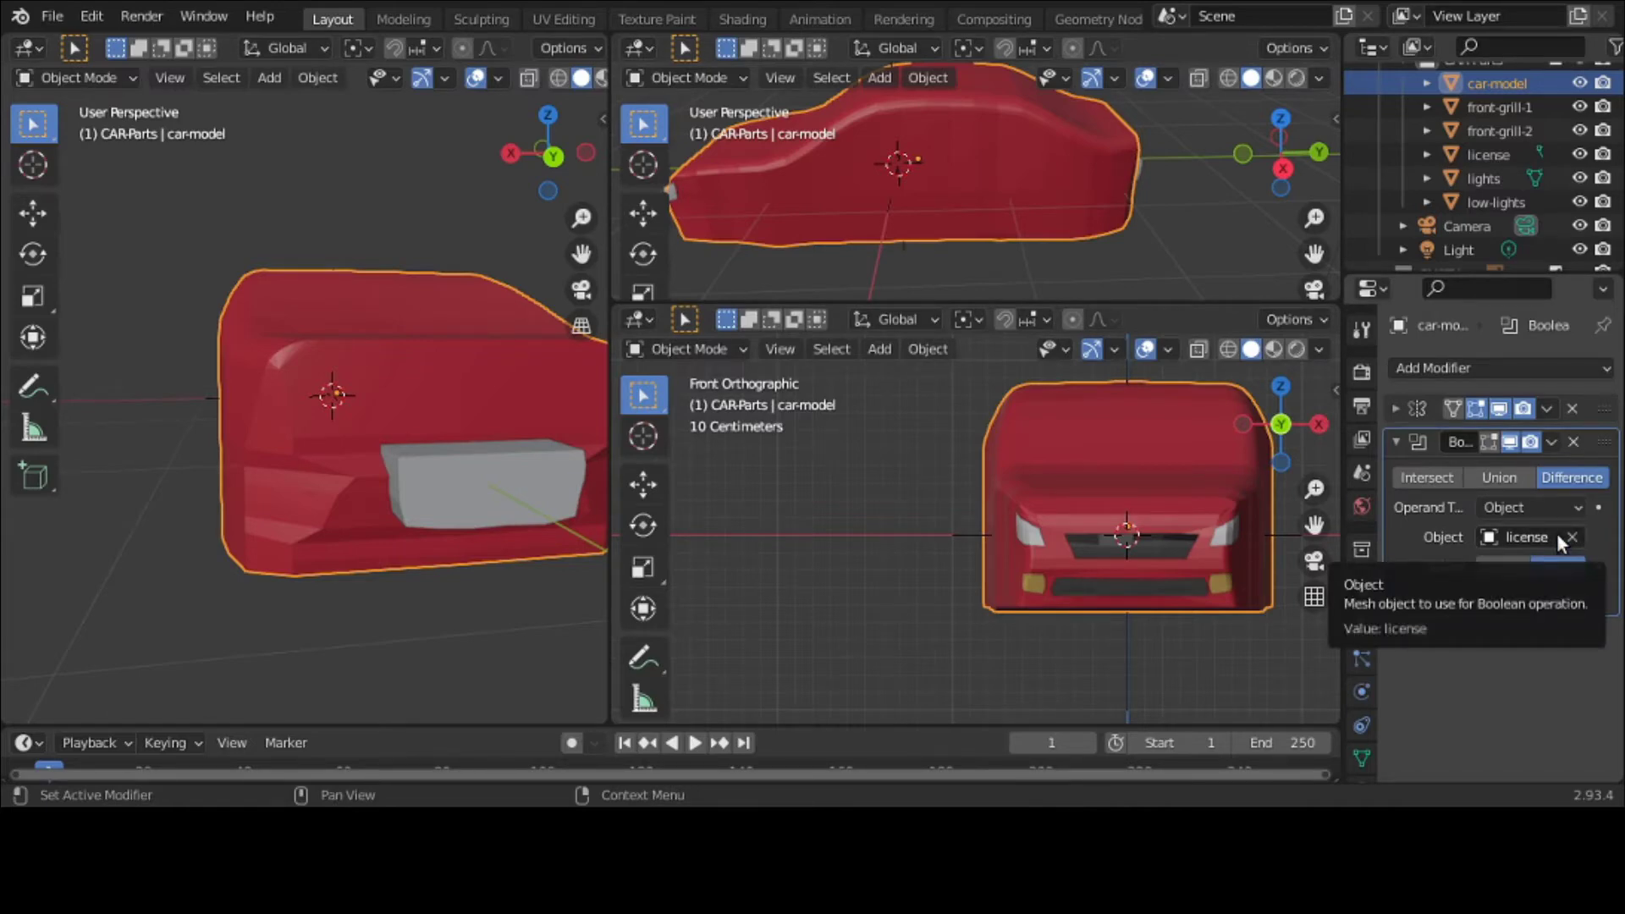
click(1553, 441)
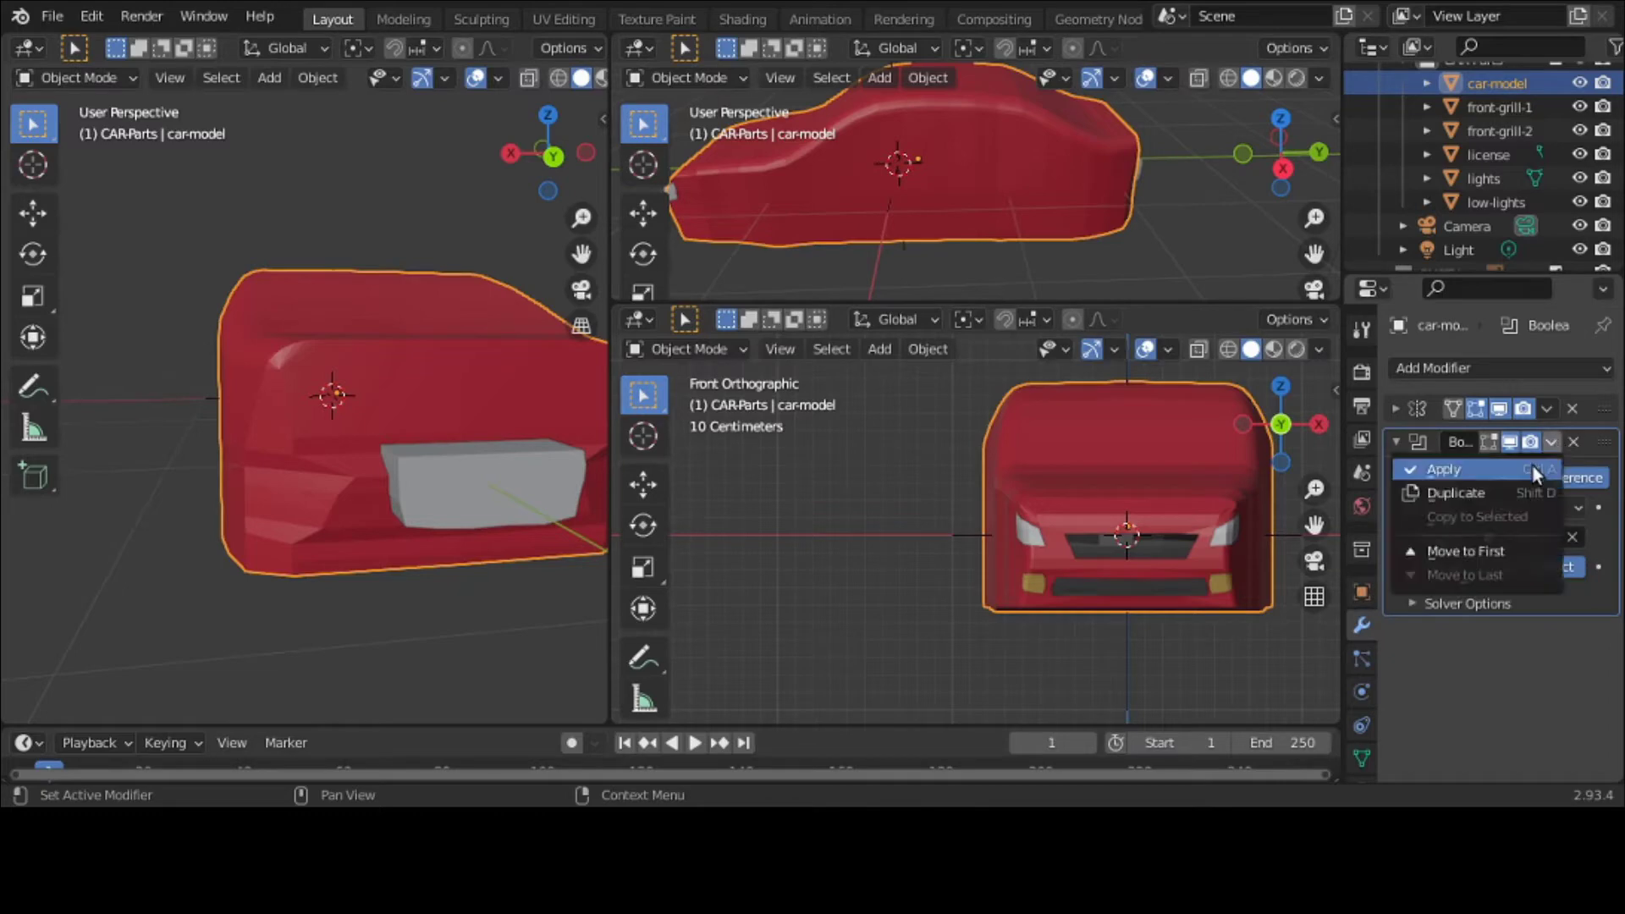
click(1532, 466)
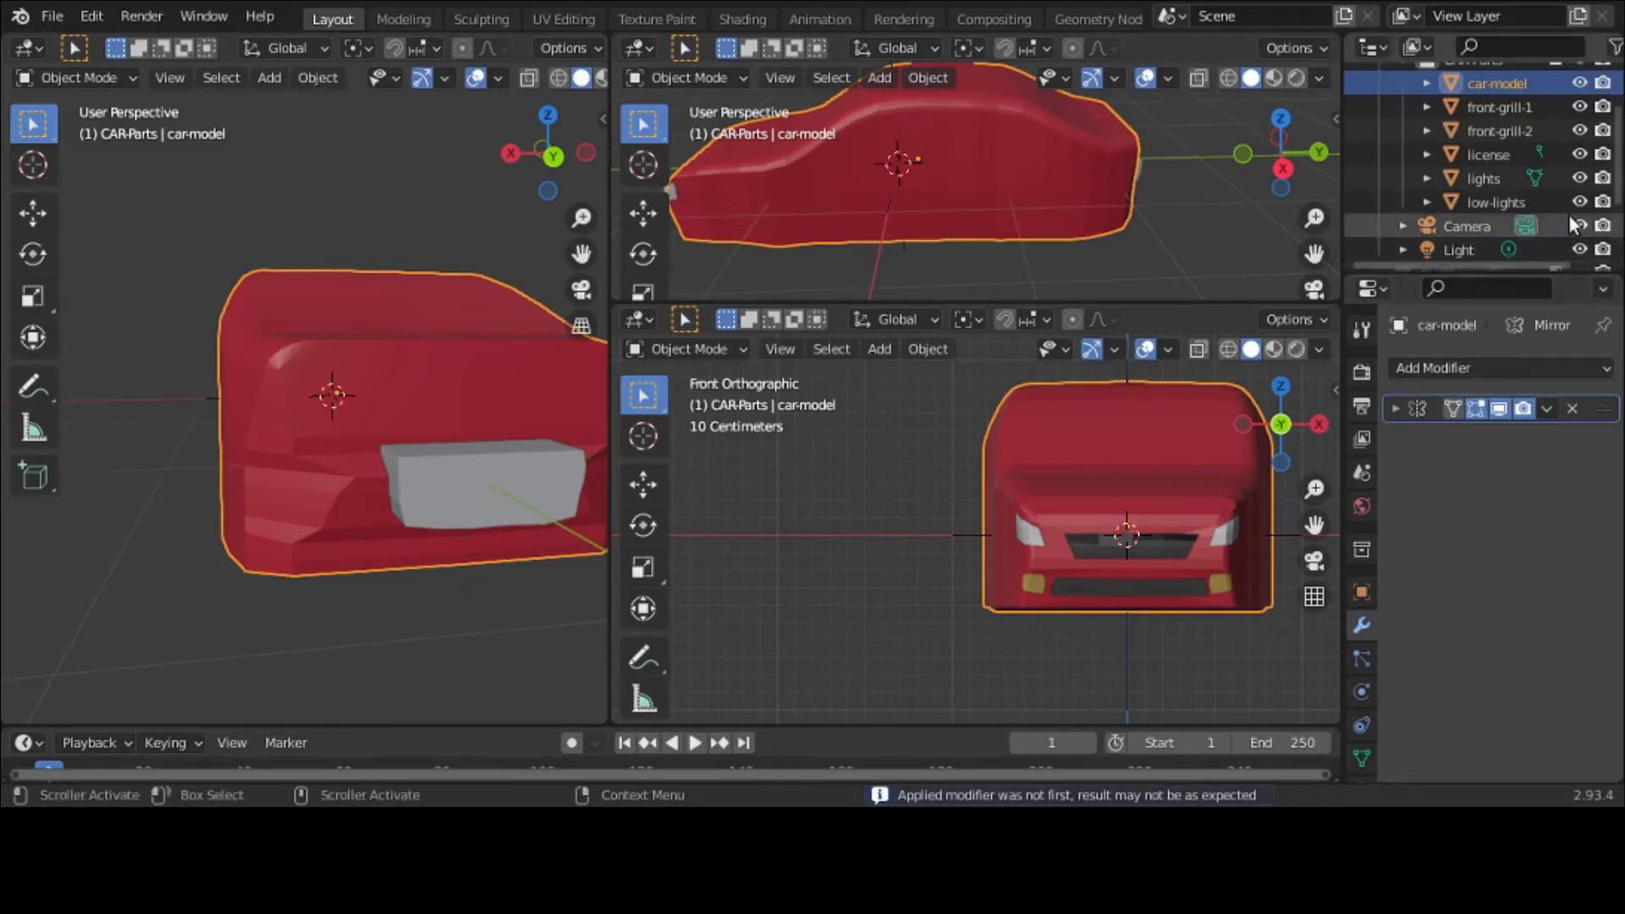
click(1579, 155)
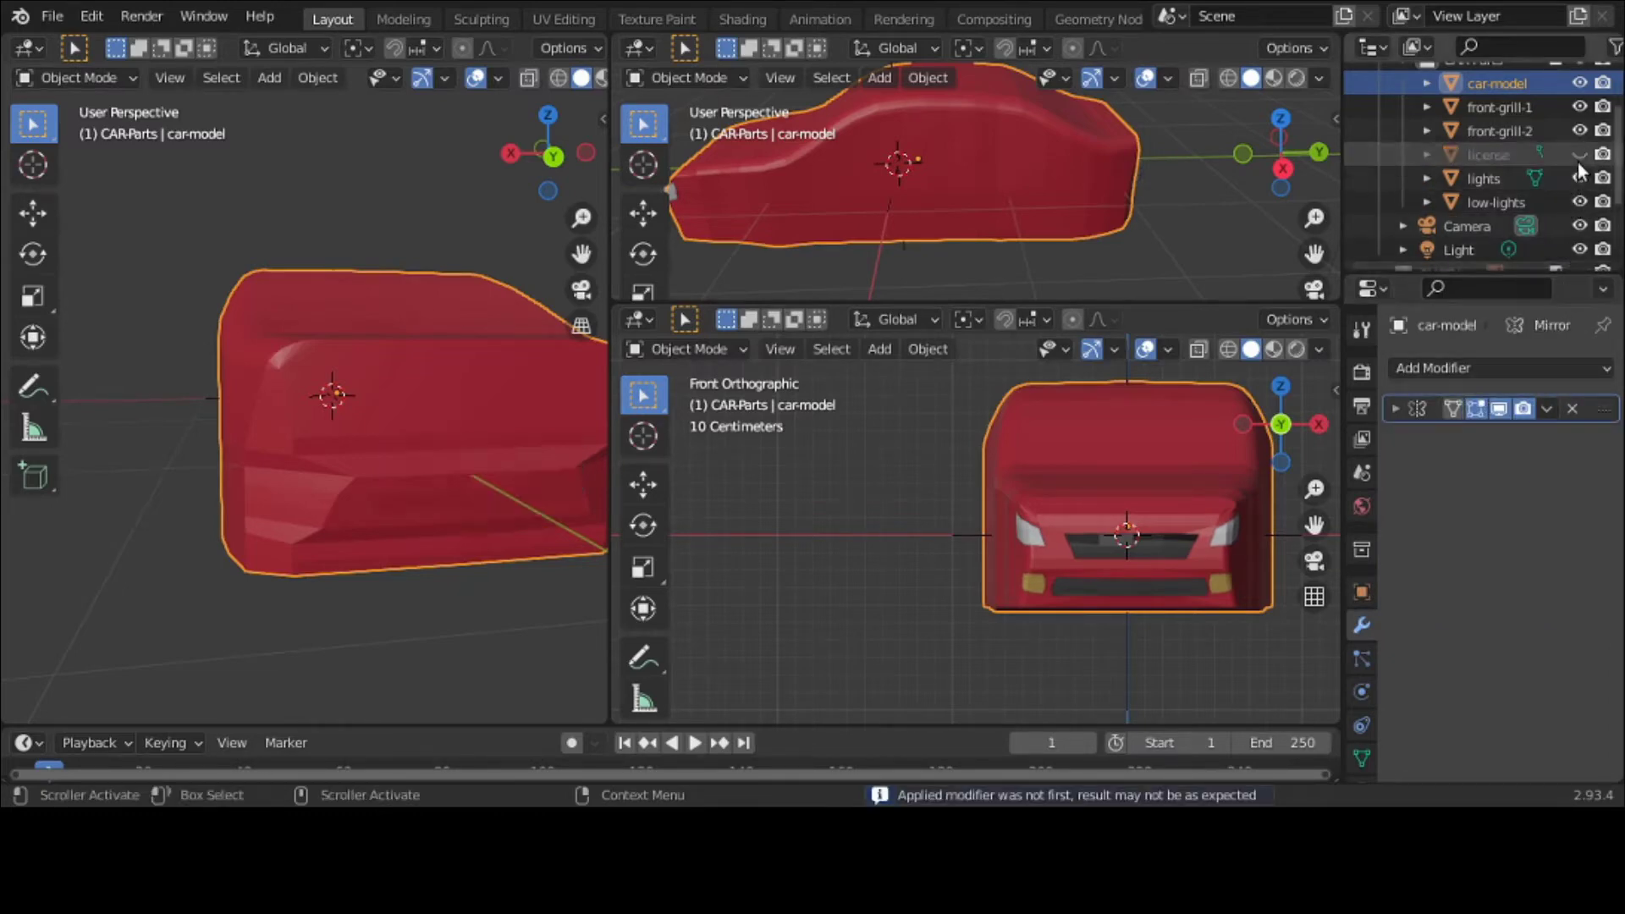
scroll(298, 546, up, 3)
scroll(298, 546, down, 3)
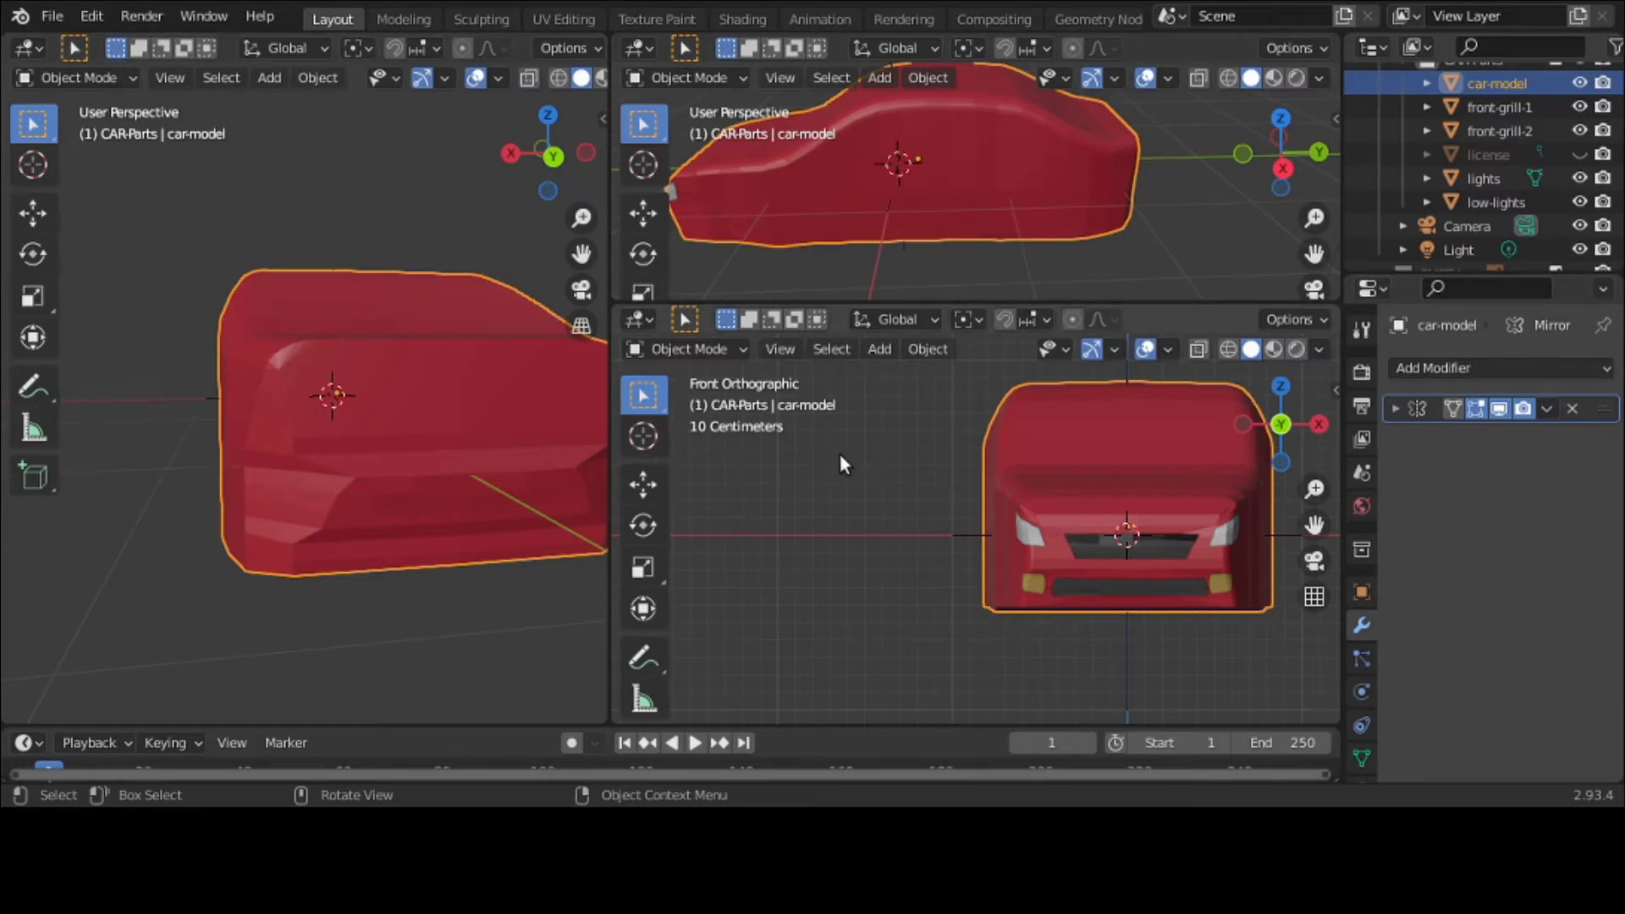
click(1579, 155)
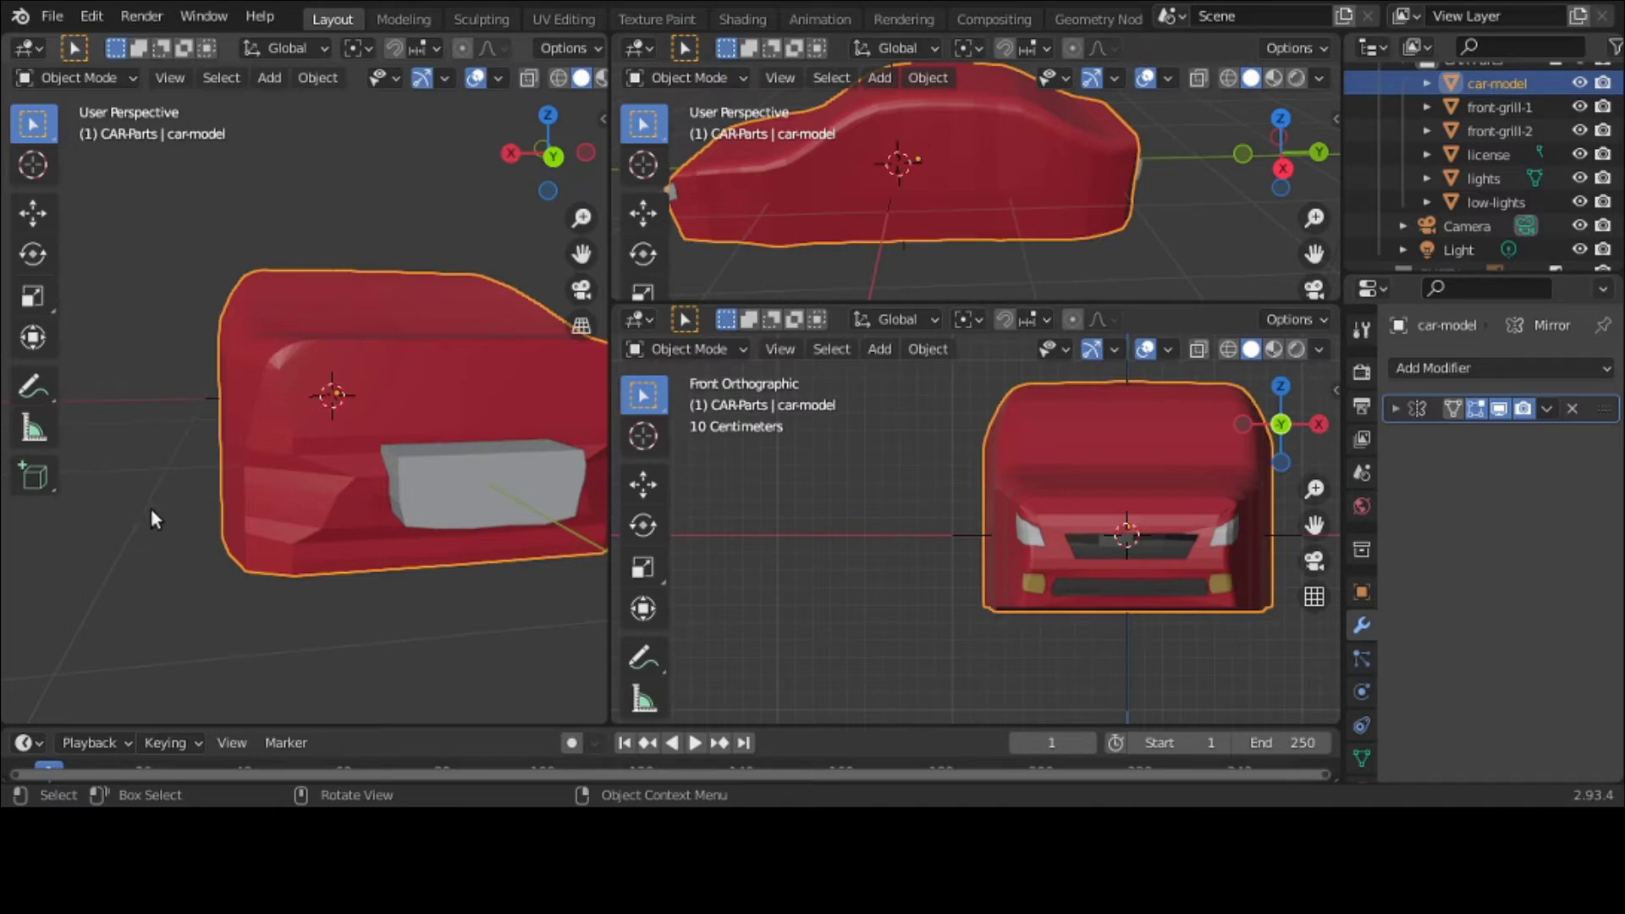
mouse_move(471, 517)
middle_down()
mouse_move(461, 449)
mouse_move(482, 521)
middle_up()
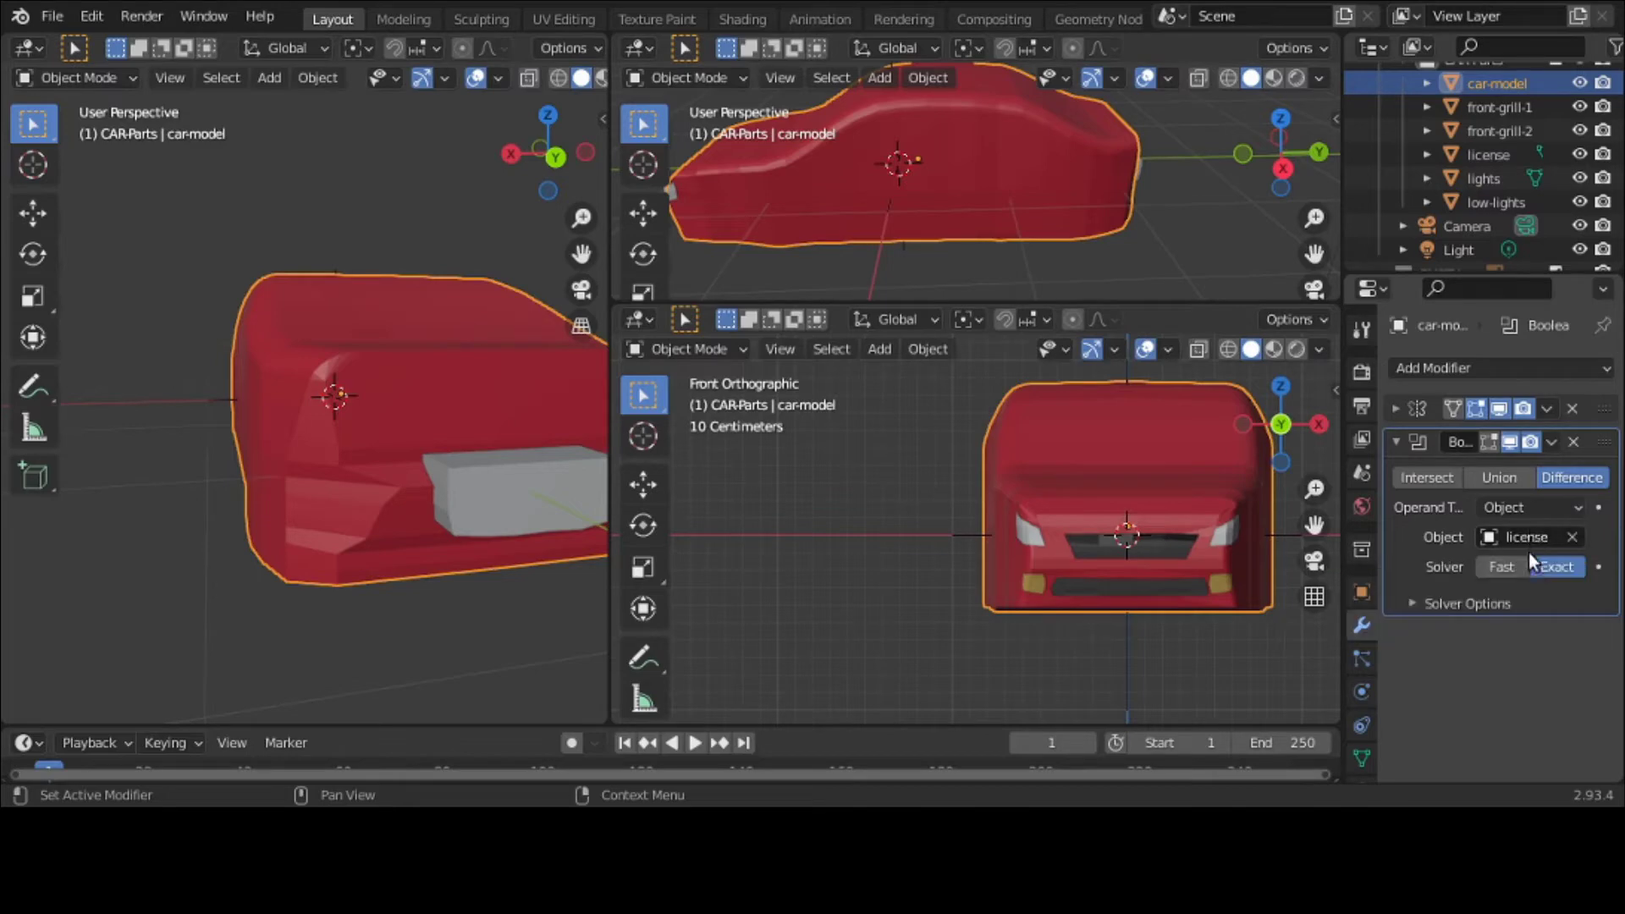
Step: Try the Union and Intersect operations on the car body's Boolean modifier and return it to Difference
click(1496, 479)
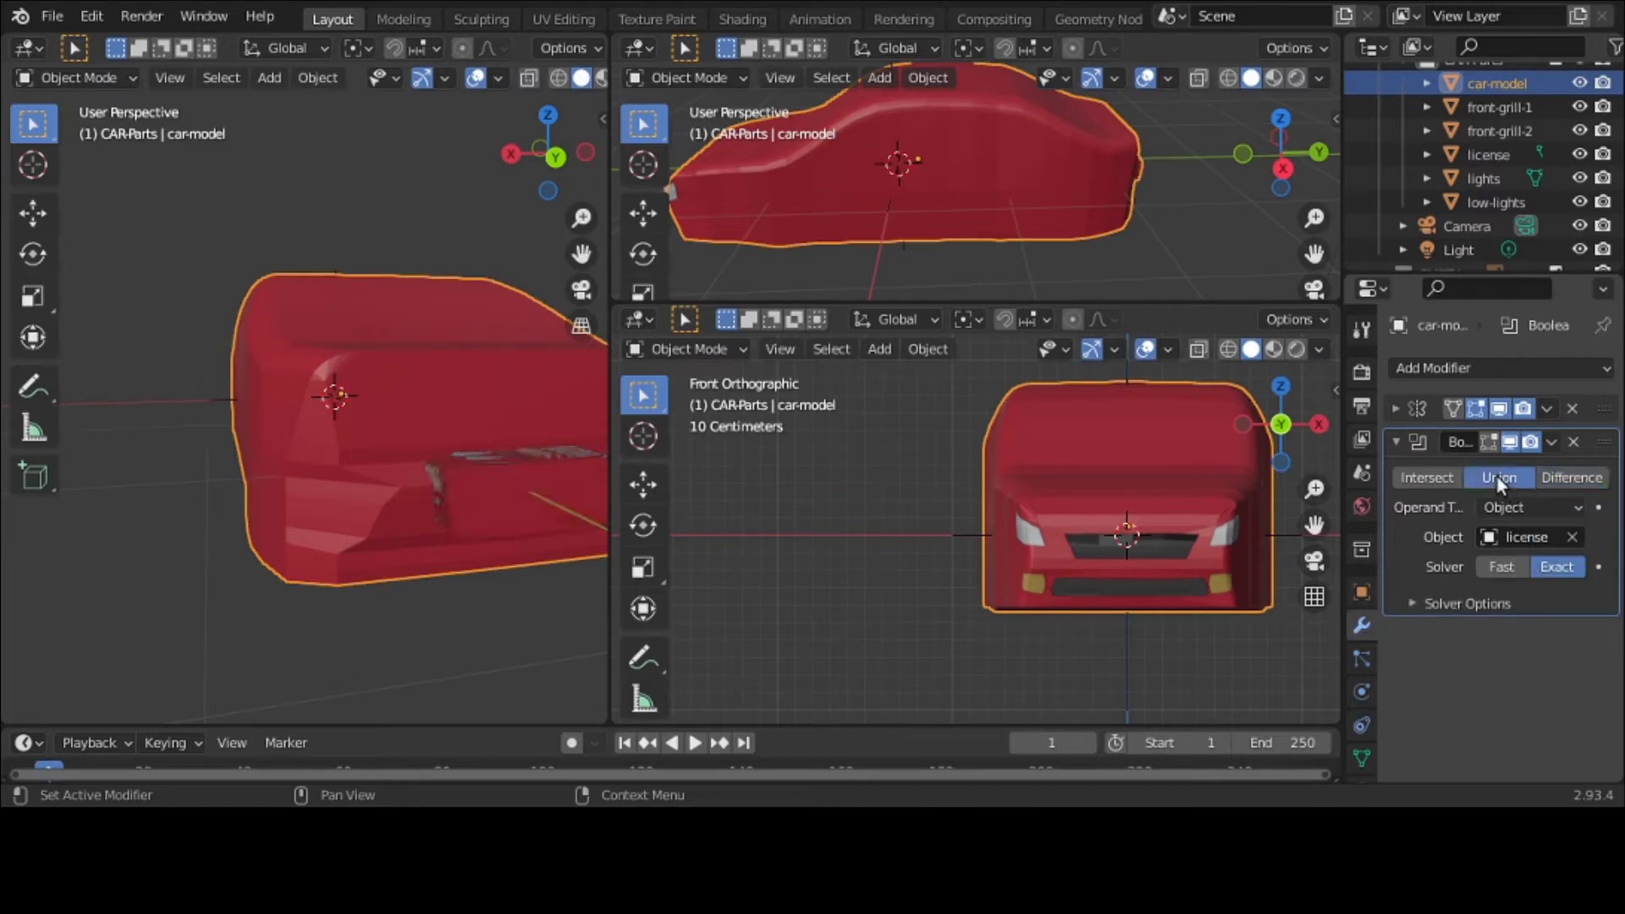
click(1434, 481)
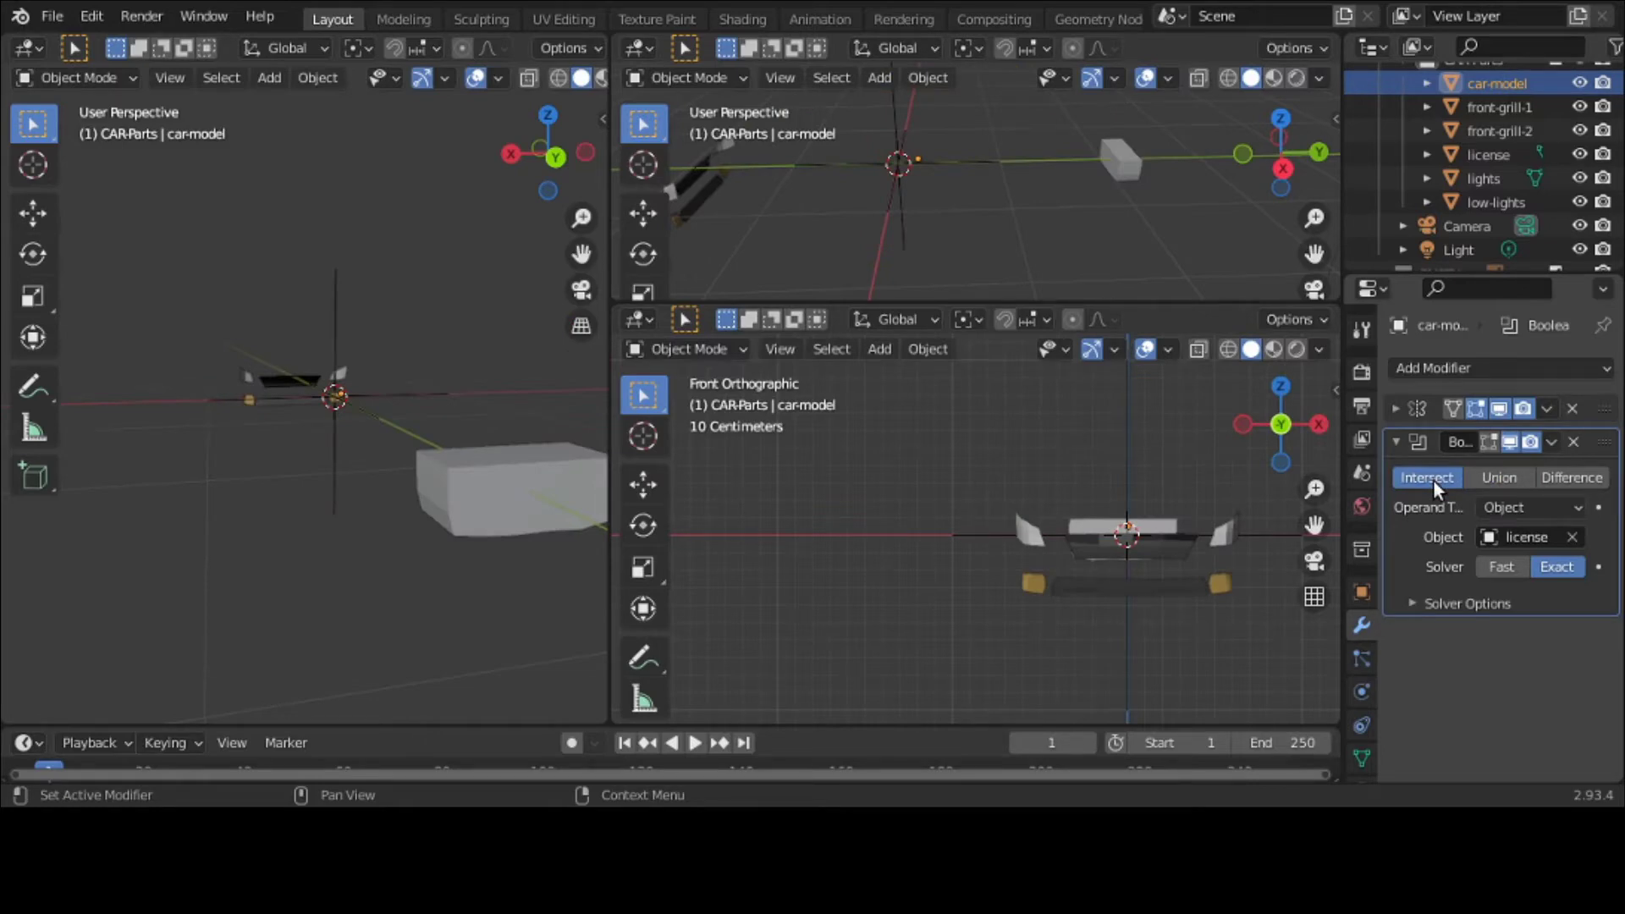
click(1576, 479)
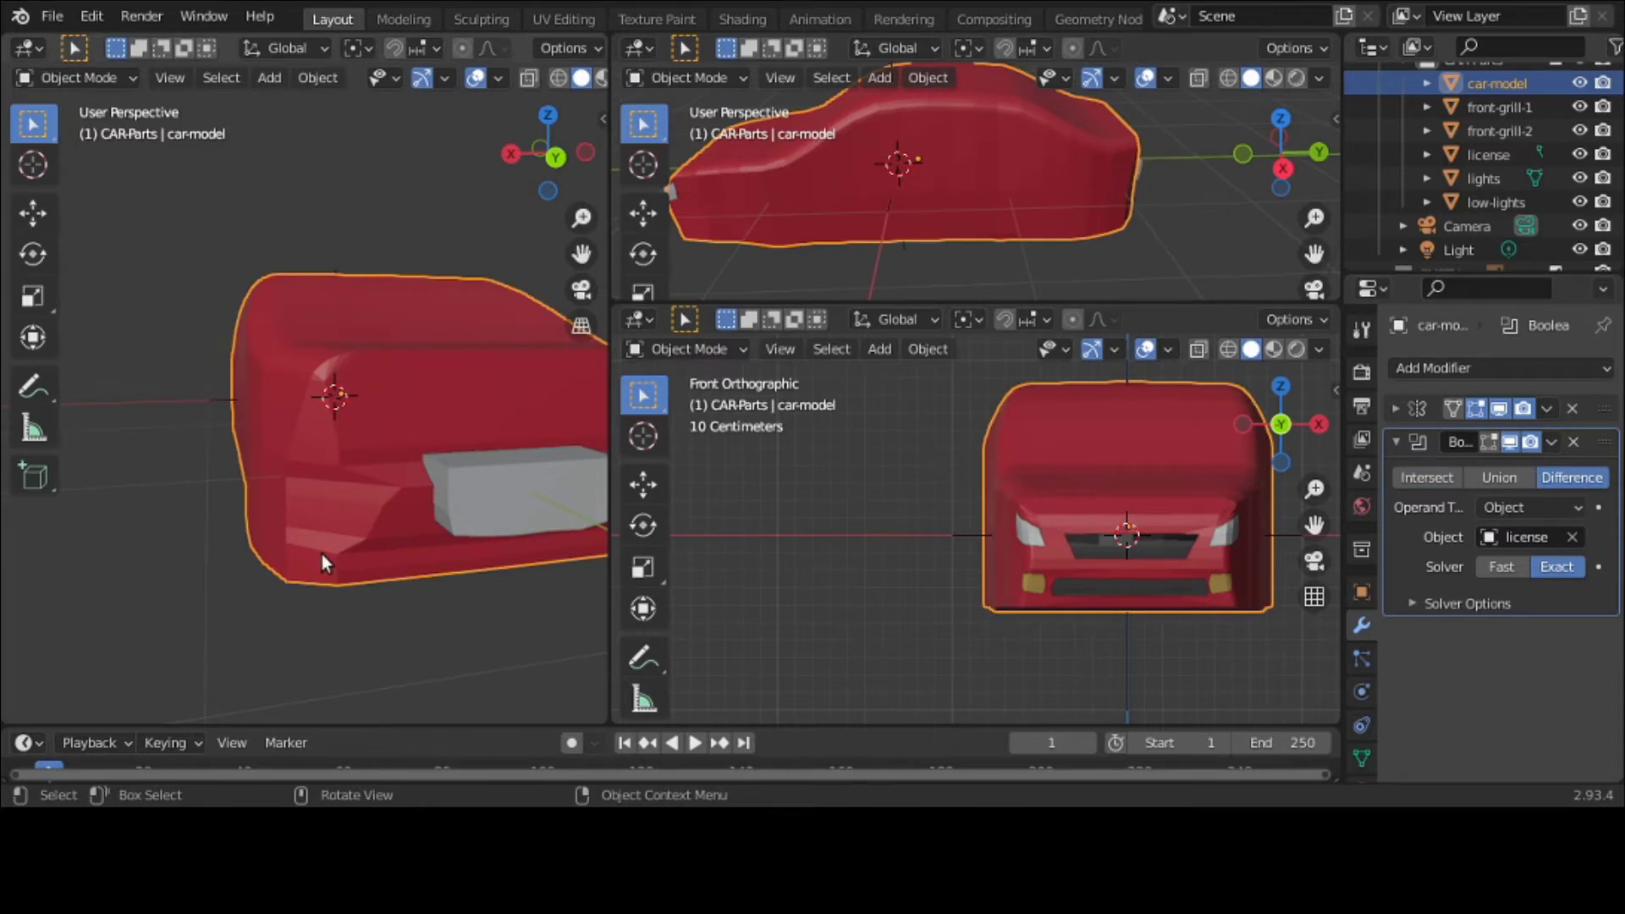
Step: Select the license block at the car's rear and try to scale it along the Y axis
click(459, 503)
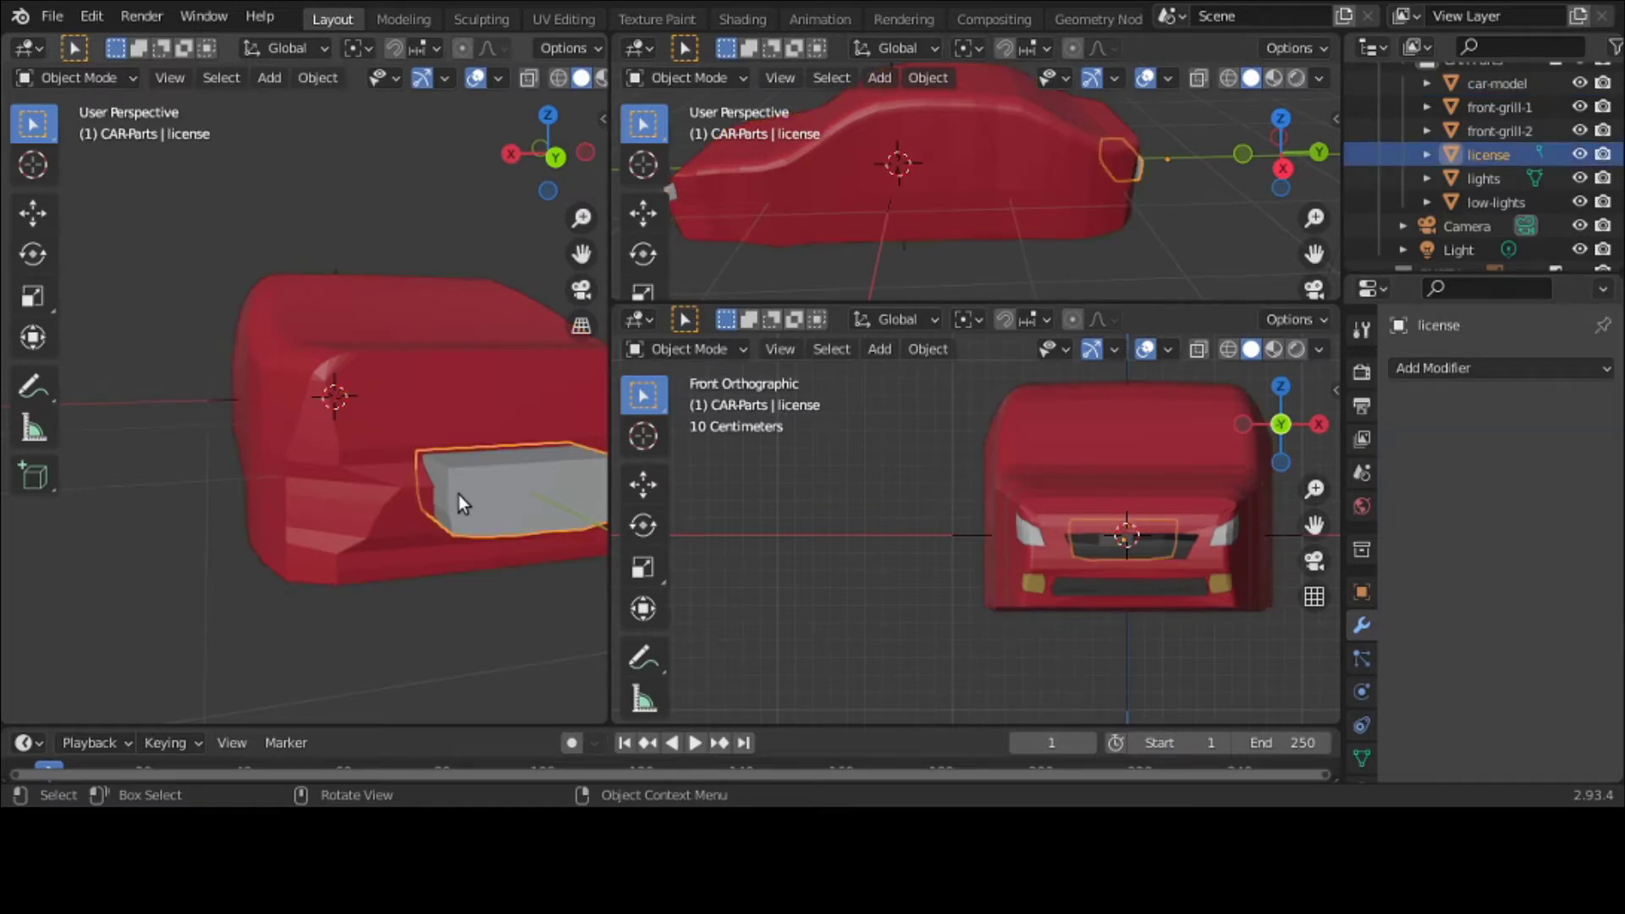
key(s)
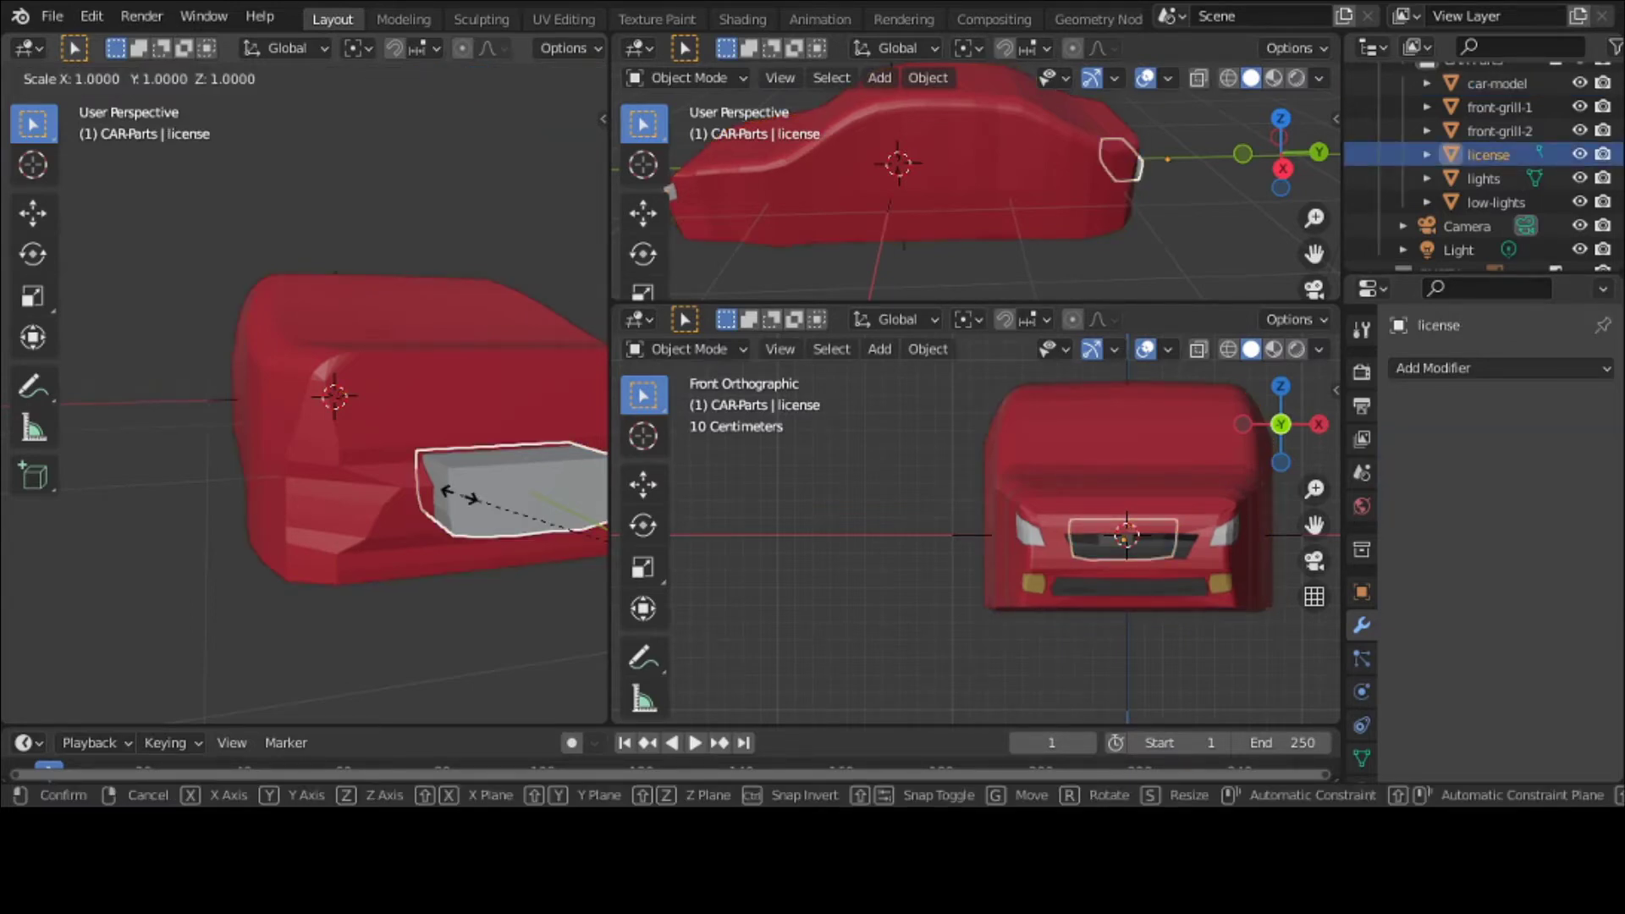
key(y)
key(Escape)
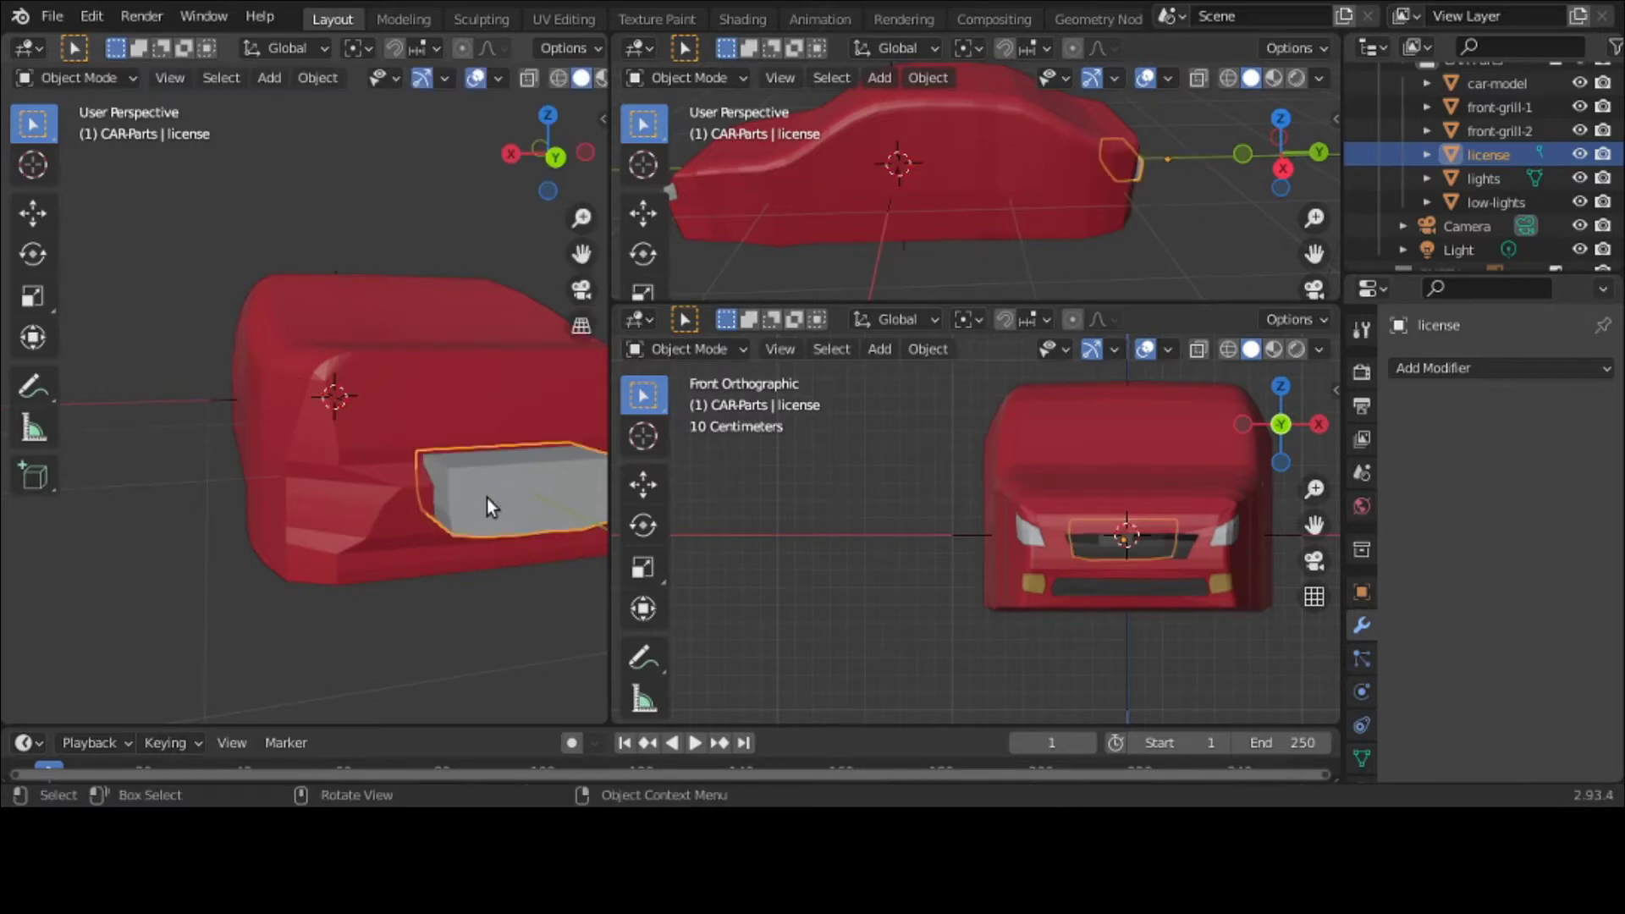
key(s)
key(y)
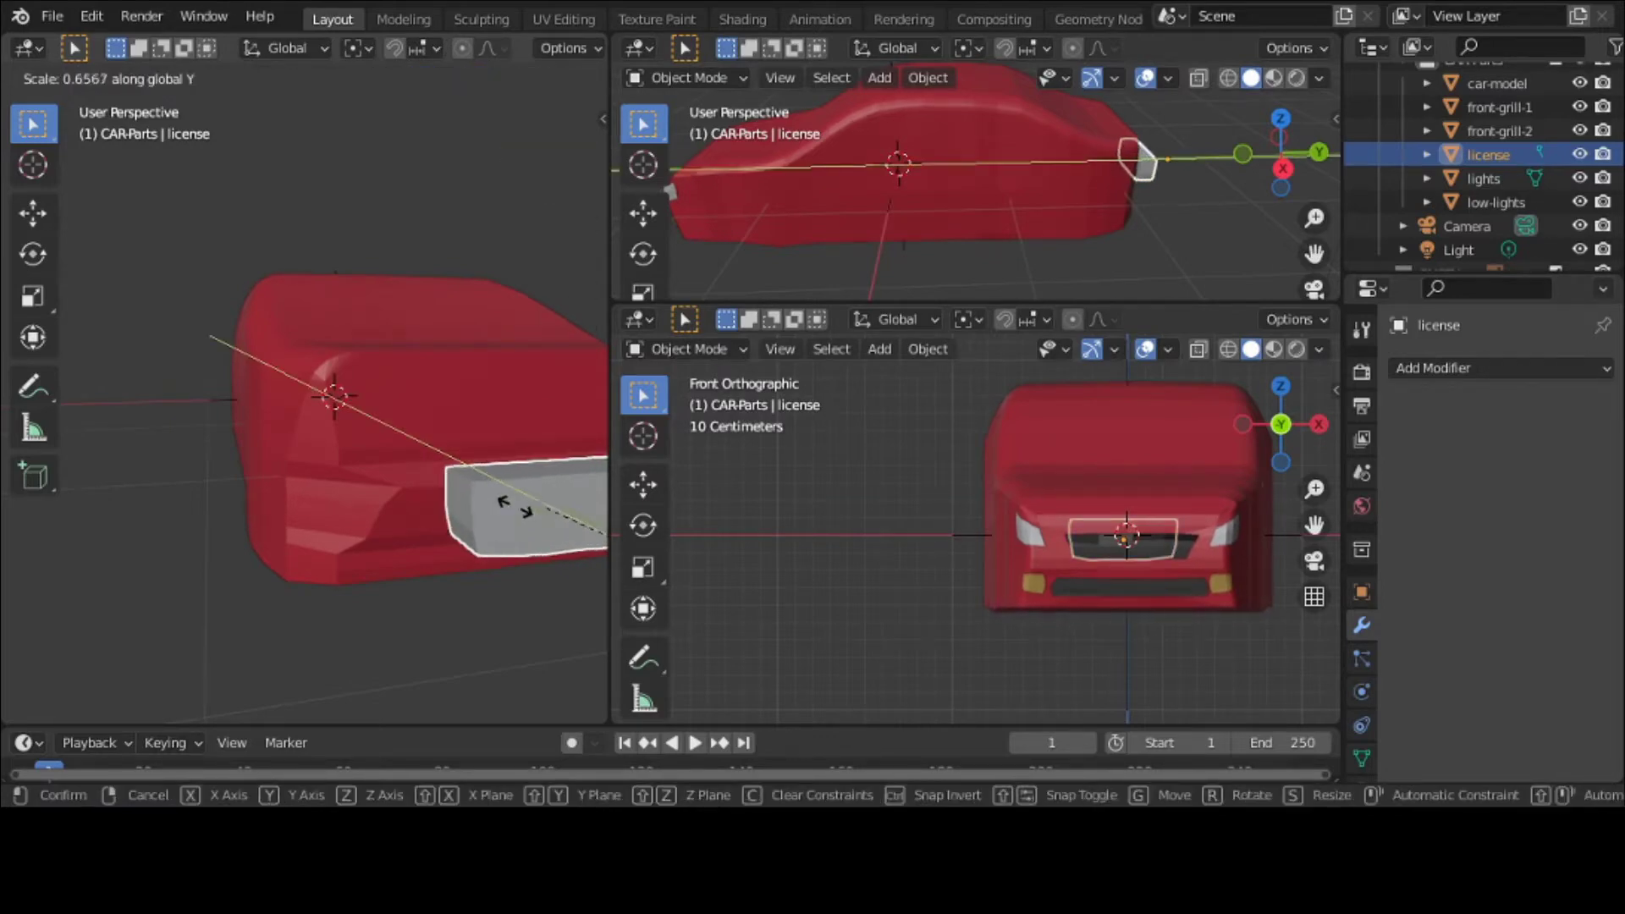
click(472, 503)
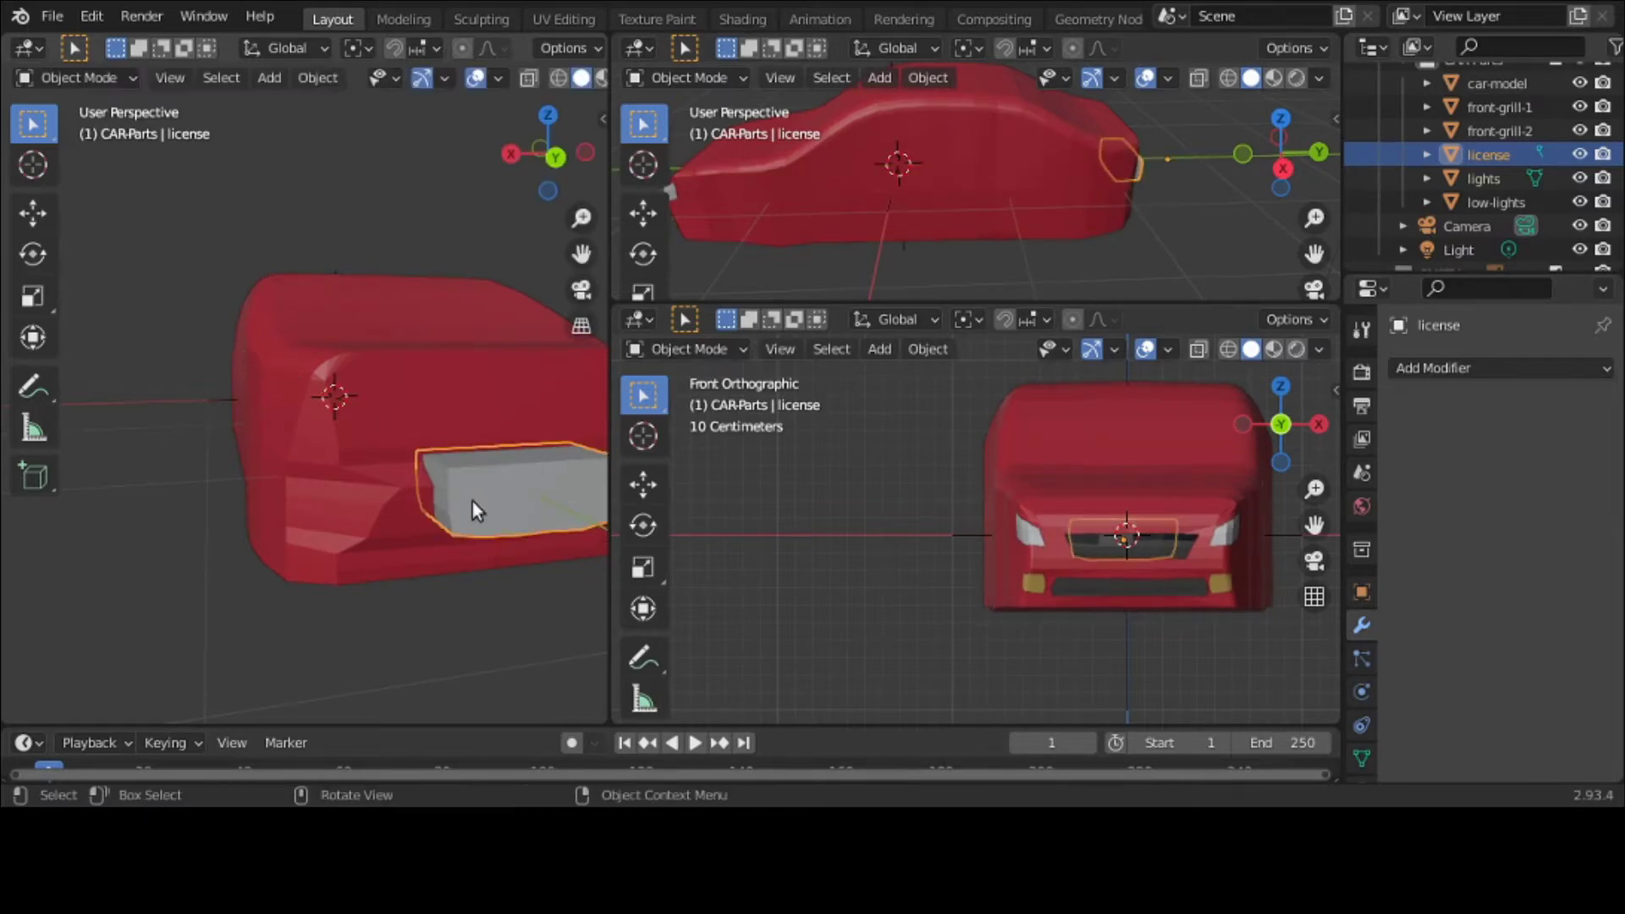
Step: Maximise the perspective view and try to move the license block along the Y axis into the car's rear
key(ctrl+space)
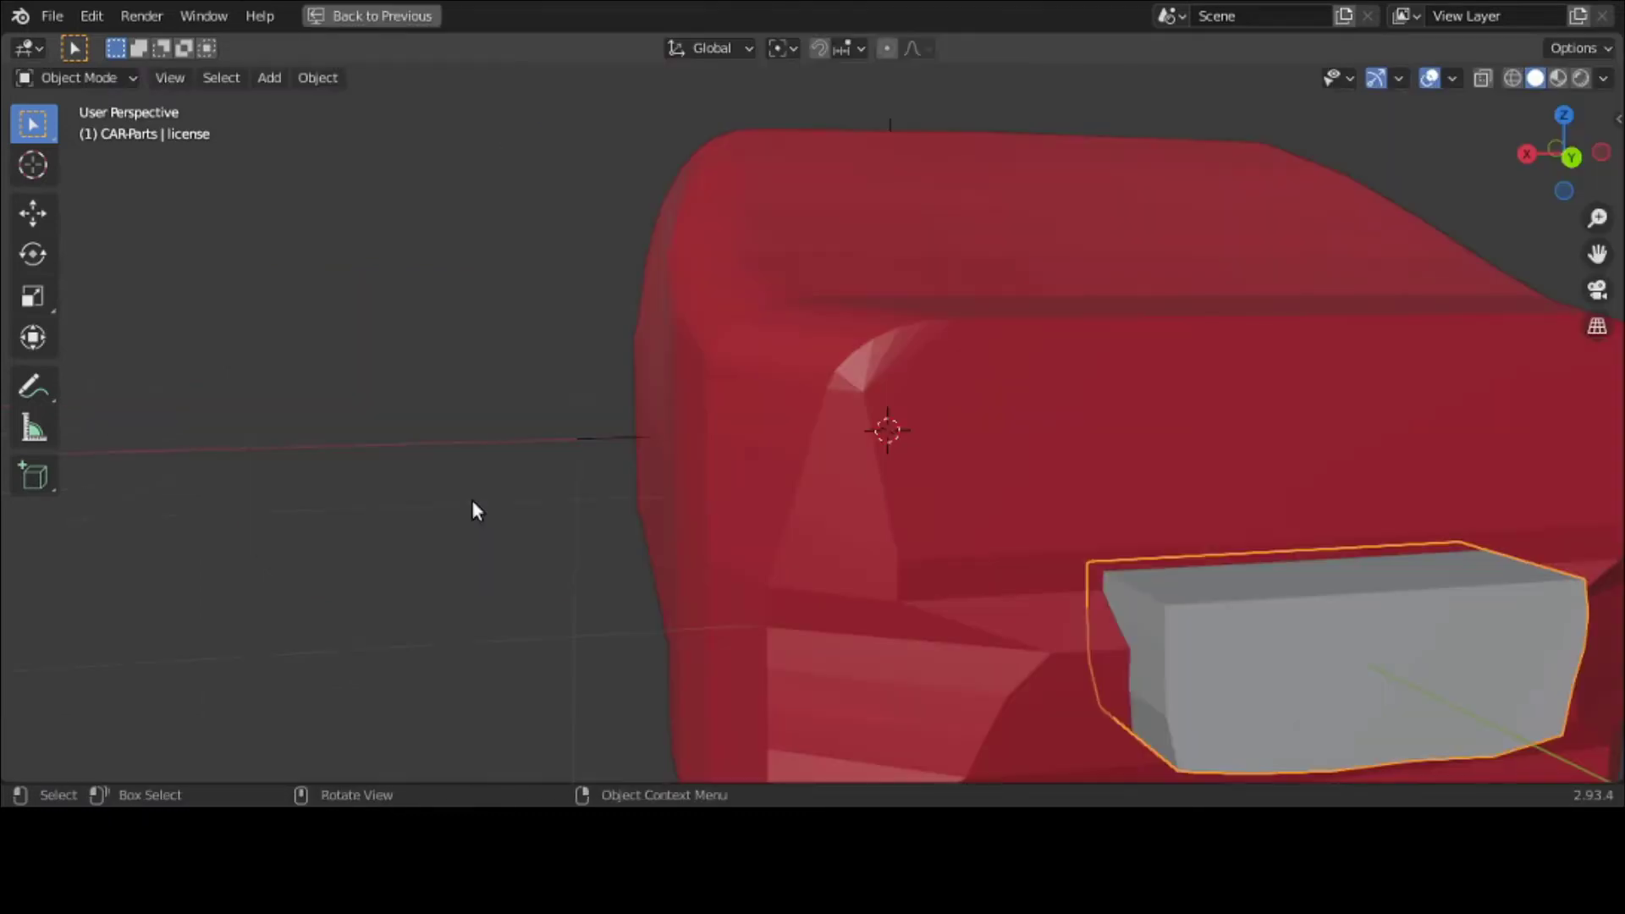
scroll(468, 474, down, 5)
middle_drag(465, 466, 531, 475)
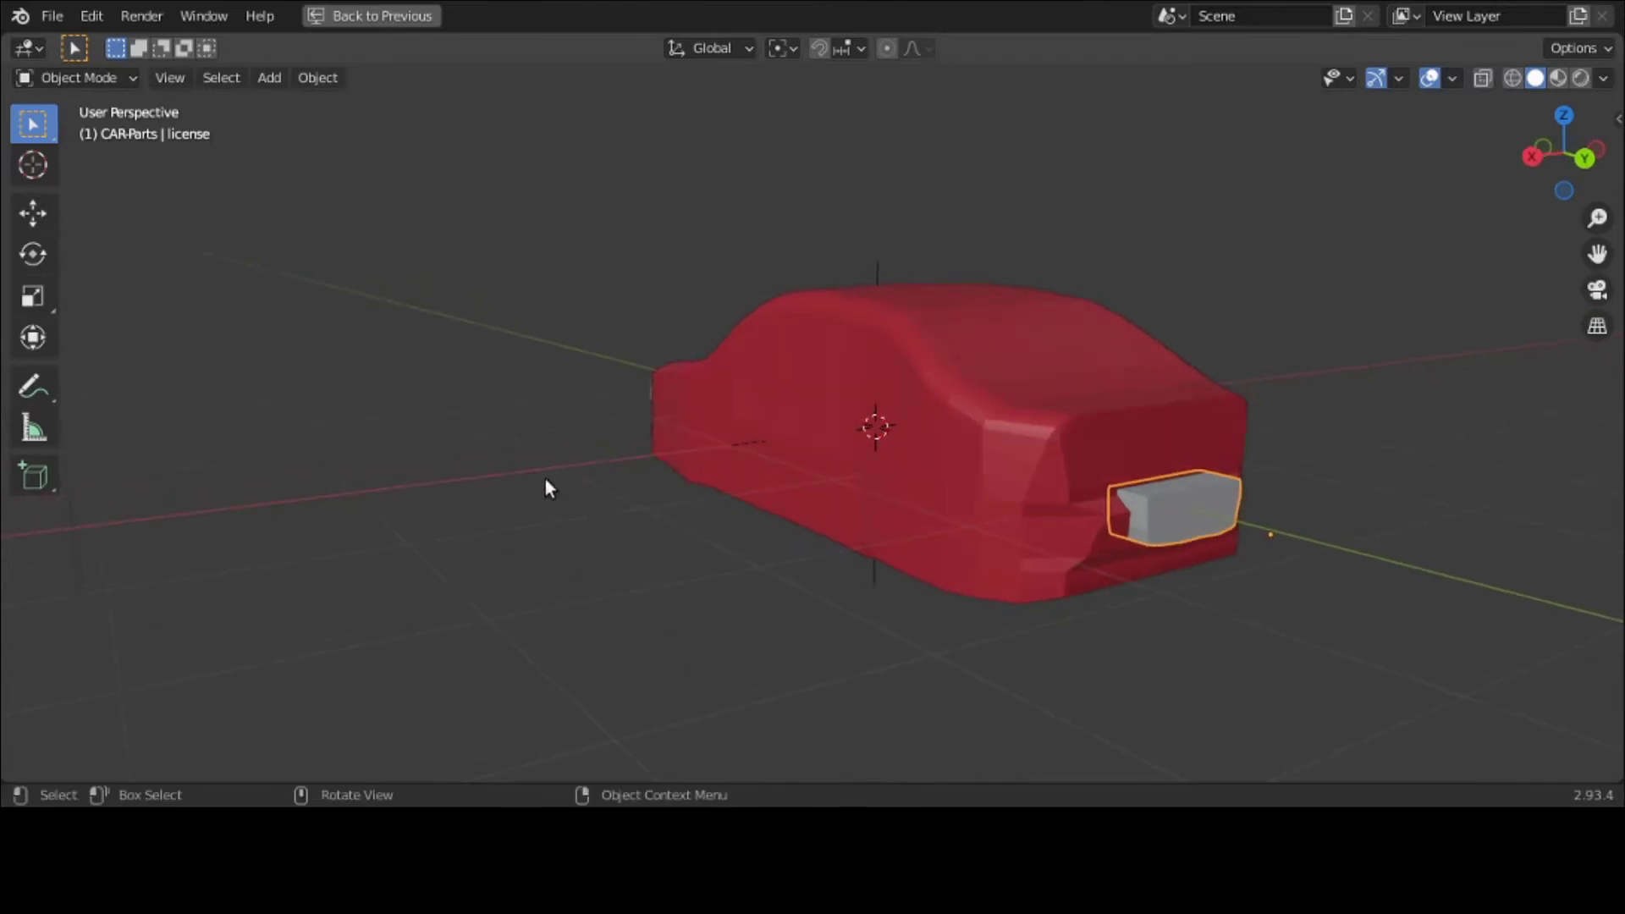
key(g)
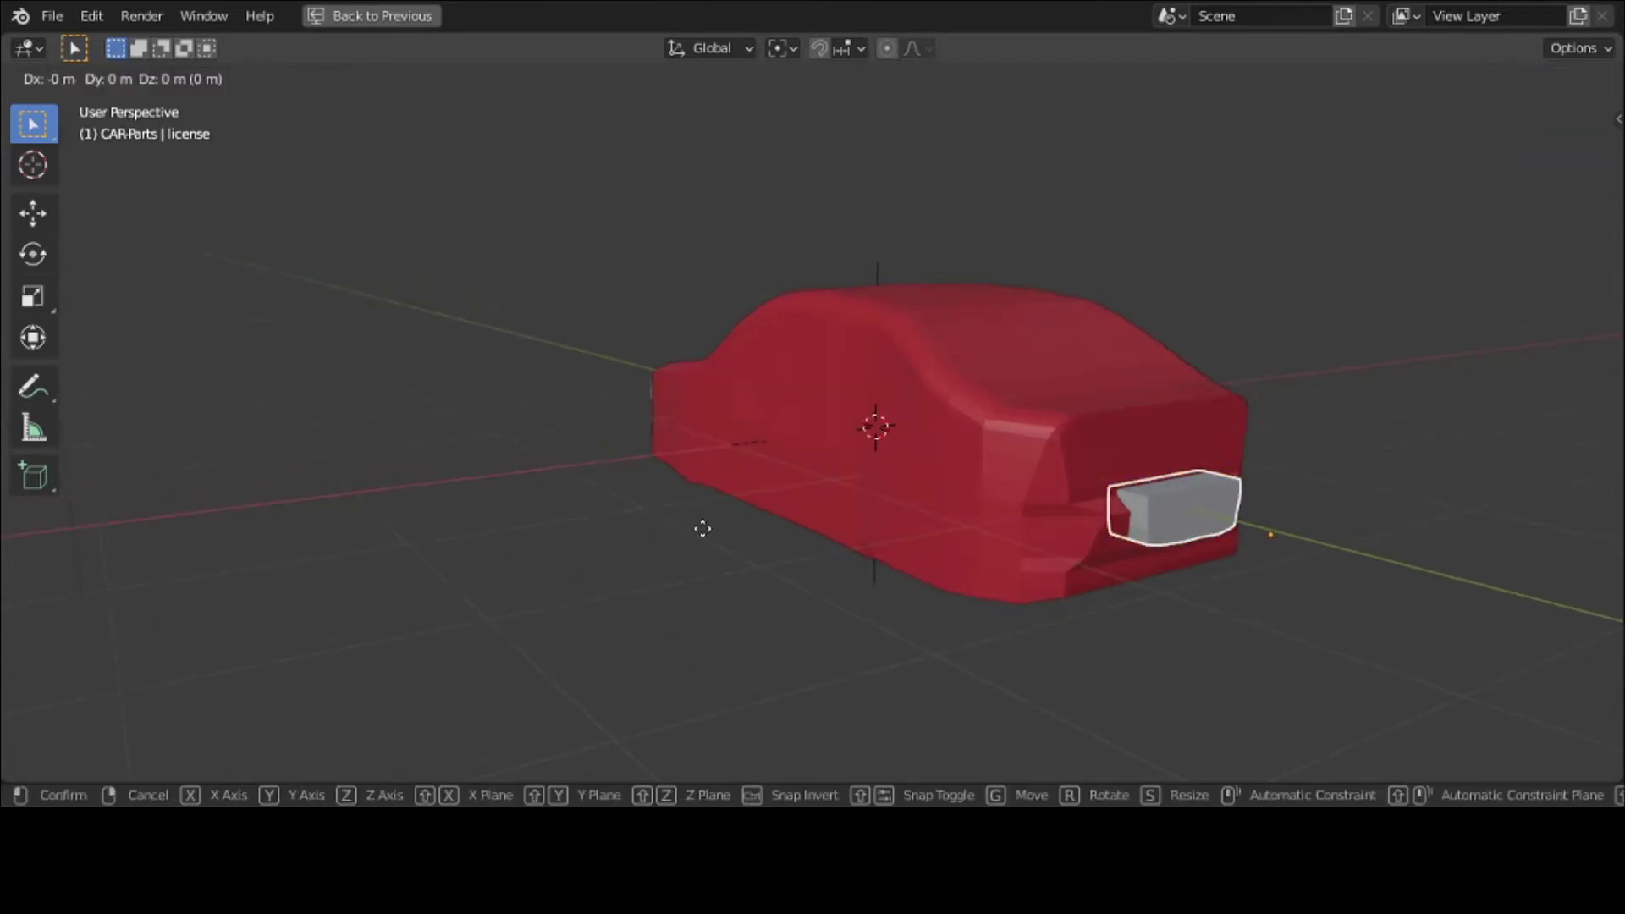
key(y)
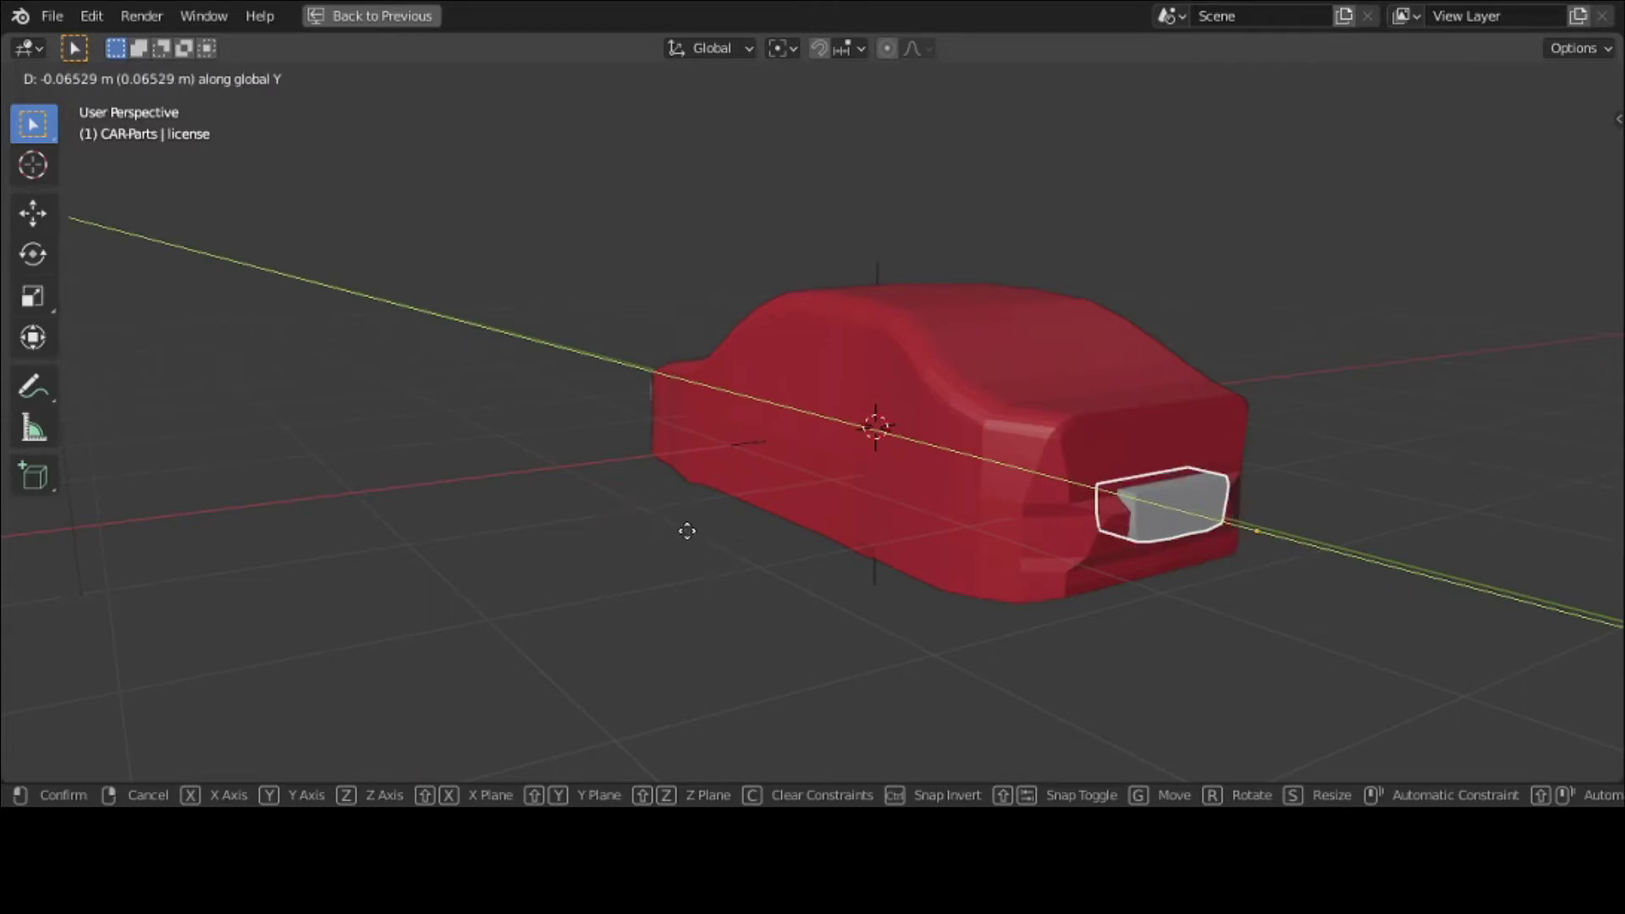
click(685, 532)
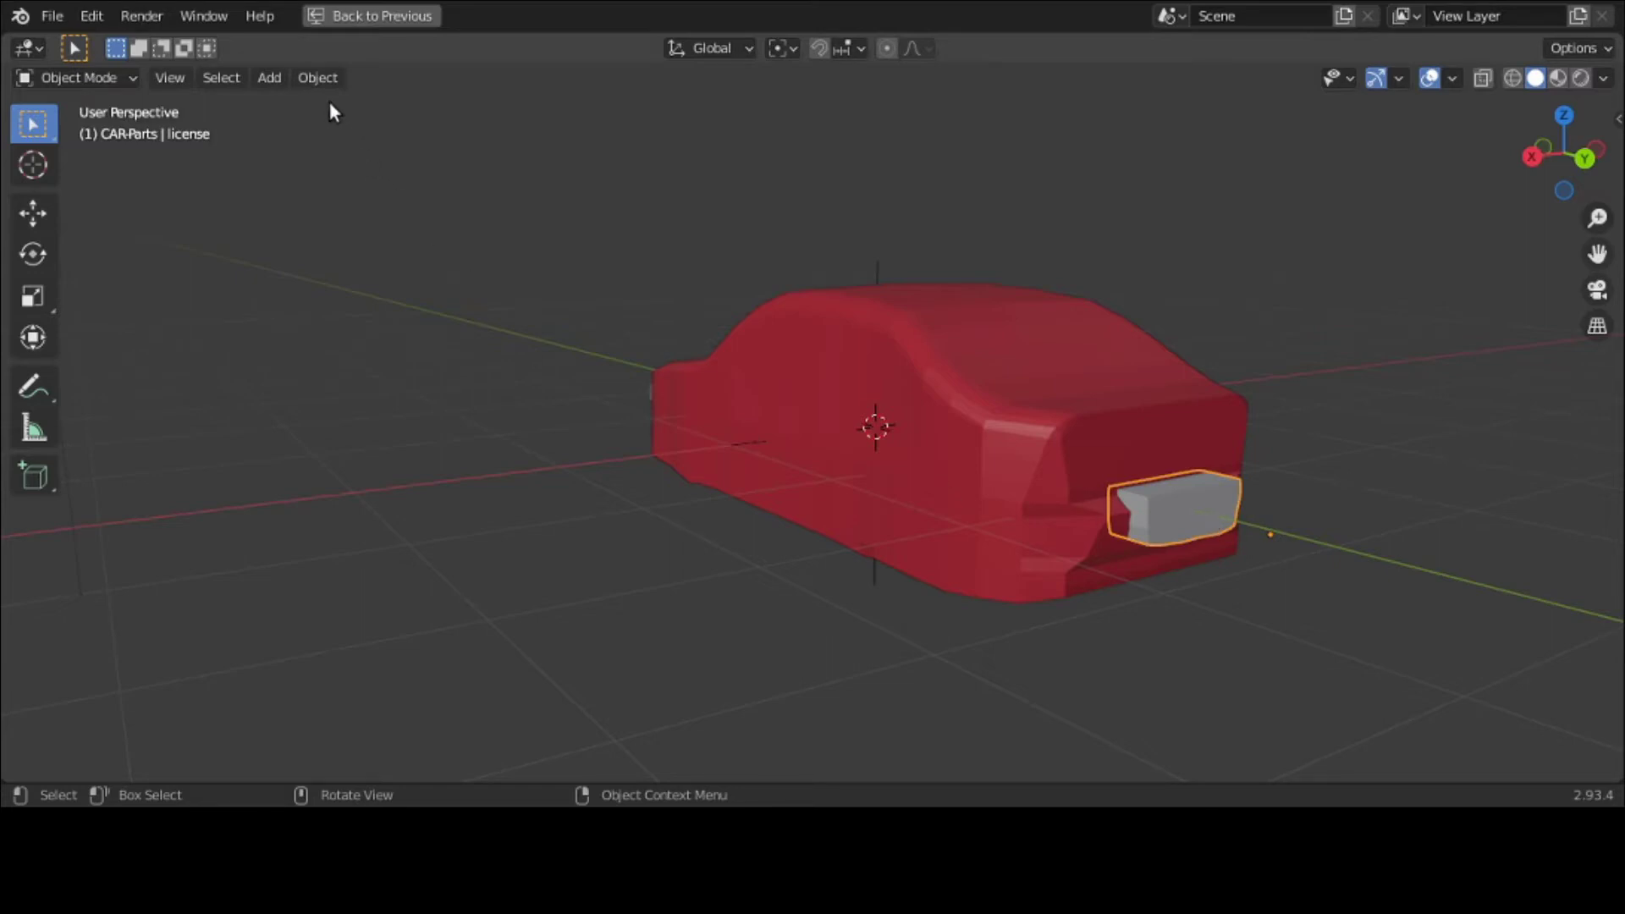
Step: Set the license block's geometry to its origin, move it -0.51541 m along Y into the car's rear and restore the split view layout
click(301, 80)
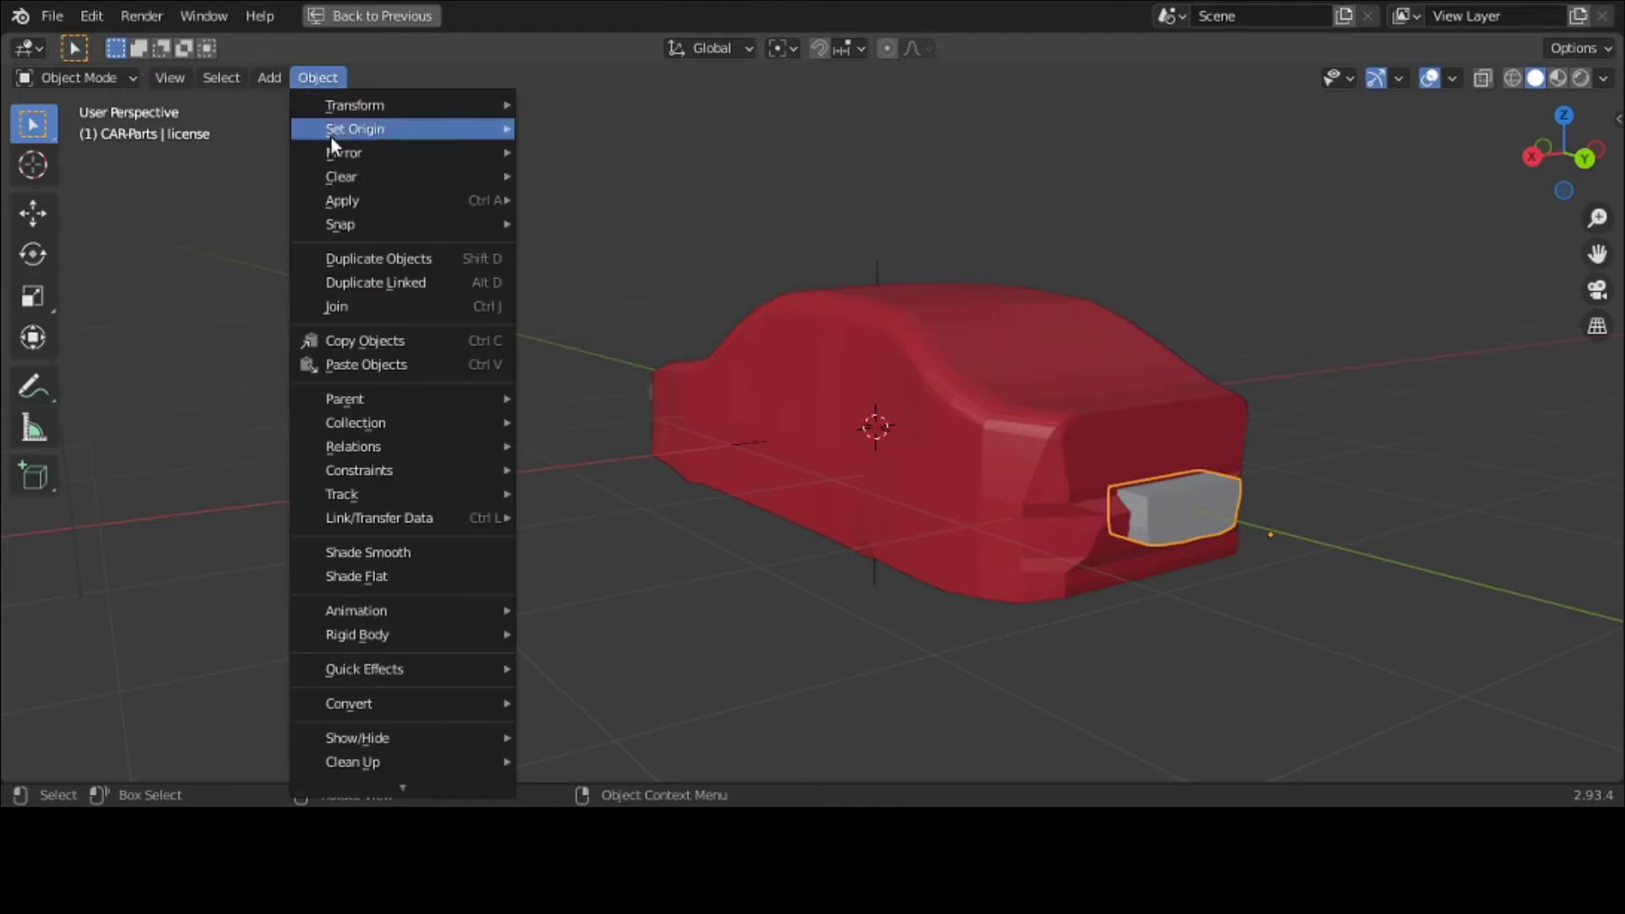
mouse_move(339, 134)
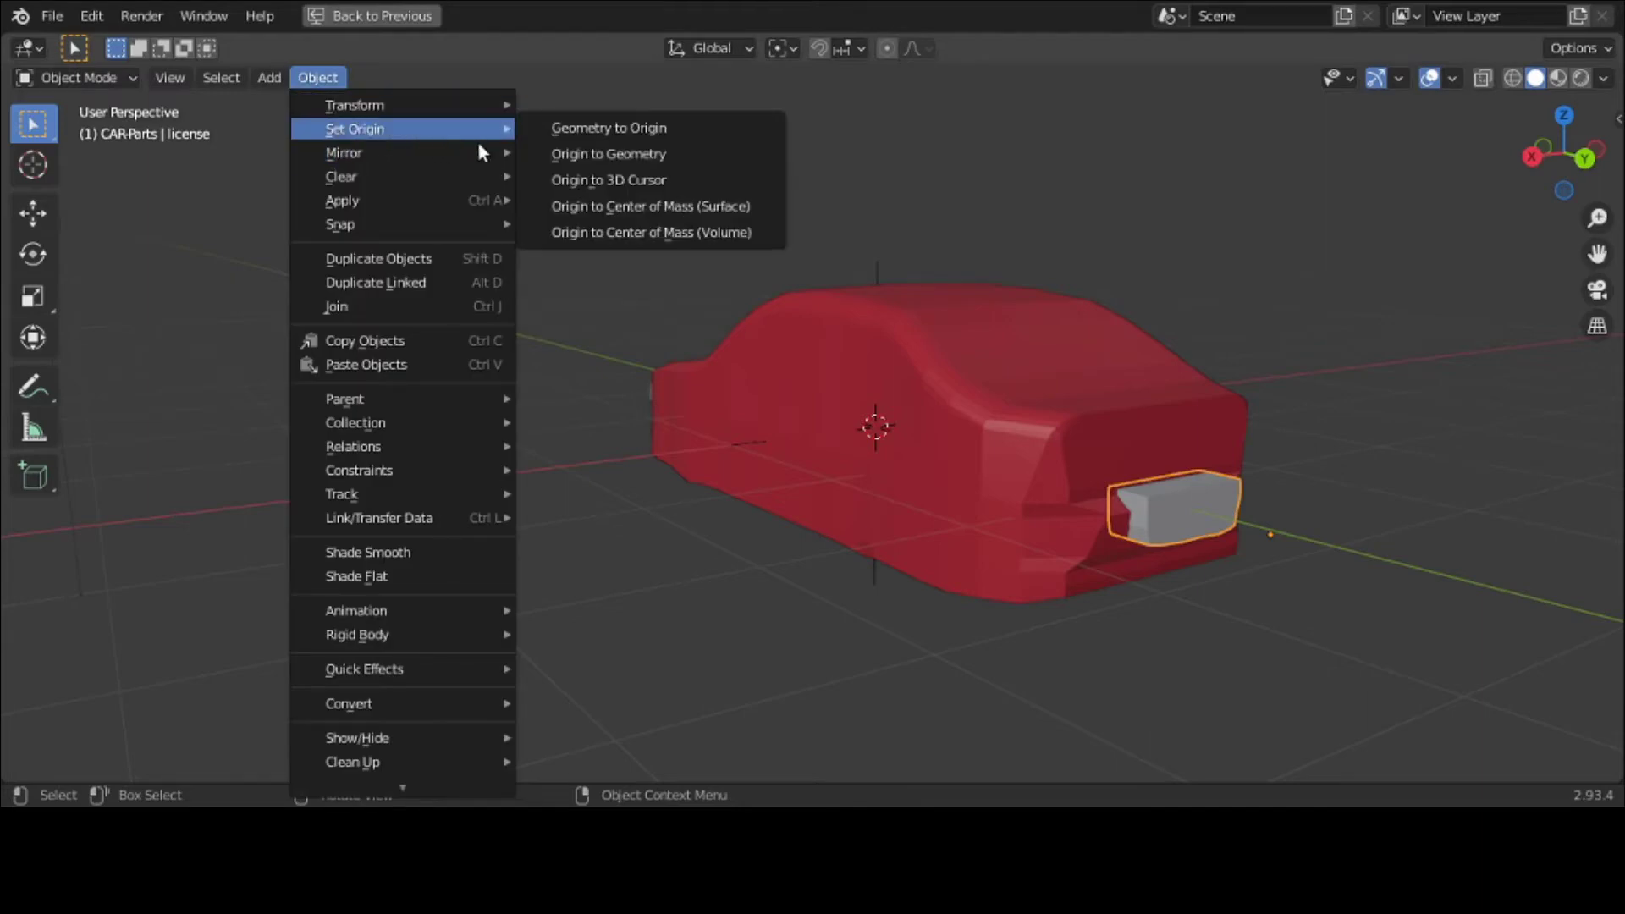
click(569, 132)
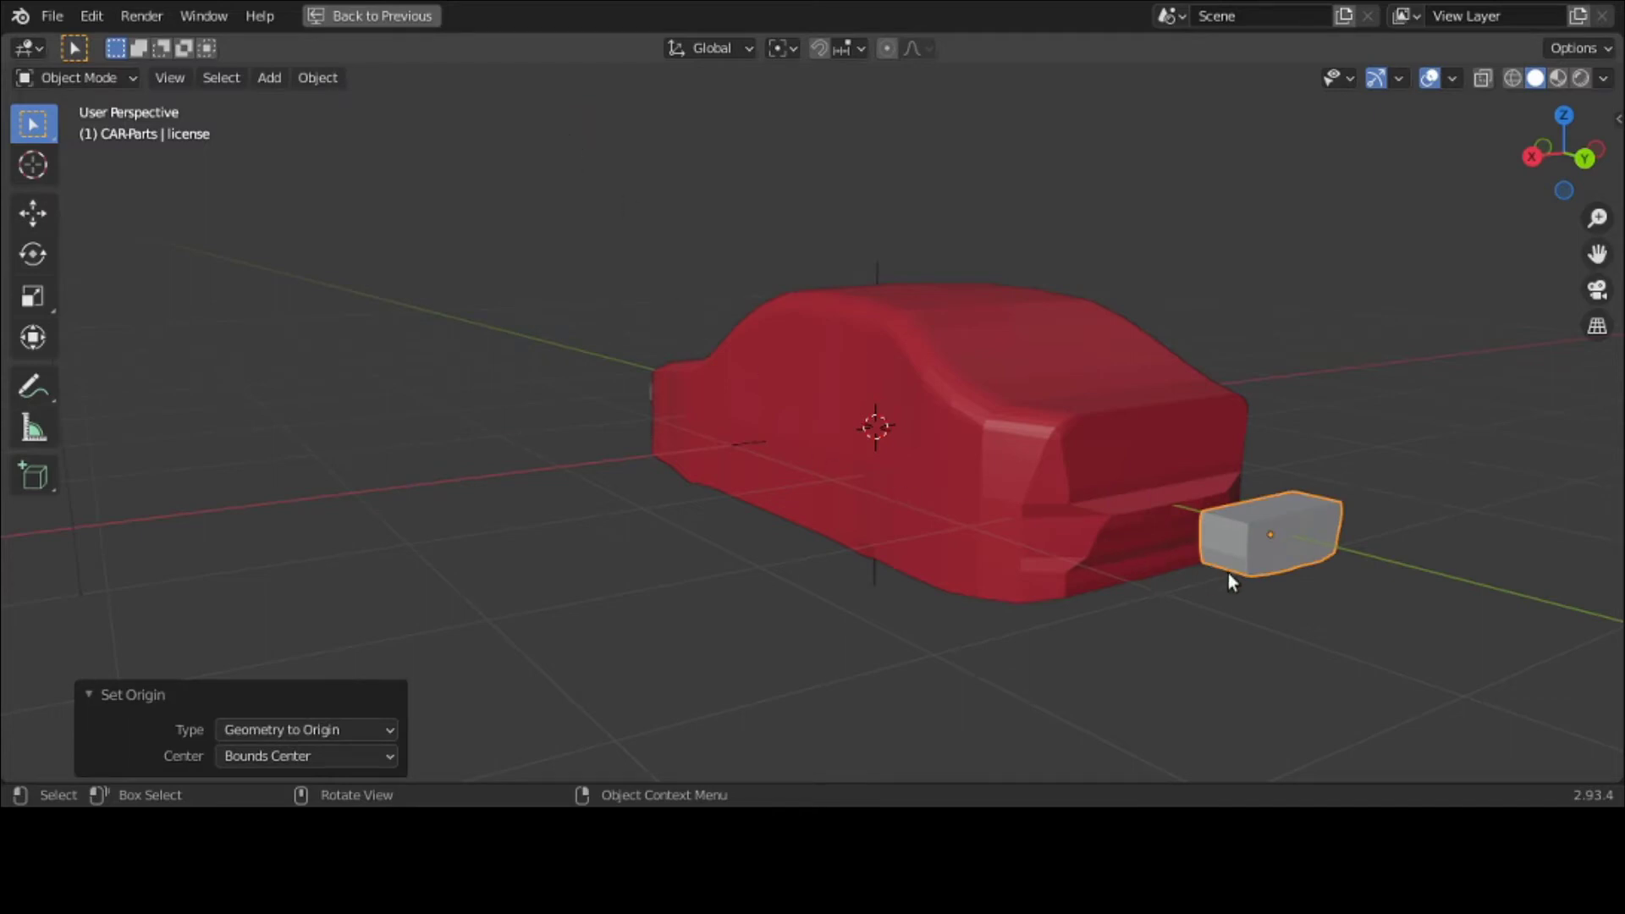
key(g)
key(y)
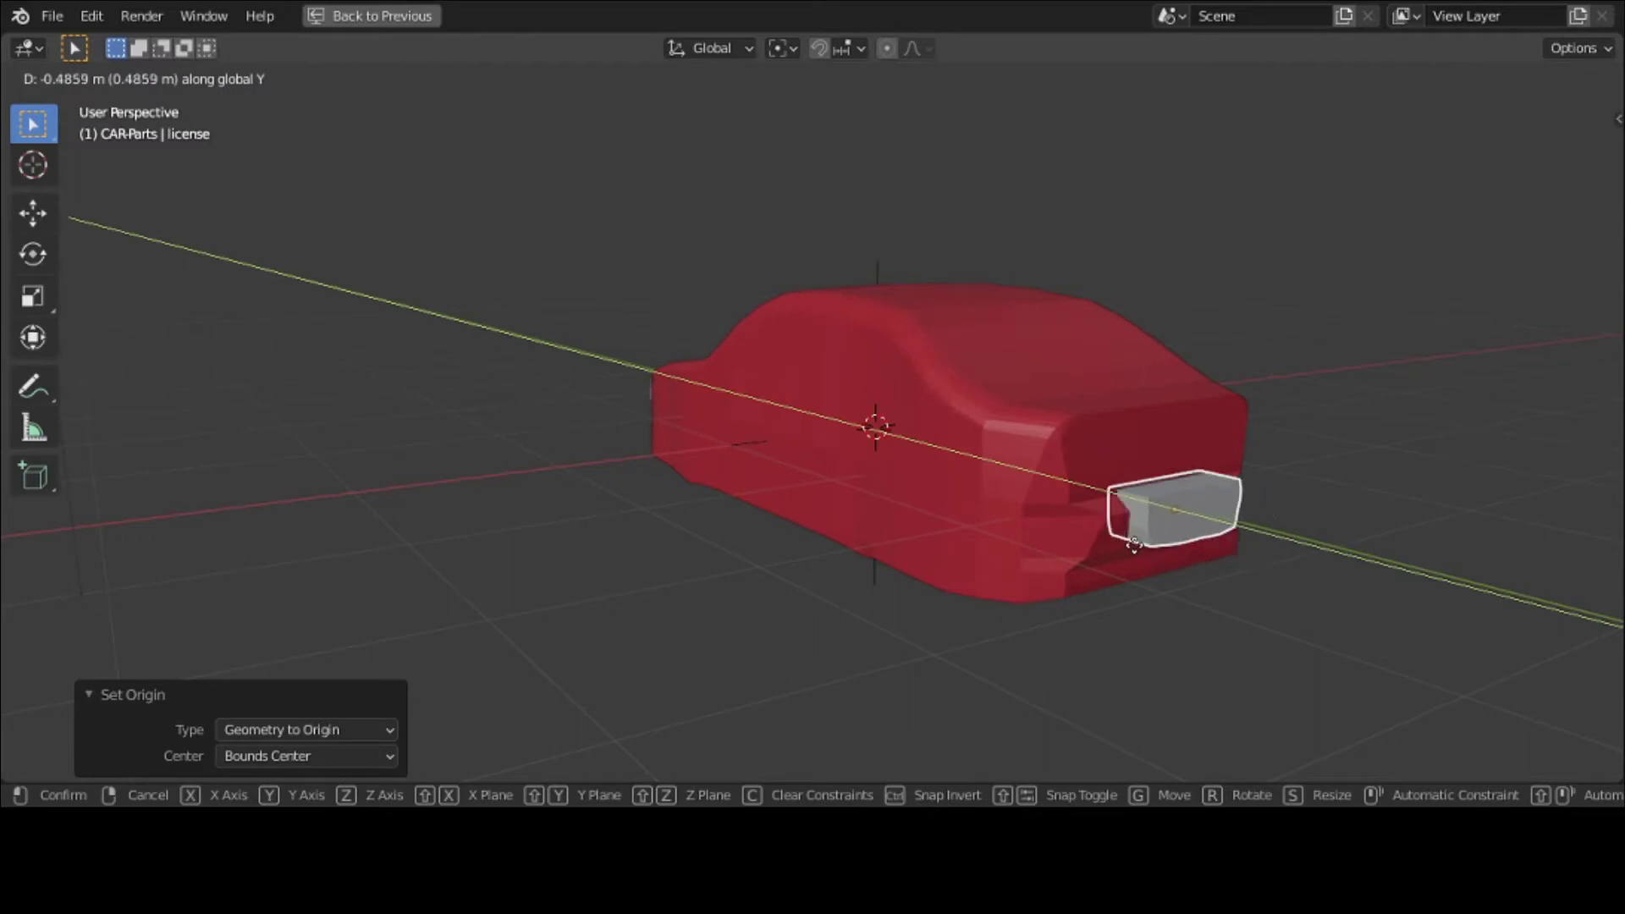
click(1129, 541)
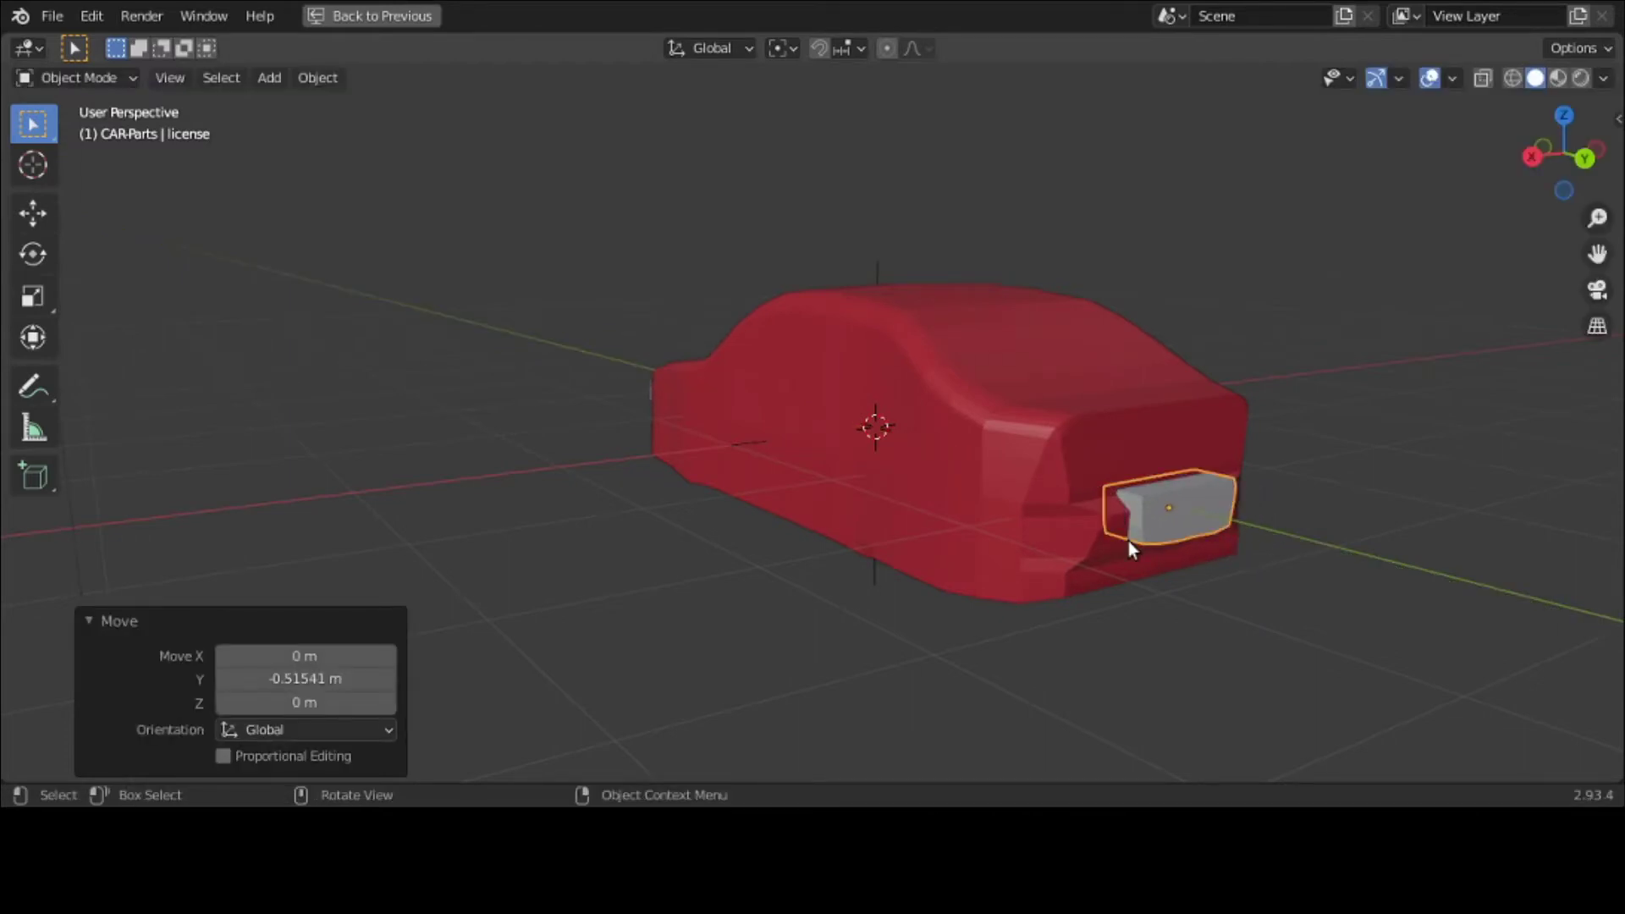
key(ctrl+space)
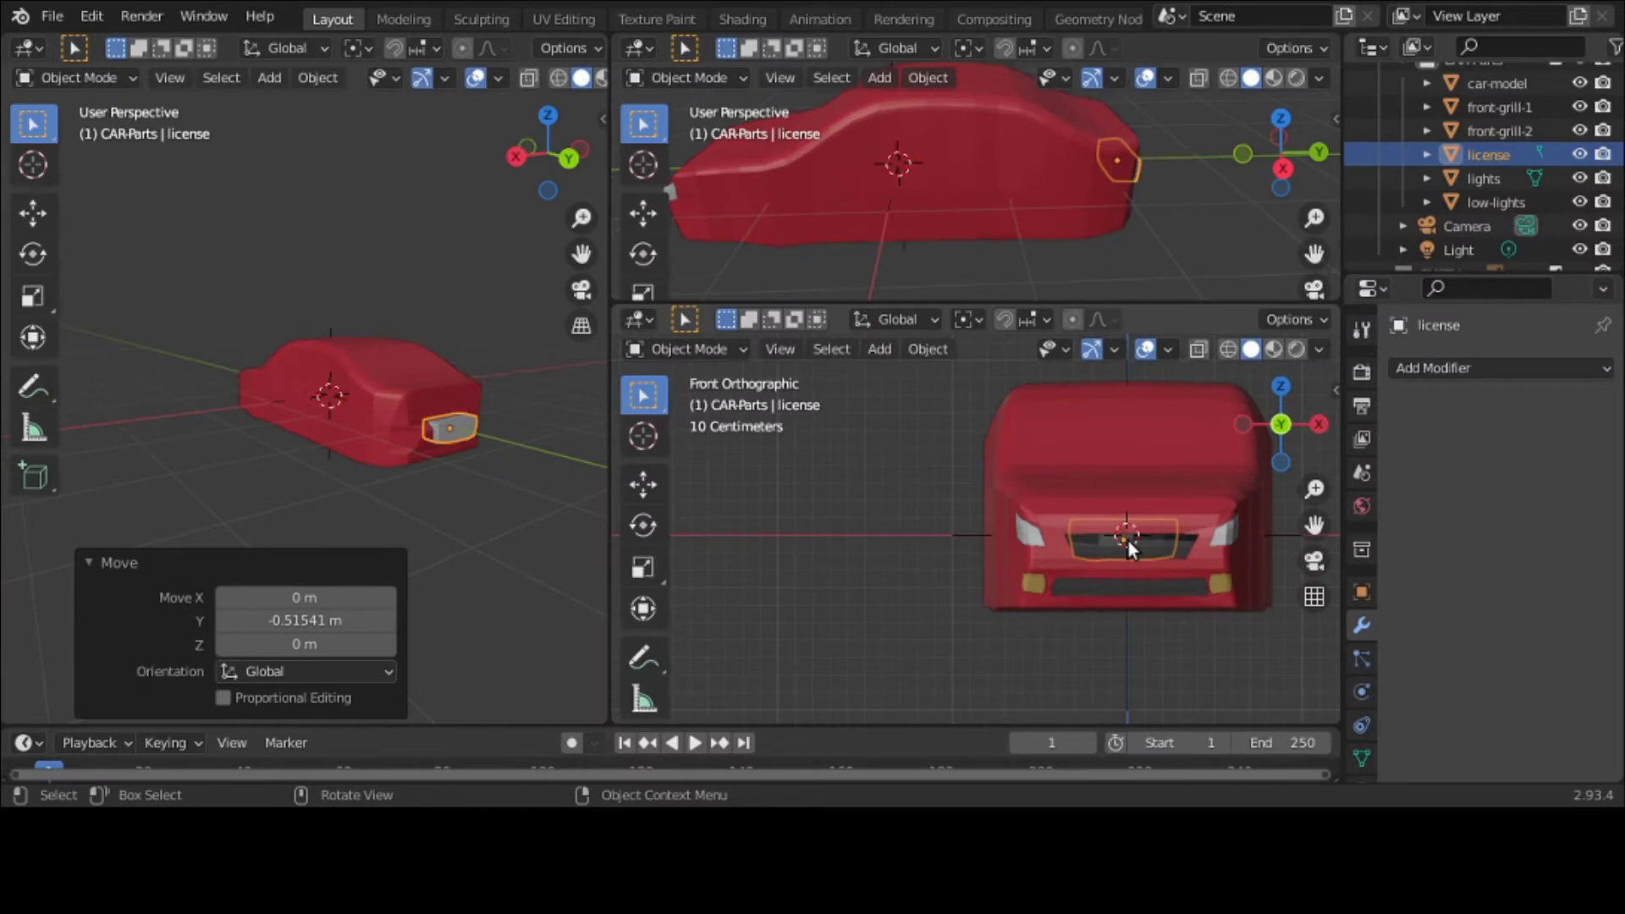
Step: Select the car body, hide the license block and examine the rear where the recess should be cut
click(390, 362)
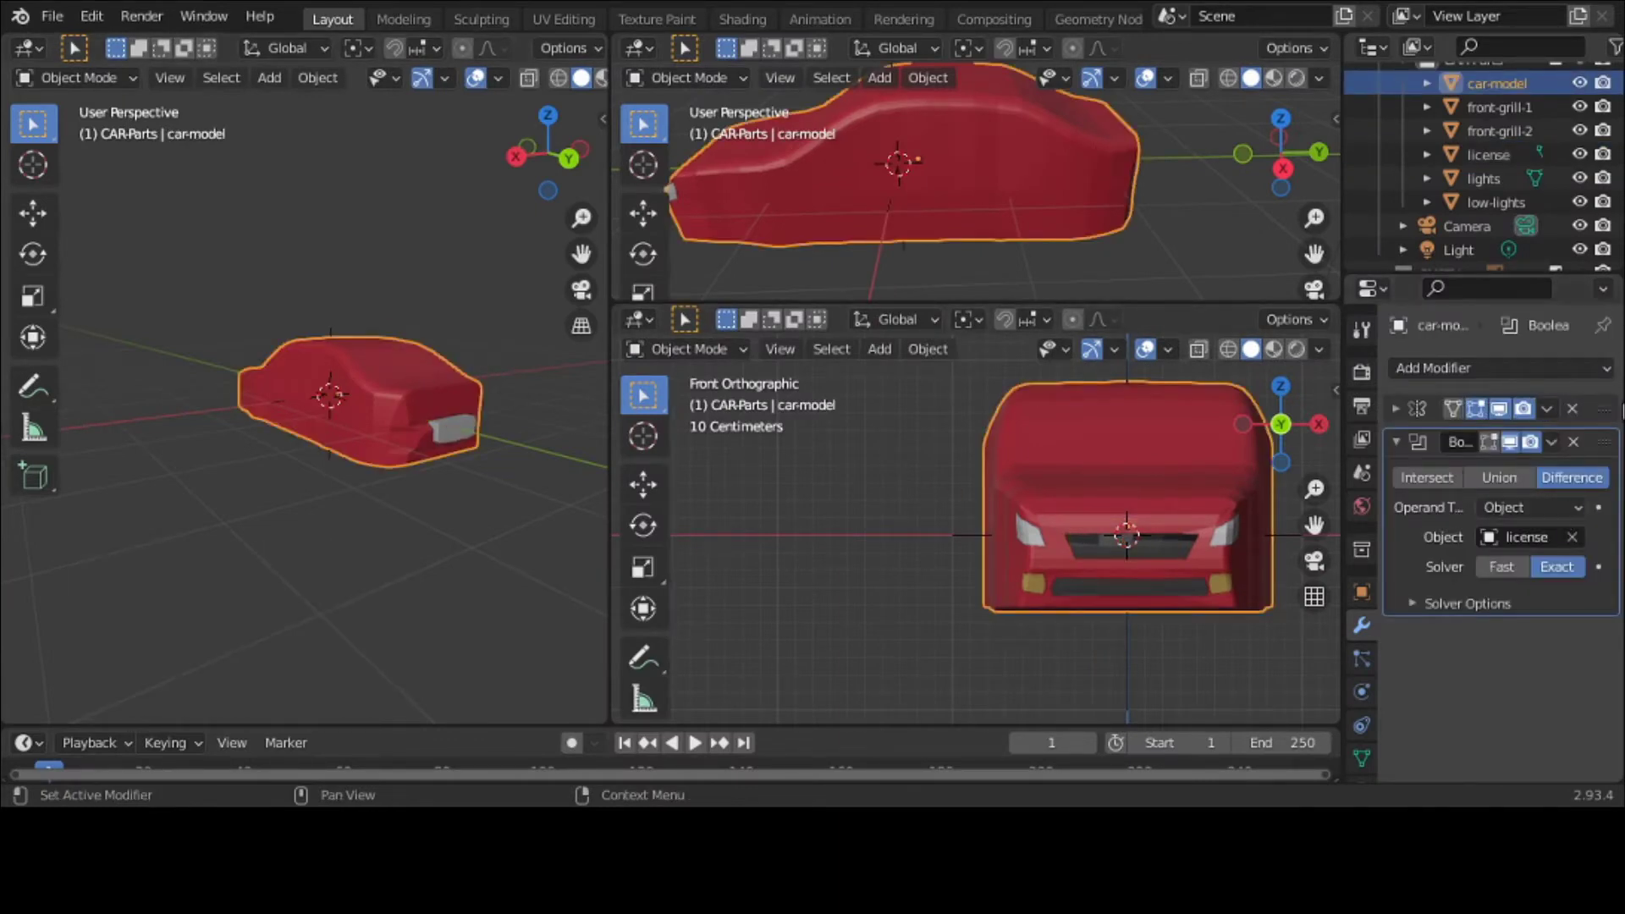
click(1580, 155)
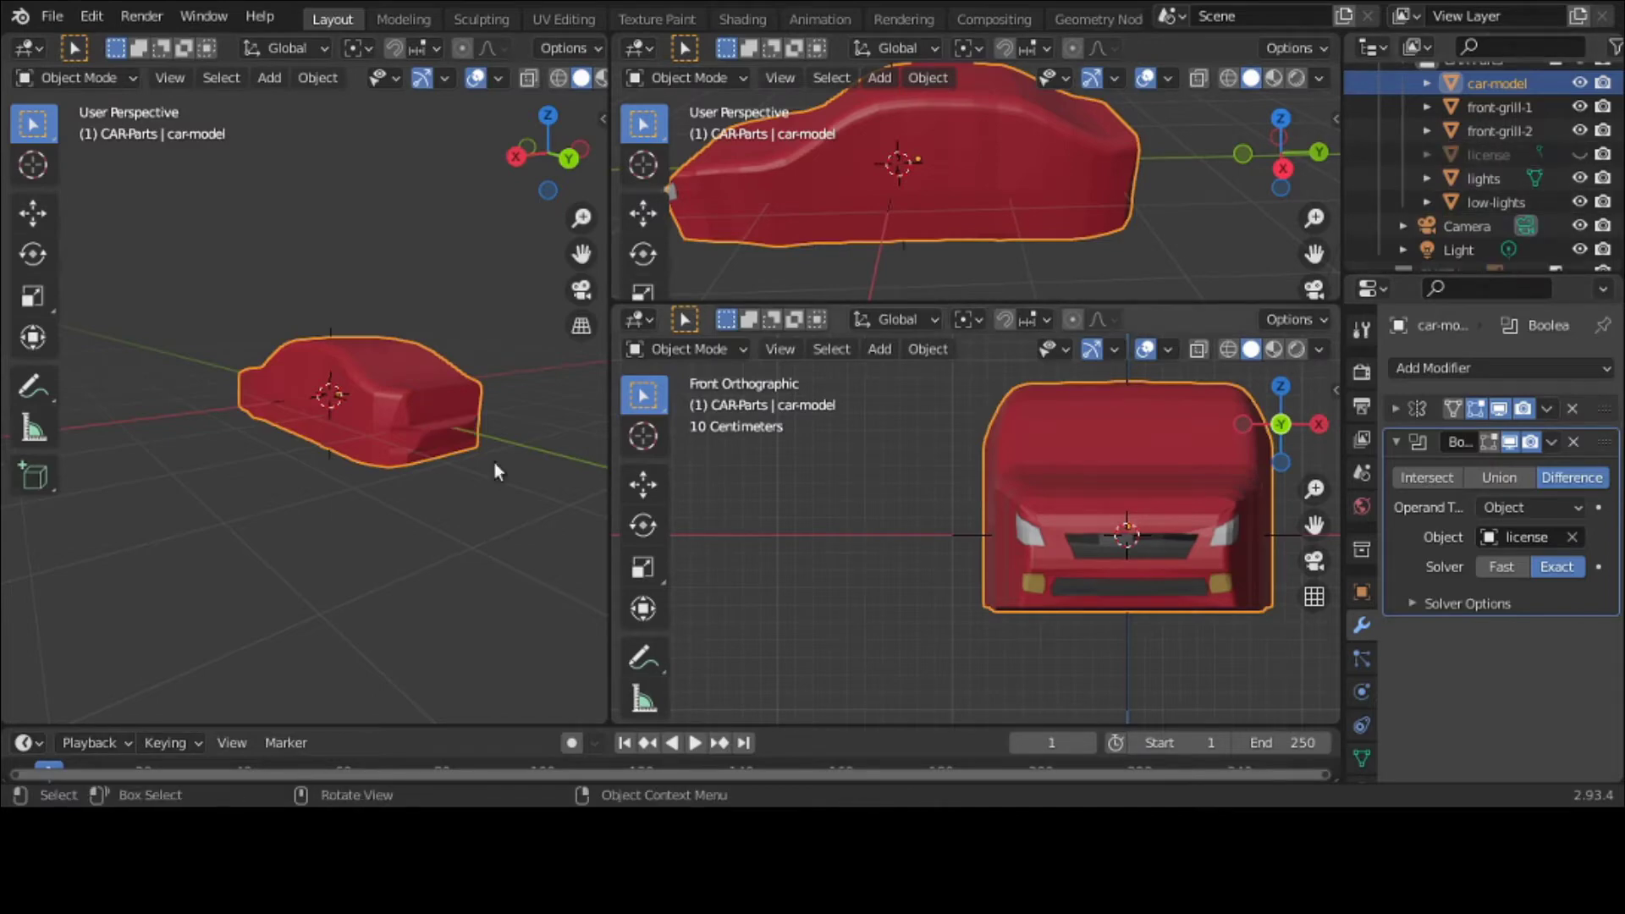
scroll(448, 484, up, 4)
middle_drag(448, 484, 346, 477)
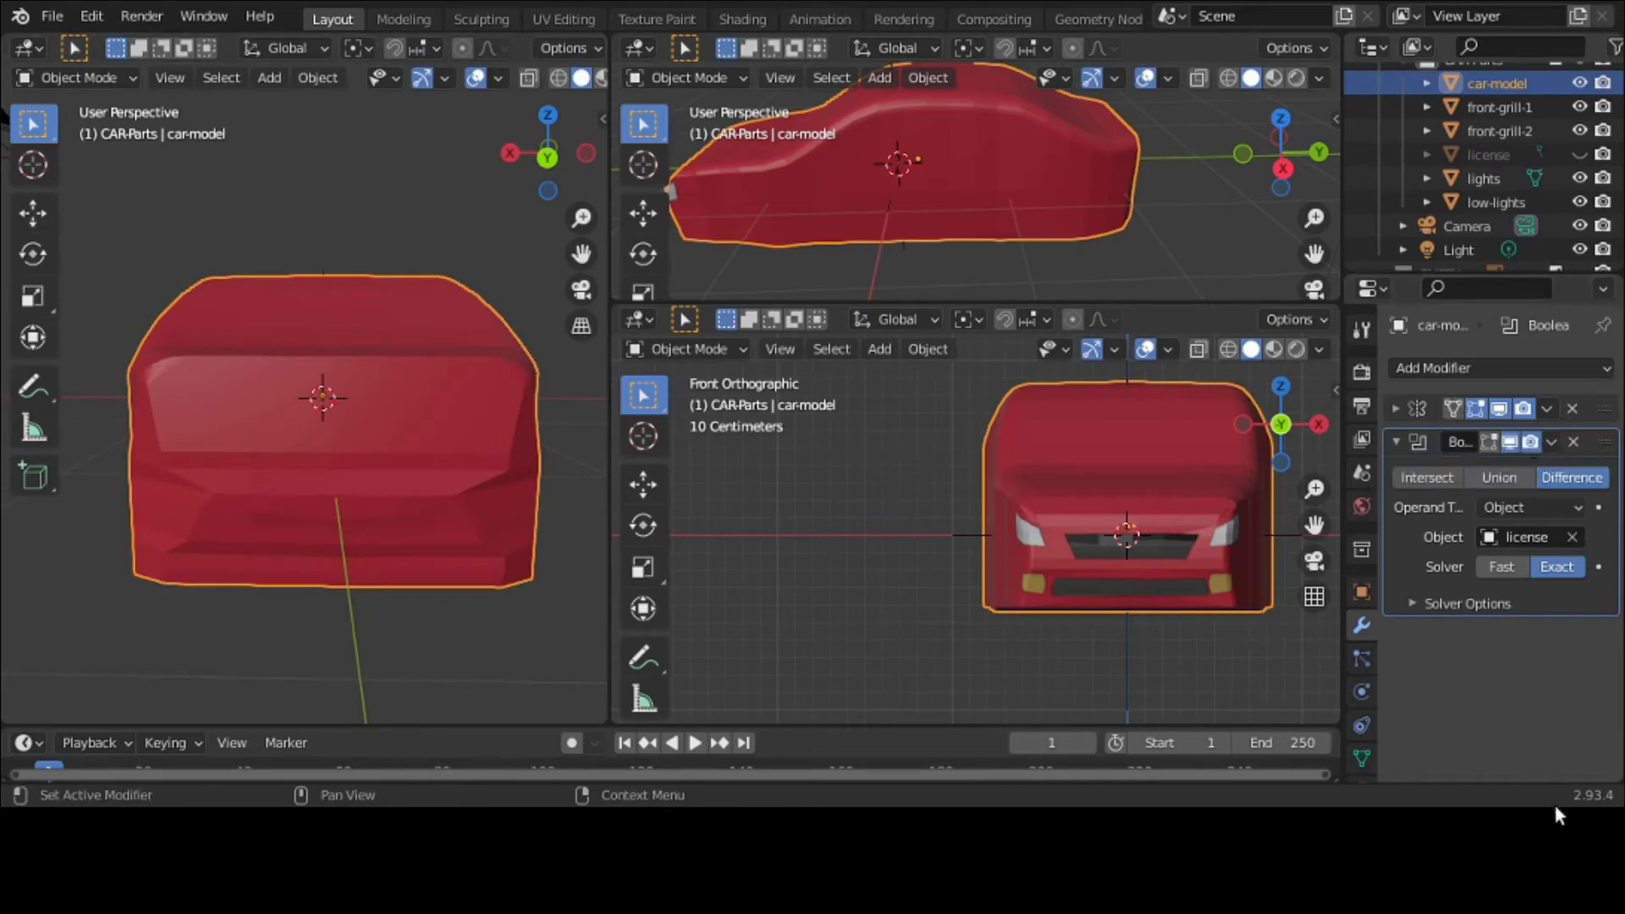
Step: Remove the car body's Boolean modifier and add a new Boolean modifier below the Mirror
click(1576, 442)
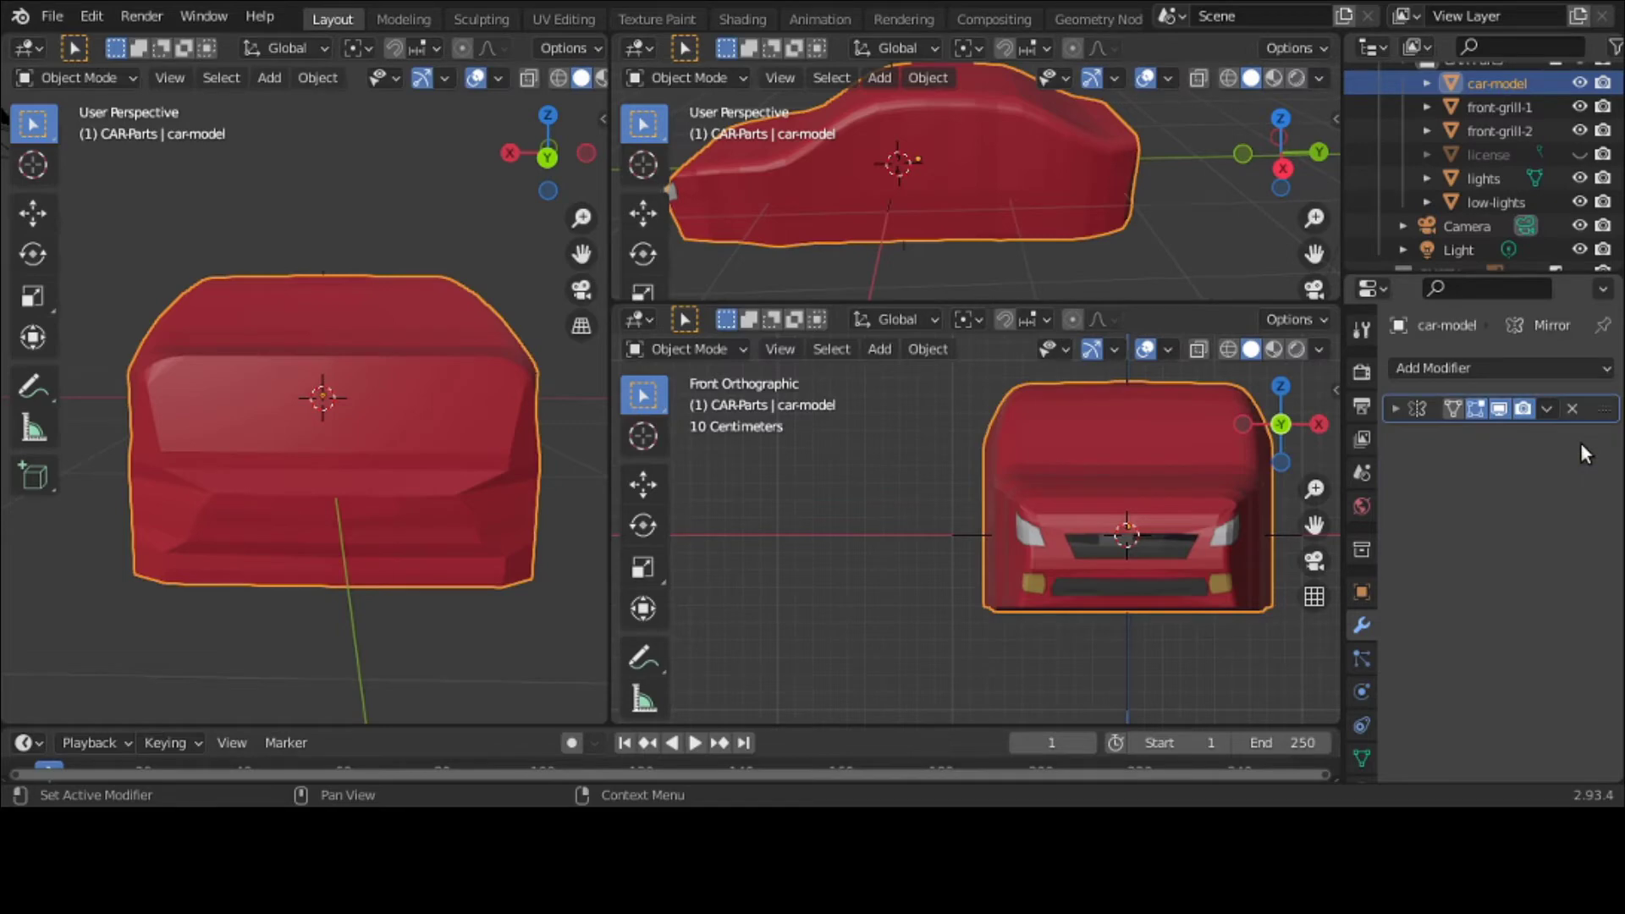
click(1479, 367)
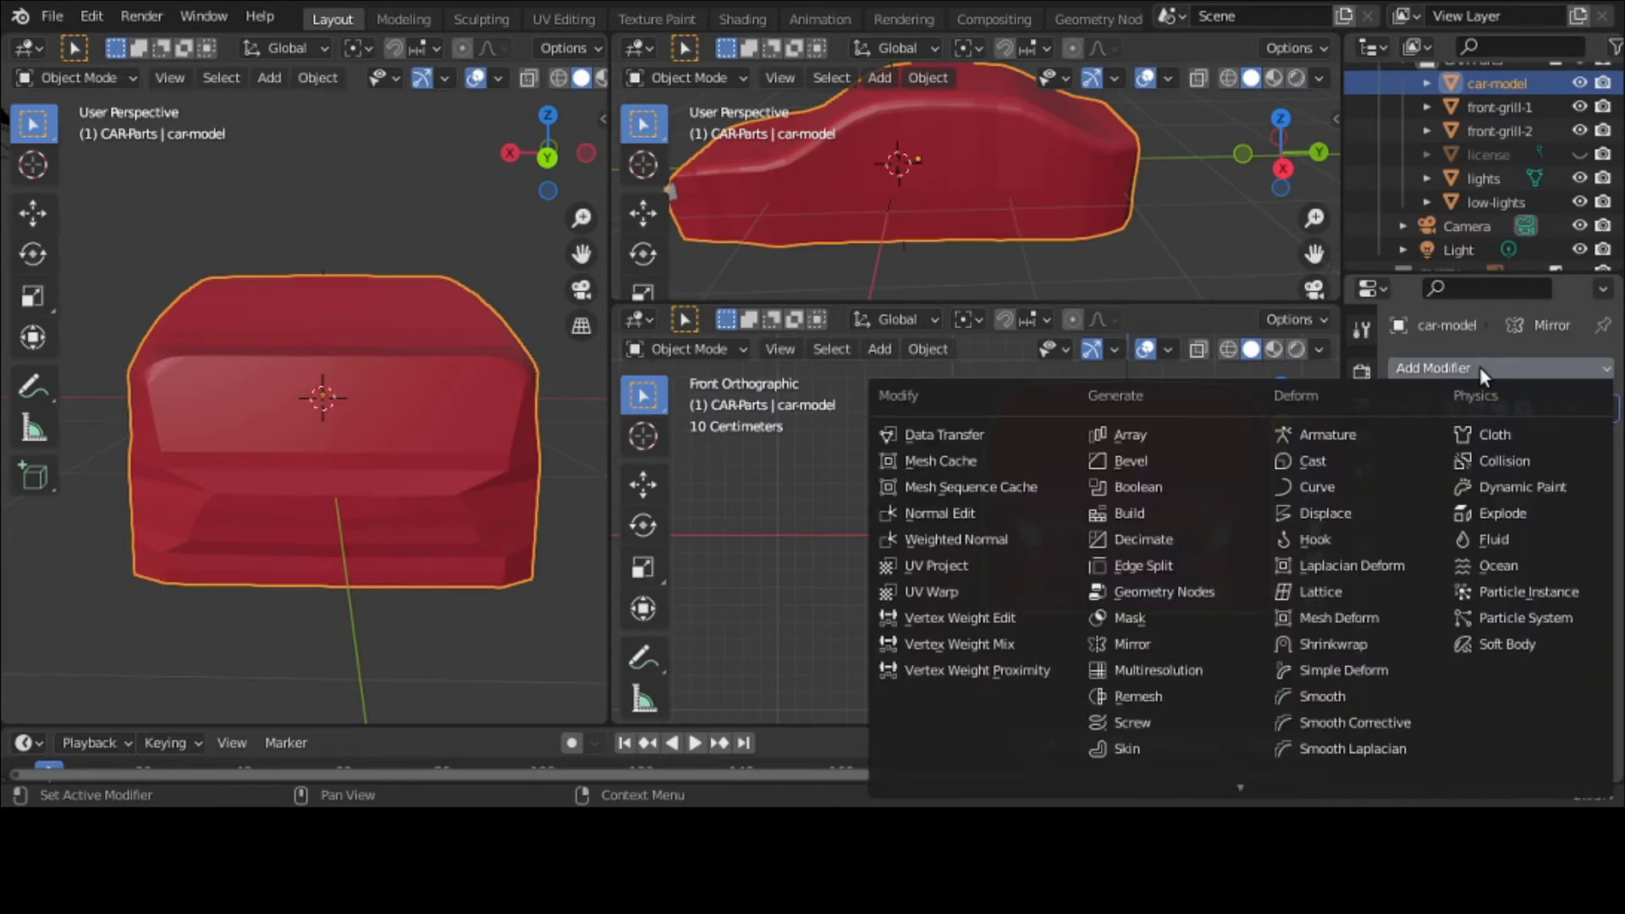
click(1232, 484)
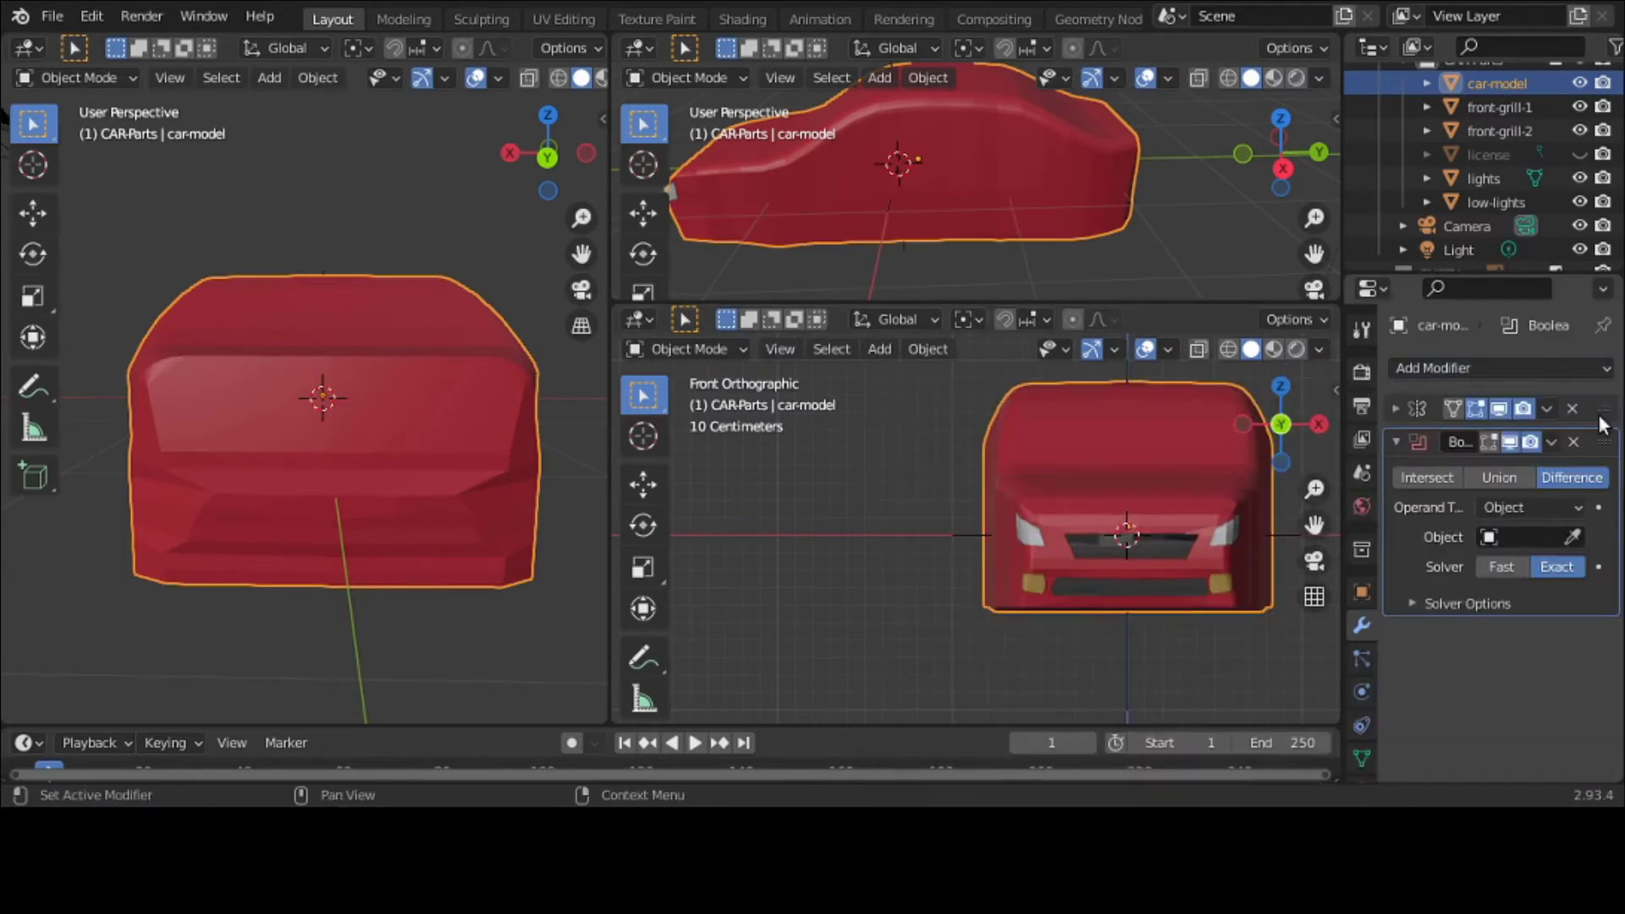
Step: Compare the car's rear with the license block shown and hidden, leaving the block hidden
click(1579, 154)
click(1579, 154)
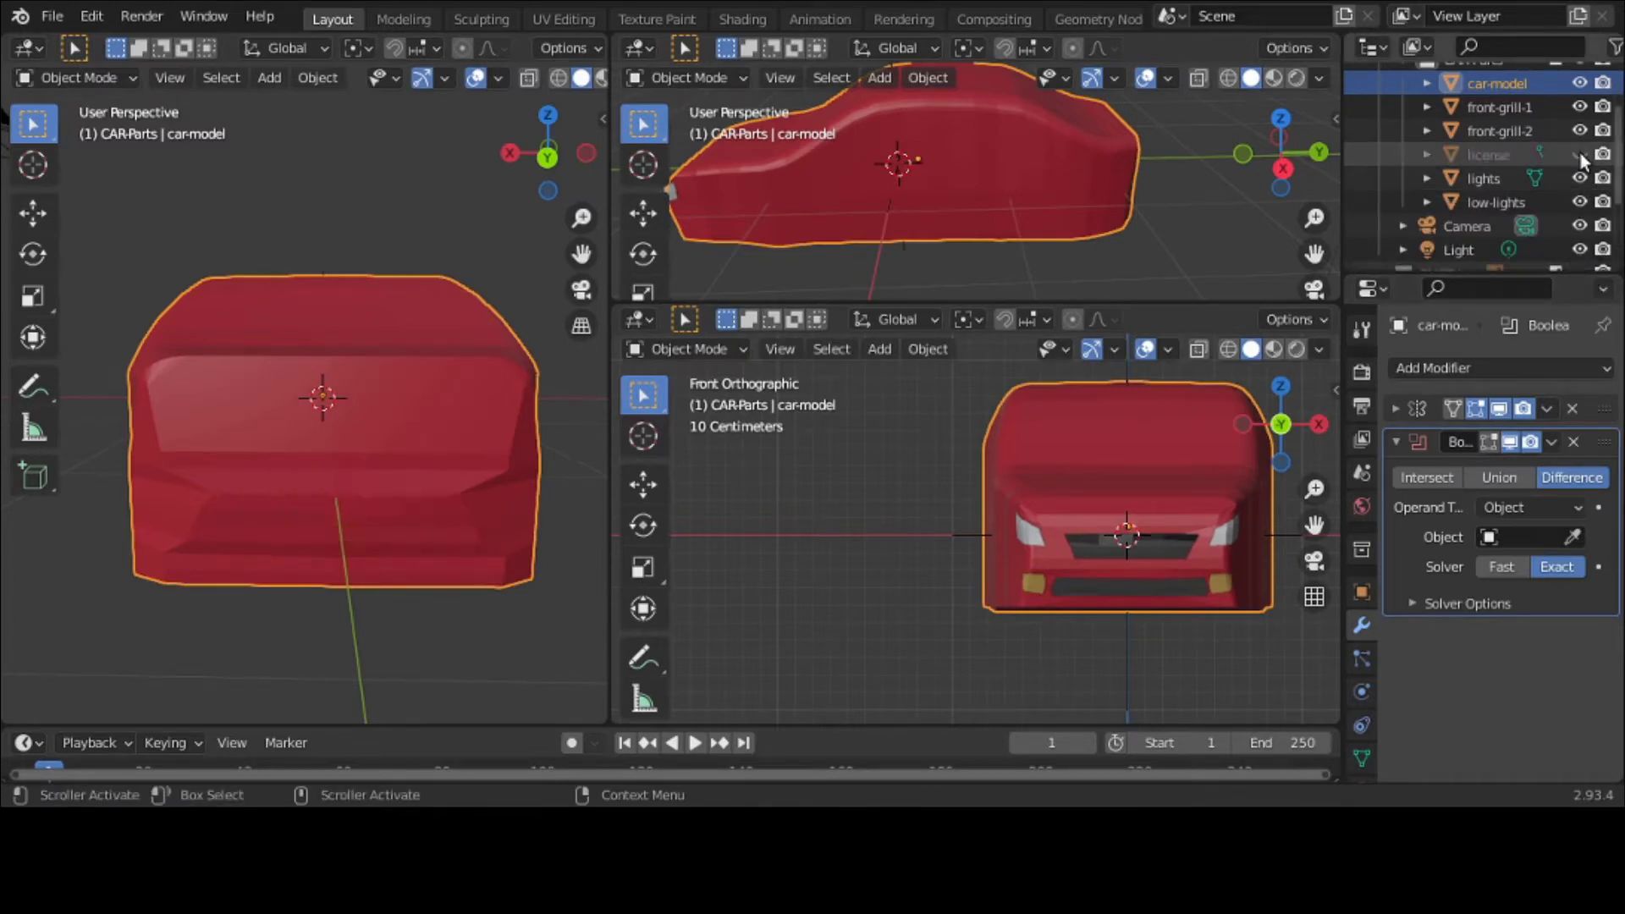
click(1579, 154)
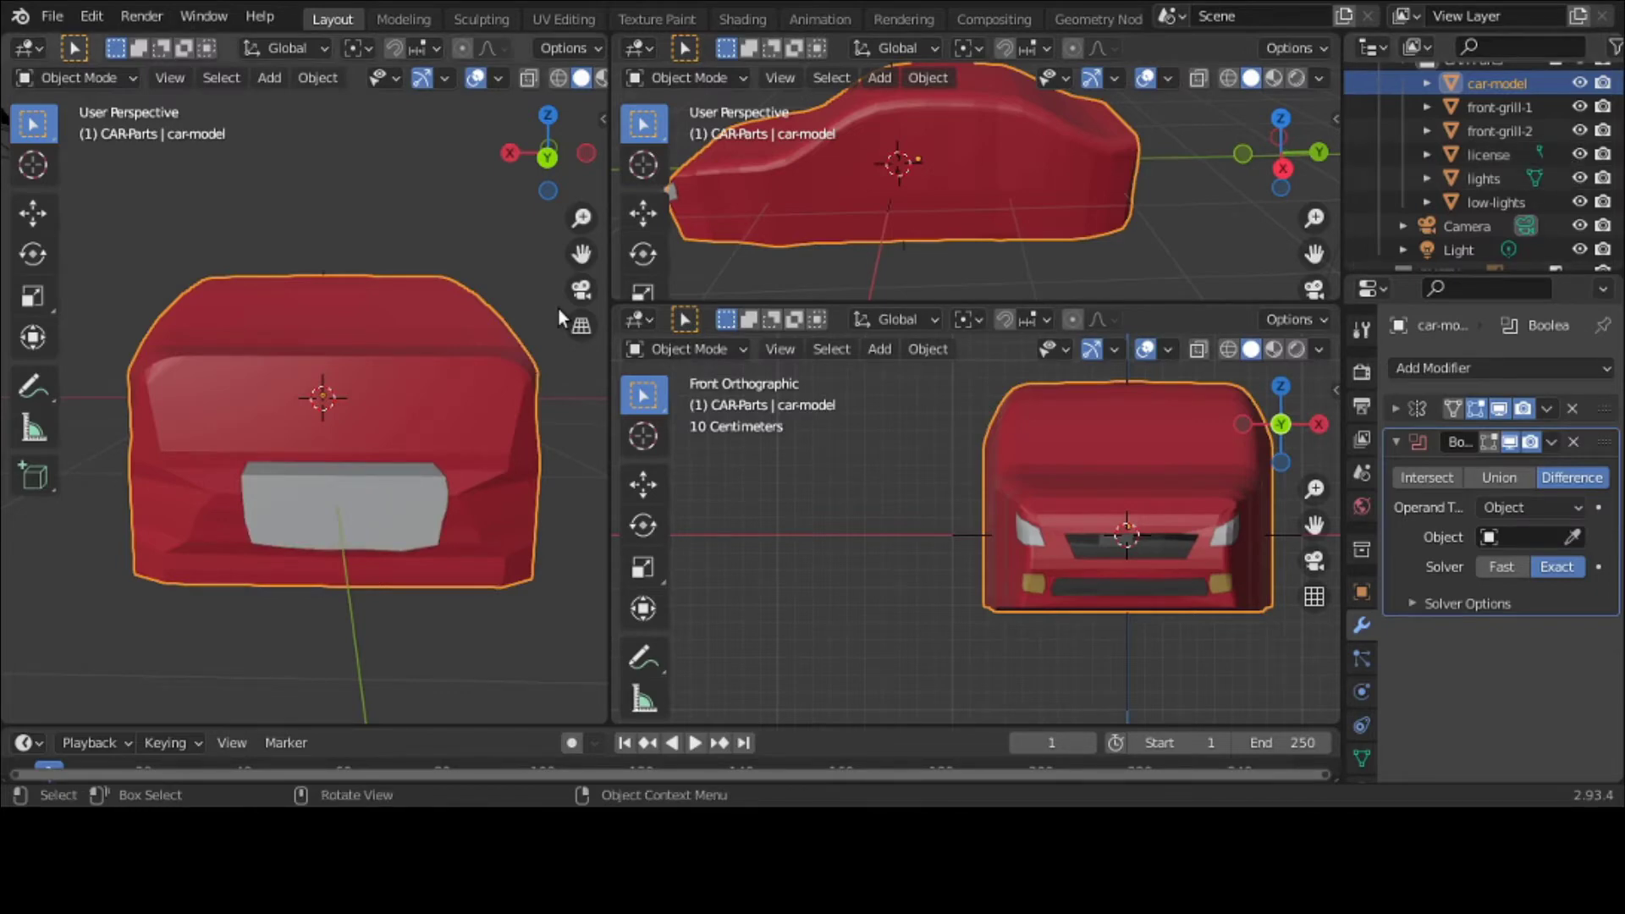
click(1580, 155)
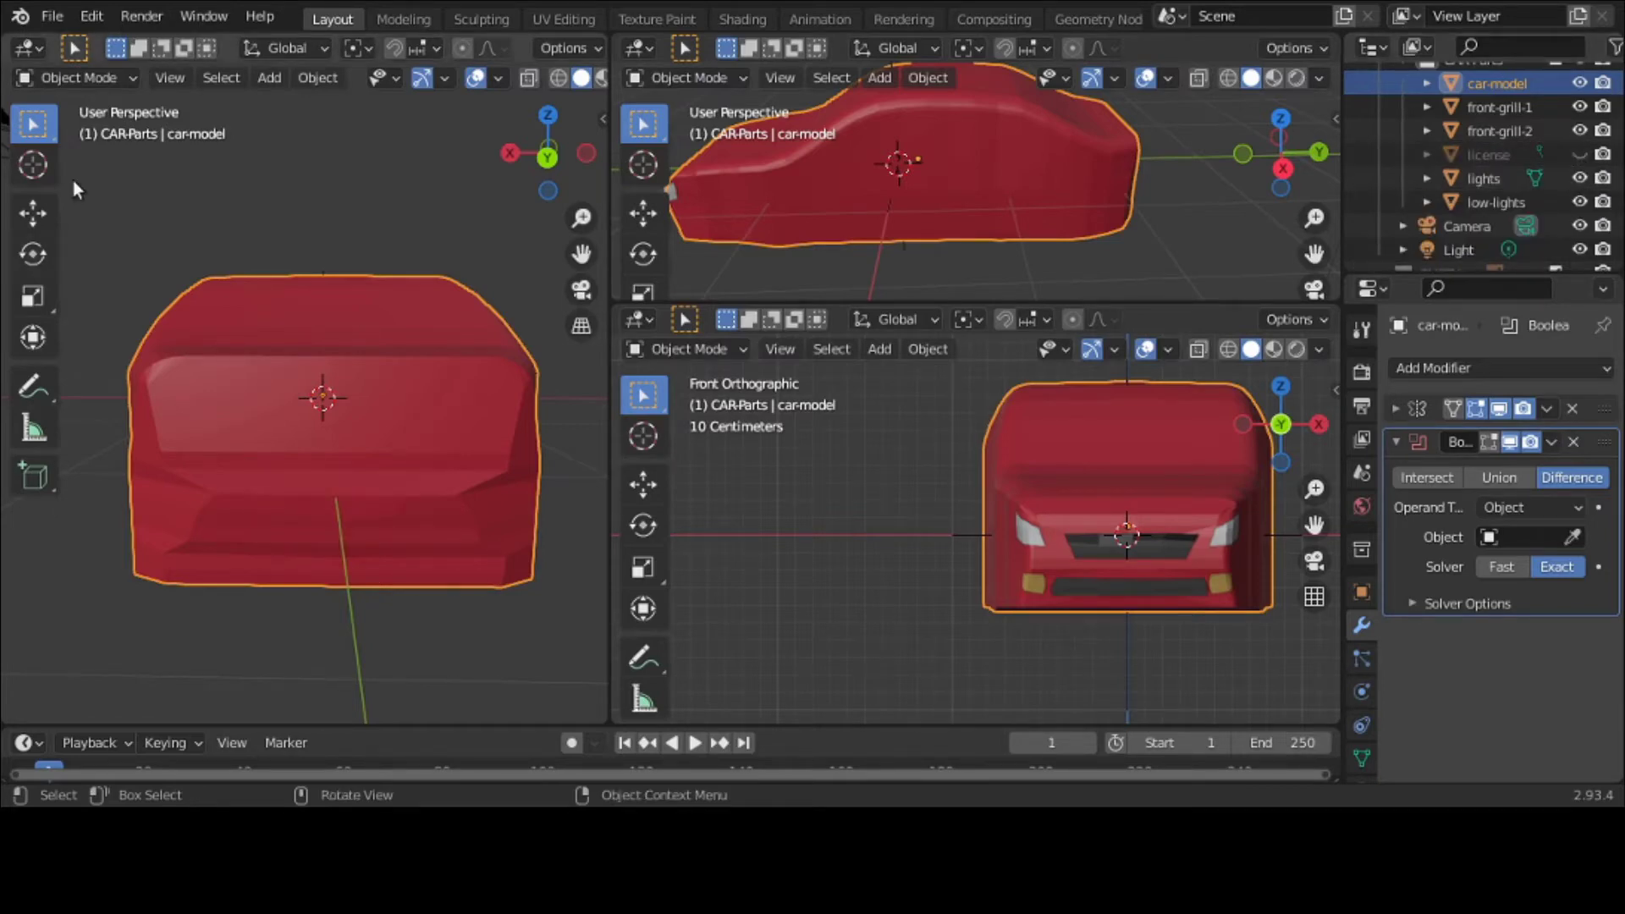
Step: Open the car body in Edit Mode and show the EMPTY collection of reference images
click(73, 78)
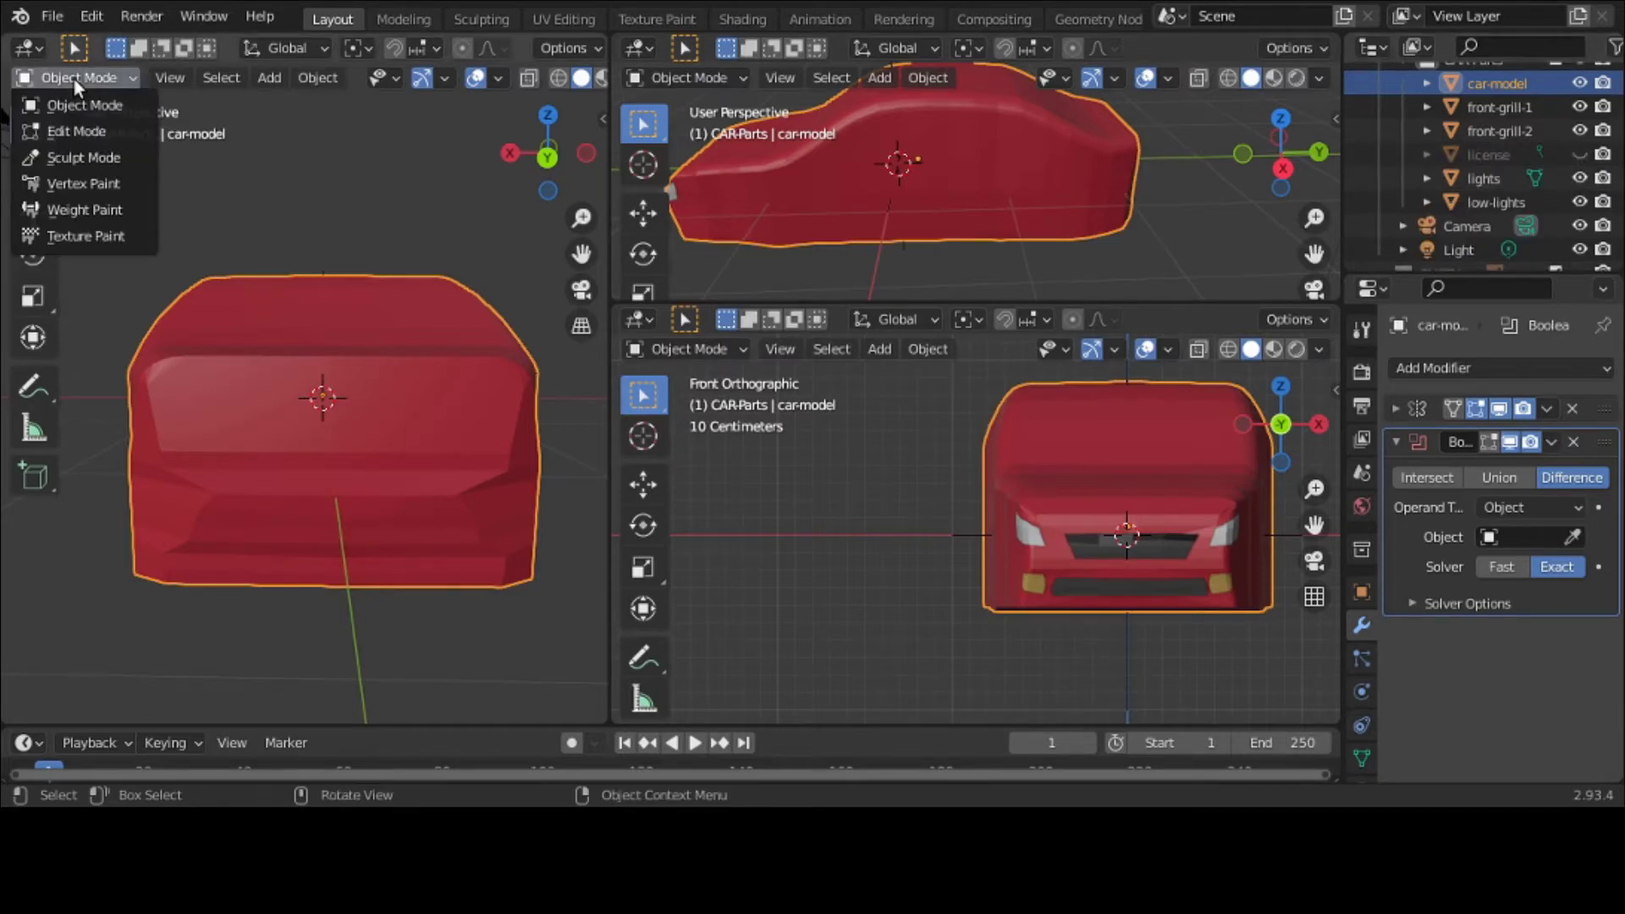
click(74, 132)
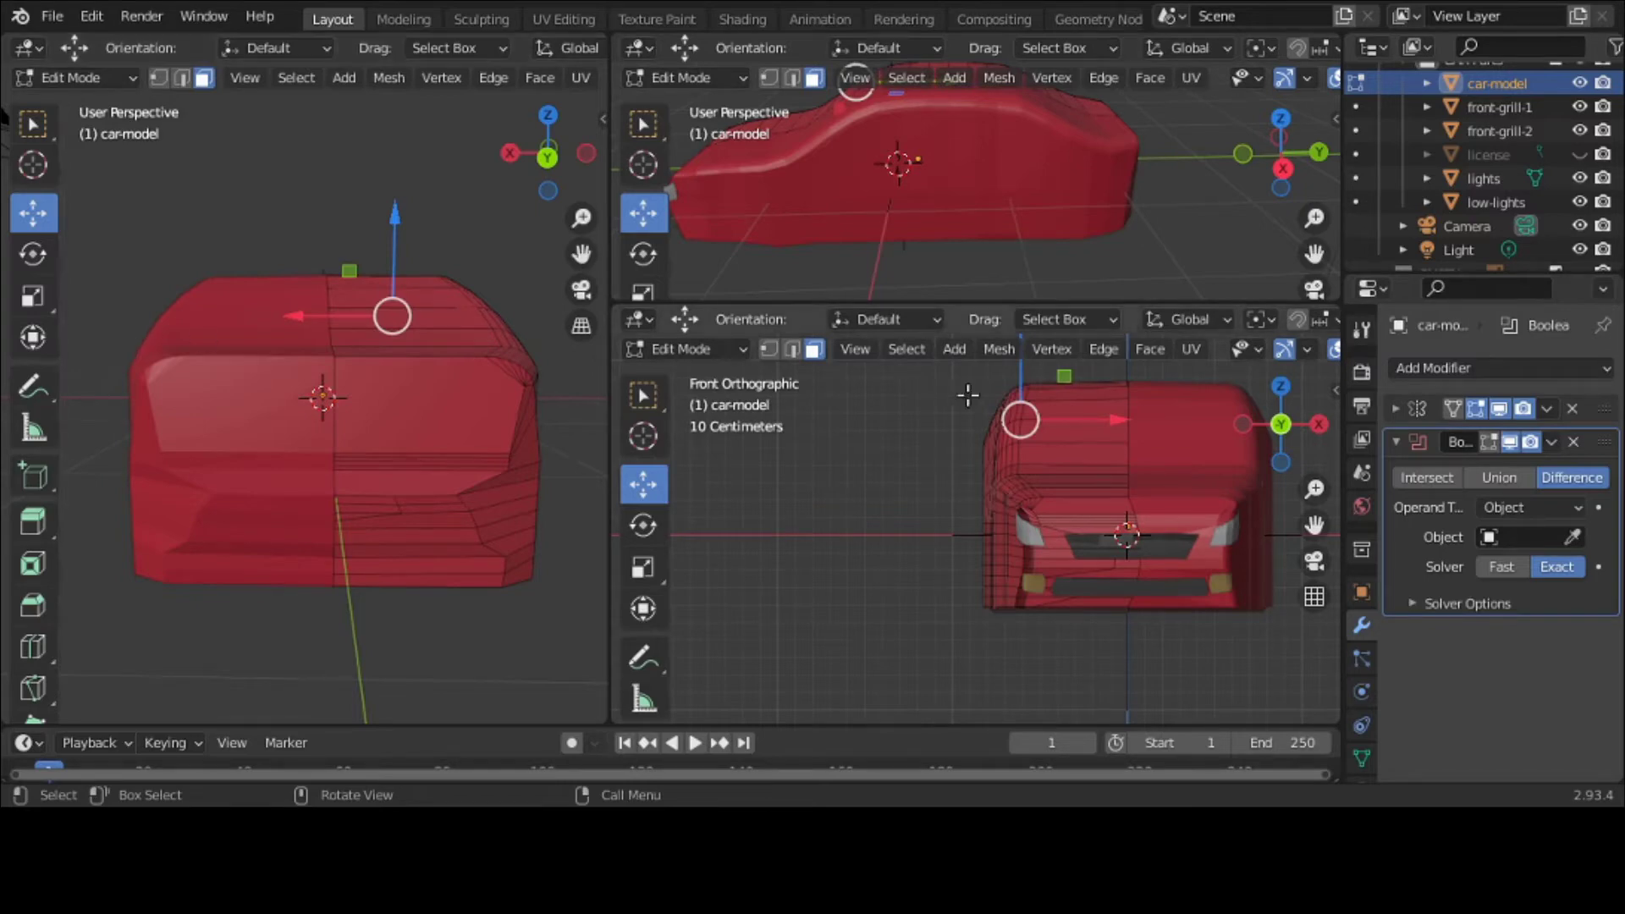
scroll(1429, 144, up, 3)
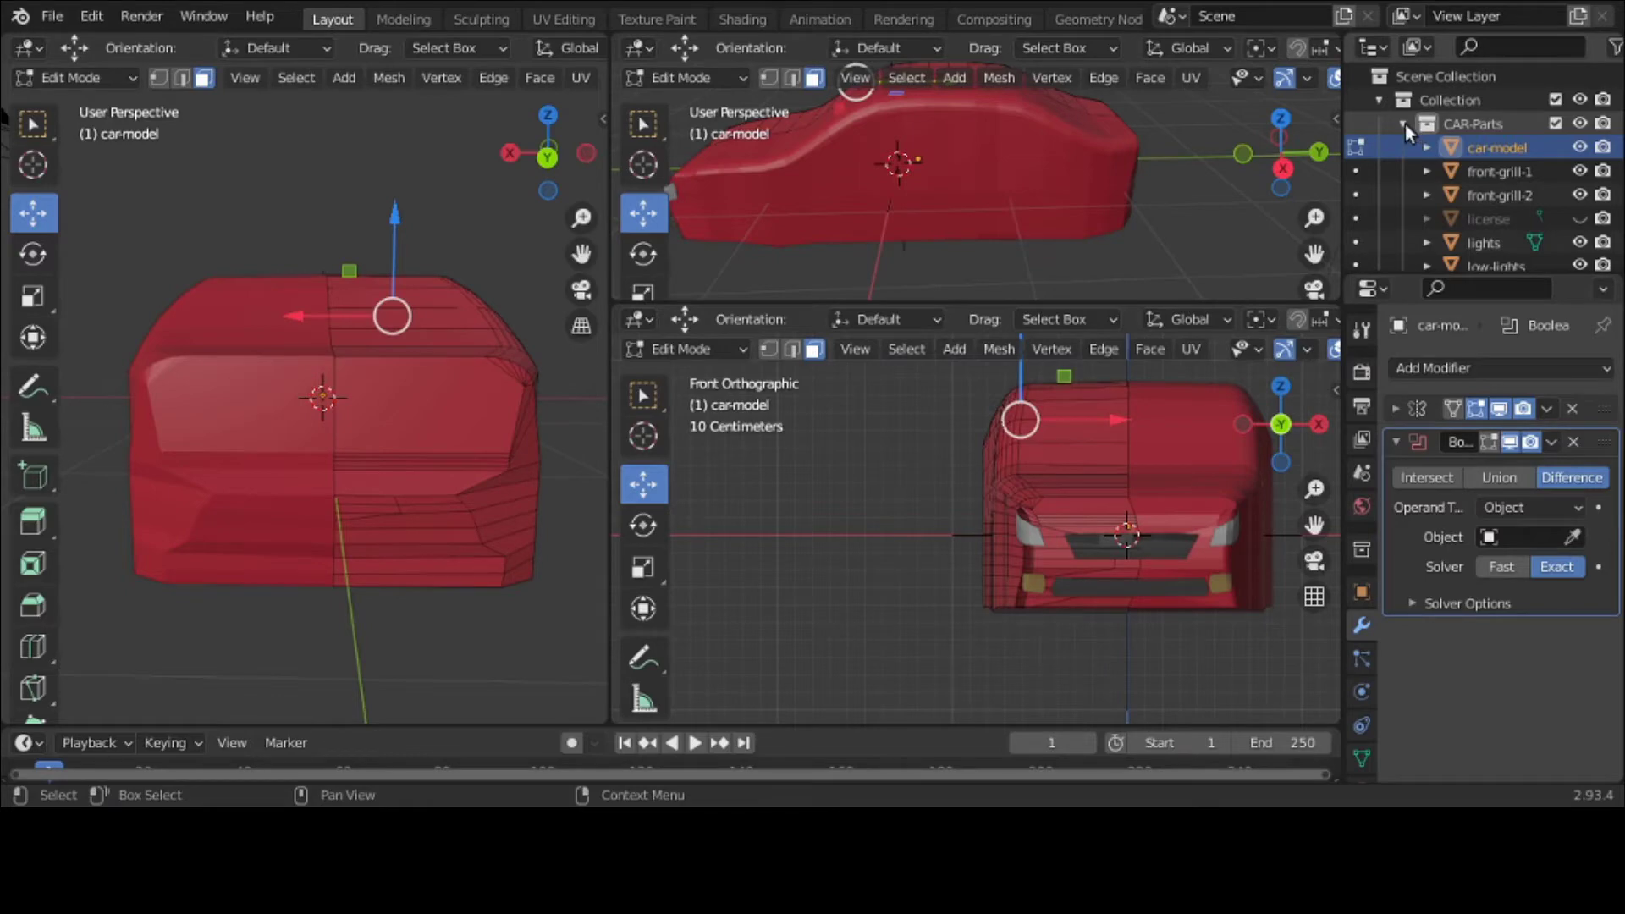
click(1404, 124)
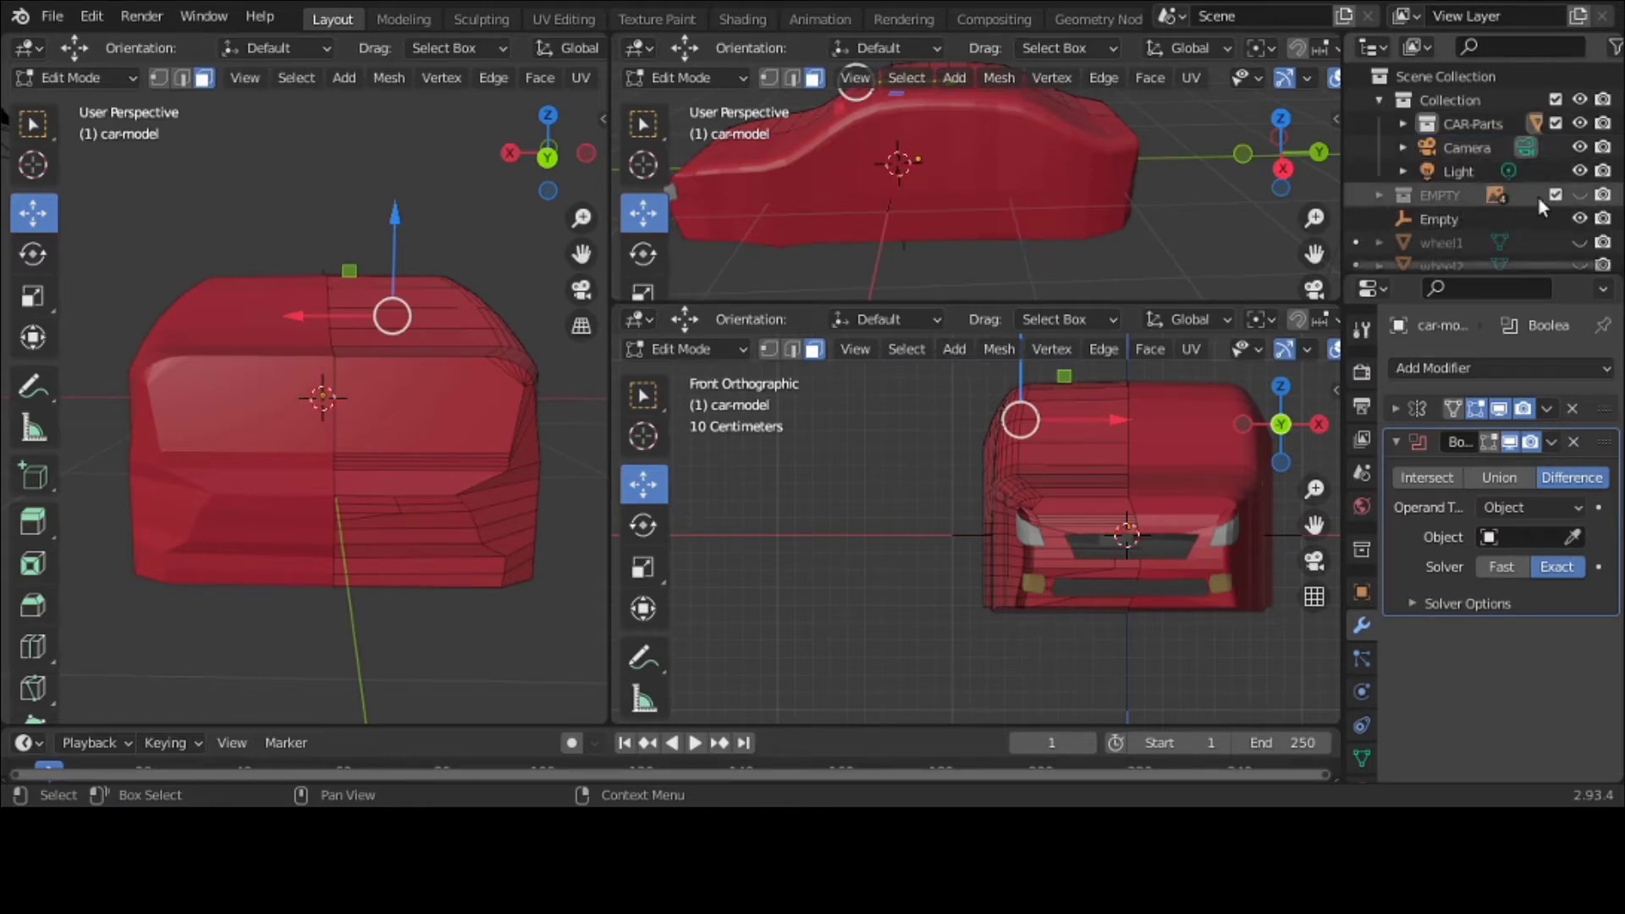
click(1575, 195)
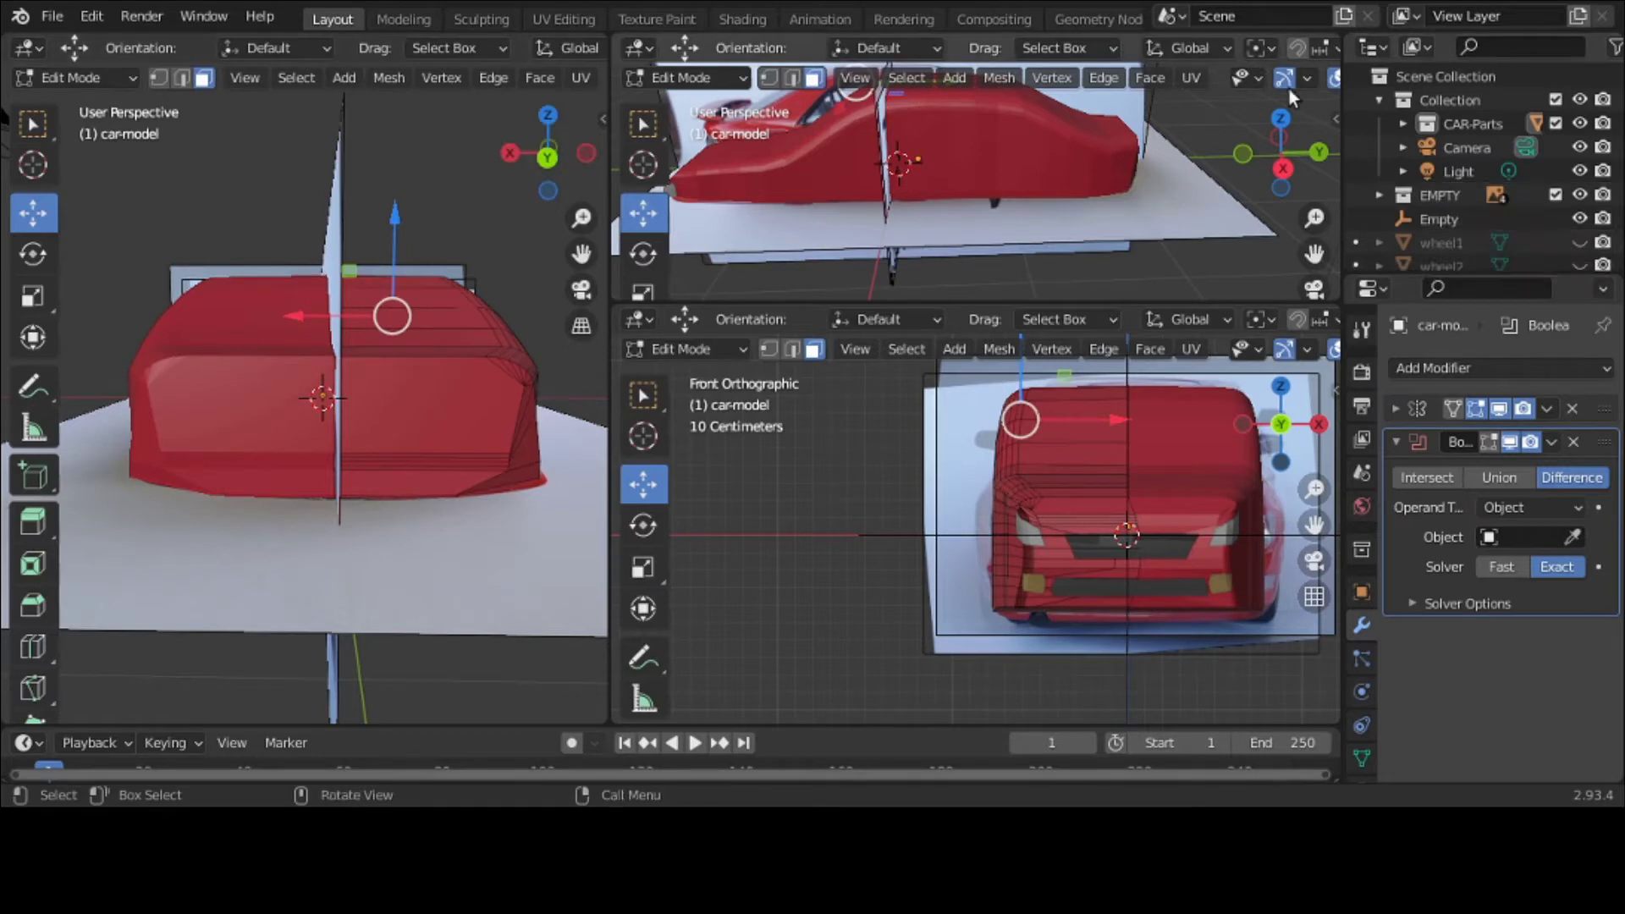
Step: Turn on X-ray in the side perspective view and in the large view, switching the latter to Back Orthographic
scroll(1311, 85, down, 5)
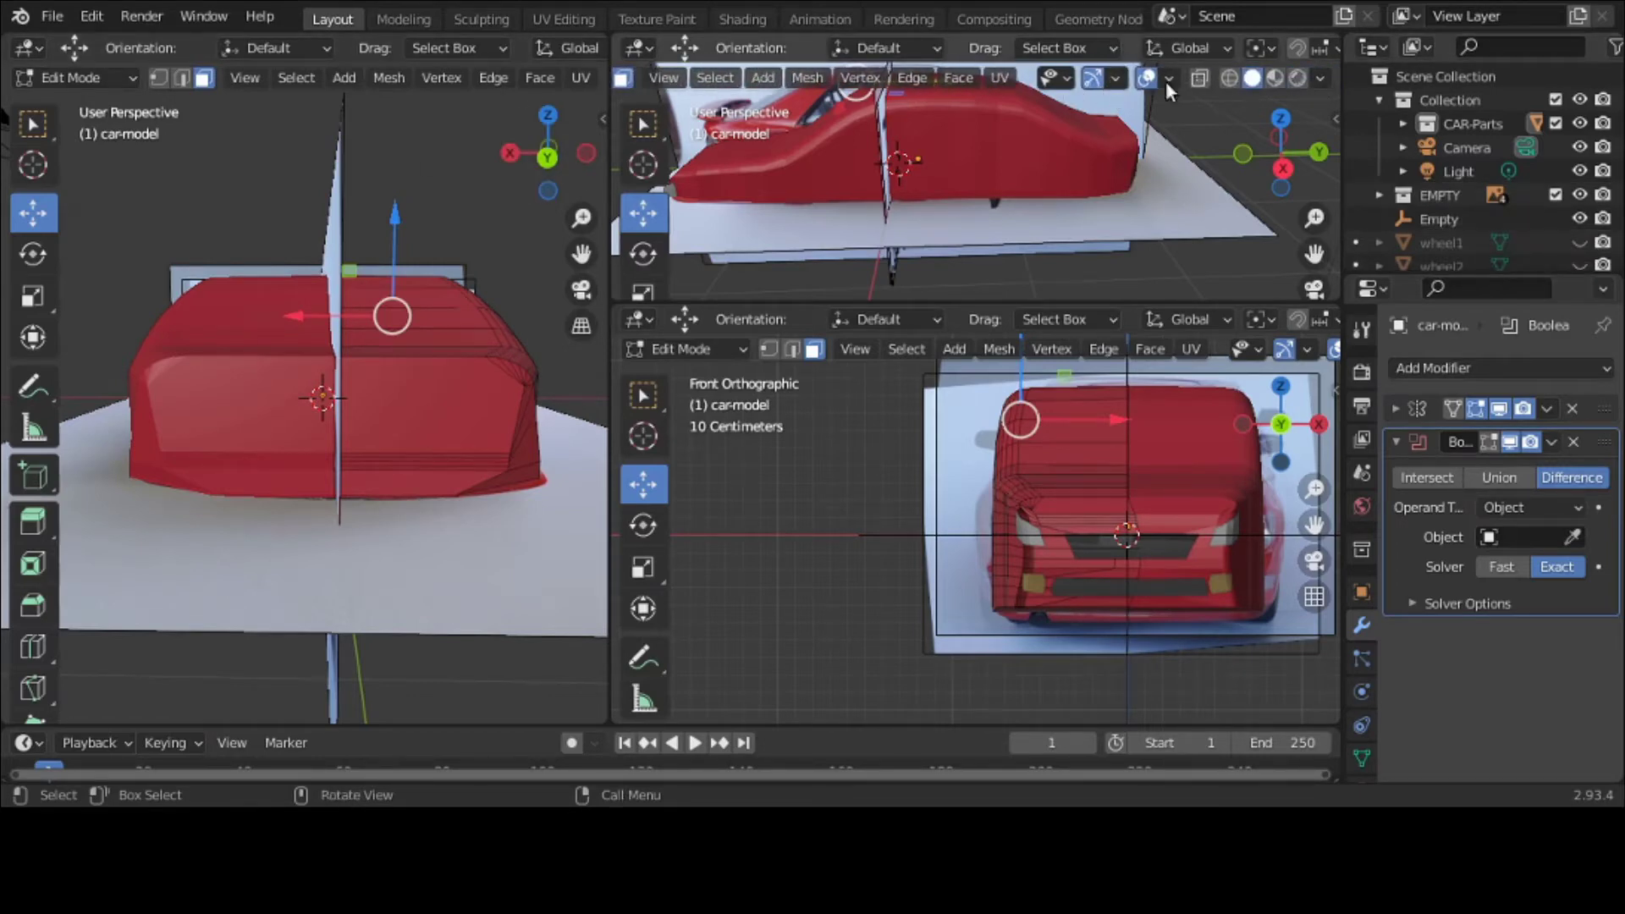
click(1201, 77)
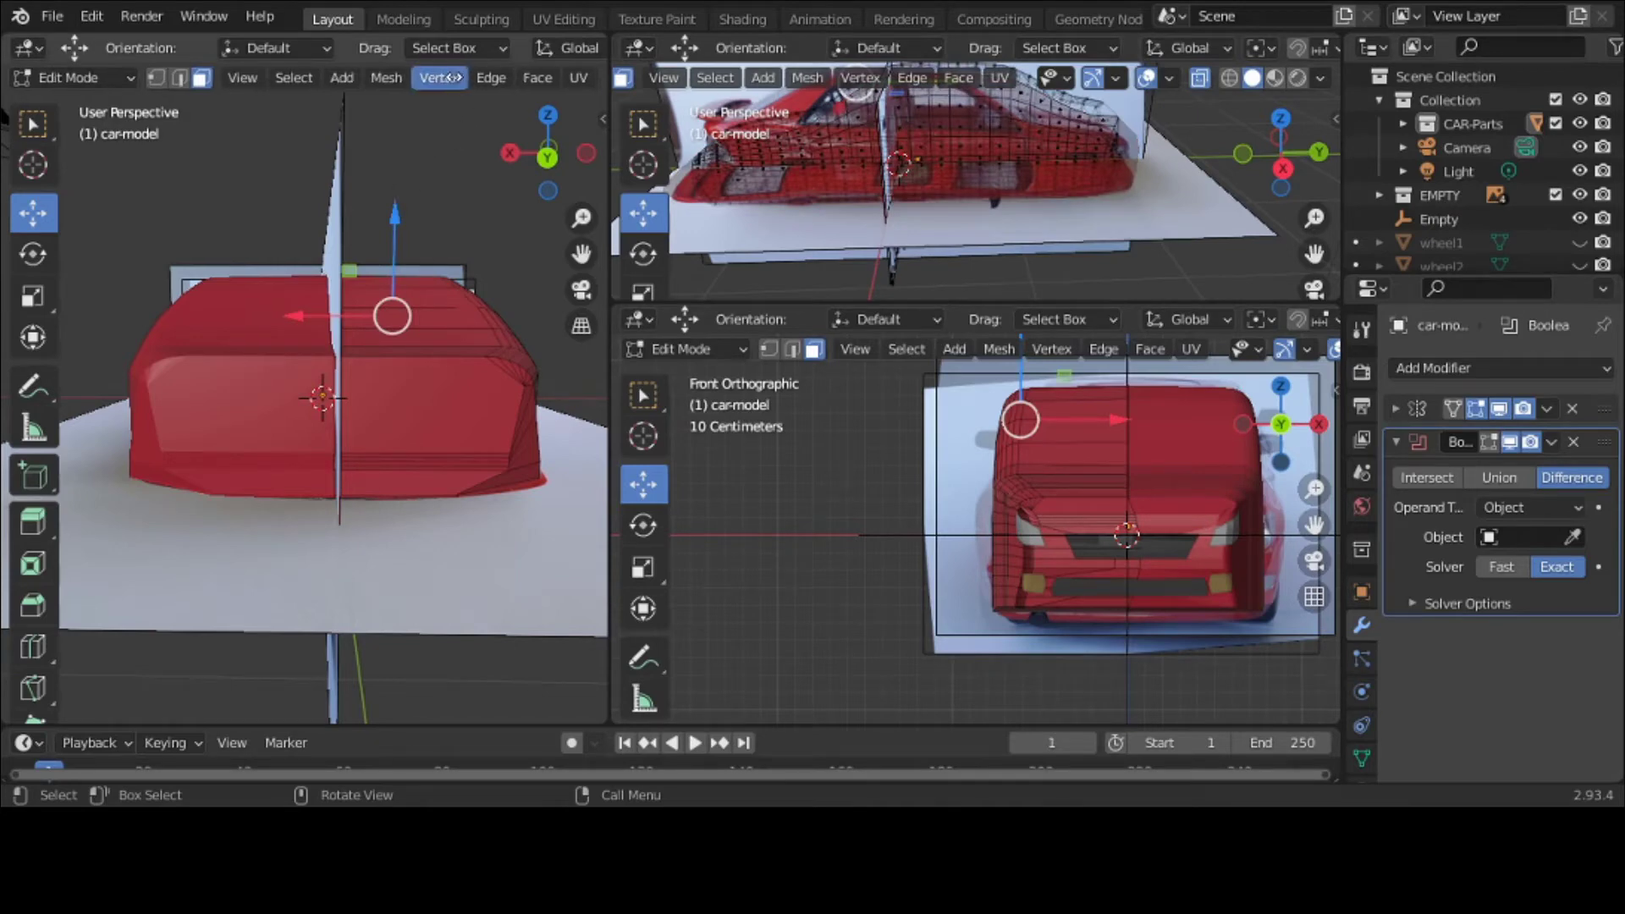
scroll(381, 78, down, 1)
key(grave)
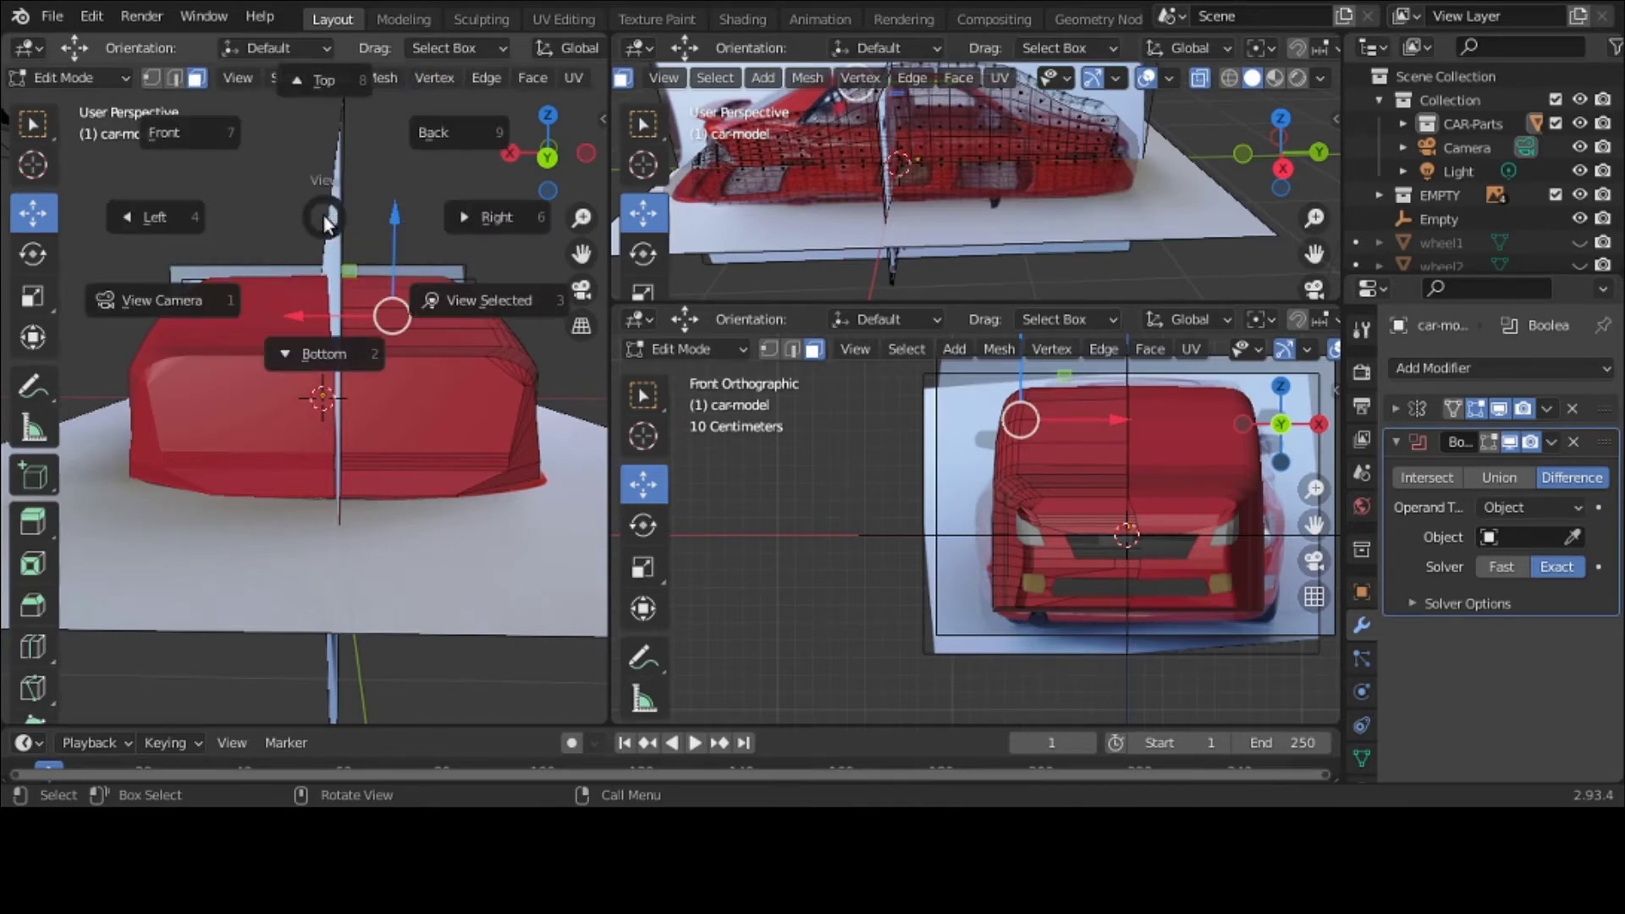
click(417, 159)
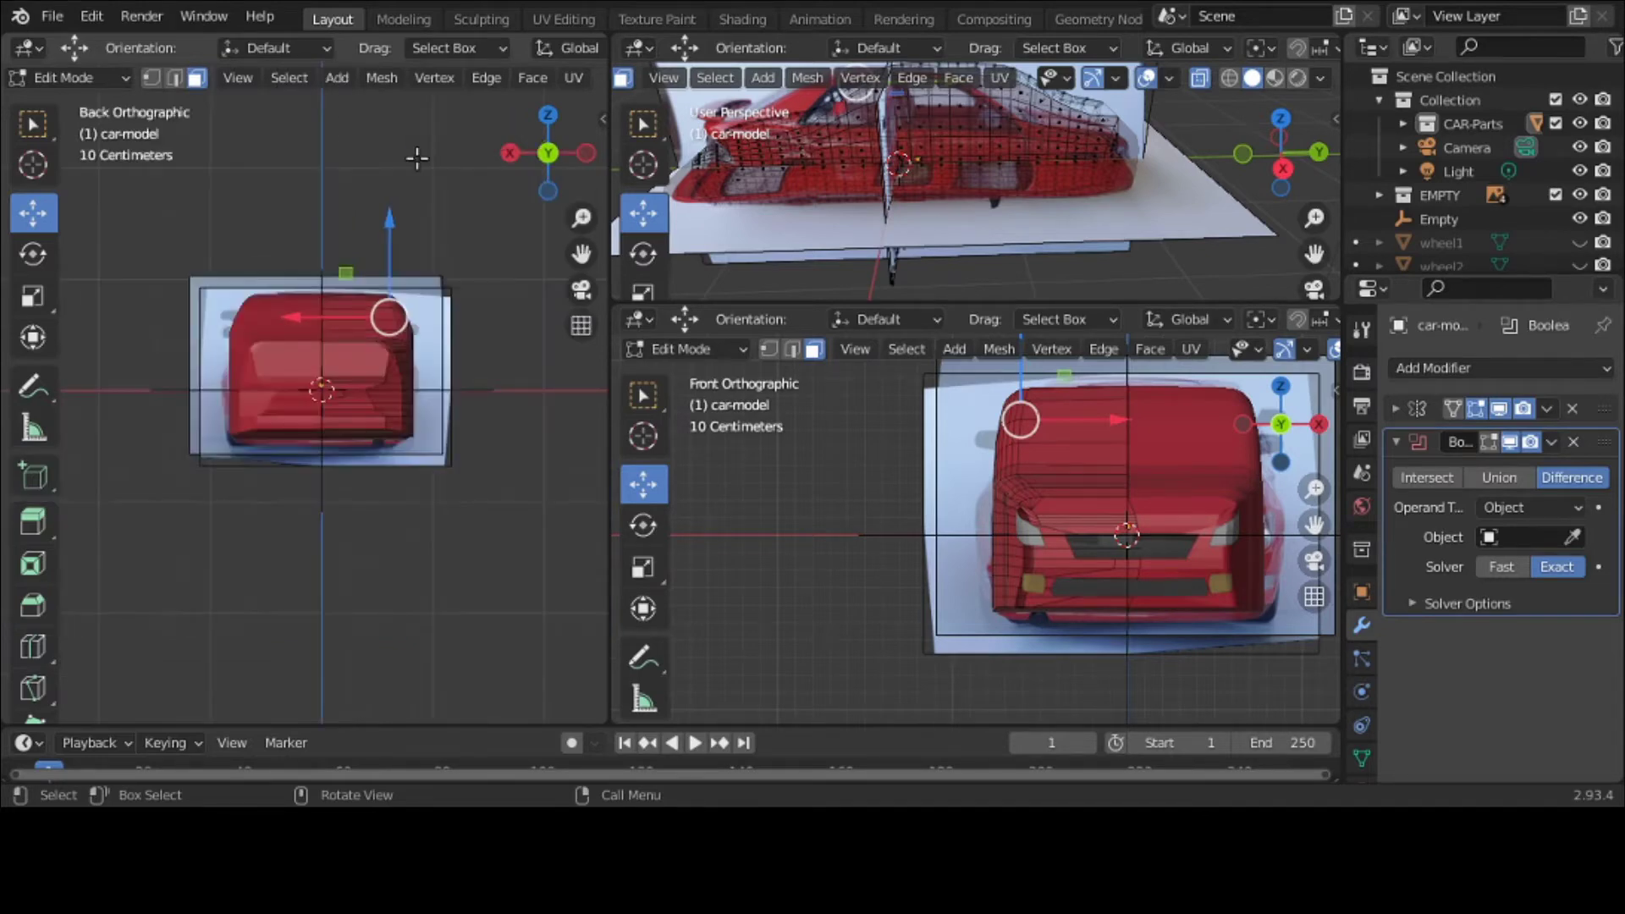
scroll(328, 258, up, 4)
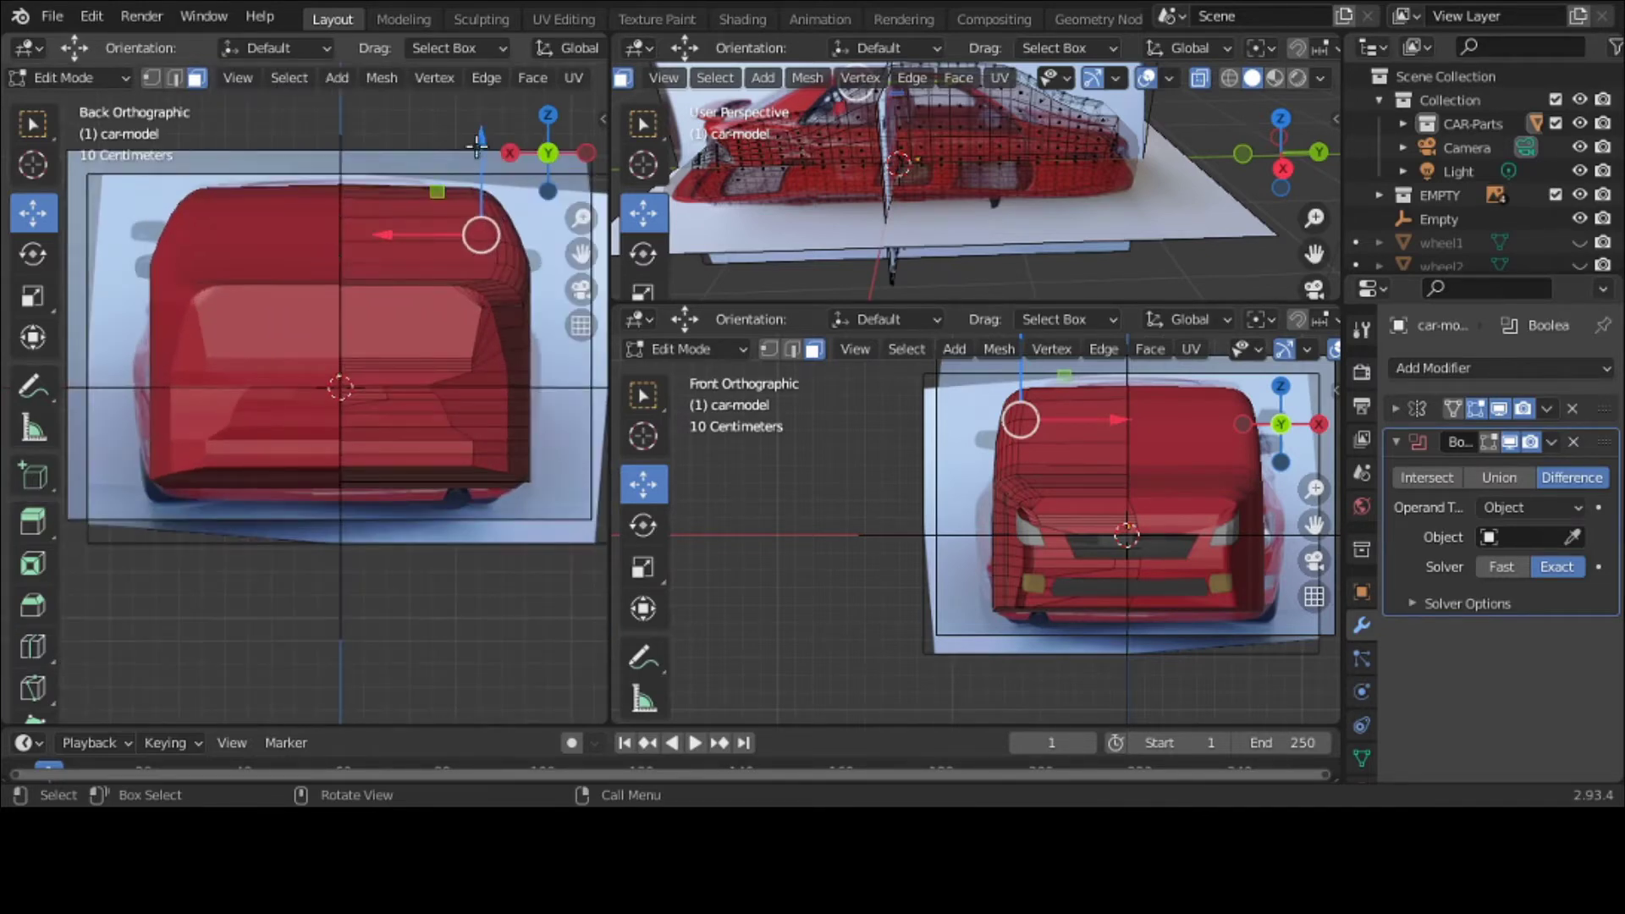
scroll(289, 83, down, 5)
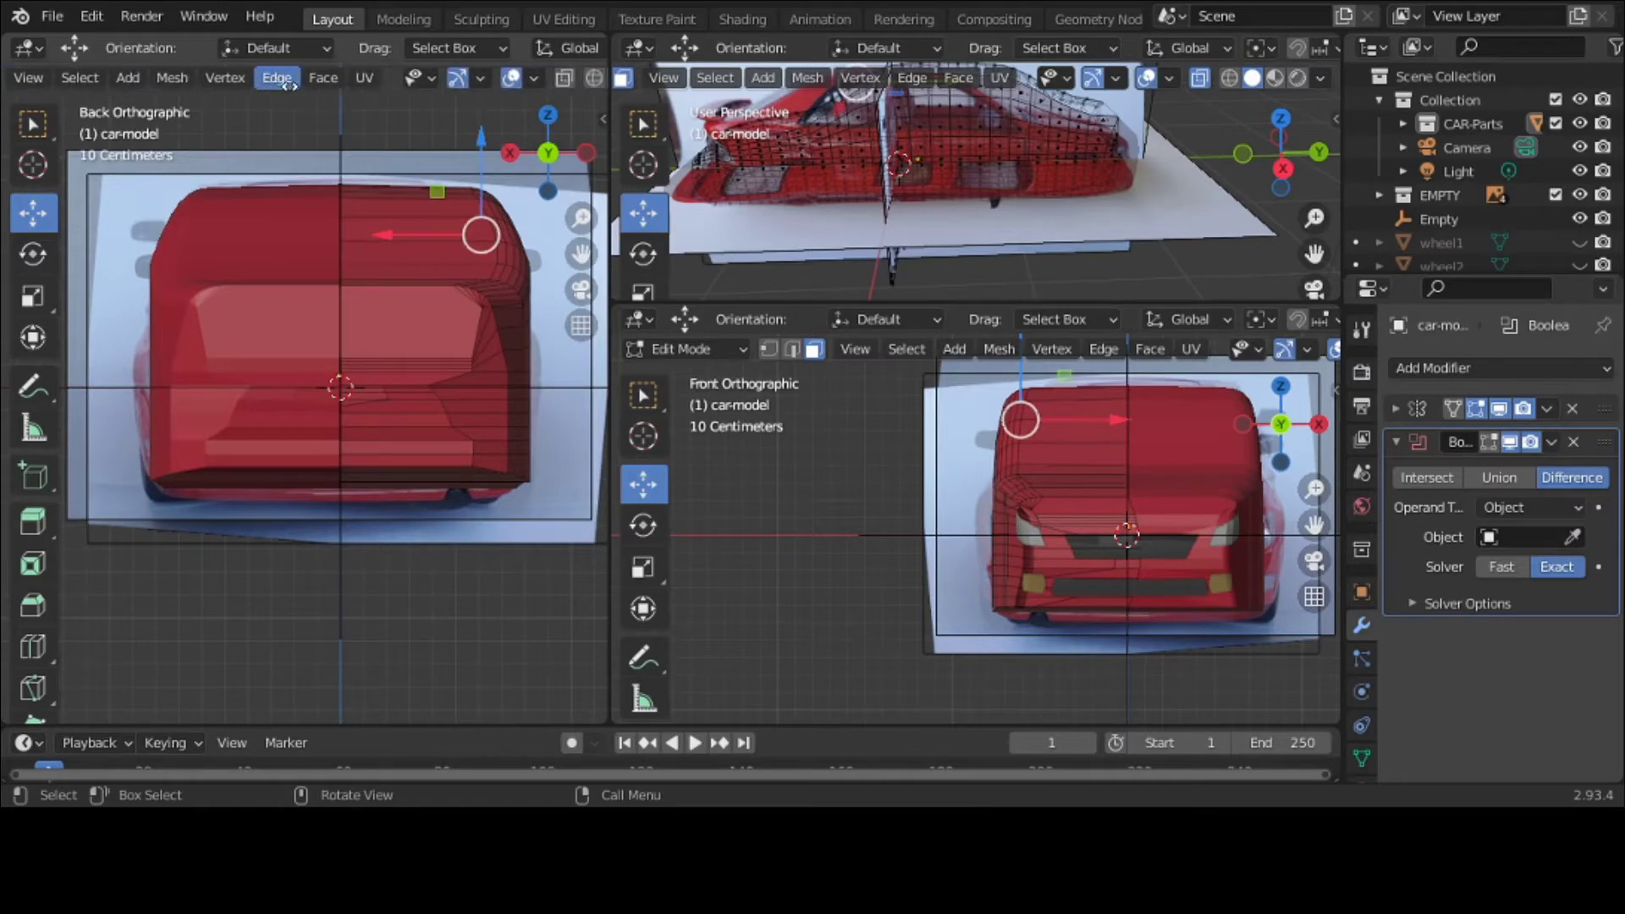
scroll(290, 83, down, 2)
click(496, 79)
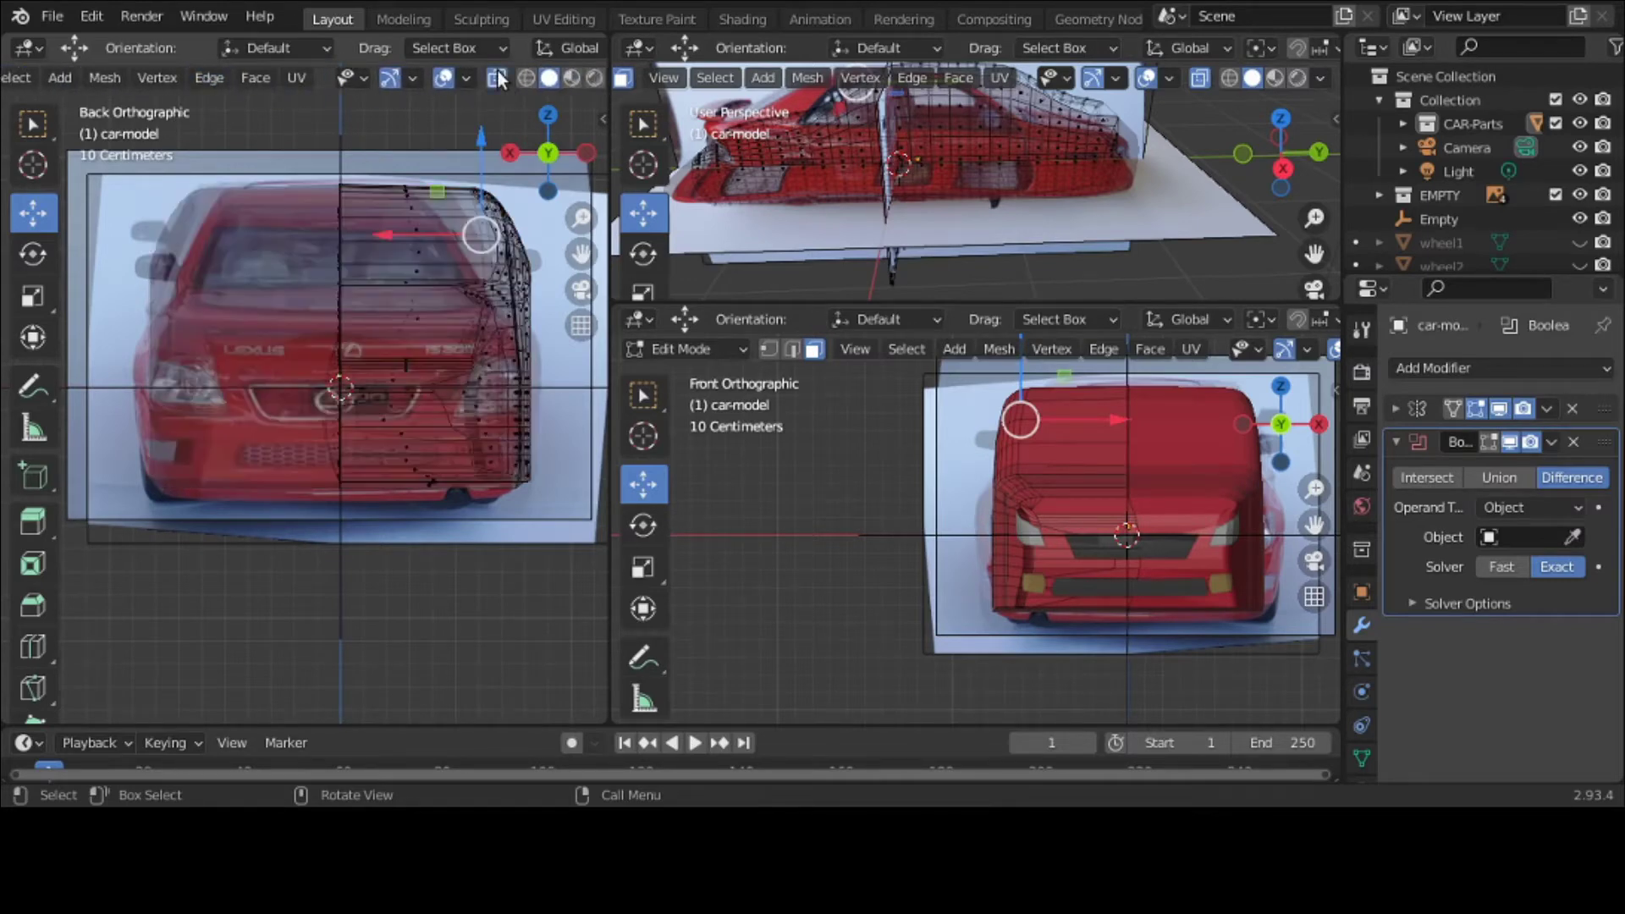
Step: Return the car body to Object Mode, check which reference images overlap at the rear and turn off X-ray in the back view
scroll(508, 341, up, 1)
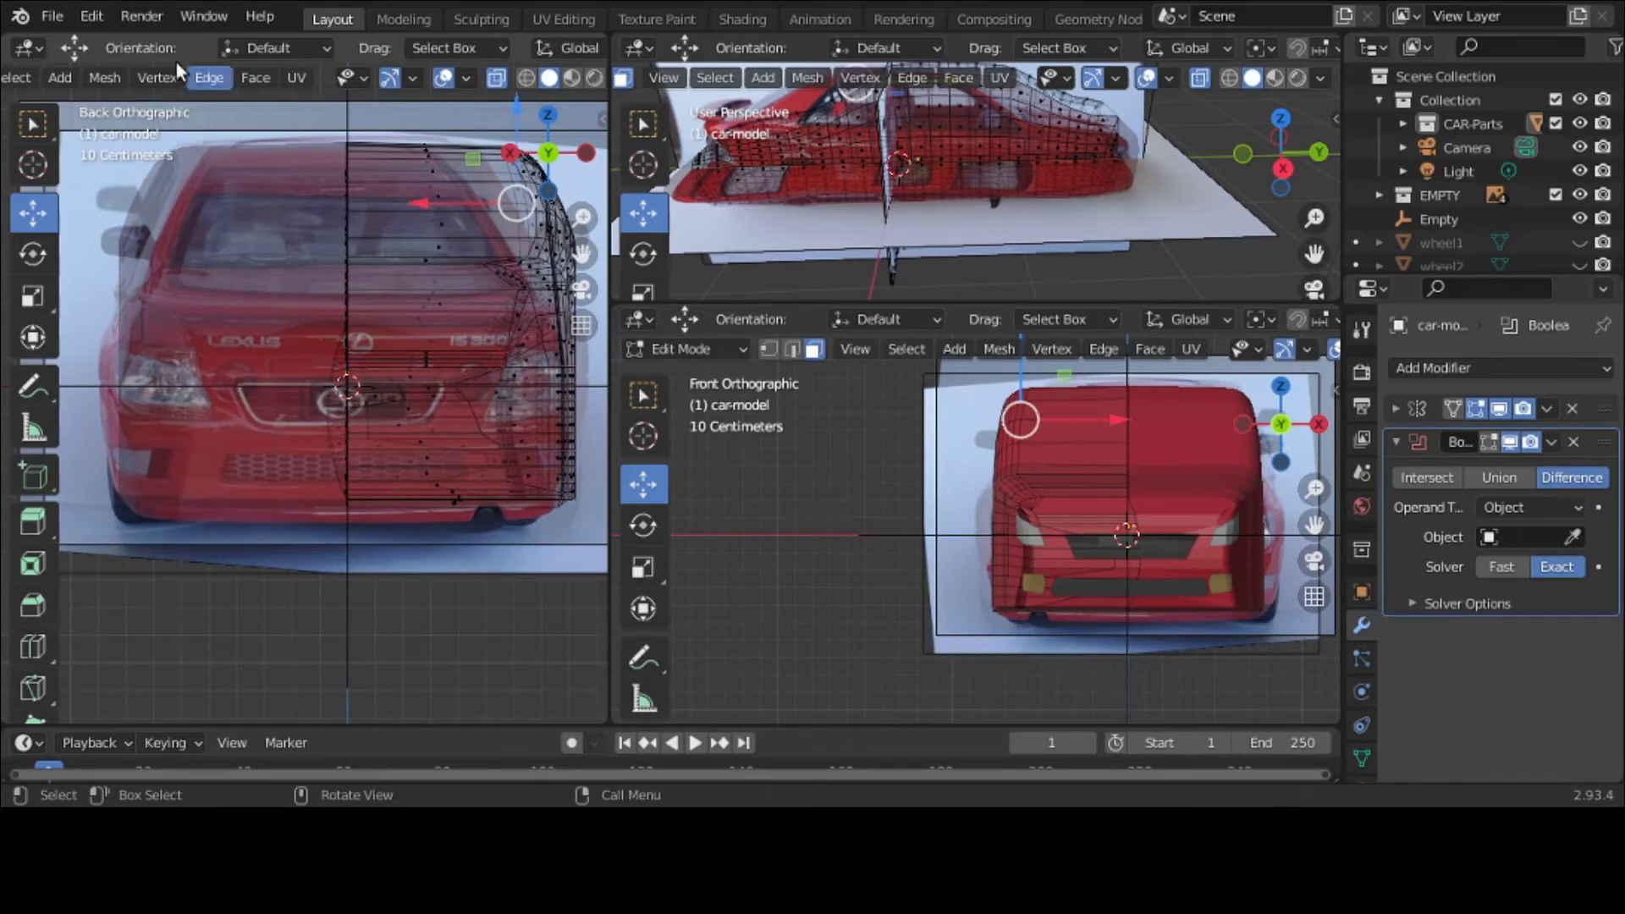
scroll(104, 76, up, 4)
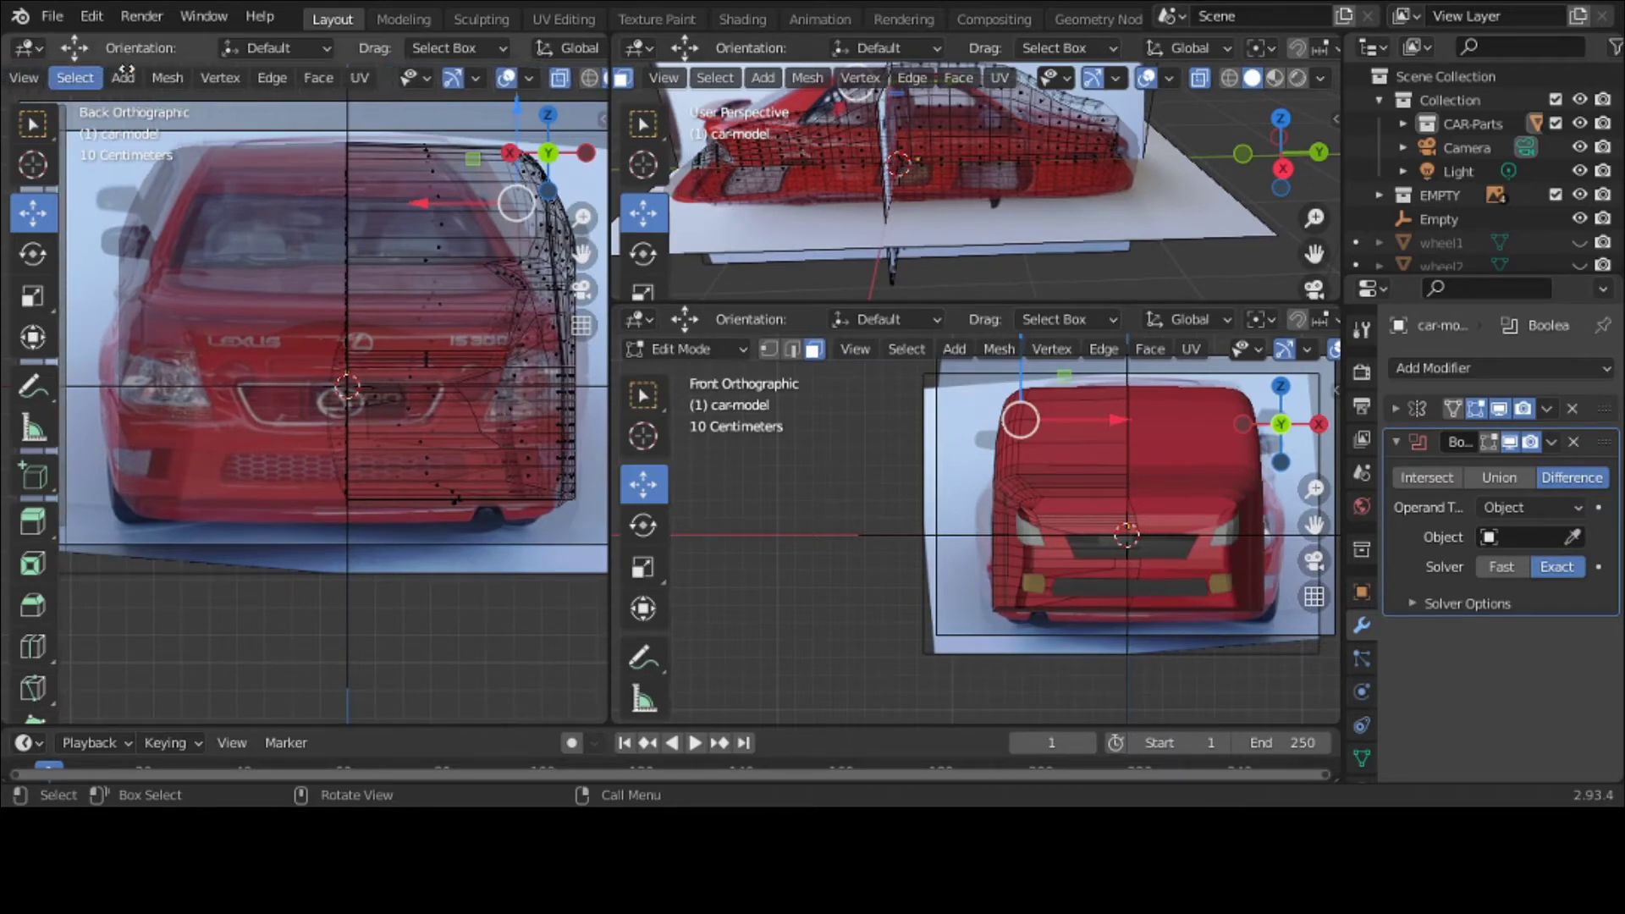
click(103, 73)
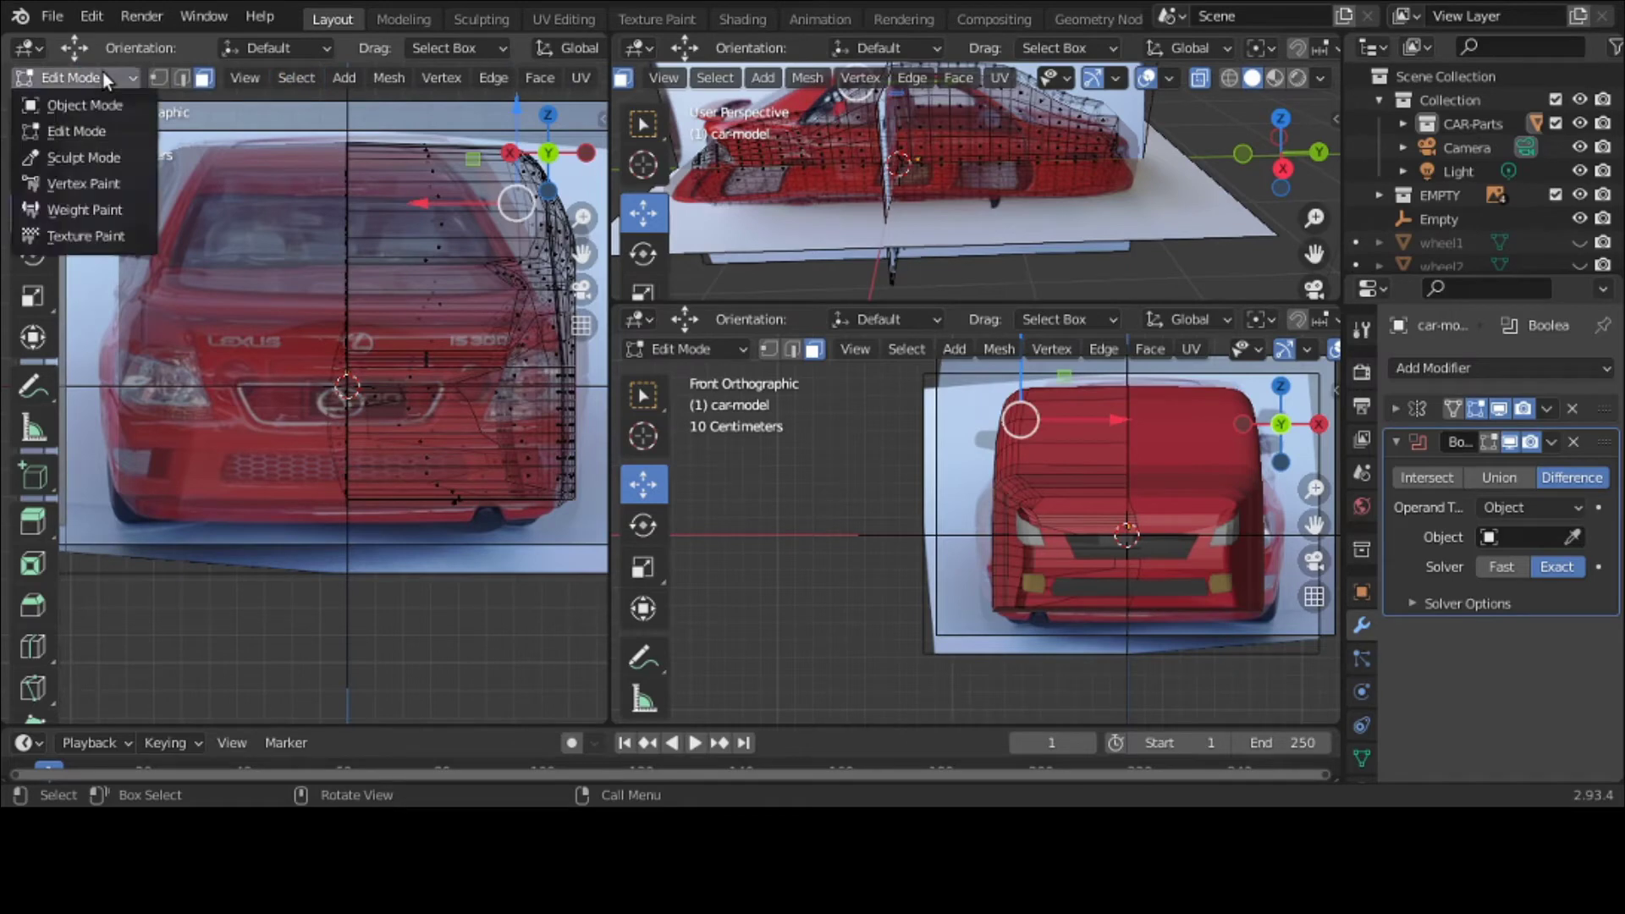
click(102, 99)
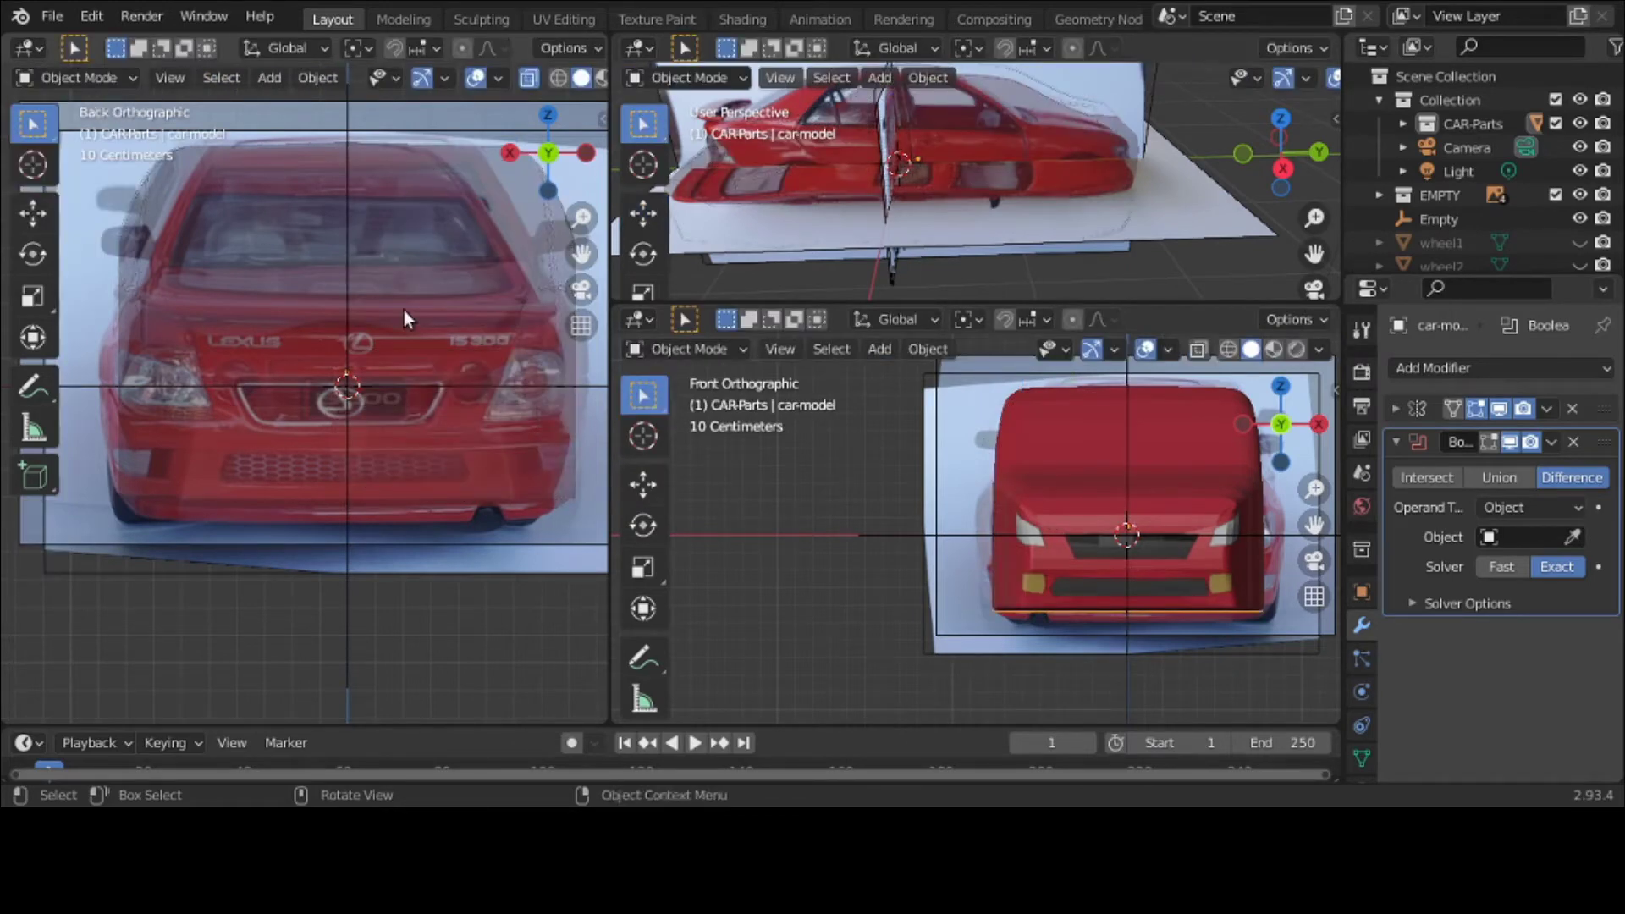
click(537, 334)
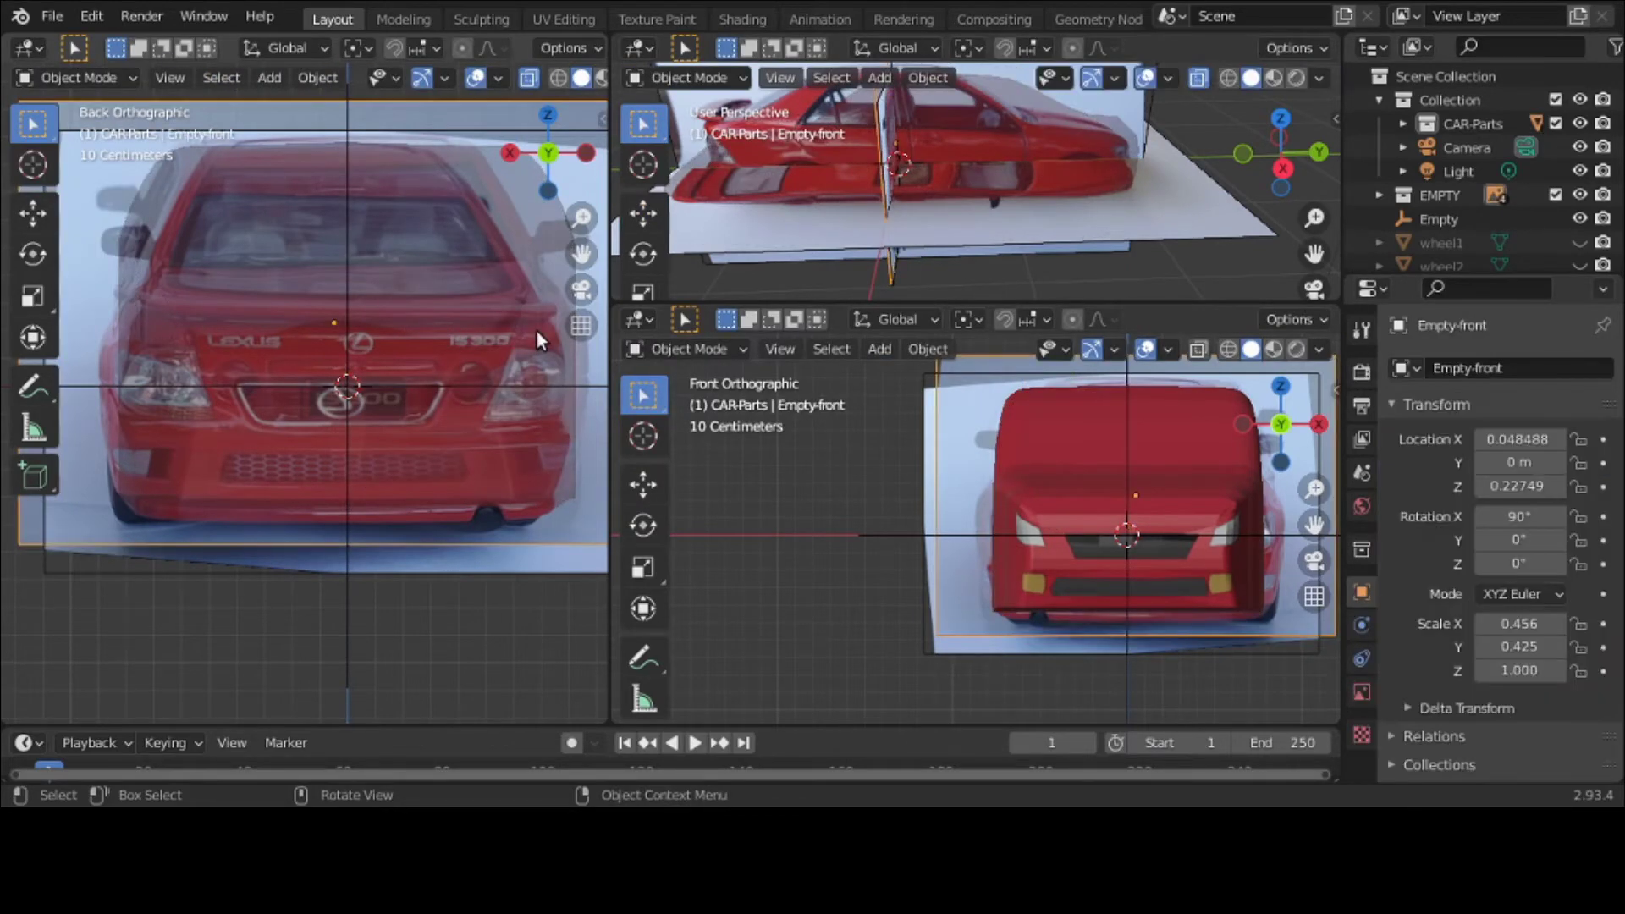
click(521, 289)
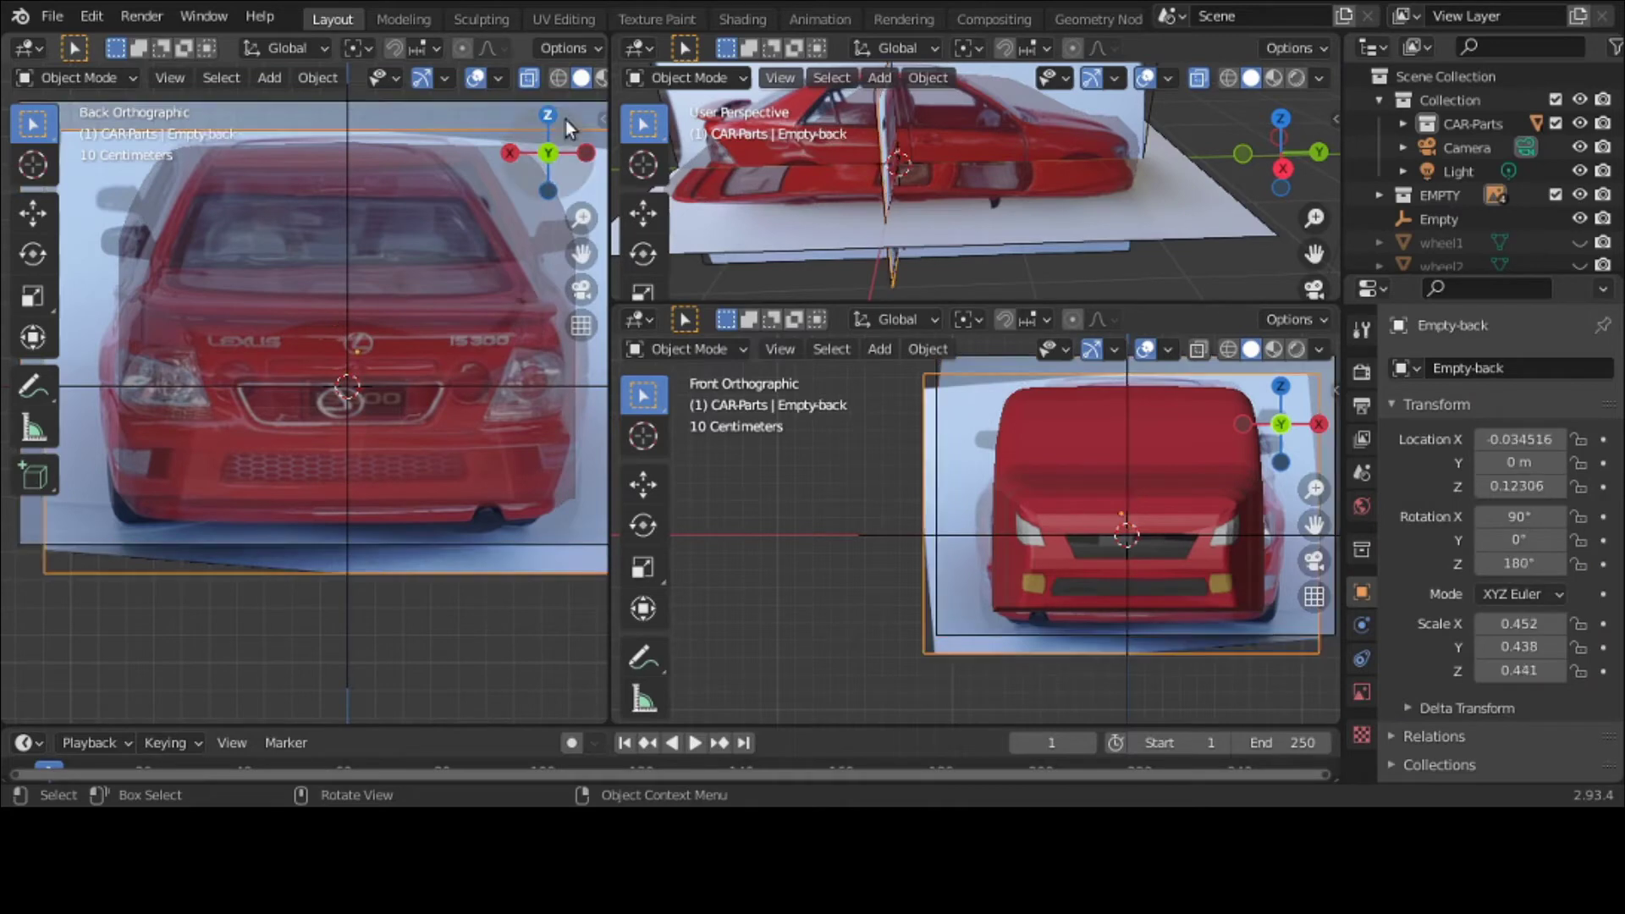
click(535, 85)
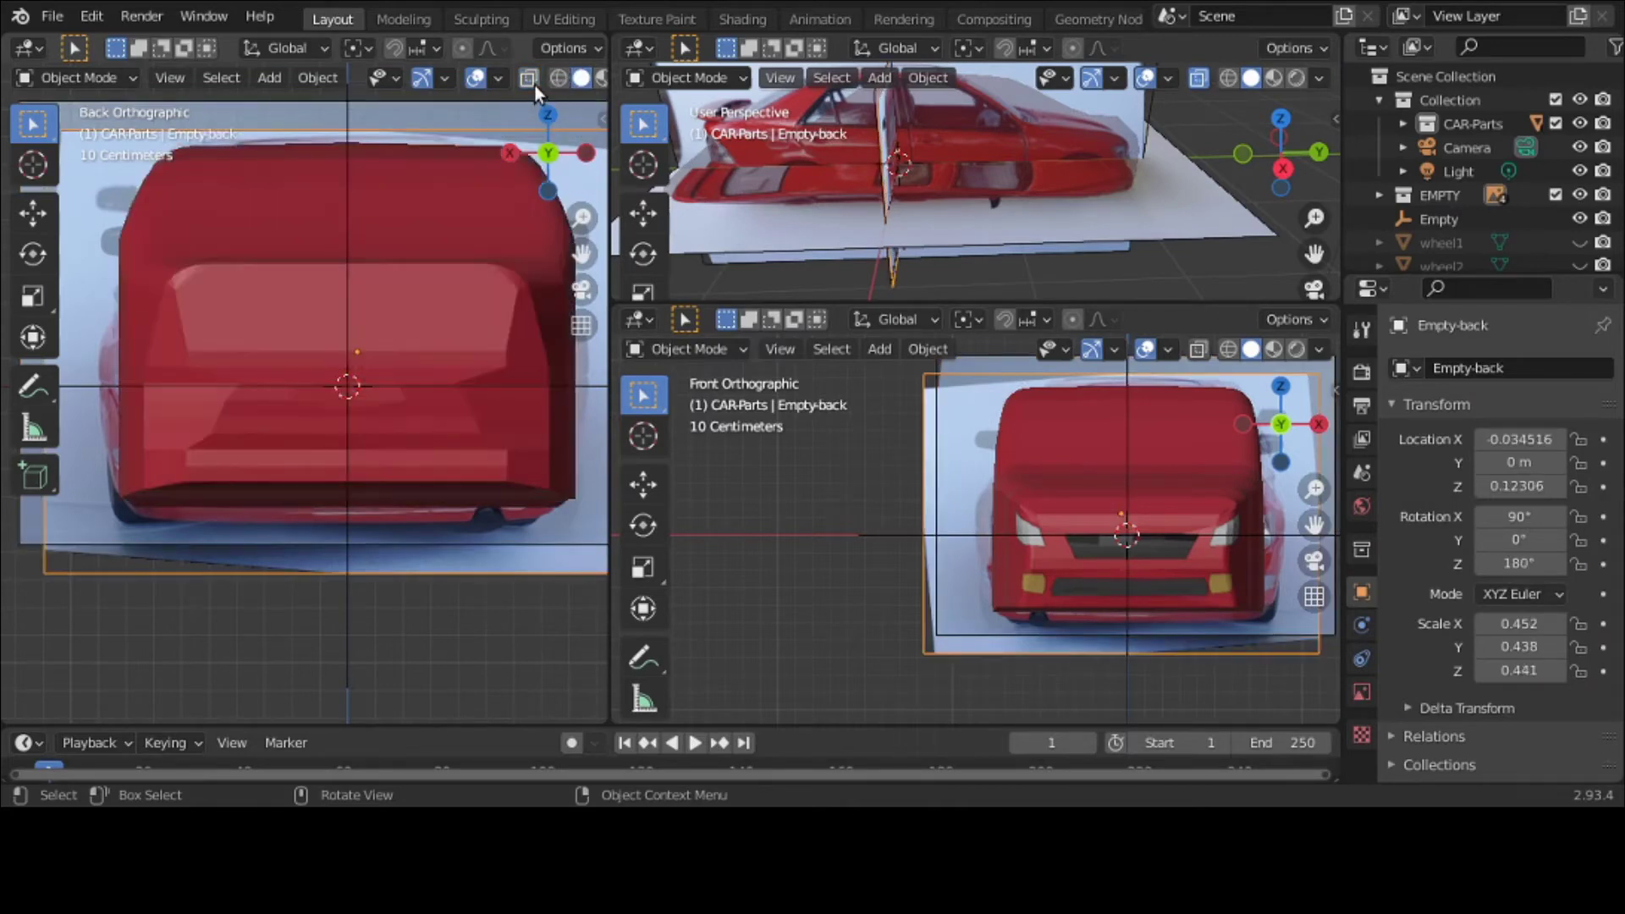
Step: Hide the car body and the Empty-front reference image, leaving the back reference image shown
click(475, 201)
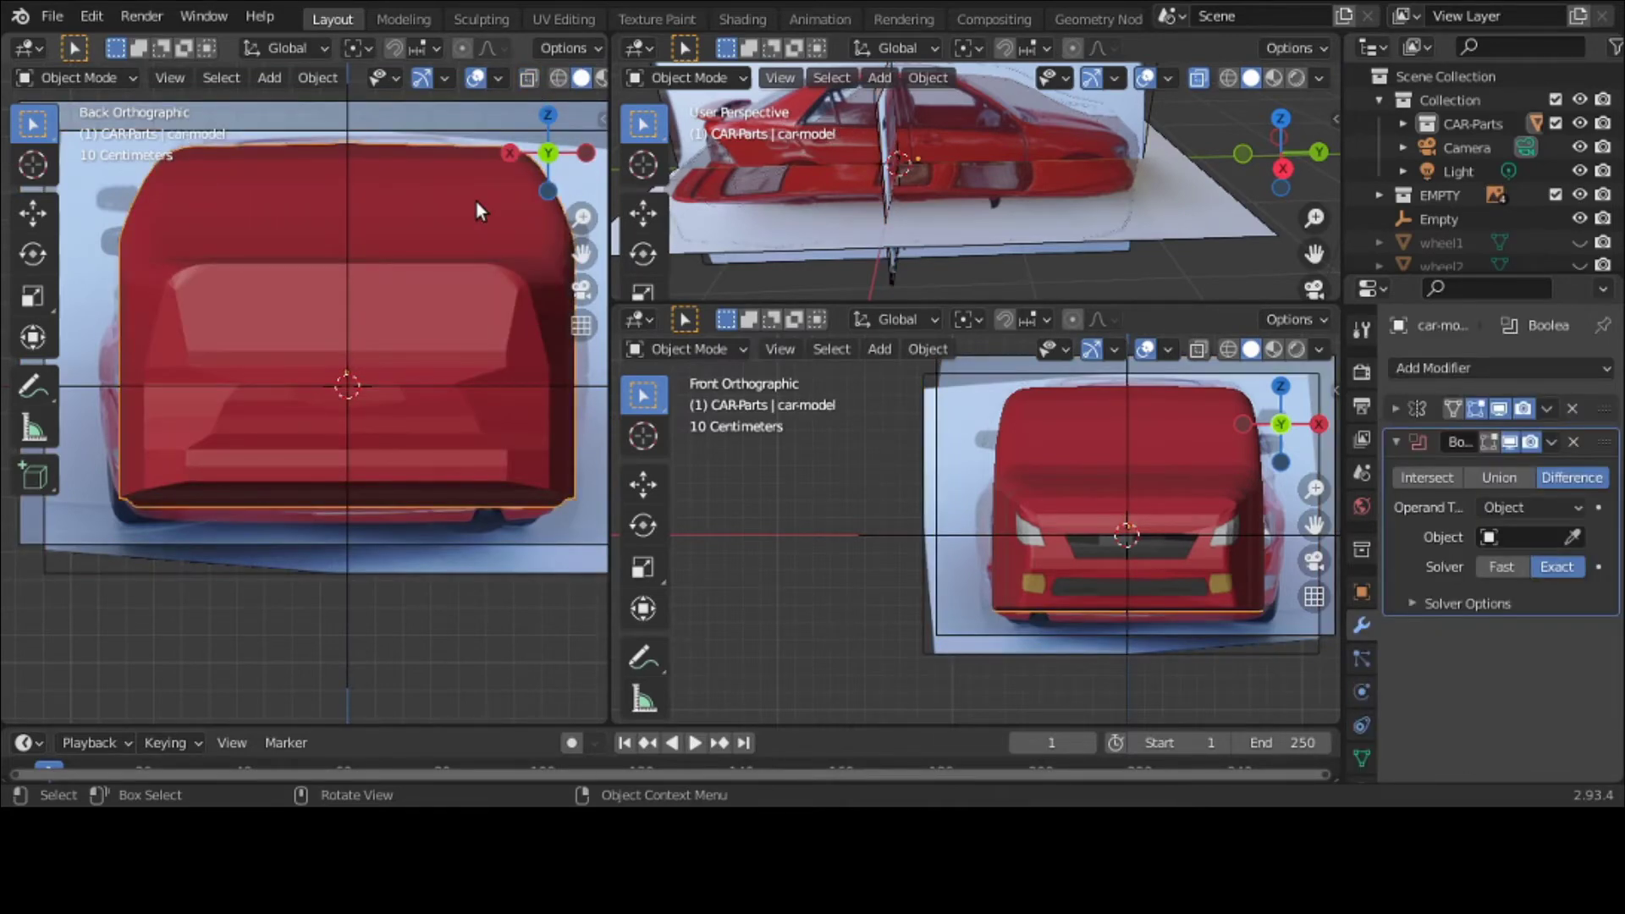
key(h)
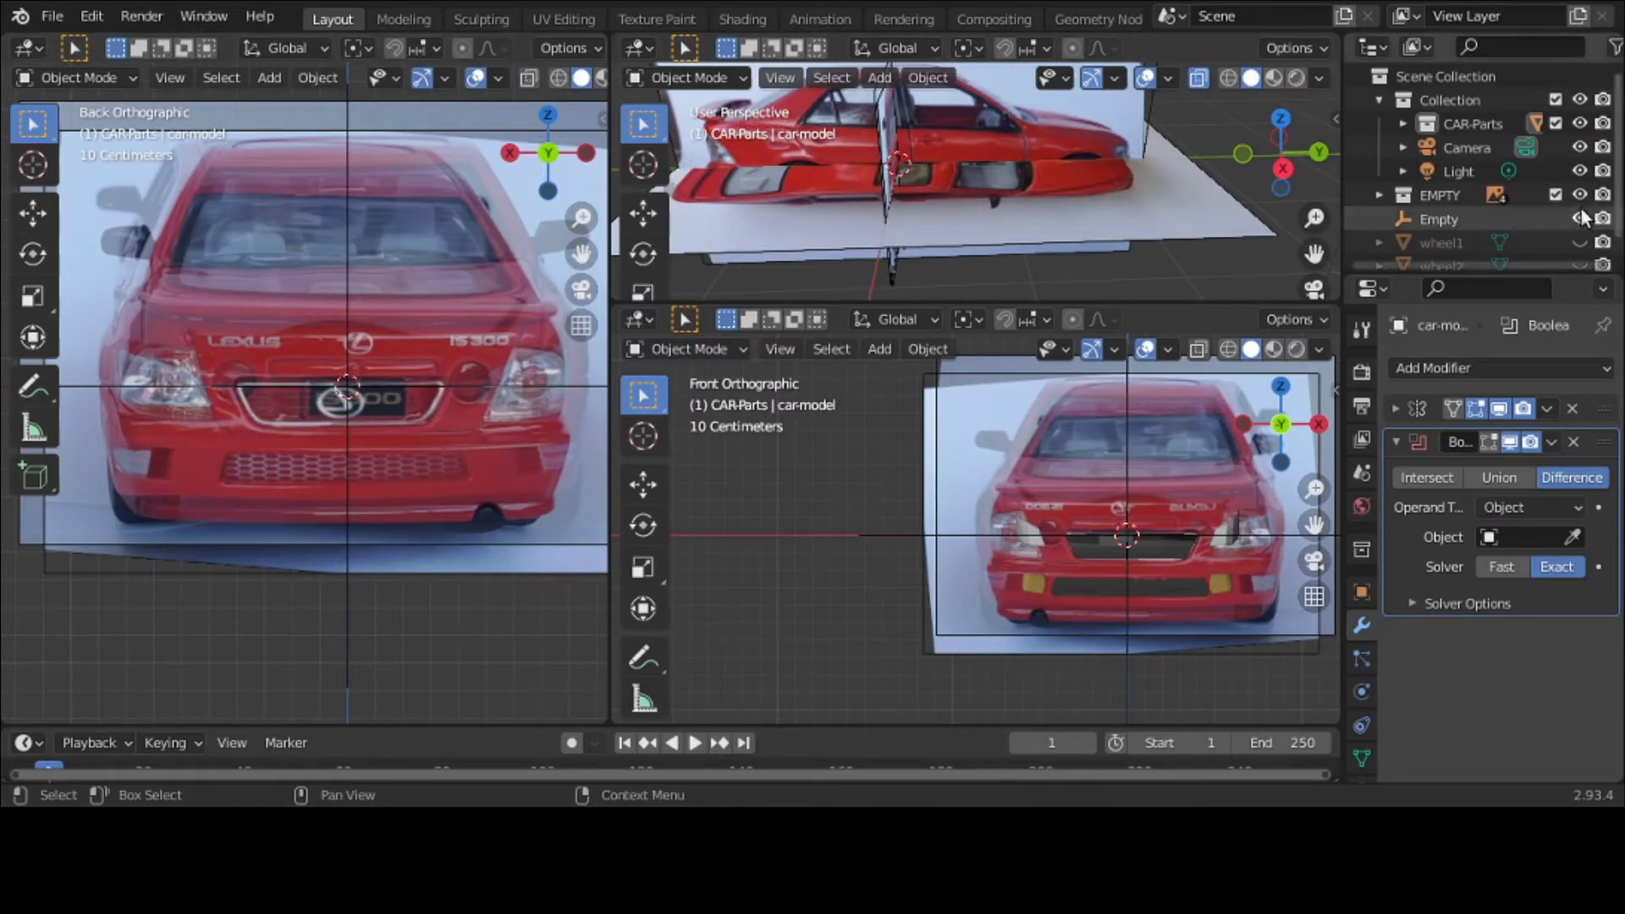
click(1382, 195)
scroll(1515, 220, down, 2)
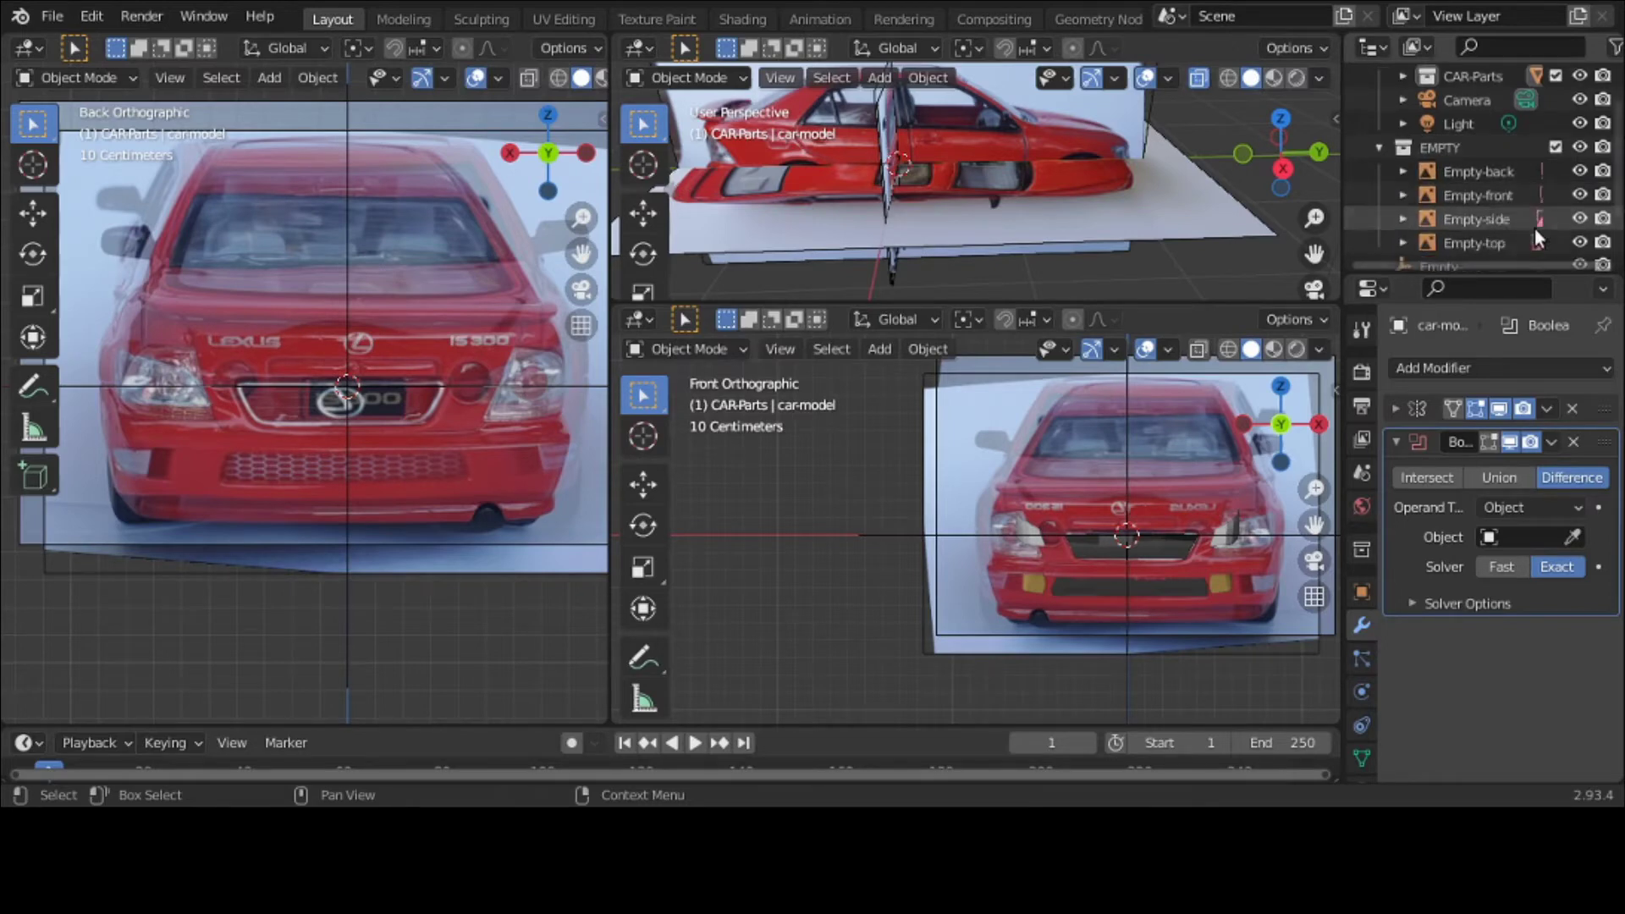
click(1576, 195)
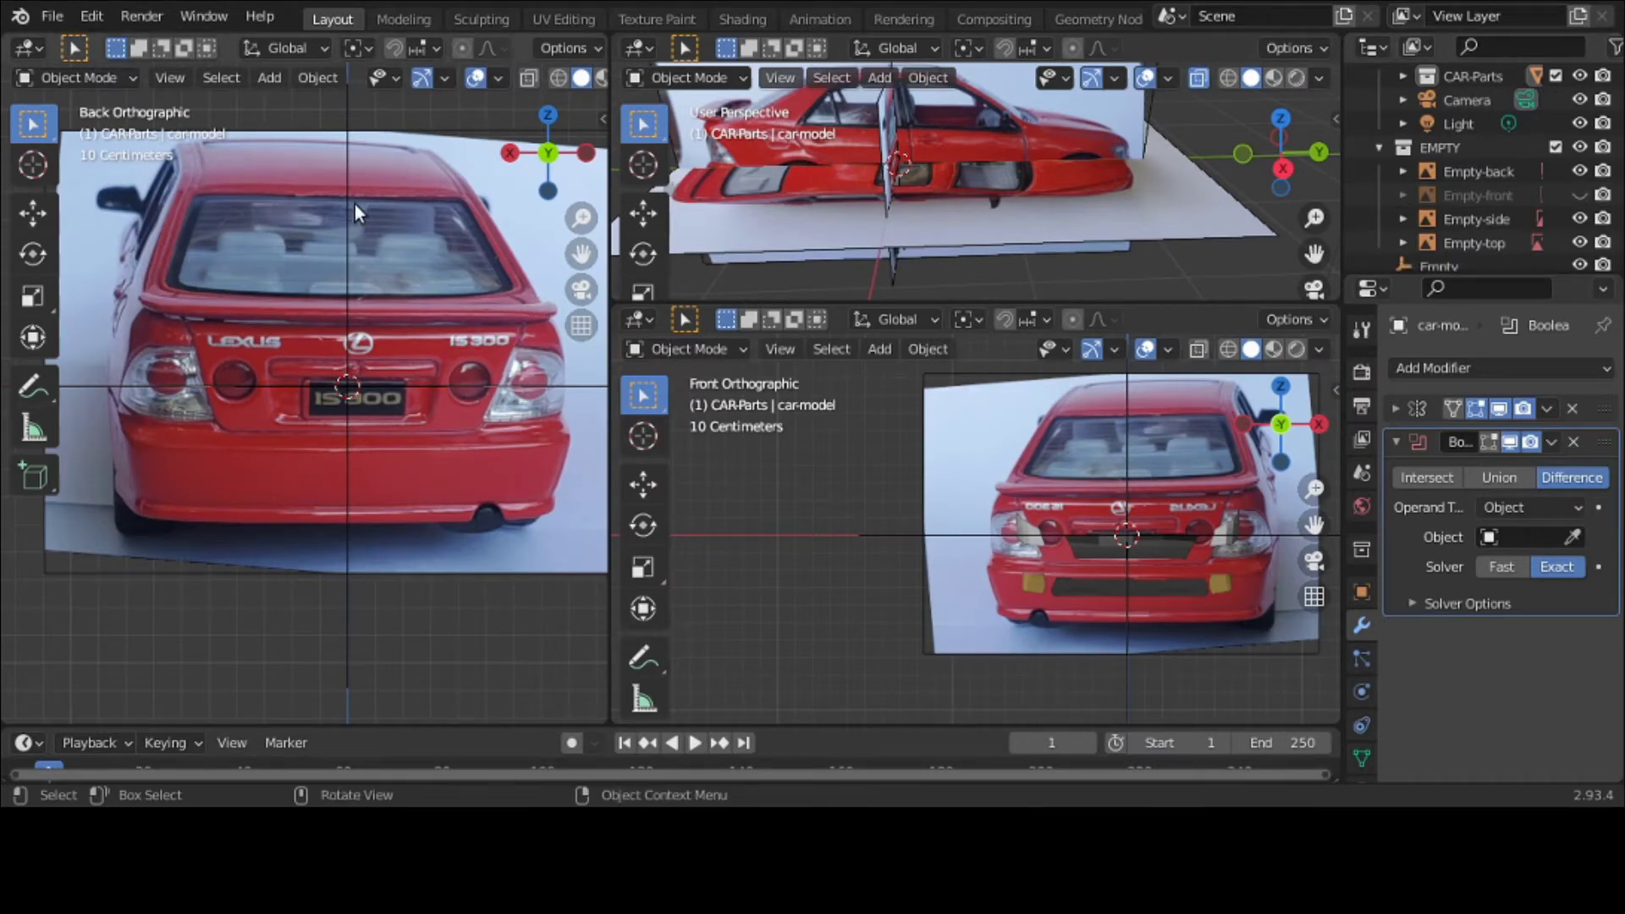
Step: Add a mesh plane in the maximized back view and rotate it 90° about the global X axis
key(ctrl)
key(ctrl+space)
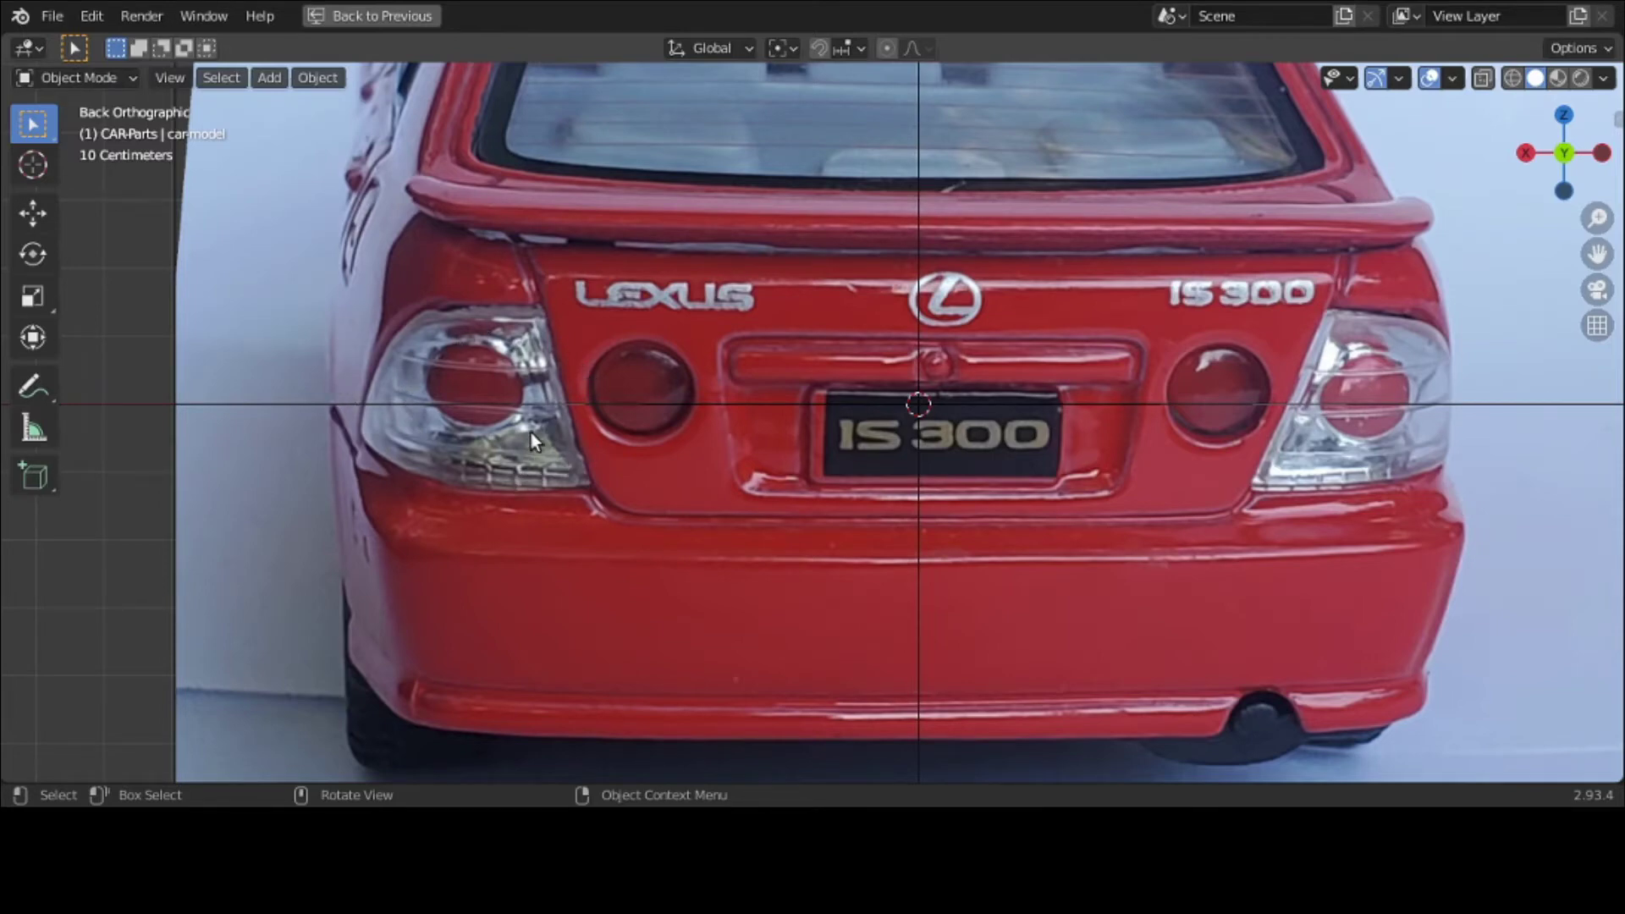
click(269, 78)
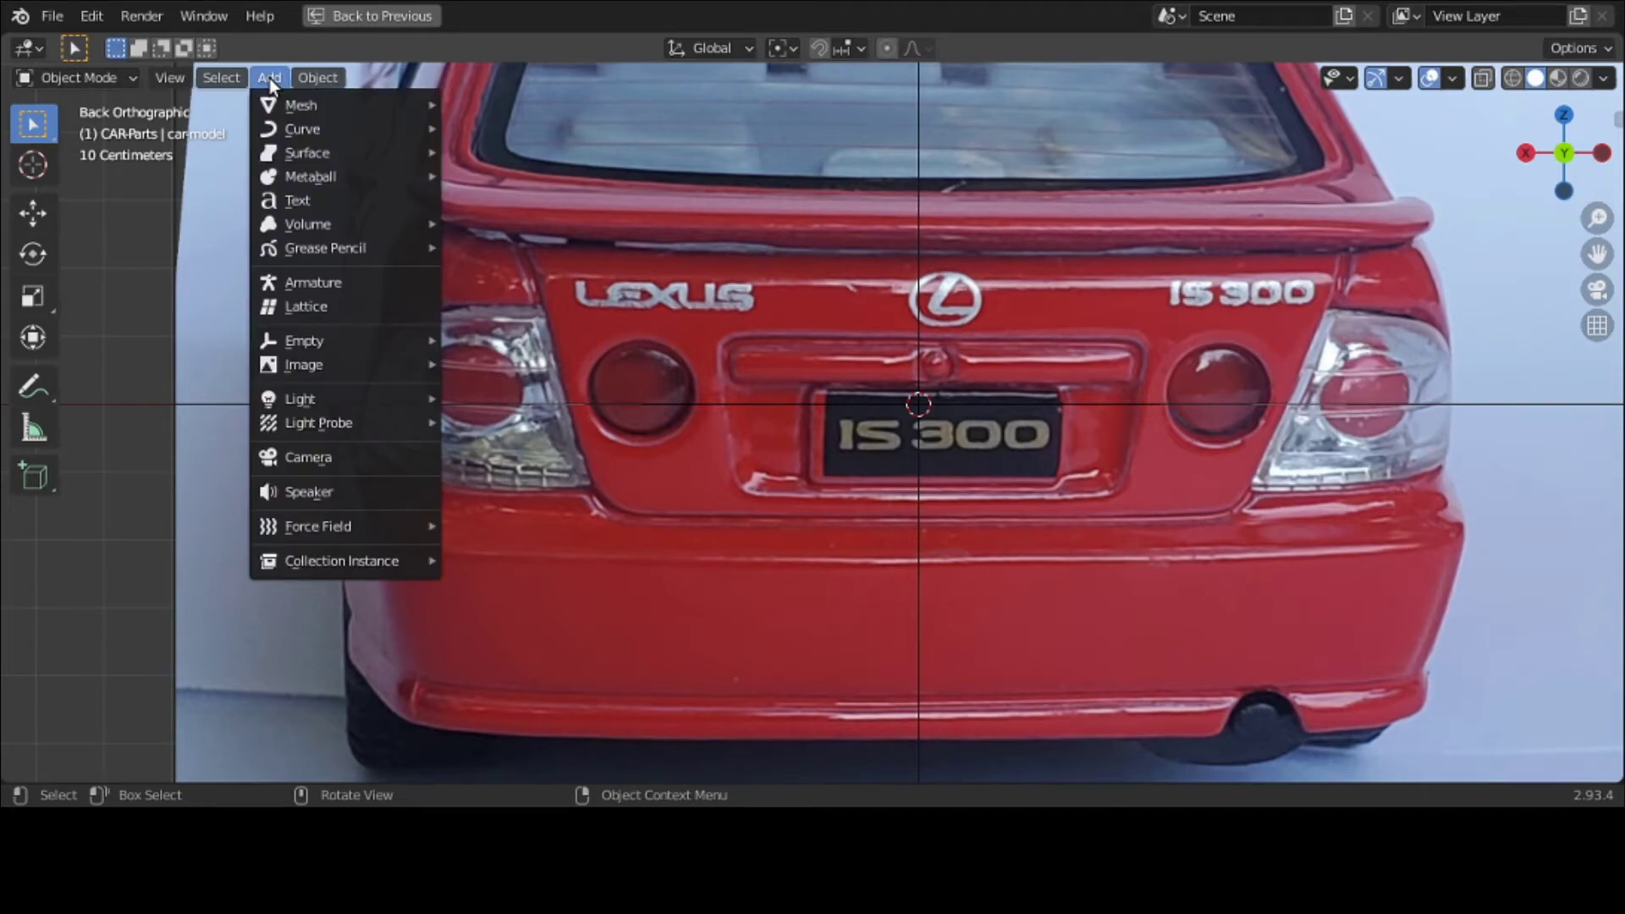
mouse_move(272, 95)
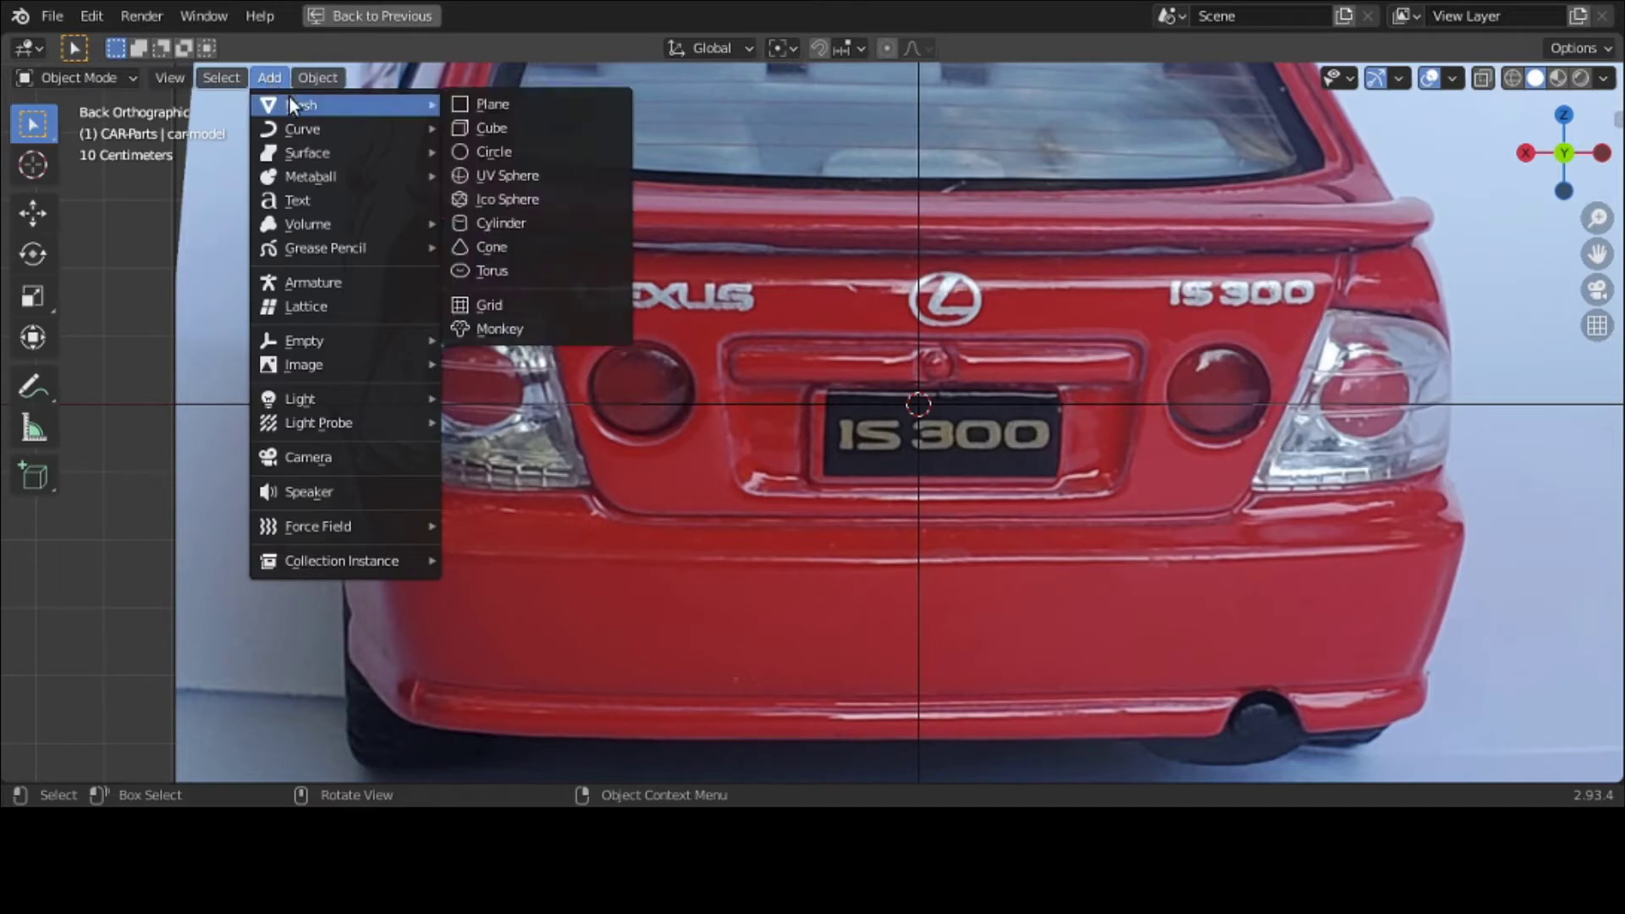
click(505, 104)
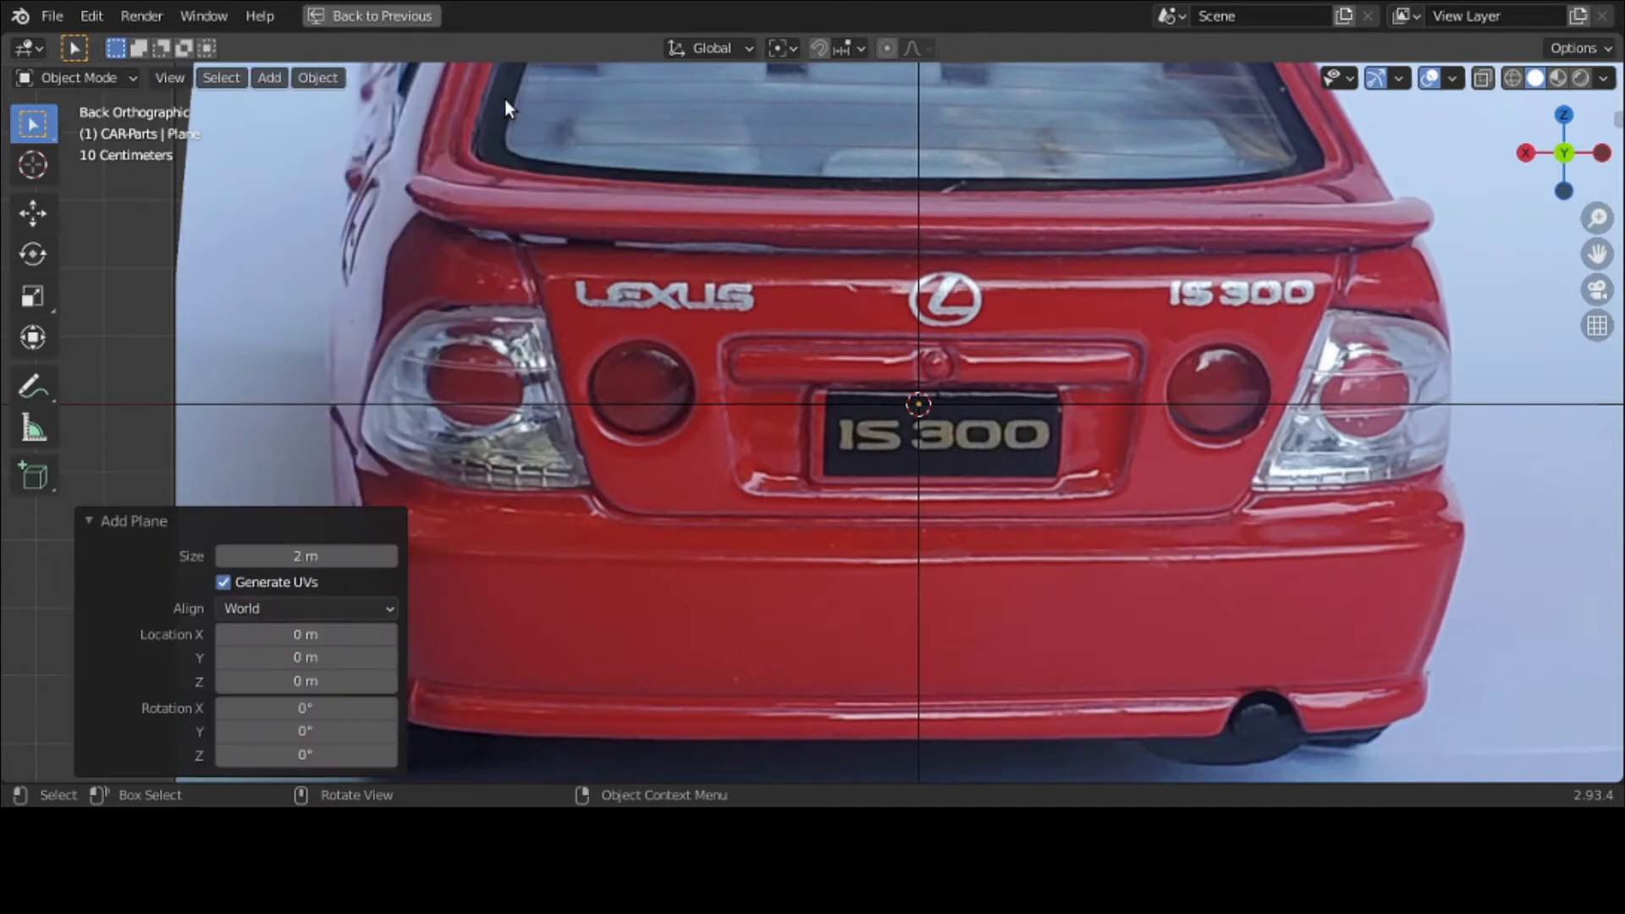
scroll(504, 99, down, 3)
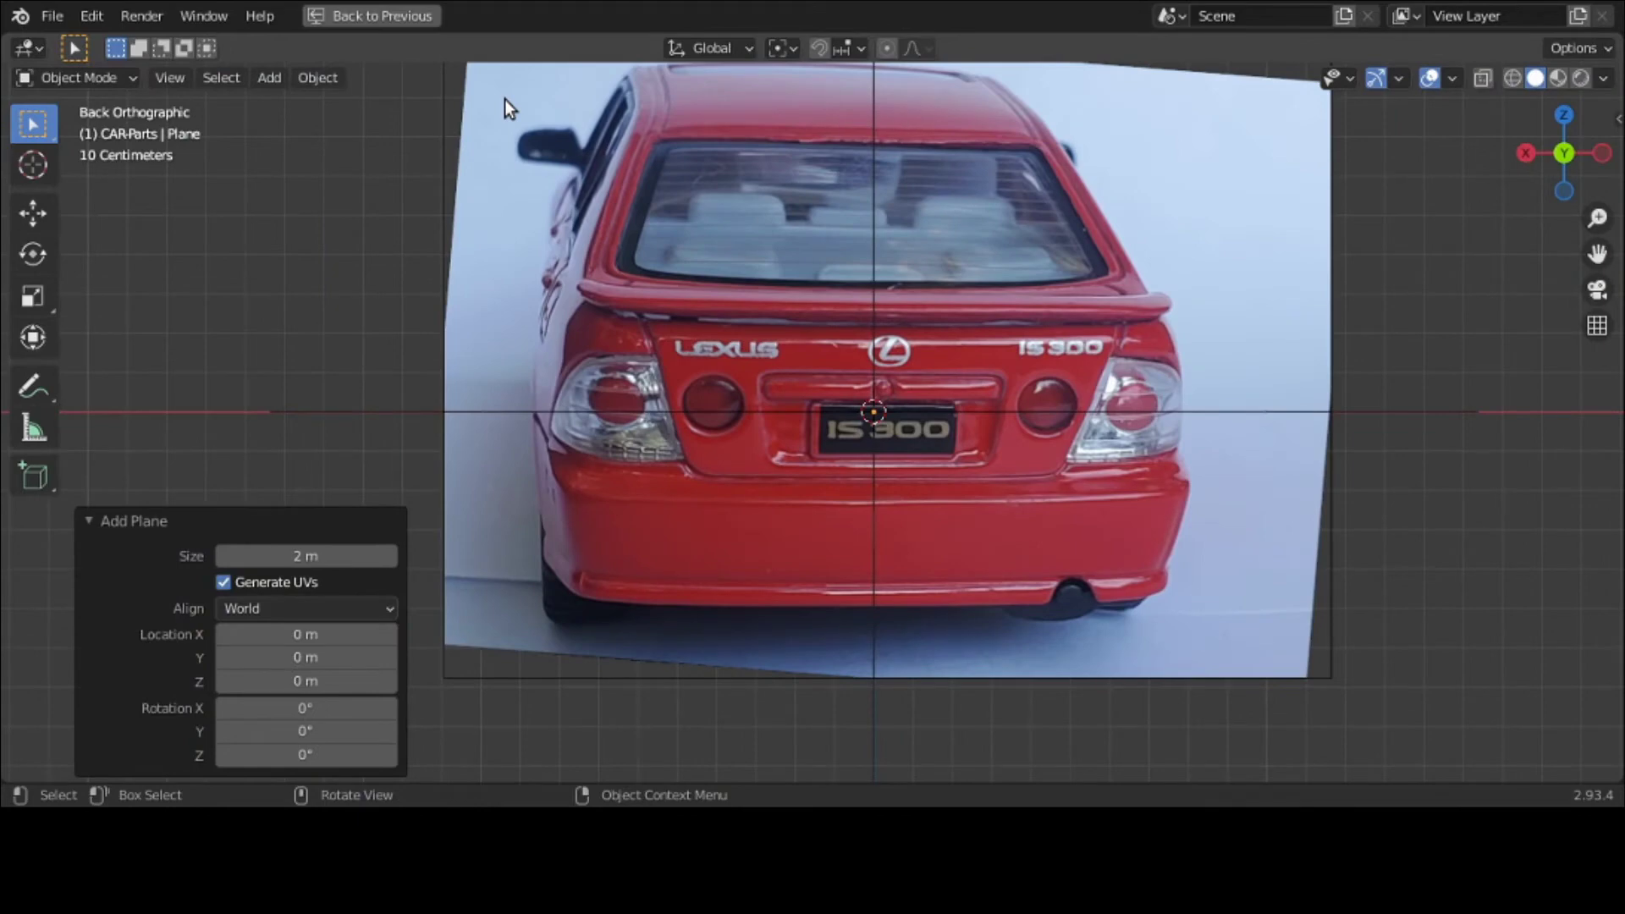
text(rx90)
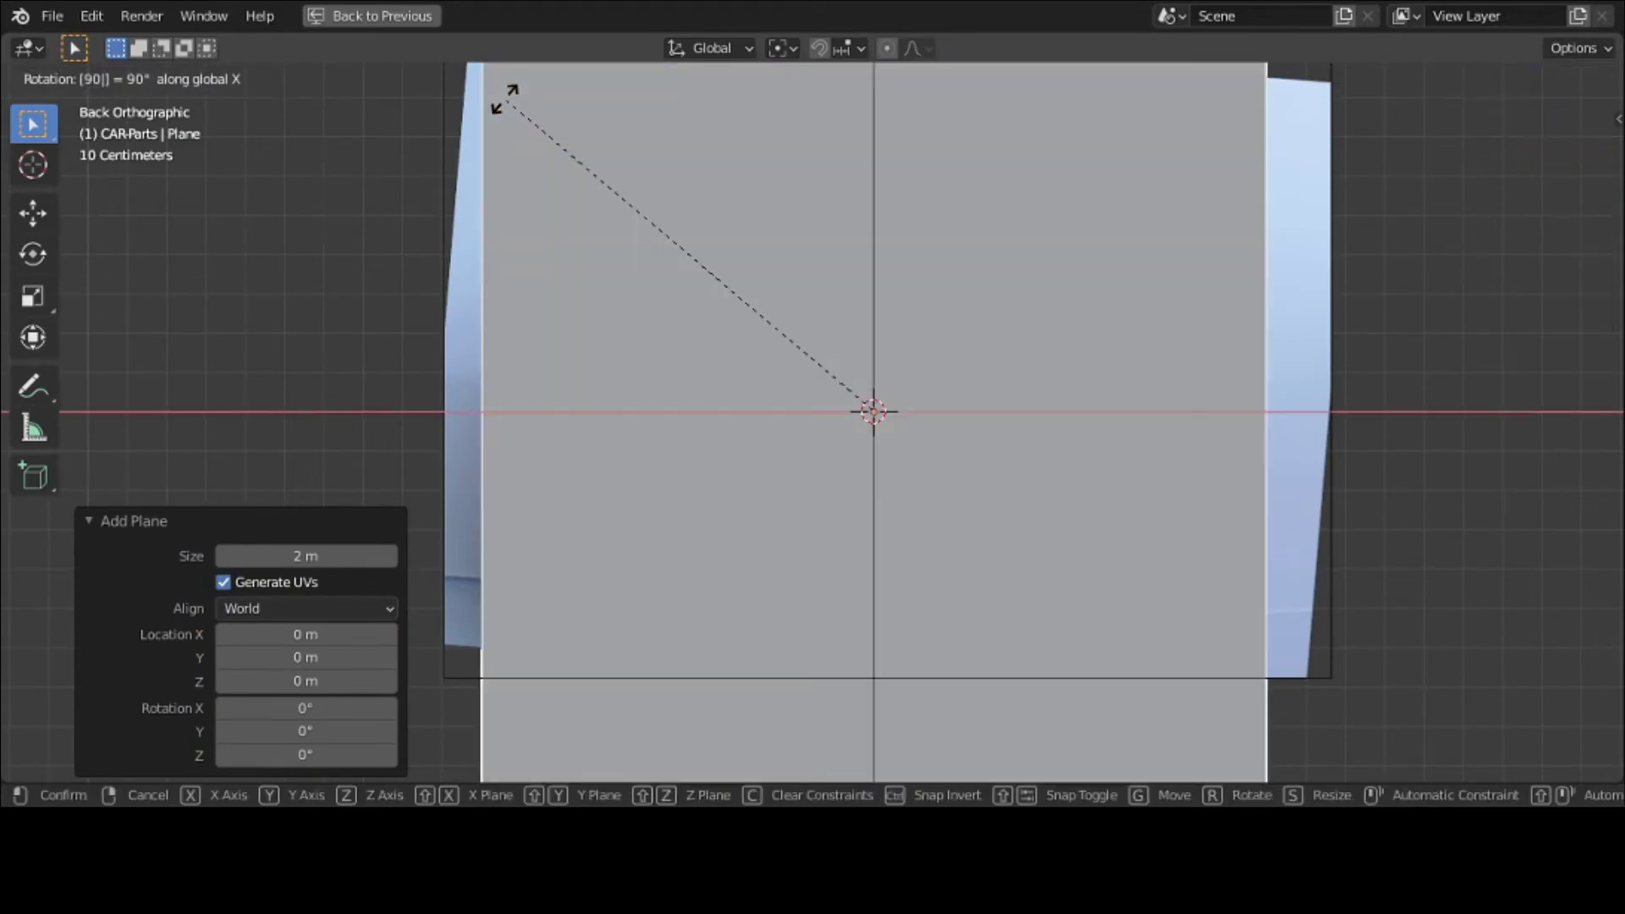
key(Return)
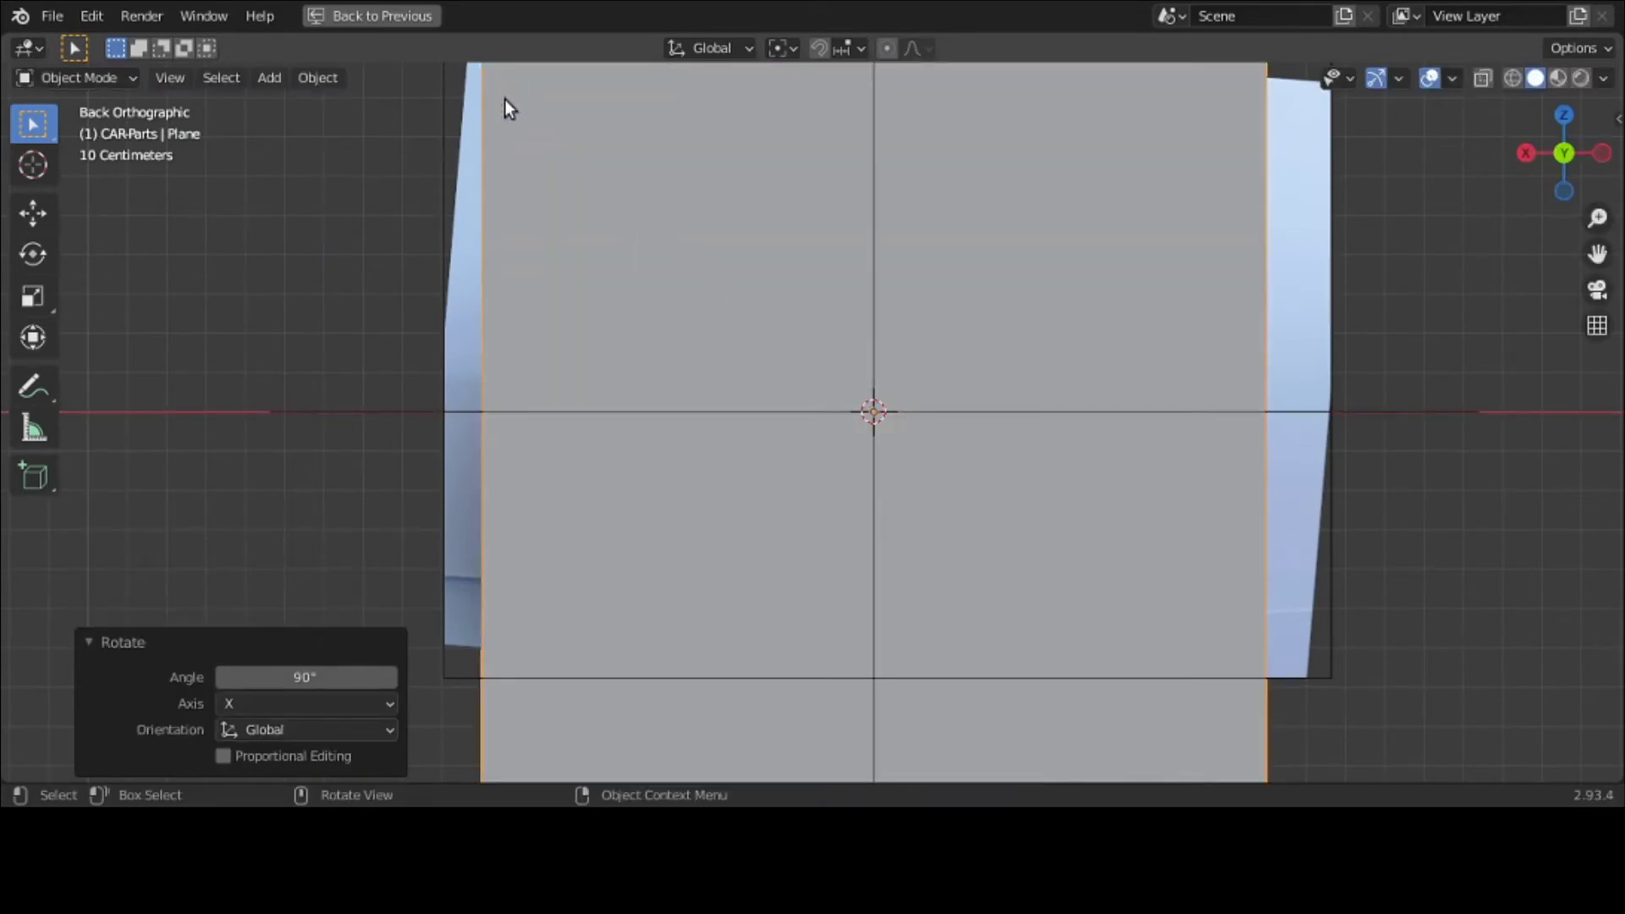
Step: Turn on X-ray in the back view and scale the plane uniformly to about 0.174
click(1483, 79)
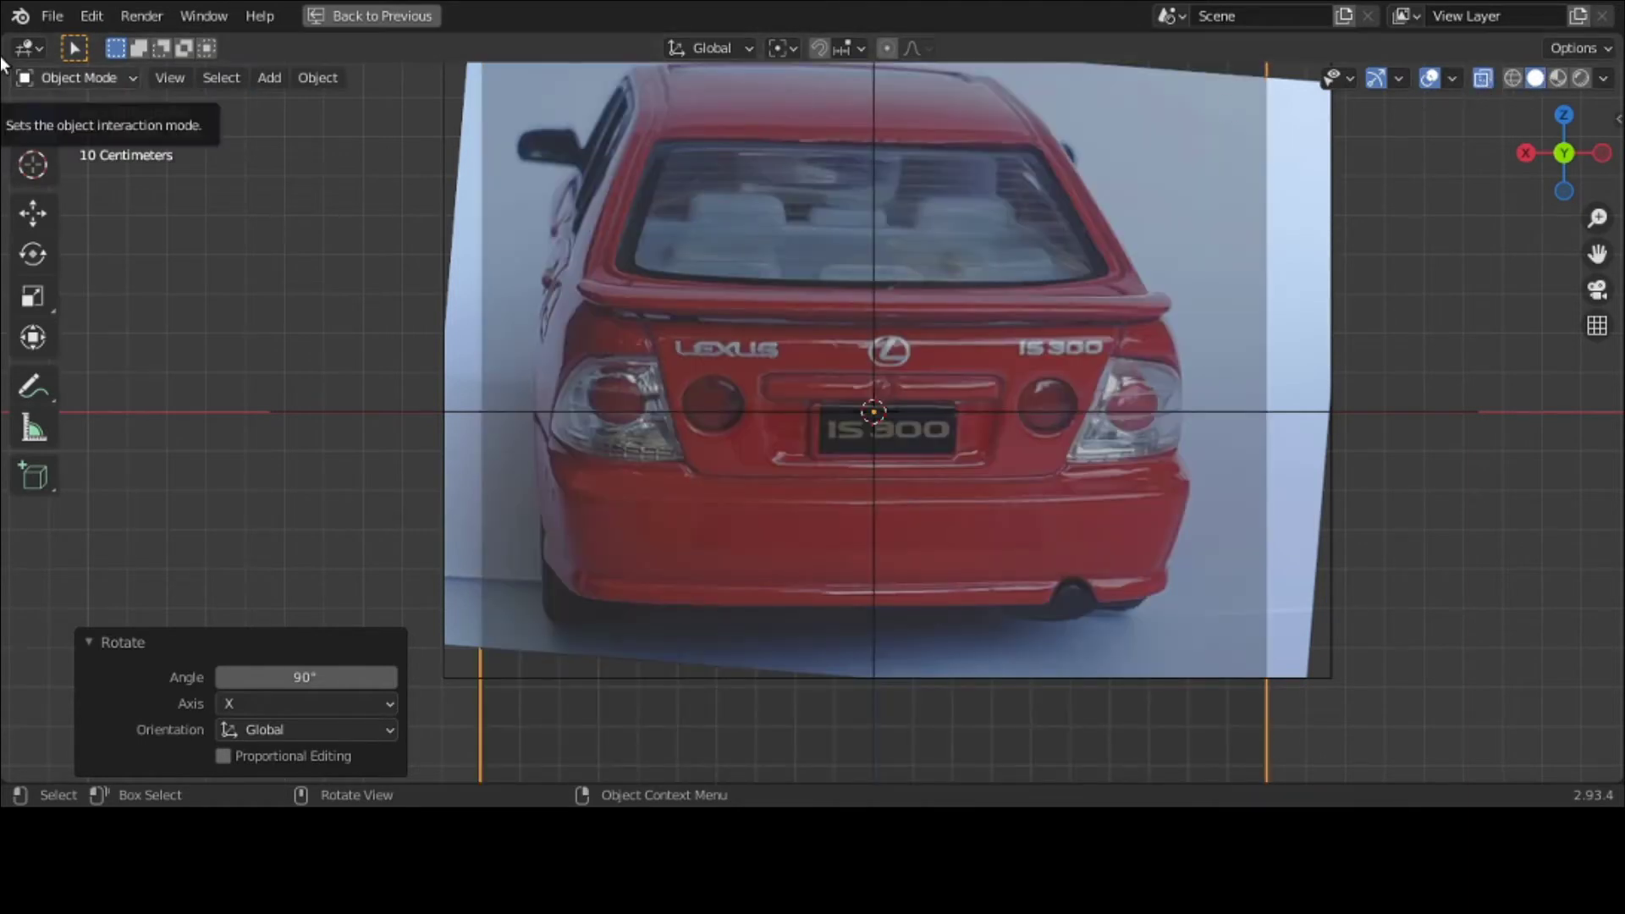
key(s)
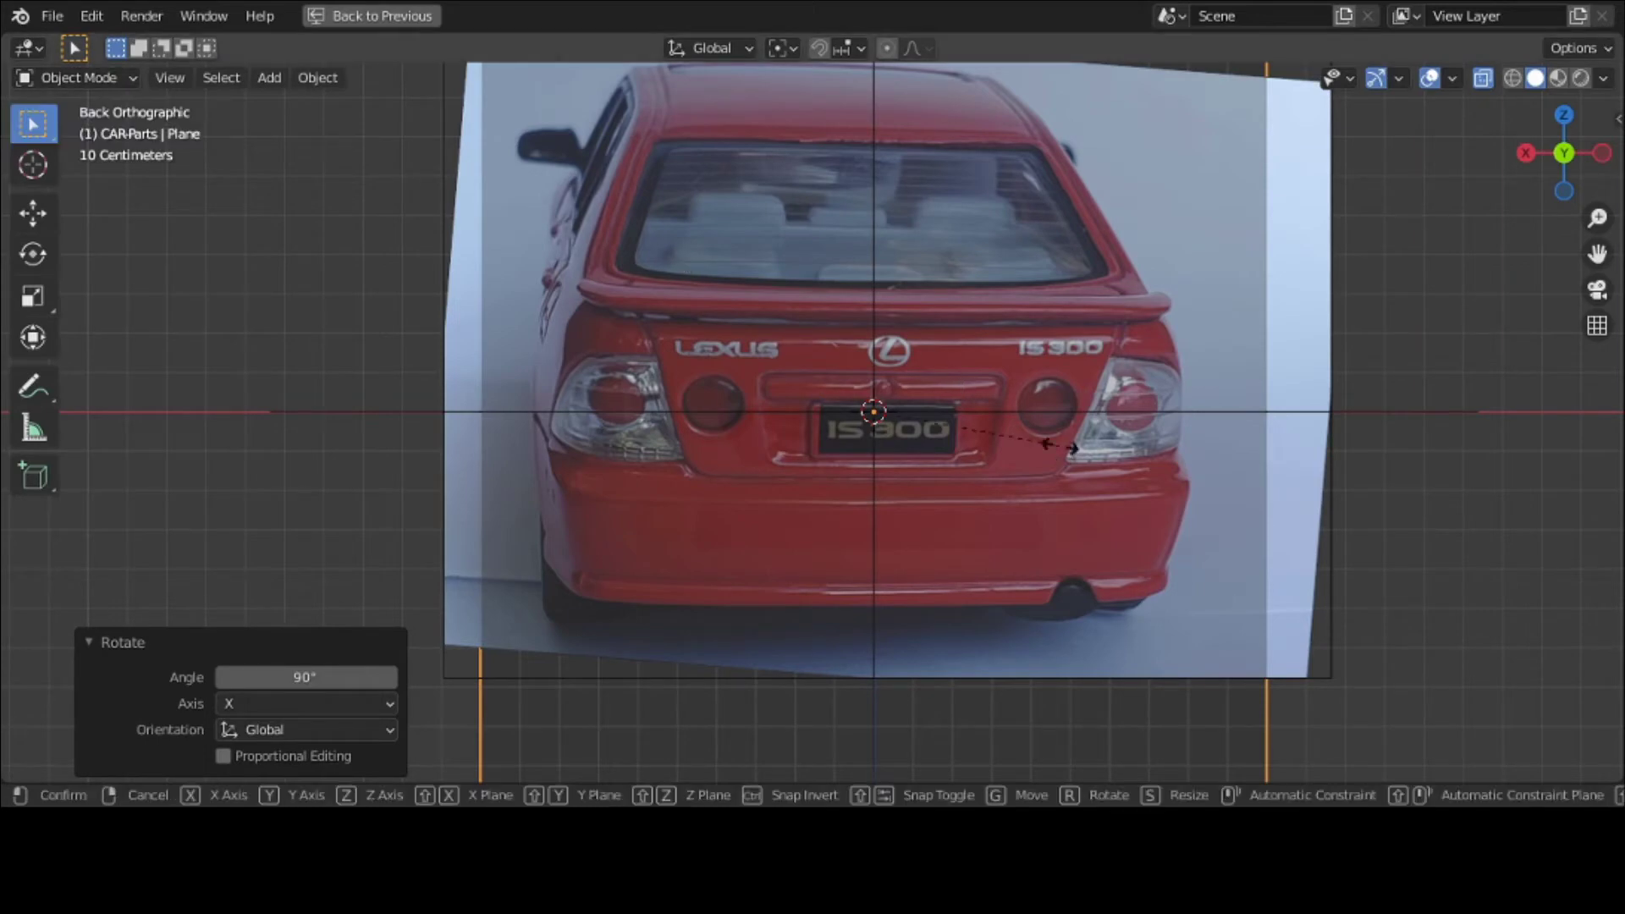
click(897, 415)
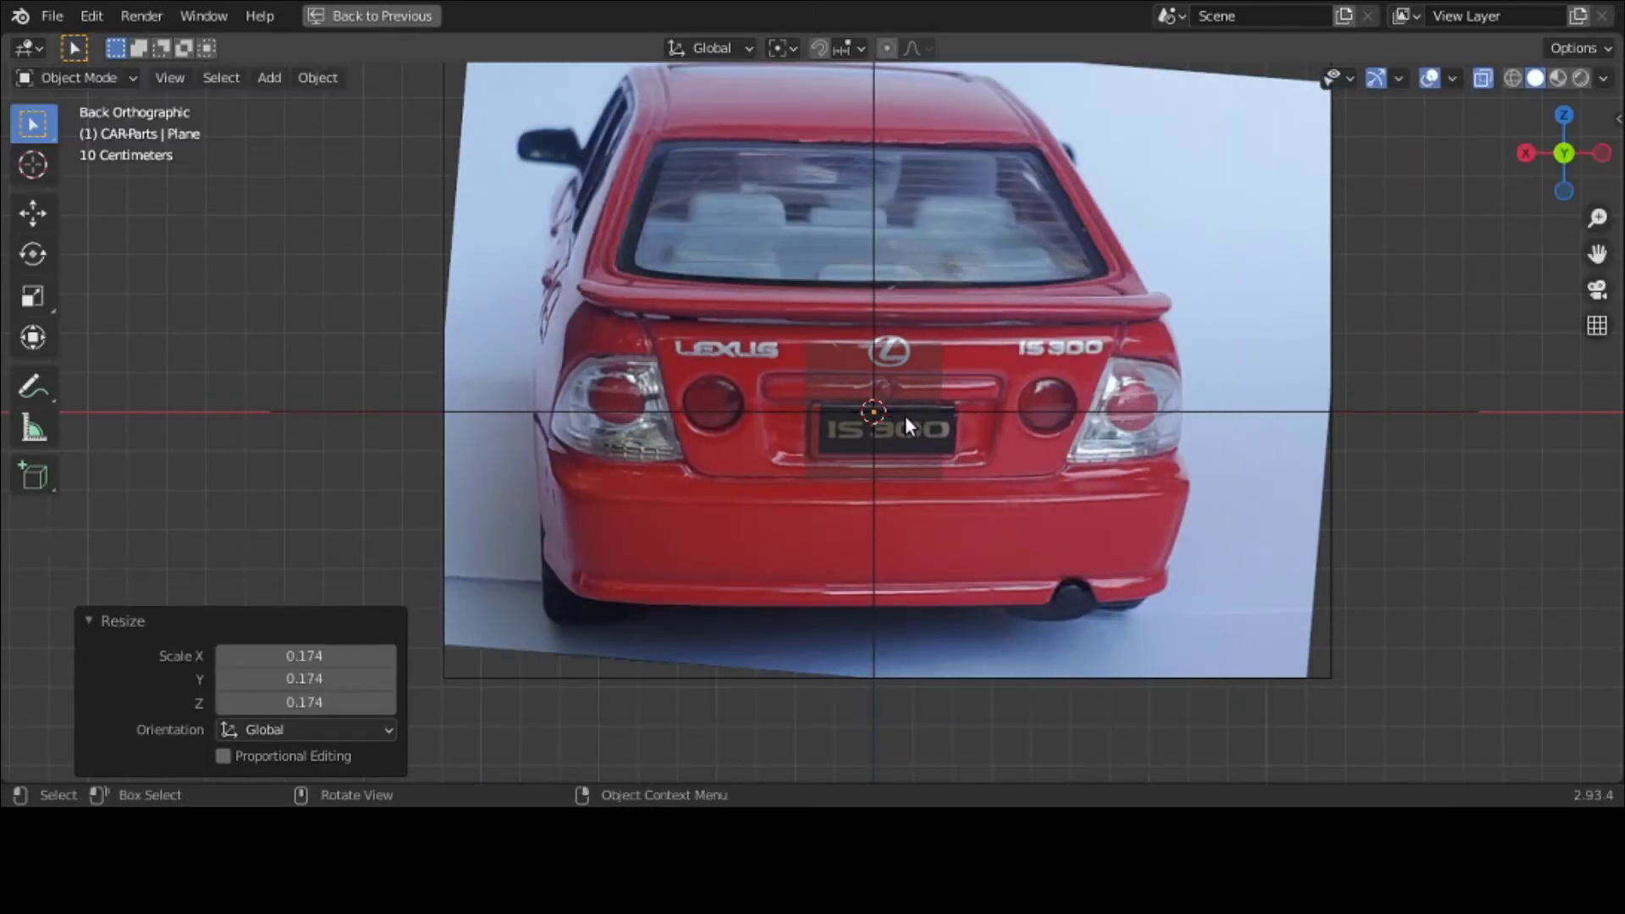
Step: Move the plane about 0.613 m along the global X axis onto the left tail light in the reference image
scroll(905, 415, up, 4)
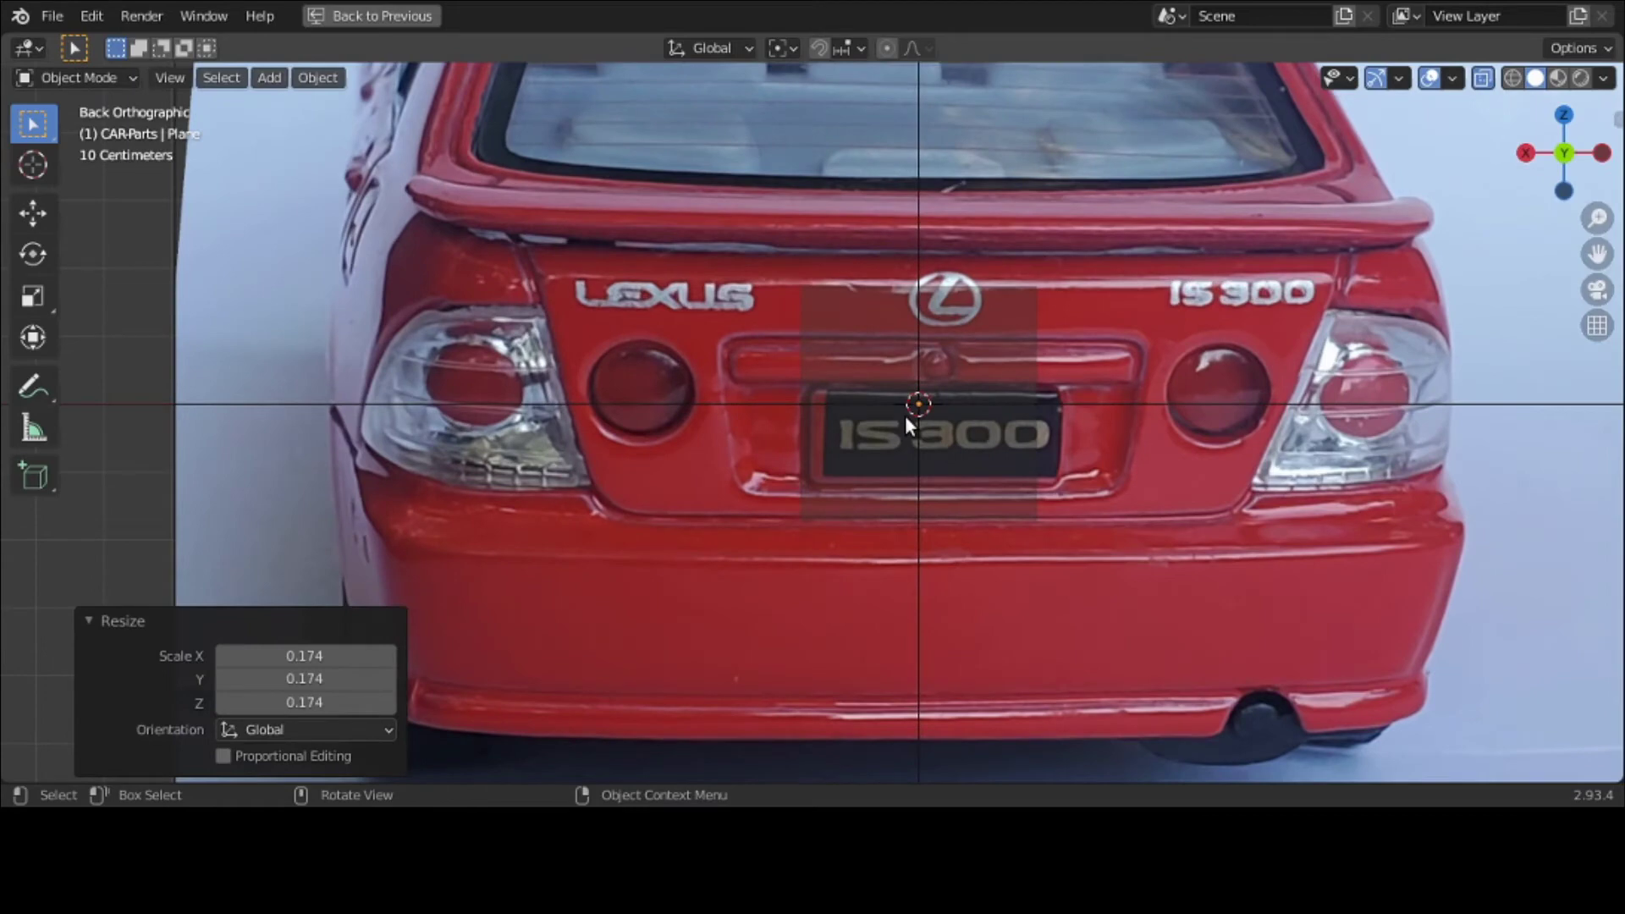
key(g)
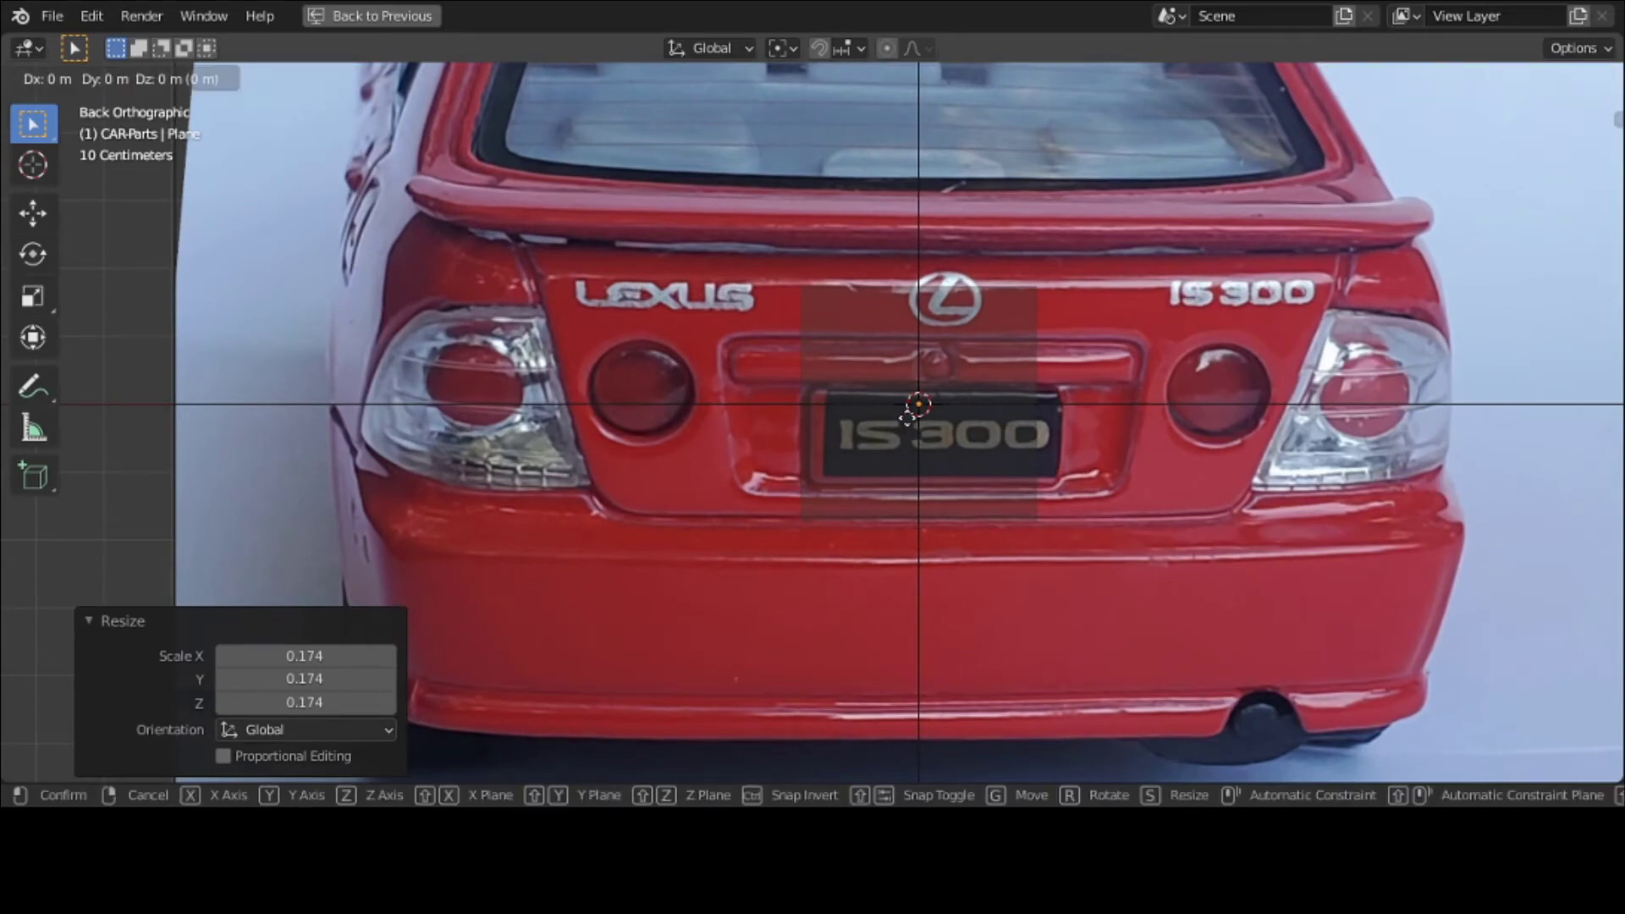
key(x)
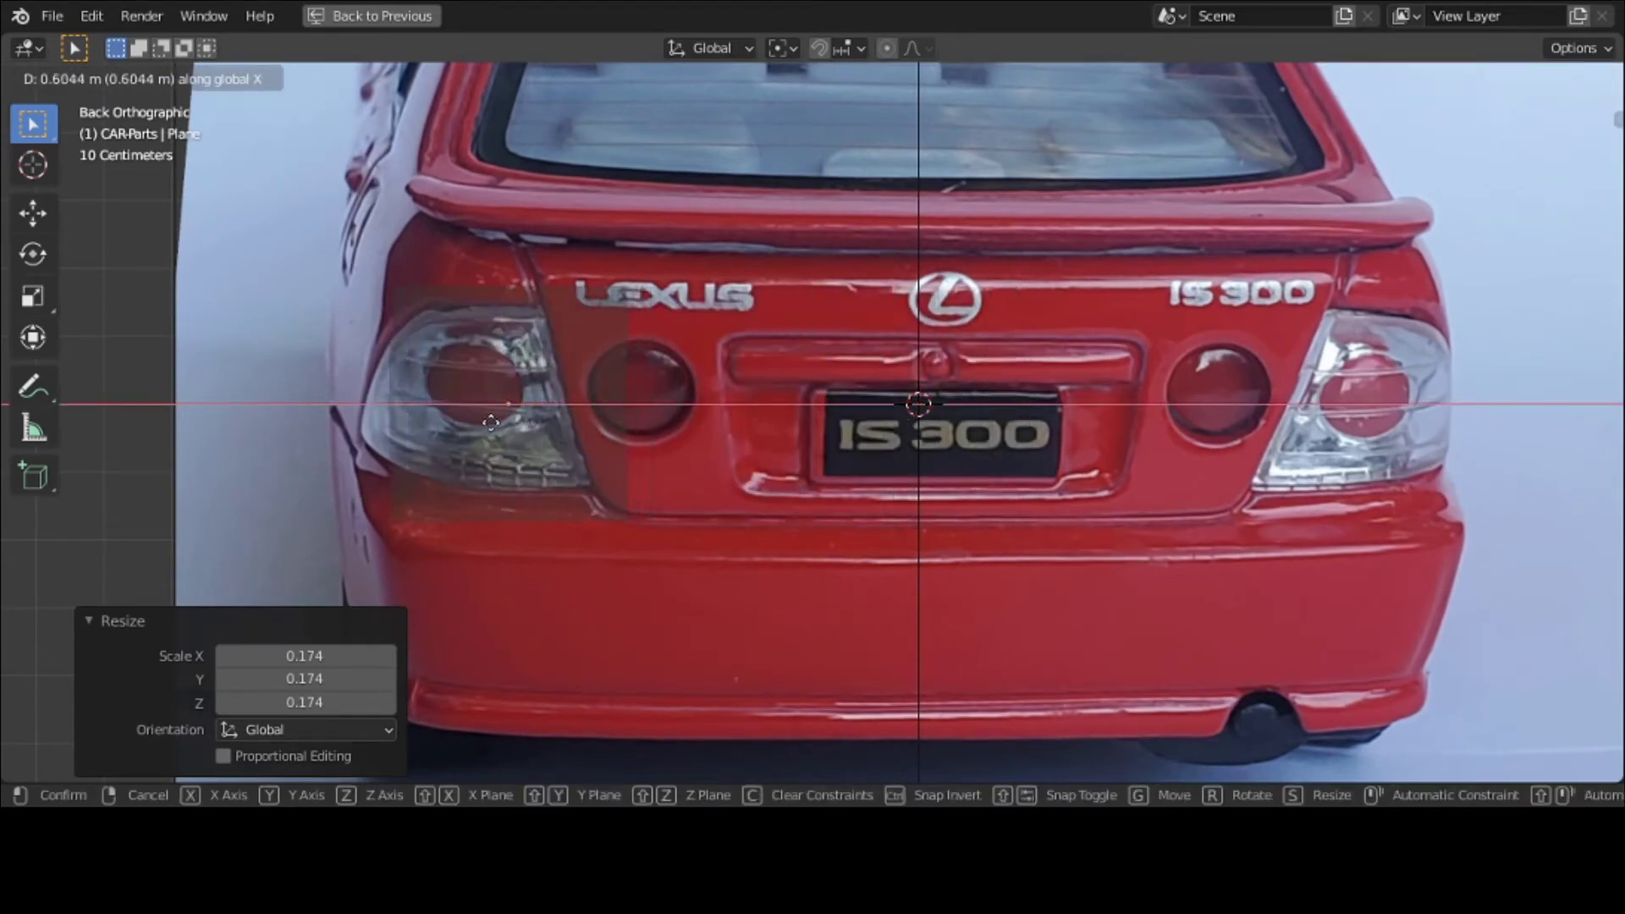
click(490, 423)
Step: Scale the plane uniformly to 0.702 and shift it about 0.047 m along X to centre it on the tail light
key(s)
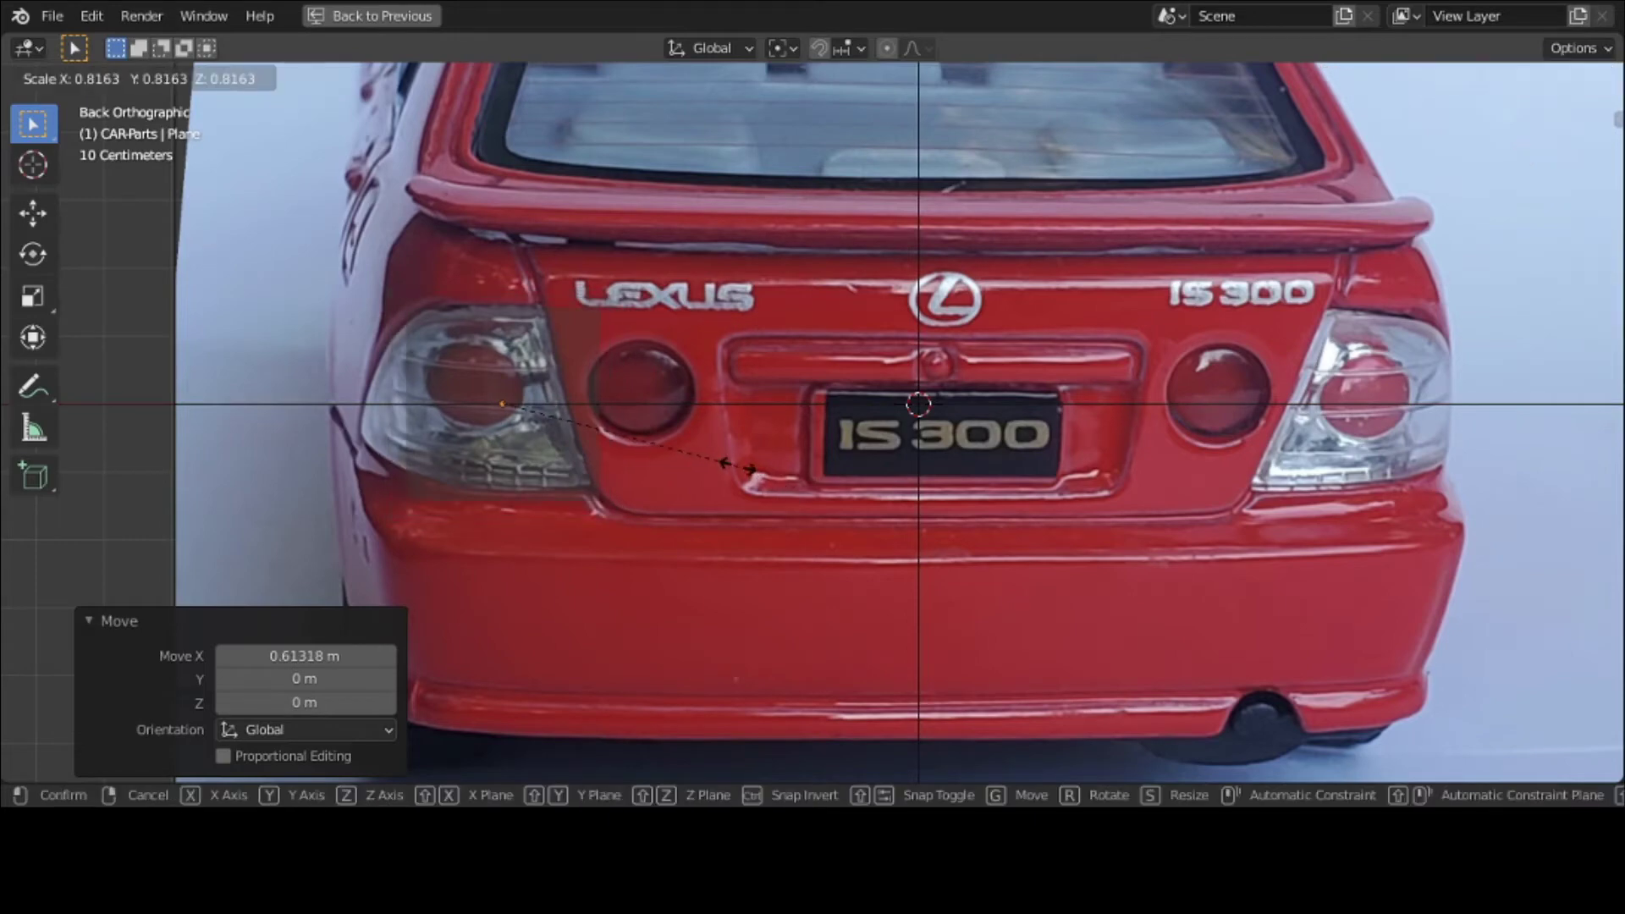
click(706, 455)
key(g)
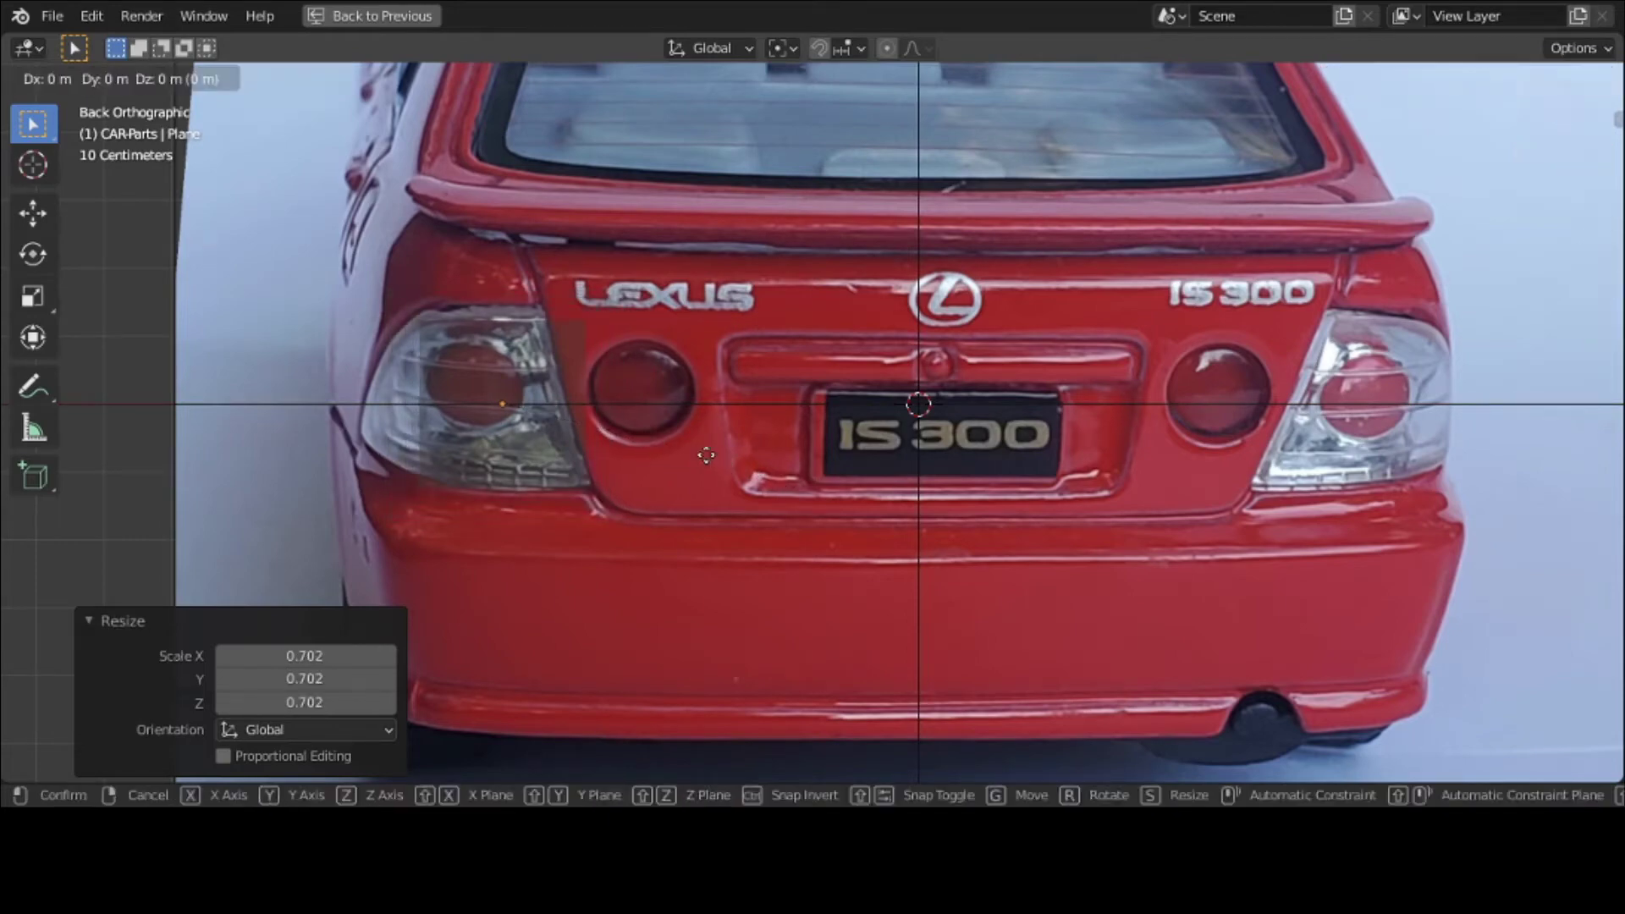
key(x)
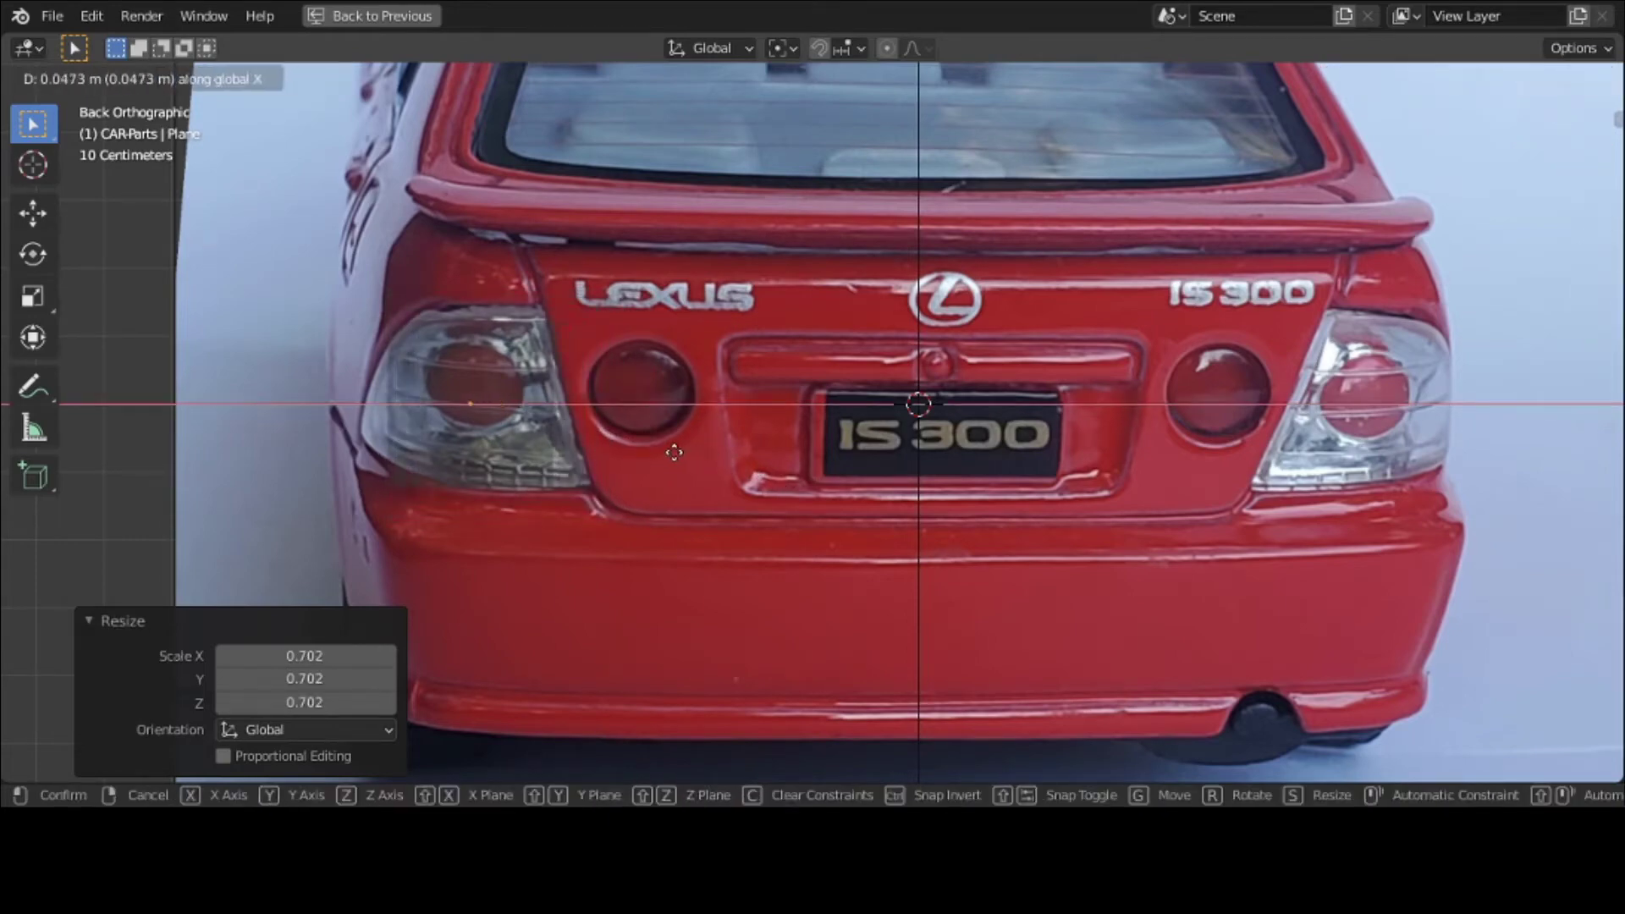
click(673, 453)
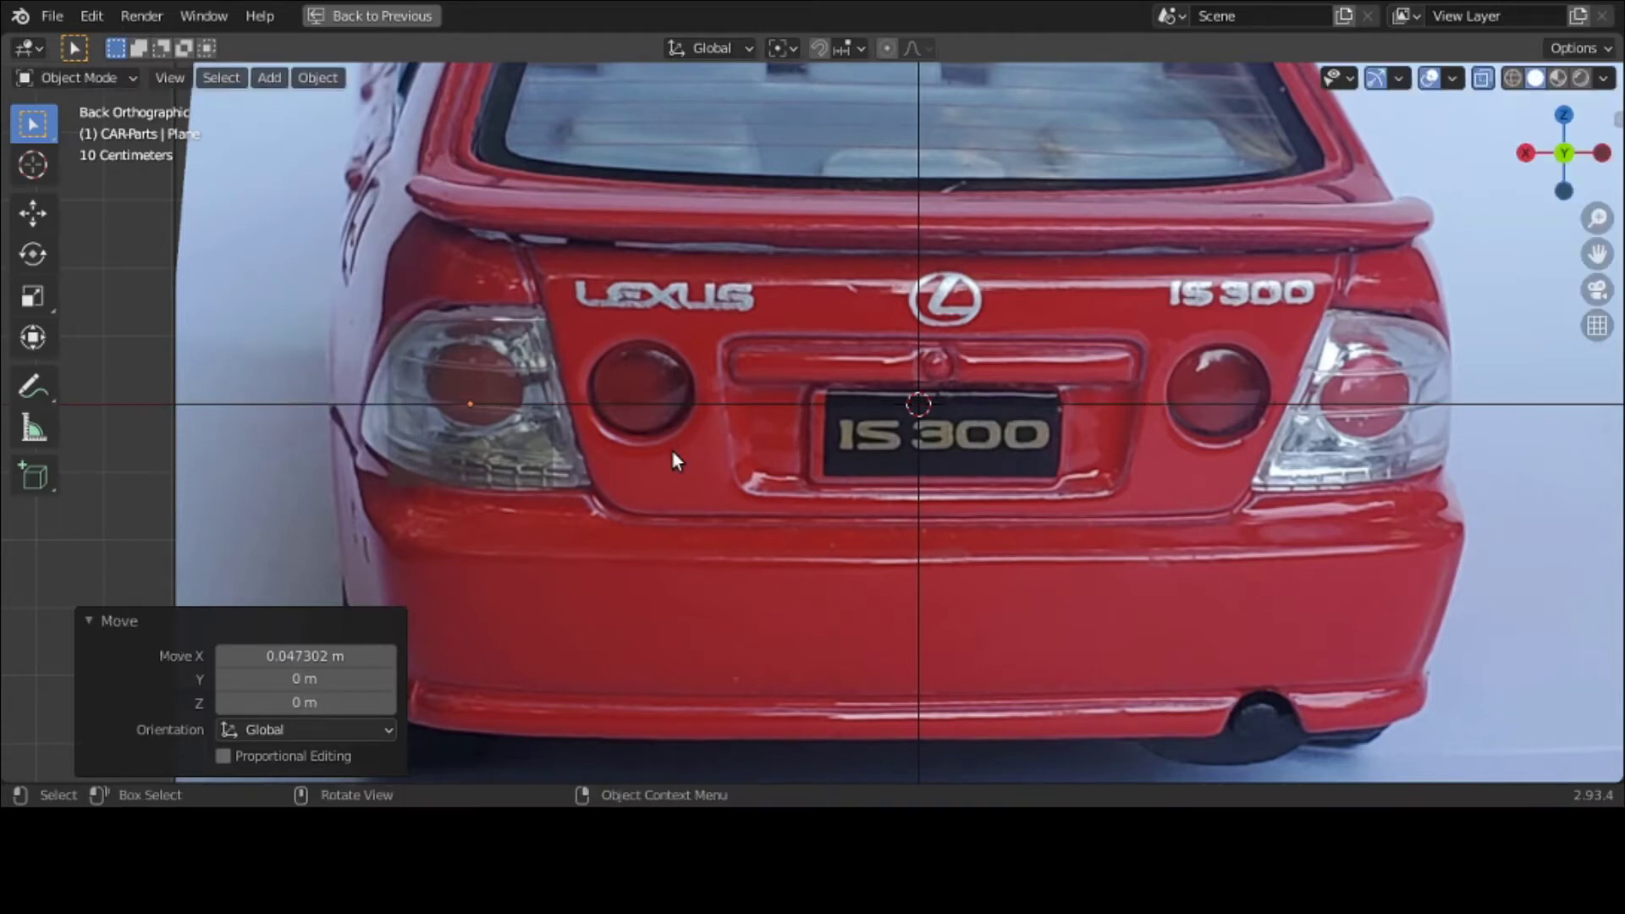
Step: Enter Edit Mode, subdivide the plane with 4 cuts and deselect its faces
click(59, 83)
click(64, 128)
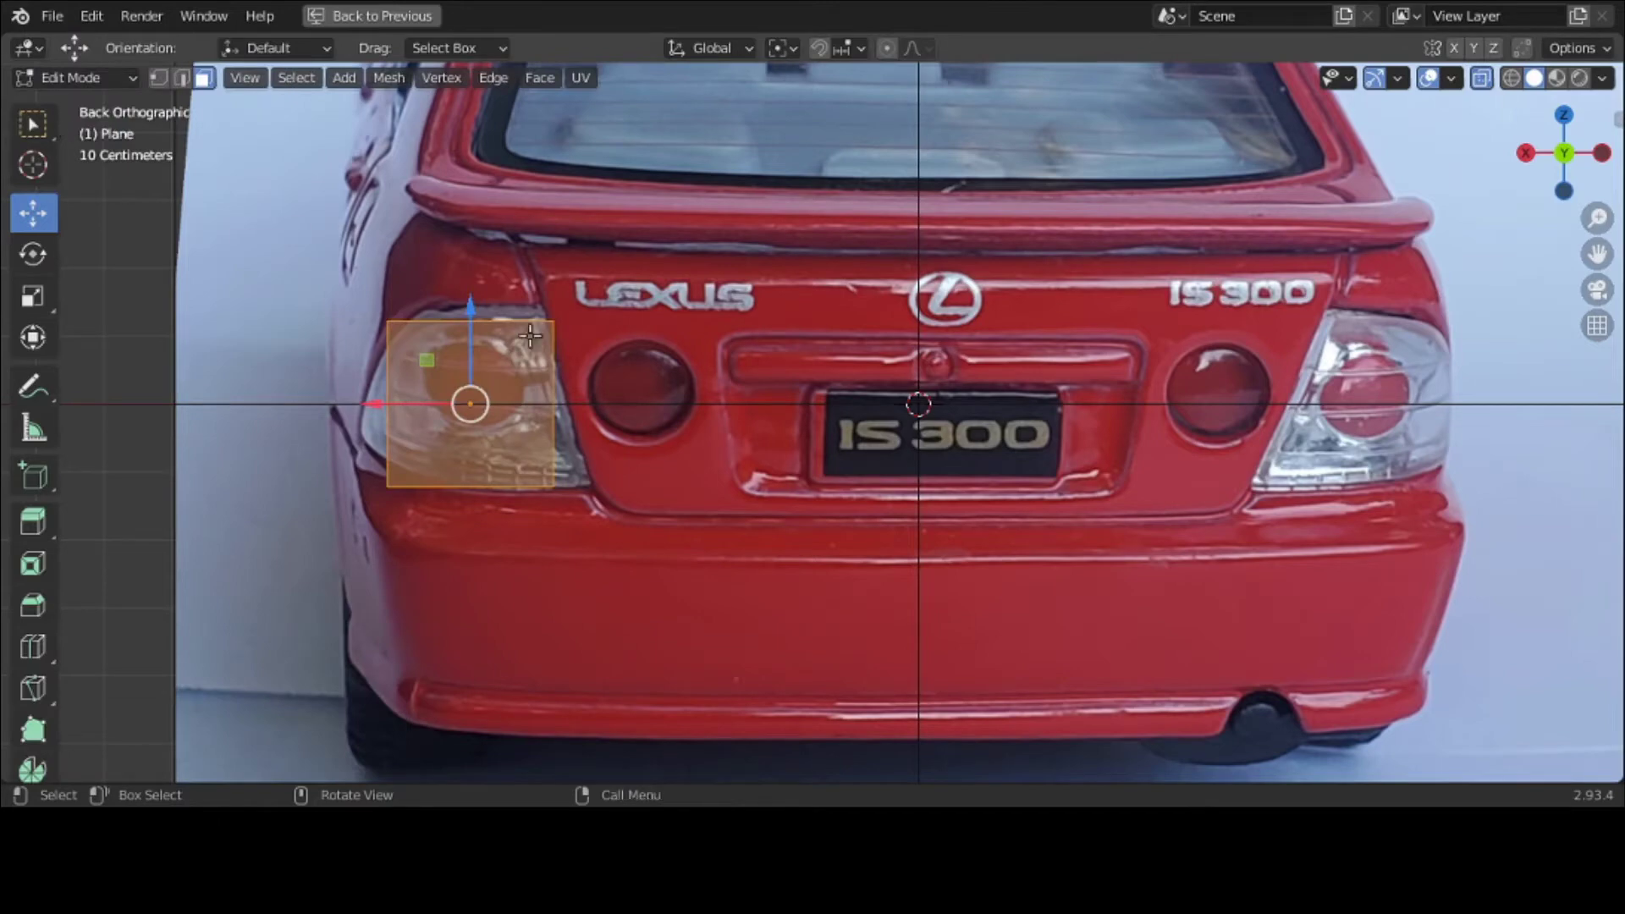
right_click(627, 366)
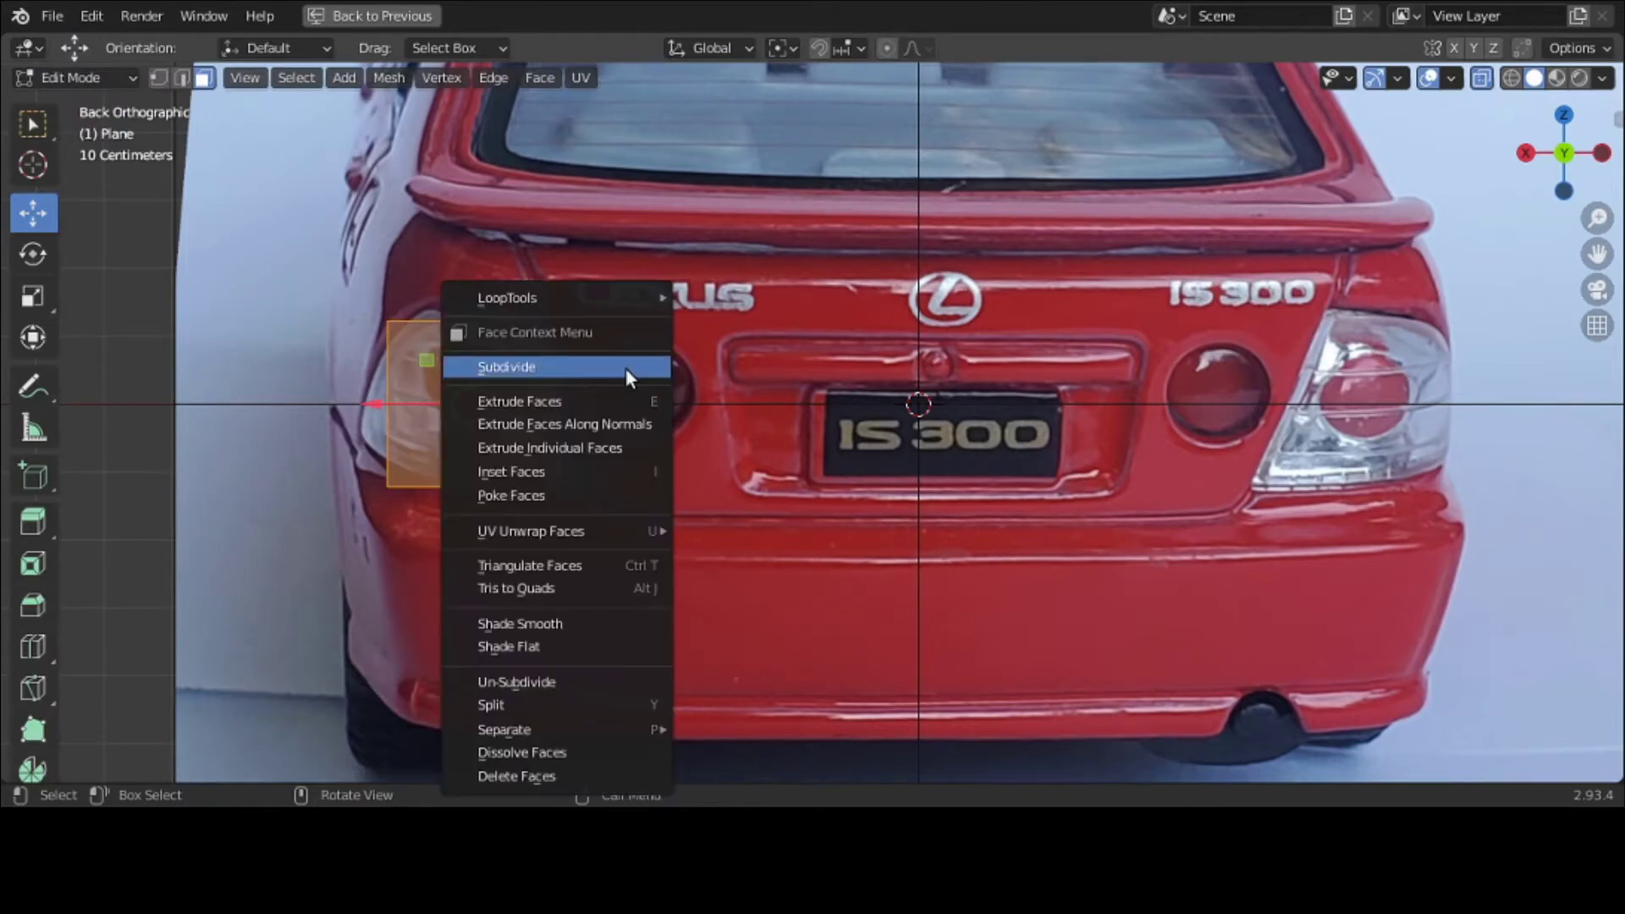
click(626, 367)
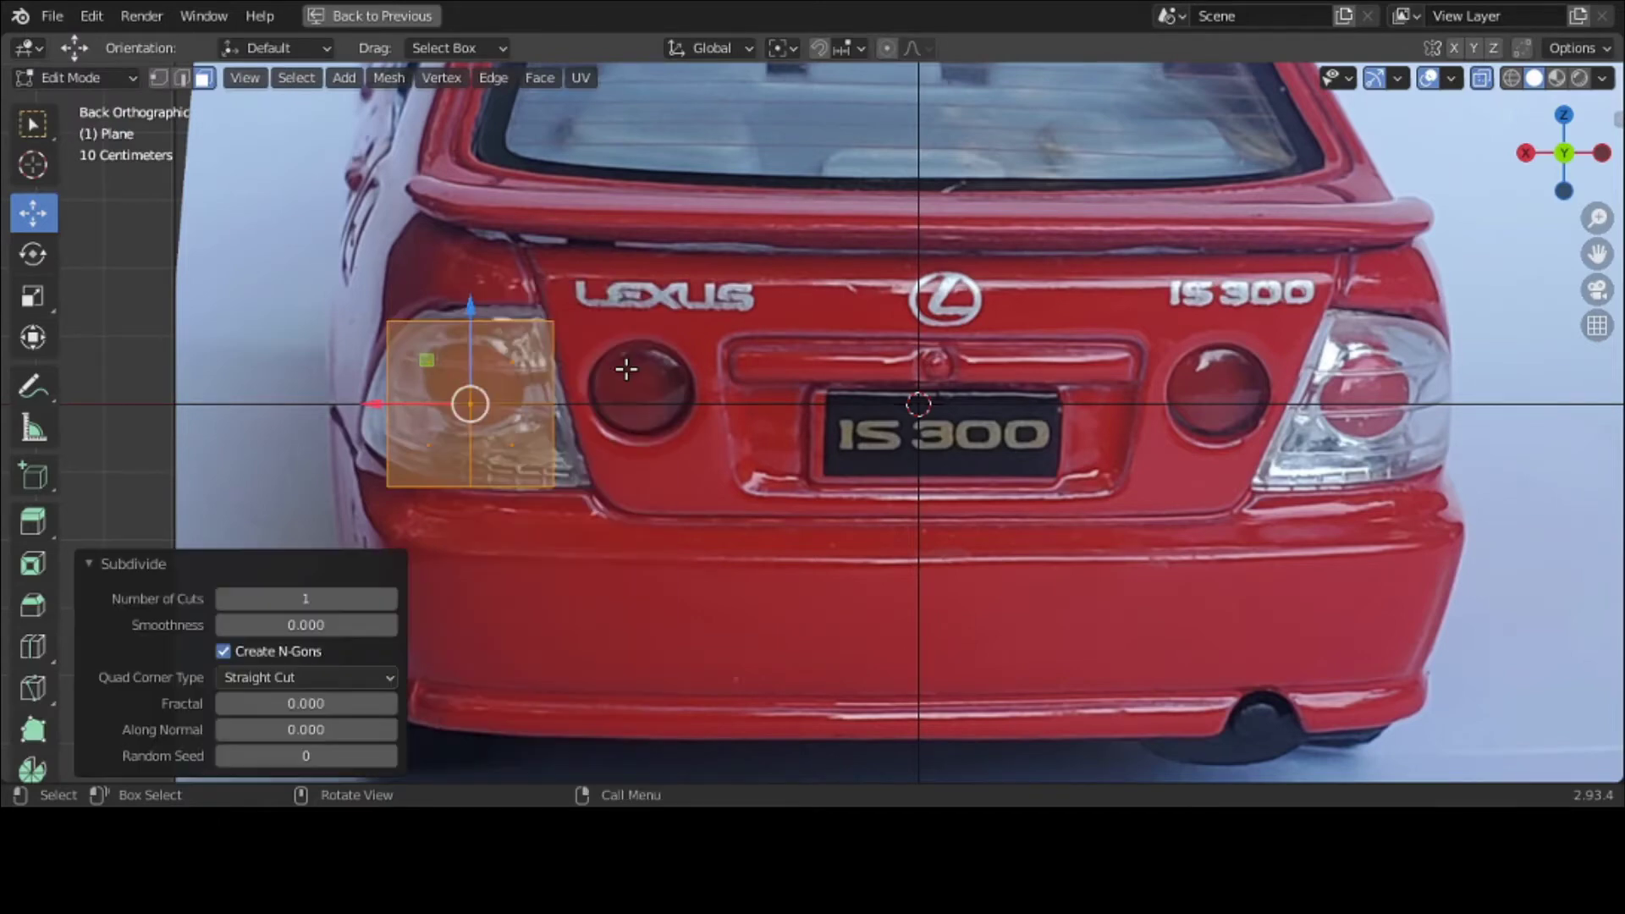
click(388, 600)
click(387, 599)
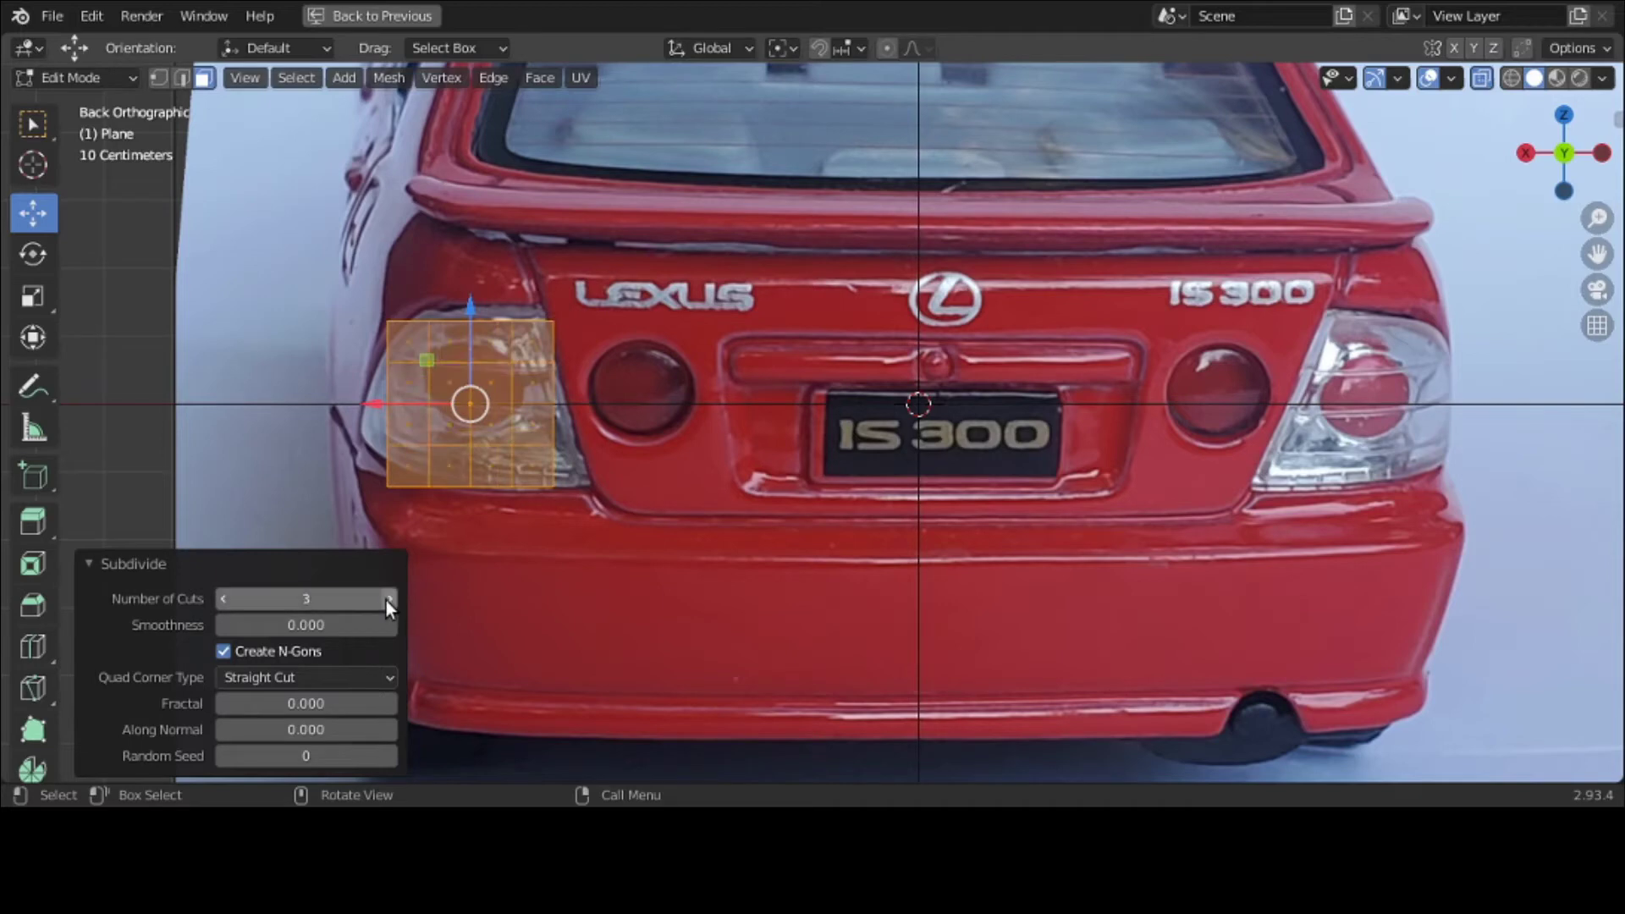
click(388, 599)
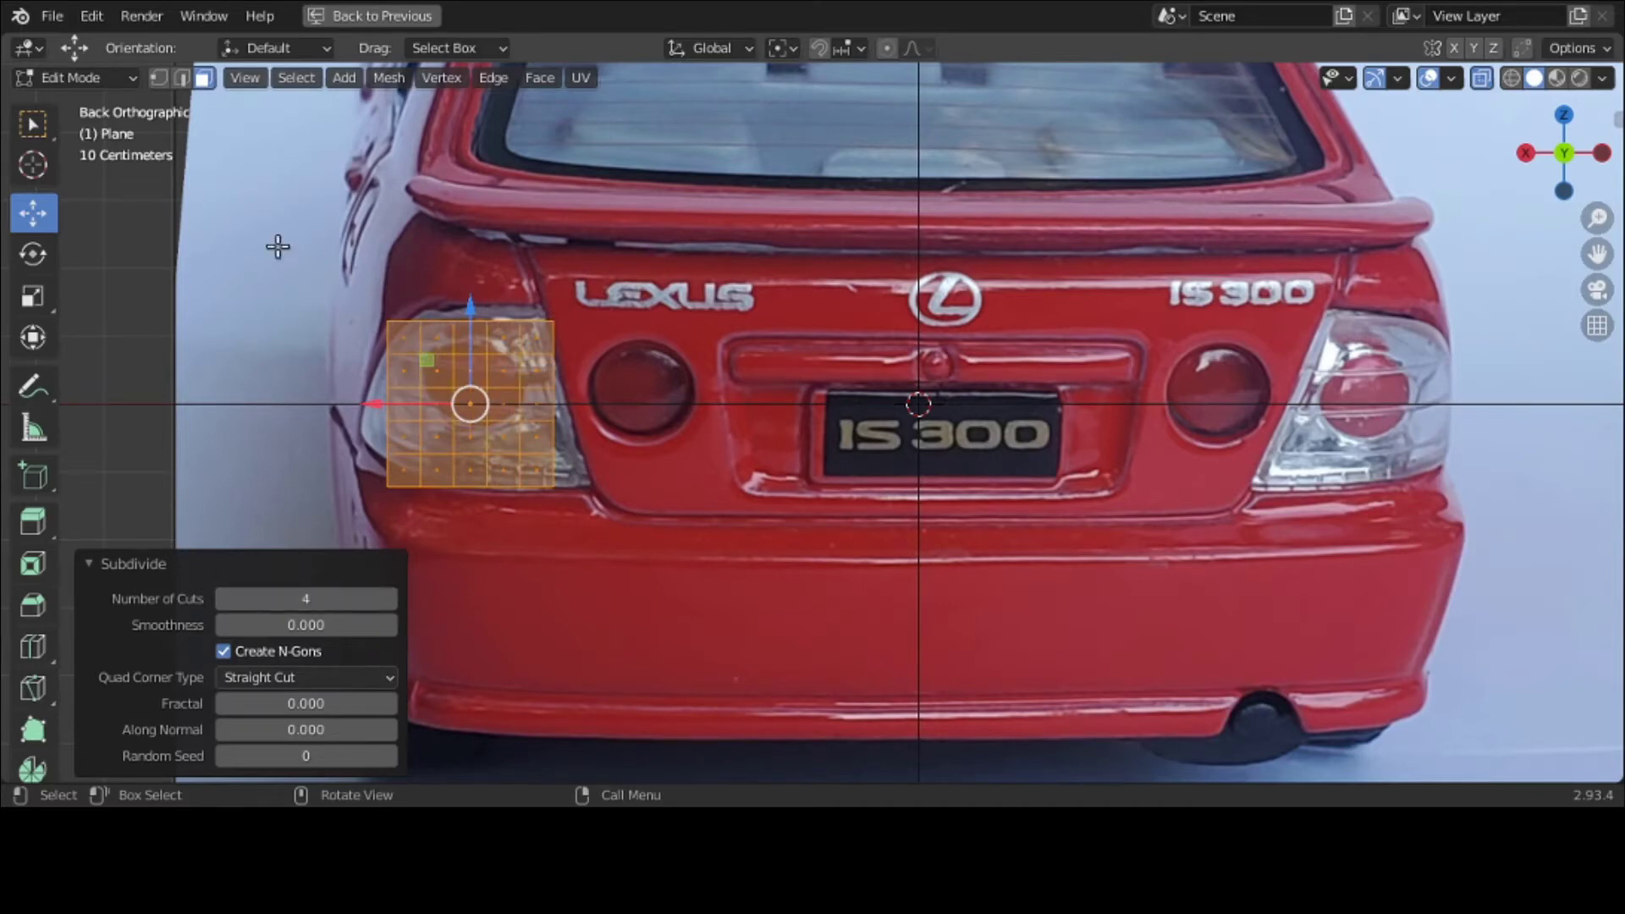
click(124, 254)
Step: In vertex selection, move the plane's upper-left corner vertex and its neighbour on the top edge onto the tail light's outline
scroll(336, 413, up, 1)
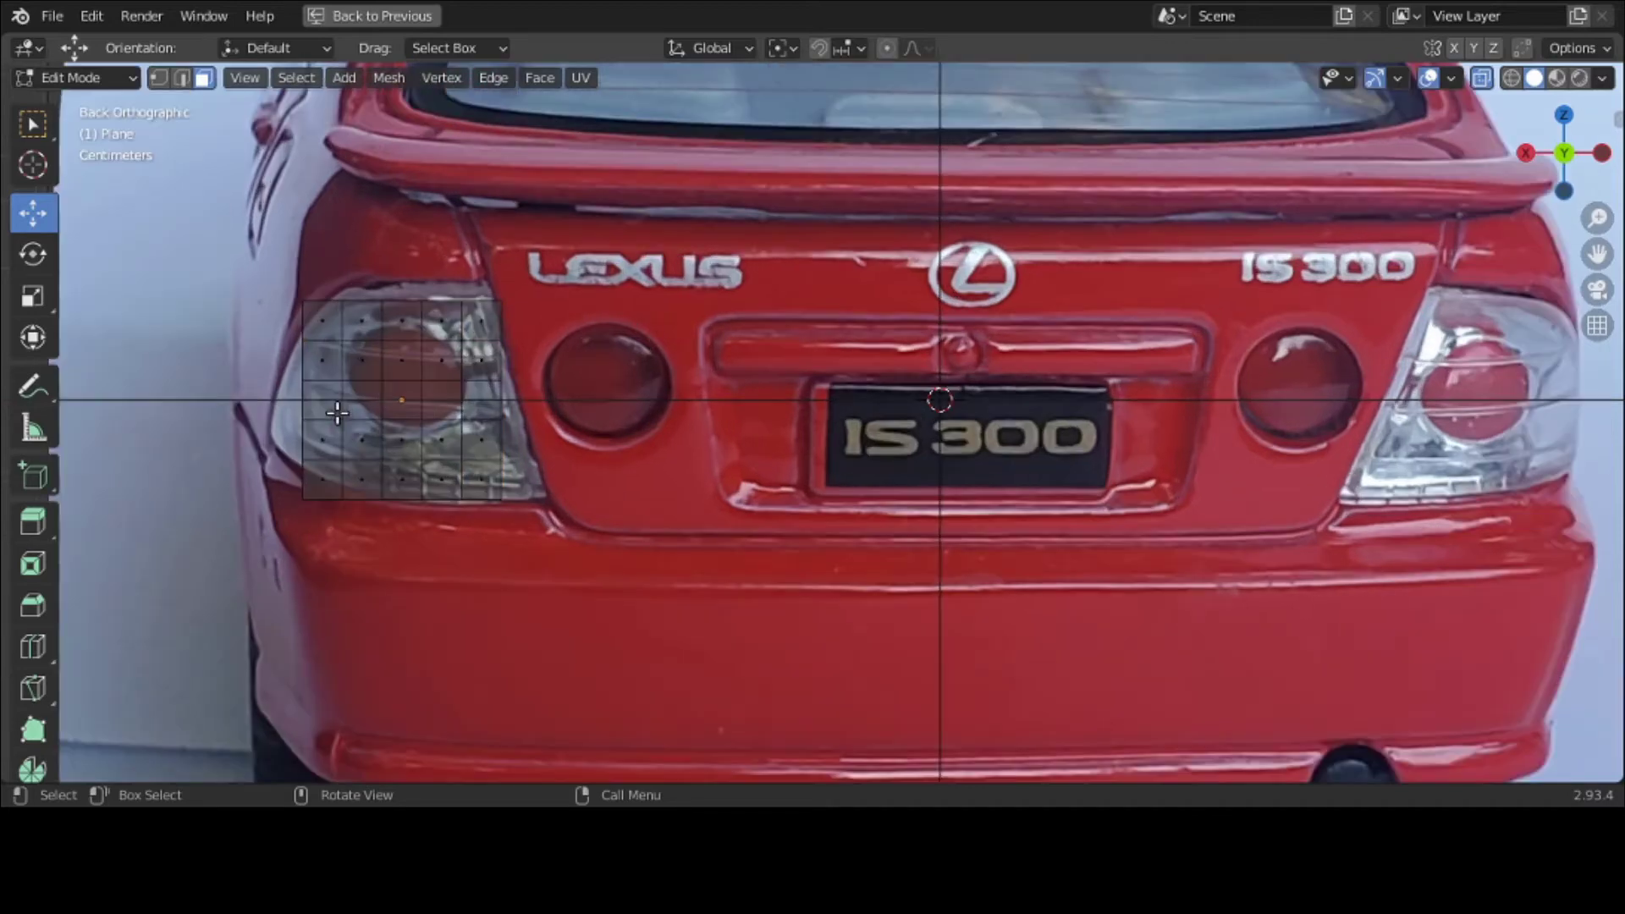
scroll(337, 412, up, 1)
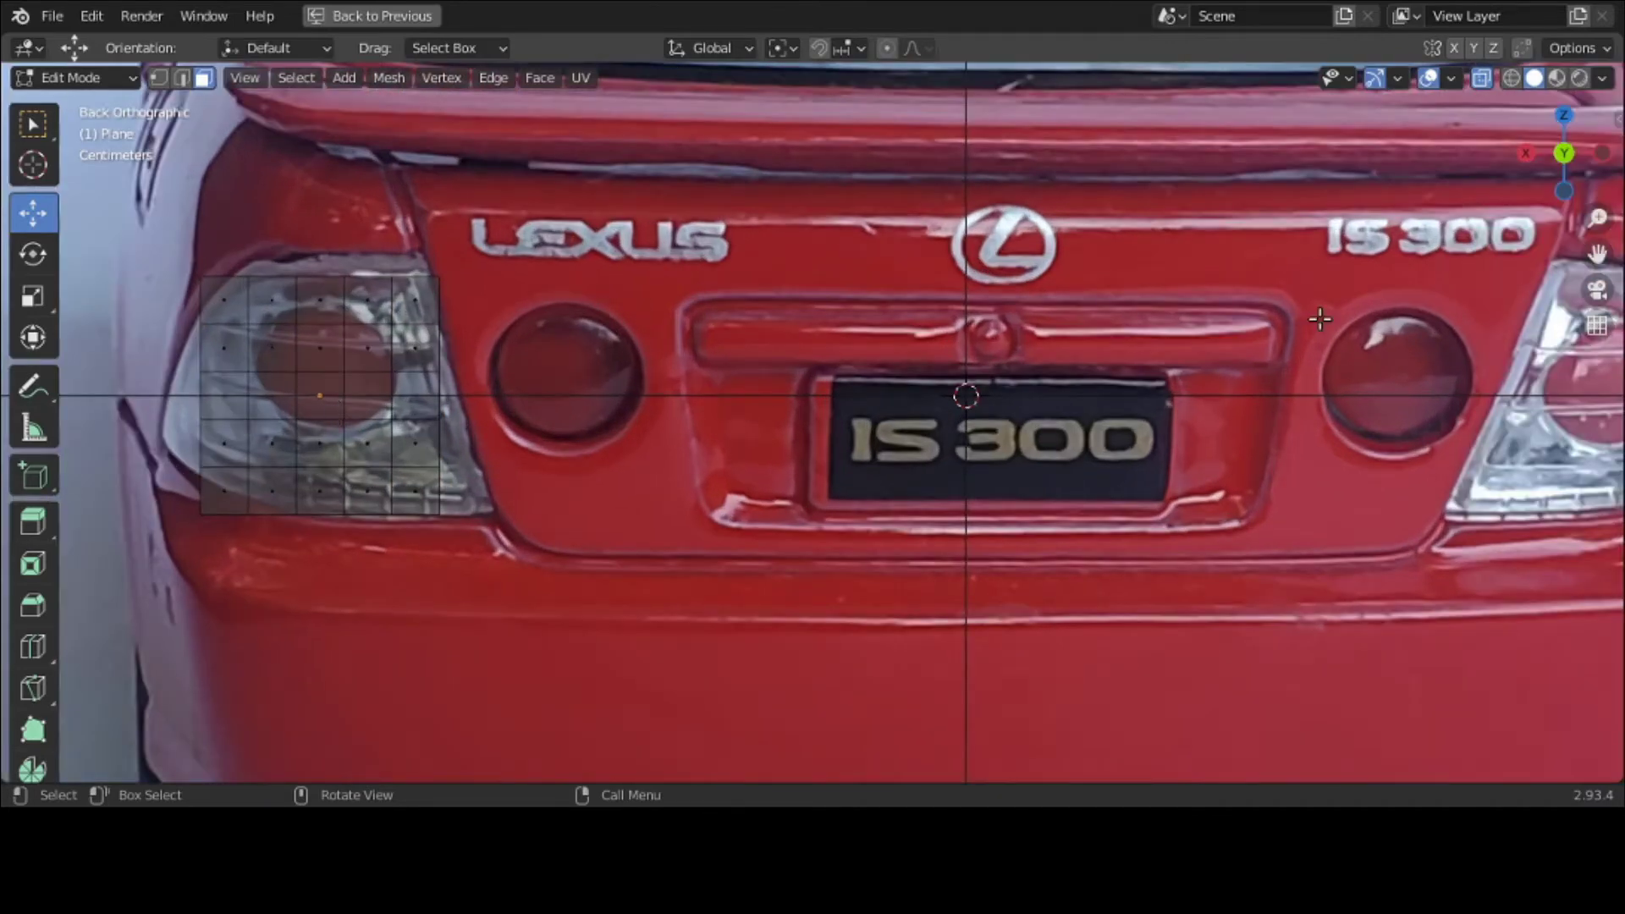
drag(1598, 254, 1624, 254)
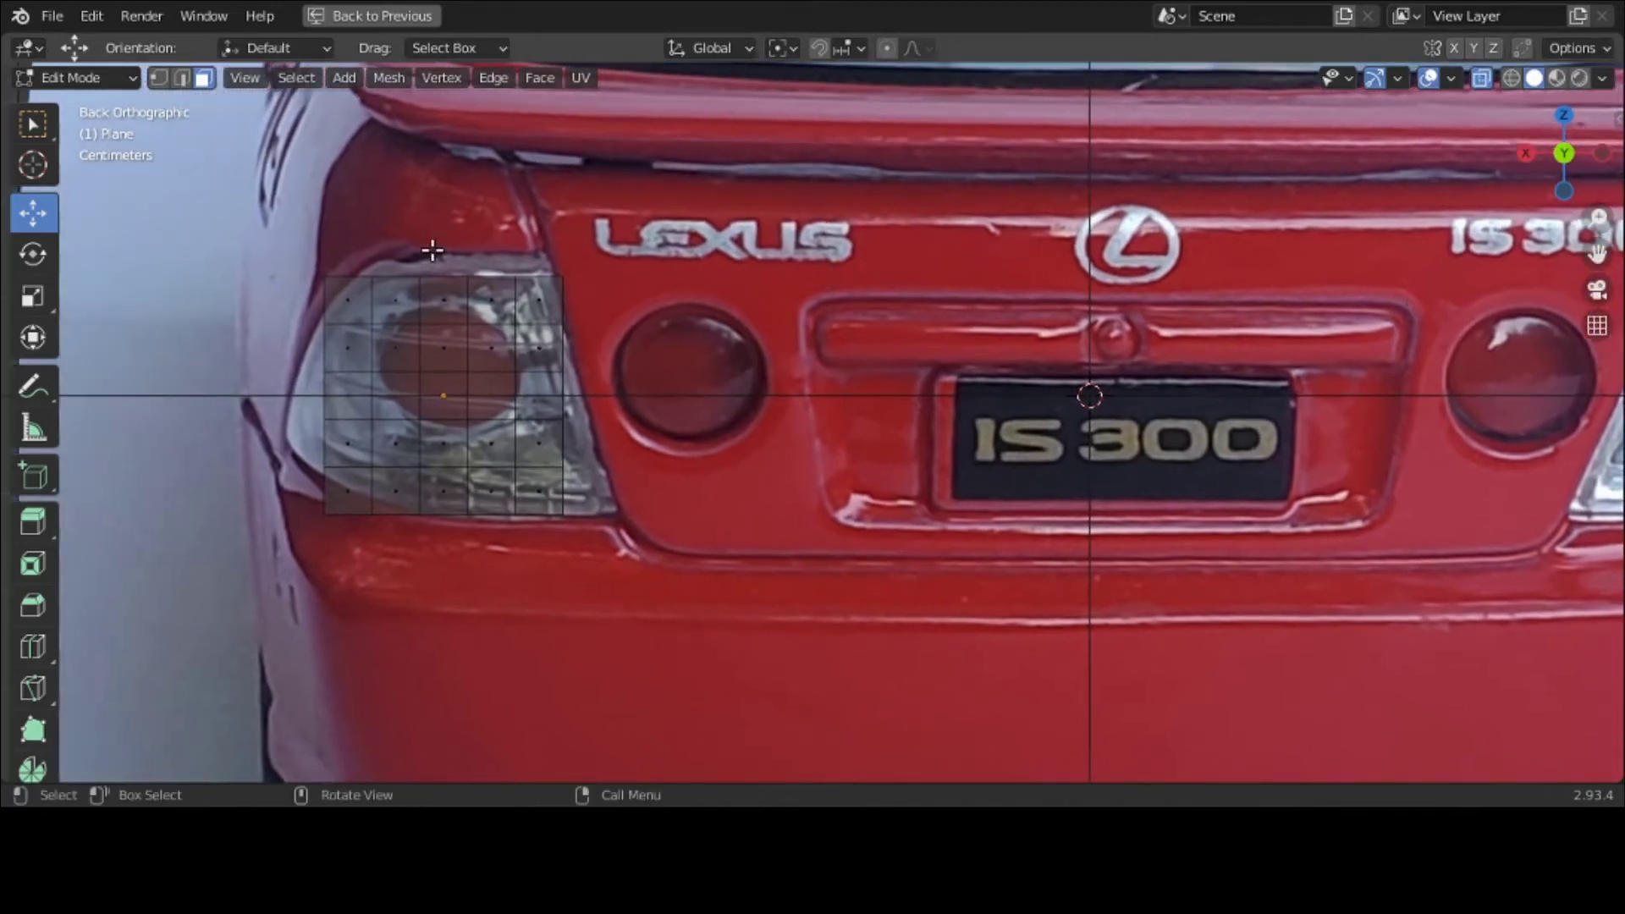
click(159, 81)
click(303, 252)
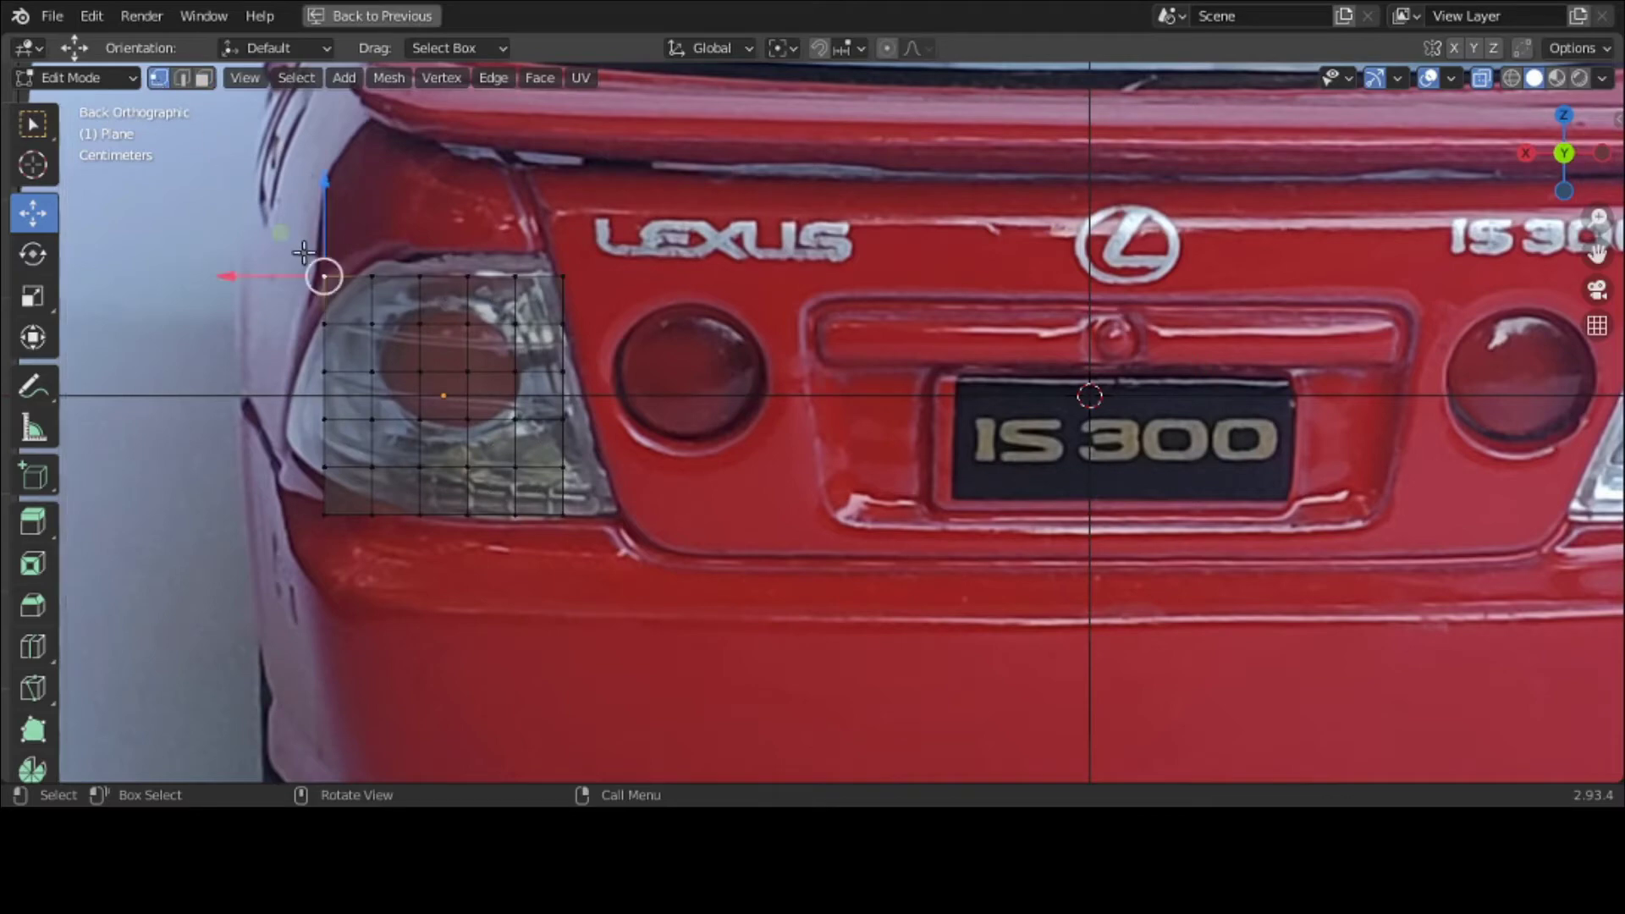
key(g)
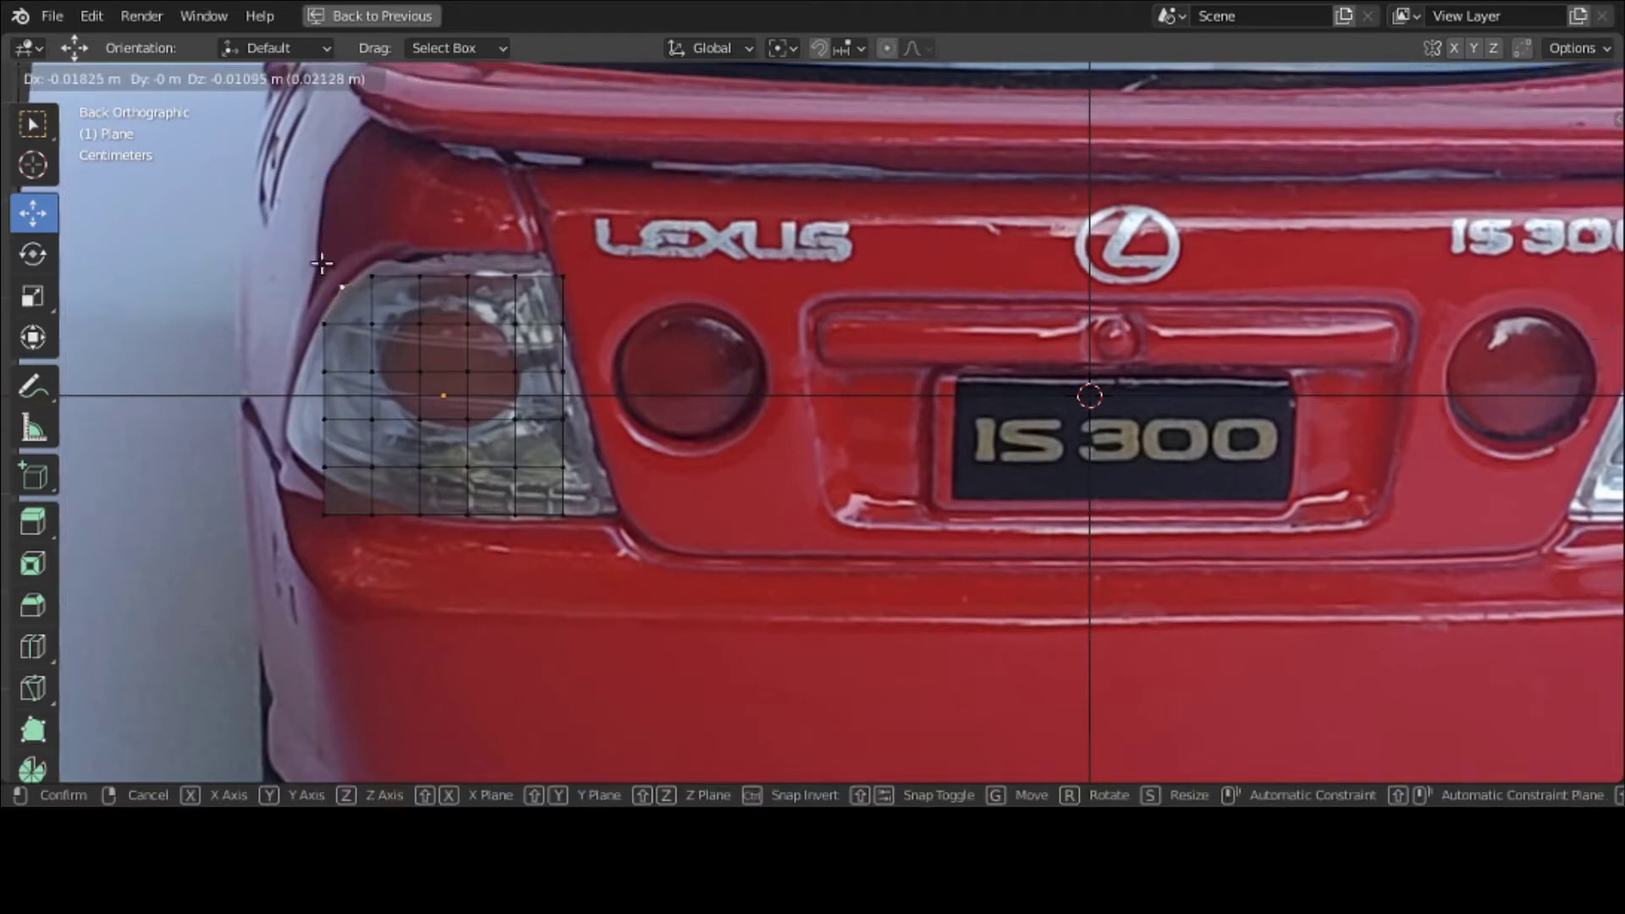
click(326, 265)
click(379, 274)
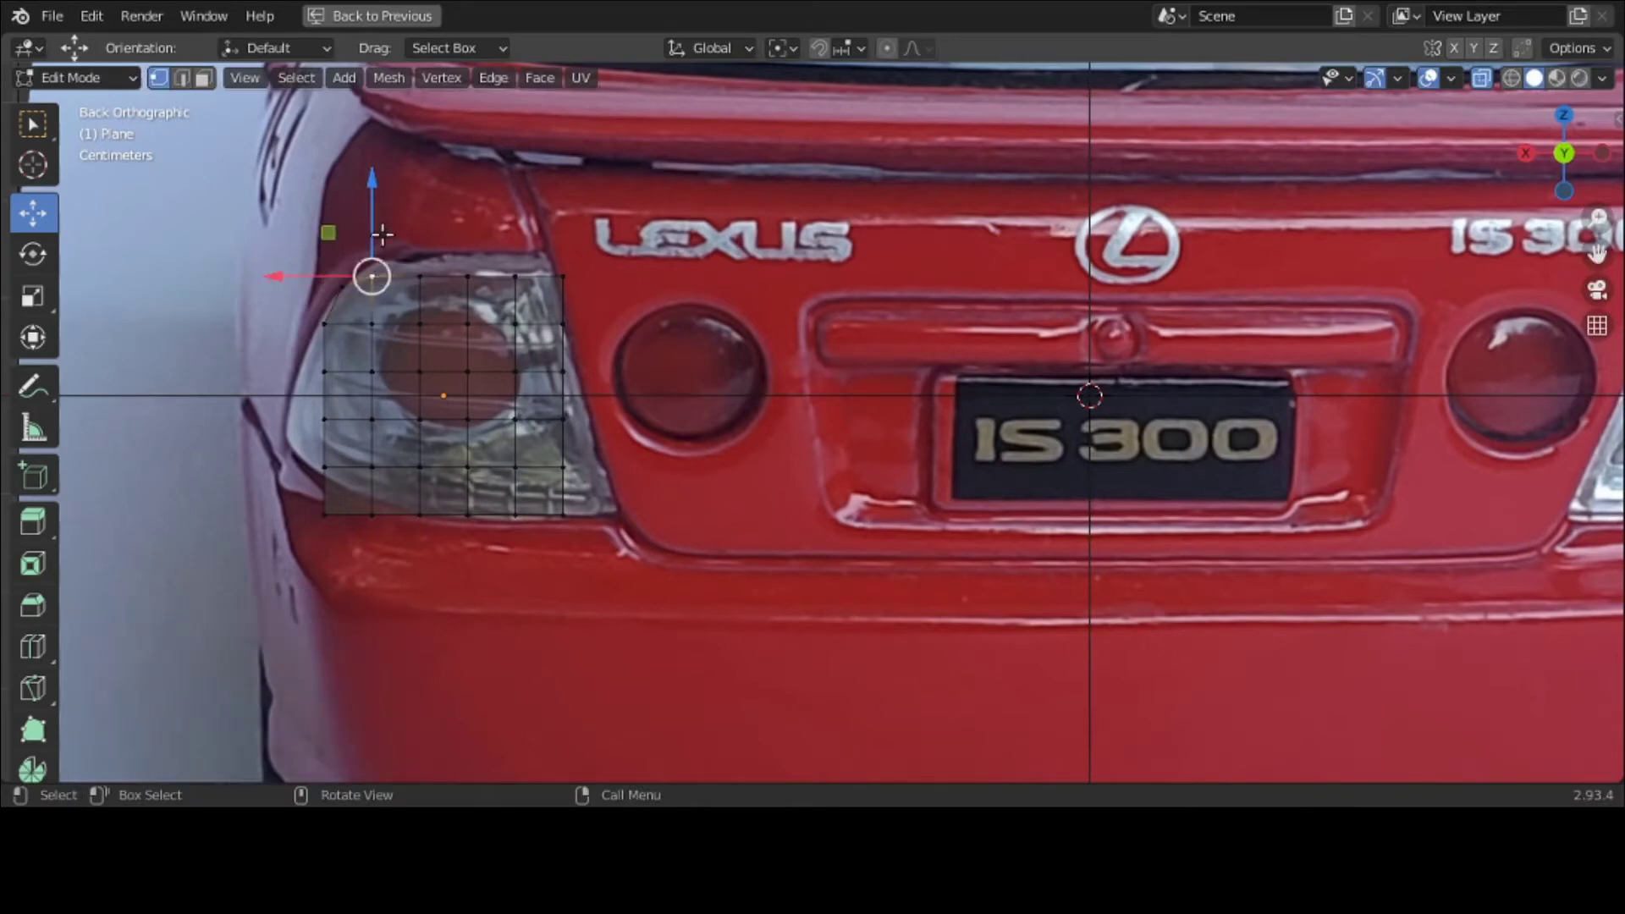
key(g)
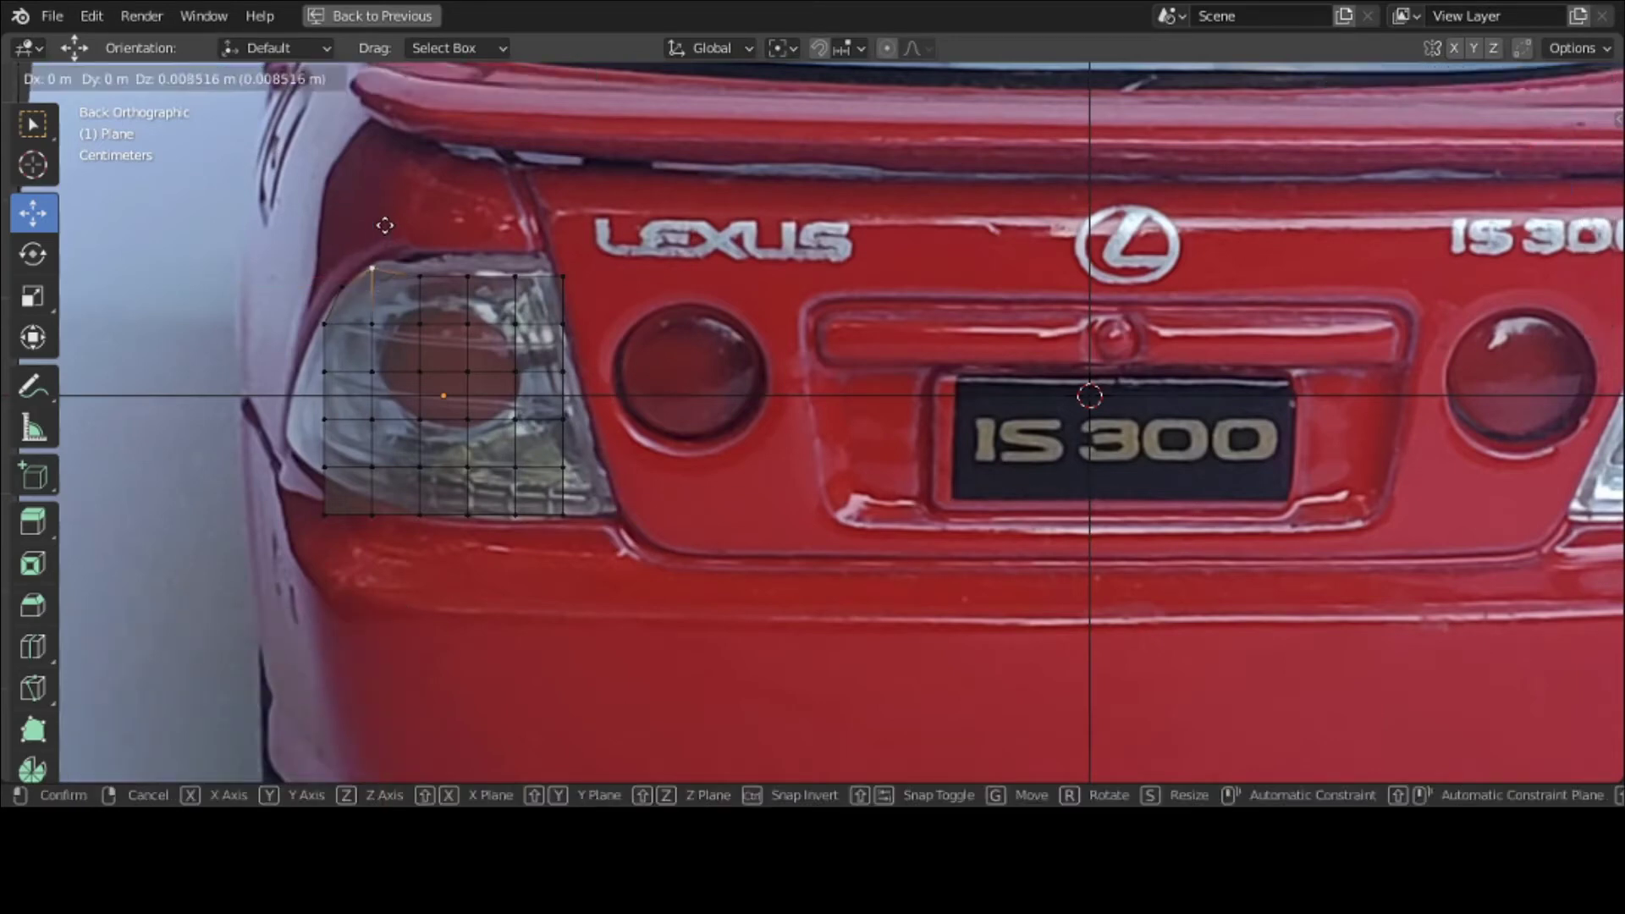
click(385, 224)
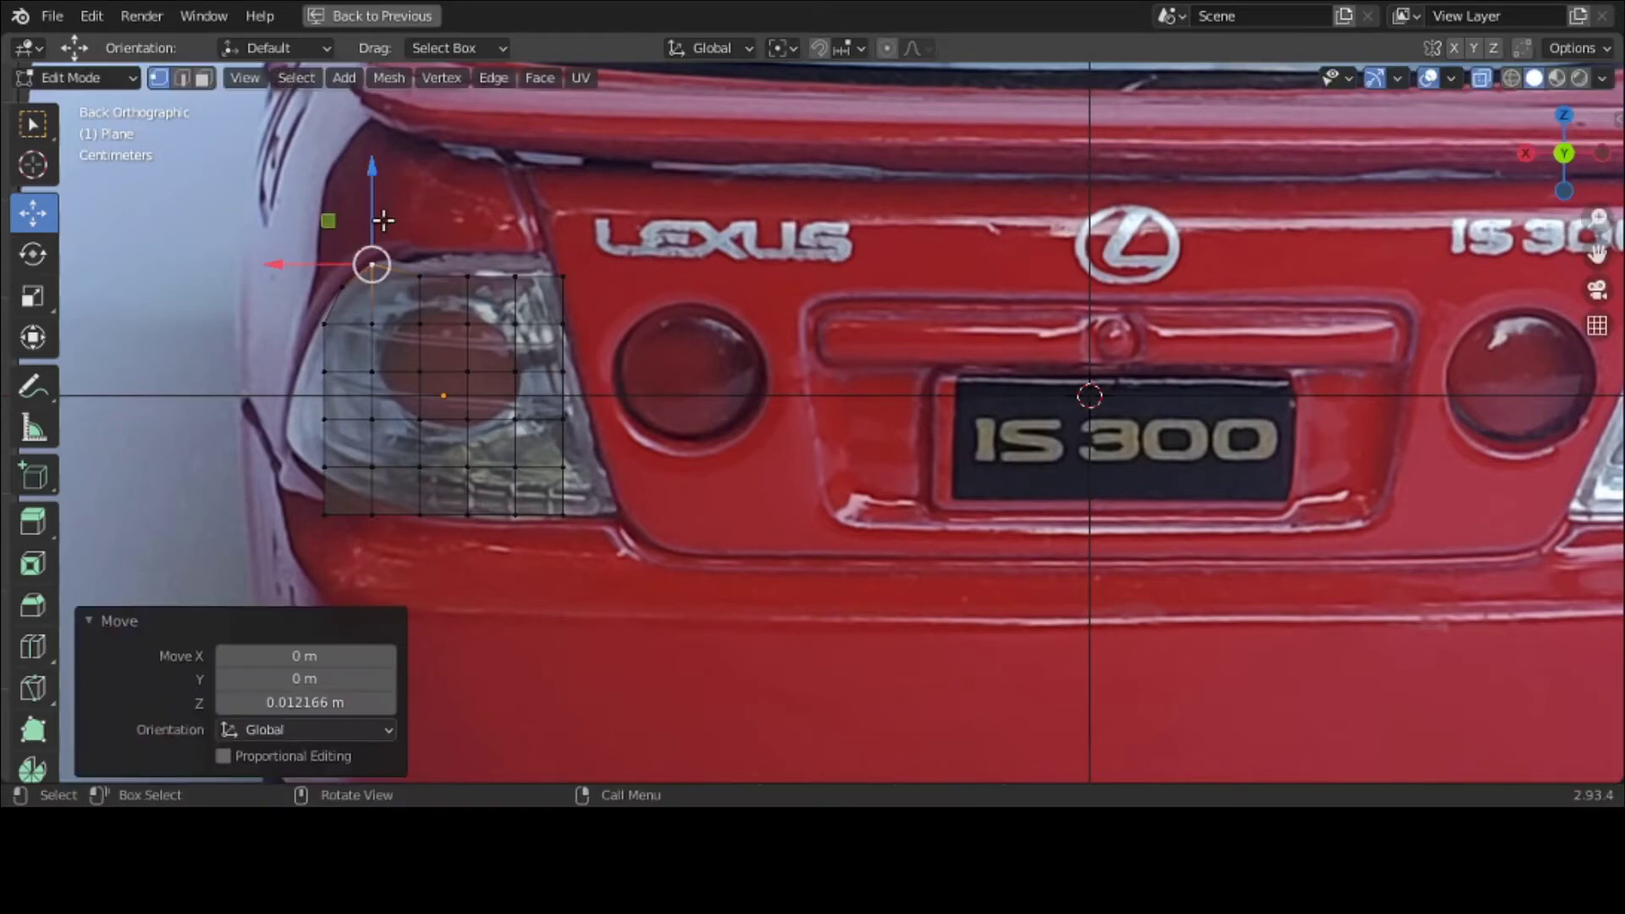
Step: Move the third and fourth vertices of the plane's top edge up about 0.02 m onto the tail light's upper outline
click(421, 273)
key(g)
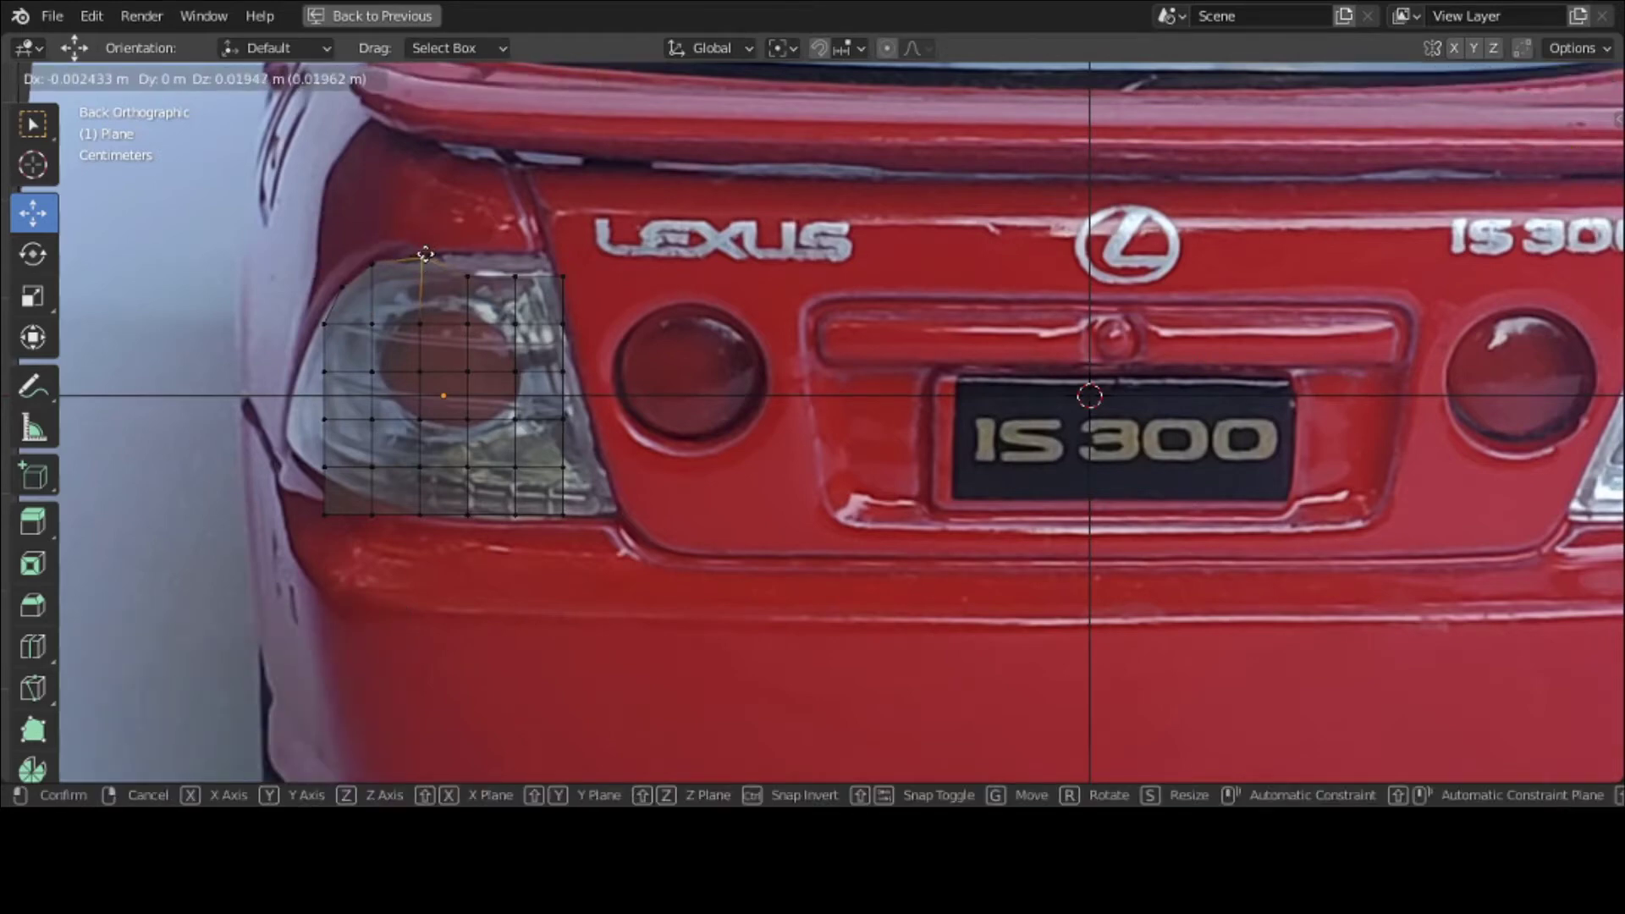
click(425, 254)
click(474, 275)
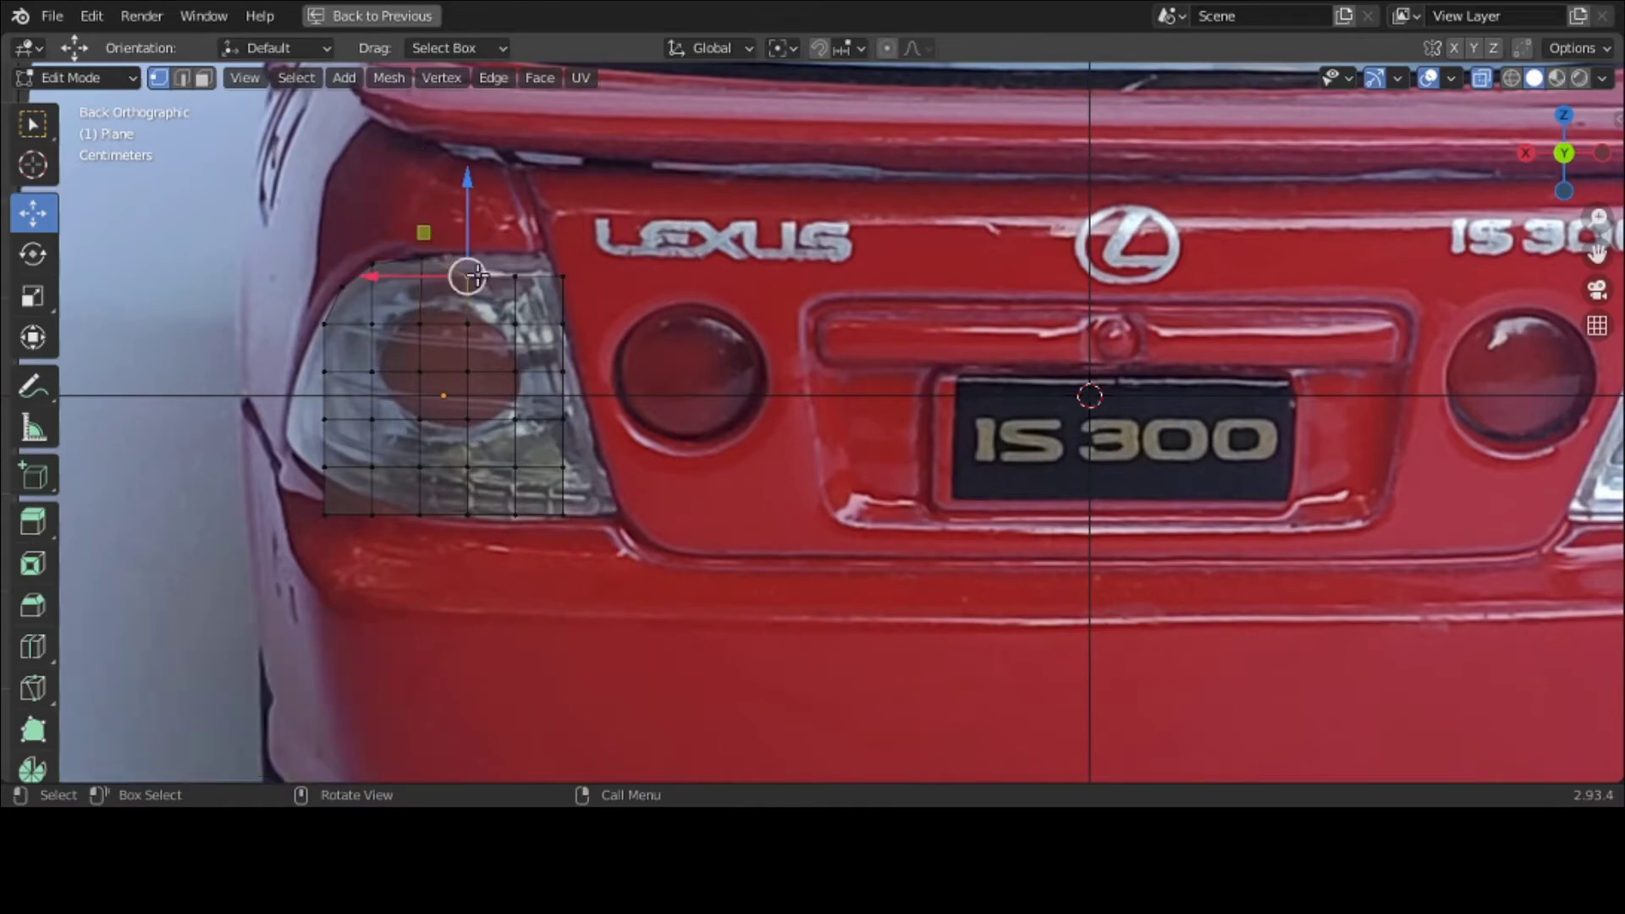
key(g)
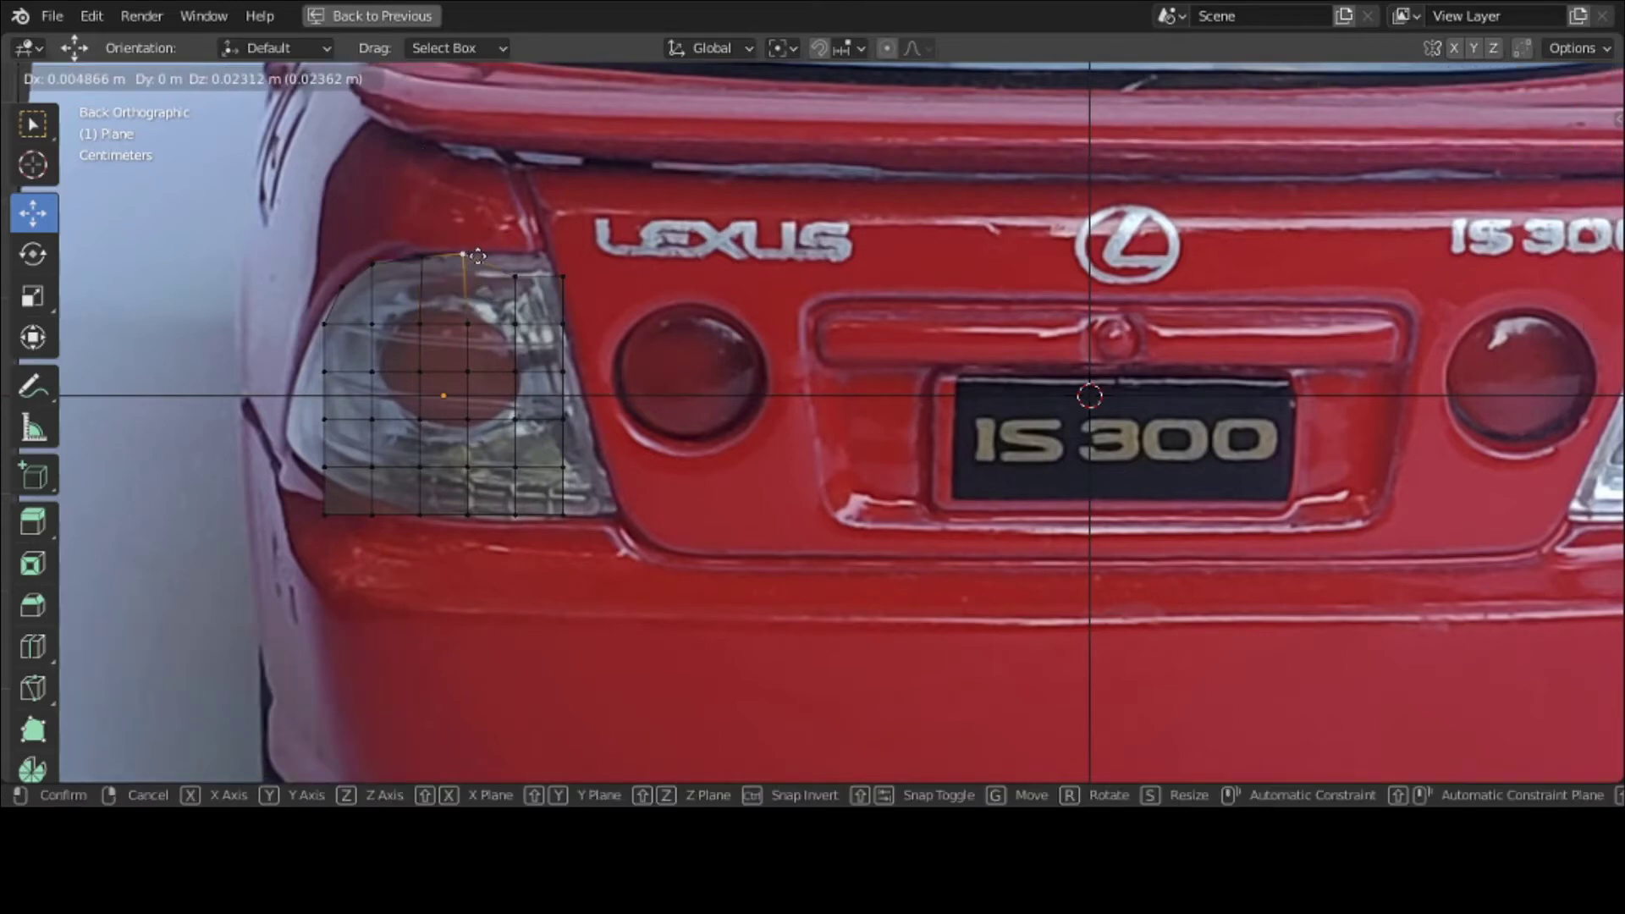
click(474, 254)
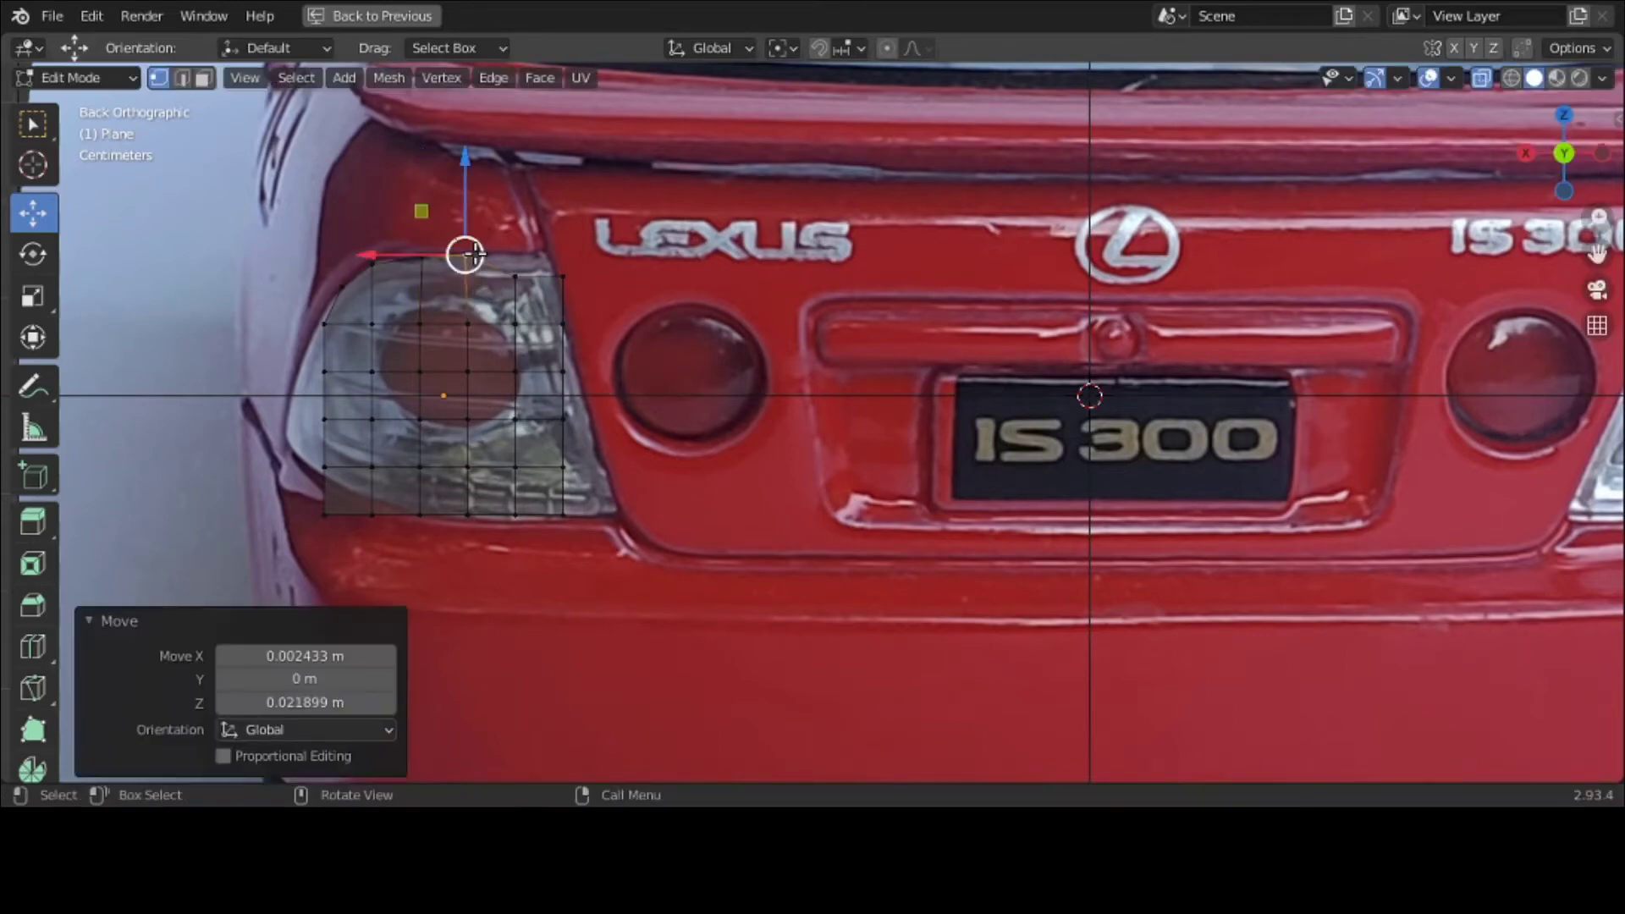
Step: Raise the fifth top-edge vertex about 0.024 m and fit the upper-right corner vertex to the tail light's top inner corner
click(516, 275)
drag(520, 194, 523, 175)
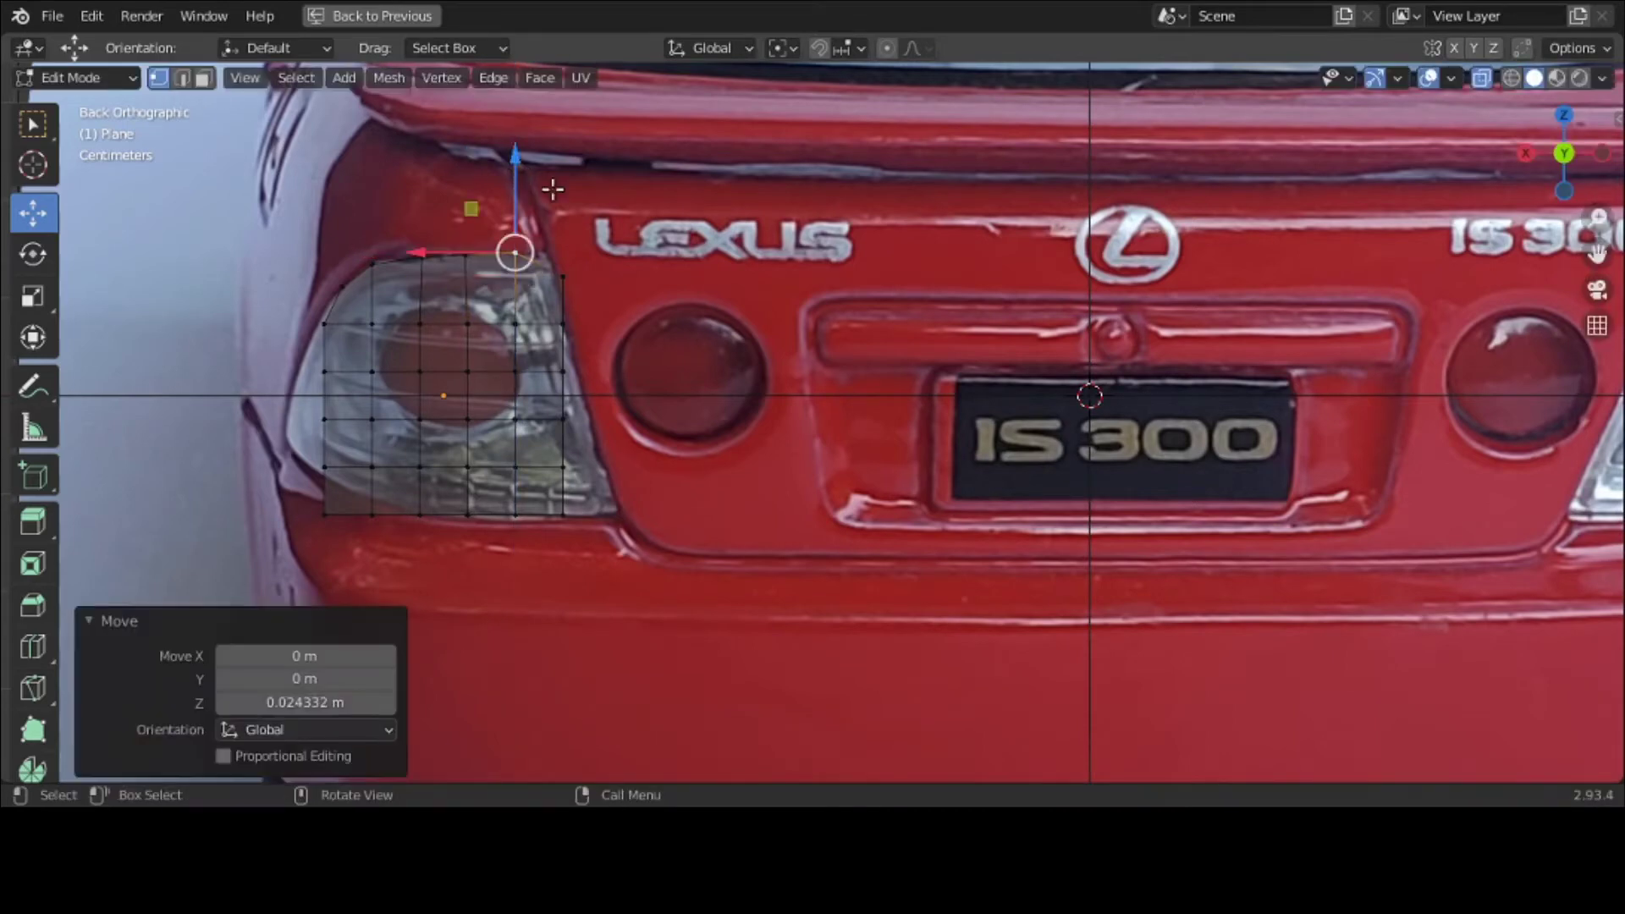
click(585, 242)
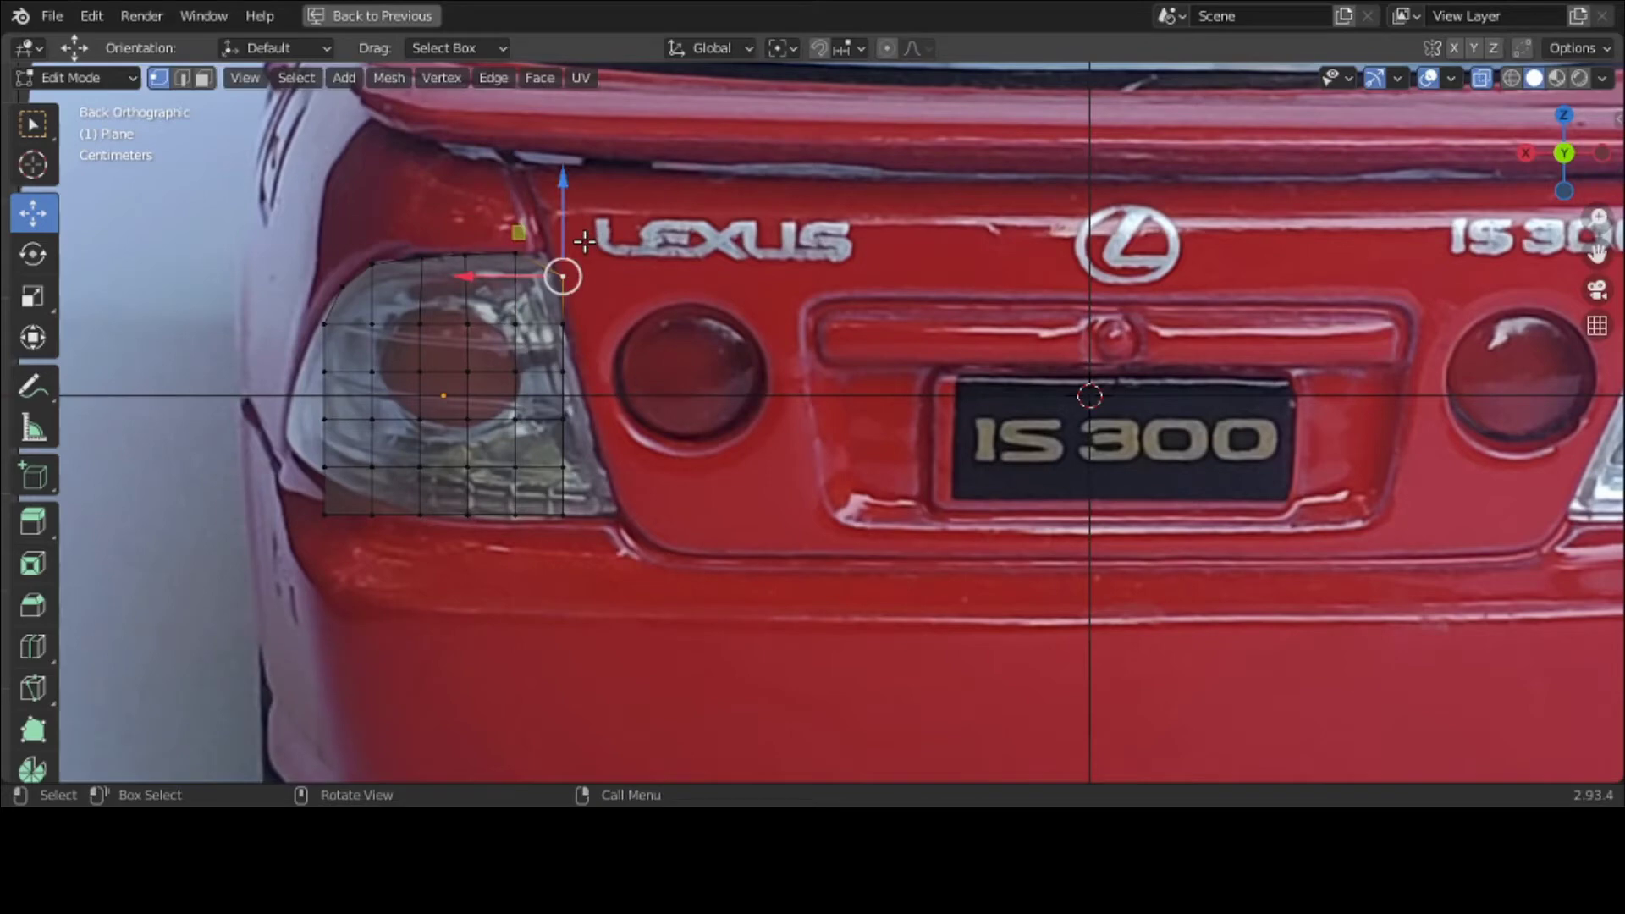
mouse_move(563, 229)
mouse_down()
mouse_move(563, 215)
mouse_move(502, 267)
mouse_move(551, 264)
mouse_move(550, 221)
mouse_up()
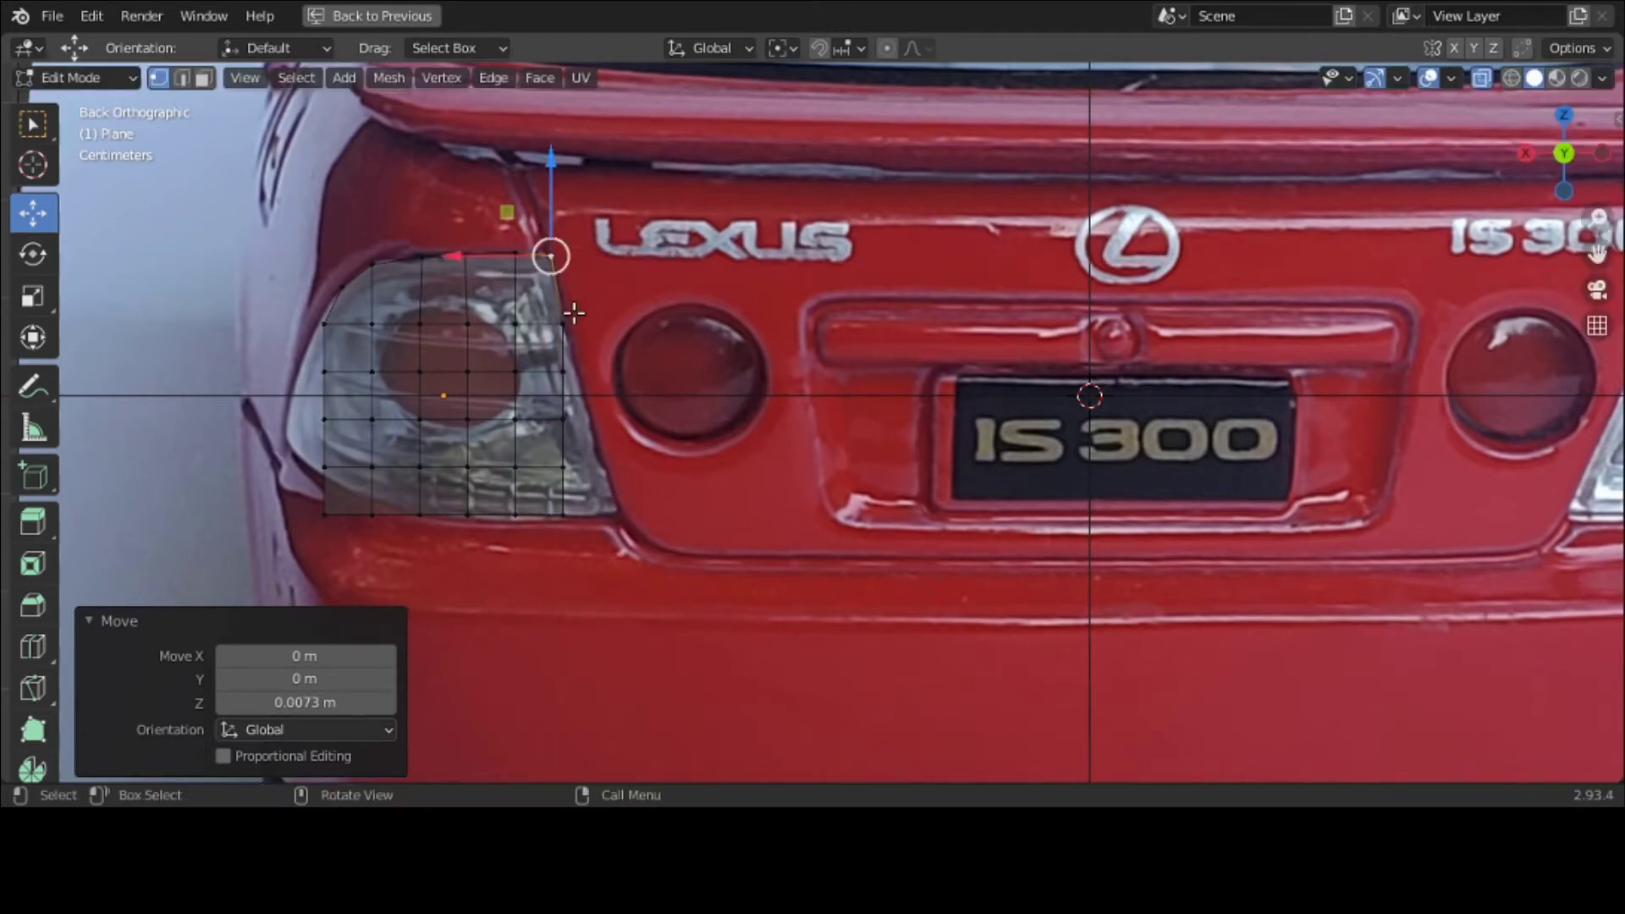
Step: Adjust the middle vertices of the plane's right edge along X to follow the tail light's inner outline
click(571, 375)
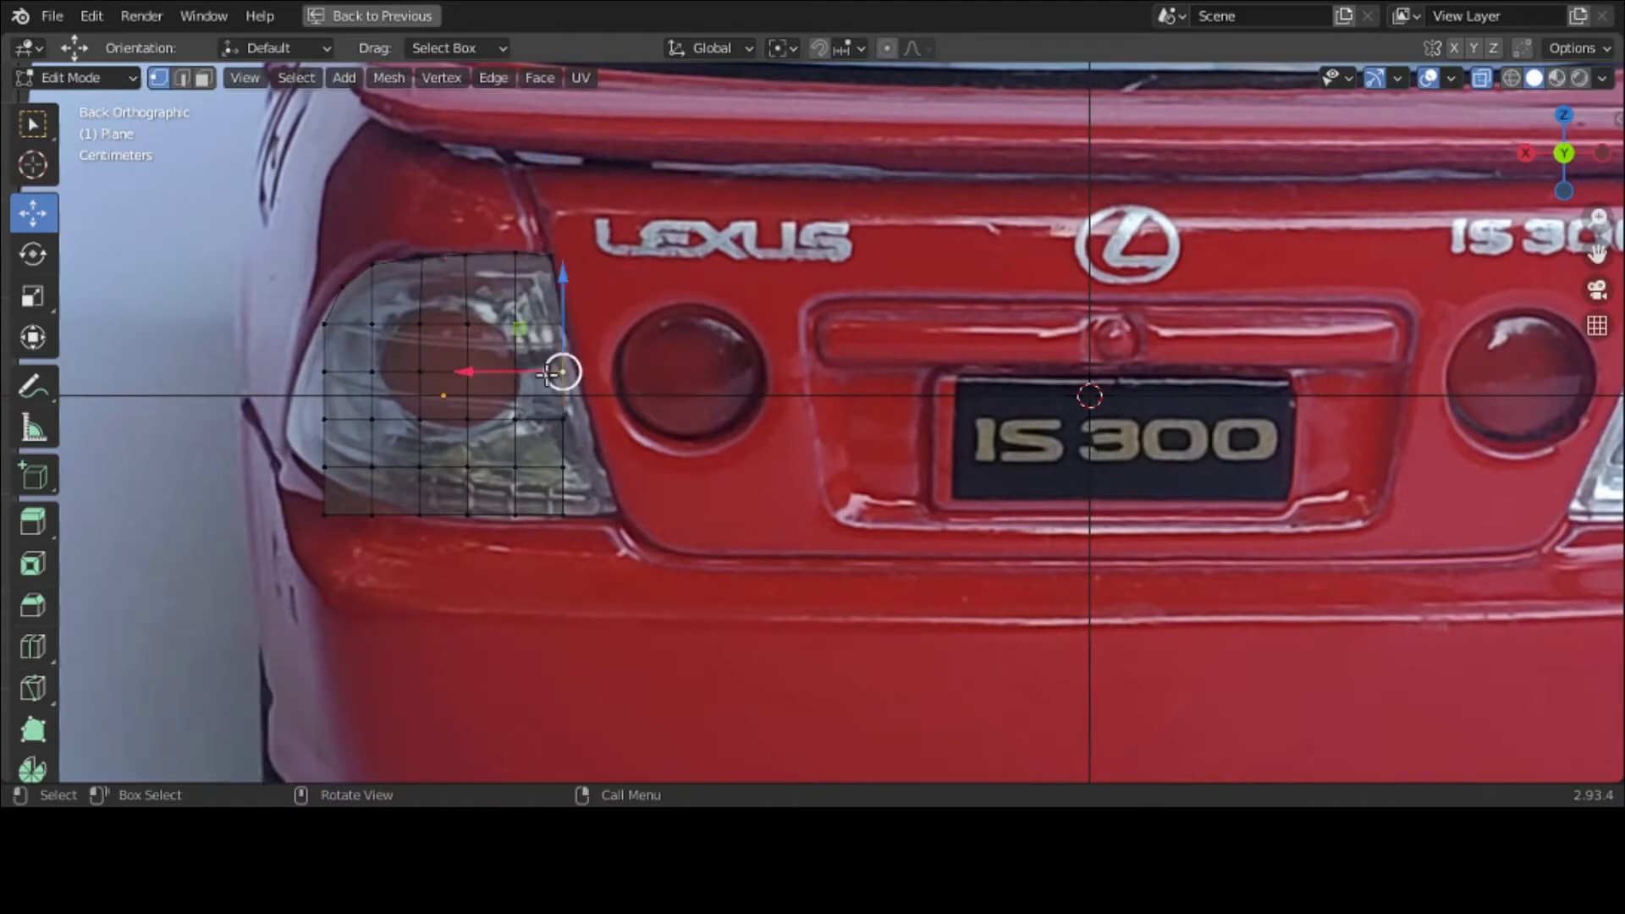
drag(554, 372, 542, 373)
click(542, 428)
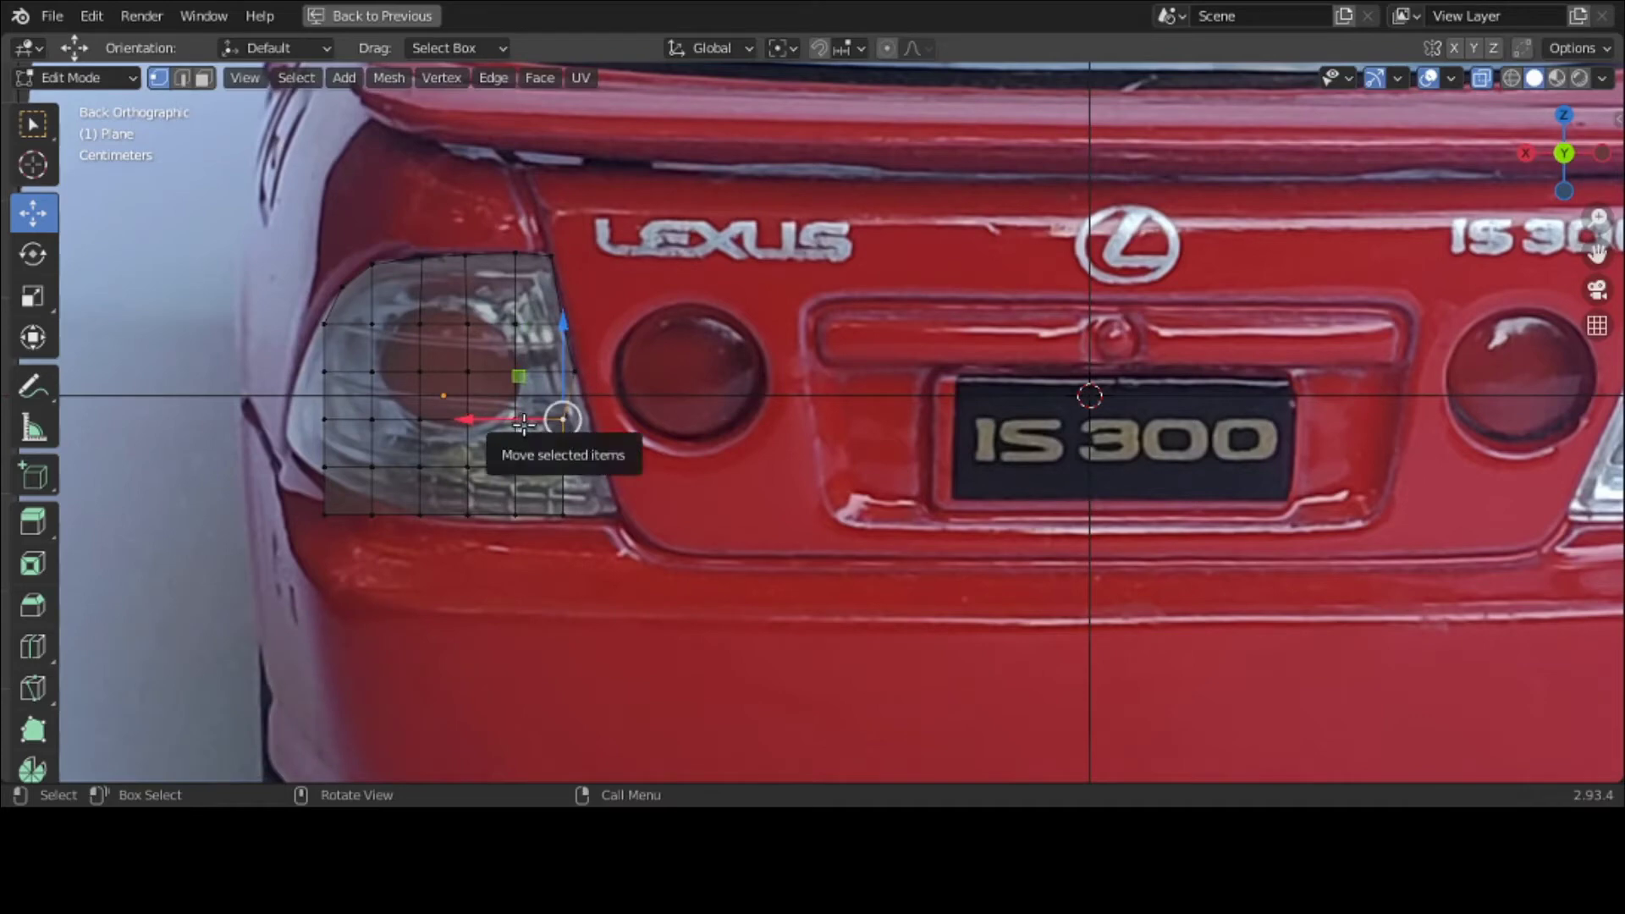
Step: Move the three lower vertices of the mesh's inner edge onto the slanted inner outline of the taillight
drag(521, 423, 622, 518)
click(563, 466)
click(563, 513)
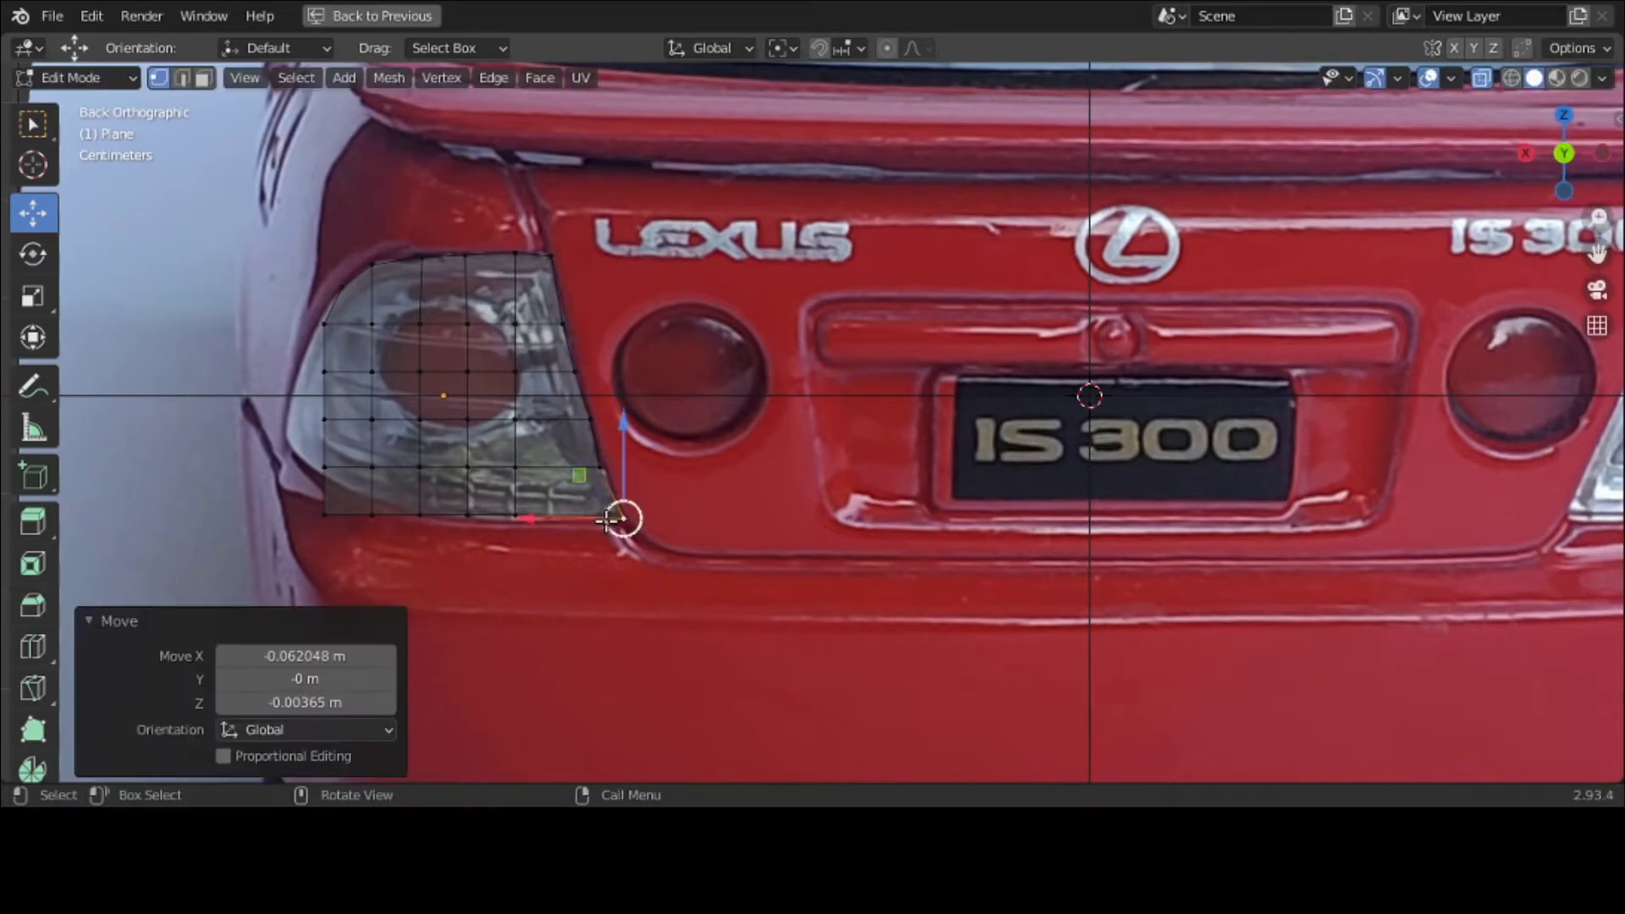
Step: Move the two vertices above the mesh's outer bottom corner outward along X, by about 0.011 m and 0.038 m, toward the taillight outline
click(324, 467)
drag(270, 471, 257, 476)
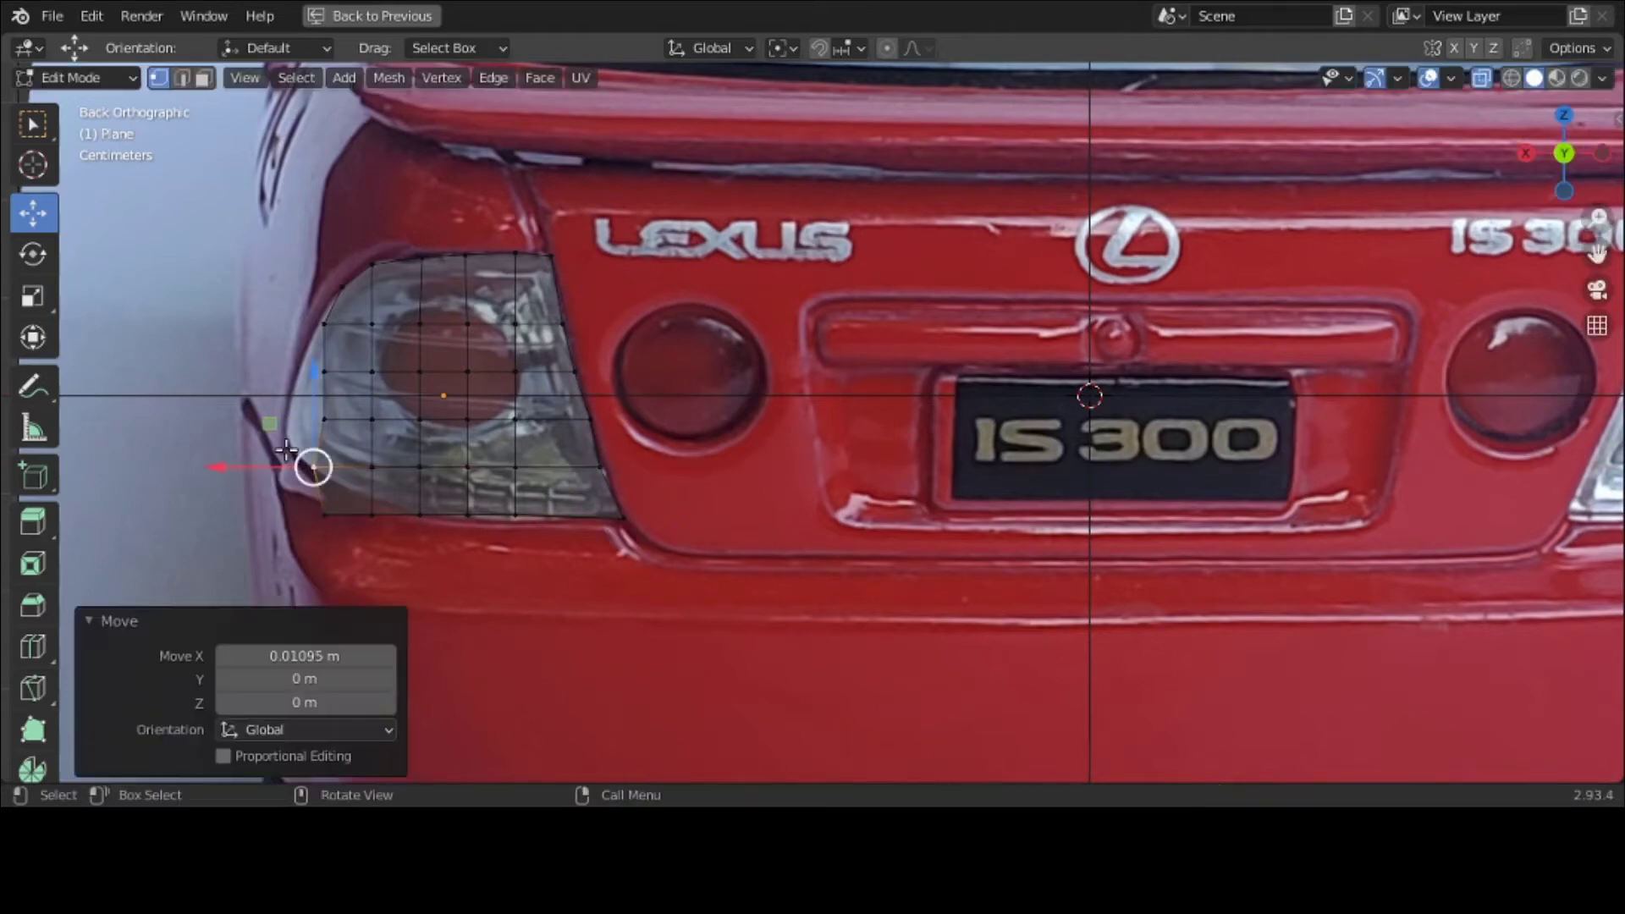
click(322, 419)
drag(301, 421, 259, 430)
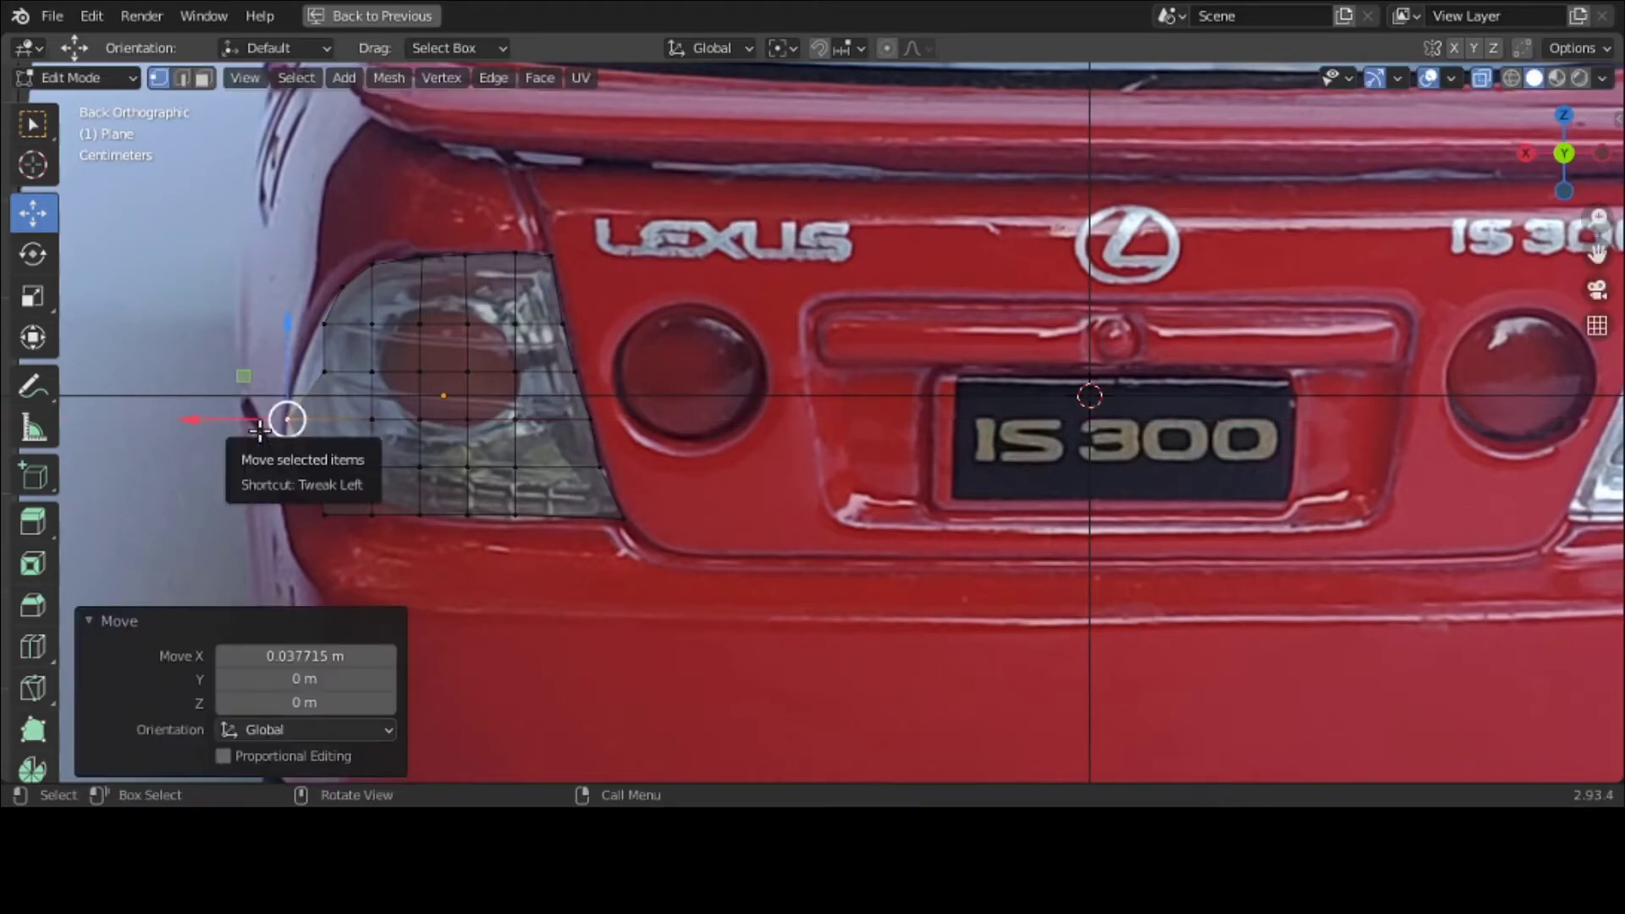
Step: Subdivide the edge between those two outer vertices with one cut and shift the new vertex outward onto the taillight outline
shift+click(293, 465)
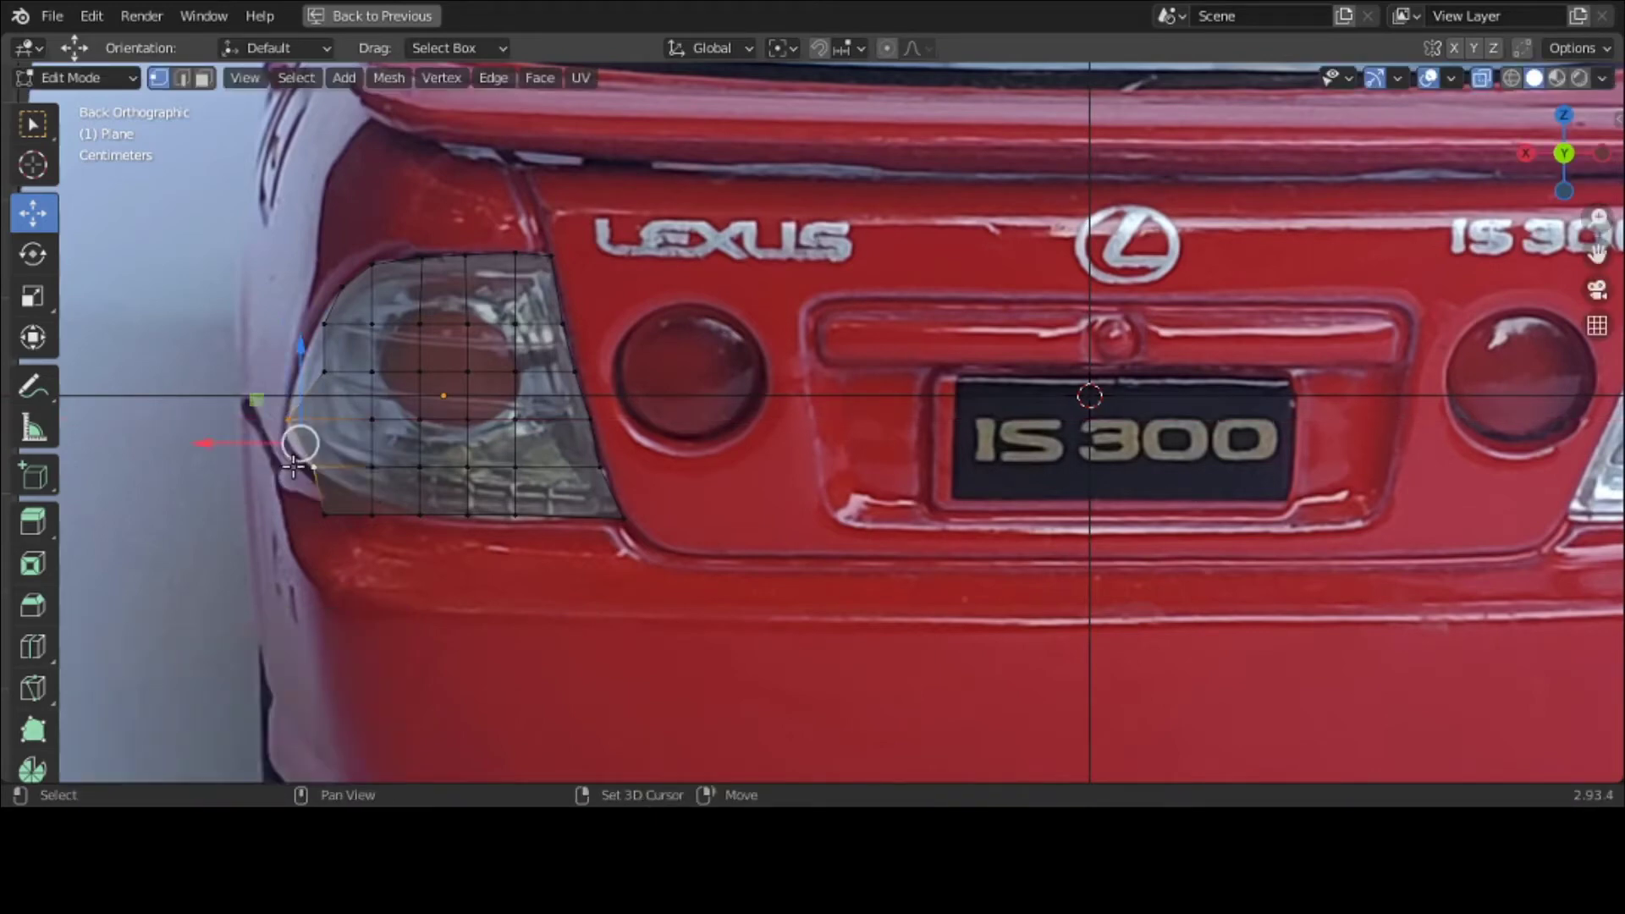
right_click(294, 471)
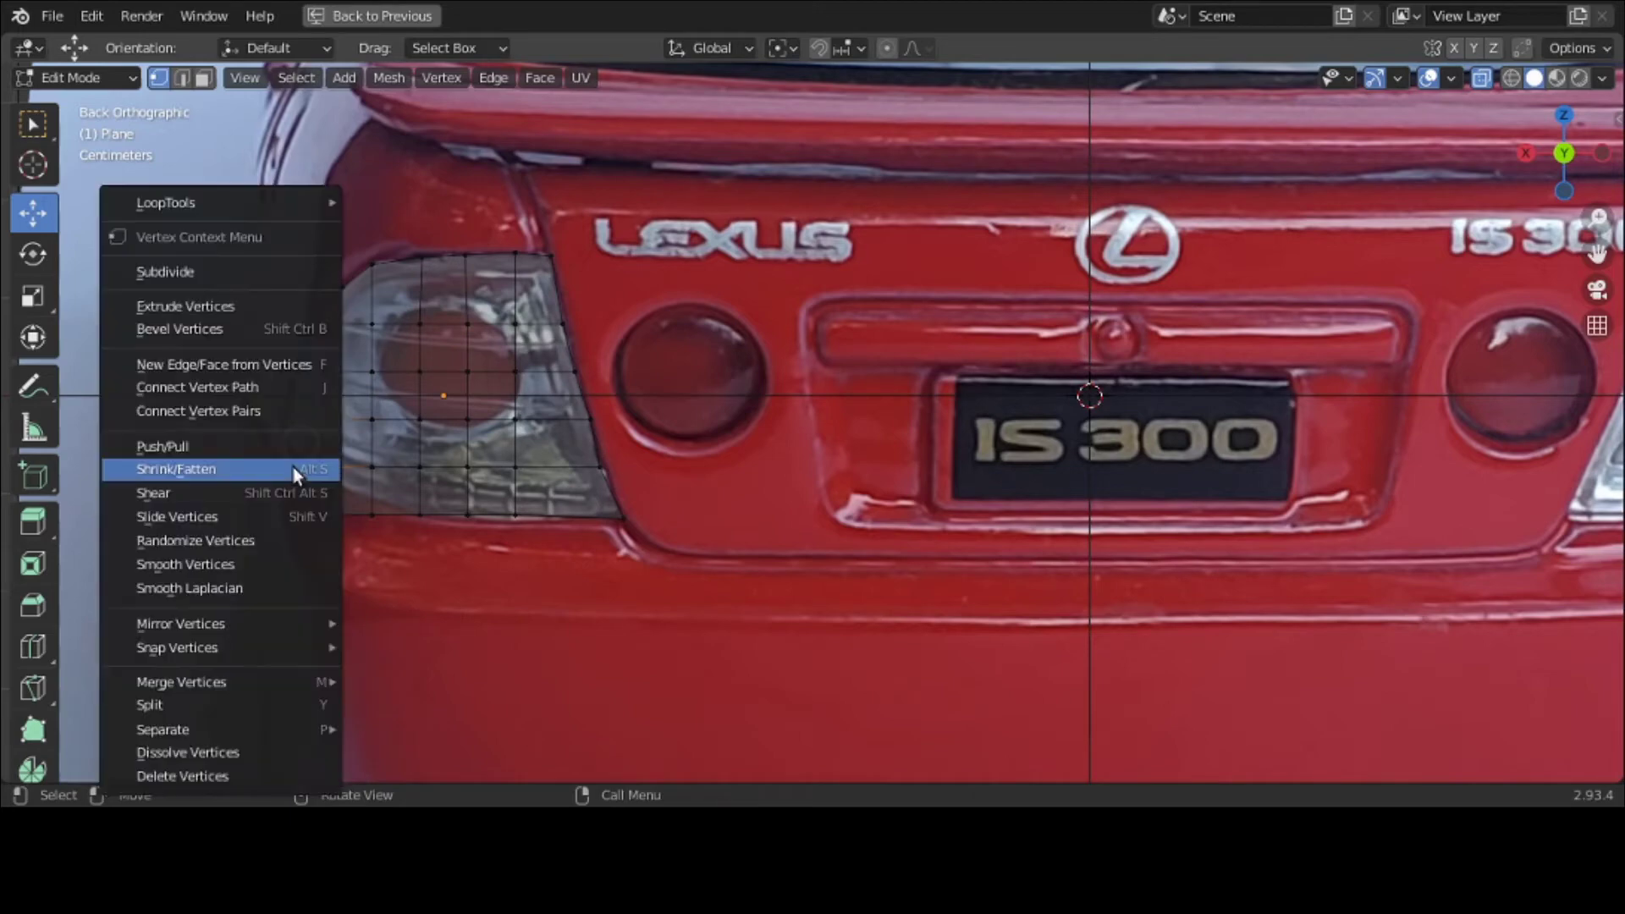
click(277, 271)
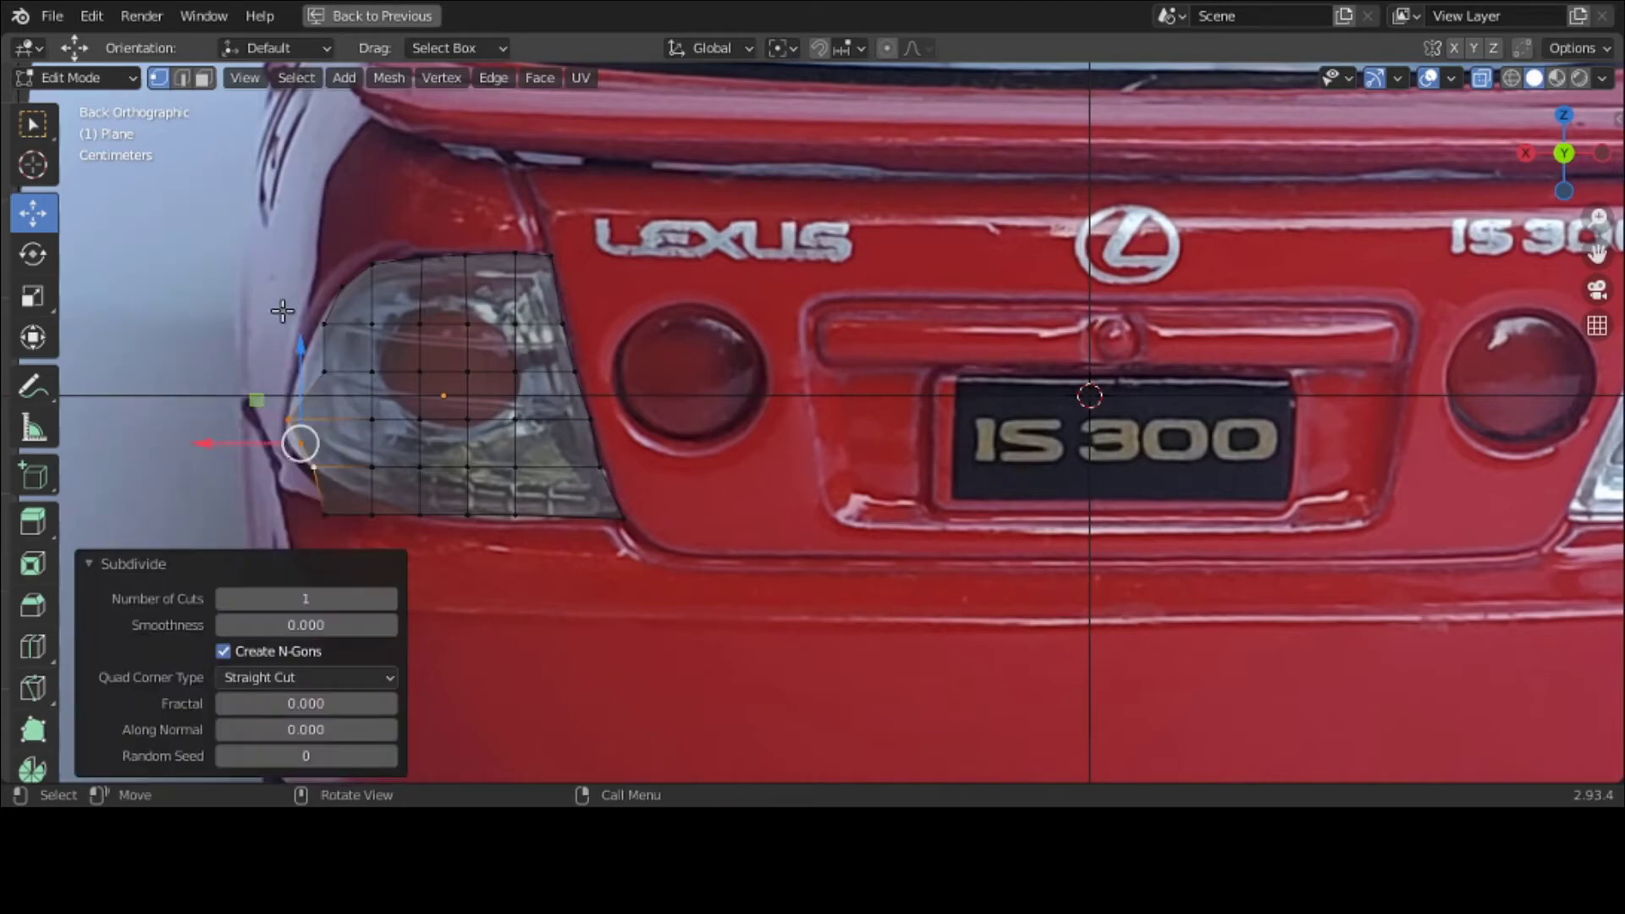
click(273, 440)
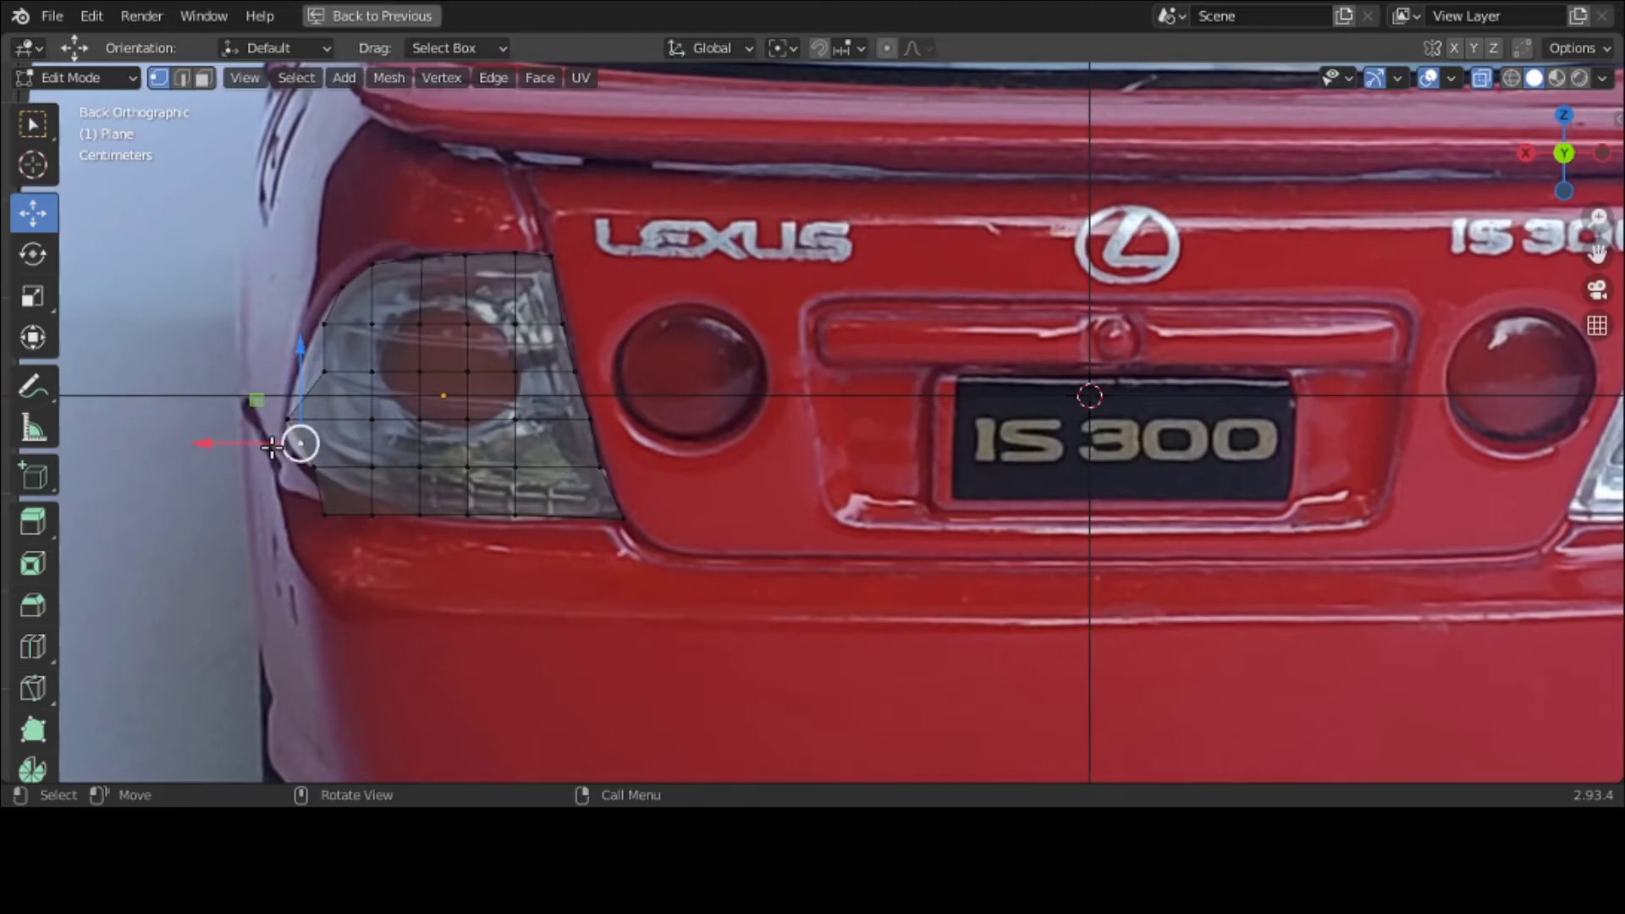
drag(300, 442, 254, 461)
Step: Move the two upper vertices of the mesh's outer edge outward along X to match the taillight's curved side
click(320, 373)
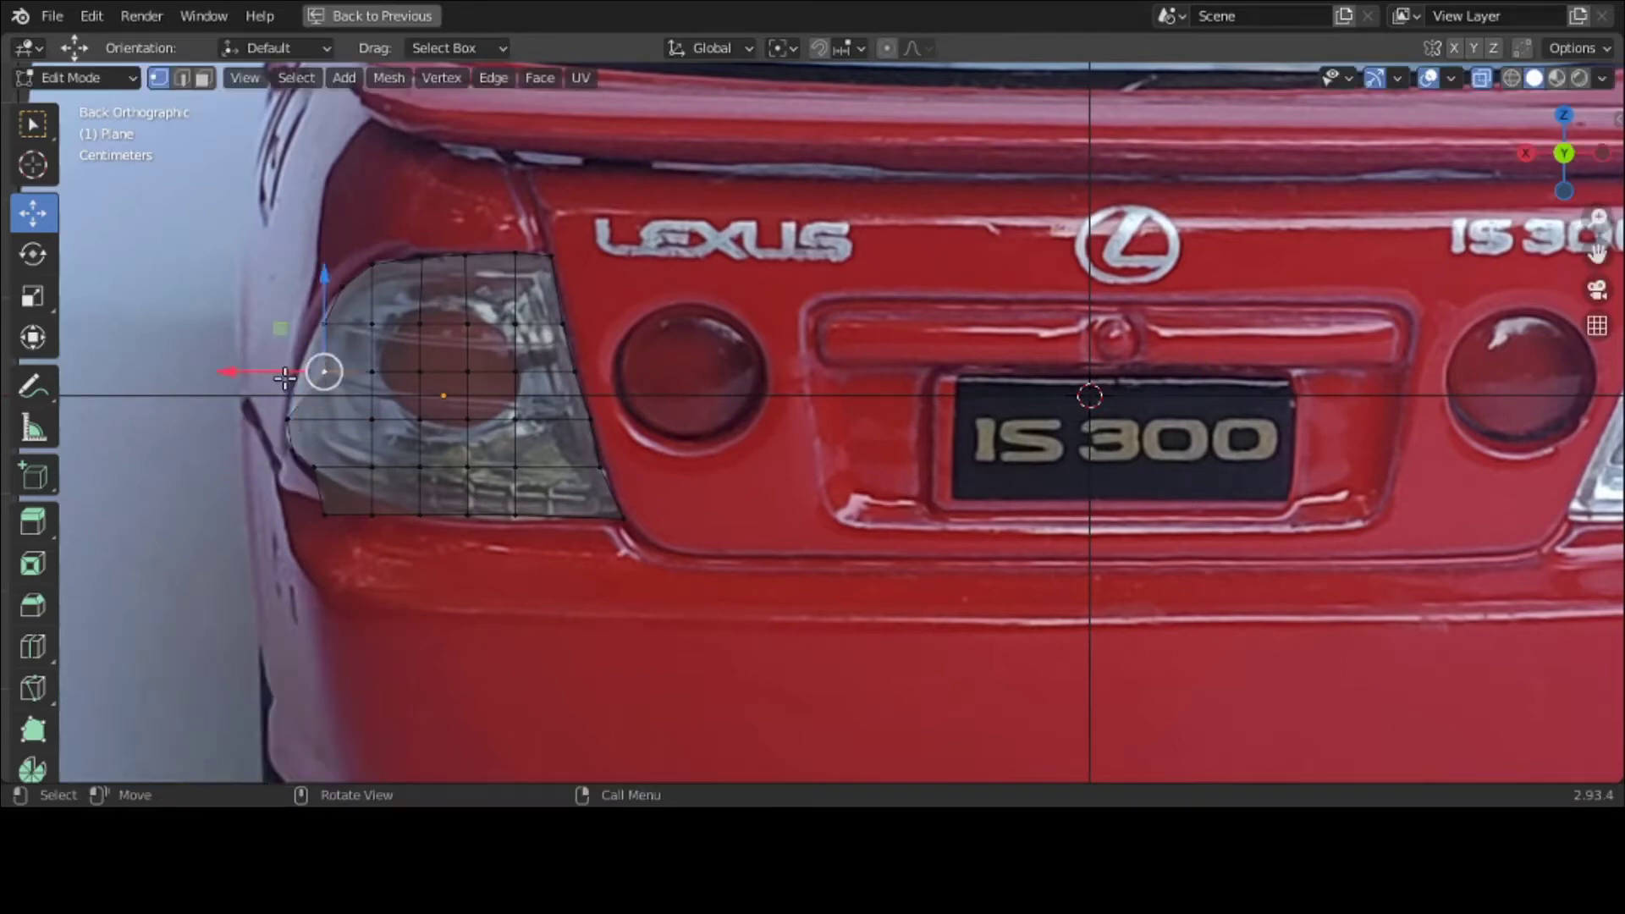
drag(319, 370, 236, 385)
click(309, 326)
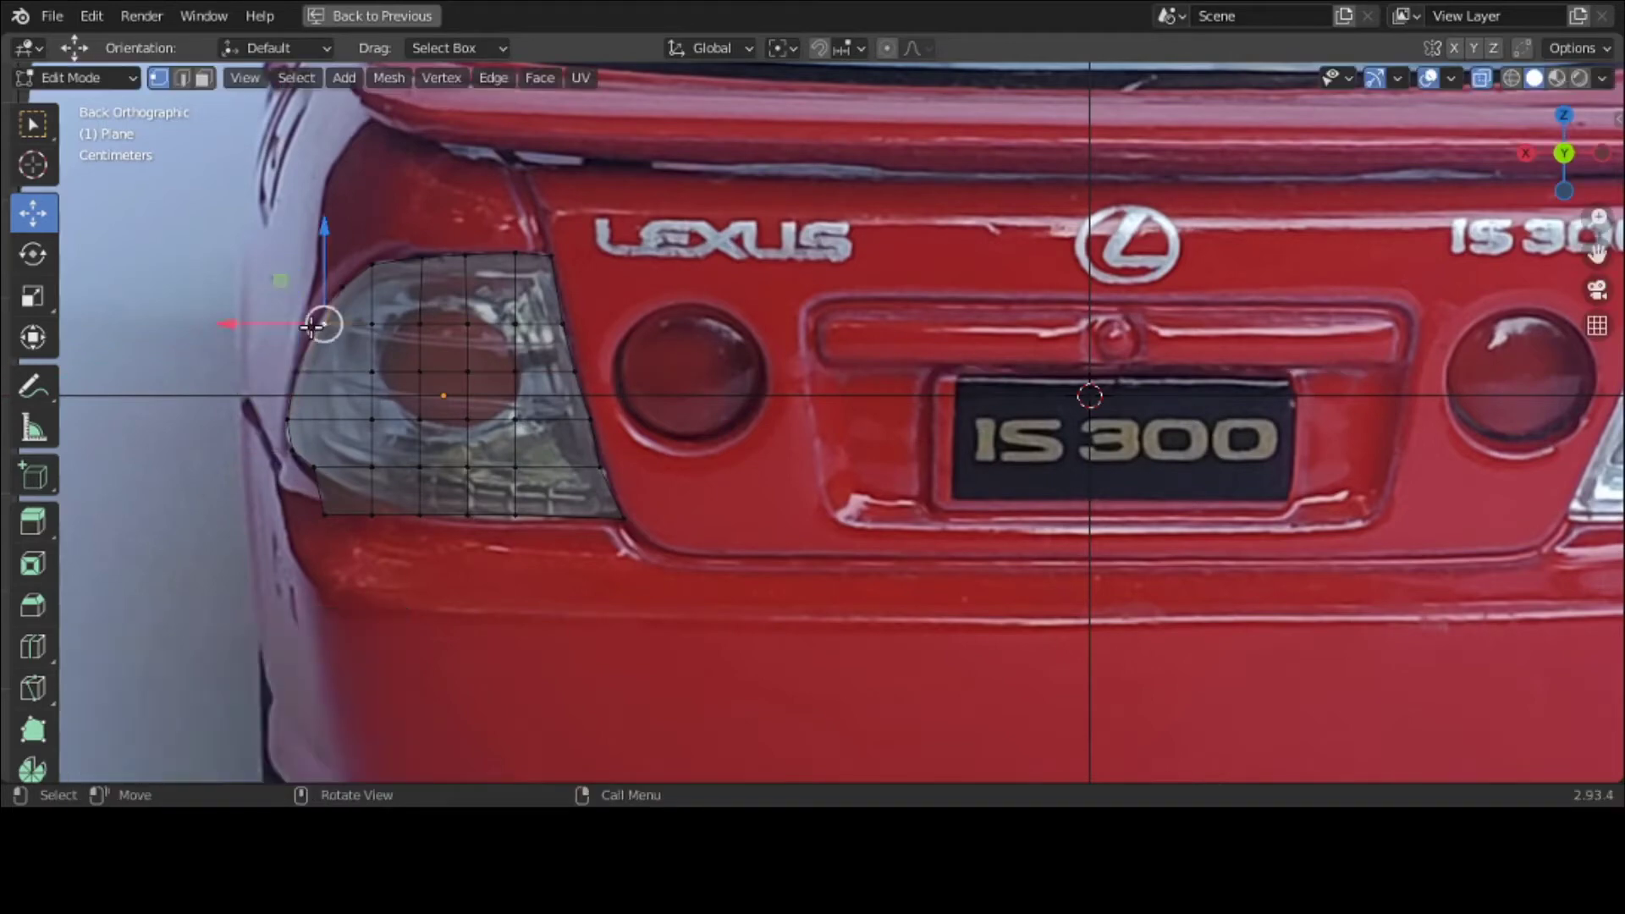
drag(287, 327, 278, 334)
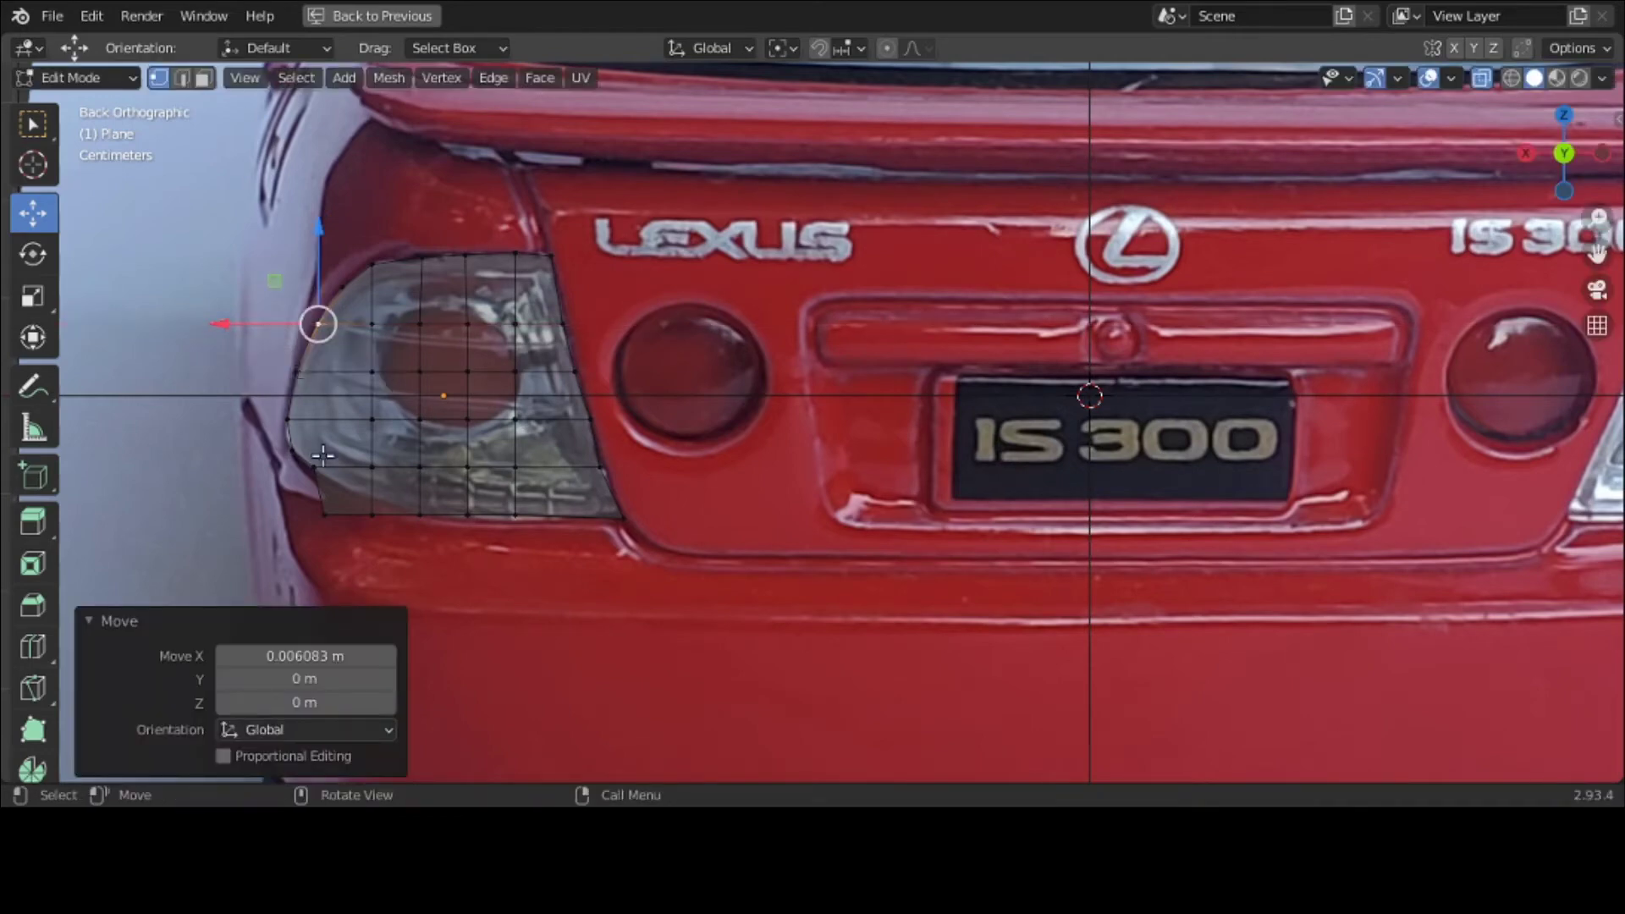
Step: Adjust the vertices along the mesh's bottom edge vertically to follow the taillight's curved lower outline
click(329, 516)
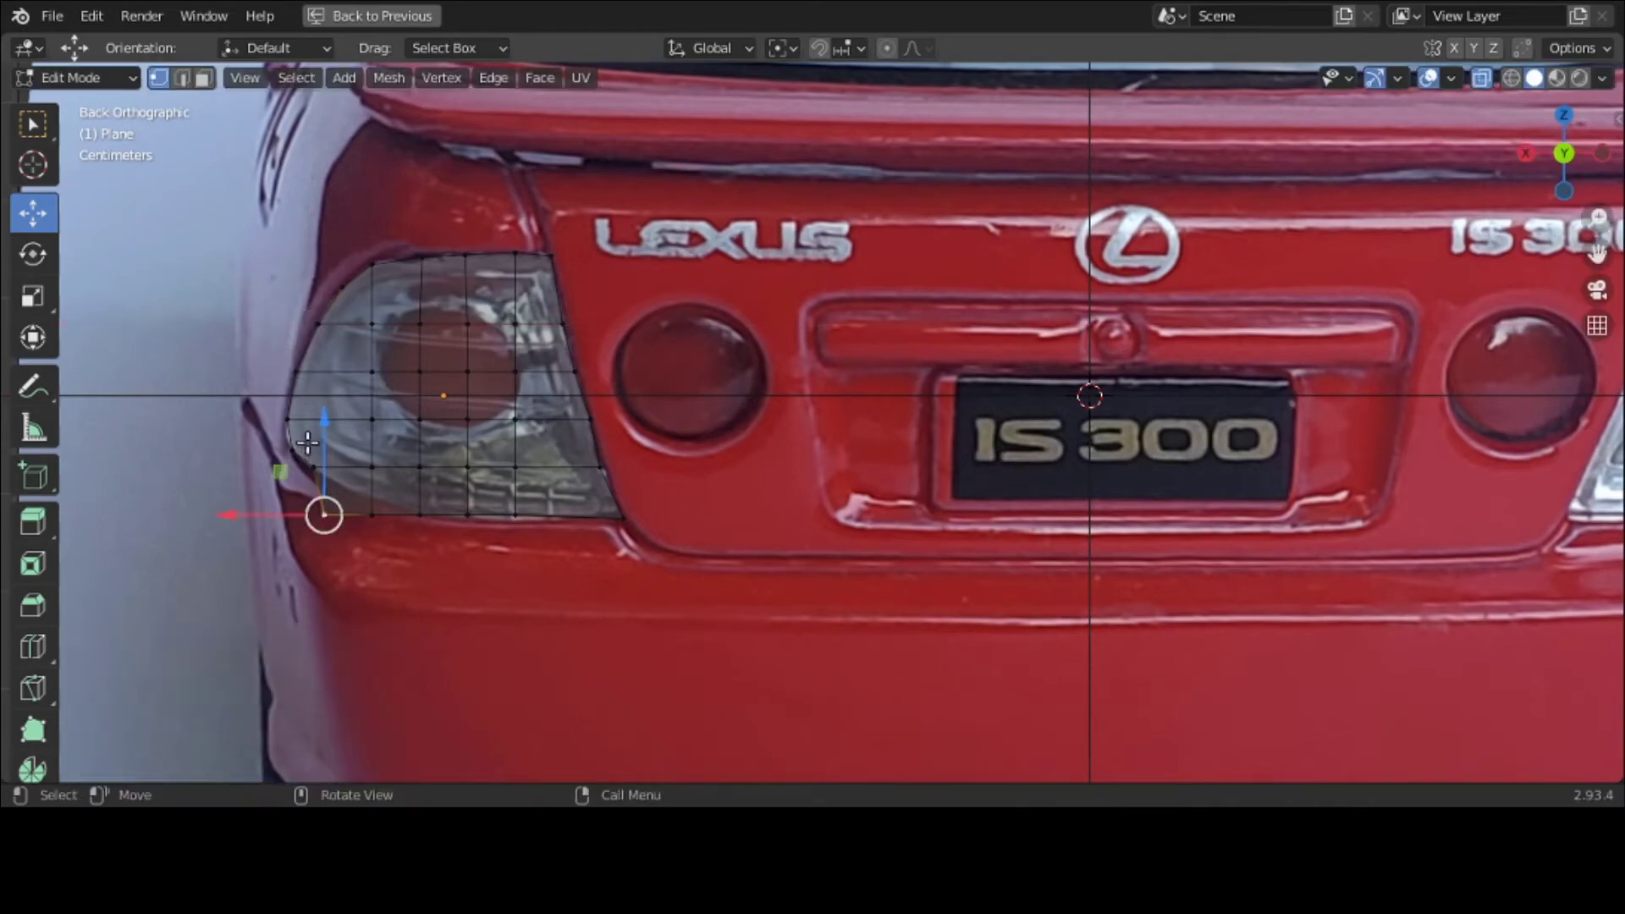
drag(324, 442, 334, 407)
click(371, 512)
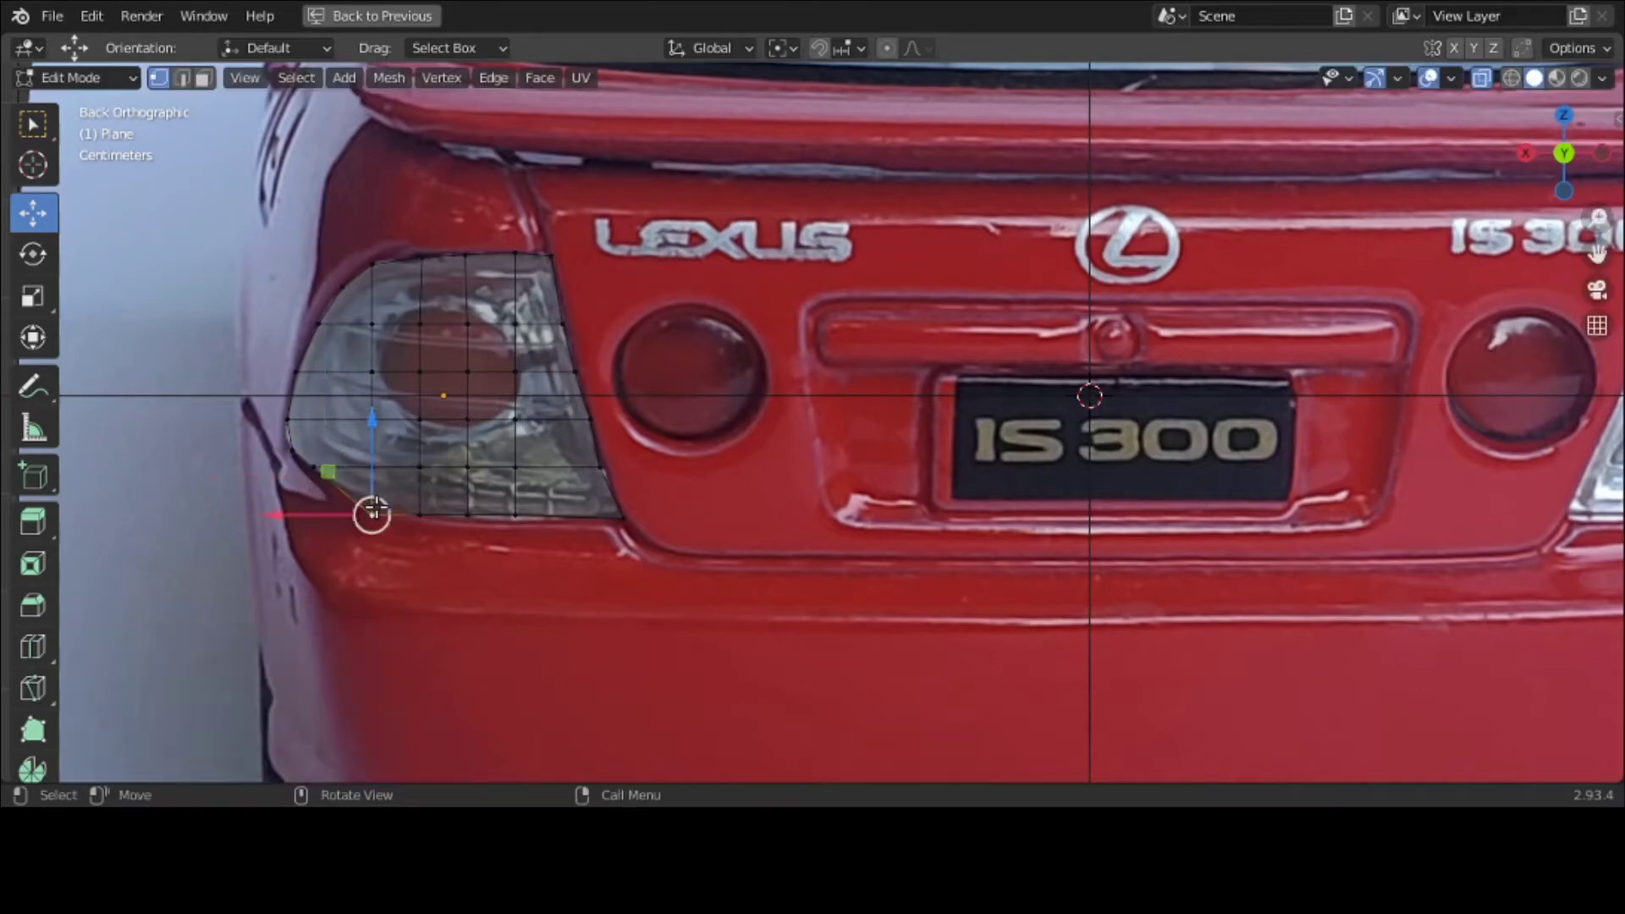
drag(373, 464, 377, 449)
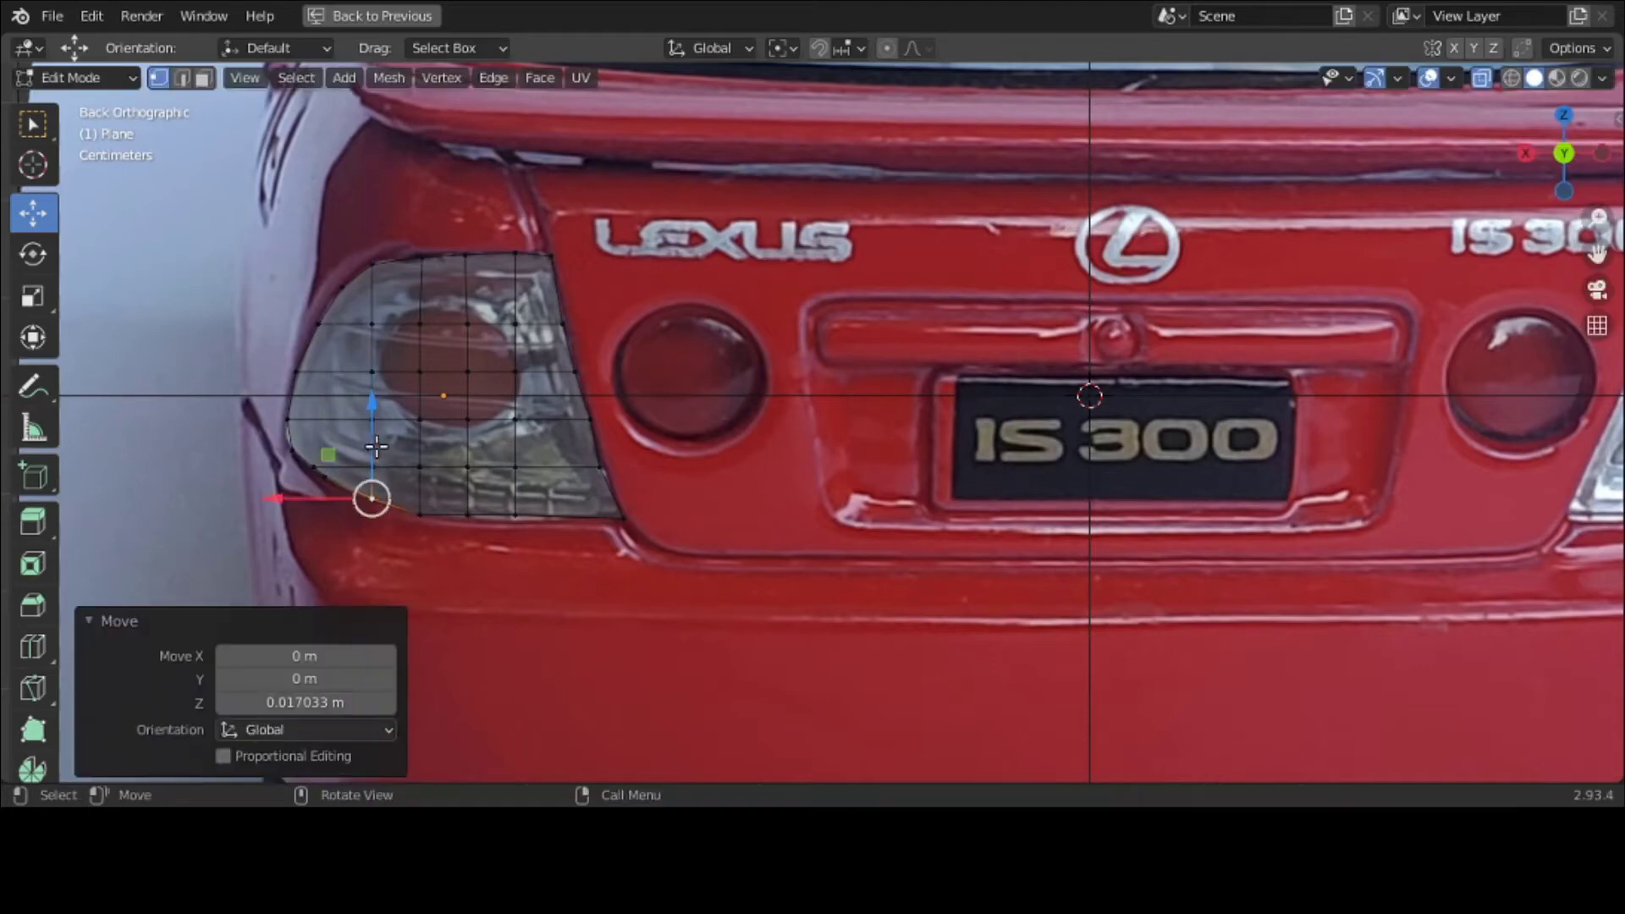
click(467, 516)
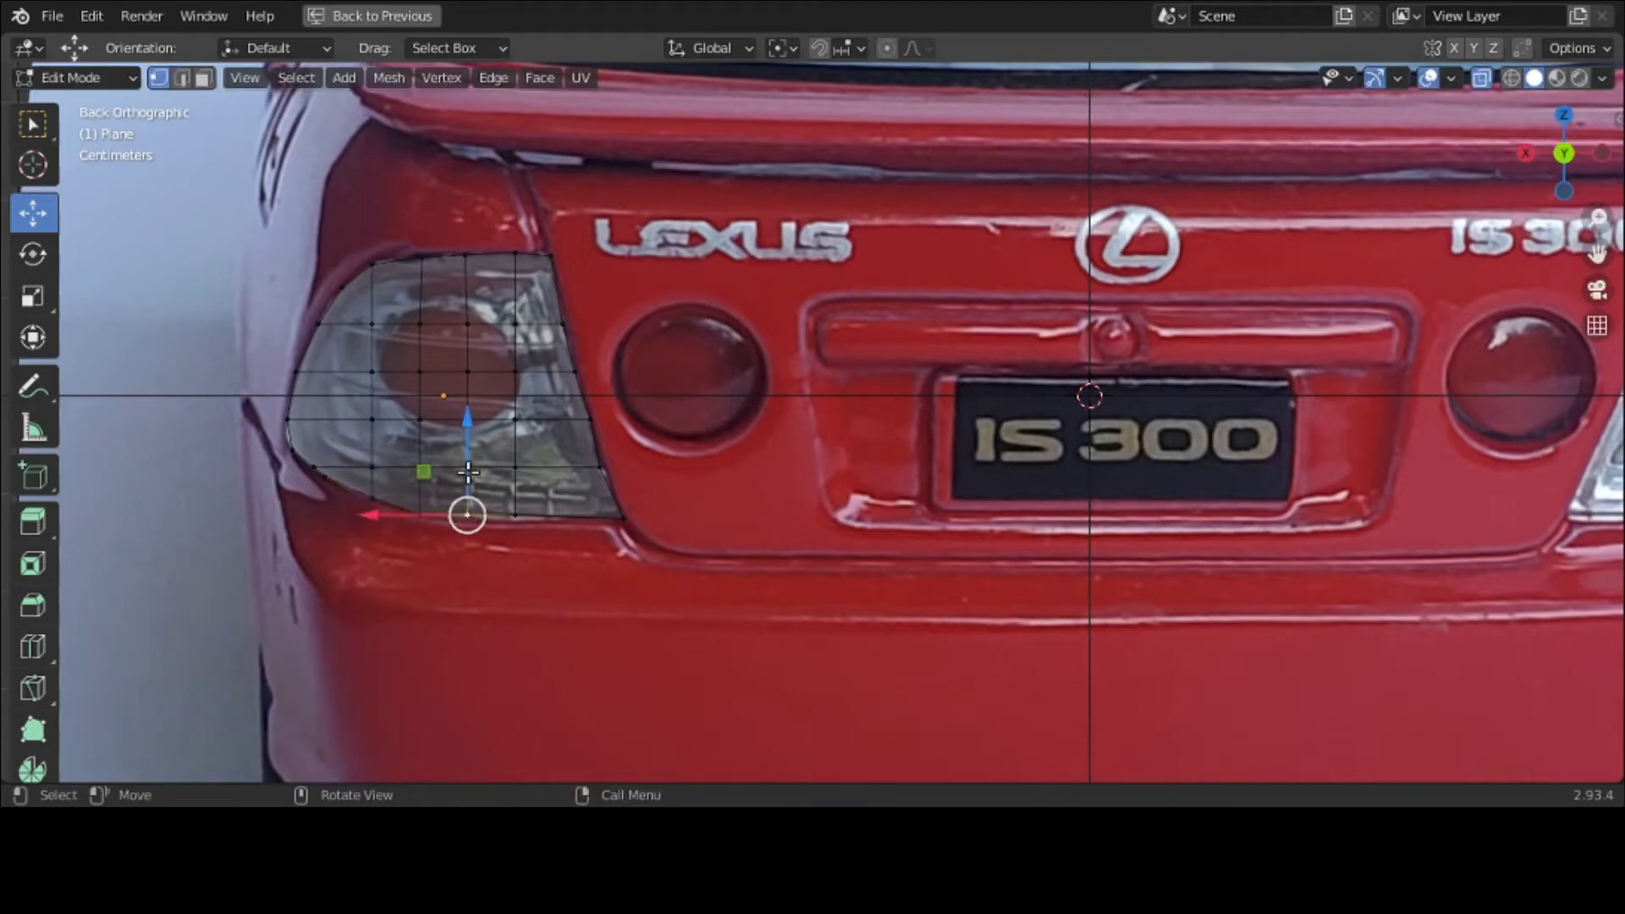
drag(469, 474, 507, 465)
click(515, 515)
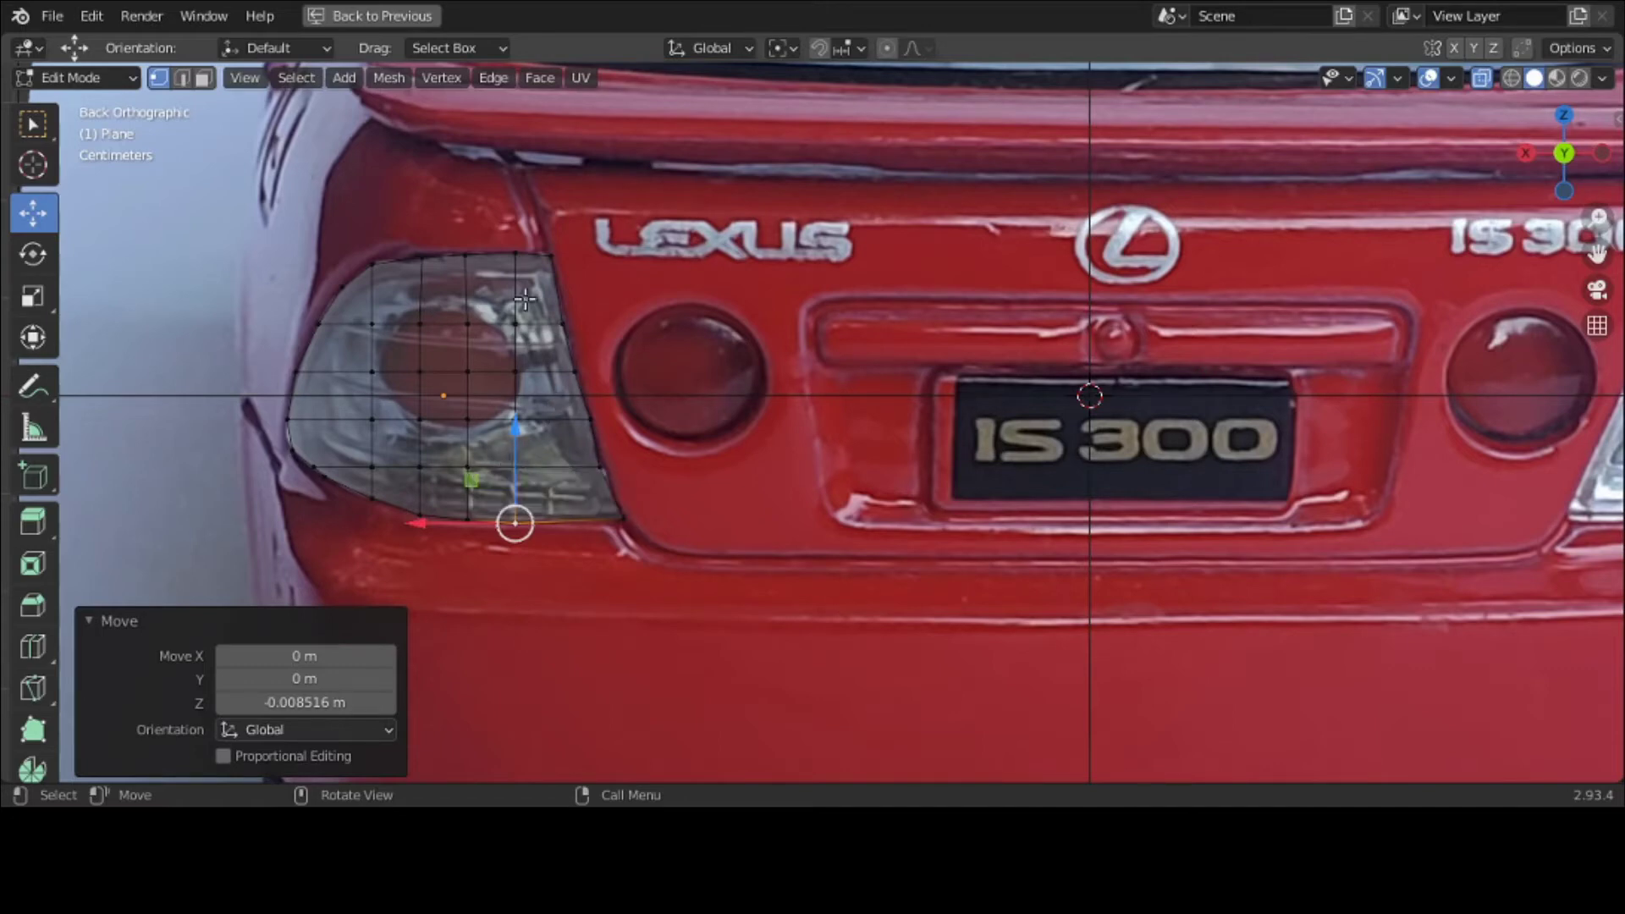
Step: Return to Object Mode and move the taillight plane about 0.763 m along the global Y axis, out past the back reference image
click(110, 84)
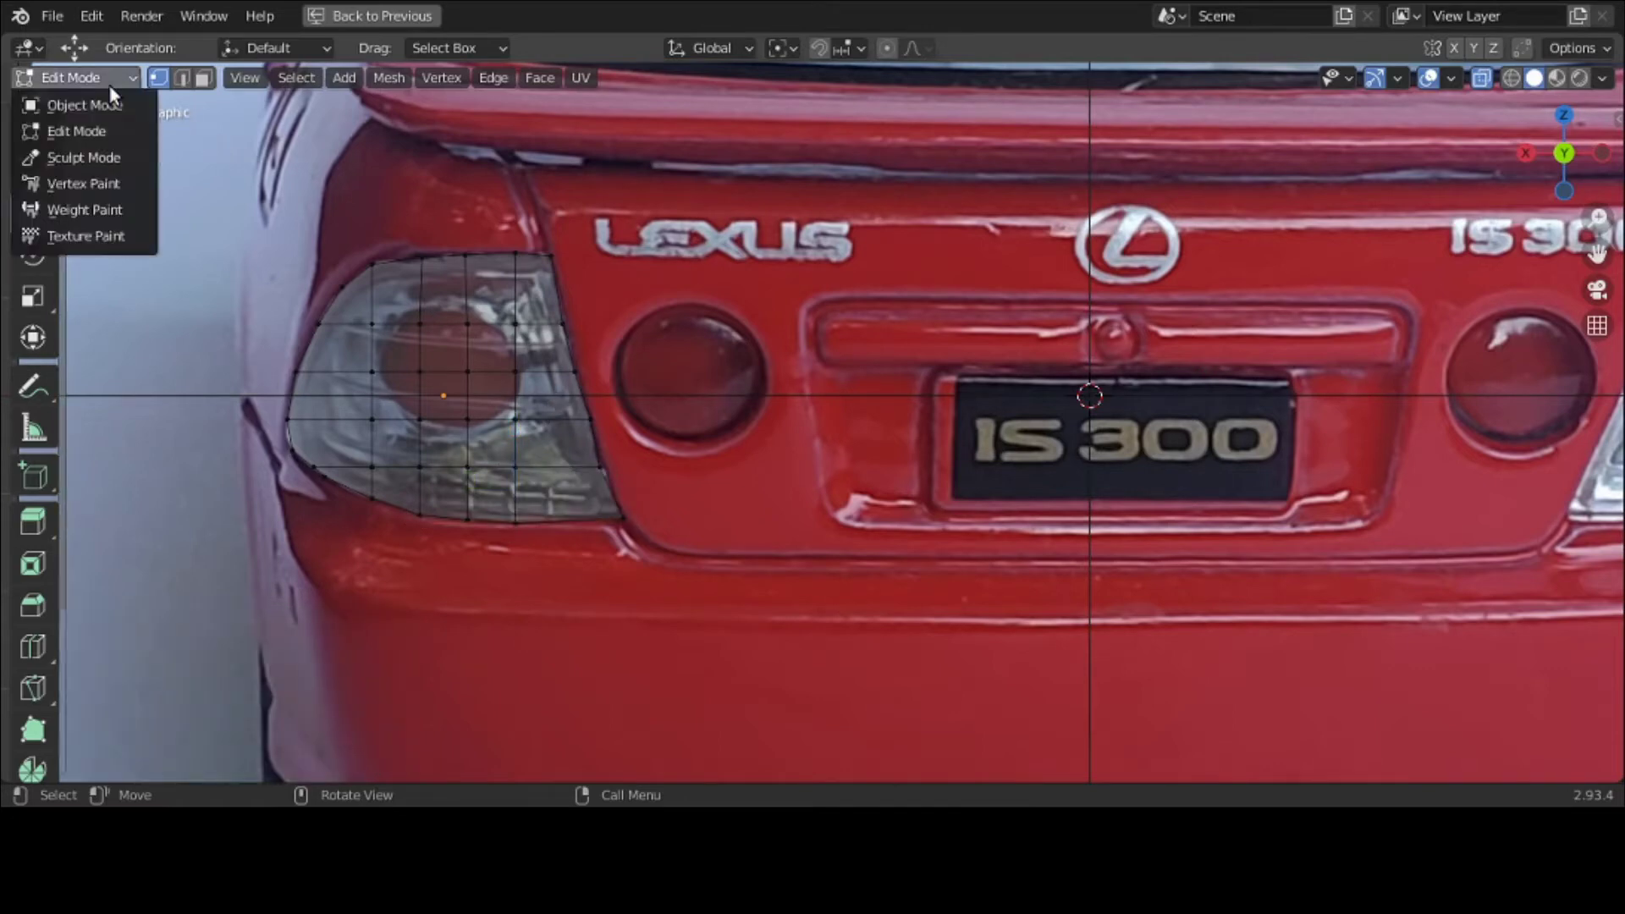
click(108, 103)
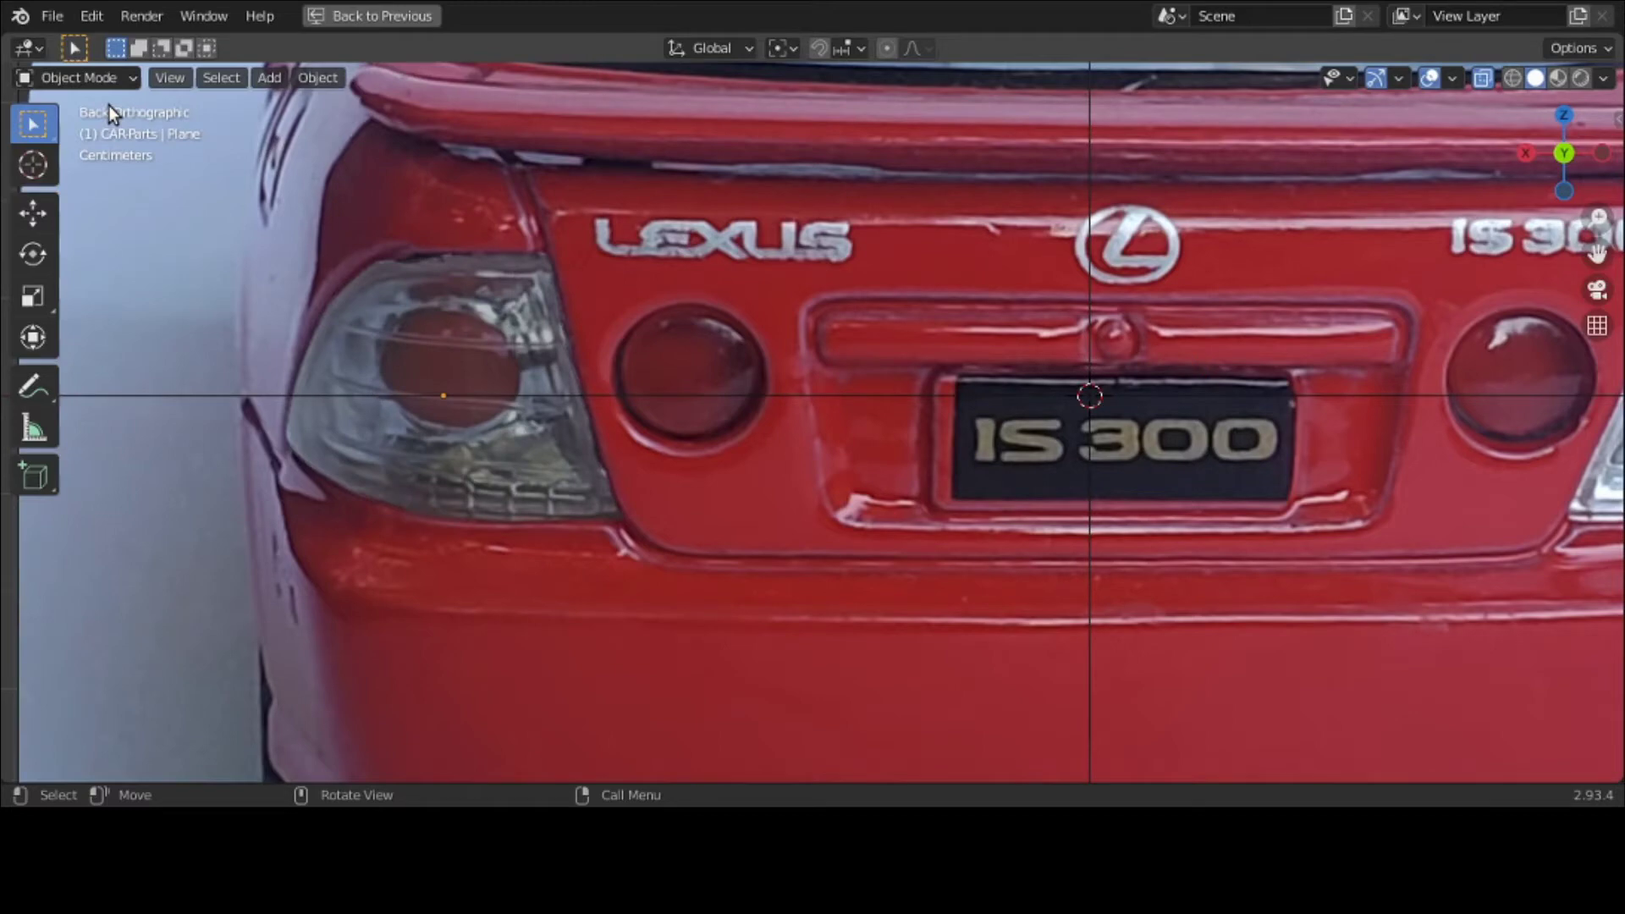
scroll(416, 154, down, 5)
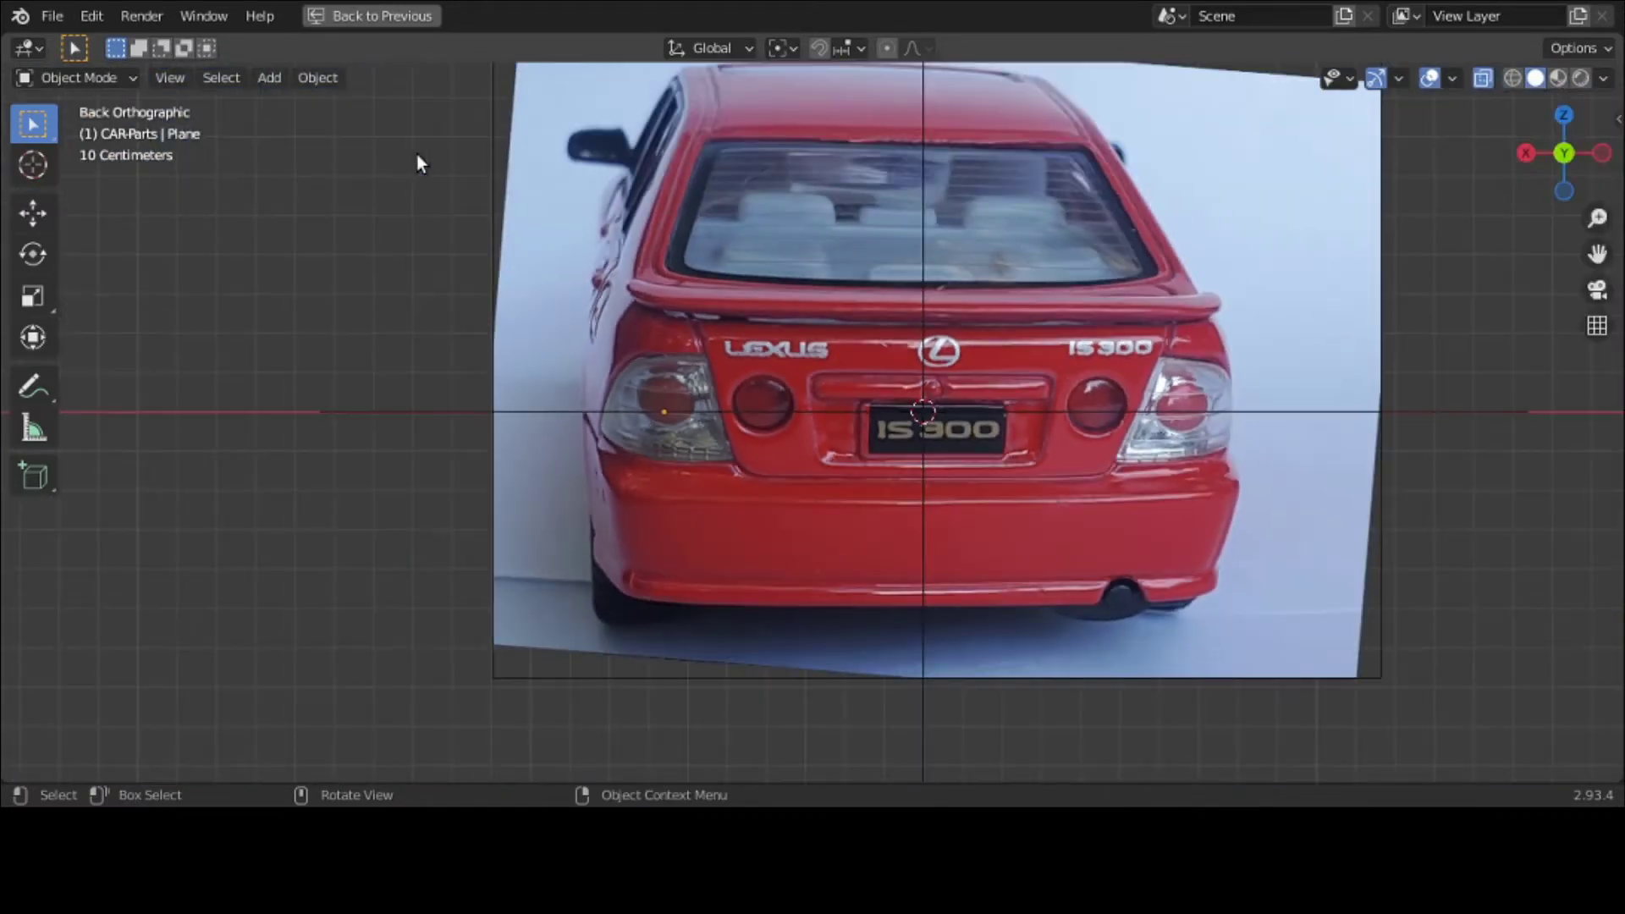
scroll(416, 163, down, 2)
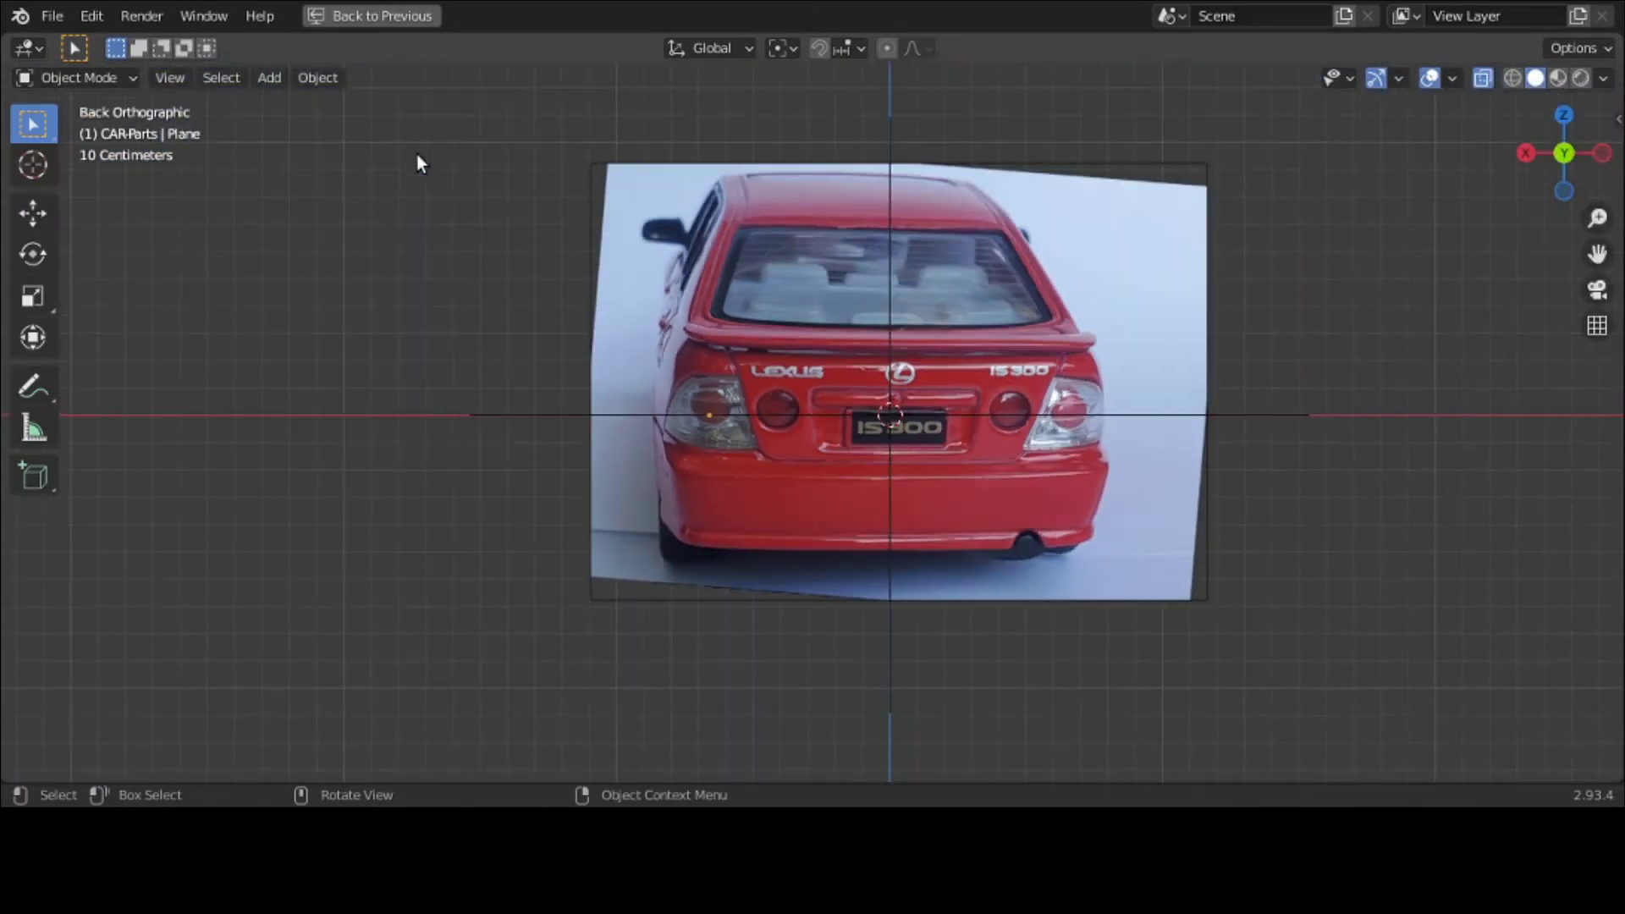
key(g)
key(y)
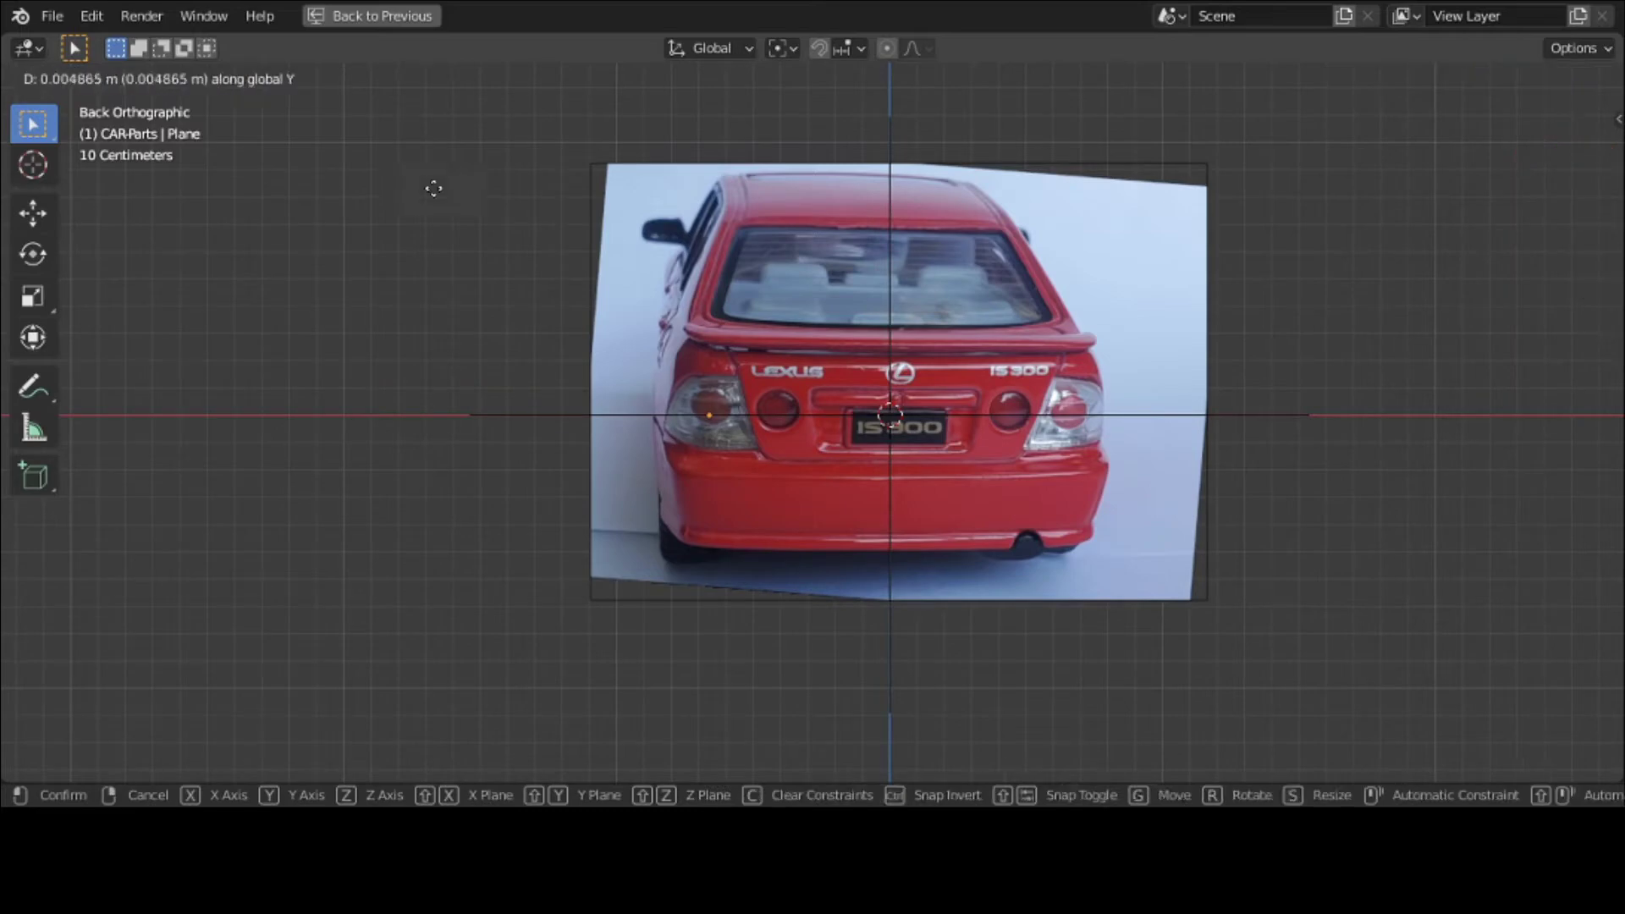
click(541, 279)
middle_drag(541, 280, 716, 314)
scroll(624, 288, down, 5)
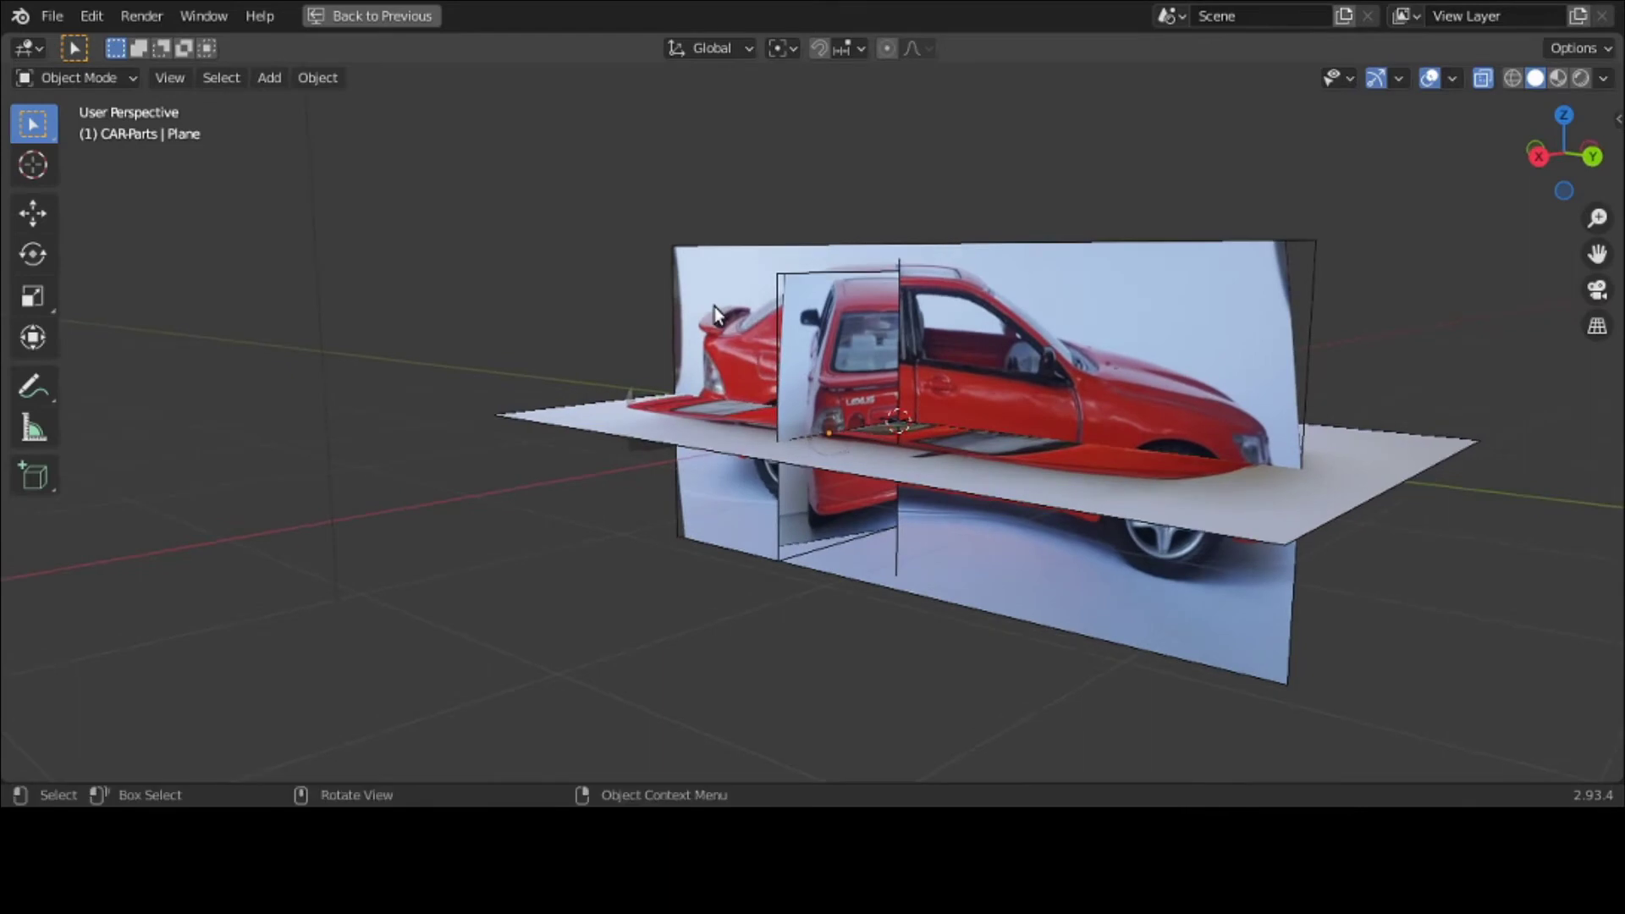
key(g)
key(y)
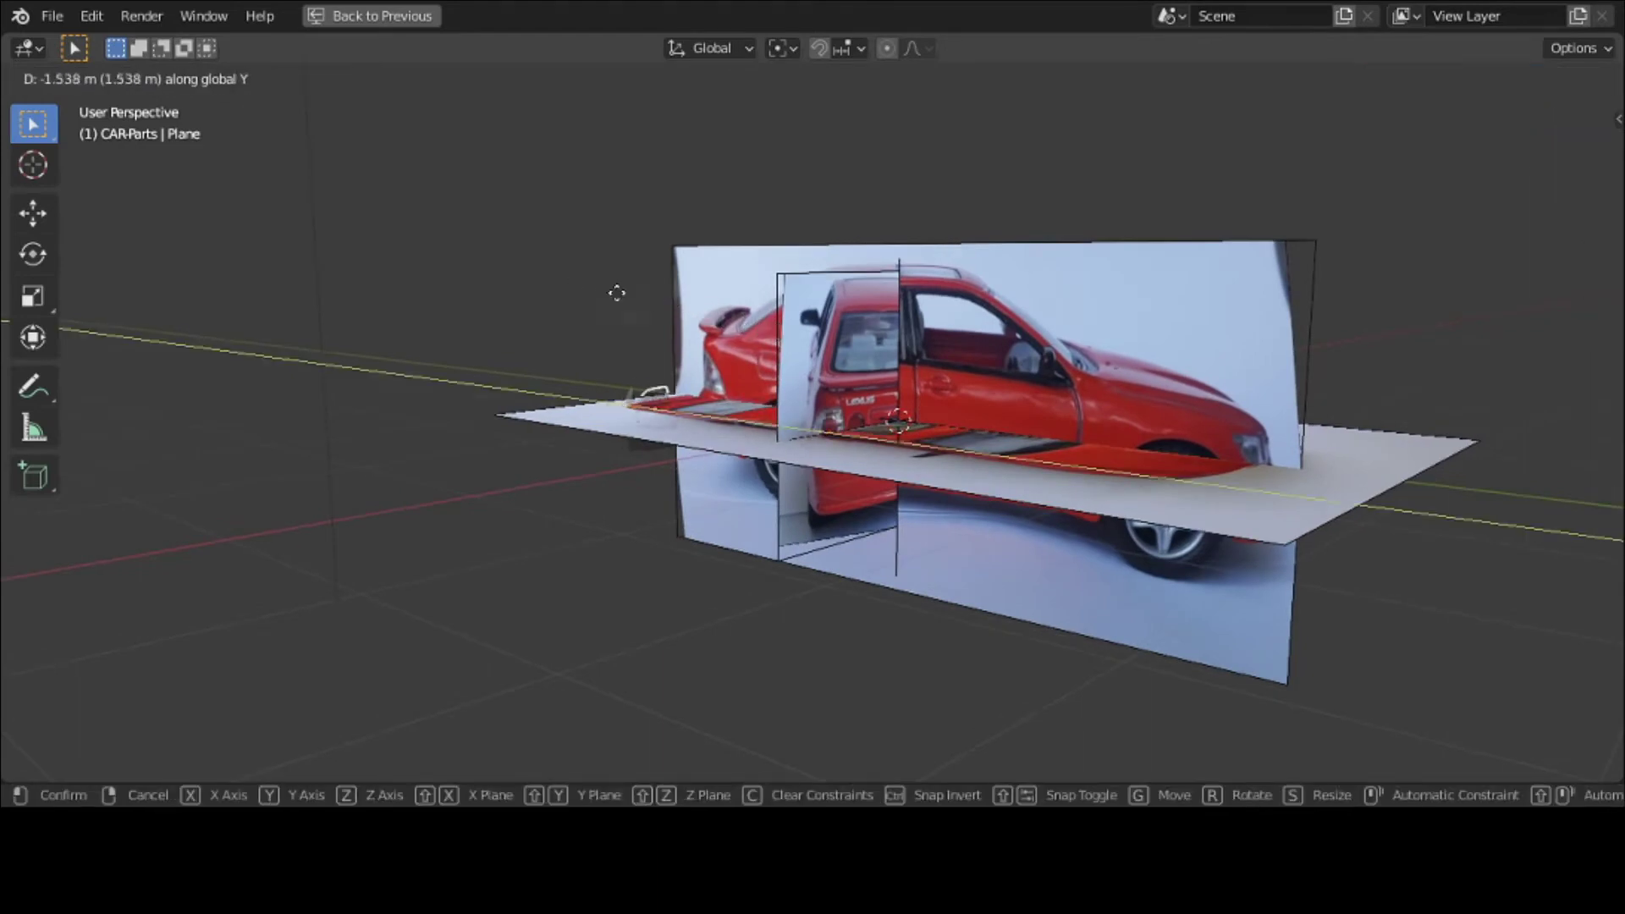
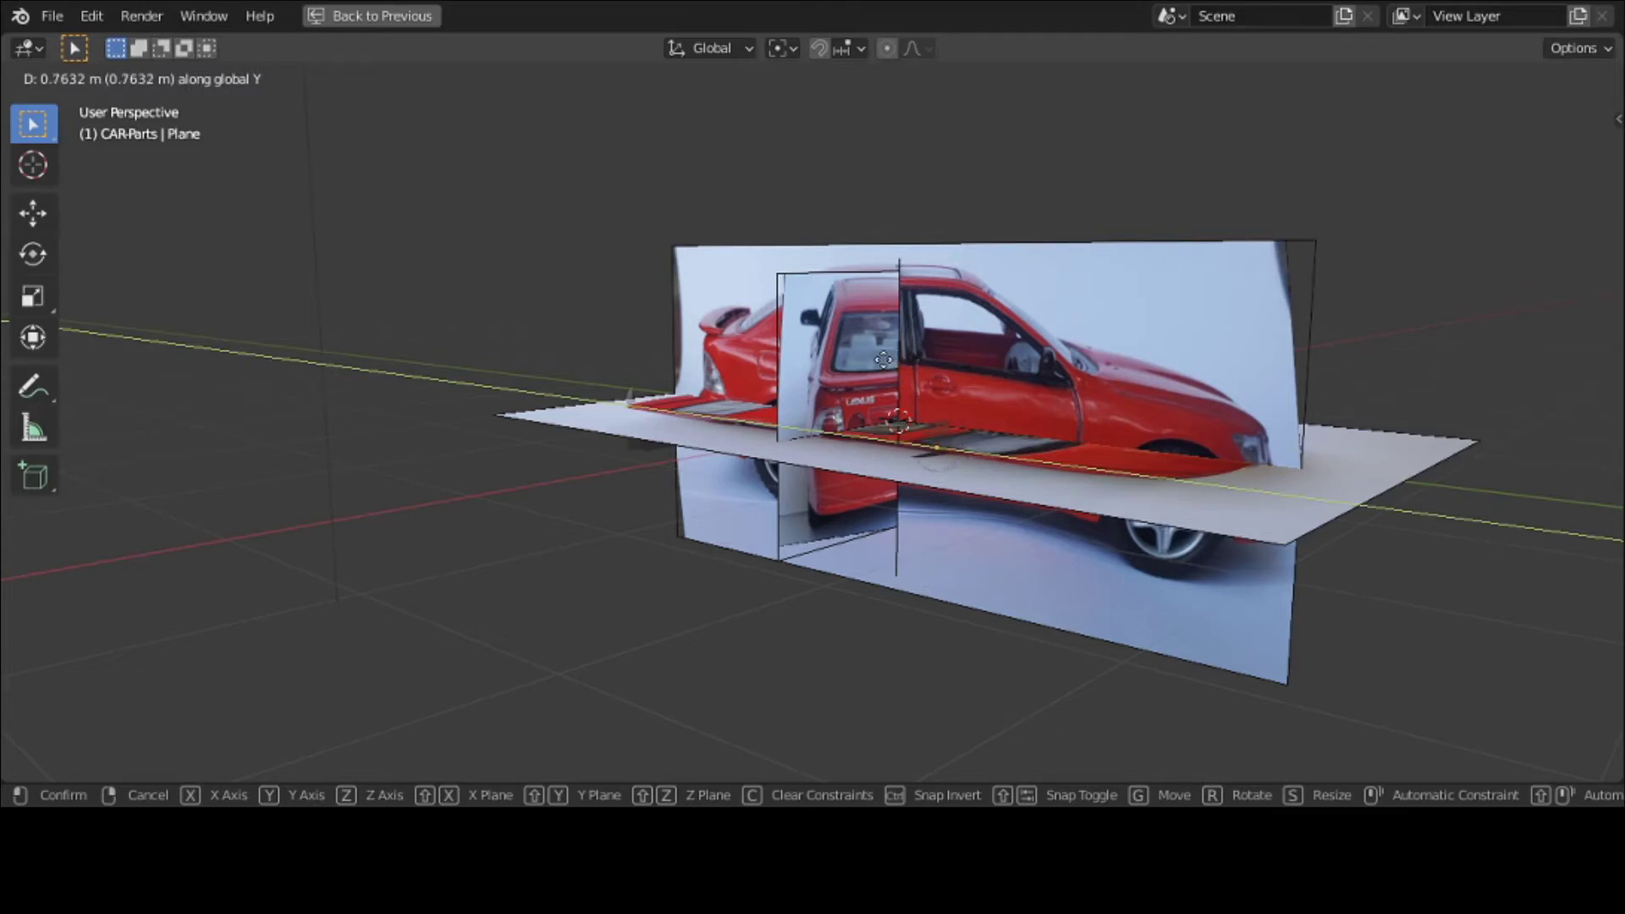
click(883, 360)
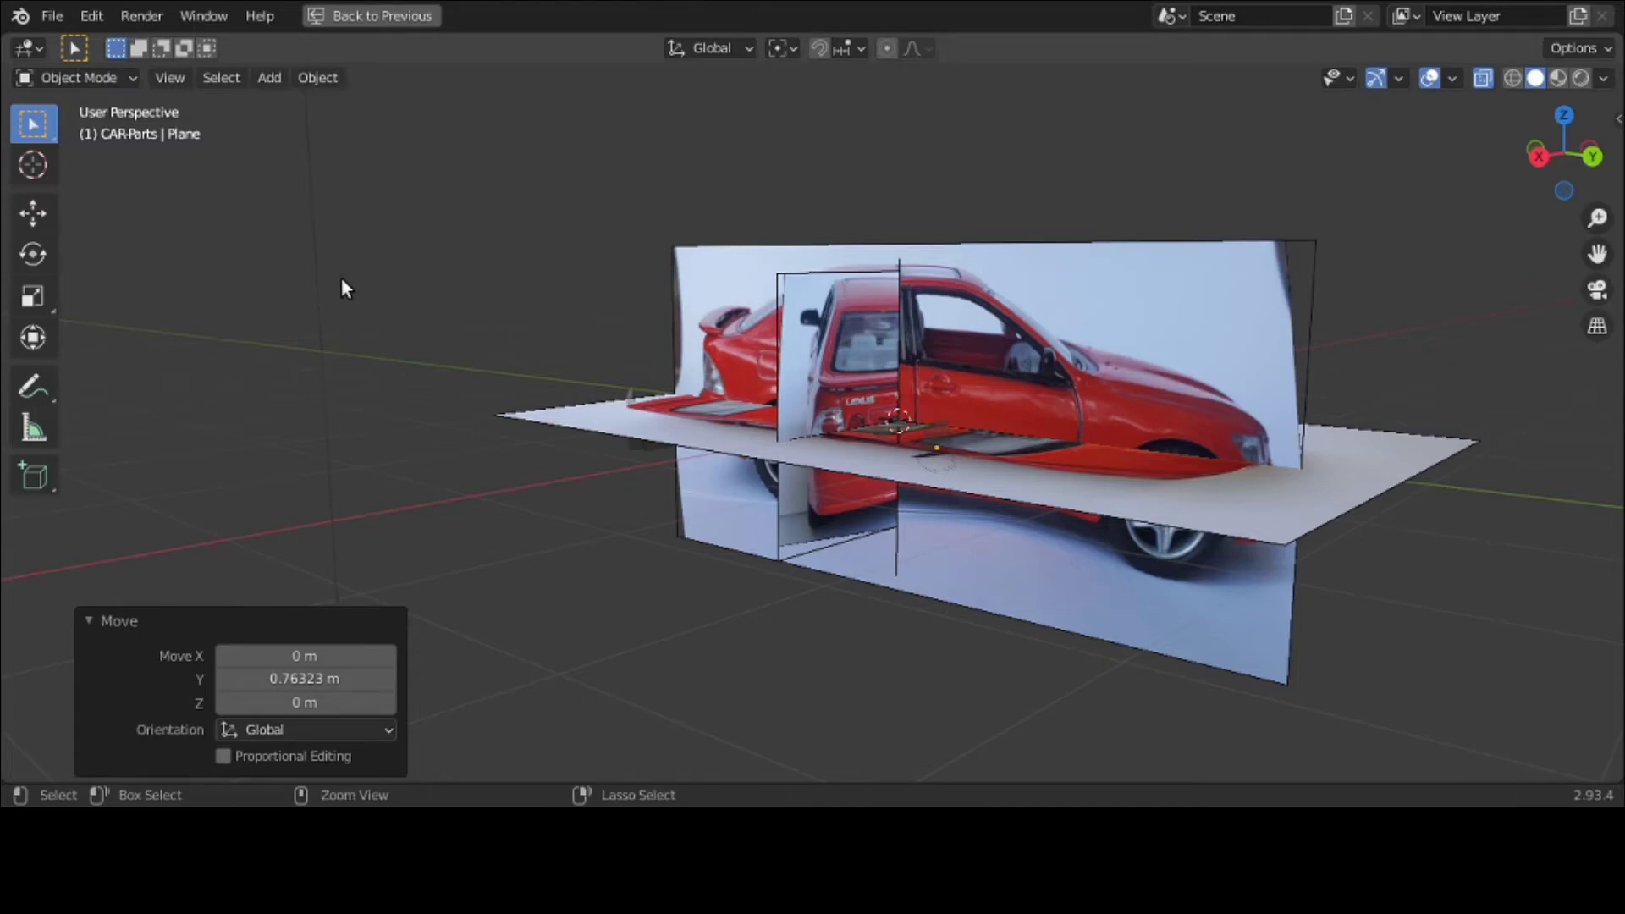
Step: Restore the multi-view layout and hide the Empty-side and Empty-top reference images
key(ctrl+space)
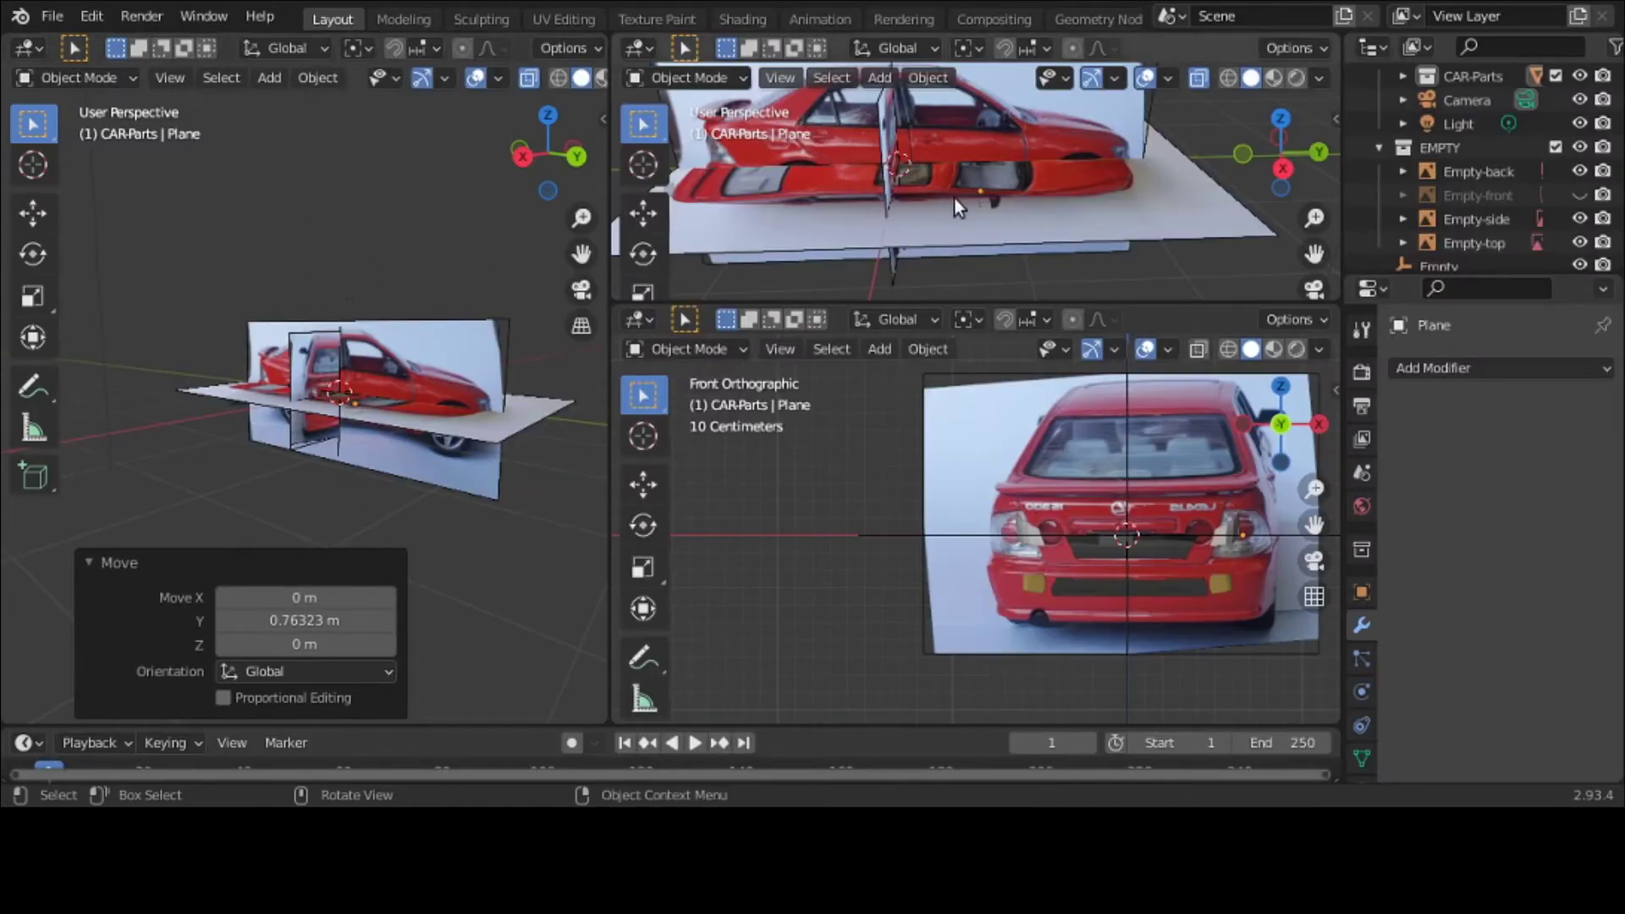
click(1579, 219)
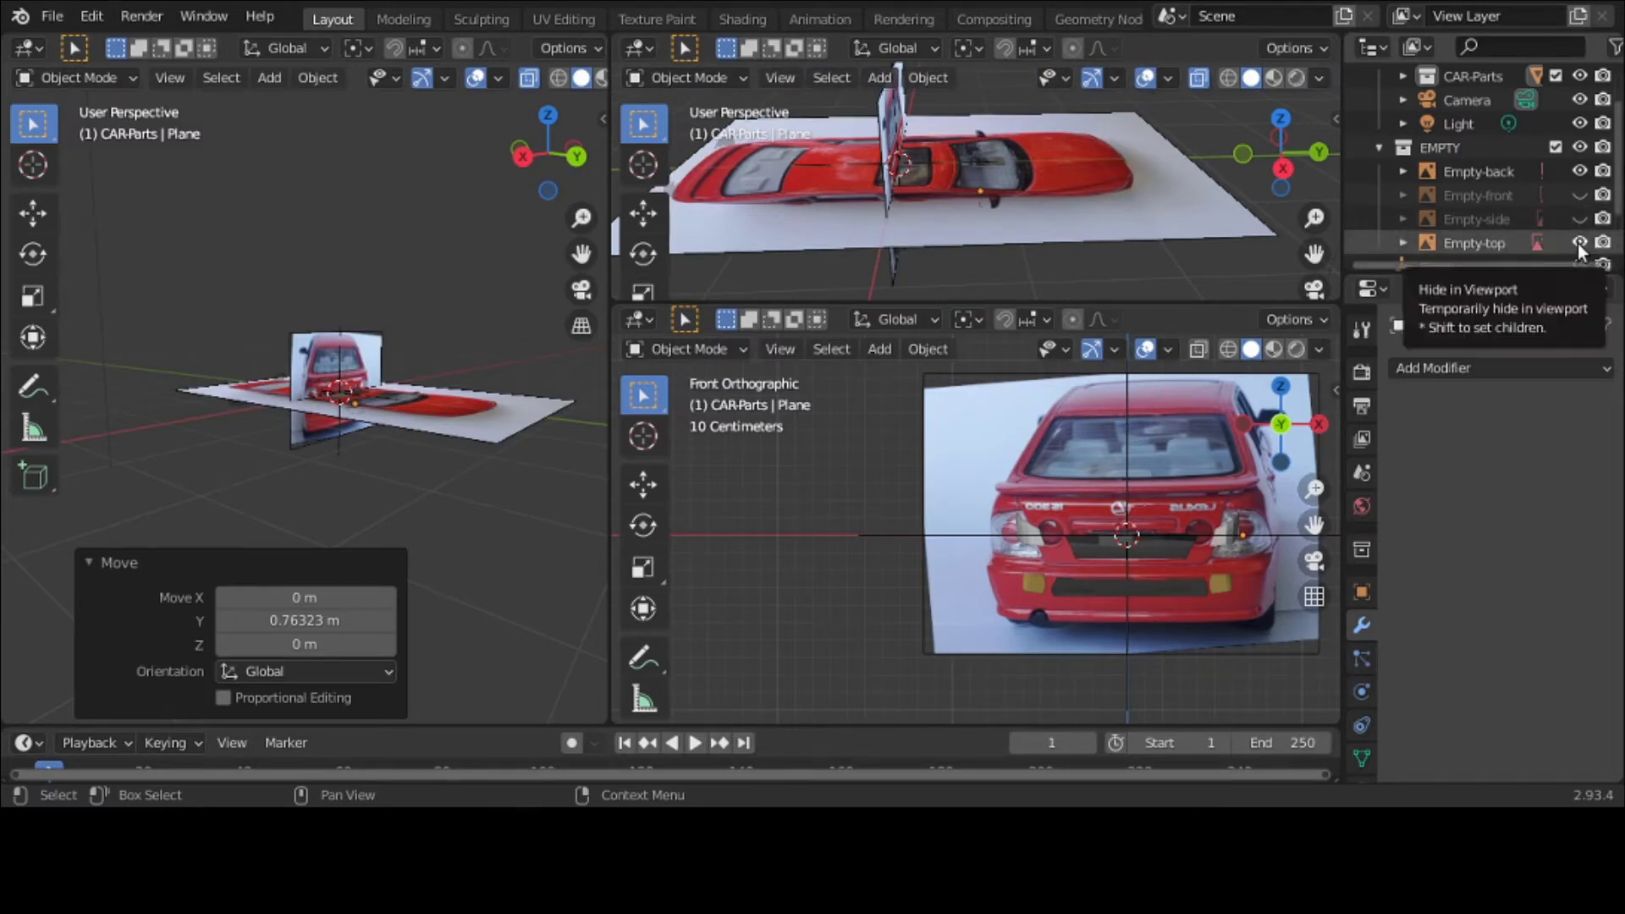
click(1580, 243)
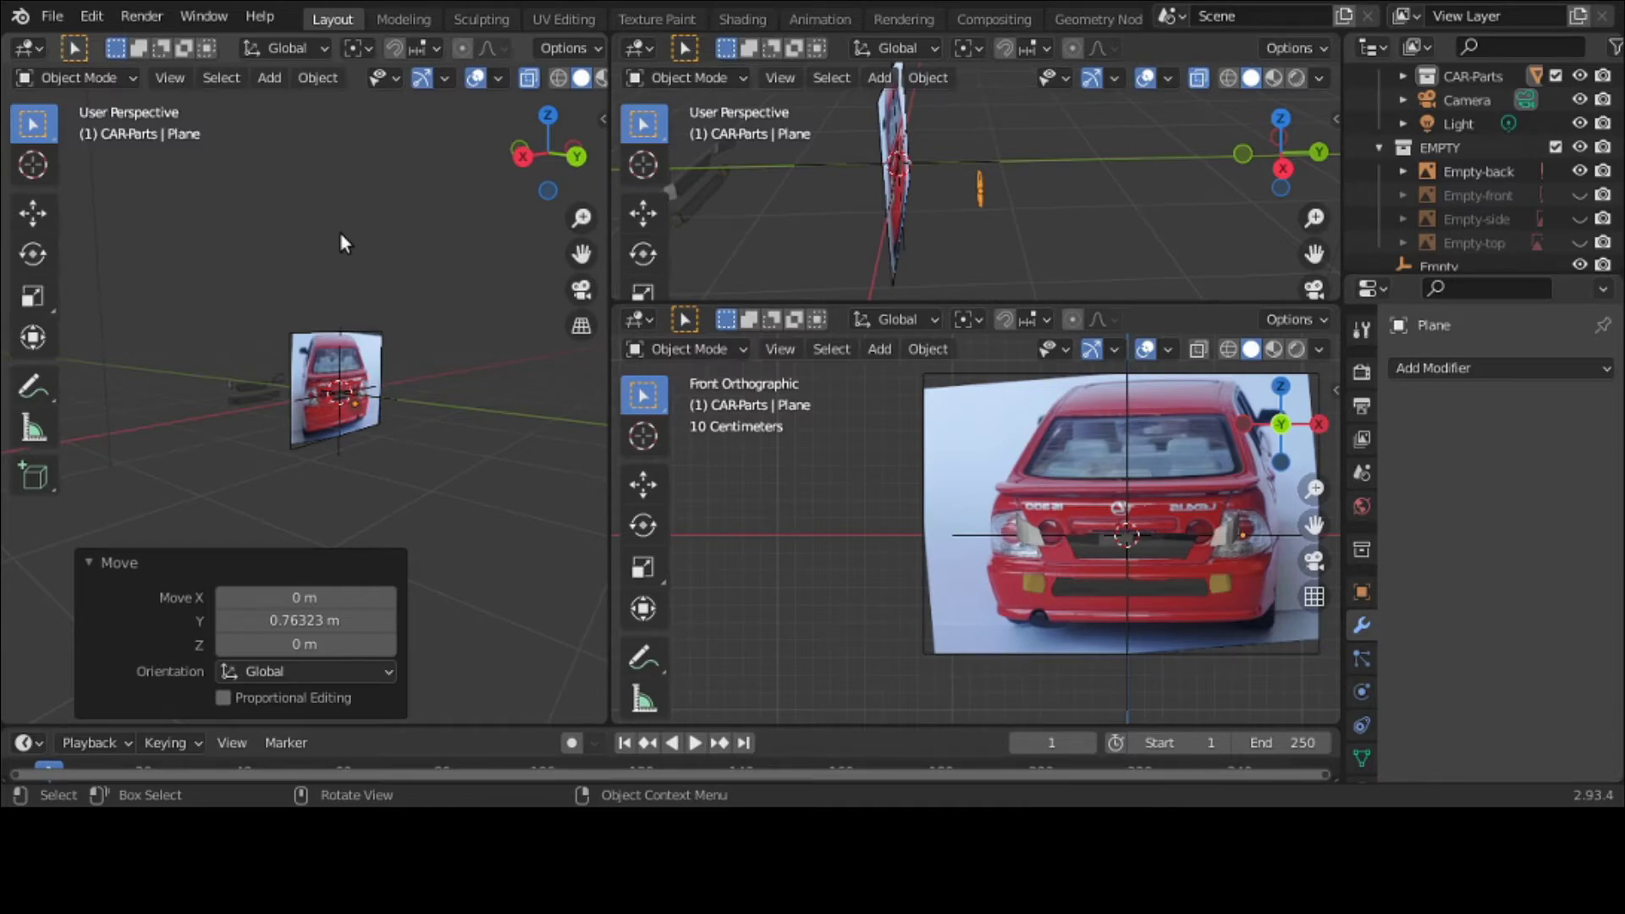
Step: View the taillight plane from the back of the car and turn off X-ray display in that viewport
key(grave)
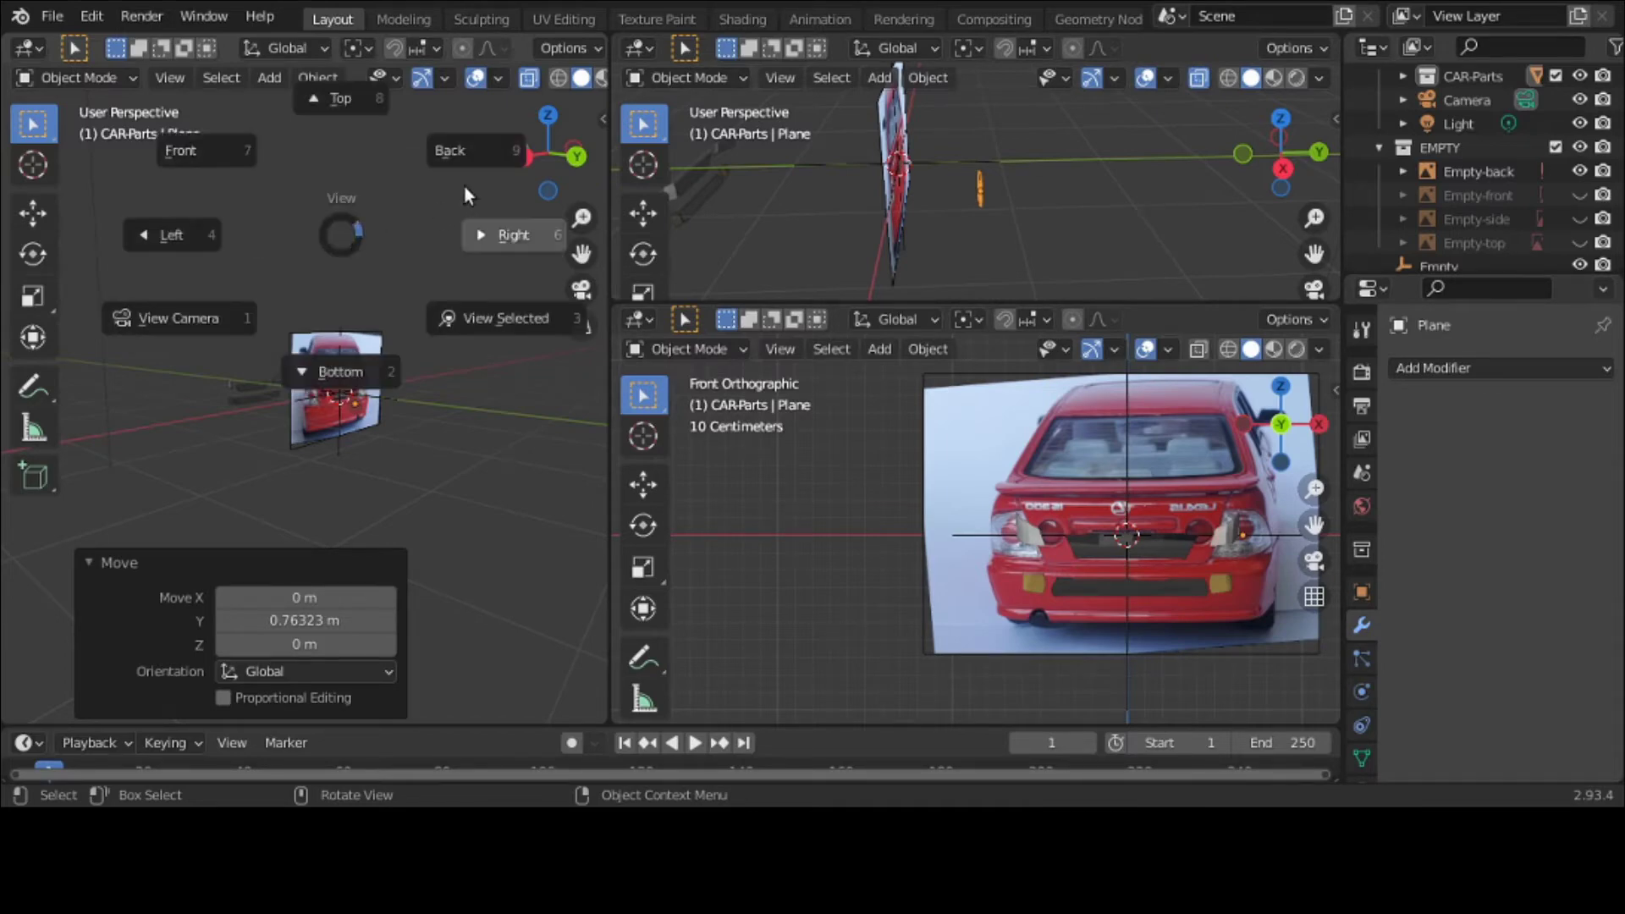
key(KP_5)
key(ctrl+KP_1)
scroll(393, 306, up, 6)
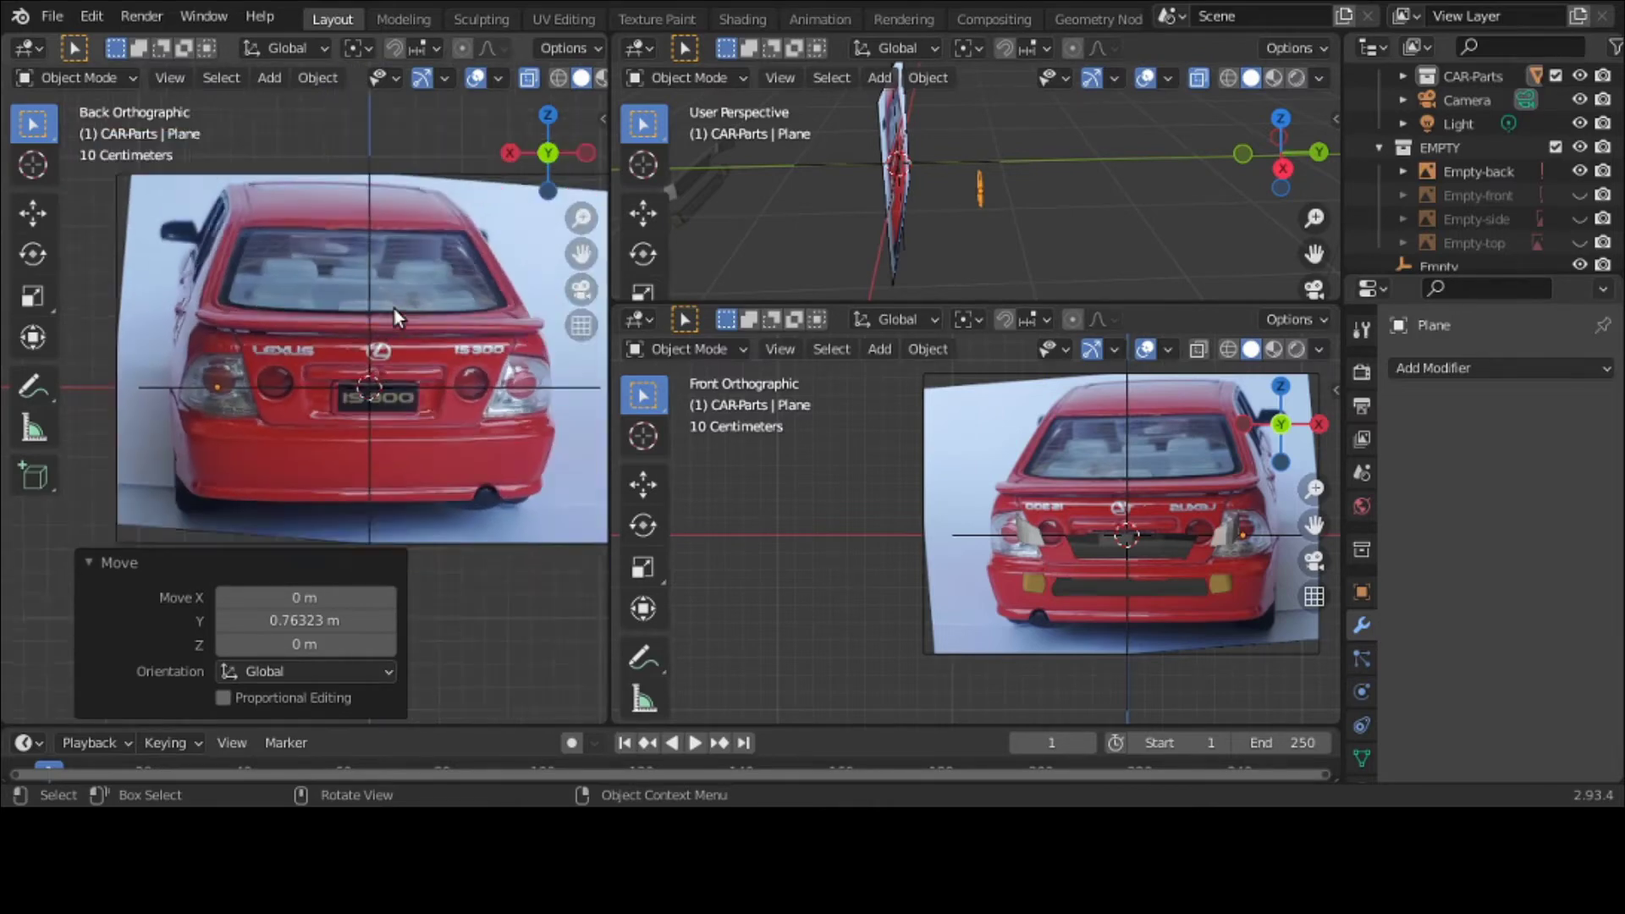
middle_drag(395, 308, 536, 353)
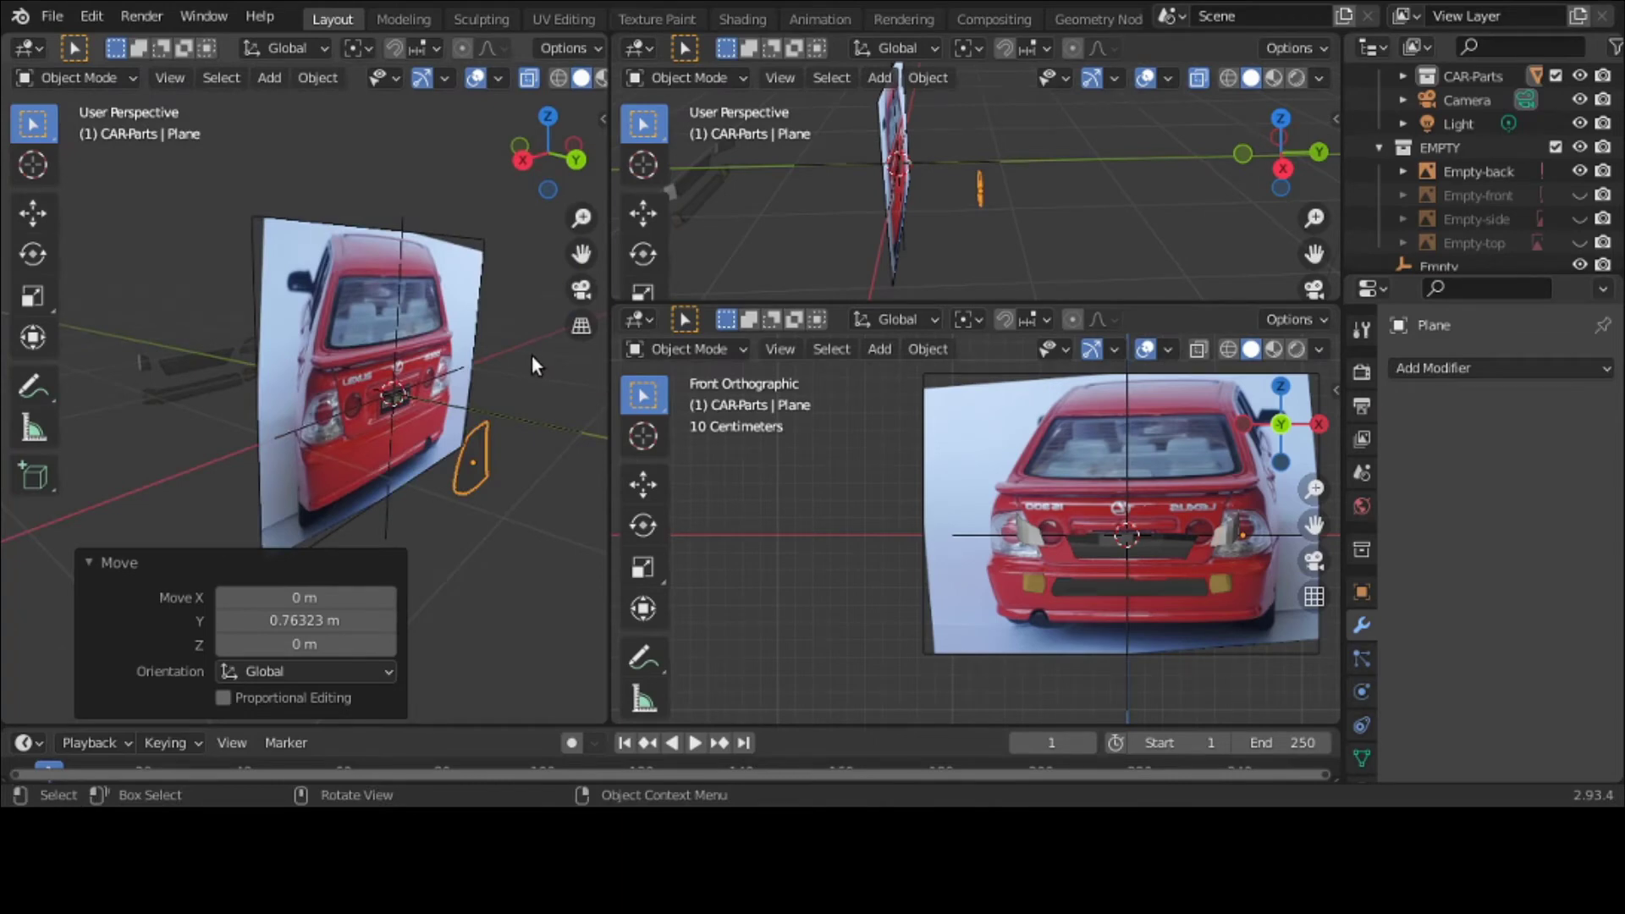
middle_drag(533, 364, 388, 328)
click(528, 79)
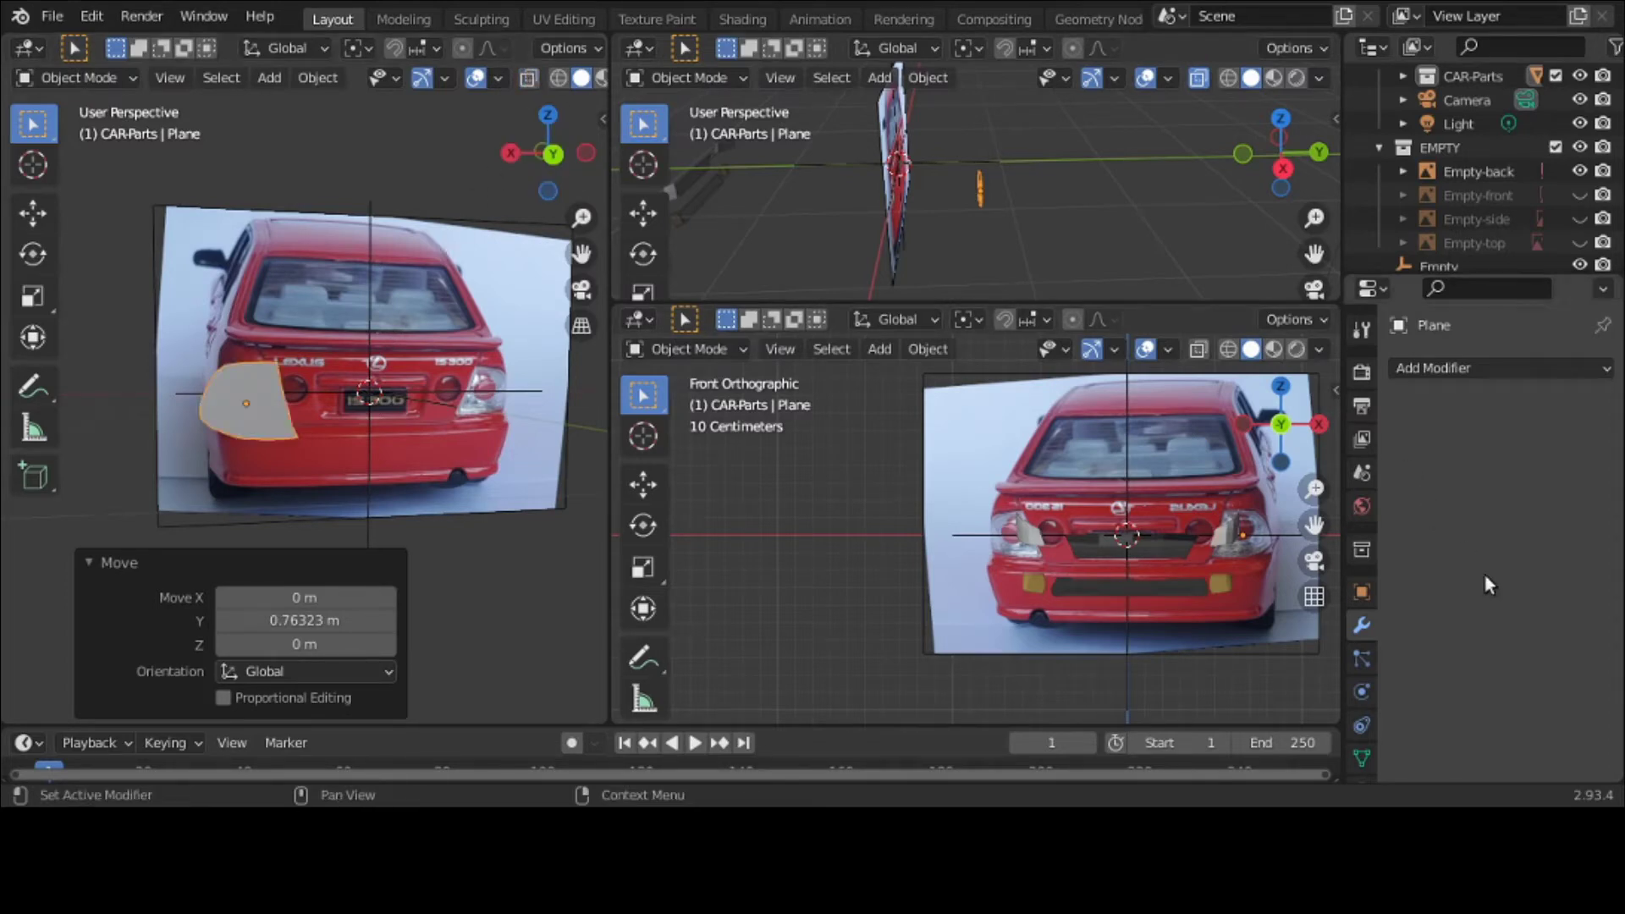
Step: Create a new material for the taillight plane and set its viewport display color to a pinkish red
scroll(1370, 622, down, 3)
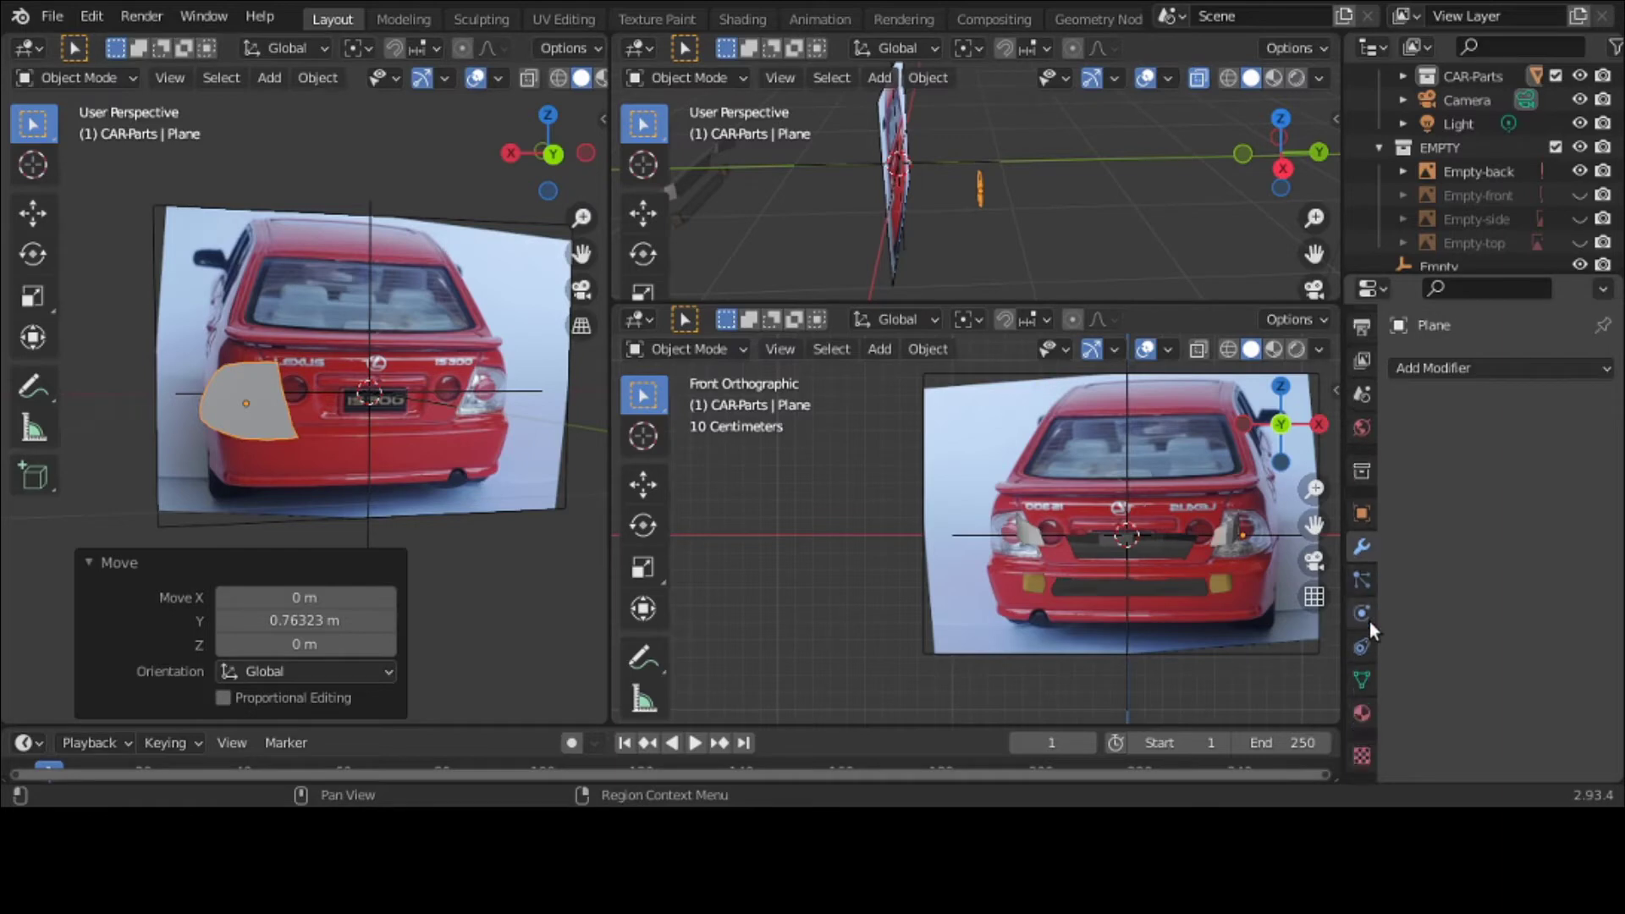
click(1370, 711)
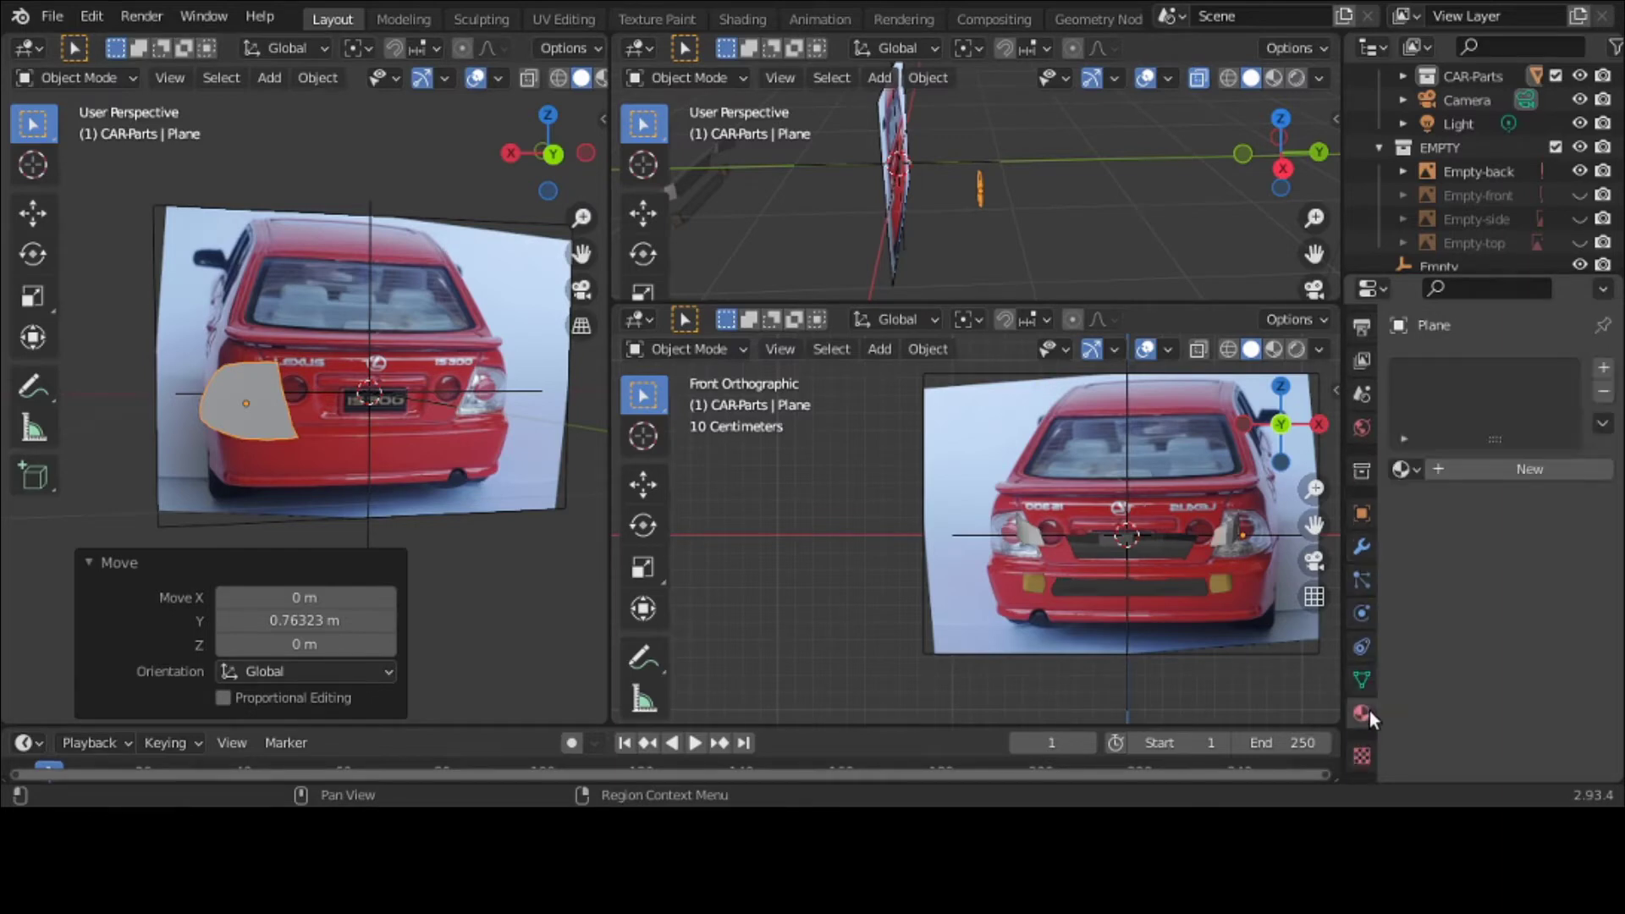
click(1516, 469)
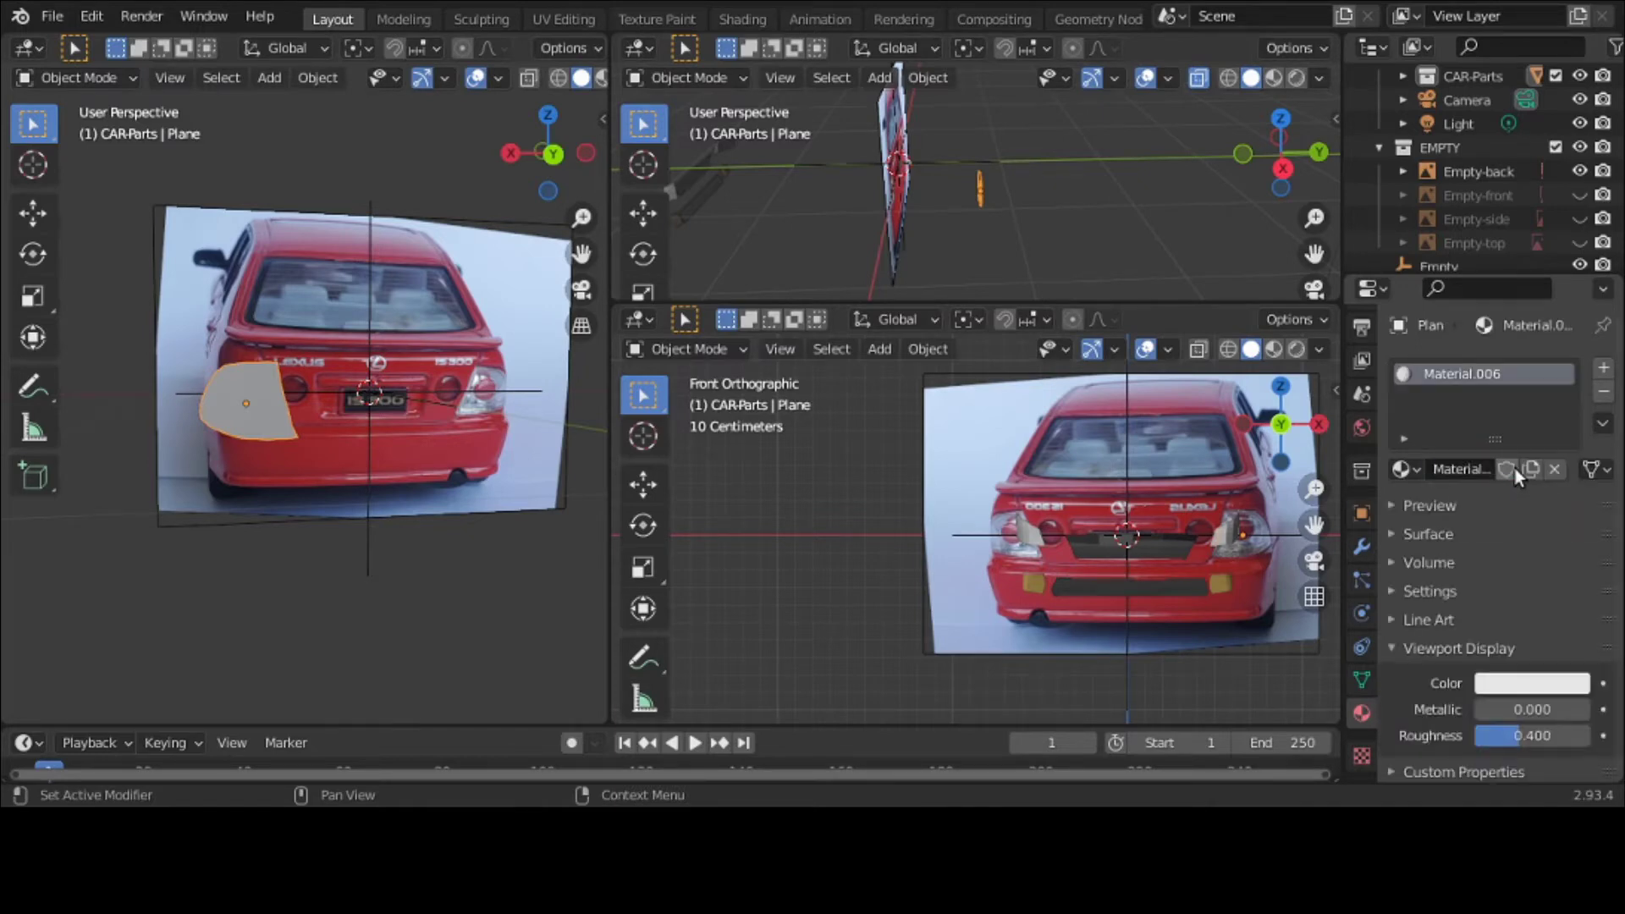
click(1516, 684)
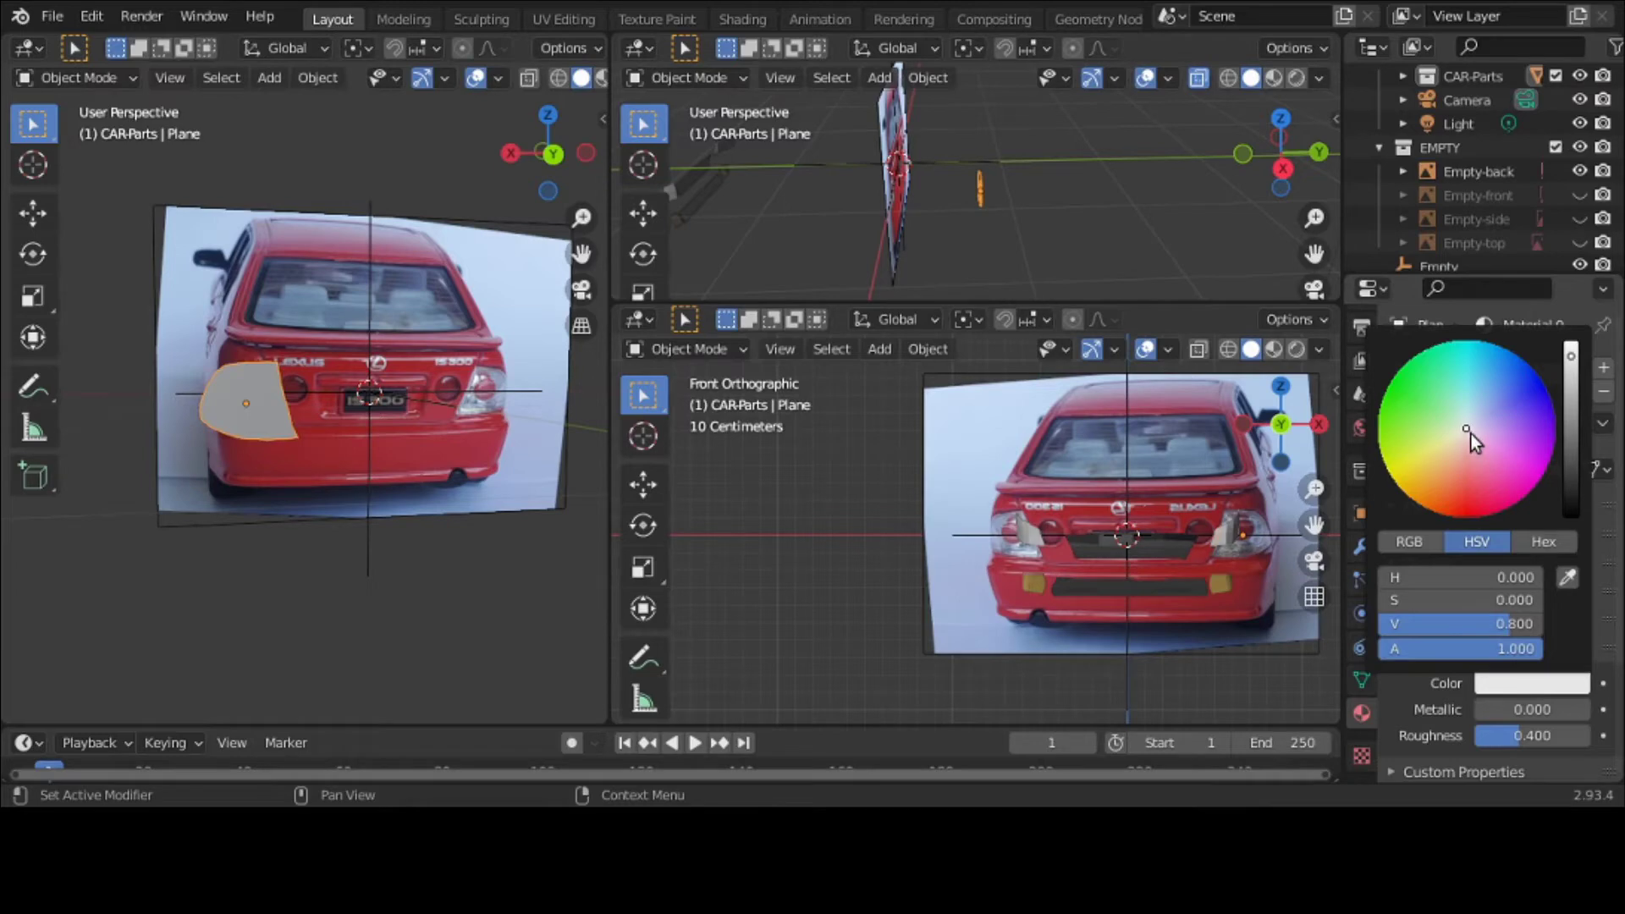
drag(1470, 434, 1472, 470)
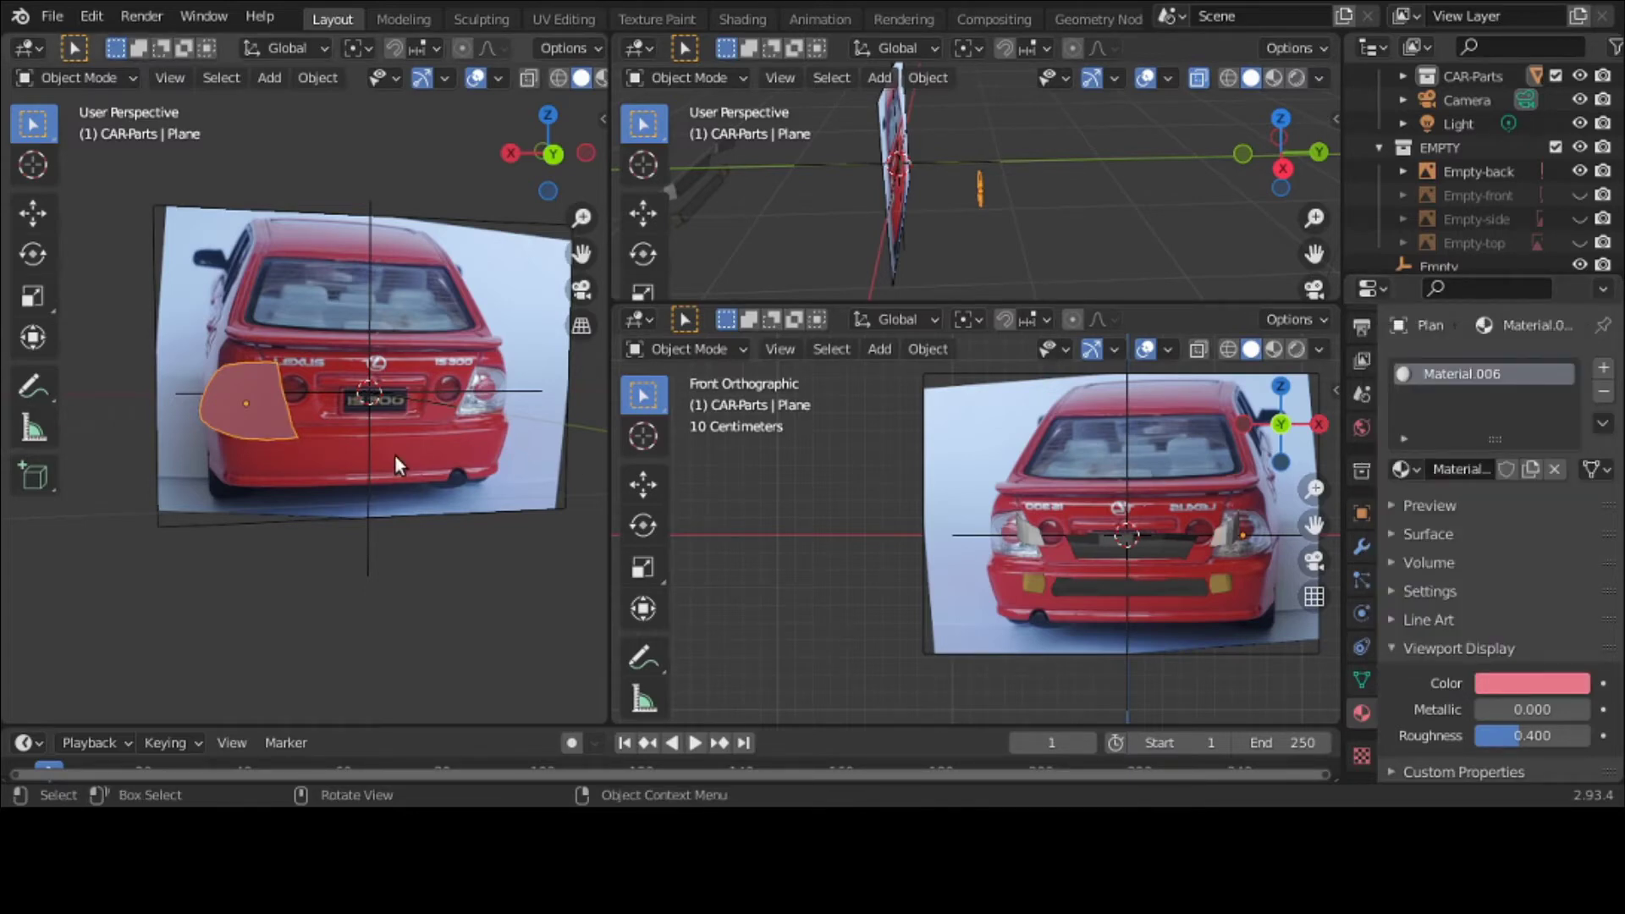
Step: Collapse the EMPTY collection and unhide all hidden objects in the scene
click(1381, 151)
scroll(1451, 134, up, 1)
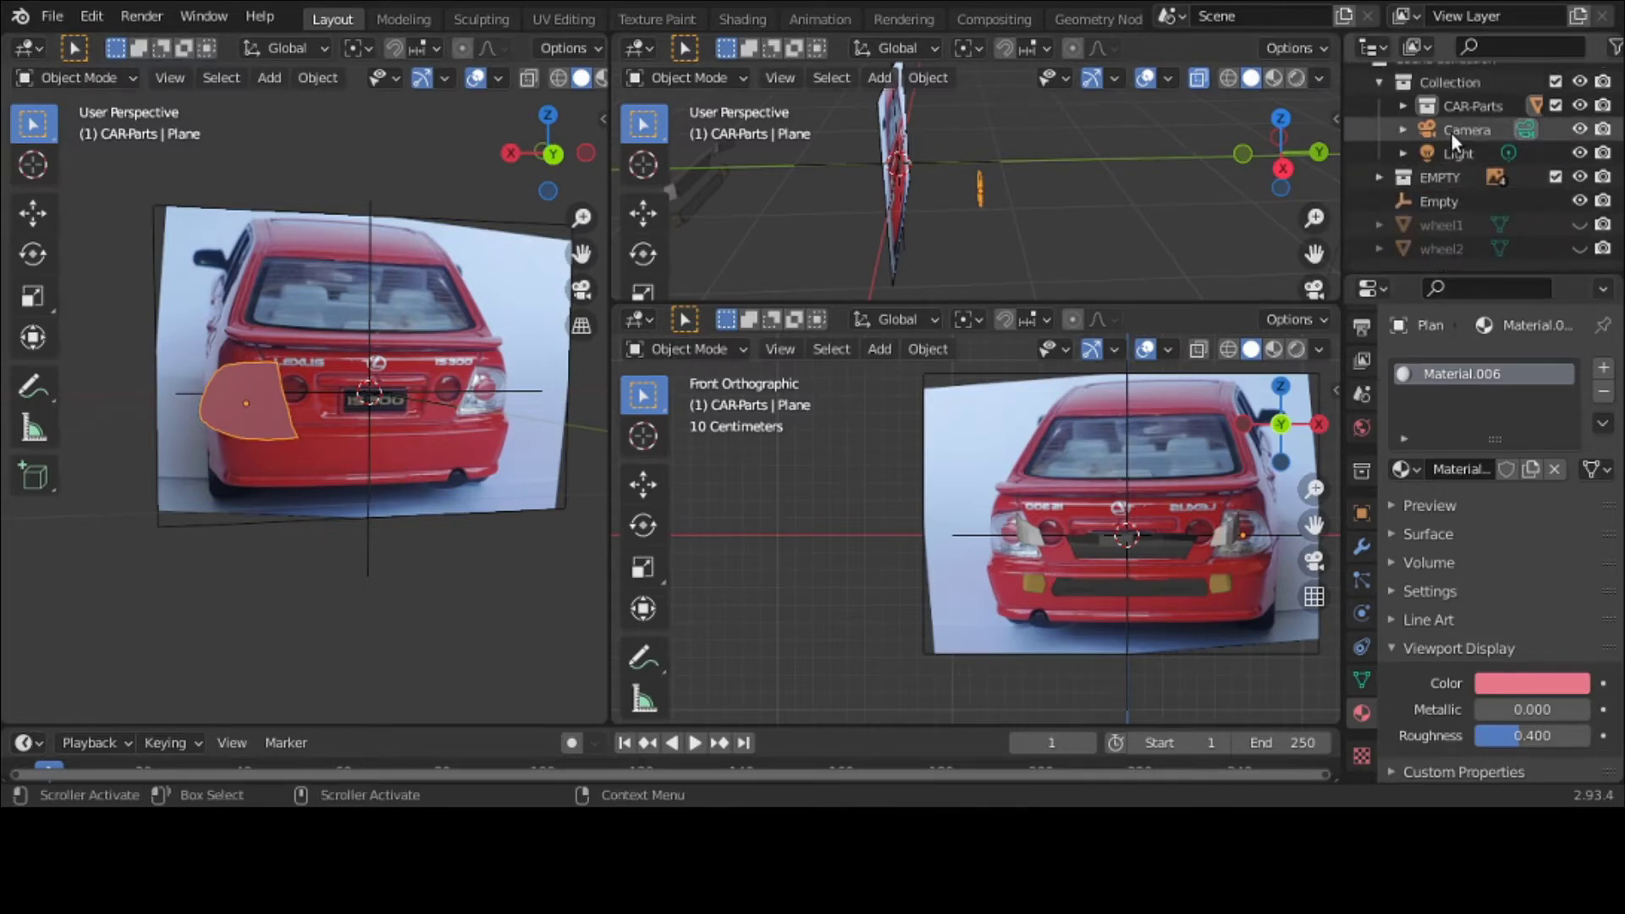
scroll(1446, 98, up, 1)
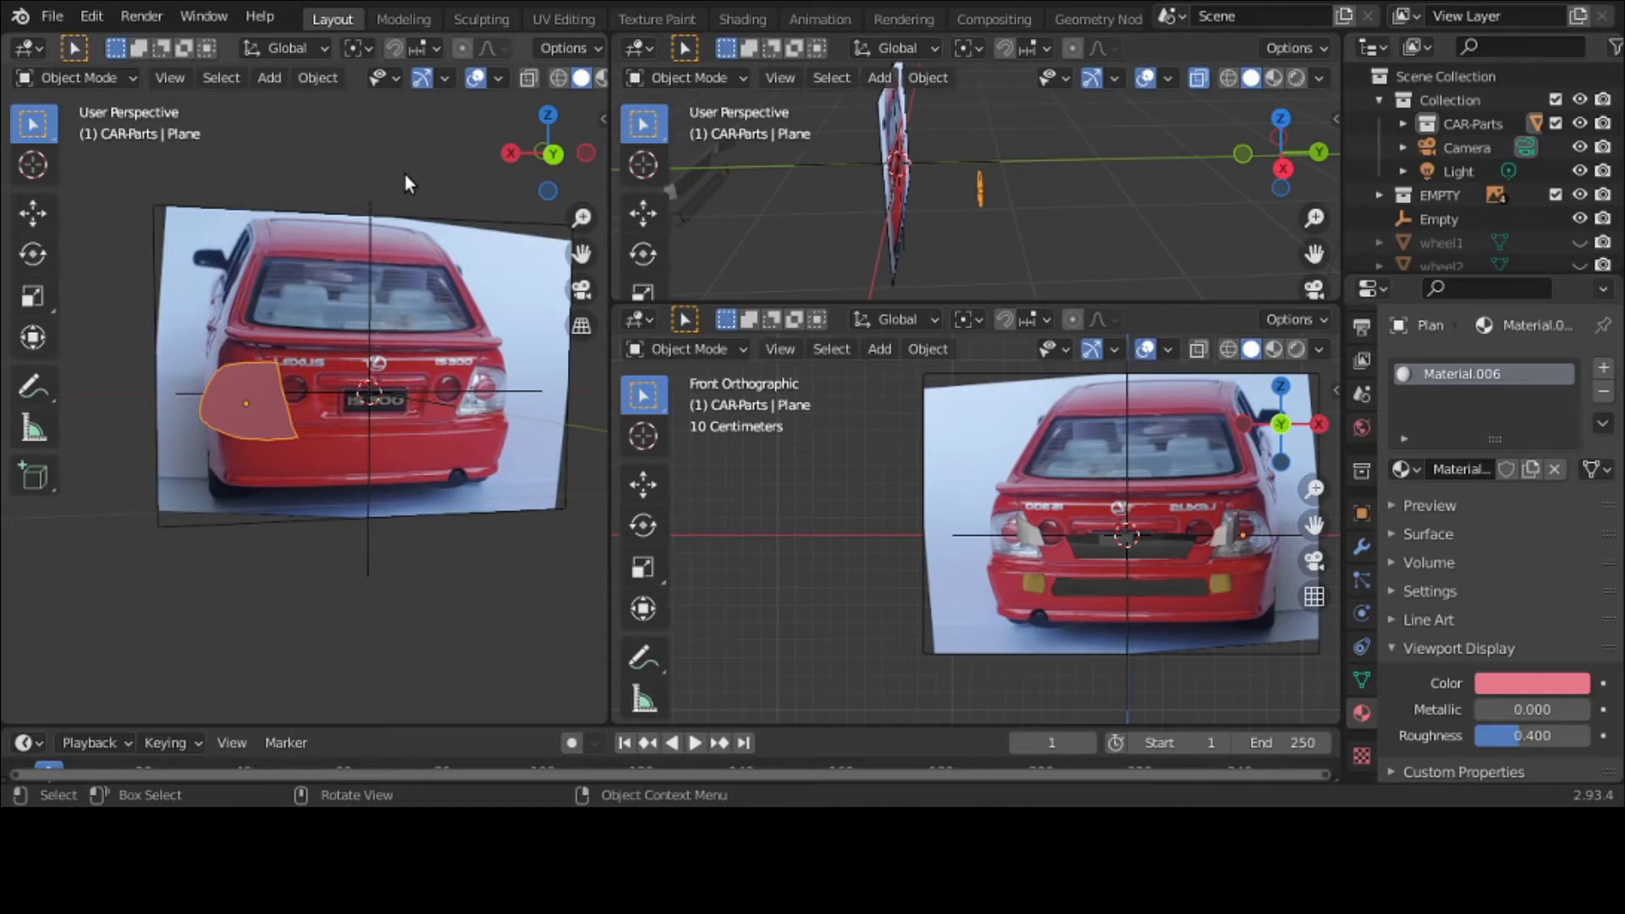
key(alt+h)
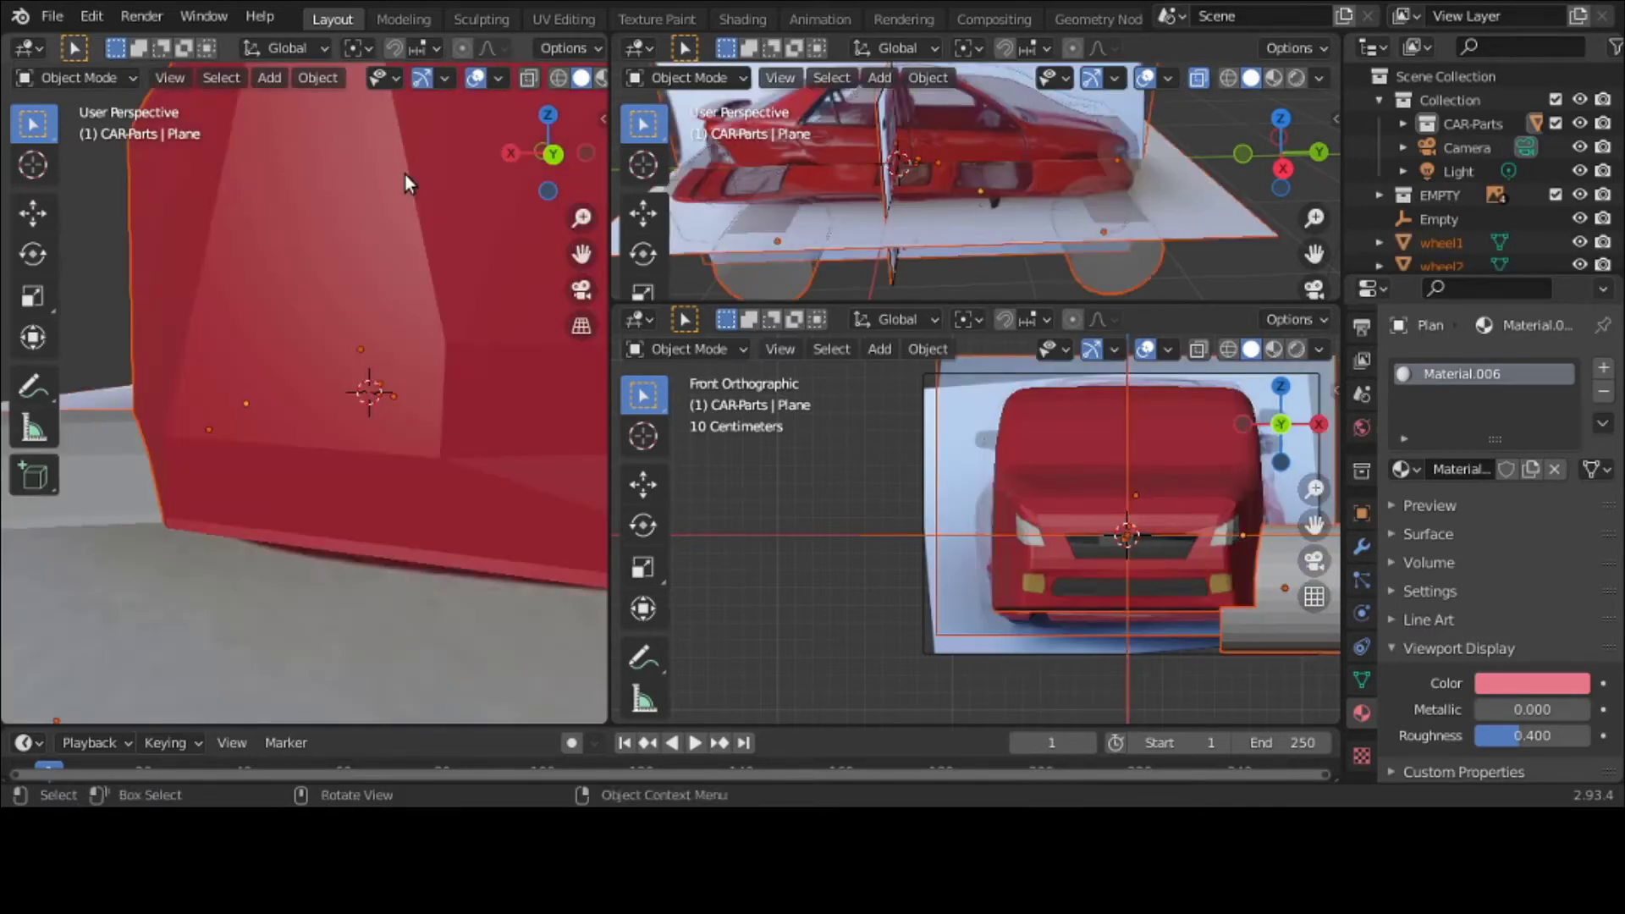
scroll(404, 174, down, 5)
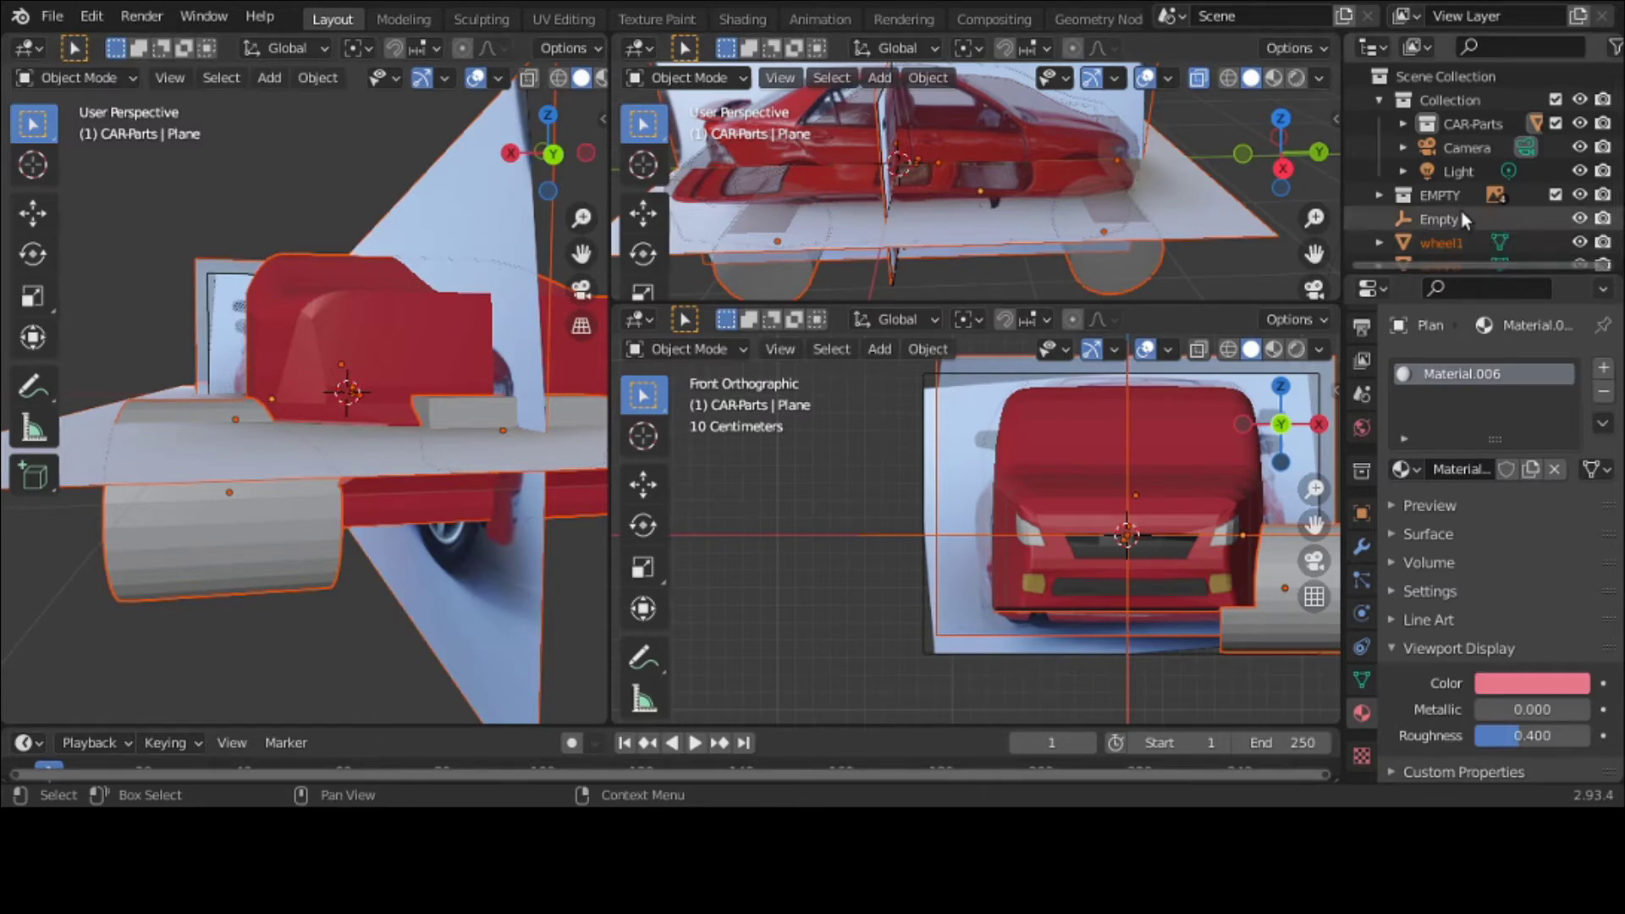
Step: Hide the Empty-front, Empty-side and Empty-top reference images again
click(1382, 194)
scroll(1551, 205, down, 2)
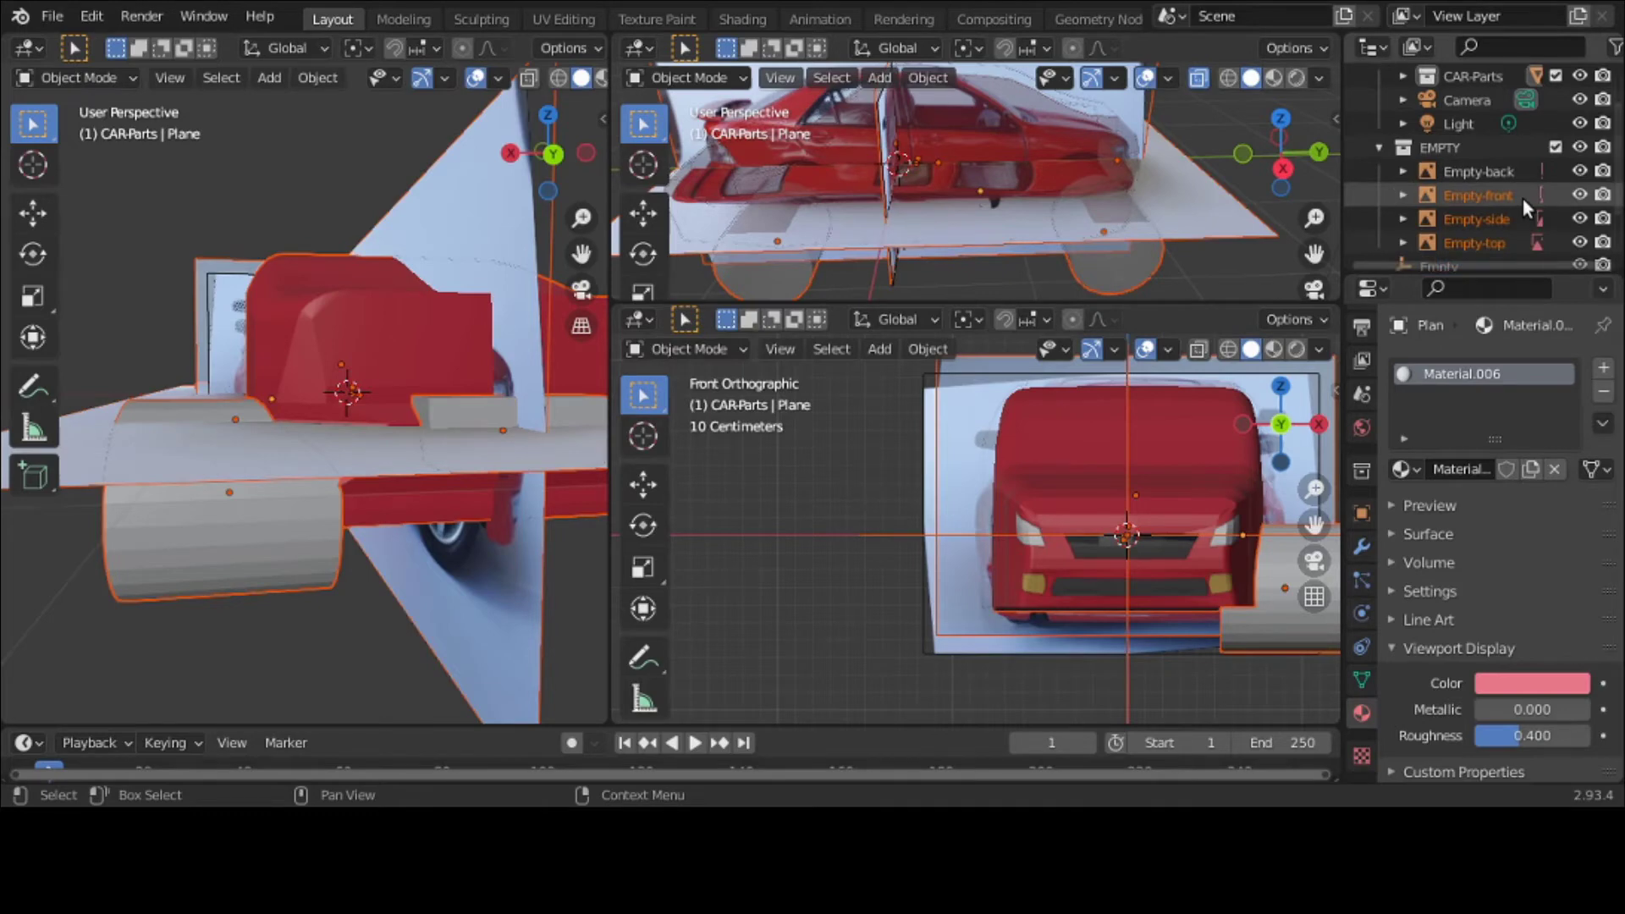
click(1522, 197)
click(1578, 195)
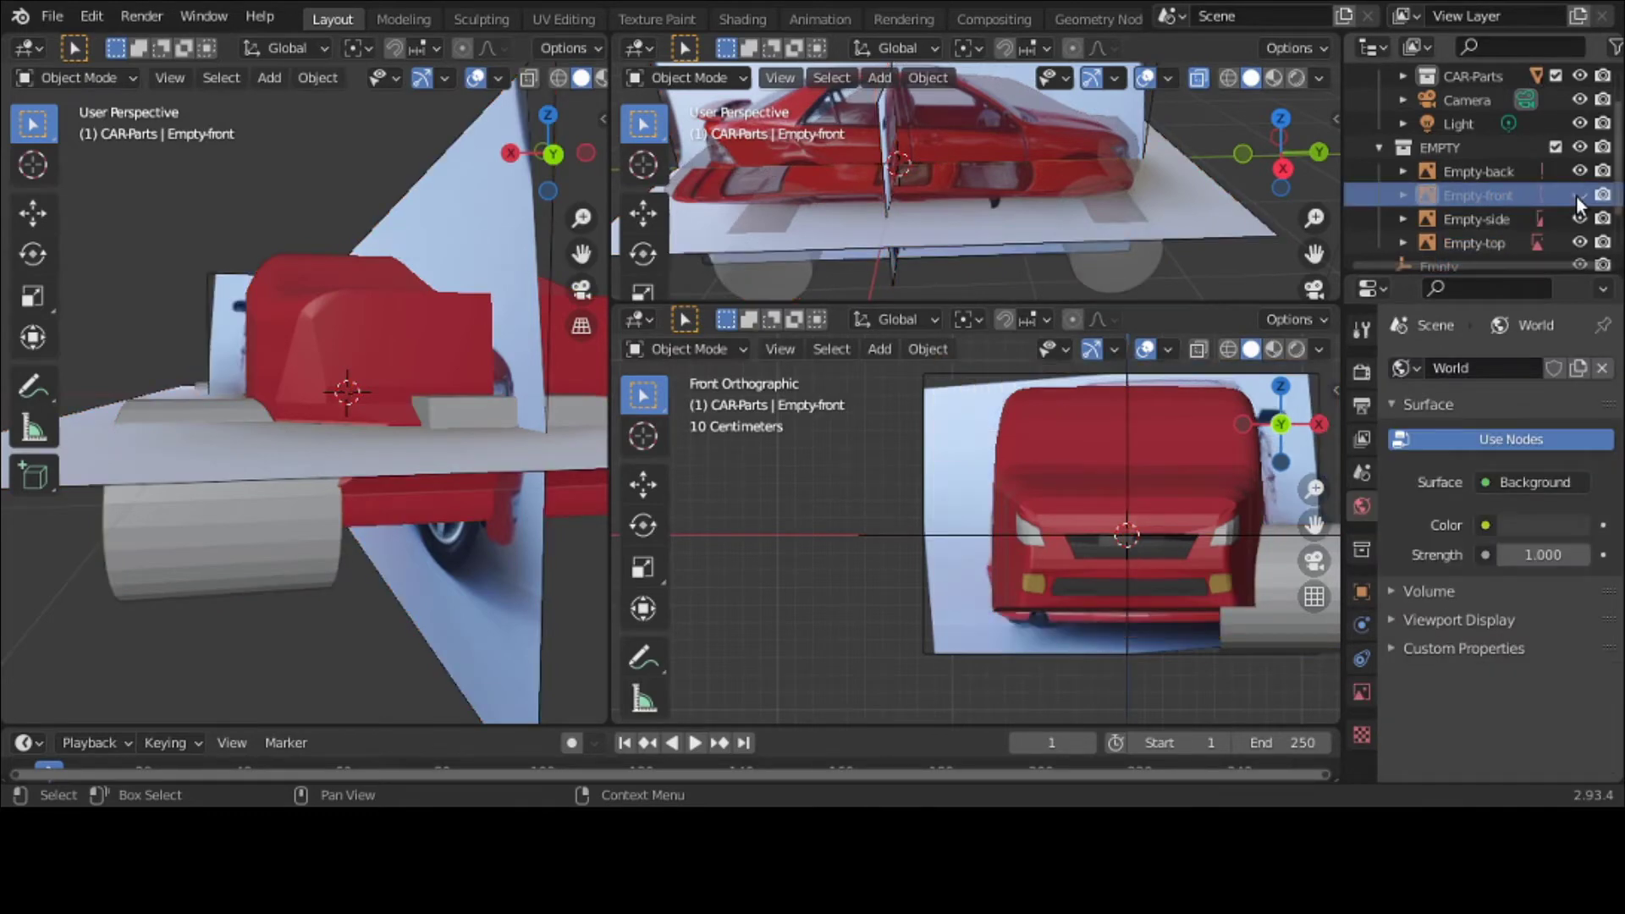
click(1579, 219)
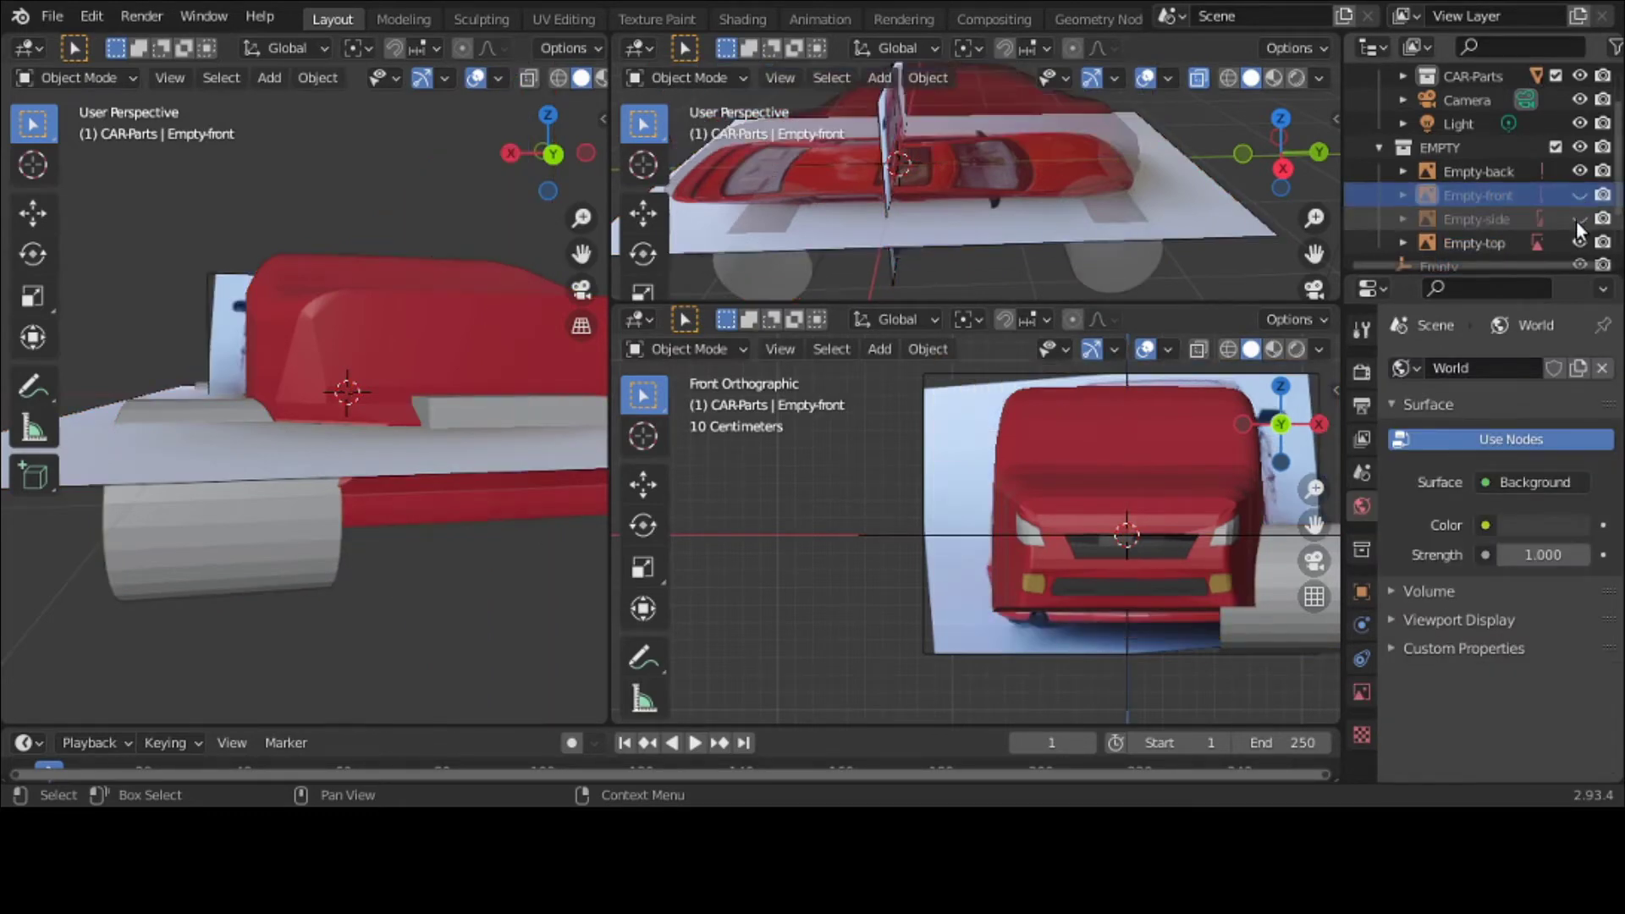
click(1579, 243)
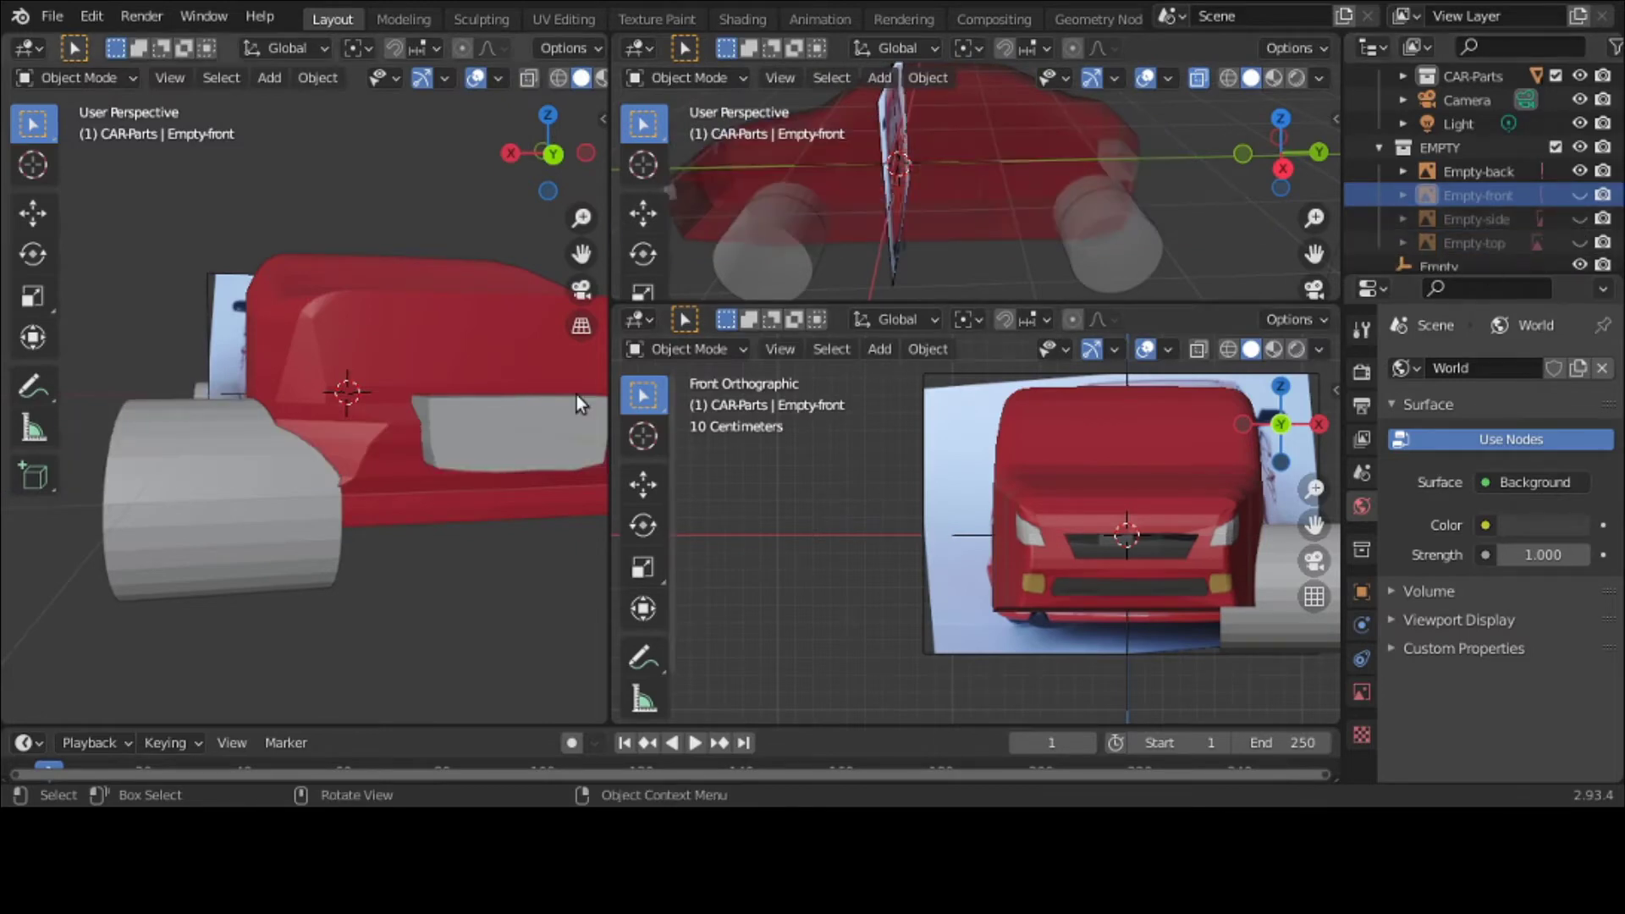
Step: Collapse the EMPTY collection and hide the wheel1 and wheel2 objects
click(1380, 148)
scroll(1397, 161, up, 1)
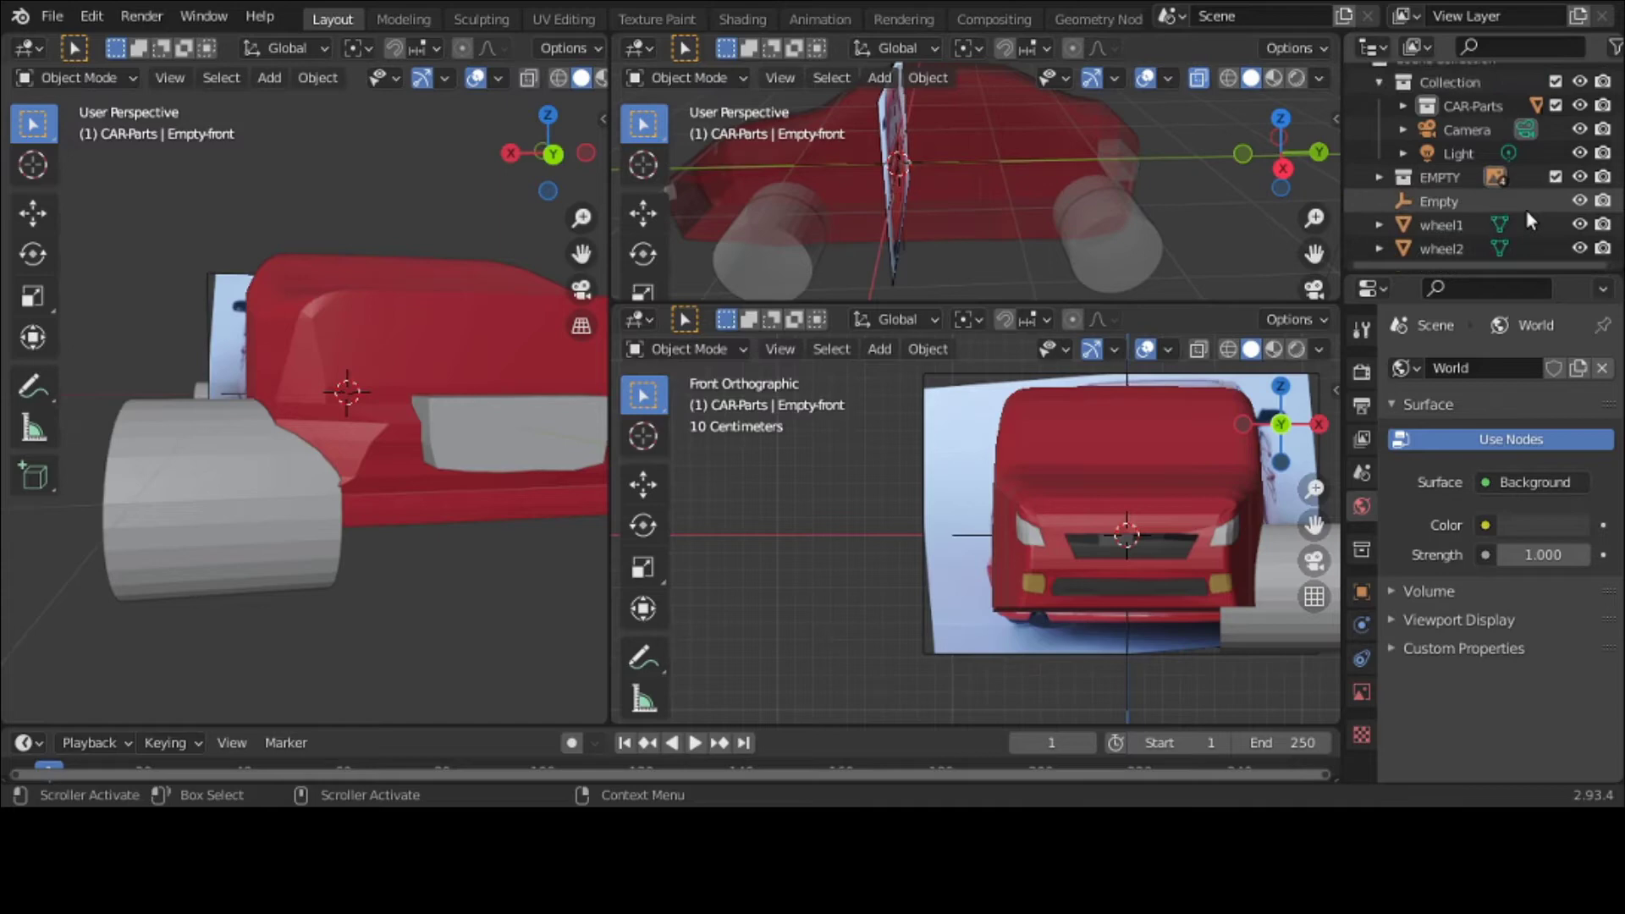
click(1579, 225)
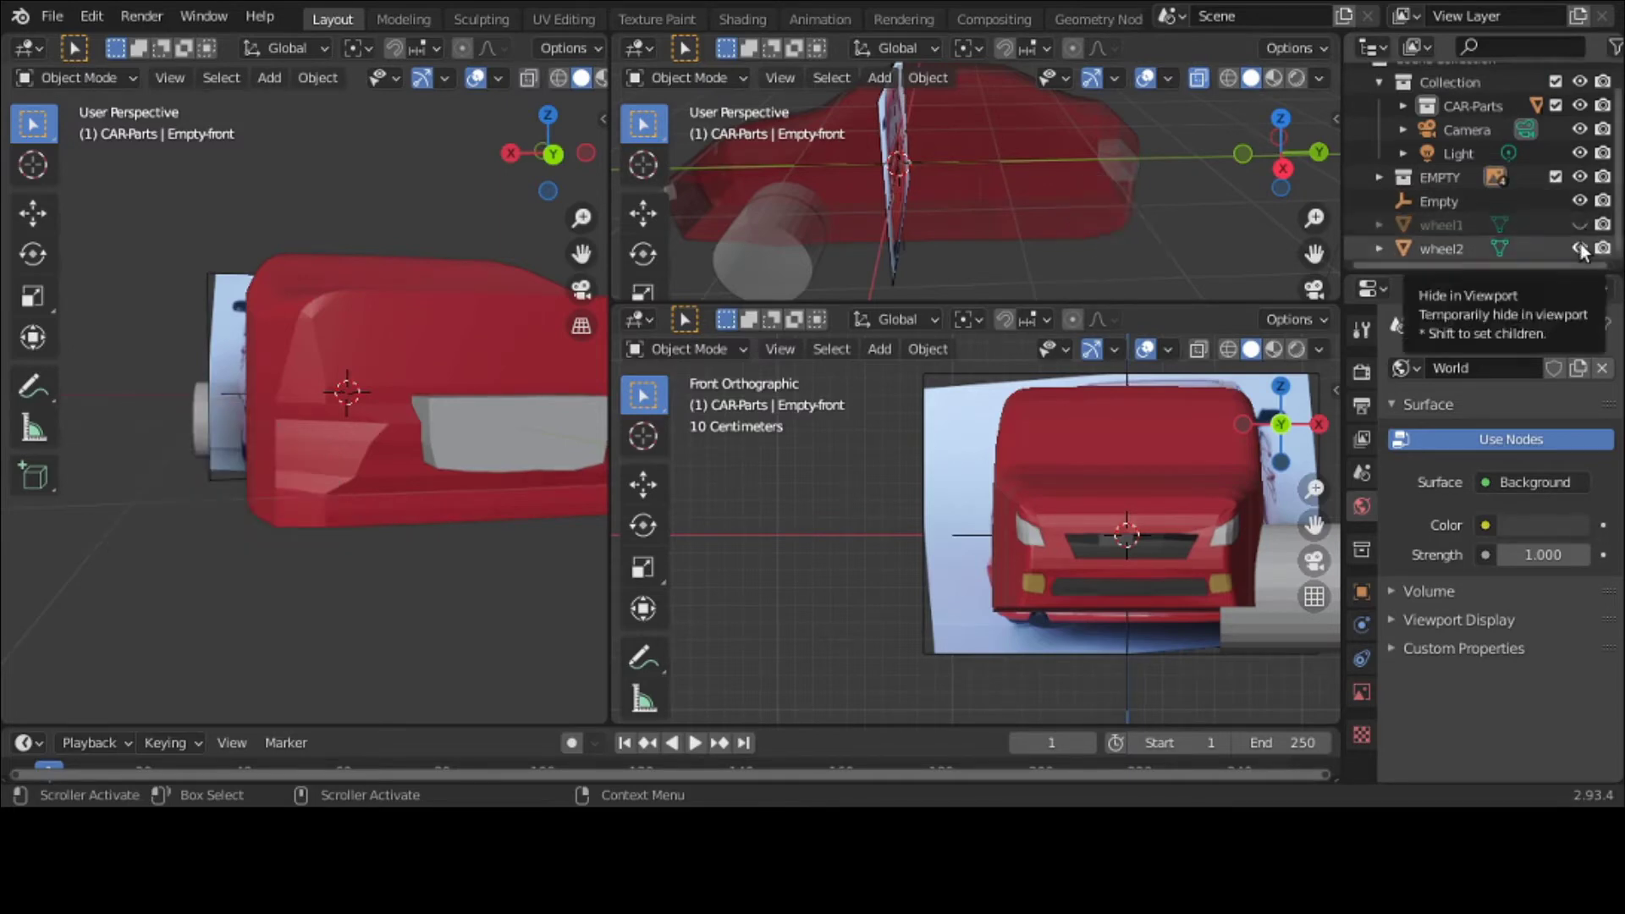
click(1579, 249)
scroll(340, 348, up, 1)
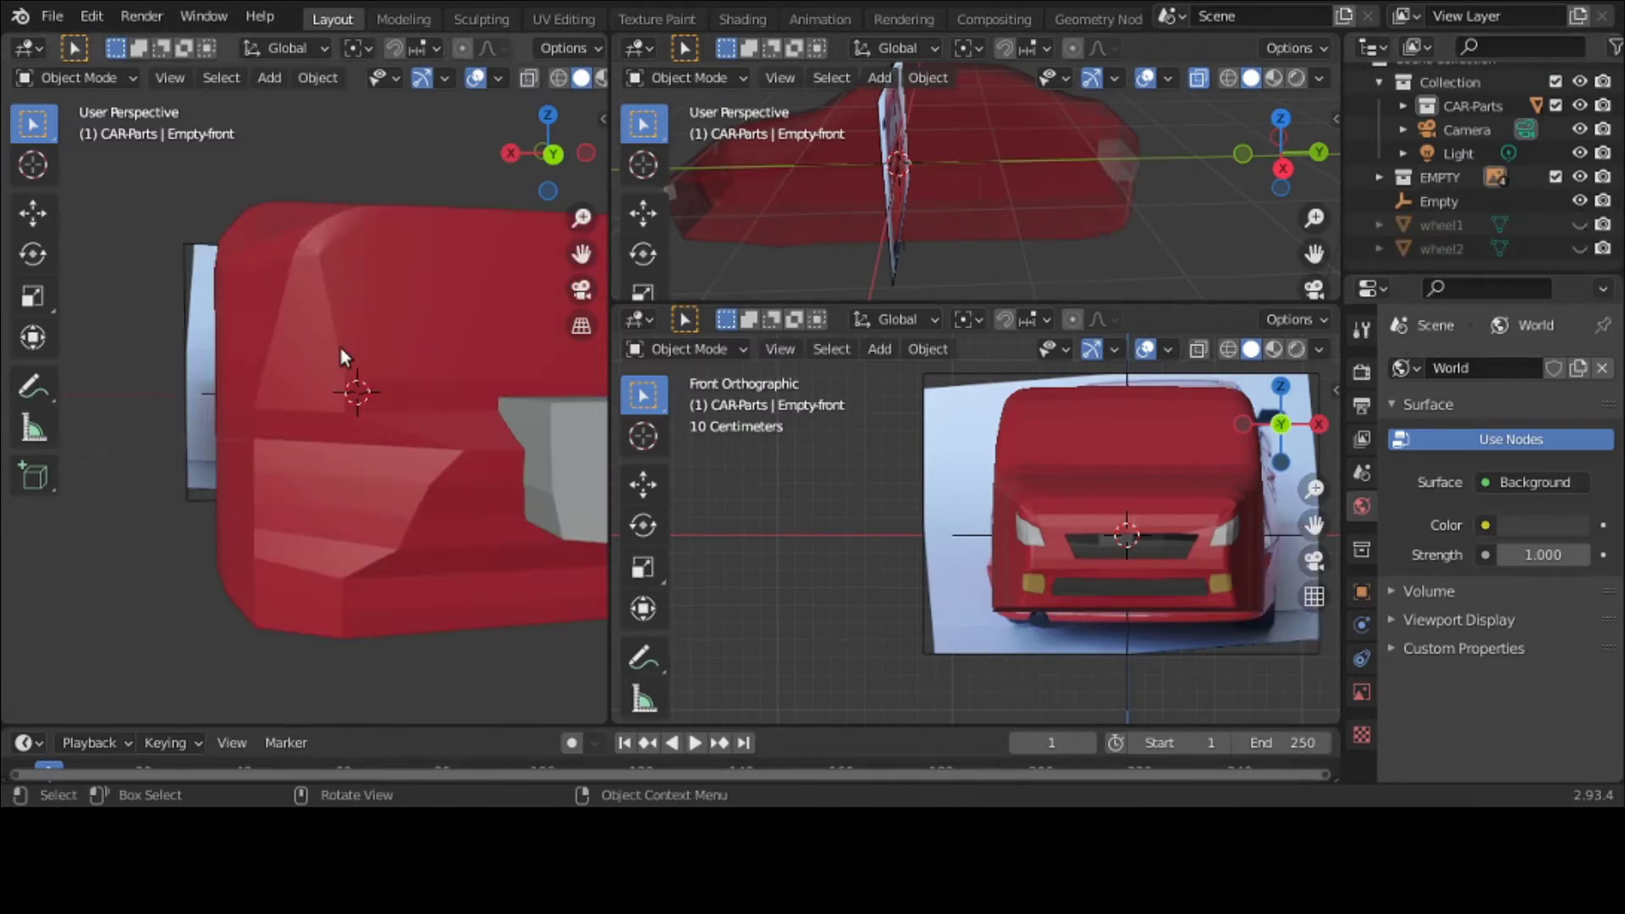
Step: Select the taillight Plane in the CAR-Parts collection and move it about 1.467 m along the global Y axis, just behind the car body
scroll(339, 347, down, 1)
middle_drag(339, 347, 300, 357)
scroll(301, 357, down, 3)
middle_drag(306, 359, 544, 417)
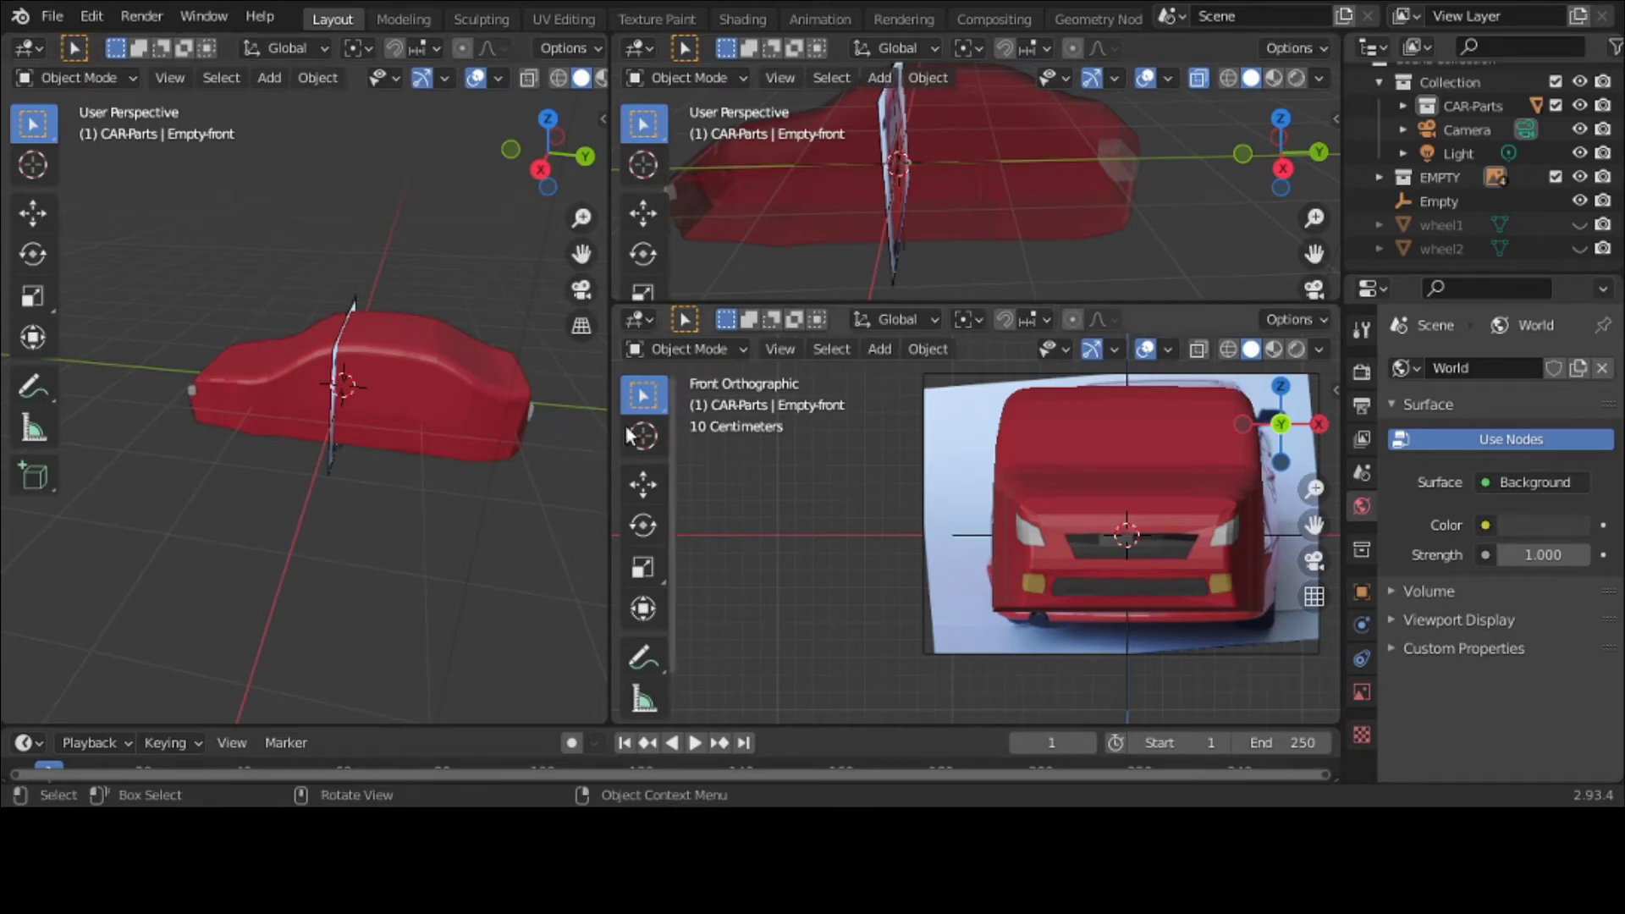
right_click(456, 440)
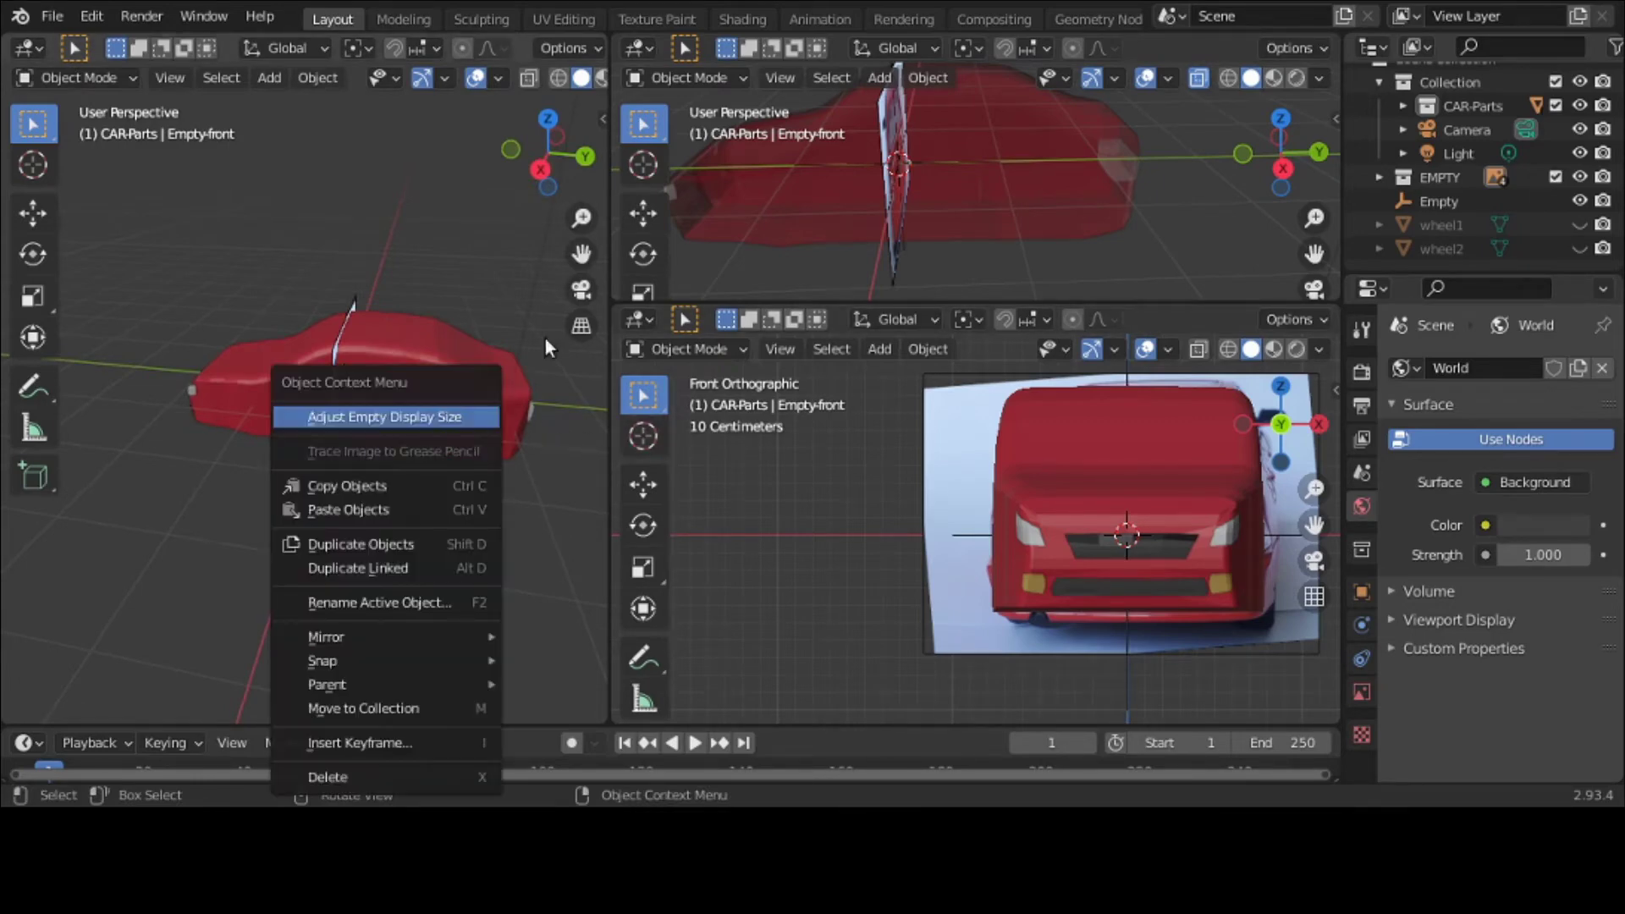
scroll(1502, 171, up, 1)
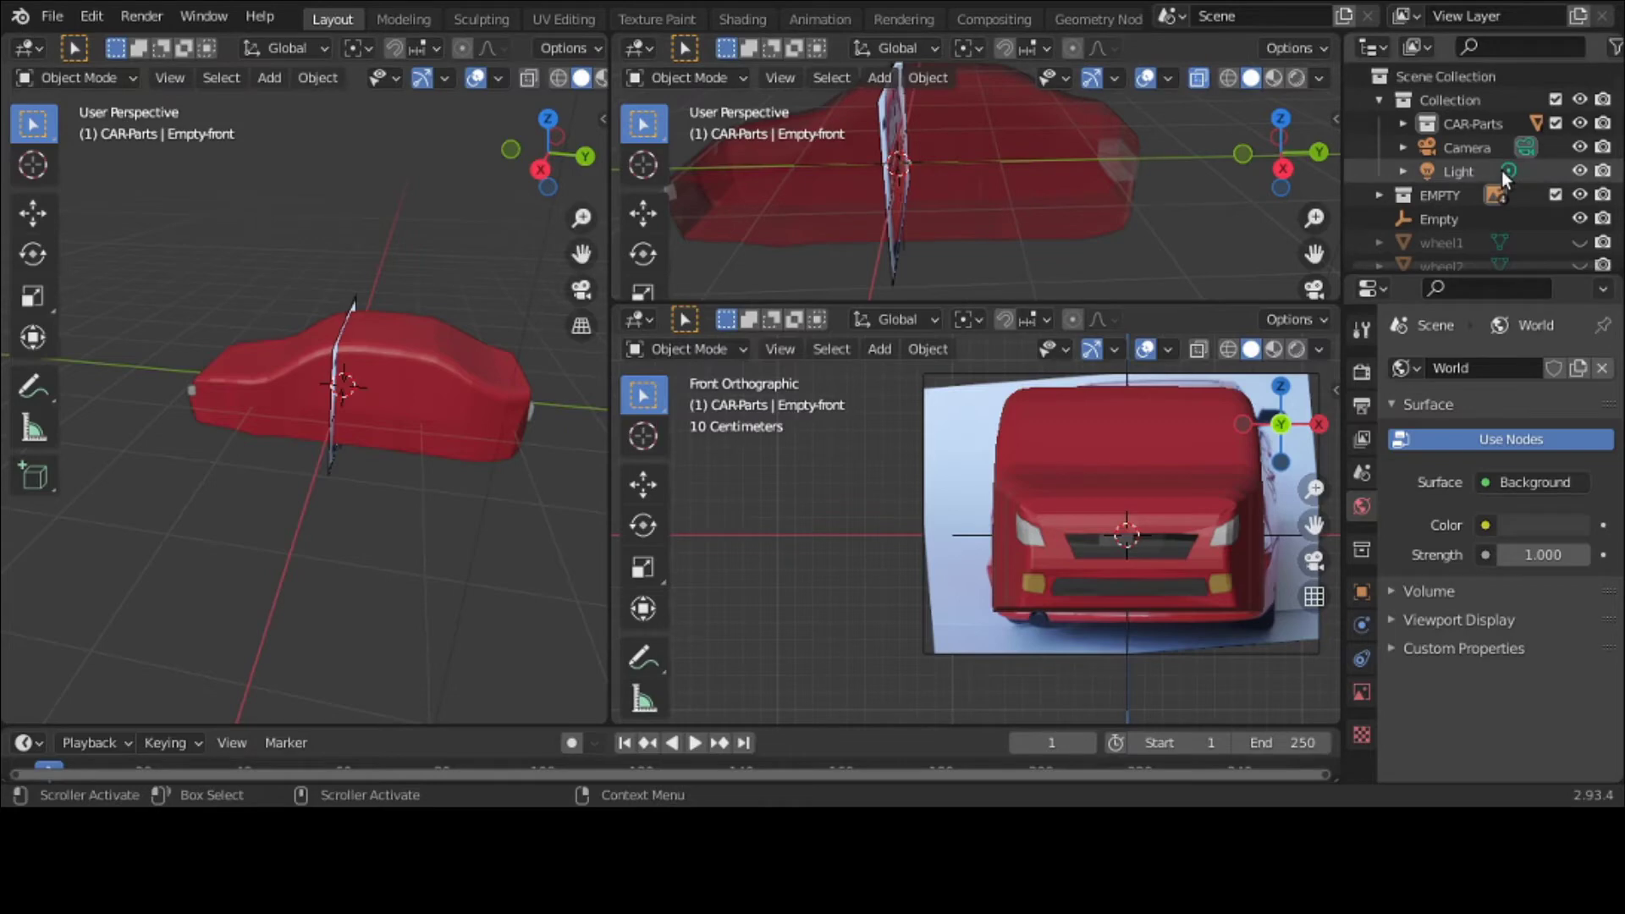
click(1406, 123)
scroll(1405, 122, down, 5)
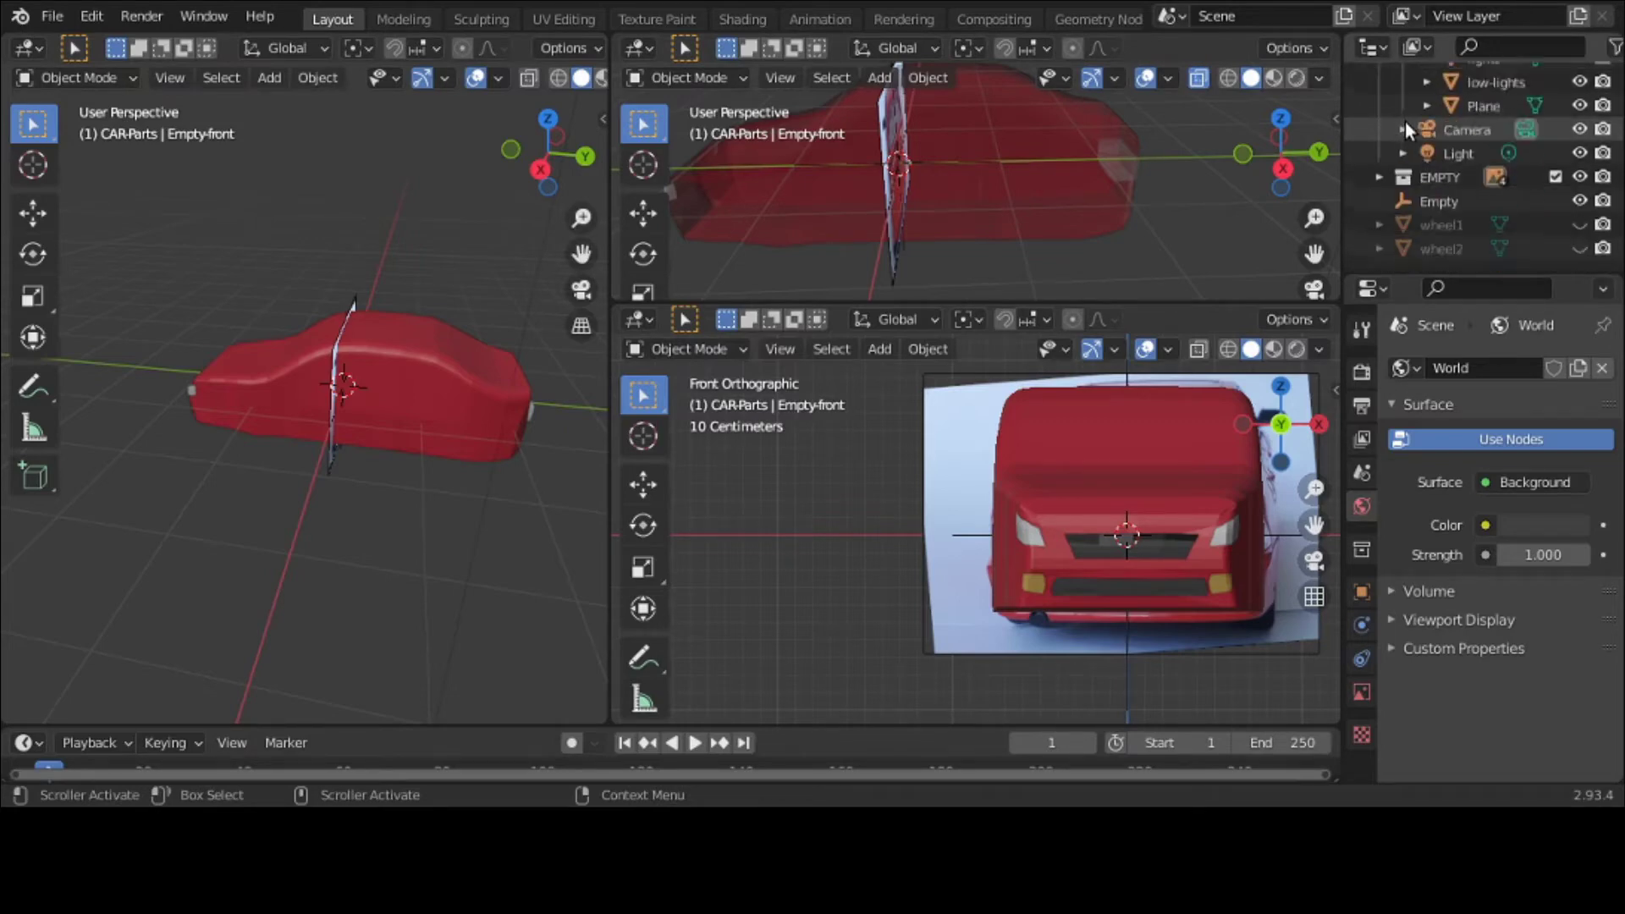
click(1494, 101)
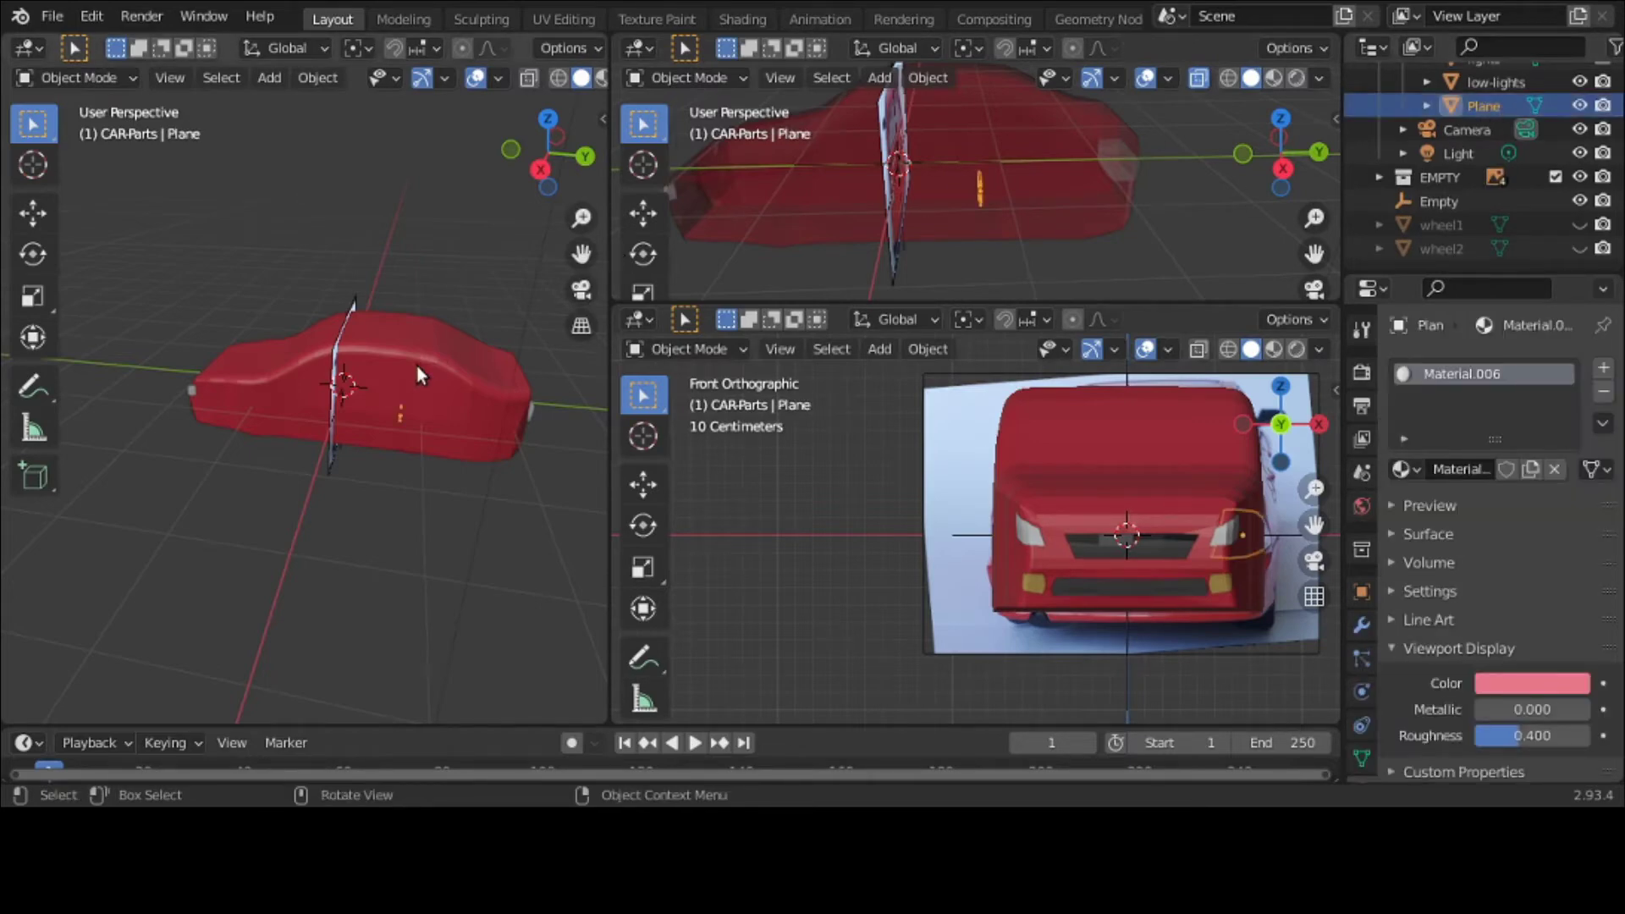
scroll(416, 366, up, 2)
key(g)
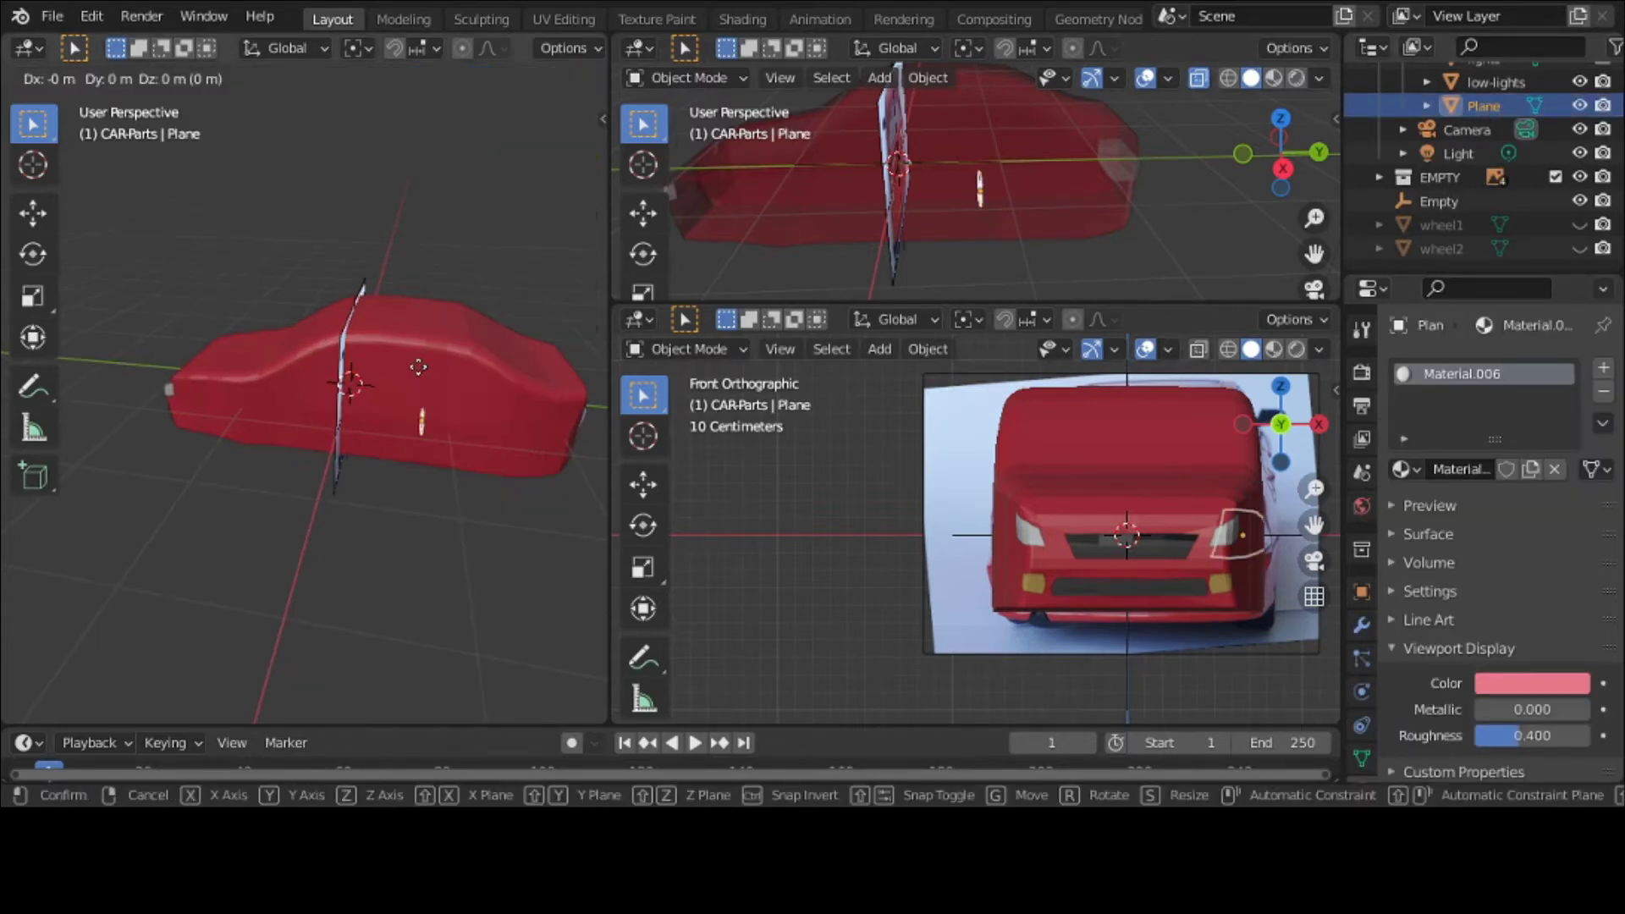
key(y)
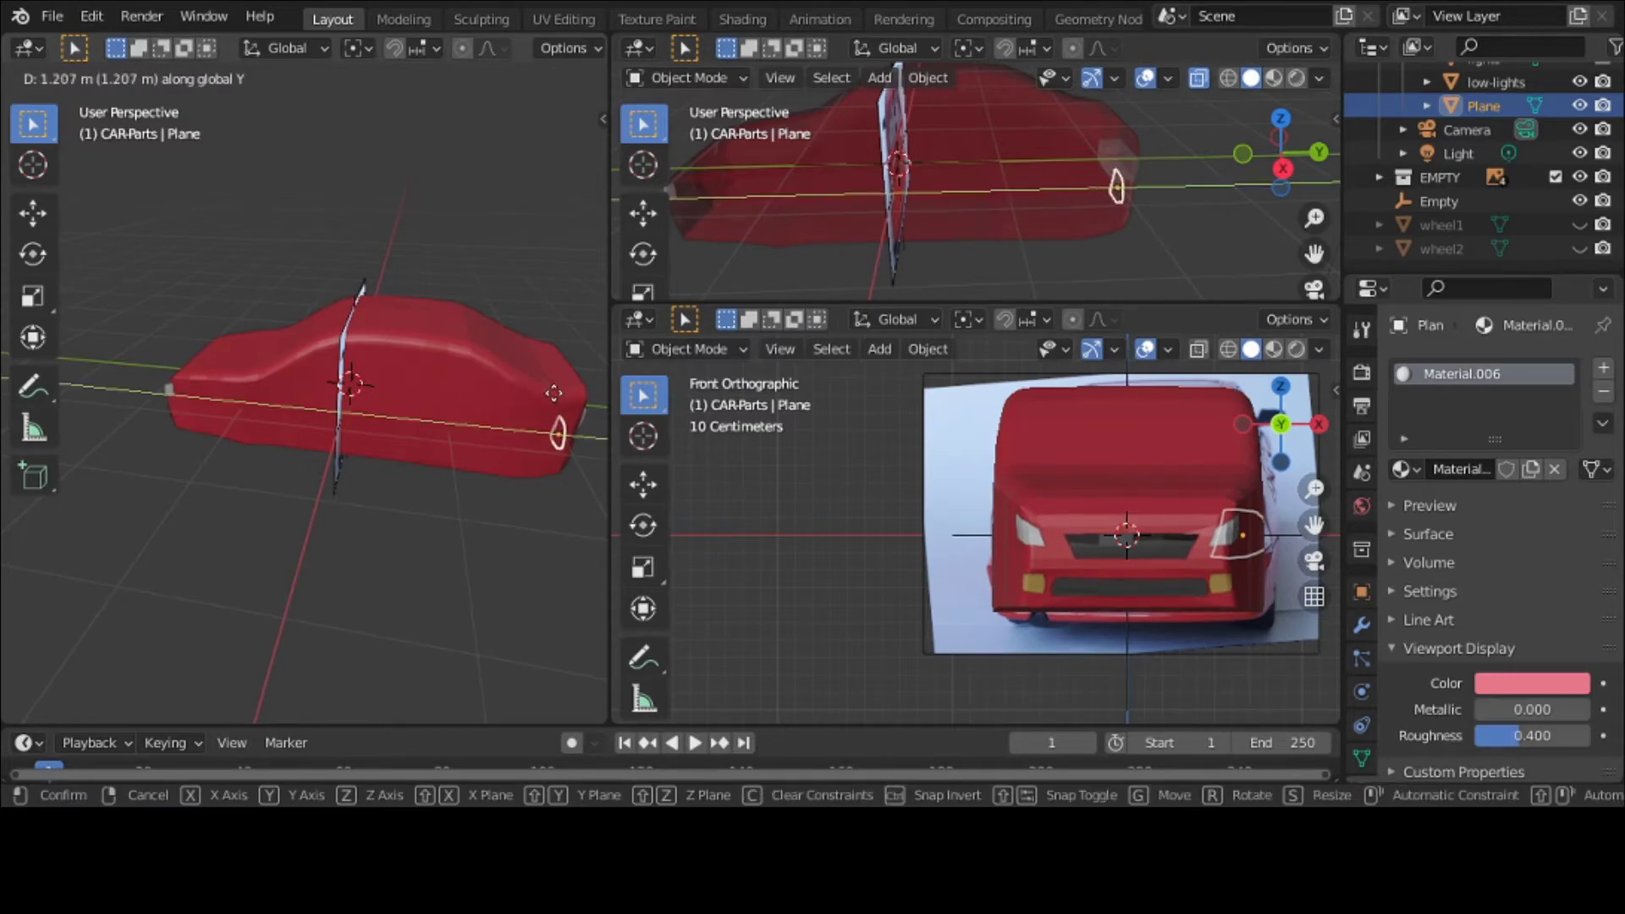
click(584, 403)
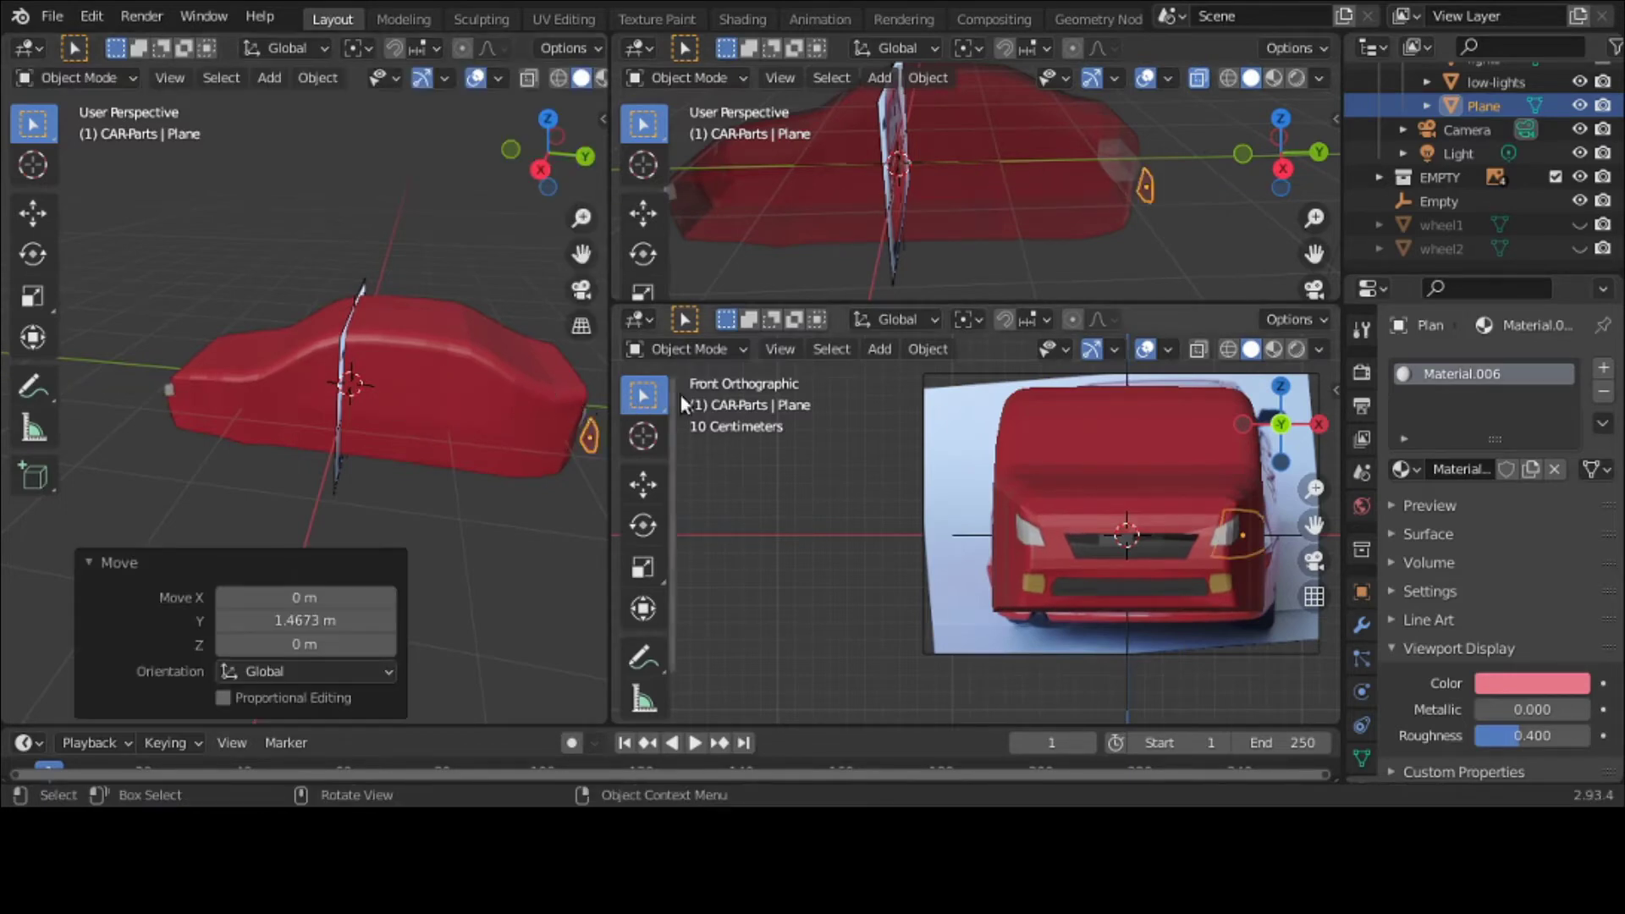
Step: Rename the taillight Plane object as rear-light
scroll(1539, 119, up, 2)
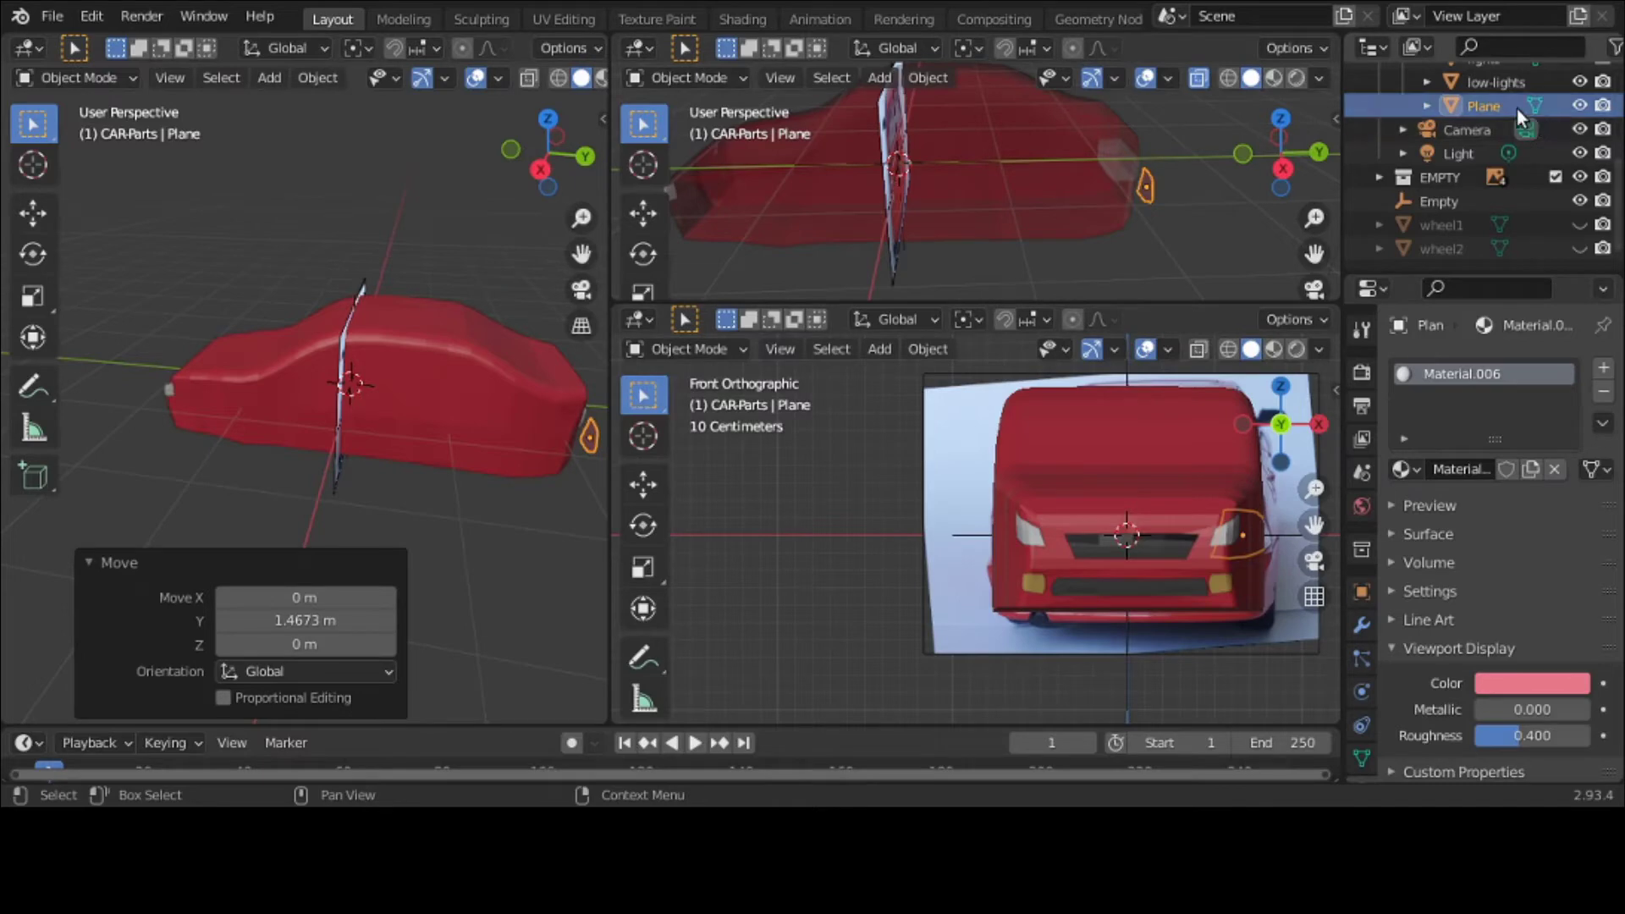
key(F2)
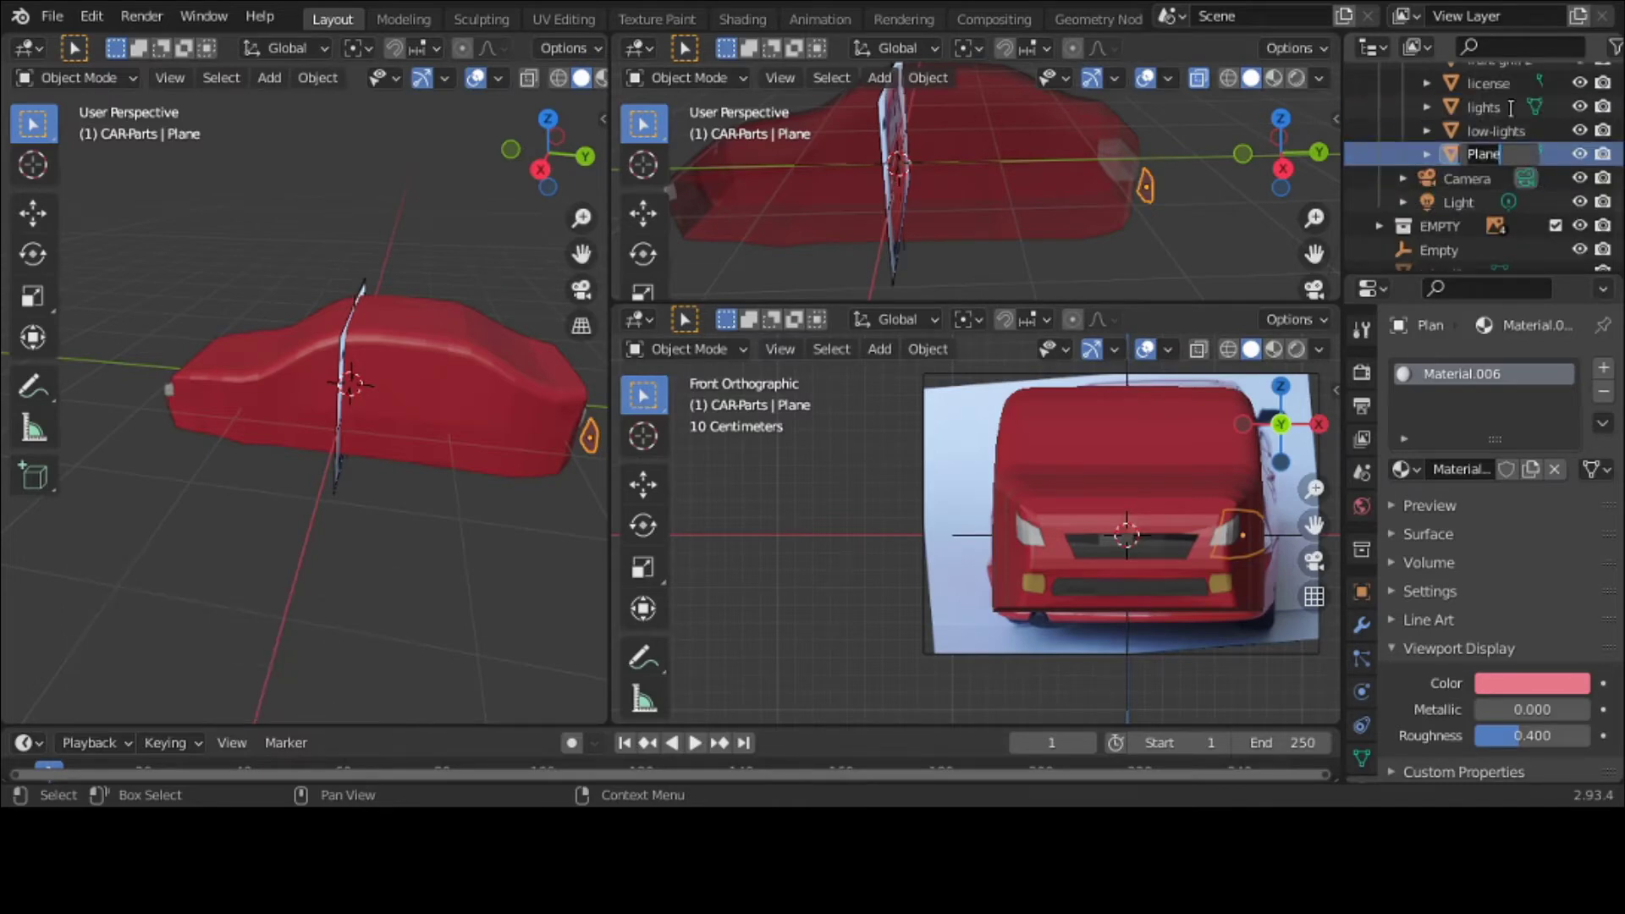
text(rear-light)
key(Return)
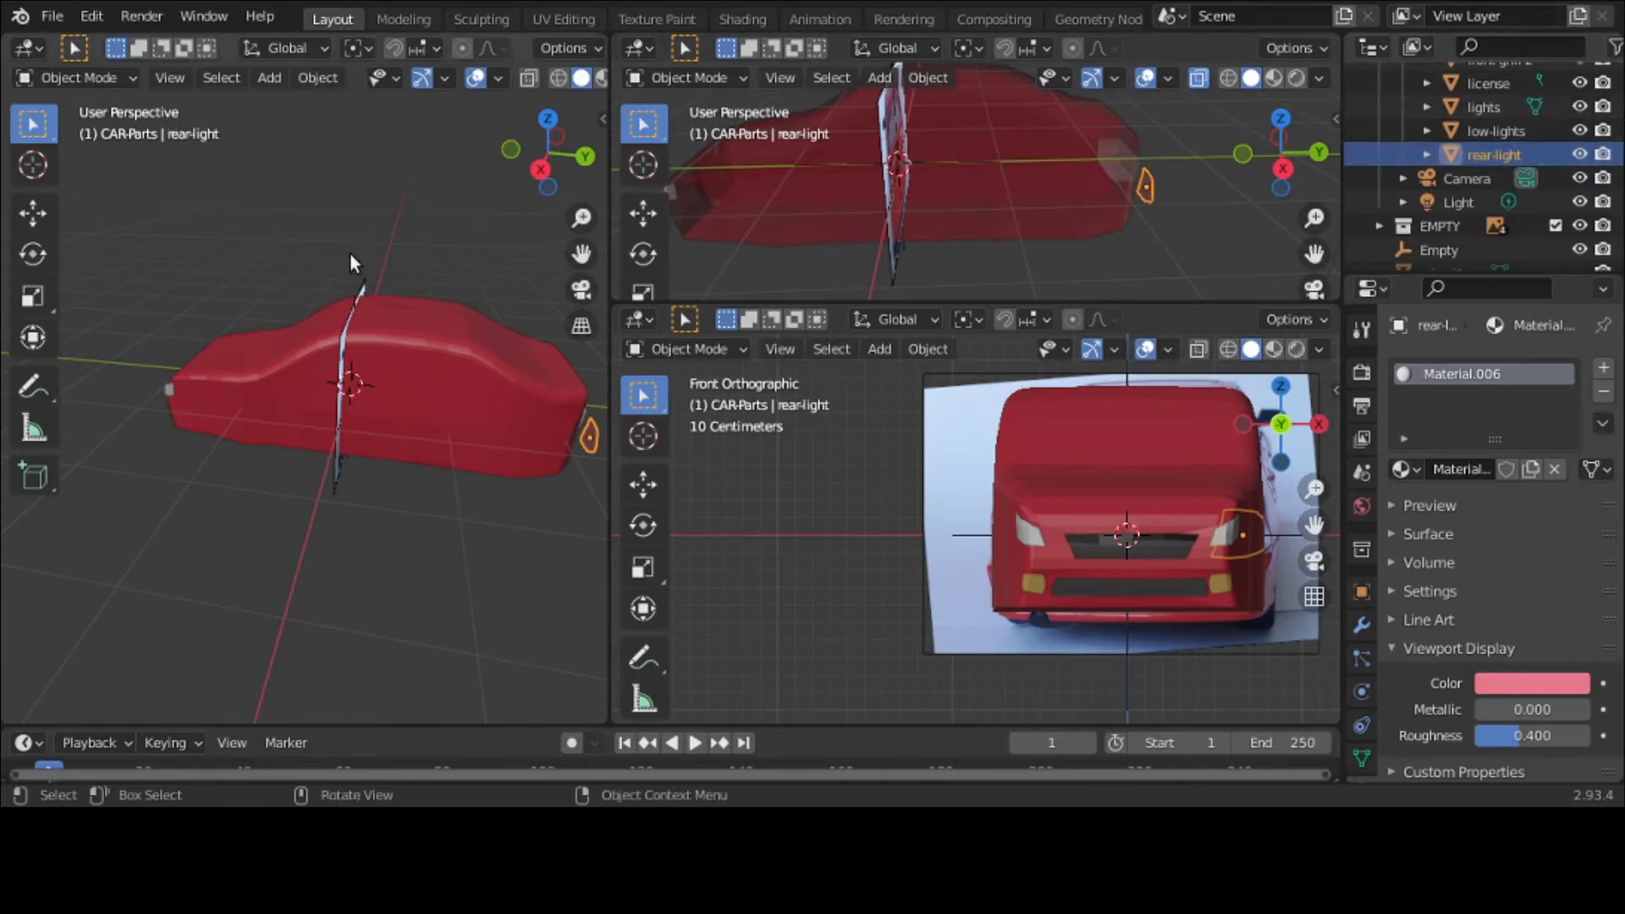
Step: View the car from the back and add a Mirror modifier to rear-light on the X axis, with Empty as the mirror object
key(grave)
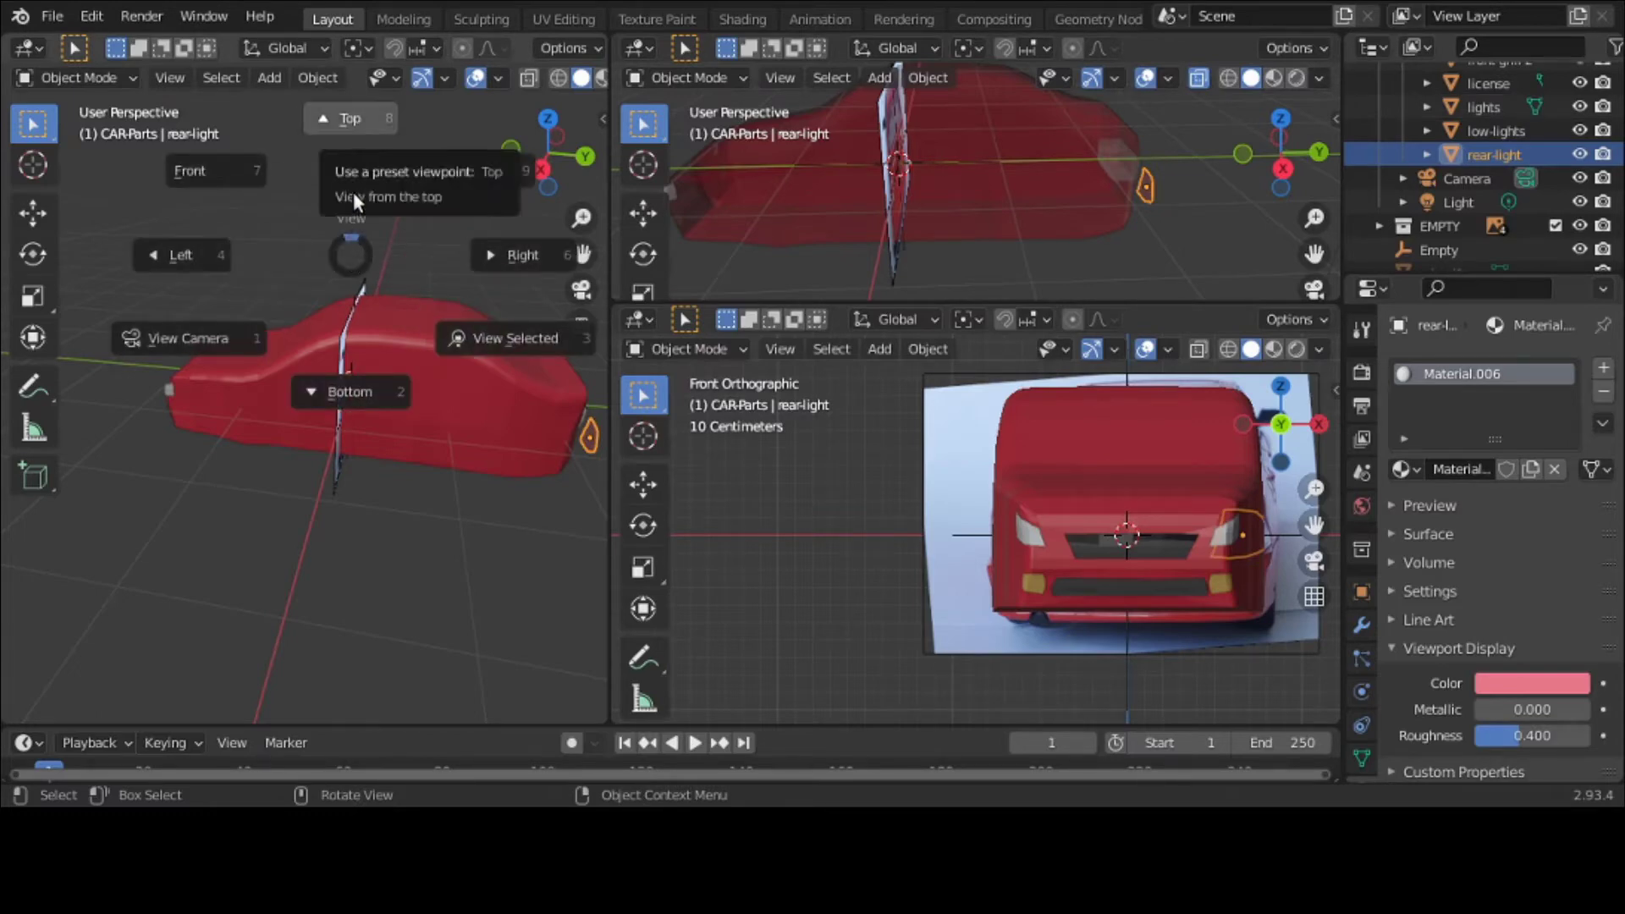
click(472, 166)
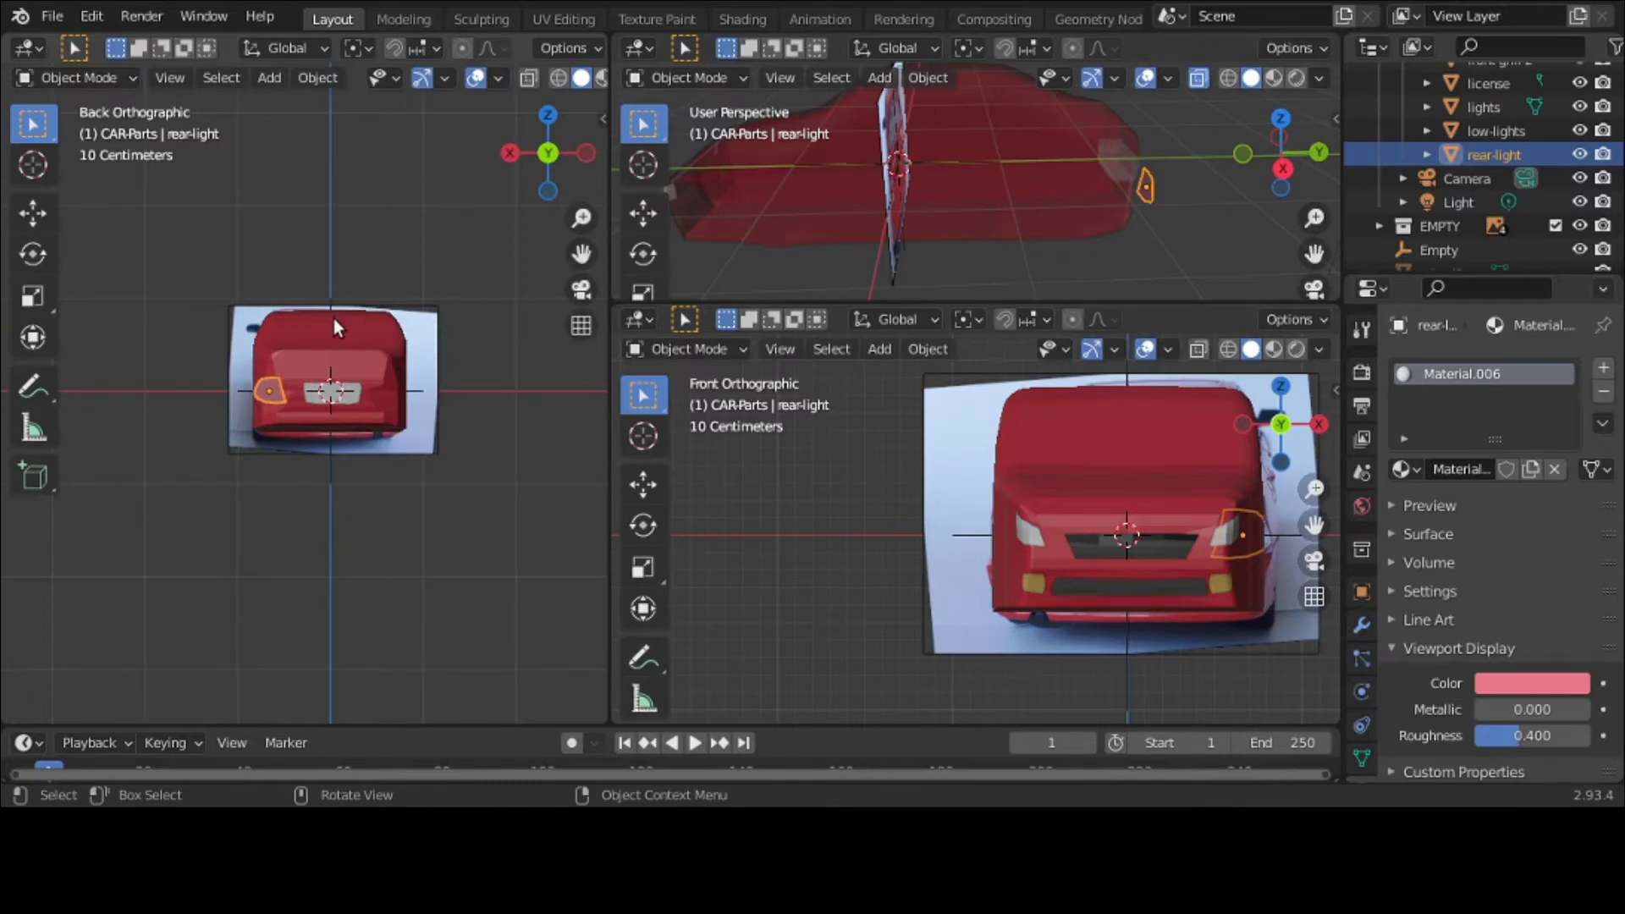
scroll(333, 318, up, 4)
scroll(333, 319, up, 2)
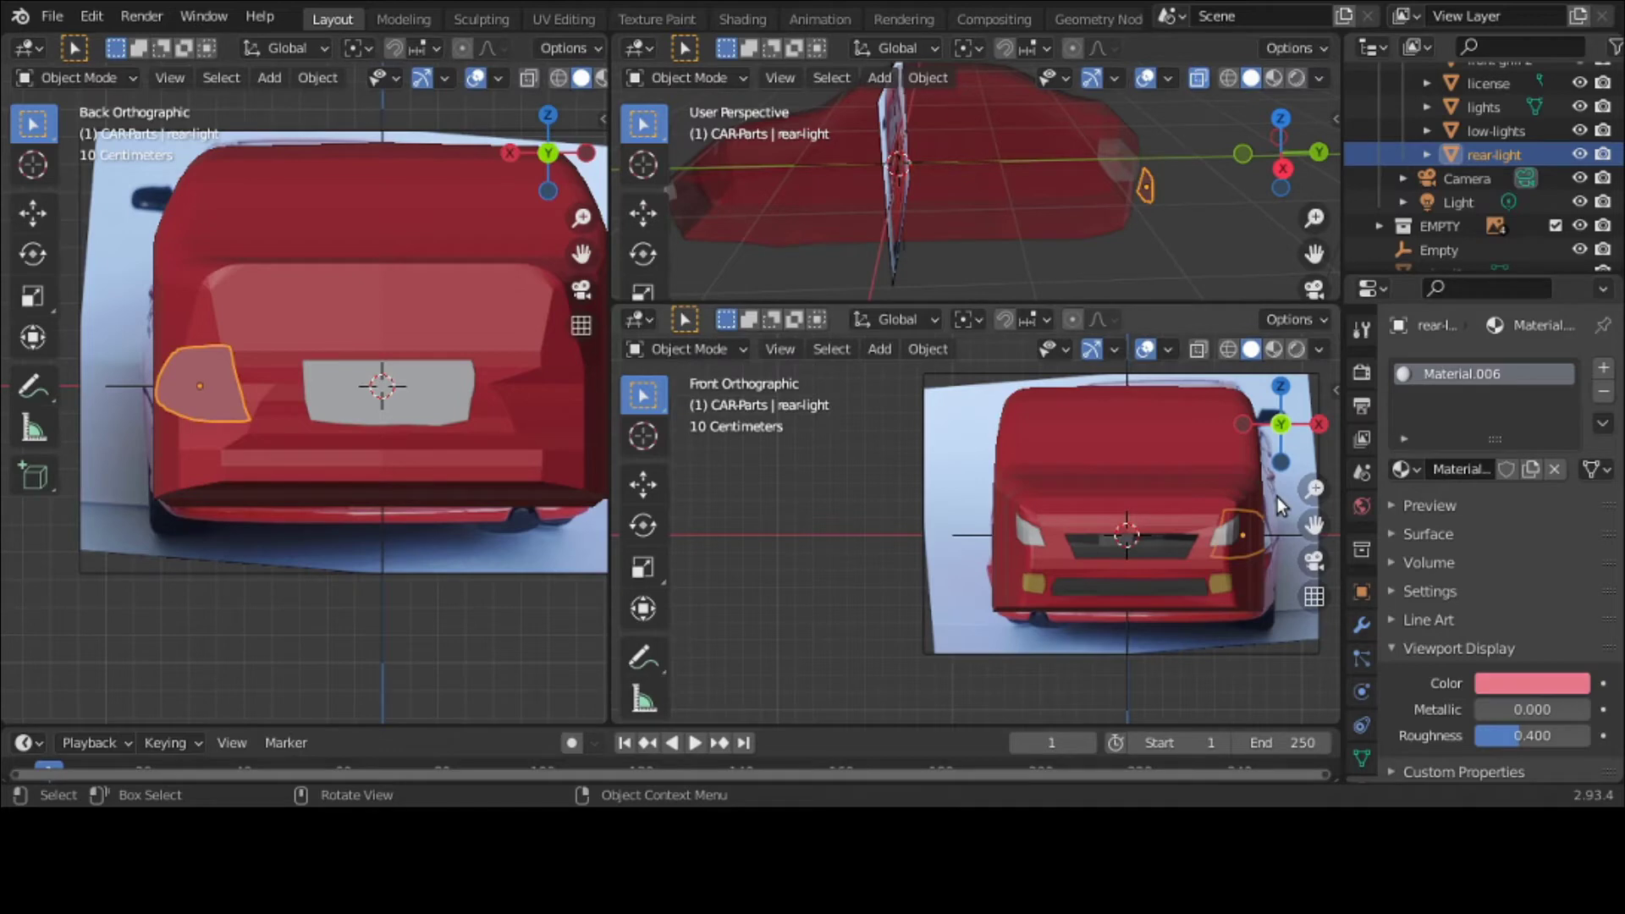
click(1365, 624)
click(1449, 366)
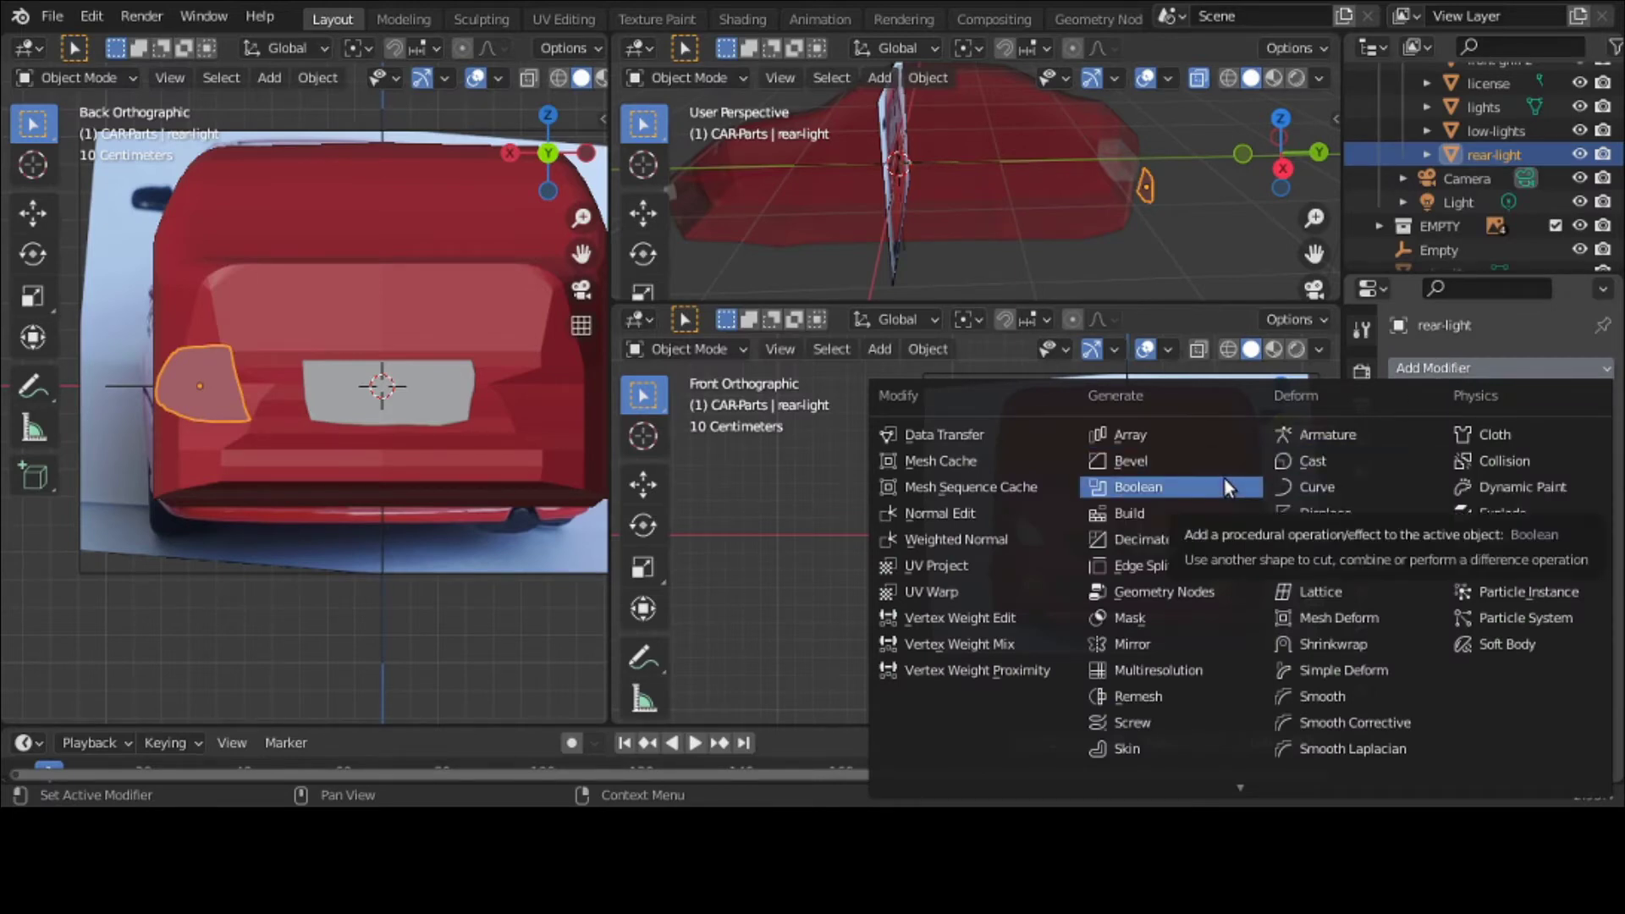
click(1201, 638)
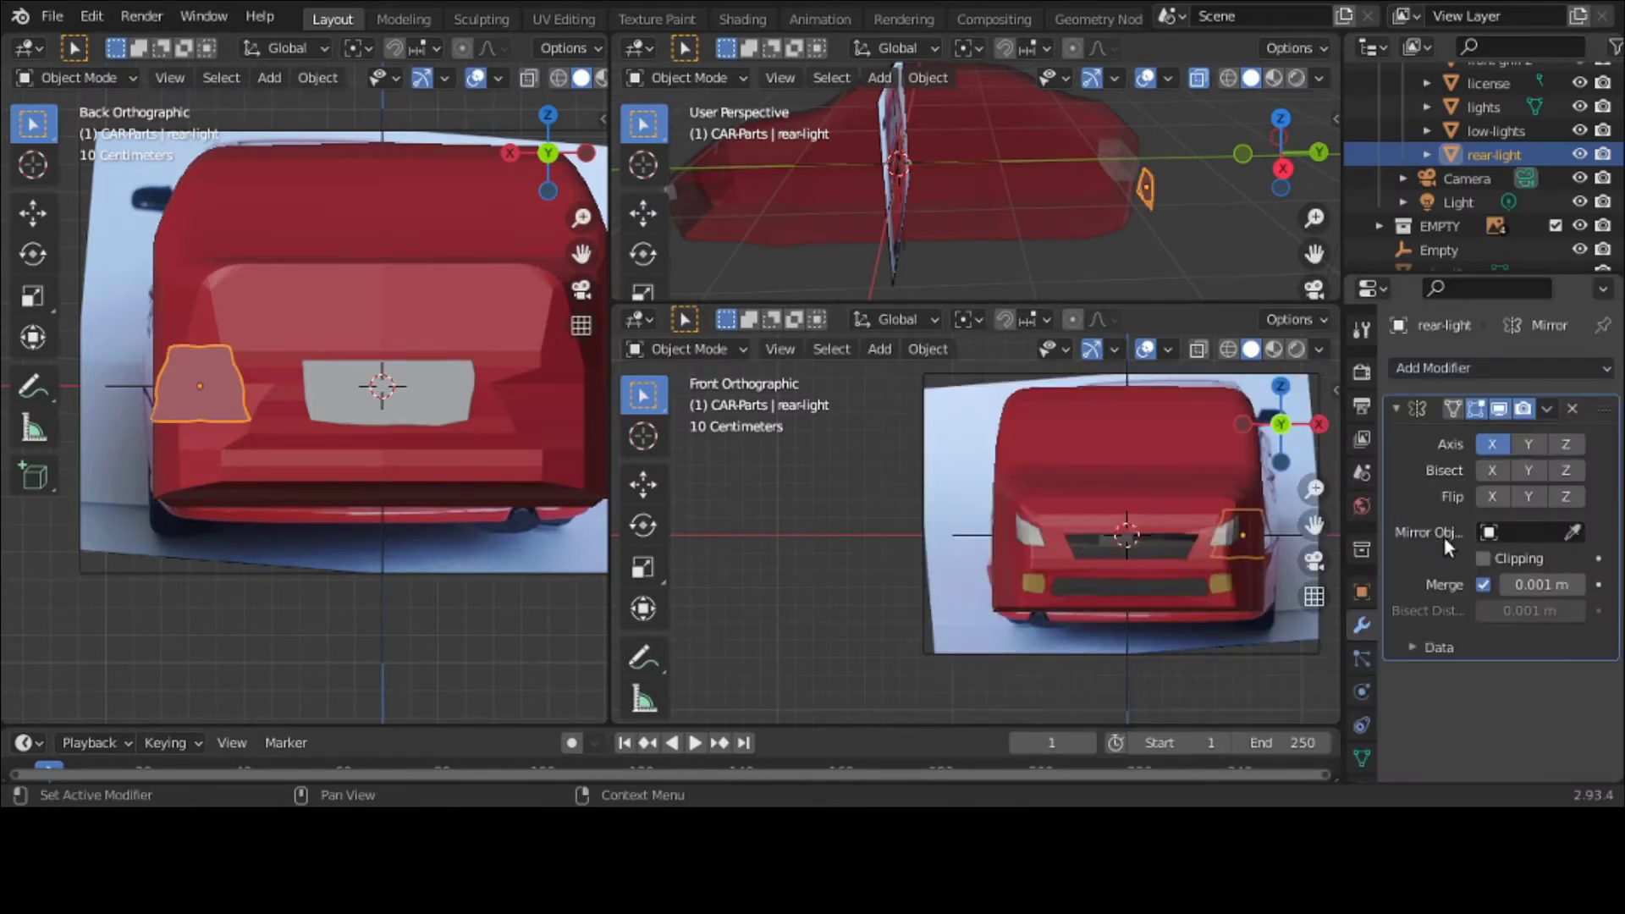
click(1506, 532)
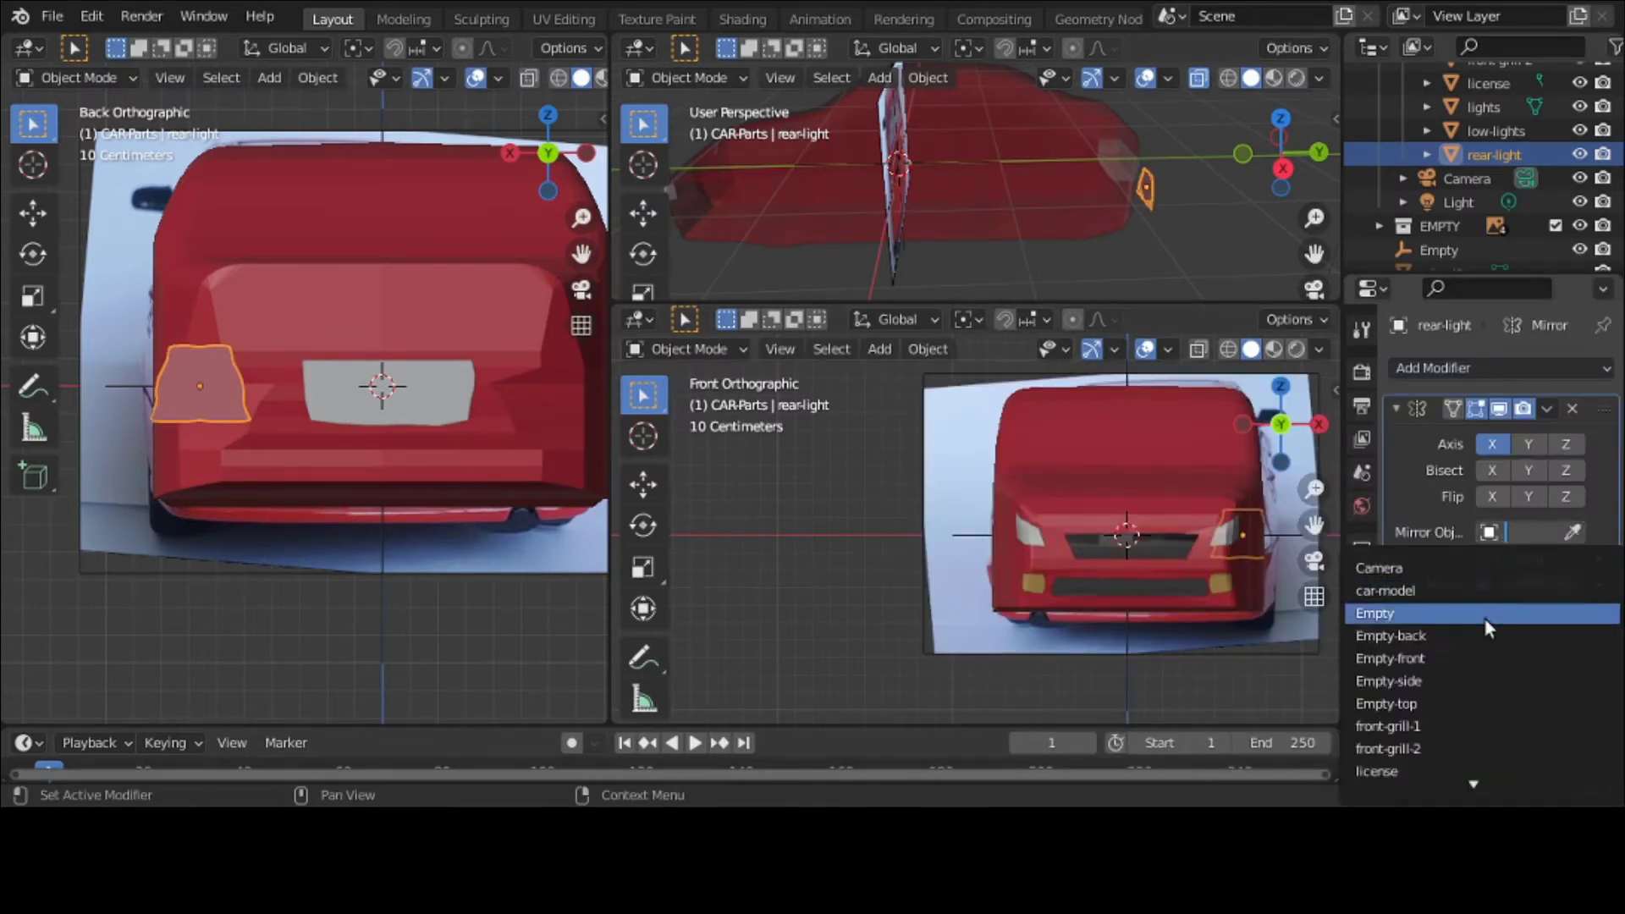
click(1405, 613)
Step: Add a Shrinkwrap modifier to rear-light with car-model as the target and an offset of 0.01 m
scroll(353, 520, down, 2)
key(KP_5)
key(KP_6)
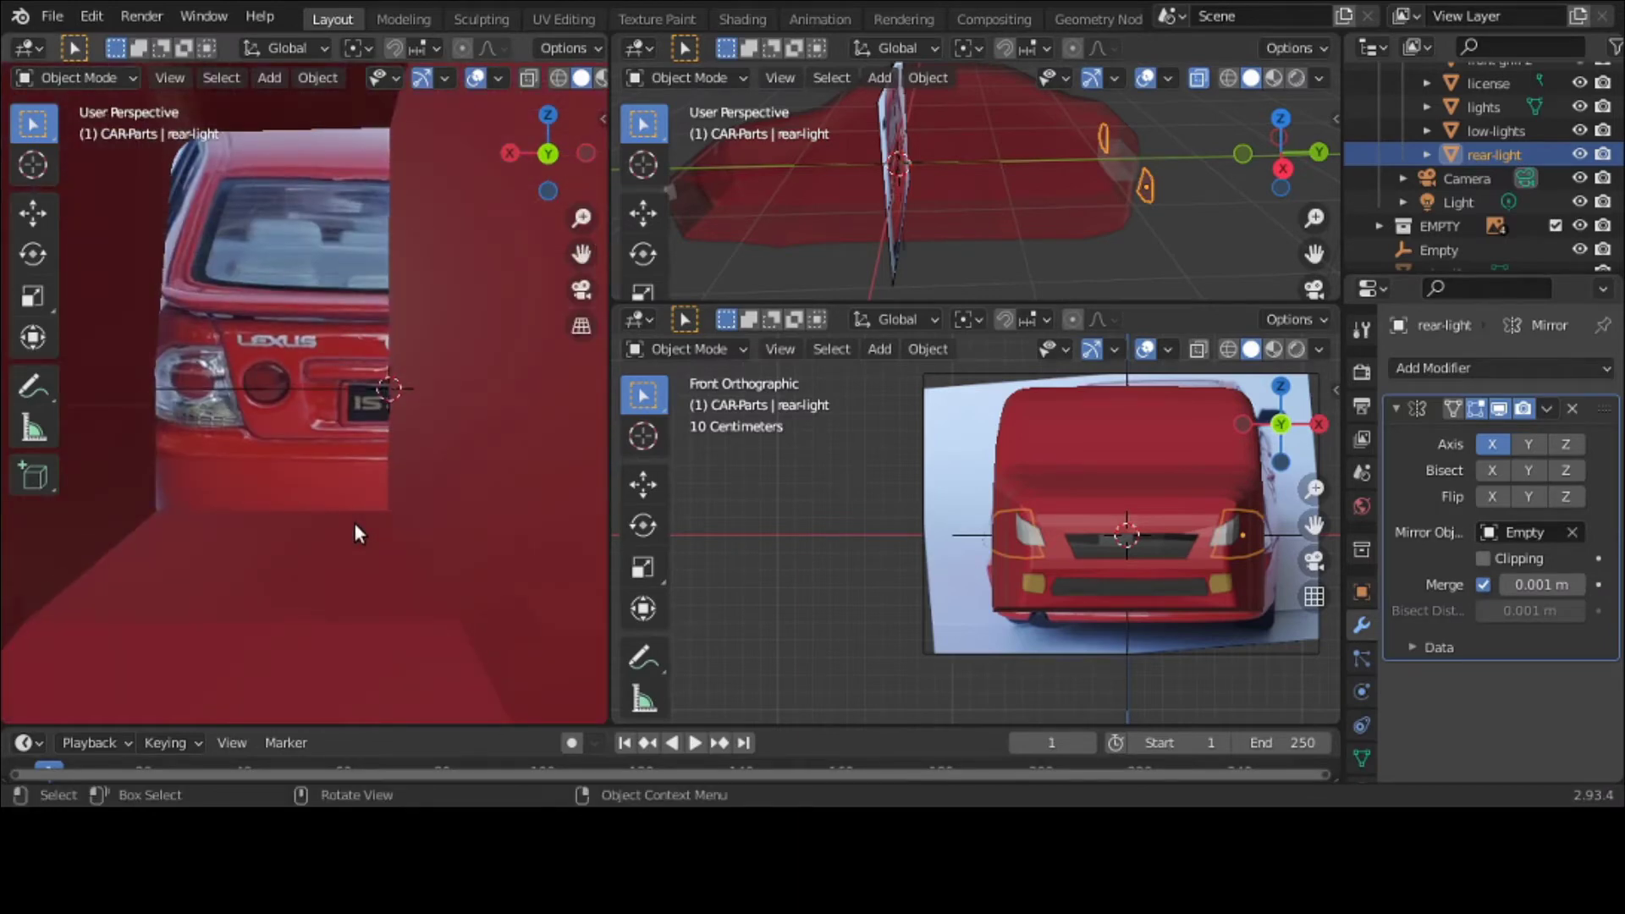
key(grave)
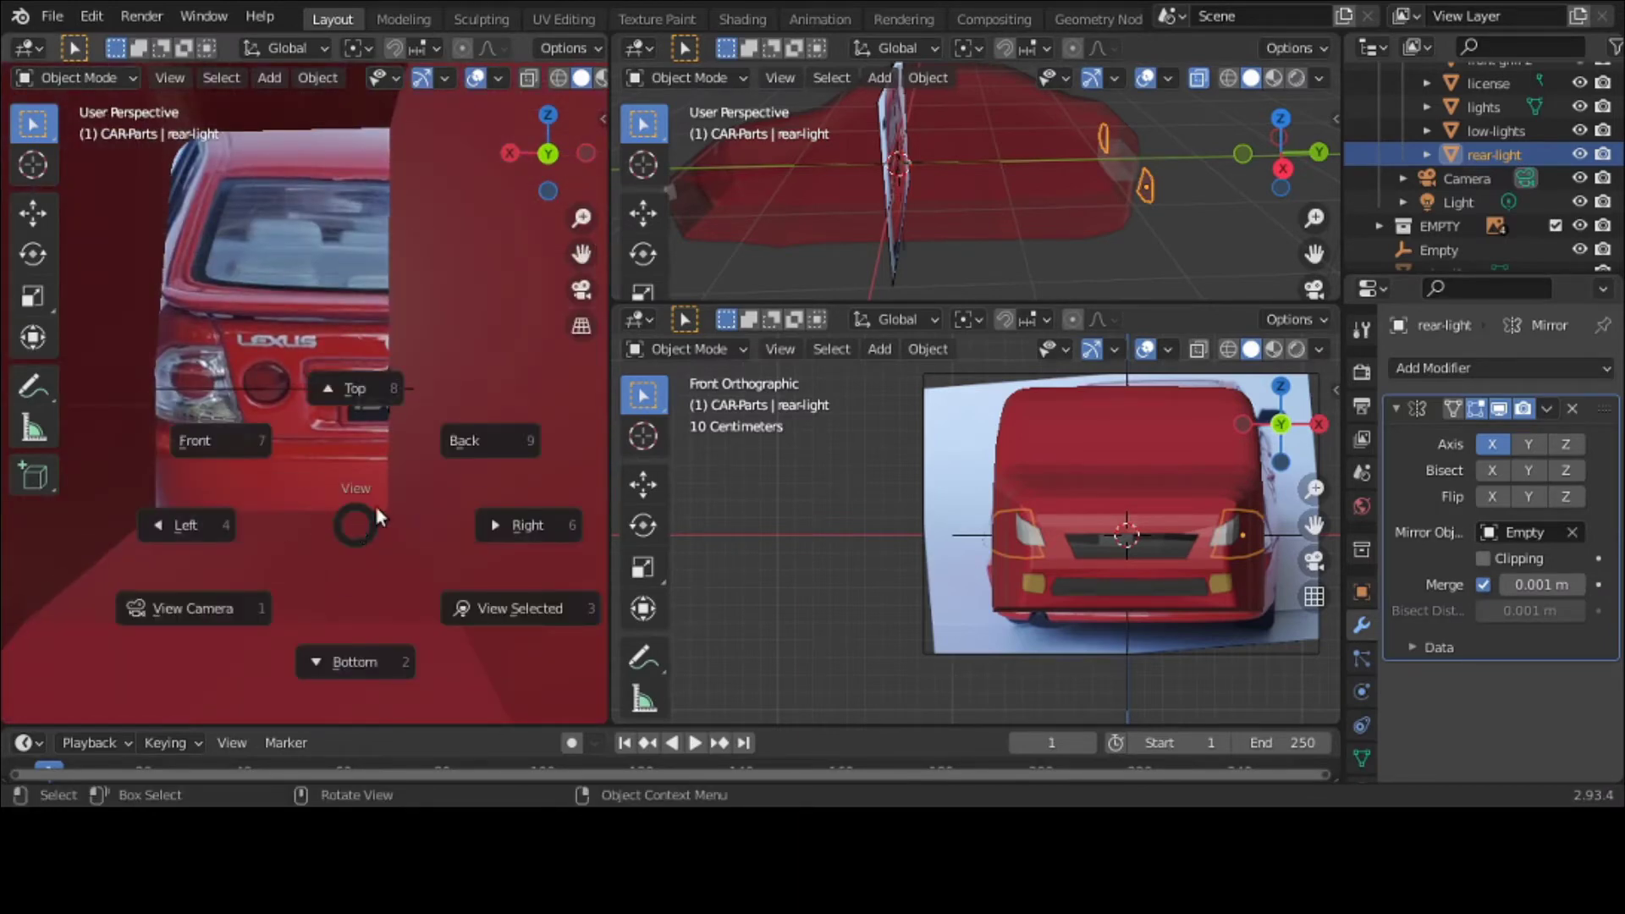
click(438, 443)
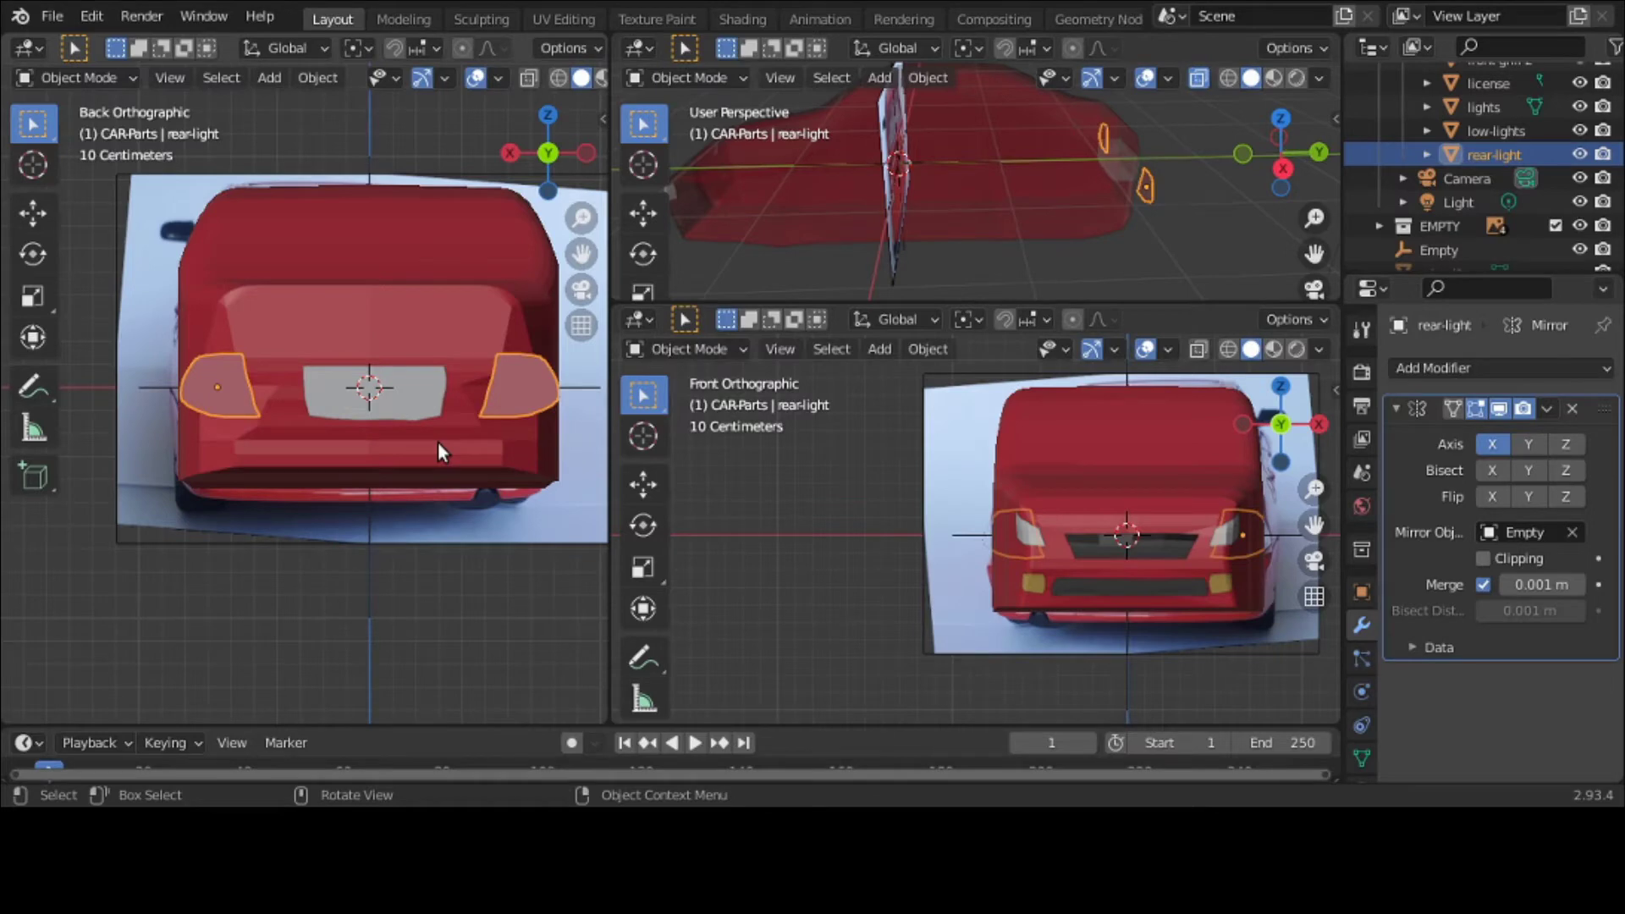
click(1395, 406)
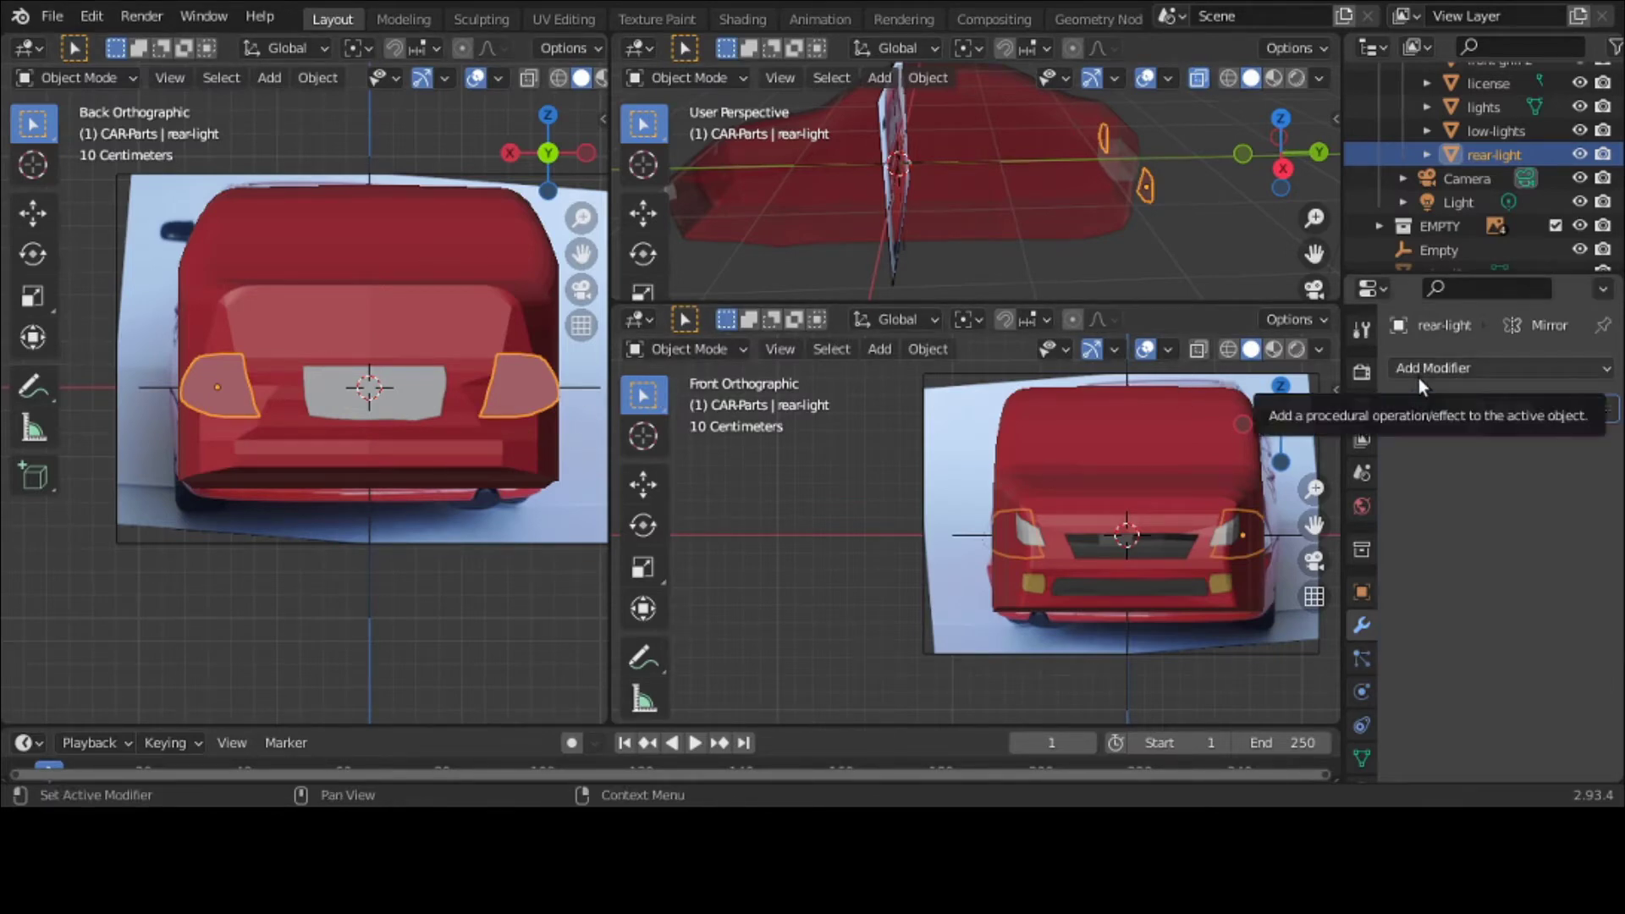
click(1418, 378)
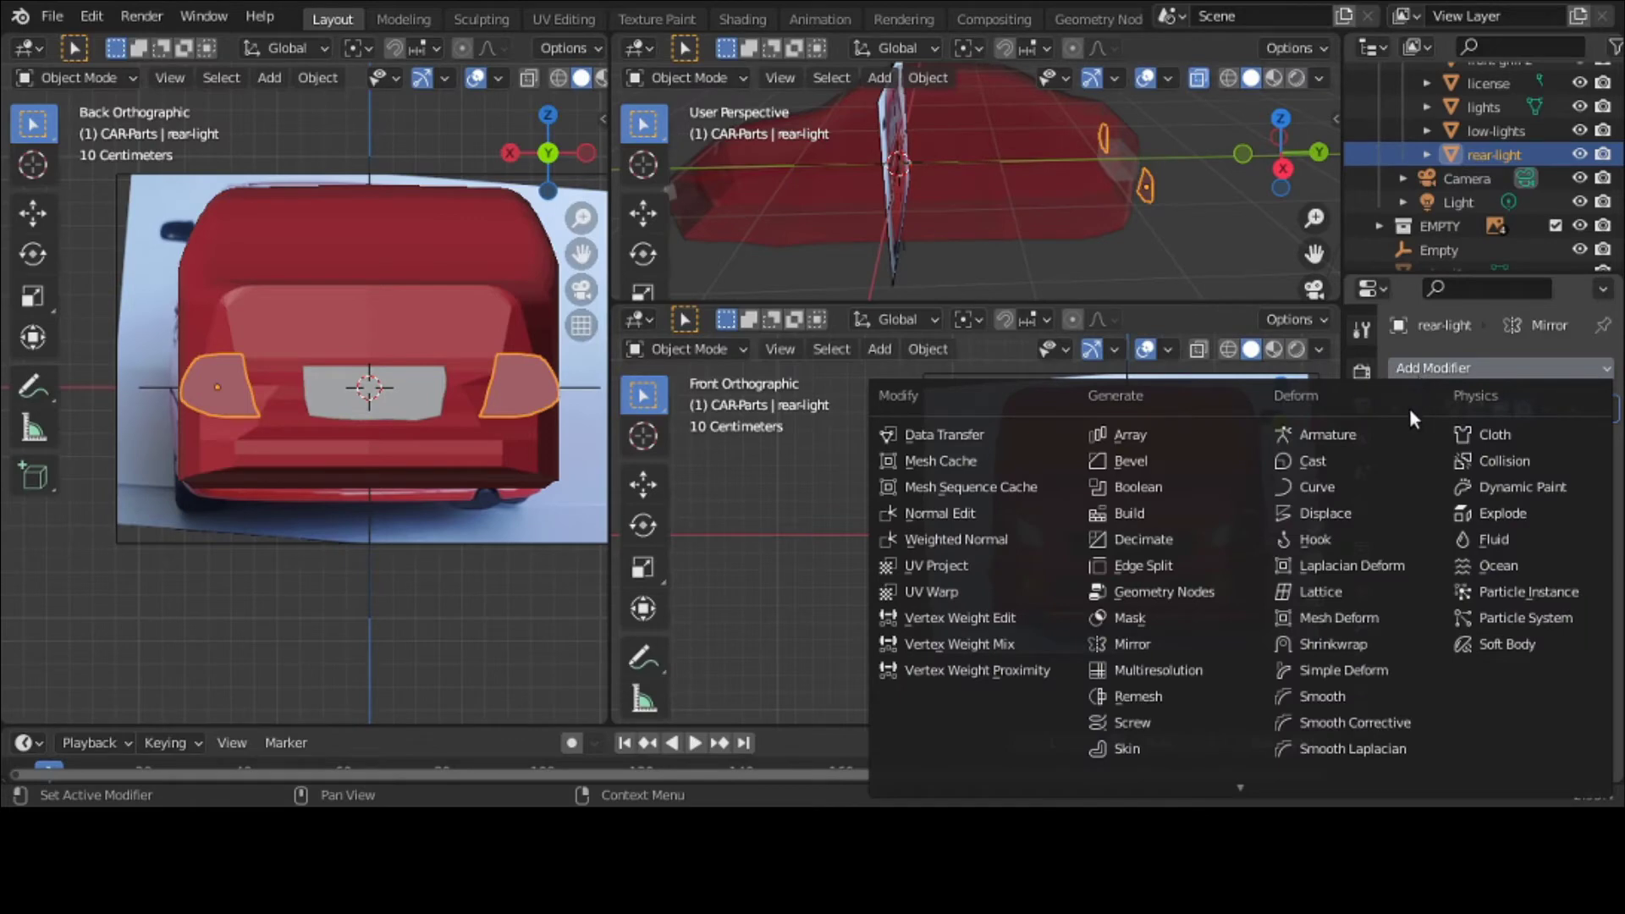
click(1378, 644)
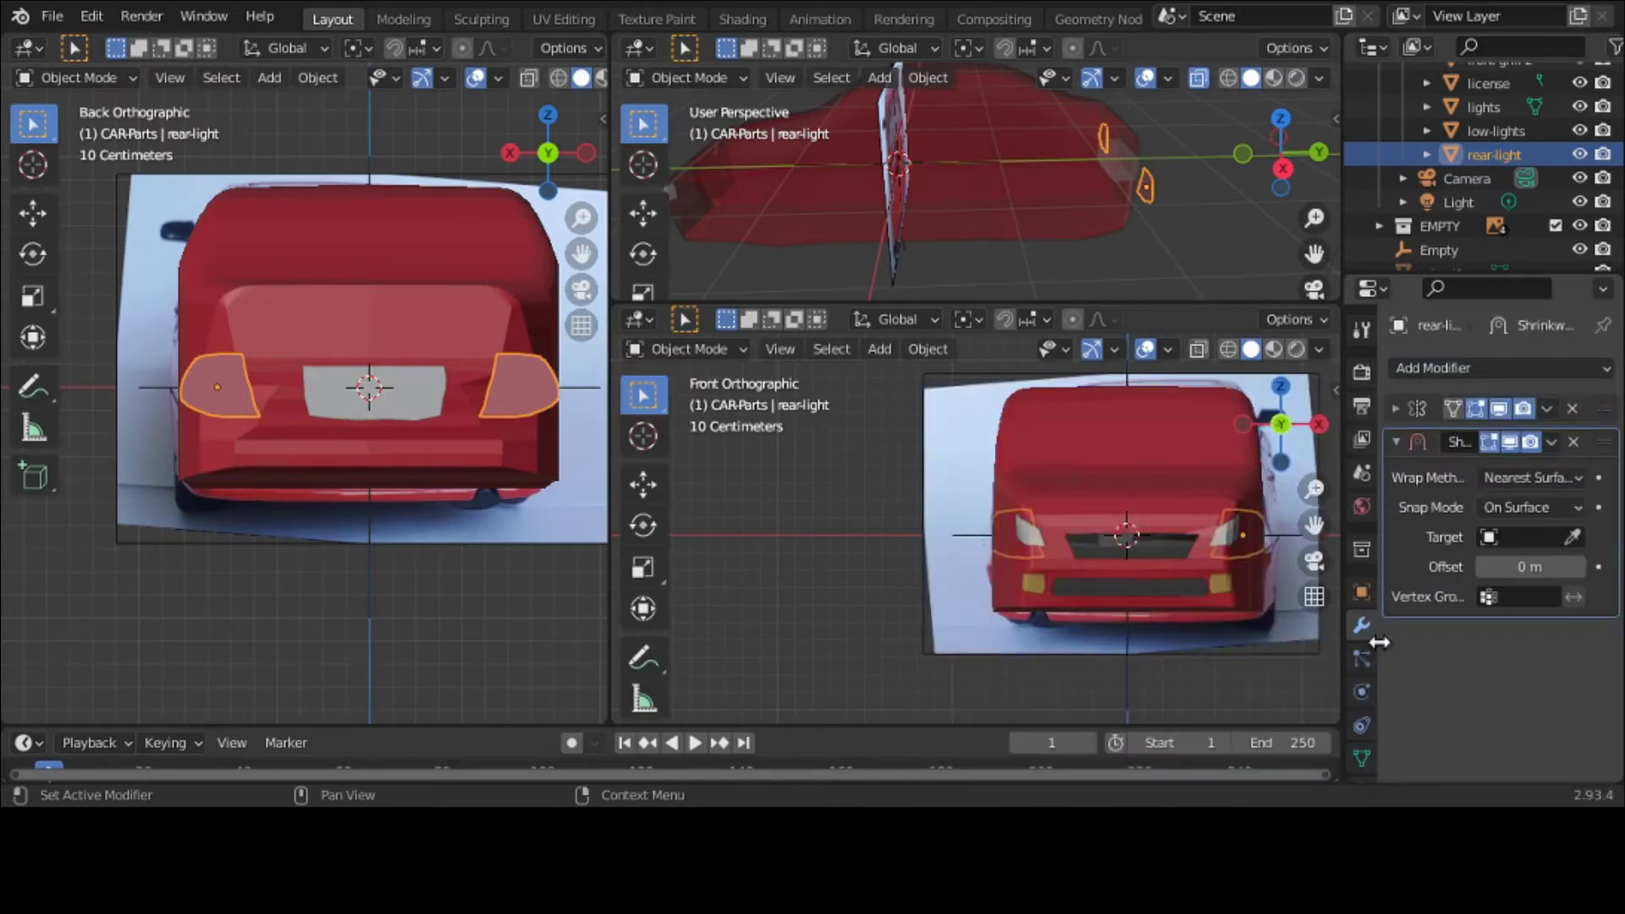
click(1508, 537)
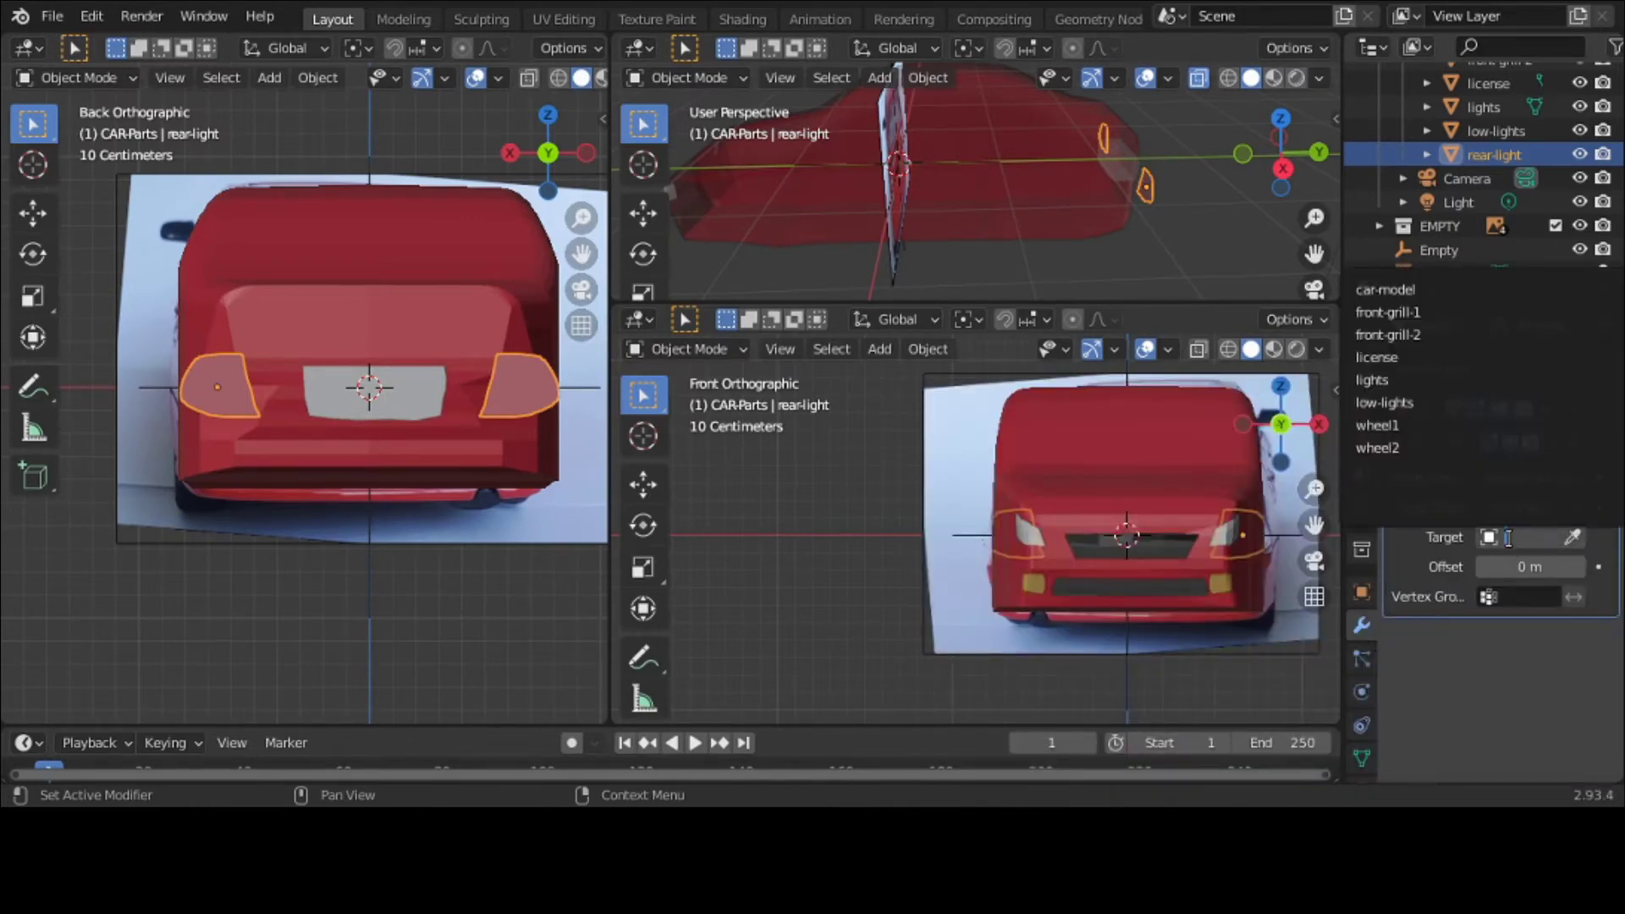
click(1460, 291)
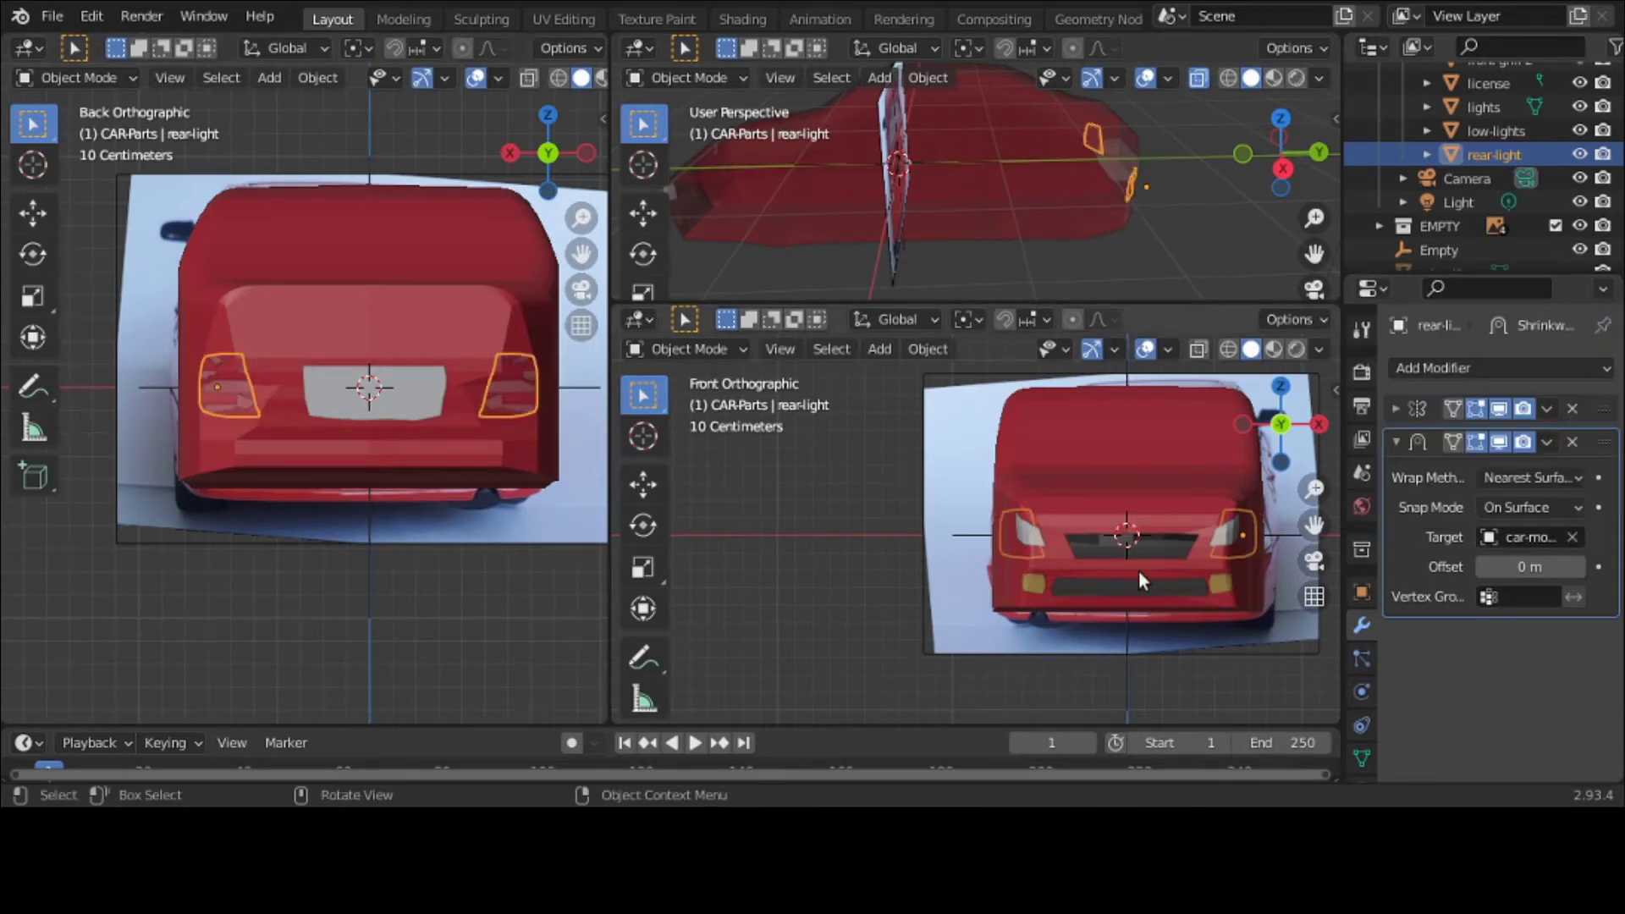
click(1580, 567)
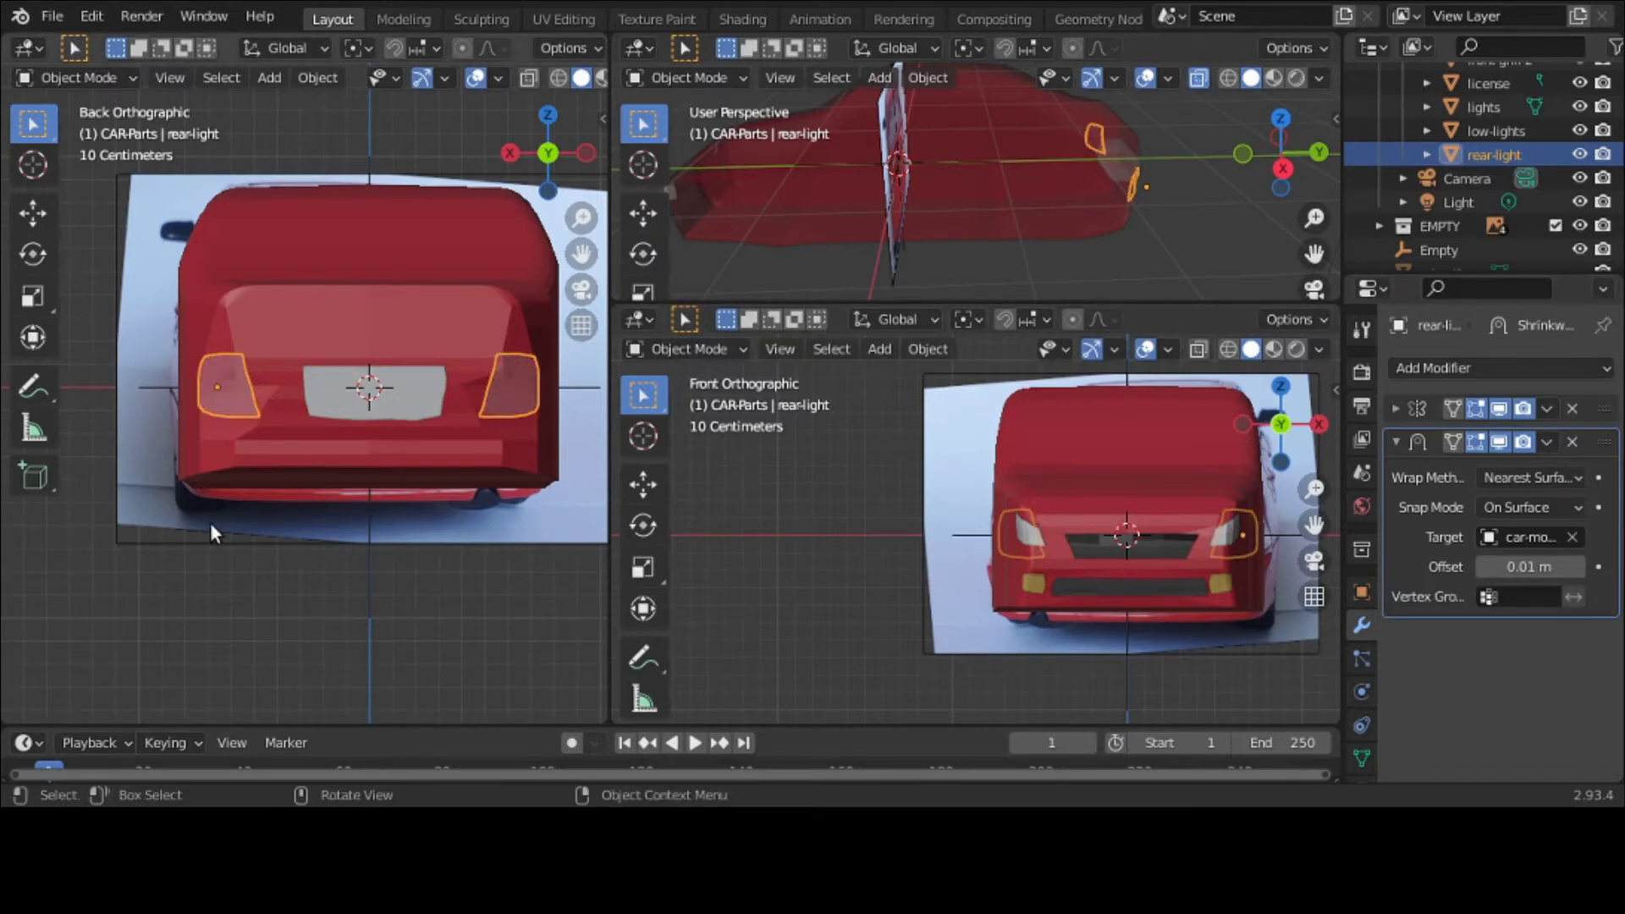
Step: Inspect from several angles how the mirrored taillights fit against the rear of the car body
middle_drag(210, 521, 234, 524)
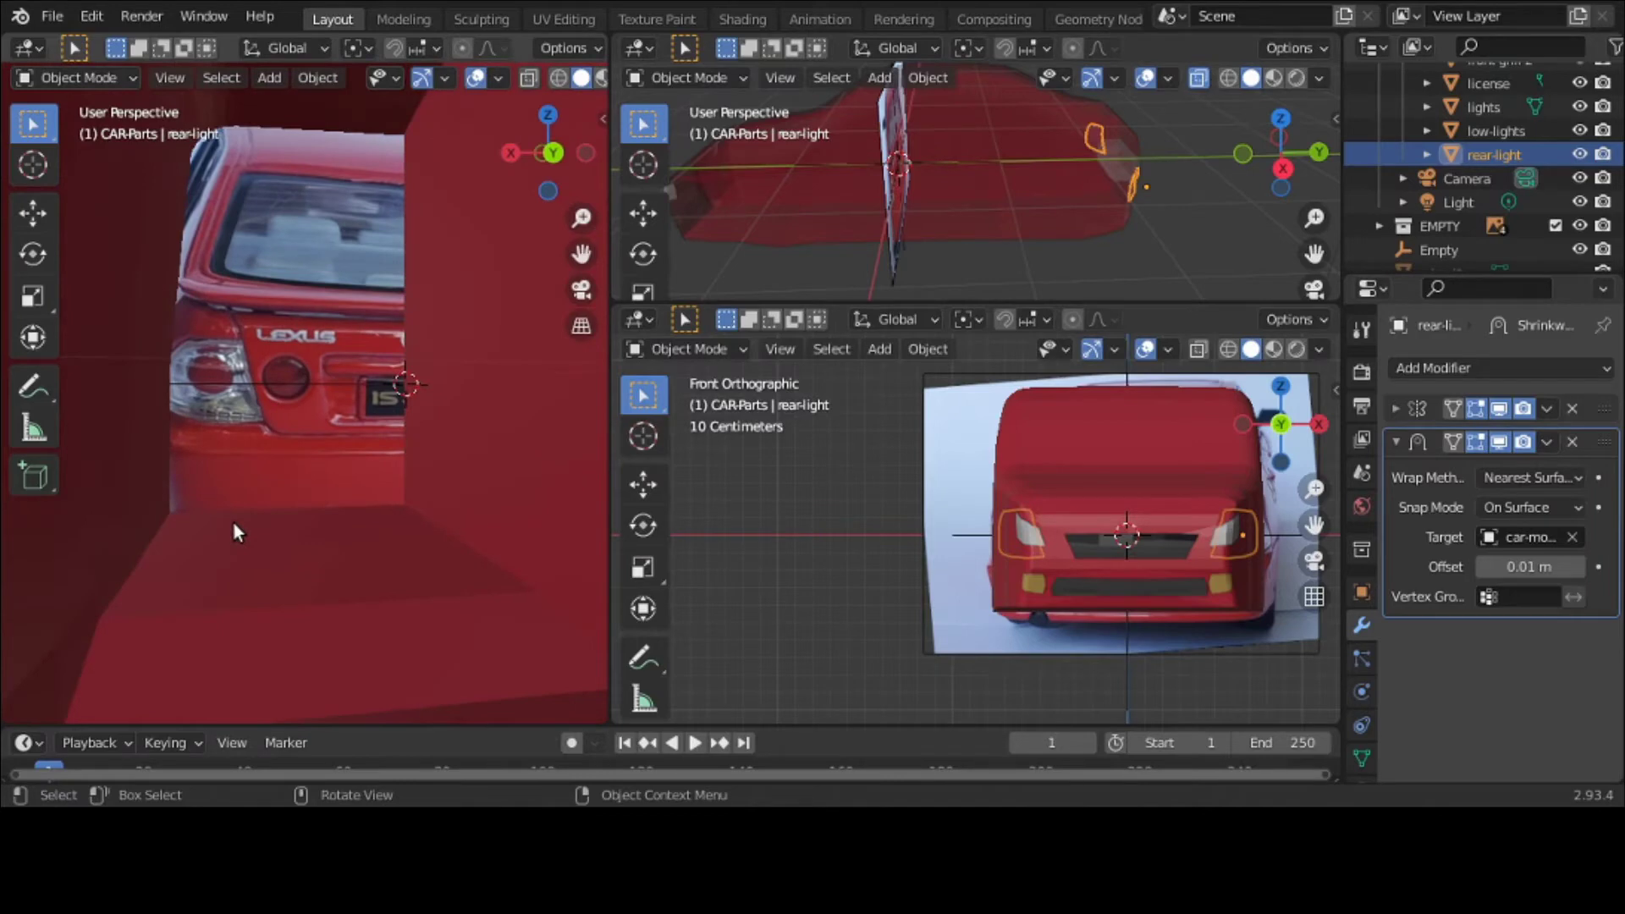
key(grave)
click(333, 452)
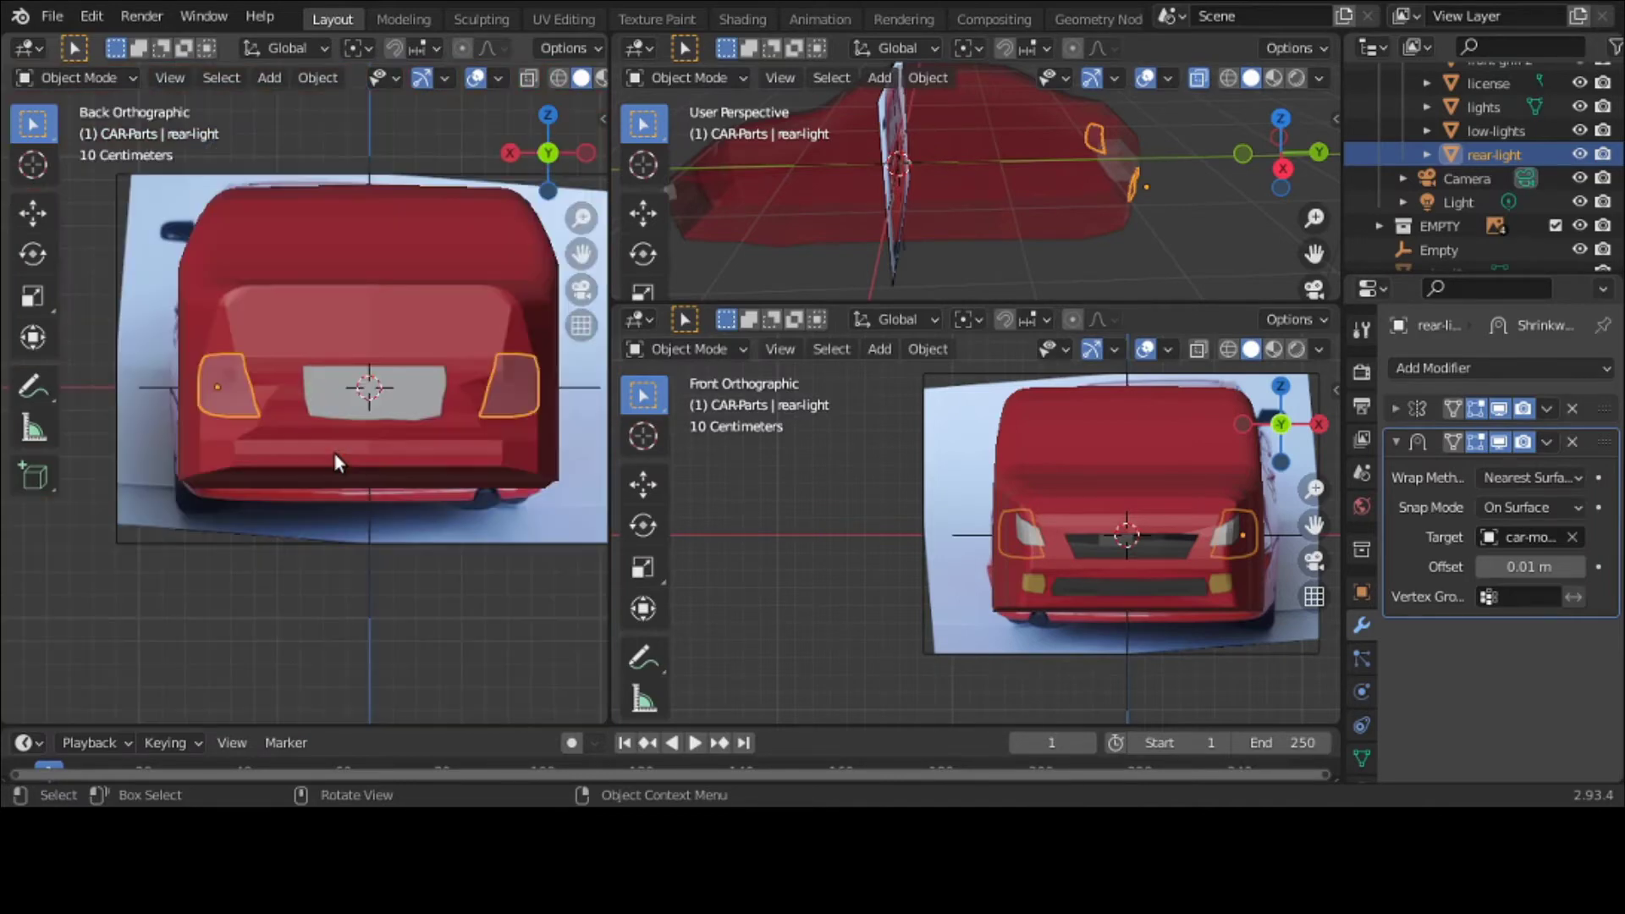
scroll(334, 452, down, 2)
middle_drag(334, 452, 516, 603)
scroll(410, 567, down, 4)
scroll(514, 537, up, 4)
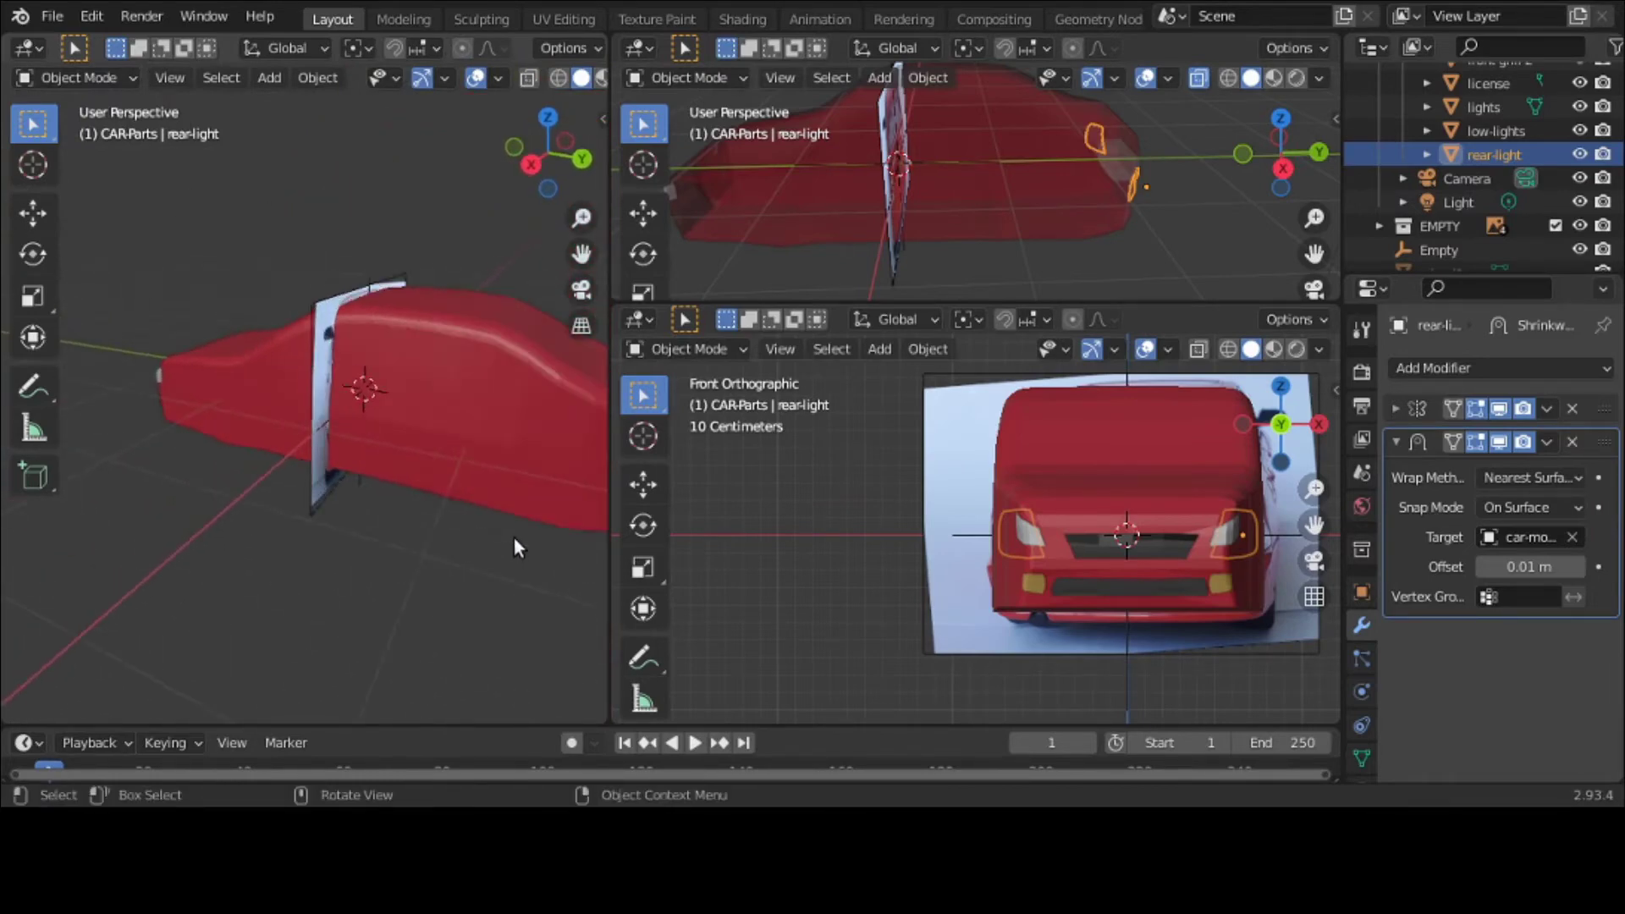
scroll(514, 537, down, 2)
middle_drag(515, 536, 307, 505)
scroll(388, 542, up, 5)
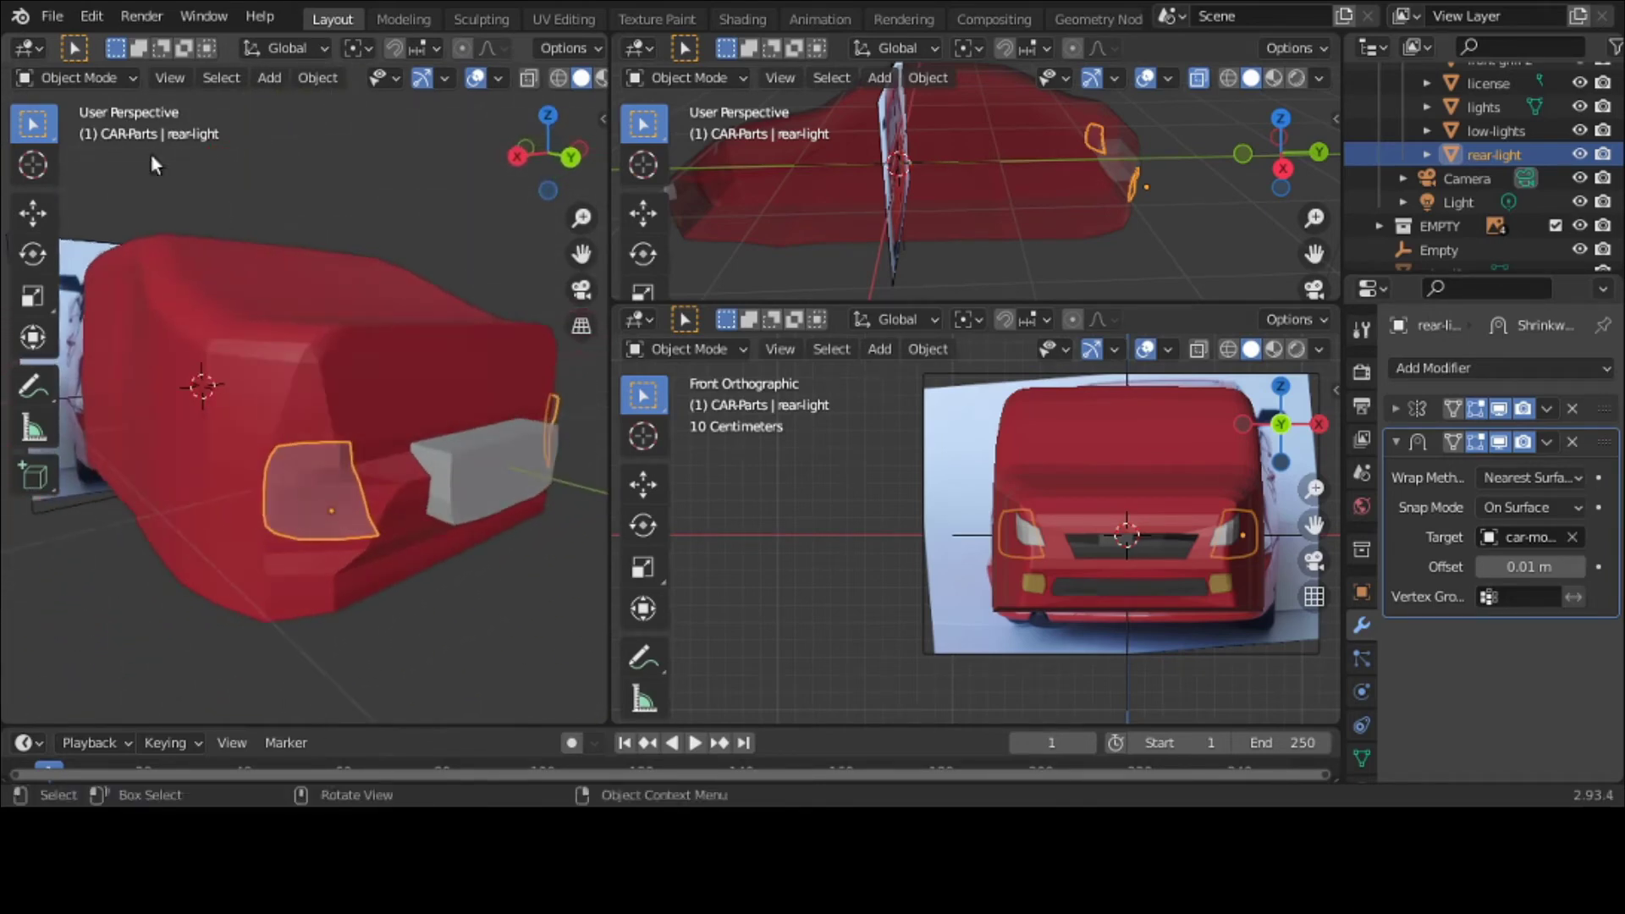
click(115, 79)
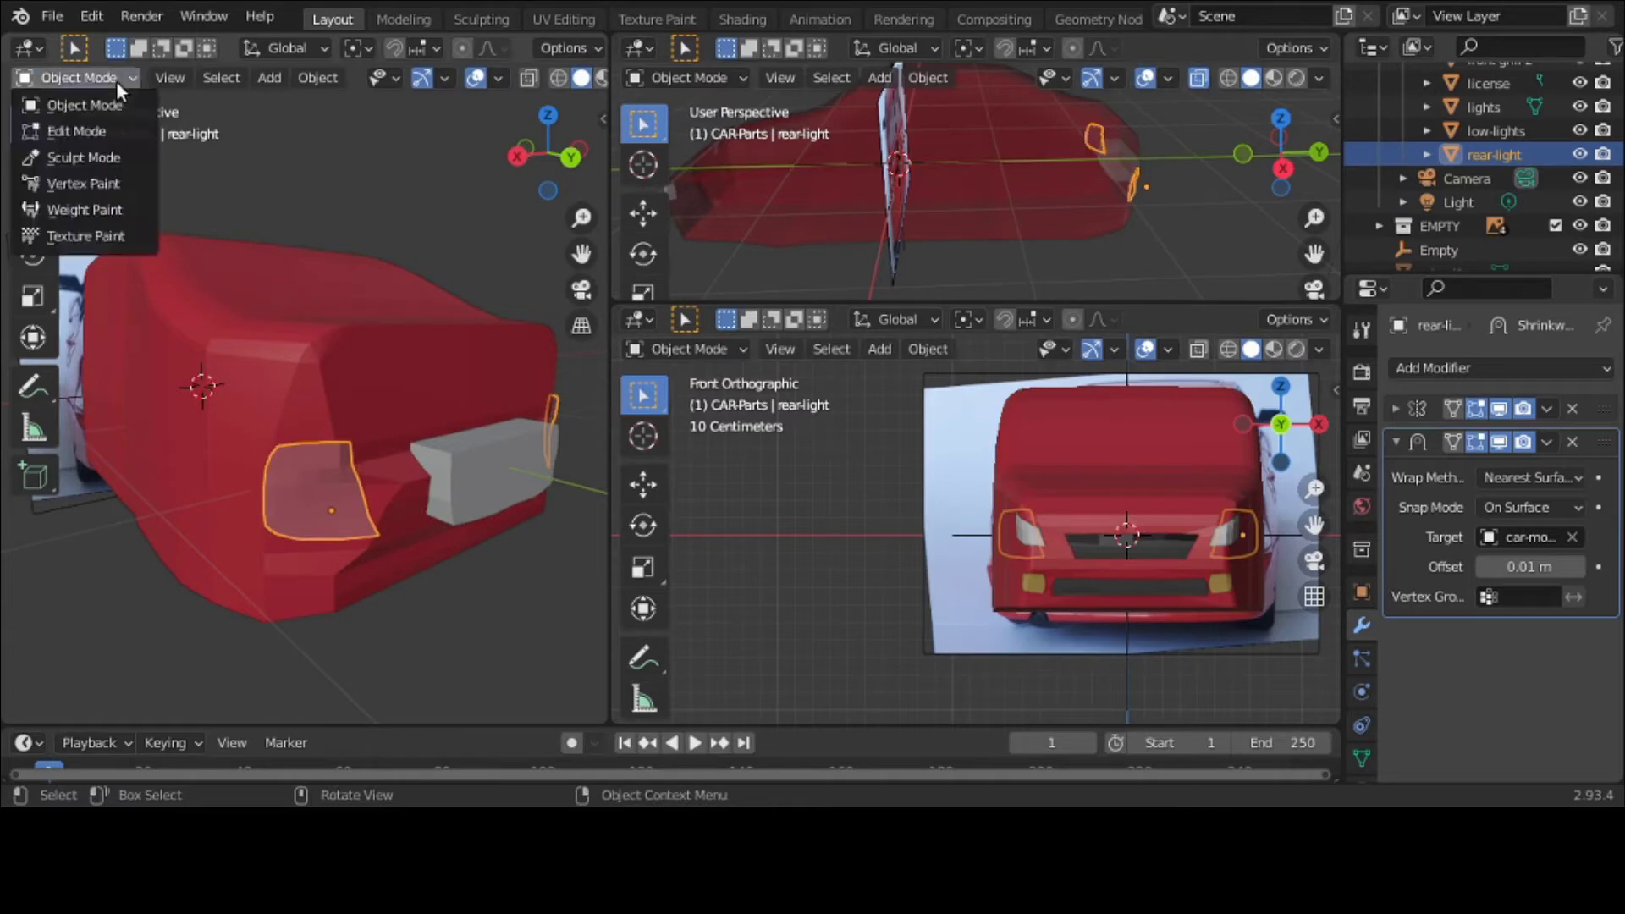
click(114, 136)
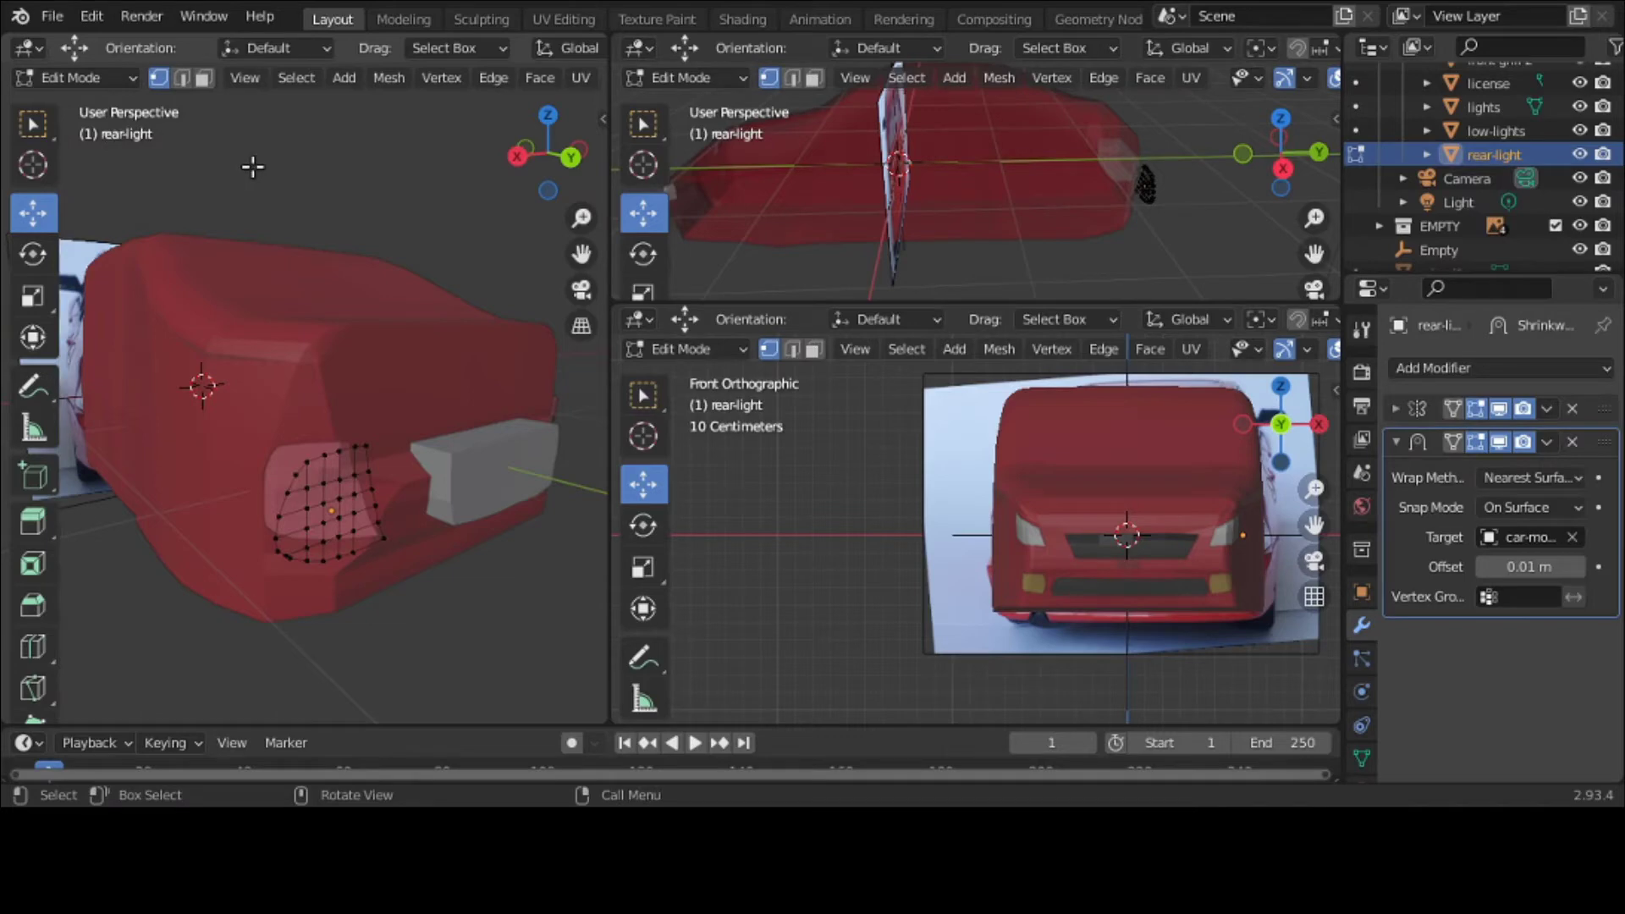
click(60, 79)
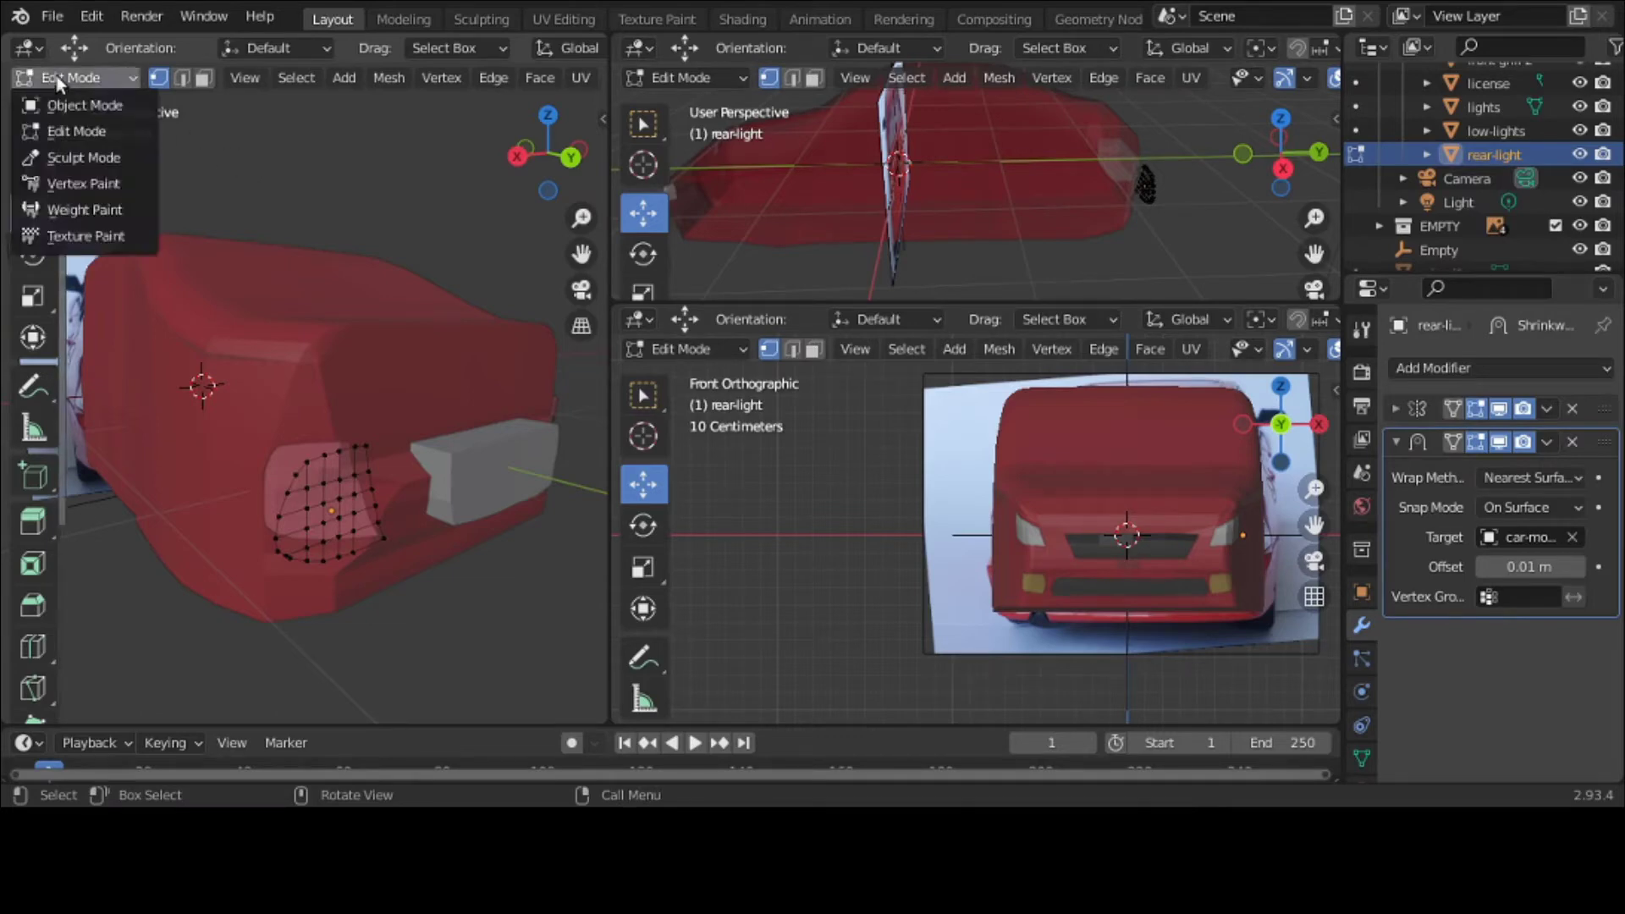
click(59, 102)
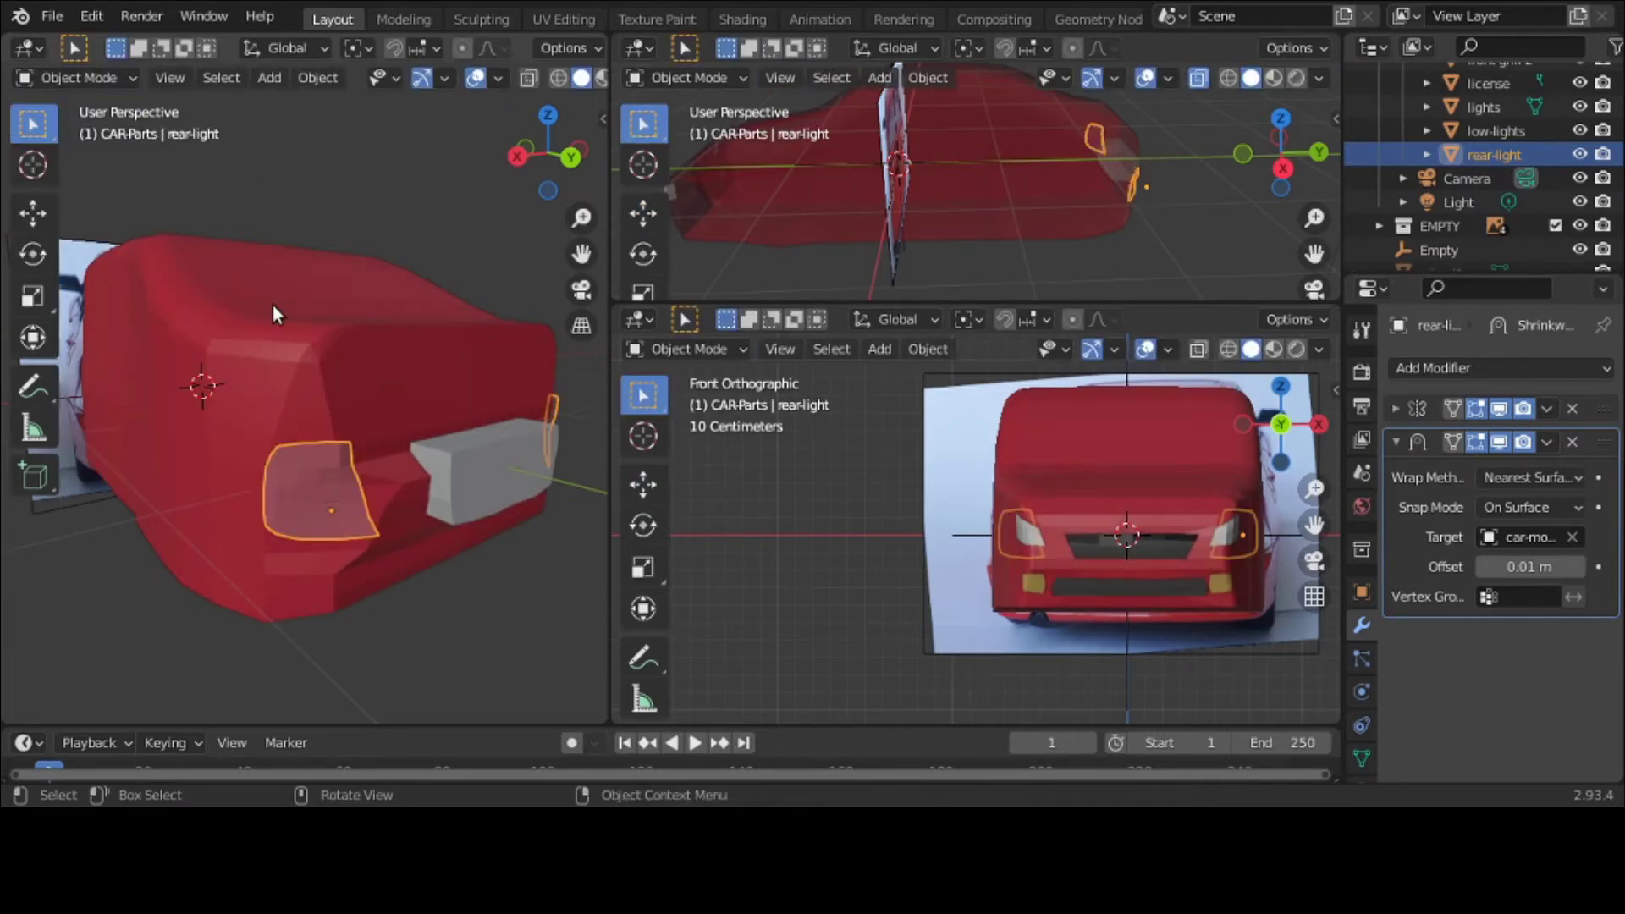
Step: Move rear-light about 0.063 m along X and -0.077 m along Y, around the rear corner of the car body
scroll(374, 613, down, 3)
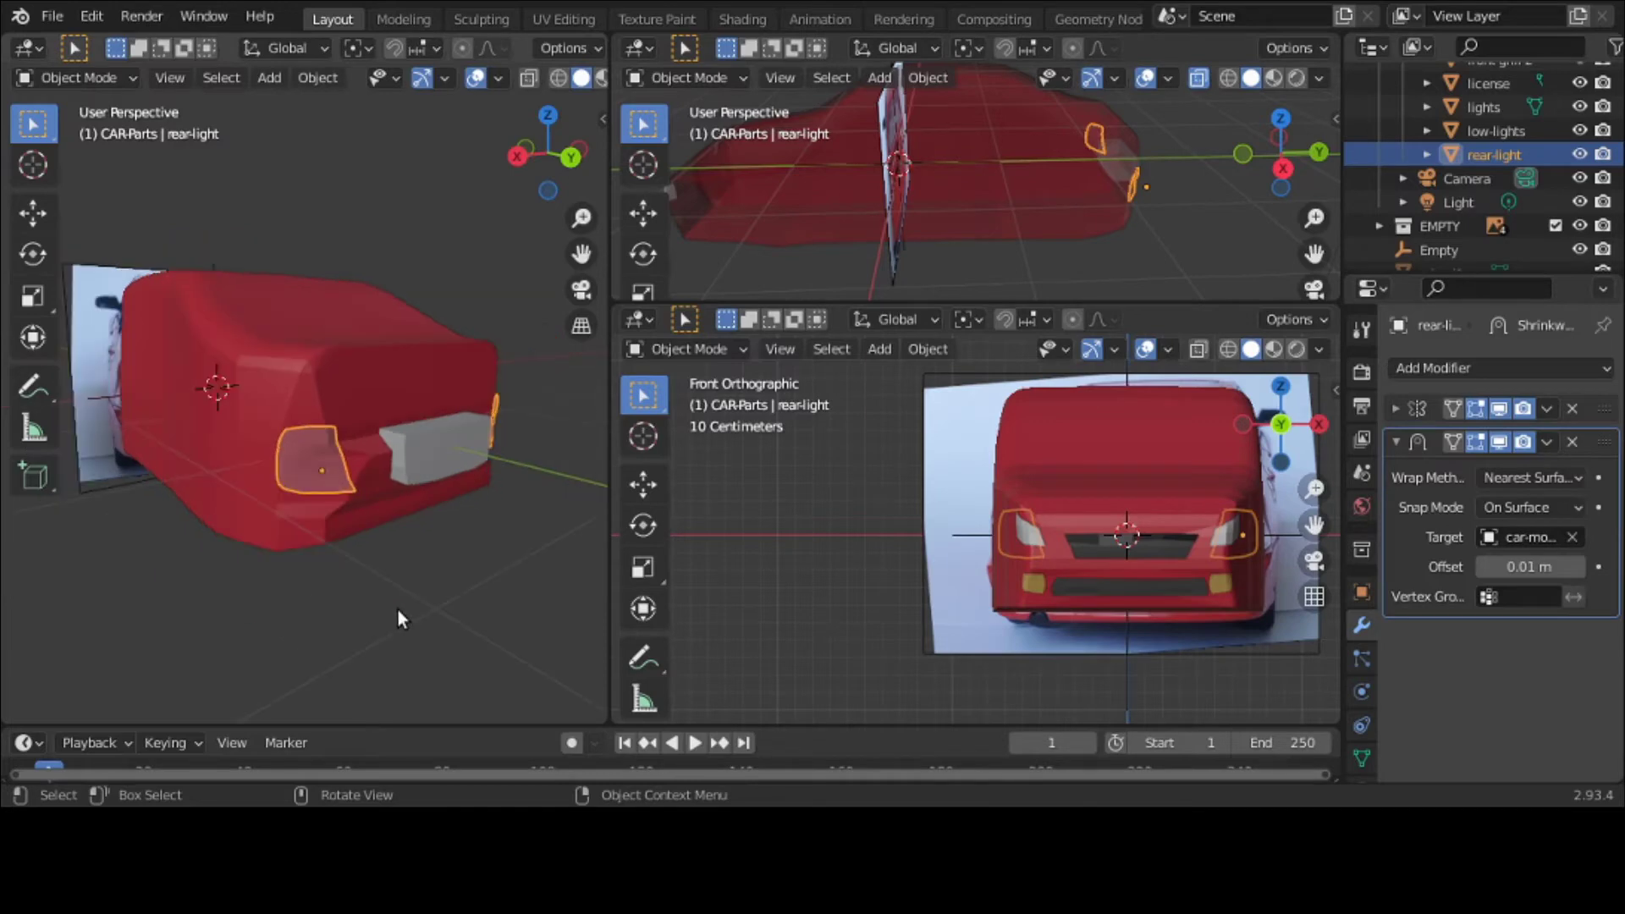
middle_drag(398, 610, 459, 668)
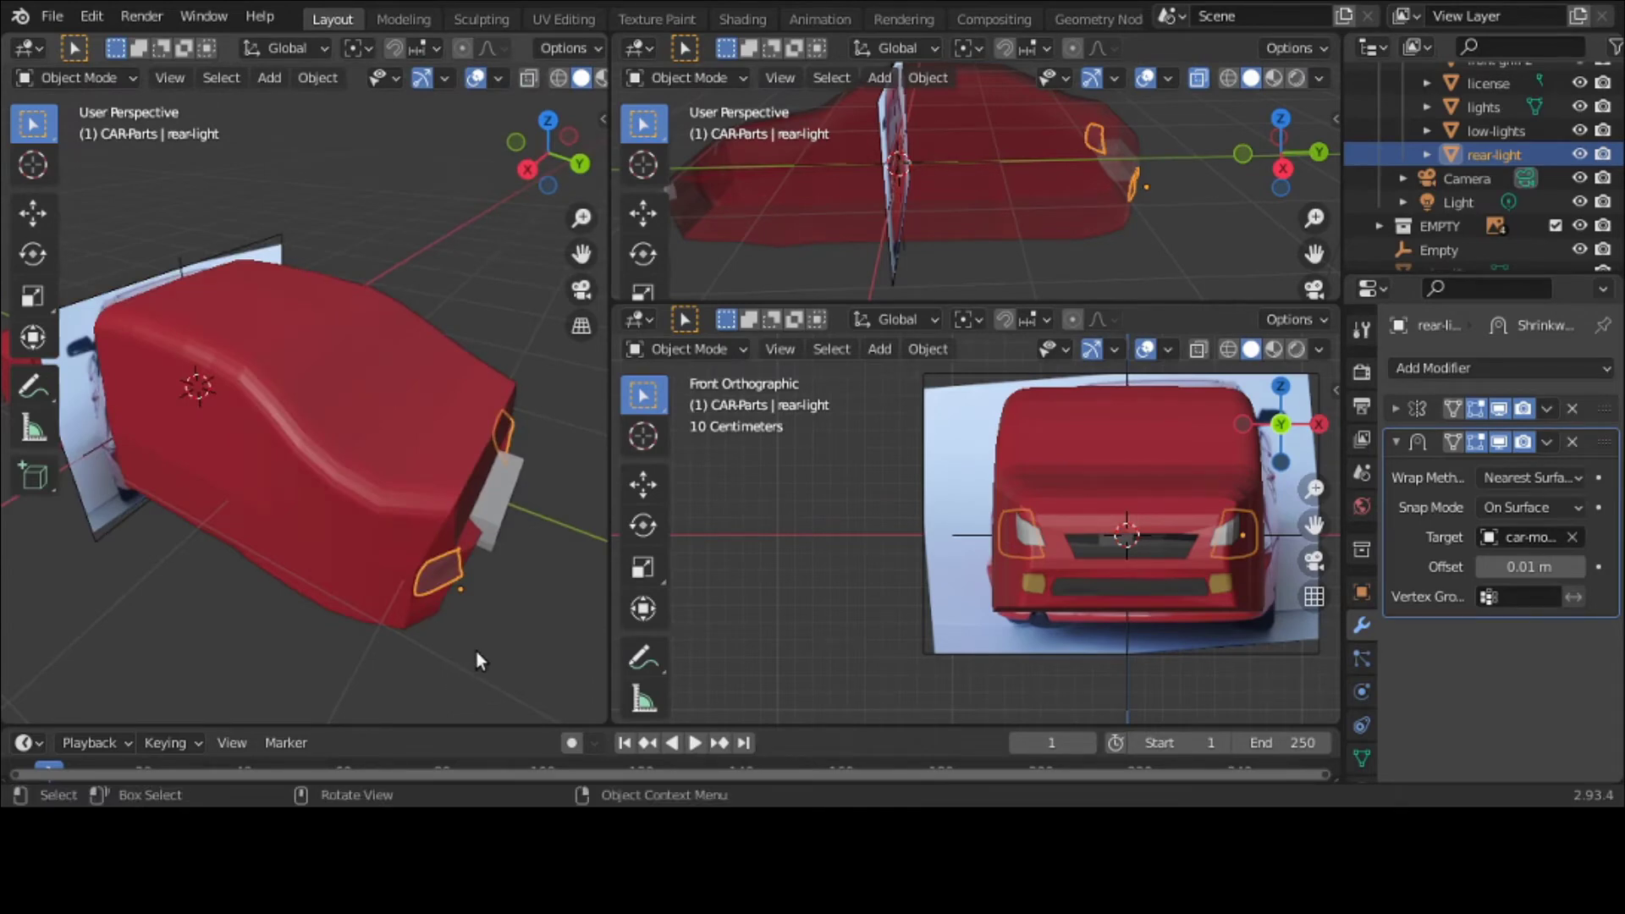
key(g)
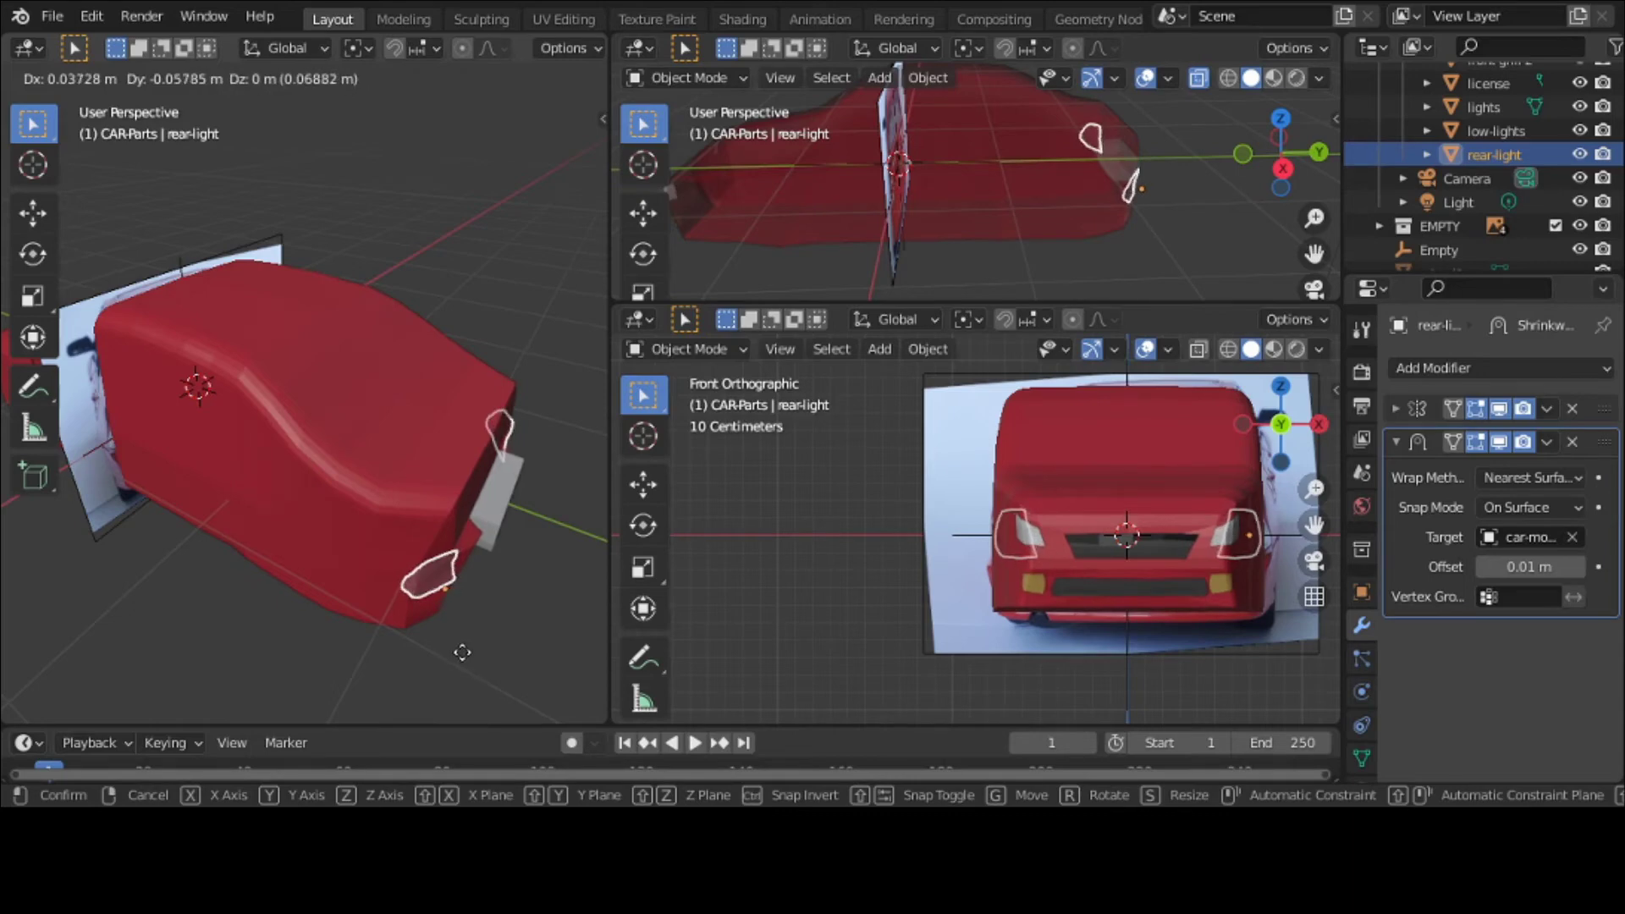
click(261, 218)
middle_drag(298, 439, 277, 356)
key(g)
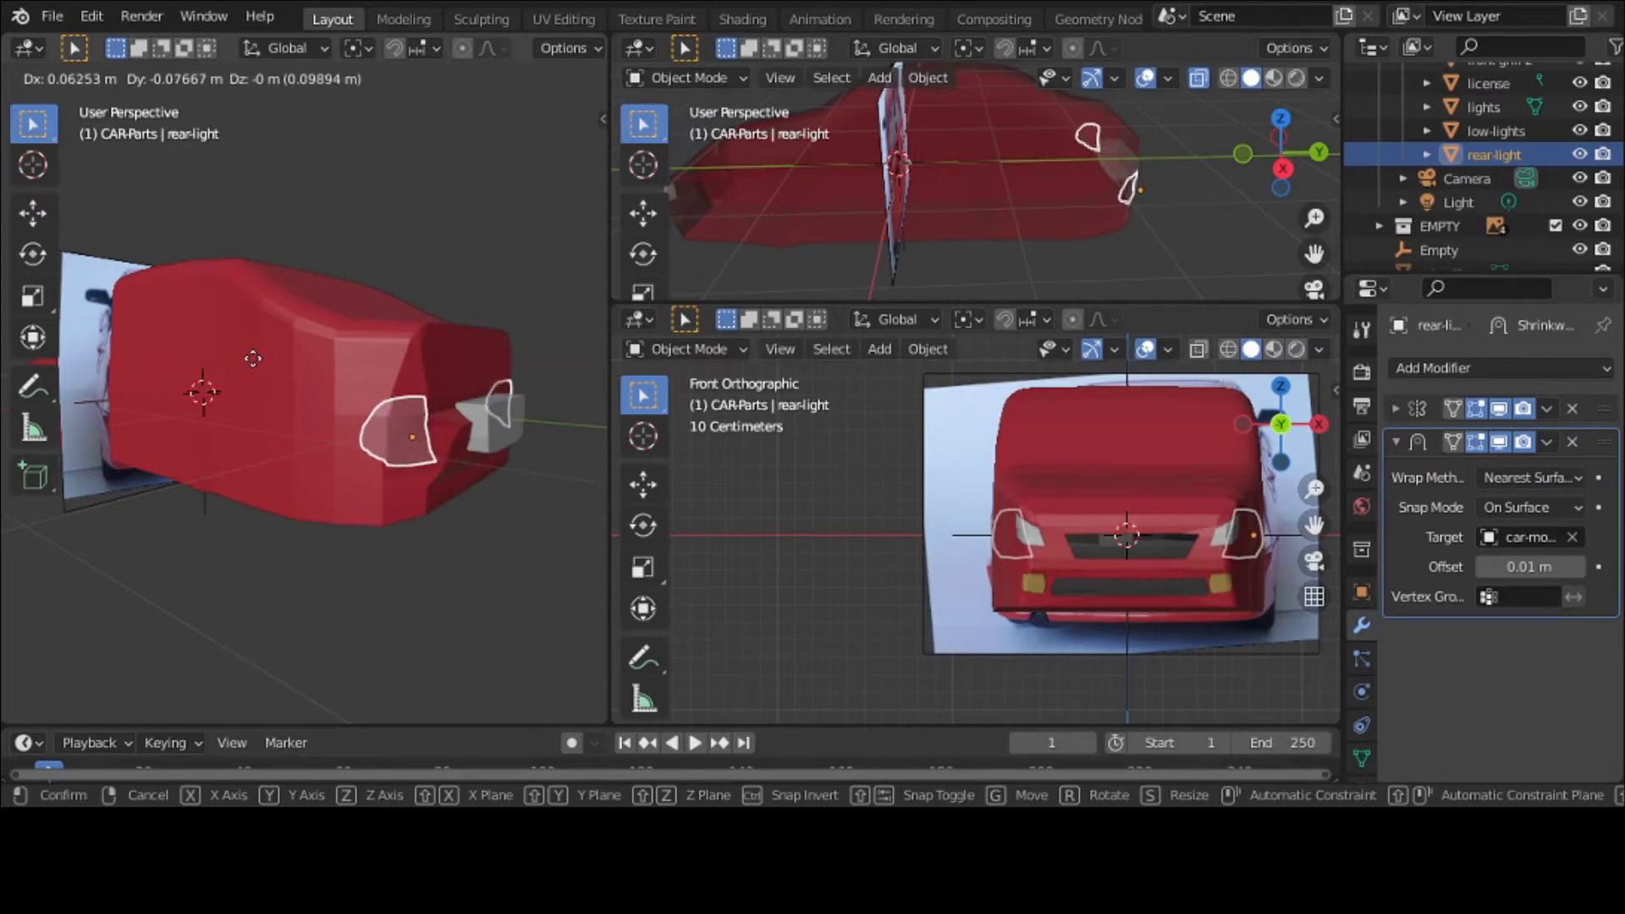
click(252, 358)
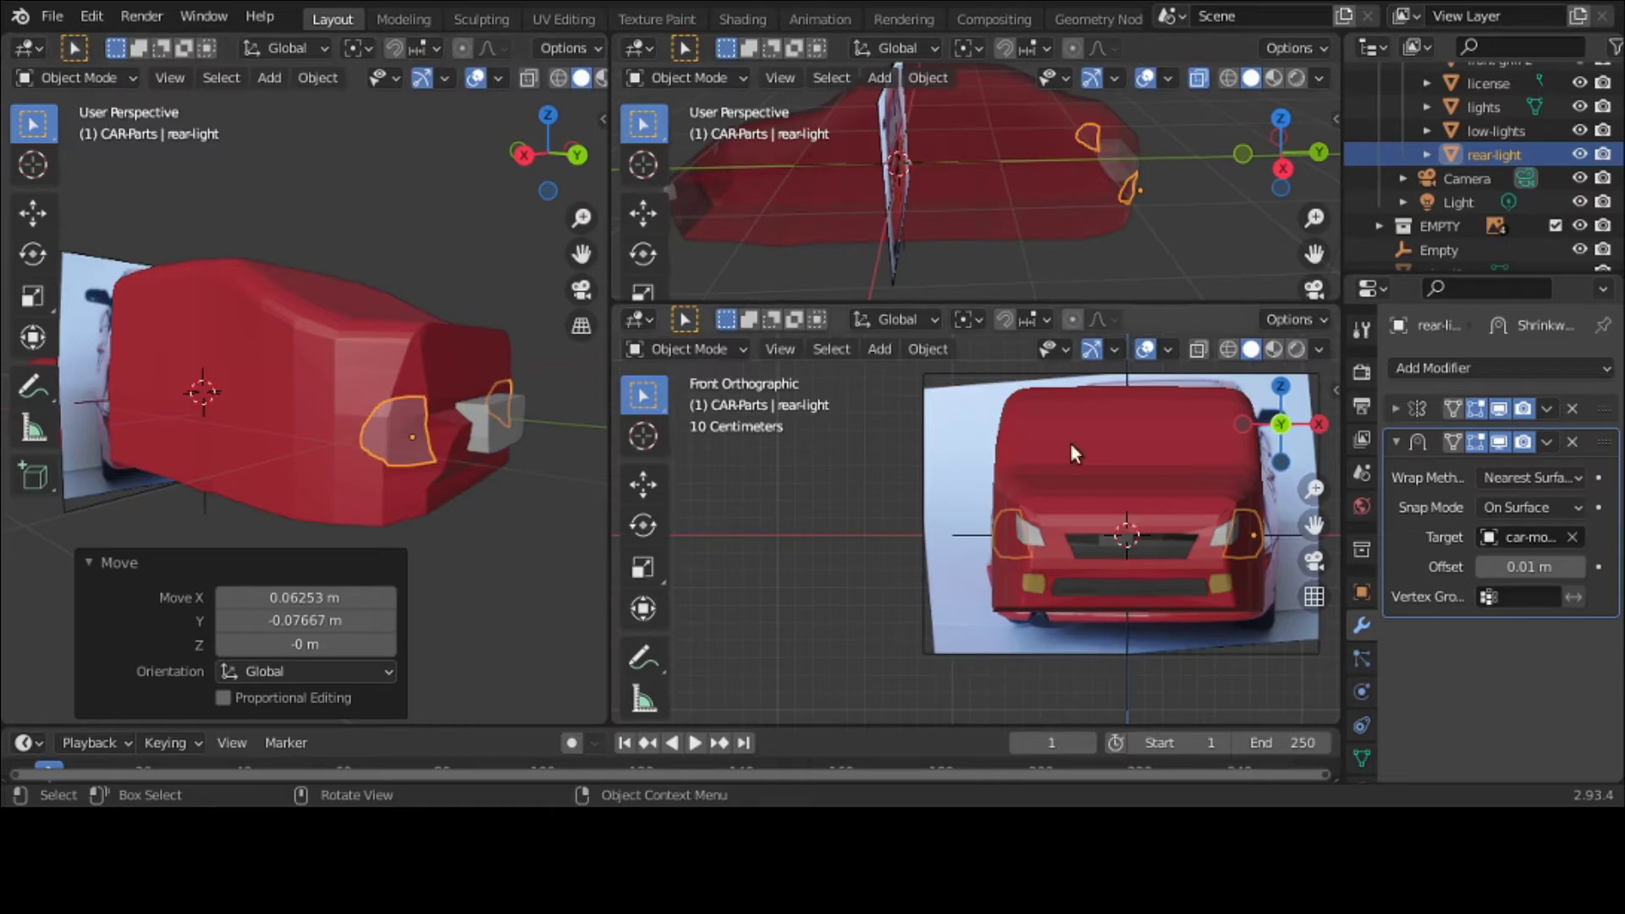
Step: Apply the Shrinkwrap modifier and the Mirror modifier on rear-light
click(1549, 441)
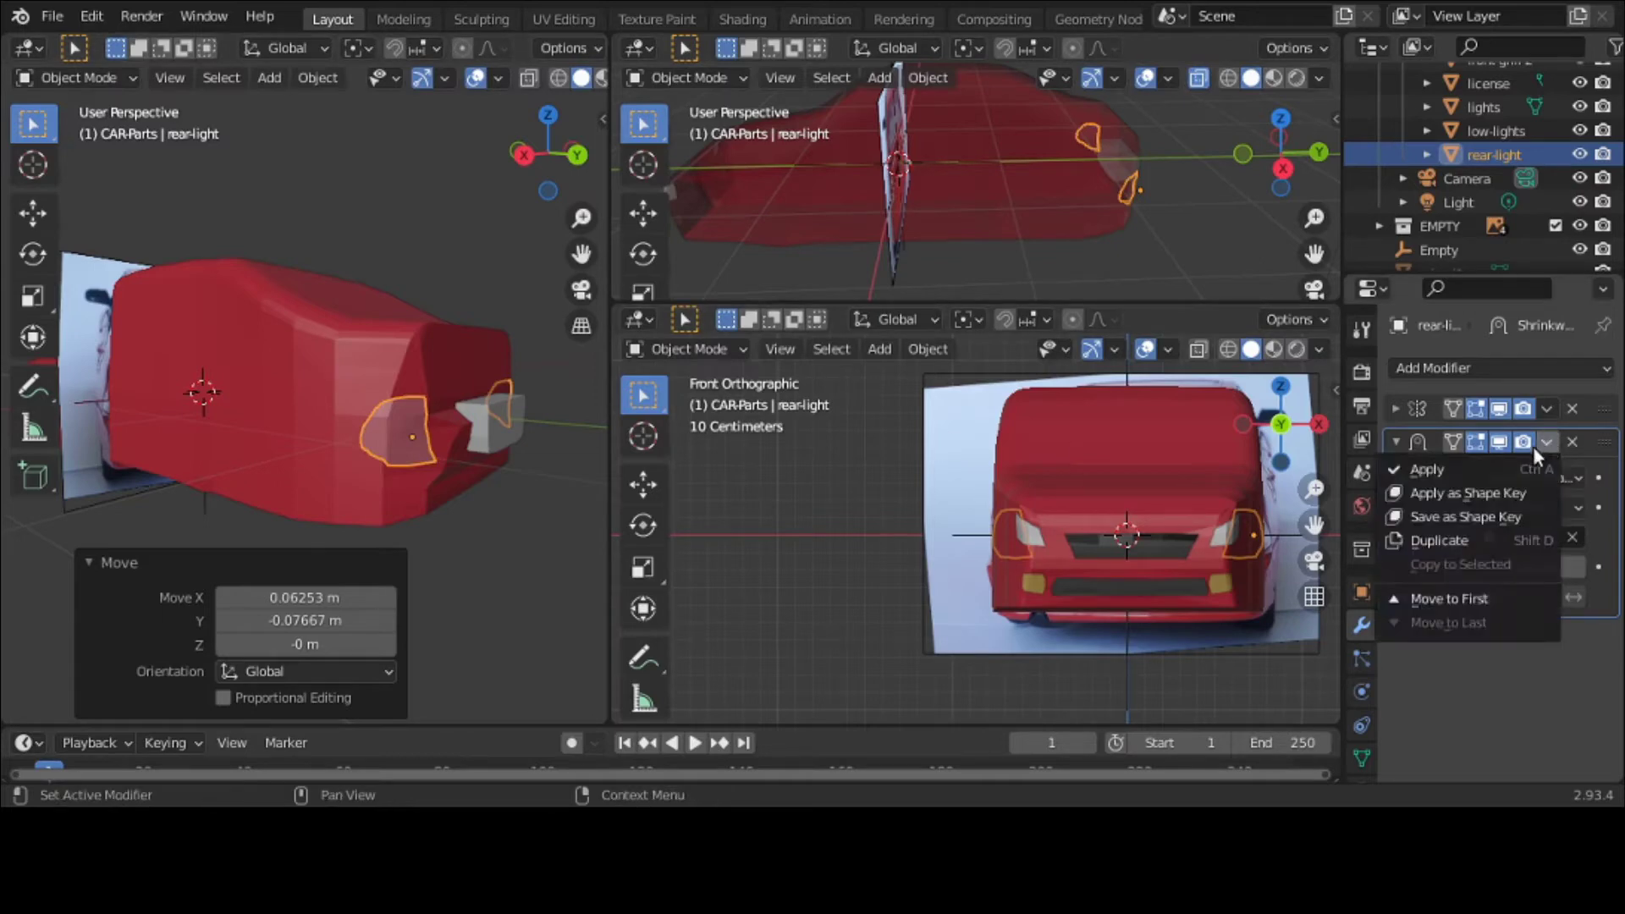
click(1507, 462)
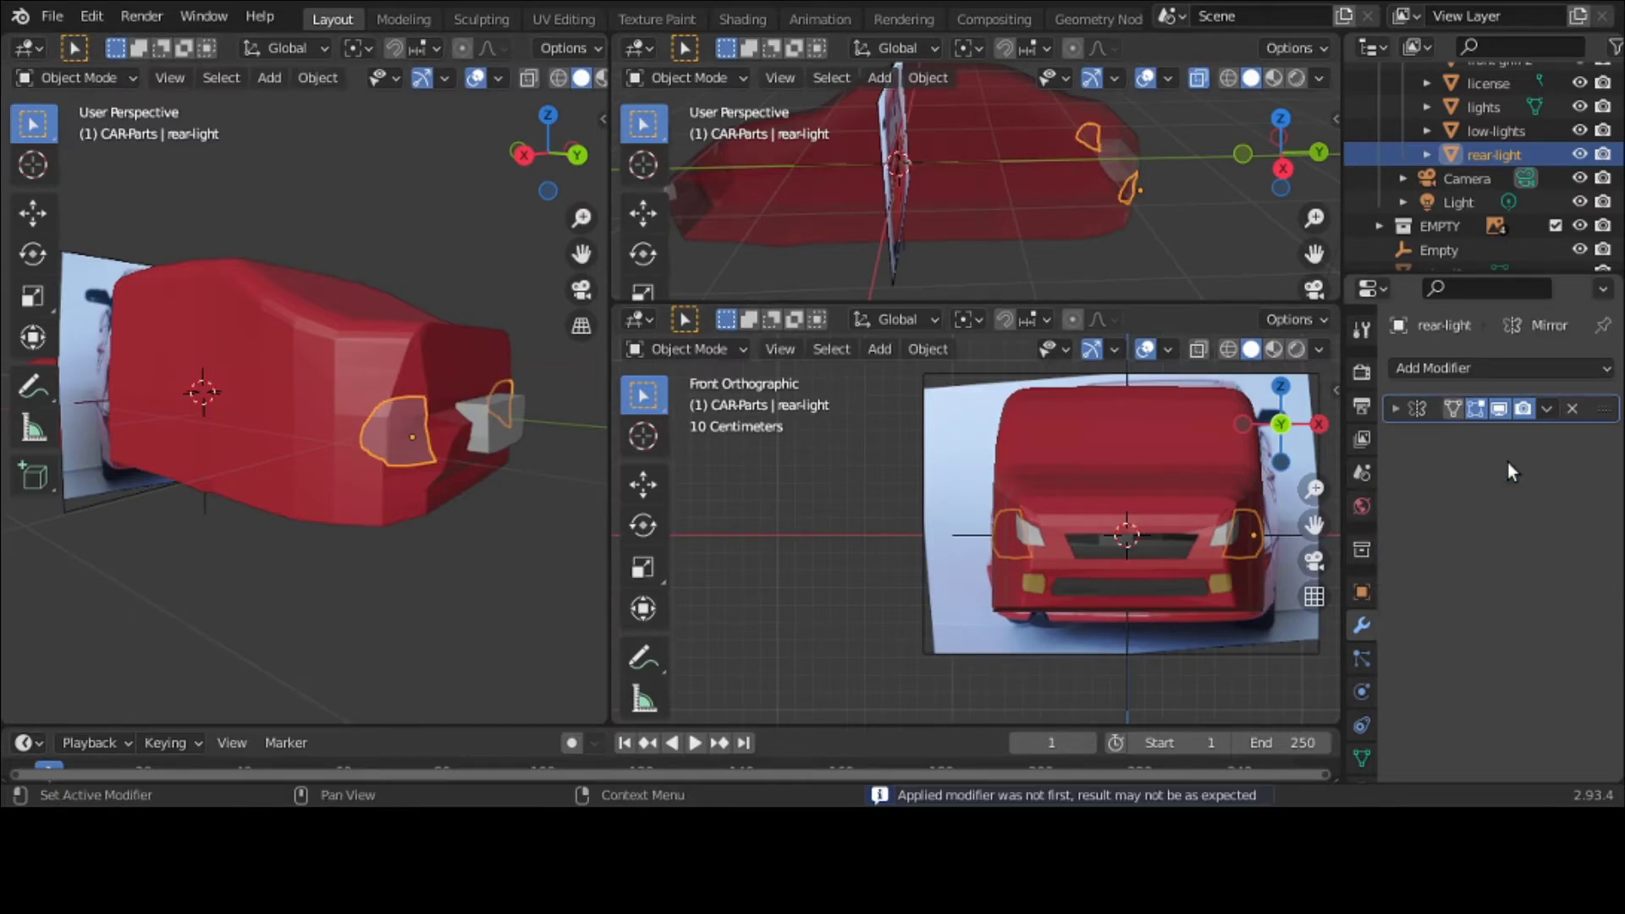
click(1549, 409)
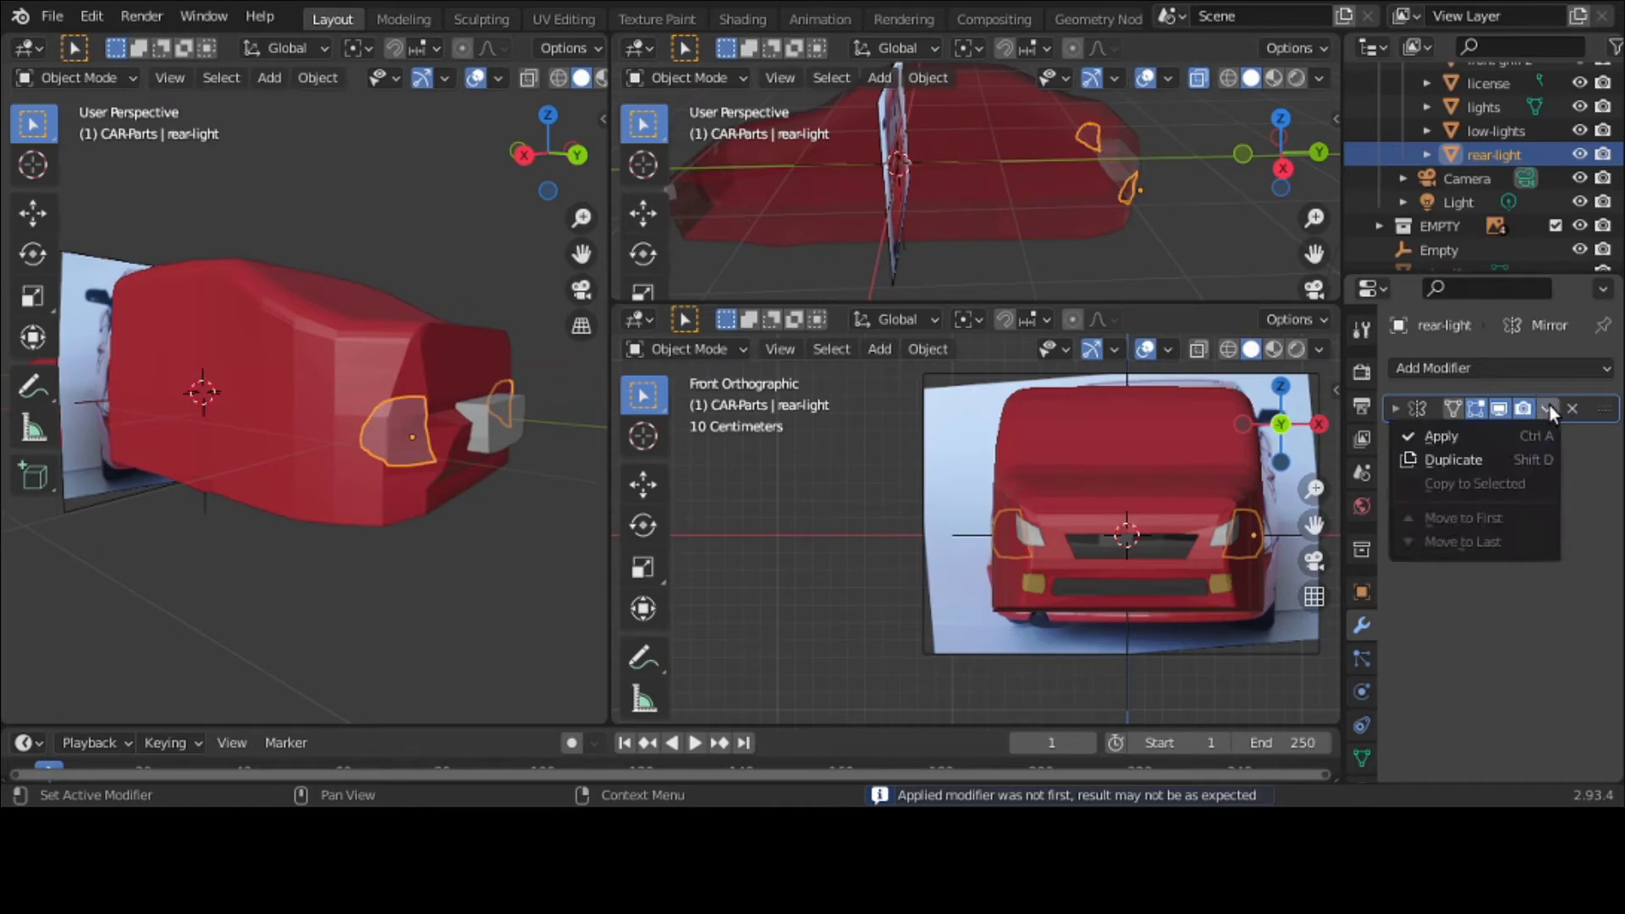
click(1505, 438)
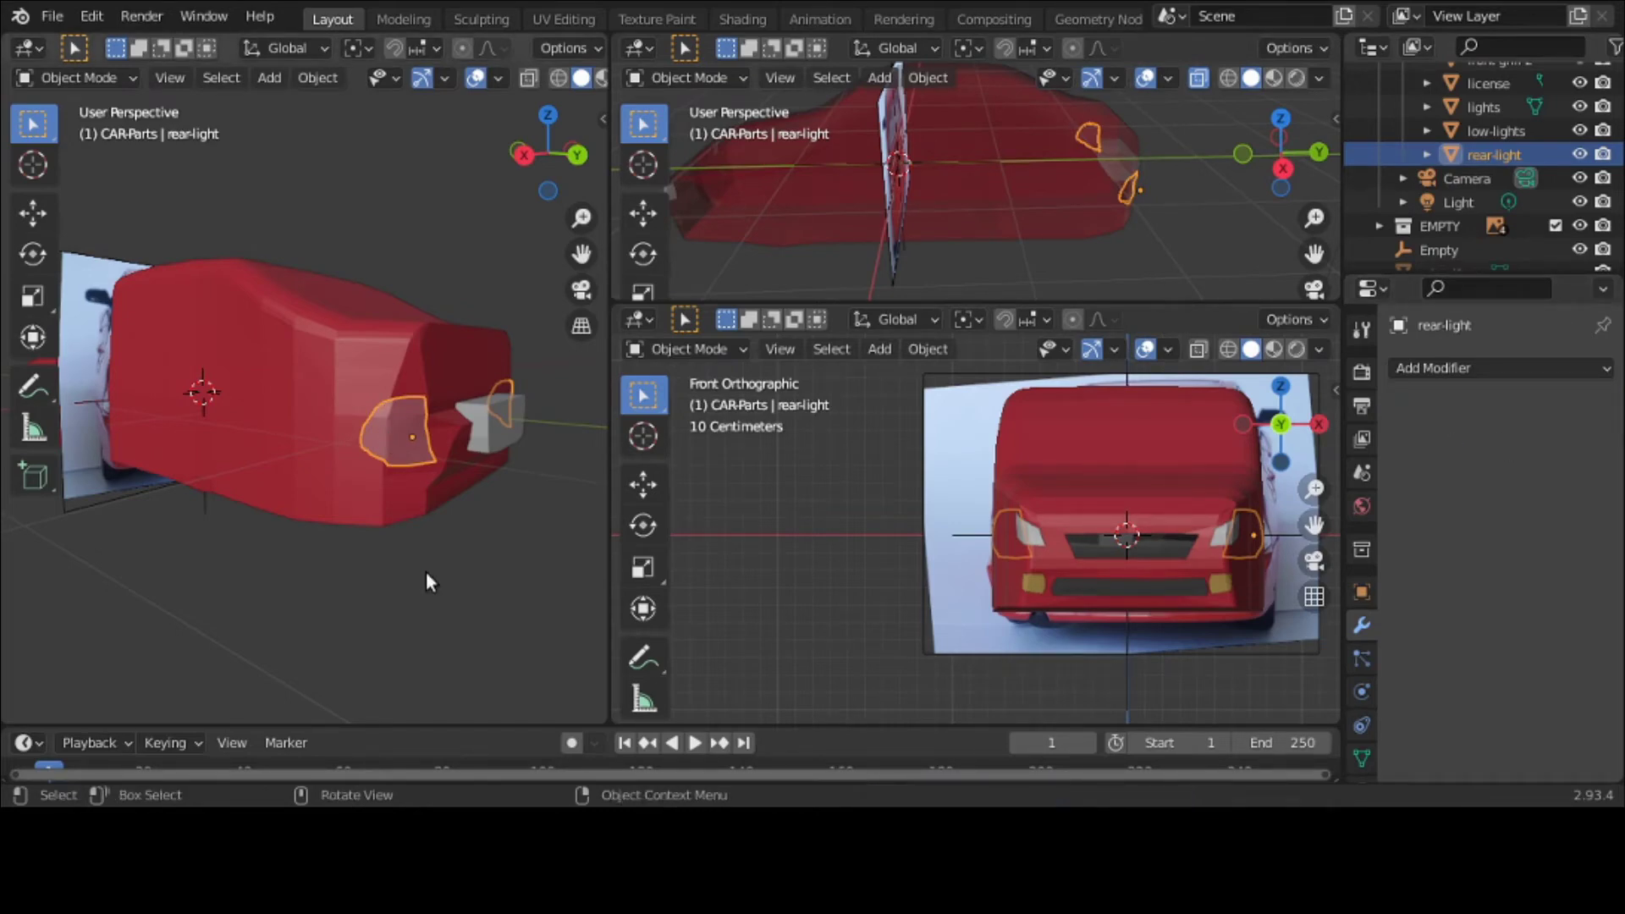
Step: Select car-model, turn on X-ray and view the car from the back over its reference image
mouse_move(426, 574)
middle_down()
mouse_move(259, 553)
mouse_move(396, 584)
middle_up()
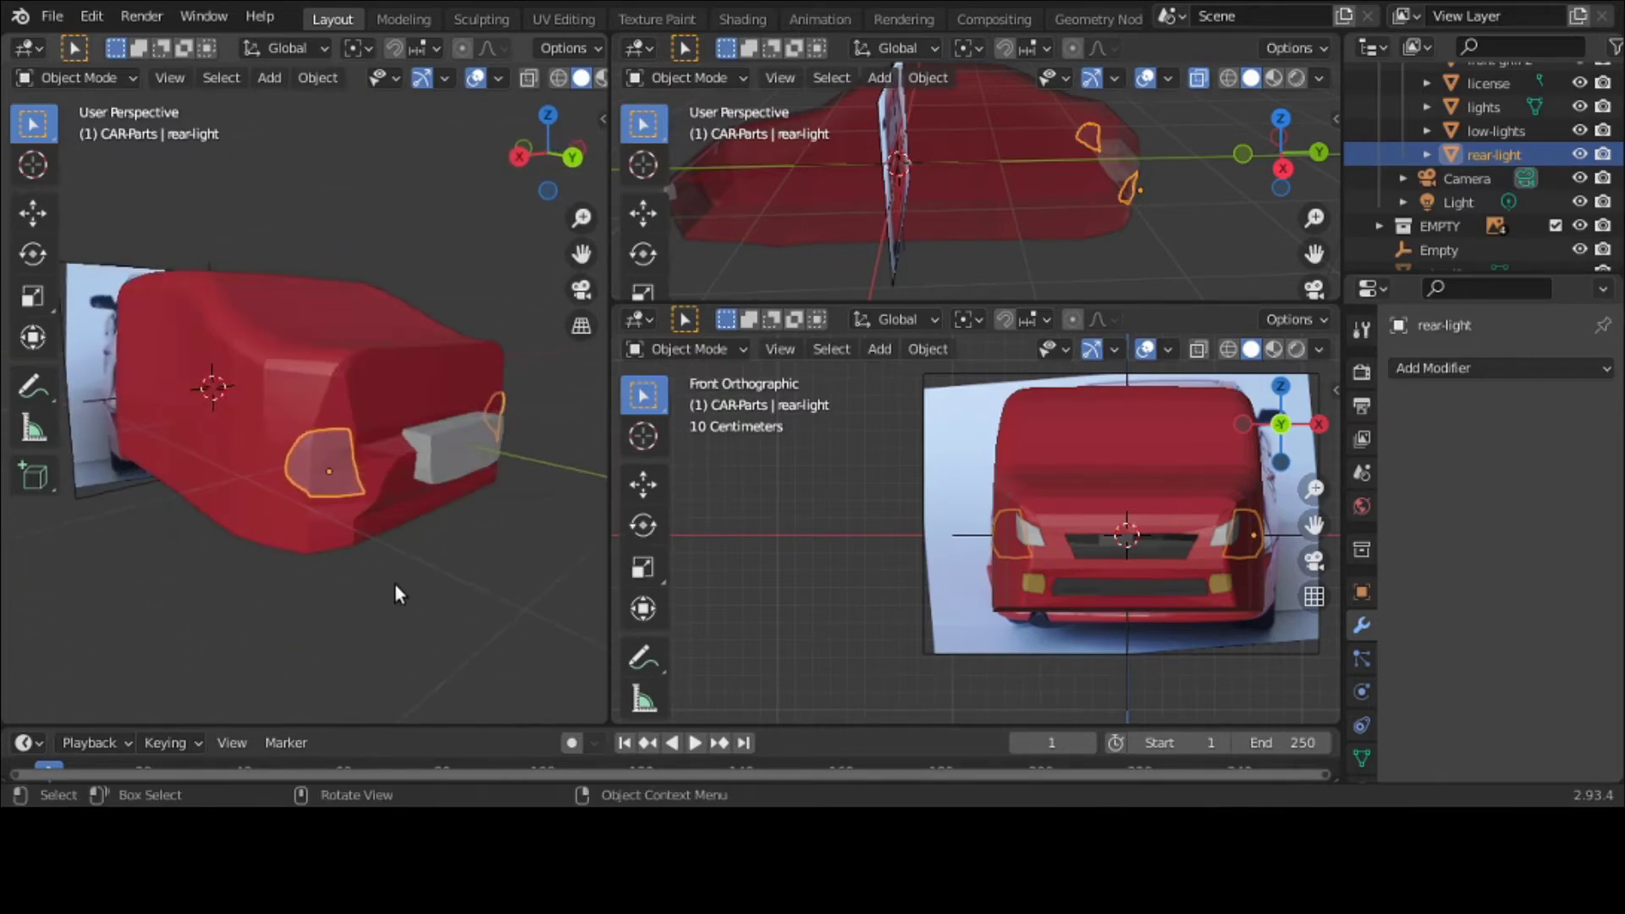
scroll(447, 451, up, 3)
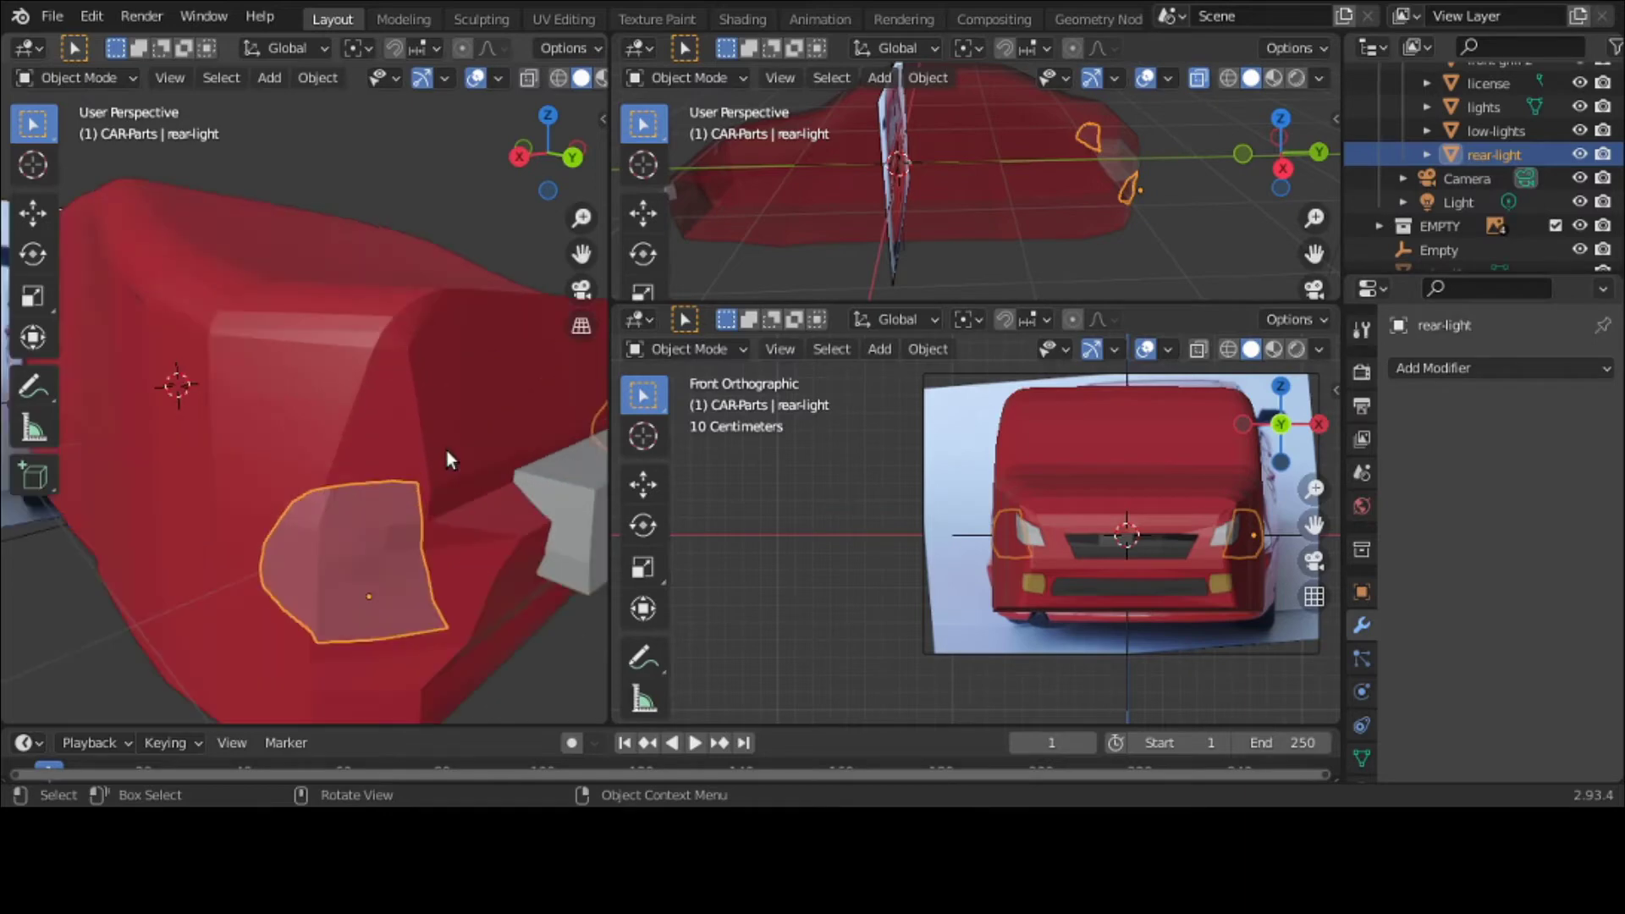
scroll(446, 481, down, 3)
click(466, 462)
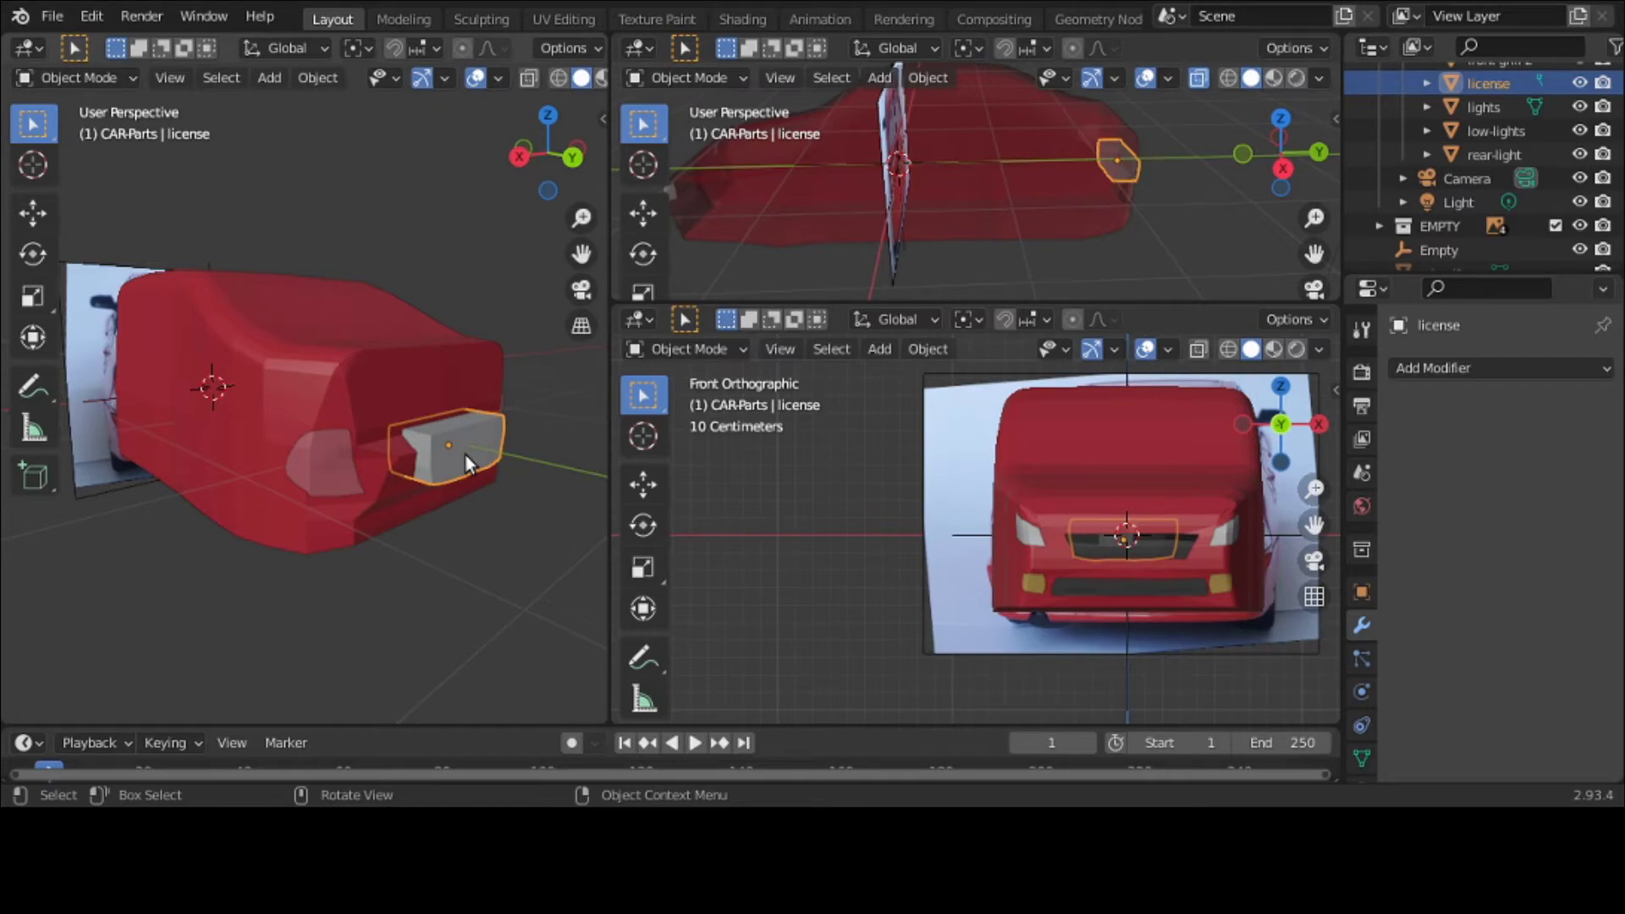
click(286, 312)
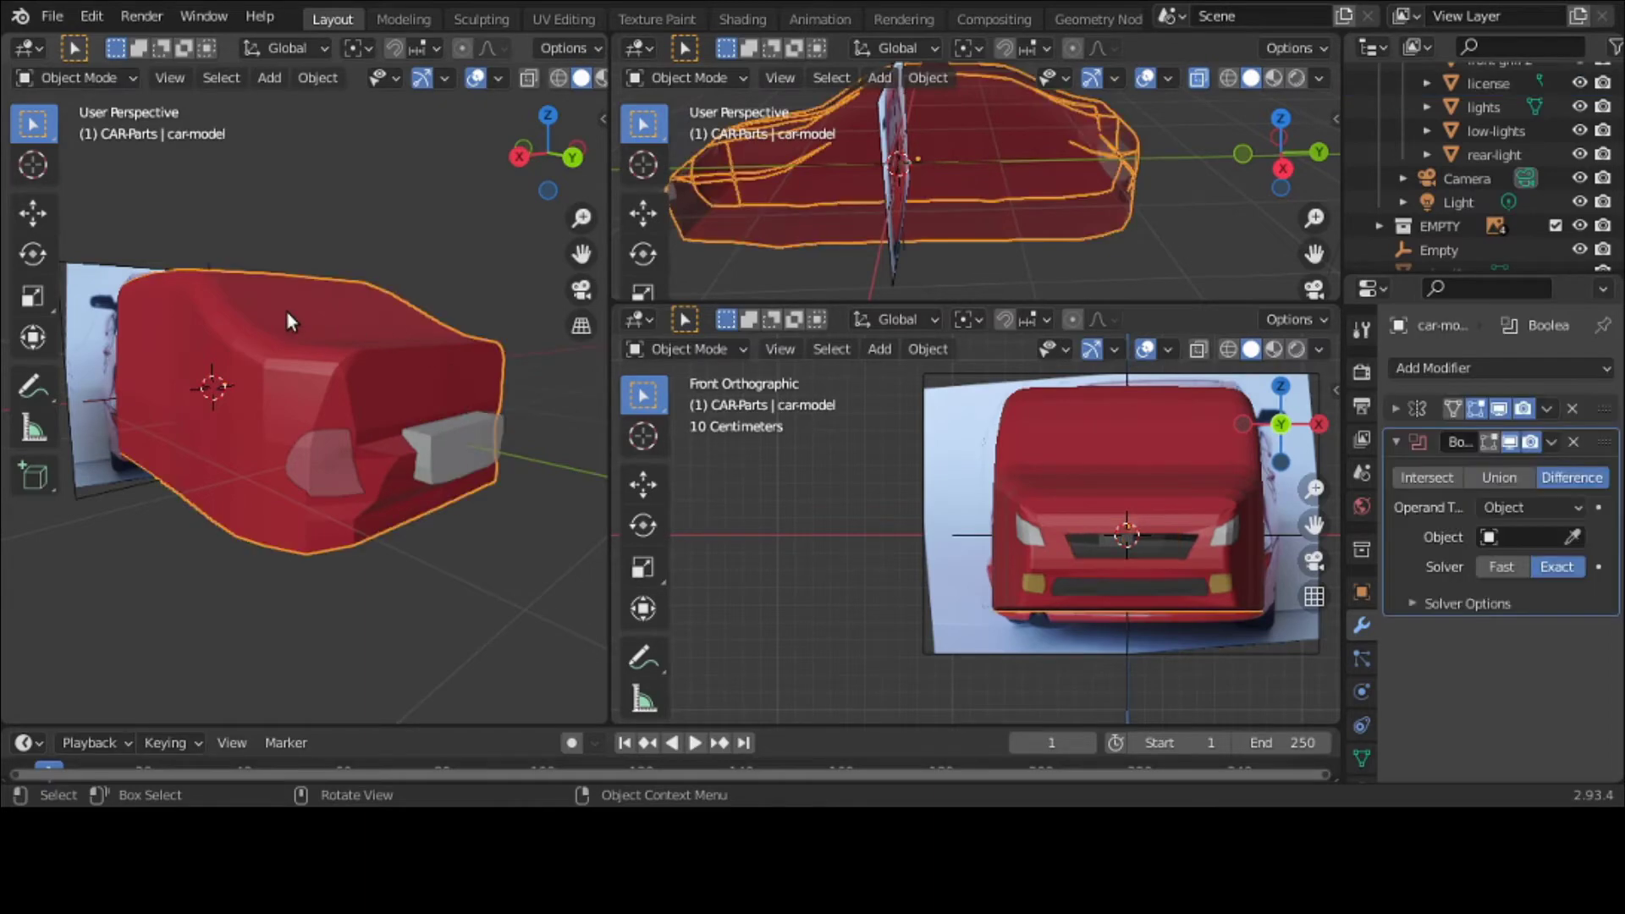
click(525, 78)
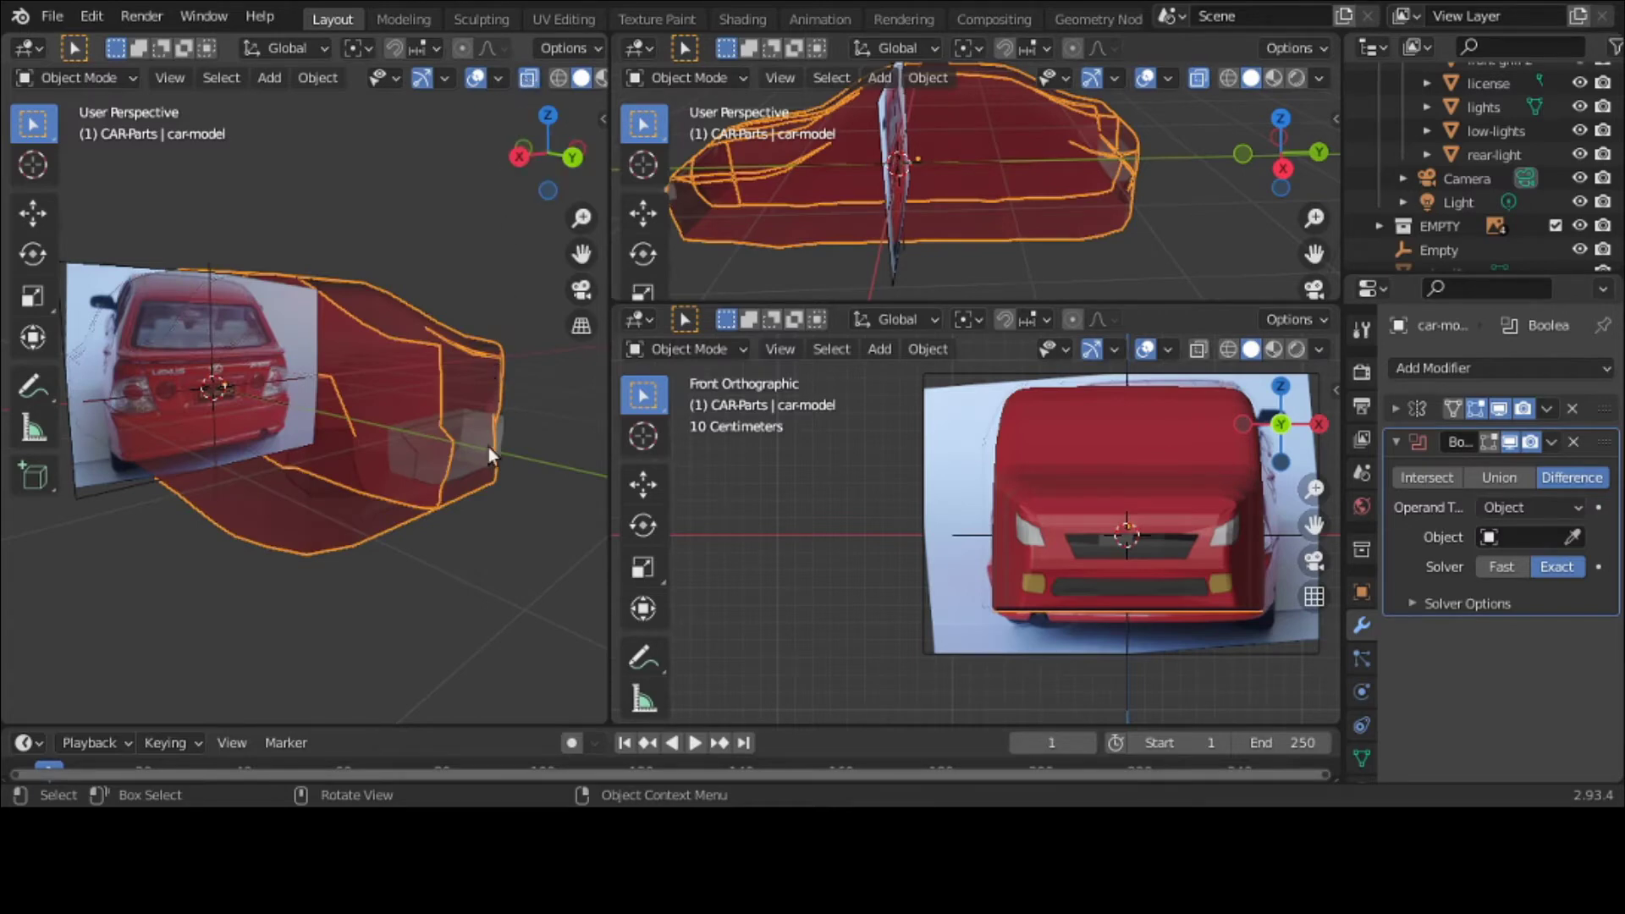
key(grave)
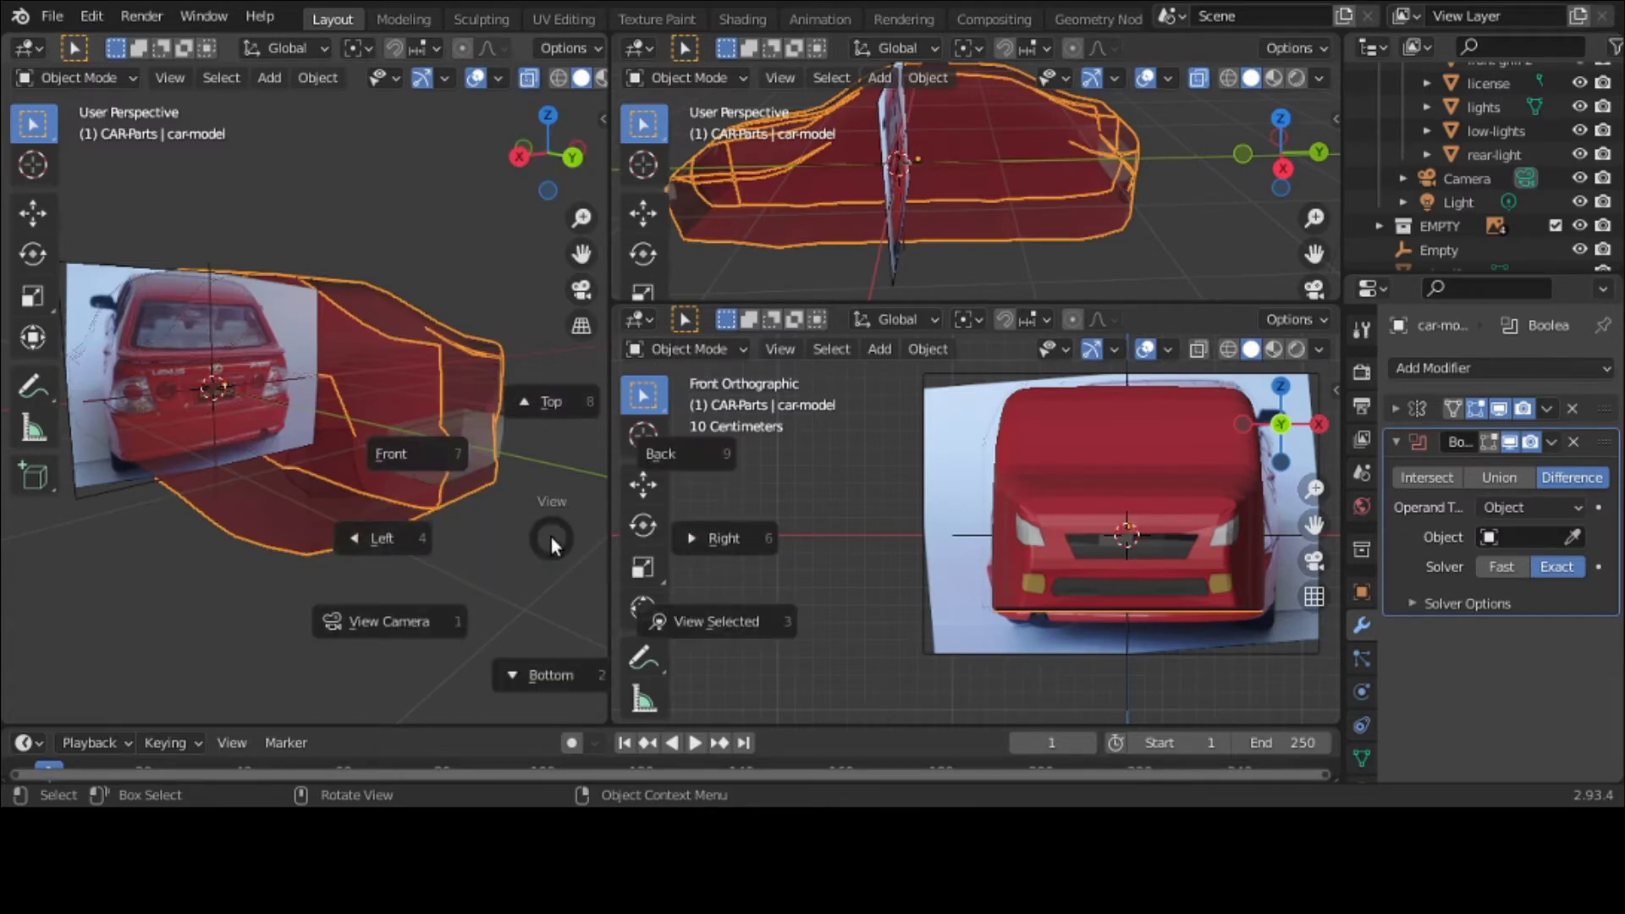
click(643, 448)
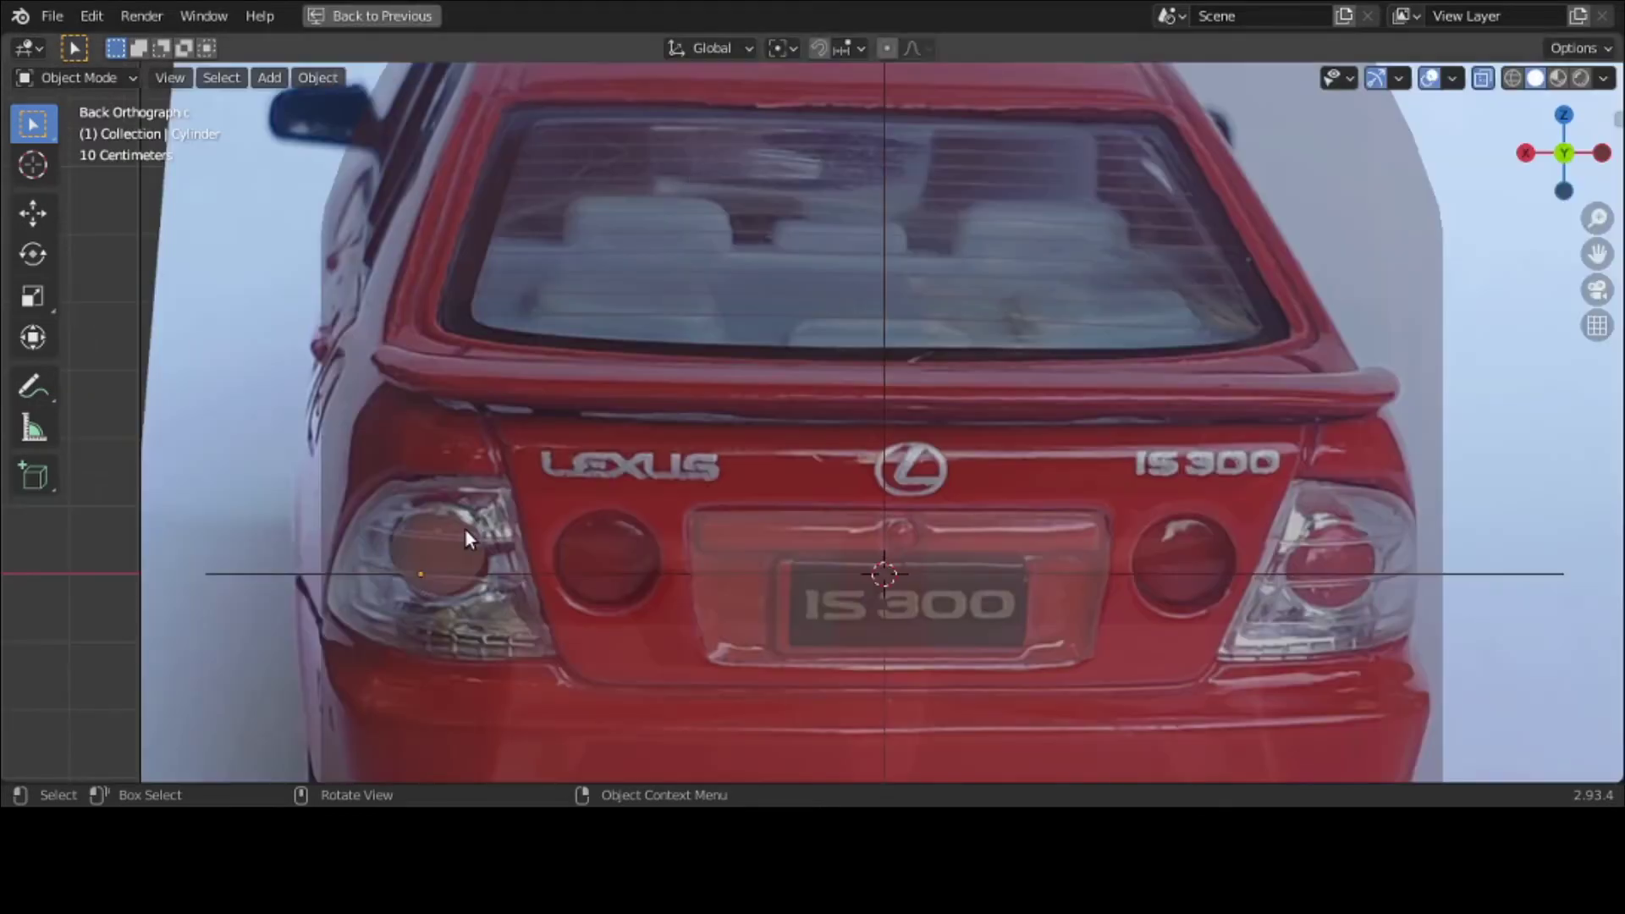
key(shift+d)
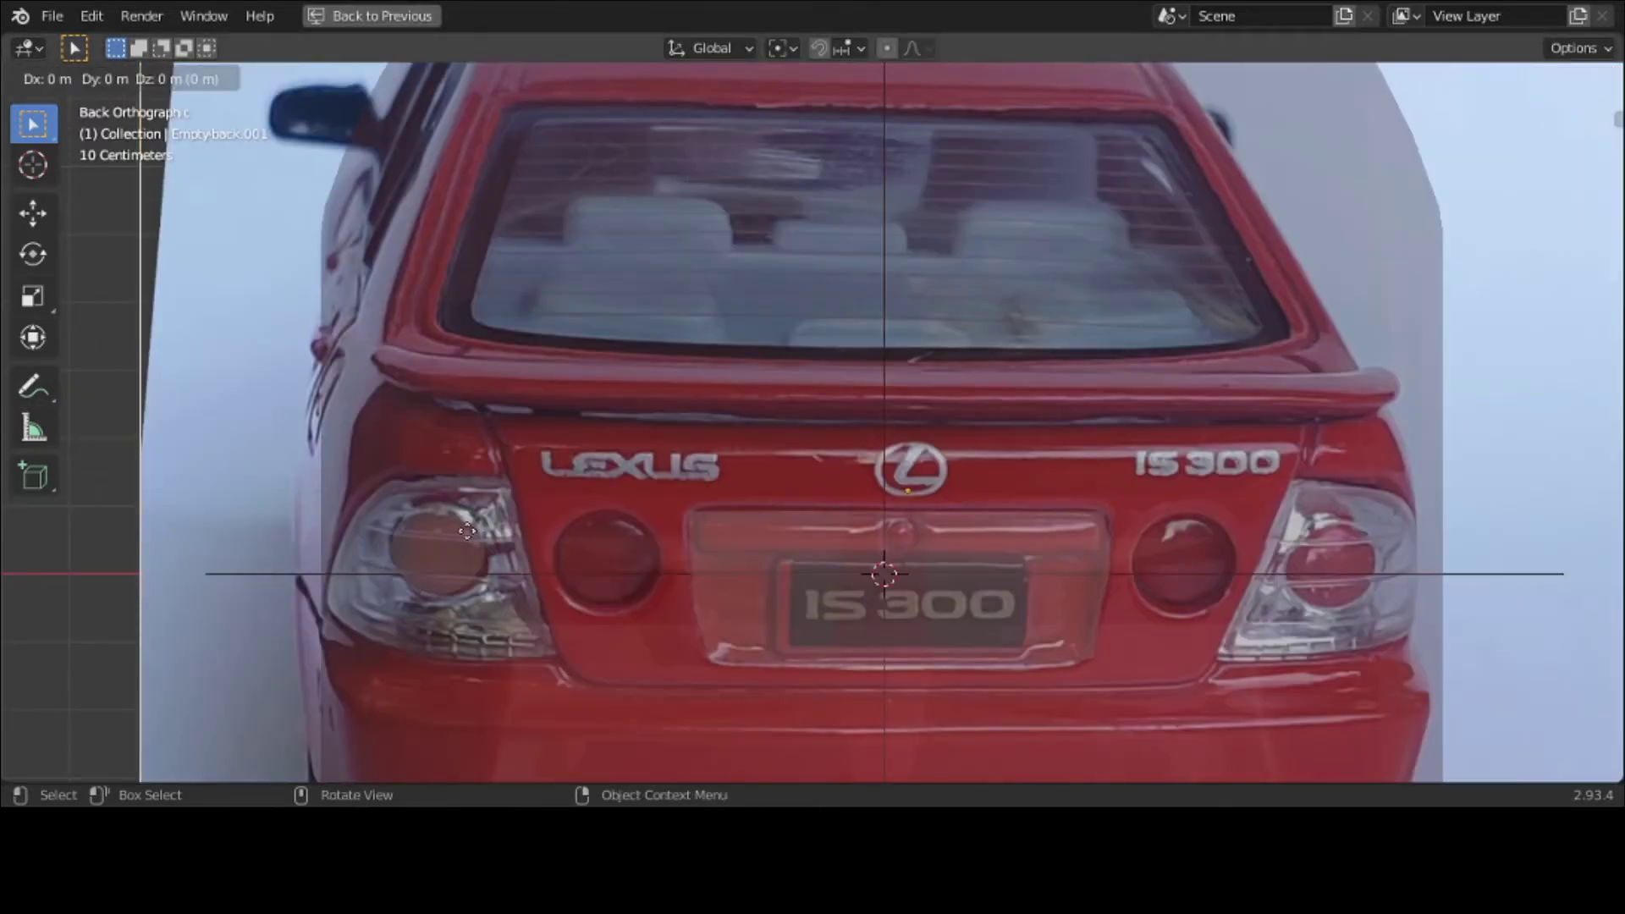
key(Escape)
click(442, 554)
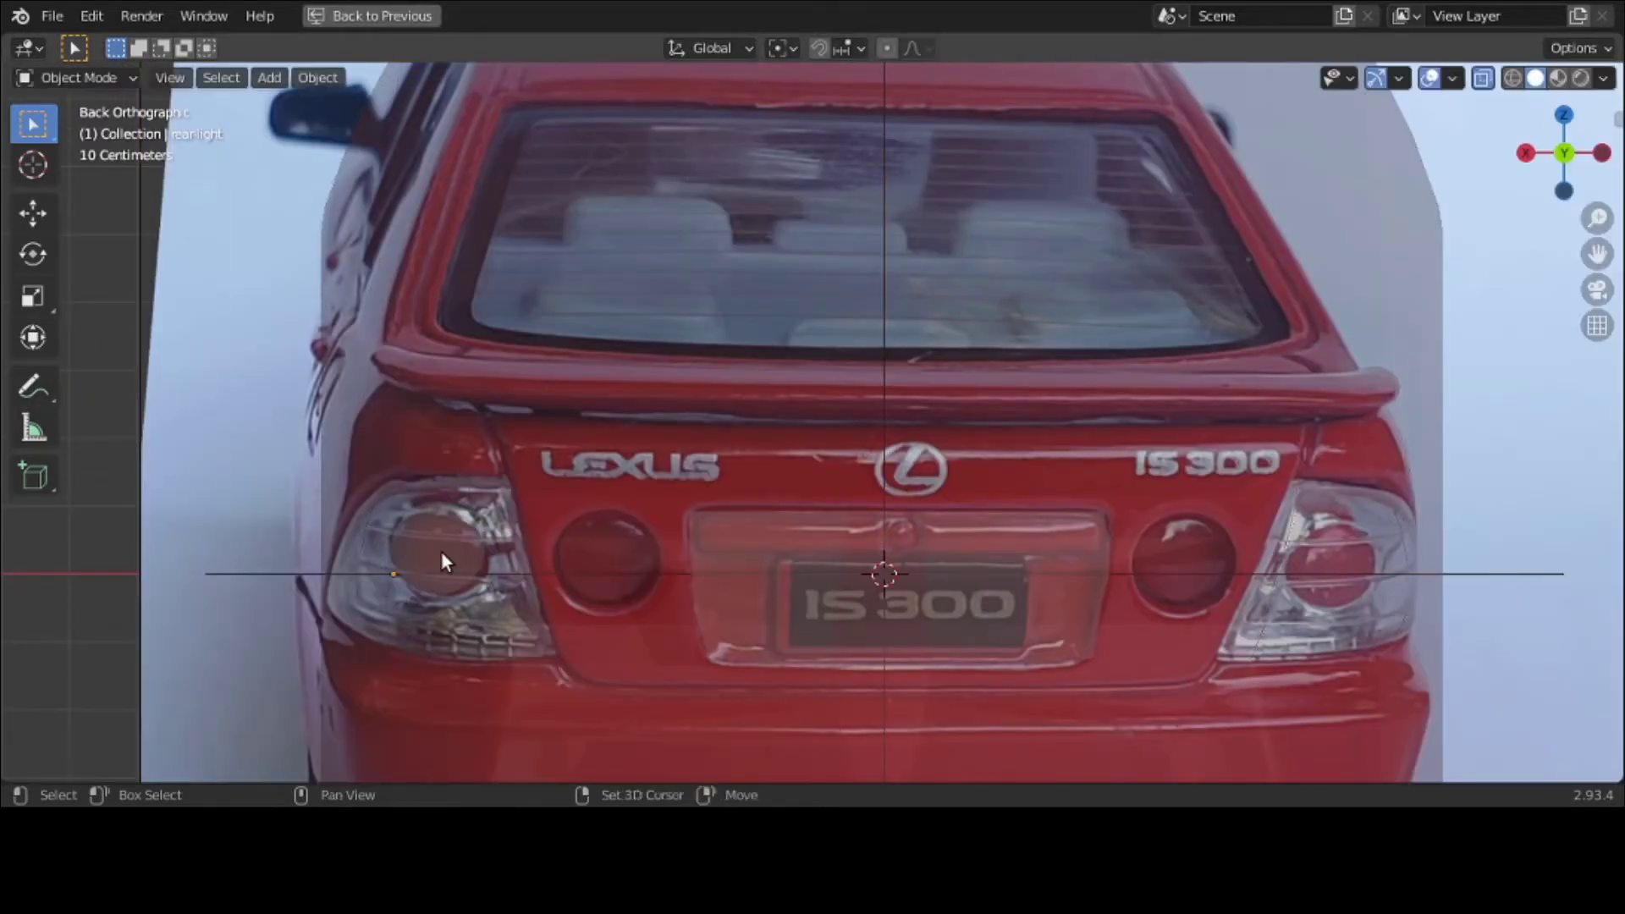
key(shift+d)
key(x)
key(Escape)
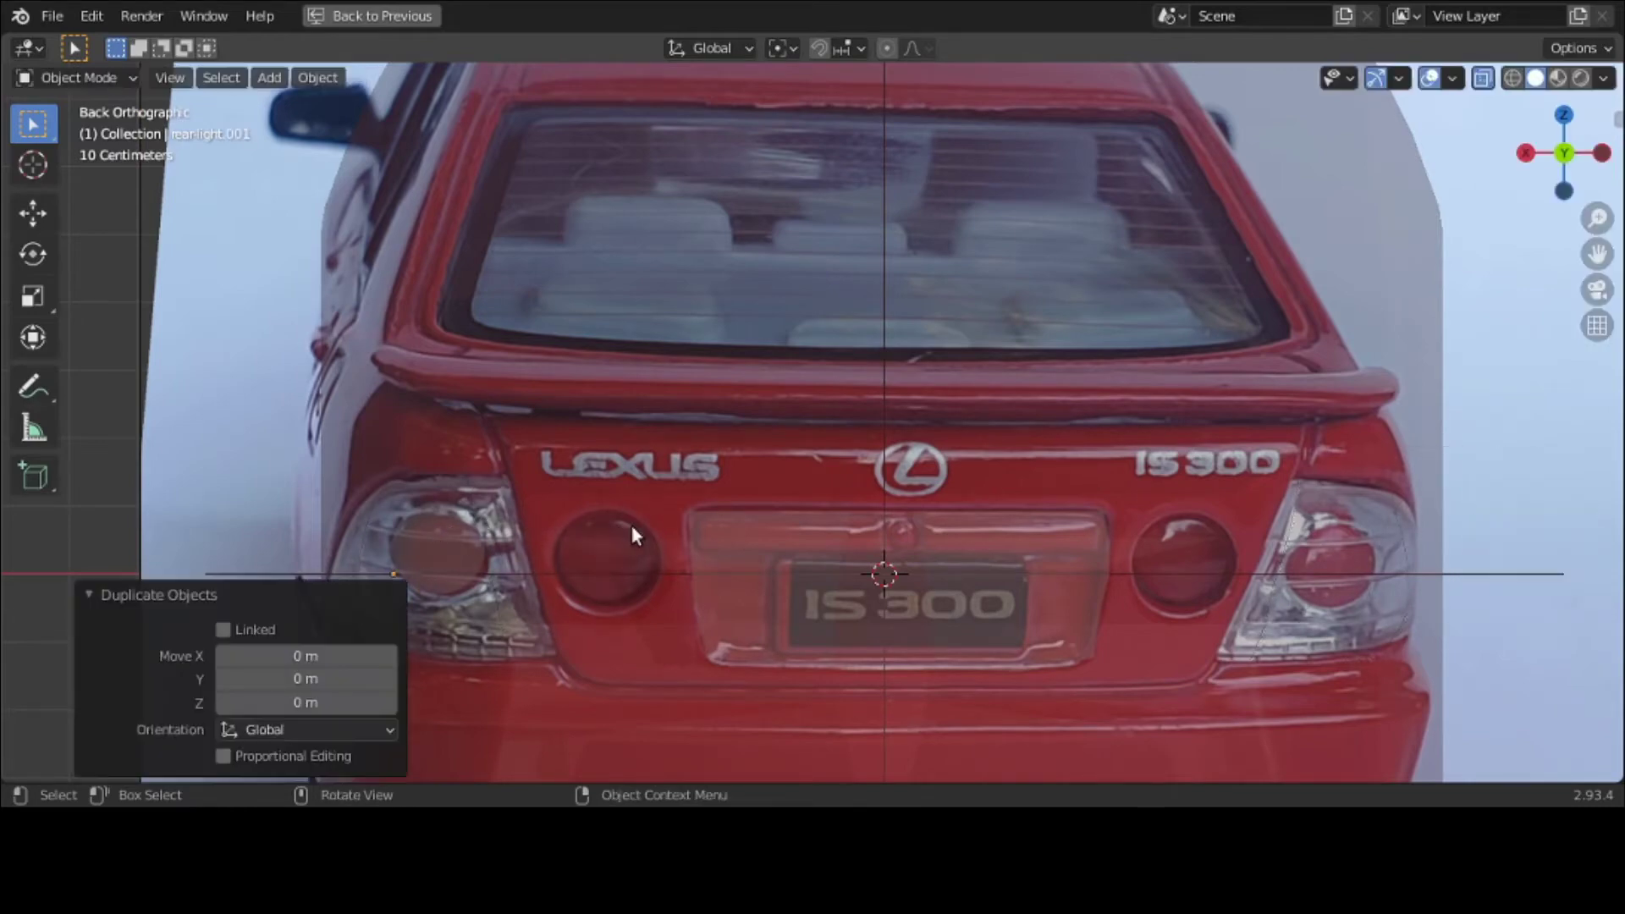
click(112, 350)
scroll(112, 351, down, 2)
key(ctrl+z)
key(ctrl+z)
key(ctrl+z)
key(ctrl+z)
key(ctrl+z)
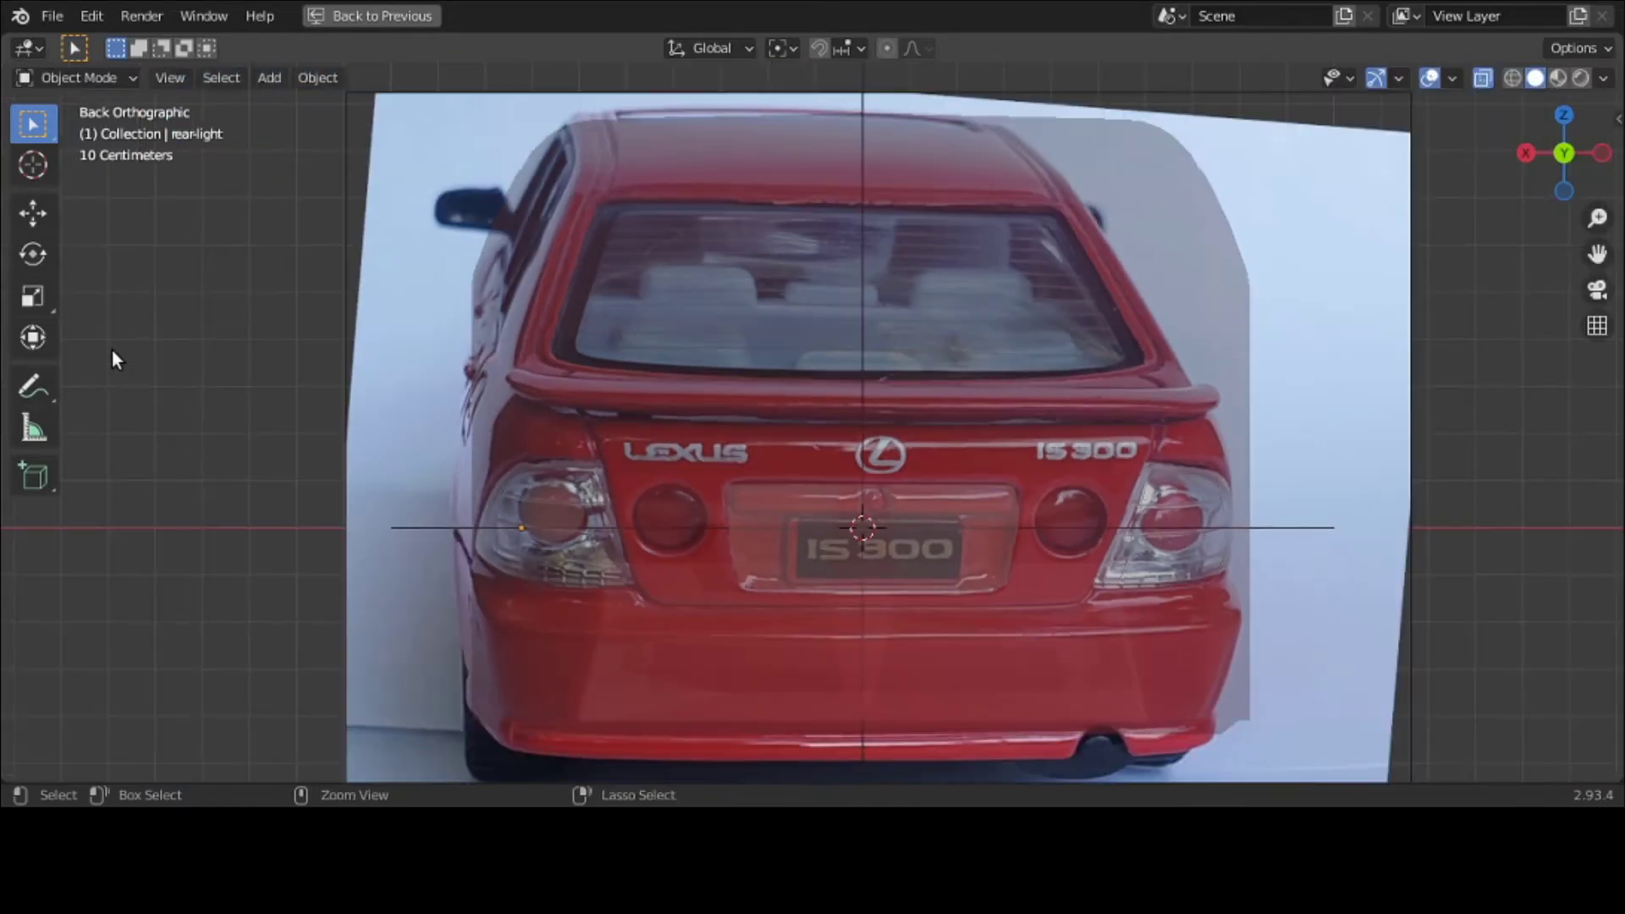
Step: Duplicate the round lamp cylinder onto the neighbouring inner lamp in the back reference image and scale the copy by about 1.118
middle_drag(112, 350, 186, 378)
scroll(188, 367, down, 4)
click(1127, 574)
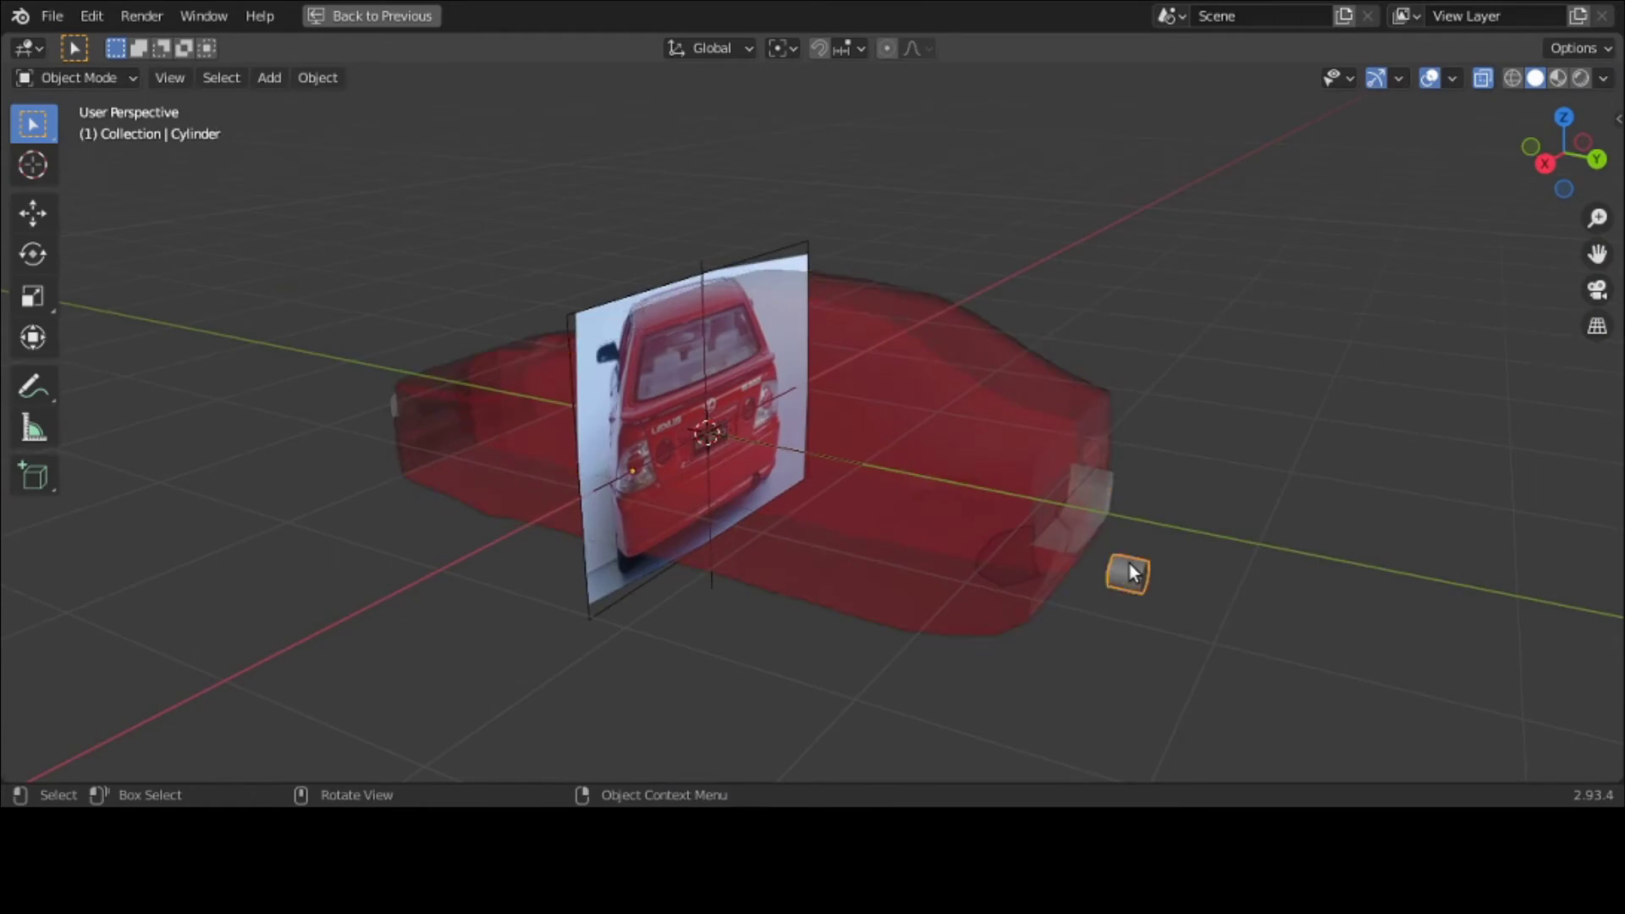
key(grave)
click(1248, 484)
key(KP_Decimal)
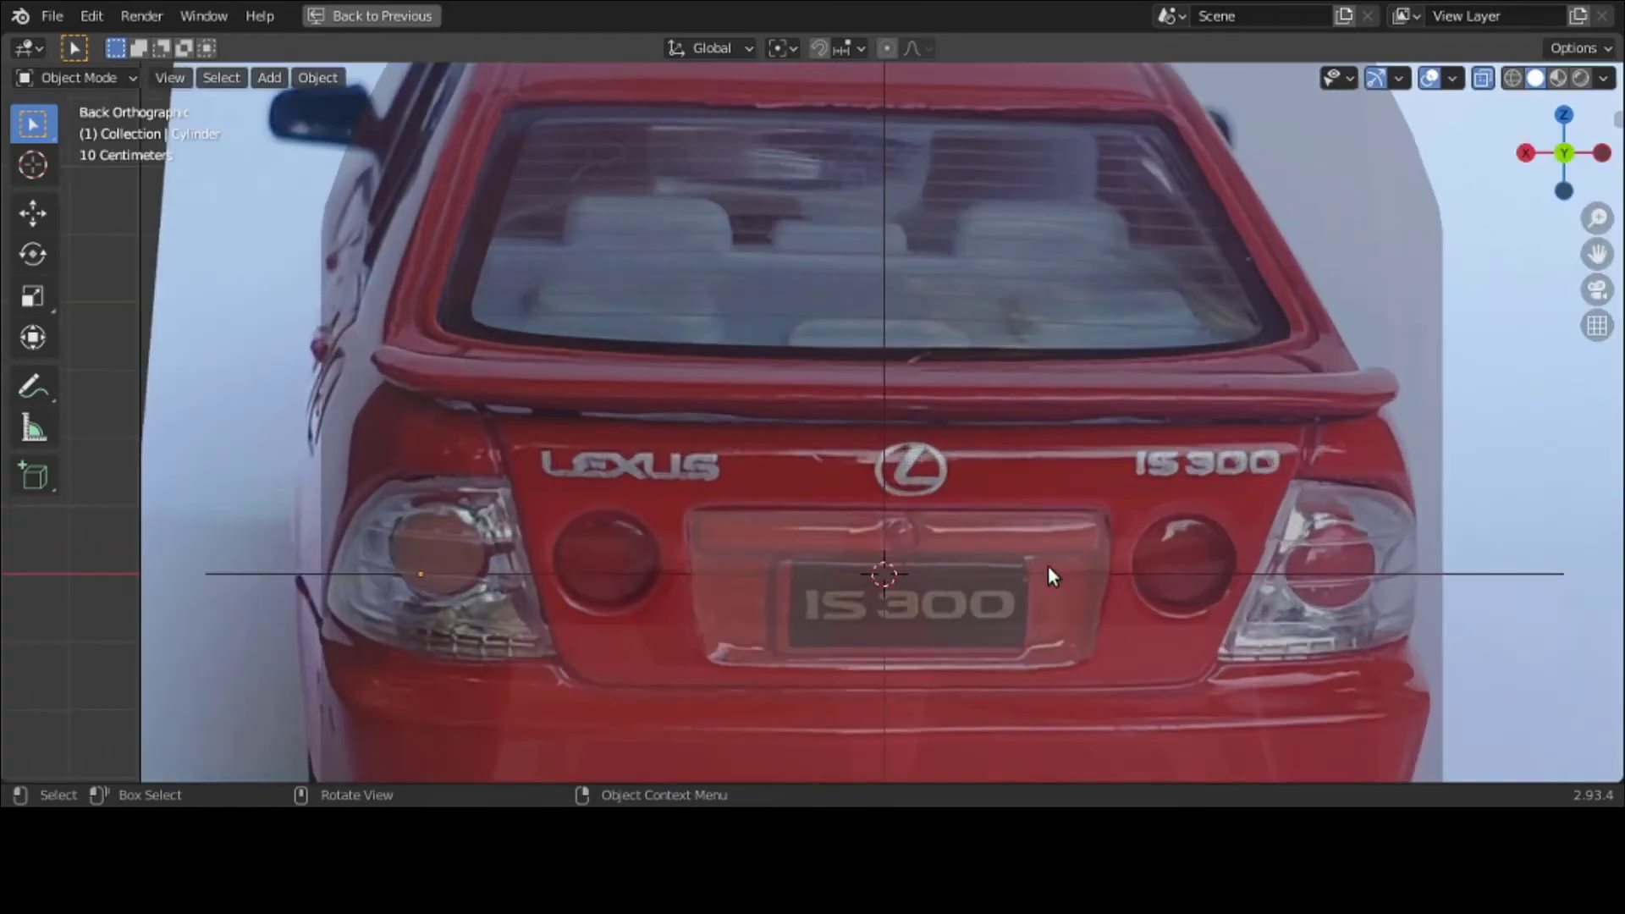
key(shift+d)
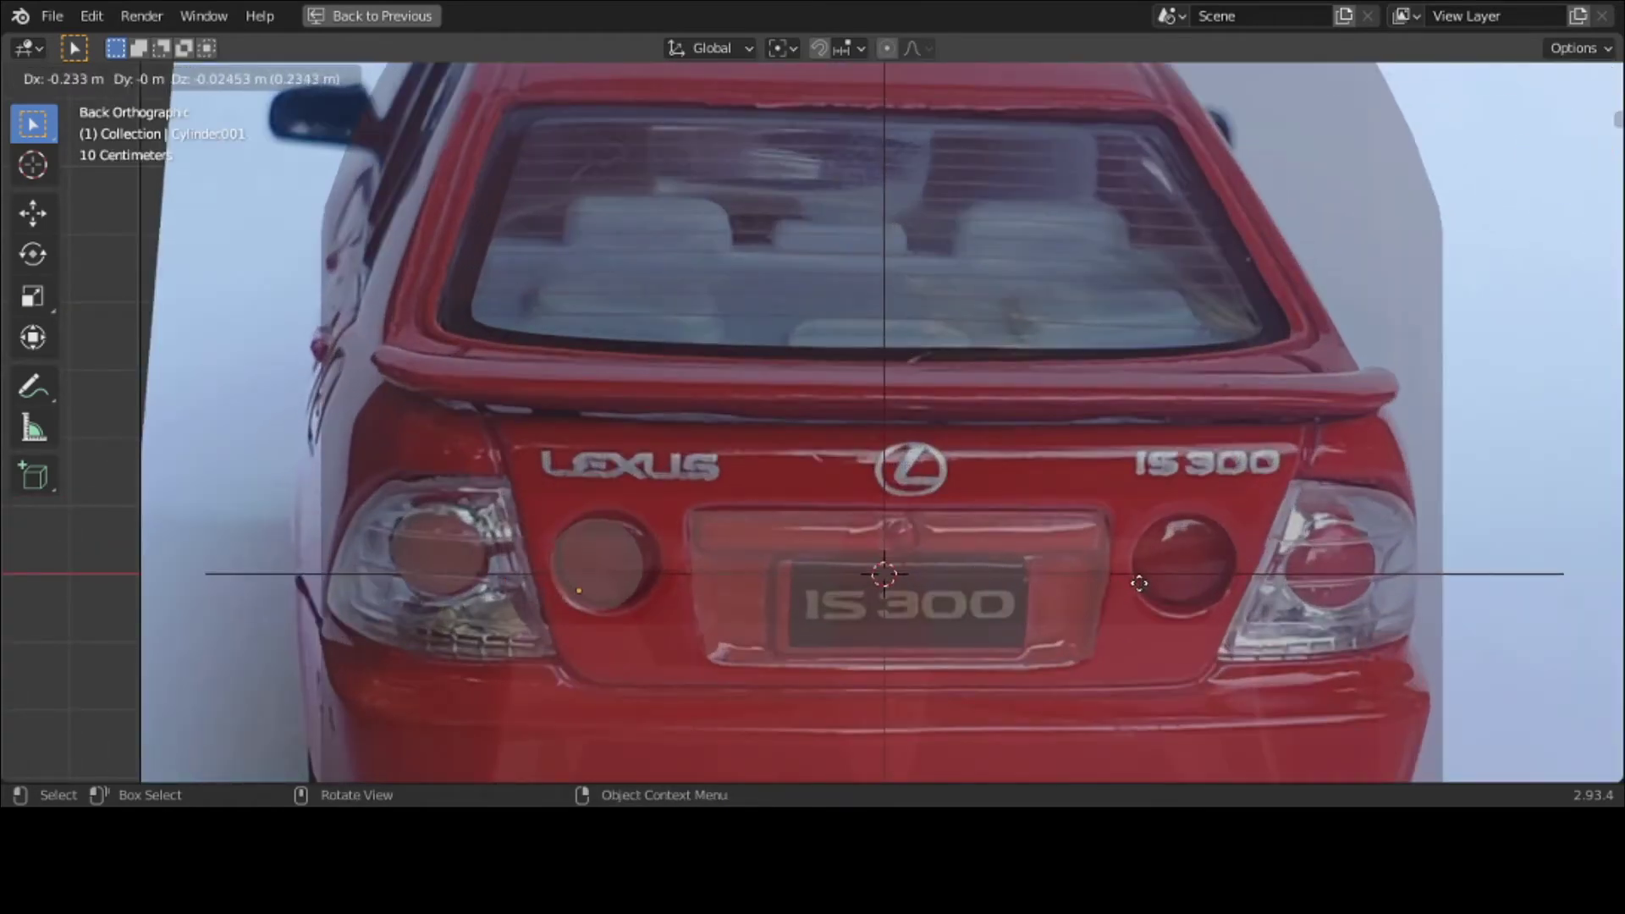
click(1149, 580)
key(s)
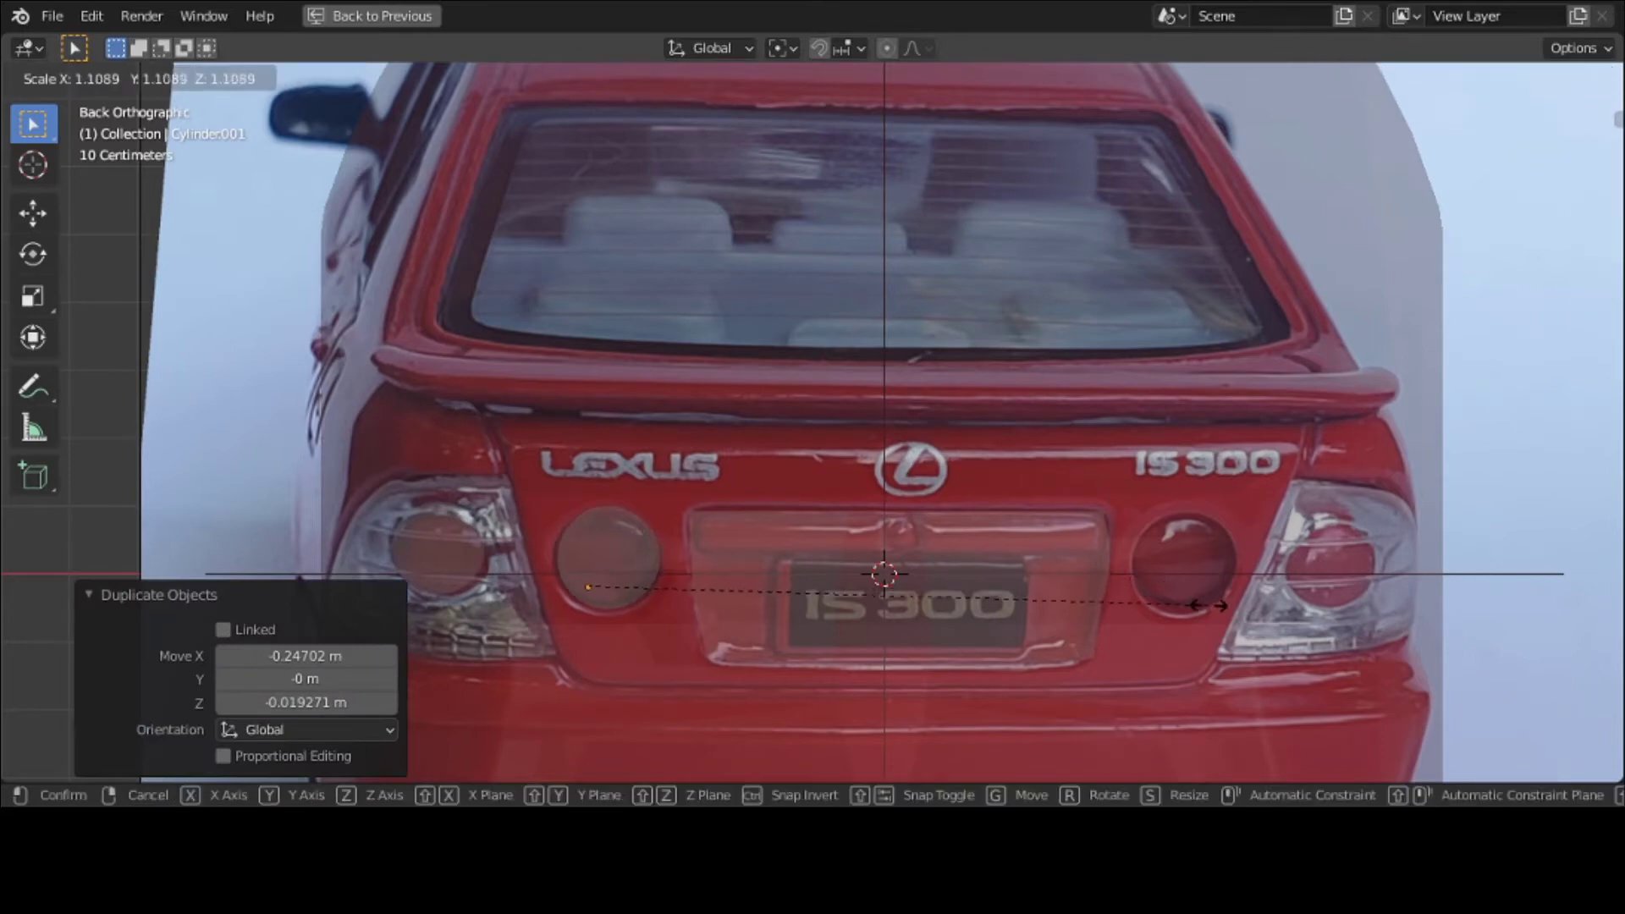
click(1215, 609)
Step: Duplicate the enlarged lamp about -0.848 m along X onto the opposite inner lamp, and that copy another -0.217 m onto the outer lamp
key(shift+d)
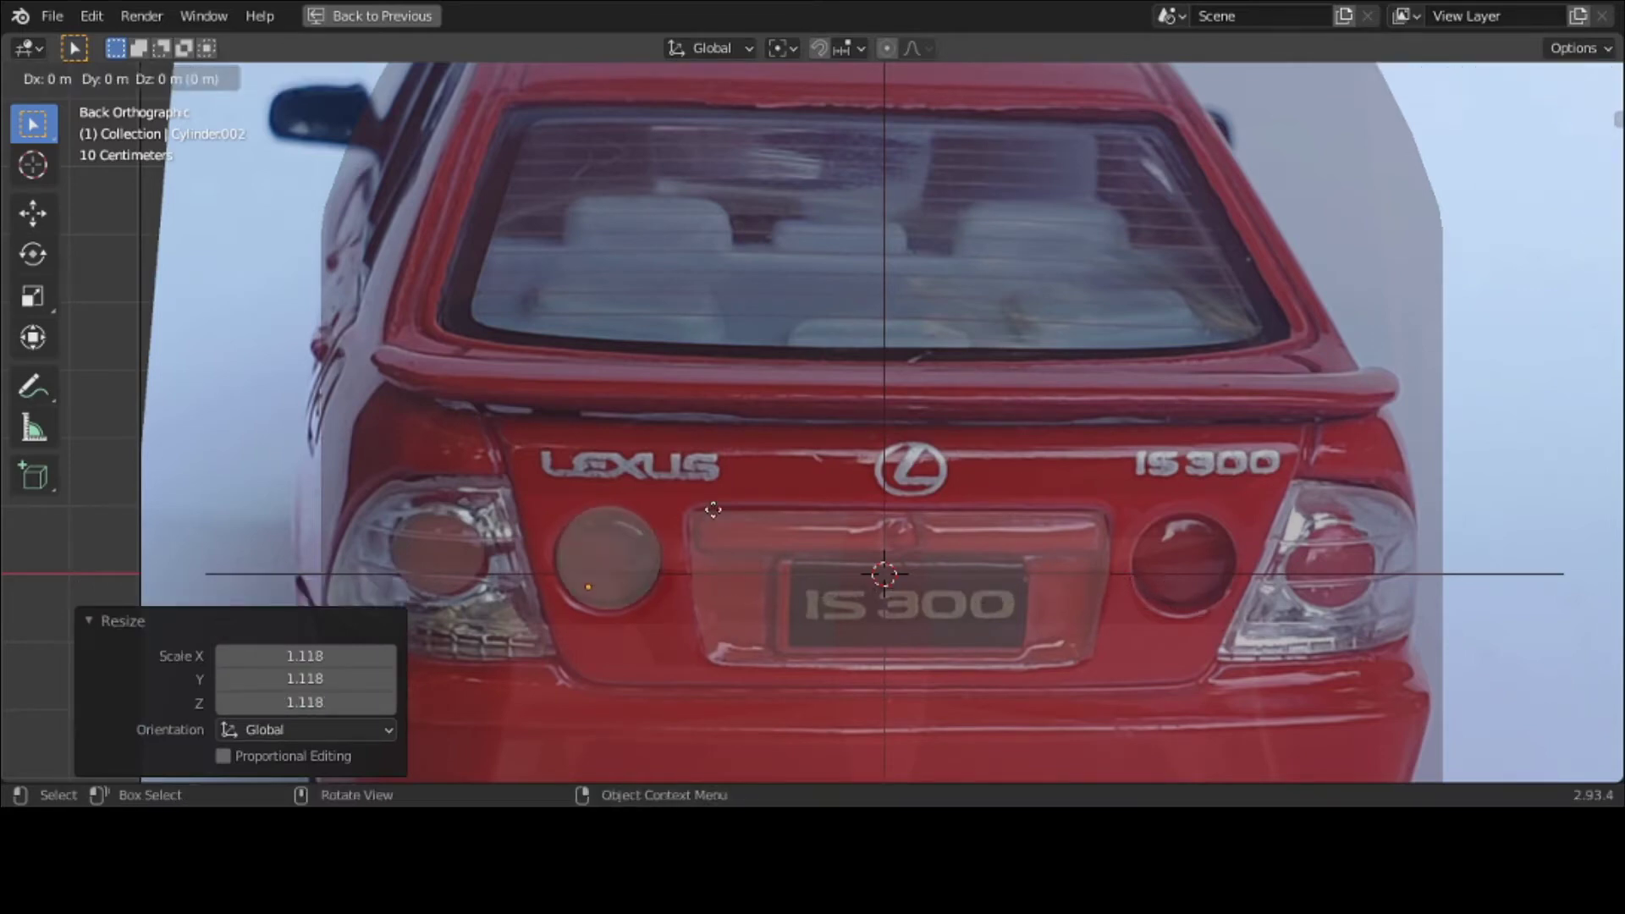
click(1288, 514)
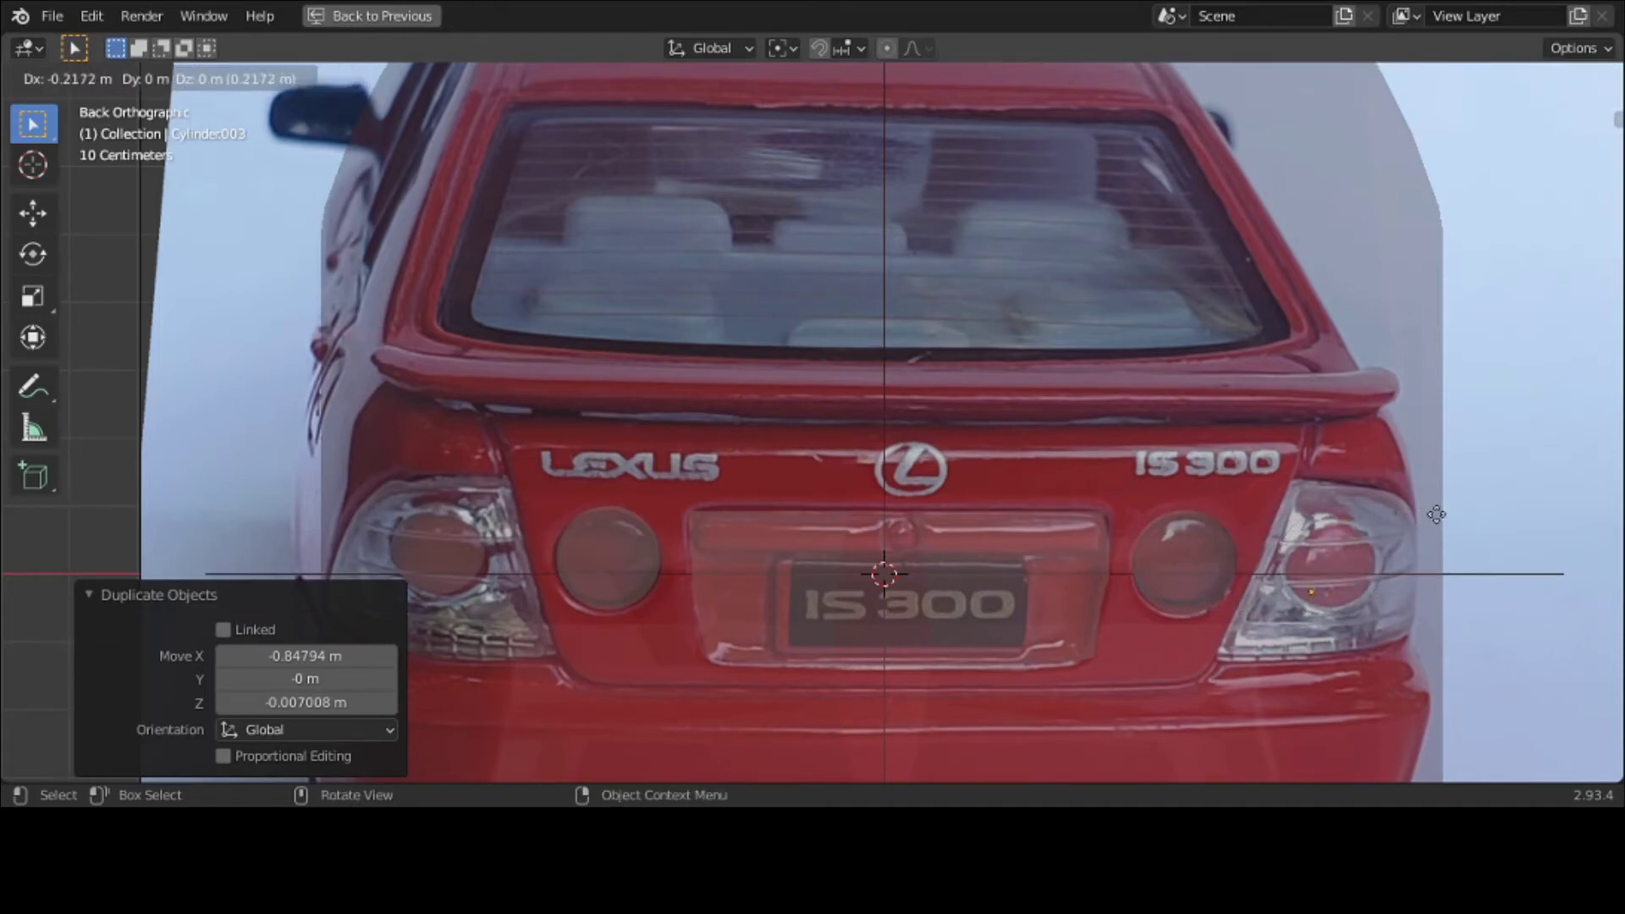
click(1436, 515)
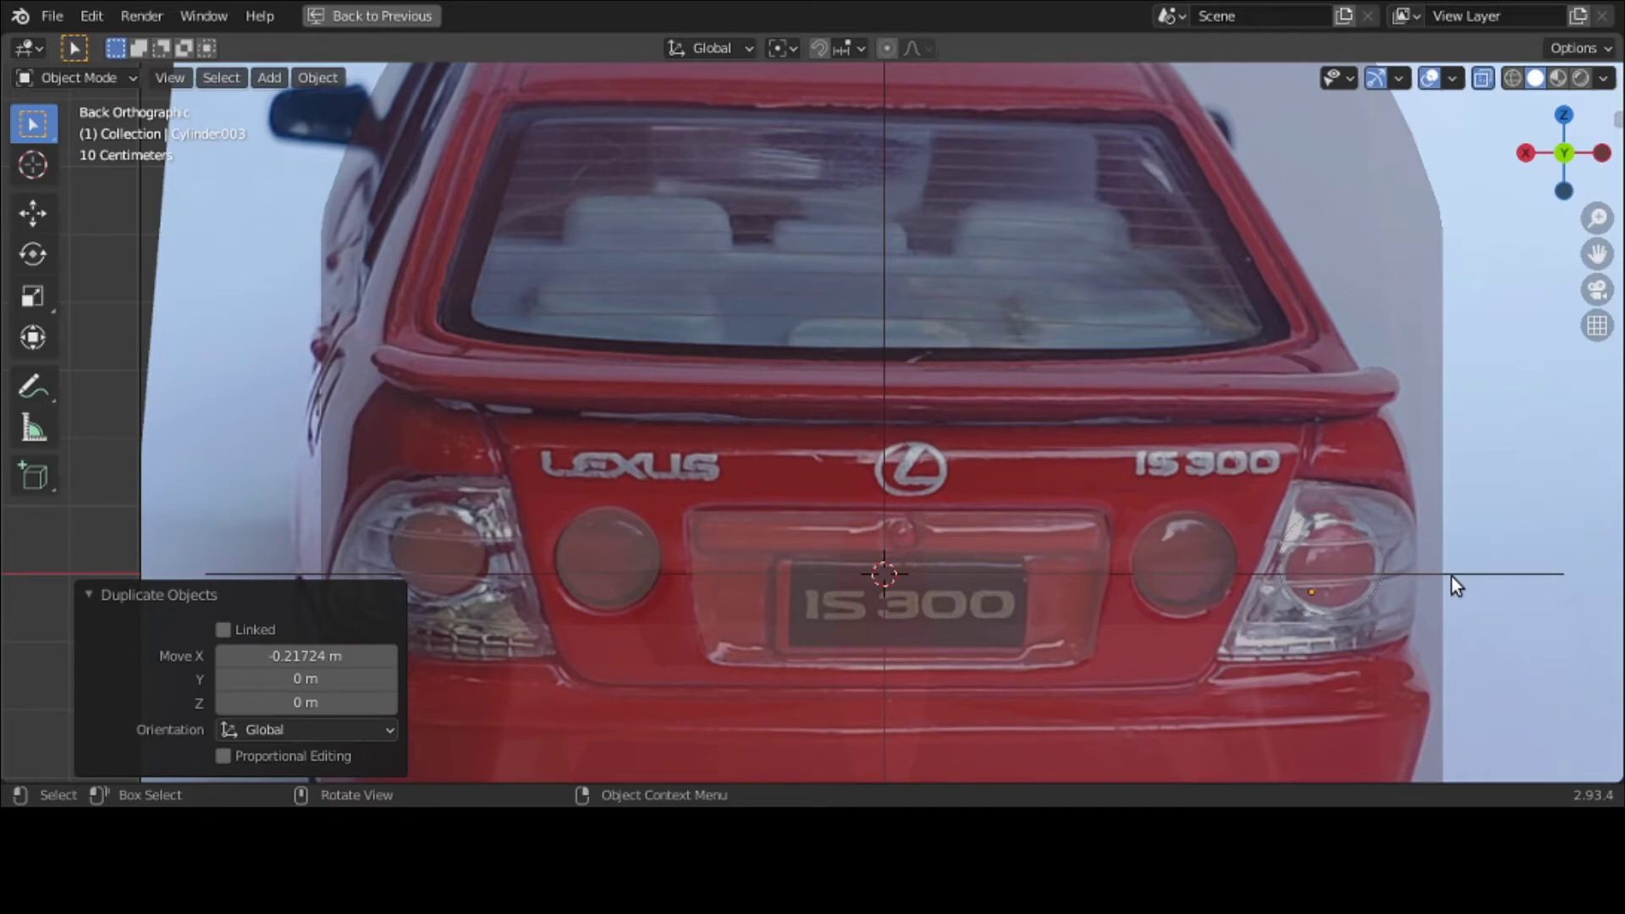
Step: Turn off X-ray and return to the multi-viewport layout
click(1480, 82)
scroll(606, 156, down, 5)
key(ctrl+alt+space)
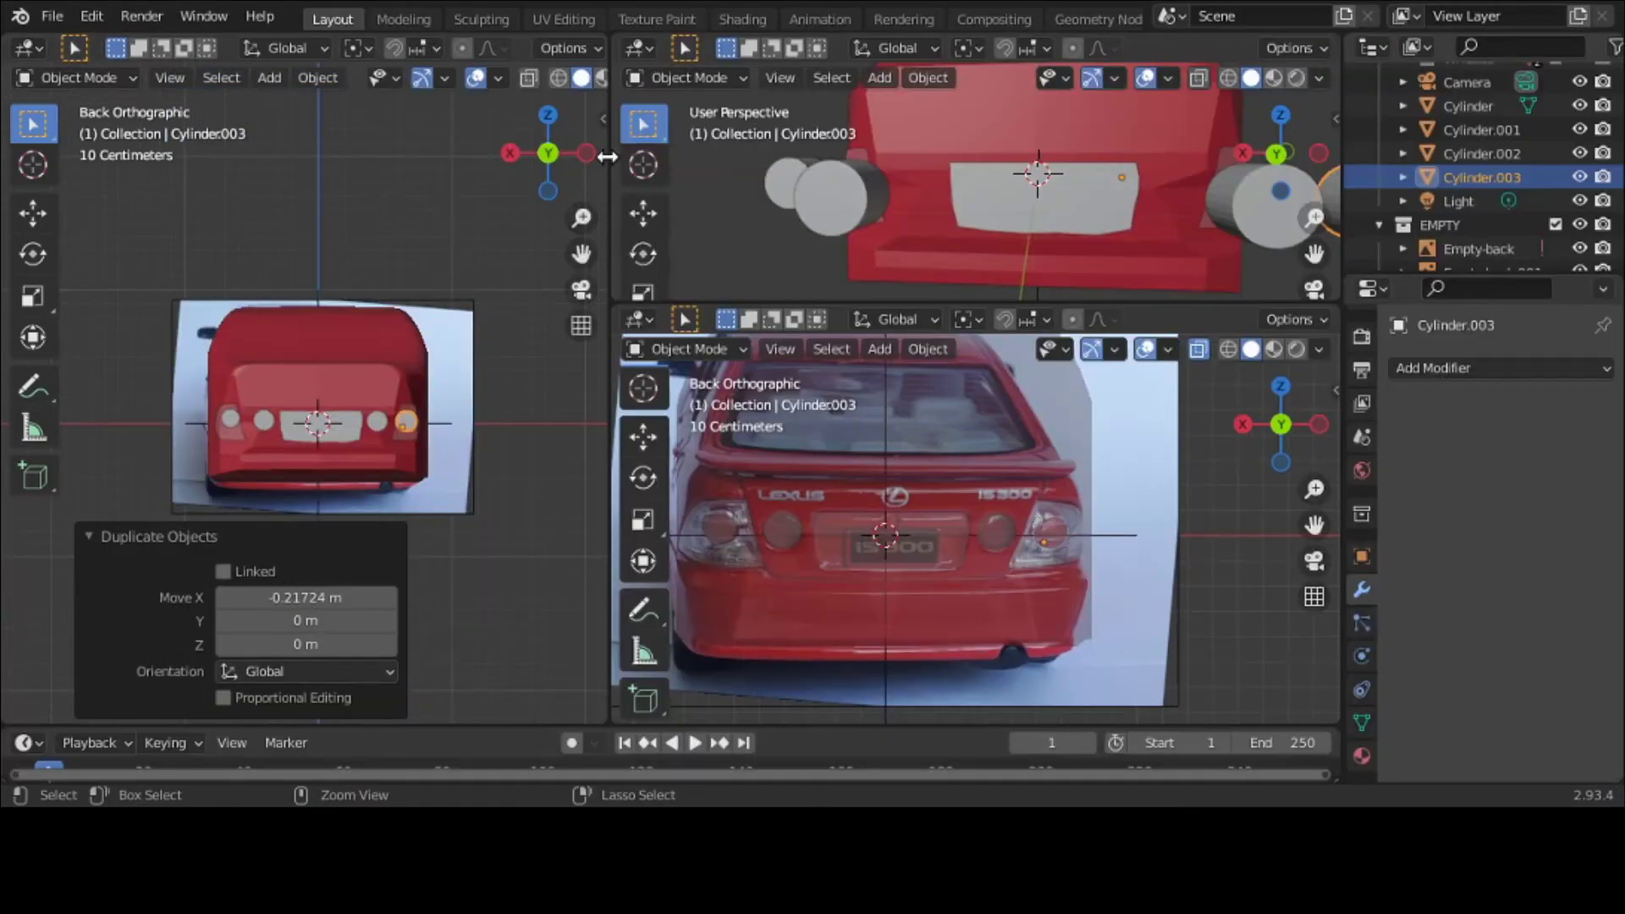
Step: Give Cylinder.003 and Cylinder.002 each a new material with a fully saturated red viewport colour
click(1362, 756)
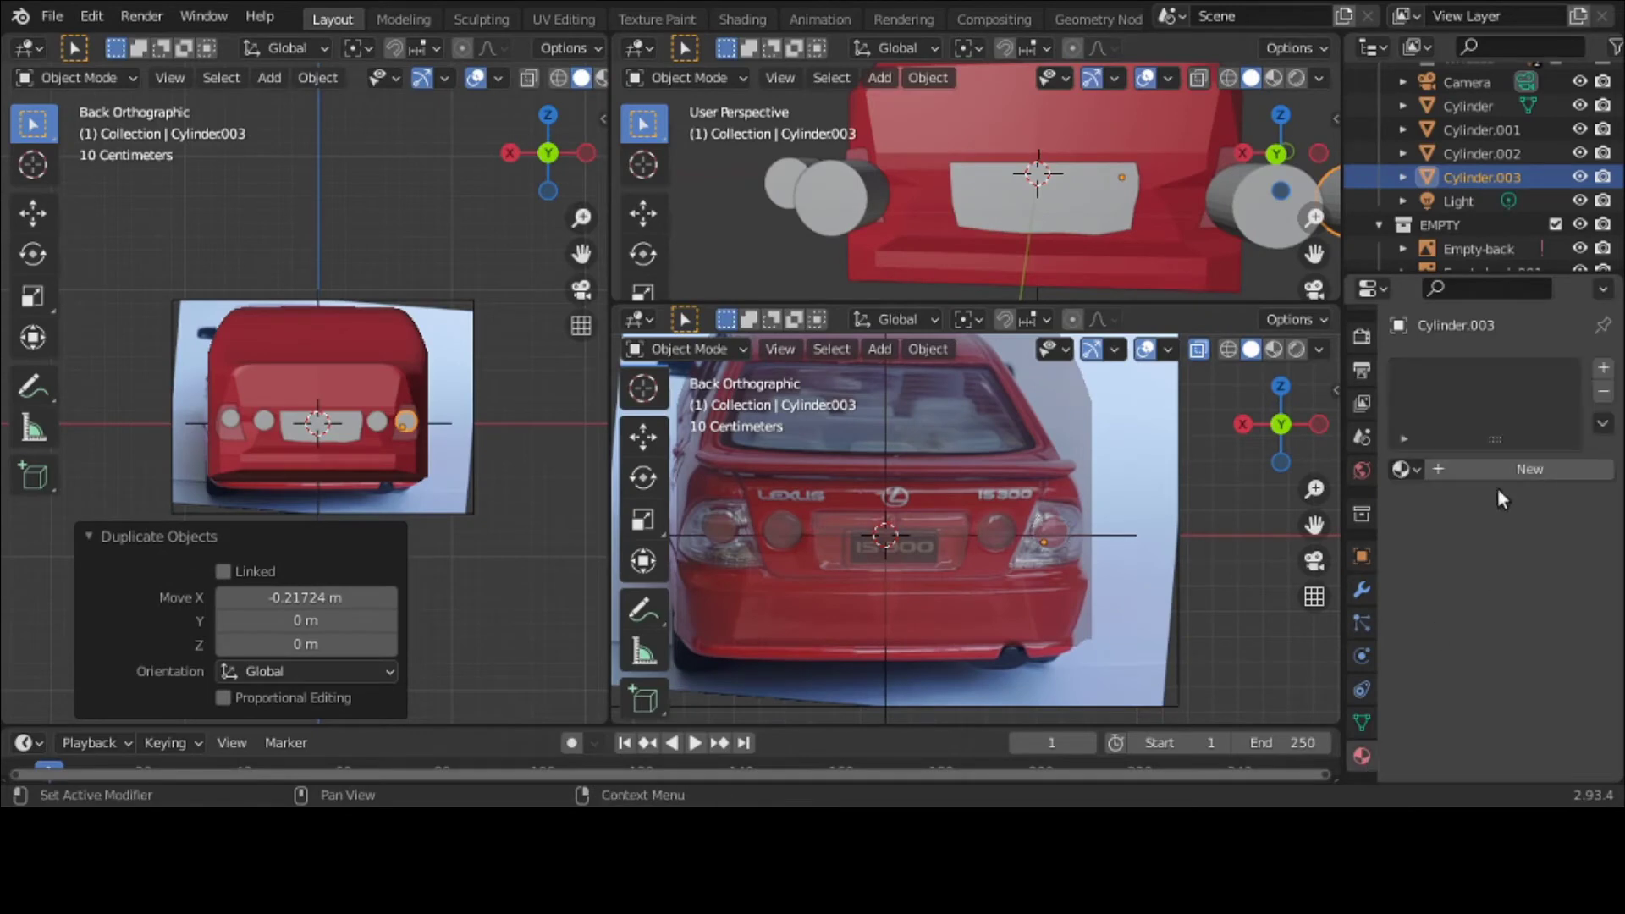
click(1460, 469)
click(1490, 676)
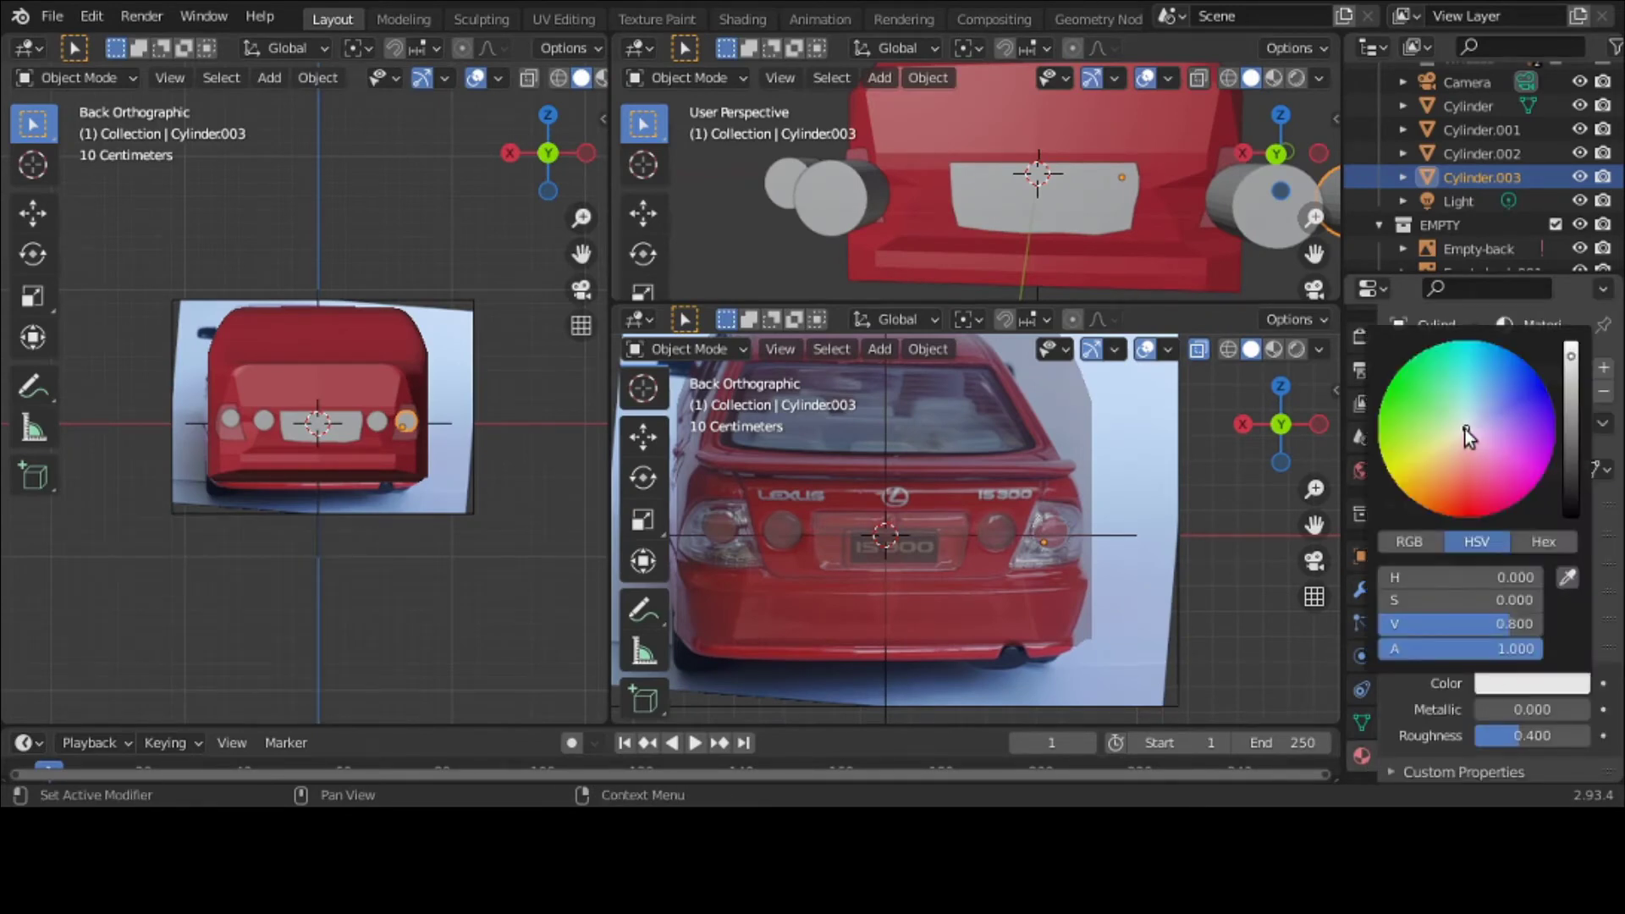
drag(1465, 429, 1481, 512)
click(1481, 154)
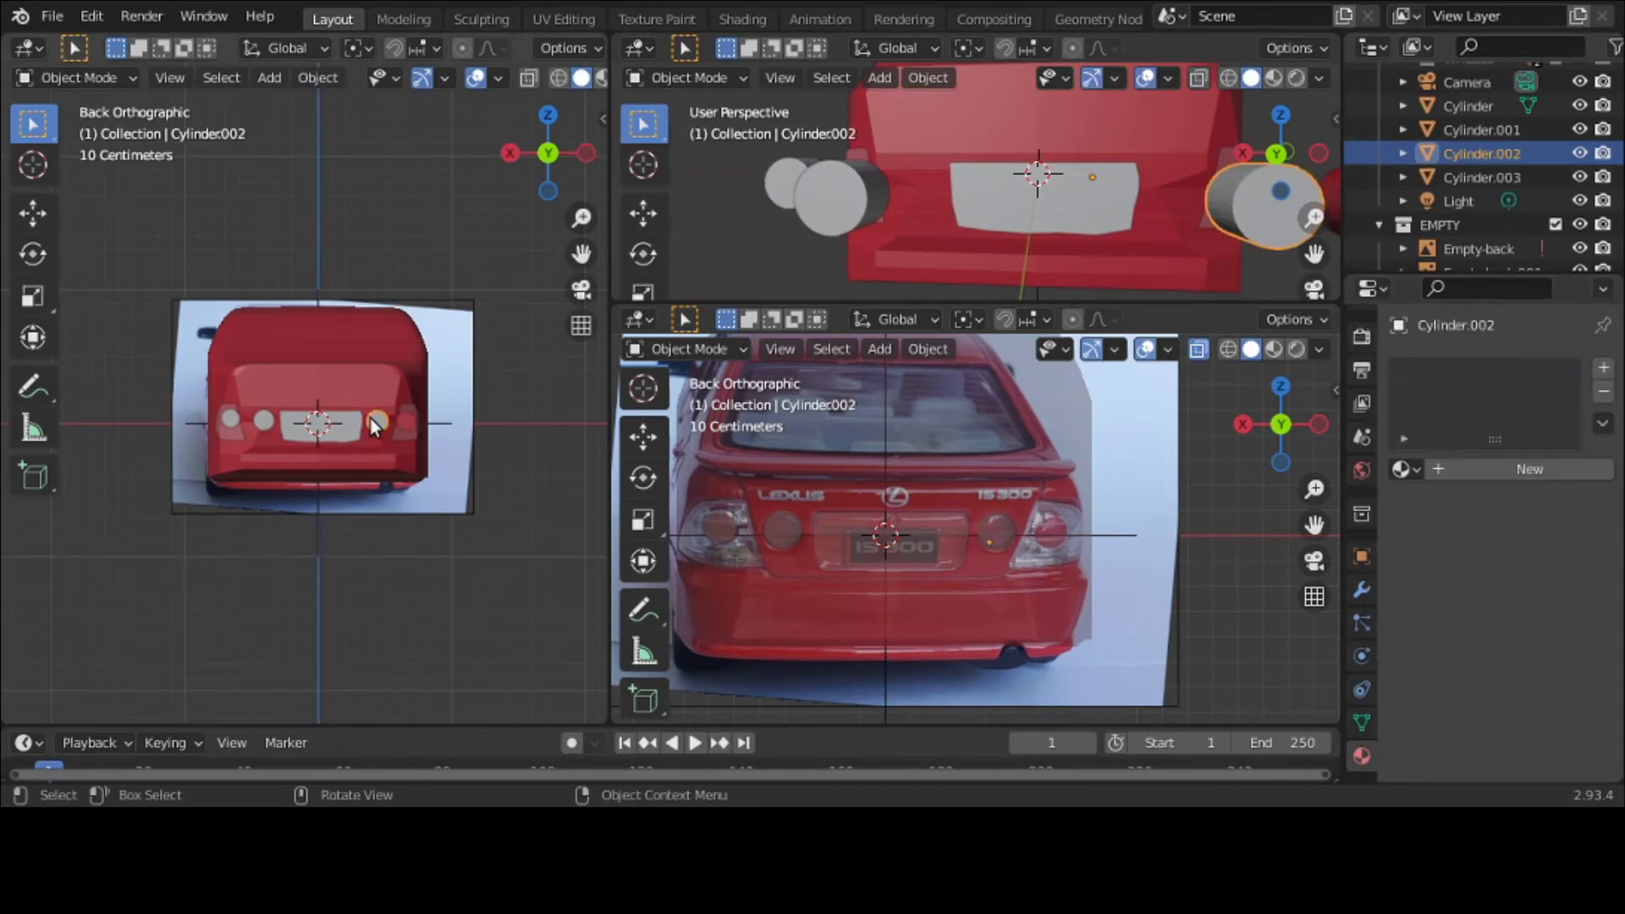
click(1445, 468)
click(1502, 682)
drag(1477, 440, 1479, 525)
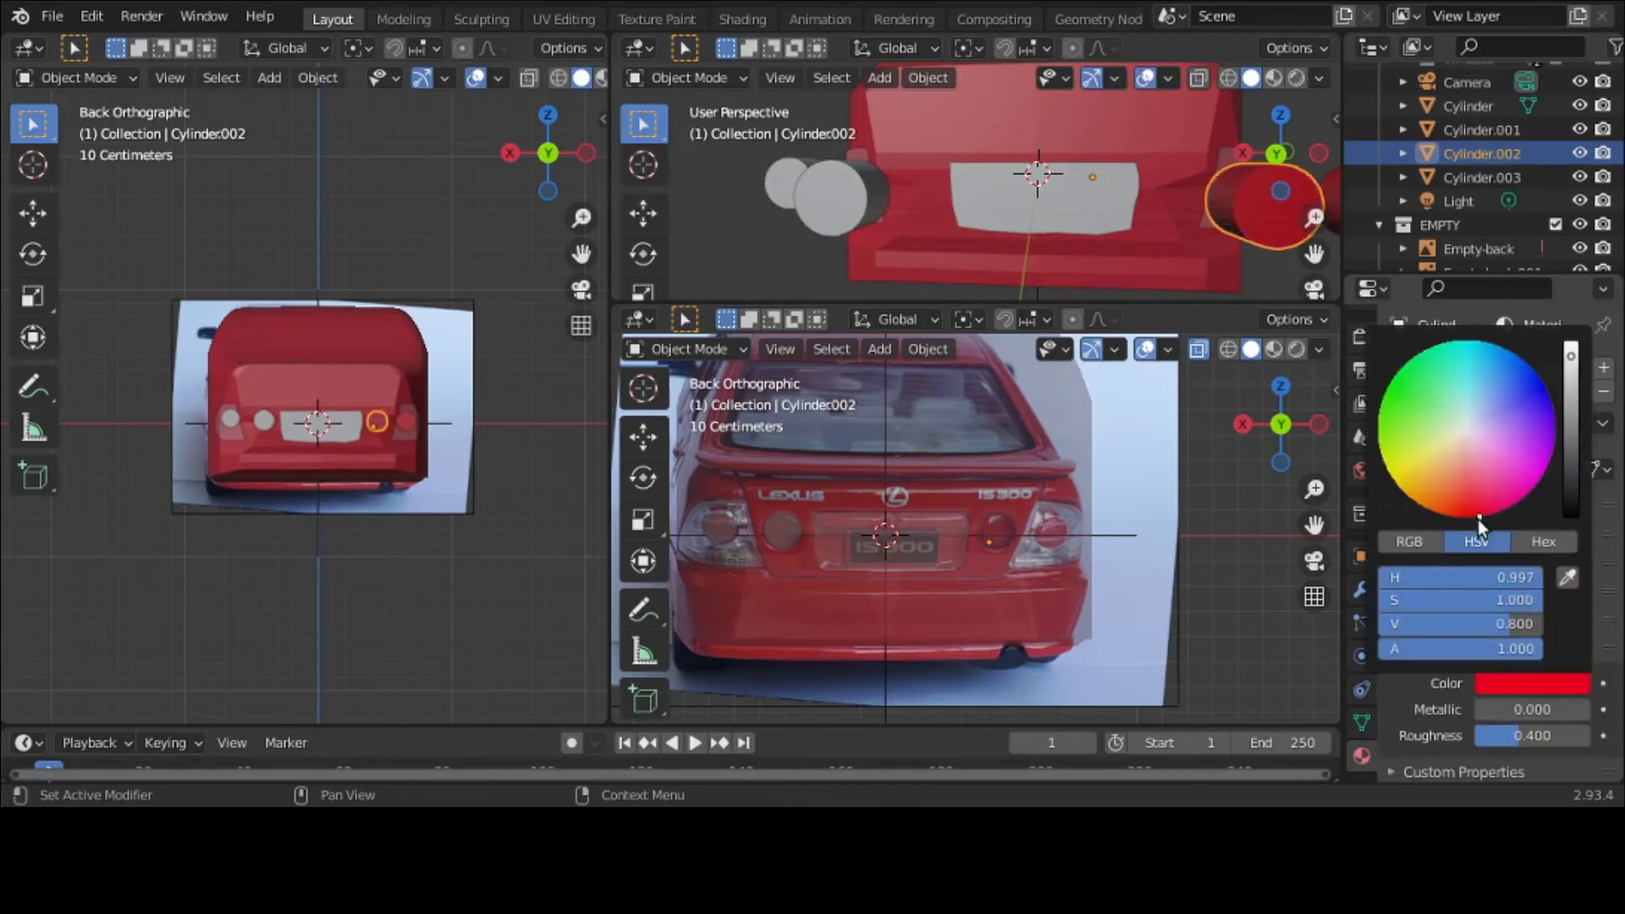
Step: Give Cylinder.001 and Cylinder each a new material with a fully saturated red viewport colour
click(264, 420)
click(1494, 470)
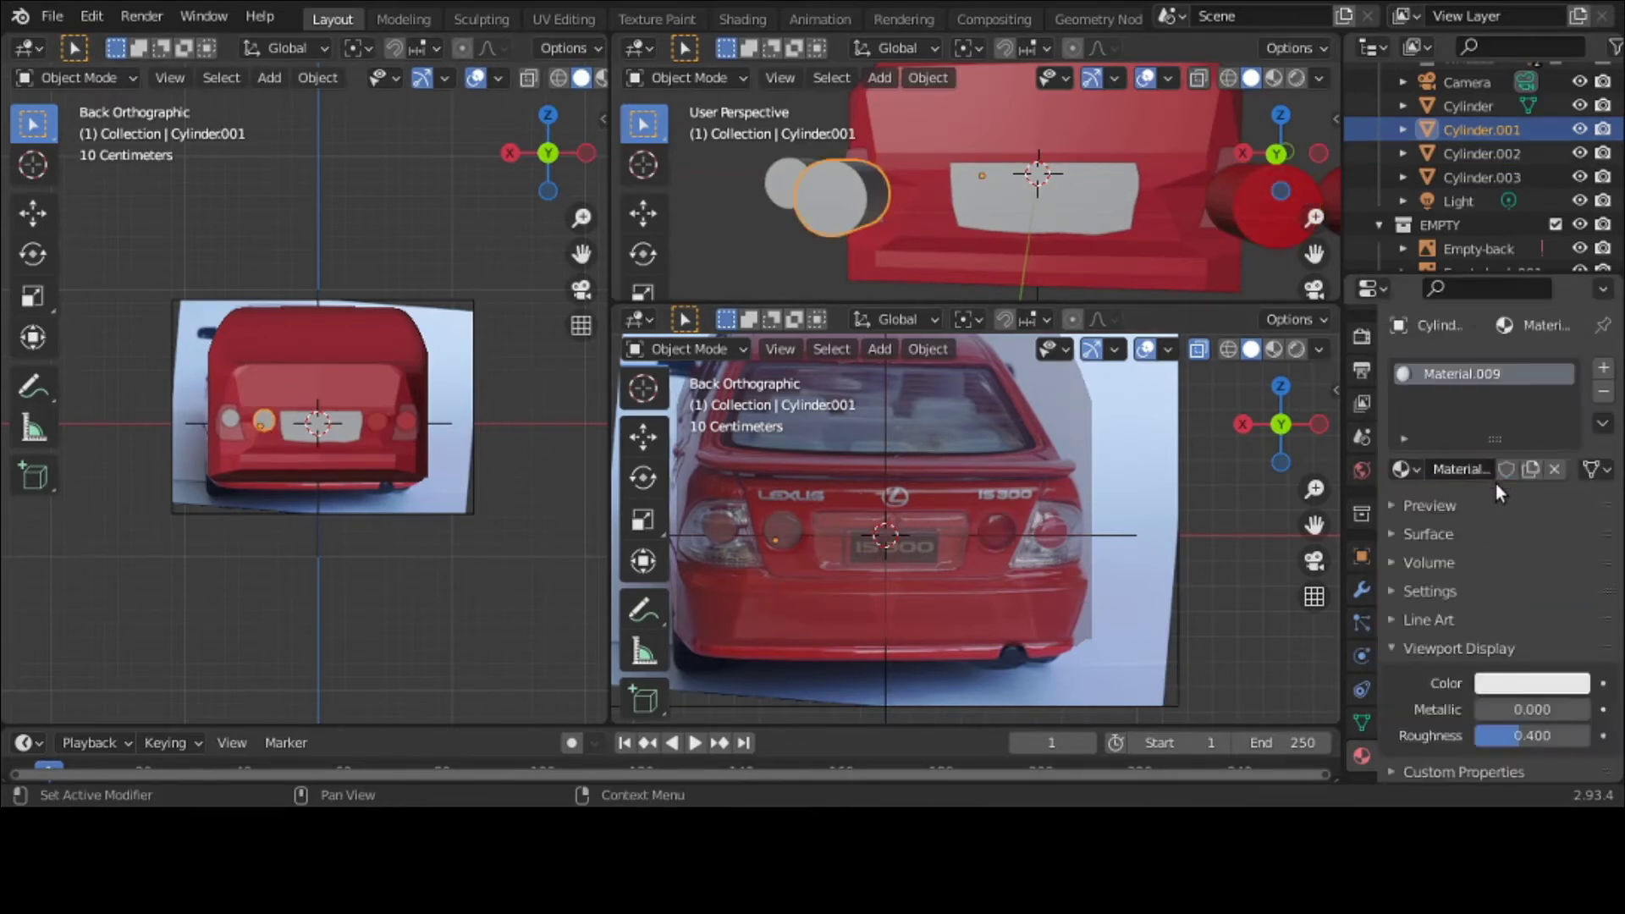
click(1518, 683)
drag(1467, 430, 1473, 513)
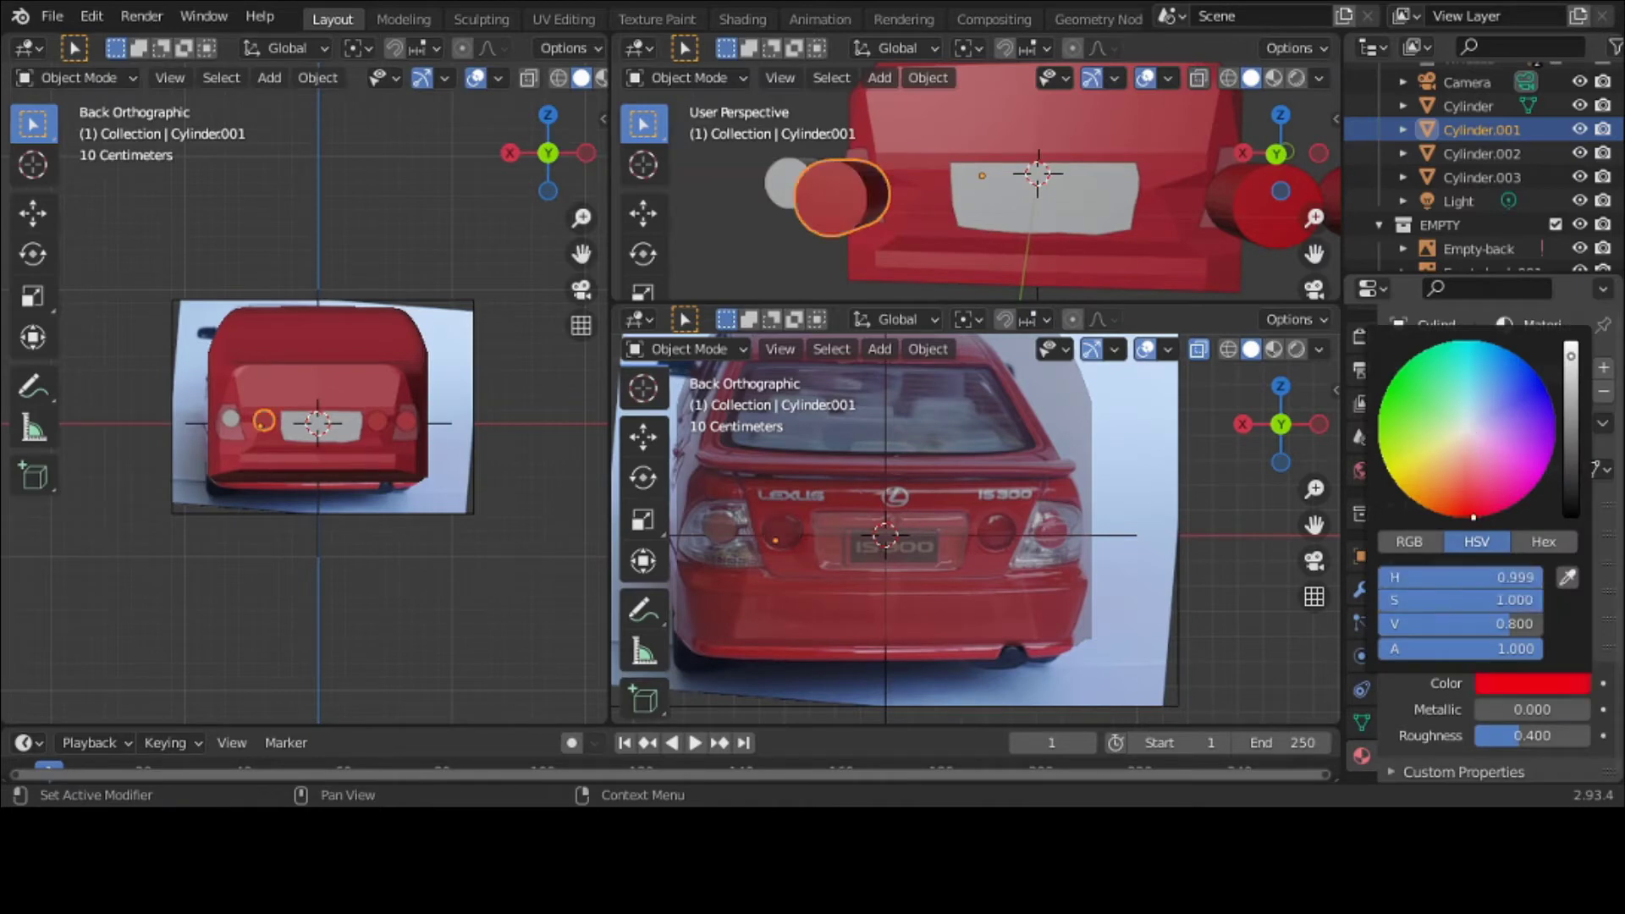
click(223, 421)
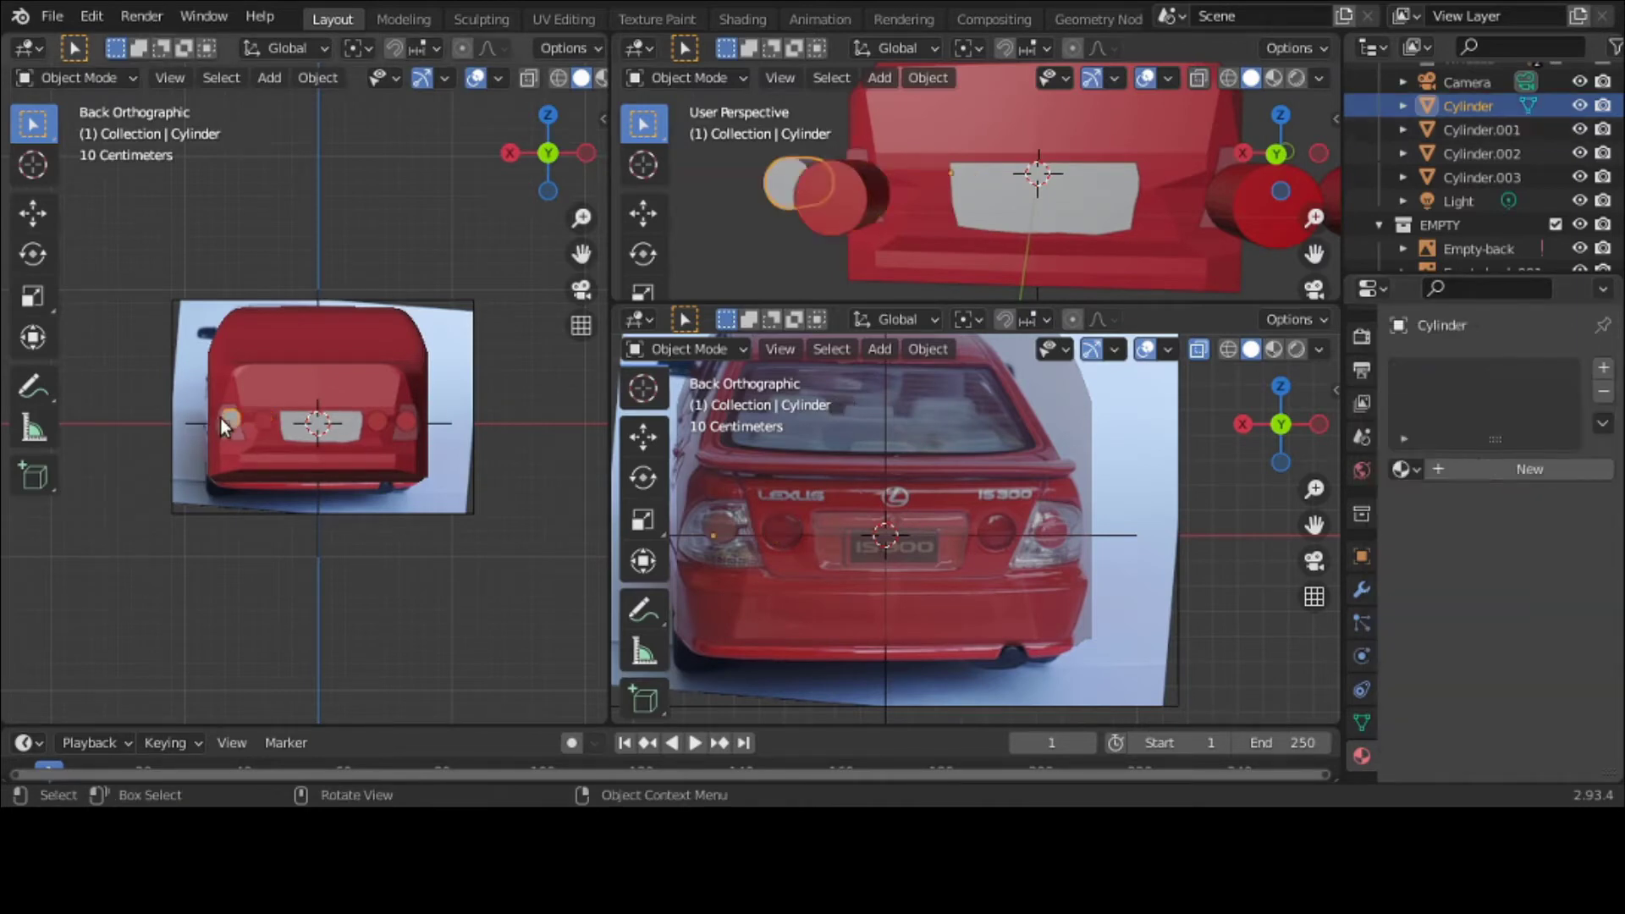
click(1523, 469)
click(1520, 681)
drag(1465, 435, 1476, 518)
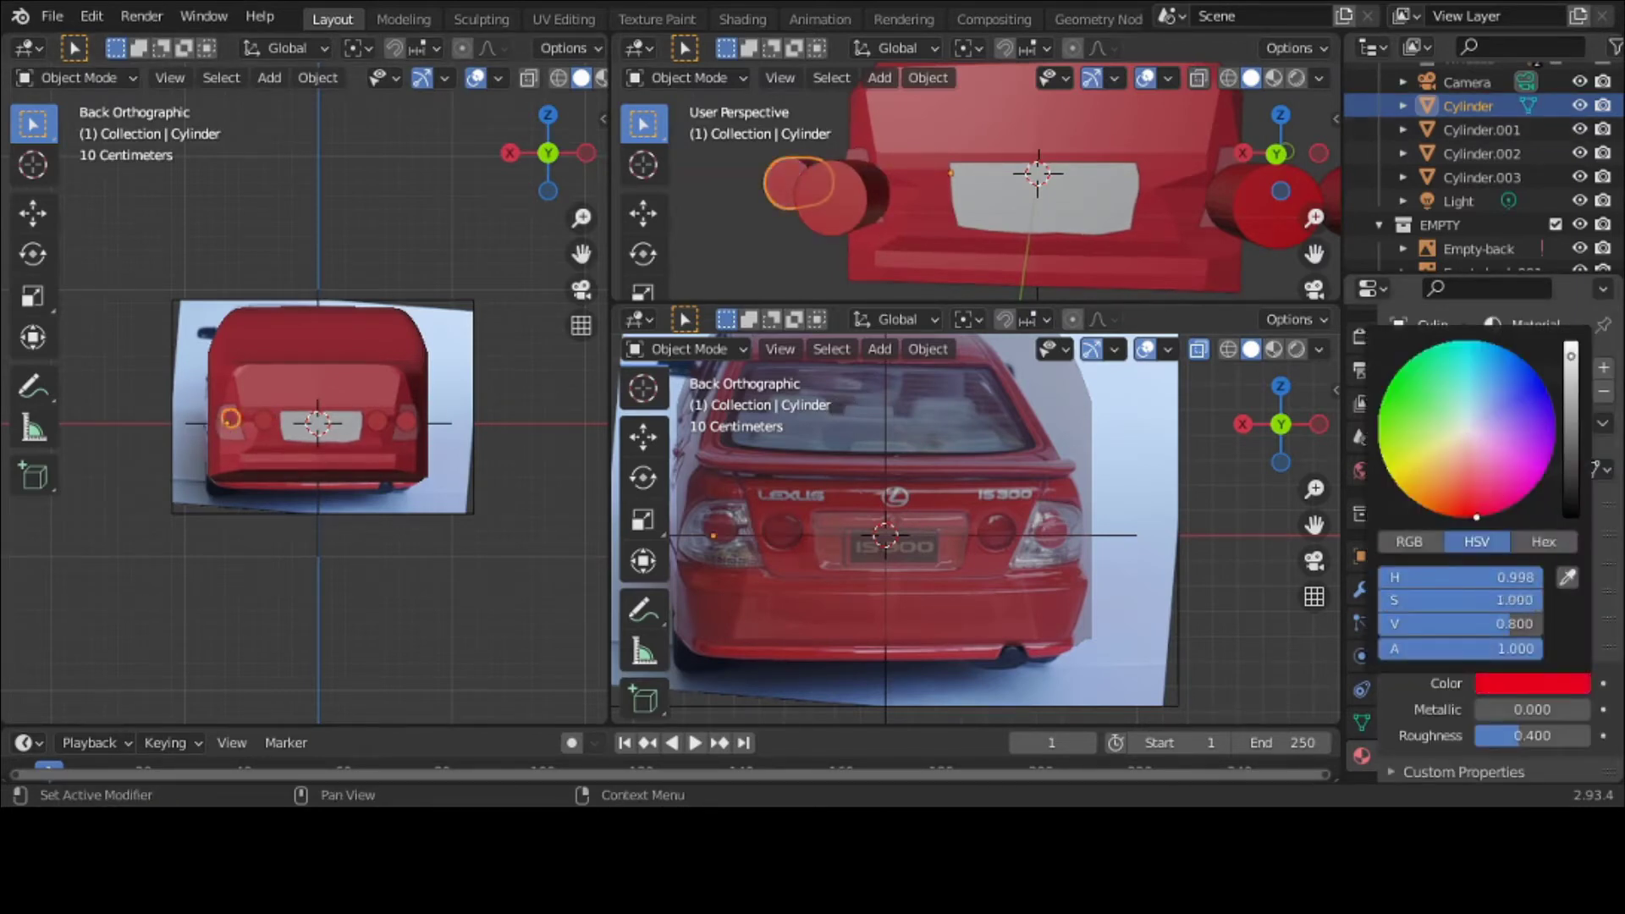
Step: Move Cylinder about 0.015 m along X and -0.036 m along Z to centre it on the taillight
click(760, 469)
scroll(532, 435, up, 4)
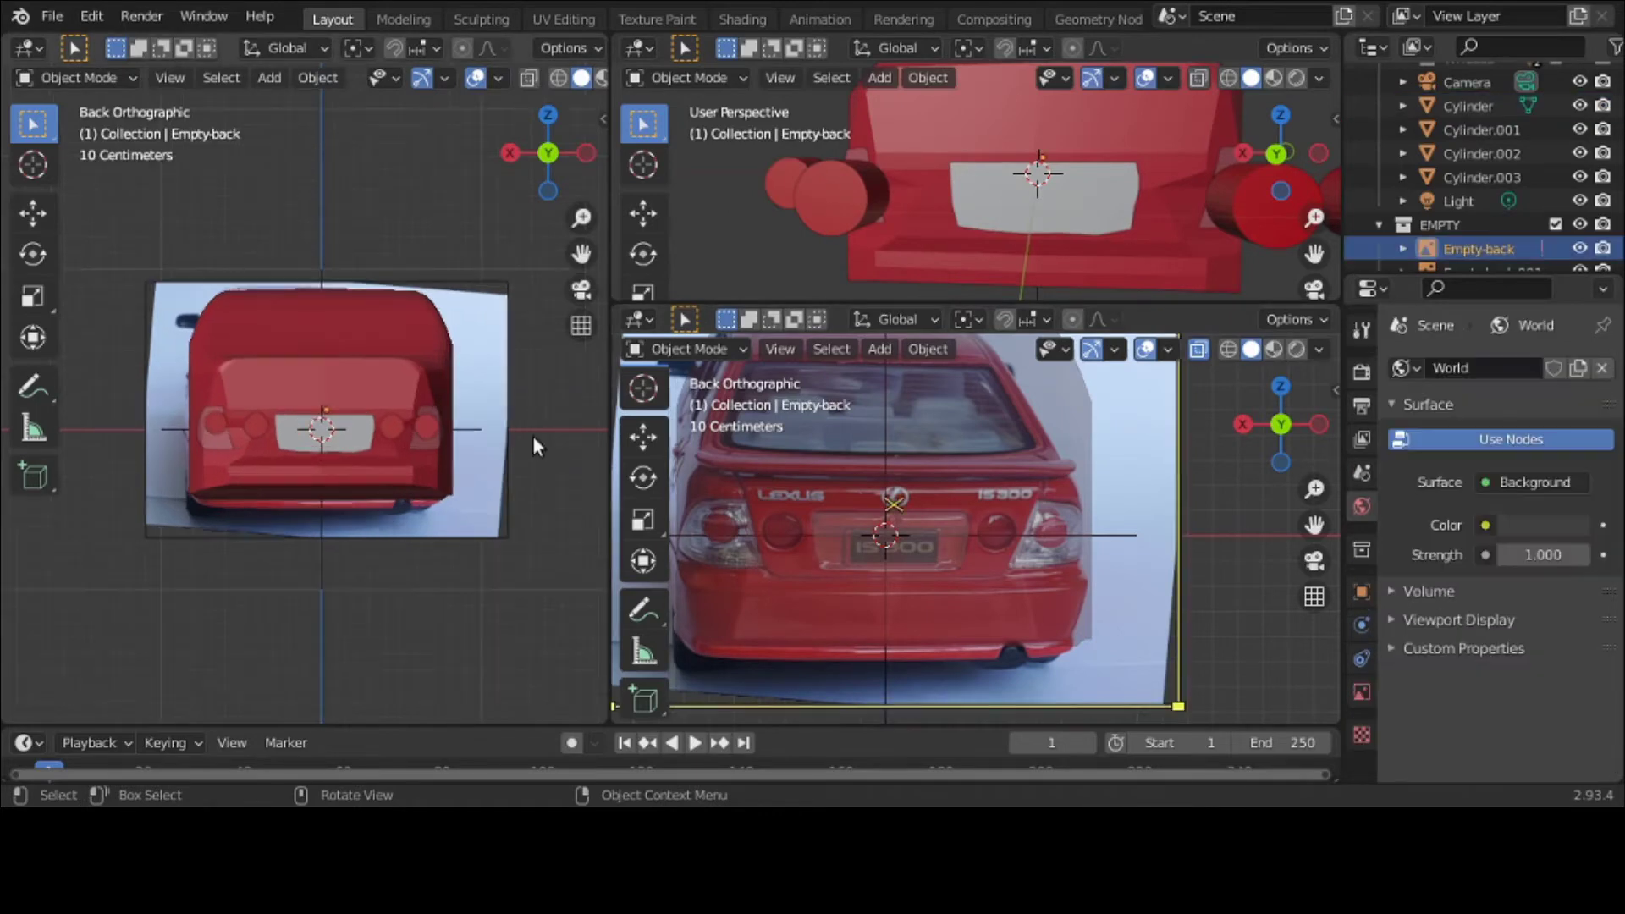
click(174, 436)
key(g)
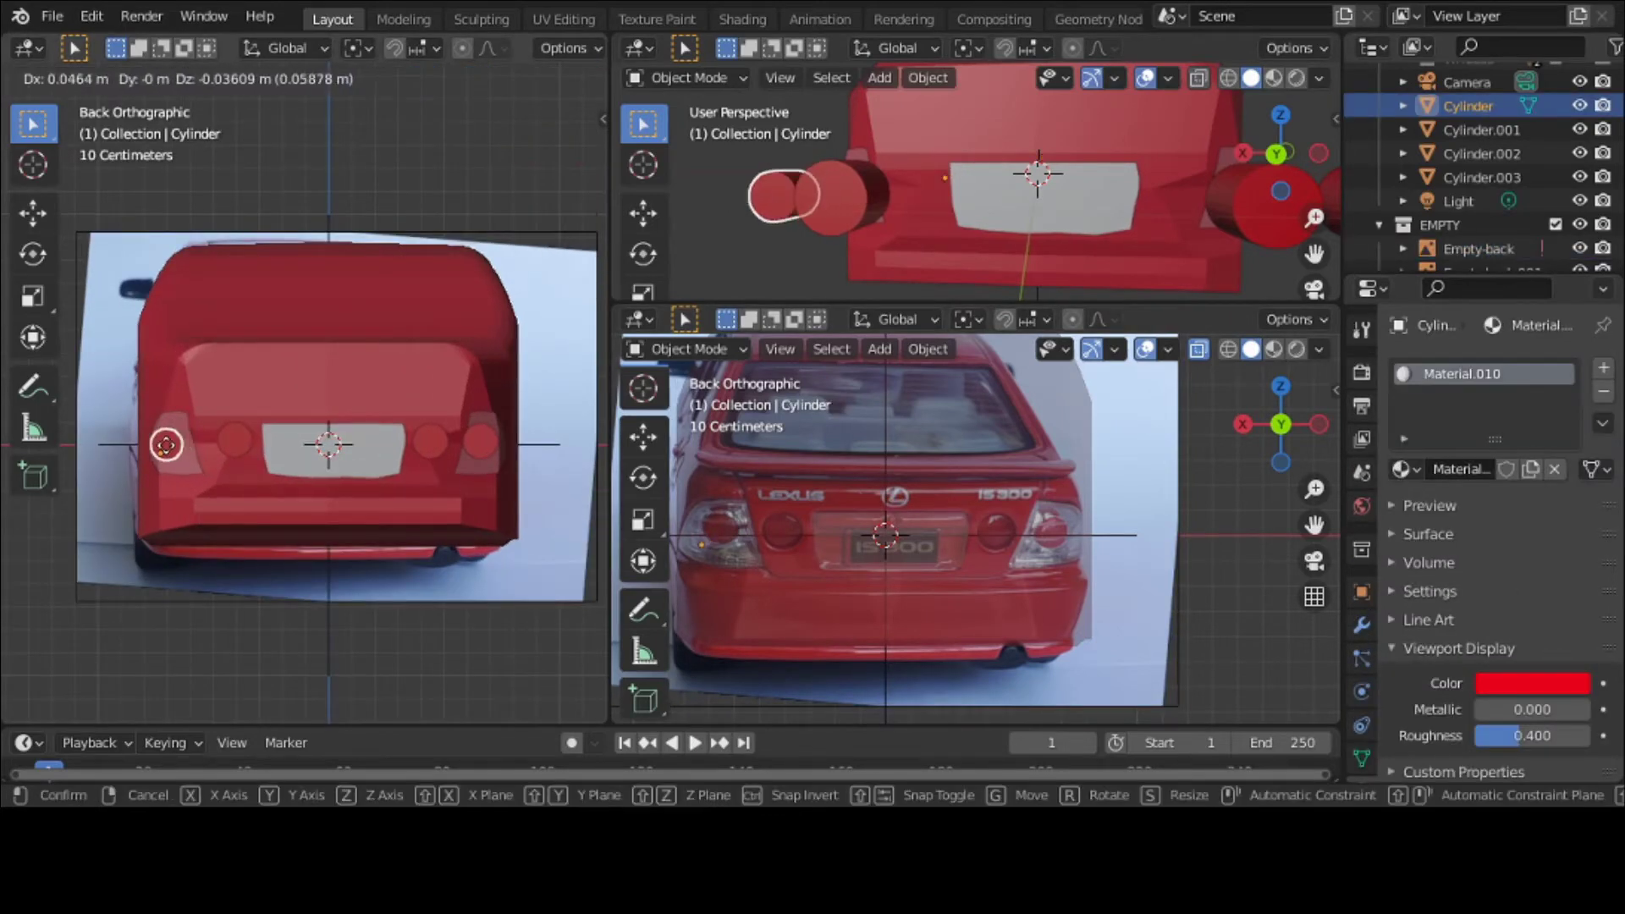
click(172, 446)
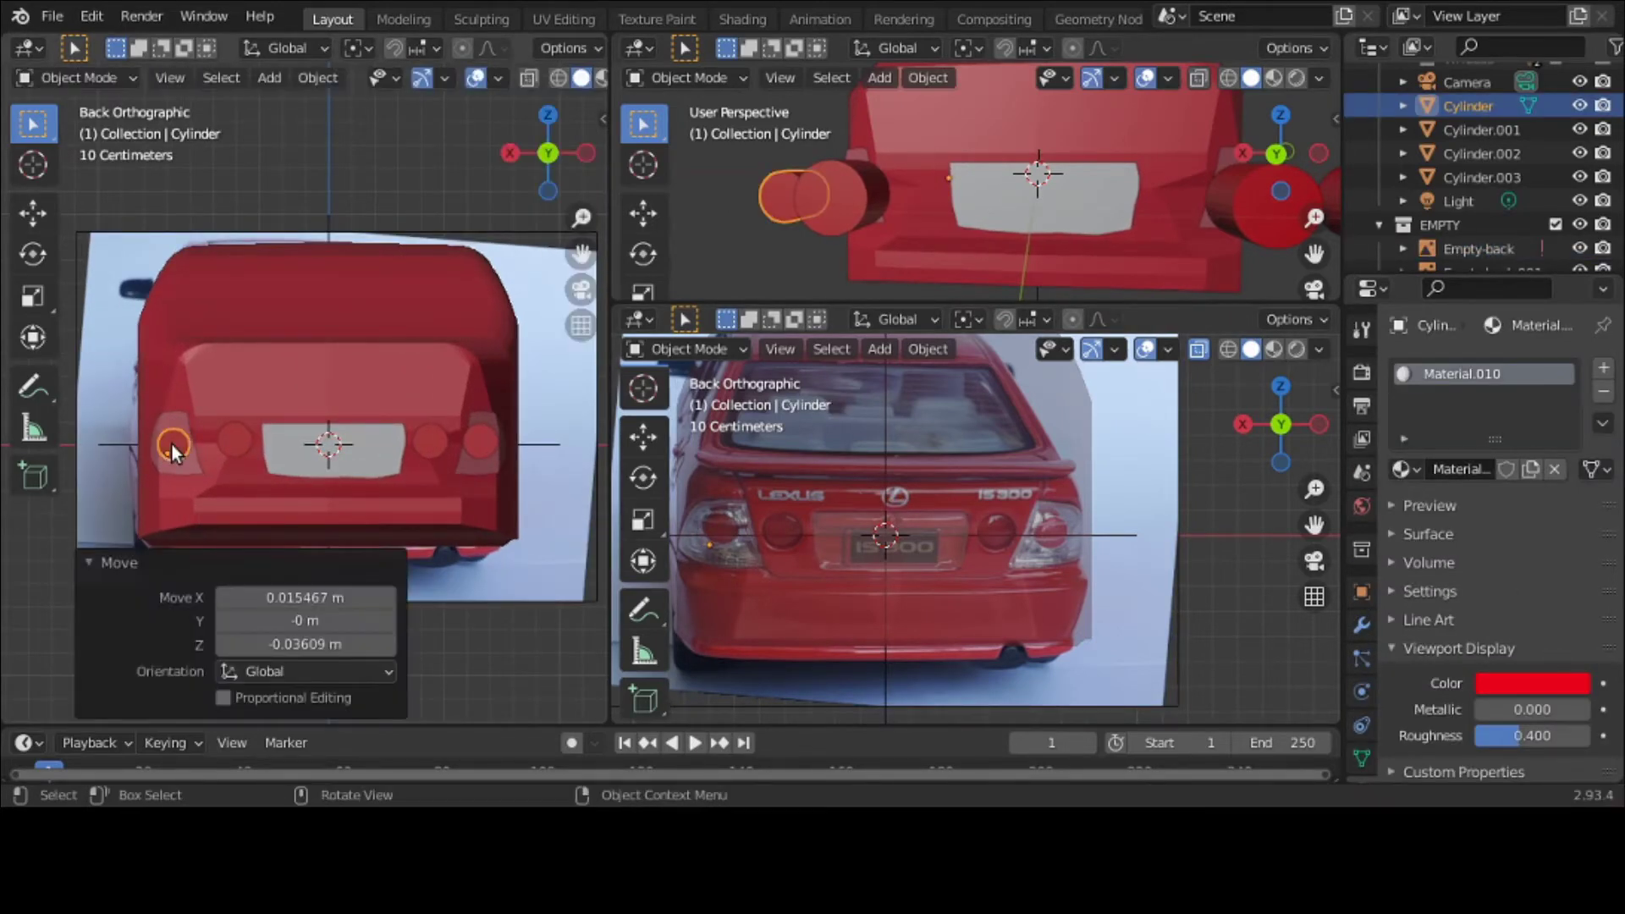
Step: Add a Shrinkwrap modifier to Cylinder with car-model as its target
click(1361, 624)
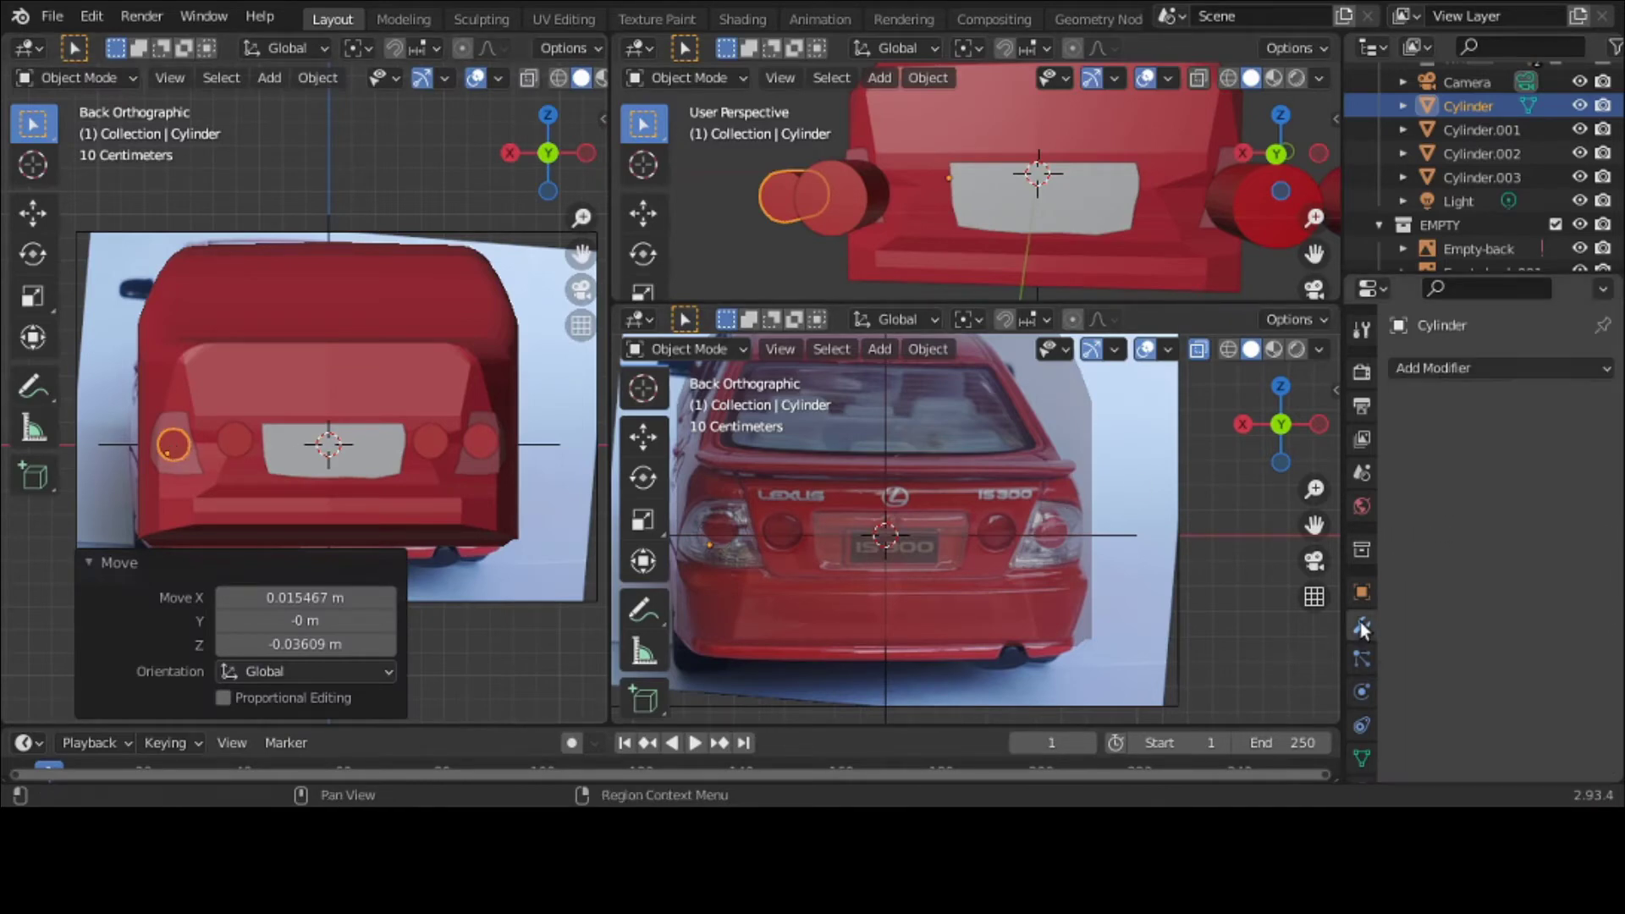
click(1475, 367)
click(1384, 643)
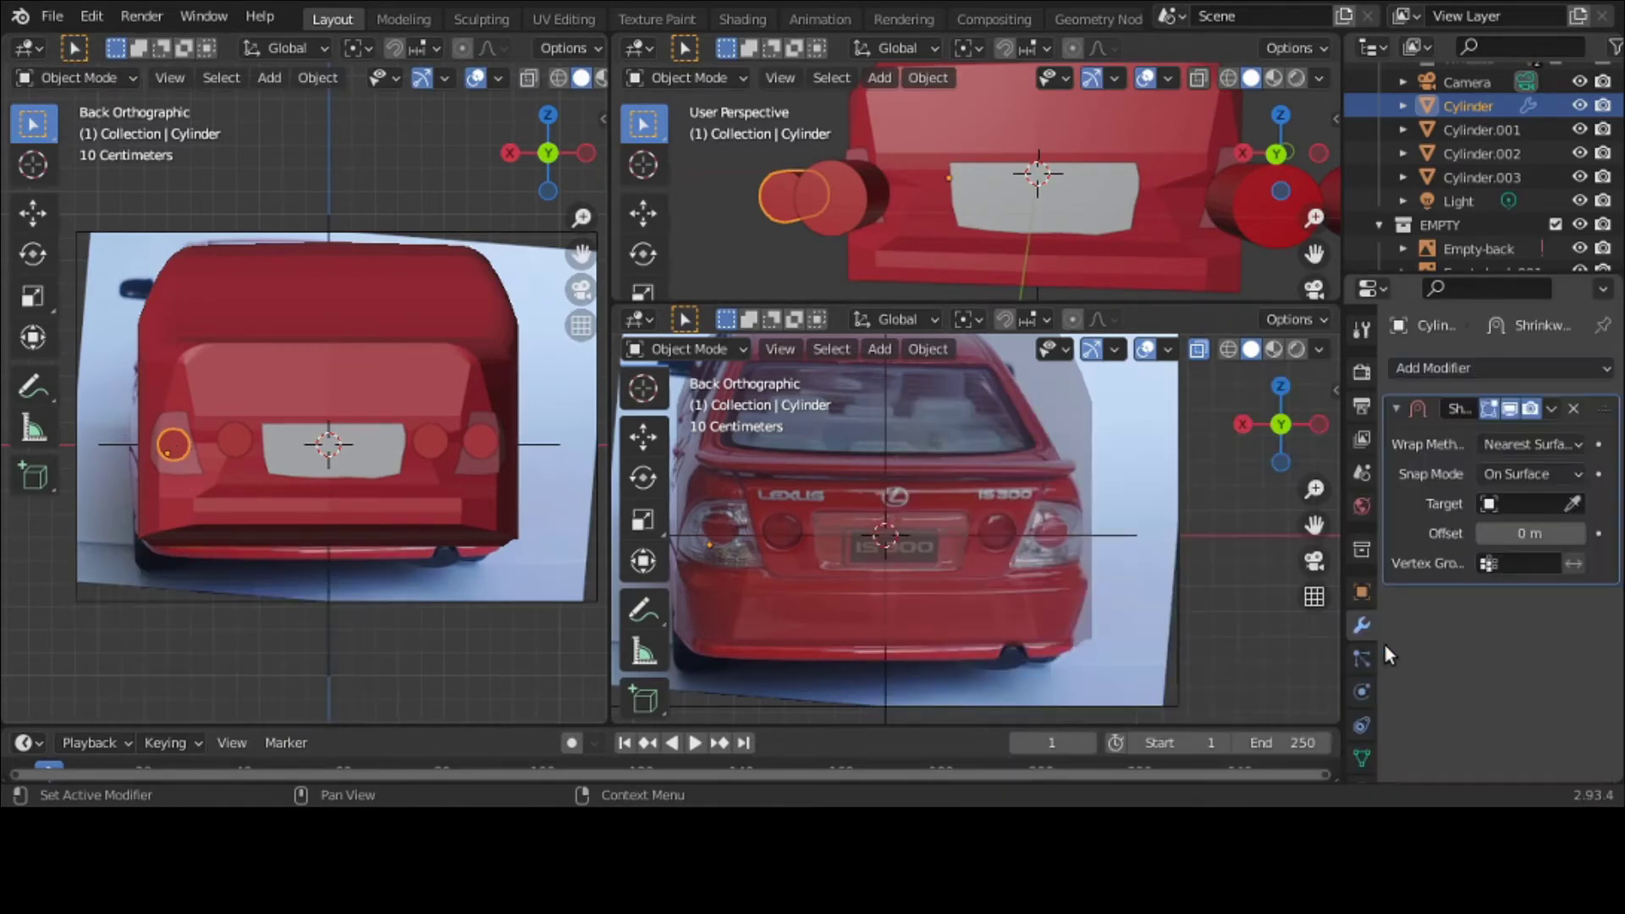
click(1537, 504)
click(1511, 539)
Step: Move the shrinkwrapped Cylinder about -0.387 m along Y onto the taillight area
middle_drag(486, 447, 560, 450)
key(g)
key(y)
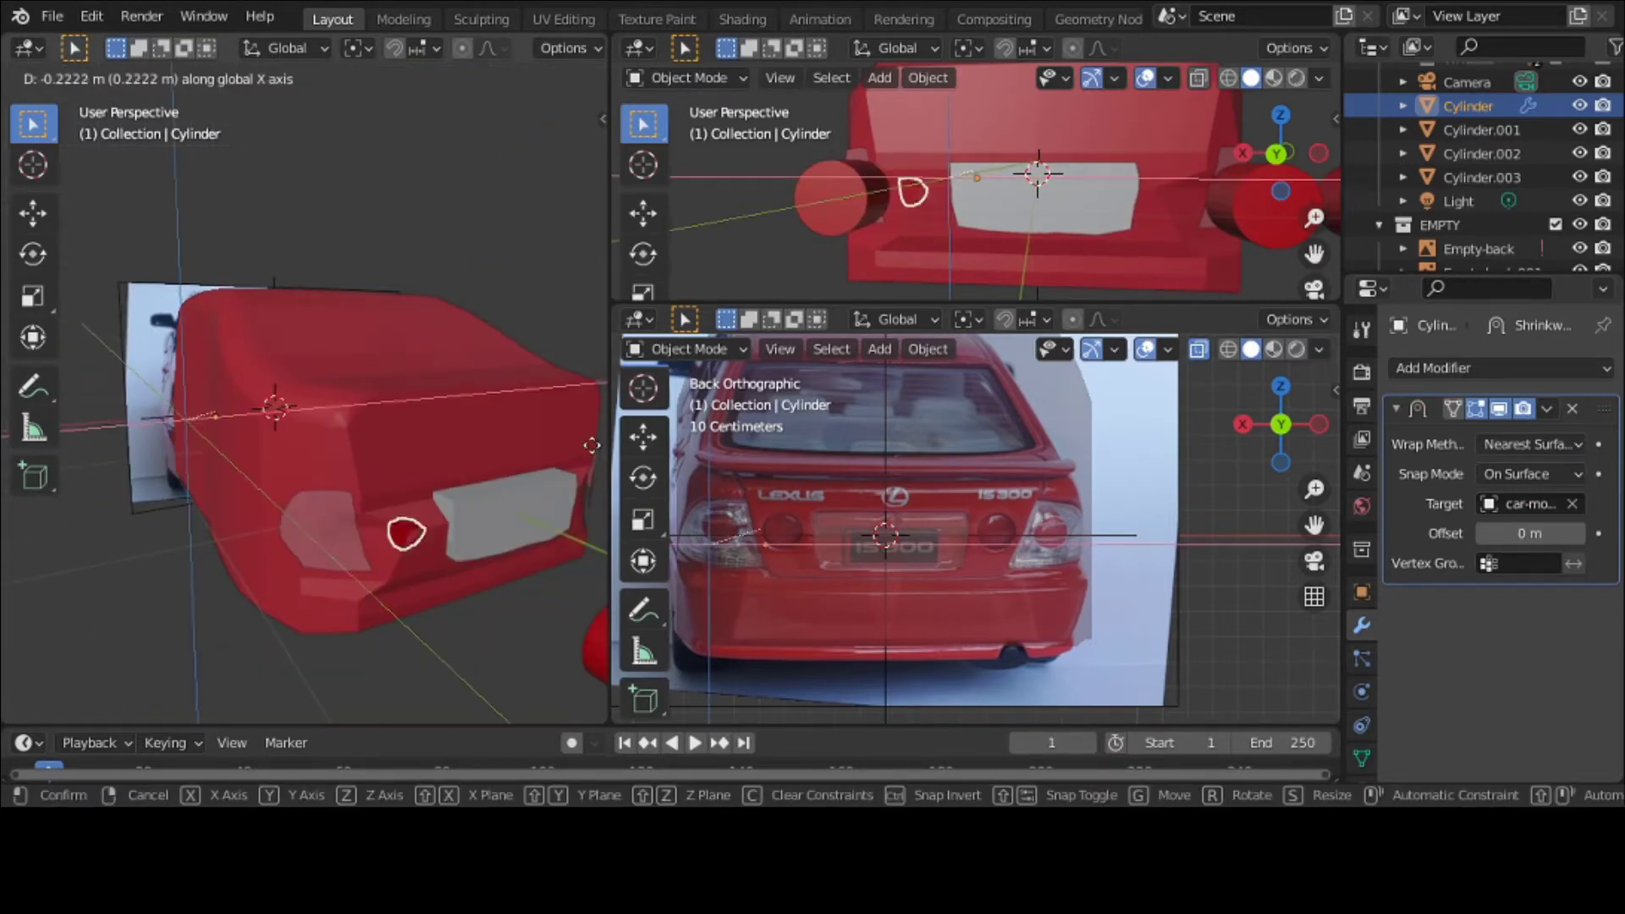
click(540, 454)
middle_drag(122, 409, 103, 449)
key(g)
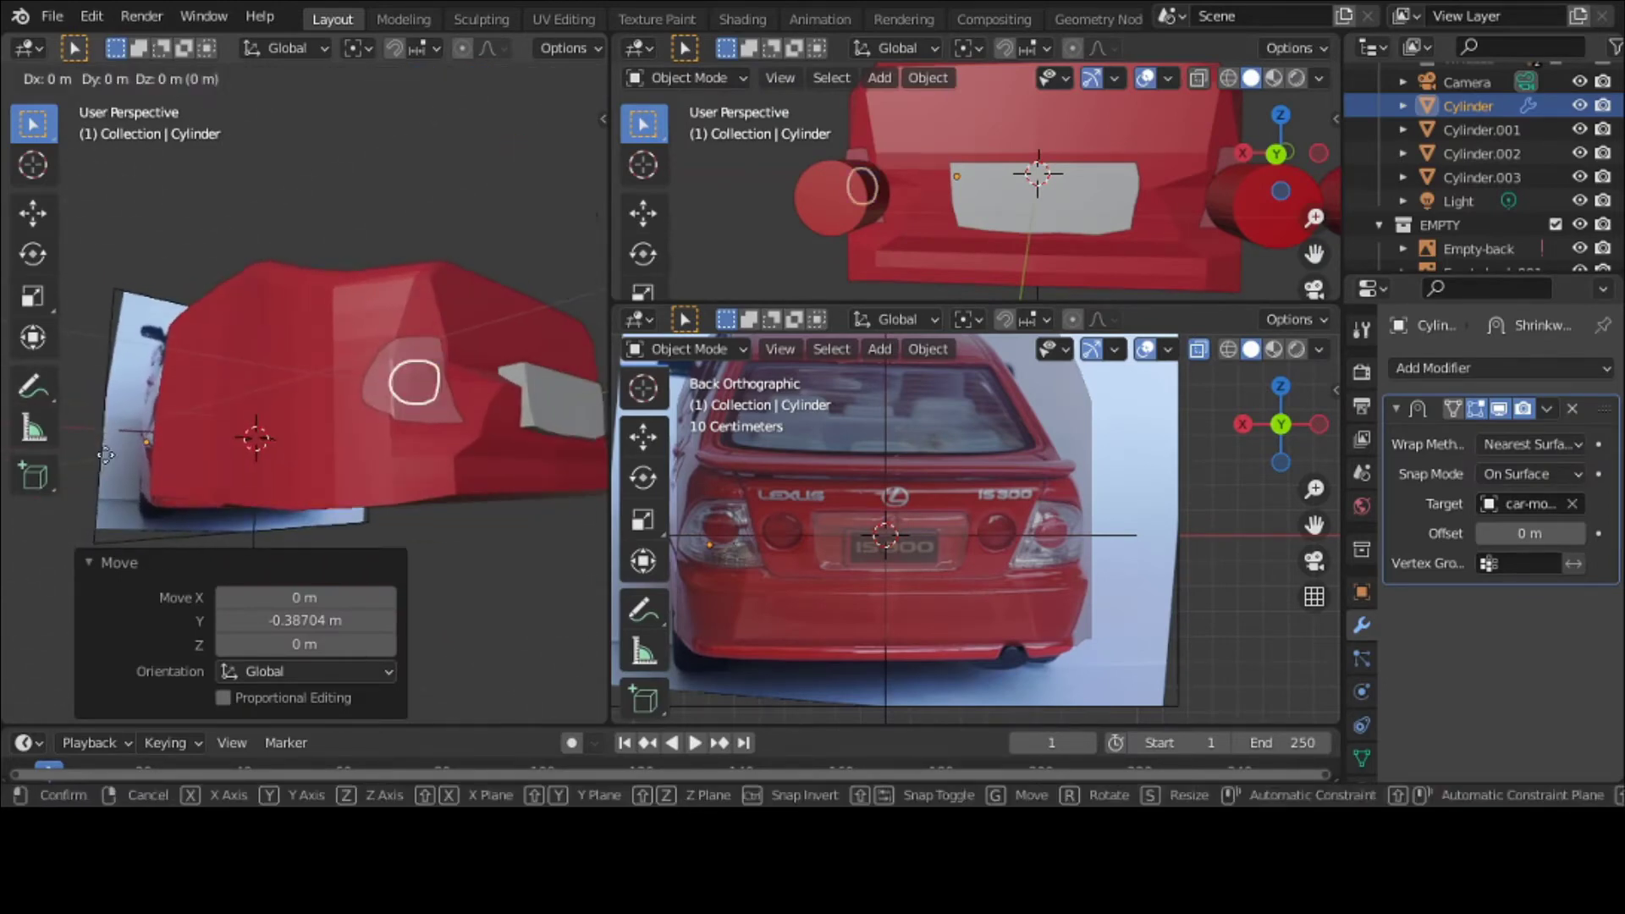
key(y)
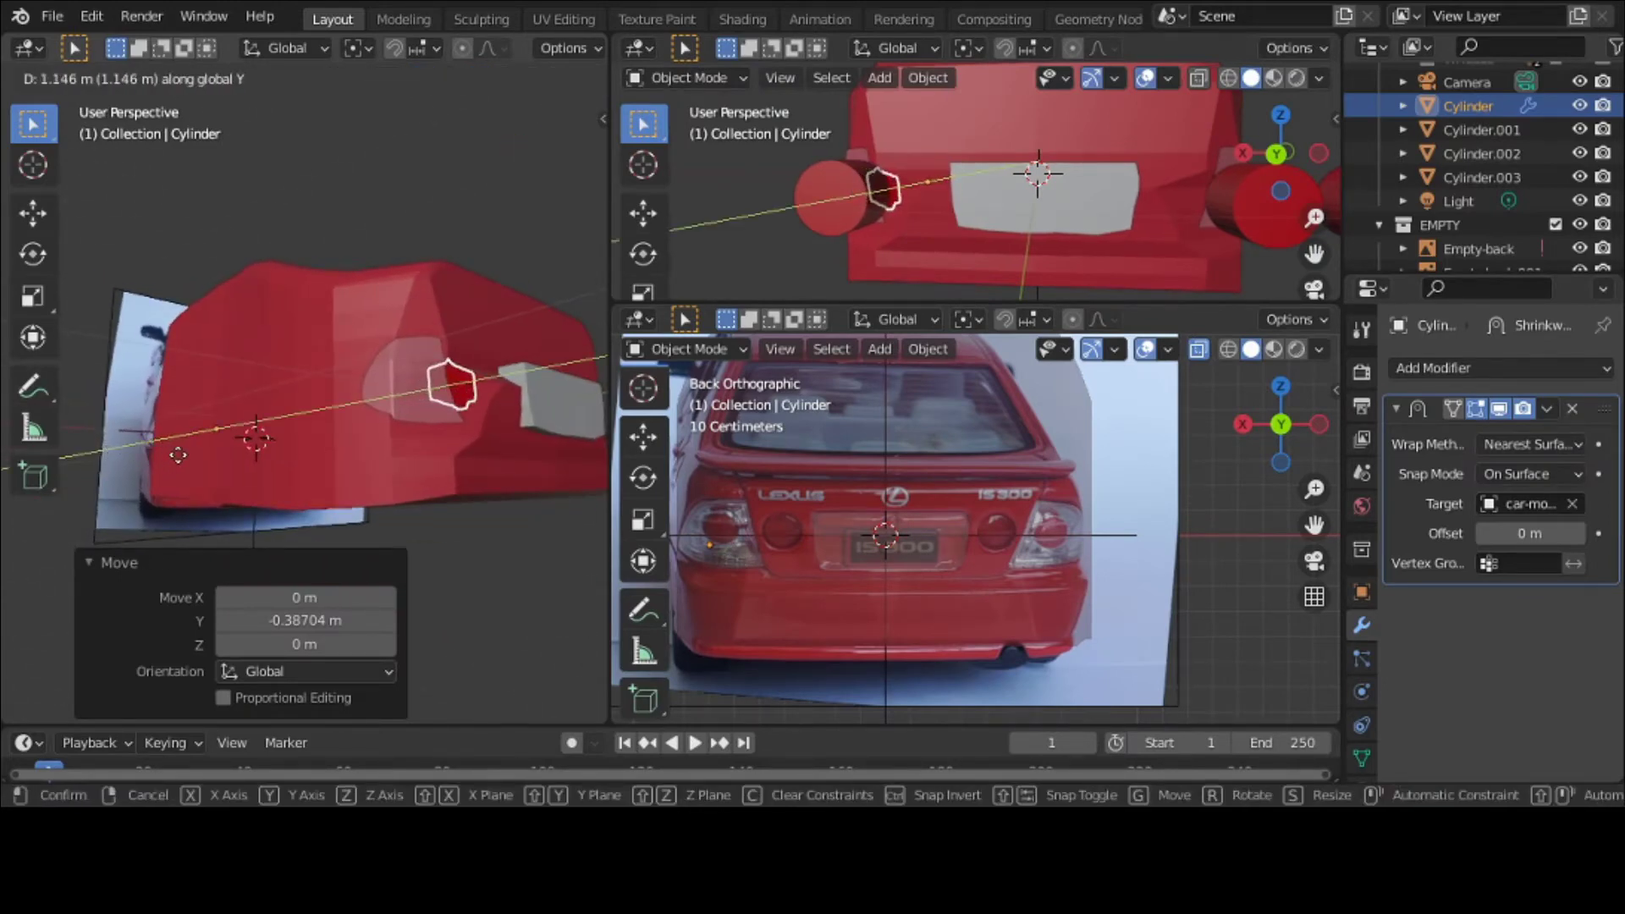
right_click(178, 455)
key(grave)
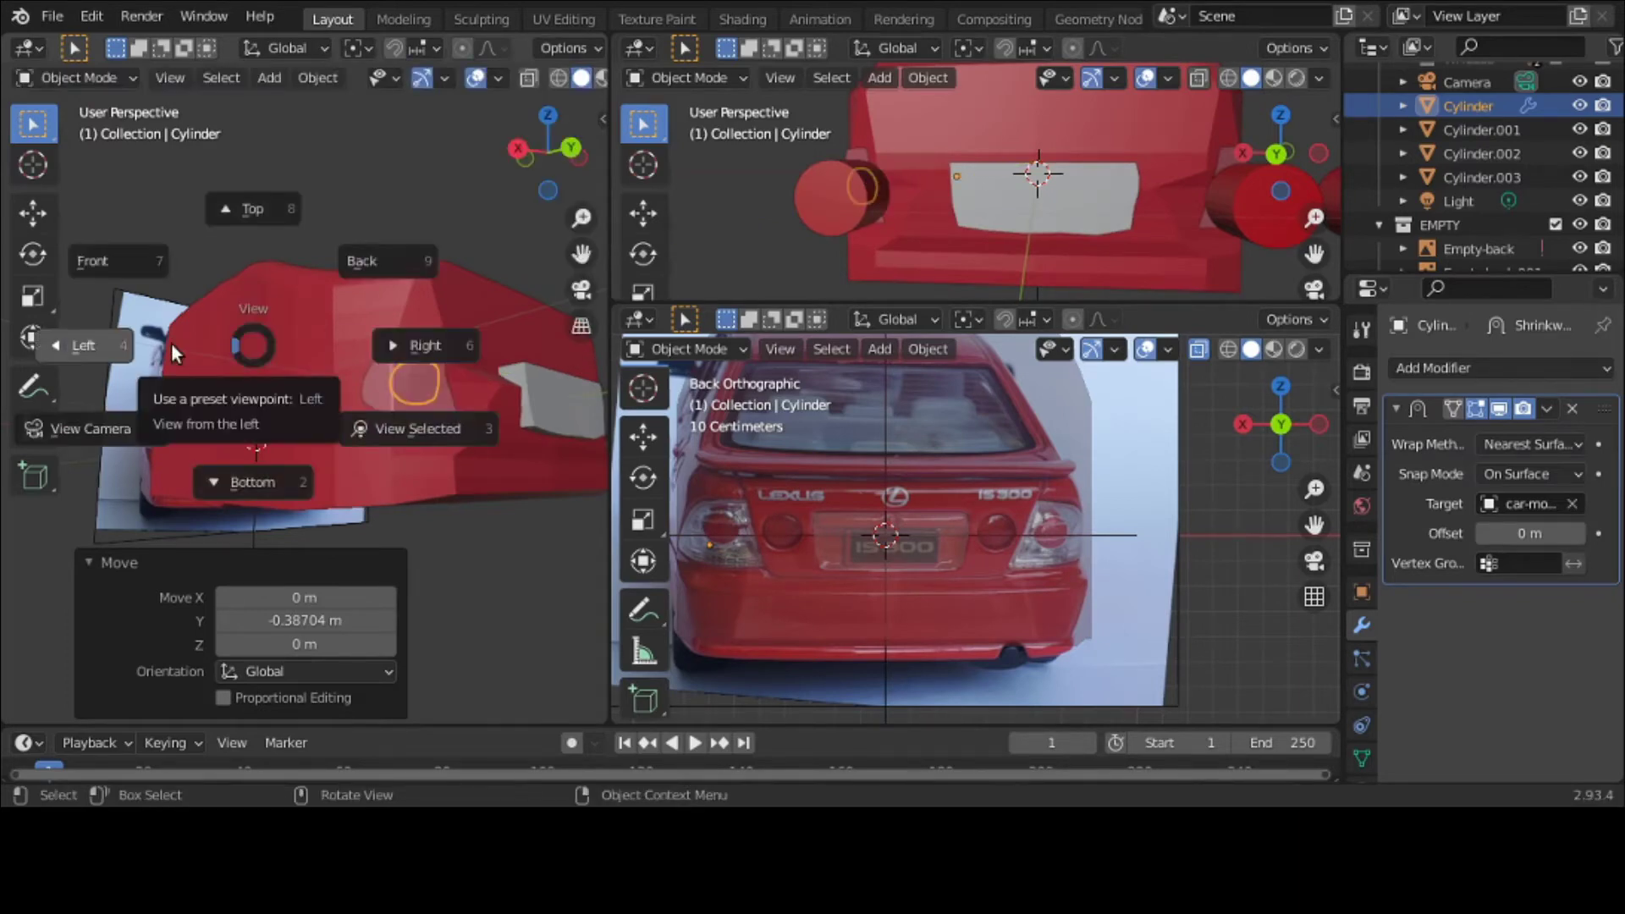
click(357, 257)
key(ctrl+space)
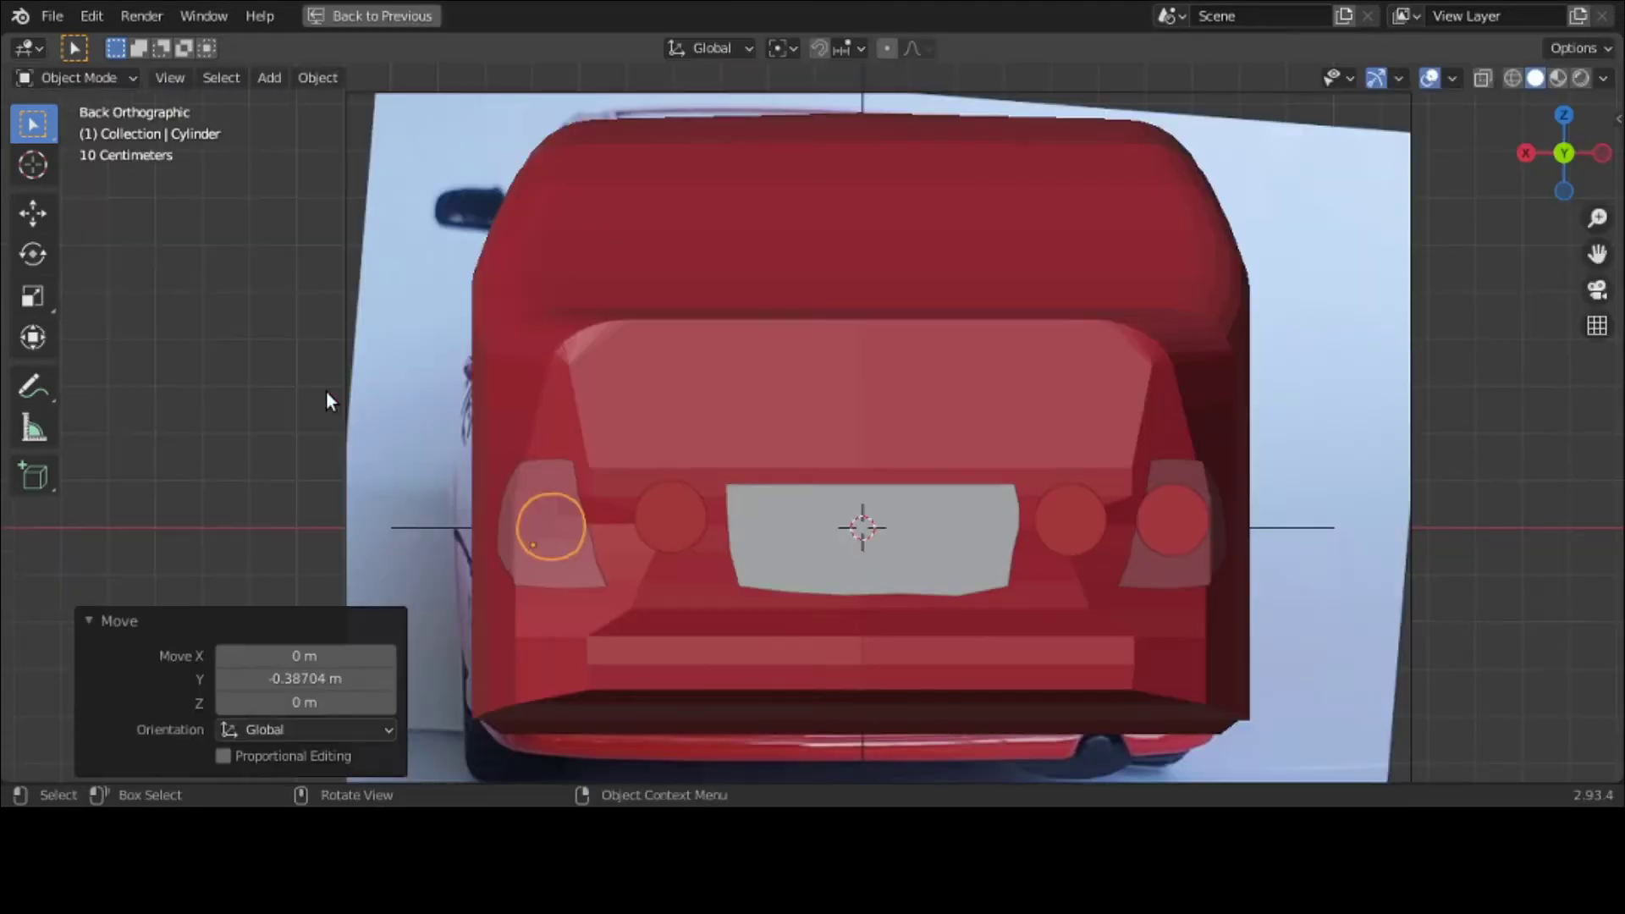
key(g)
key(y)
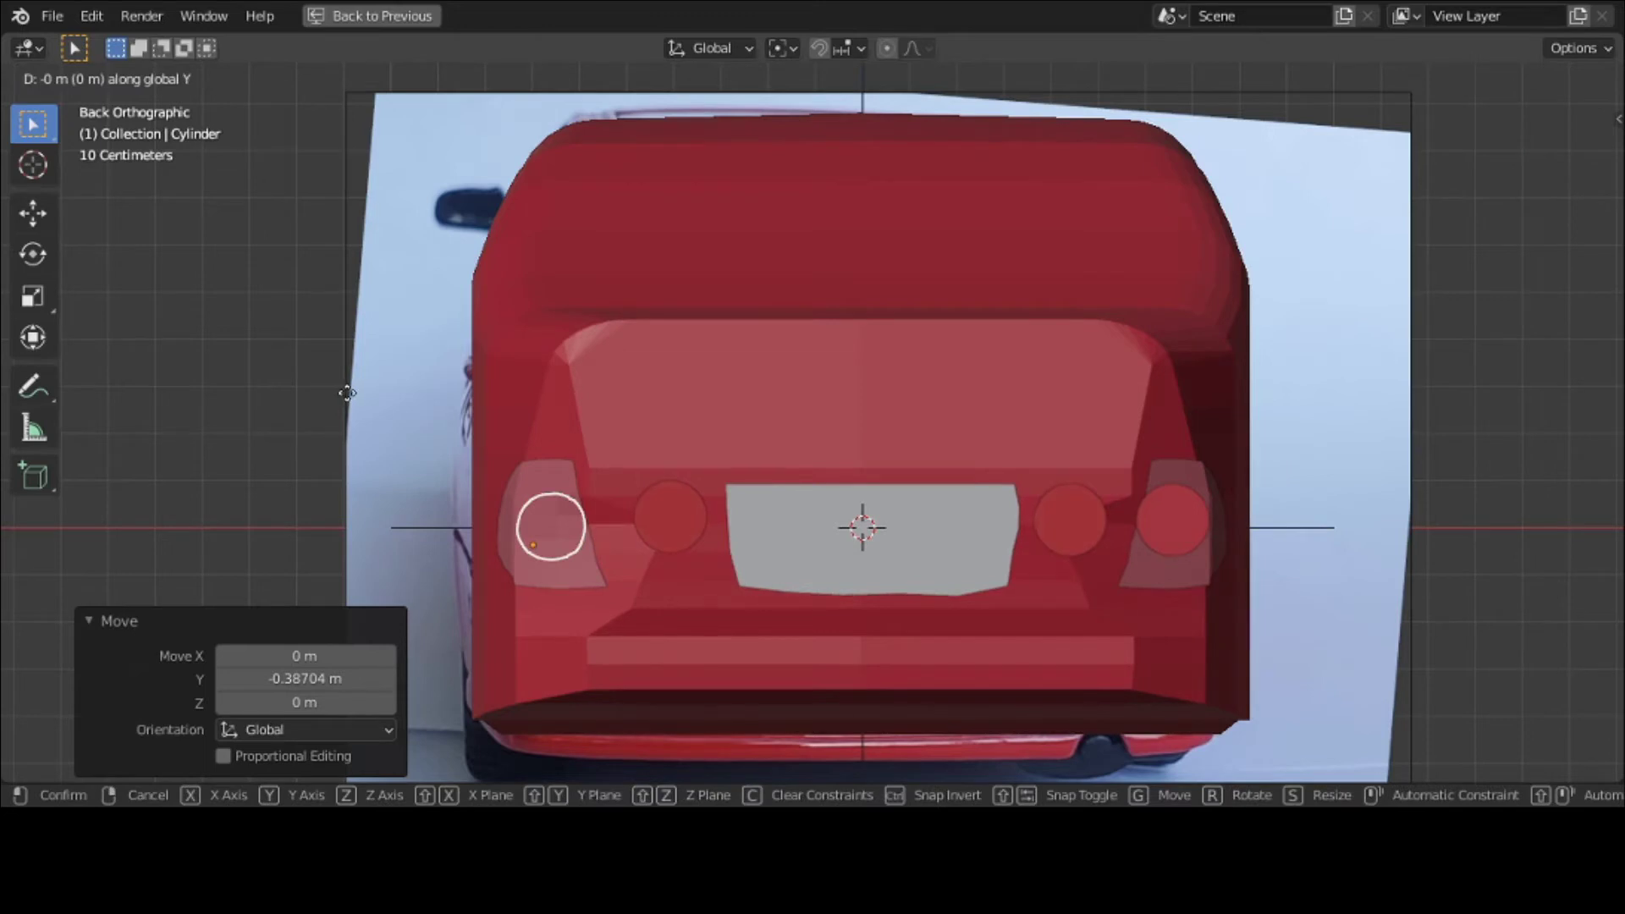
right_click(369, 392)
Step: Move Cylinder about 0.015 m along X, -0.015 m along Y and 0.025 m along Z within rear-light, and restore the multi-viewport layout
middle_drag(370, 392, 1014, 606)
click(1015, 606)
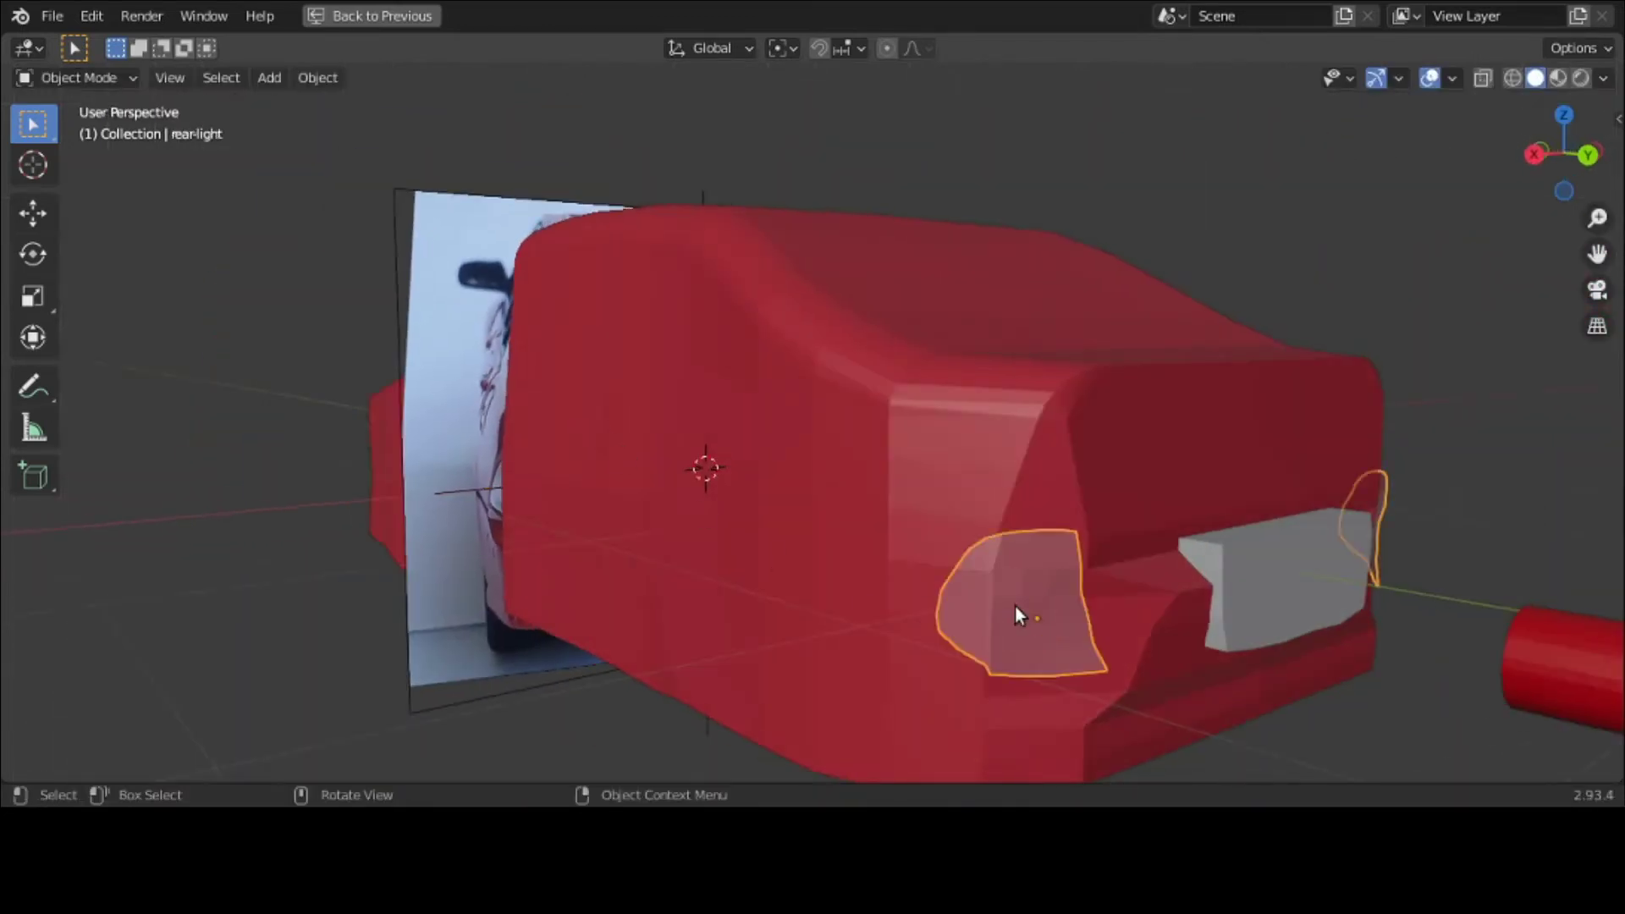
click(1014, 606)
key(g)
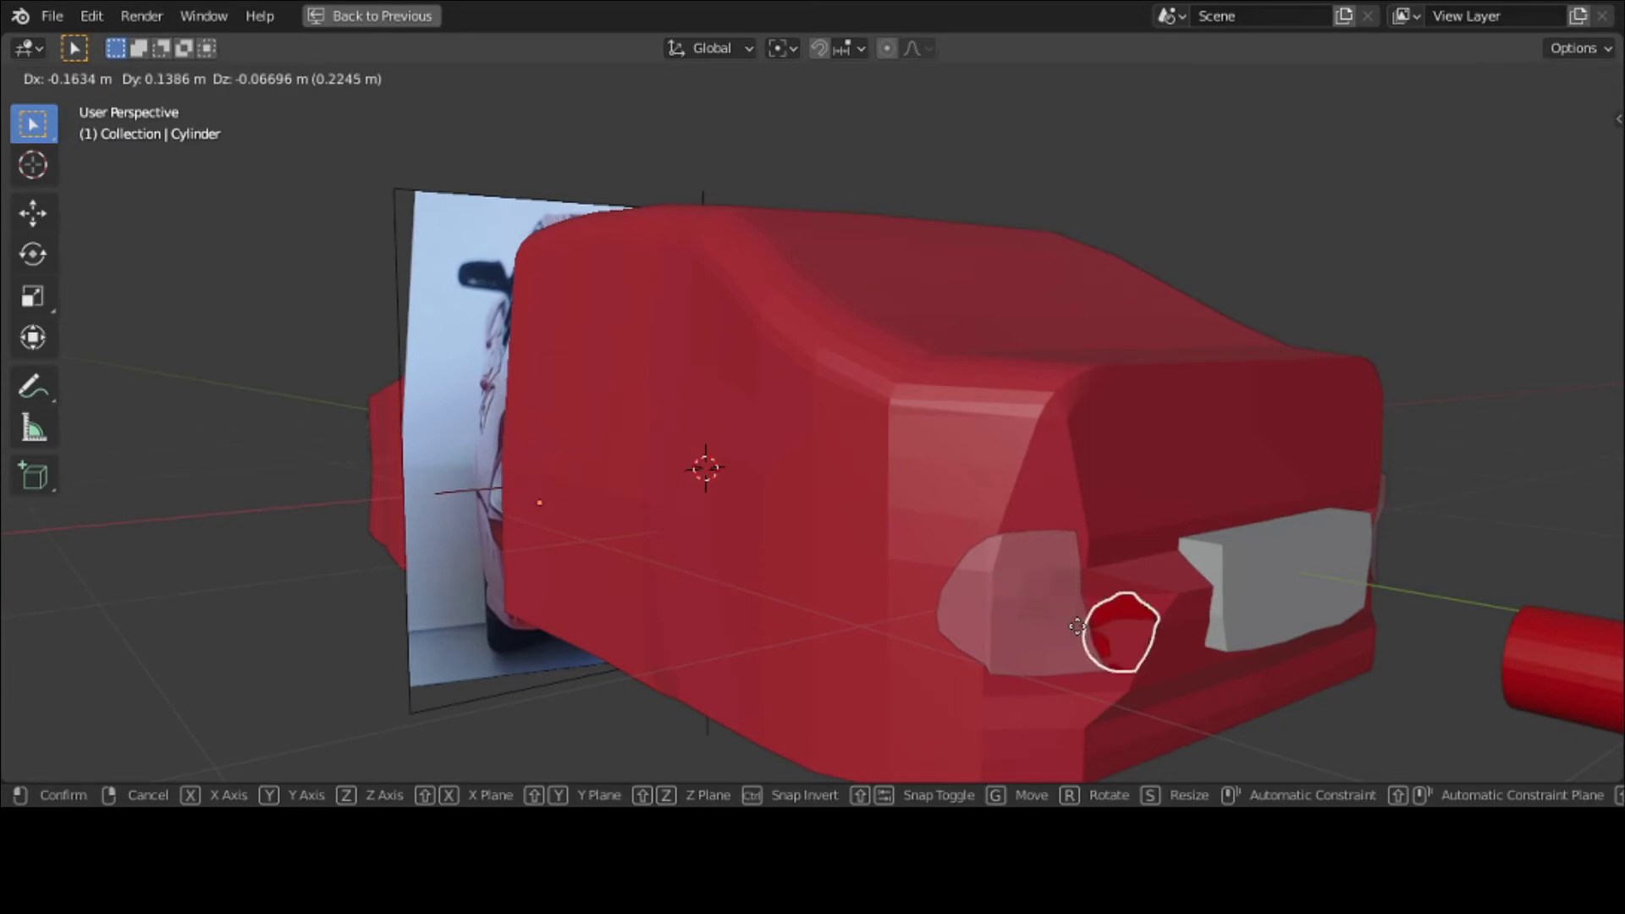
click(1008, 600)
middle_drag(1009, 600, 1016, 489)
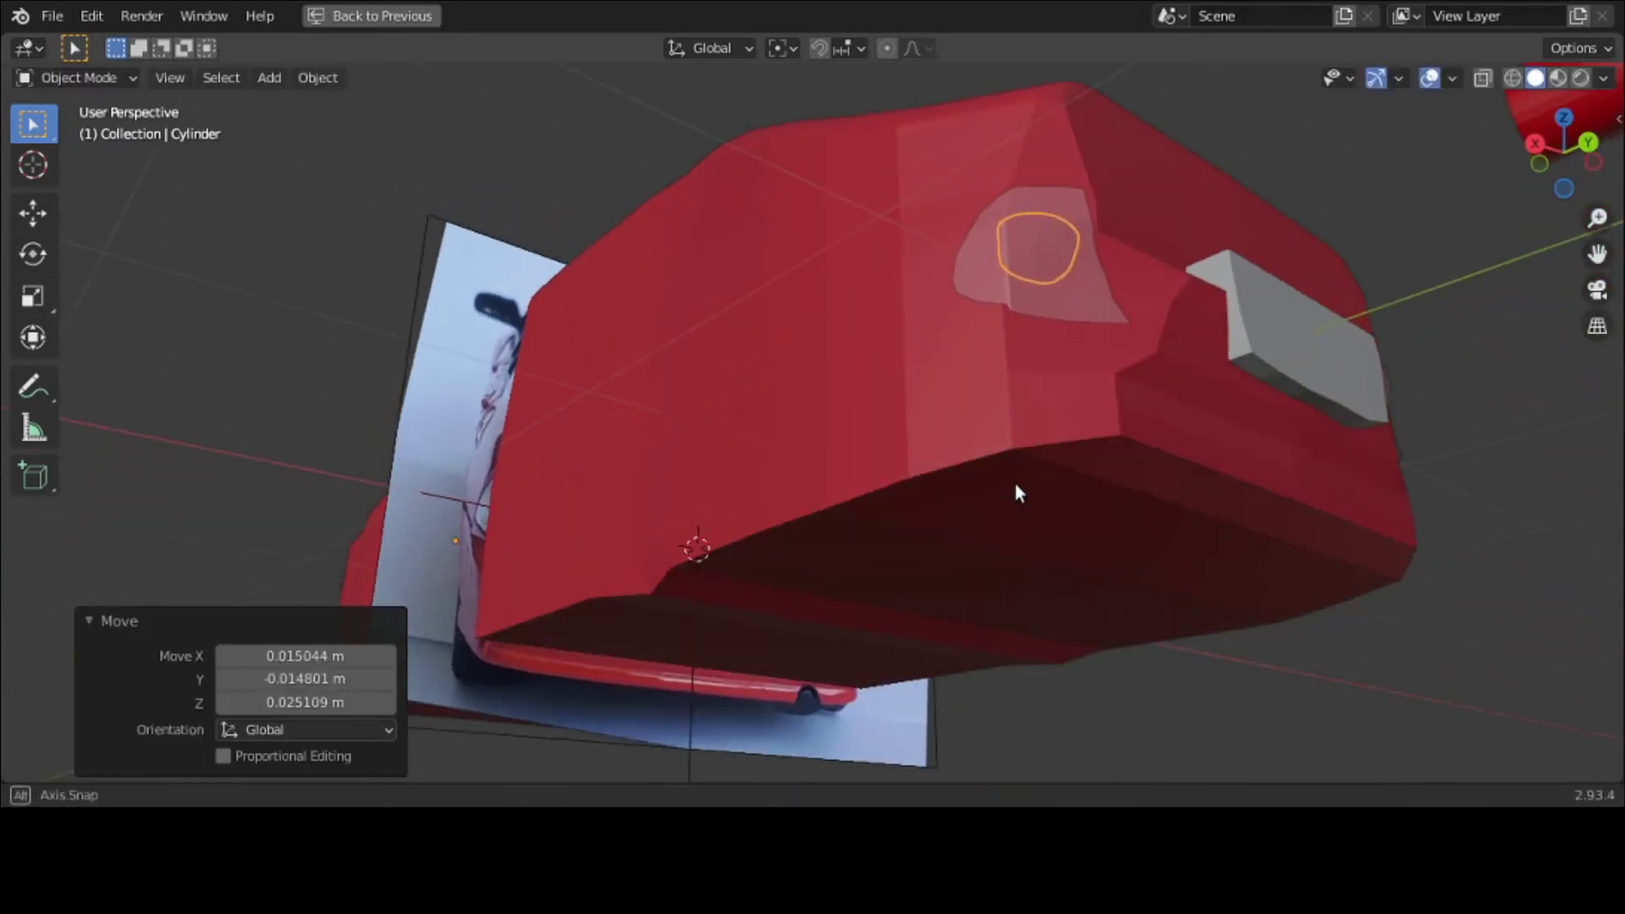
key(ctrl+space)
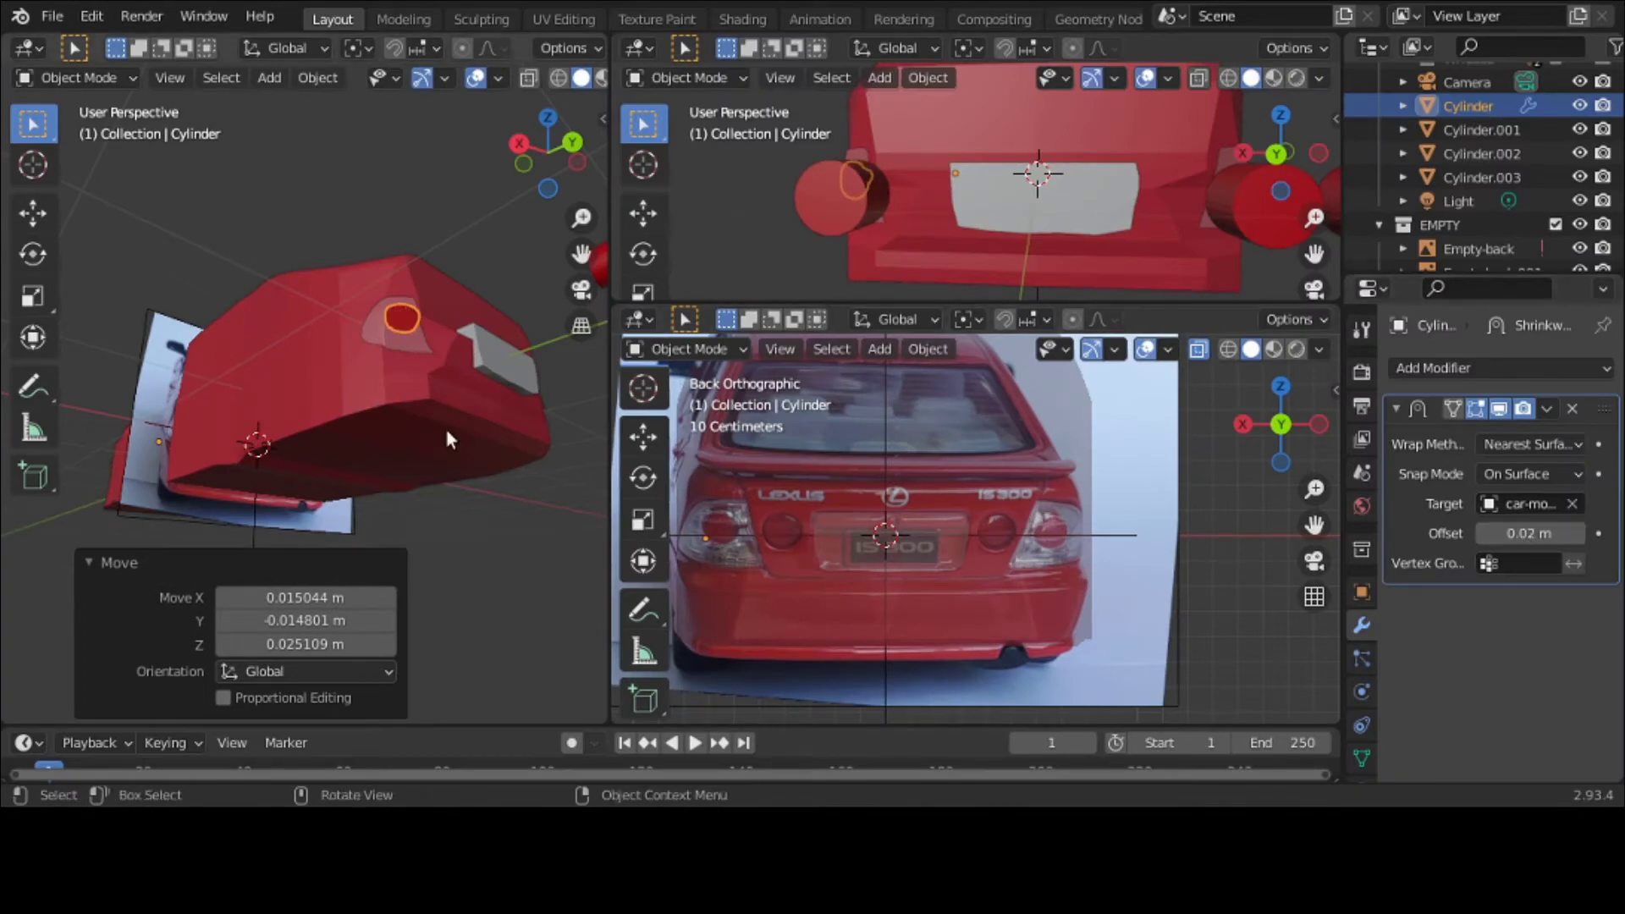
Step: Clear the Shrinkwrap target of Cylinder and move it about -0.117 m along Y
middle_drag(445, 425, 404, 508)
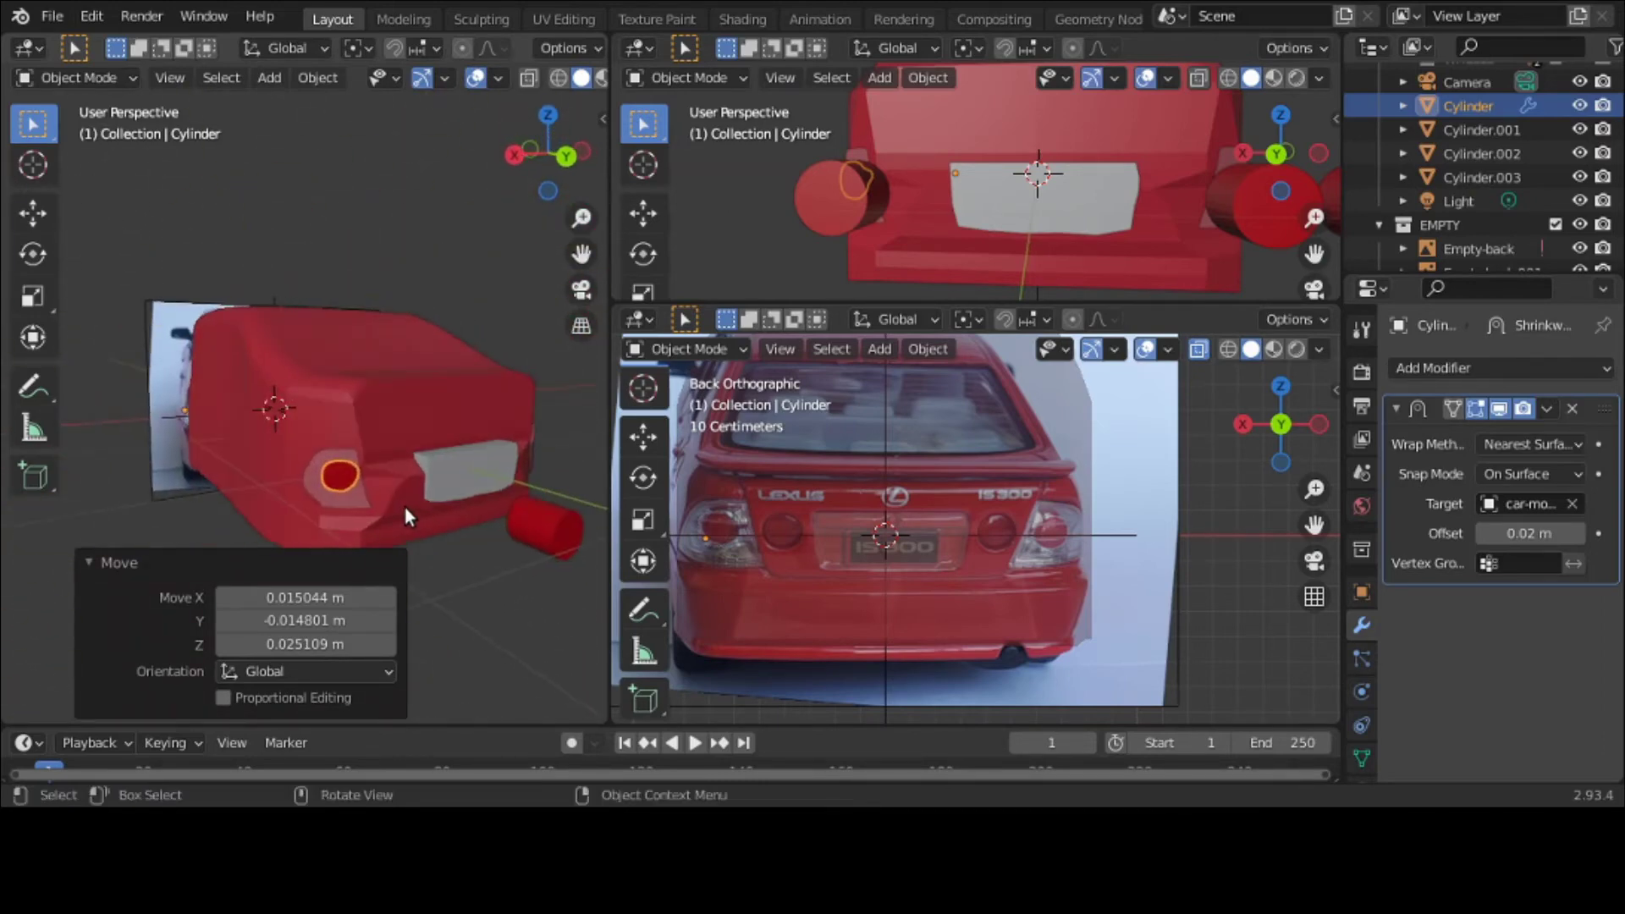
click(576, 529)
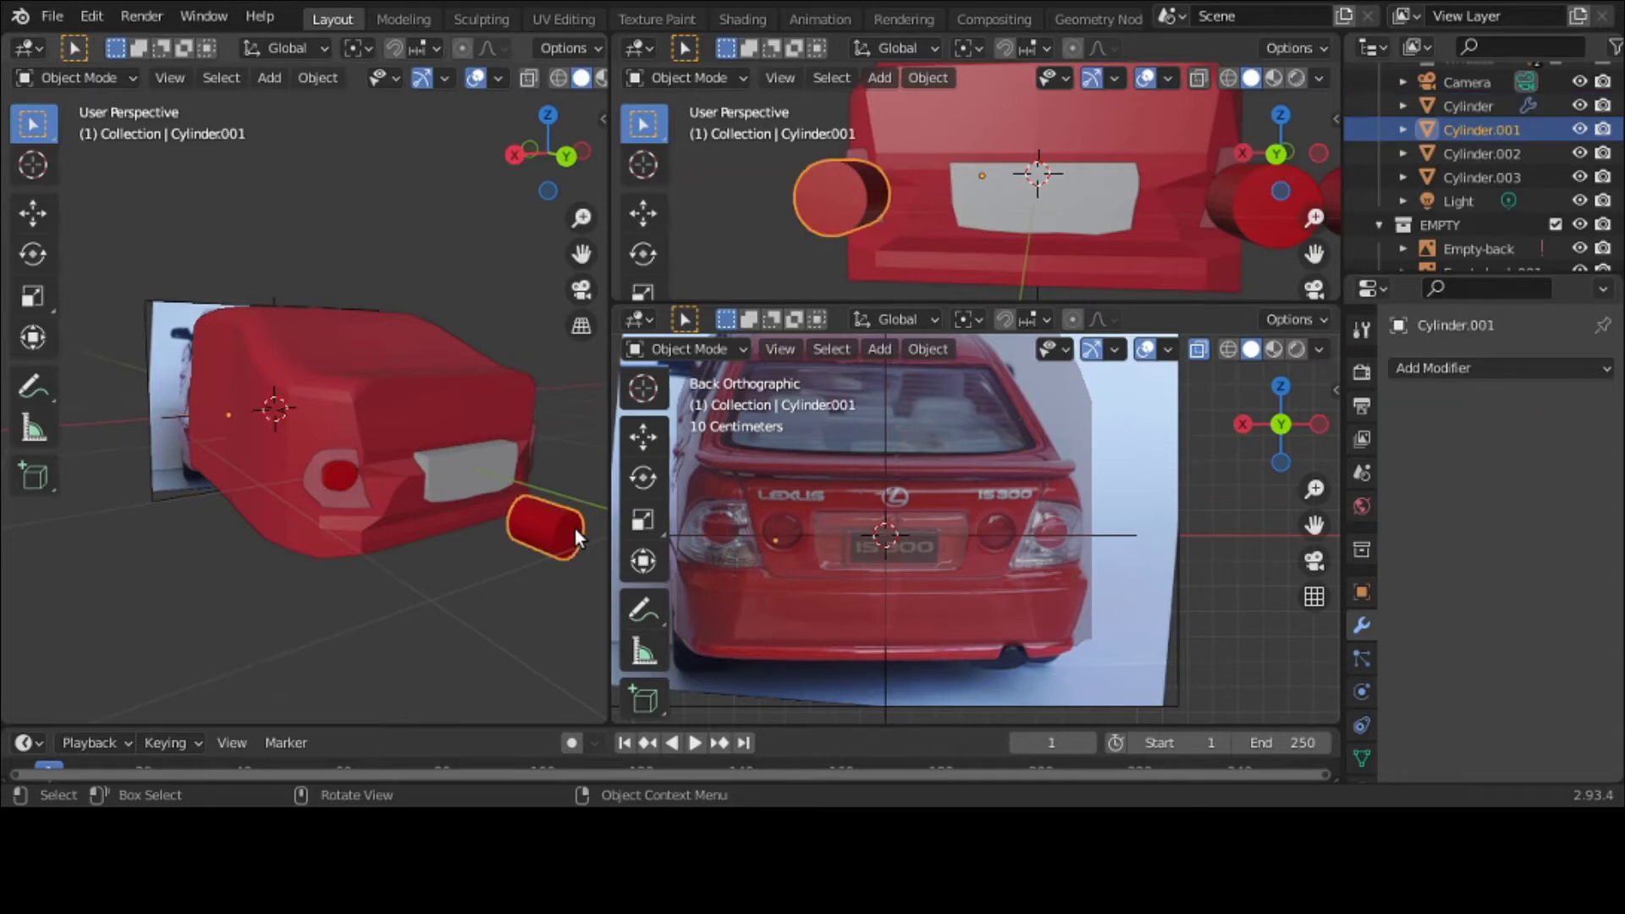
click(337, 479)
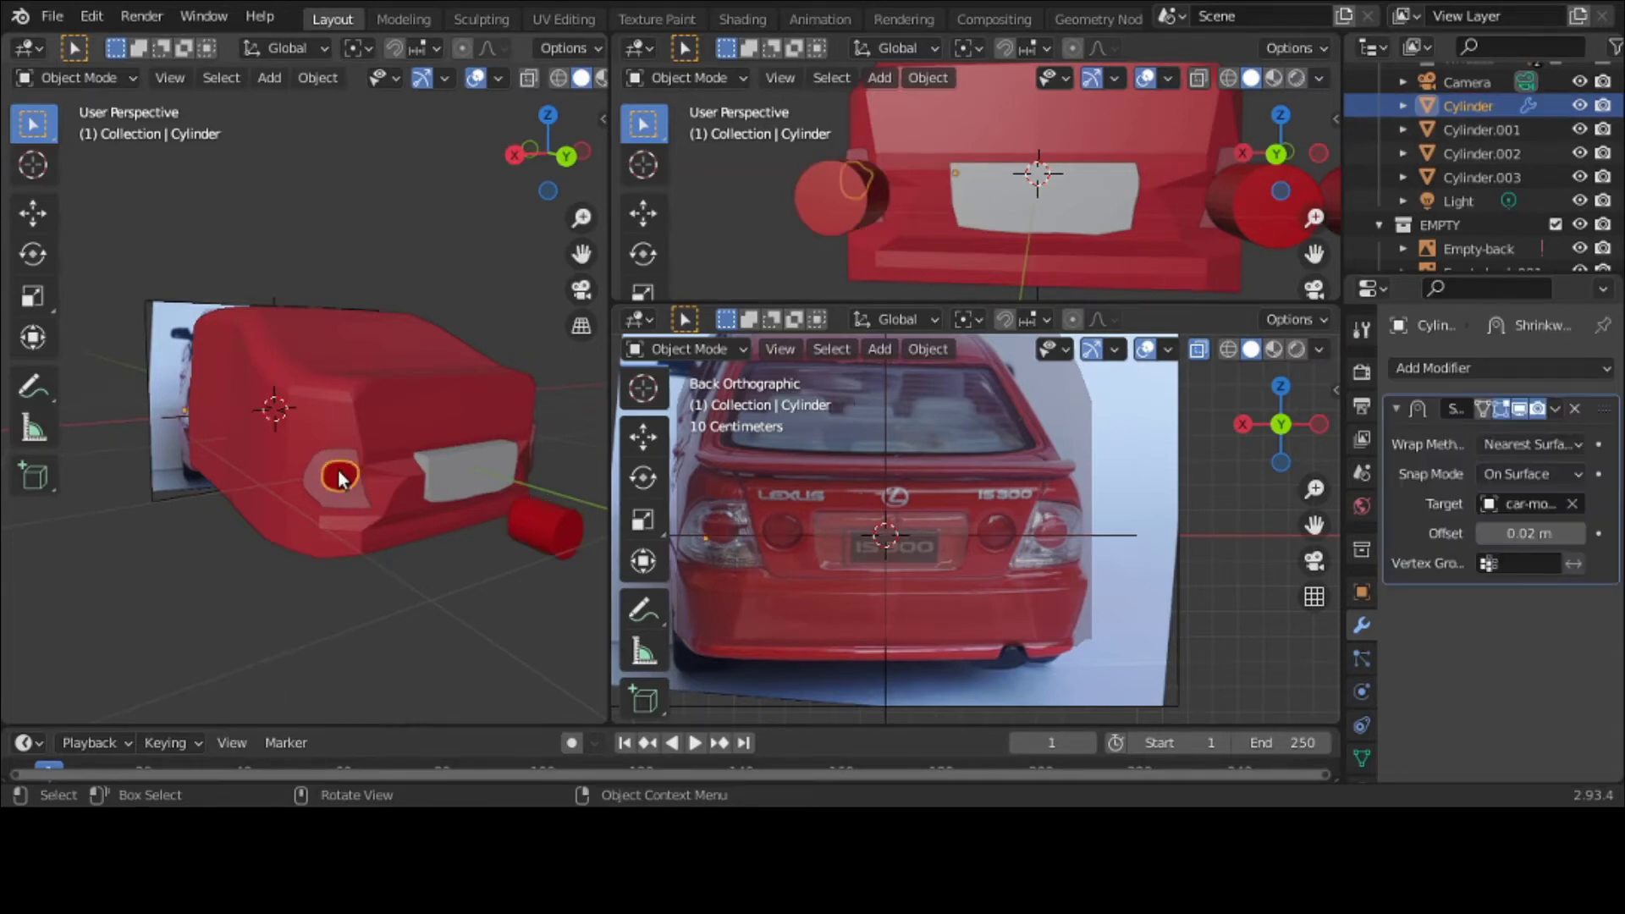
middle_drag(274, 566, 363, 605)
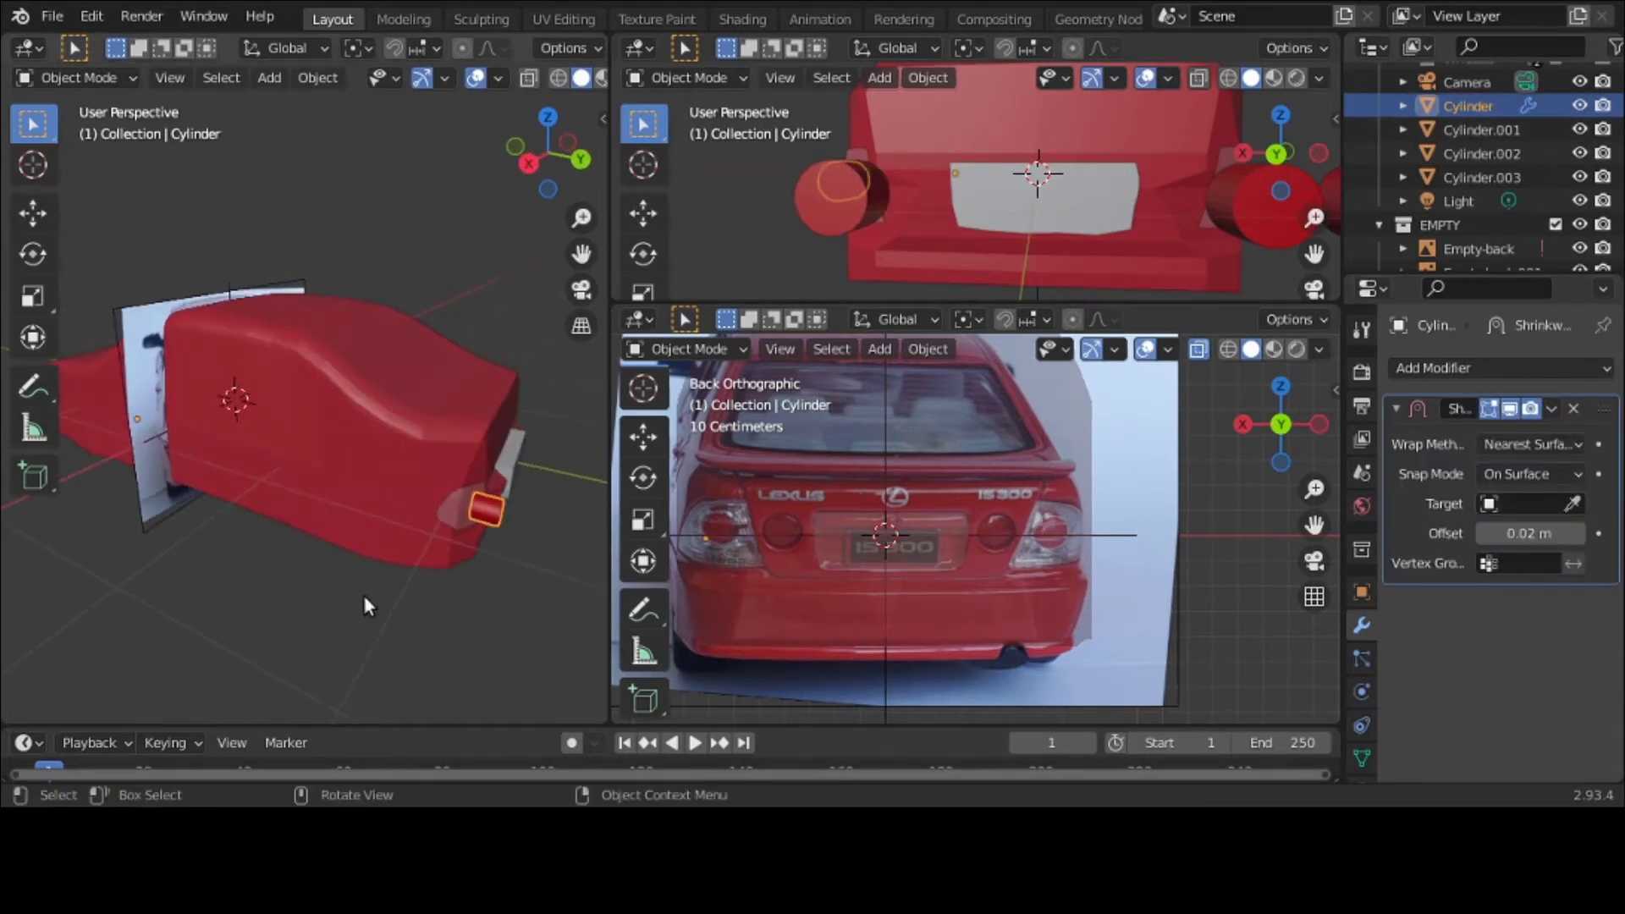
key(g)
key(y)
click(485, 556)
middle_drag(484, 556, 368, 525)
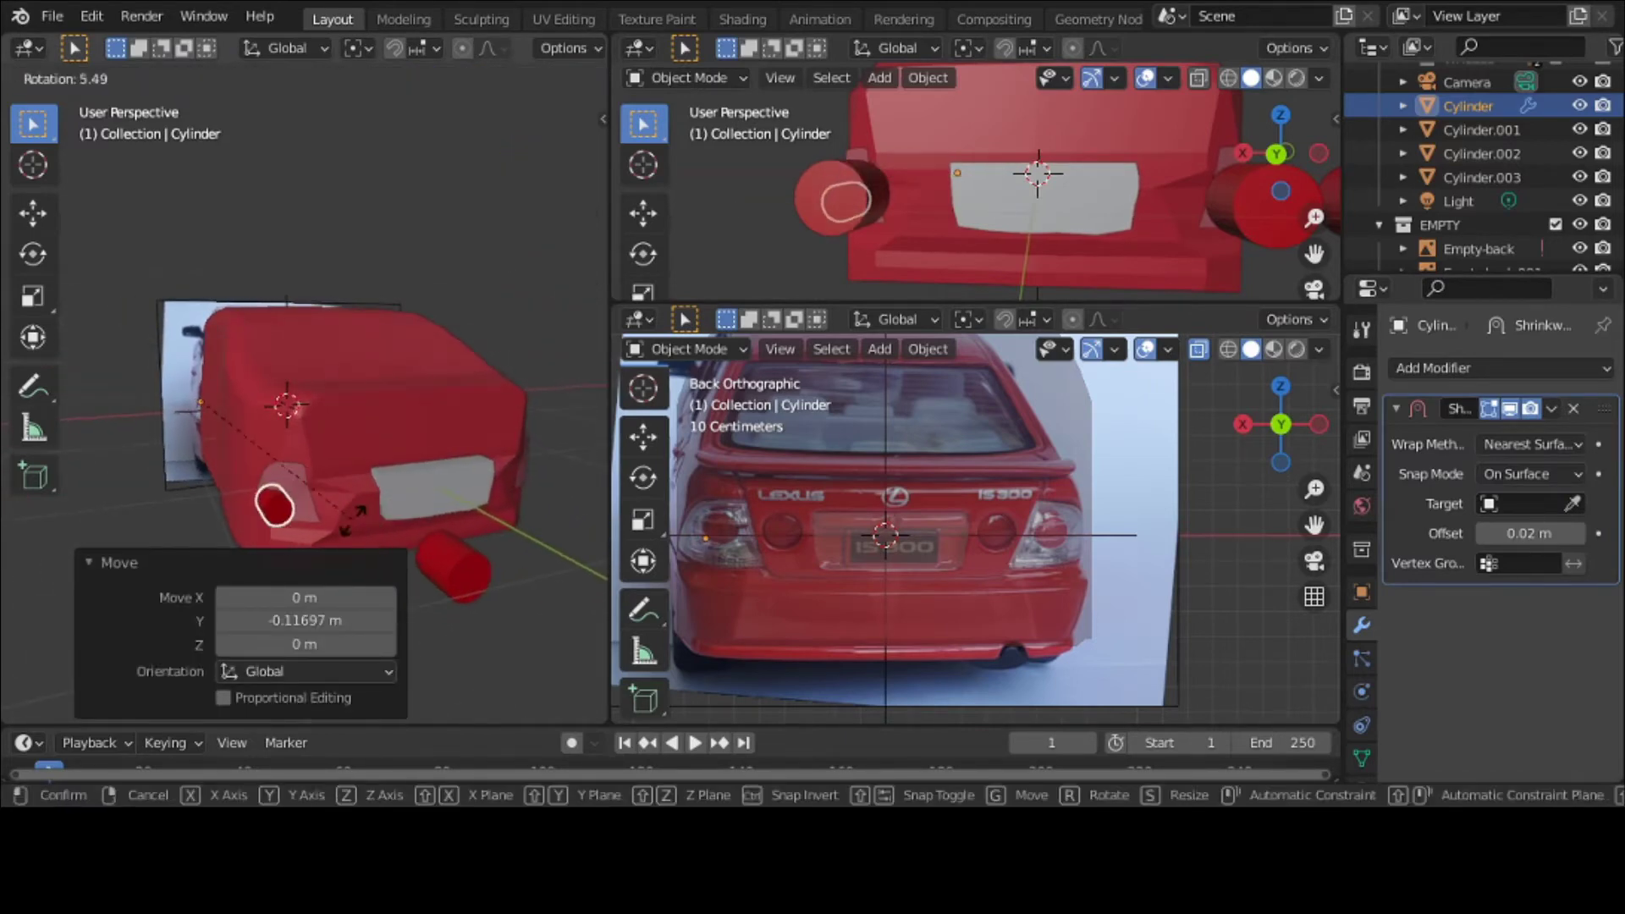
right_click(284, 494)
Step: Set Cylinder's geometry to its origin and set its Shrinkwrap target to car-model
click(319, 78)
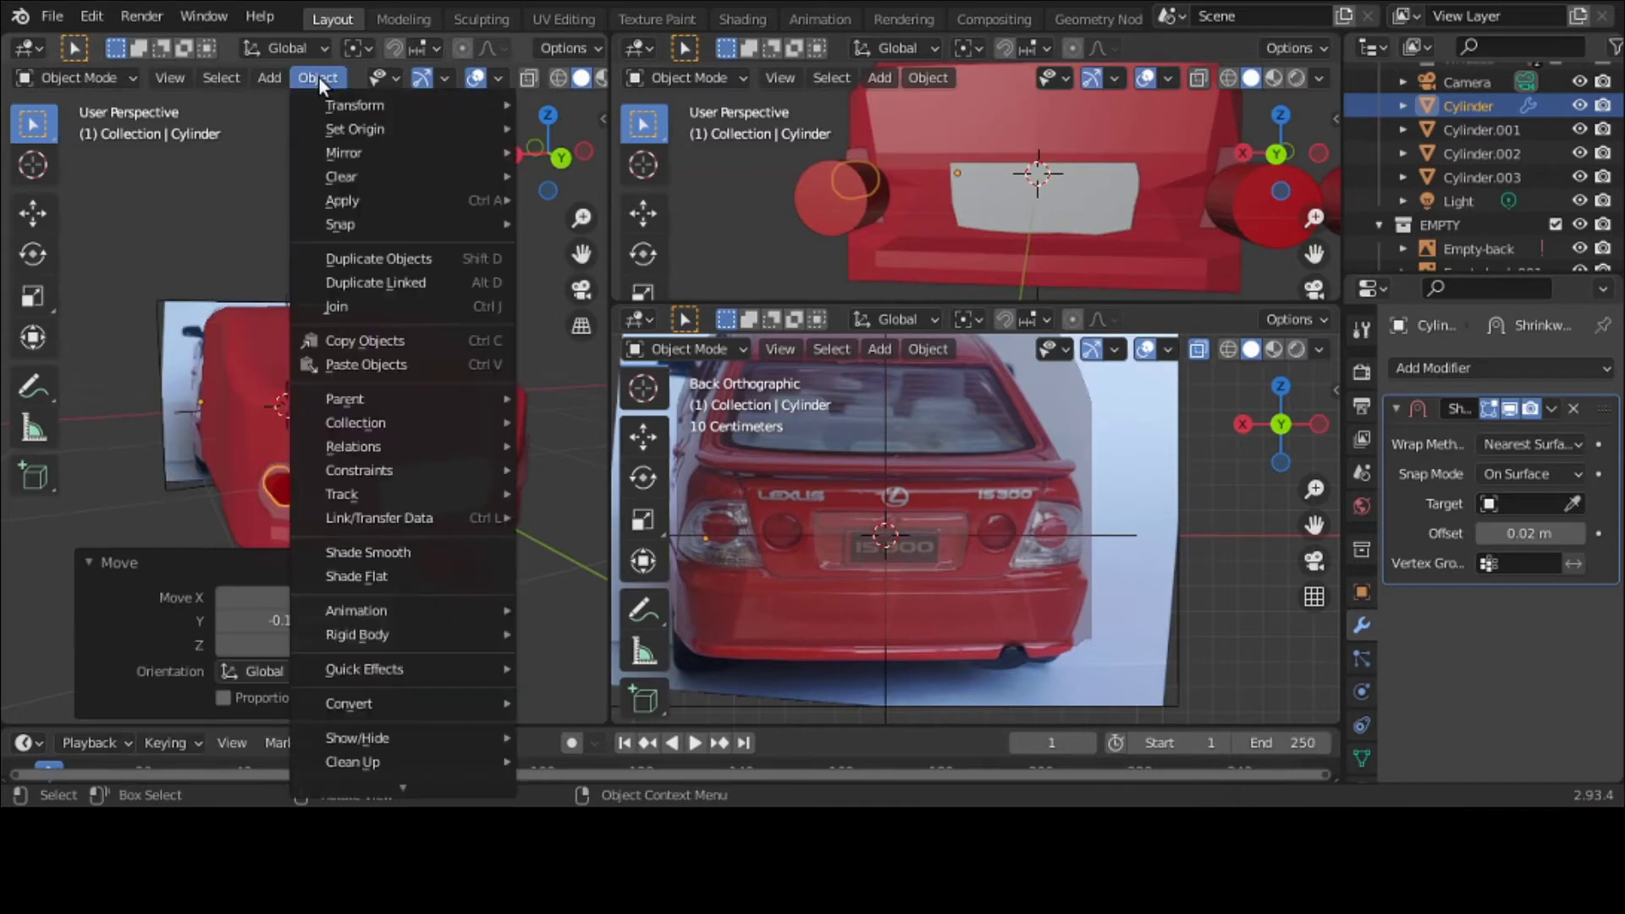
mouse_move(372, 130)
click(572, 131)
middle_drag(406, 390, 489, 409)
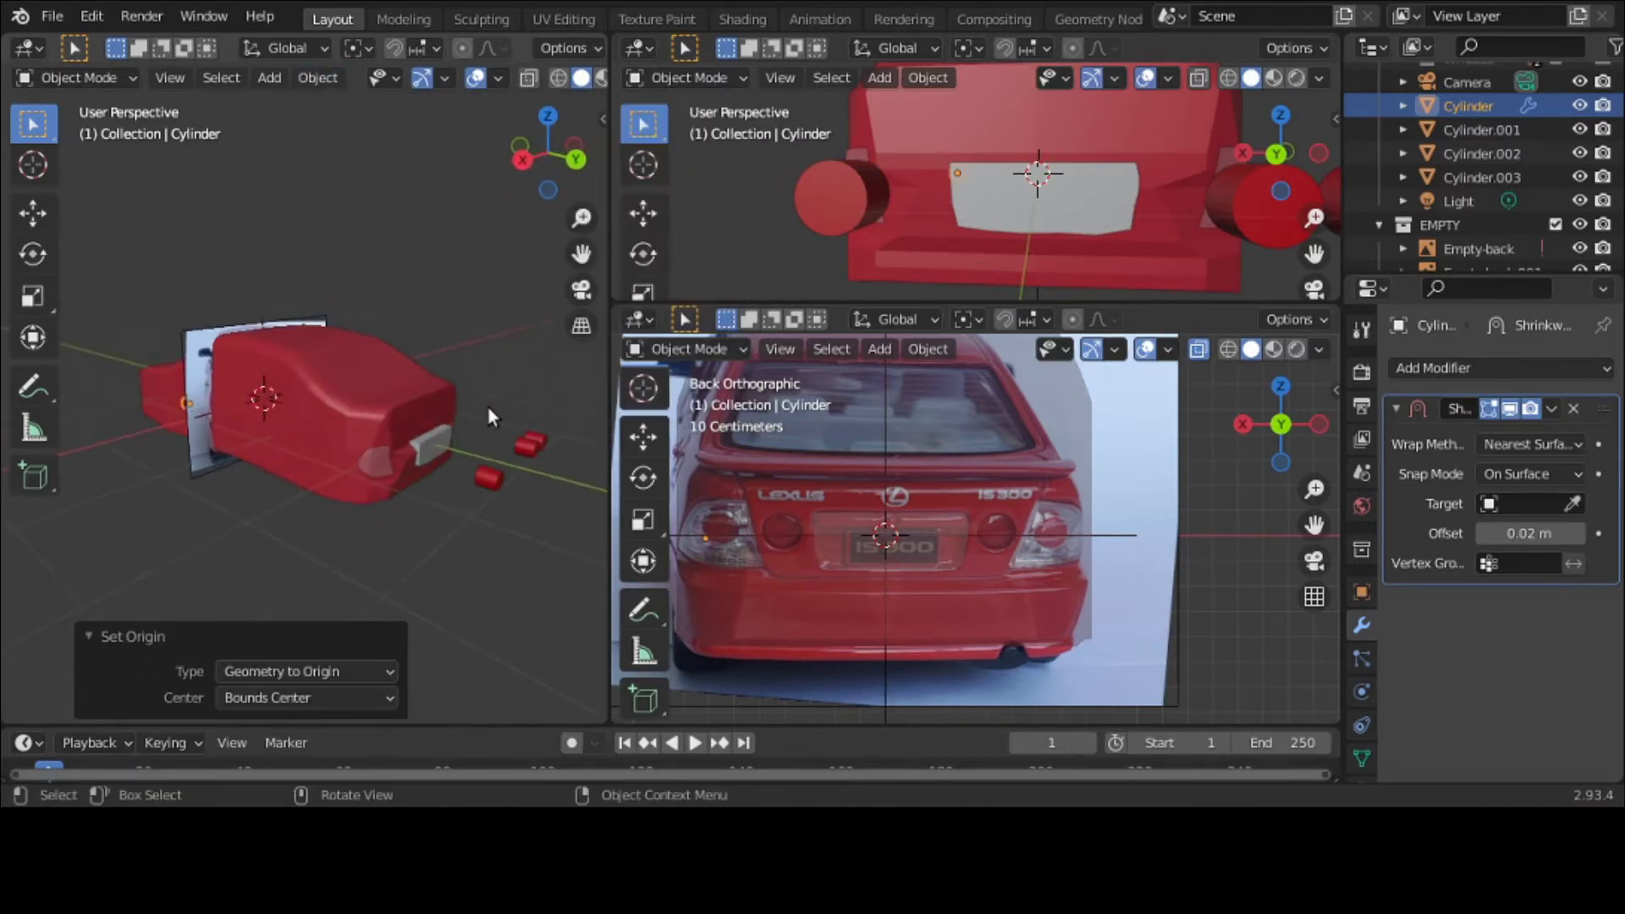
click(1524, 504)
click(1475, 538)
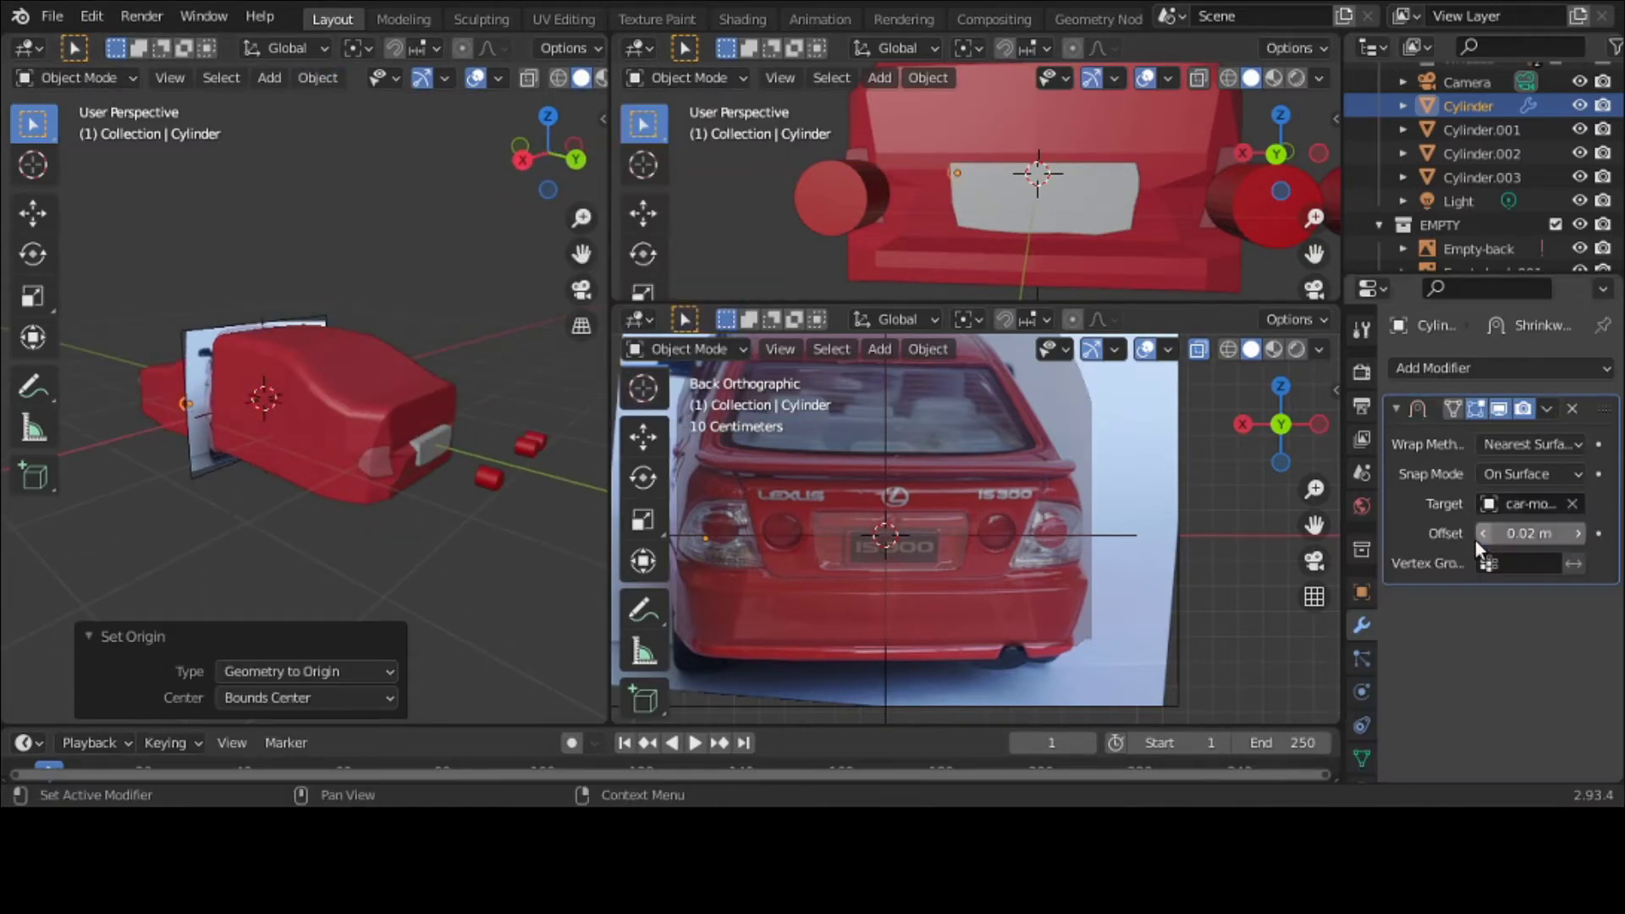
Step: Move Cylinder about 2.695 m along Y onto the rear taillight
key(g)
key(y)
click(455, 459)
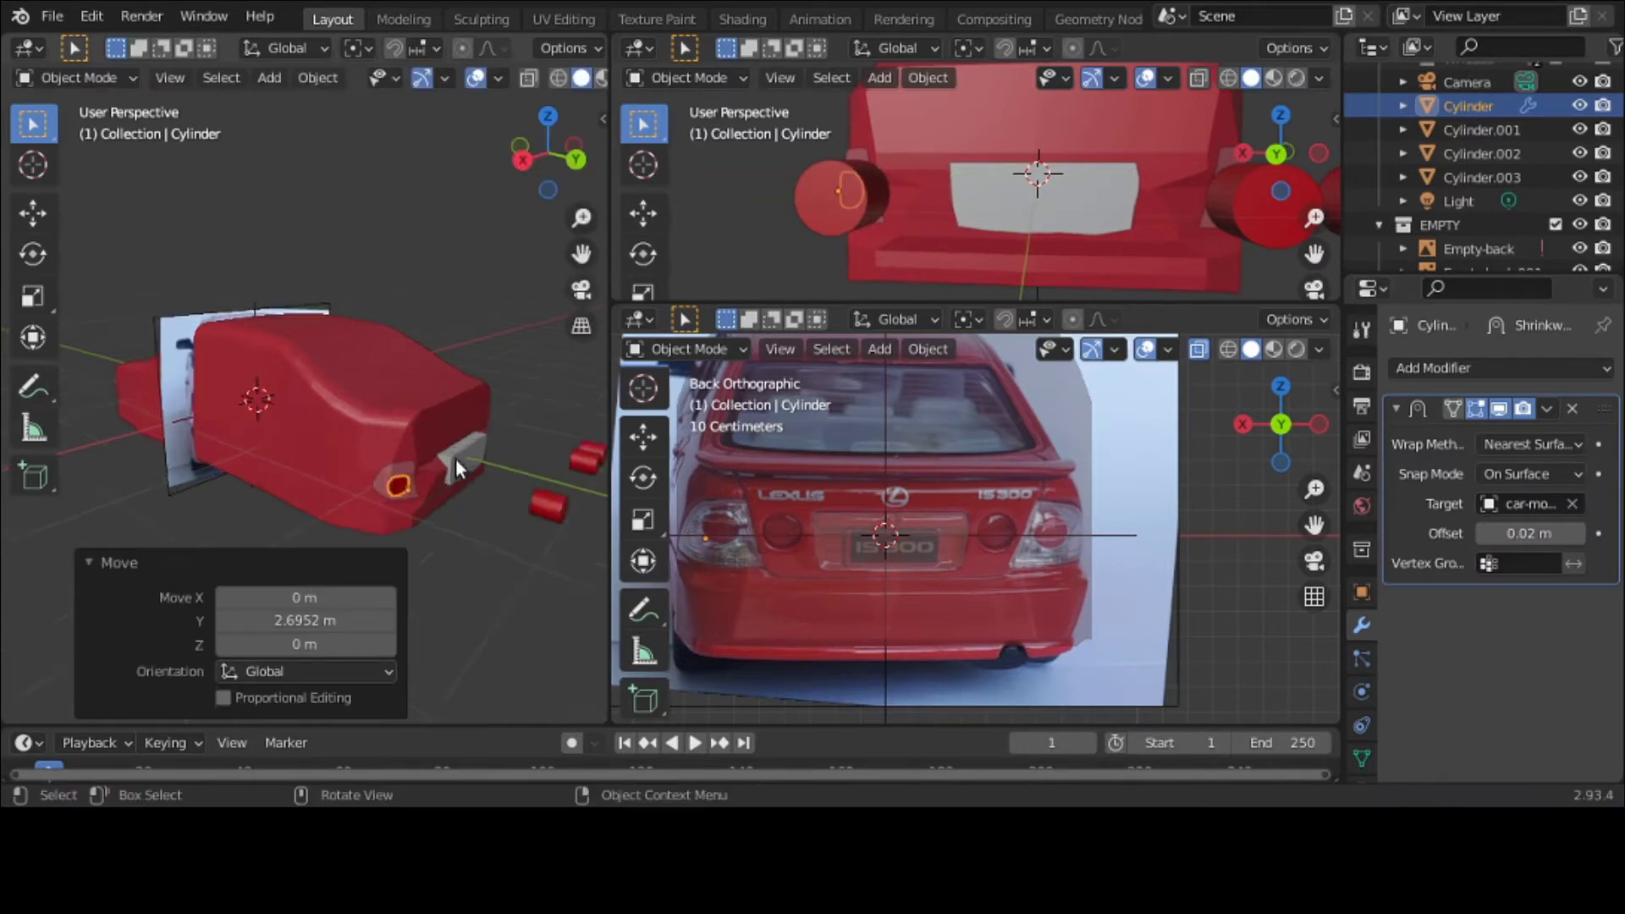
Step: Set Cylinder.001's geometry to its origin and move it along Y to just behind the car's rear
mouse_move(455, 459)
middle_down()
mouse_move(457, 398)
mouse_move(448, 464)
mouse_move(430, 452)
middle_up()
click(504, 555)
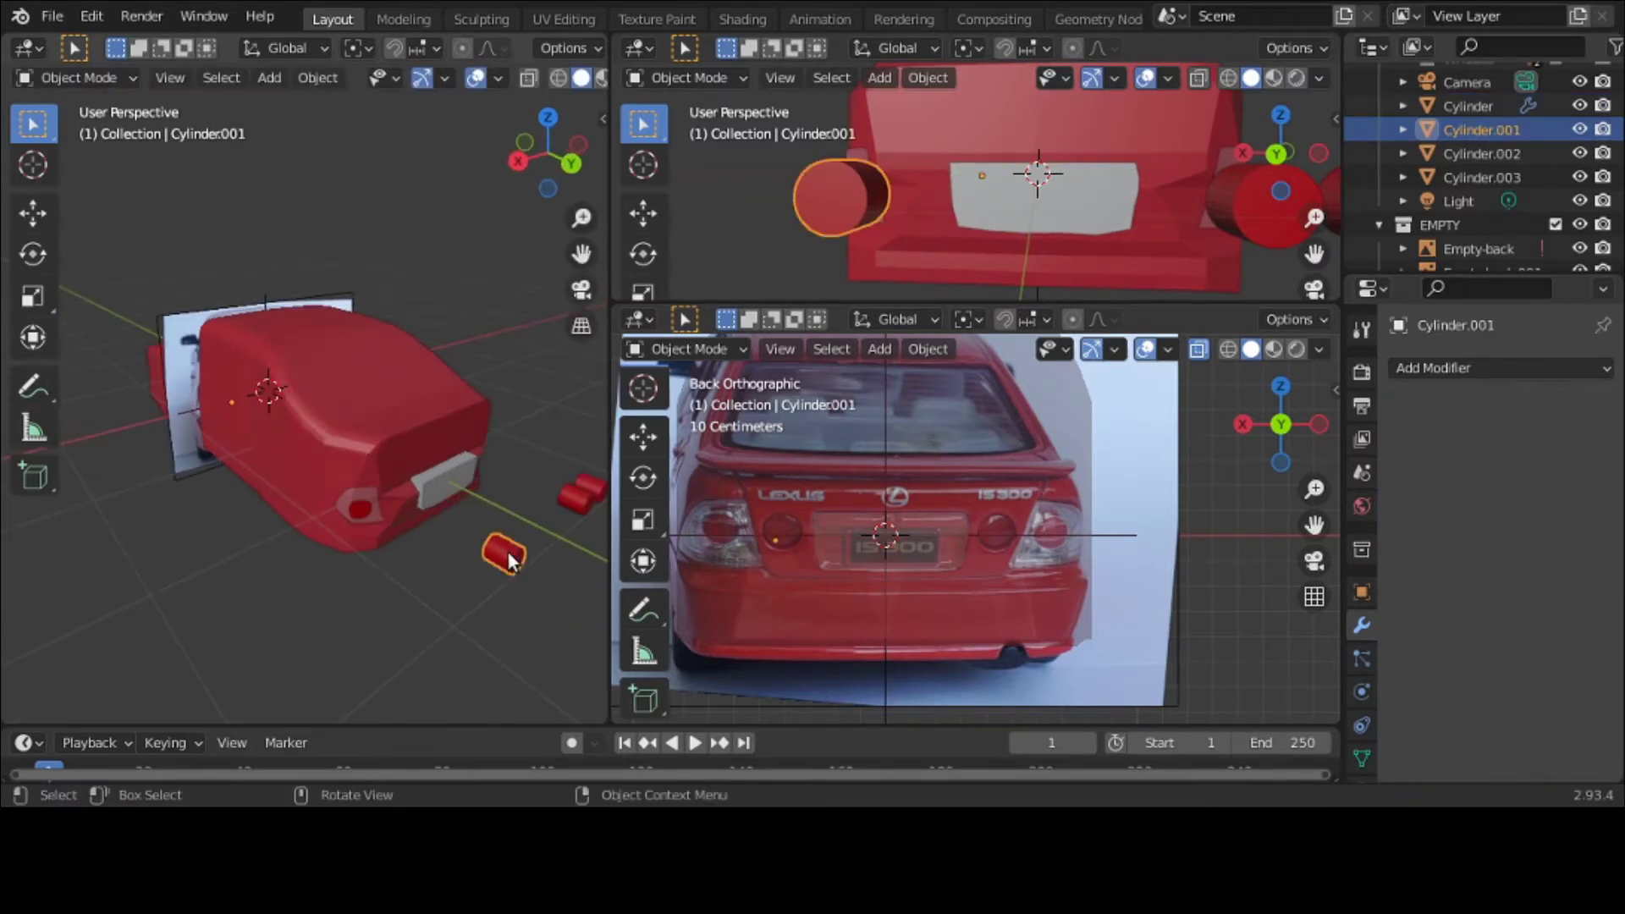
click(337, 74)
mouse_move(339, 120)
click(552, 129)
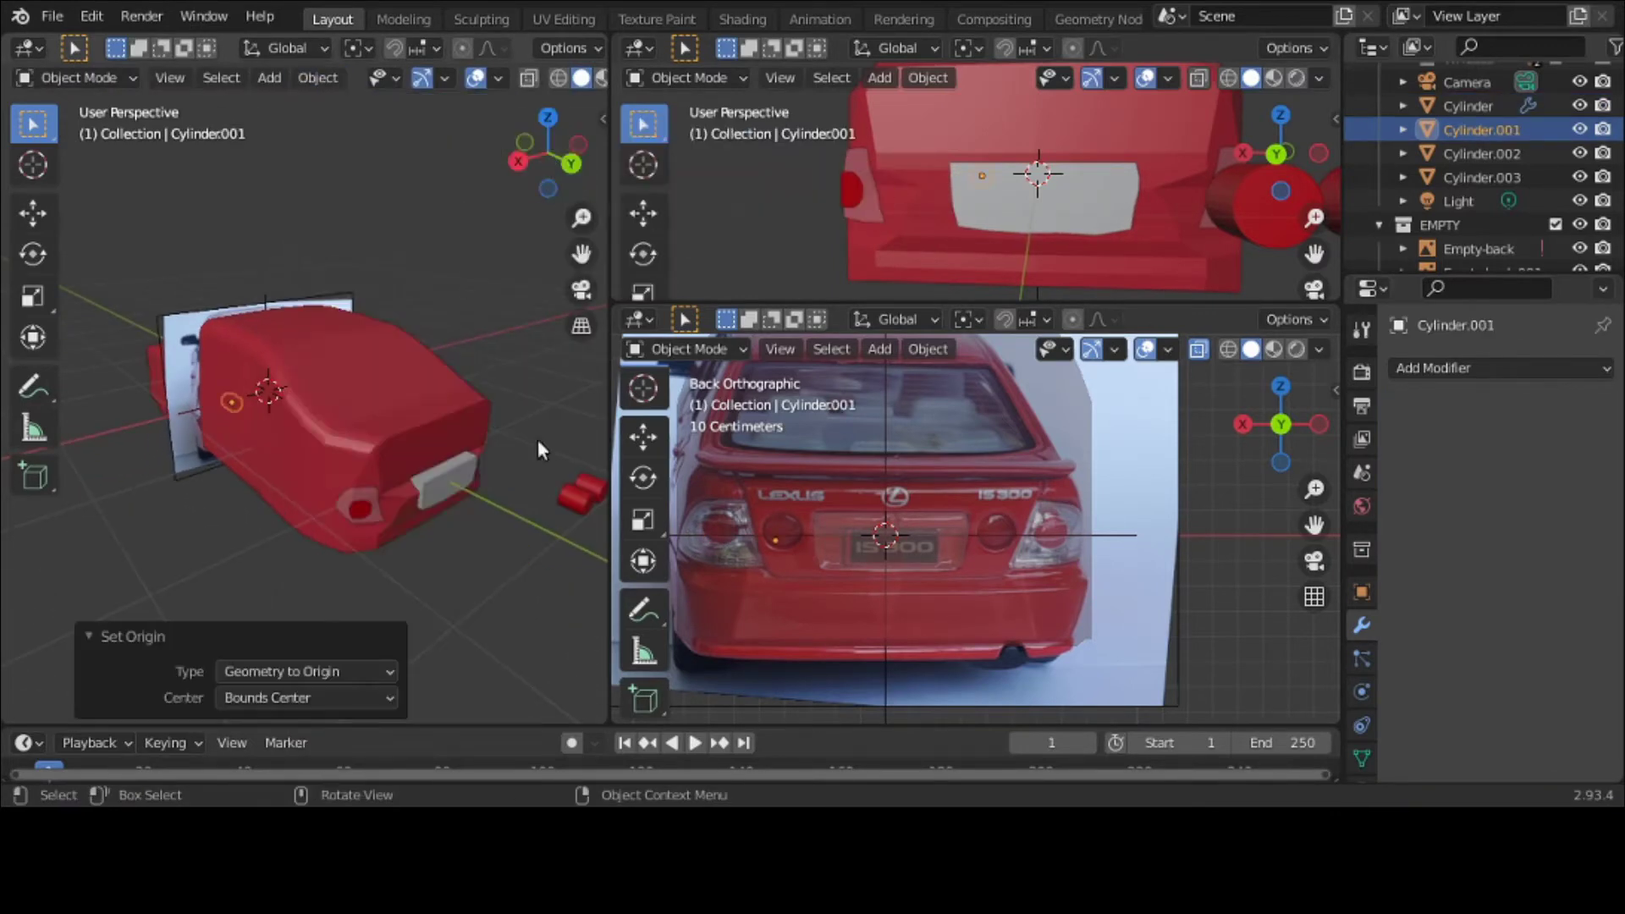
key(g)
key(y)
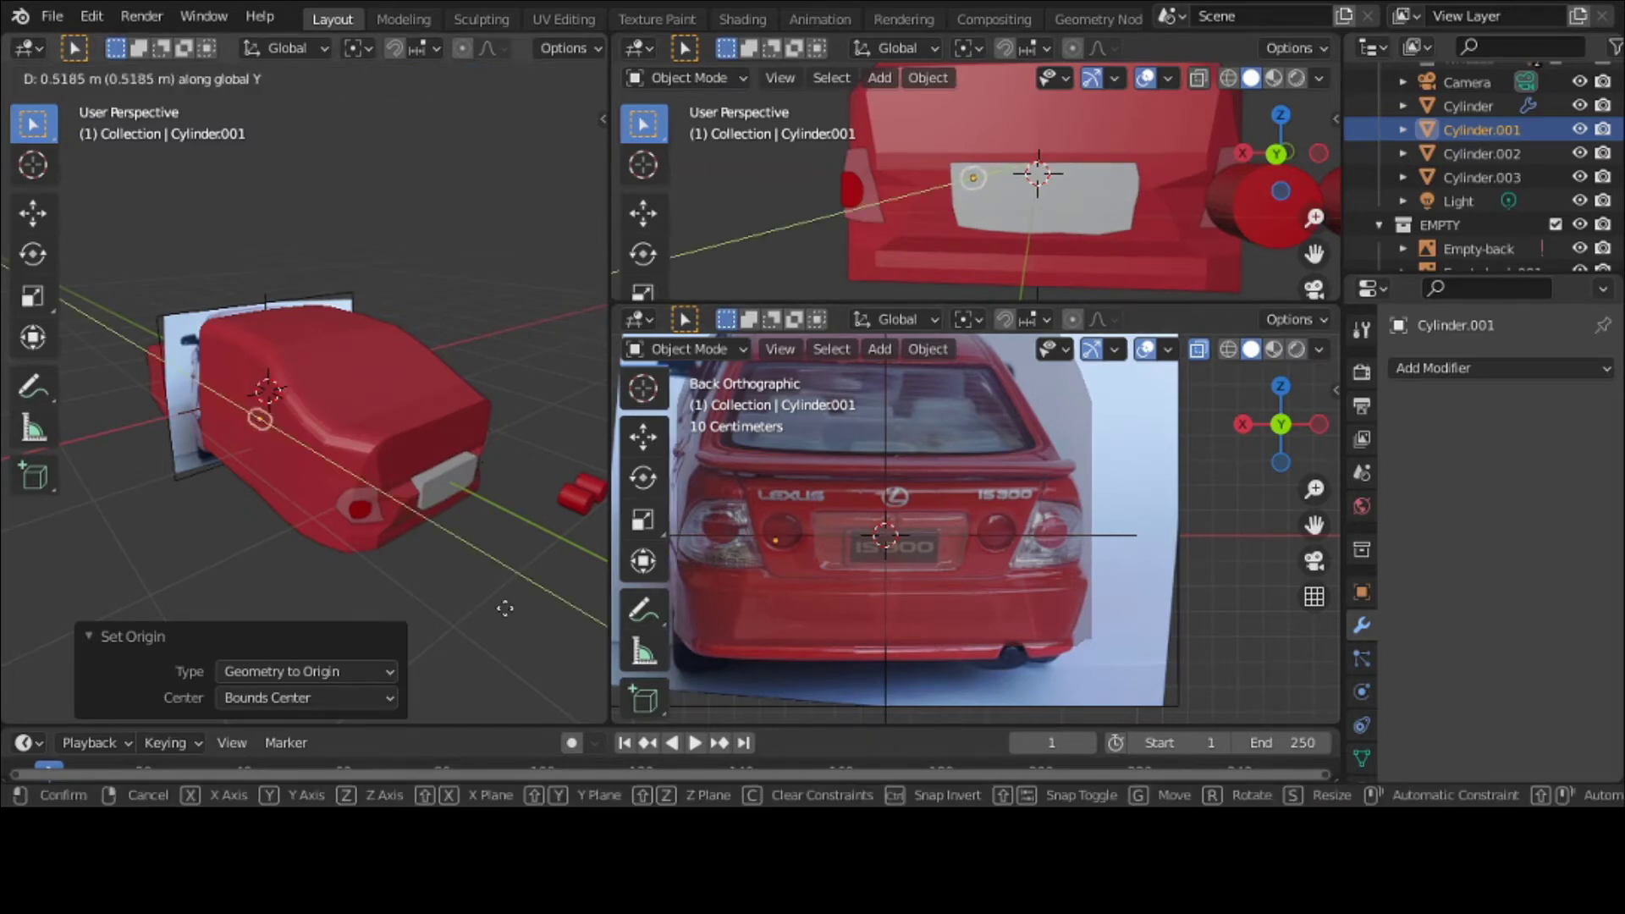
click(79, 680)
Step: Set Cylinder.002's geometry to its origin and move it about 1.9 m along Y to the car's rear
click(575, 504)
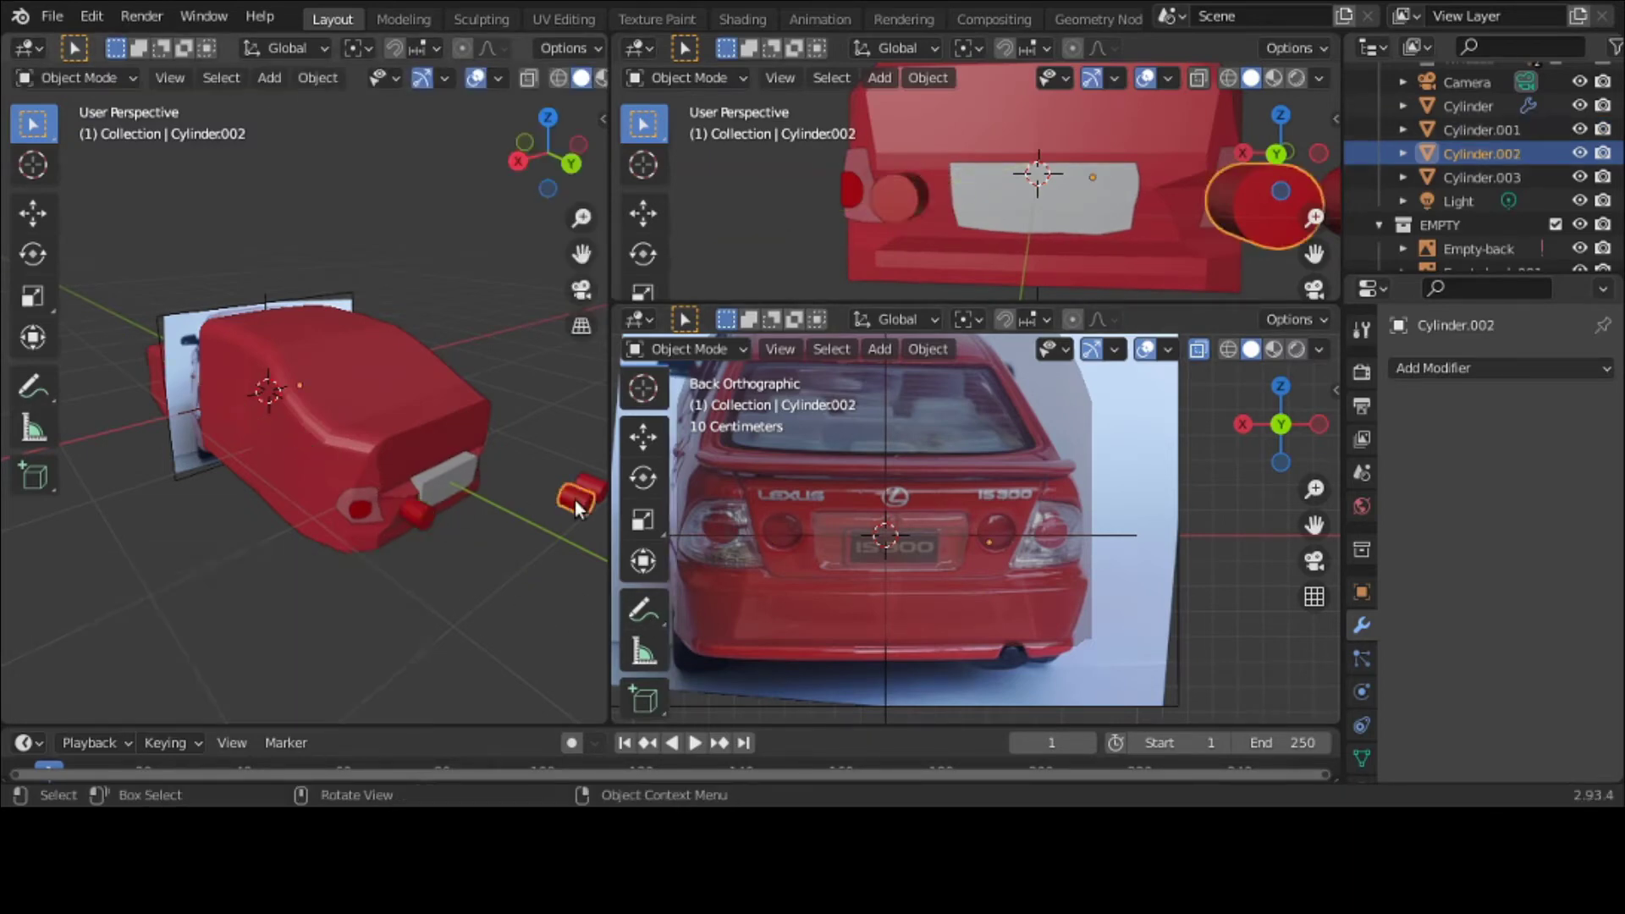
click(328, 79)
mouse_move(349, 144)
click(567, 124)
key(g)
key(y)
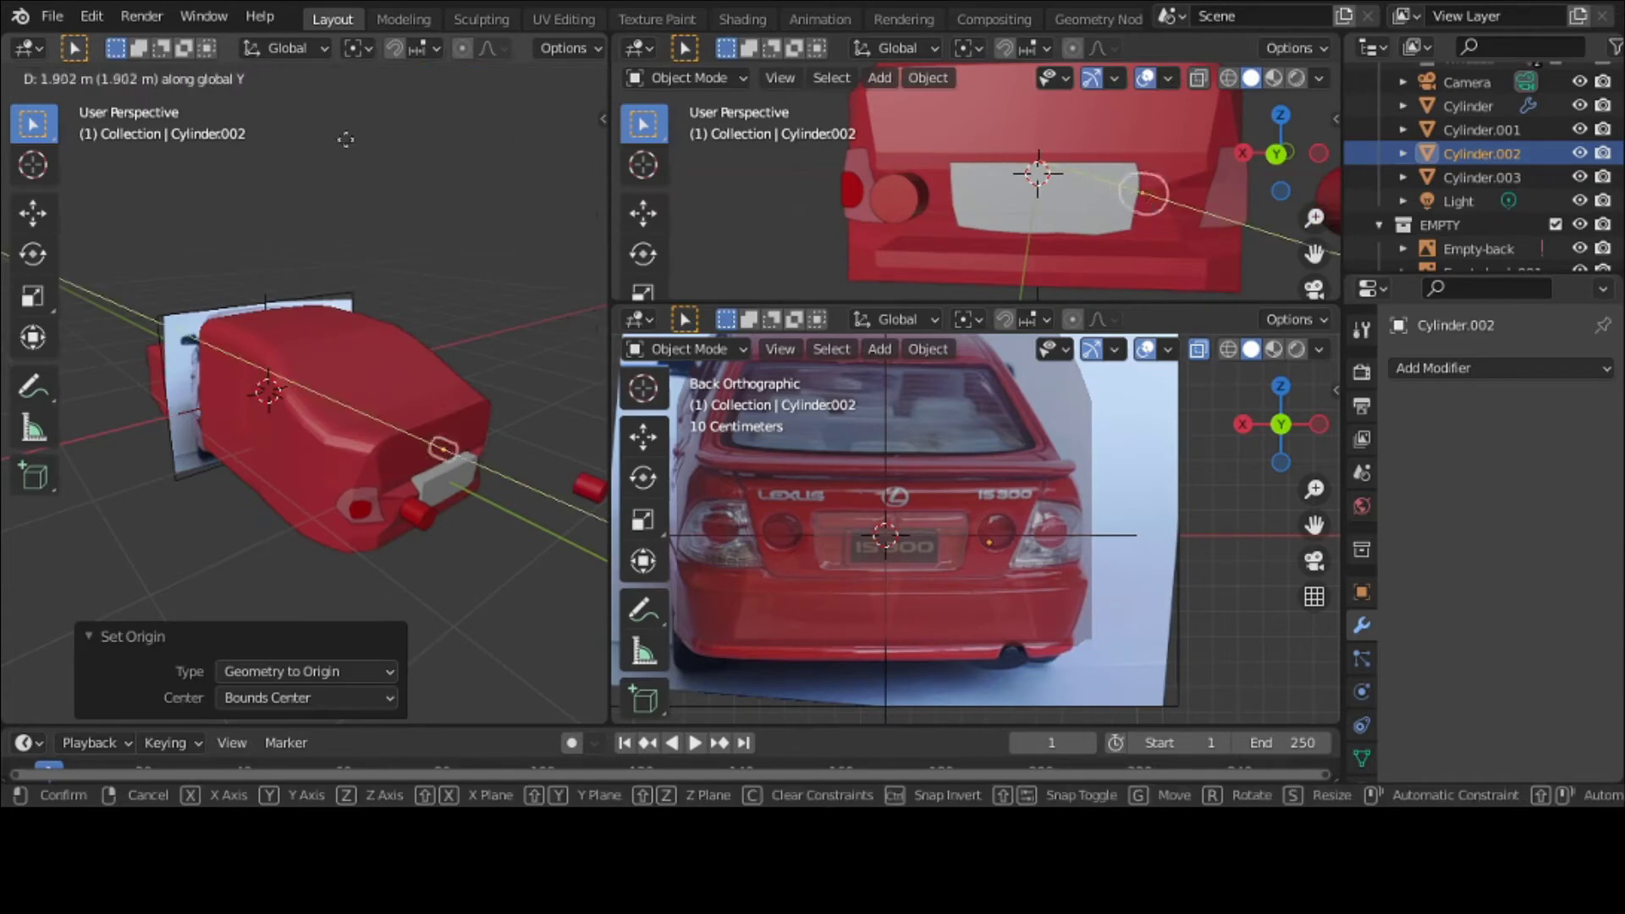
click(346, 139)
Step: Set Cylinder.003's geometry to its origin and move it about 2.2 m along Y to the car's rear
click(591, 488)
click(333, 78)
mouse_move(355, 129)
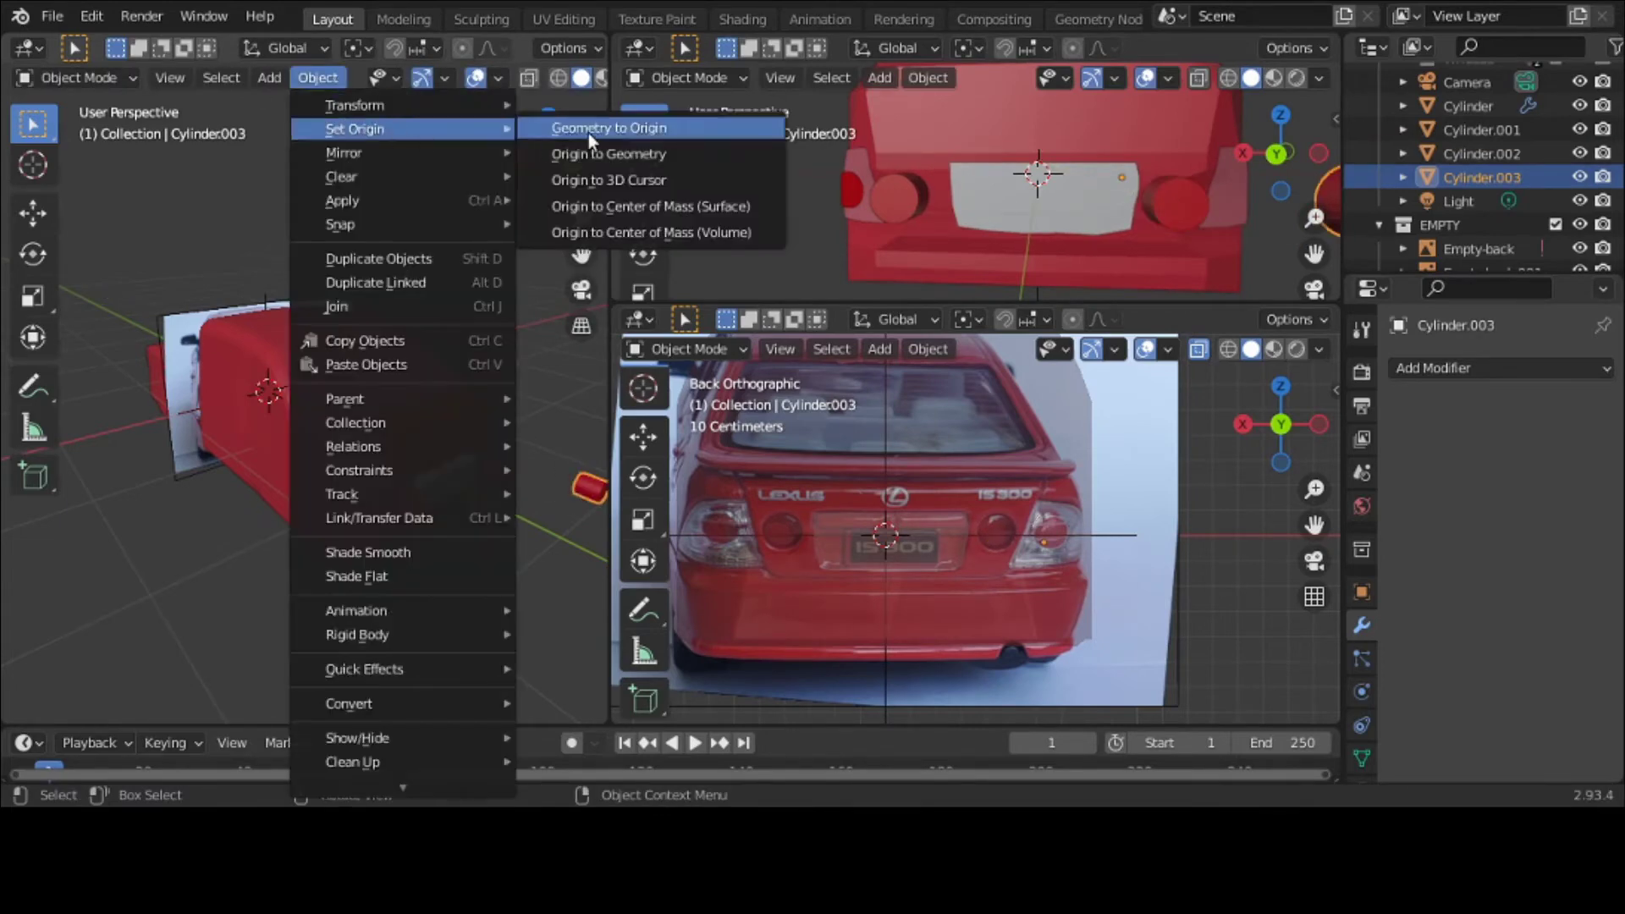
click(592, 128)
key(g)
key(y)
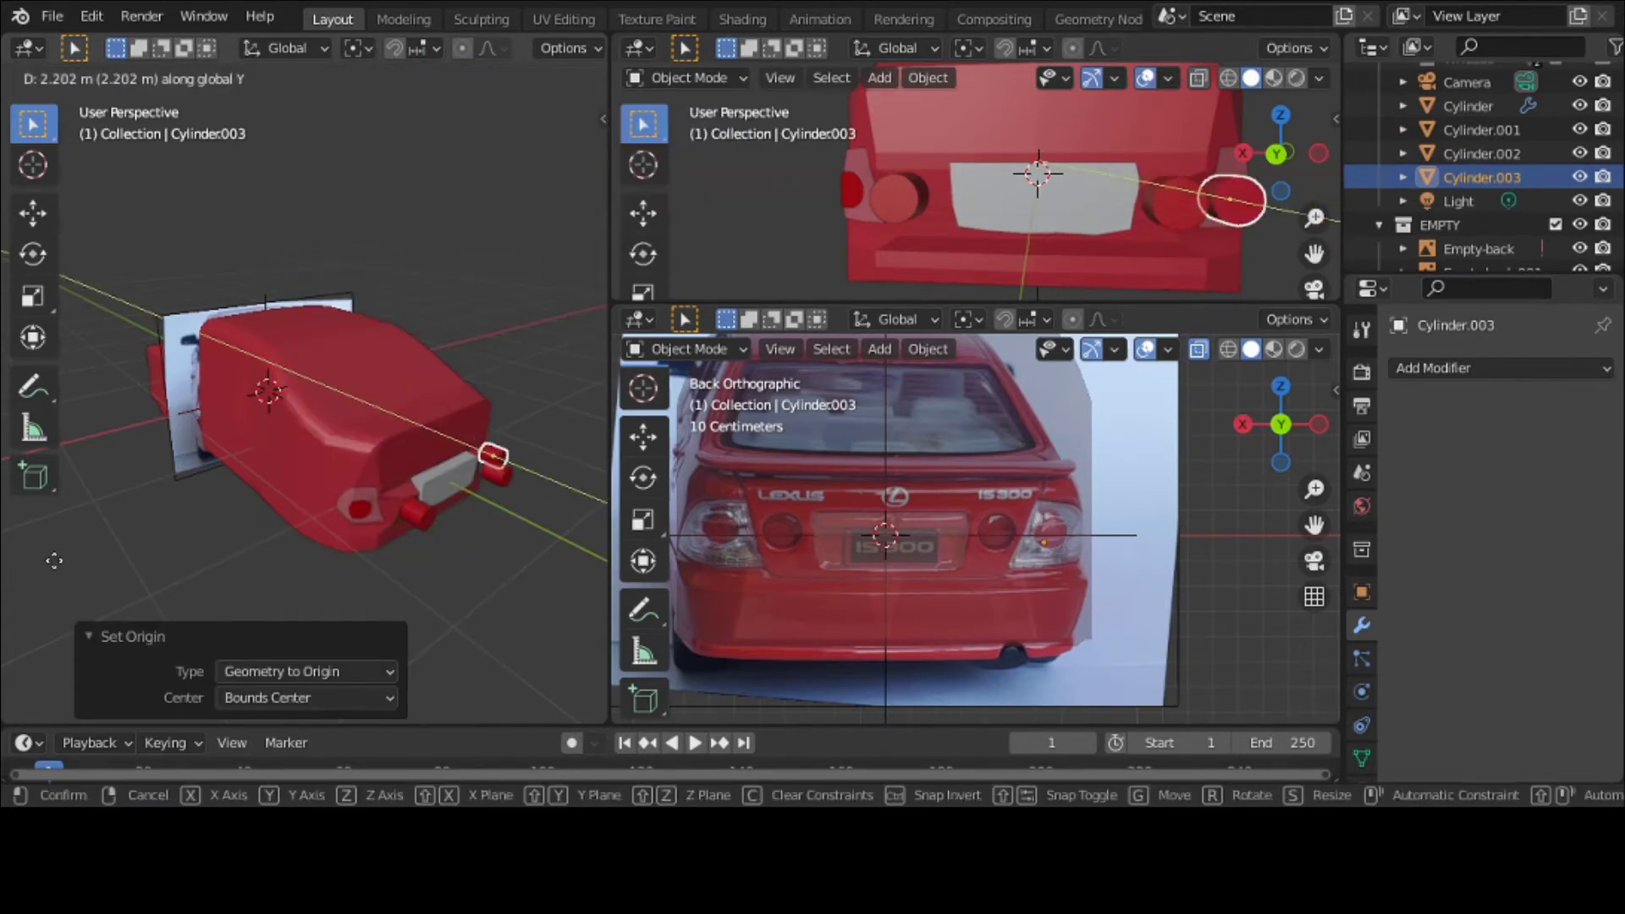
click(54, 561)
Step: Add a Shrinkwrap modifier to Cylinder.001 with car-model as its target
scroll(112, 470, up, 1)
click(462, 566)
click(1496, 369)
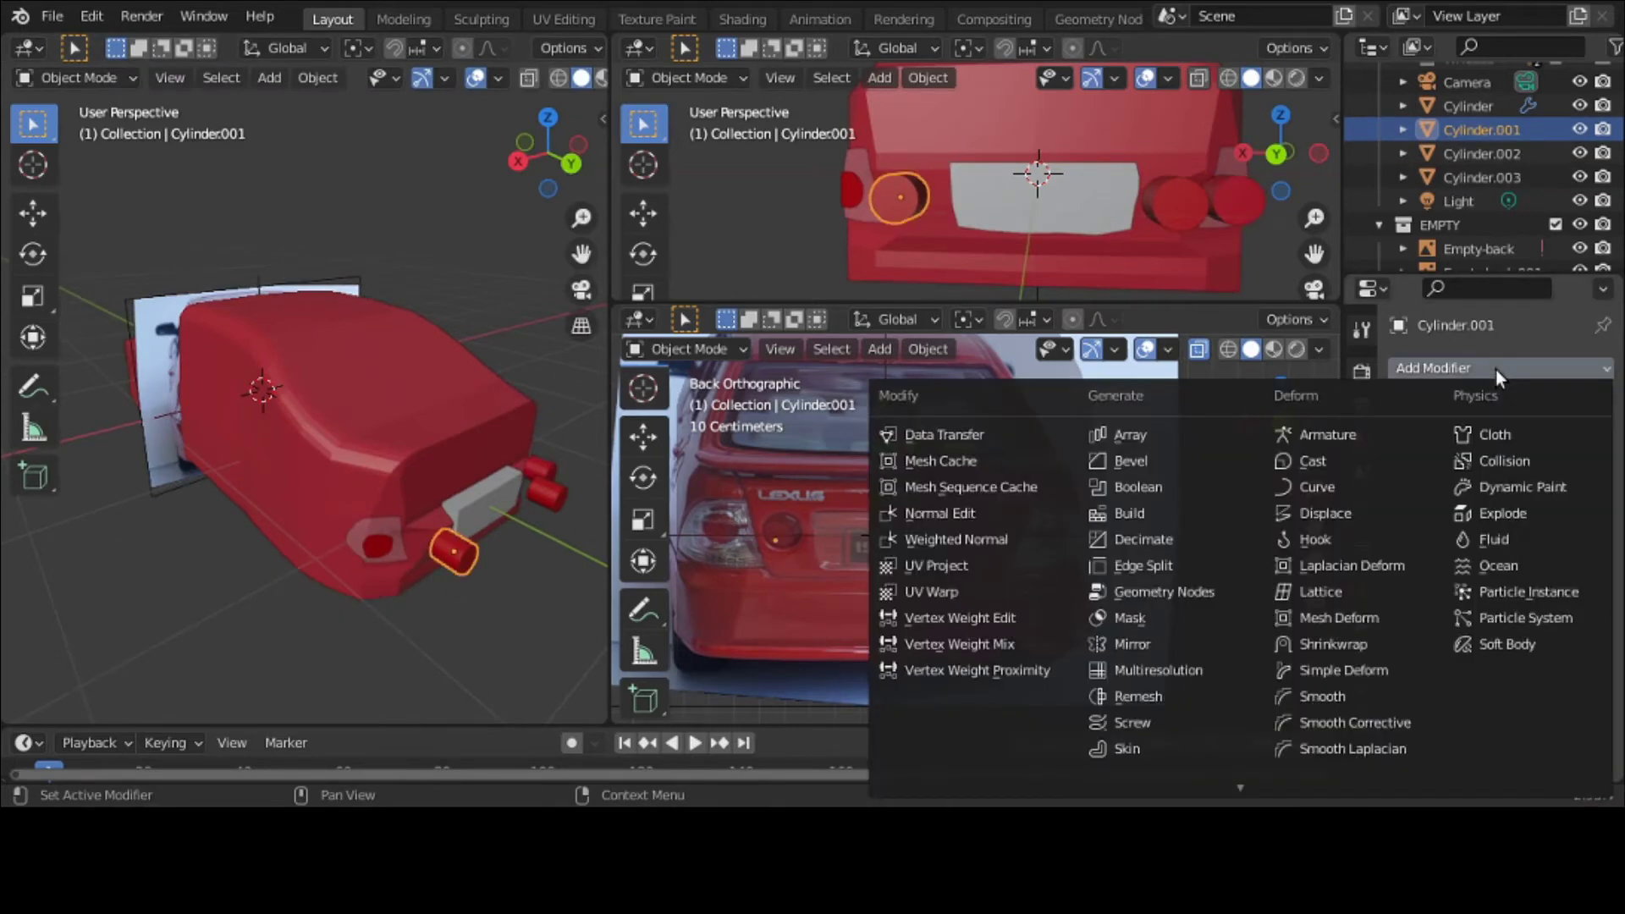
click(1384, 643)
click(1531, 504)
click(1406, 539)
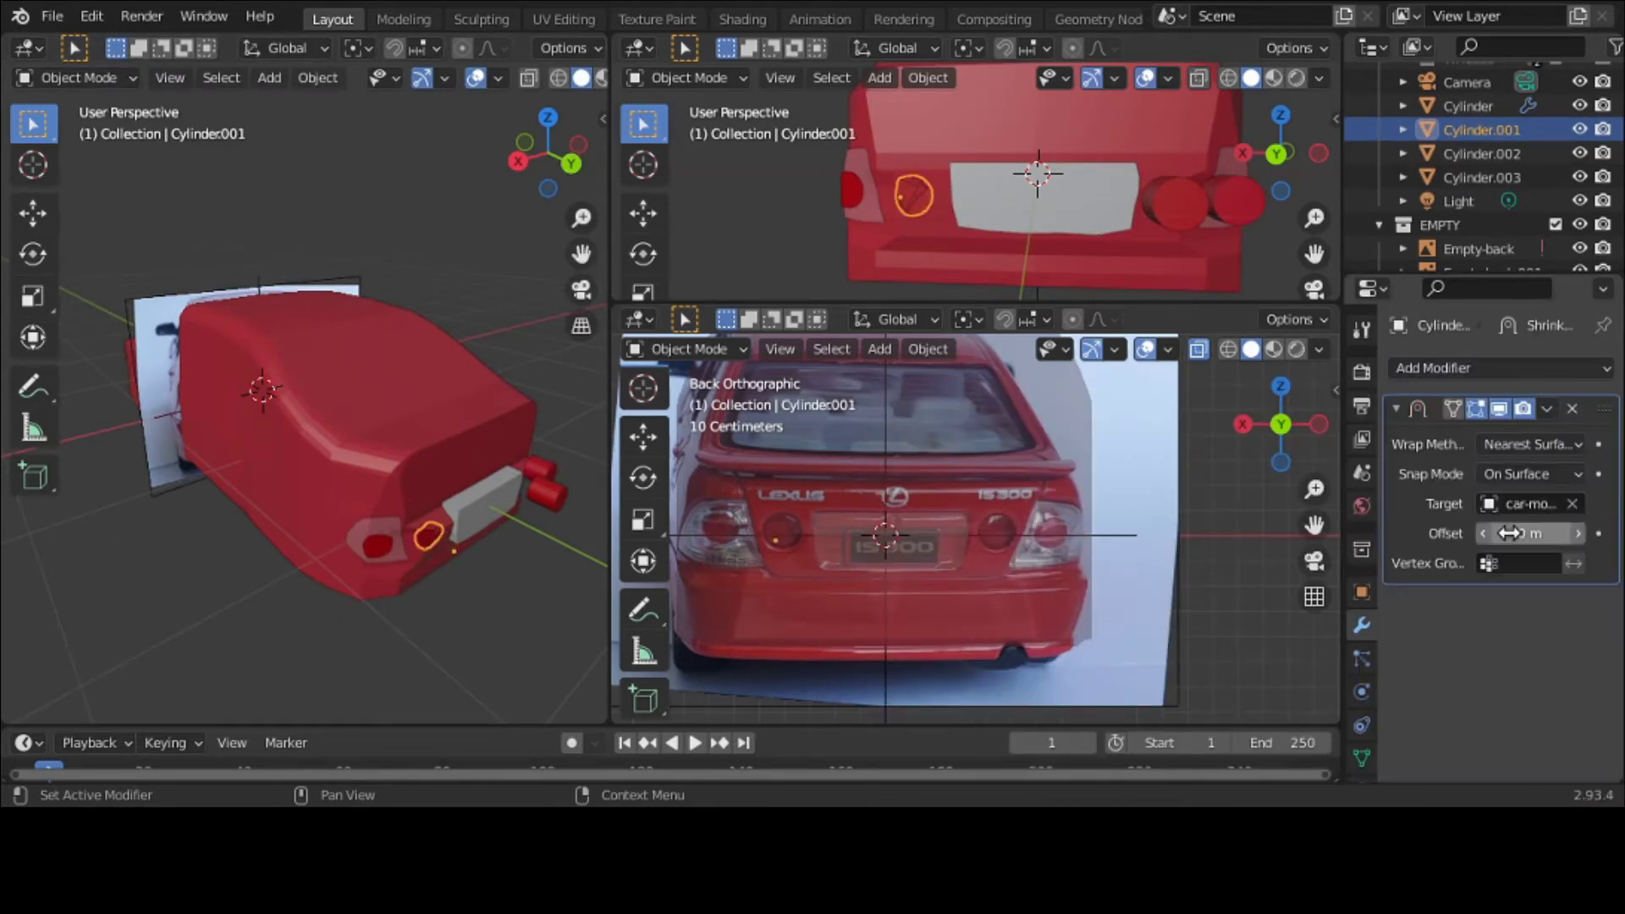
Step: Add a Shrinkwrap modifier to Cylinder.002 with car-model as its target
middle_drag(434, 521, 363, 510)
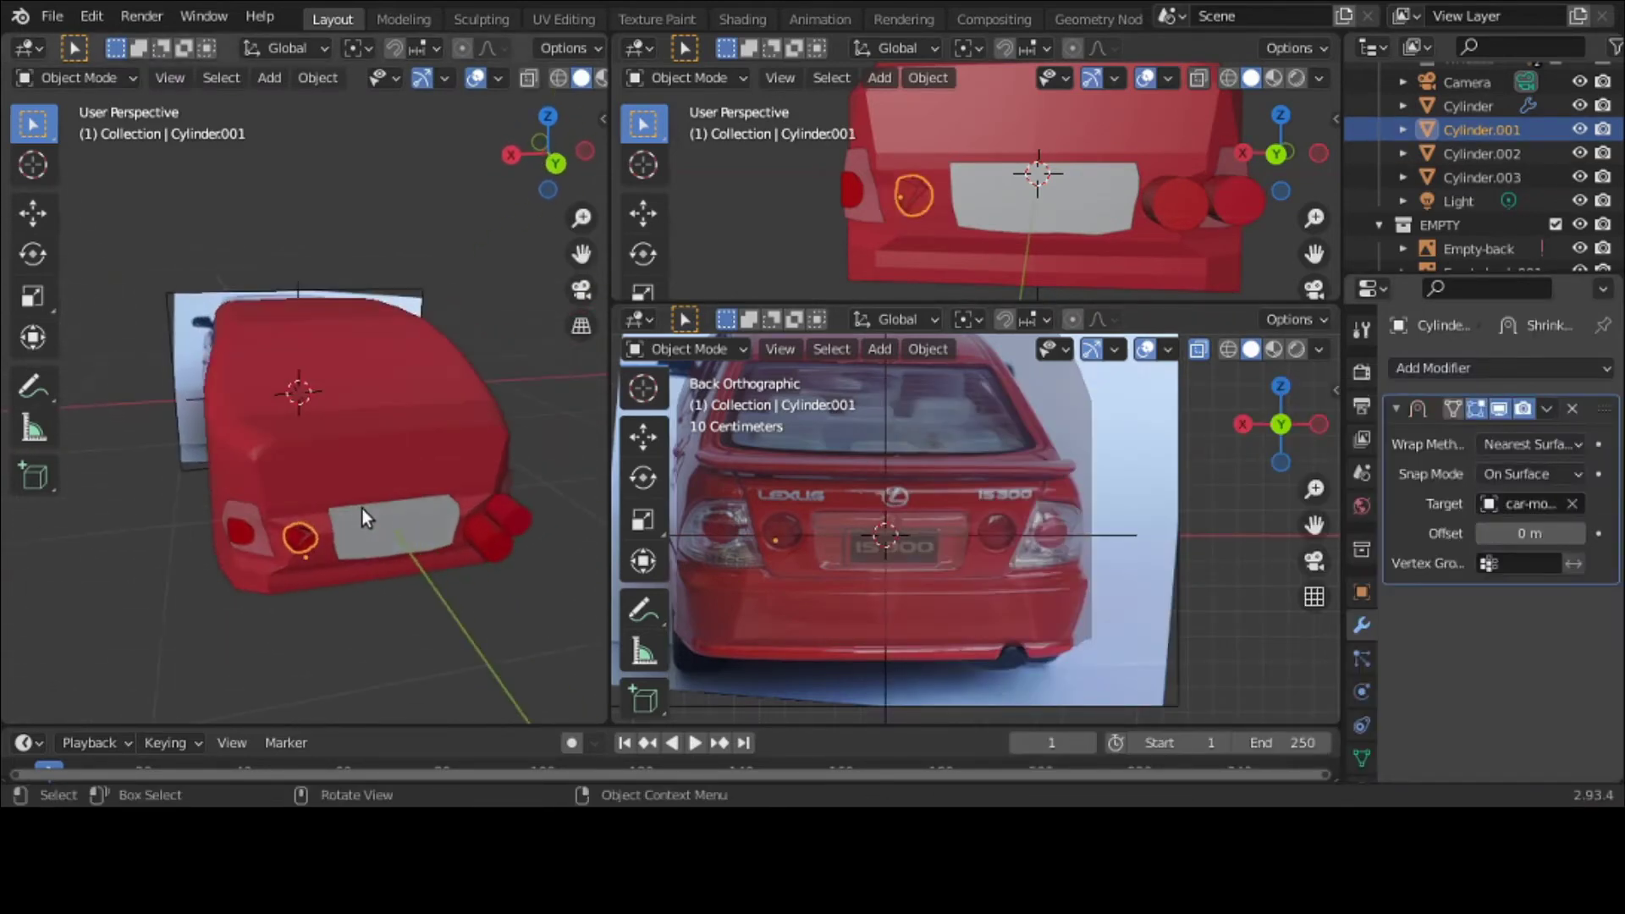
click(491, 539)
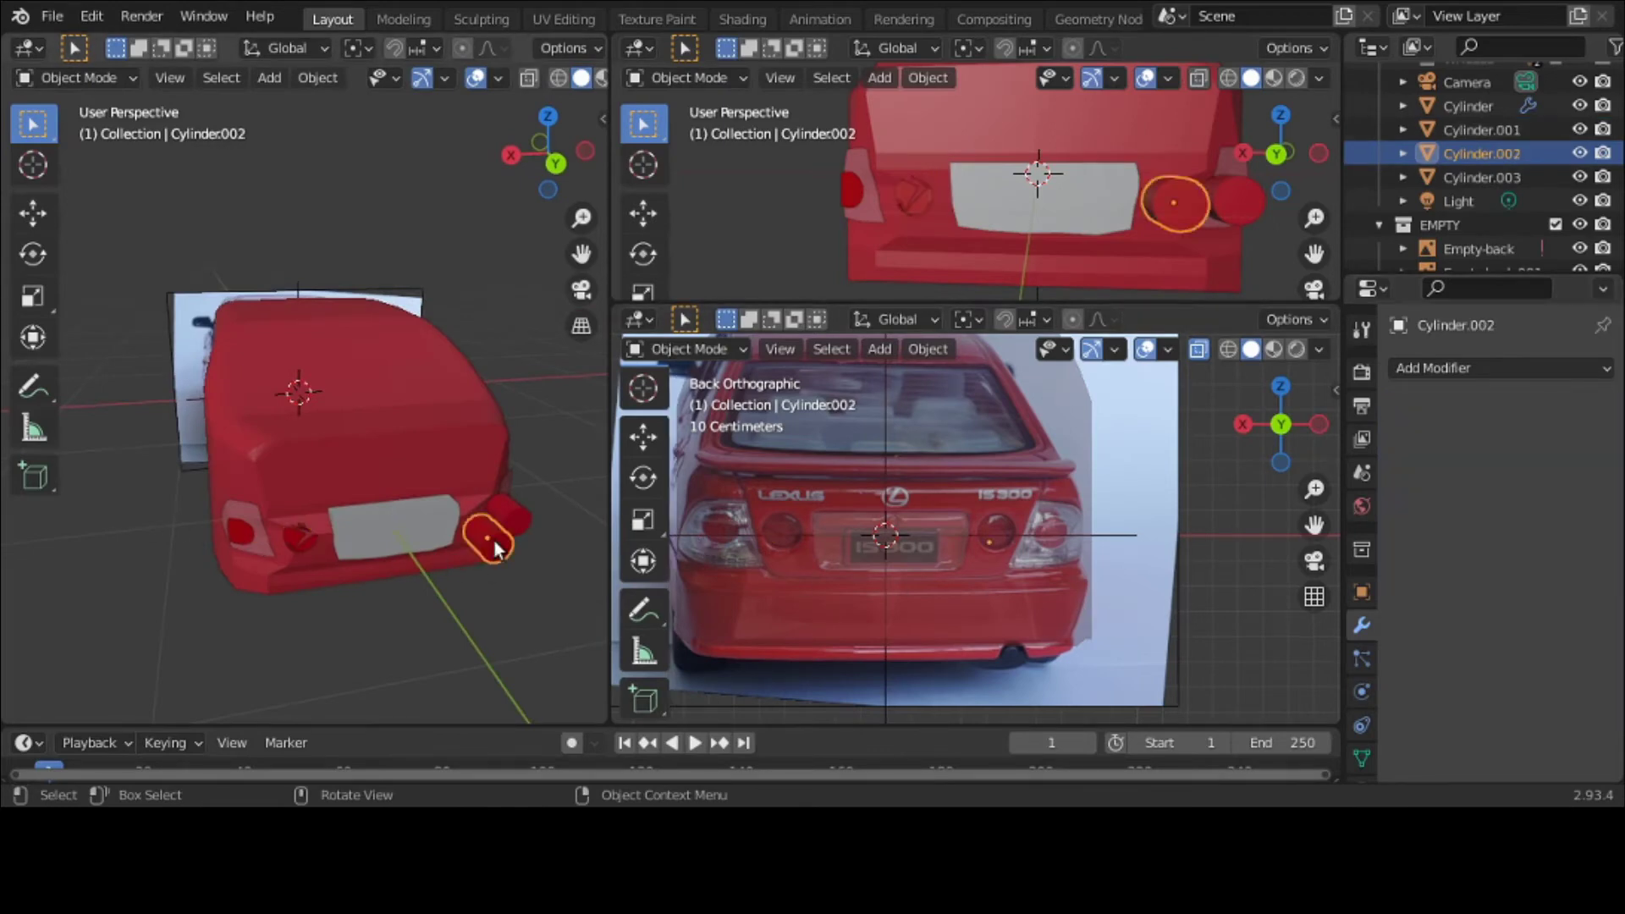
click(1452, 367)
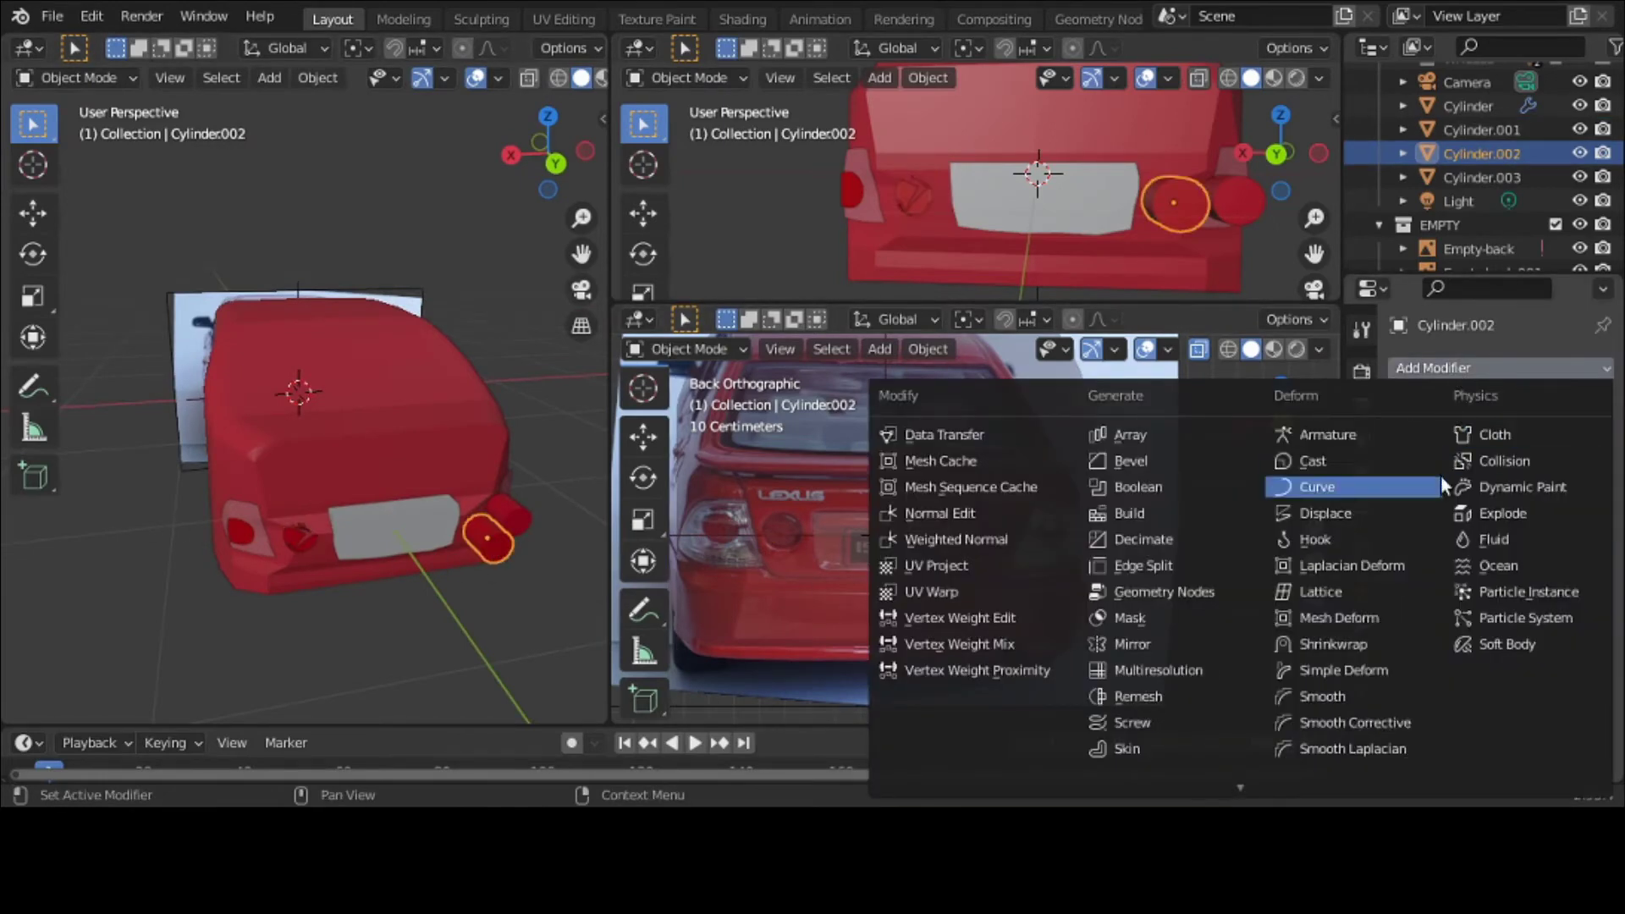
click(1395, 640)
click(1519, 504)
click(1507, 538)
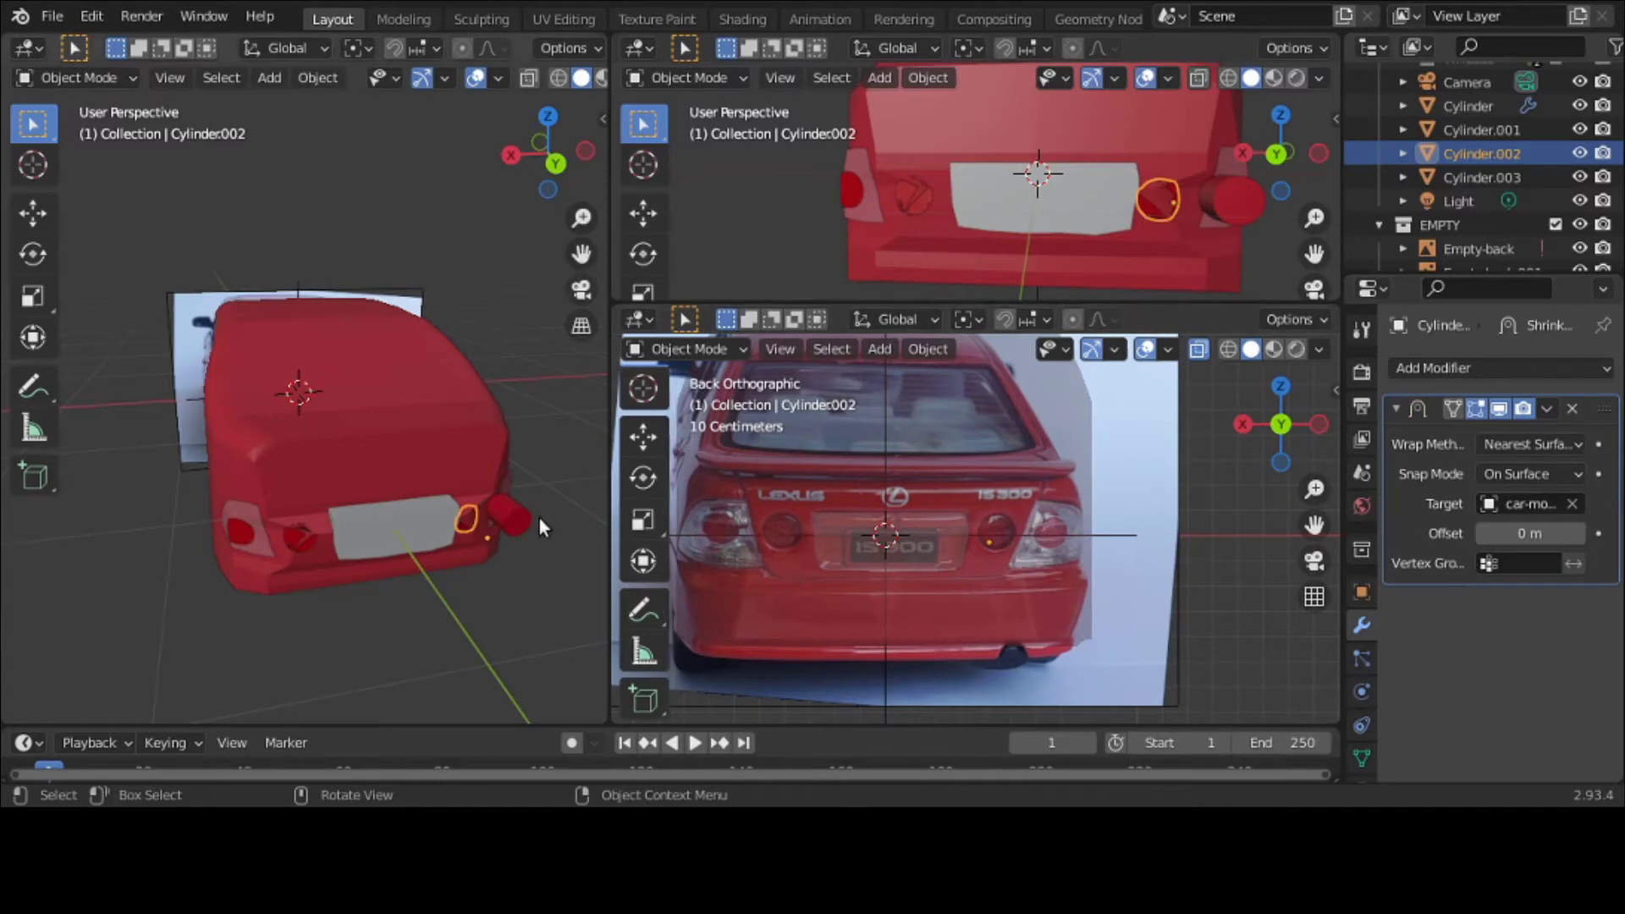
Step: Add a Shrinkwrap modifier to Cylinder.003 with car-model as its target
click(508, 516)
click(1439, 367)
click(1317, 642)
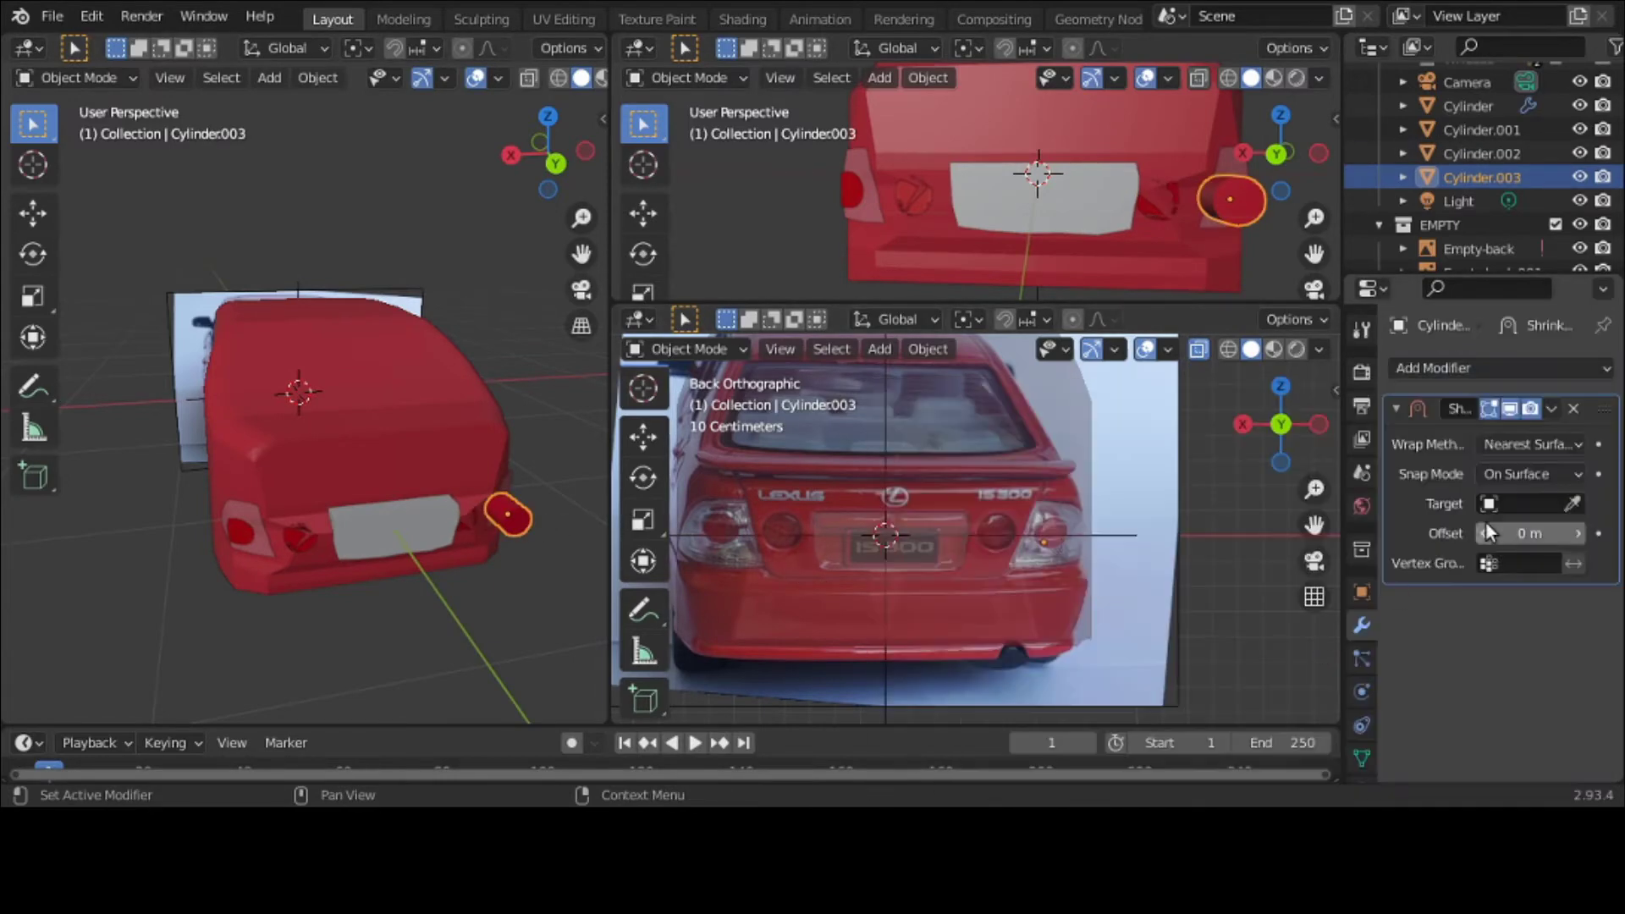
click(1520, 503)
click(1439, 538)
Step: Increase the Shrinkwrap offset of Cylinder.002 so the lamp stands out from the body
middle_drag(546, 593, 445, 570)
click(445, 571)
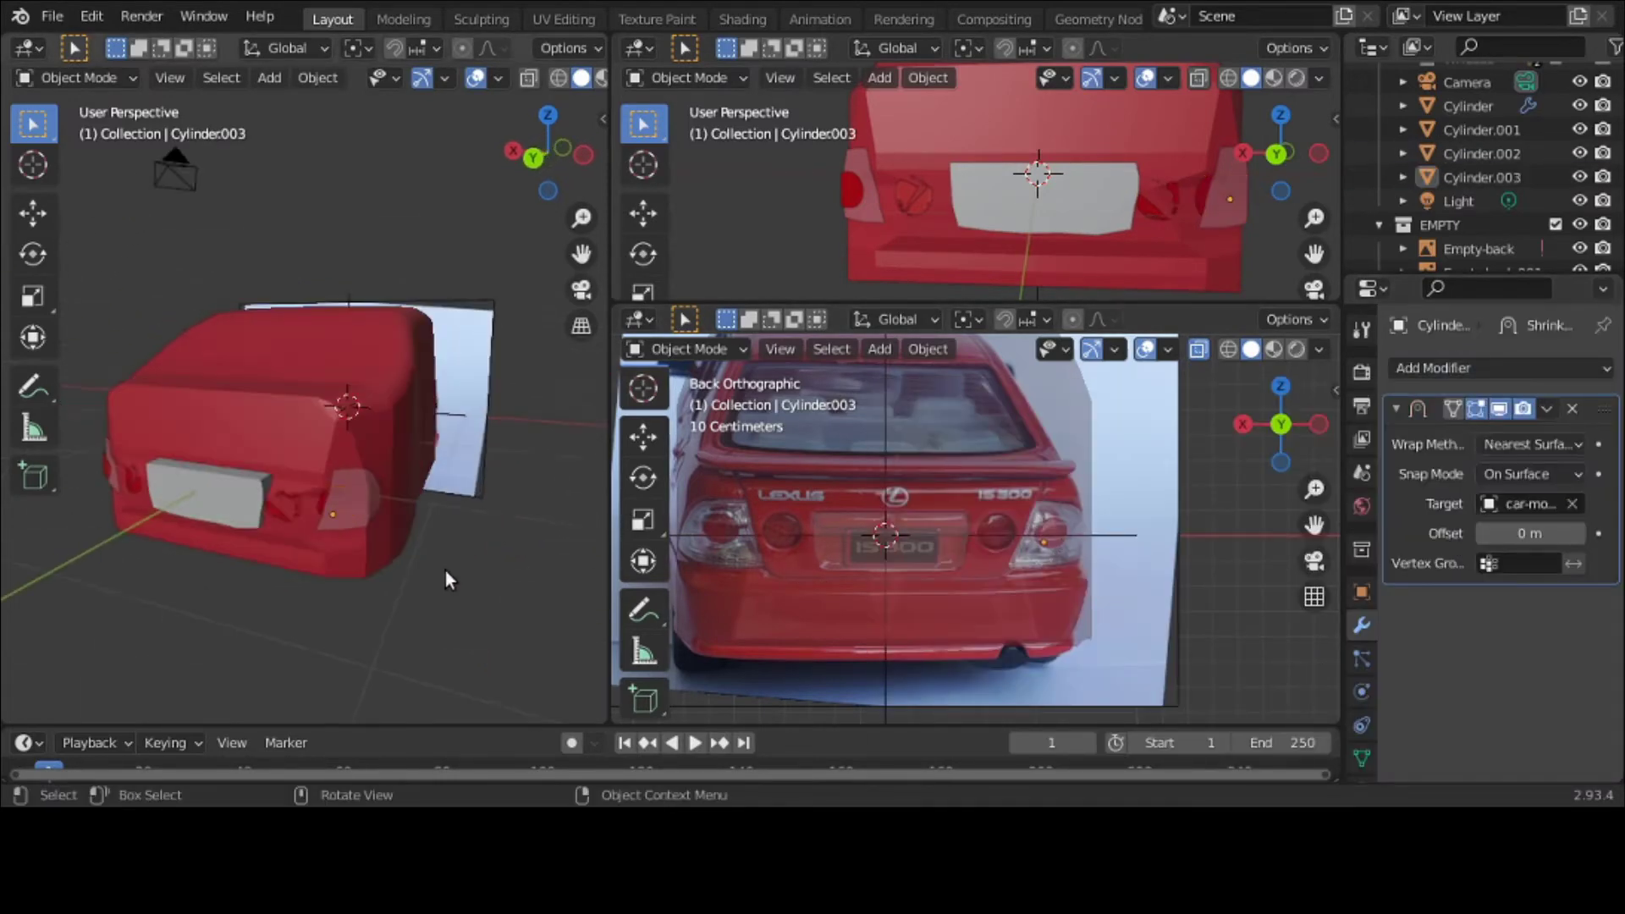
scroll(446, 571, up, 2)
click(298, 550)
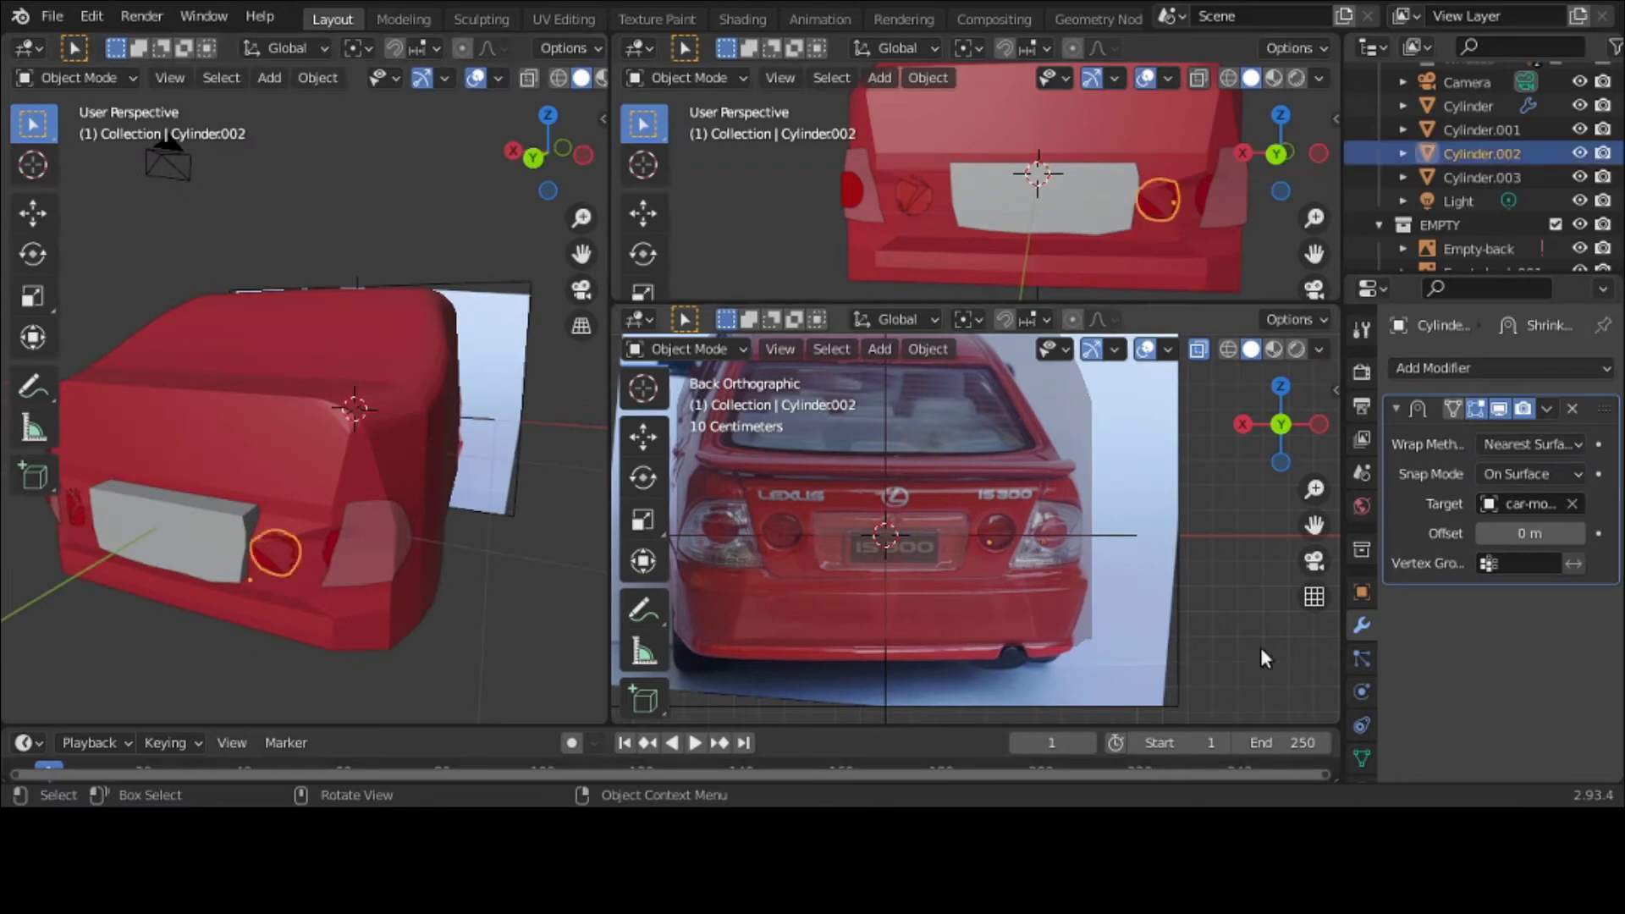
click(1577, 532)
Step: Set the Shrinkwrap offset of Cylinder.003 to 0.03 m
click(329, 533)
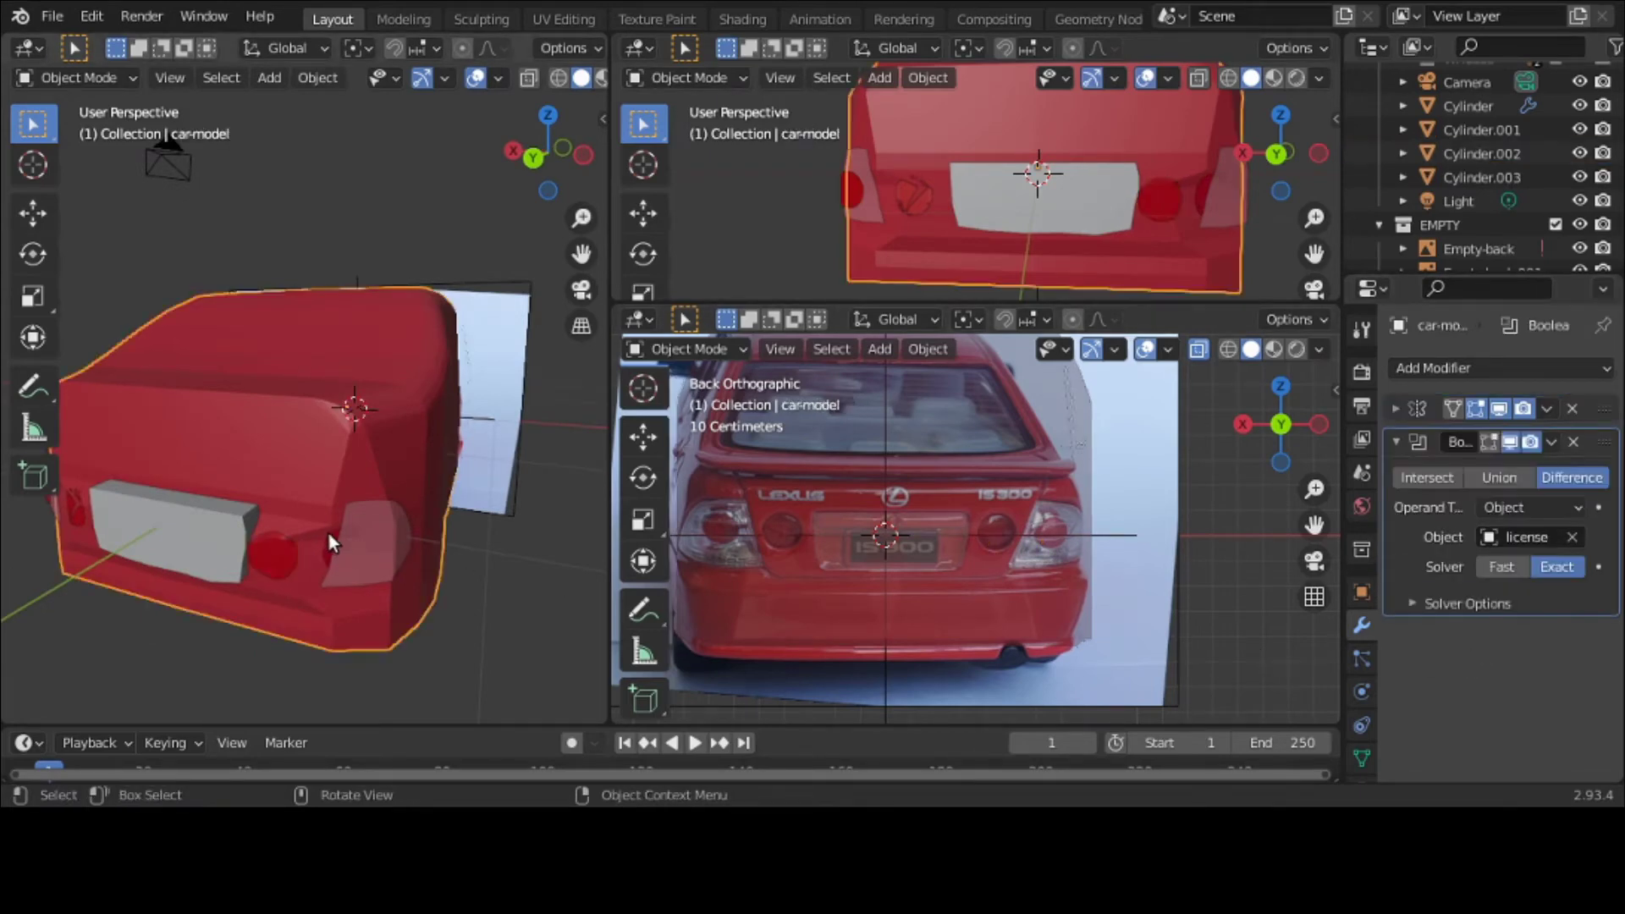
click(332, 534)
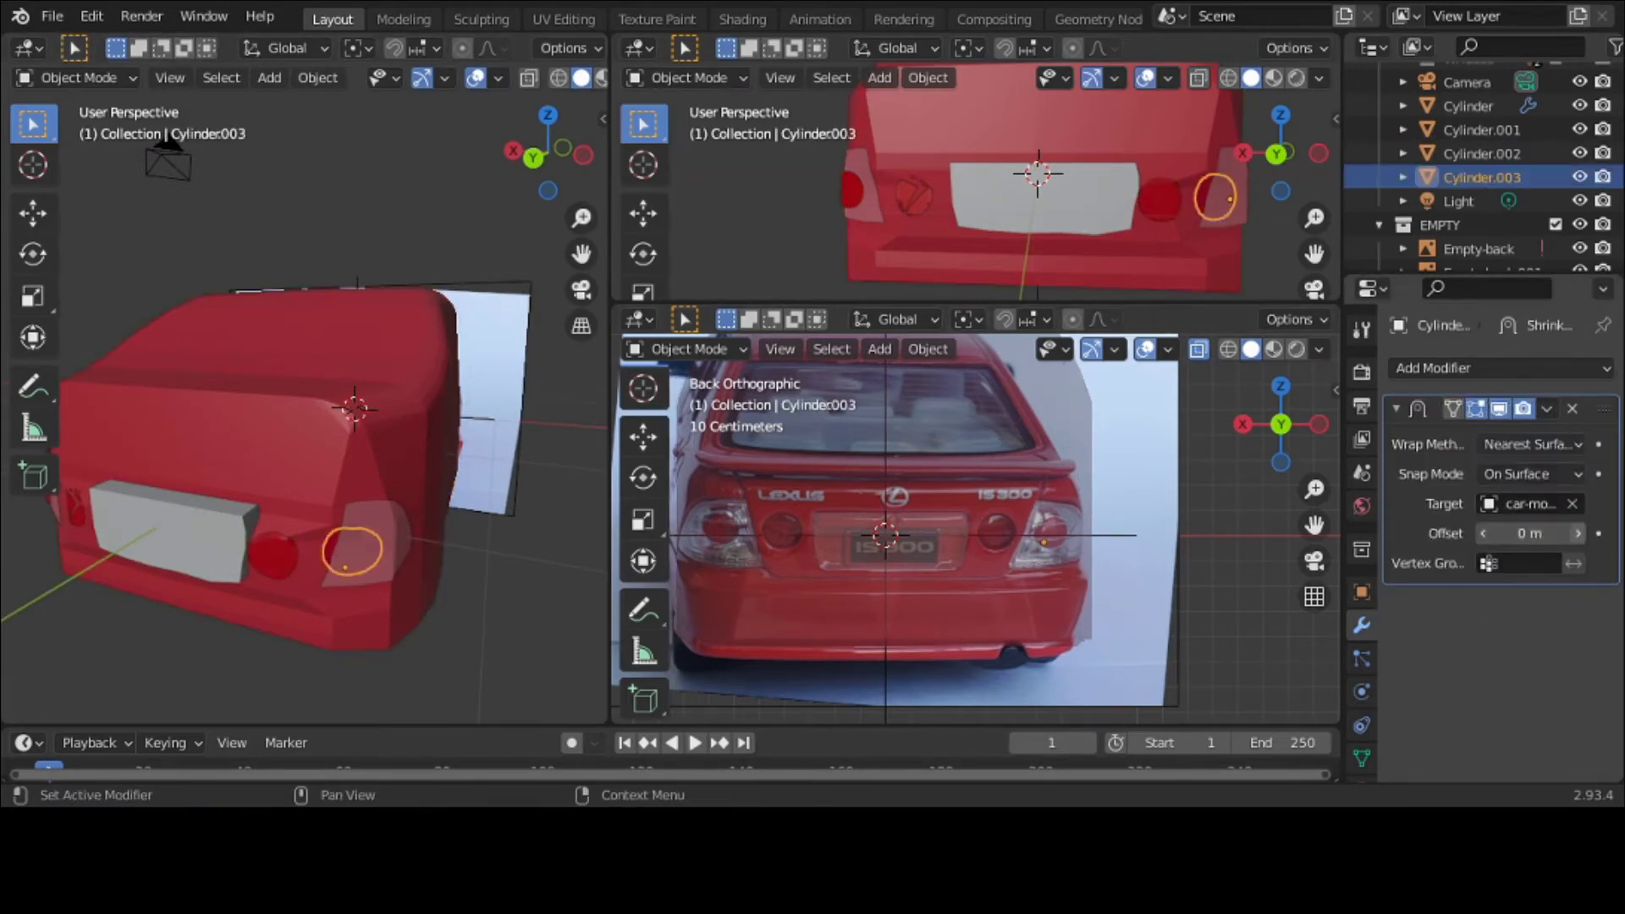
click(1577, 533)
click(1577, 533)
click(1576, 533)
click(1576, 533)
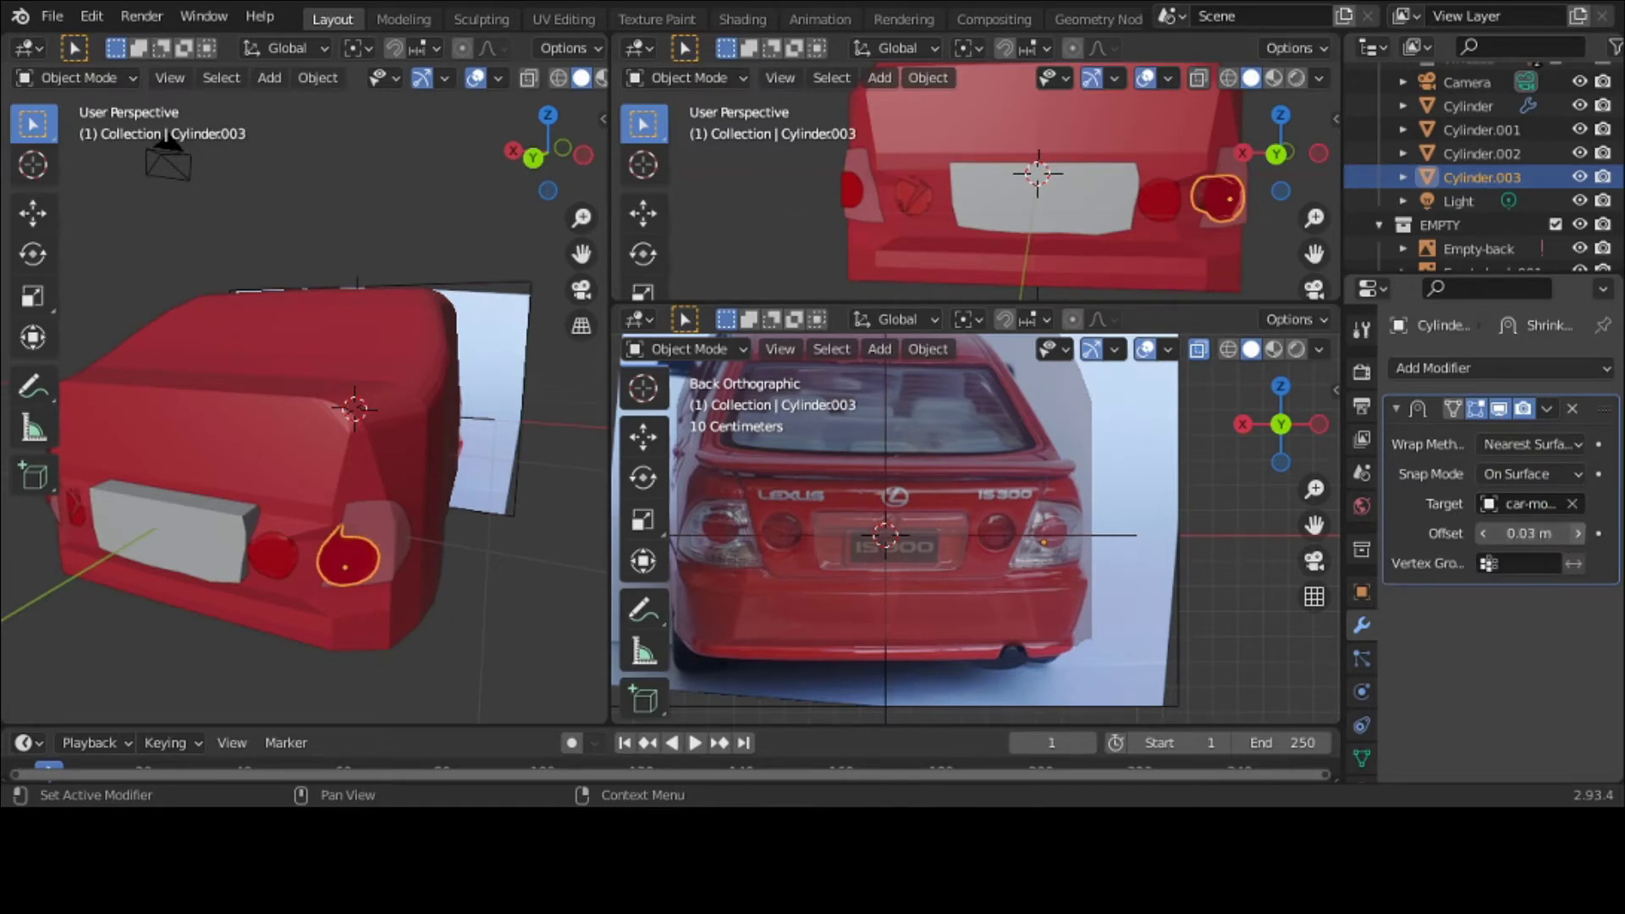
Step: Set the Shrinkwrap offset of Cylinder.001 to 0.01 m
middle_drag(500, 449, 346, 512)
click(287, 546)
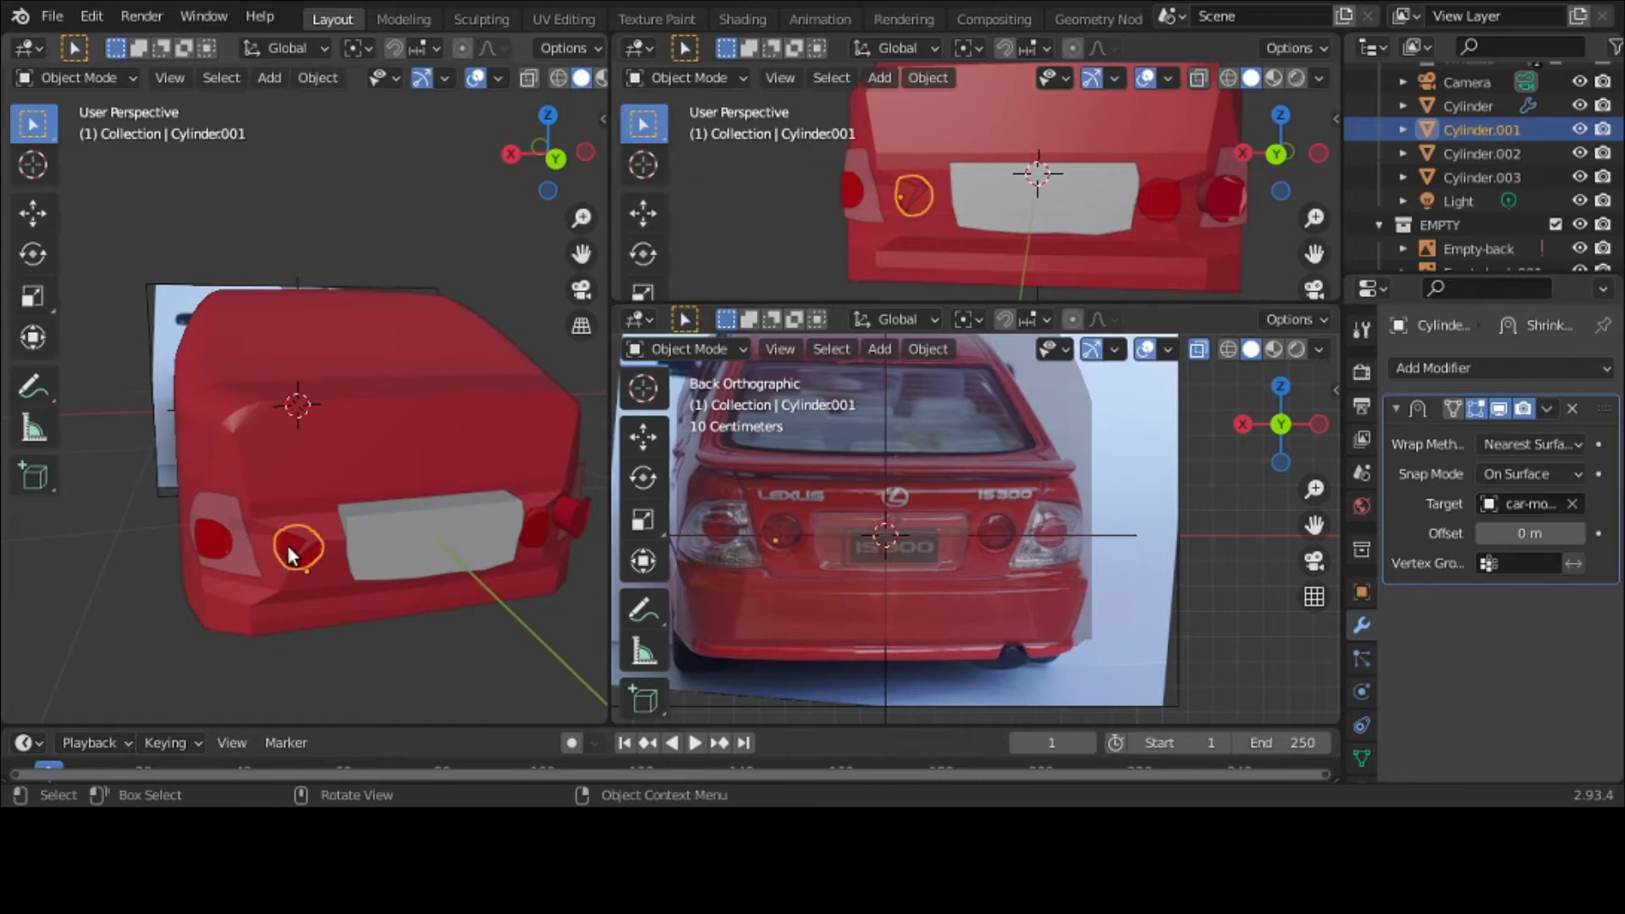
click(1578, 532)
Step: Apply the Shrinkwrap modifiers on Cylinder.001 and Cylinder
middle_drag(485, 555, 571, 527)
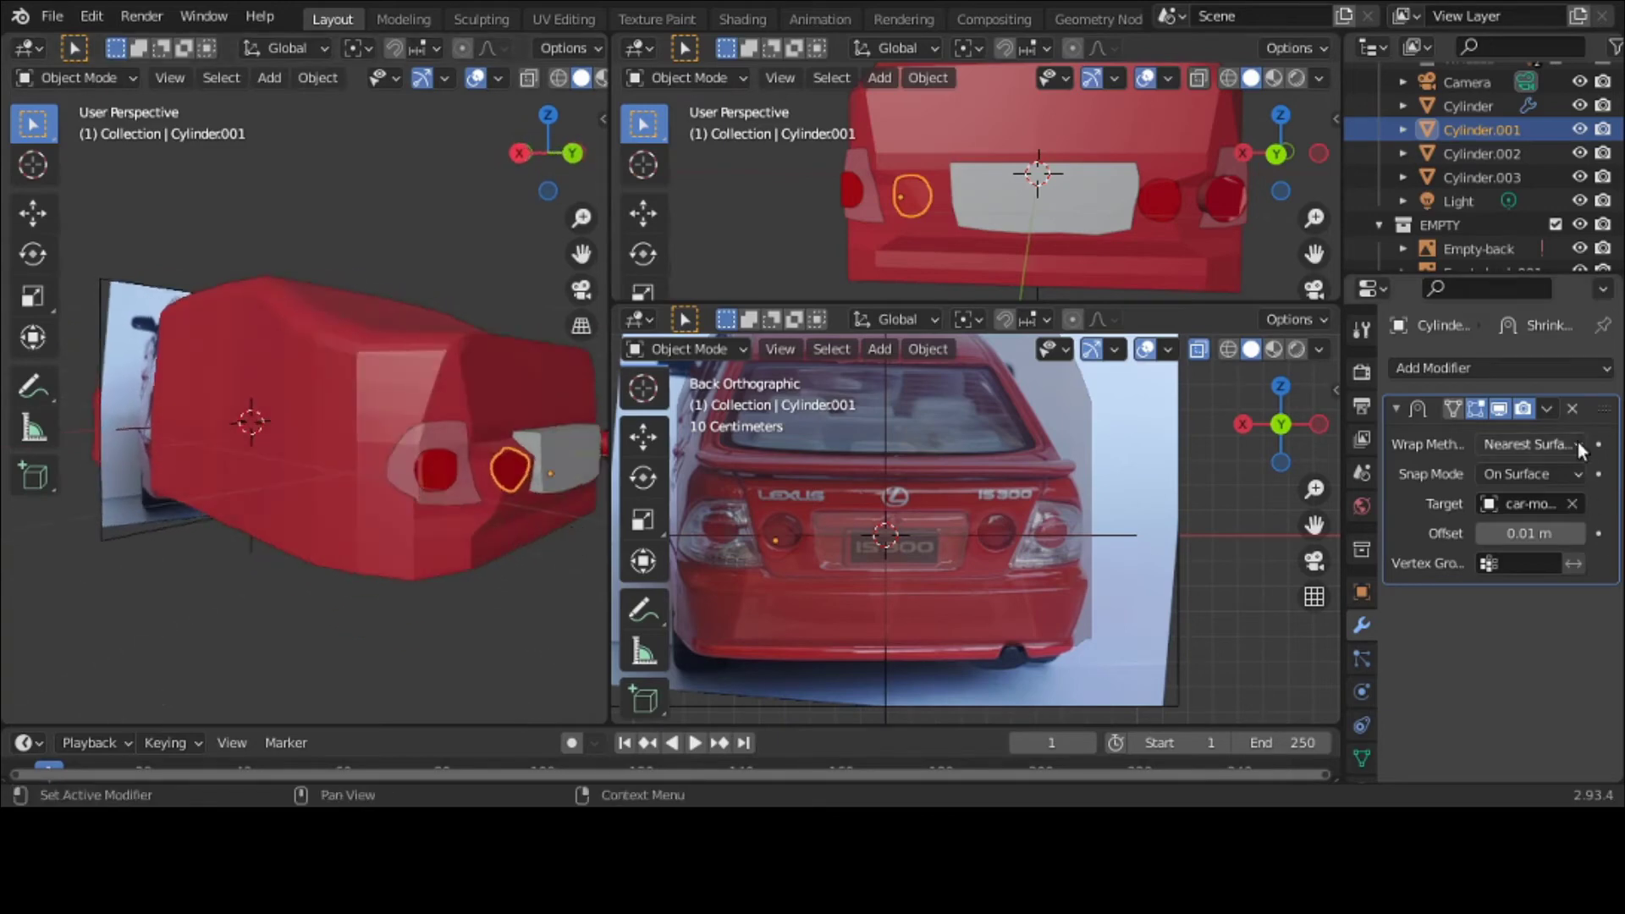
click(1547, 410)
click(1549, 430)
click(1469, 106)
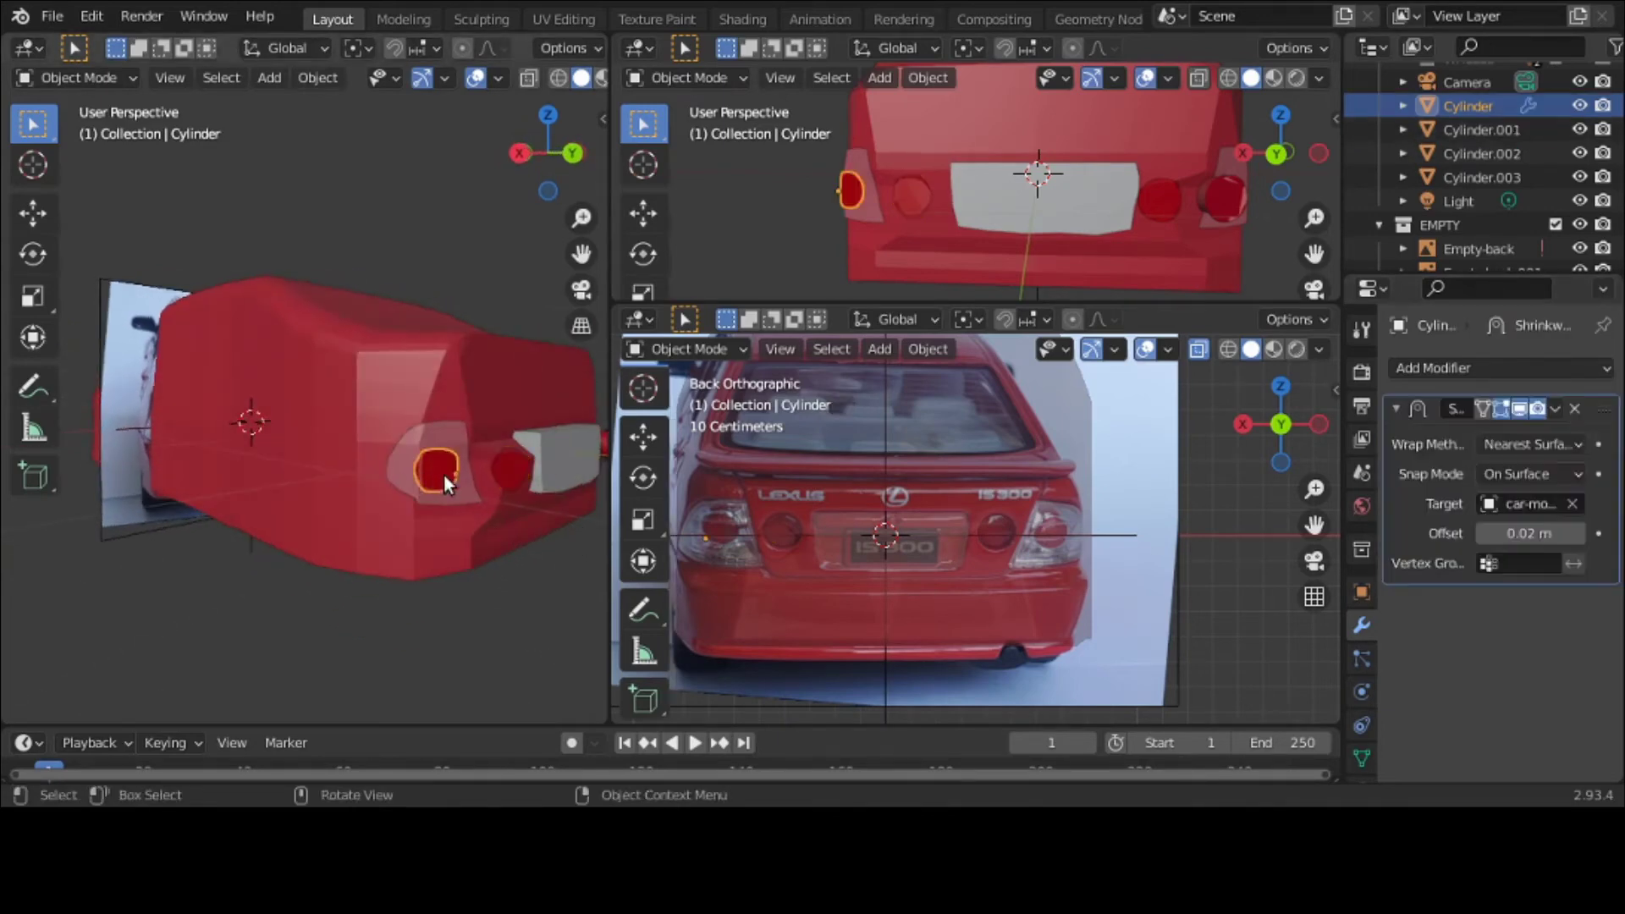
click(1548, 409)
click(1524, 429)
Step: Apply the Shrinkwrap modifiers on Cylinder.002 and Cylinder.003
middle_drag(475, 439, 407, 445)
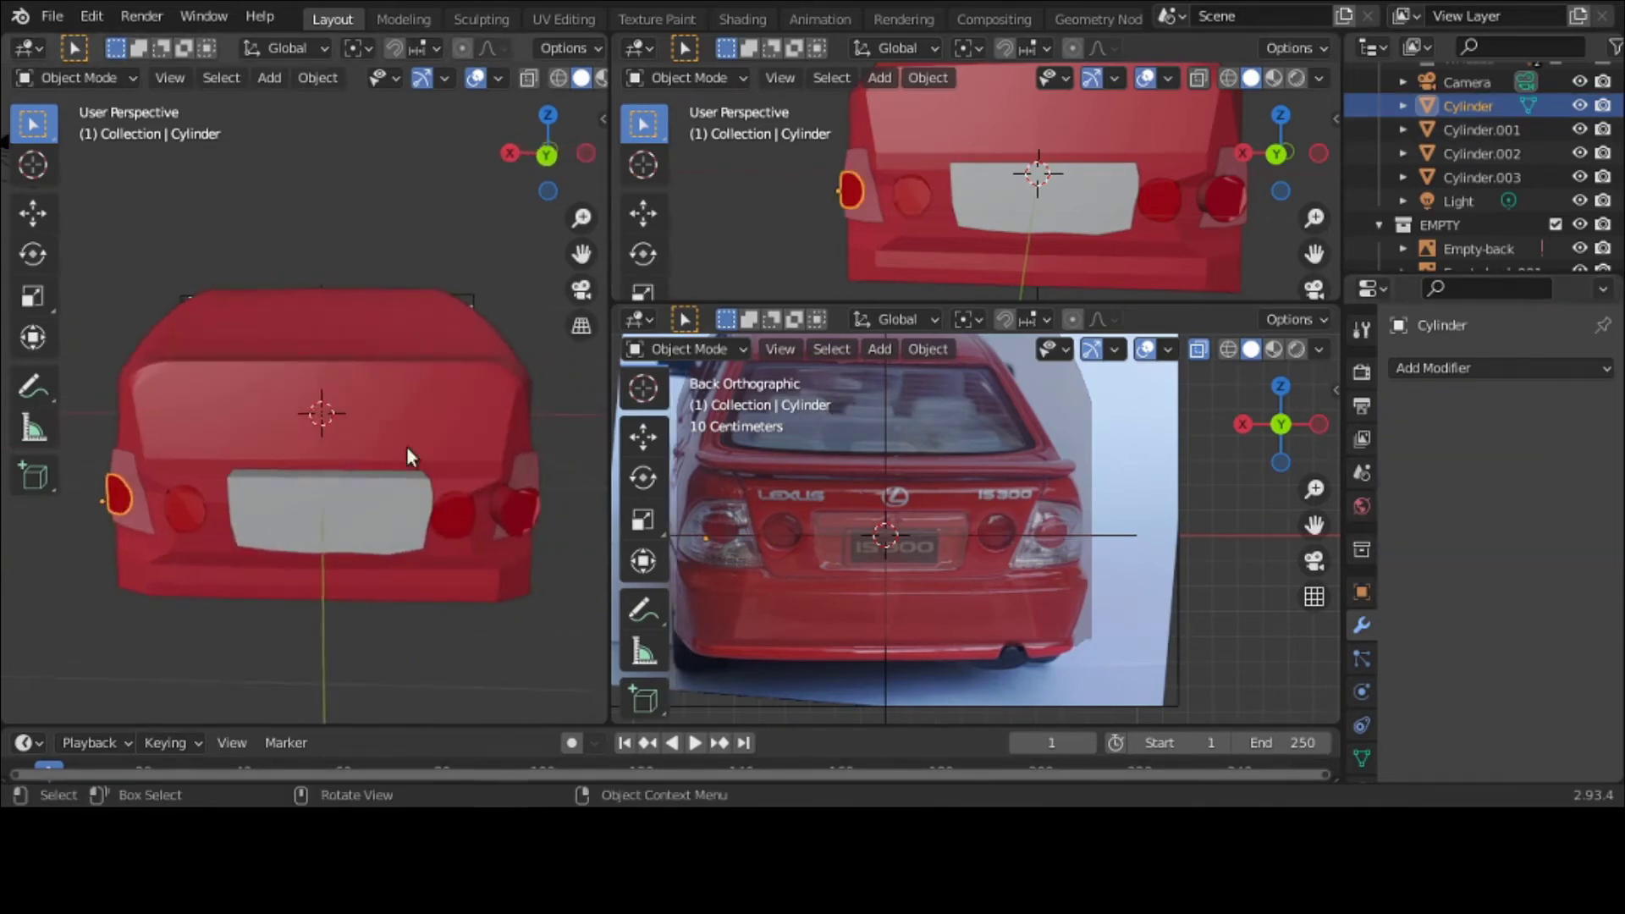
click(452, 514)
click(1556, 410)
click(1547, 430)
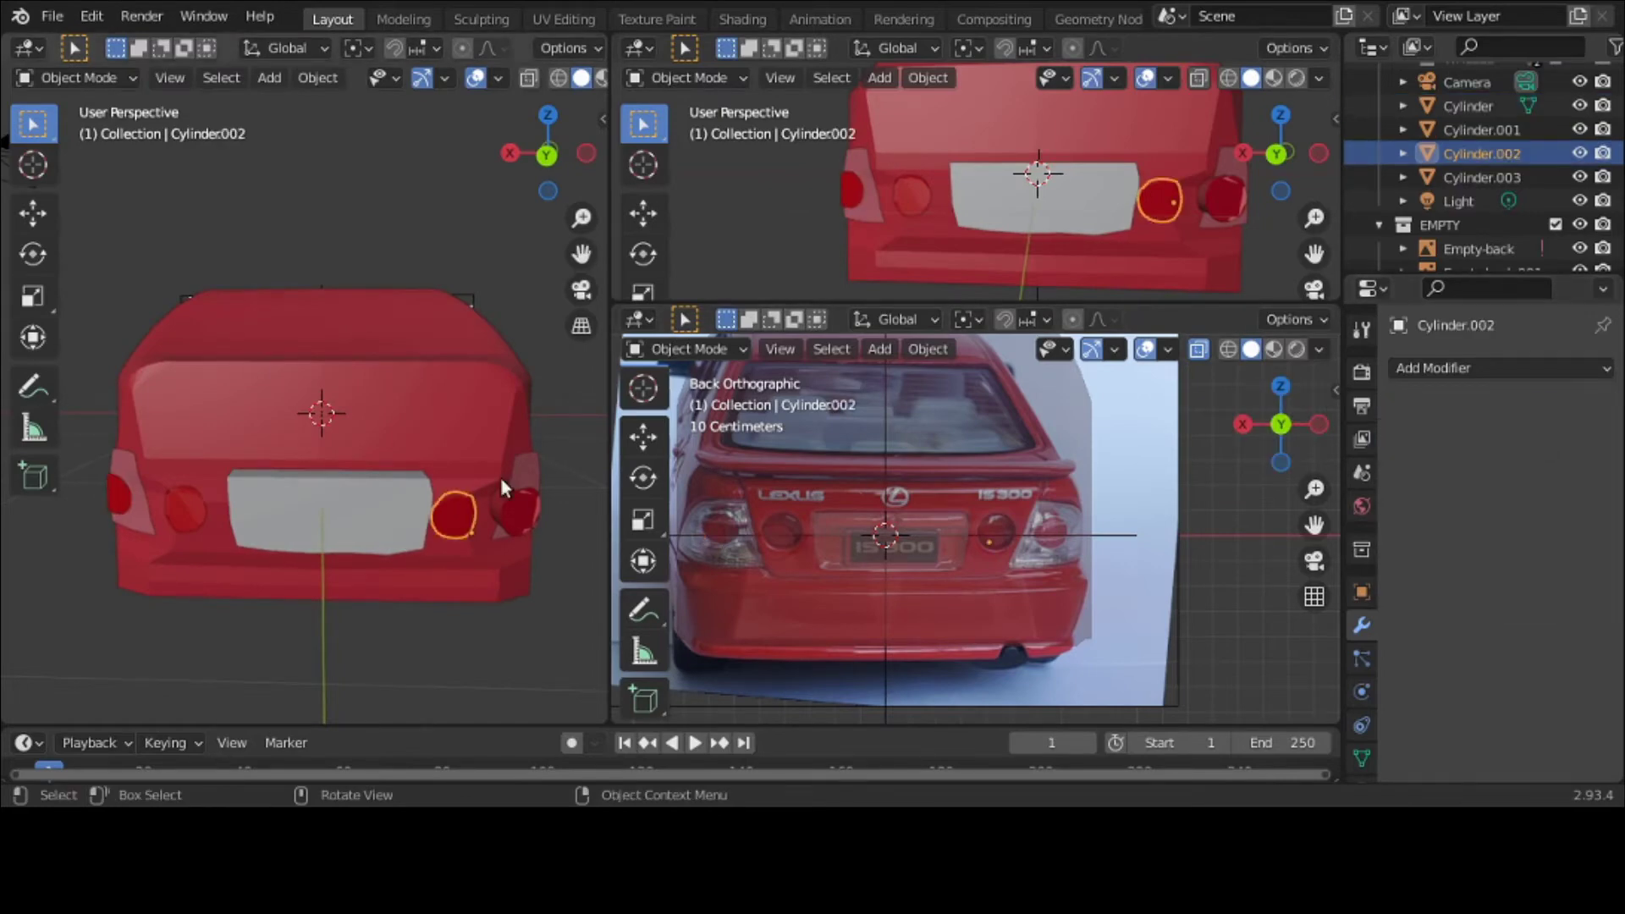
click(502, 513)
middle_drag(501, 512, 397, 508)
click(1556, 410)
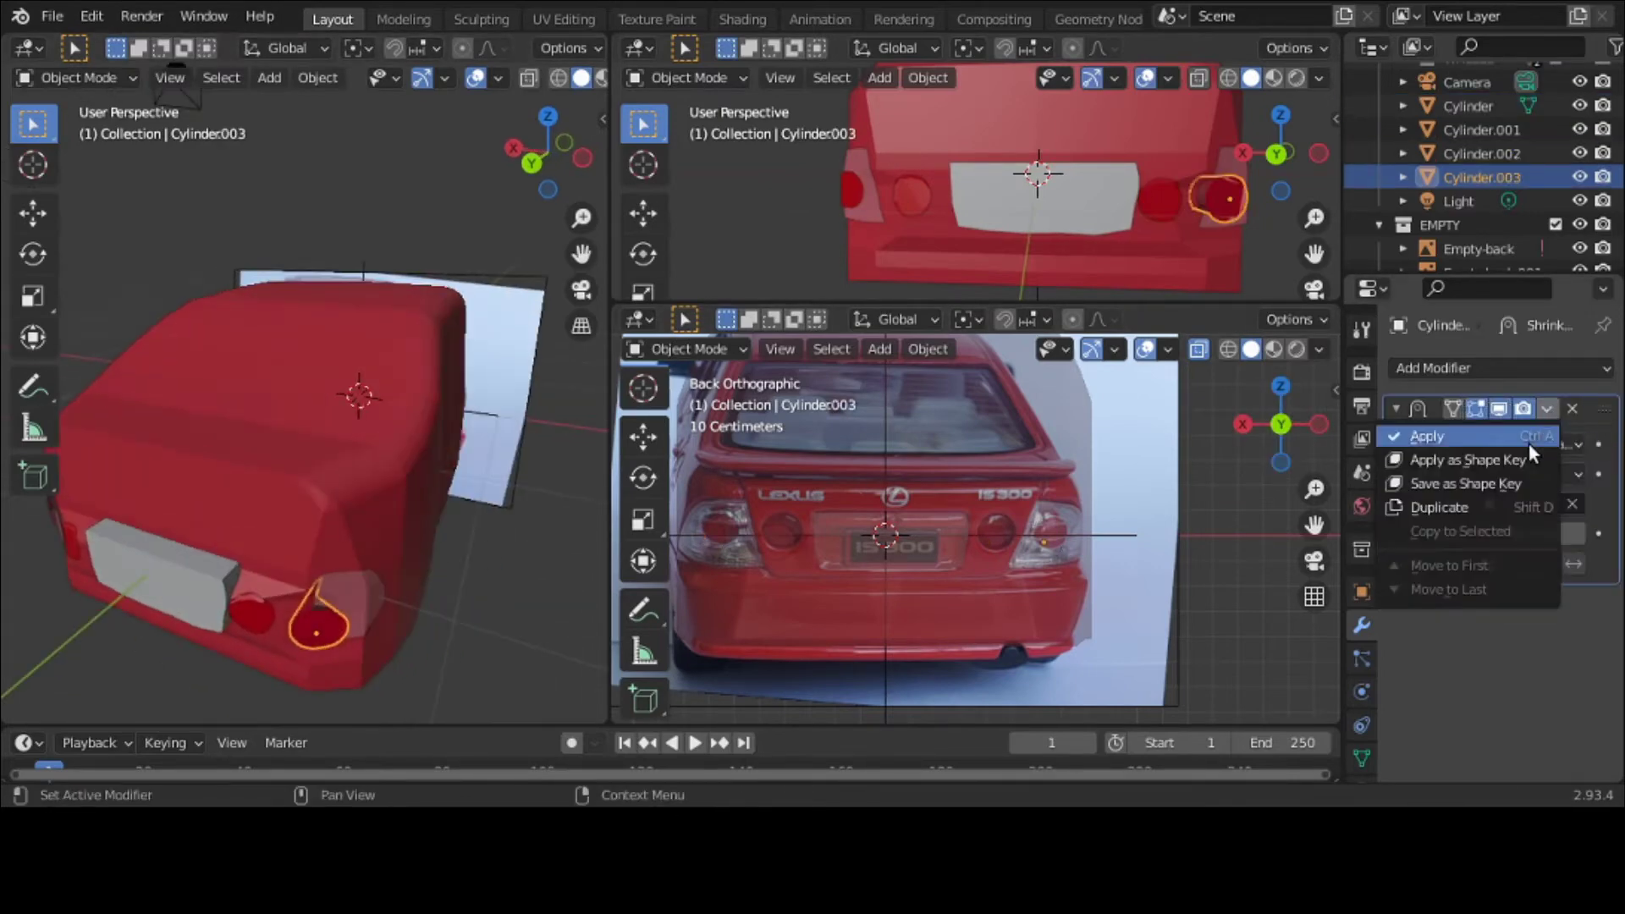
click(1529, 440)
click(554, 535)
middle_drag(554, 535, 367, 653)
click(354, 522)
click(48, 521)
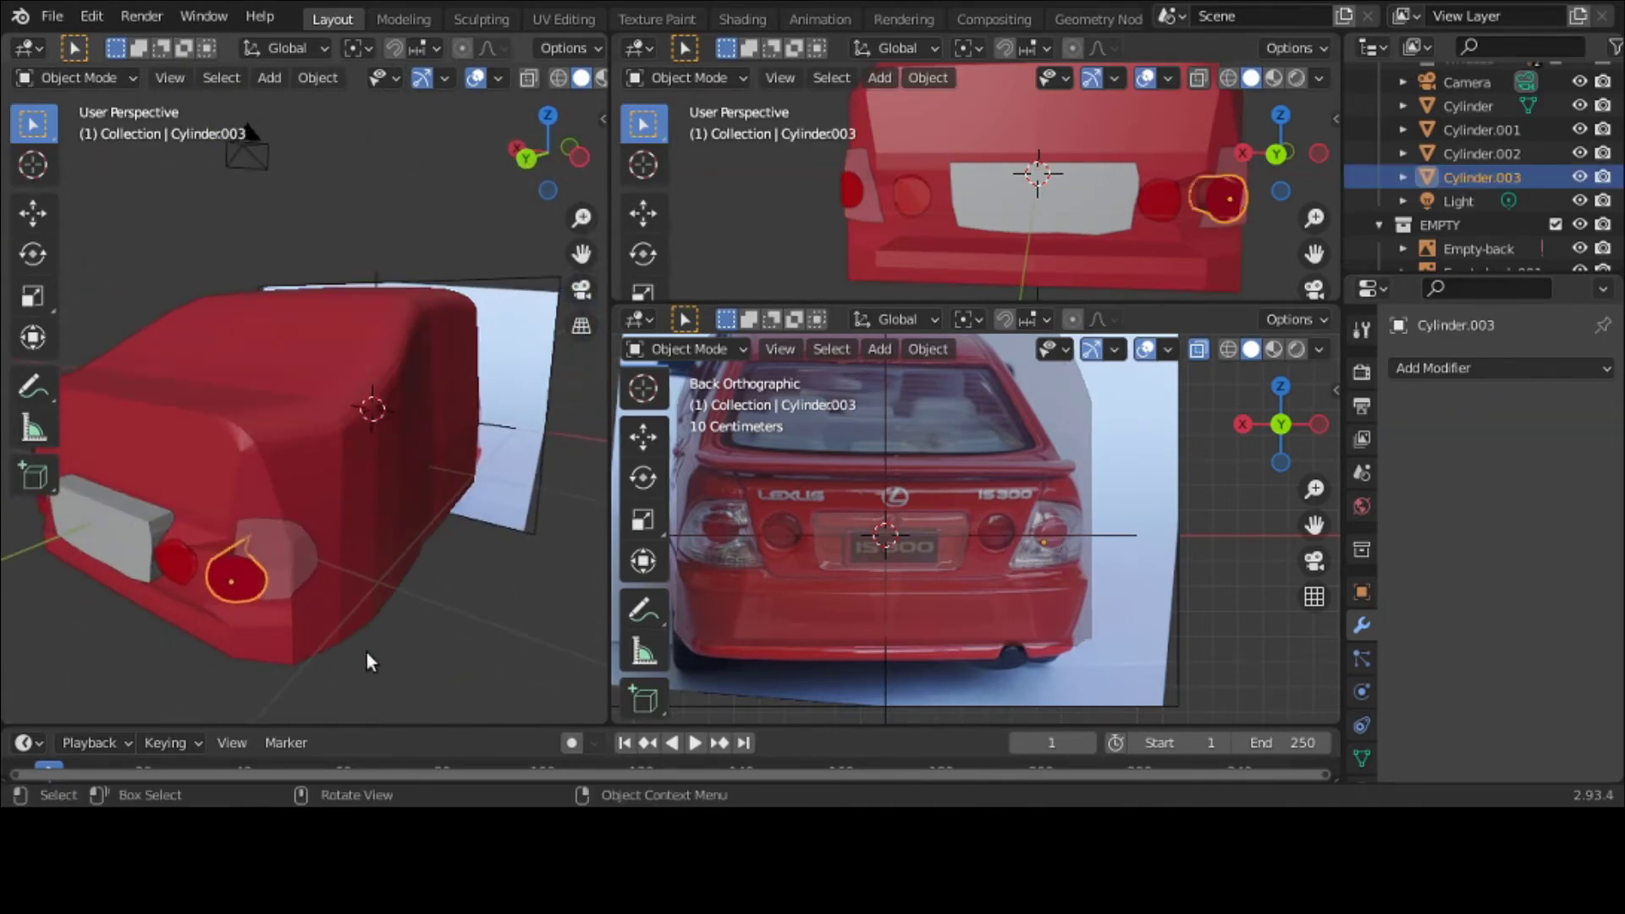
Step: Move Cylinder.003 about -0.056 m along the Y axis, closer to the car body, and deselect it
key(g)
key(y)
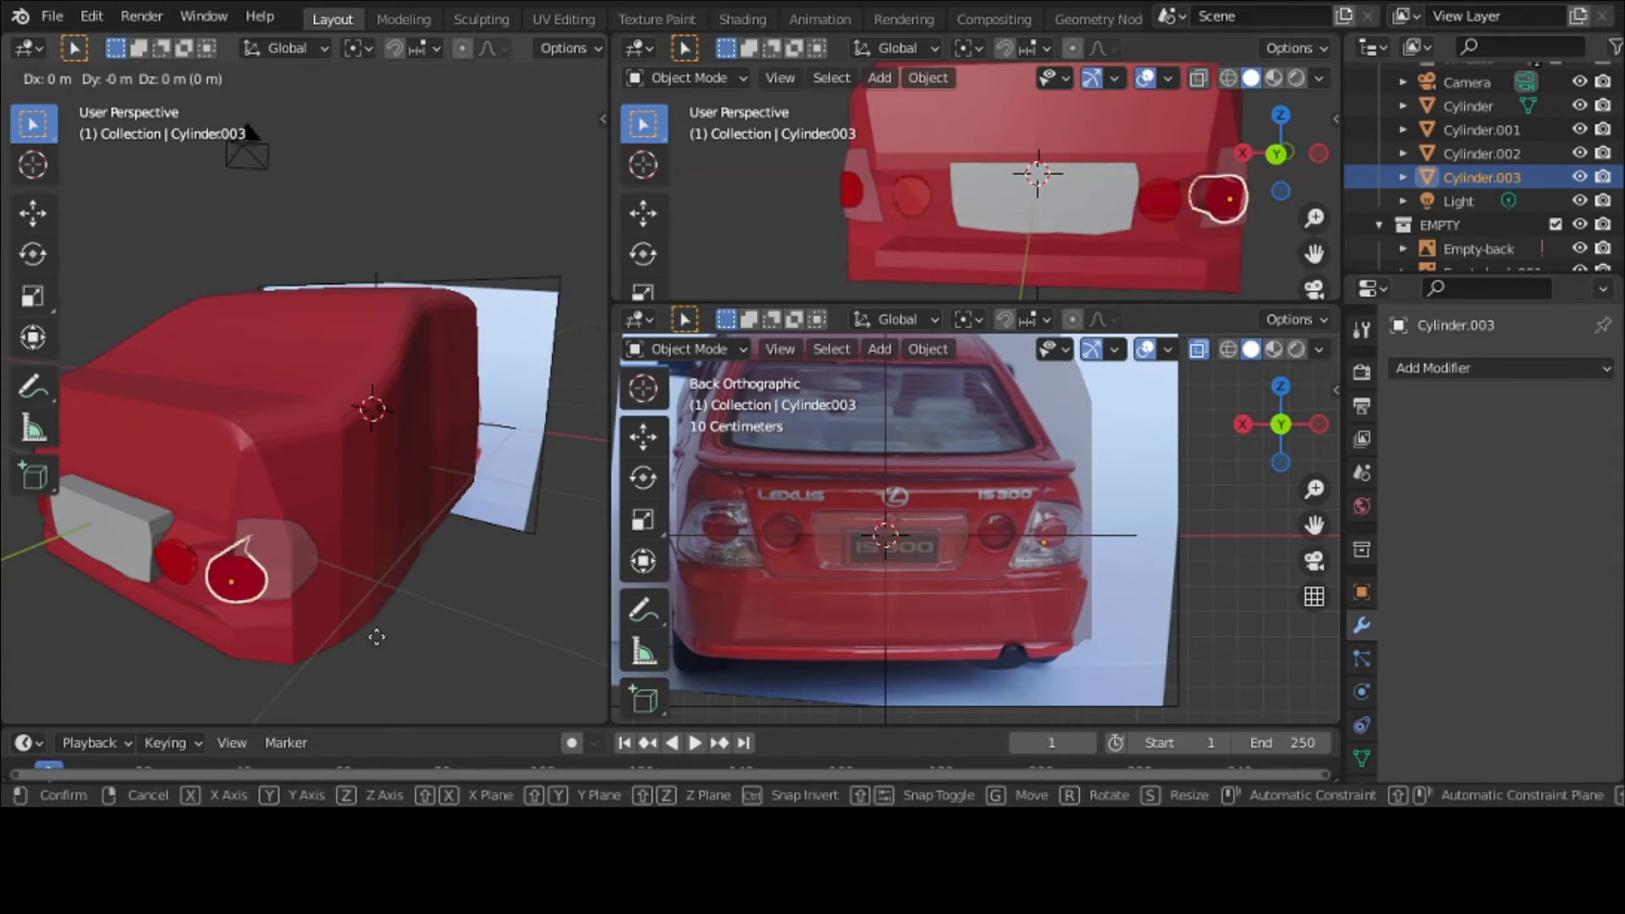
click(406, 628)
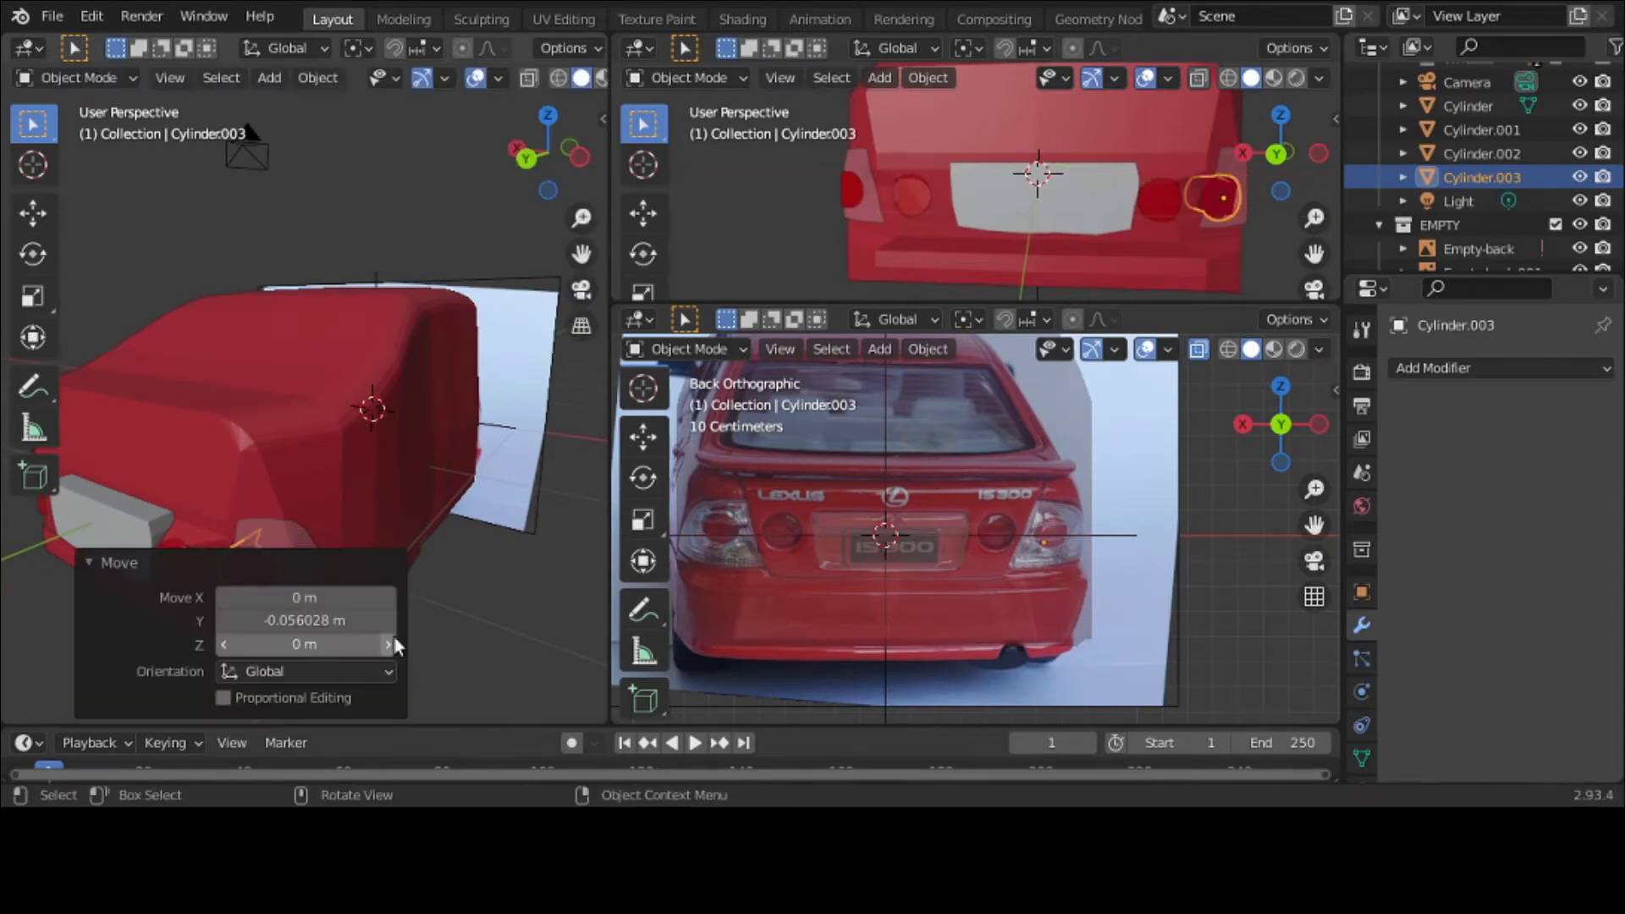
click(495, 640)
middle_drag(495, 640, 112, 635)
click(528, 78)
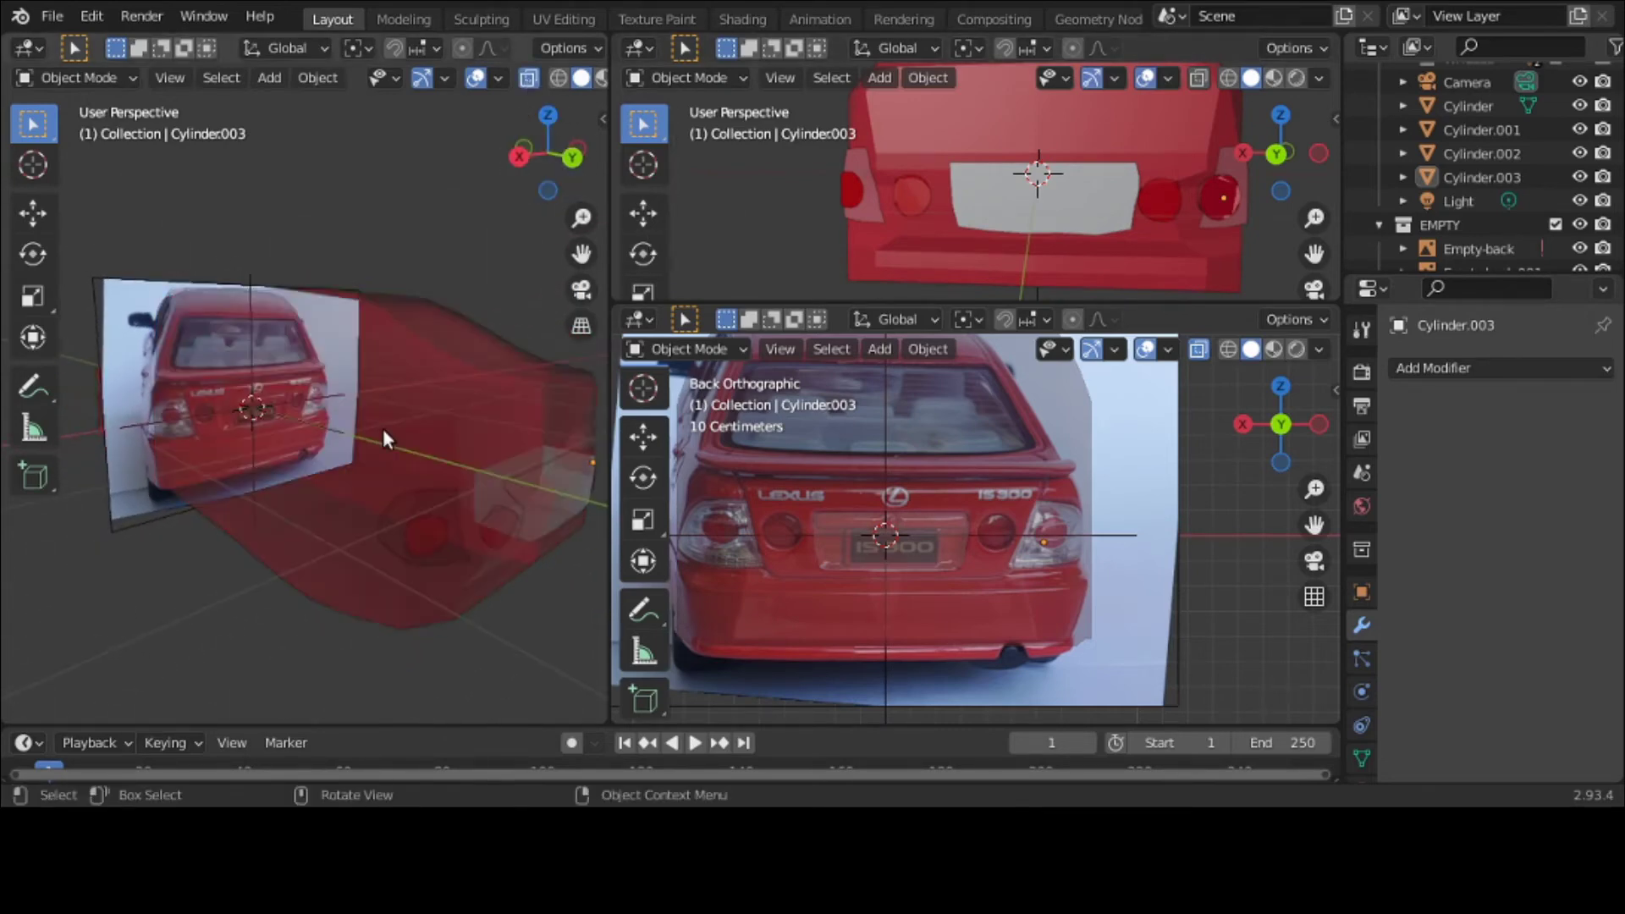
Step: Switch car-model's Boolean modifier with the license object to Union and apply it
key(grave)
click(461, 379)
scroll(459, 406, up, 4)
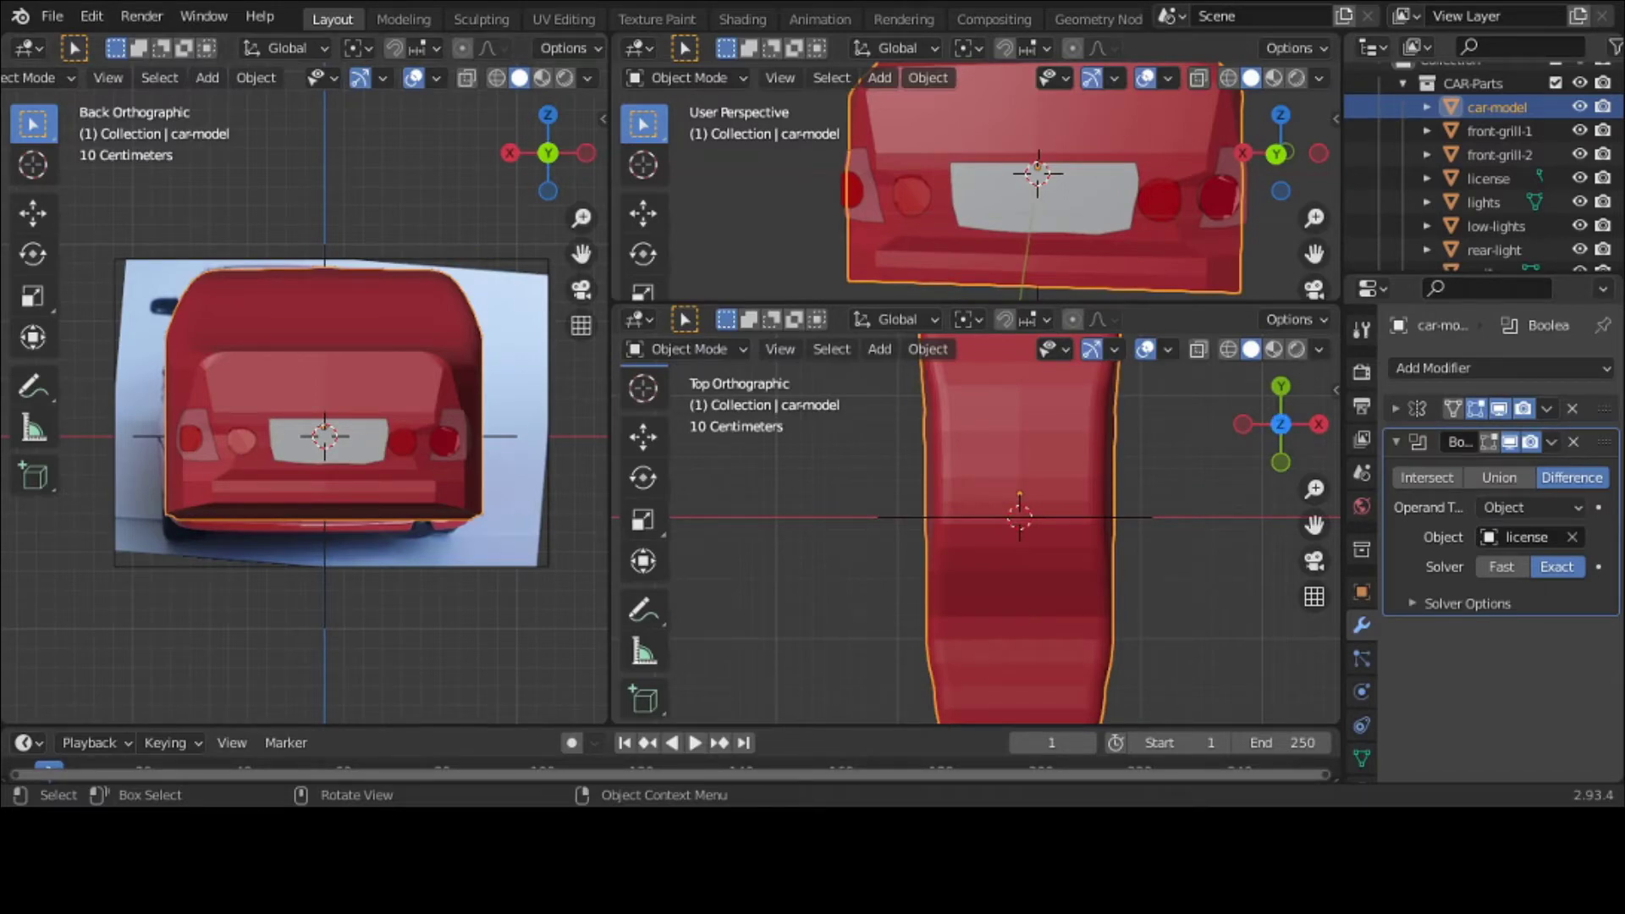
click(429, 382)
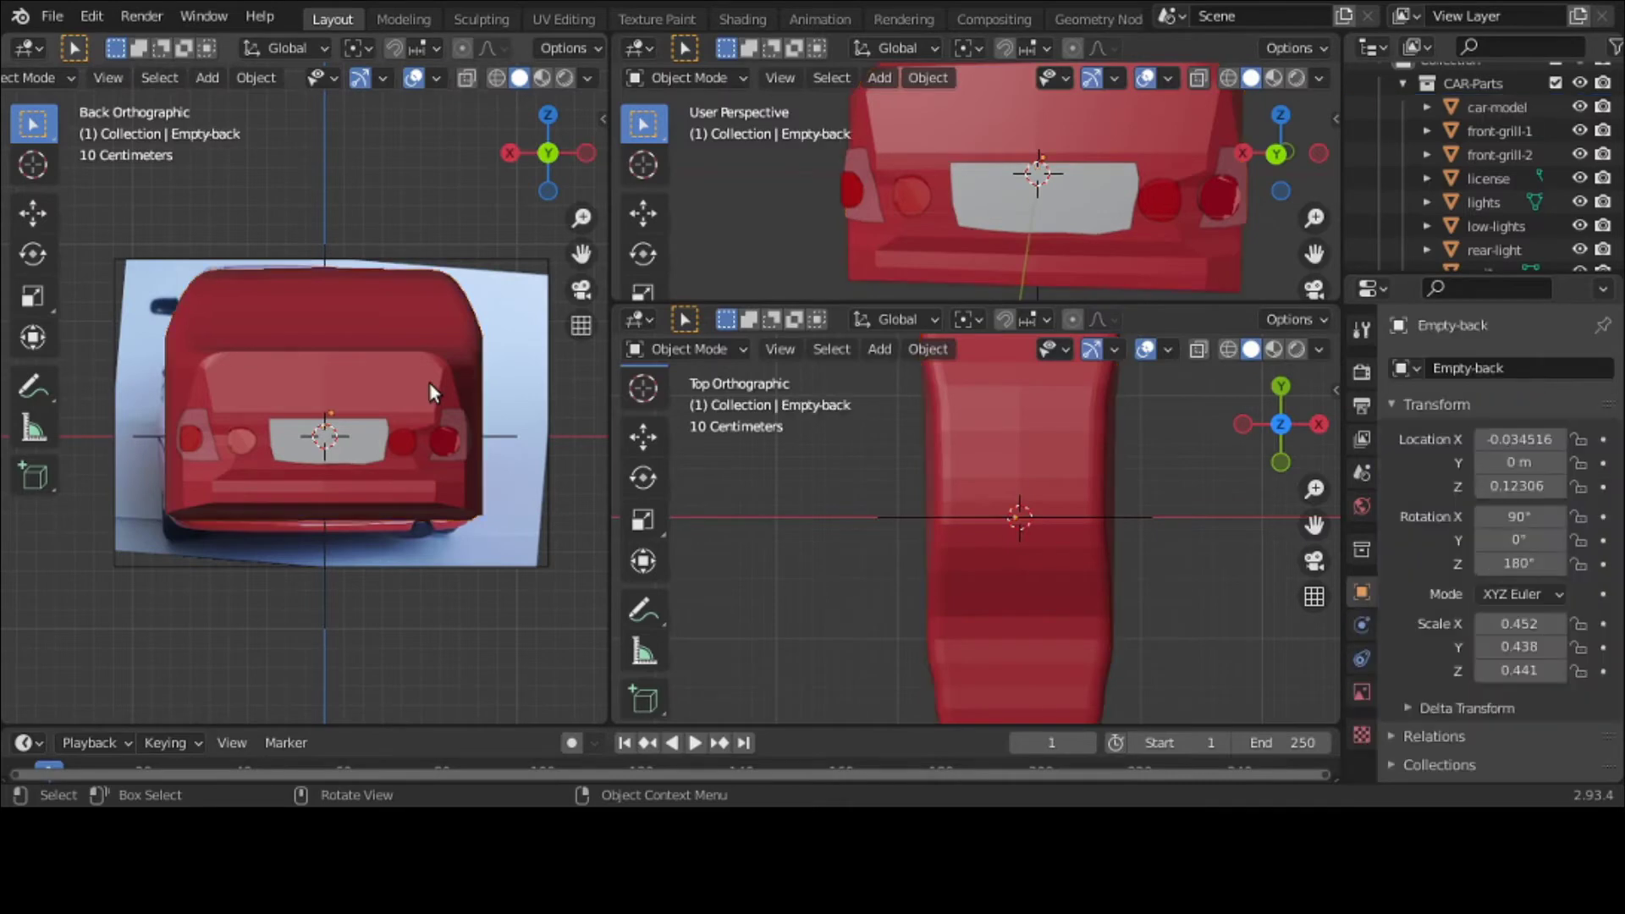
click(434, 300)
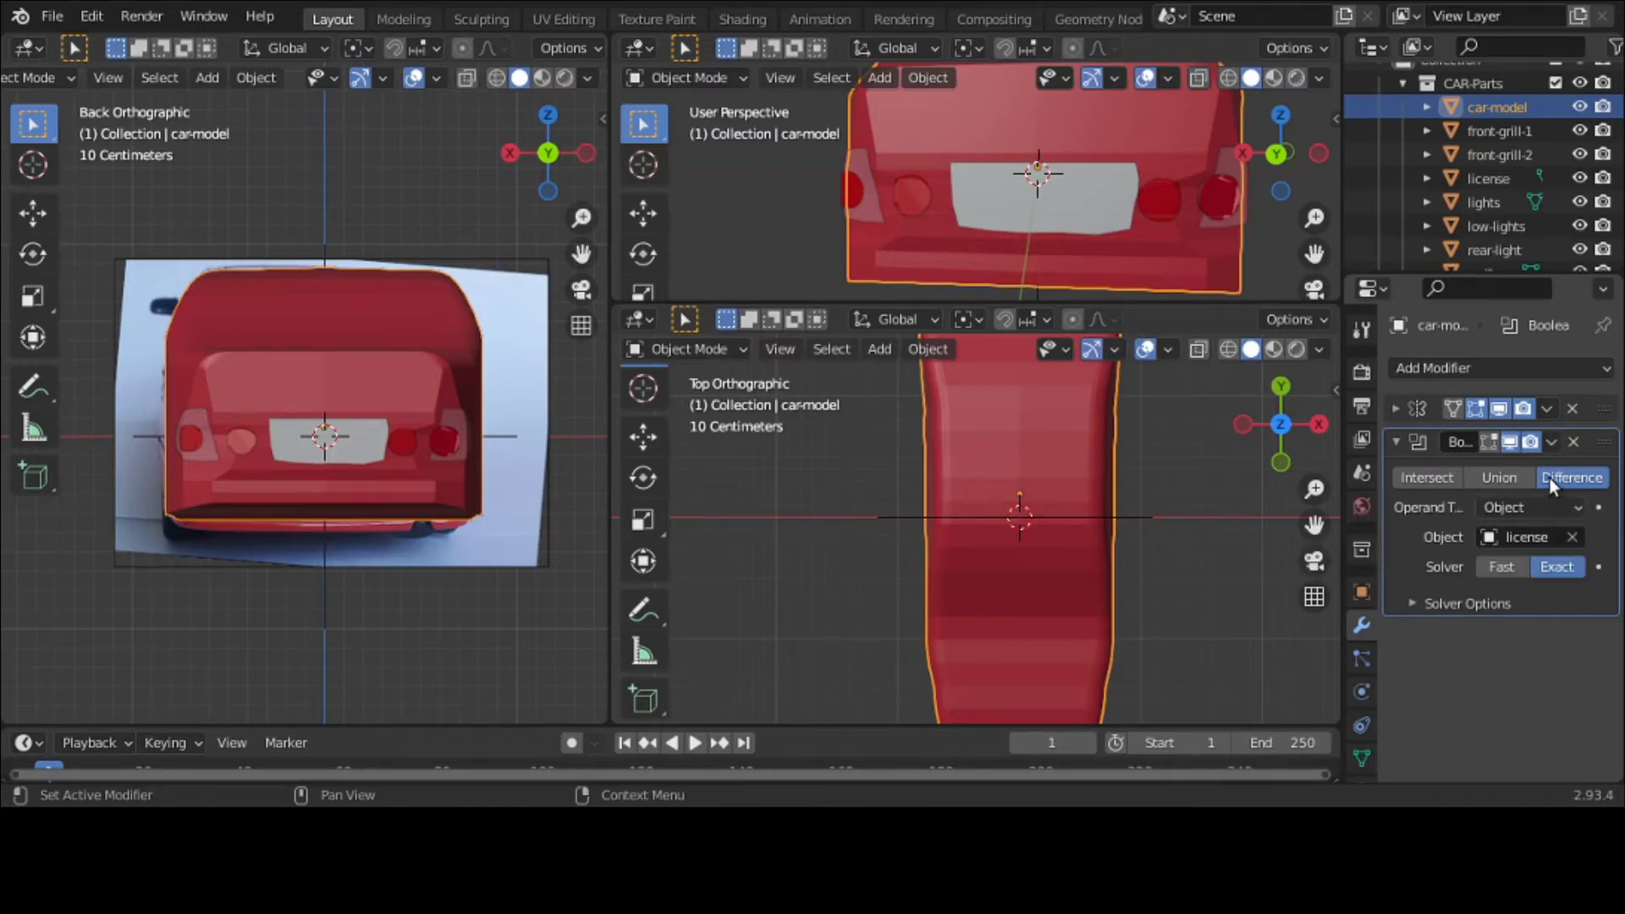
click(1497, 476)
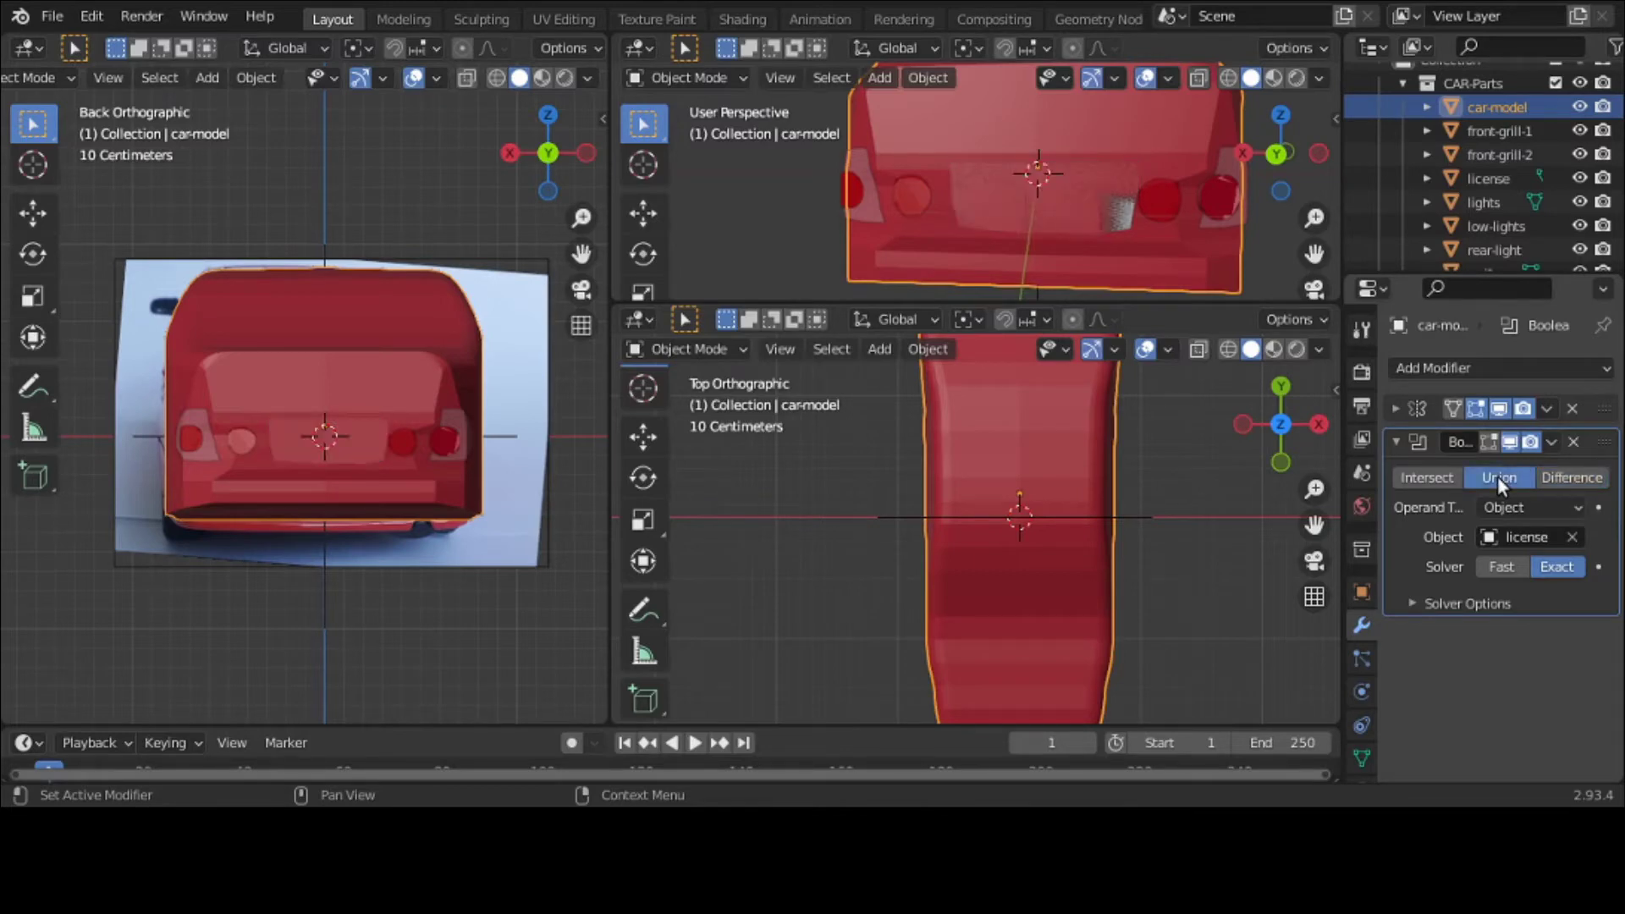
click(1551, 442)
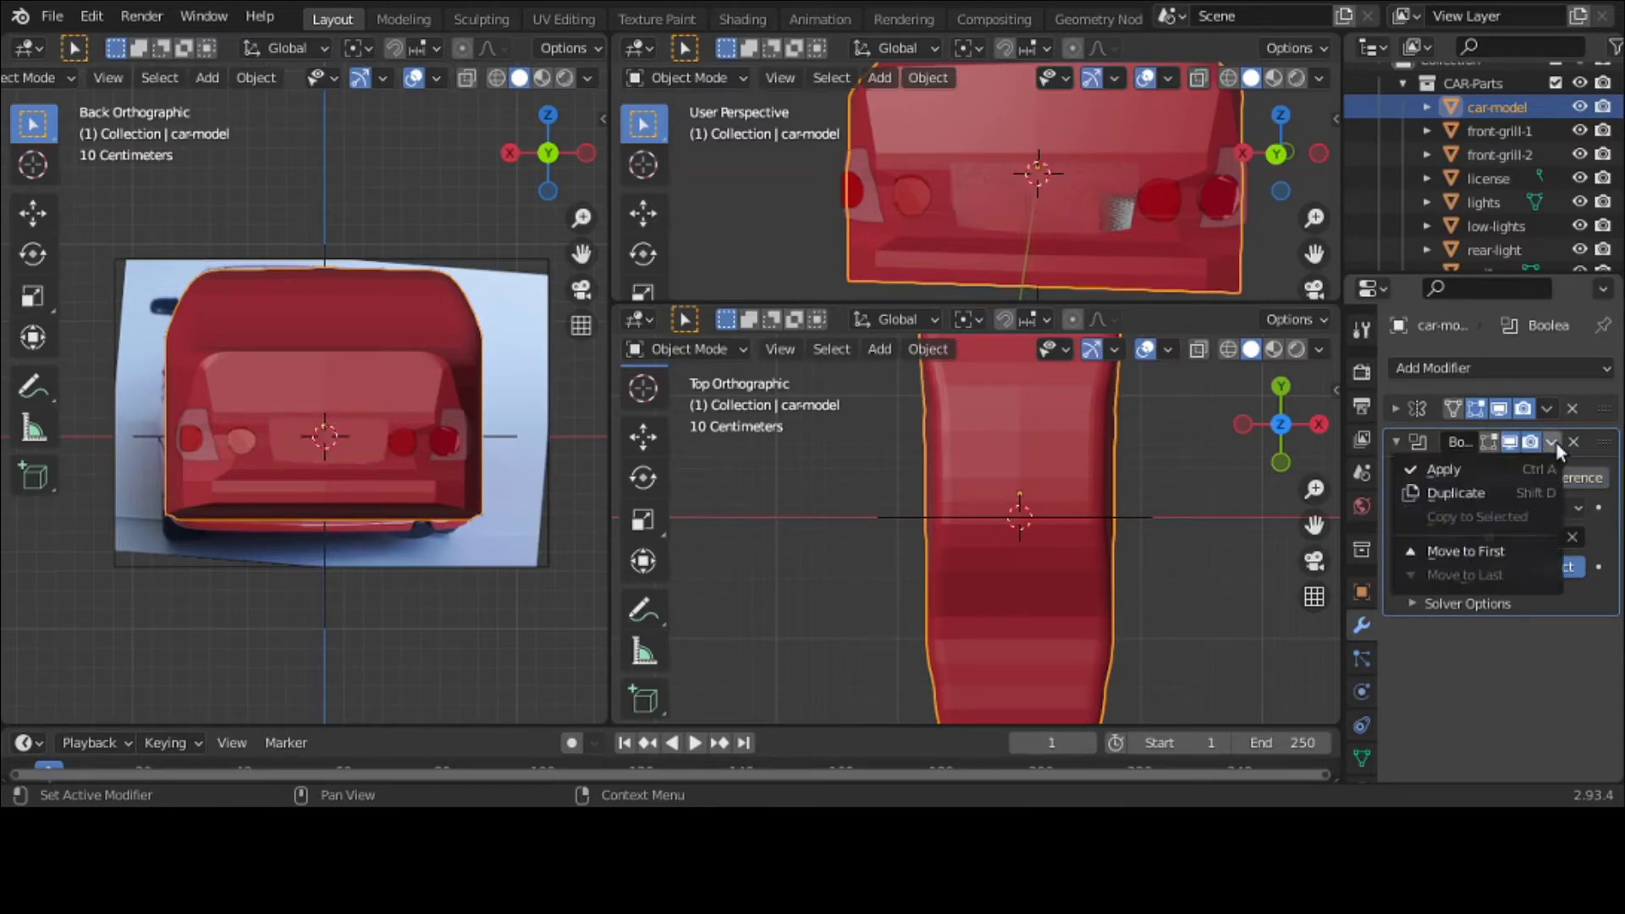
click(1516, 468)
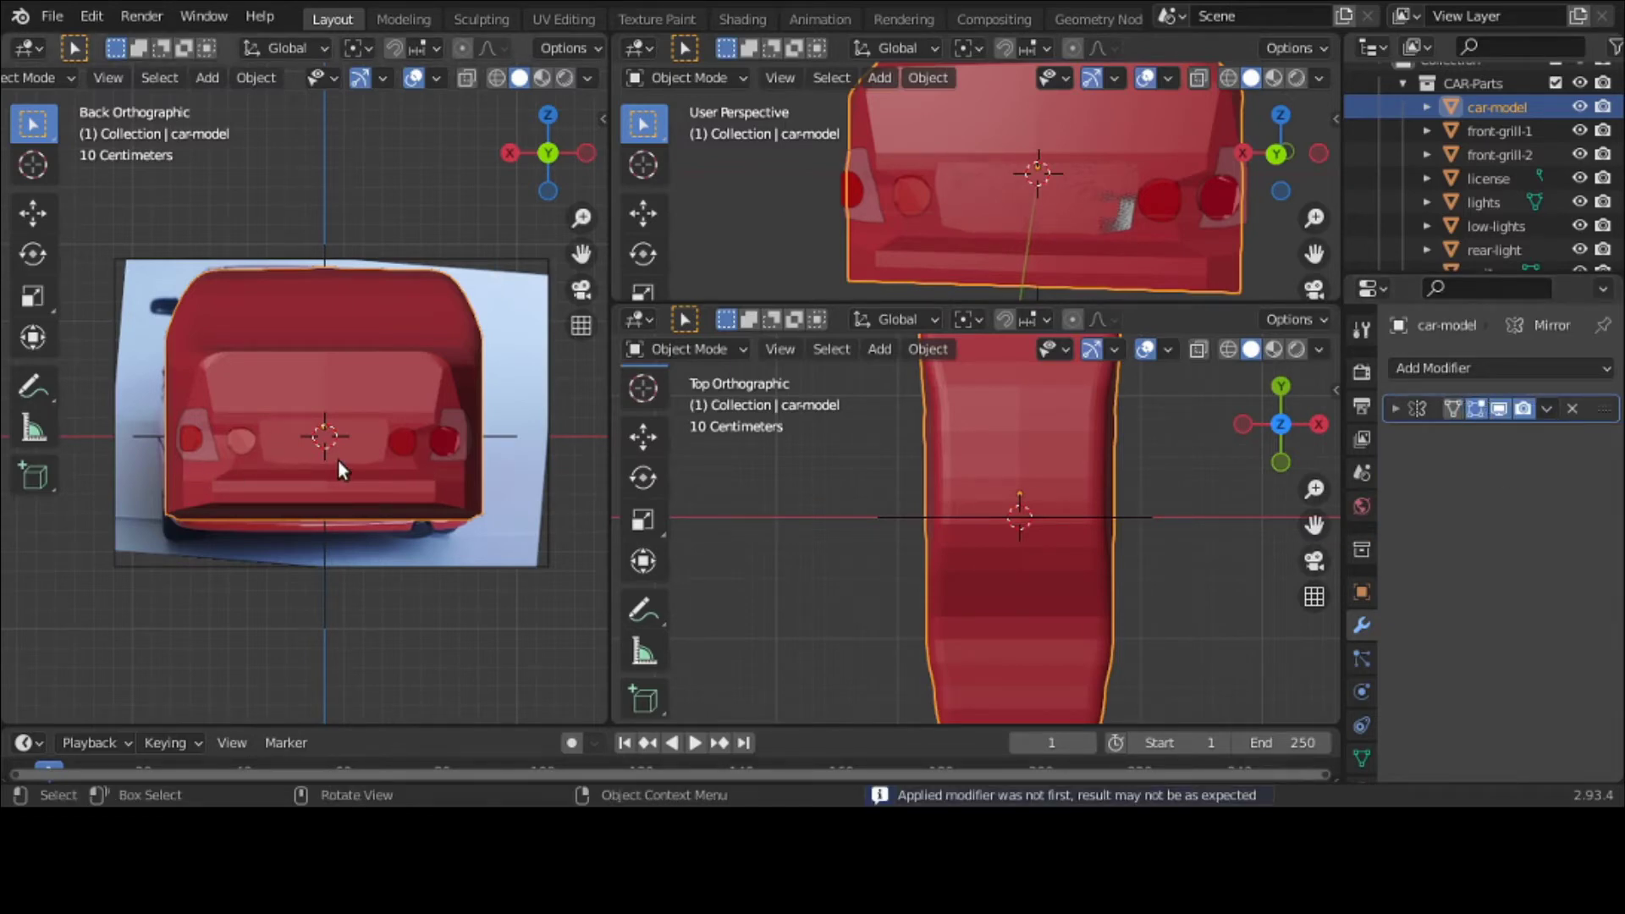
Step: Delete the separate license object at the rear of the car in a maximized view
key(ctrl+space)
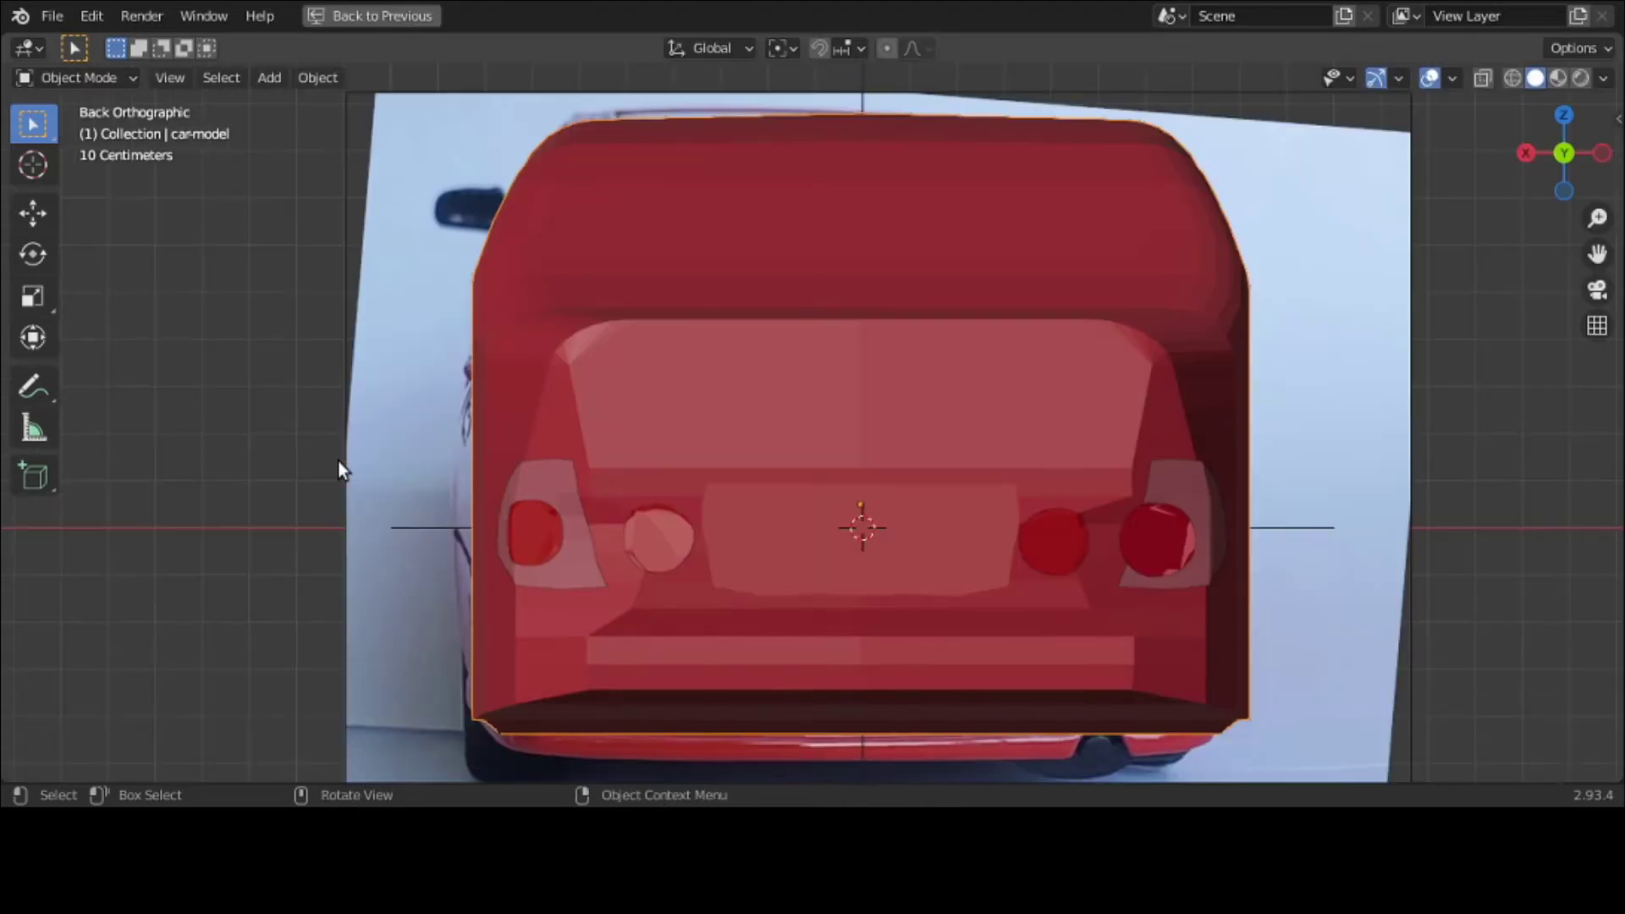
scroll(596, 403, up, 2)
mouse_move(595, 402)
middle_down()
mouse_move(643, 421)
mouse_move(663, 370)
mouse_move(652, 422)
mouse_move(572, 420)
middle_up()
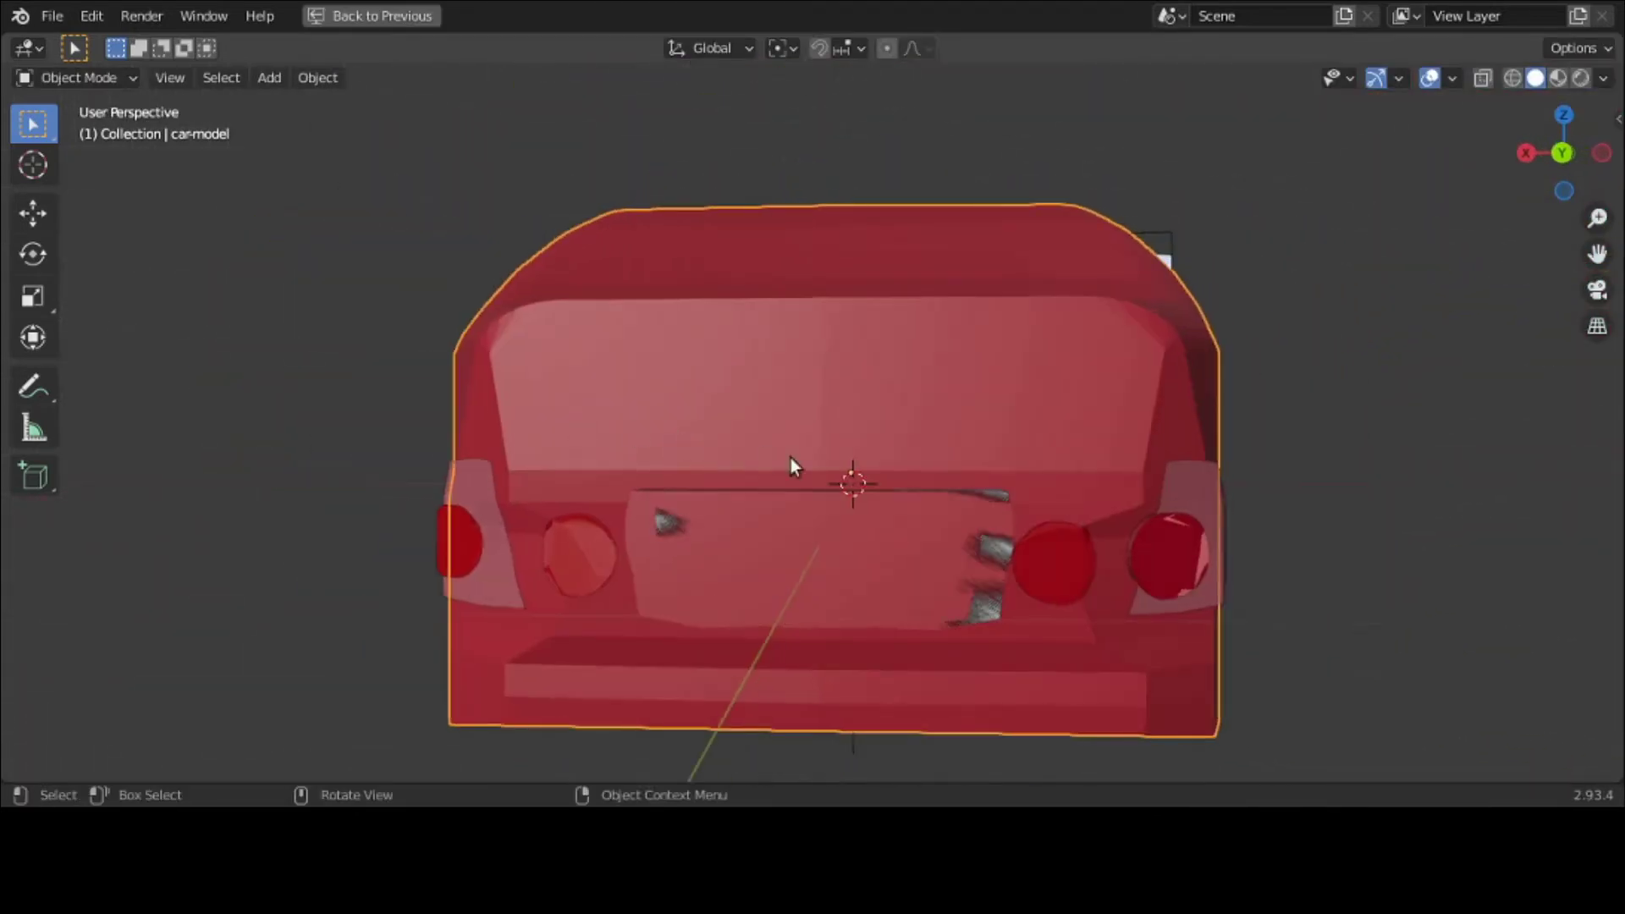
click(988, 551)
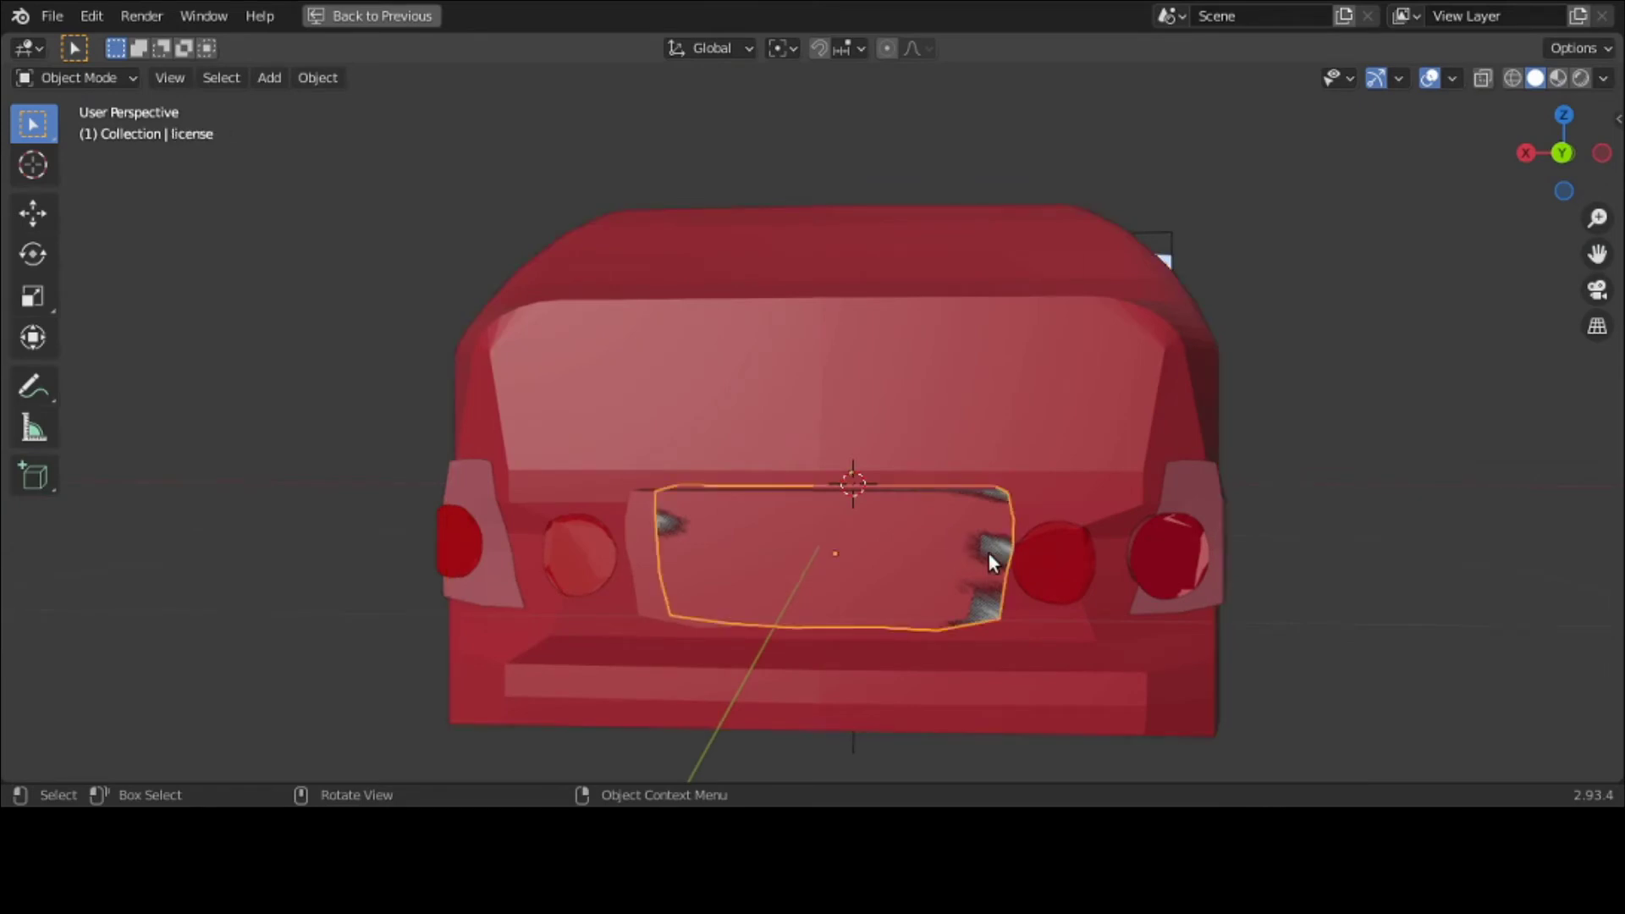
key(x)
click(988, 552)
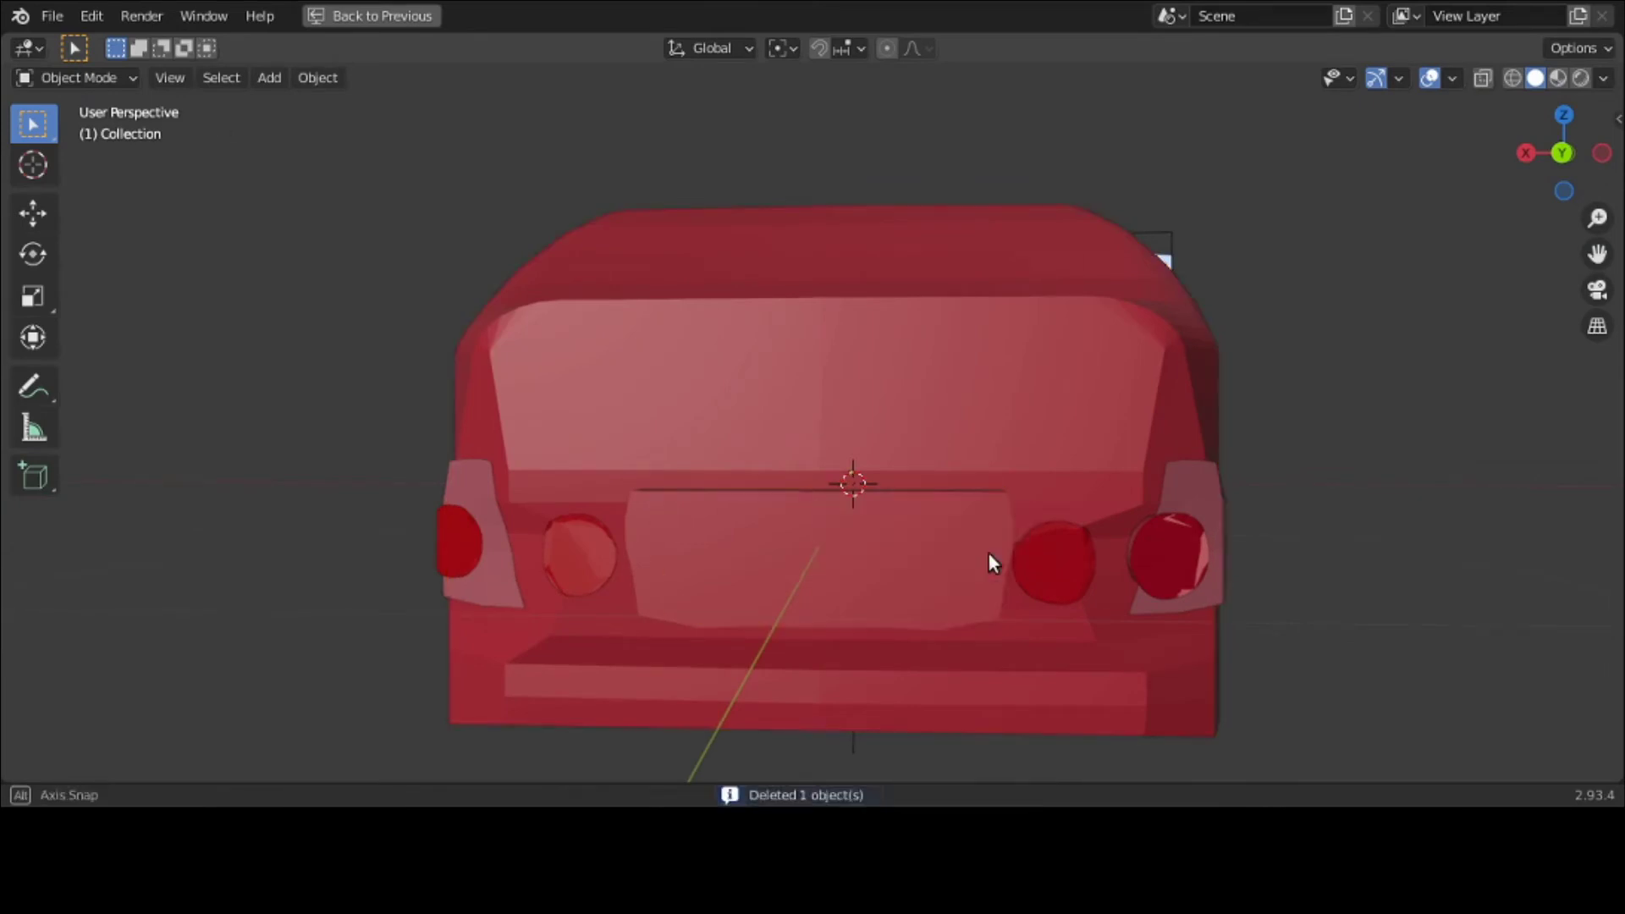
mouse_move(987, 552)
middle_down()
mouse_move(954, 545)
mouse_move(993, 543)
mouse_move(1009, 567)
mouse_move(1011, 540)
mouse_move(1028, 556)
mouse_move(992, 549)
middle_up()
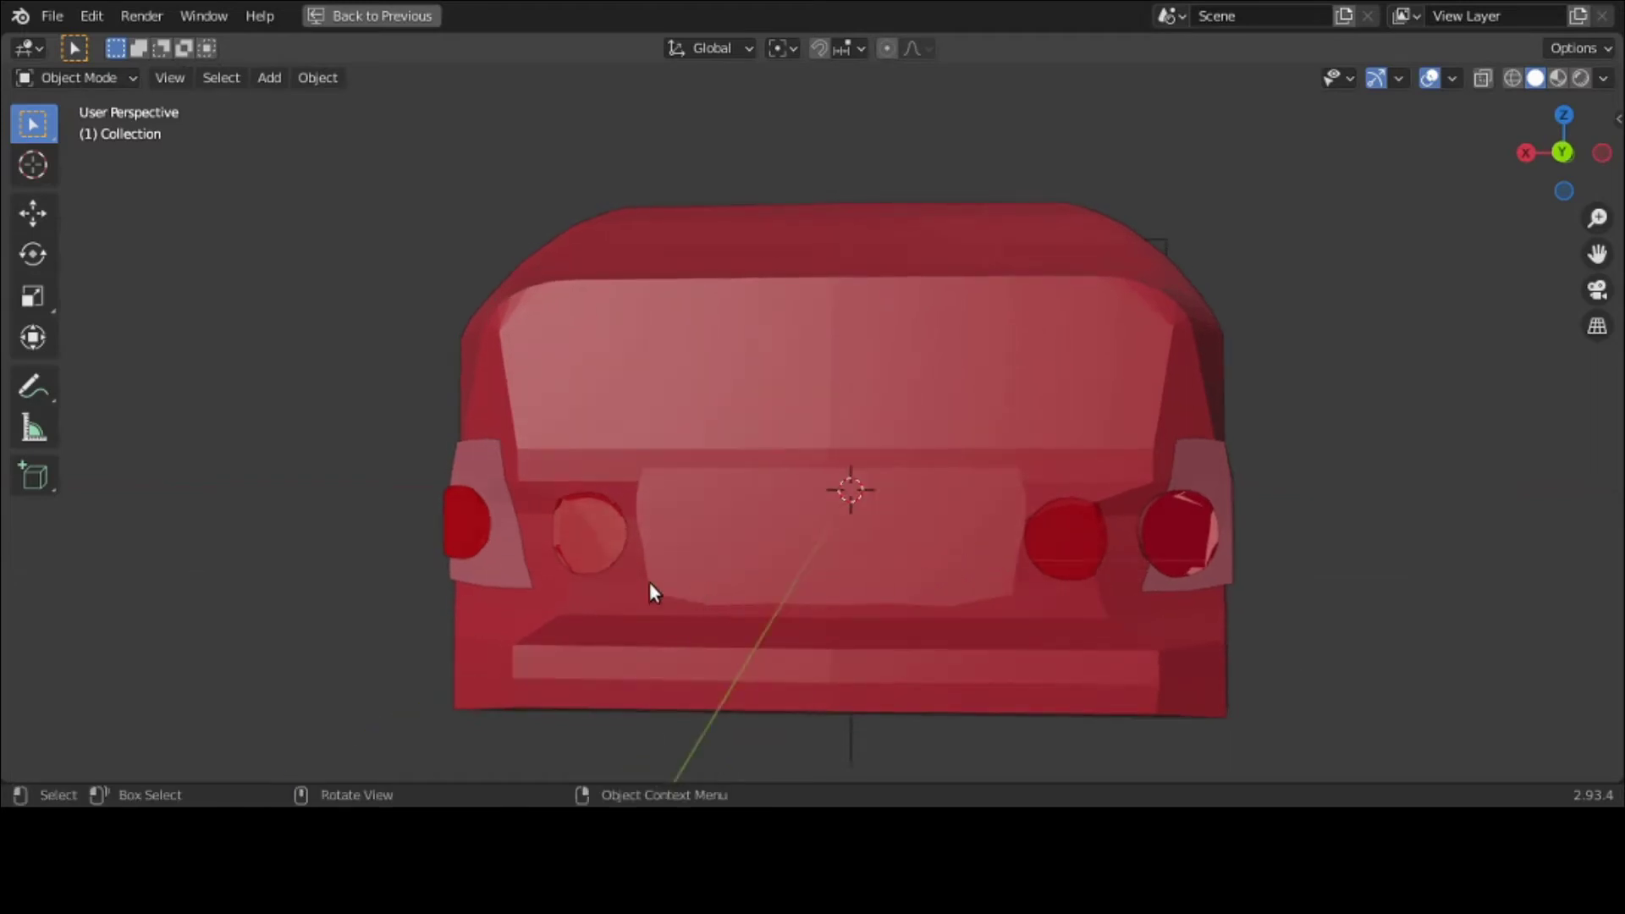
Step: Outline the license plate area with a freehand annotation, remove the annotation layer and return to the Select Box tool
click(33, 387)
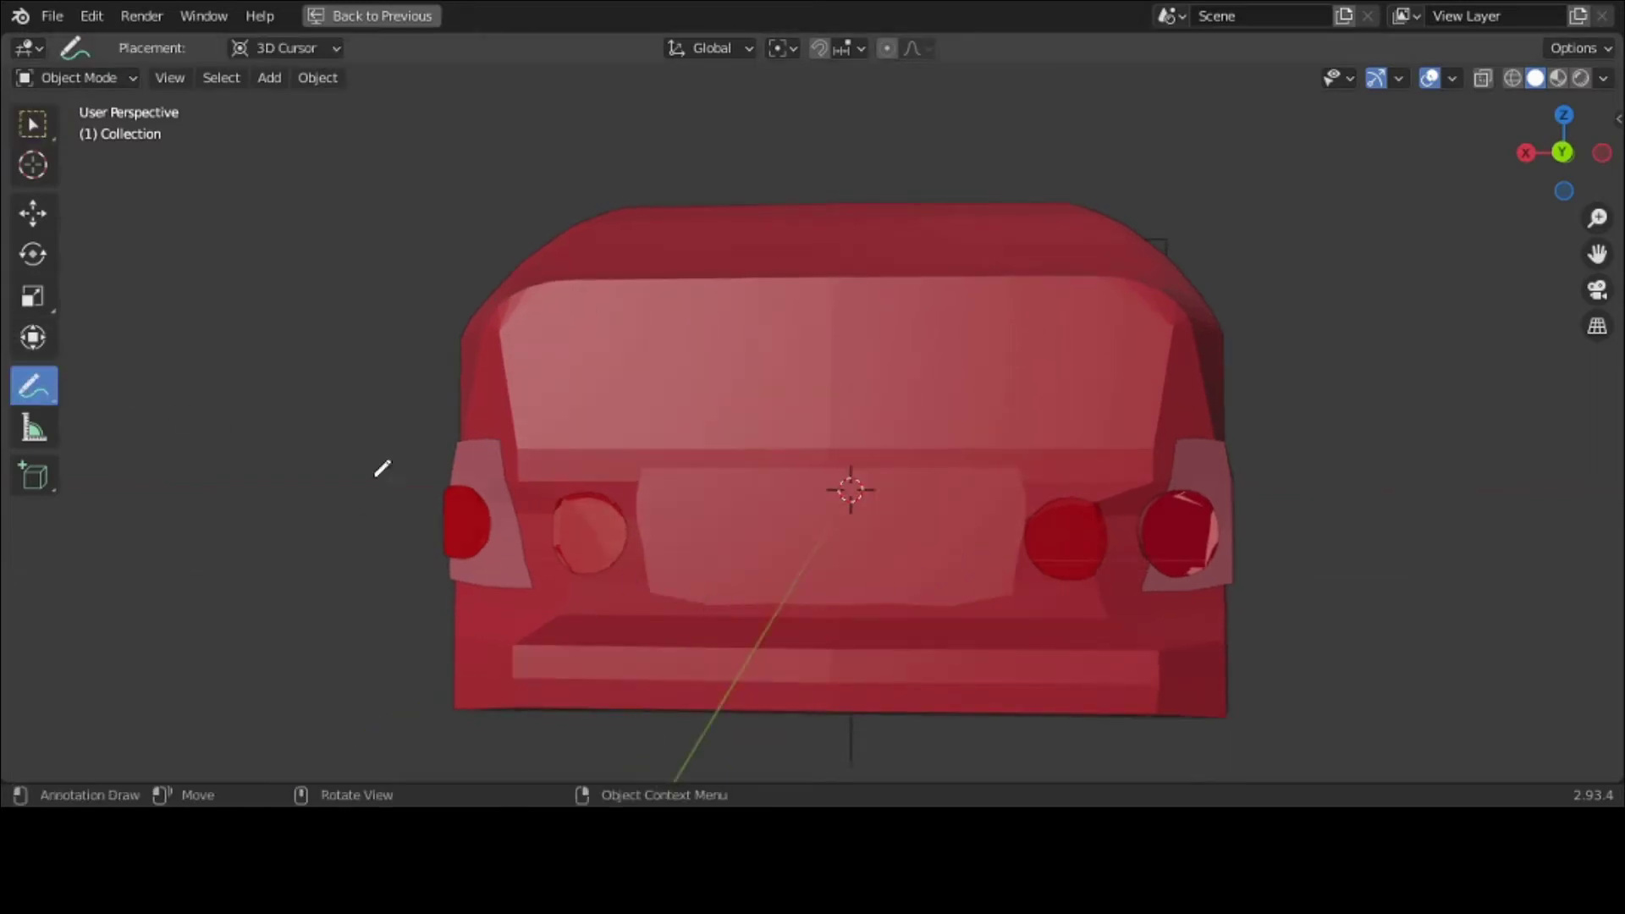
mouse_move(645, 591)
mouse_down()
mouse_move(715, 607)
mouse_move(1004, 601)
mouse_move(1054, 533)
mouse_move(1033, 477)
mouse_move(930, 487)
mouse_move(668, 466)
mouse_move(627, 492)
mouse_move(648, 583)
mouse_up()
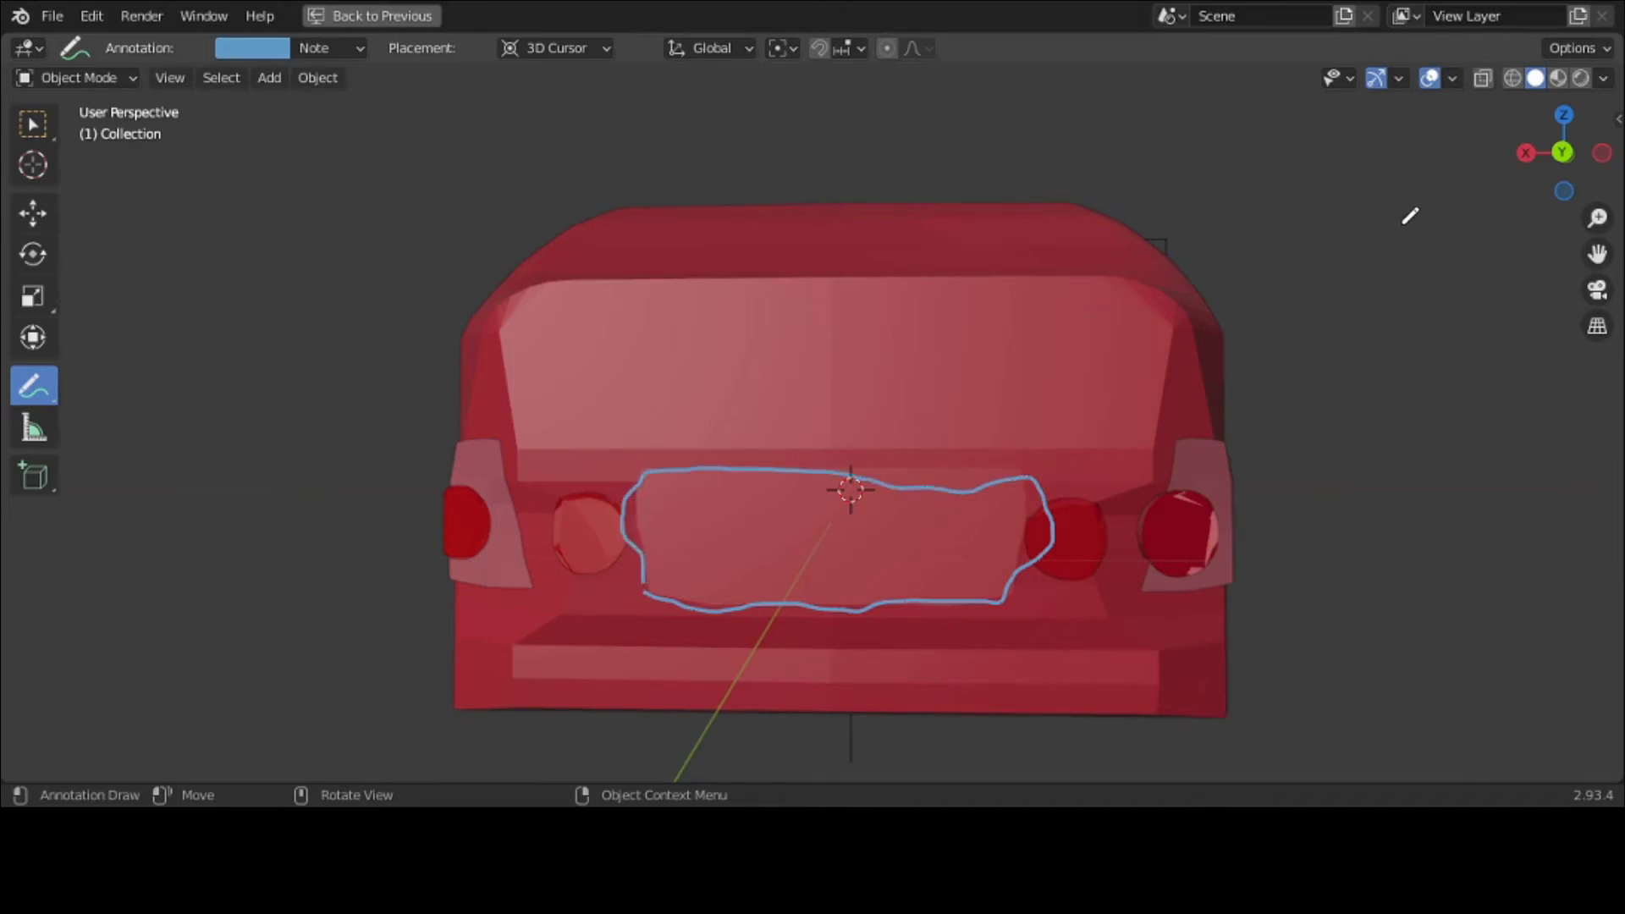
key(n)
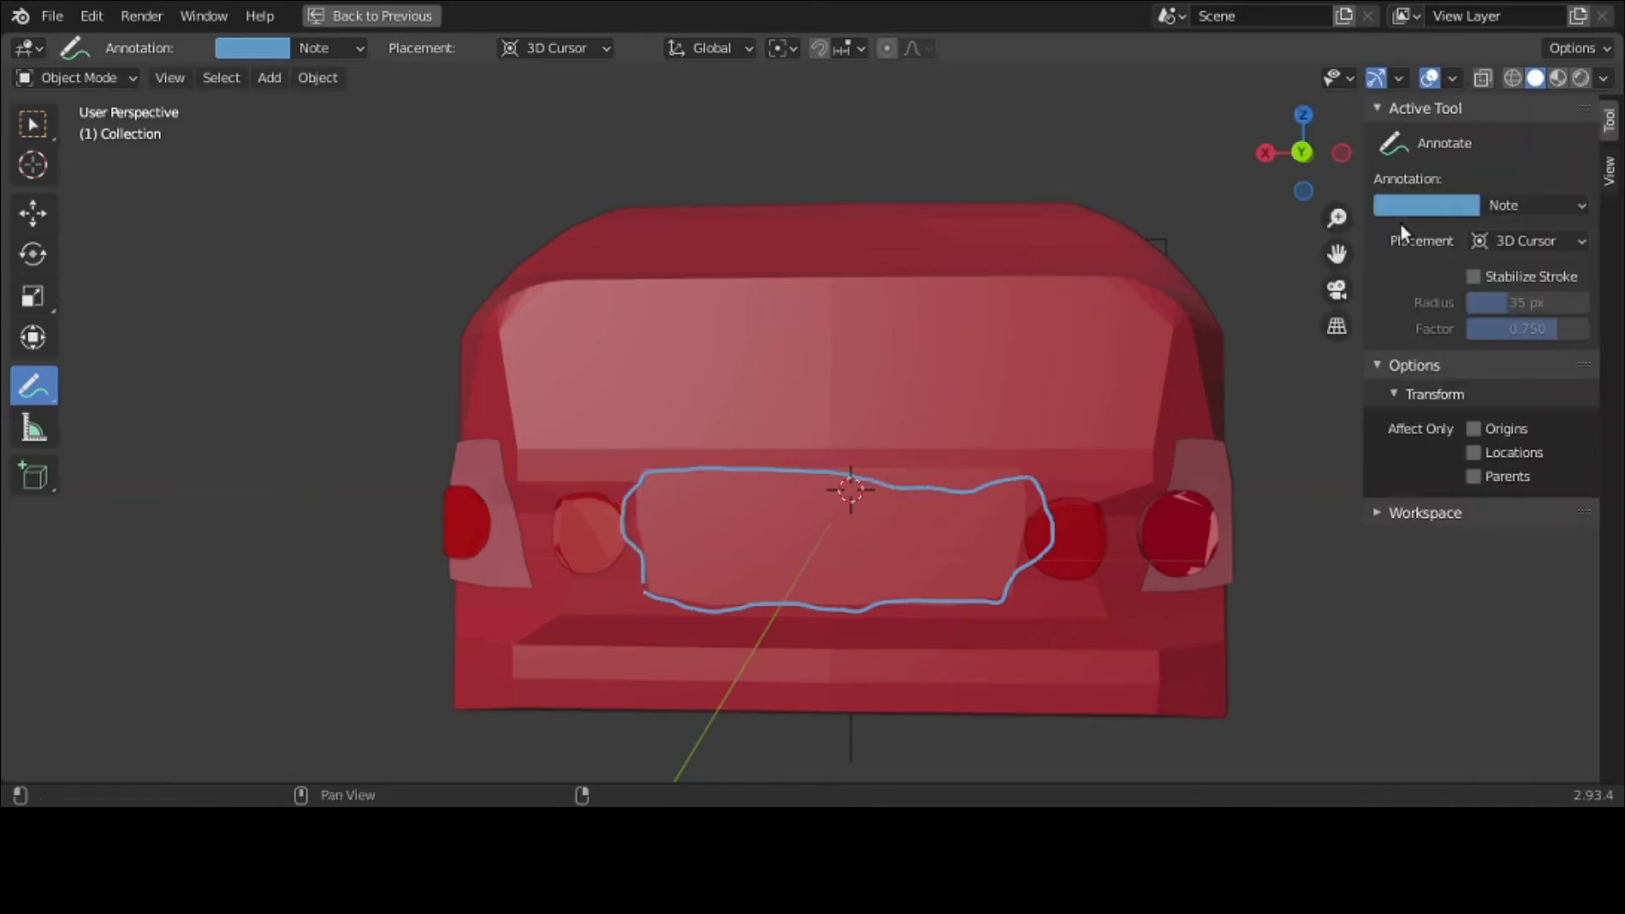
click(1576, 203)
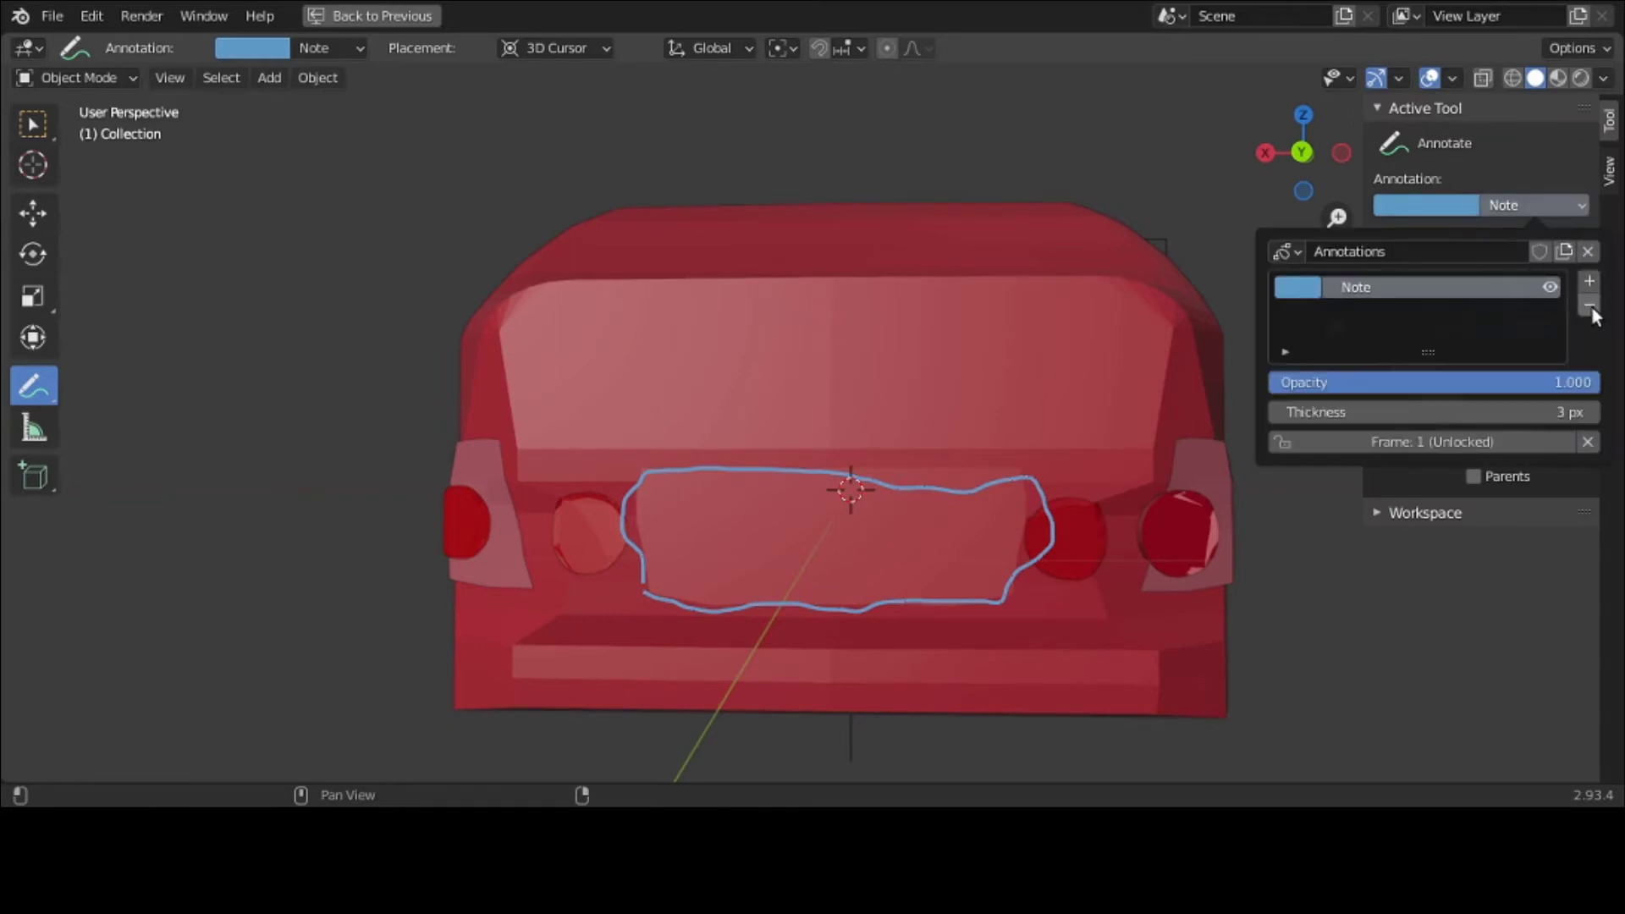
click(1589, 307)
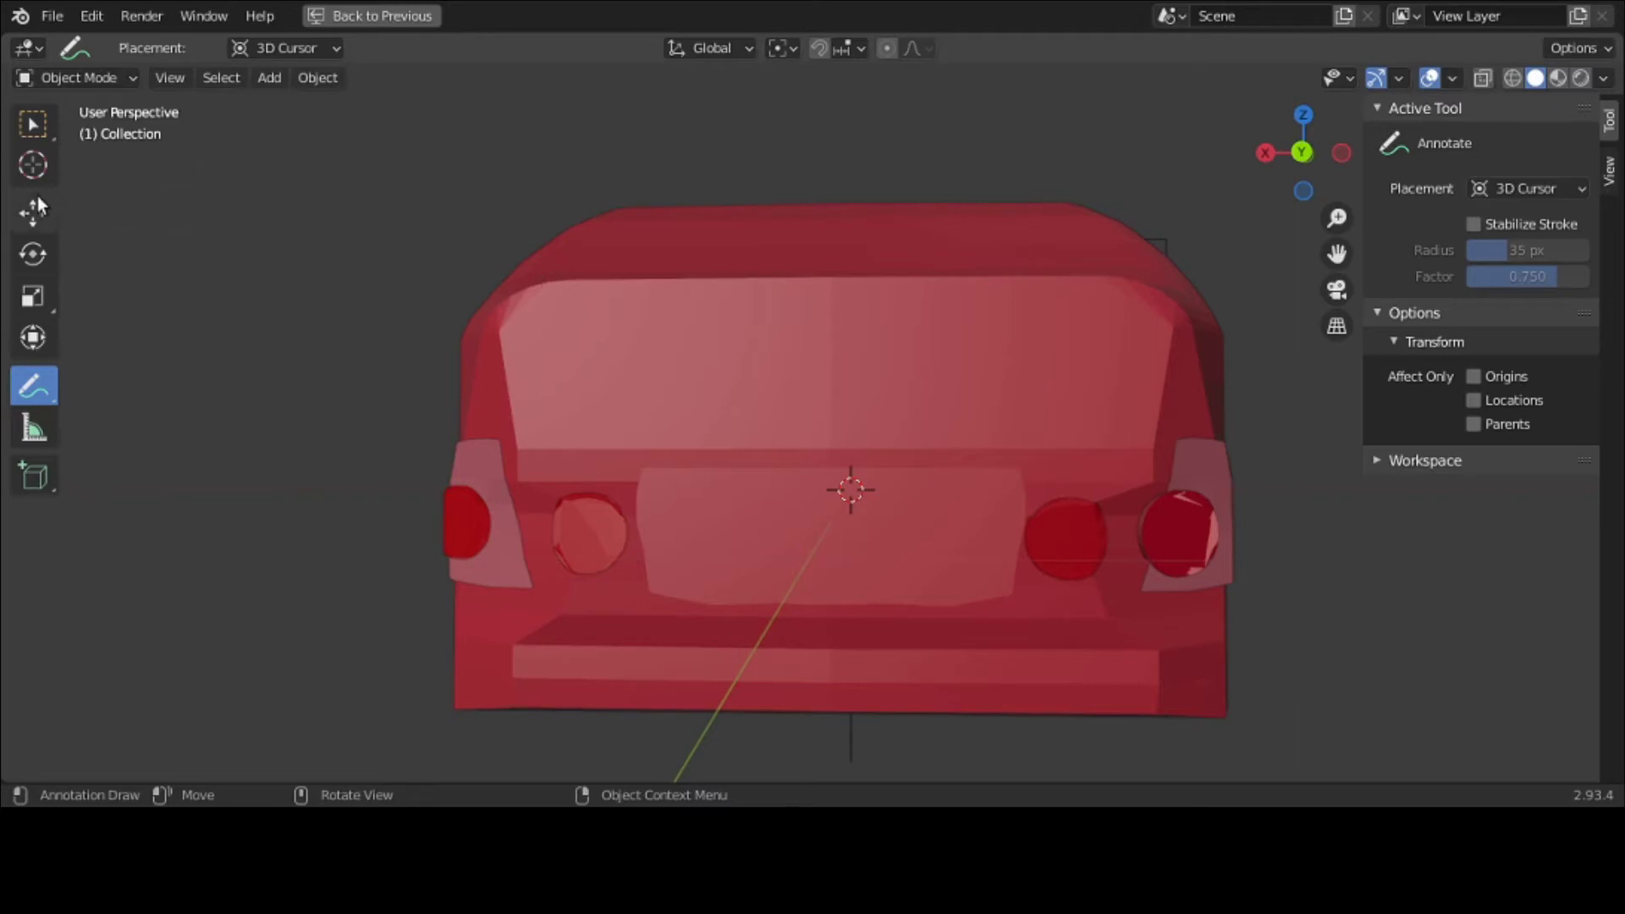
click(34, 125)
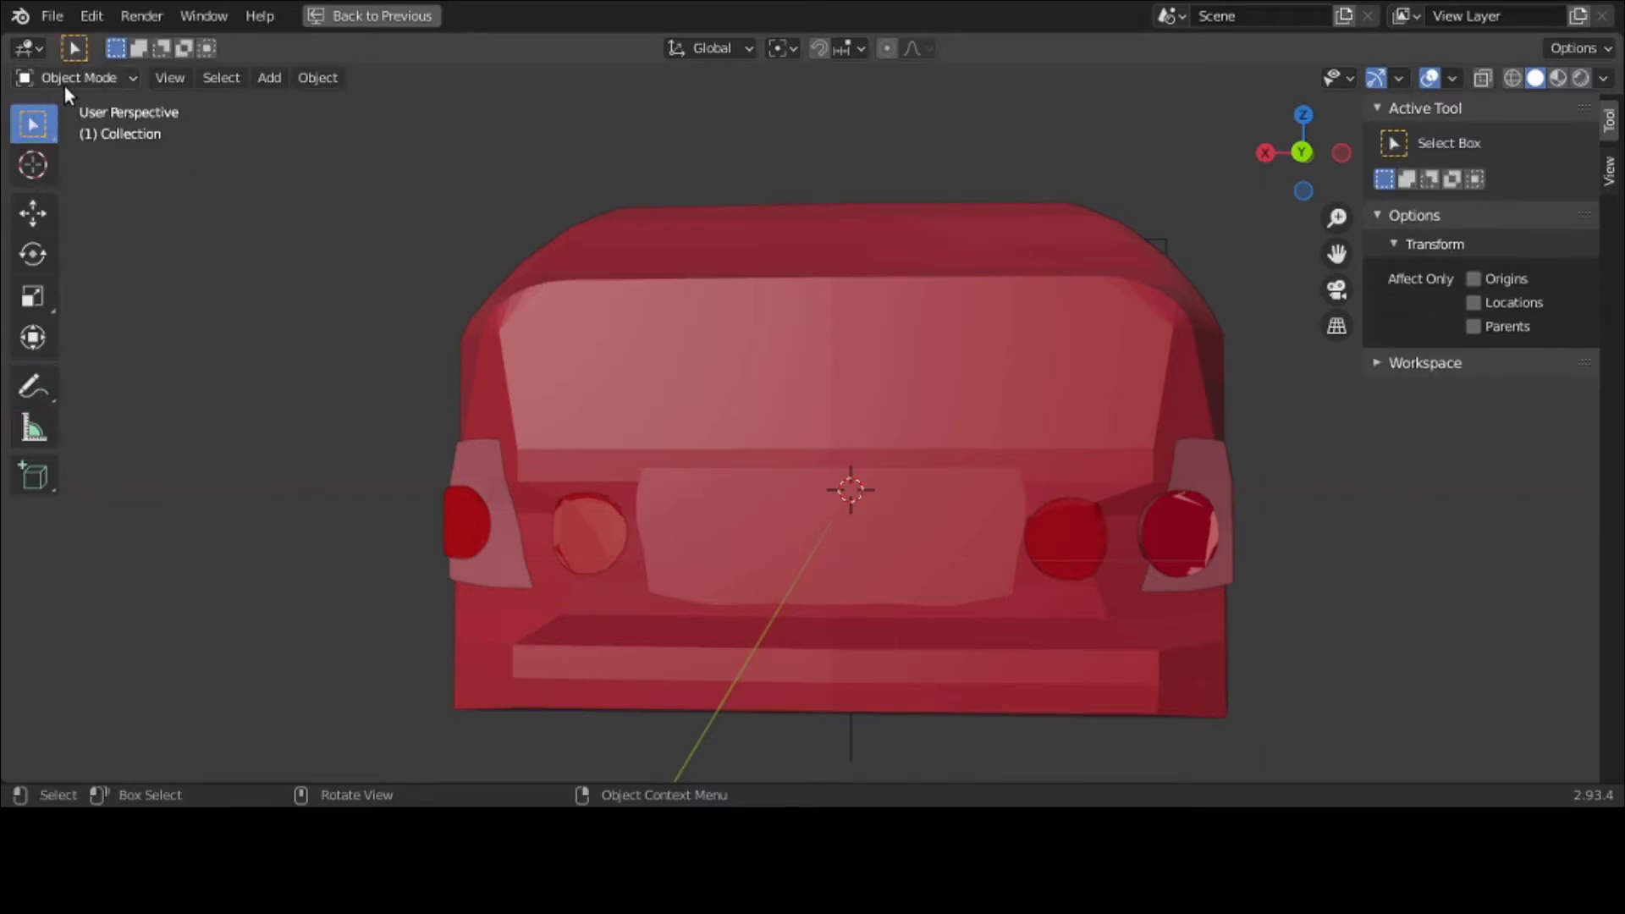
Step: Examine the license plate area's merged vertices on car-model in Edit Mode and return to Object Mode
click(697, 374)
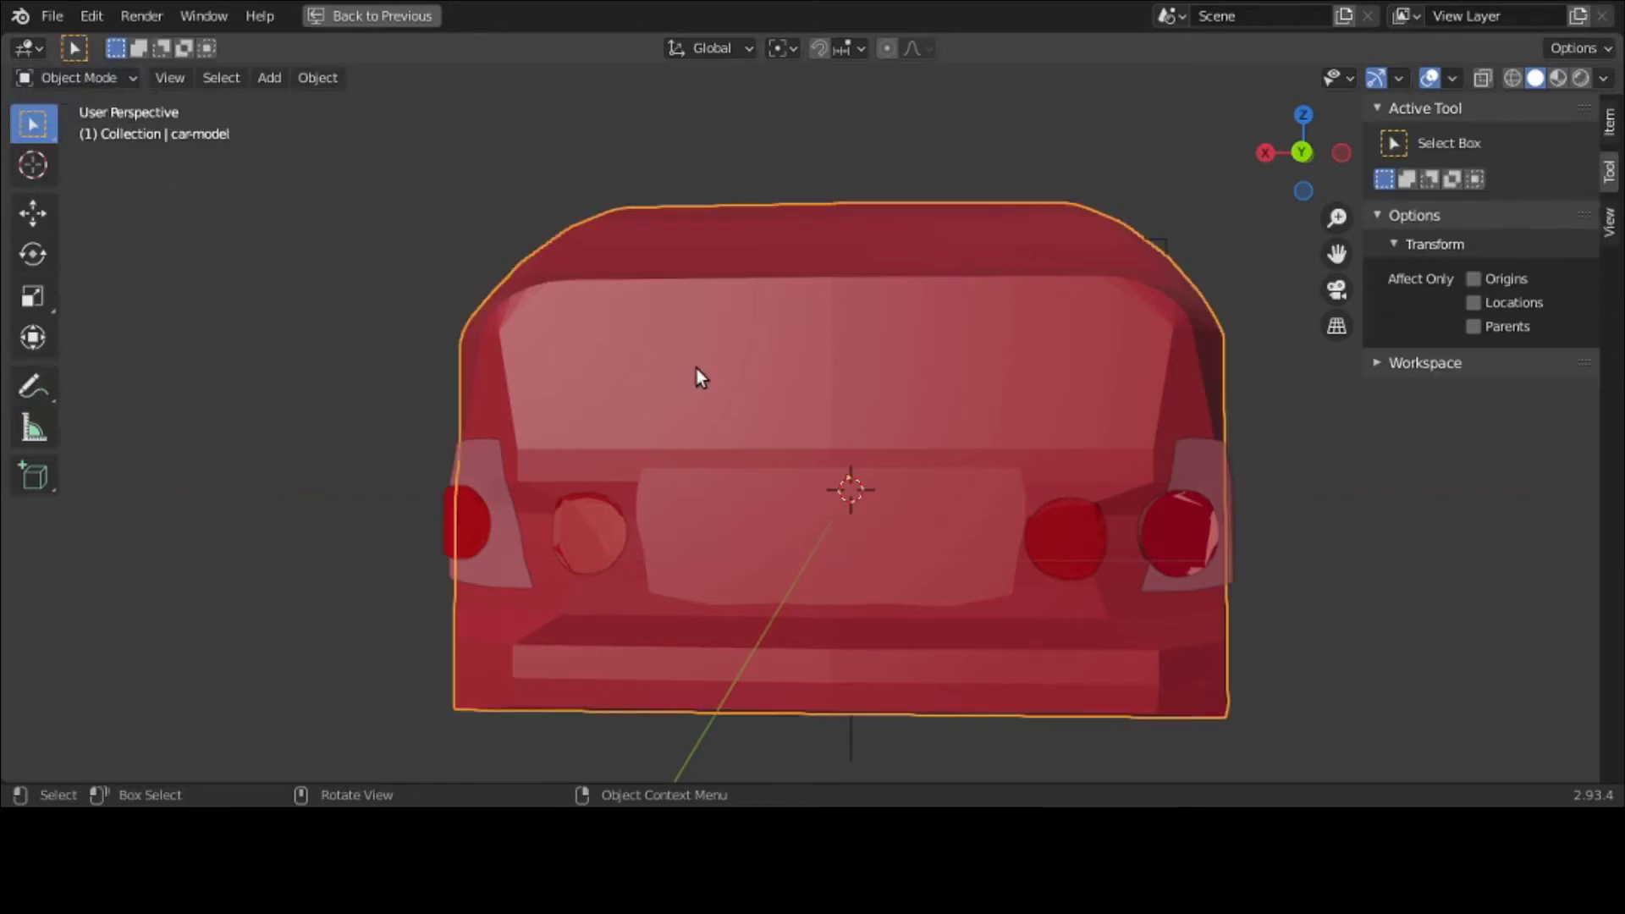
click(108, 82)
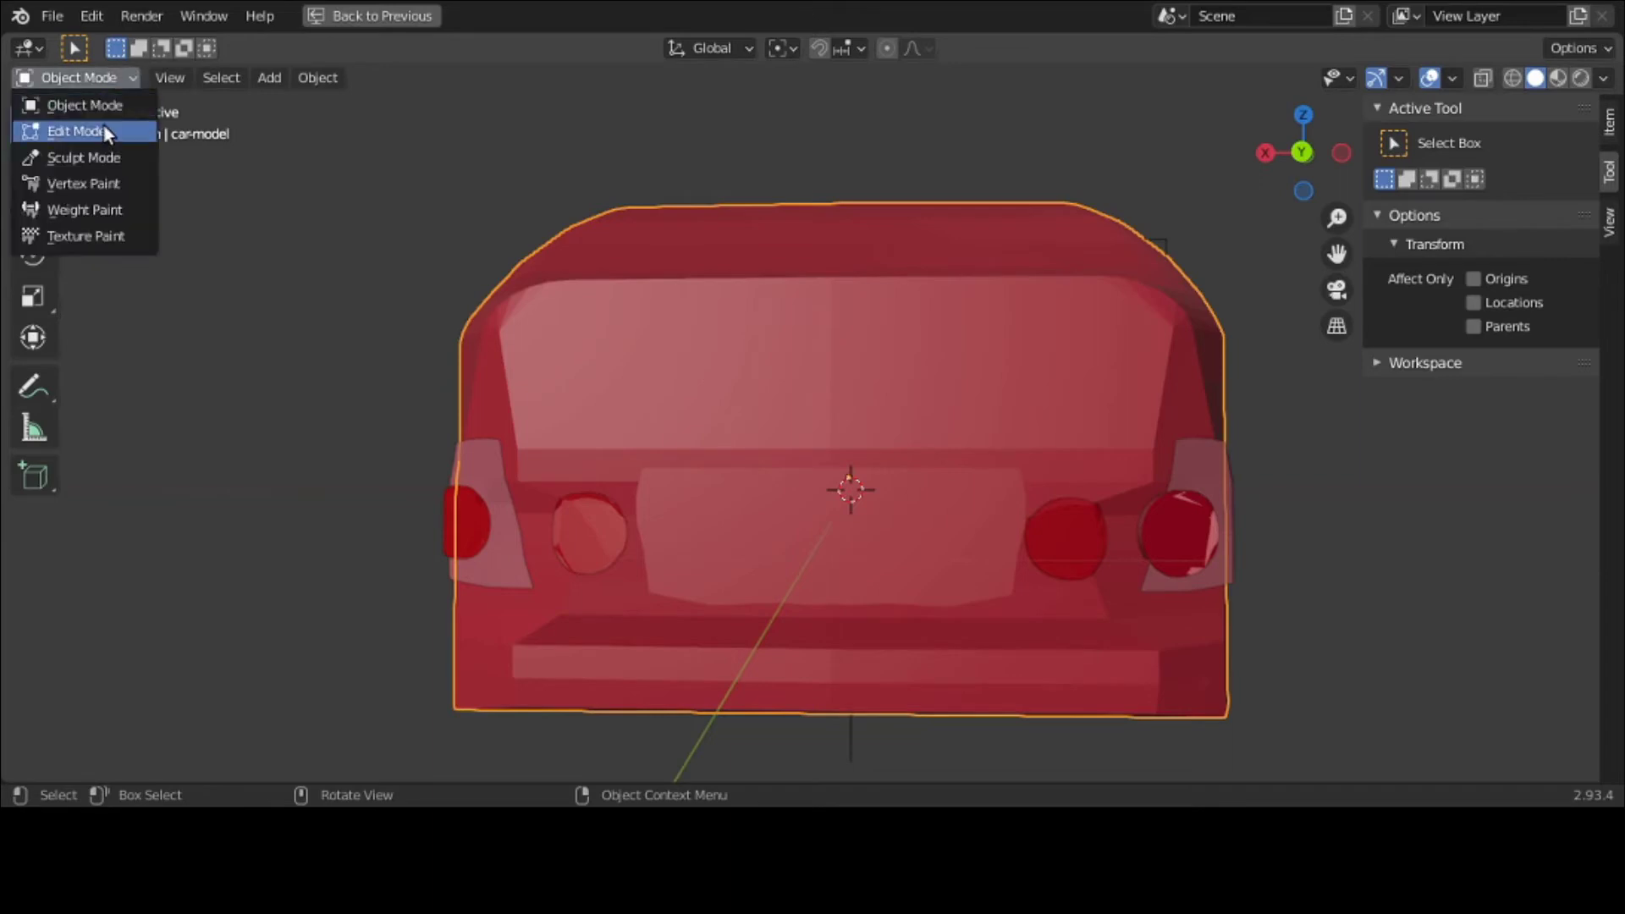
click(107, 132)
scroll(1057, 684, up, 2)
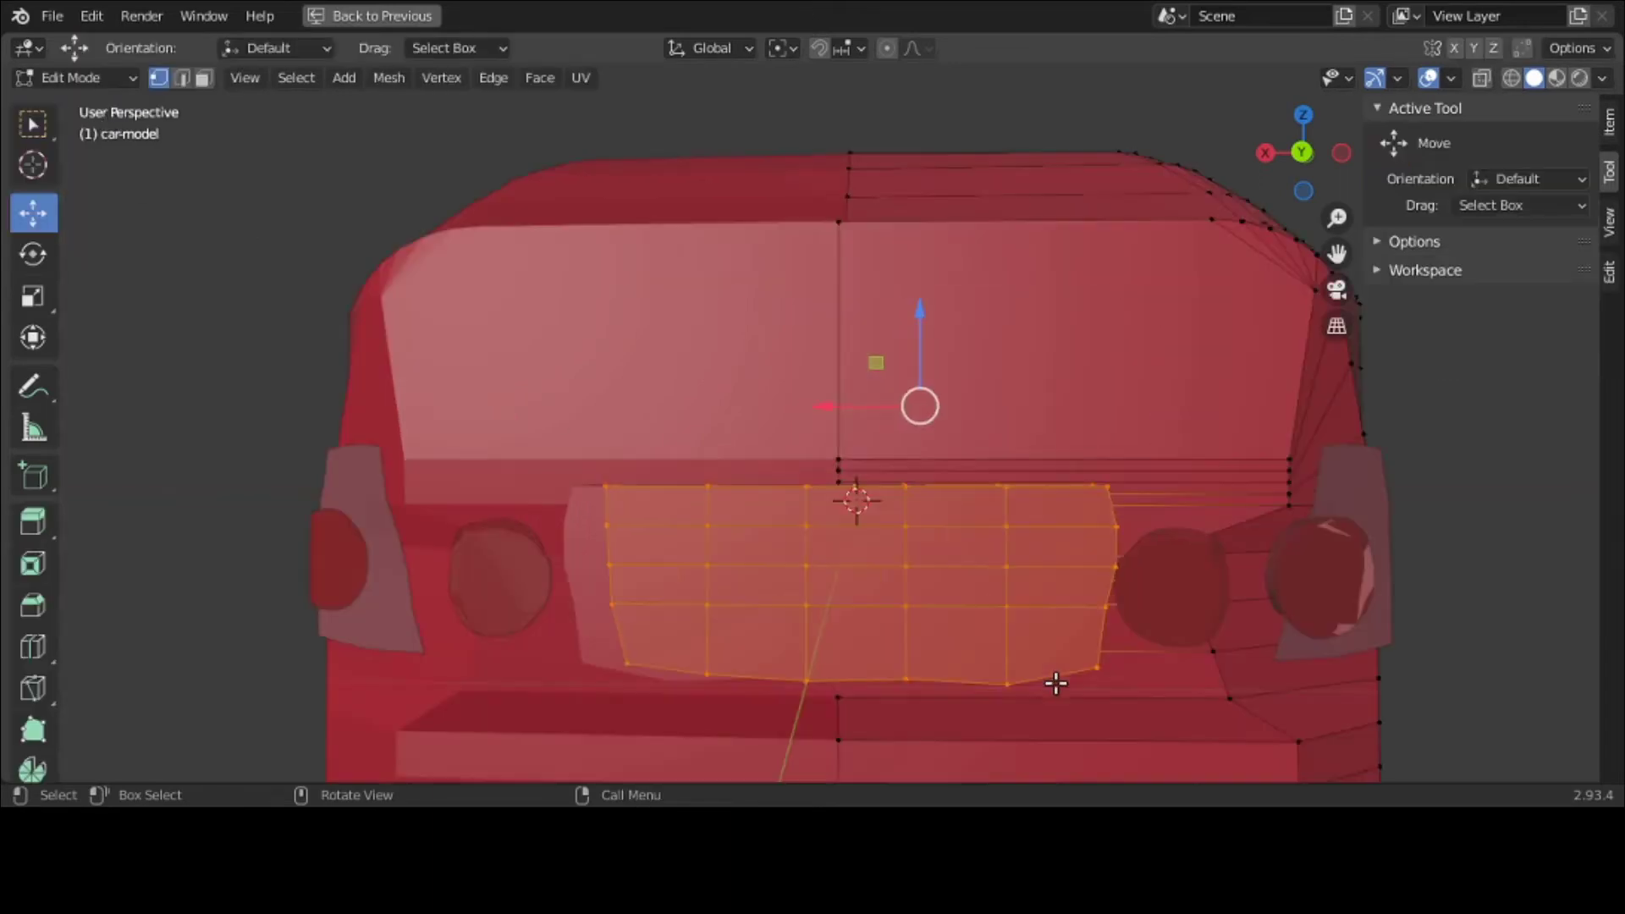
mouse_move(1056, 684)
middle_down()
mouse_move(1056, 645)
mouse_move(1072, 680)
middle_up()
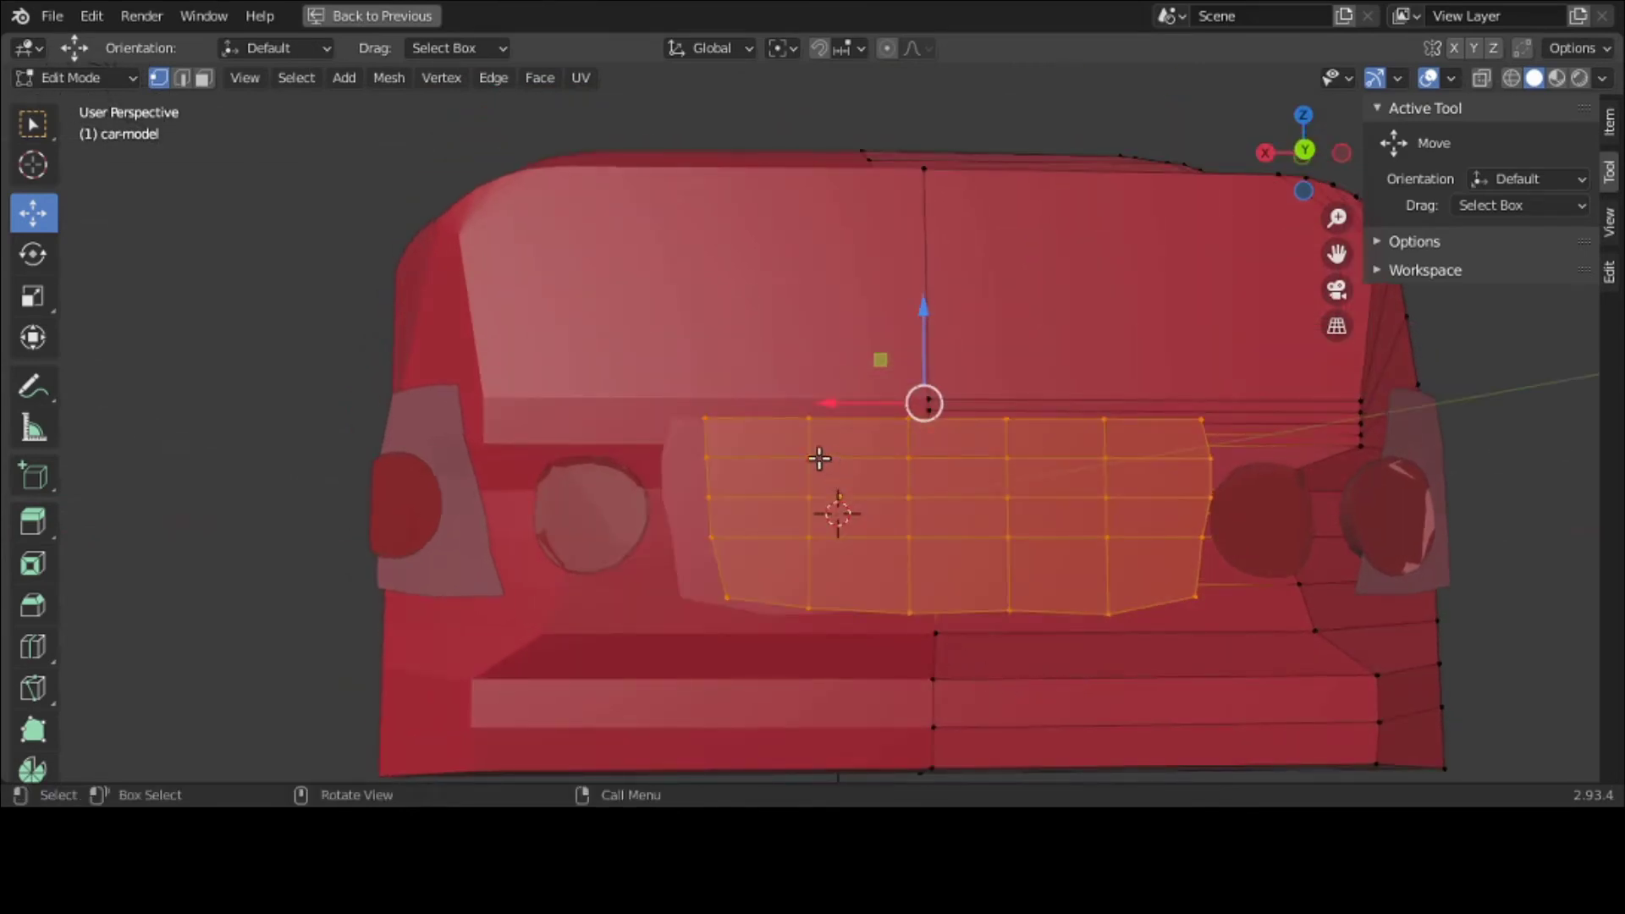
click(735, 435)
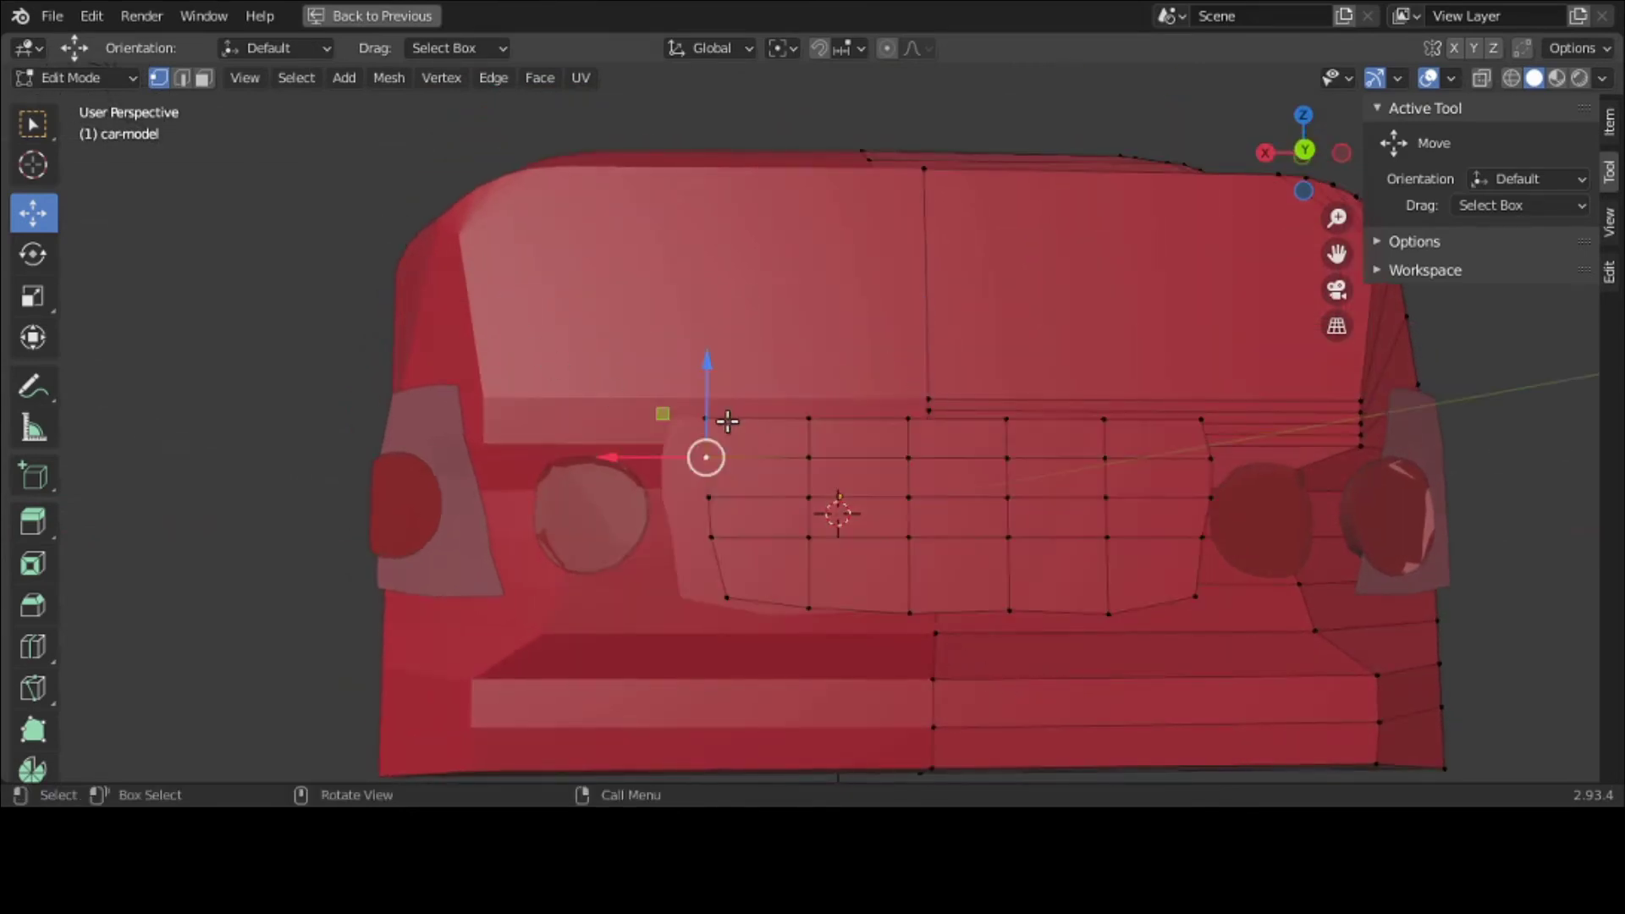
click(728, 421)
mouse_move(728, 421)
mouse_down()
mouse_move(715, 364)
mouse_move(704, 432)
mouse_move(721, 438)
mouse_move(719, 419)
mouse_up()
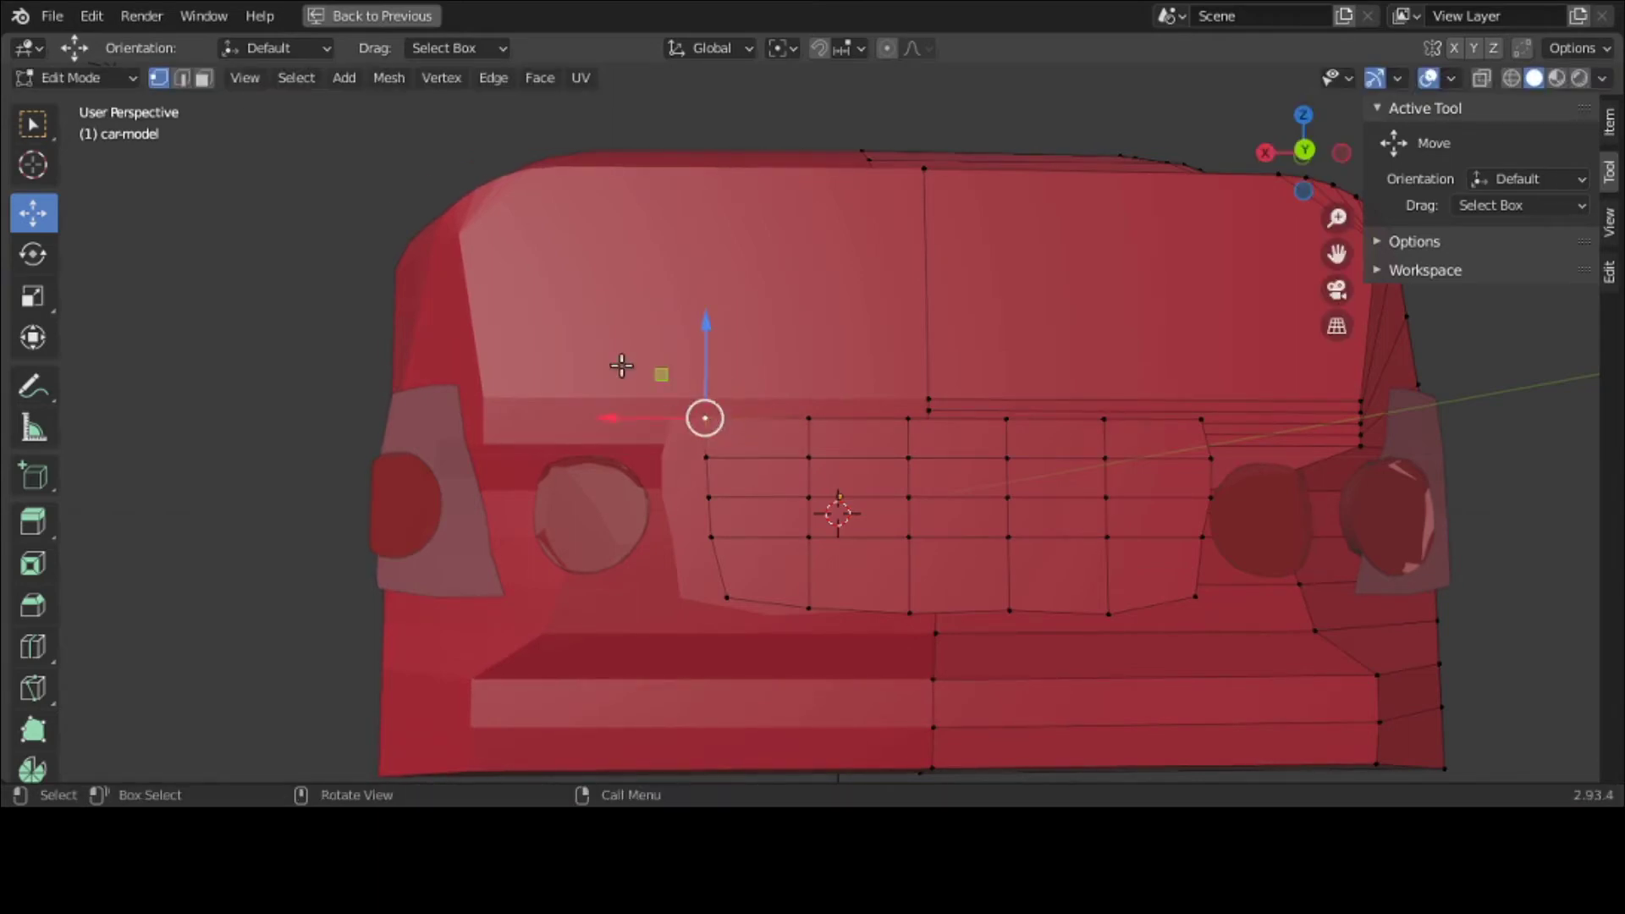
key(ctrl+z)
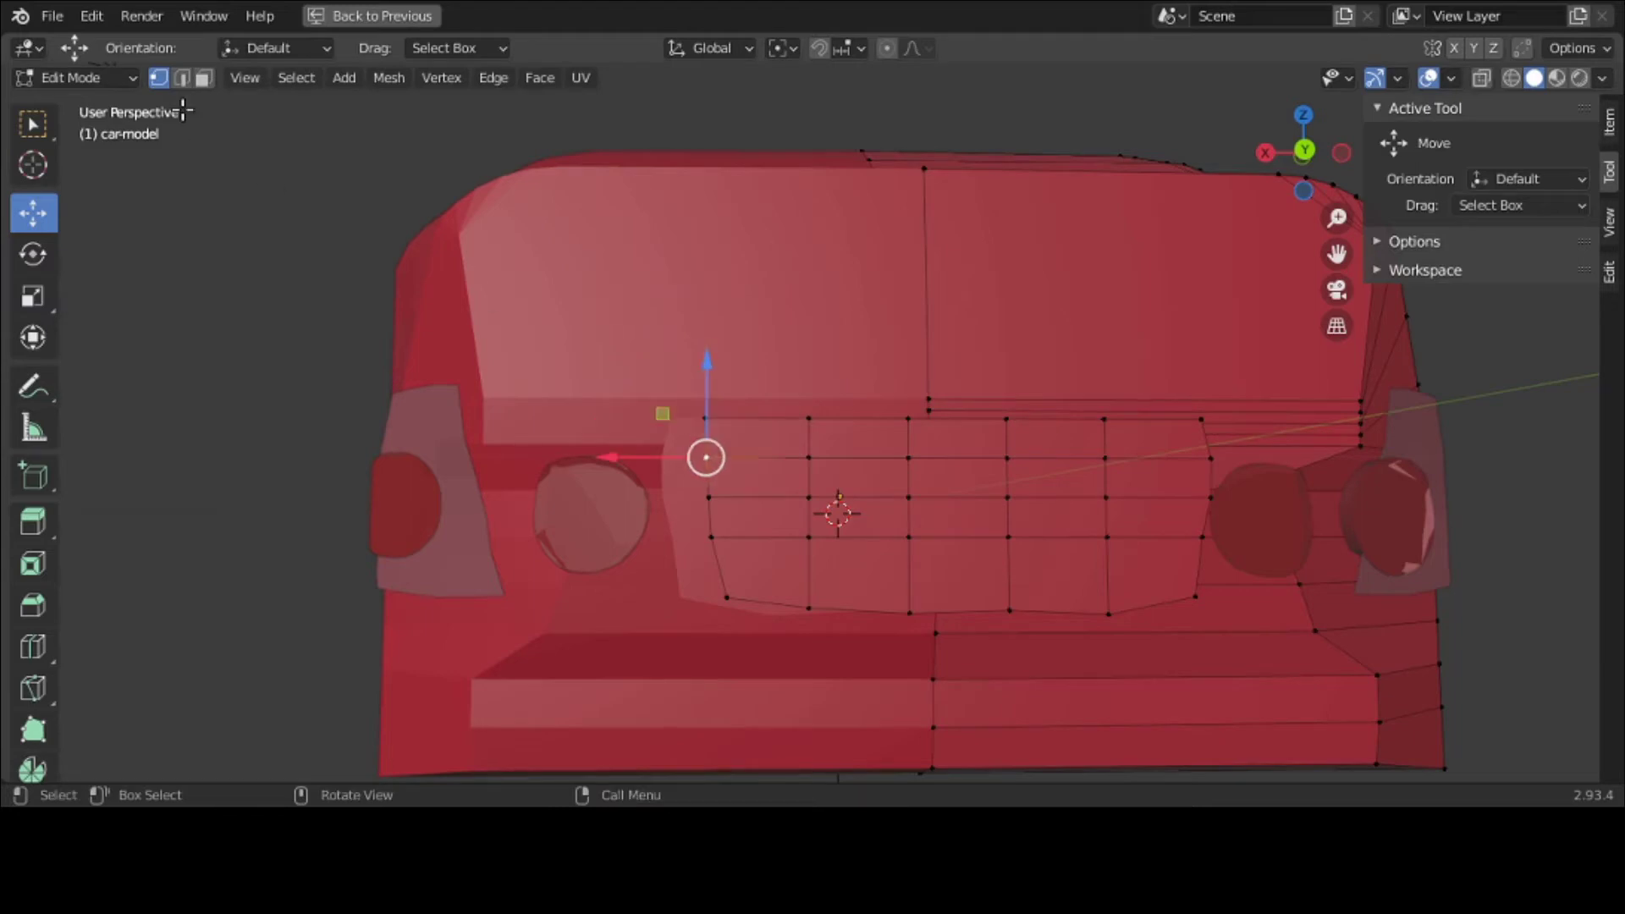
click(63, 79)
click(71, 103)
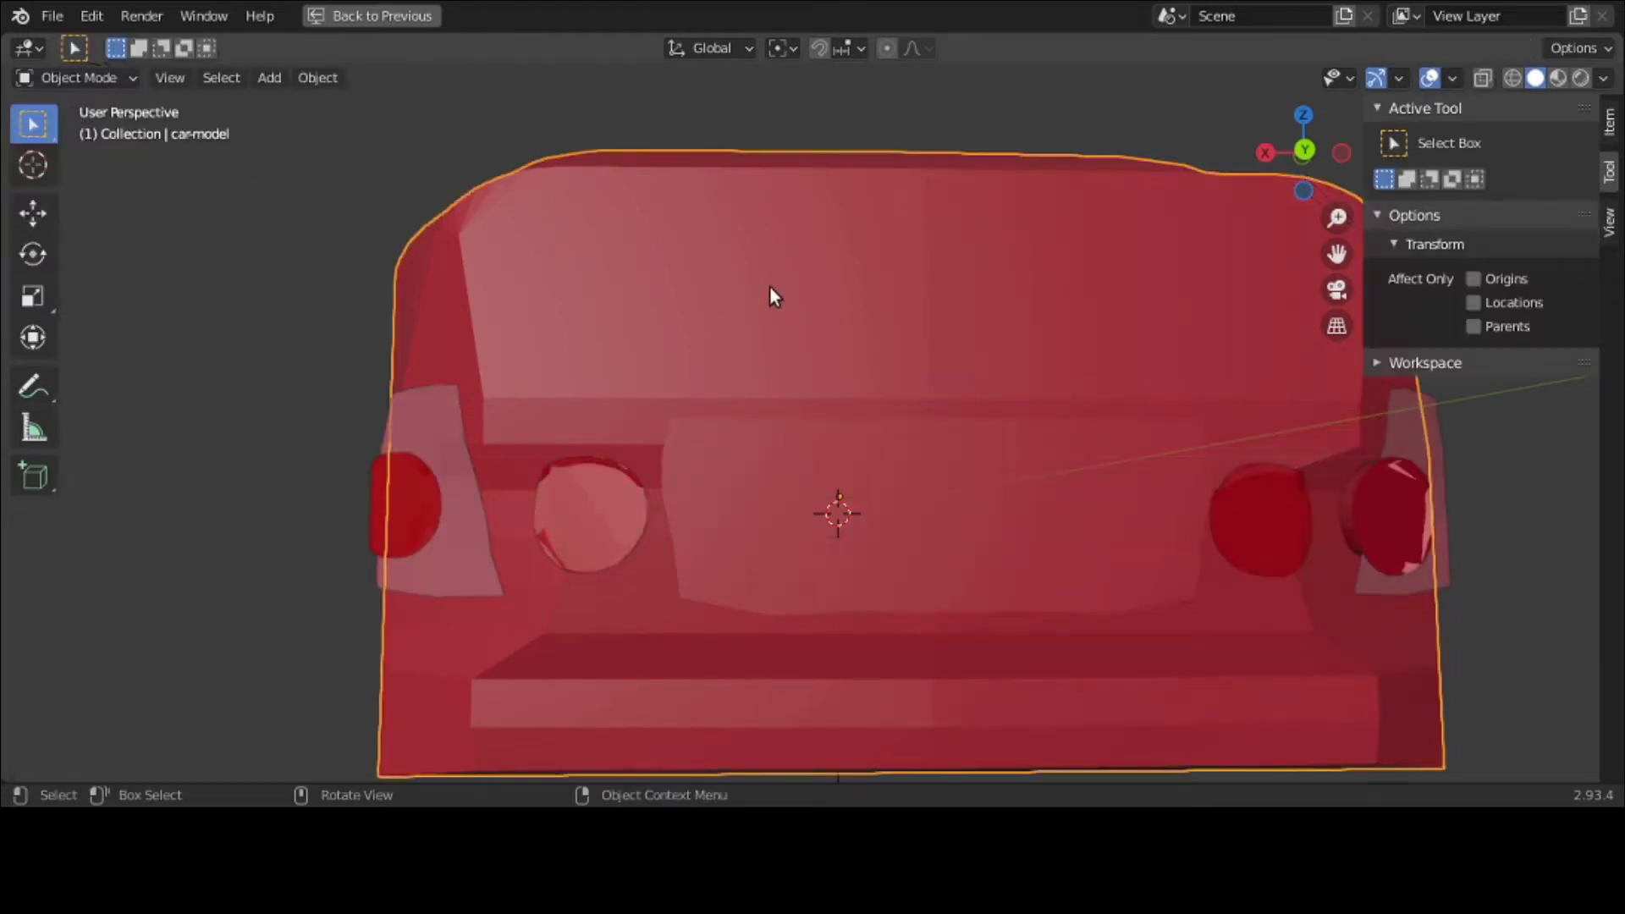
key(alt+a)
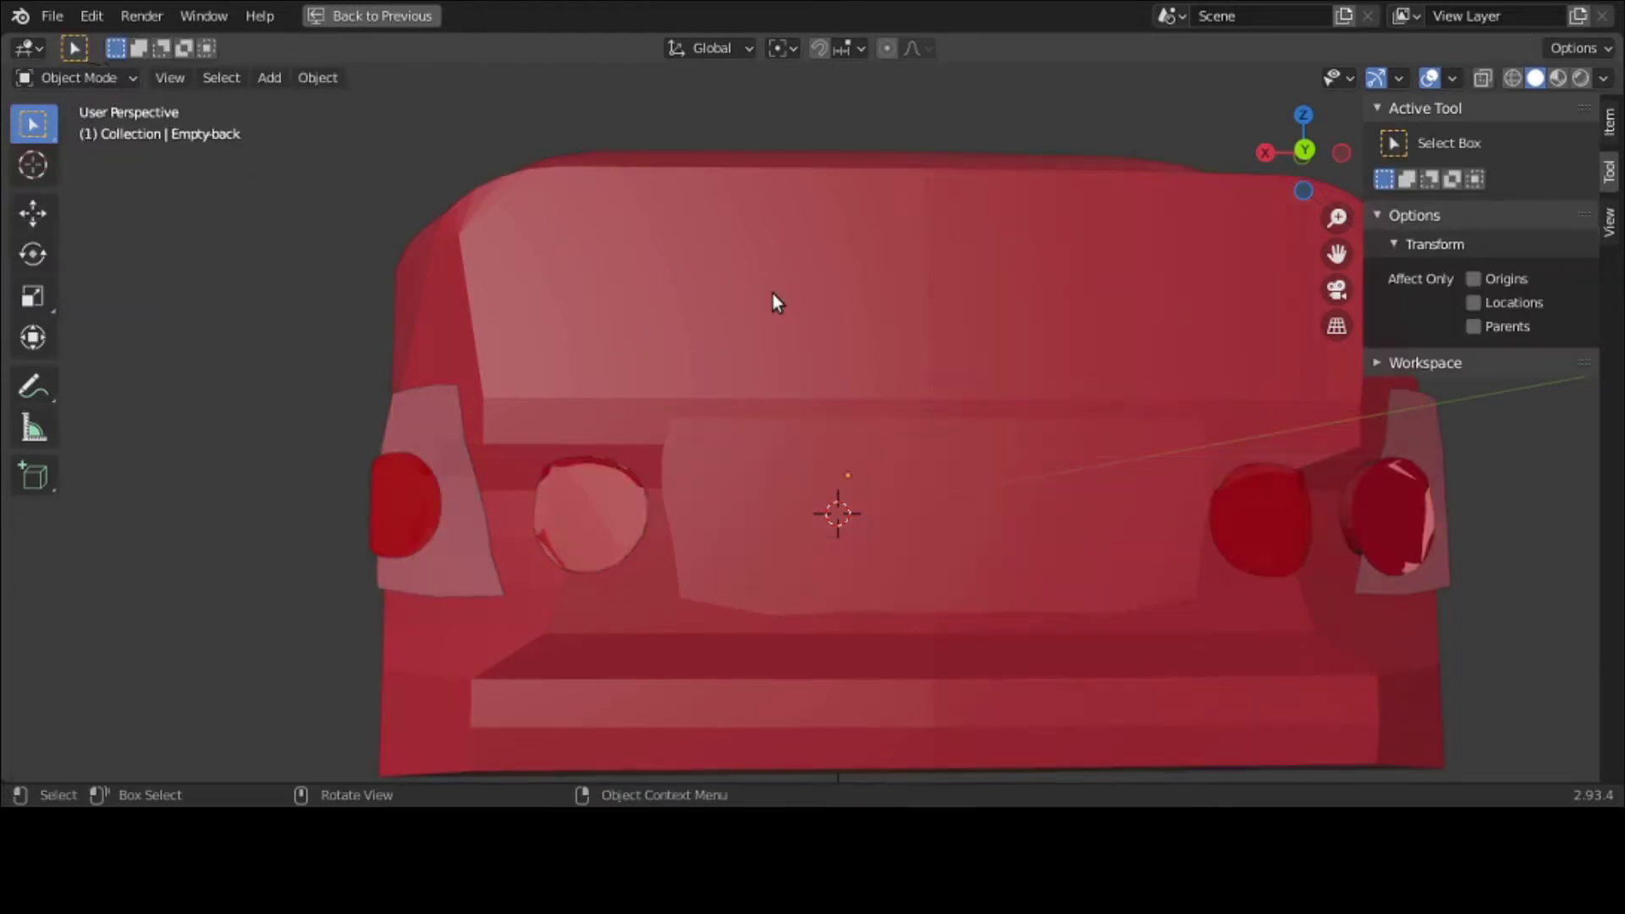
click(60, 83)
click(59, 103)
click(772, 206)
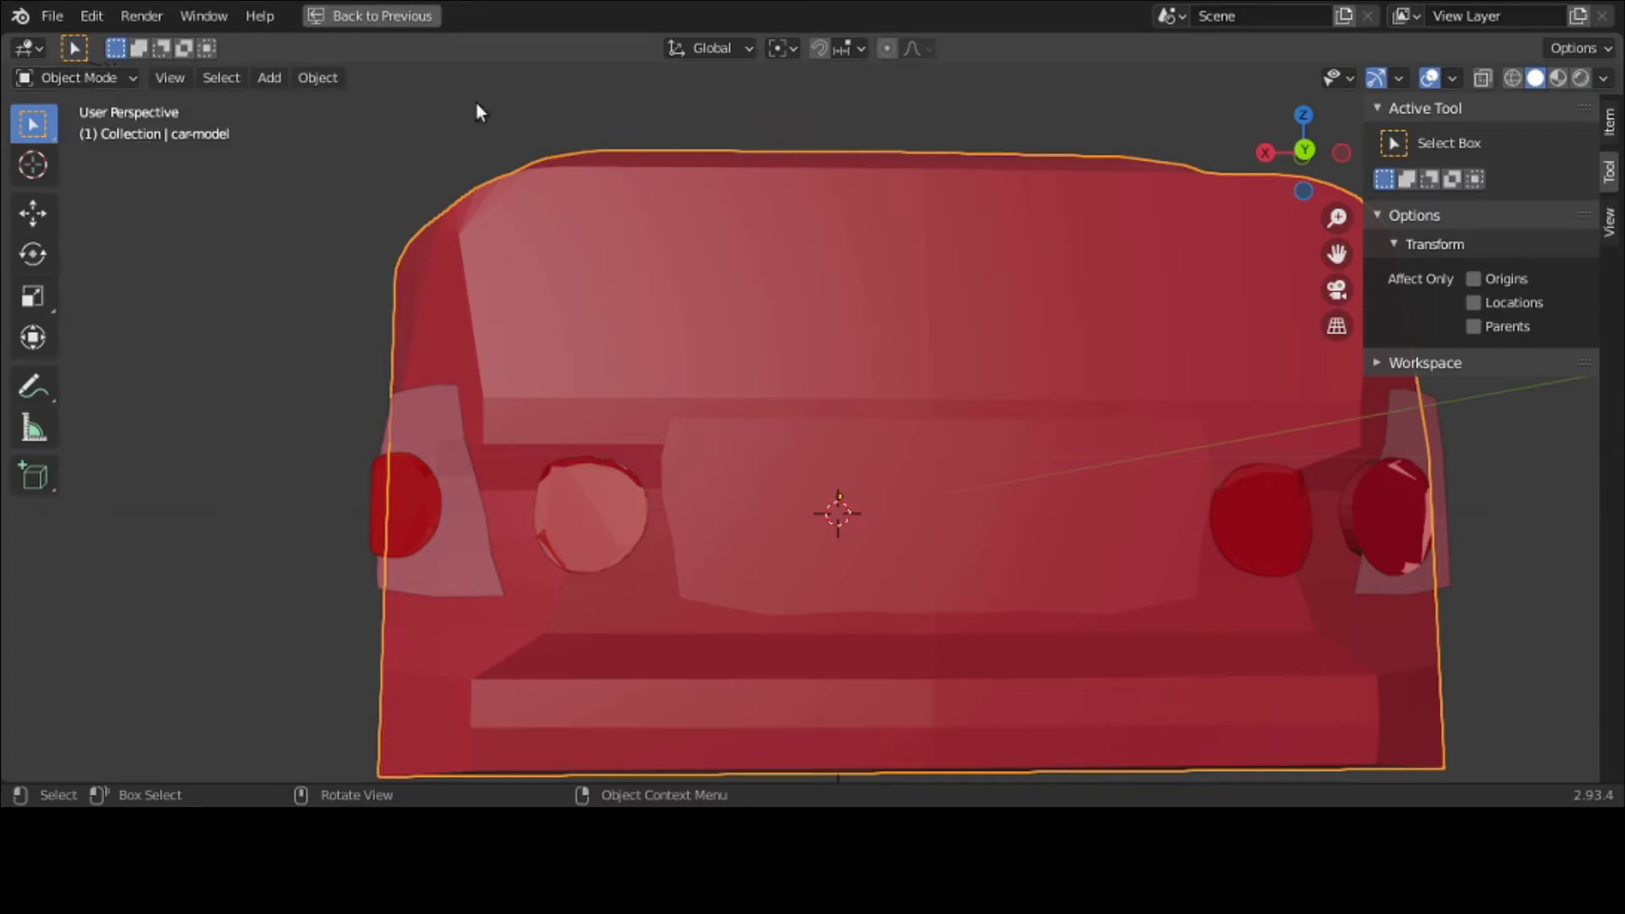
Step: Add a mesh plane and rotate it 90° around the X axis to stand upright
scroll(545, 114, down, 2)
scroll(545, 114, down, 2)
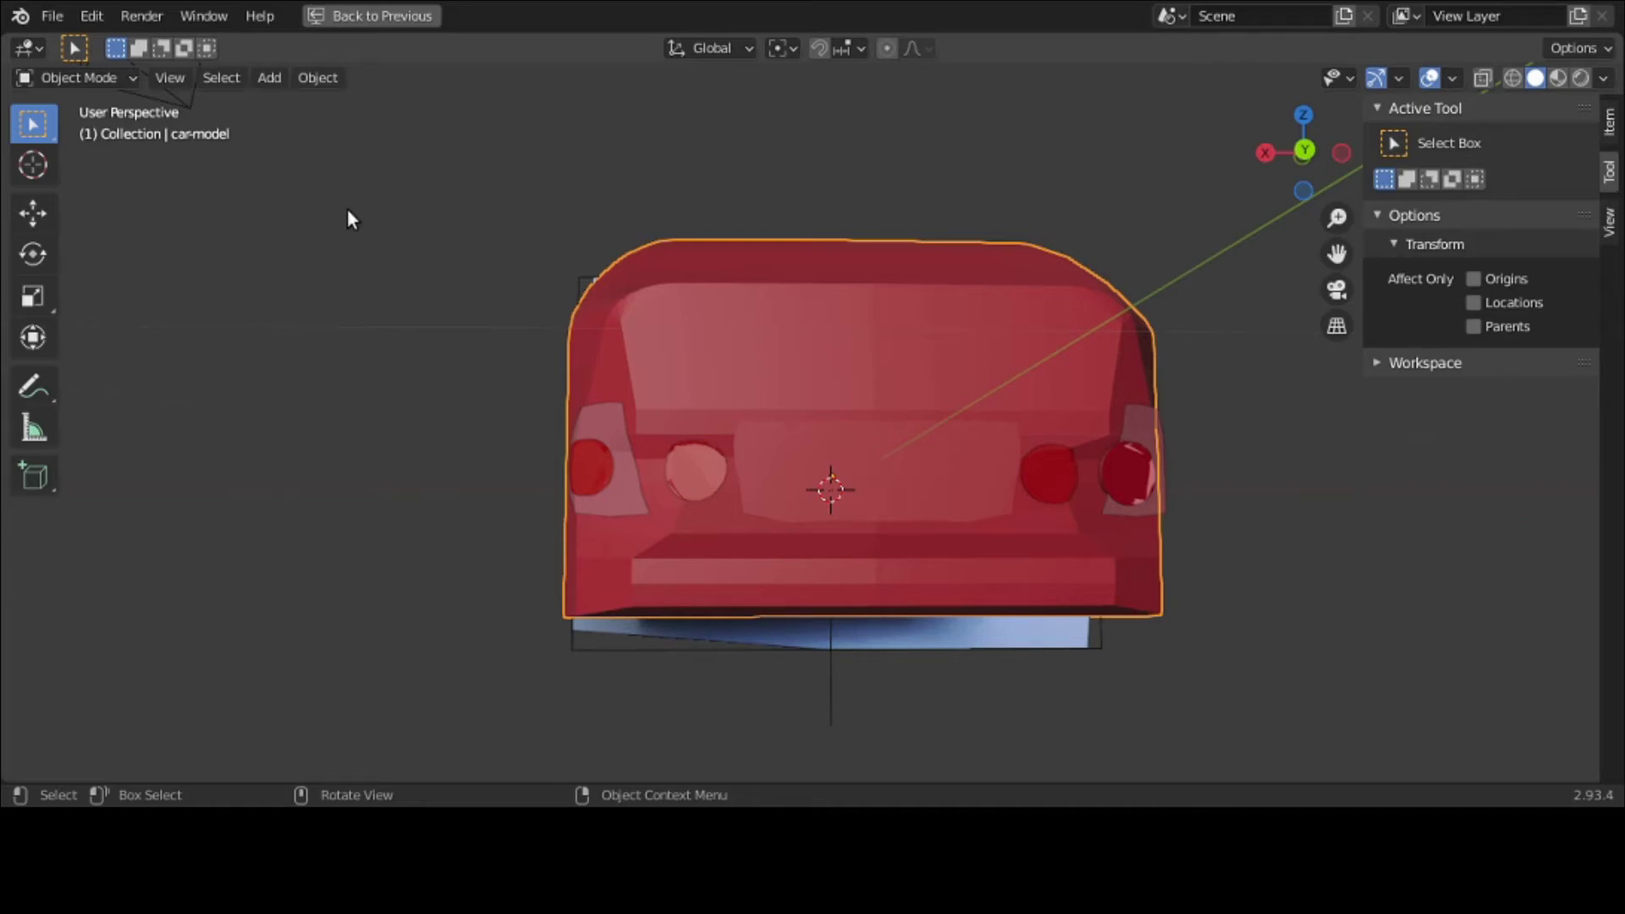
click(283, 80)
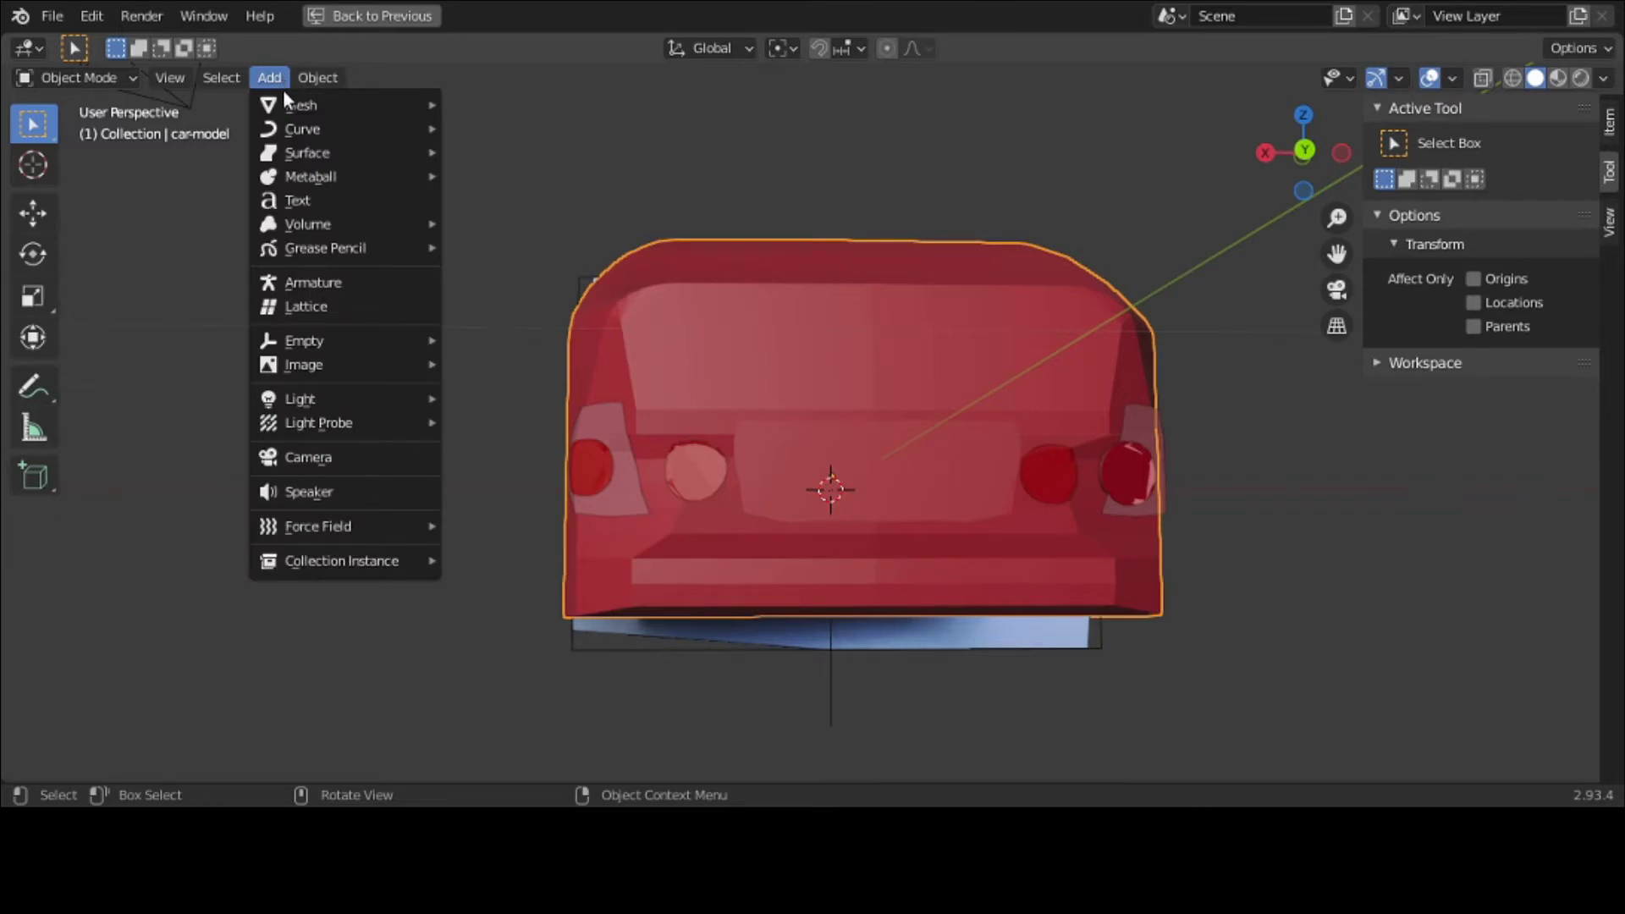
mouse_move(284, 97)
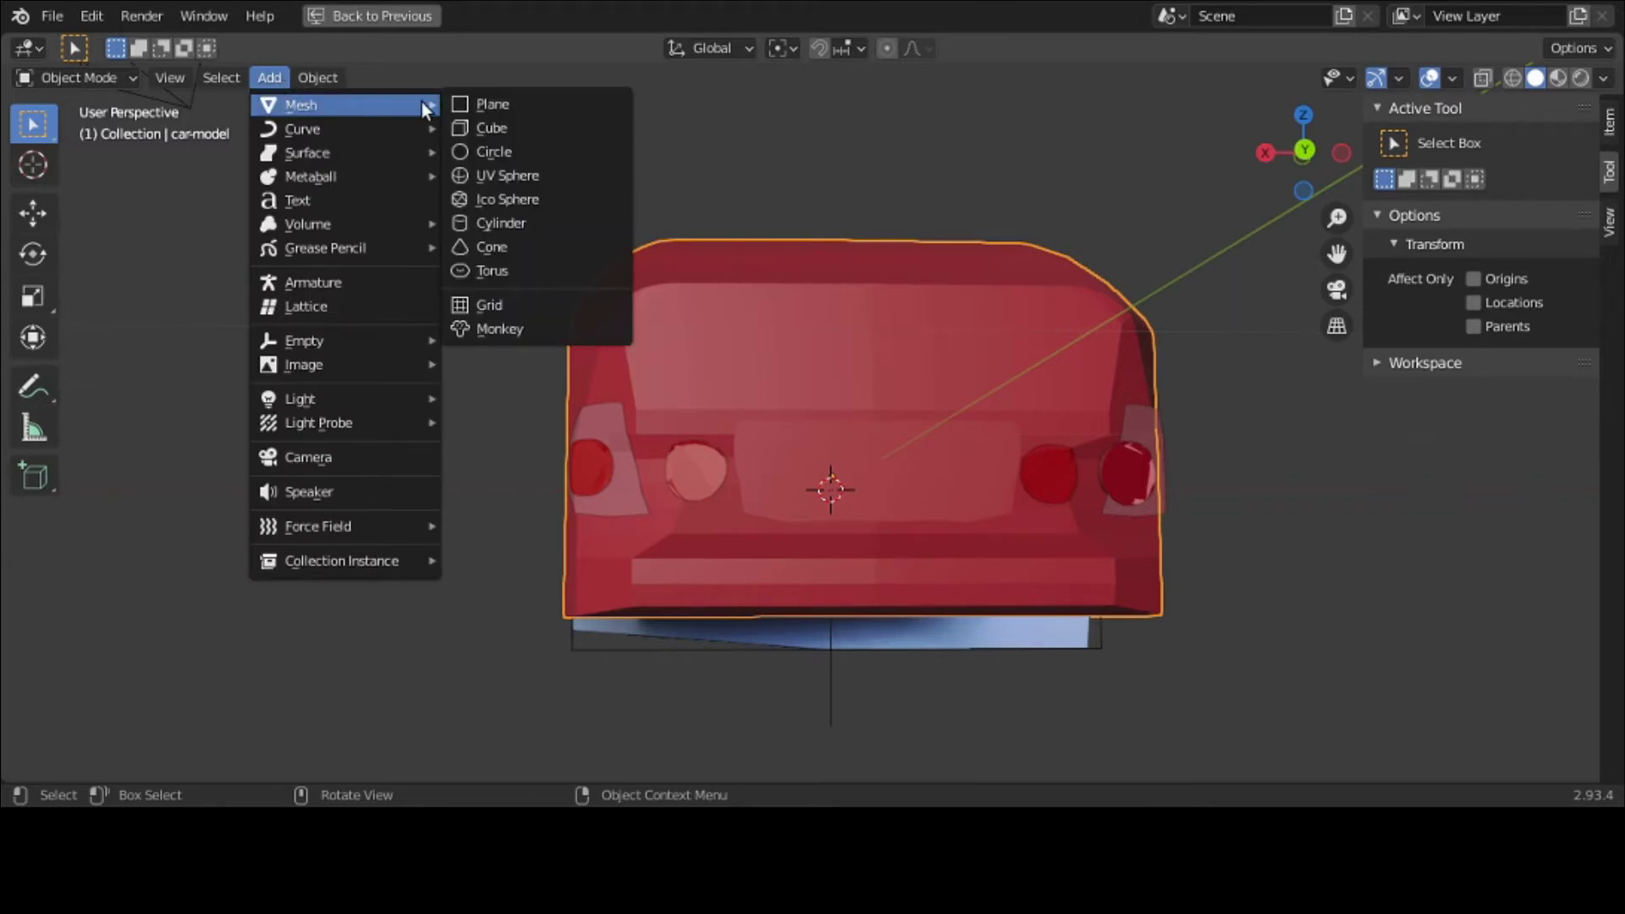
click(482, 104)
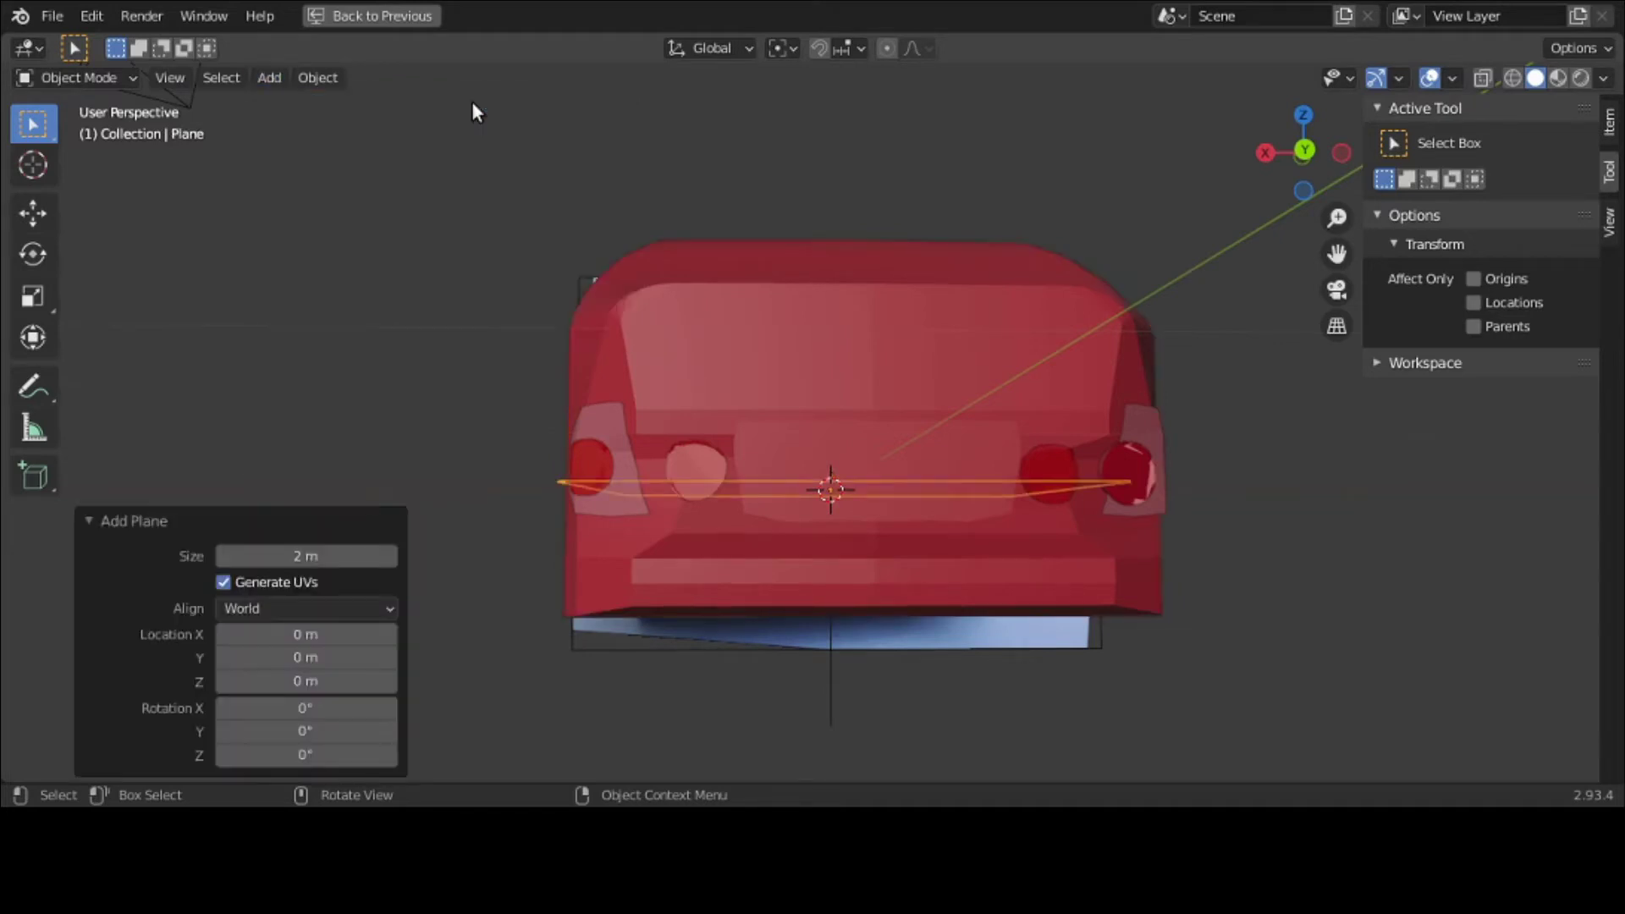
text(rx)
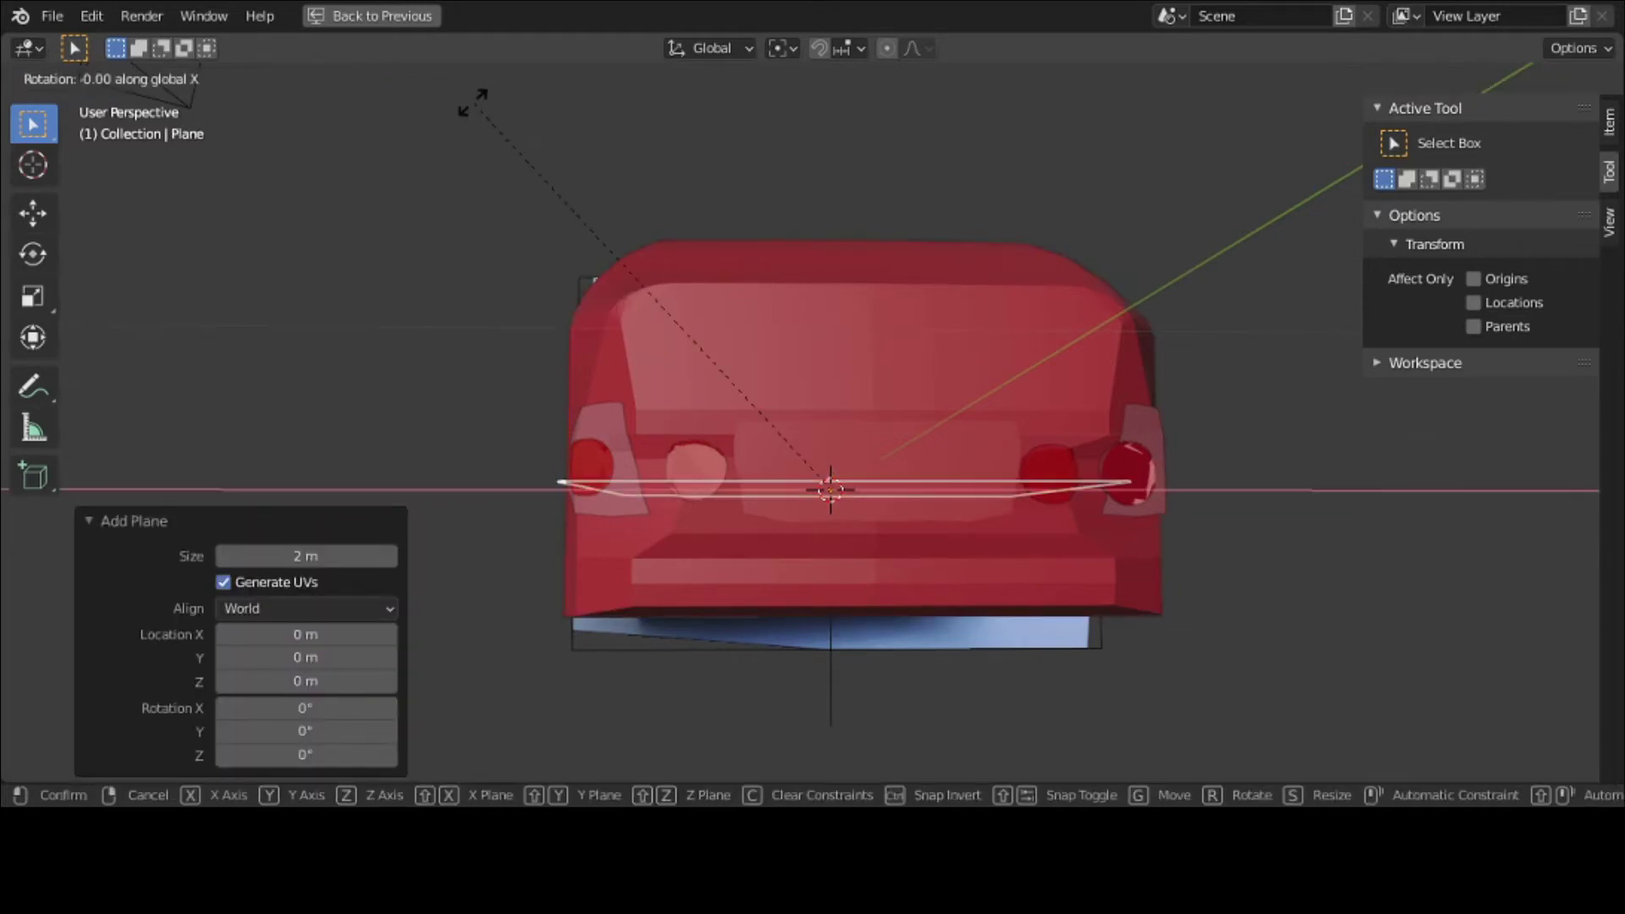
text(90)
key(Return)
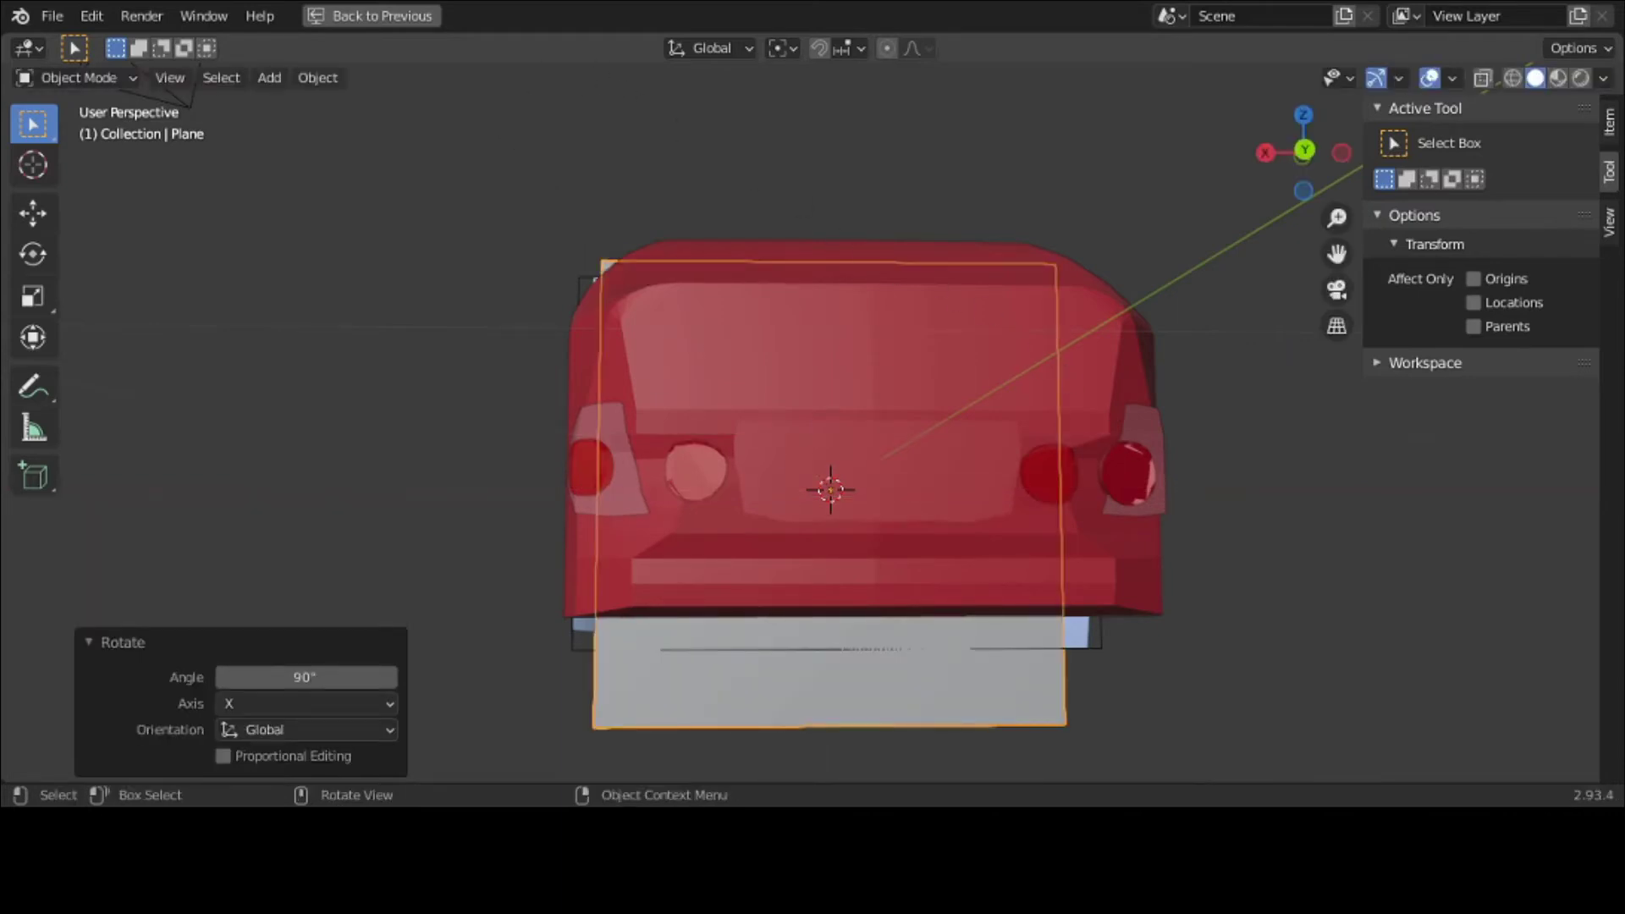
Step: Scale the plane down to 0.168 and stretch it along X by 2.218 into a license plate shape
key(s)
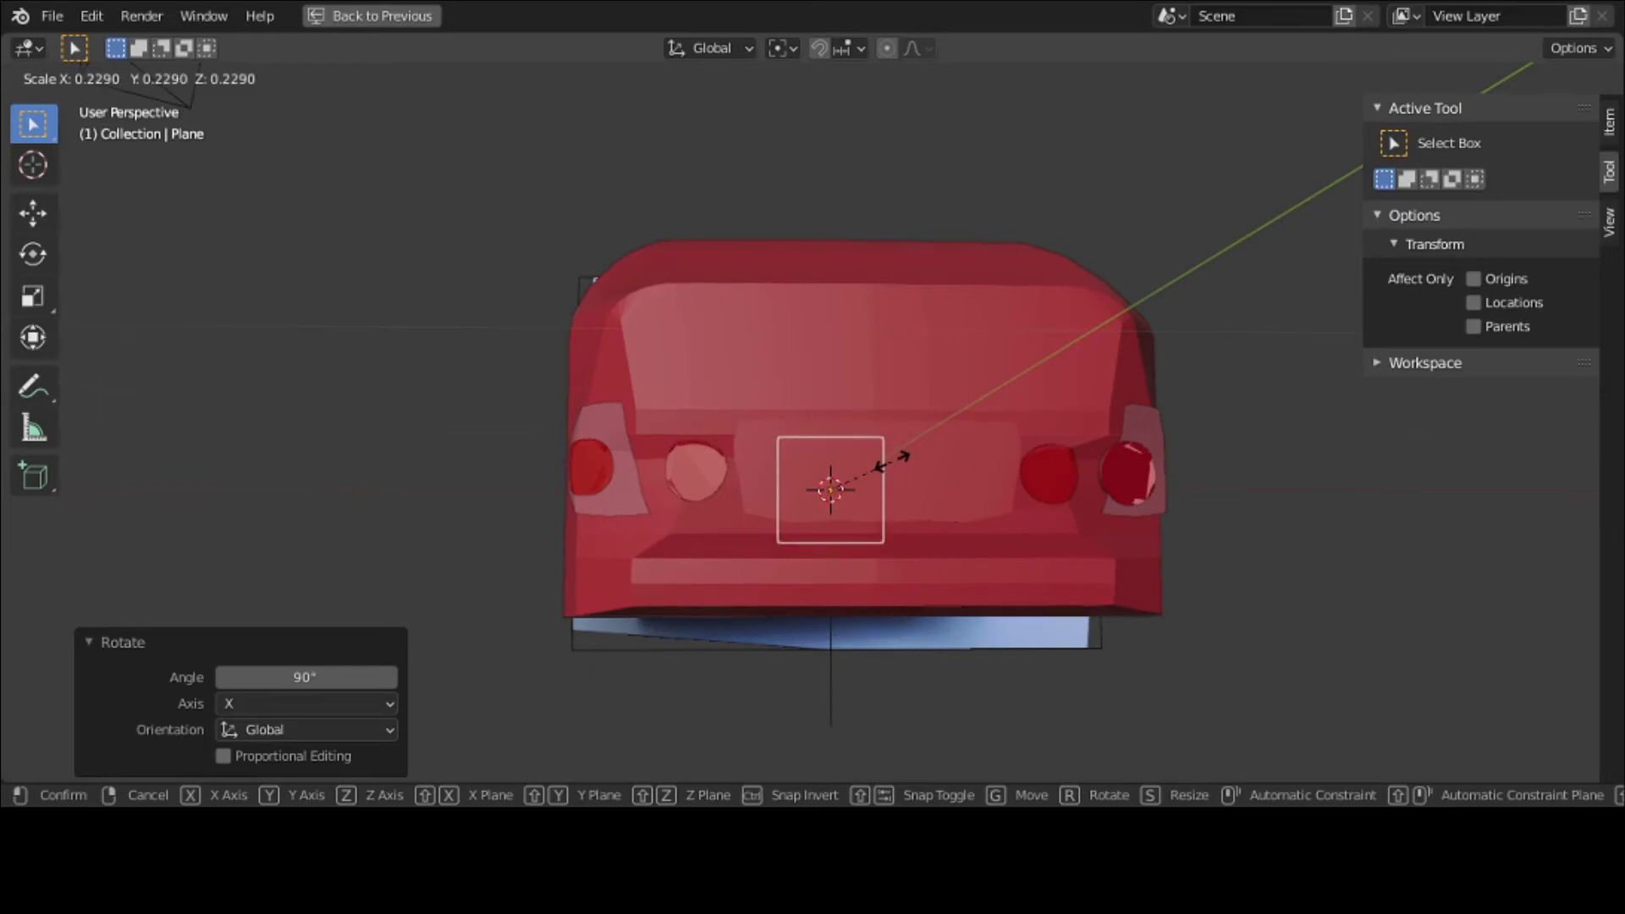
click(876, 469)
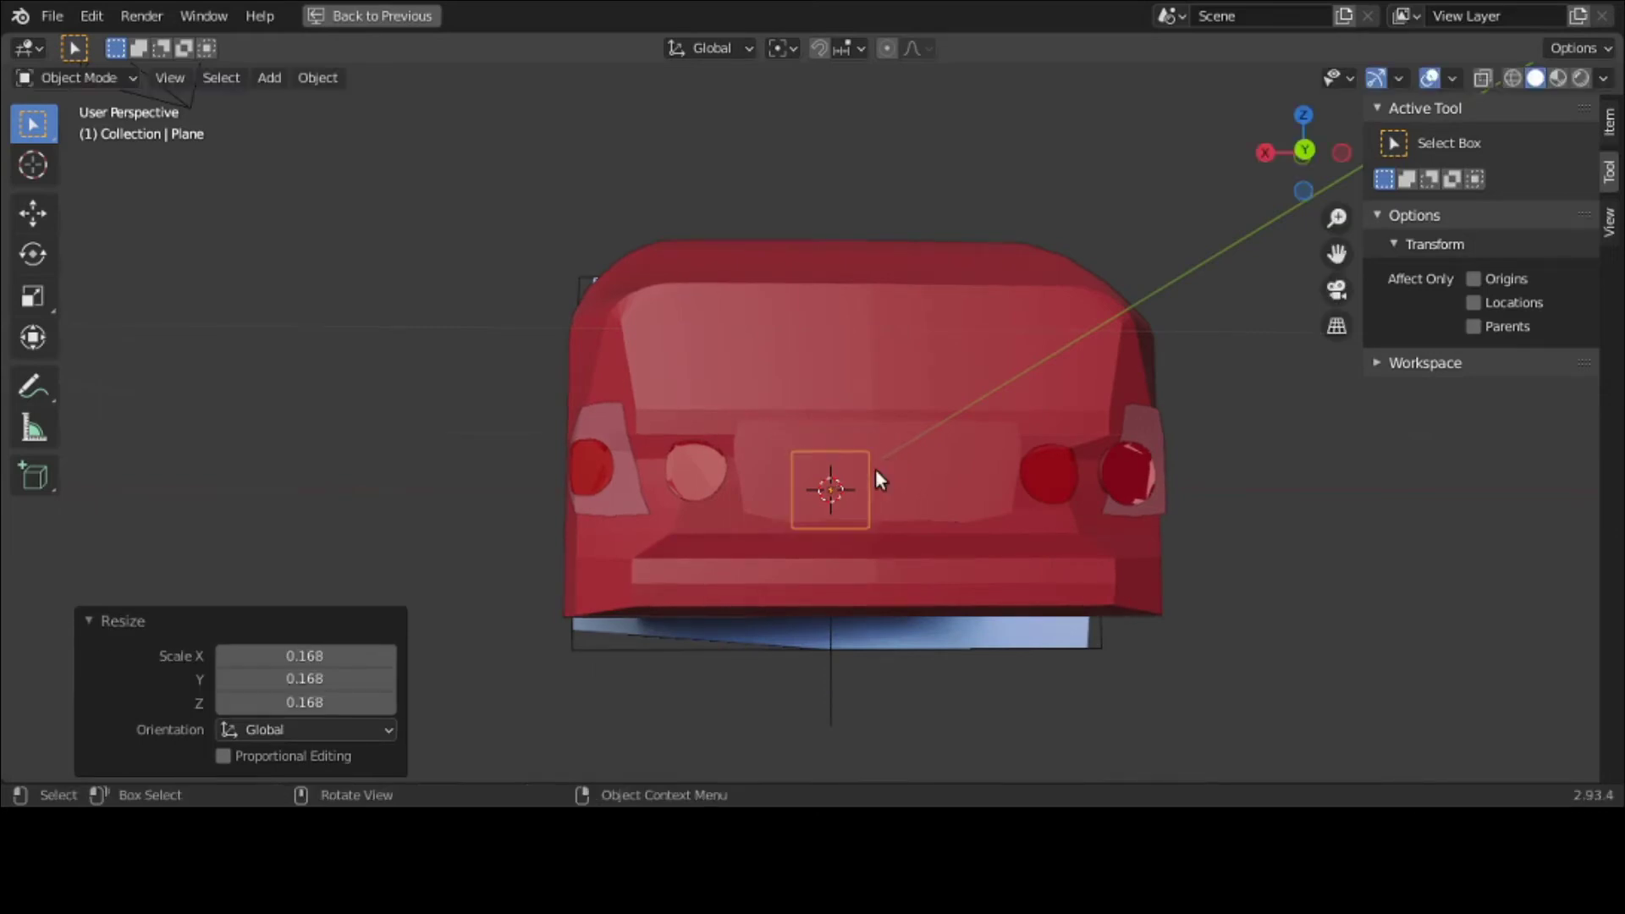
key(s)
key(x)
click(942, 487)
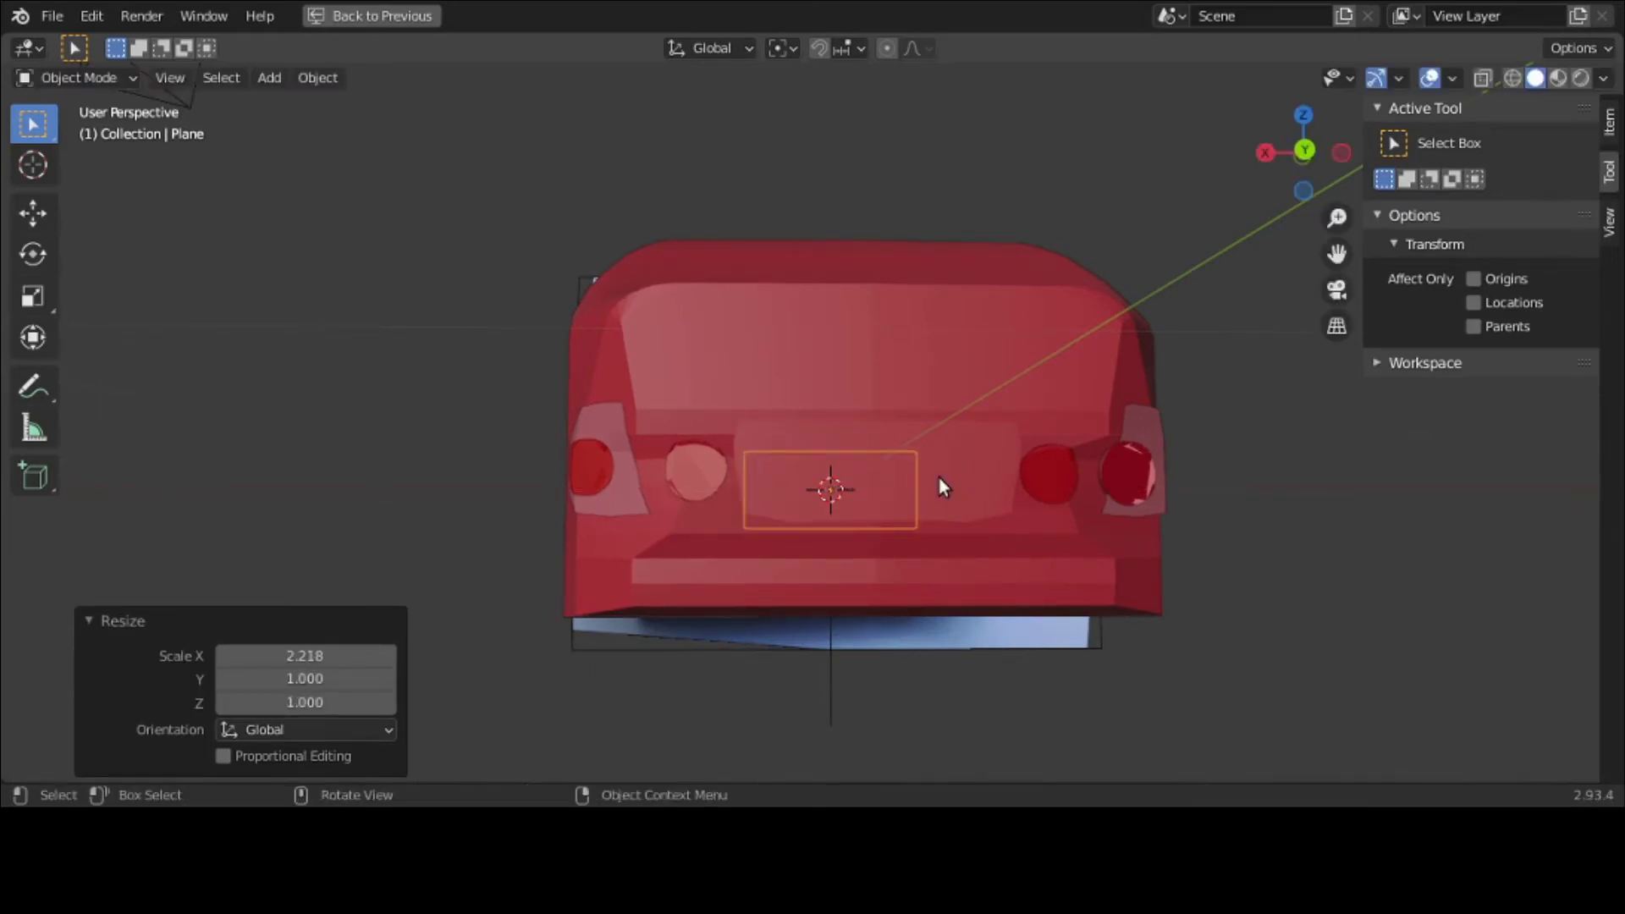
Step: Move the plane up toward the license plate area, and shift it about 2.35 m along Y beyond the car's rear
key(g)
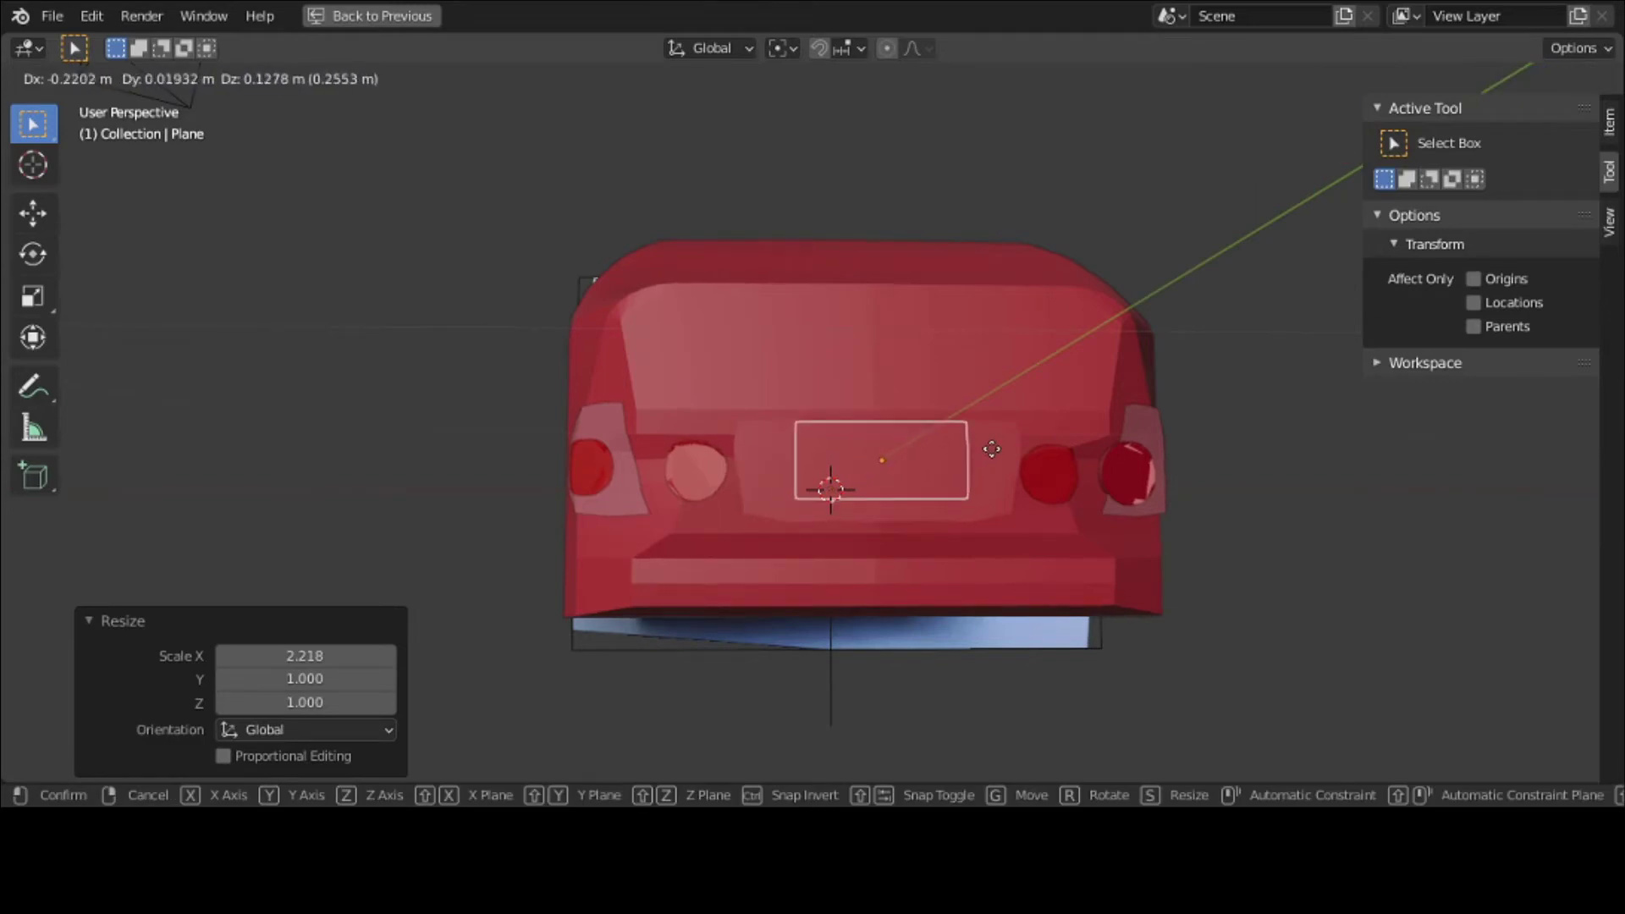
click(991, 451)
middle_drag(990, 450, 1050, 480)
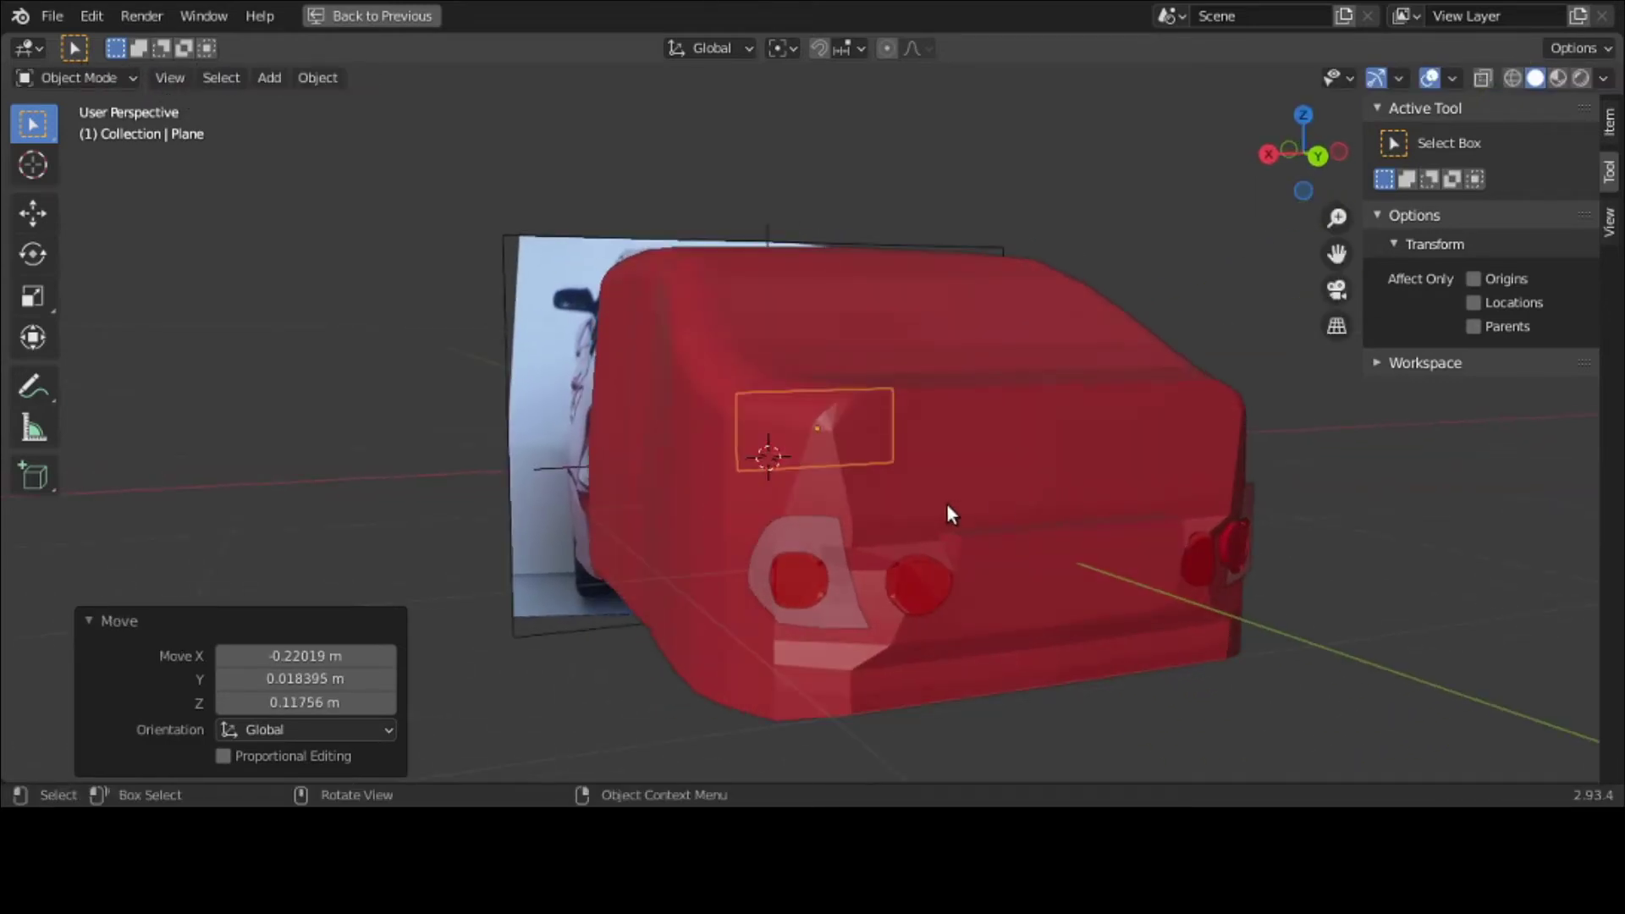
key(g)
key(y)
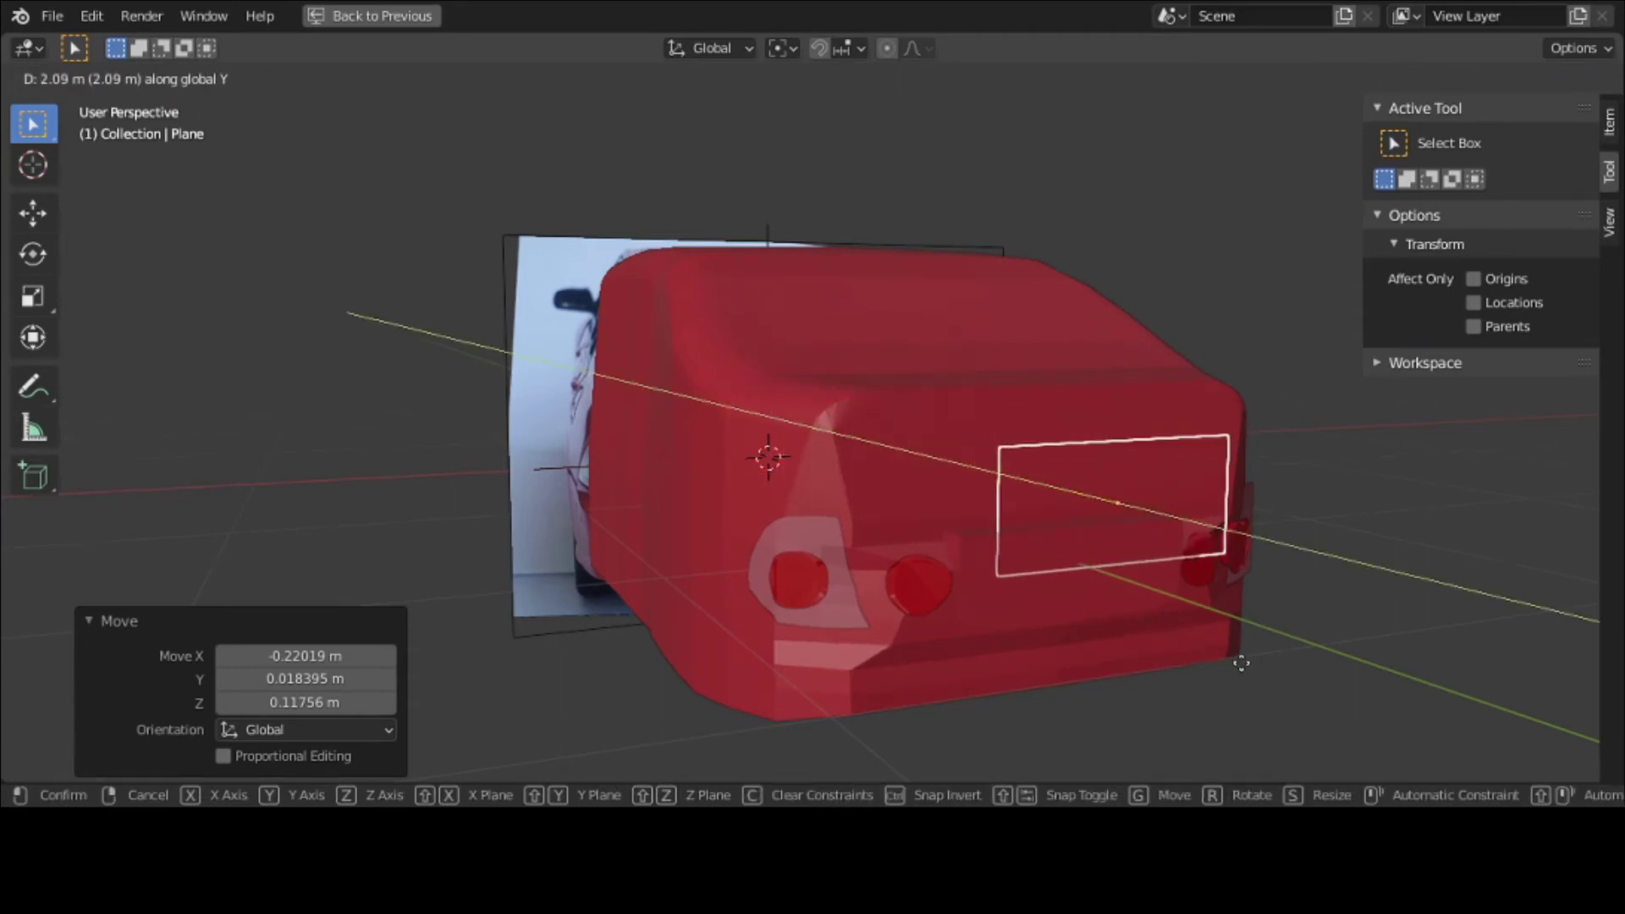
click(1289, 698)
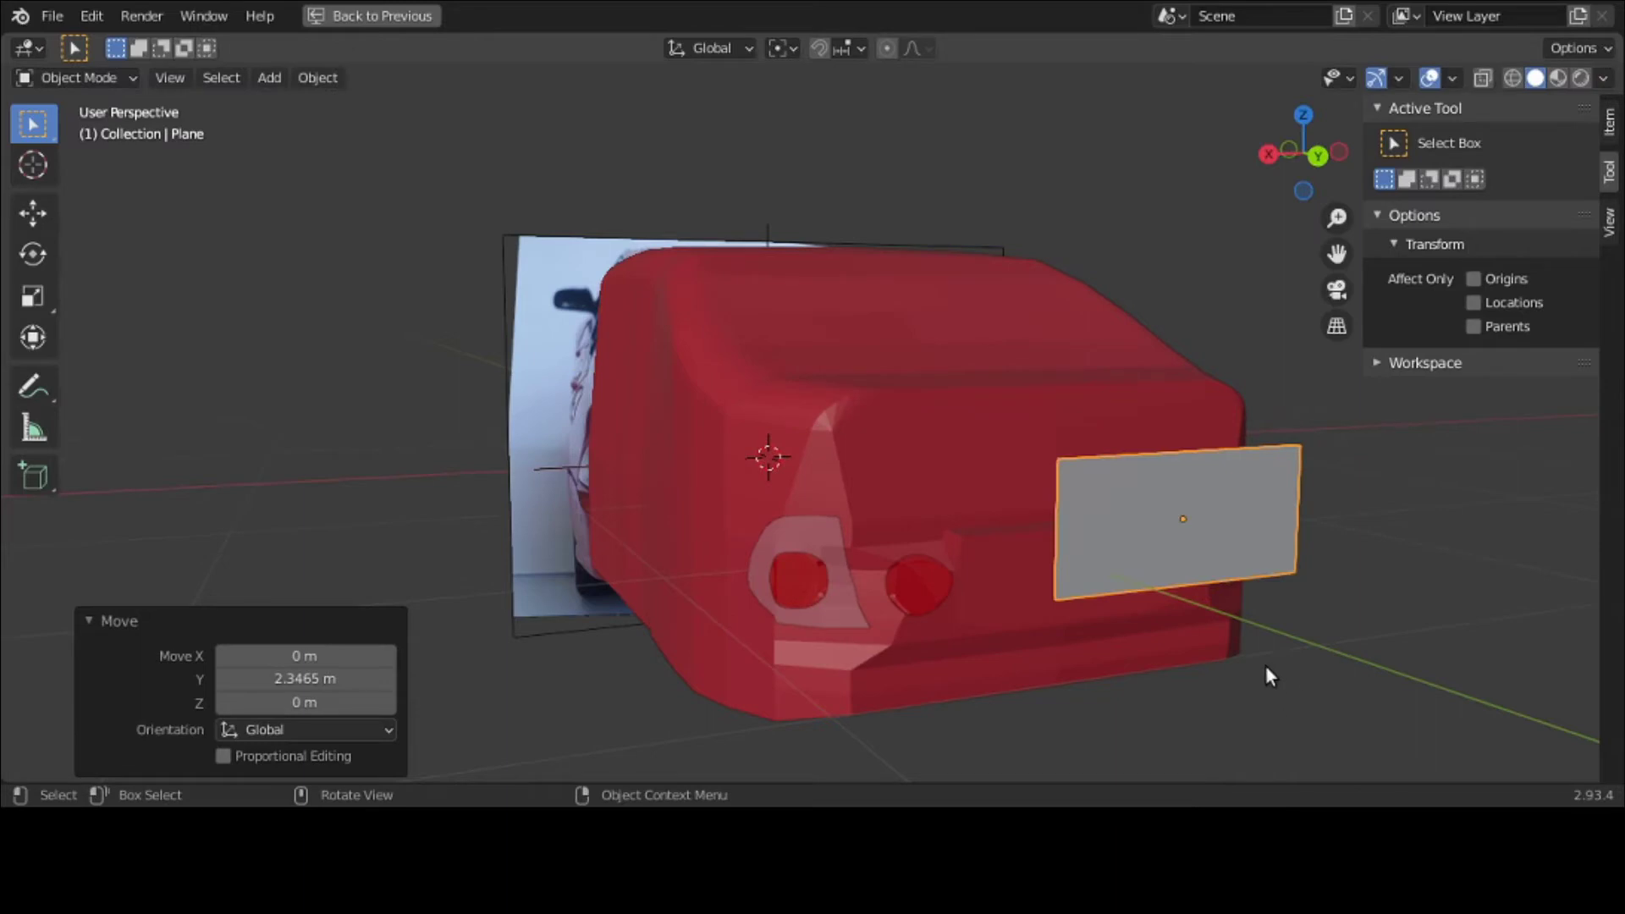
Step: In the back view, scale the plane to 0.568 and center it over the license plate area
key(grave)
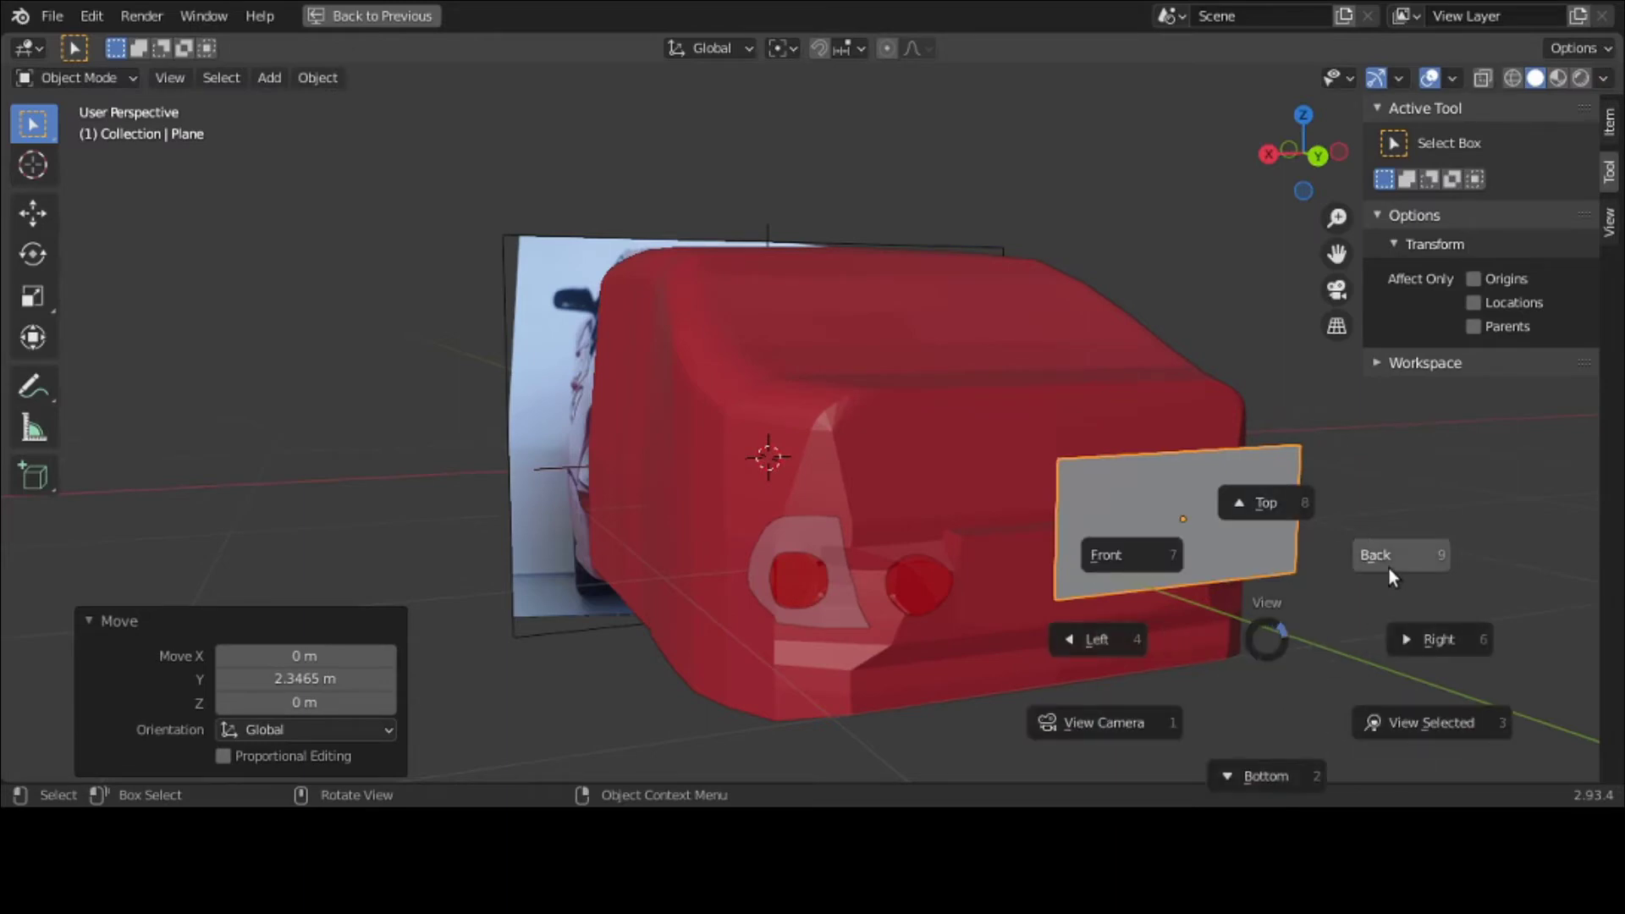
click(1389, 569)
scroll(1183, 552, up, 2)
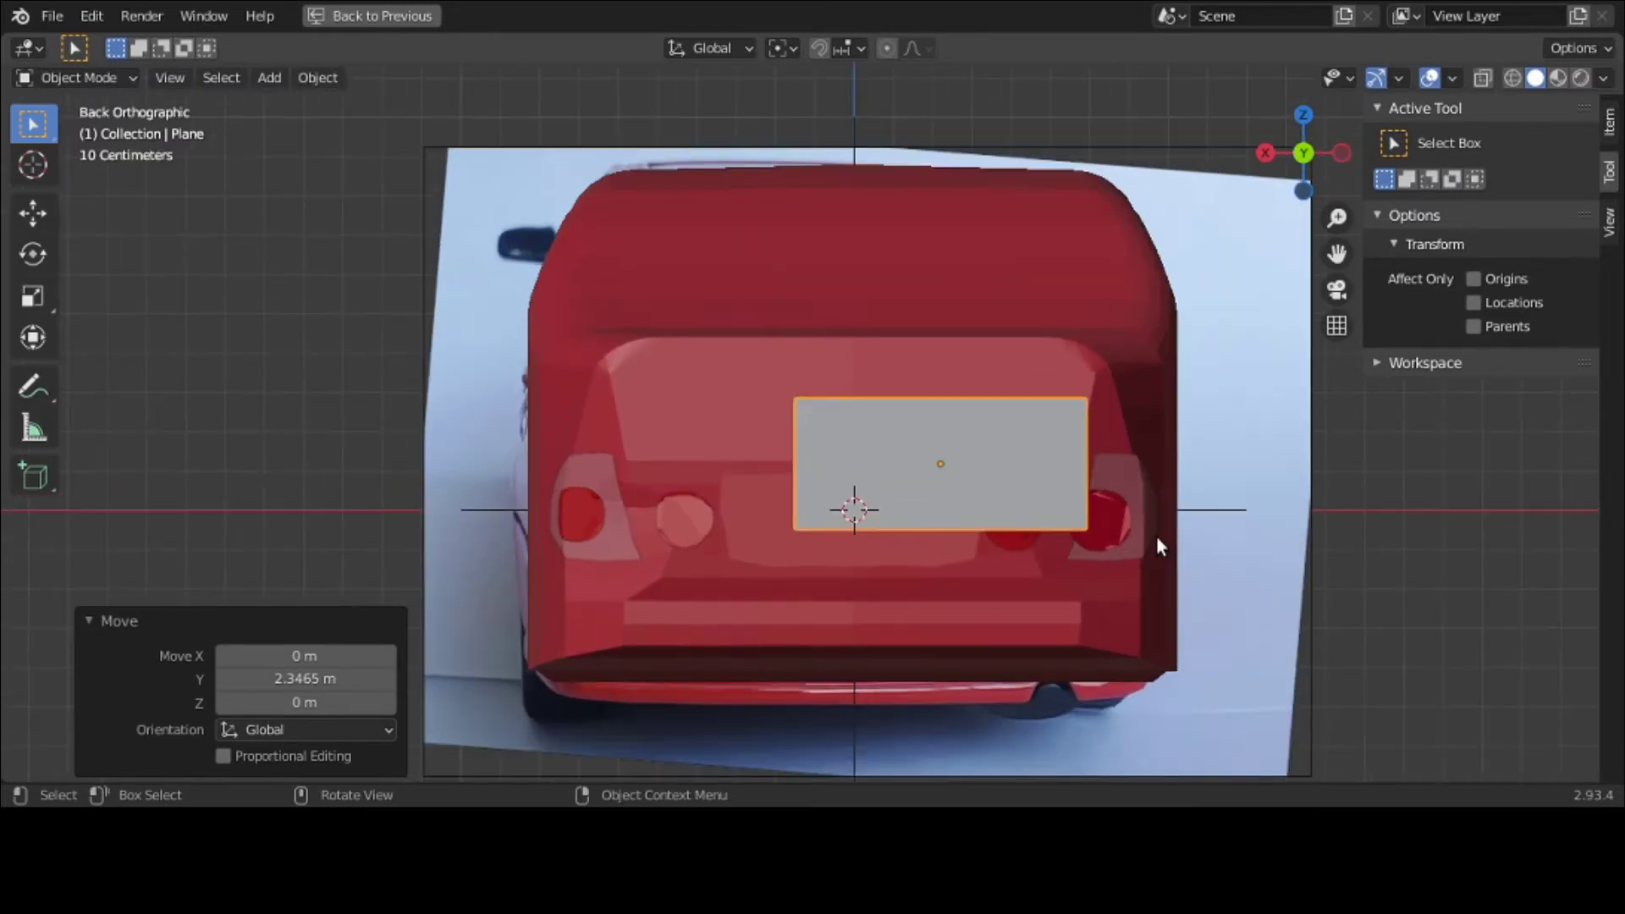
key(s)
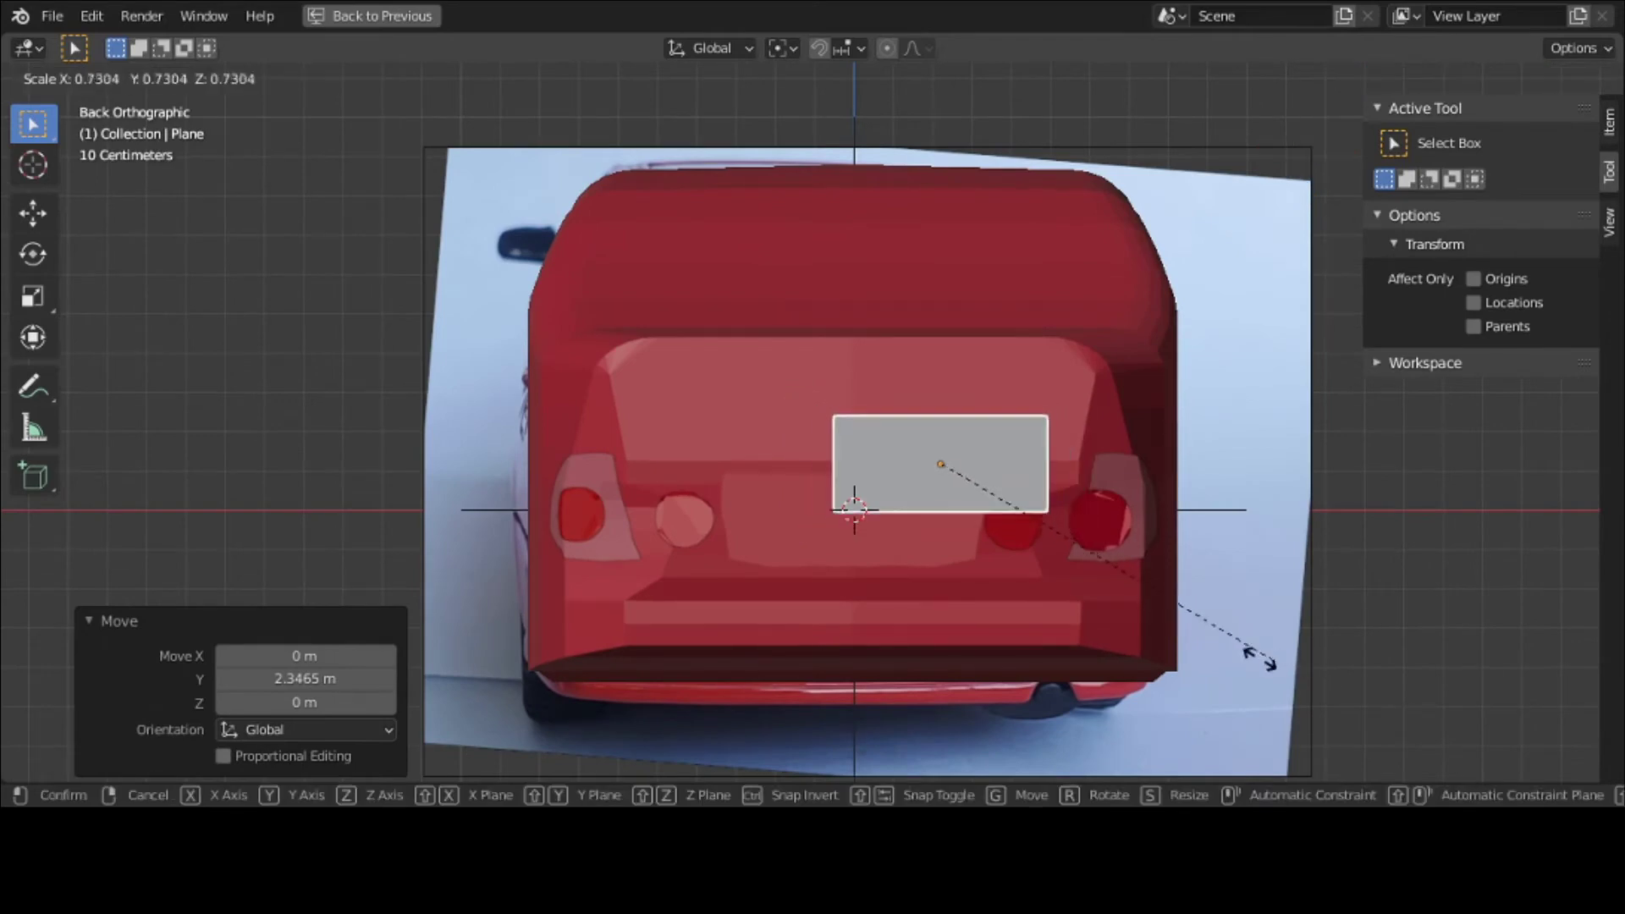
click(1187, 635)
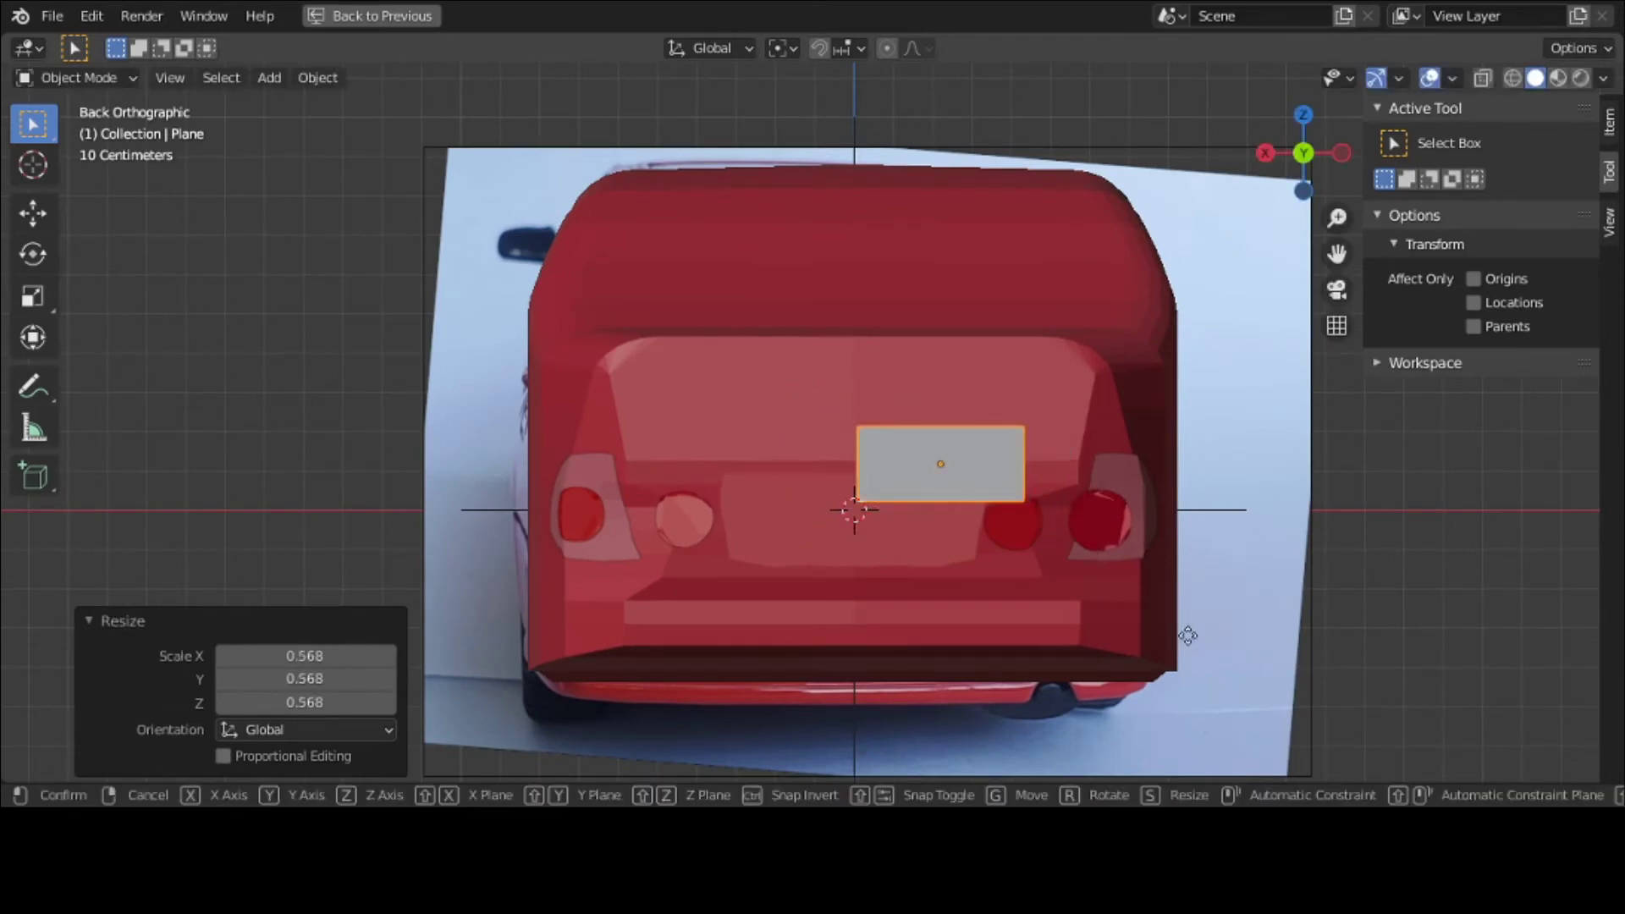
key(g)
click(1097, 694)
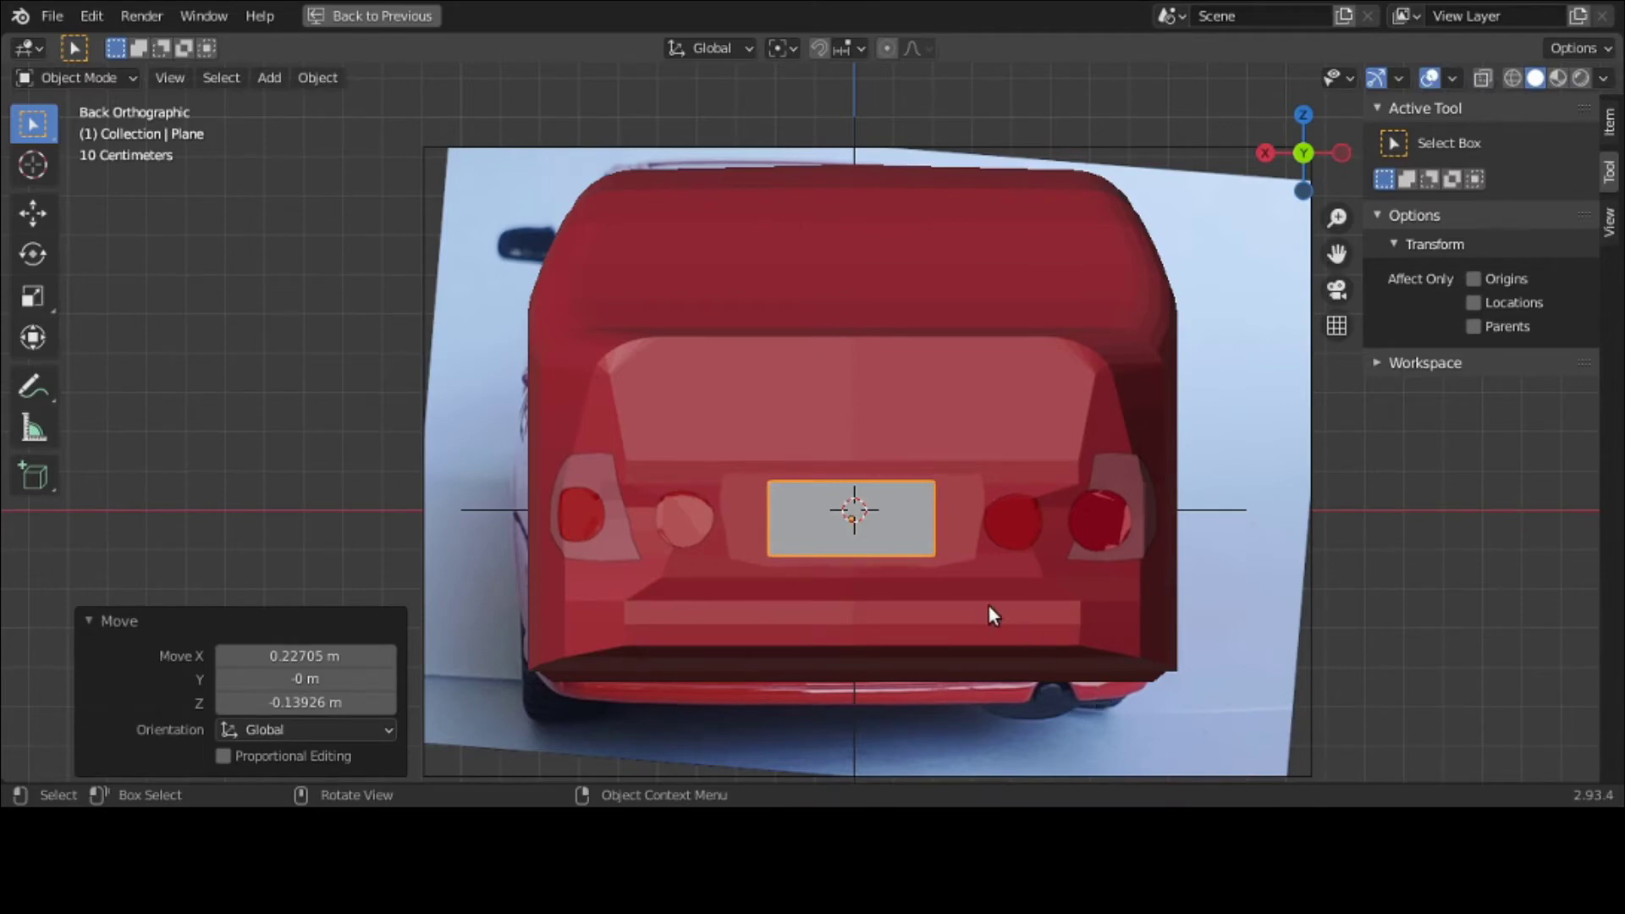
Step: In Edit Mode on car-model, delete the column of vertices along the license plate area's left edge
middle_drag(989, 606, 1159, 607)
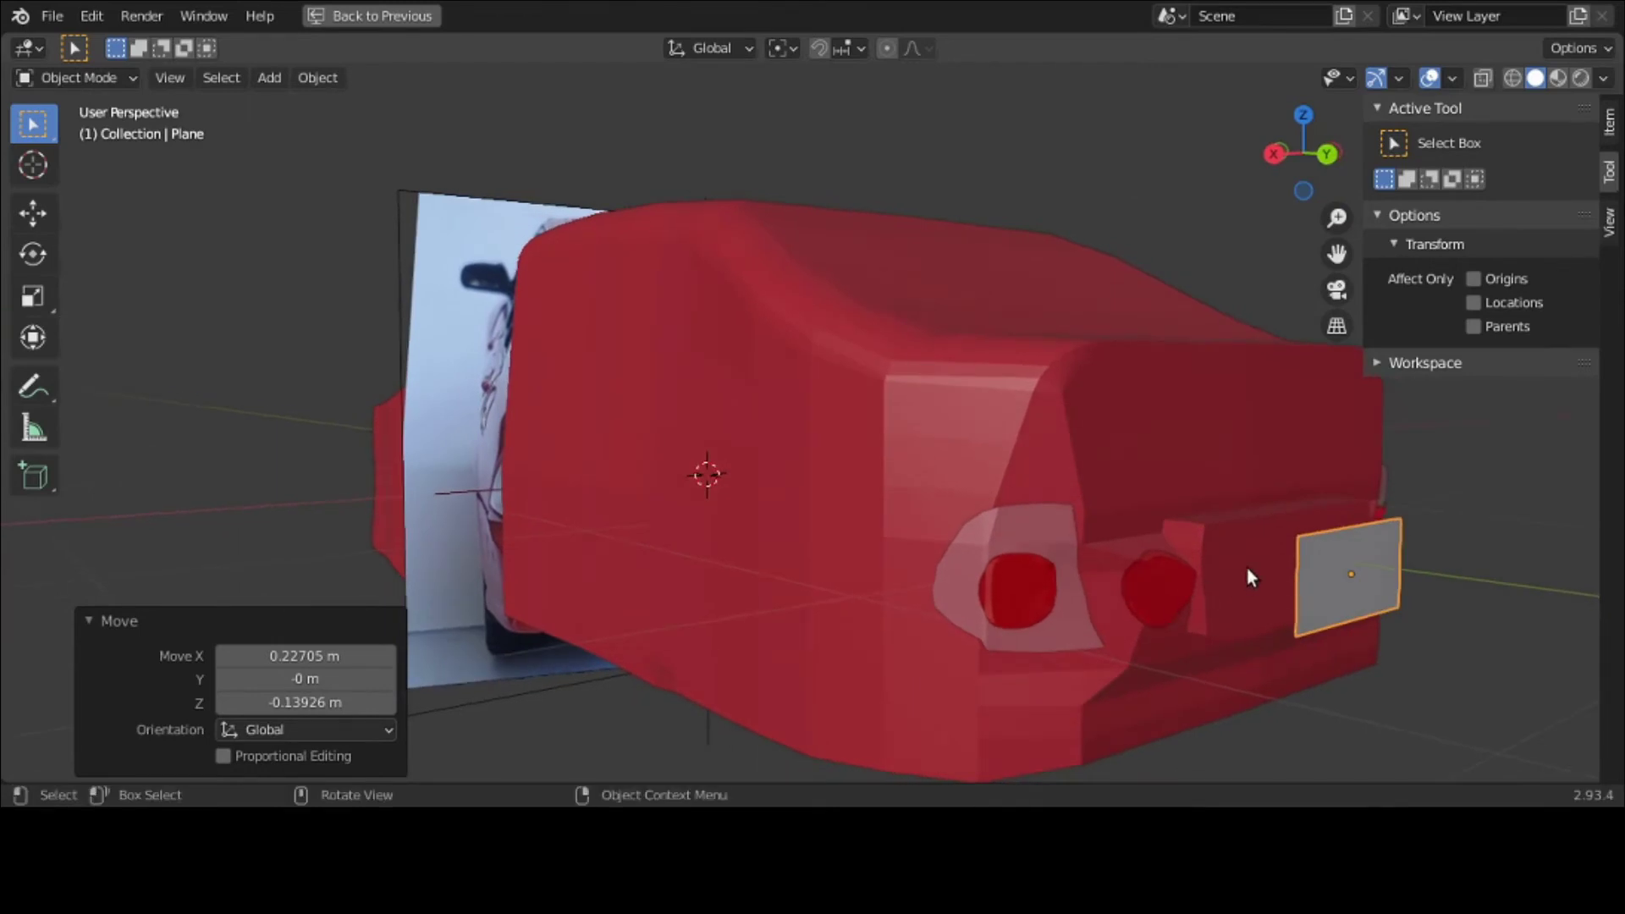
click(1211, 459)
click(86, 78)
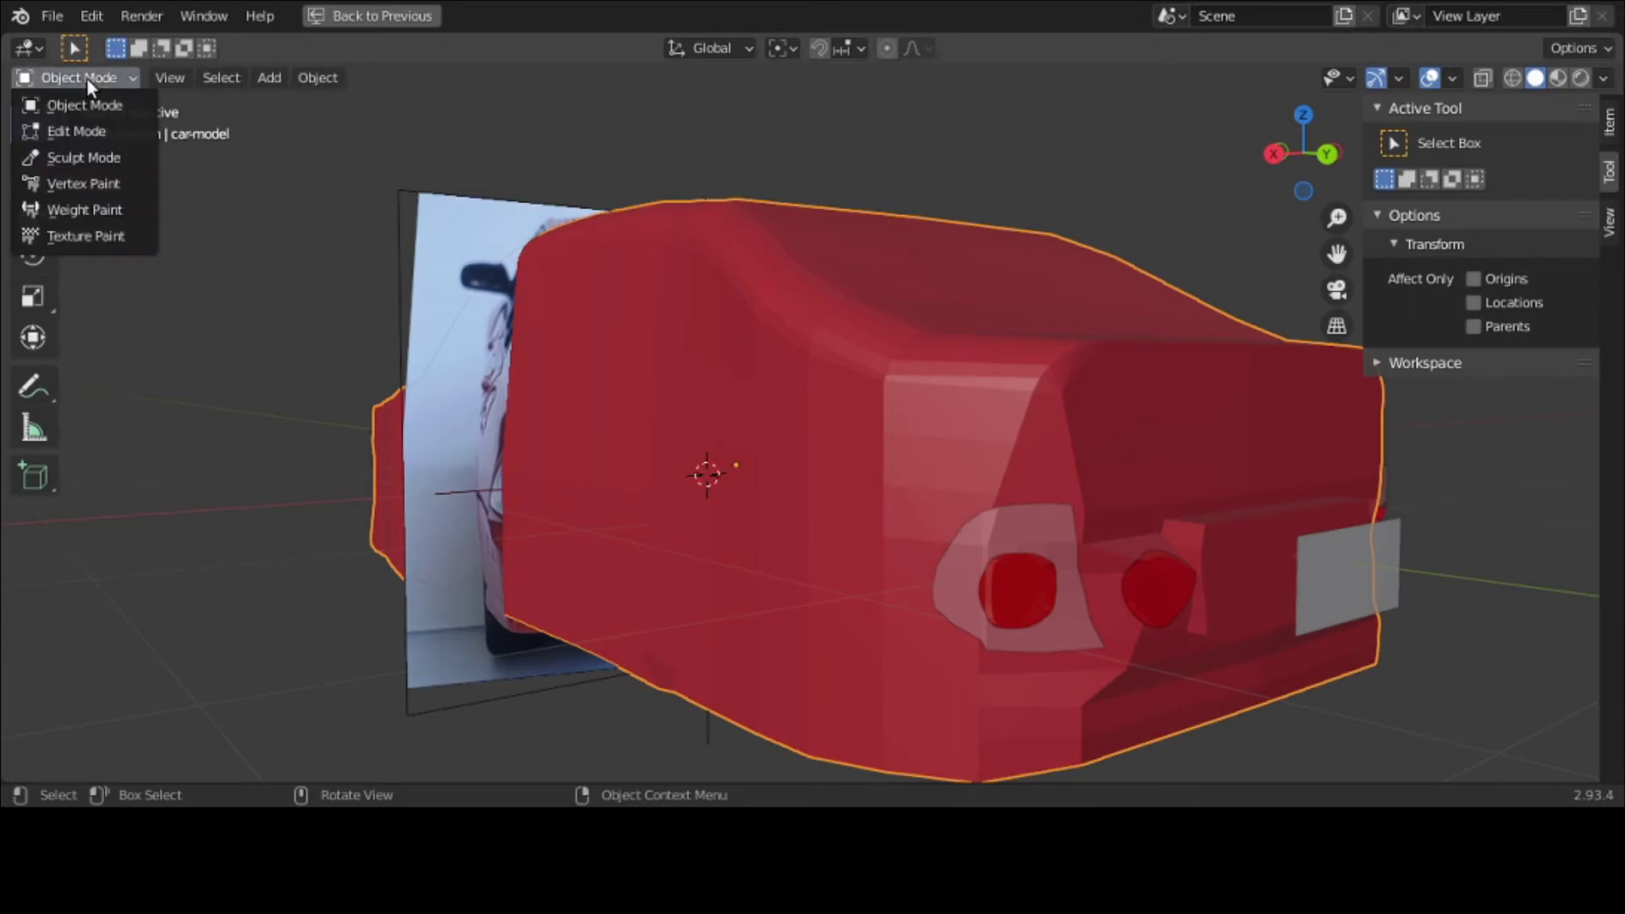
click(87, 122)
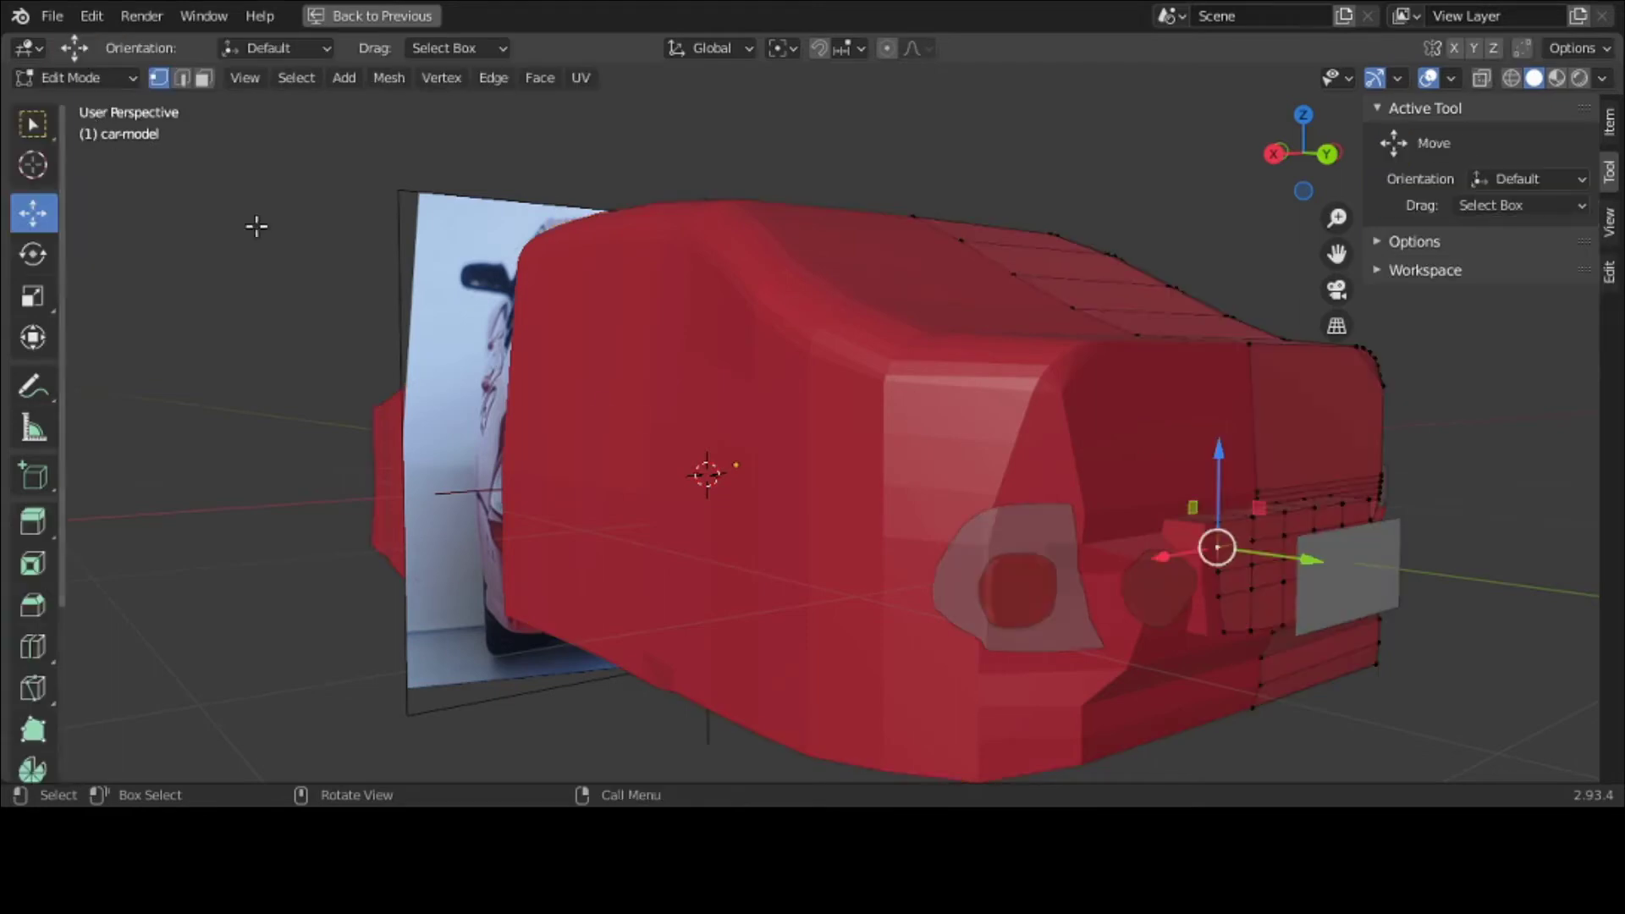
middle_drag(598, 409, 508, 393)
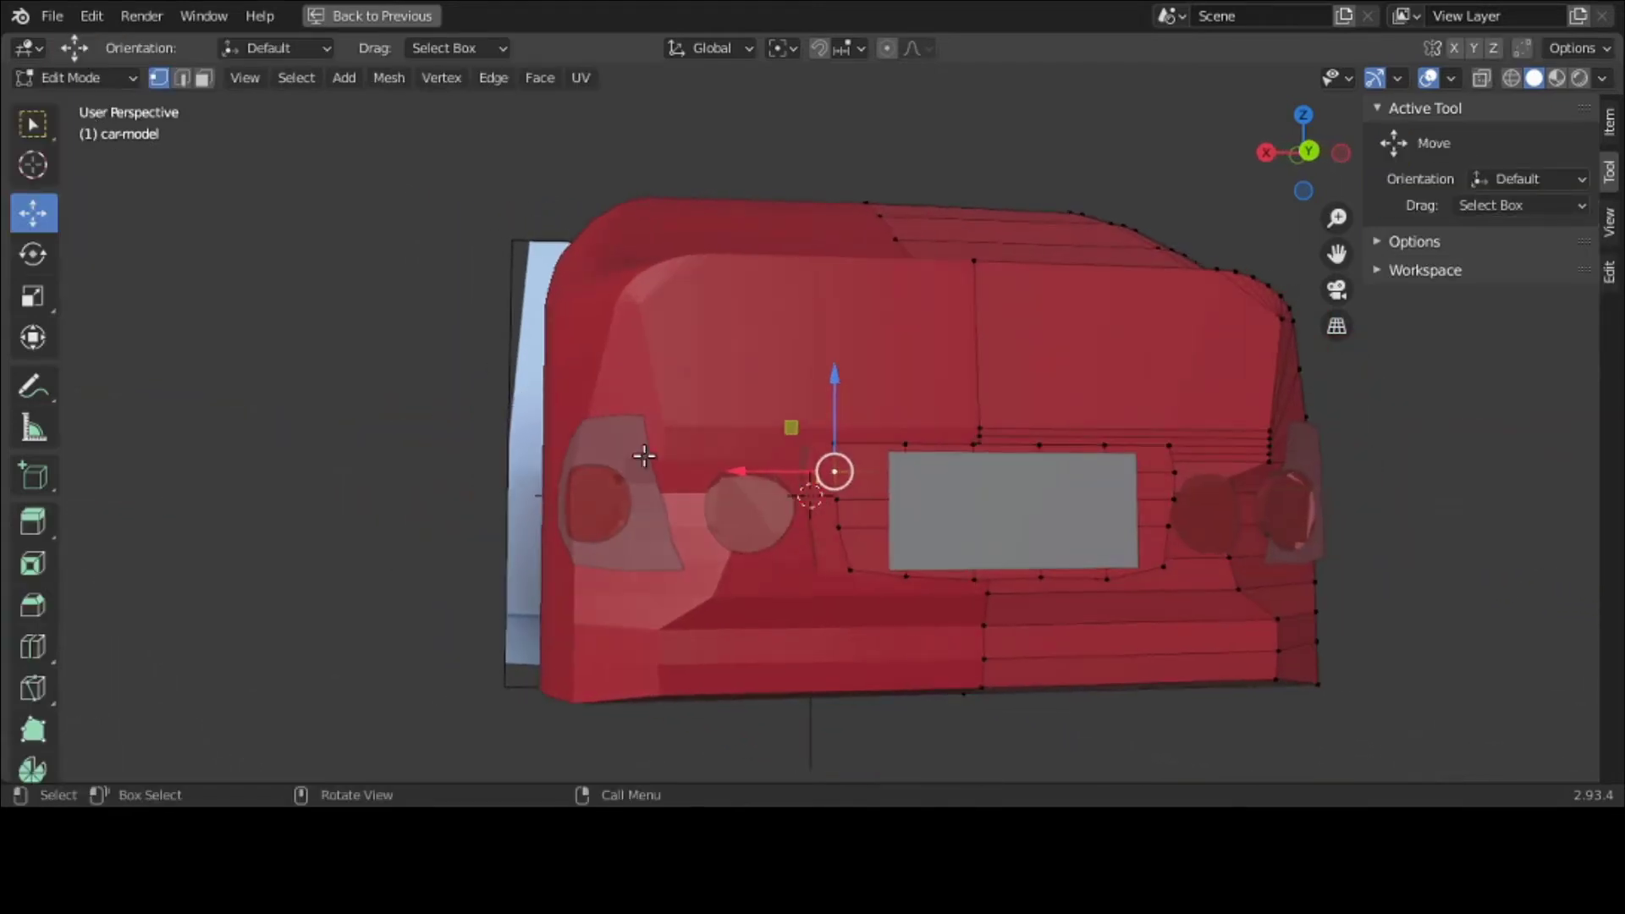
click(849, 680)
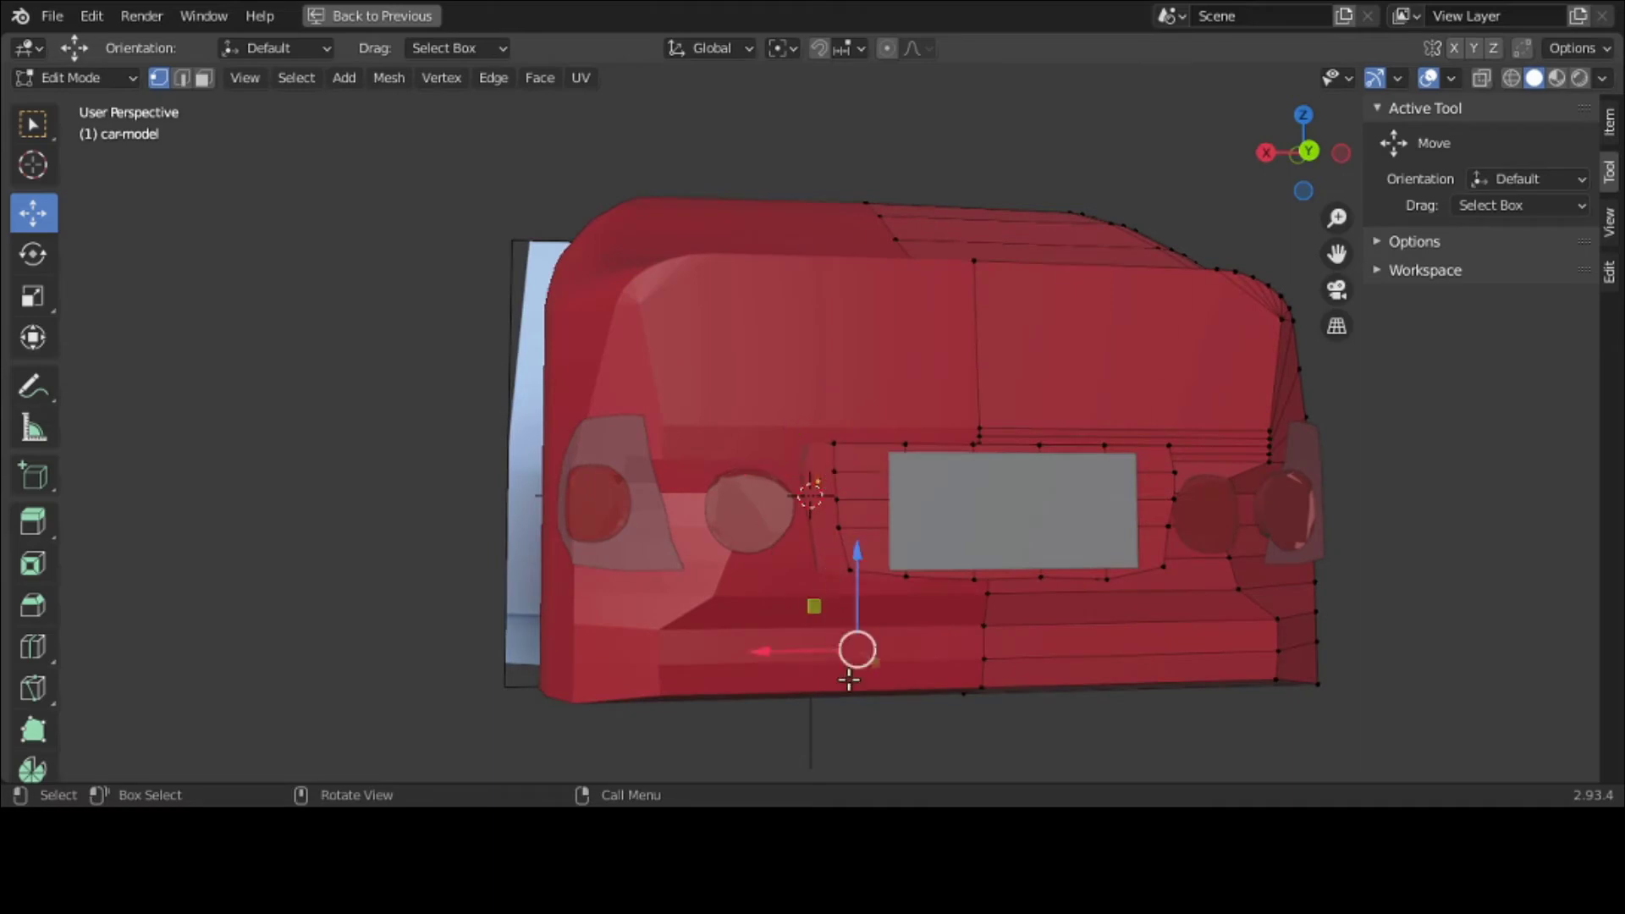
click(978, 686)
drag(802, 420, 901, 590)
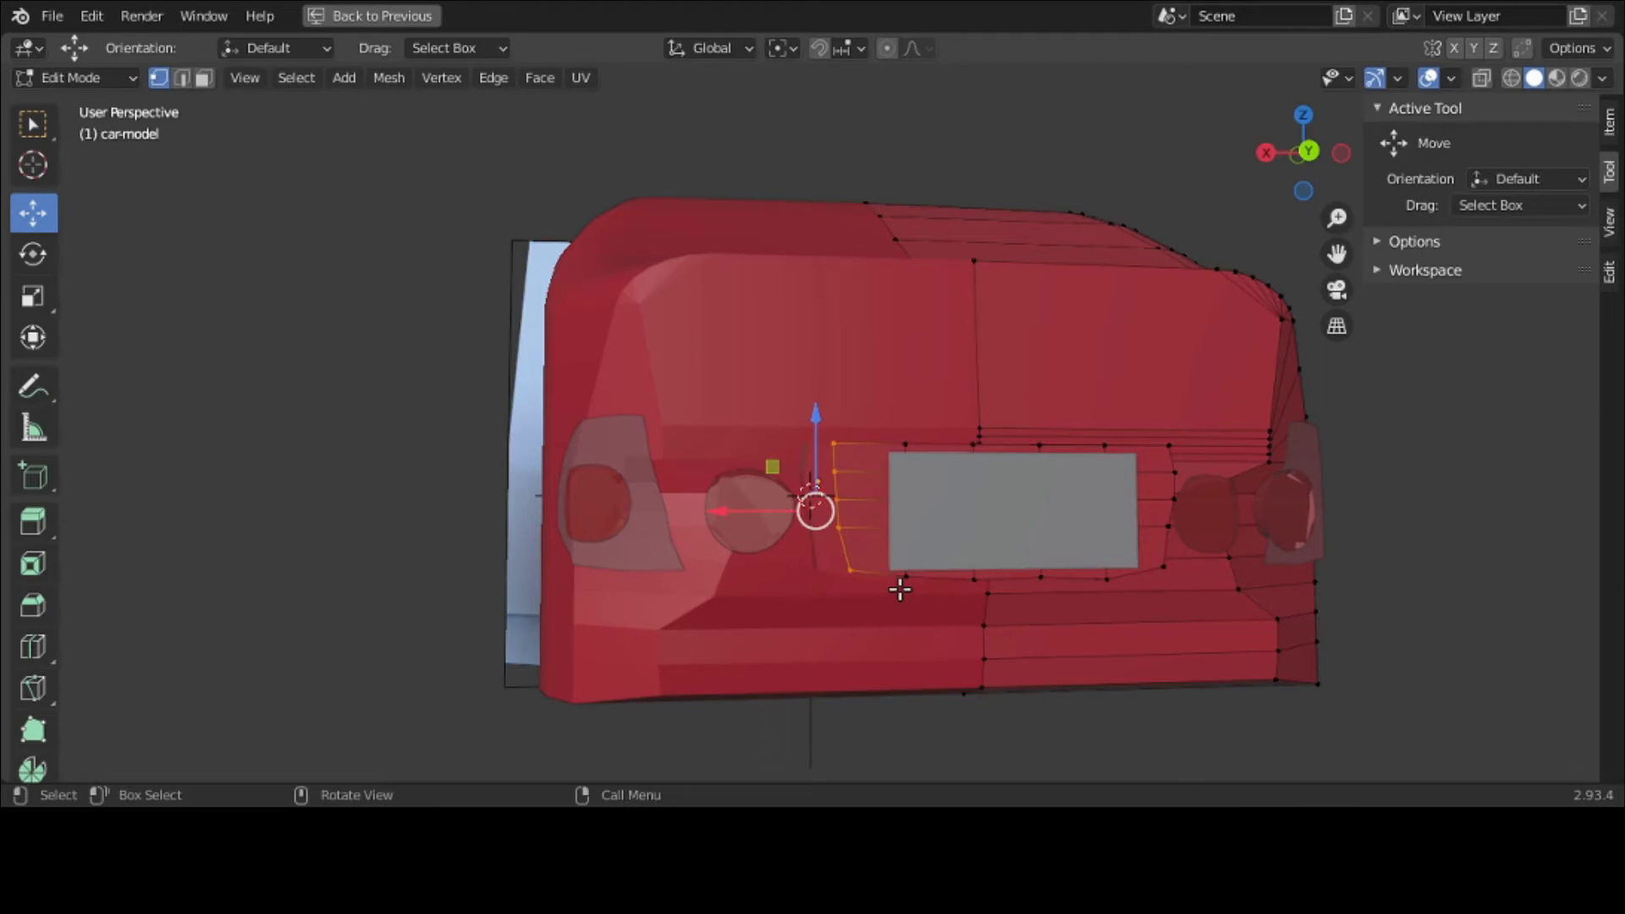
key(x)
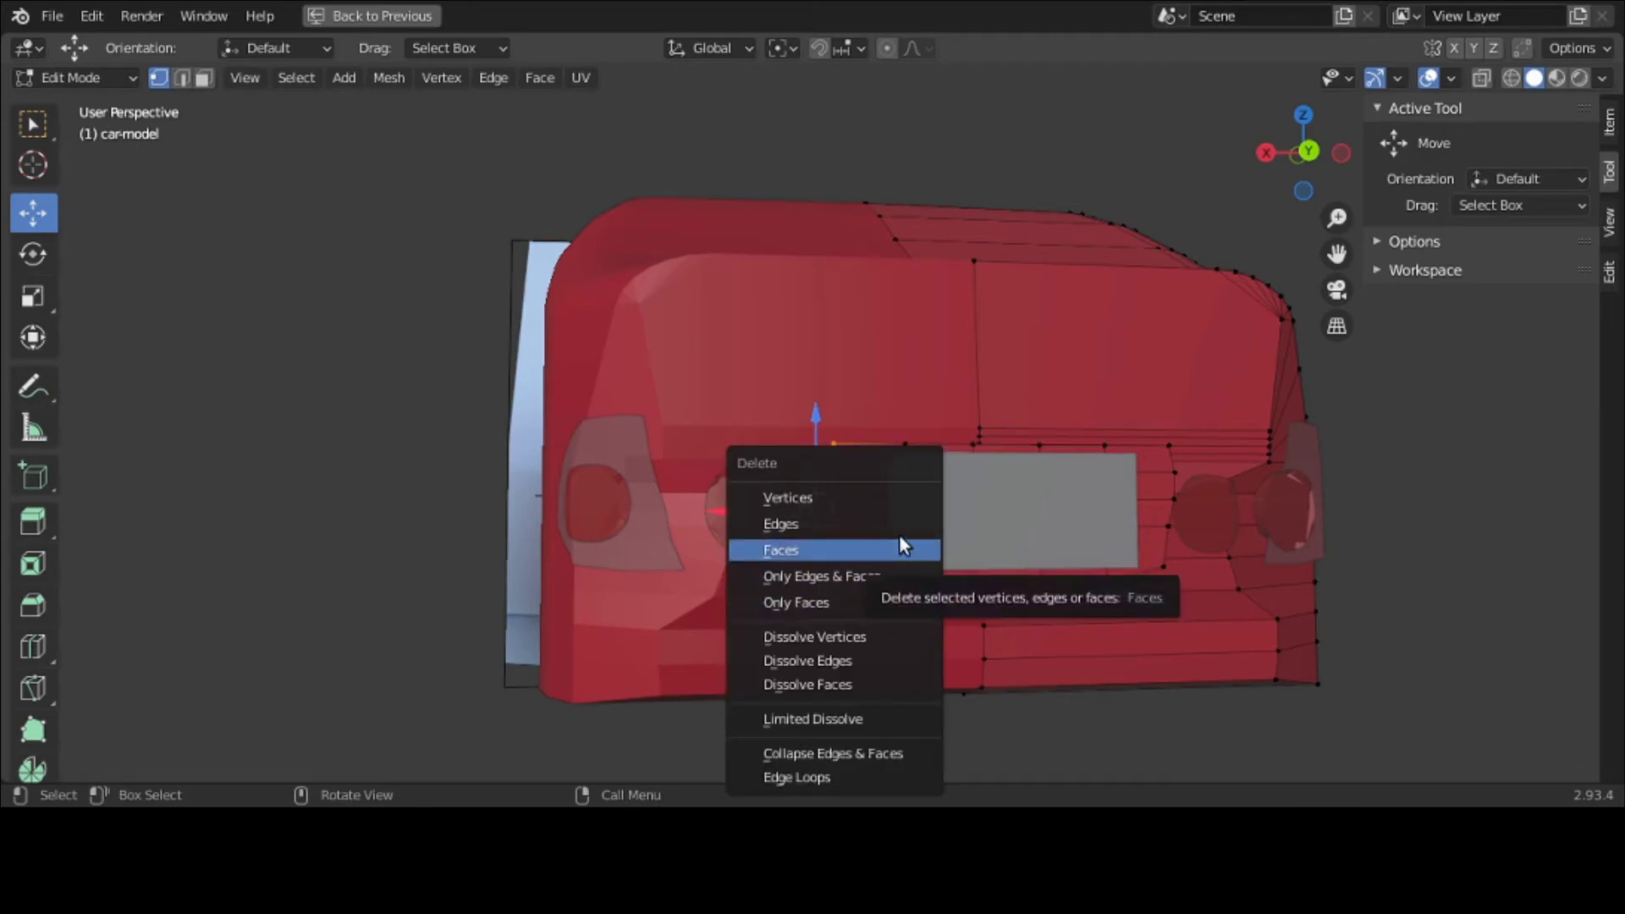
click(882, 495)
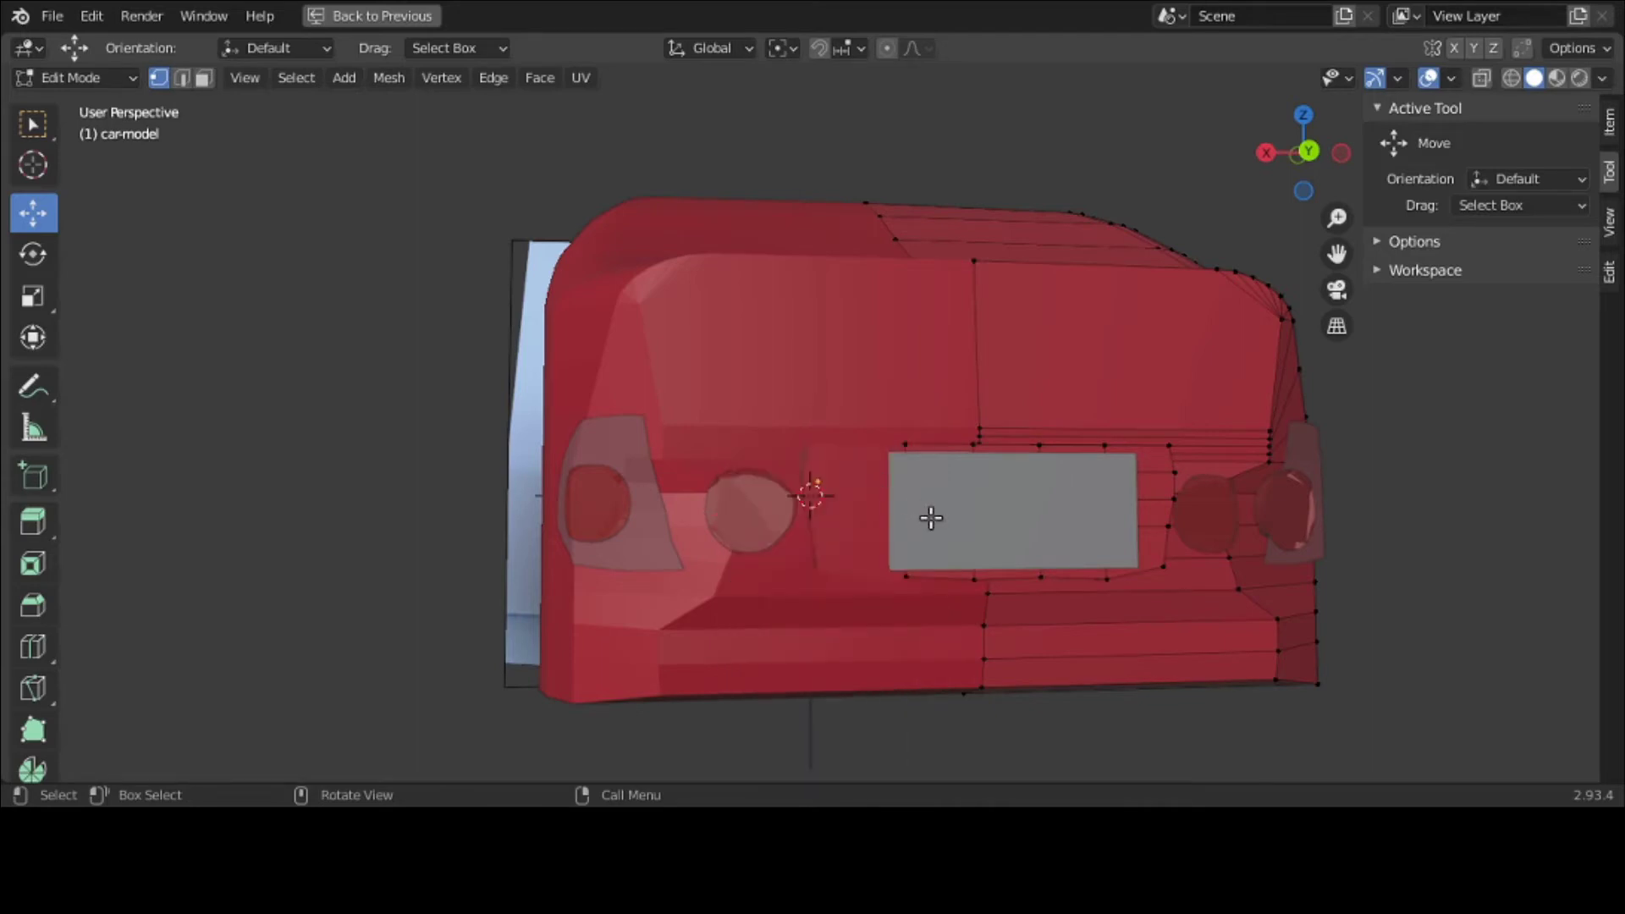
Step: Undo the vertex deletion at the license plate area's left edge and return to Object Mode
scroll(931, 519, up, 2)
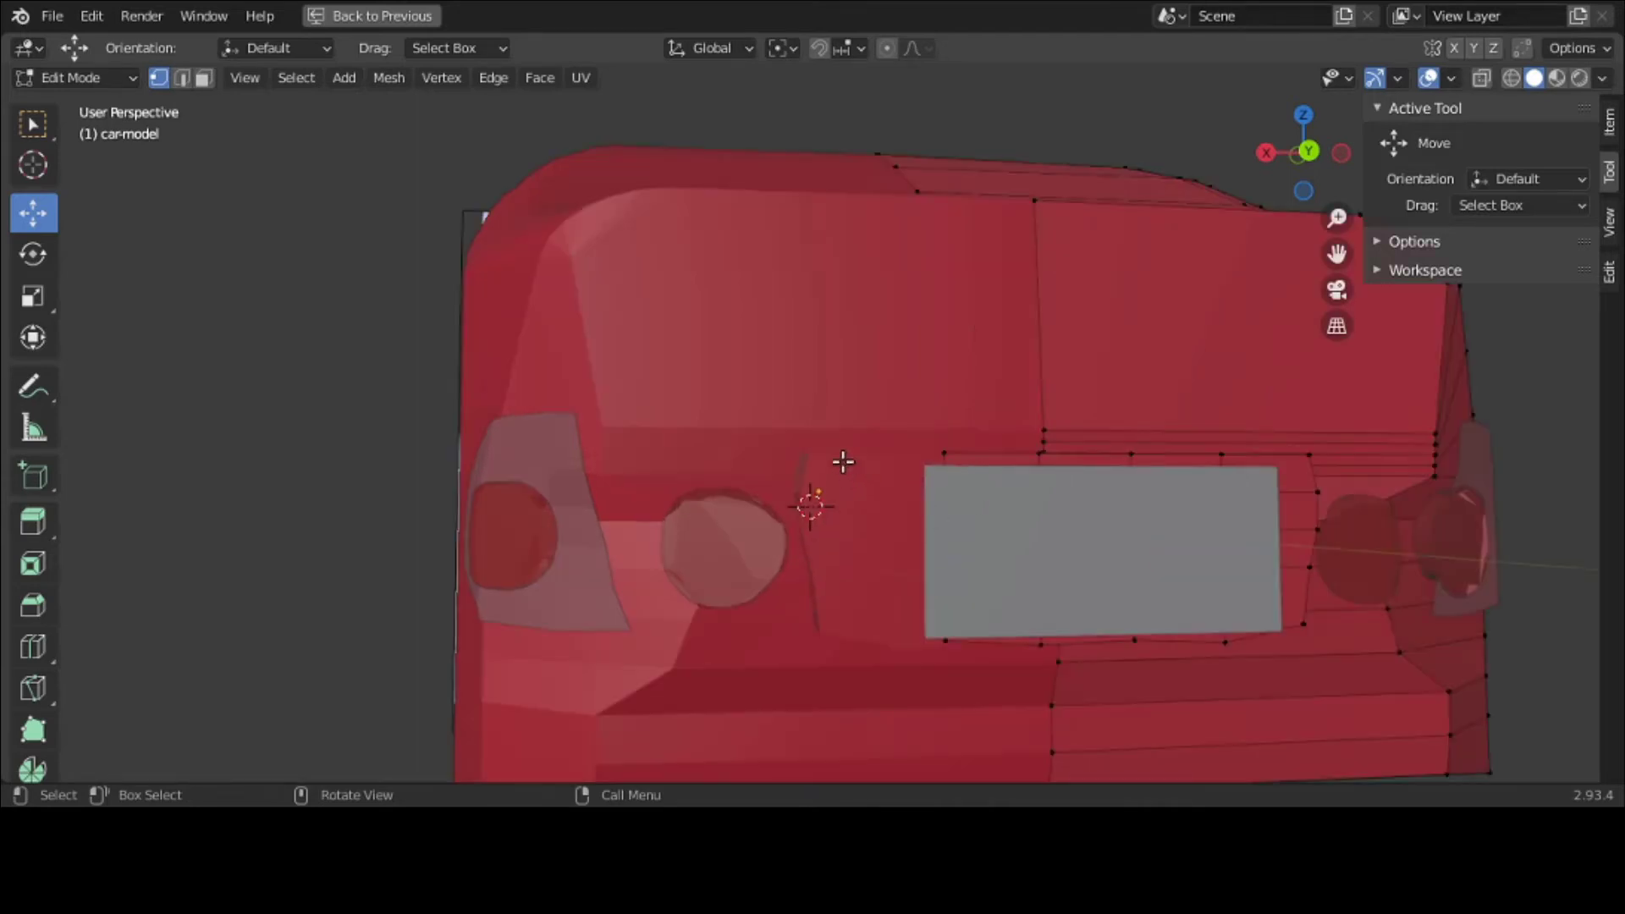
click(823, 447)
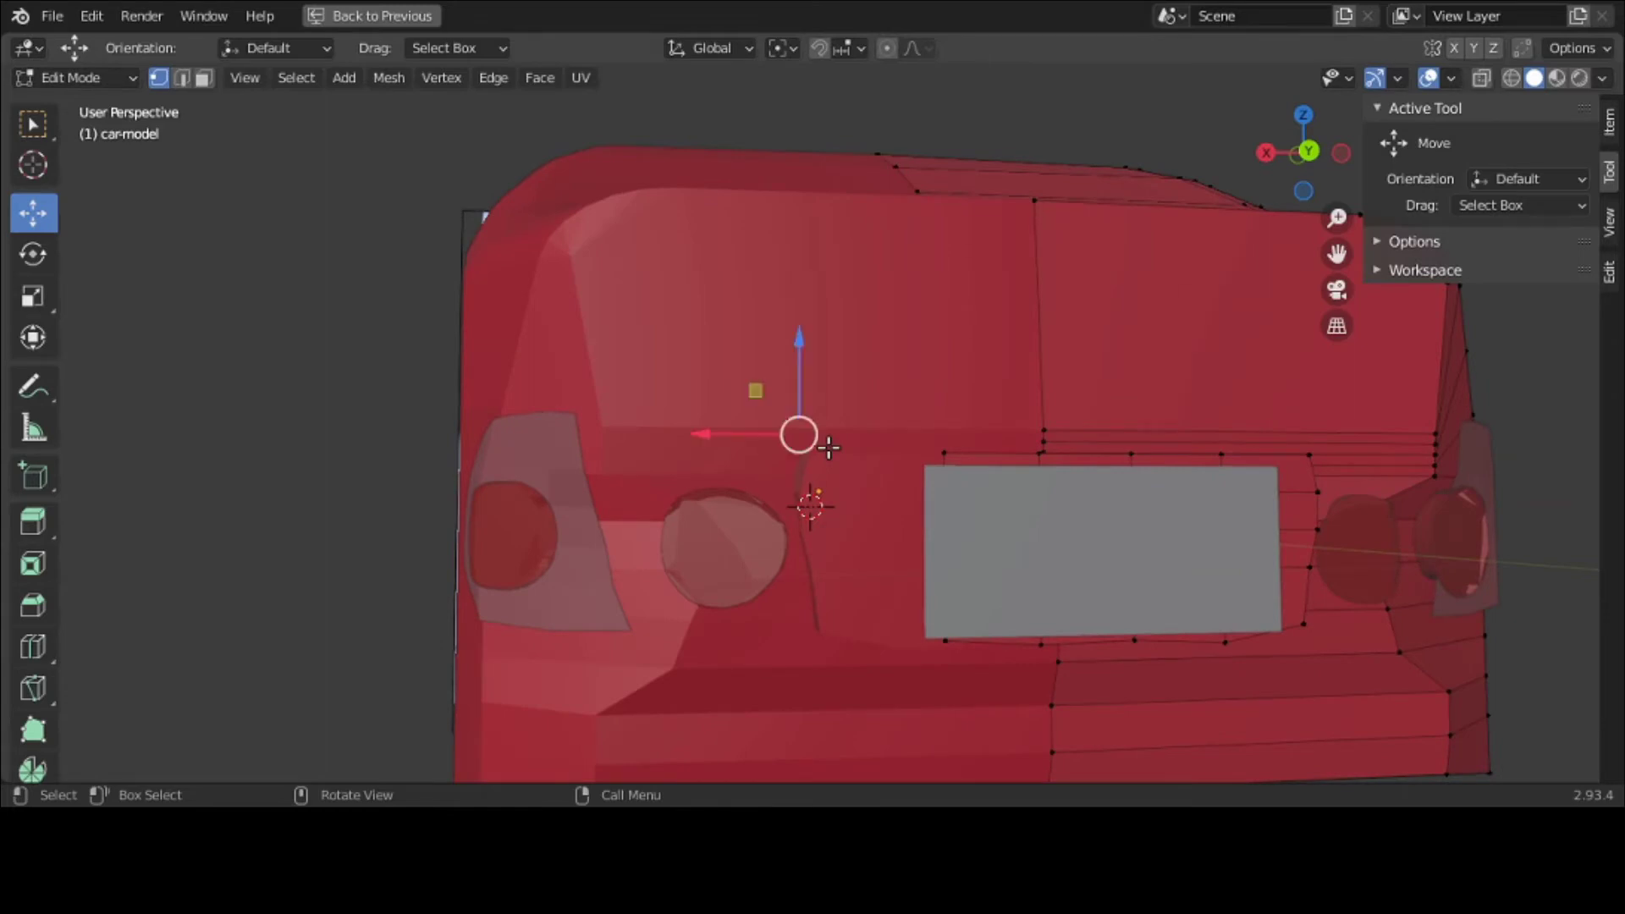
middle_drag(841, 516, 901, 550)
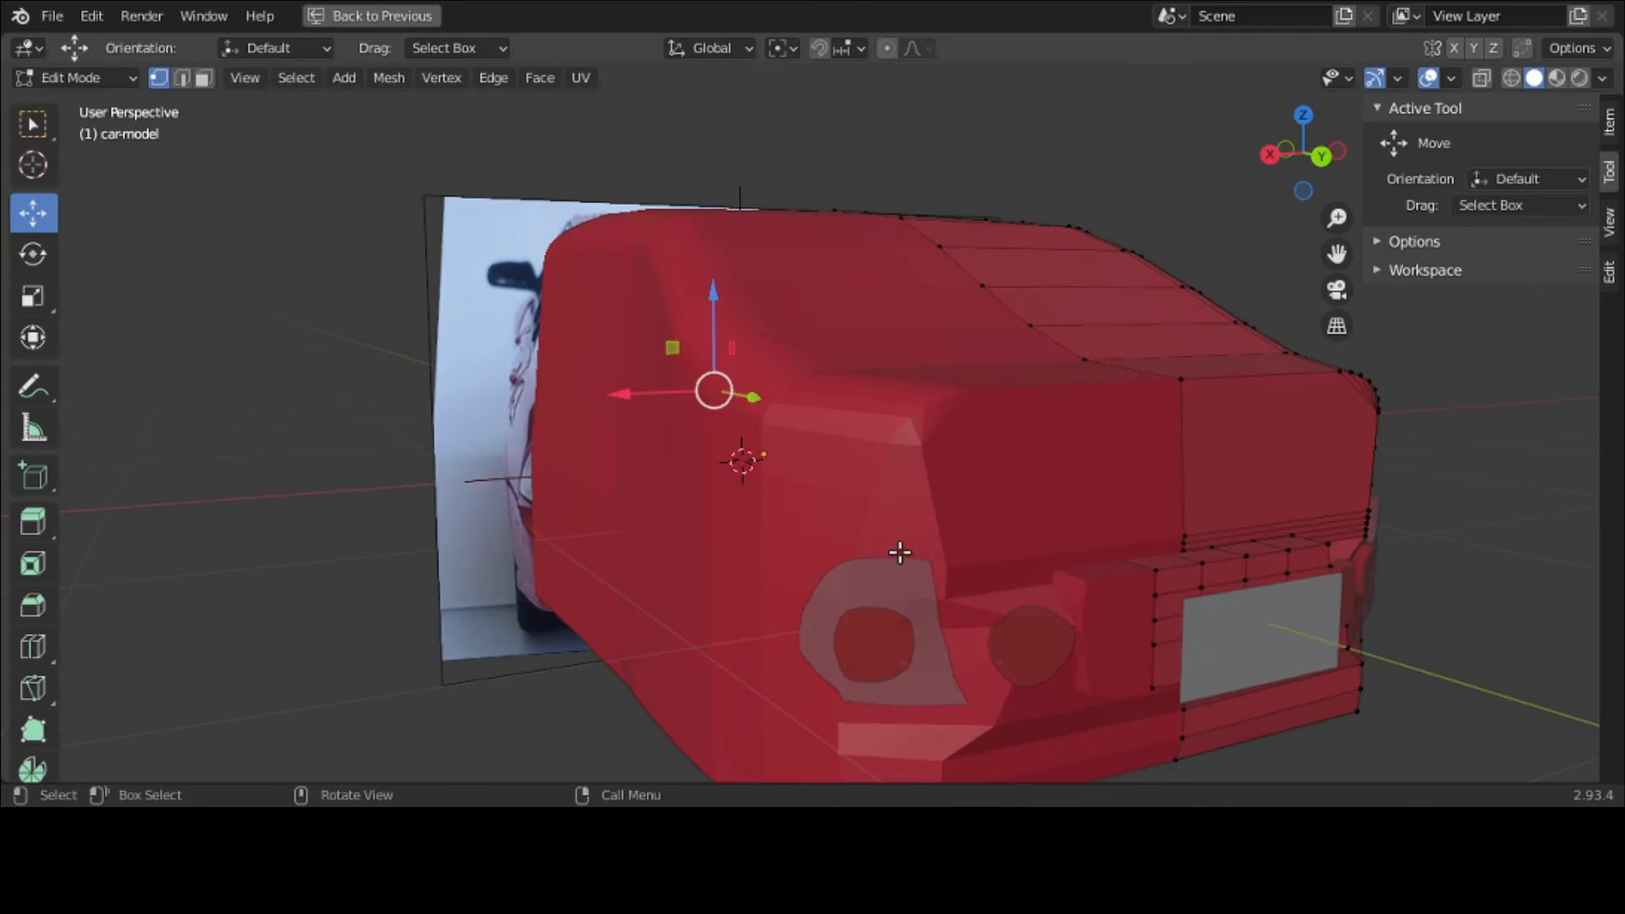
ctrl+click(902, 549)
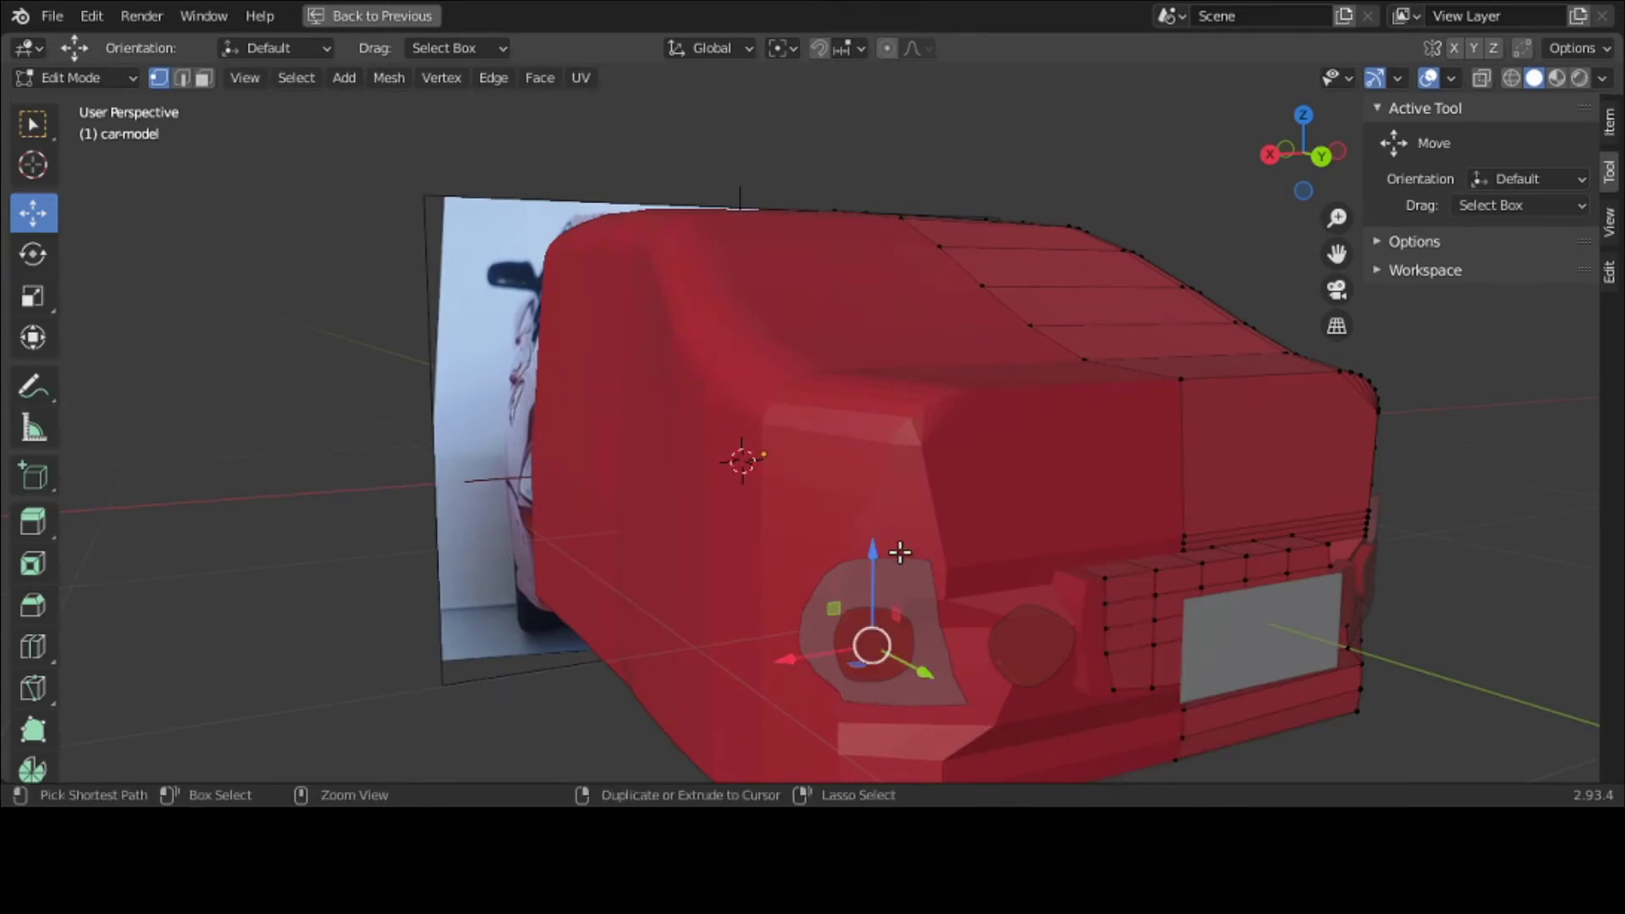
key(Tab)
Step: Undo the plane's scaling, moves, rotation and creation, continuing back until car-model is no longer selected
key(ctrl+z)
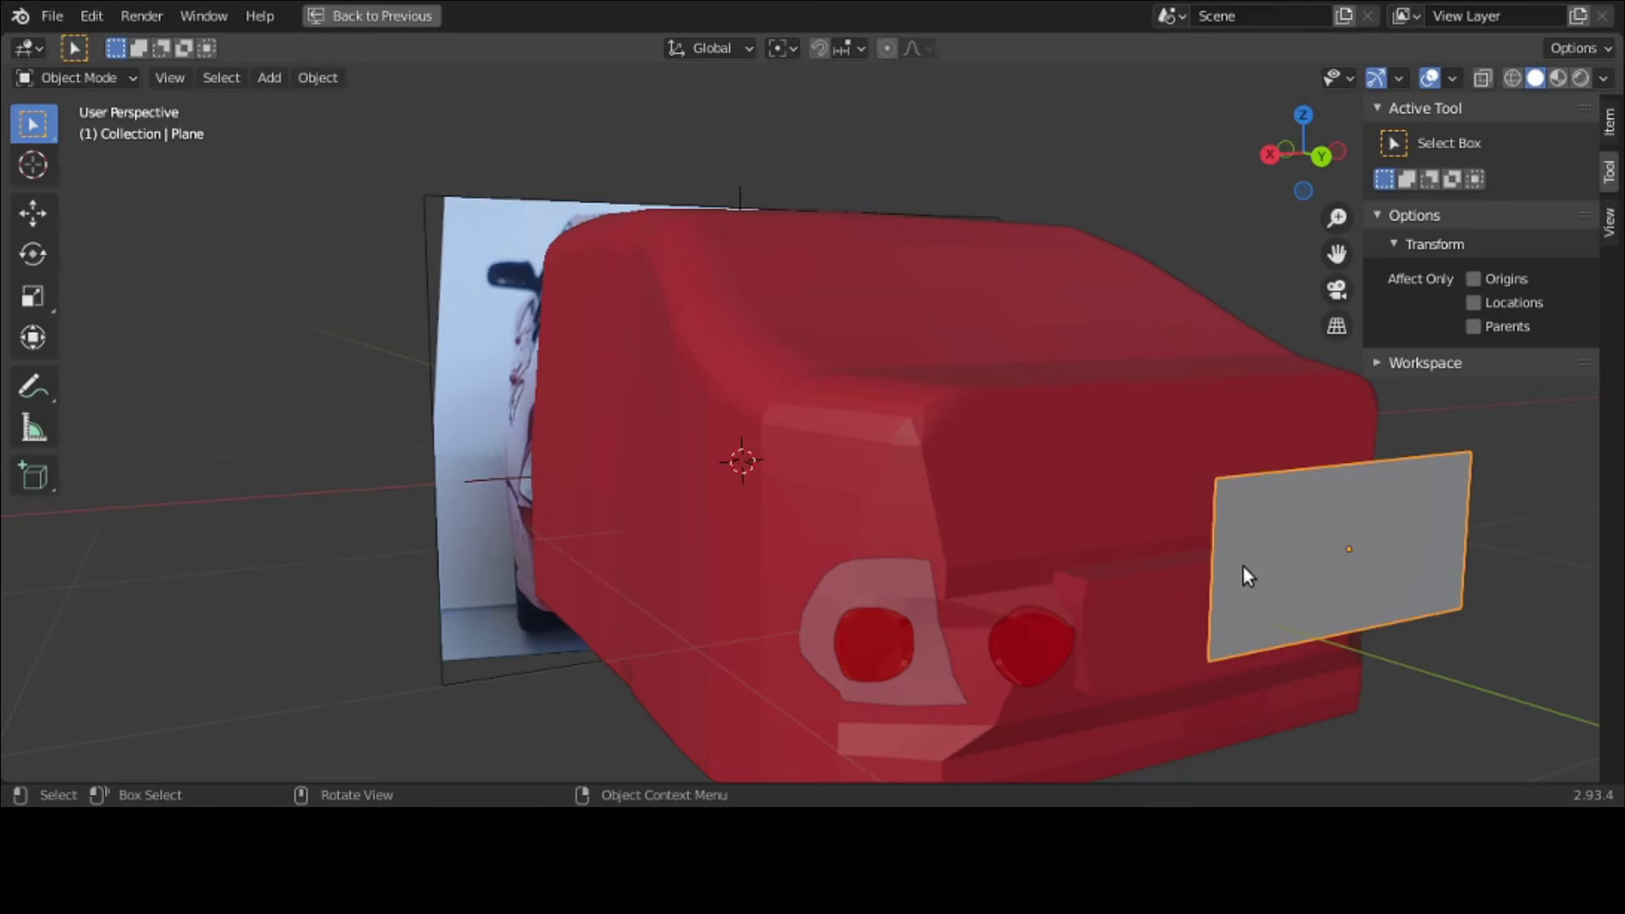
middle_drag(1243, 566, 1241, 533)
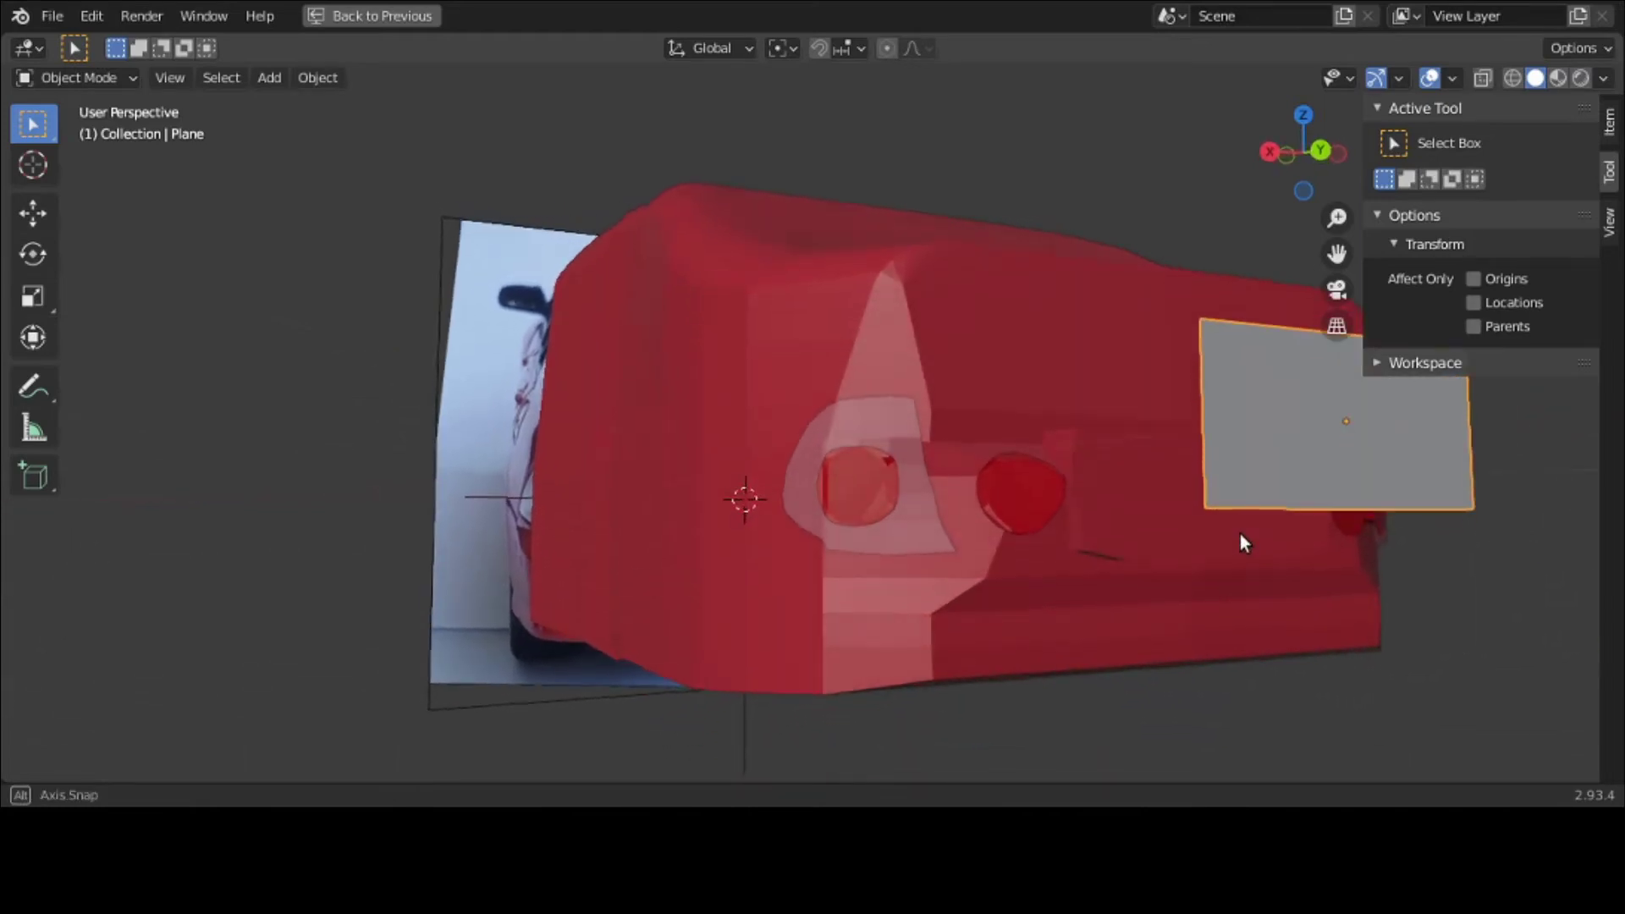
key(ctrl+z)
key(ctrl+z)
key(ctrl+z)
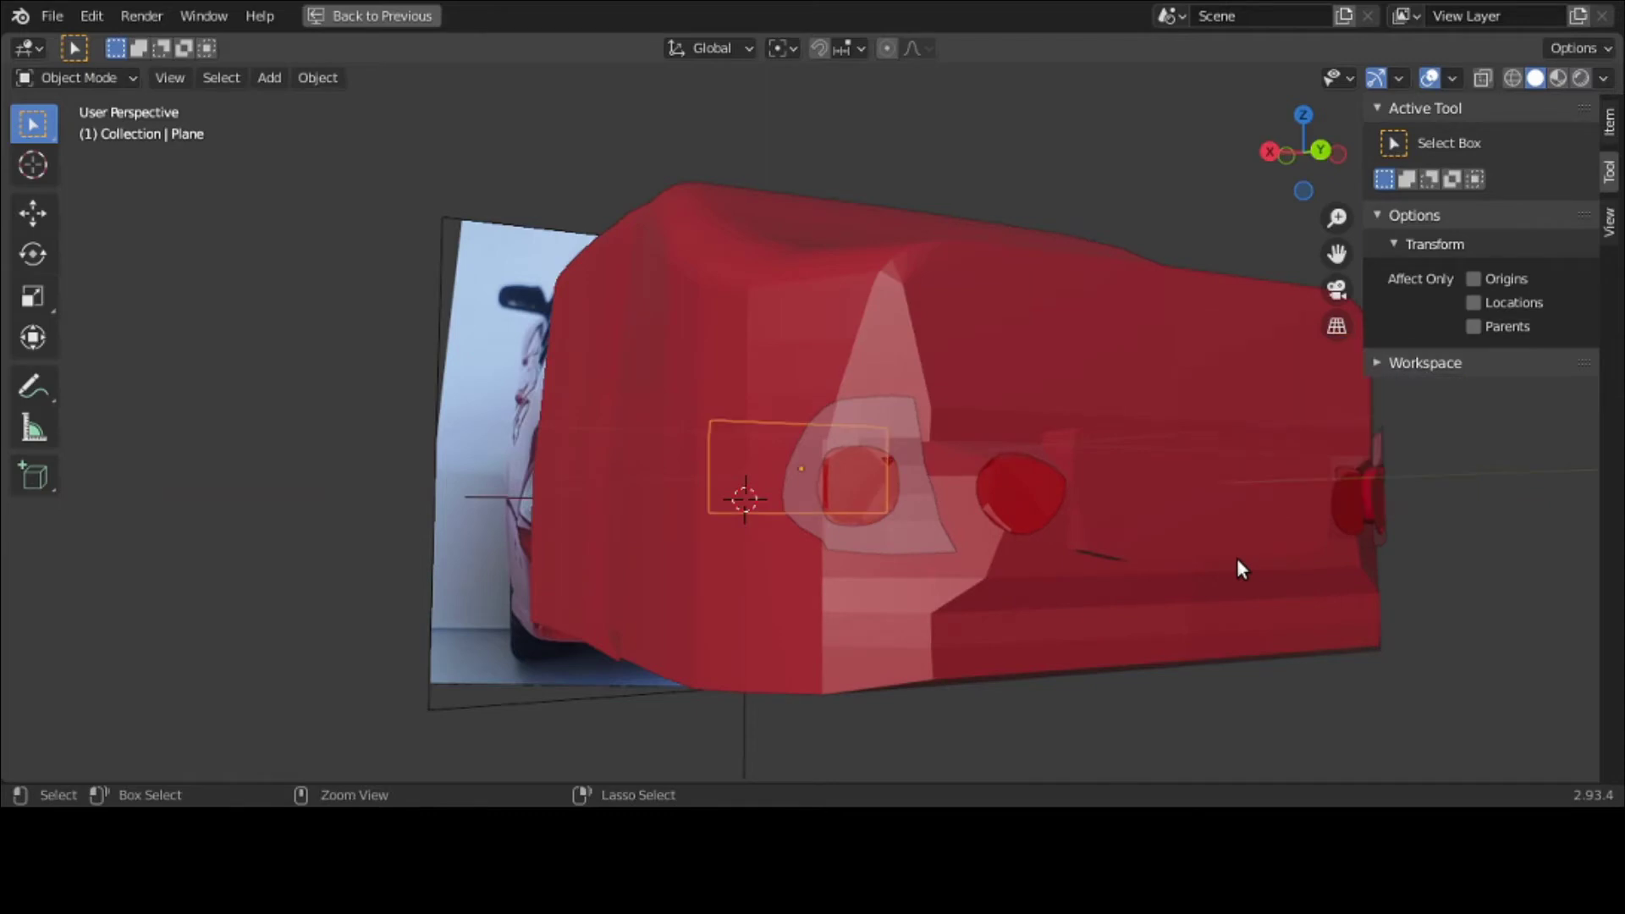
key(ctrl+z)
key(ctrl+z)
key(ctrl+z)
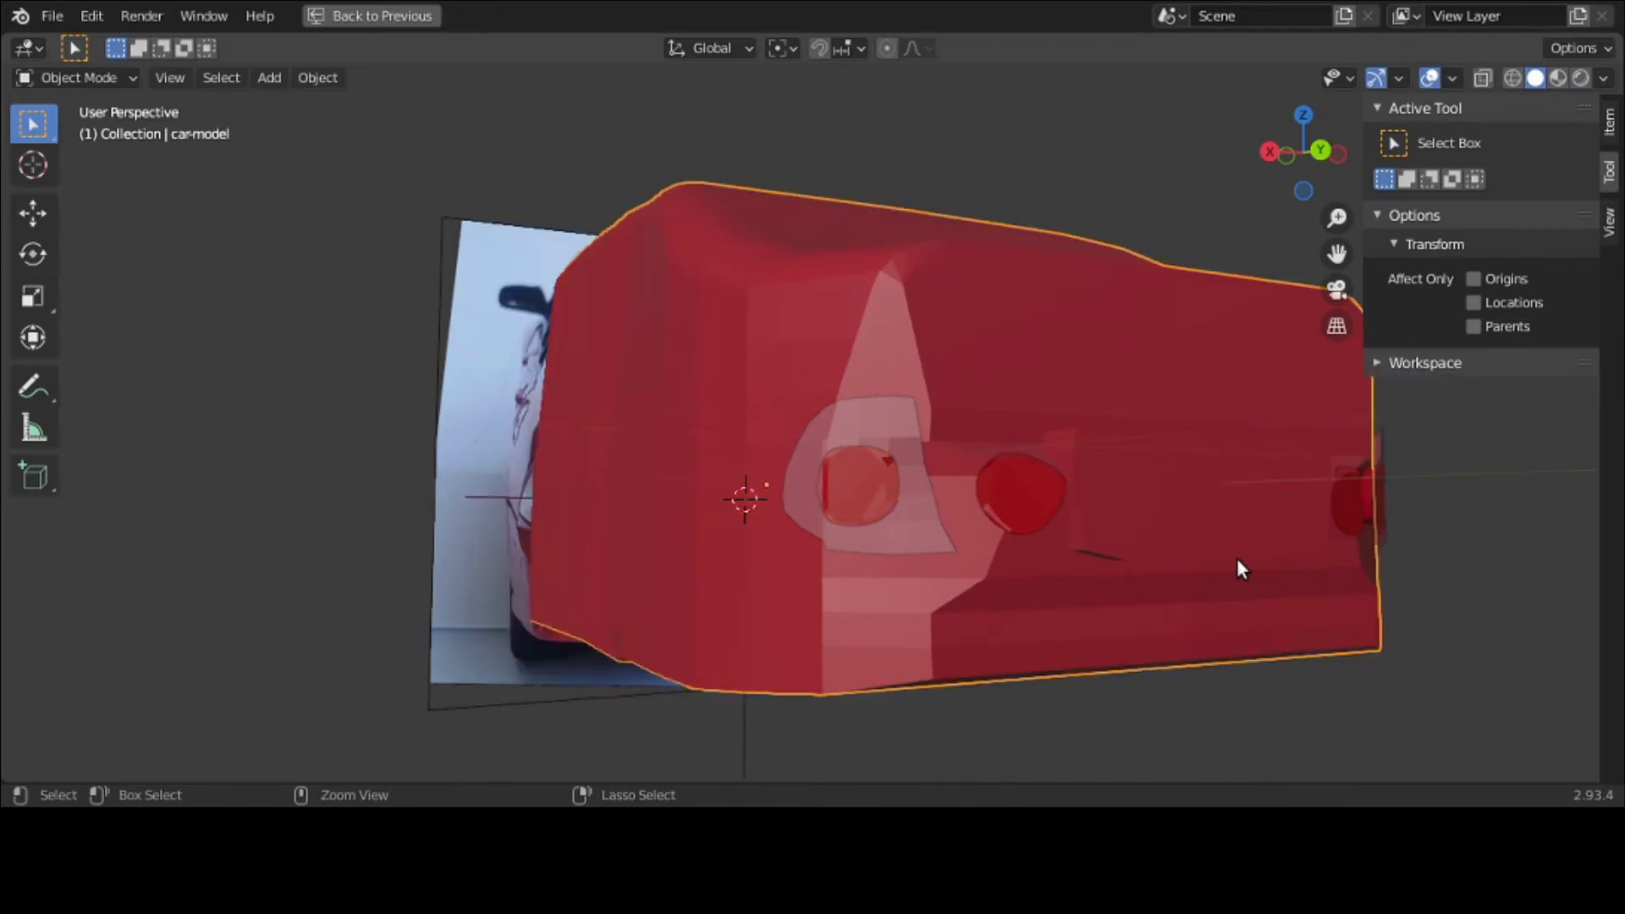
key(ctrl+z)
key(ctrl+z)
key(ctrl+z)
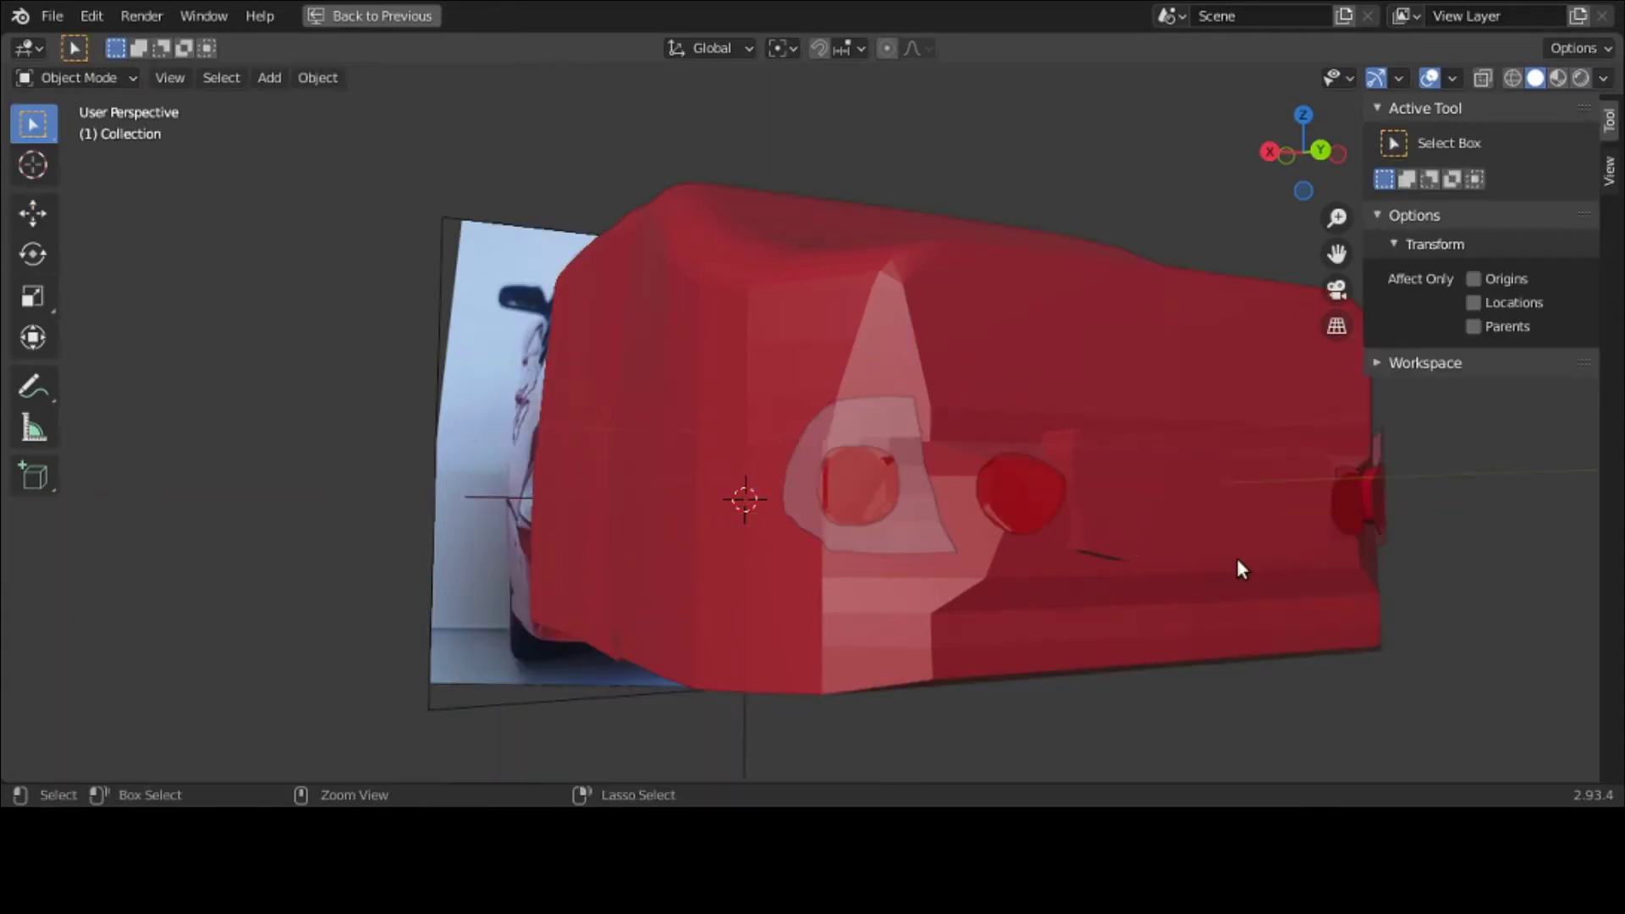
Step: Undo the earlier merge of the license object into the body and select car-model to show its Boolean modifier
key(ctrl+z)
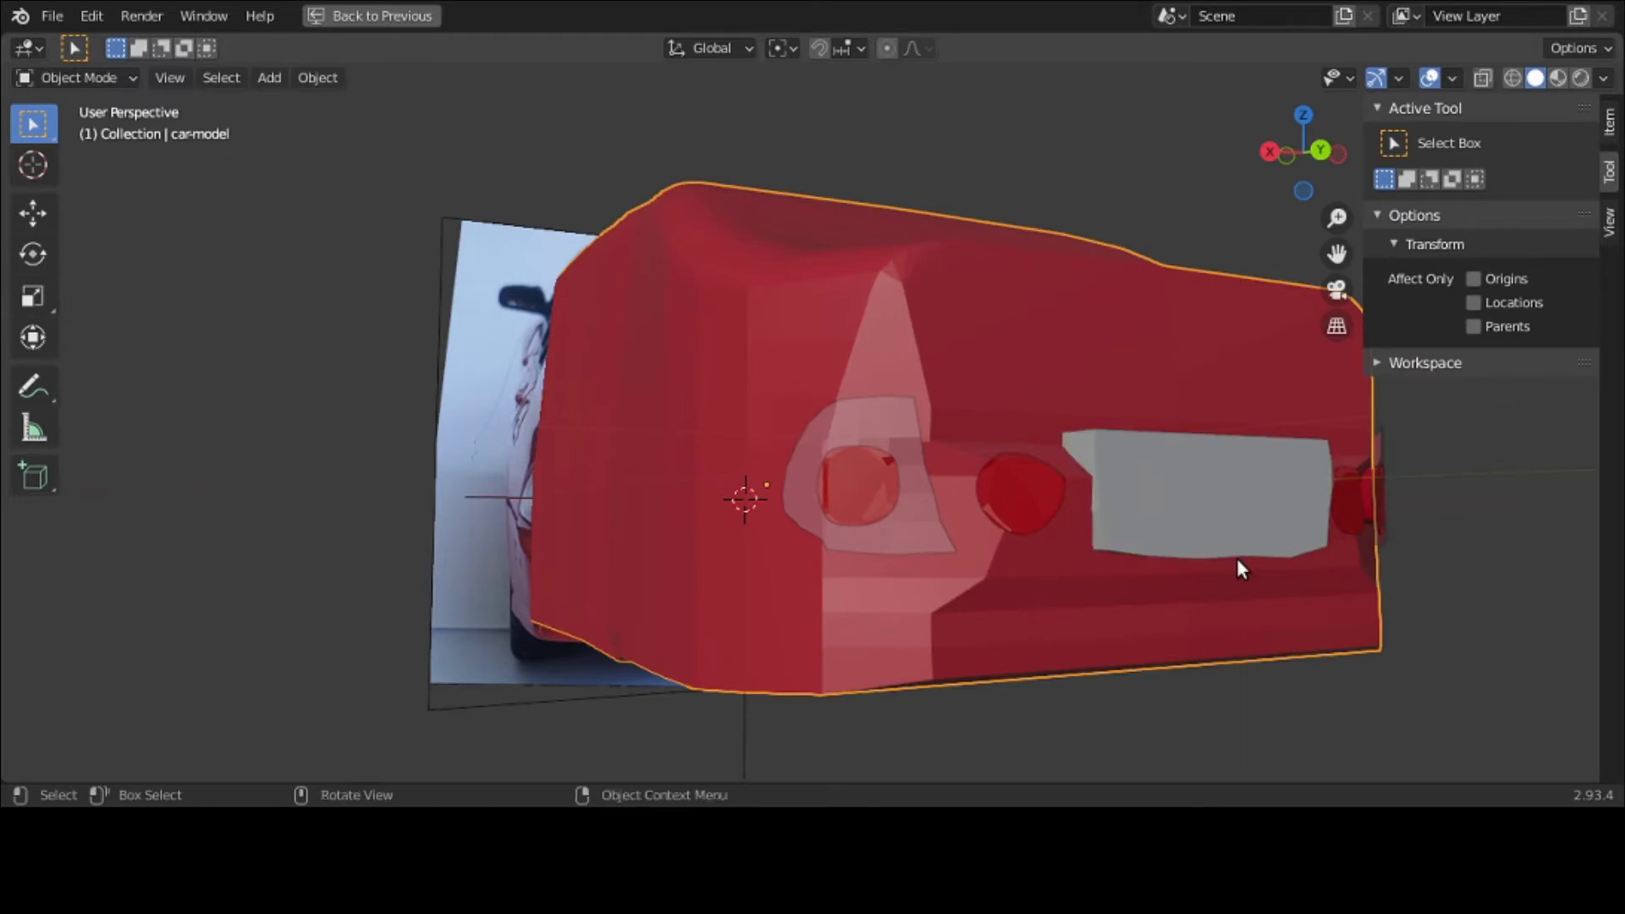
click(1234, 509)
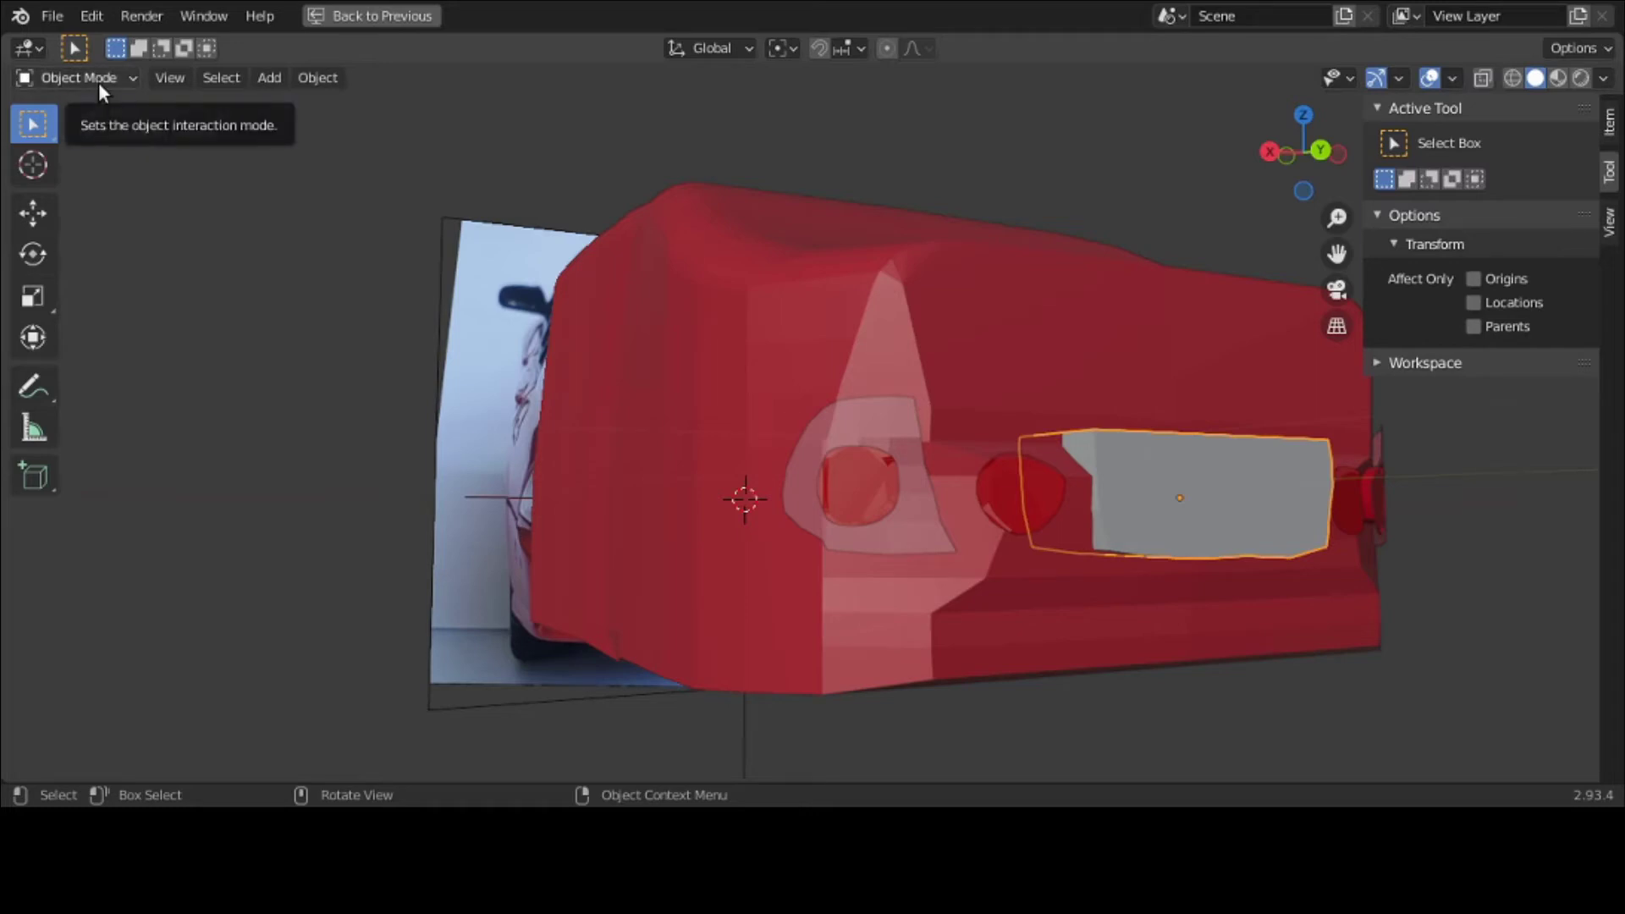
key(ctrl+space)
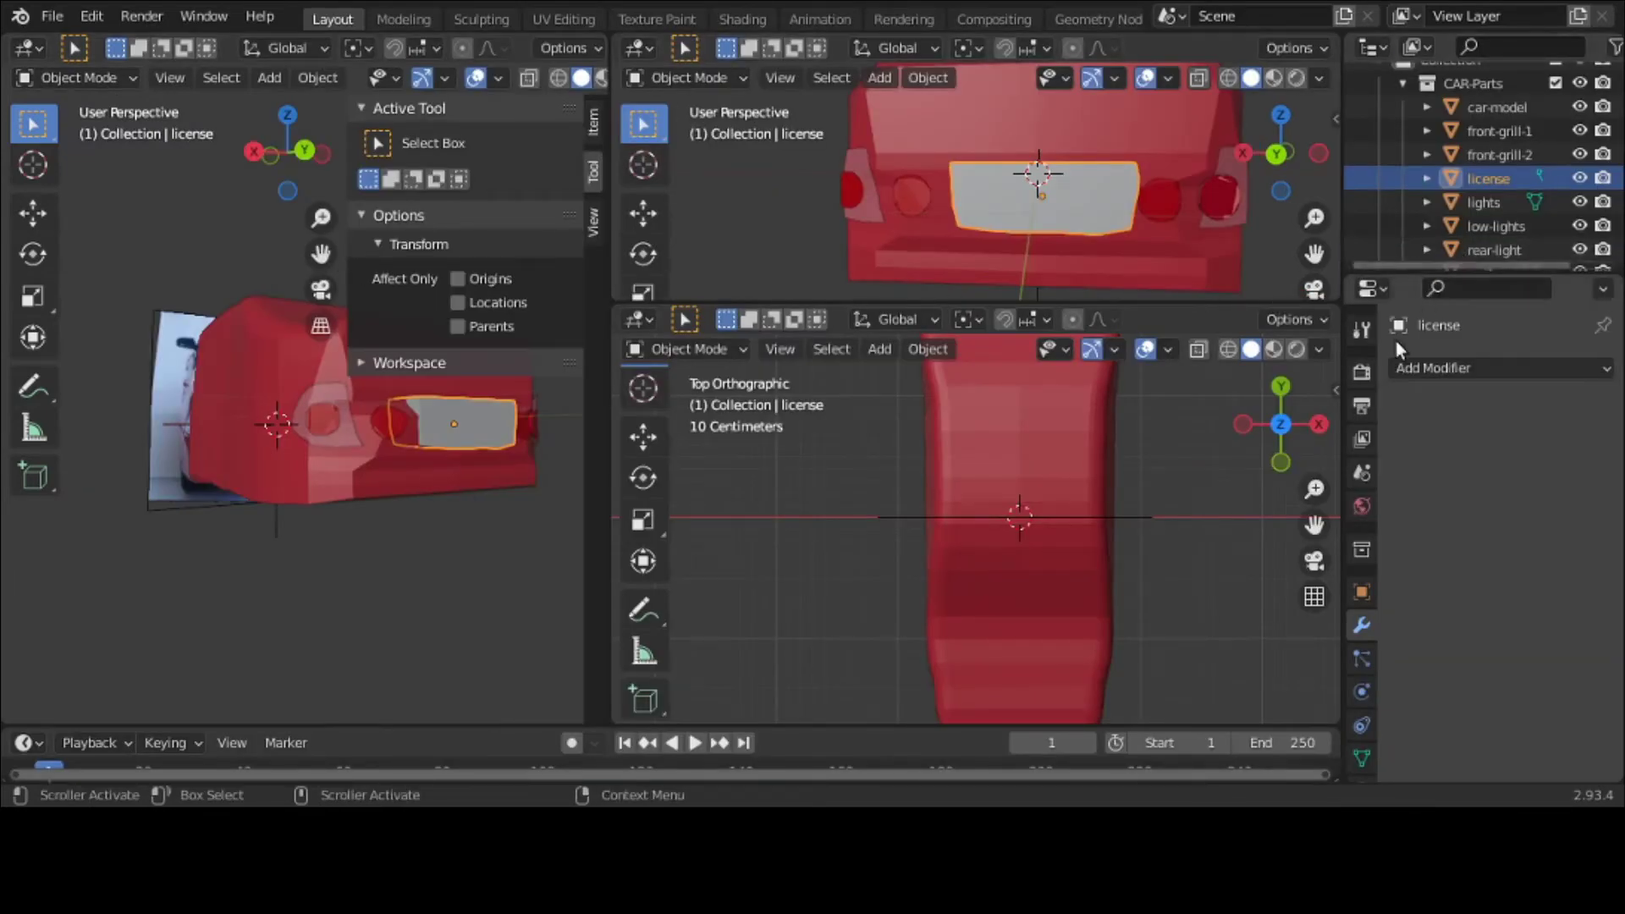
click(998, 468)
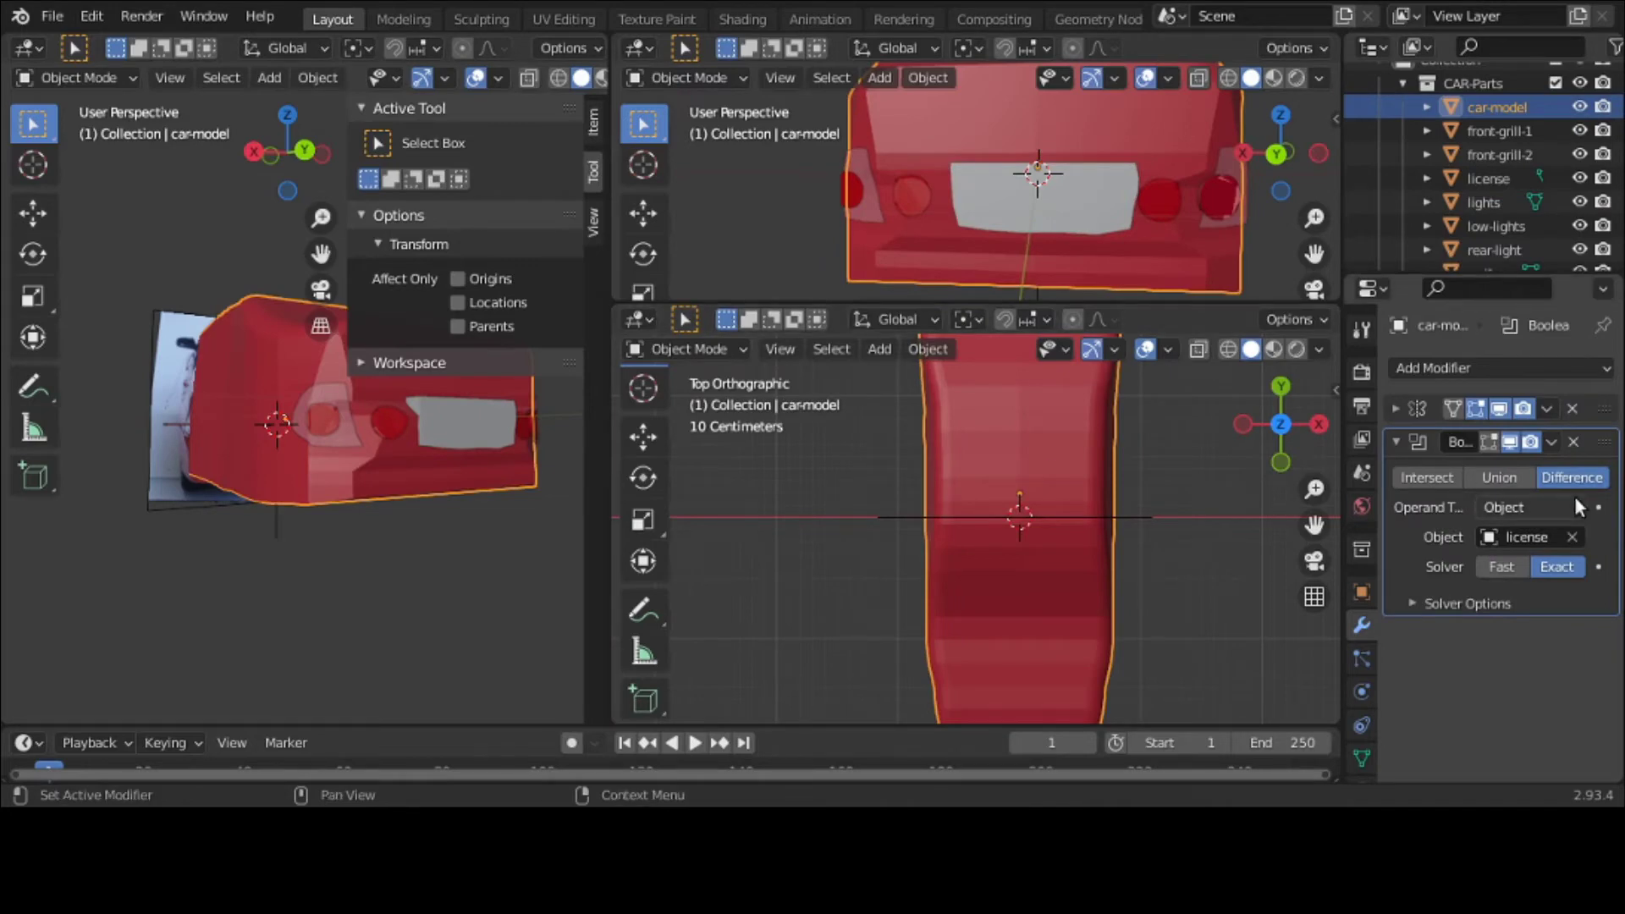
Step: Set car-model's Boolean modifier with the license object to Union, apply it, and hide the license object
click(1500, 477)
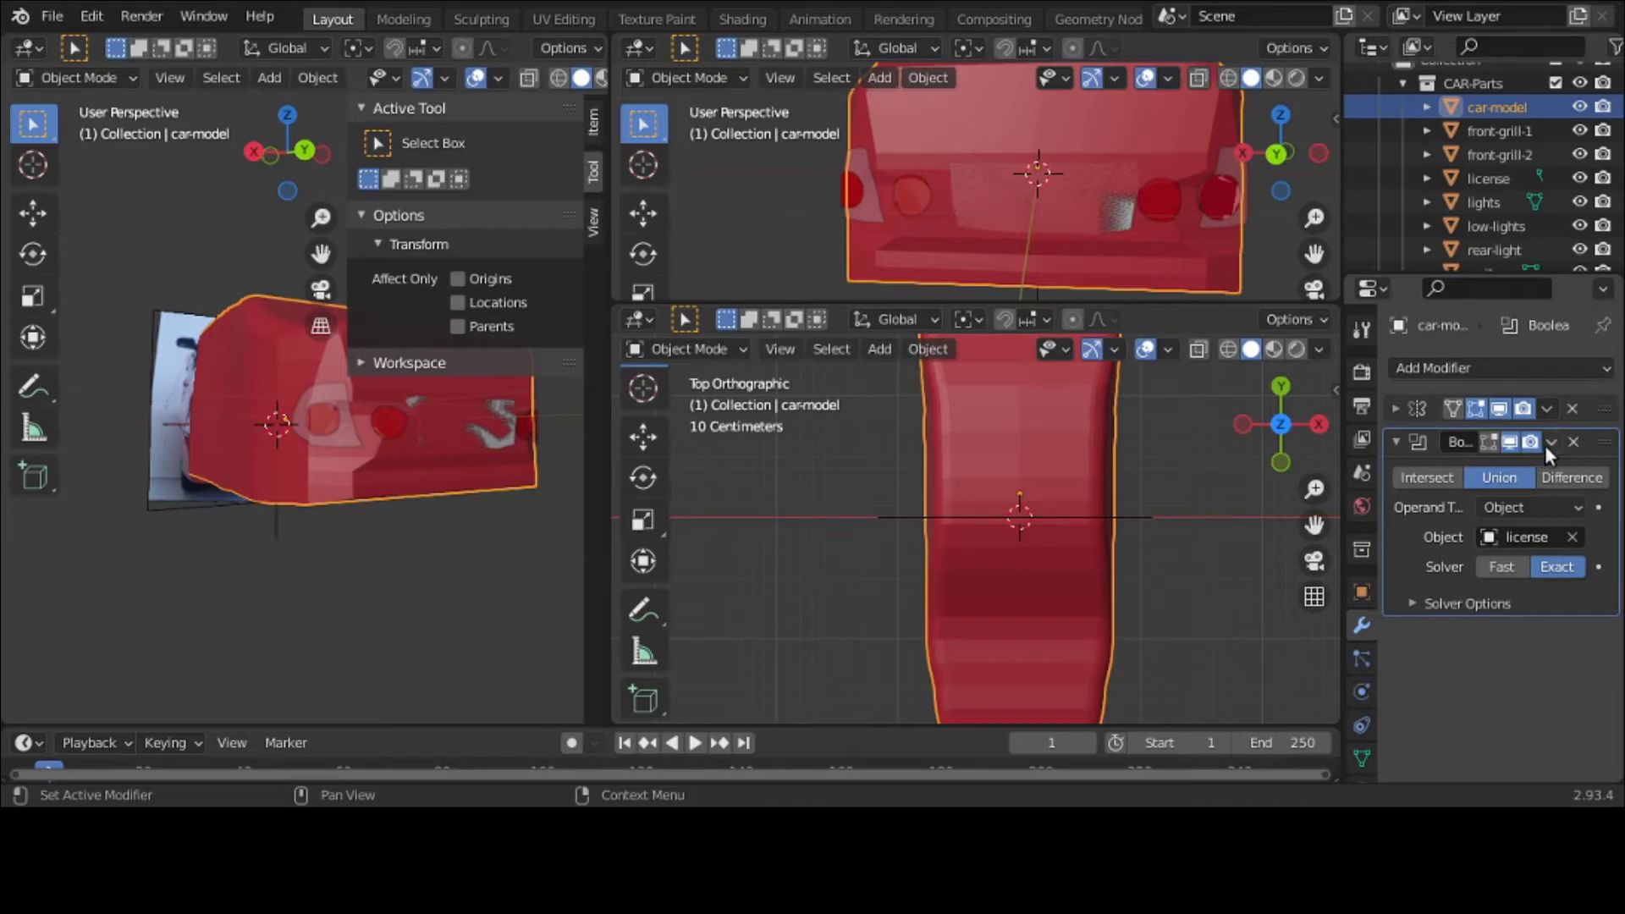
click(1547, 447)
click(1526, 469)
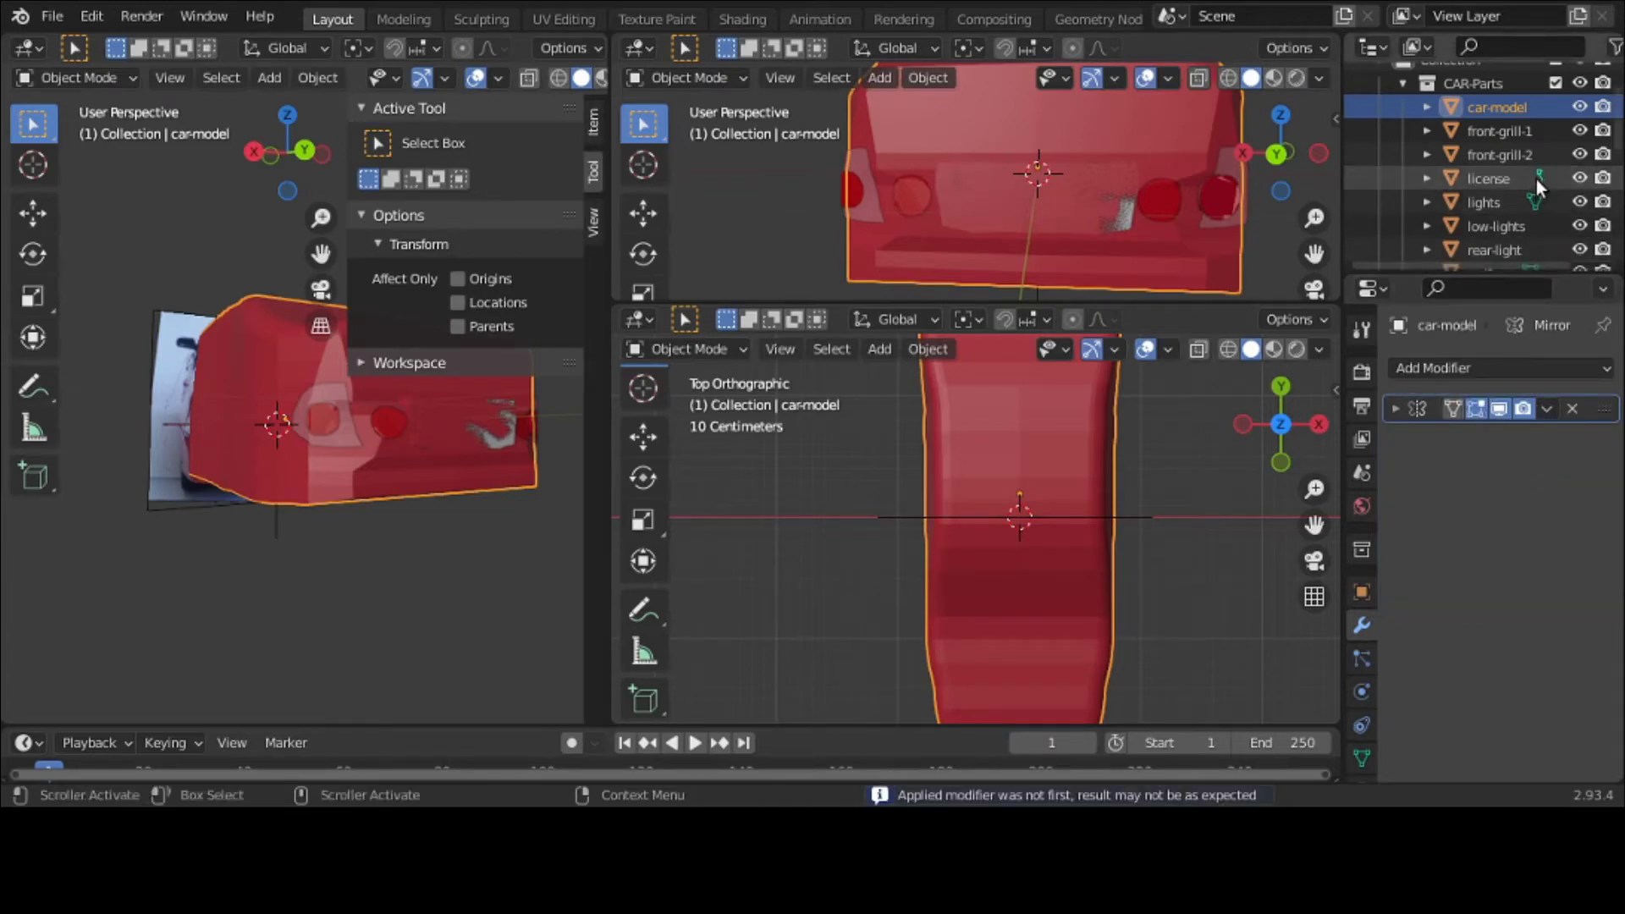
click(1580, 177)
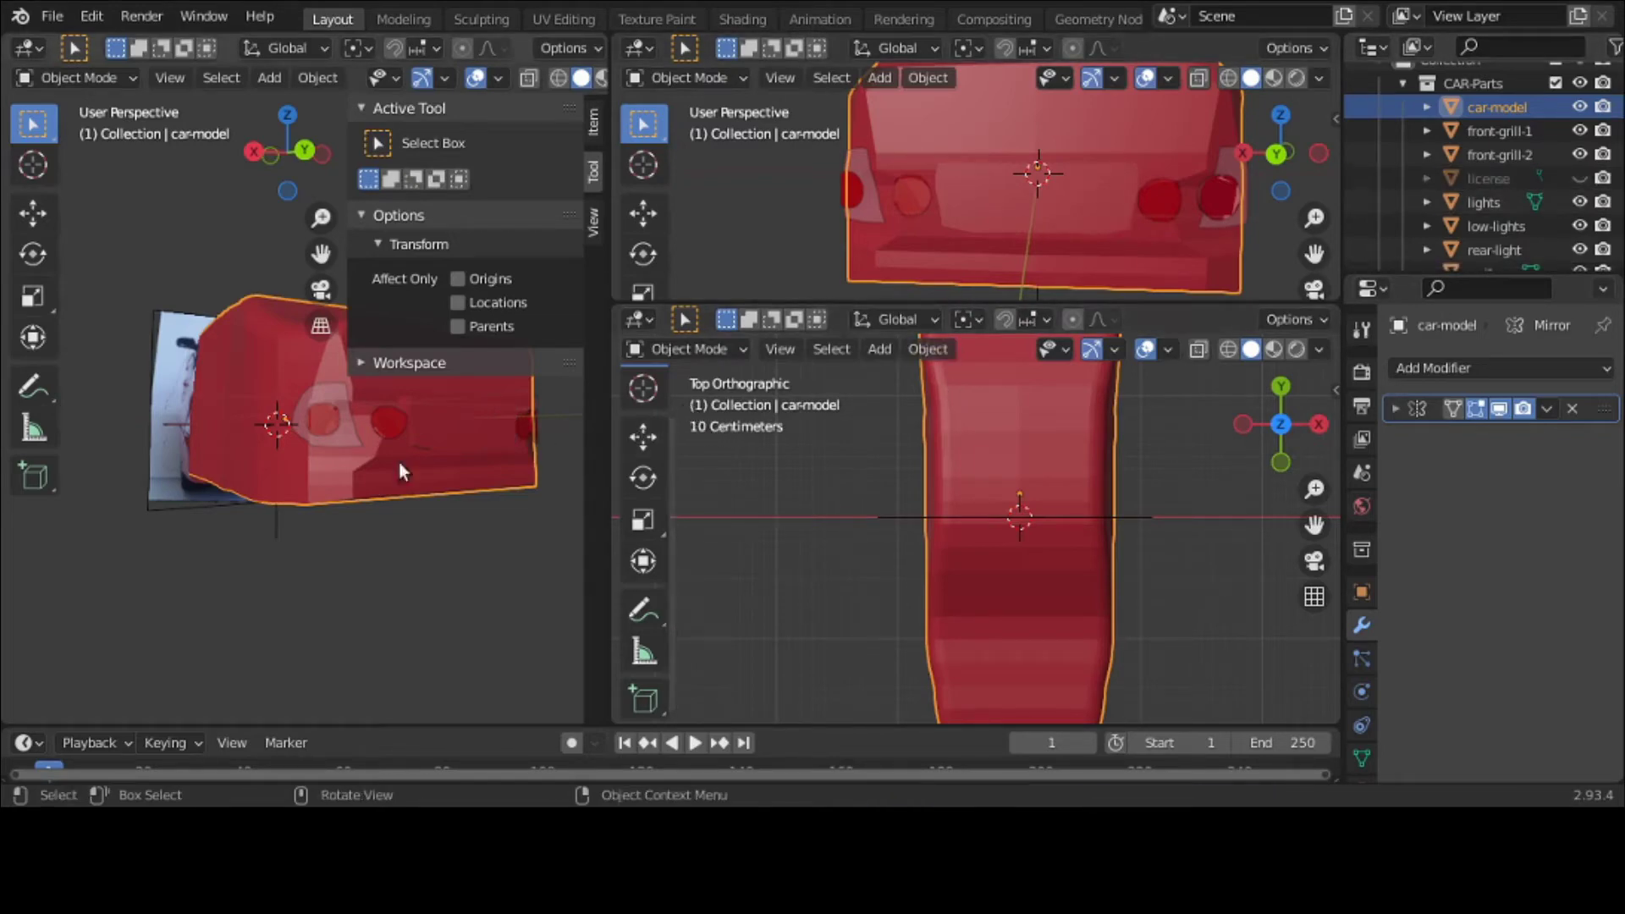
key(ctrl+space)
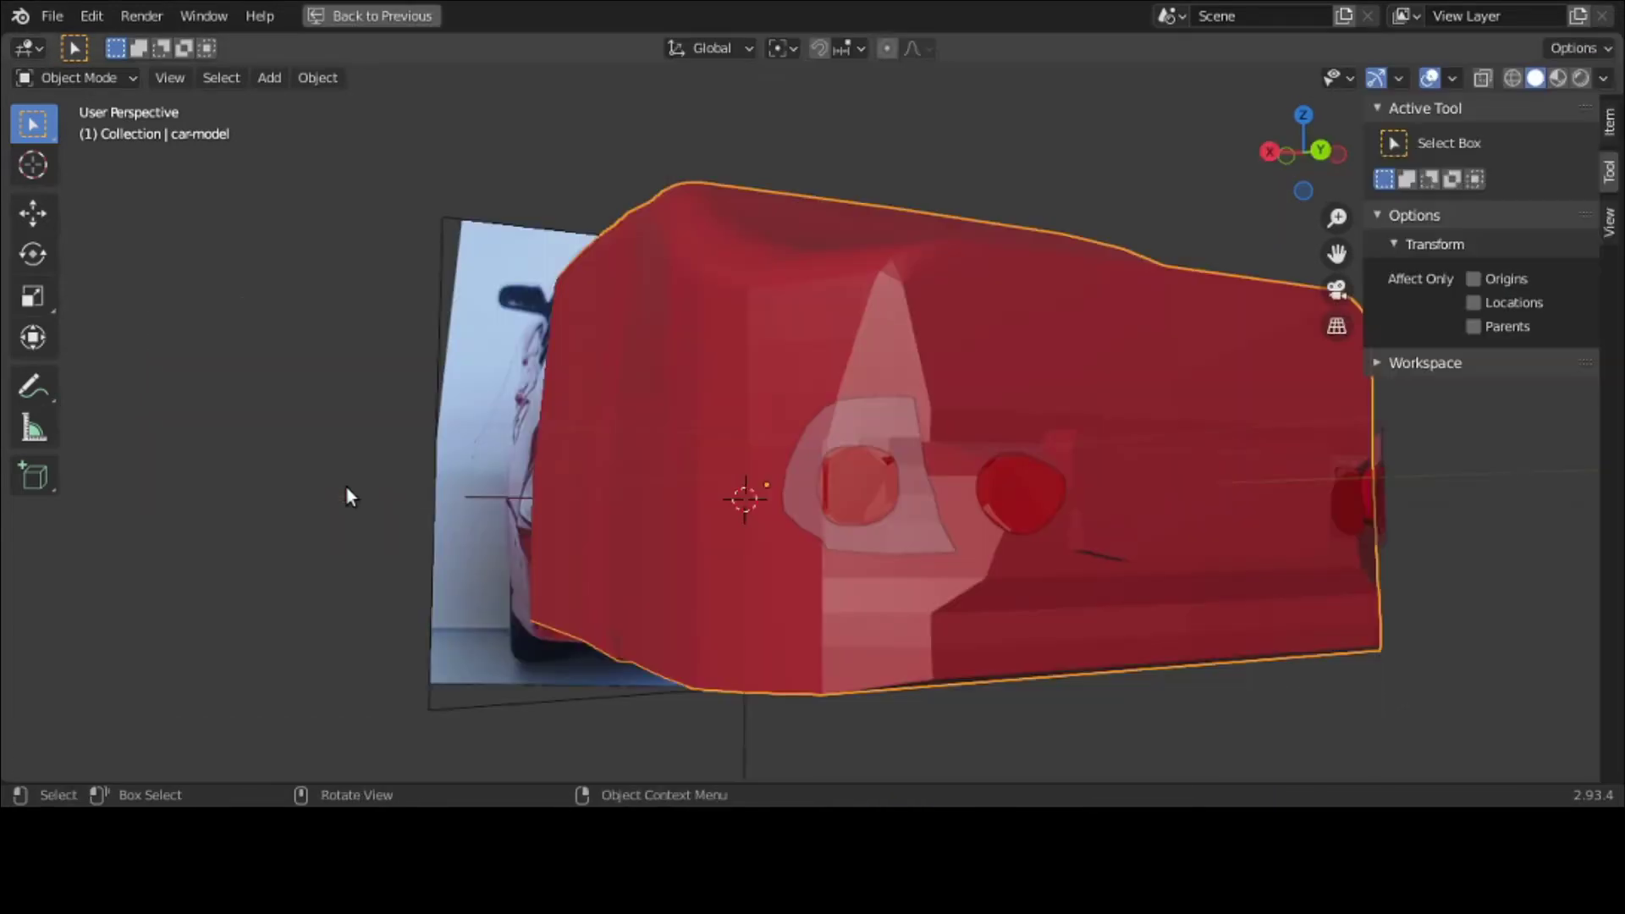
Step: Switch car-model to Edit Mode, keeping the merged license plate faces selected
click(68, 79)
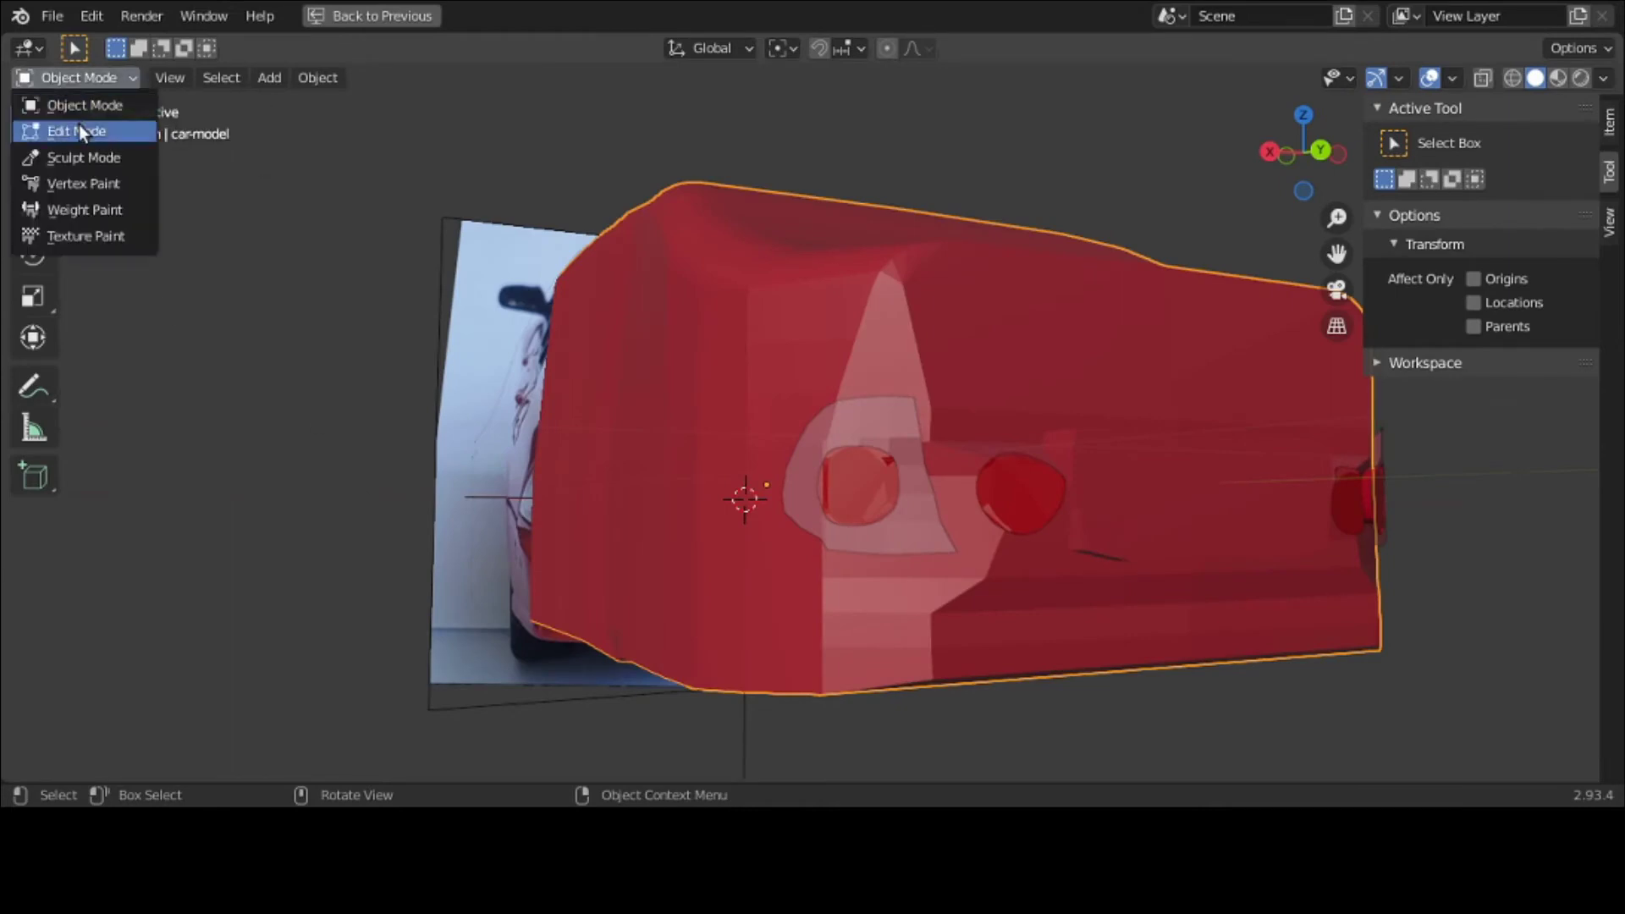
click(78, 124)
middle_drag(780, 386, 868, 446)
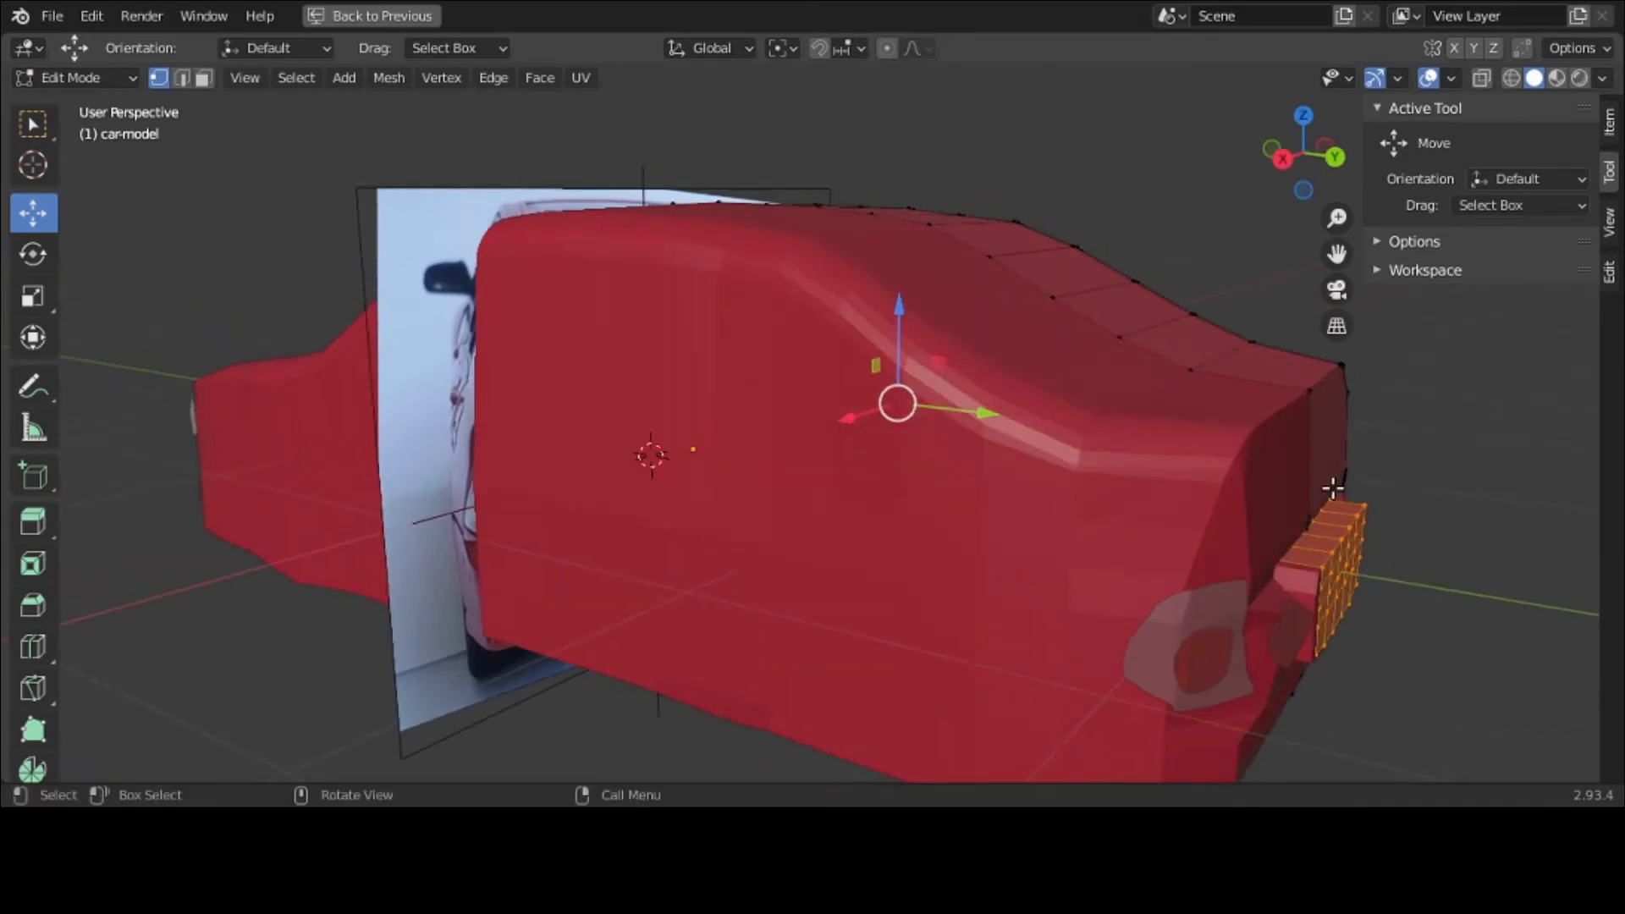
Step: Try extruding the selected license plate faces into the body by -0.15267 m along Y, and undo the extrusion
key(g)
key(z)
key(z)
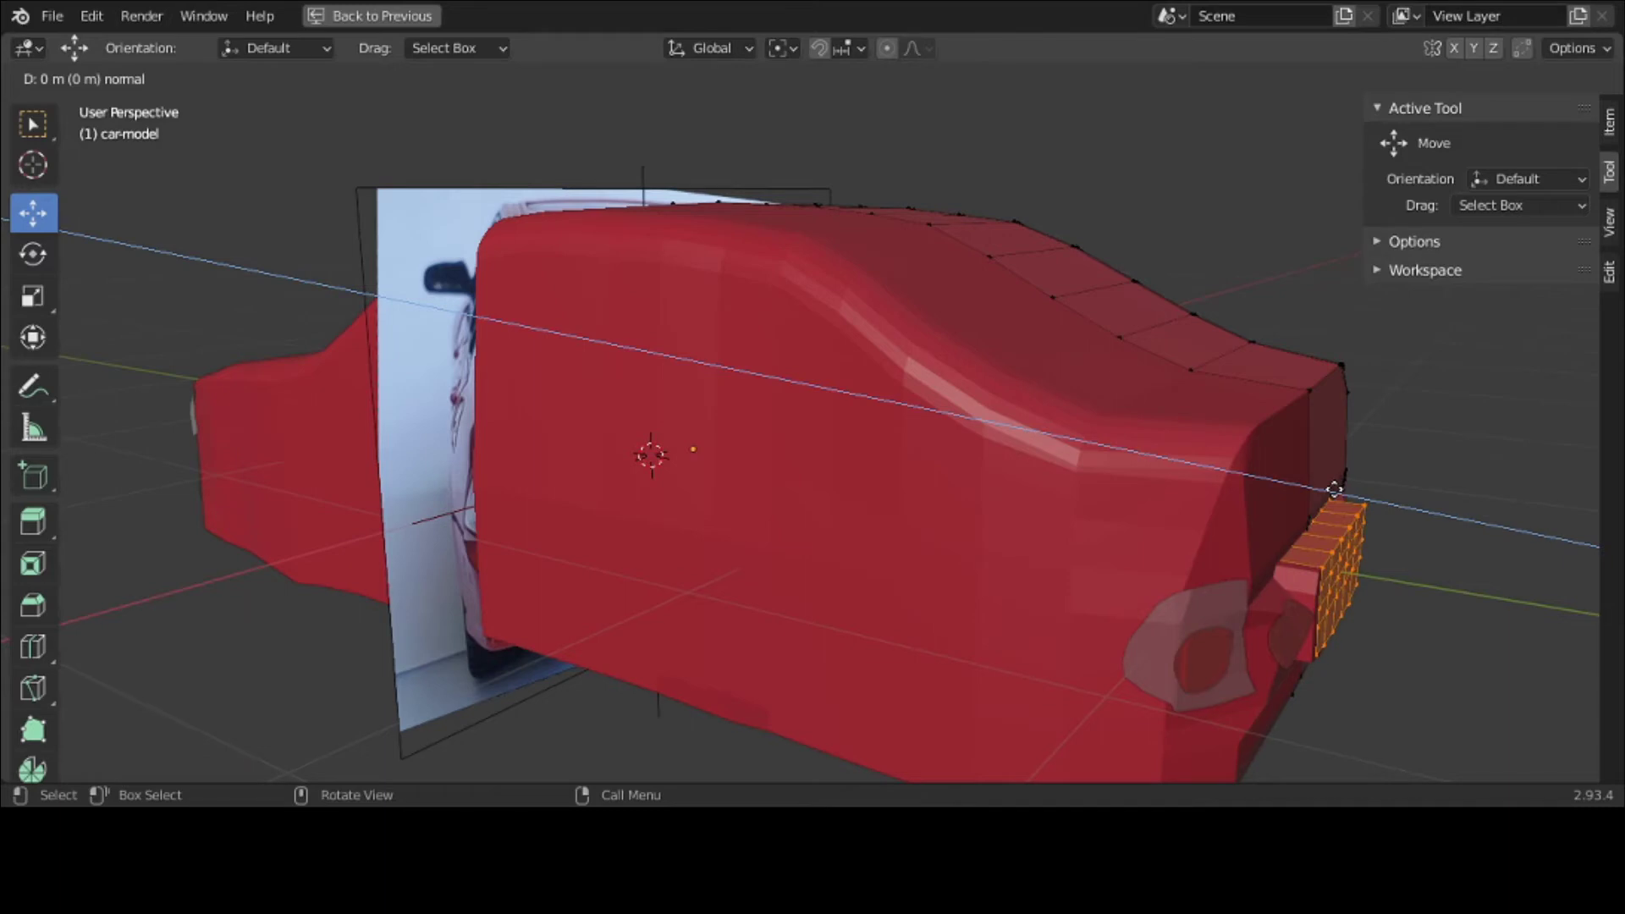
key(y)
click(1291, 497)
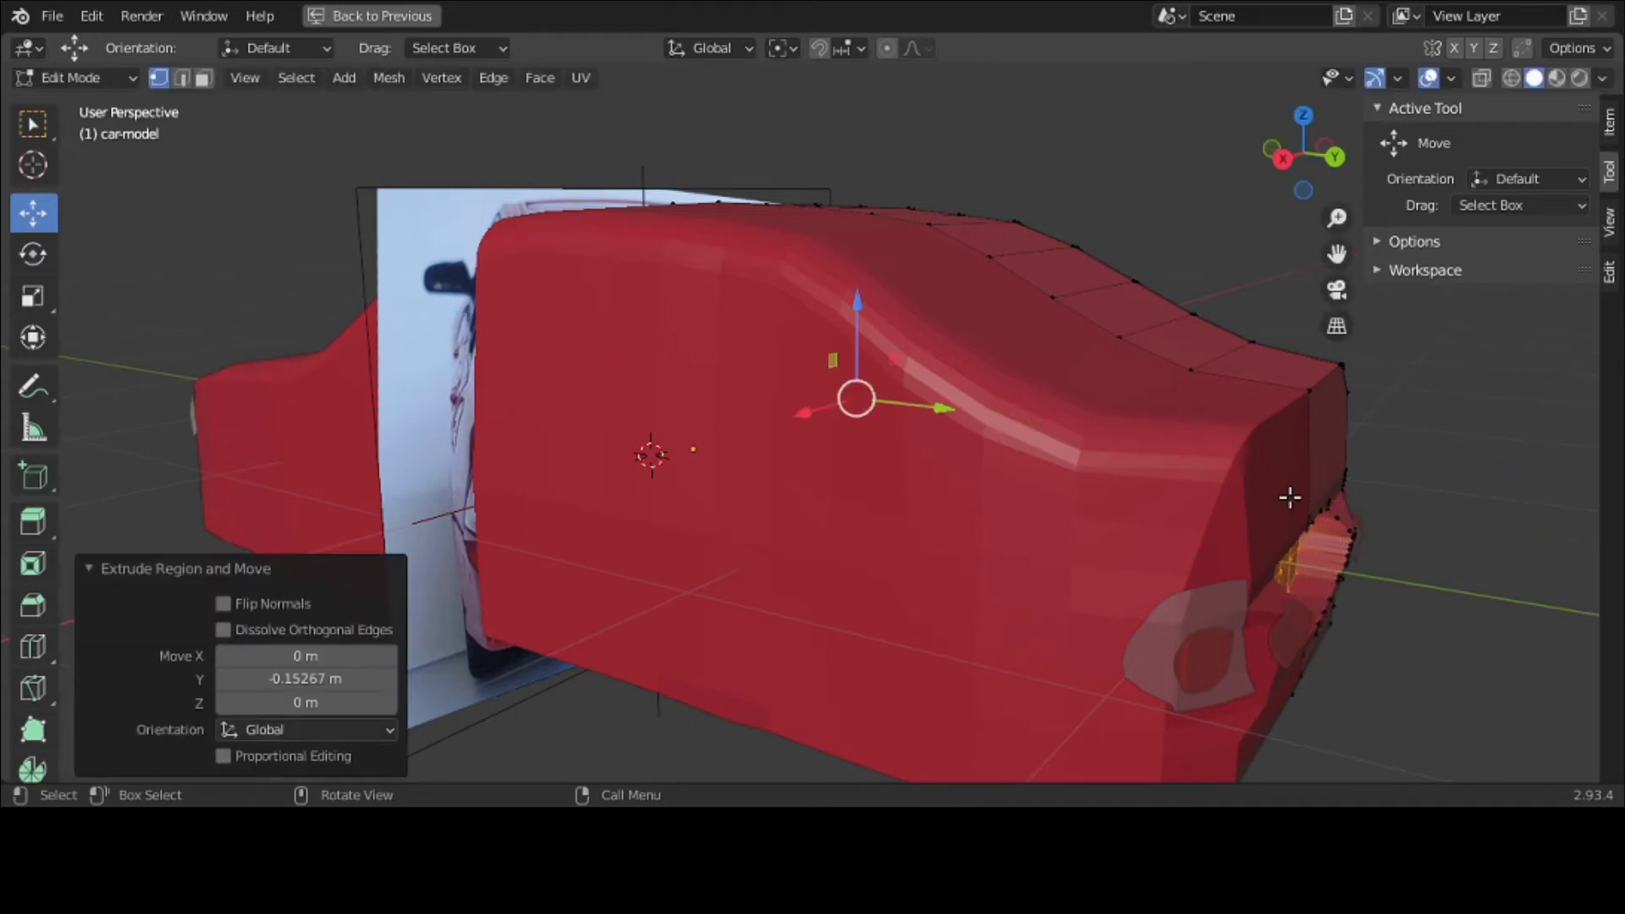
middle_drag(1290, 498, 1240, 491)
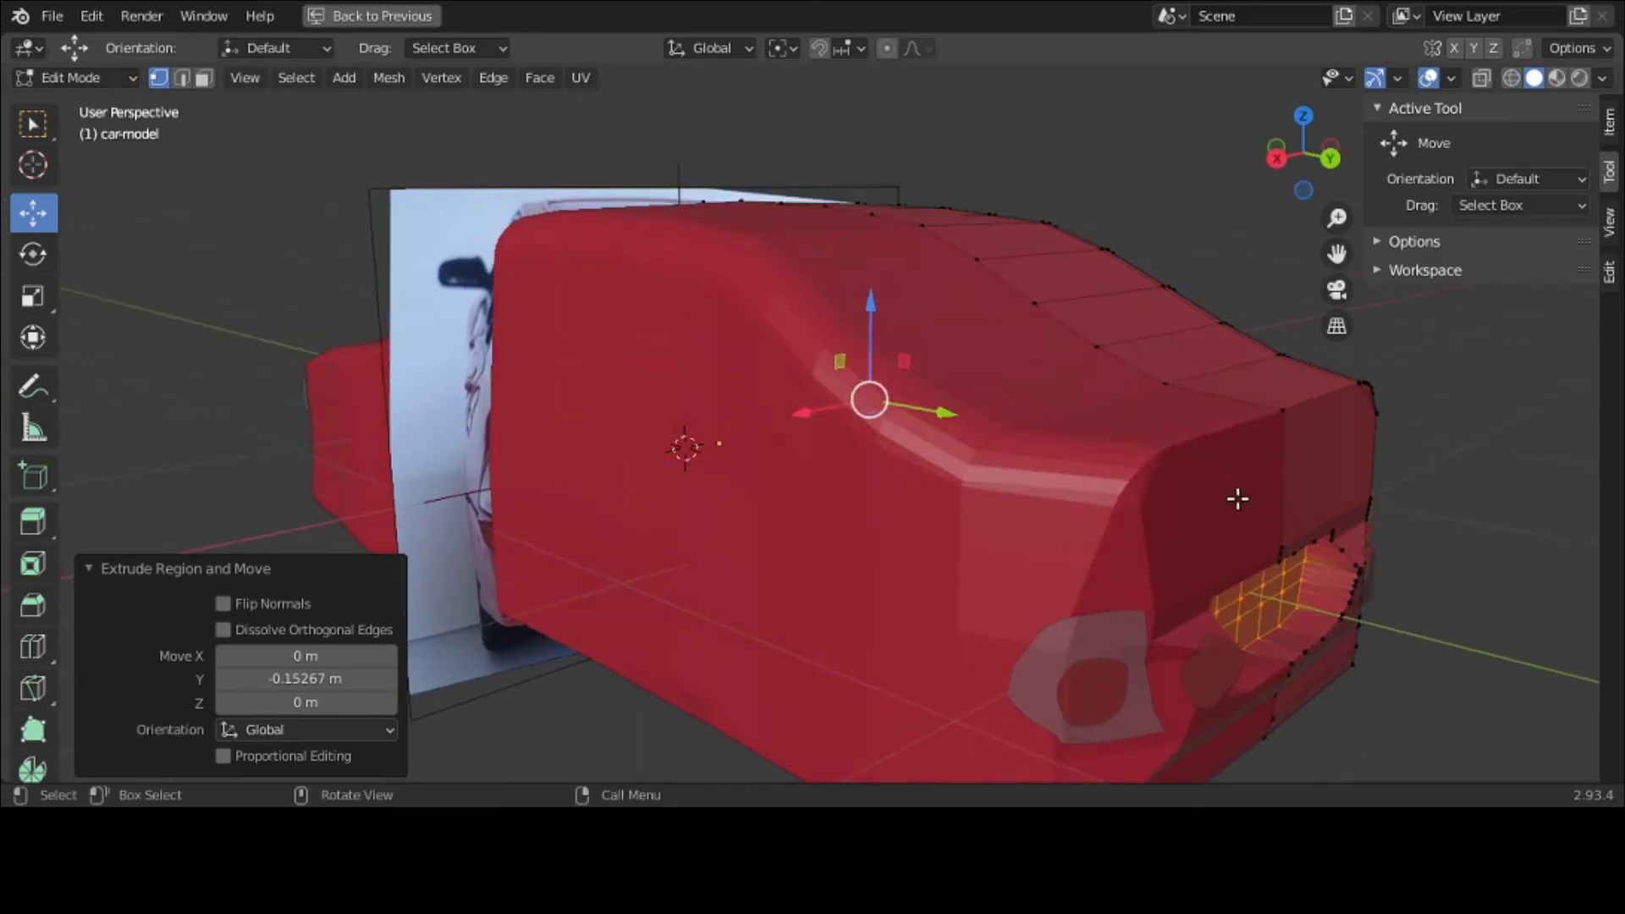
key(ctrl+z)
Step: Extrude the selected license plate faces into the body by -0.098711 m along the global Y axis
key(e)
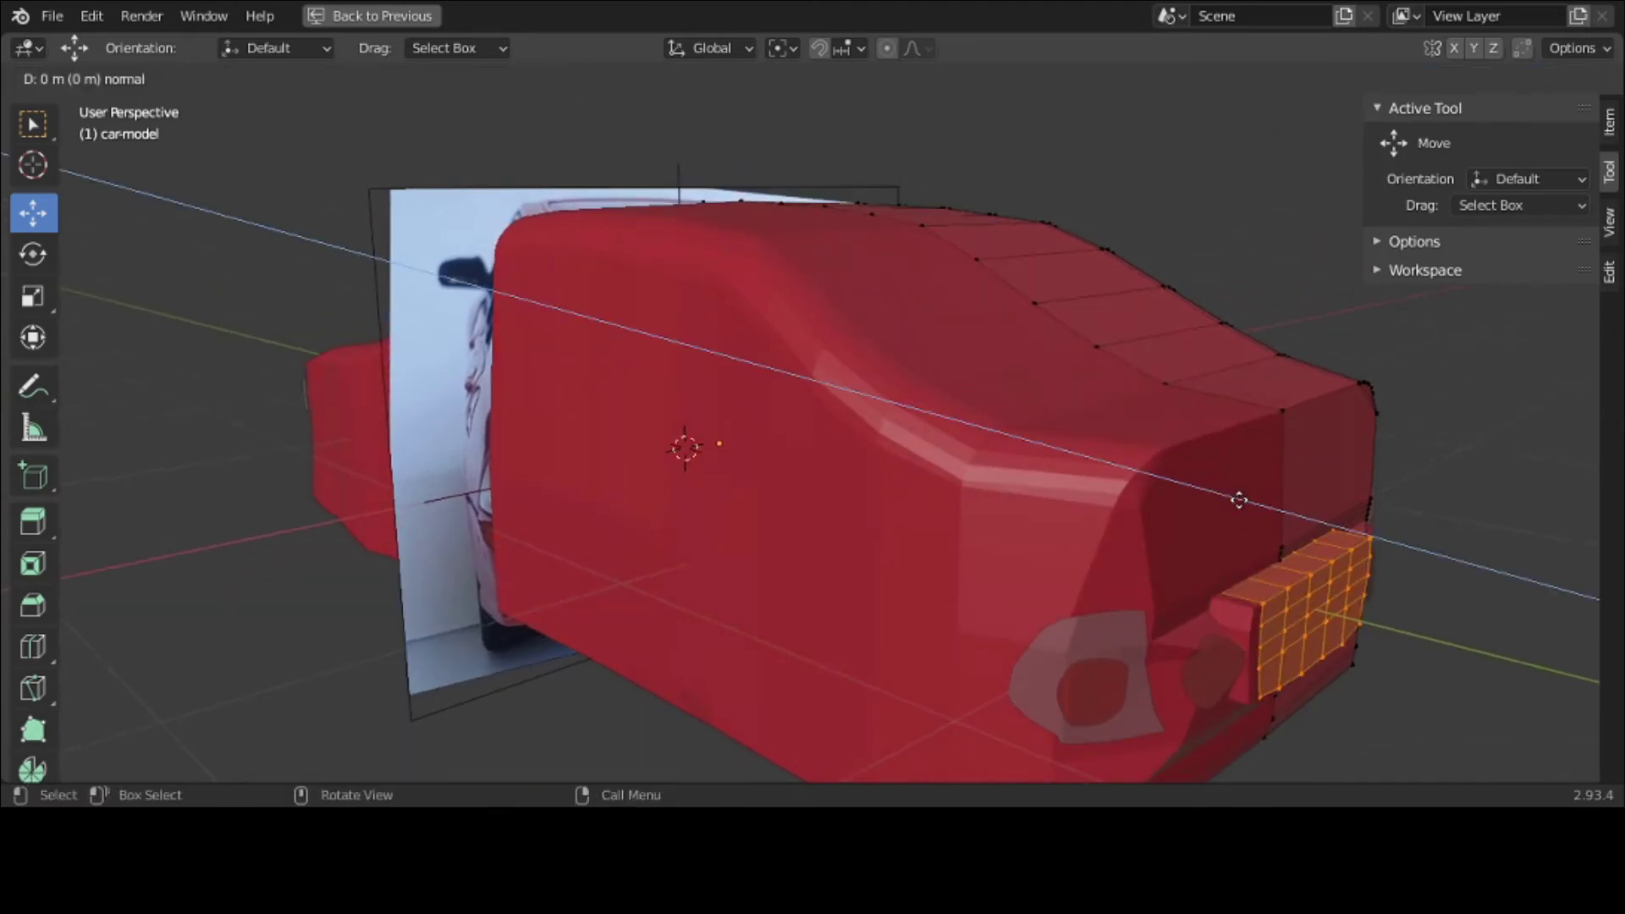
key(y)
click(1214, 503)
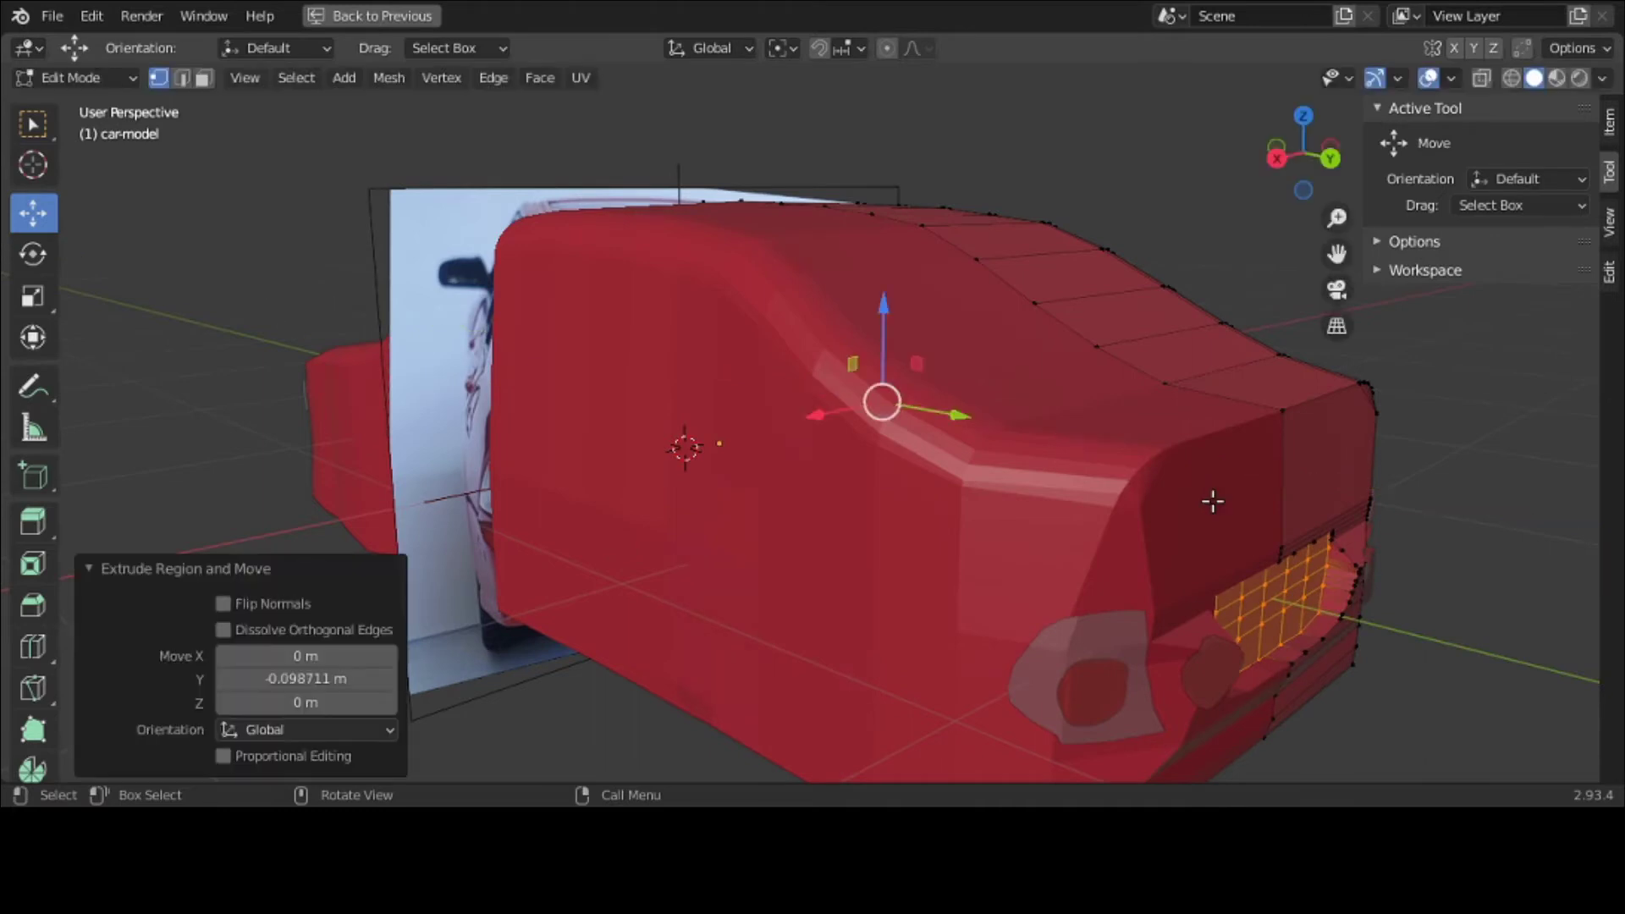
middle_drag(1212, 500, 1147, 481)
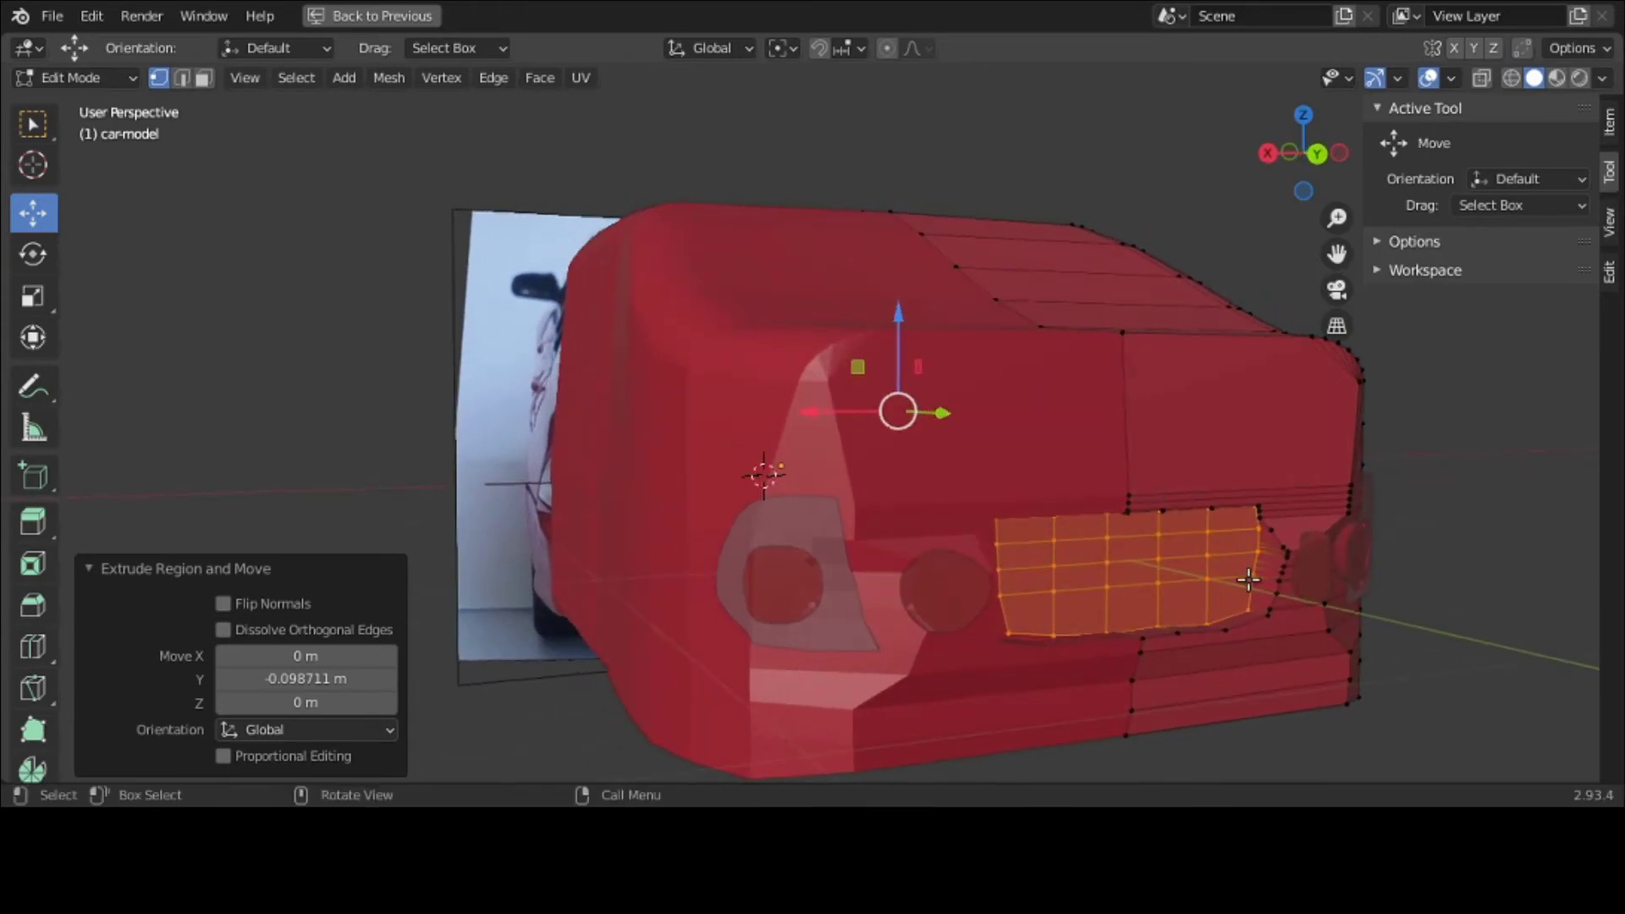
middle_drag(1249, 580, 1189, 574)
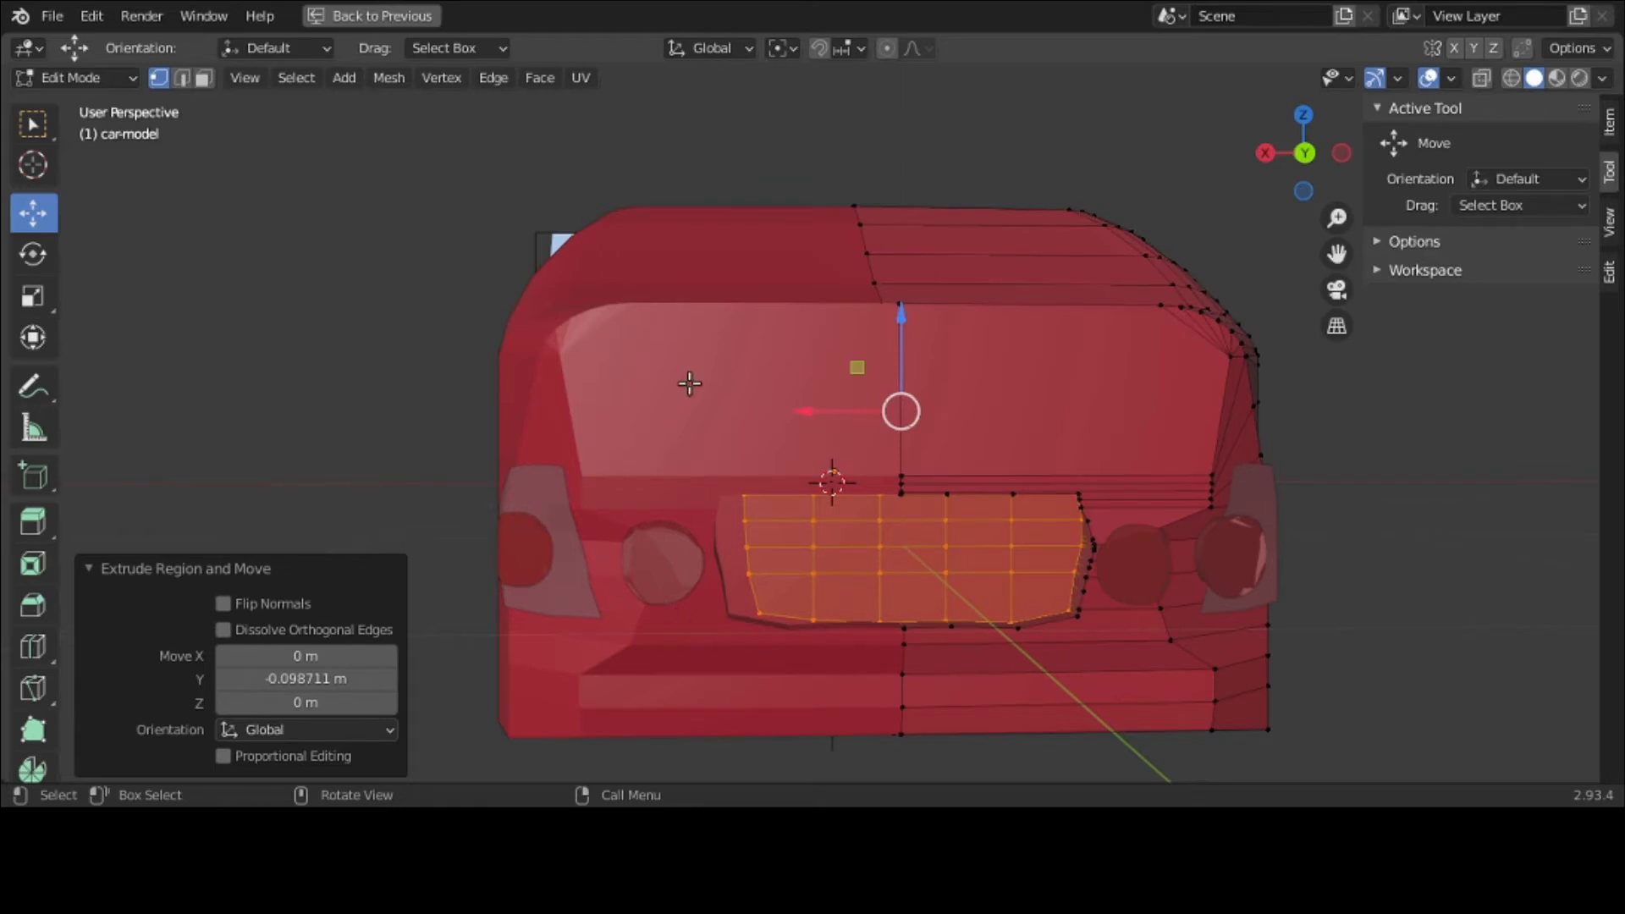
middle_drag(678, 381, 455, 254)
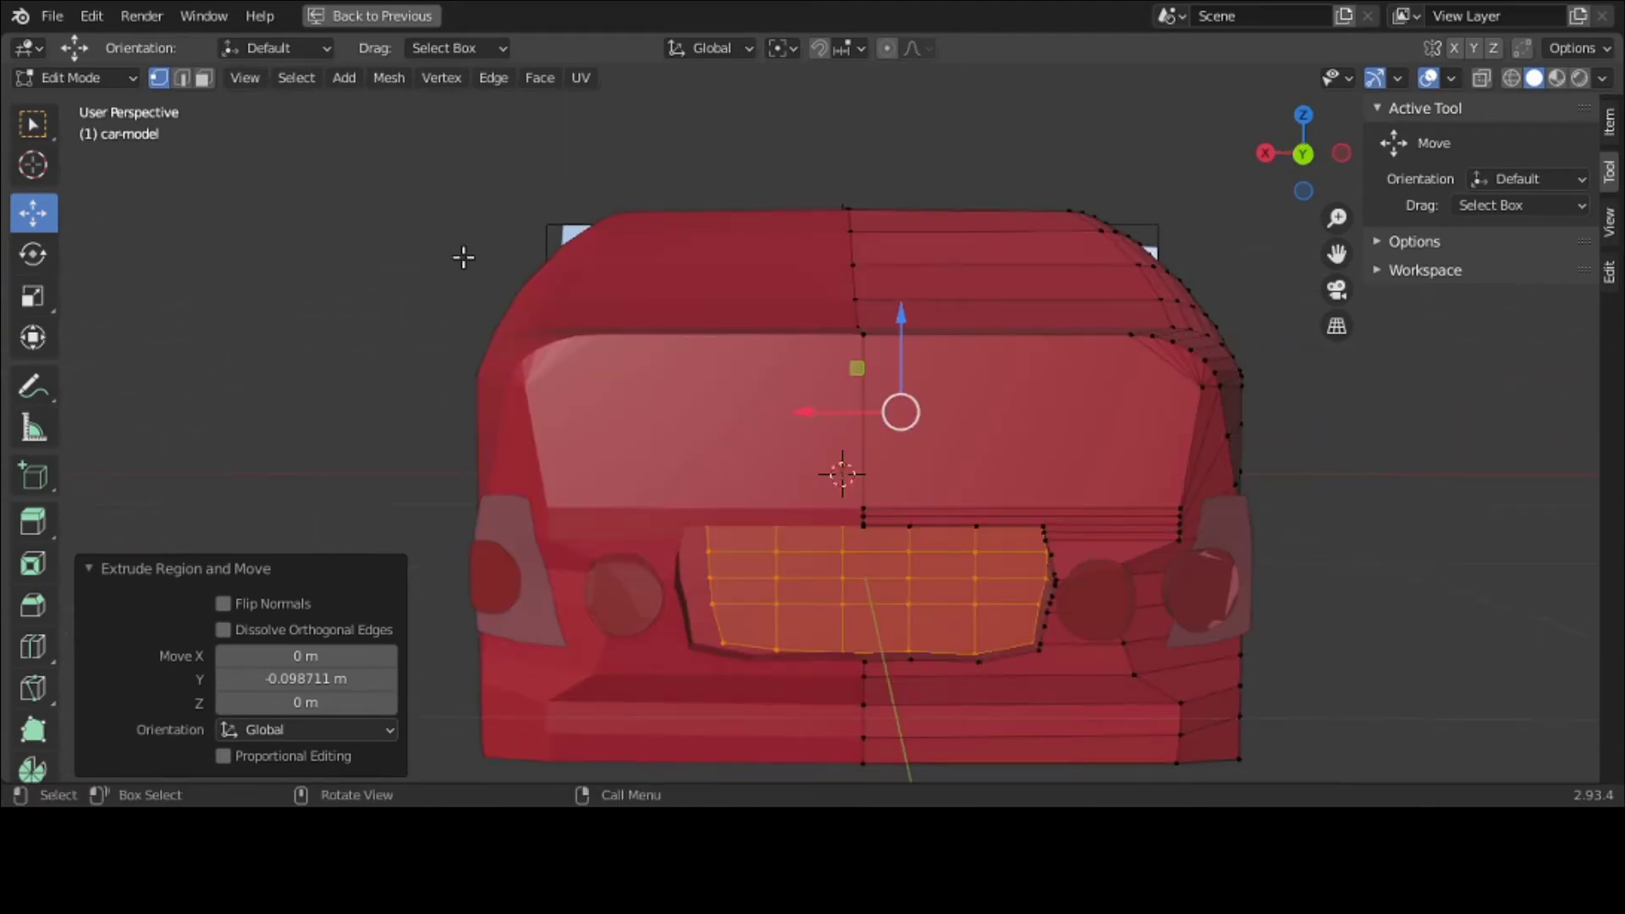
Step: In the back view, add a plane inside car-model's mesh and rotate it 90° about the X axis
key(grave)
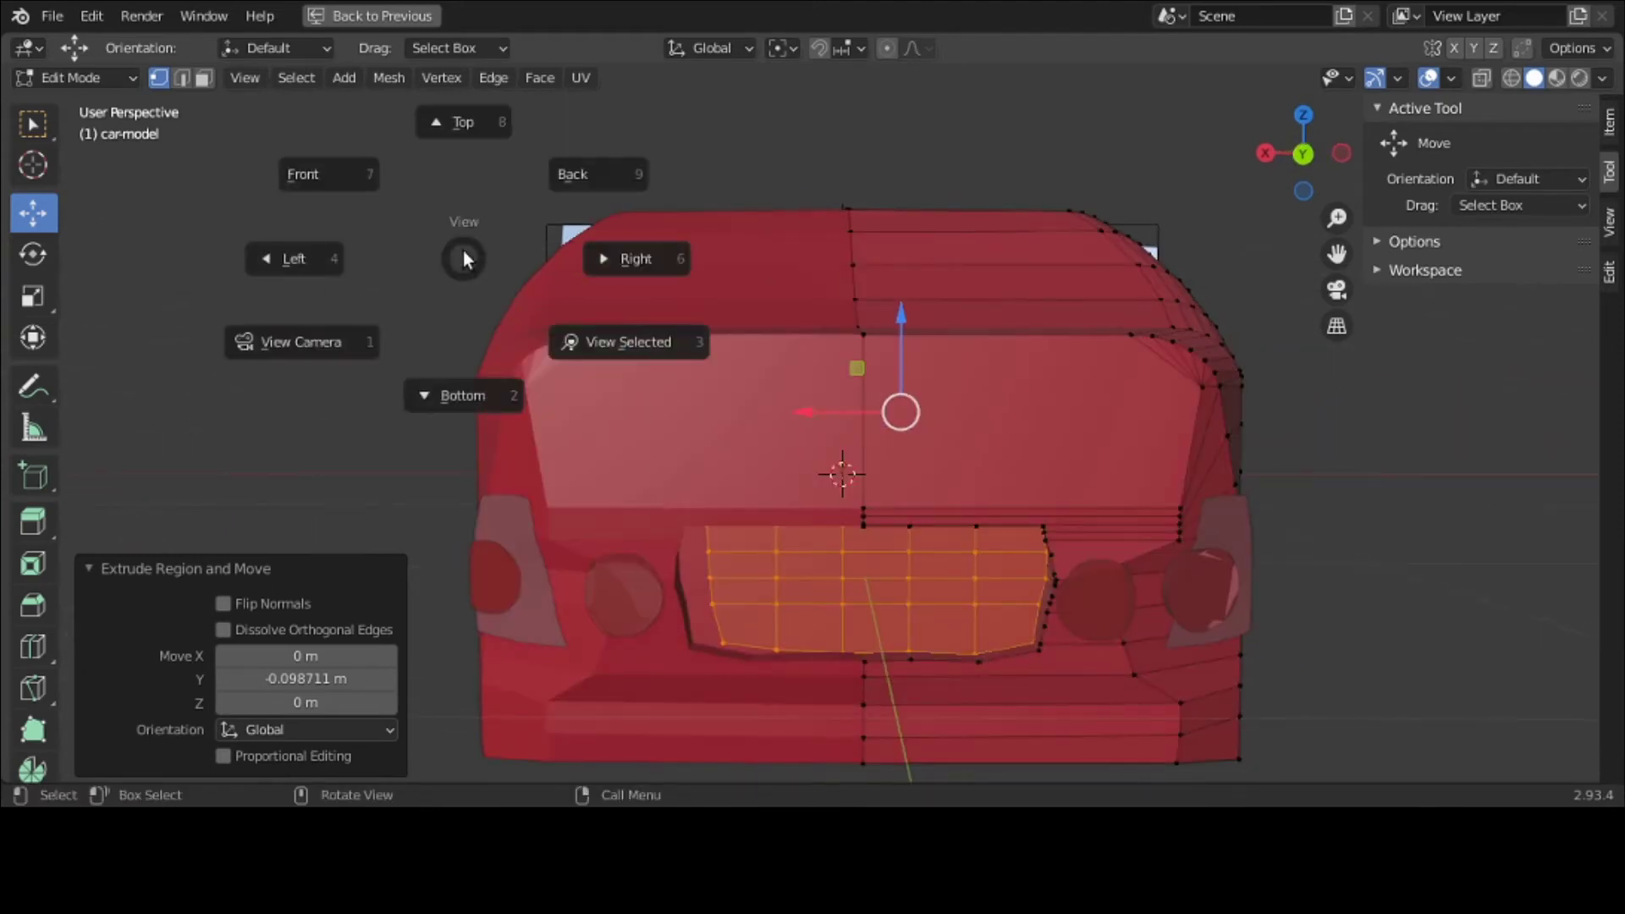
click(547, 188)
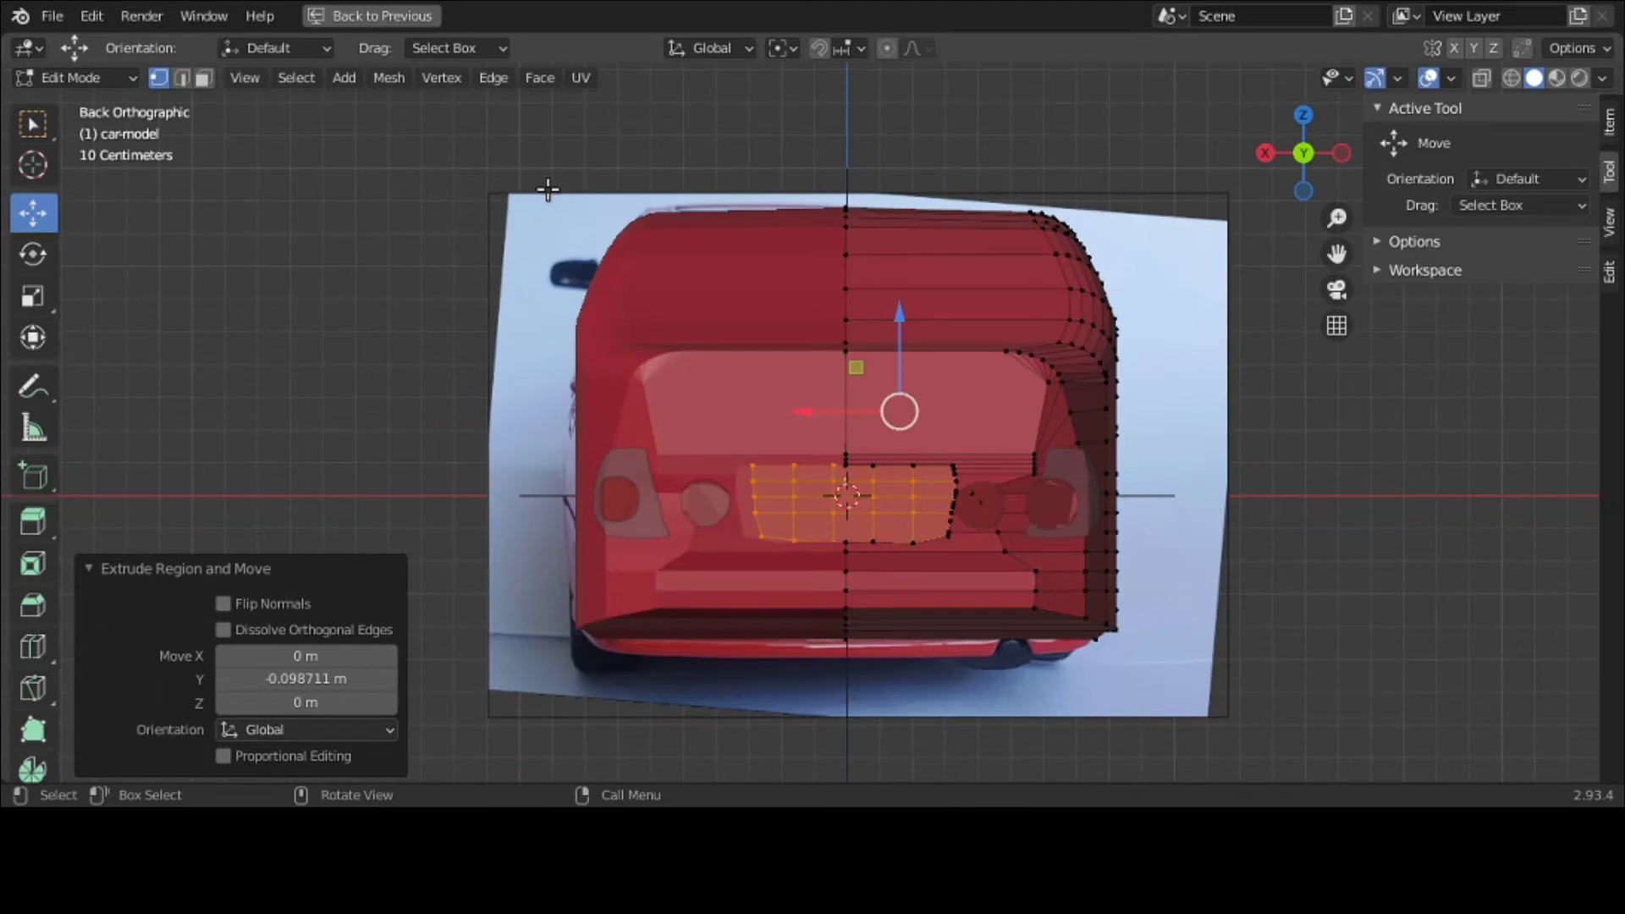
click(355, 80)
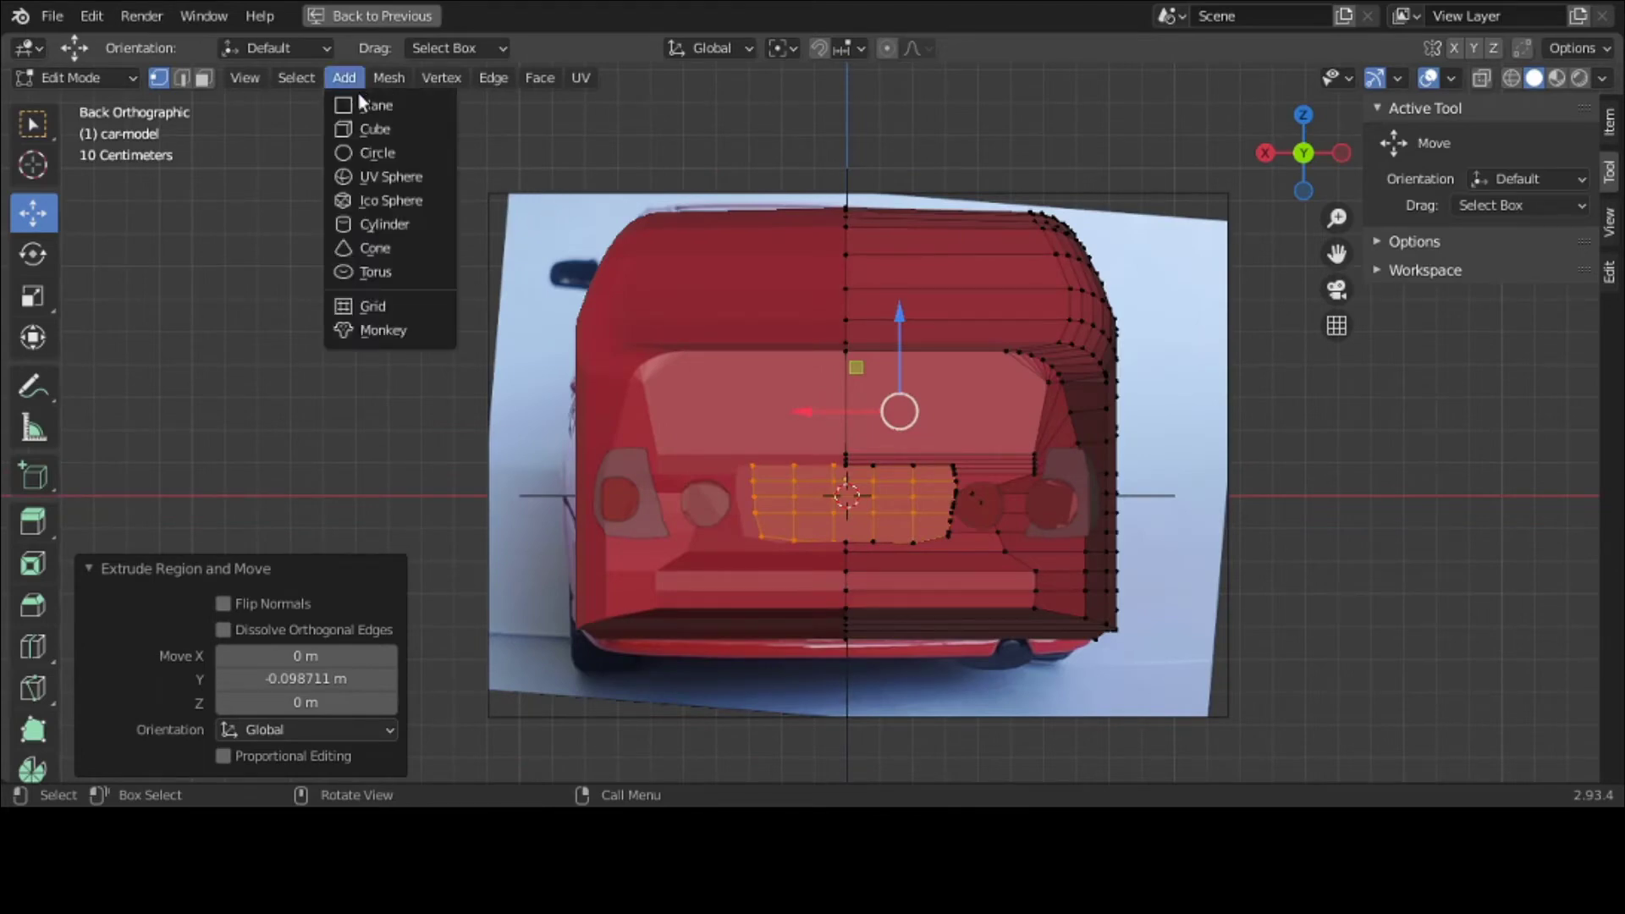
click(359, 100)
text(r)
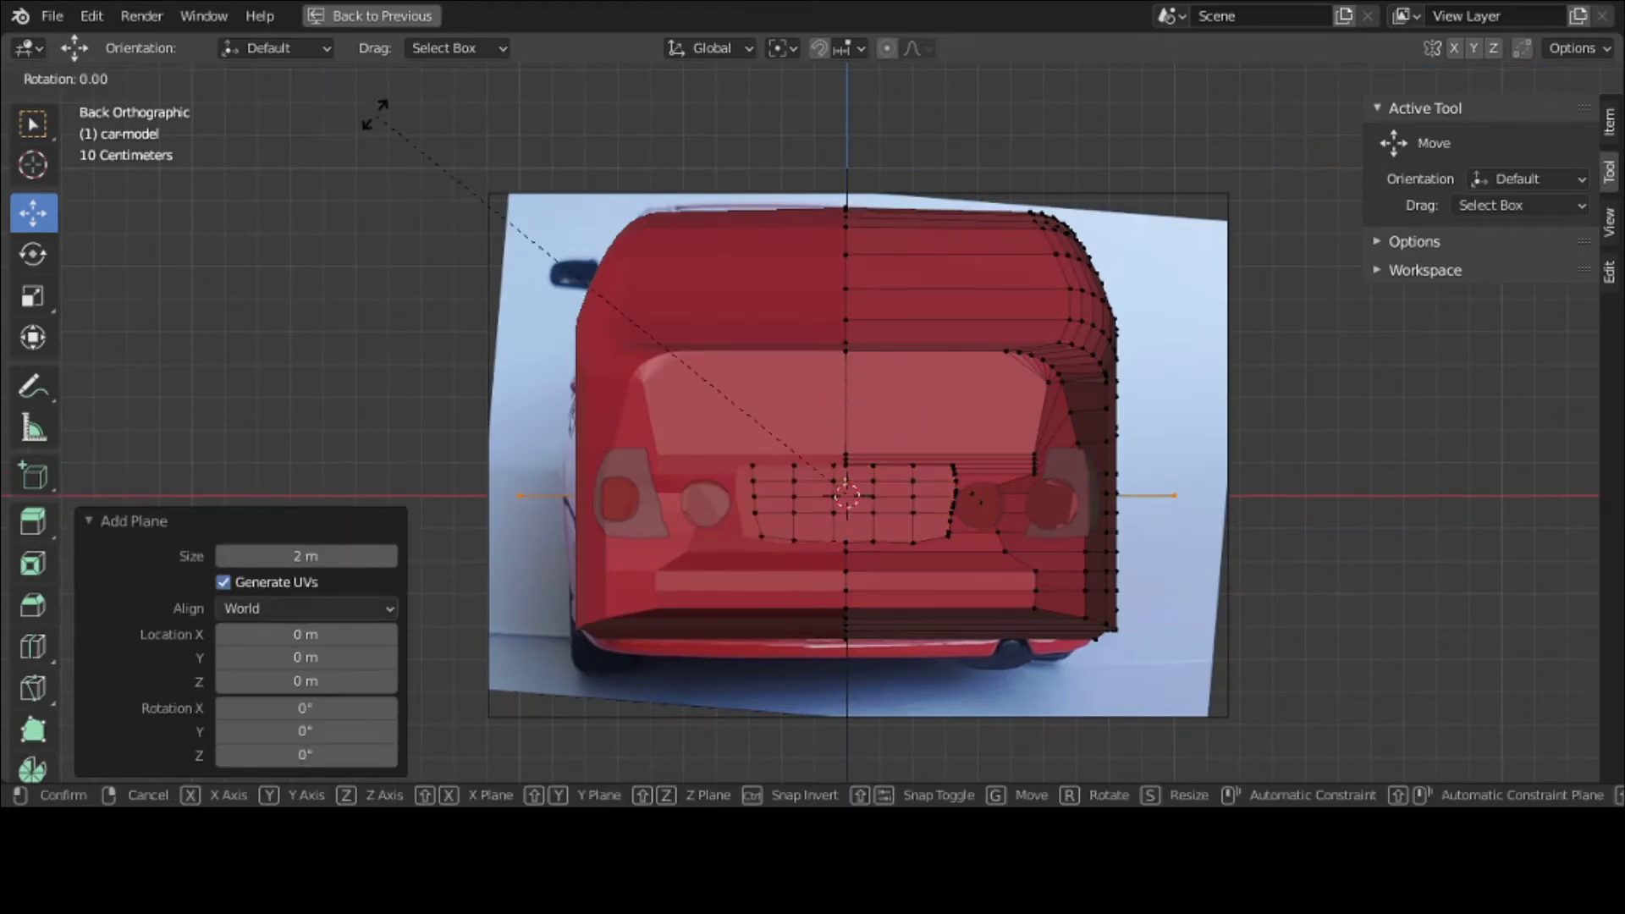
text(x90)
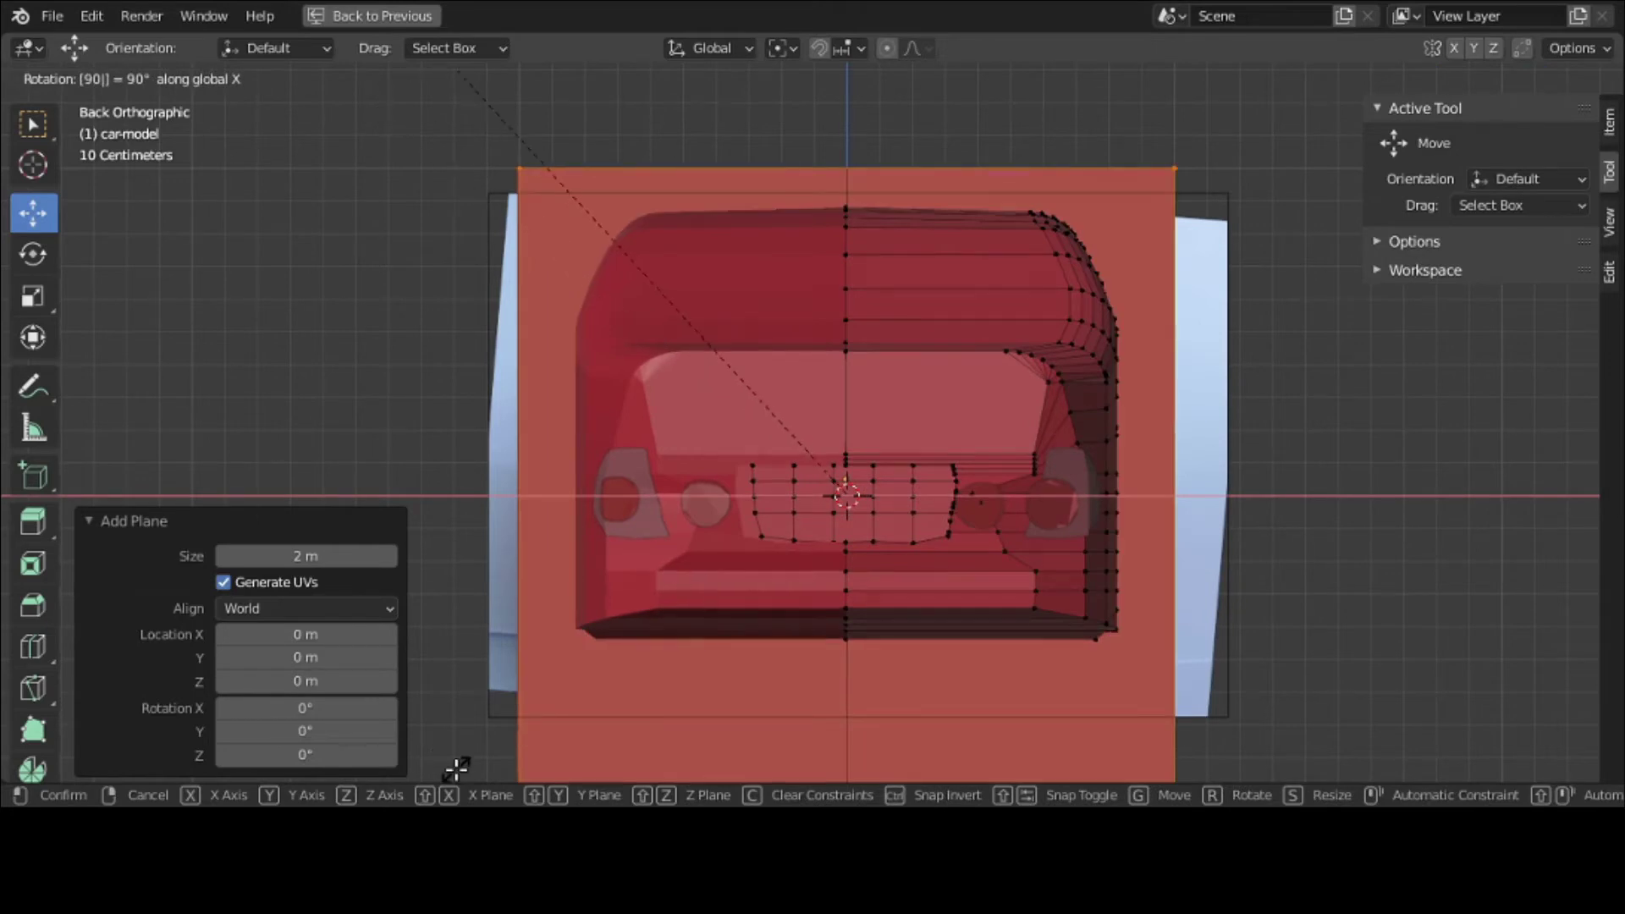
key(Escape)
key(r)
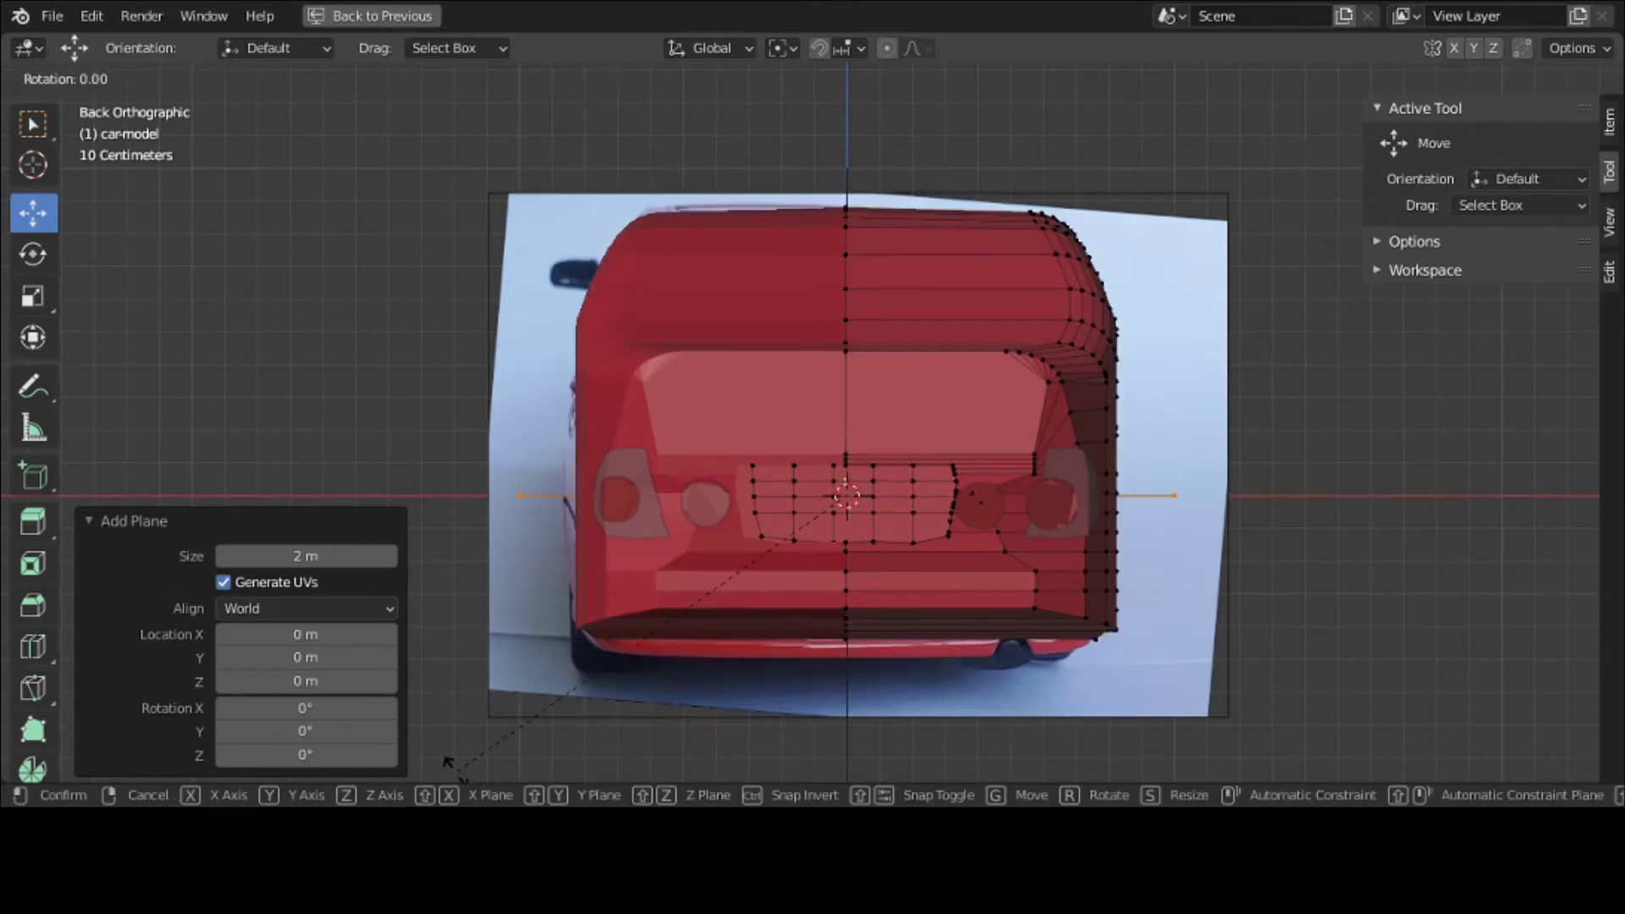
key(x)
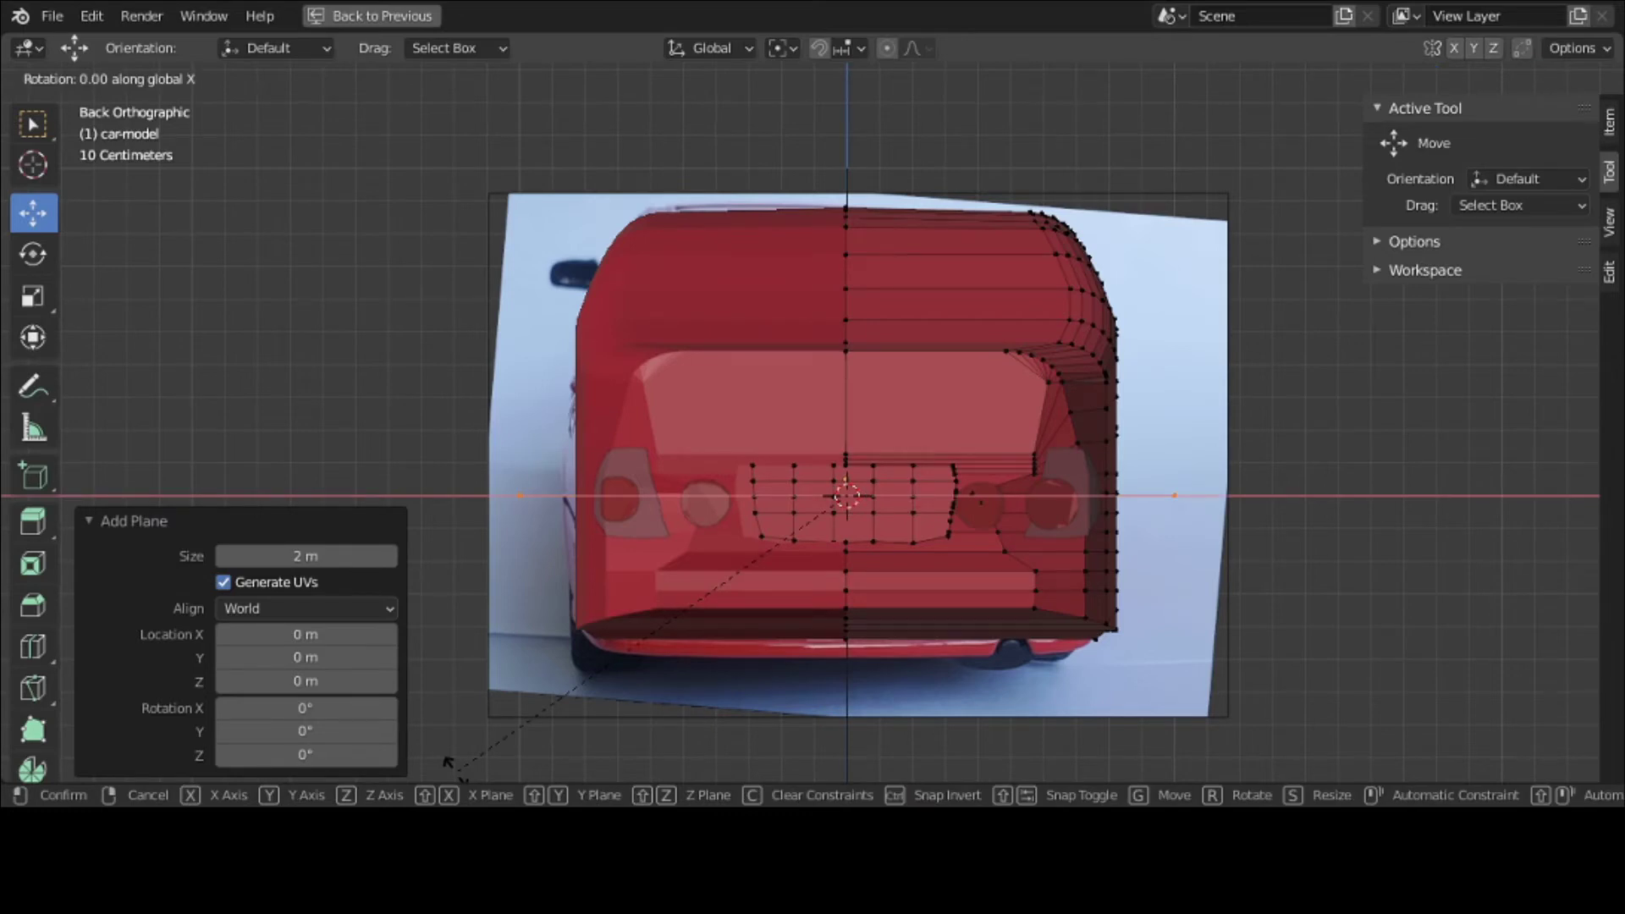
text(90)
key(Return)
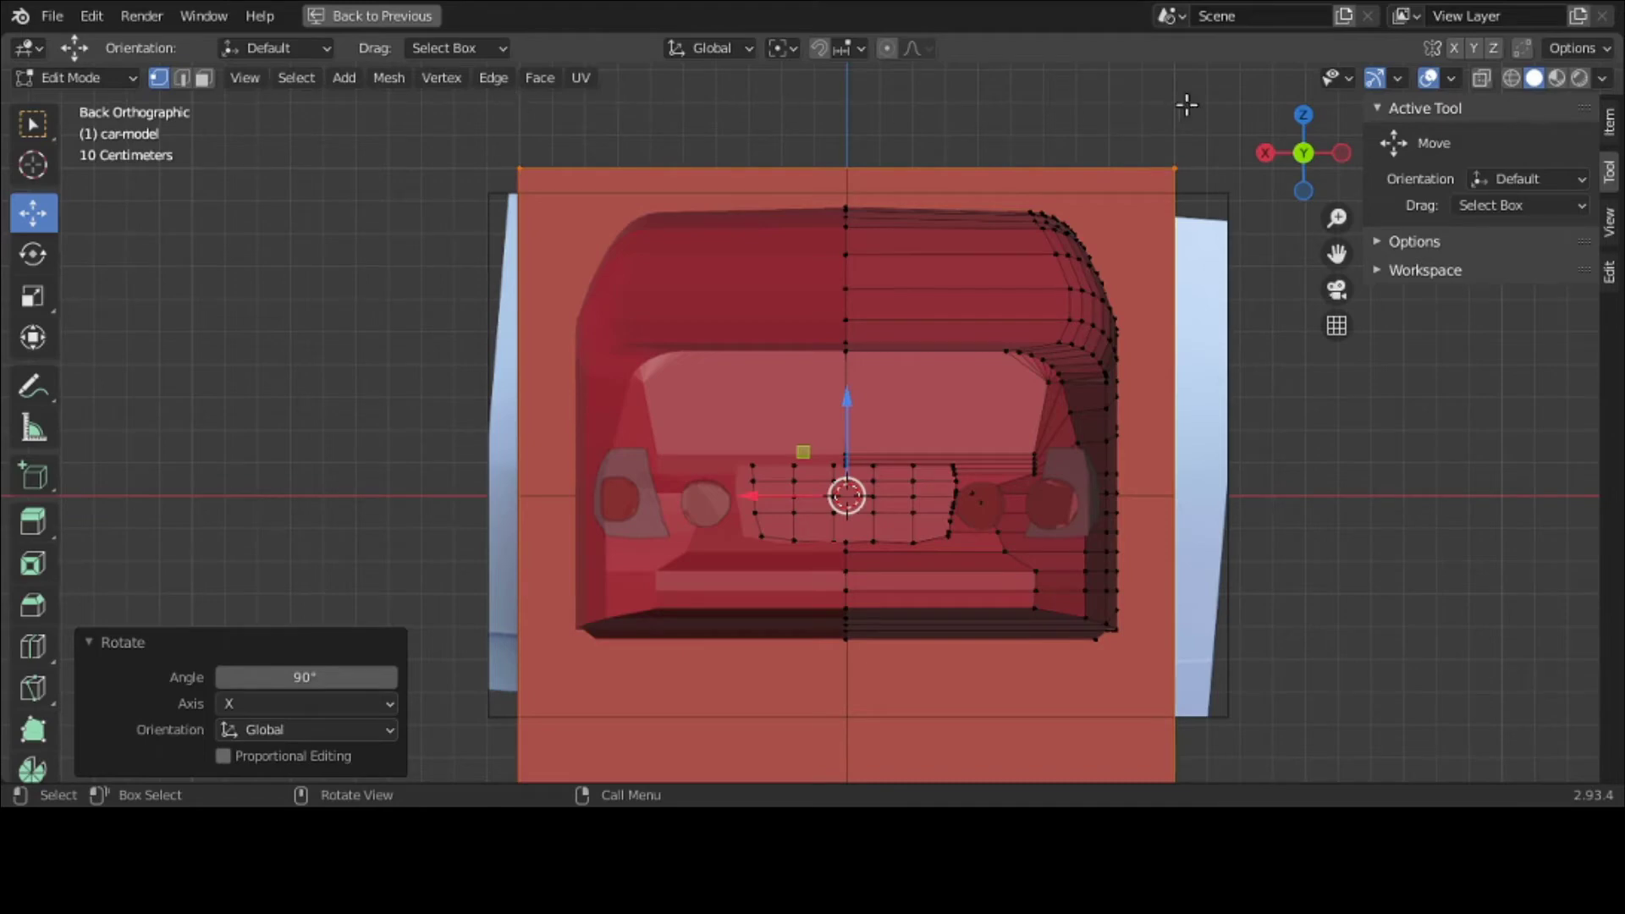
Step: Delete the face of the plane added inside car-model's mesh
drag(1336, 95, 1057, 119)
key(x)
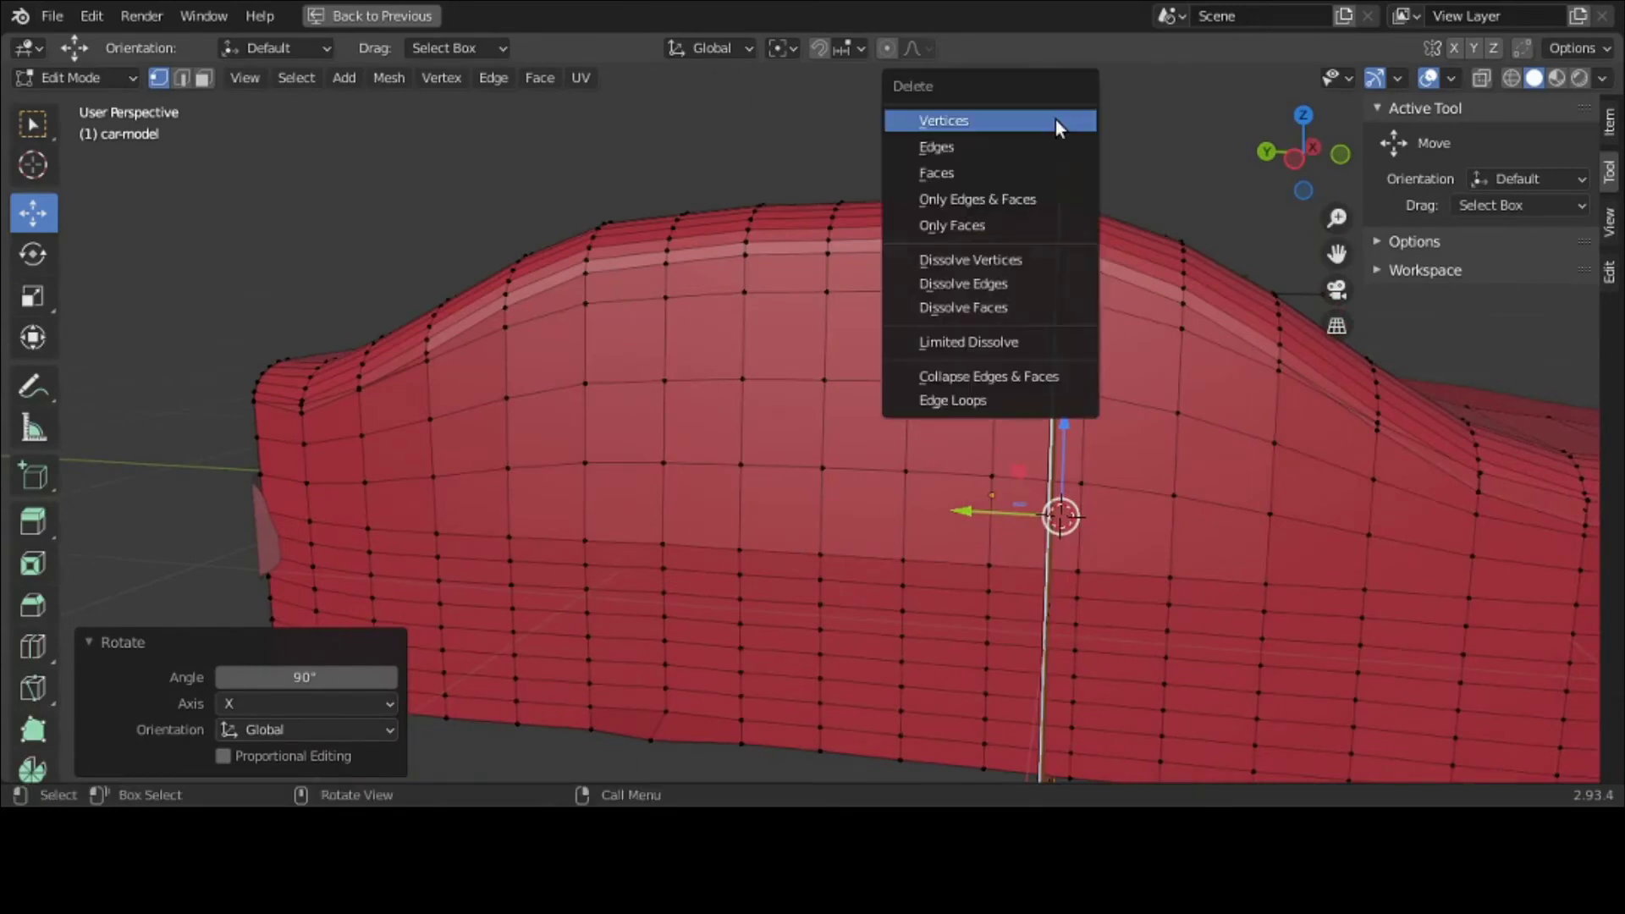
click(1054, 165)
middle_drag(1054, 163, 1219, 172)
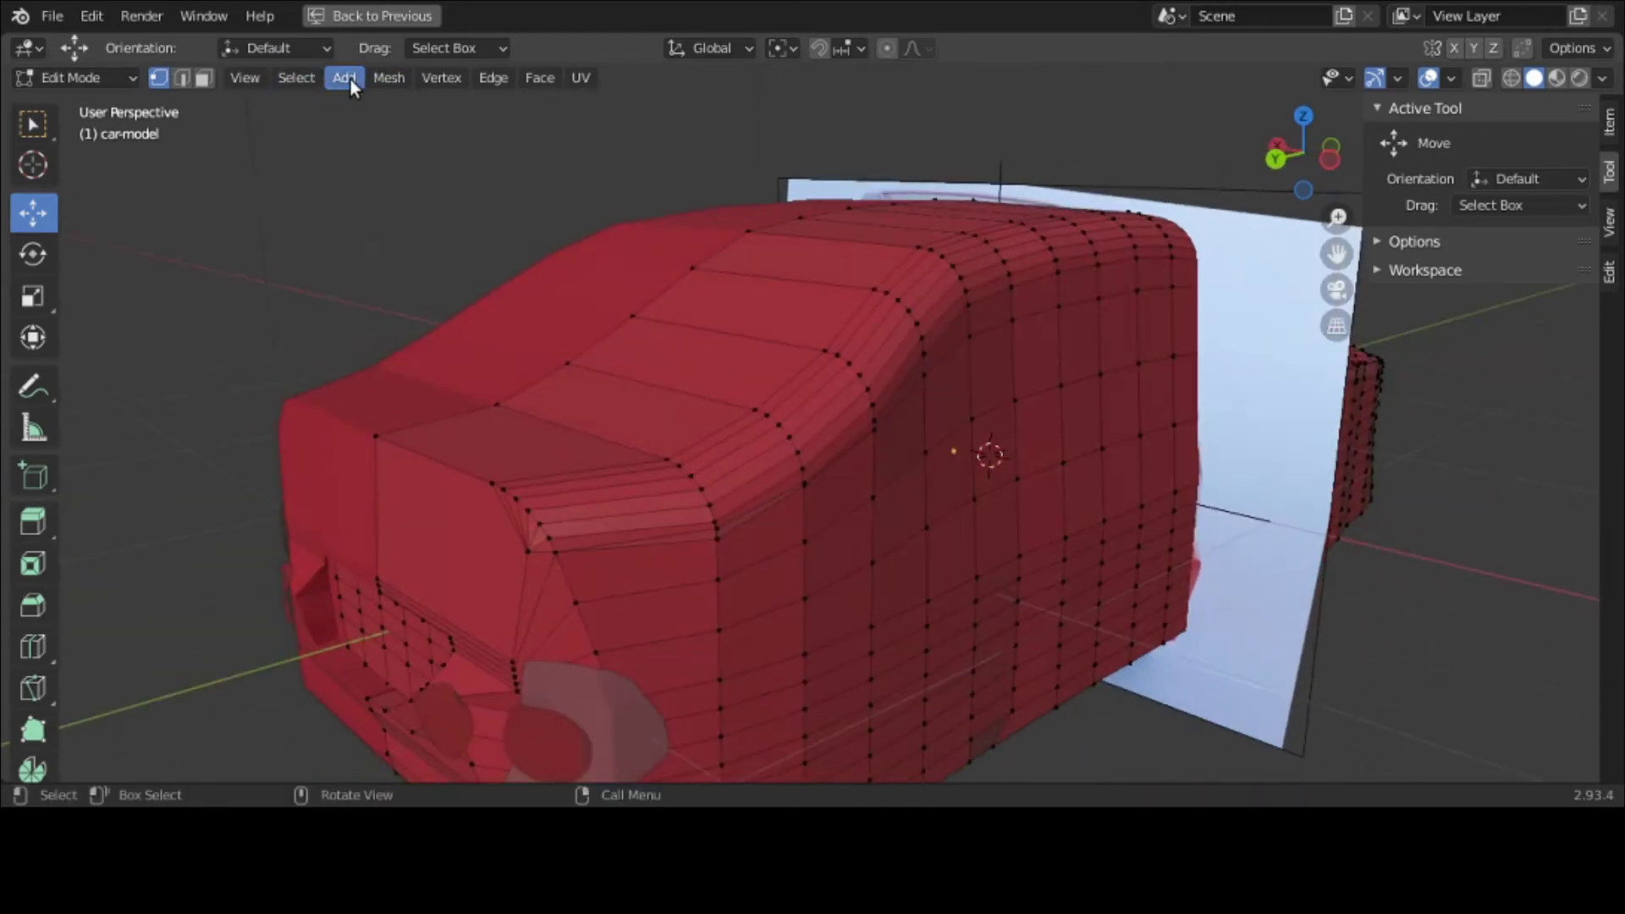
Step: In Object Mode, add a separate mesh plane, rotate it 90° about the X axis, and show the back view
click(97, 80)
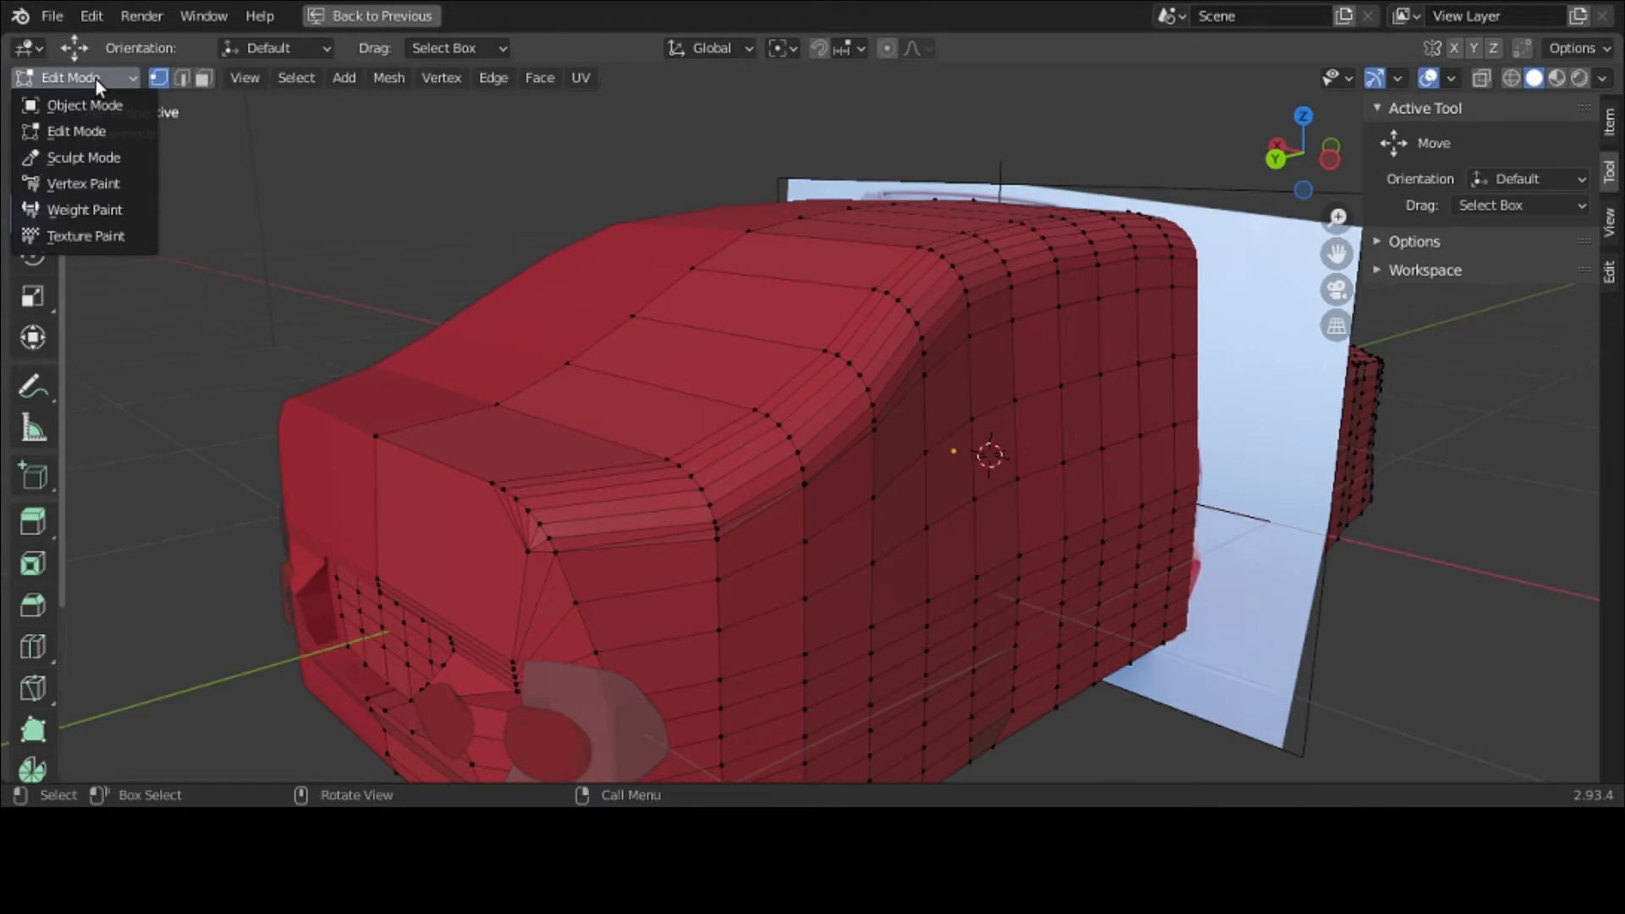
click(94, 105)
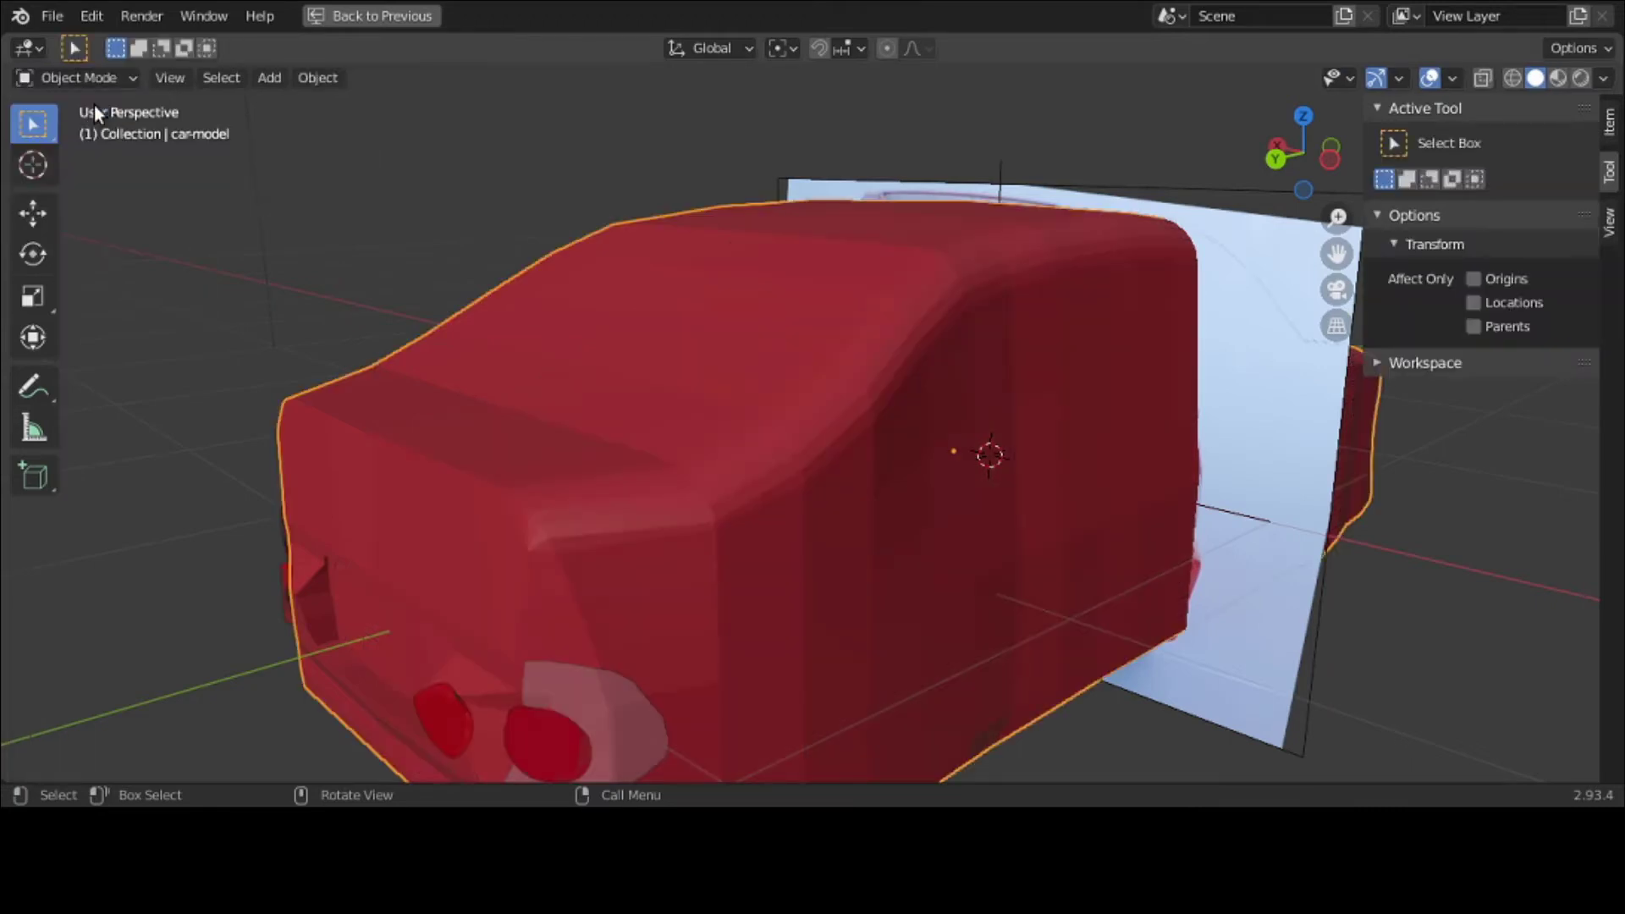
click(276, 75)
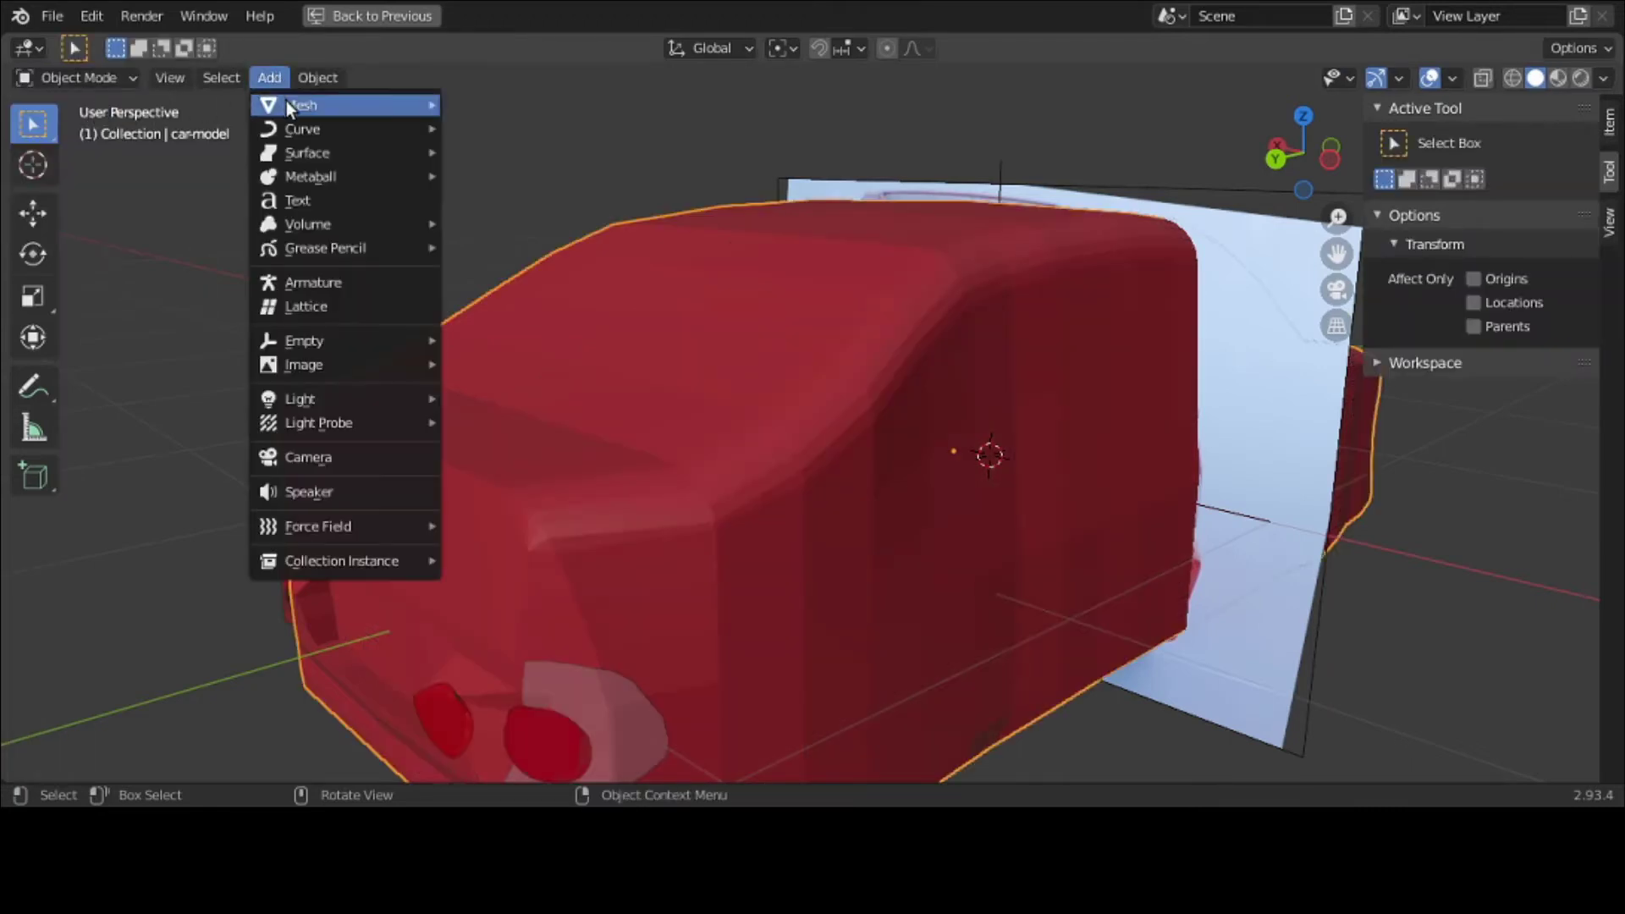
mouse_move(403, 109)
click(463, 102)
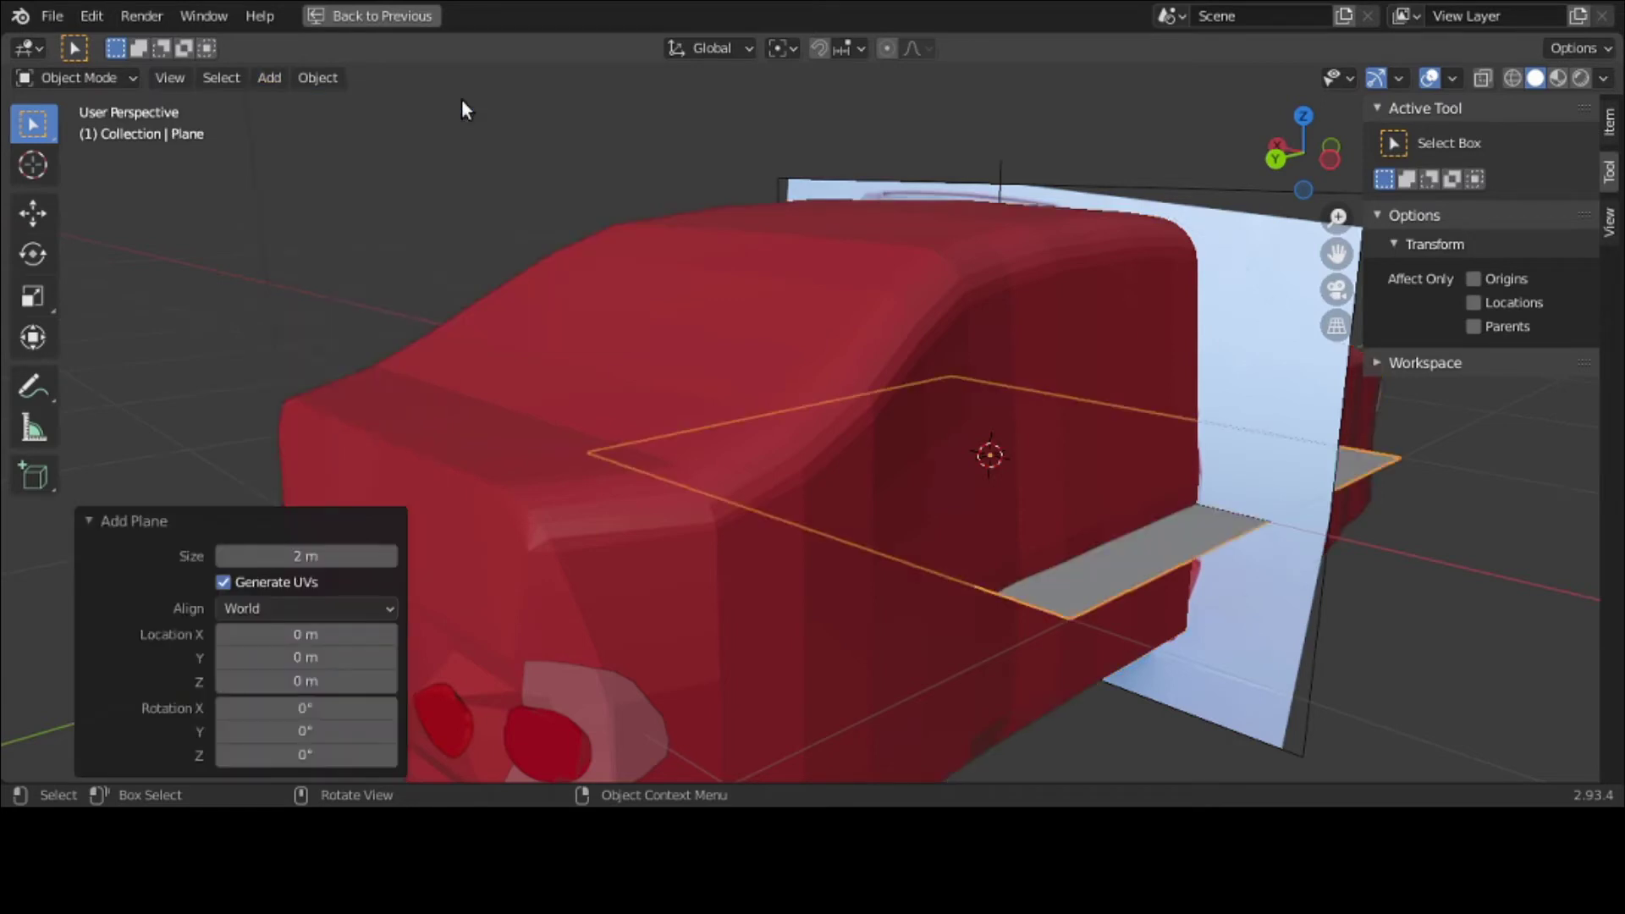
text(rx90)
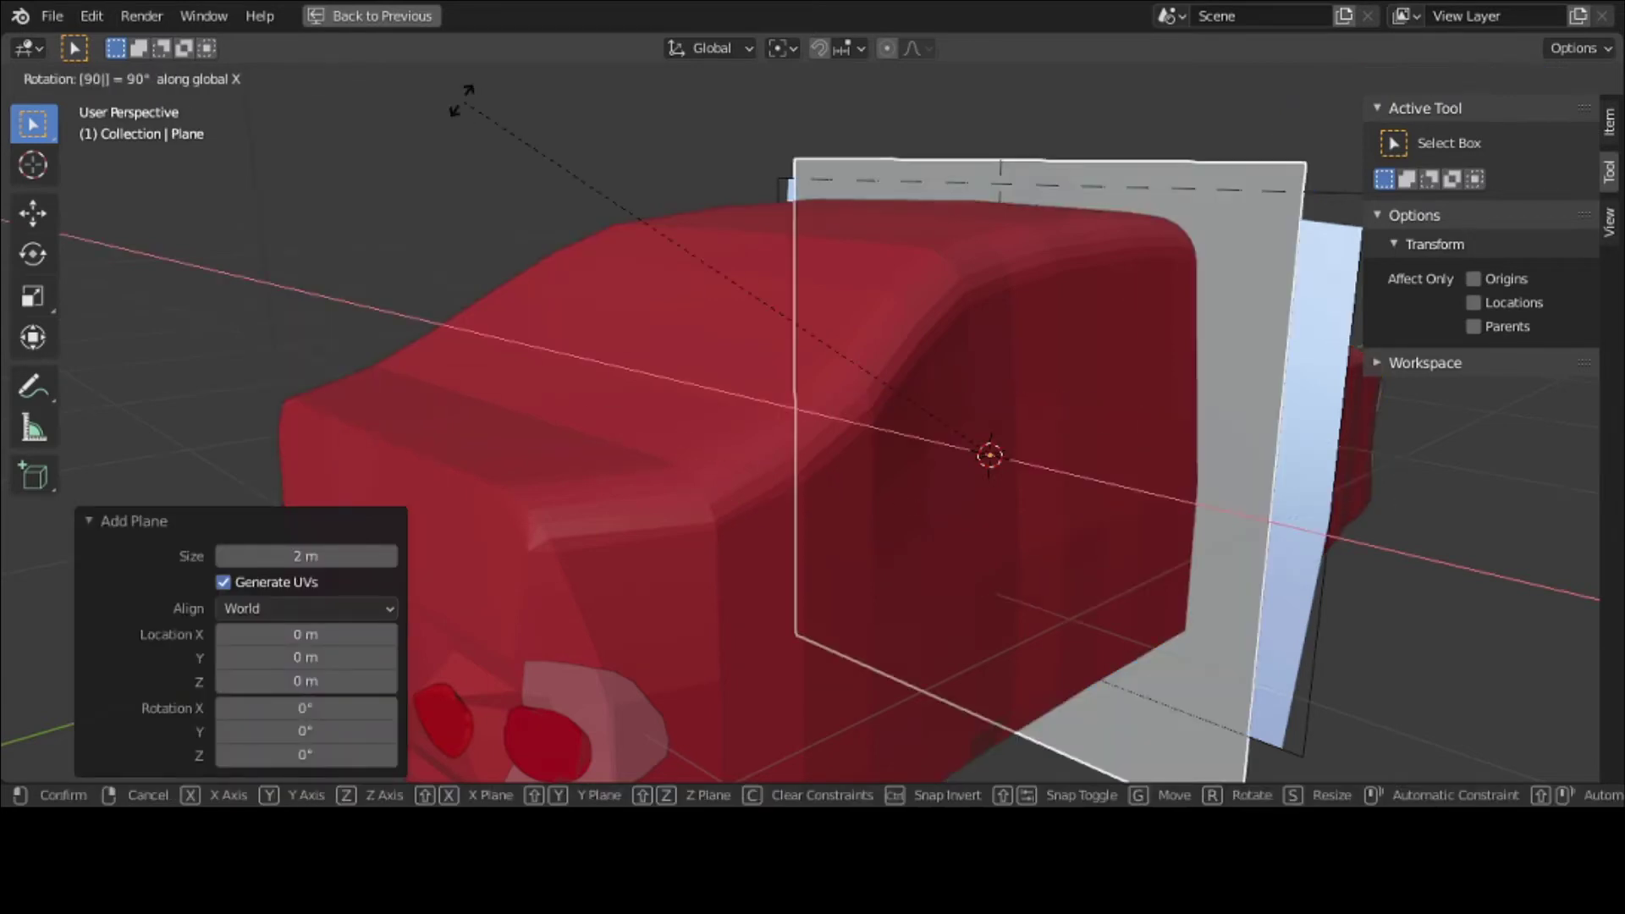
key(Return)
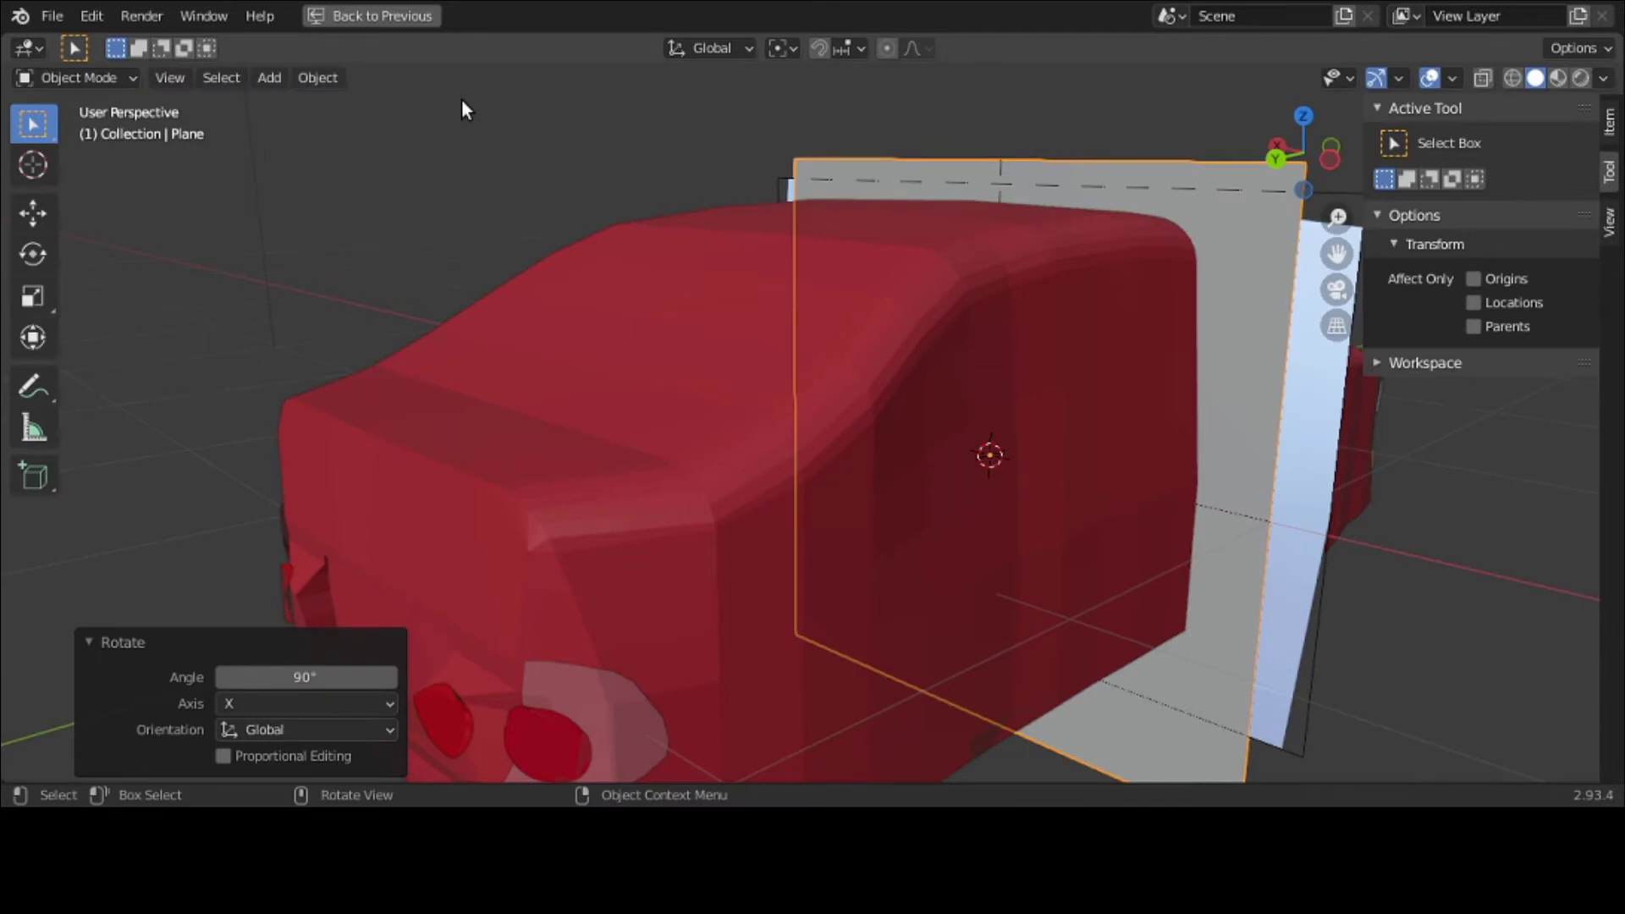
key(grave)
click(547, 84)
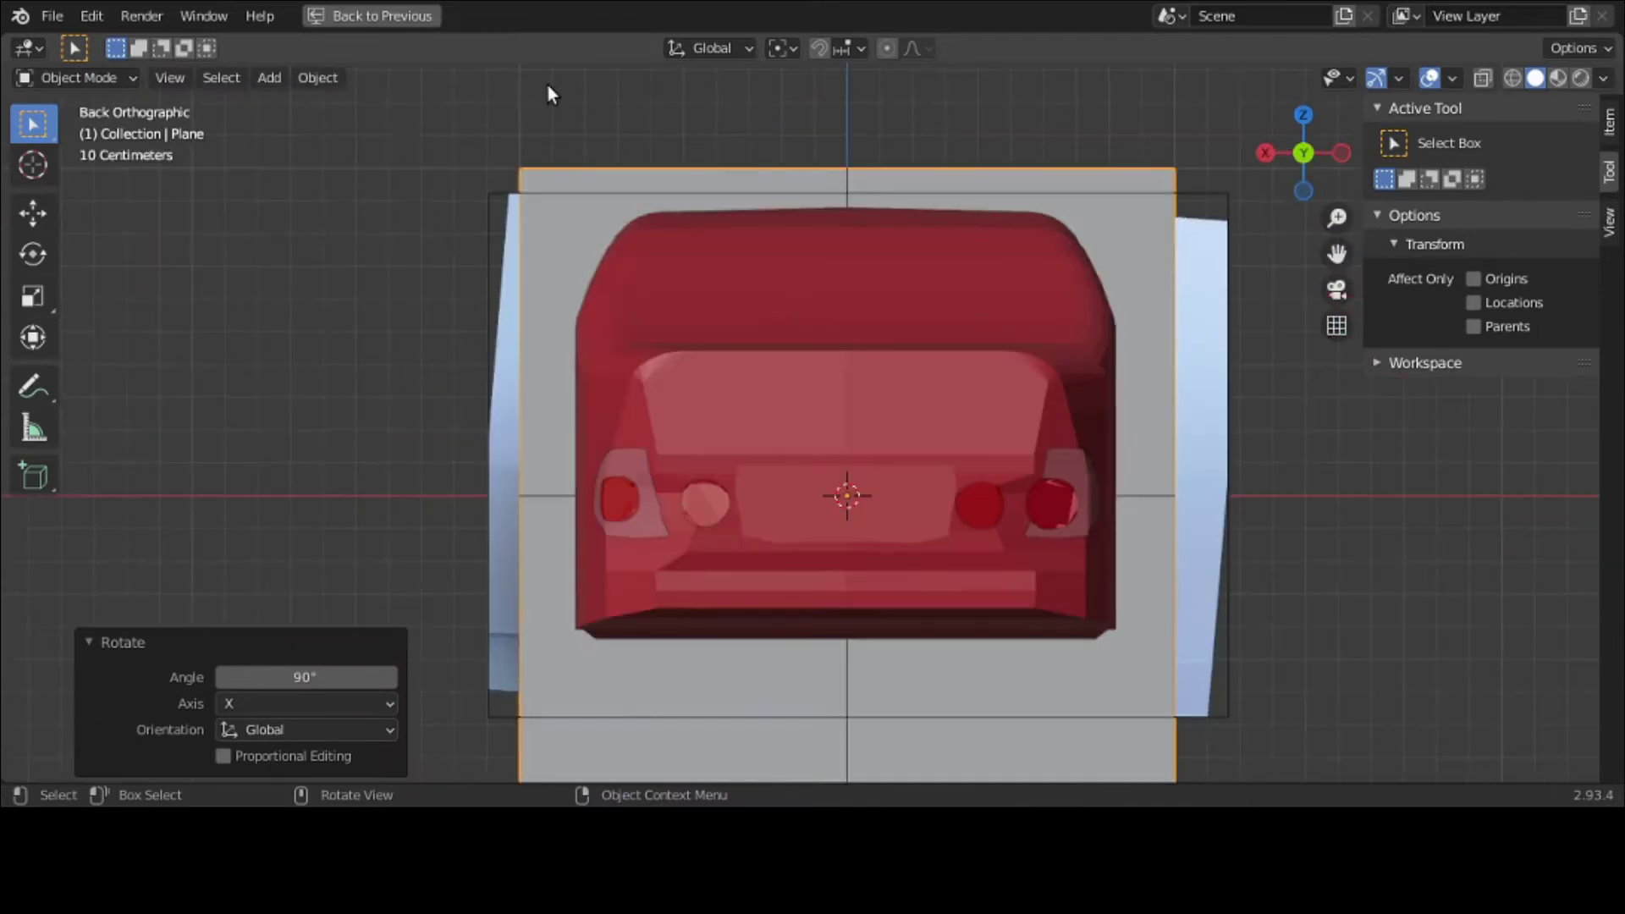
Step: Turn on X-ray display and scale the new plane uniformly to 0.269 in the back view
scroll(897, 260, down, 1)
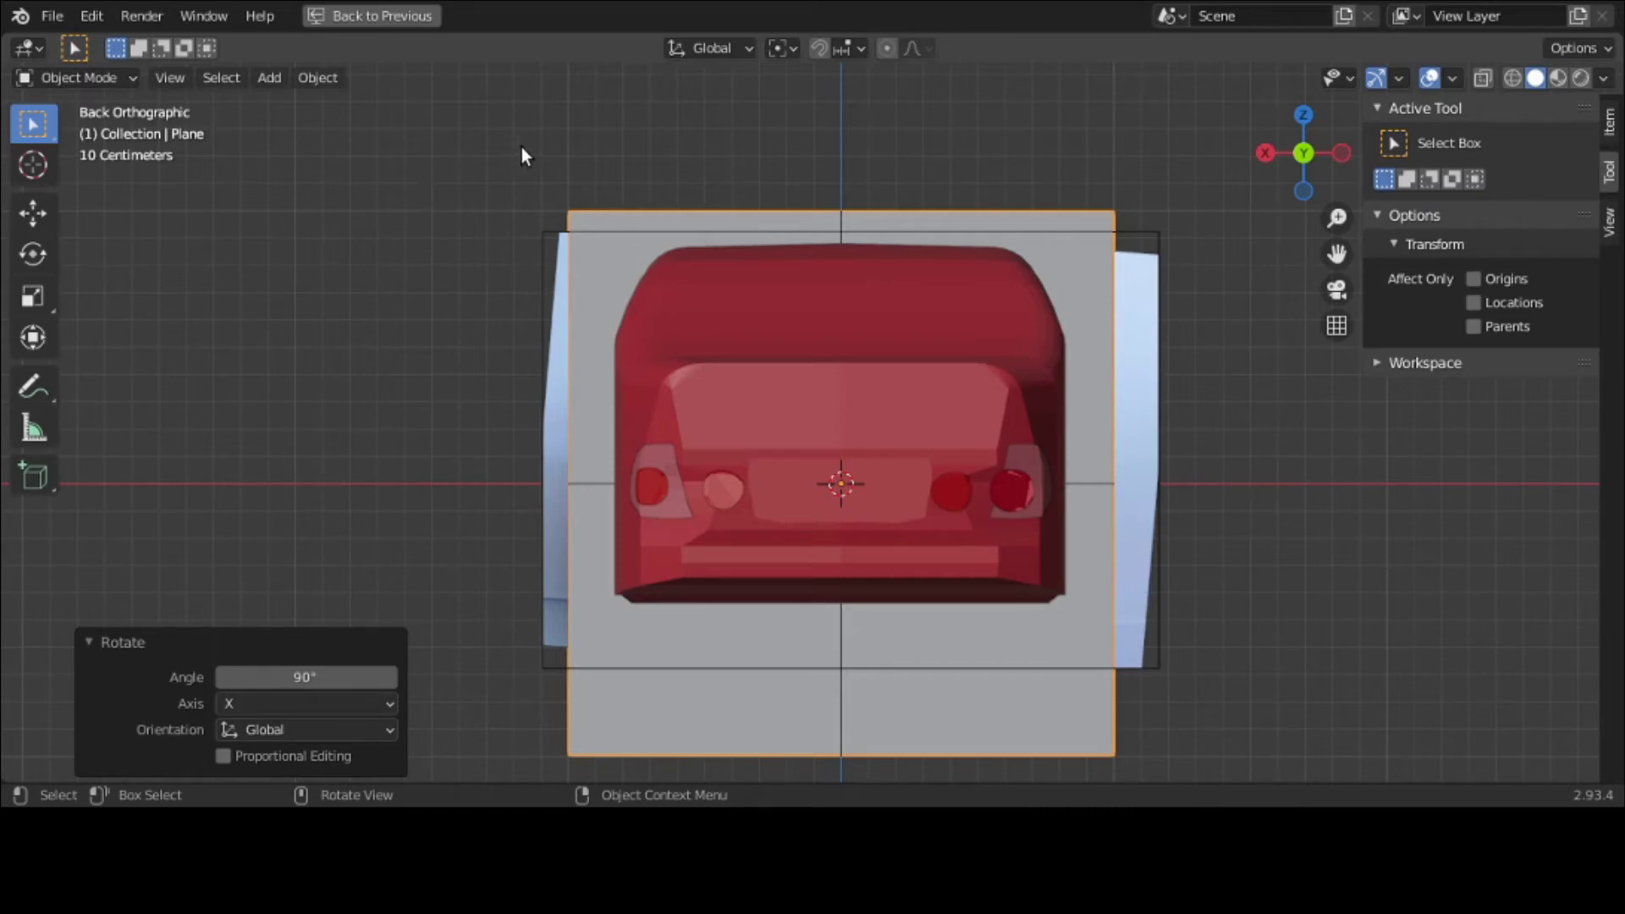
click(1484, 77)
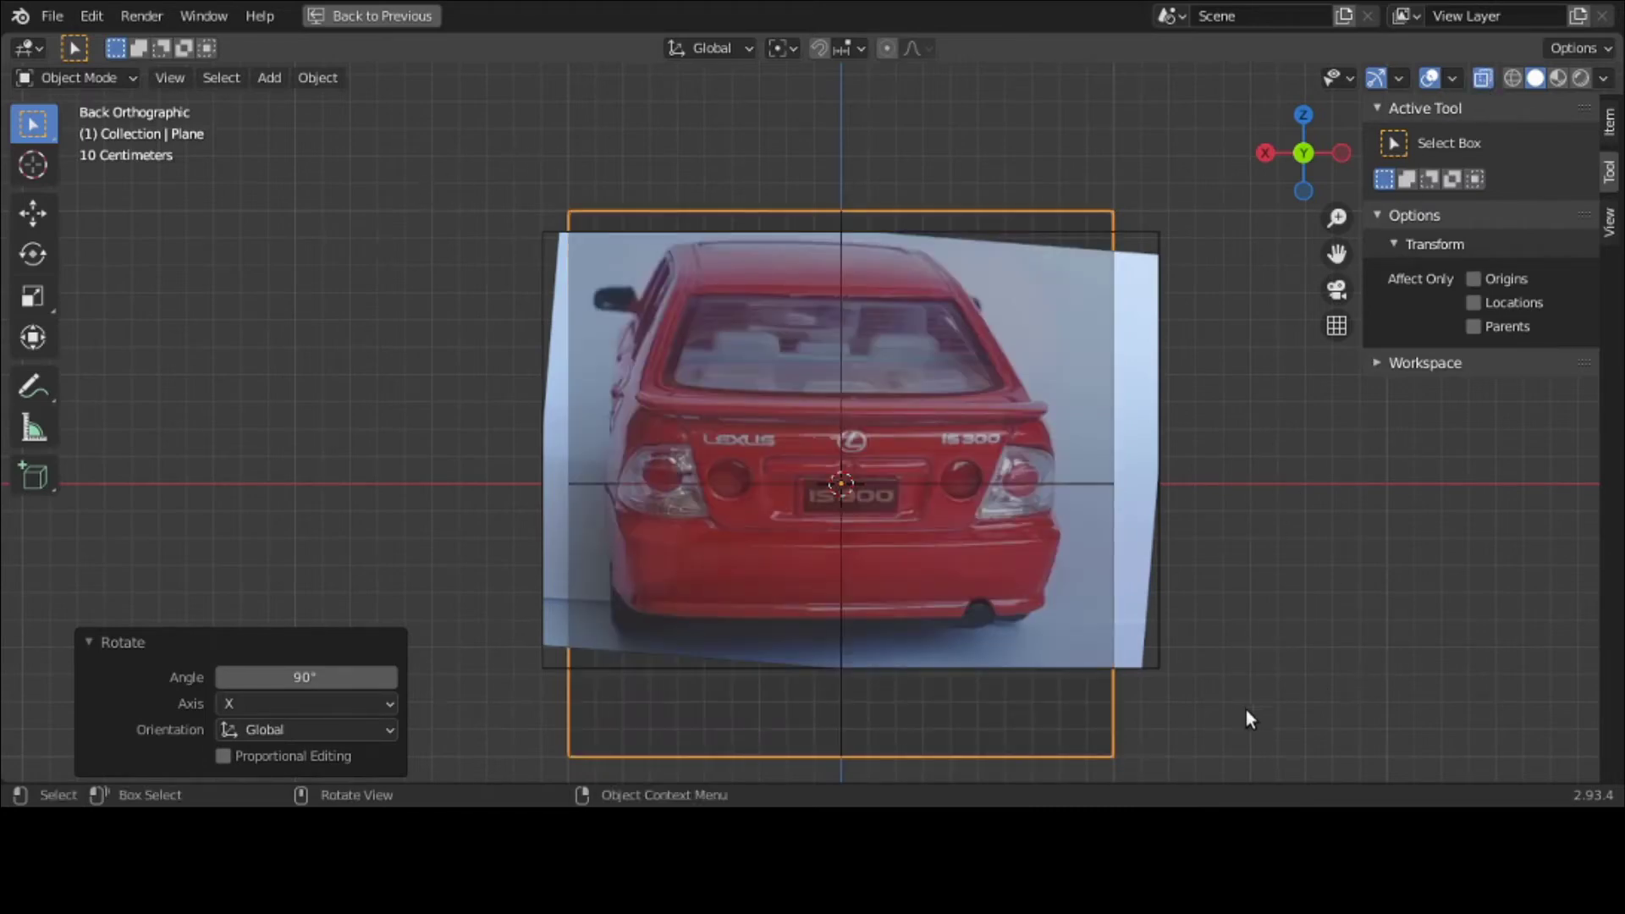
key(s)
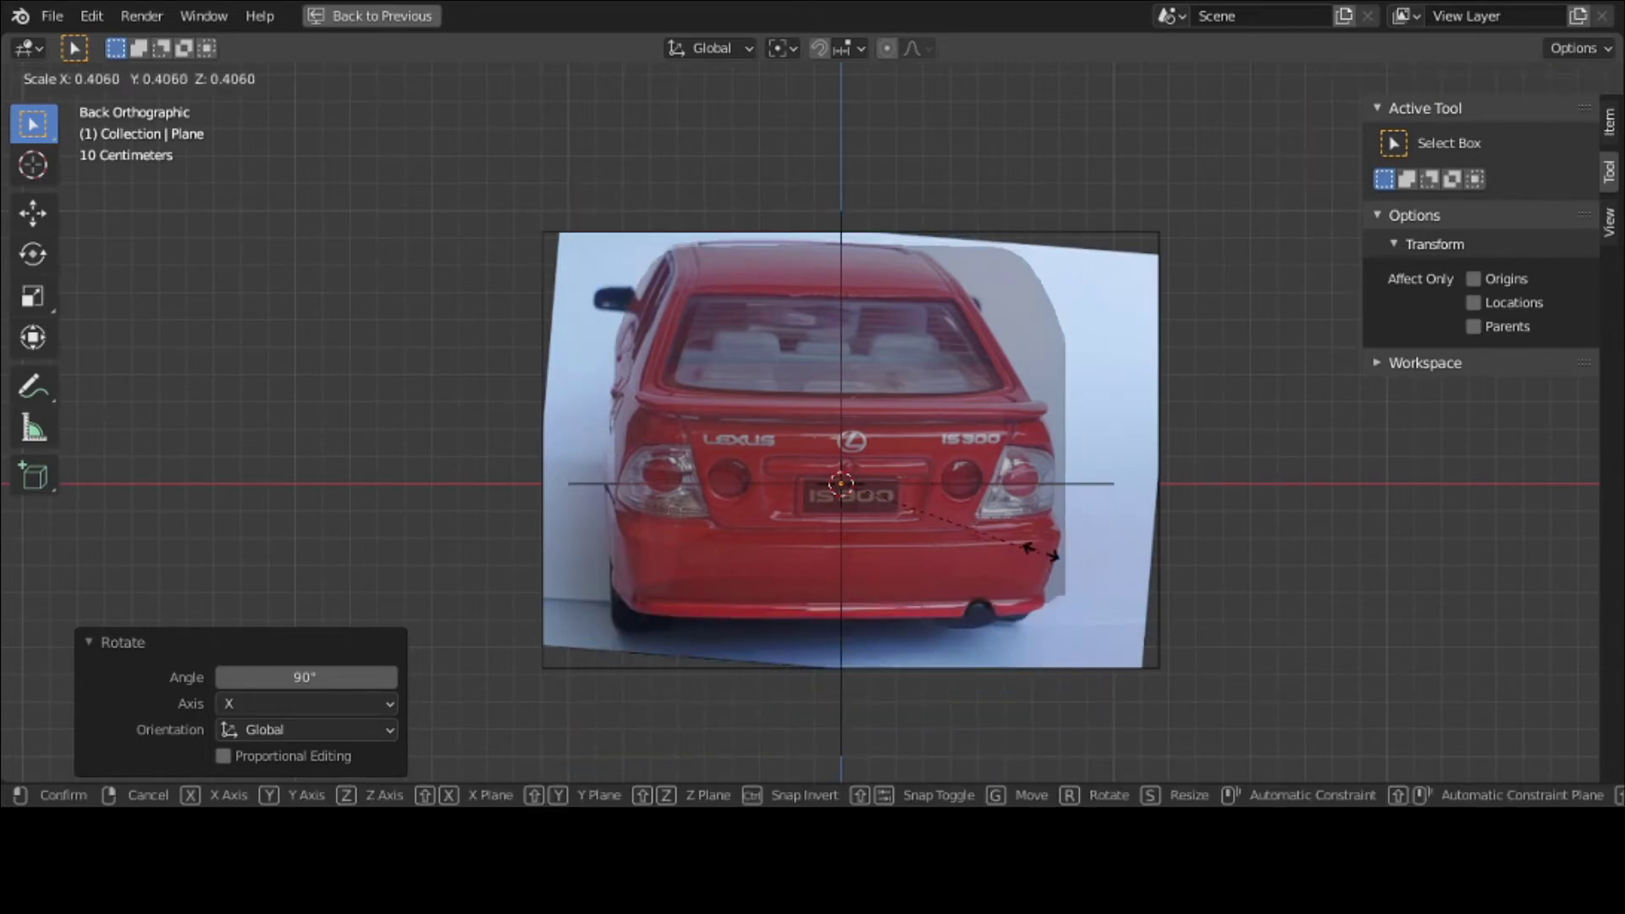
click(976, 518)
scroll(975, 516, up, 3)
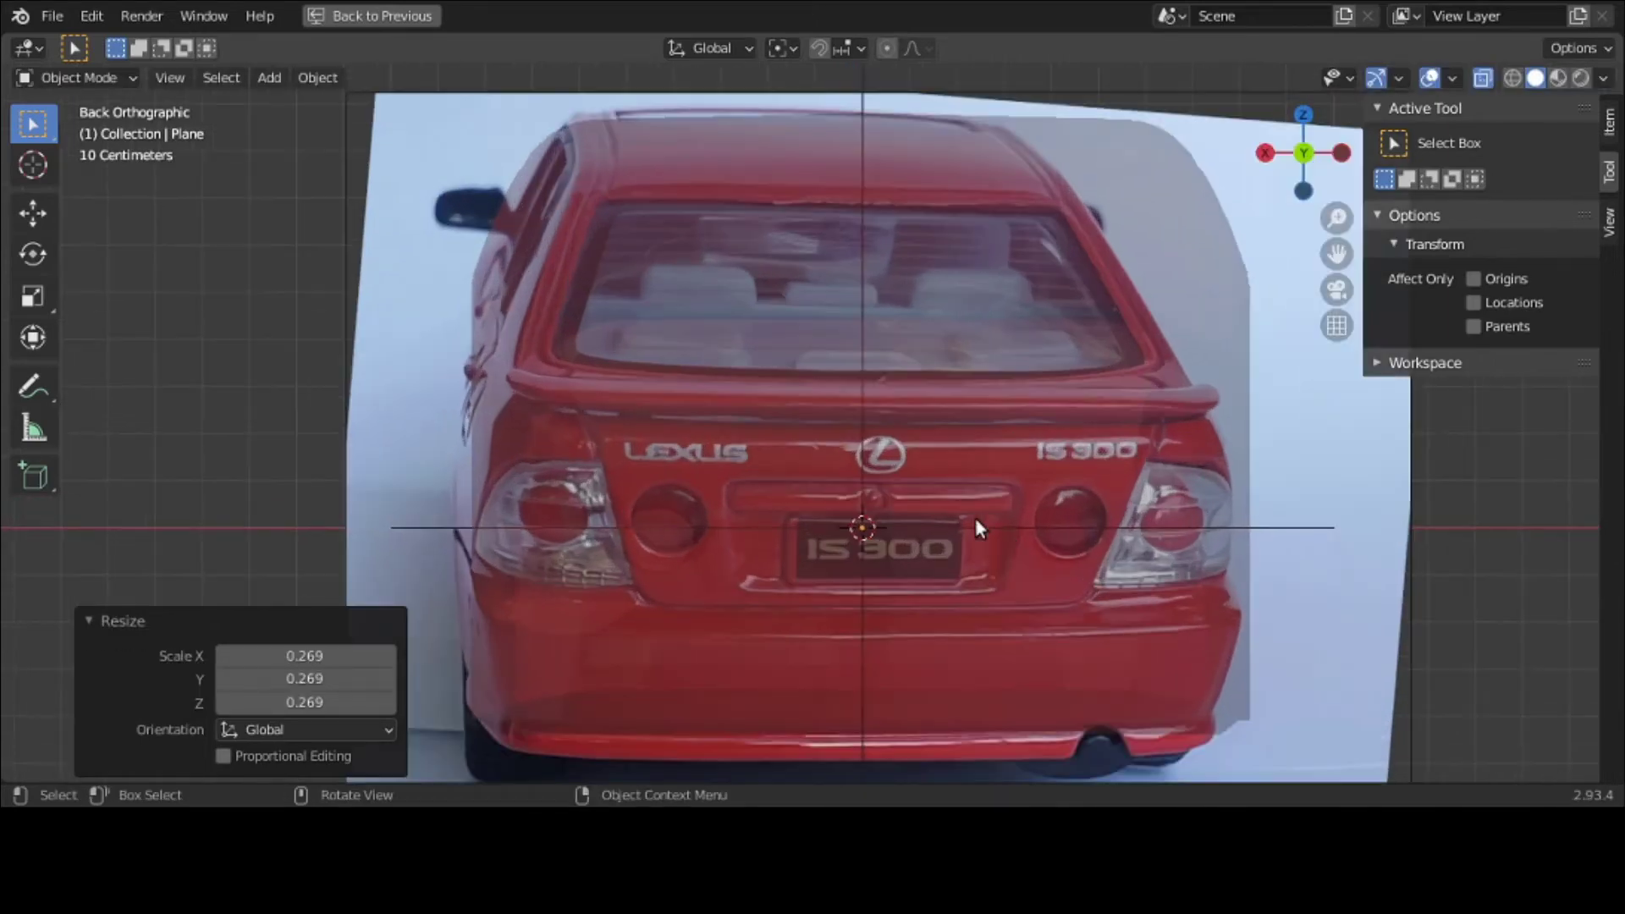
scroll(976, 518, down, 4)
Step: Move the plane 3.7879 m along the global Y axis, then return to the back view with X-ray off
middle_drag(975, 518, 1002, 533)
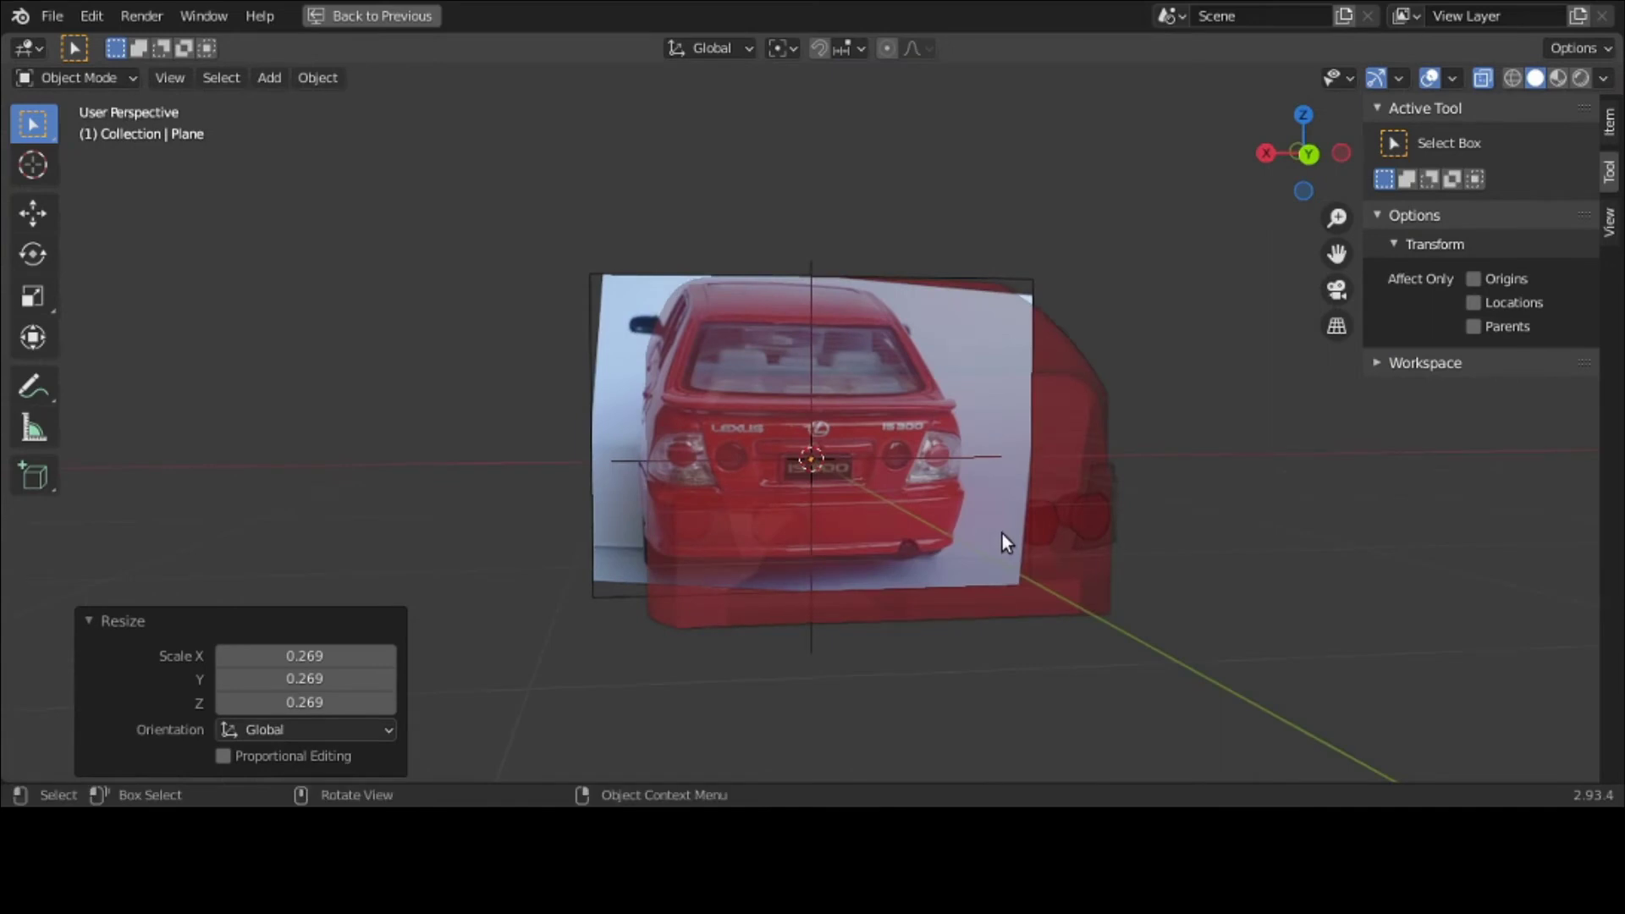
key(g)
key(y)
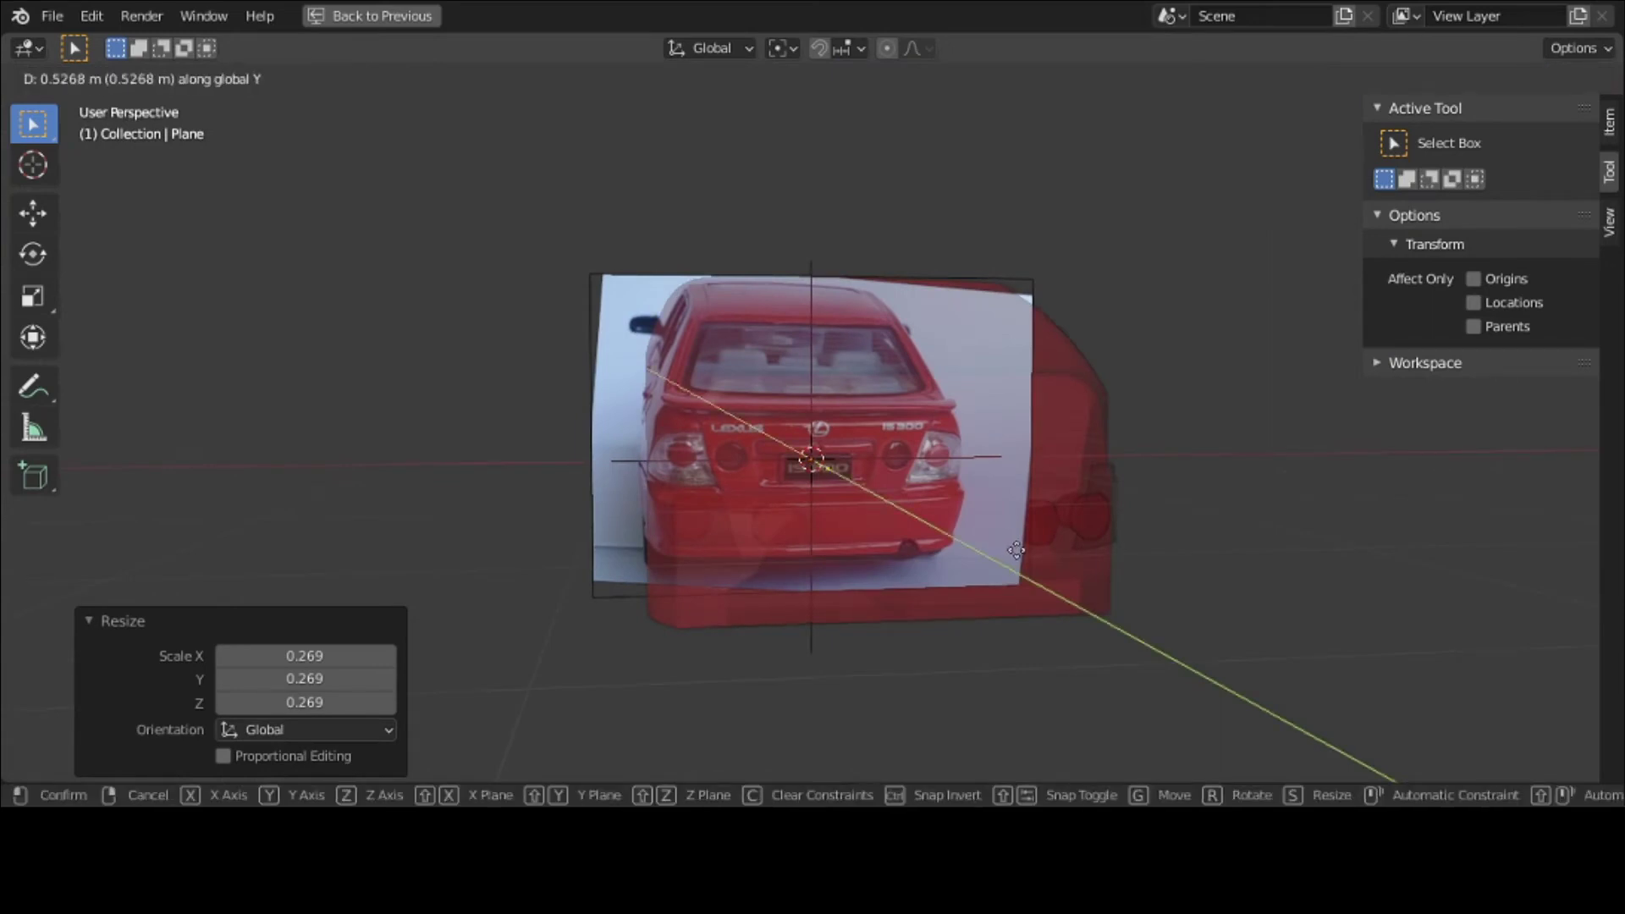
click(1296, 742)
key(grave)
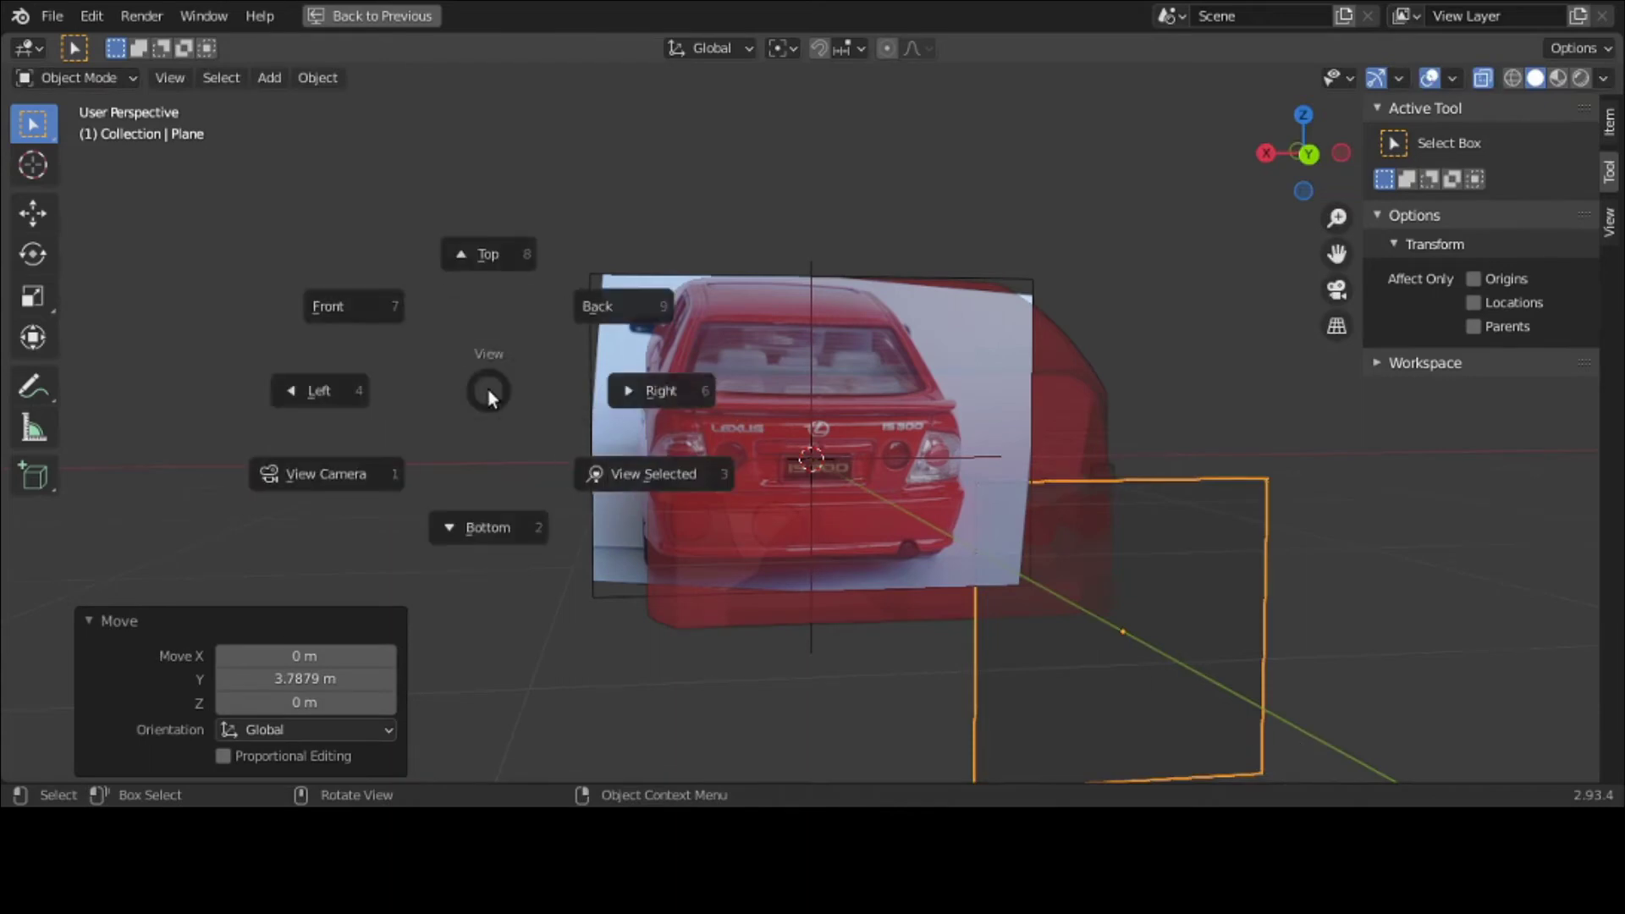
key(Escape)
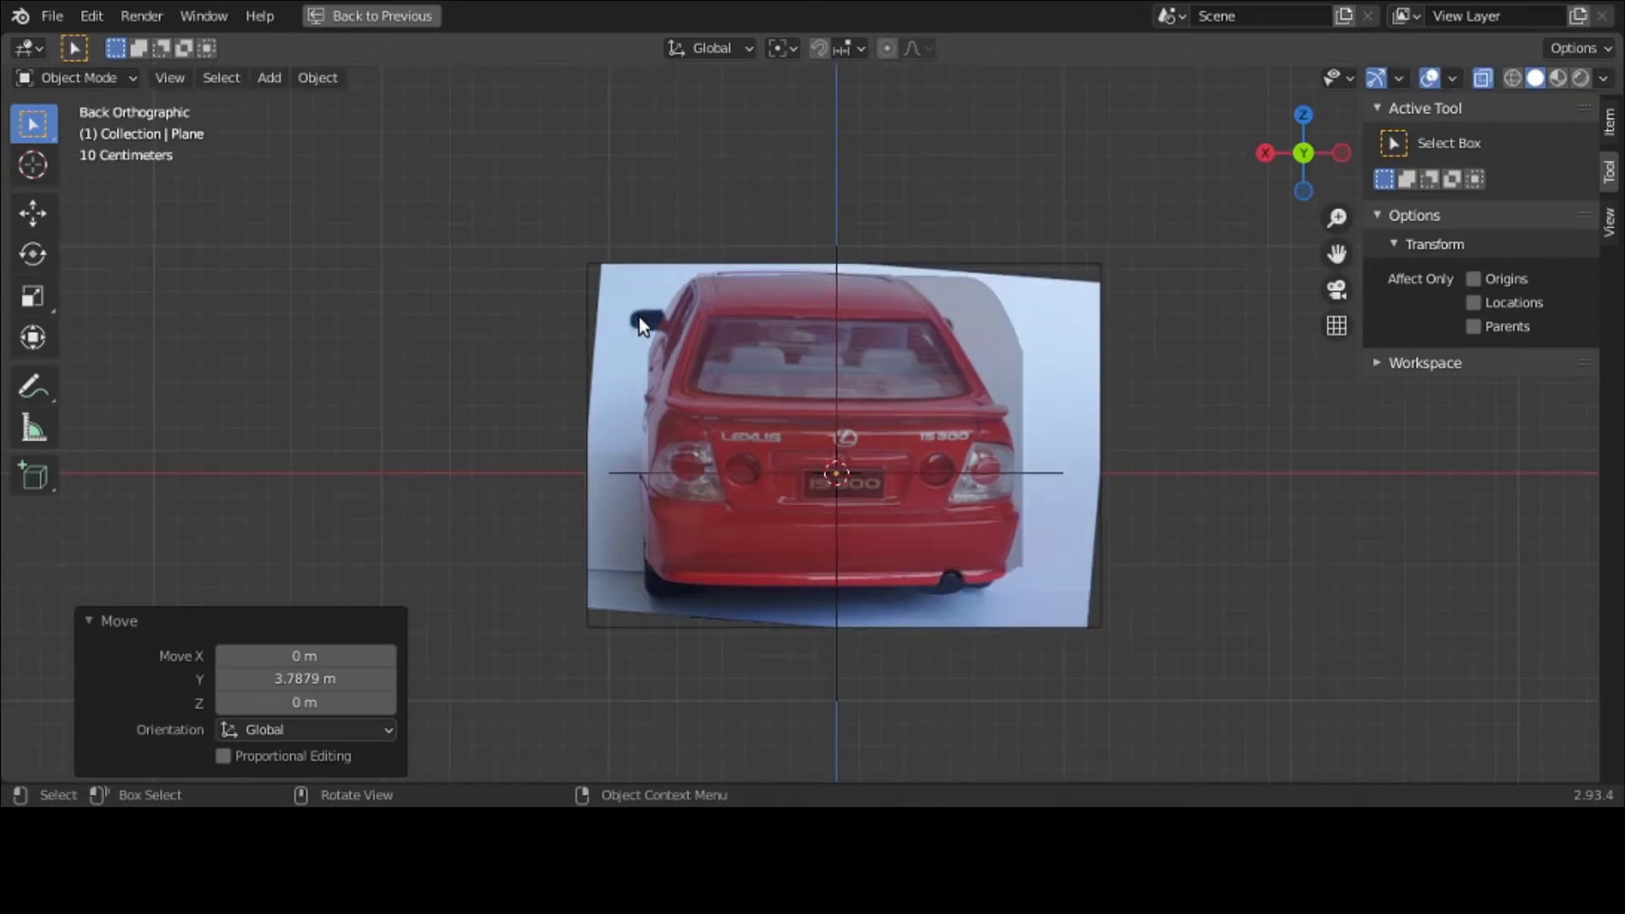
click(1482, 78)
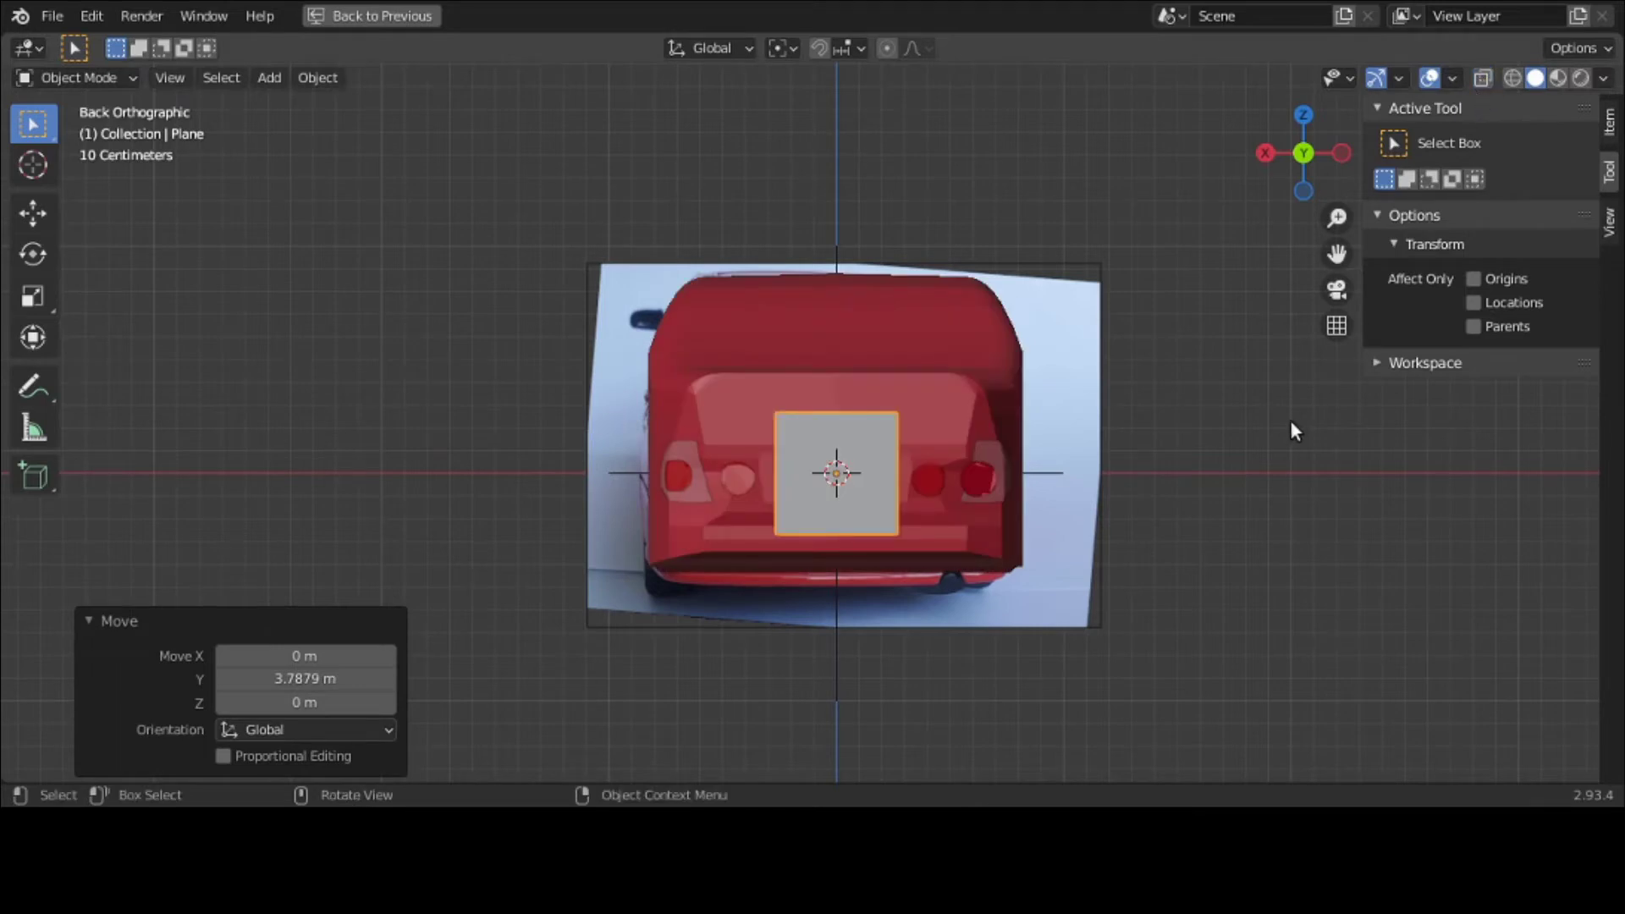
Step: Scale the plane uniformly by 0.323 and move it -0.032695 m along Z within the license plate recess
scroll(1290, 420, up, 2)
key(s)
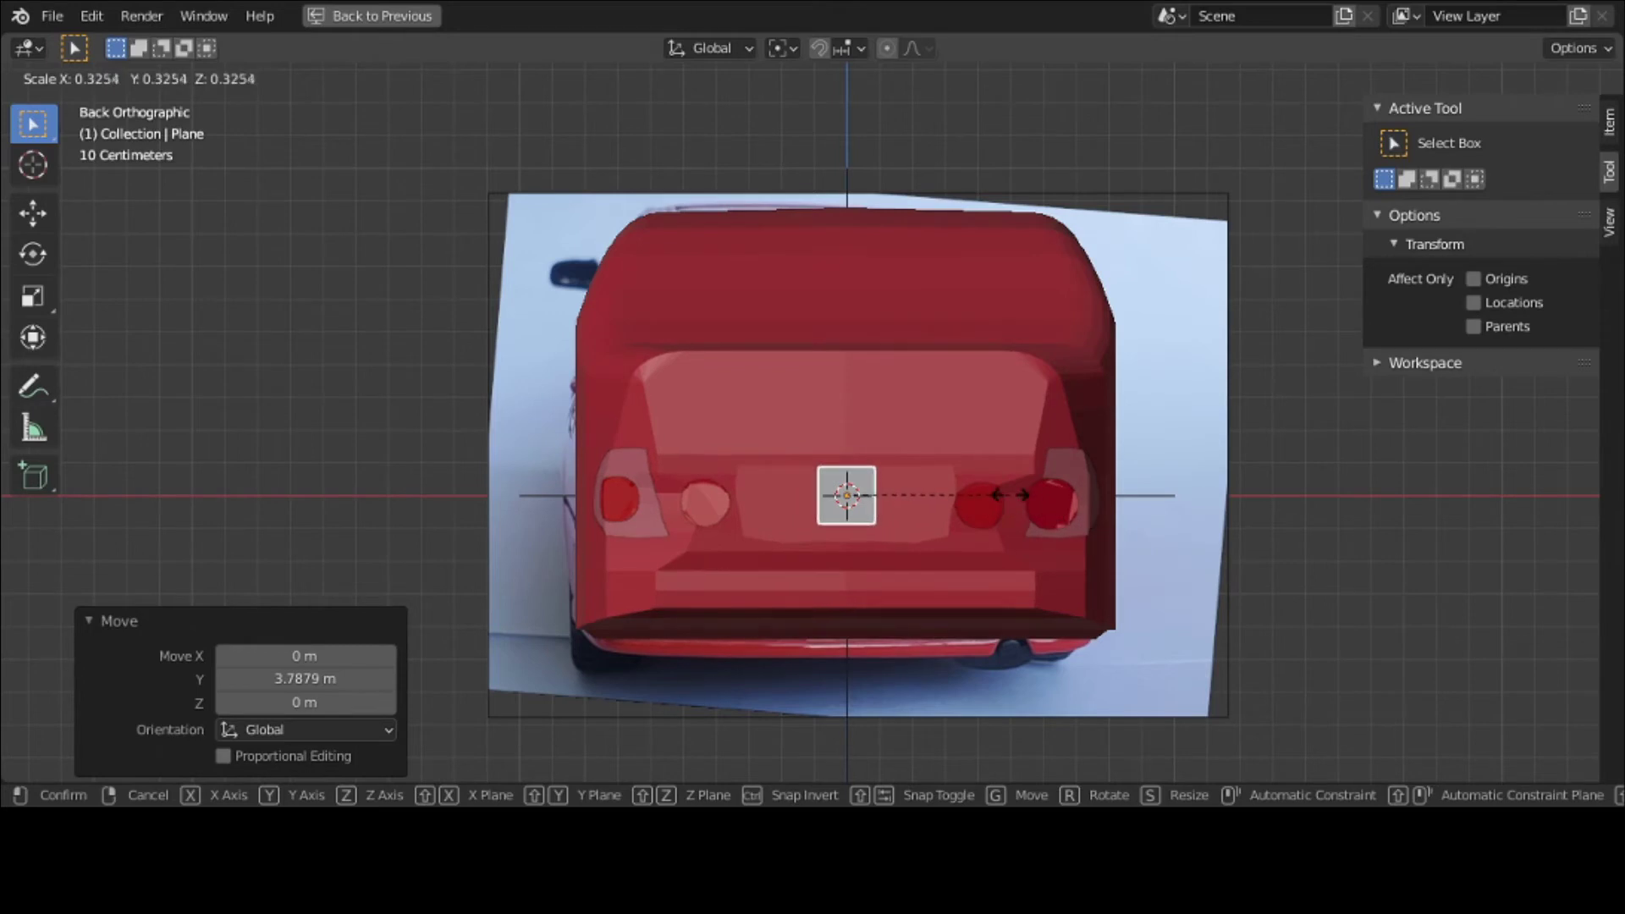
click(1010, 497)
key(g)
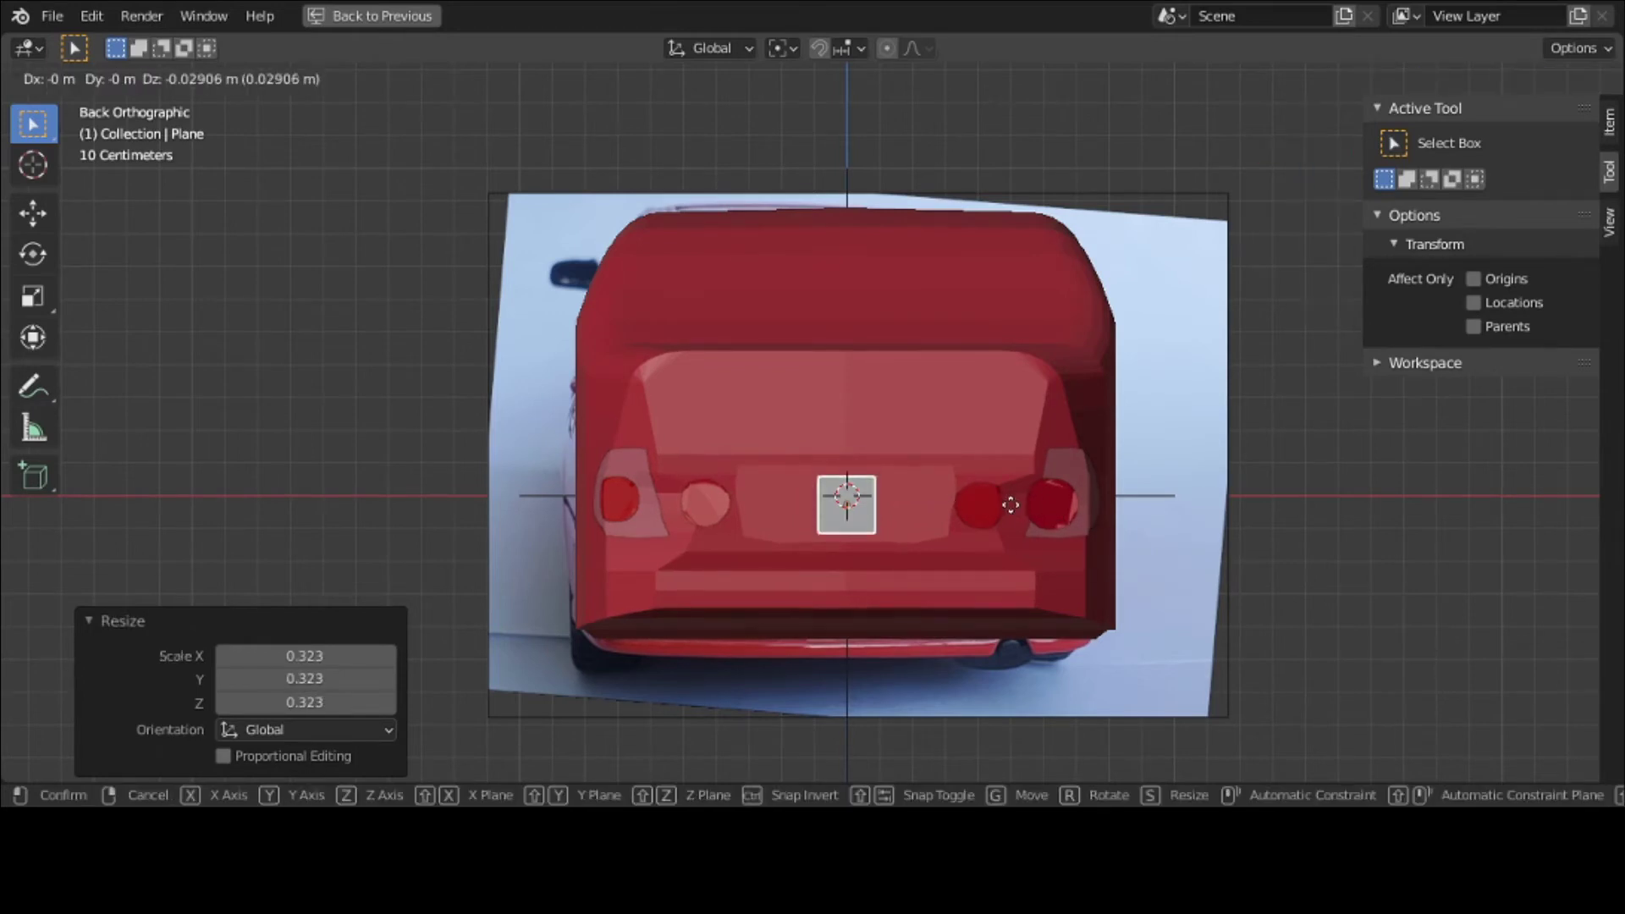
click(1011, 505)
Step: Stretch the plane along the global X axis by 2.405 to form the license plate's width
key(s)
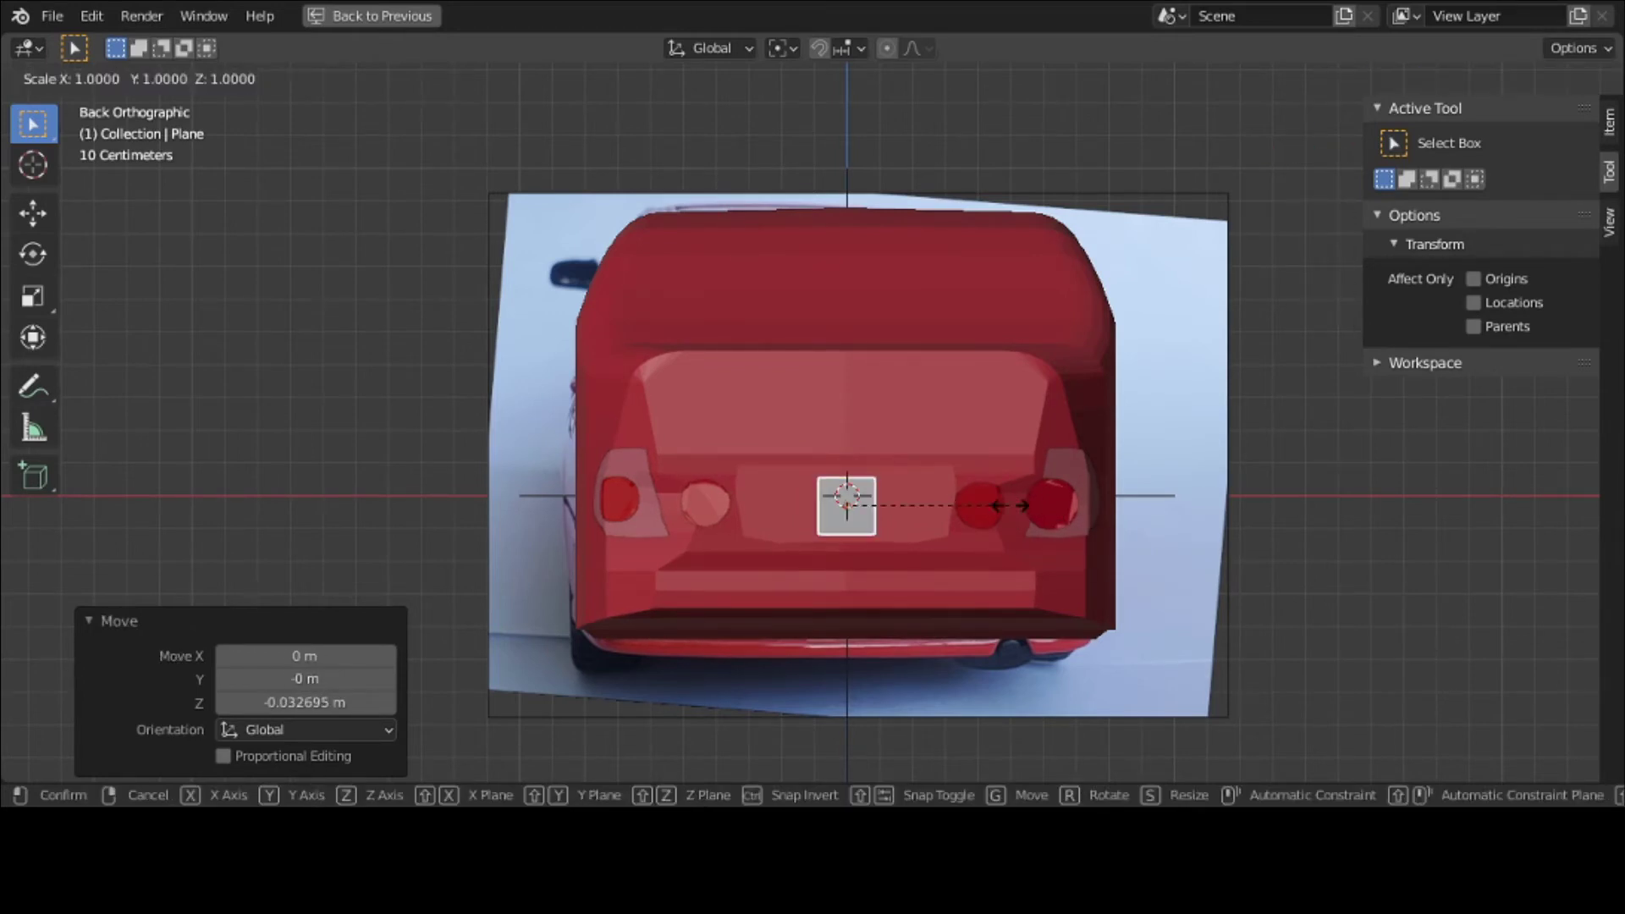
key(x)
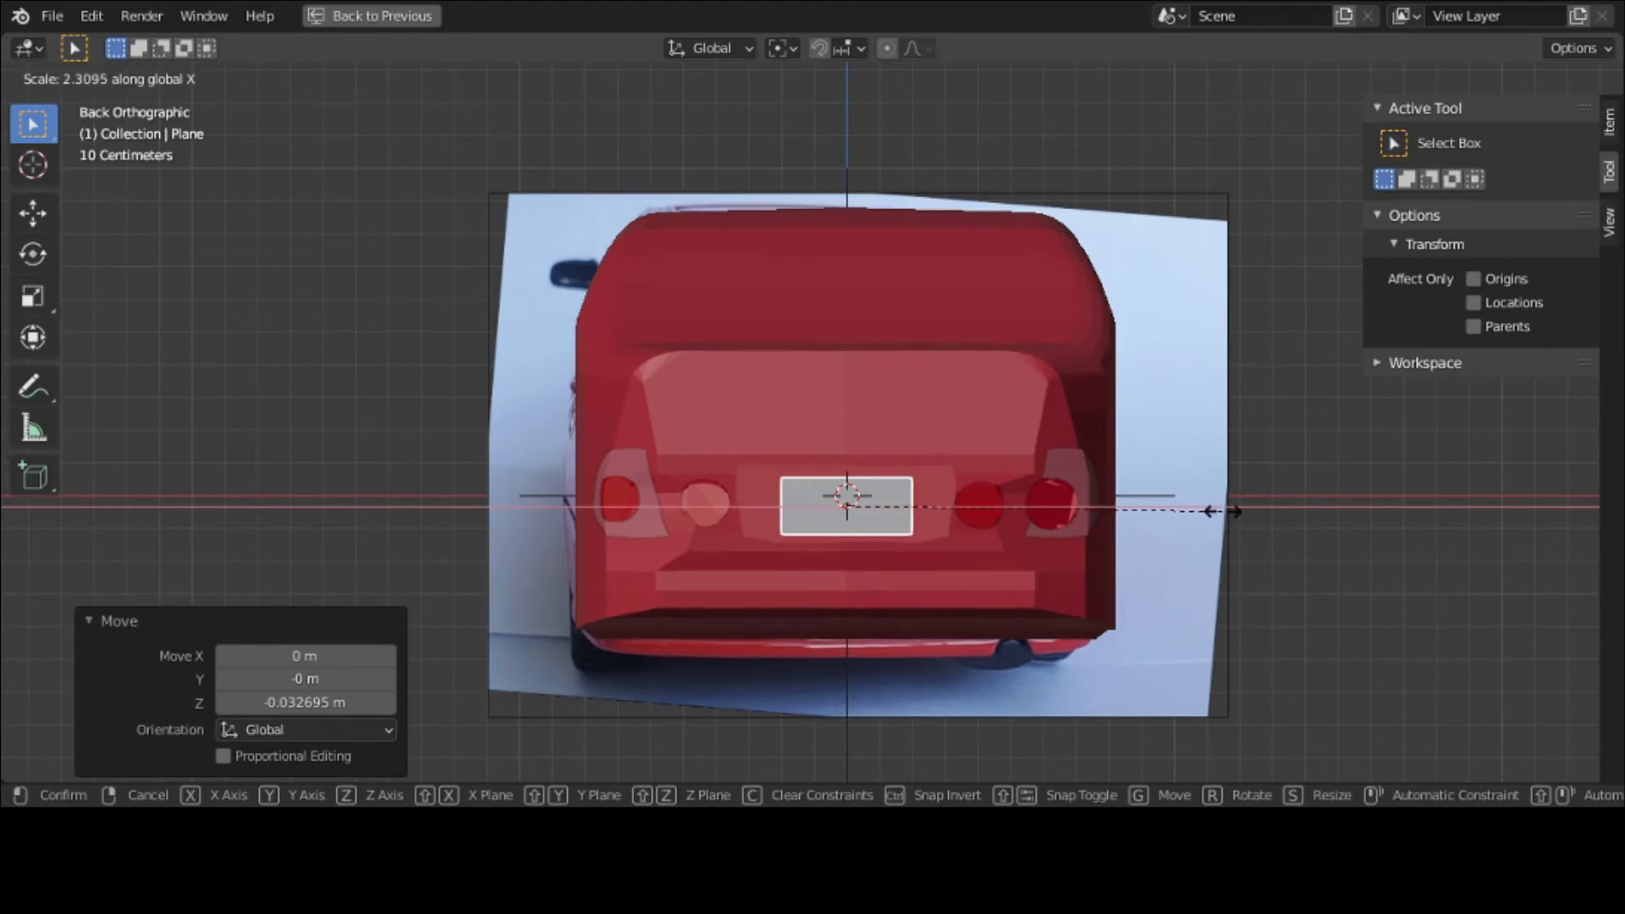
click(1238, 510)
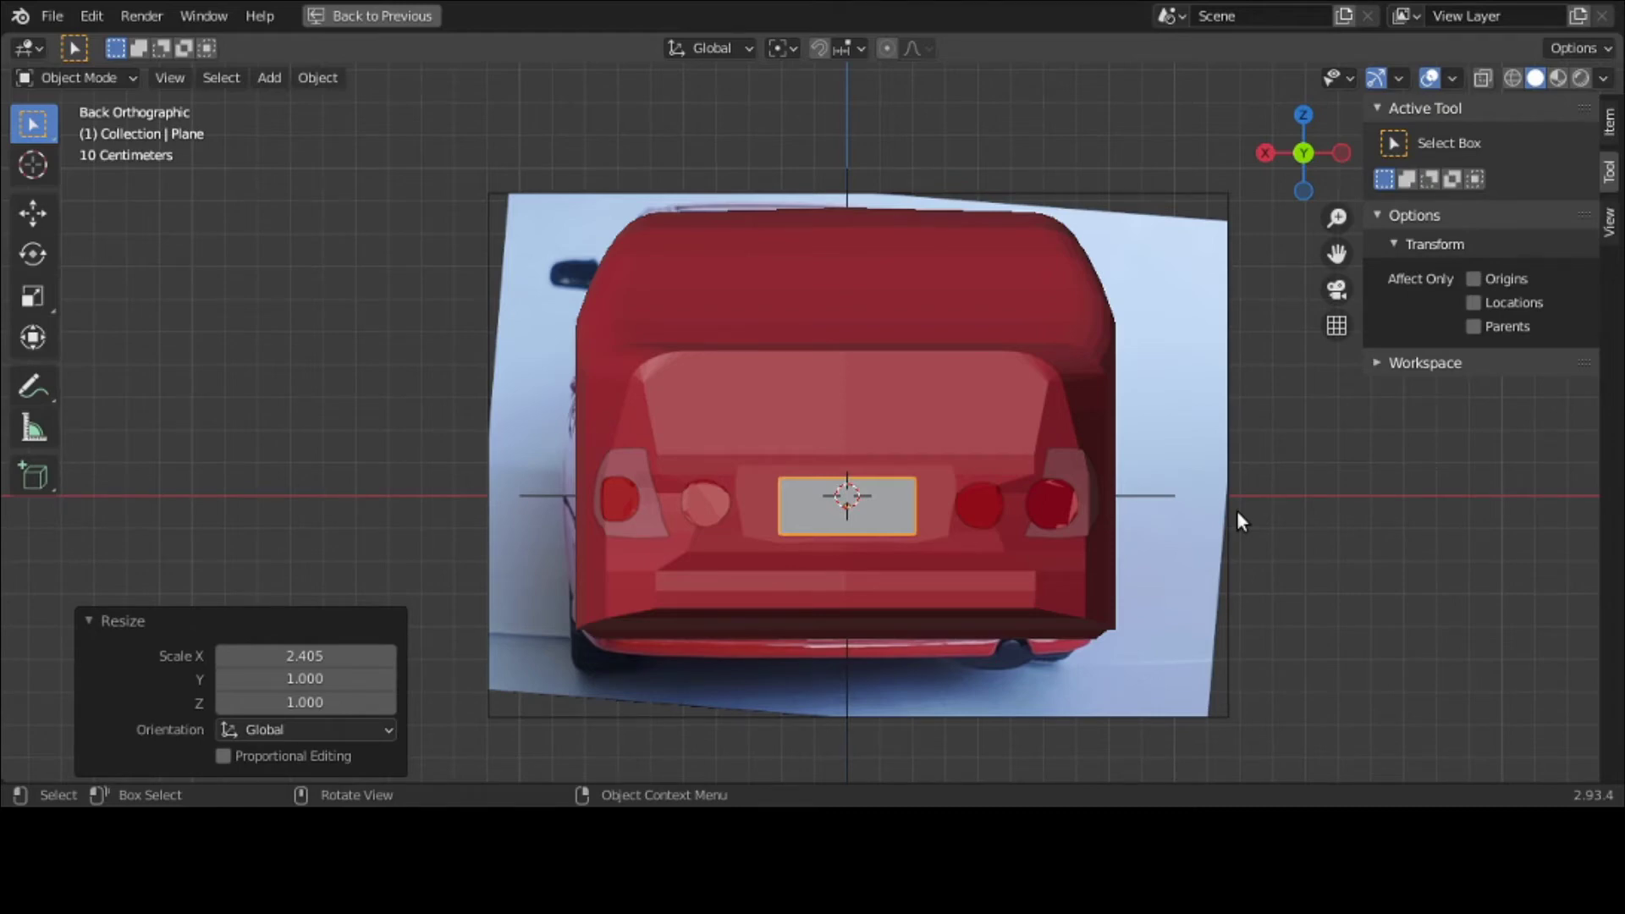
click(1237, 510)
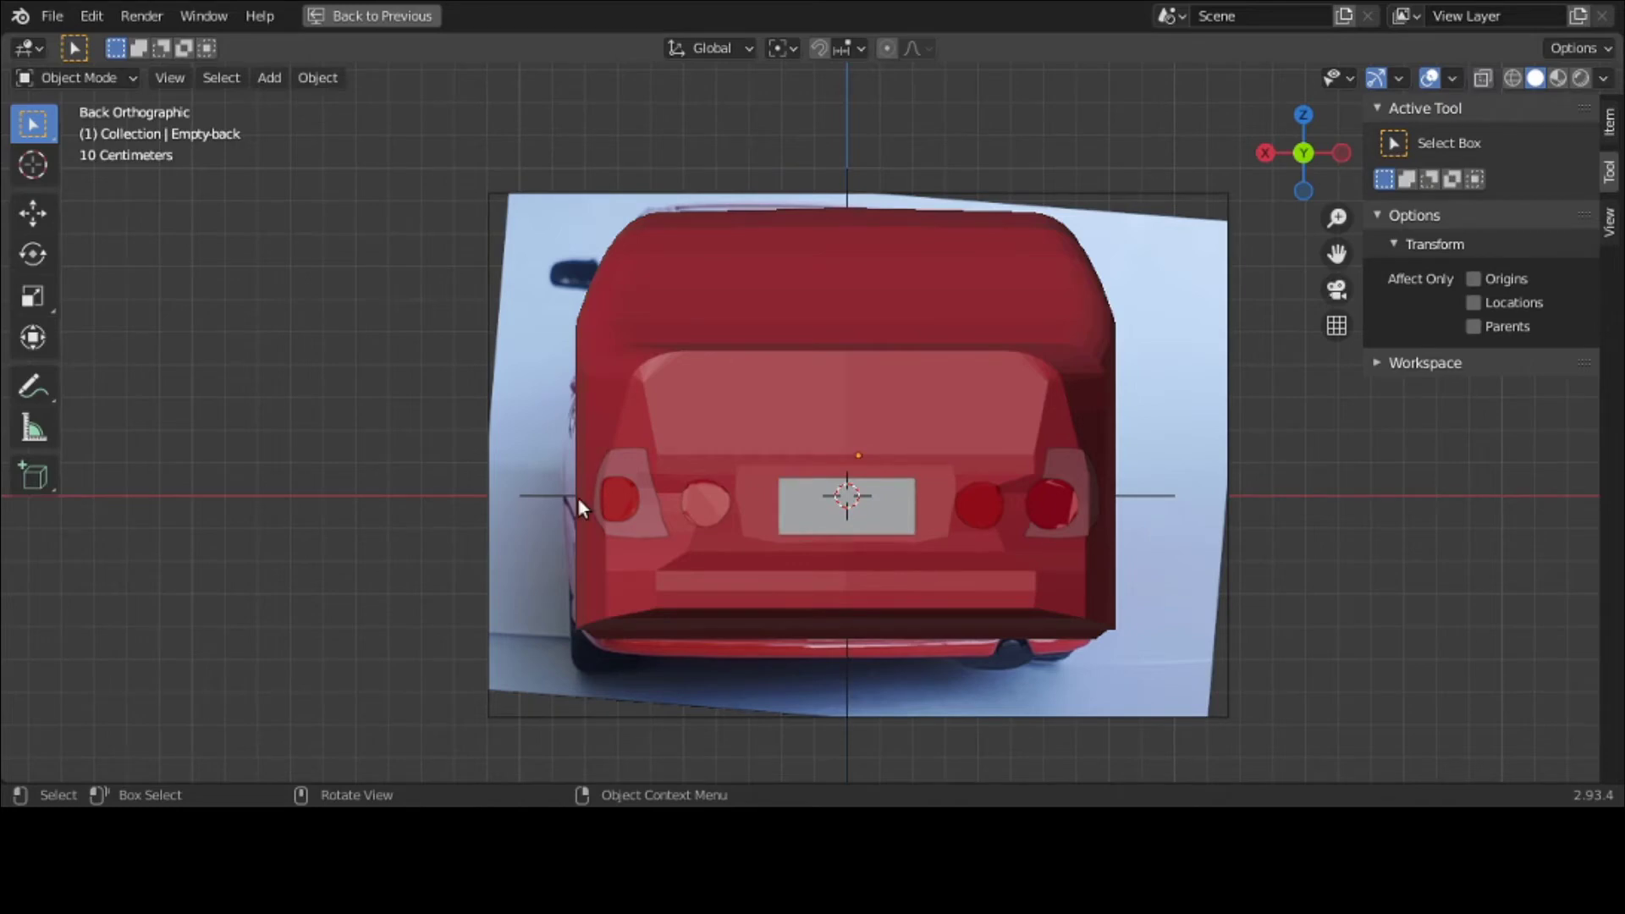
Step: Restore the multi-view layout and add a Shrinkwrap modifier to car-model
middle_drag(577, 496, 697, 481)
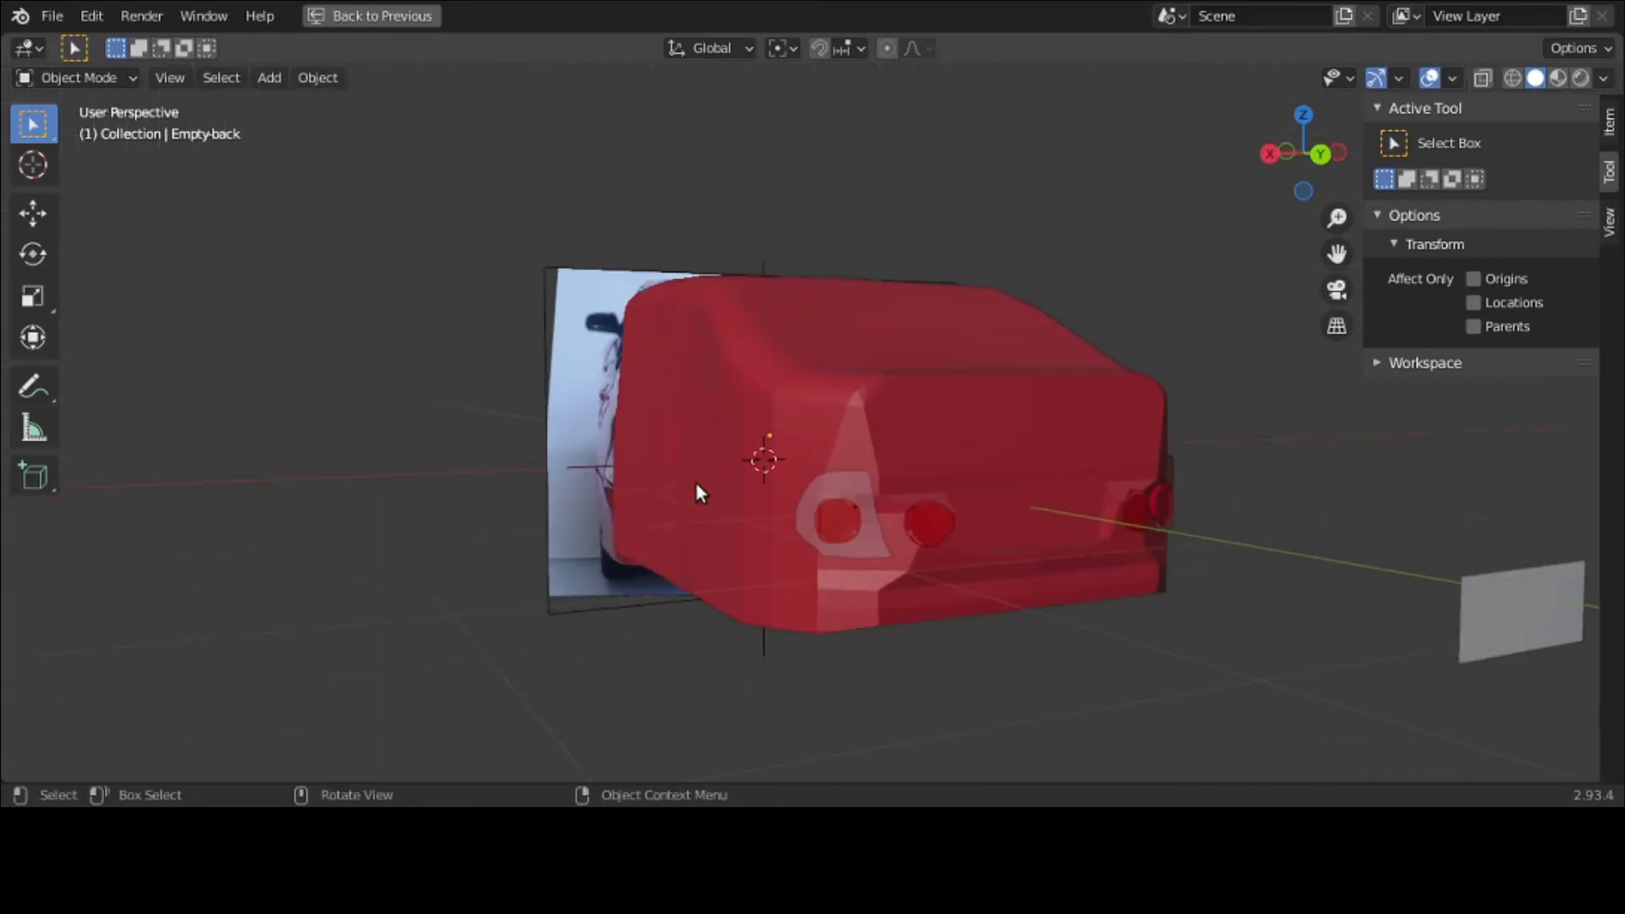
key(ctrl+space)
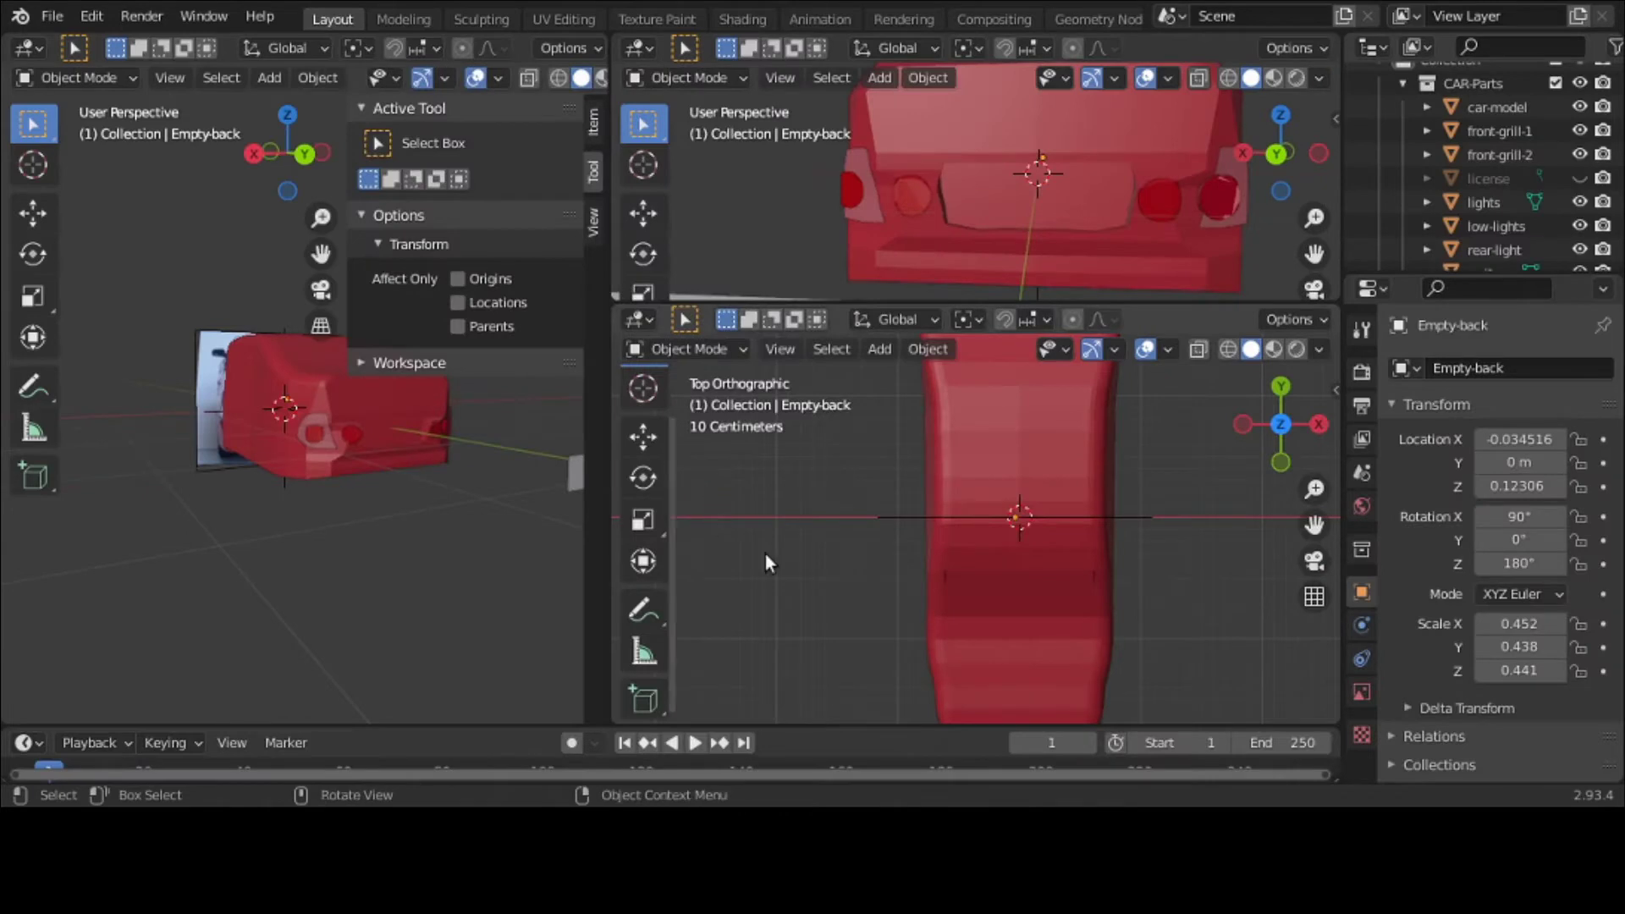
scroll(471, 513, down, 1)
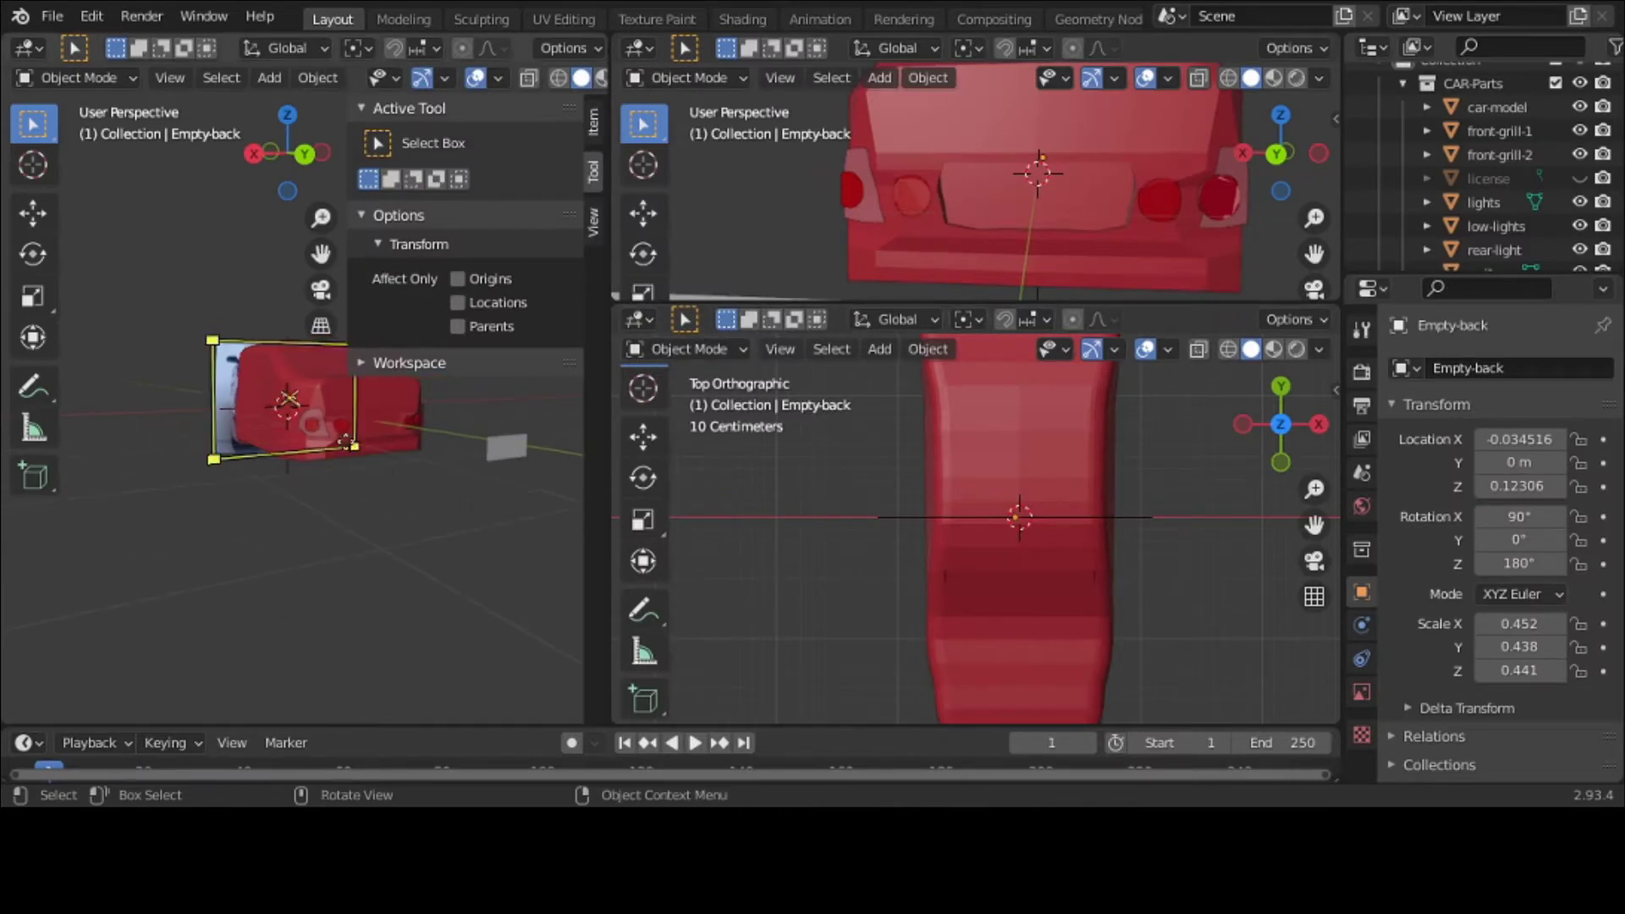
click(413, 415)
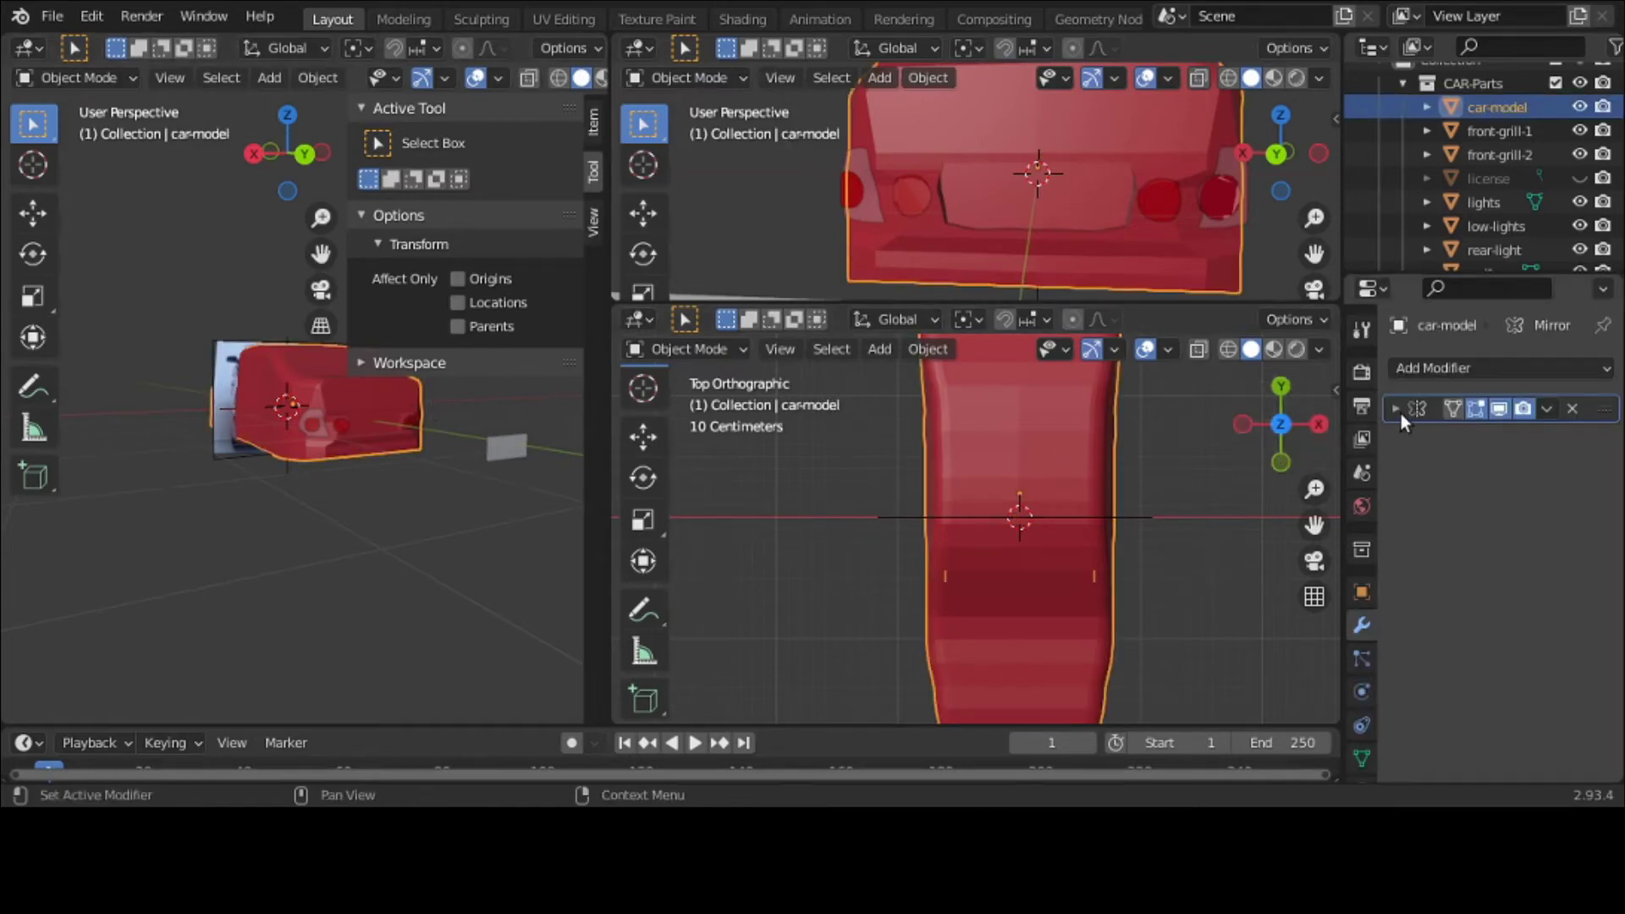
click(1404, 370)
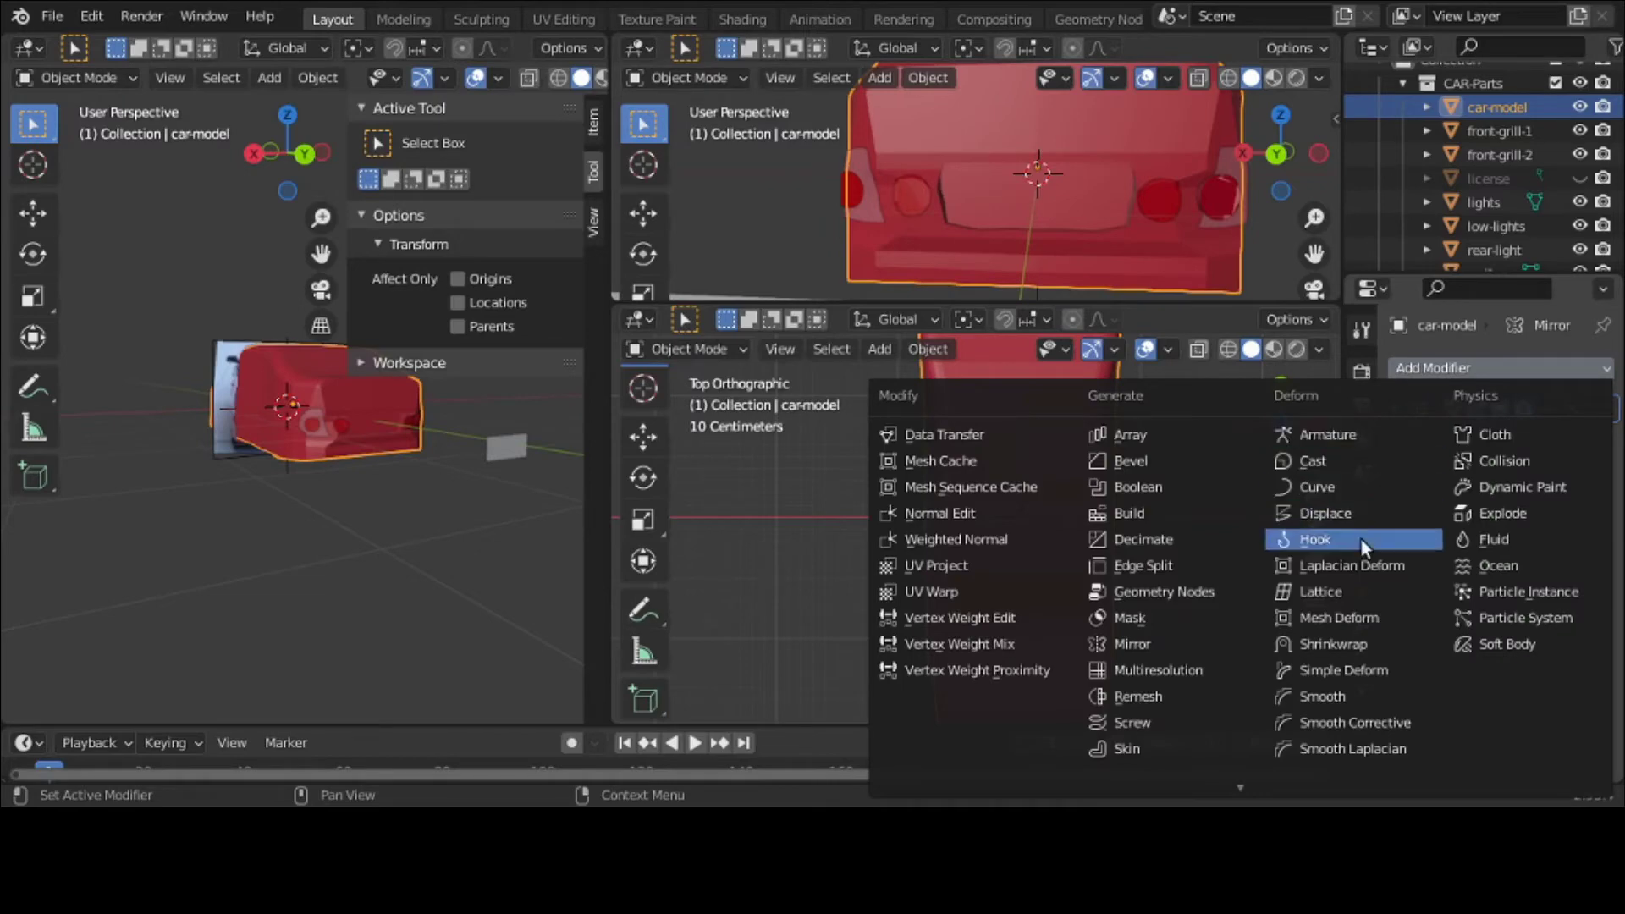
click(1378, 638)
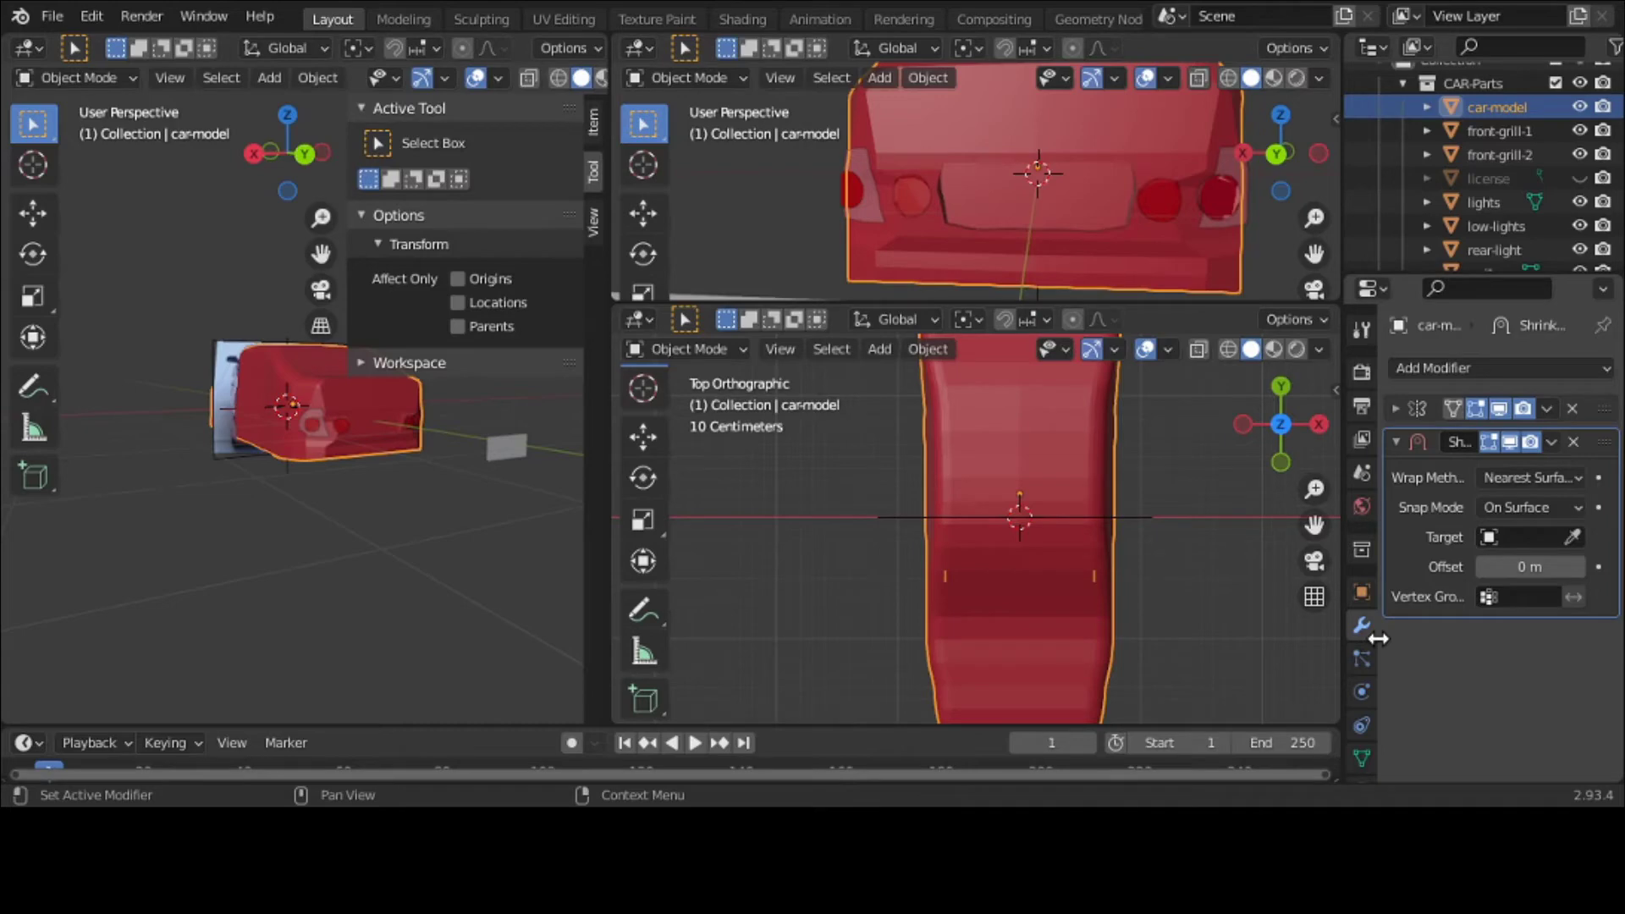
Step: Rename the plane as license-plate and place it in the CAR-Parts collection
click(499, 454)
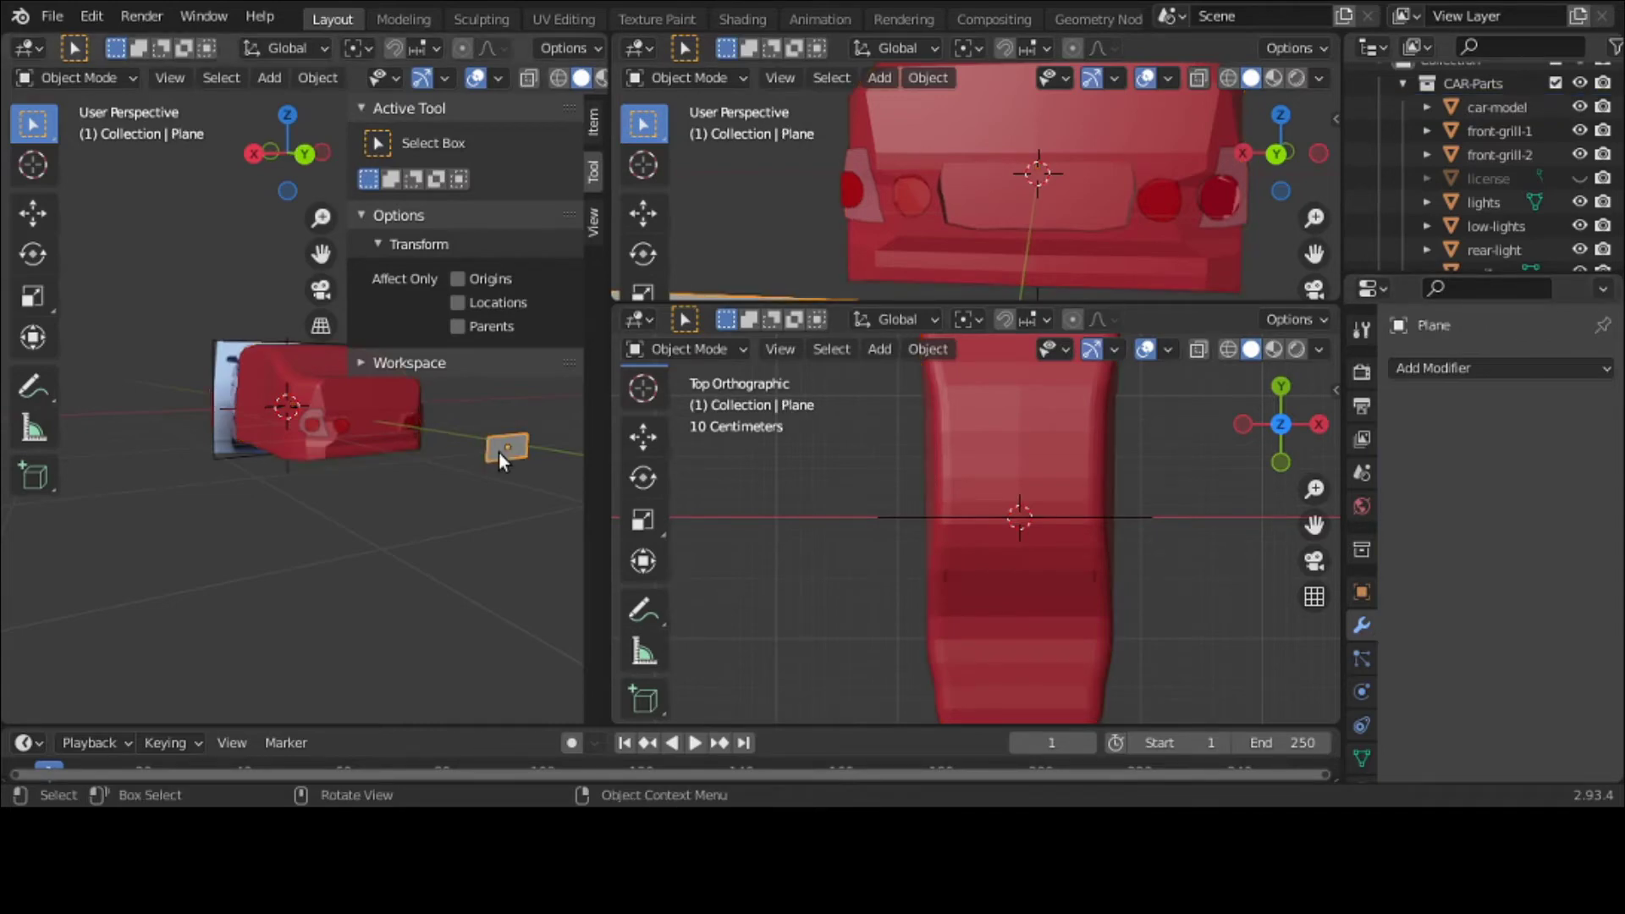
scroll(1482, 176, down, 8)
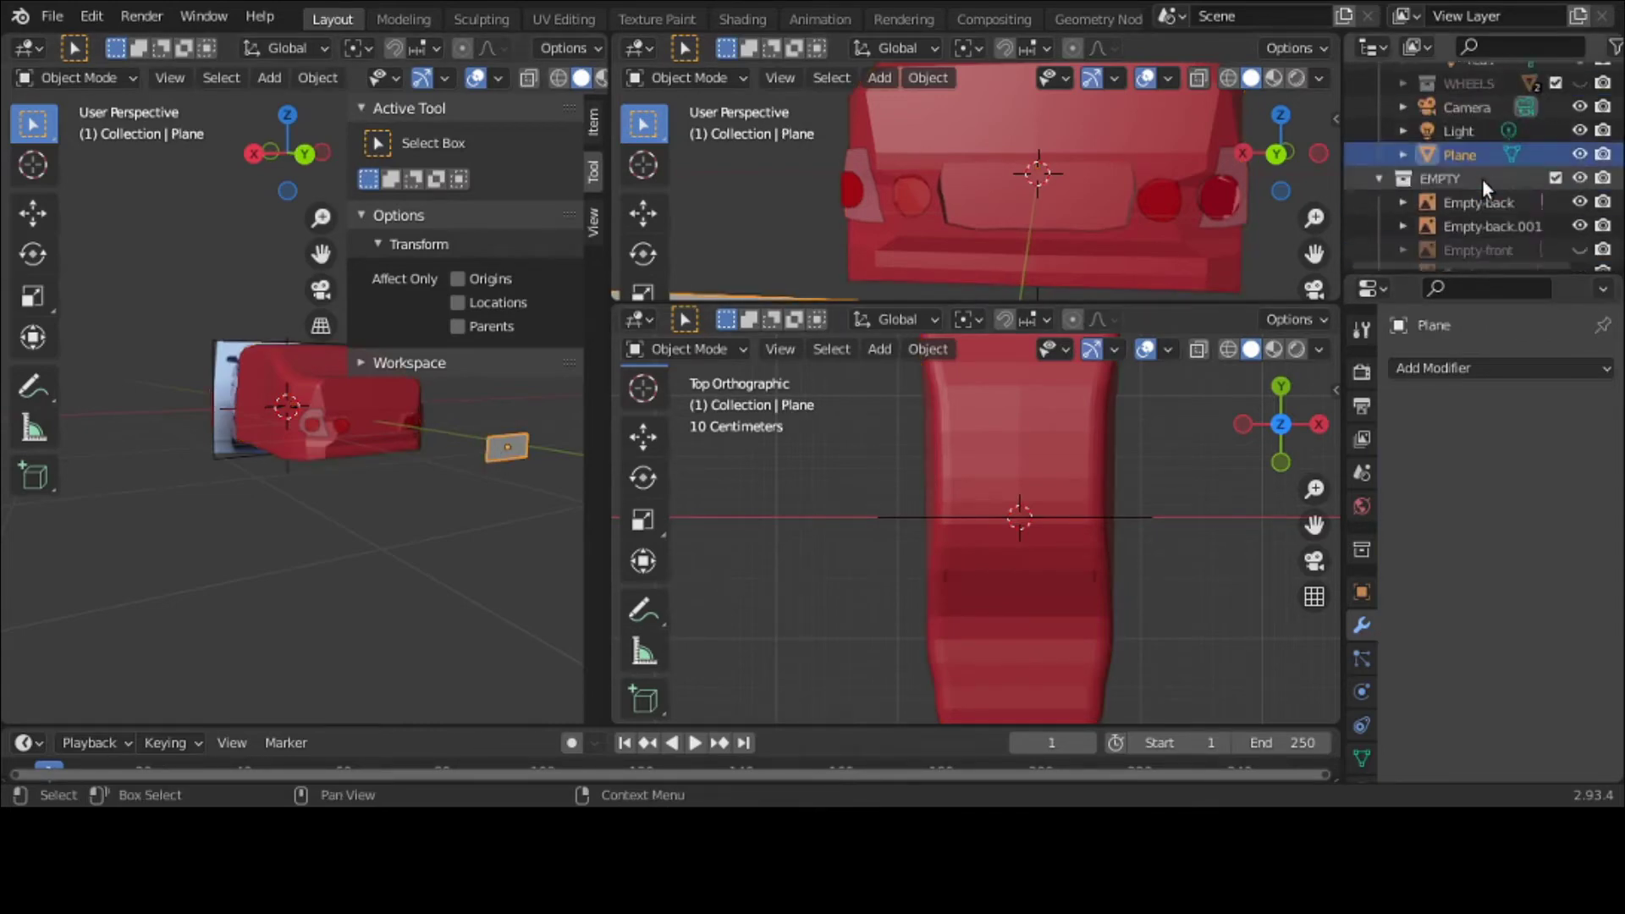
scroll(1482, 179, down, 2)
scroll(1482, 179, up, 10)
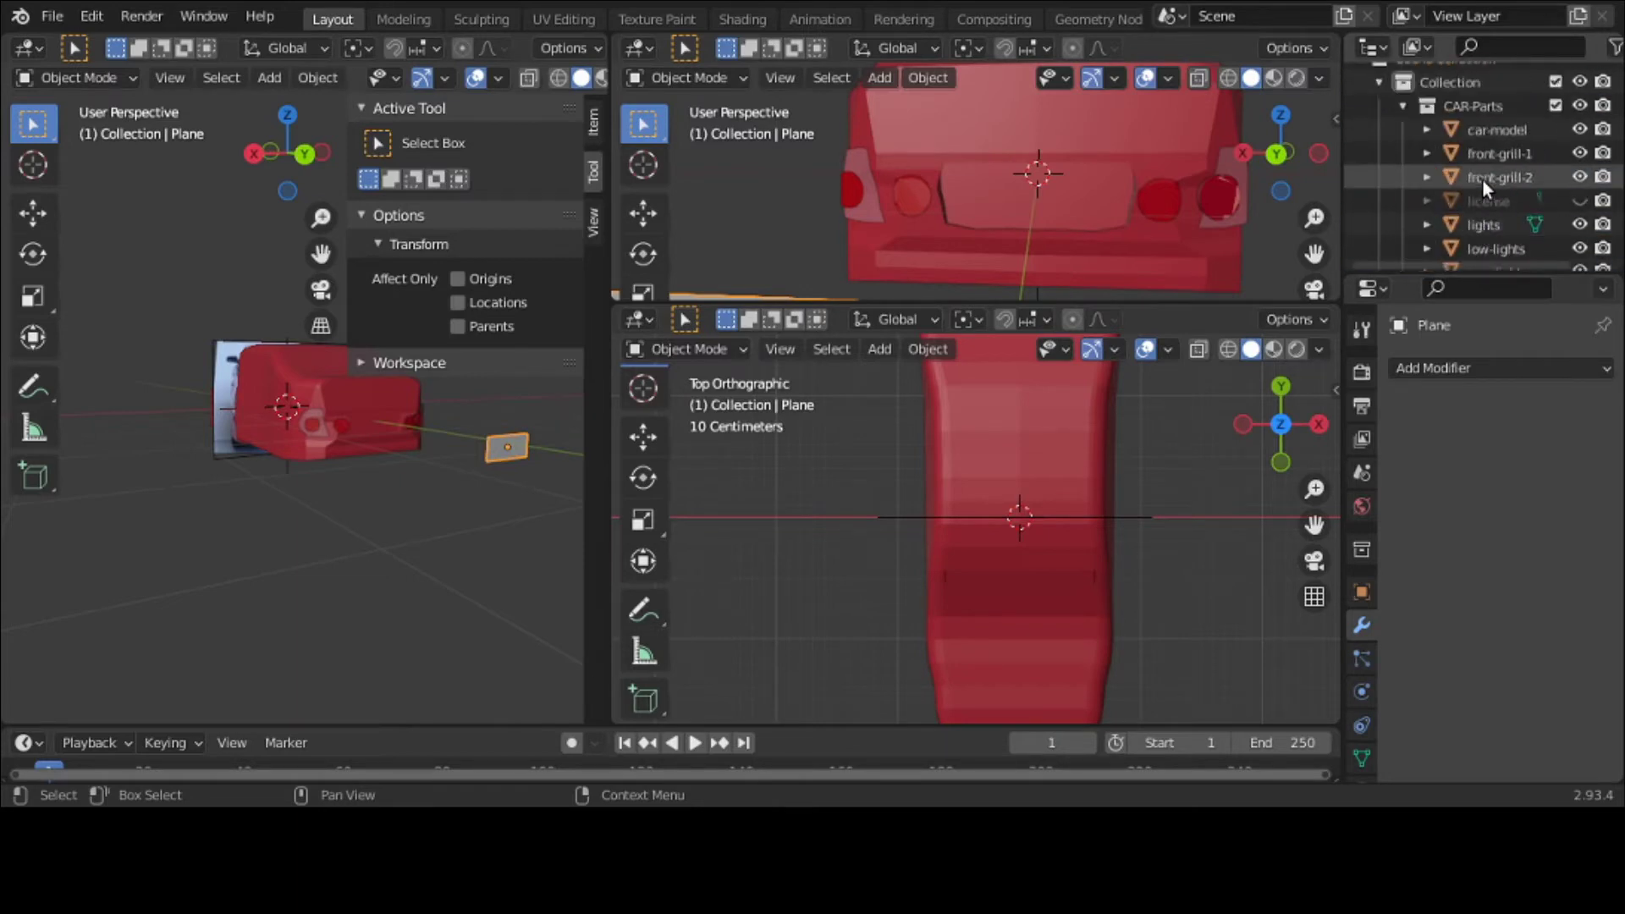
scroll(1481, 179, up, 1)
scroll(1481, 179, down, 5)
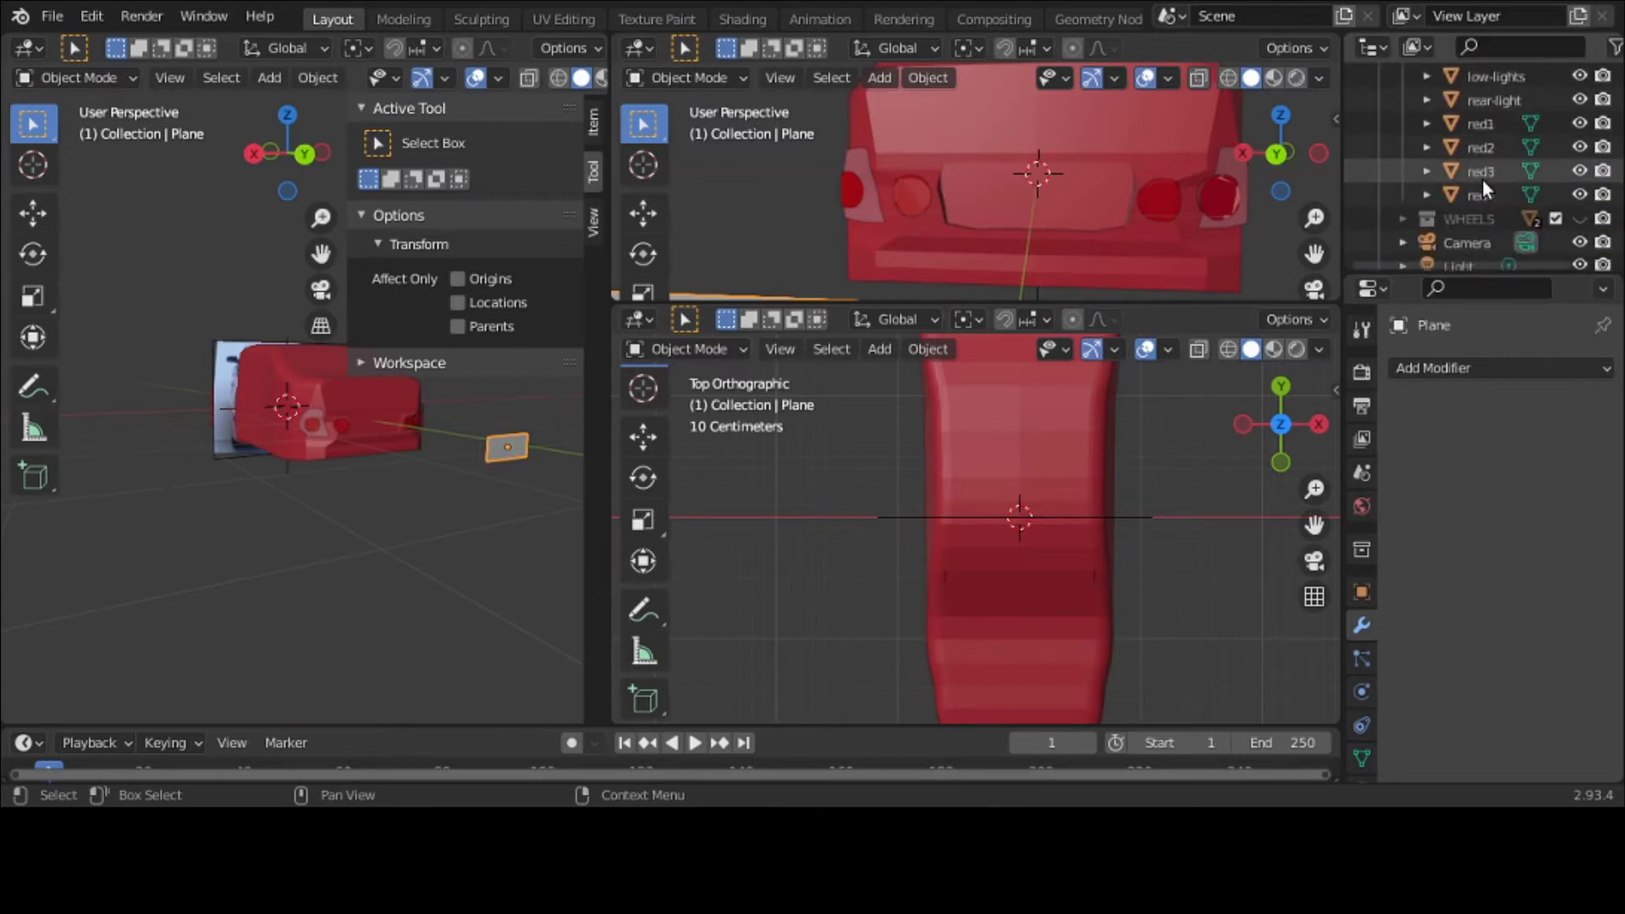
scroll(1481, 180, down, 2)
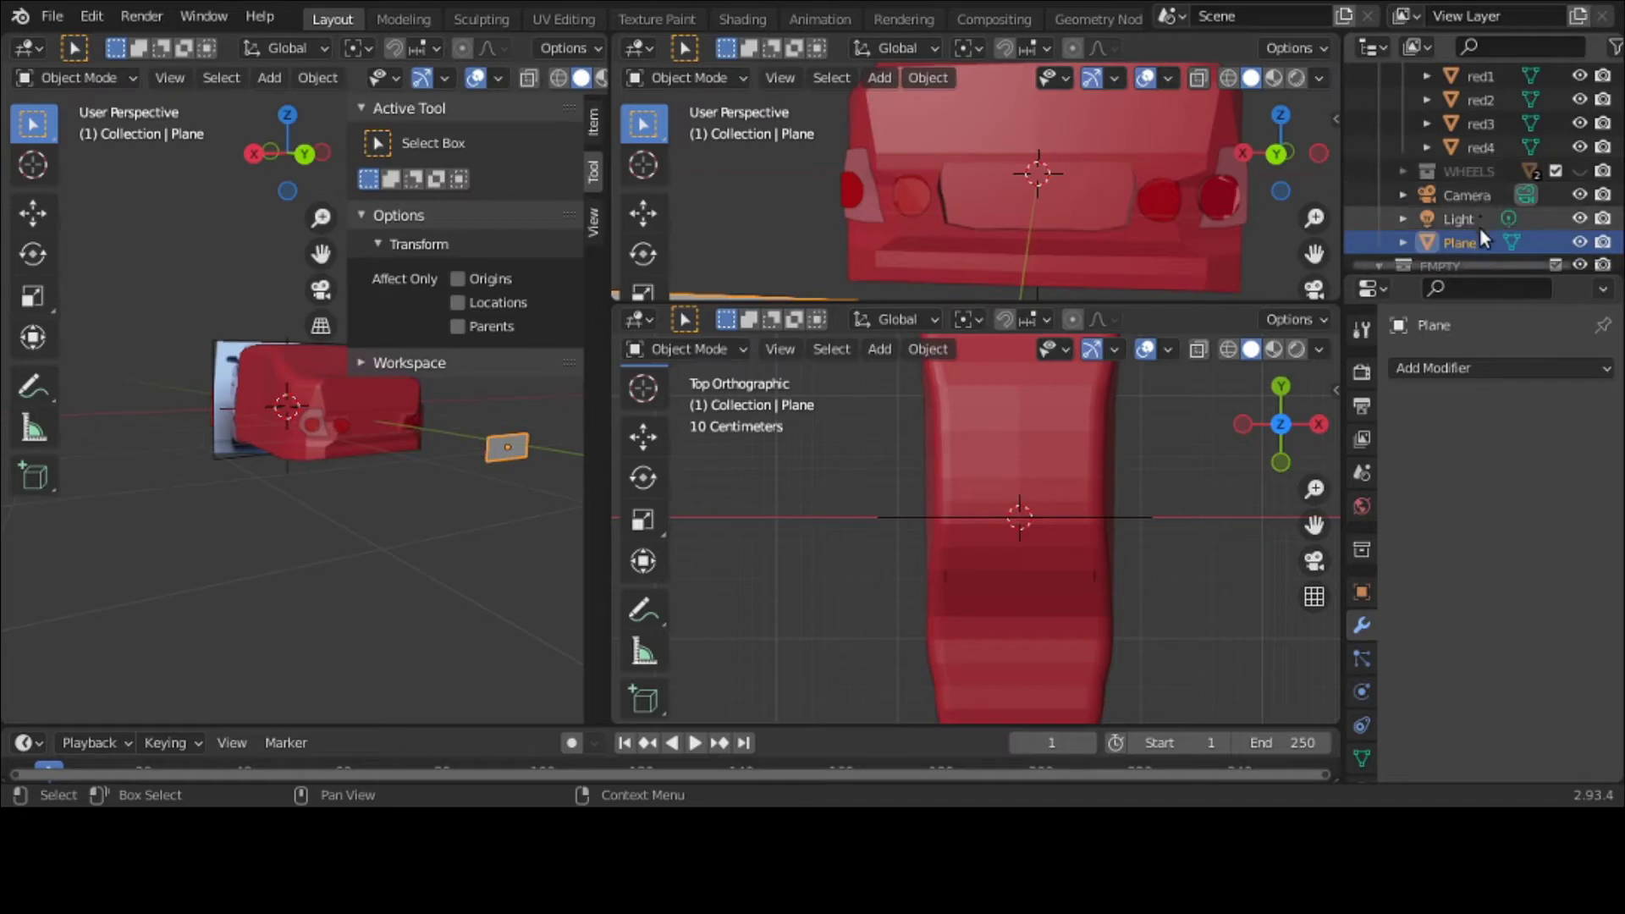
scroll(1480, 225, up, 8)
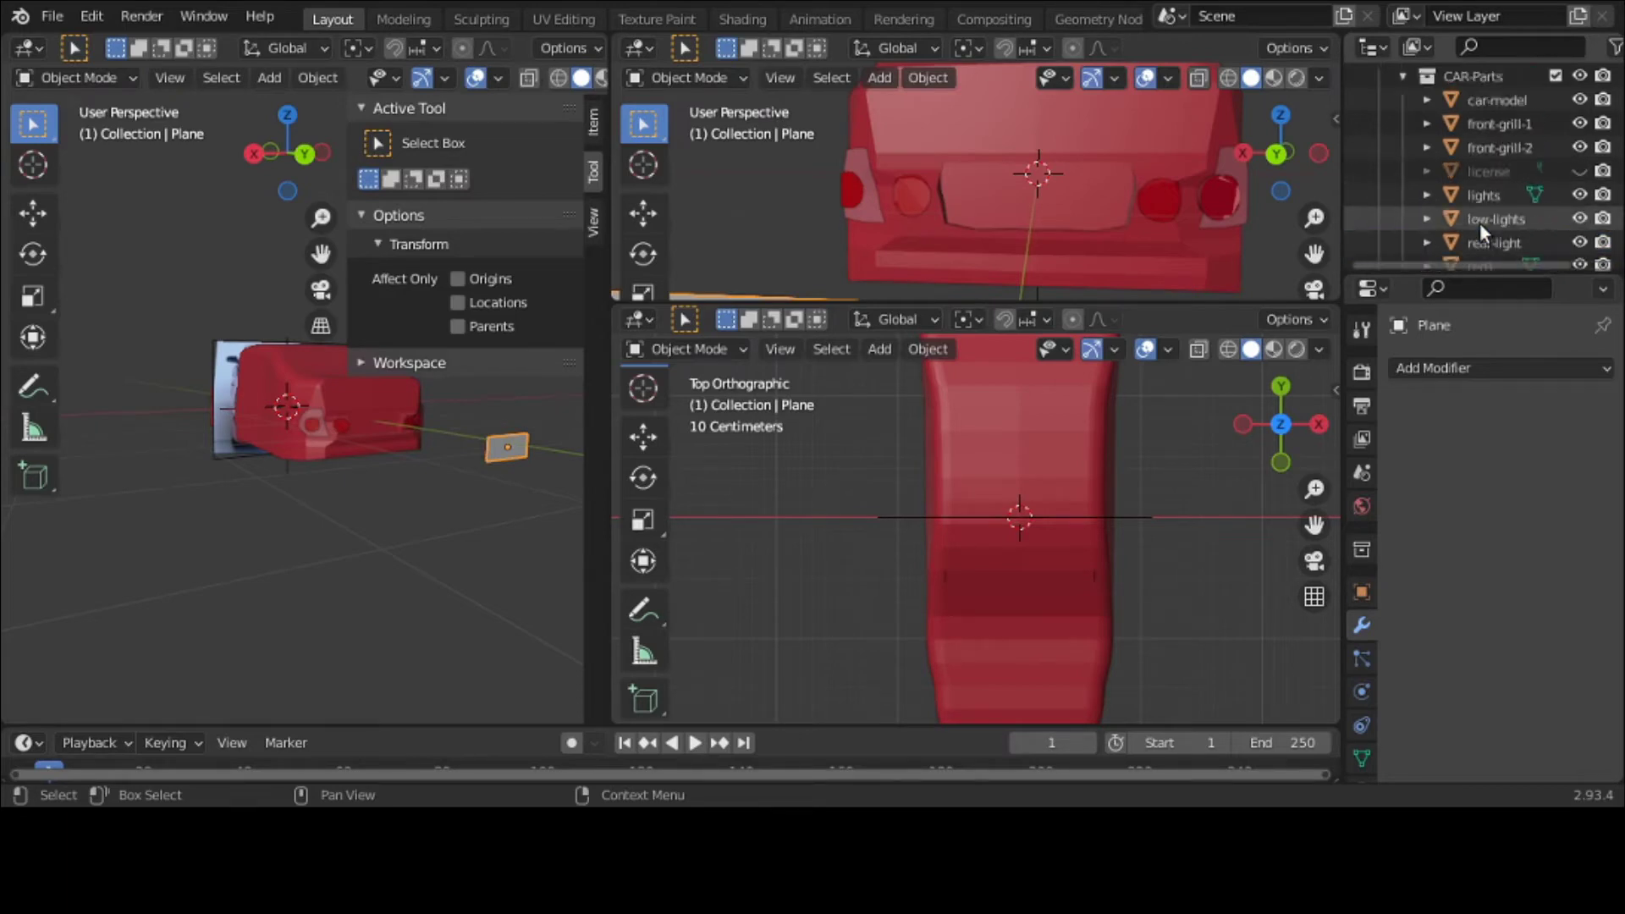
scroll(1480, 221, down, 8)
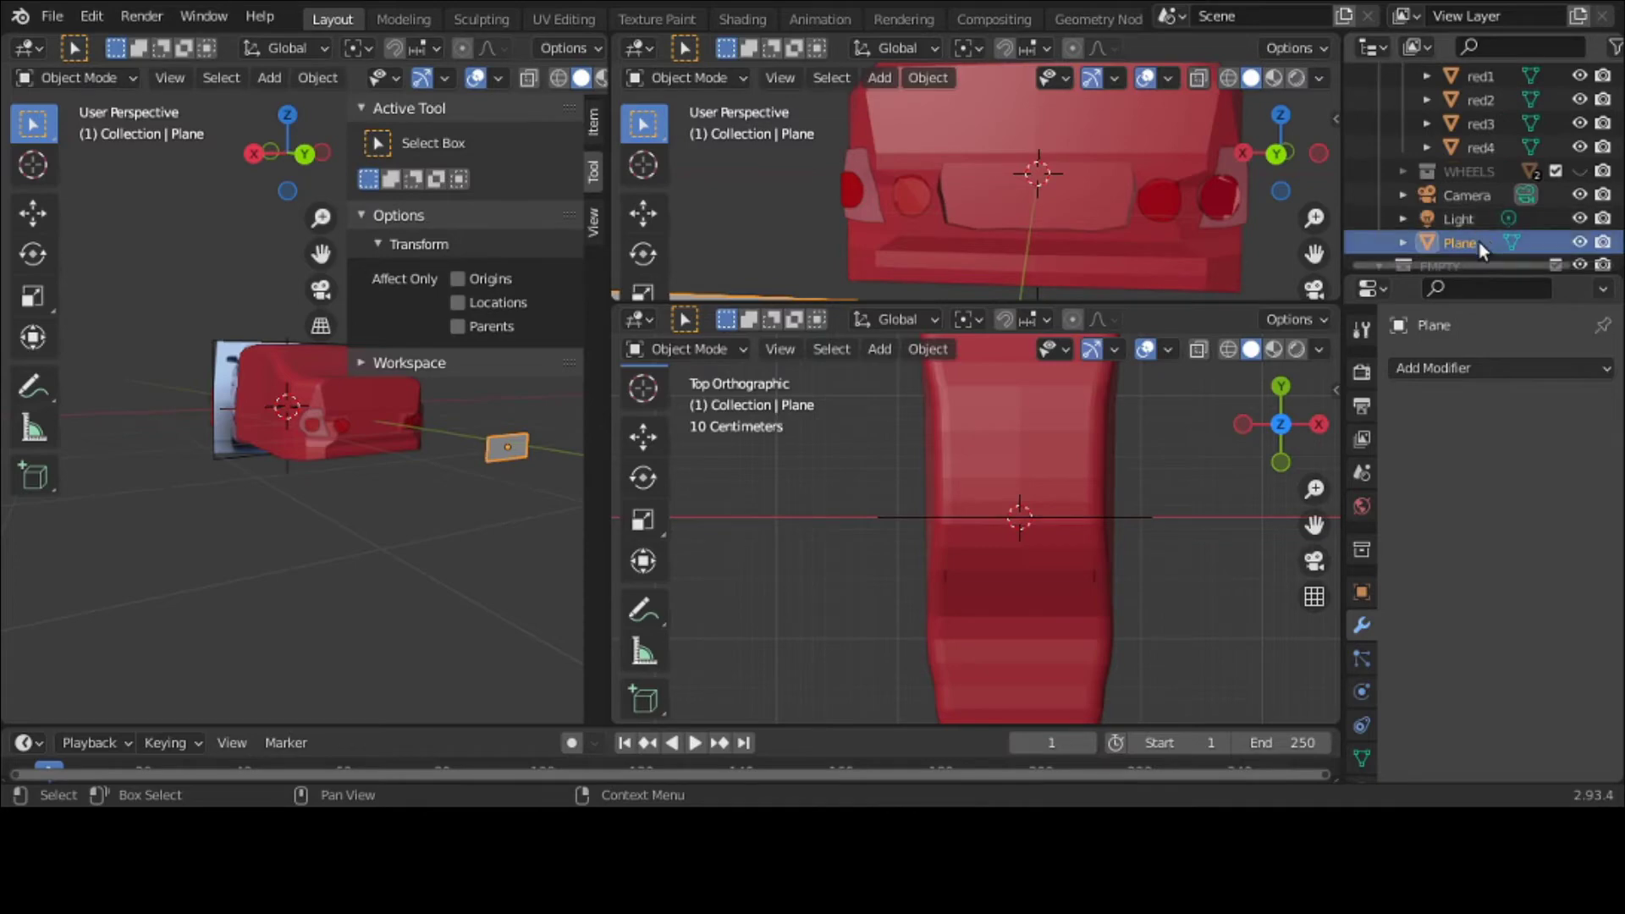
double_click(1480, 242)
scroll(1480, 242, down, 4)
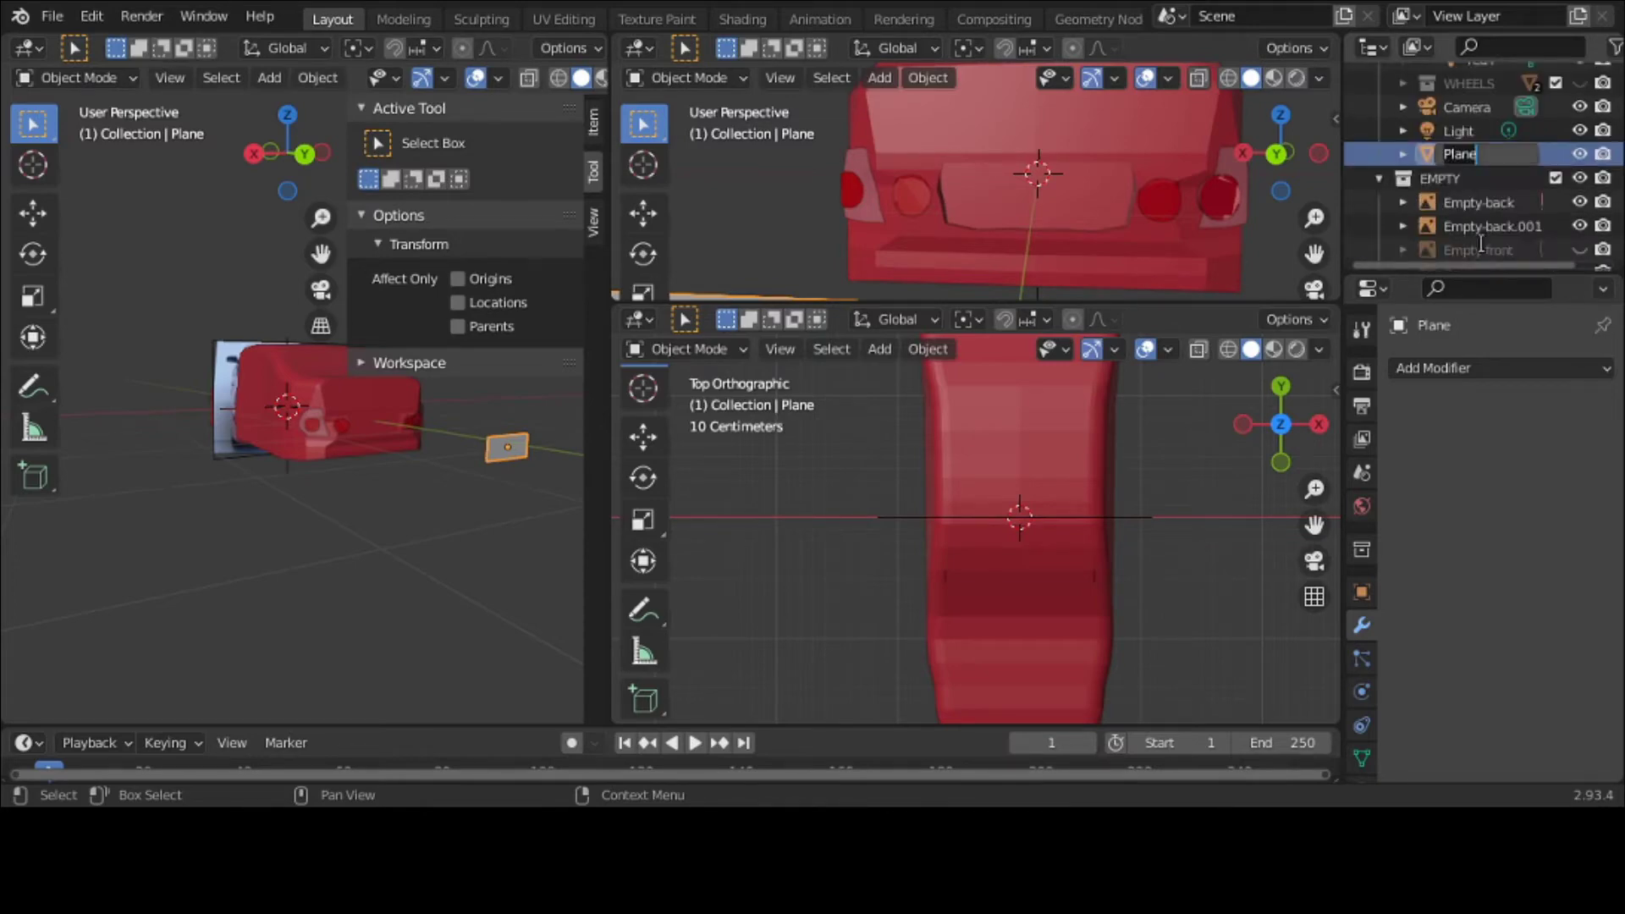
text(license-plate)
key(Return)
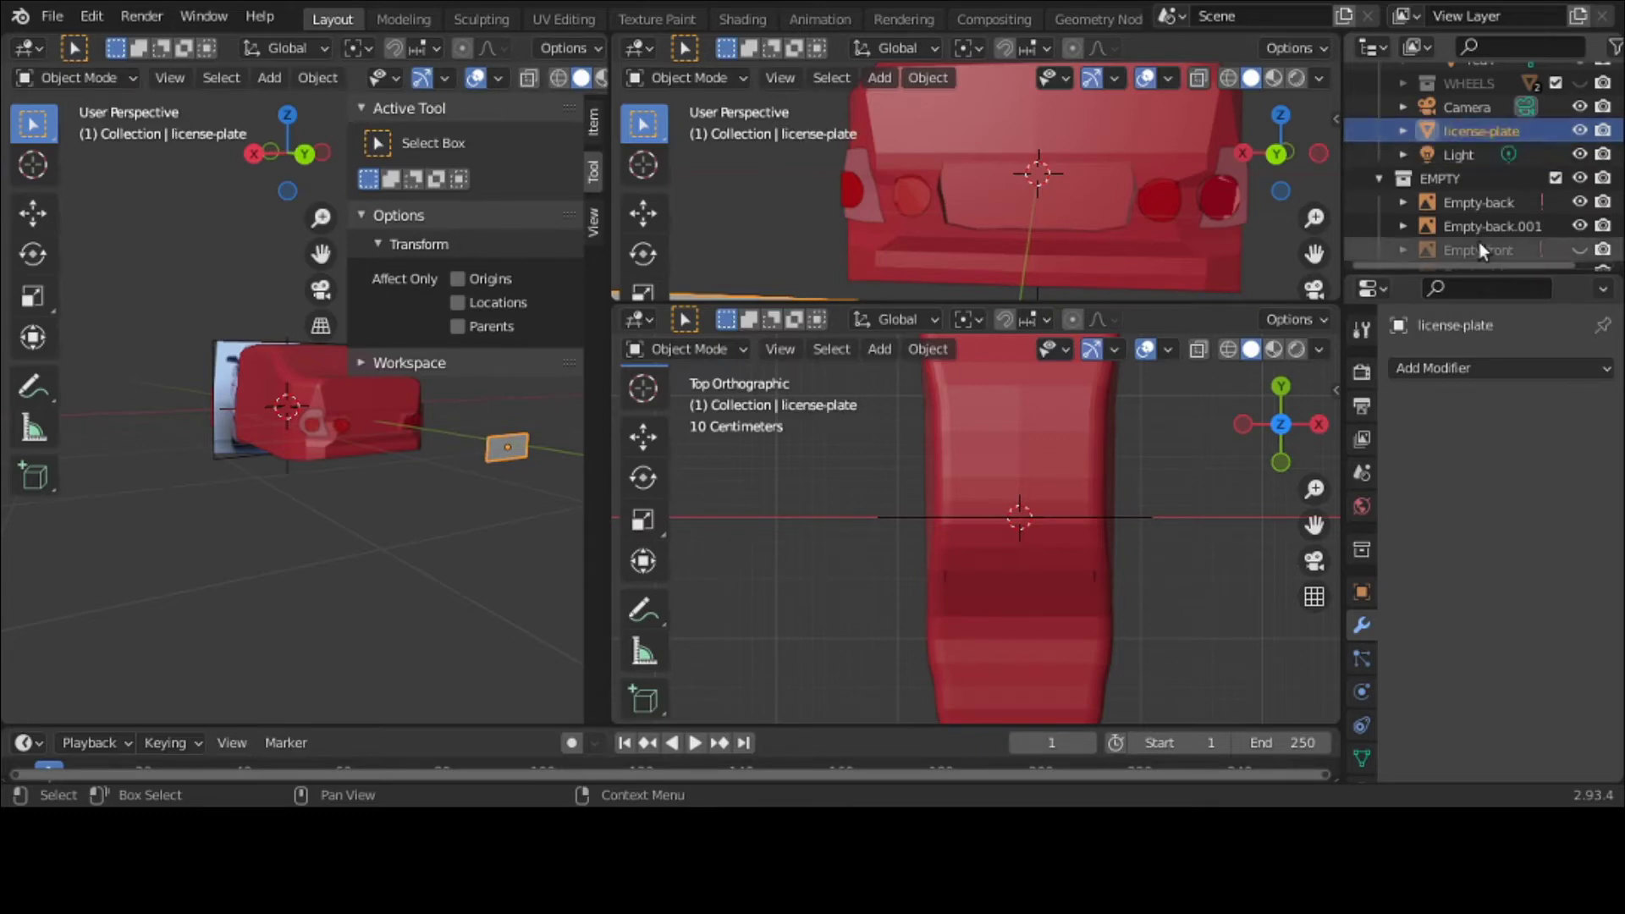
scroll(1566, 105, up, 4)
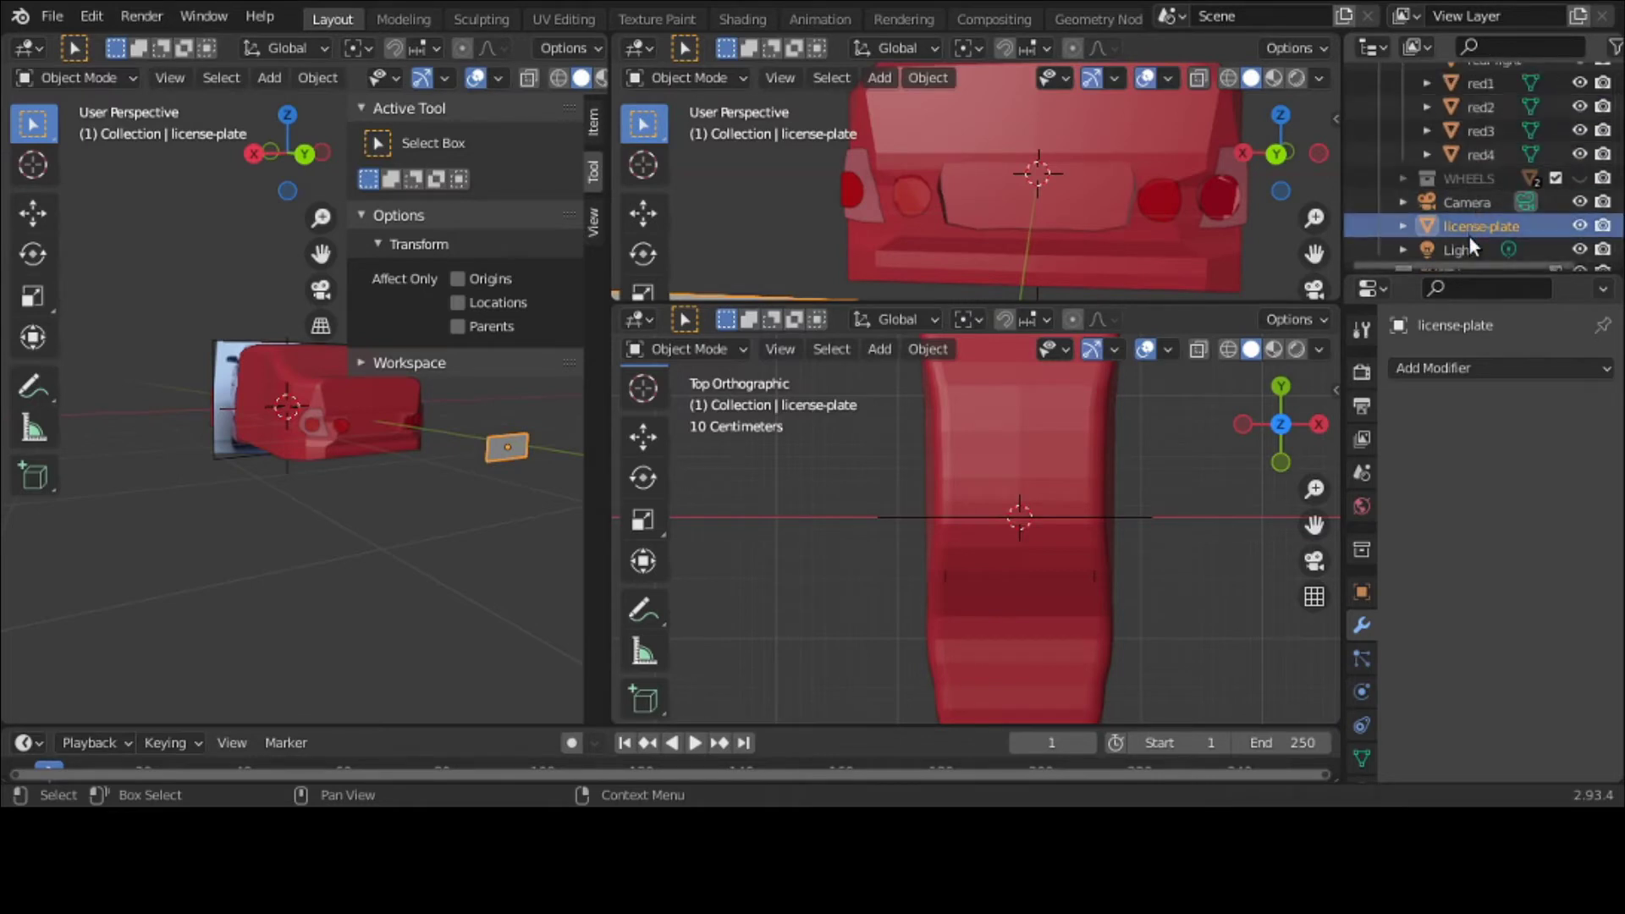
drag(1470, 229, 1511, 155)
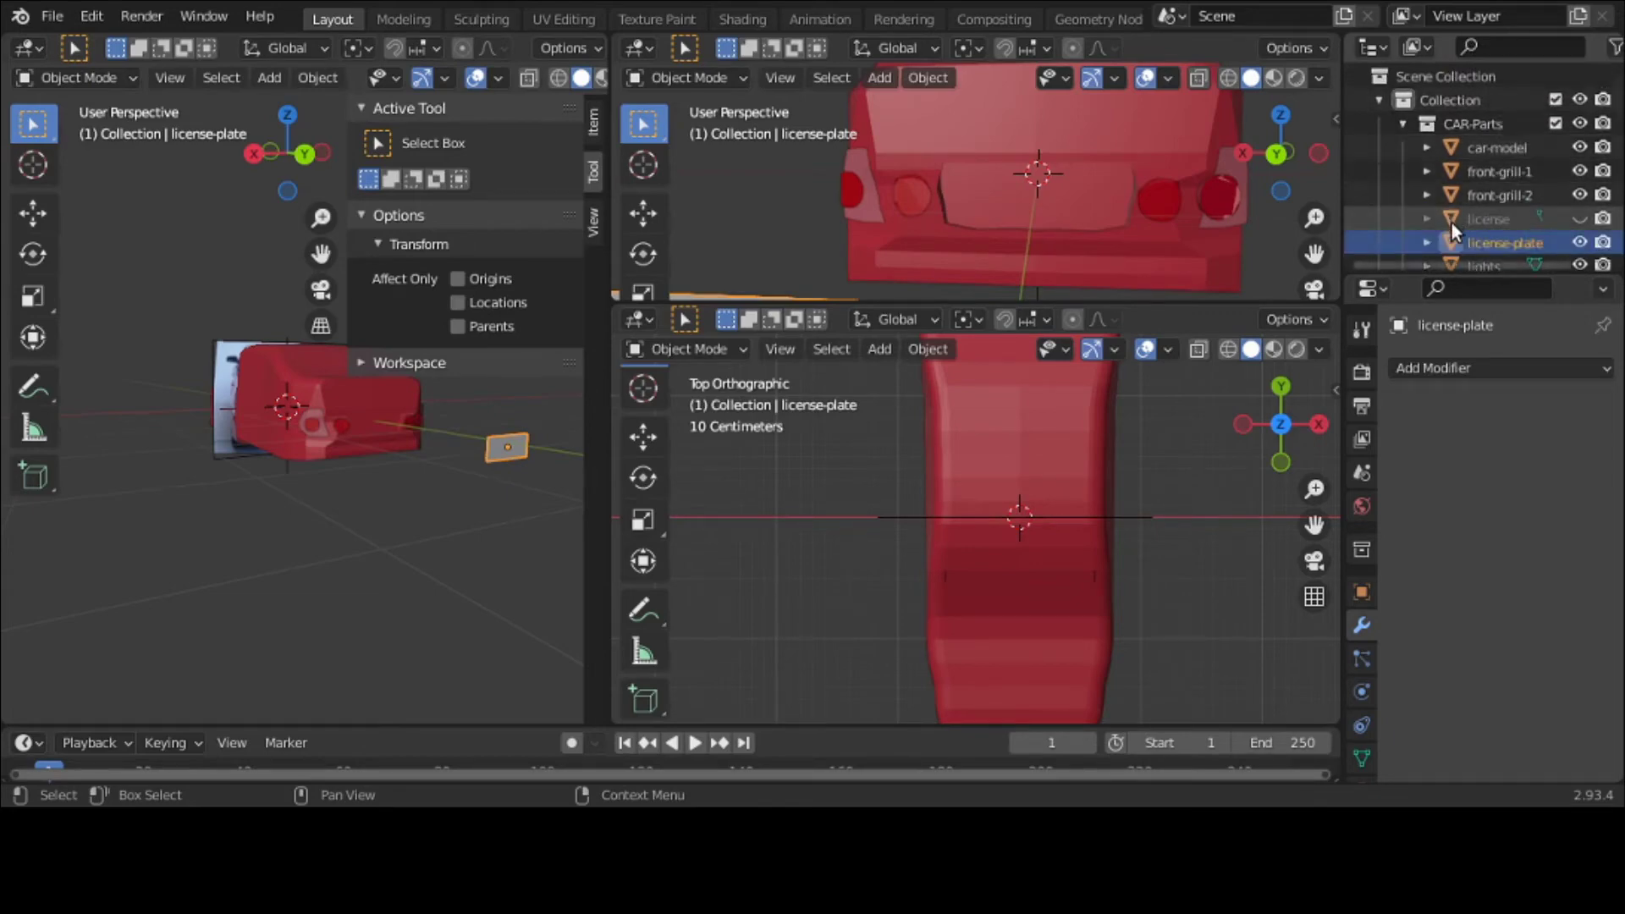
Step: Add a second Shrinkwrap modifier to car-model
click(379, 405)
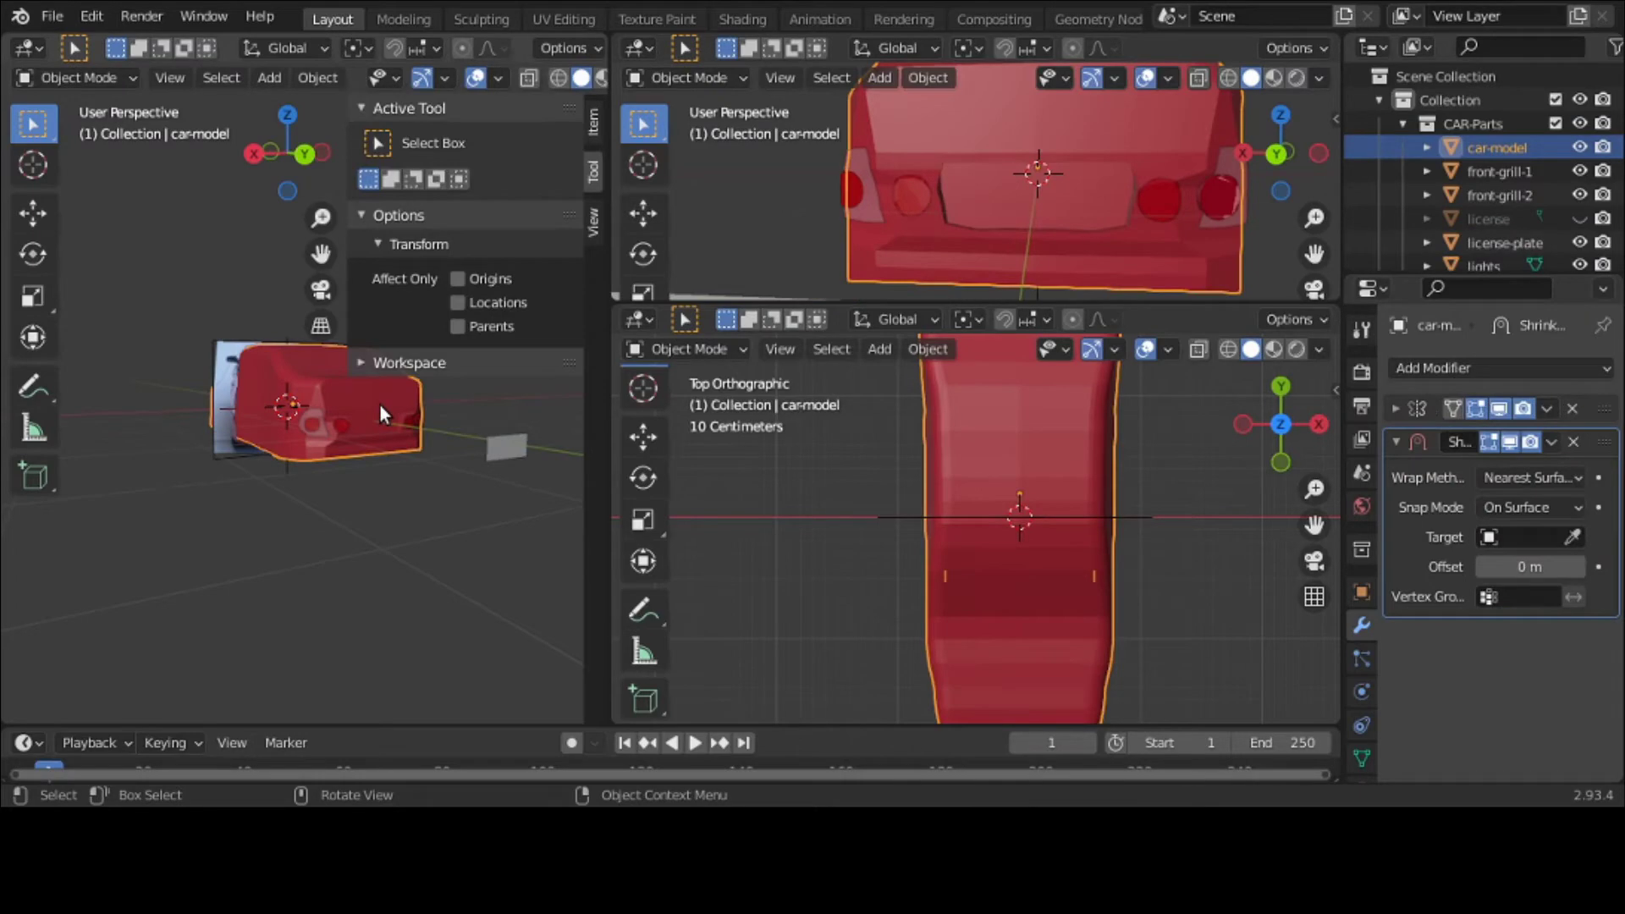
click(1434, 371)
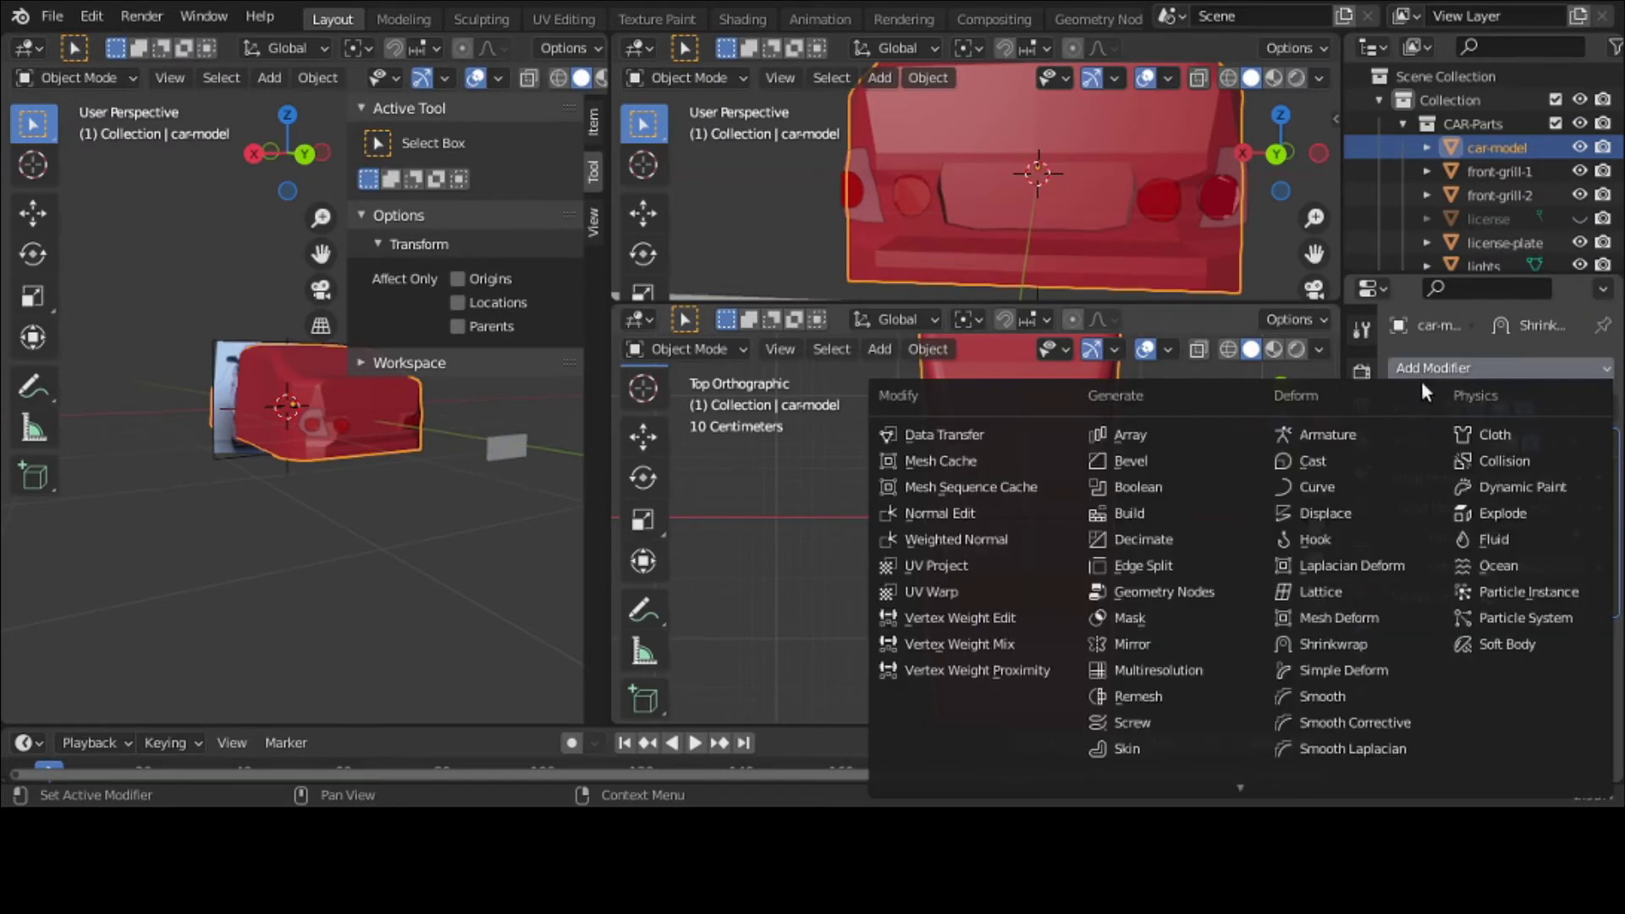
click(1350, 635)
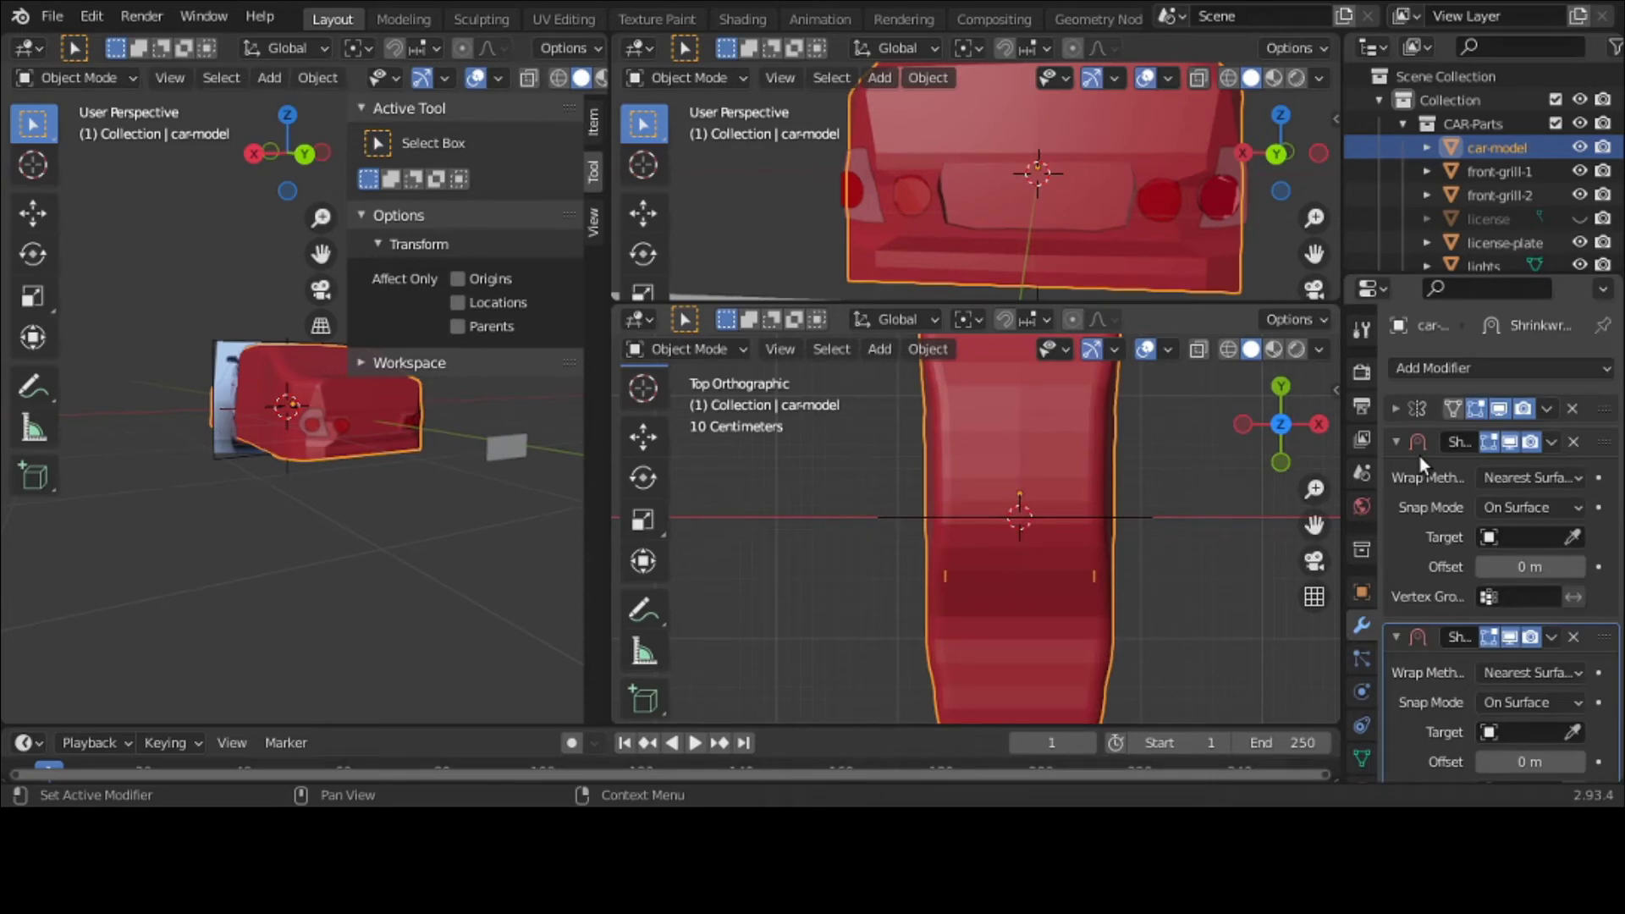
Step: Try license-plate as the Shrinkwrap target on car-model, and remove both Shrinkwrap modifiers from car-model
scroll(1419, 455, down, 1)
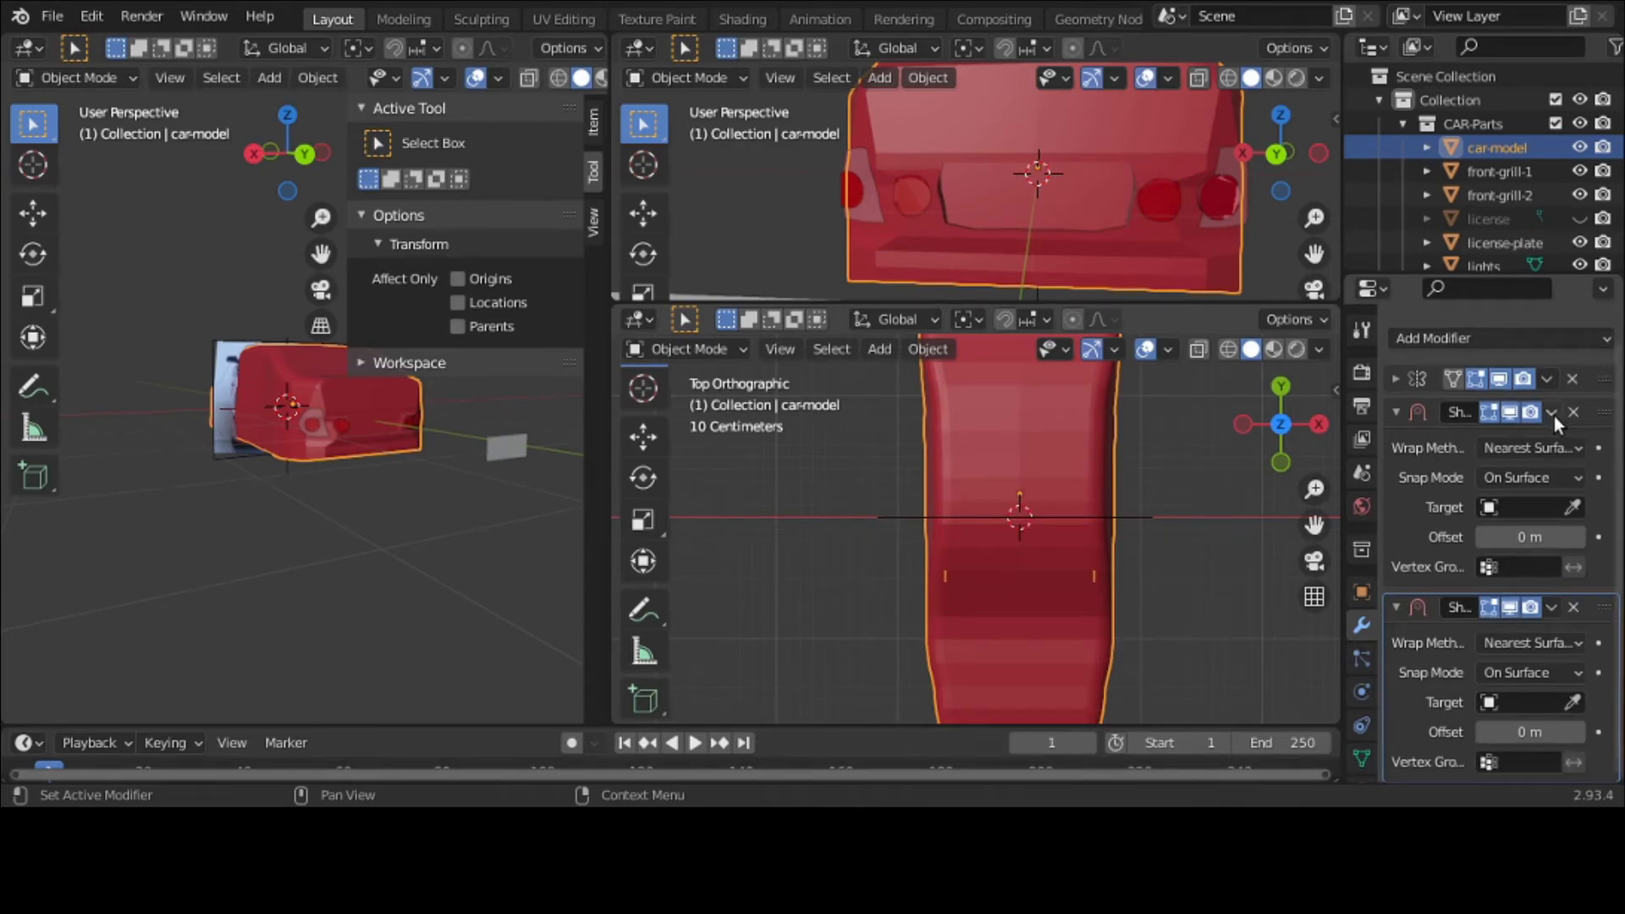
click(1572, 608)
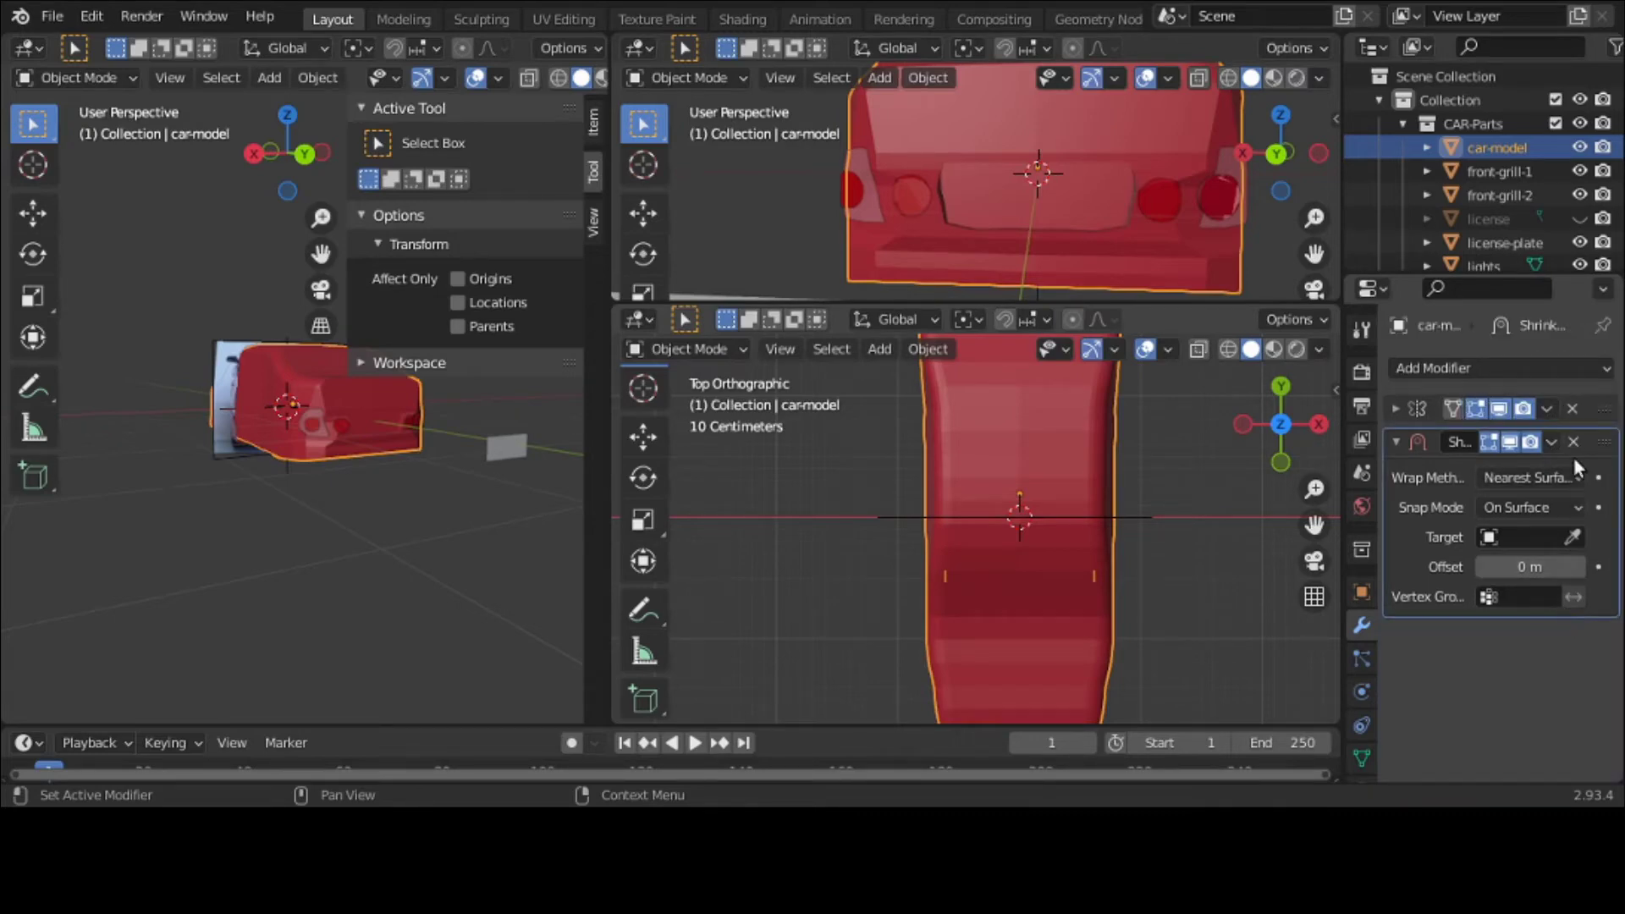
click(1552, 442)
click(1518, 527)
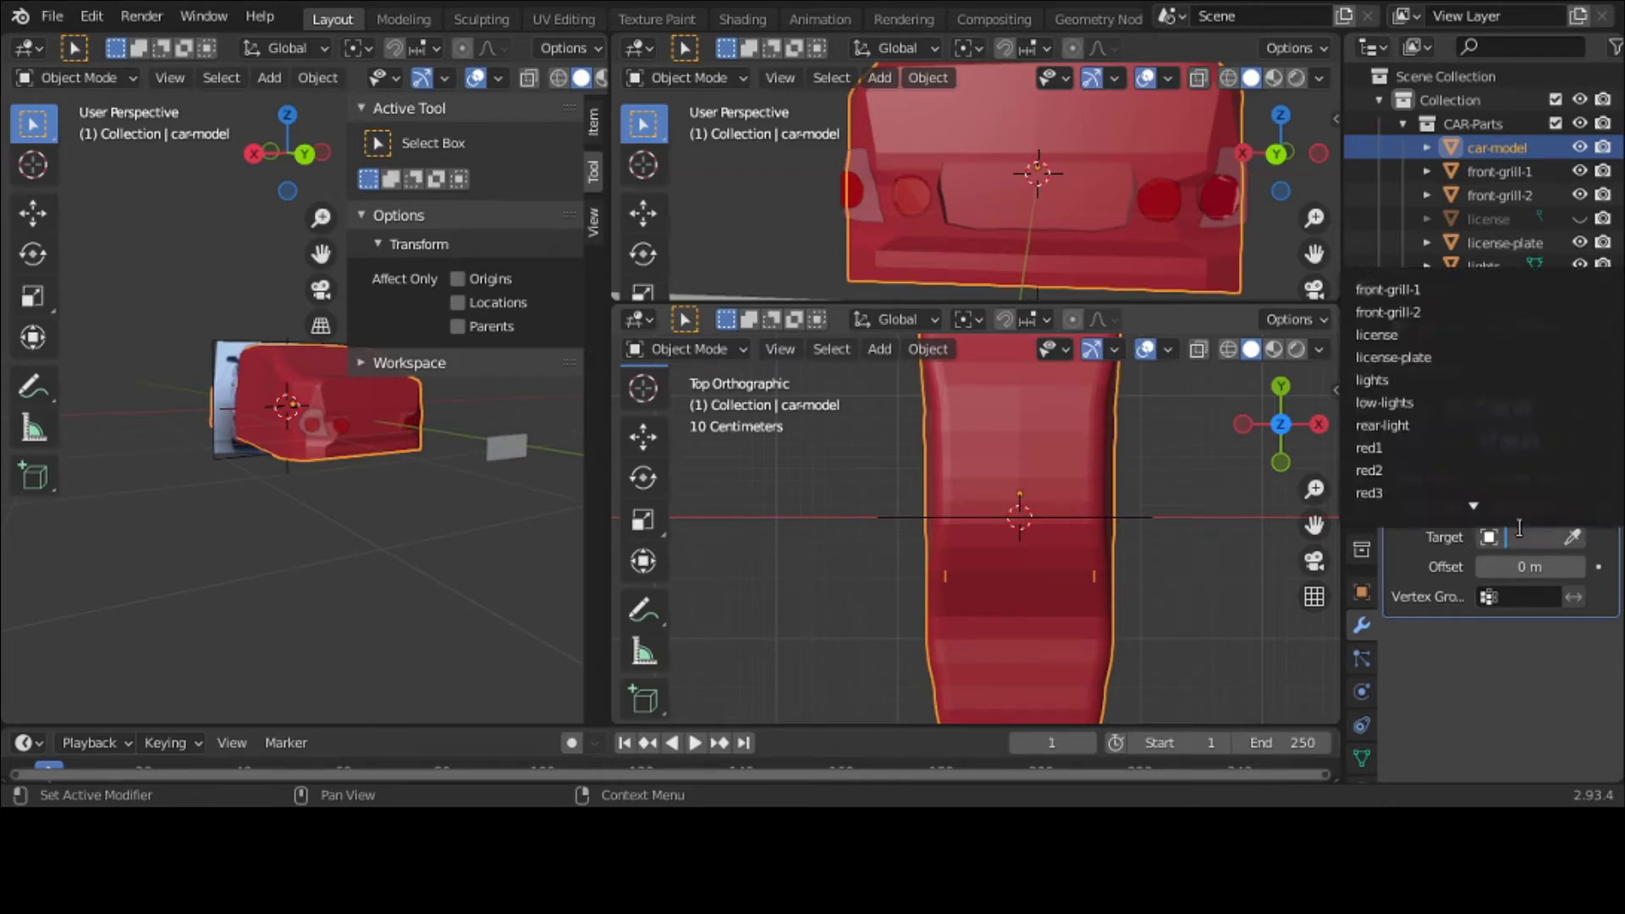
click(1477, 357)
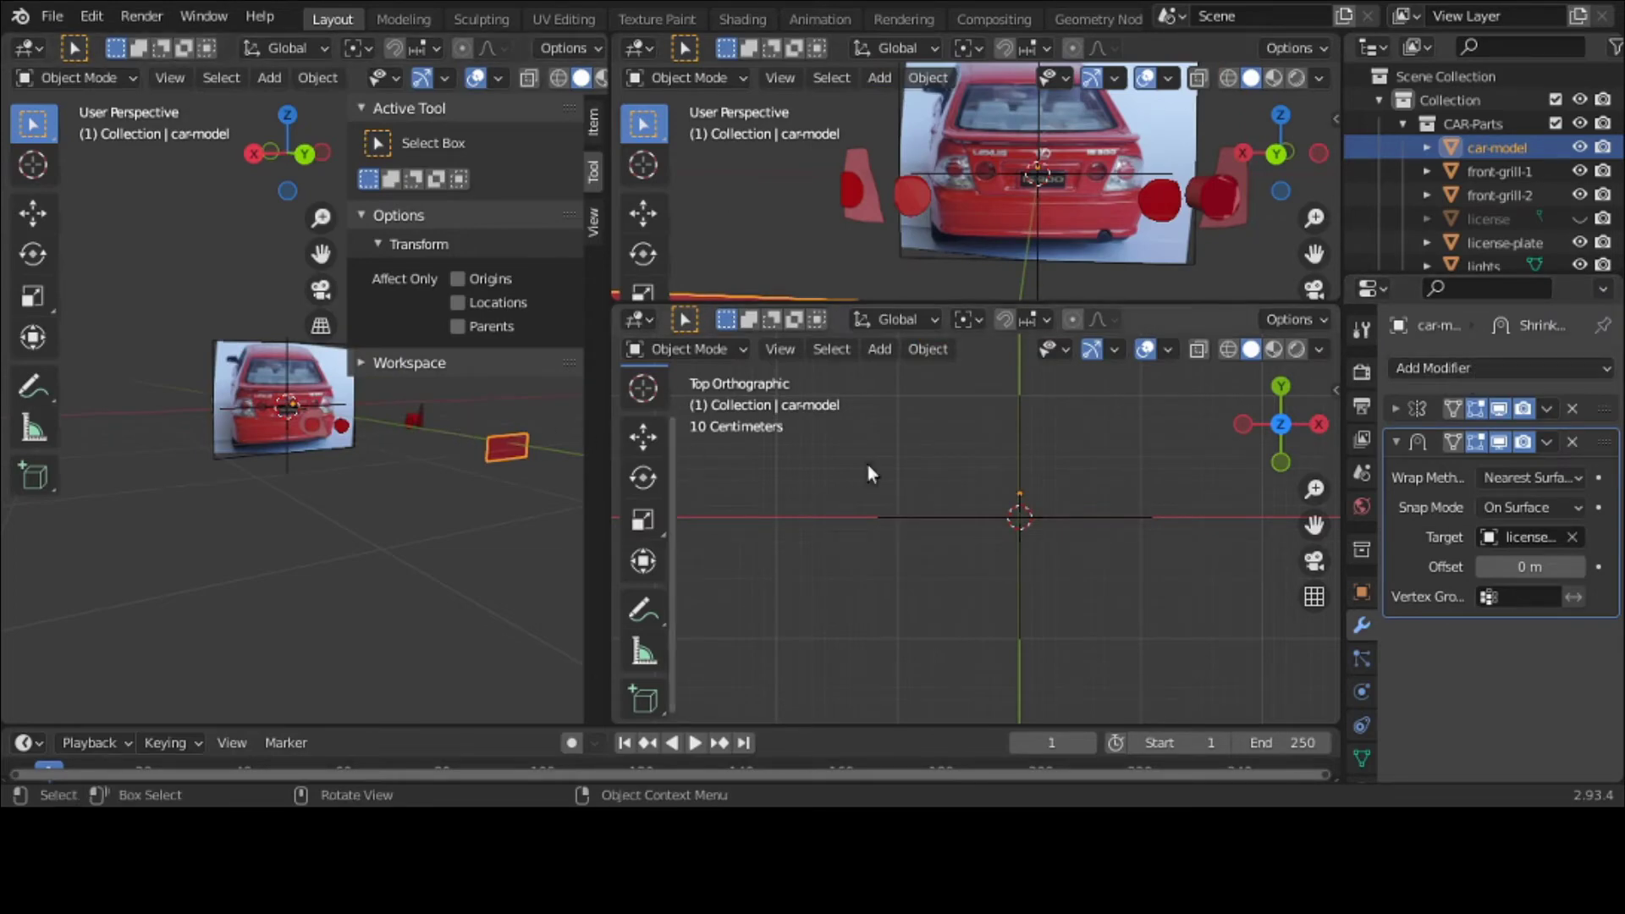
click(1578, 447)
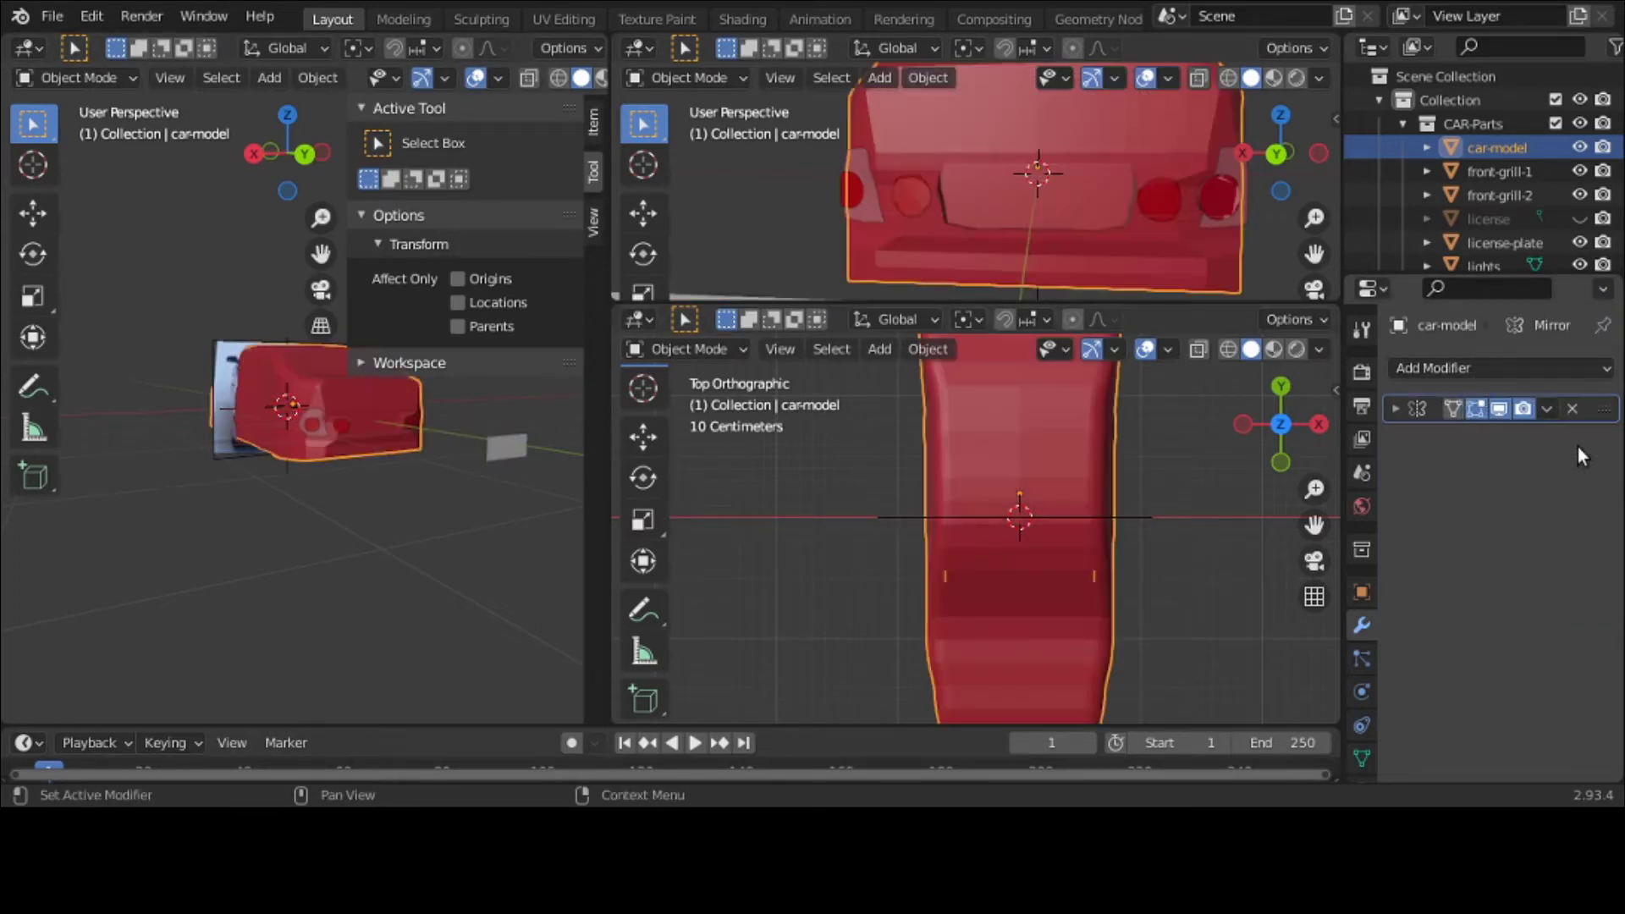
Step: Add a Shrinkwrap modifier to the license-plate object with car-model as its target
click(495, 447)
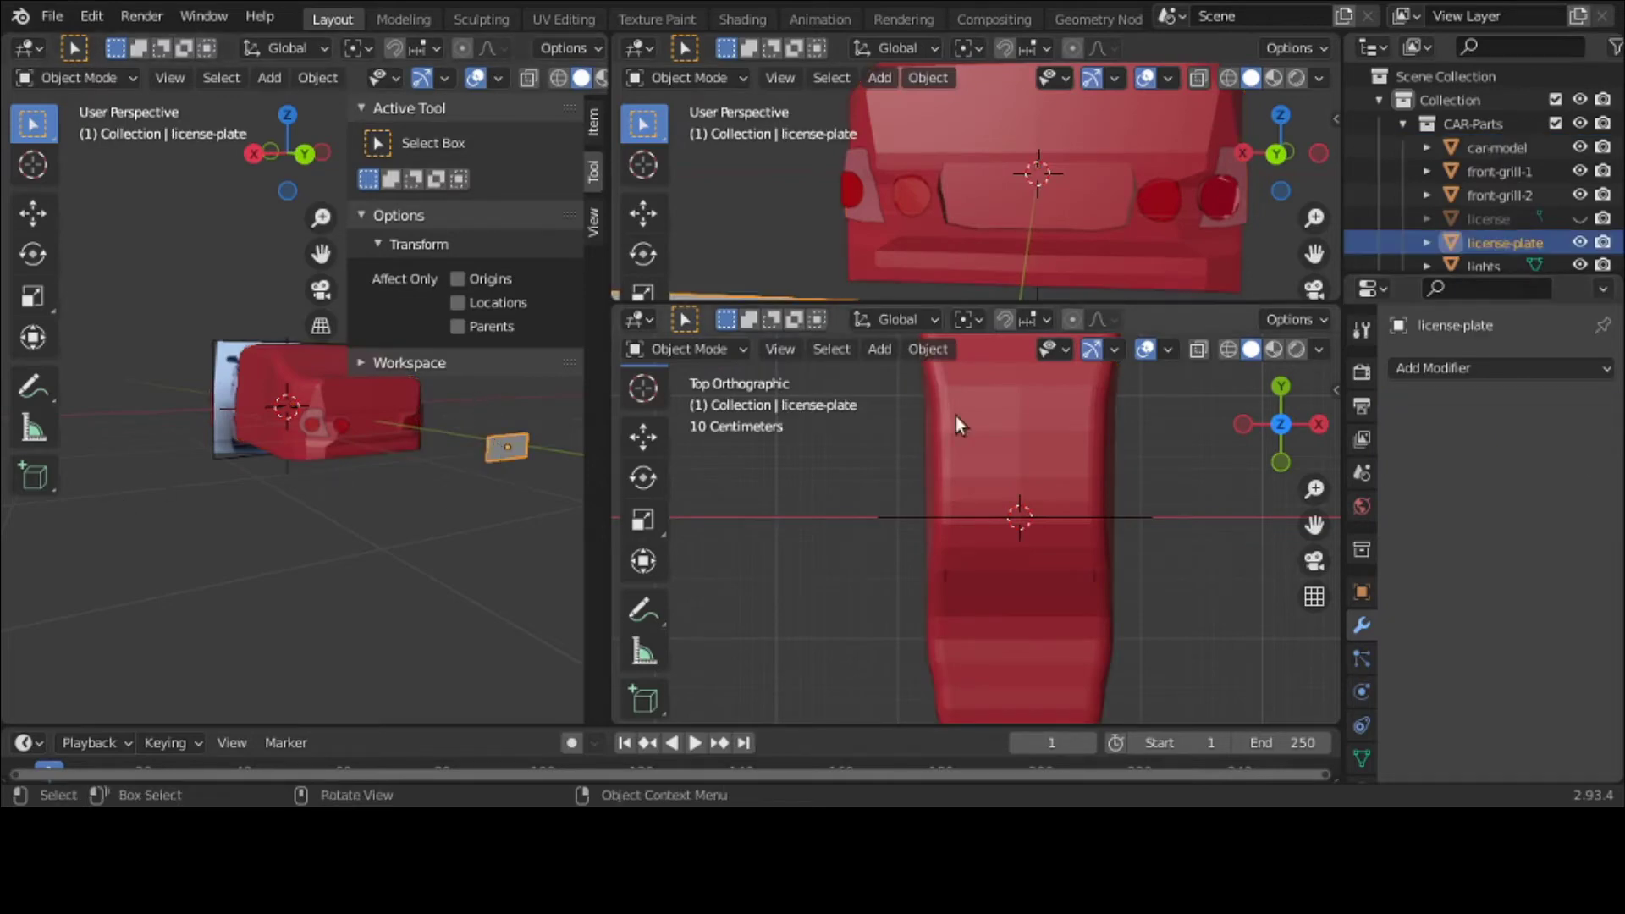
click(1434, 367)
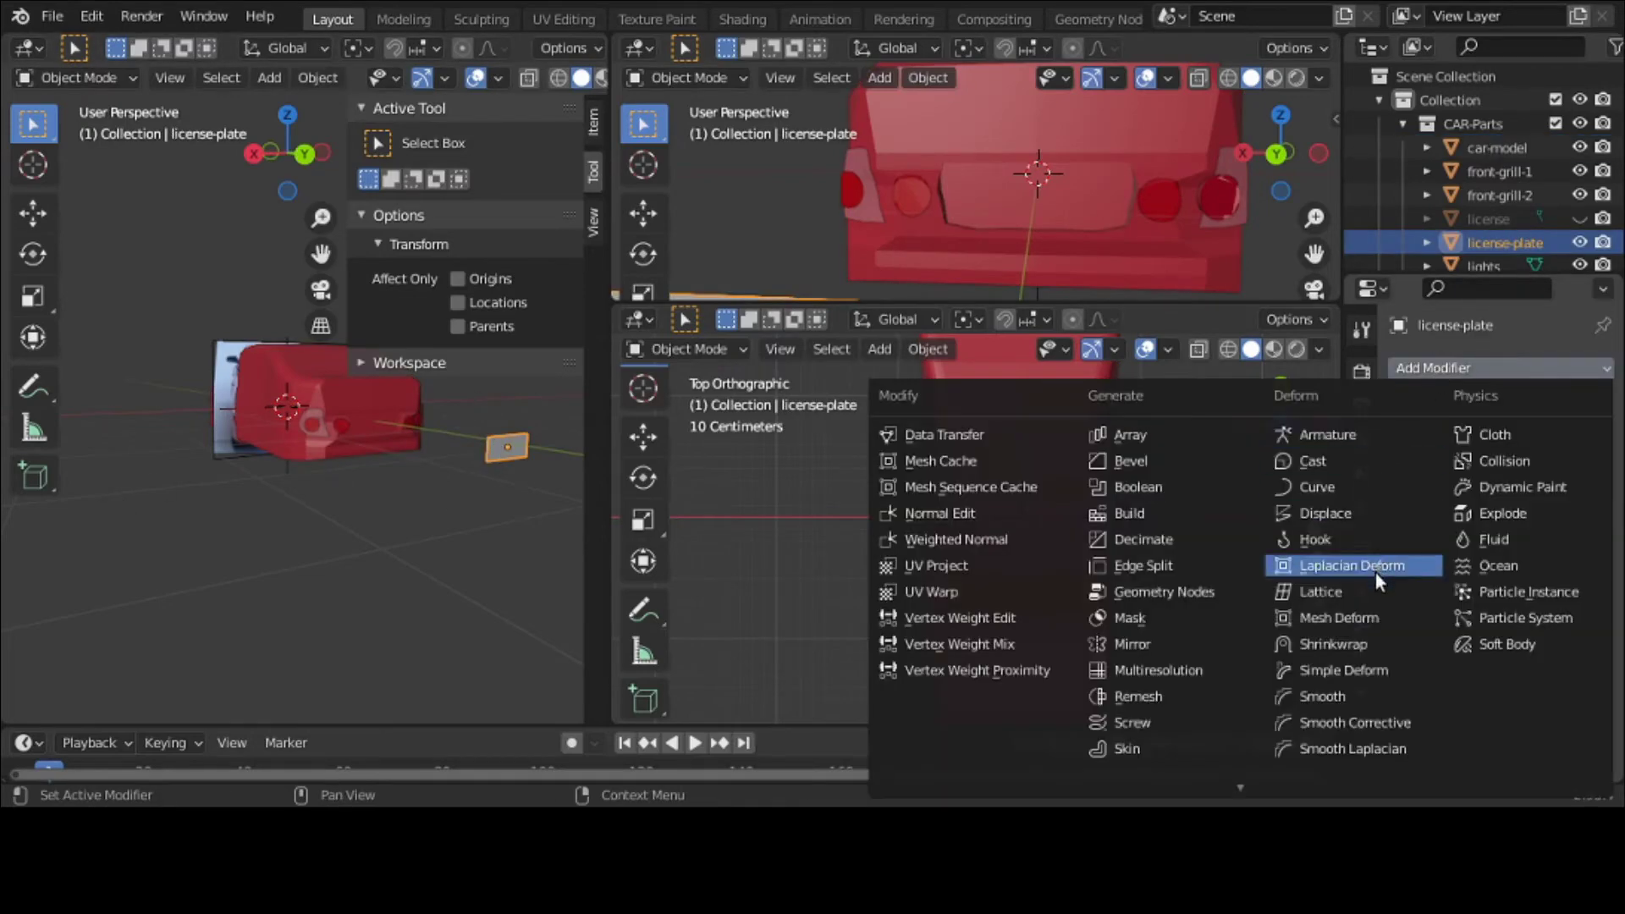
click(1371, 642)
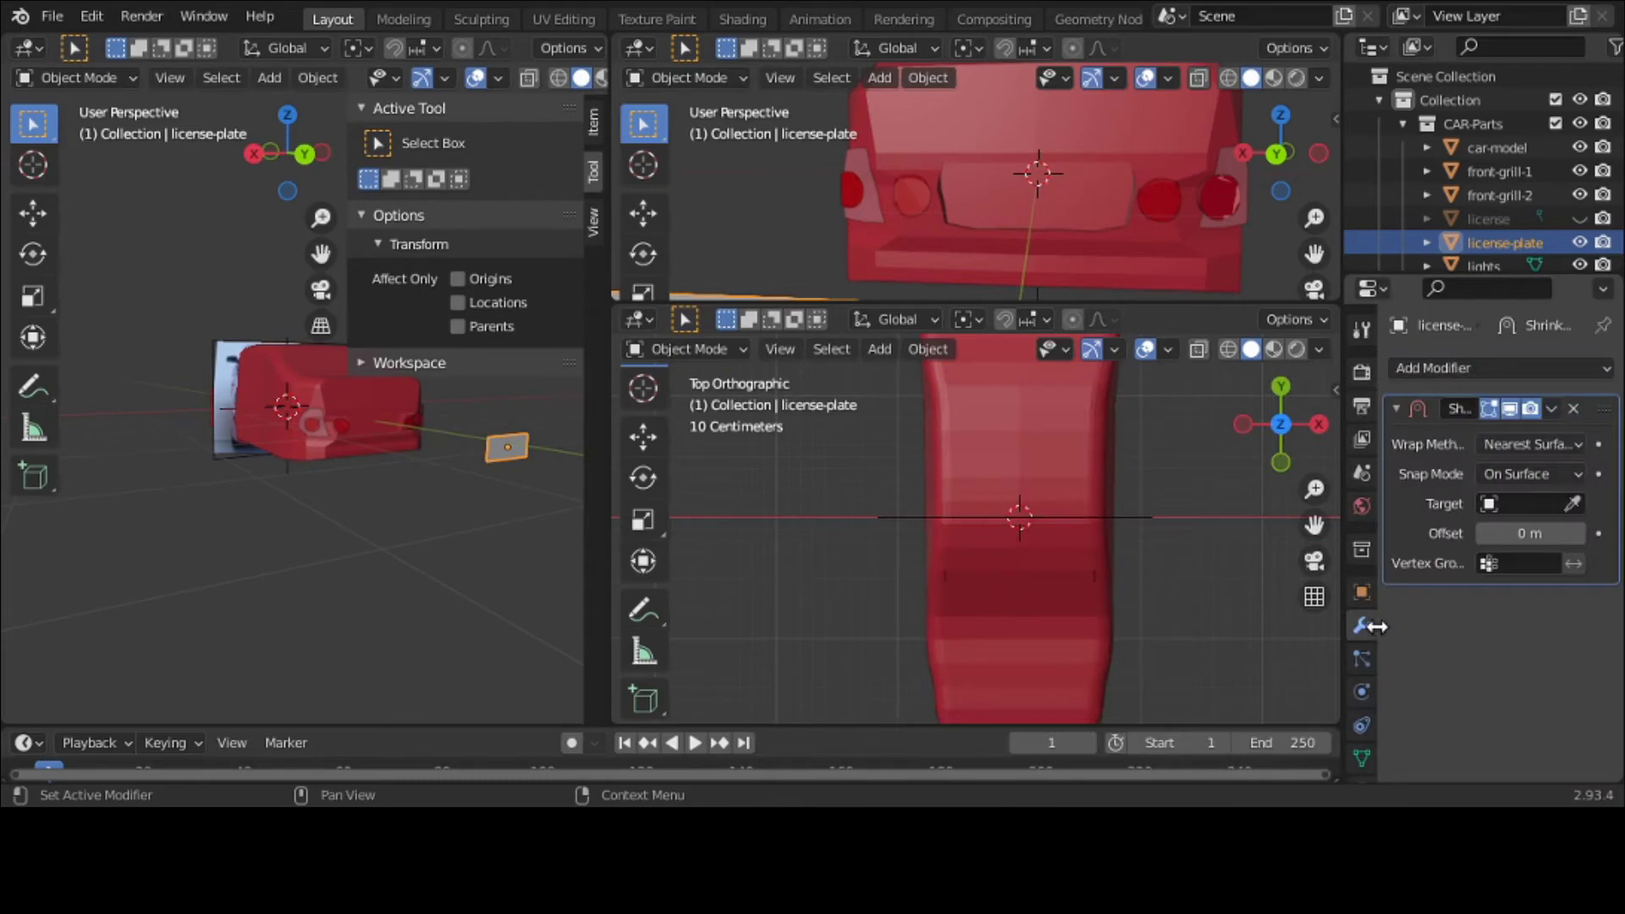
click(1519, 503)
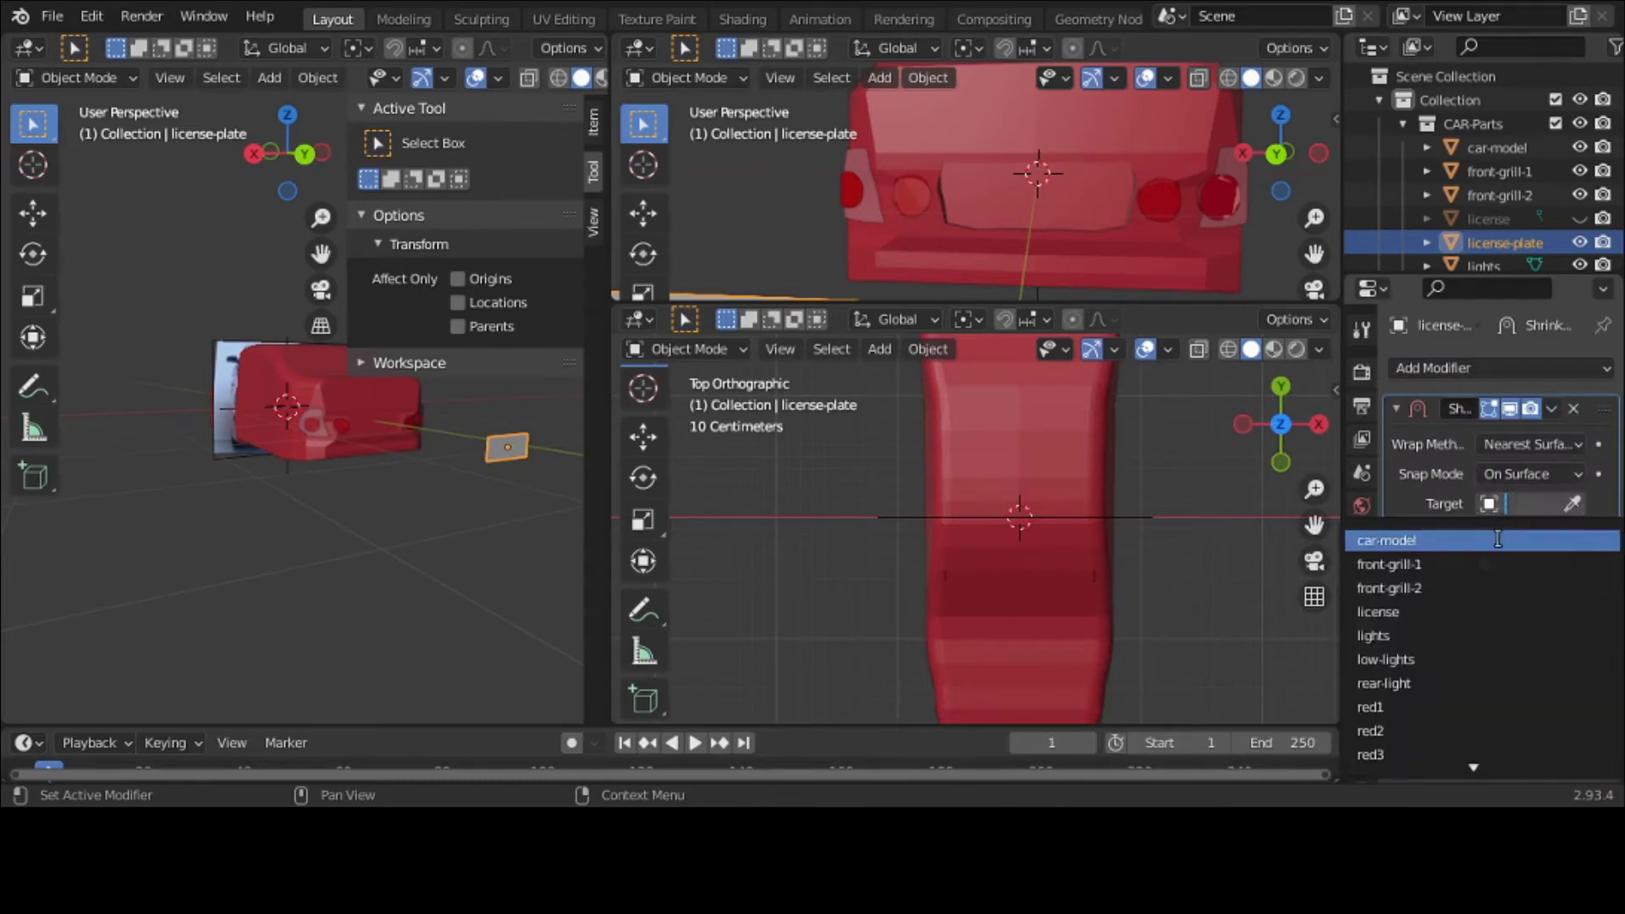
click(1503, 540)
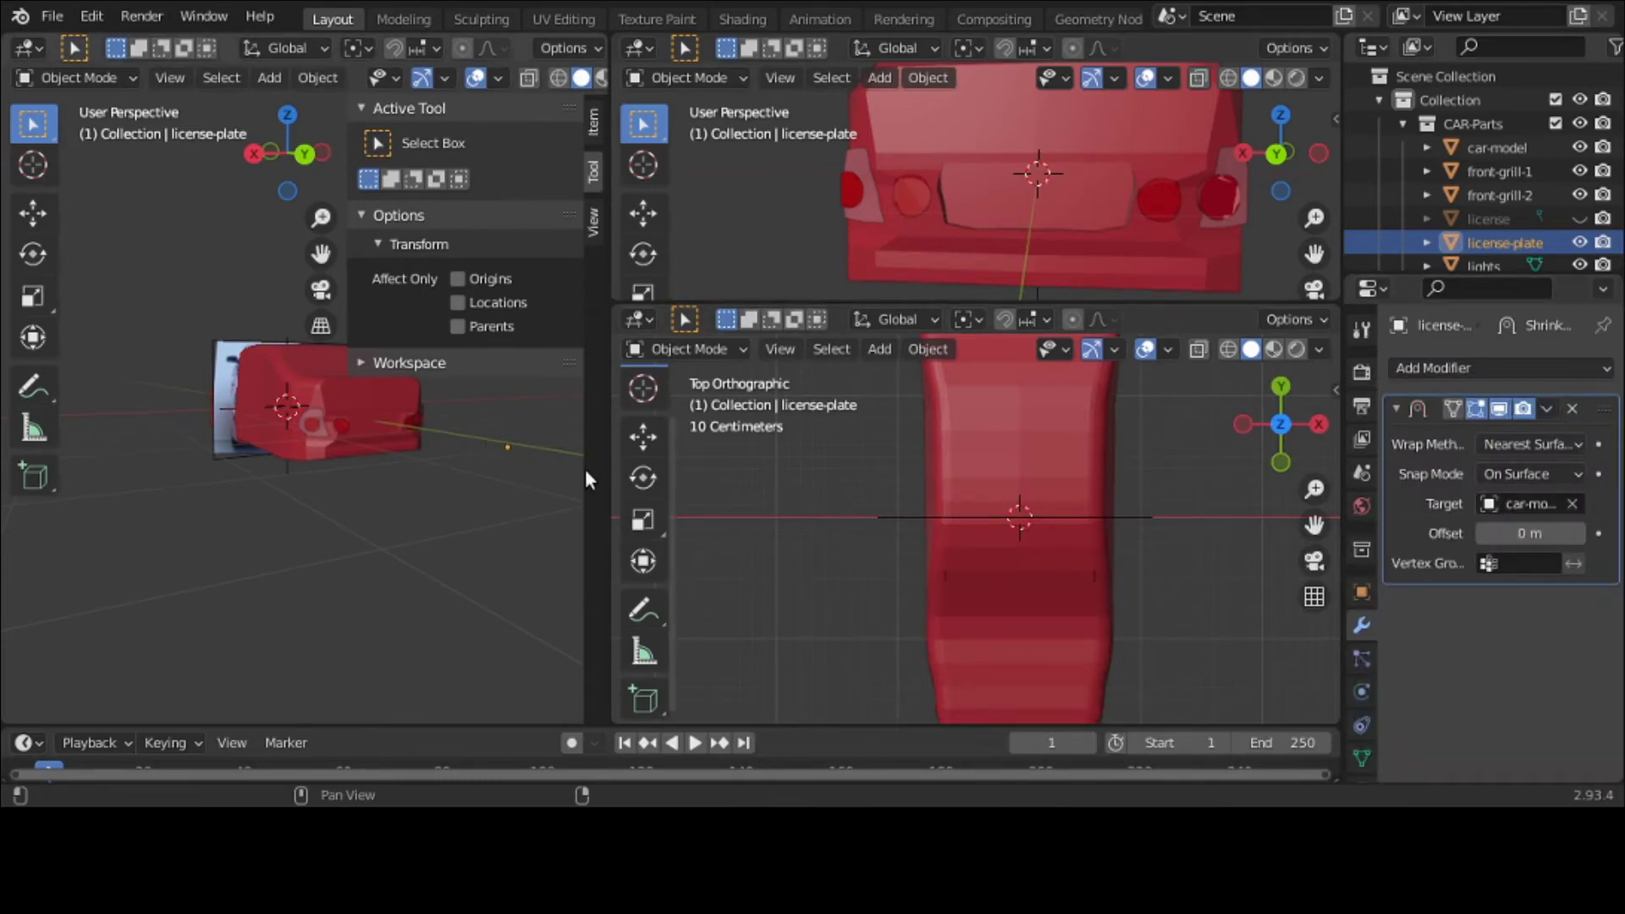
Step: Maximize the perspective viewport and set the license plate's geometry to its origin
scroll(344, 455, down, 1)
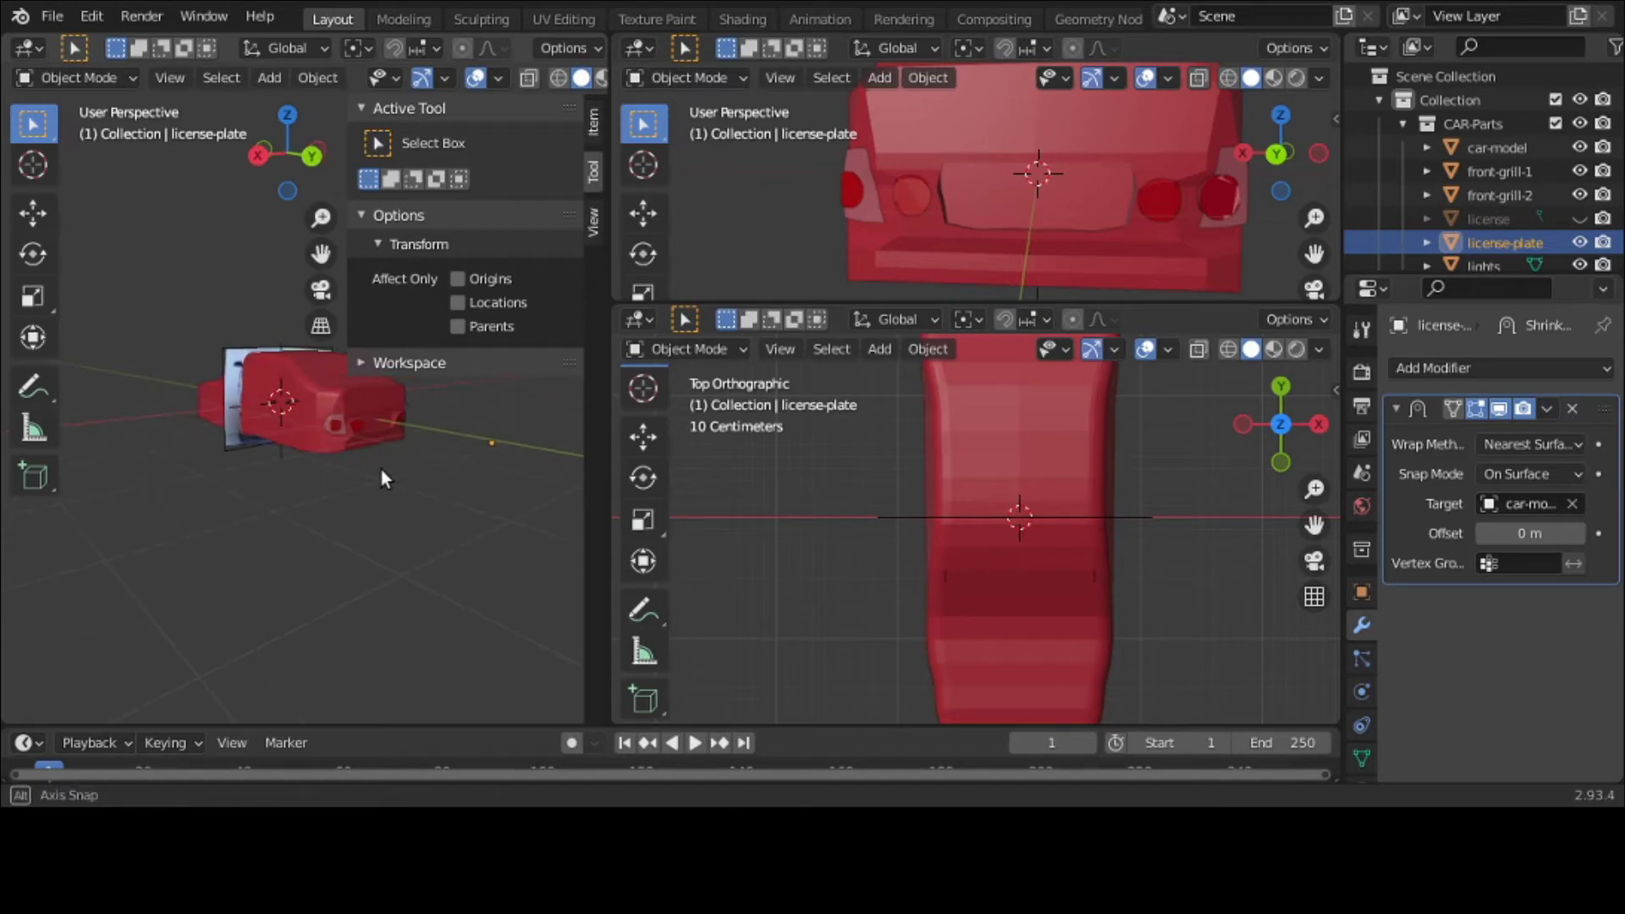
key(ctrl+space)
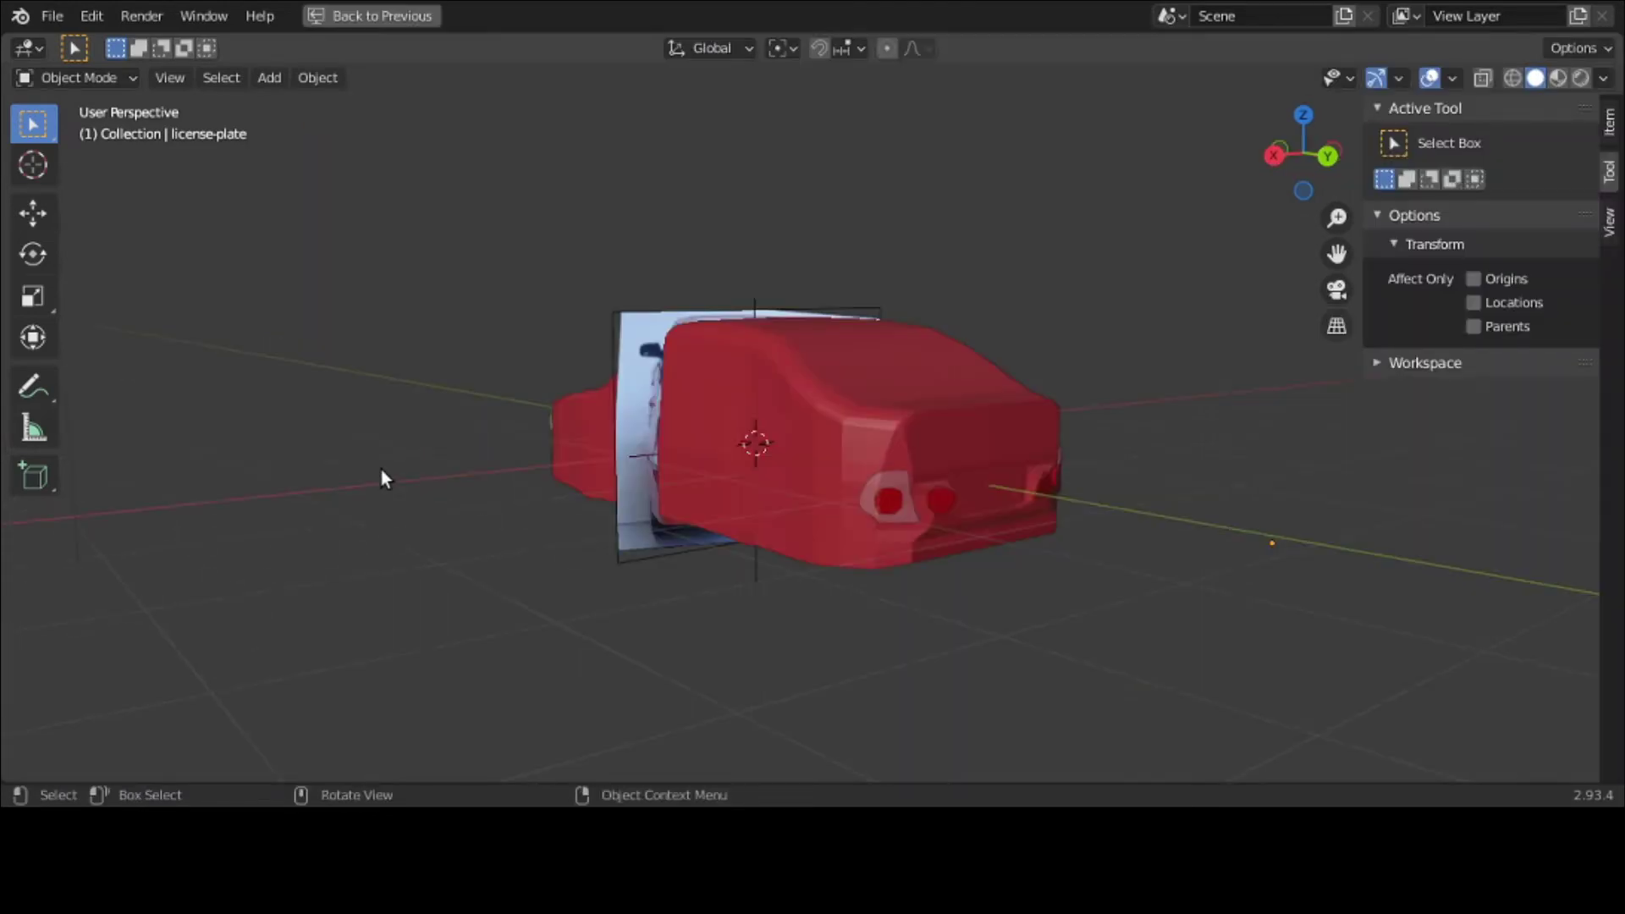
click(328, 82)
mouse_move(349, 136)
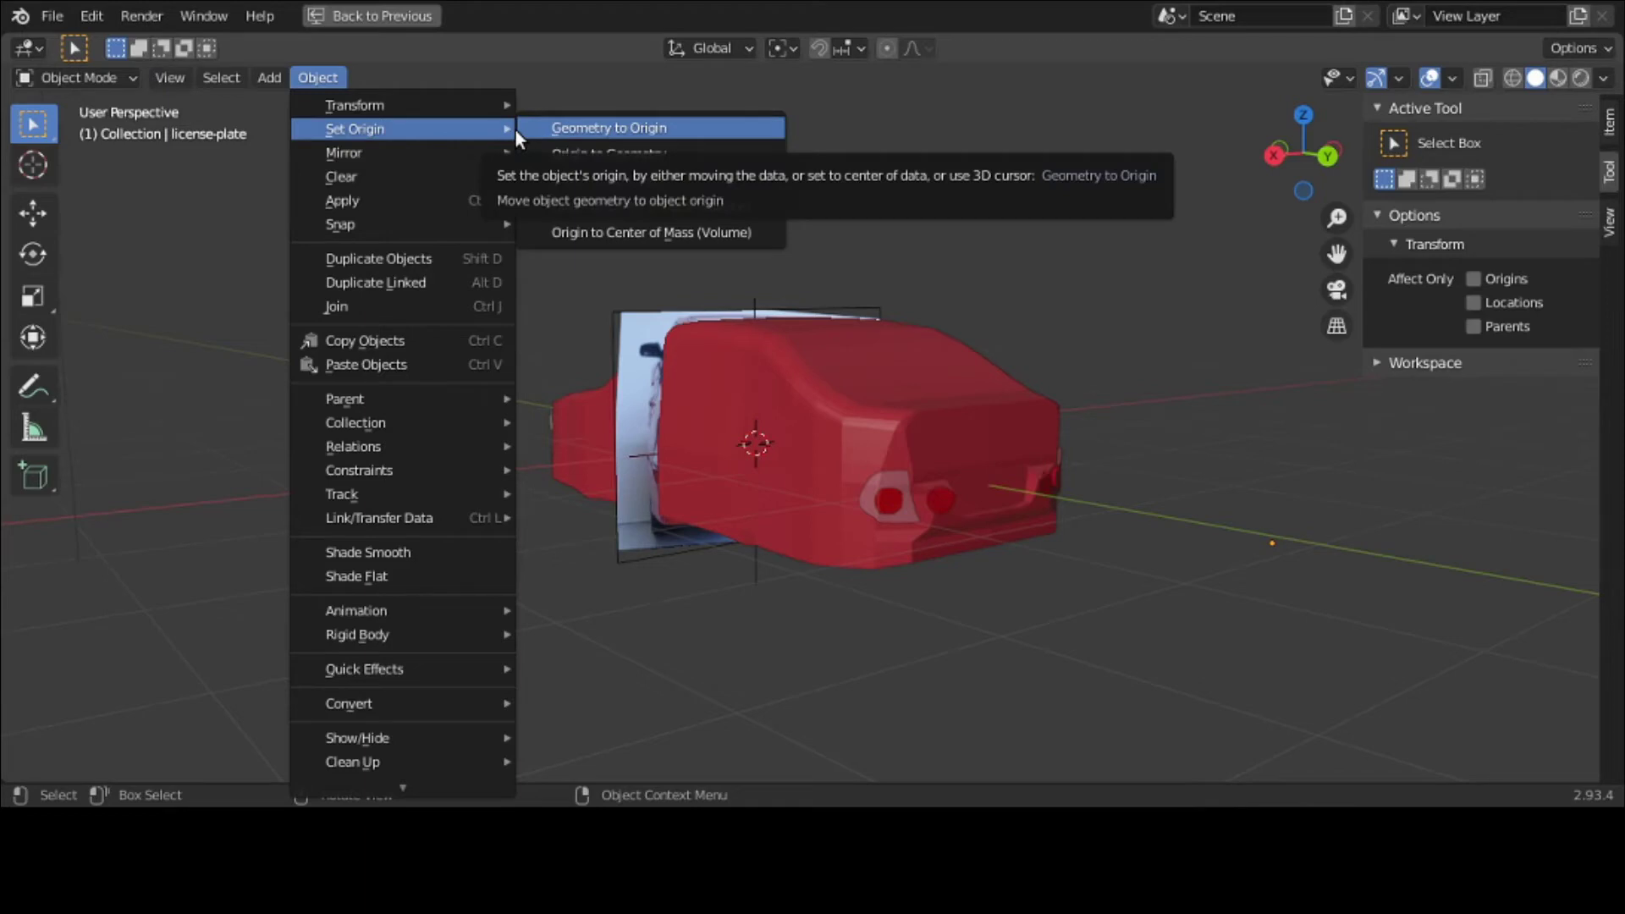
click(566, 129)
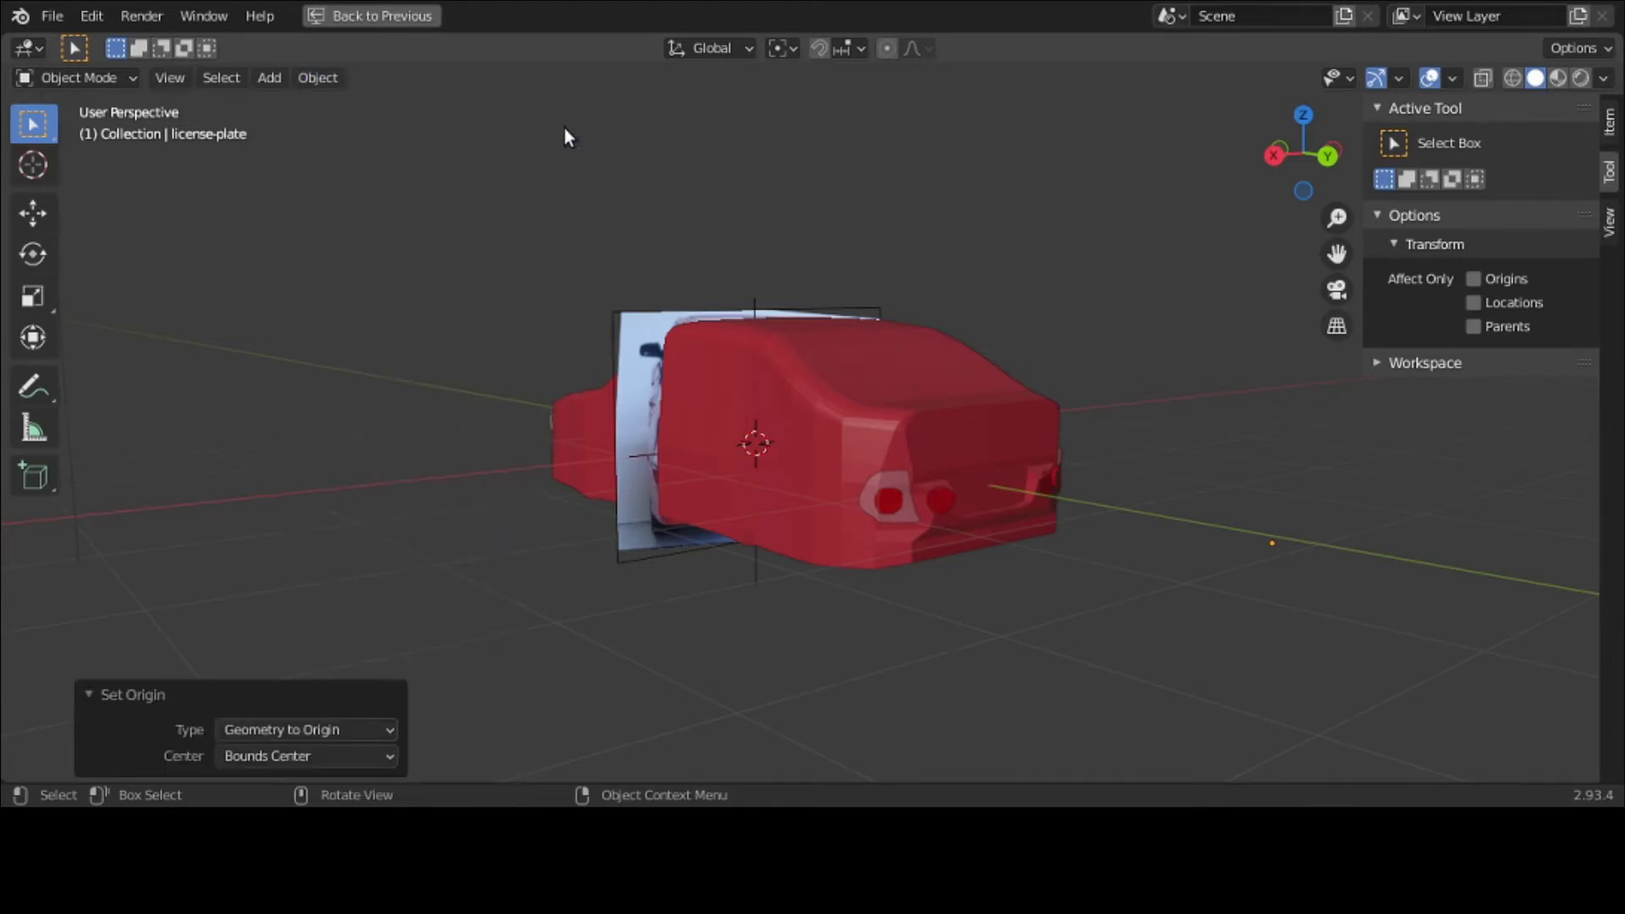
Step: Try to move the license plate along the global Y axis and along the global Z axis
key(g)
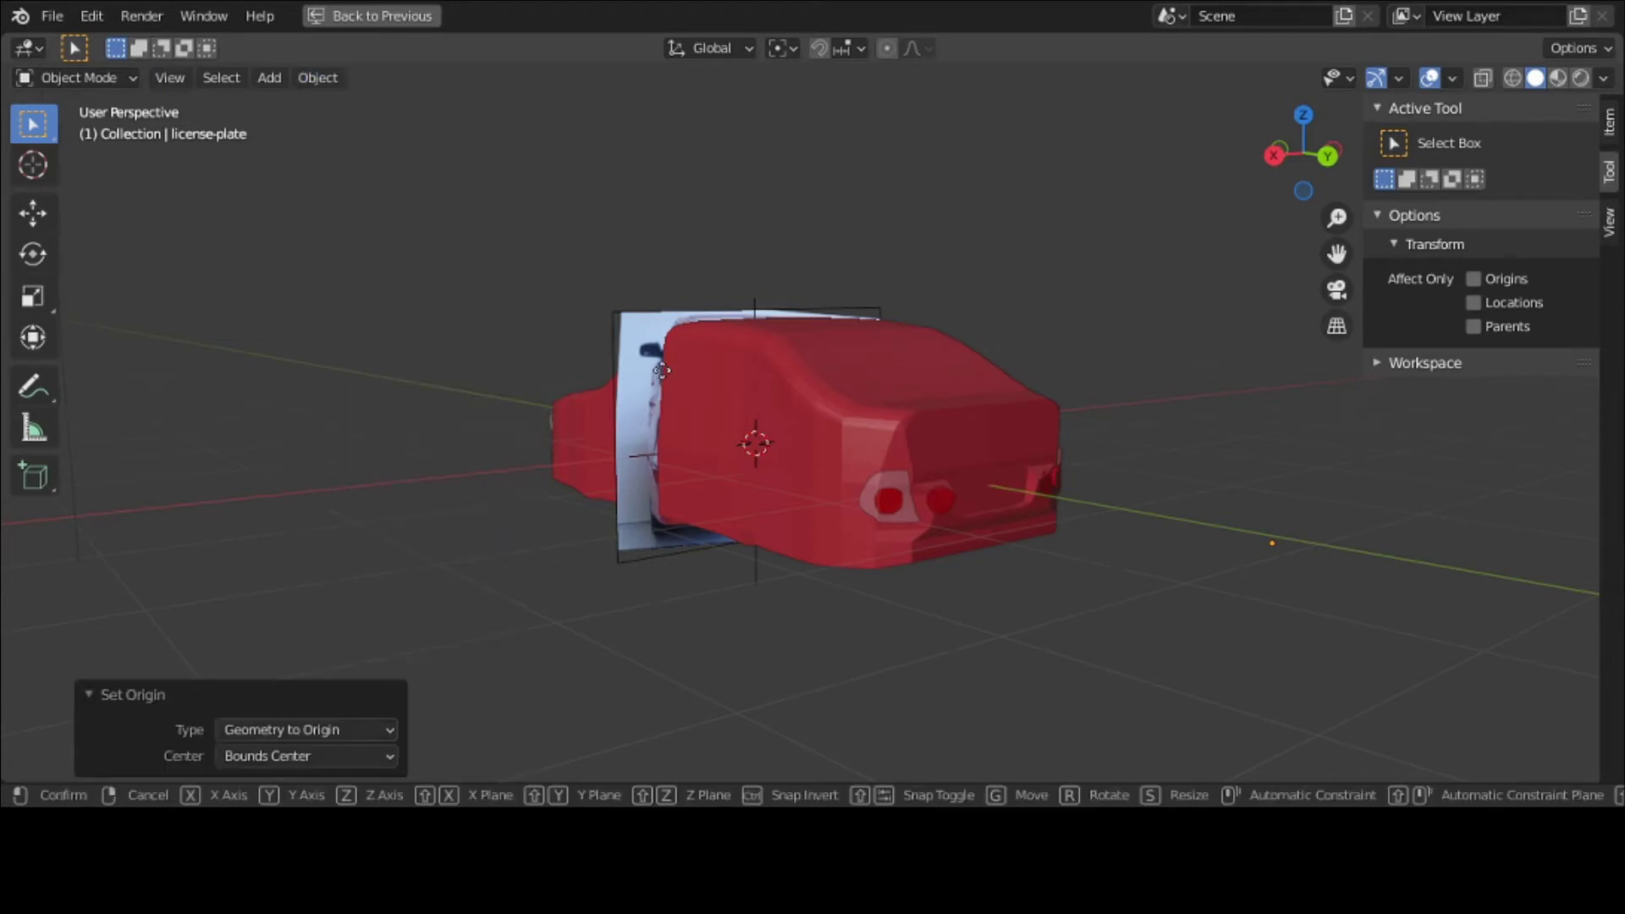
key(y)
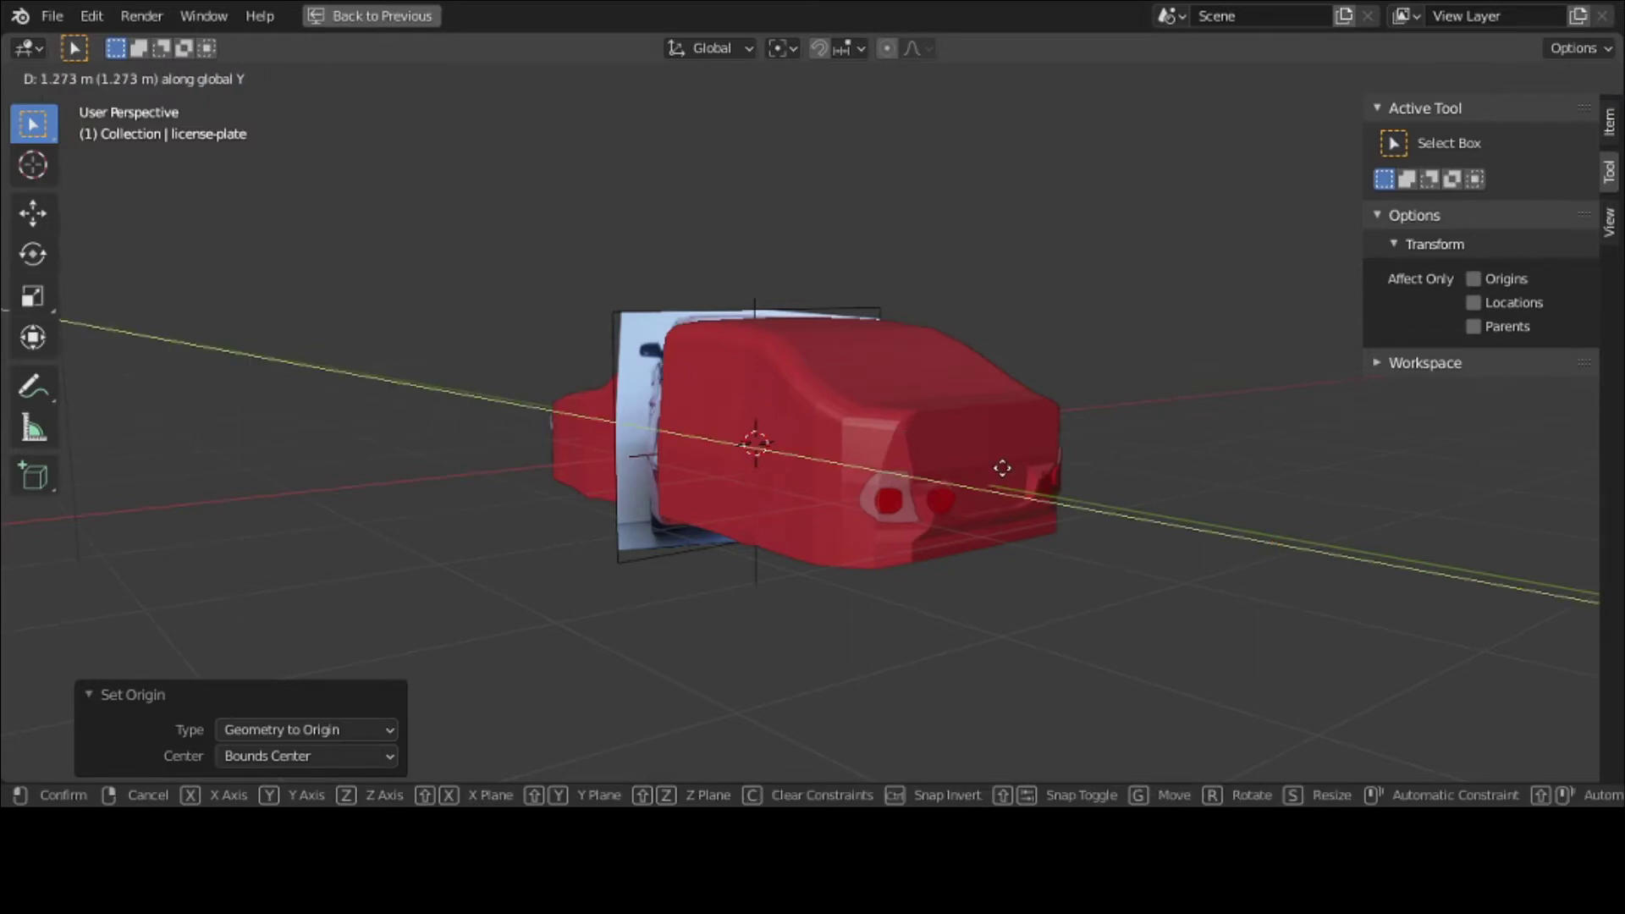
right_click(995, 464)
key(g)
key(y)
click(1110, 669)
key(g)
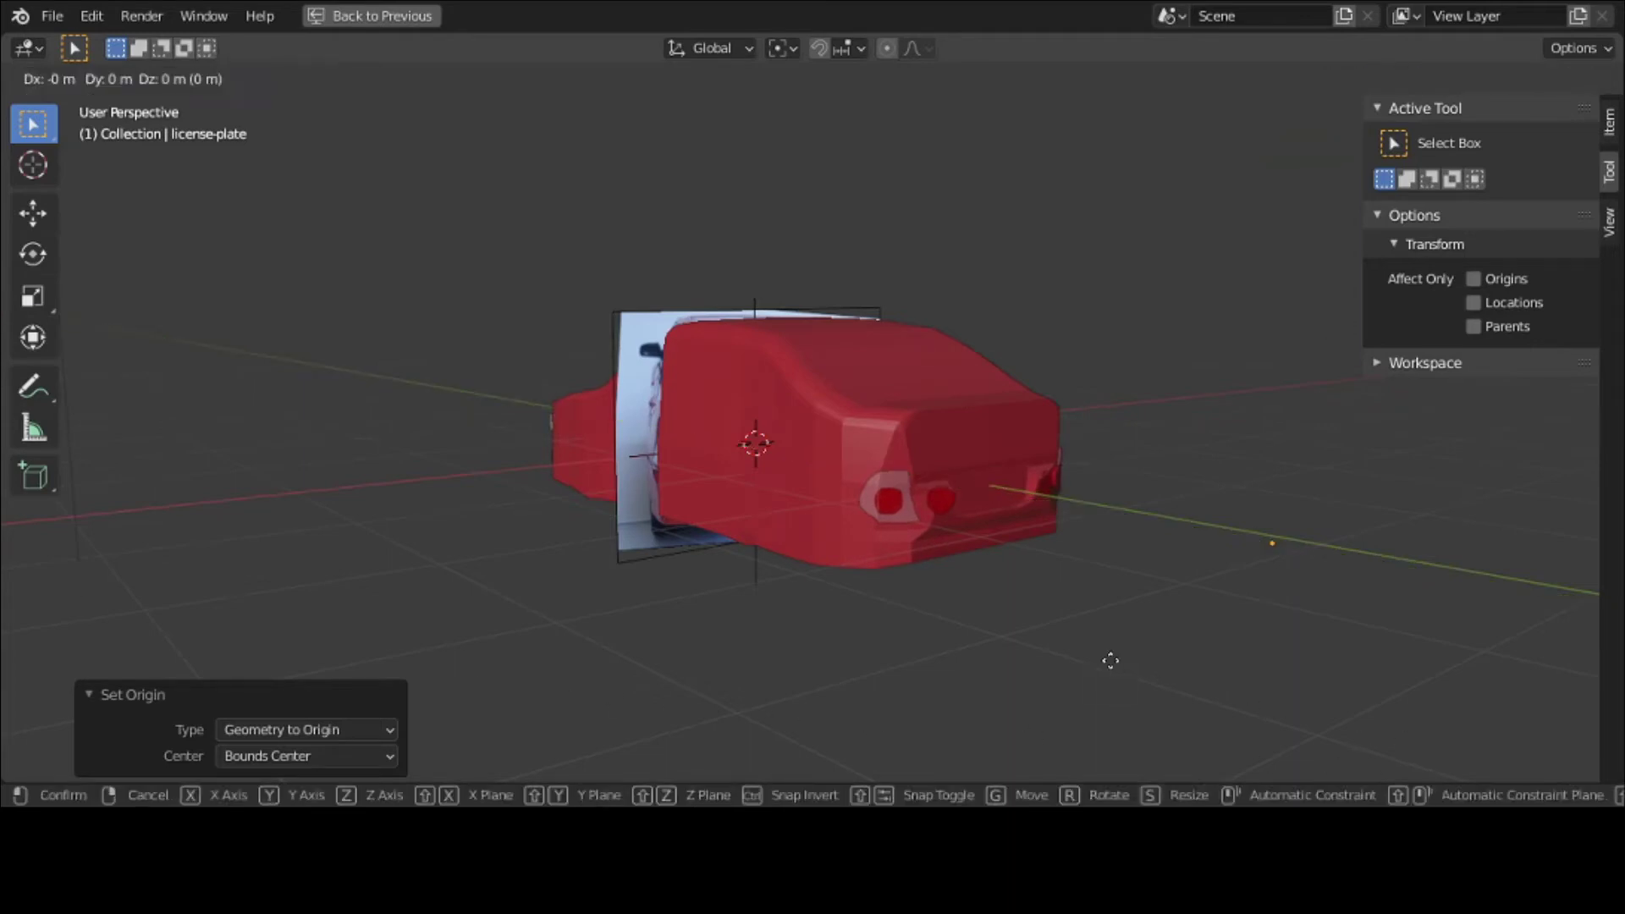
key(z)
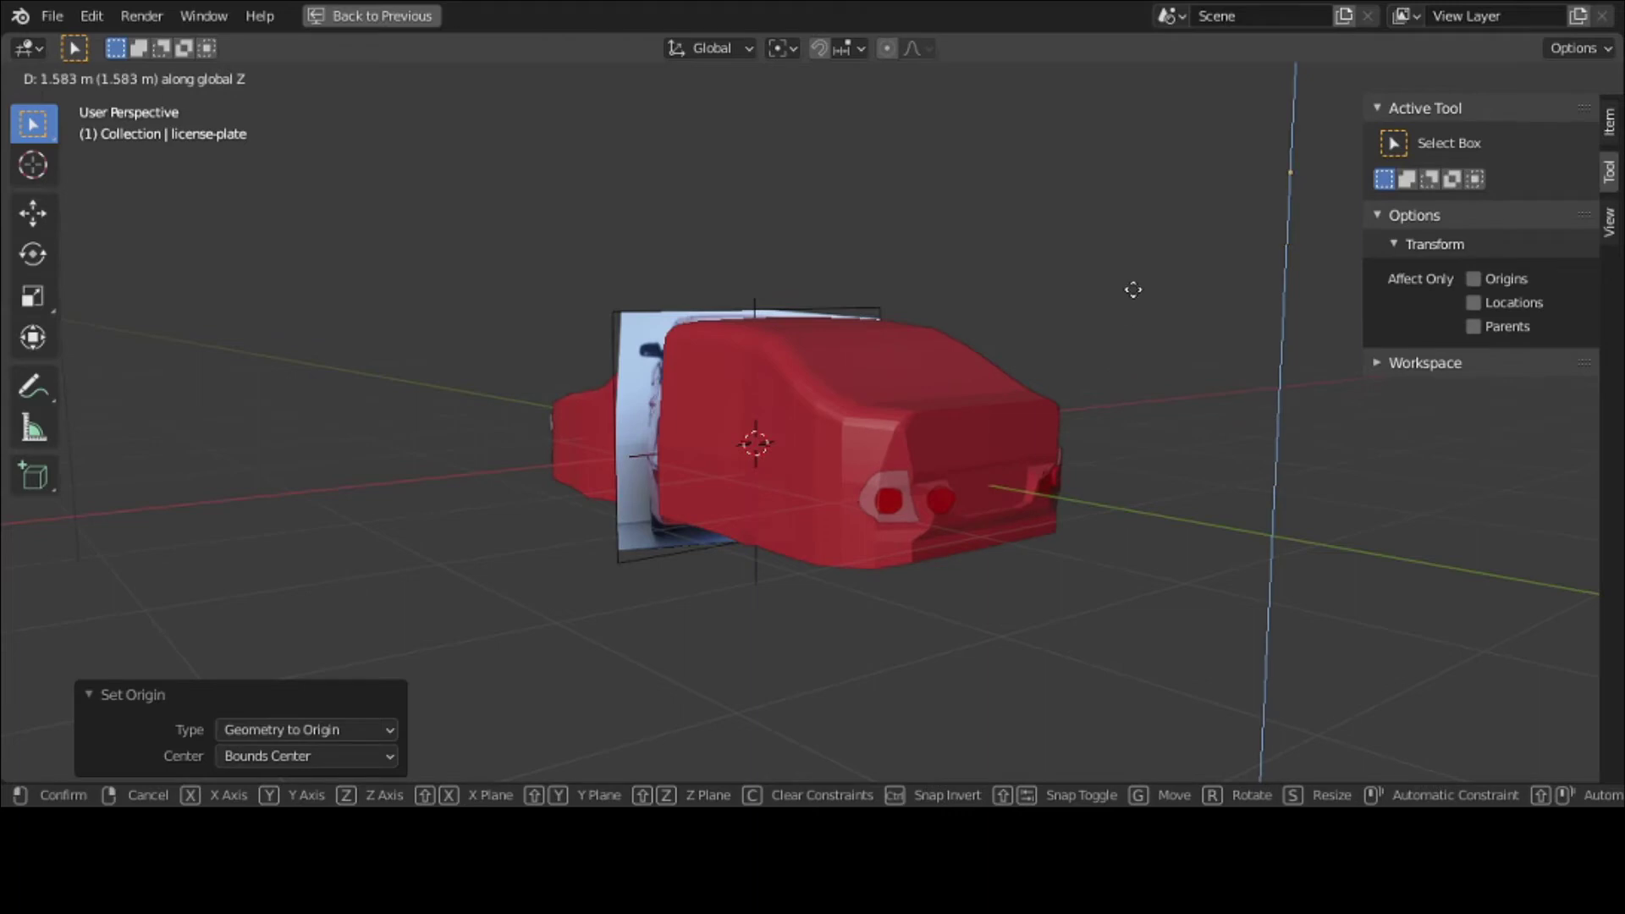
right_click(1144, 189)
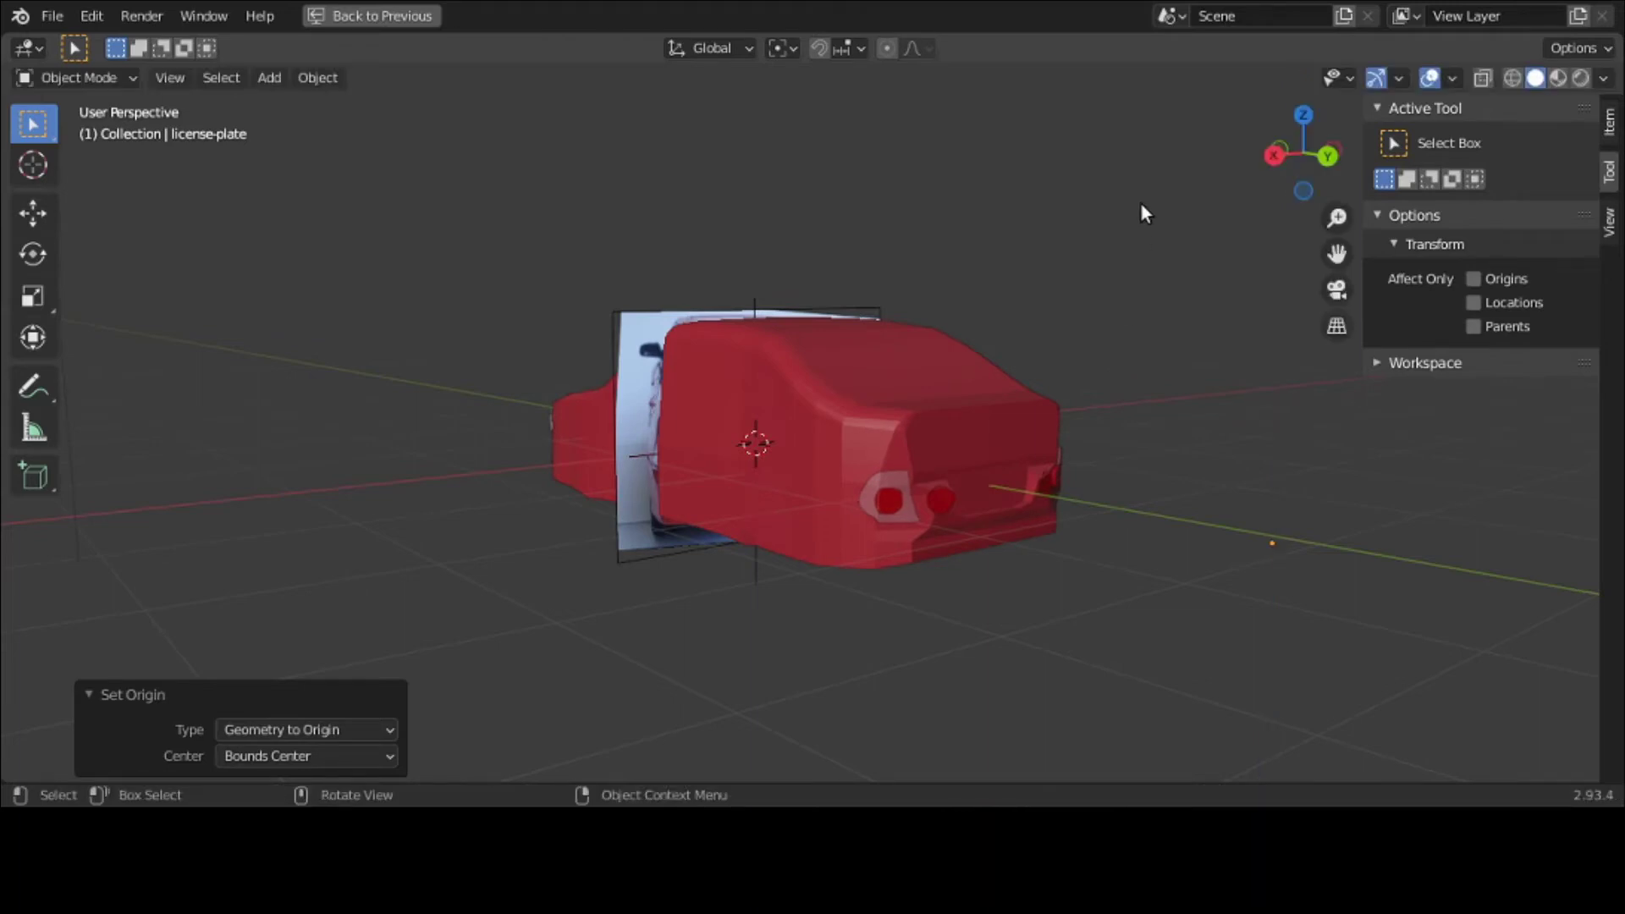
Step: Replace the license plate's Shrinkwrap modifier with a new one that targets car-model
key(ctrl+space)
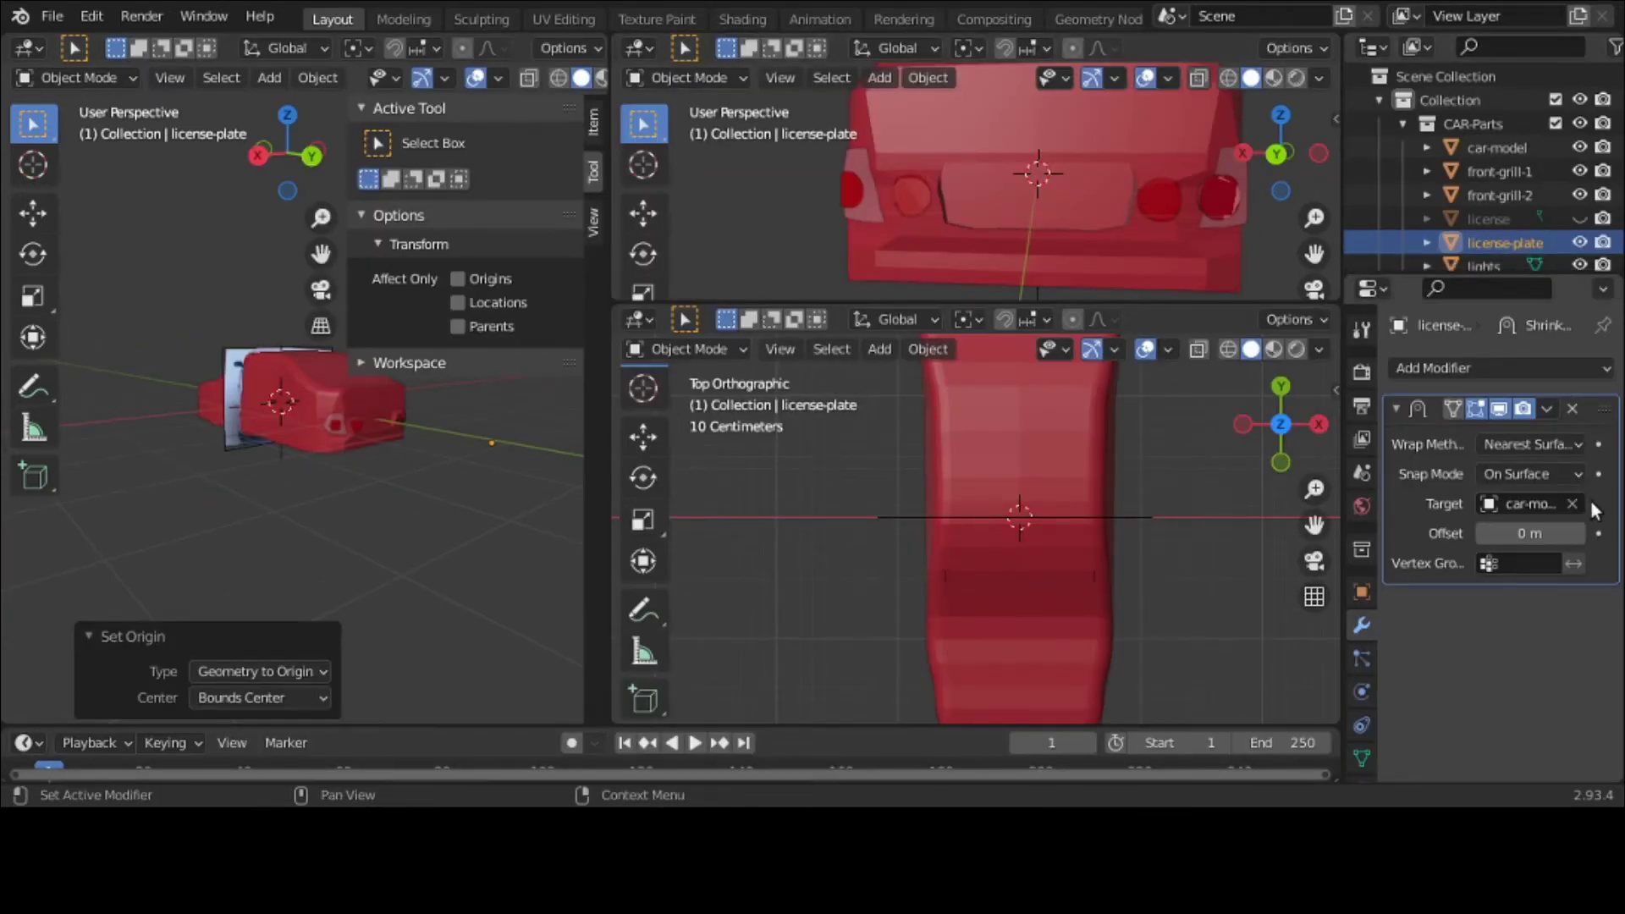
click(1572, 408)
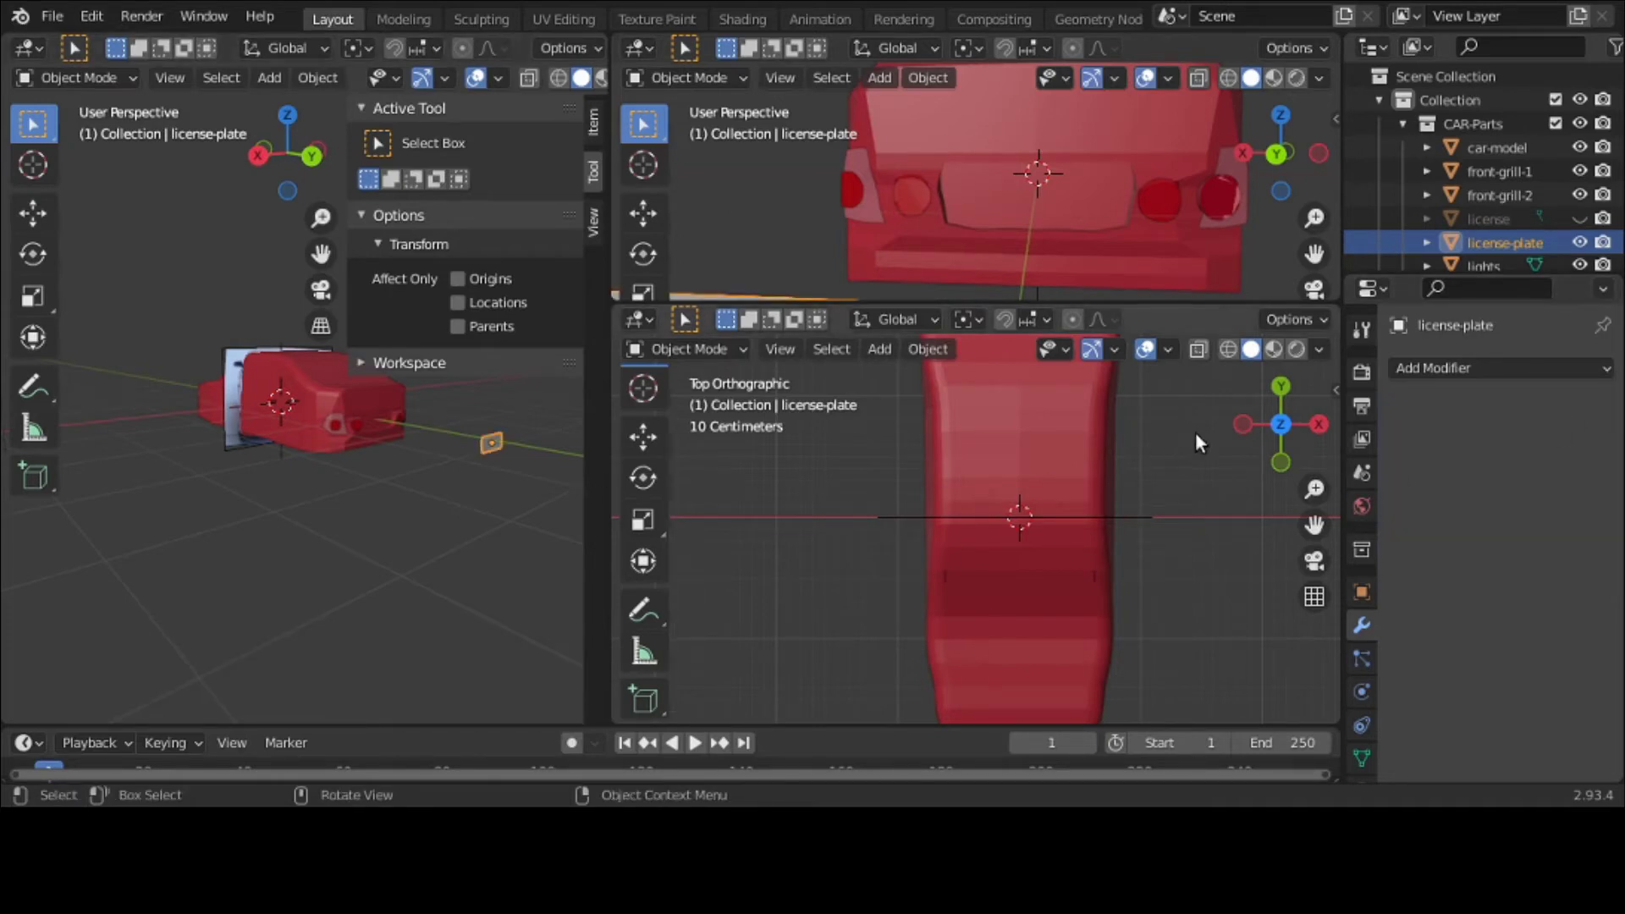
click(1445, 374)
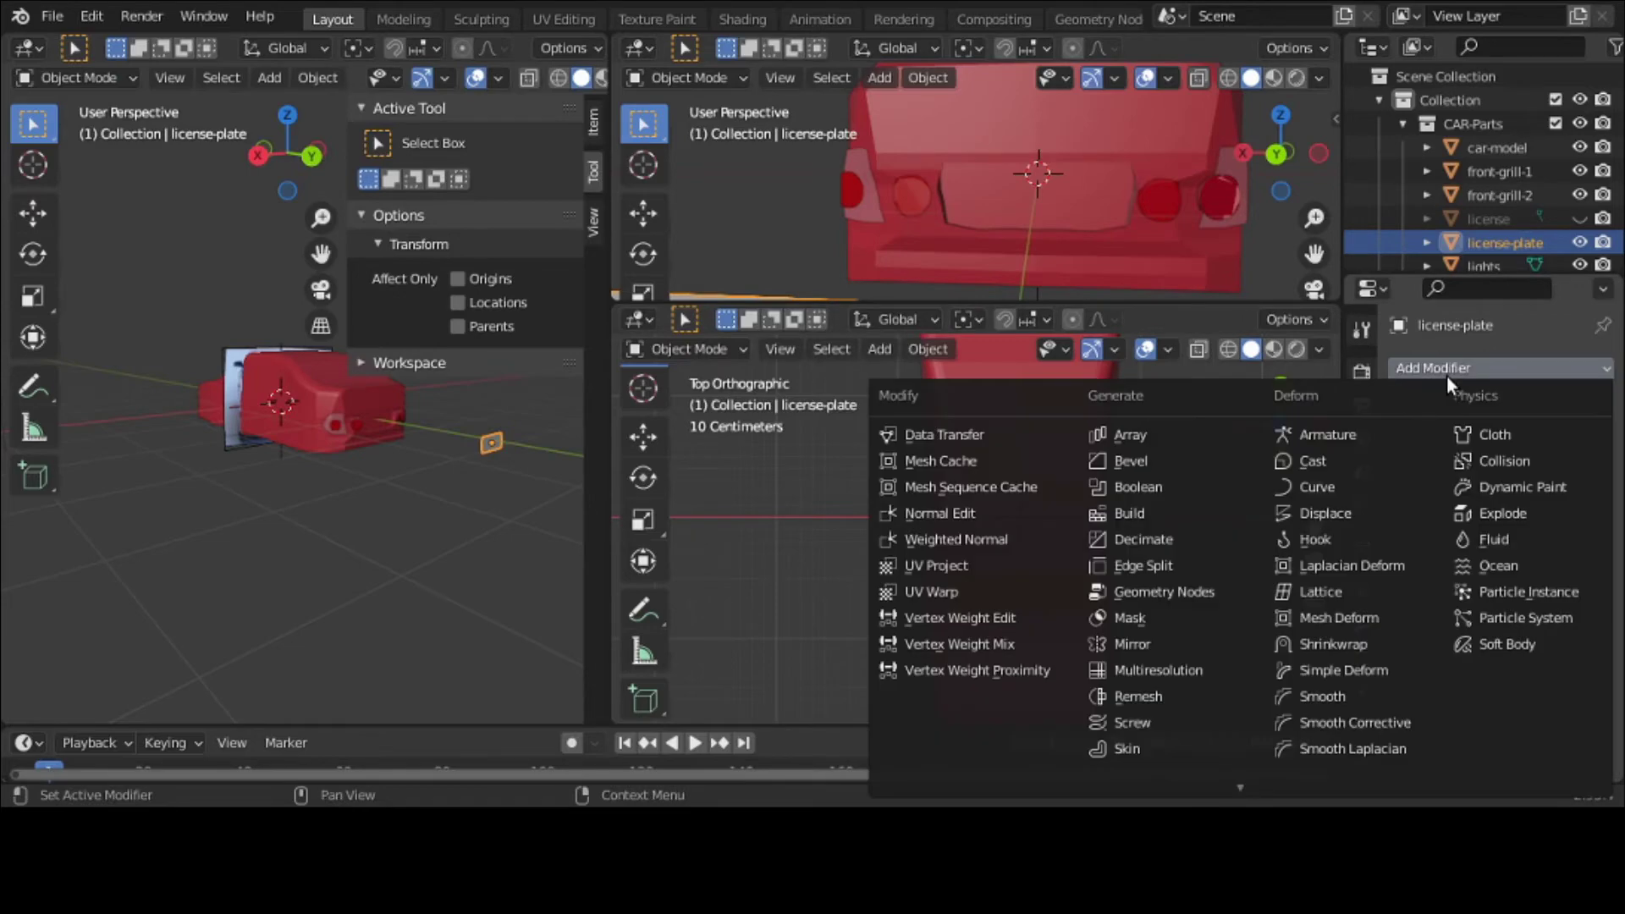
click(1359, 637)
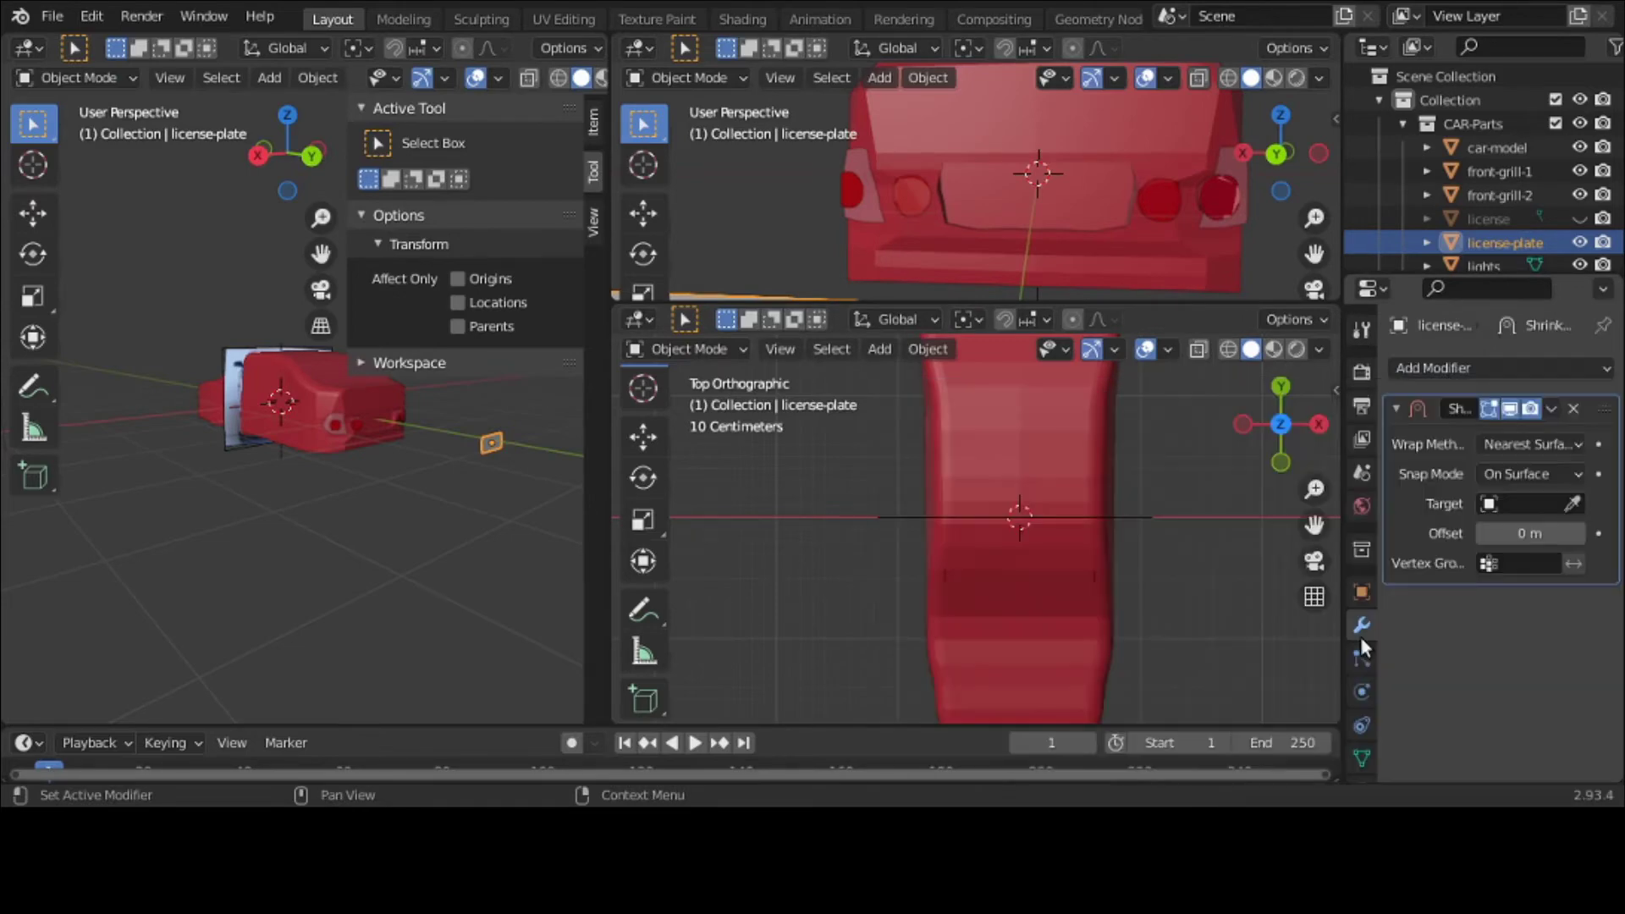
click(1532, 506)
click(1501, 540)
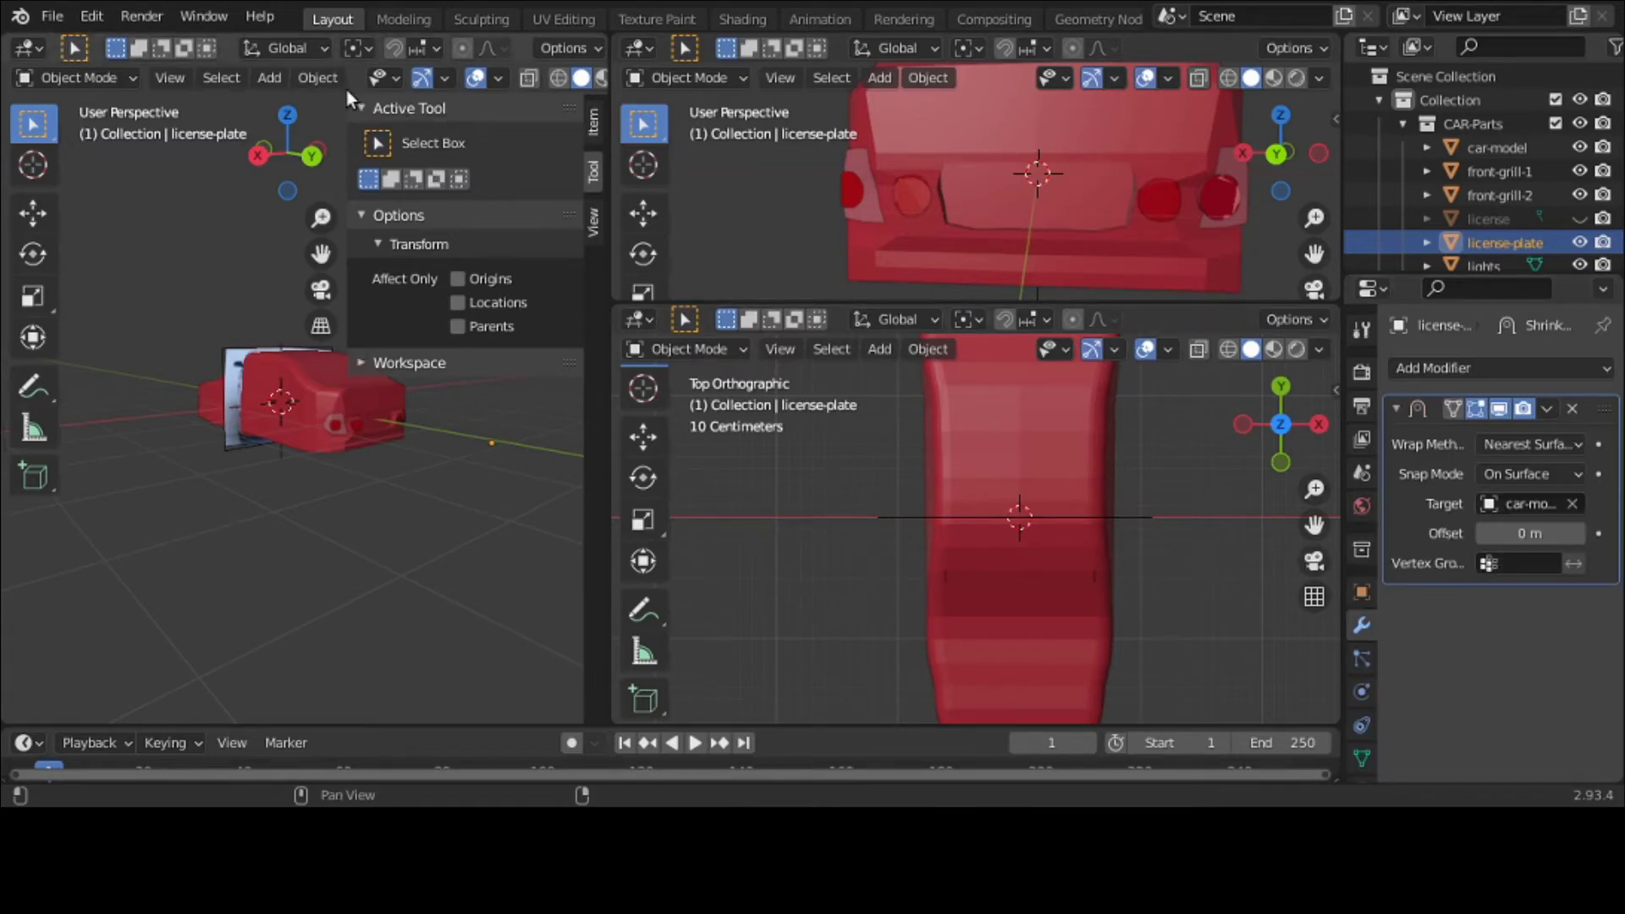
Step: Set the license plate's origin to its geometry
click(300, 81)
mouse_move(318, 132)
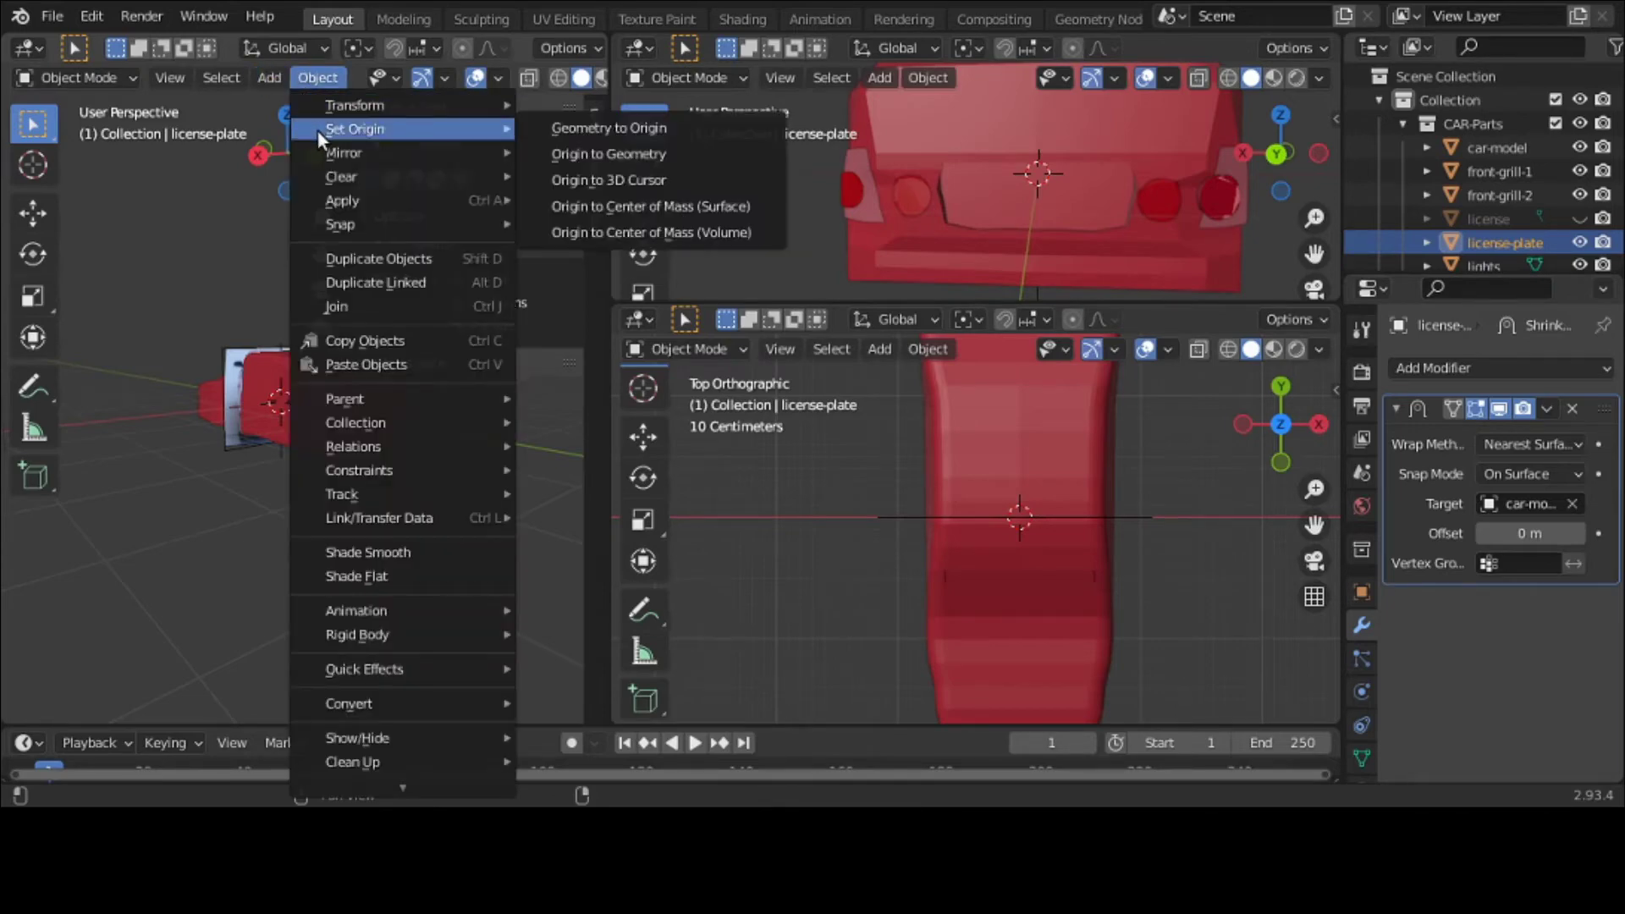
click(540, 159)
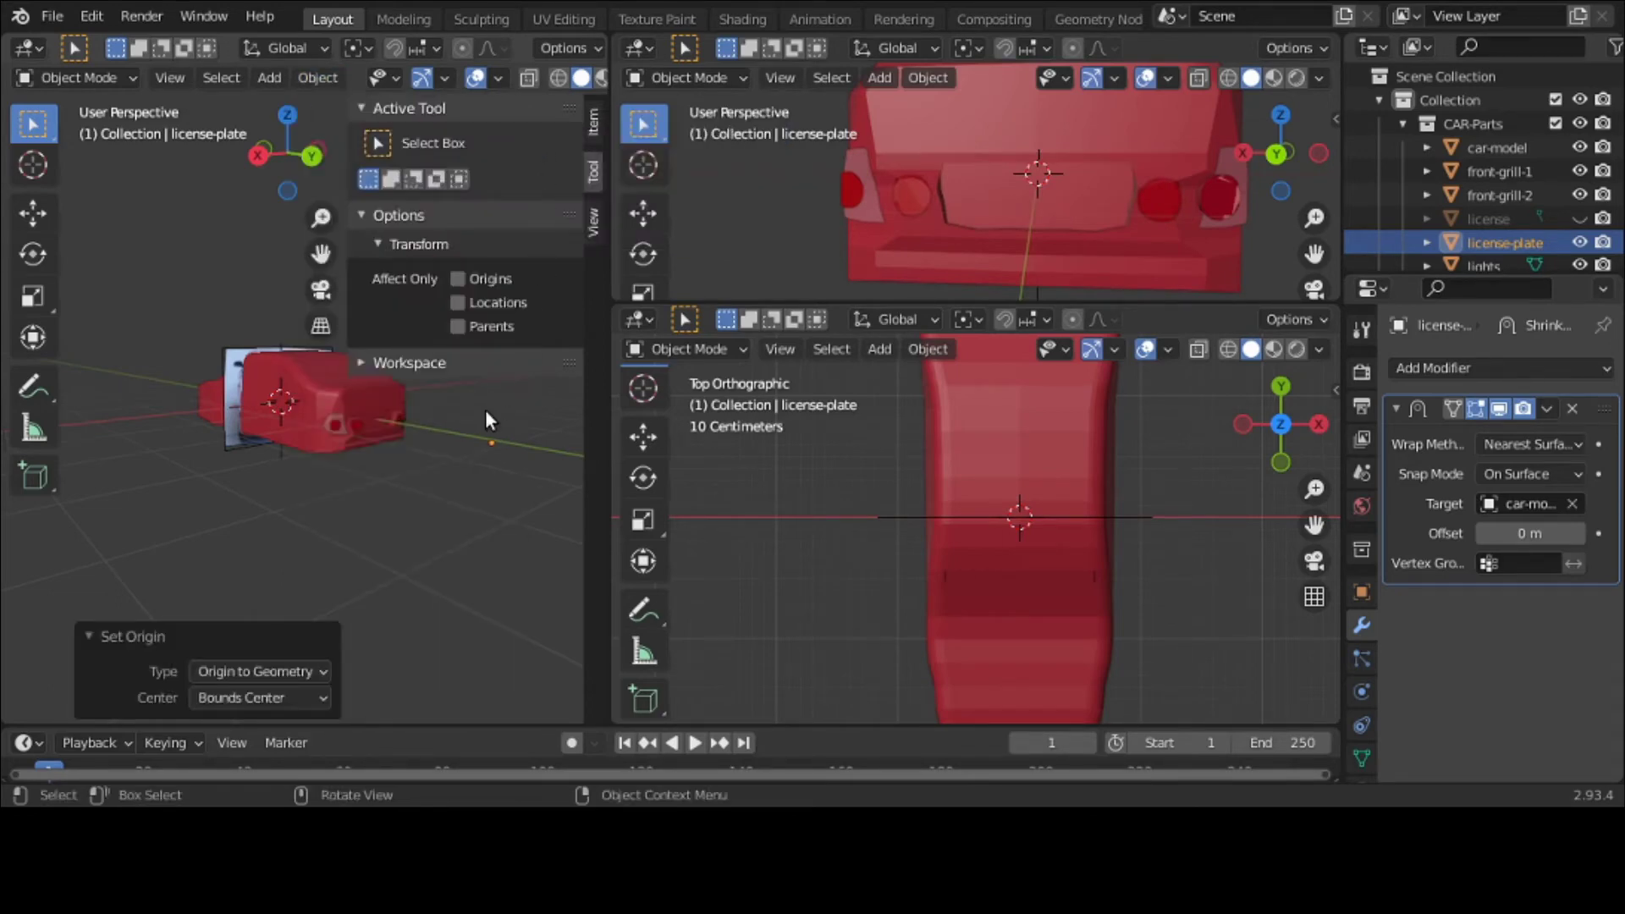
Step: Move the license plate freely by about -0.351 m in X, 0.418 m in Y and 0.713 m in Z
key(ctrl+space)
middle_drag(430, 439, 518, 465)
key(g)
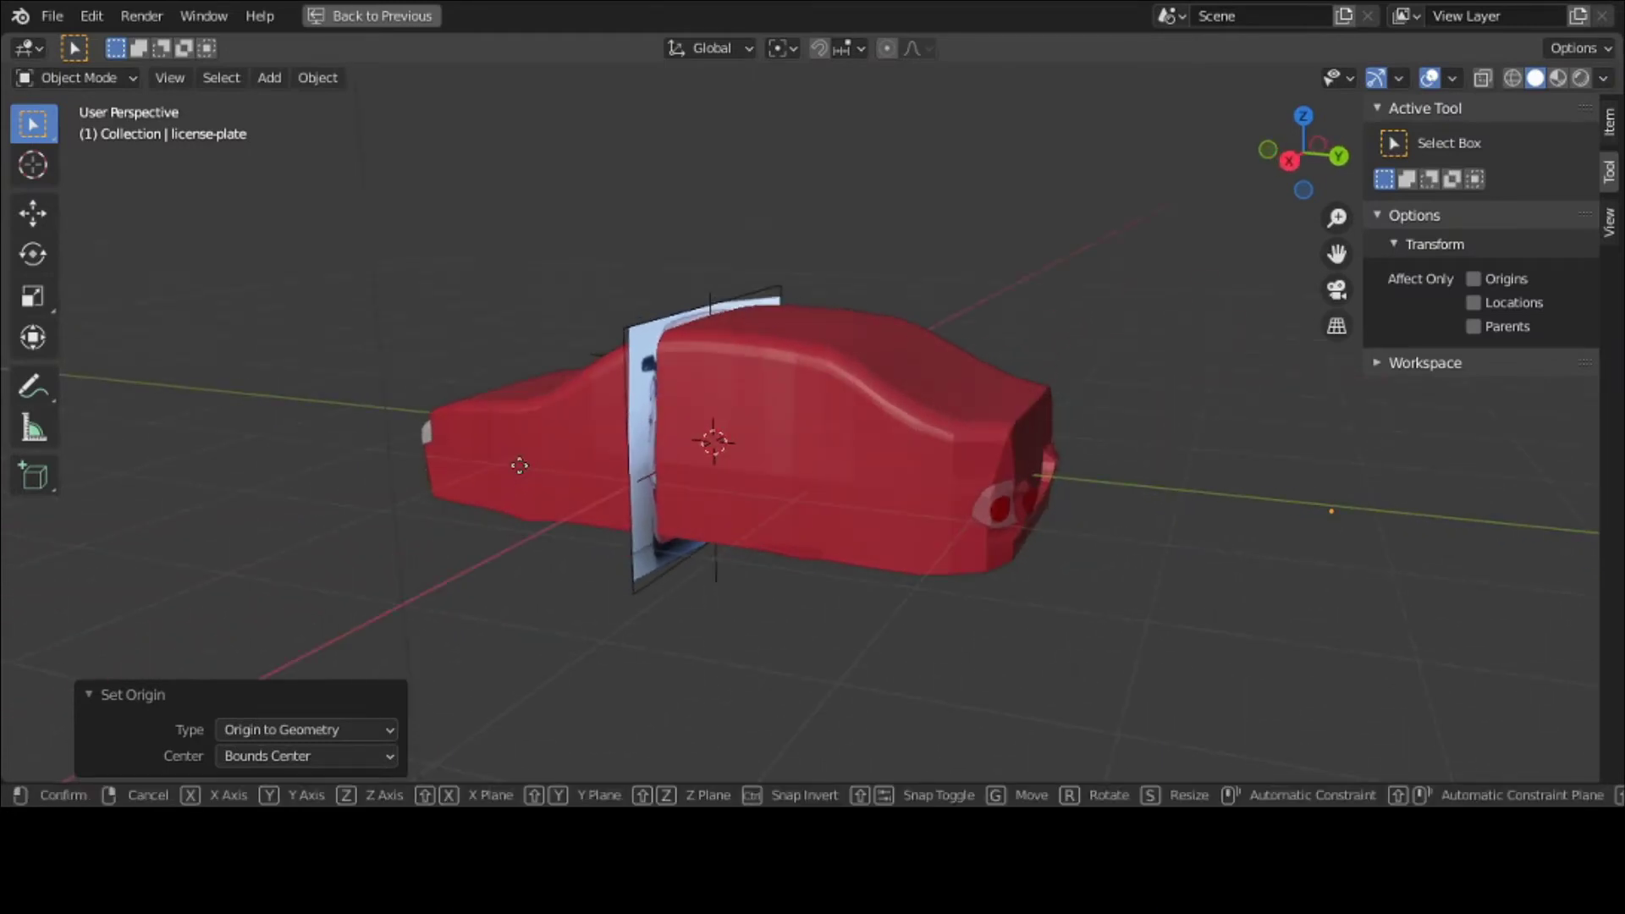
click(612, 332)
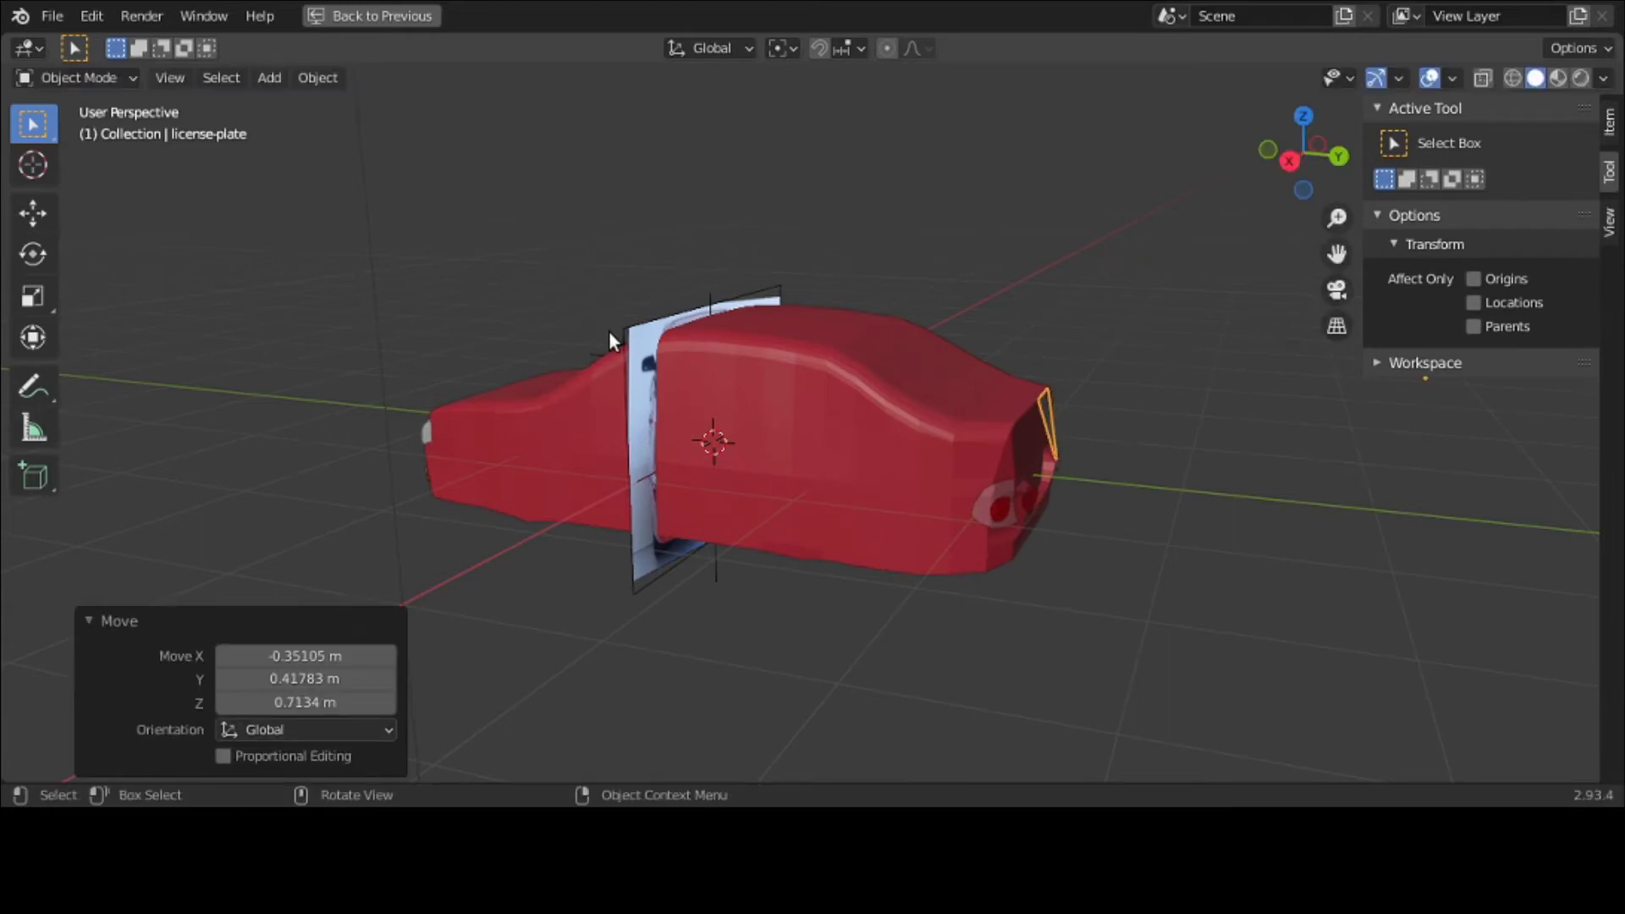
middle_drag(607, 331, 468, 315)
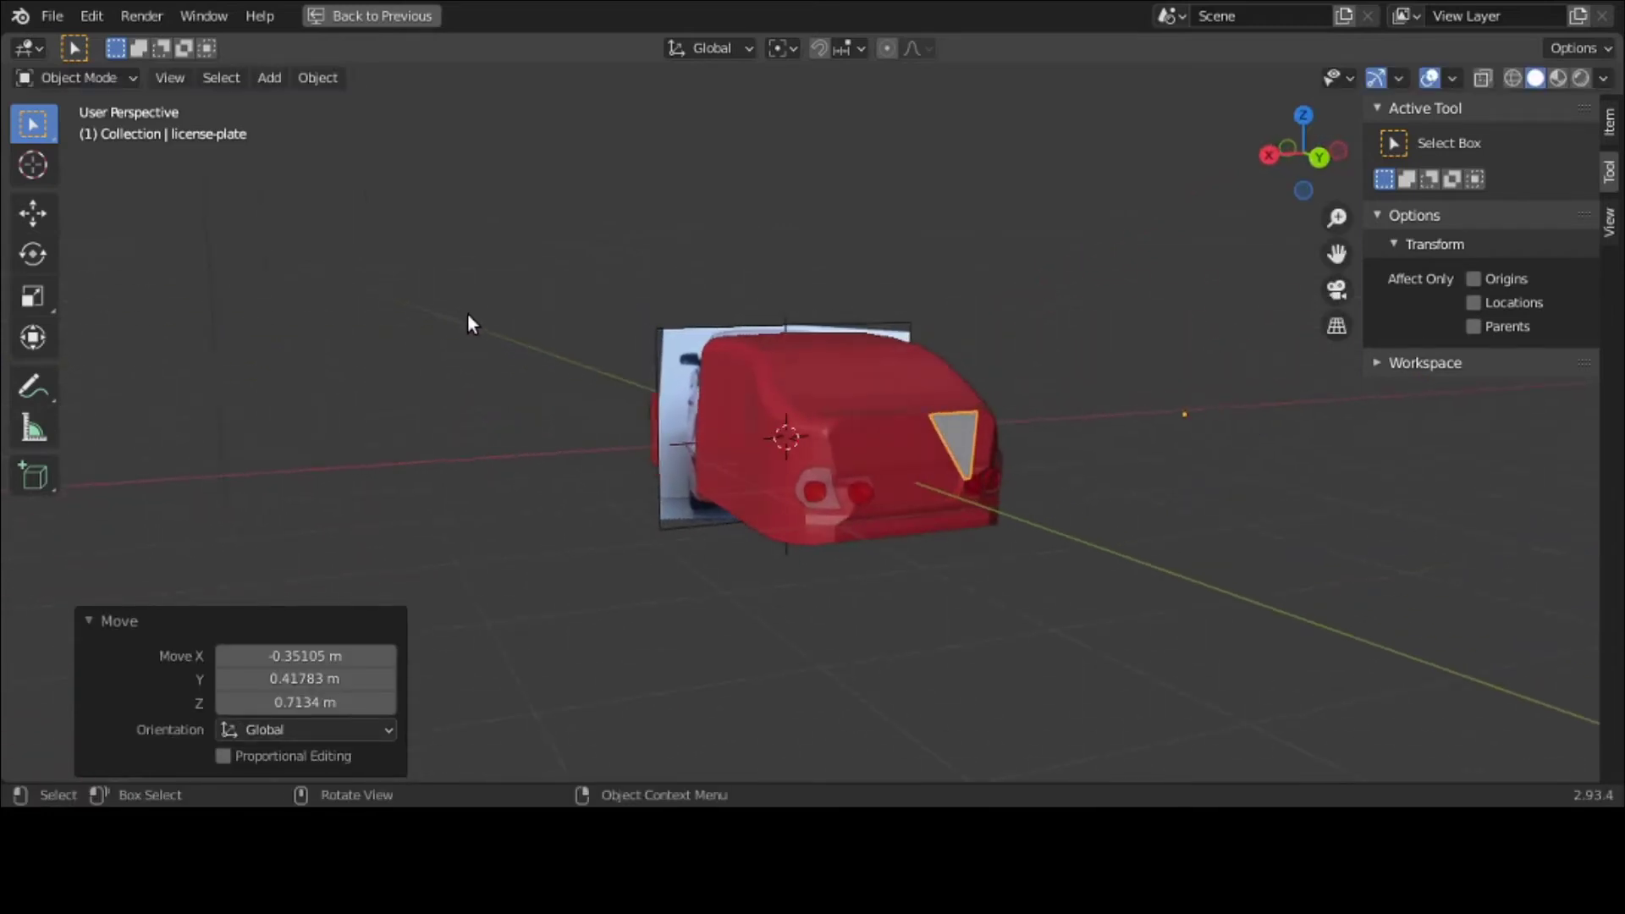
Step: Set the moved license plate's origin to its geometry again
click(318, 77)
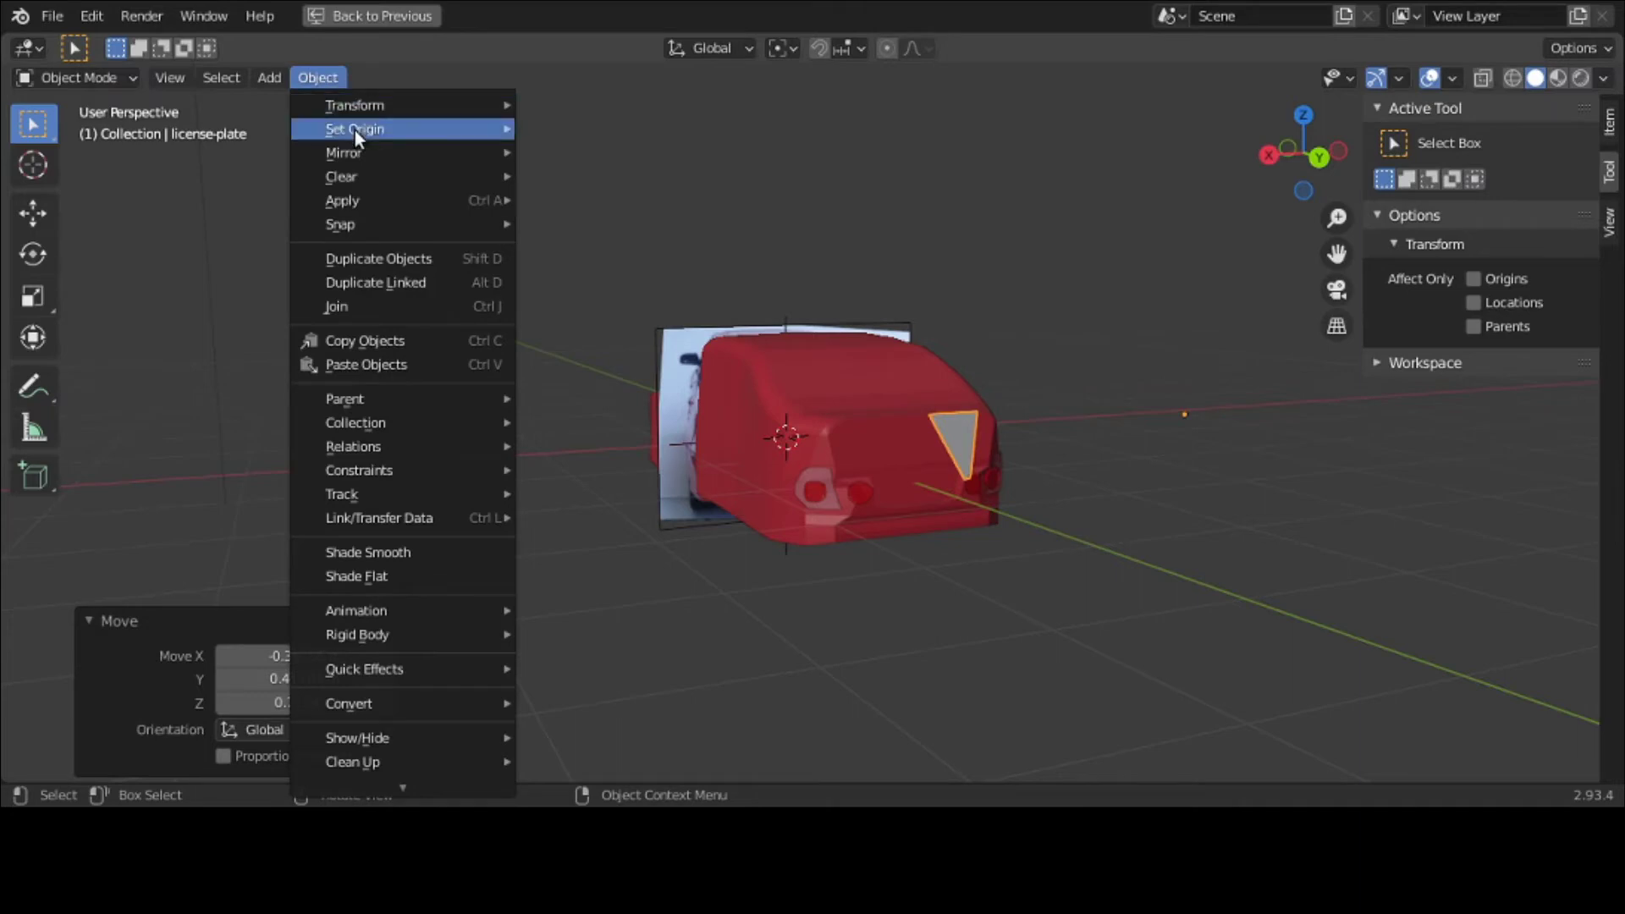
mouse_move(354, 130)
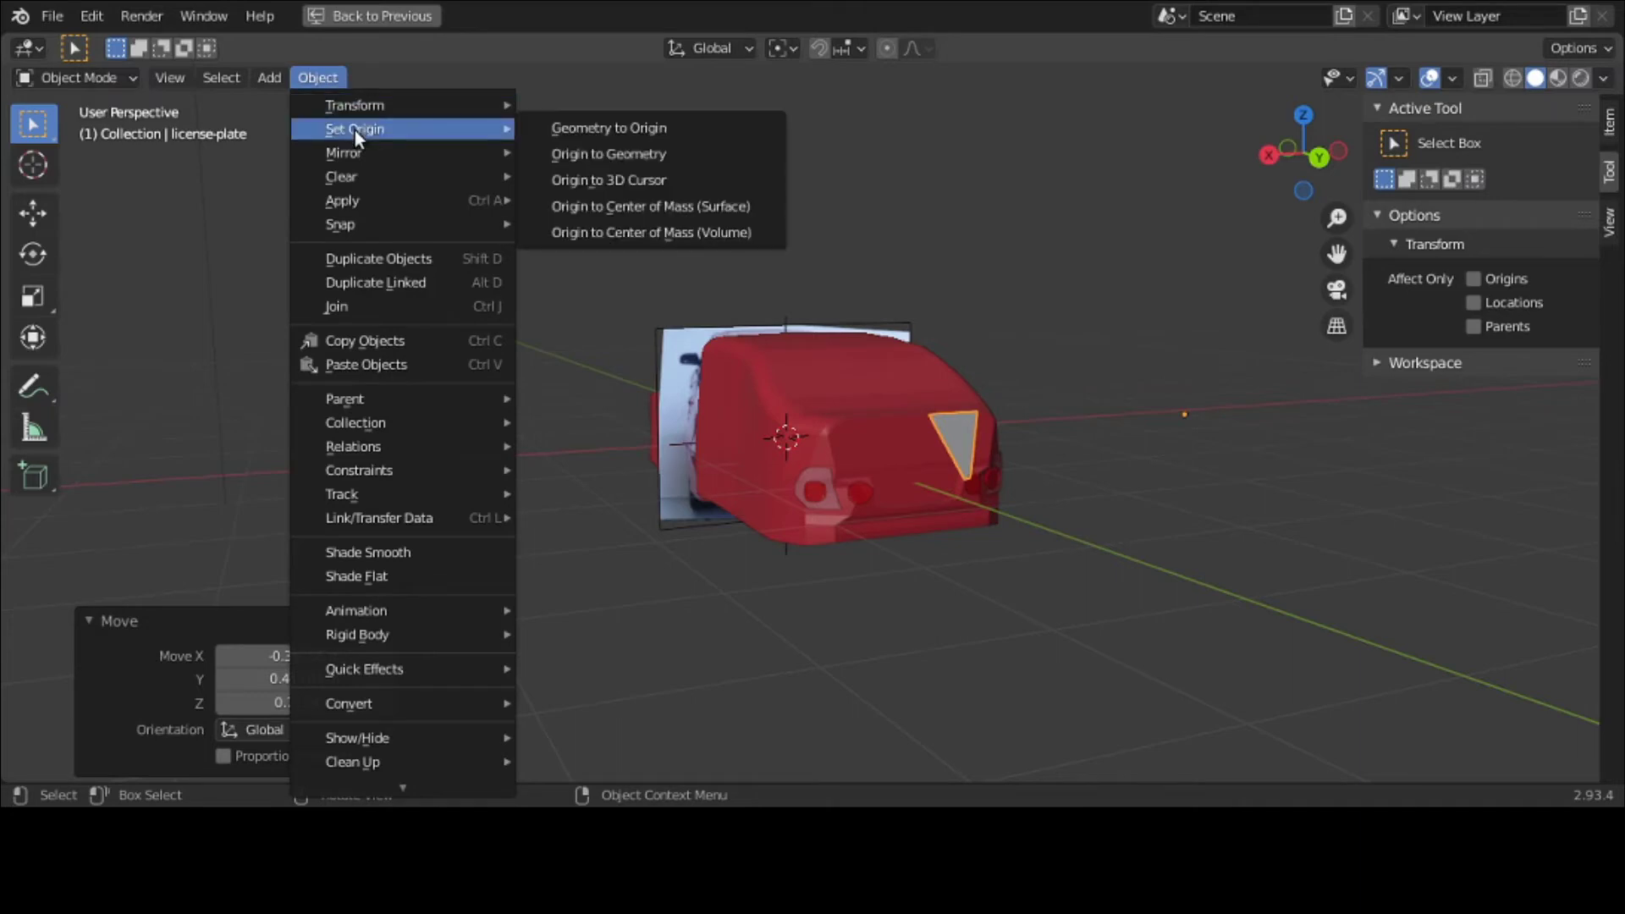
click(584, 153)
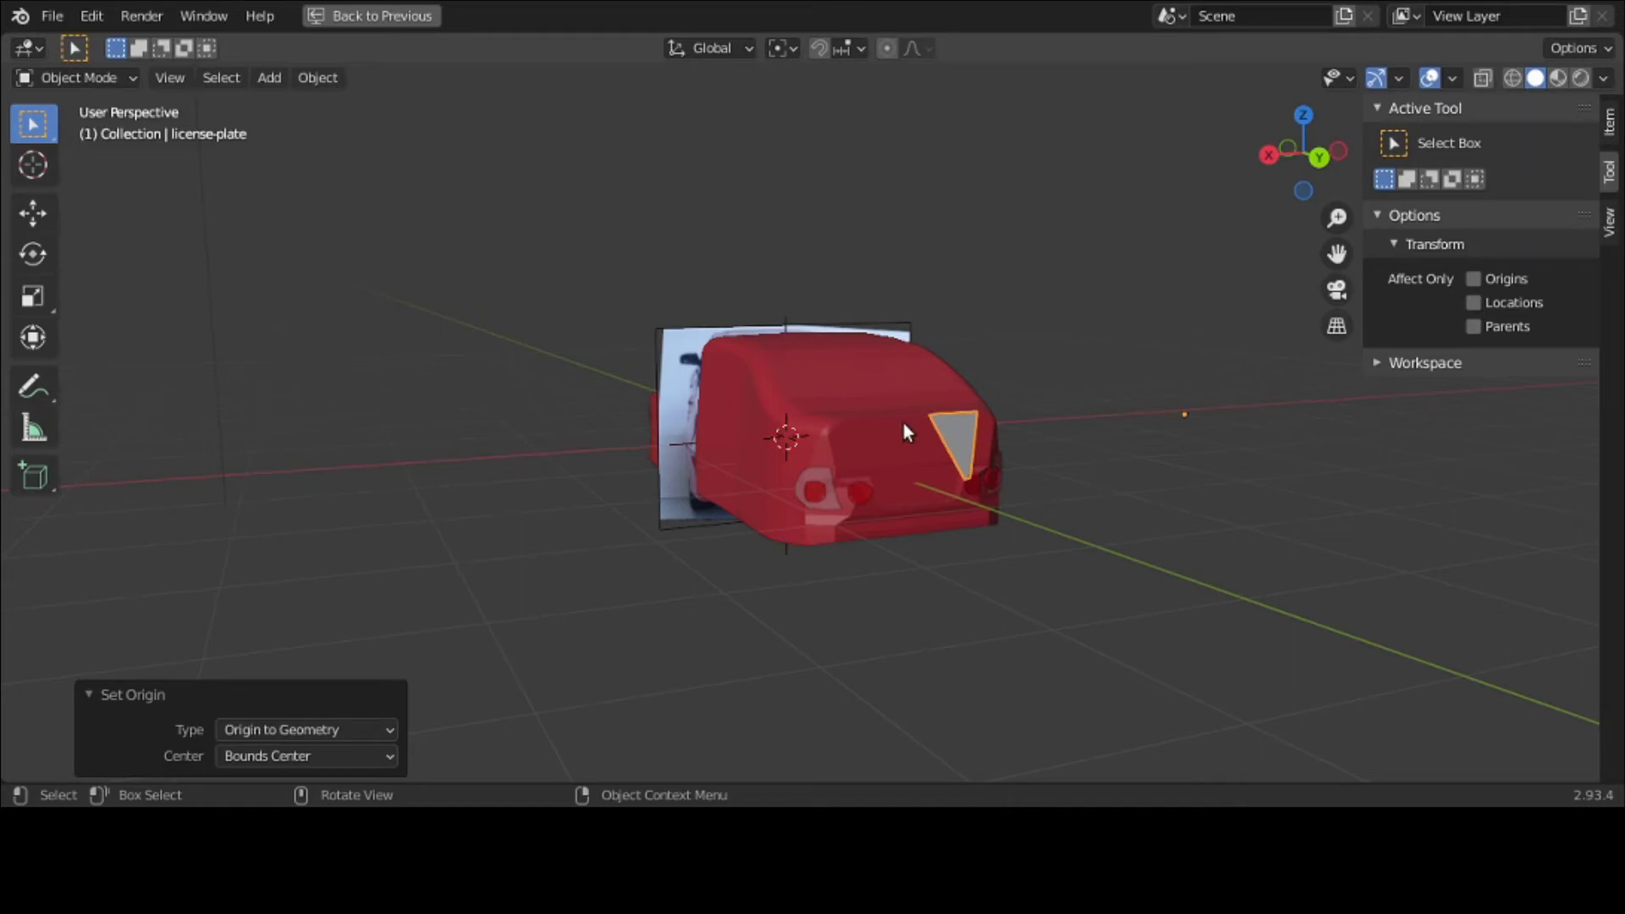
Step: Restore the multi-view layout and set the license plate's Shrinkwrap offset to 0.03 m
key(ctrl+space)
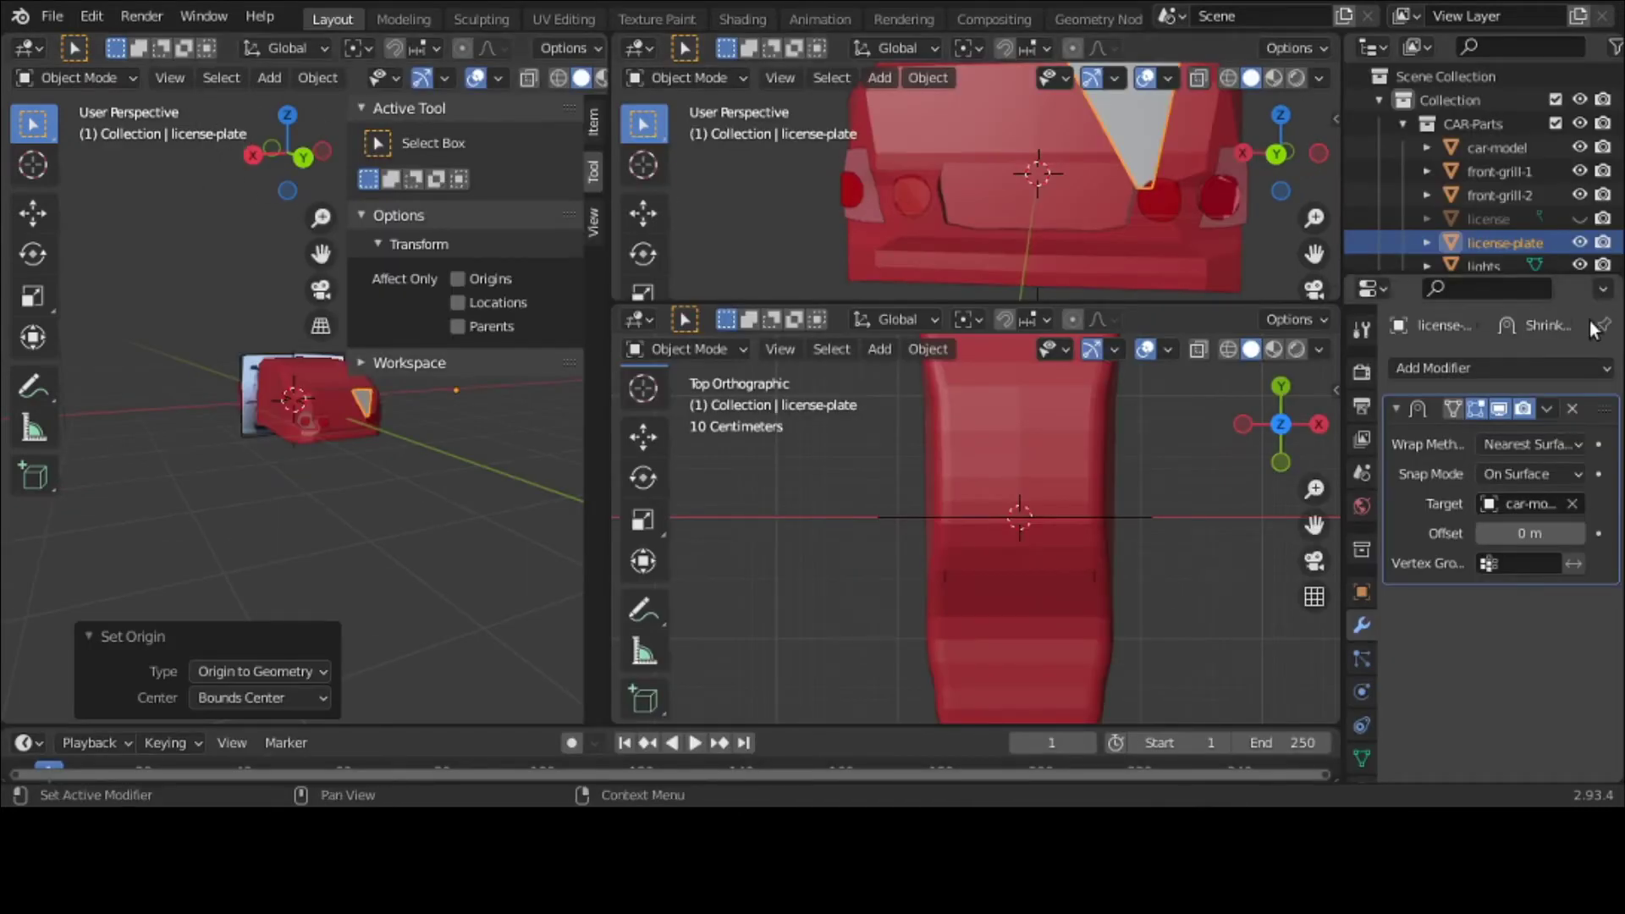
click(1577, 536)
click(1578, 536)
click(1578, 536)
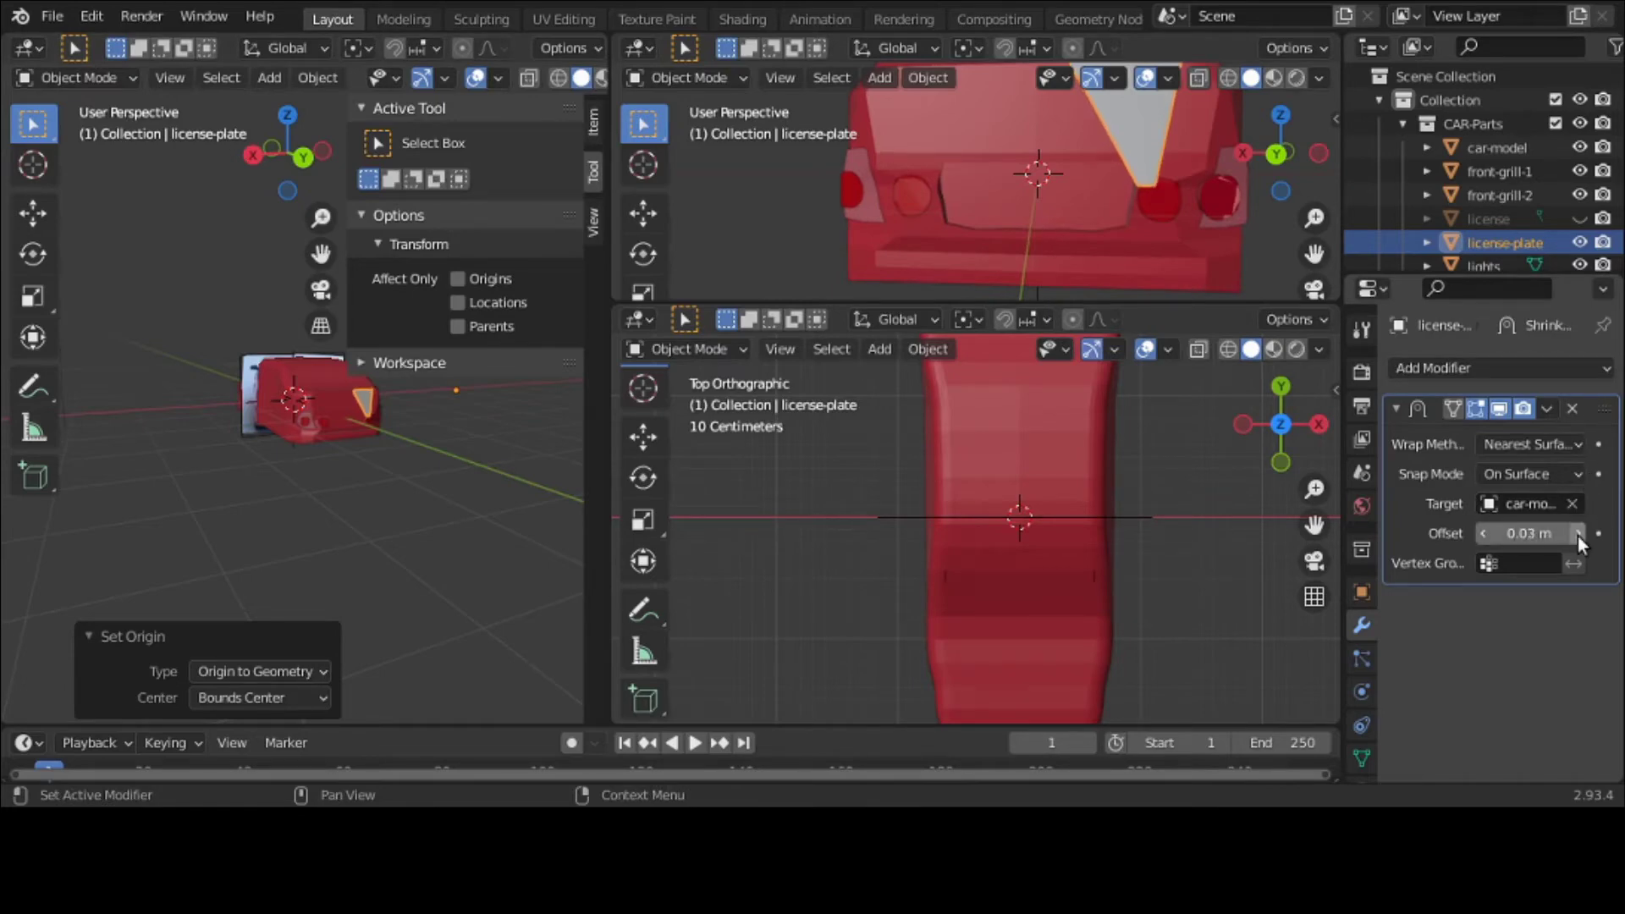
scroll(418, 388, up, 2)
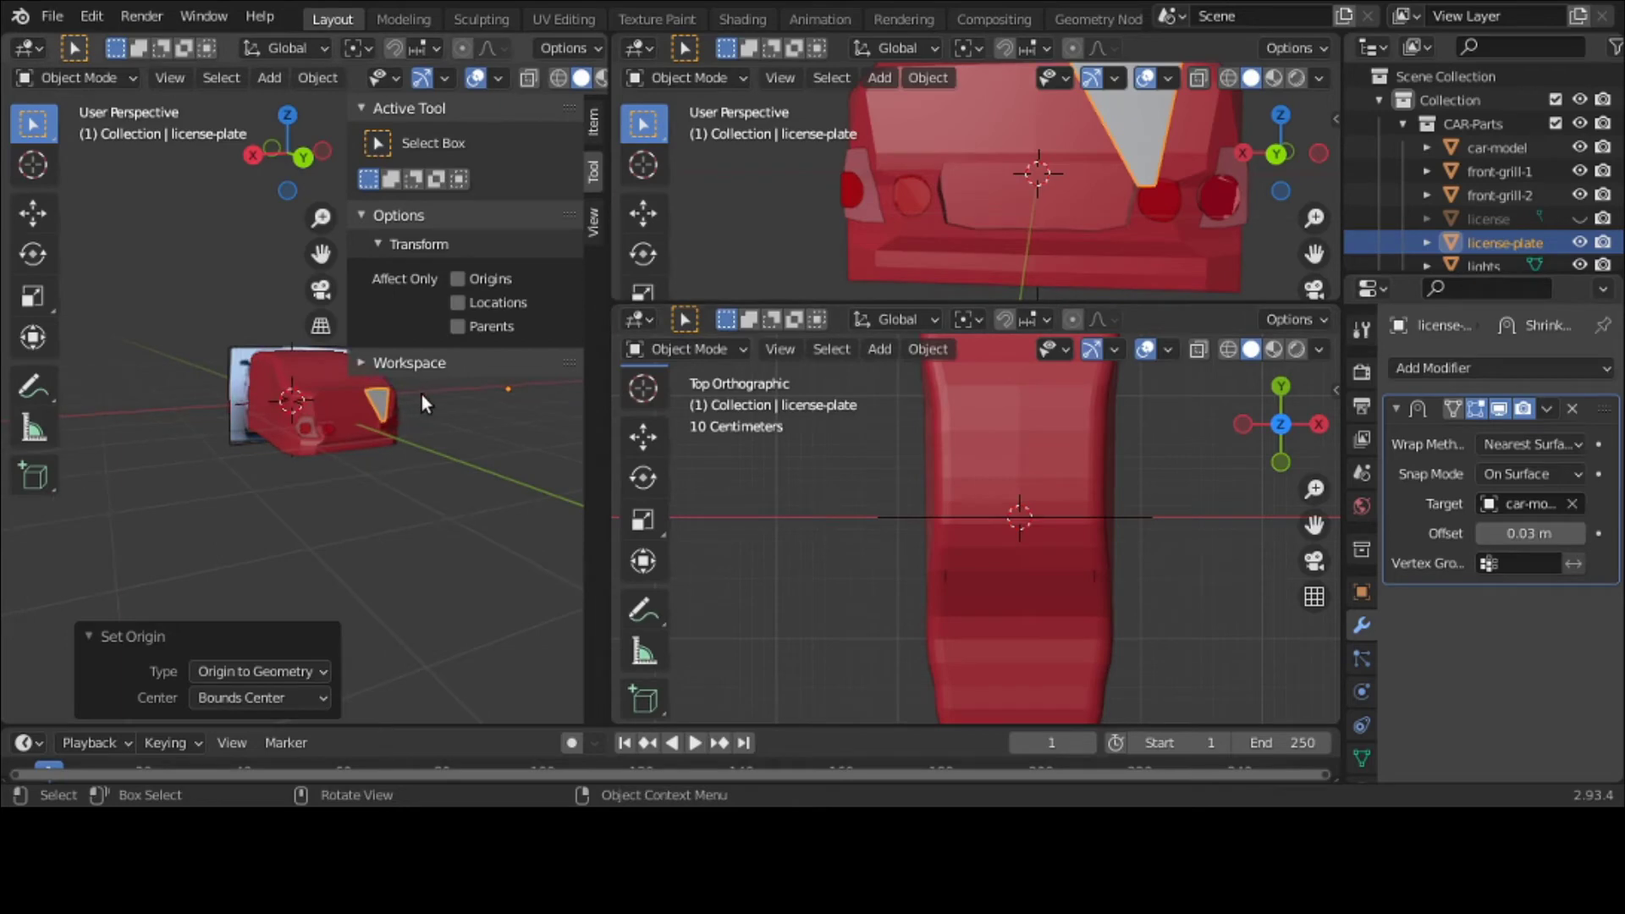
Step: Move the license plate along the global Y axis by about 0.027 m
key(g)
key(y)
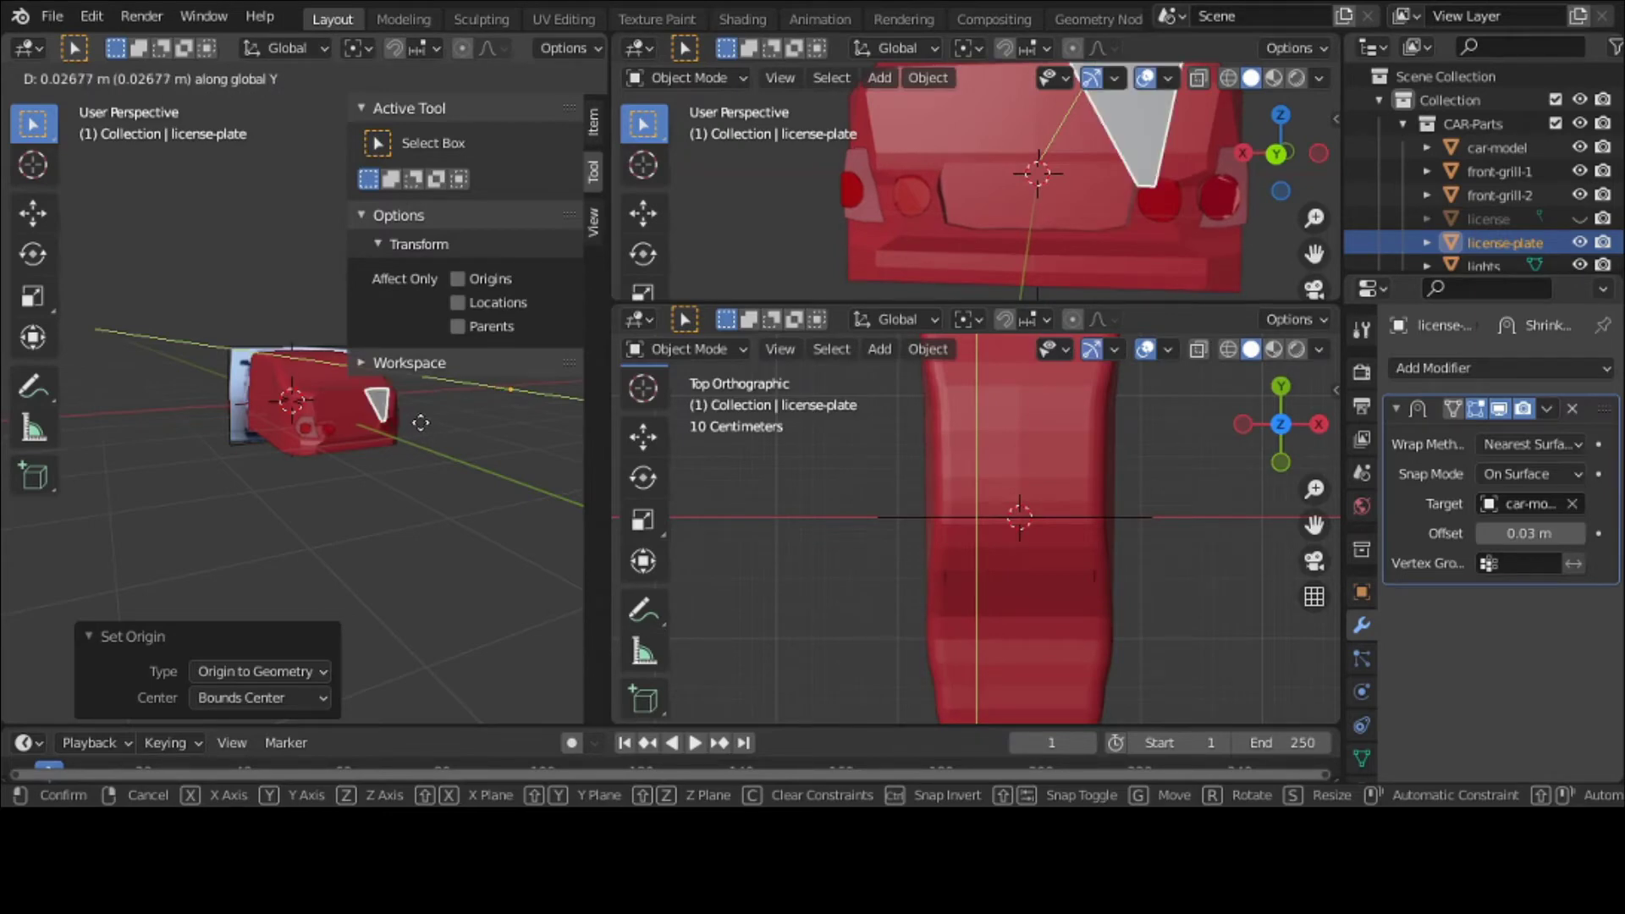
click(420, 422)
key(g)
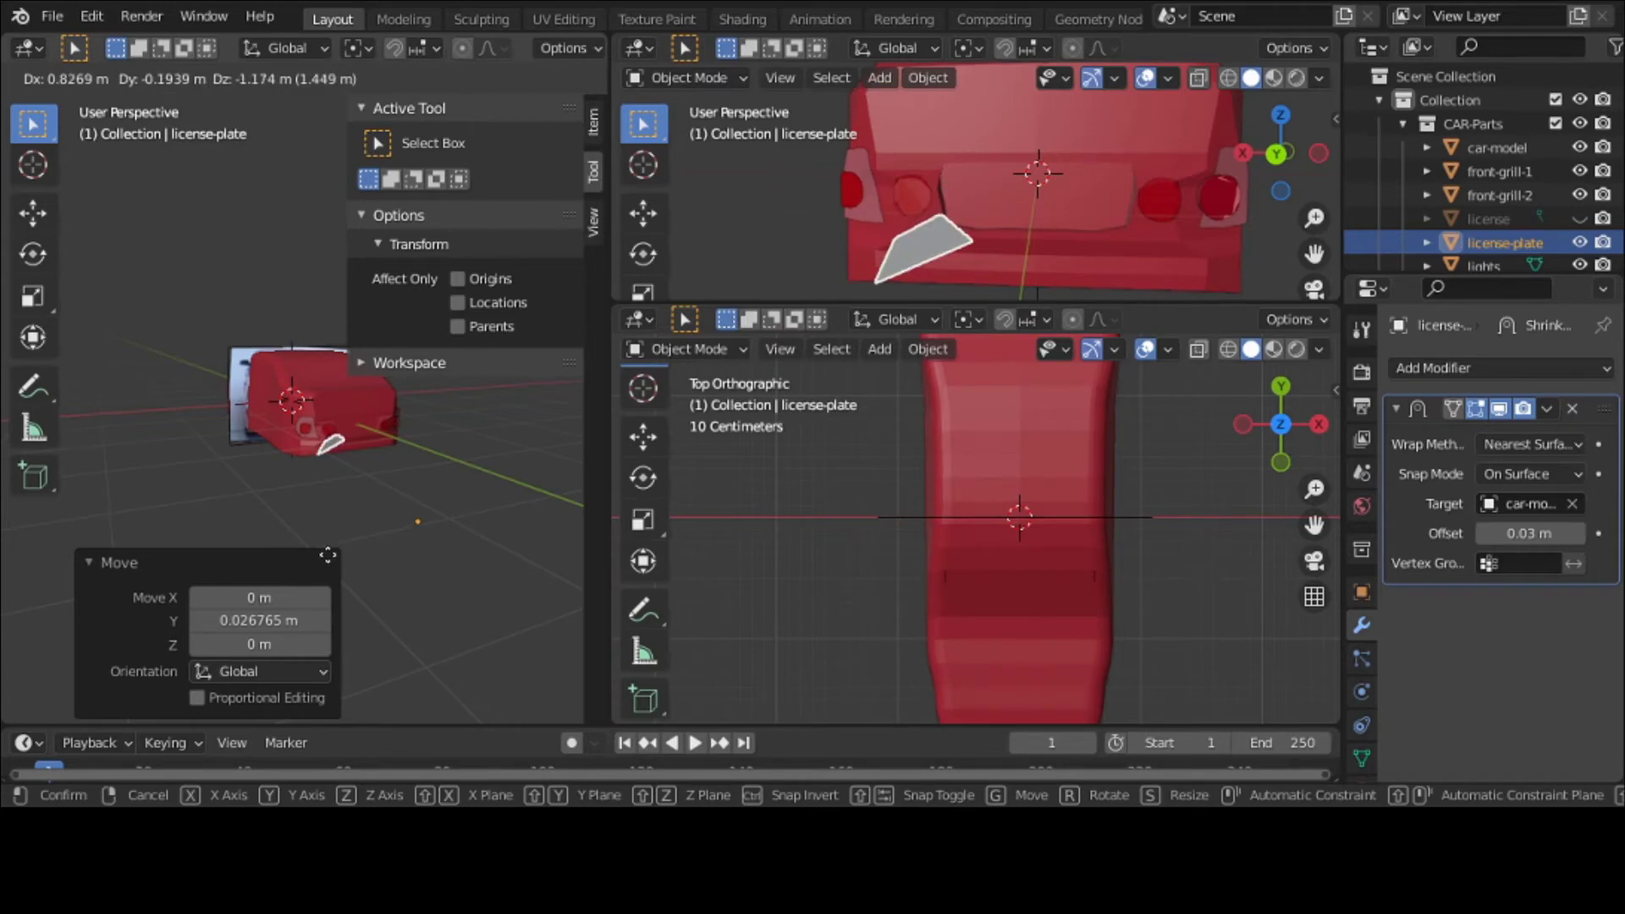
right_click(380, 556)
Step: Set the license plate's Shrinkwrap offset to 2.1 m and try moving the plate freely
drag(1528, 534, 1608, 534)
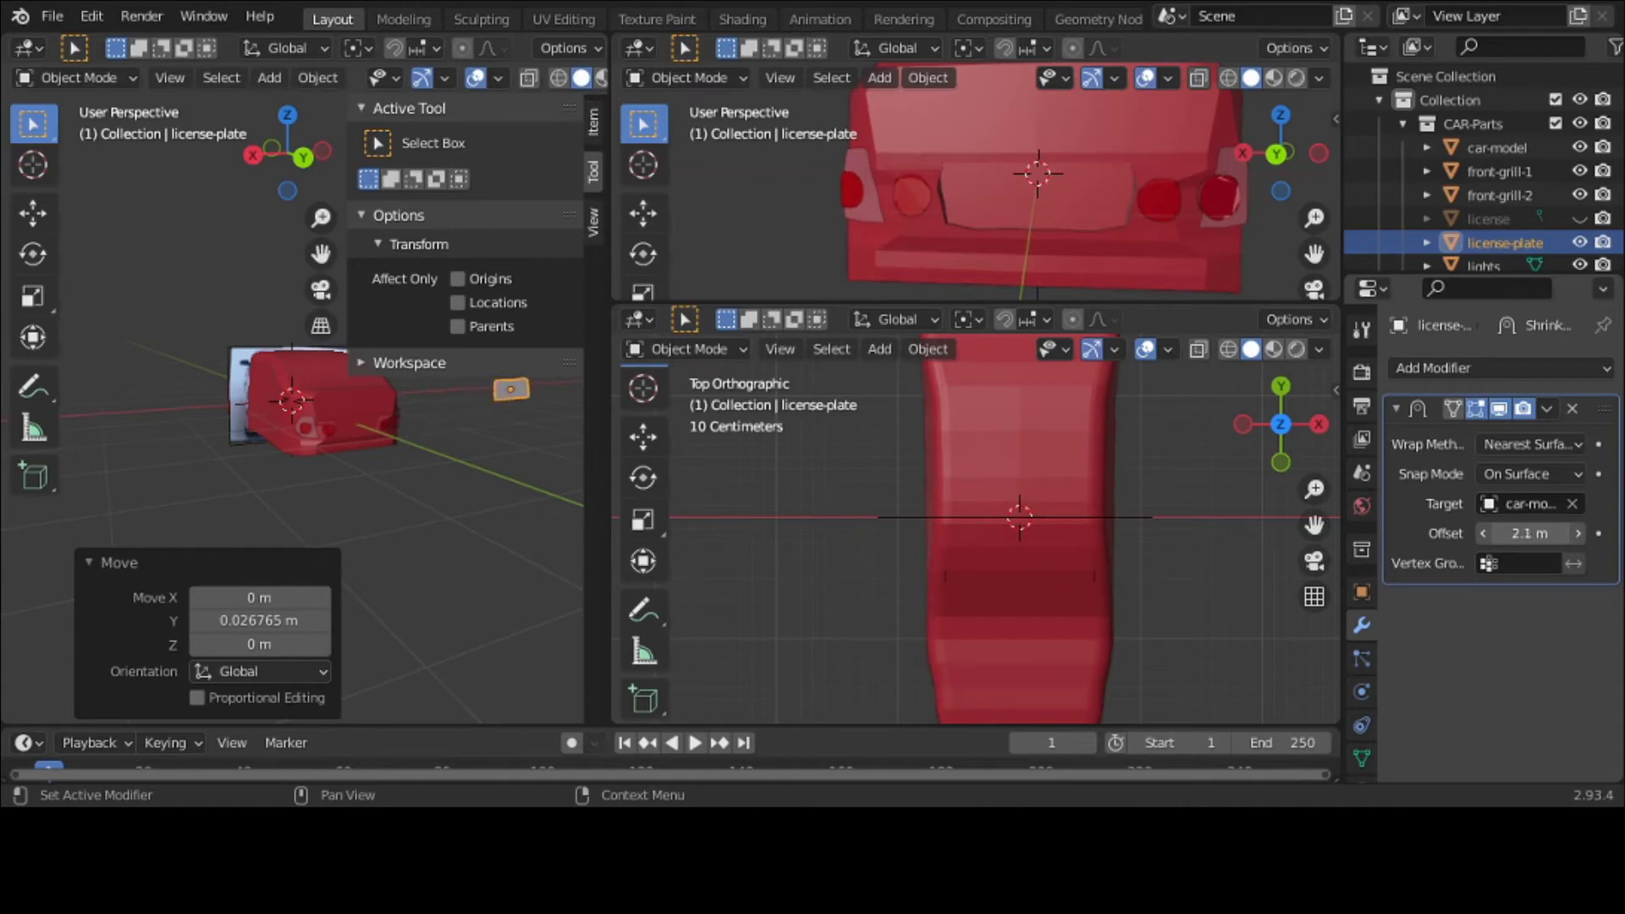
middle_drag(527, 400, 43, 445)
key(ctrl+space)
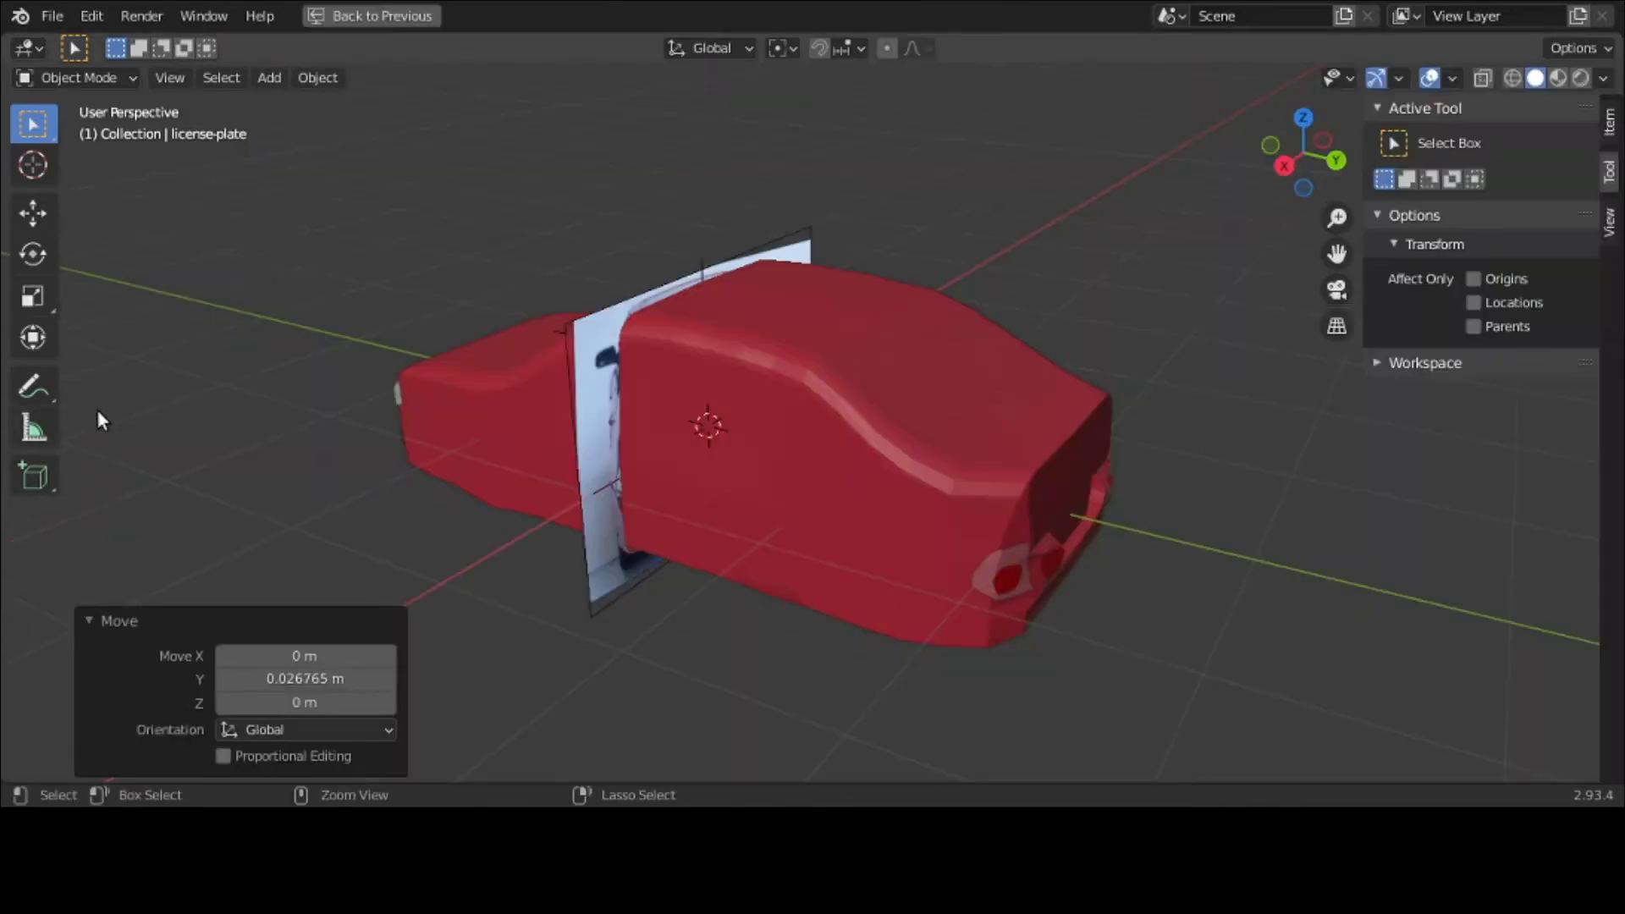
scroll(341, 455, down, 1)
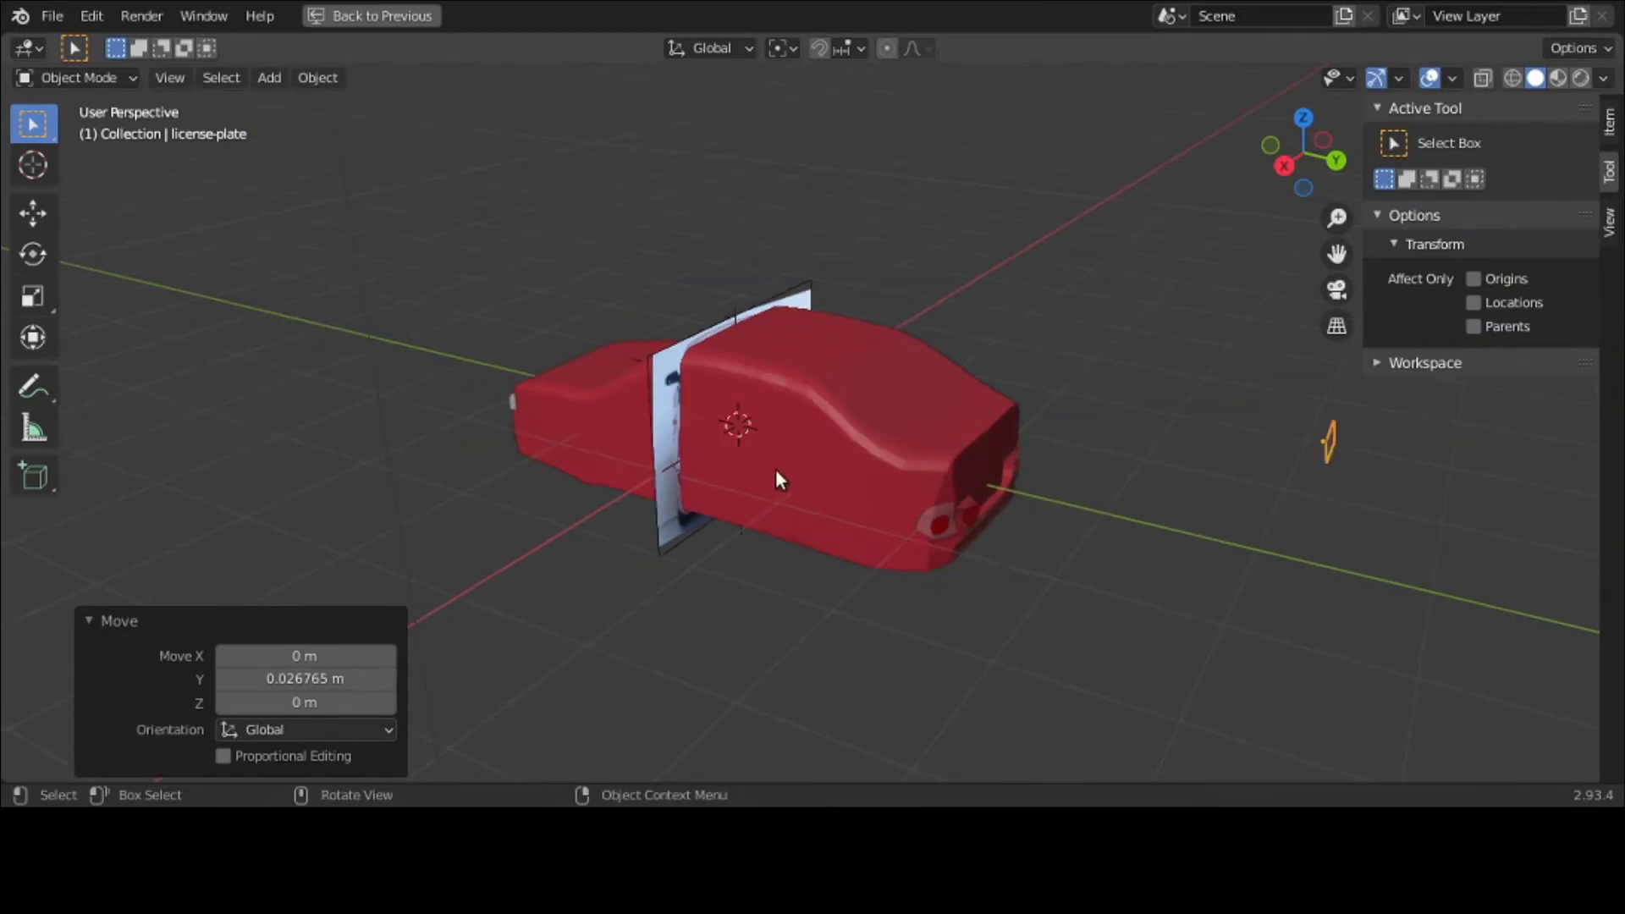
key(g)
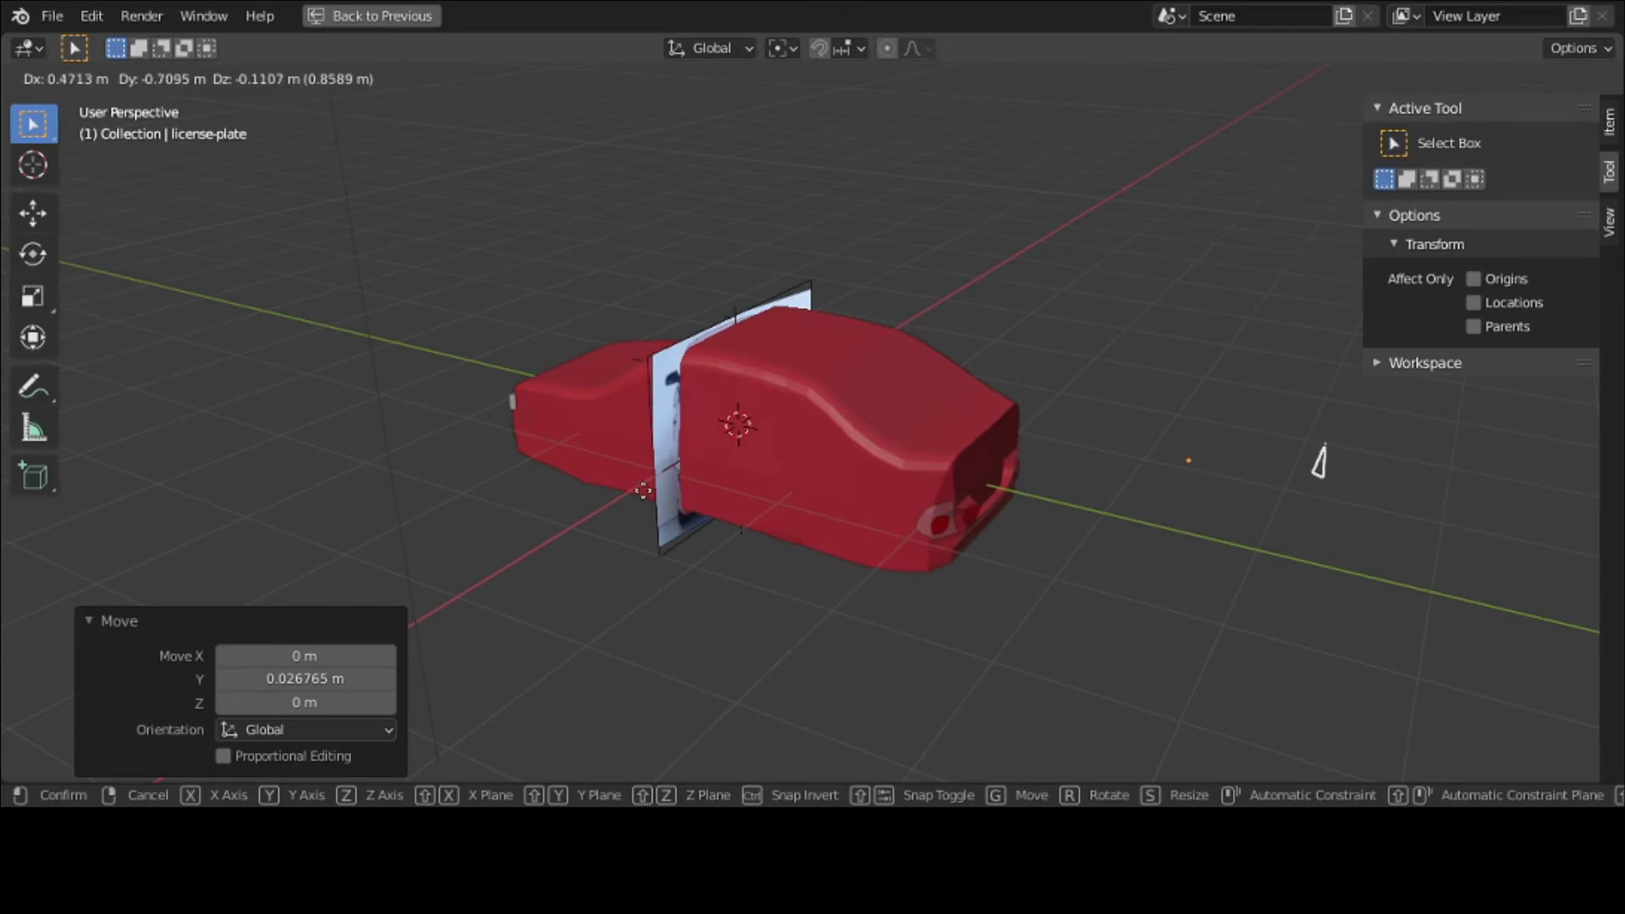
right_click(755, 506)
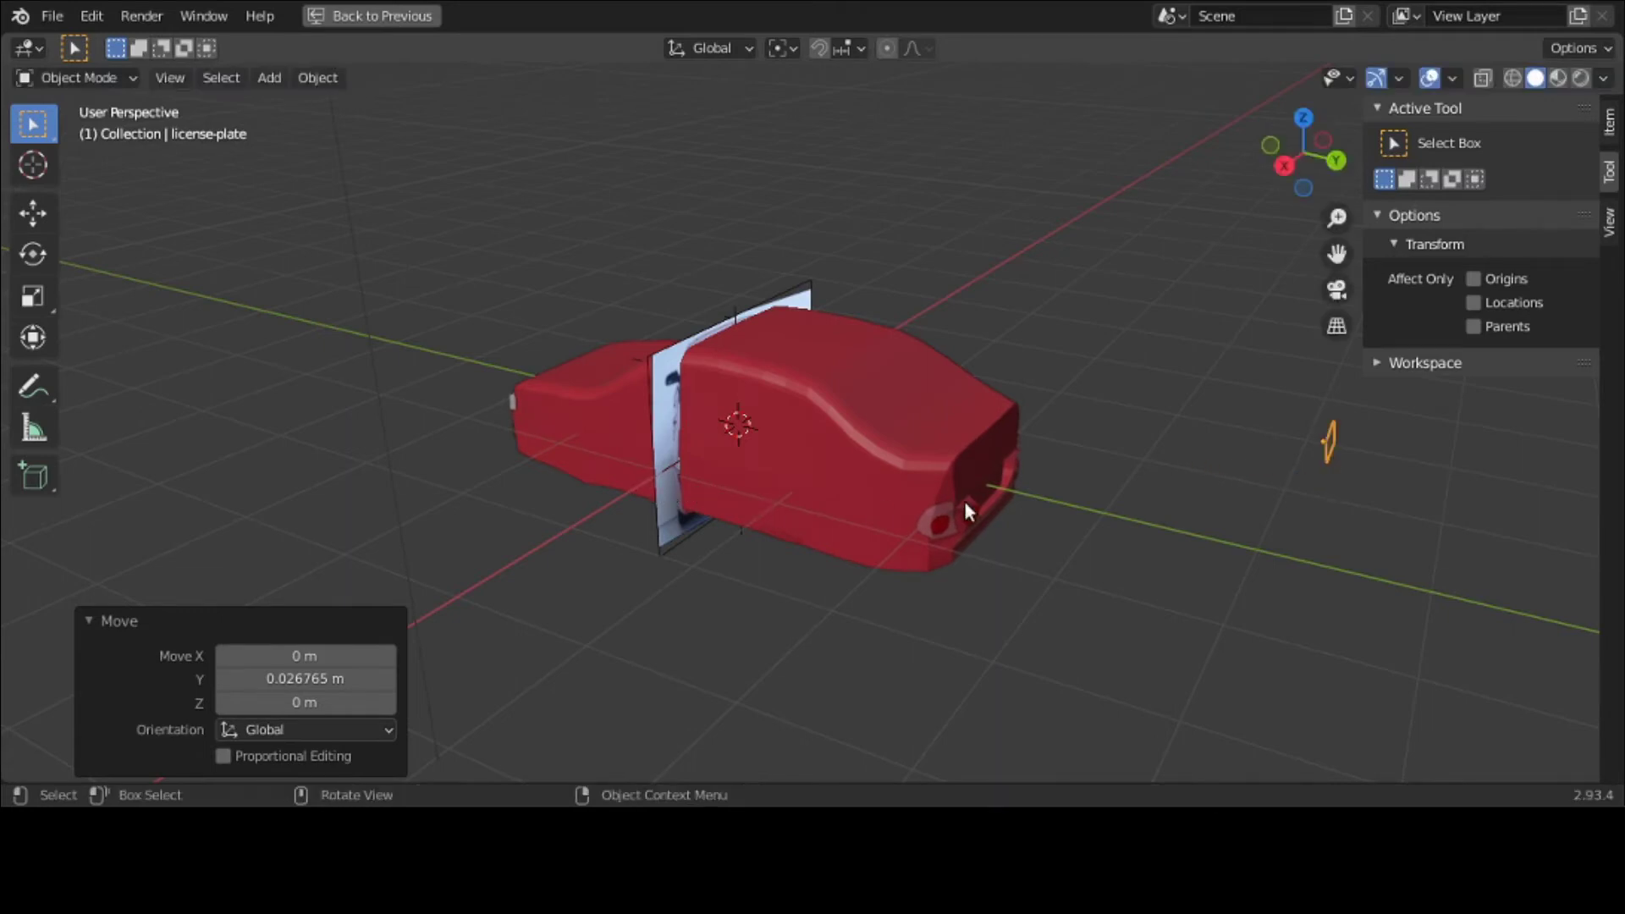
Step: Try to set the origin to geometry, and undo that change together with the enlarged Shrinkwrap offset
key(ctrl+z)
click(322, 76)
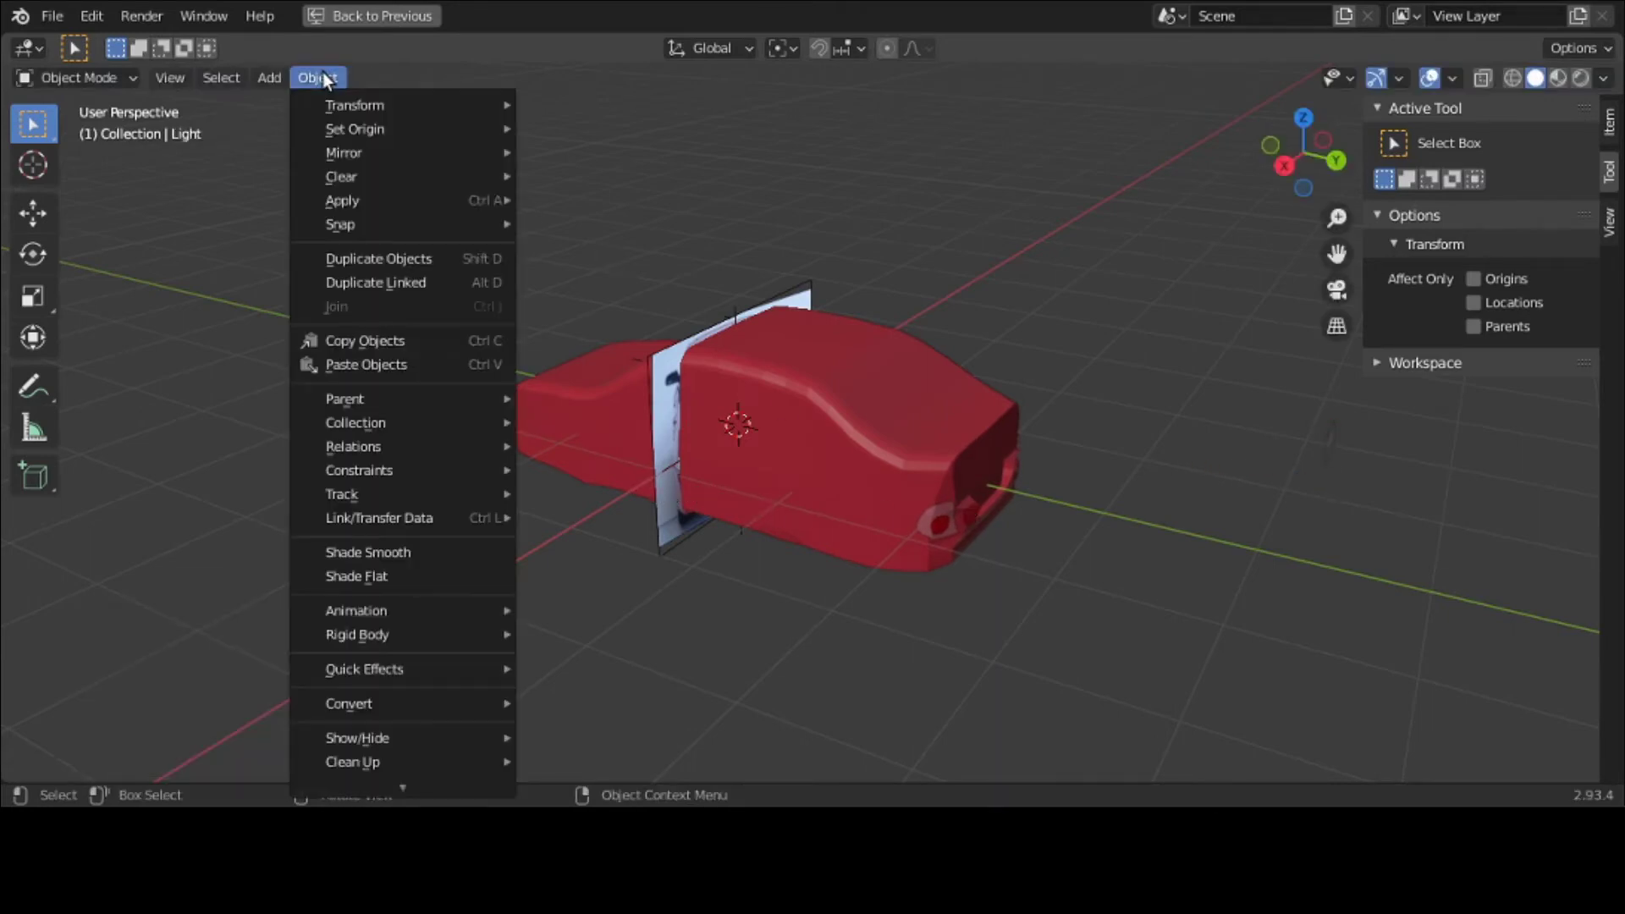
mouse_move(346, 134)
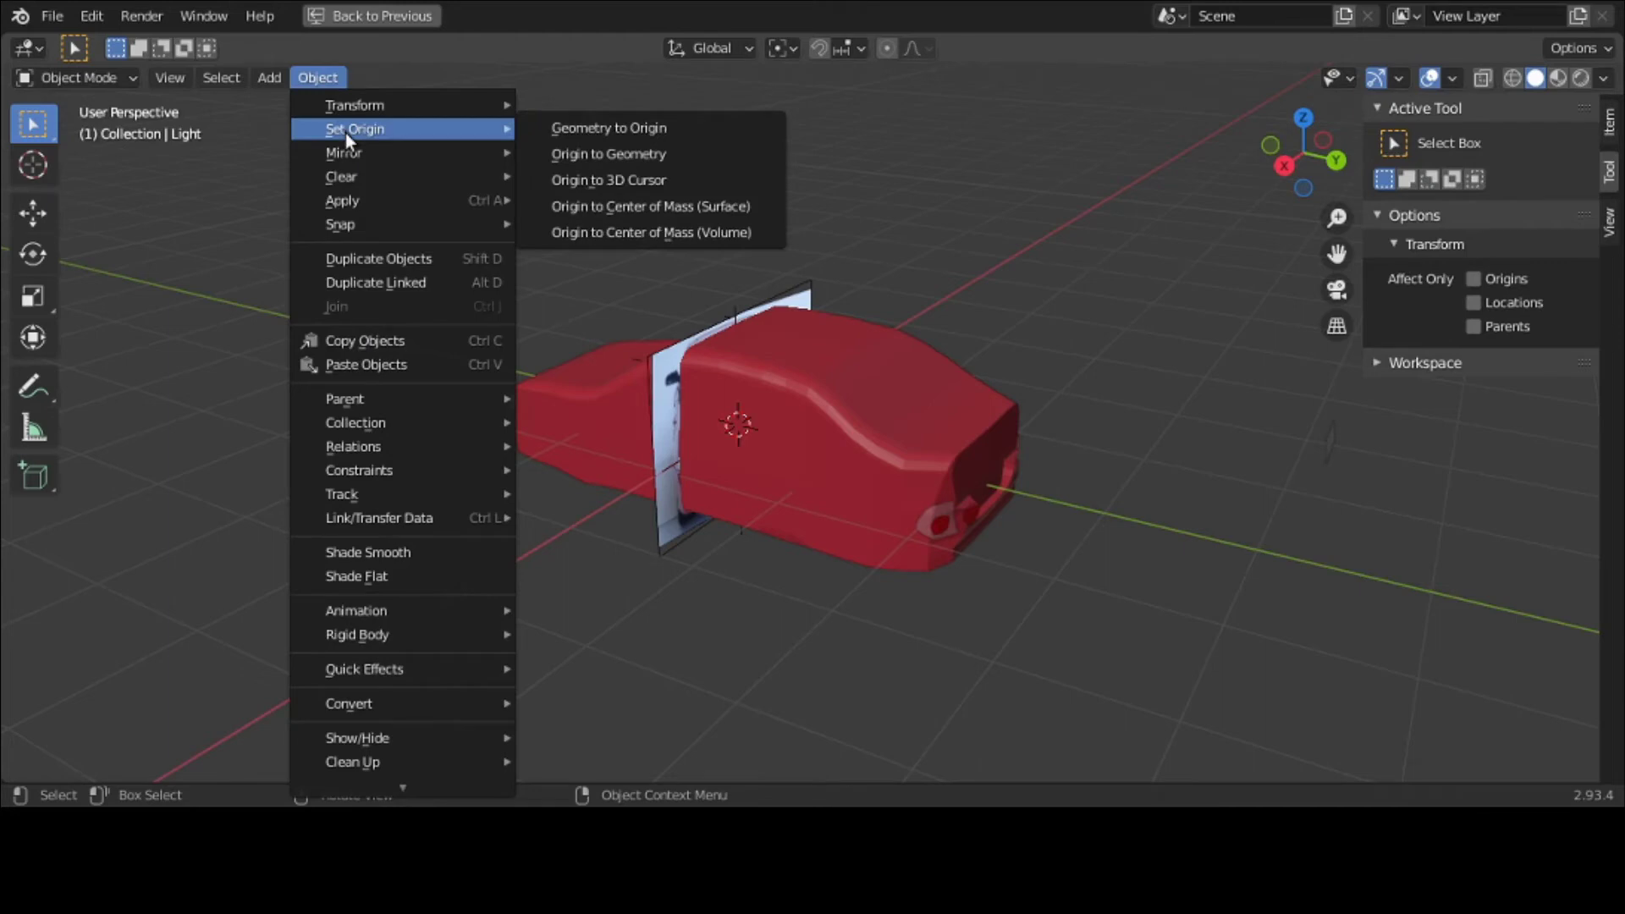
click(606, 156)
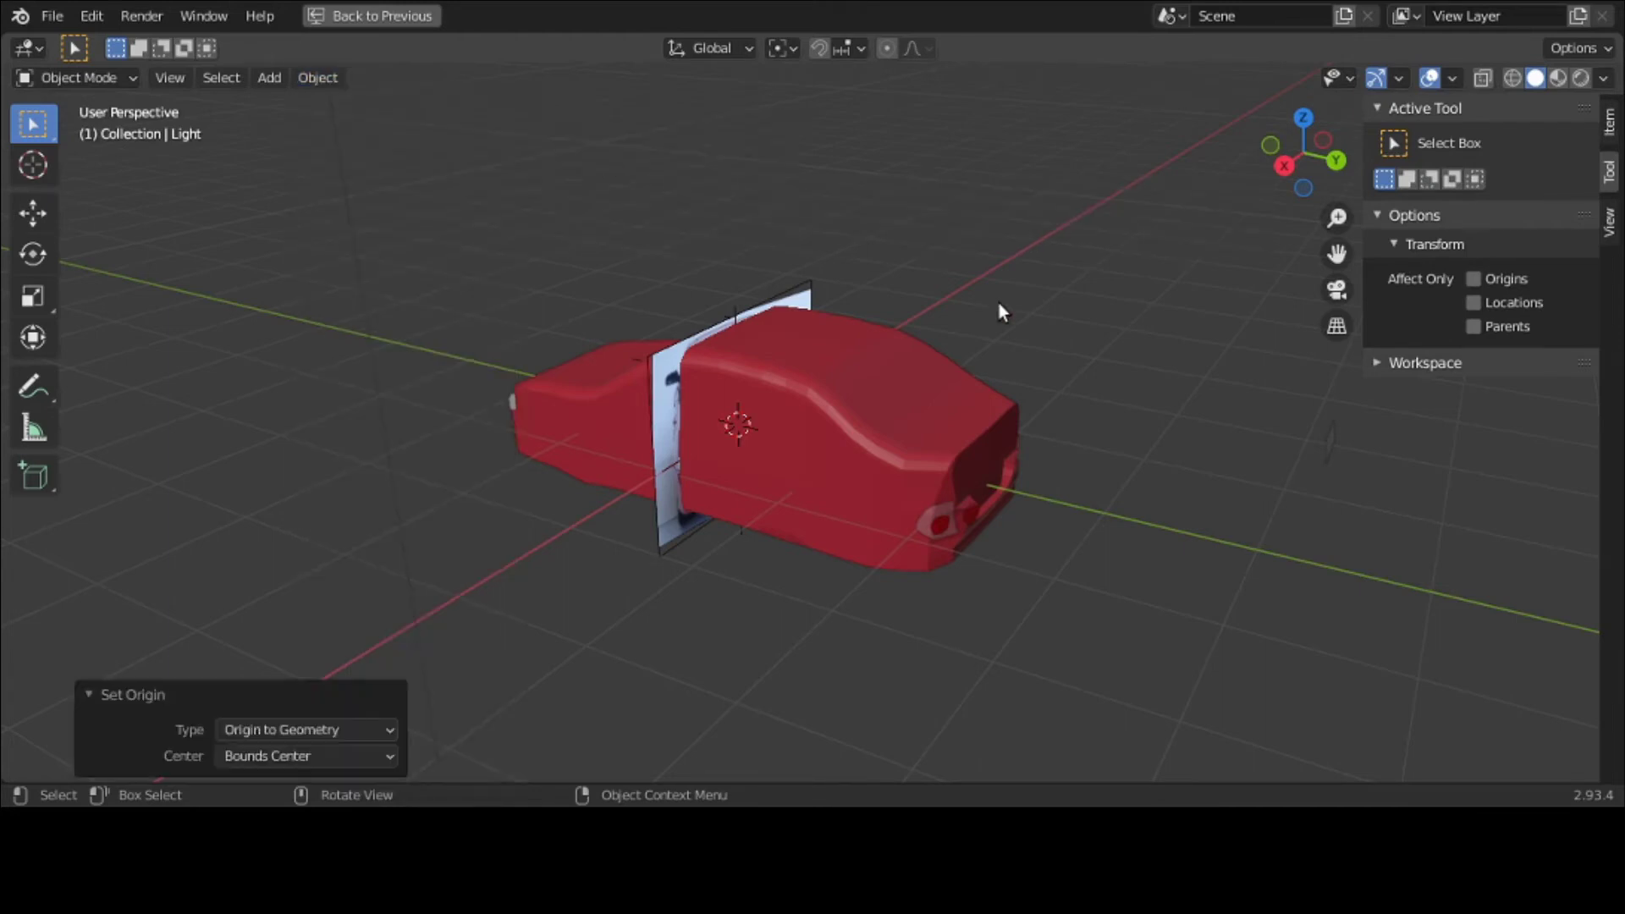
middle_drag(999, 303, 1071, 341)
scroll(1070, 338, up, 1)
key(g)
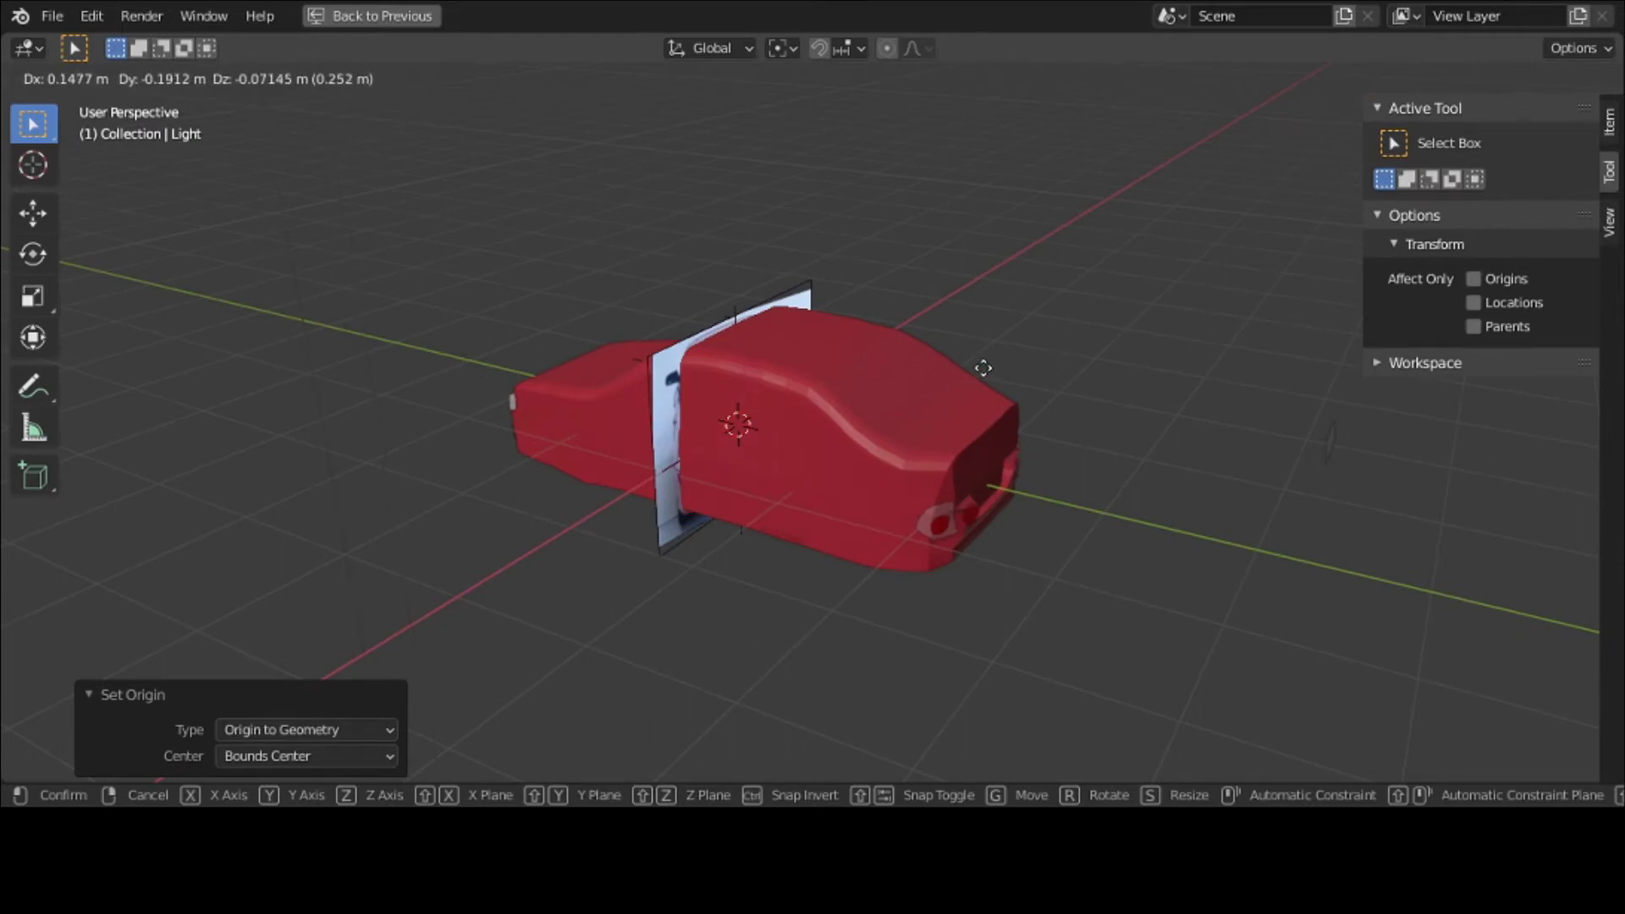
right_click(982, 367)
ctrl+click(983, 369)
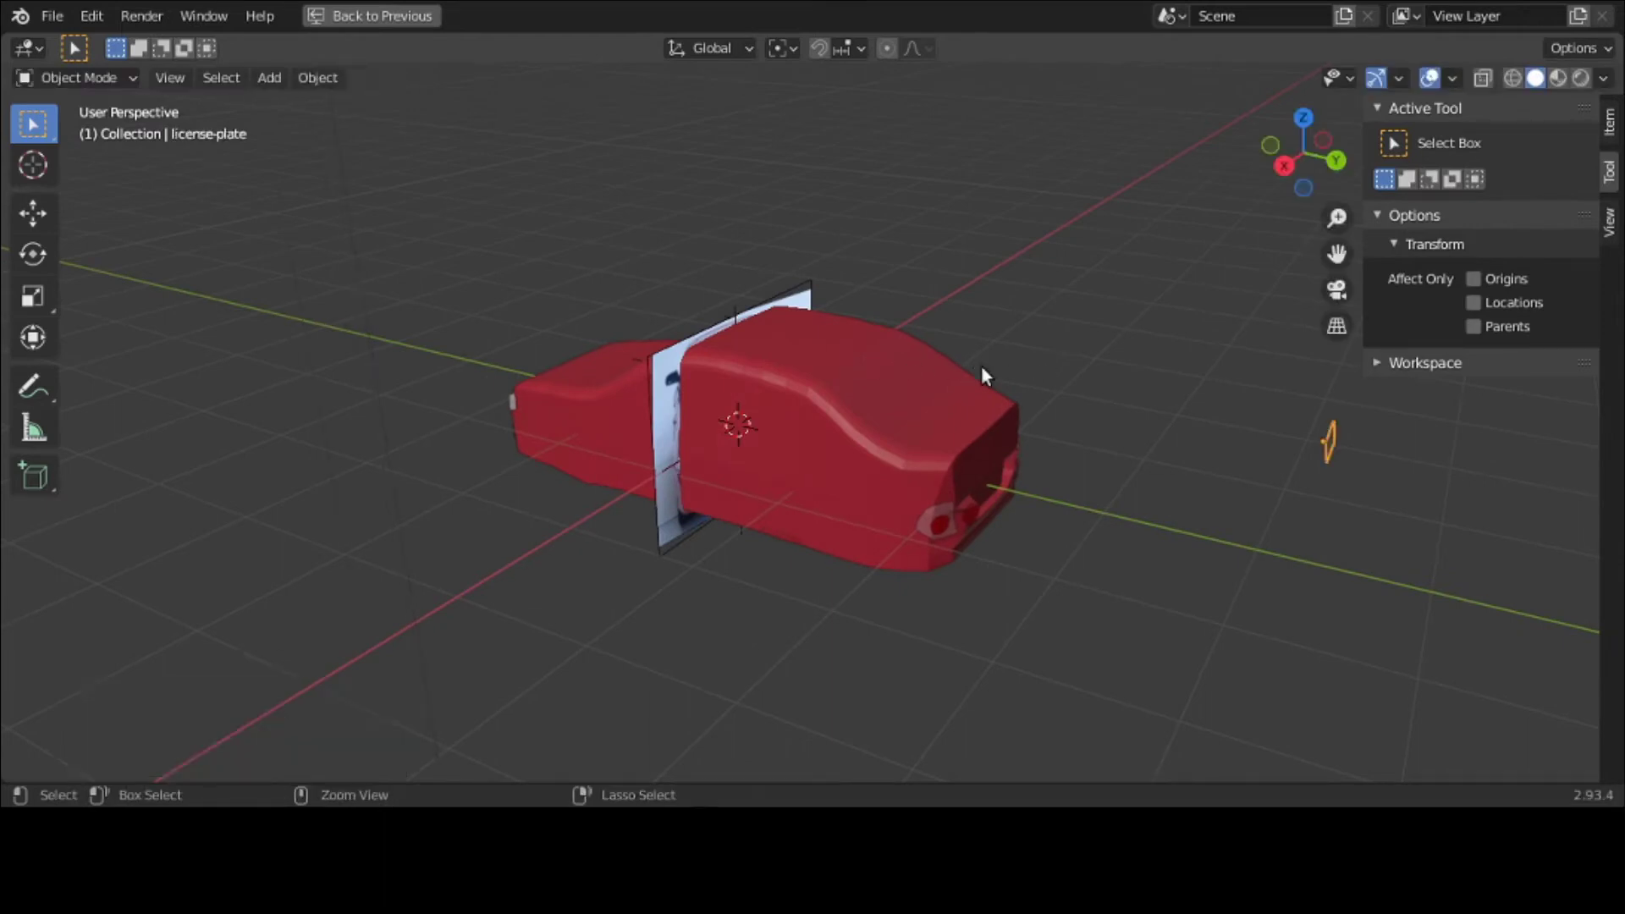
click(983, 368)
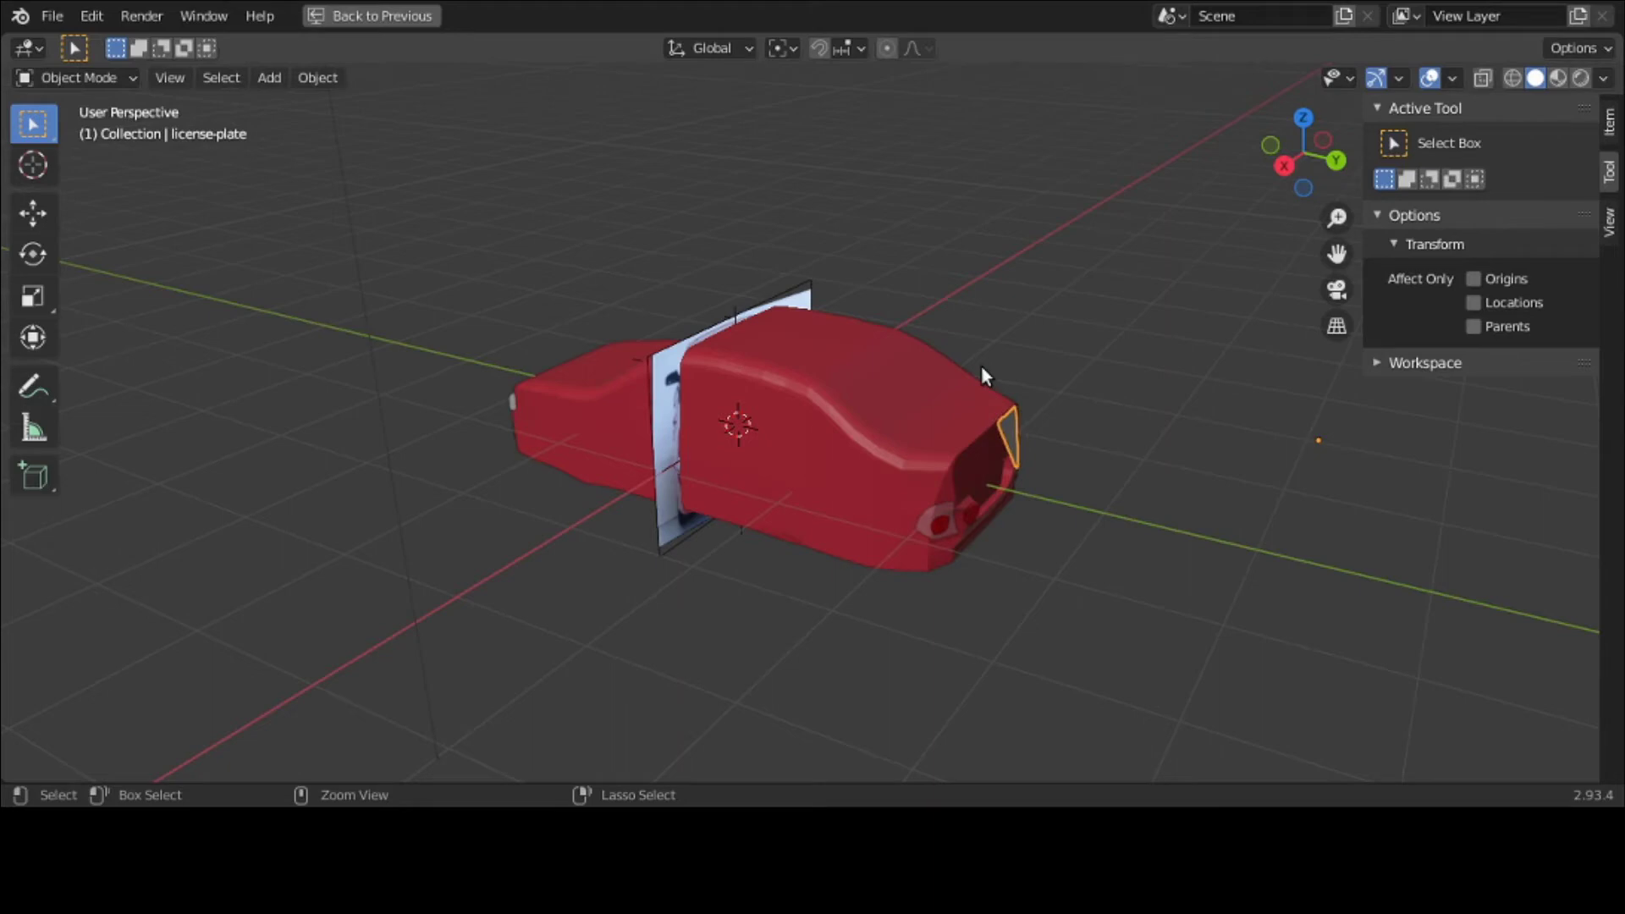
Step: Move the license plate by about 0.378 m in X, -0.469 m in Y and -0.208 m in Z, and scale it by 1.073 along global Z
key(g)
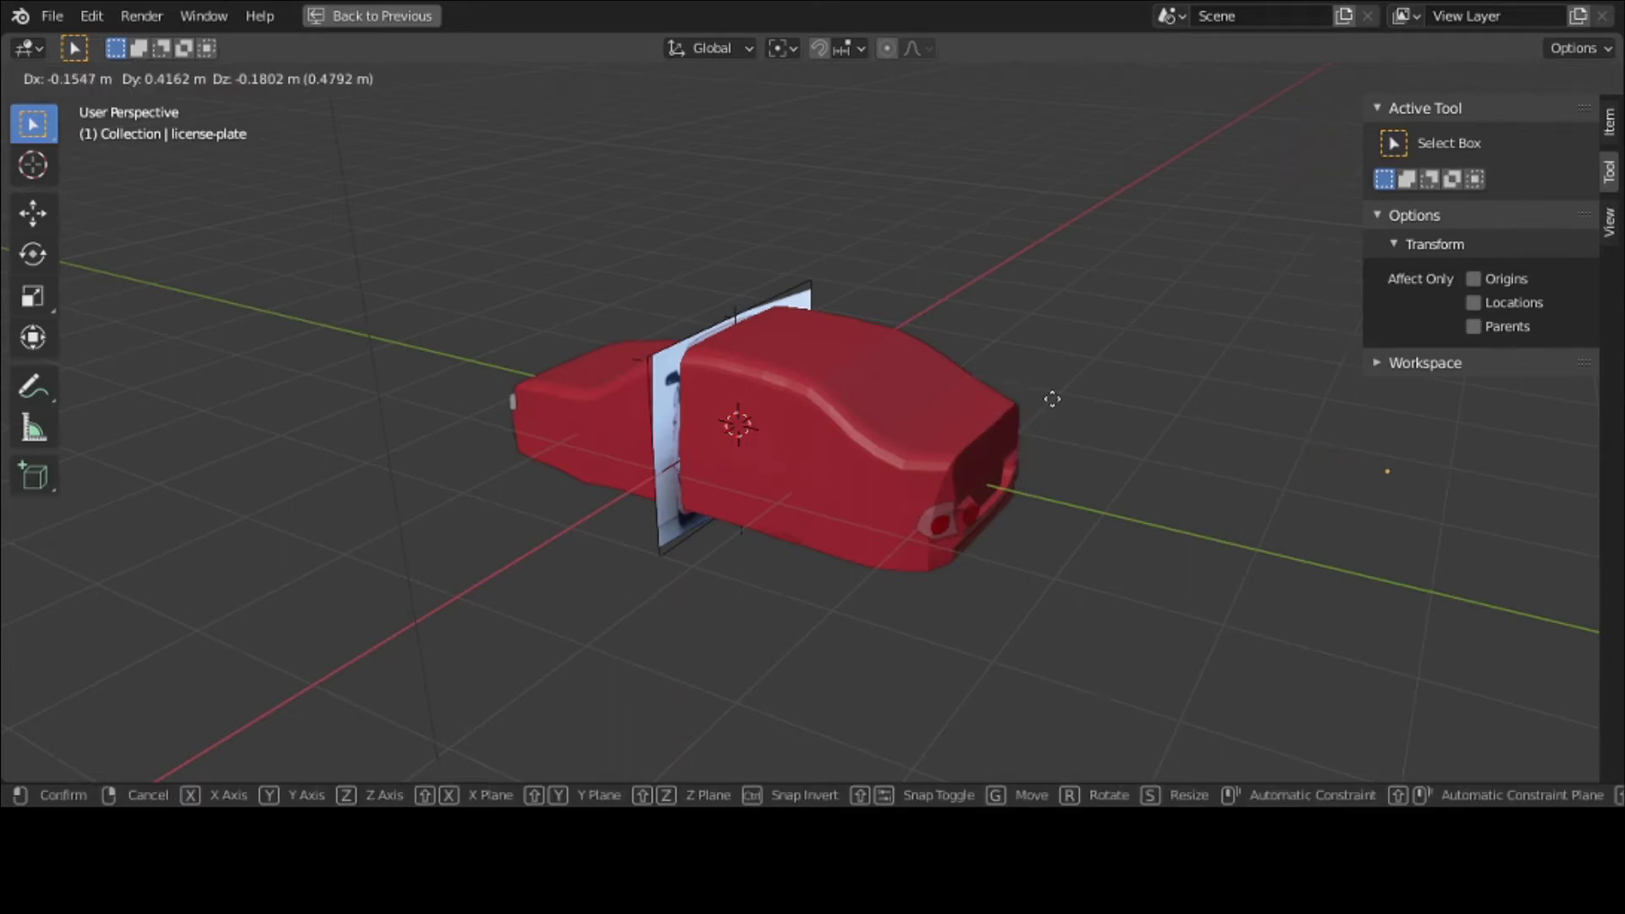
click(889, 404)
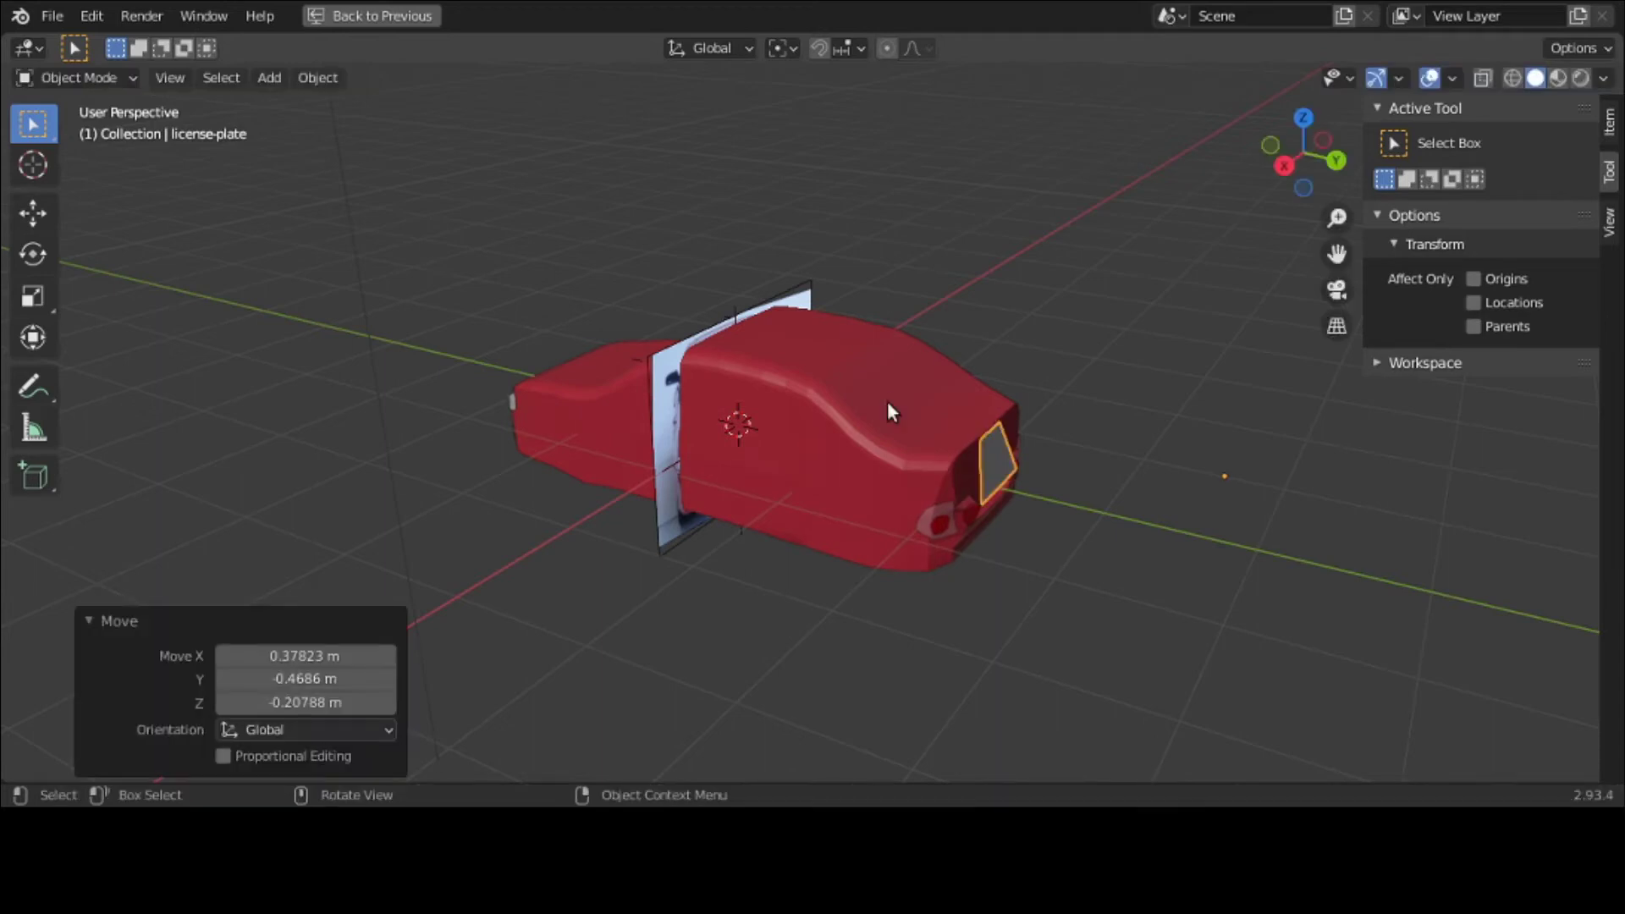
key(s)
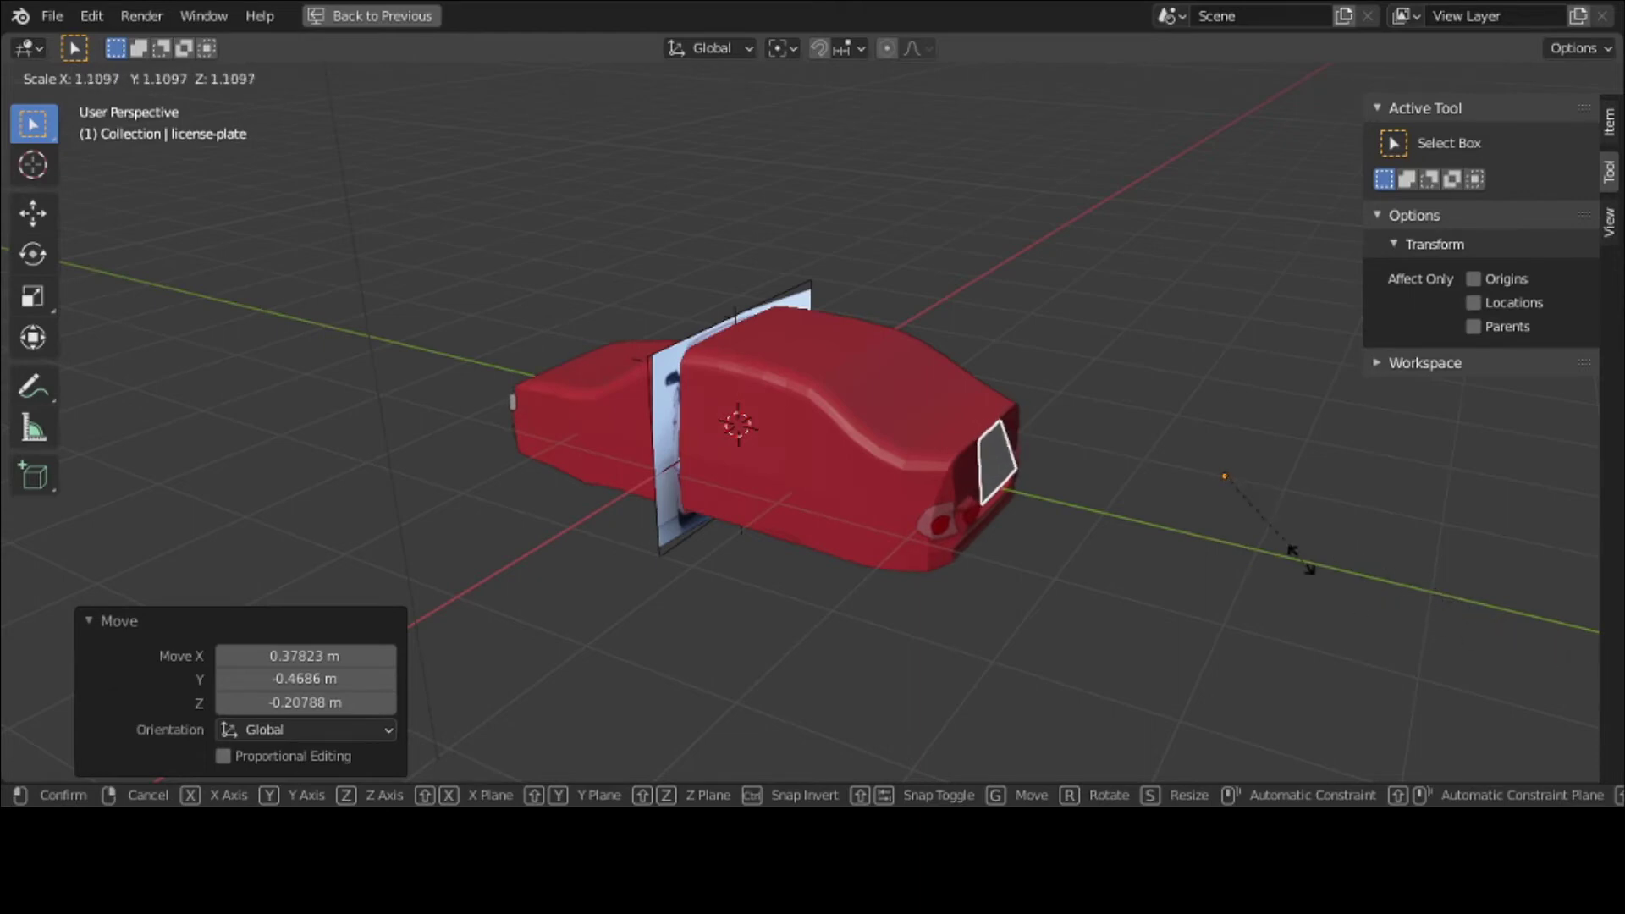
key(Escape)
key(s)
key(z)
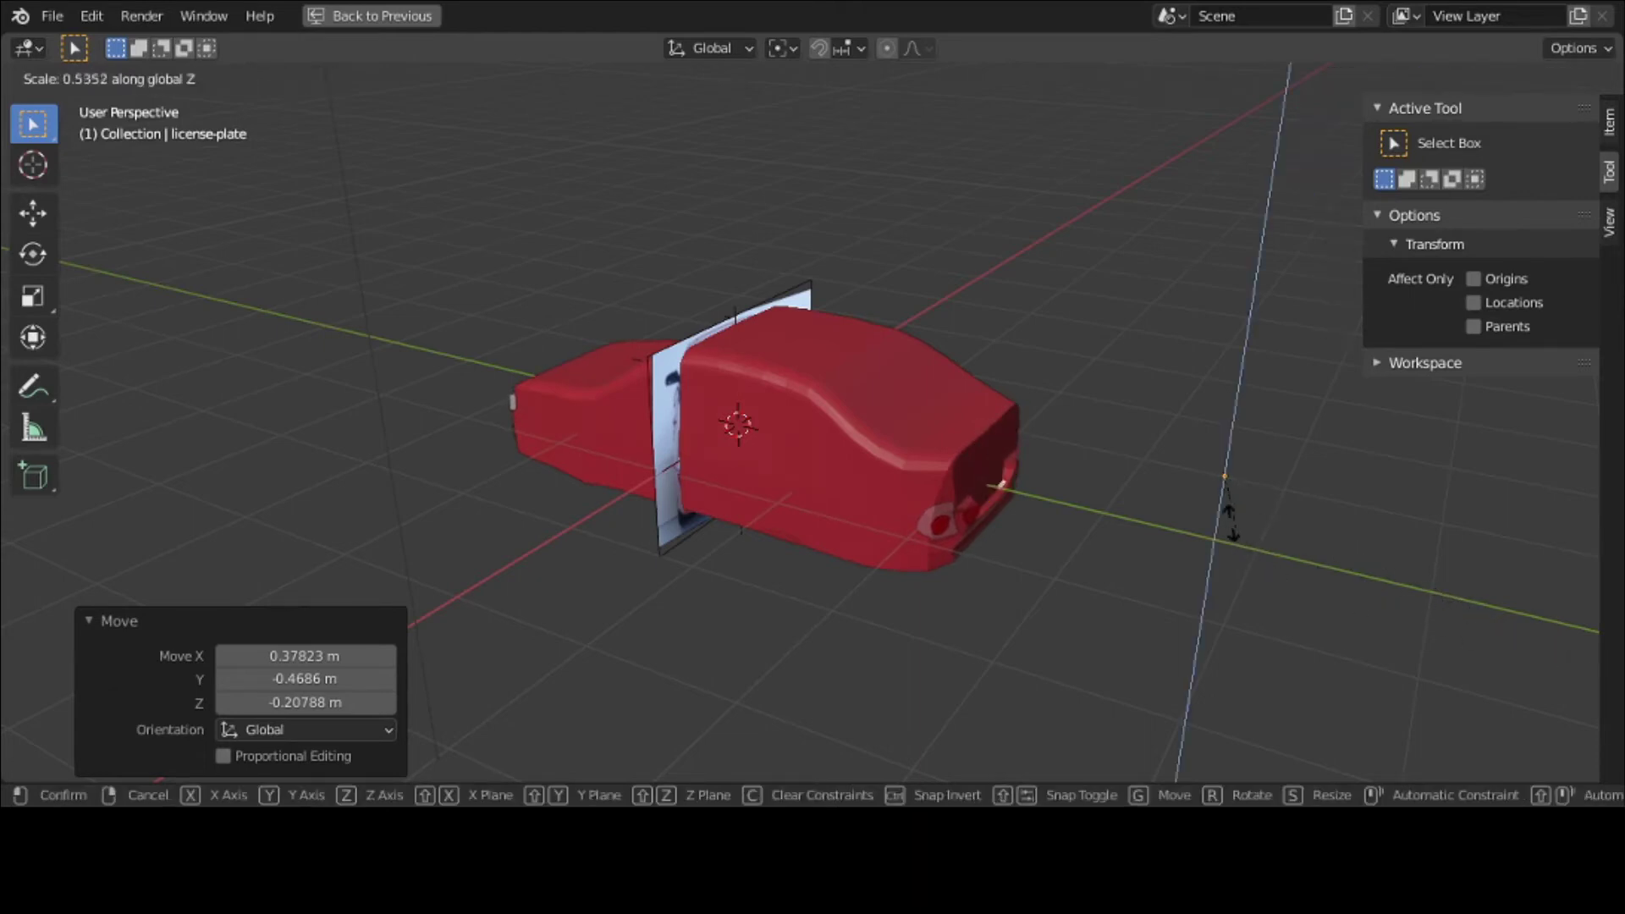
click(1278, 577)
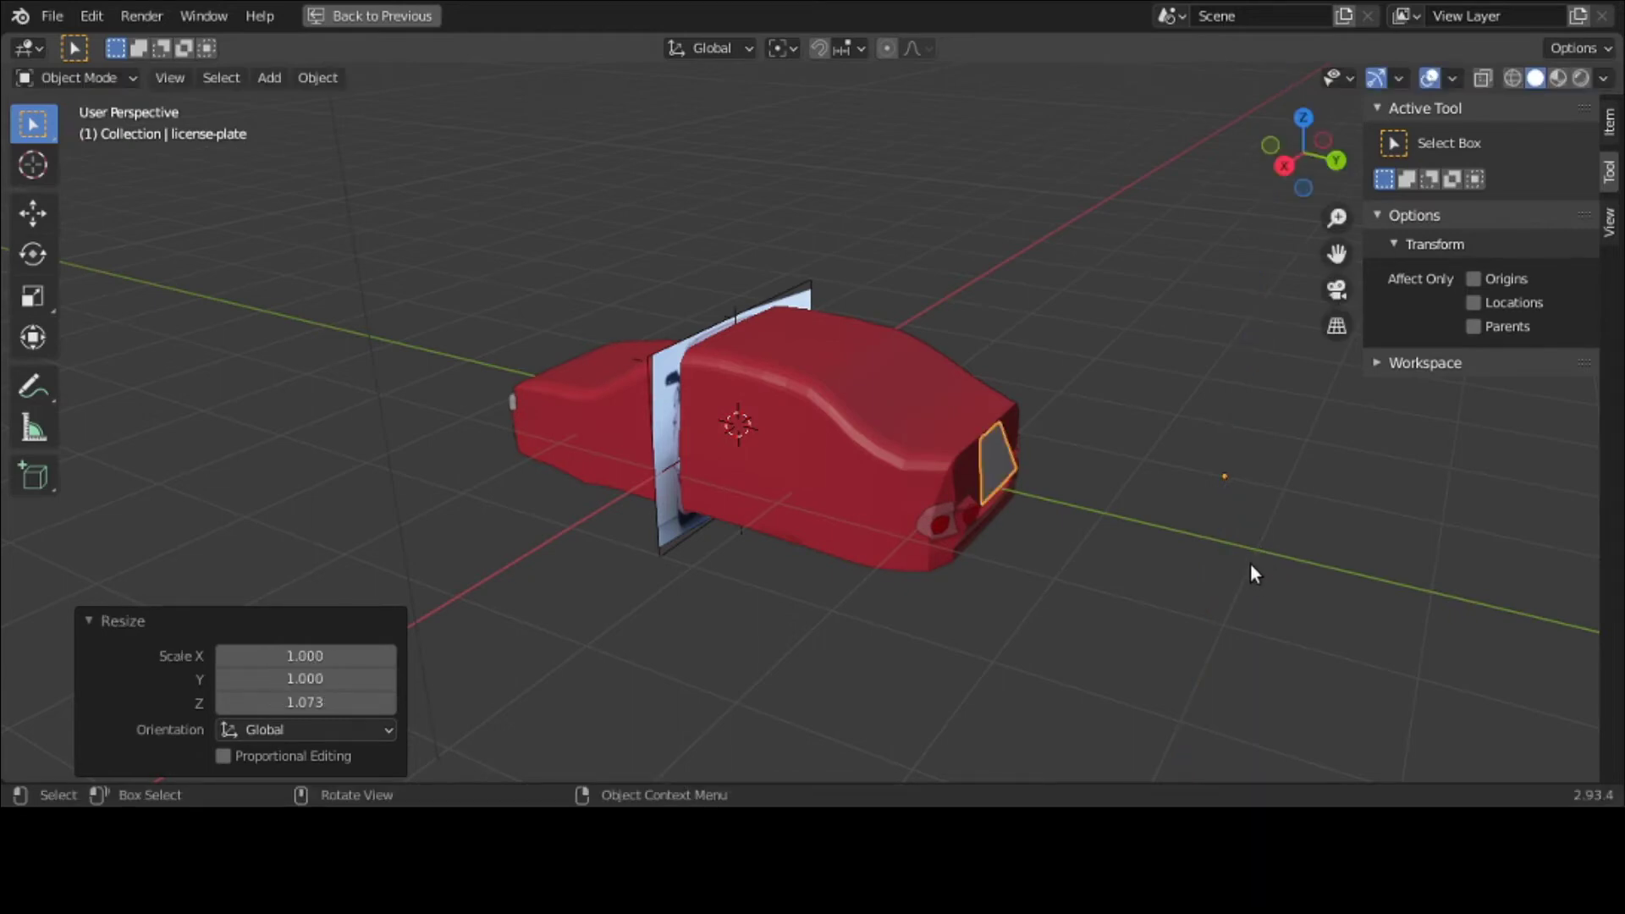
Step: Restore the multi-view layout and remove the Shrinkwrap modifier from the license plate
middle_drag(1253, 573, 1087, 529)
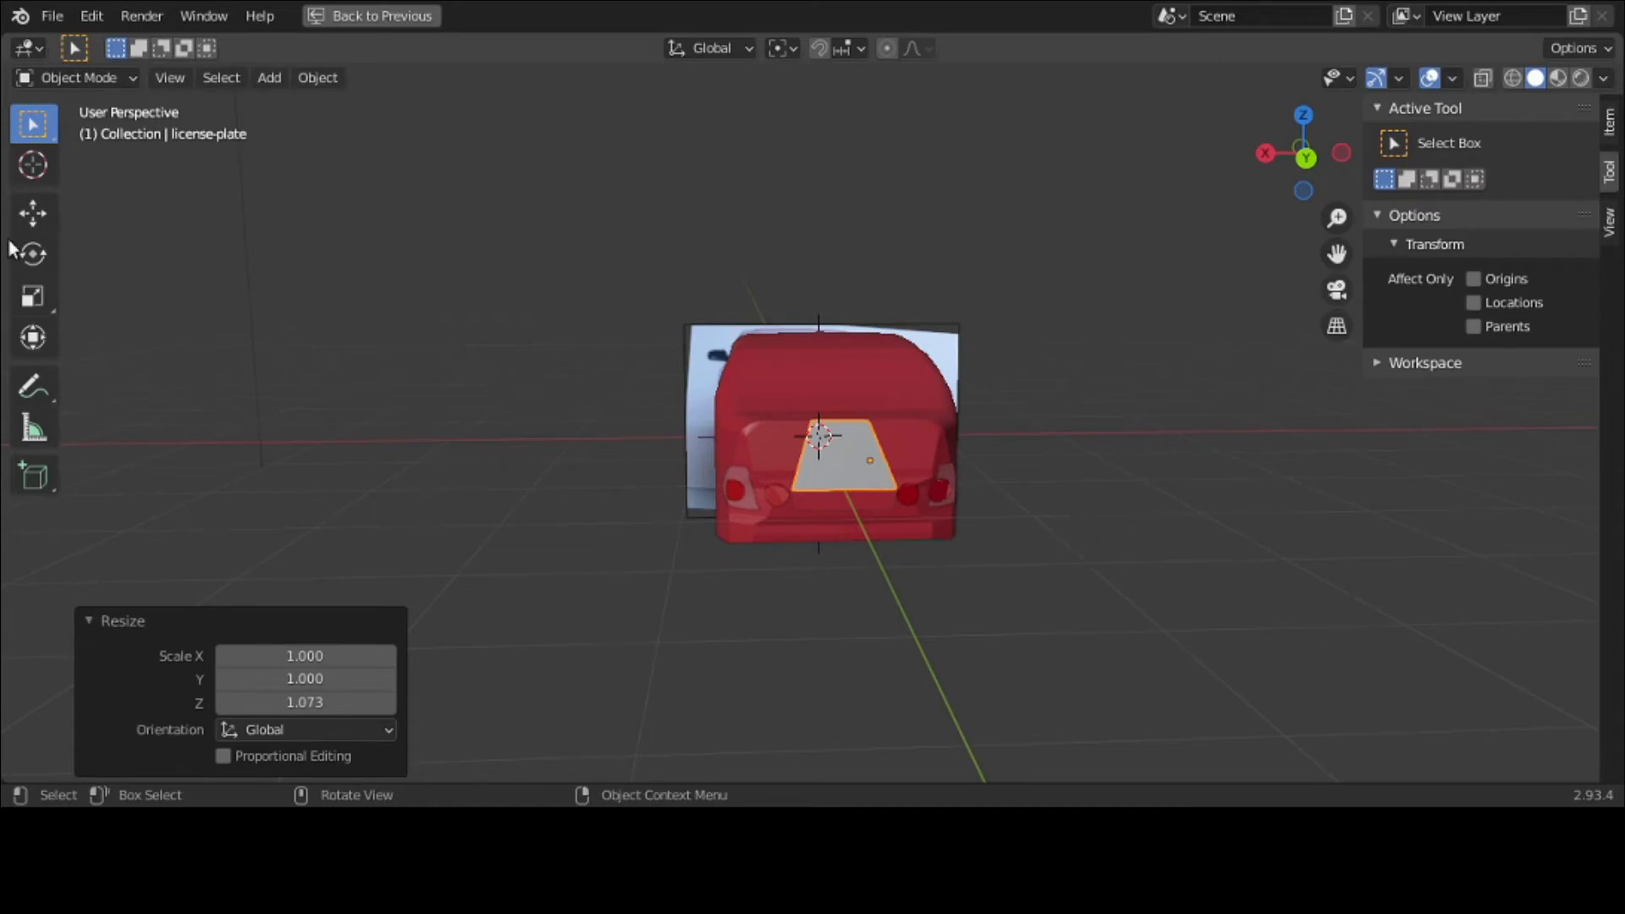
key(ctrl+space)
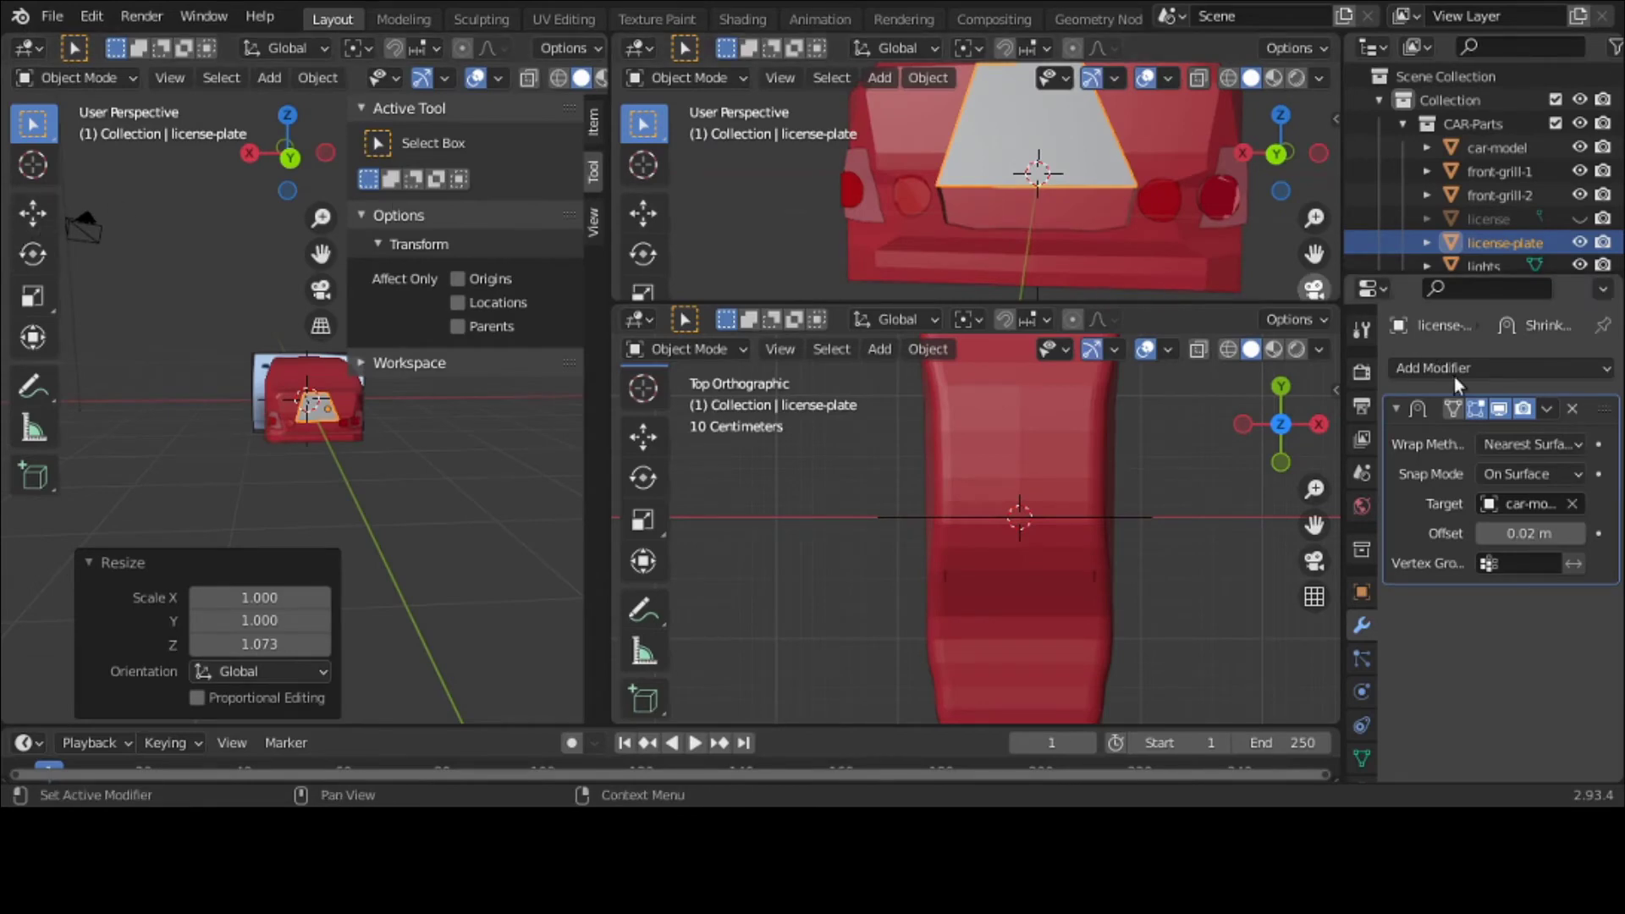
click(1573, 409)
scroll(318, 501, up, 2)
middle_drag(318, 501, 419, 490)
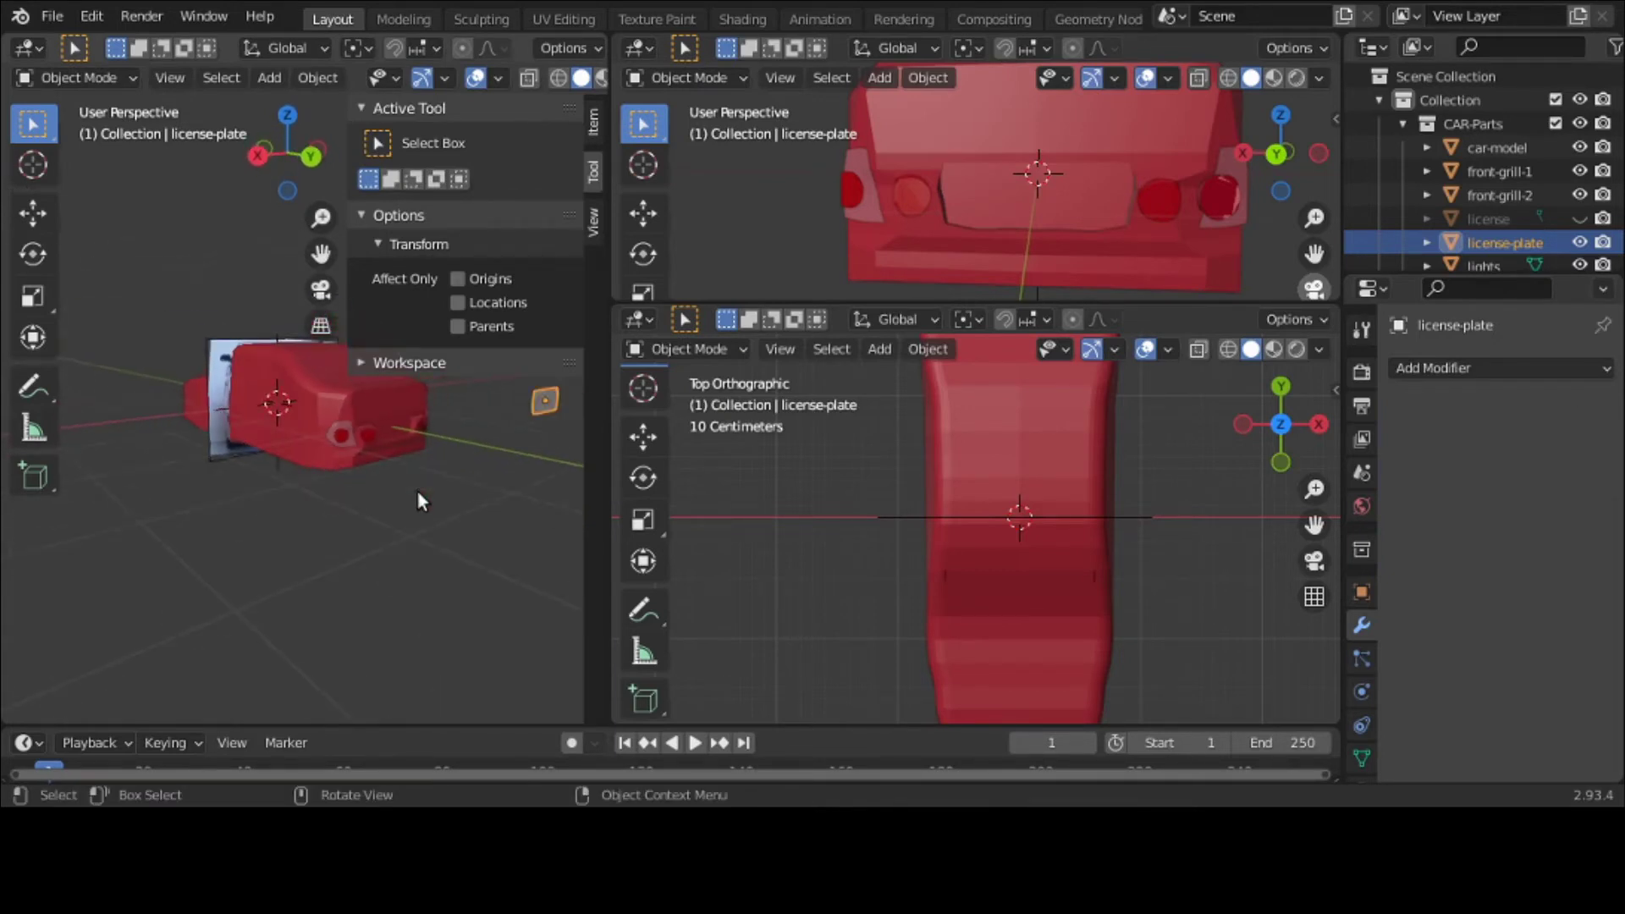
Step: Subdivide the license plate mesh with 4 cuts in Edit Mode and return to Object Mode
key(ctrl+space)
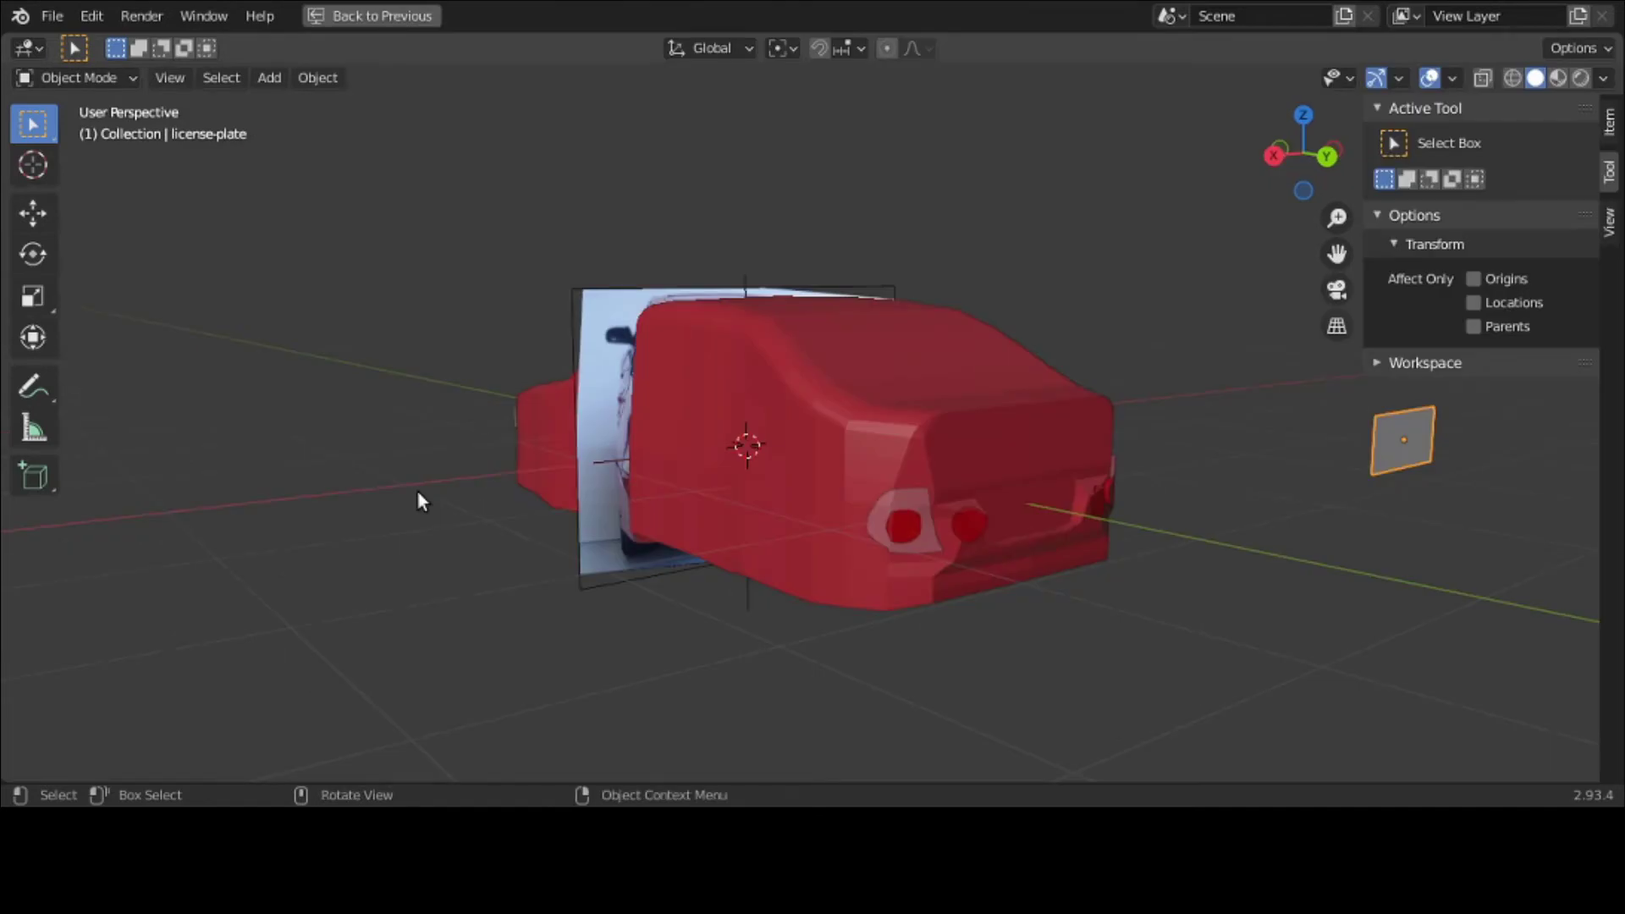
click(105, 75)
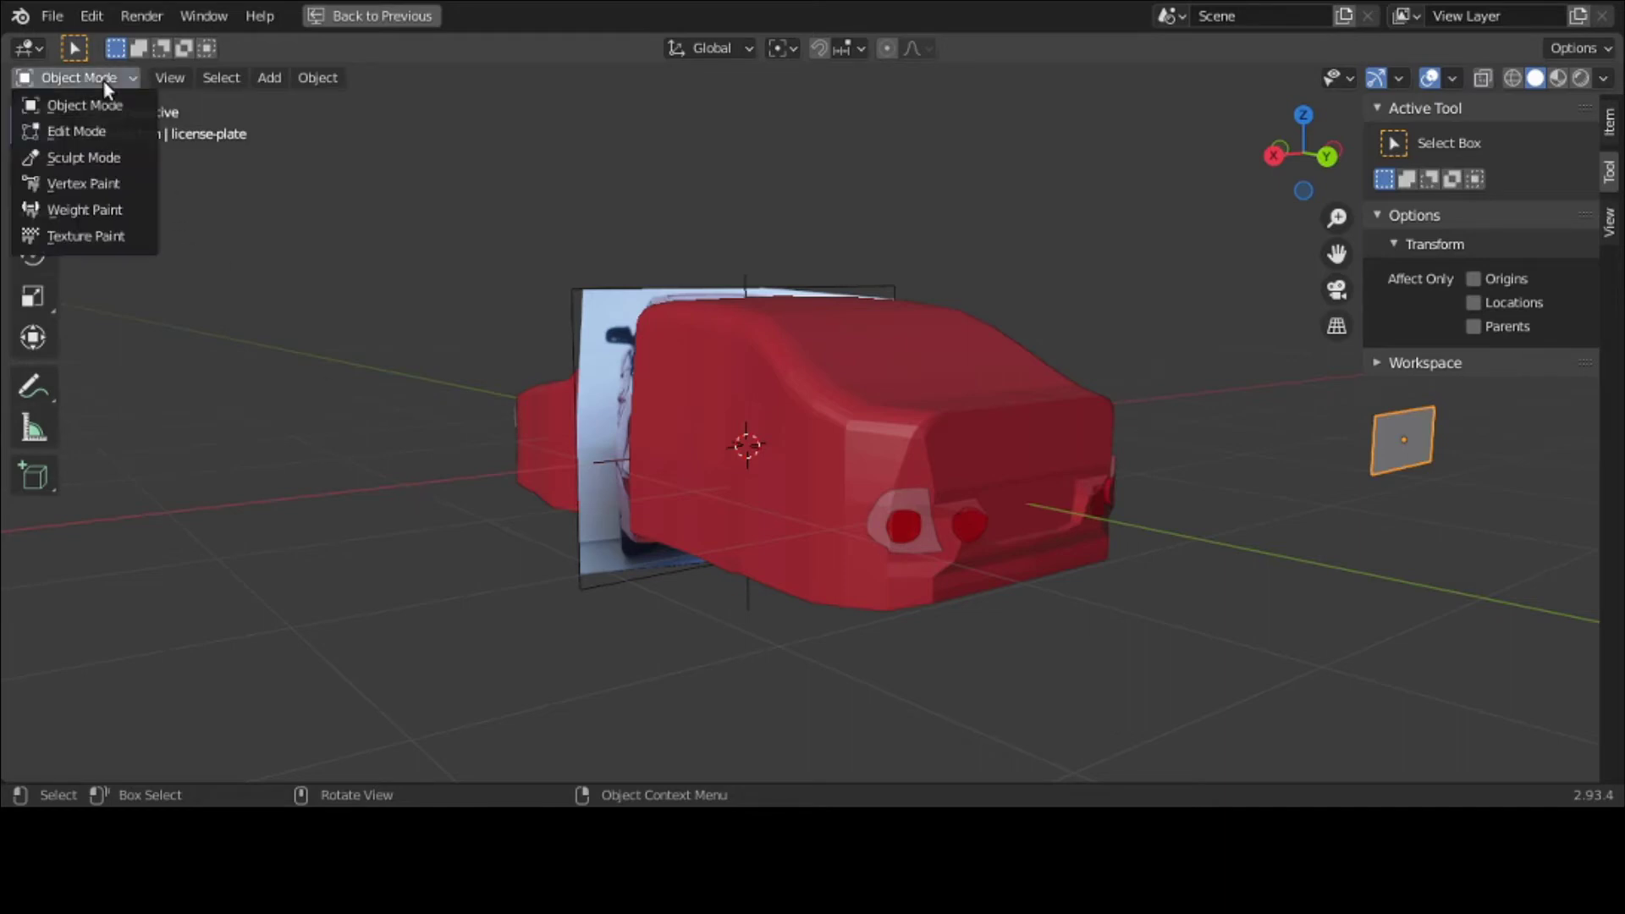
click(100, 129)
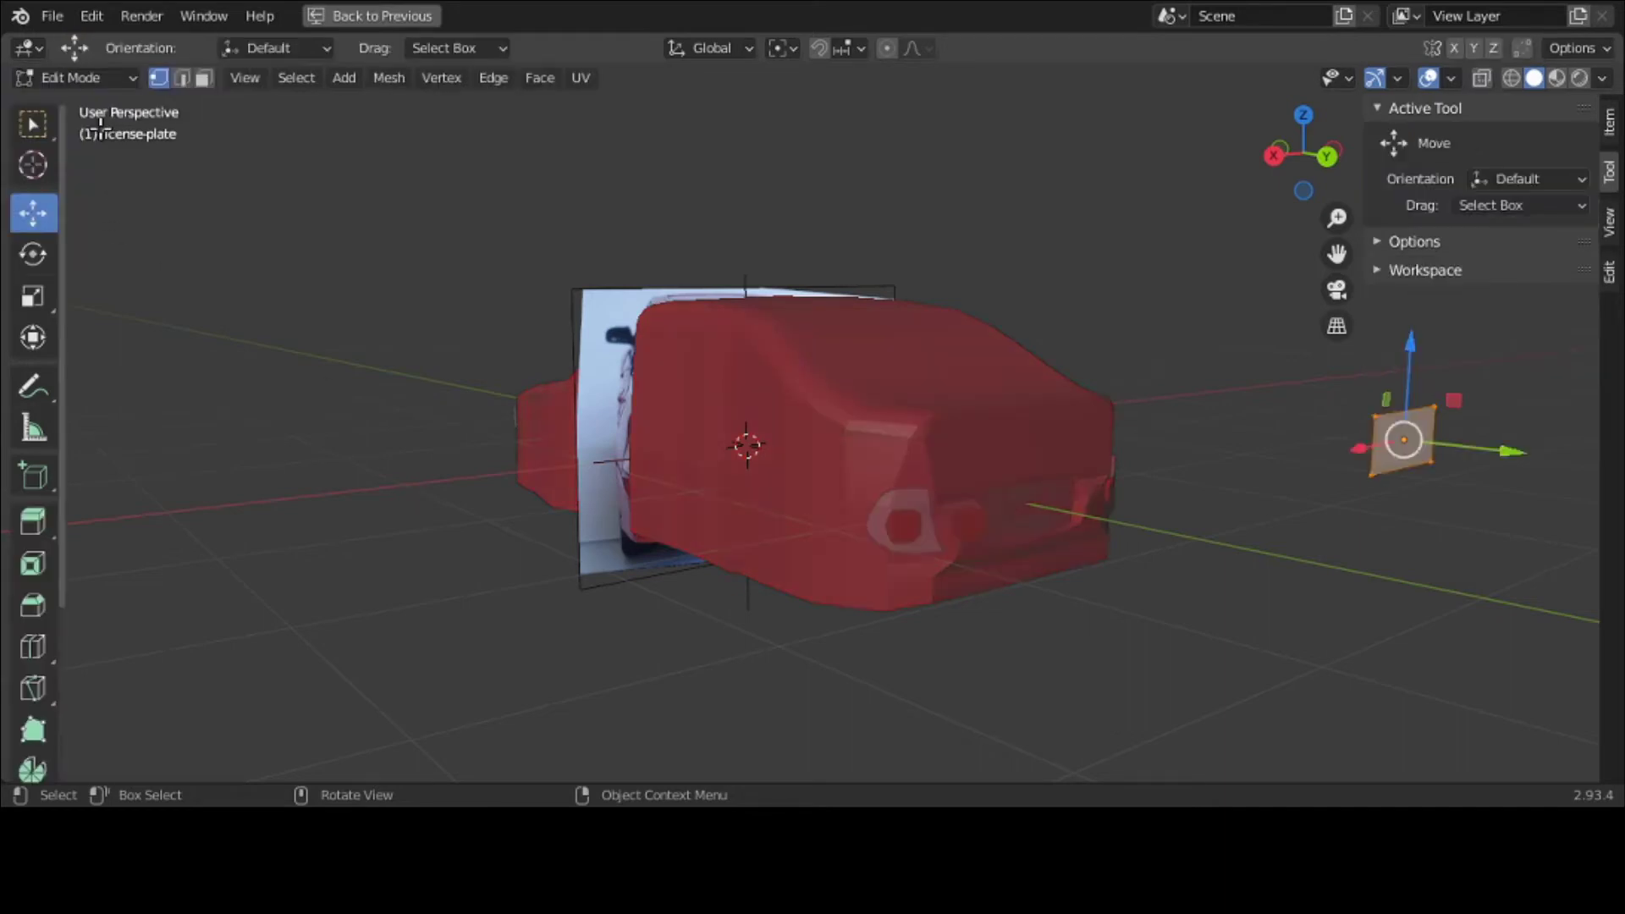
right_click(1295, 505)
click(1270, 261)
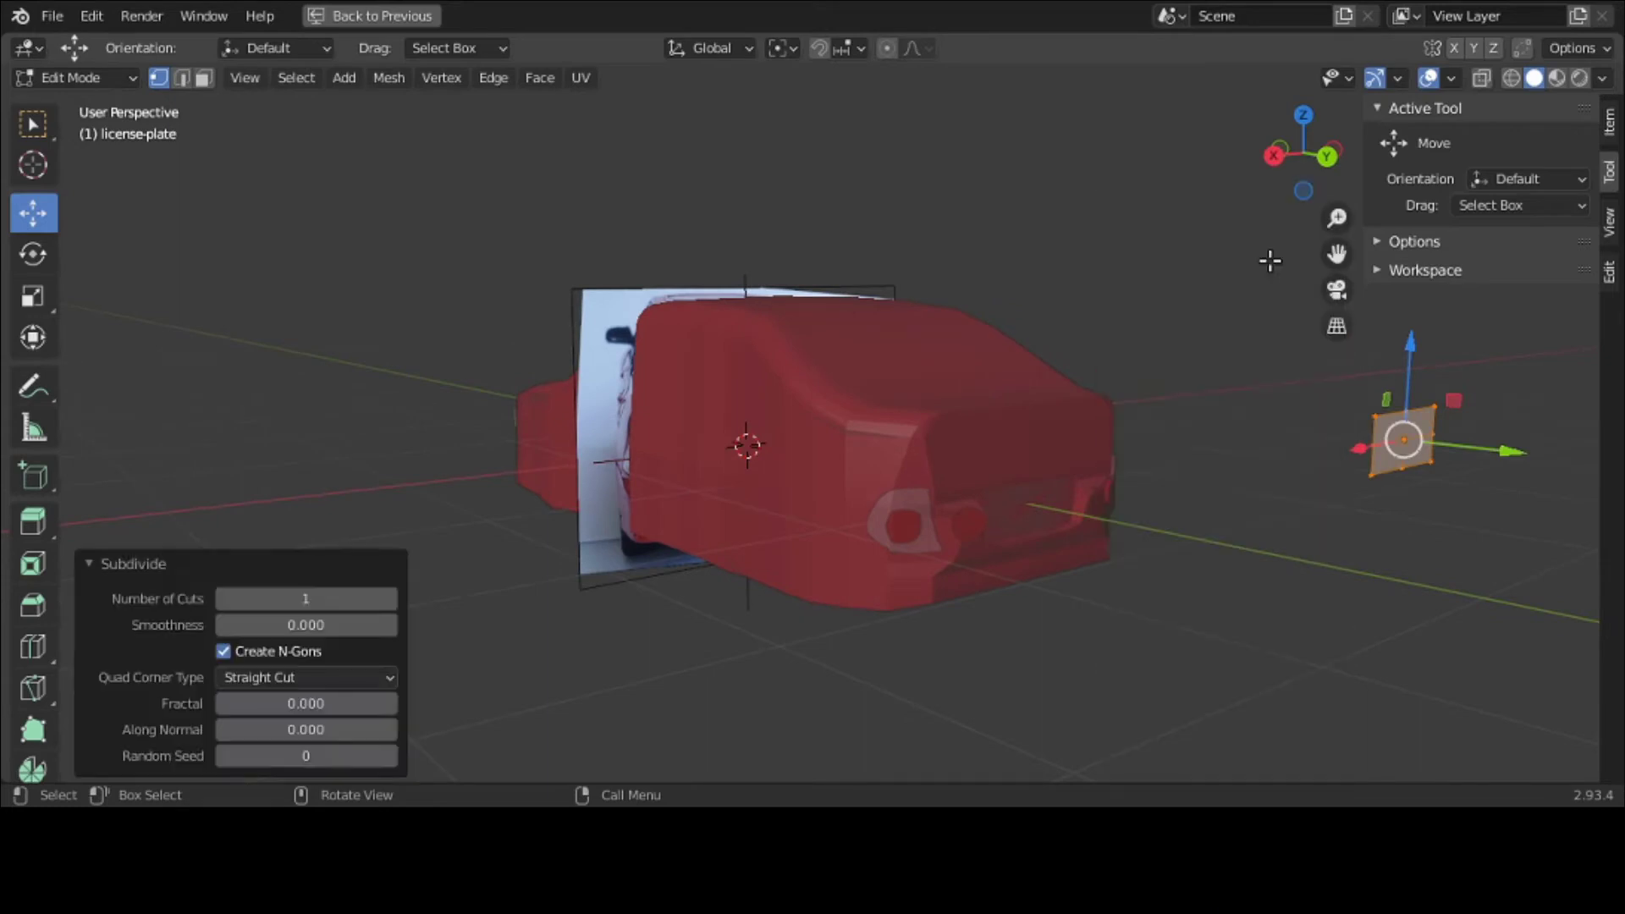
click(390, 598)
click(390, 599)
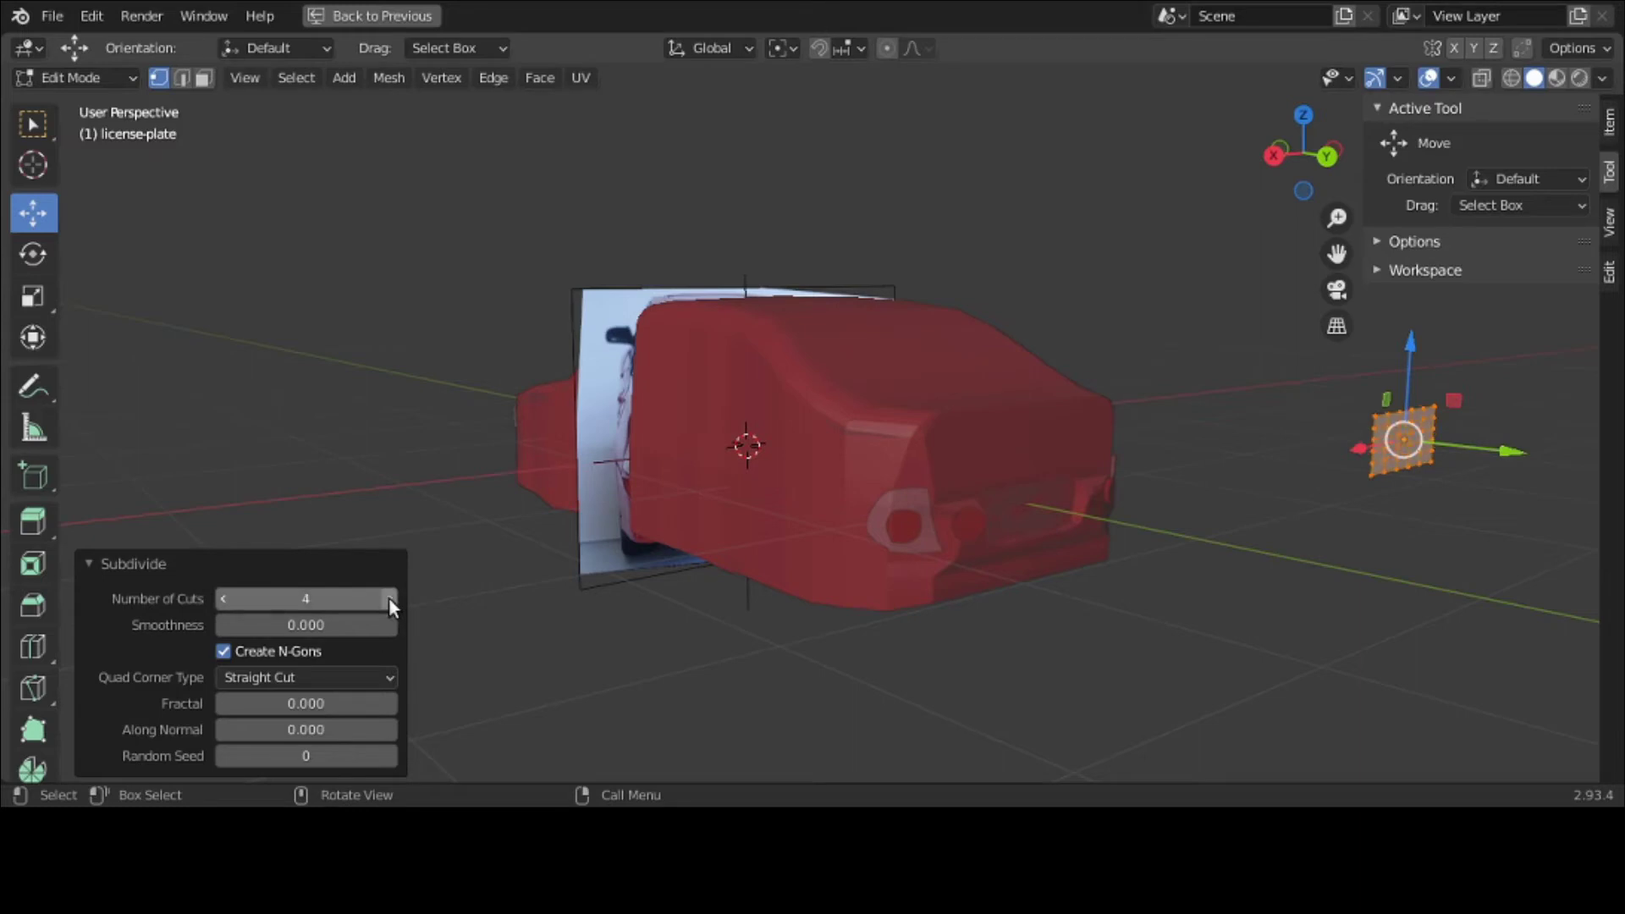
click(90, 78)
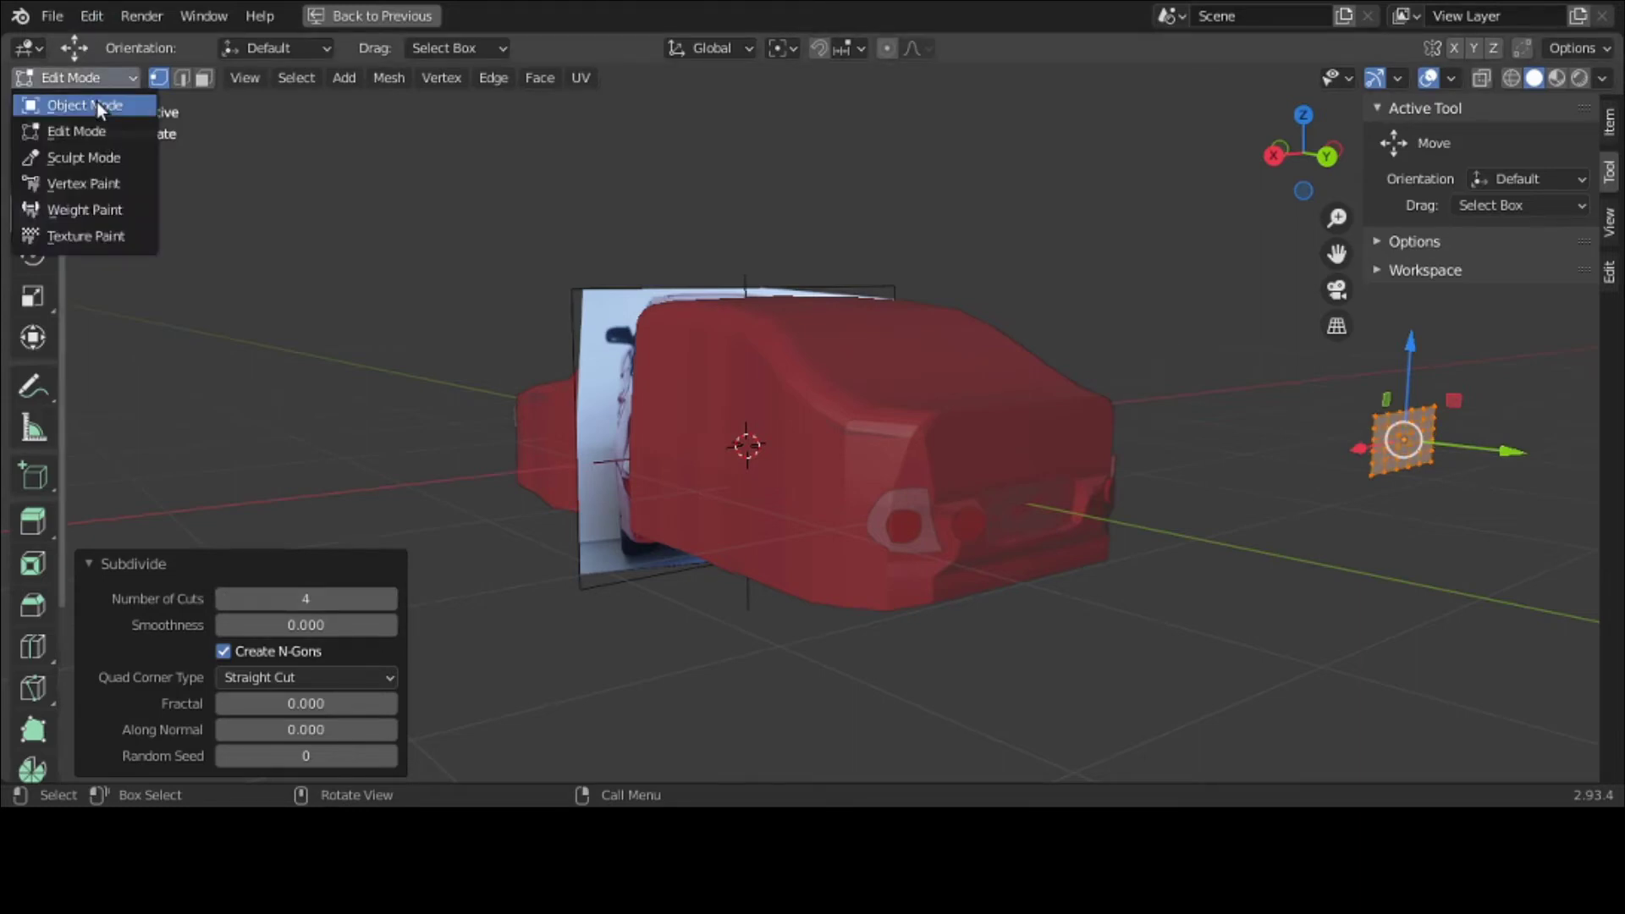
click(97, 104)
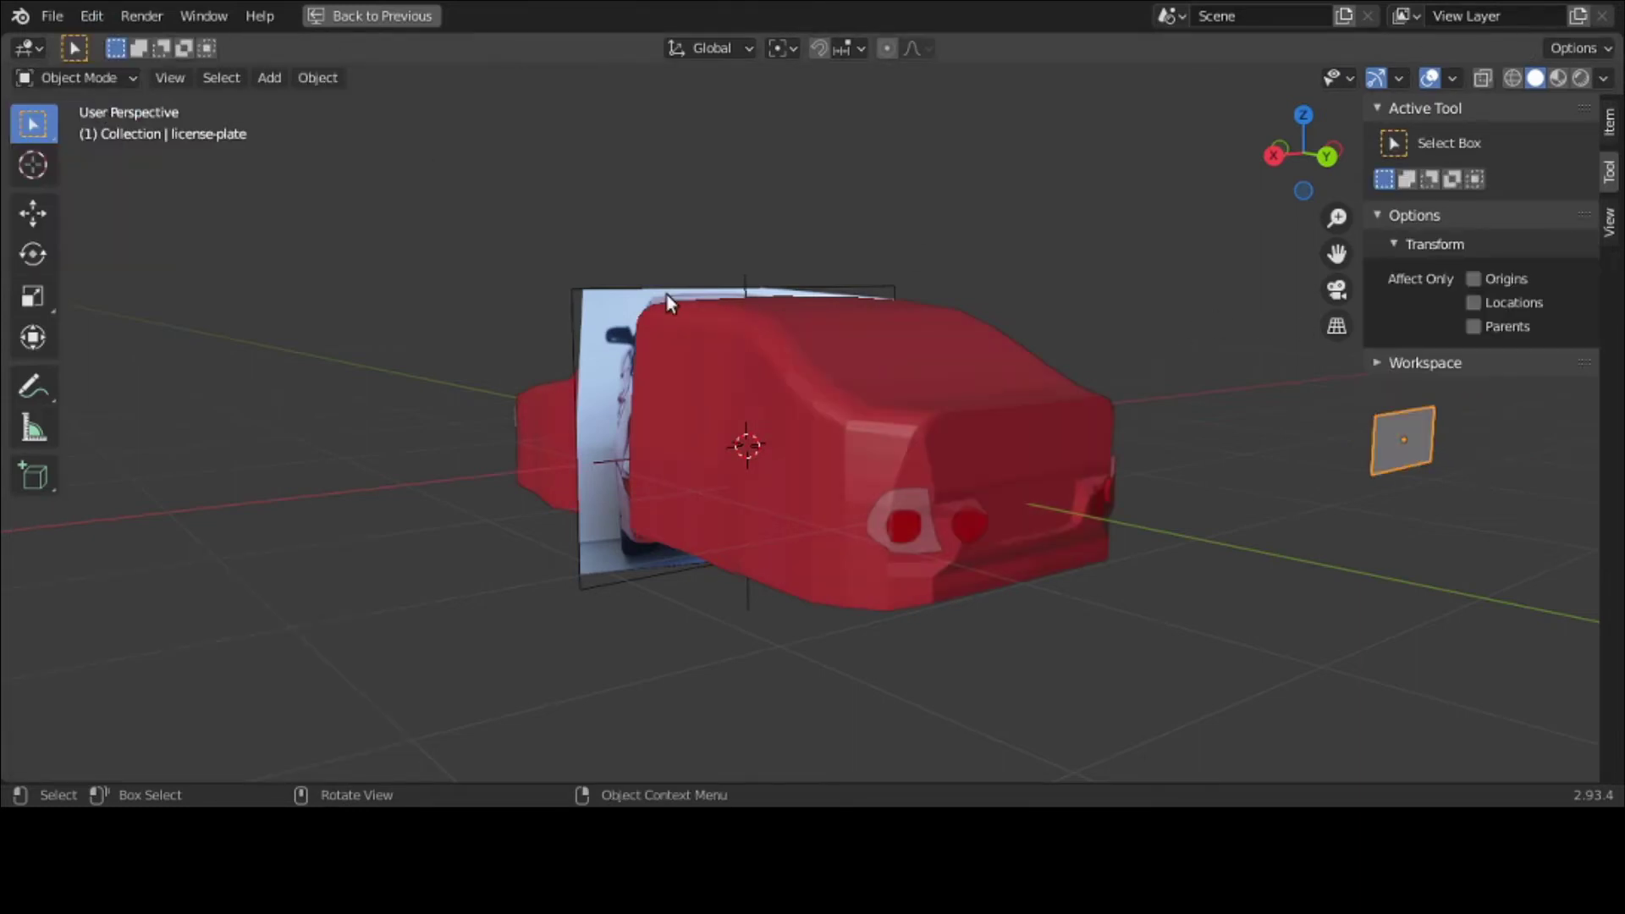
Step: Add a new Shrinkwrap modifier to the subdivided license plate with car-model as its target
key(ctrl+space)
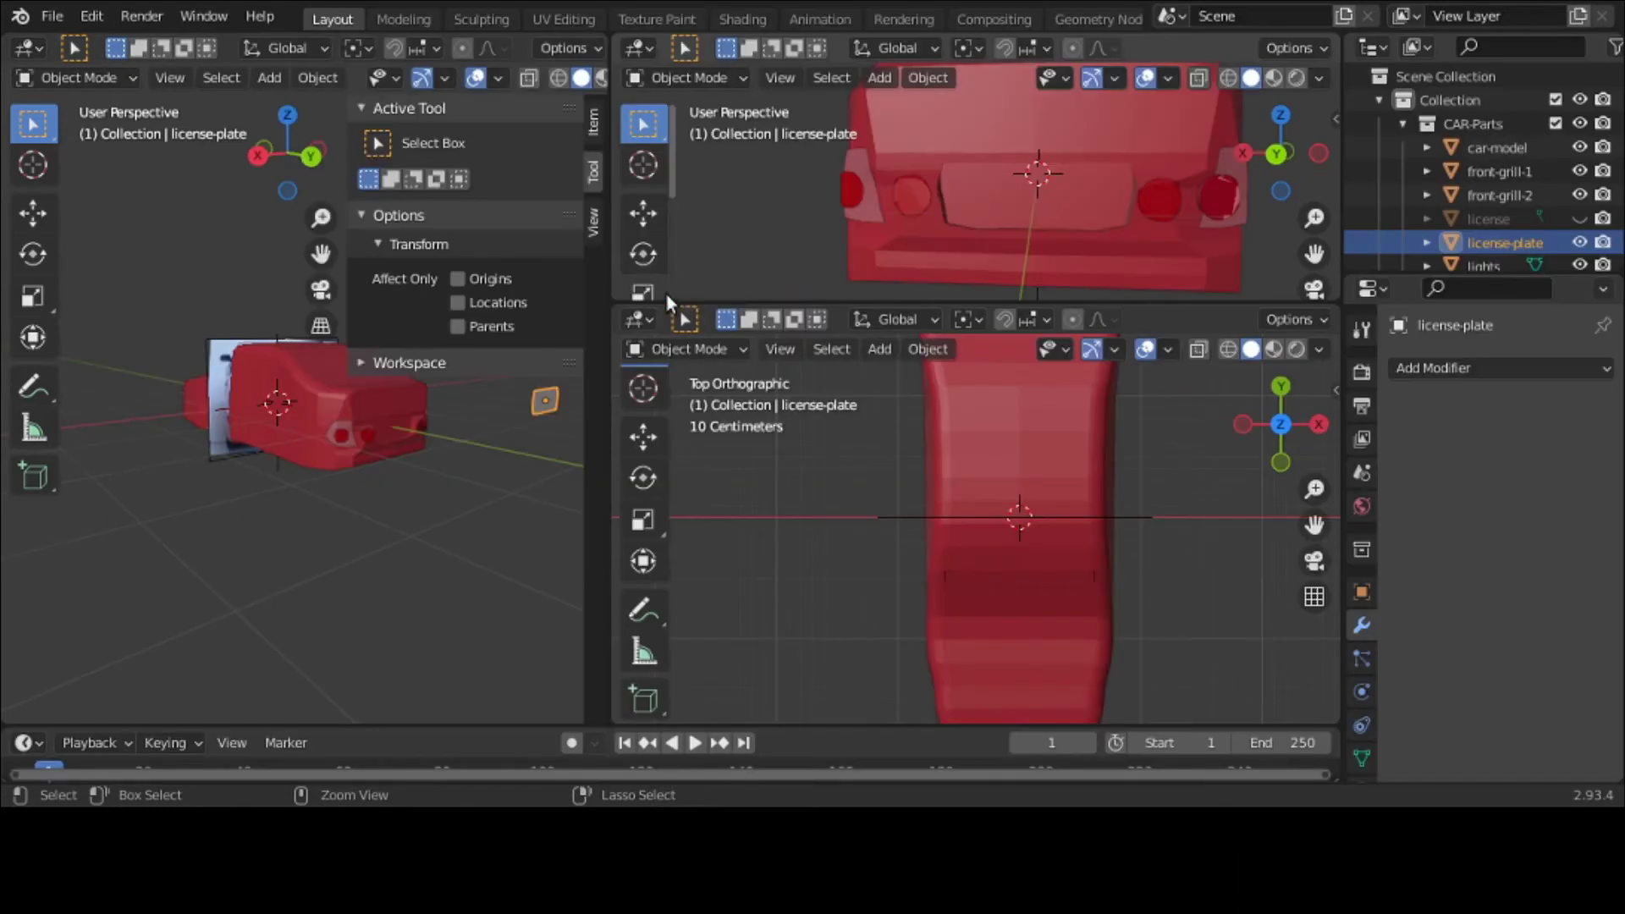
click(1471, 367)
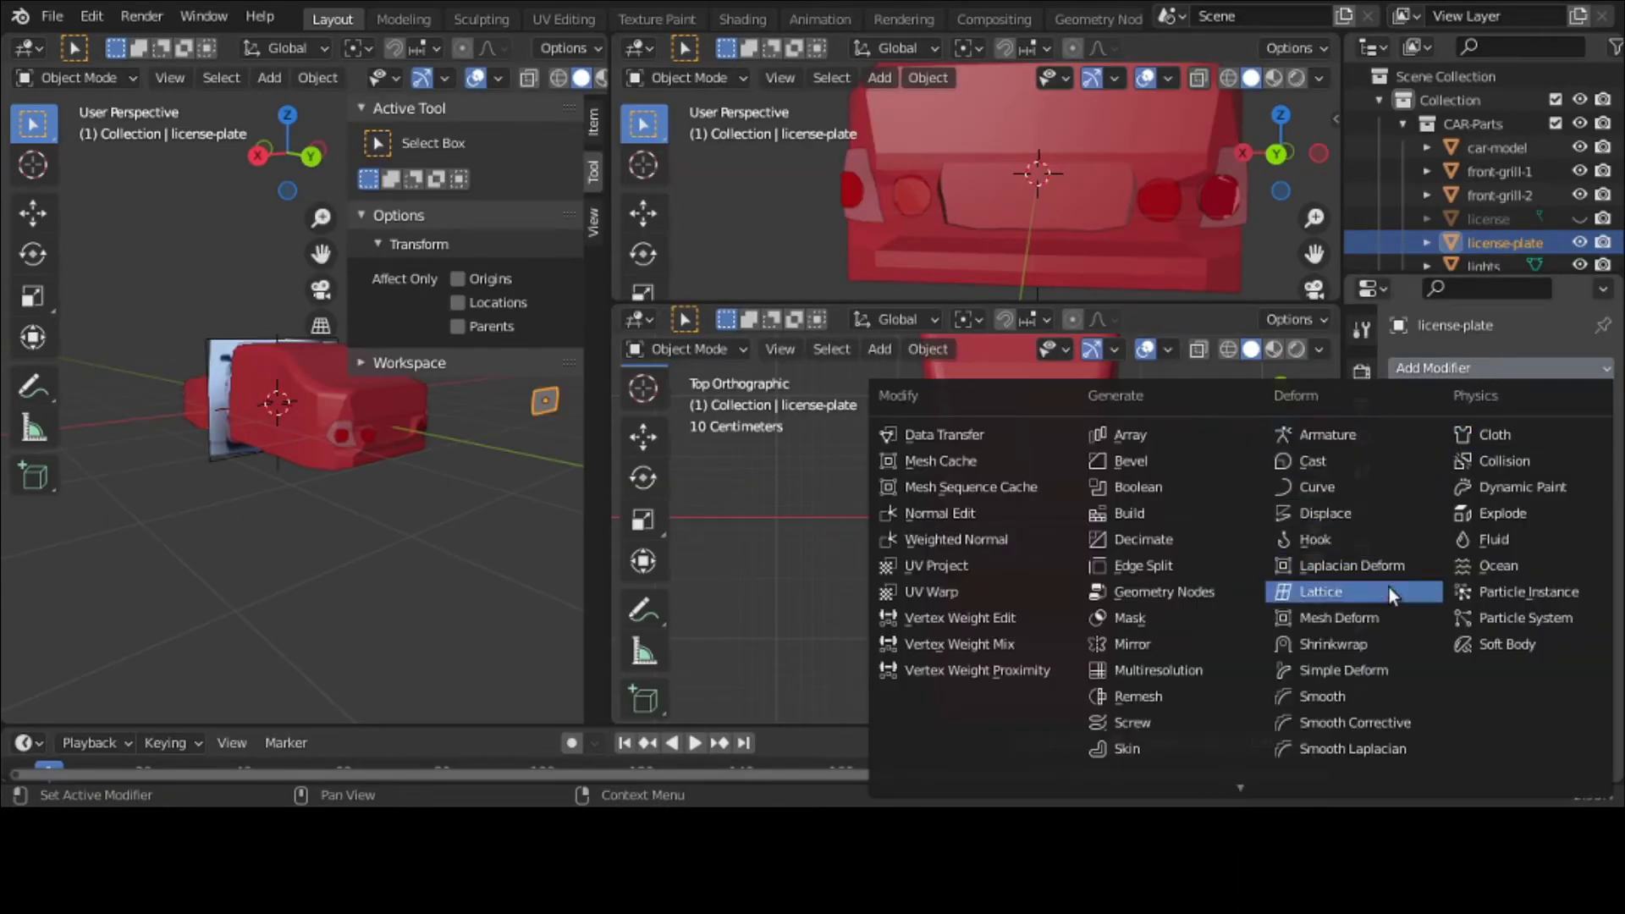
click(1384, 638)
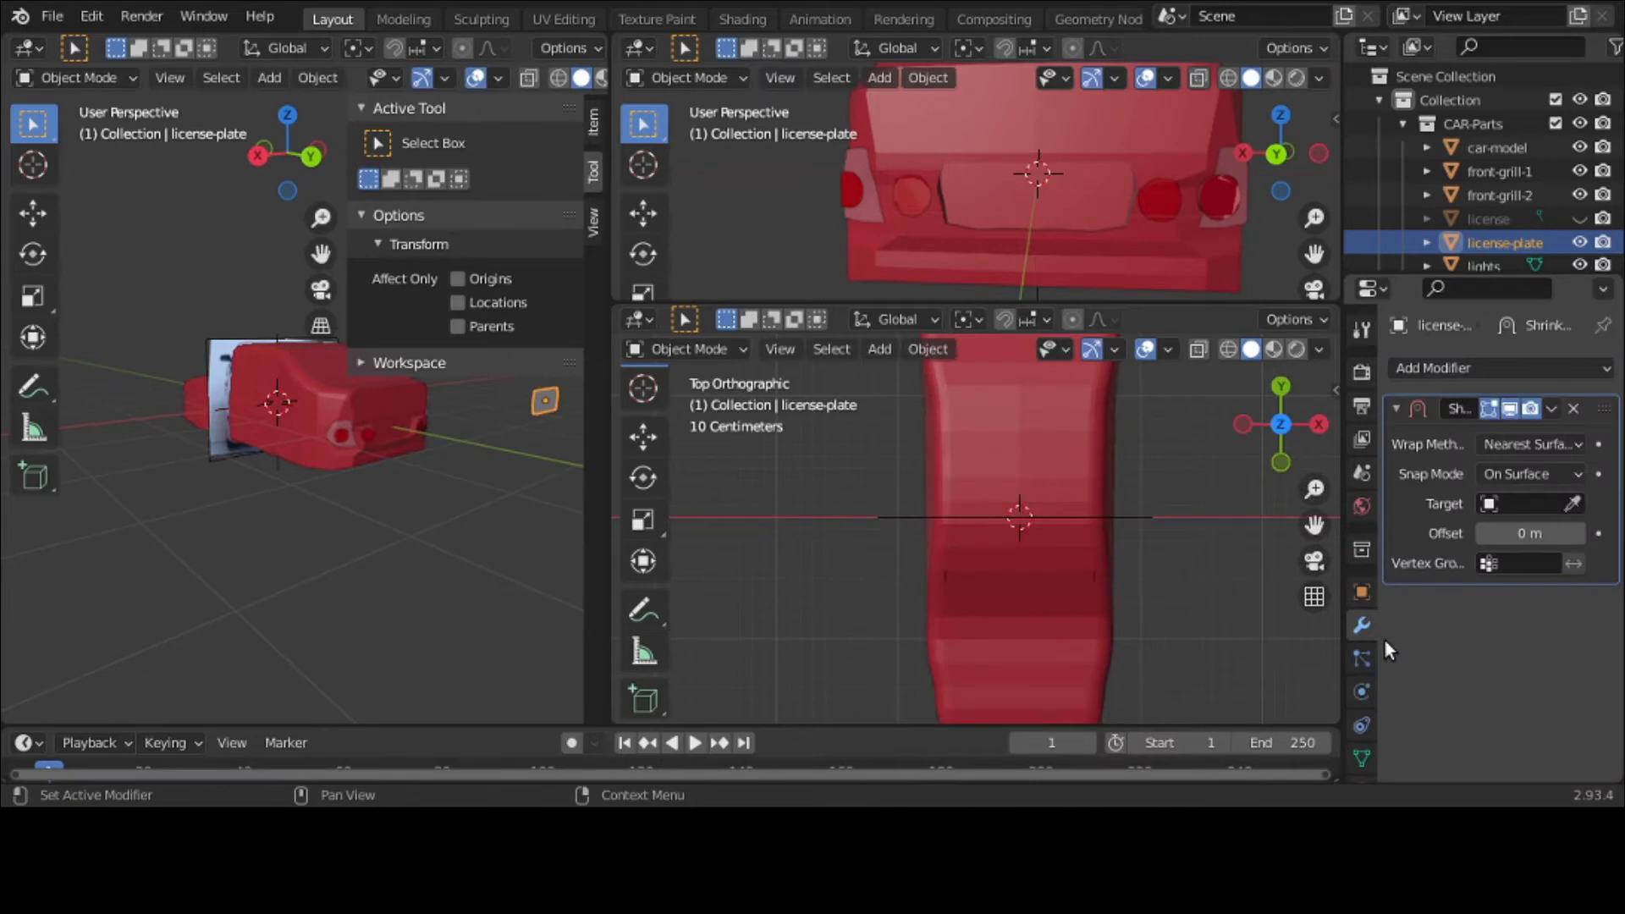
click(1524, 504)
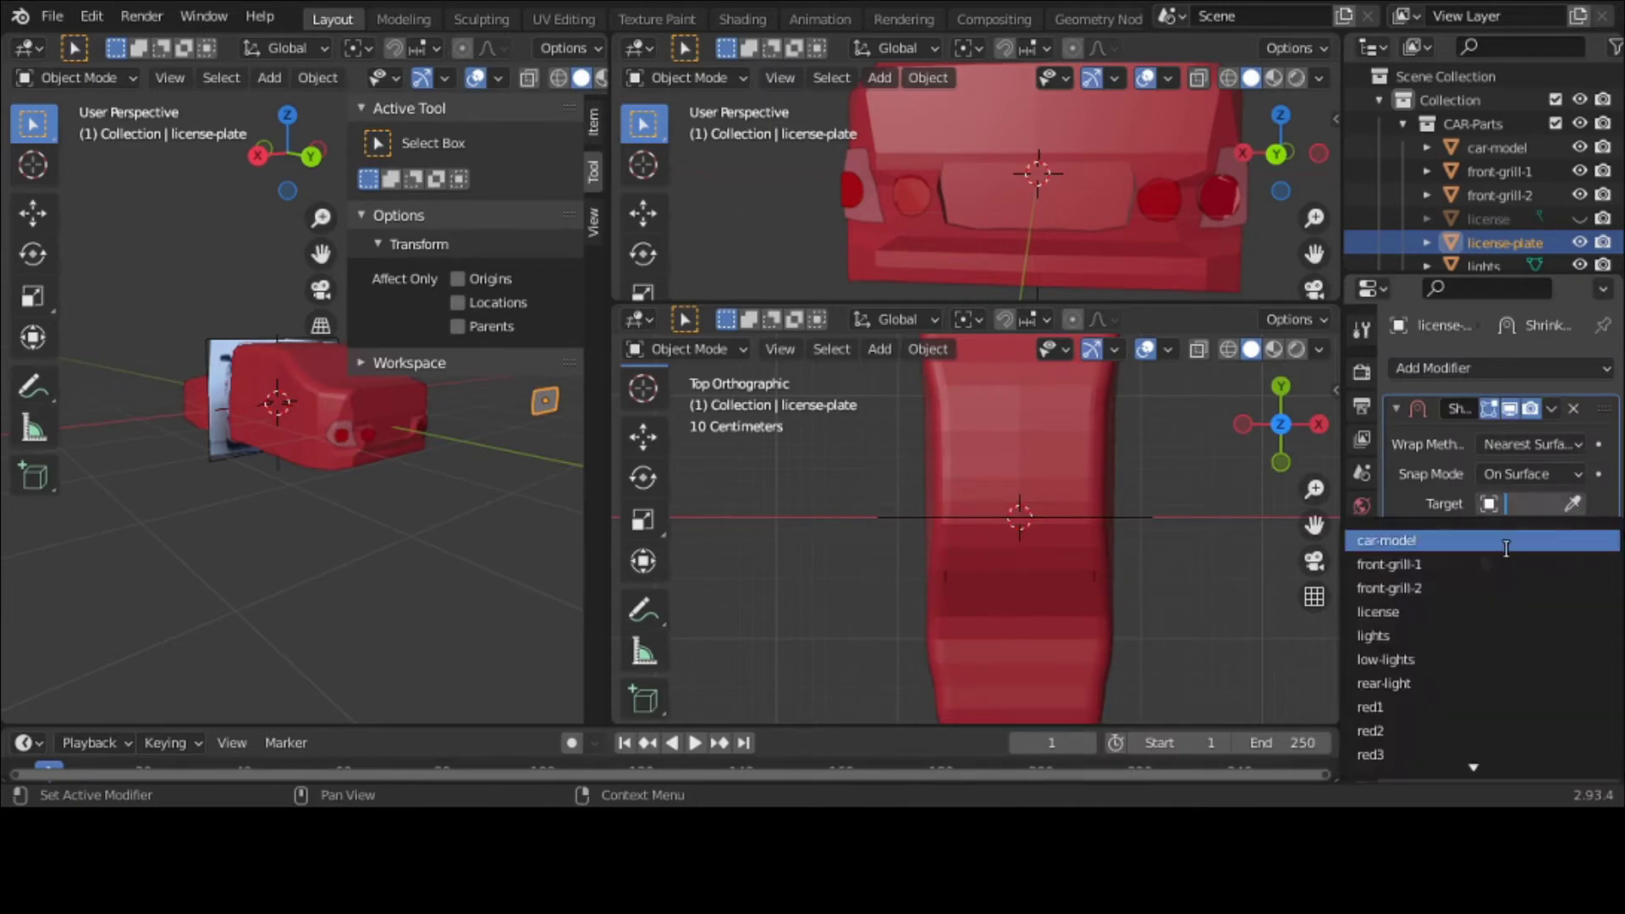
click(1506, 542)
scroll(461, 405, up, 1)
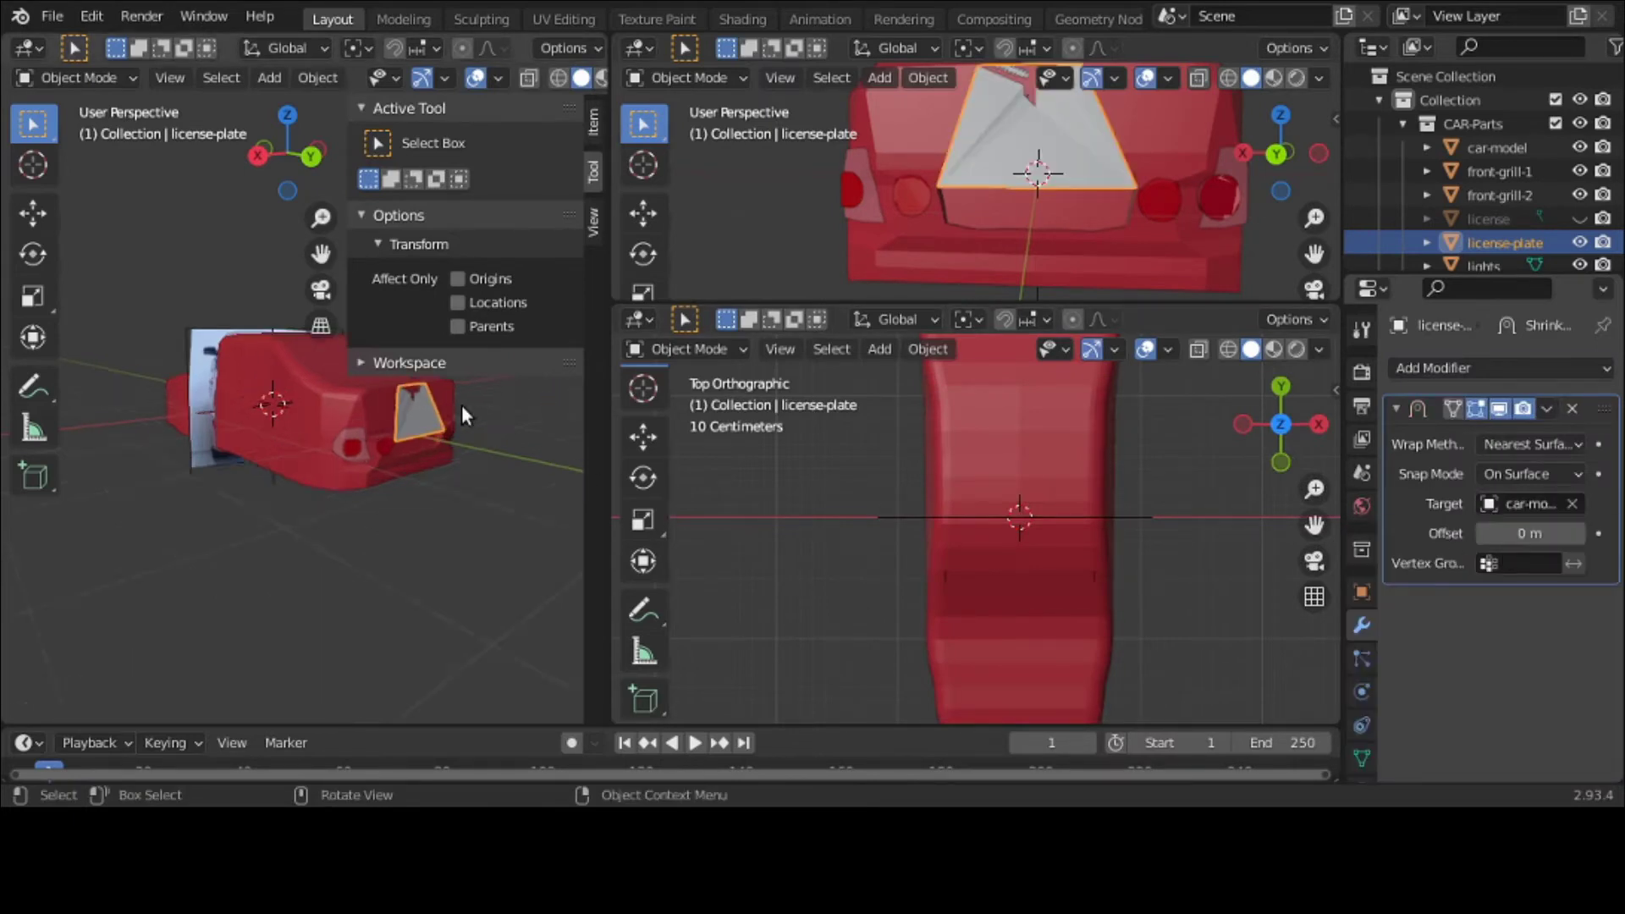
middle_drag(461, 405, 315, 417)
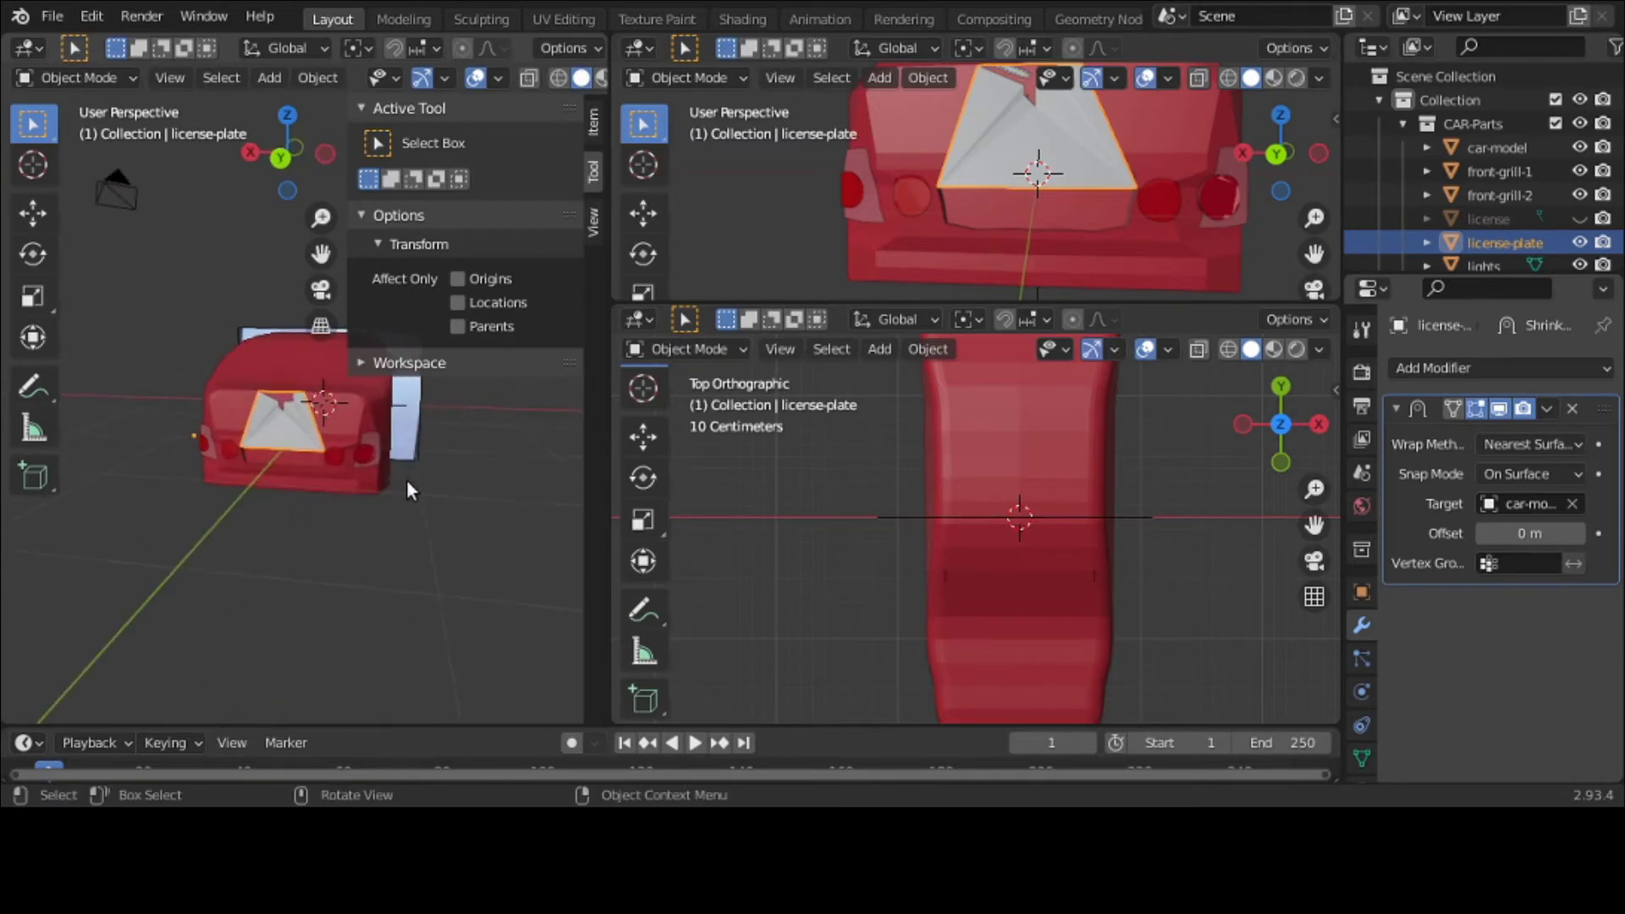
key(s)
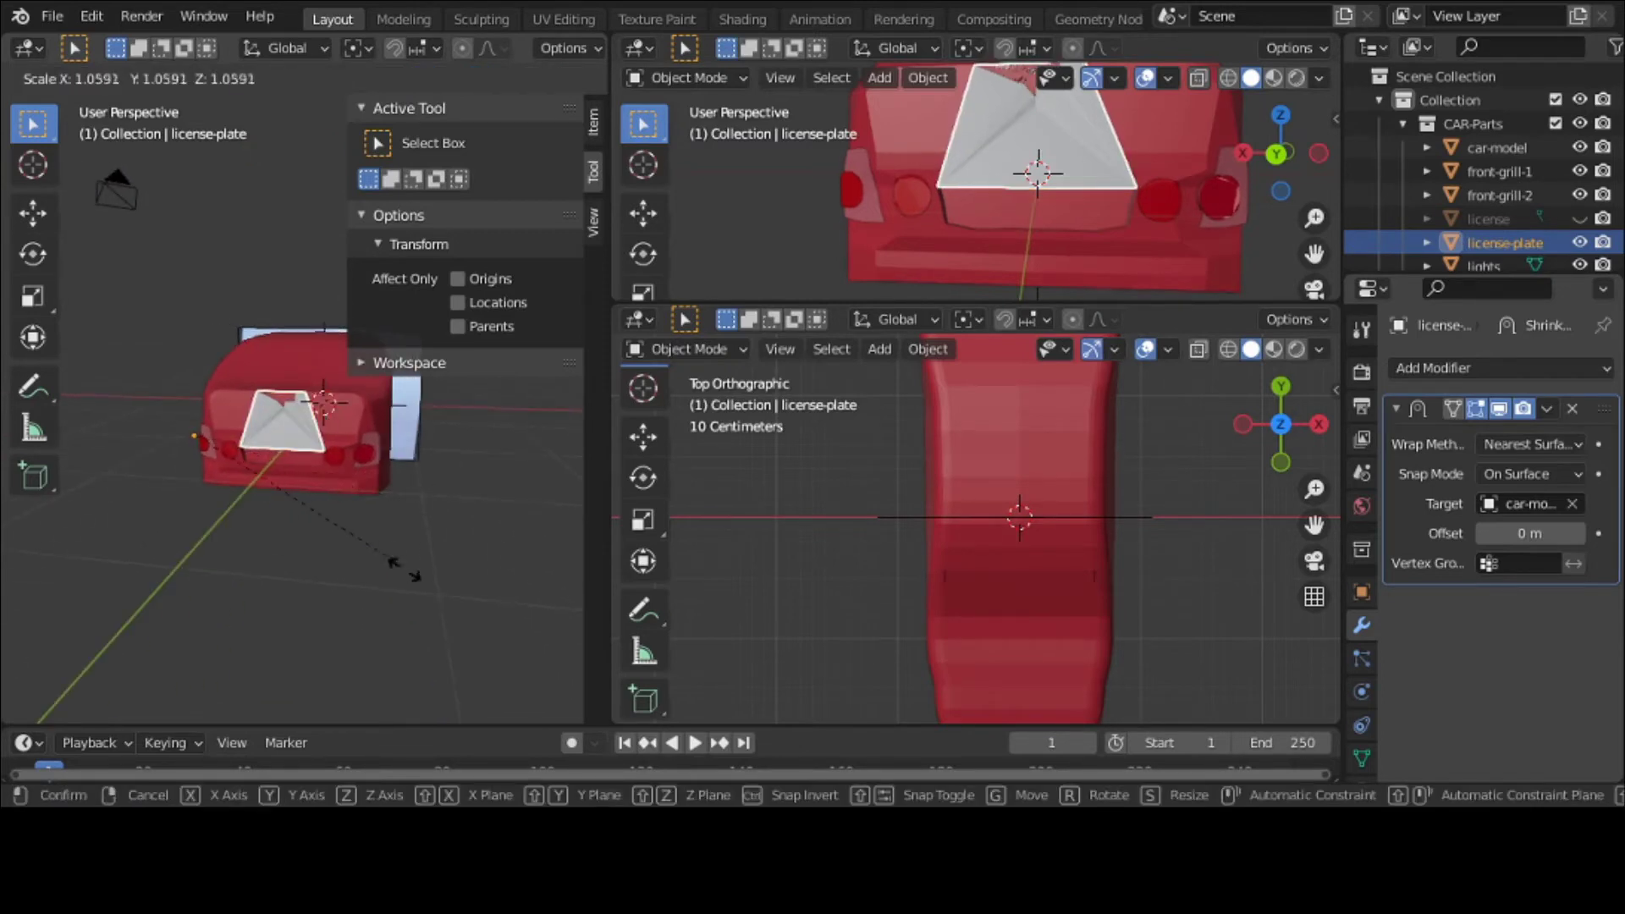
click(51, 518)
key(g)
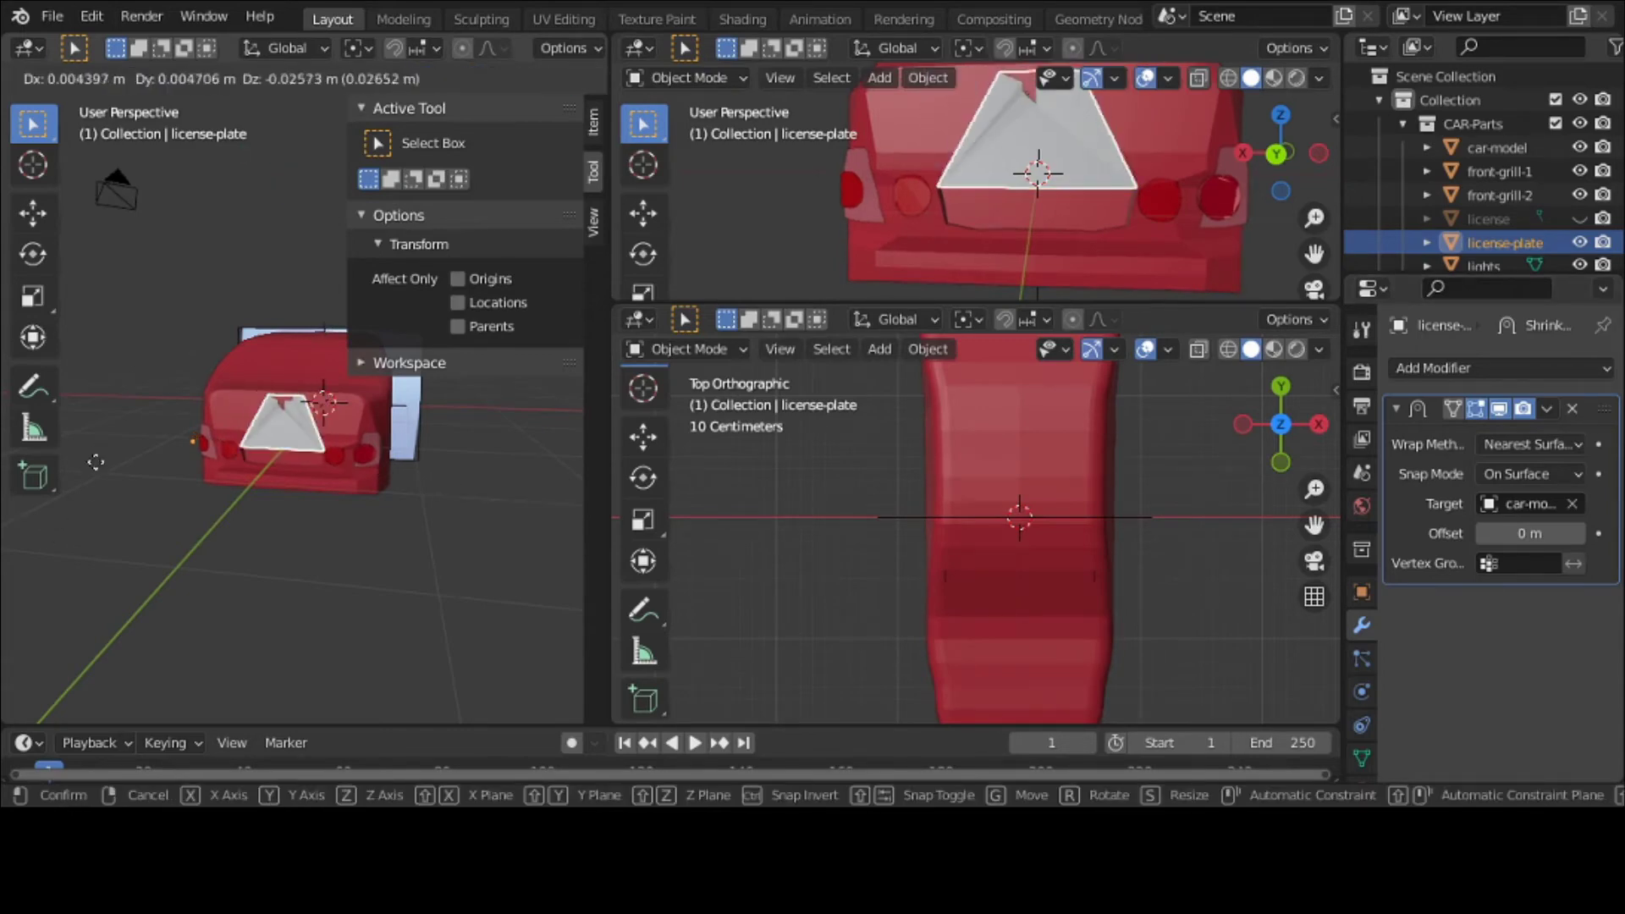
click(113, 547)
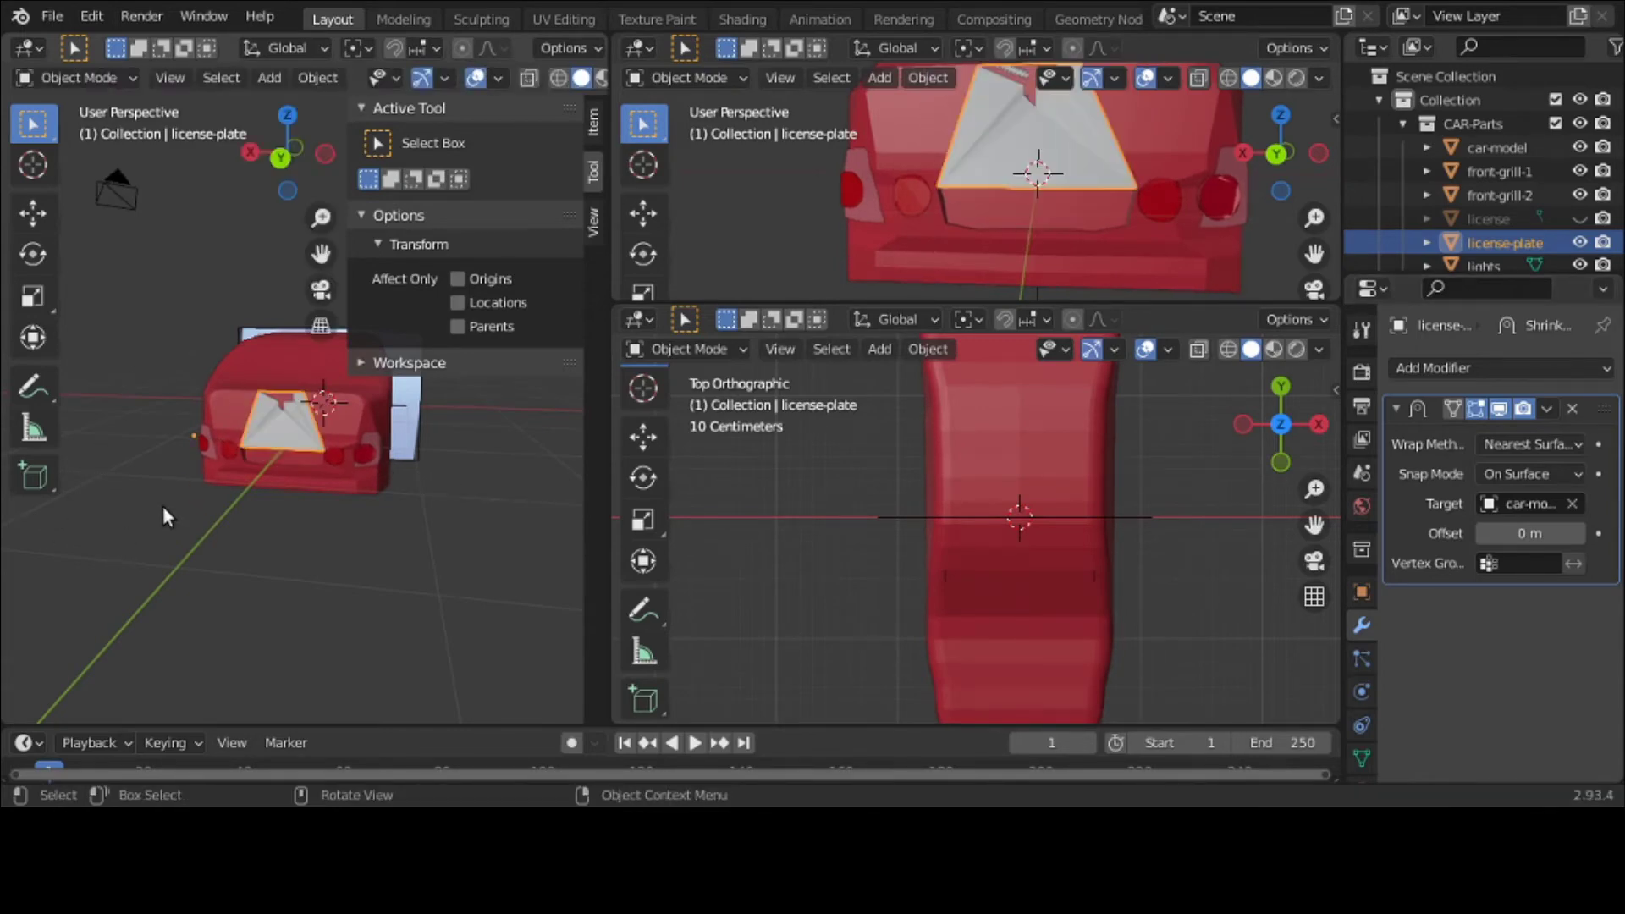
Step: Move the license plate about -1.29 m along the Y axis, in toward the car's rear
scroll(164, 506, down, 1)
middle_drag(166, 506, 374, 555)
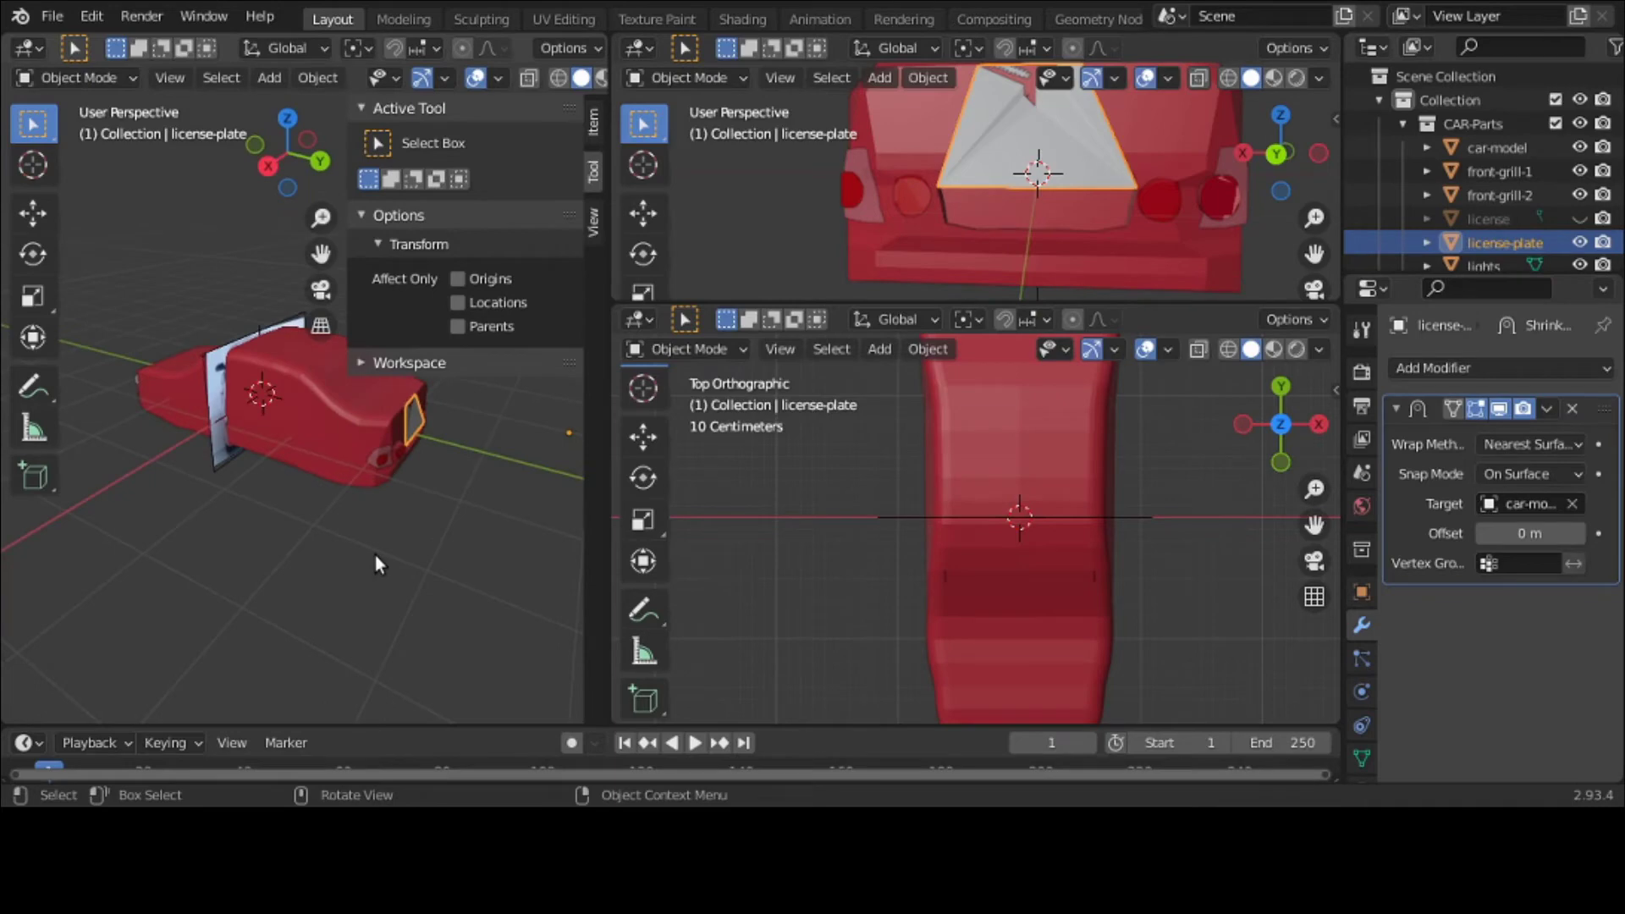
key(g)
key(y)
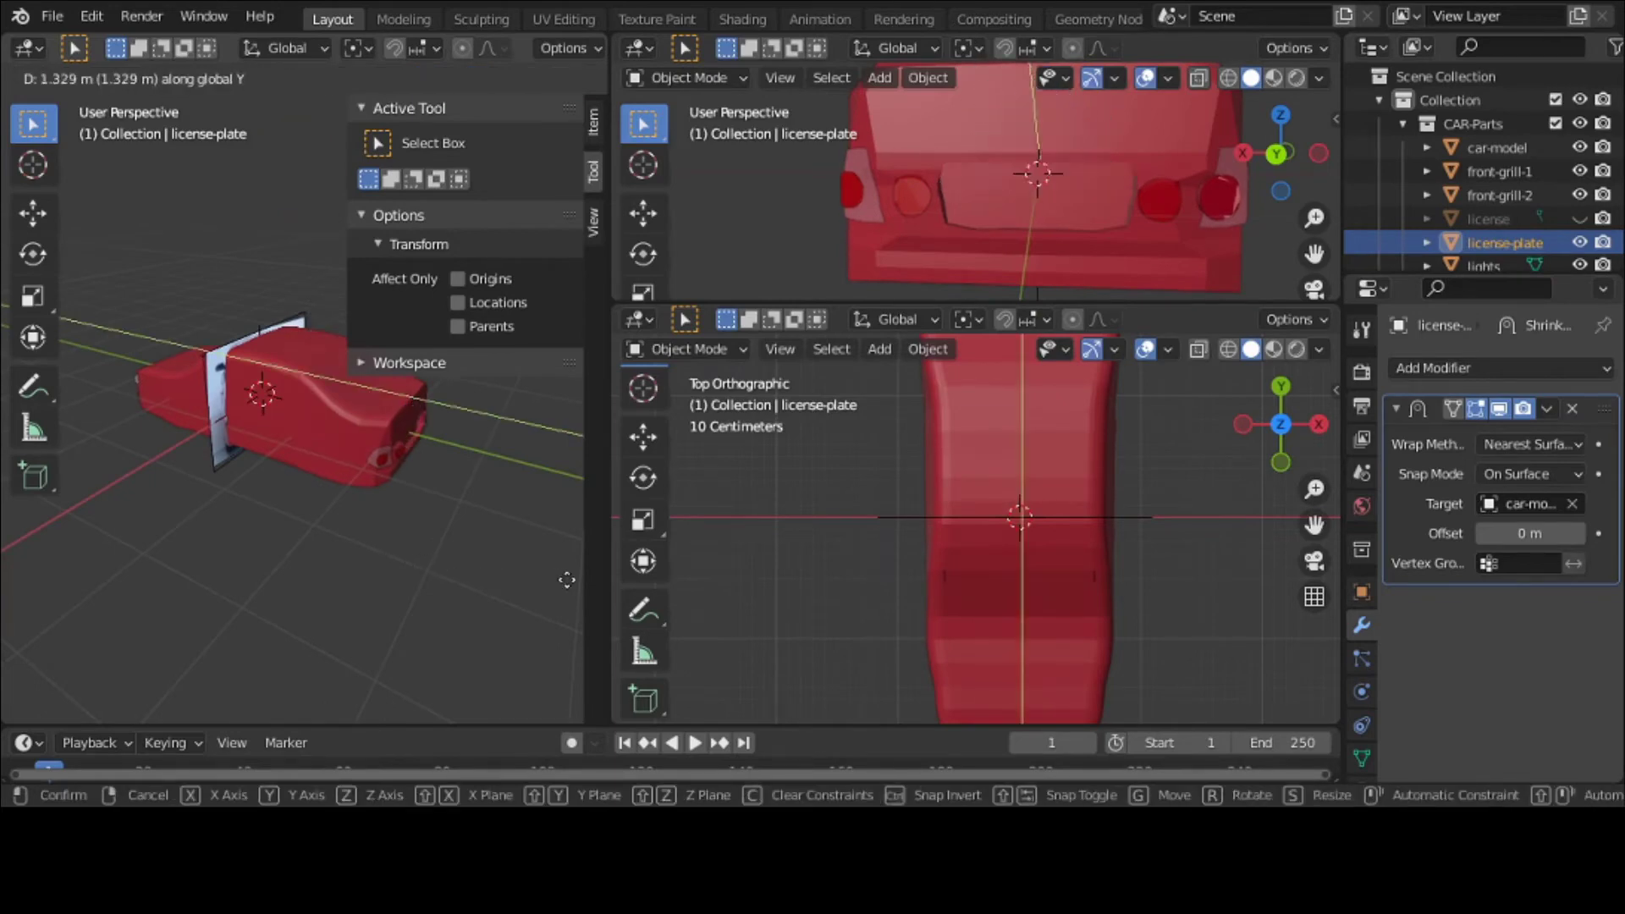
click(248, 513)
middle_drag(345, 476, 237, 434)
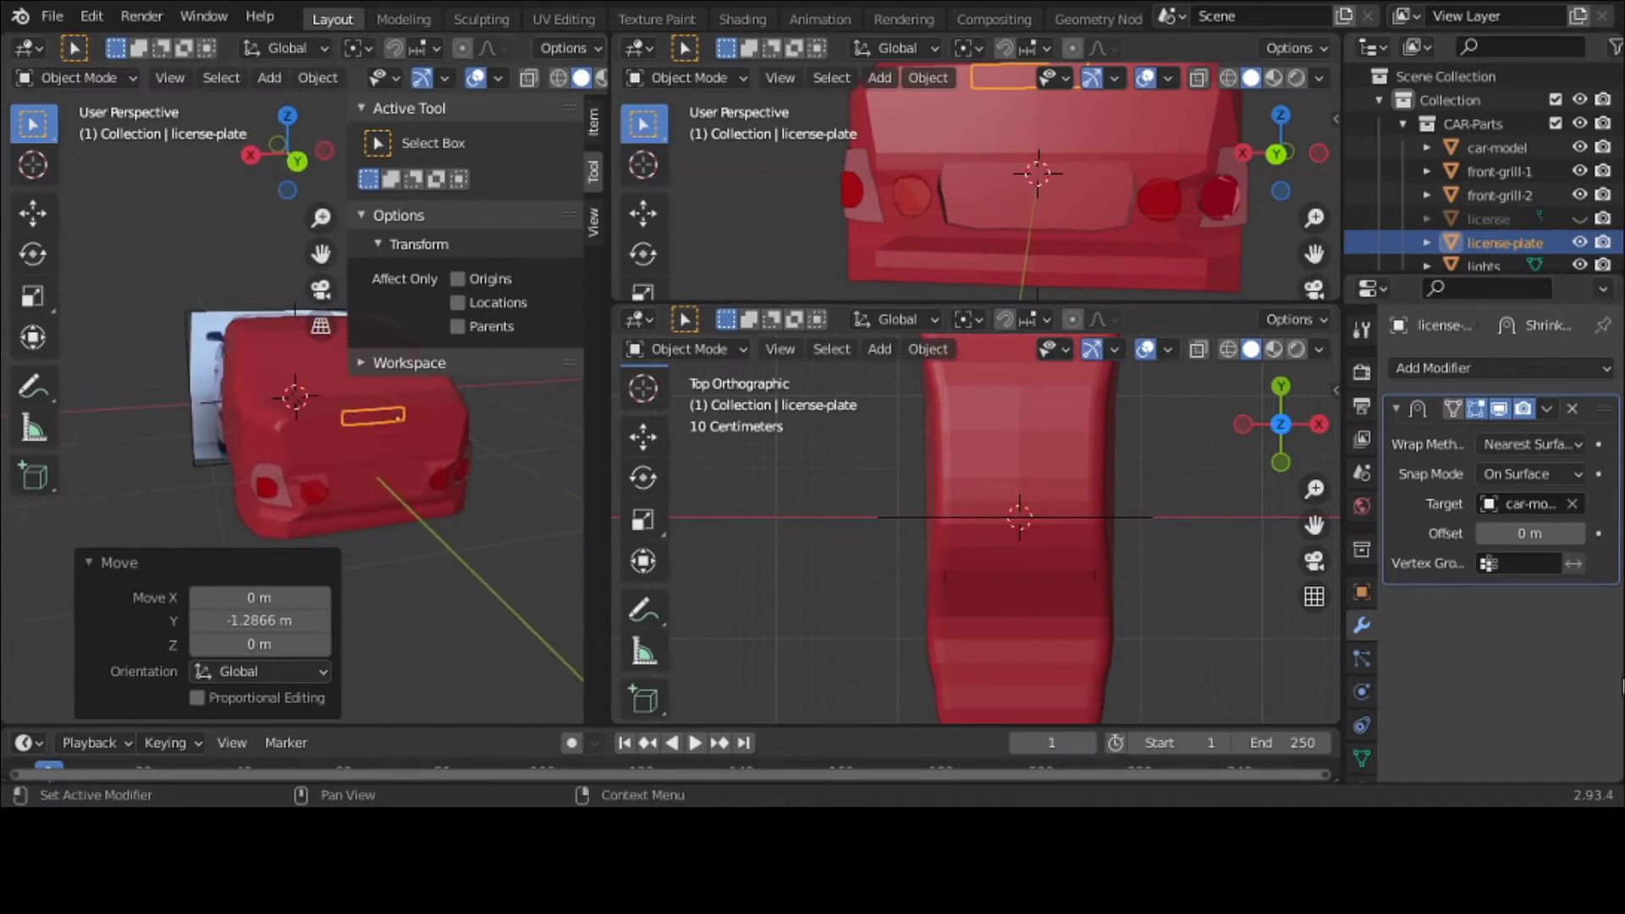
Step: Set the plate's Shrinkwrap offset to 0.01 m and lower the plate about 0.19 m along Z on the car's rear
click(1576, 533)
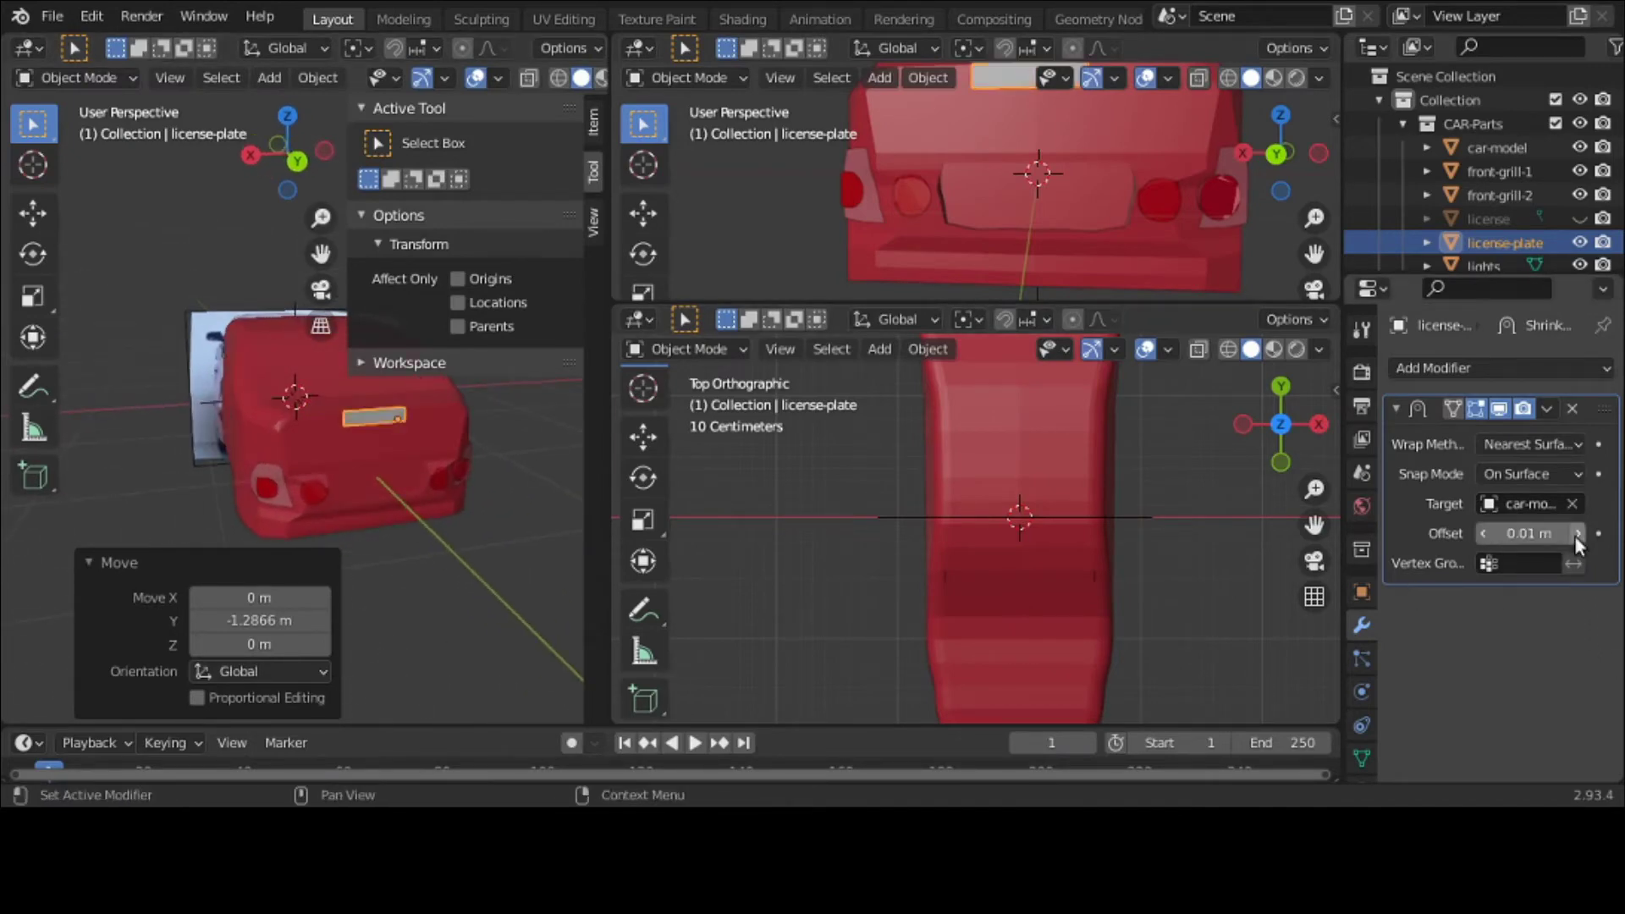
key(g)
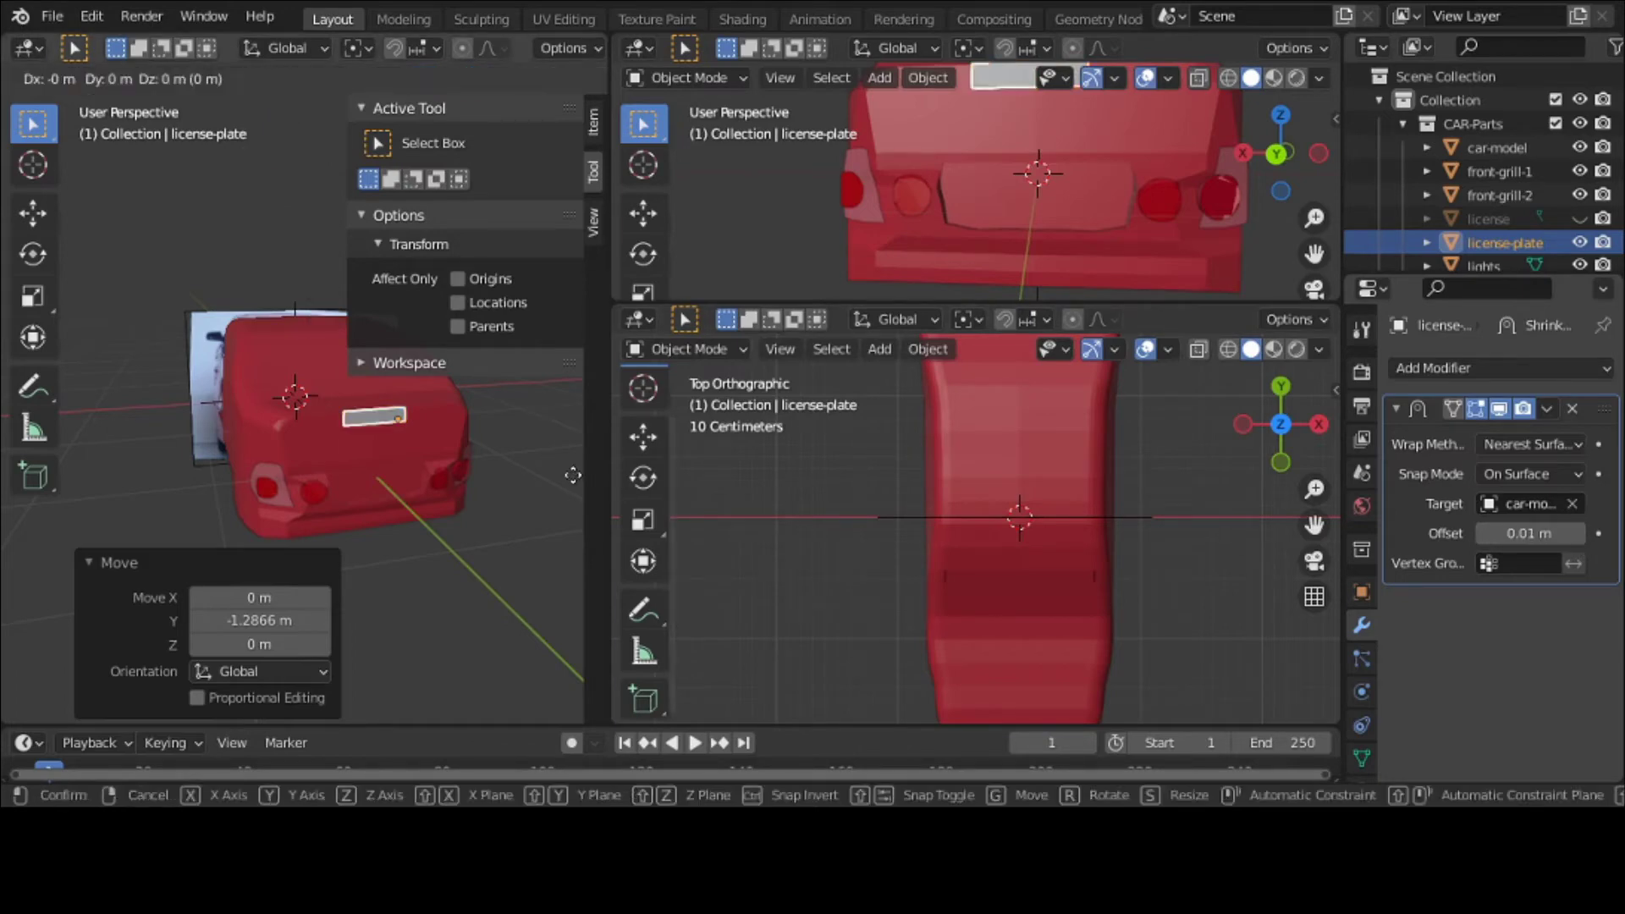
key(z)
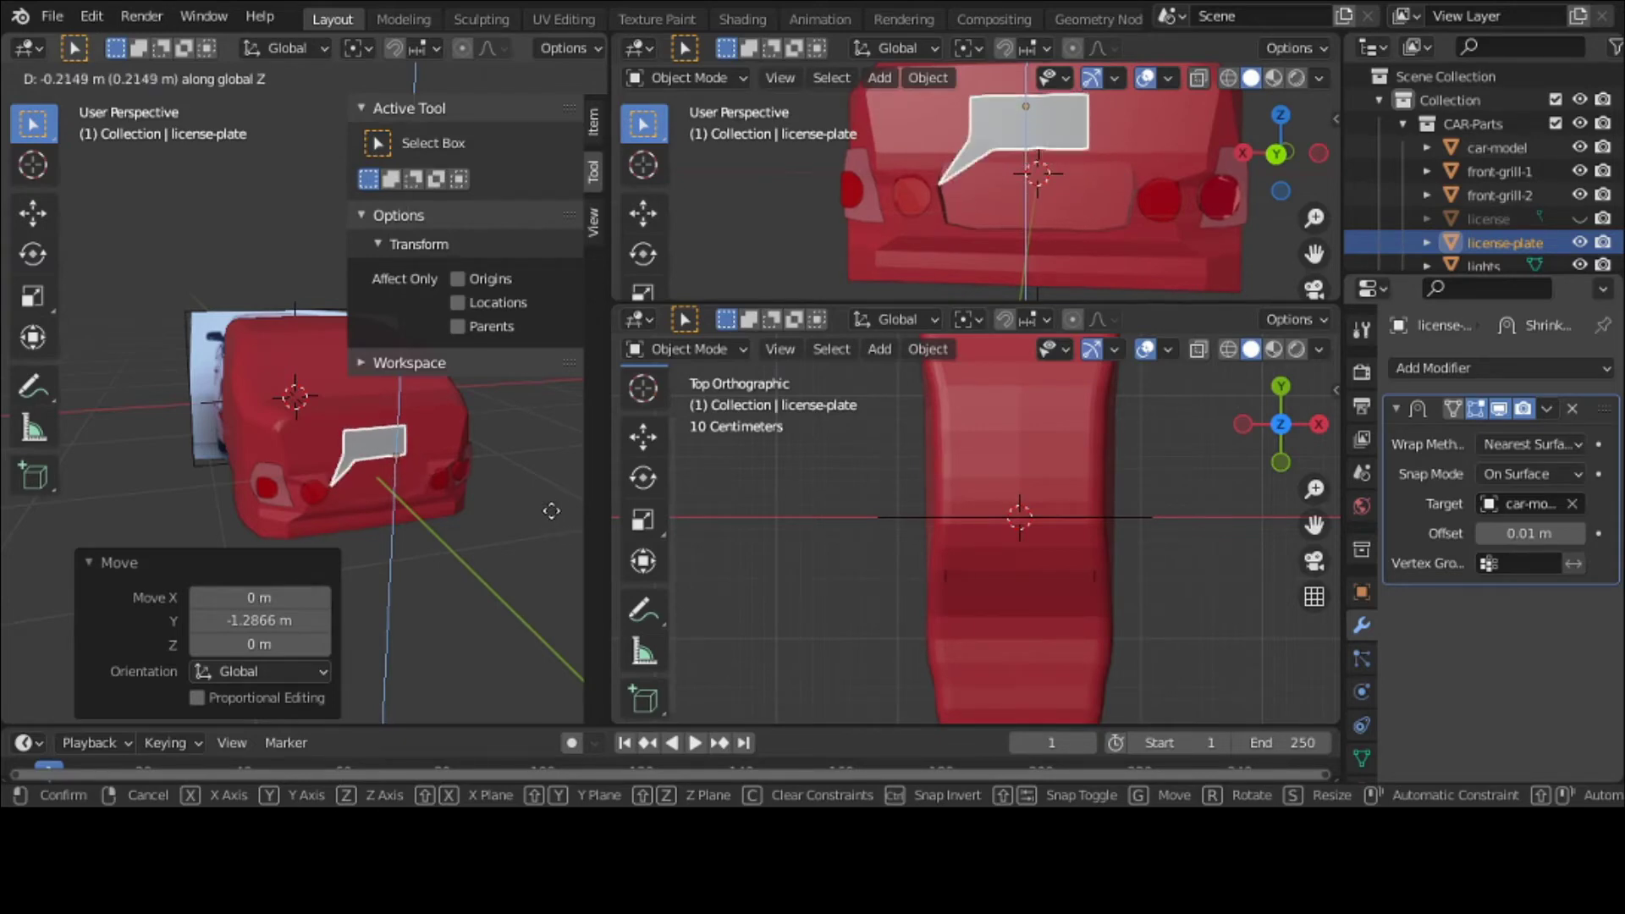
click(551, 505)
middle_drag(551, 505, 474, 462)
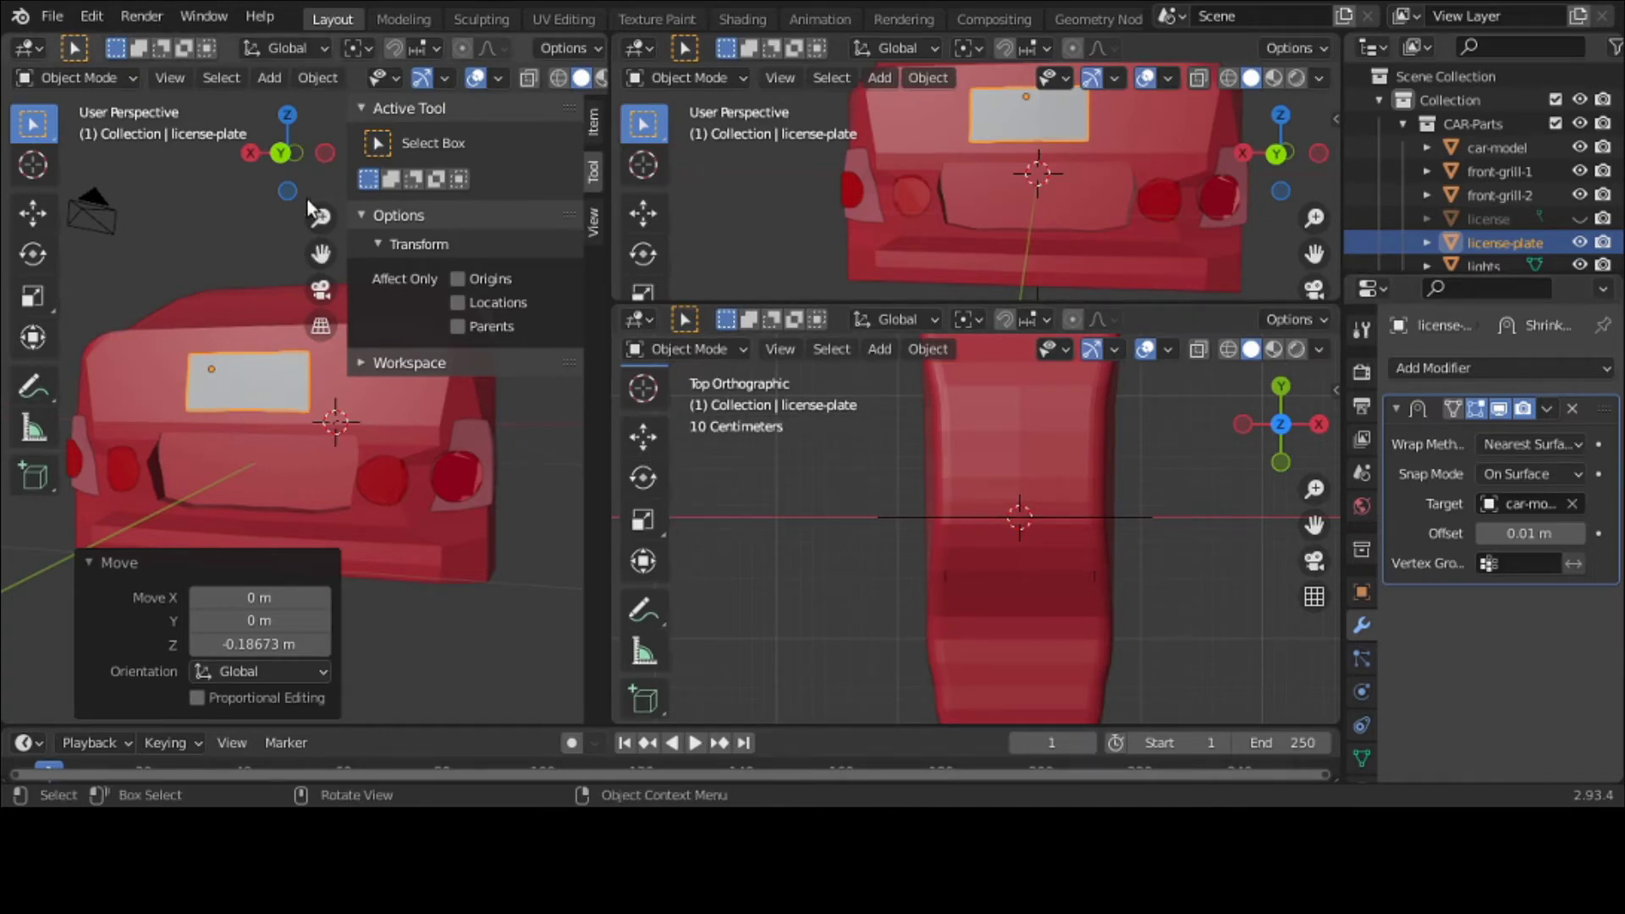
Step: Set the license plate's origin to its geometry, and then apply Geometry to Origin
click(317, 84)
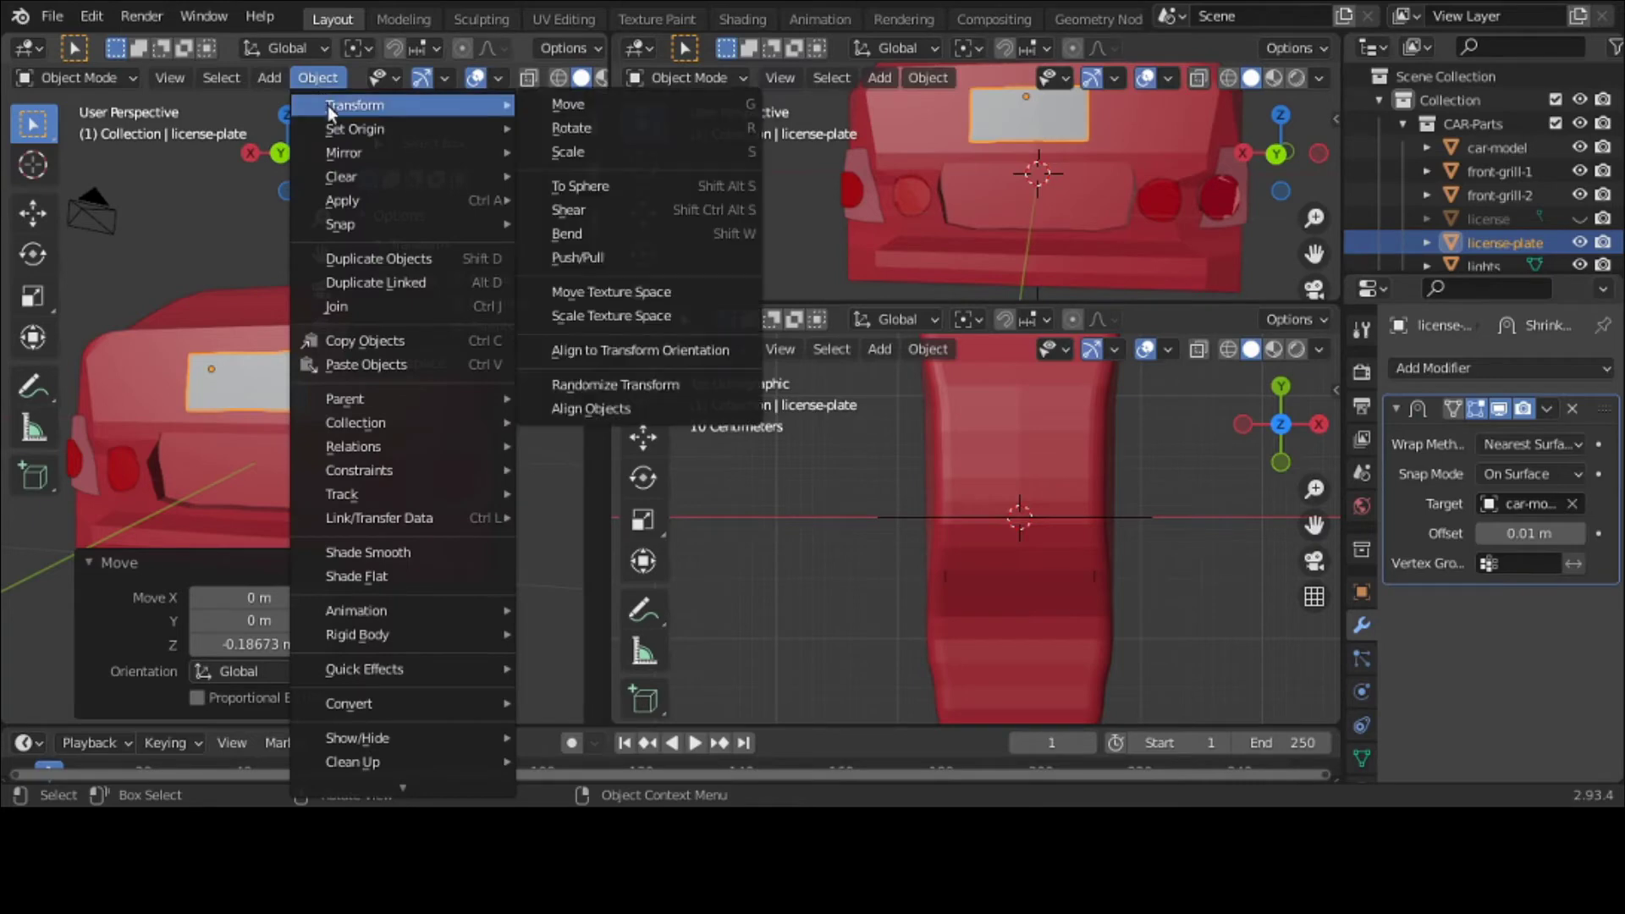
mouse_move(411, 133)
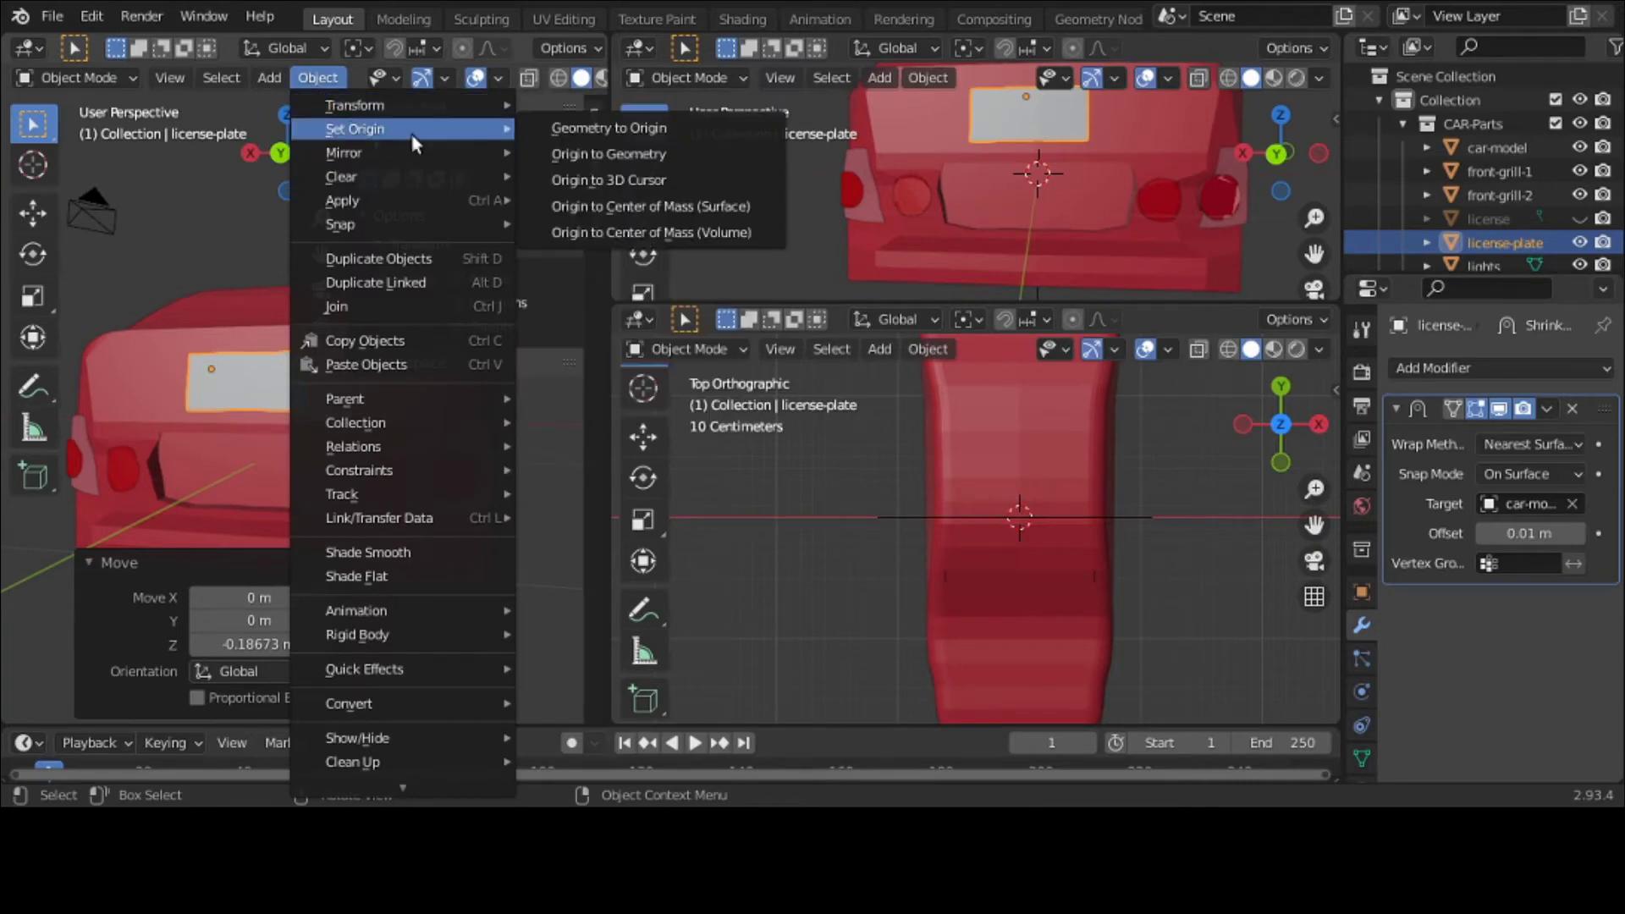
click(593, 145)
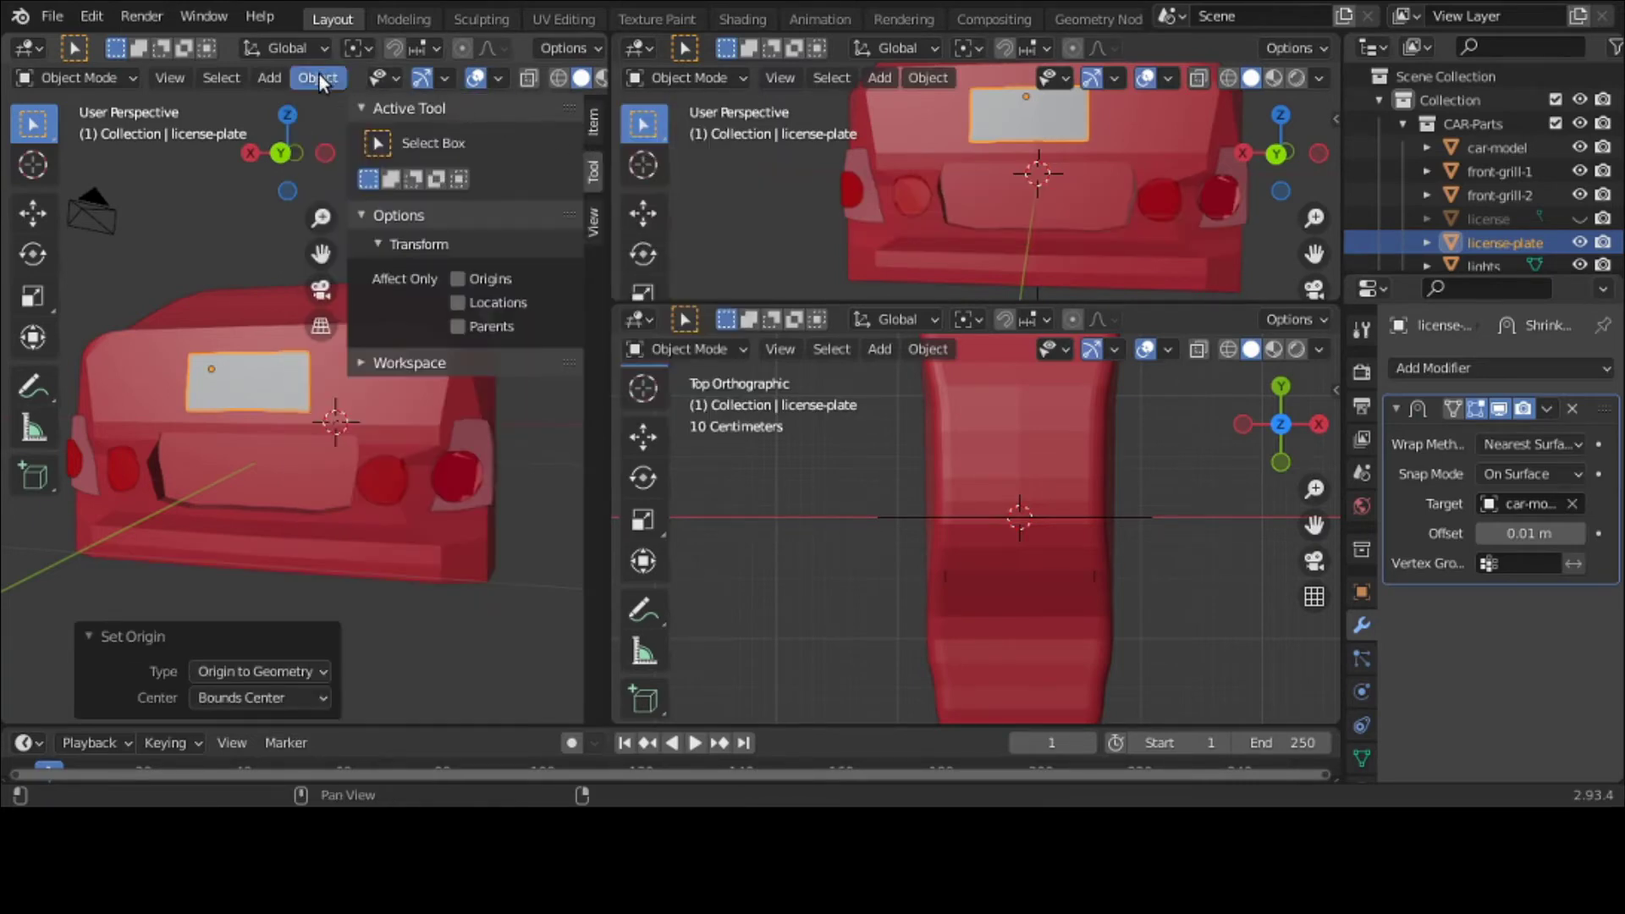
click(318, 75)
mouse_move(405, 115)
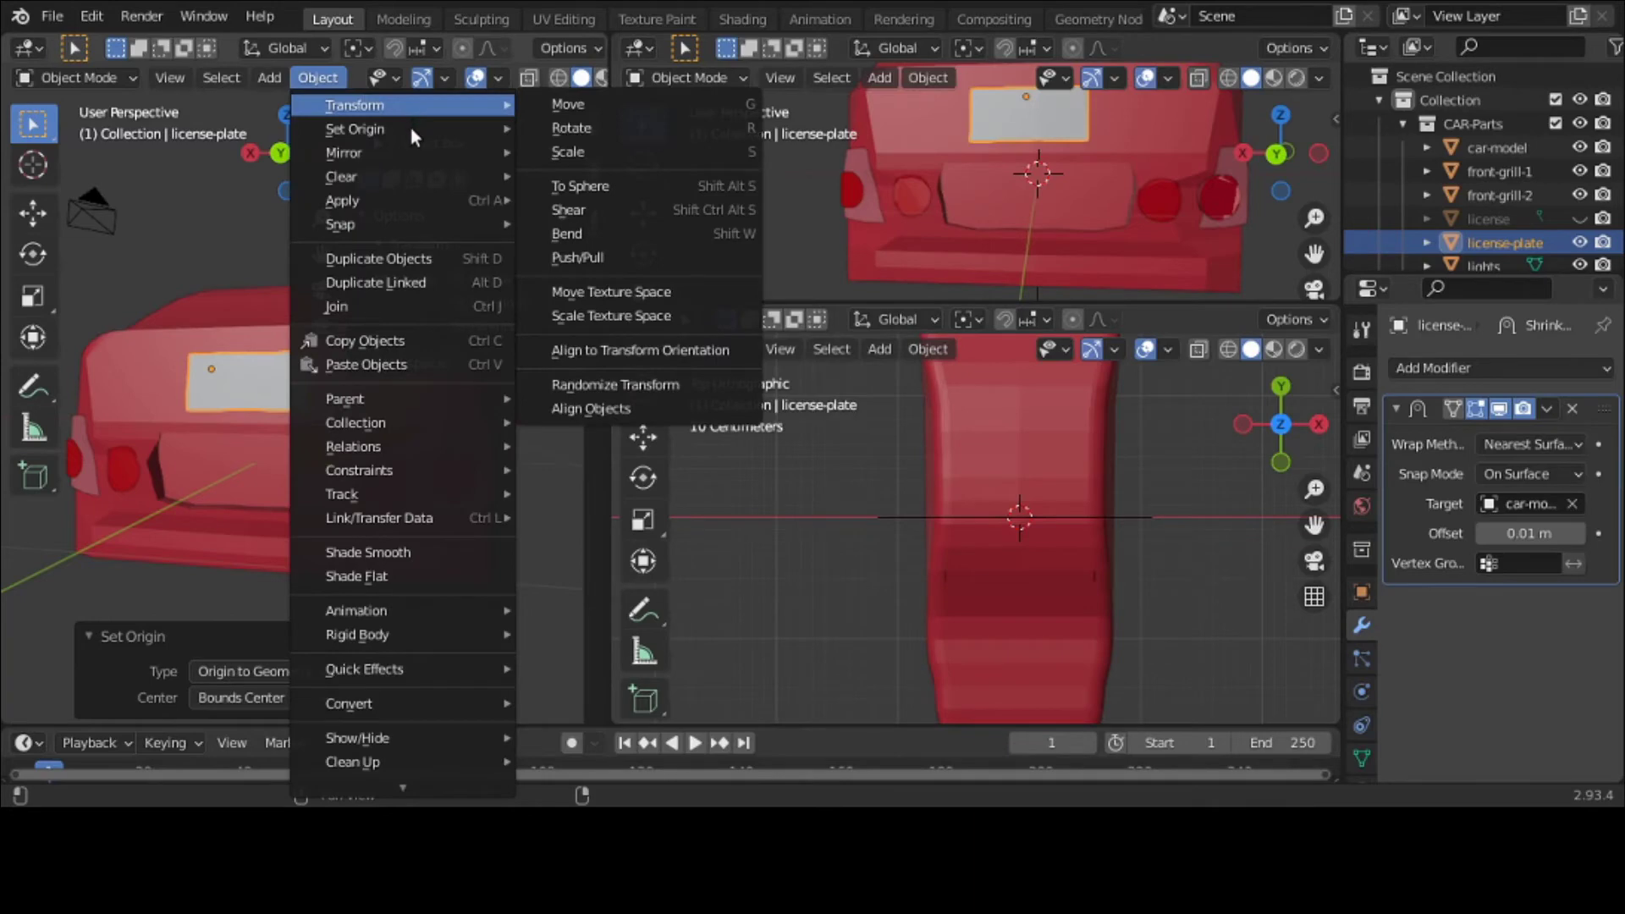
click(612, 126)
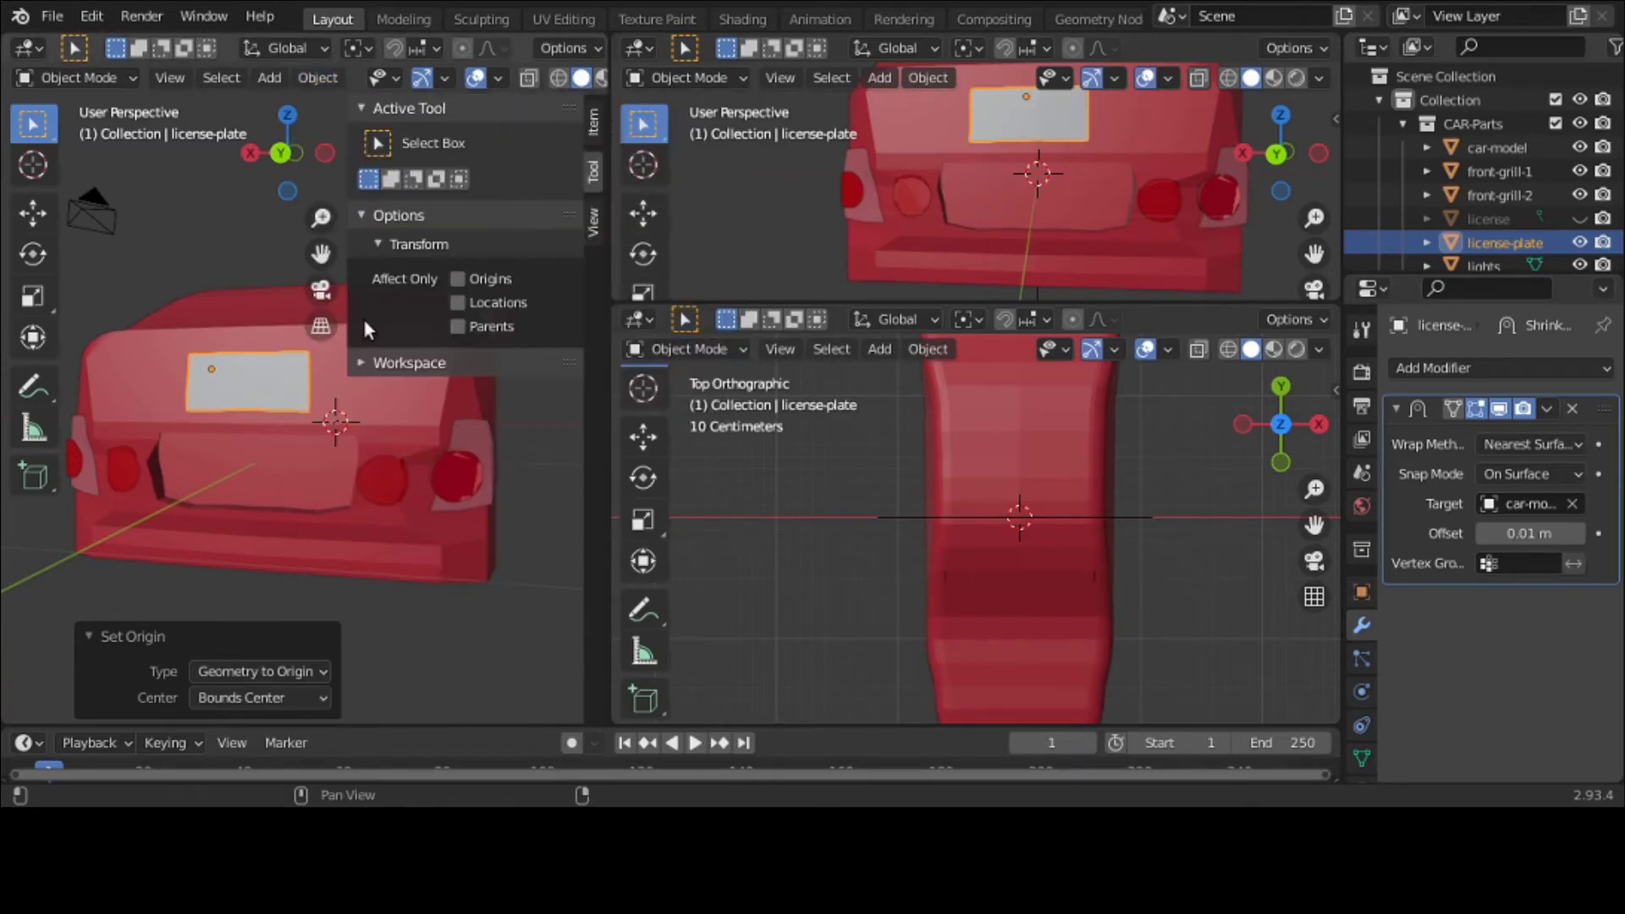
Step: Lower the license plate about 0.3 m along Z into the rear recess and scale it uniformly to about 0.54
key(g)
key(z)
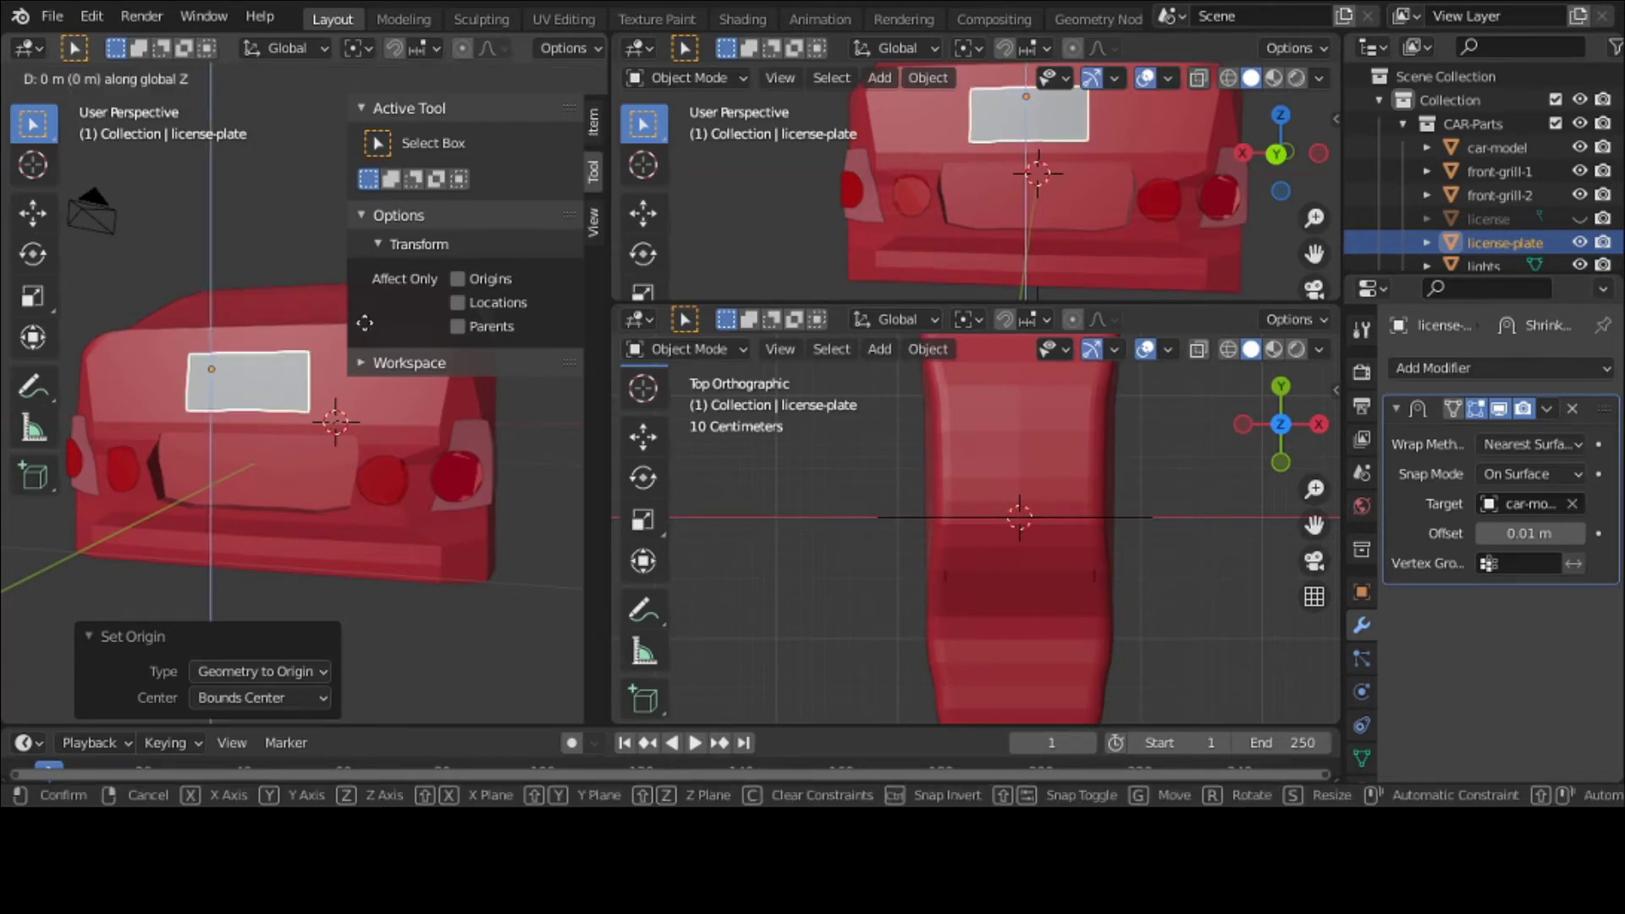
click(345, 436)
key(s)
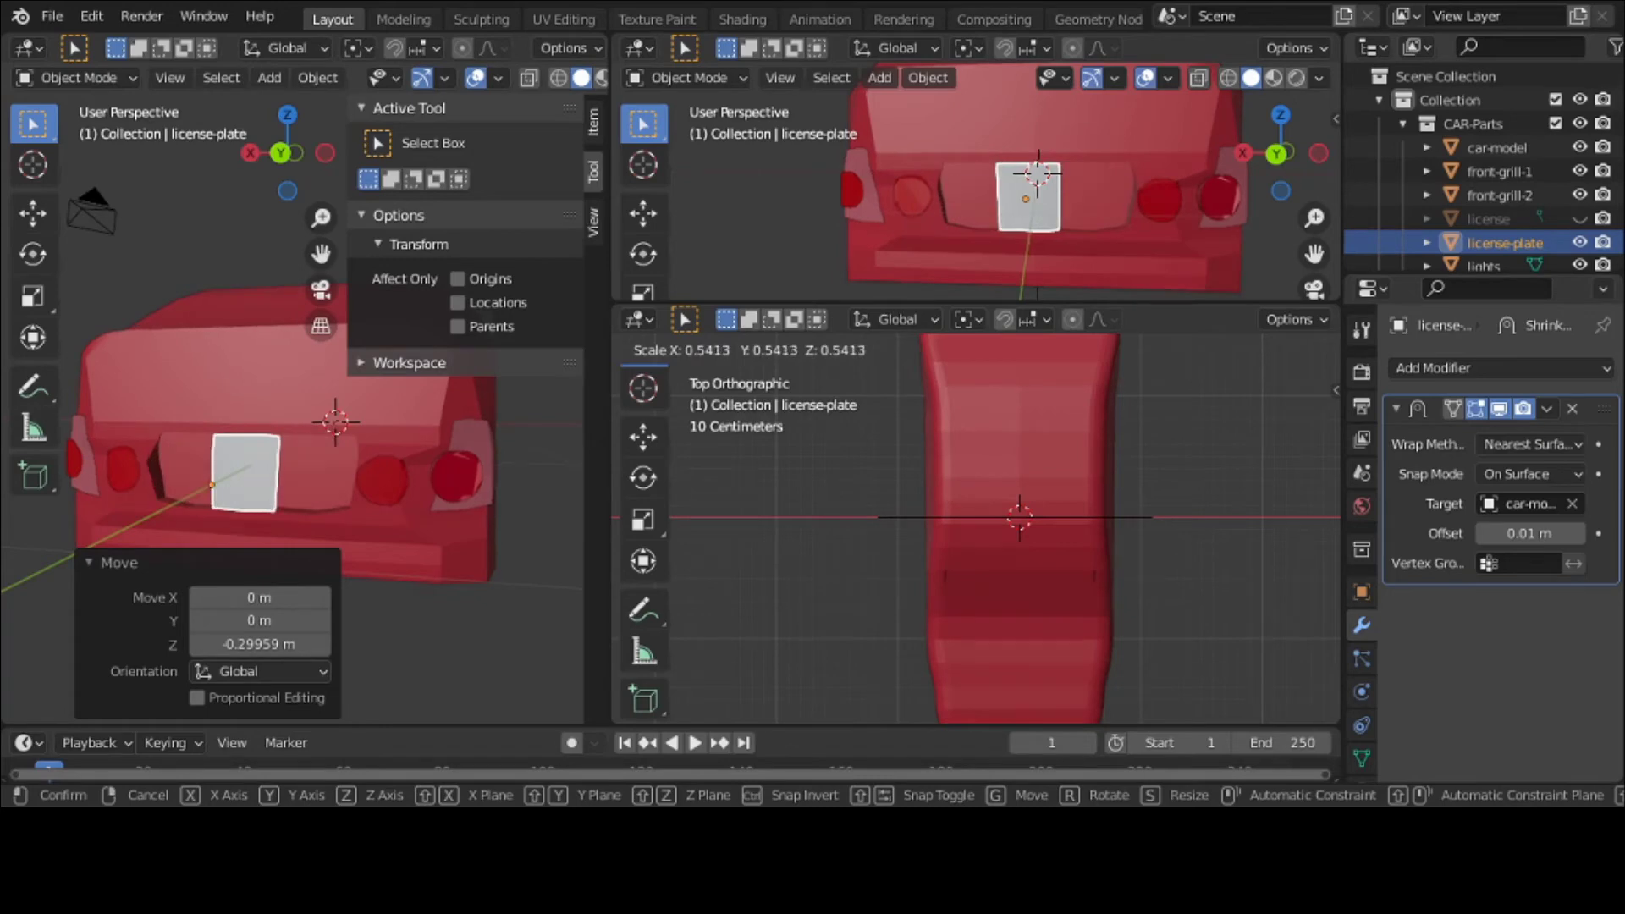
click(814, 479)
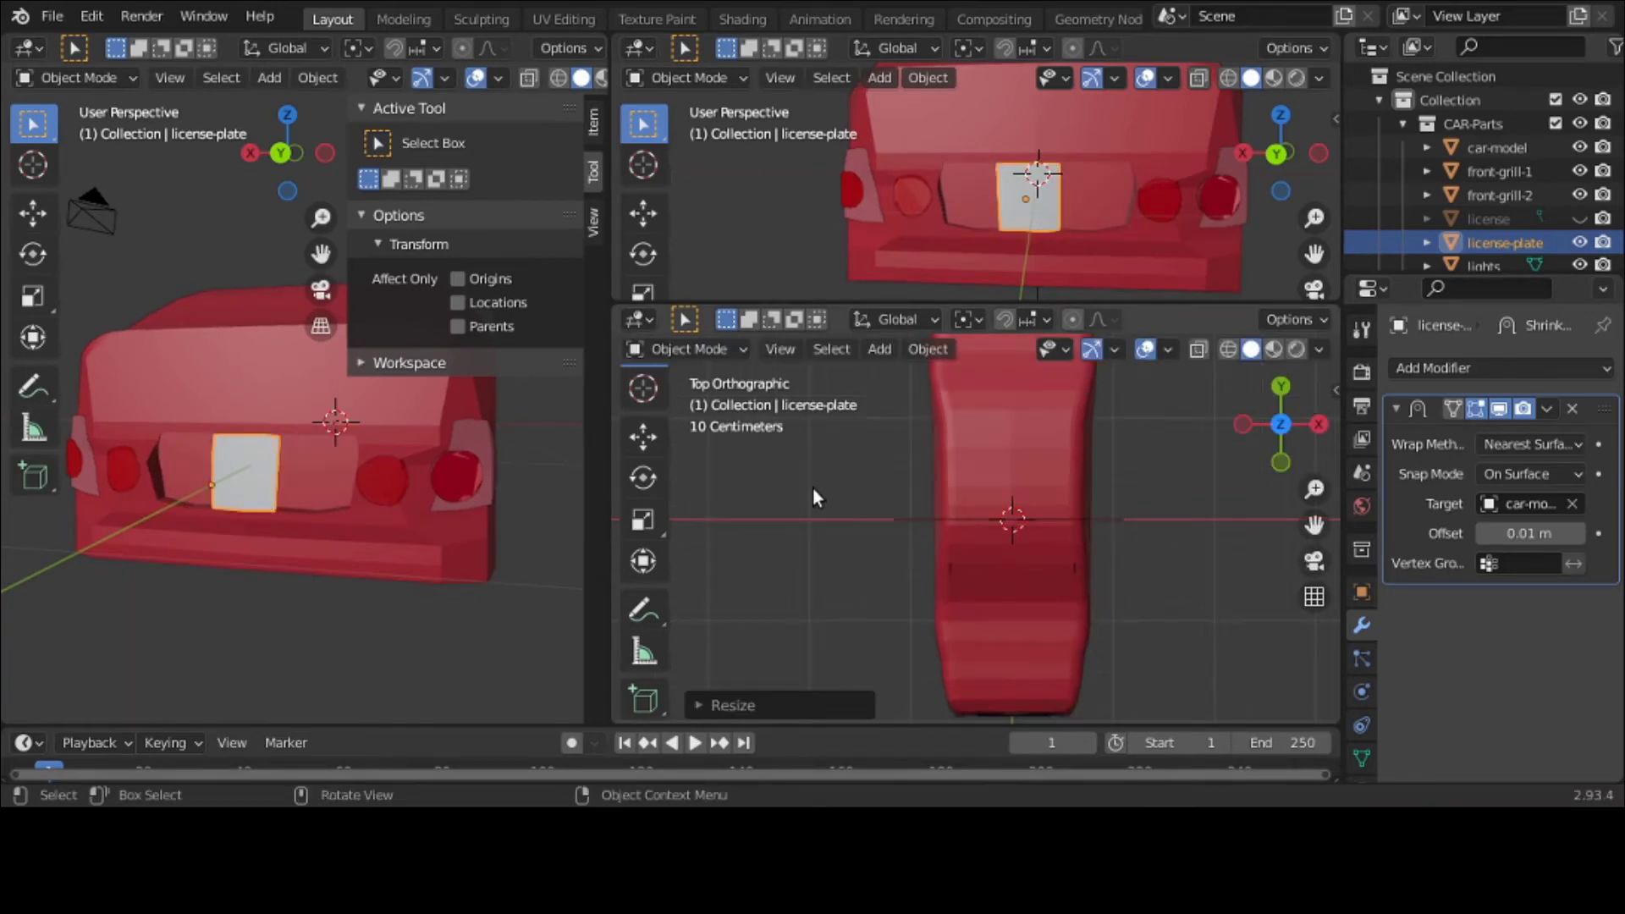
key(s)
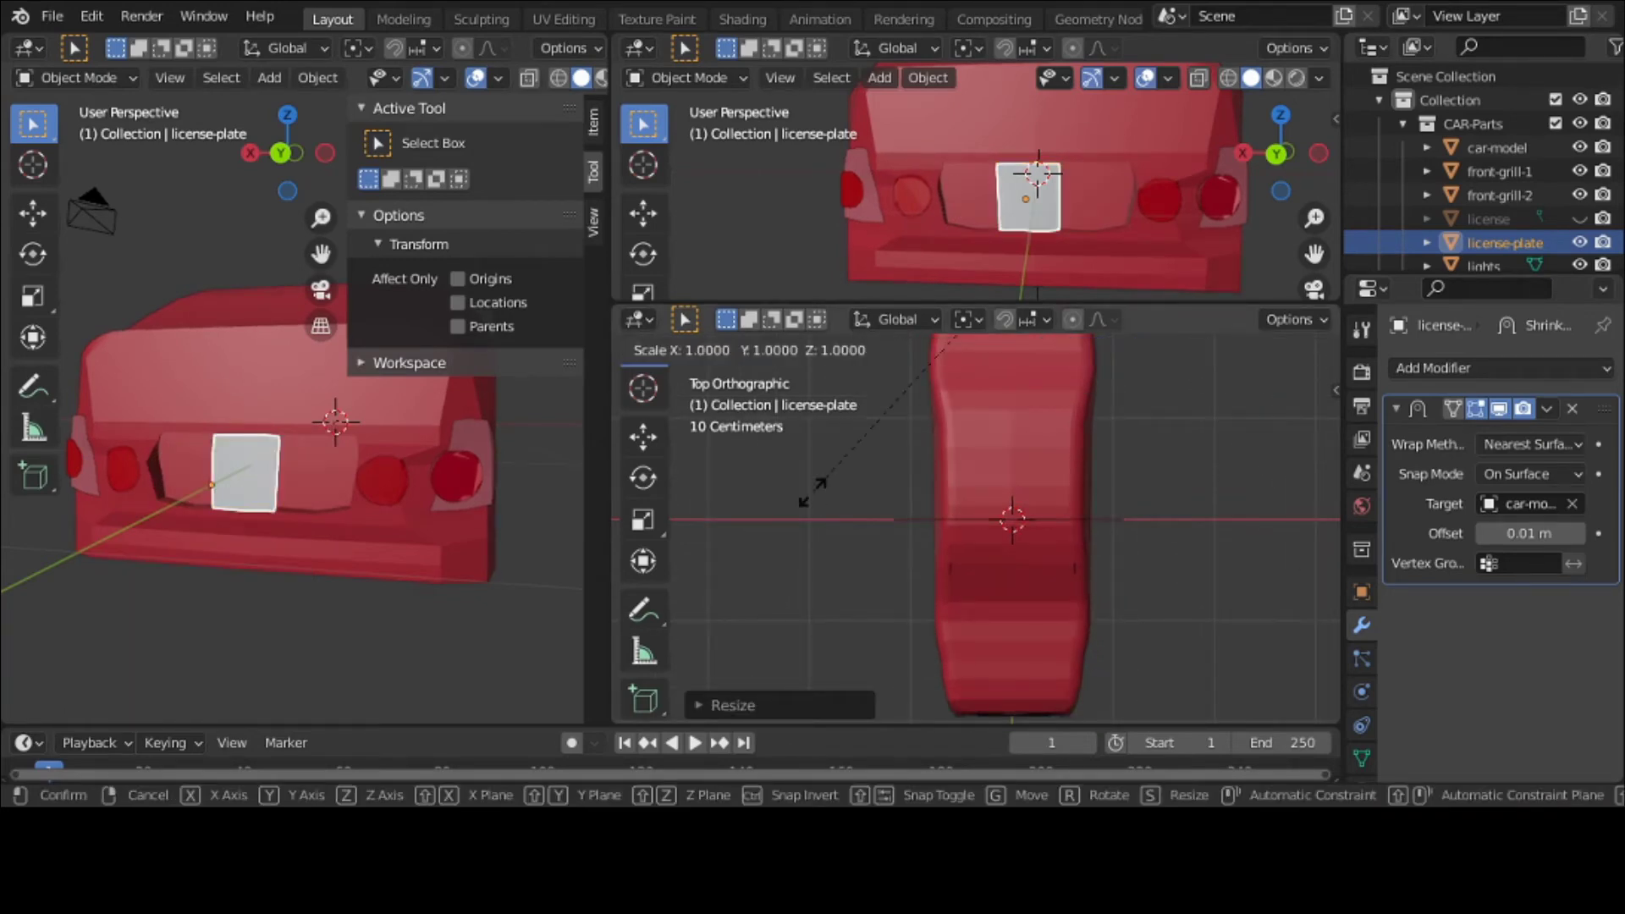
key(x)
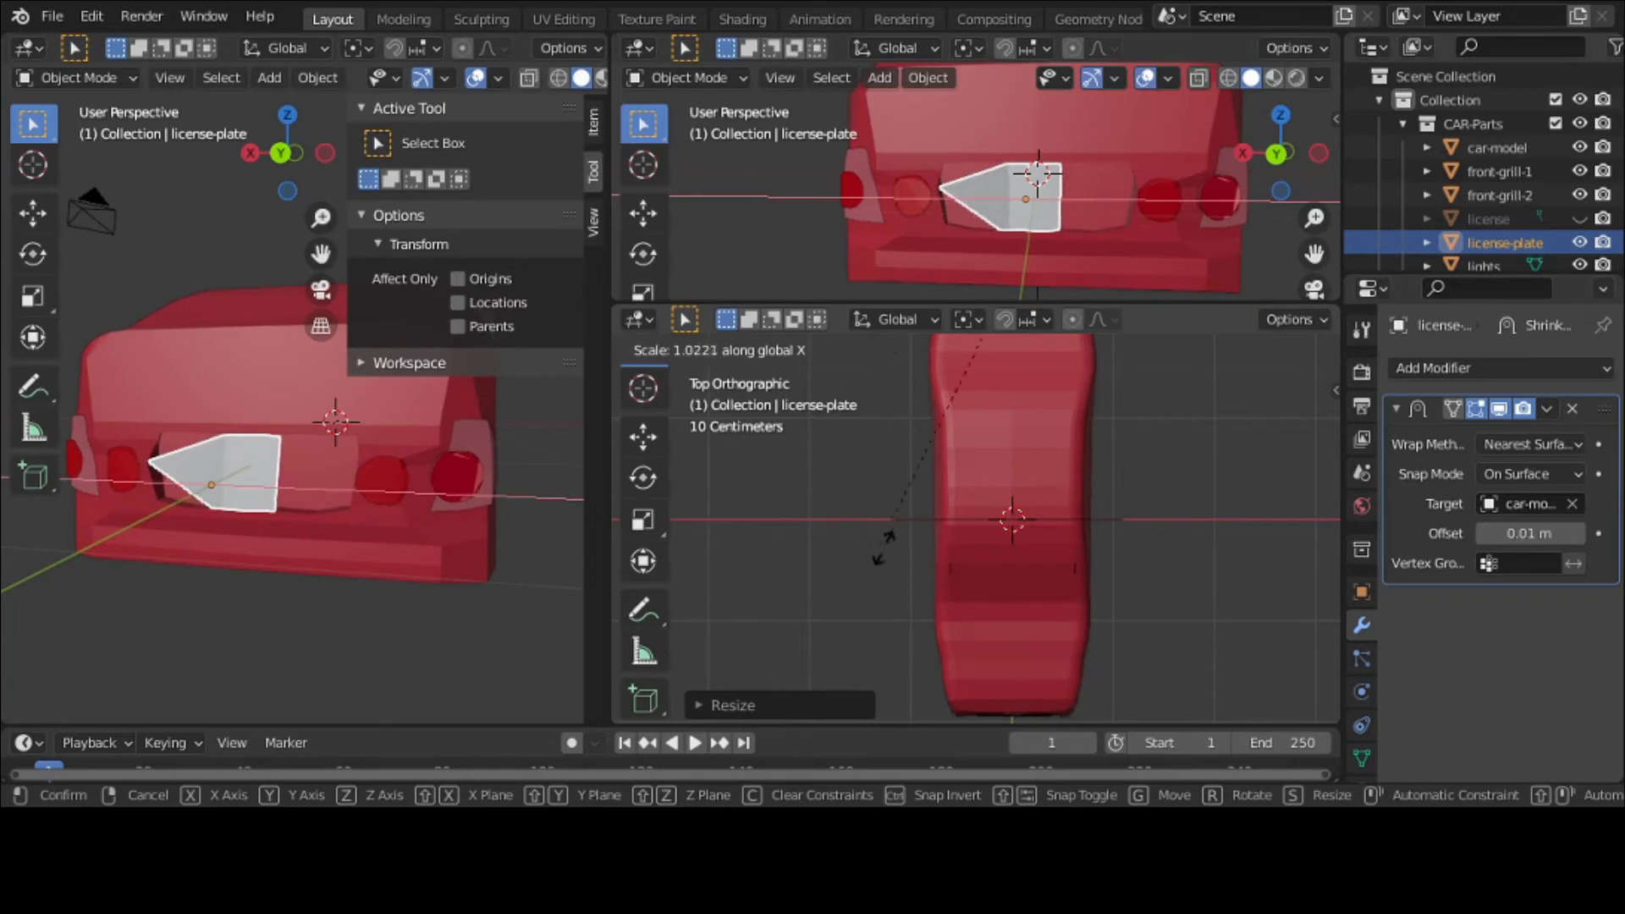
click(1063, 572)
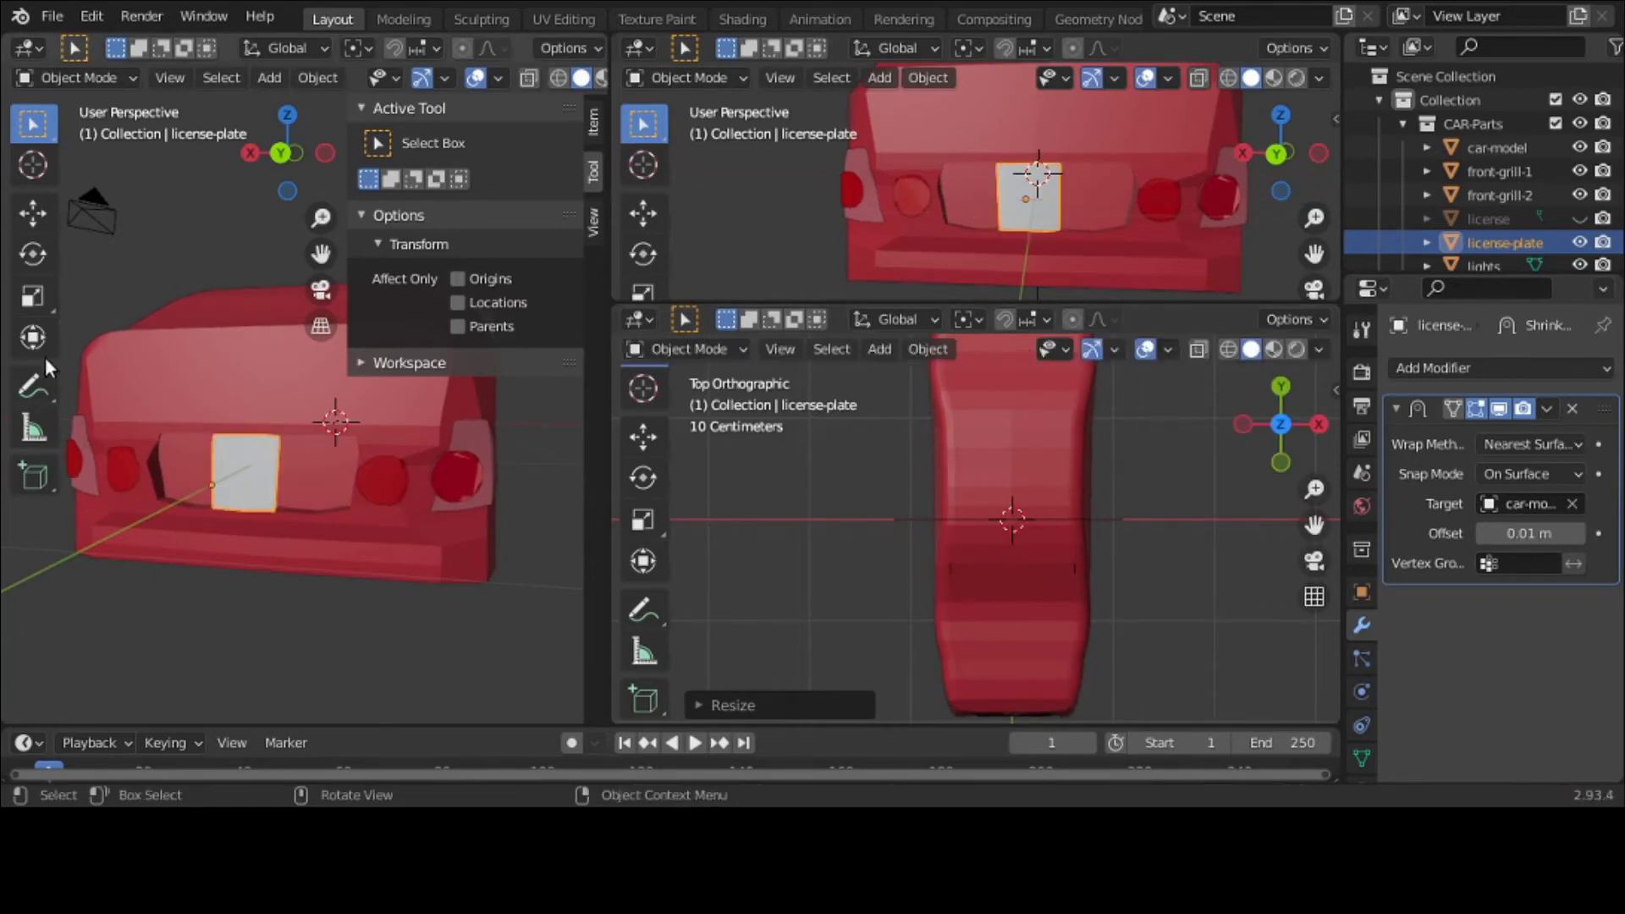
Step: Set the license plate's Shrinkwrap offset to 0.02 m and apply the modifier
middle_drag(313, 443, 403, 482)
scroll(403, 482, up, 3)
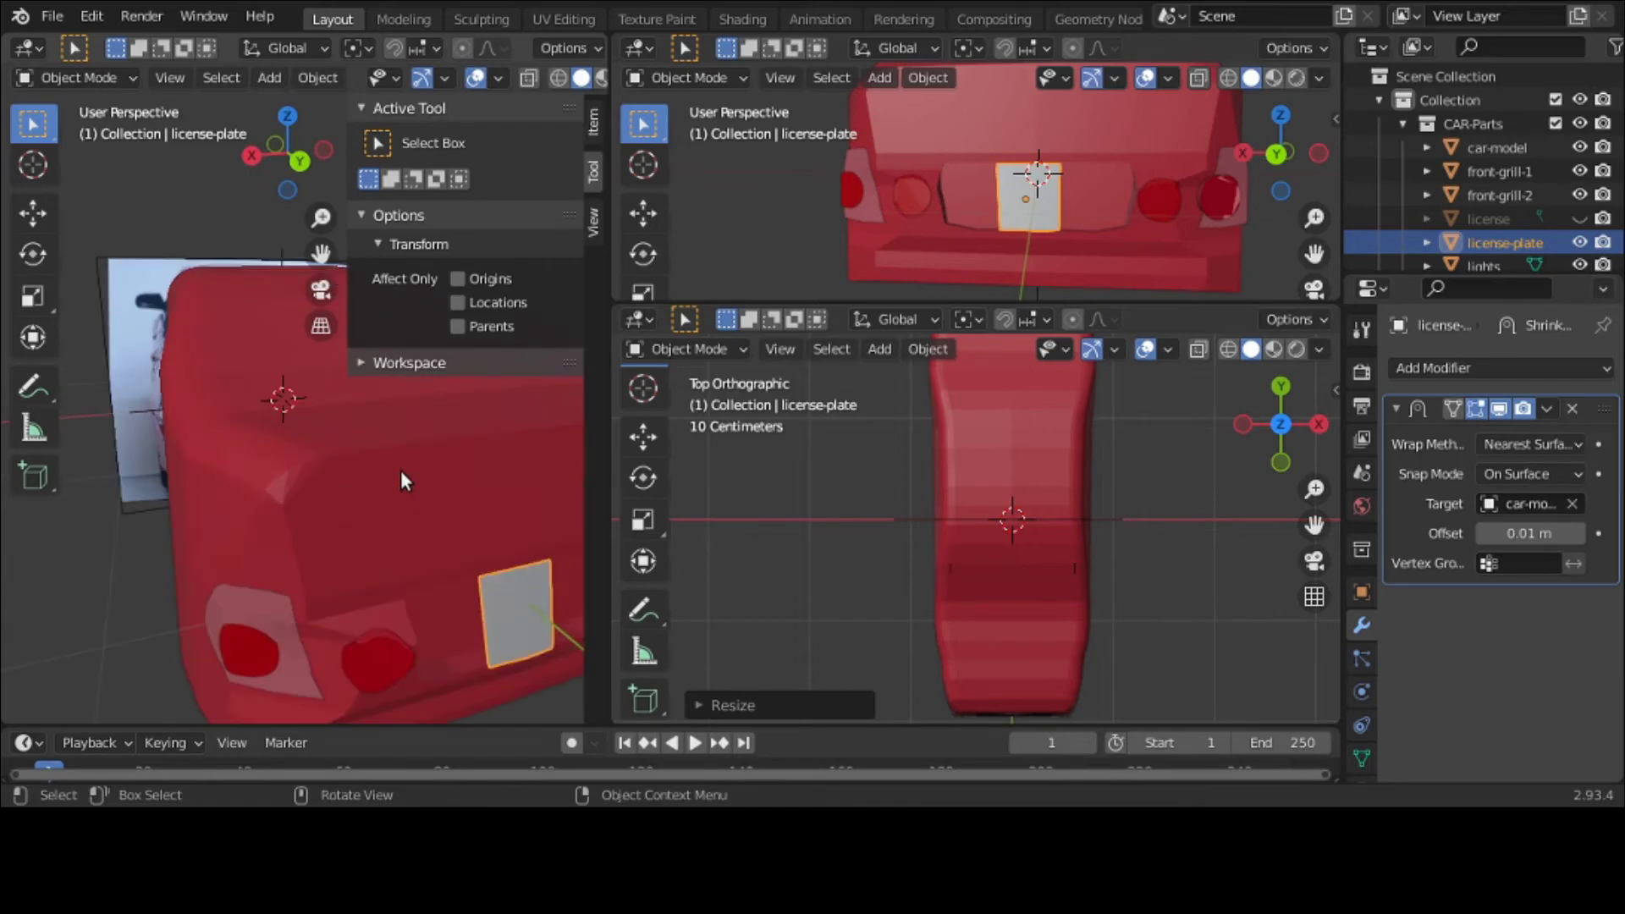
click(1578, 533)
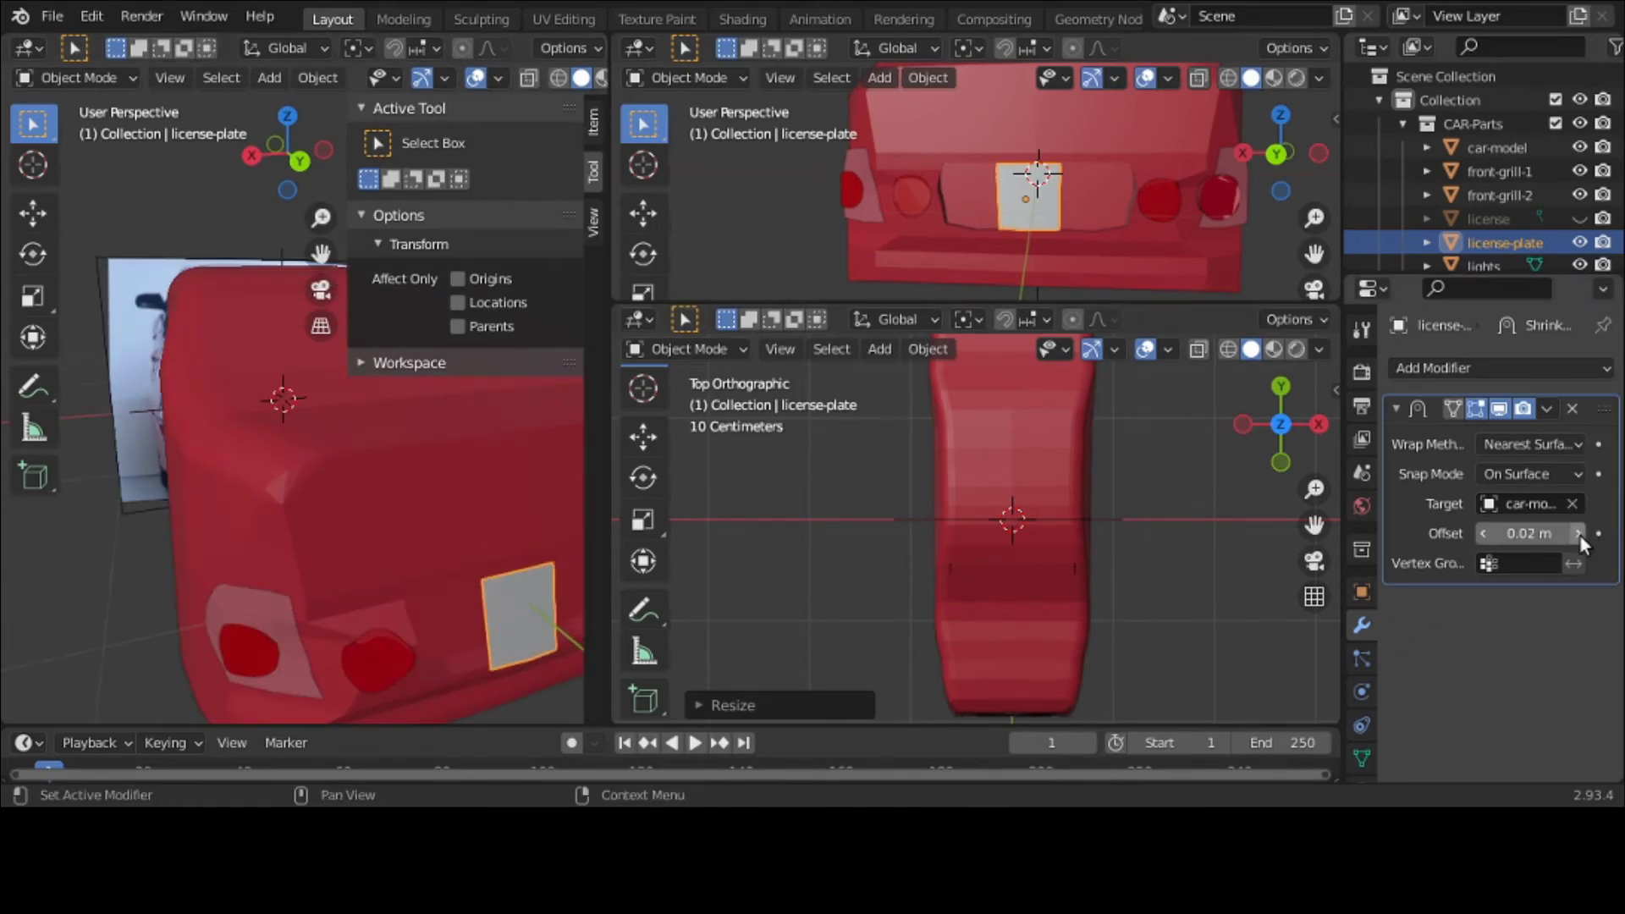
mouse_move(498, 474)
middle_down()
mouse_move(453, 429)
mouse_move(494, 449)
middle_up()
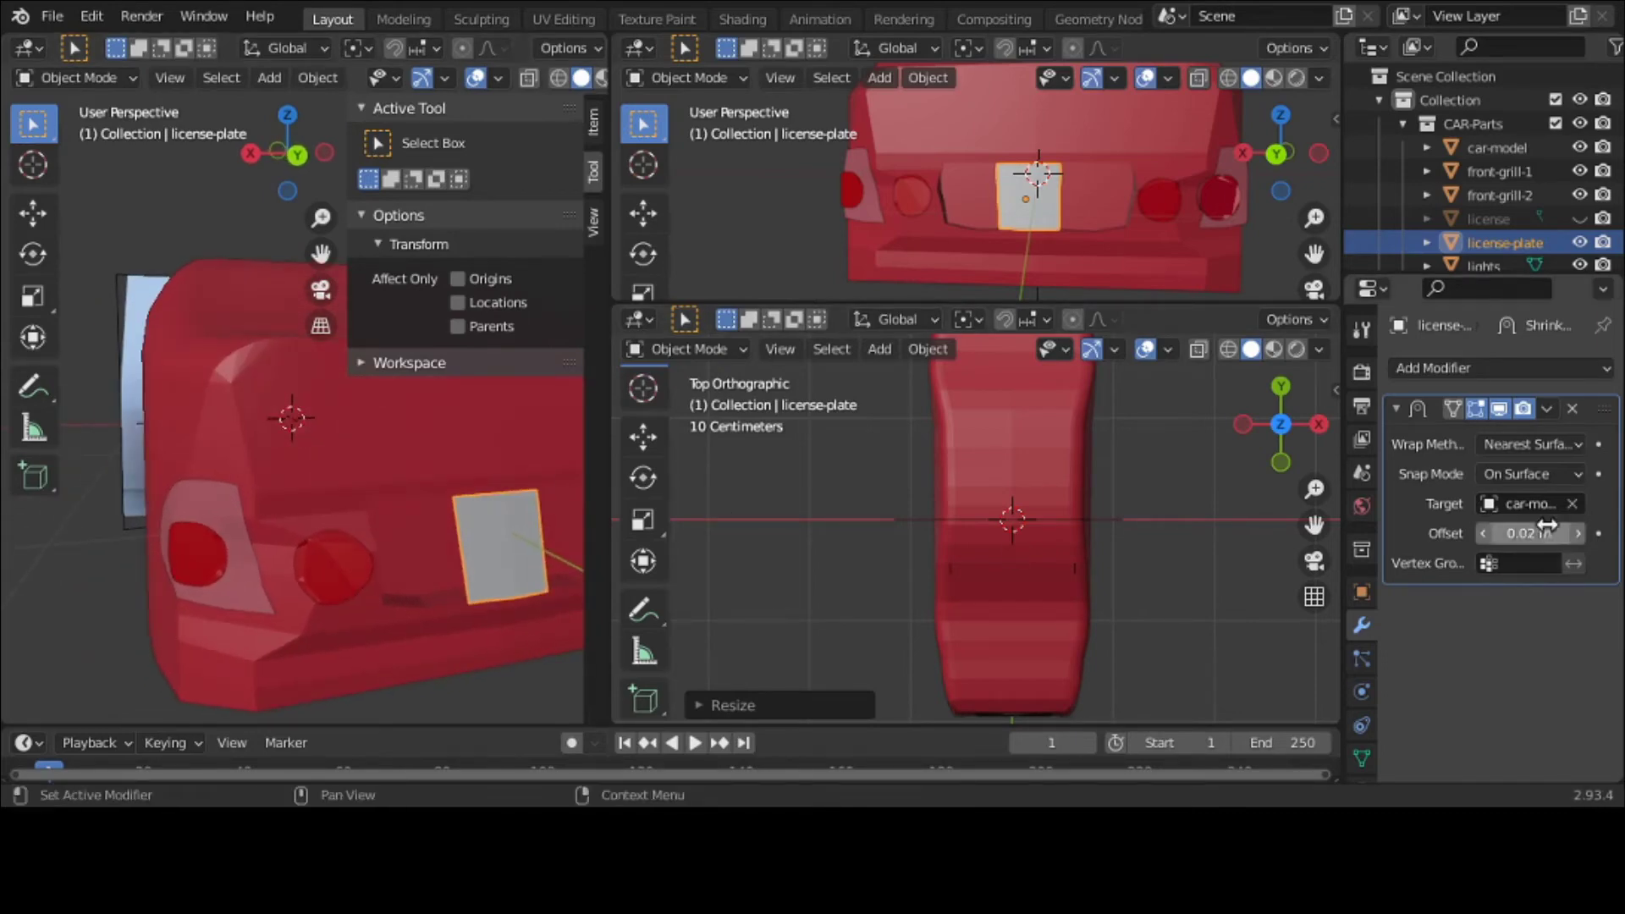
click(1548, 409)
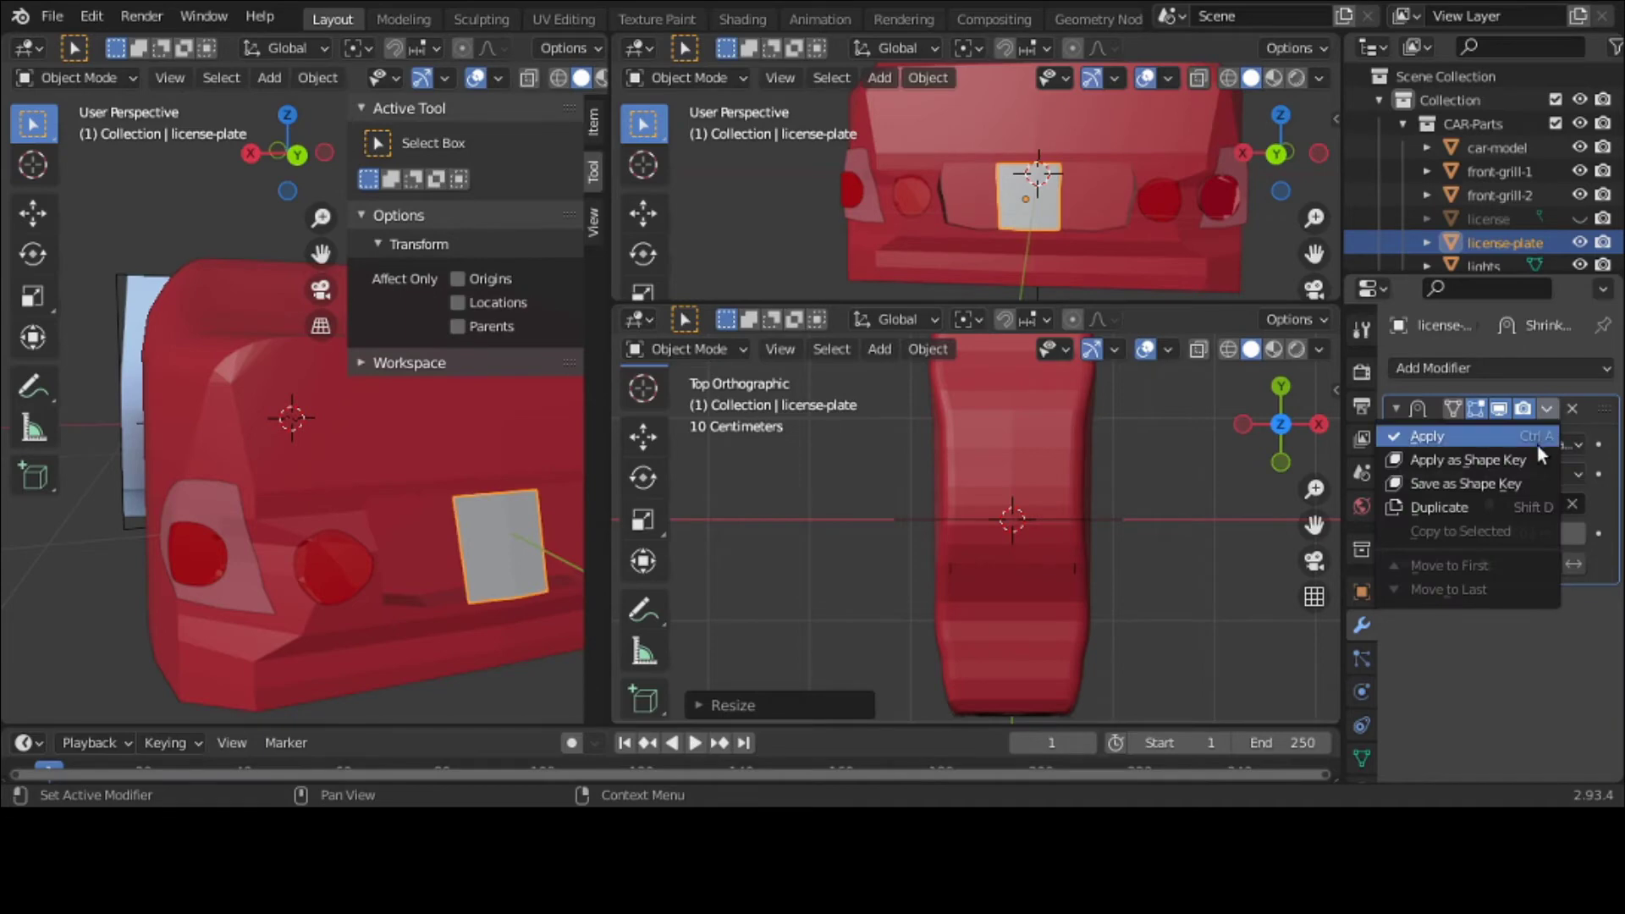
click(1538, 442)
Step: Scale the license plate to about 1.52 along X and about 0.735 along Z to give it a wide rectangular shape
scroll(389, 486, down, 2)
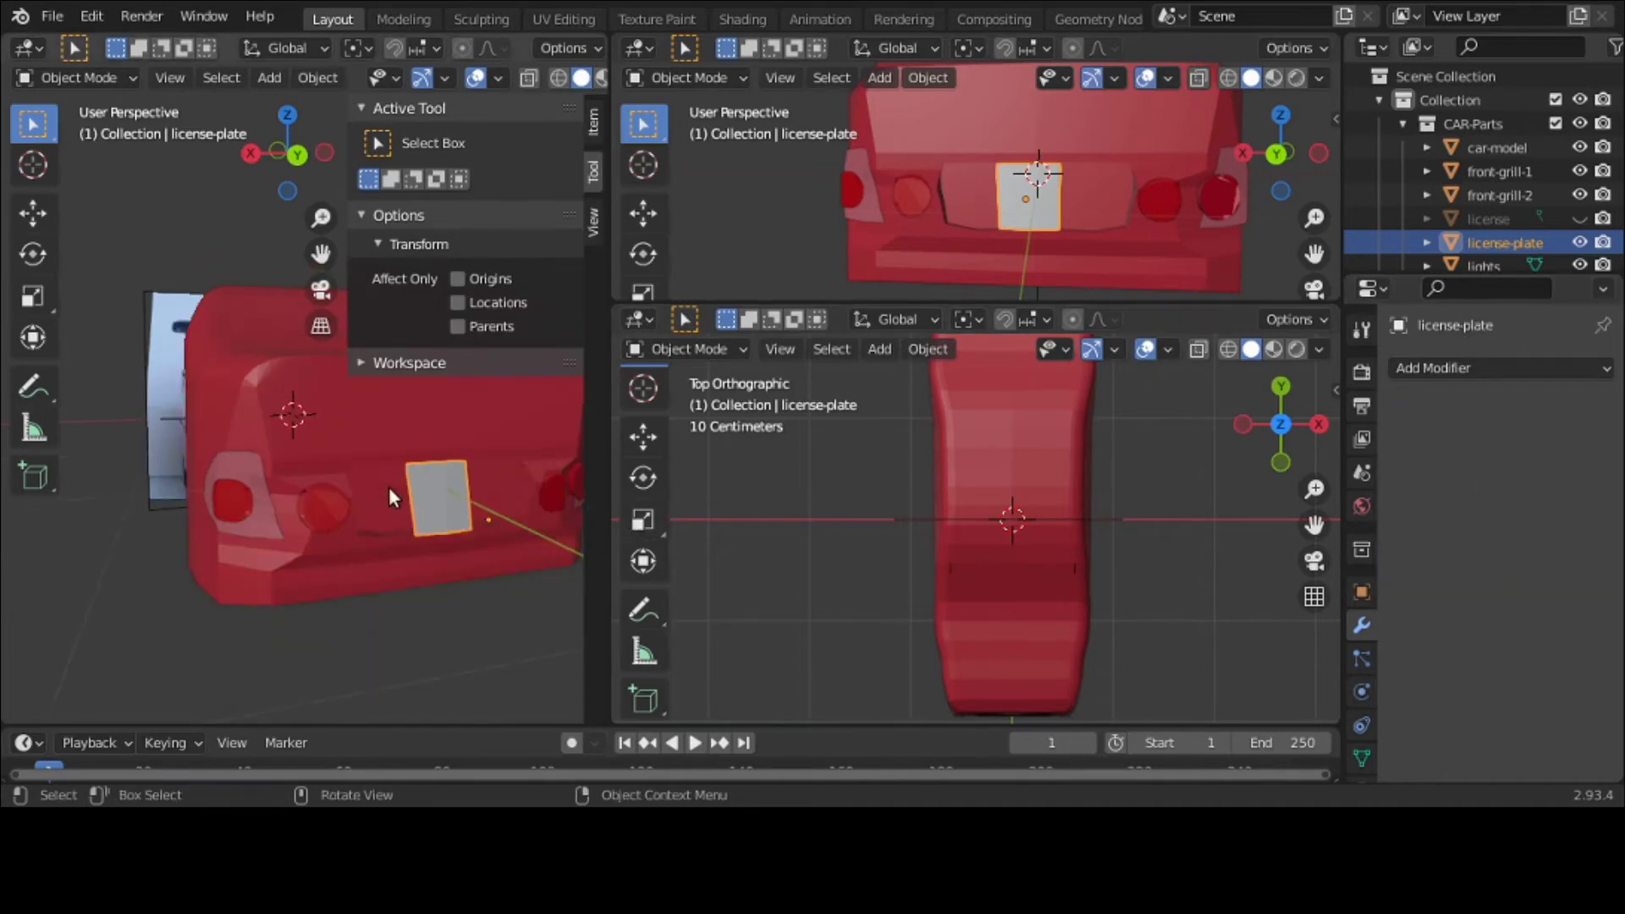
key(s)
key(x)
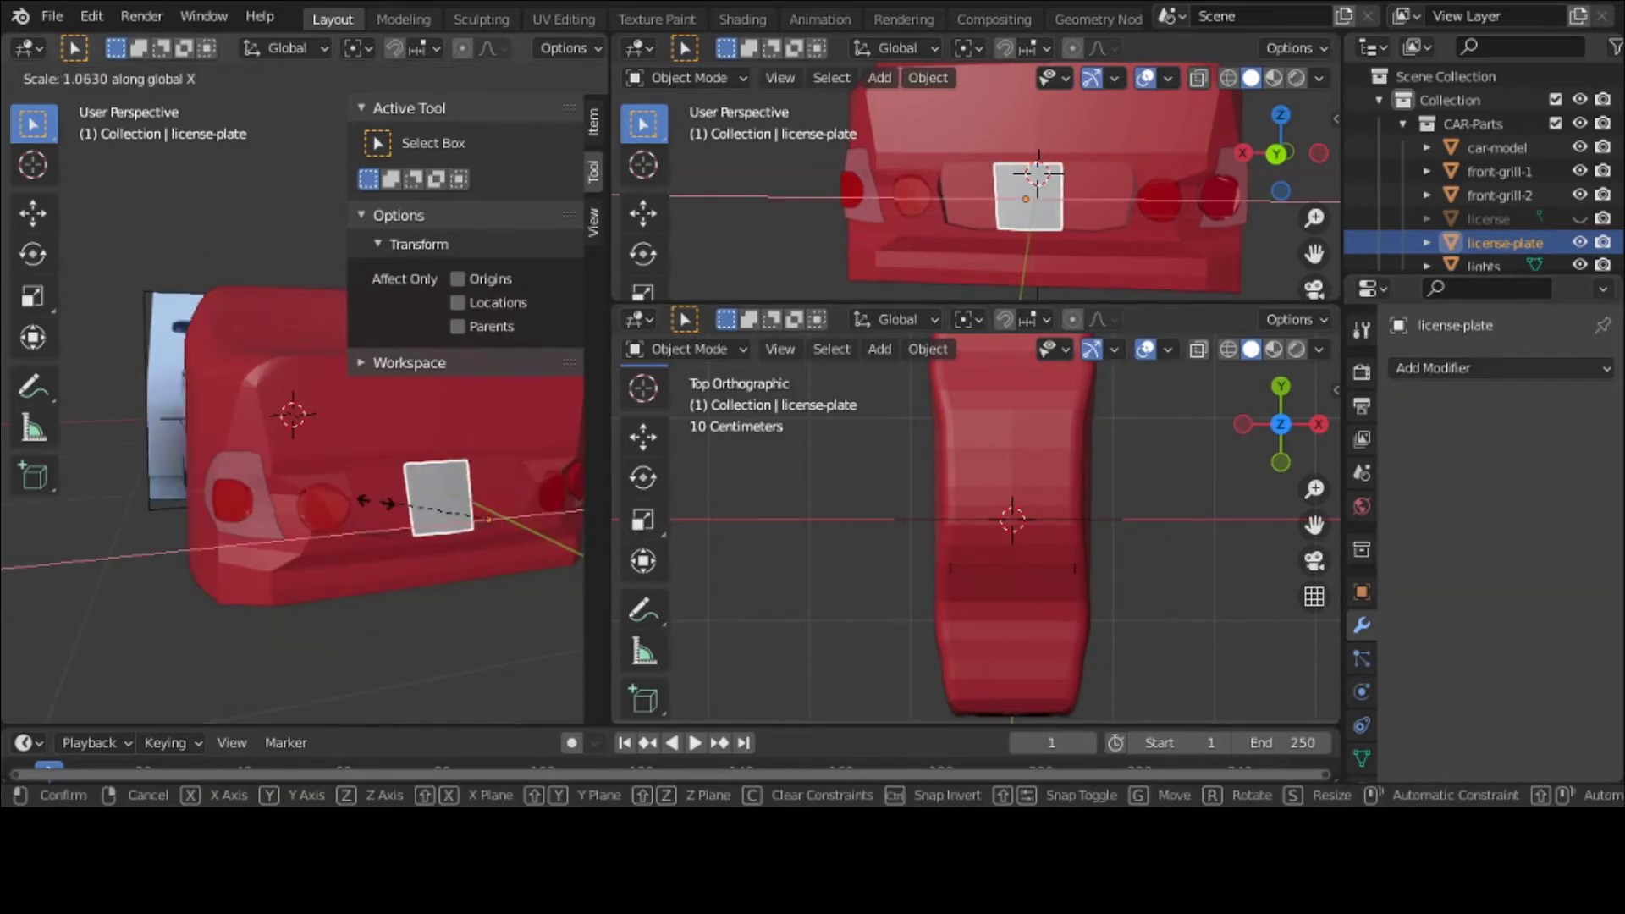
click(330, 515)
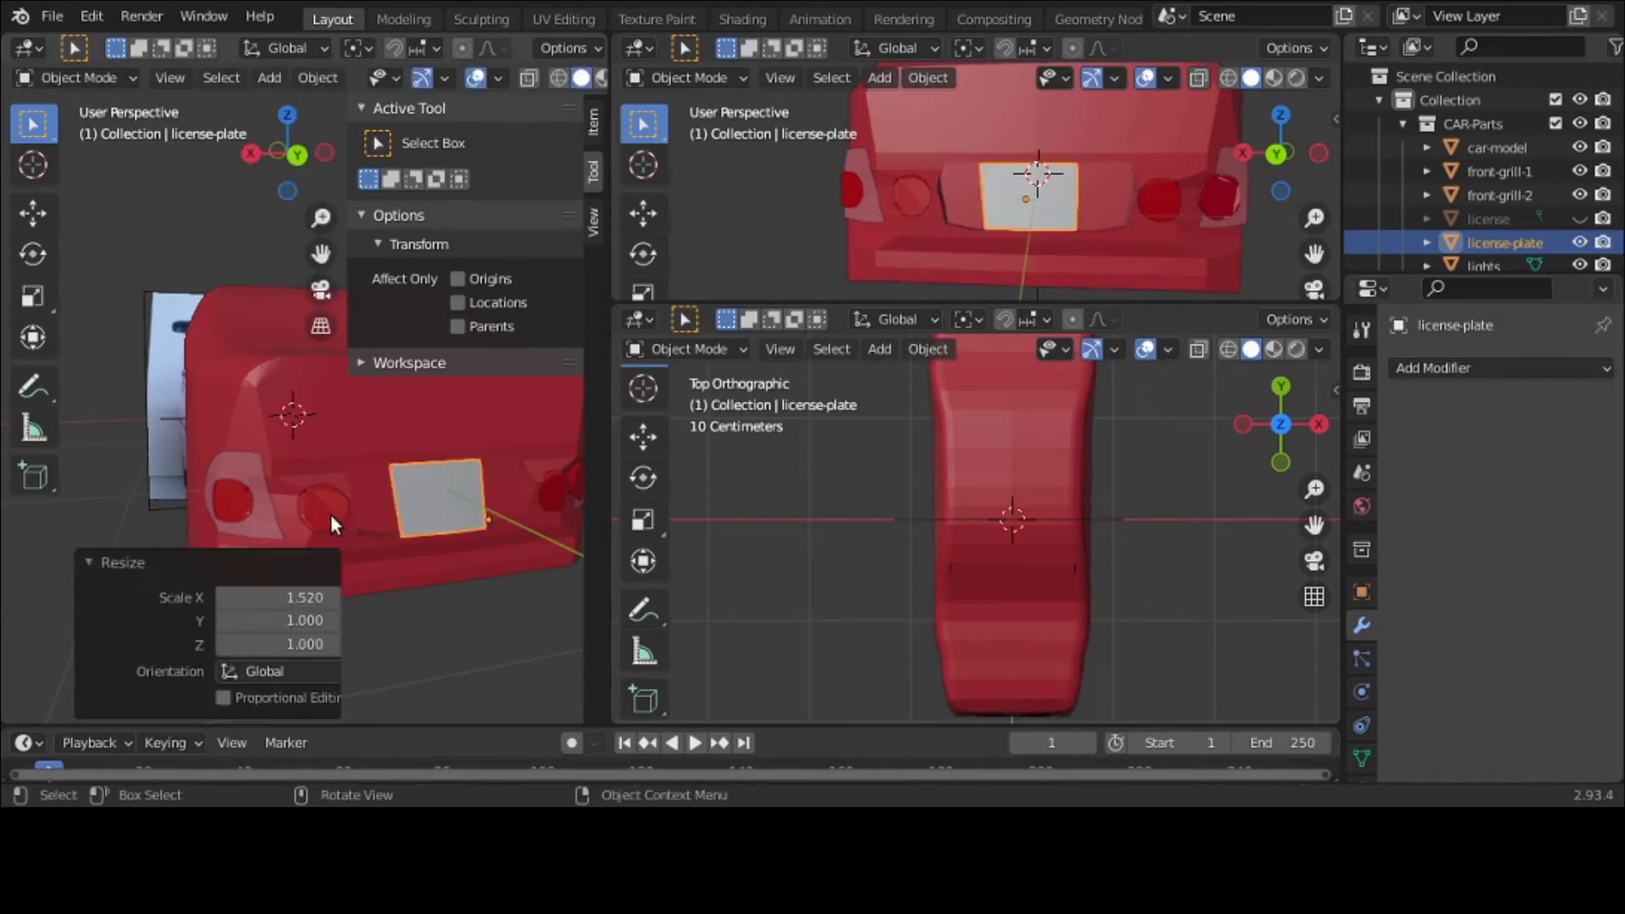
middle_drag(330, 515, 274, 491)
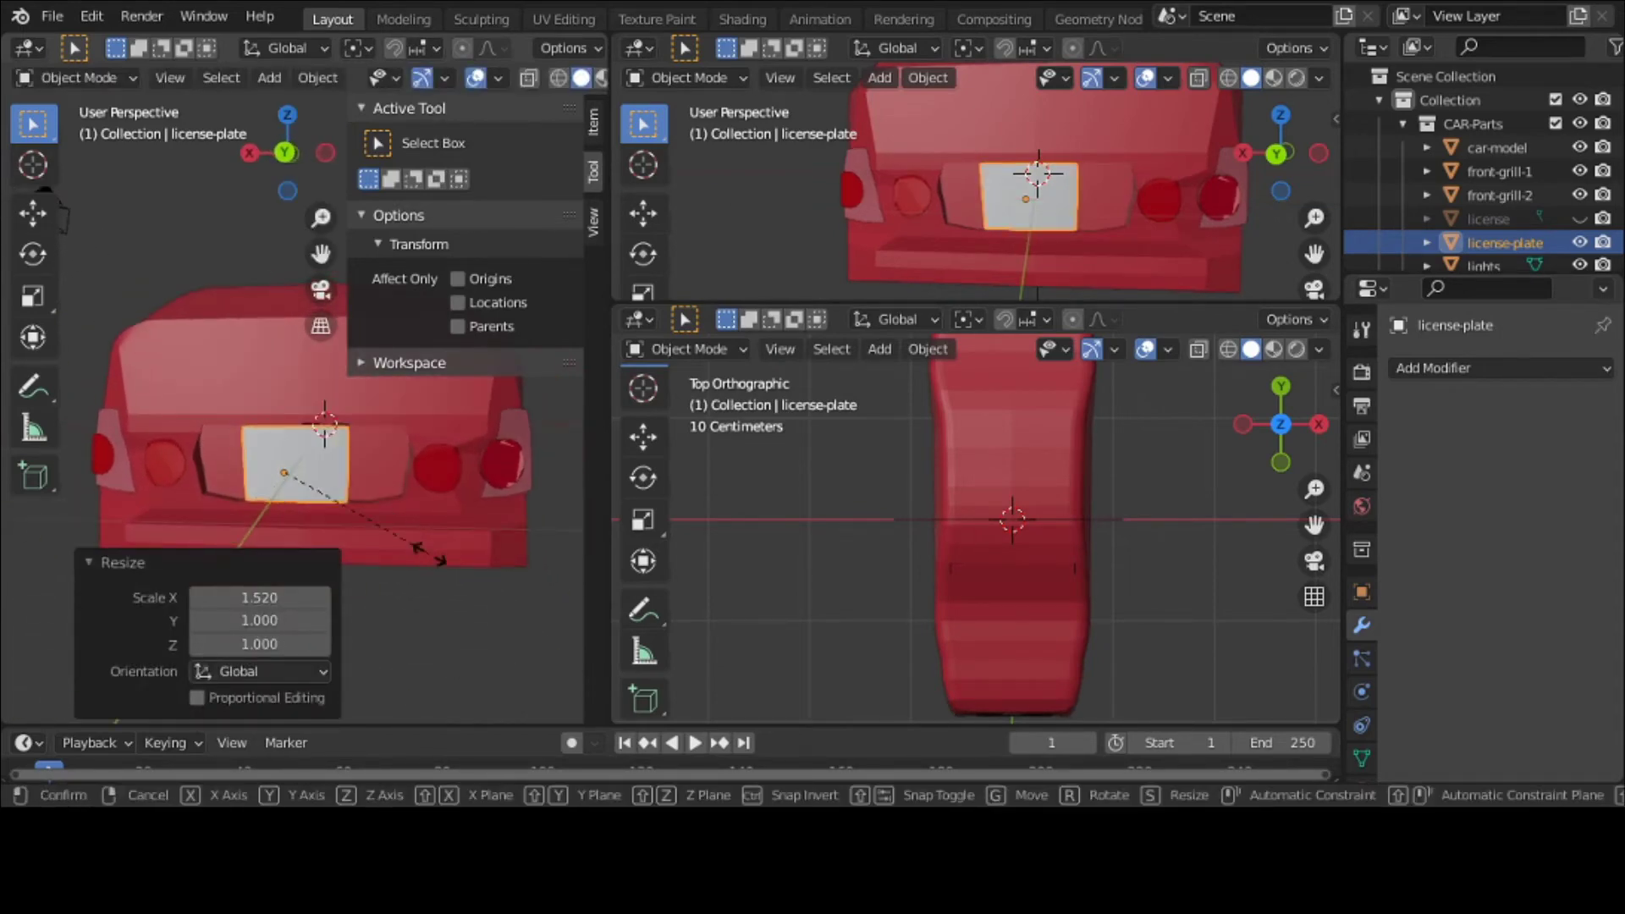
key(s)
key(z)
click(396, 523)
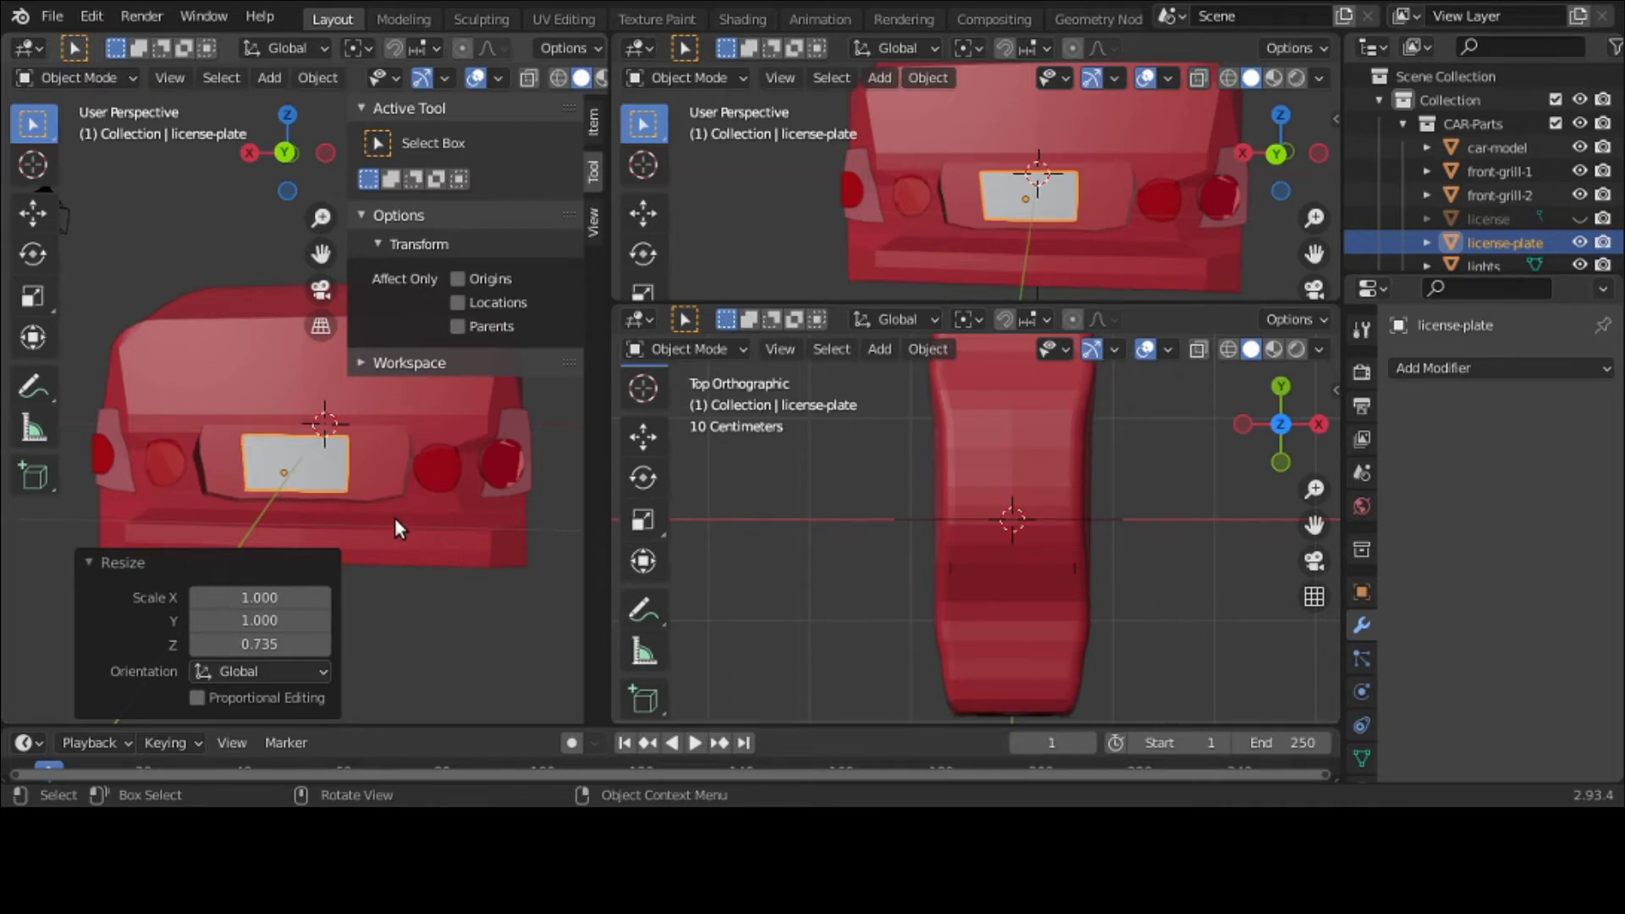
mouse_move(395, 517)
middle_down()
mouse_move(308, 498)
mouse_move(523, 569)
mouse_move(544, 516)
mouse_move(540, 547)
mouse_move(463, 560)
mouse_move(374, 525)
middle_up()
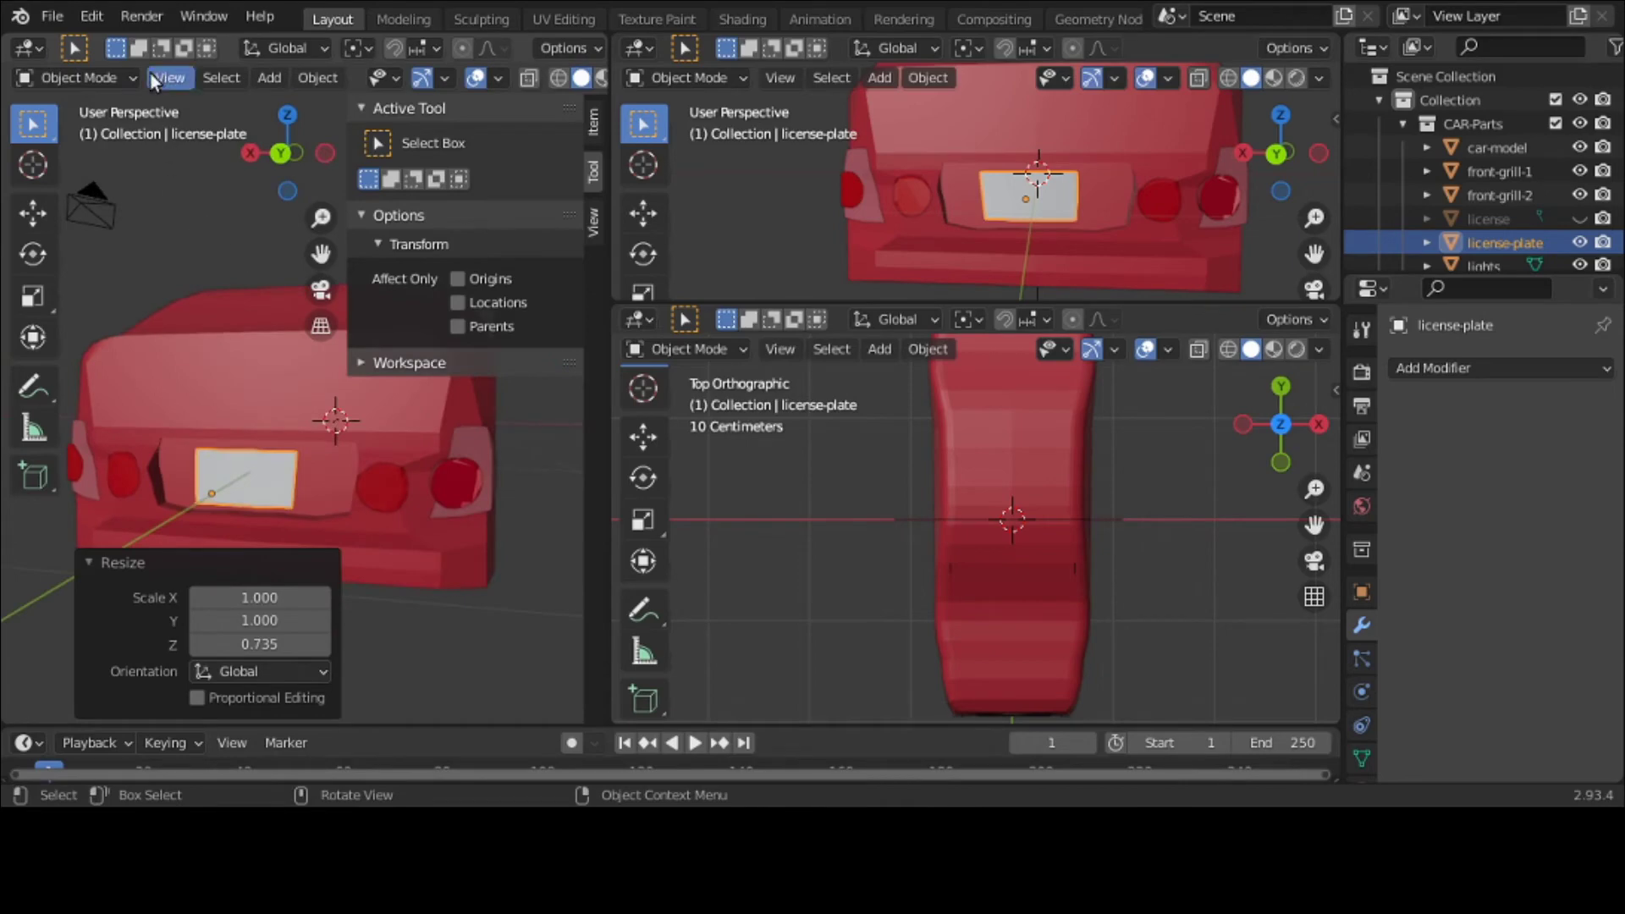
Step: Save the file and turn on X-ray in the large perspective view of the car's rear
click(52, 16)
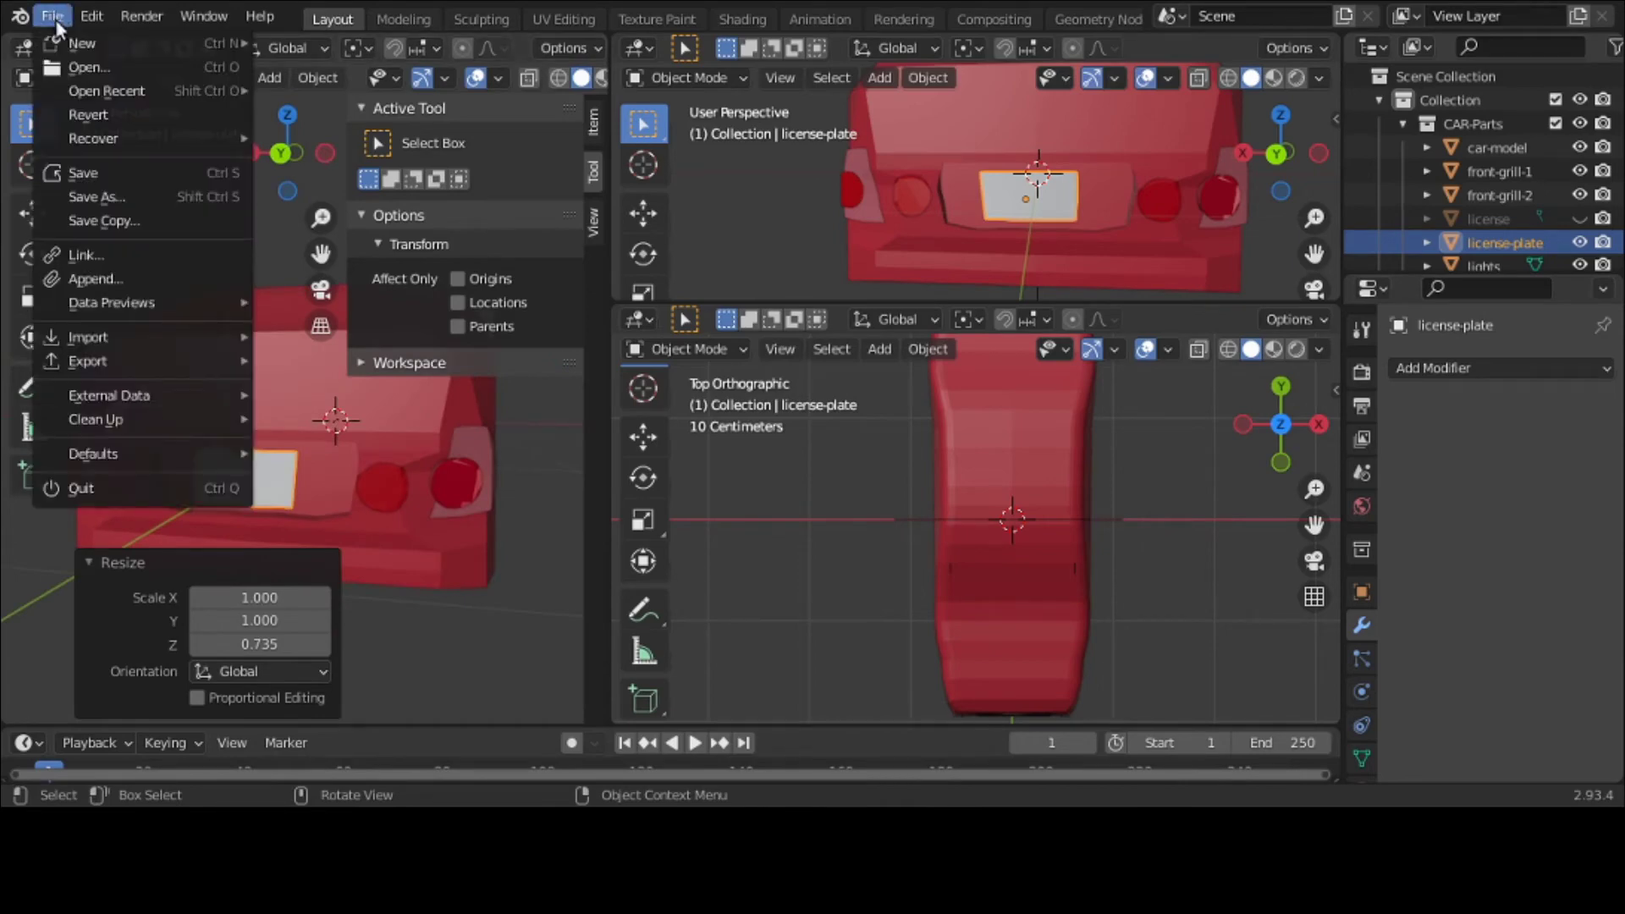
click(108, 173)
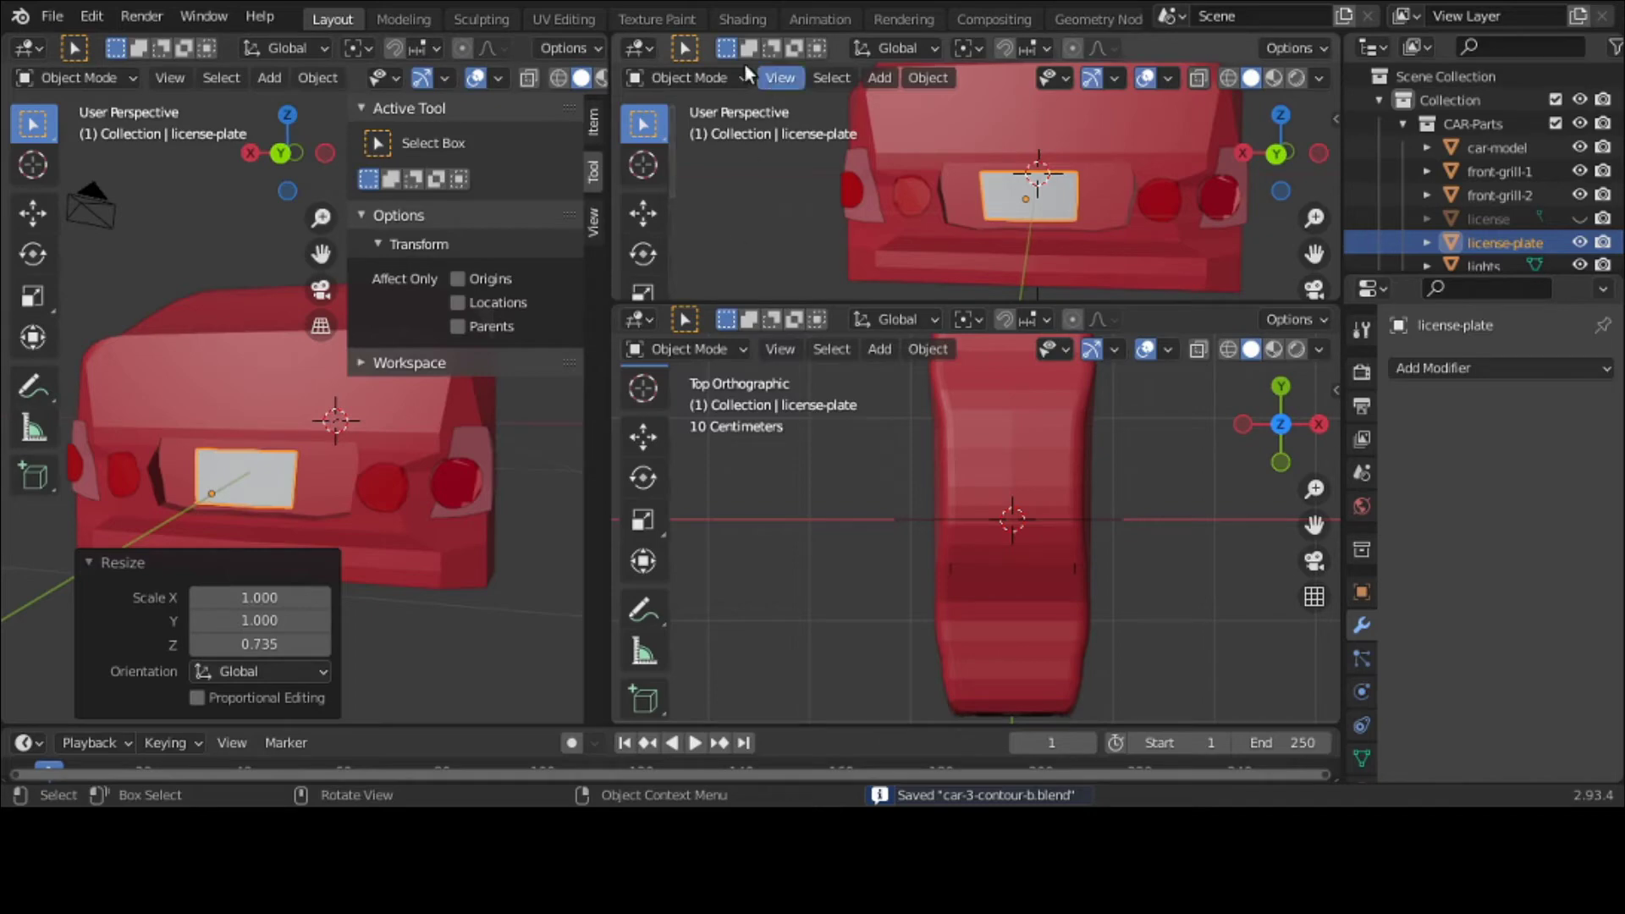
click(525, 83)
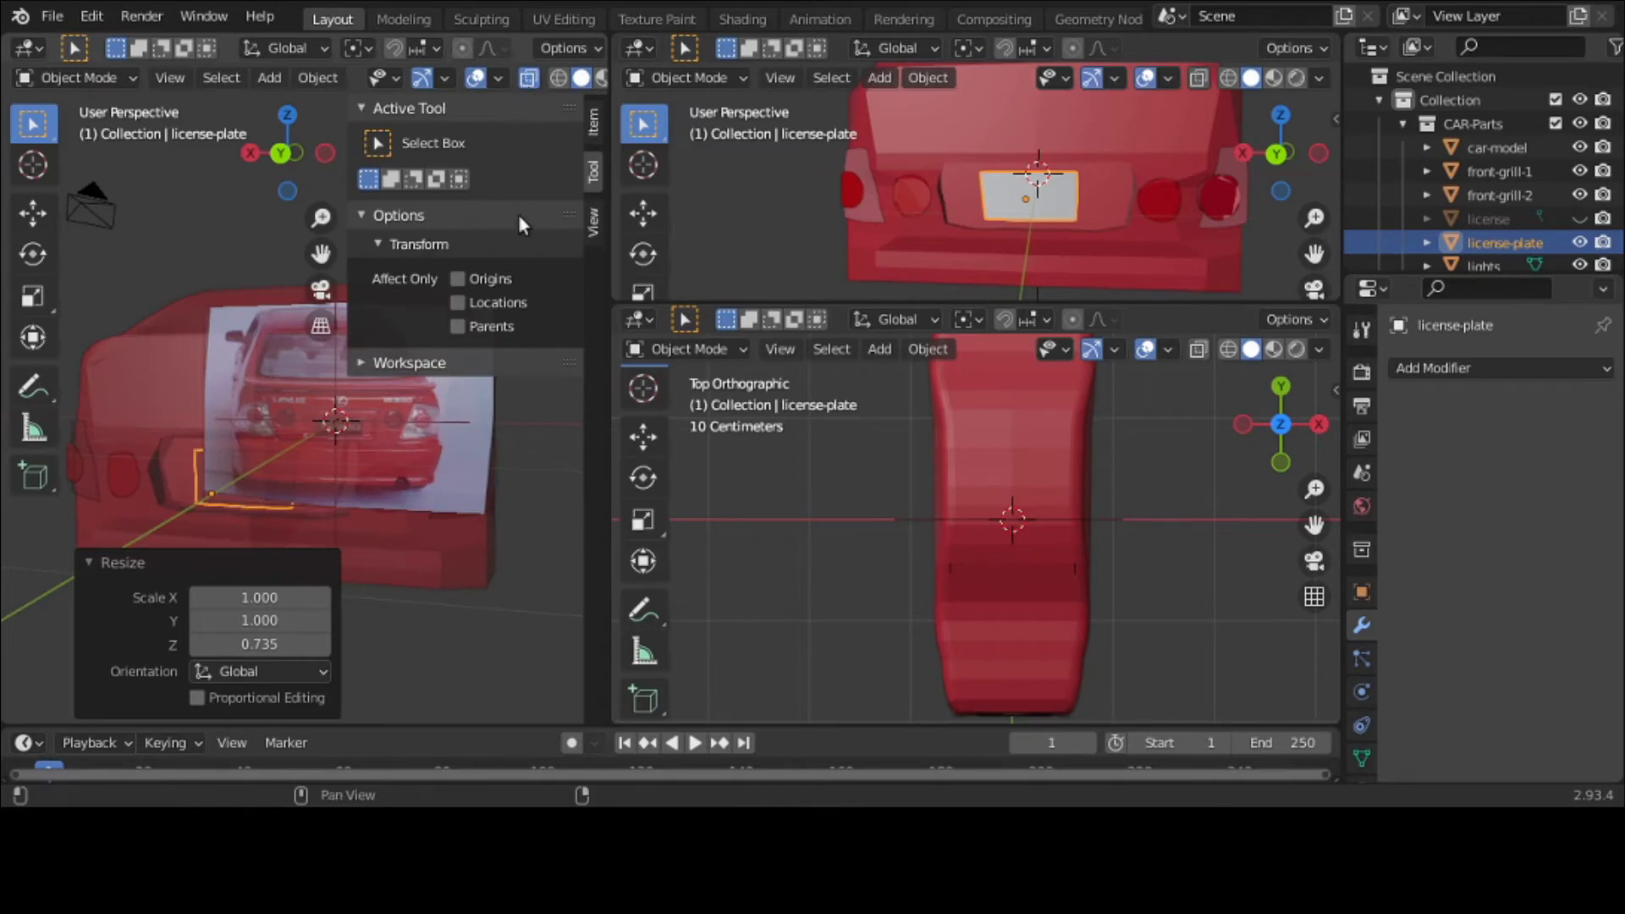
Step: Switch the large viewport from perspective to the Back orthographic view and frame the rear reference photo
key(grave)
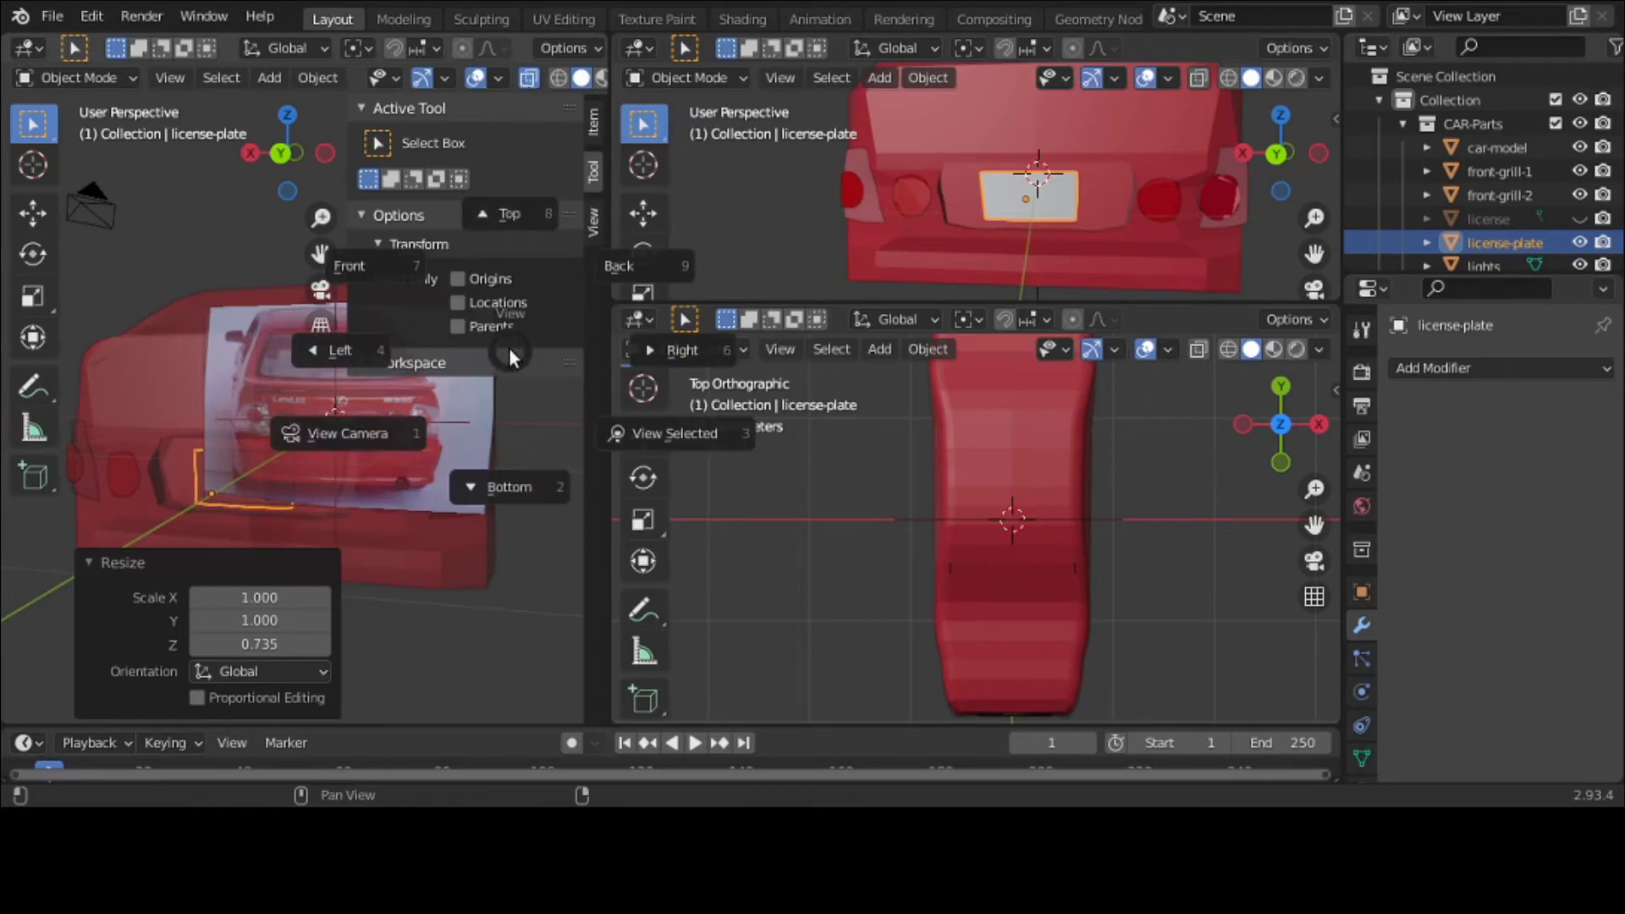
click(617, 276)
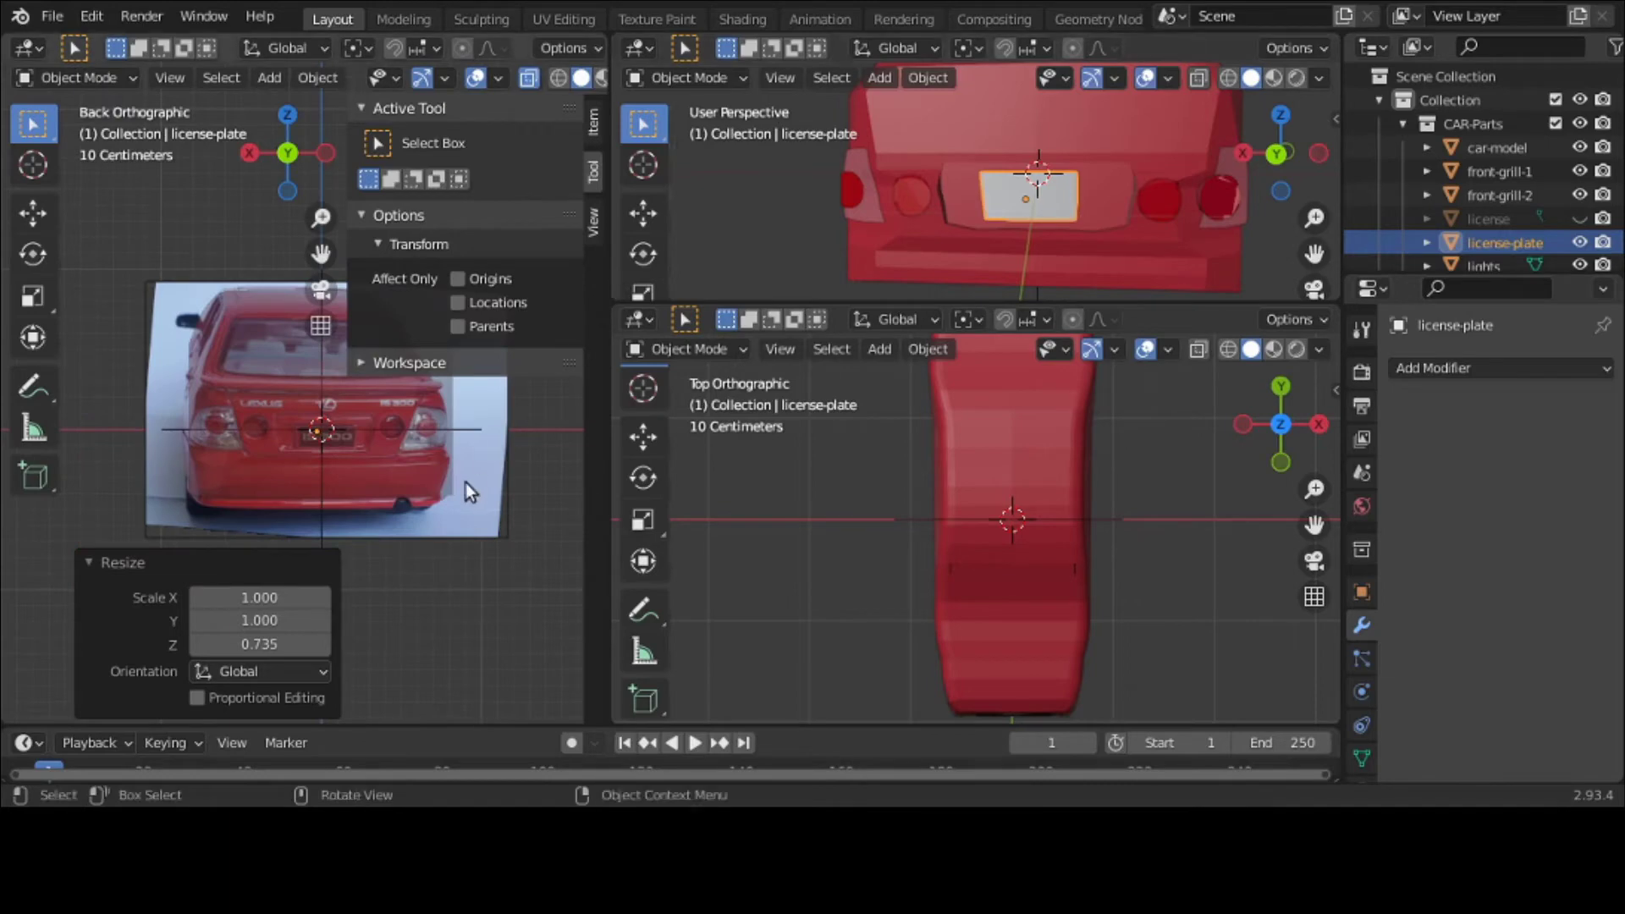
scroll(466, 485, up, 2)
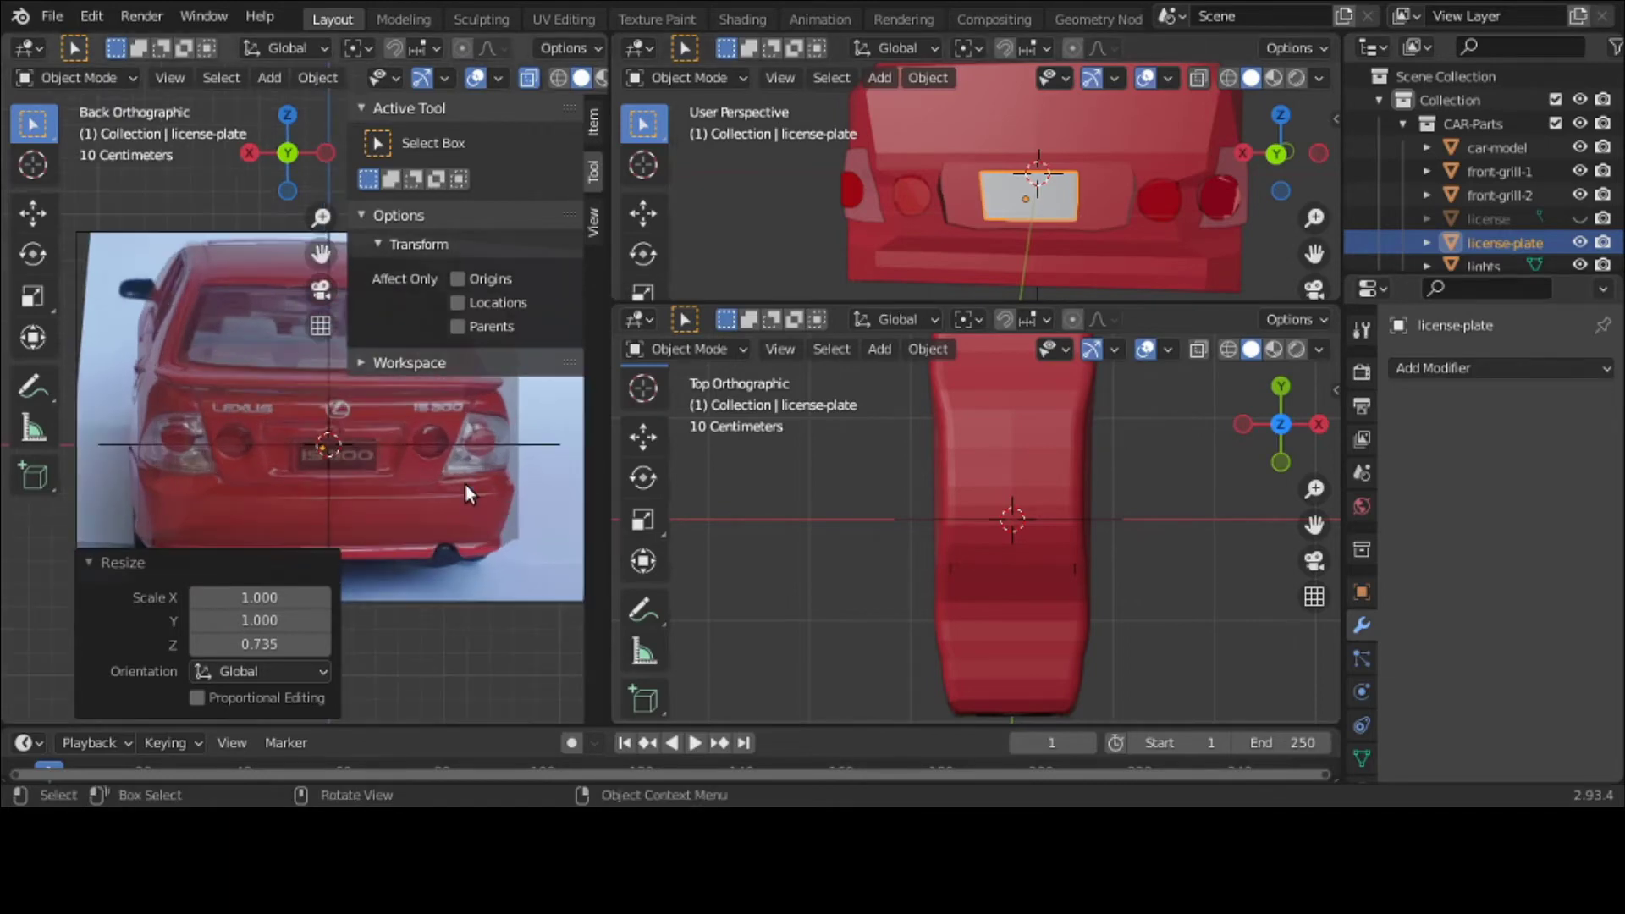
scroll(465, 485, down, 1)
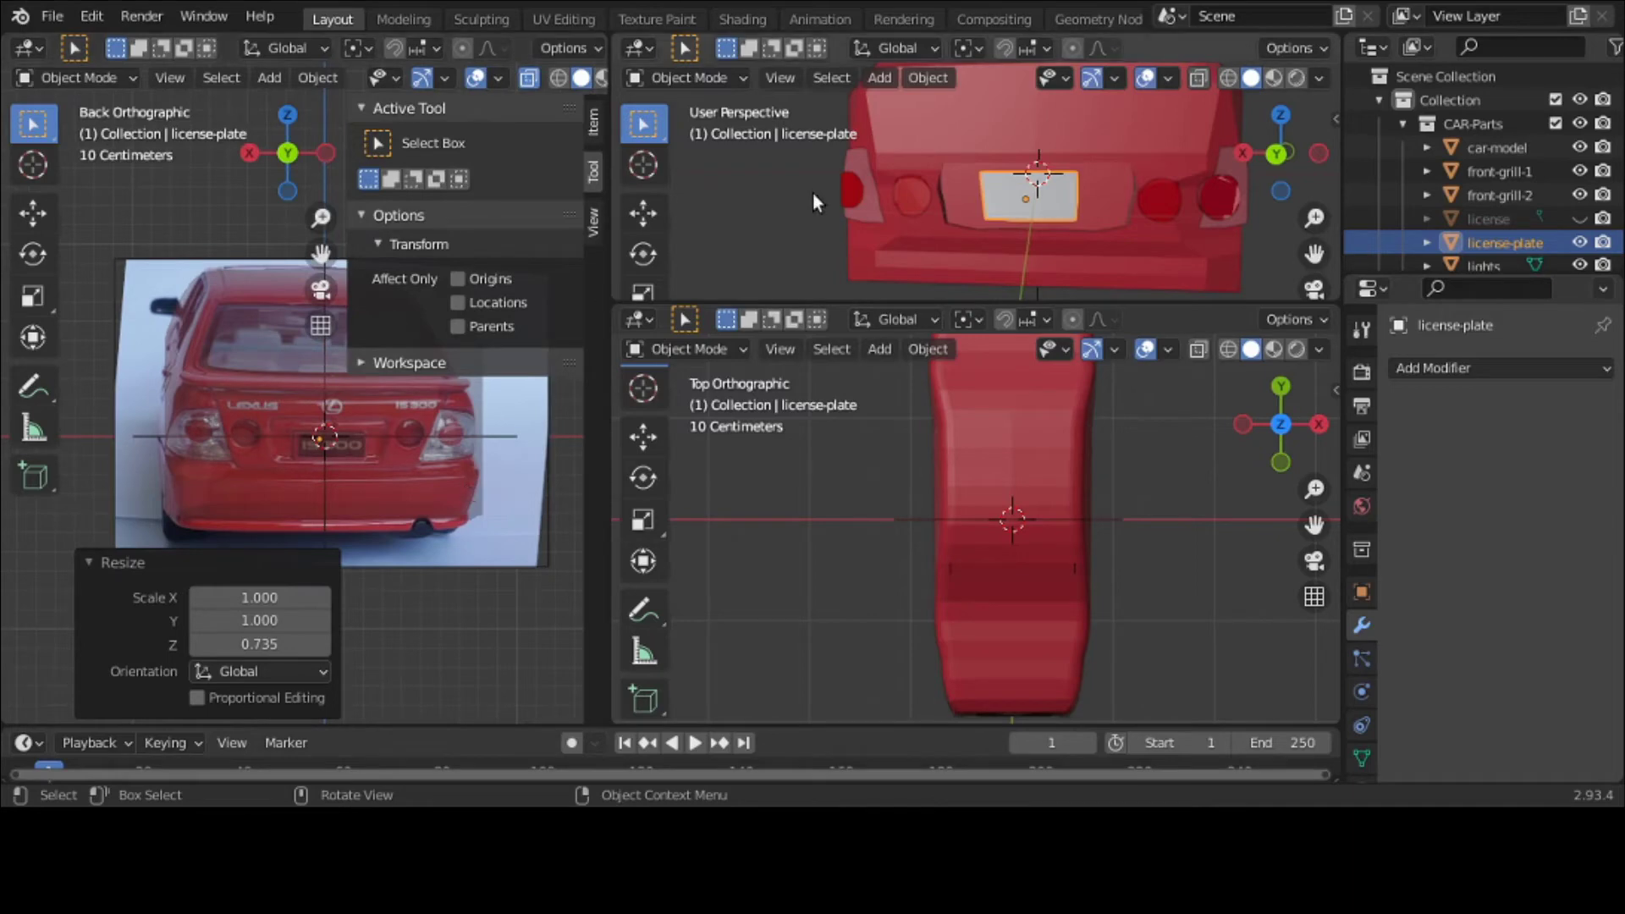
click(947, 149)
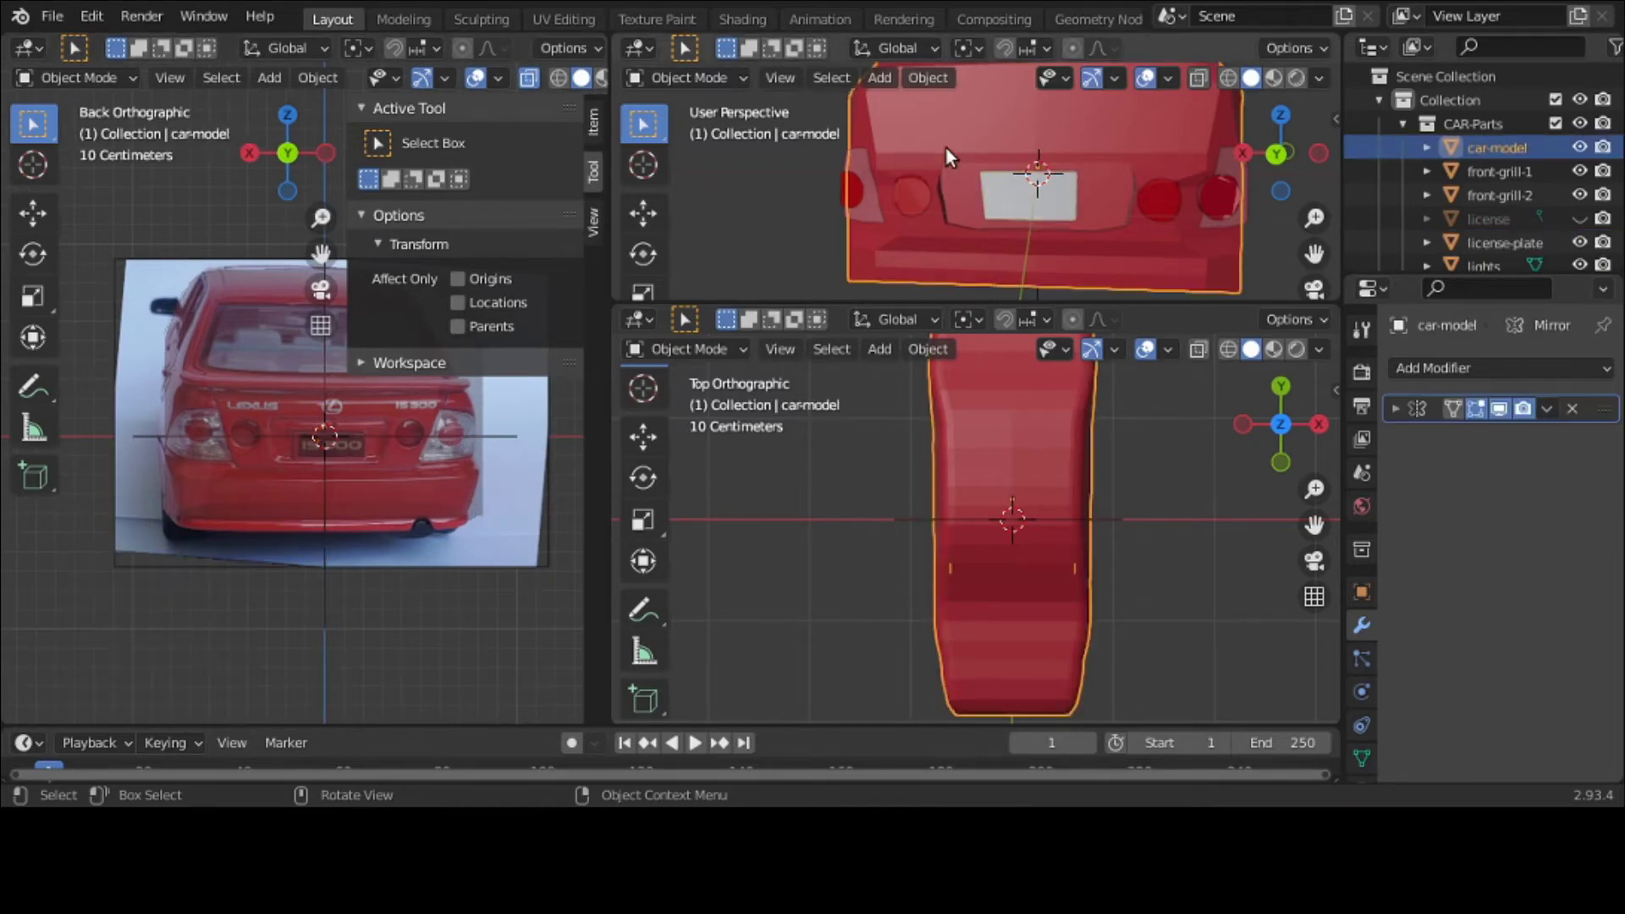
key(h)
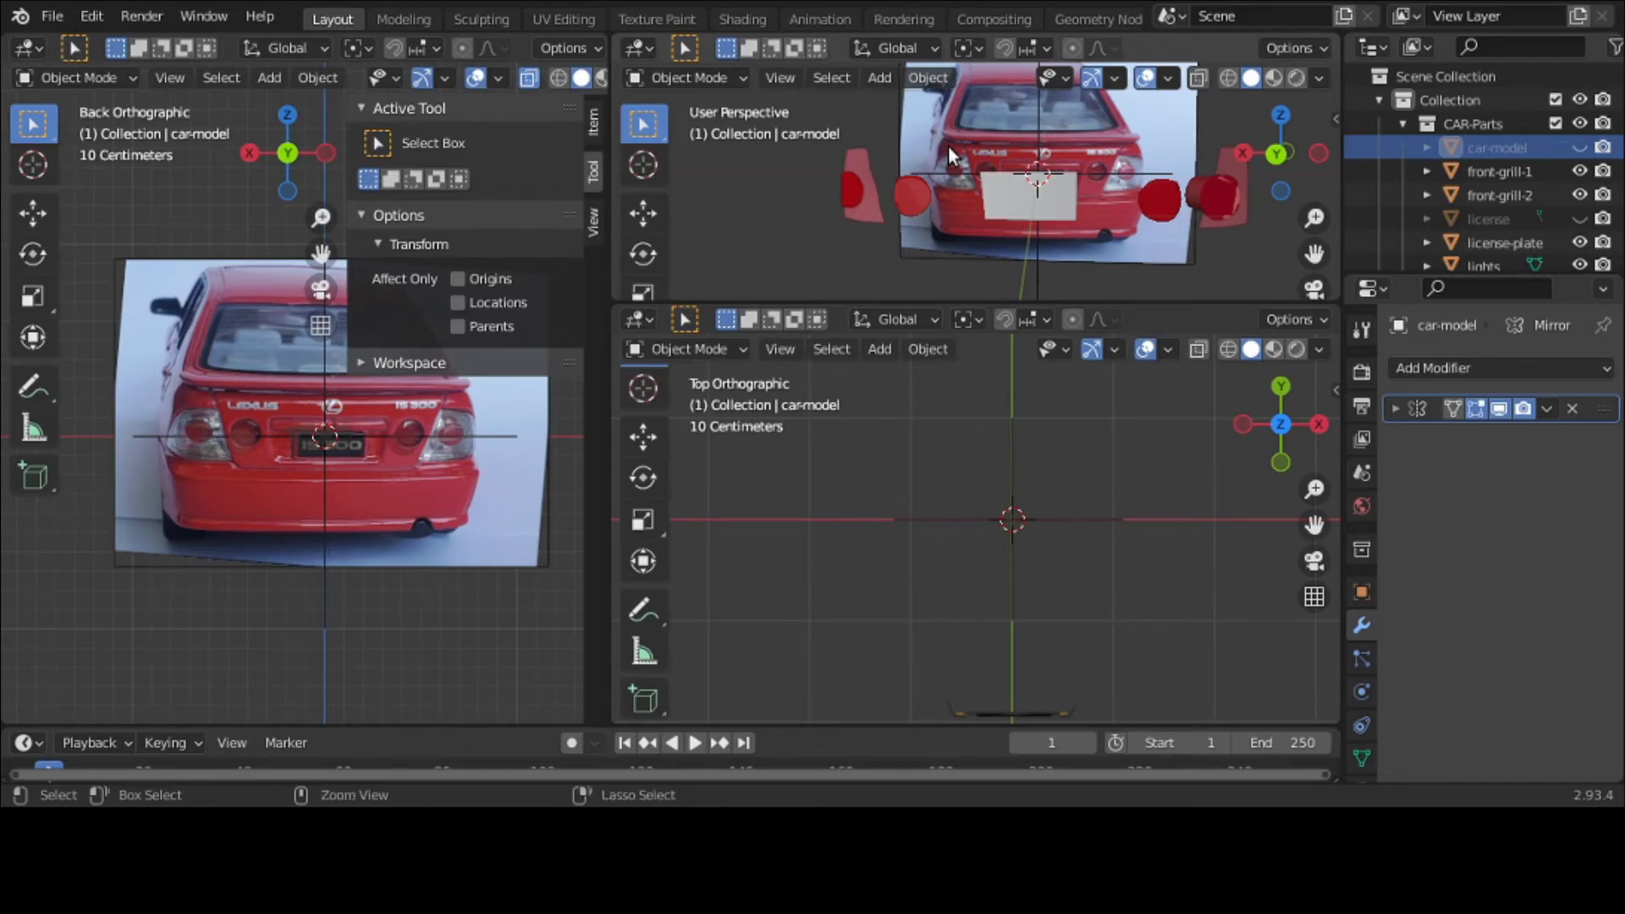
key(ctrl+z)
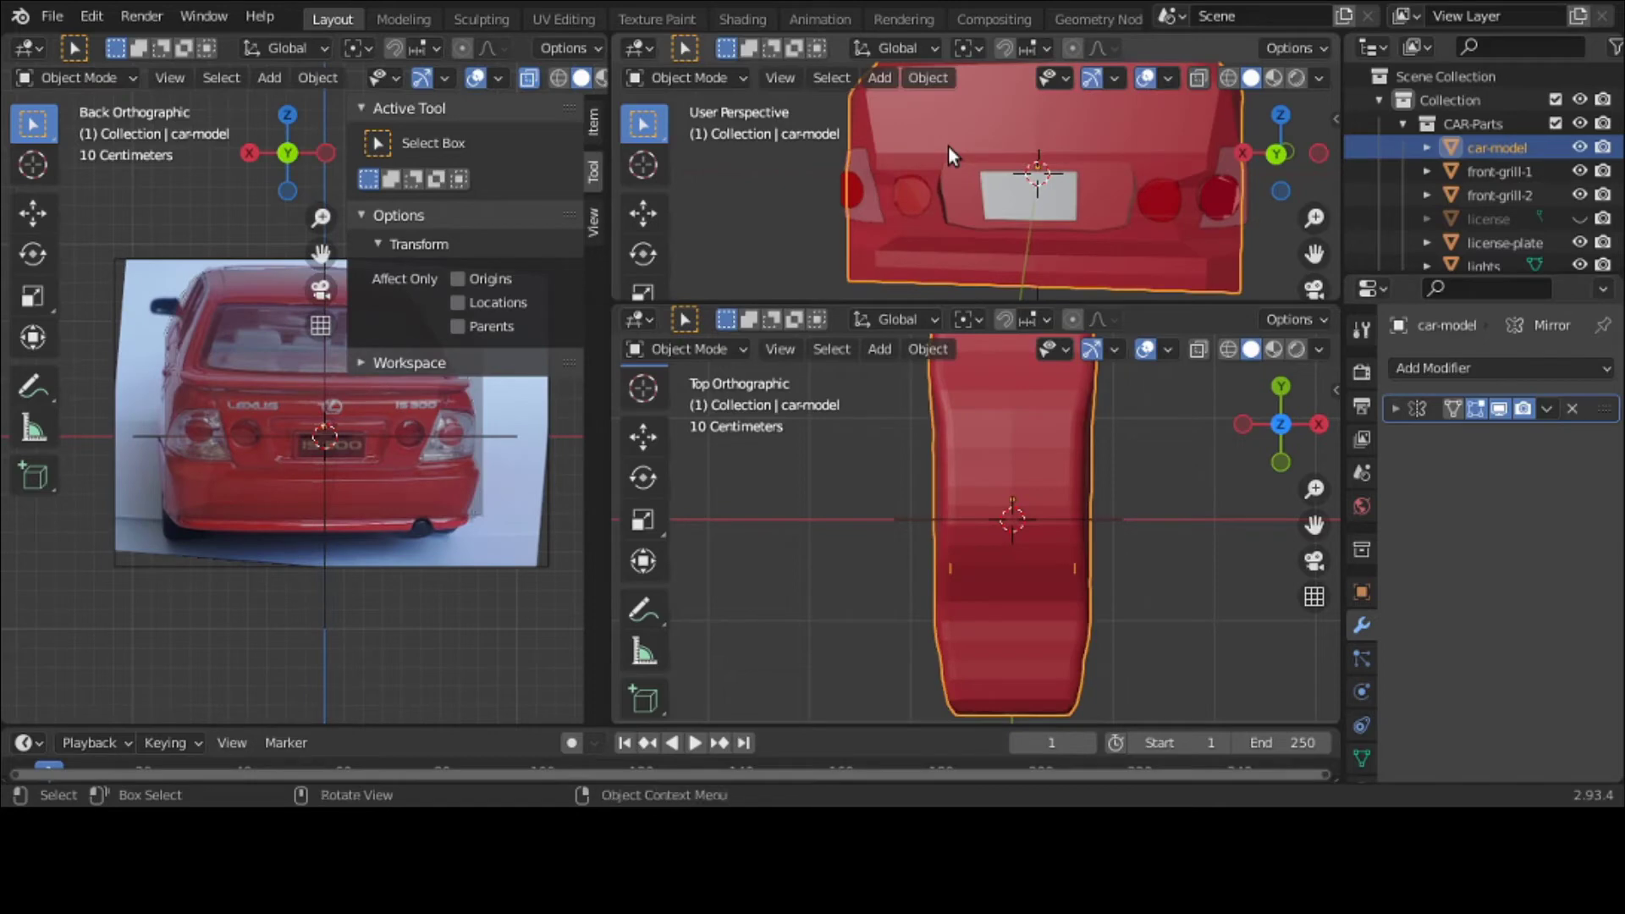
Step: Join the rear-light housings and the two round red lights on the car's left side into car-model, one after another
click(861, 220)
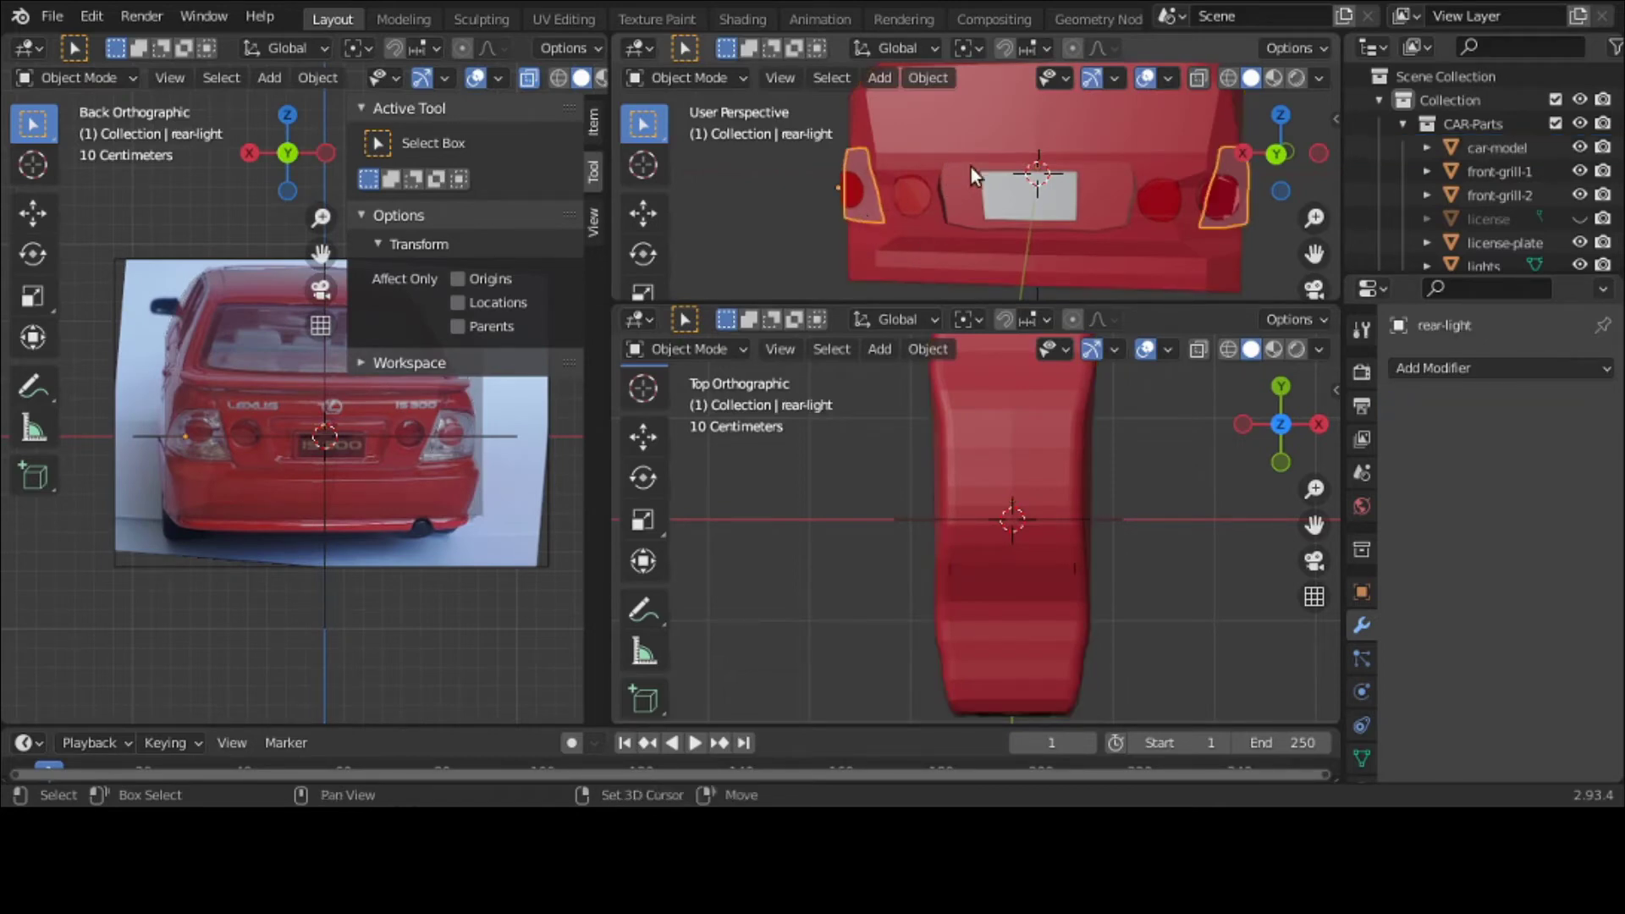
click(975, 125)
key(ctrl+j)
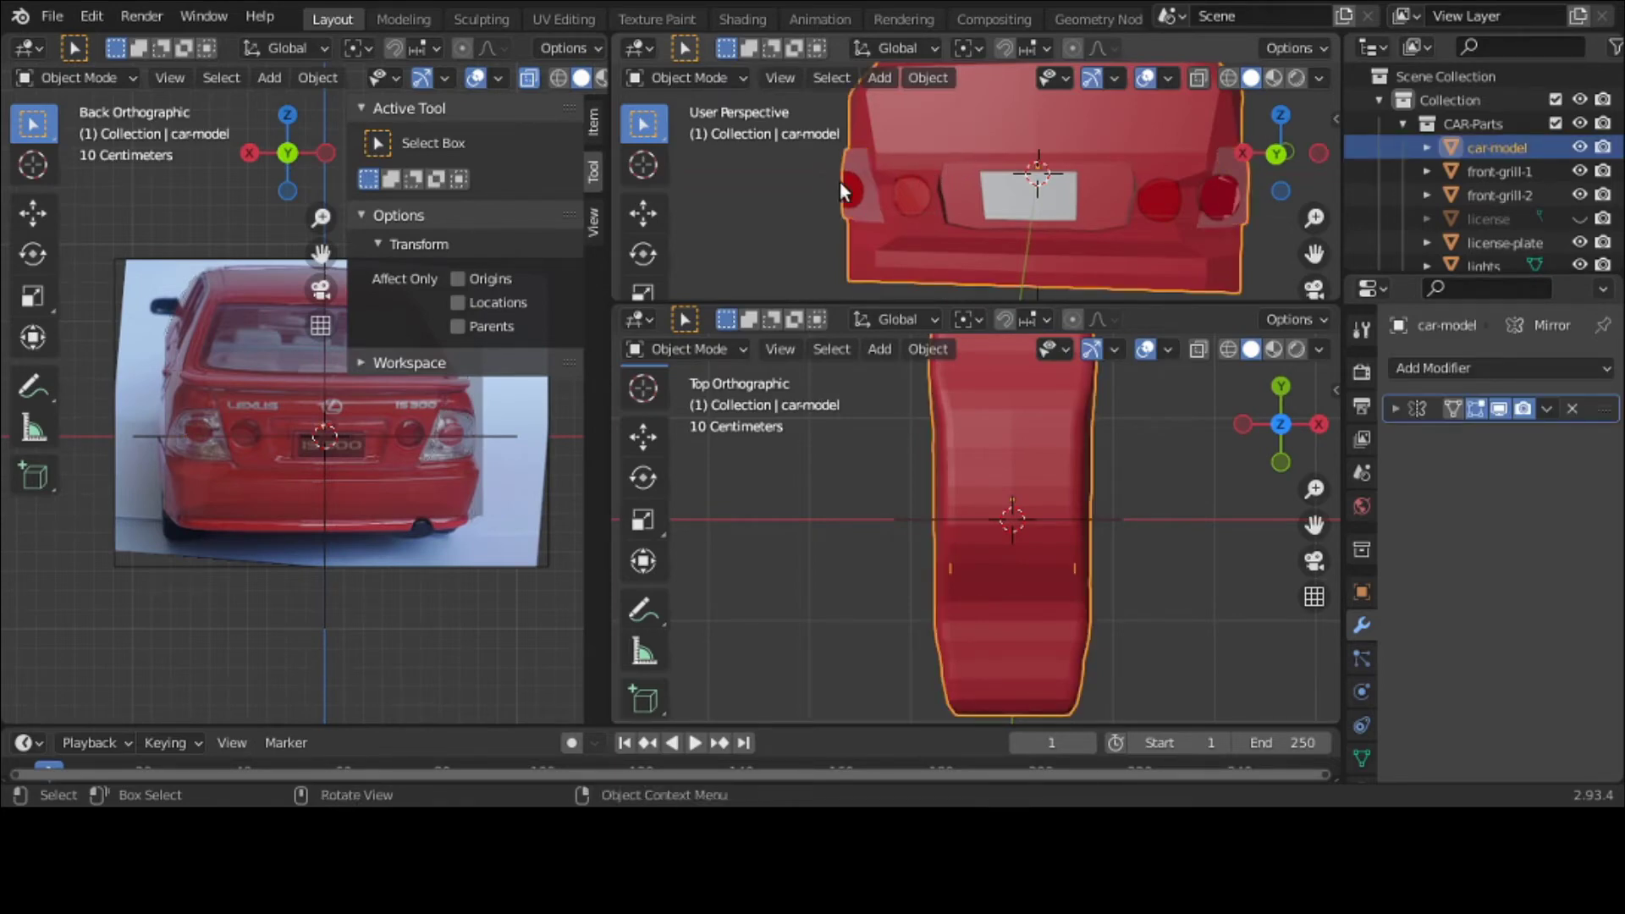
click(856, 191)
shift+click(989, 120)
key(ctrl+j)
click(926, 193)
shift+click(967, 129)
key(ctrl+j)
Step: Try to join the license plate into car-model, then undo the join
click(1004, 186)
shift+click(1050, 114)
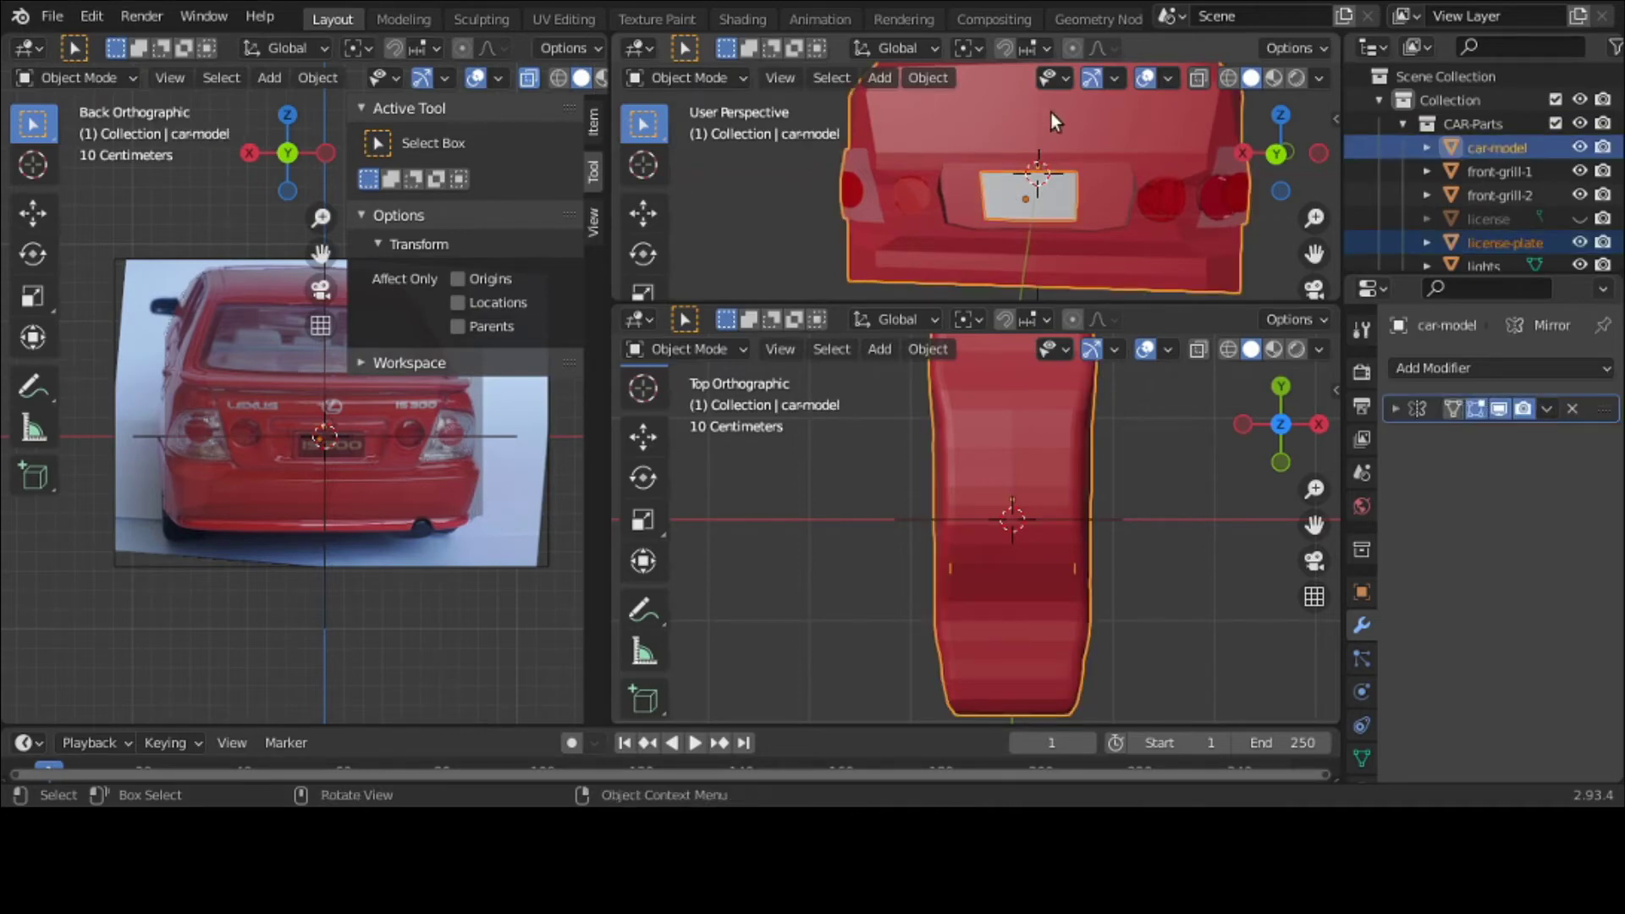
key(ctrl+j)
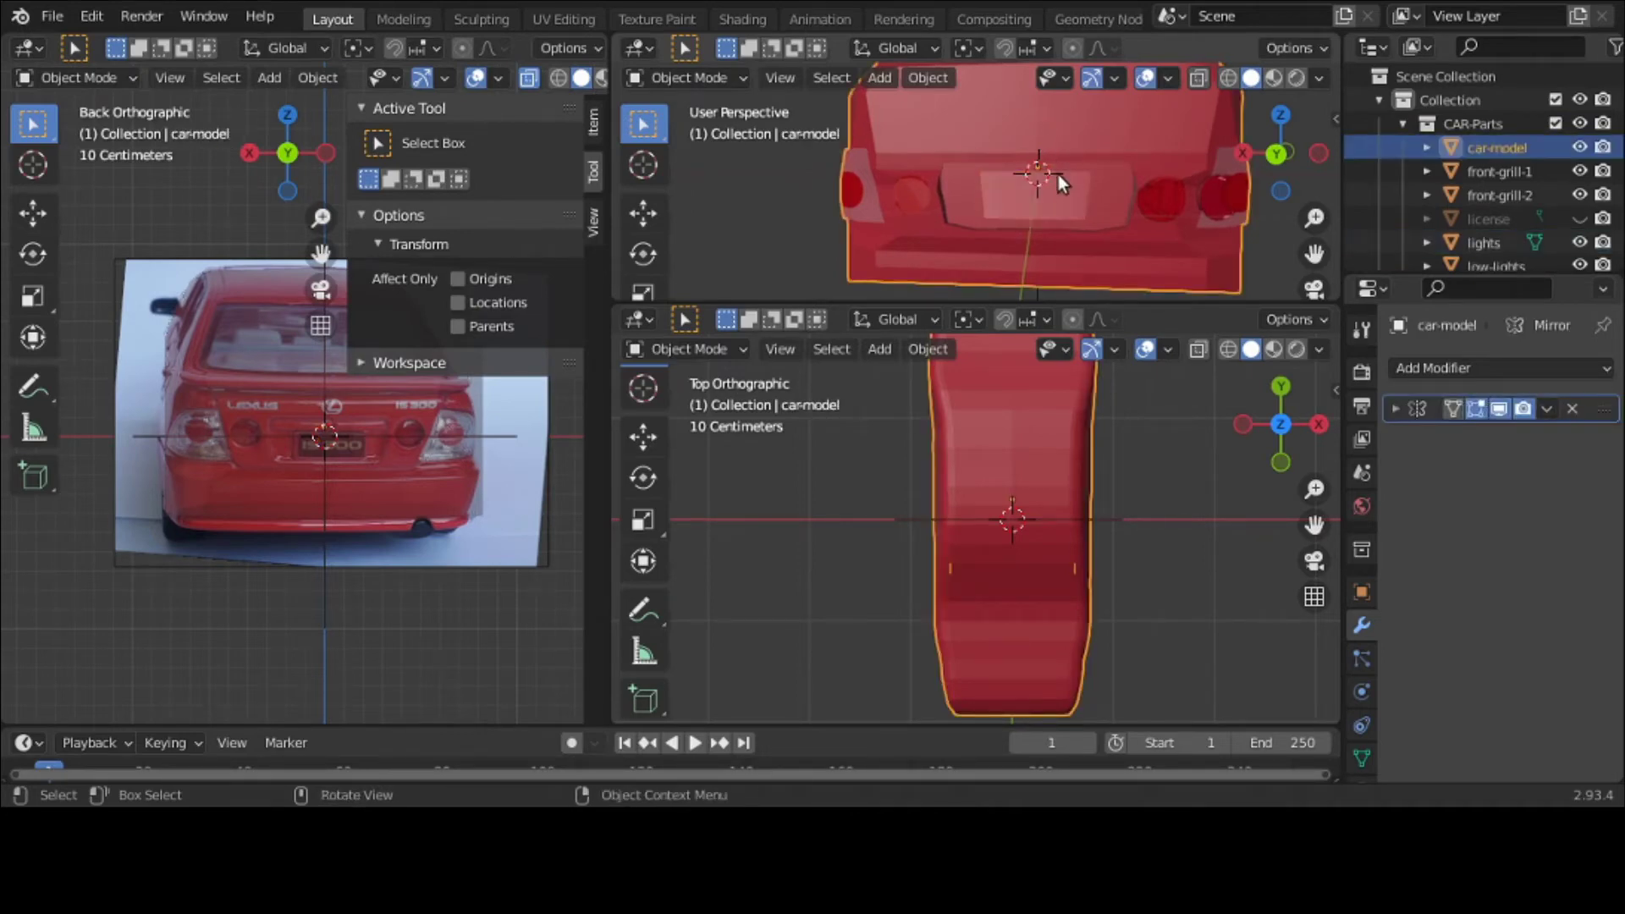
key(ctrl+z)
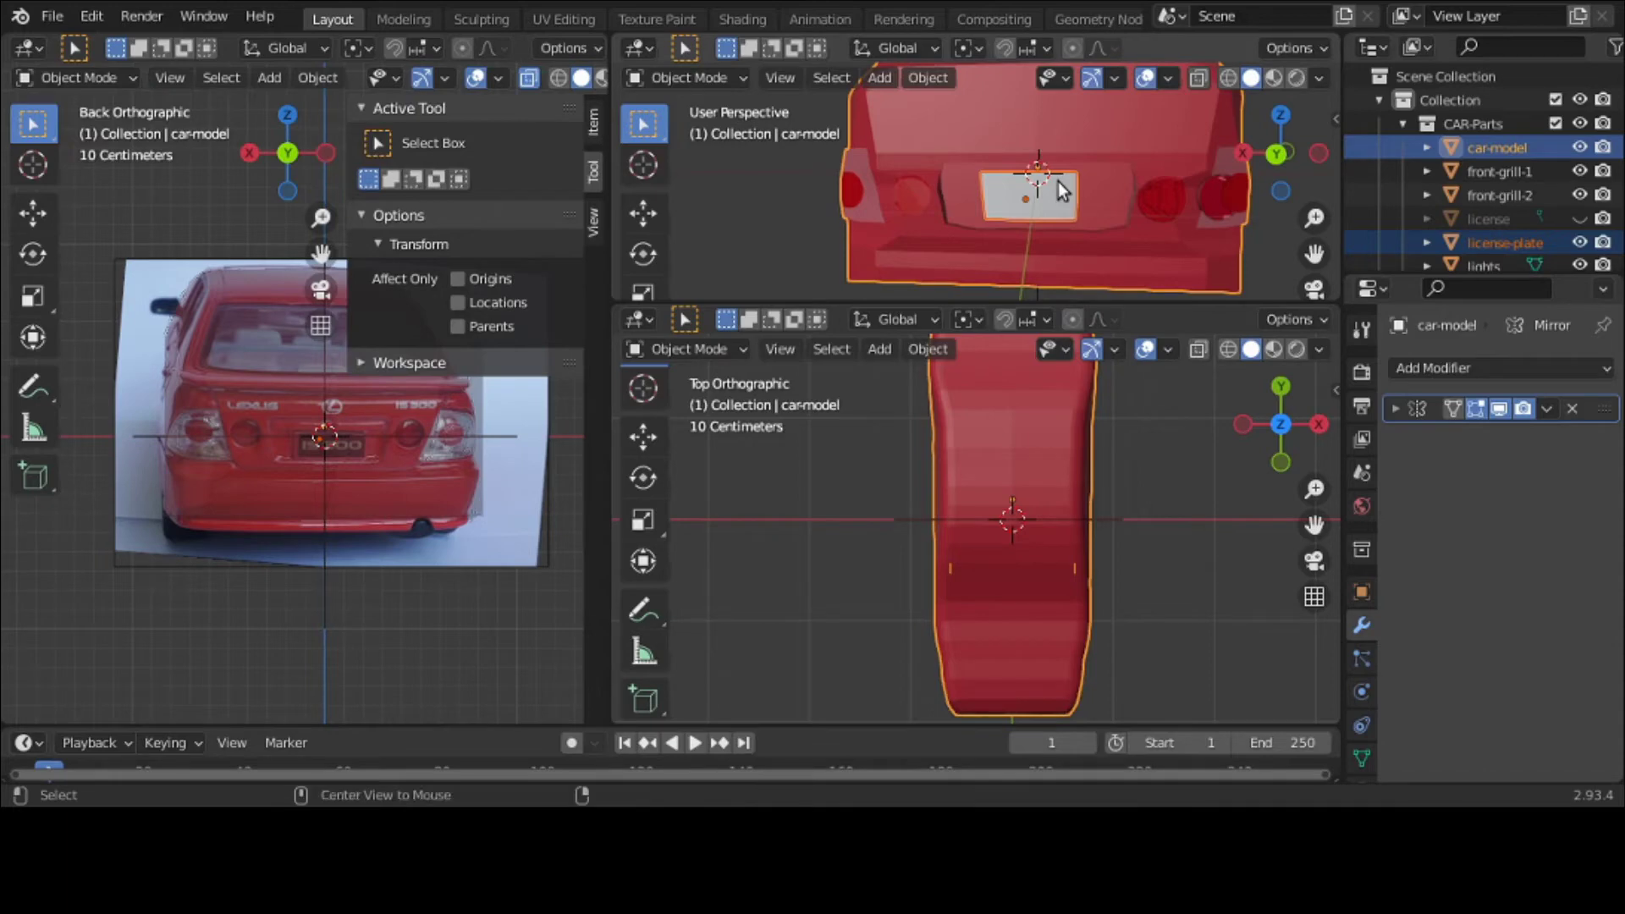
Step: Parent the license plate to the car-model body
key(alt+p)
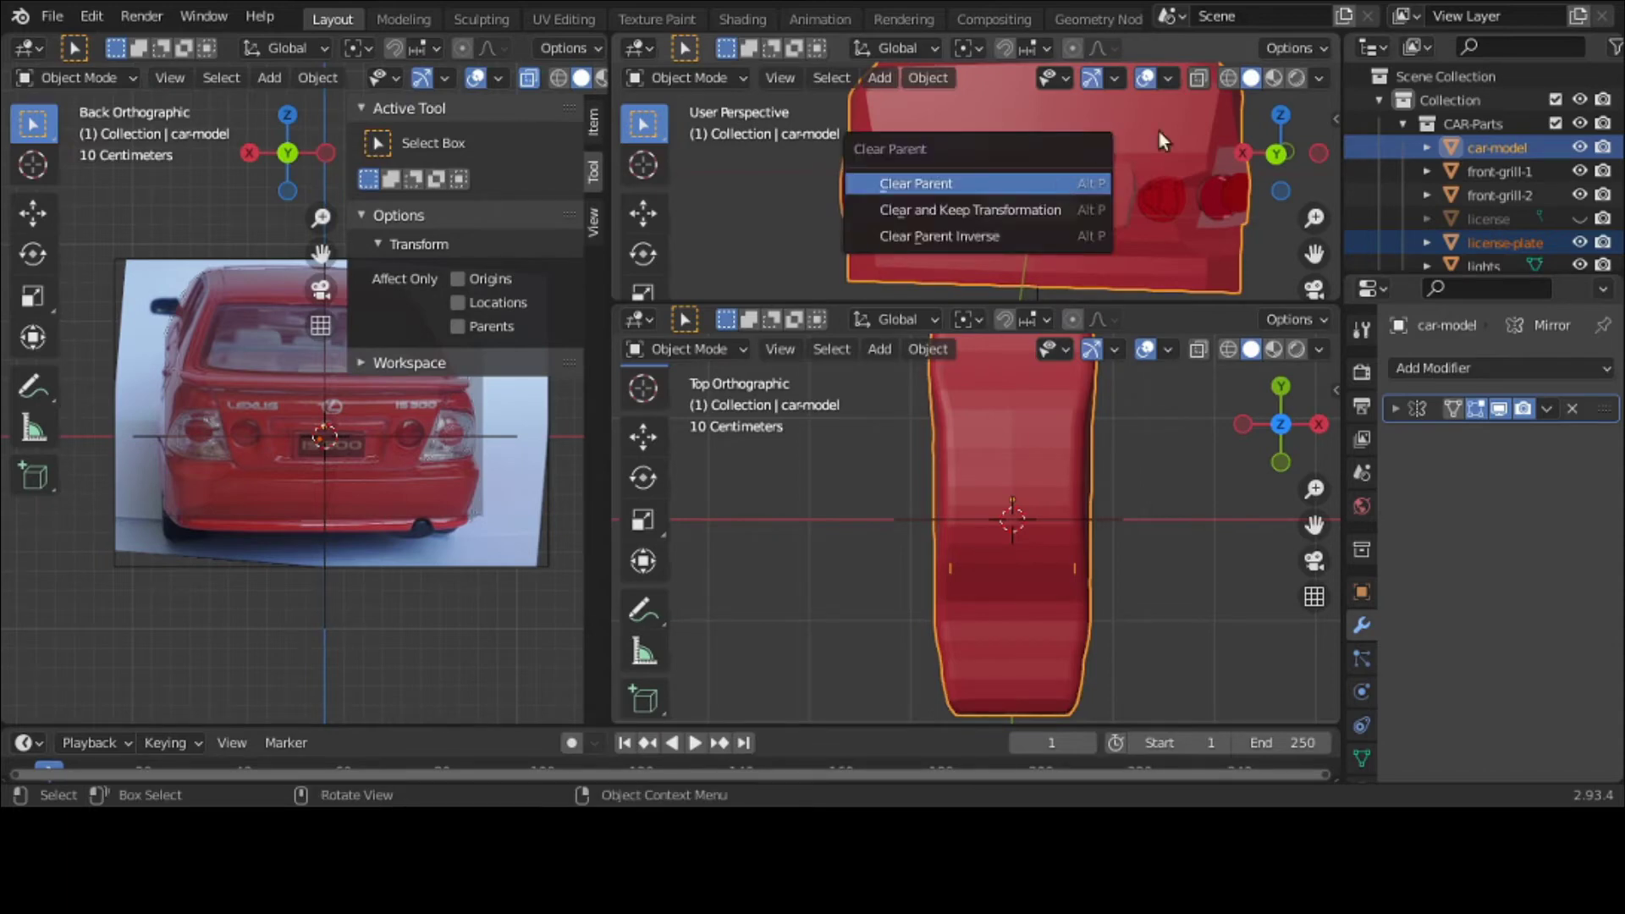
click(1058, 183)
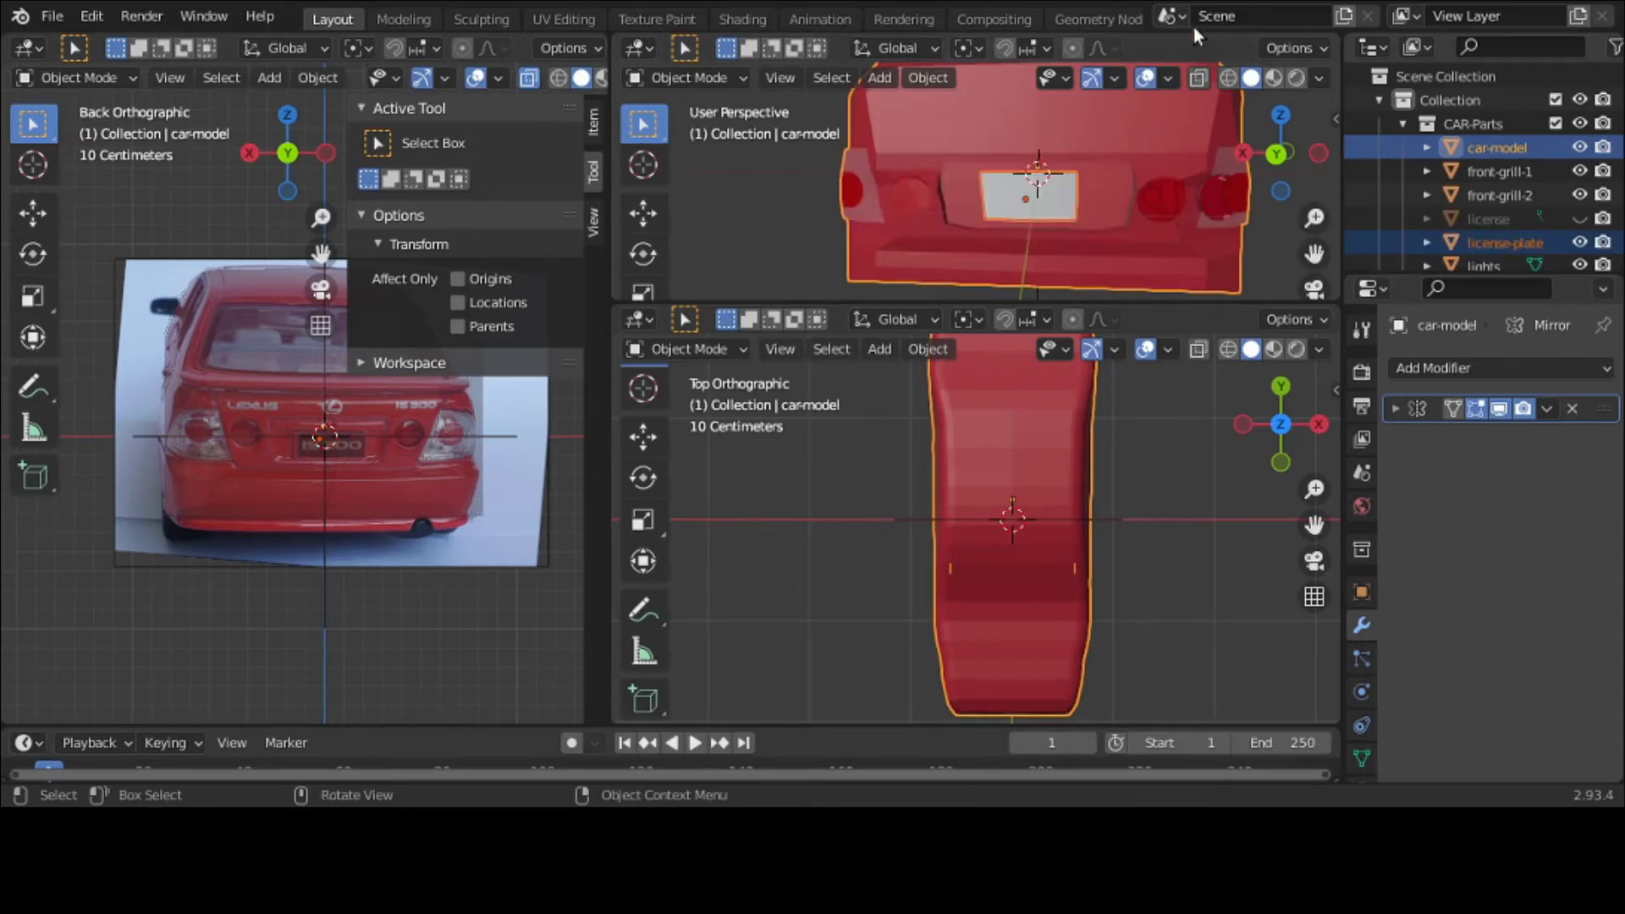
key(ctrl+p)
click(1143, 88)
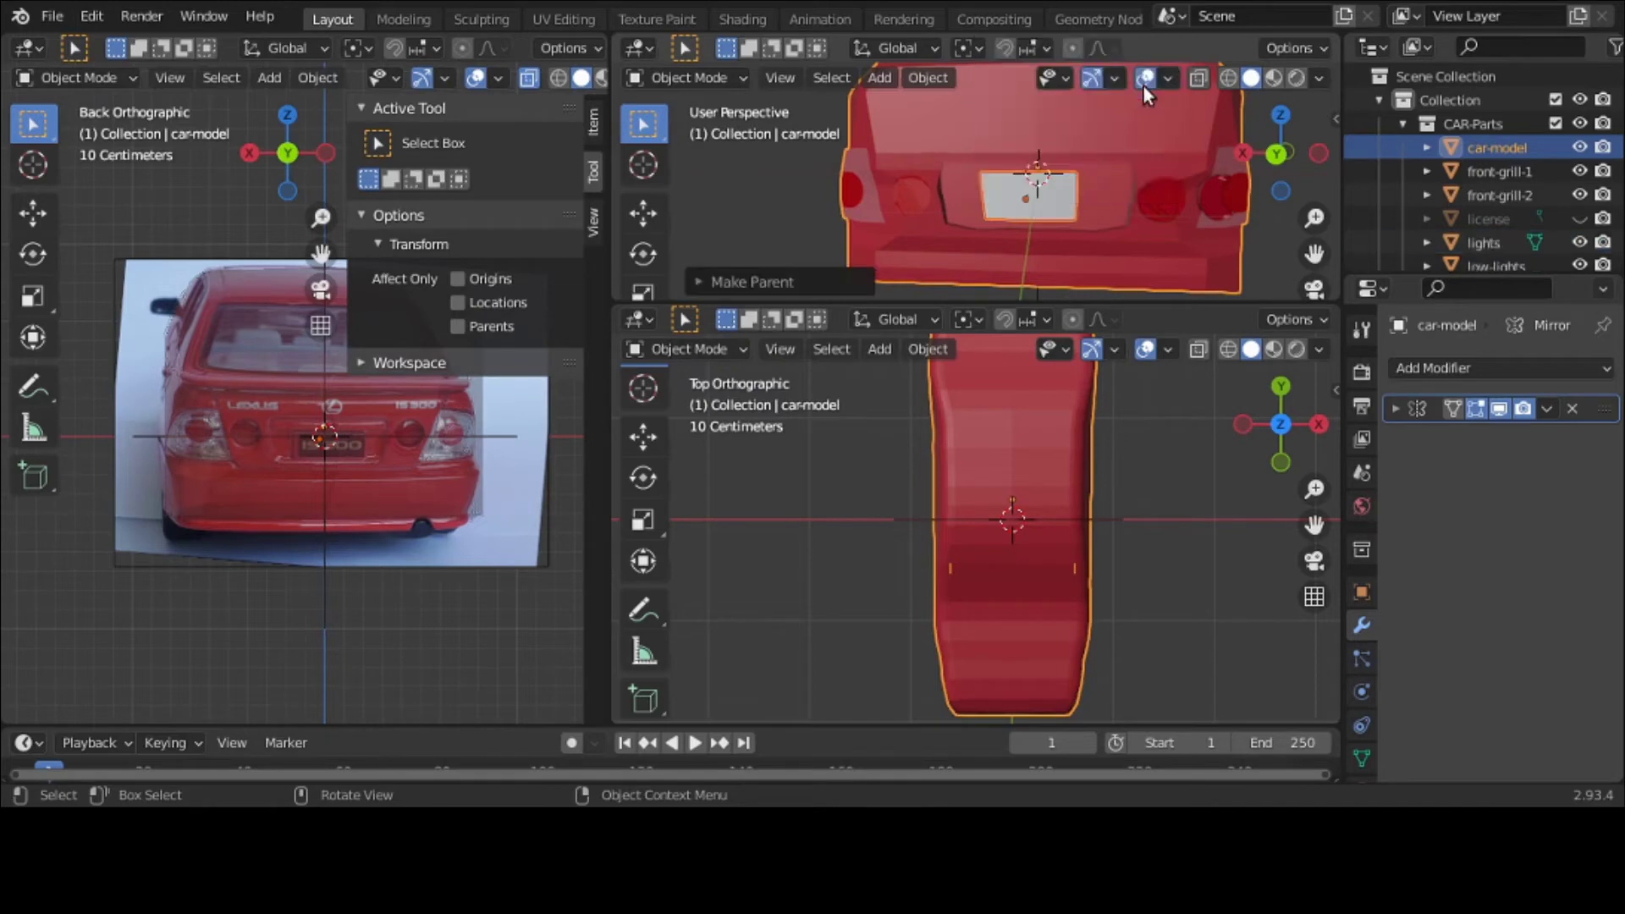
Step: Try to set a parent with only the inner round red light red3 selected
click(1180, 196)
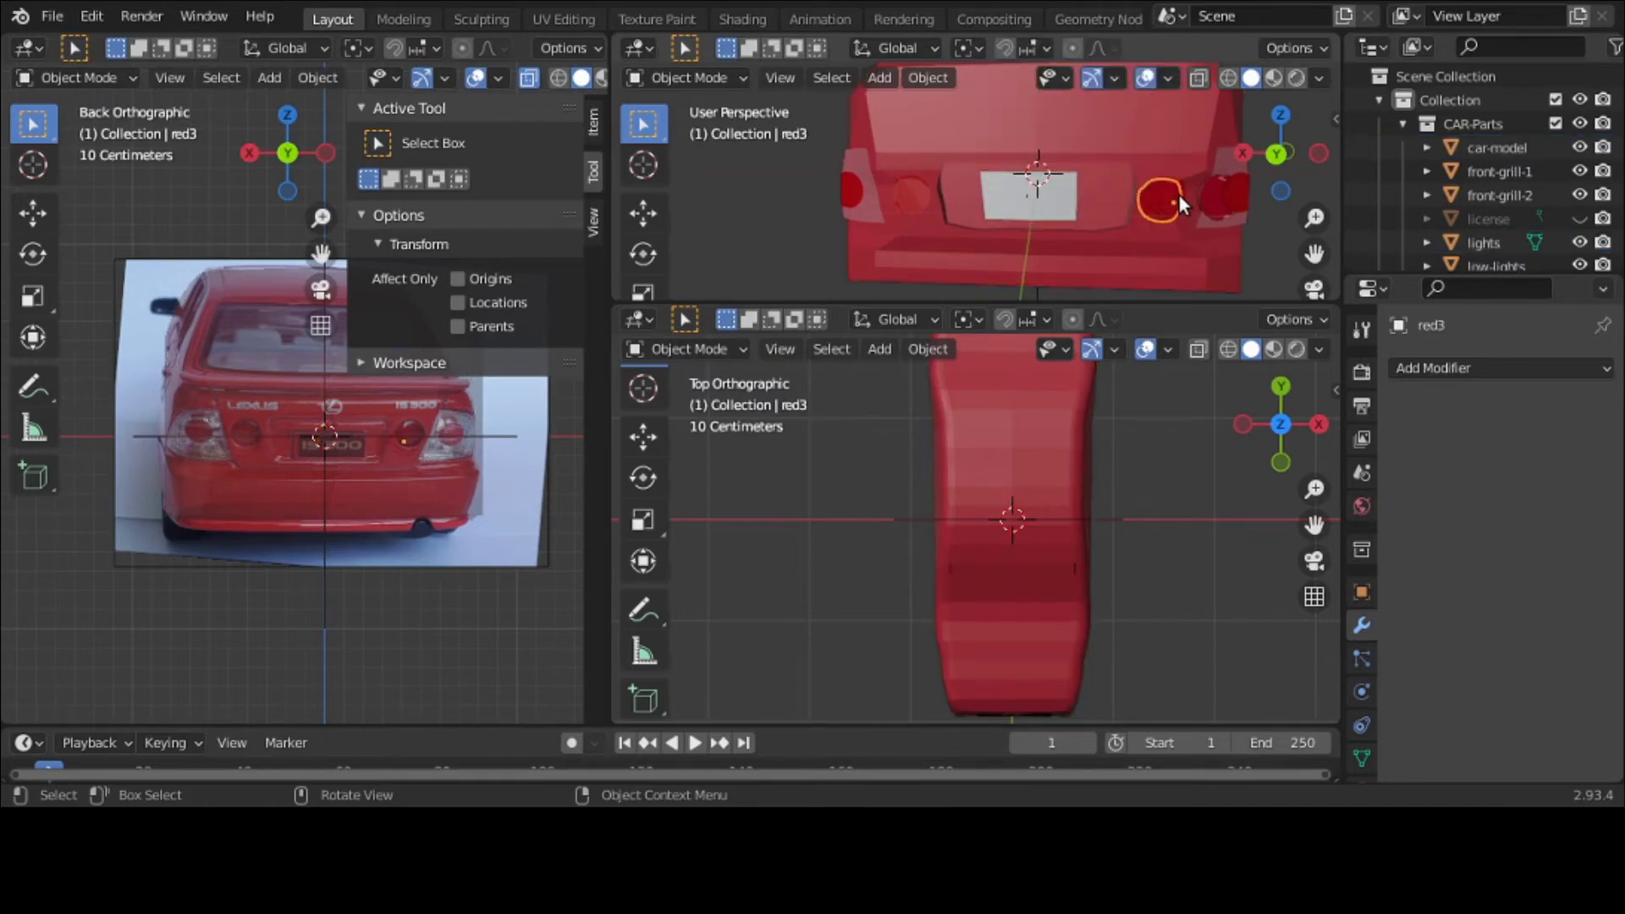
key(ctrl+p)
click(1180, 195)
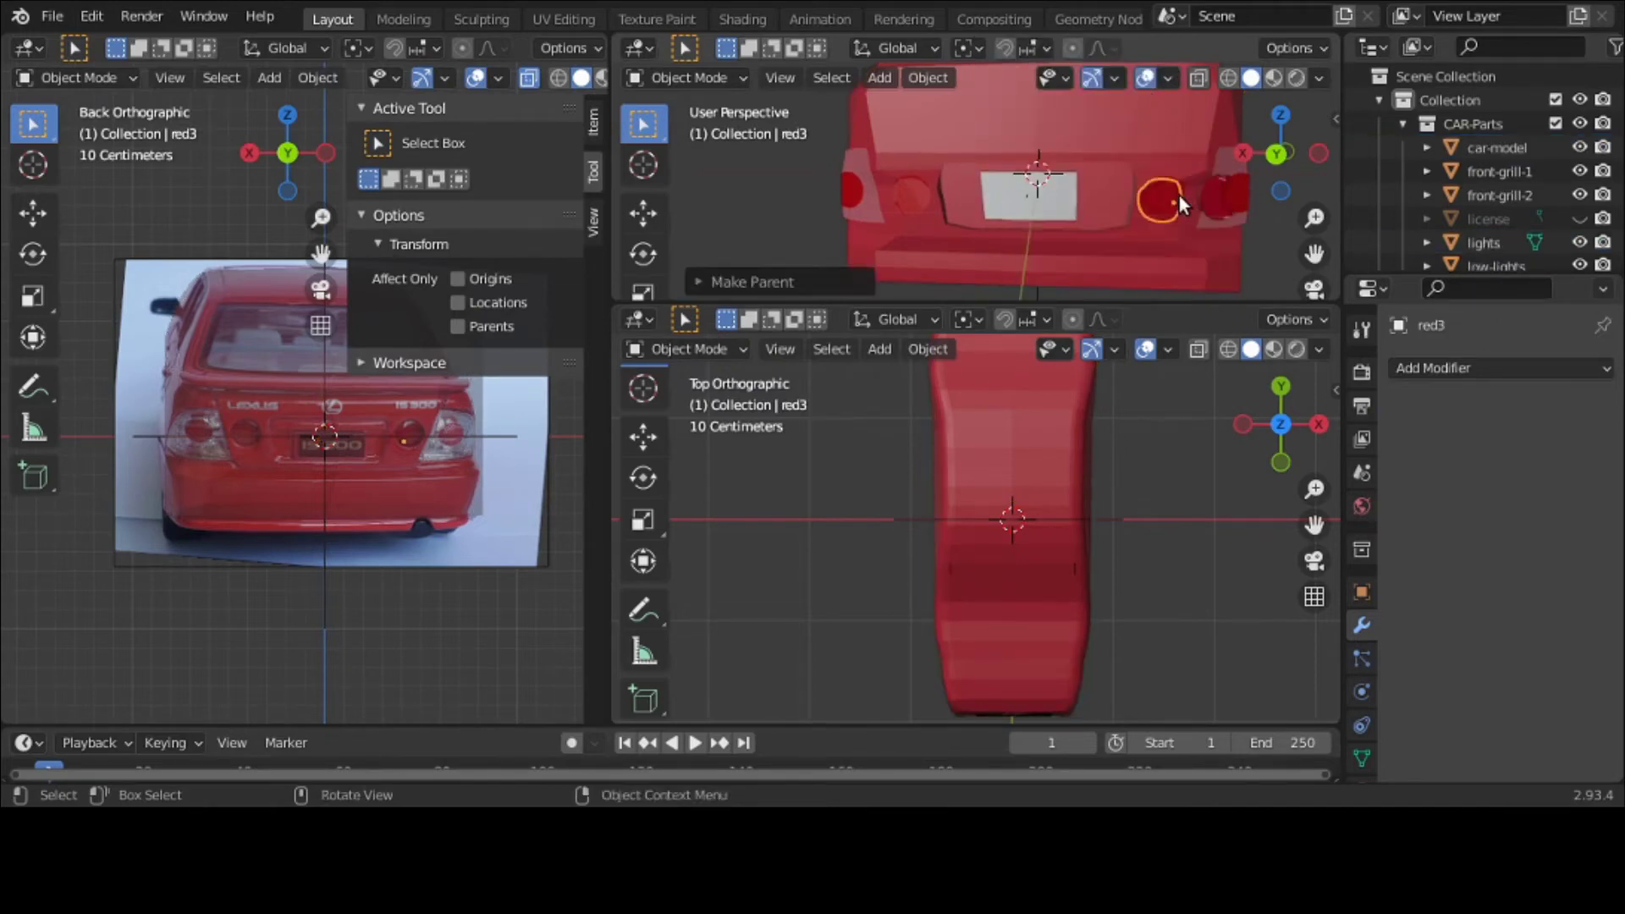
Step: Delete the outer round red light object red4 at the car's rear corner
click(1221, 201)
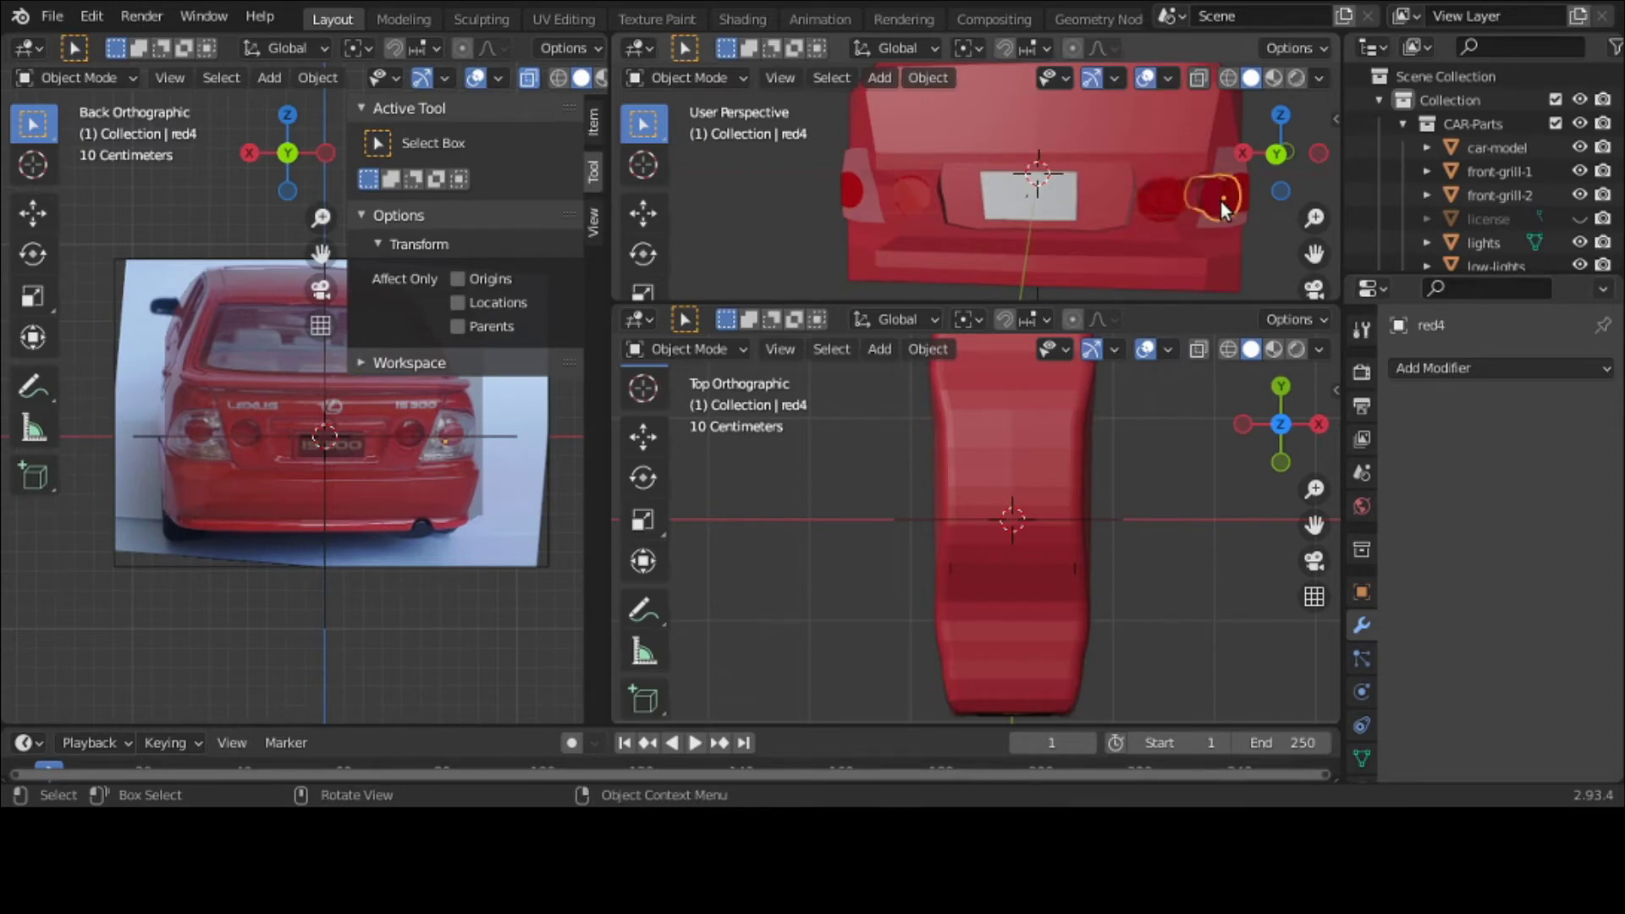
middle_drag(1221, 202, 1125, 203)
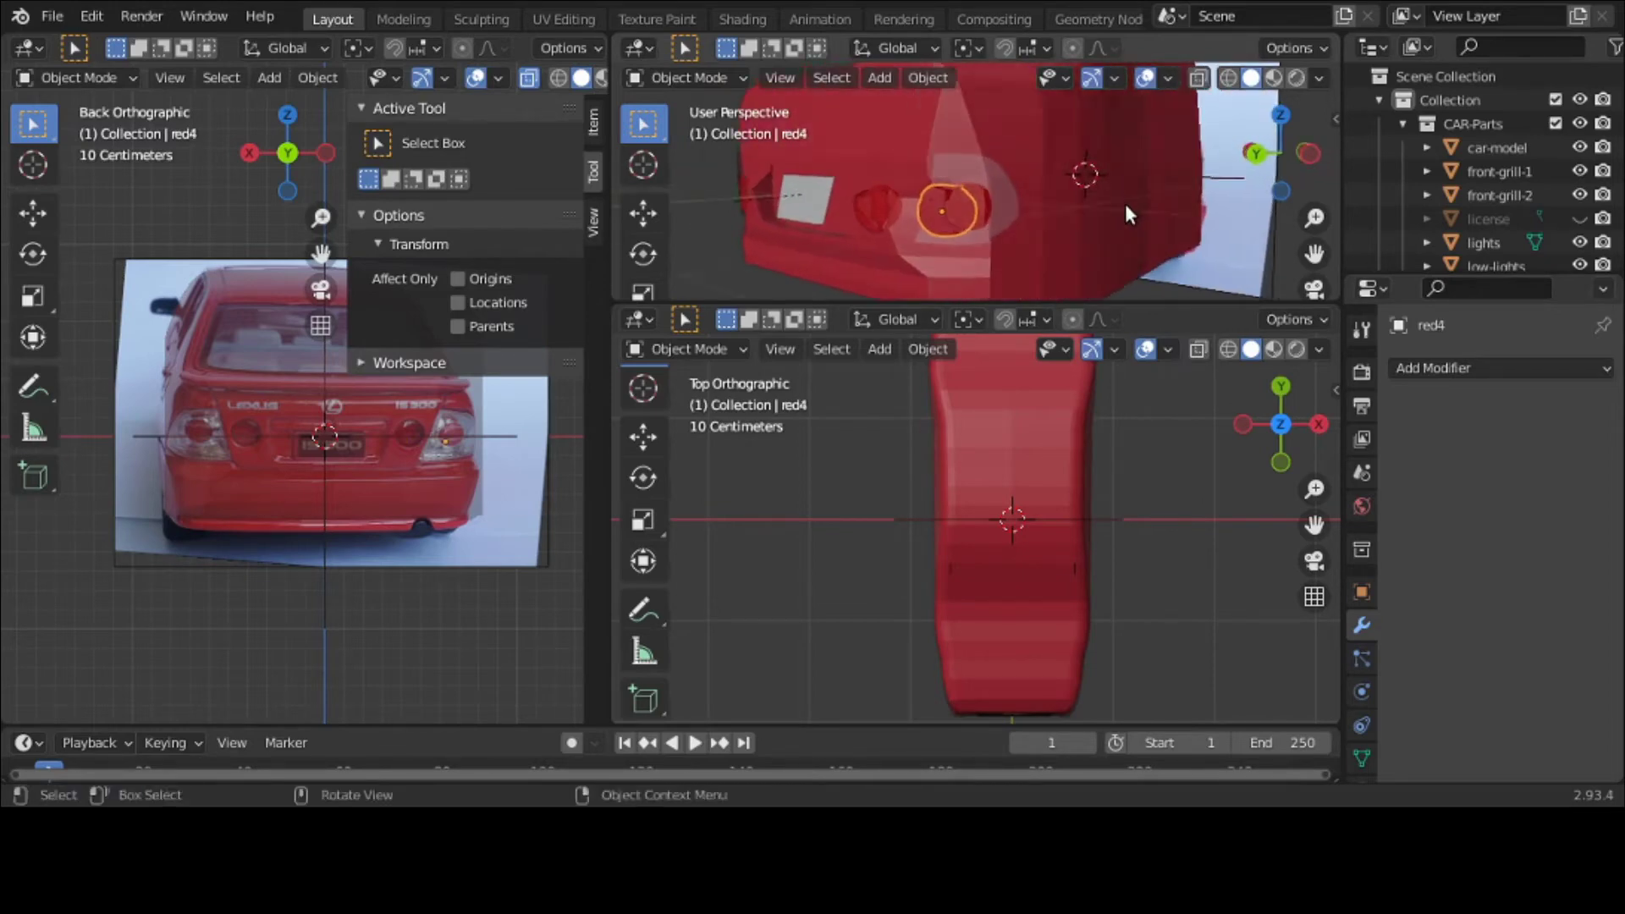
key(x)
click(1125, 203)
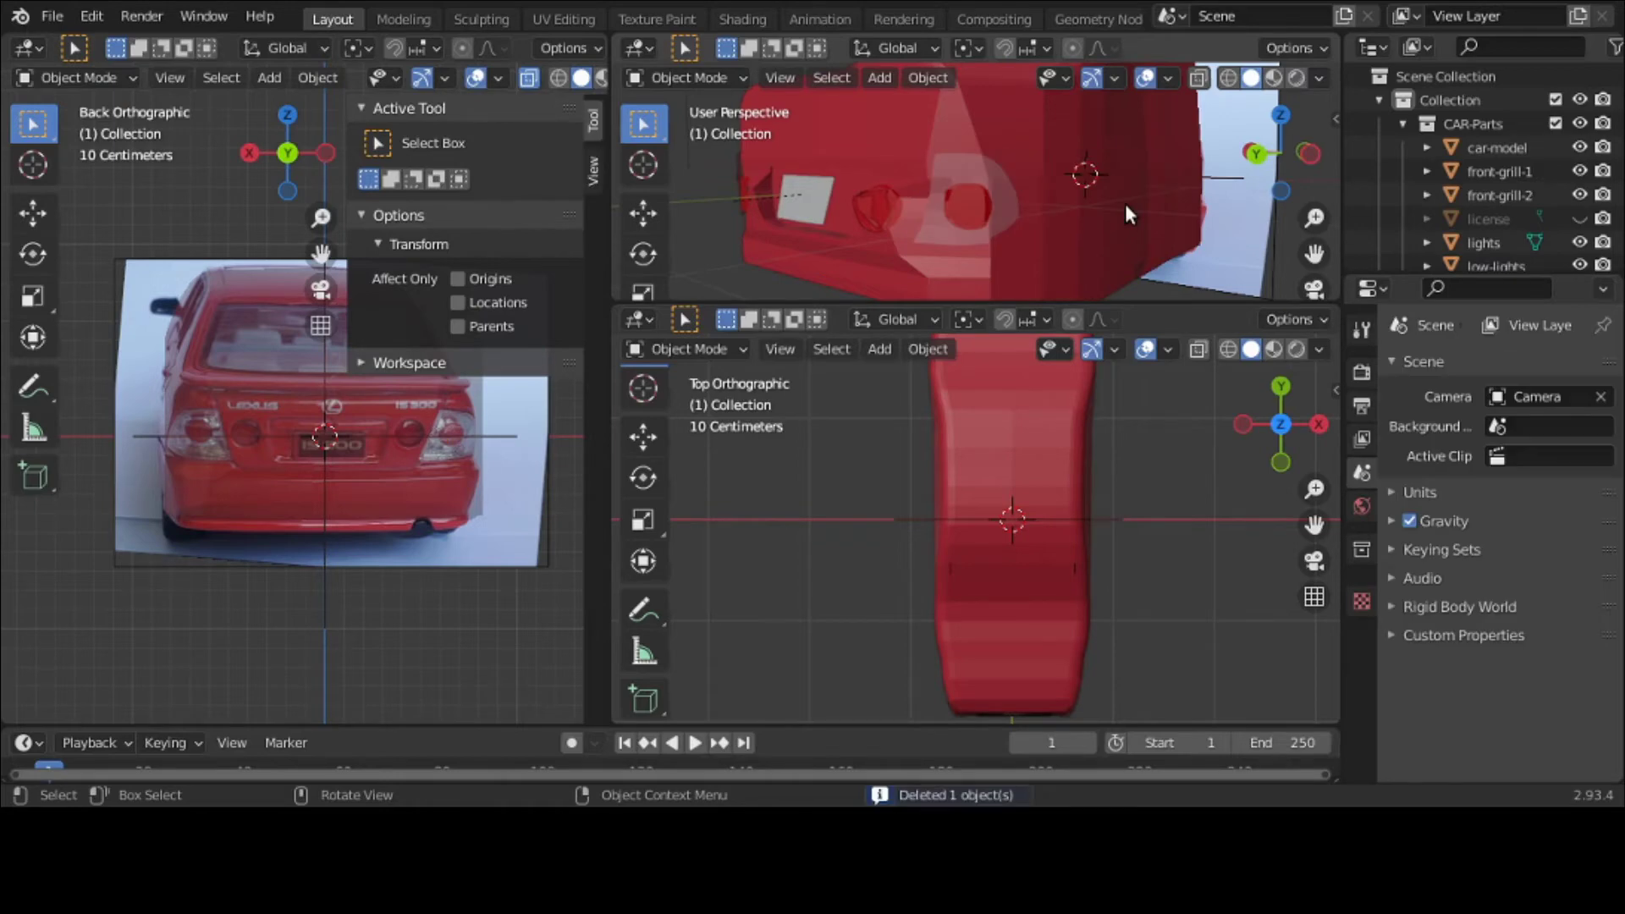
Step: Hide the car-model body, then reveal all hidden objects in the scene
click(958, 217)
click(967, 199)
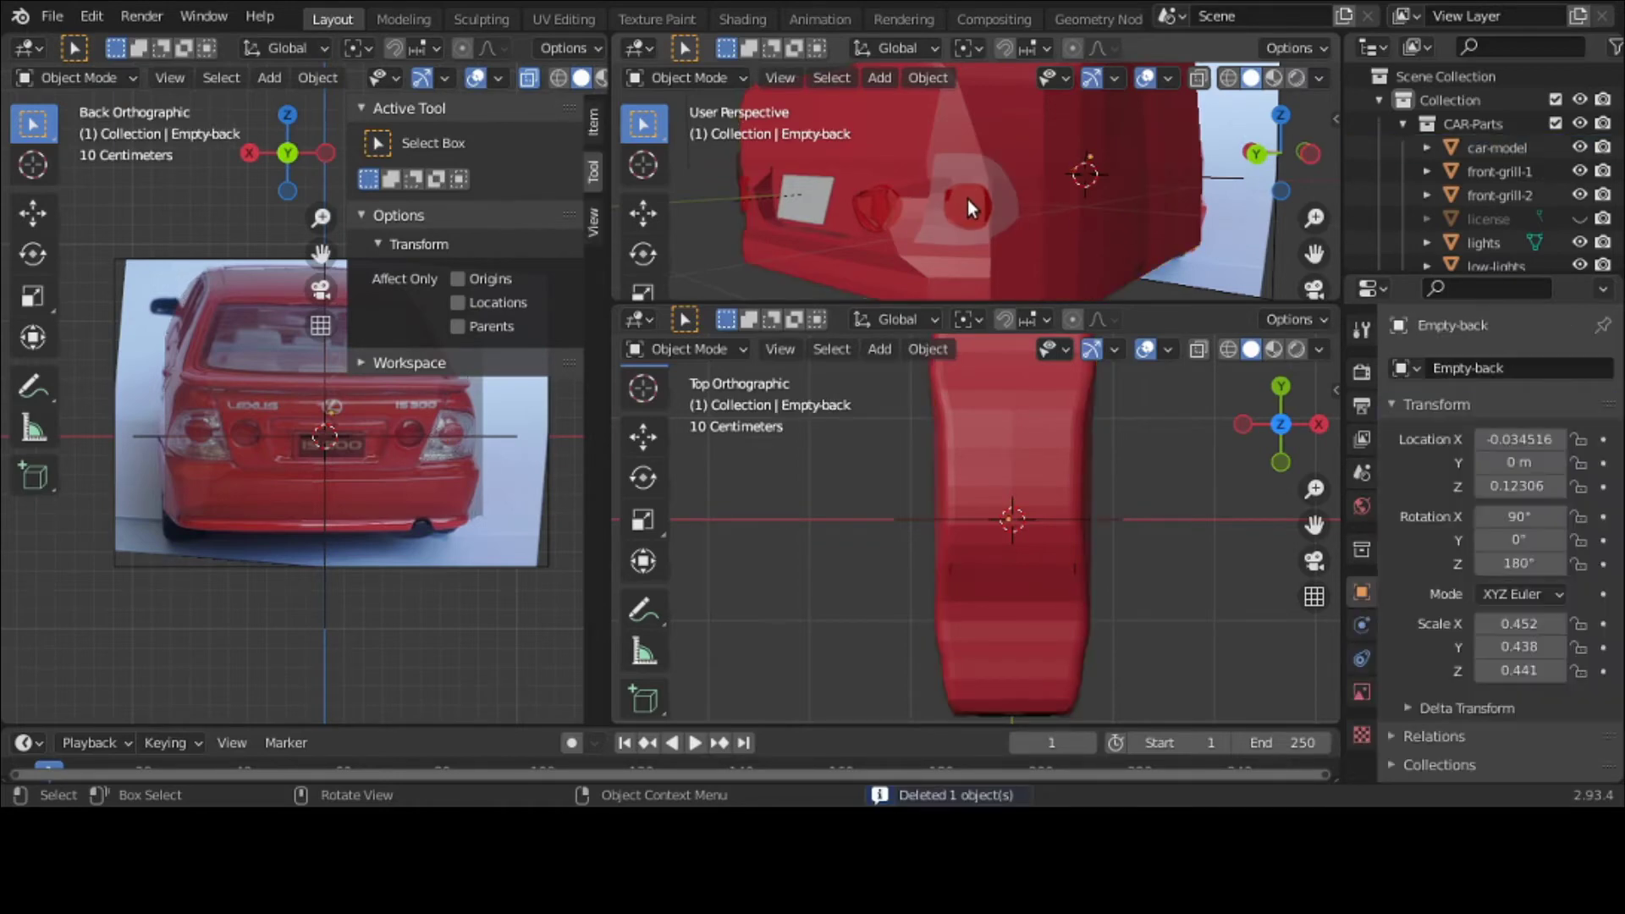
click(798, 250)
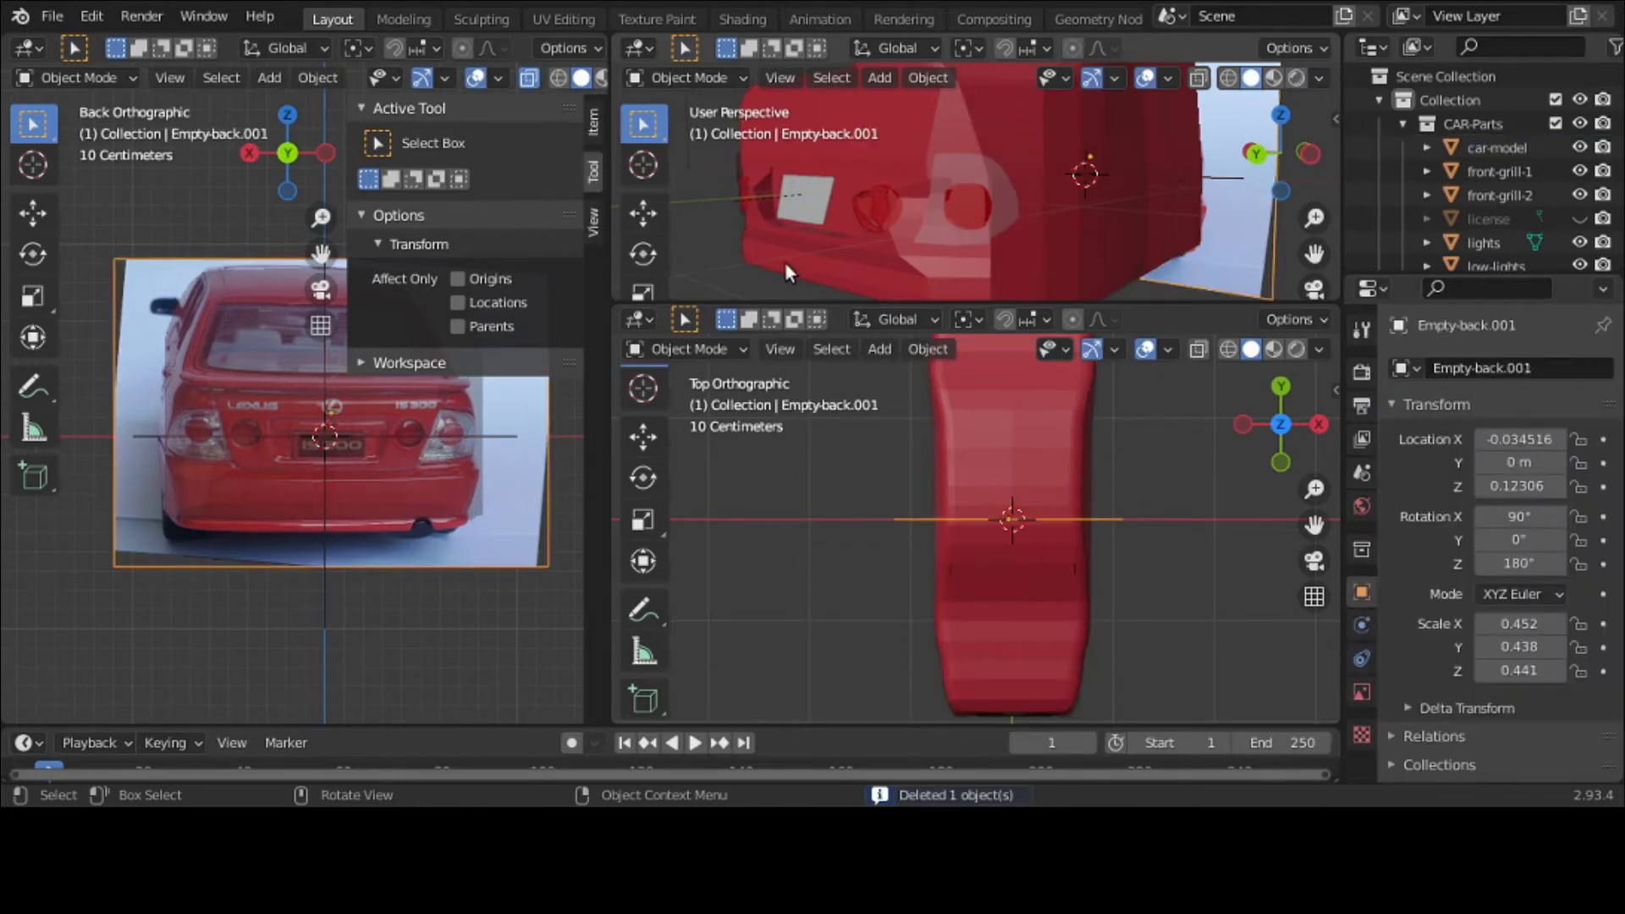
click(784, 261)
click(984, 164)
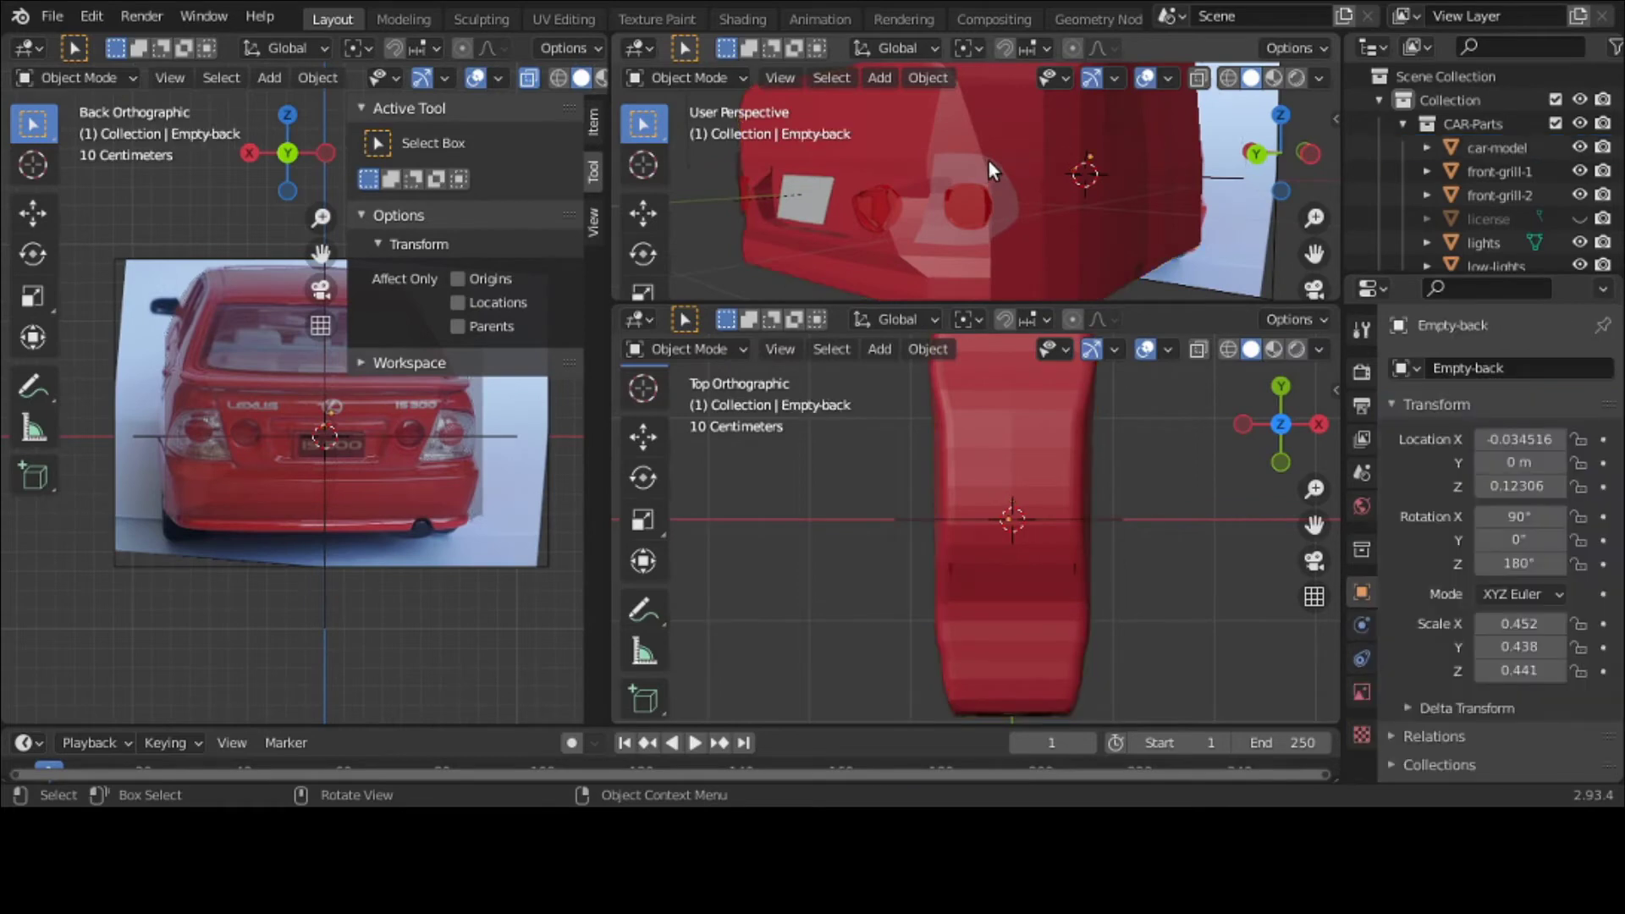
click(989, 161)
key(h)
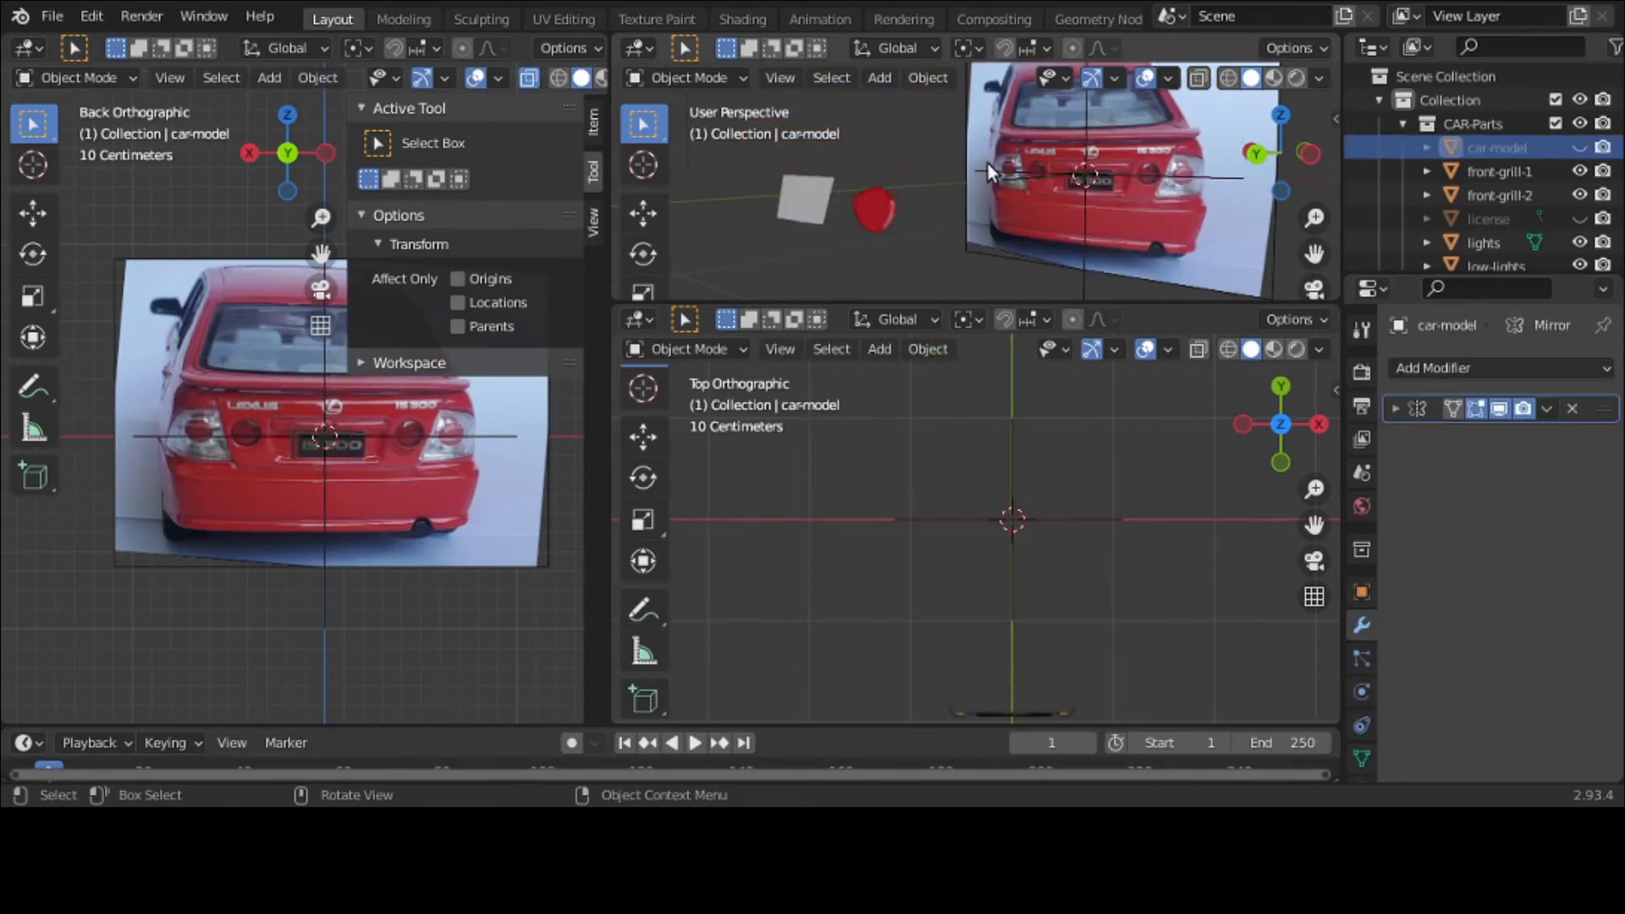
key(alt+h)
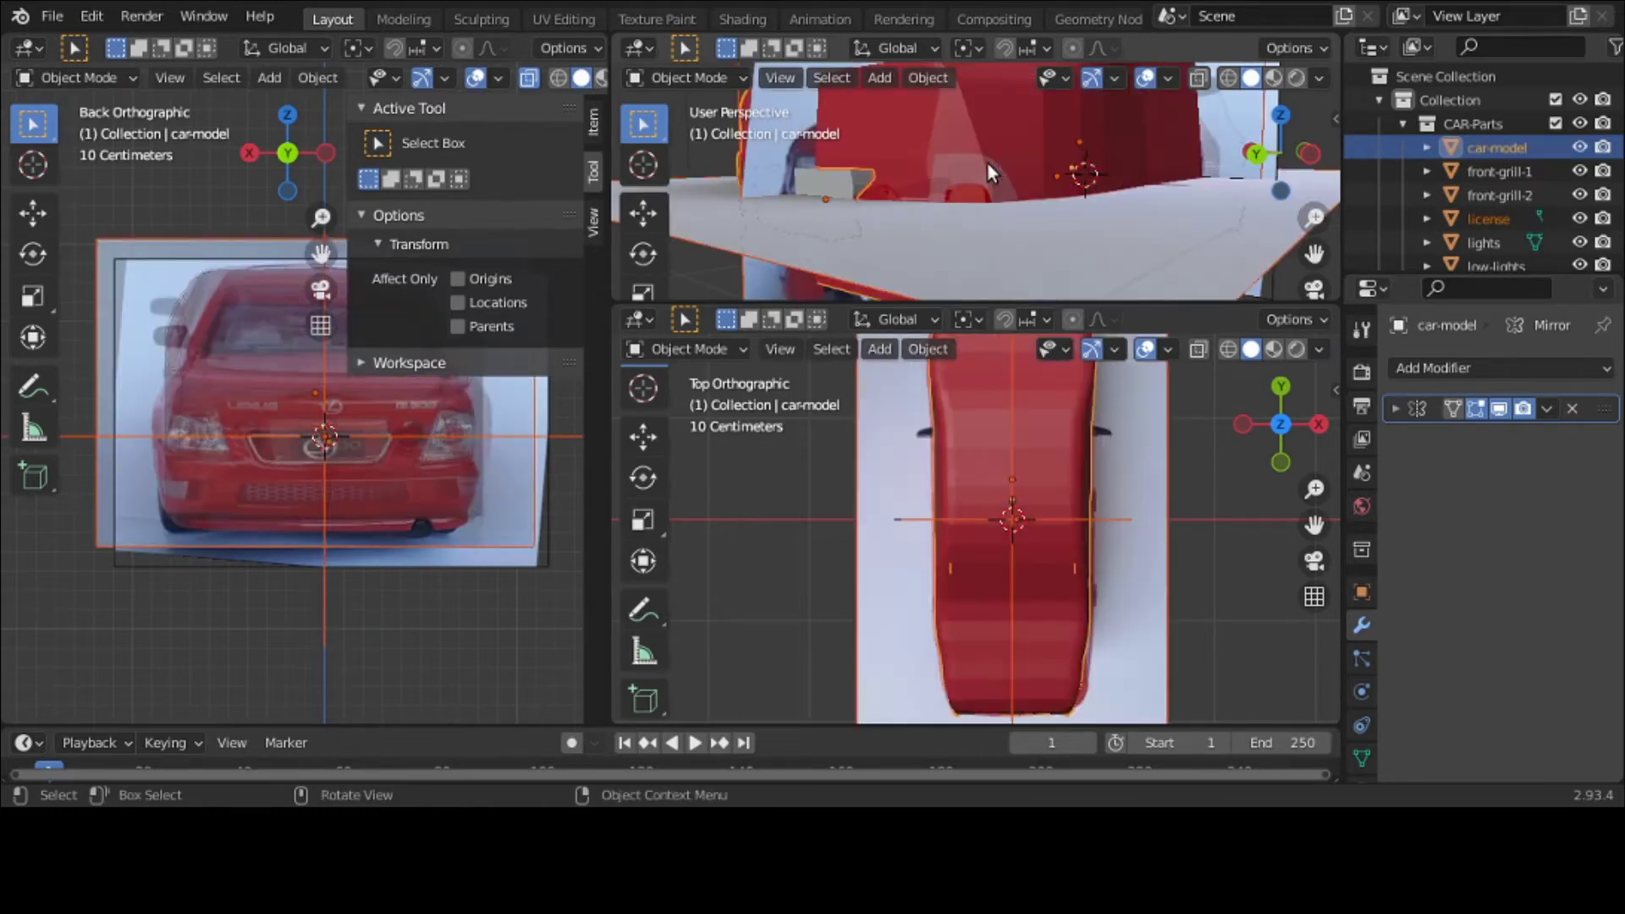
Step: Delete the old license object that sits over the rear of the car
mouse_move(892, 189)
middle_down()
mouse_move(896, 225)
mouse_move(912, 190)
middle_up()
click(861, 210)
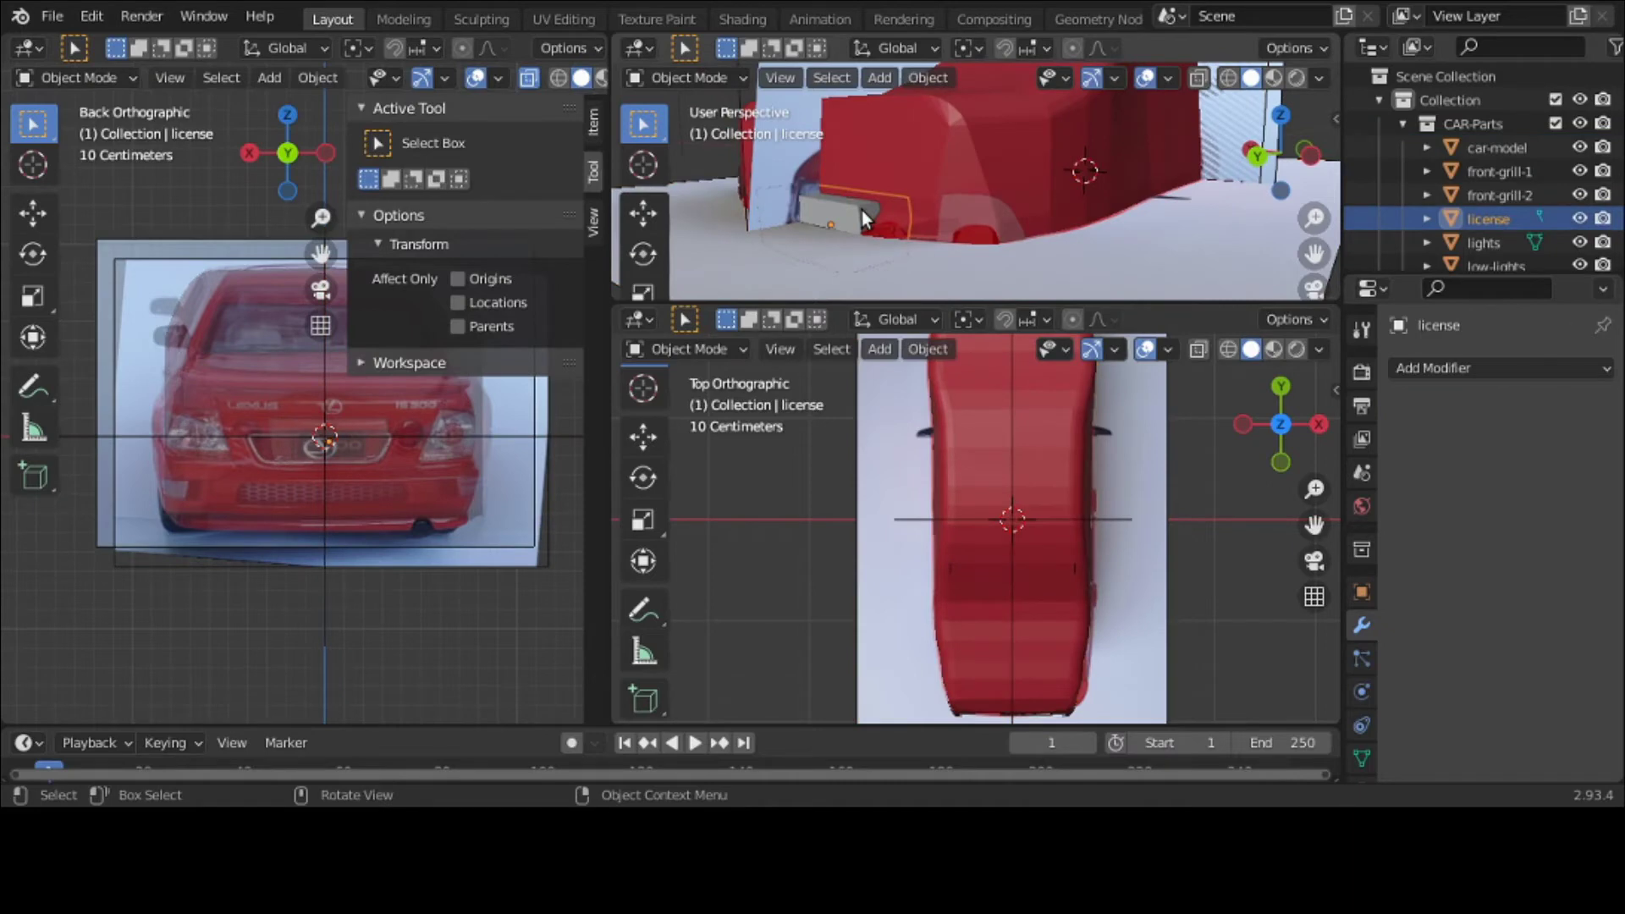
click(857, 211)
click(855, 213)
key(x)
click(855, 213)
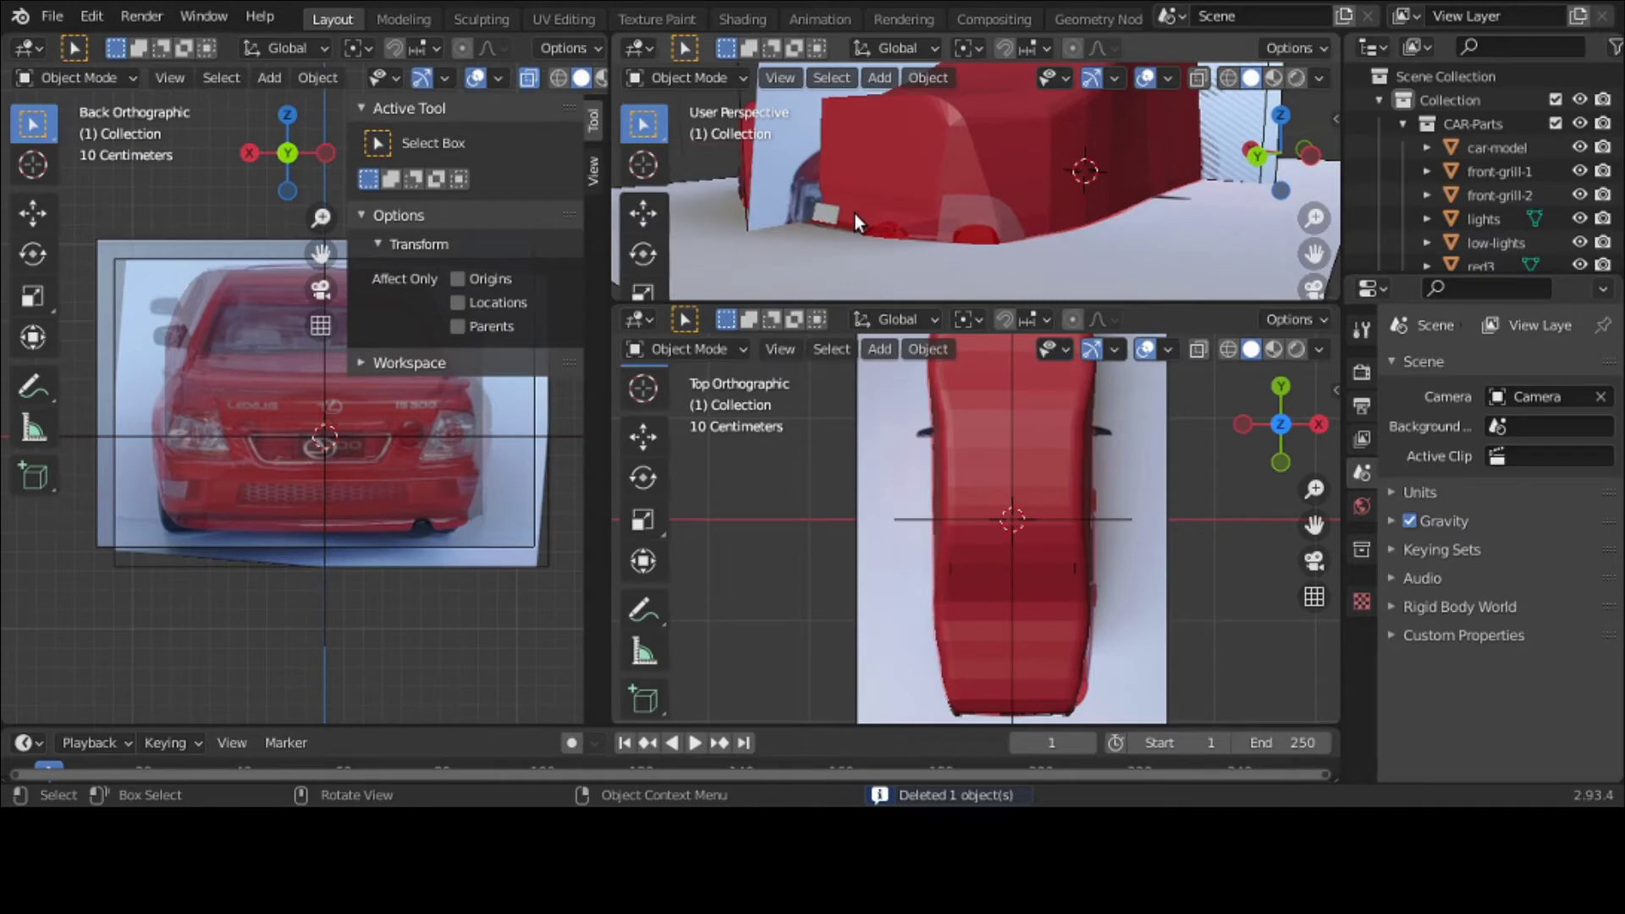
click(855, 213)
key(h)
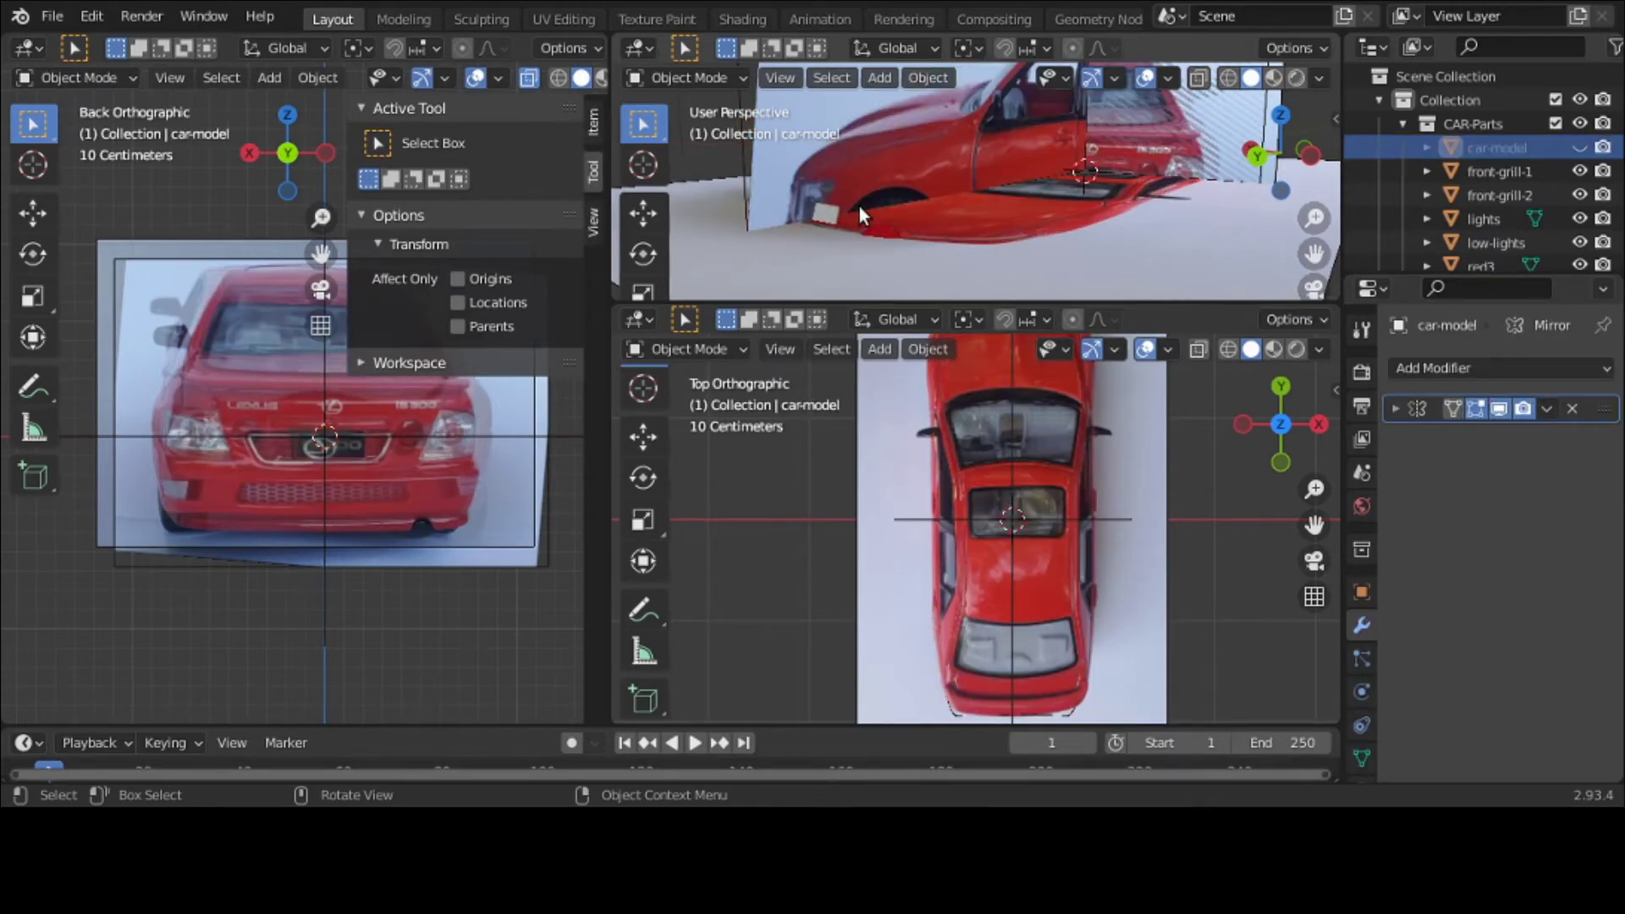
key(alt+h)
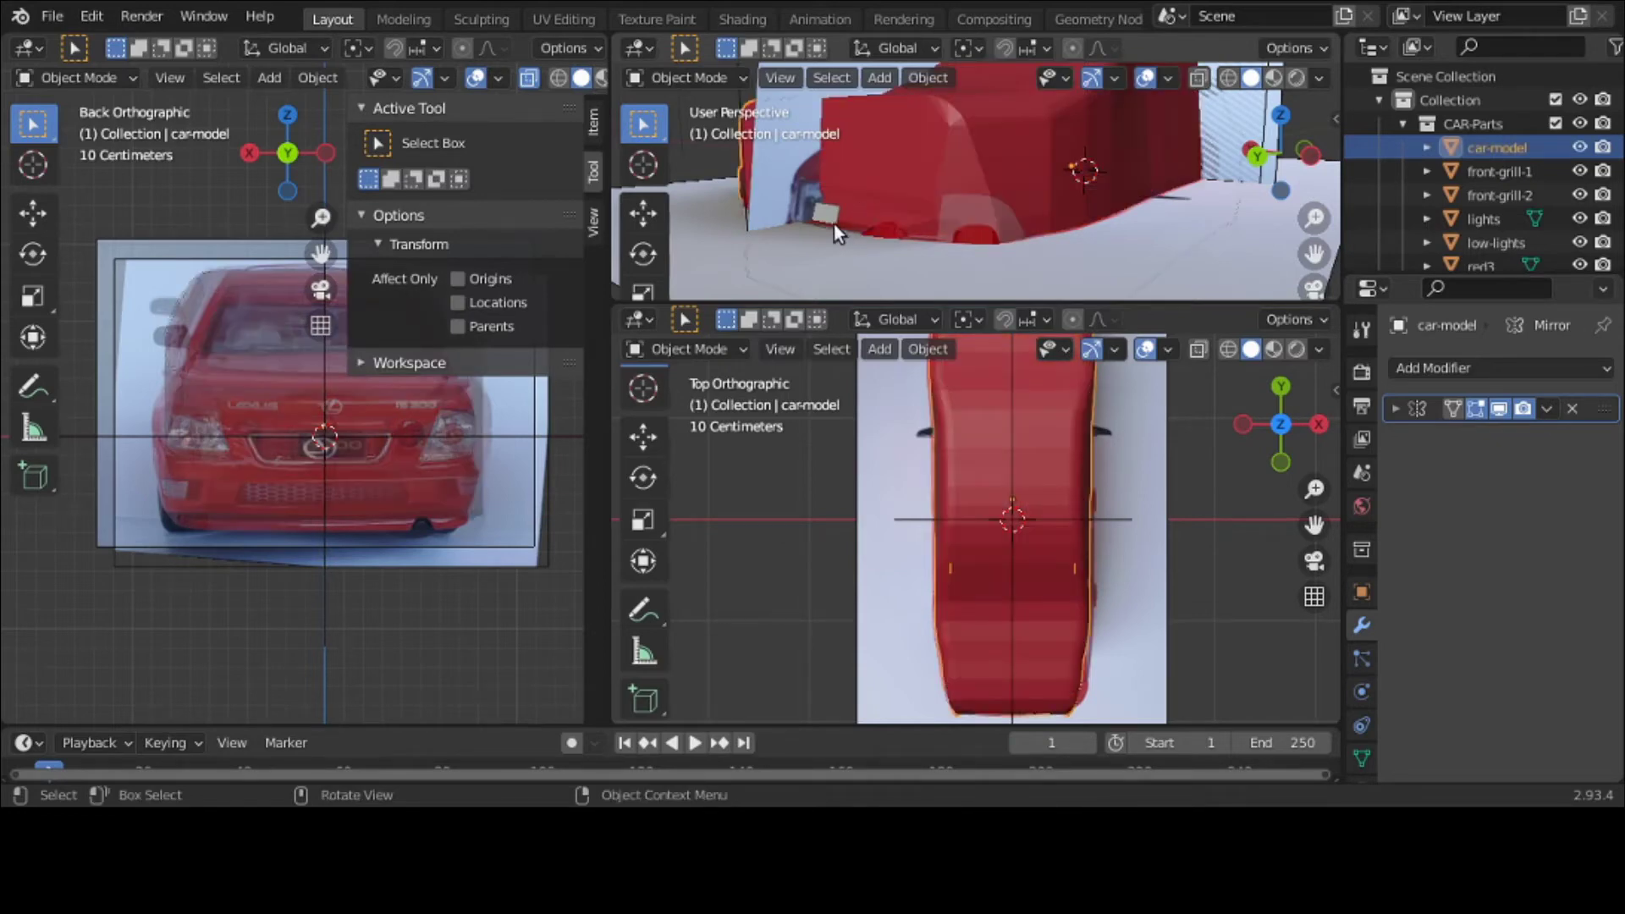
Step: Select the remaining license plate together with car-model and set car-model as its parent again using the Object option
click(835, 221)
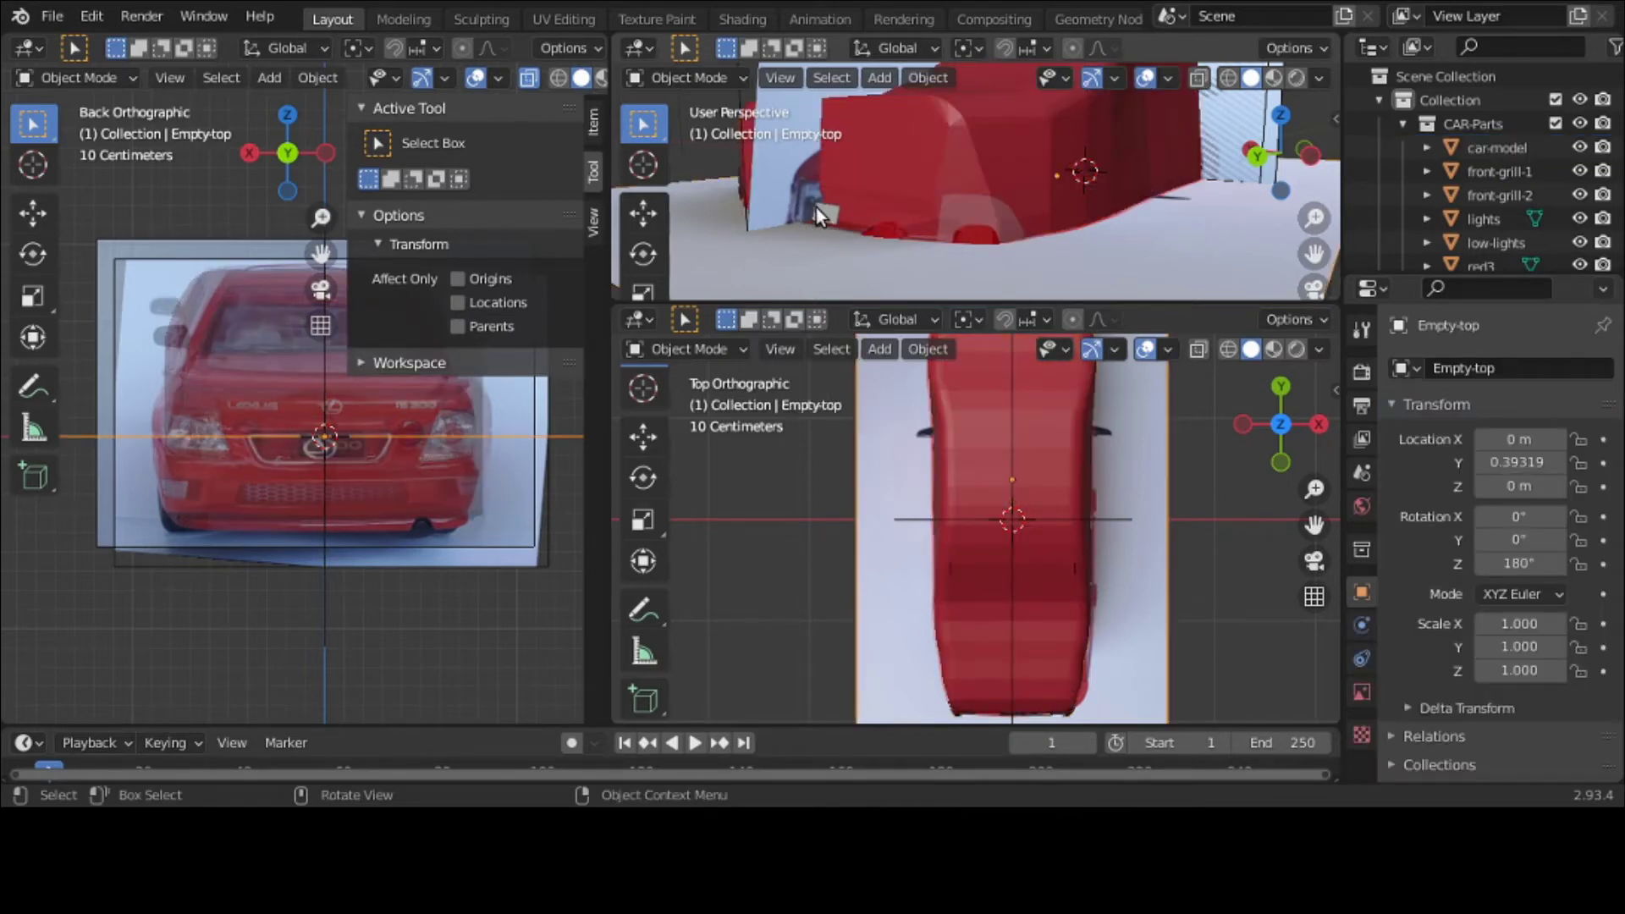
click(816, 208)
shift+click(913, 165)
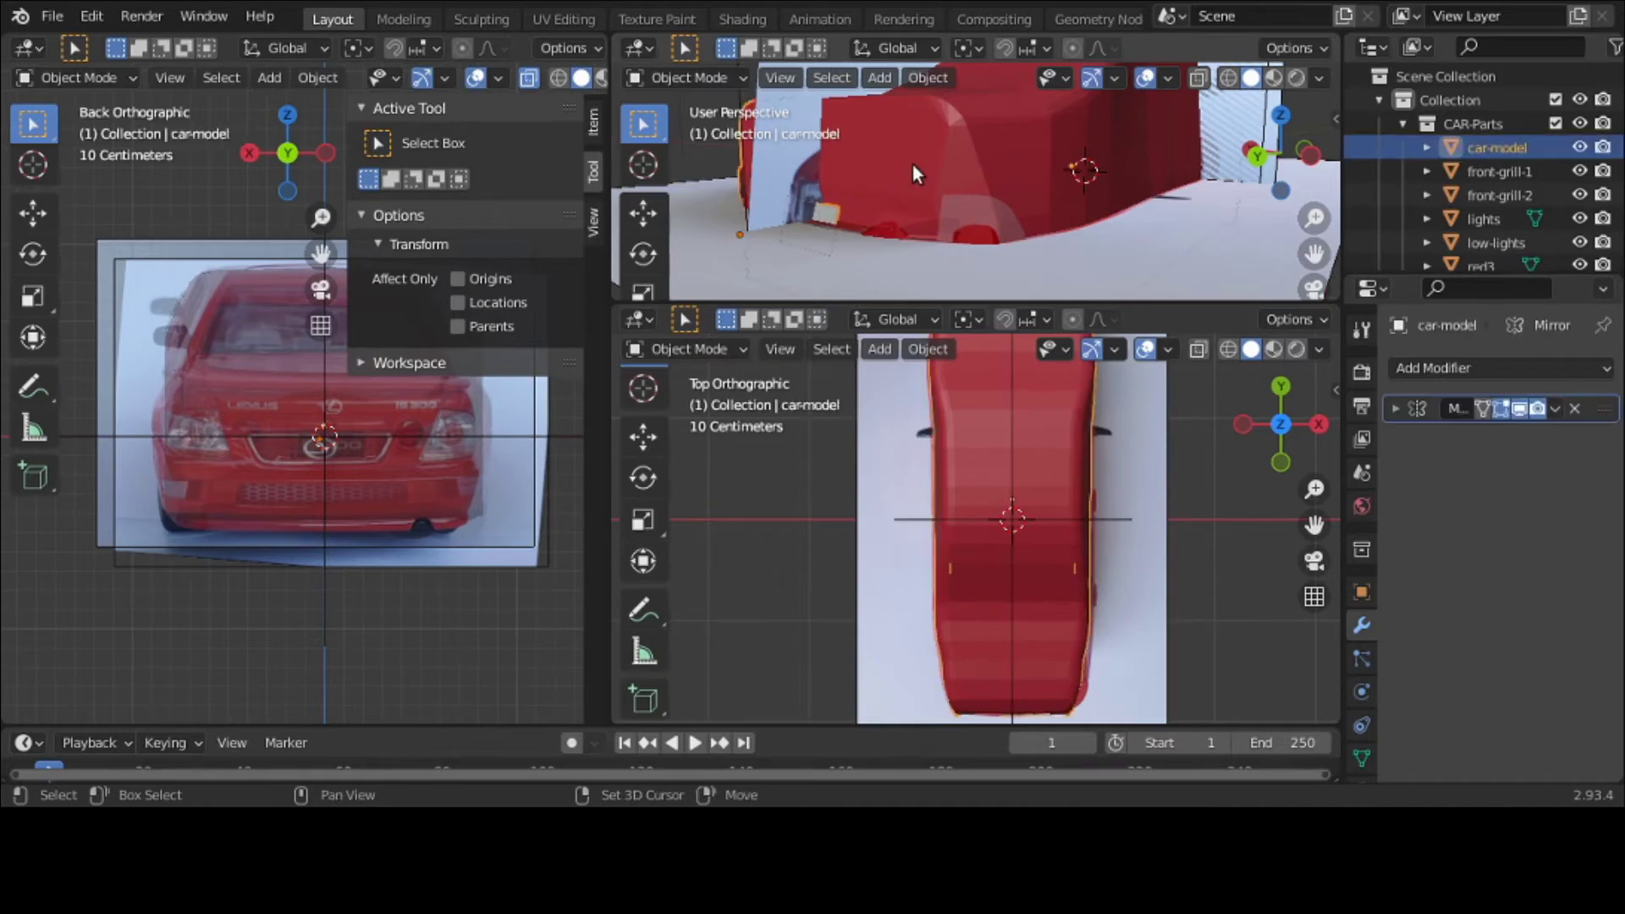
key(ctrl+p)
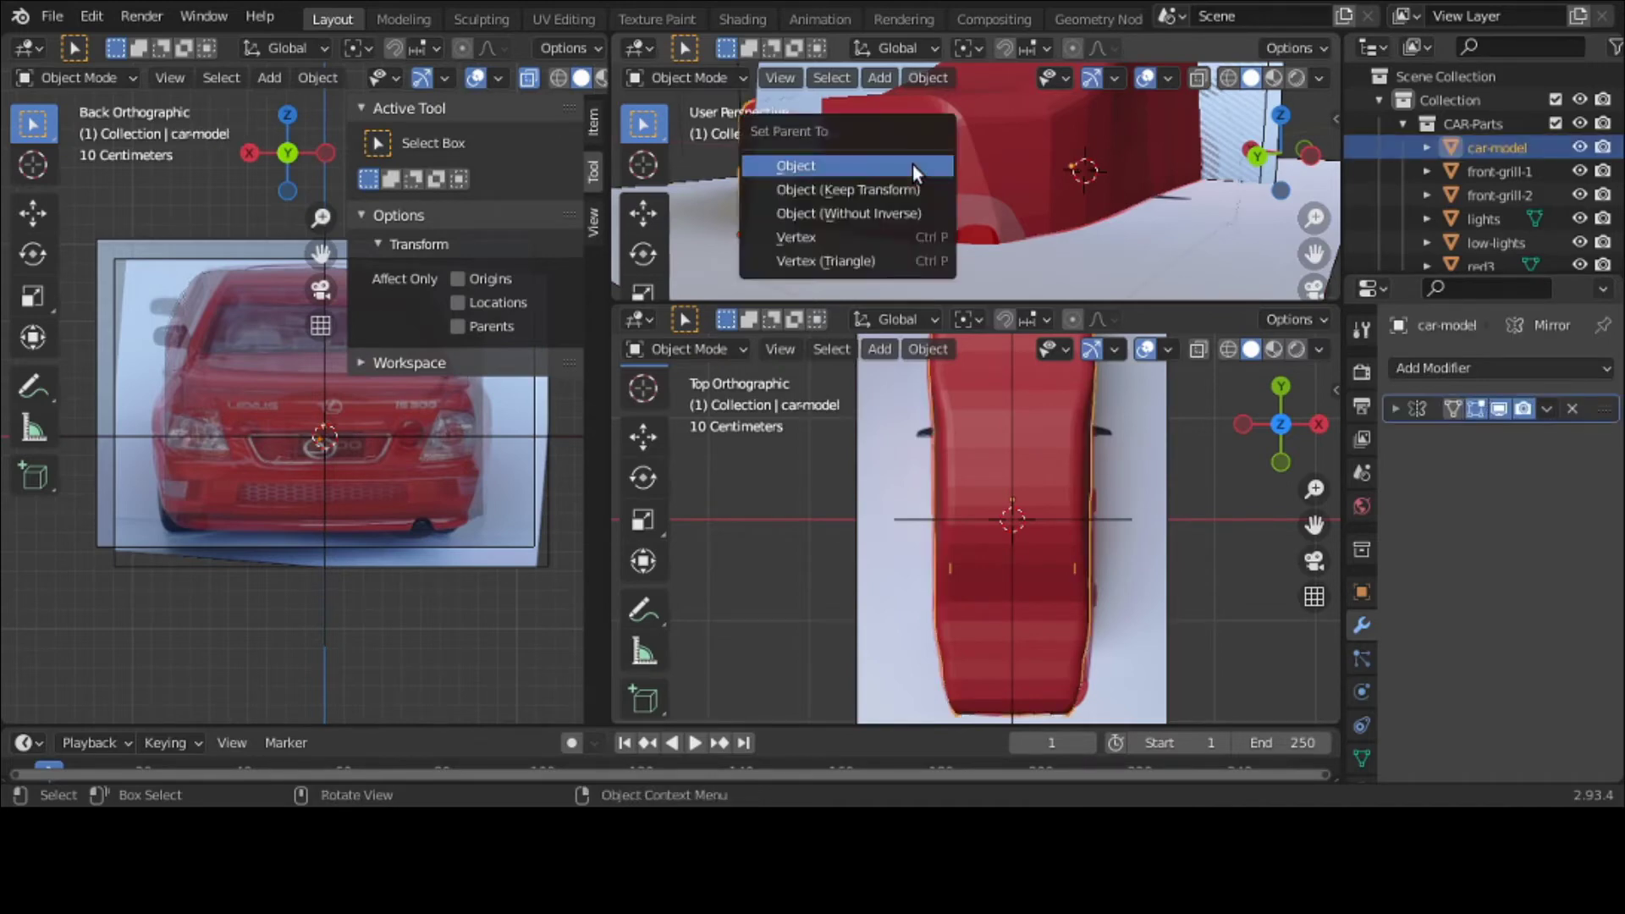
click(913, 165)
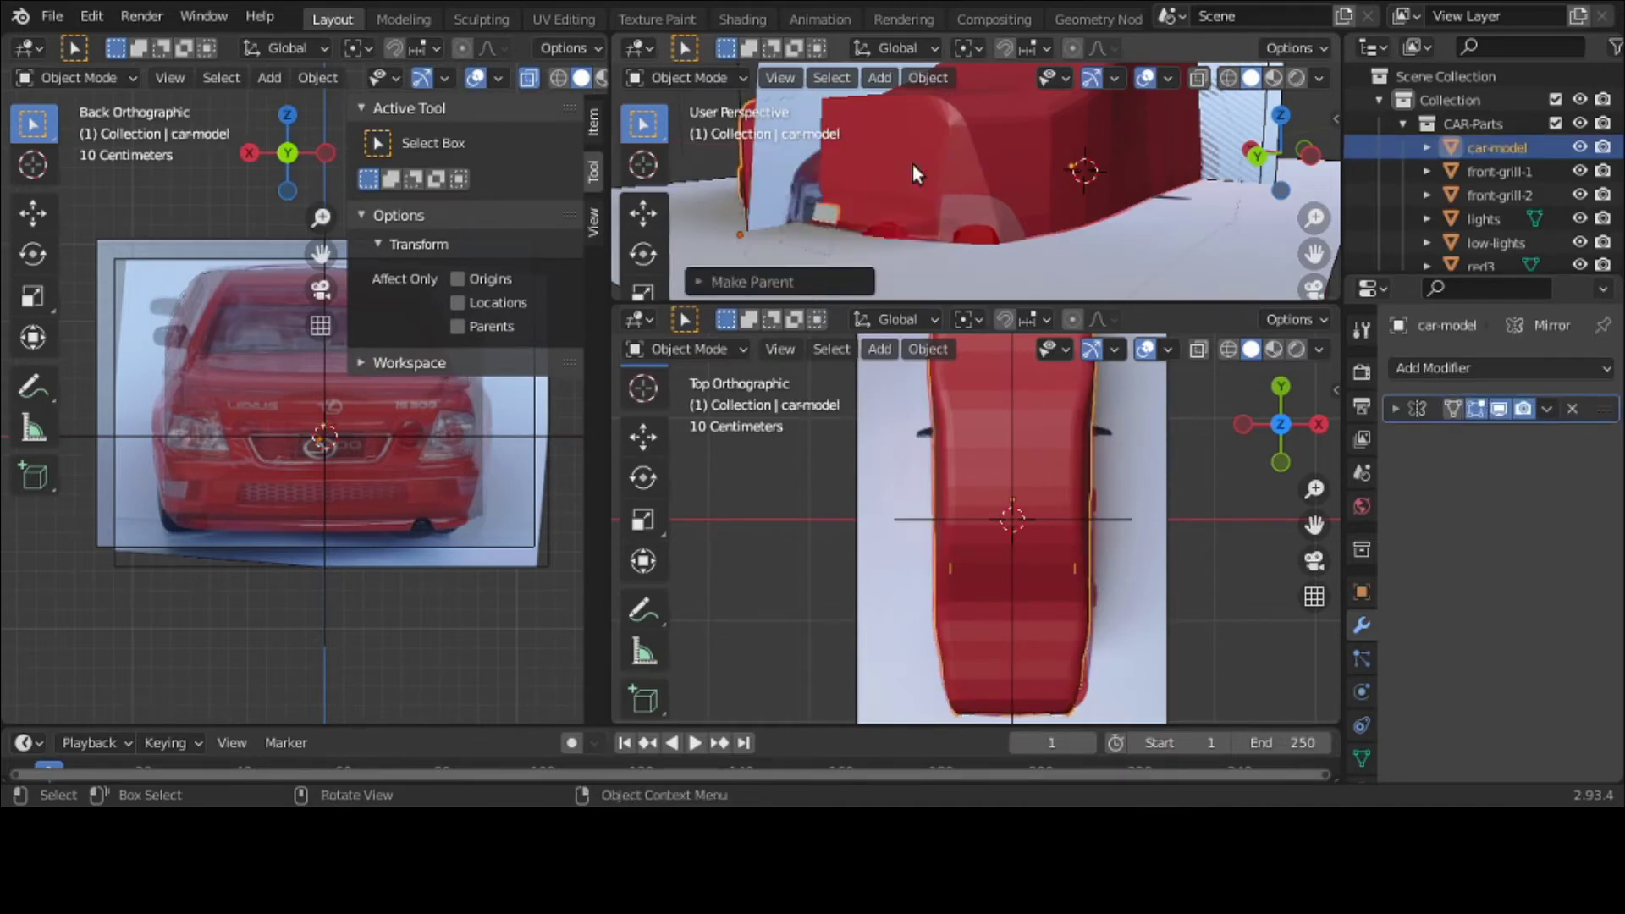
Step: Hide the car-model body so the reference images behind it can be reached
key(h)
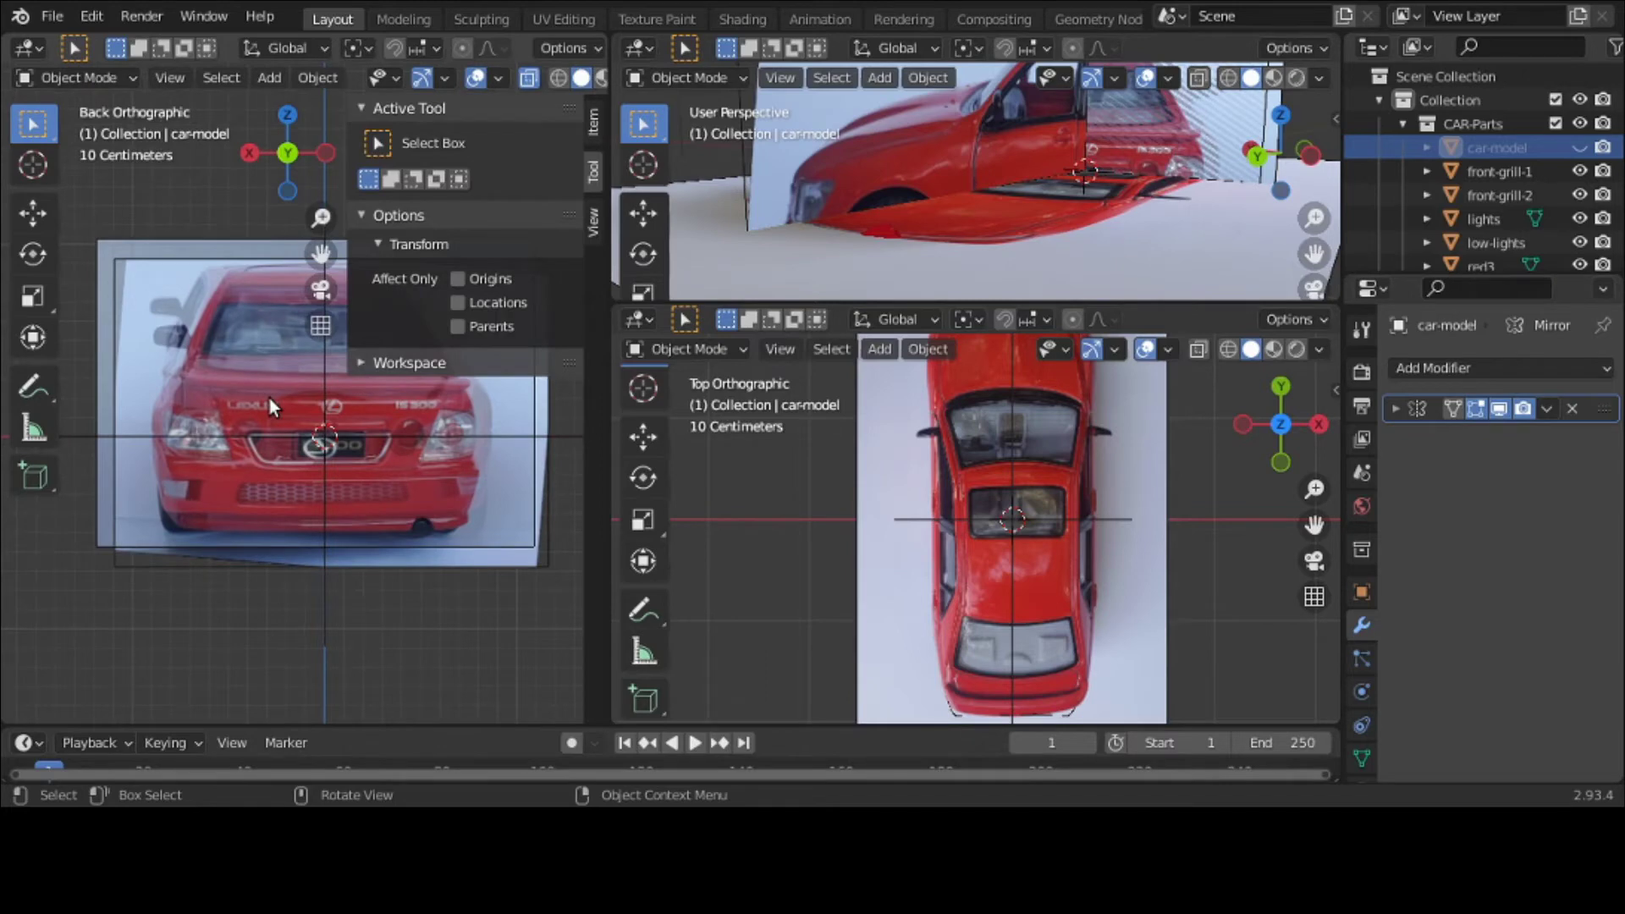
click(104, 259)
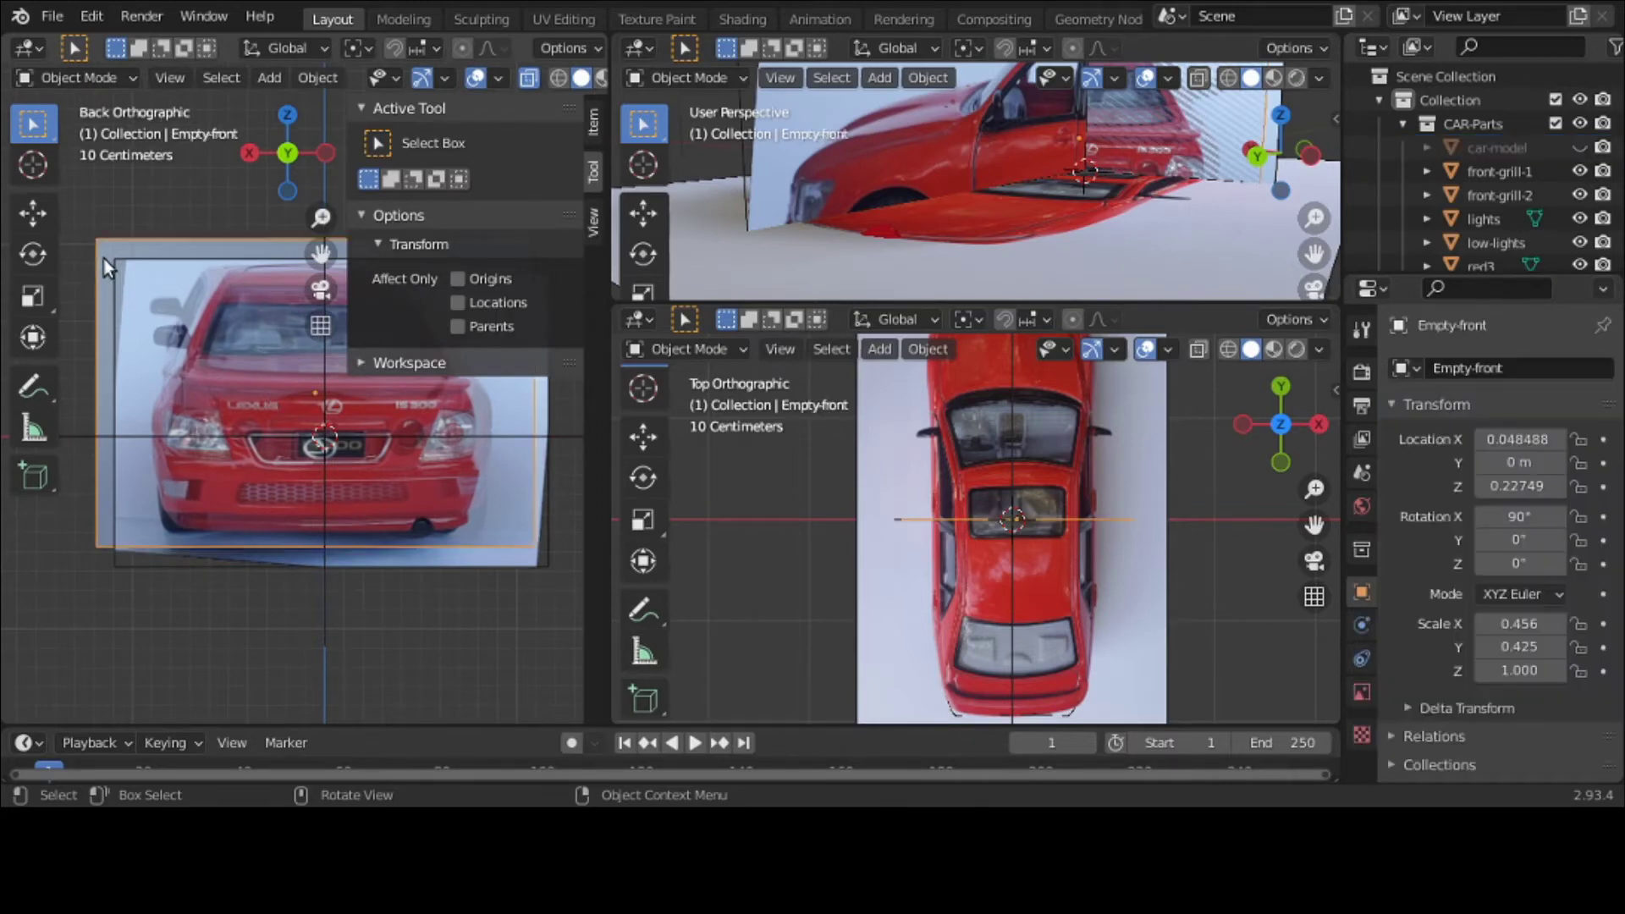
key(x)
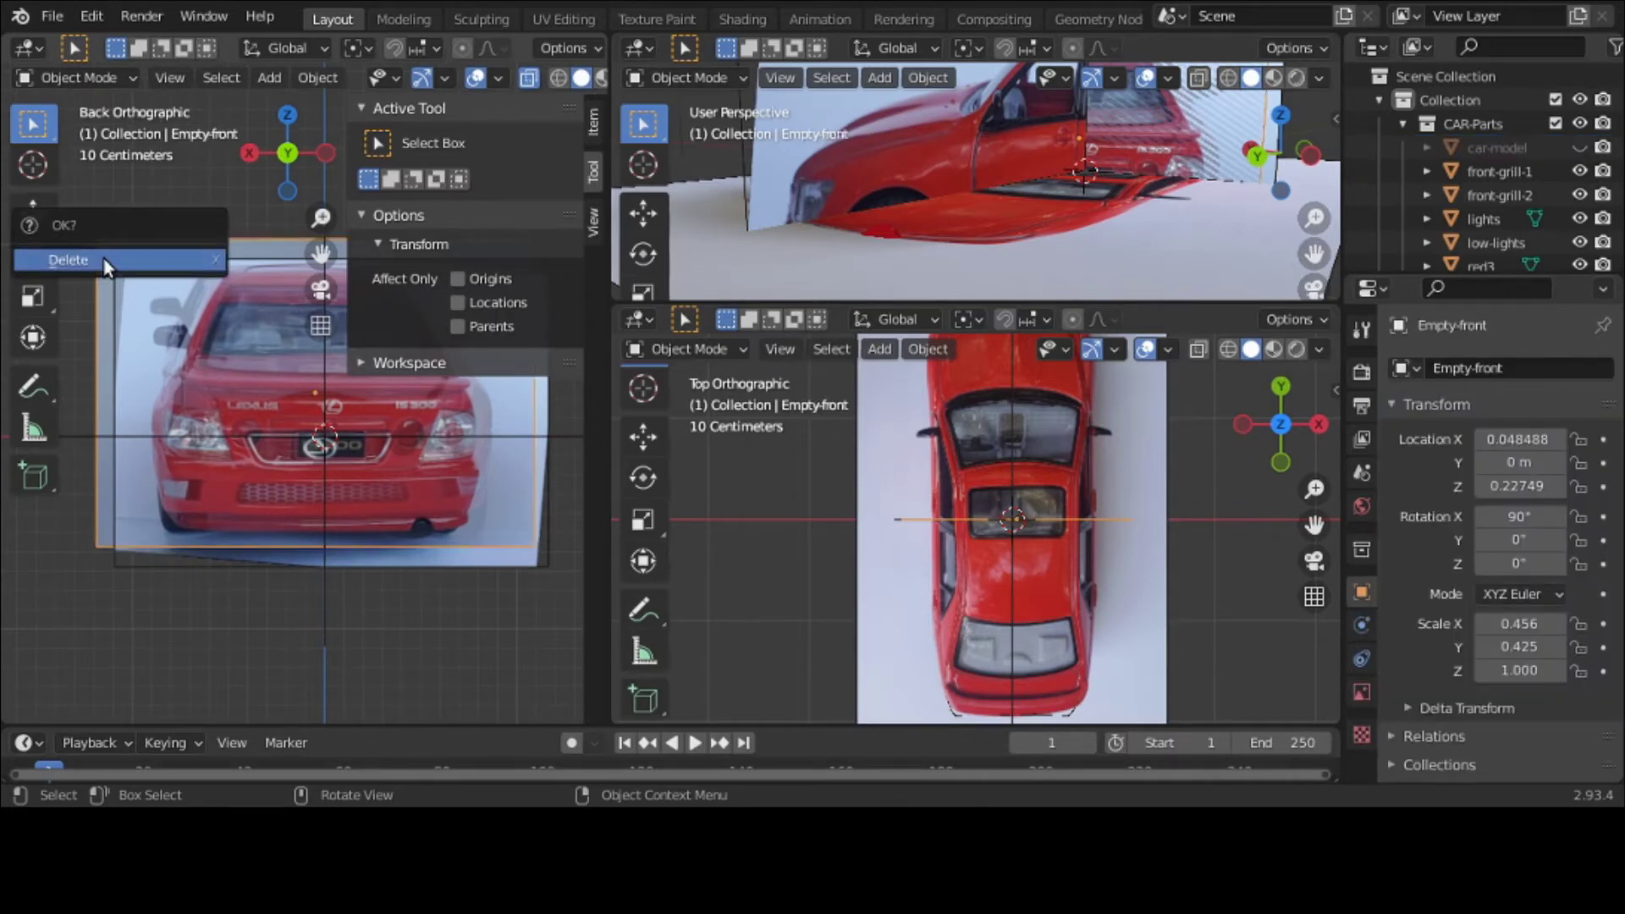
click(106, 264)
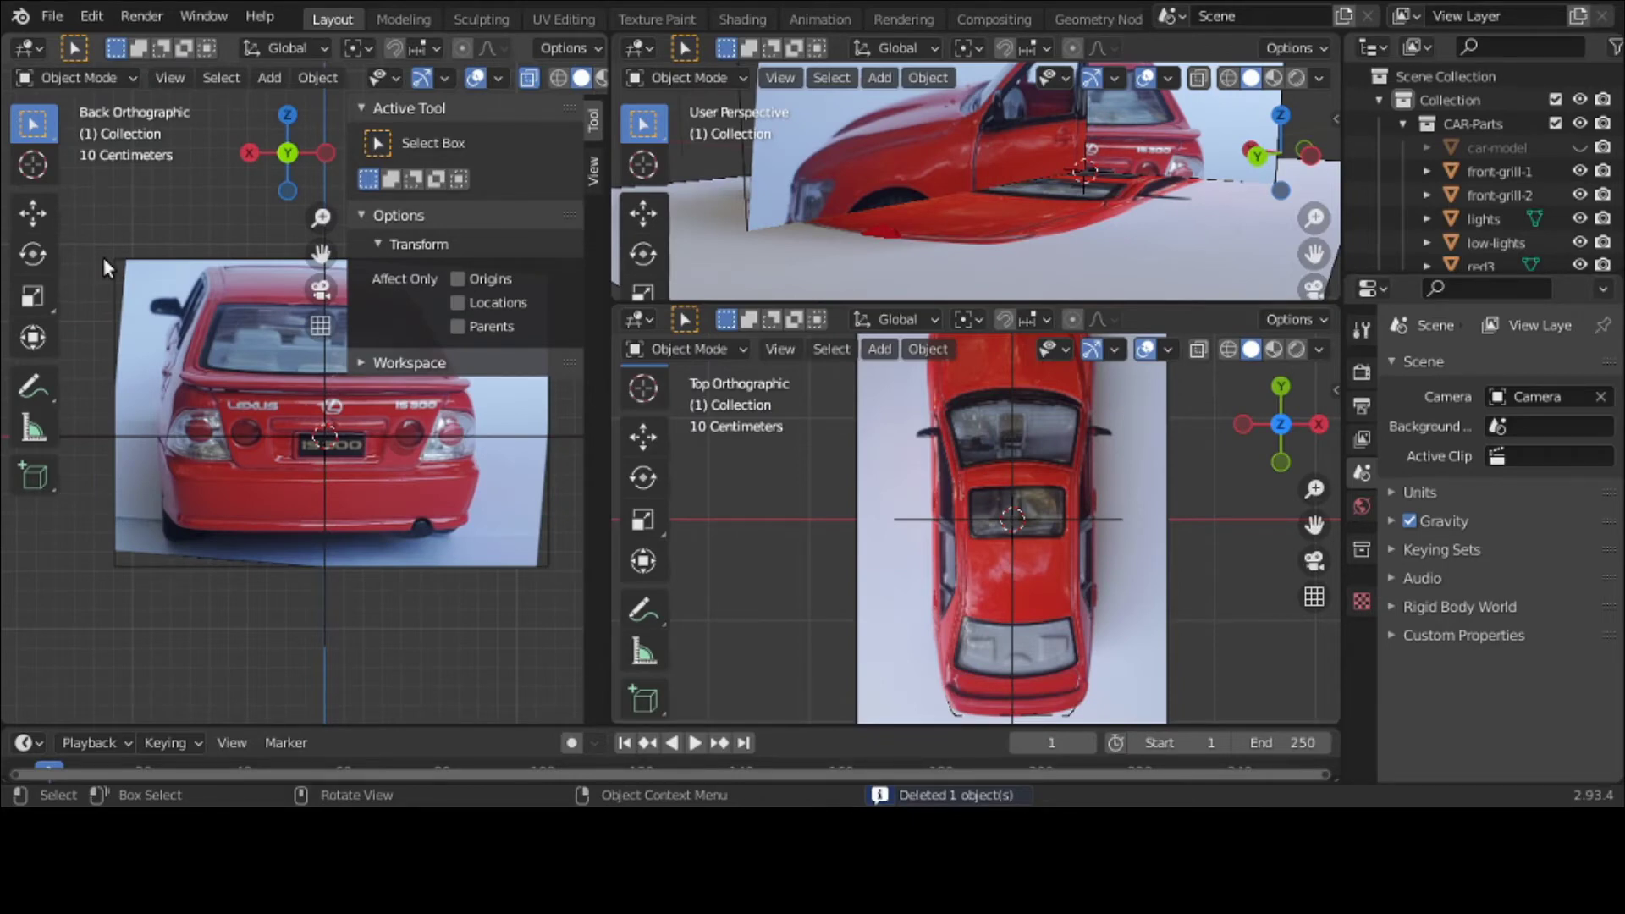
key(ctrl+z)
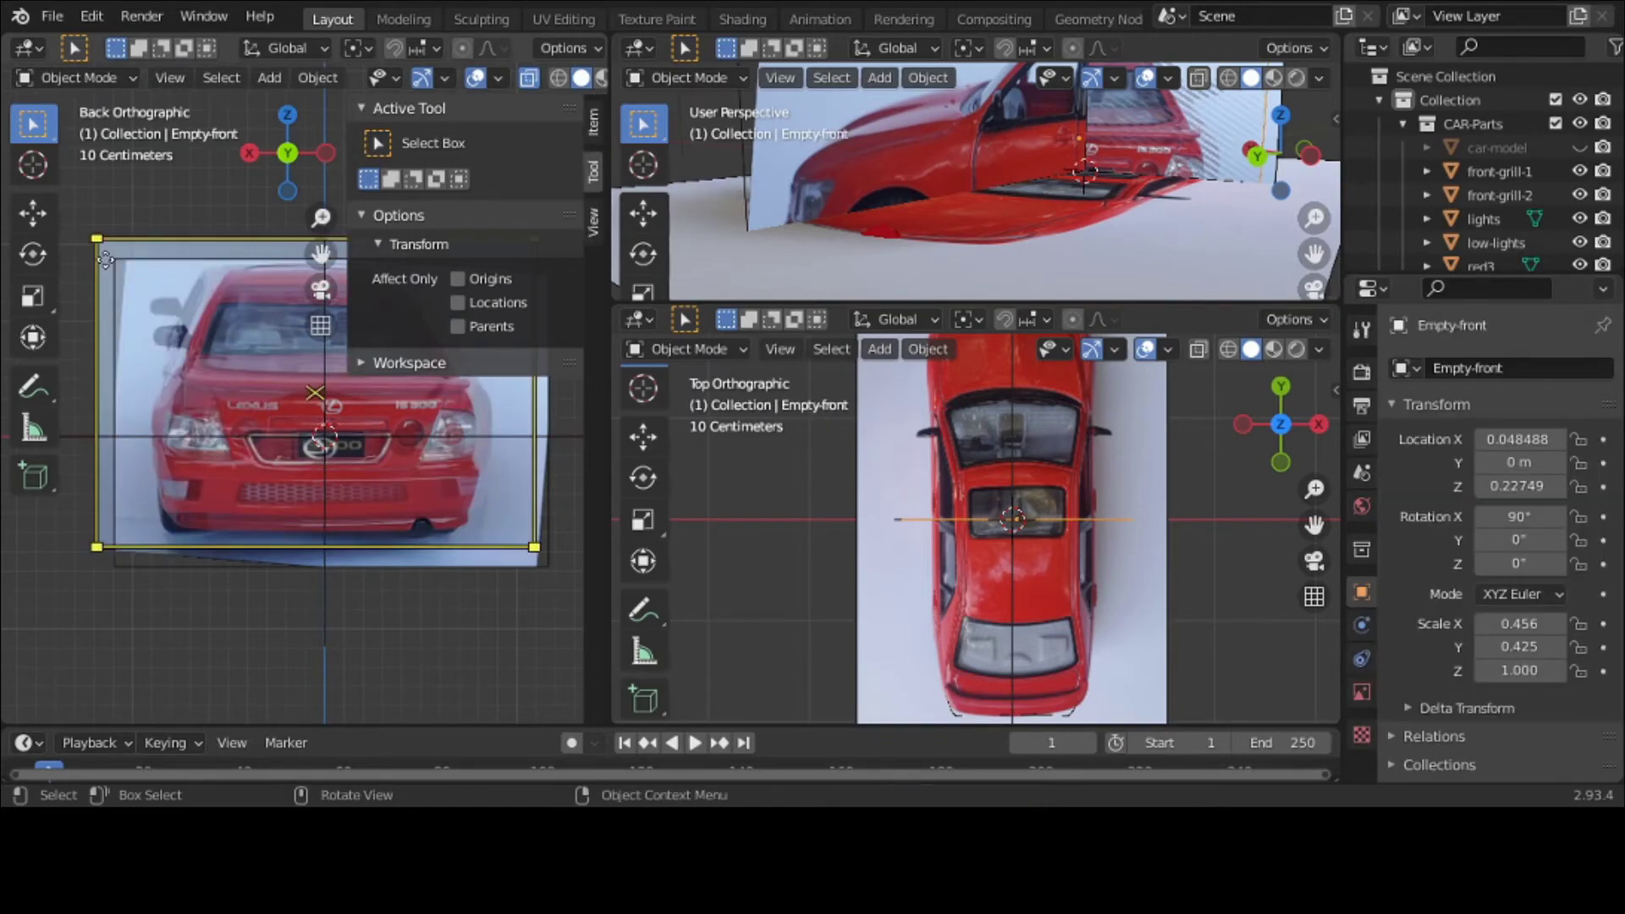
key(ctrl+space)
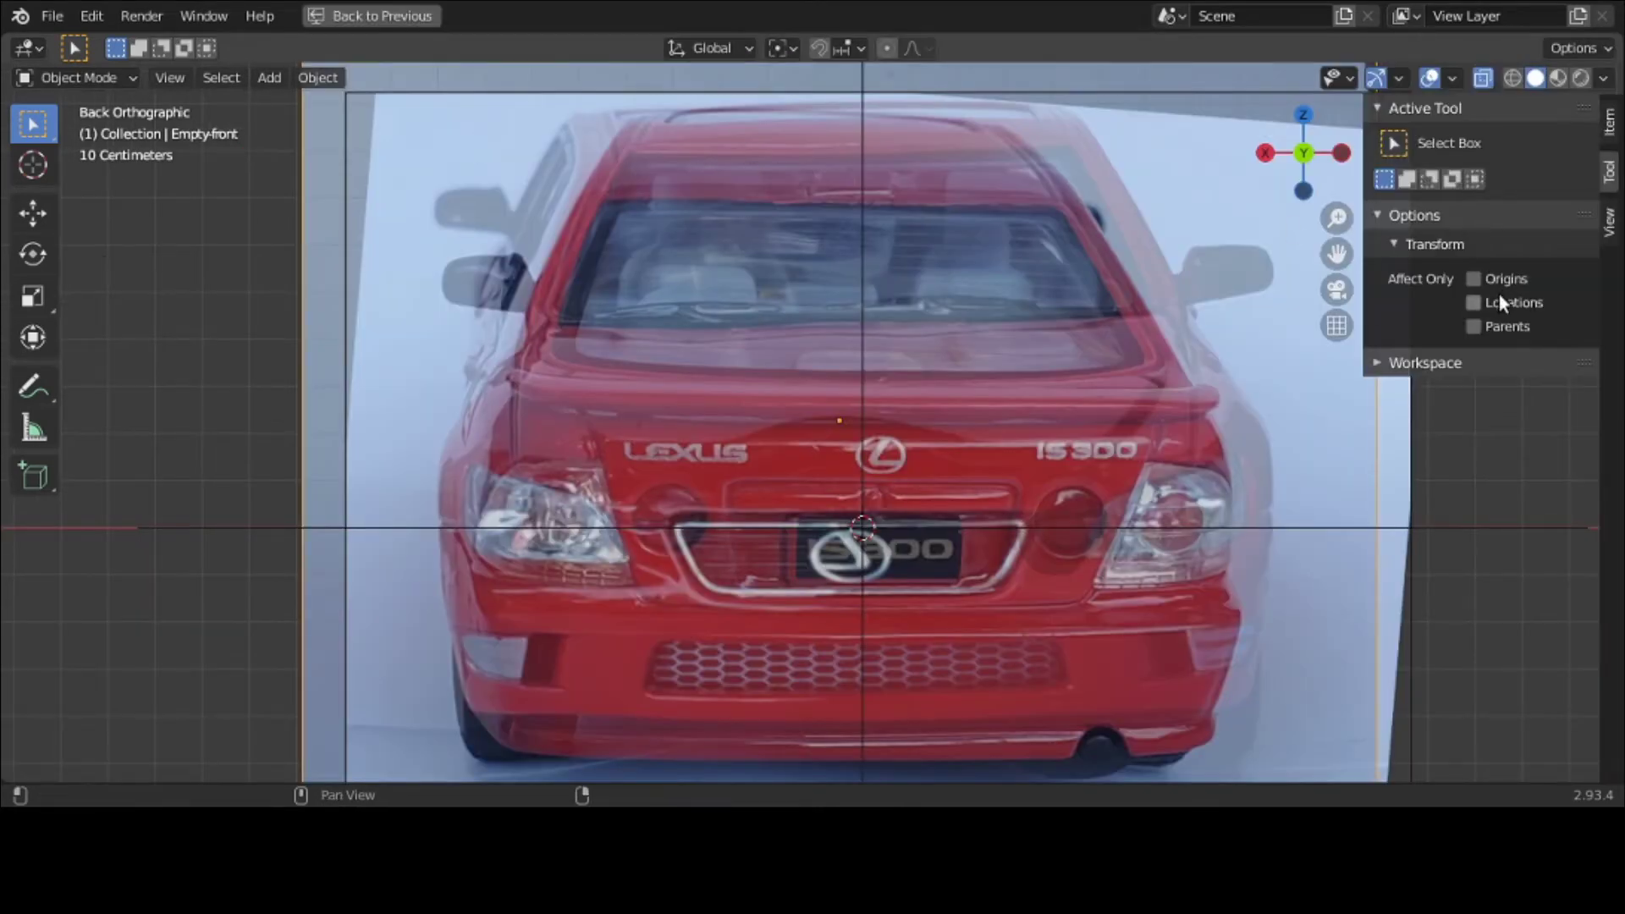
key(ctrl+space)
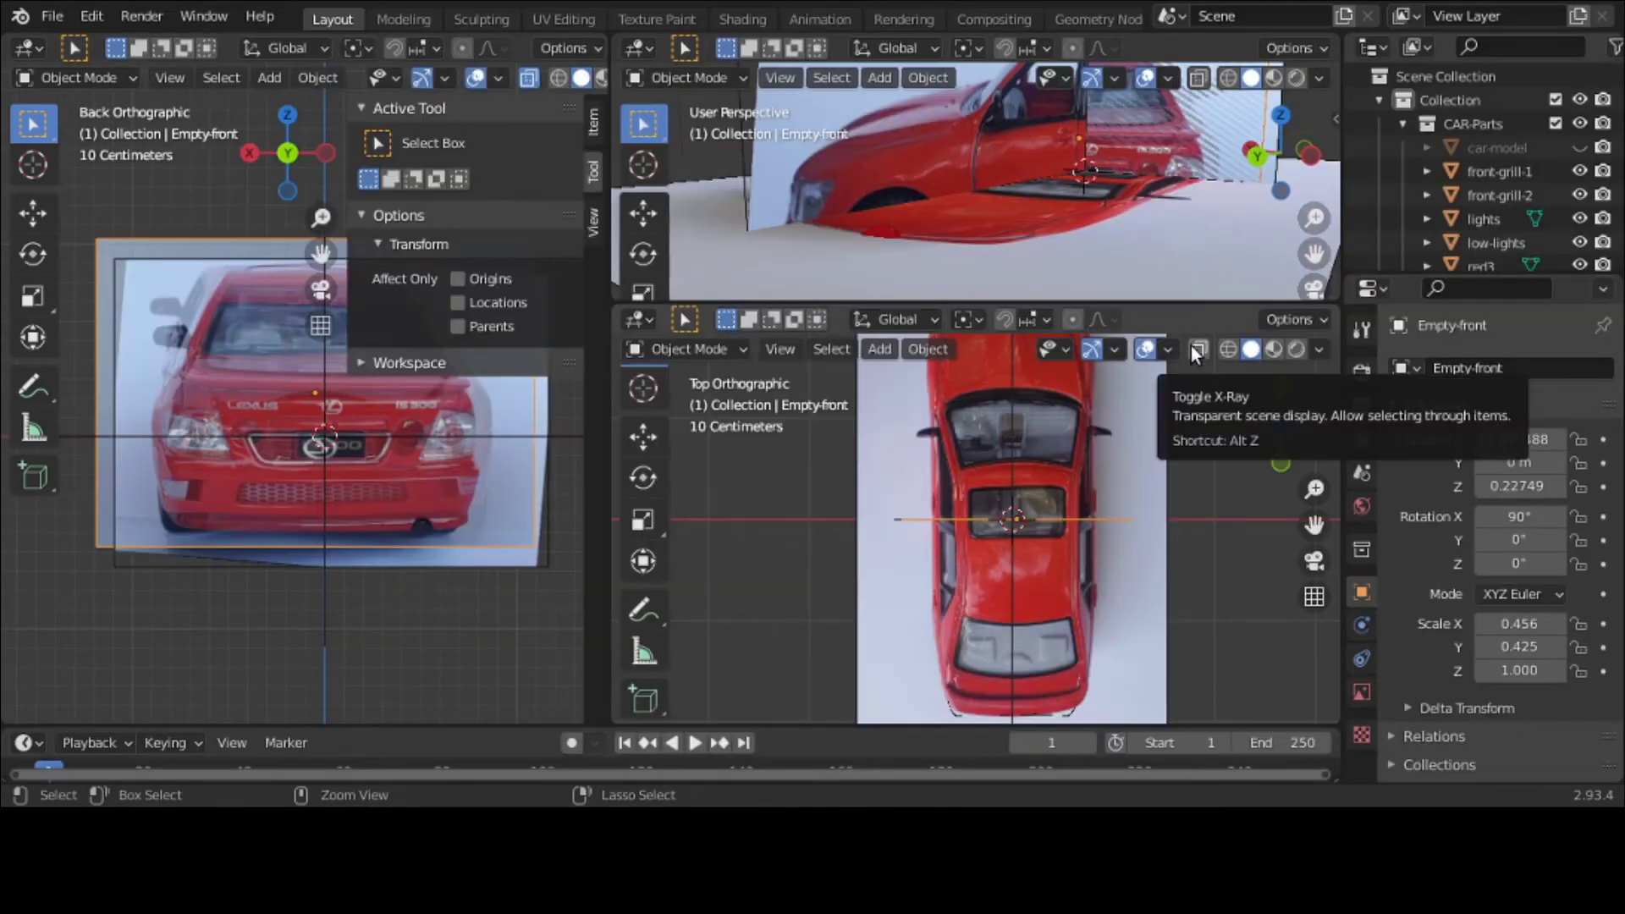
Step: Hide the side and top reference images, Empty-side and Empty-top, in the EMPTY collection
click(1404, 122)
scroll(1430, 222, down, 4)
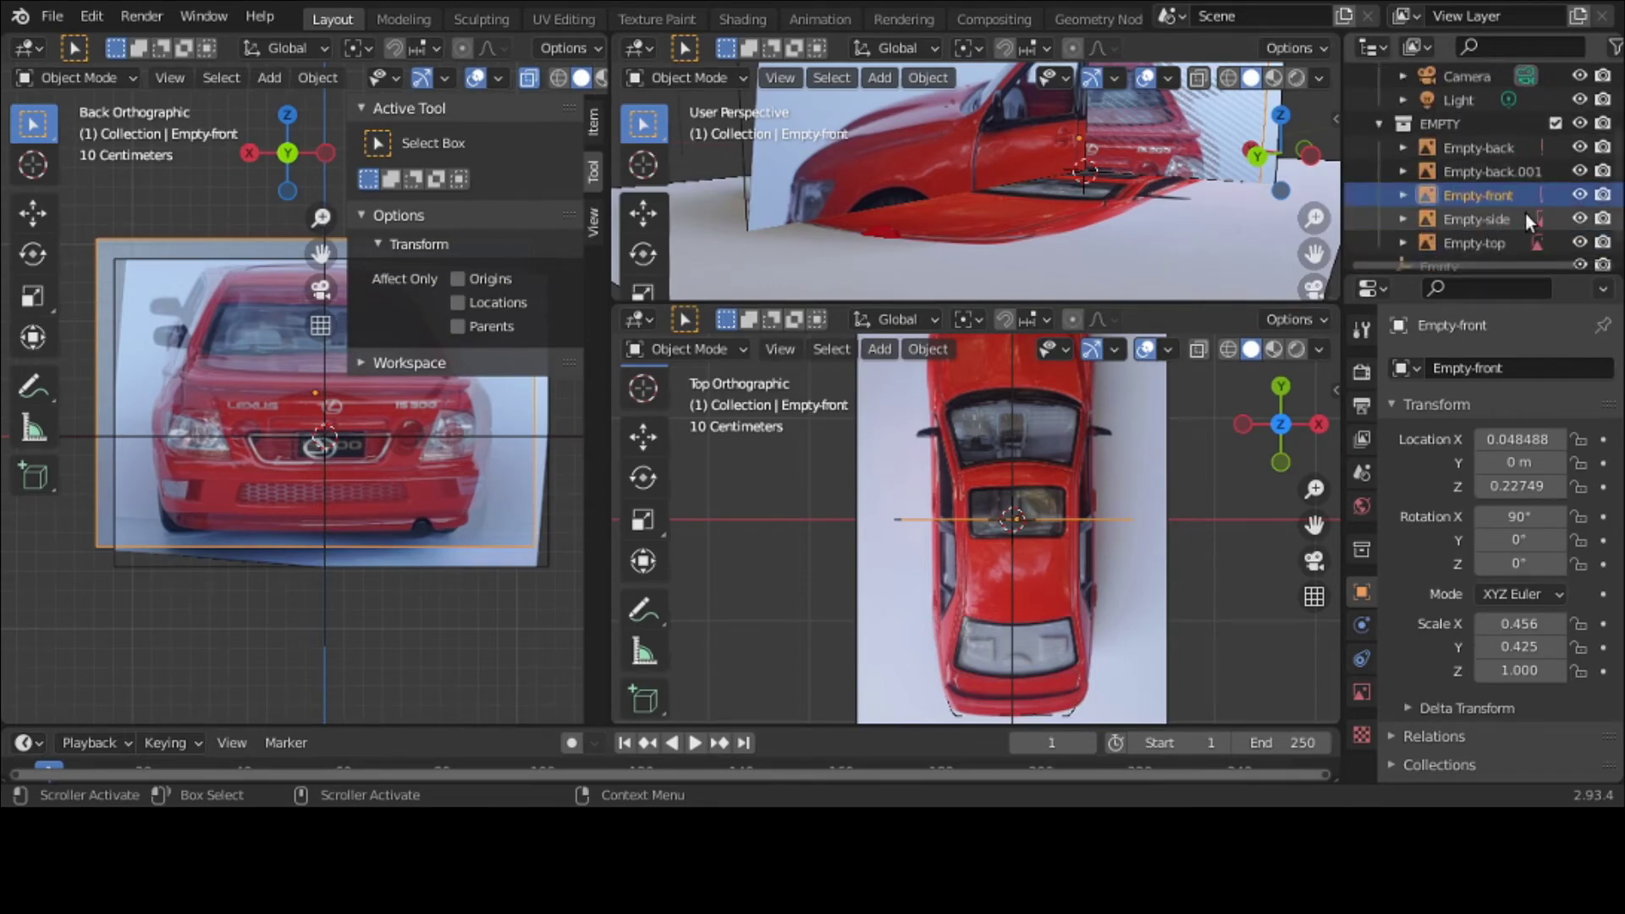
click(1578, 219)
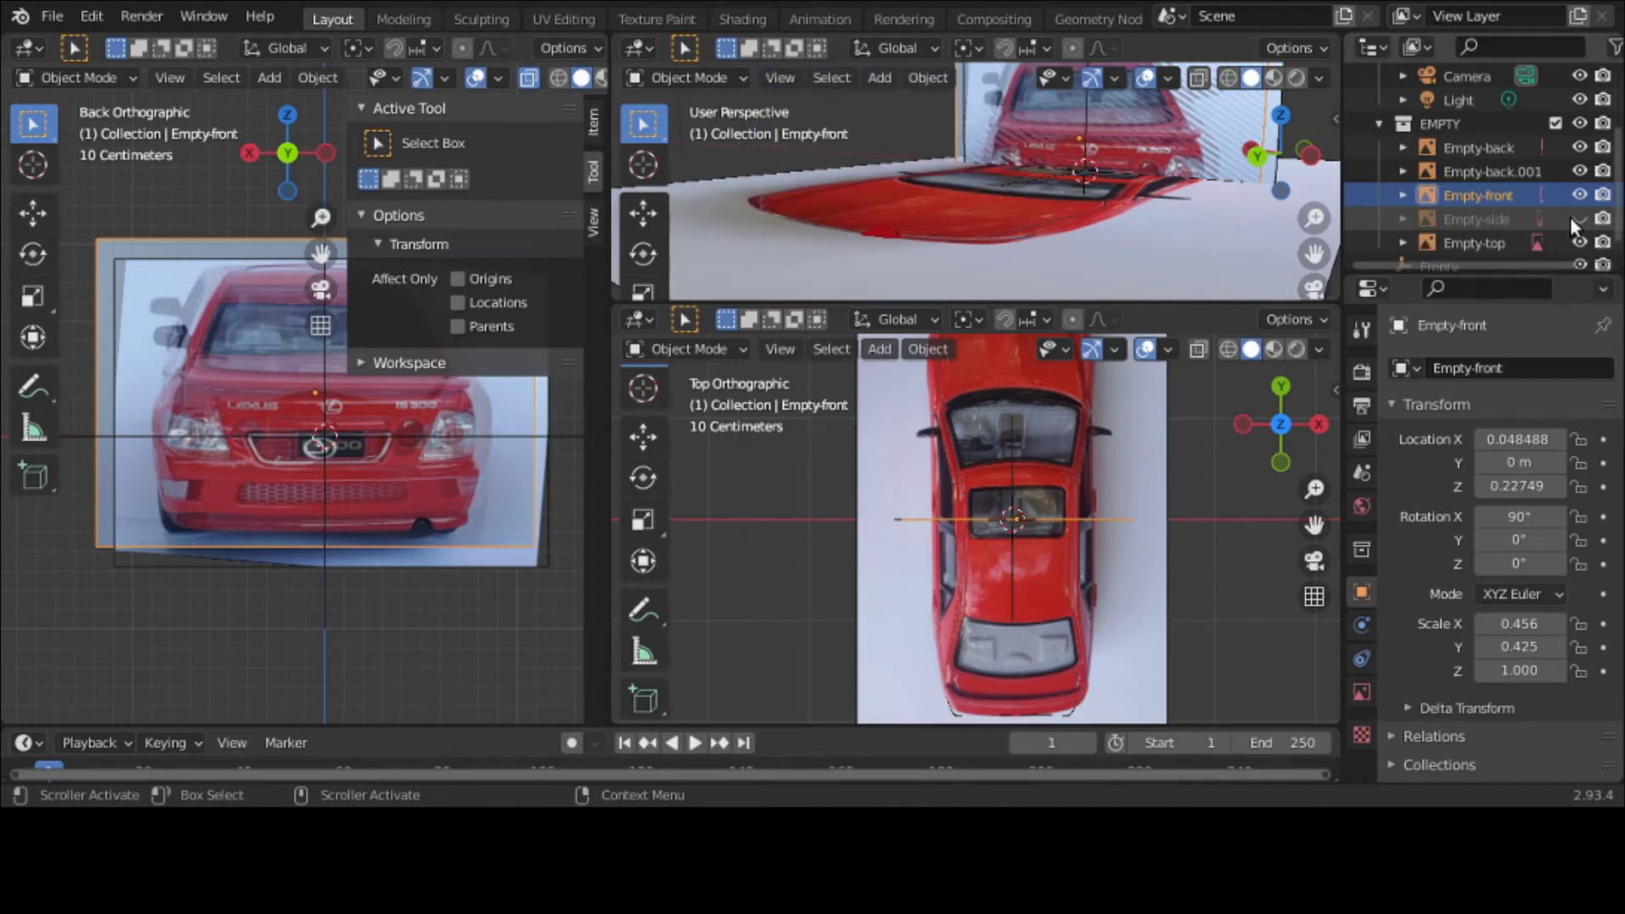
scroll(1573, 227, down, 1)
click(1579, 225)
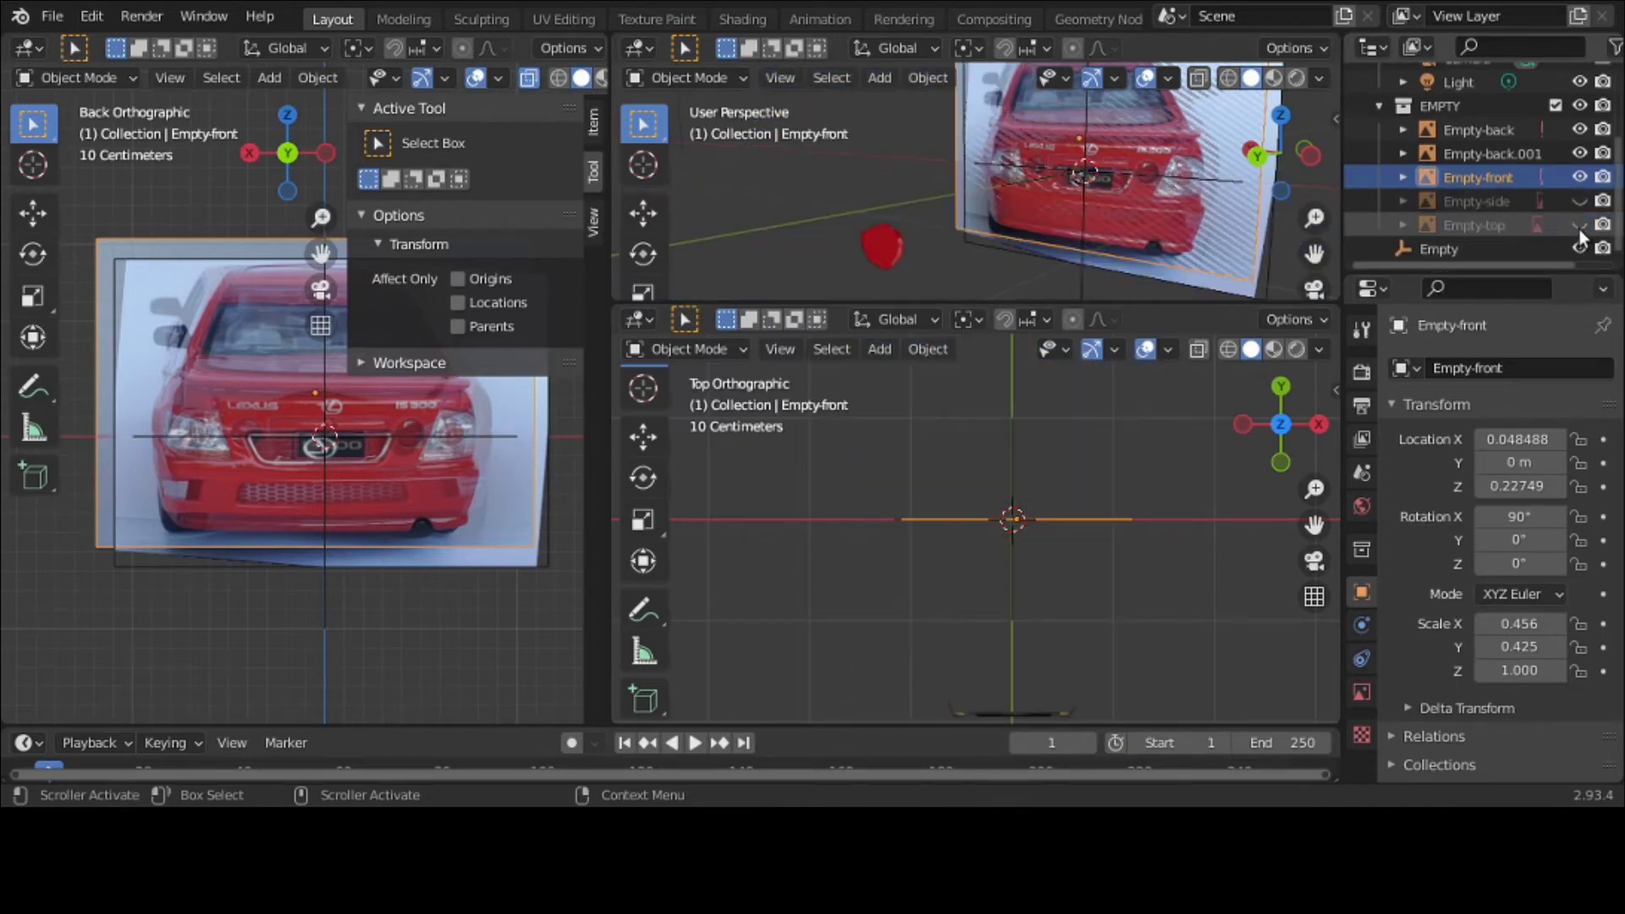
Step: Delete the duplicate rear reference image Empty-back.001 from the EMPTY collection
click(1582, 155)
click(1580, 154)
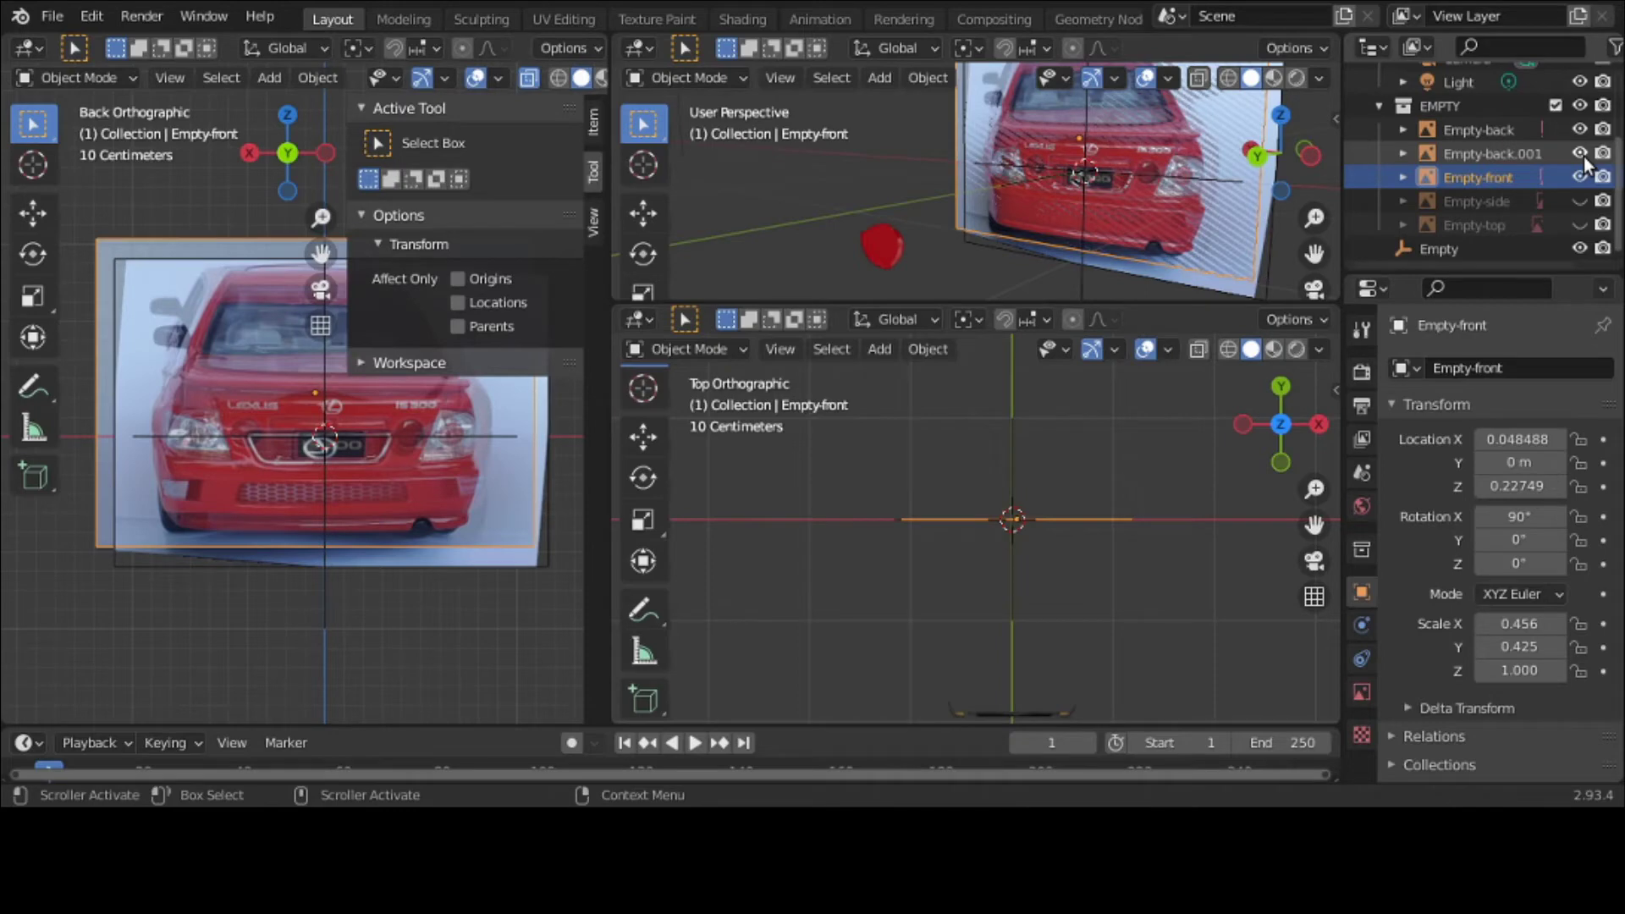
click(1512, 154)
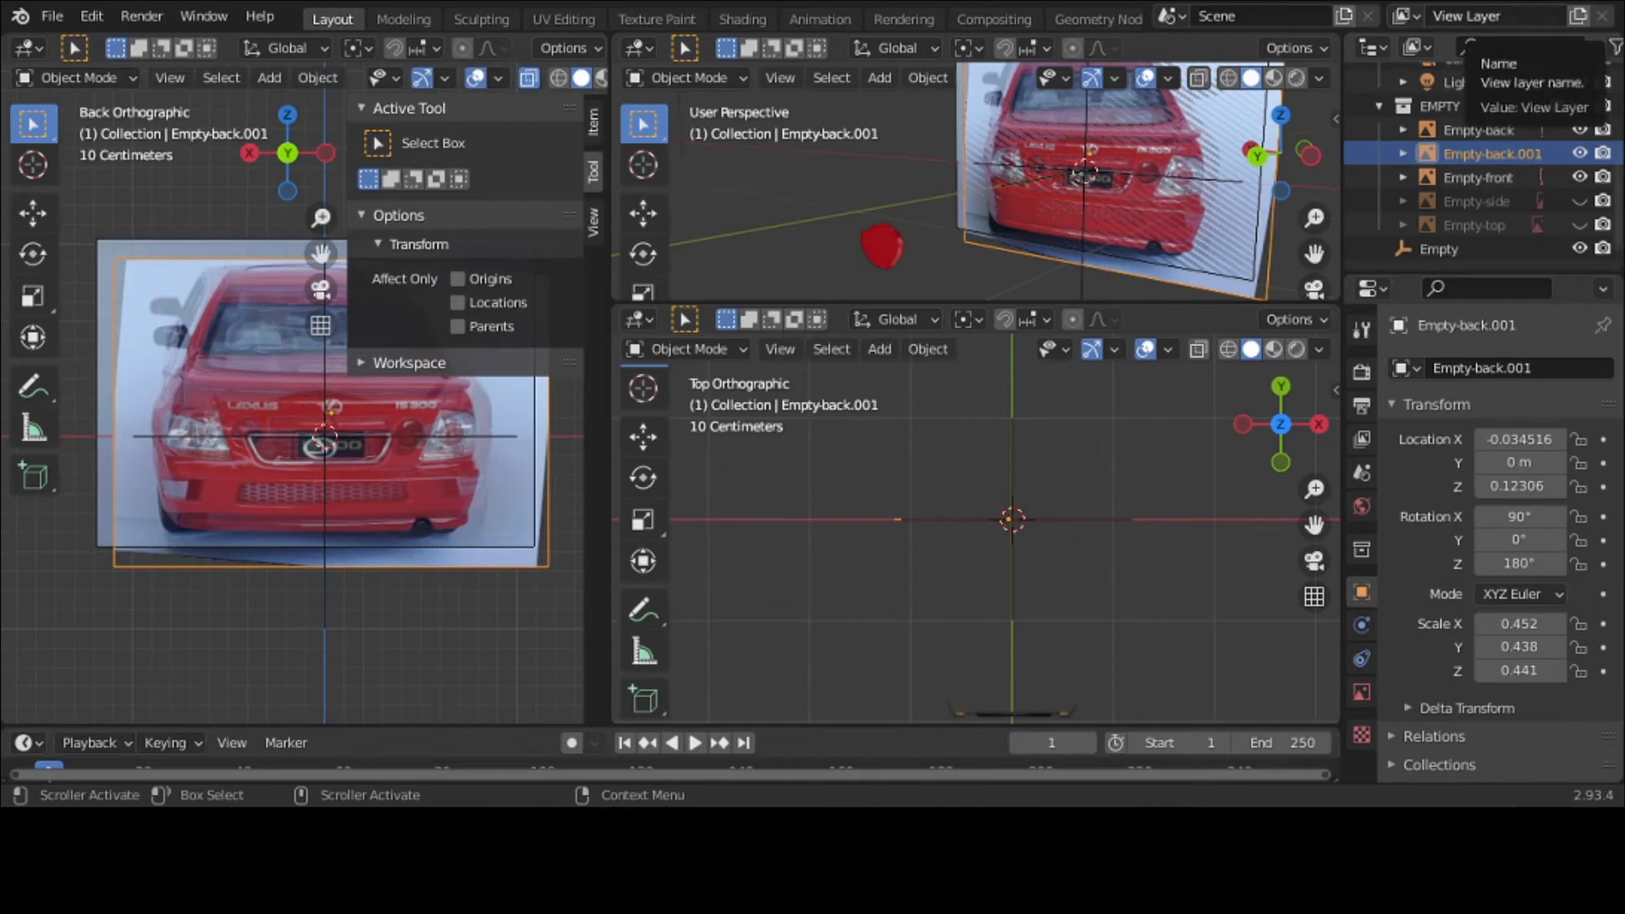
right_click(1502, 154)
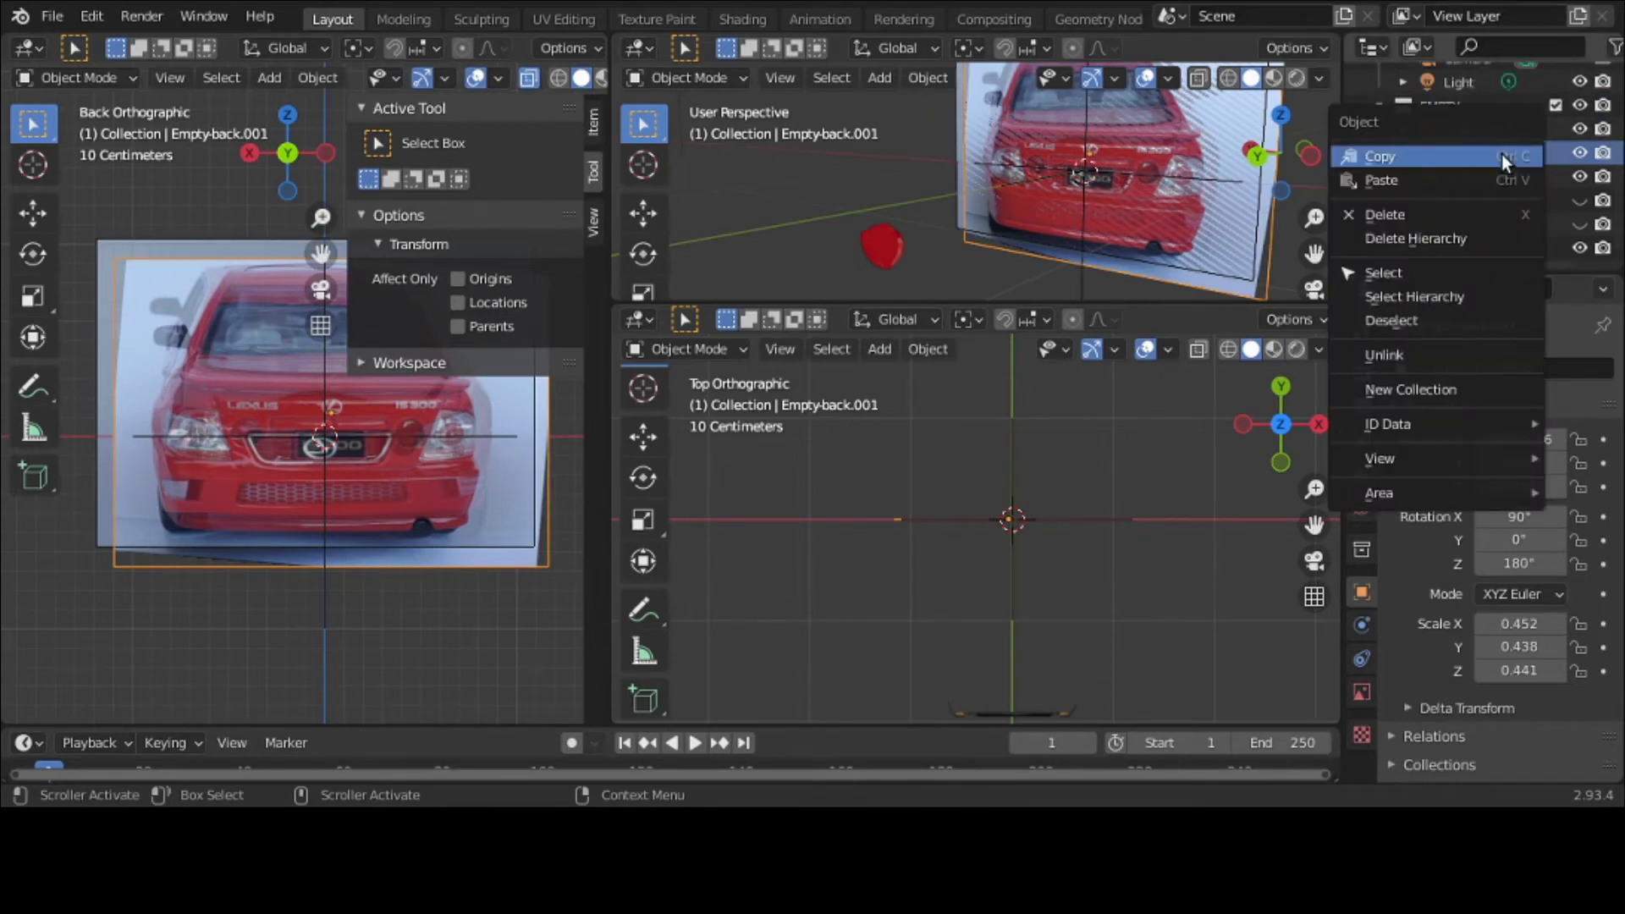
click(1501, 207)
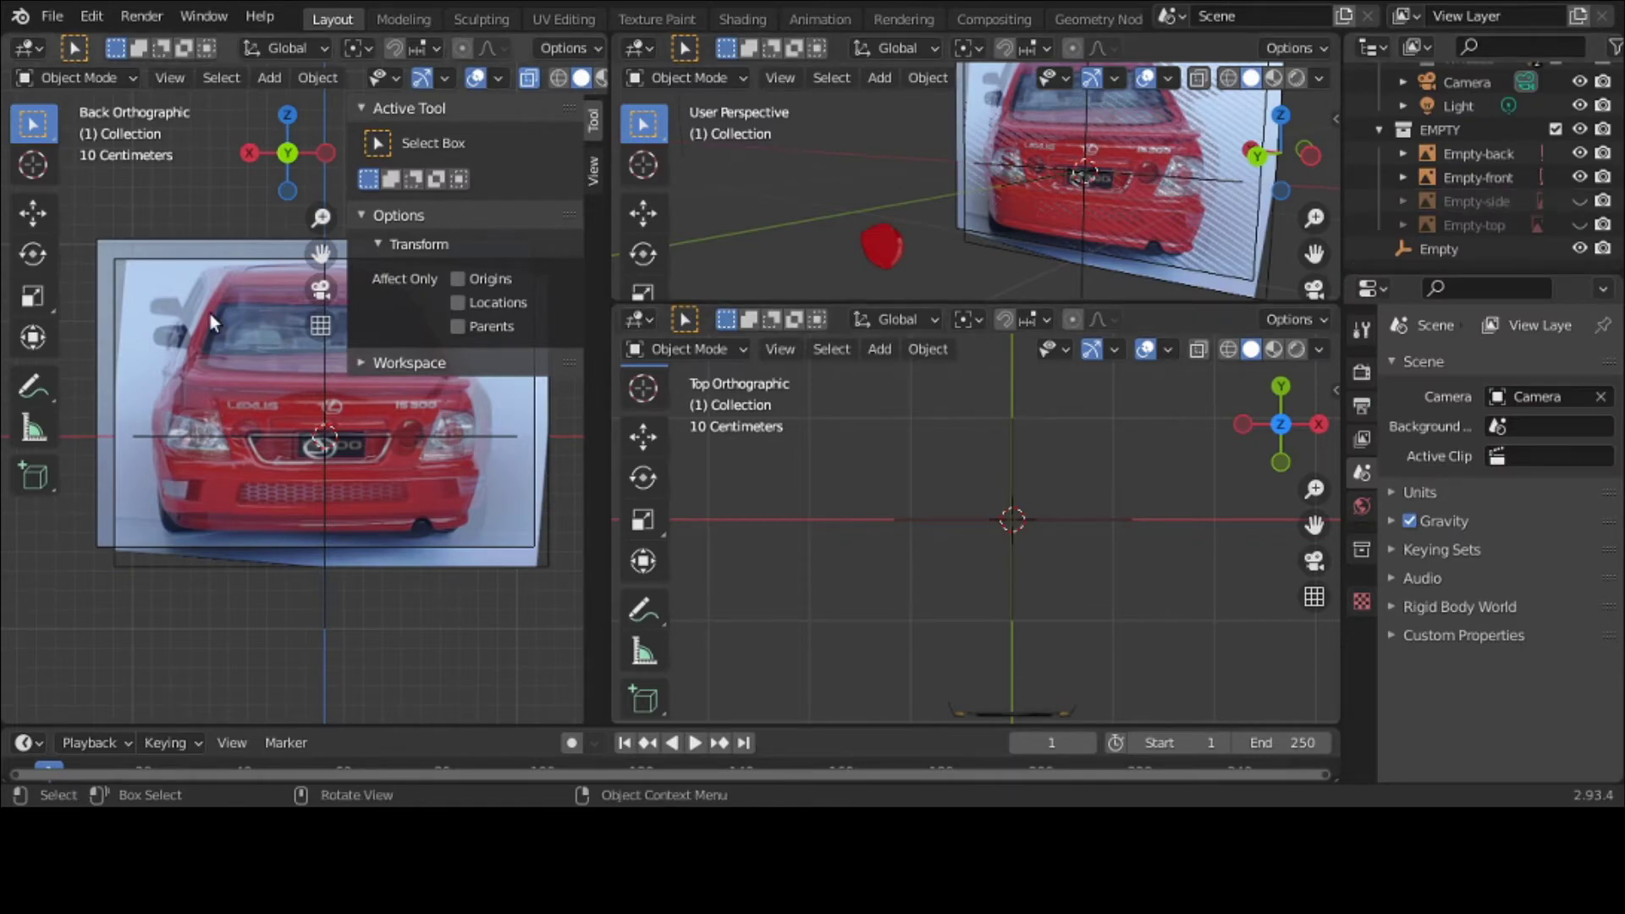
Step: Hide the front reference image Empty-front and set the viewport to the Back orthographic view
middle_drag(210, 313, 239, 358)
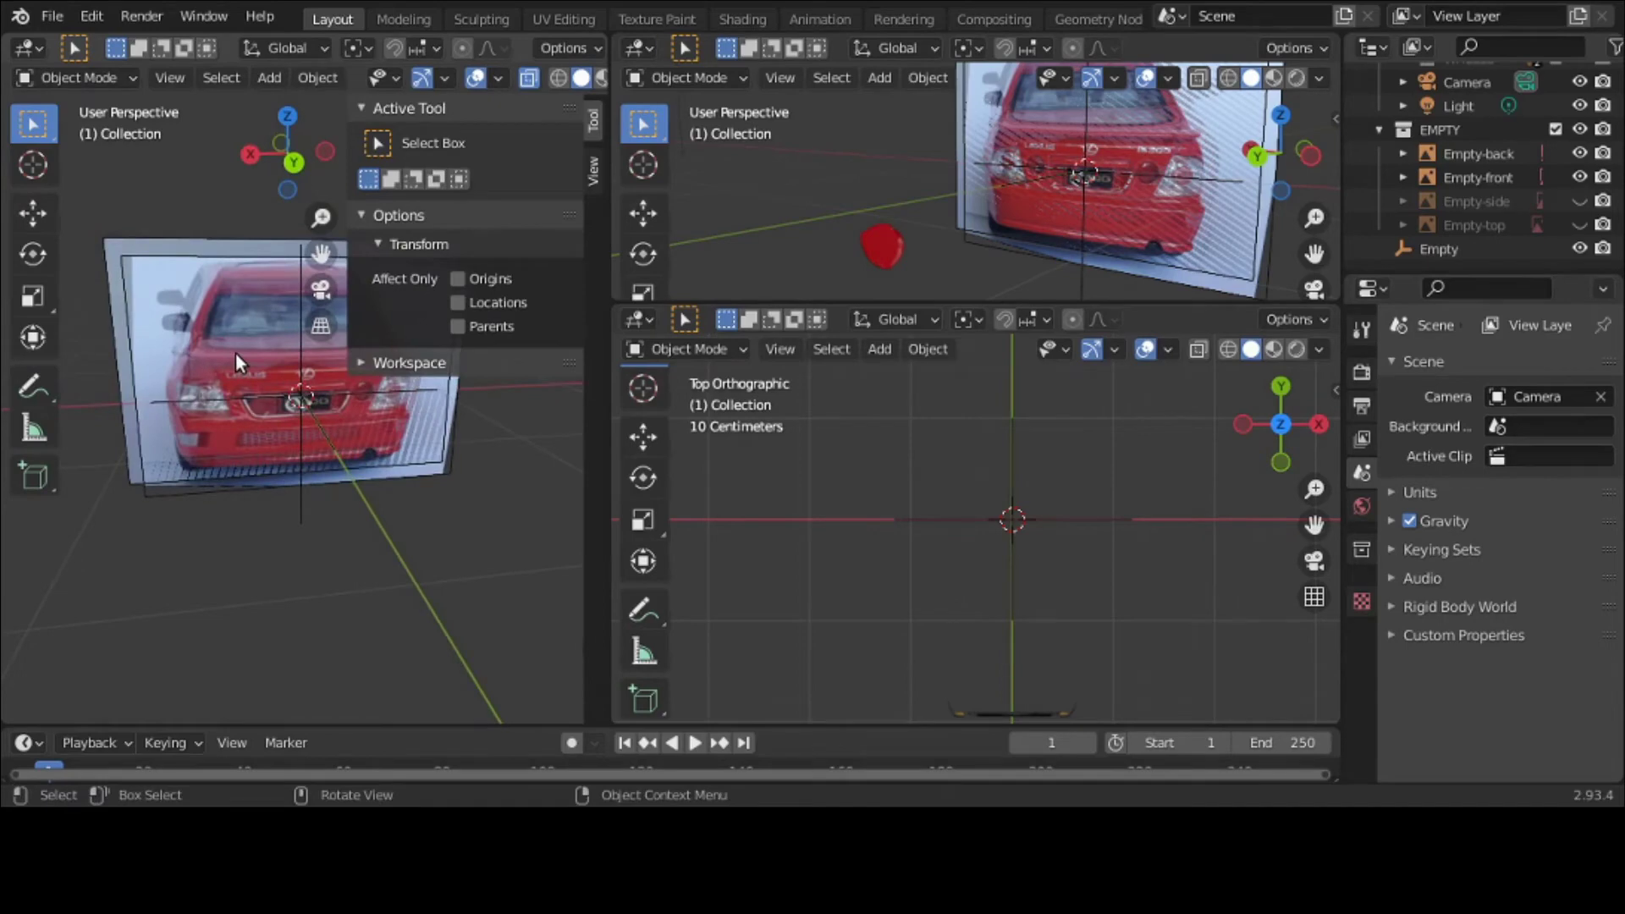
click(1580, 177)
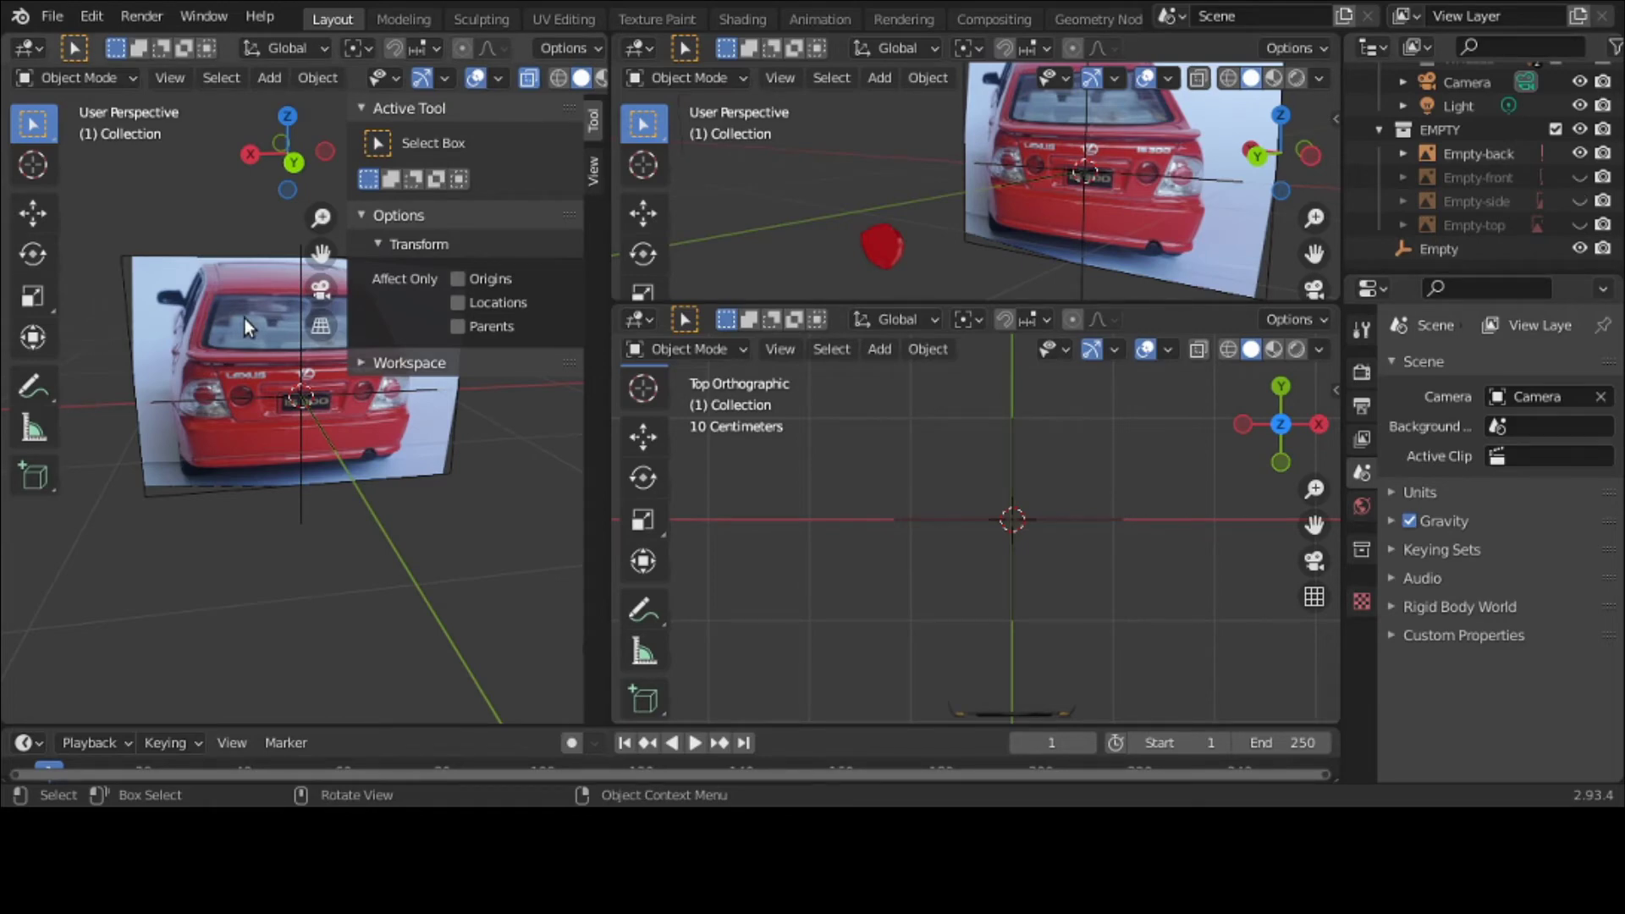
key(grave)
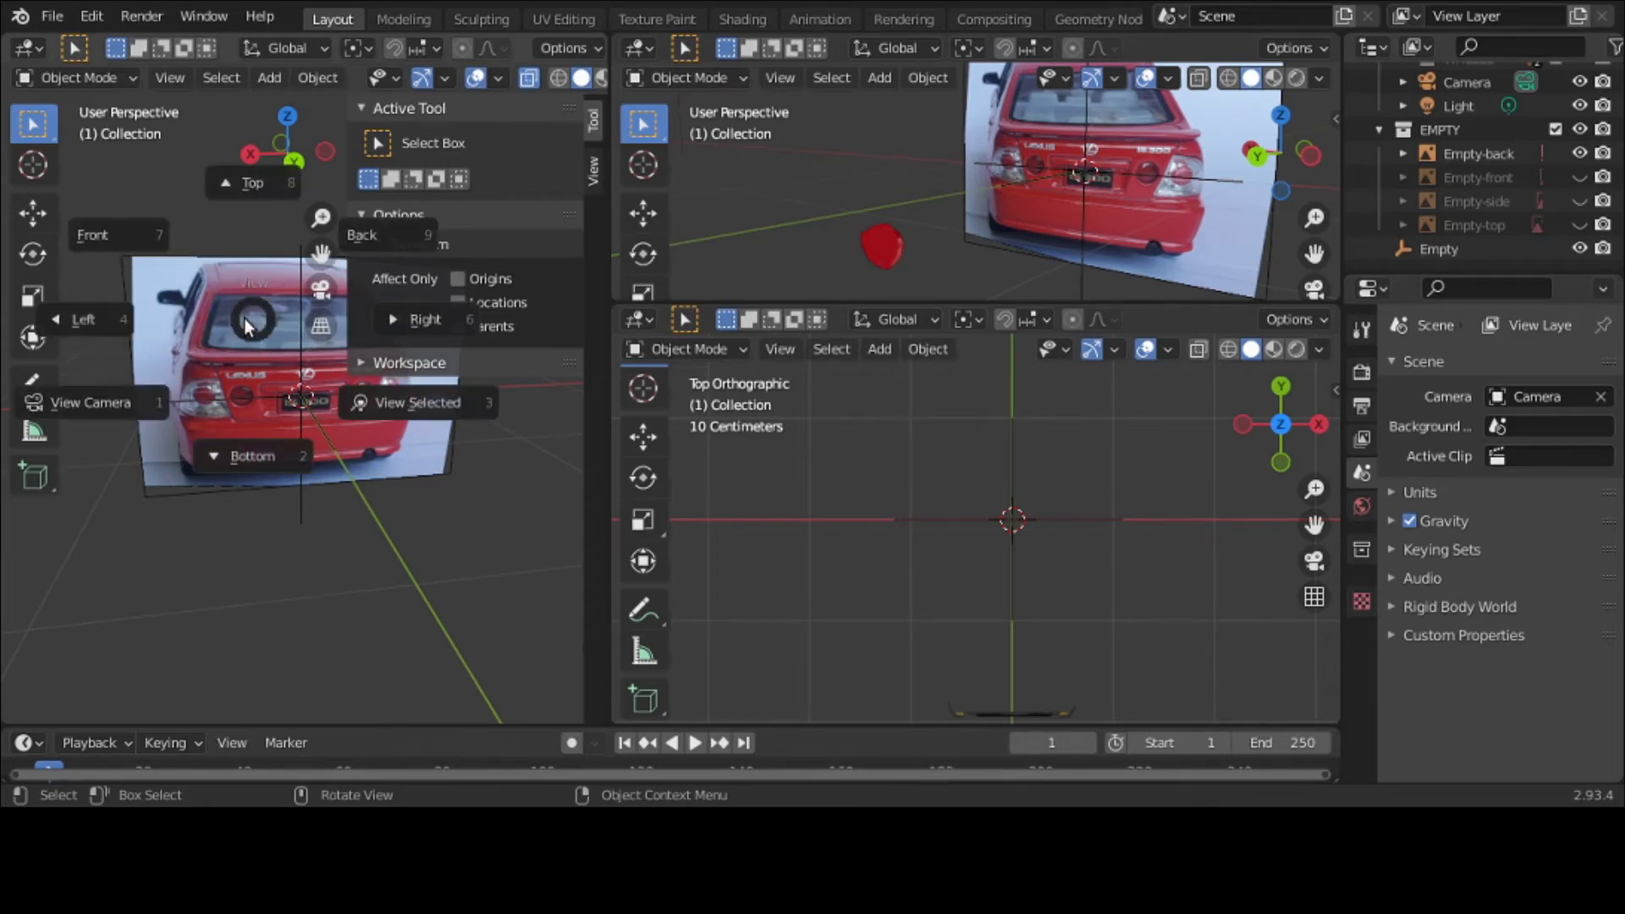
click(373, 246)
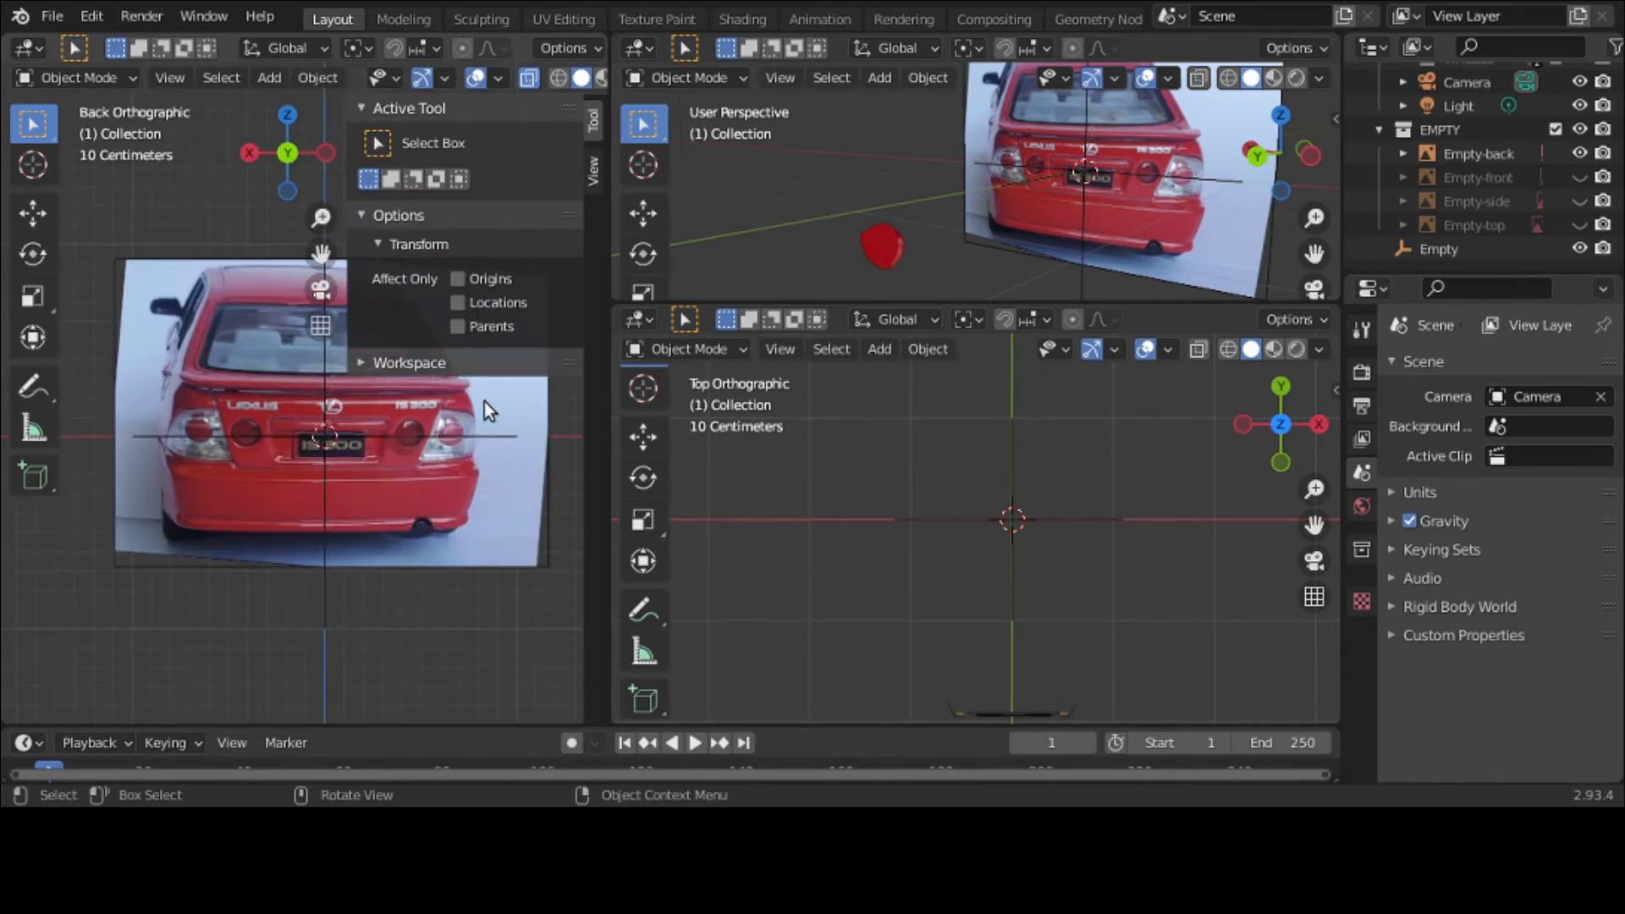
Step: Add a mesh plane in the enlarged back view and rotate it 90° about the X axis
key(ctrl+space)
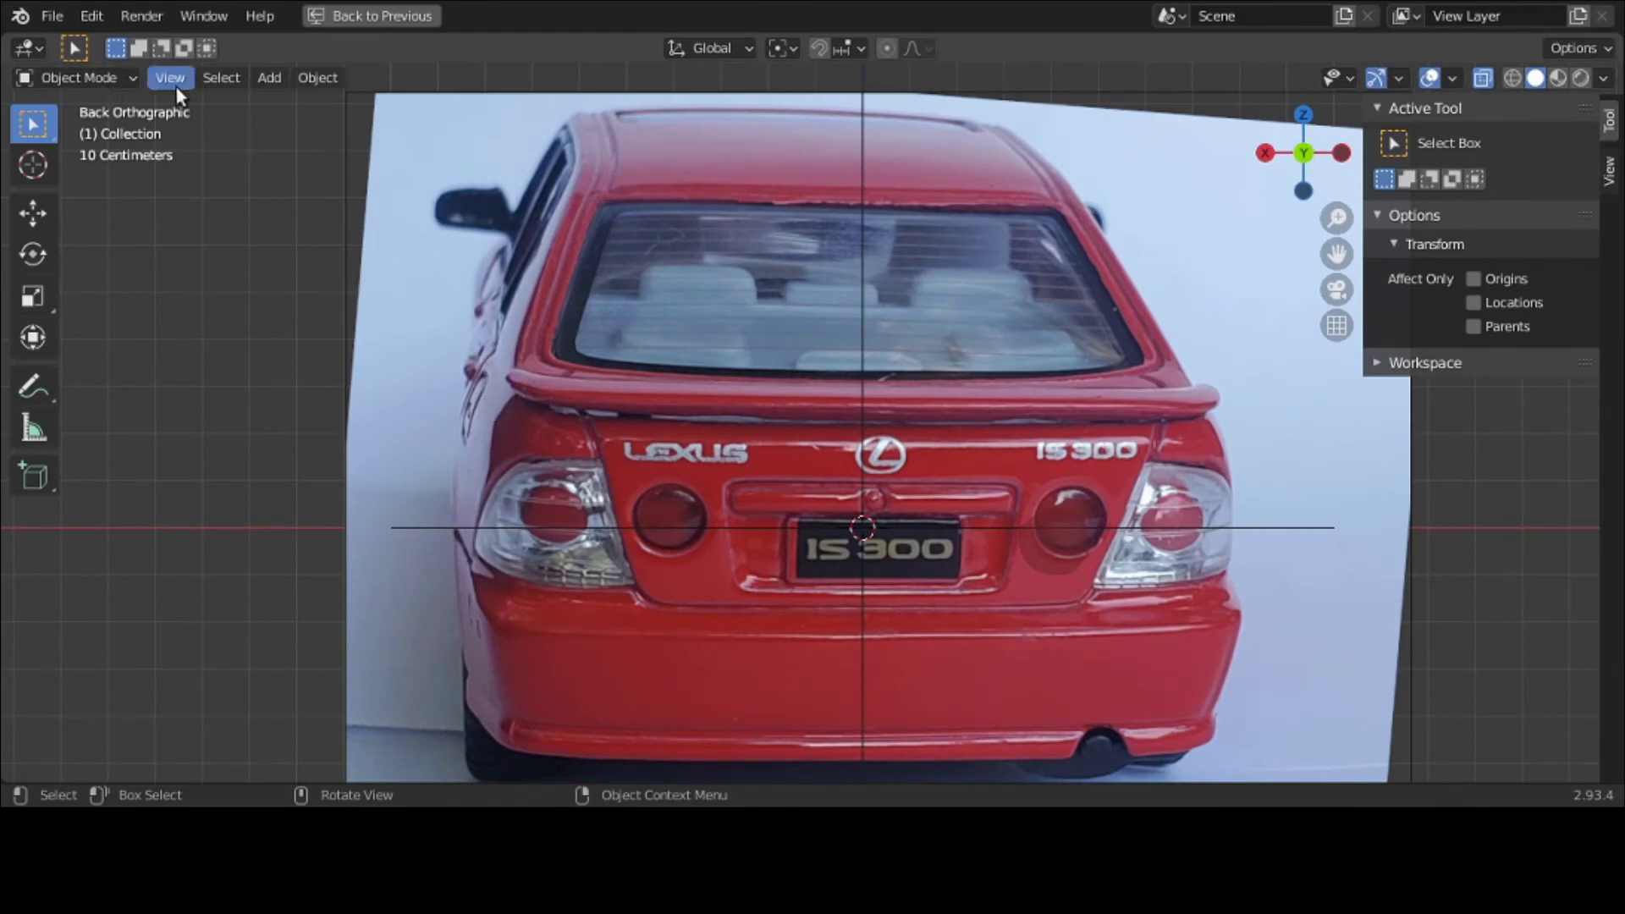
click(271, 77)
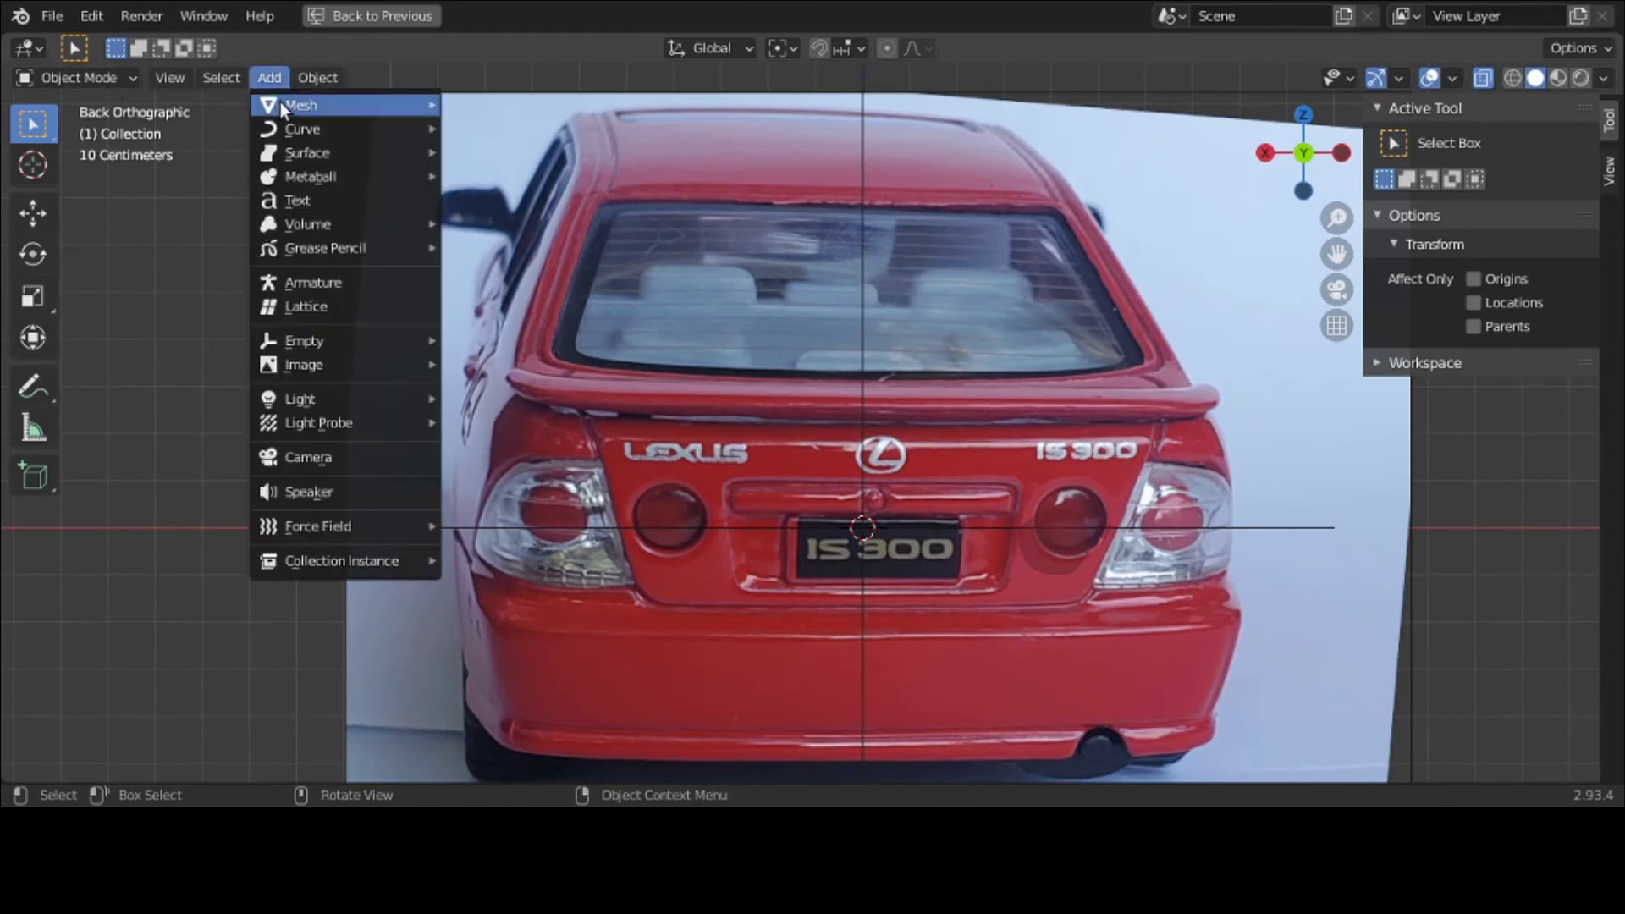
mouse_move(330, 106)
click(472, 110)
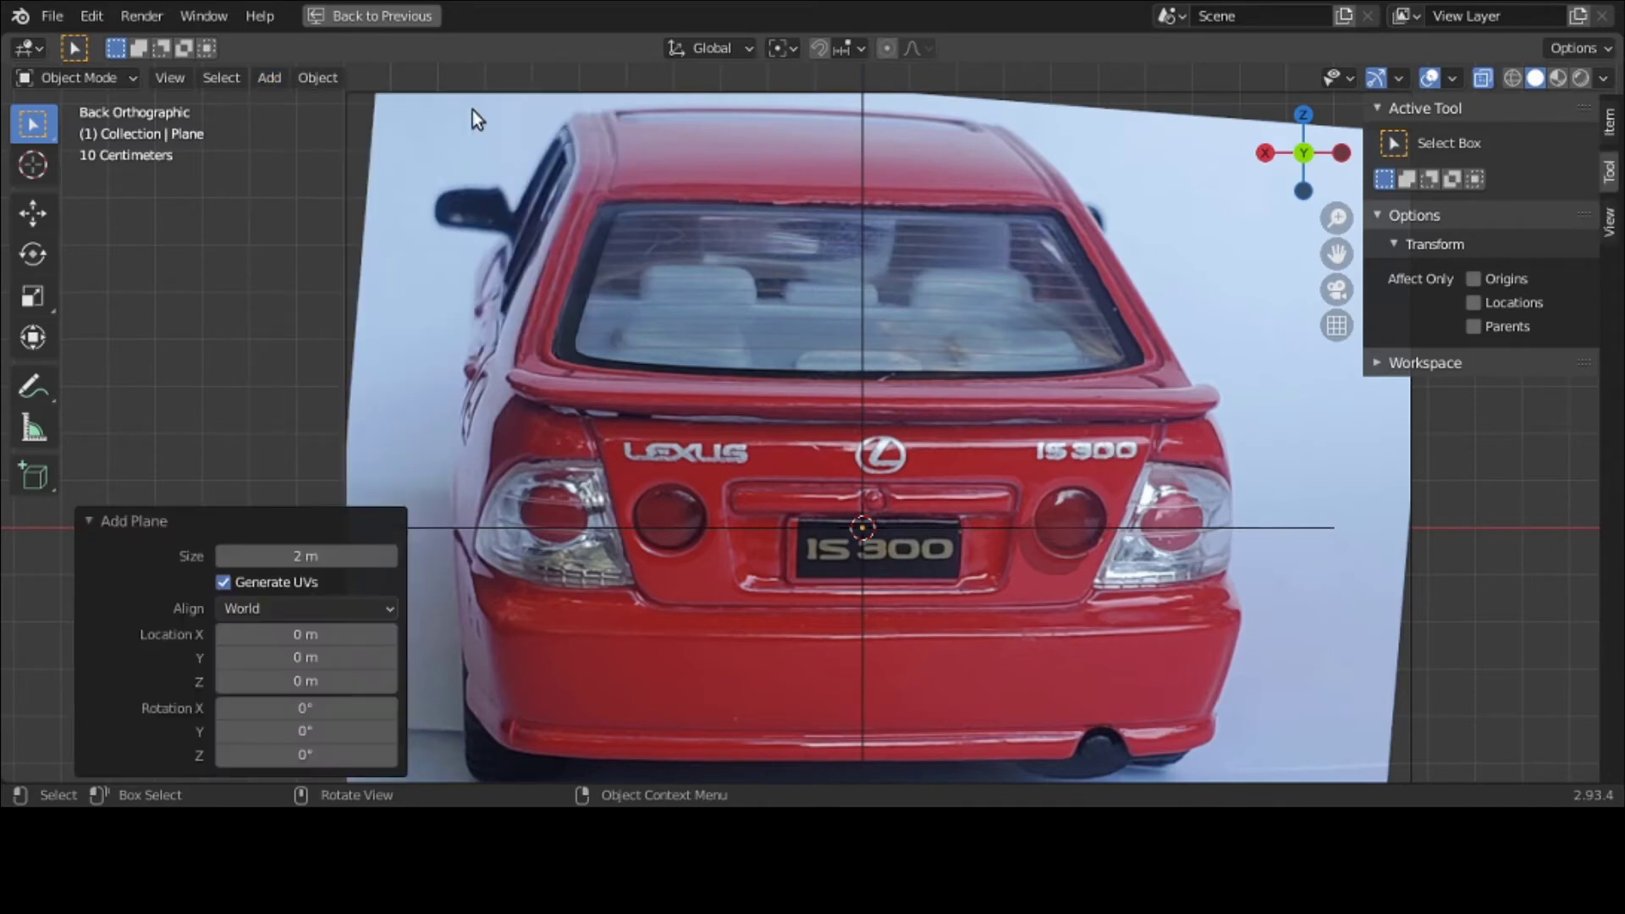
text(r)
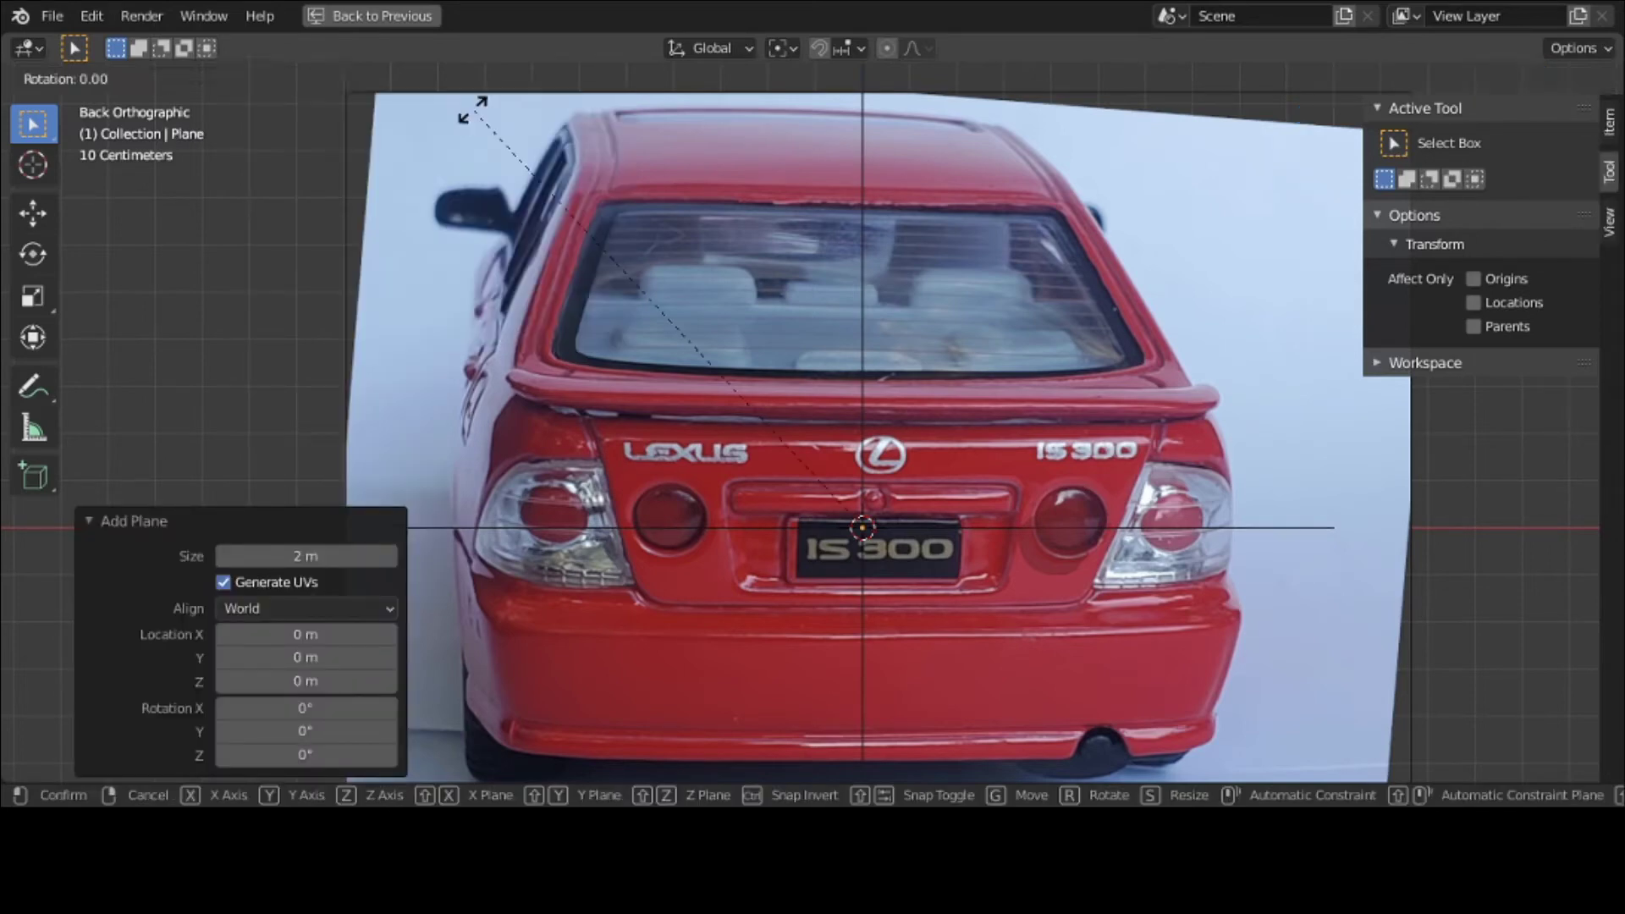
text(x90)
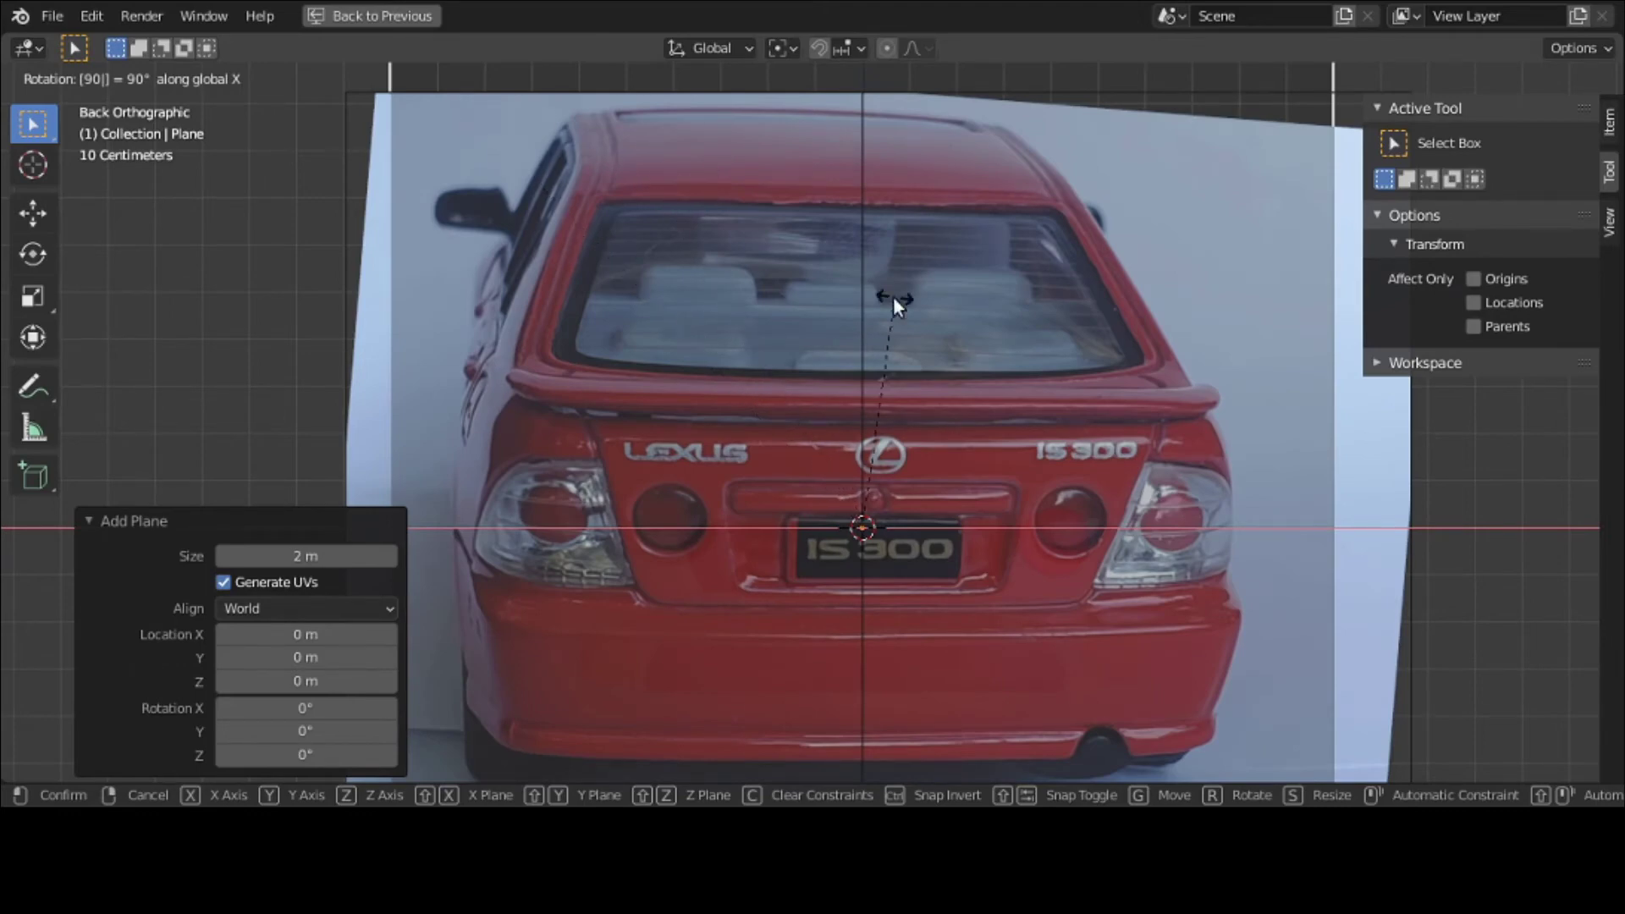
key(Return)
text(r)
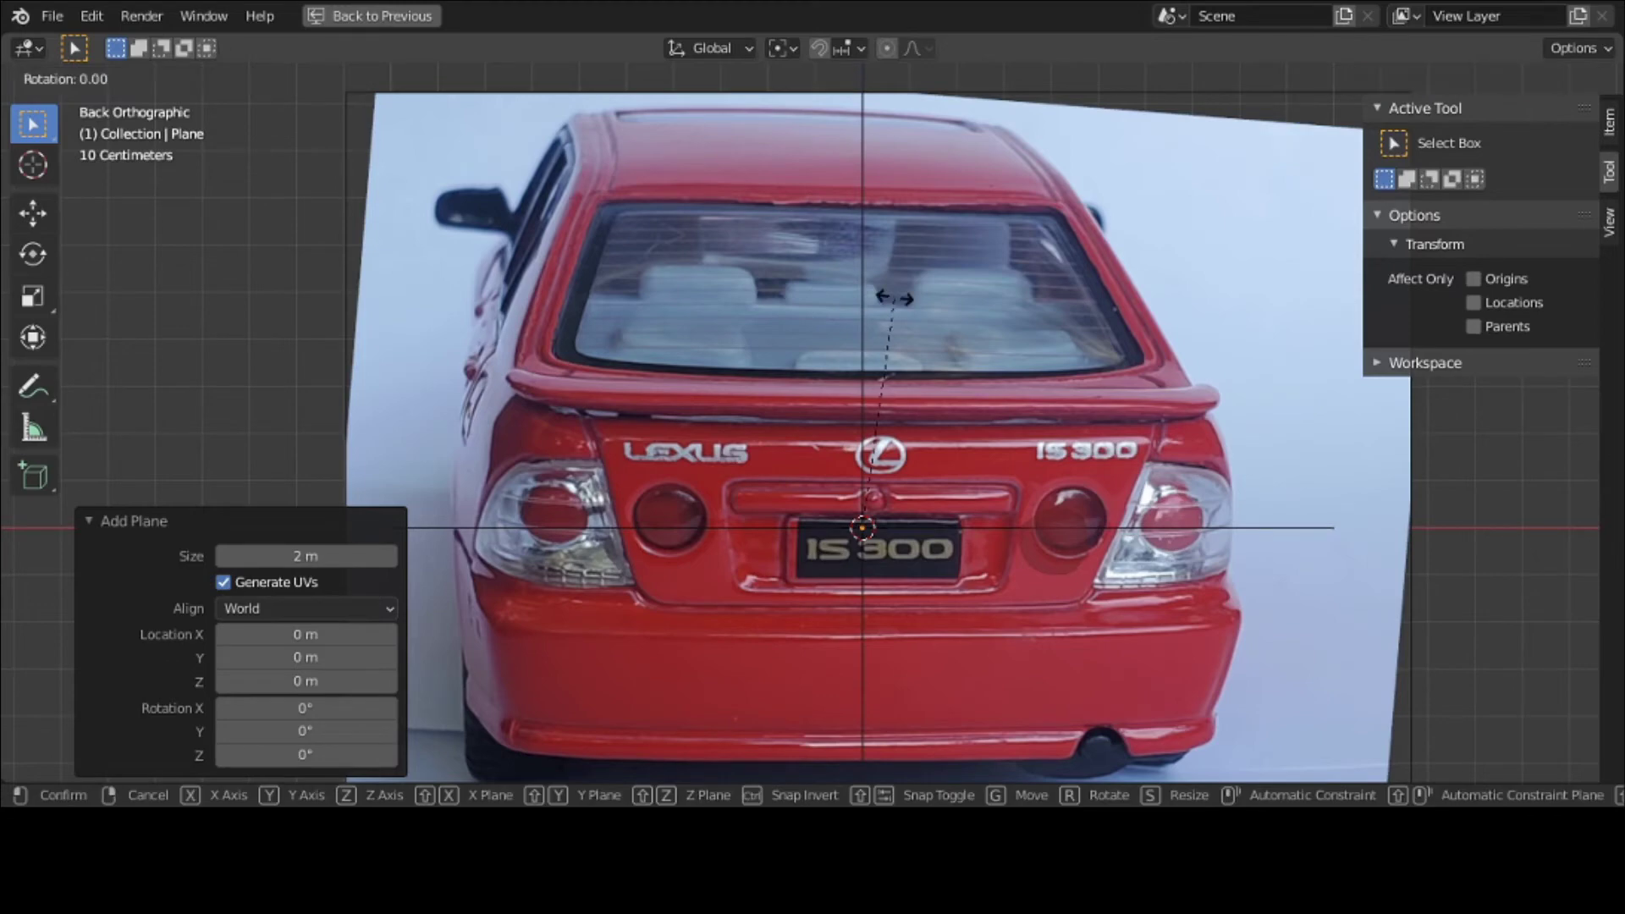
text(x90)
key(Return)
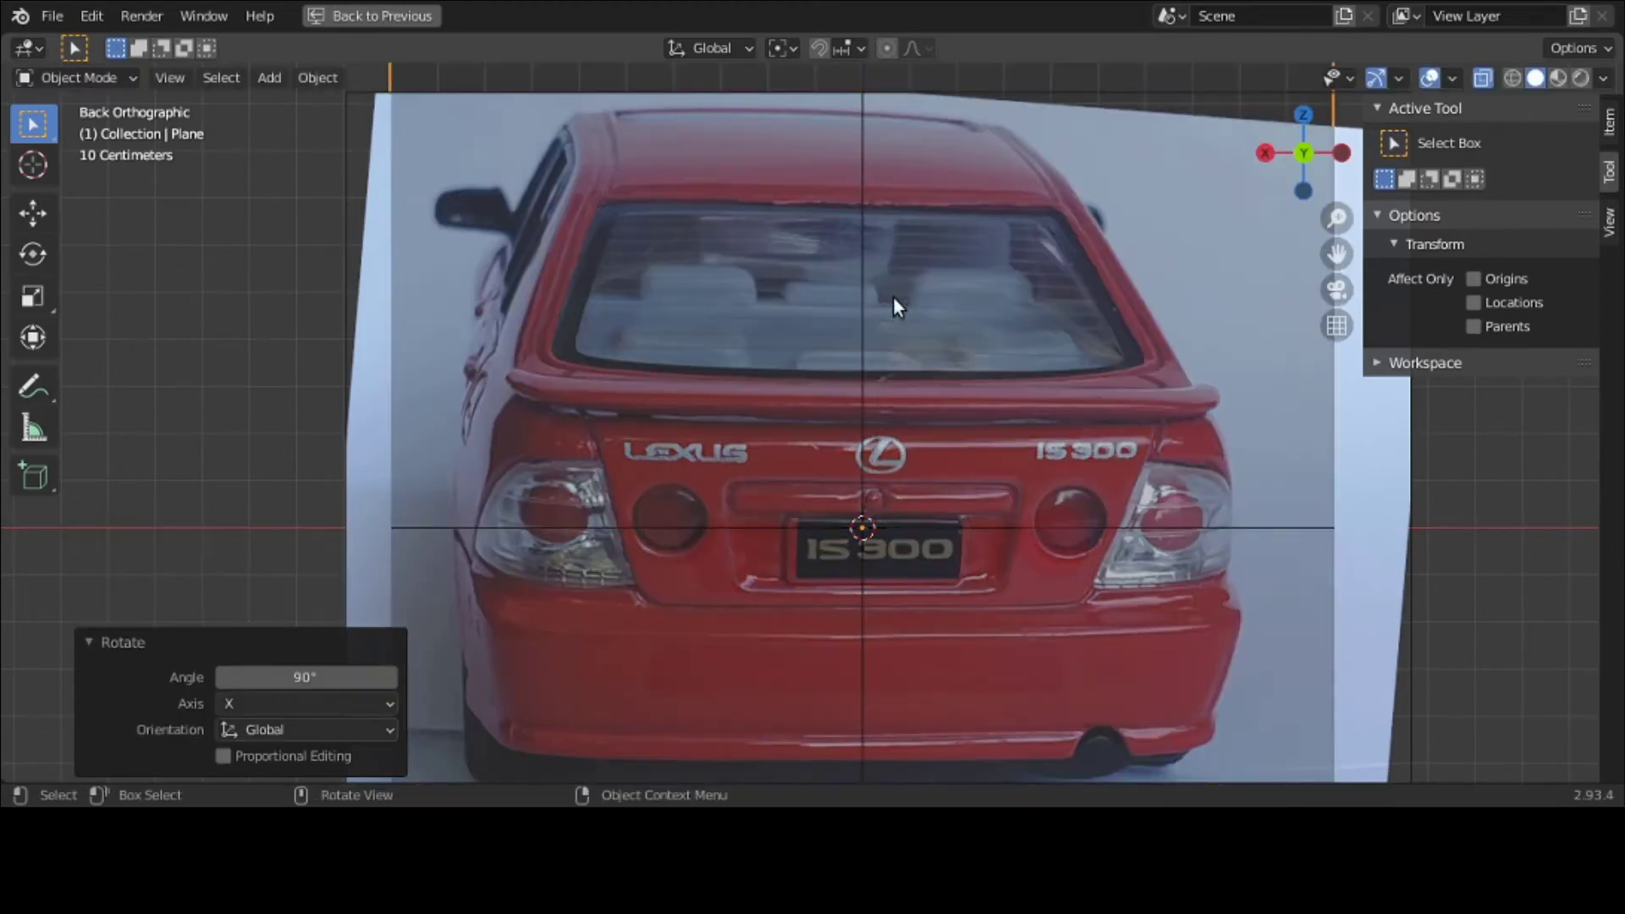
Step: Scale the plane to about 0.322, move it up about 0.517 m onto the rear window, and shrink it by about 0.526
key(s)
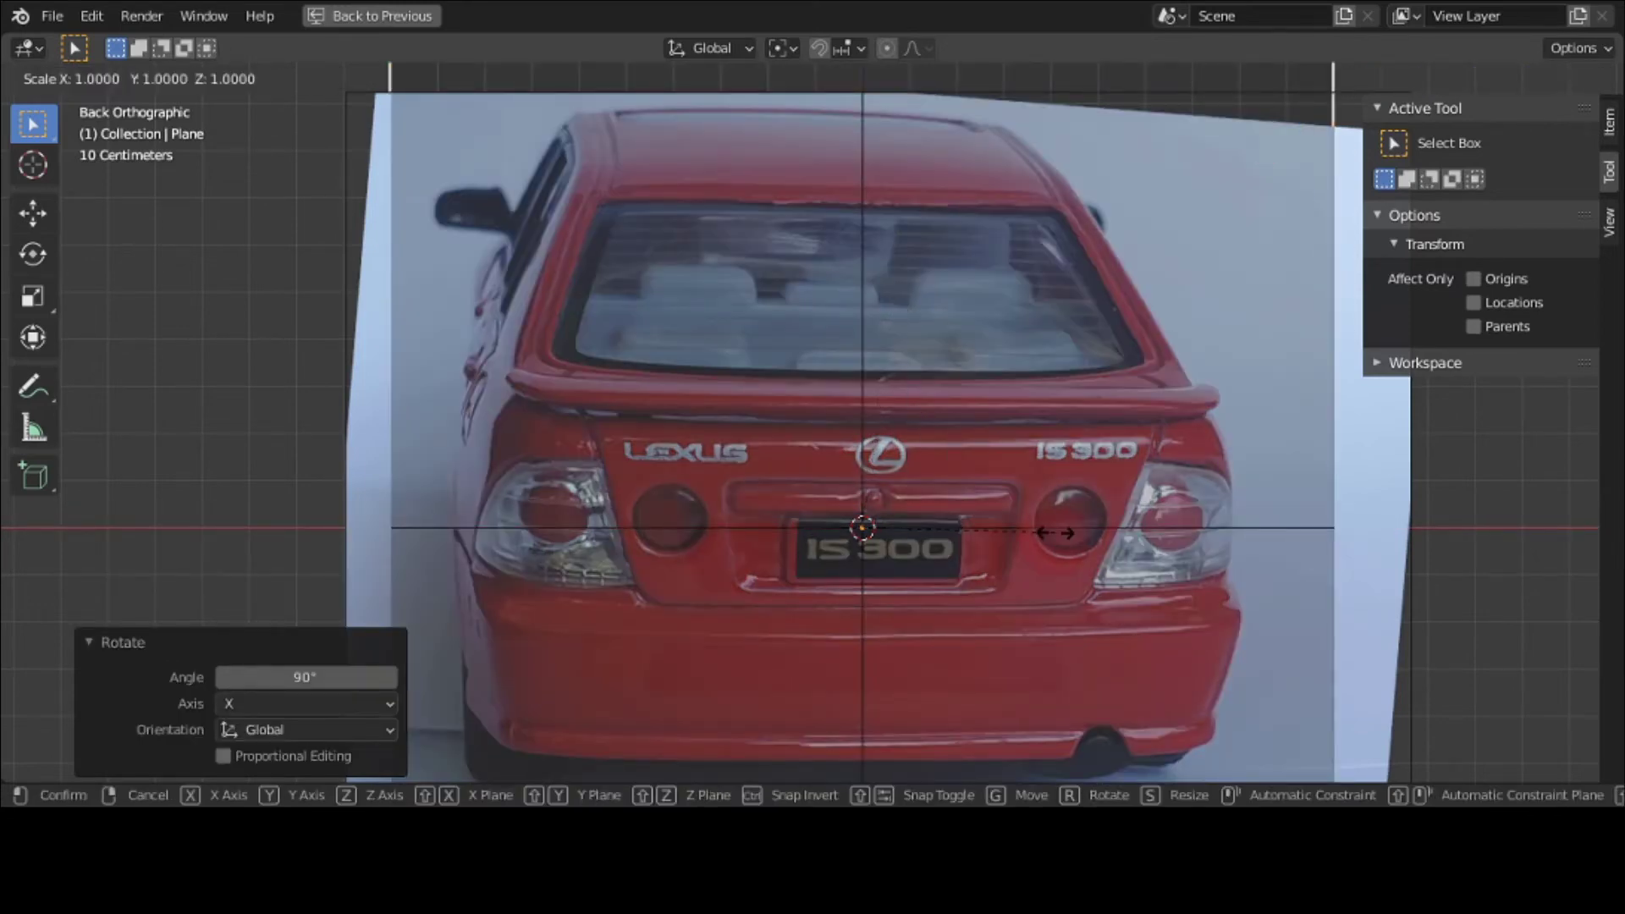
click(921, 505)
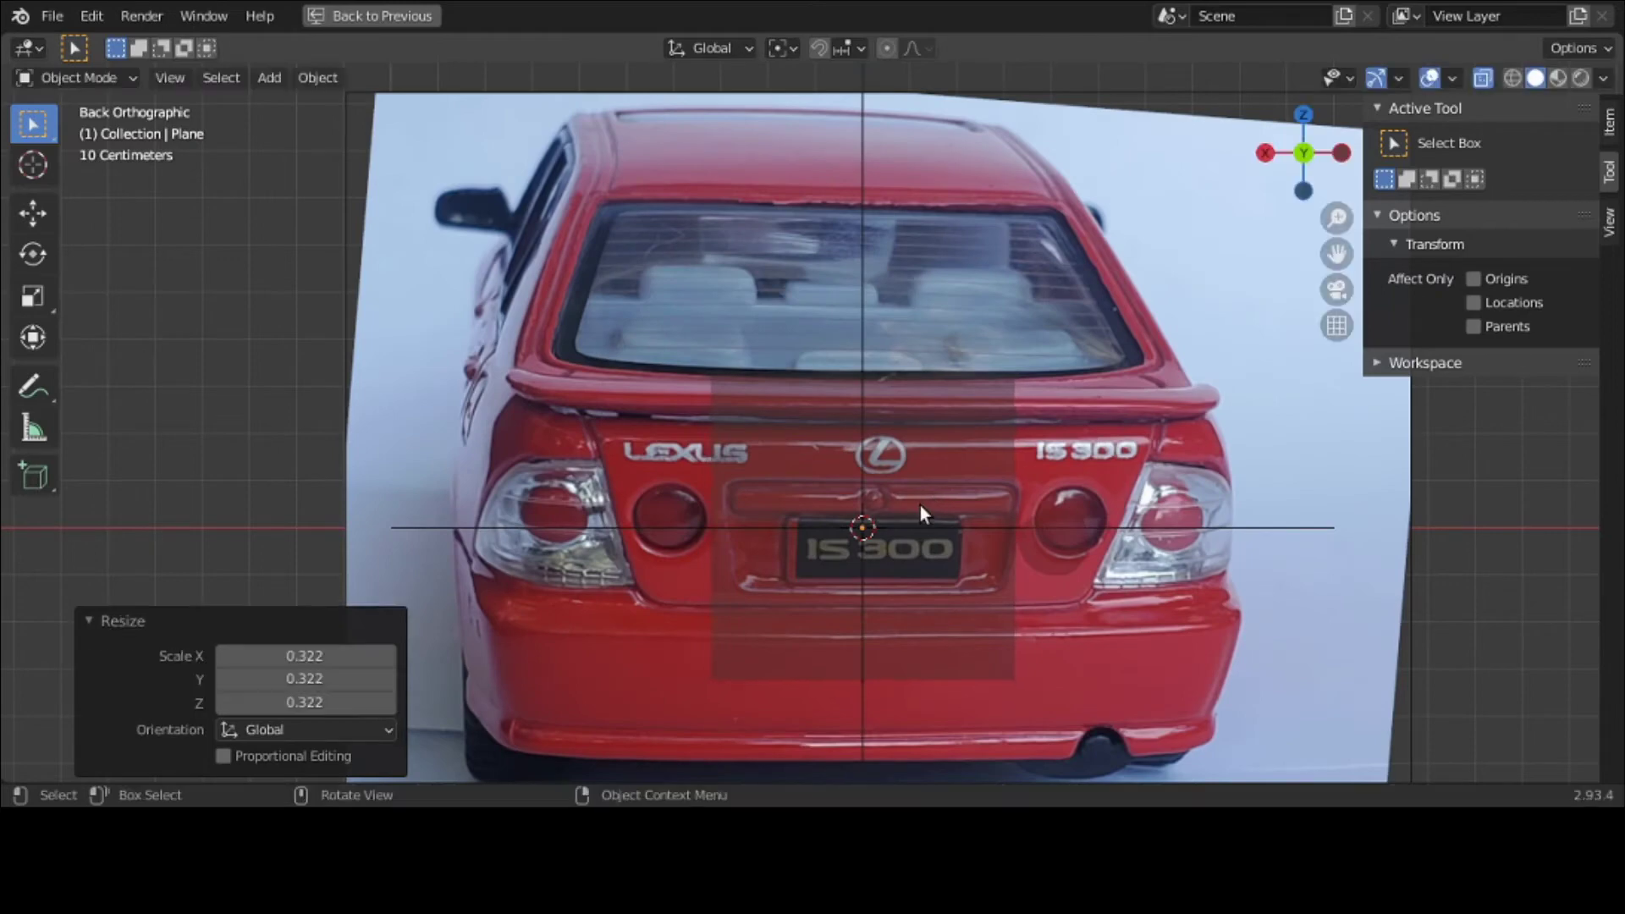
key(g)
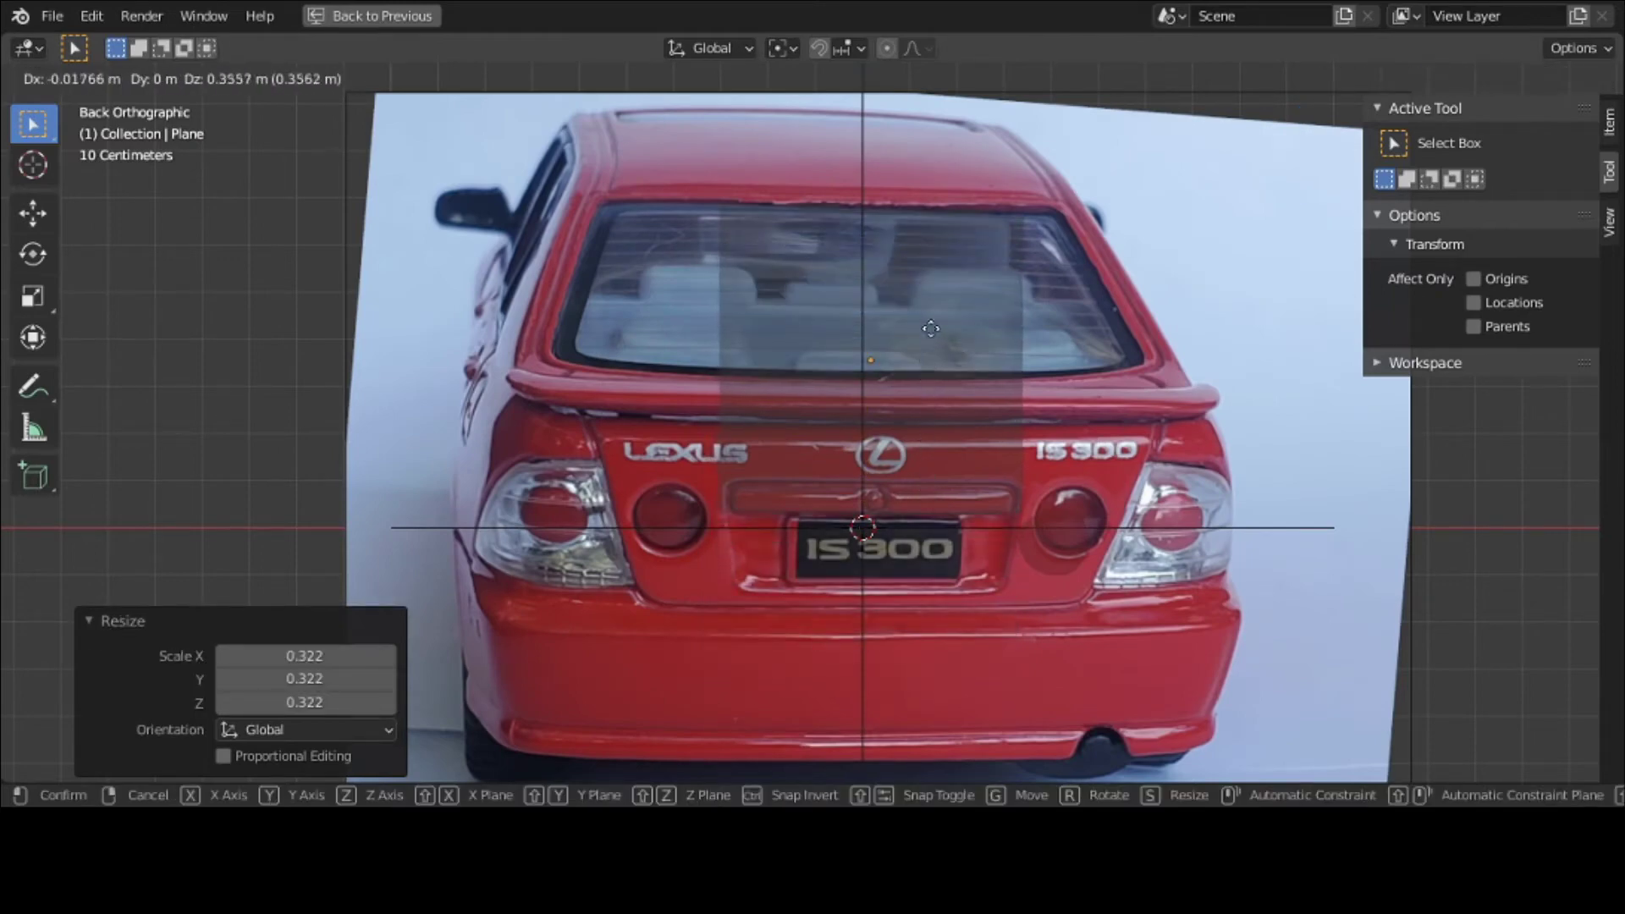
click(927, 263)
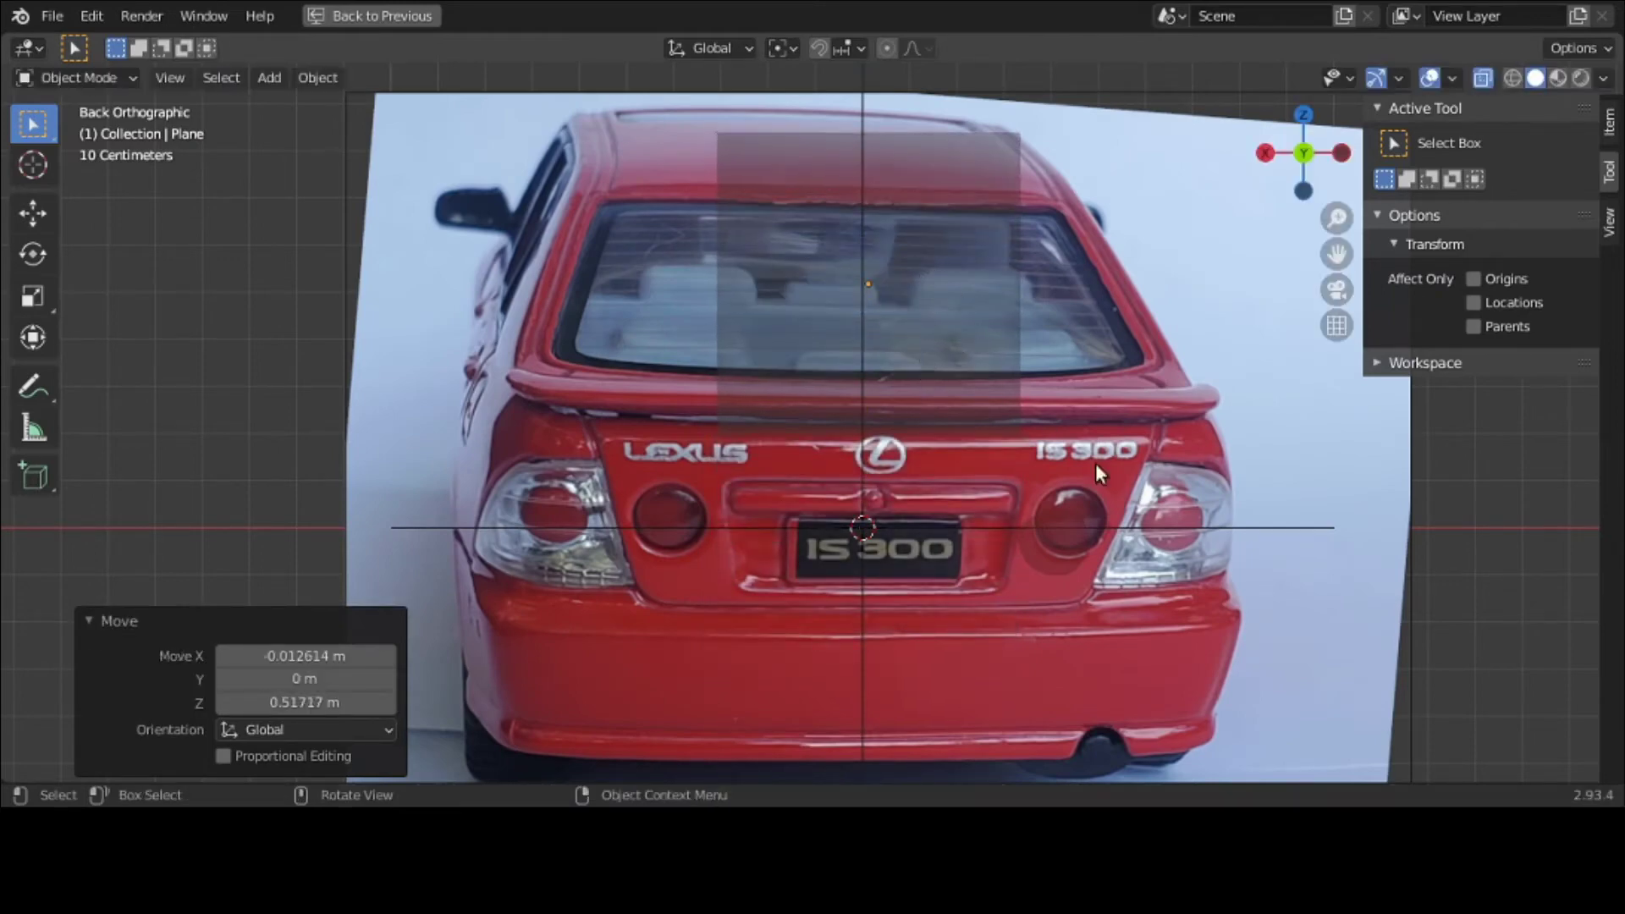
key(s)
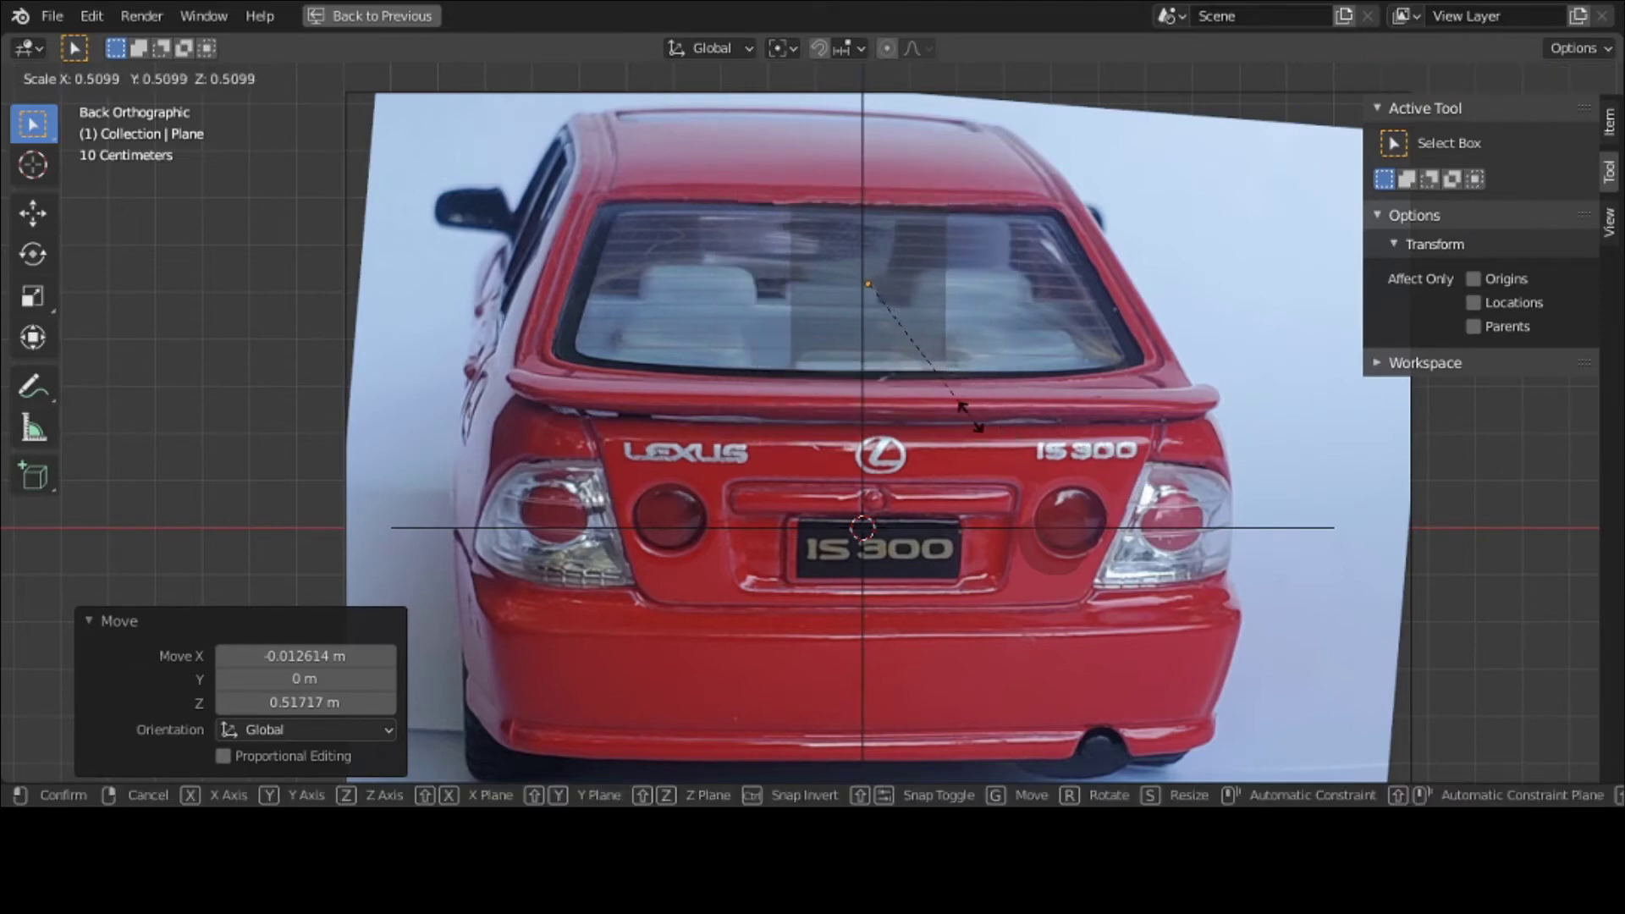
click(977, 419)
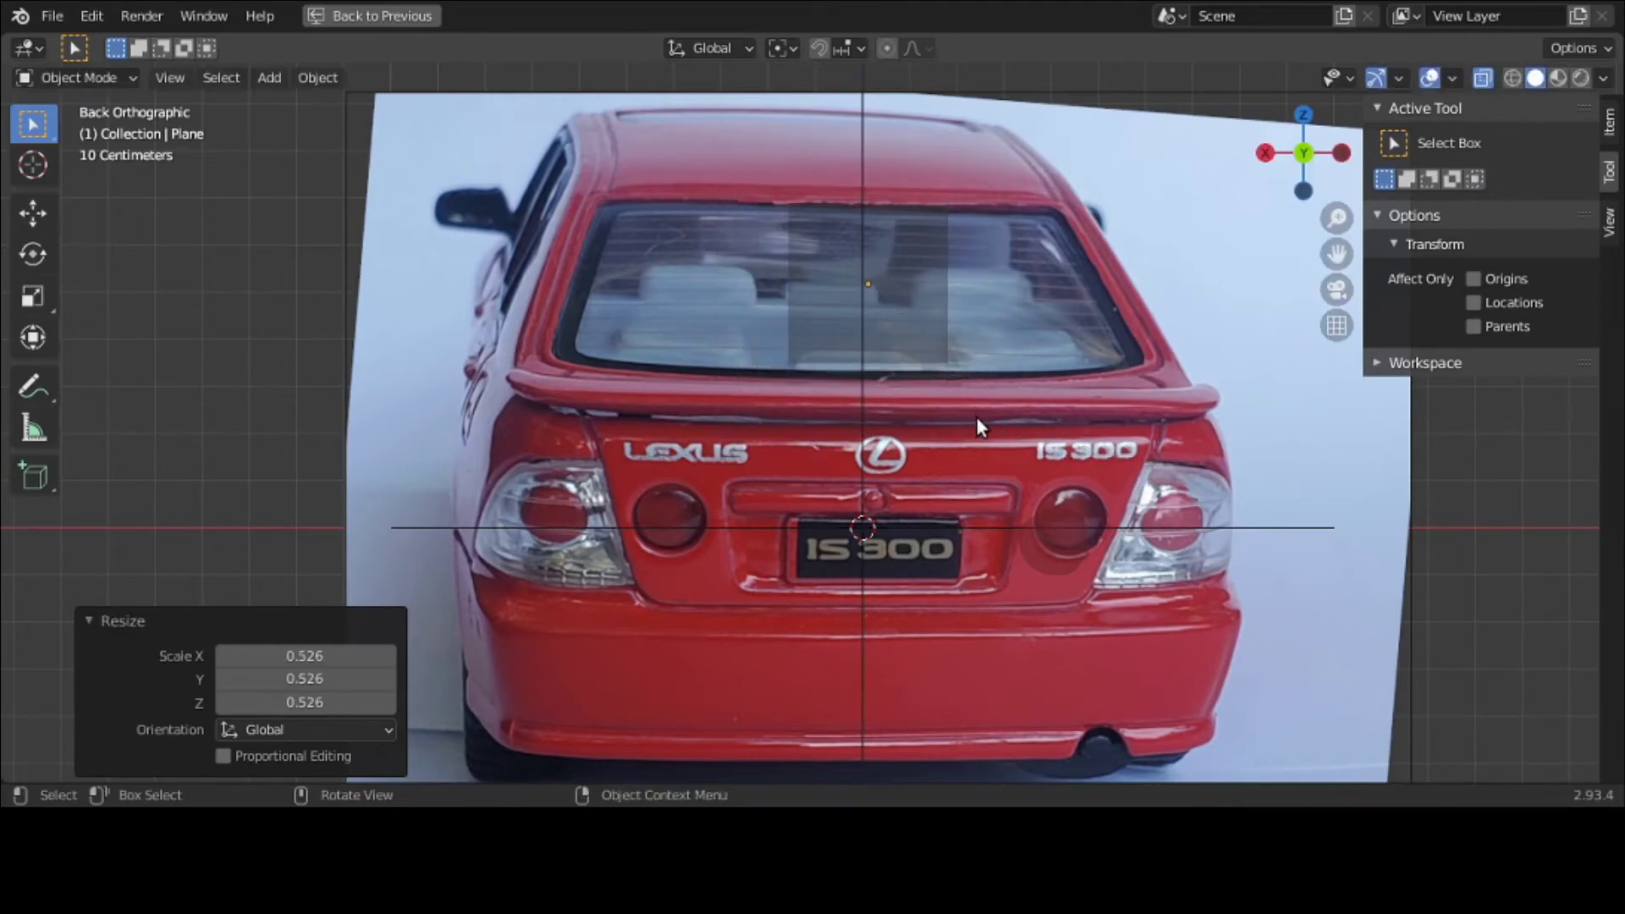
Step: Fit the plane to the rear window by scaling it about 2.958 along X, shifting it about 0.076 m along X, and scaling Z to about 0.936
key(s)
key(x)
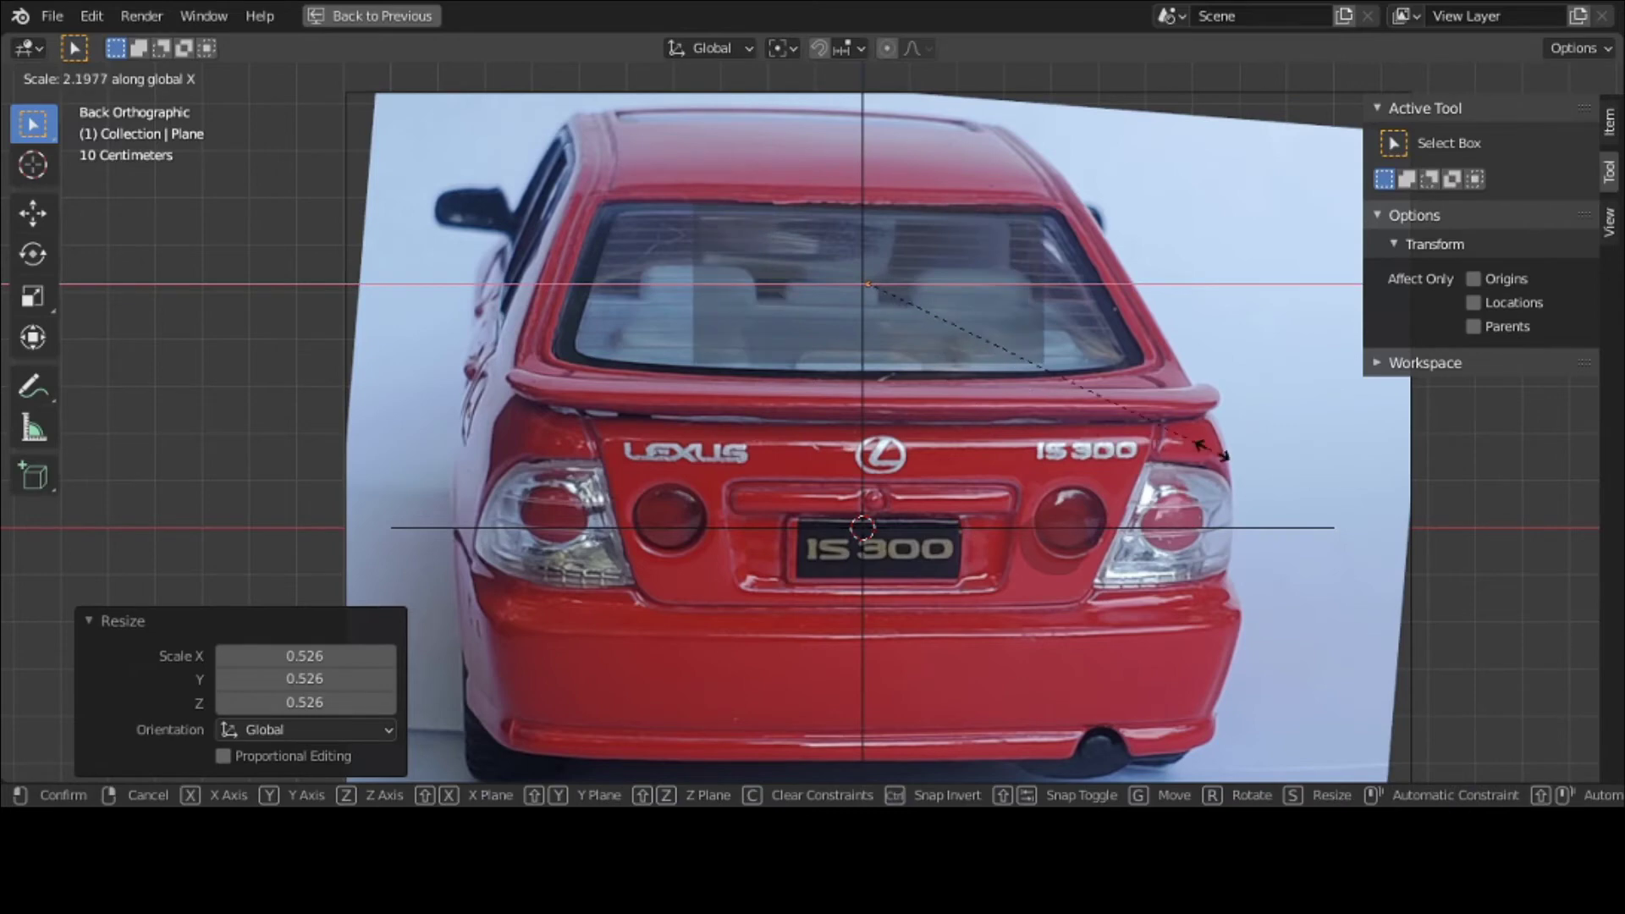
click(1346, 472)
key(g)
key(x)
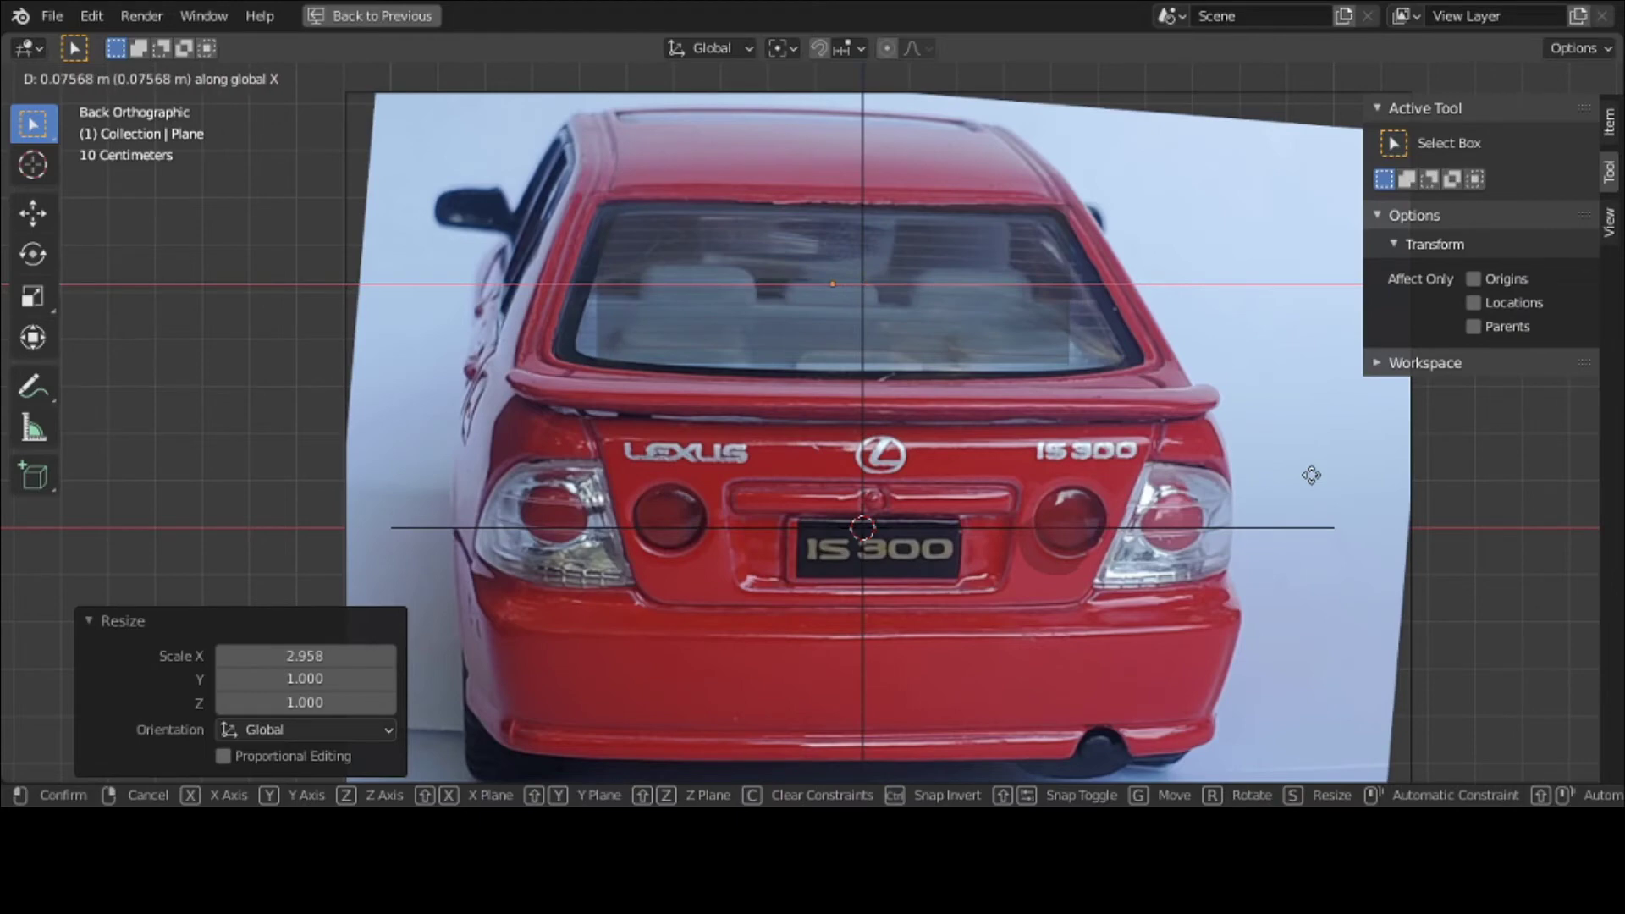
click(1311, 475)
key(s)
key(z)
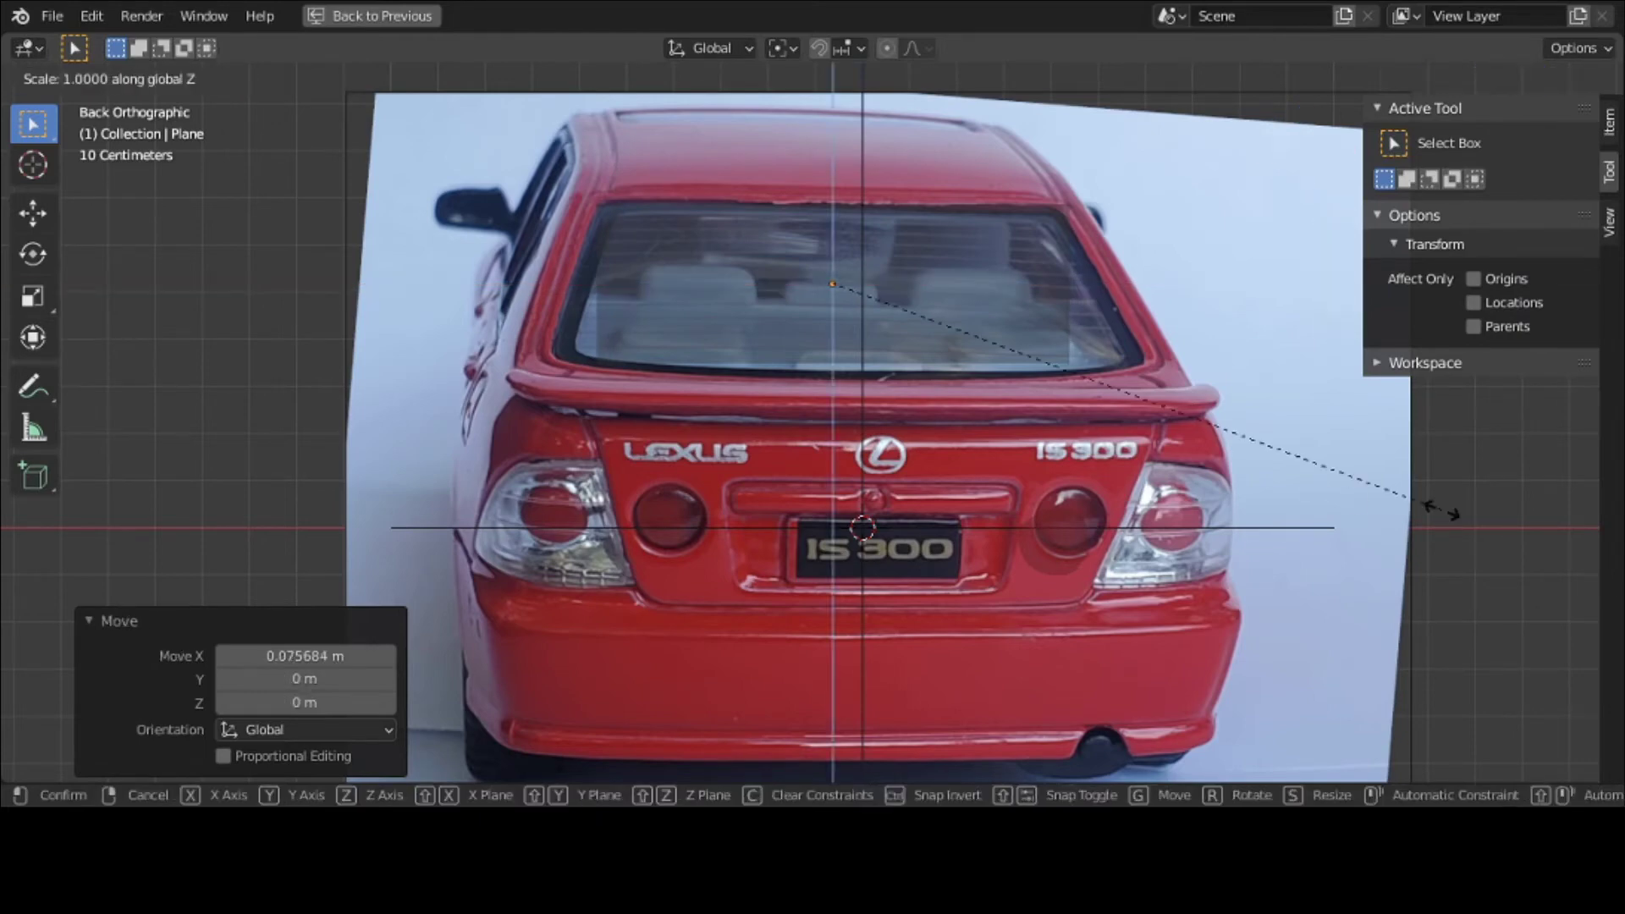
click(1410, 484)
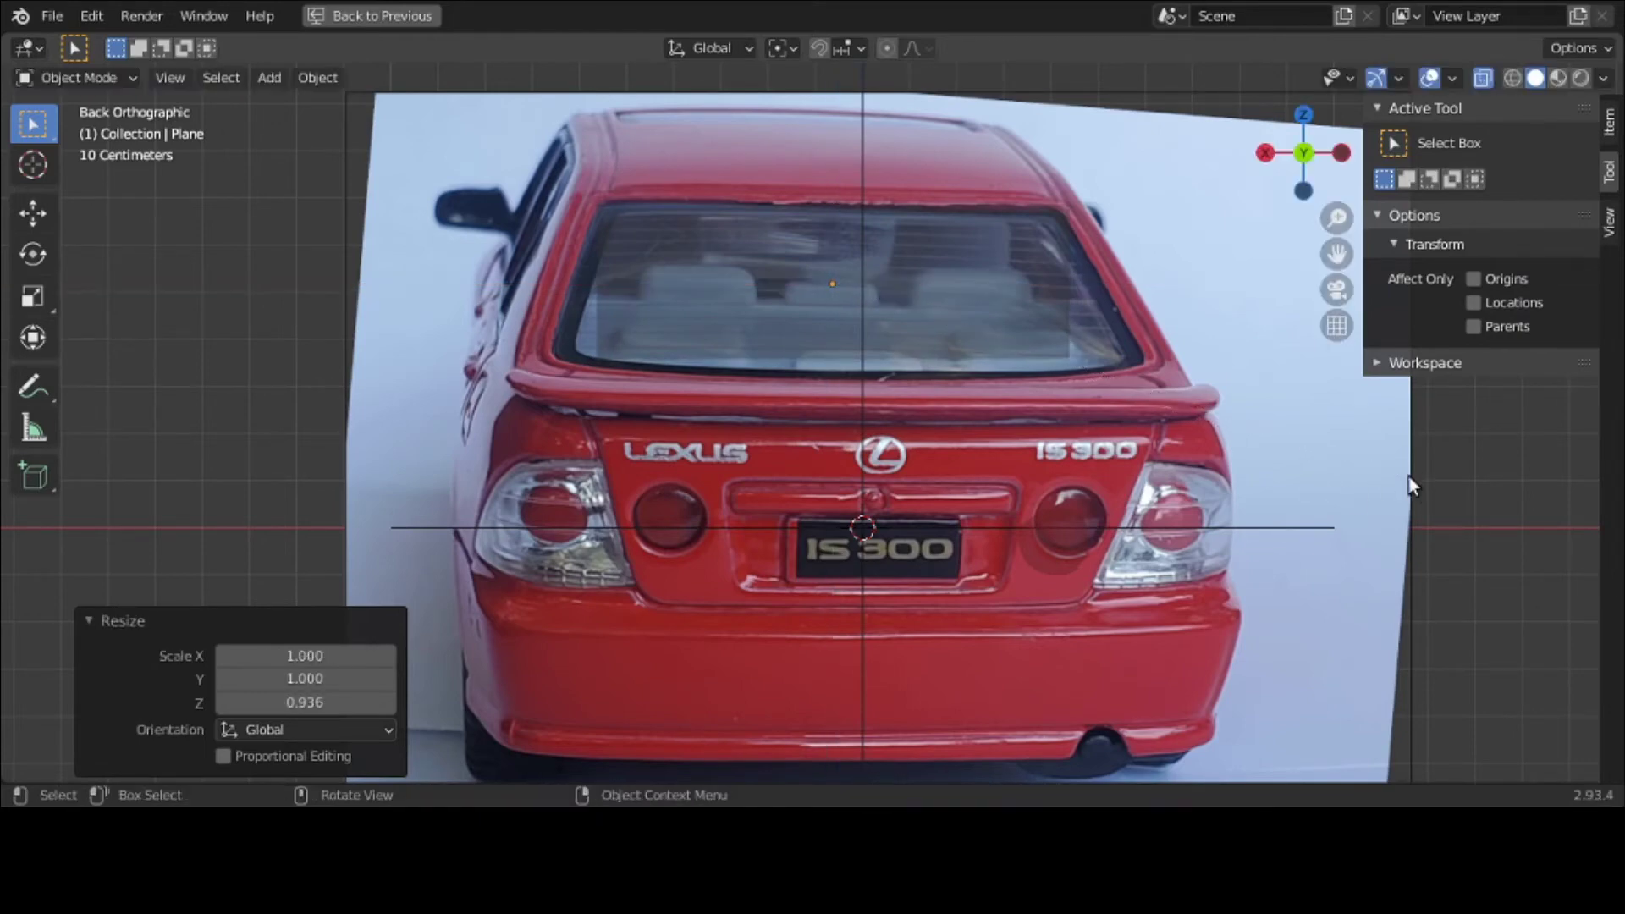
Step: Move the plane down about 0.023 m along Z over the rear window
key(g)
key(z)
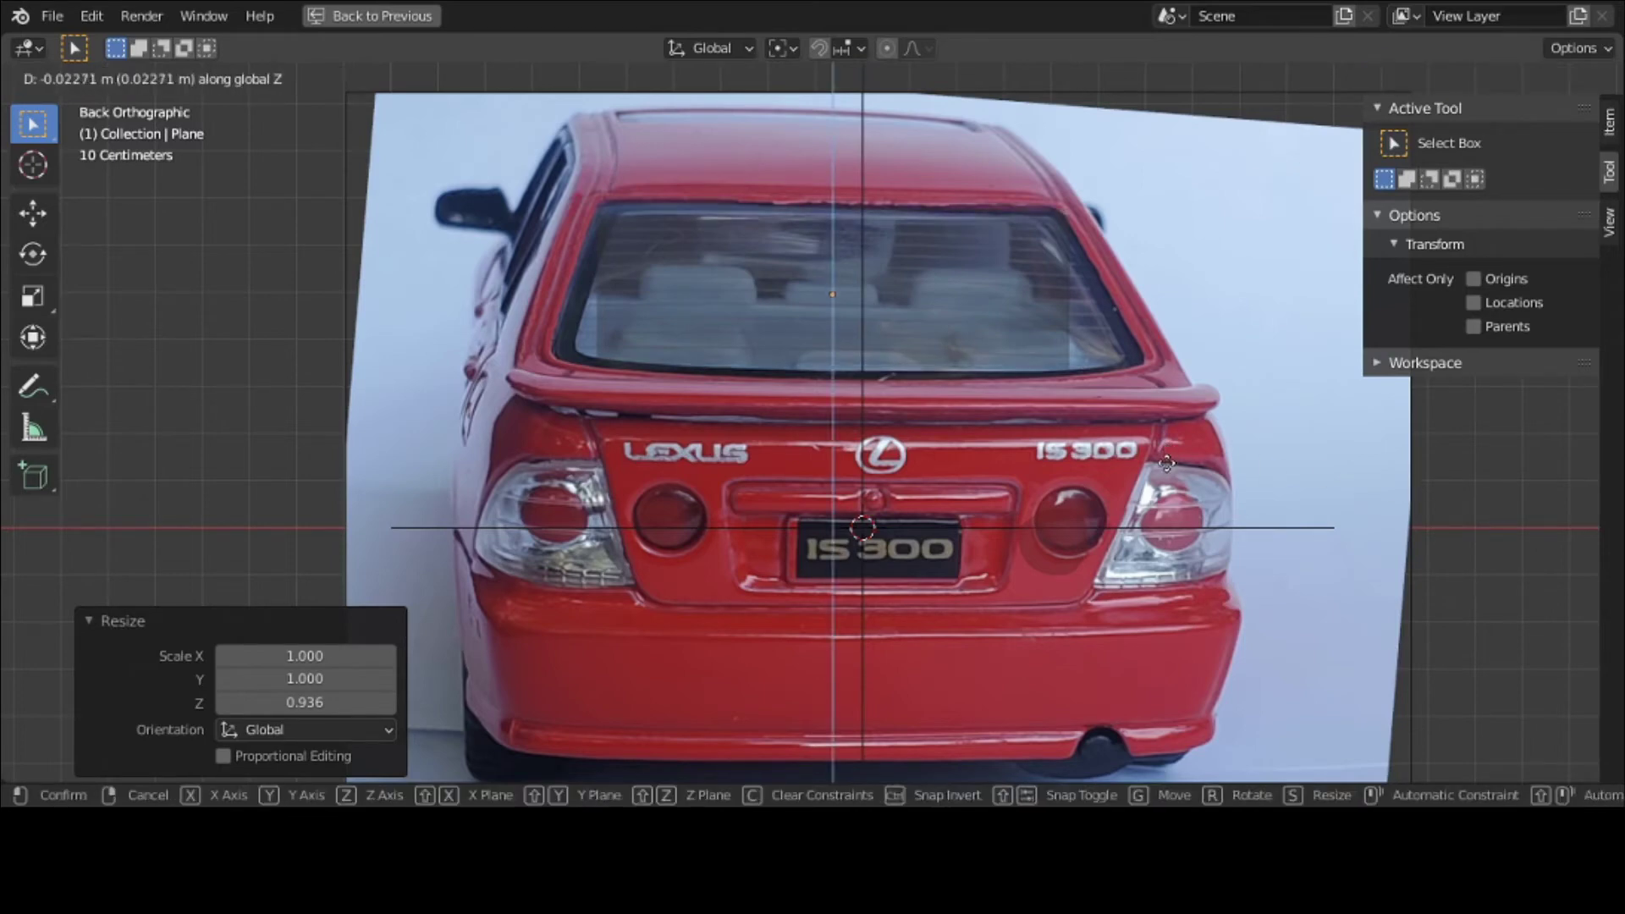
click(1166, 463)
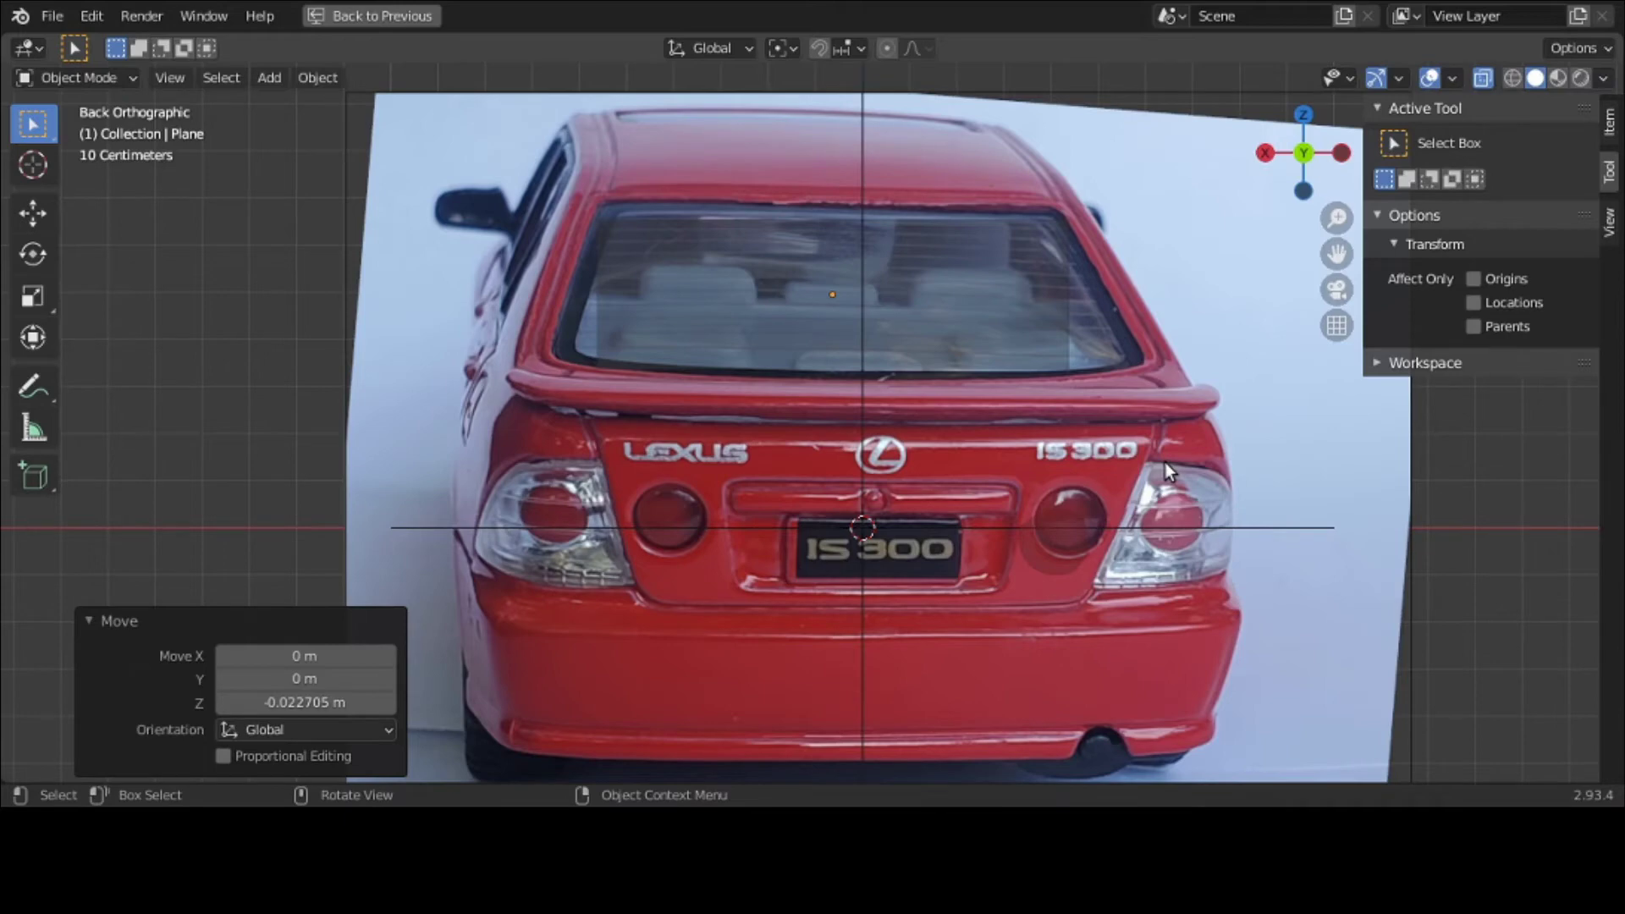
scroll(1165, 462, up, 1)
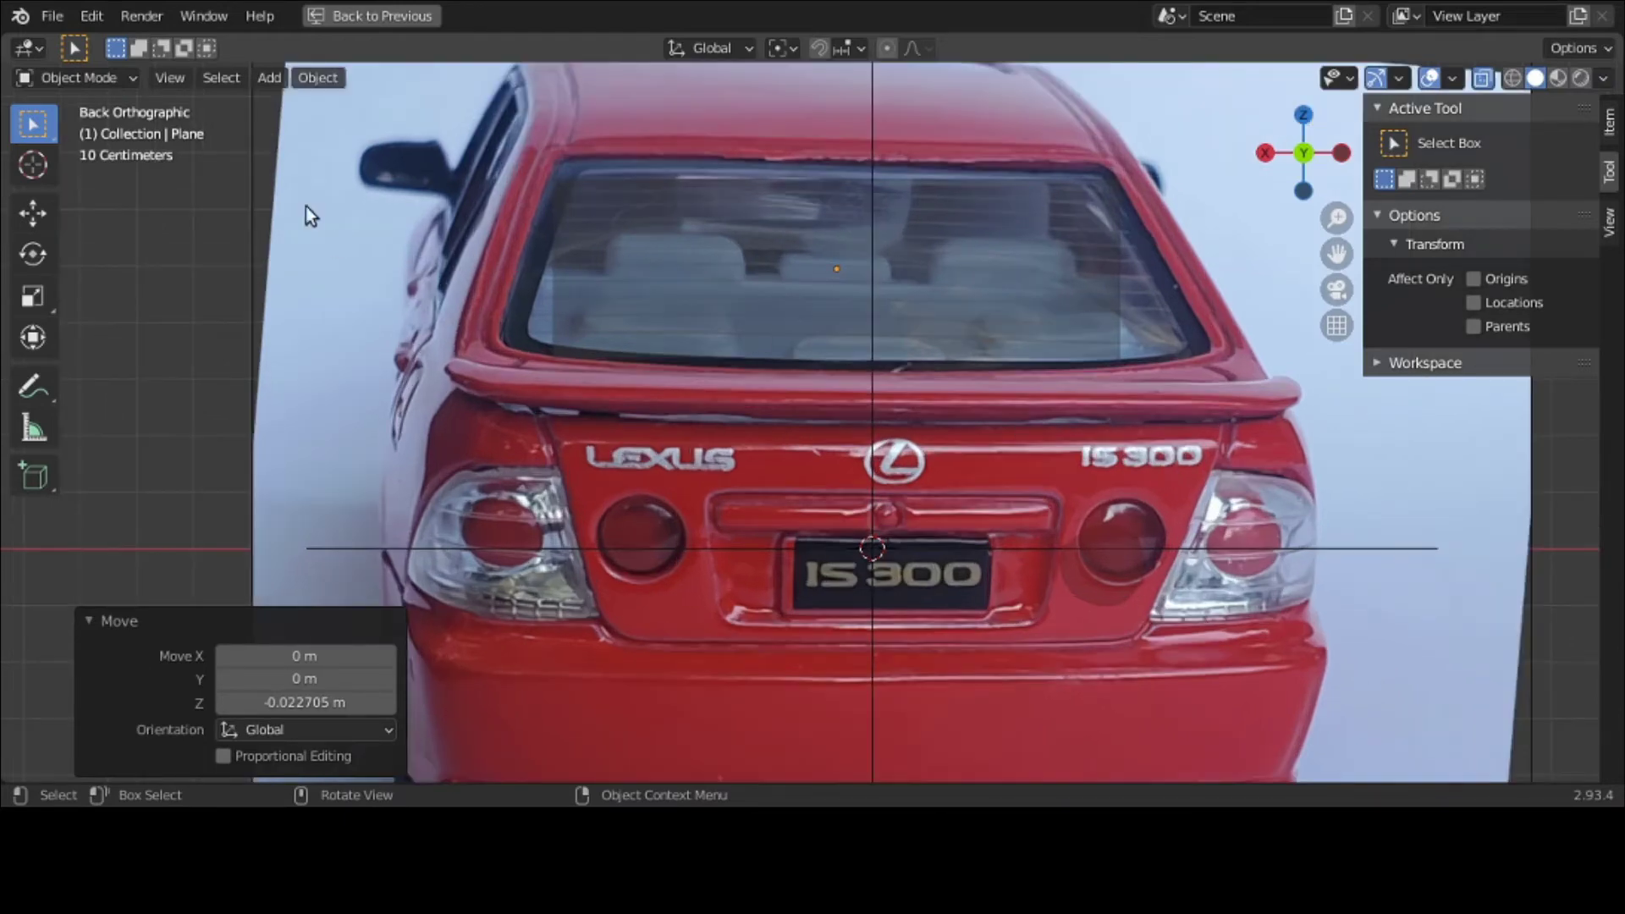
Step: Subdivide the plane in Edit Mode with 4 cuts
click(61, 78)
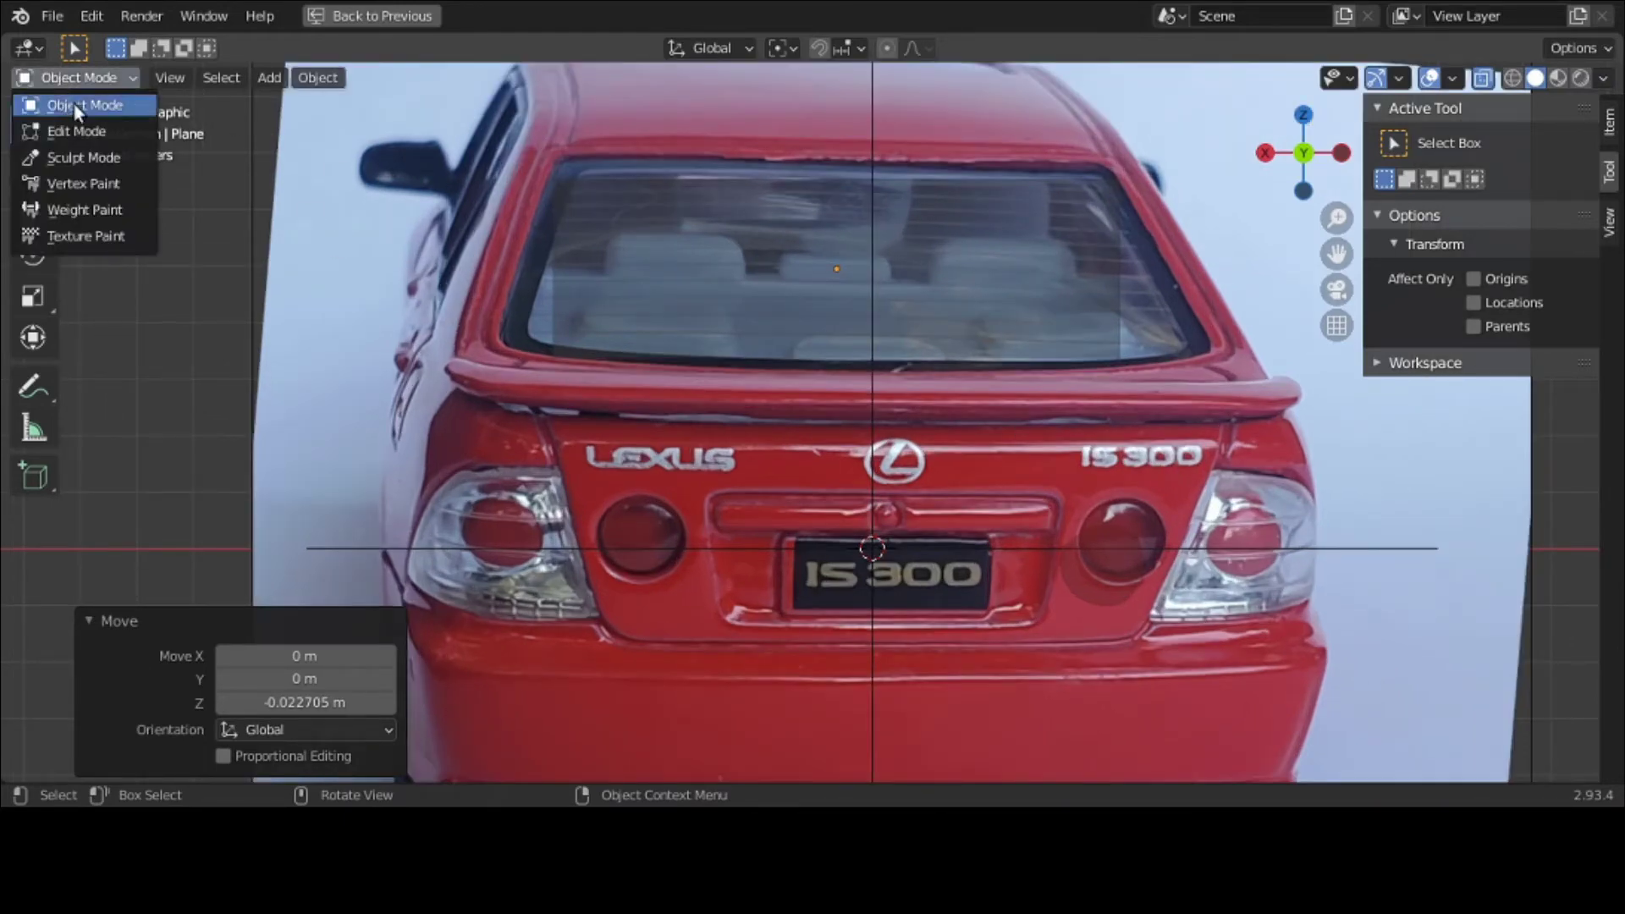
click(78, 132)
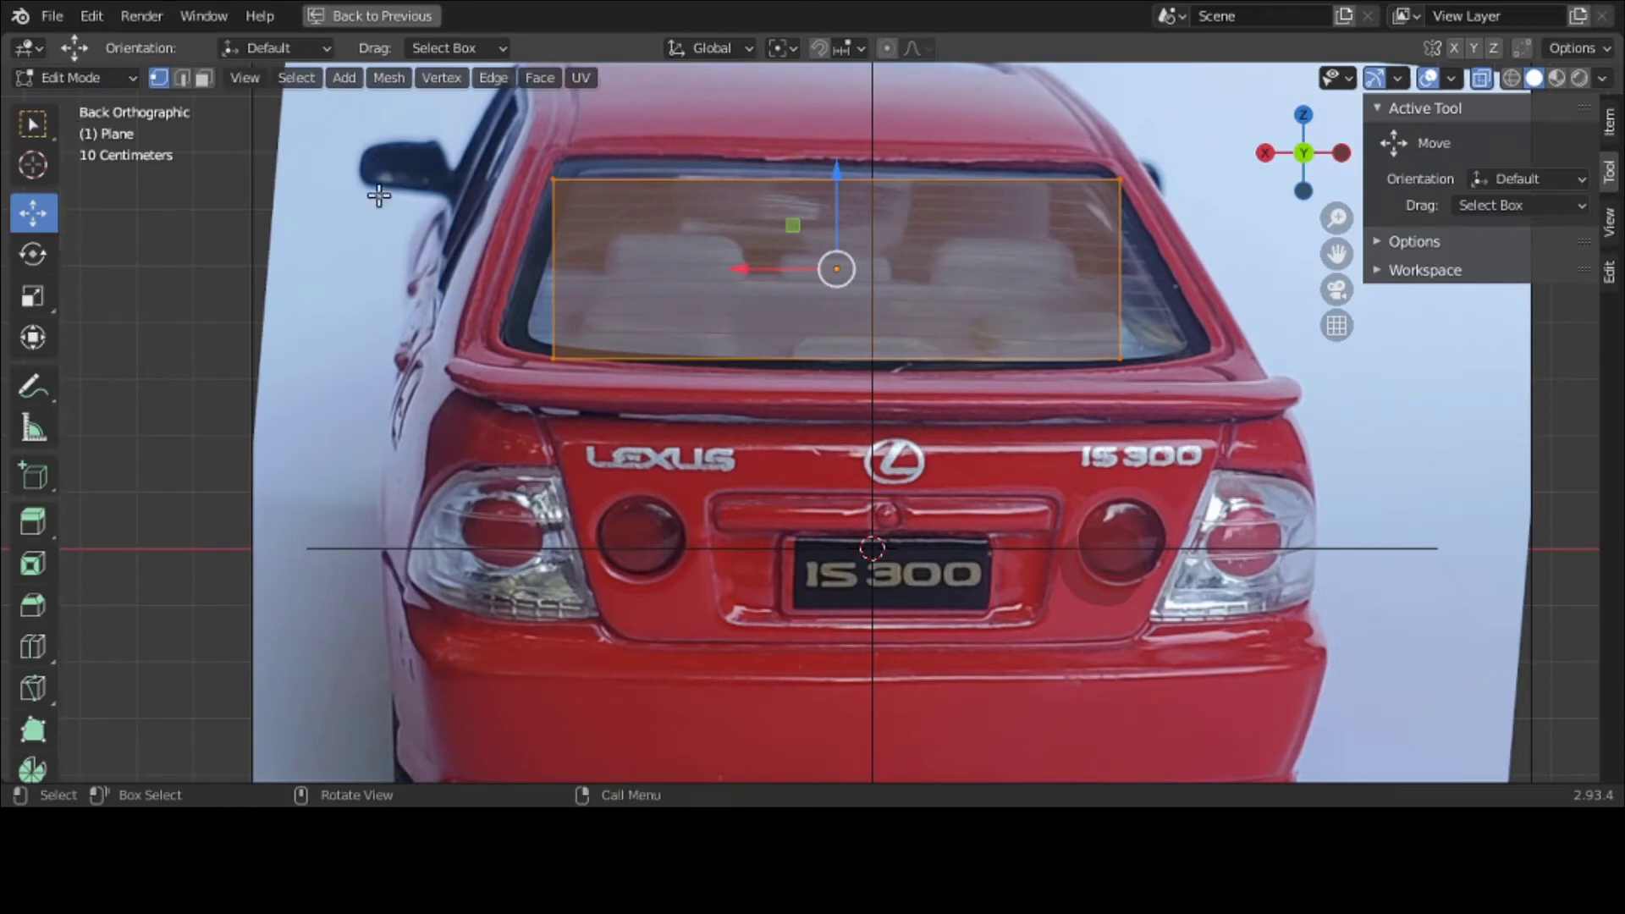
right_click(499, 252)
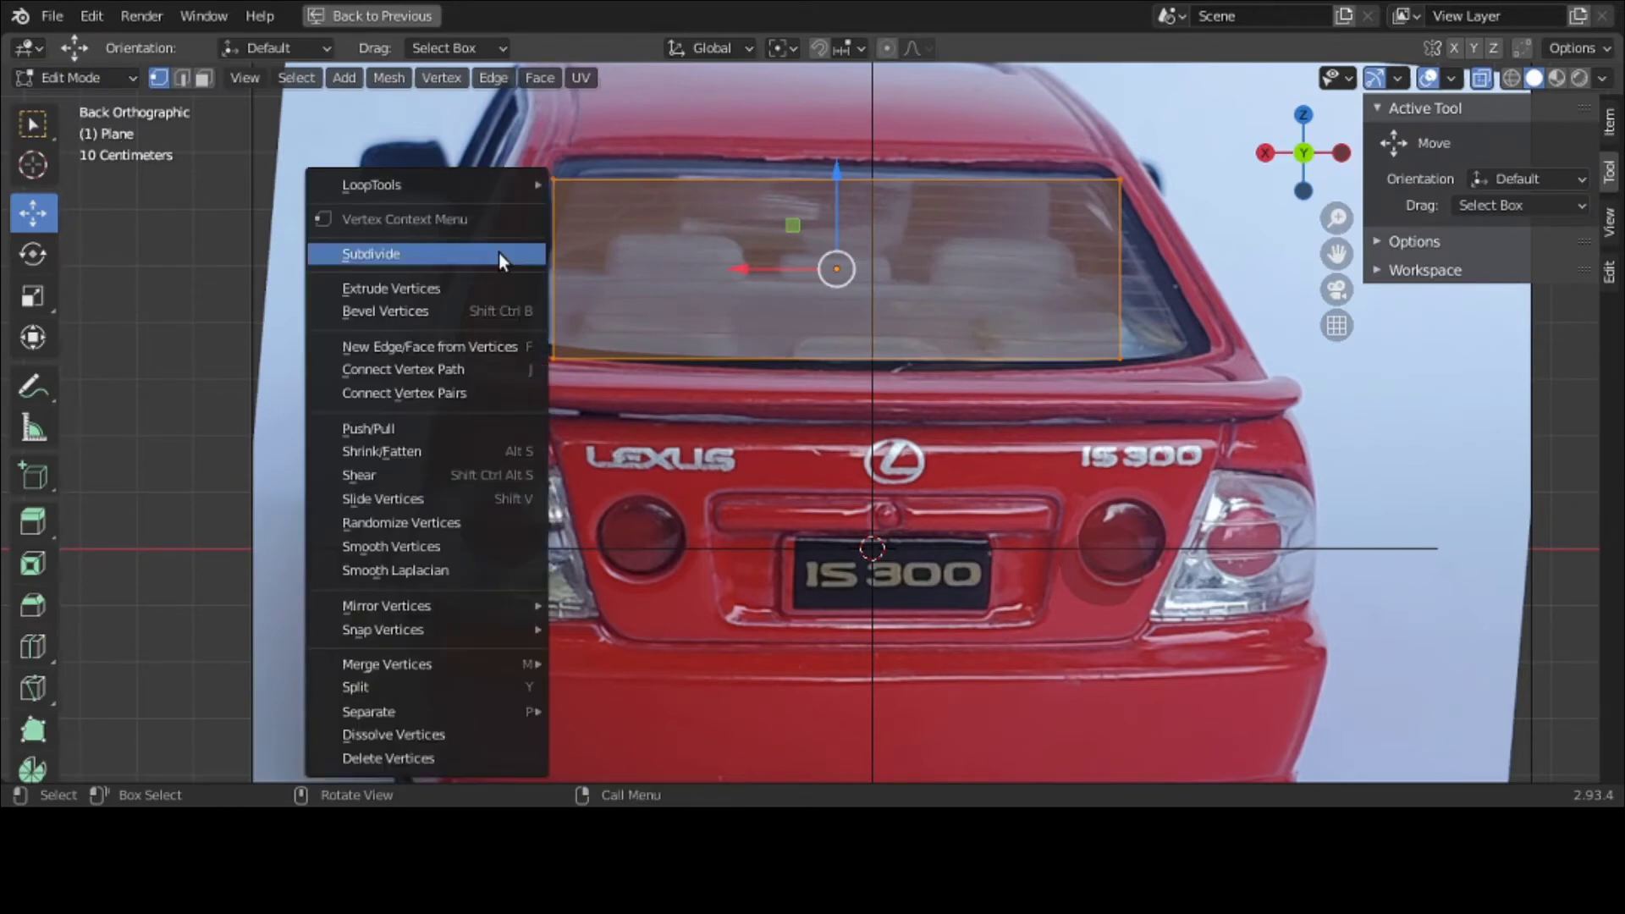
click(500, 252)
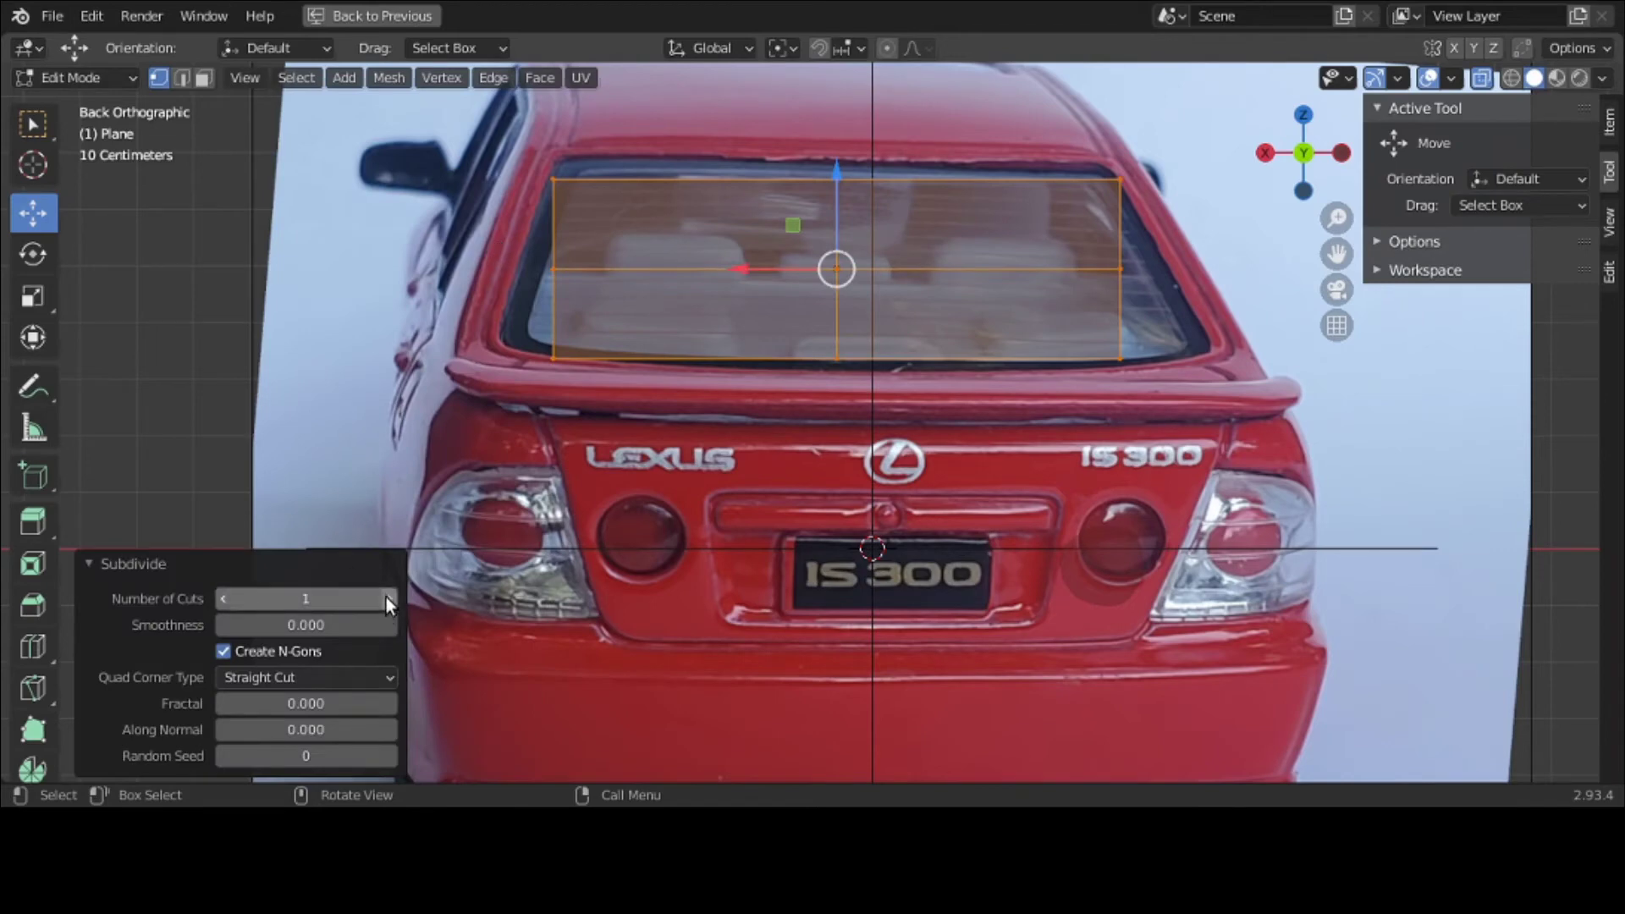
click(389, 599)
click(388, 598)
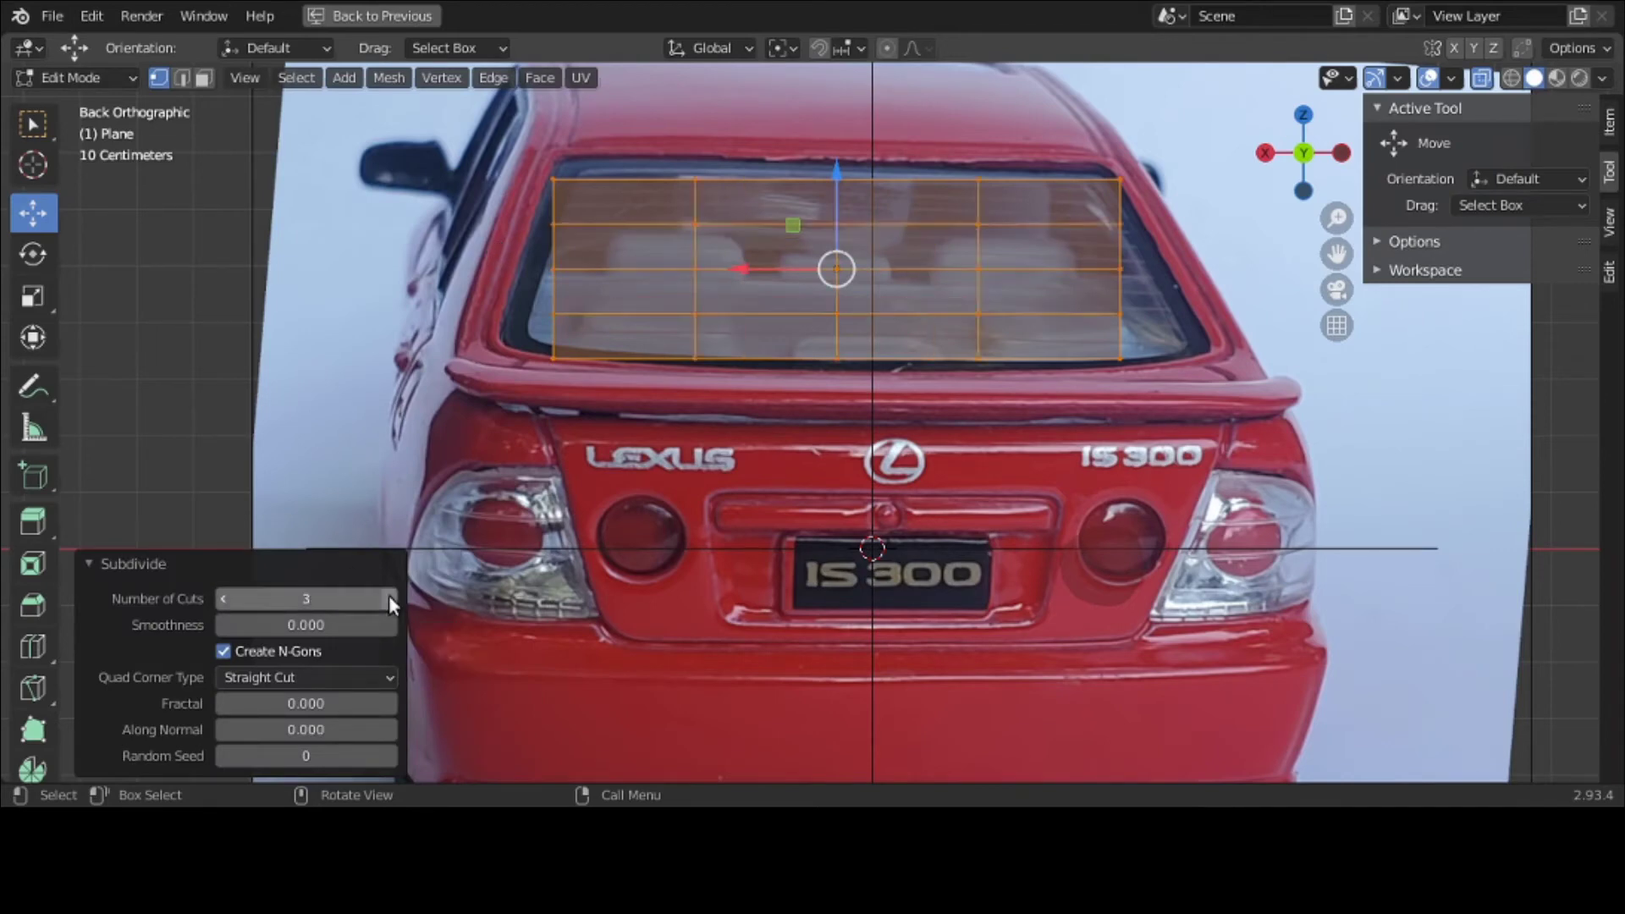
click(388, 599)
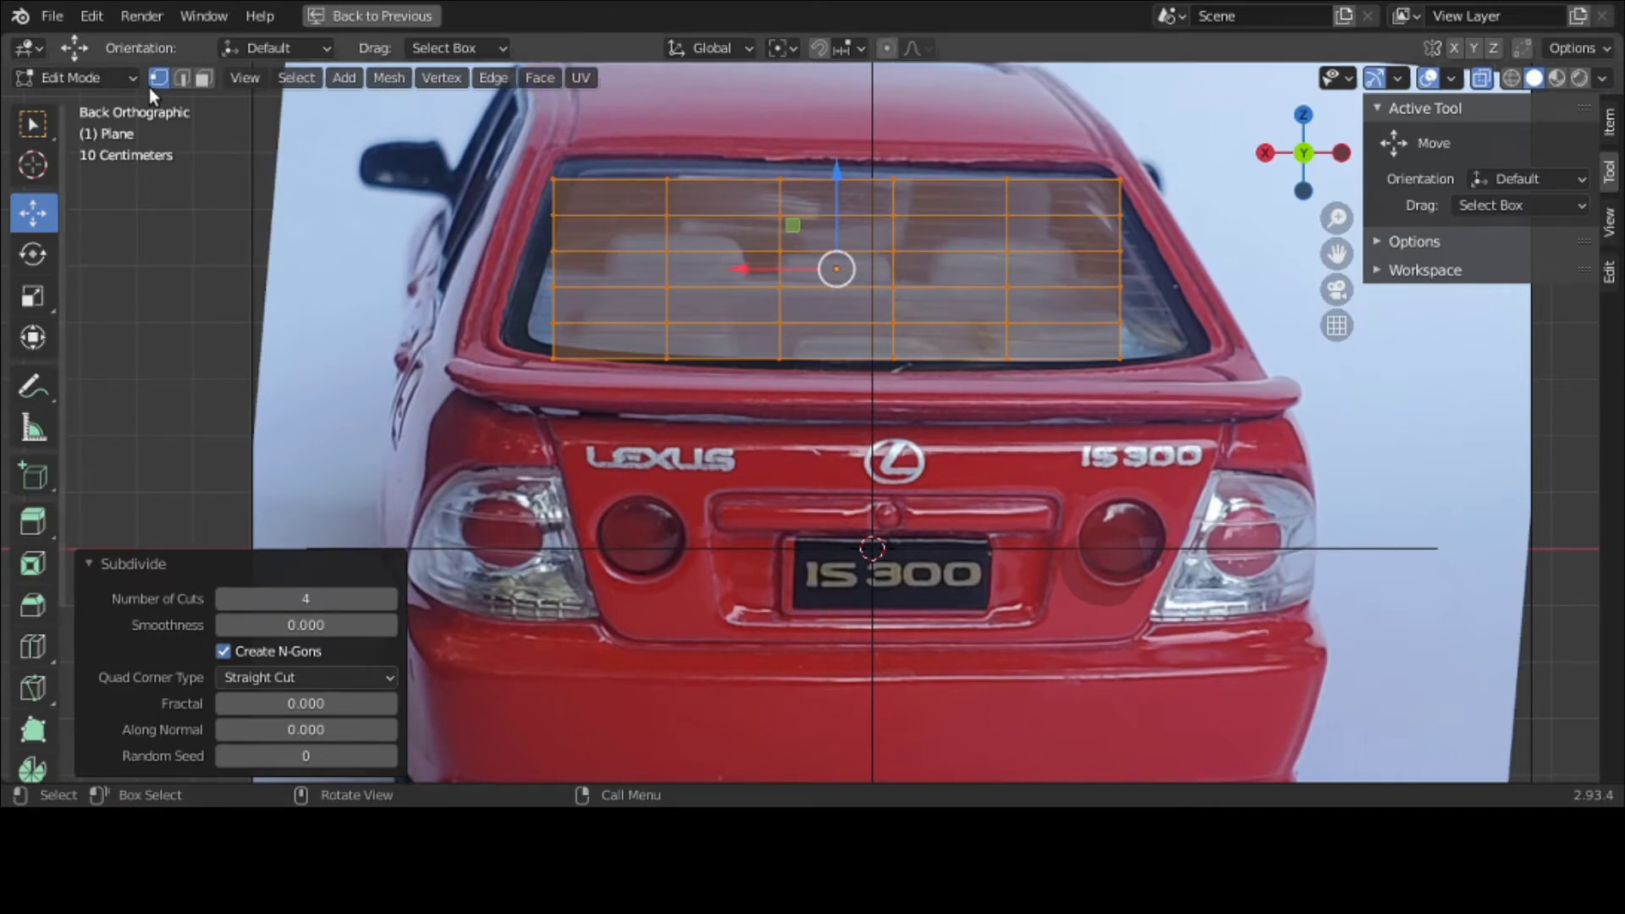
Step: Move the mesh's upper-left corner vertex and the next two top-row vertices, raising those two about 0.036 m and 0.029 m, onto the window's upper edge
click(562, 198)
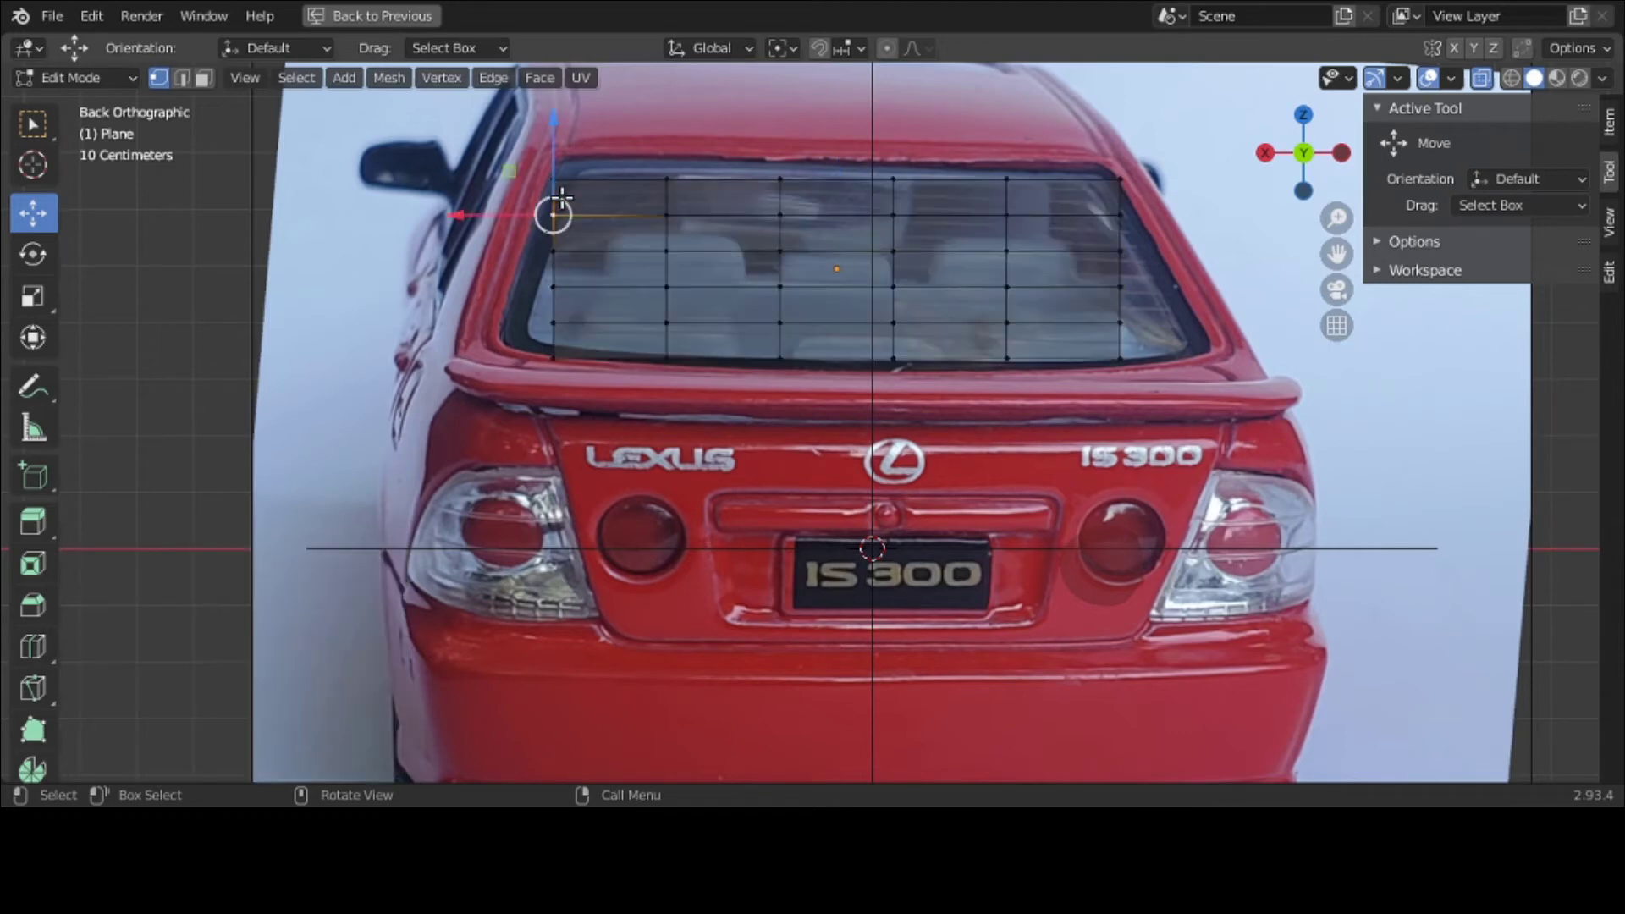
drag(560, 202, 558, 165)
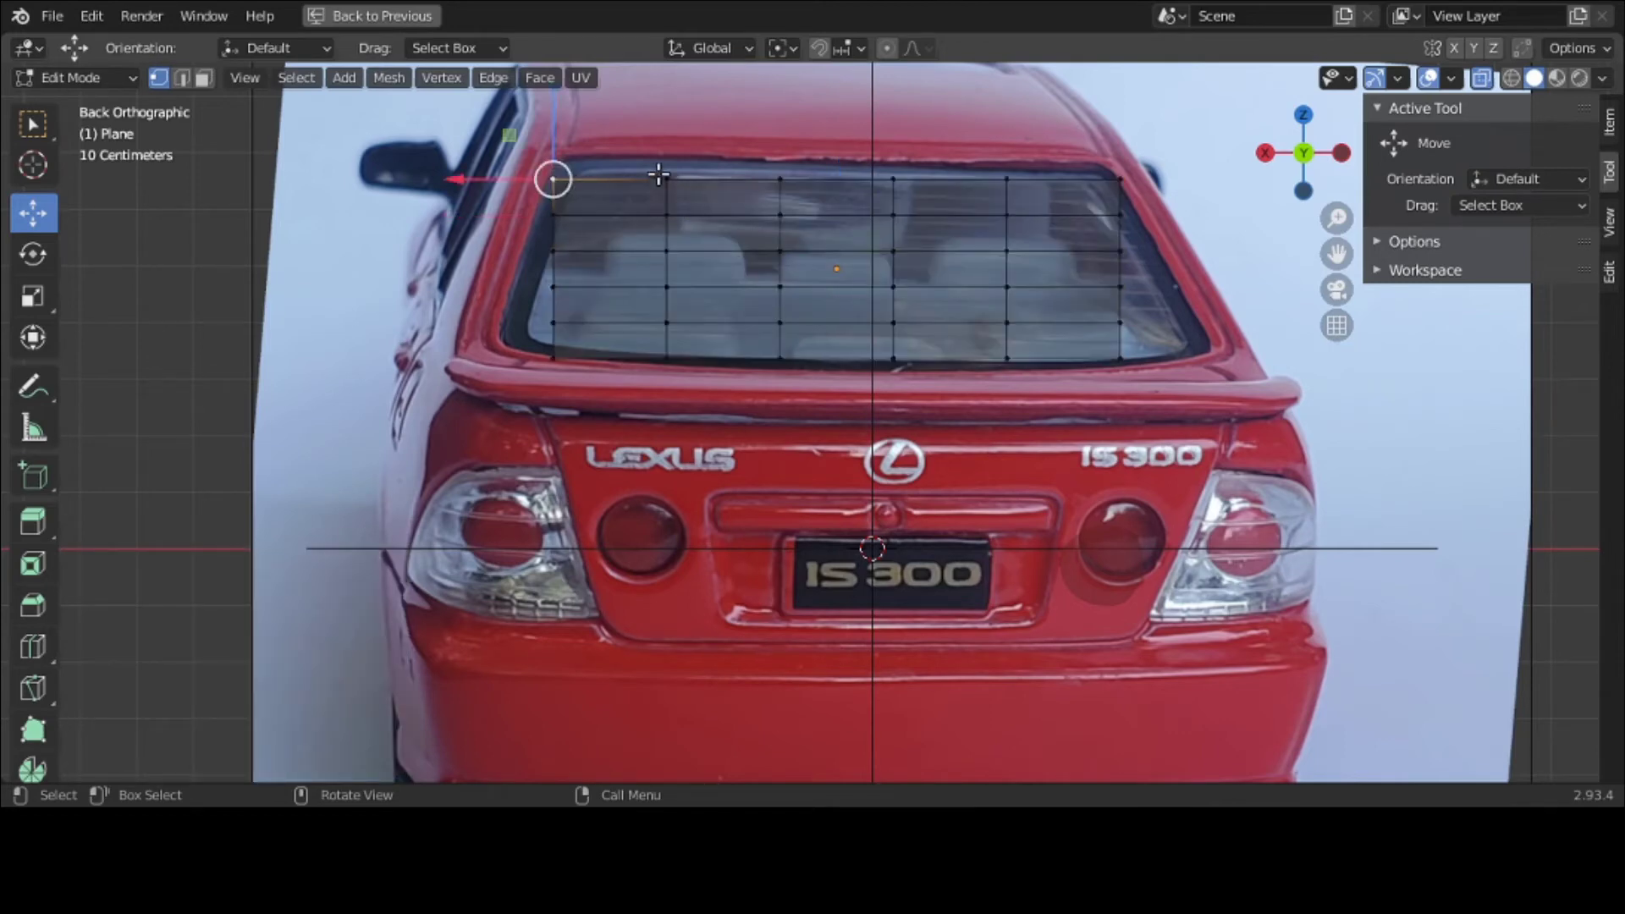
key(g)
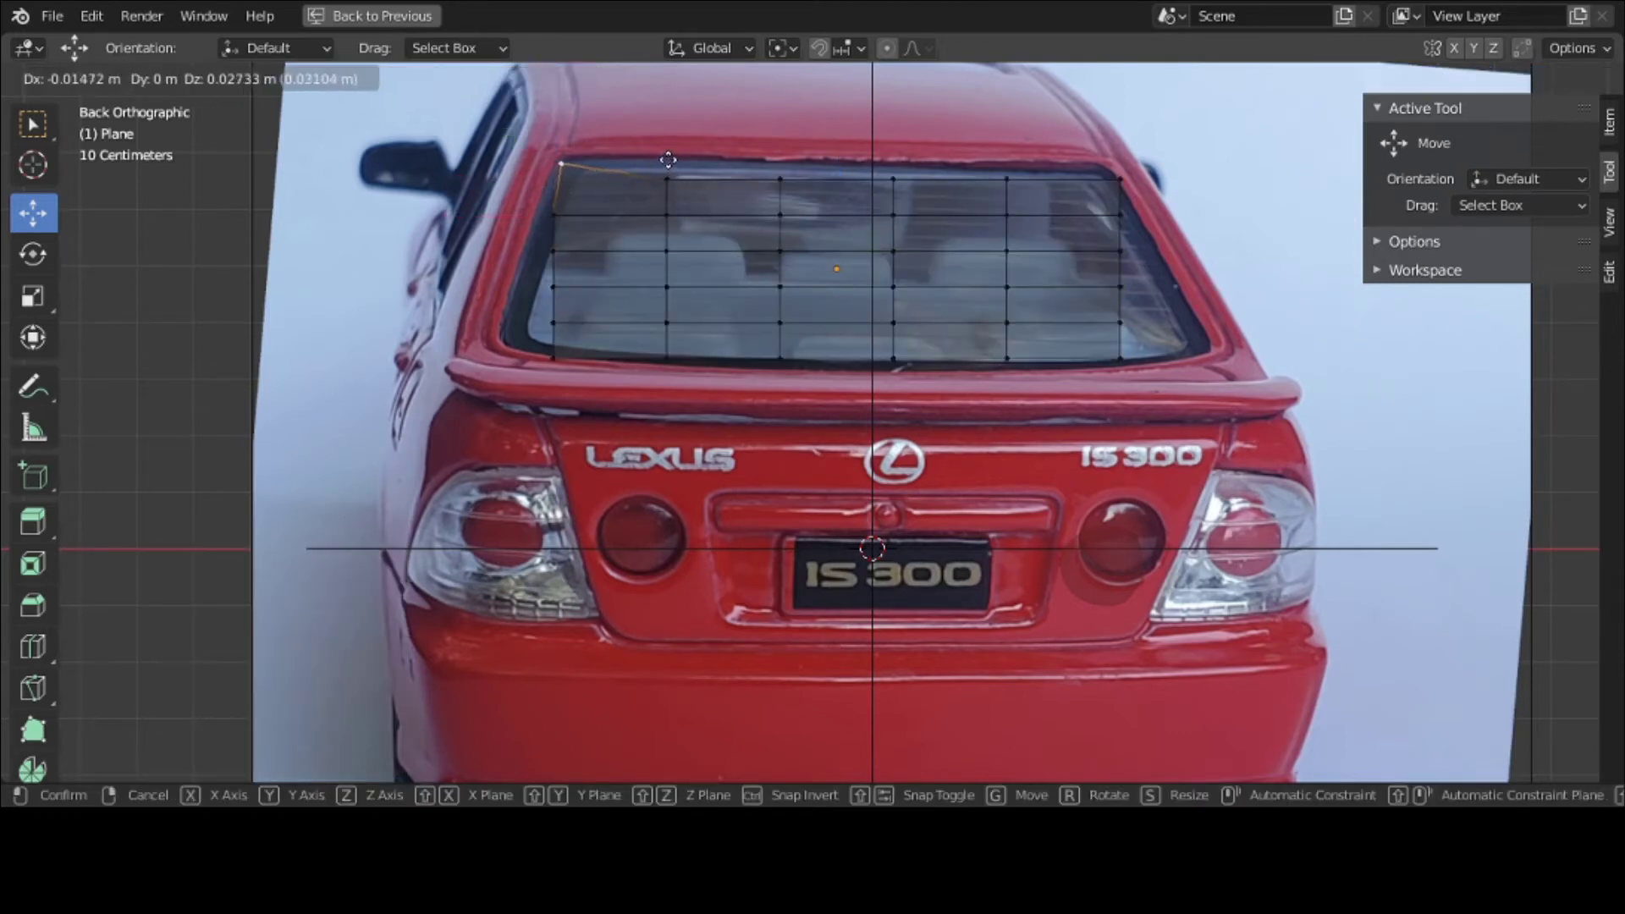
click(670, 157)
click(669, 178)
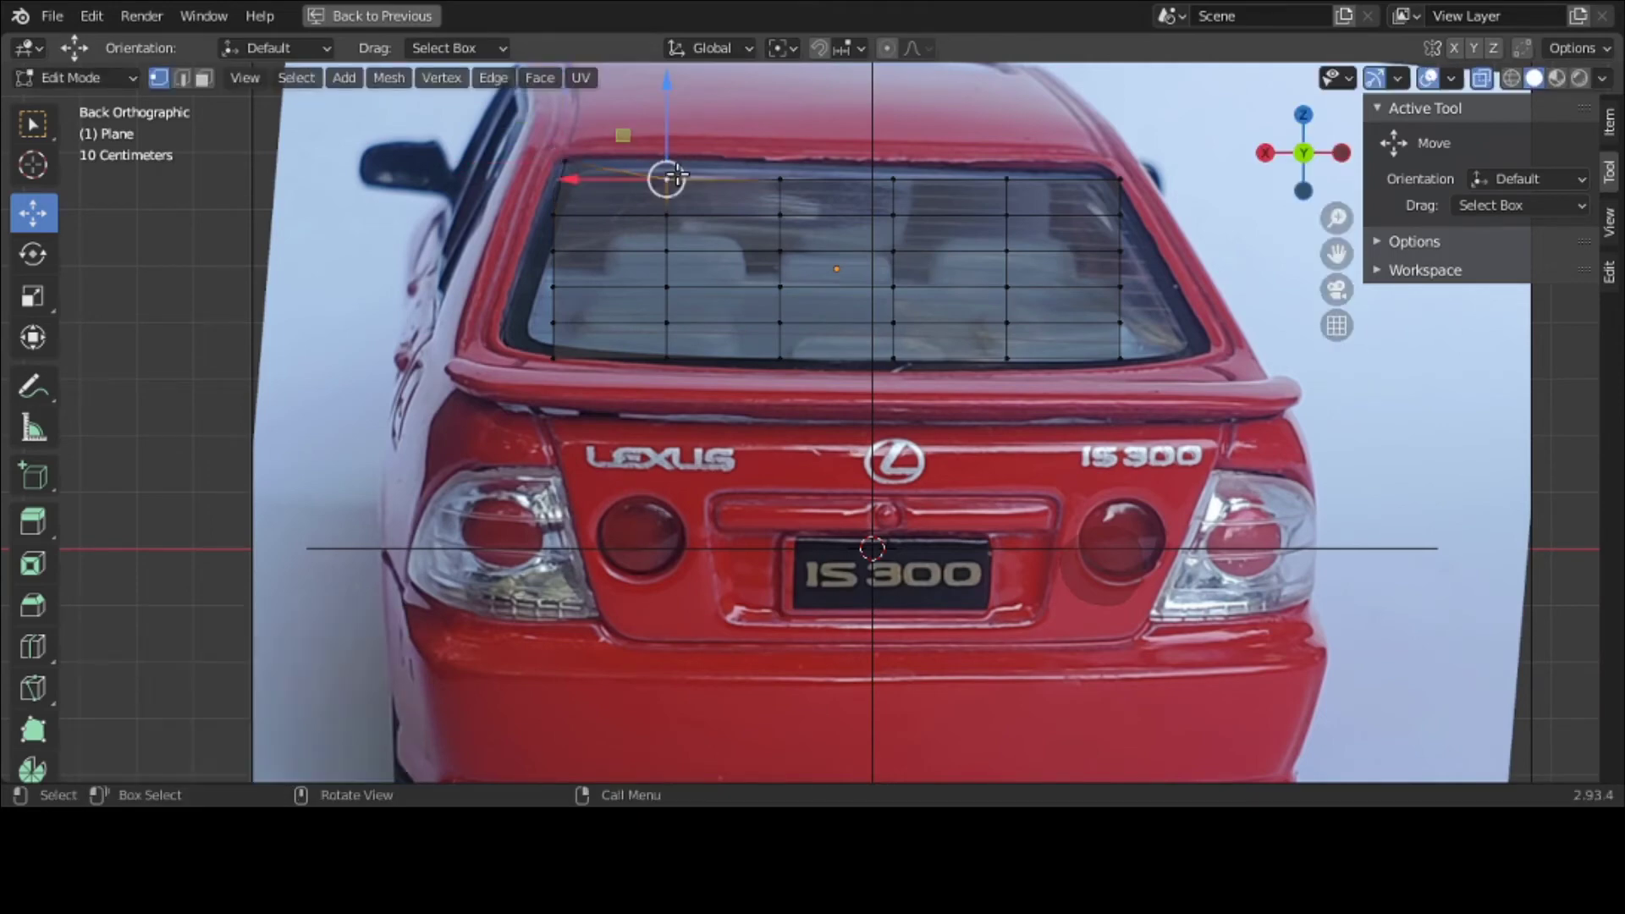
key(g)
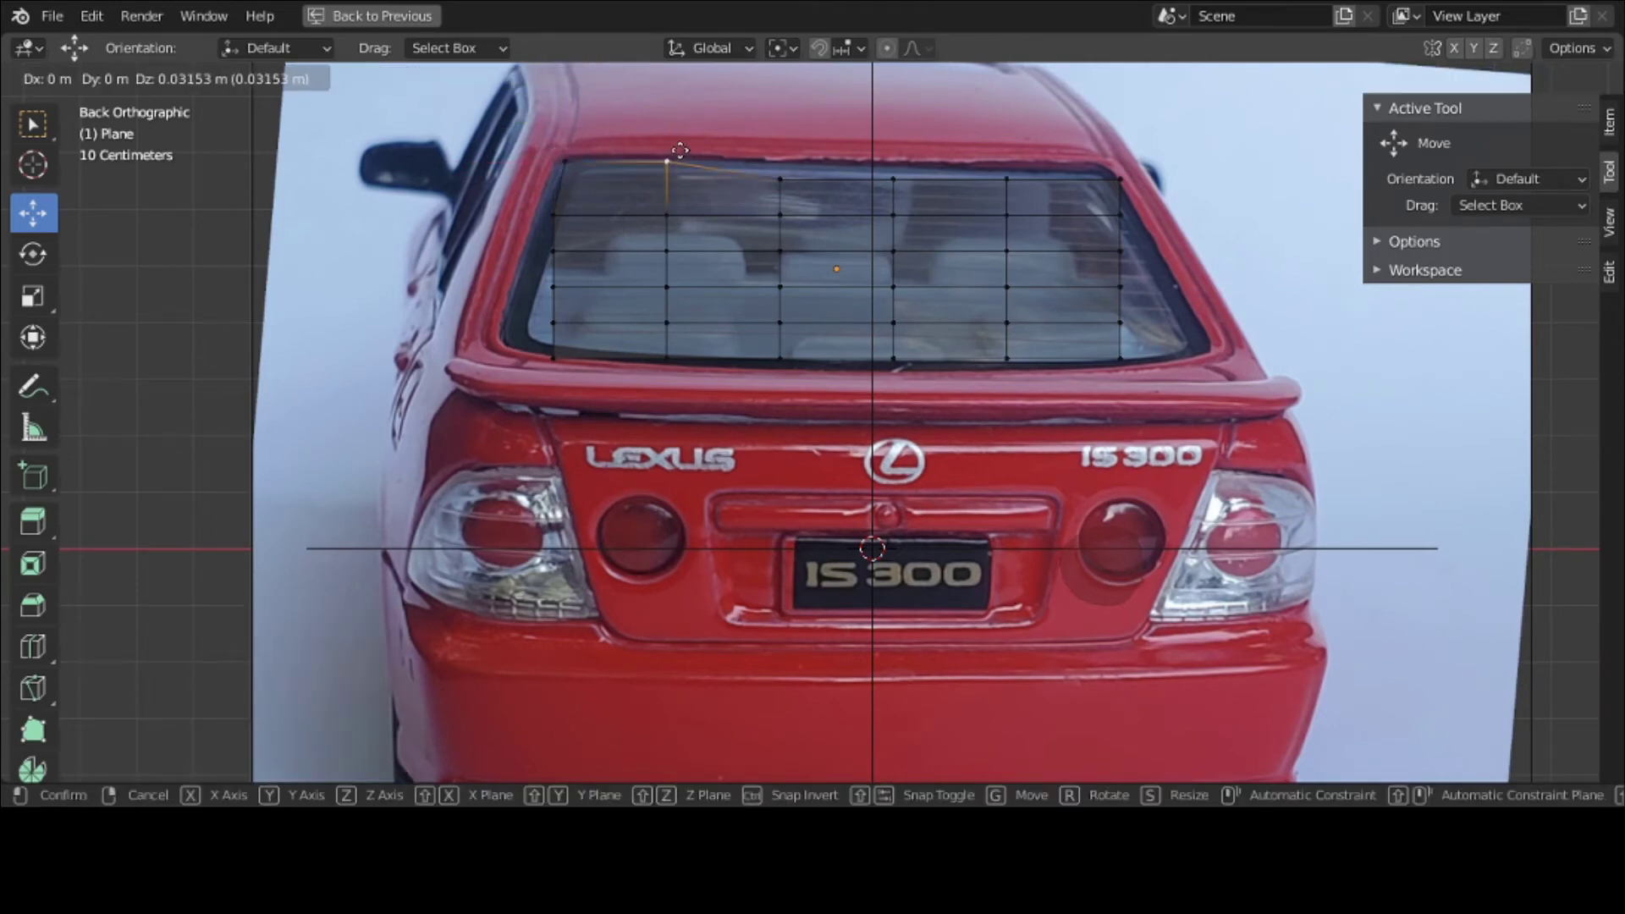
click(668, 156)
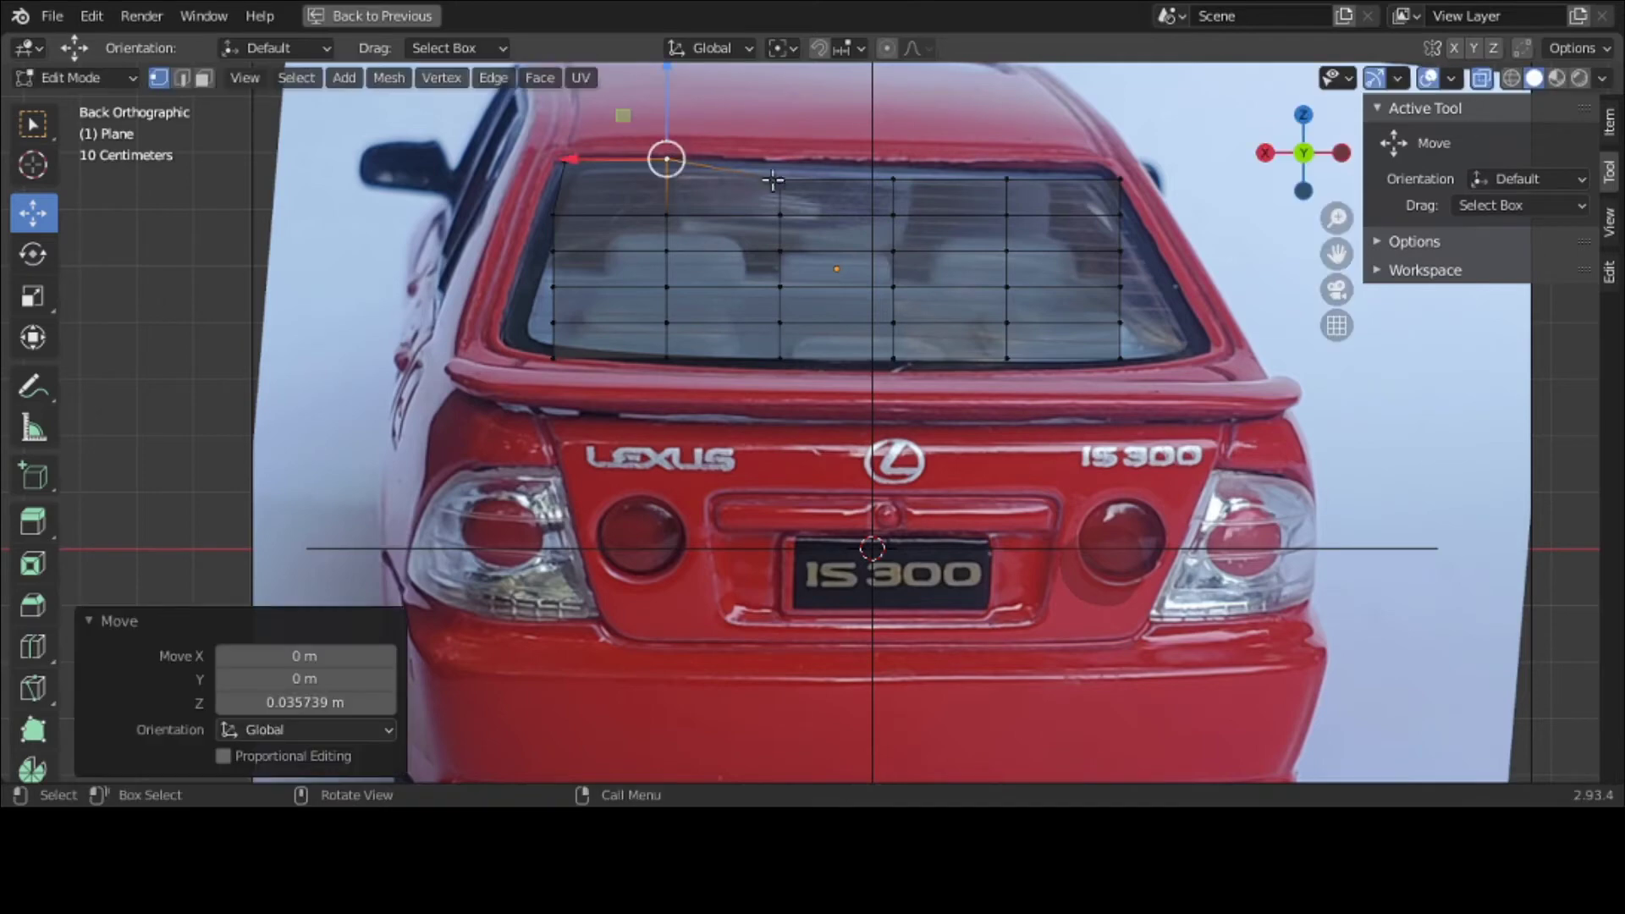
click(779, 178)
key(g)
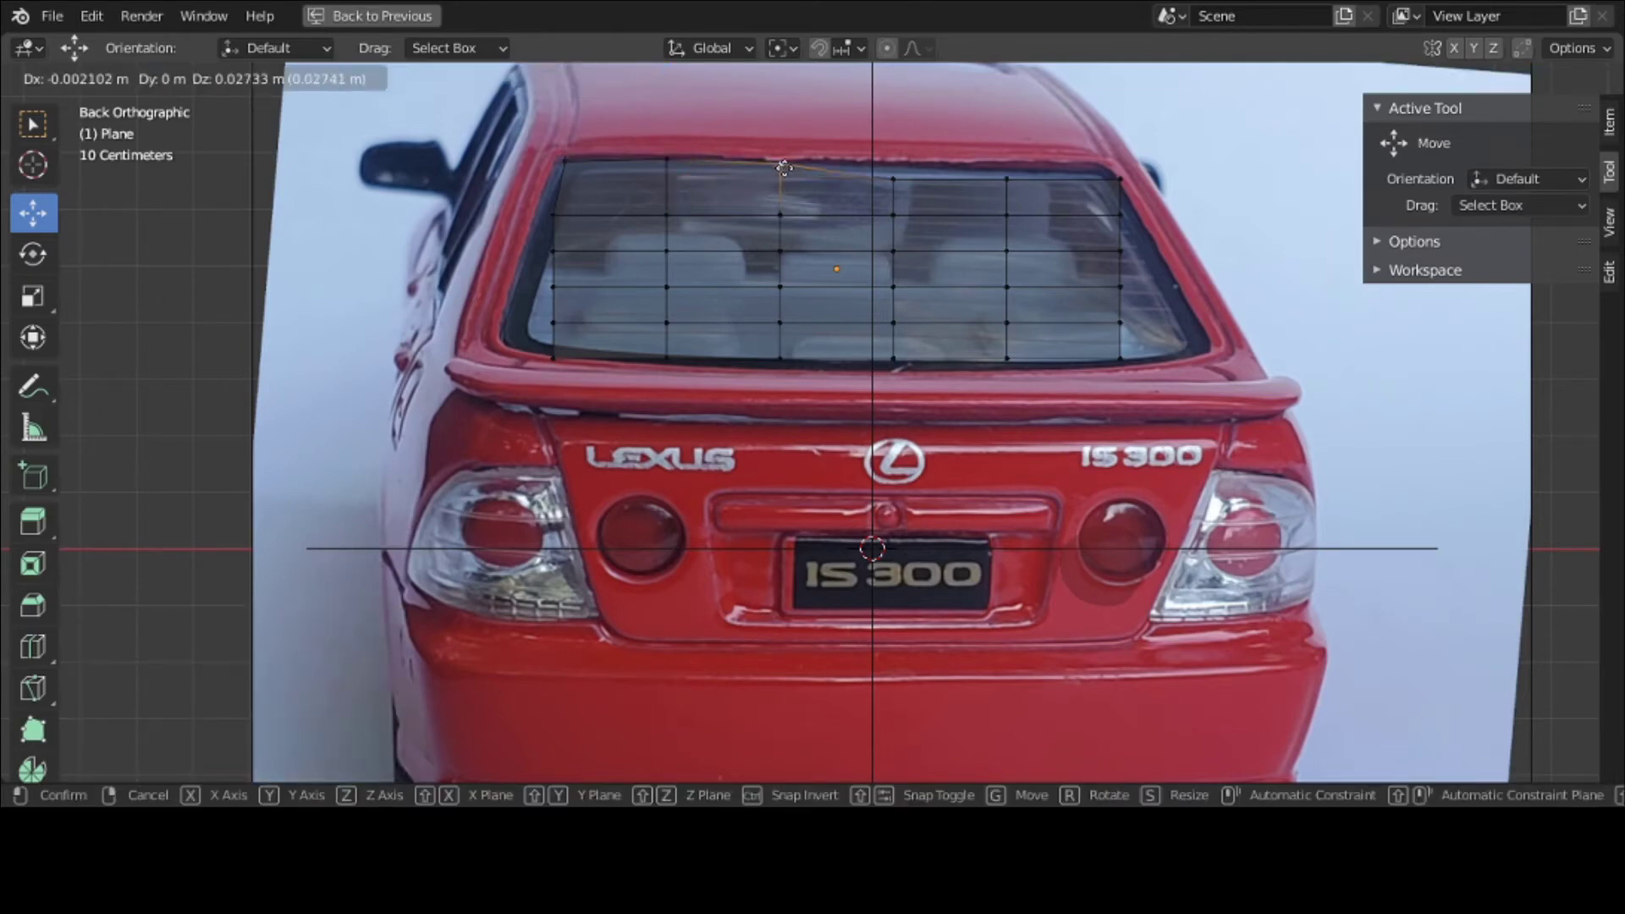
click(786, 166)
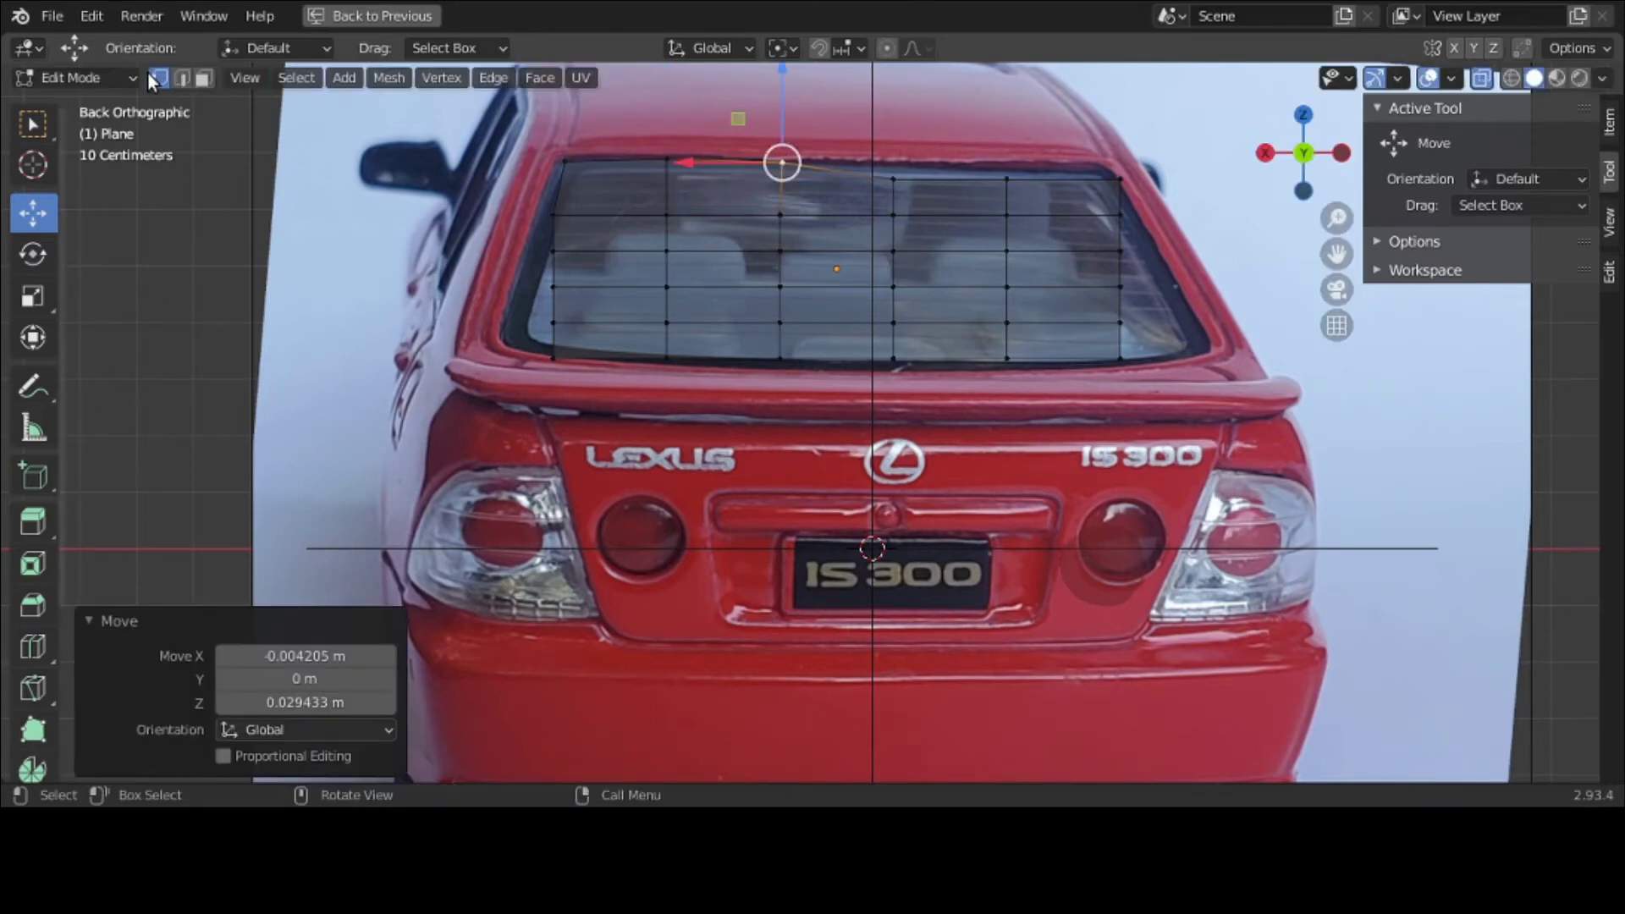
Step: Raise the fourth and fifth top-row vertices about 0.023 m and 0.017 m, and fit the upper-right corner vertex to the window's corner
key(w)
click(894, 179)
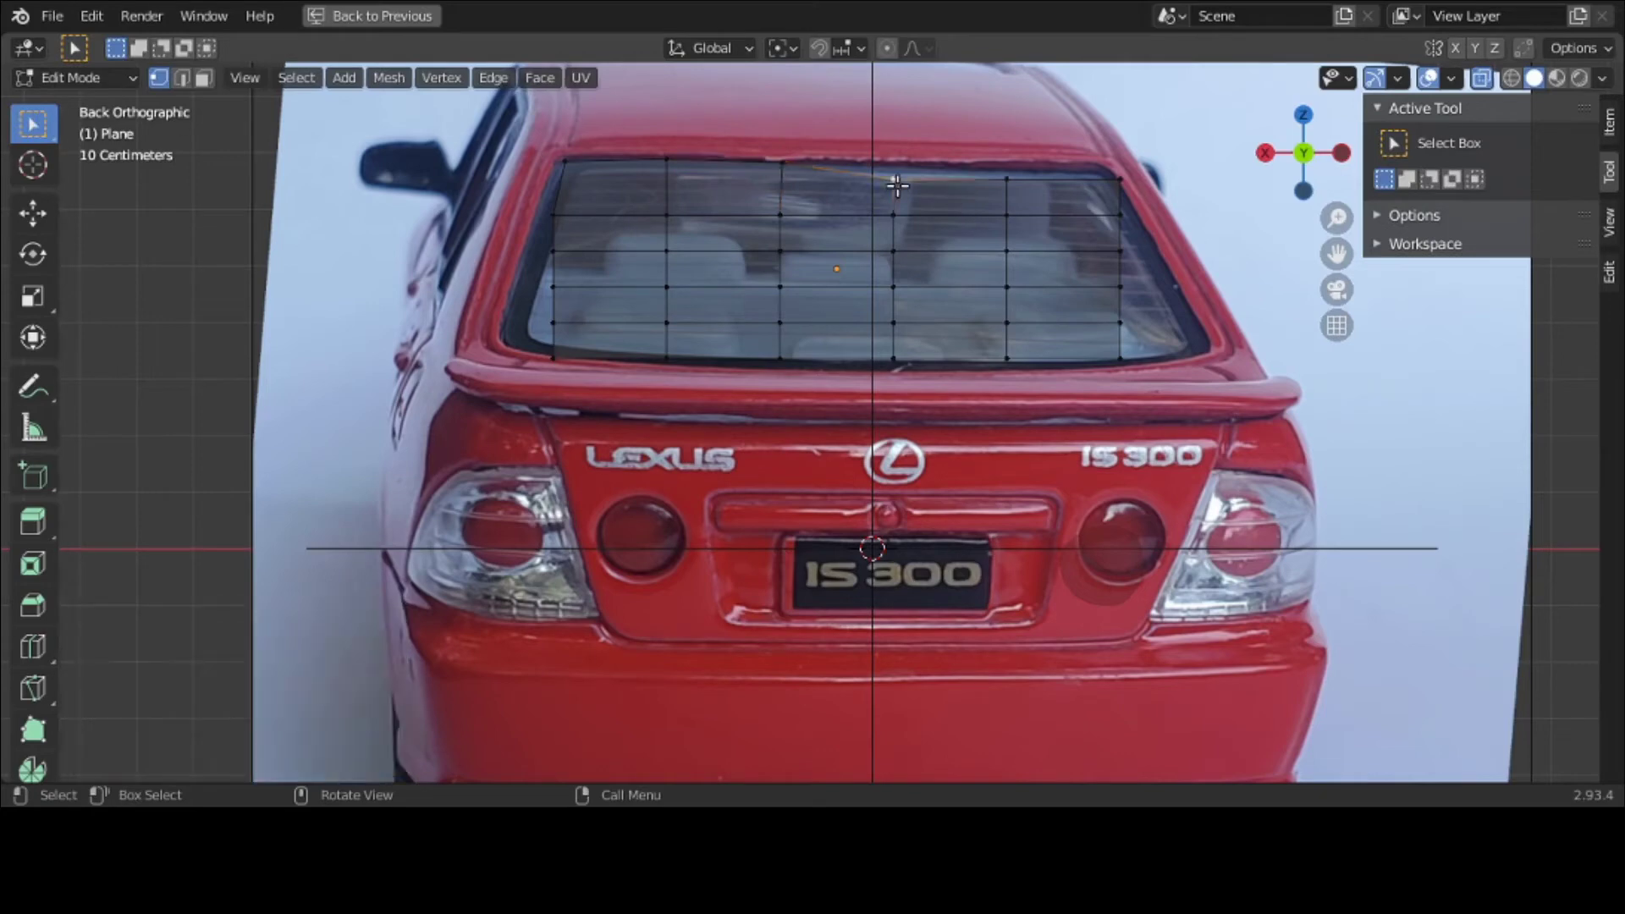
key(g)
click(899, 172)
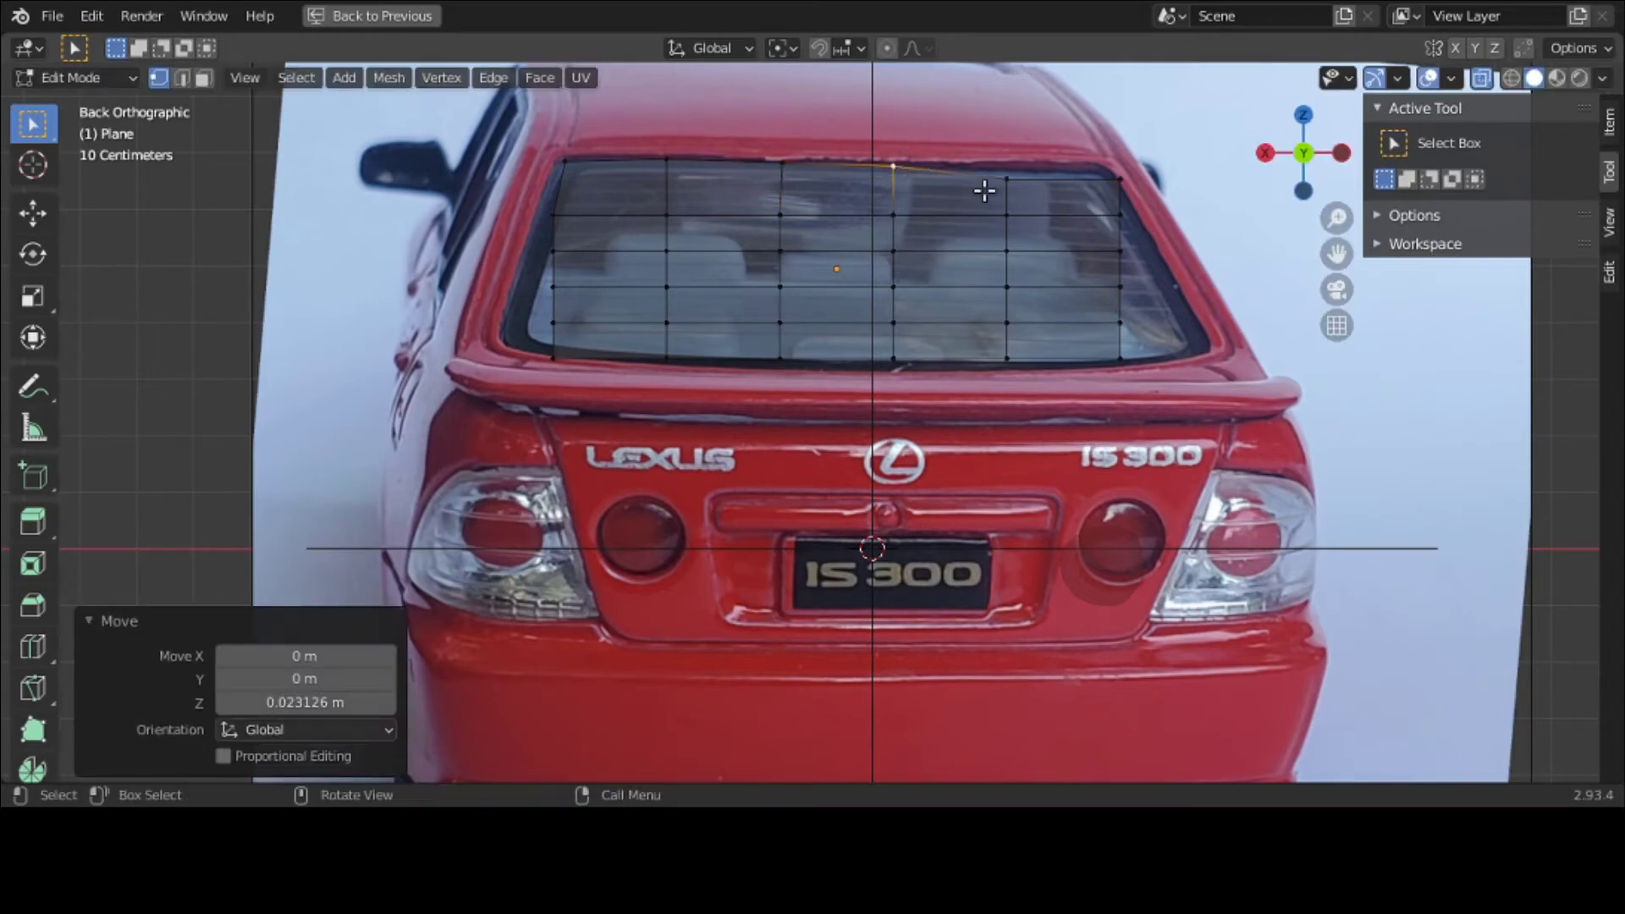
click(1011, 180)
key(g)
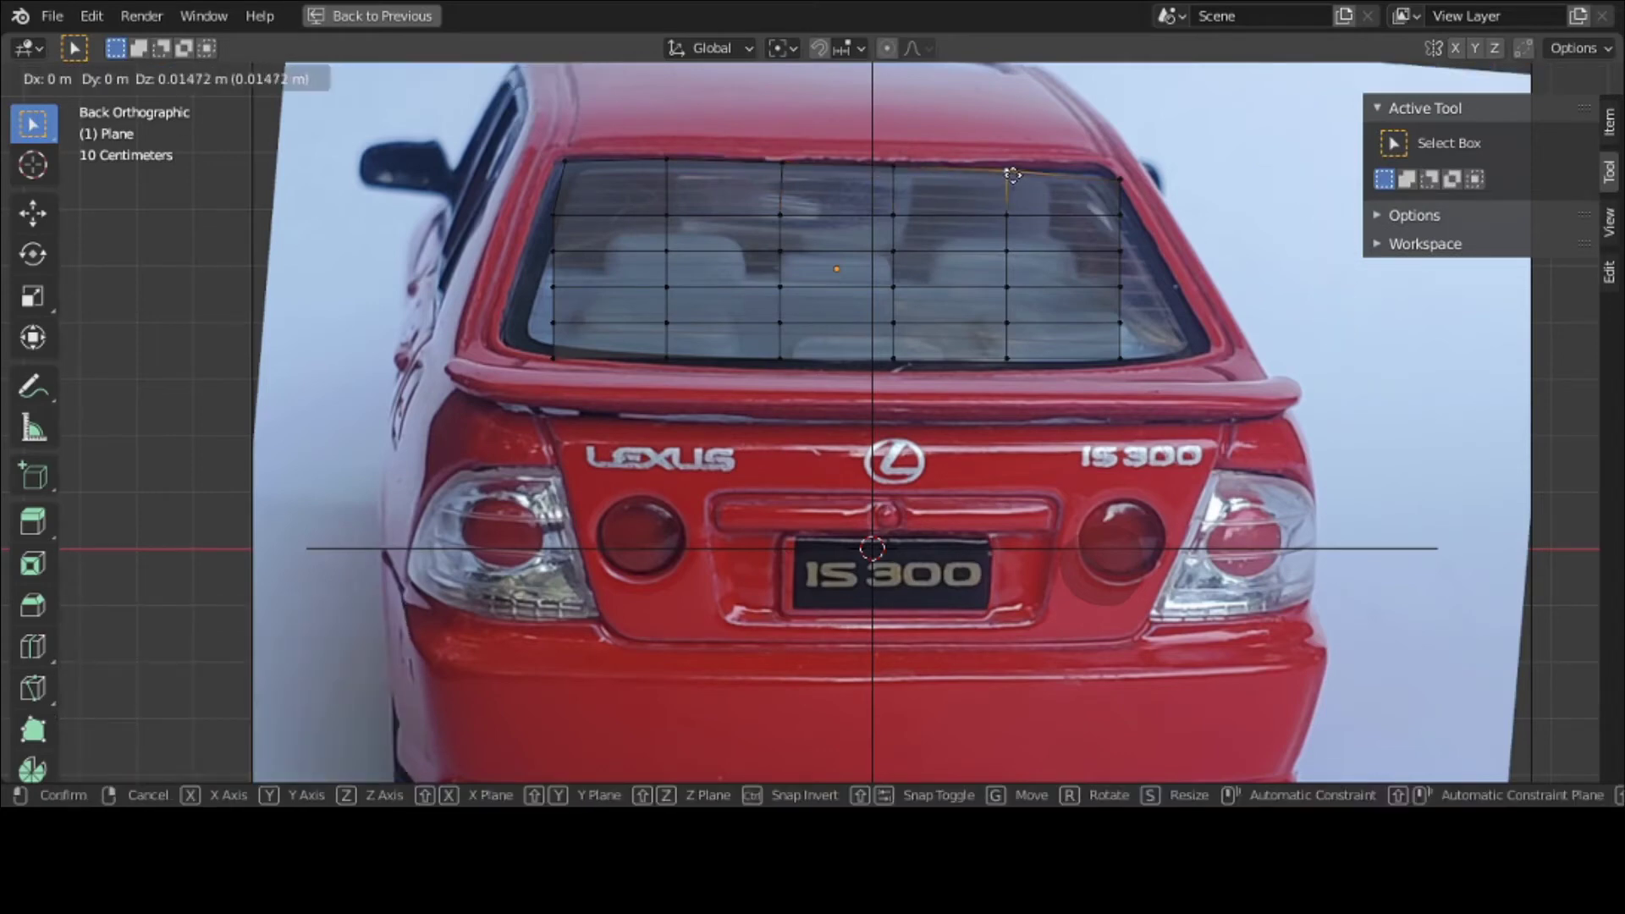
click(1014, 173)
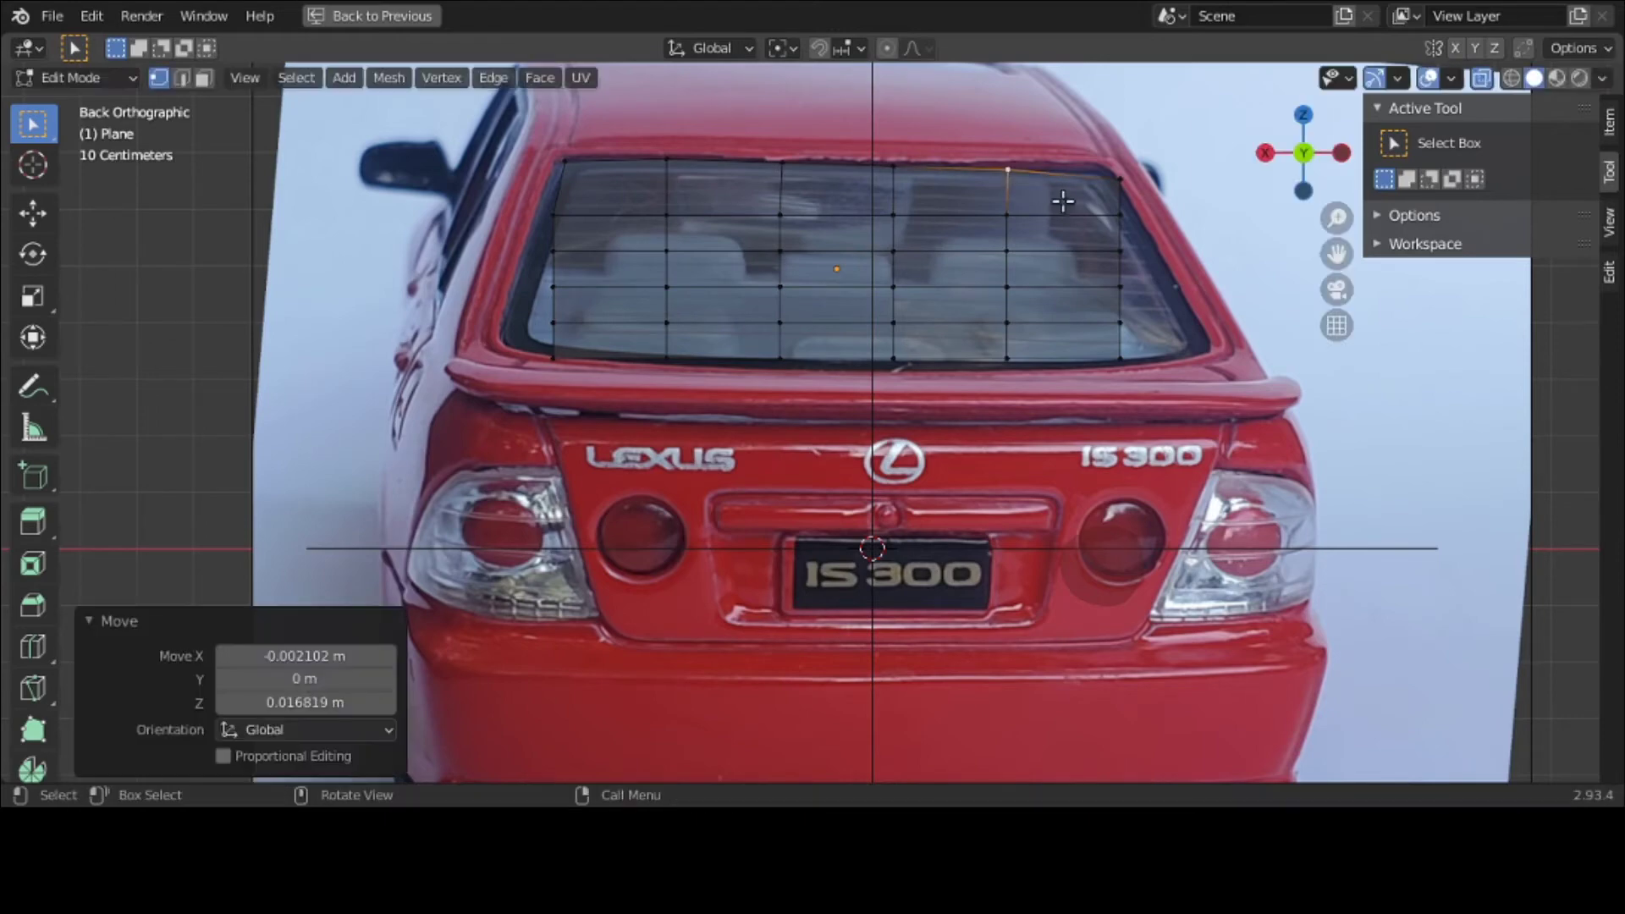
click(1120, 181)
key(g)
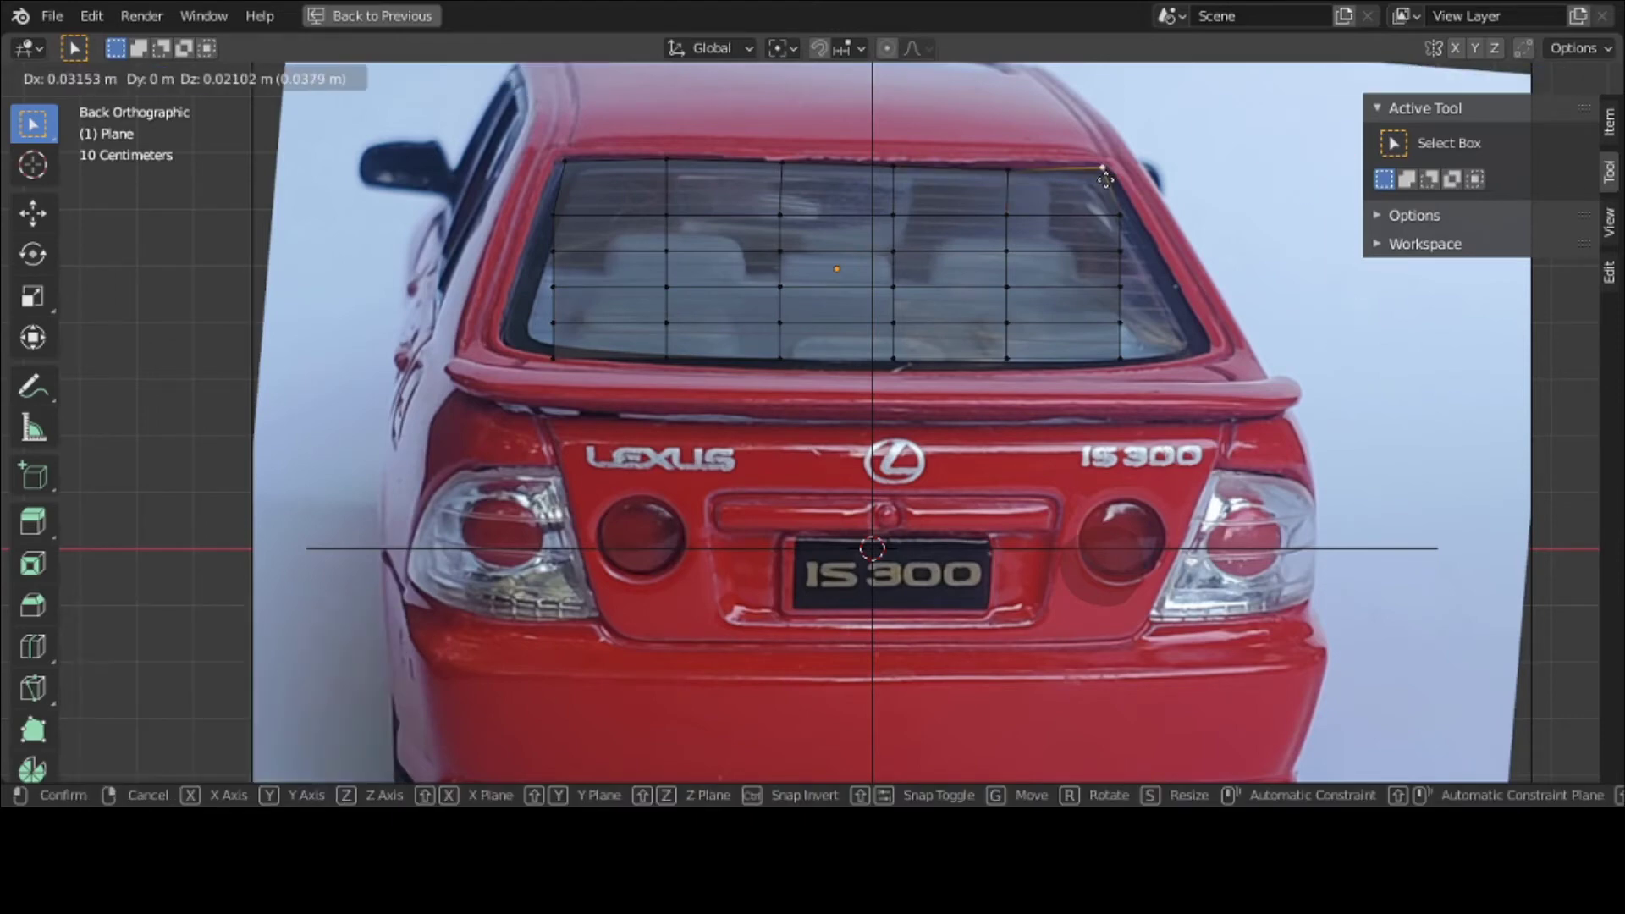
click(1105, 178)
Step: Move the three right-edge vertices below the upper corner outward onto the window's slanted right edge, the first two by about 0.032 m and 0.063 m along X
click(1114, 205)
key(g)
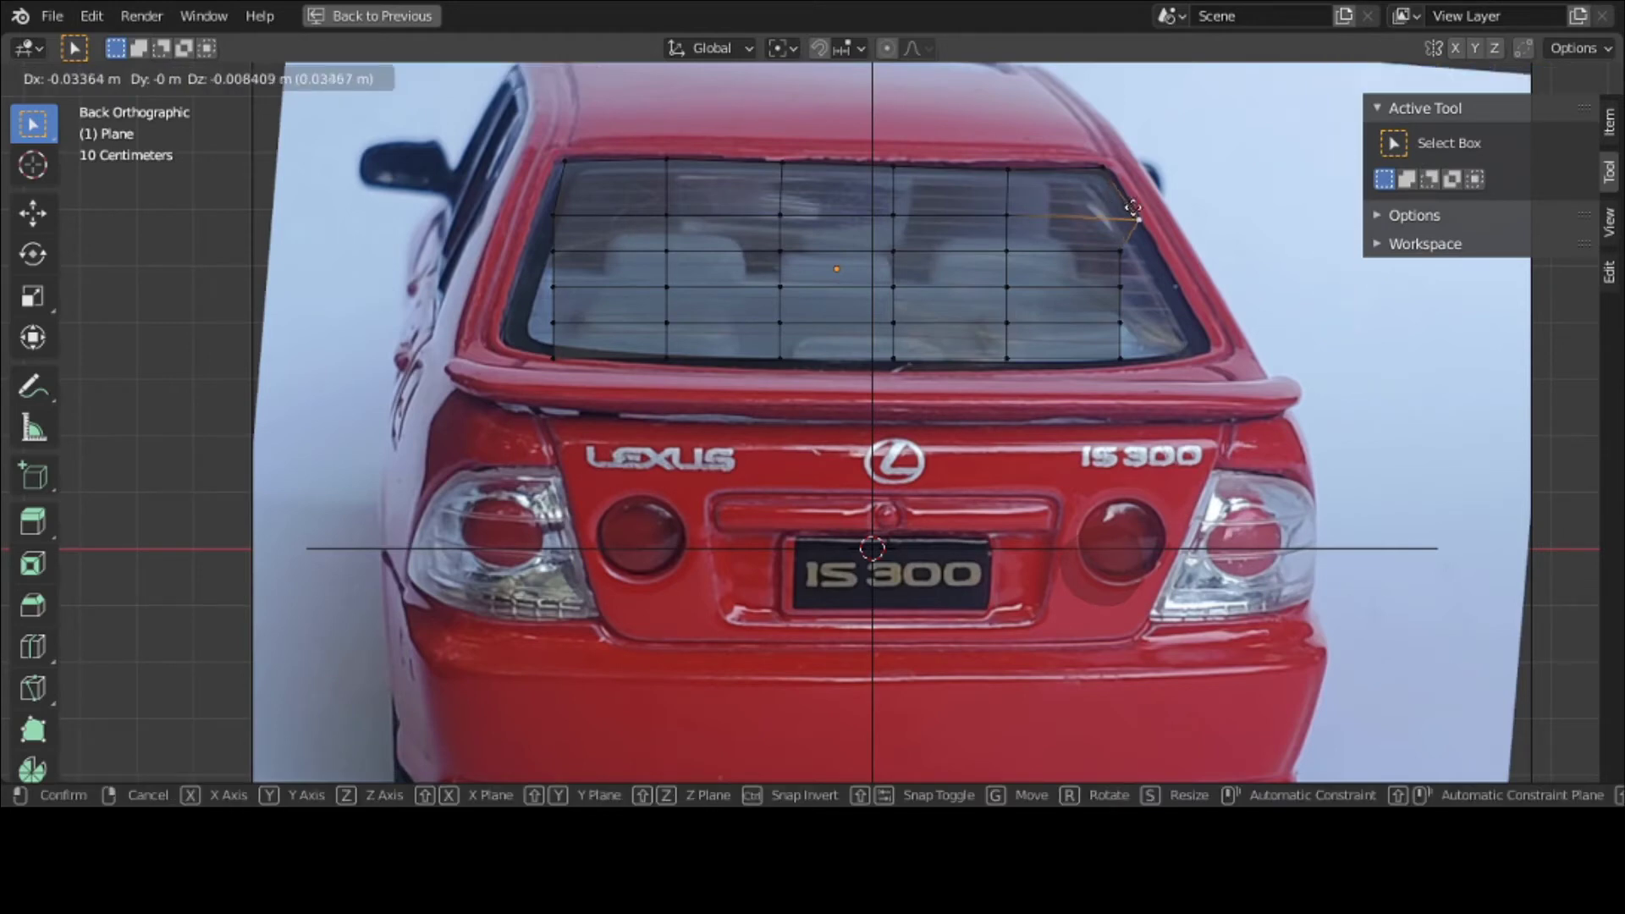
click(1132, 218)
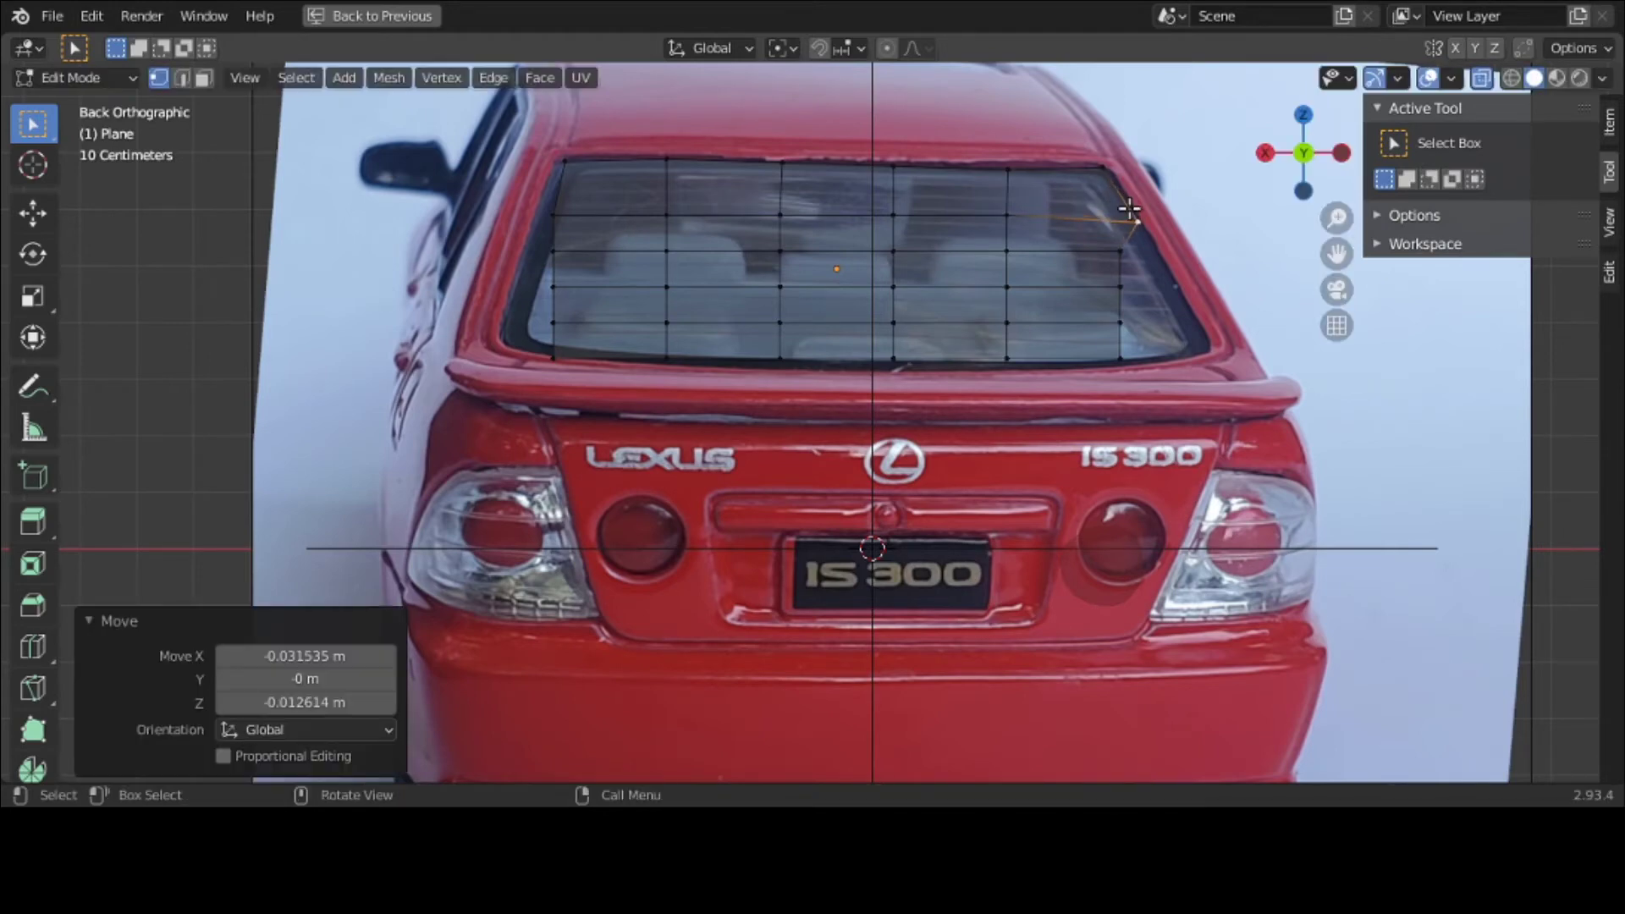
click(1120, 251)
key(g)
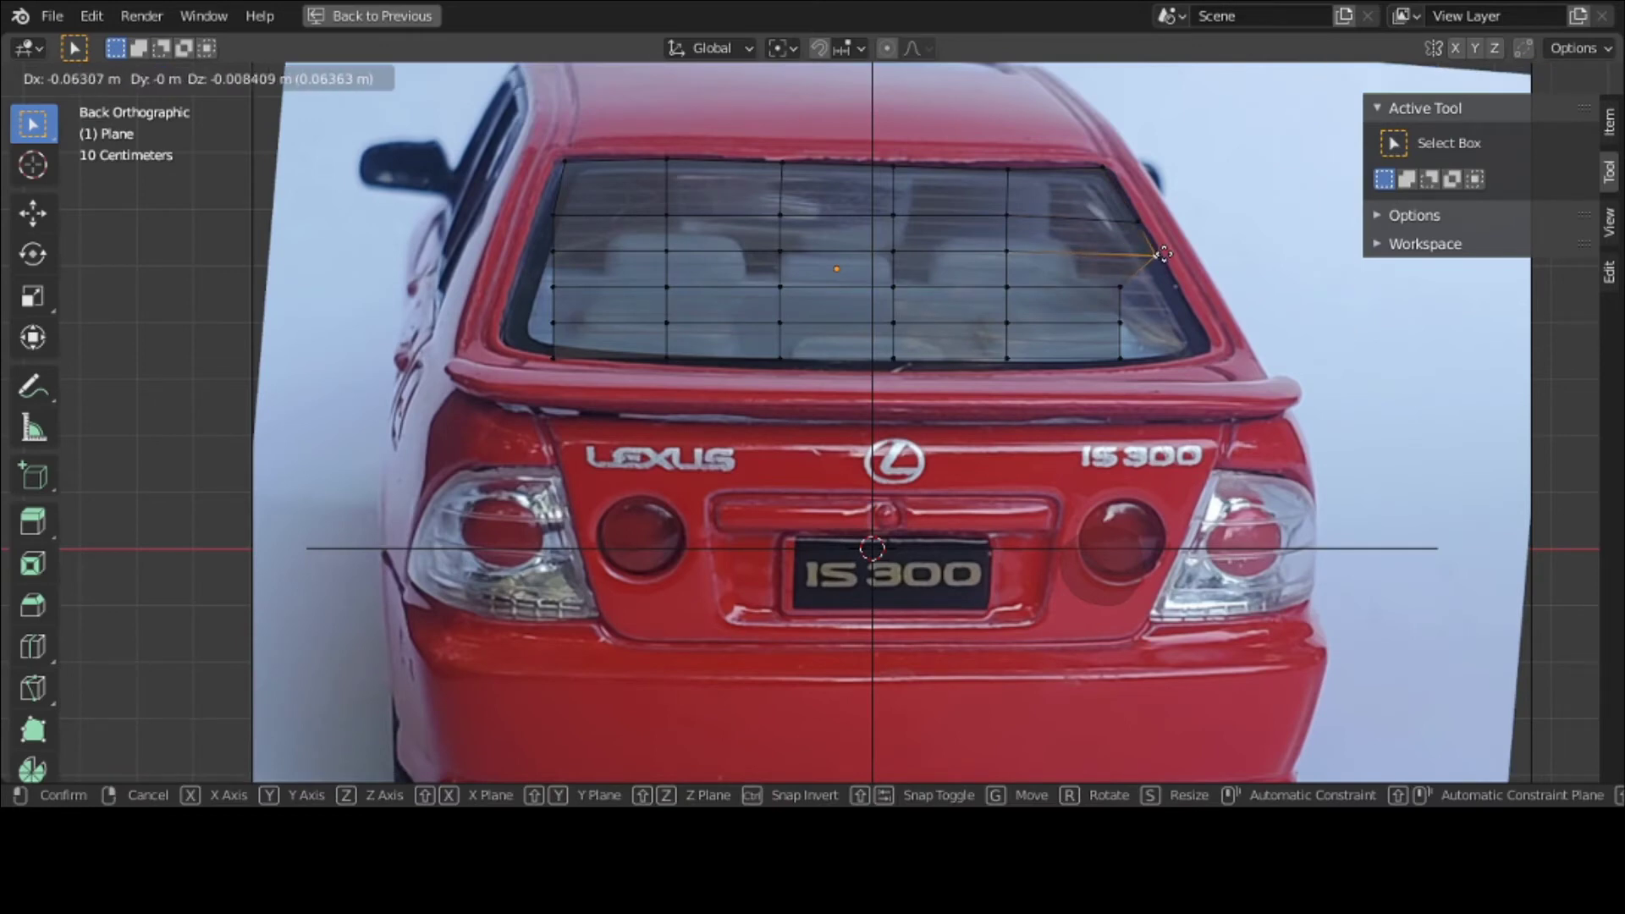
click(1163, 254)
click(1120, 286)
key(g)
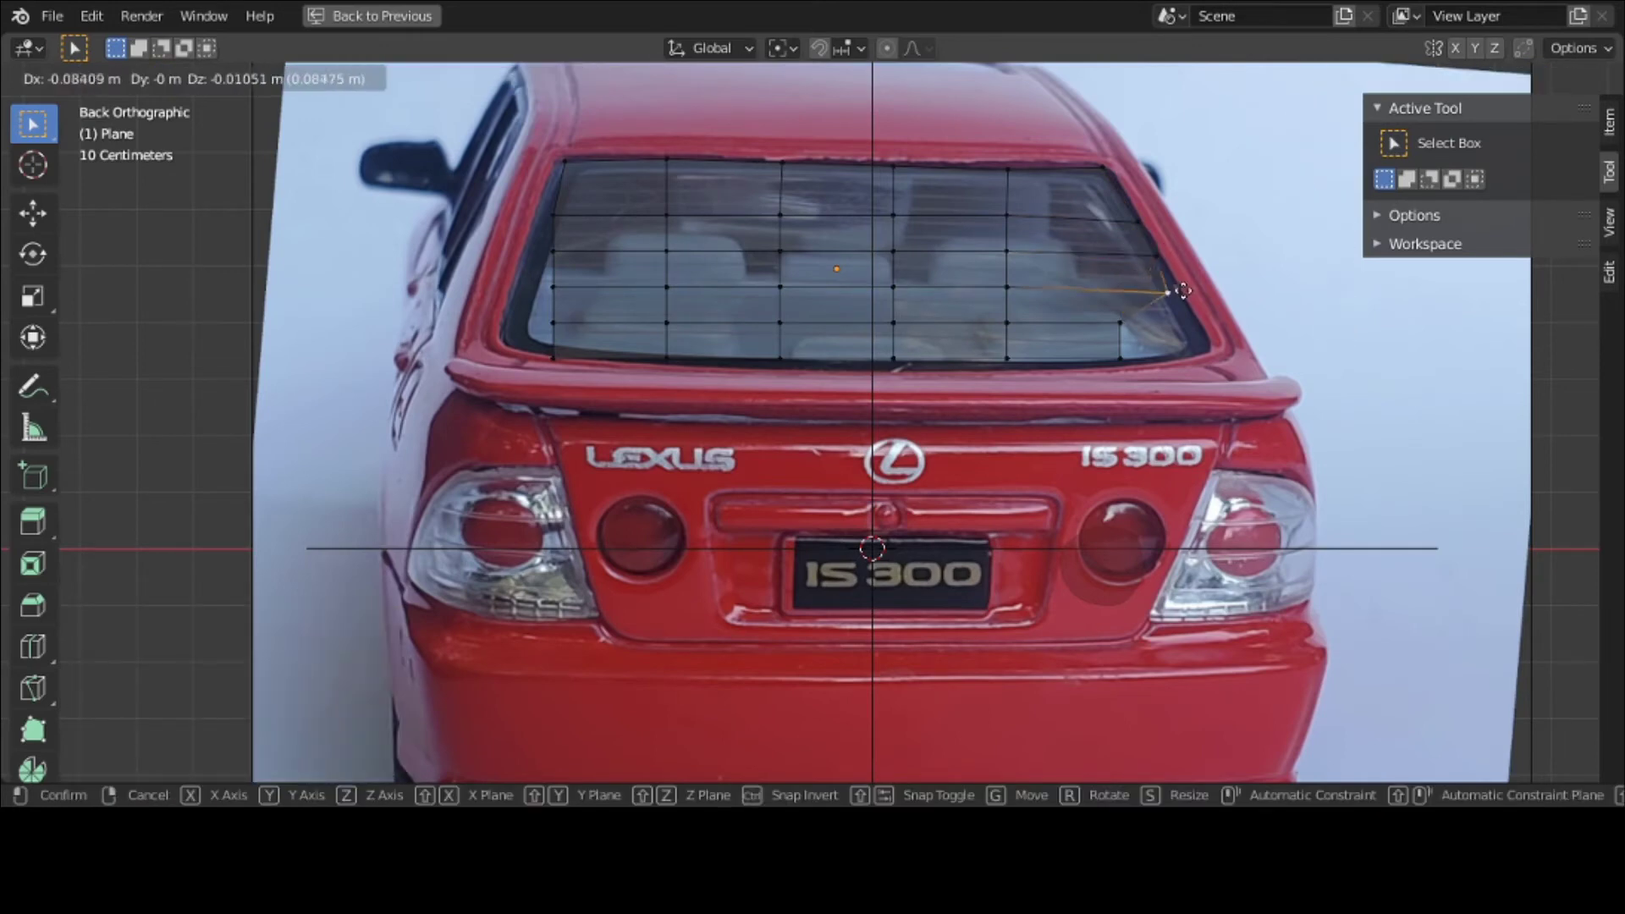
click(1192, 289)
Step: Move the lowest two right-edge vertices outward about 0.139 m and 0.151 m along X to fit the window's lower-right corner
click(1119, 322)
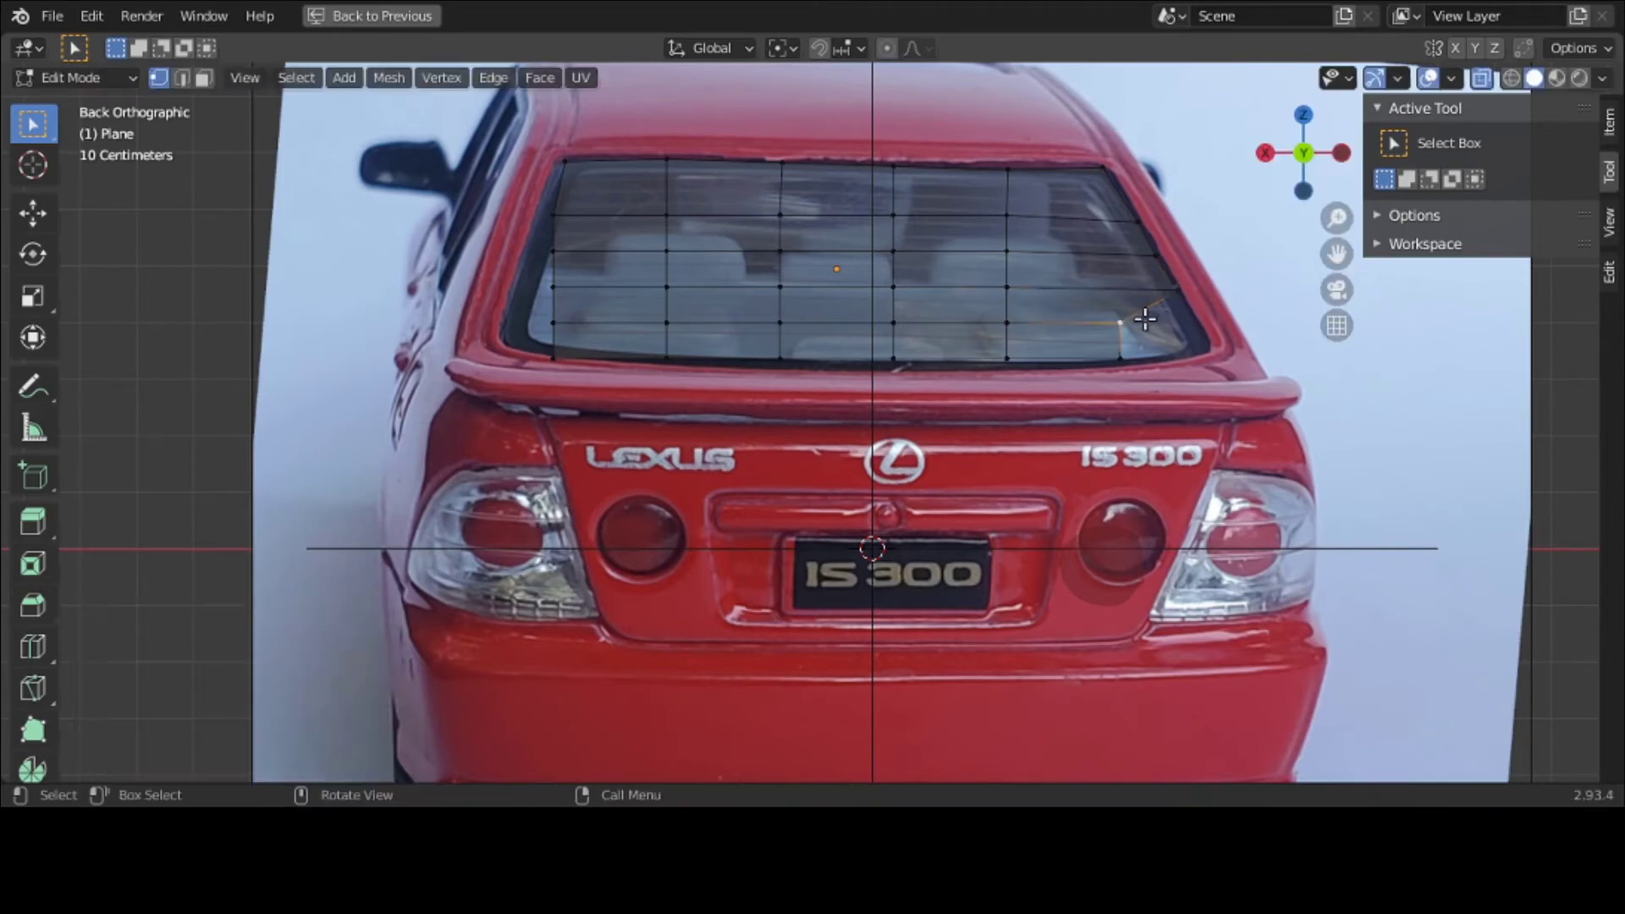
key(g)
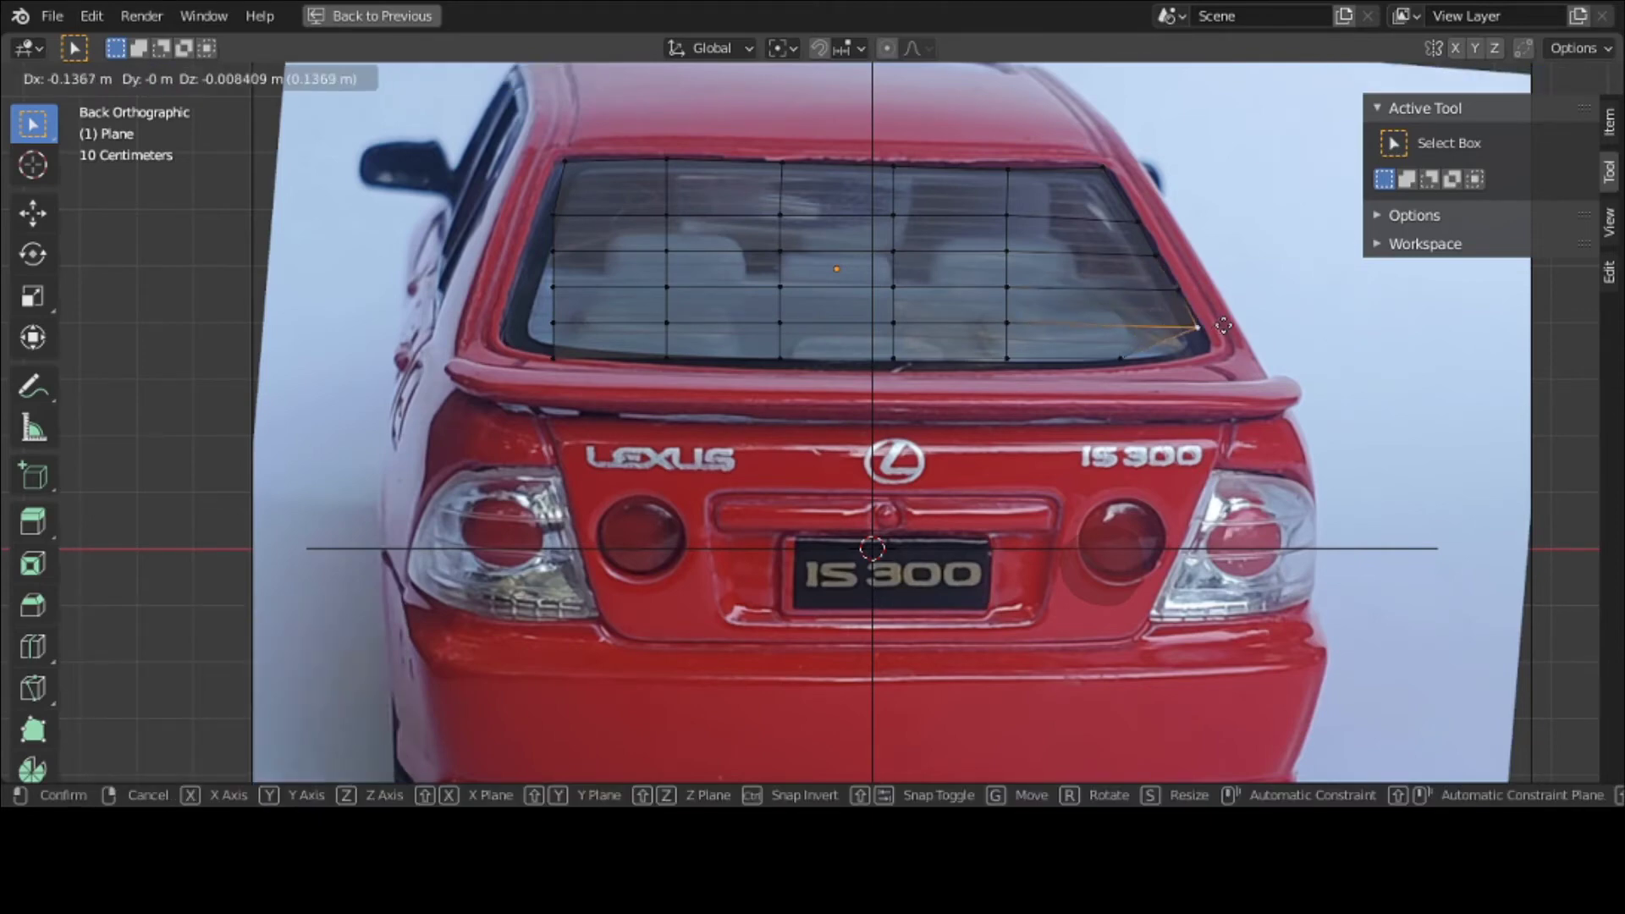
click(1224, 325)
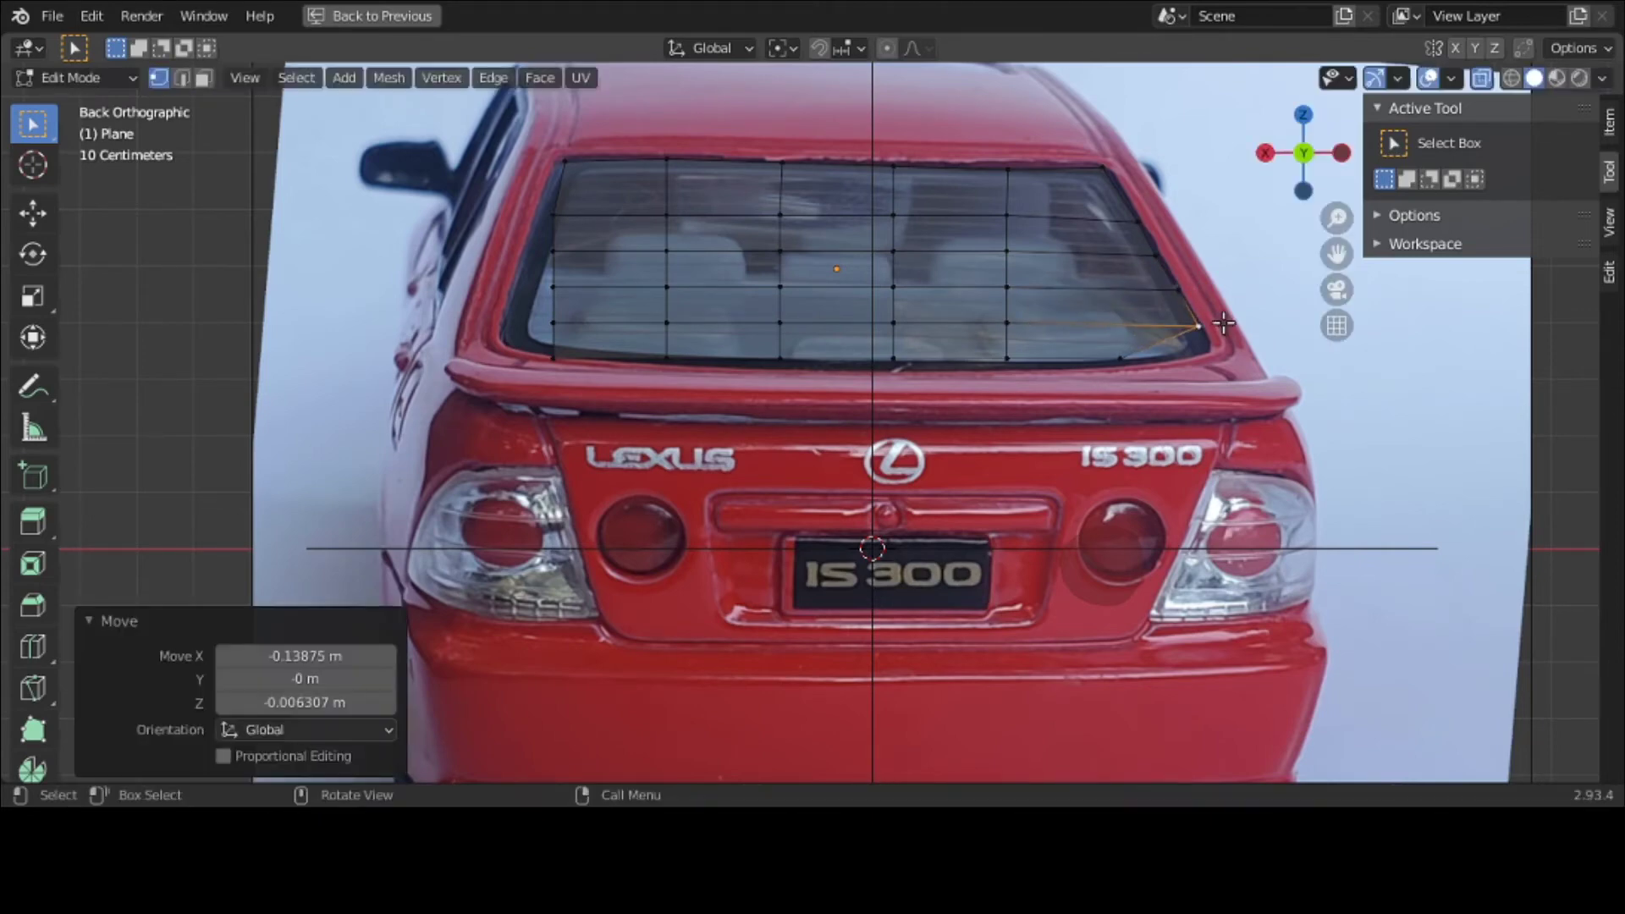
click(1166, 353)
key(g)
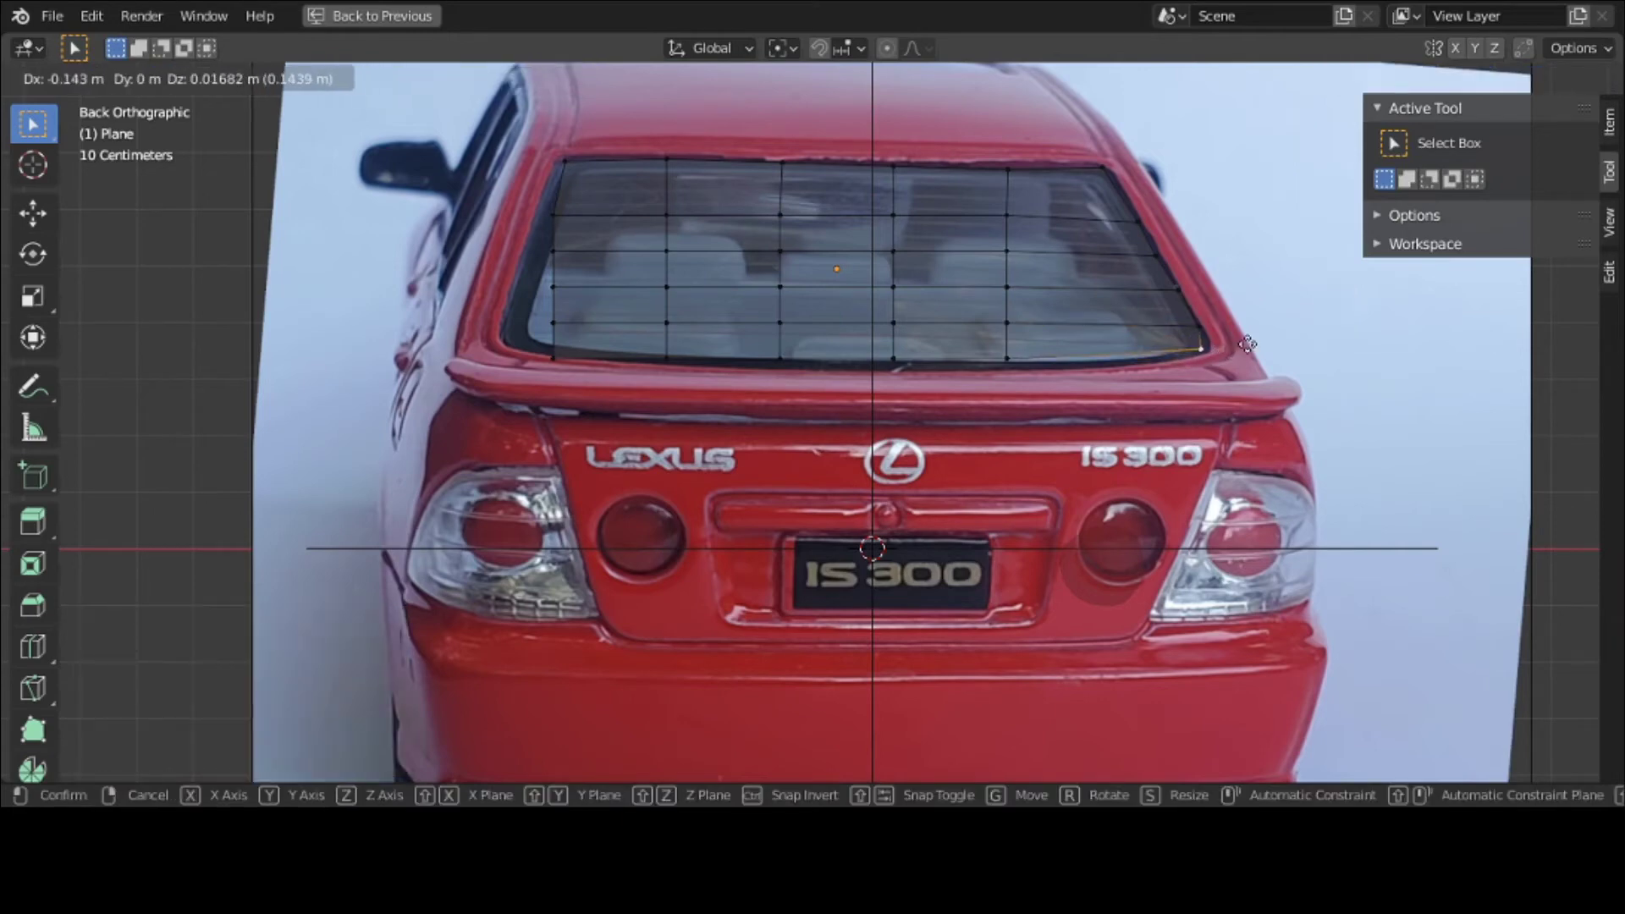
click(1252, 345)
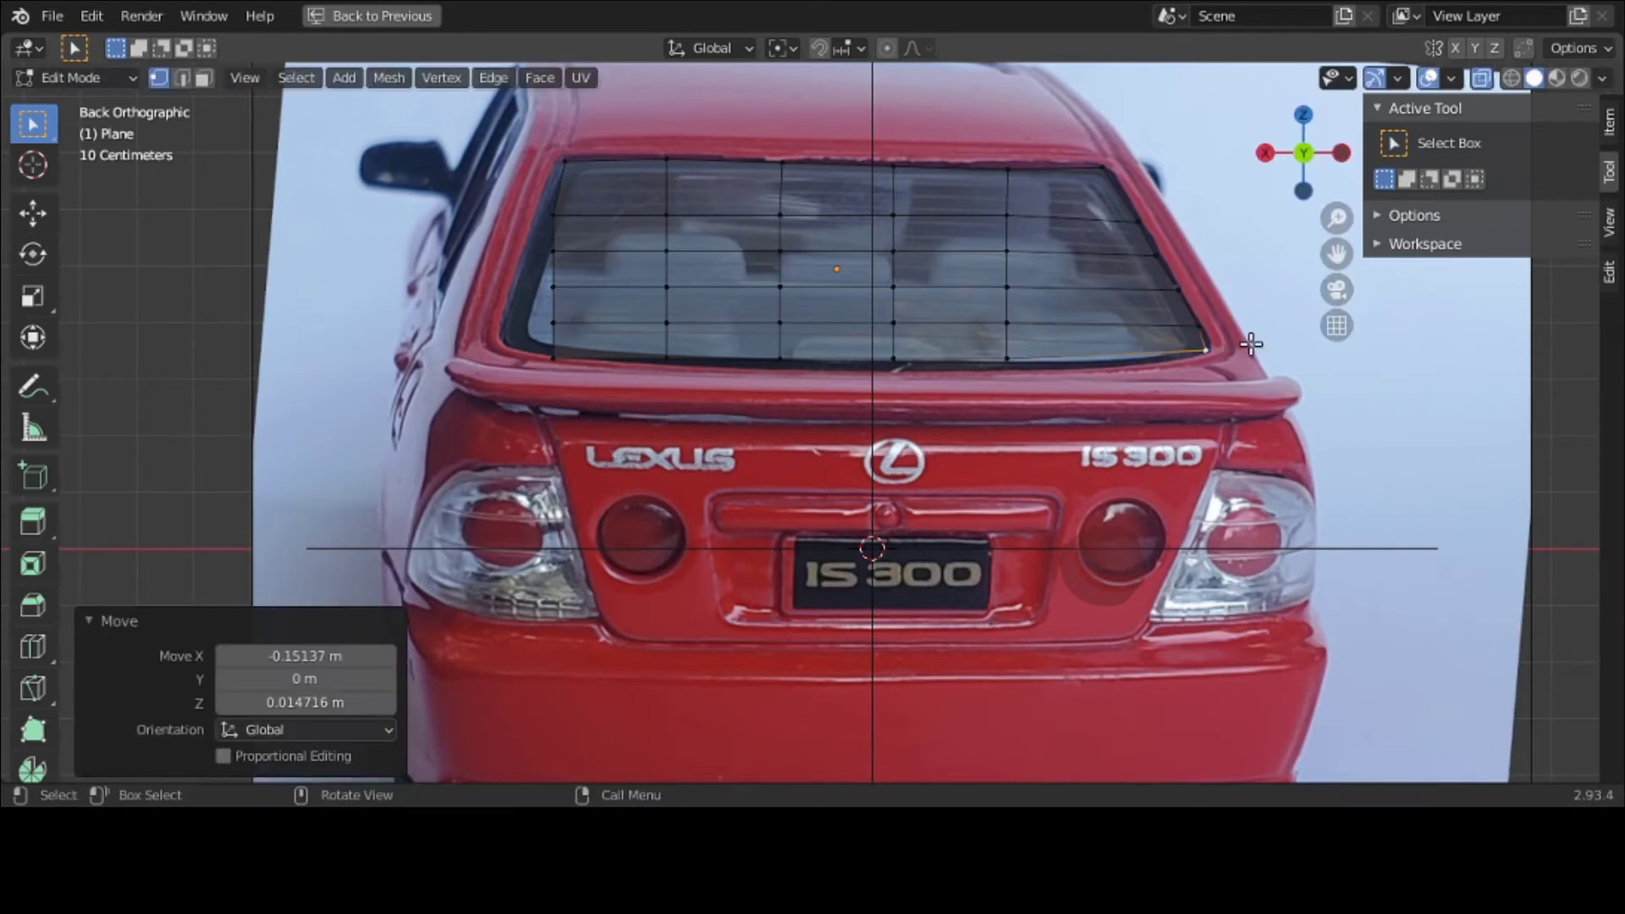
Step: Lower the three middle bottom-row vertices right of the second column onto the window's curved lower edge, the outer two by about 0.015 m
click(1027, 356)
key(g)
click(1019, 362)
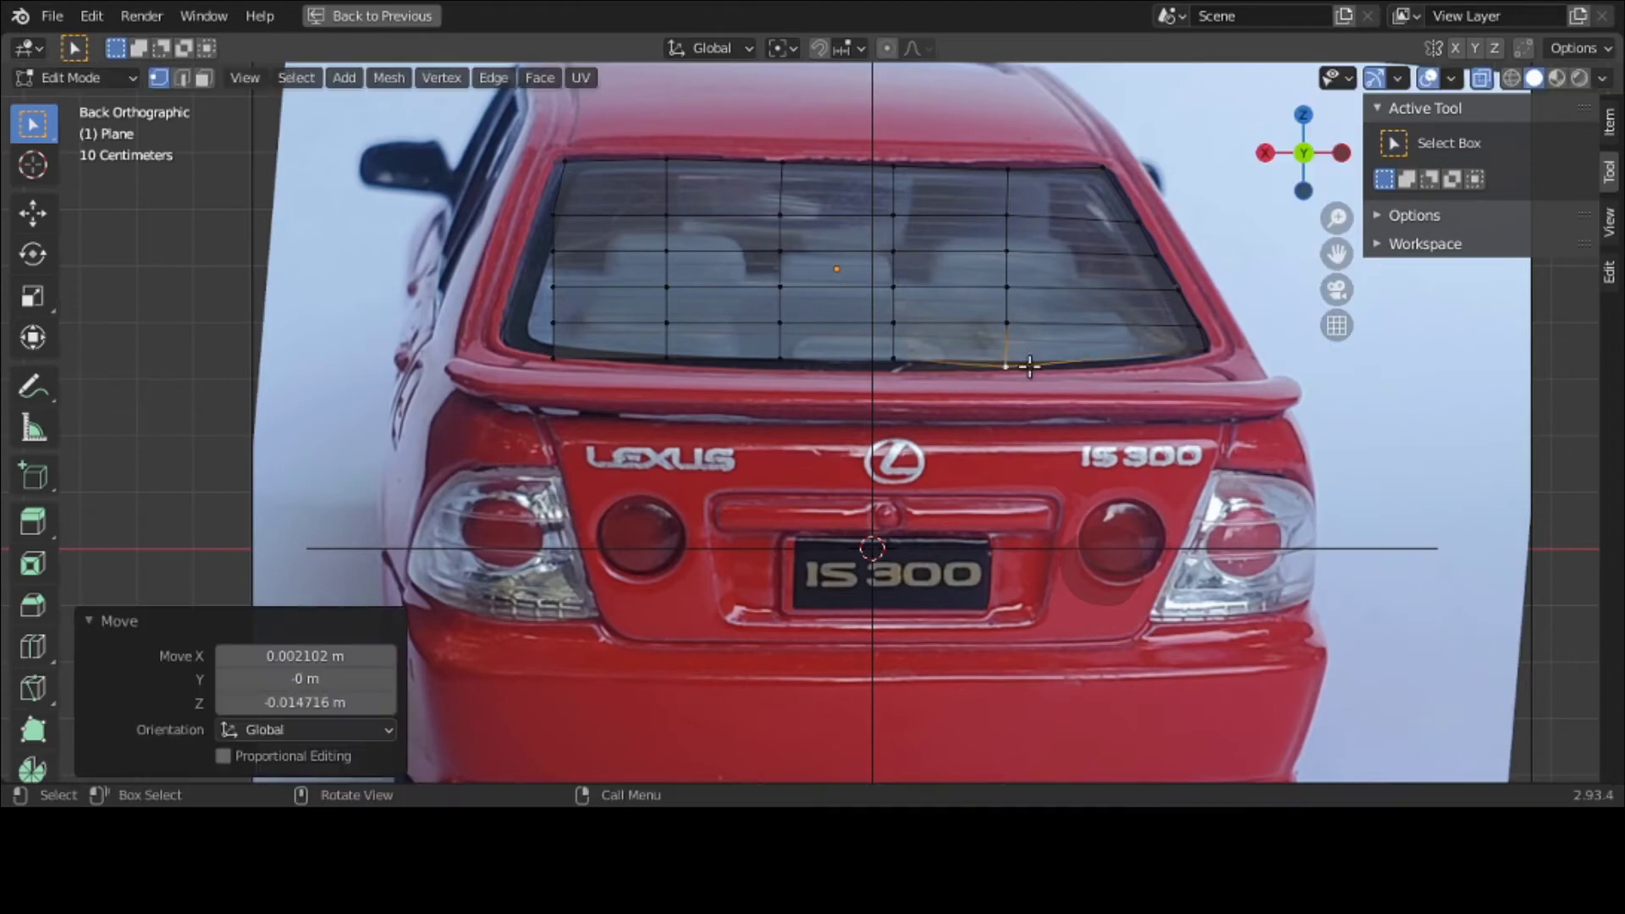
click(909, 360)
key(g)
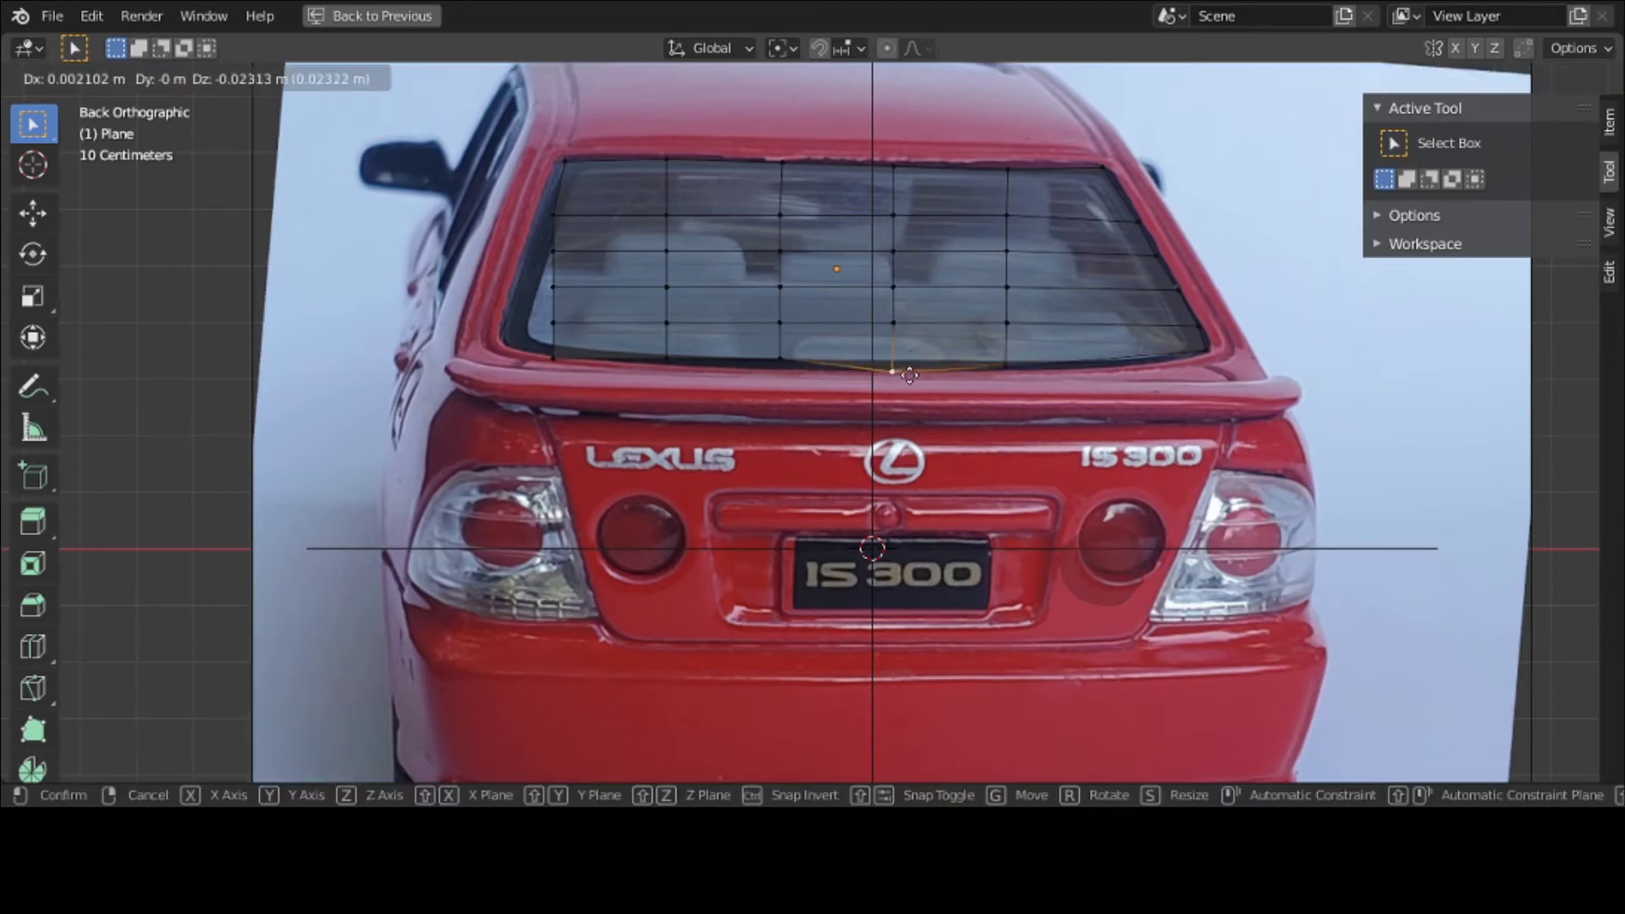
click(908, 369)
click(782, 356)
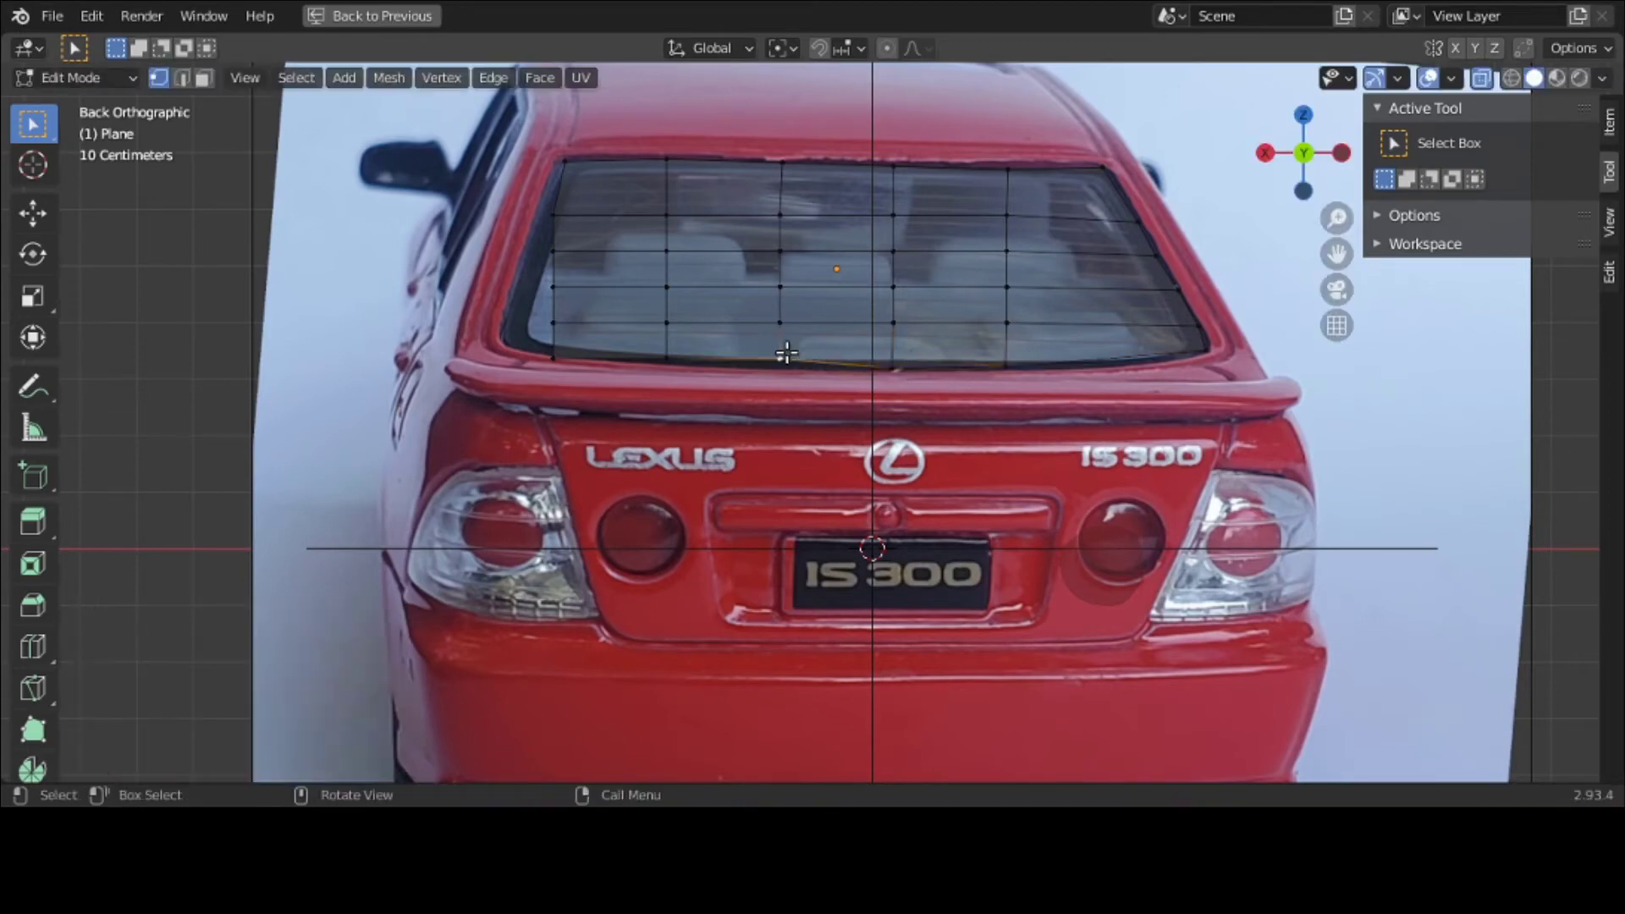
key(g)
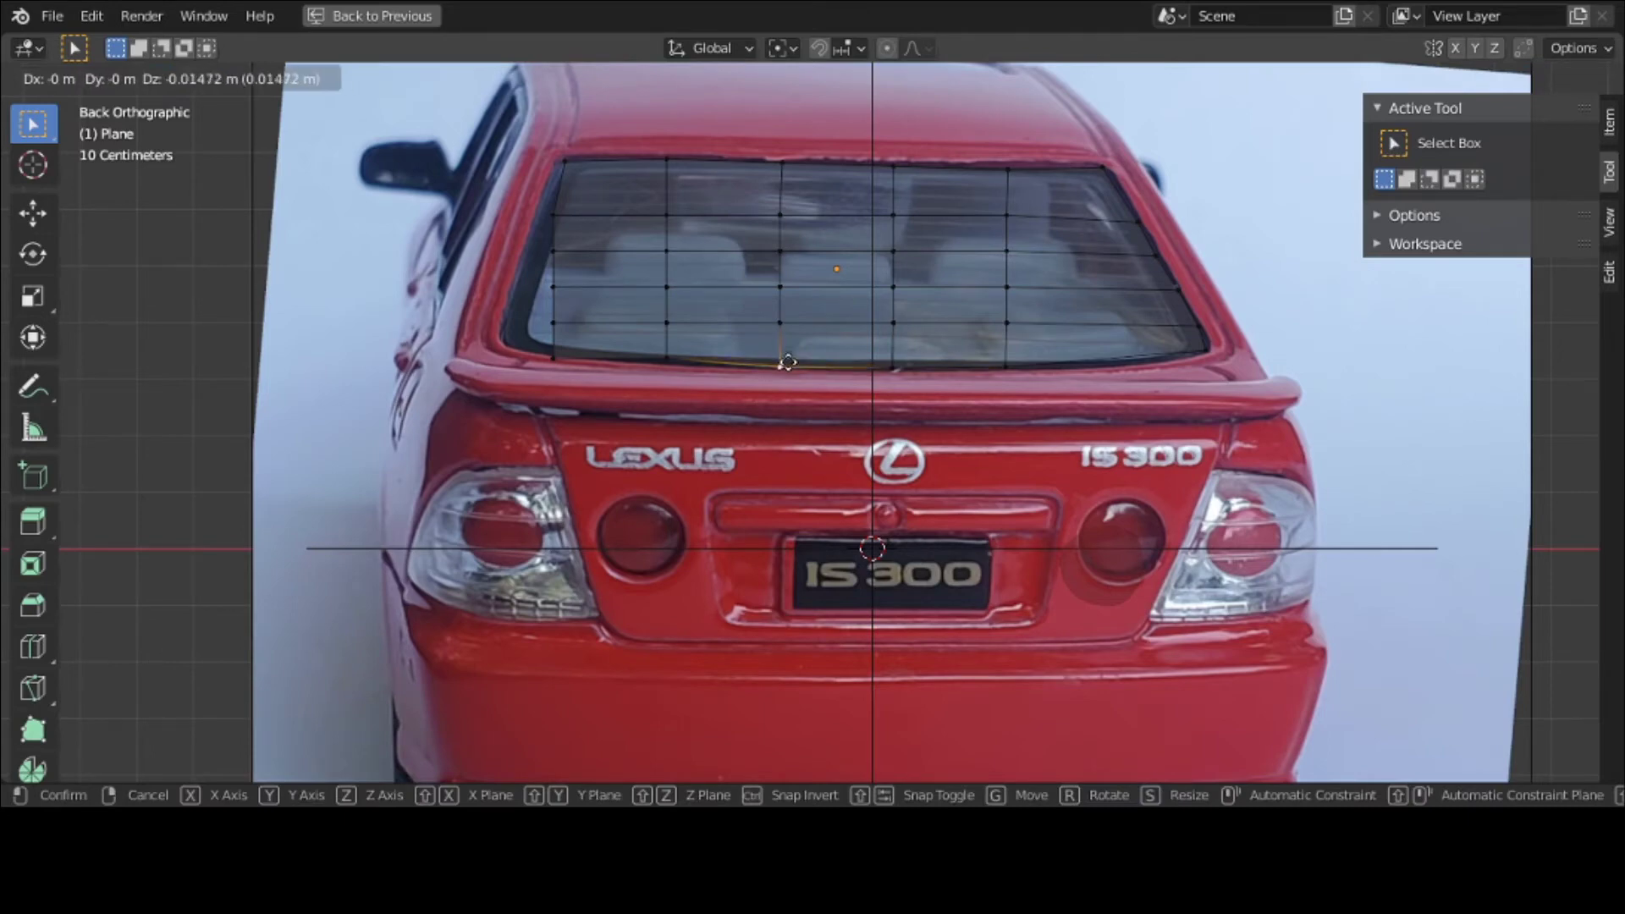
click(788, 362)
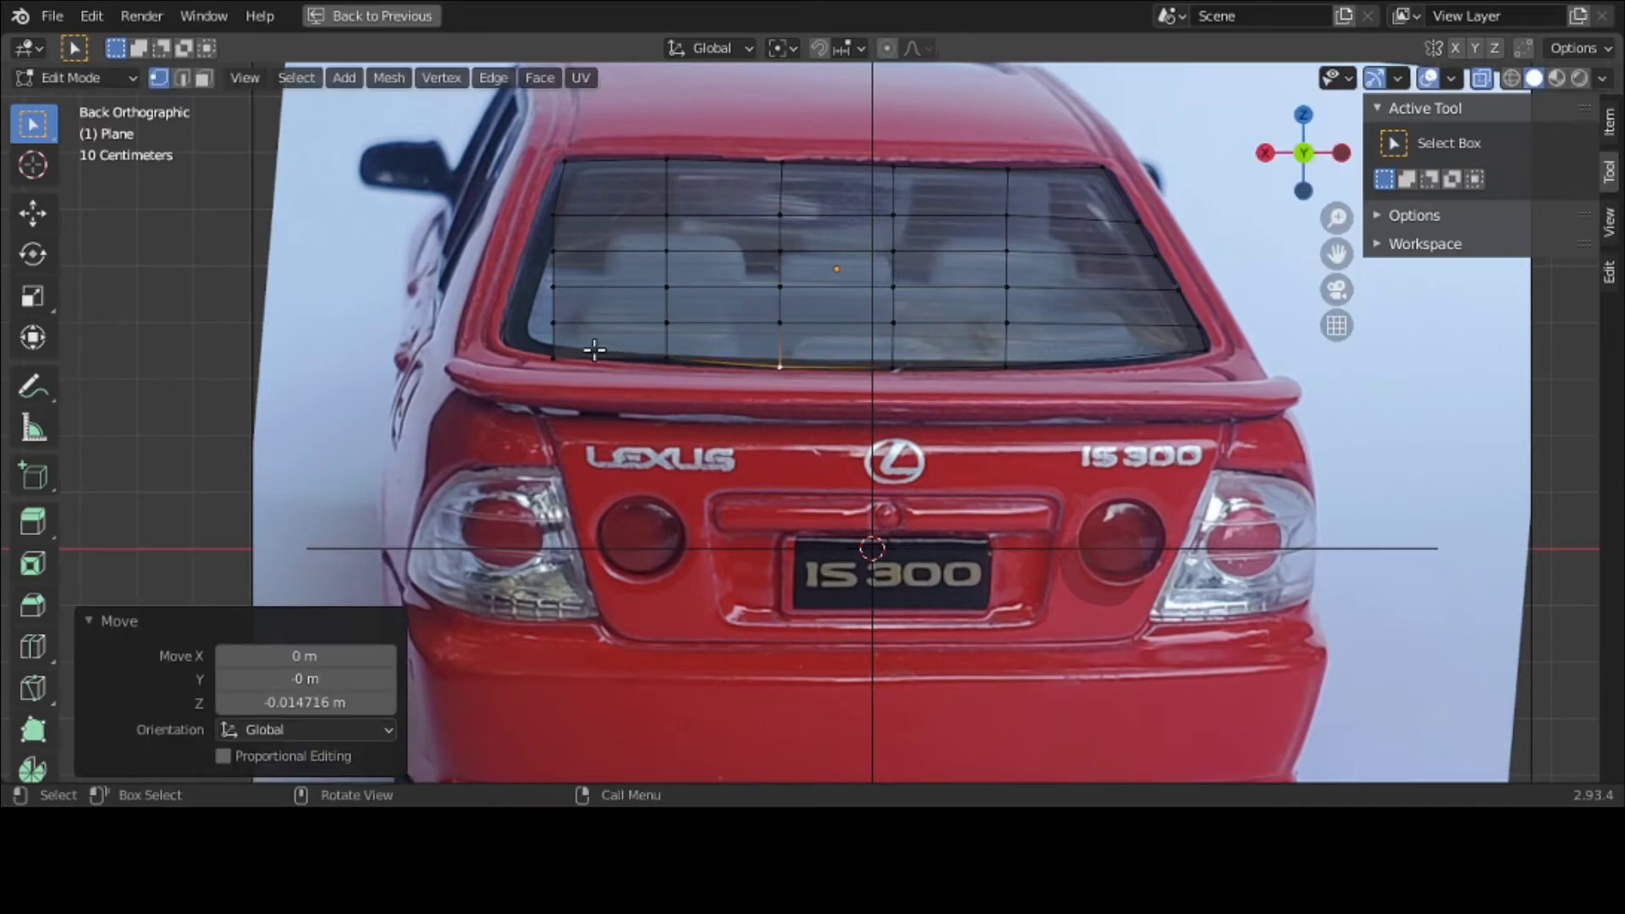
Step: Move the lower-left corner vertex and the left-edge vertex above it outward about 0.088 m and 0.069 m along X onto the window outline
click(530, 343)
key(g)
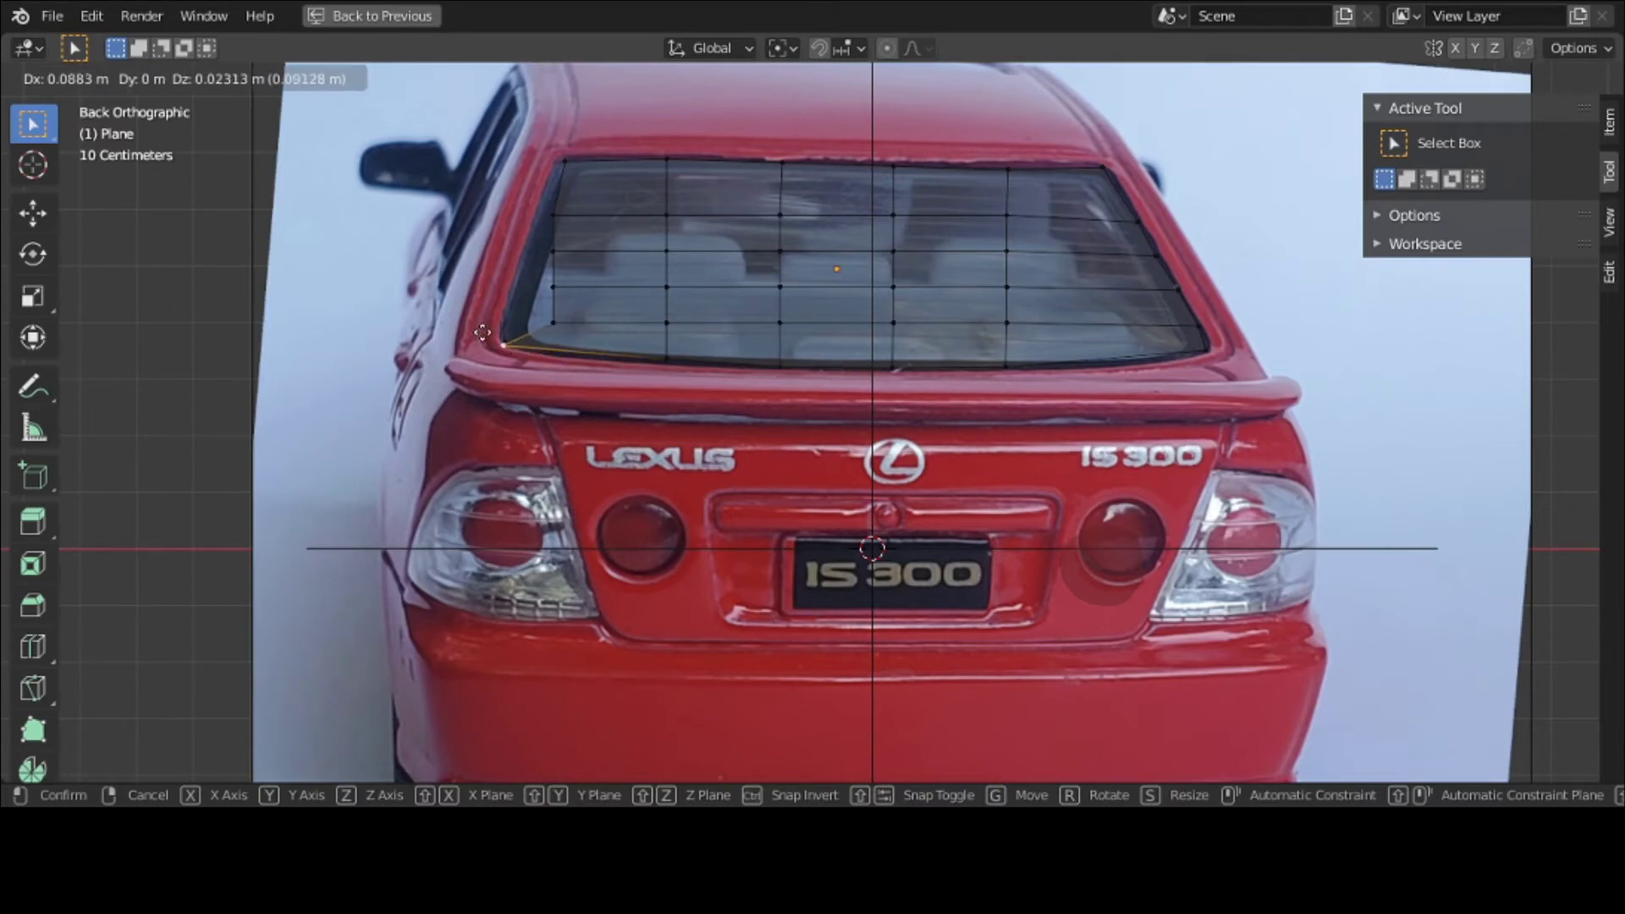
click(481, 332)
click(553, 323)
key(g)
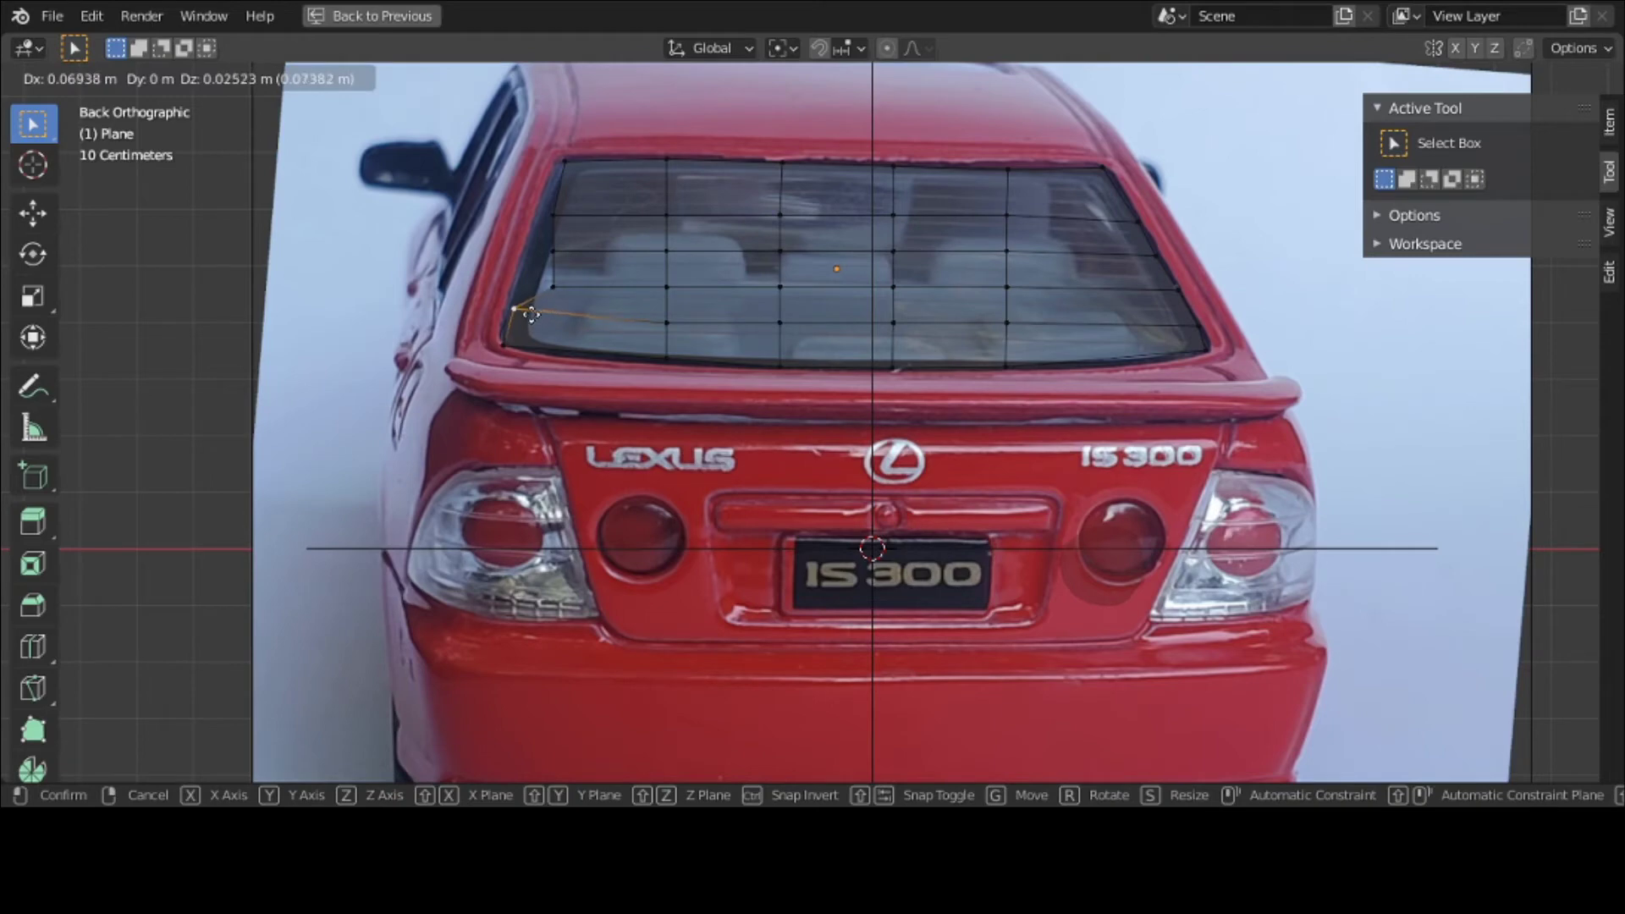
click(530, 308)
Step: Move the next two left-edge vertices outward about 0.053 m and 0.04 m along X onto the window's slanted left edge
click(551, 288)
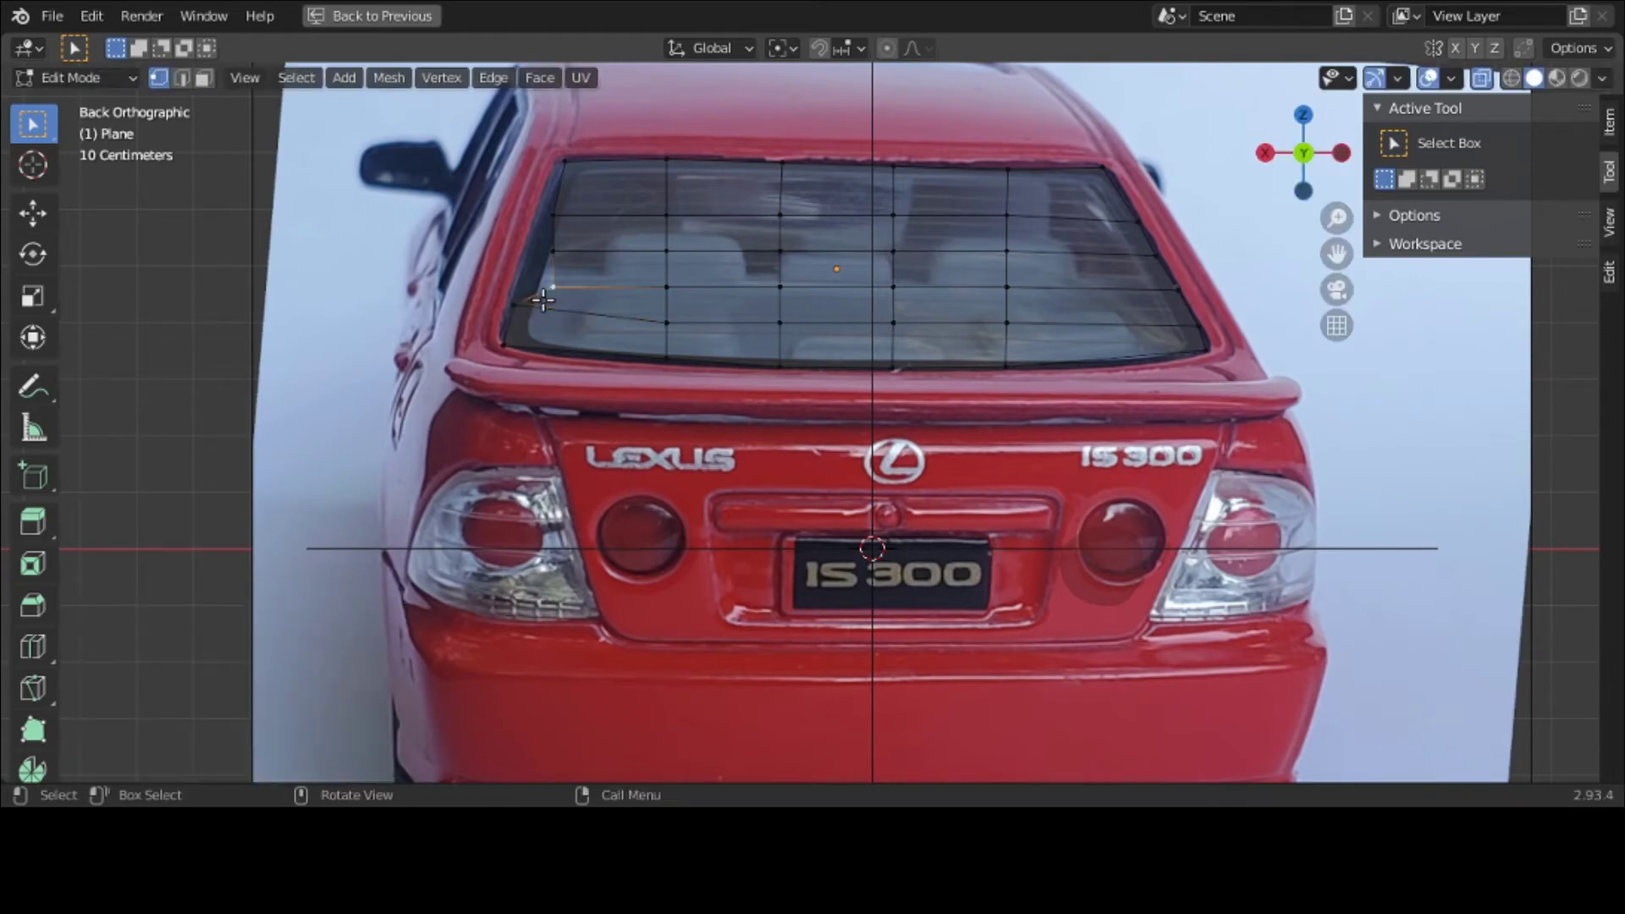
key(g)
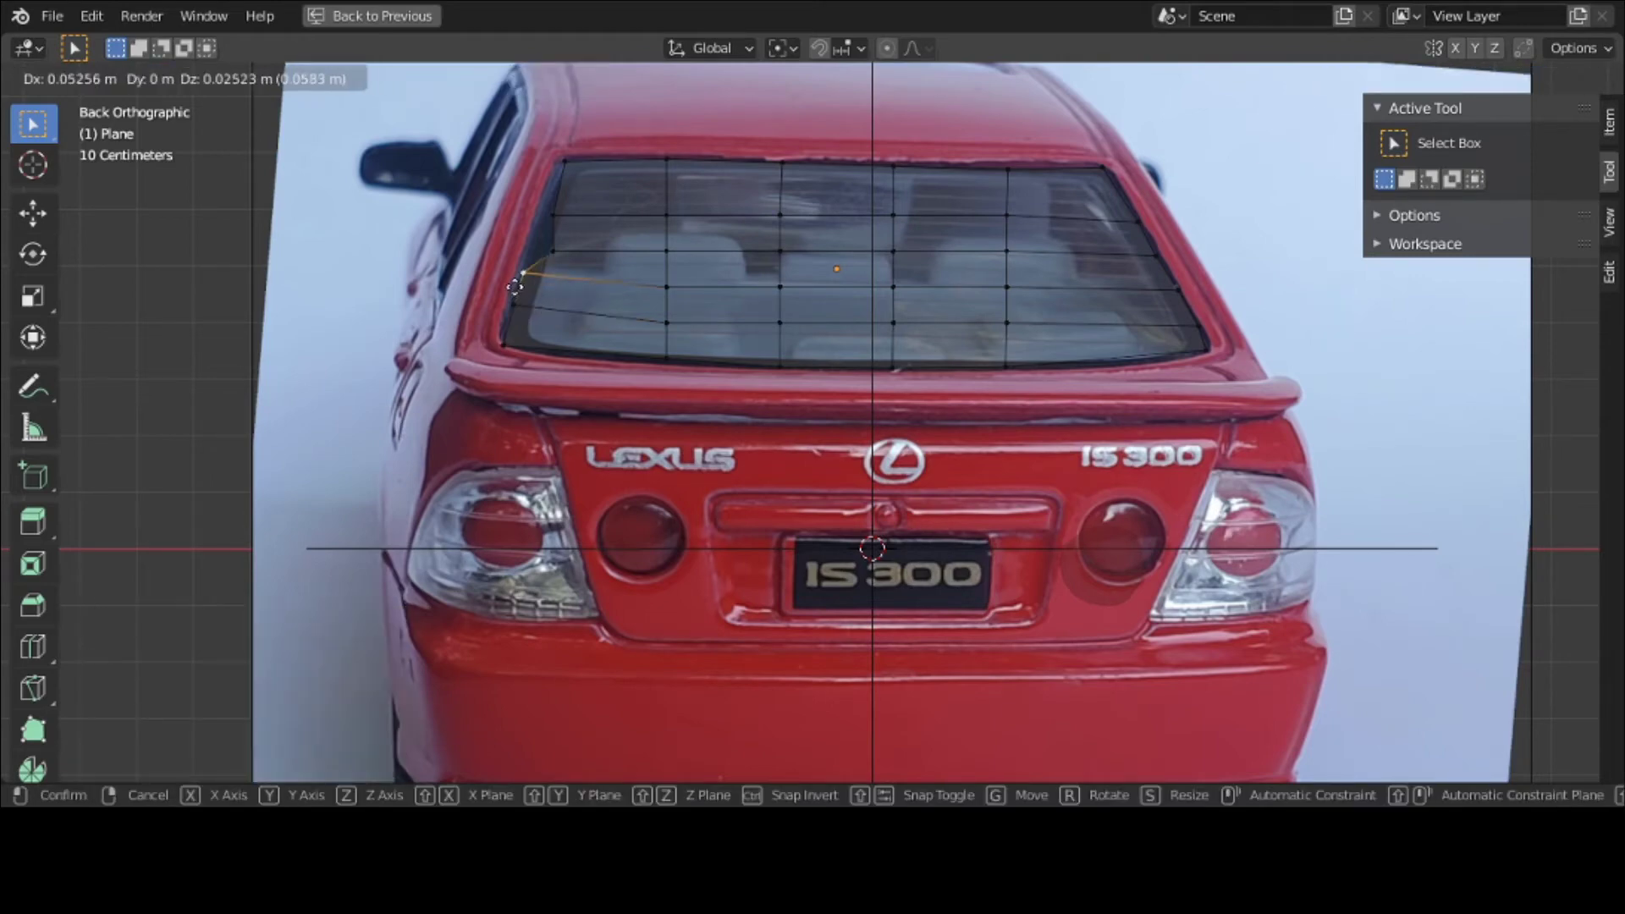
click(514, 286)
click(552, 252)
key(g)
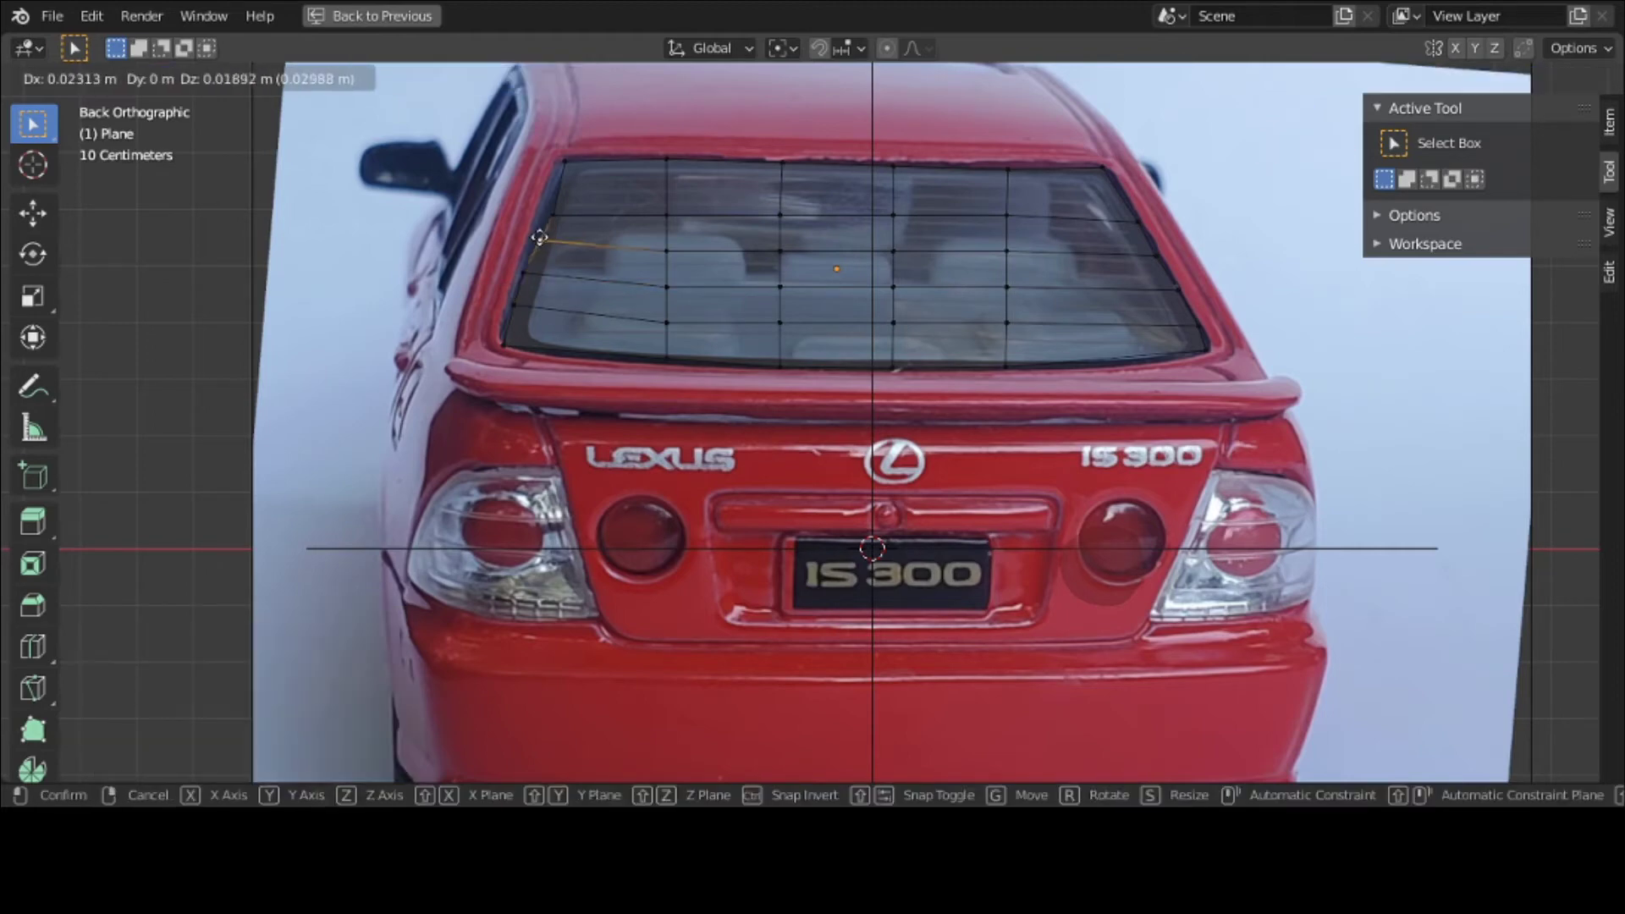
click(531, 237)
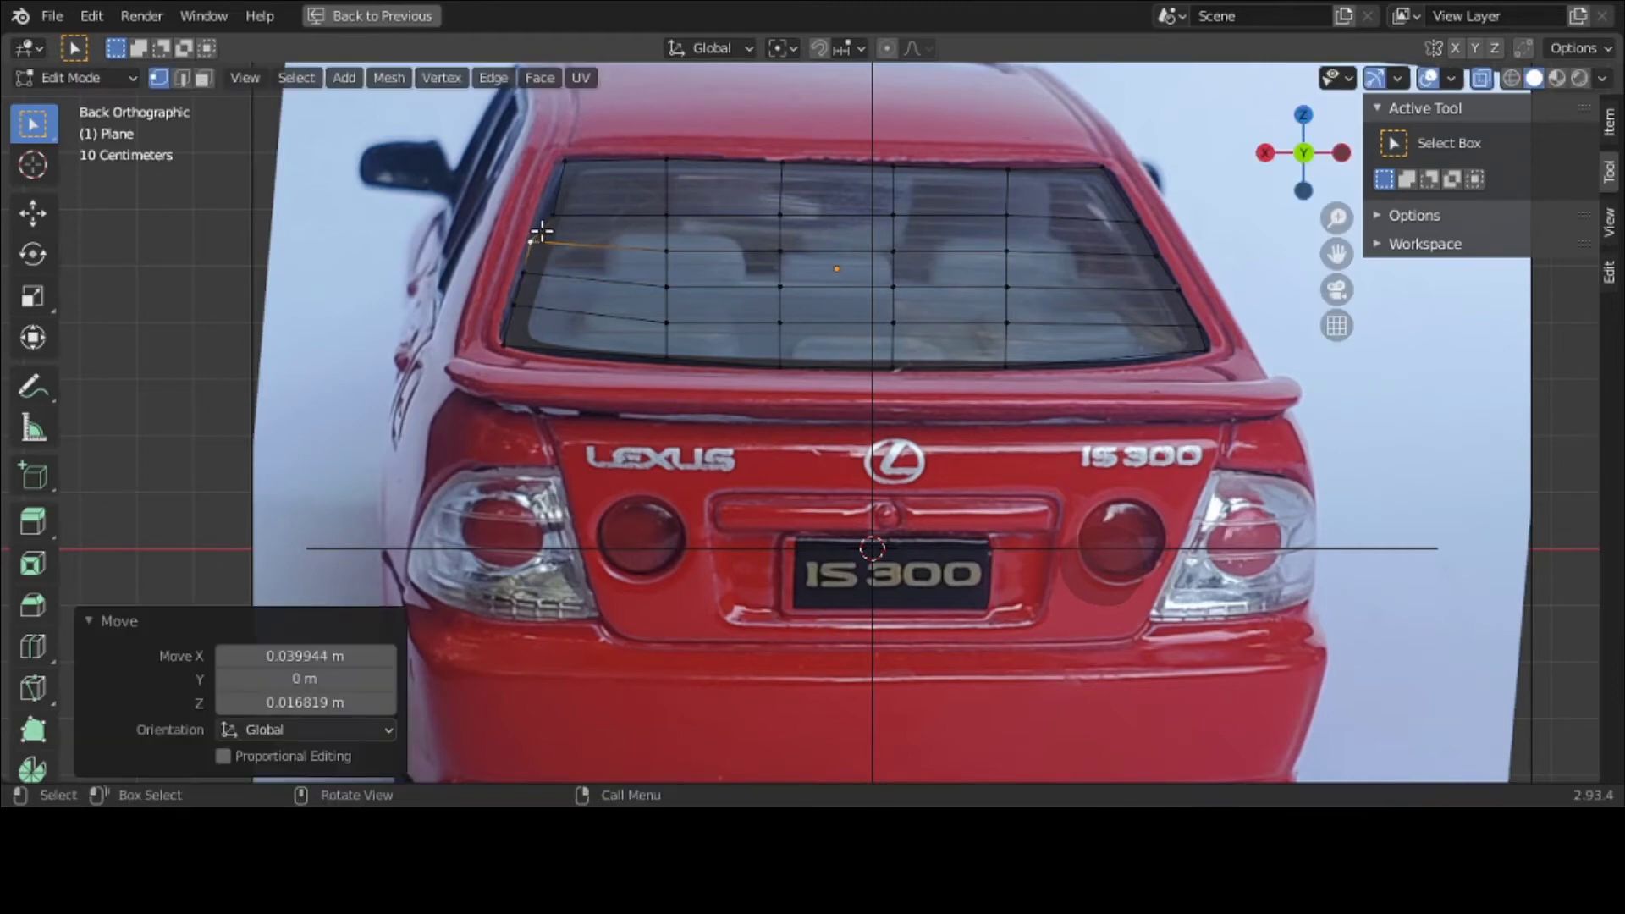
Step: Move the highest two left-edge vertices outward about 0.025 m and 0.011 m along X to the window outline, and turn off X-ray display
click(551, 216)
key(g)
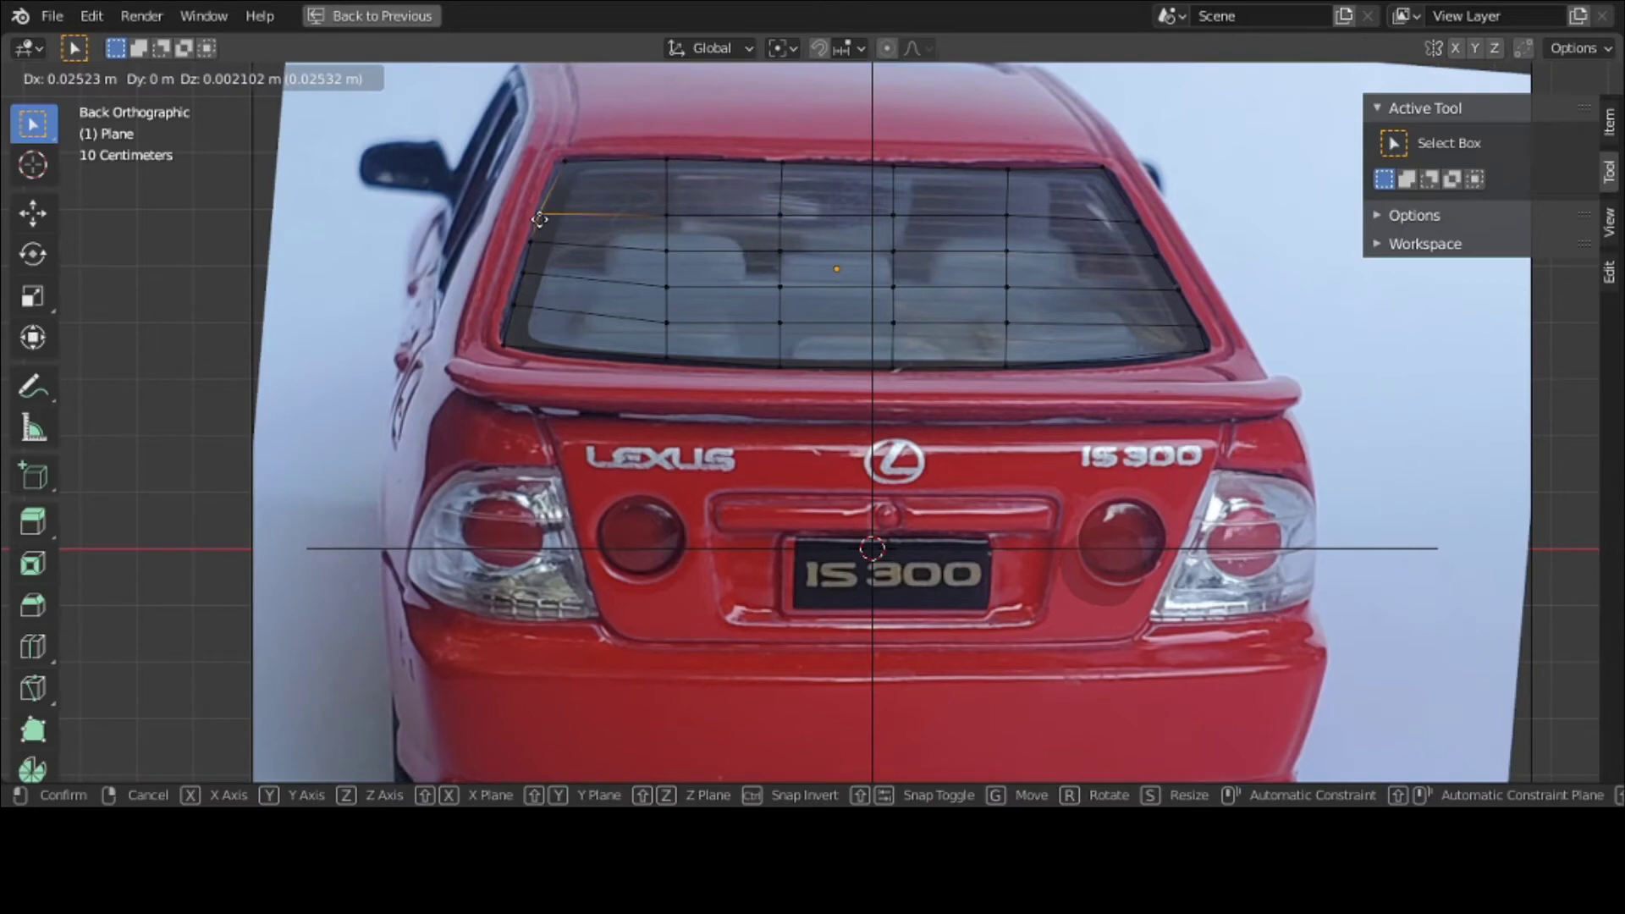
click(539, 219)
click(562, 161)
key(g)
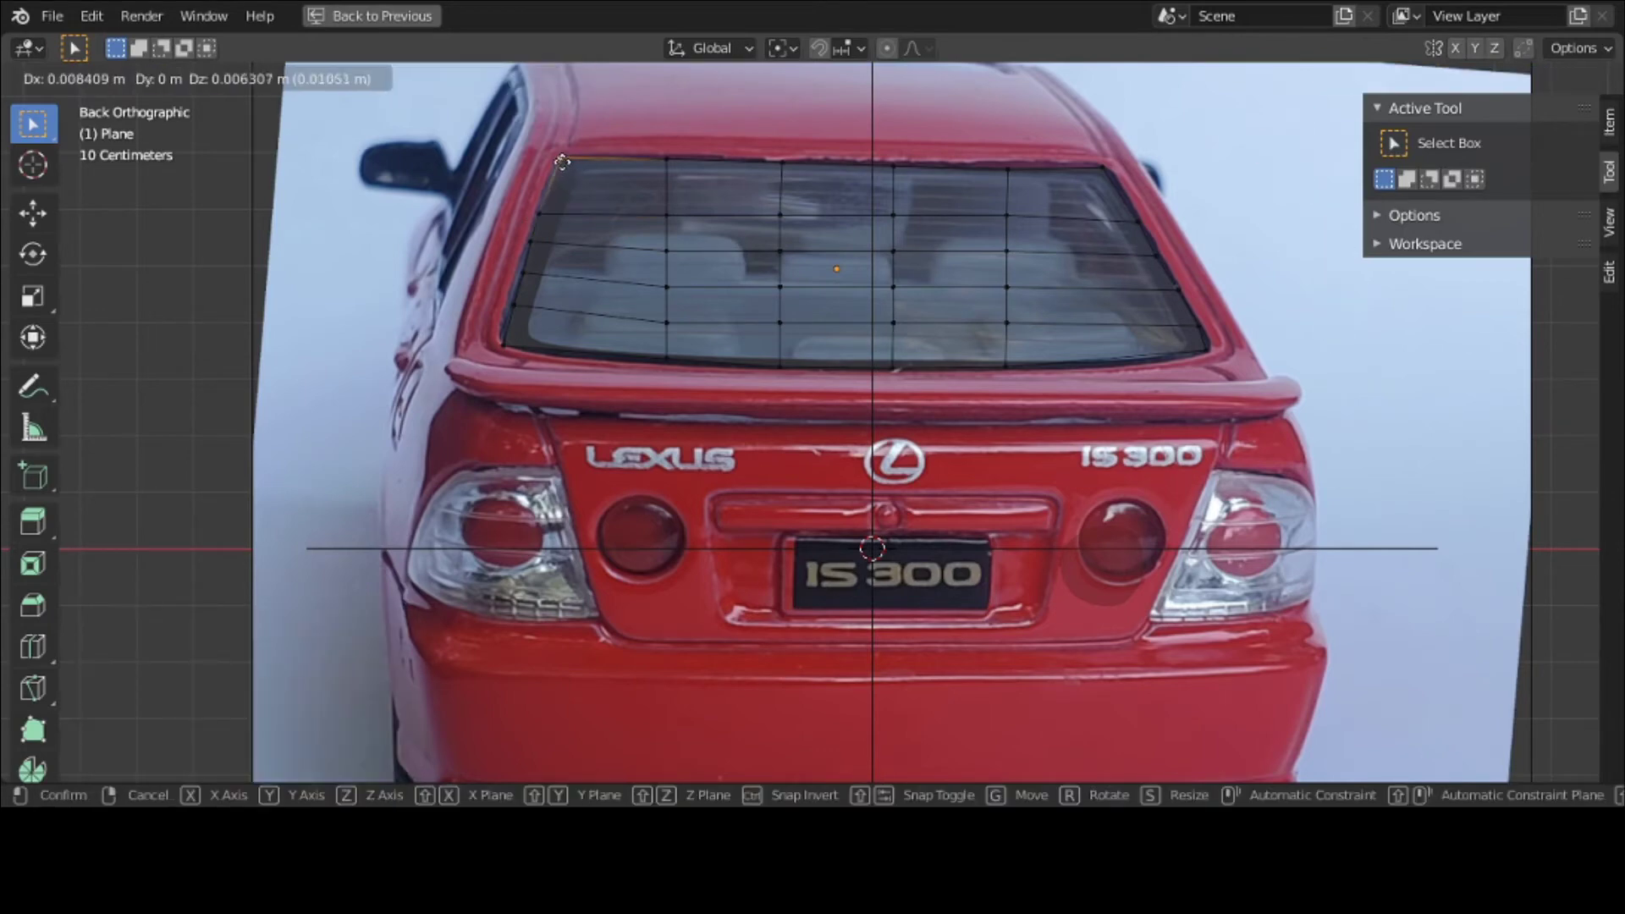
click(561, 161)
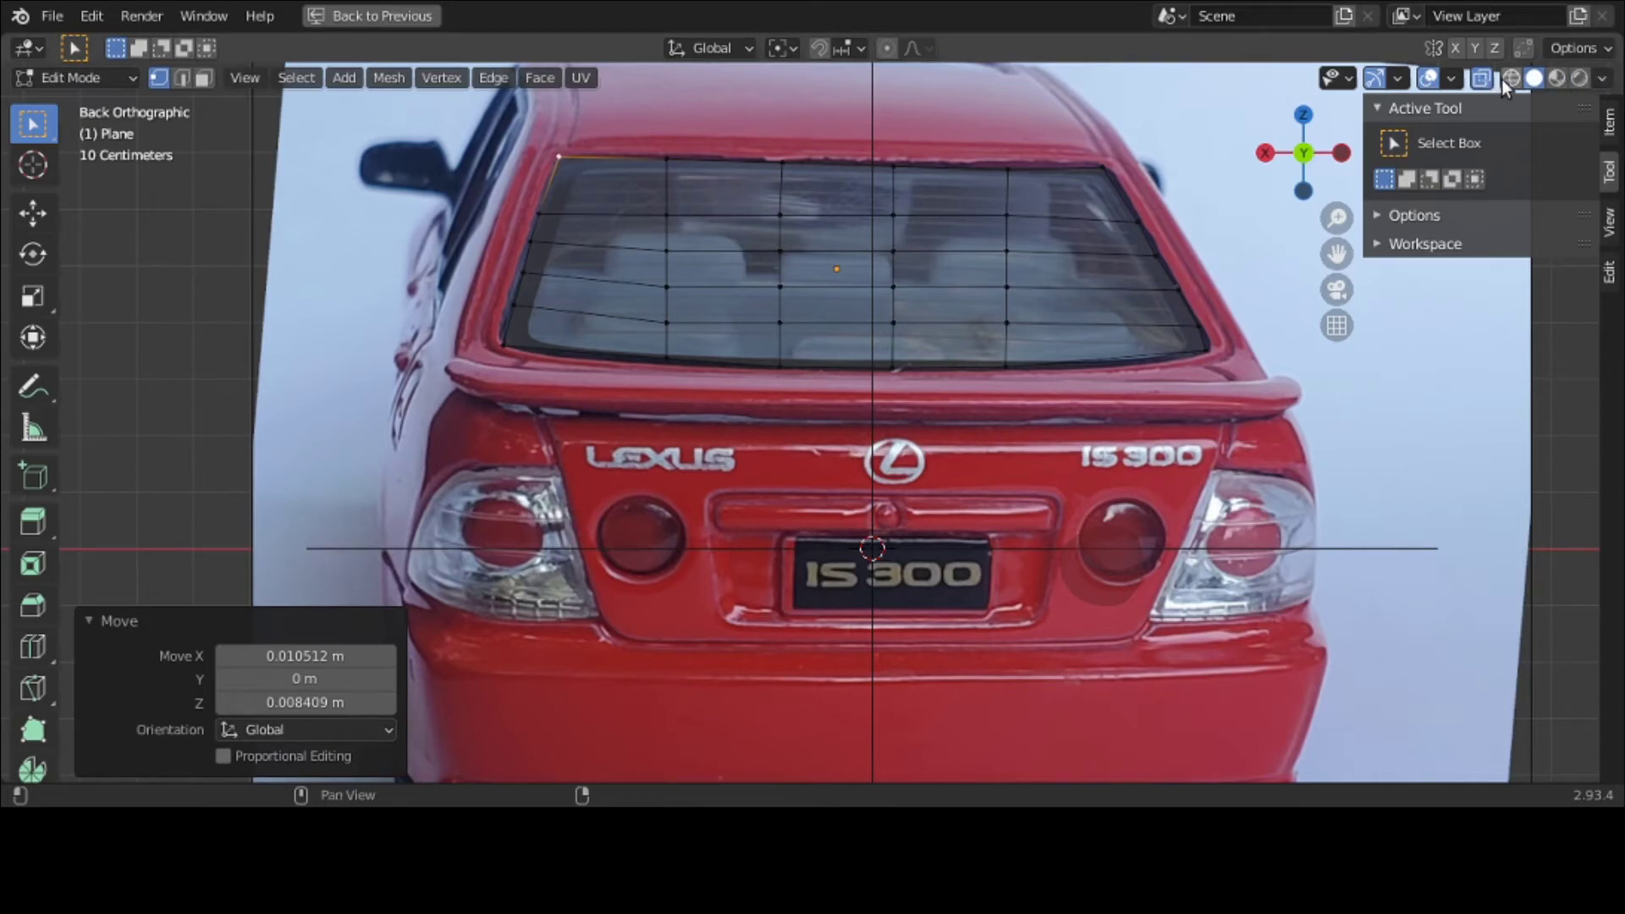
click(1478, 78)
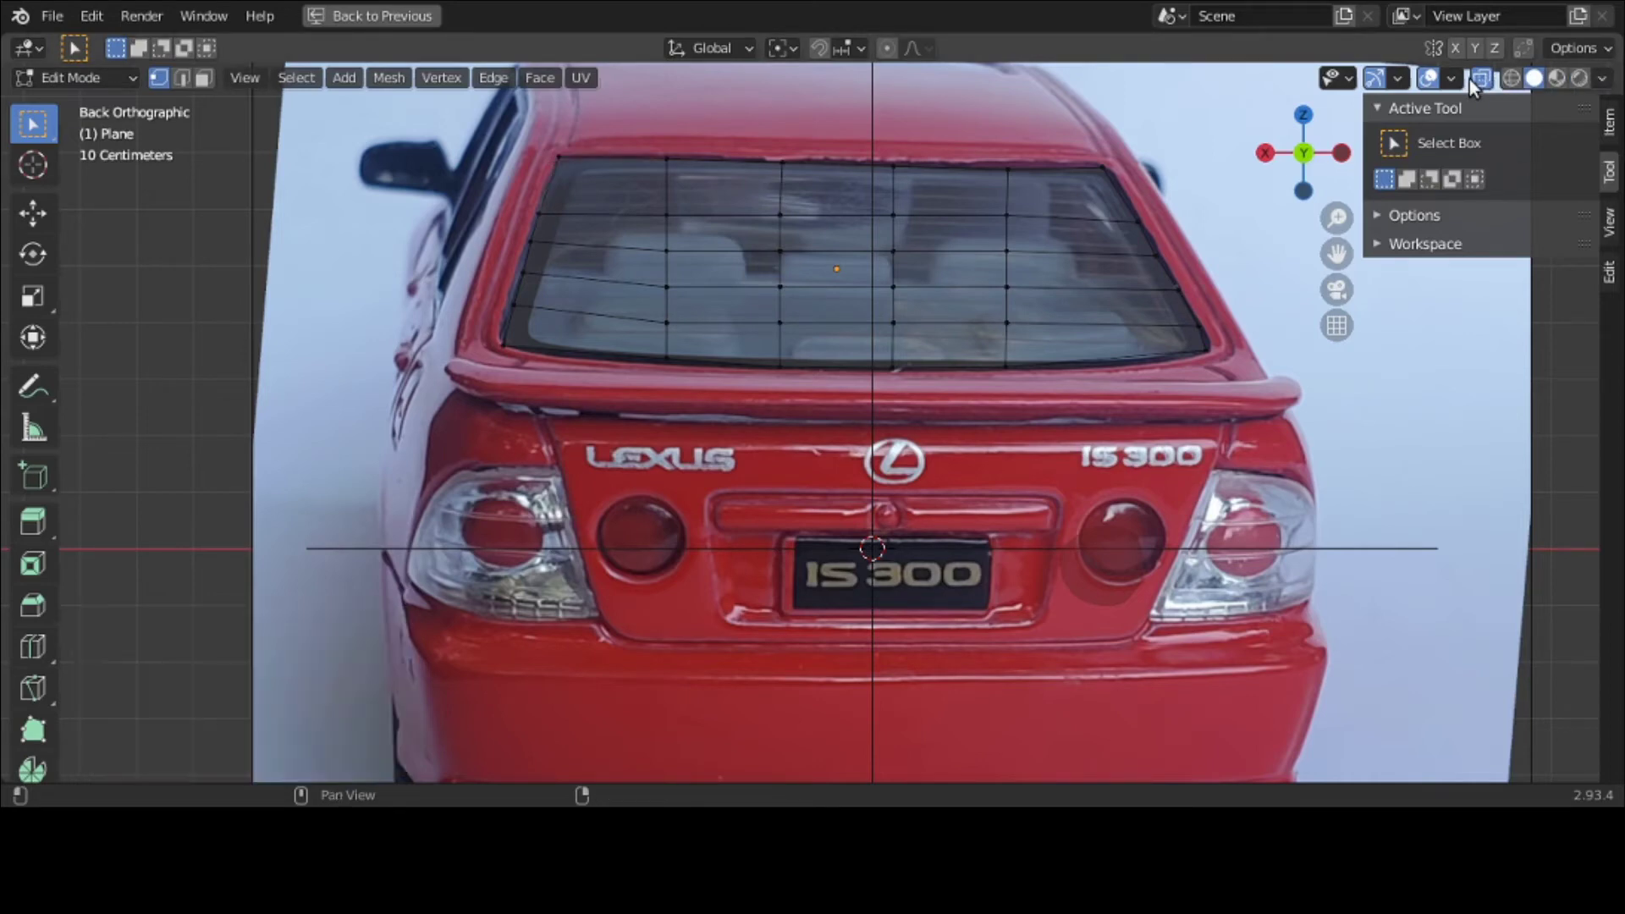
click(1489, 78)
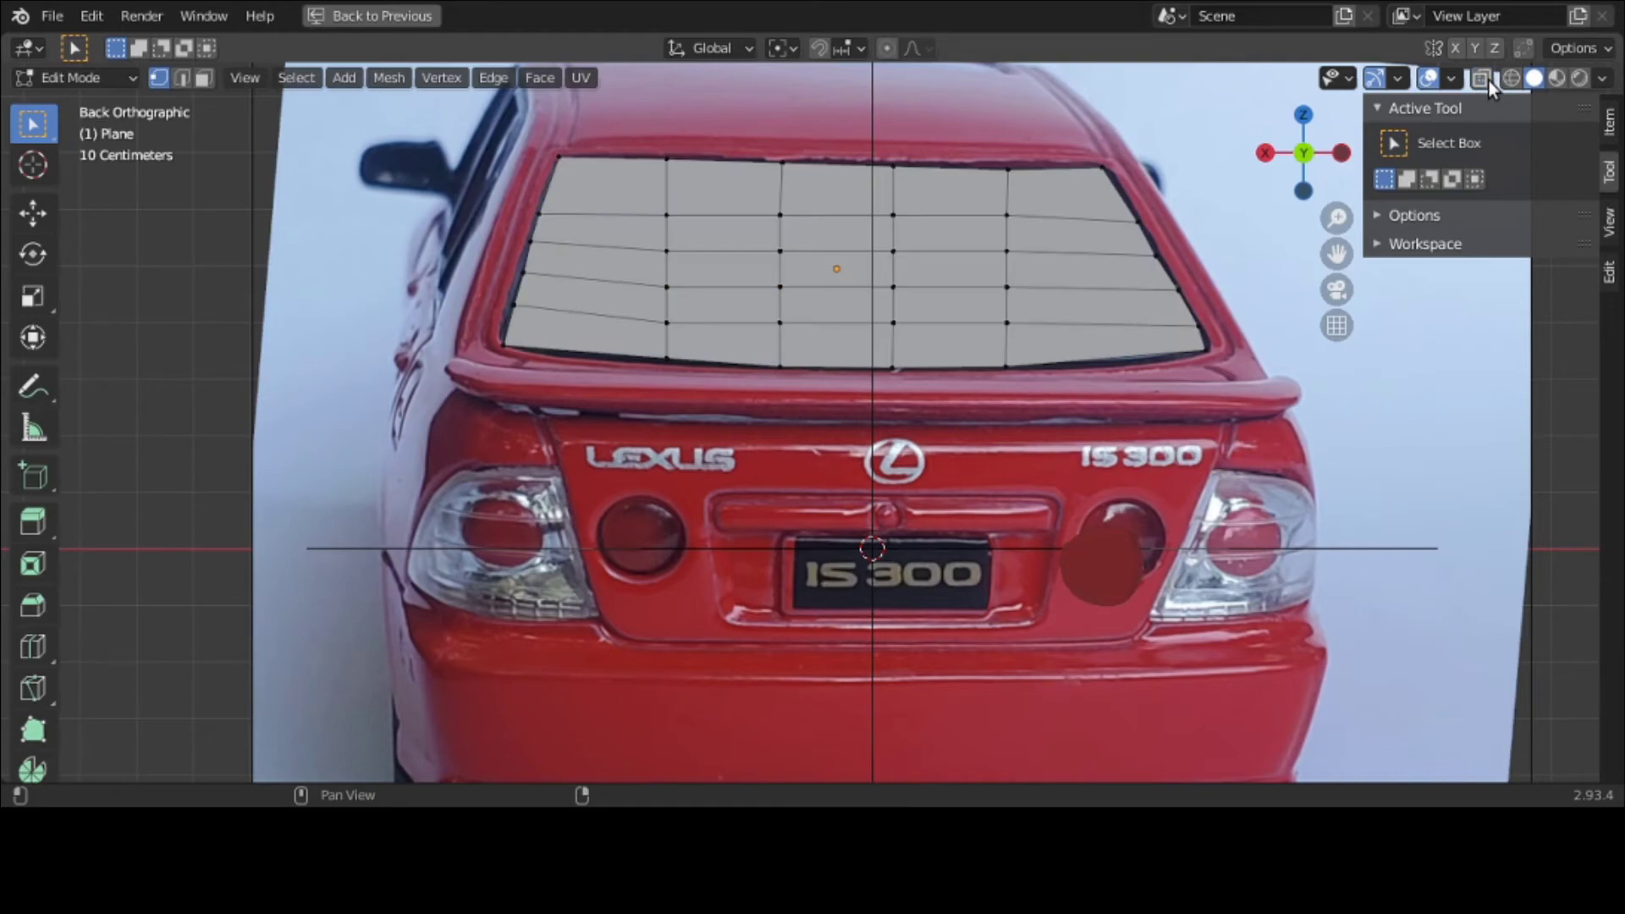
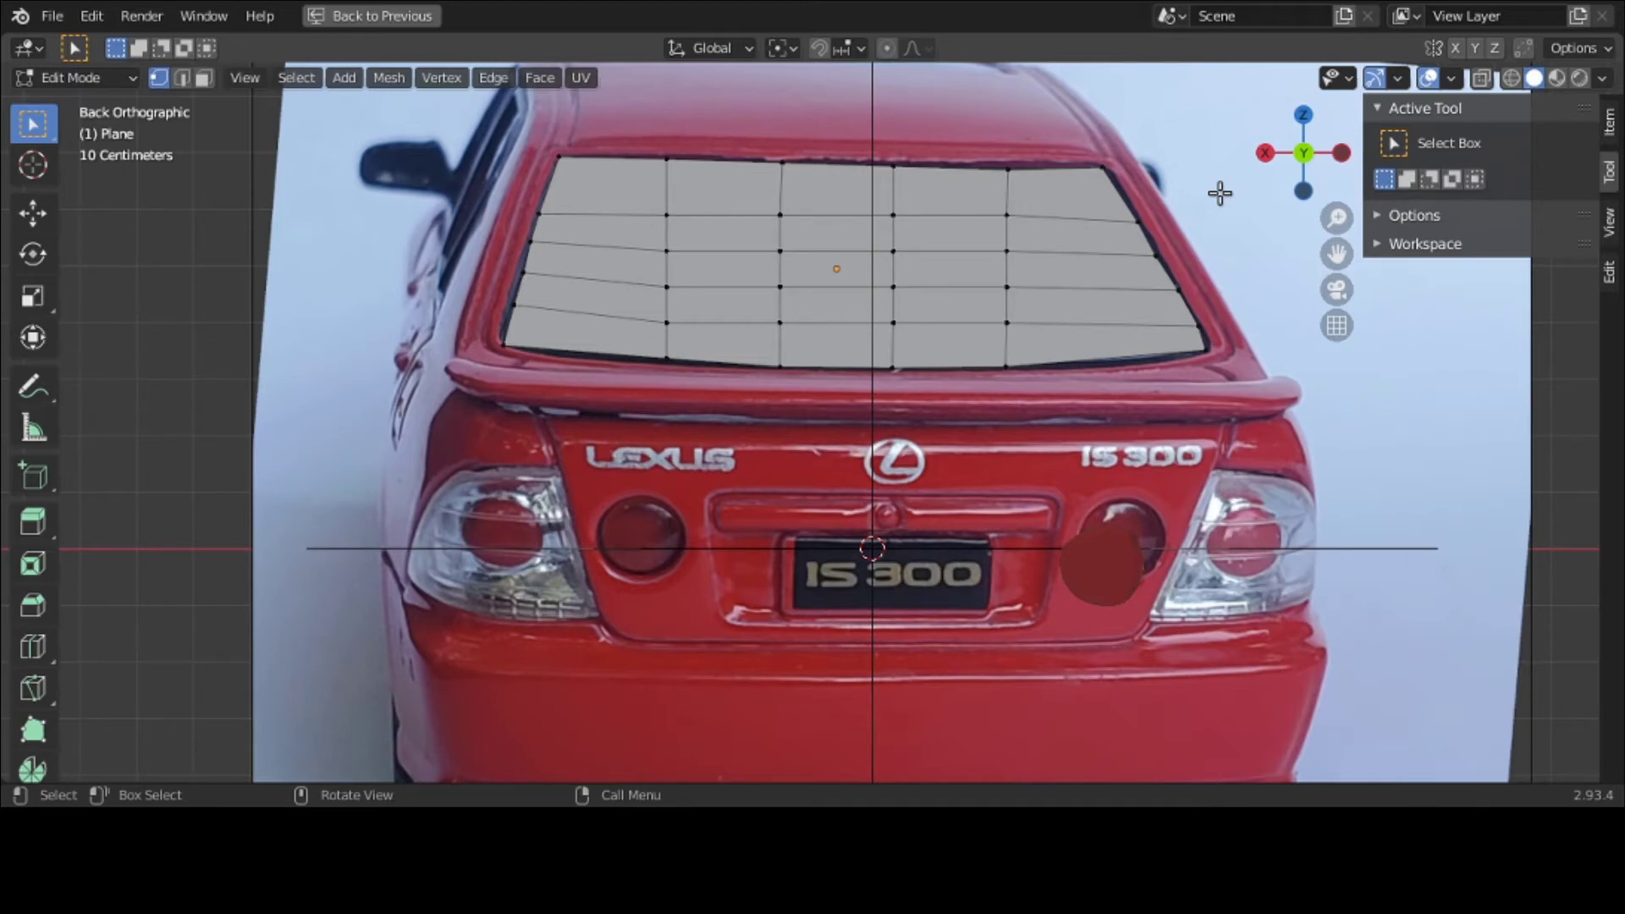
Step: Try insetting all faces of the window mesh by about 0.032 m, and undo the inset
key(a)
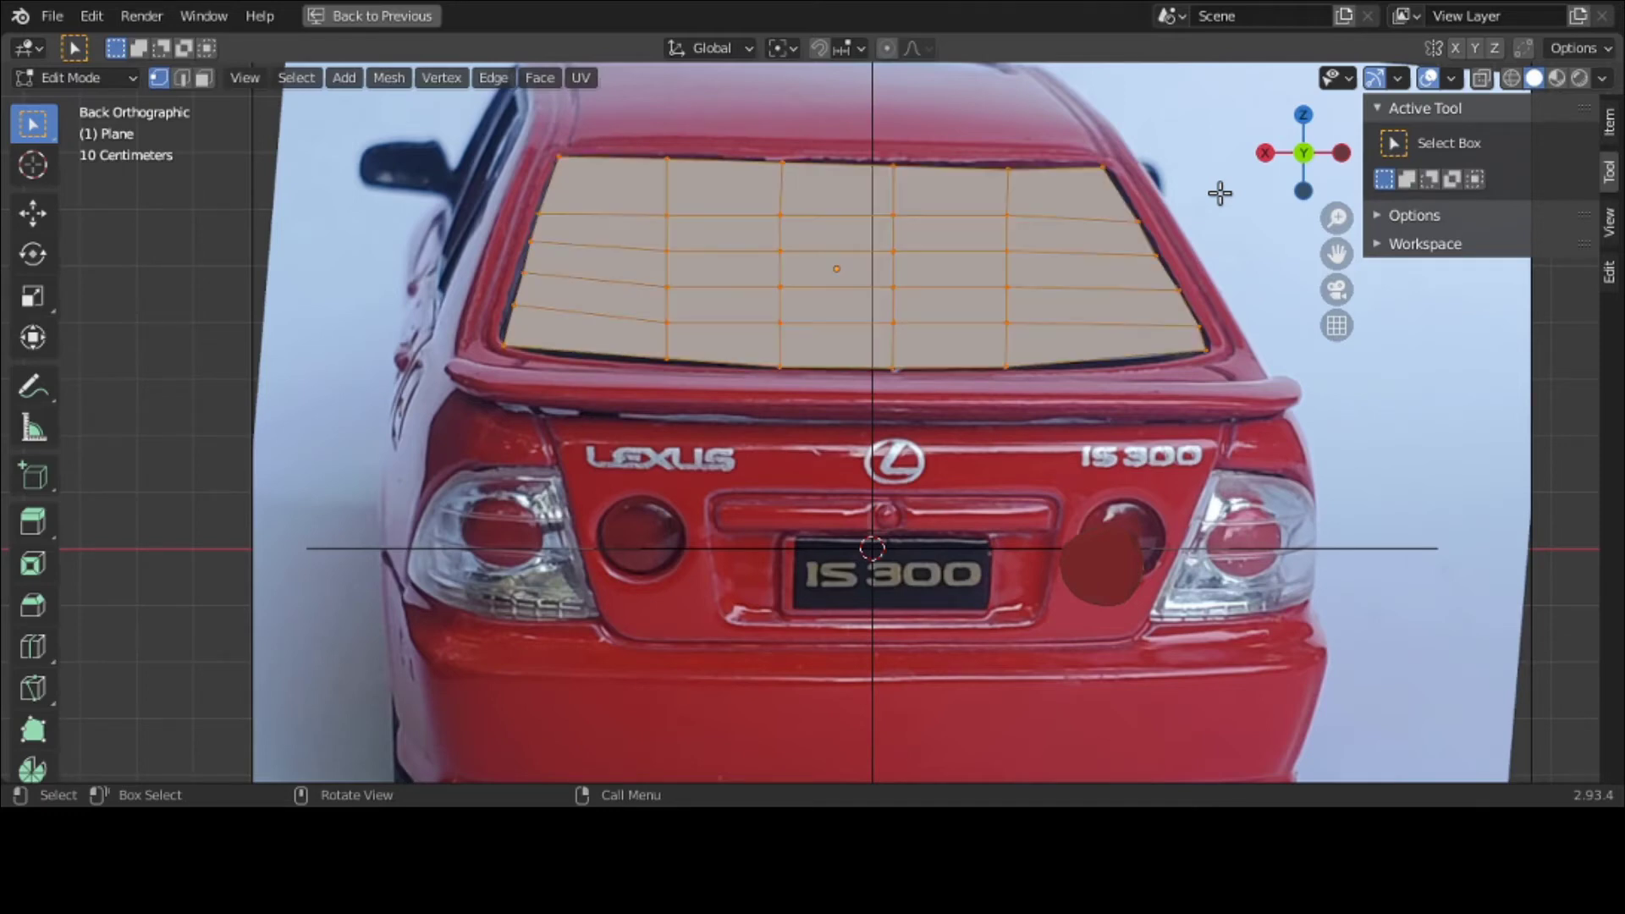
key(i)
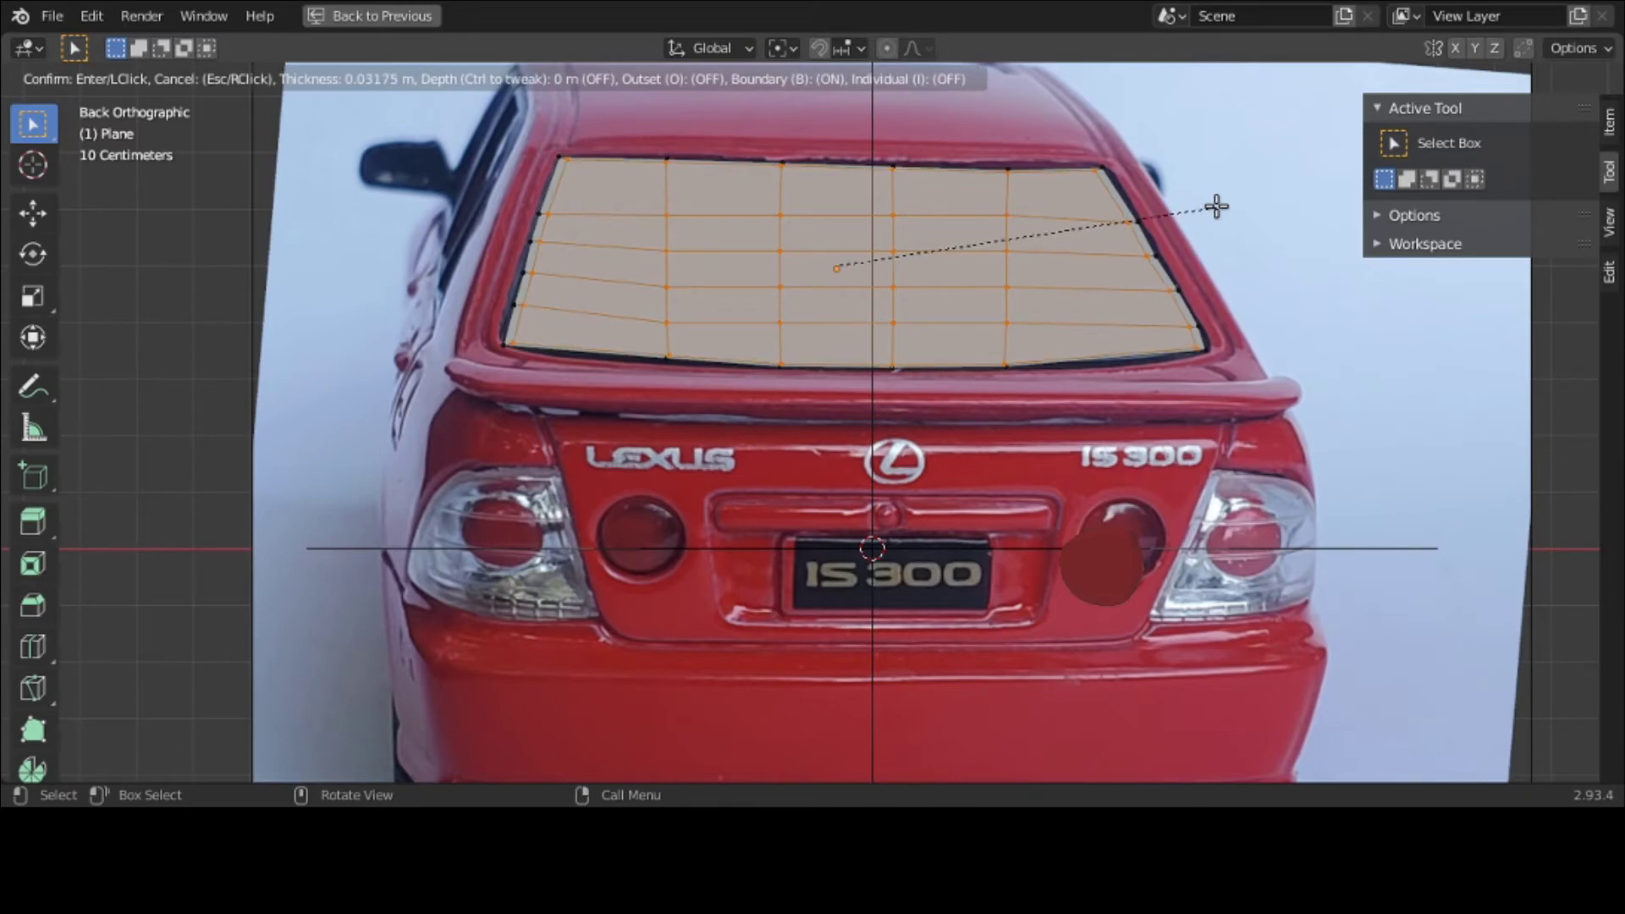
click(1216, 206)
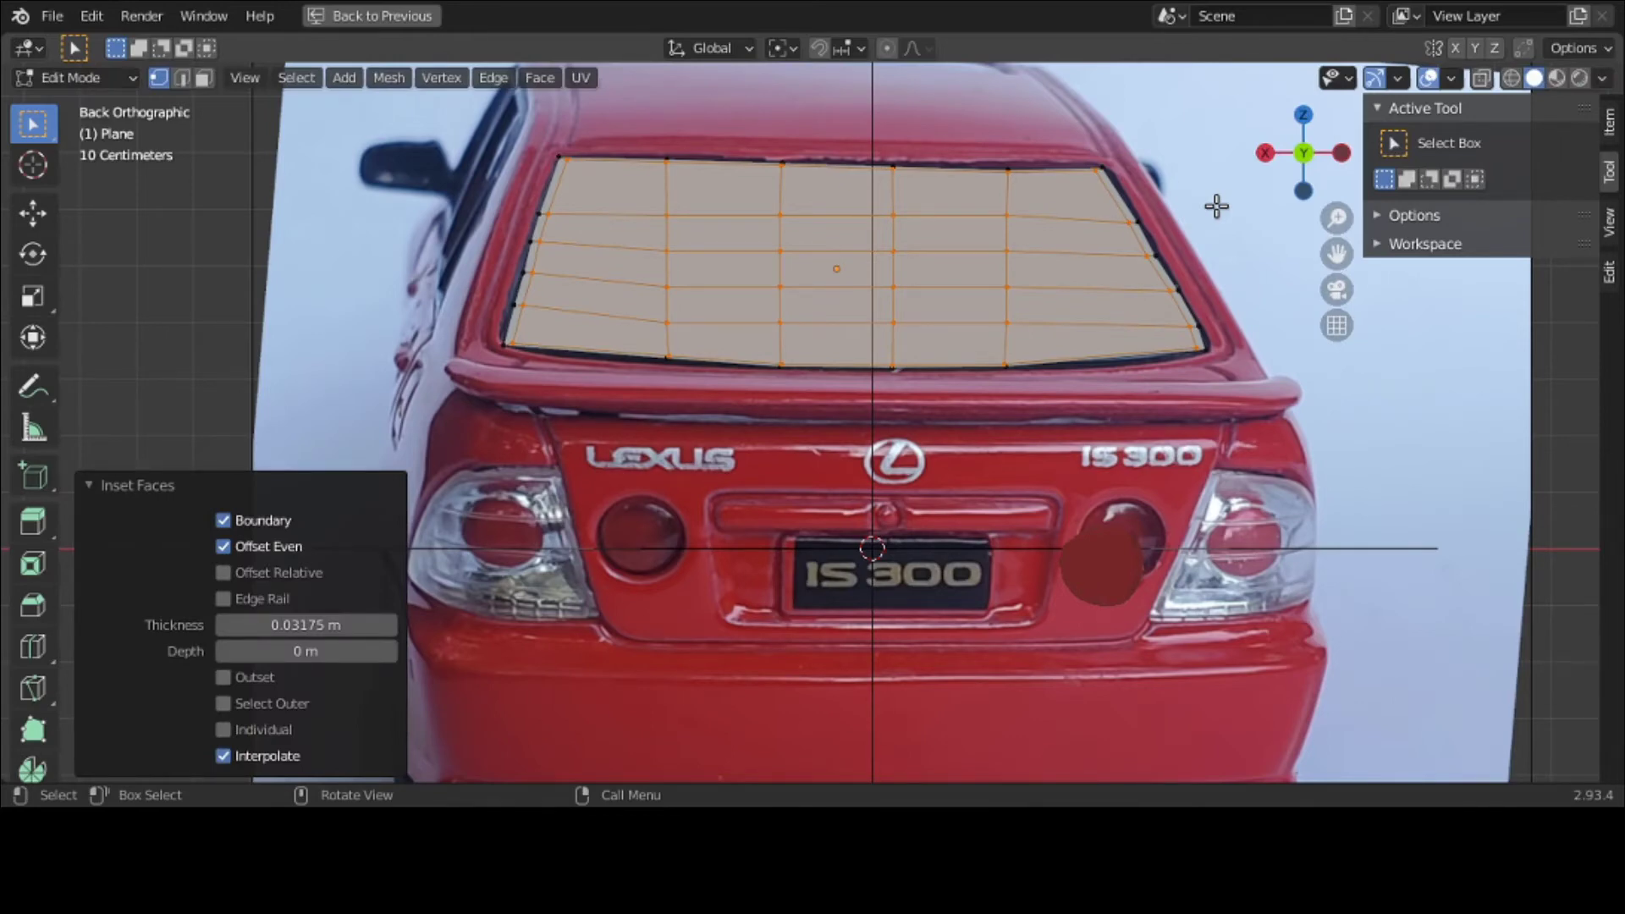
key(ctrl+z)
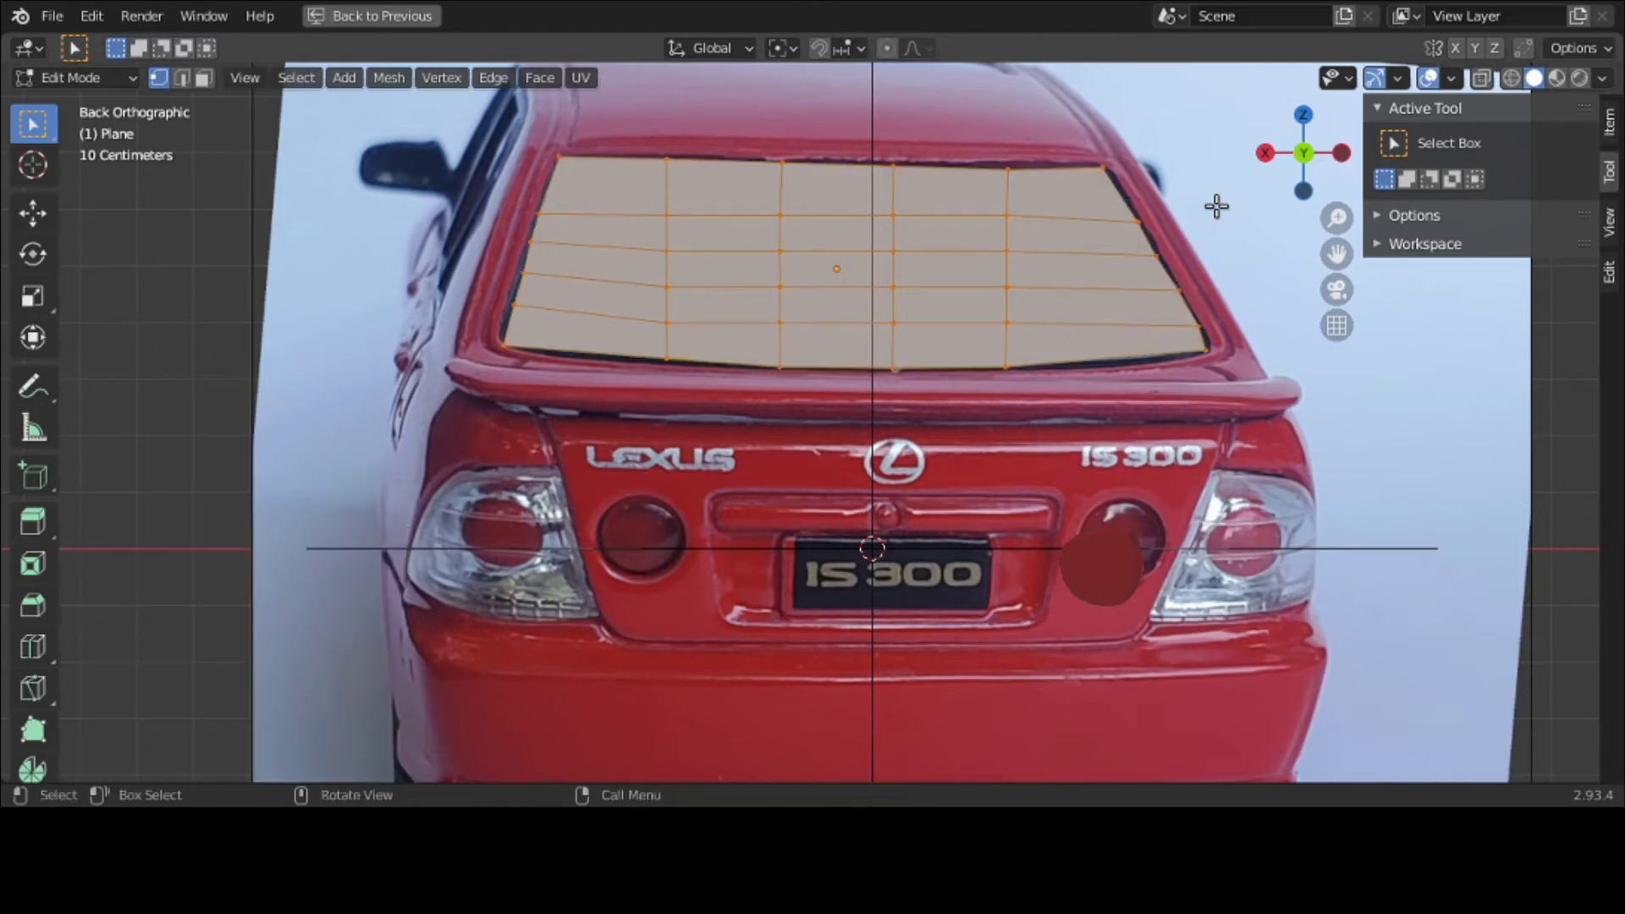
Step: Return to Object Mode and restore the multi-view layout with the back view's sidebar hidden
click(103, 75)
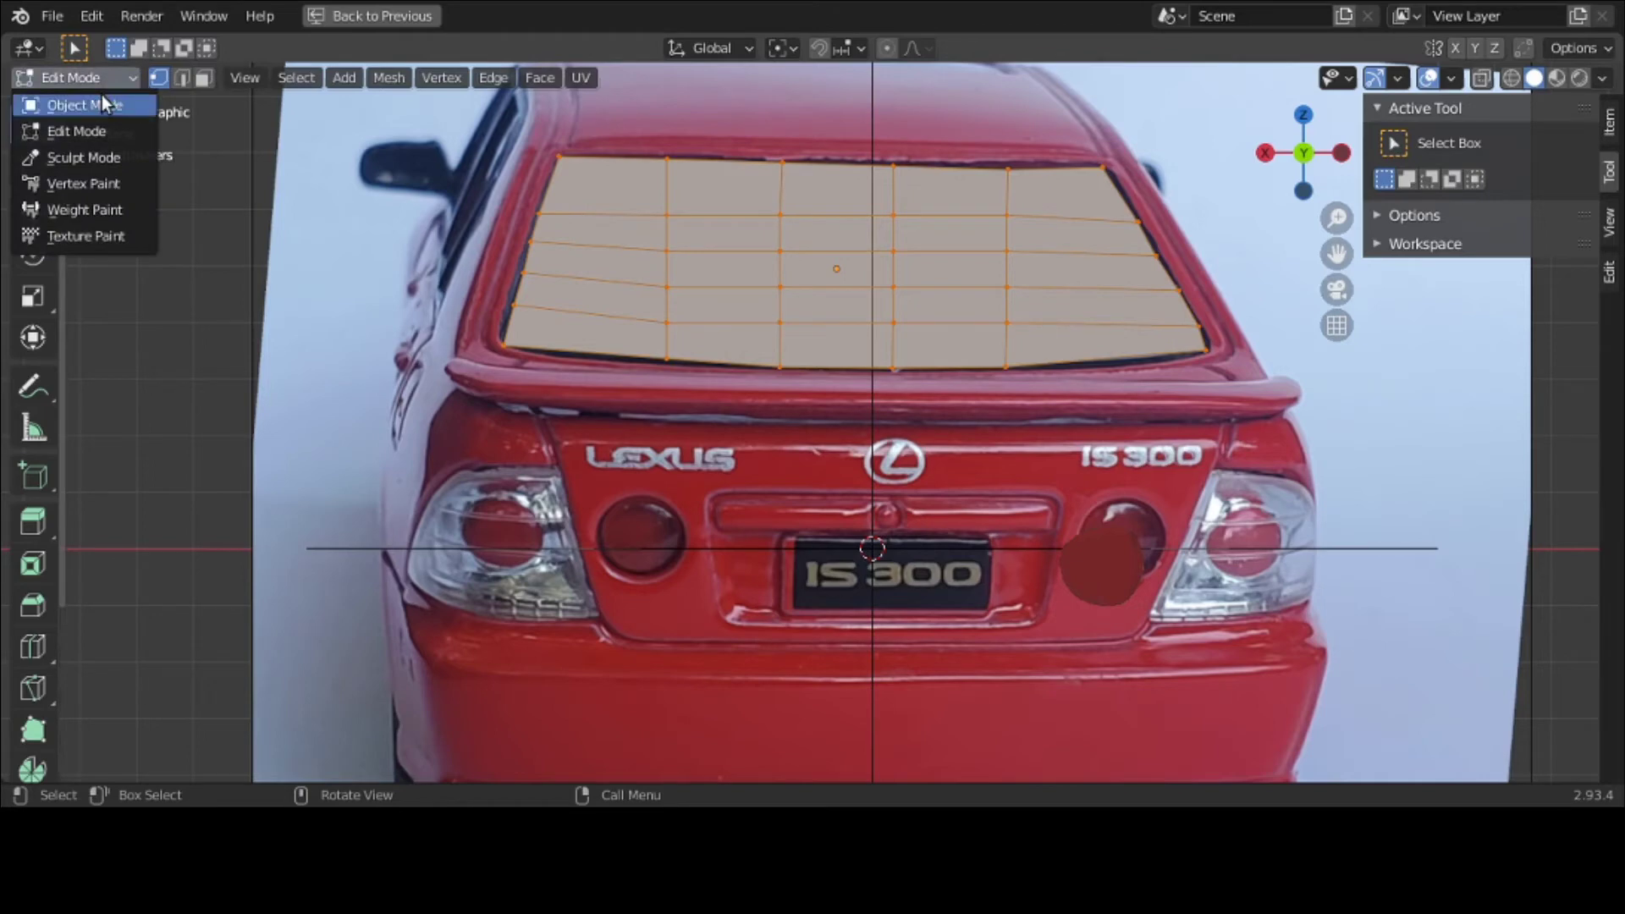
click(102, 98)
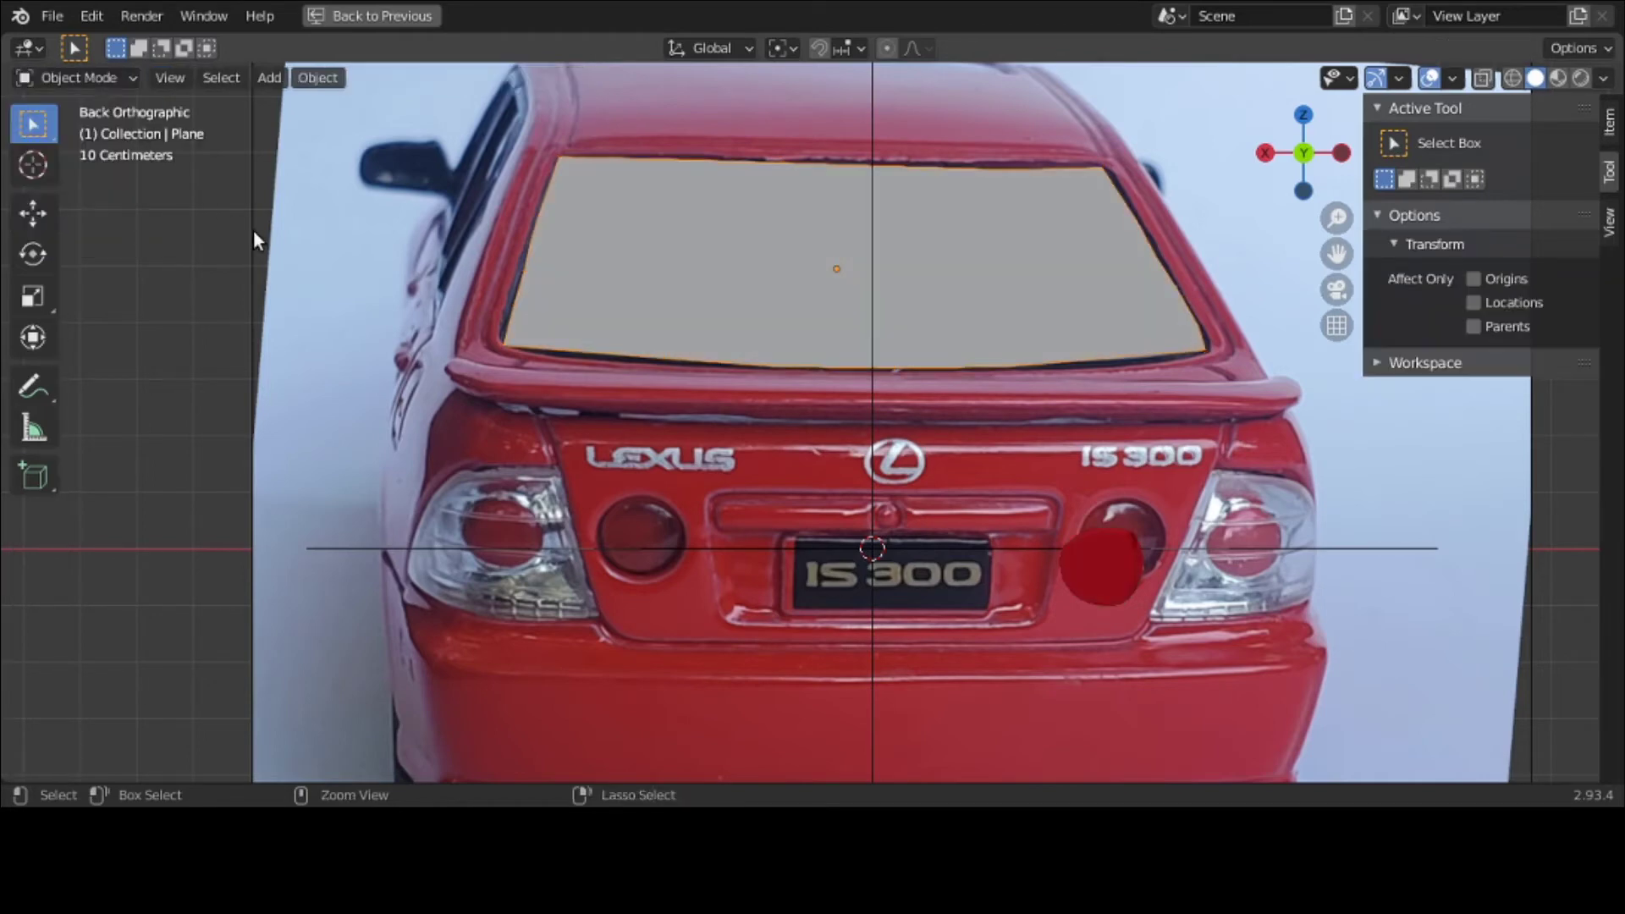
key(ctrl+space)
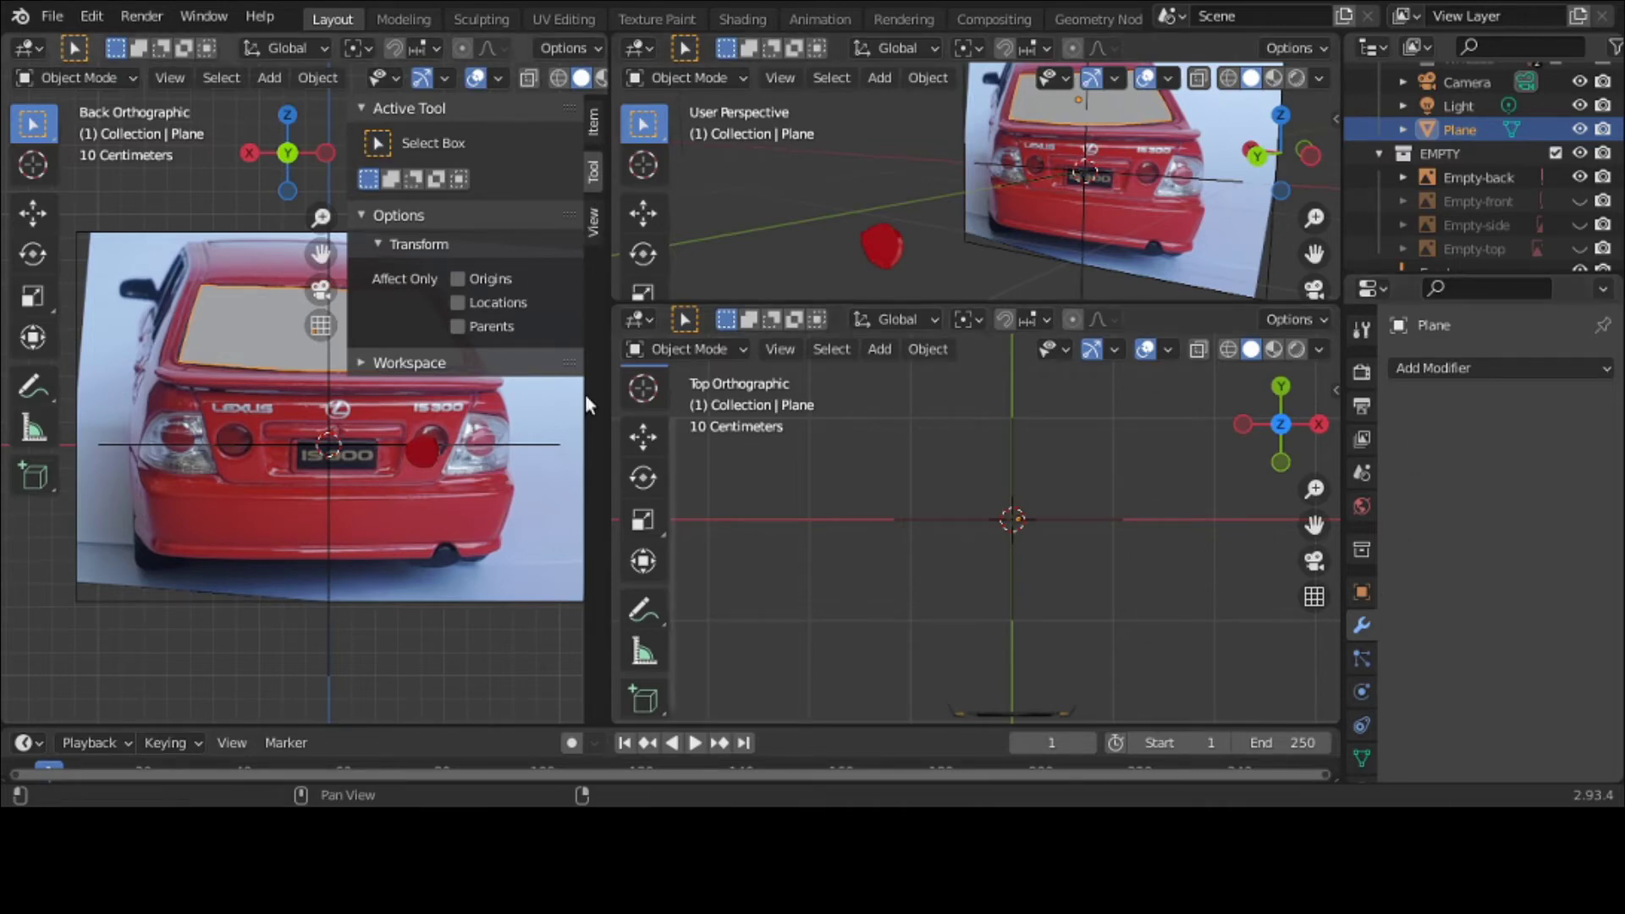
key(n)
Step: Create a new material for the window plane and set its base color to black
scroll(1364, 609, down, 2)
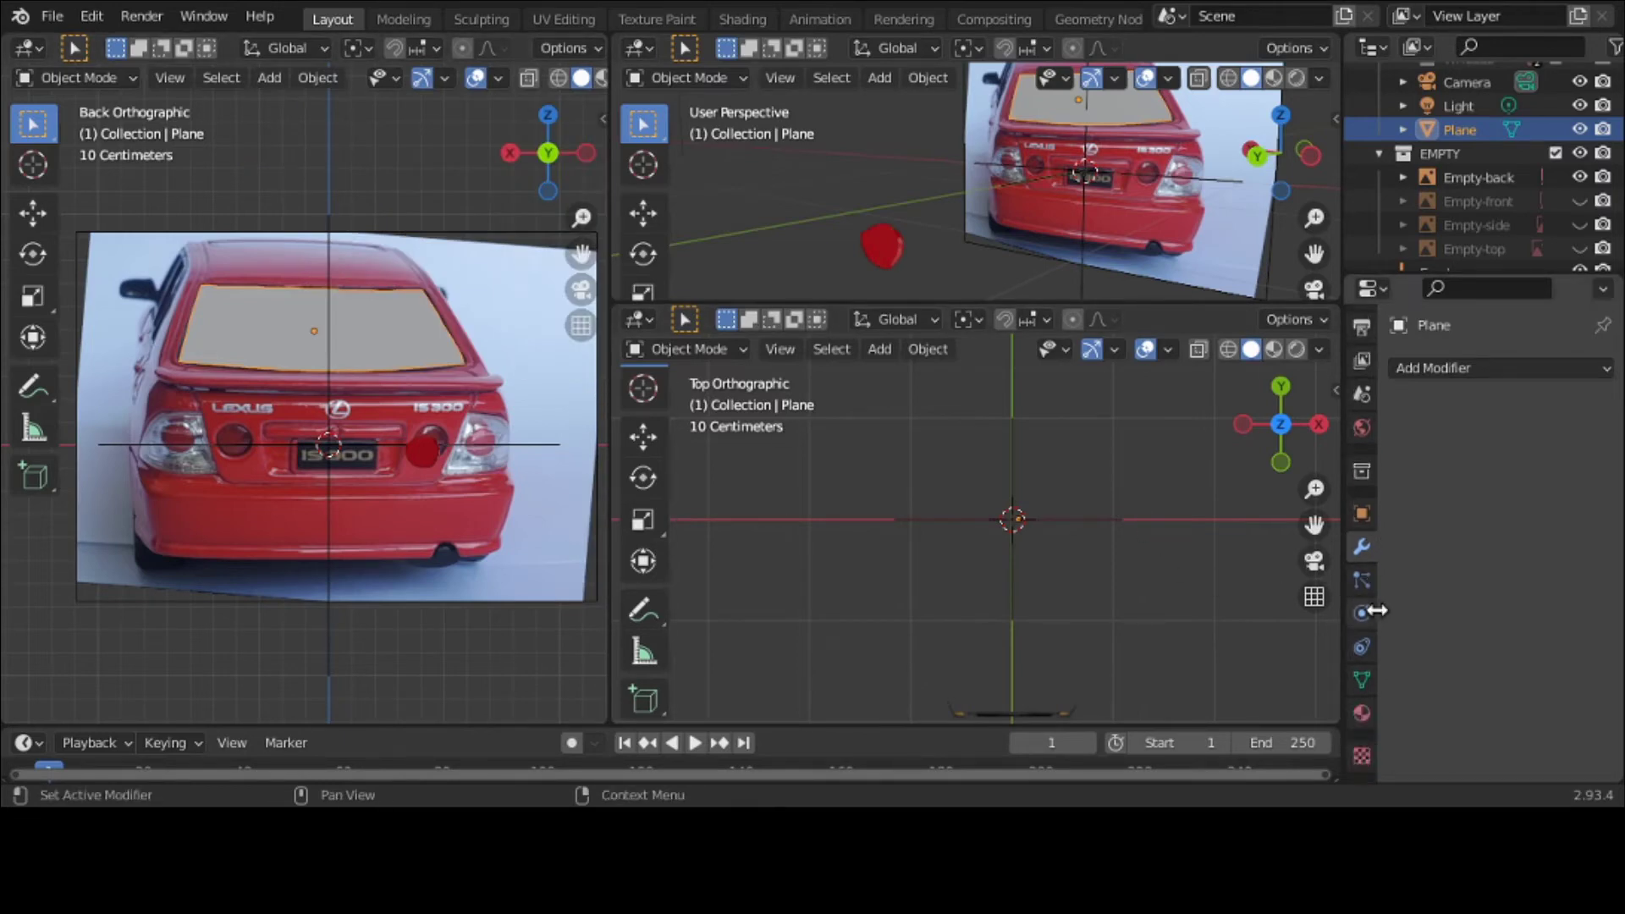
click(1359, 711)
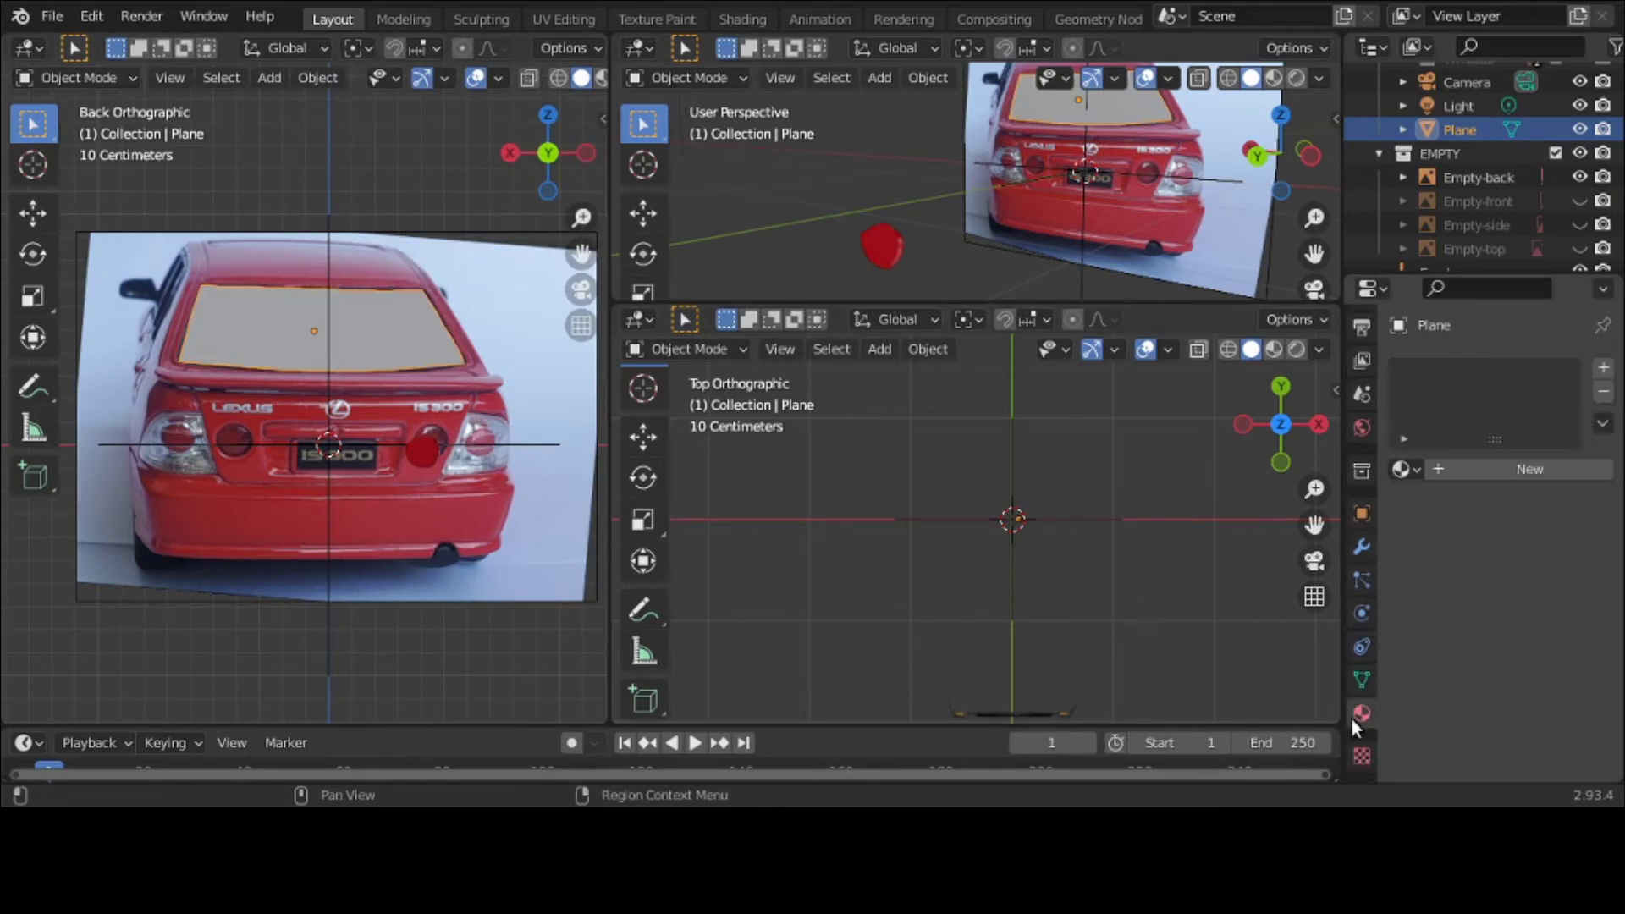
click(1510, 468)
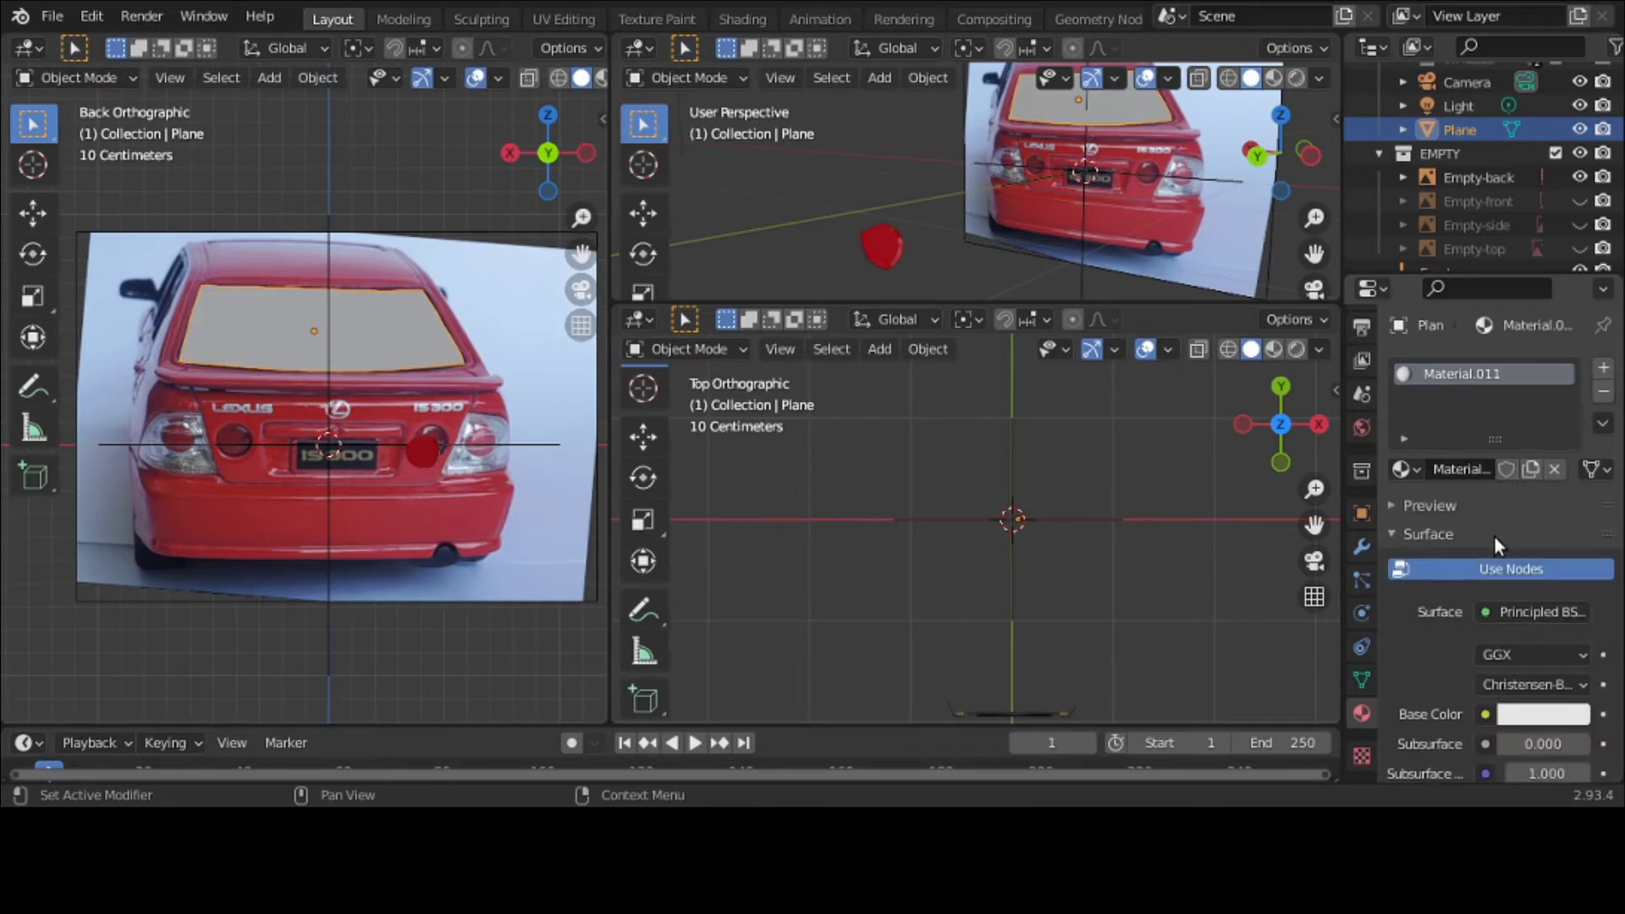
click(1537, 716)
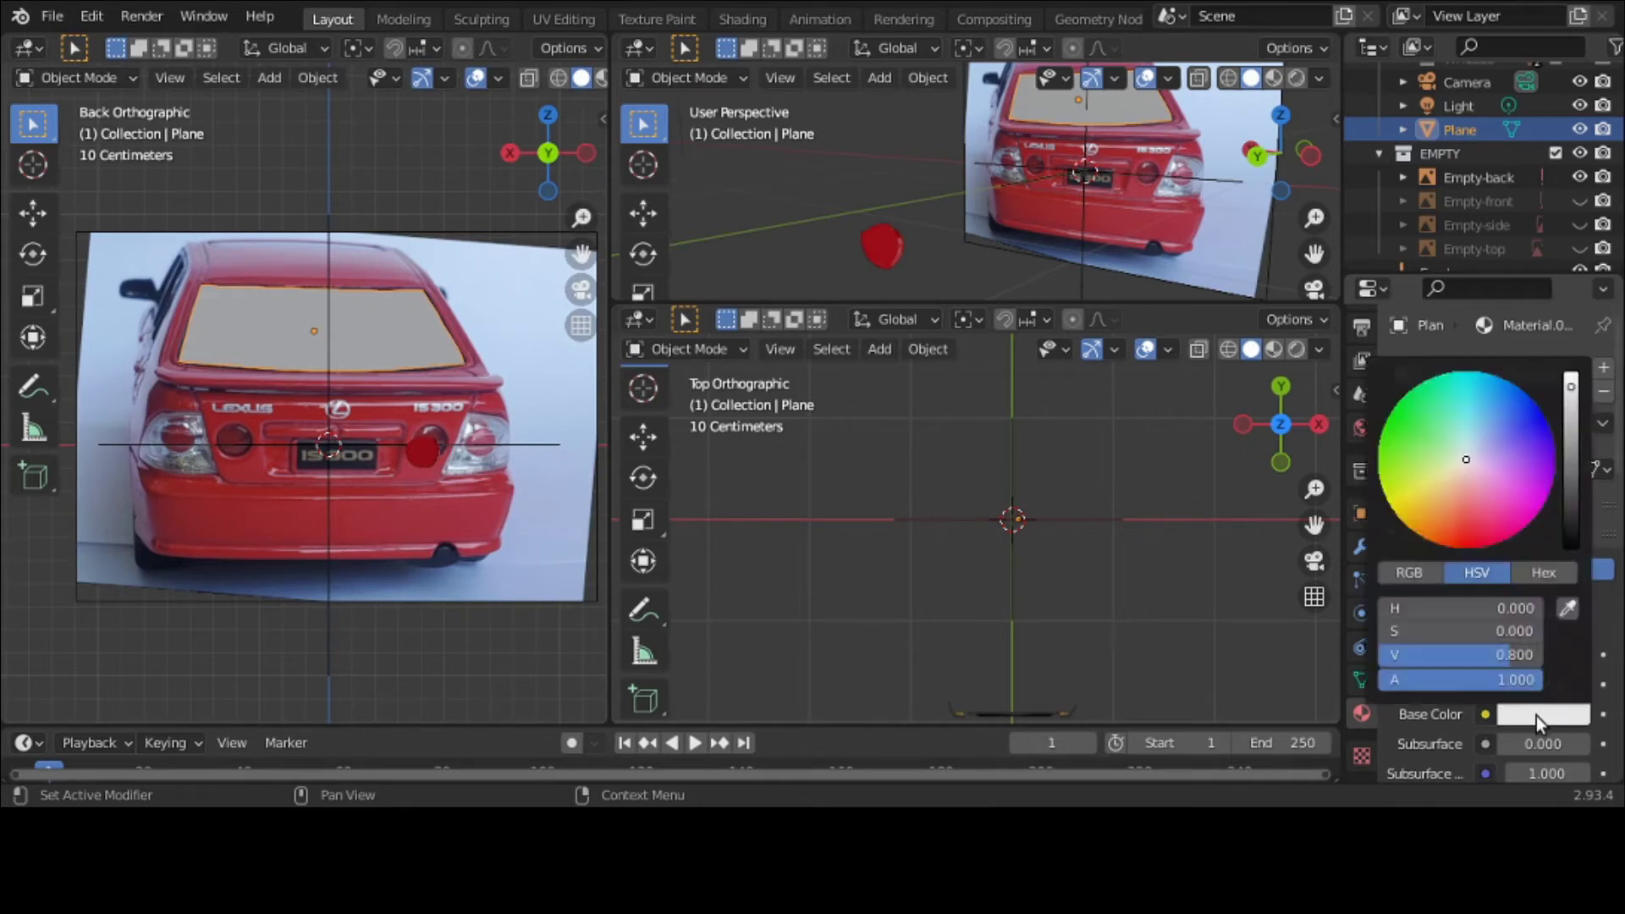
click(1470, 467)
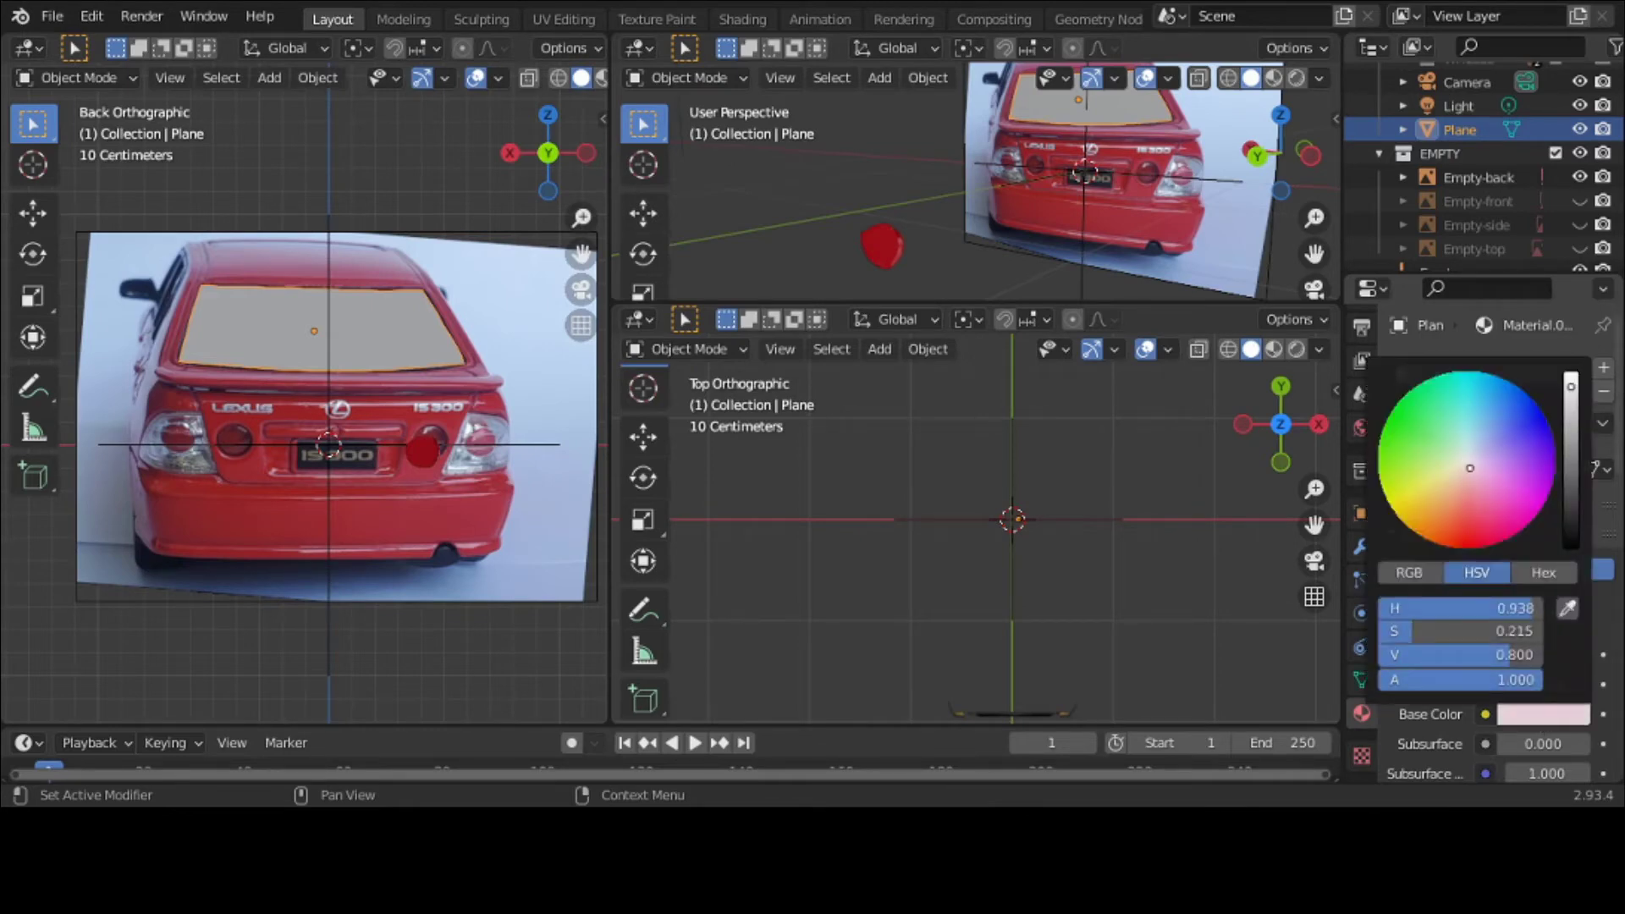
drag(1471, 467, 1470, 470)
drag(1570, 394, 1571, 545)
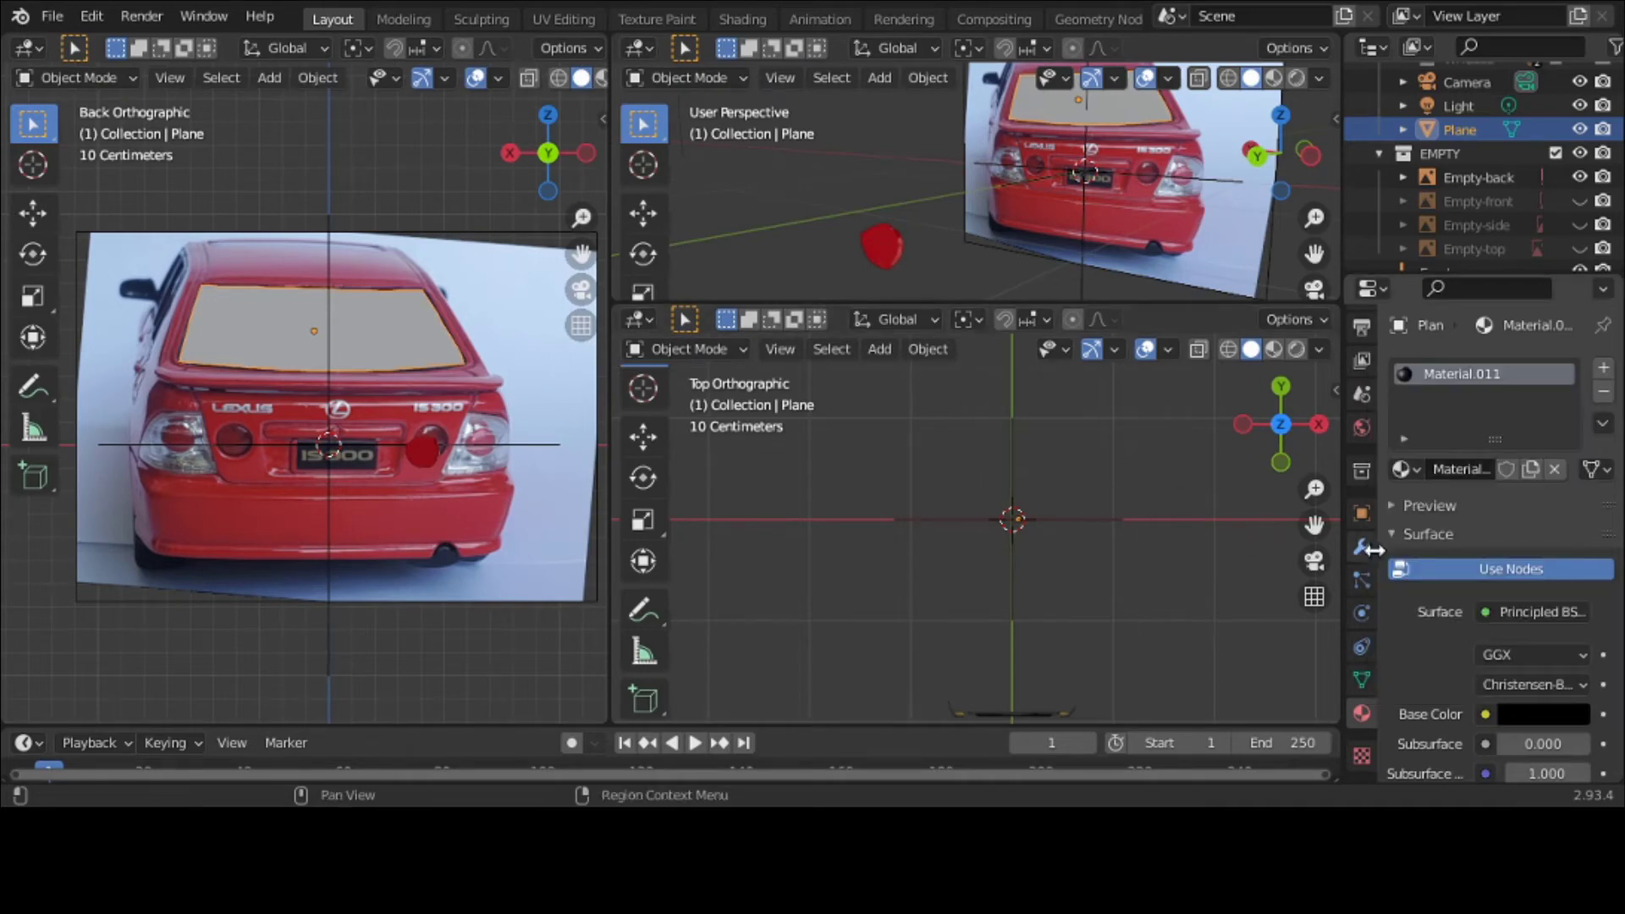
Step: Set the material's viewport display color to black and rename the material as trim
click(1423, 536)
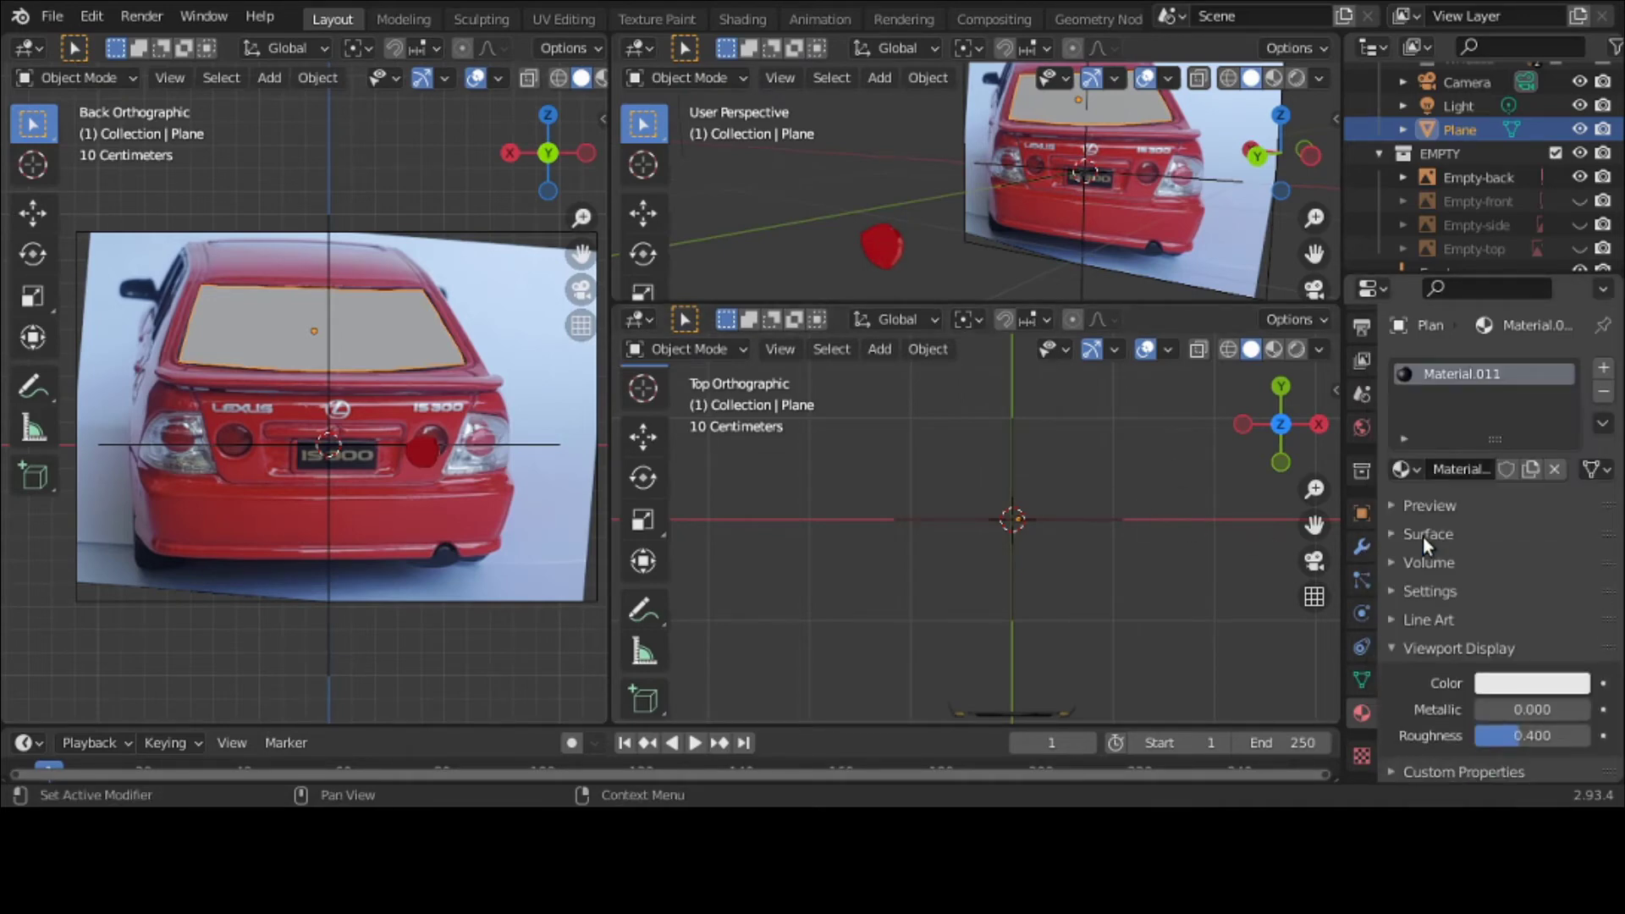
click(1502, 683)
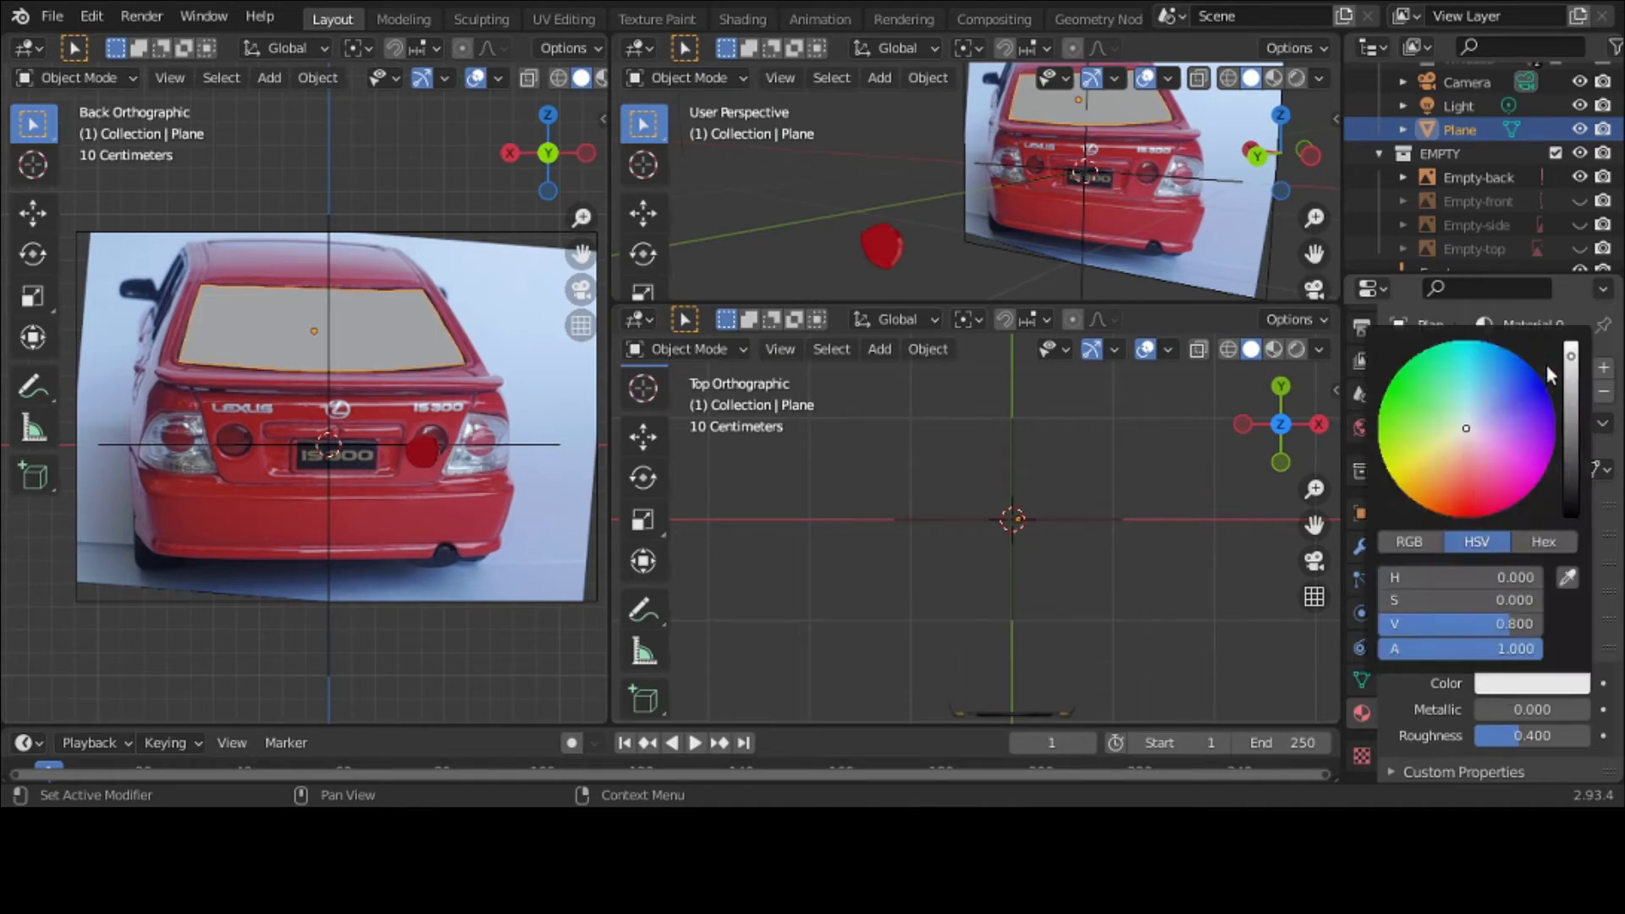
drag(1571, 356, 1571, 515)
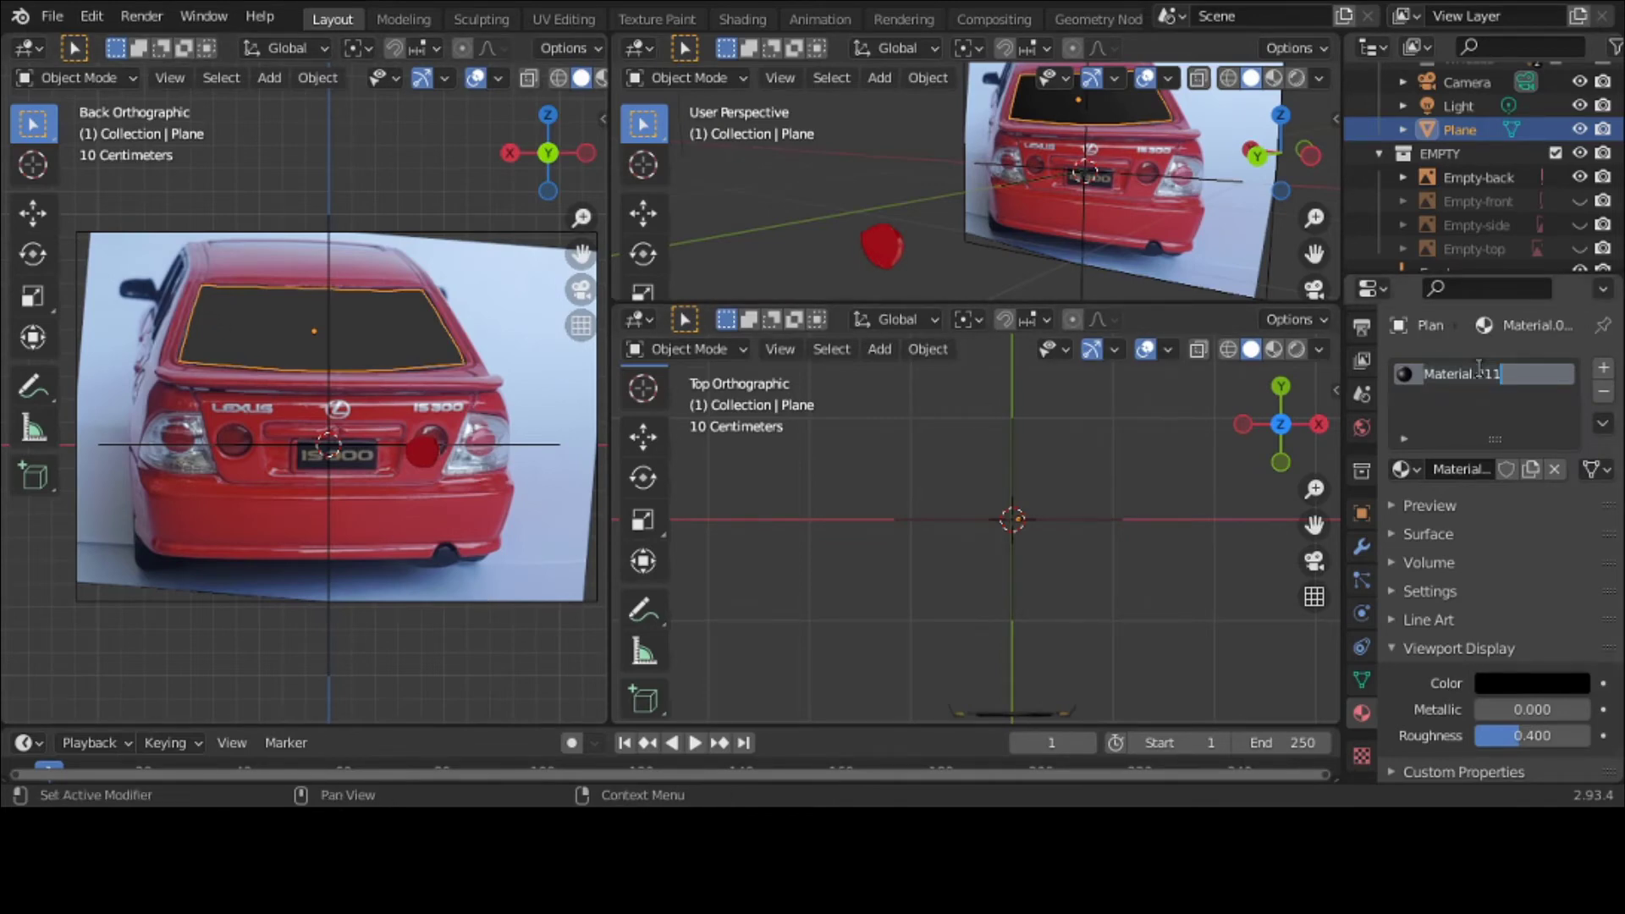
text(trim)
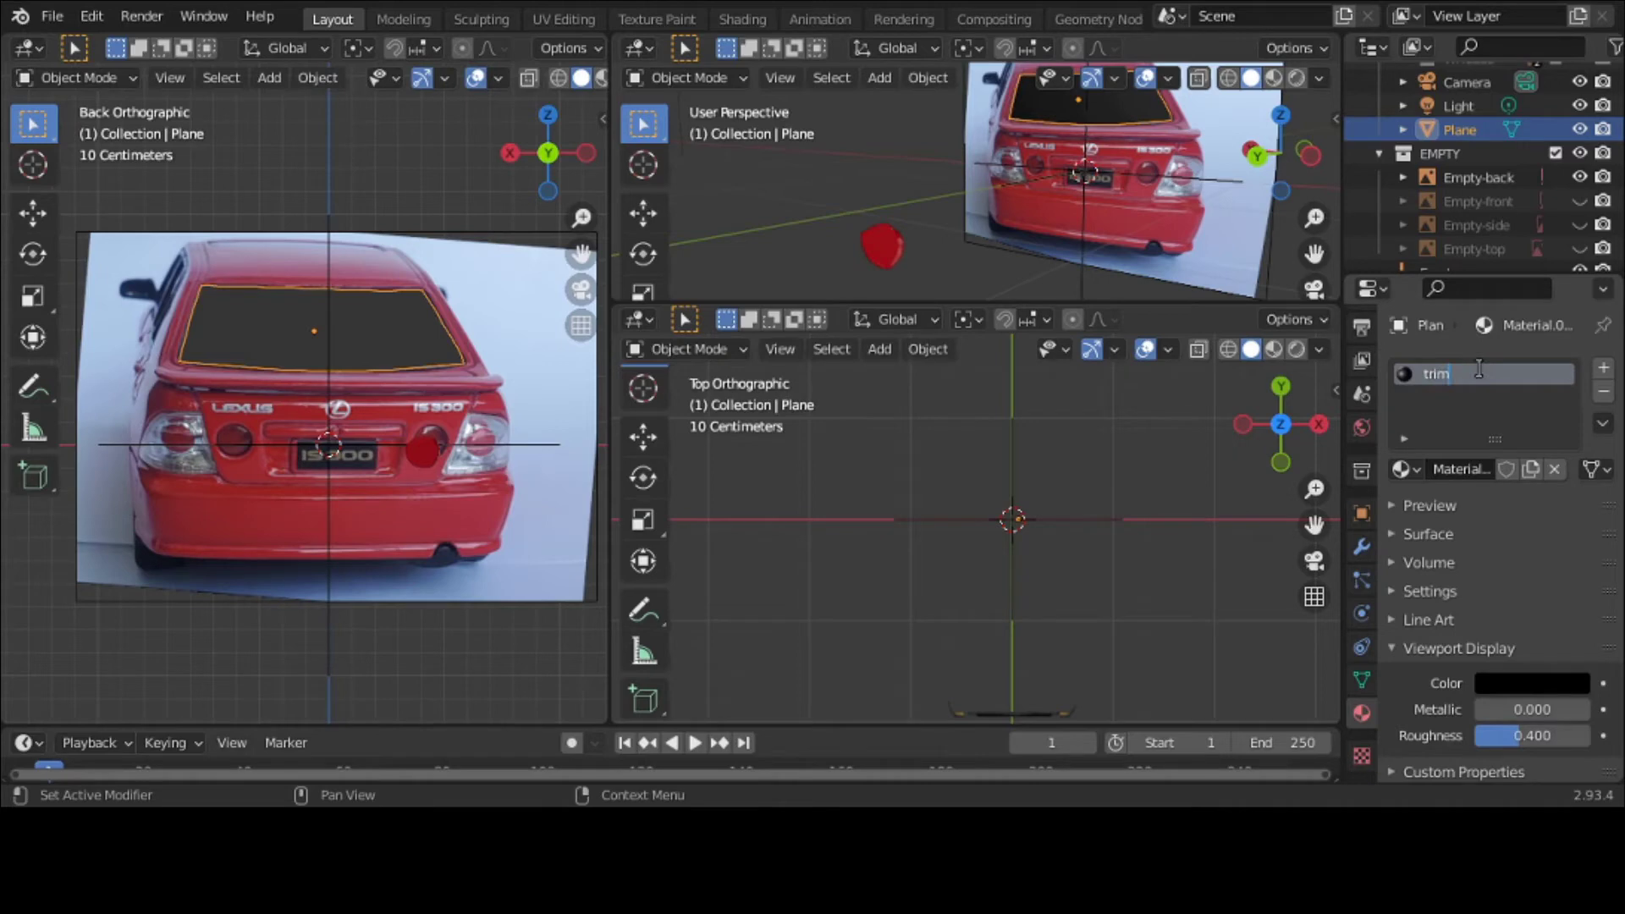
key(Return)
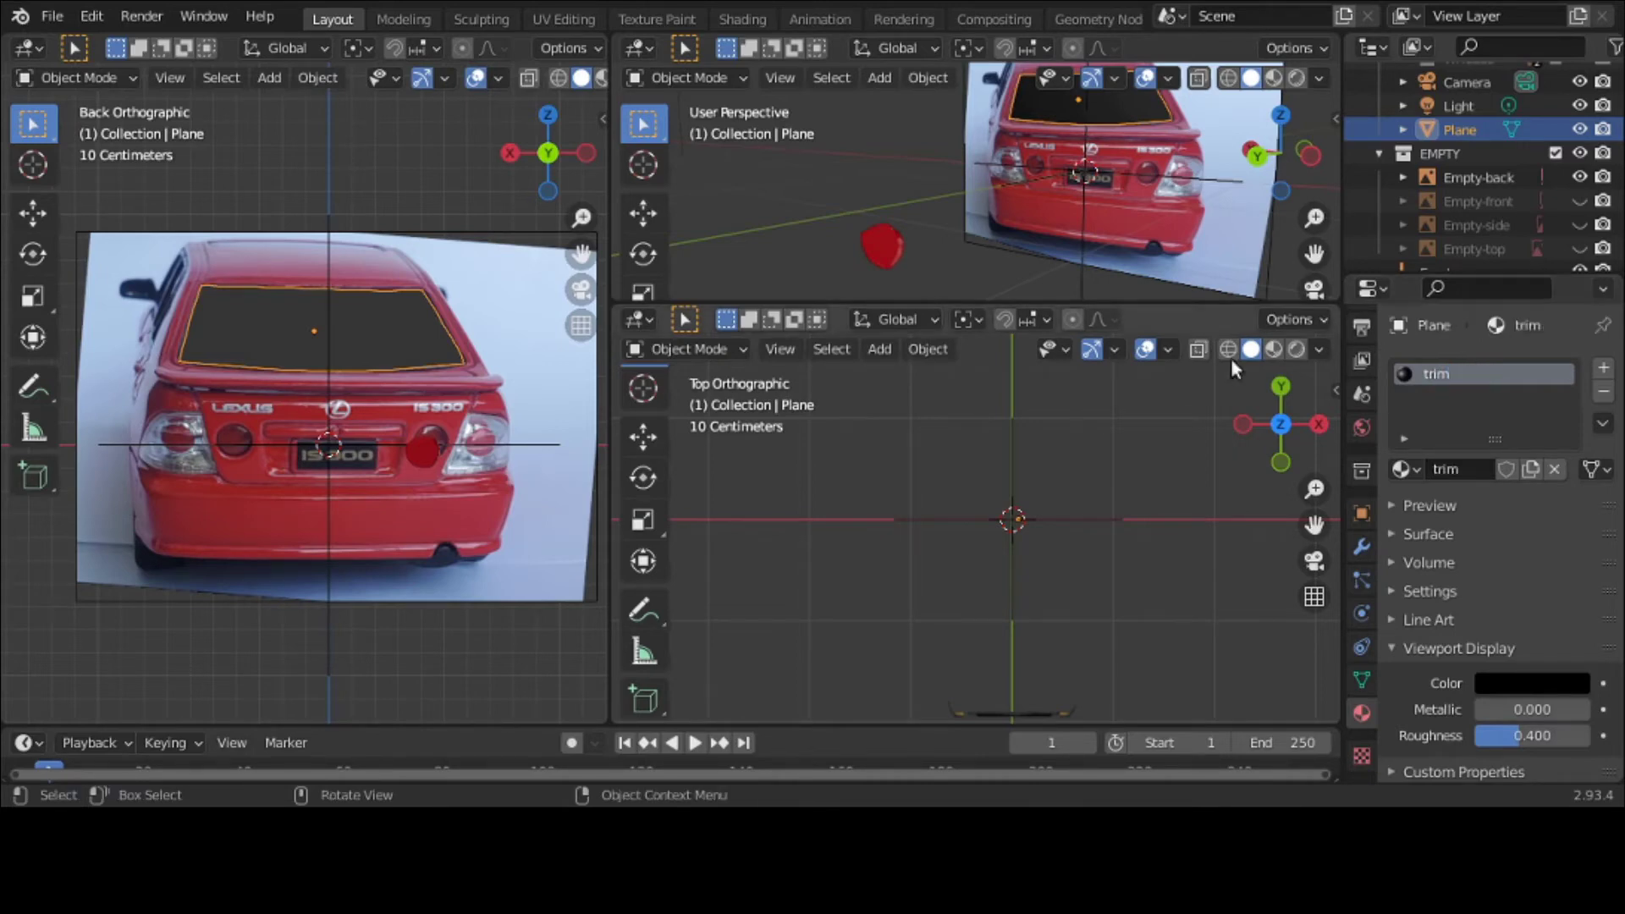
Step: Inset all faces of the rear window mesh by about 0.032 m to form a thin border
click(49, 74)
click(72, 134)
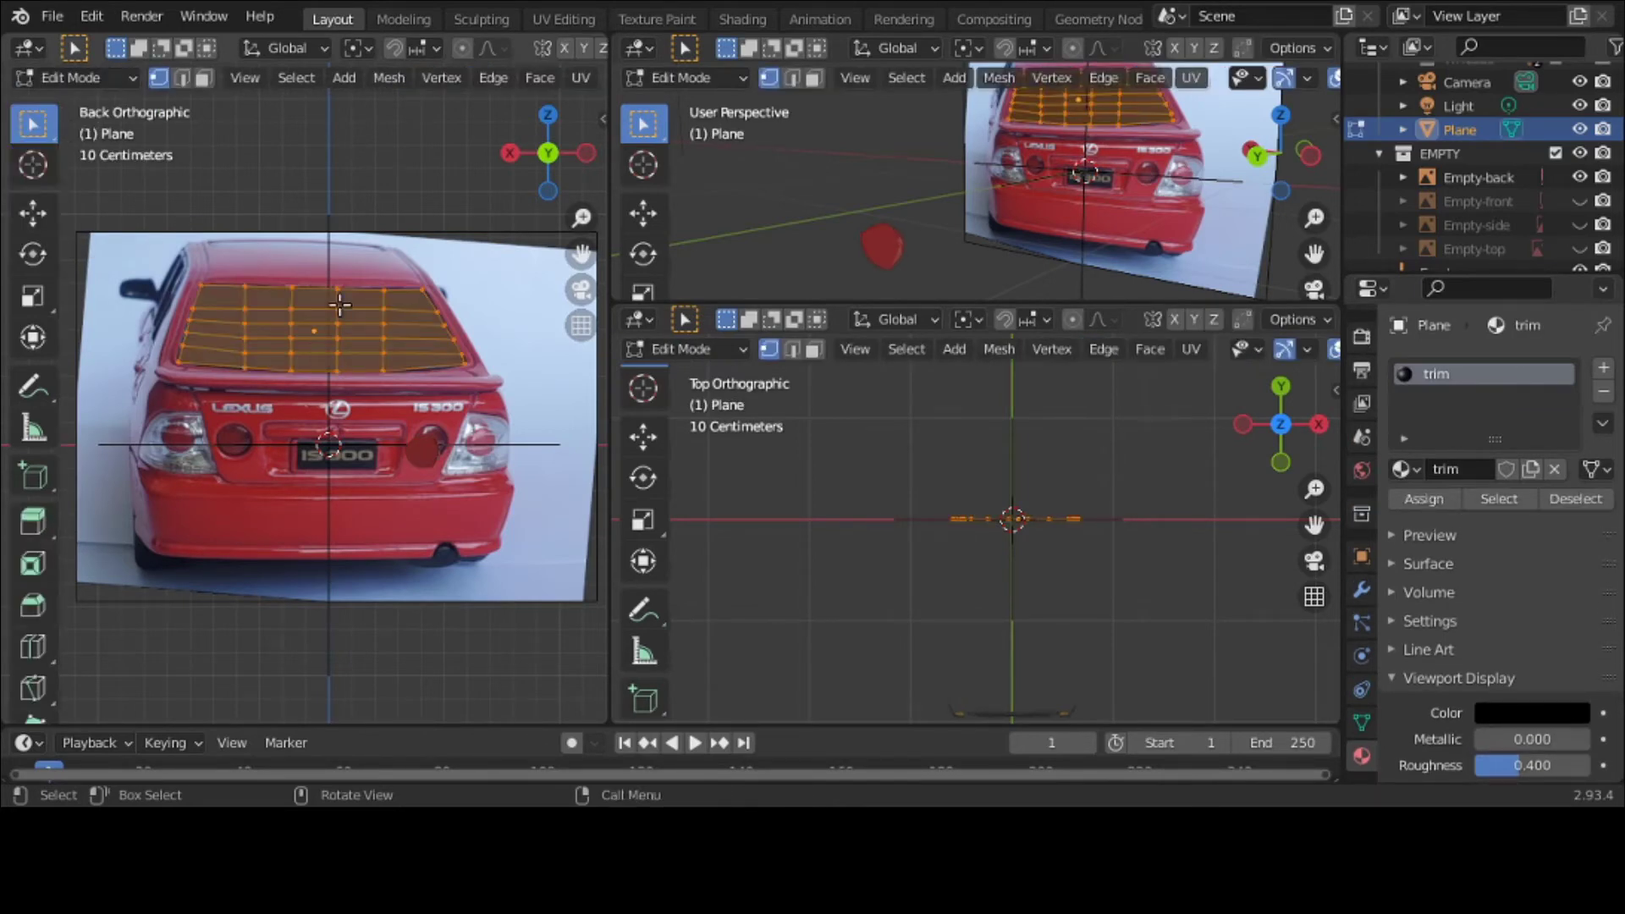
key(ctrl+space)
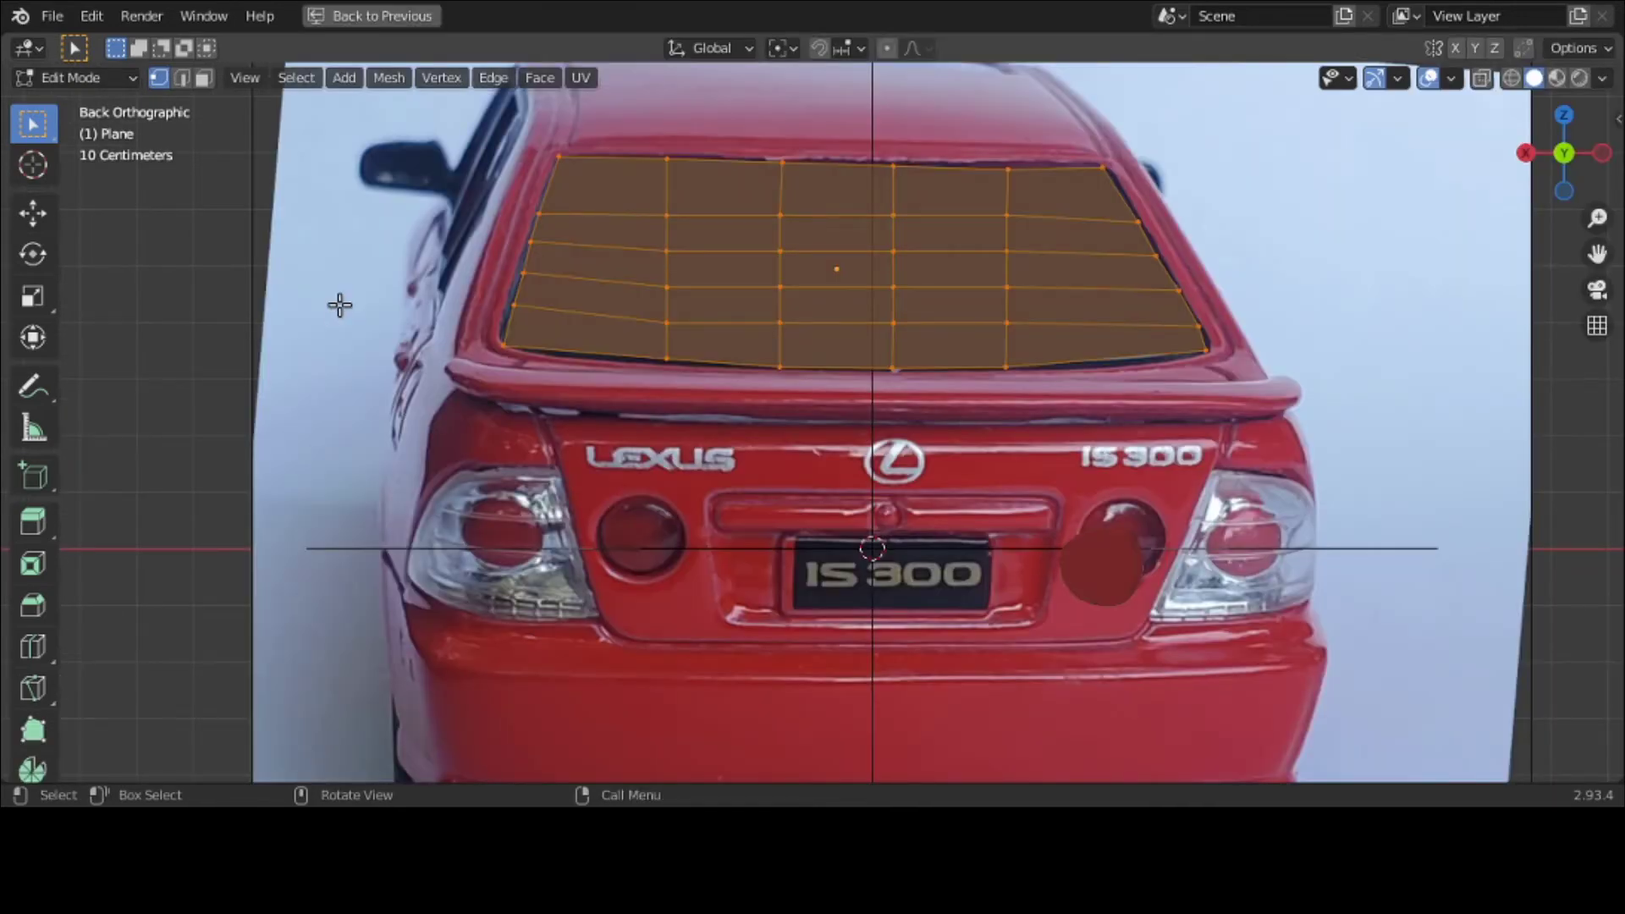
key(i)
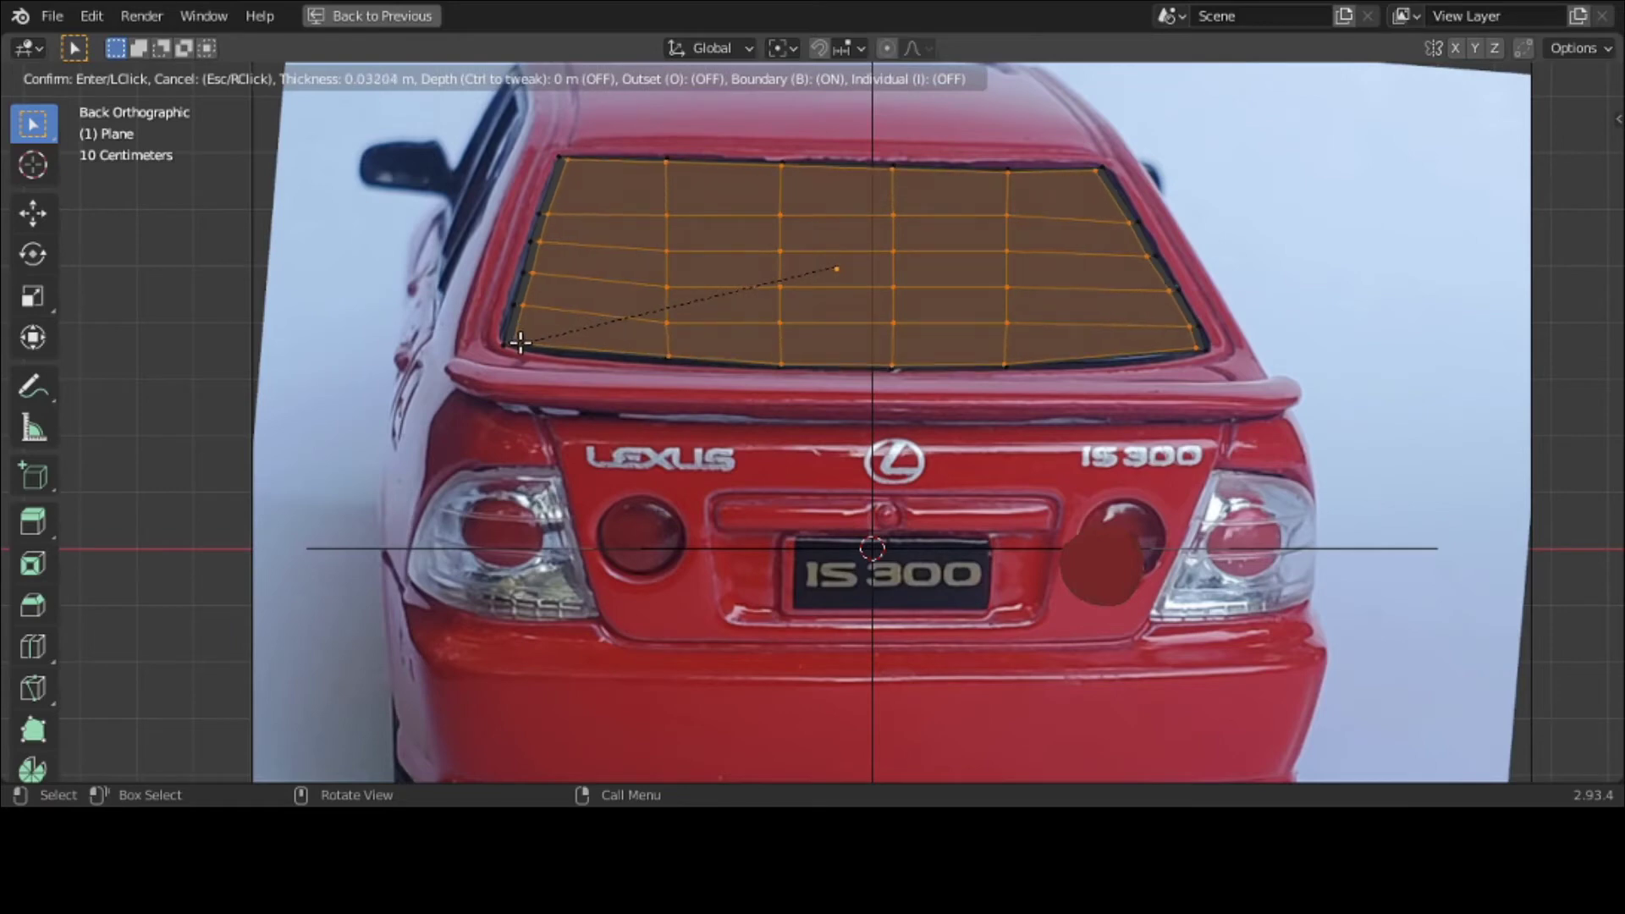
click(519, 341)
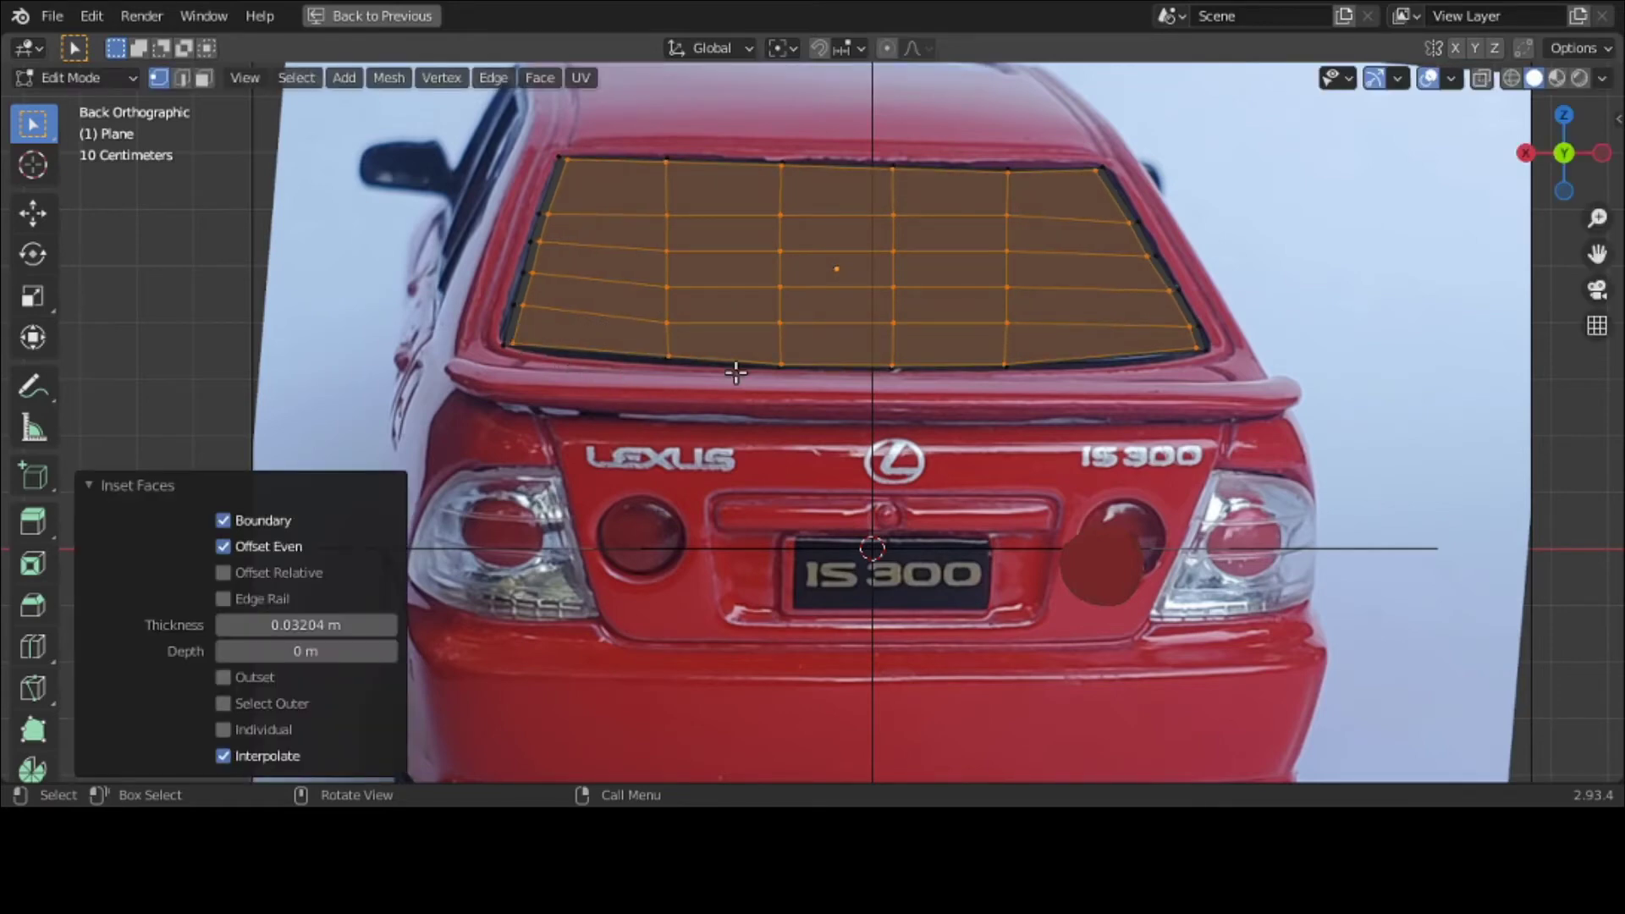
click(767, 359)
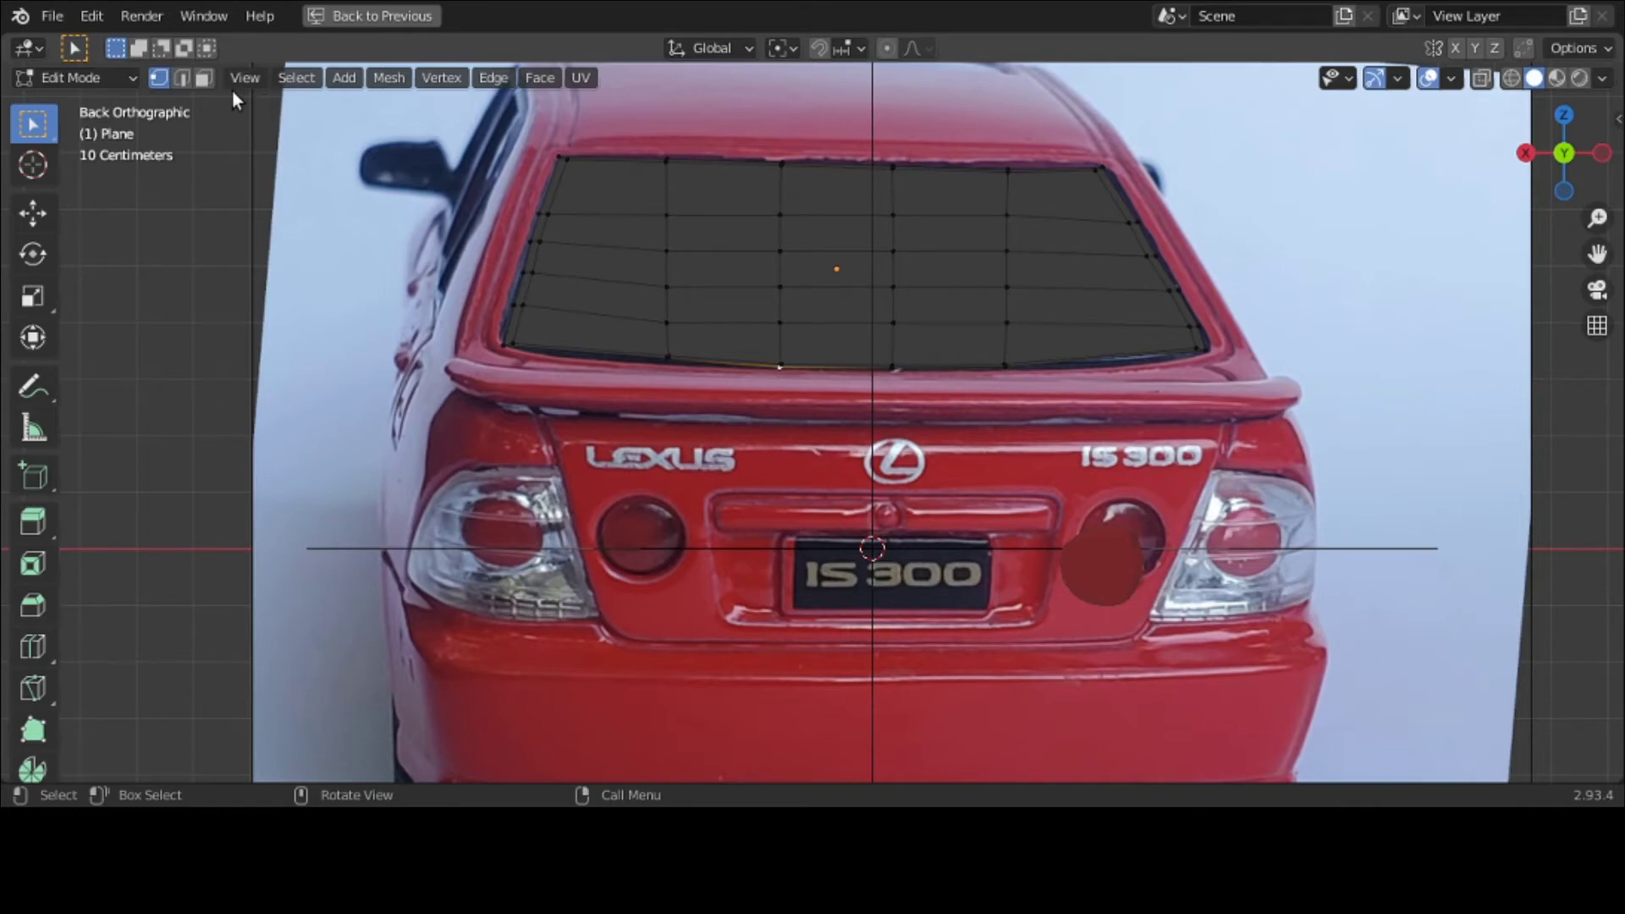
key(ctrl+space)
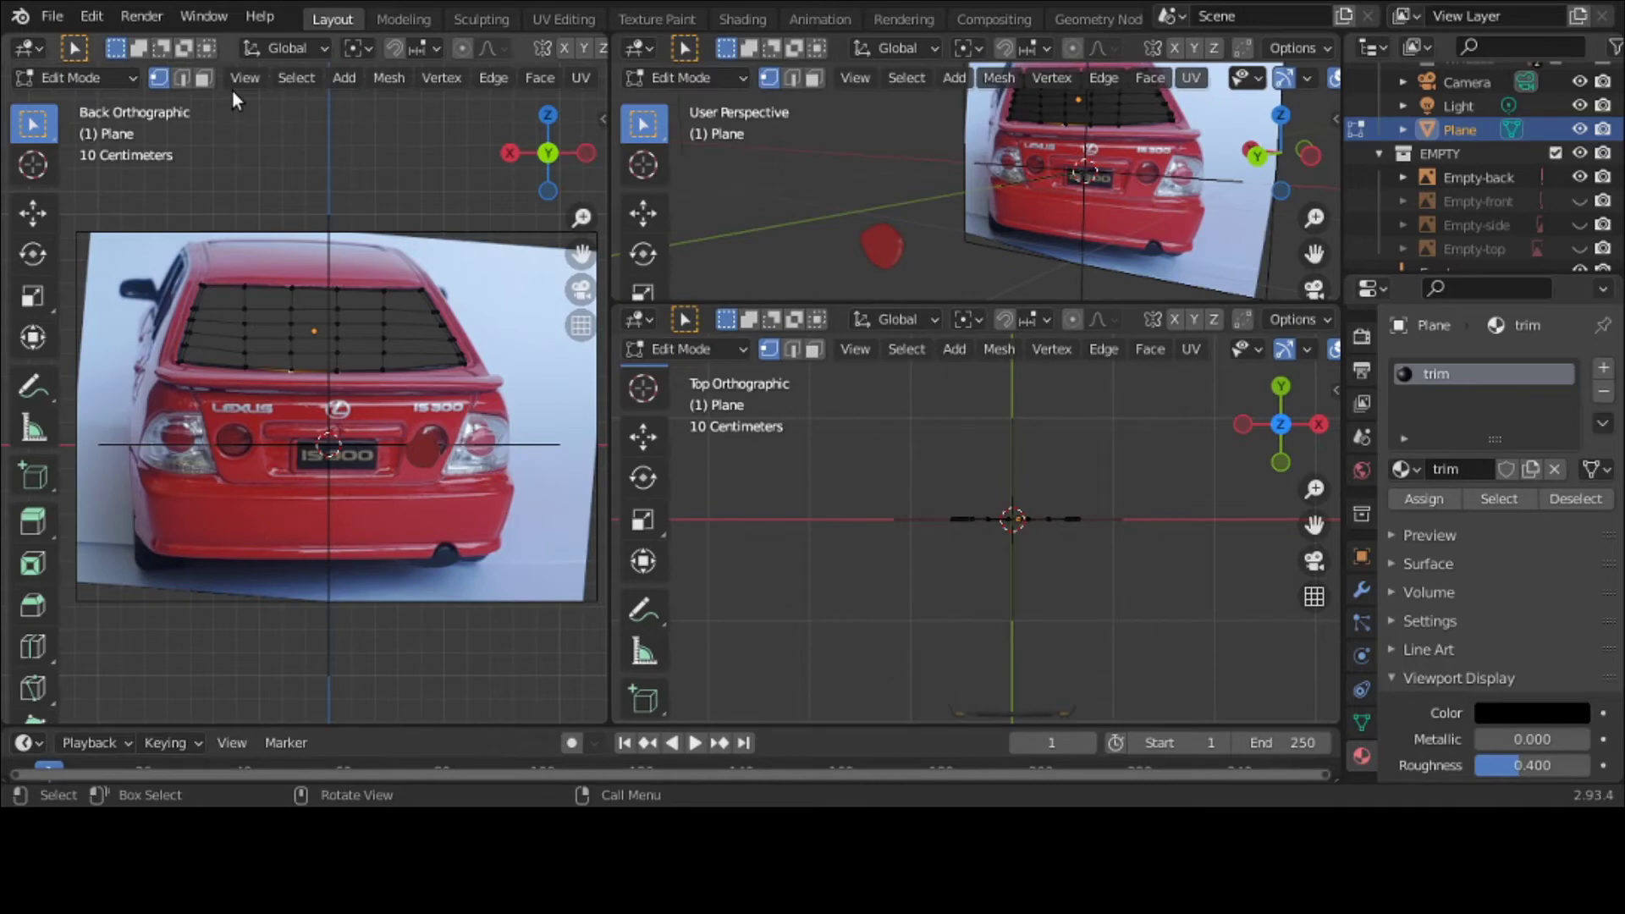
key(ctrl+space)
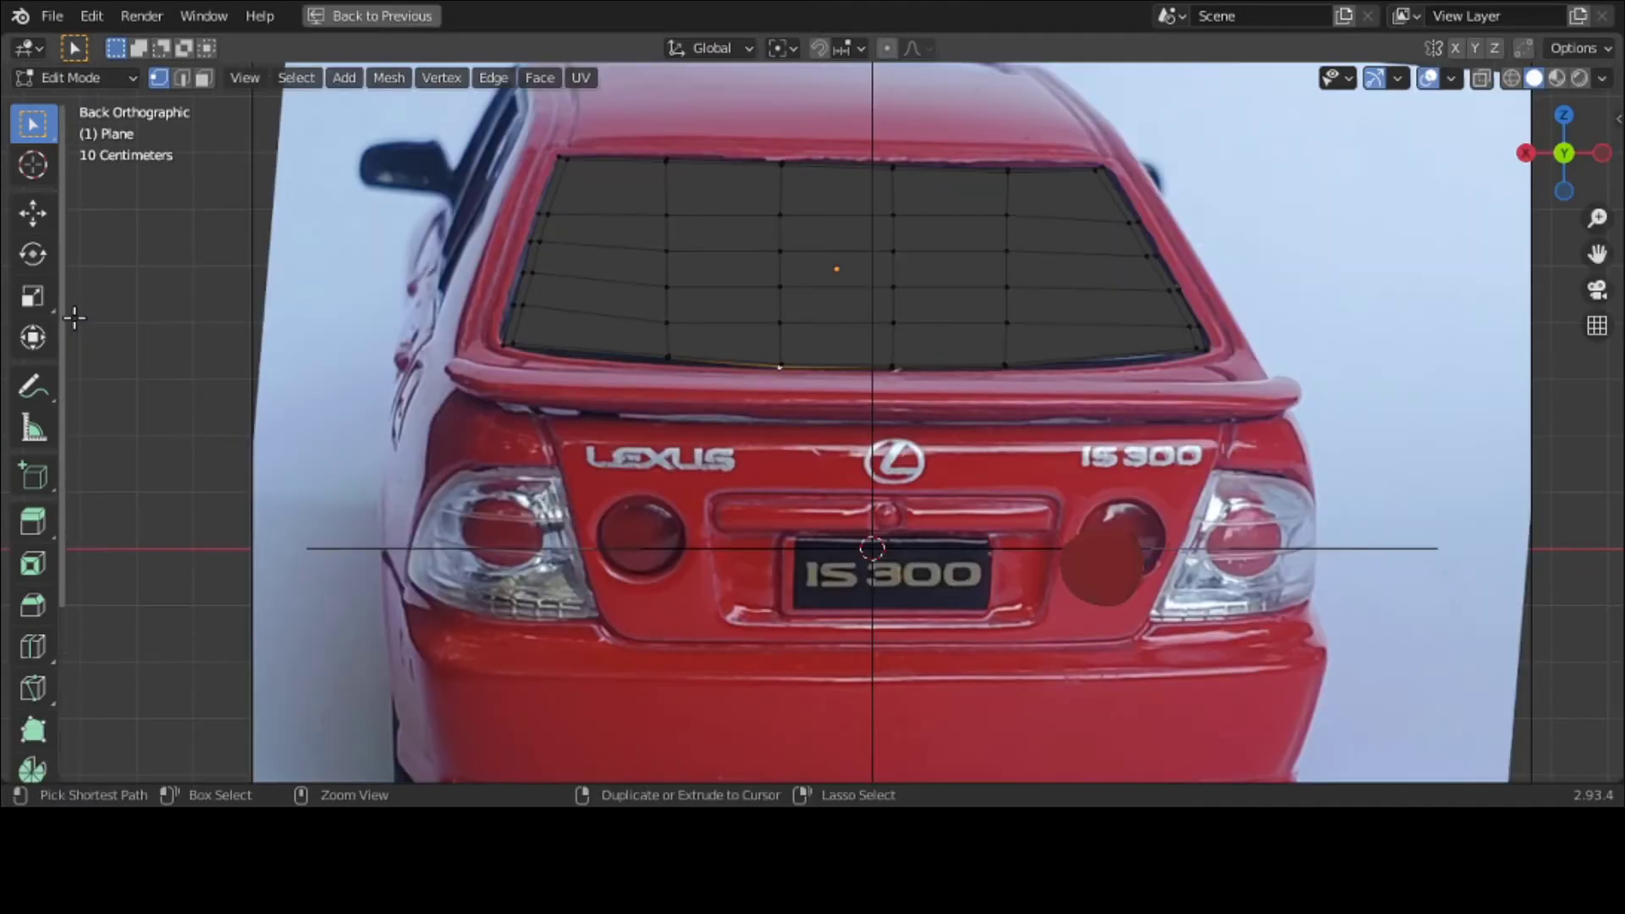
key(c)
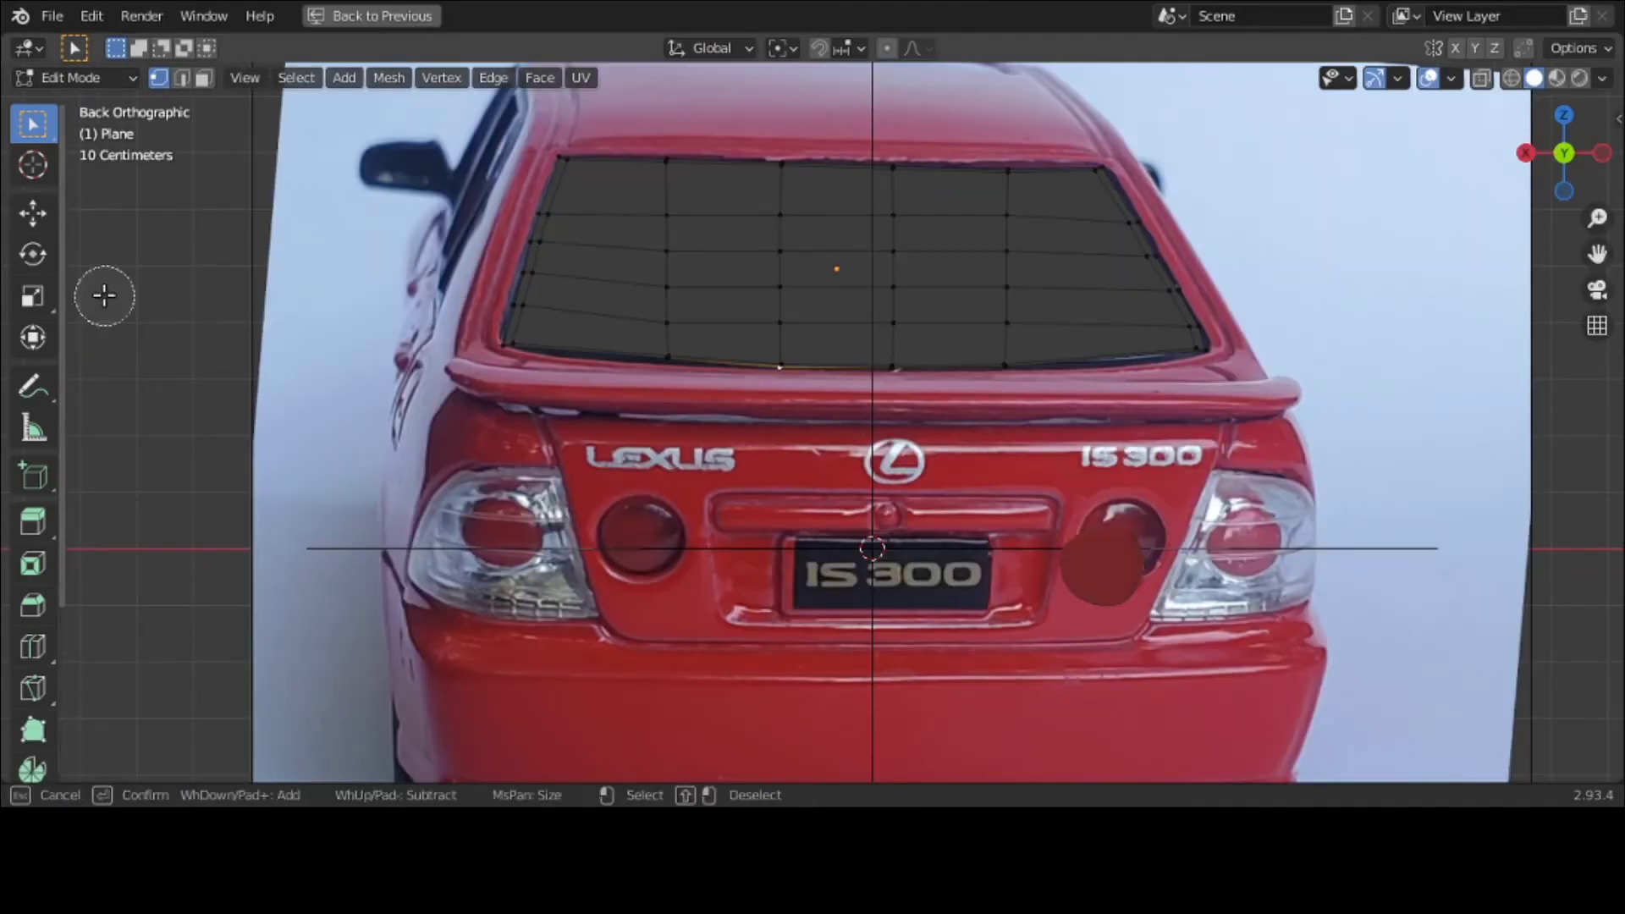
click(678, 254)
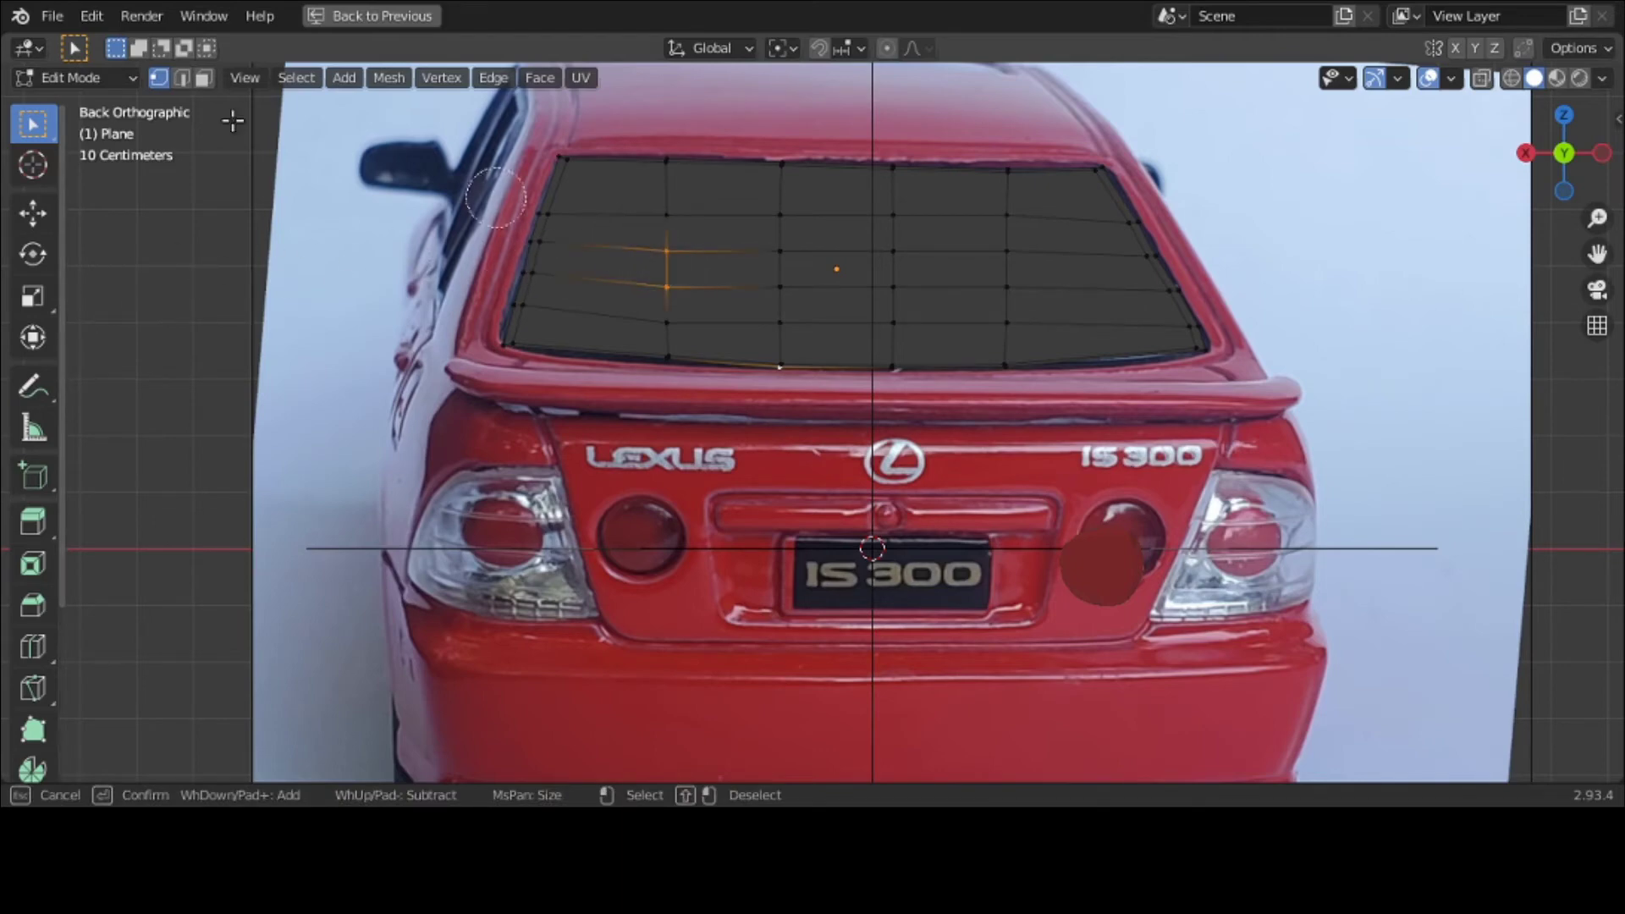
key(Escape)
Step: Select all the window's inner faces in face select mode, leaving the thin outer border unselected
click(204, 78)
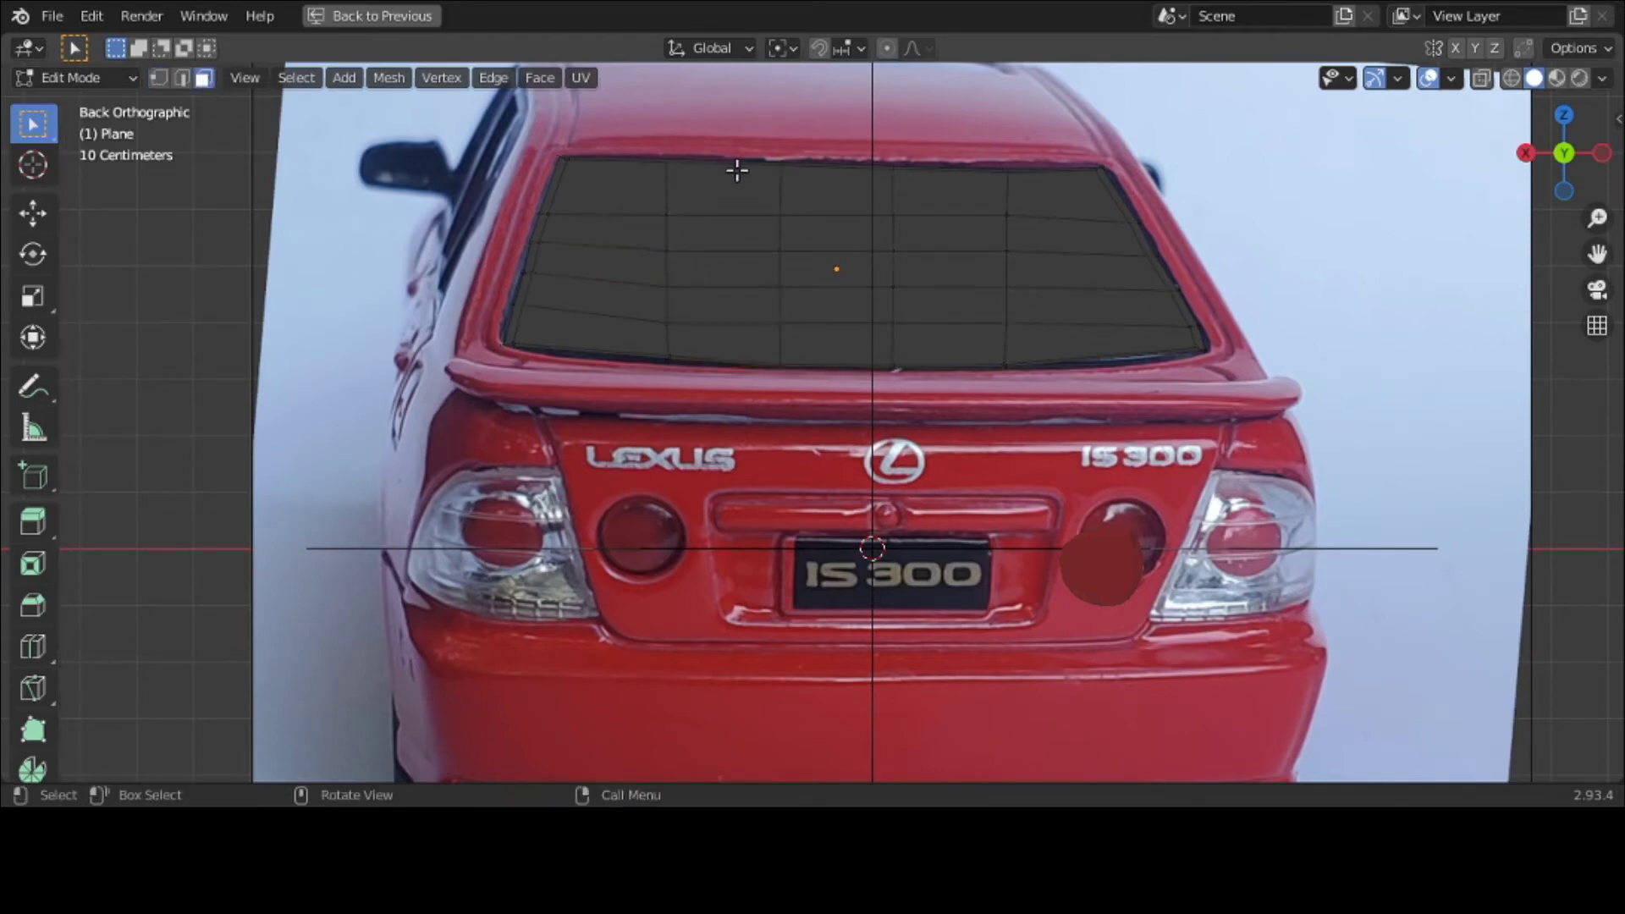
key(c)
click(726, 223)
mouse_move(726, 223)
mouse_down()
mouse_move(664, 228)
mouse_move(665, 302)
mouse_move(838, 287)
mouse_move(856, 225)
mouse_move(962, 221)
mouse_move(1005, 229)
mouse_move(987, 315)
mouse_up()
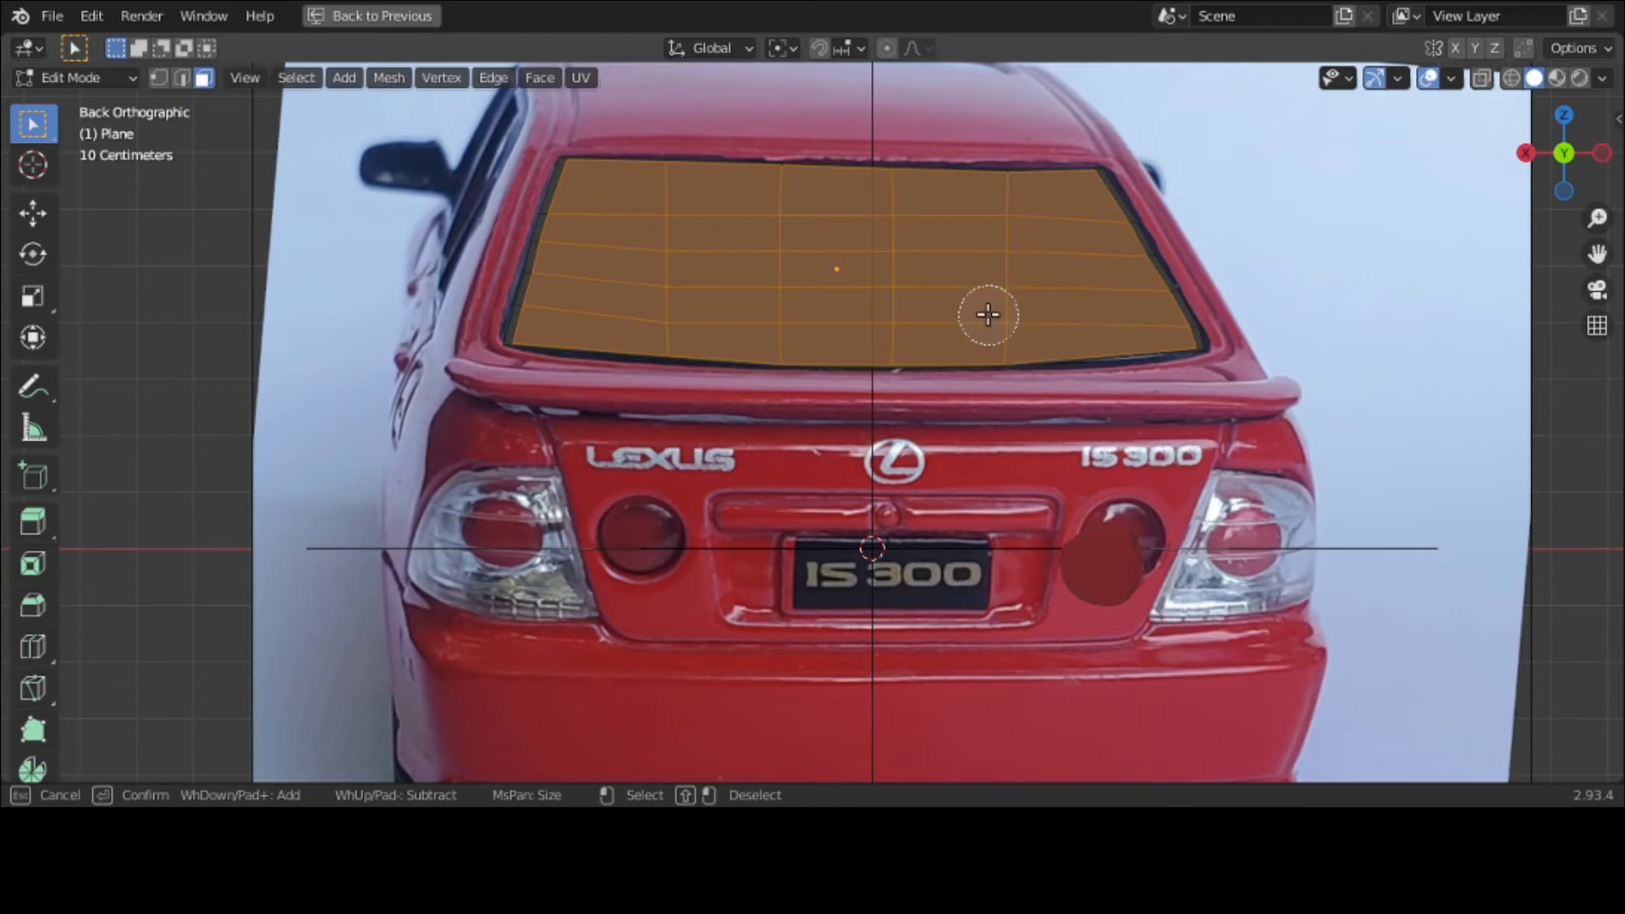
right_click(281, 188)
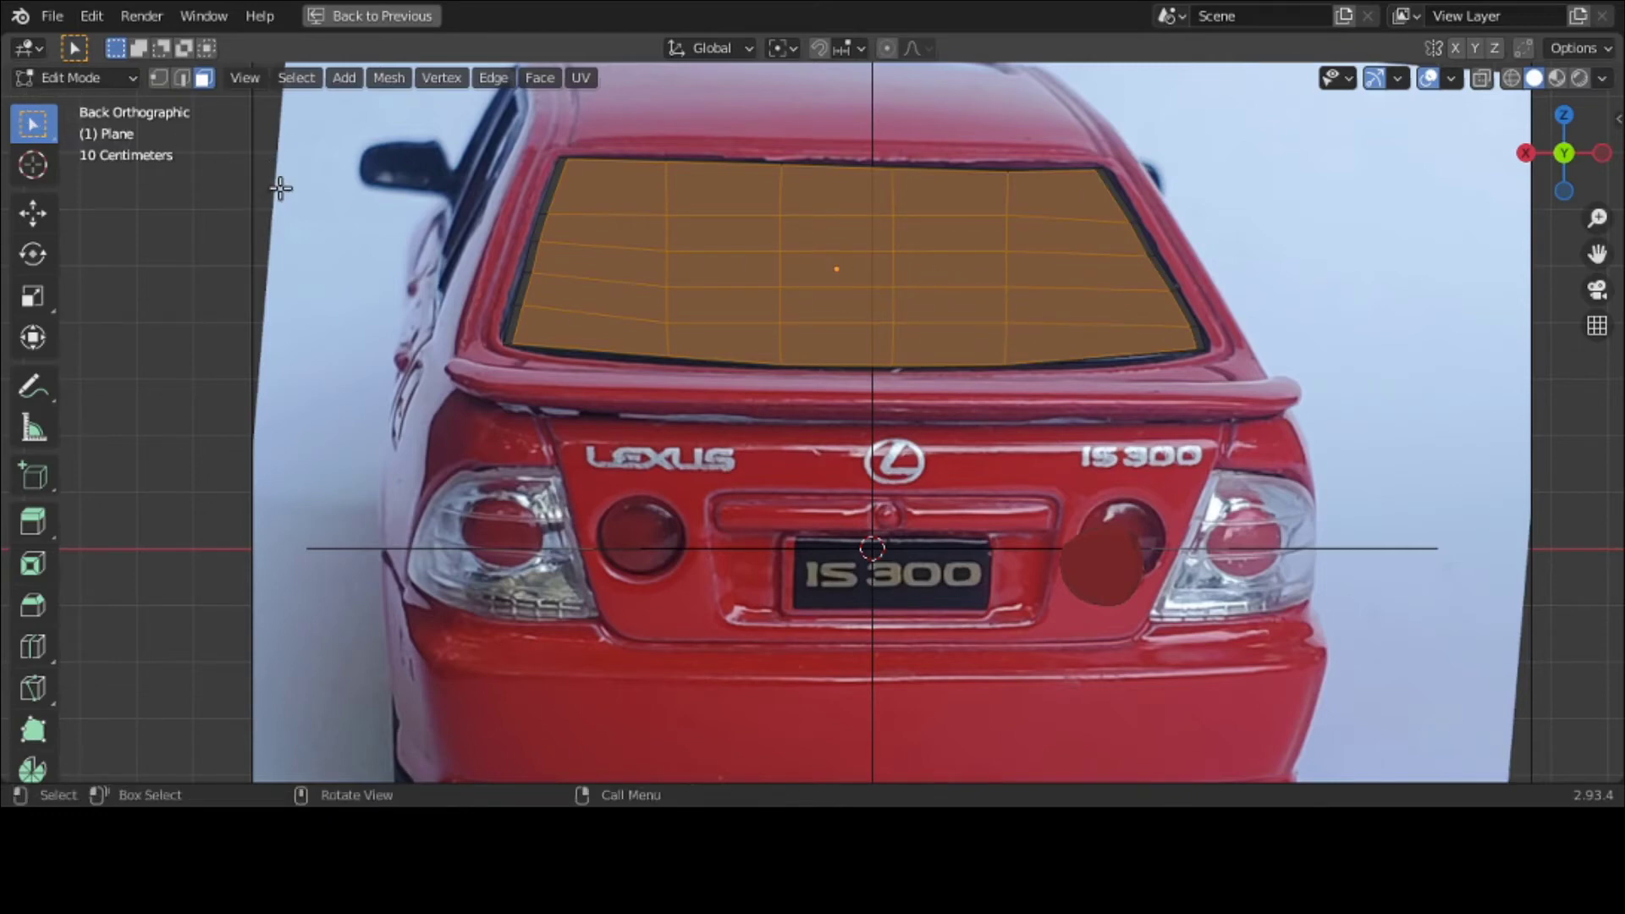
Step: Add a second material slot to the window plane with a new material named windows
key(ctrl+space)
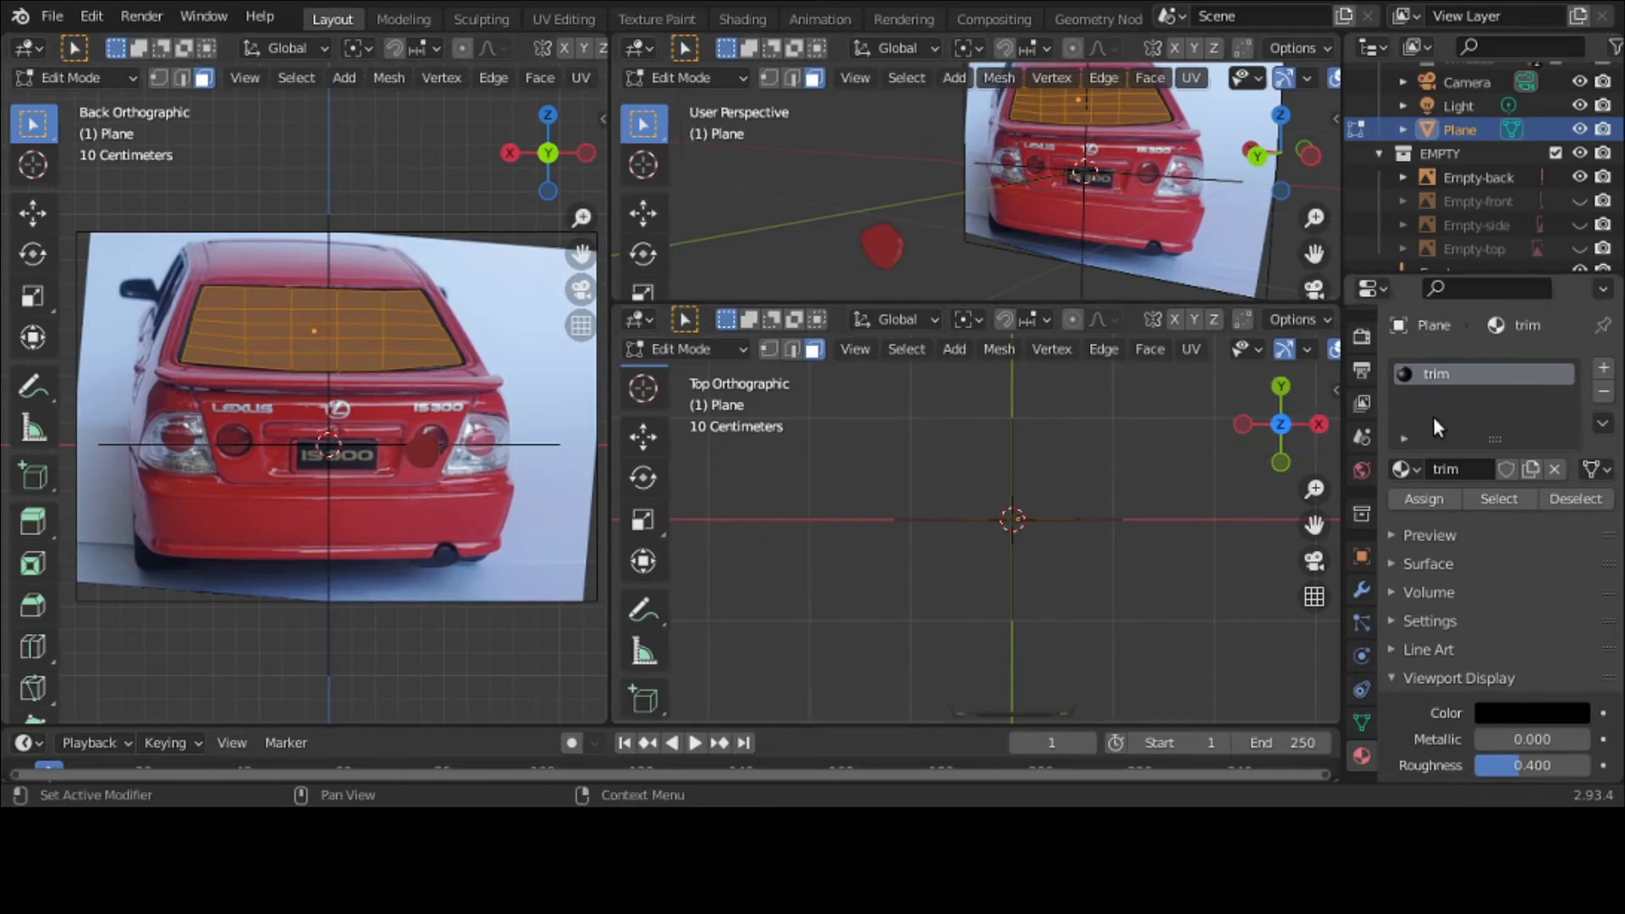
click(1602, 370)
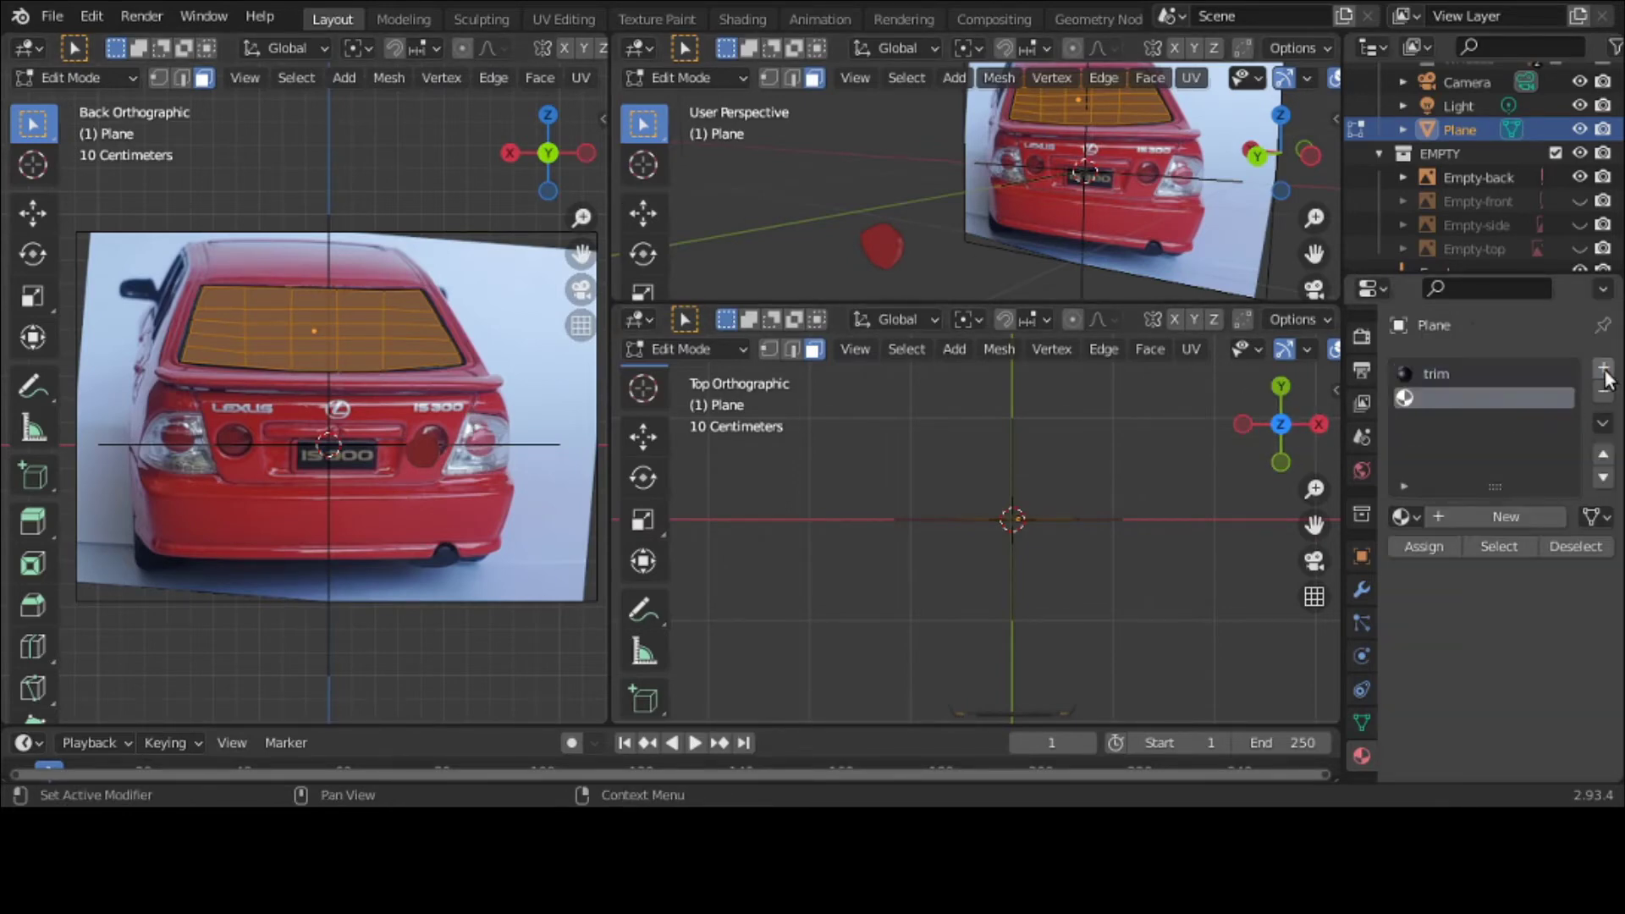
click(1480, 507)
double_click(1481, 404)
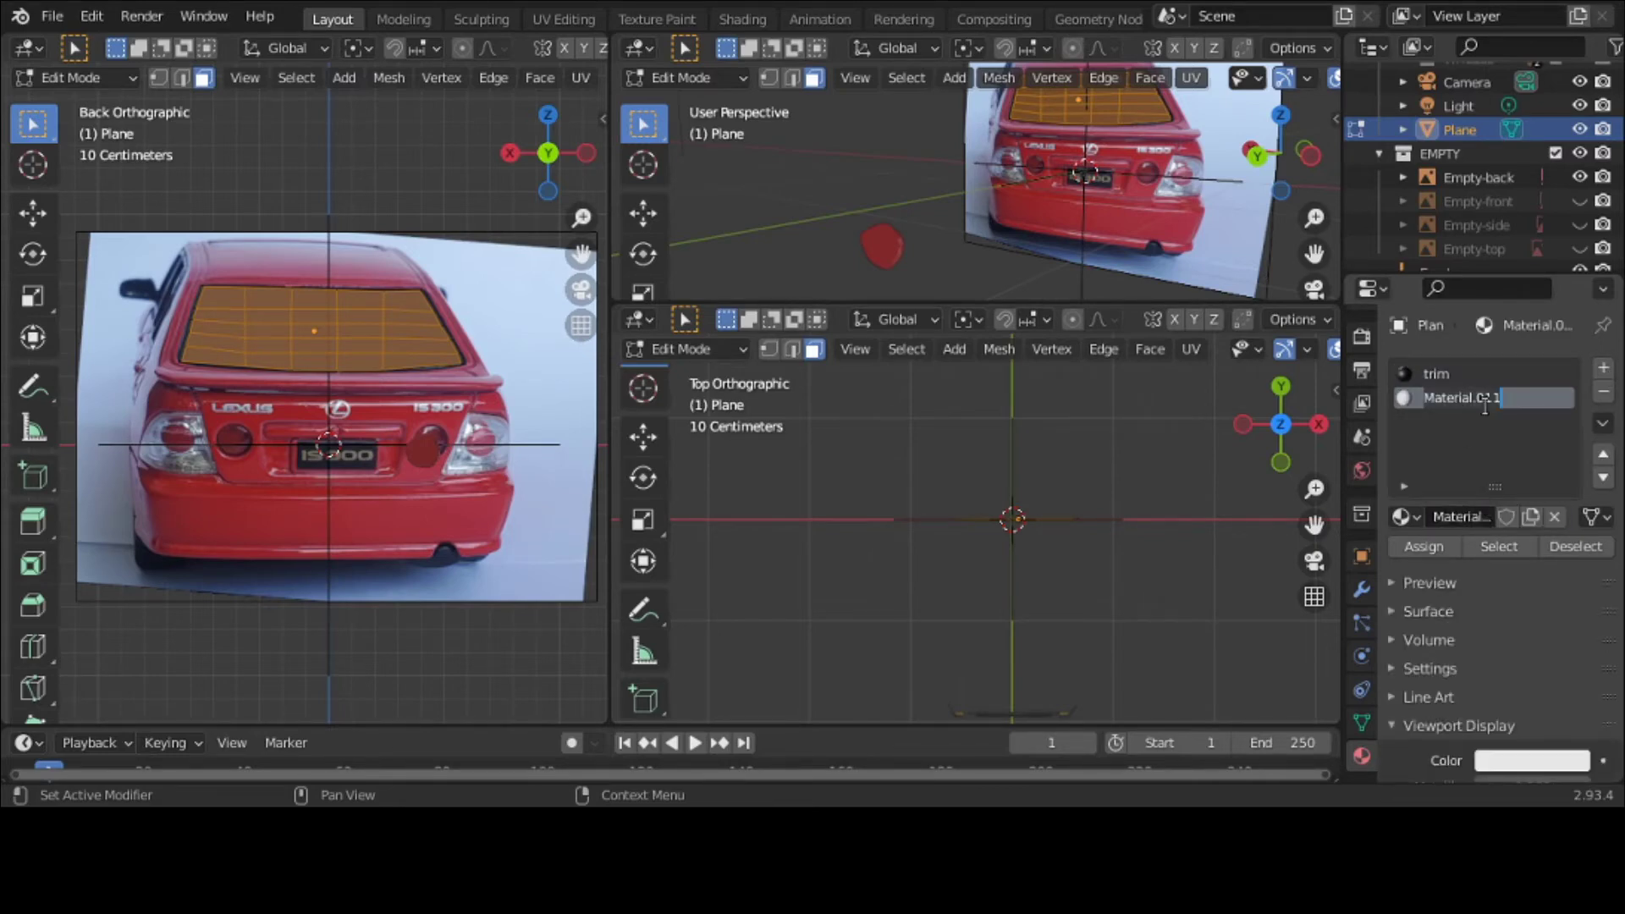
text(wind)
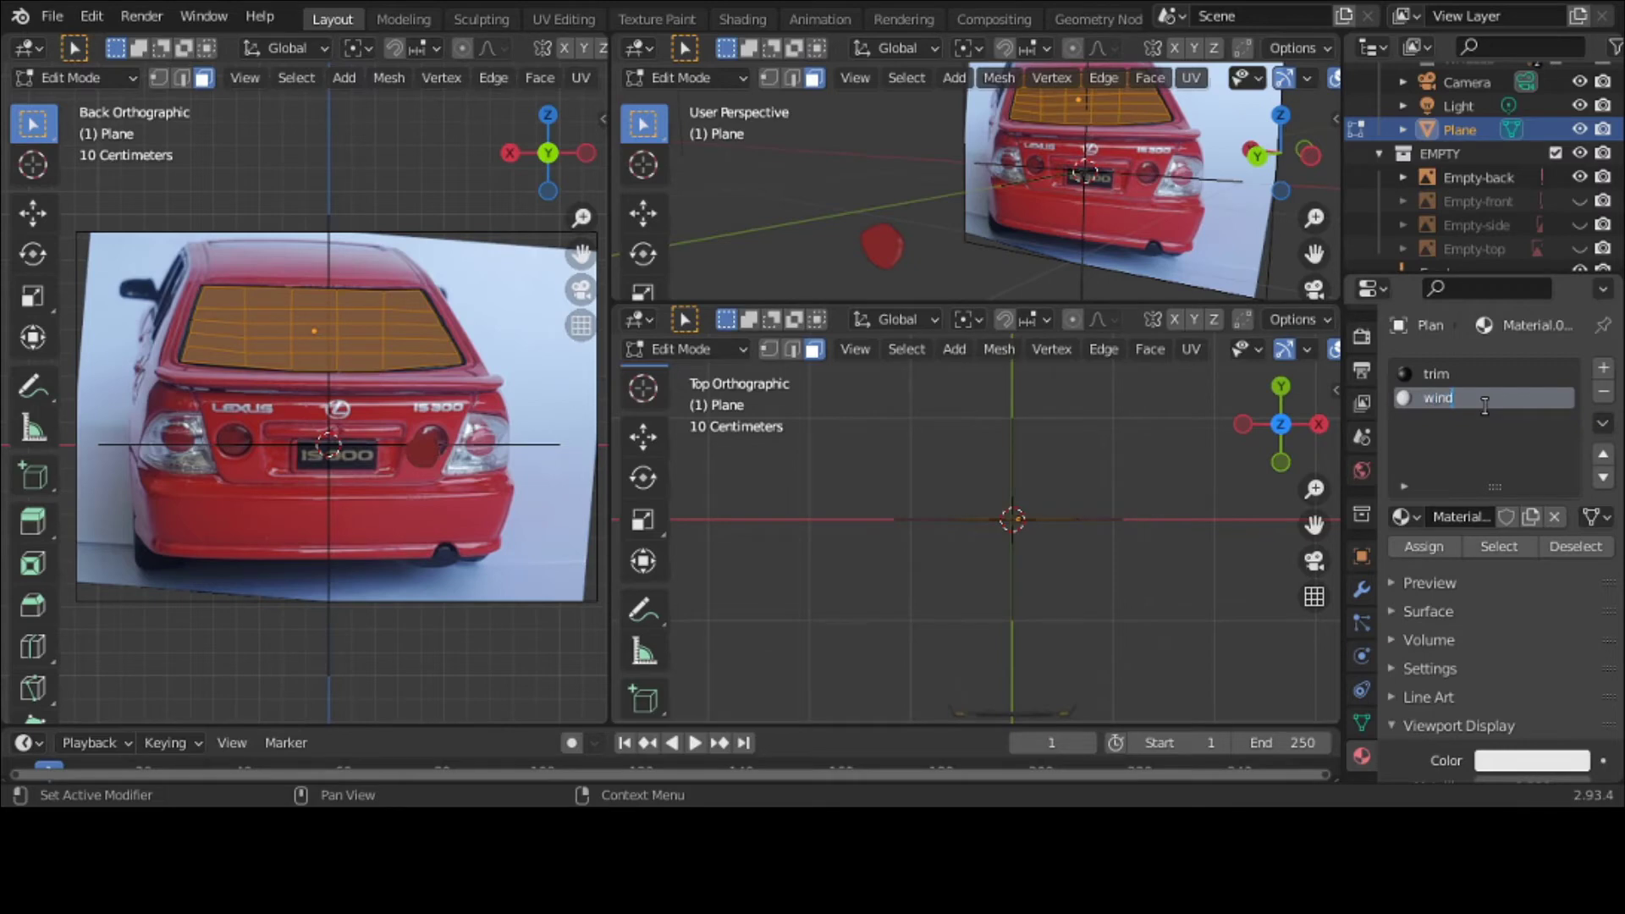
text(ows)
key(Return)
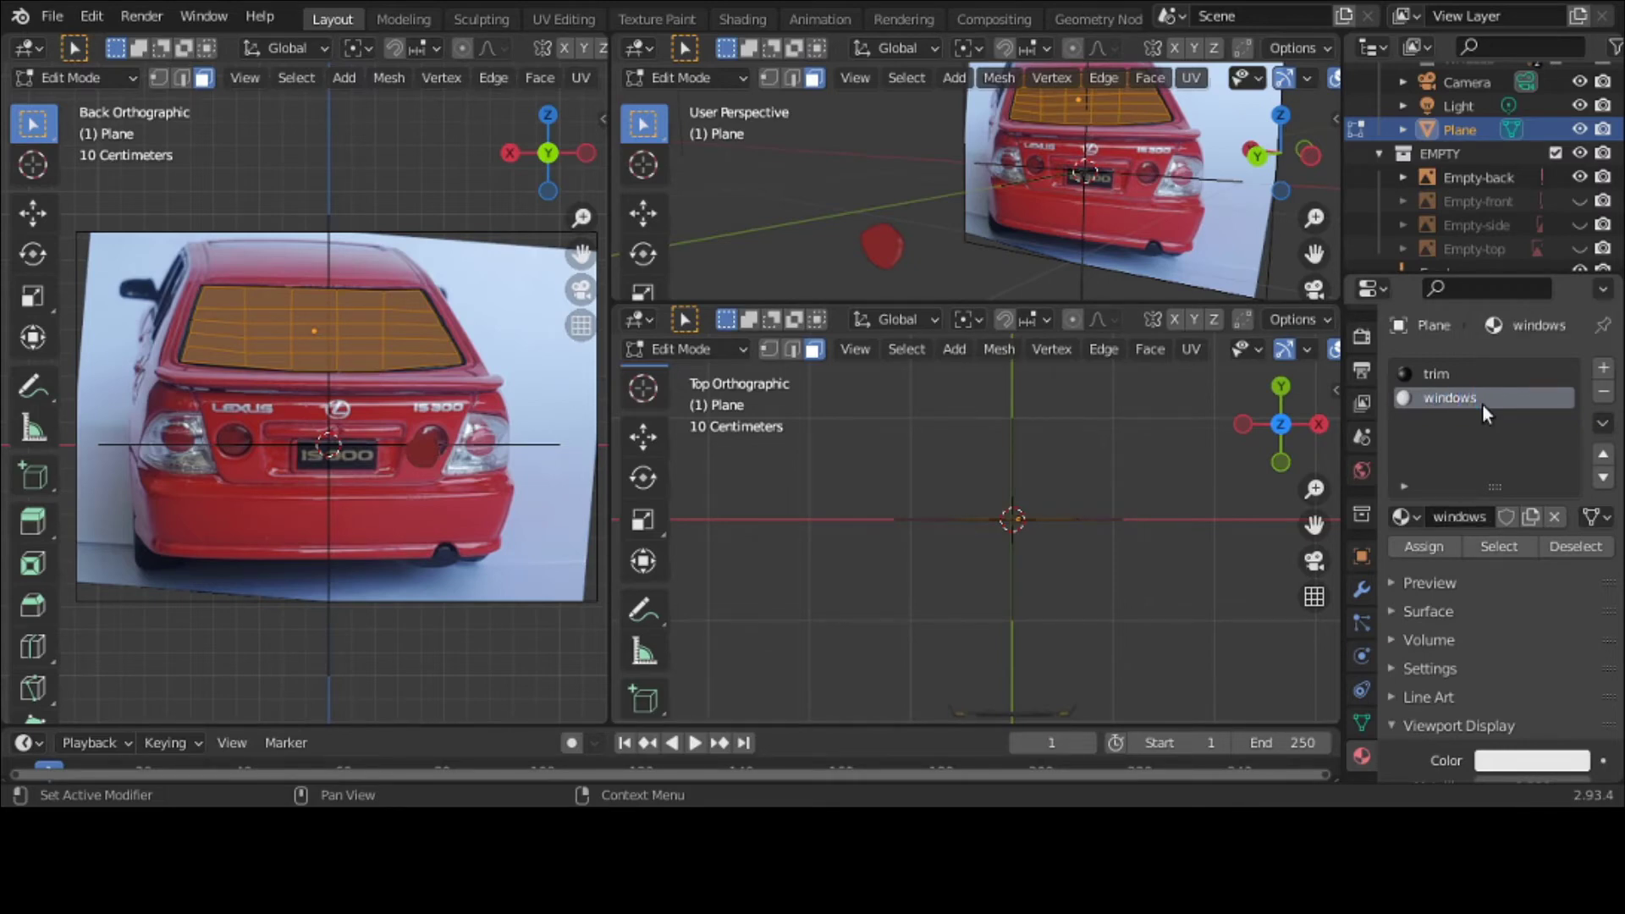
Step: Set the windows material's viewport display color to blue and return the plane to Object Mode
click(1523, 752)
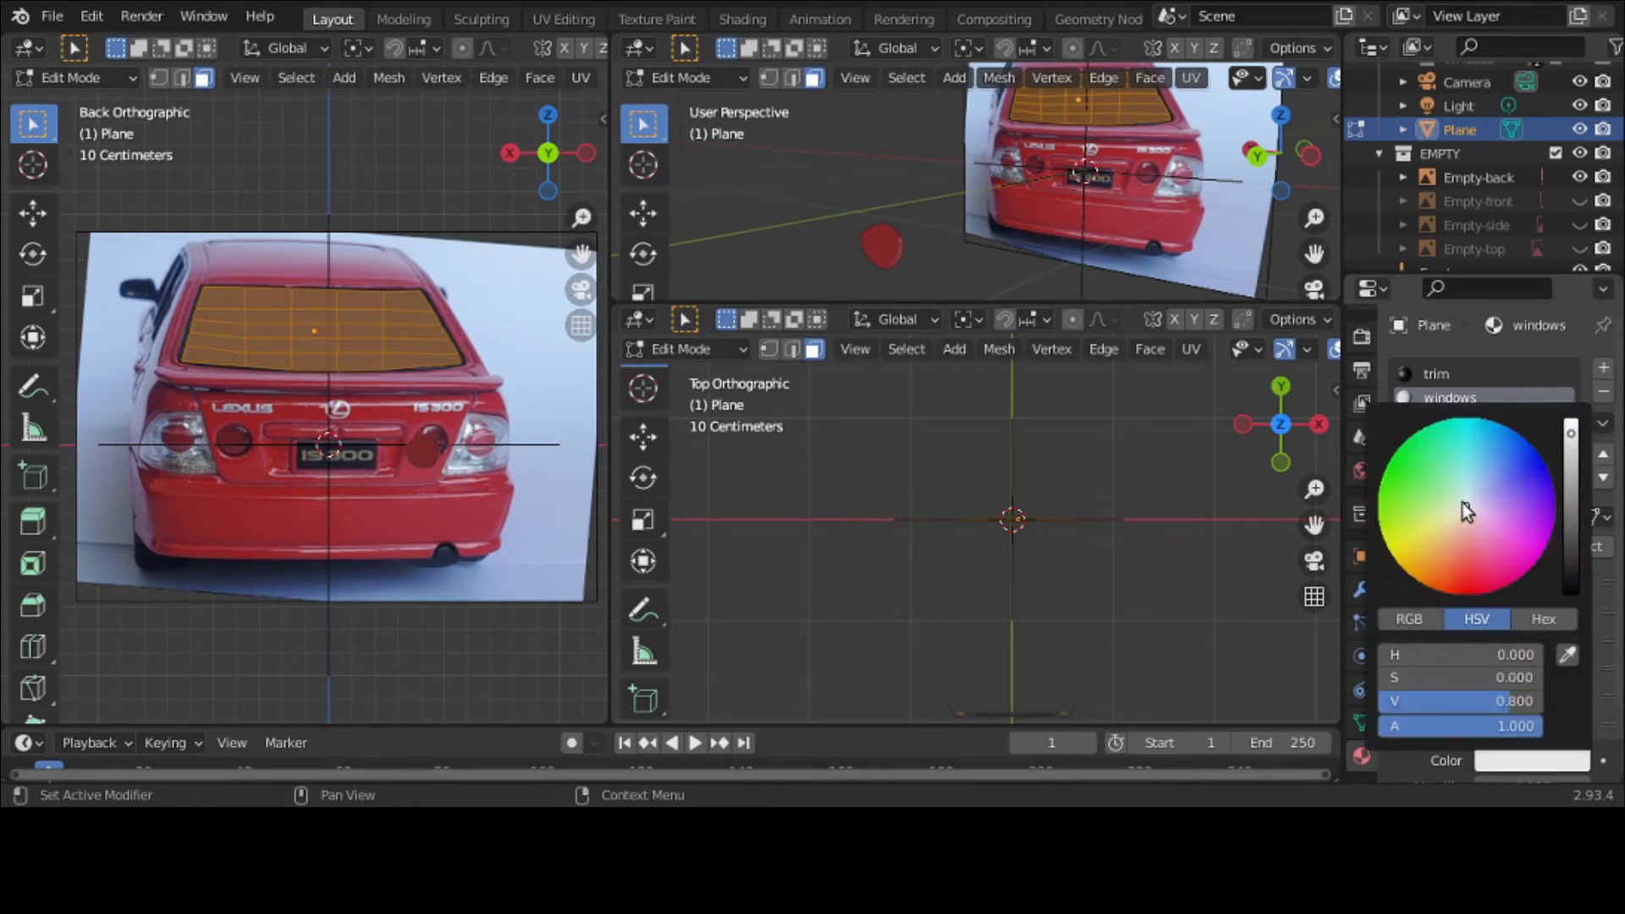
drag(1465, 504, 1539, 455)
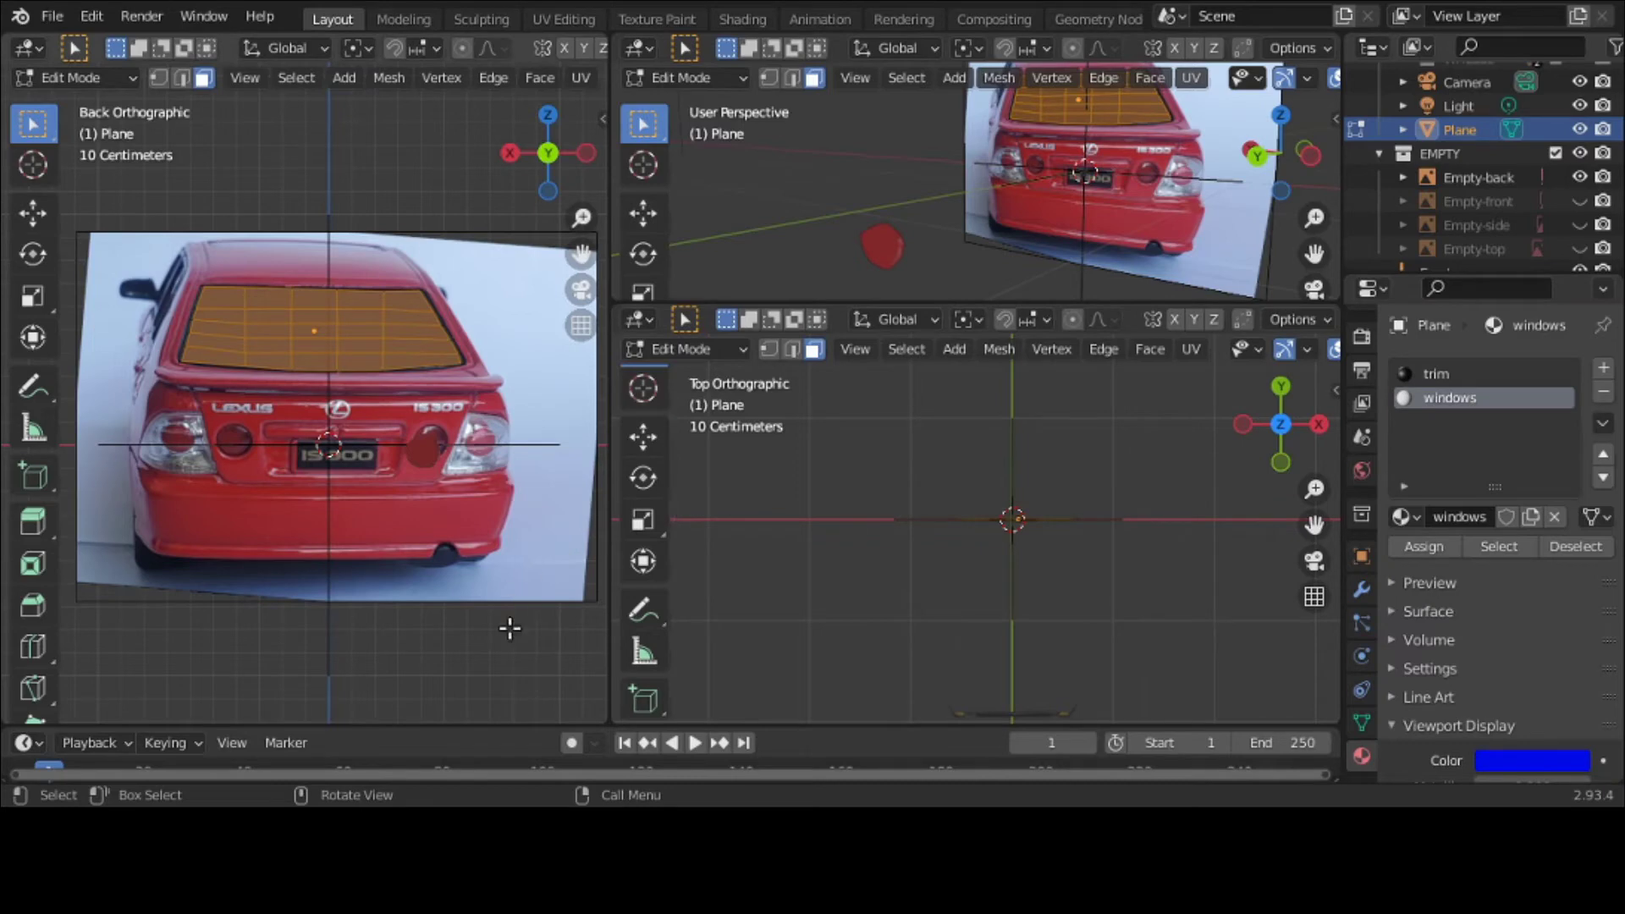
click(106, 85)
click(99, 100)
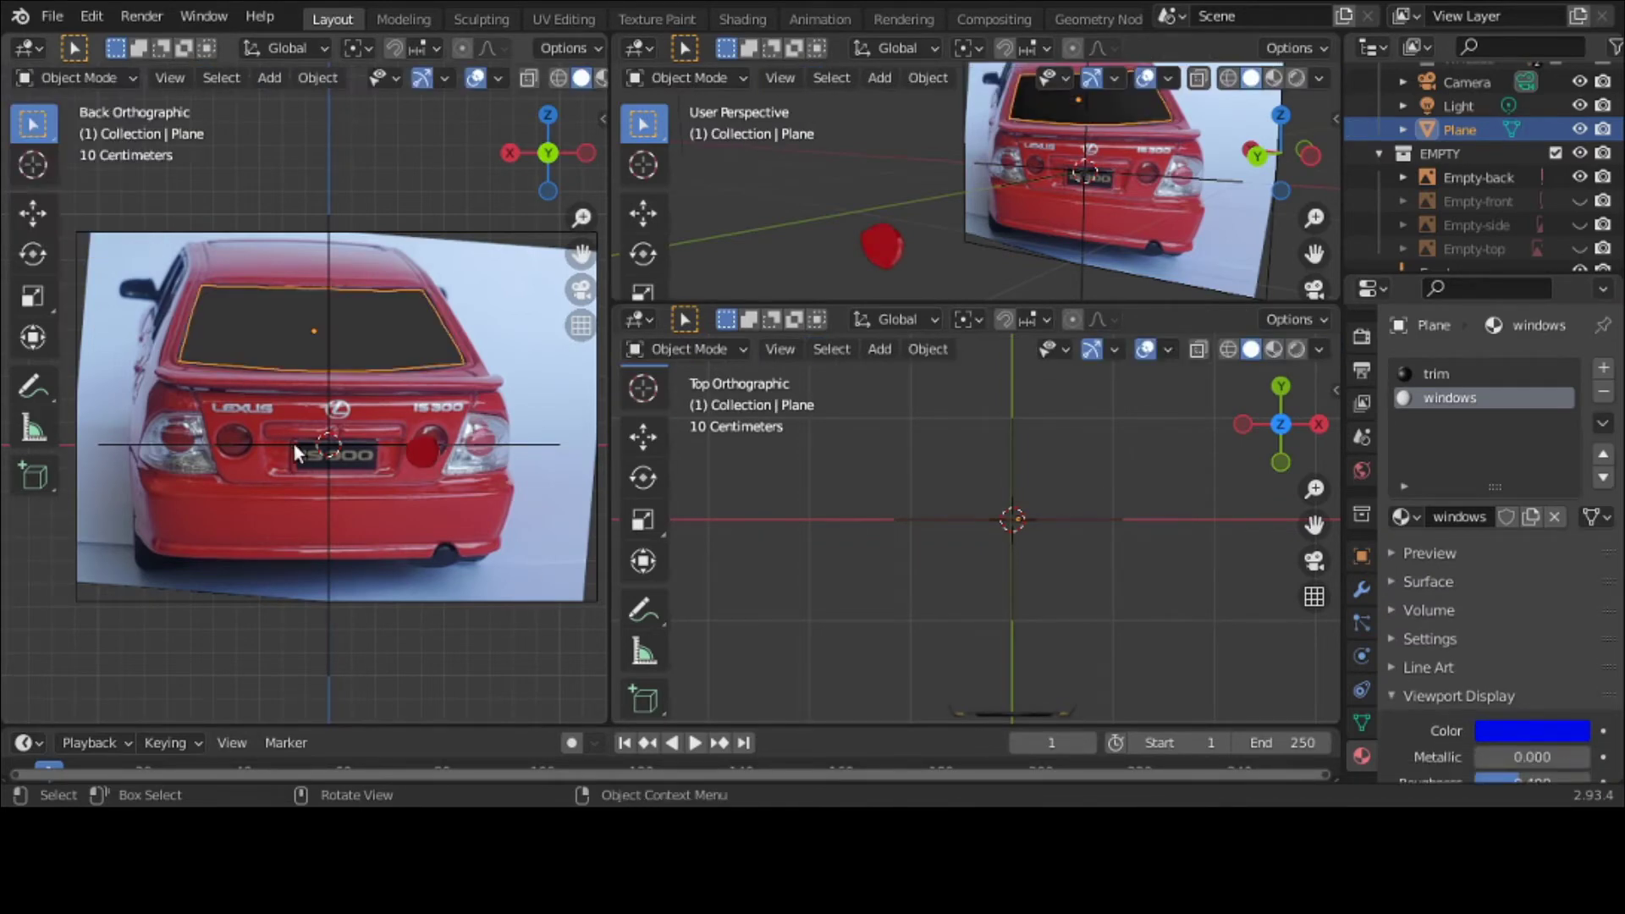
scroll(293, 442, up, 2)
scroll(293, 442, down, 1)
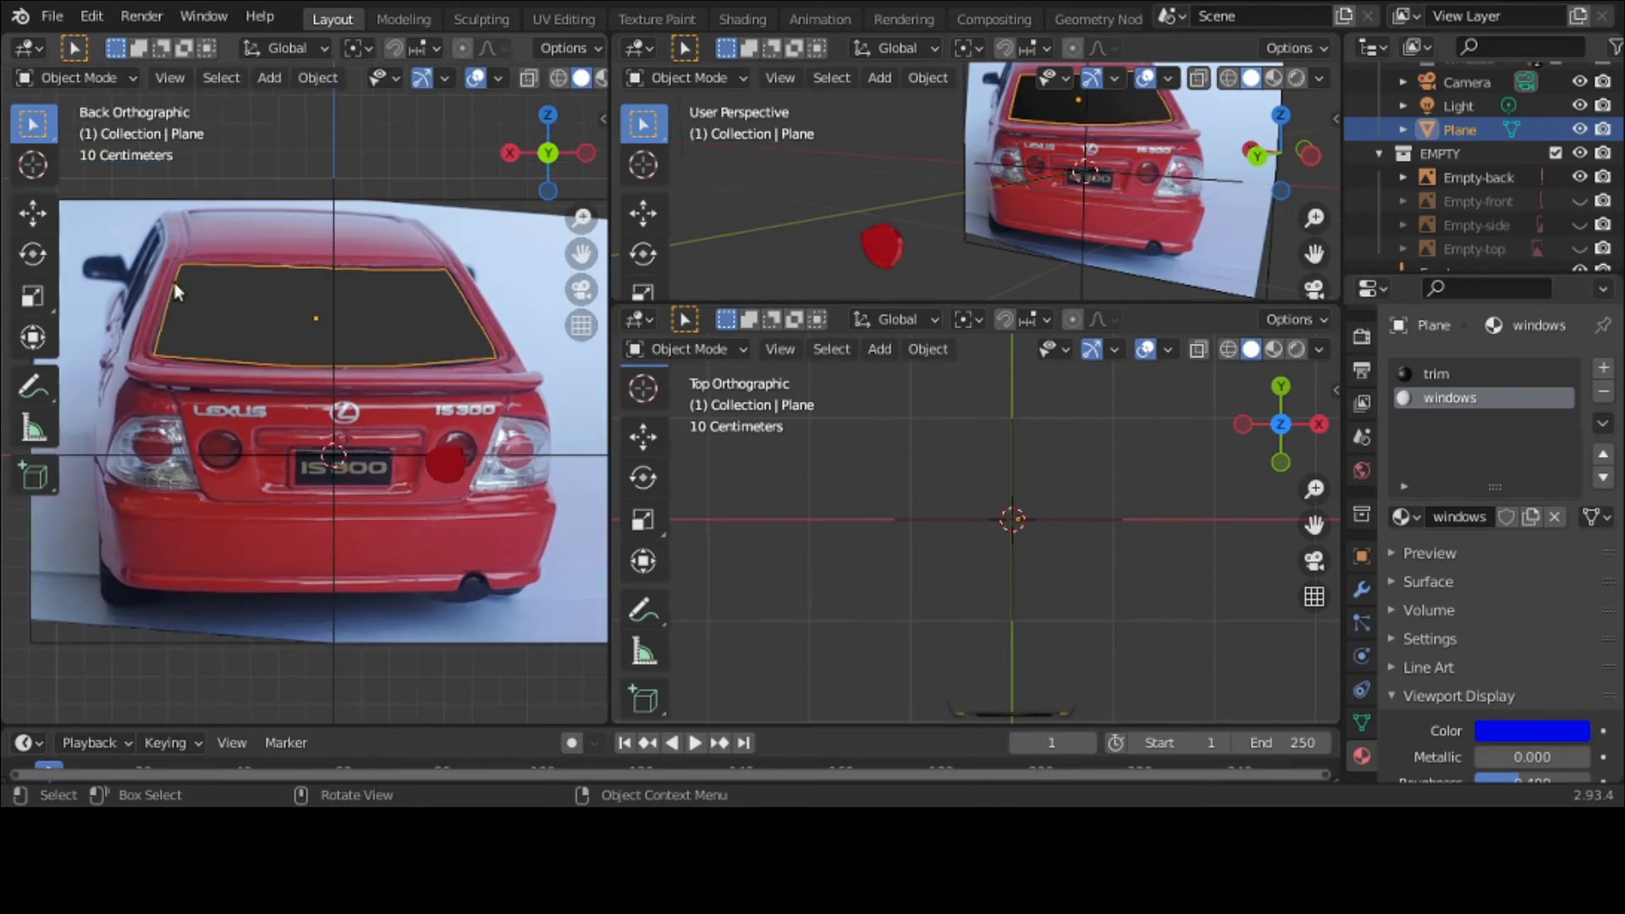
Step: Assign the windows material to the selected inner faces in Edit Mode and return to Object Mode
click(105, 74)
click(102, 127)
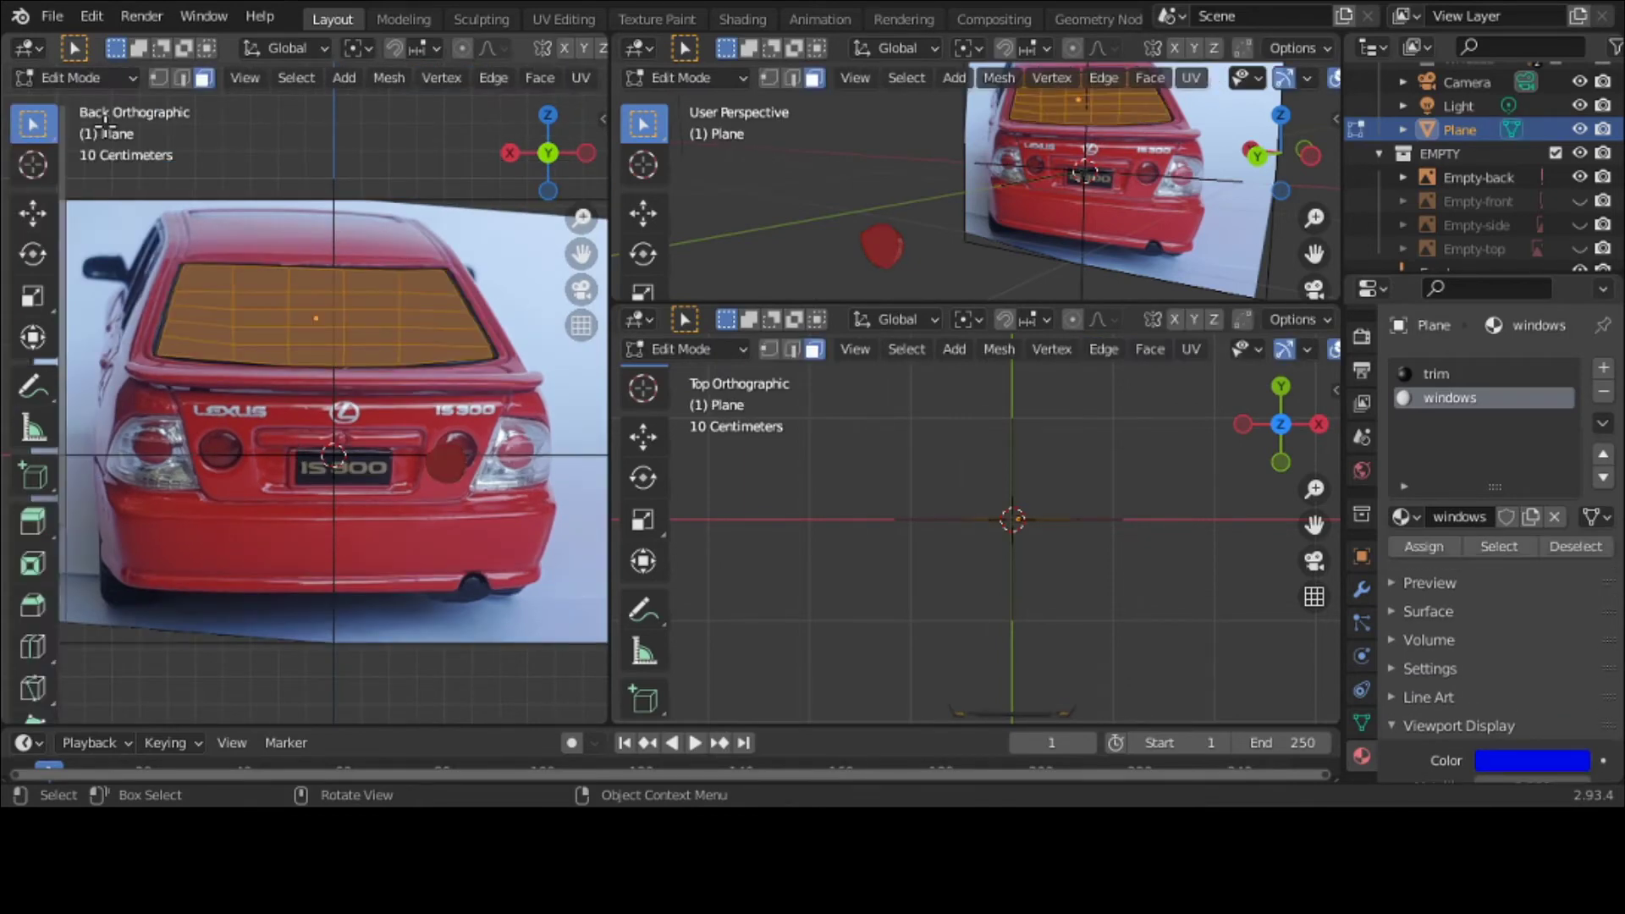
click(1435, 547)
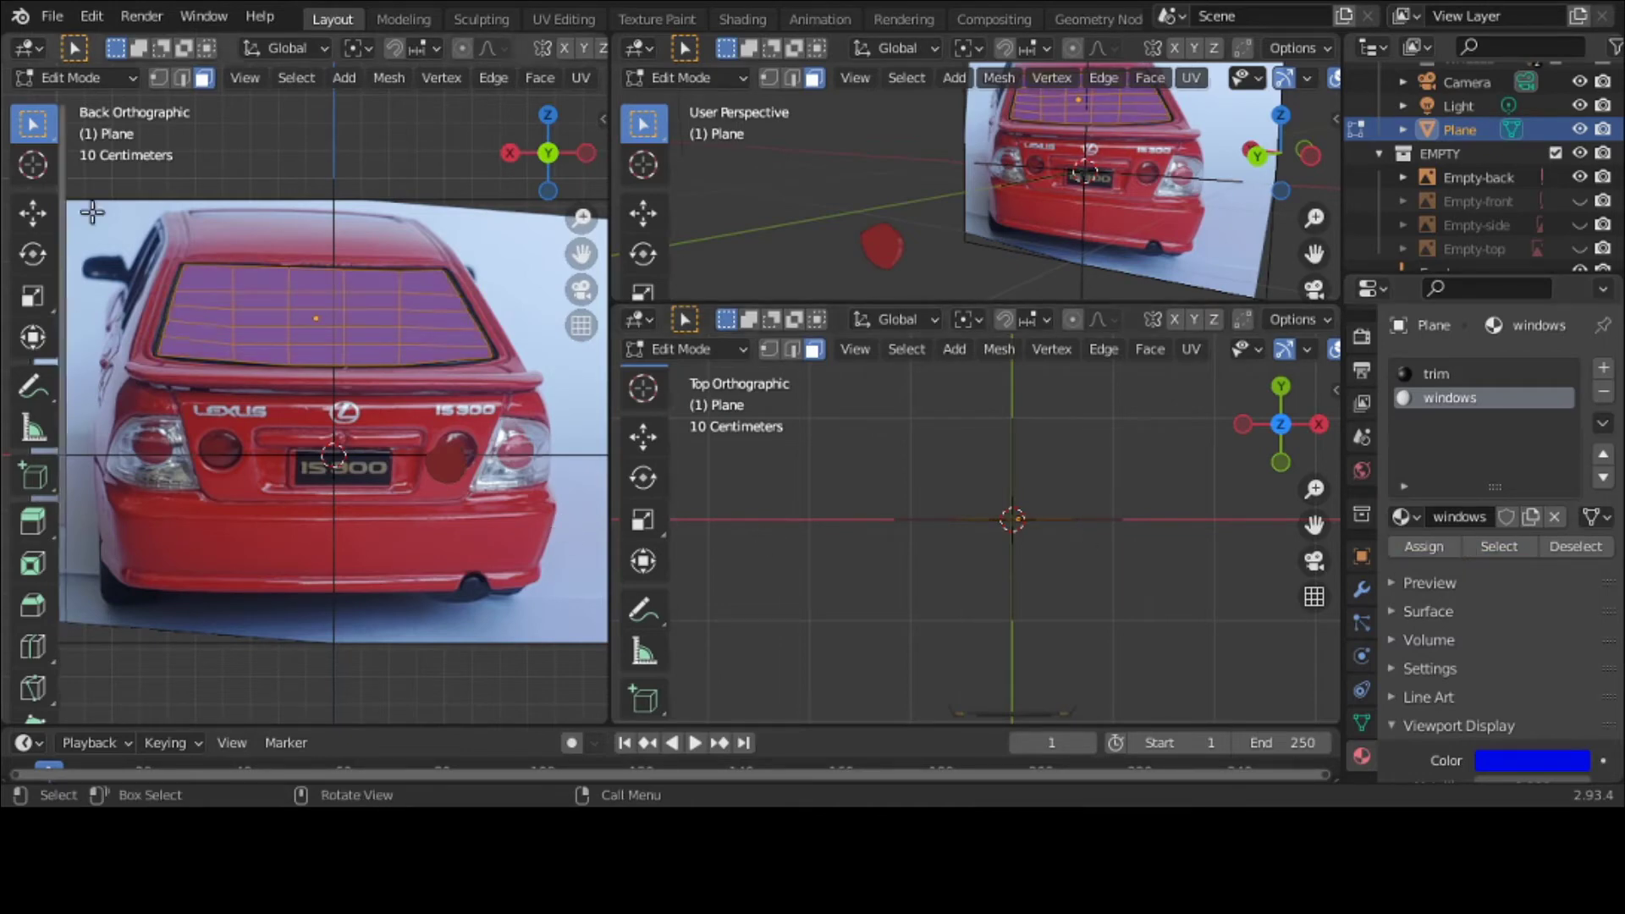
click(89, 78)
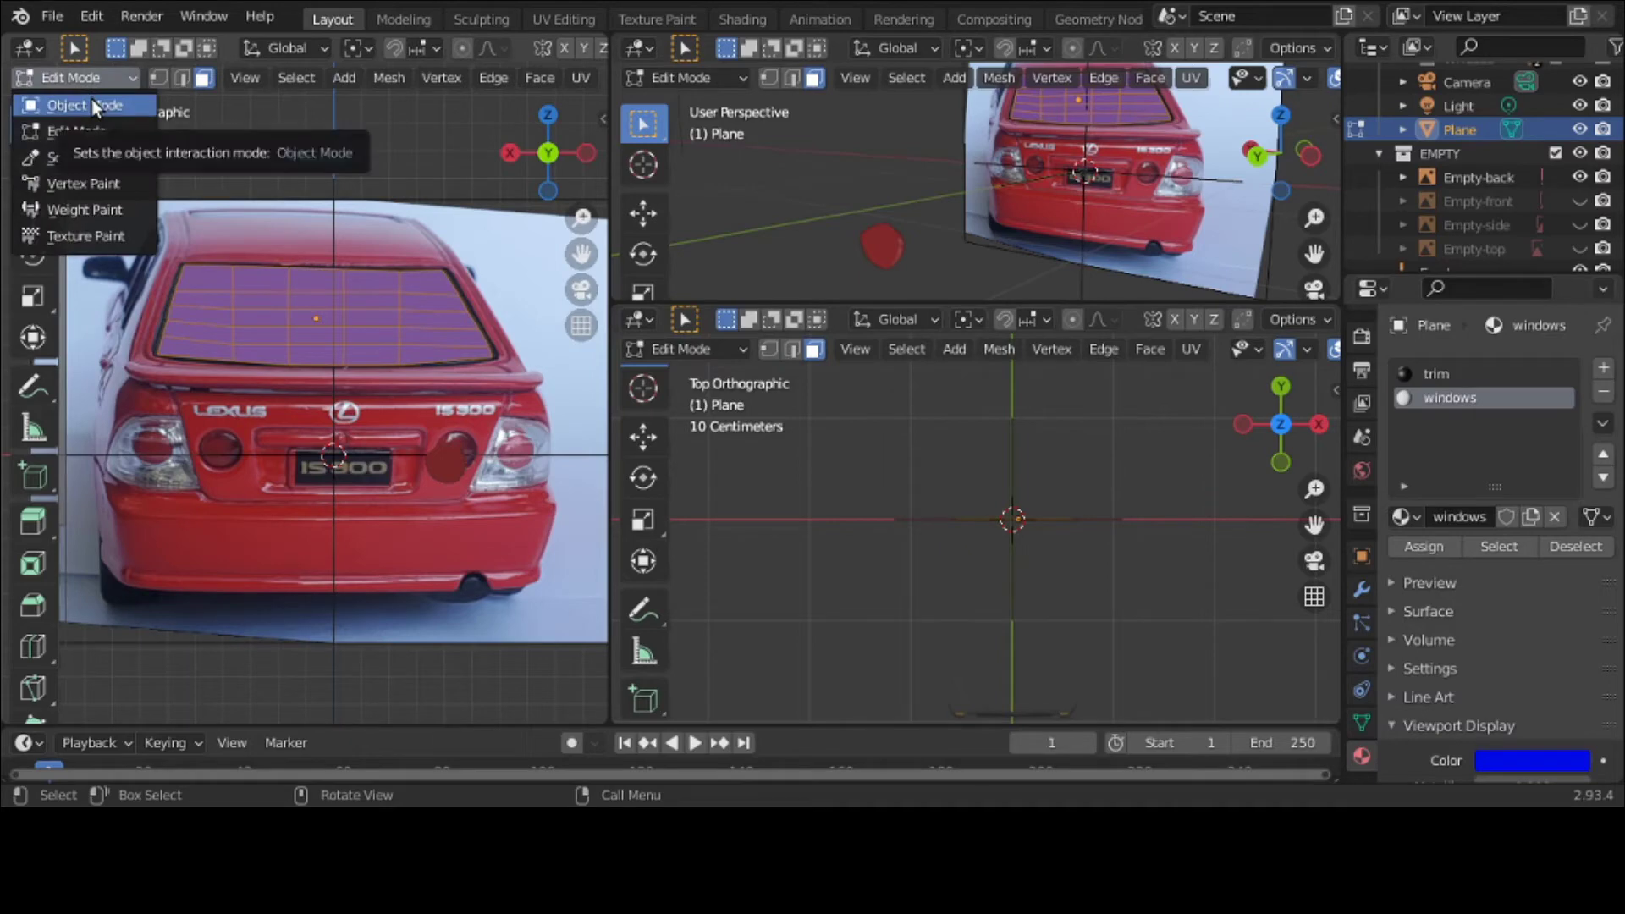
click(95, 108)
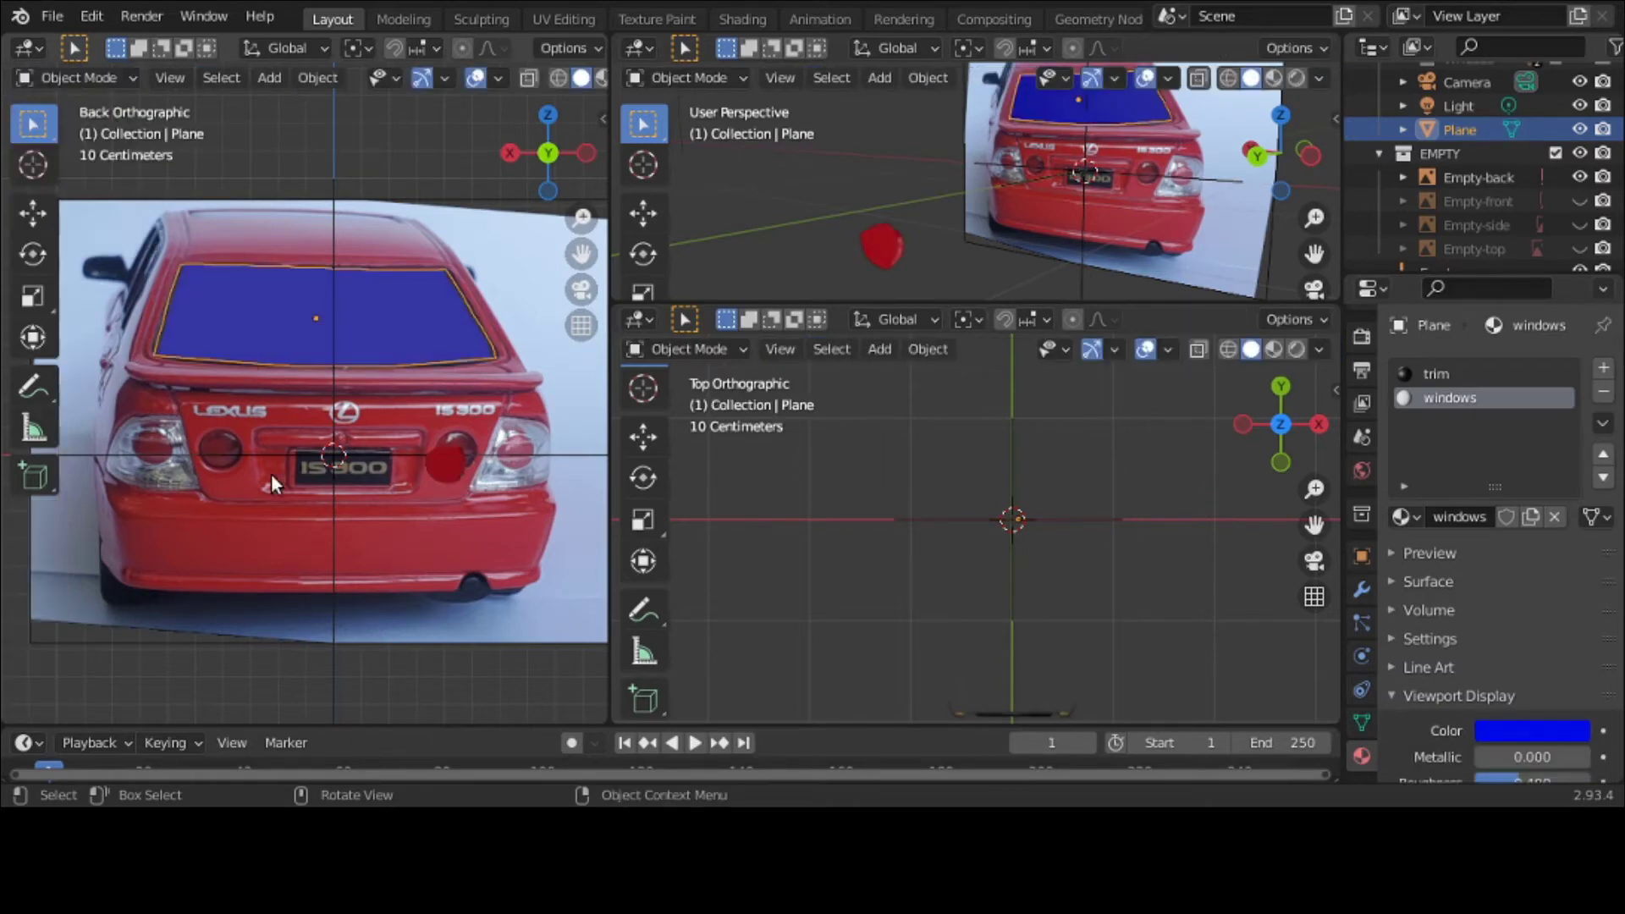
Step: Add a Shrinkwrap modifier to the window plane with car-model as its target
scroll(266, 366, up, 2)
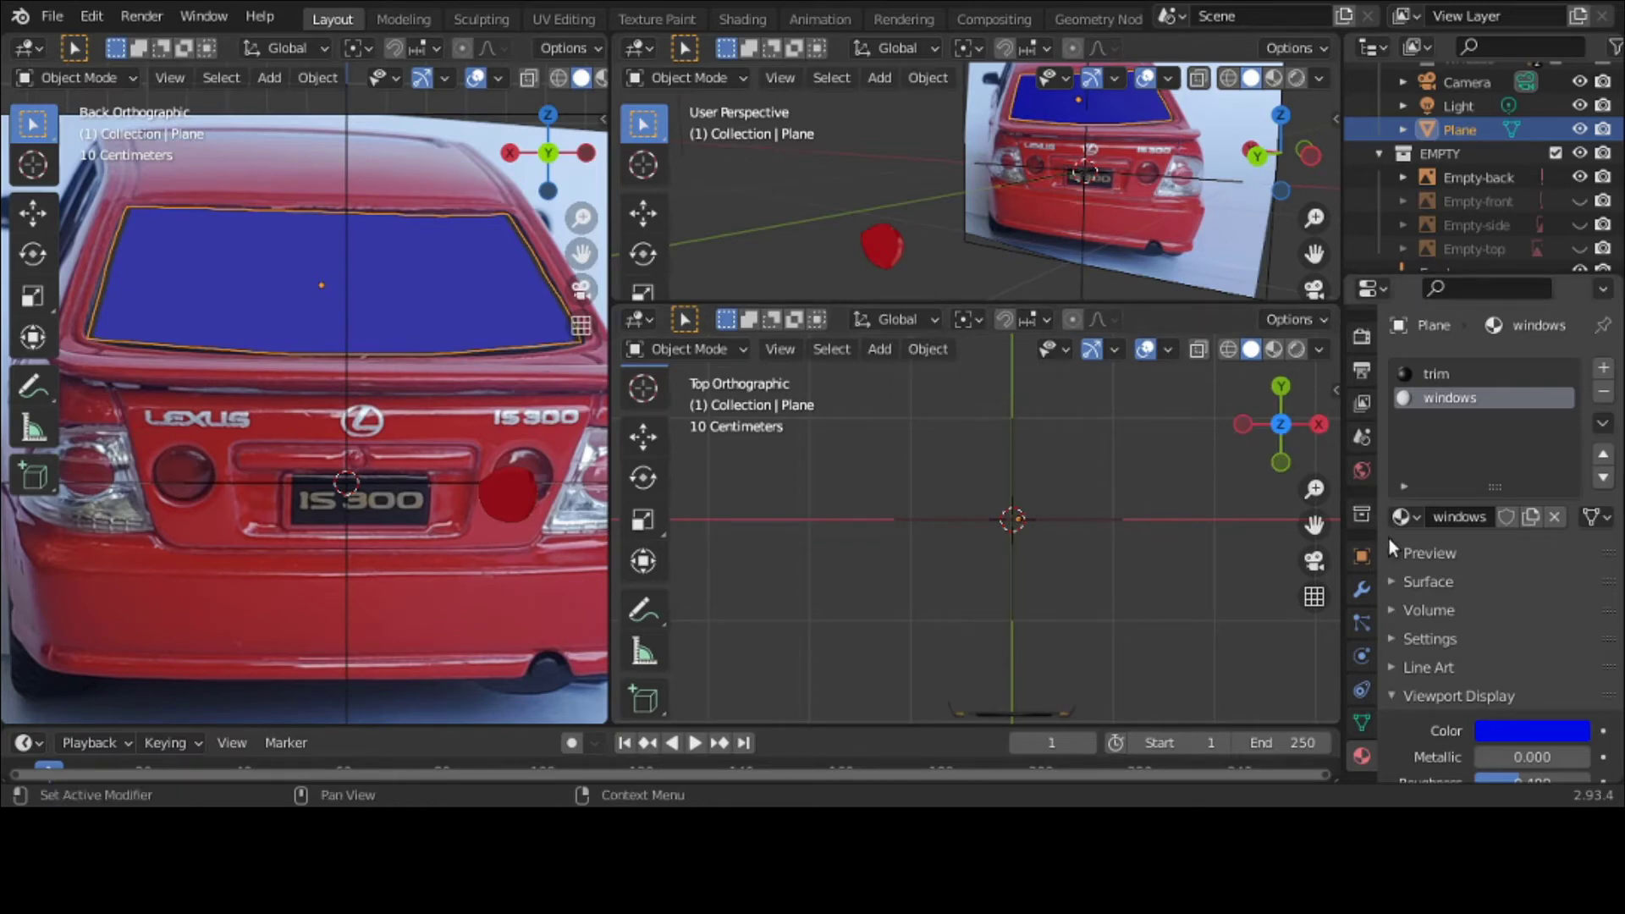
click(1362, 590)
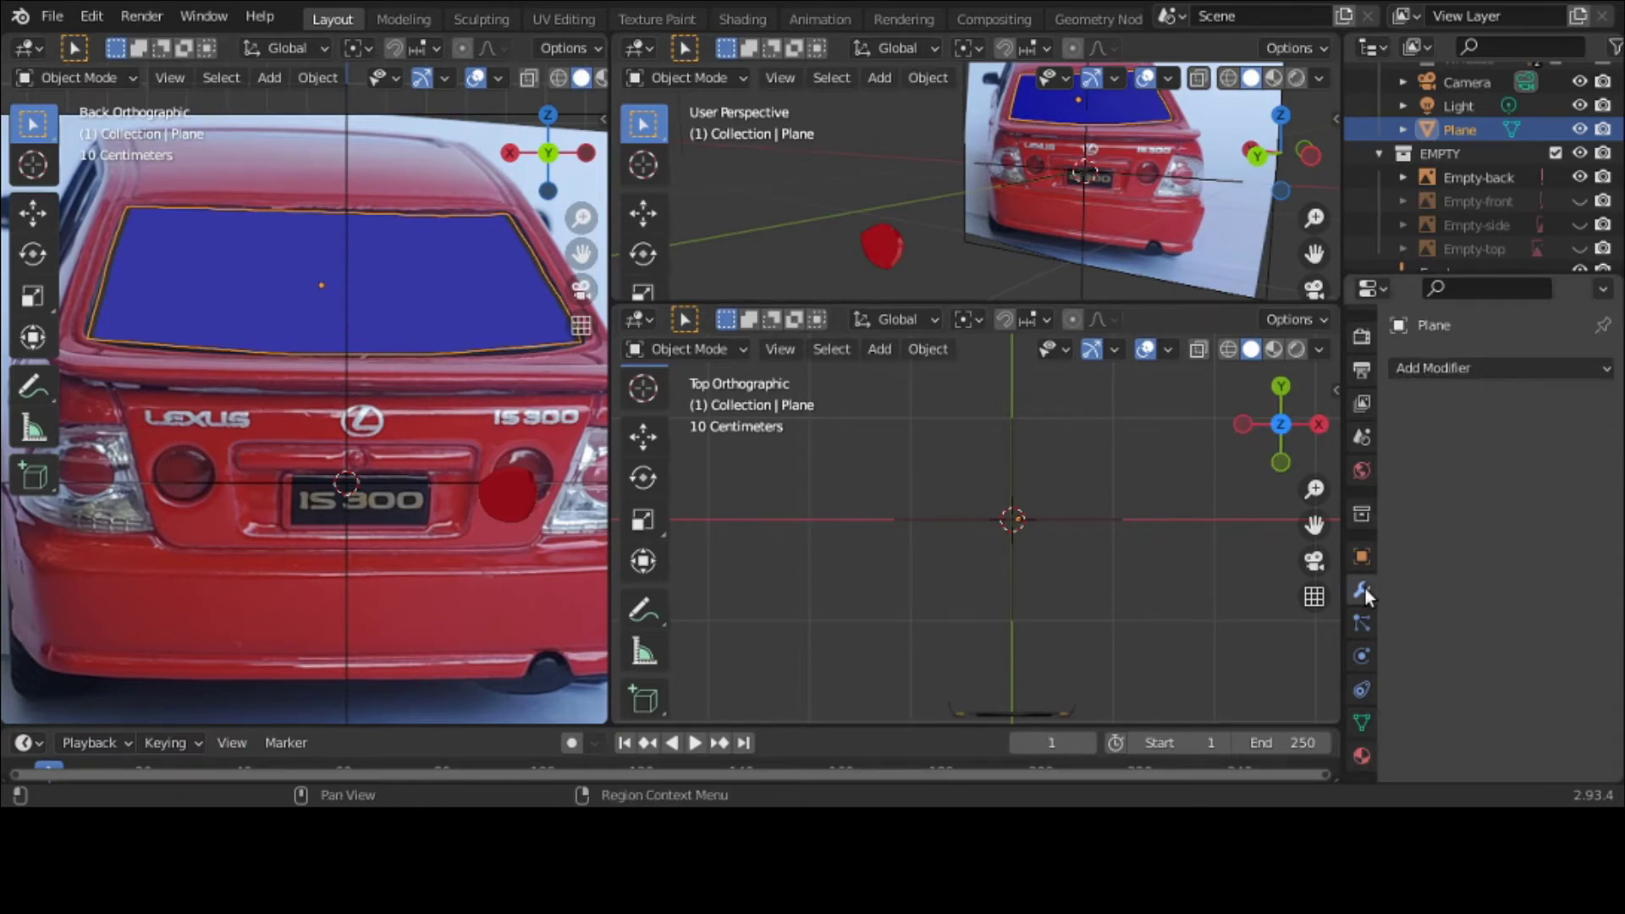
click(76, 84)
click(79, 125)
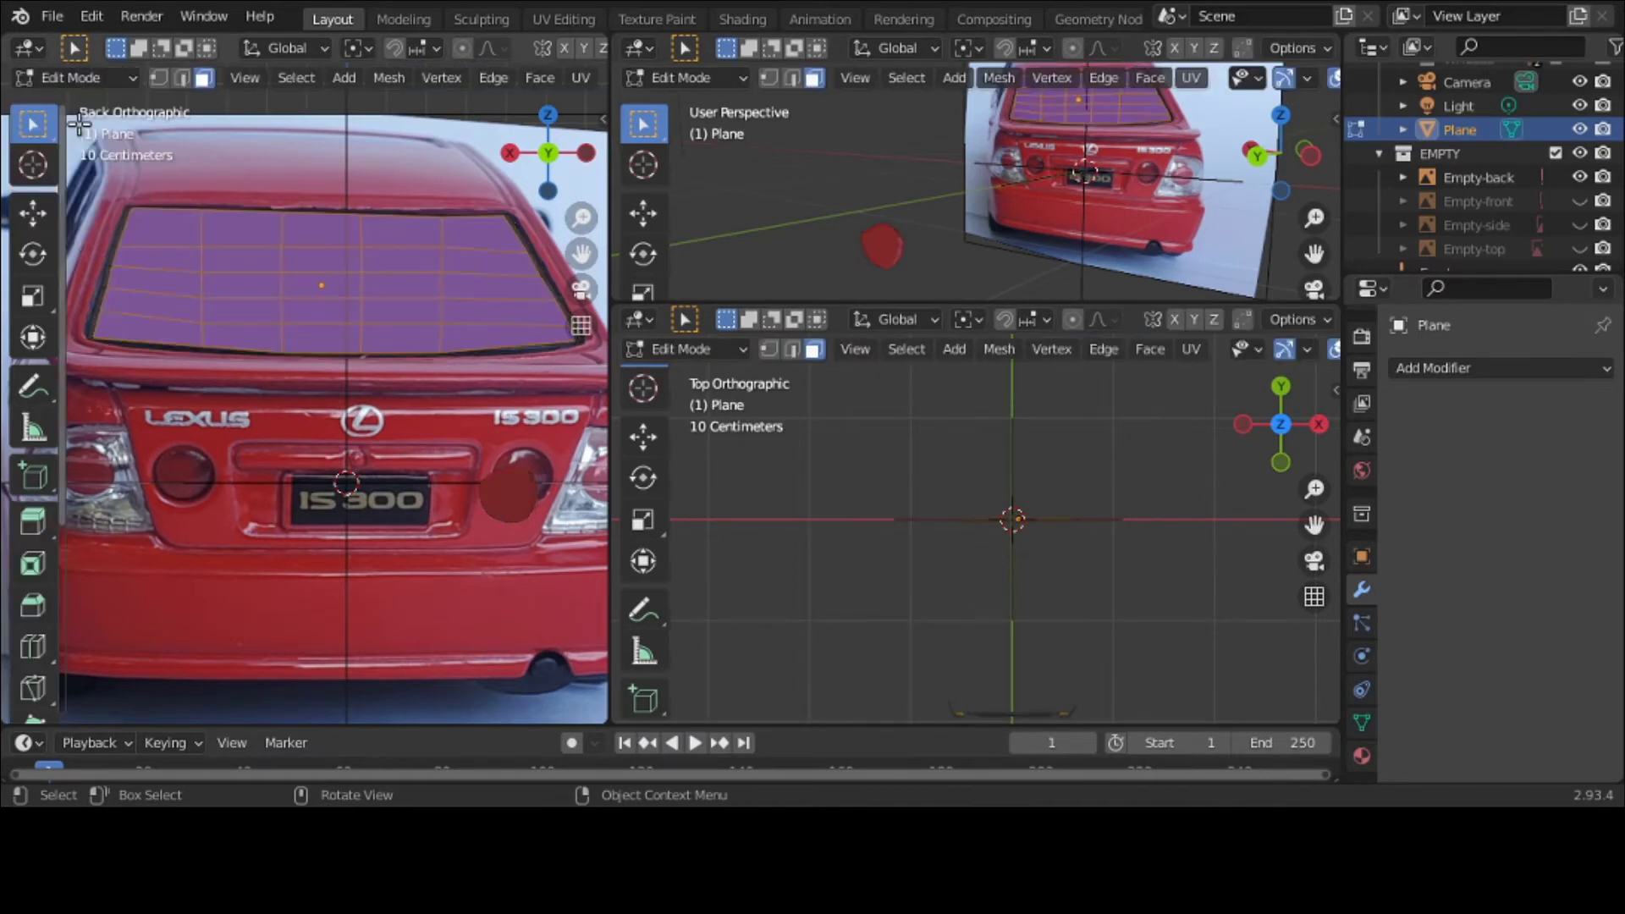
click(78, 84)
click(79, 105)
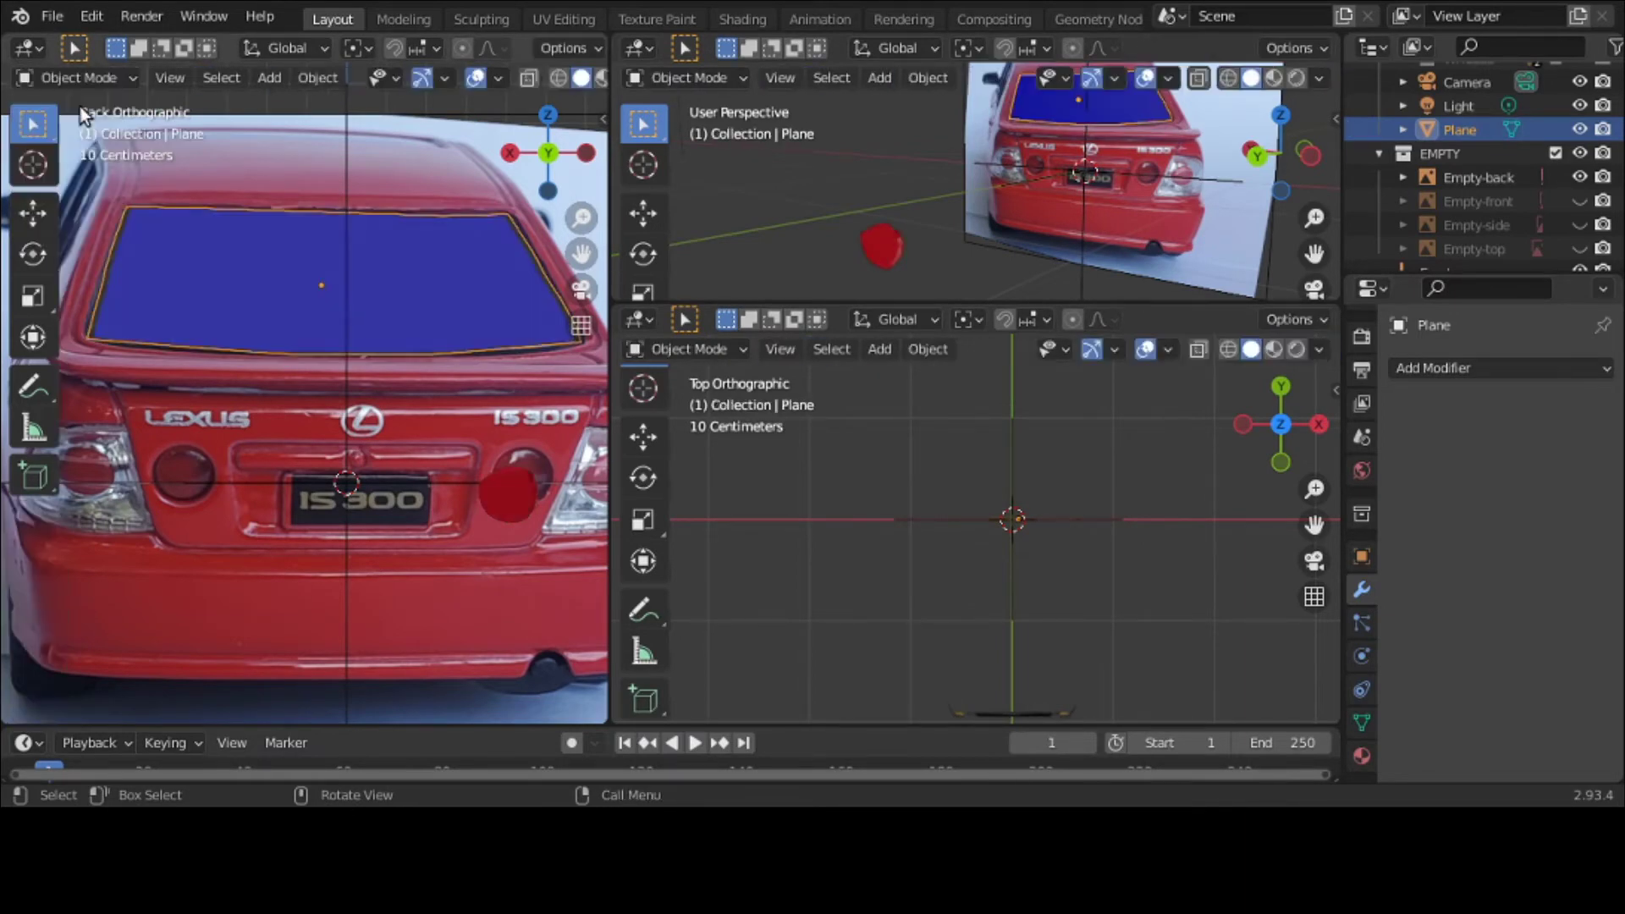
click(1445, 372)
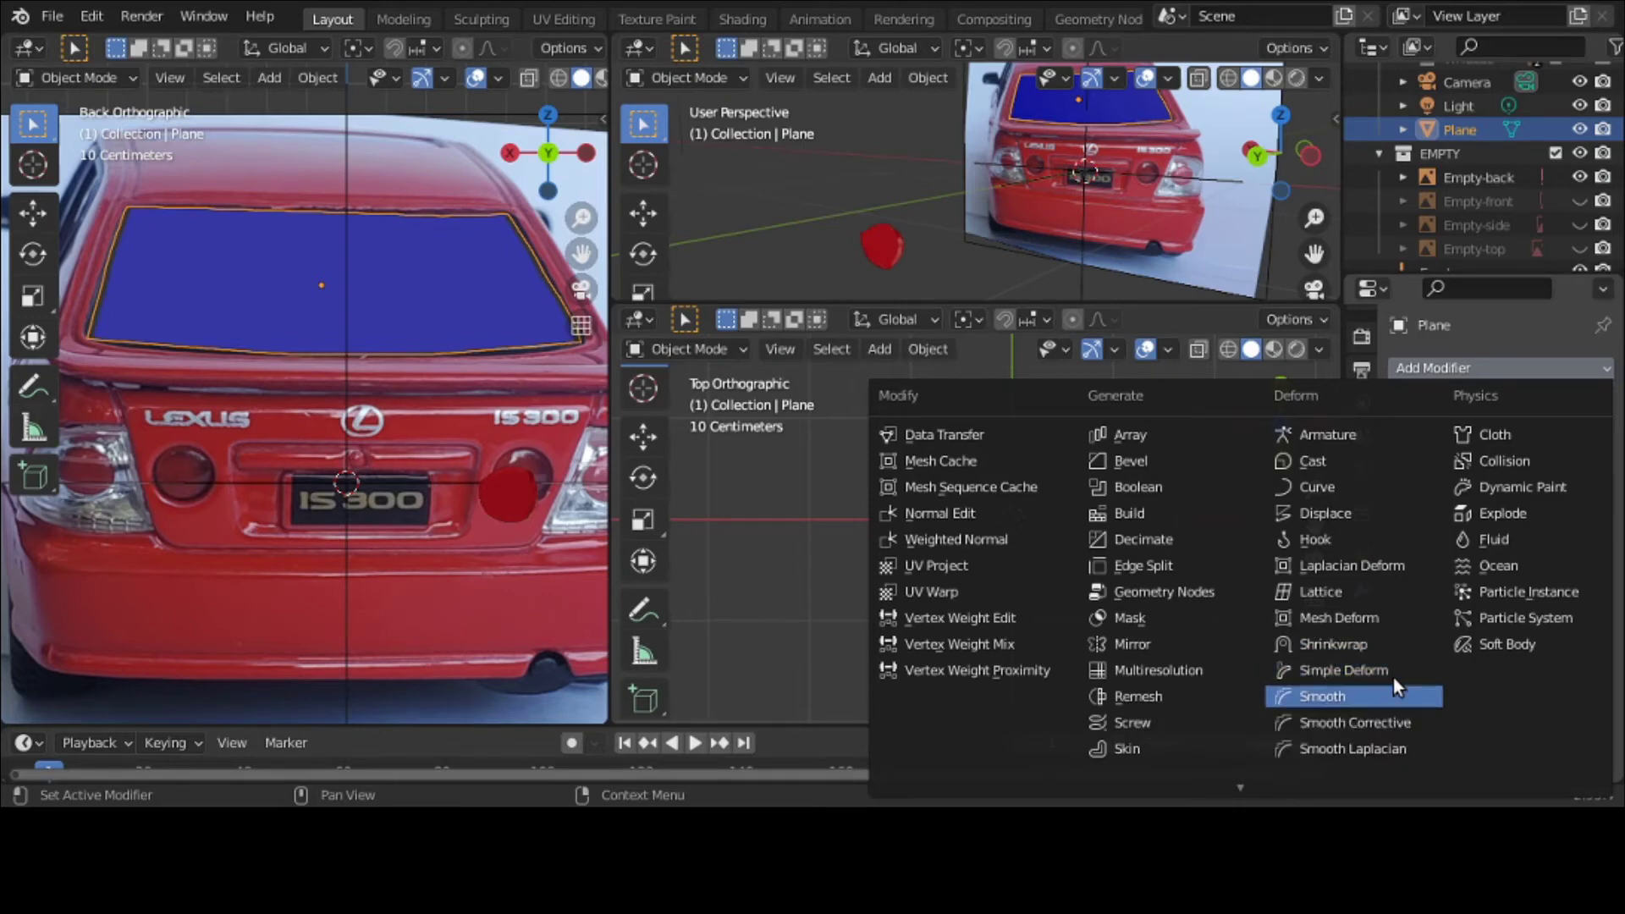
click(1386, 631)
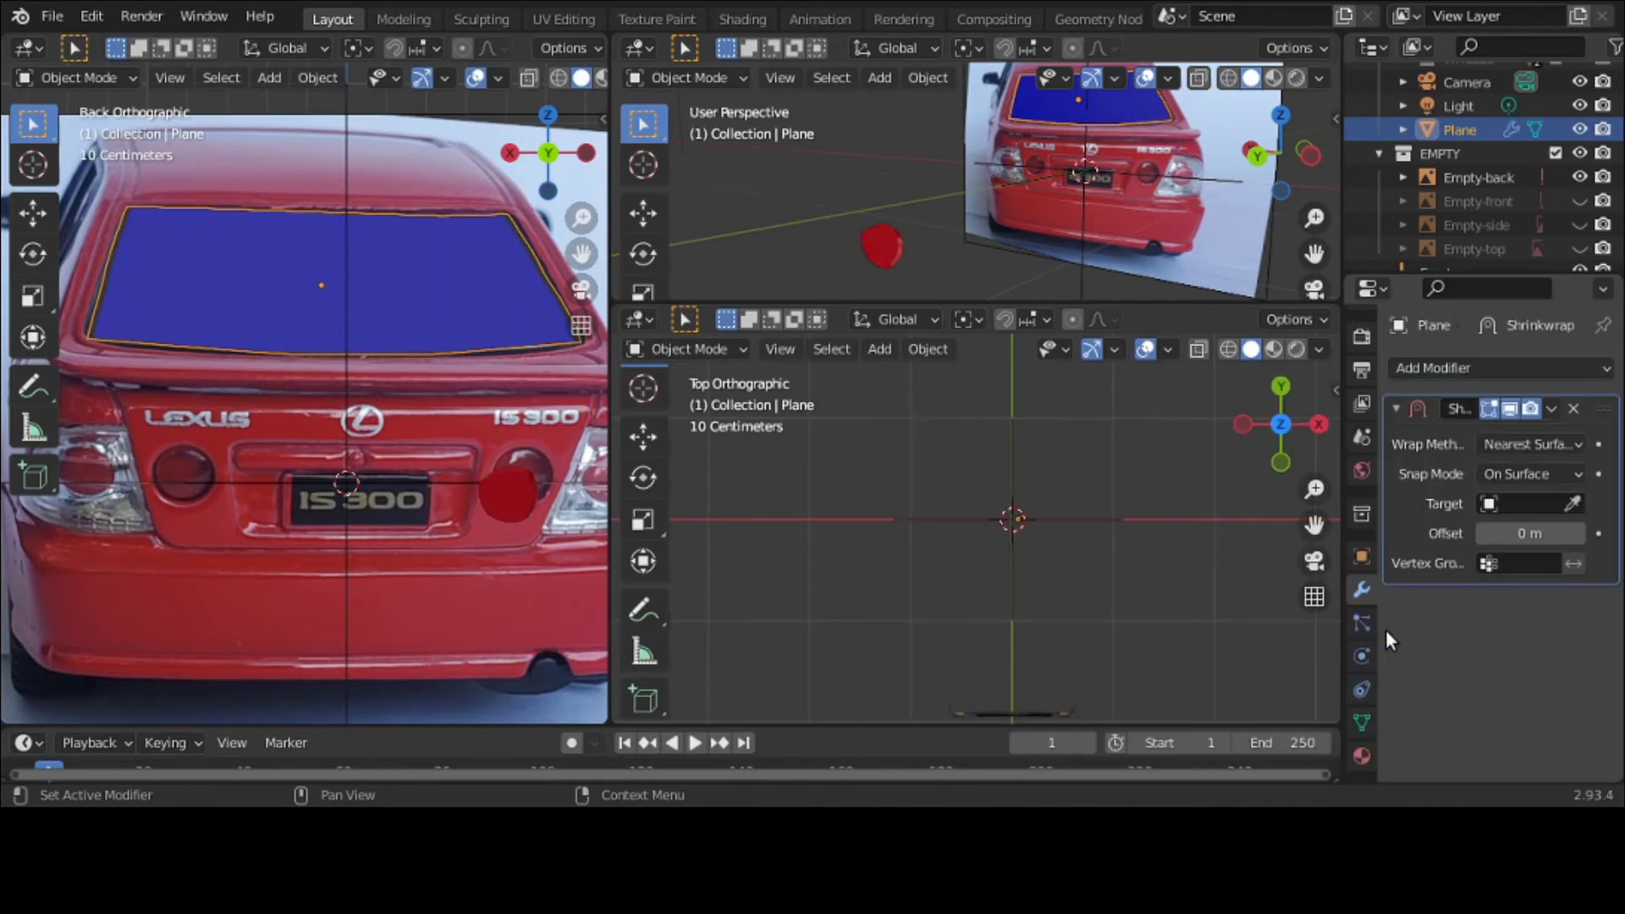
click(1519, 505)
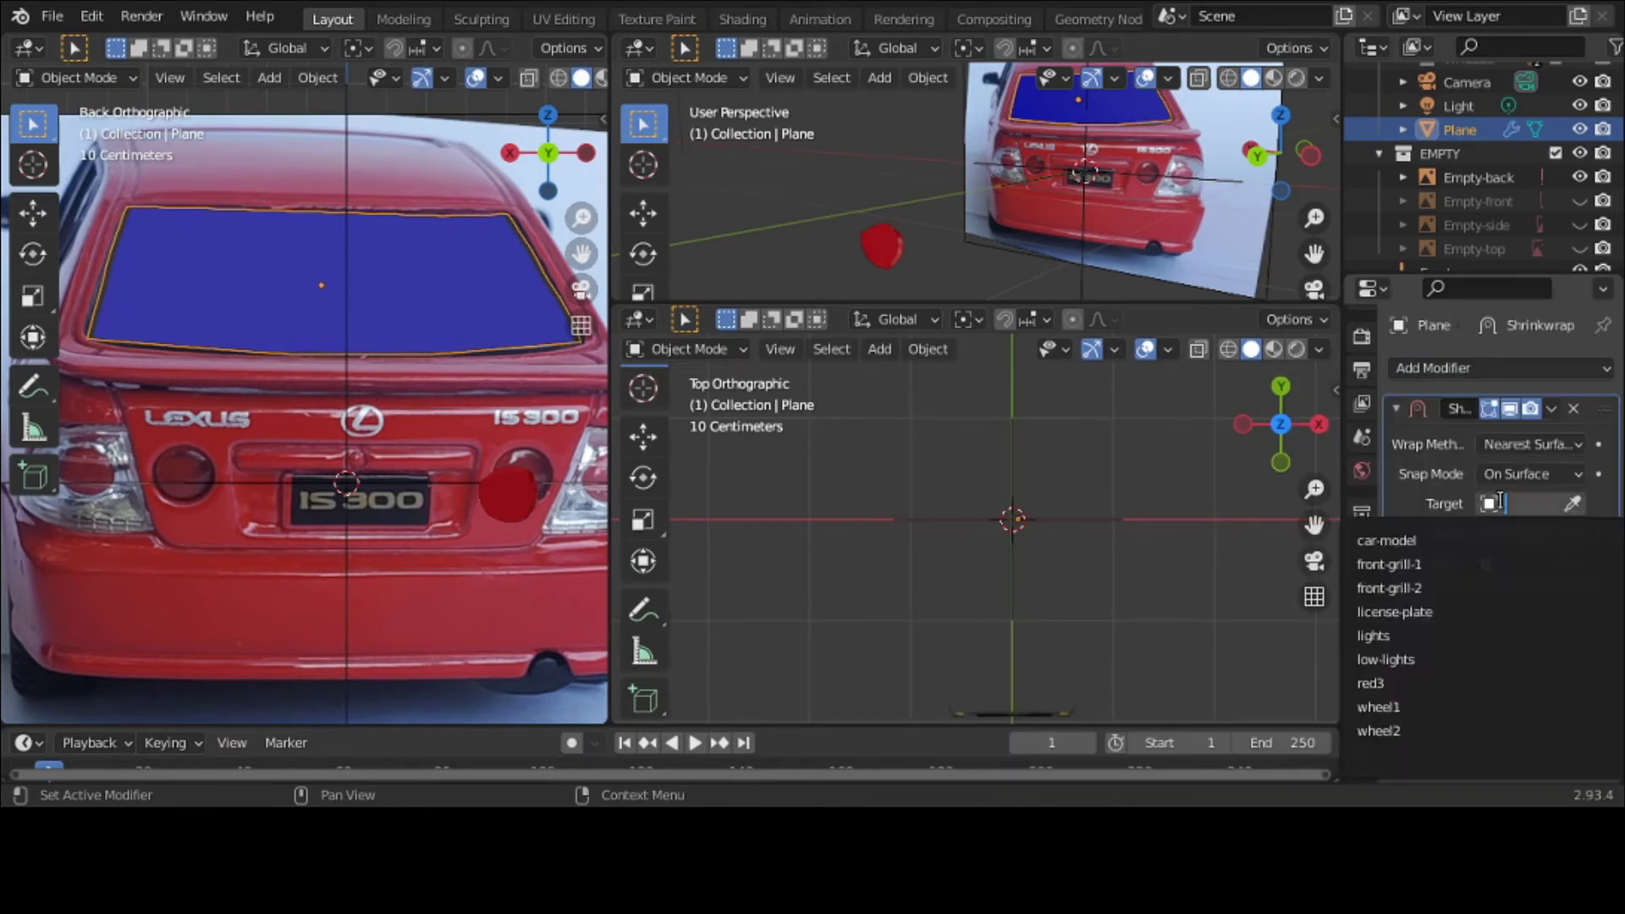
click(1462, 542)
scroll(460, 398, down, 2)
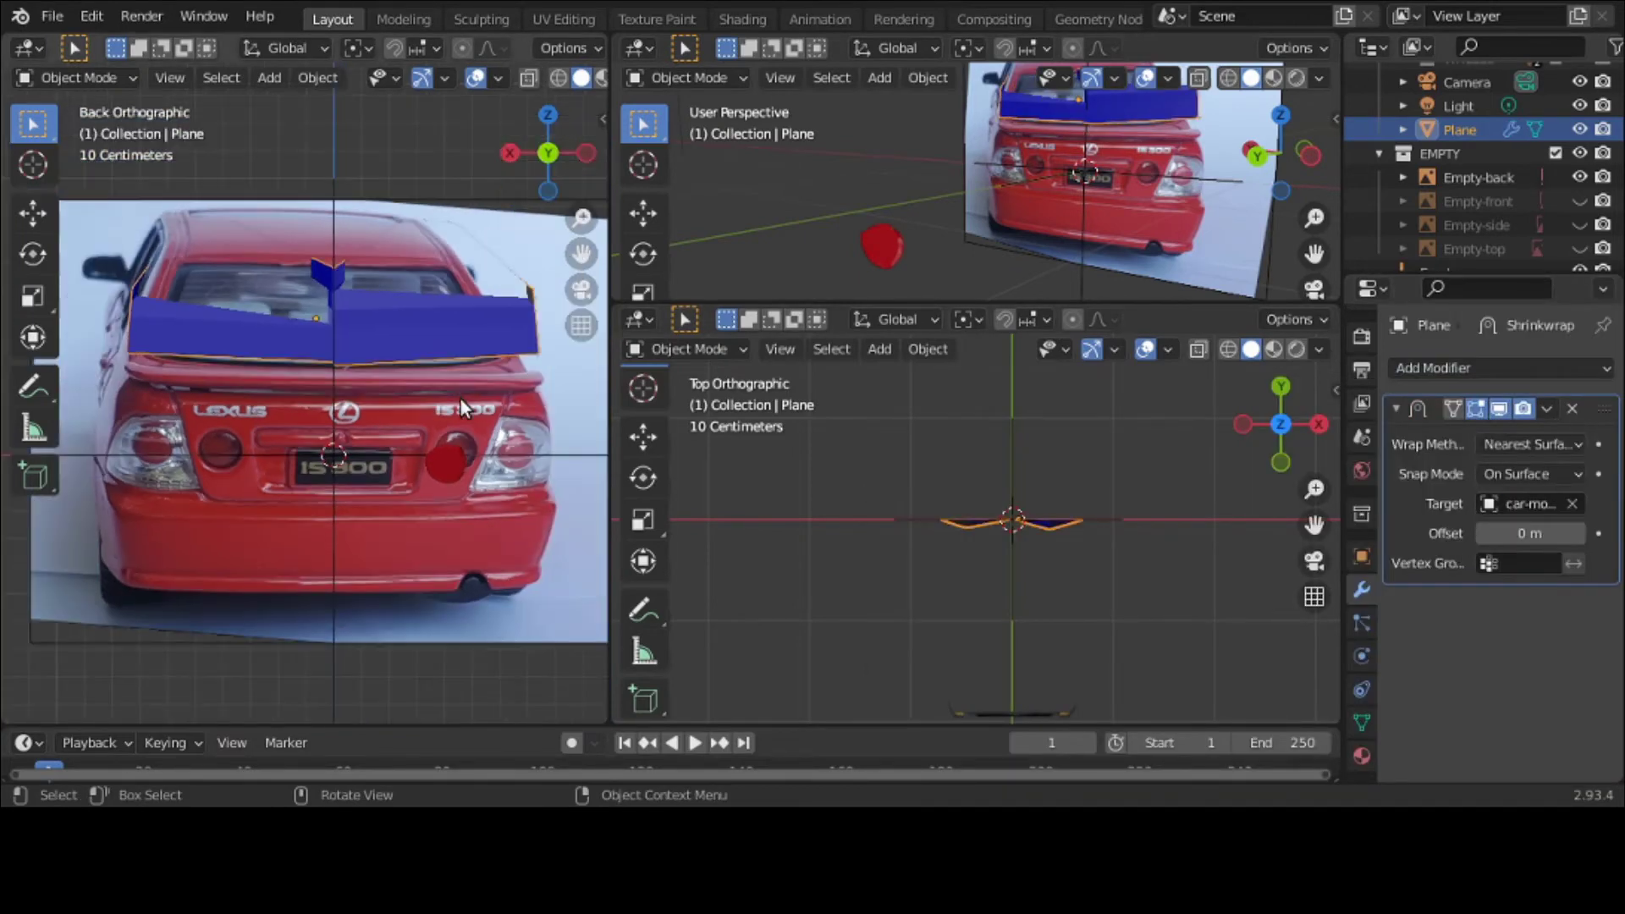
Step: Unhide car-model in the CAR-Parts collection to show the car body beneath the window plane
key(KP_5)
middle_drag(461, 400, 516, 416)
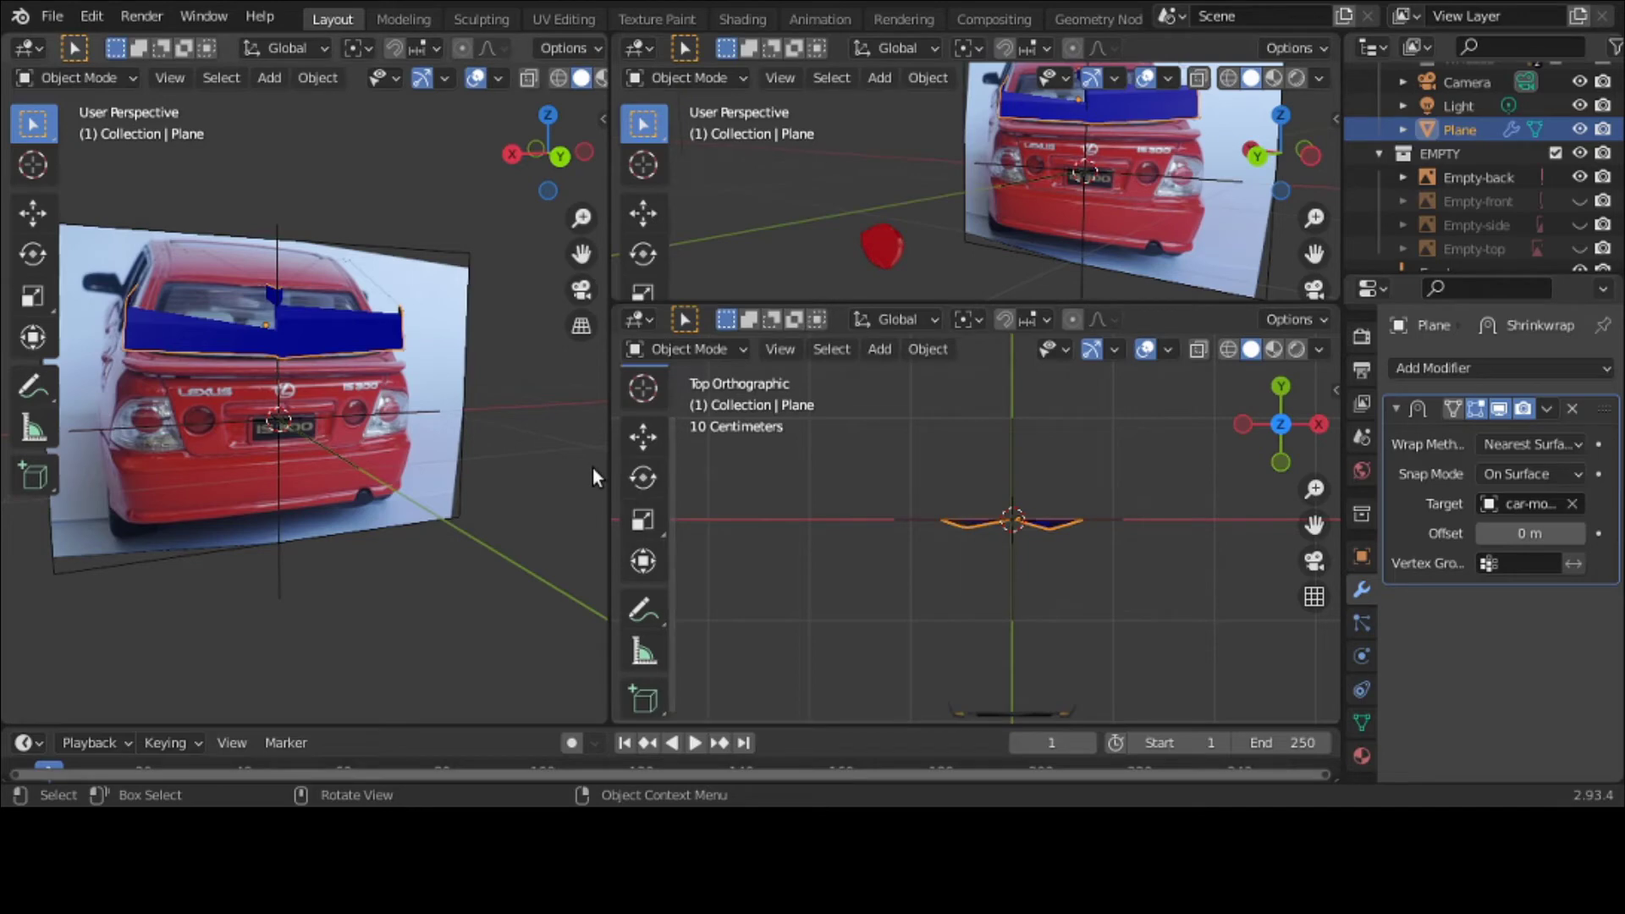
scroll(1450, 195, up, 3)
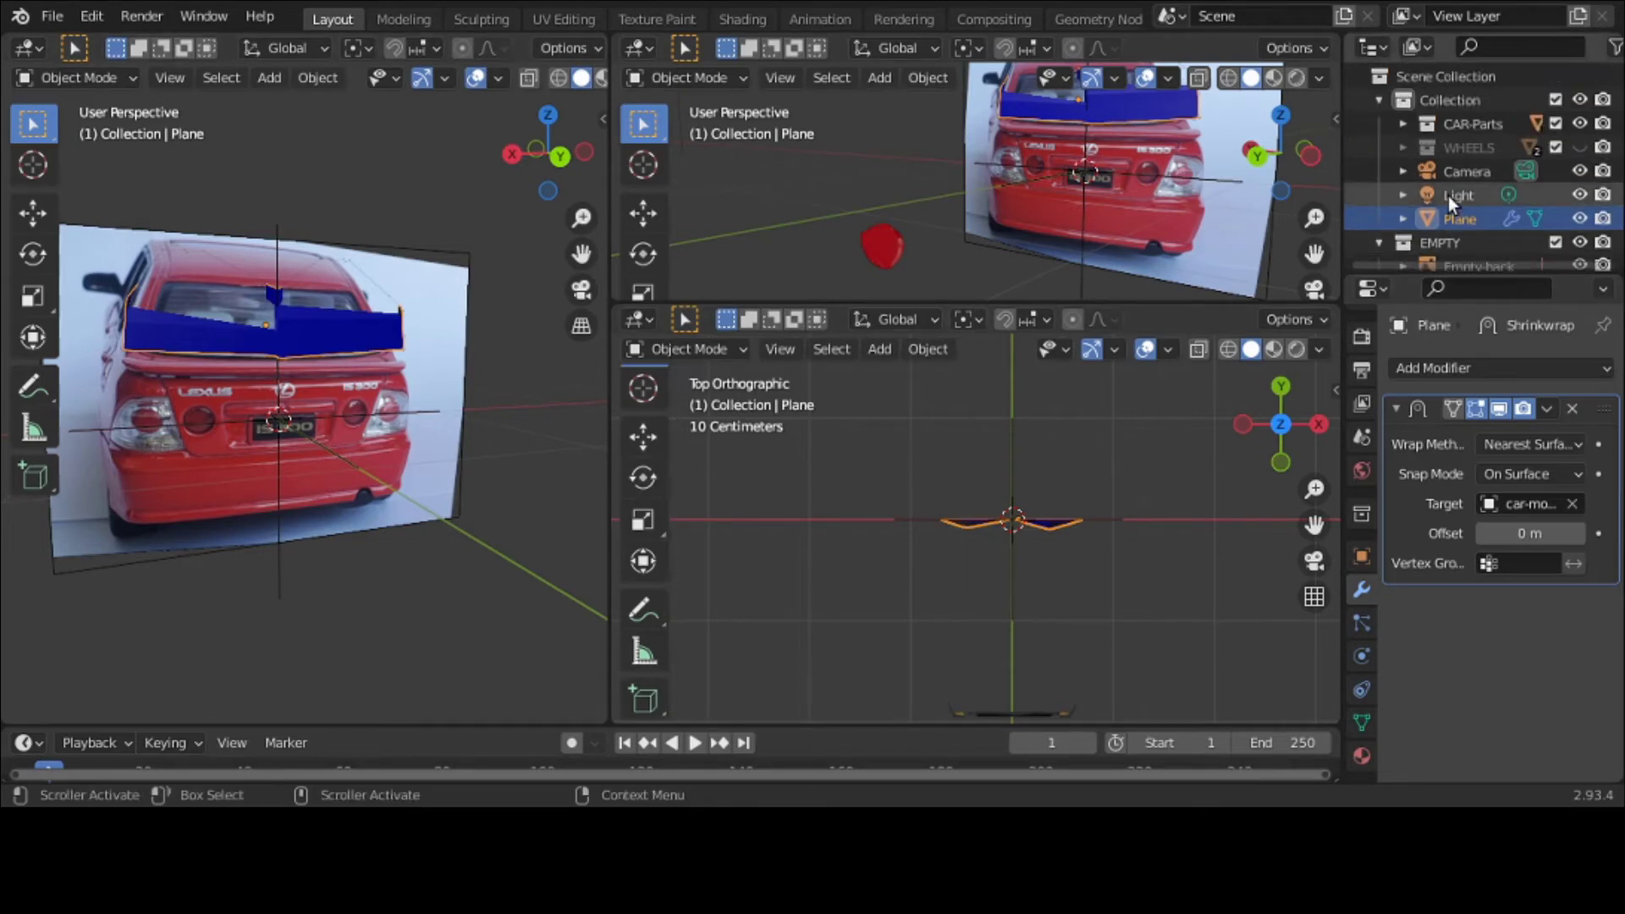
click(1408, 124)
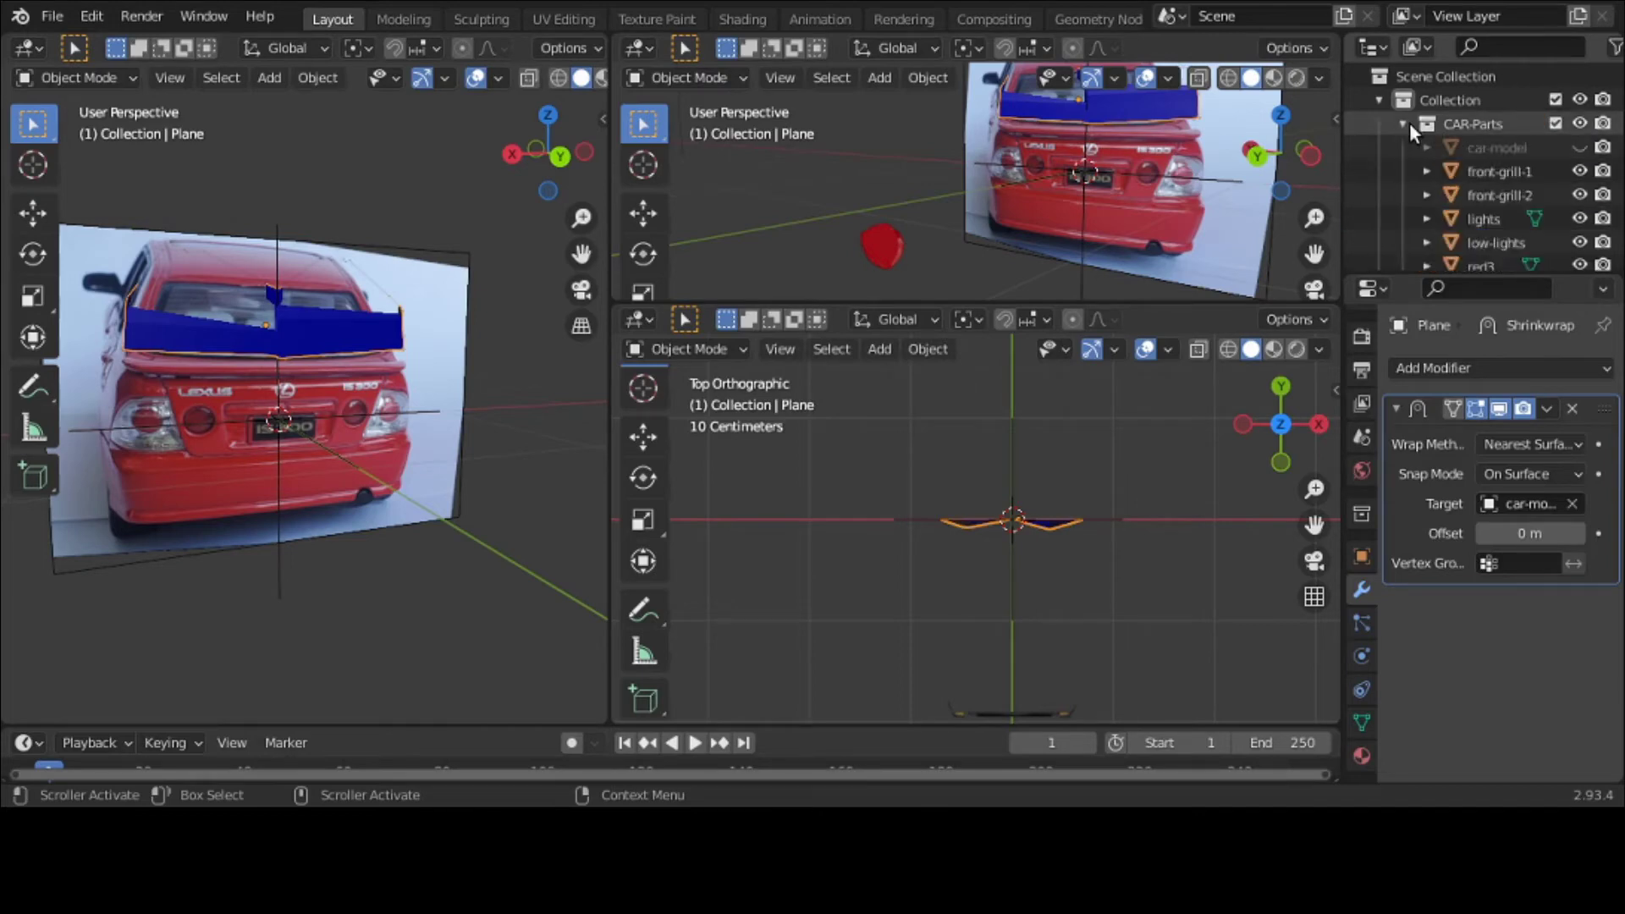
click(1574, 147)
scroll(433, 210, down, 6)
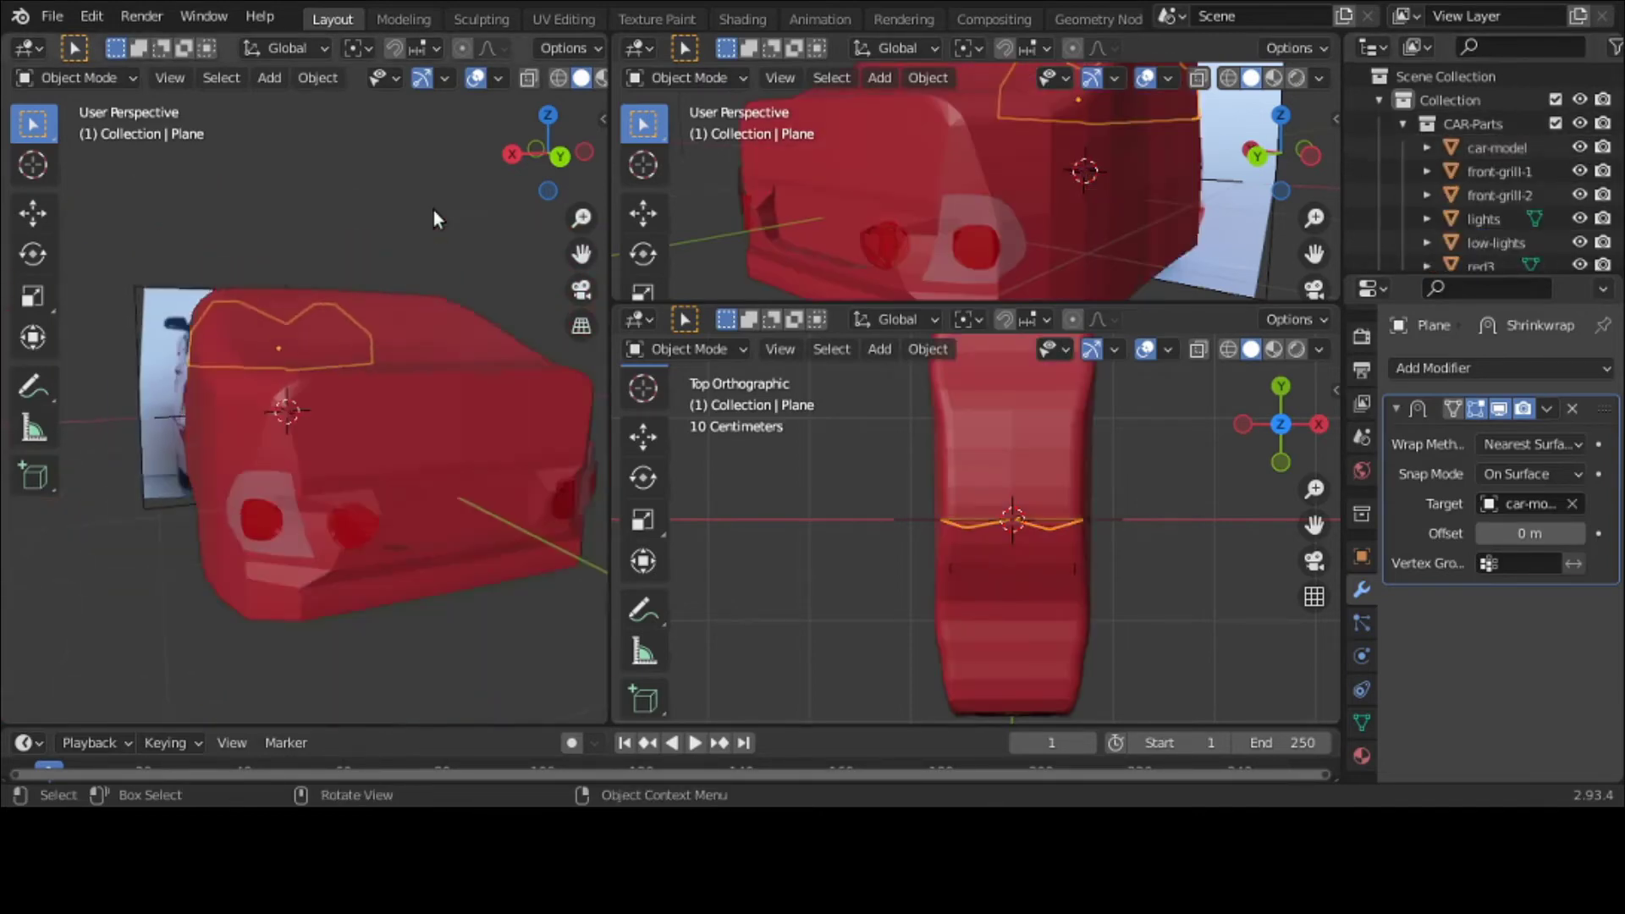
Step: Move the window plane about 1.47 m along the Y axis towards the rear of the car
middle_drag(434, 210, 552, 276)
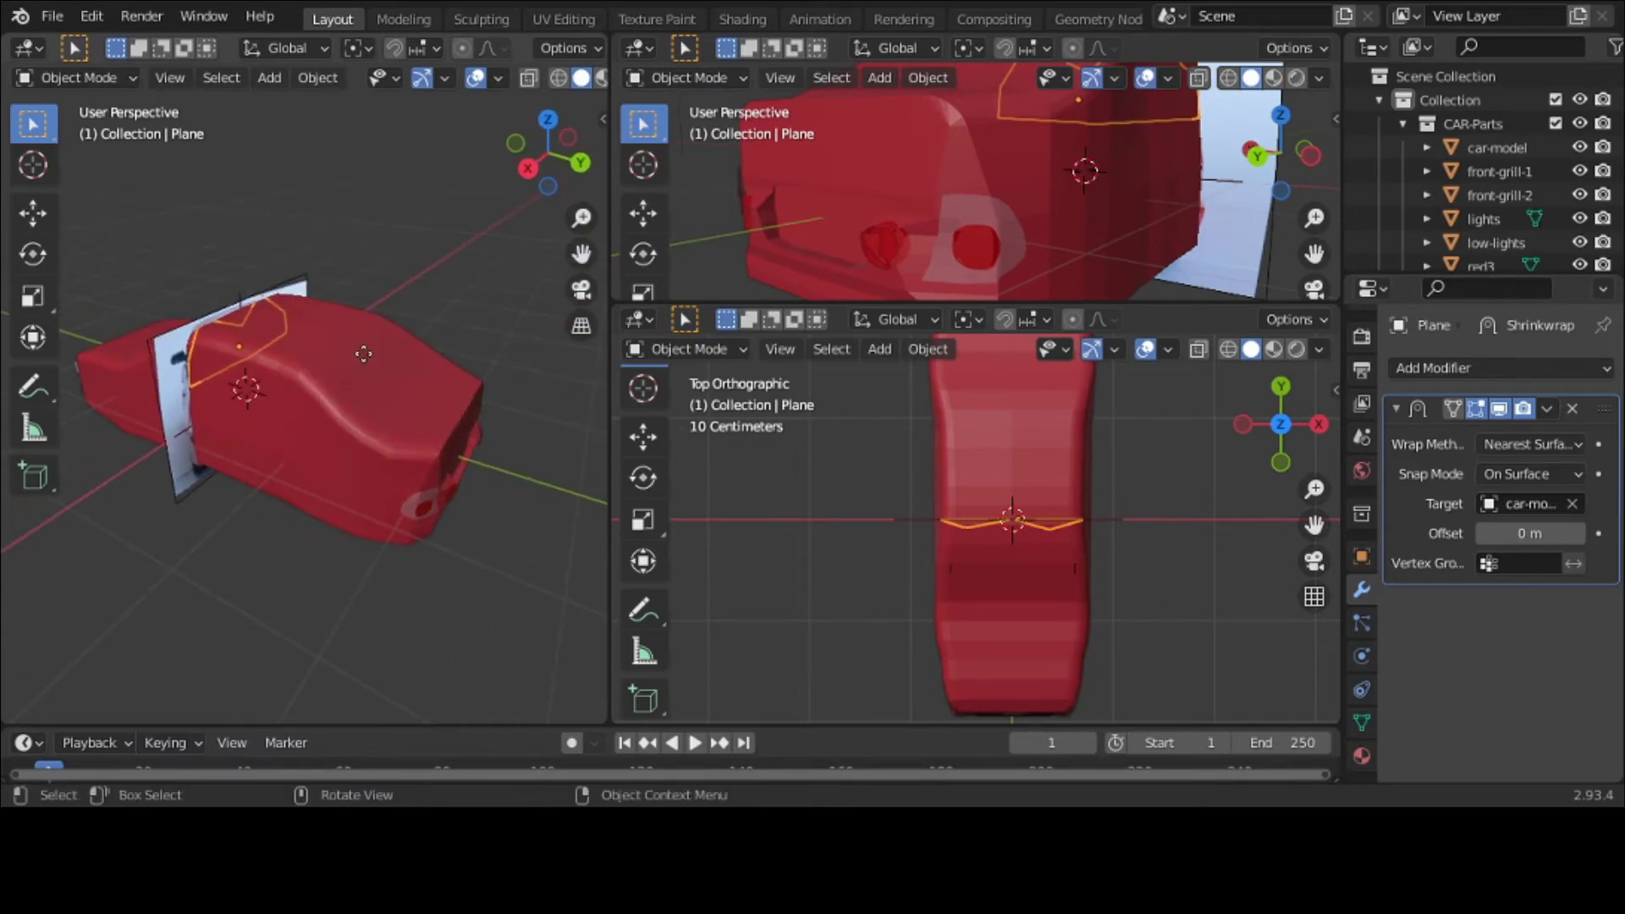
key(g)
key(y)
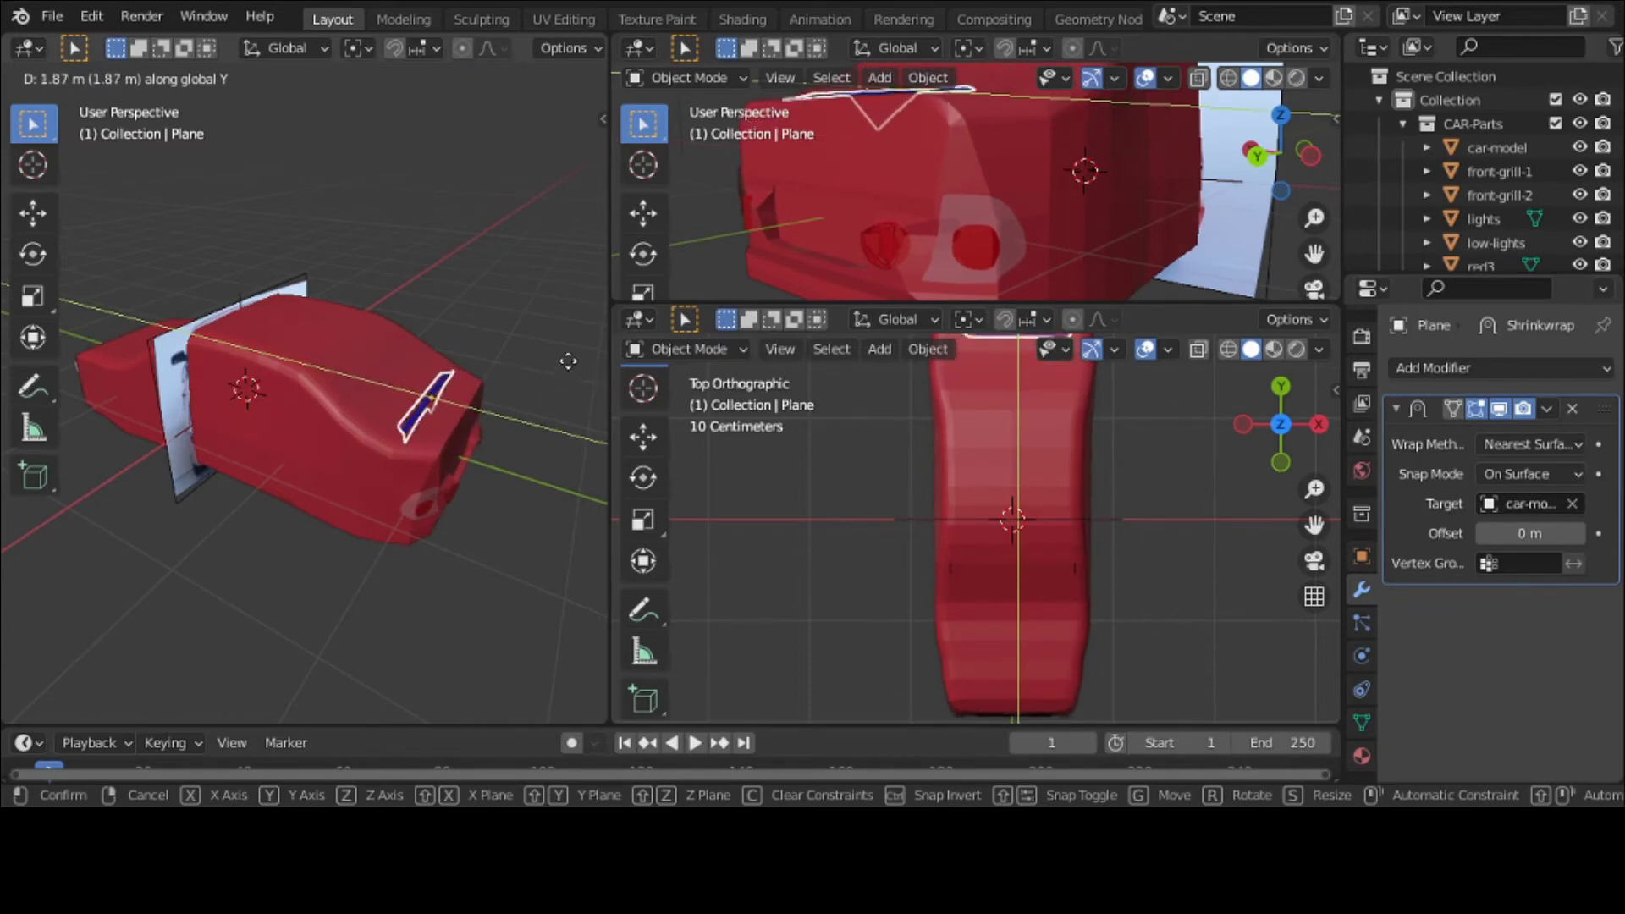
click(527, 317)
scroll(425, 455, up, 3)
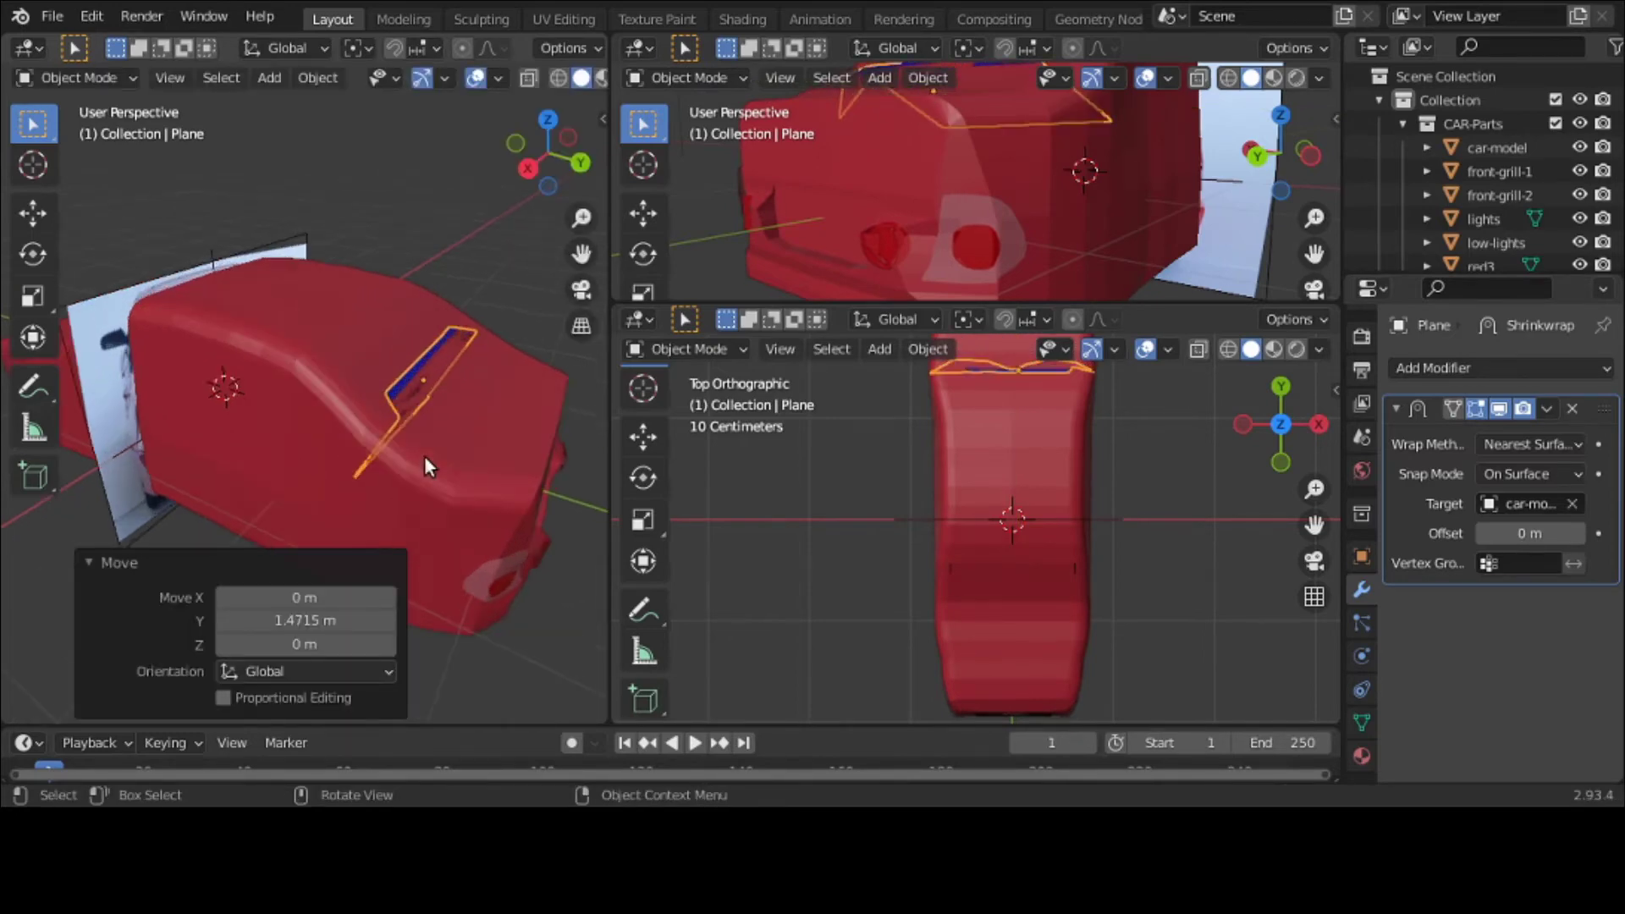
middle_drag(424, 456, 333, 430)
Step: Raise the window plane about 0.32 m along the Z axis so it wraps onto the upper rear body
key(g)
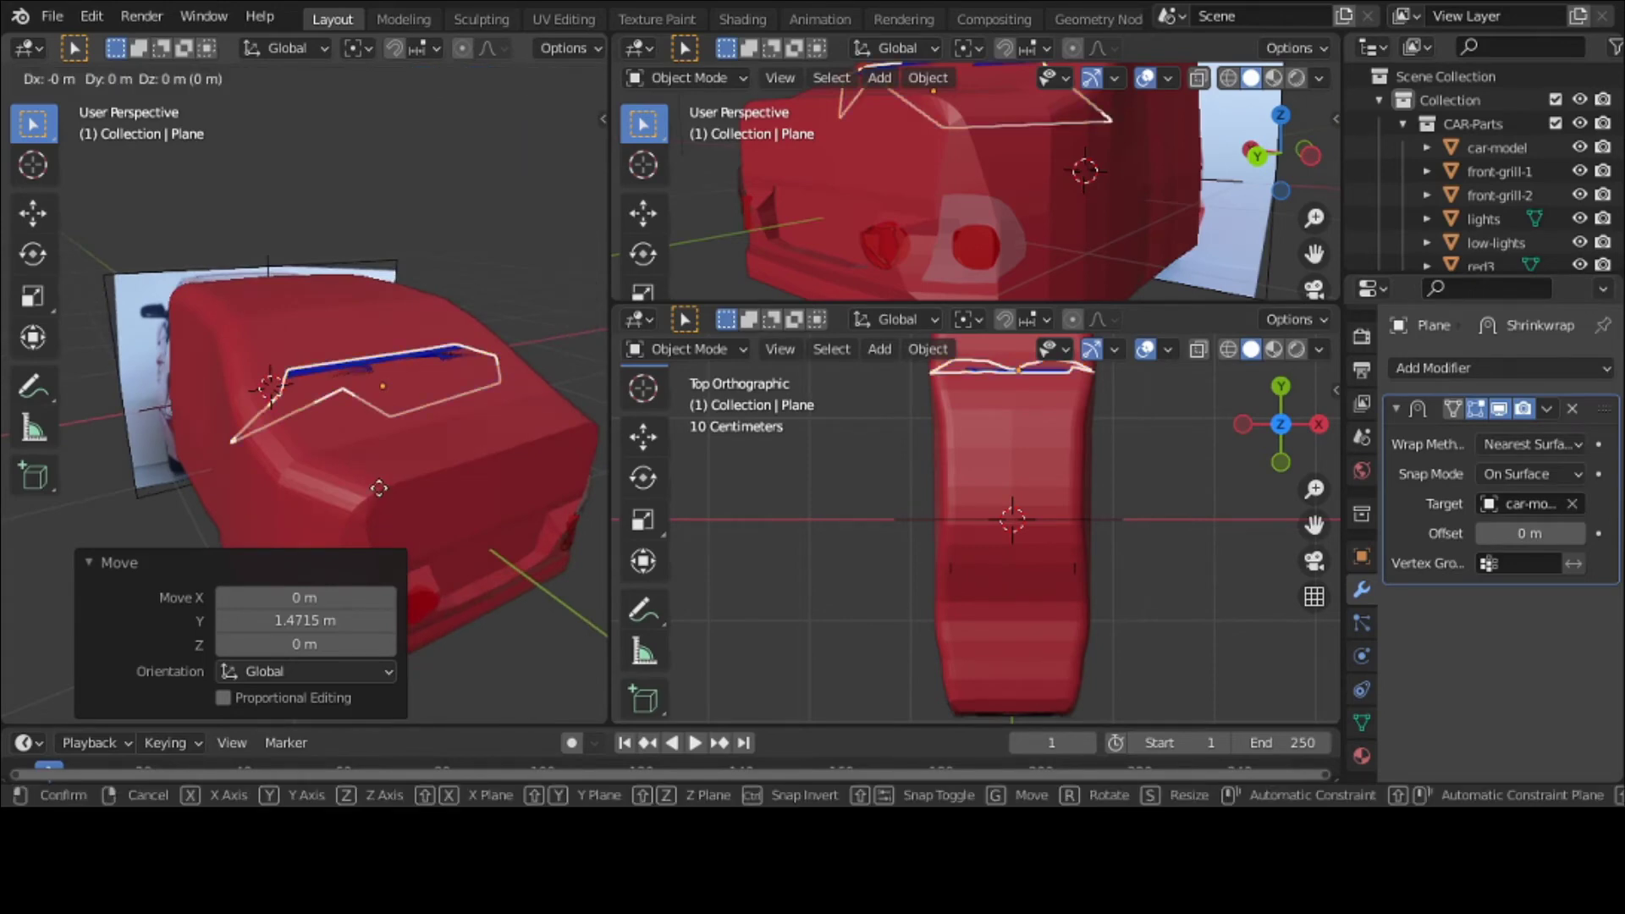
key(z)
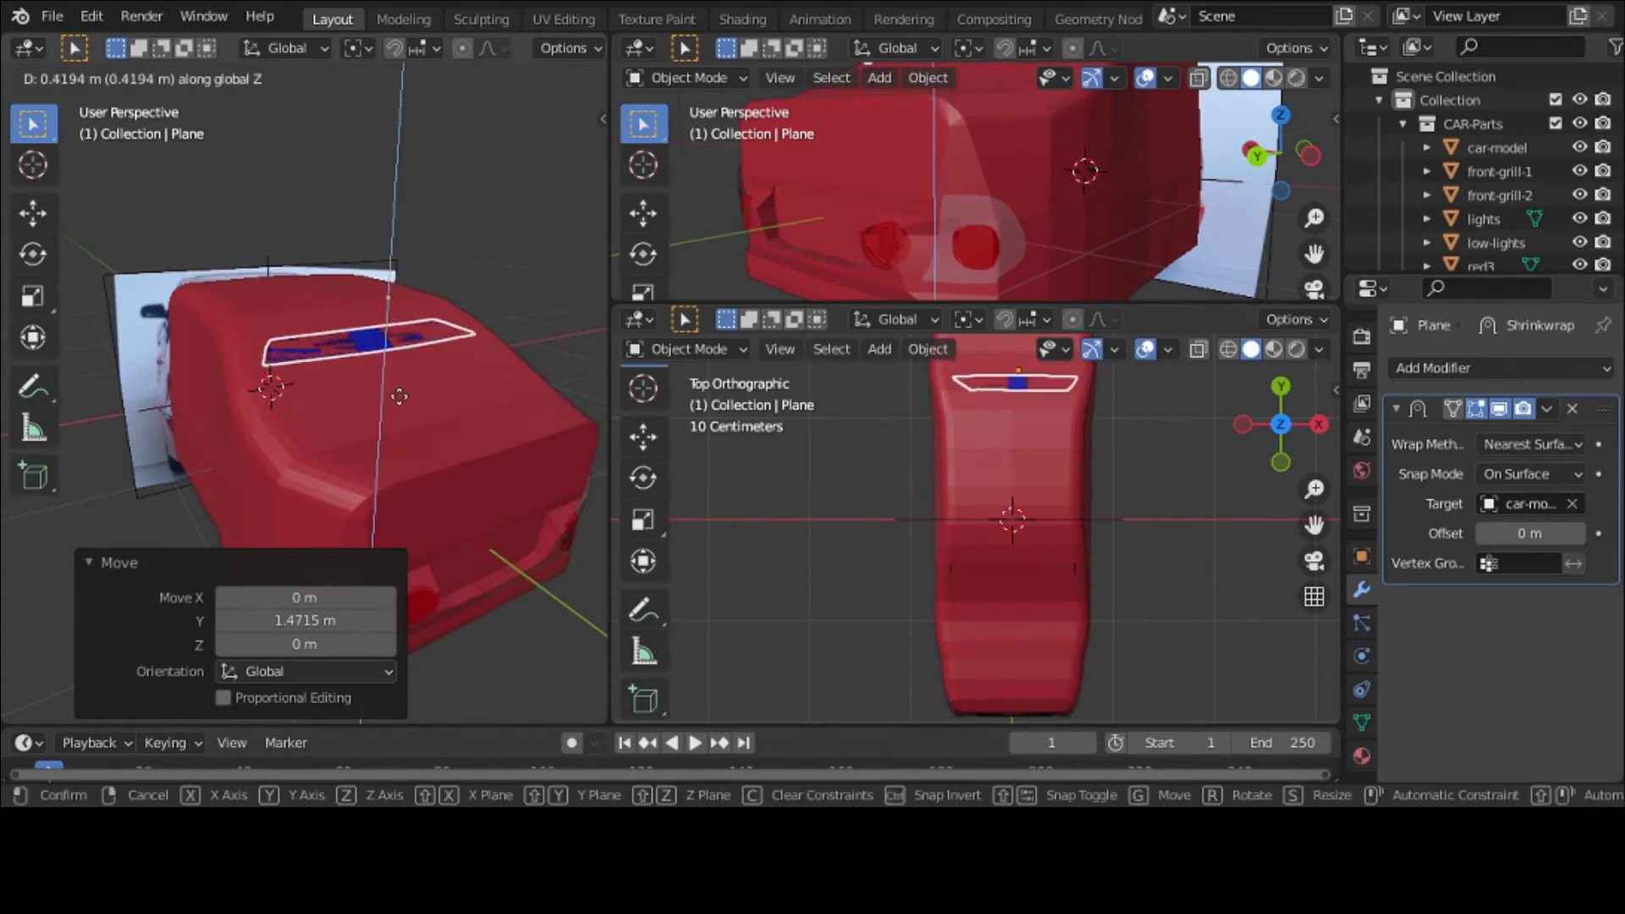
right_click(403, 419)
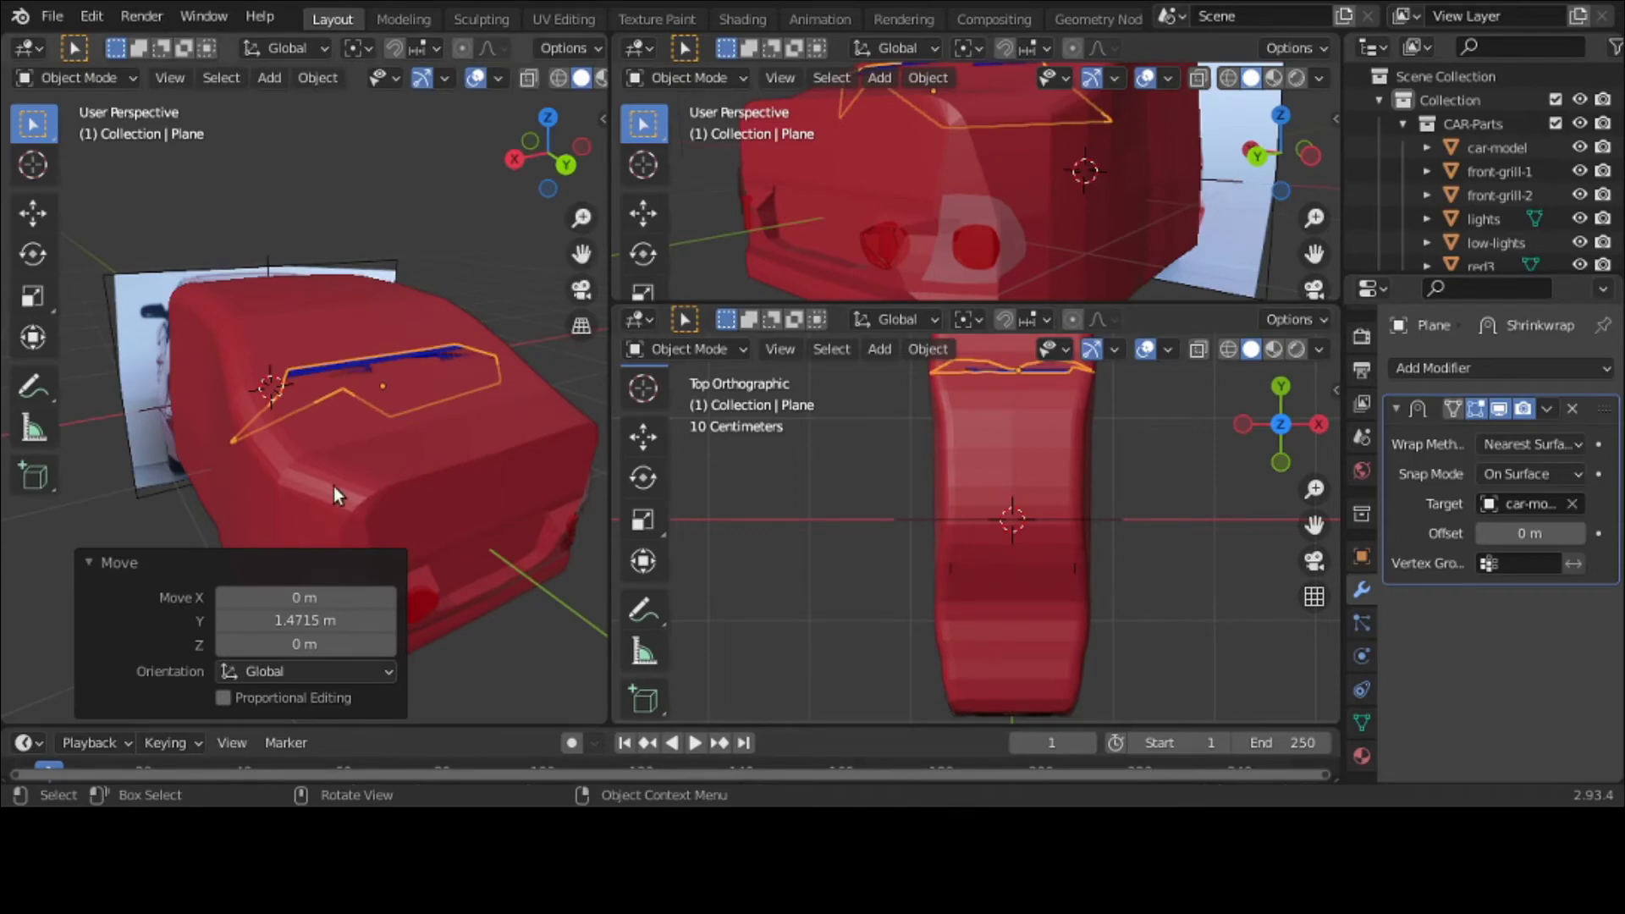
key(g)
key(z)
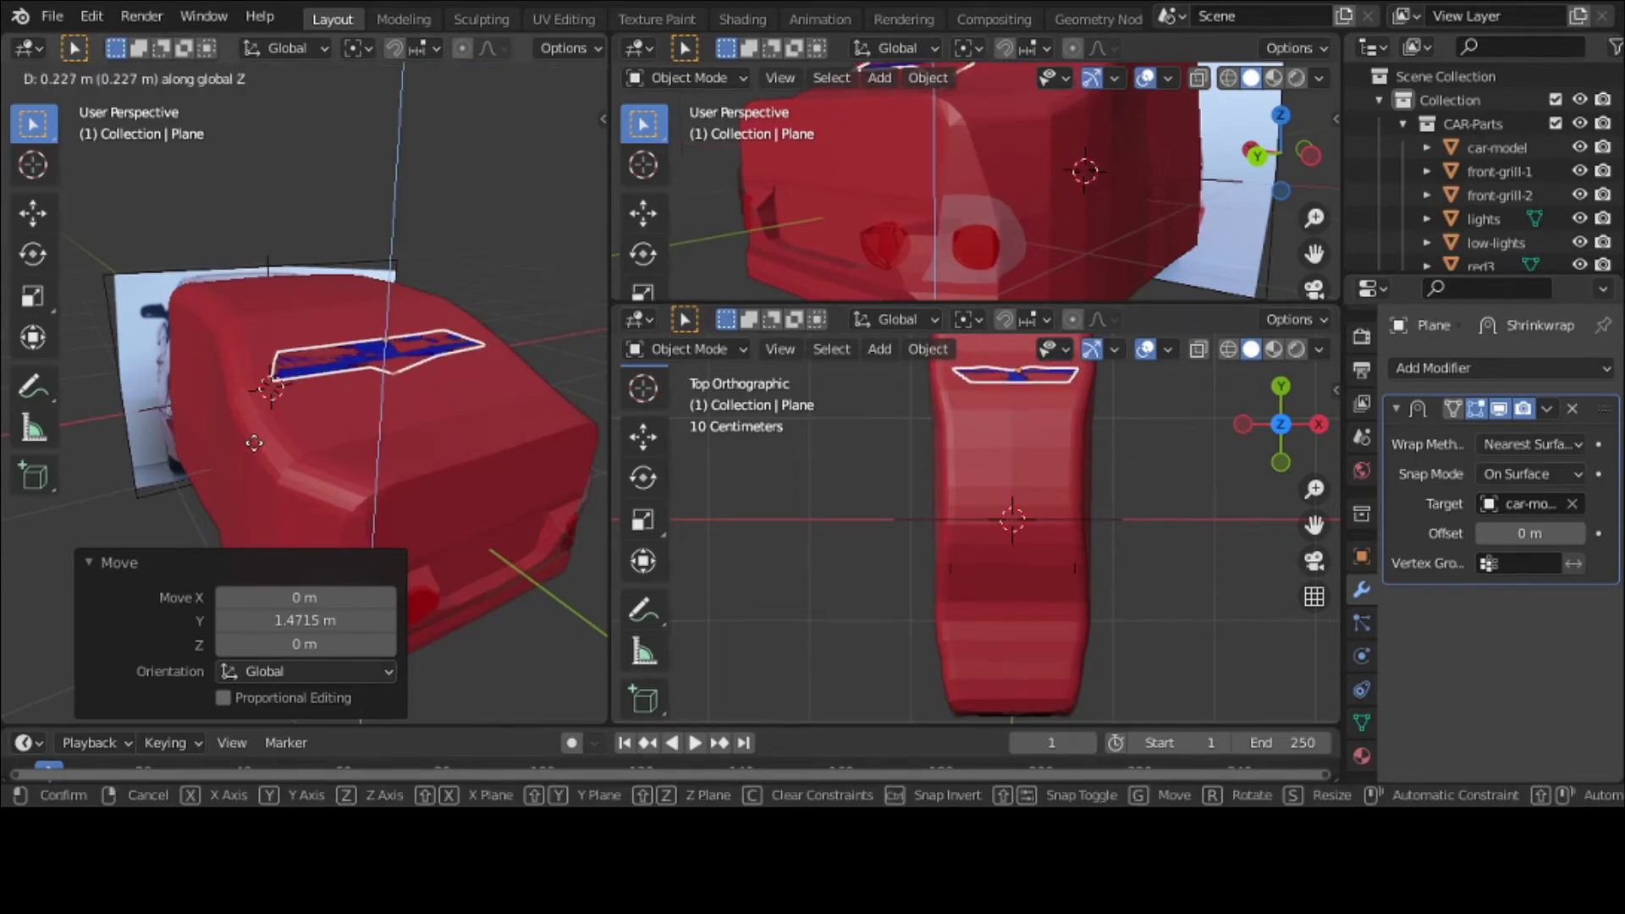
click(265, 433)
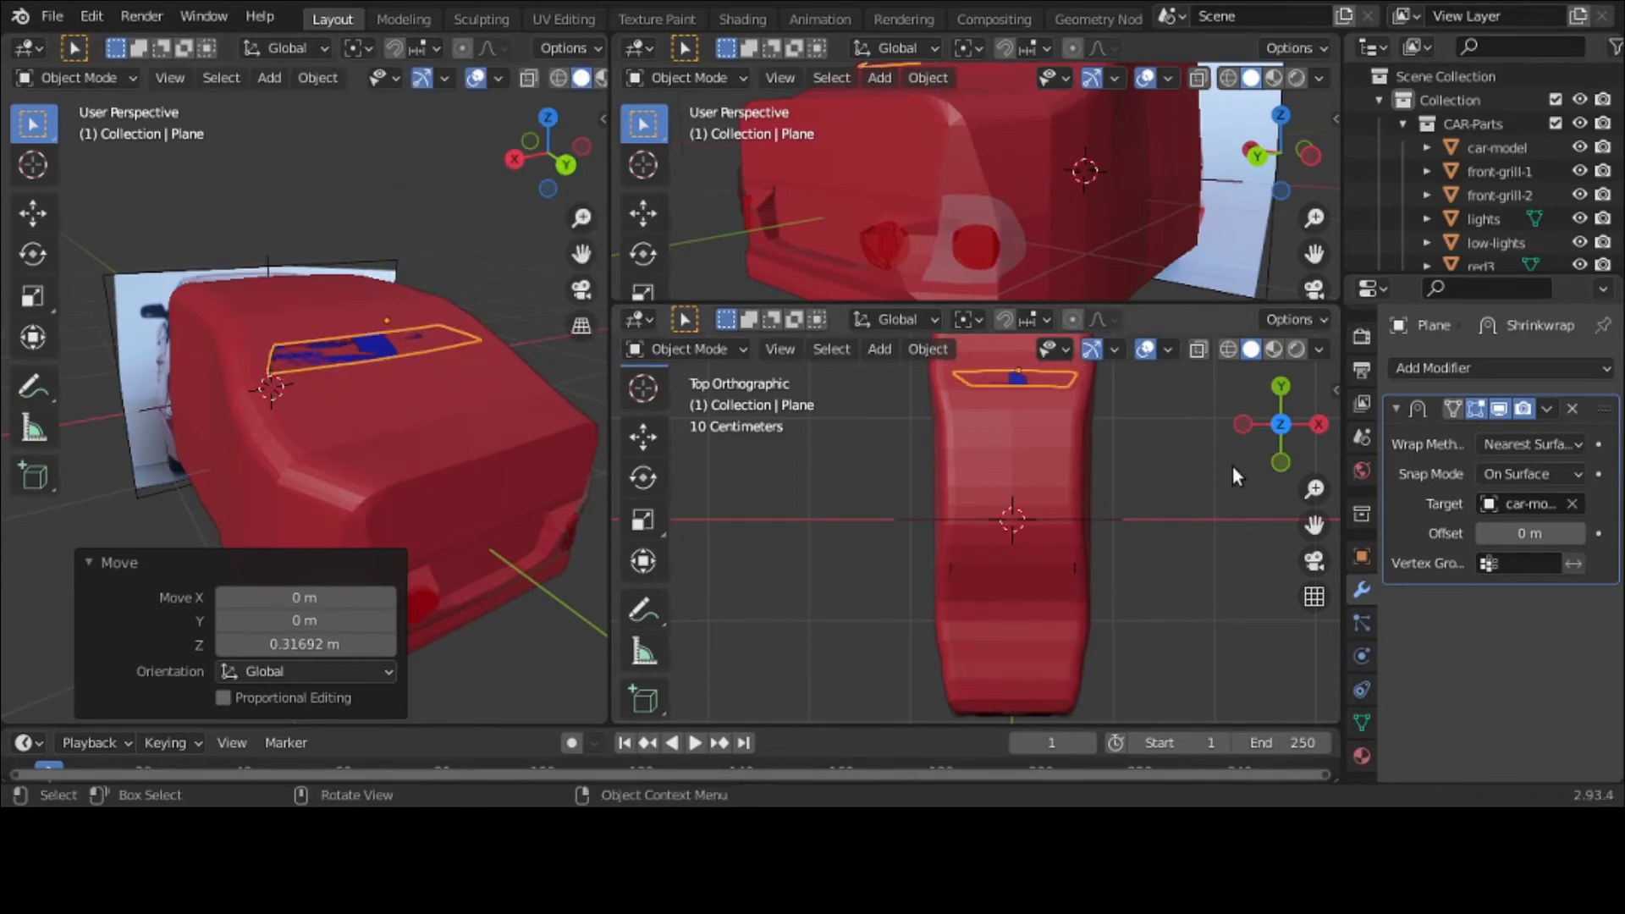
Step: Set the Shrinkwrap offset to 0.01 m and scale the window plane by about 5.7 along Y
middle_drag(571, 479, 508, 491)
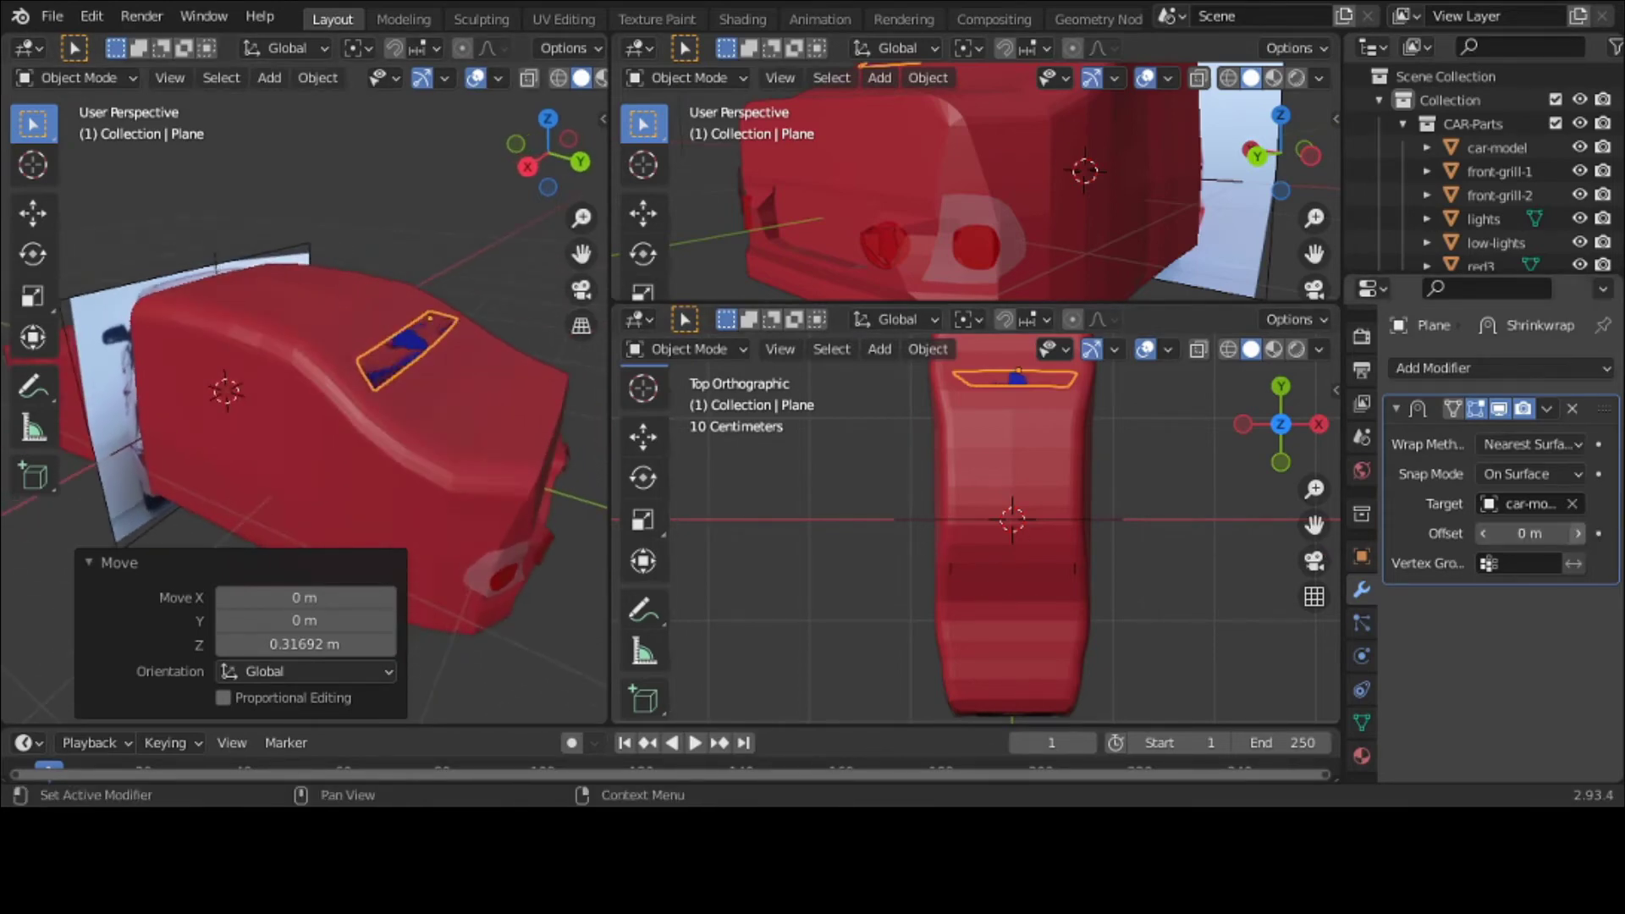
click(1578, 533)
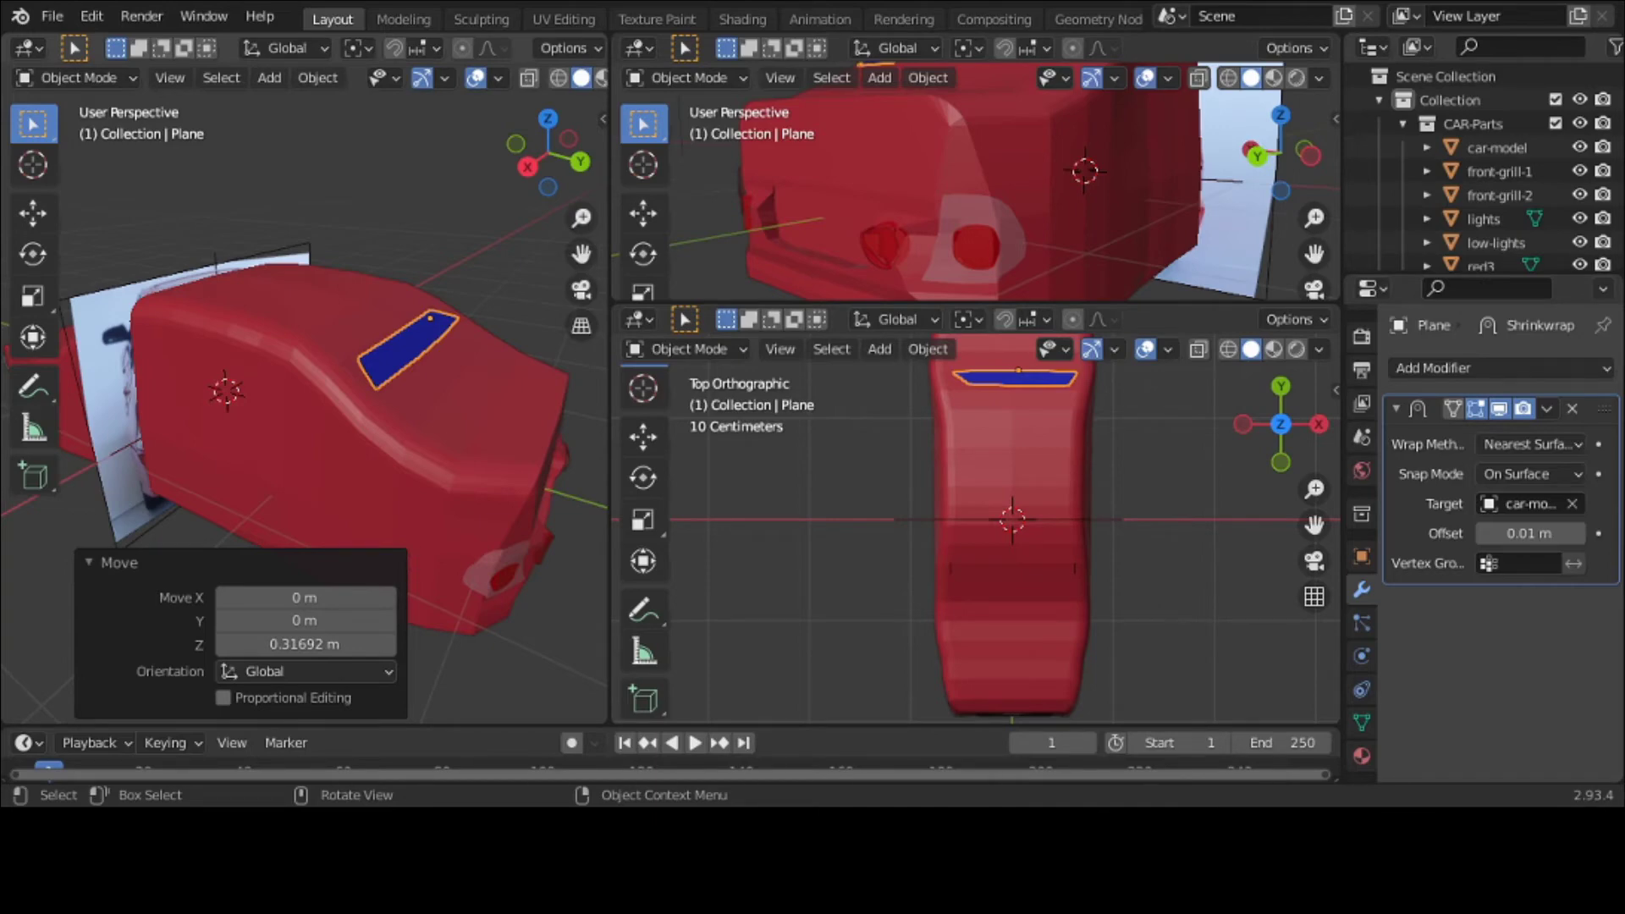
key(s)
key(y)
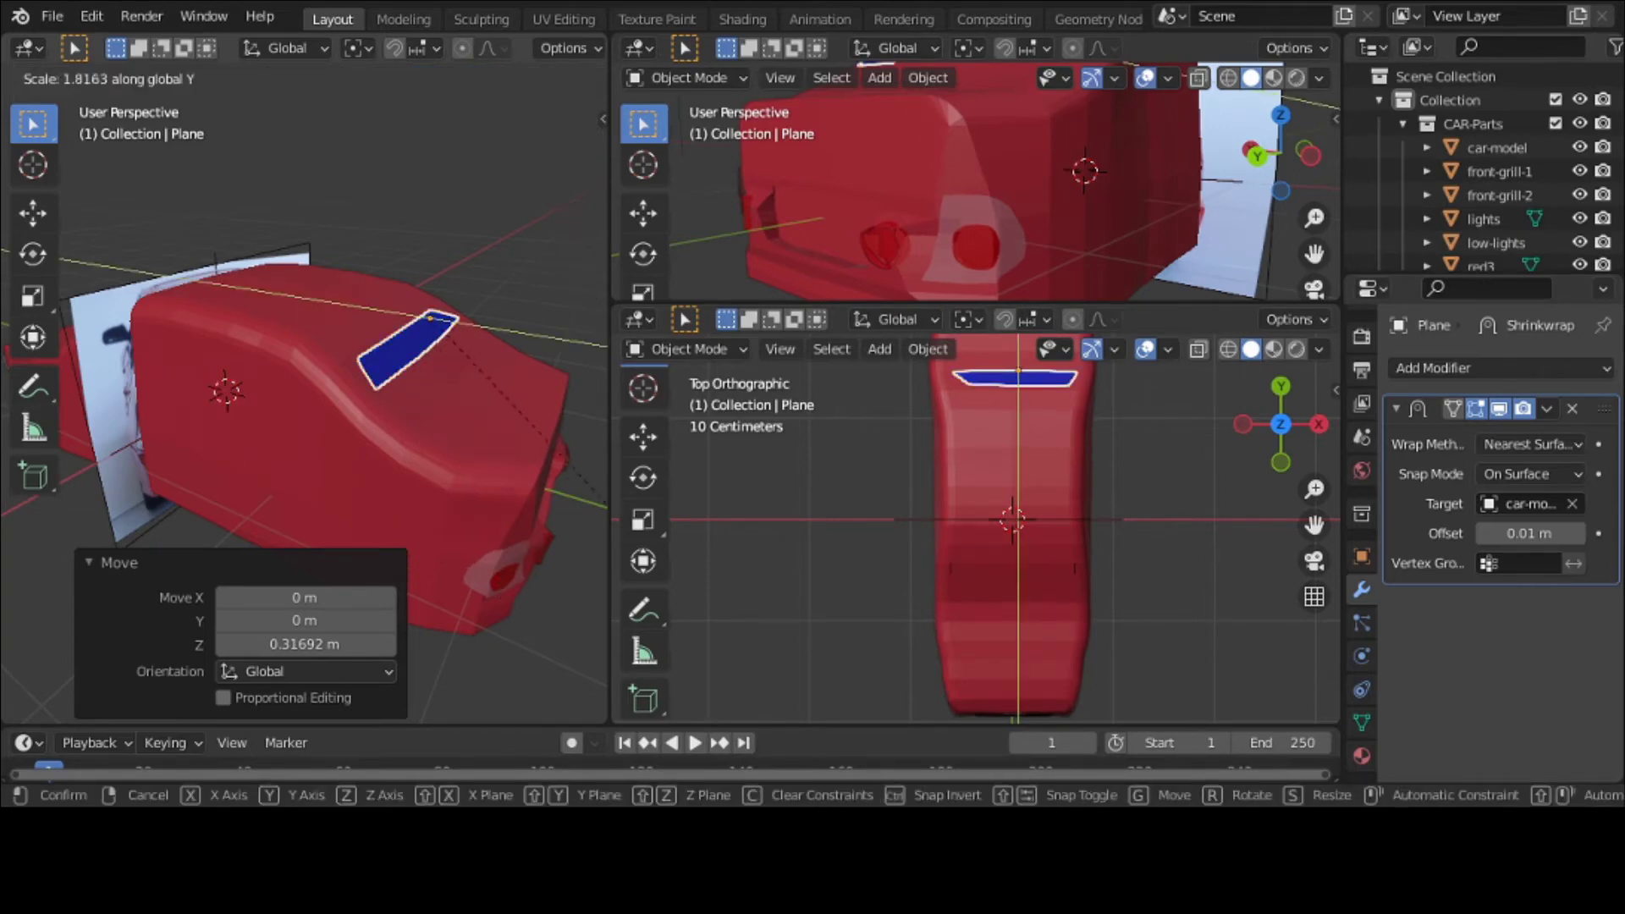
click(521, 206)
Step: Apply the Shrinkwrap modifier on the window plane
middle_drag(482, 294, 540, 266)
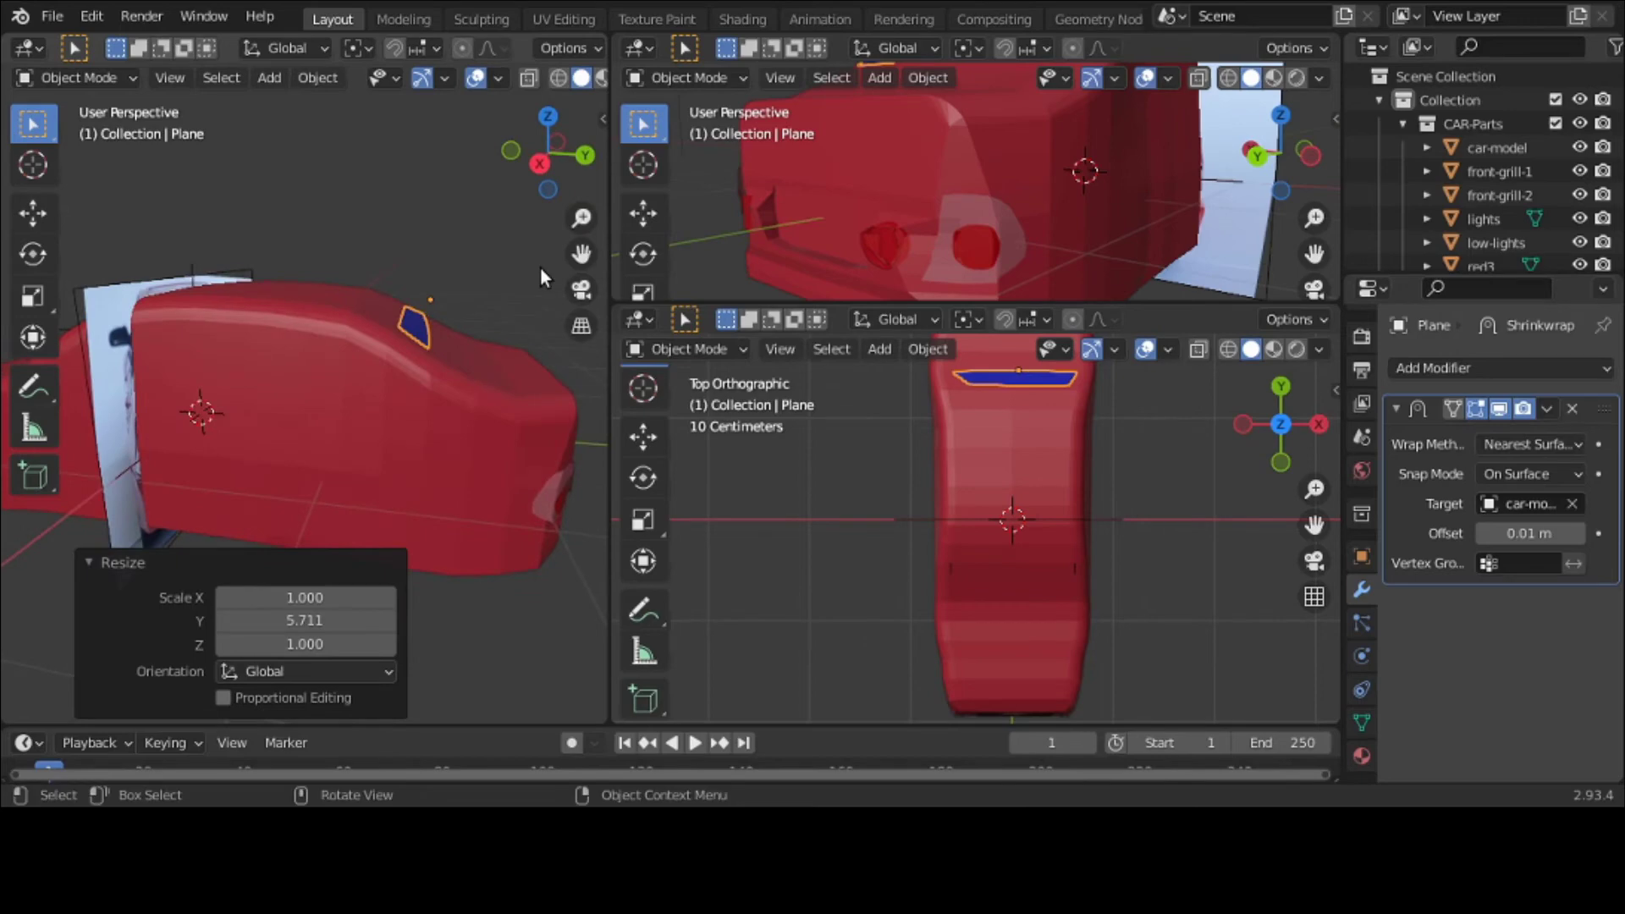
click(1546, 409)
click(1439, 432)
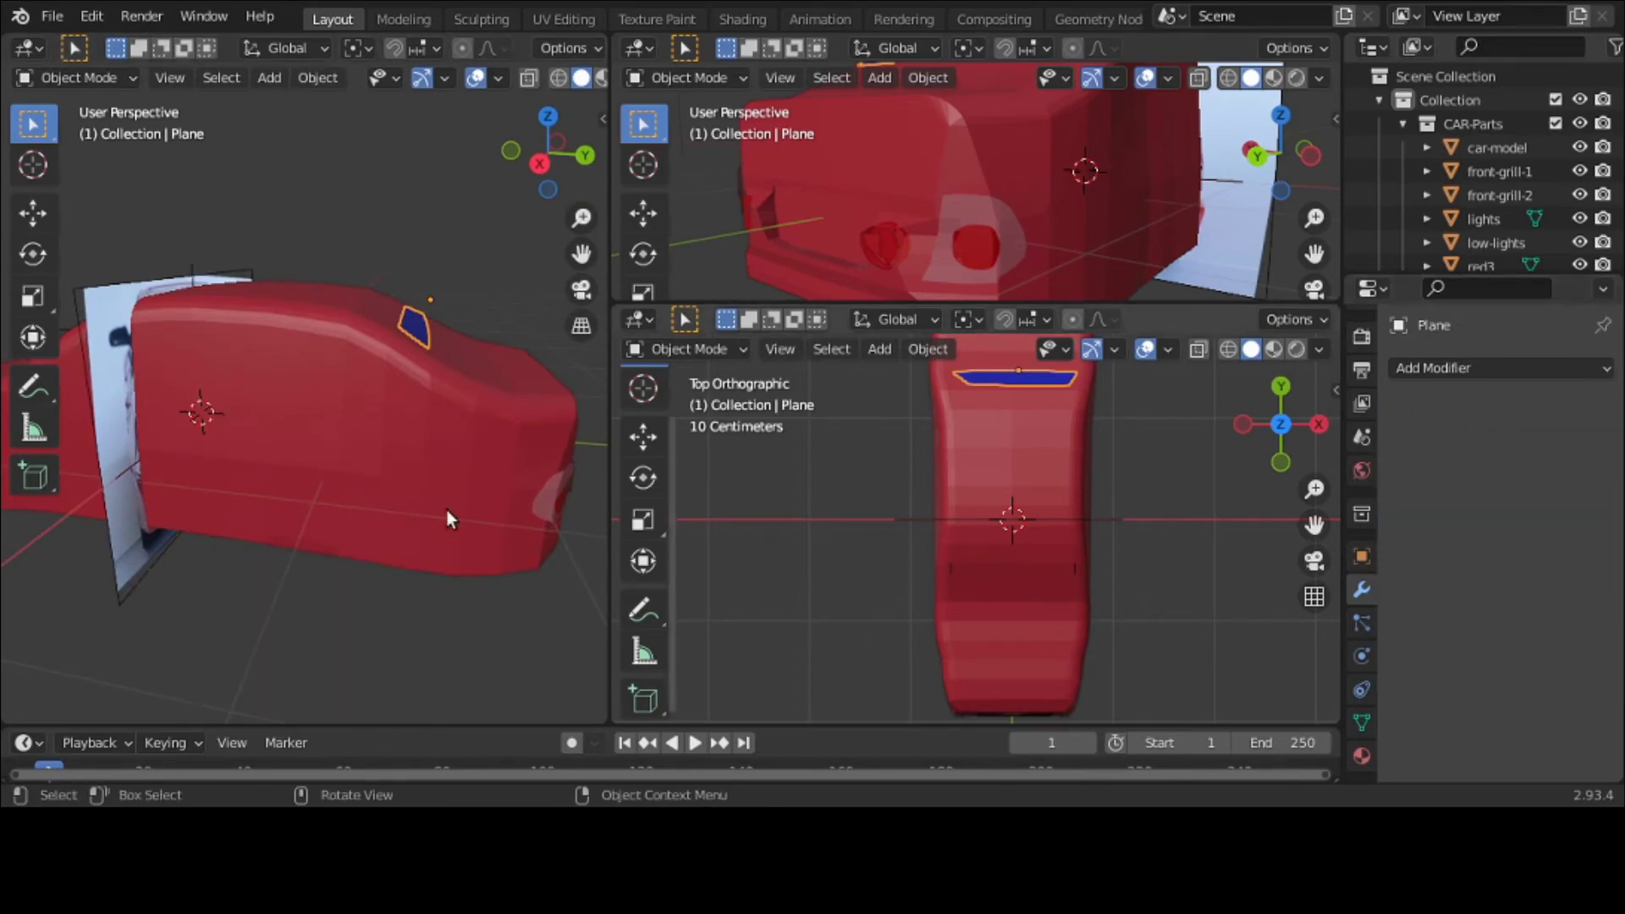
Step: Scale the applied window mesh by about 2 along the Y axis
middle_drag(449, 518, 320, 553)
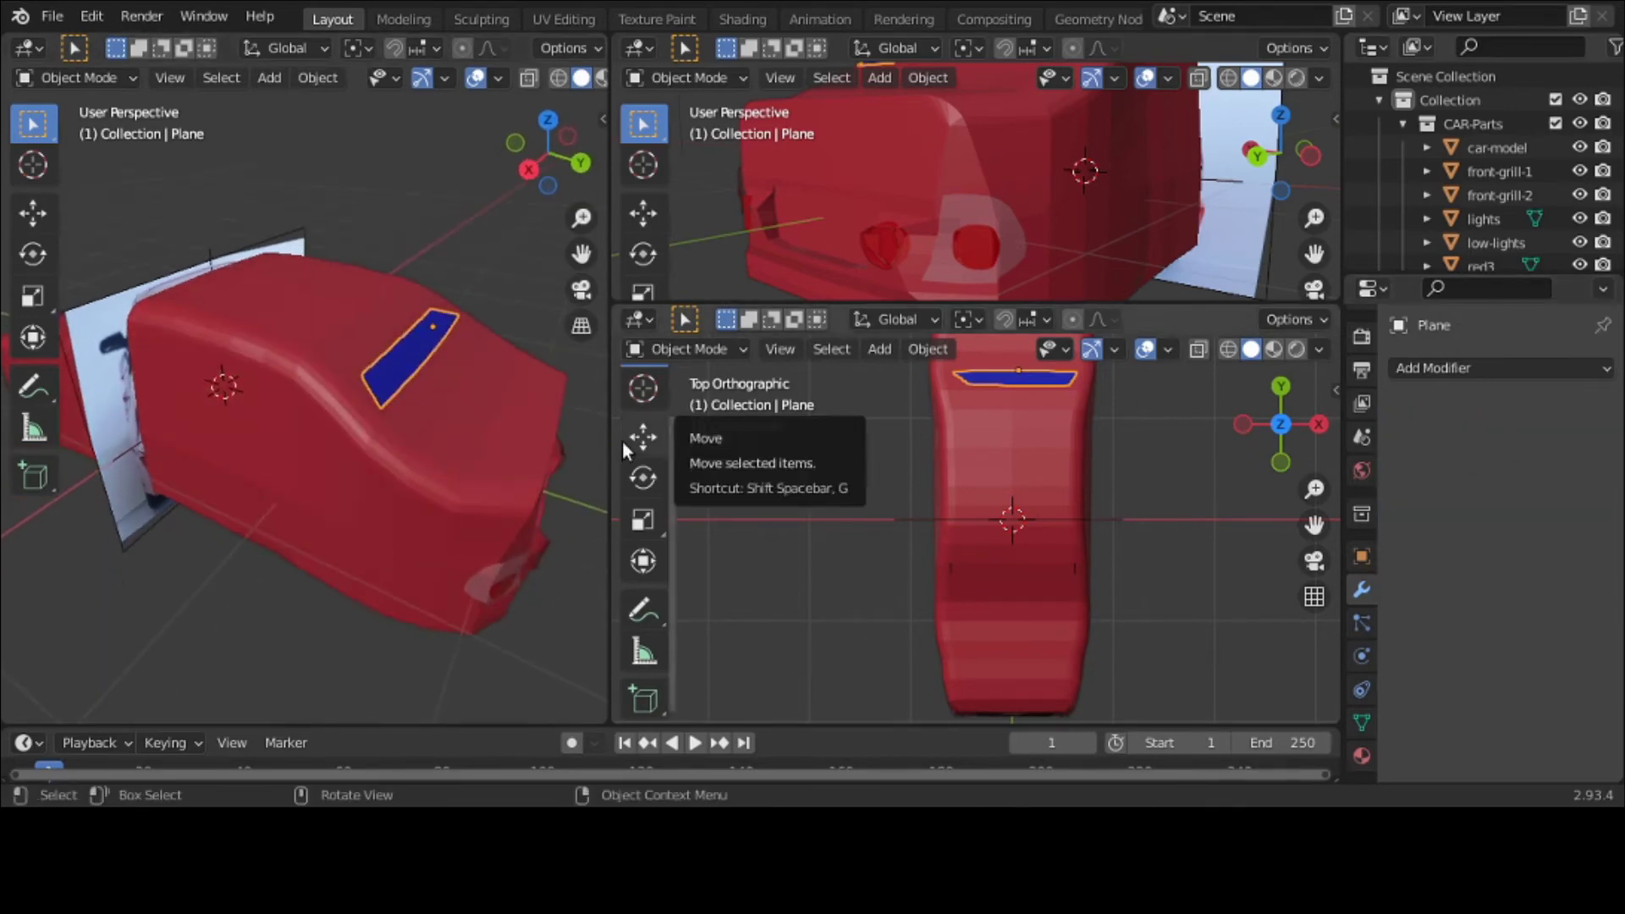
key(s)
key(y)
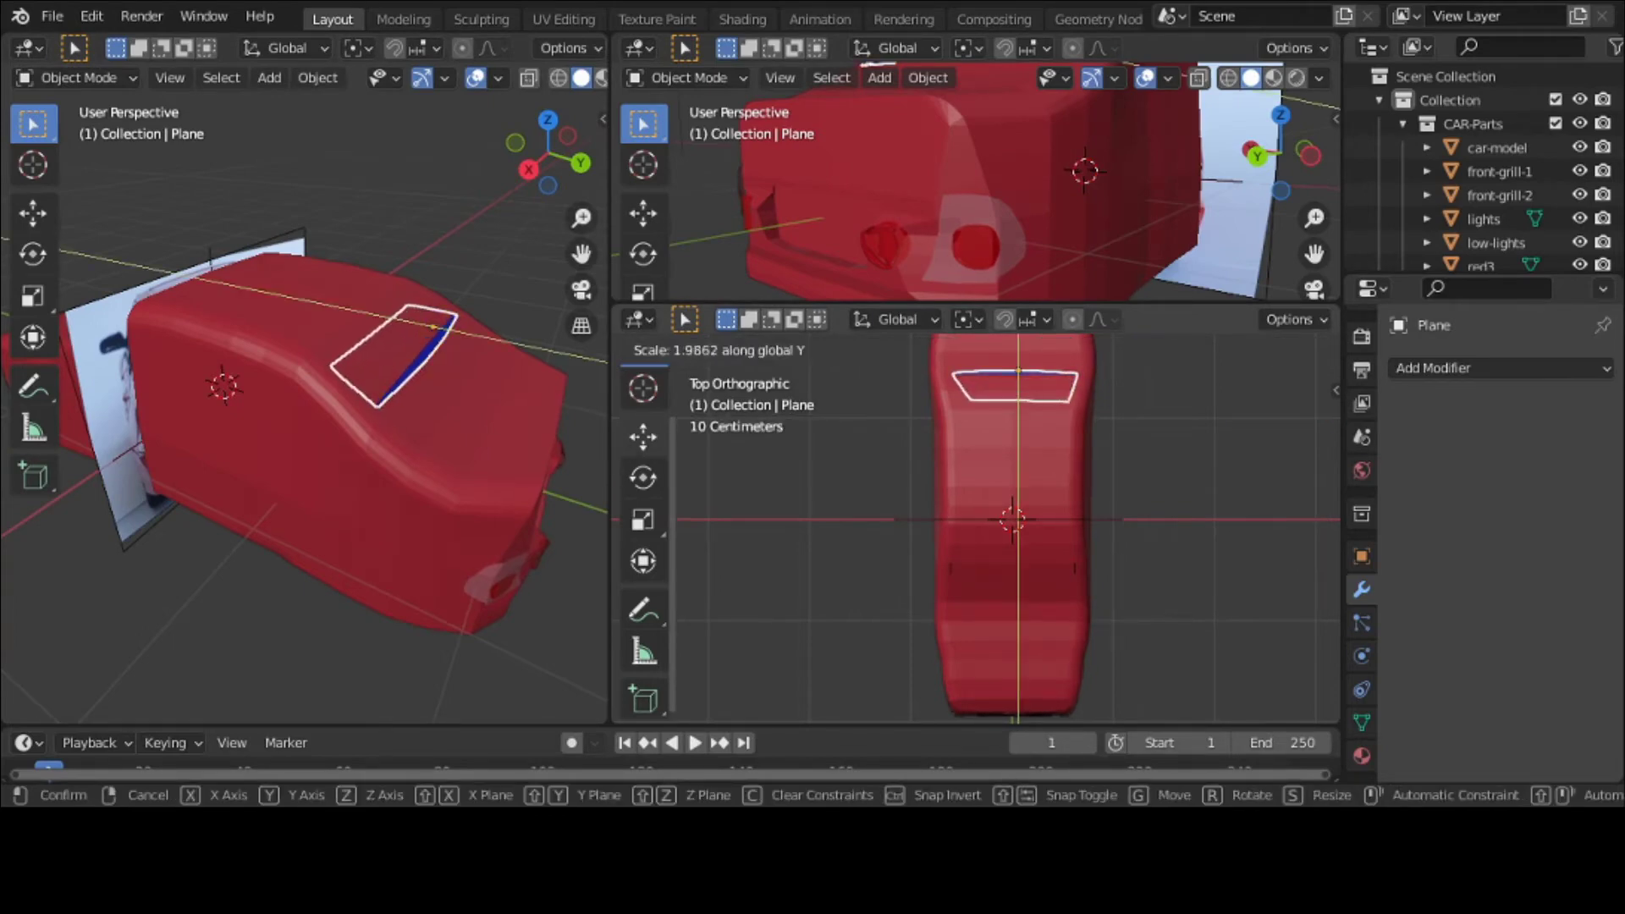
click(929, 690)
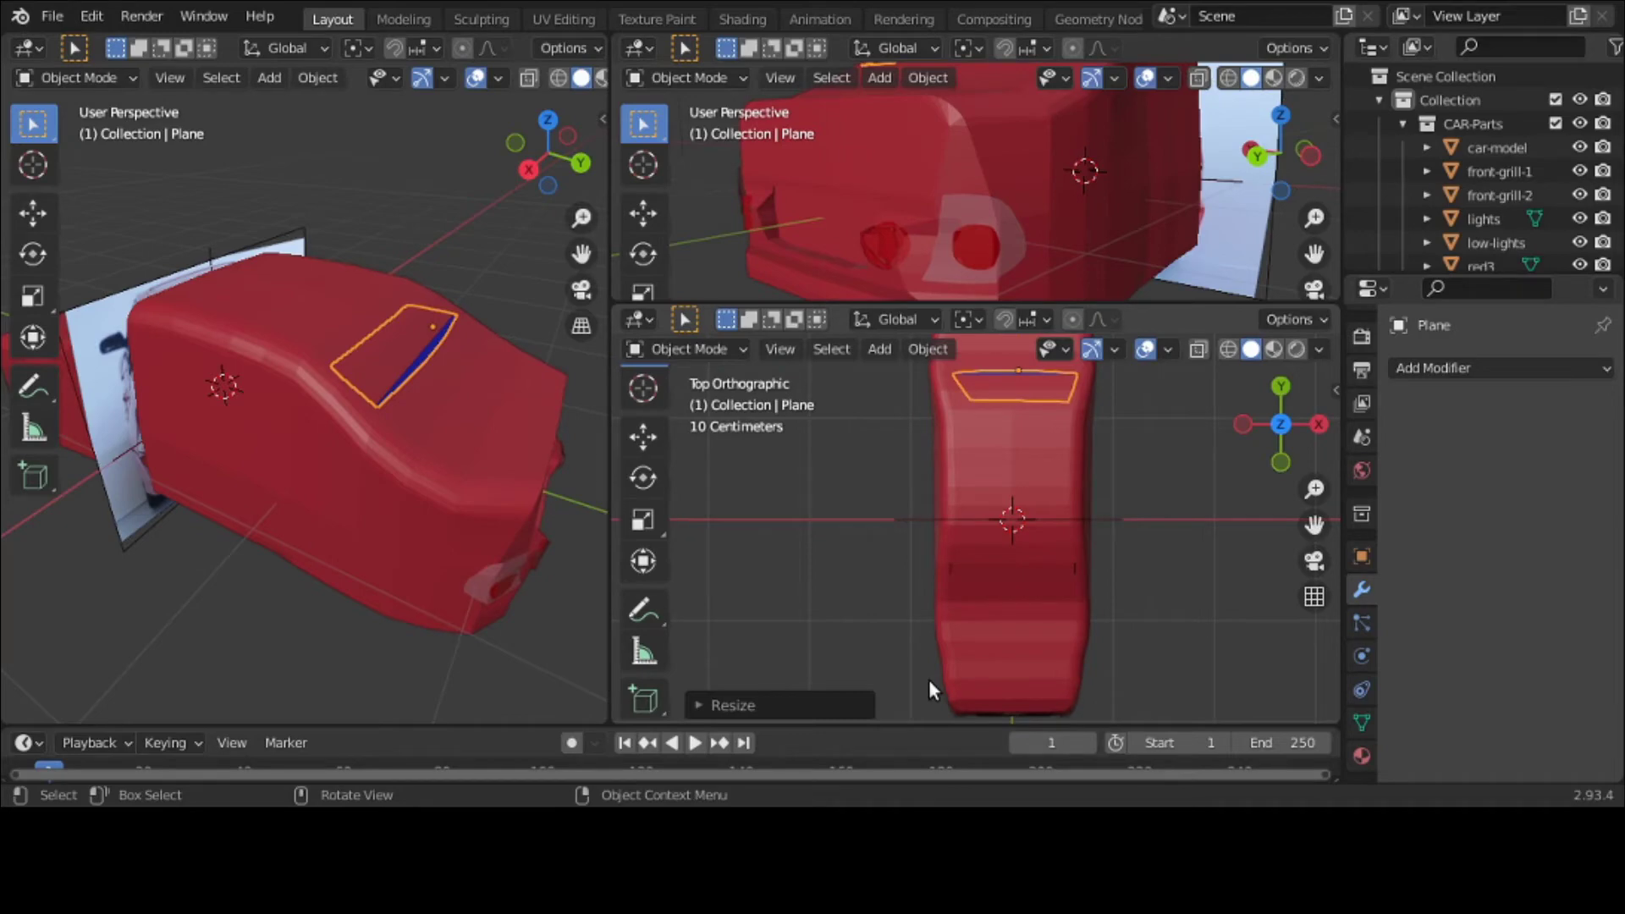
Step: Move the window along the Y axis towards the car's rear so it sits over the rear glass area
key(g)
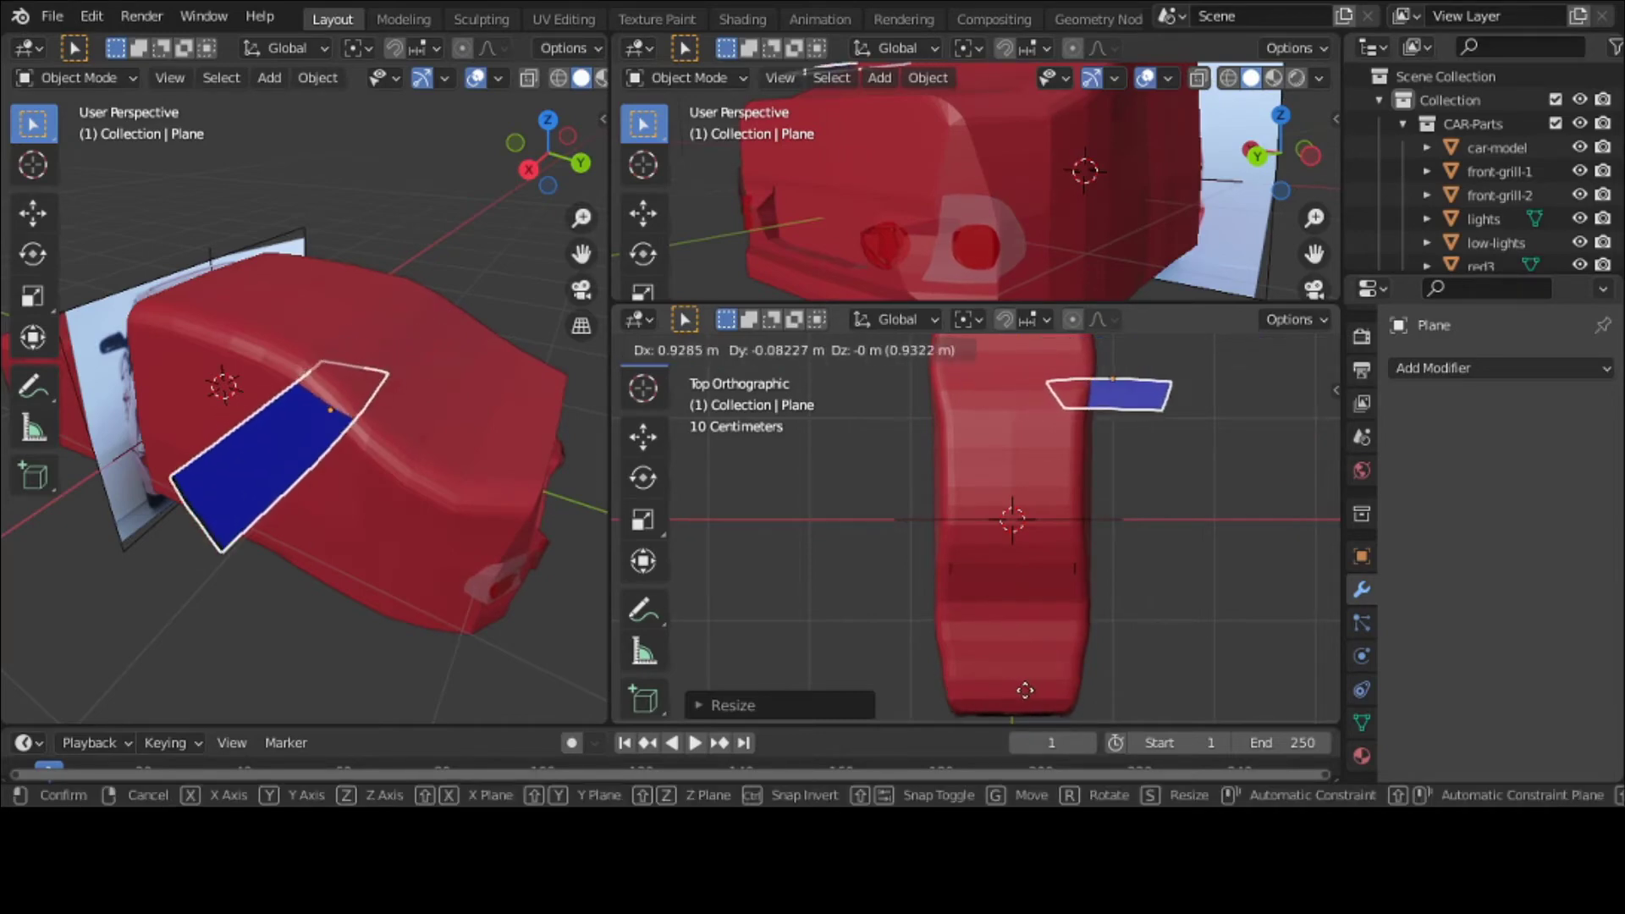
key(Escape)
key(g)
key(y)
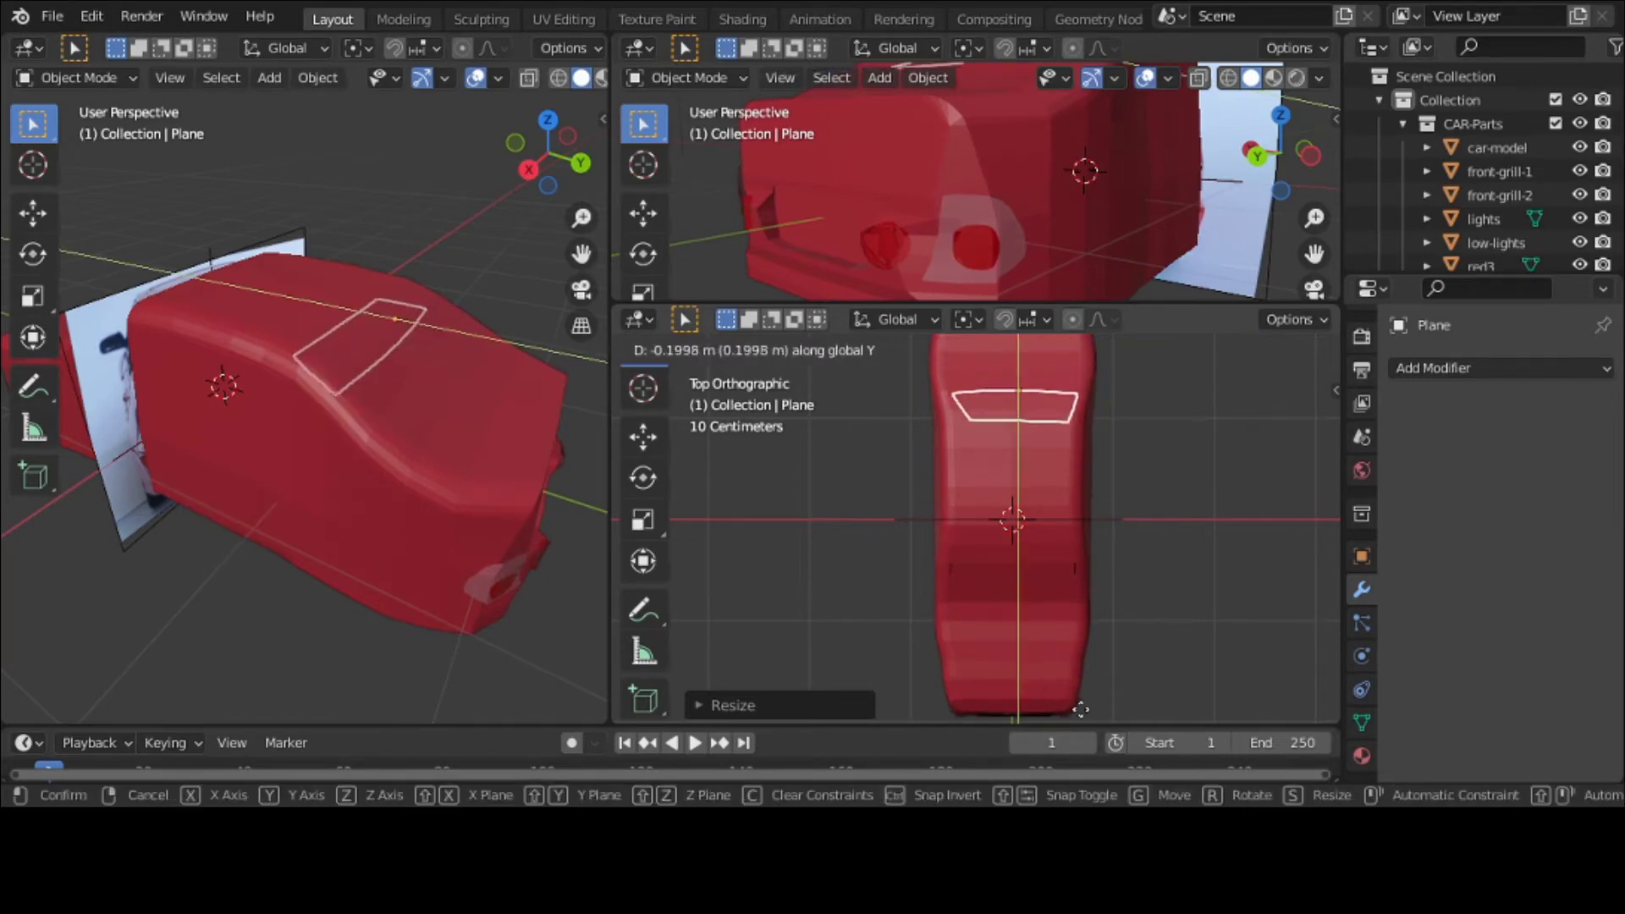
click(935, 658)
middle_drag(935, 658, 768, 564)
Step: Stretch the window along the Y axis by a factor of about 1.92
middle_drag(534, 529, 496, 536)
key(s)
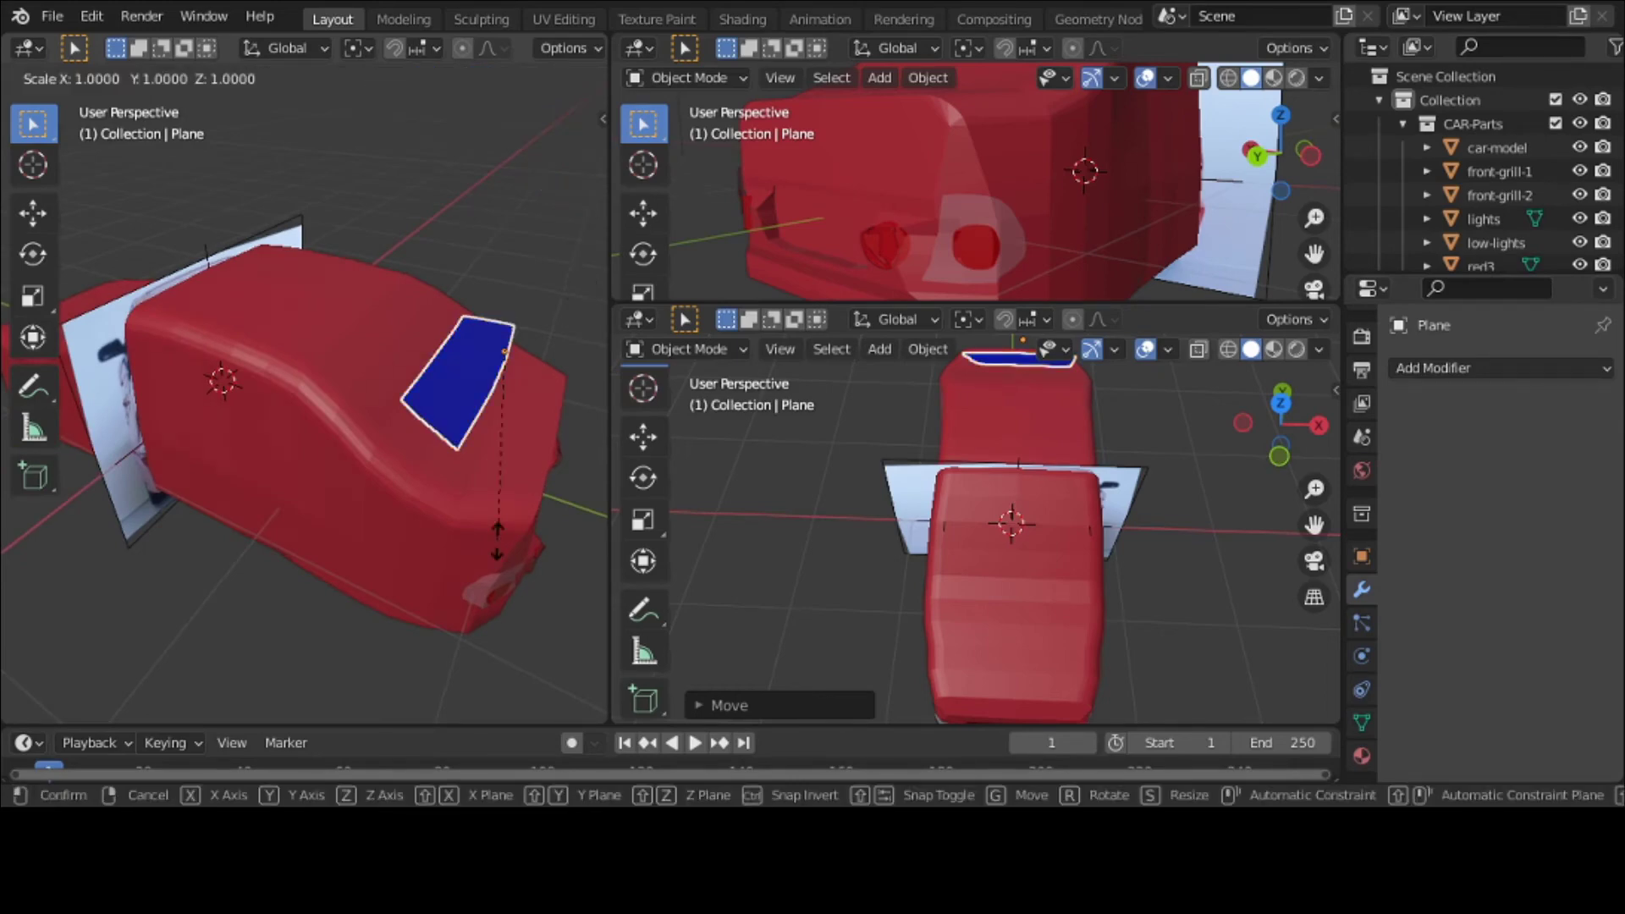
key(y)
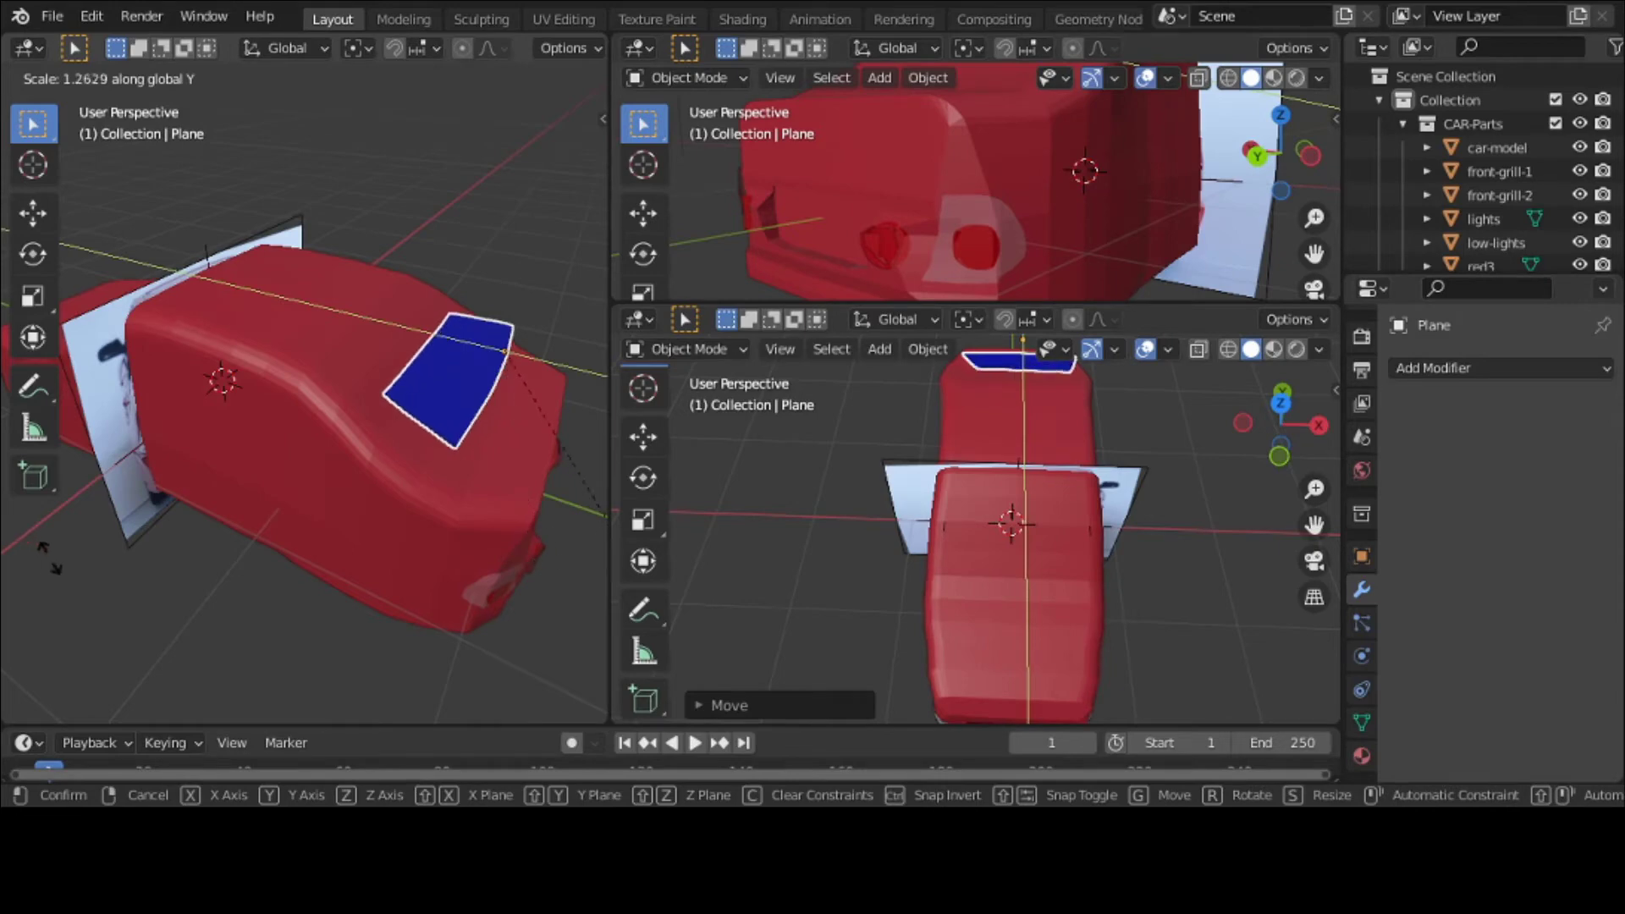
click(190, 589)
Step: Raise the window about 0.025 m along the Z axis so it clears the body surface
middle_drag(460, 398, 503, 346)
key(g)
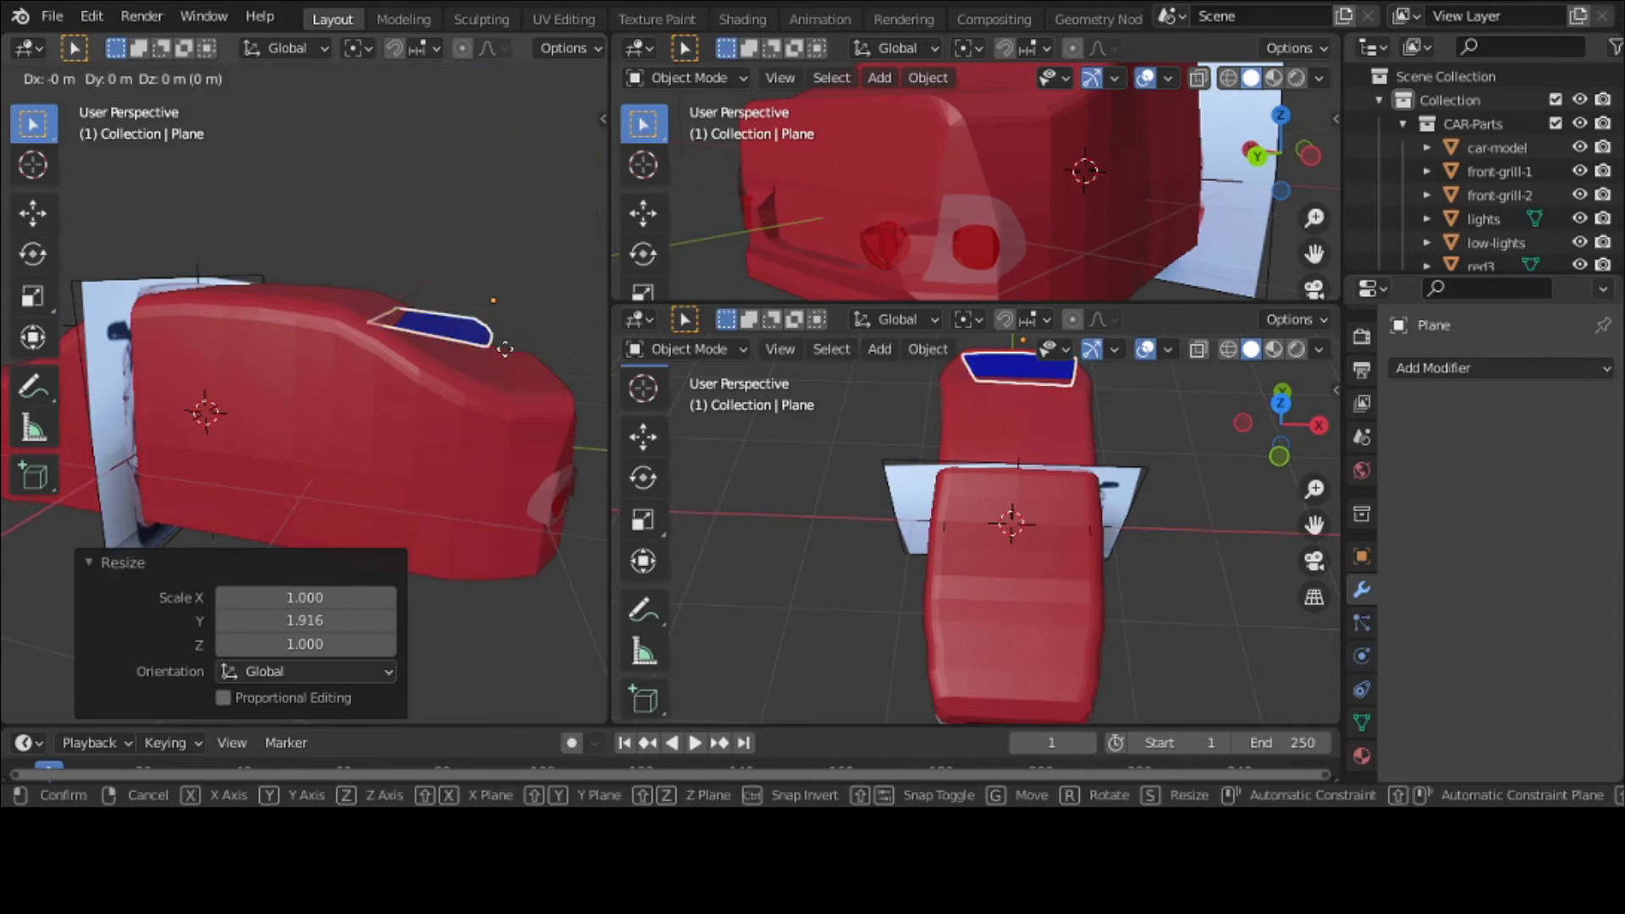
key(z)
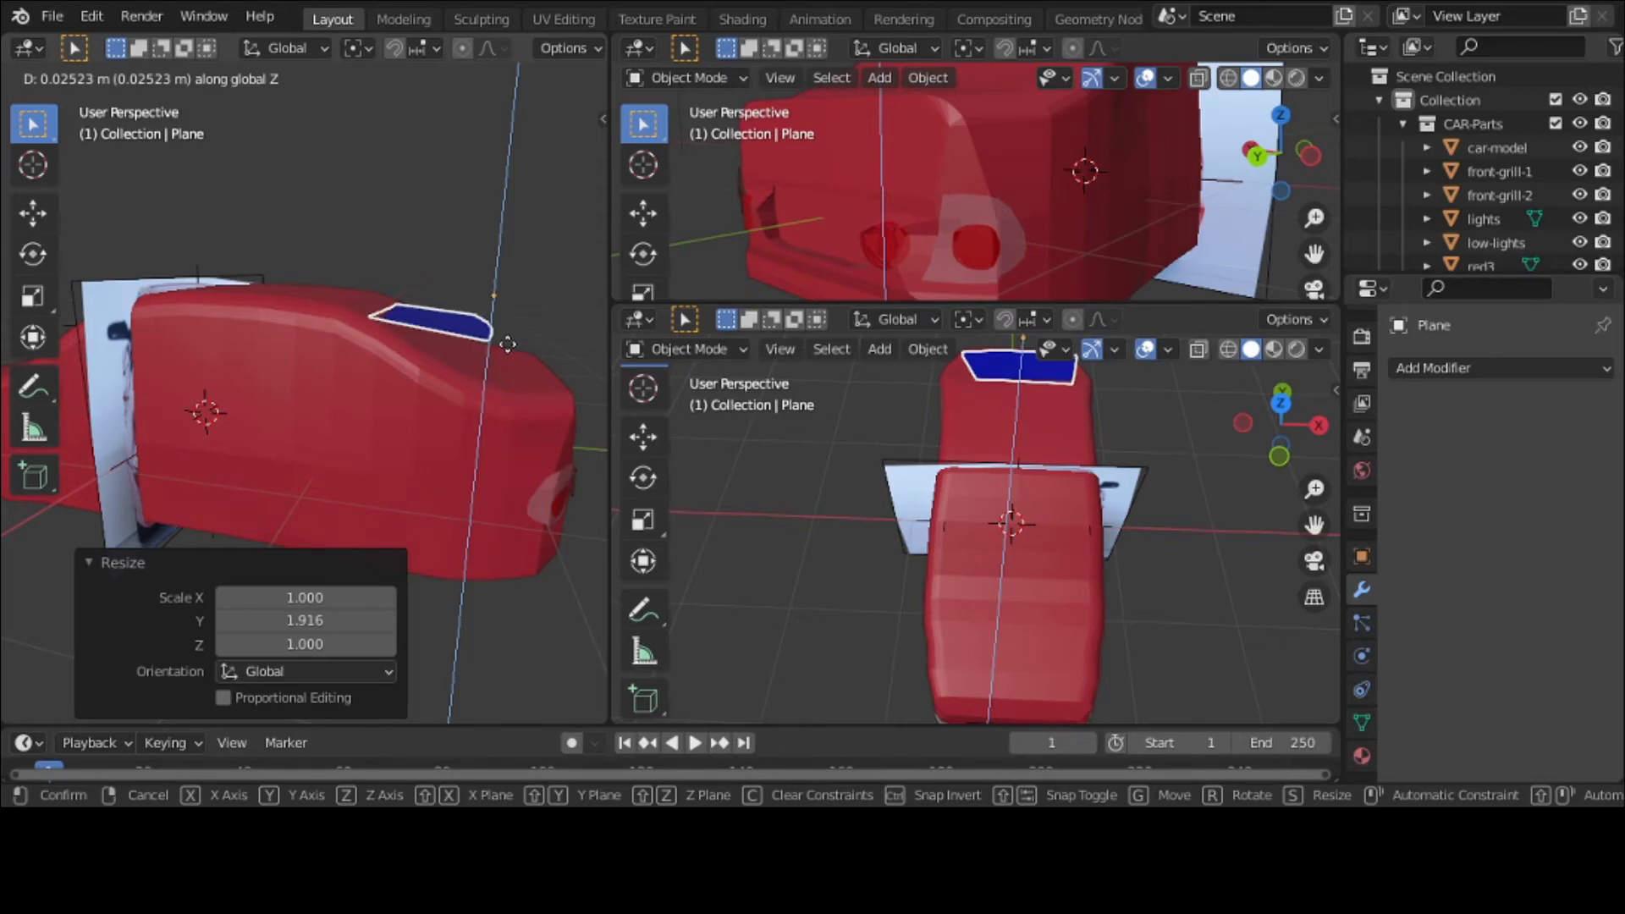
click(506, 342)
Step: Rotate the window about -10.1° around the X axis to follow the rear slope
middle_drag(504, 343, 496, 381)
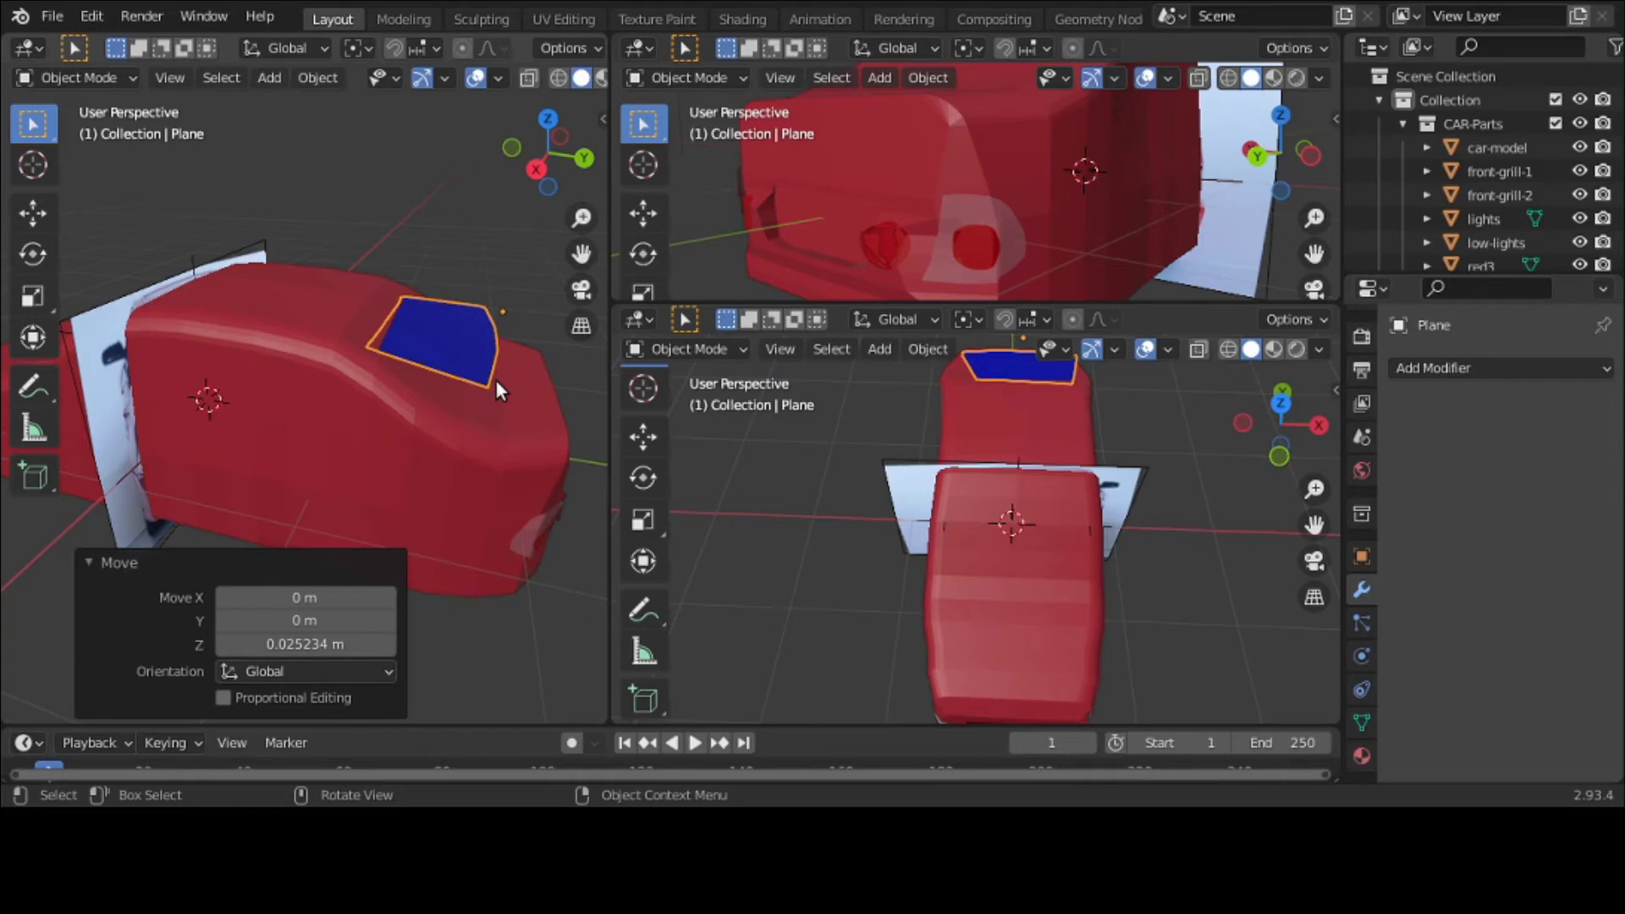
key(r)
key(x)
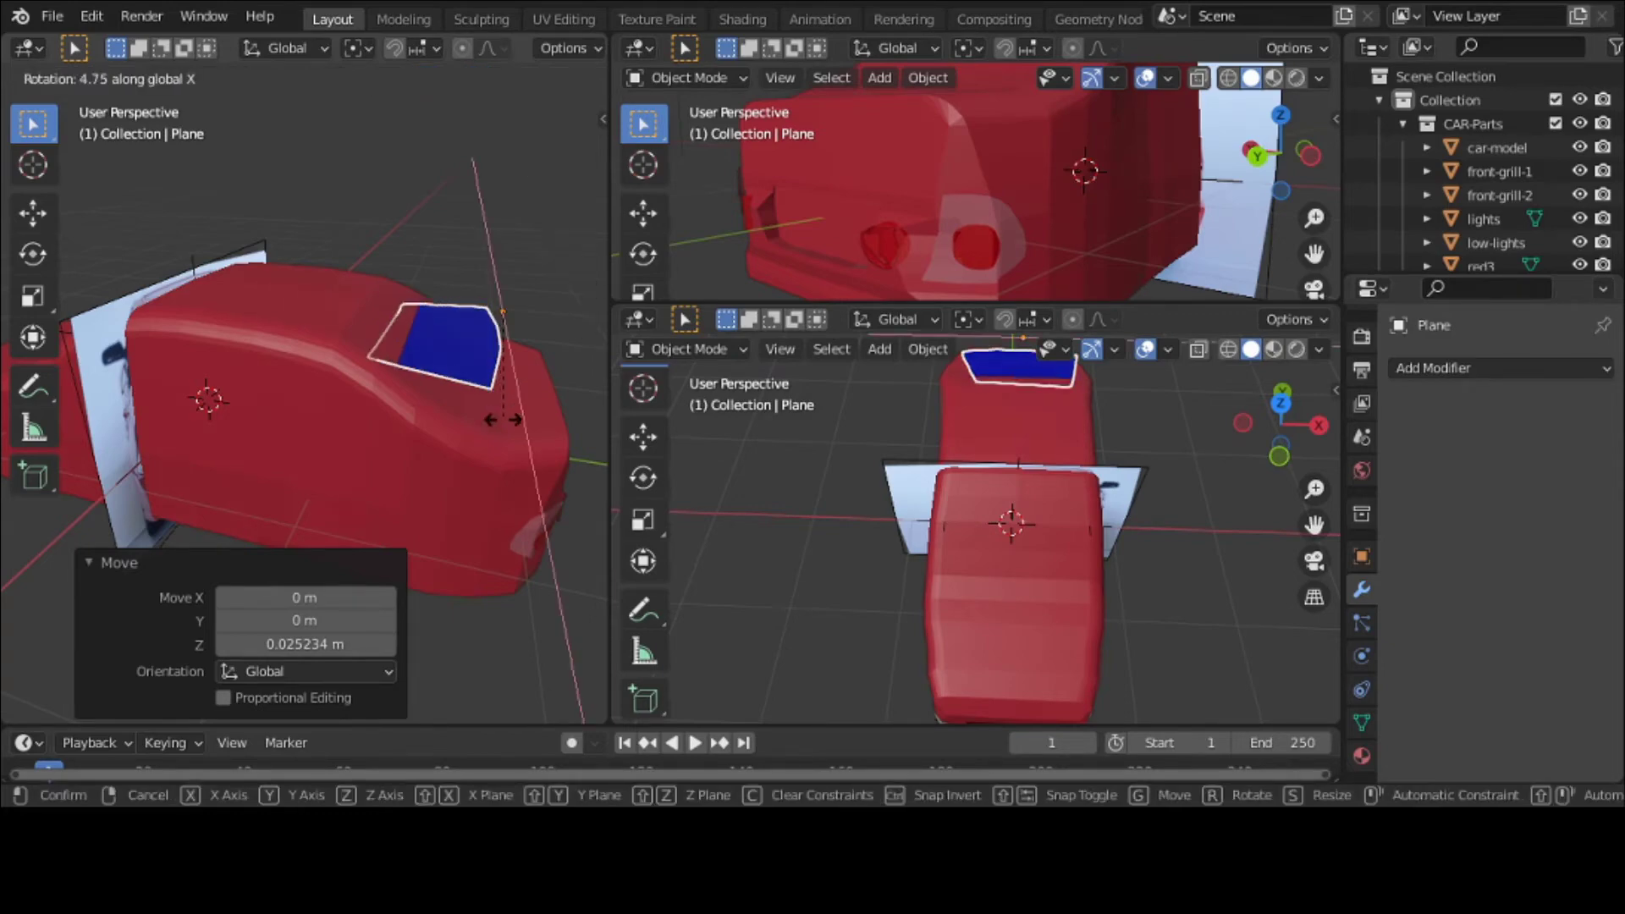
click(479, 397)
Step: Set the window plane's origin using Geometry to Origin
middle_drag(479, 393, 507, 342)
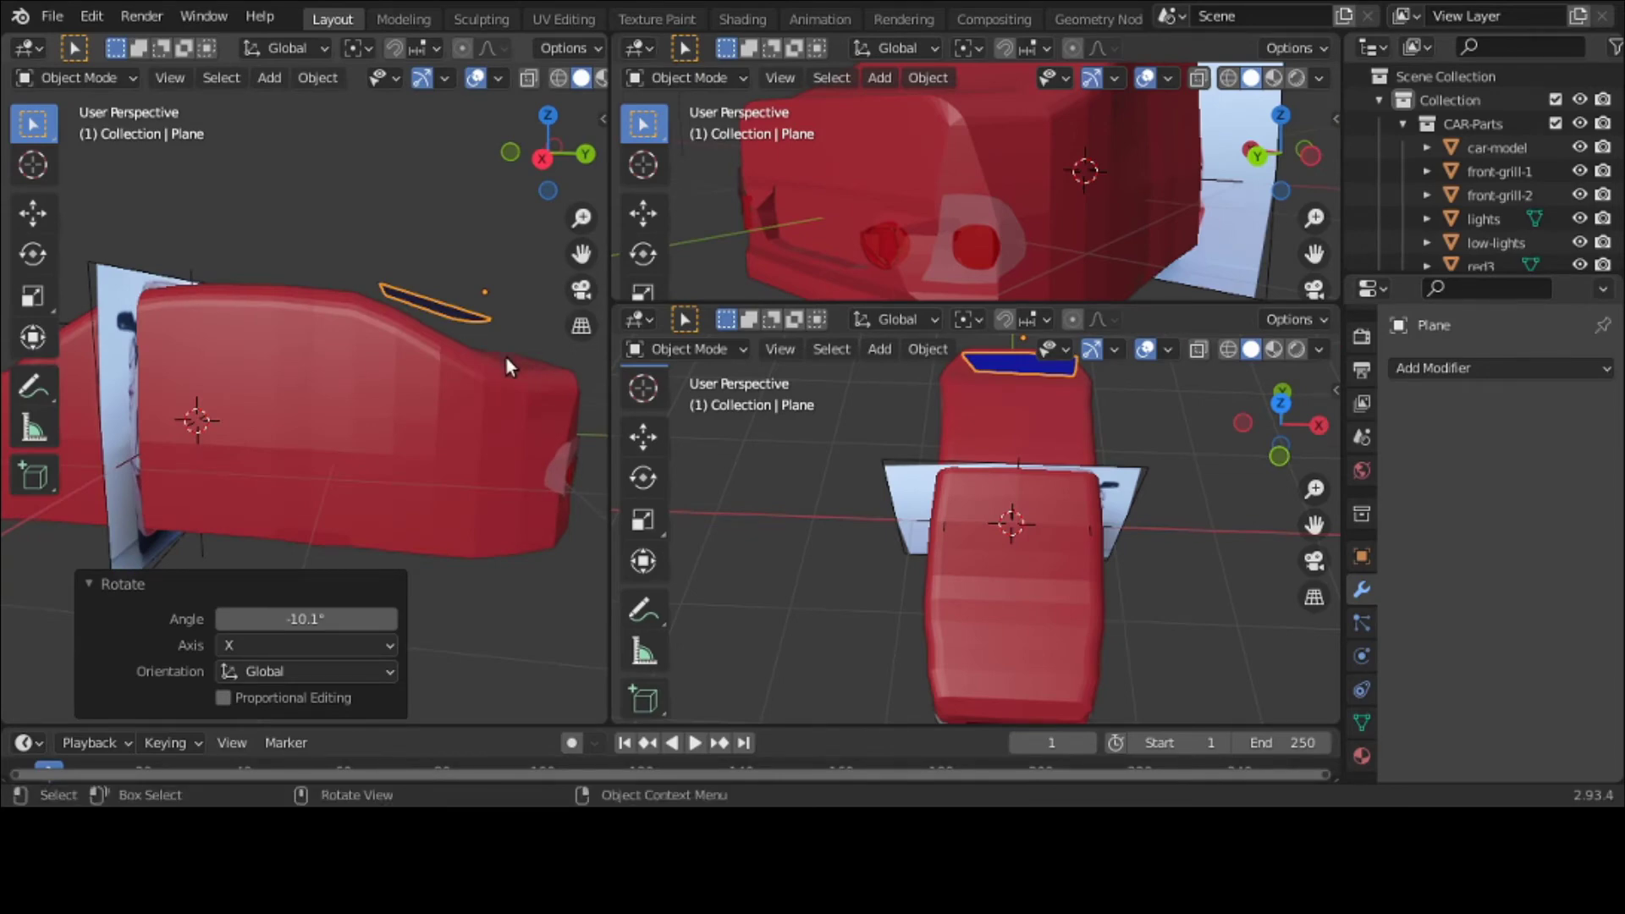
click(320, 78)
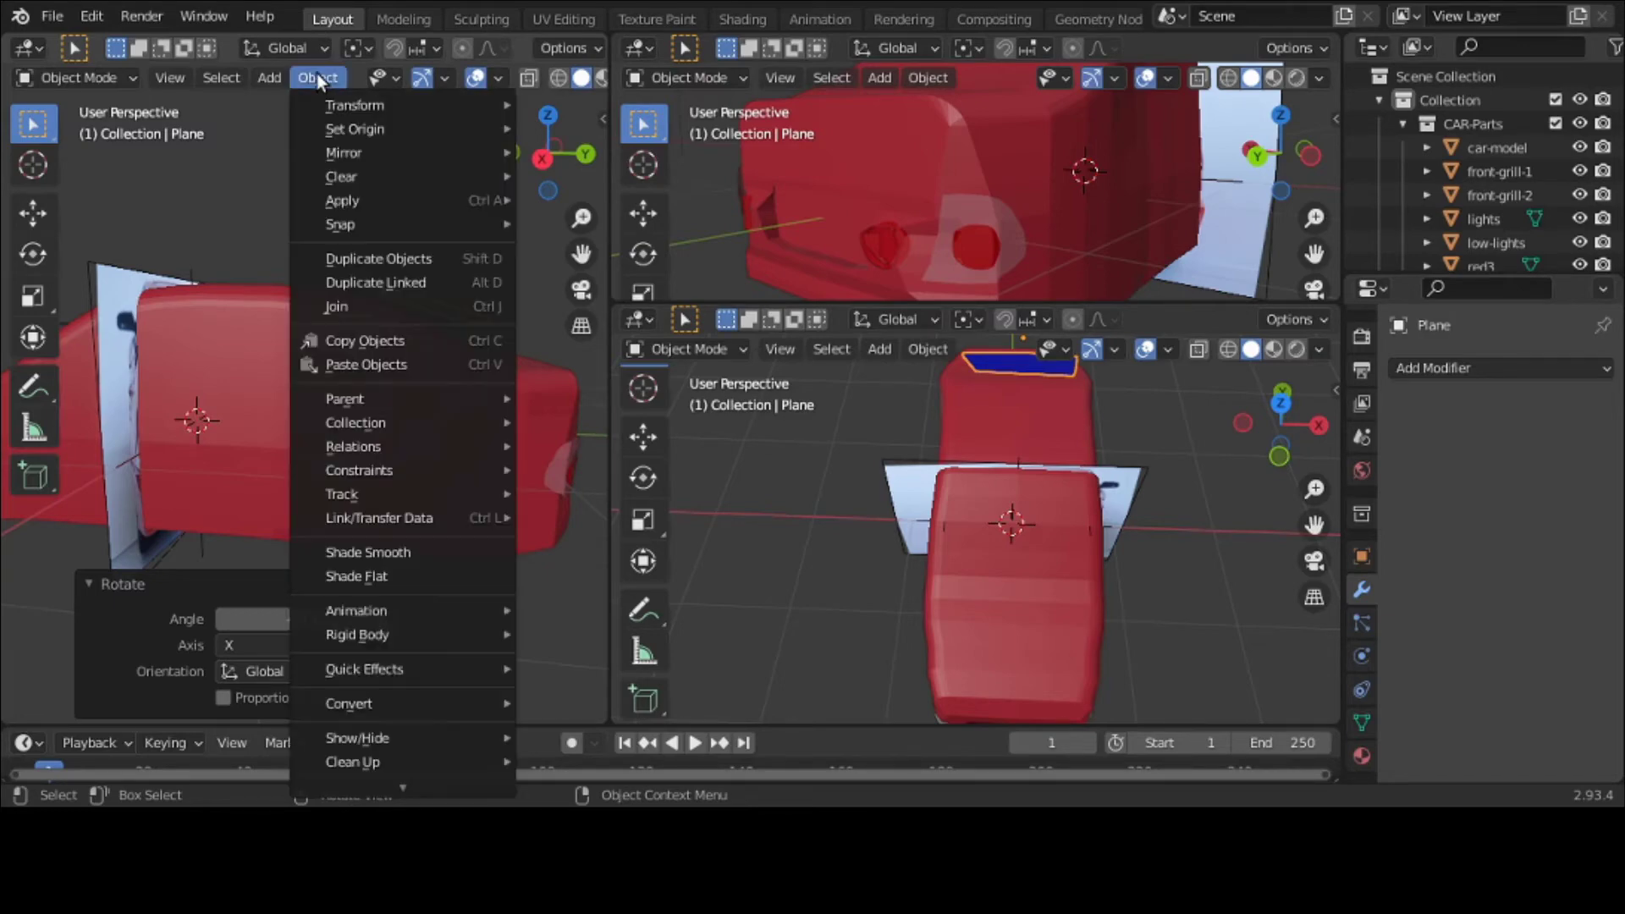
mouse_move(345, 127)
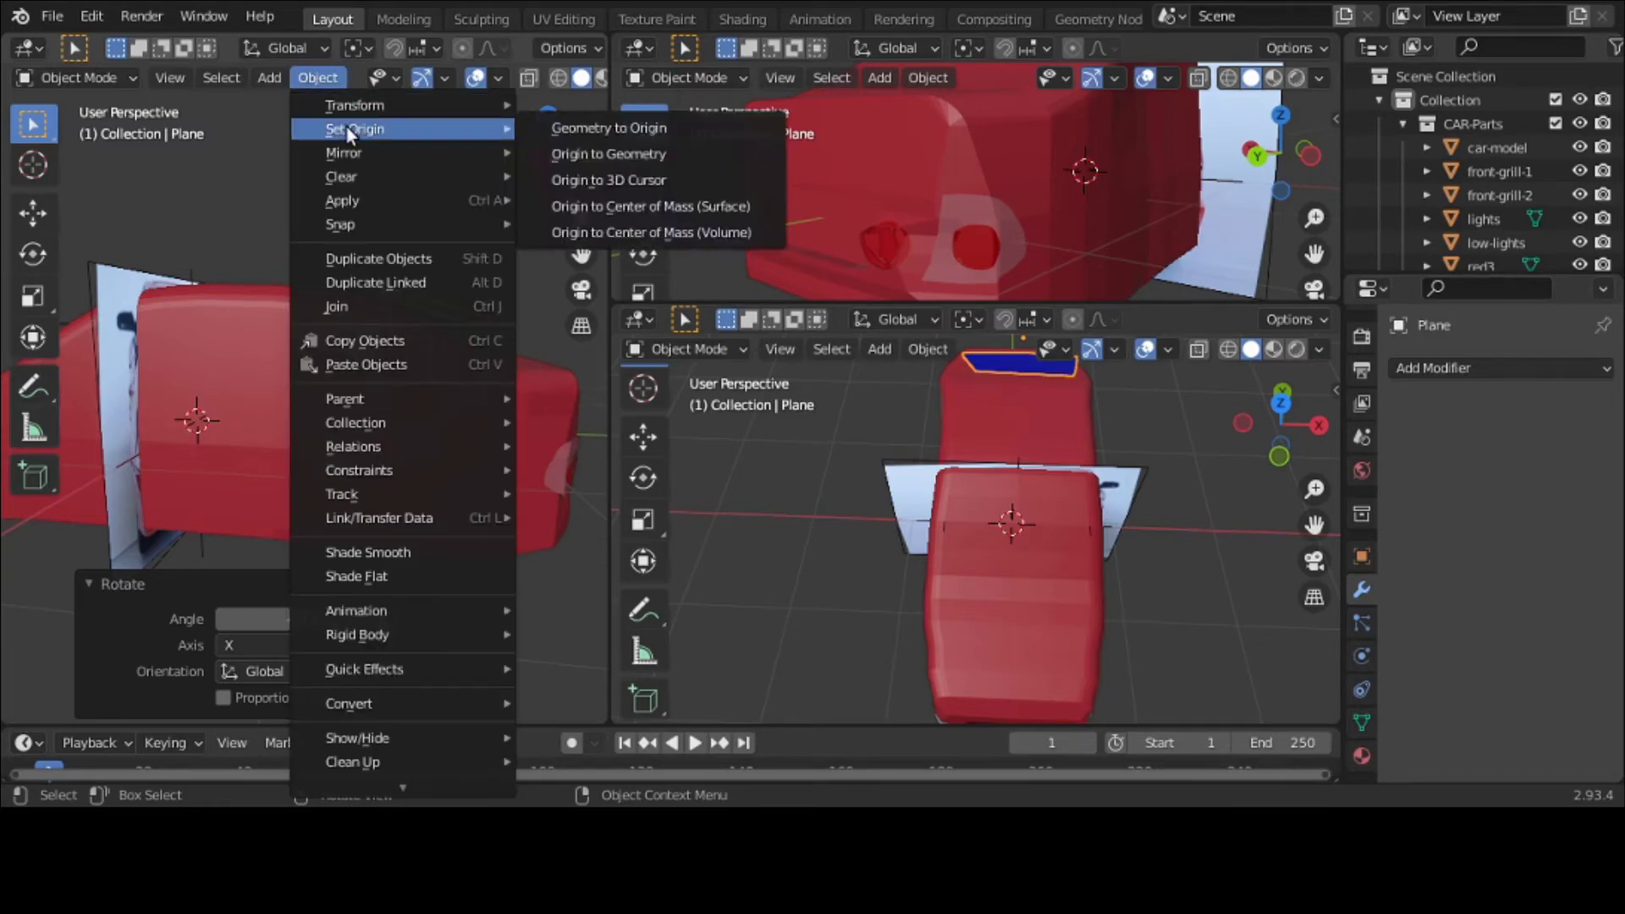
click(566, 127)
middle_drag(440, 282, 417, 354)
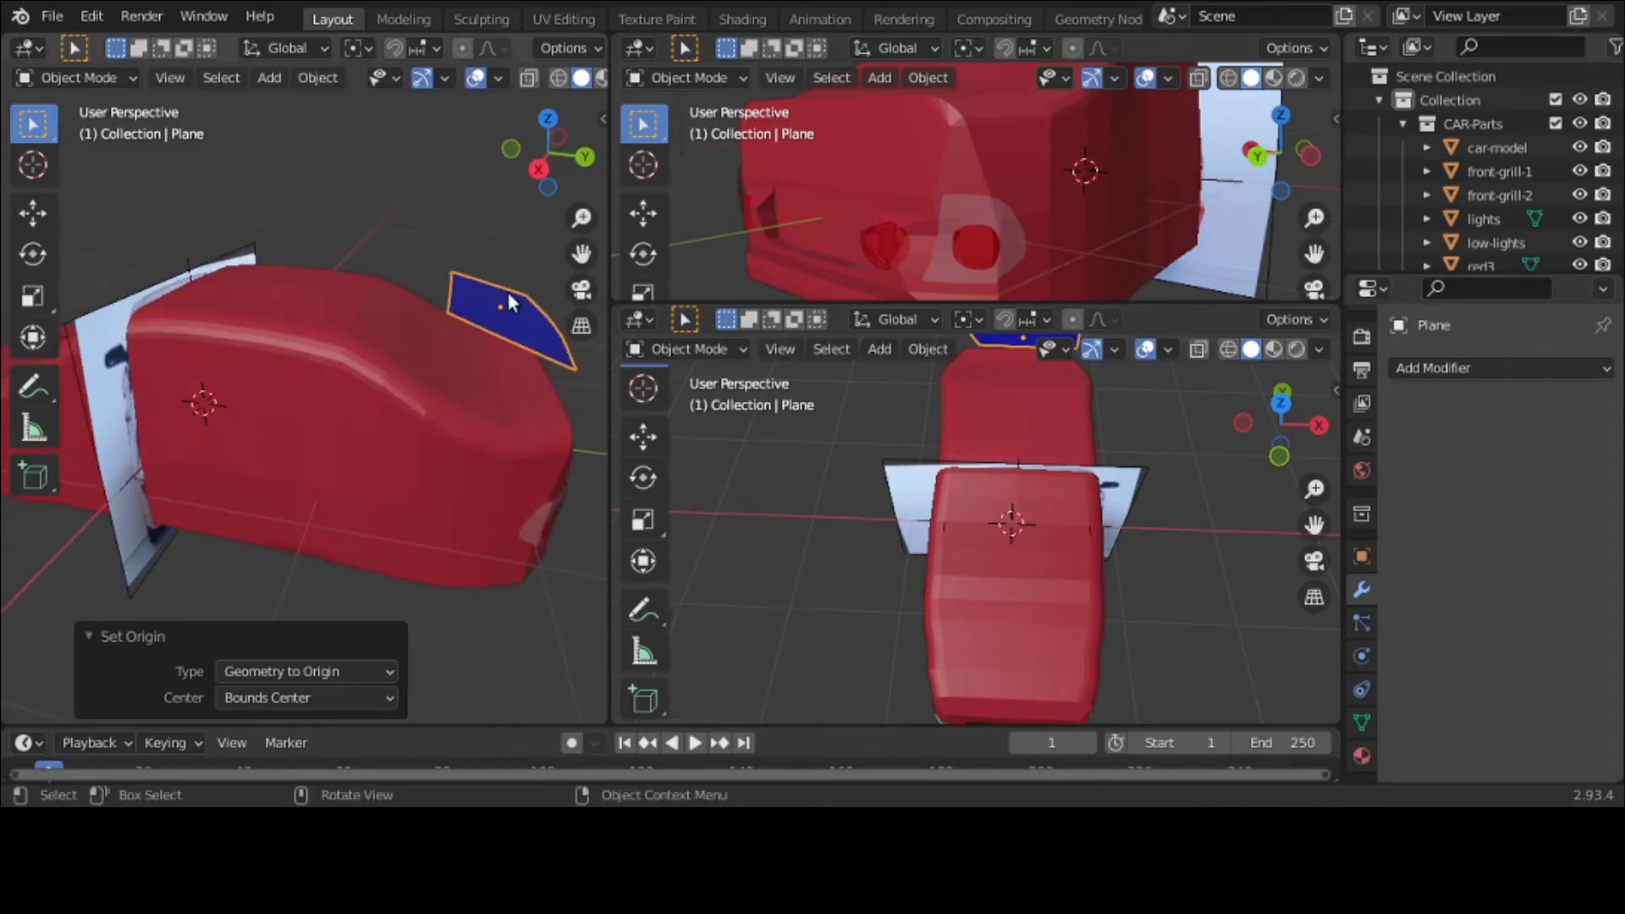
middle_drag(542, 287, 562, 277)
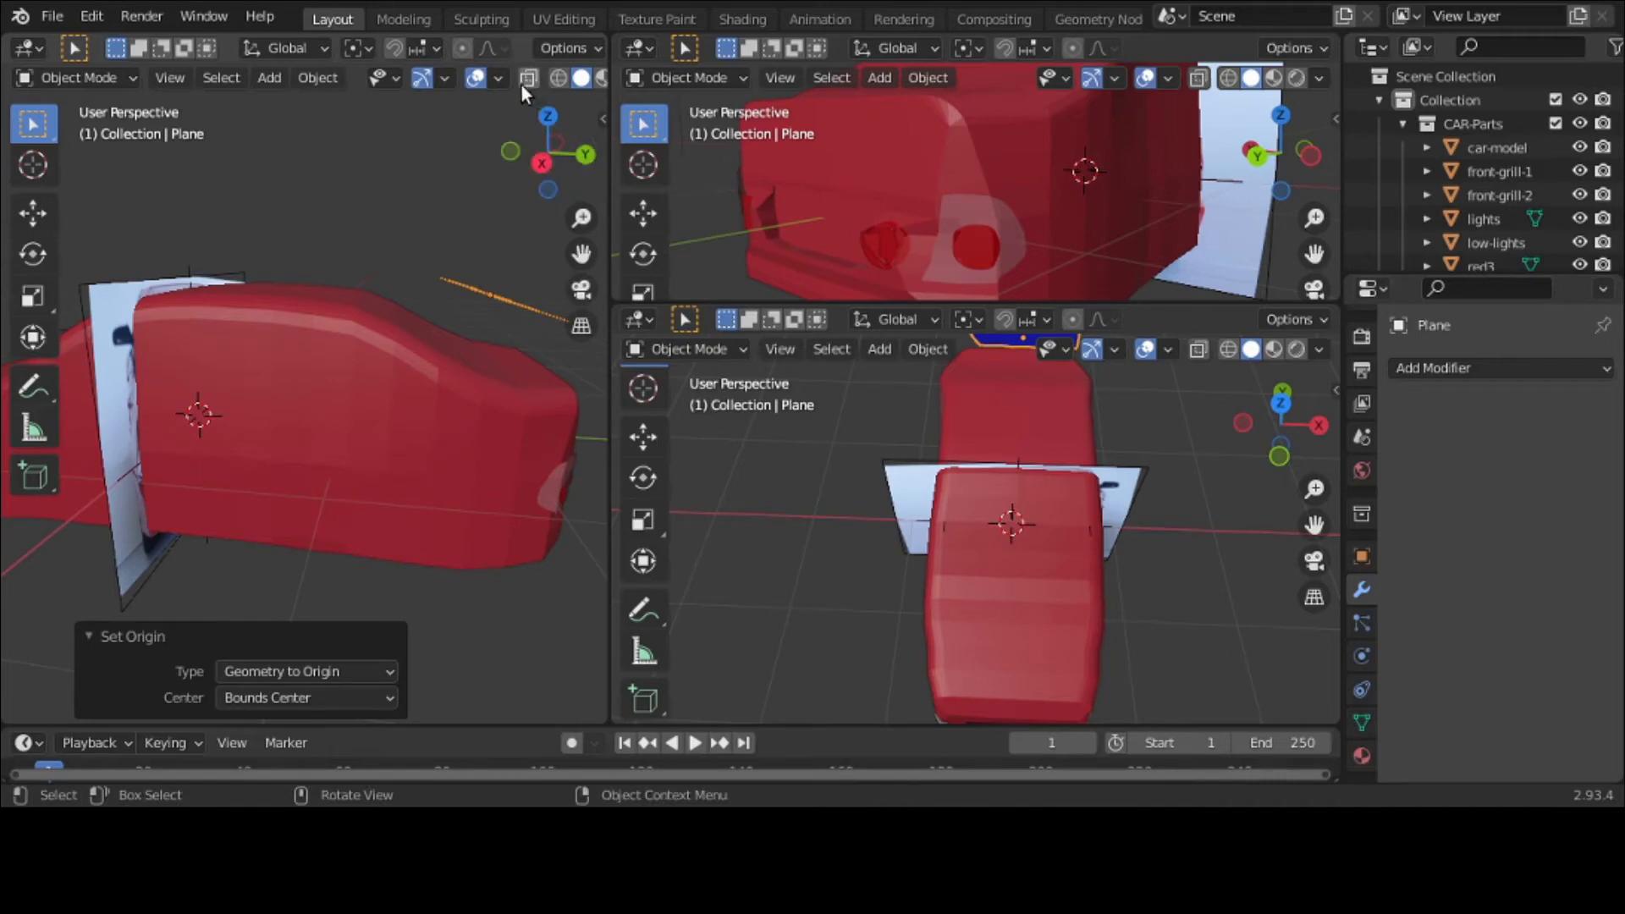
scroll(544, 78, down, 3)
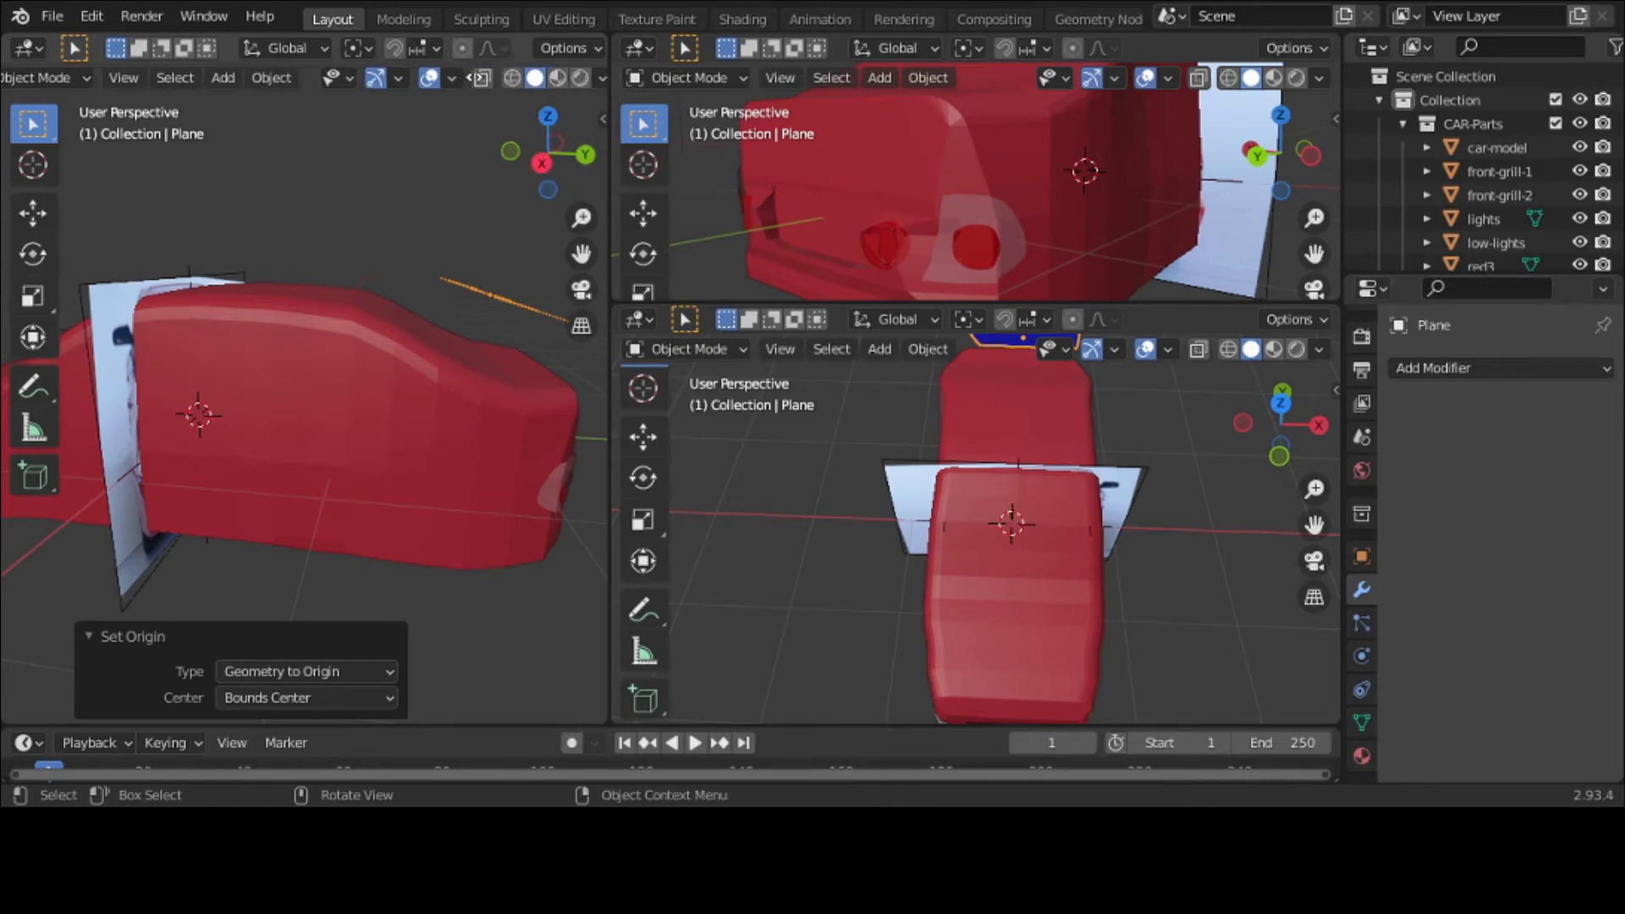
scroll(347, 78, up, 3)
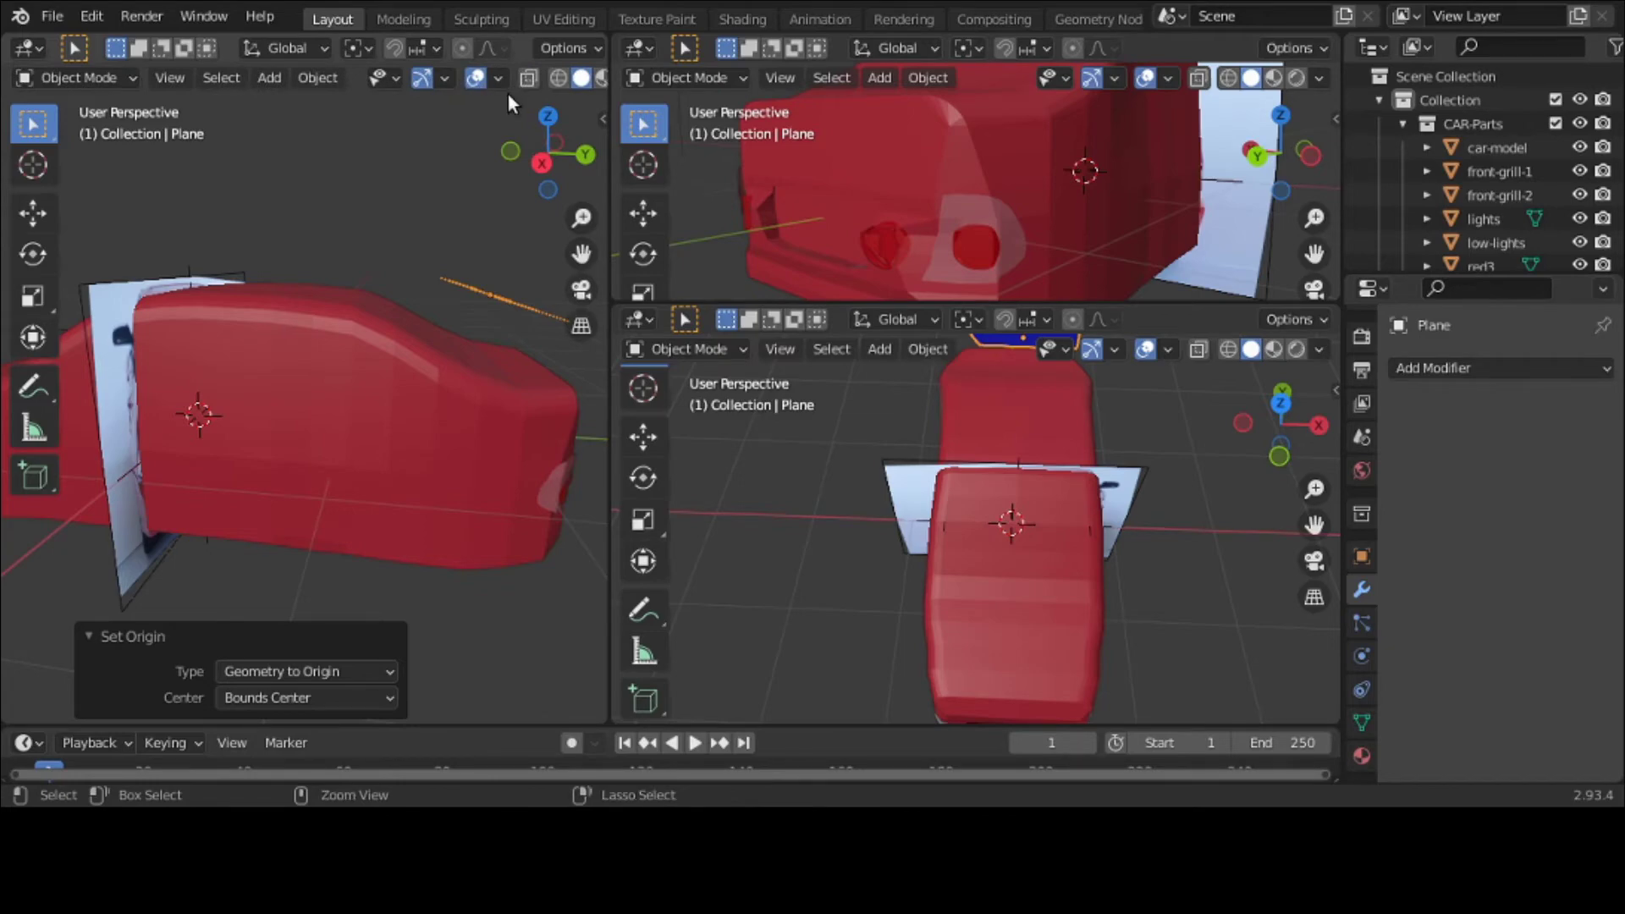
Step: Turn on snapping for the 3D view and try to move the rear window with it
key(ctrl+alt+space)
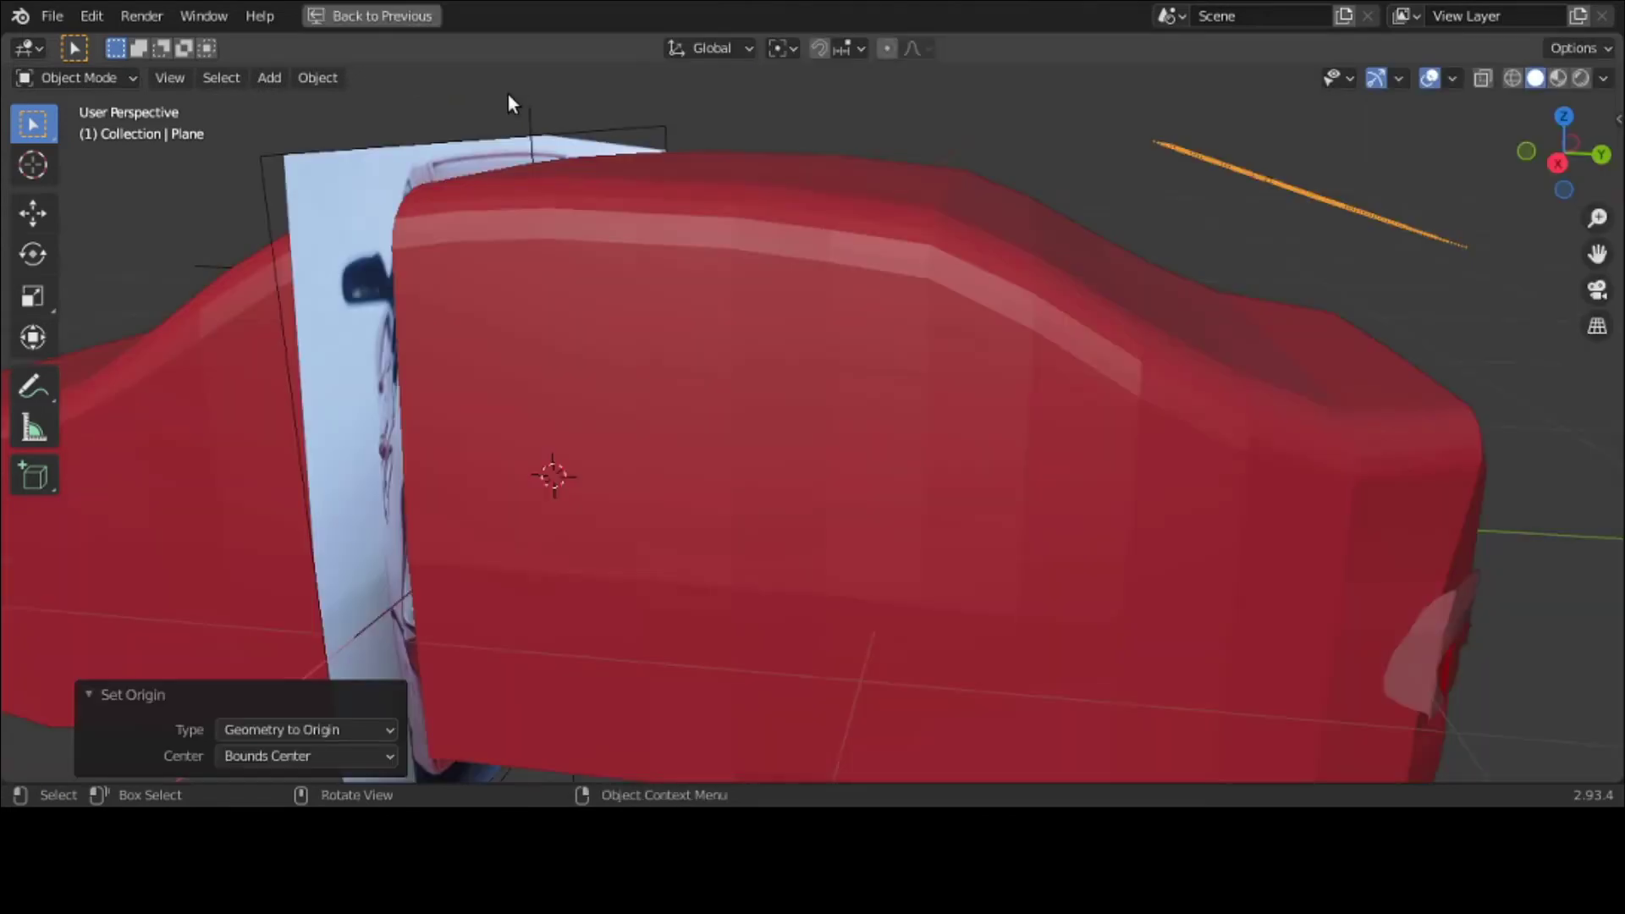
click(814, 49)
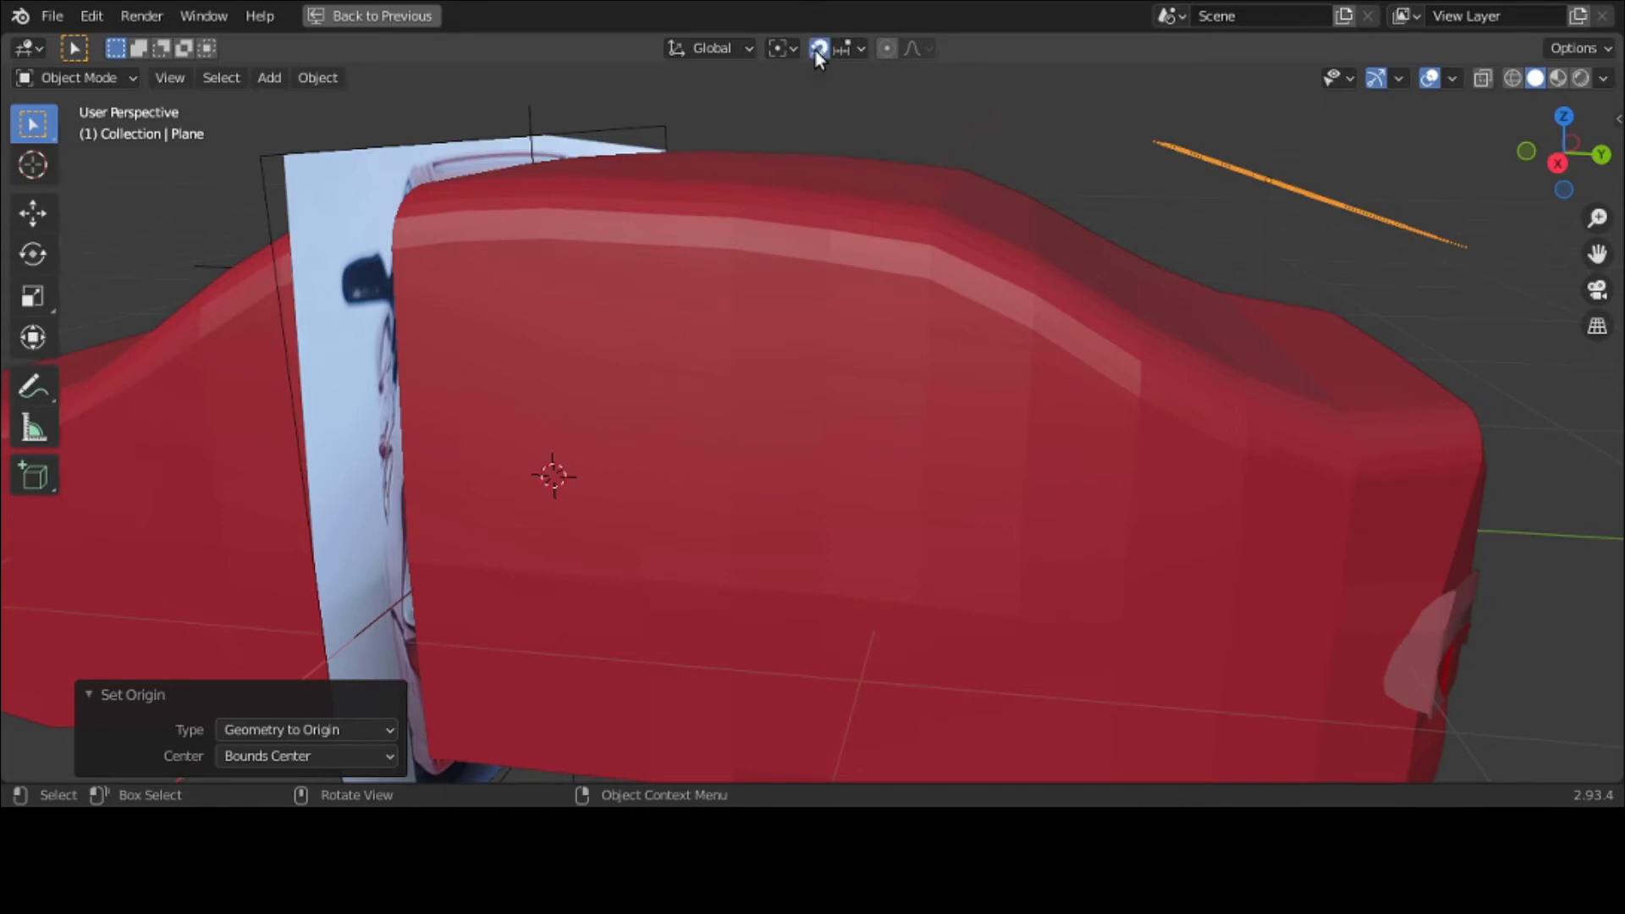
middle_drag(1342, 147, 1317, 169)
key(g)
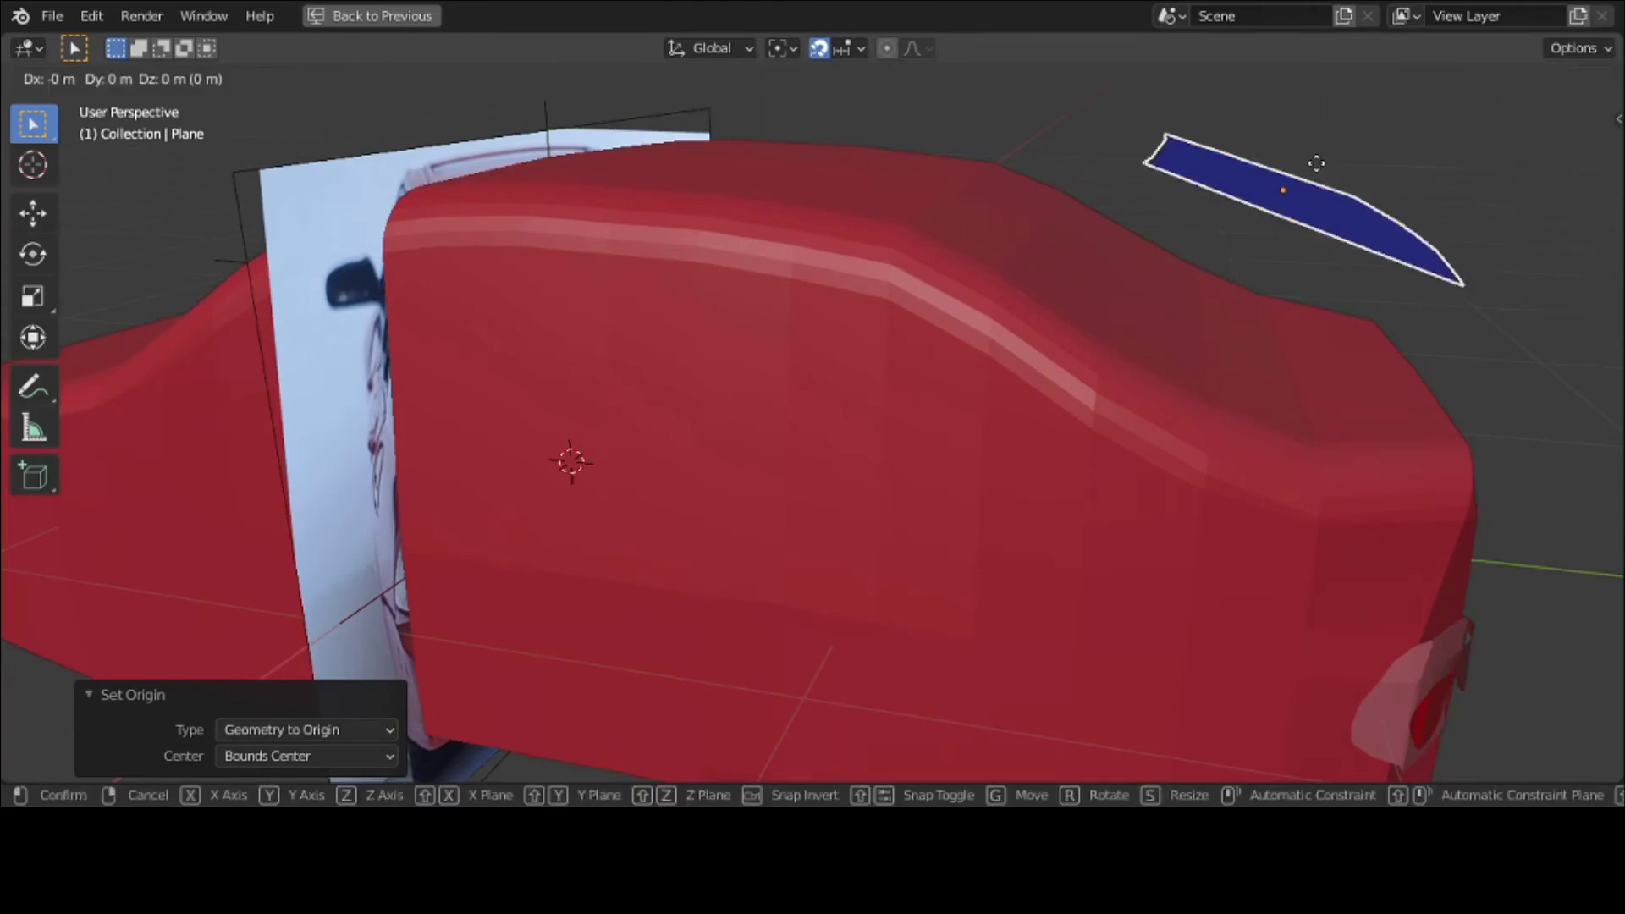
key(Escape)
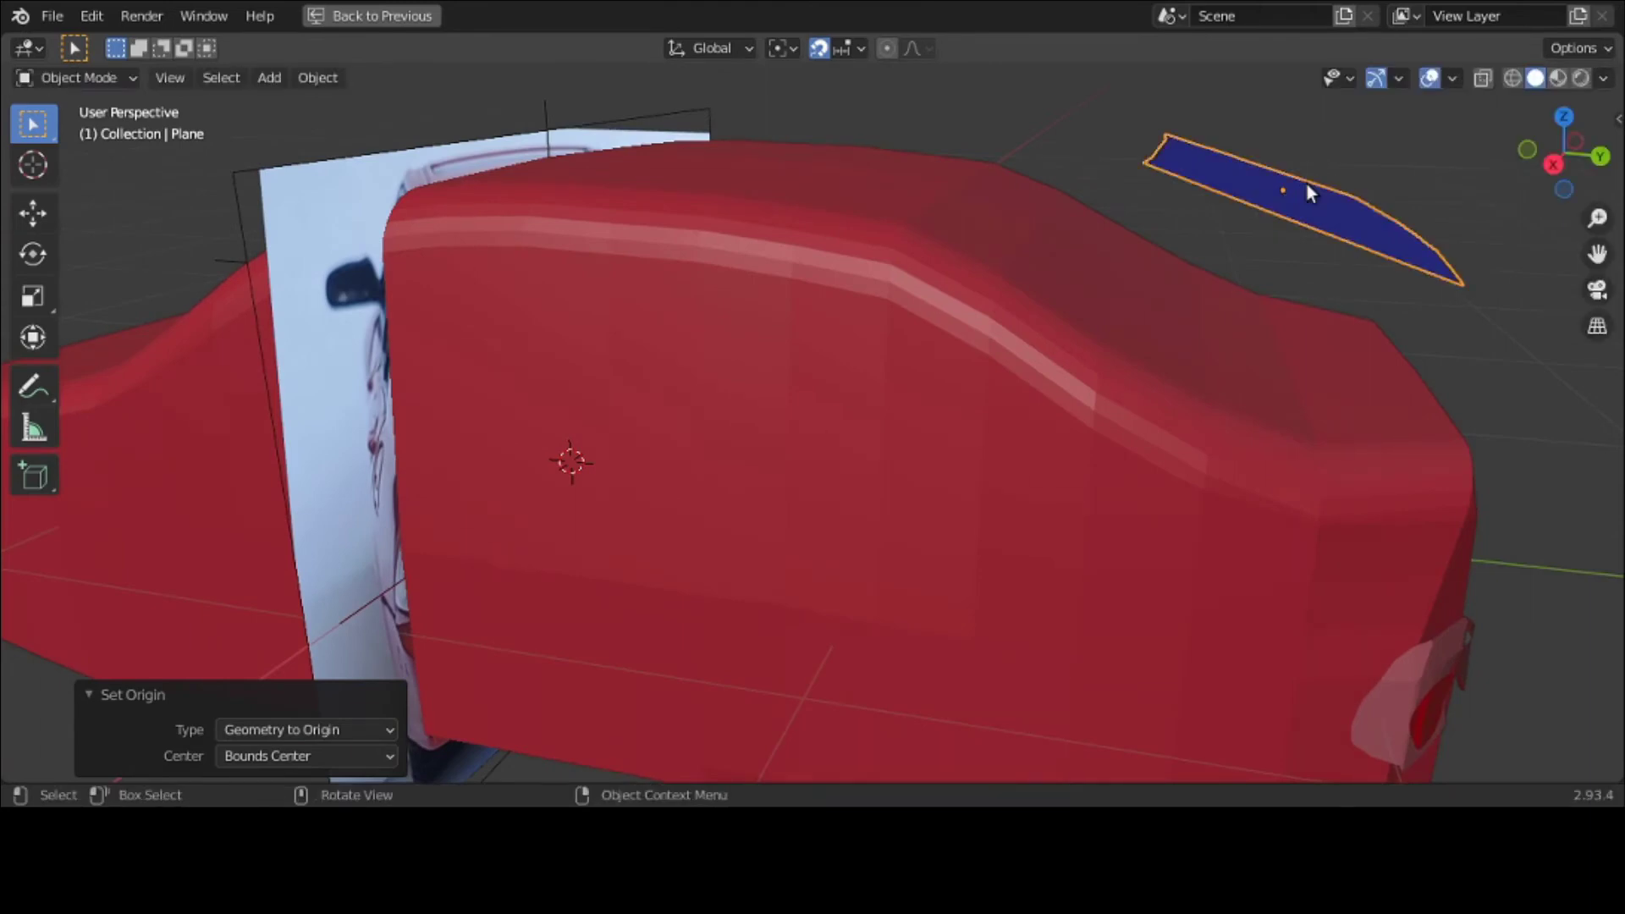
key(g)
key(Escape)
Step: Try to move the car body with increment snapping active
click(1053, 239)
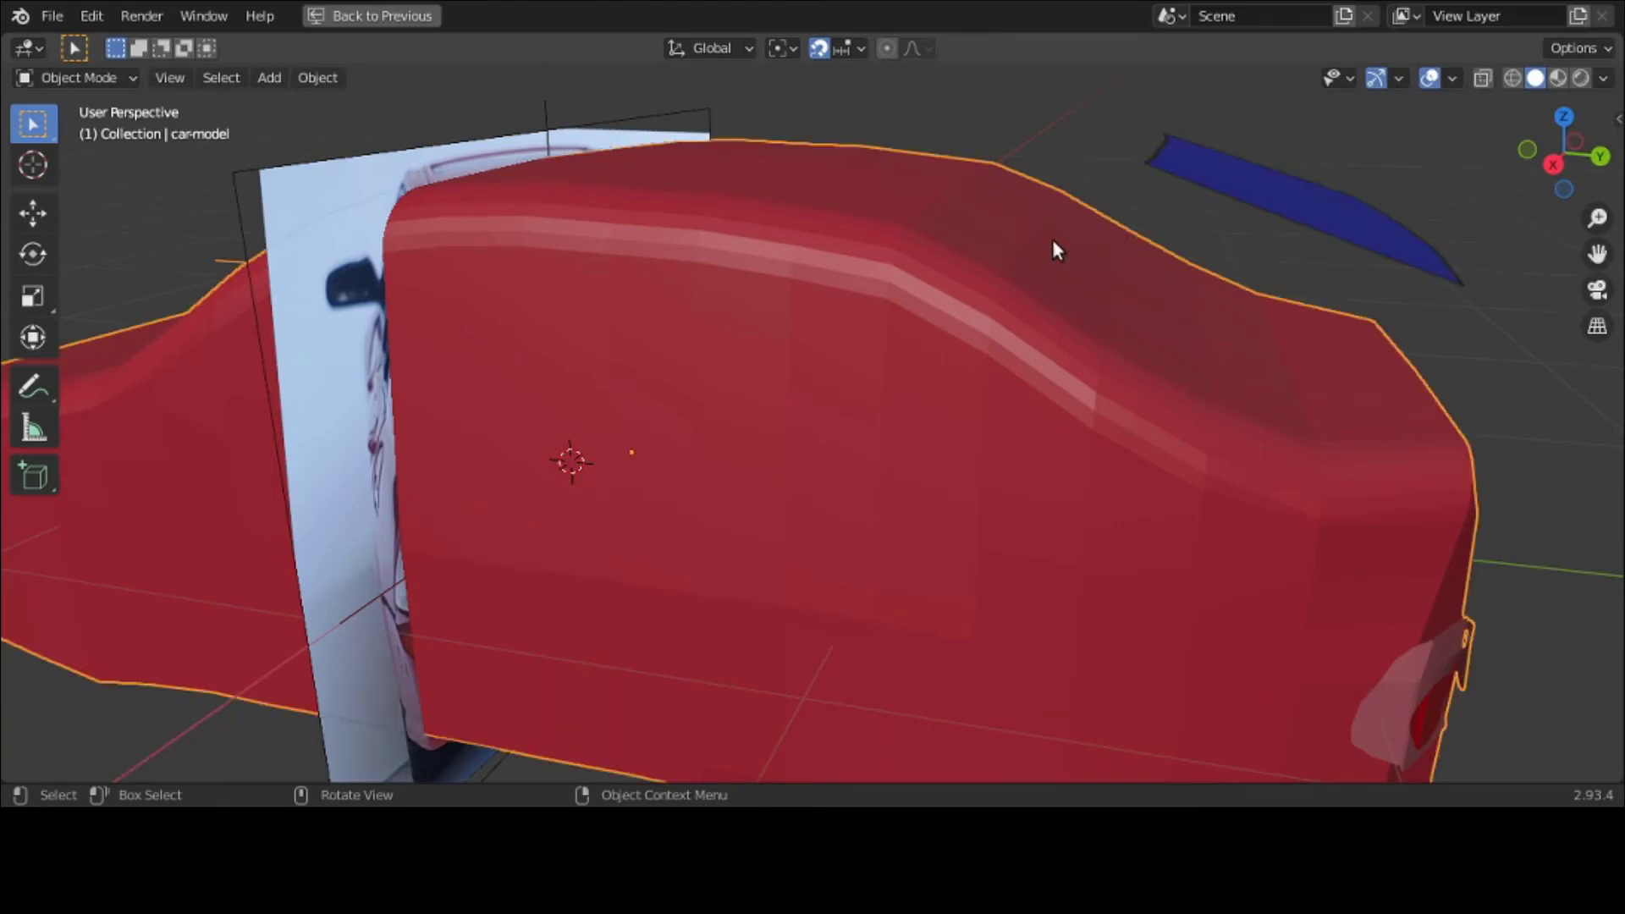
key(g)
key(Escape)
scroll(1079, 227, down, 3)
key(g)
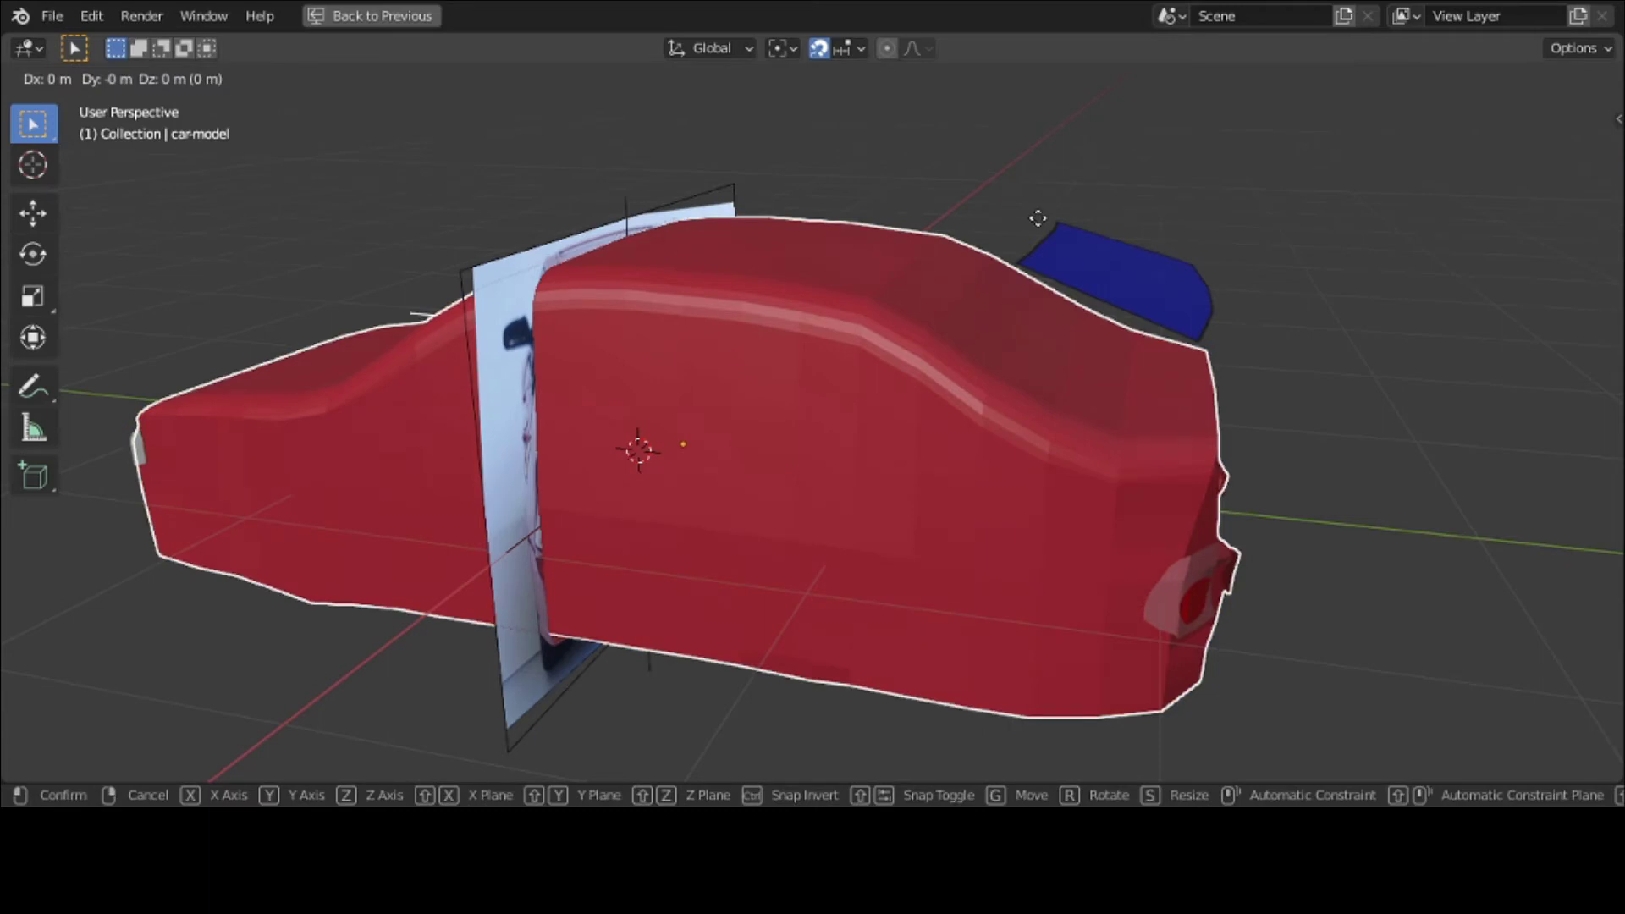
key(Escape)
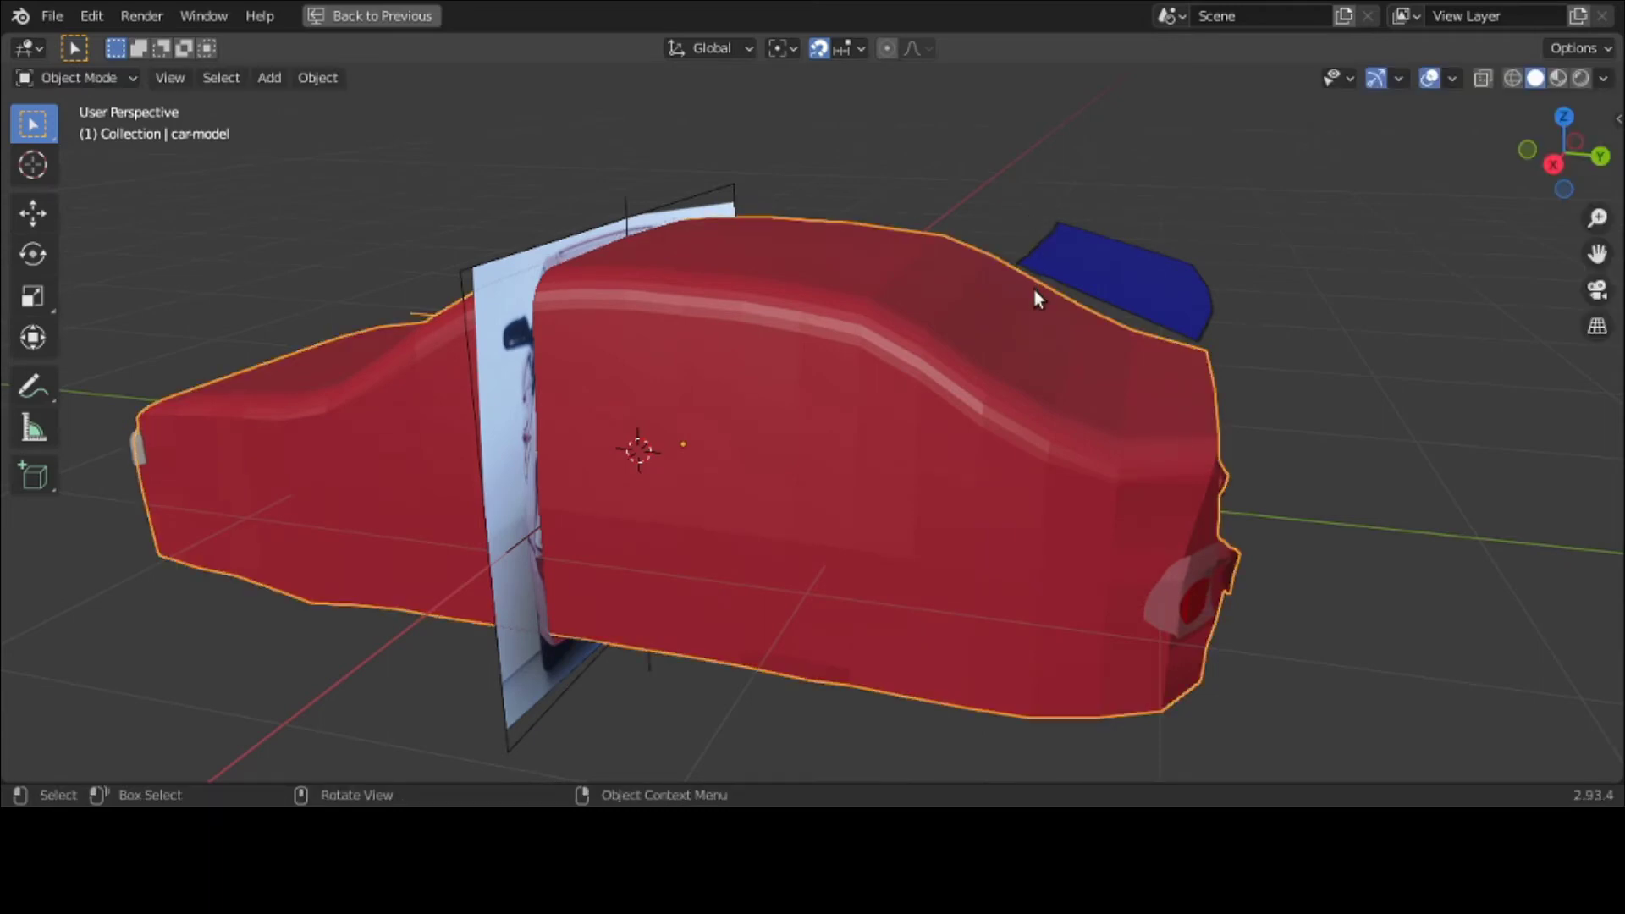
key(g)
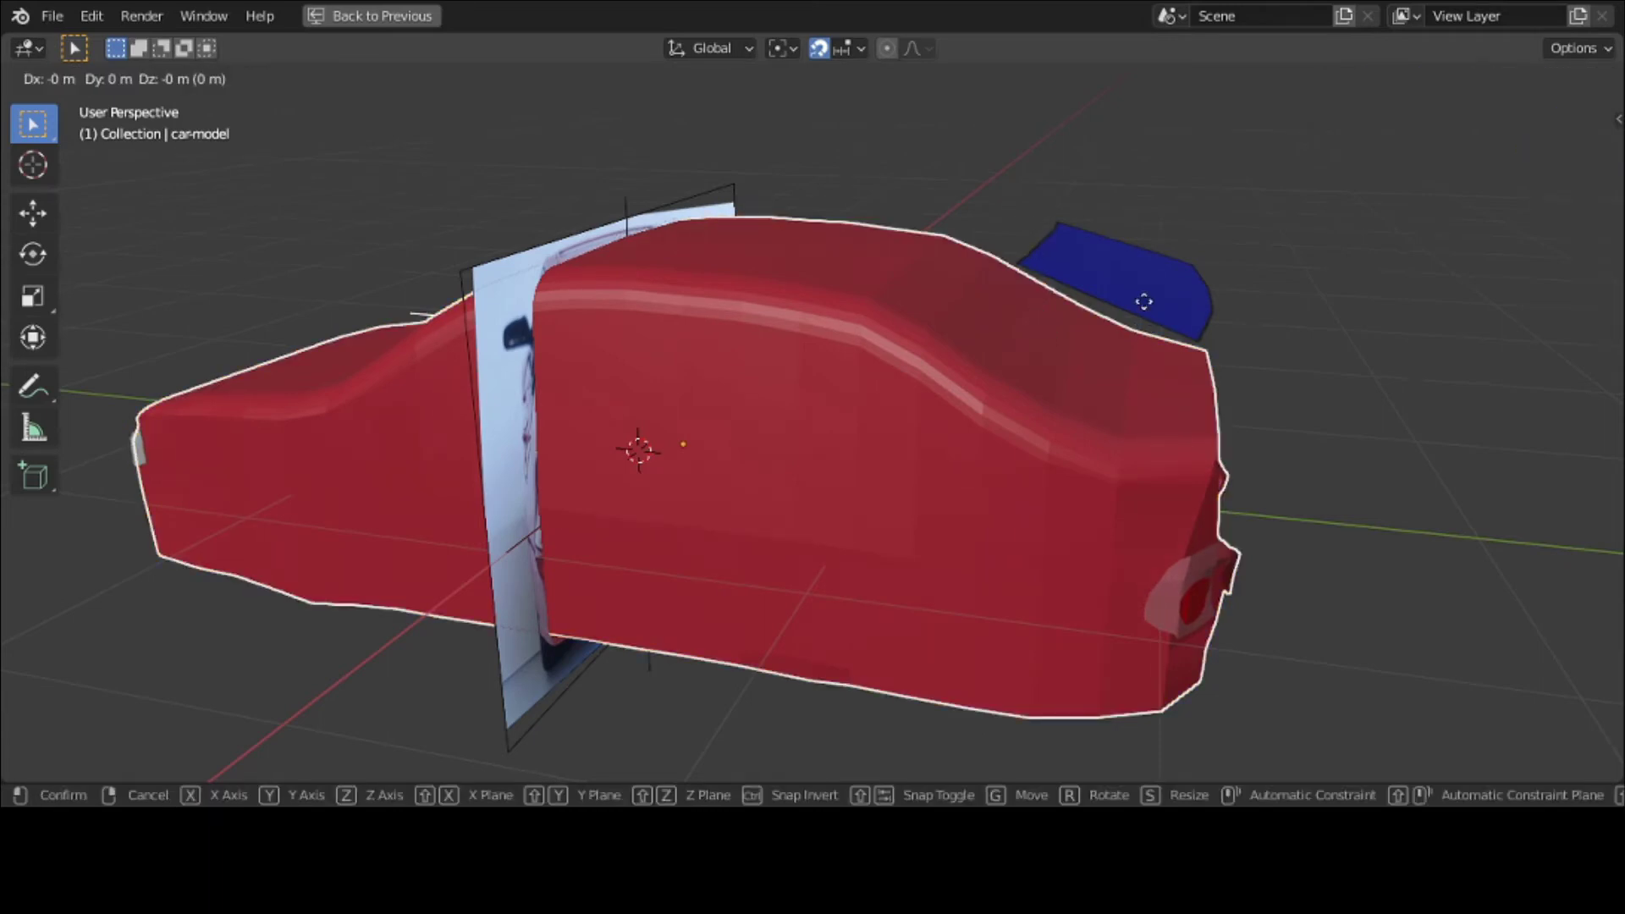
click(1151, 269)
Step: Try to move the rear window along the Z axis and freely with increment snapping
click(1150, 266)
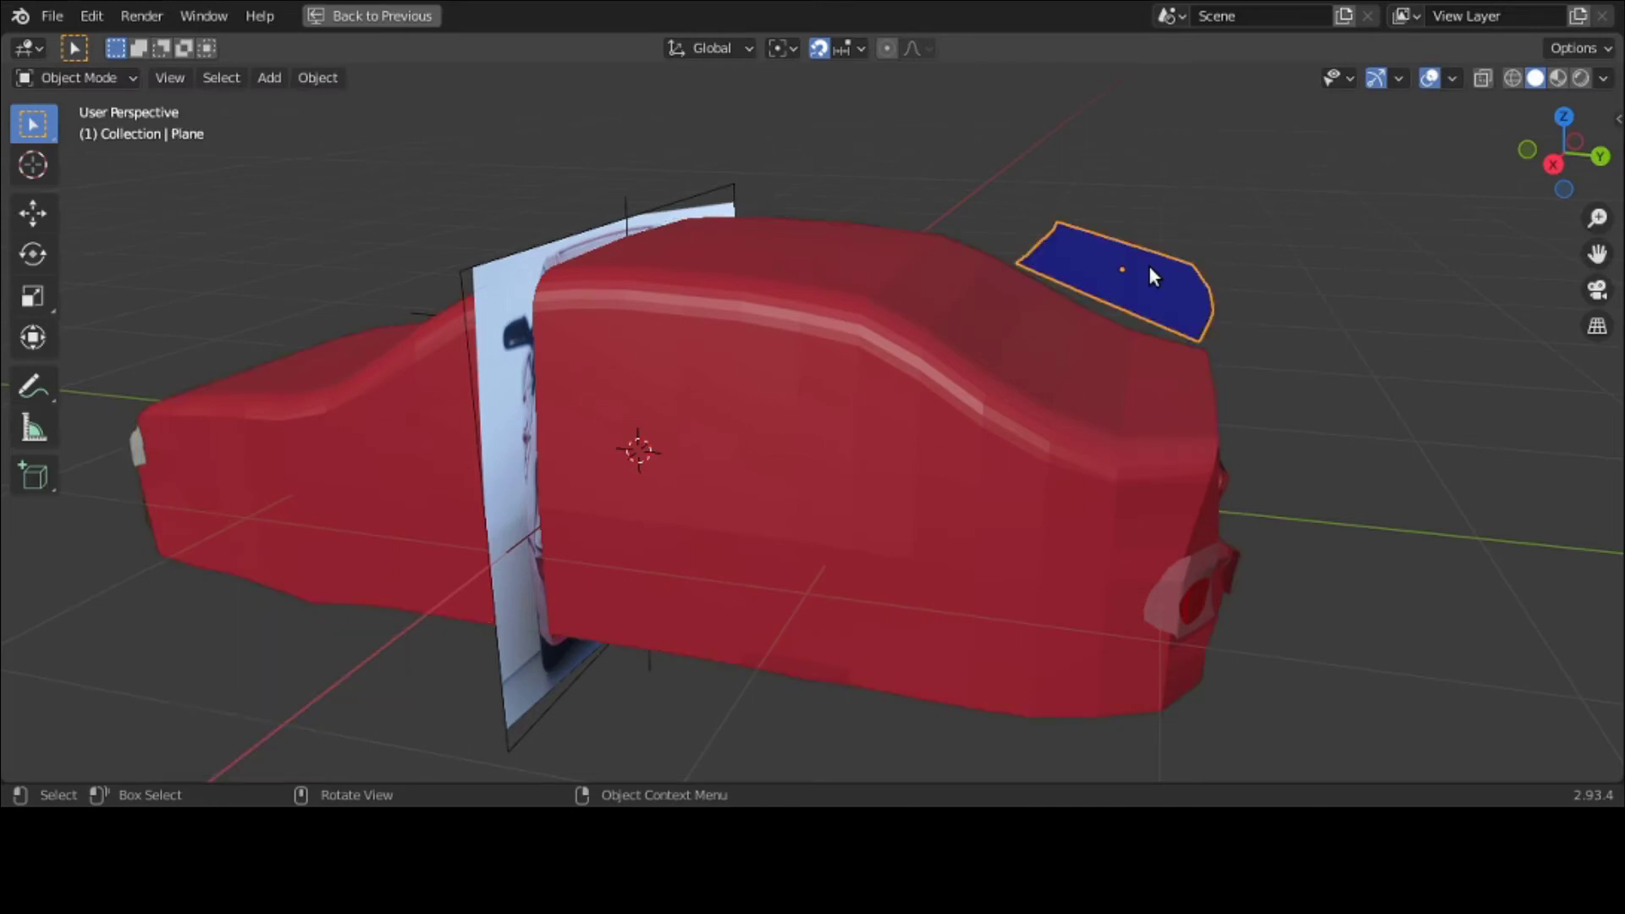
key(g)
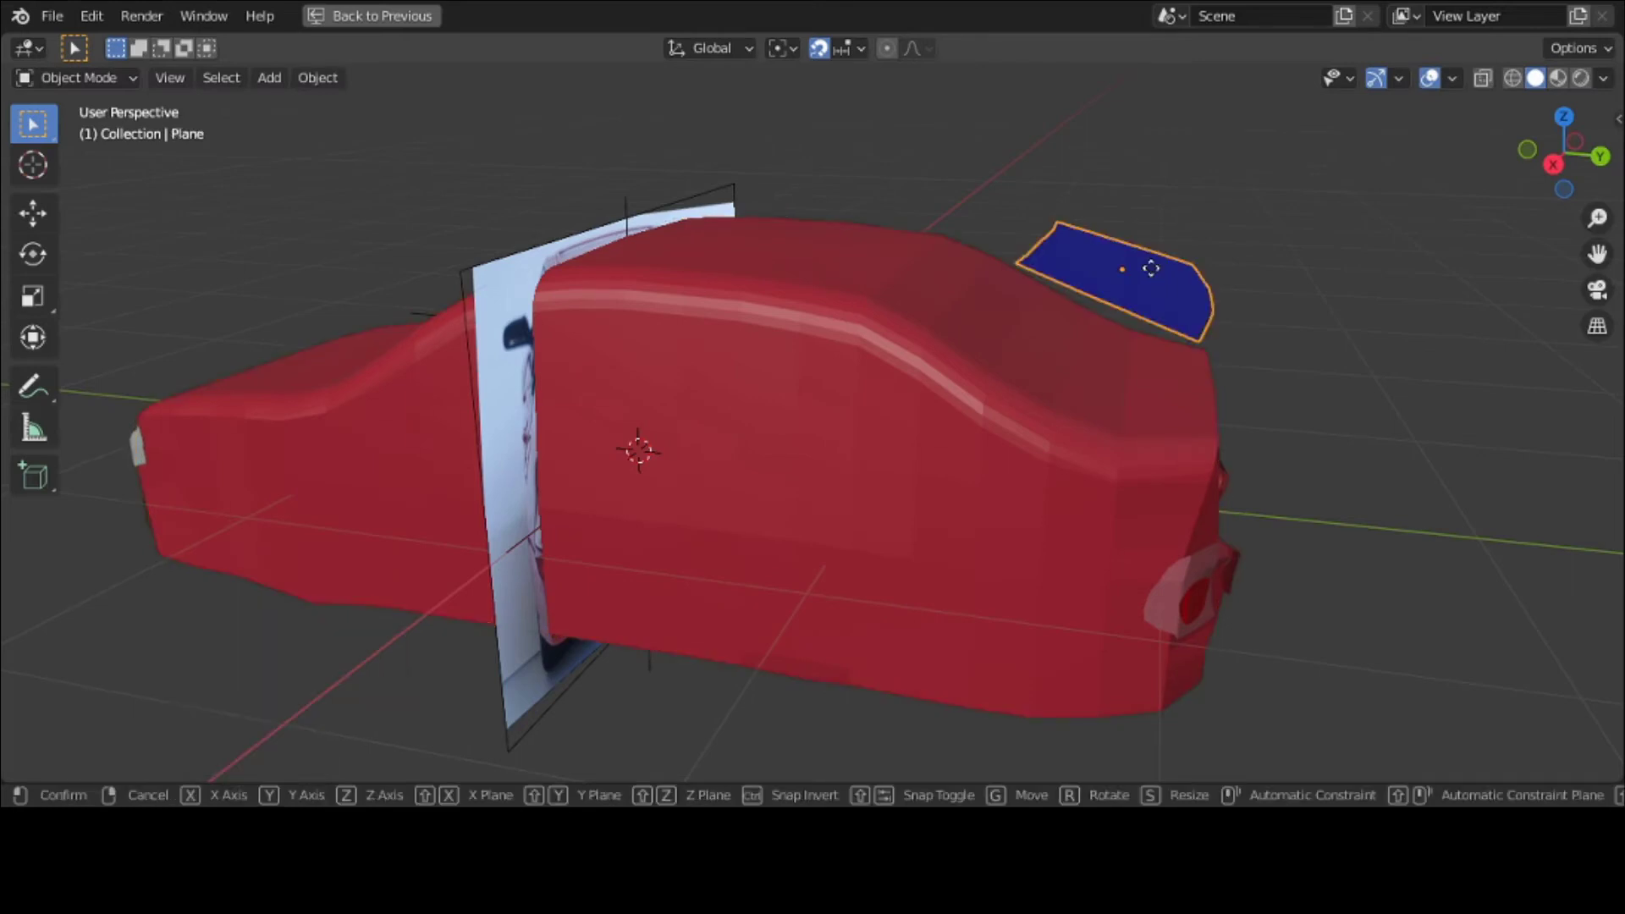
key(z)
click(1231, 255)
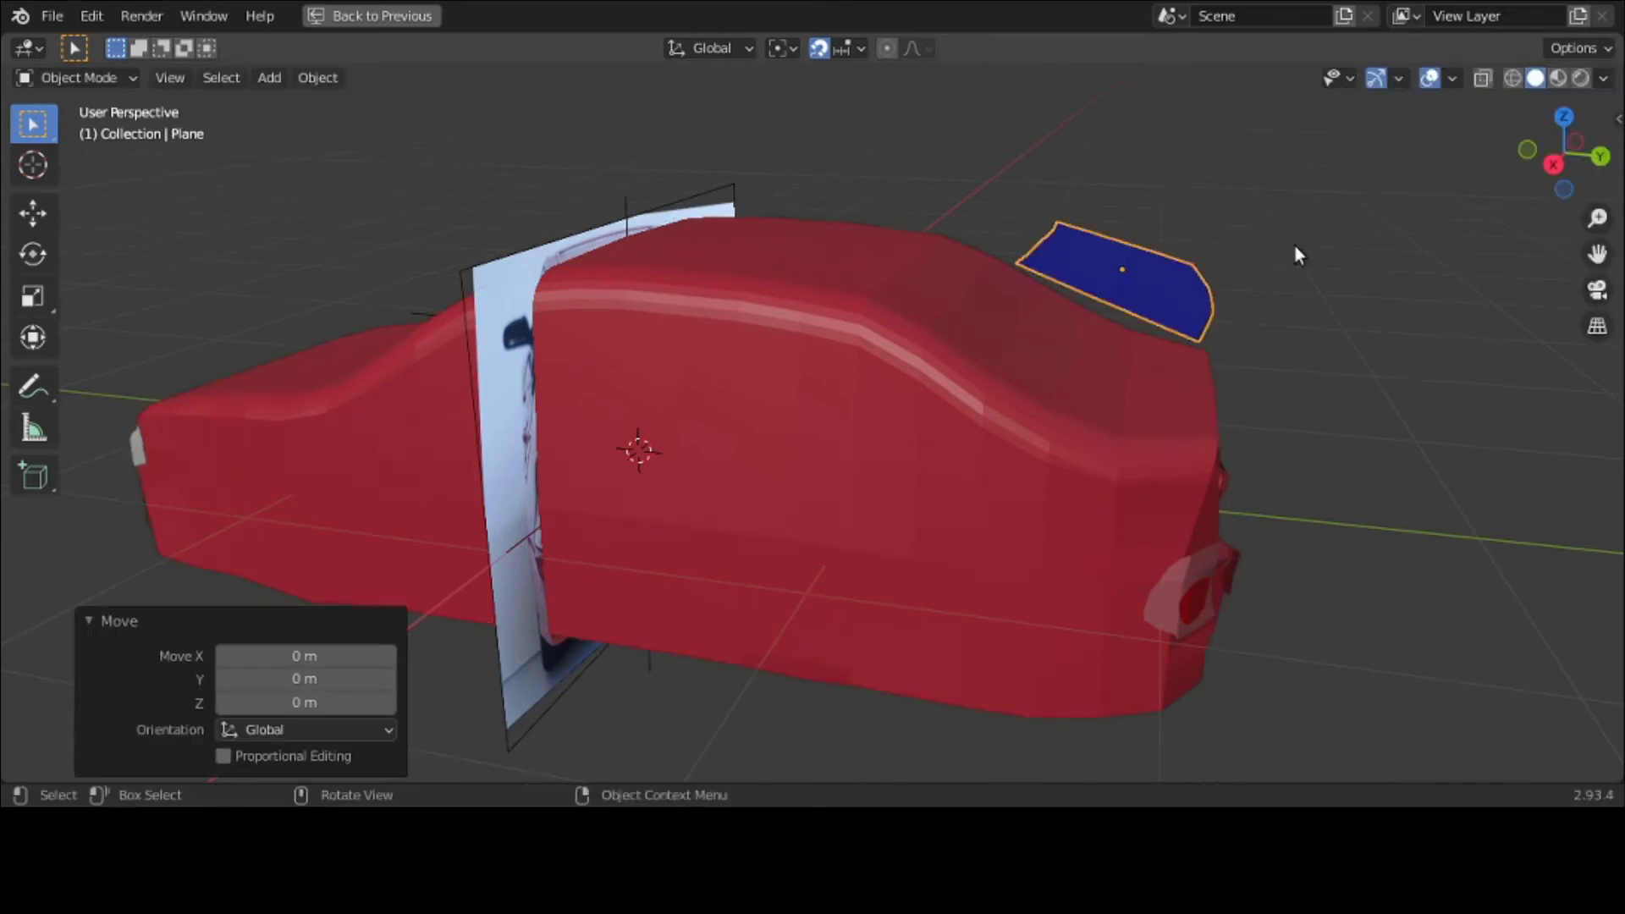
middle_drag(1295, 247, 879, 220)
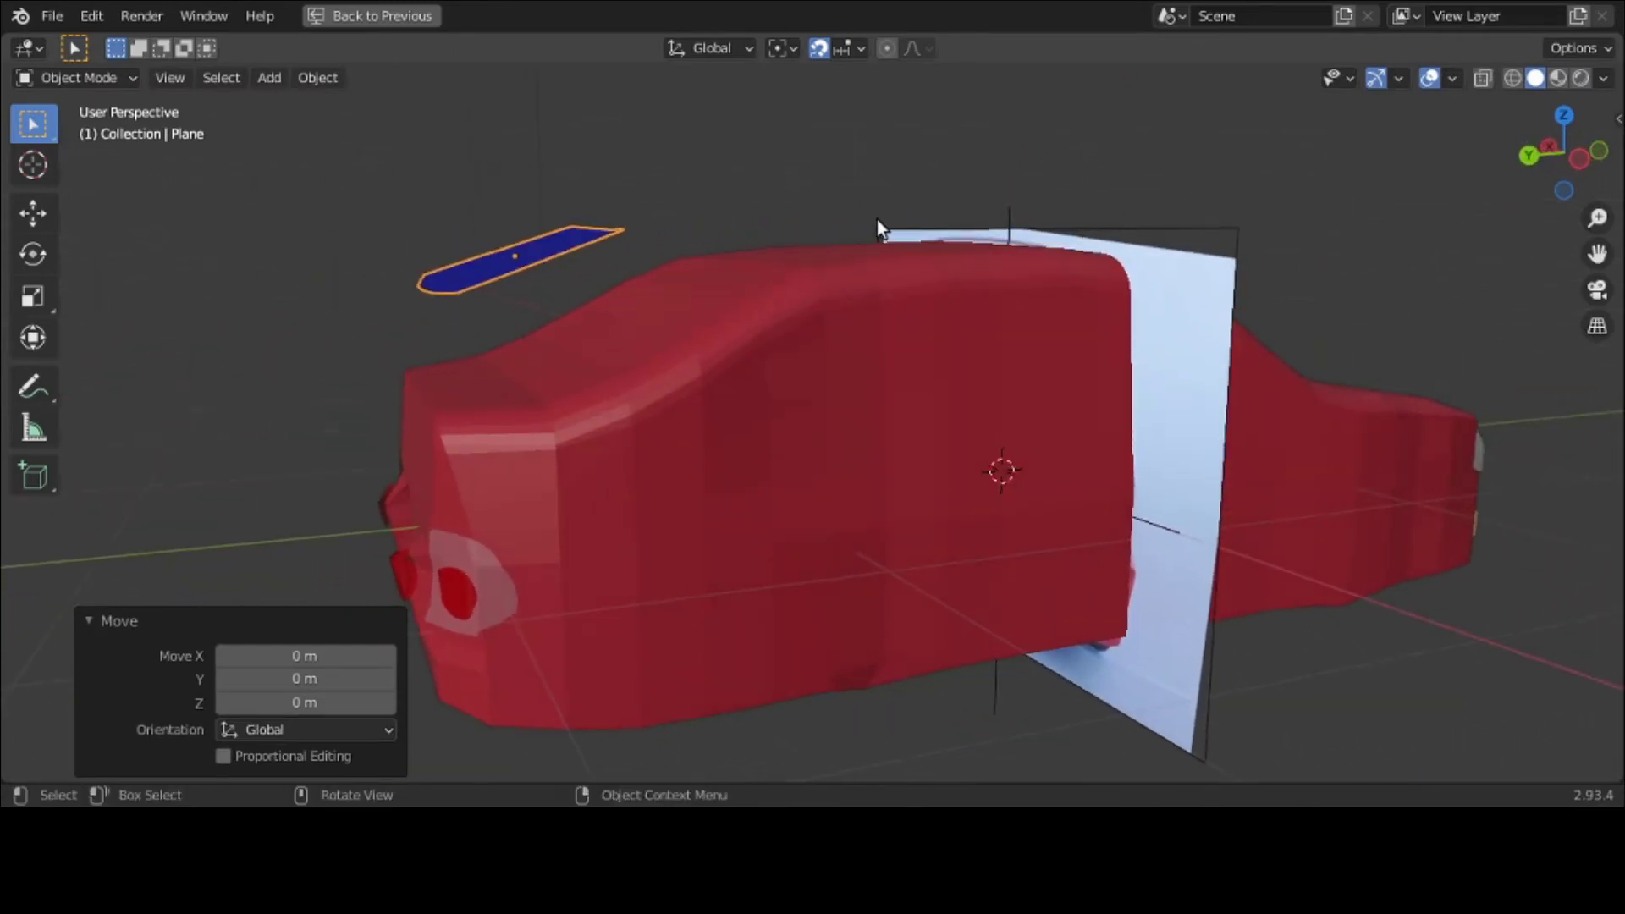
key(g)
right_click(756, 267)
Step: Try again to move the car body with snapping, viewed from its other side
click(794, 351)
key(g)
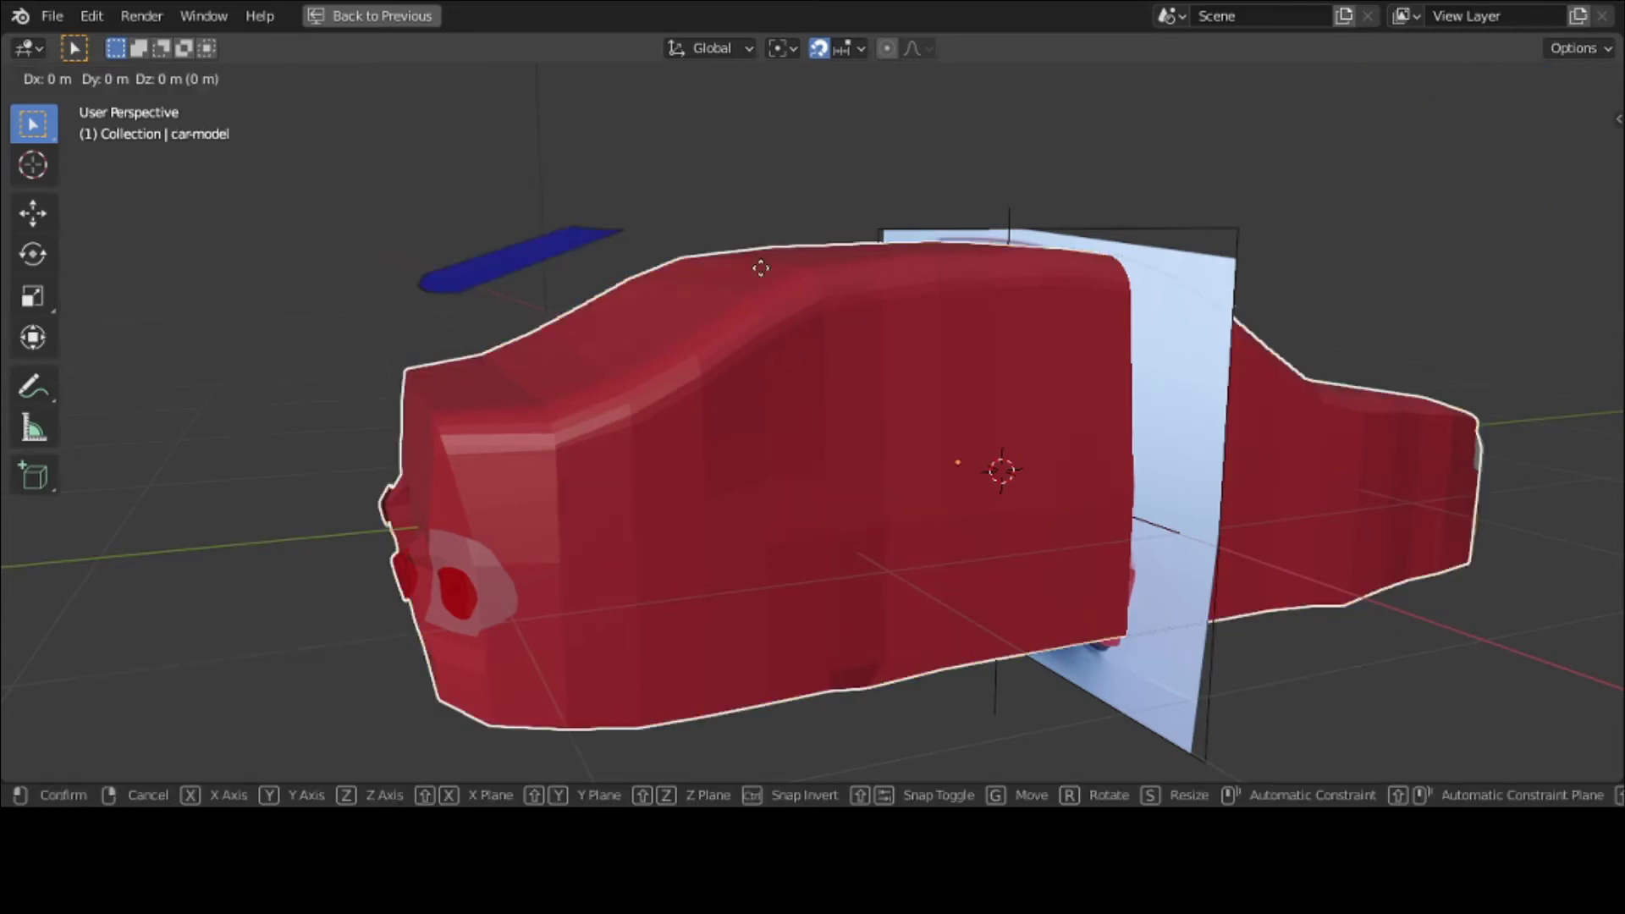
right_click(850, 327)
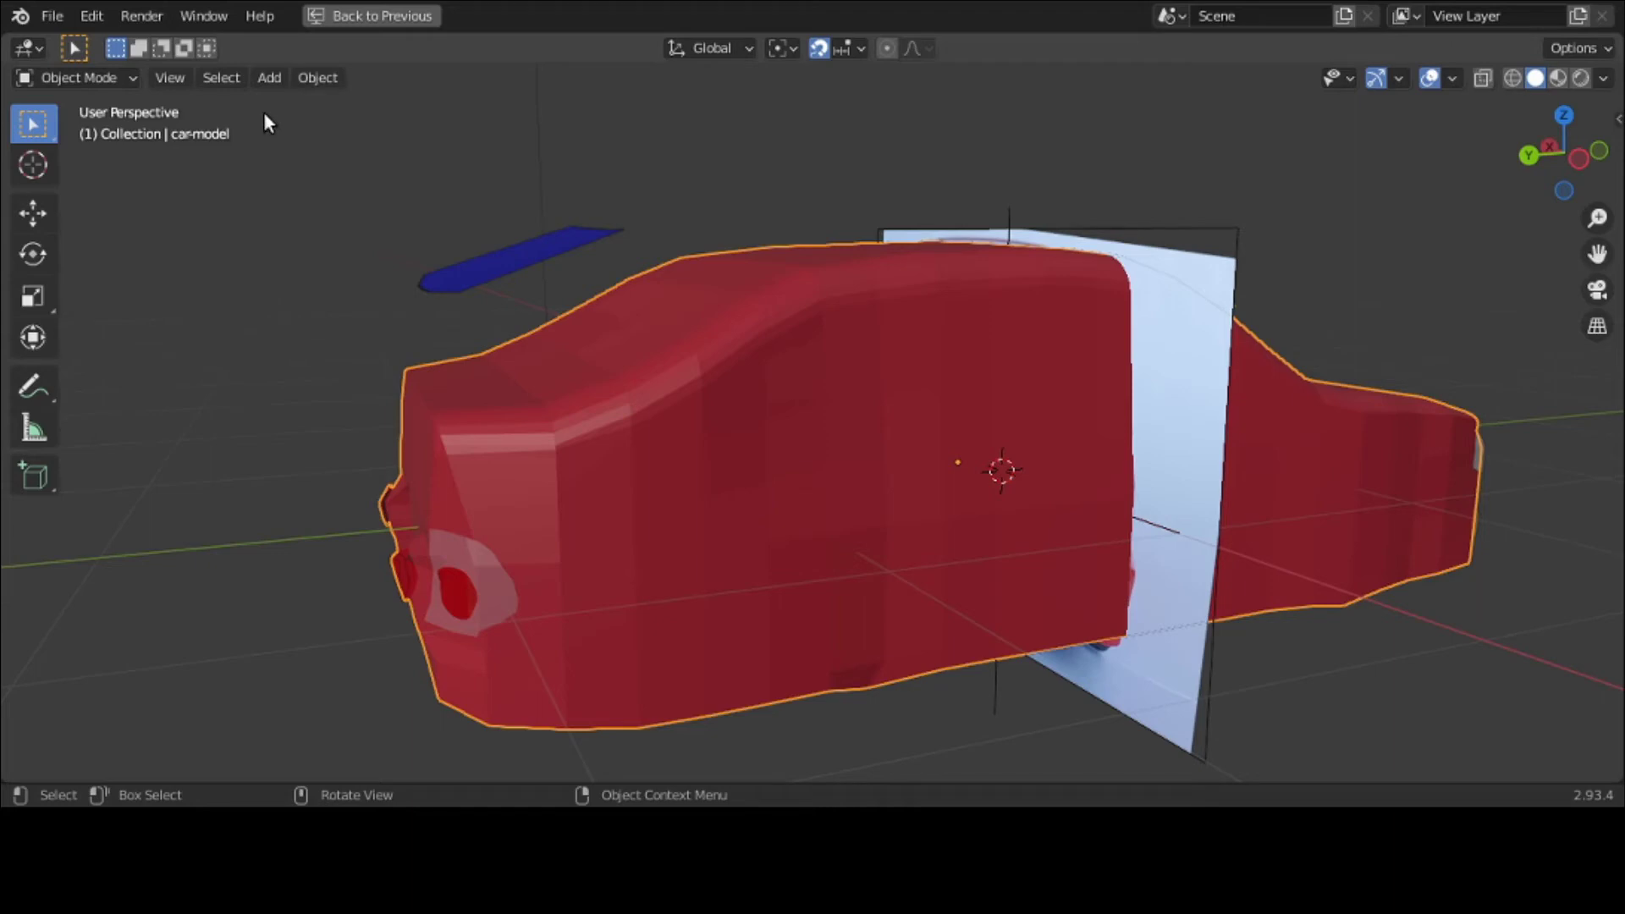
key(ctrl+space)
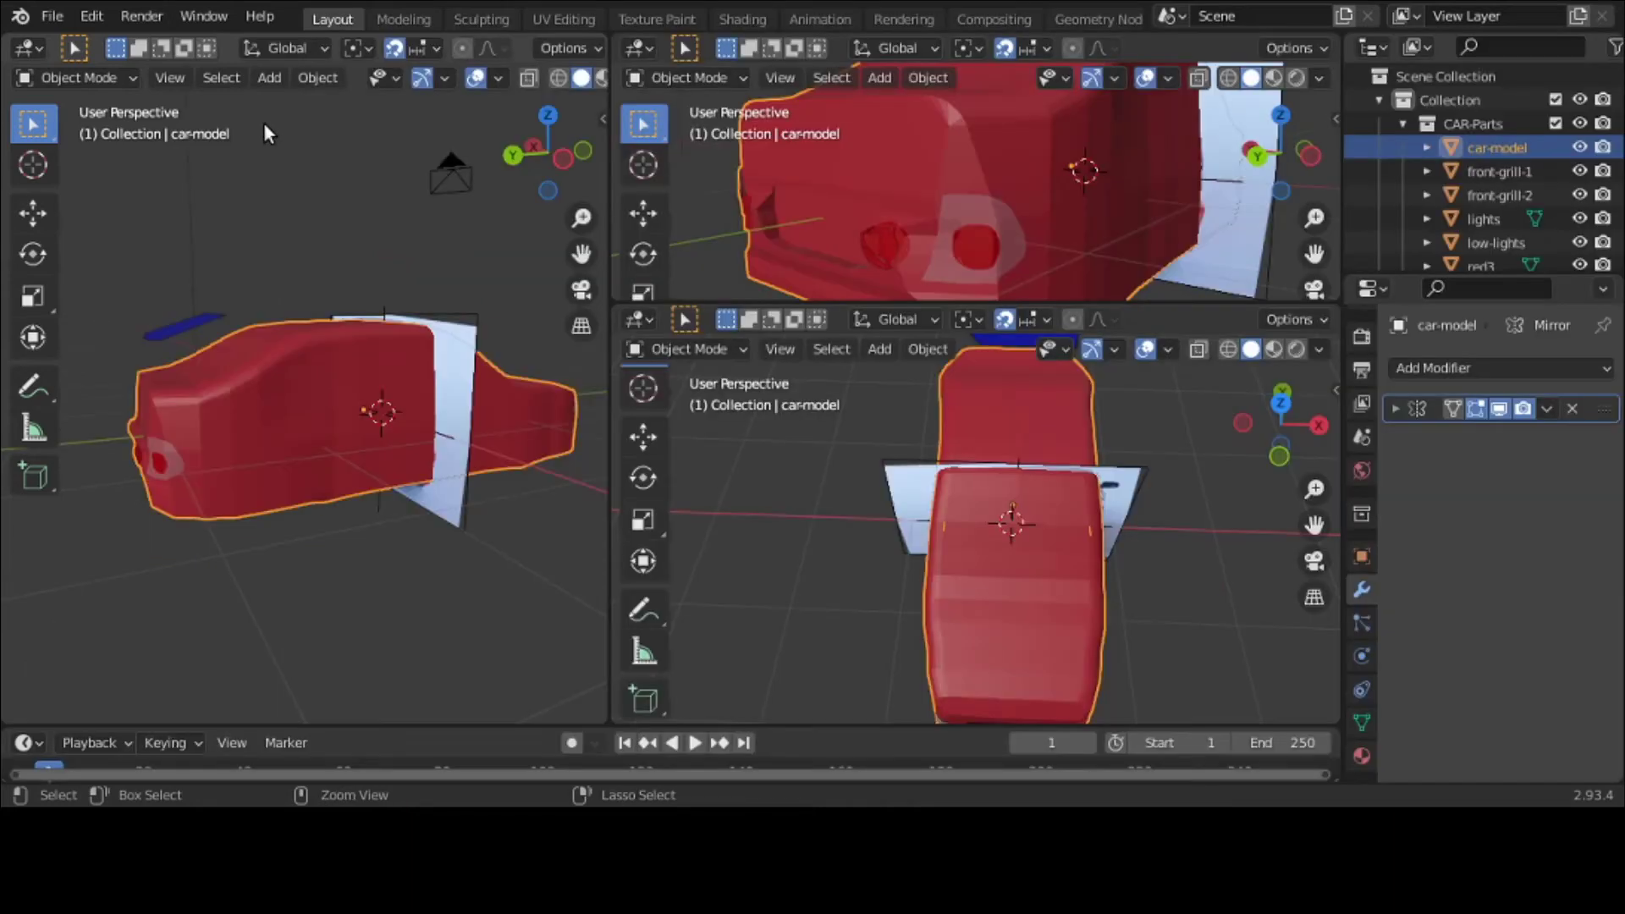
key(g)
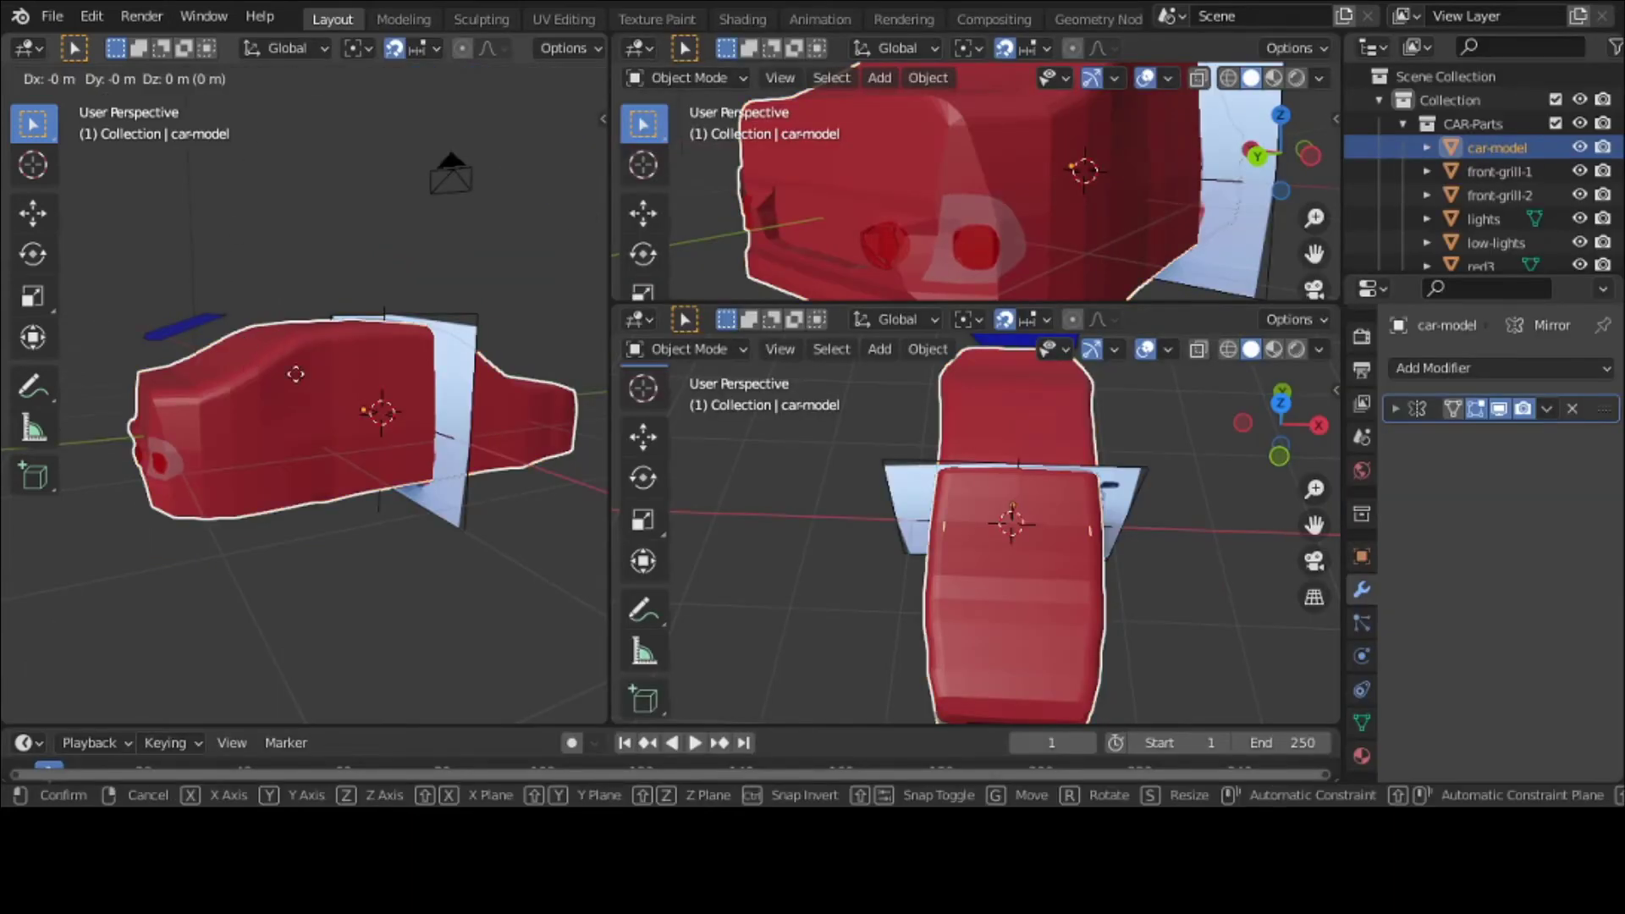
right_click(396, 380)
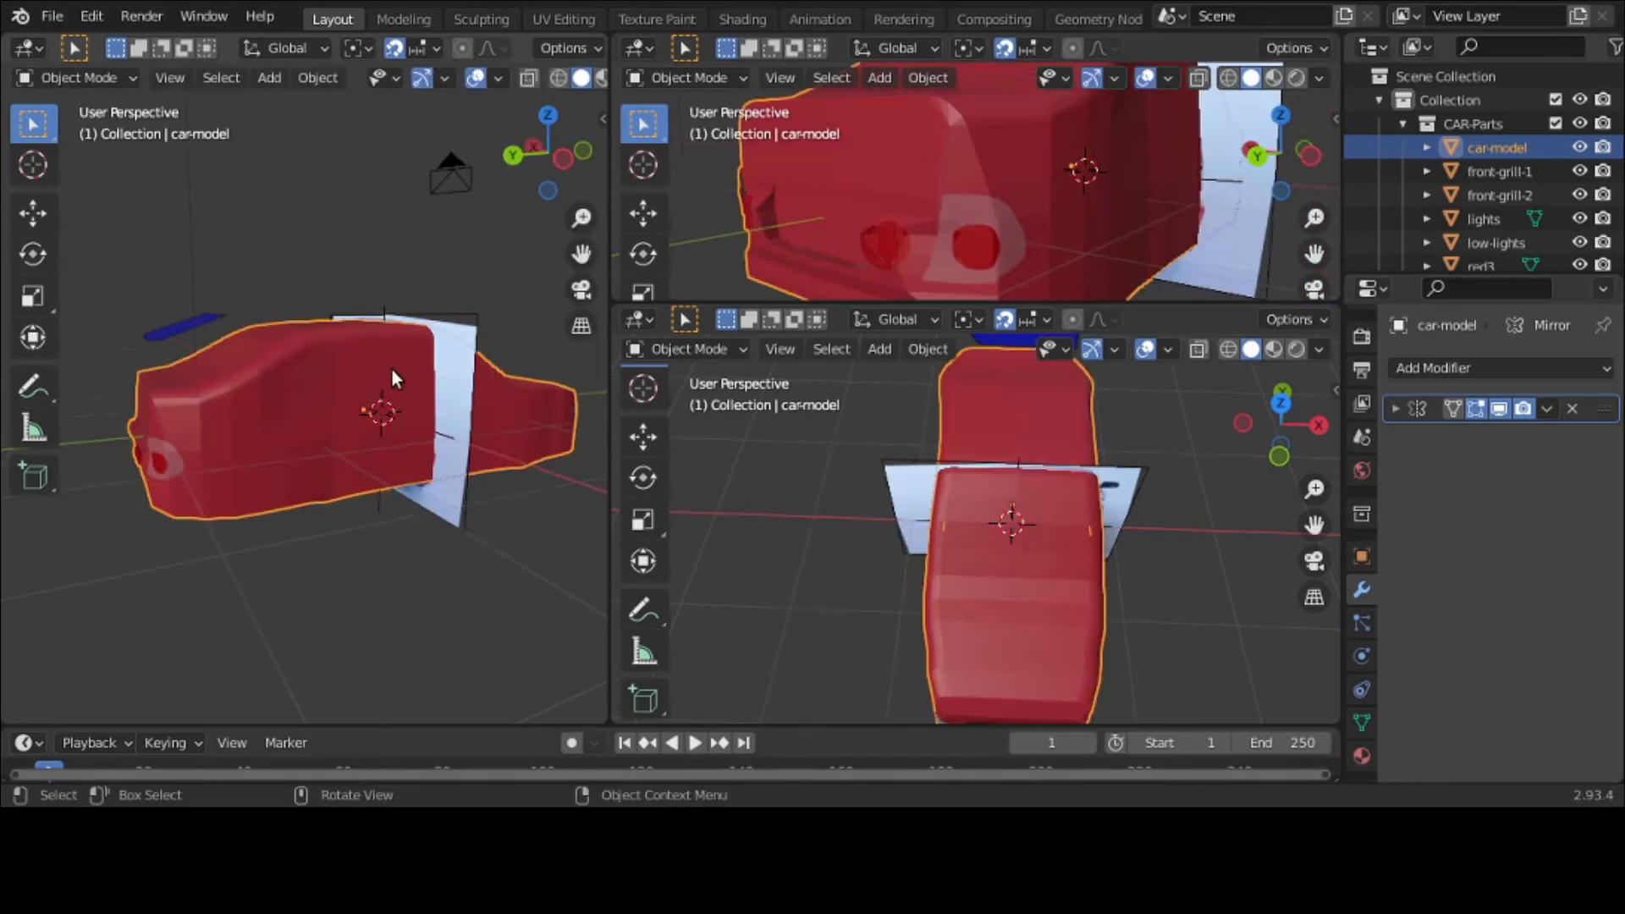
Step: Try to move the rear window with snapping, freely and along the Z axis
click(197, 322)
key(g)
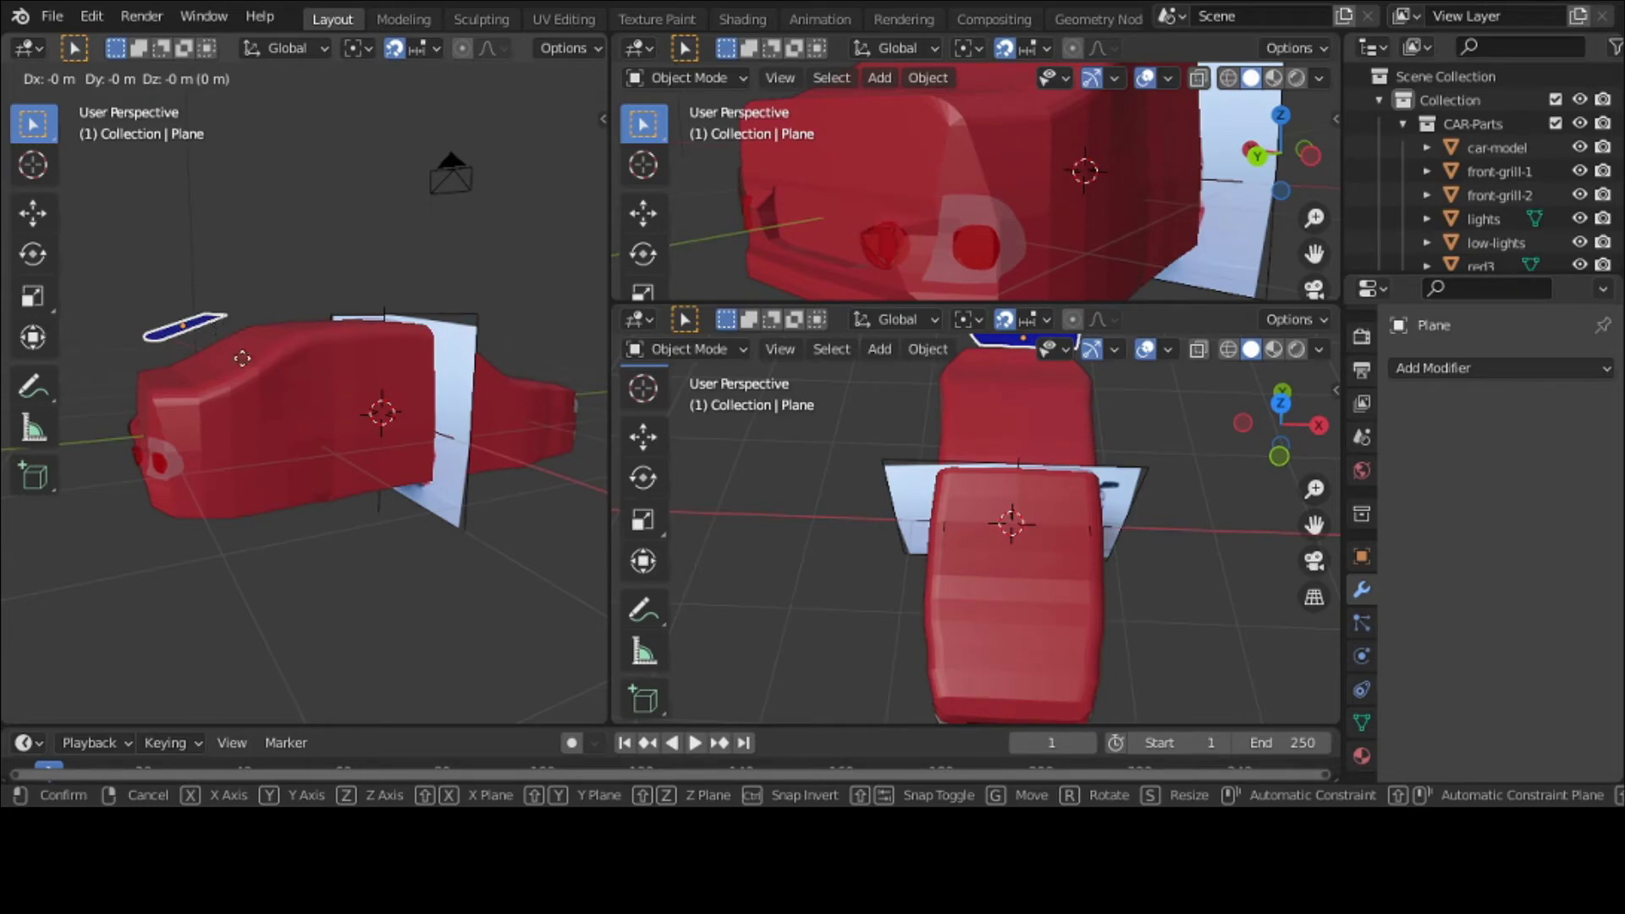
right_click(246, 322)
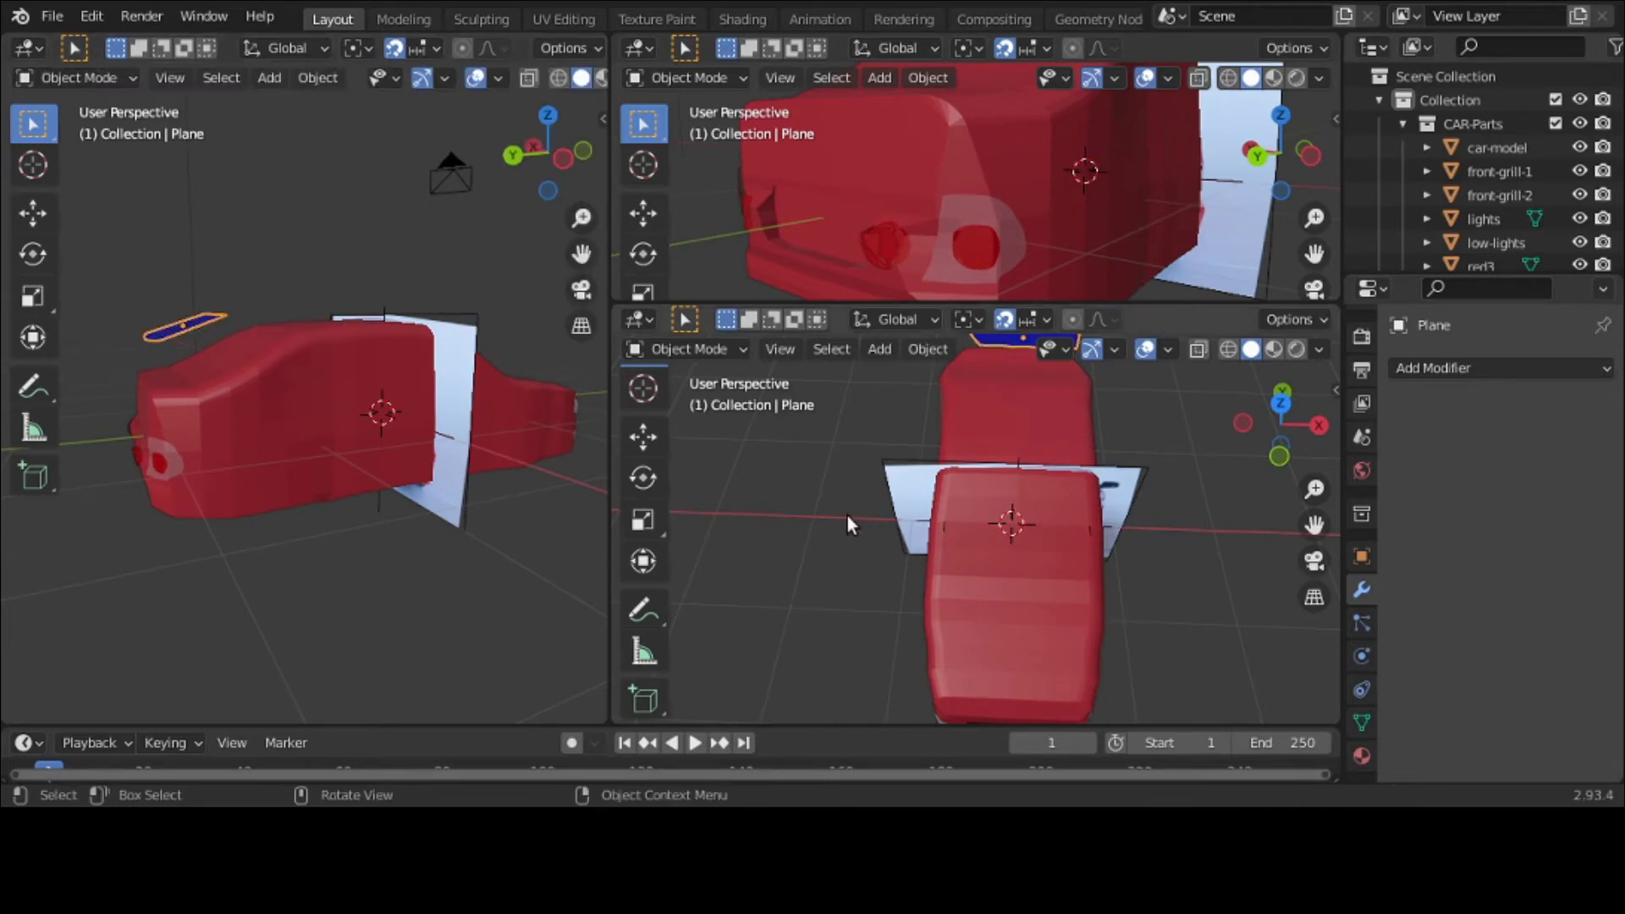
key(Right)
key(Right)
key(Right)
key(Right)
key(Right)
key(g)
key(z)
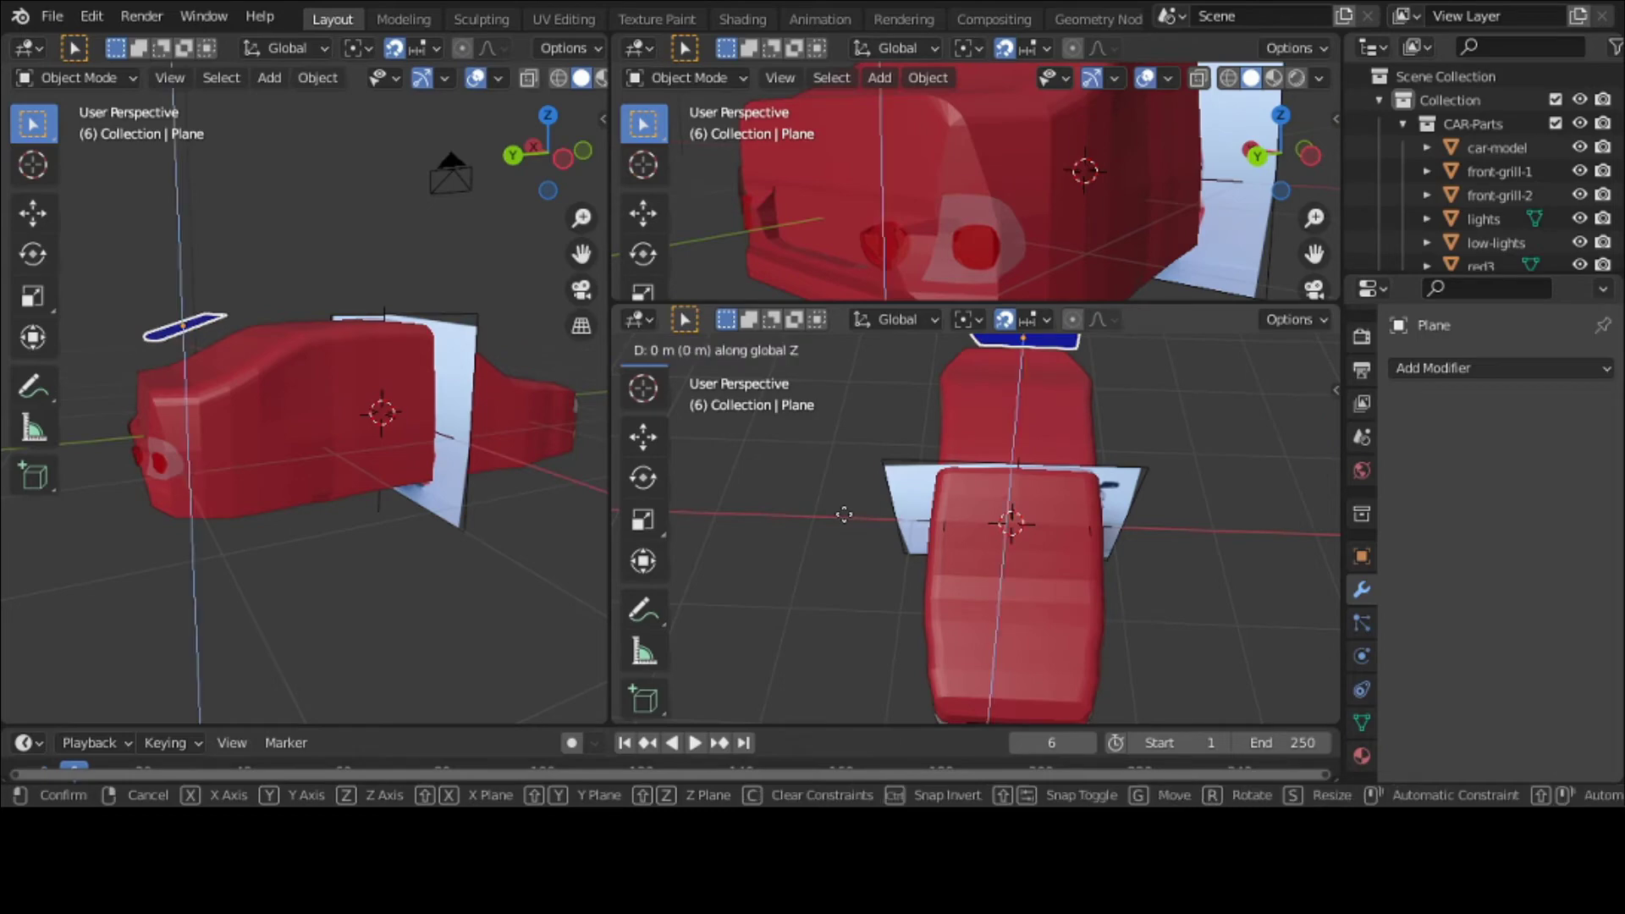
right_click(1114, 526)
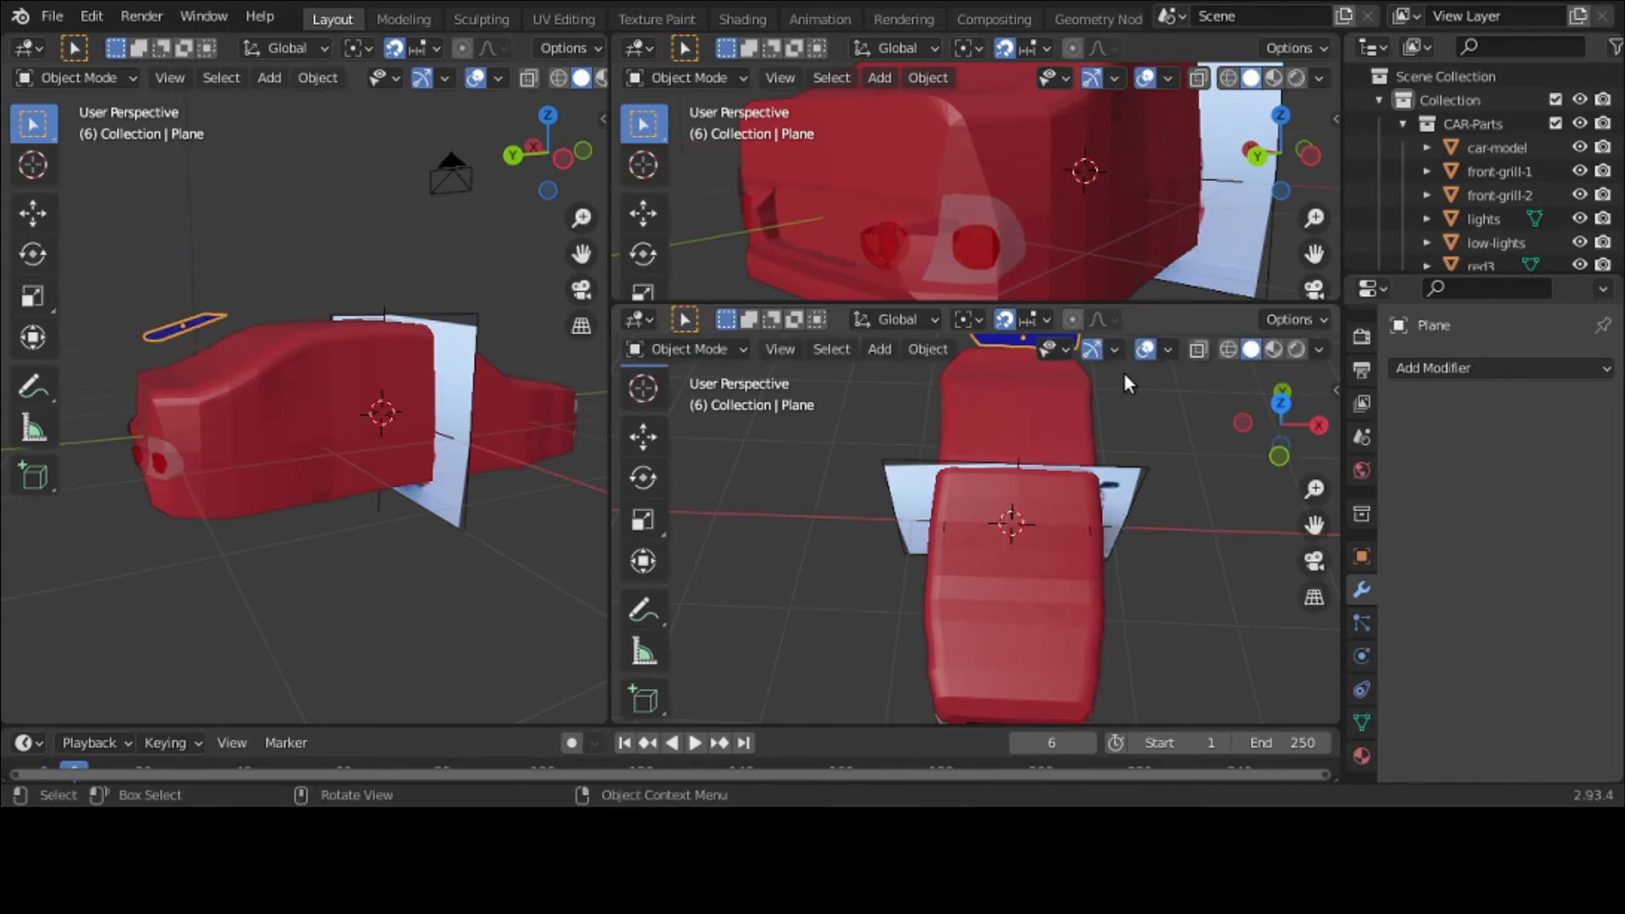
Step: Try moving the rear window once with snapping turned off and once with increment snapping turned back on
click(1003, 48)
key(g)
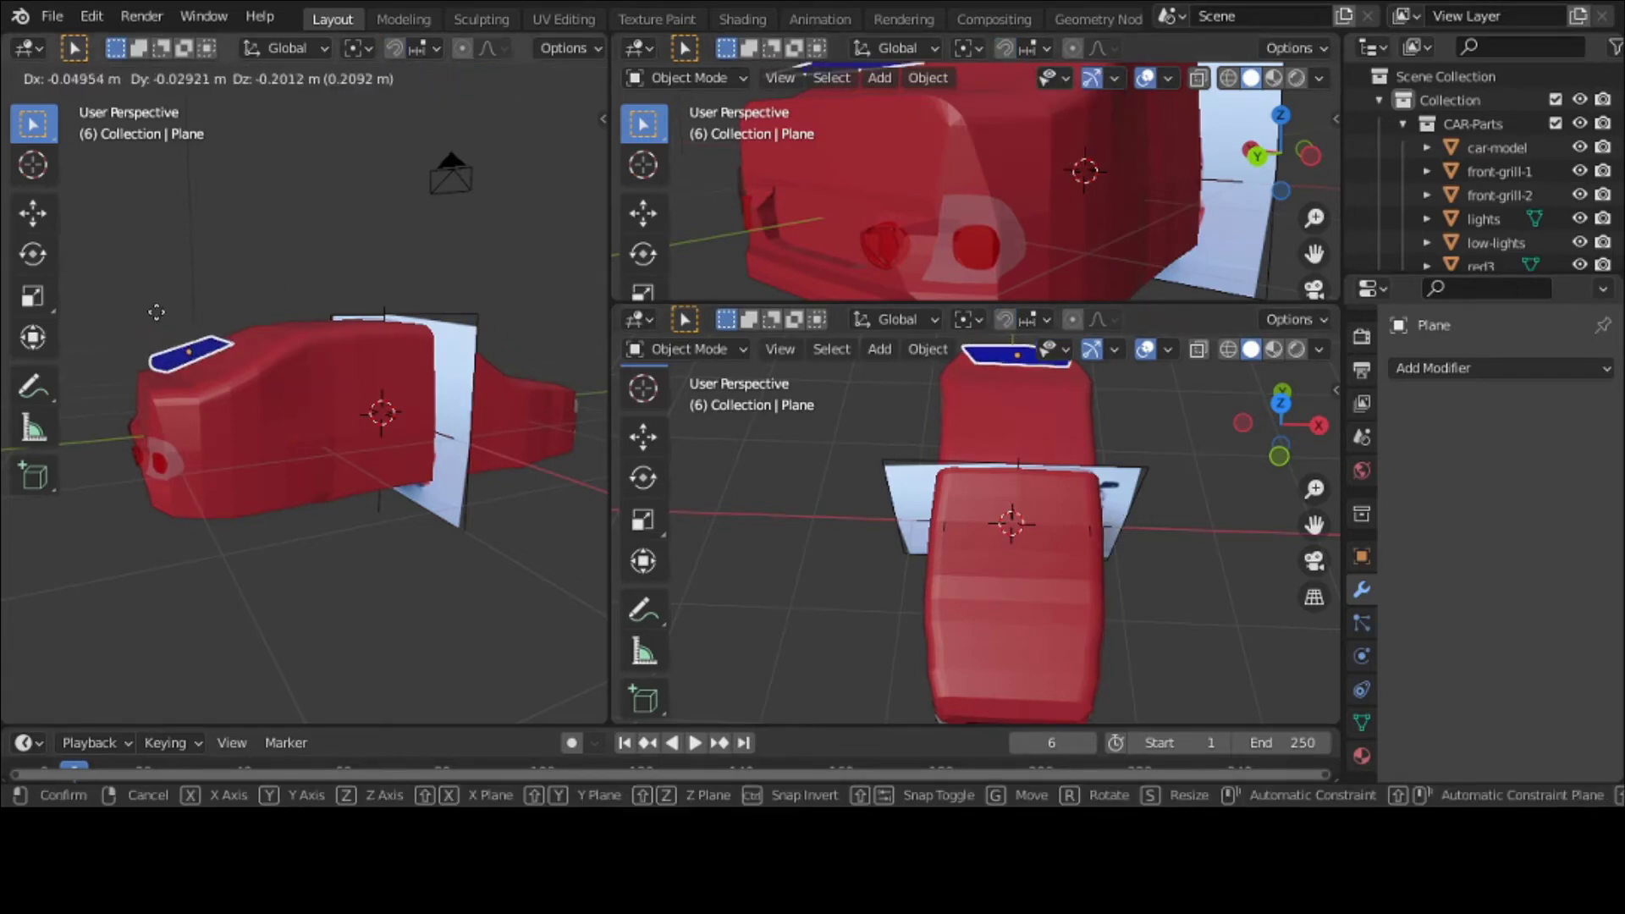
click(187, 311)
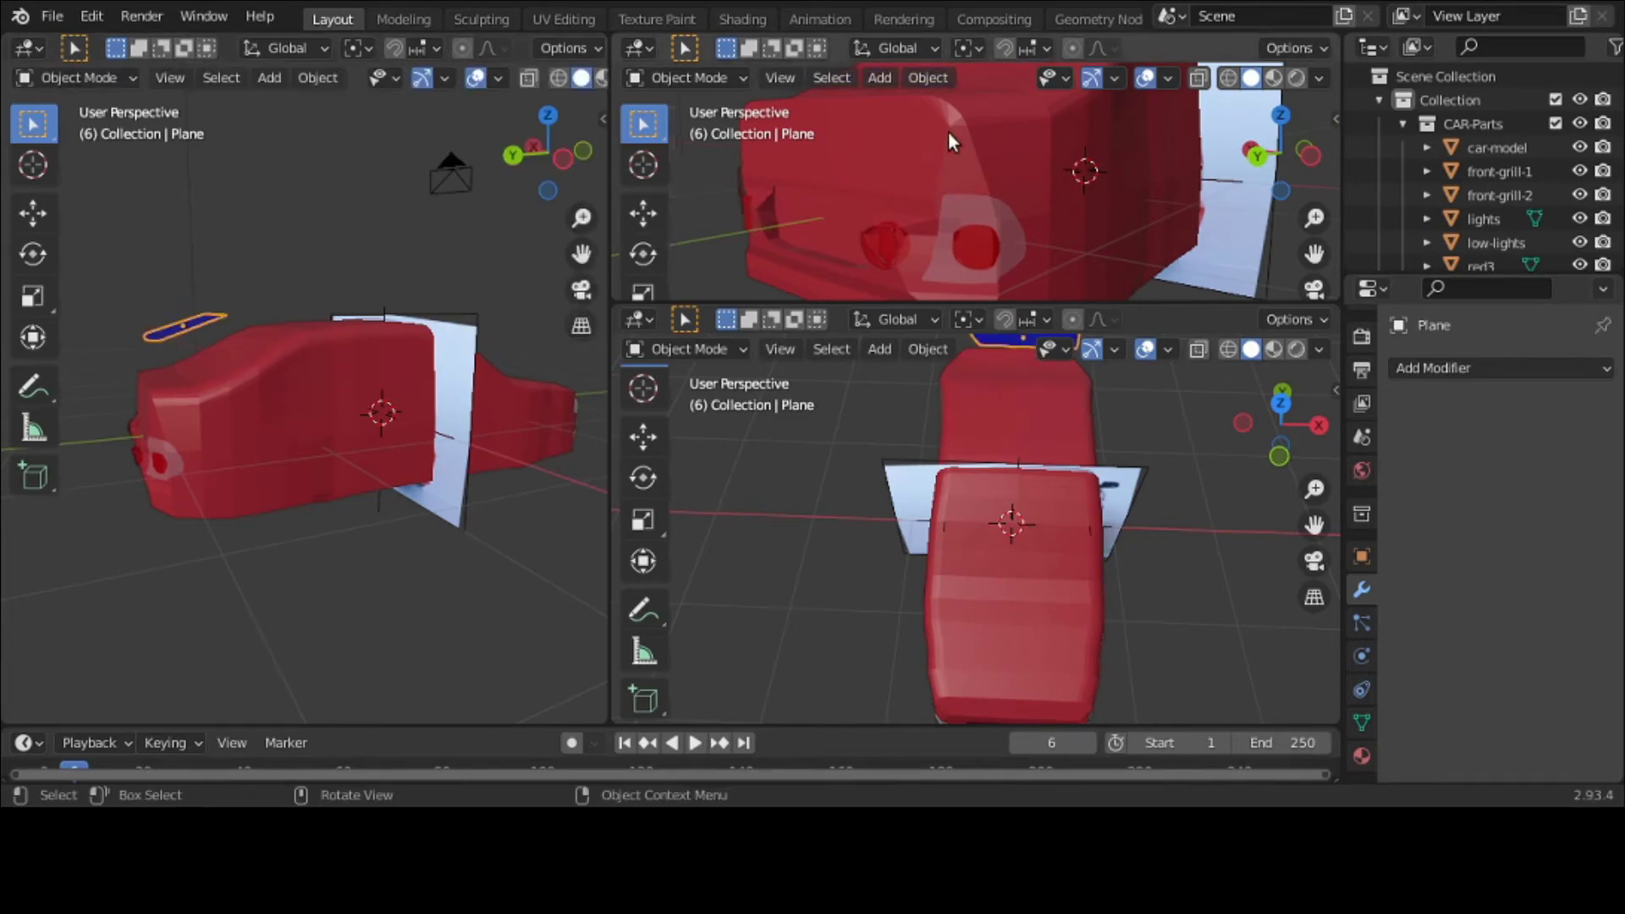
click(1016, 48)
key(g)
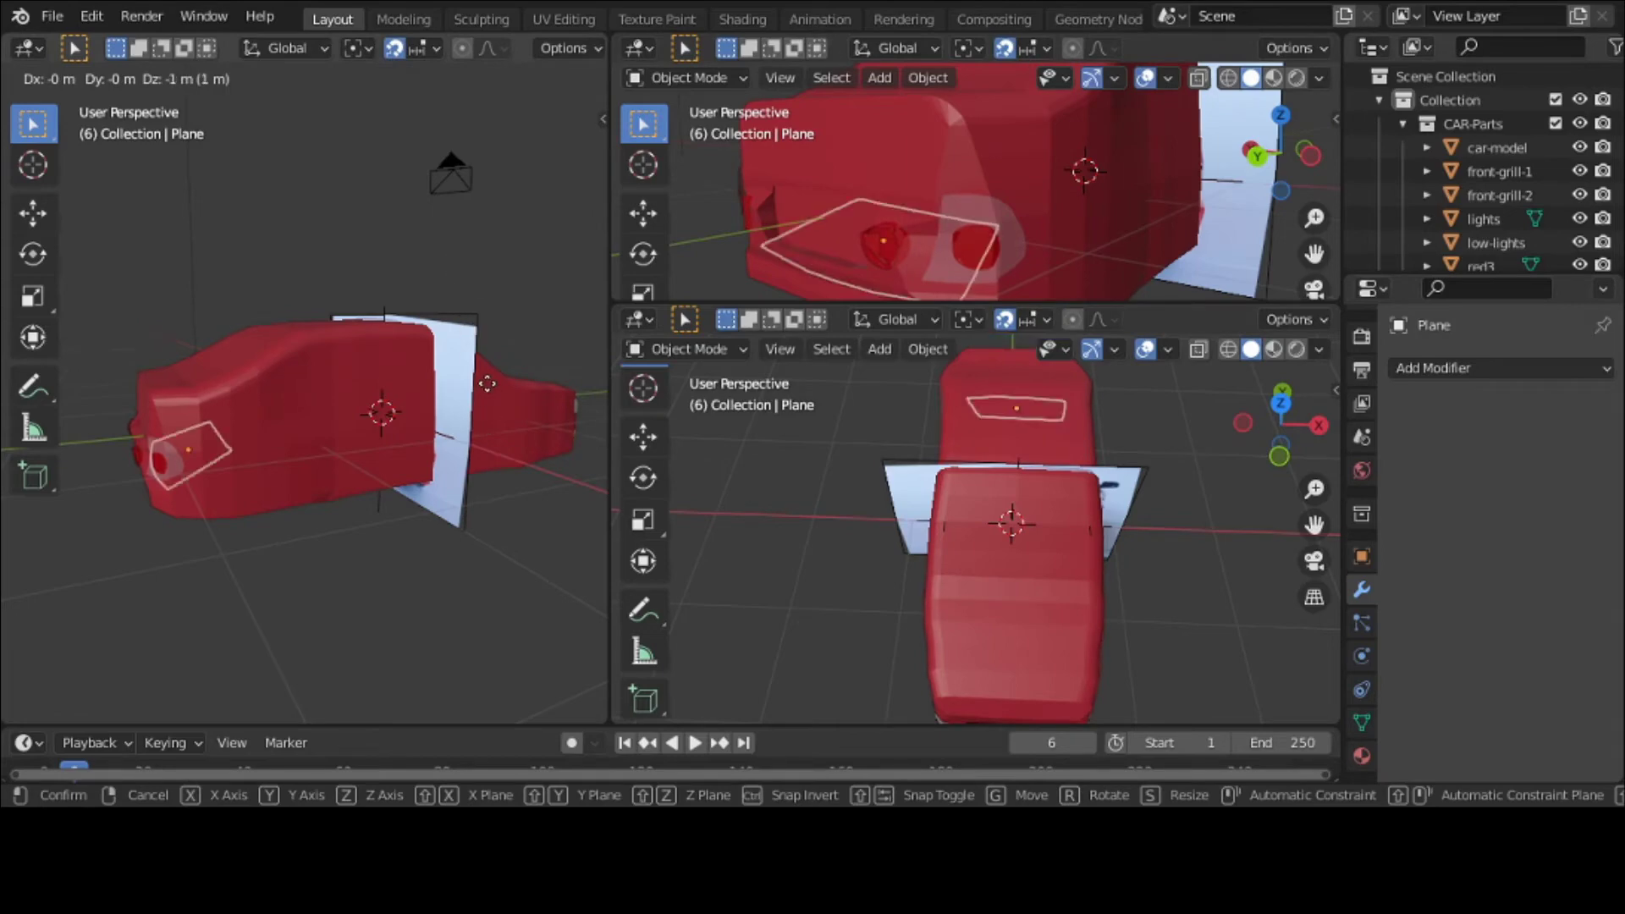
click(481, 320)
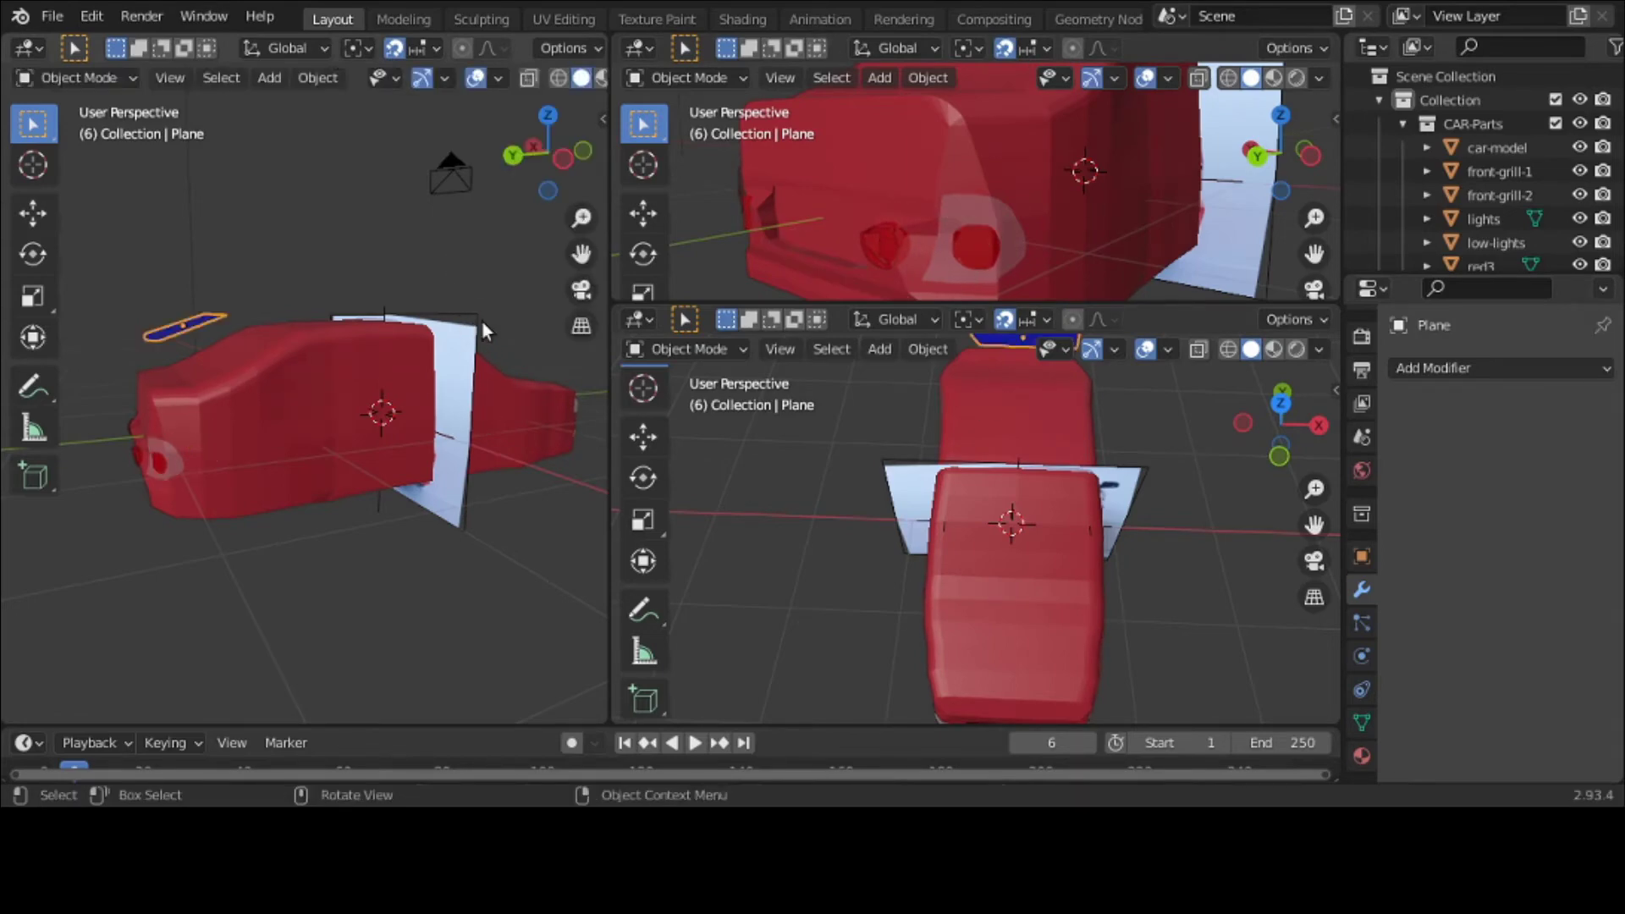
Step: Set the snap target to Face and move the rear window about 0.011 m in X, -0.133 m in Y and -0.156 m in Z
click(1044, 50)
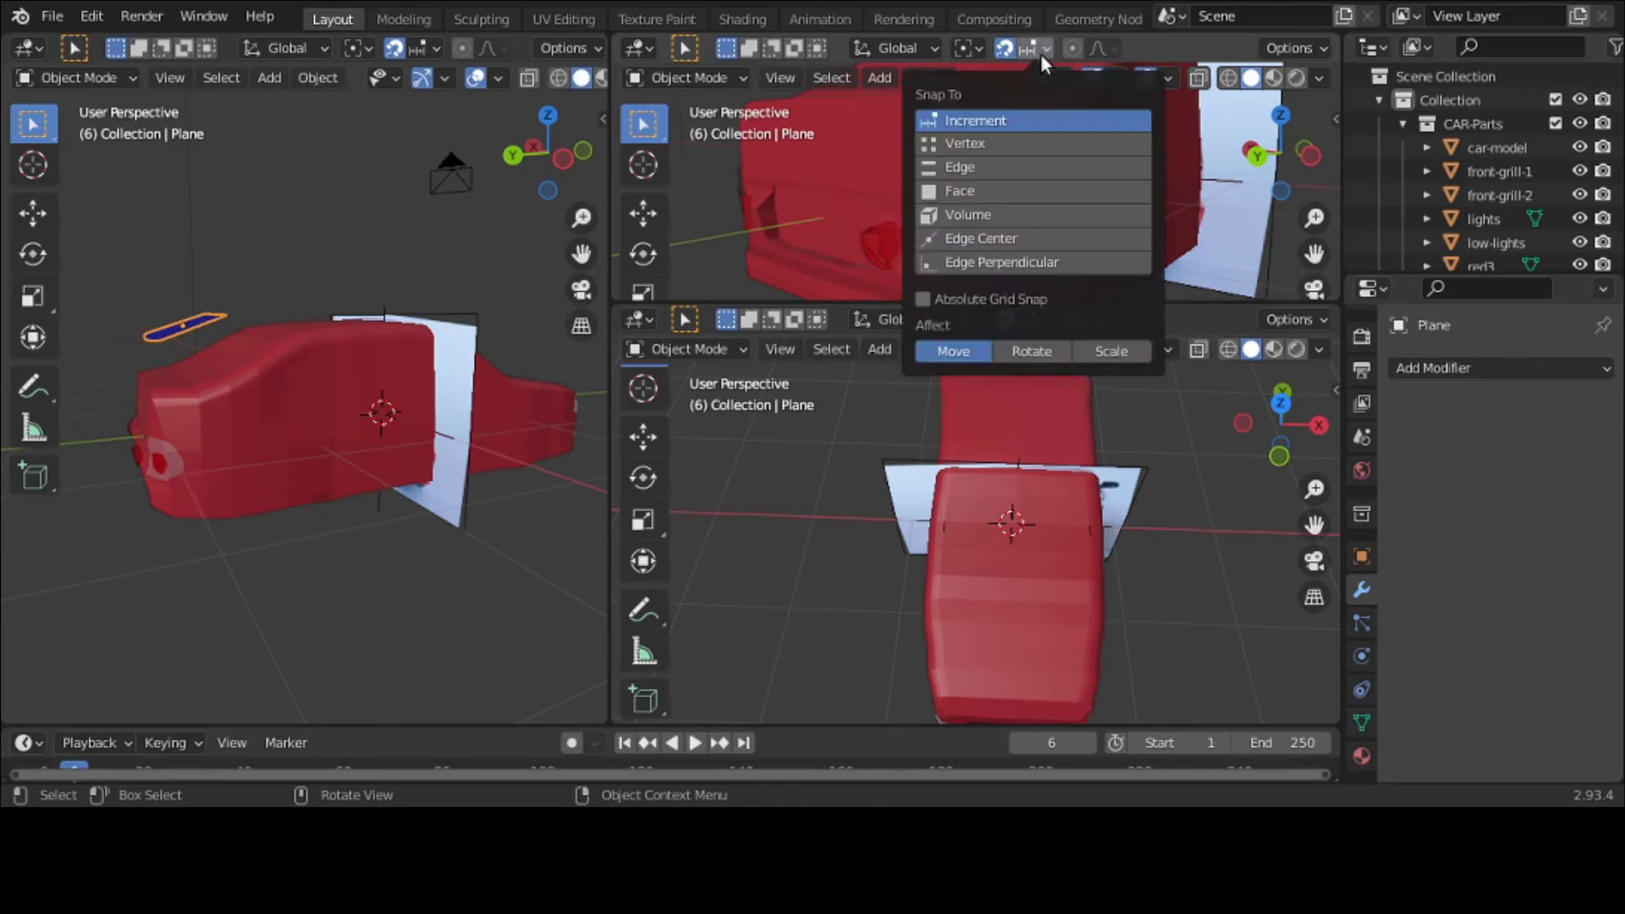
click(1036, 191)
key(g)
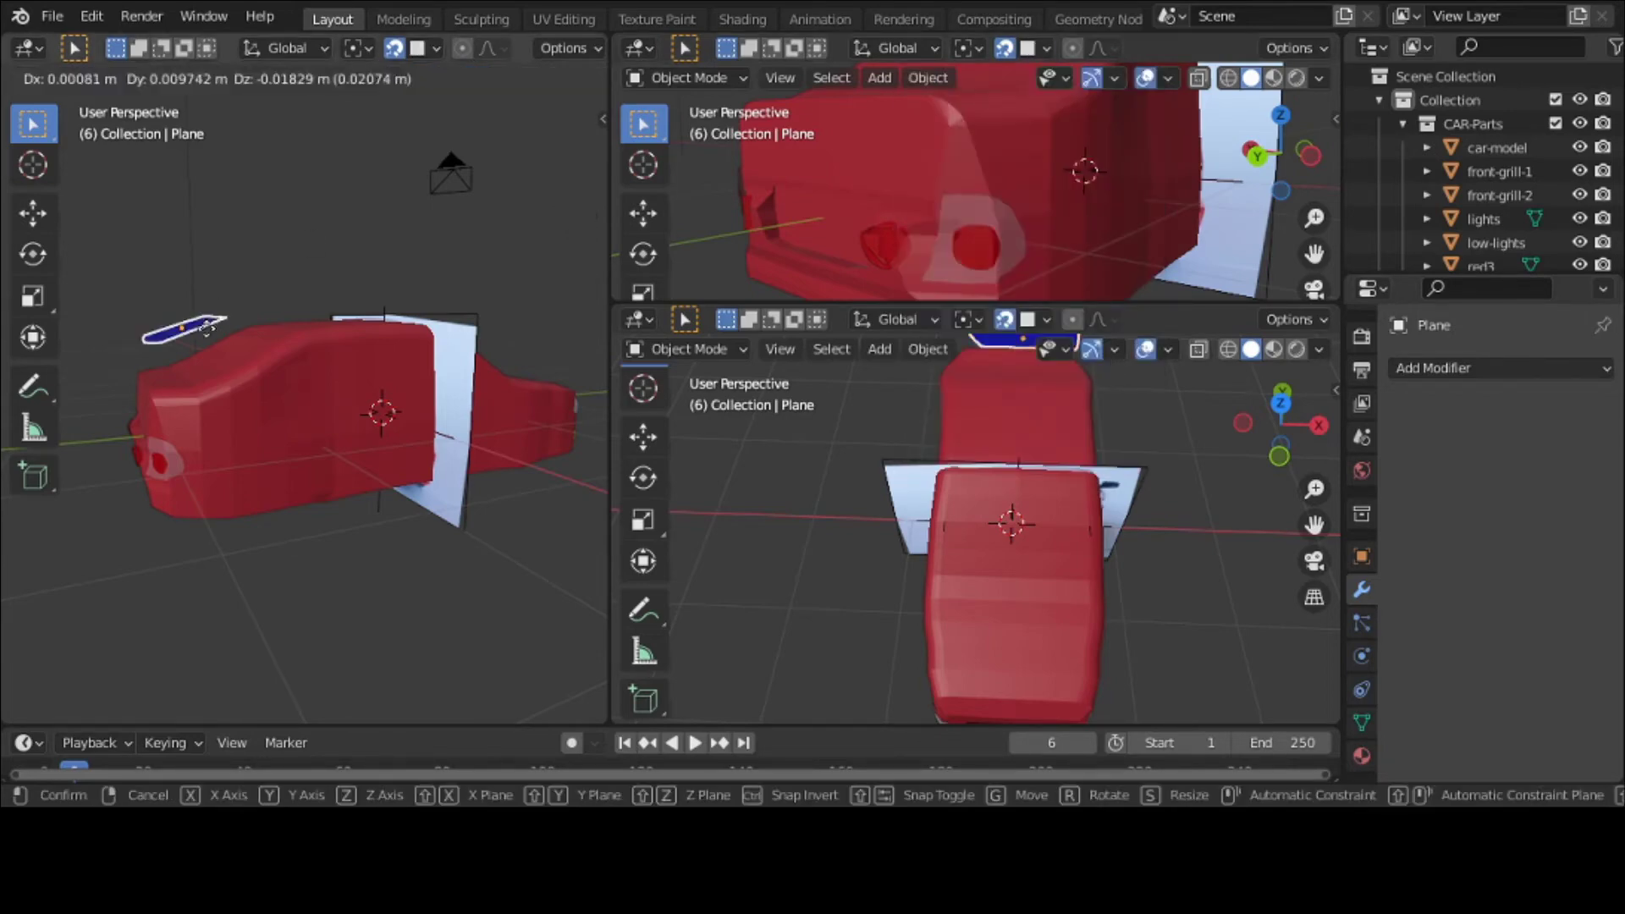
click(261, 347)
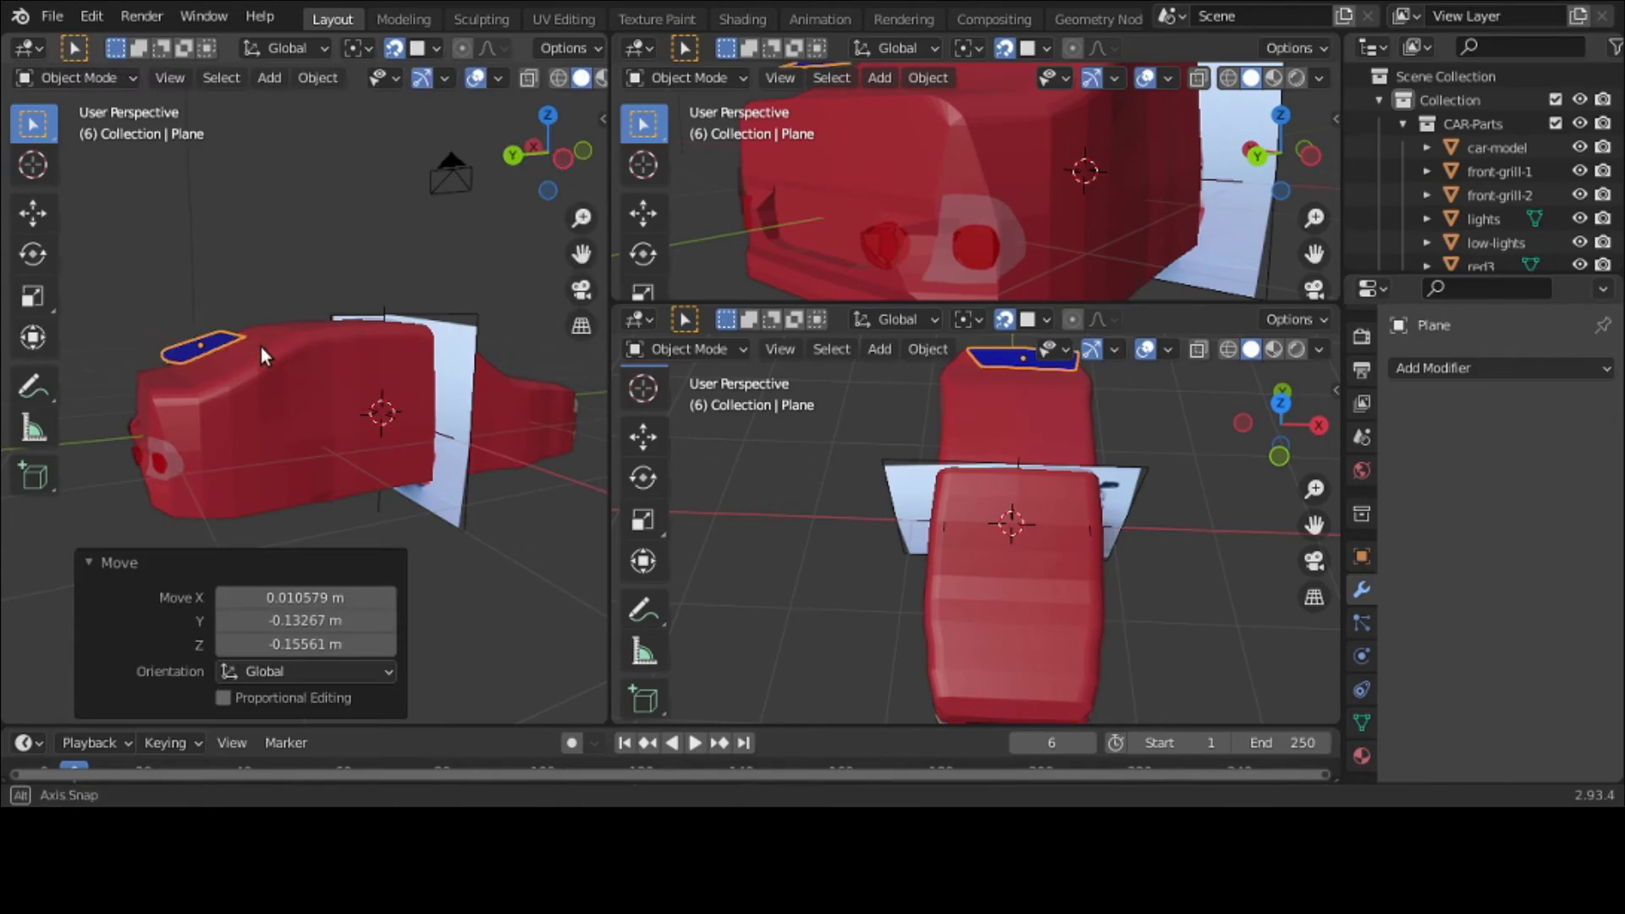
Step: Try to move the rear window about 0.3 m forward so it snaps onto the body's rear slope
middle_drag(261, 347, 633, 333)
key(ctrl+space)
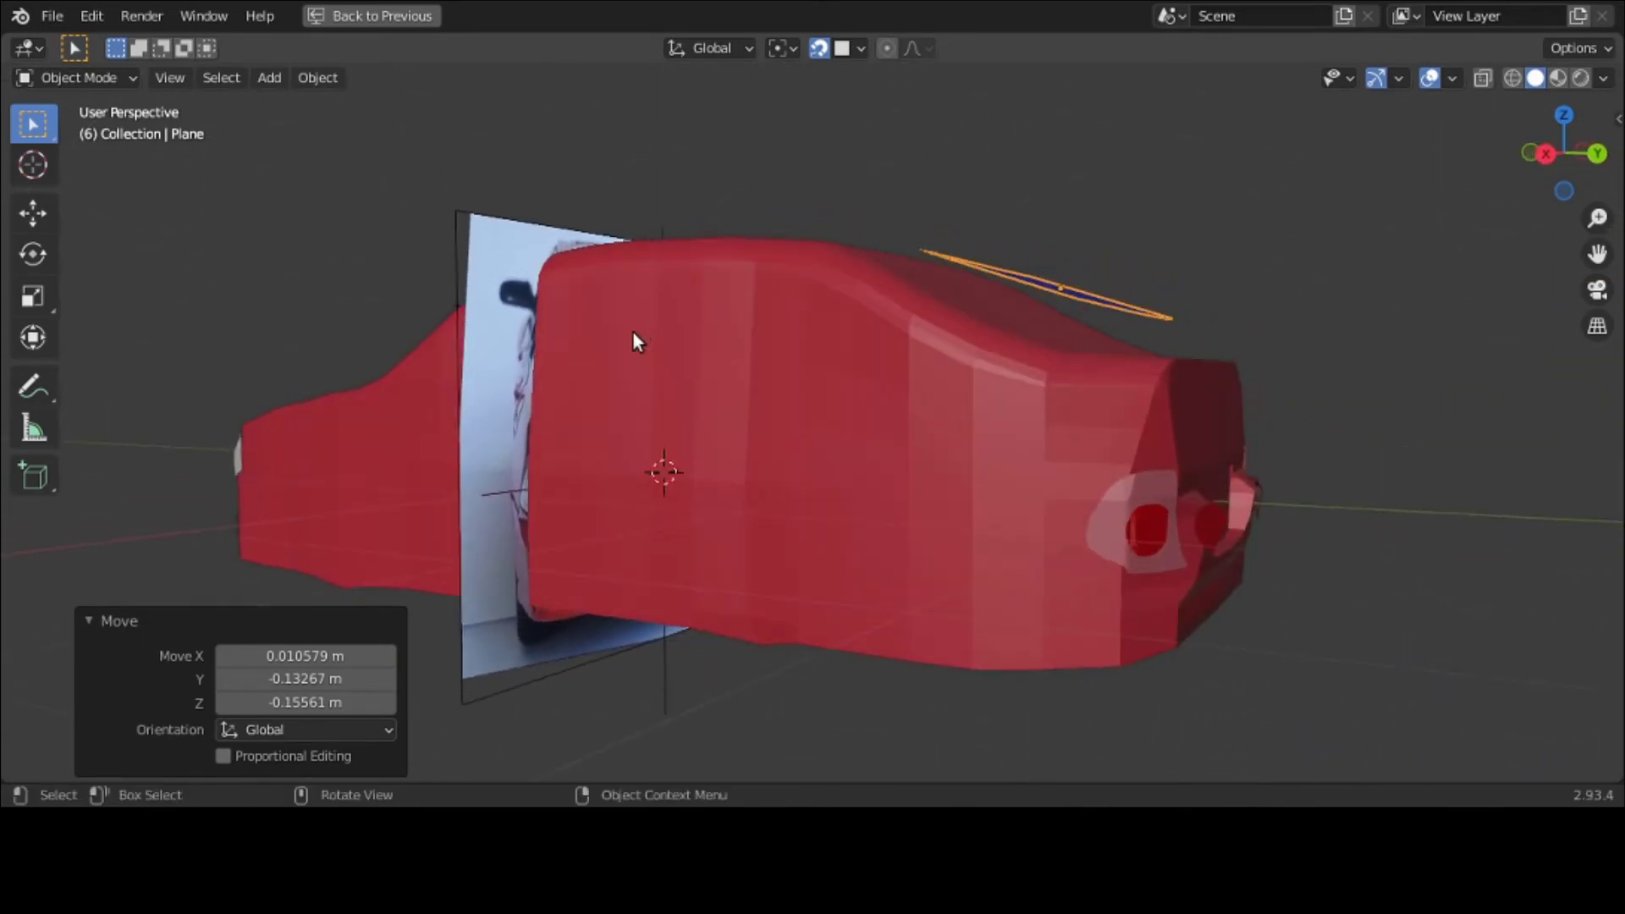
key(g)
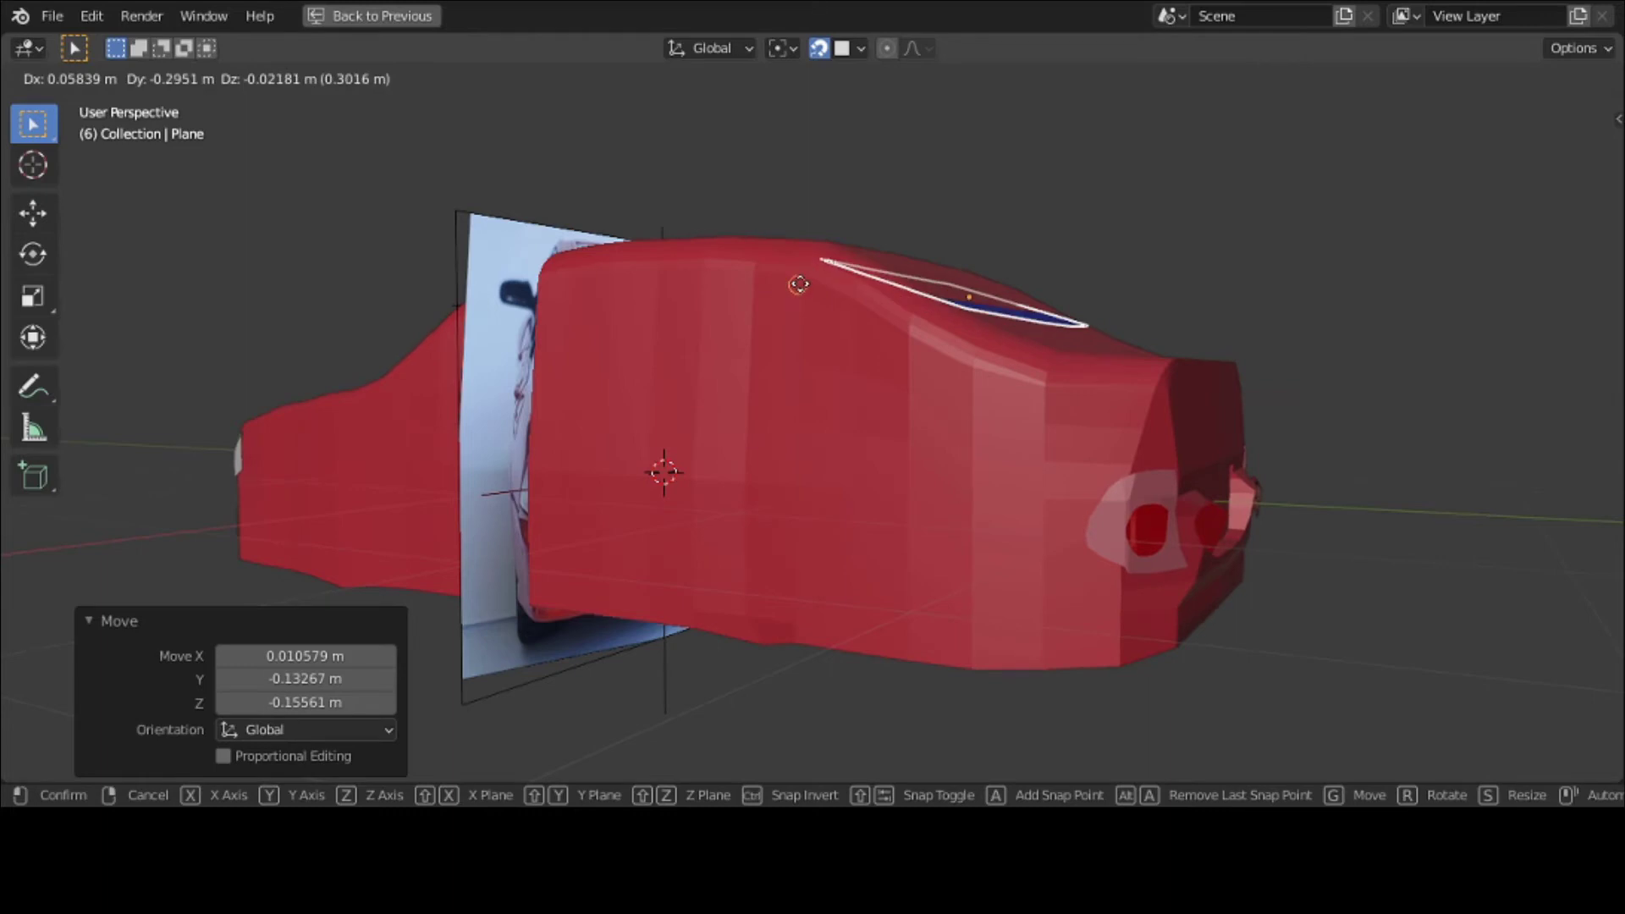
click(799, 284)
Step: Rotate the rear window about 4.84° in the side view to match the body's rear slope
middle_drag(799, 281, 866, 307)
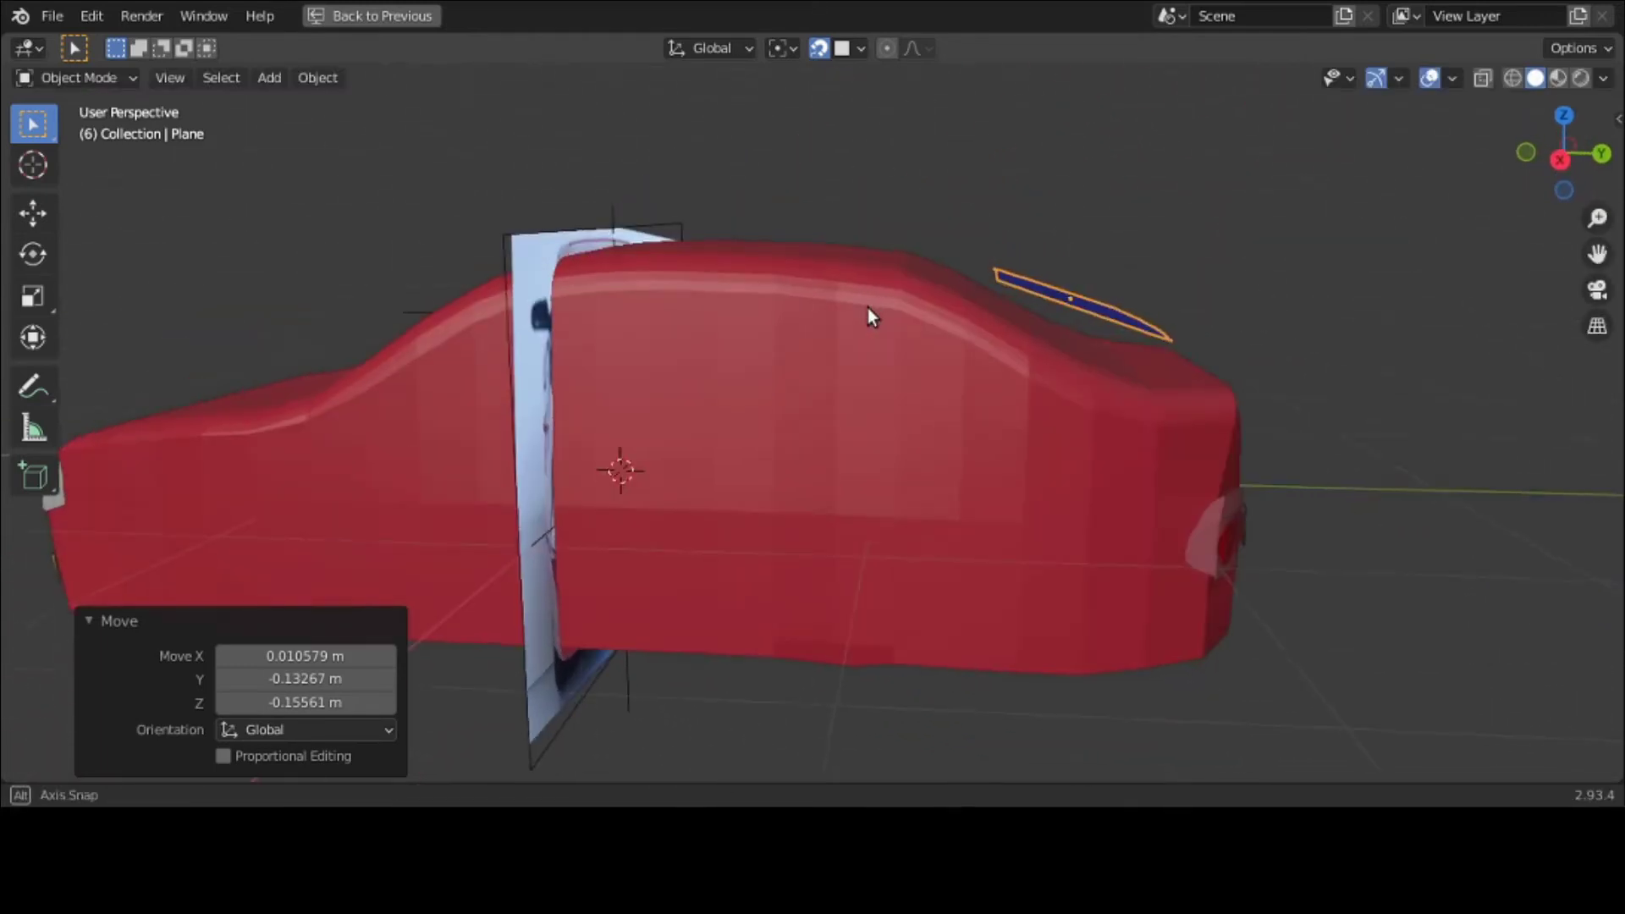
key(r)
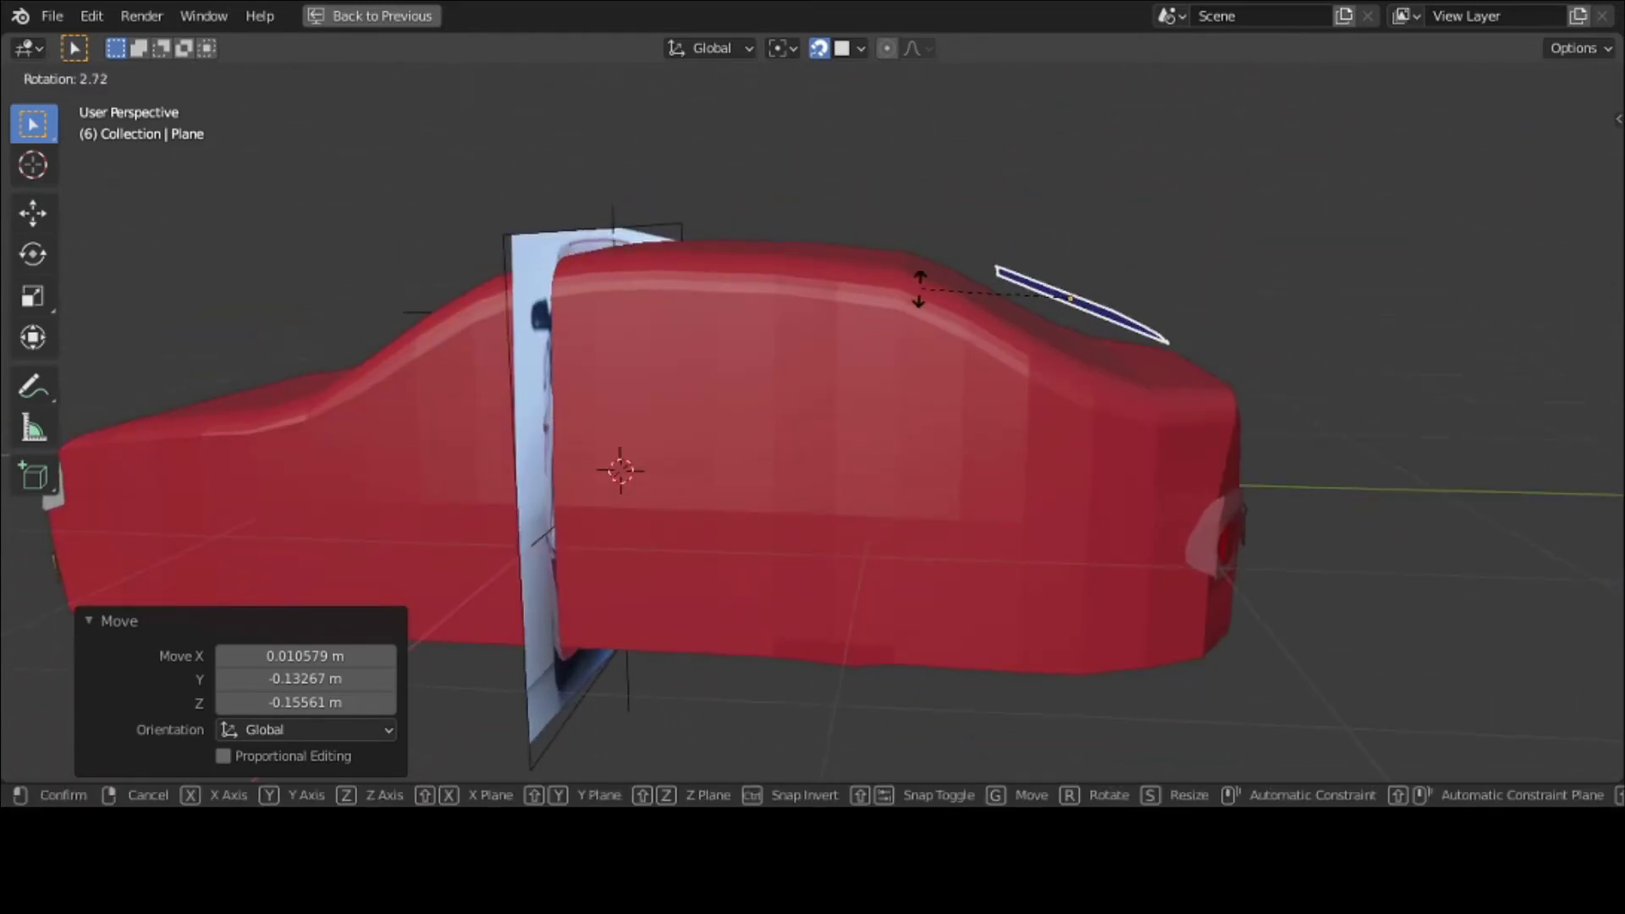
click(915, 284)
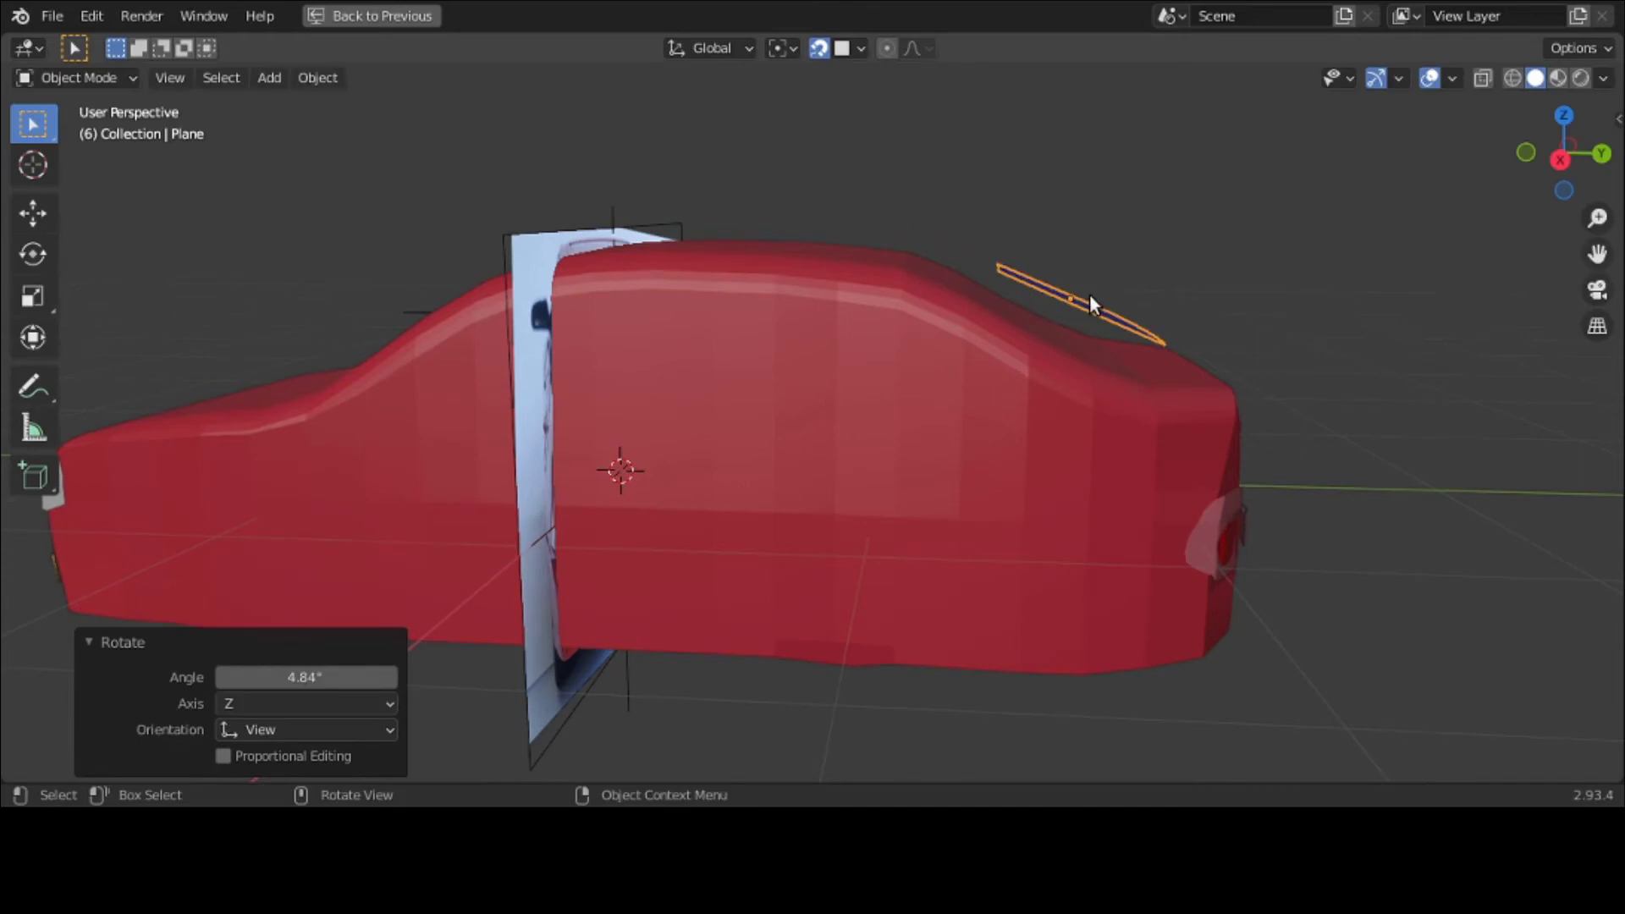
Step: Move the rear window onto the body slope, about 0.024 m in X, -0.103 m in Y and -0.066 m in Z
key(g)
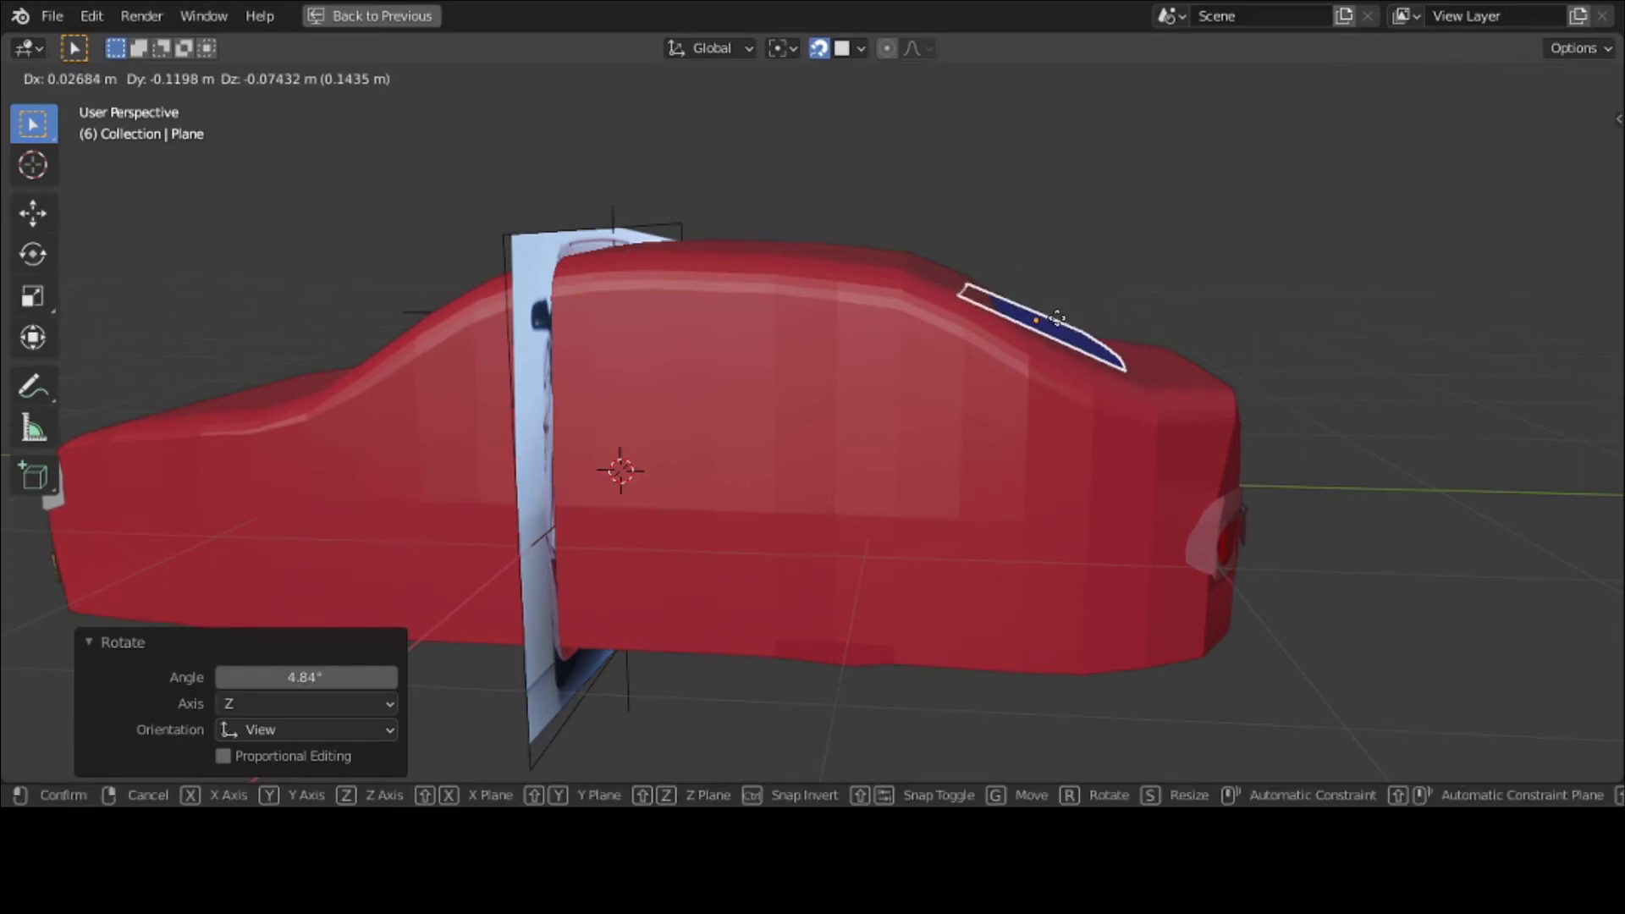
click(1059, 317)
middle_drag(1003, 323, 820, 359)
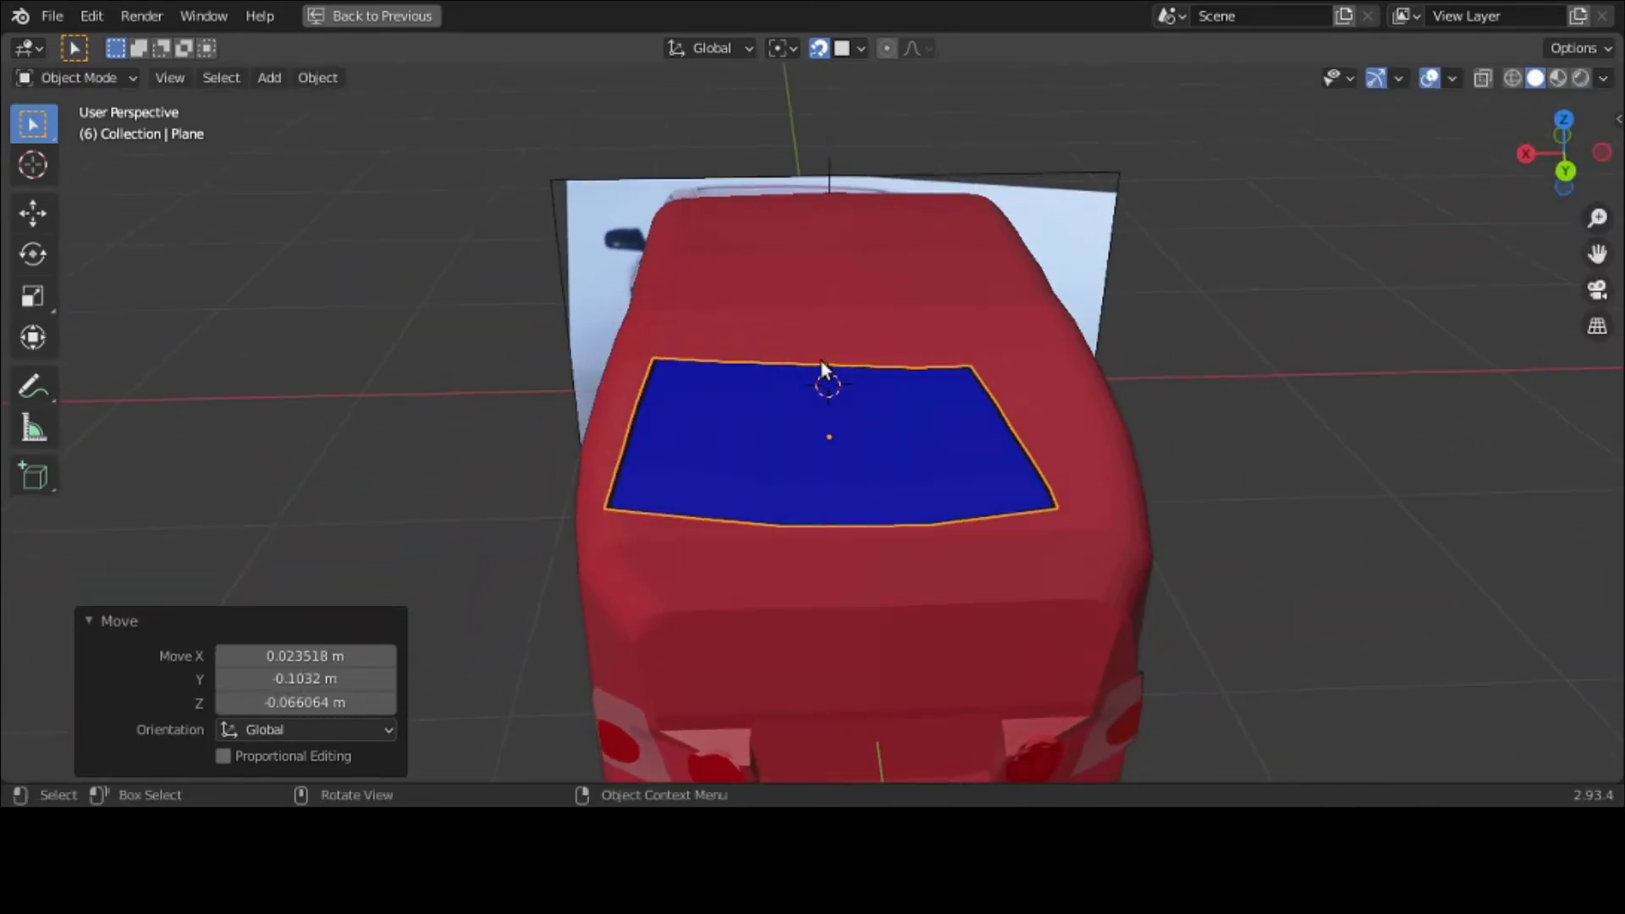
key(g)
key(x)
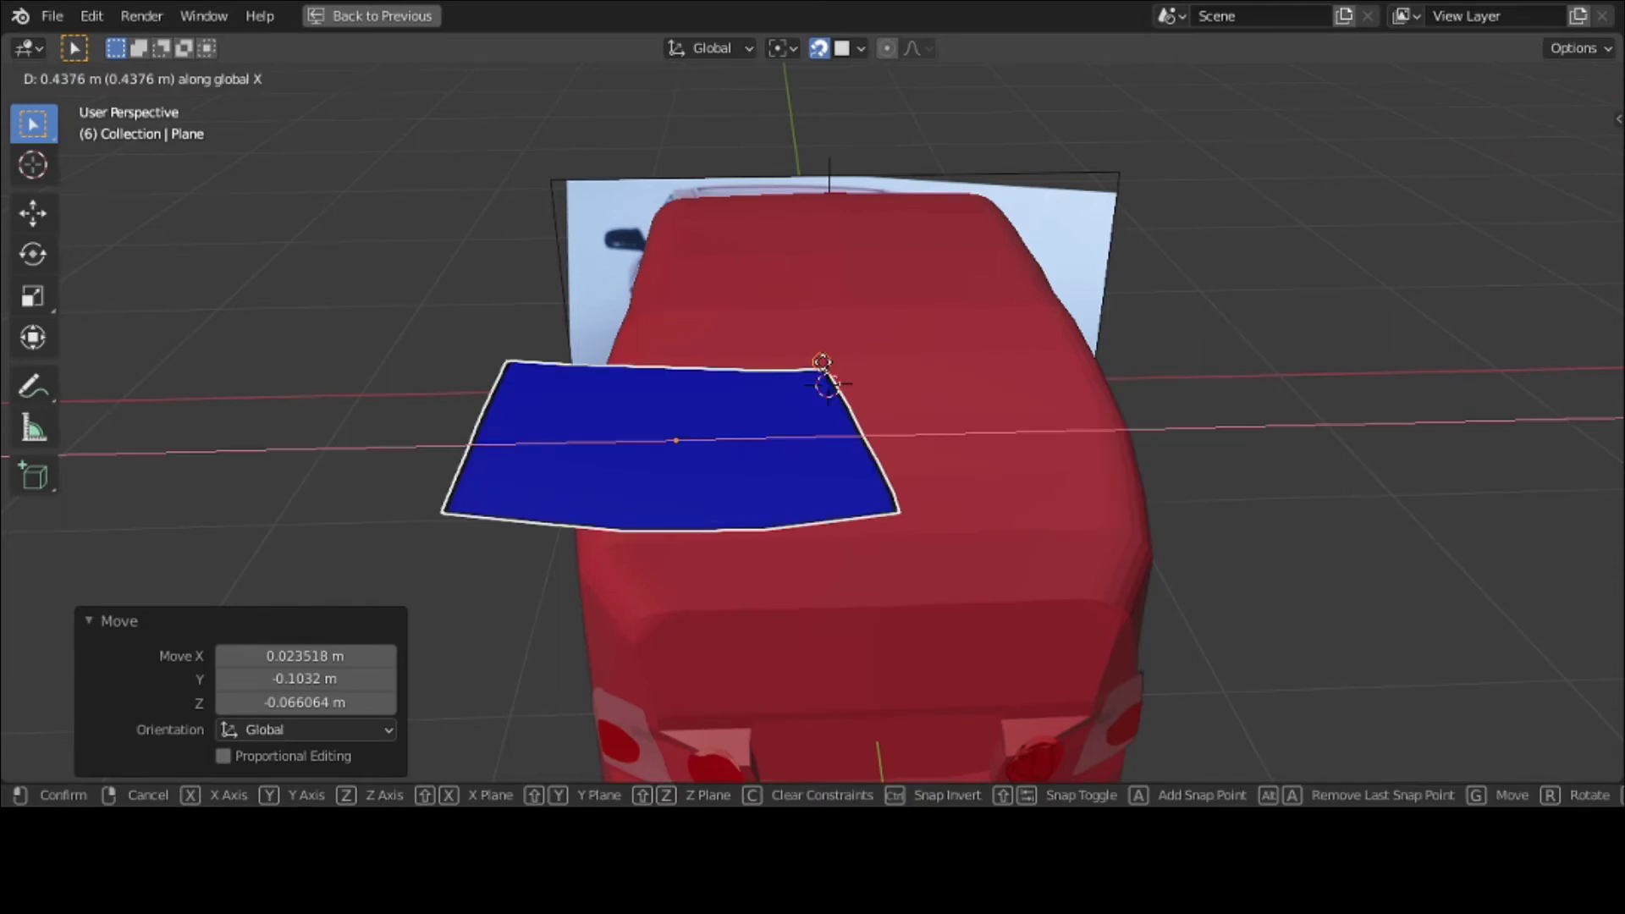
key(Escape)
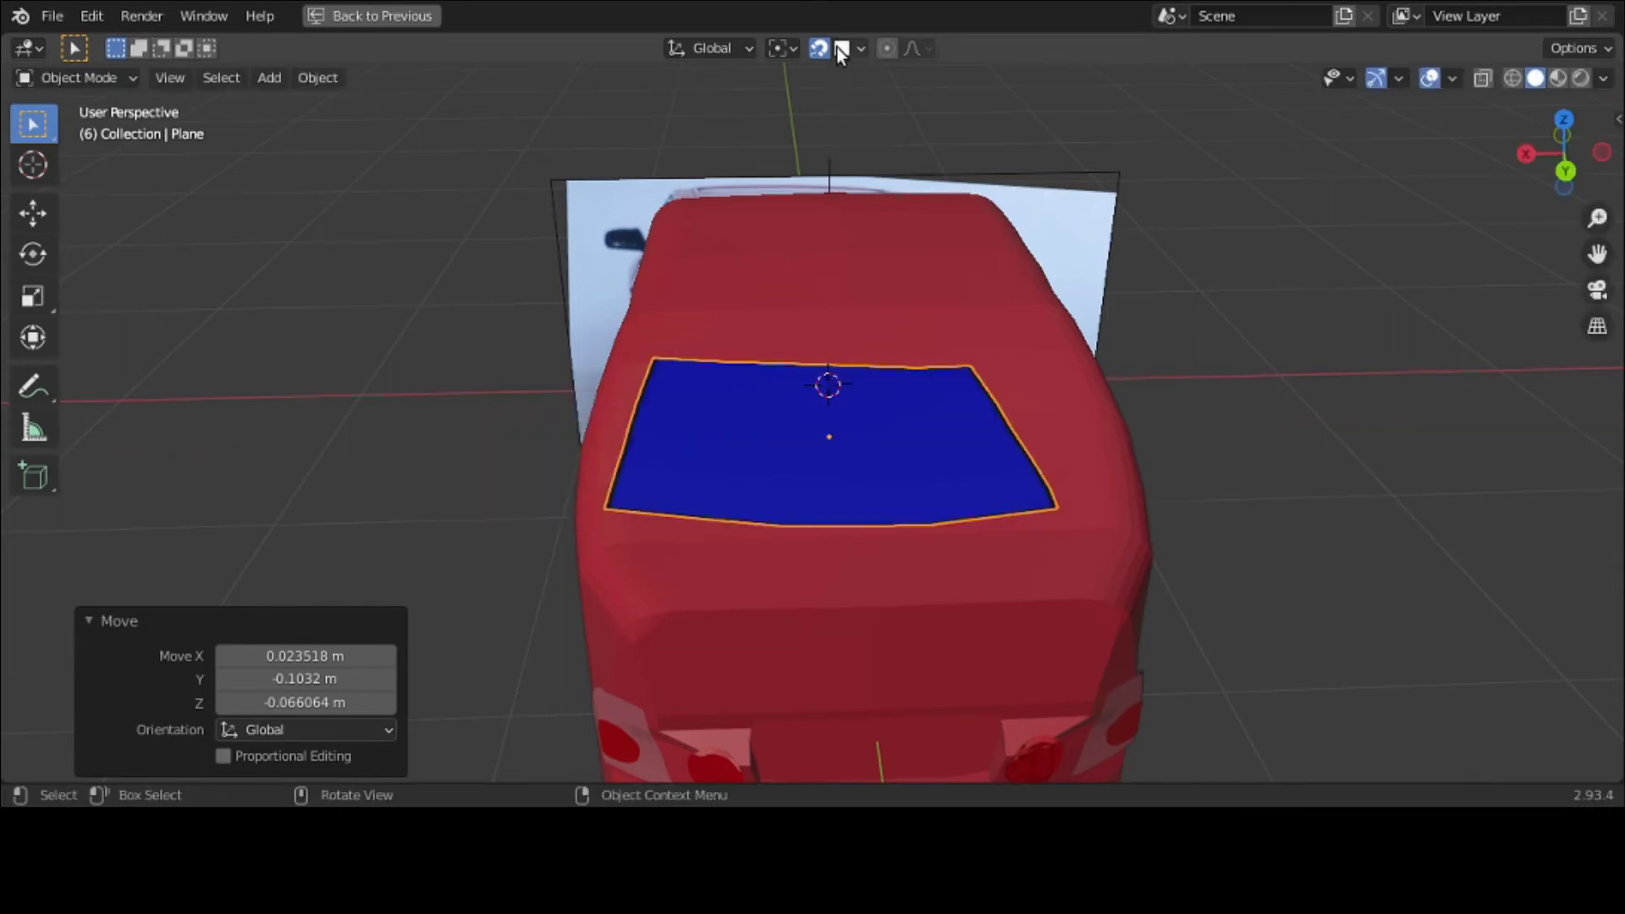
Step: Turn off snapping and move the rear window about -0.126 m in X, -0.208 m in Y and 0.104 m in Z
key(g)
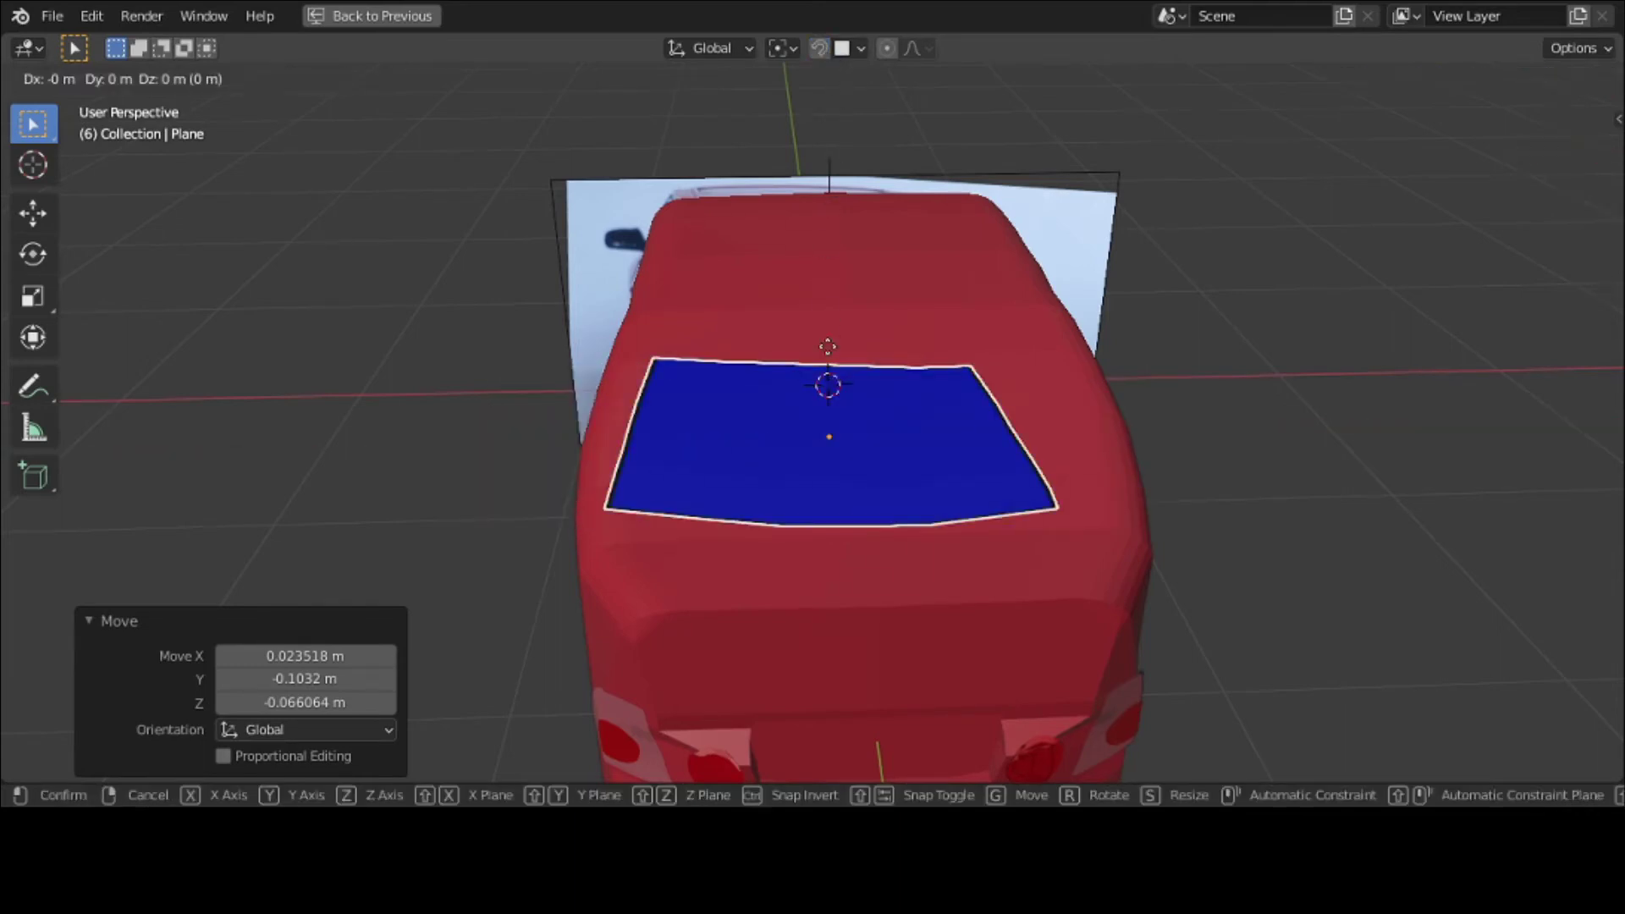
key(x)
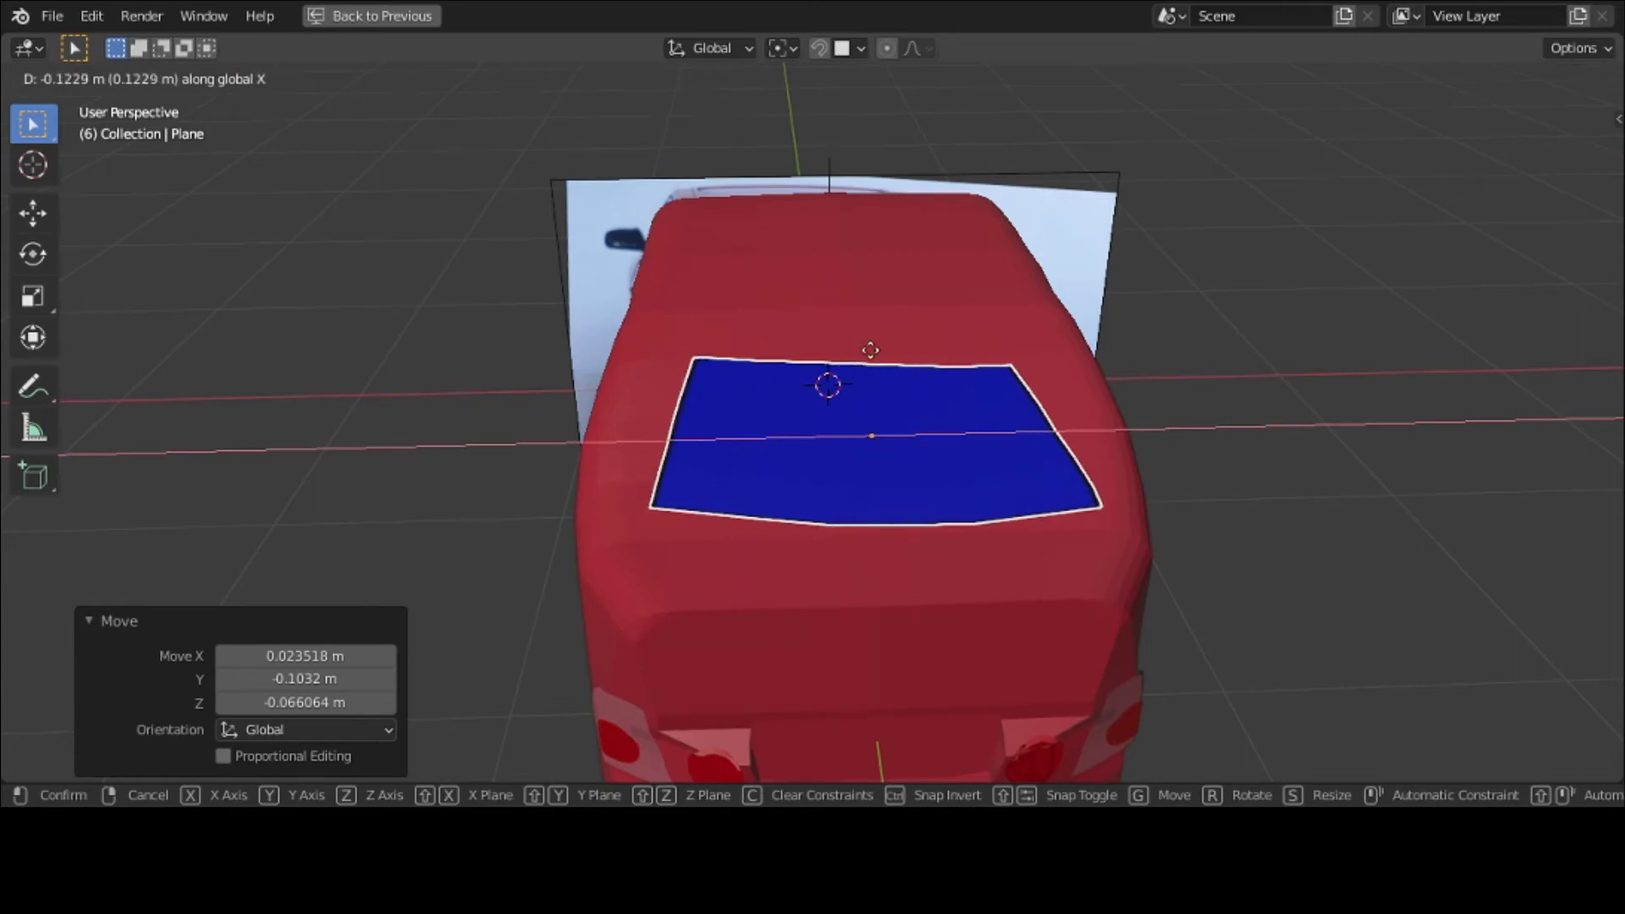
click(870, 349)
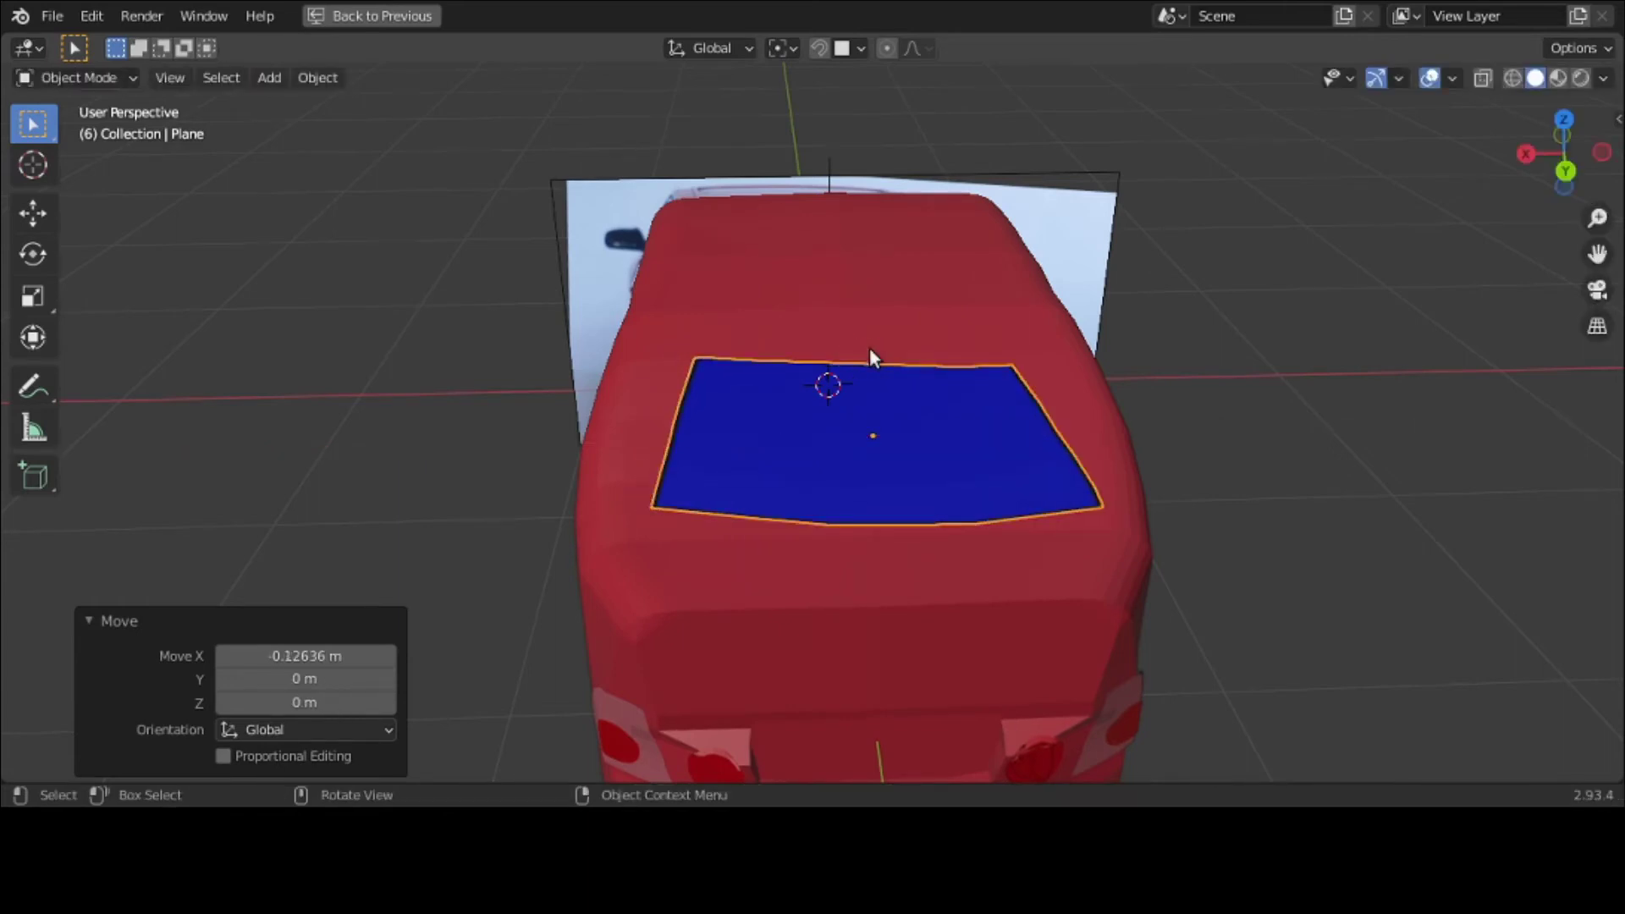
key(g)
key(y)
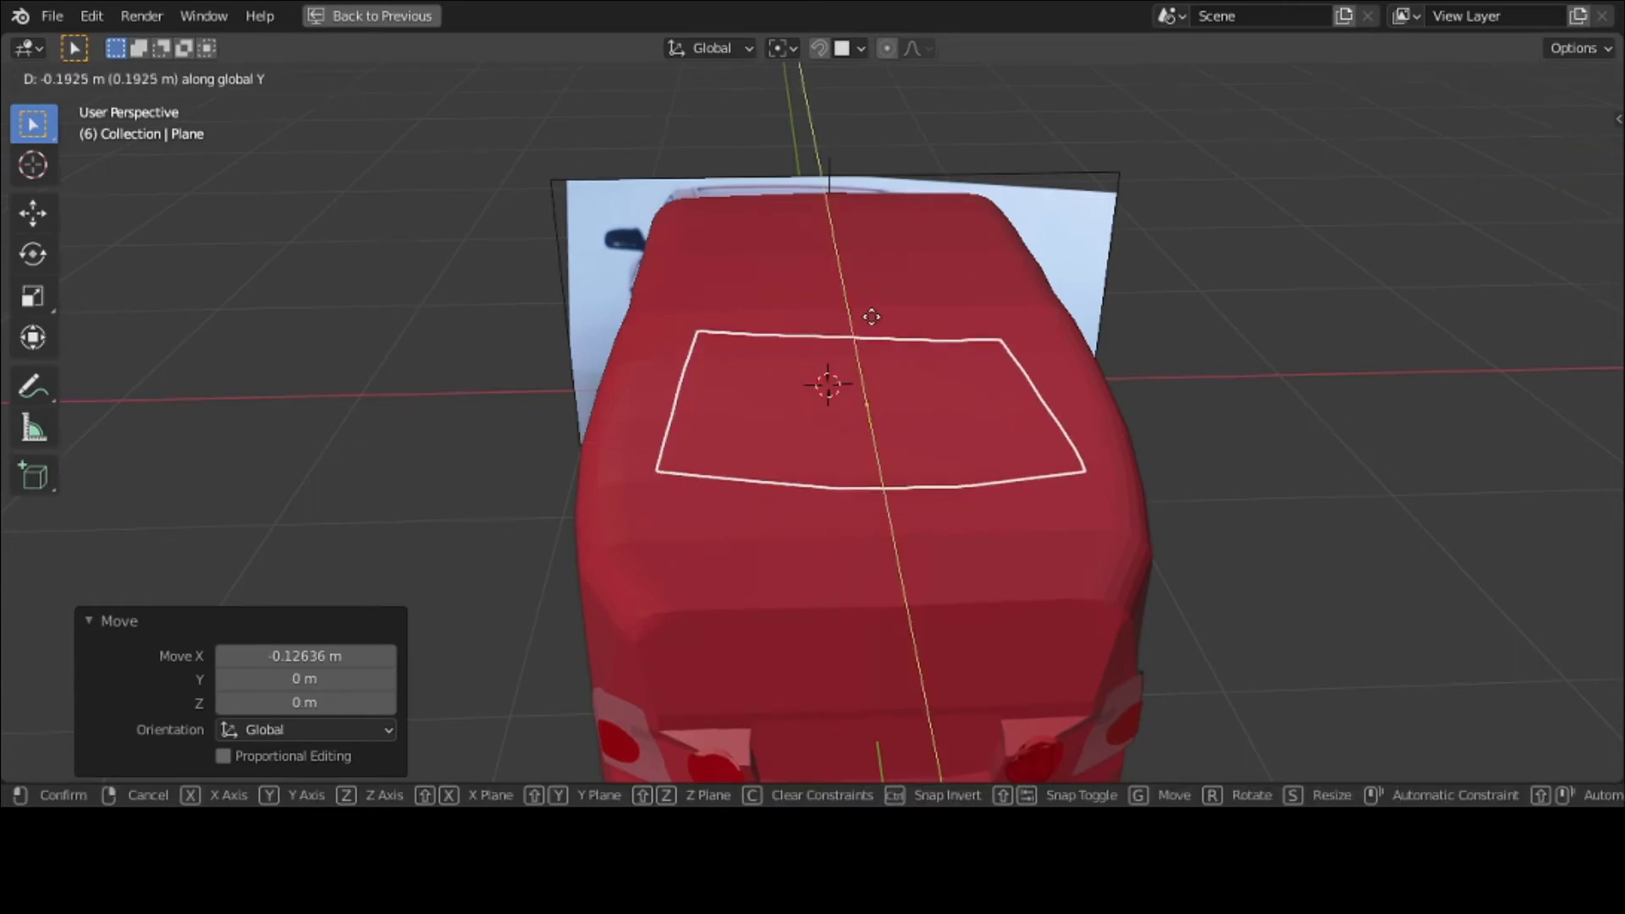
click(871, 315)
key(g)
key(z)
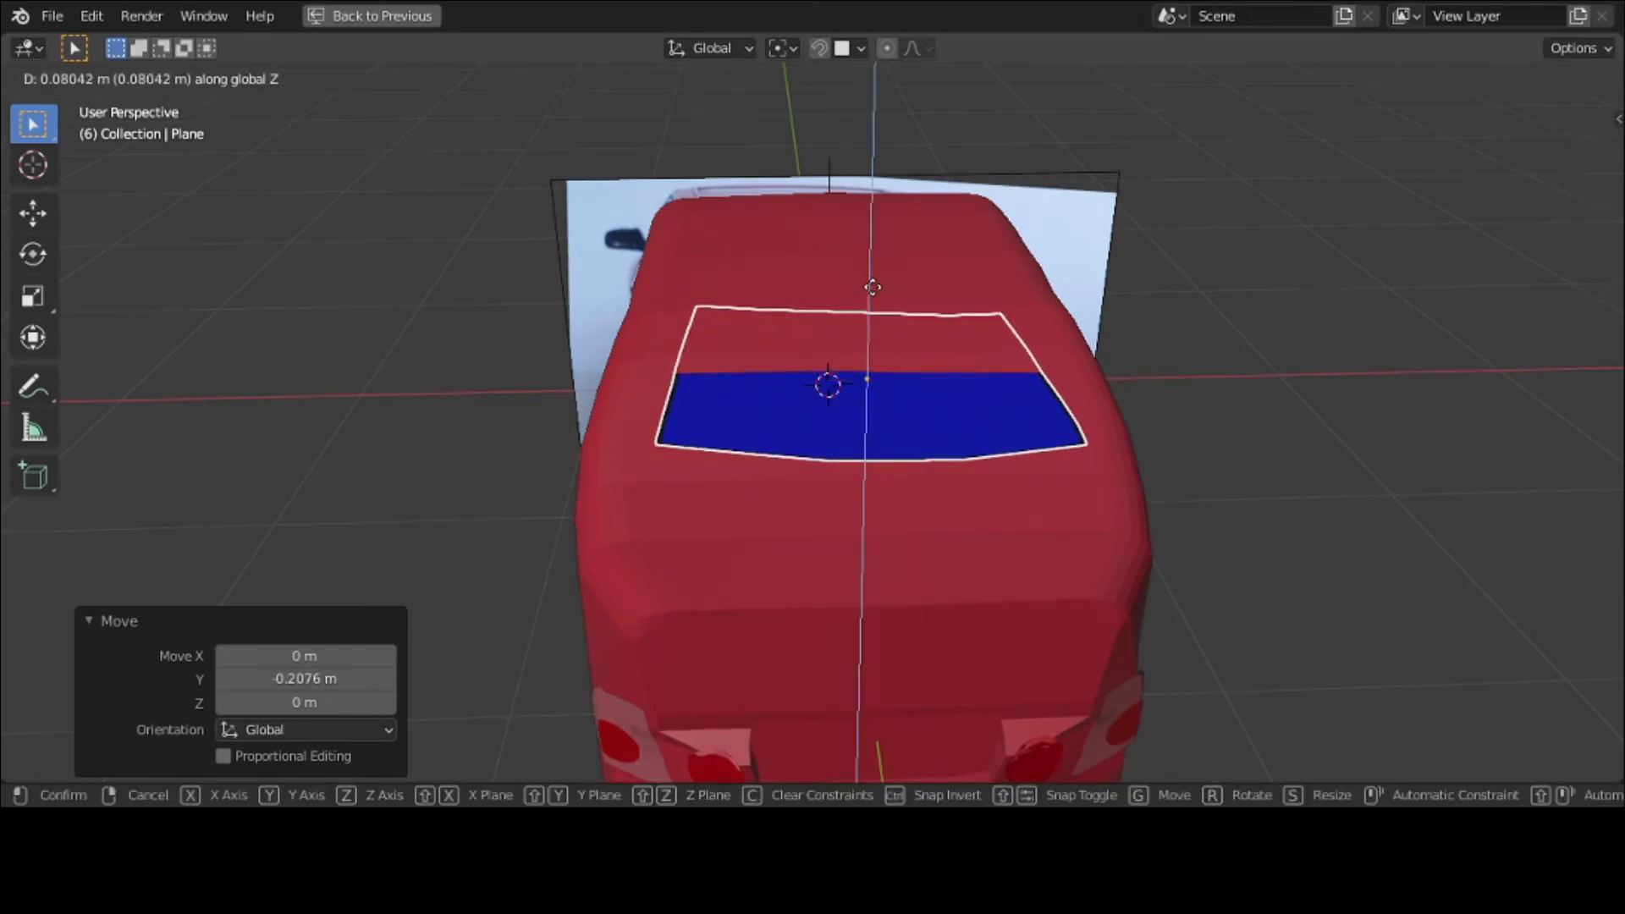
click(871, 279)
Step: Rotate the rear window about -2.73° in a side view and lower it about 0.02 m toward the body slope
middle_drag(831, 281, 632, 235)
scroll(632, 222, up, 2)
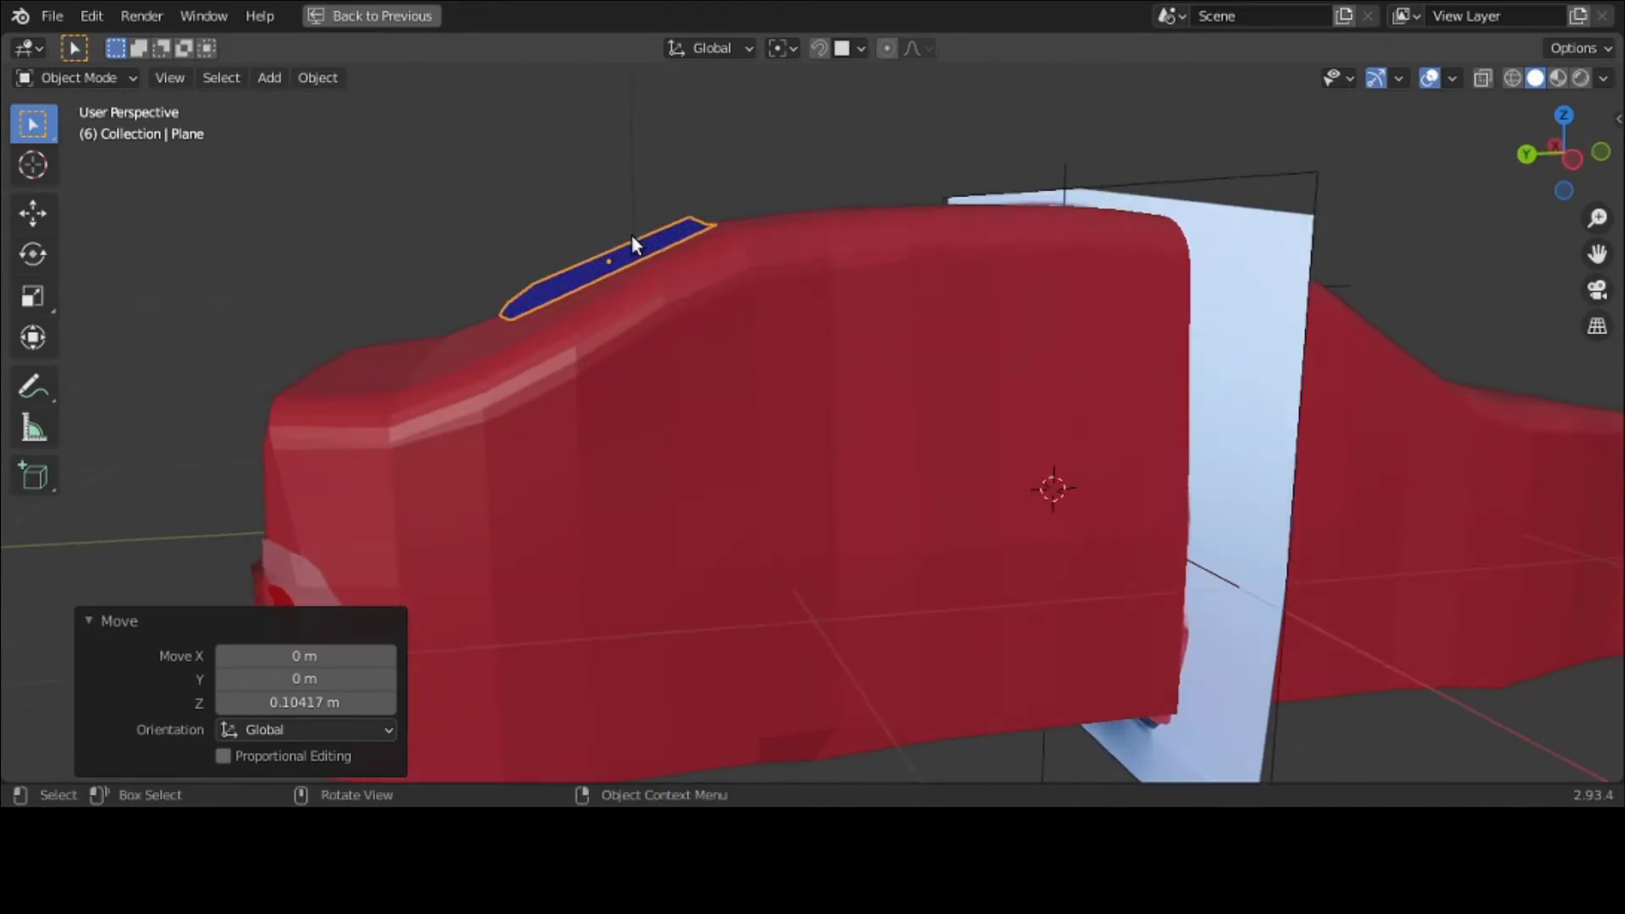
key(r)
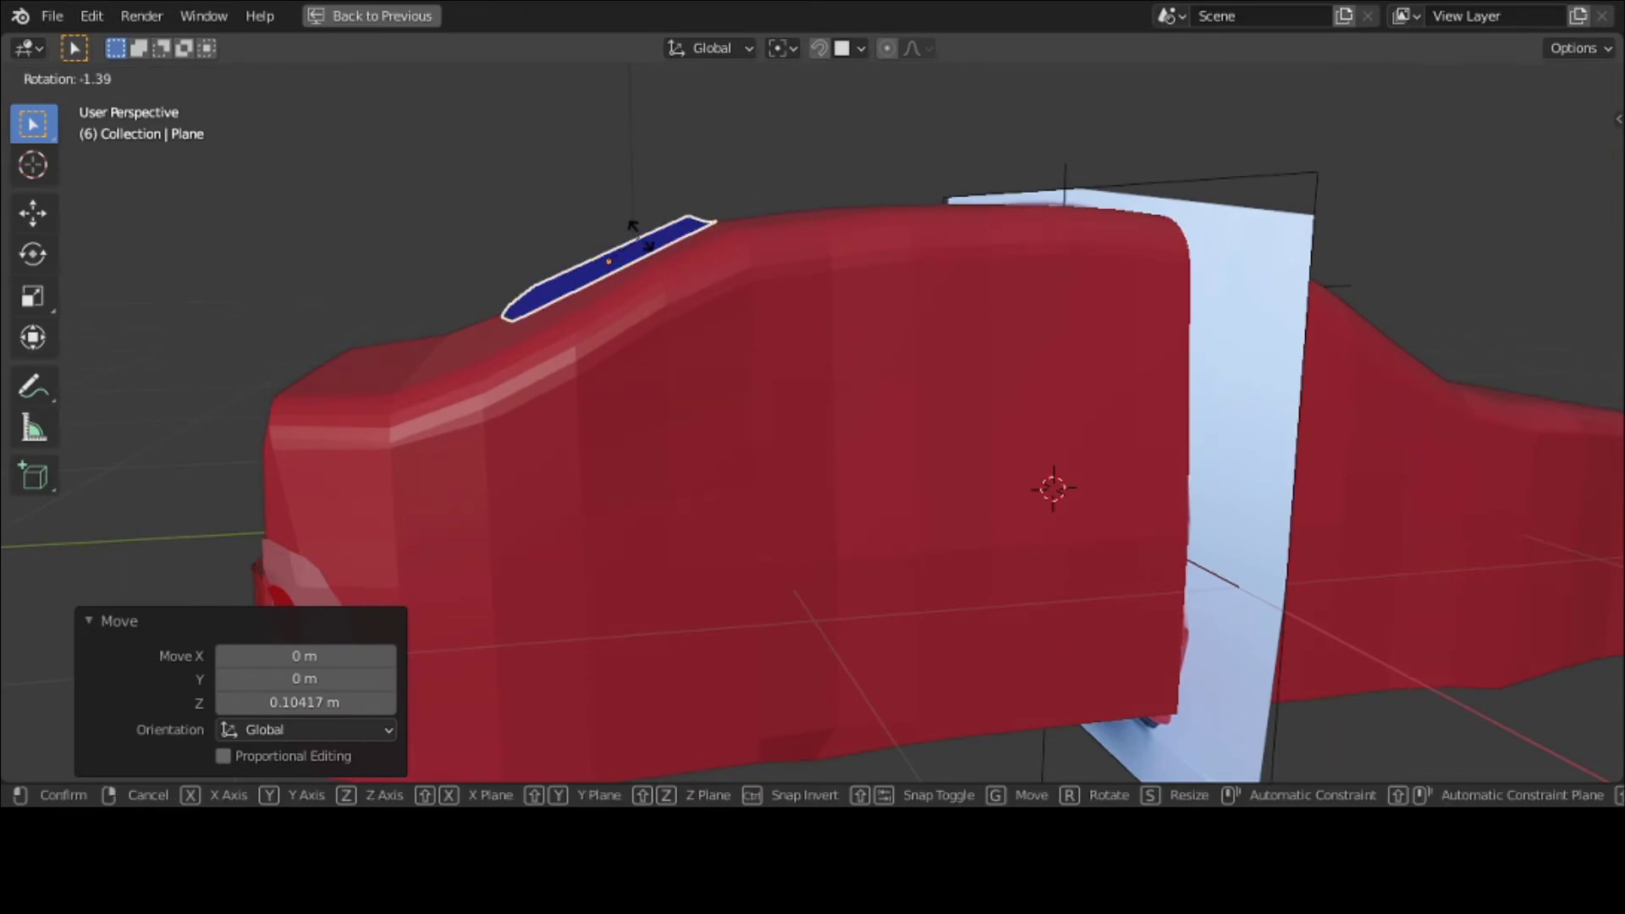
click(638, 232)
middle_drag(638, 232, 633, 235)
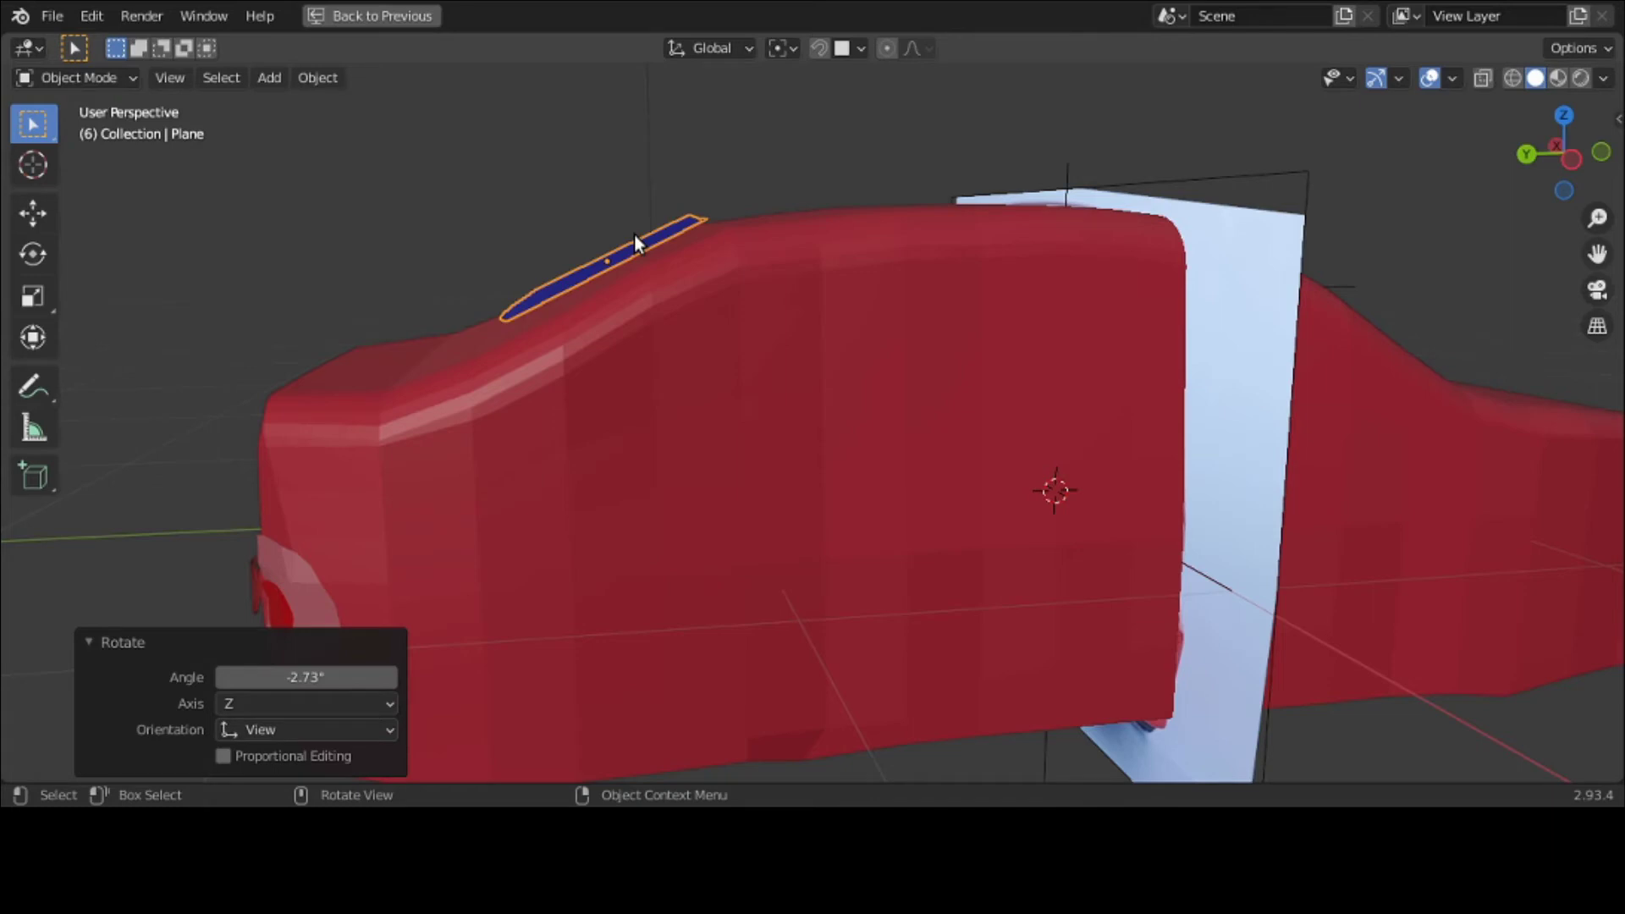
middle_drag(634, 236, 634, 223)
key(g)
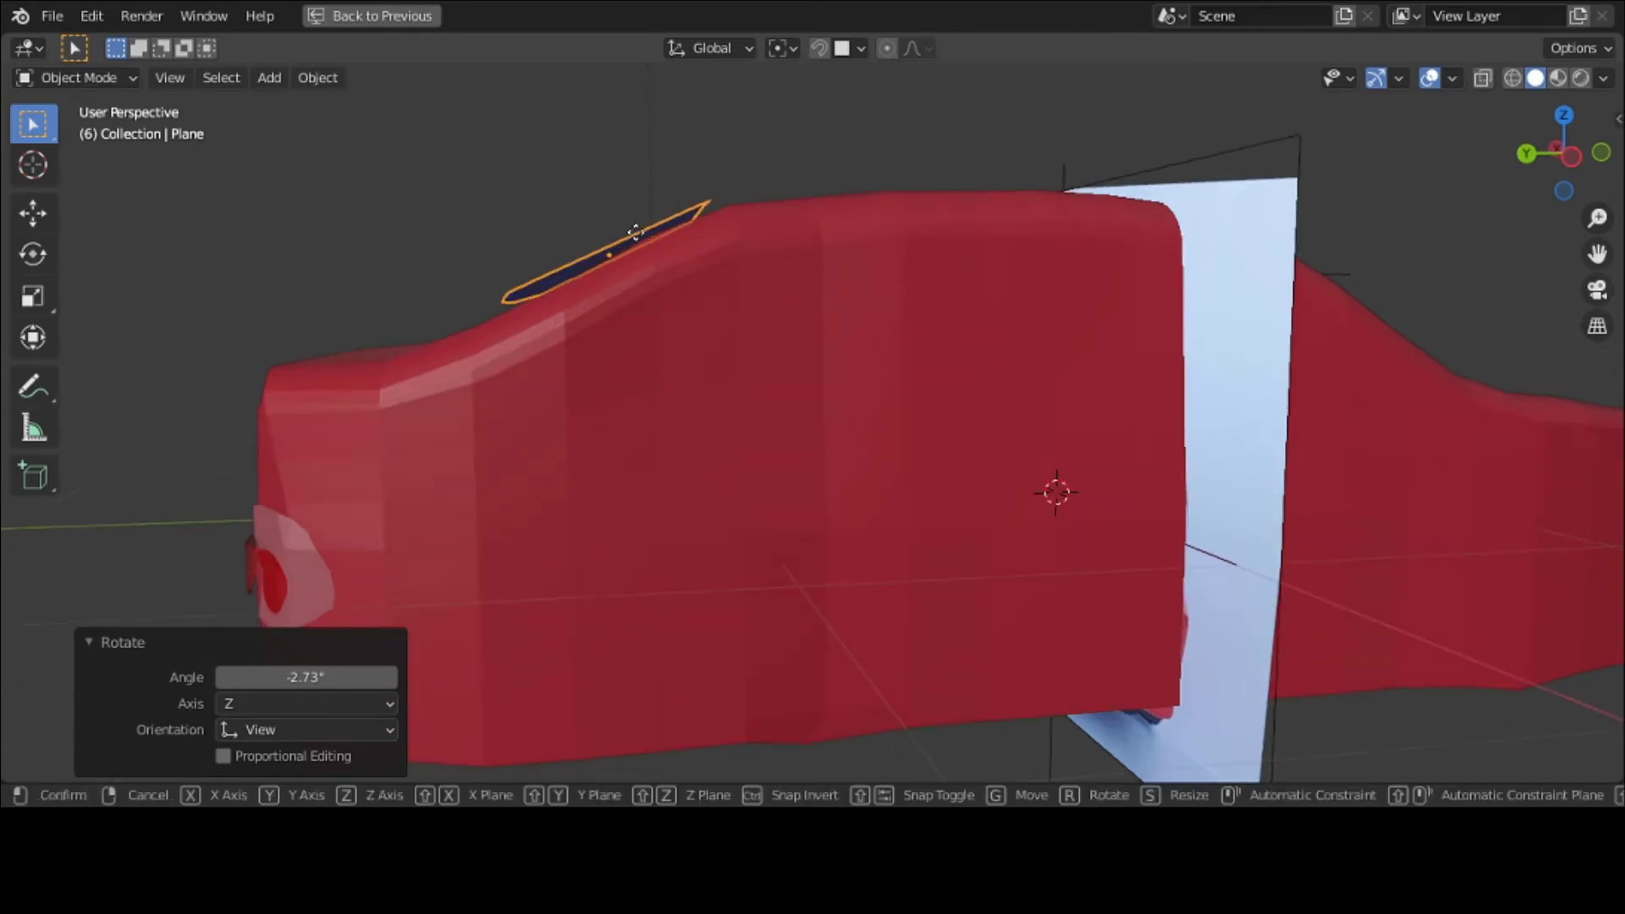
click(634, 240)
Step: Rotate the rear window about 3.35° around the global Z axis and raise it about 0.01 m
middle_drag(634, 240, 796, 380)
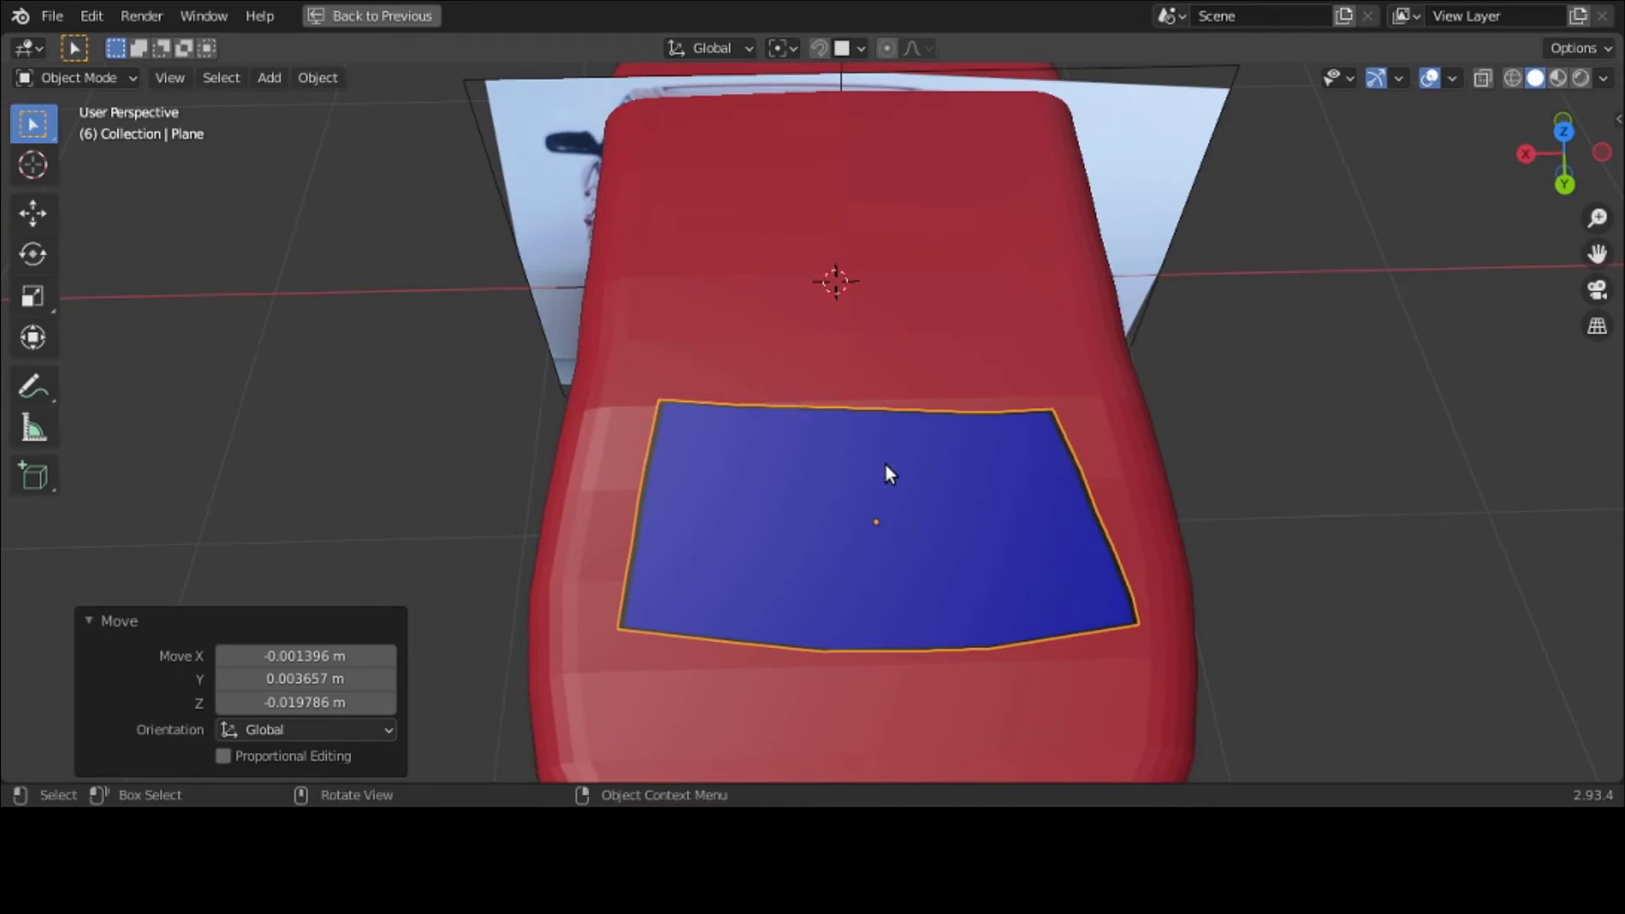
key(r)
key(z)
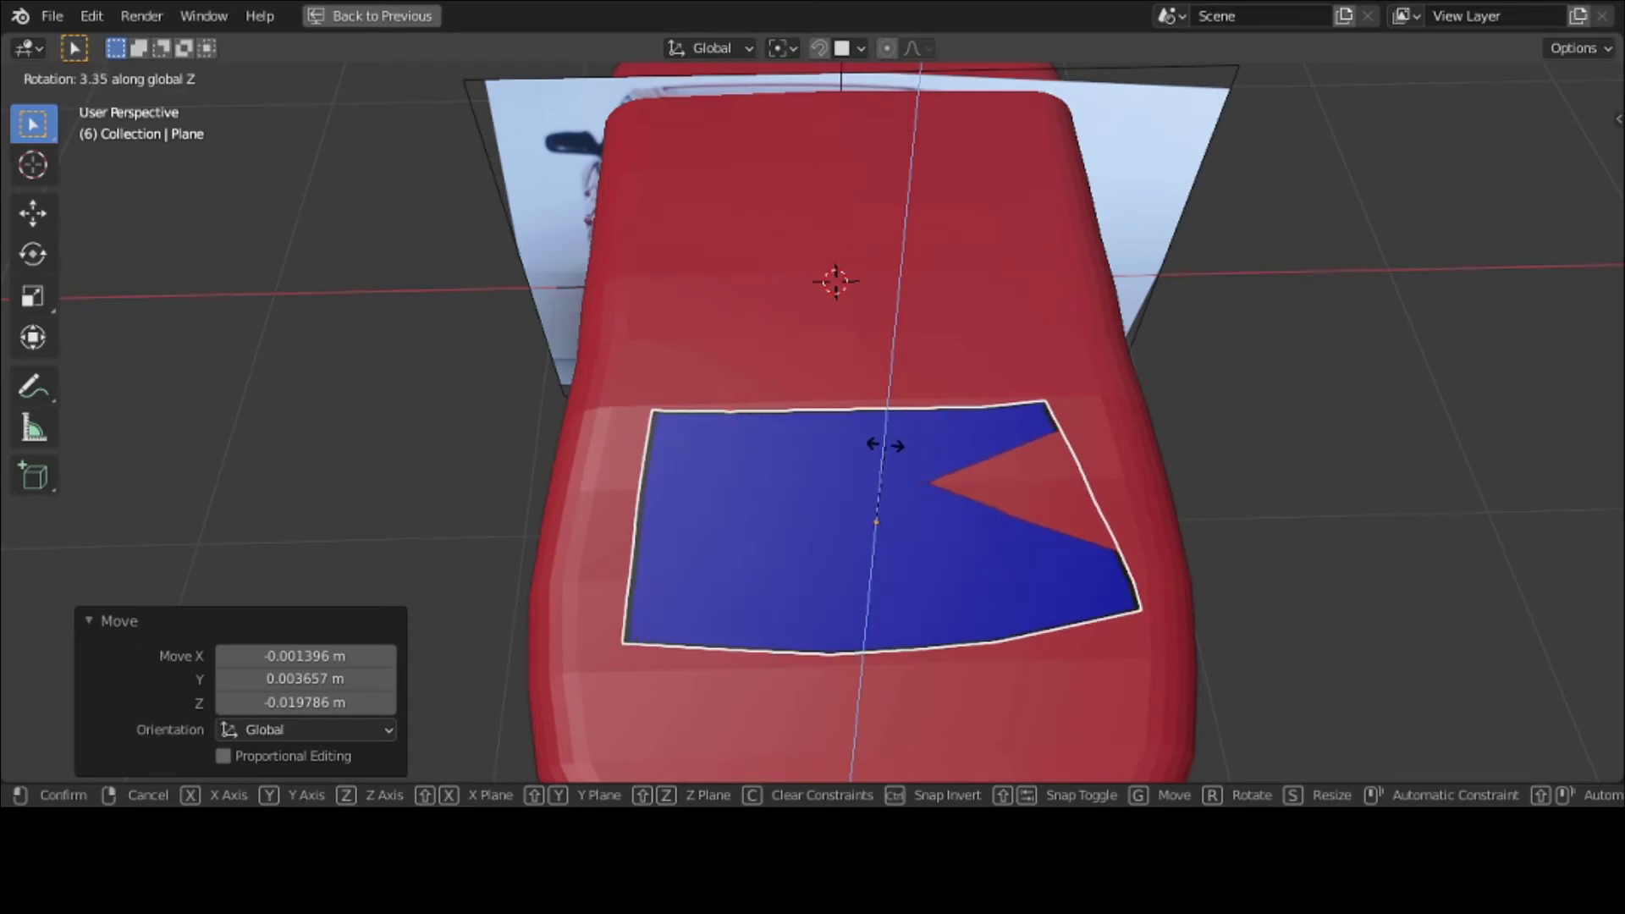
click(885, 446)
middle_drag(885, 445, 985, 436)
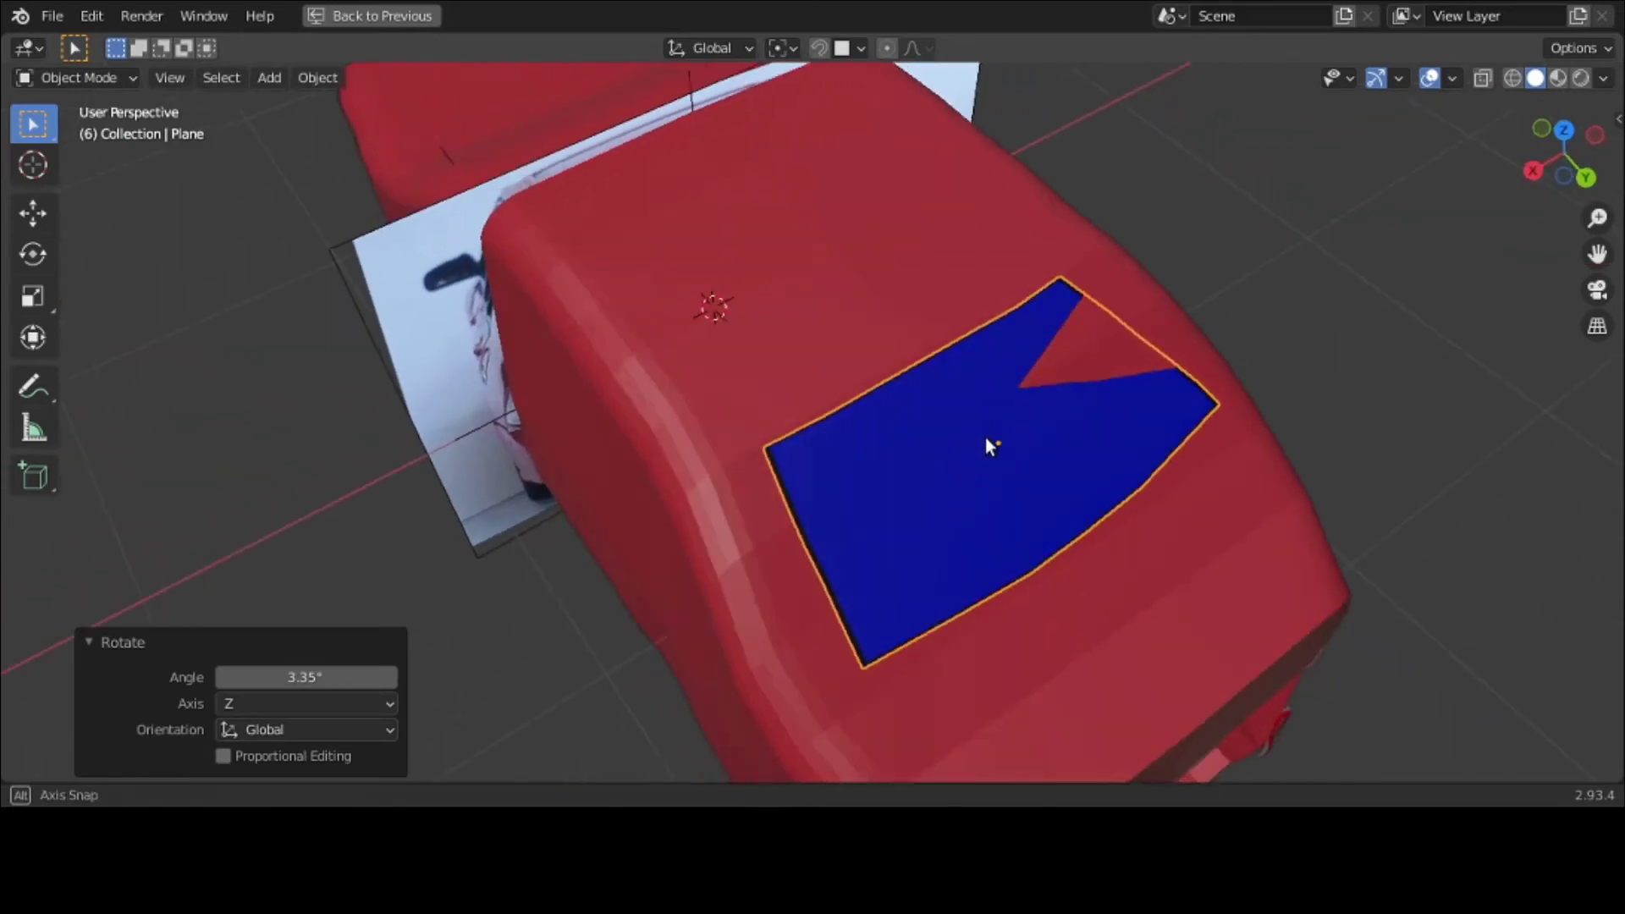
key(g)
key(z)
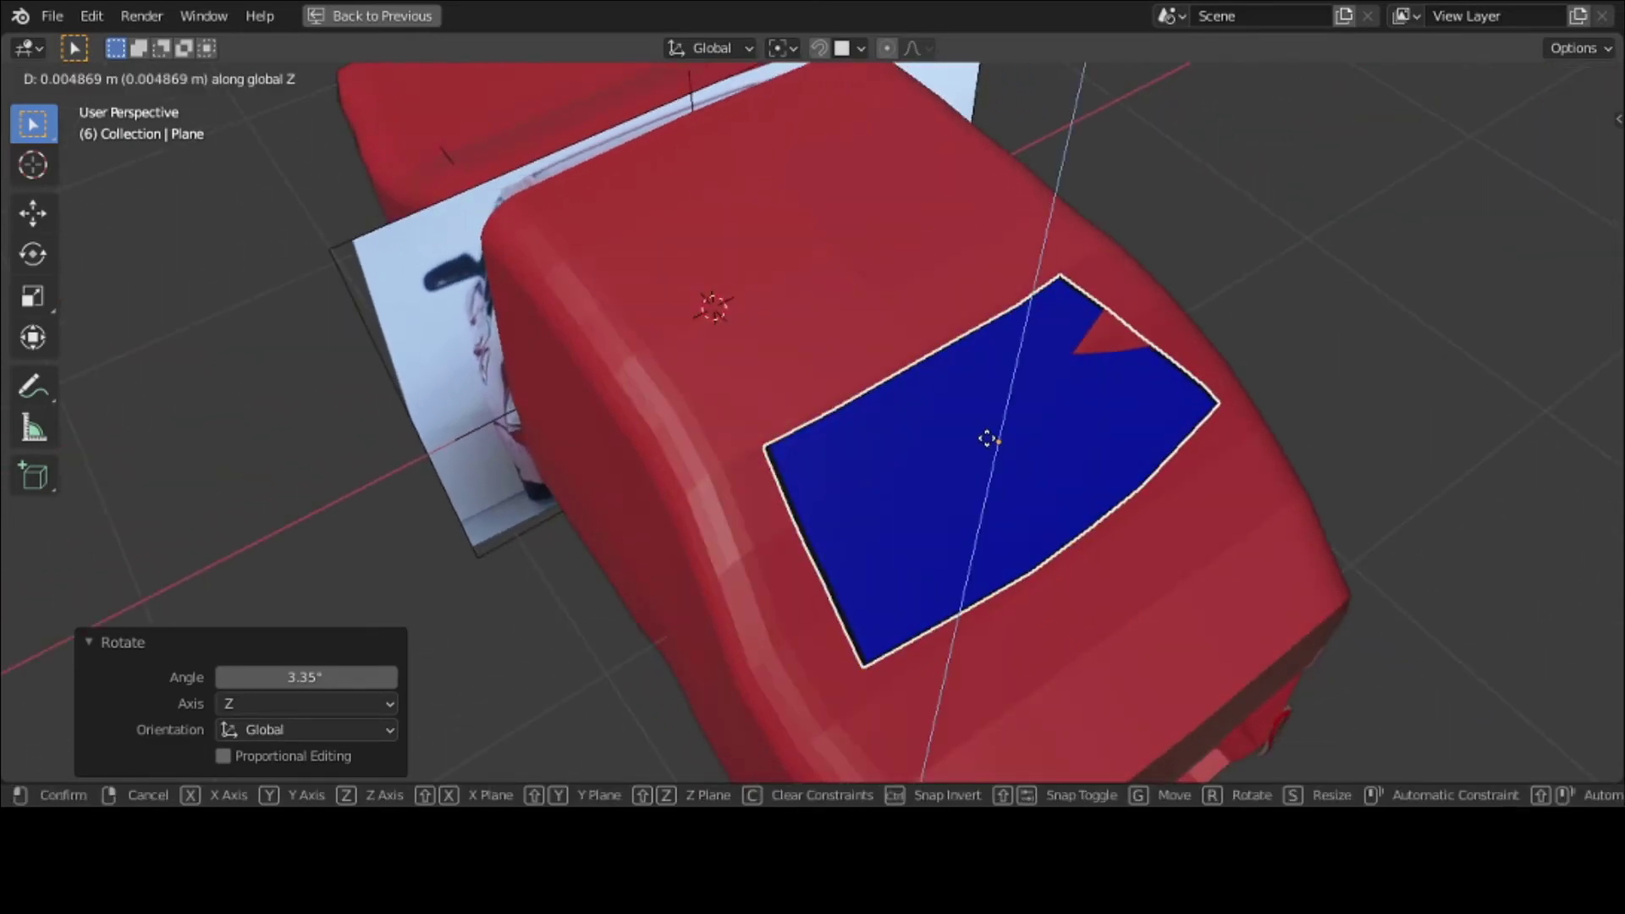
click(986, 435)
Step: Lower the rear window about 0.012 m onto the body slope and shift it about 0.027 m along Y
middle_drag(986, 435, 1099, 301)
scroll(1074, 291, up, 5)
key(g)
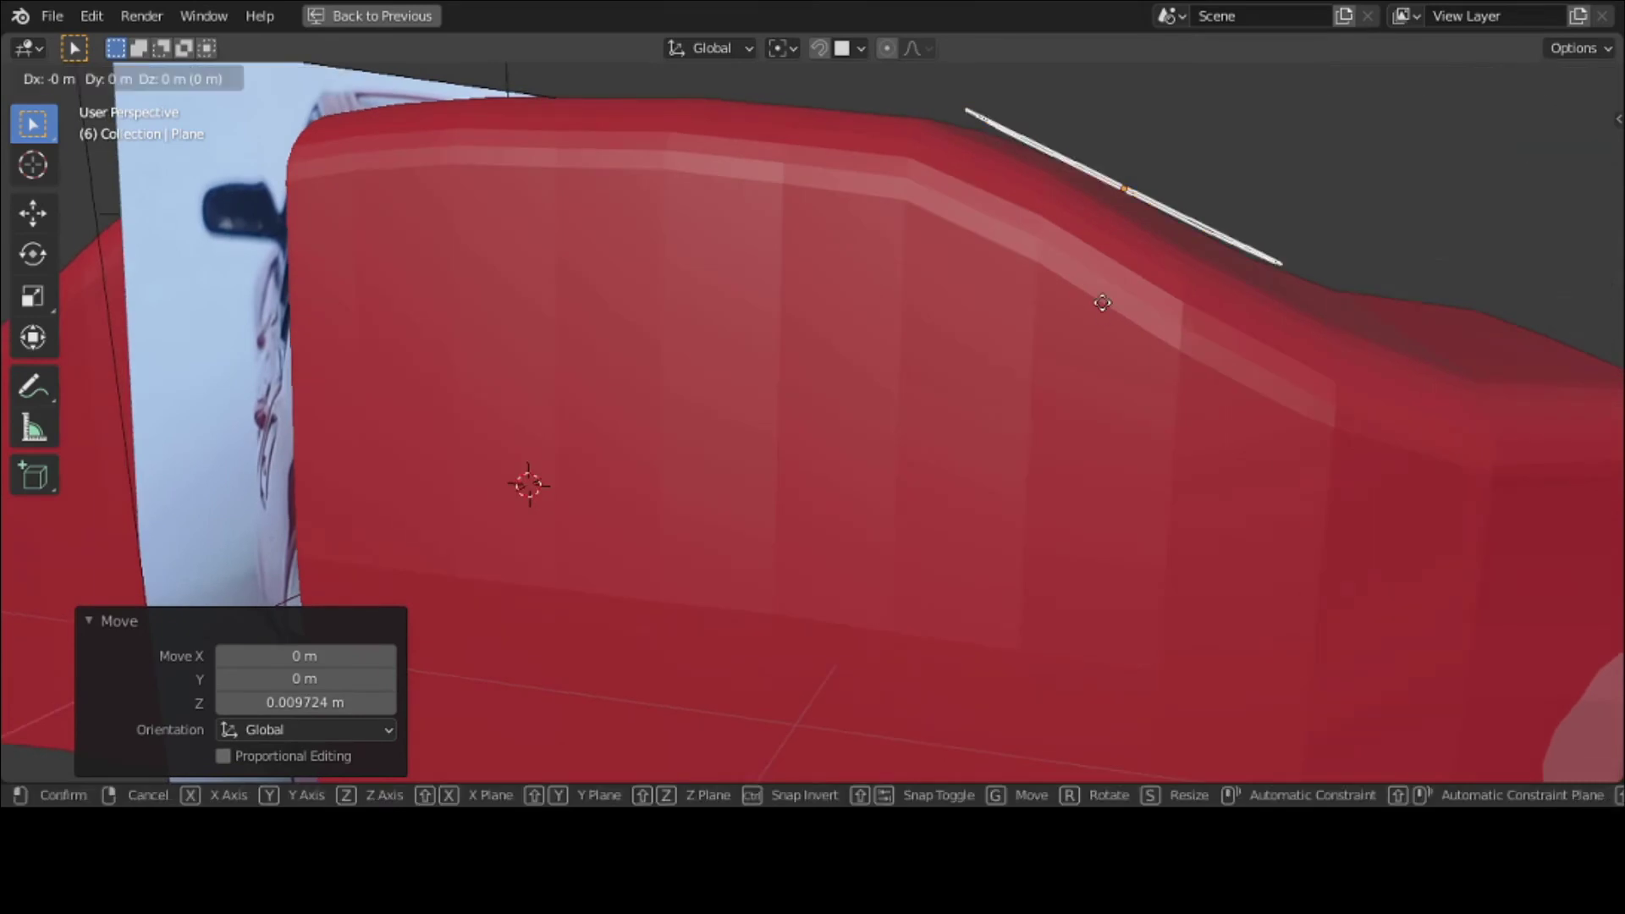
click(1102, 309)
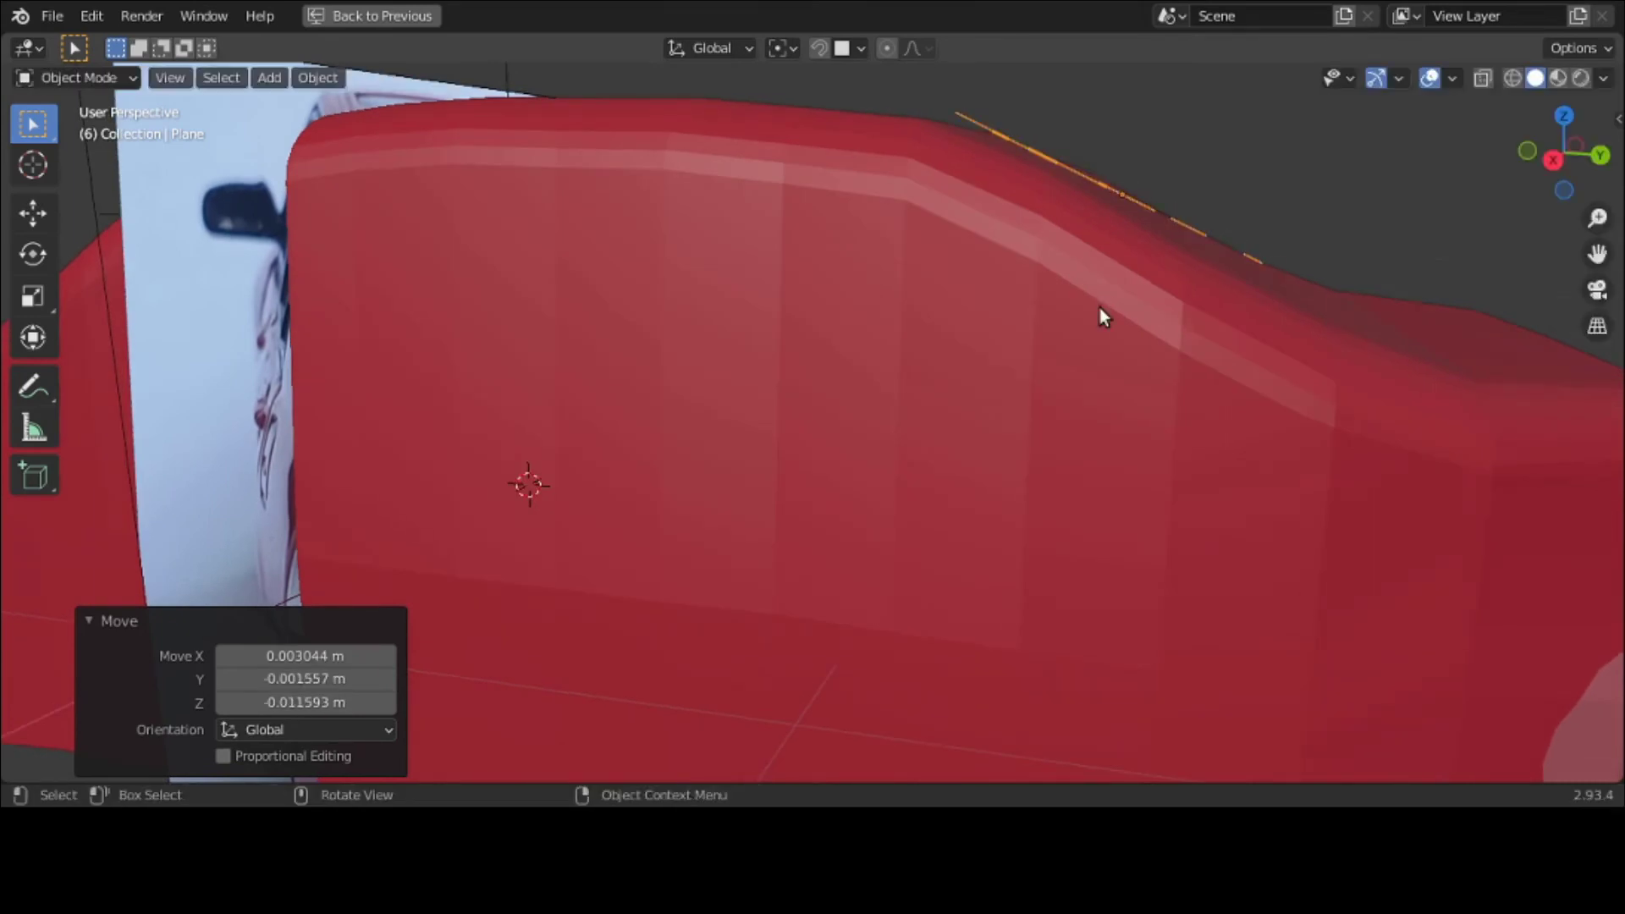
middle_drag(1099, 308, 844, 364)
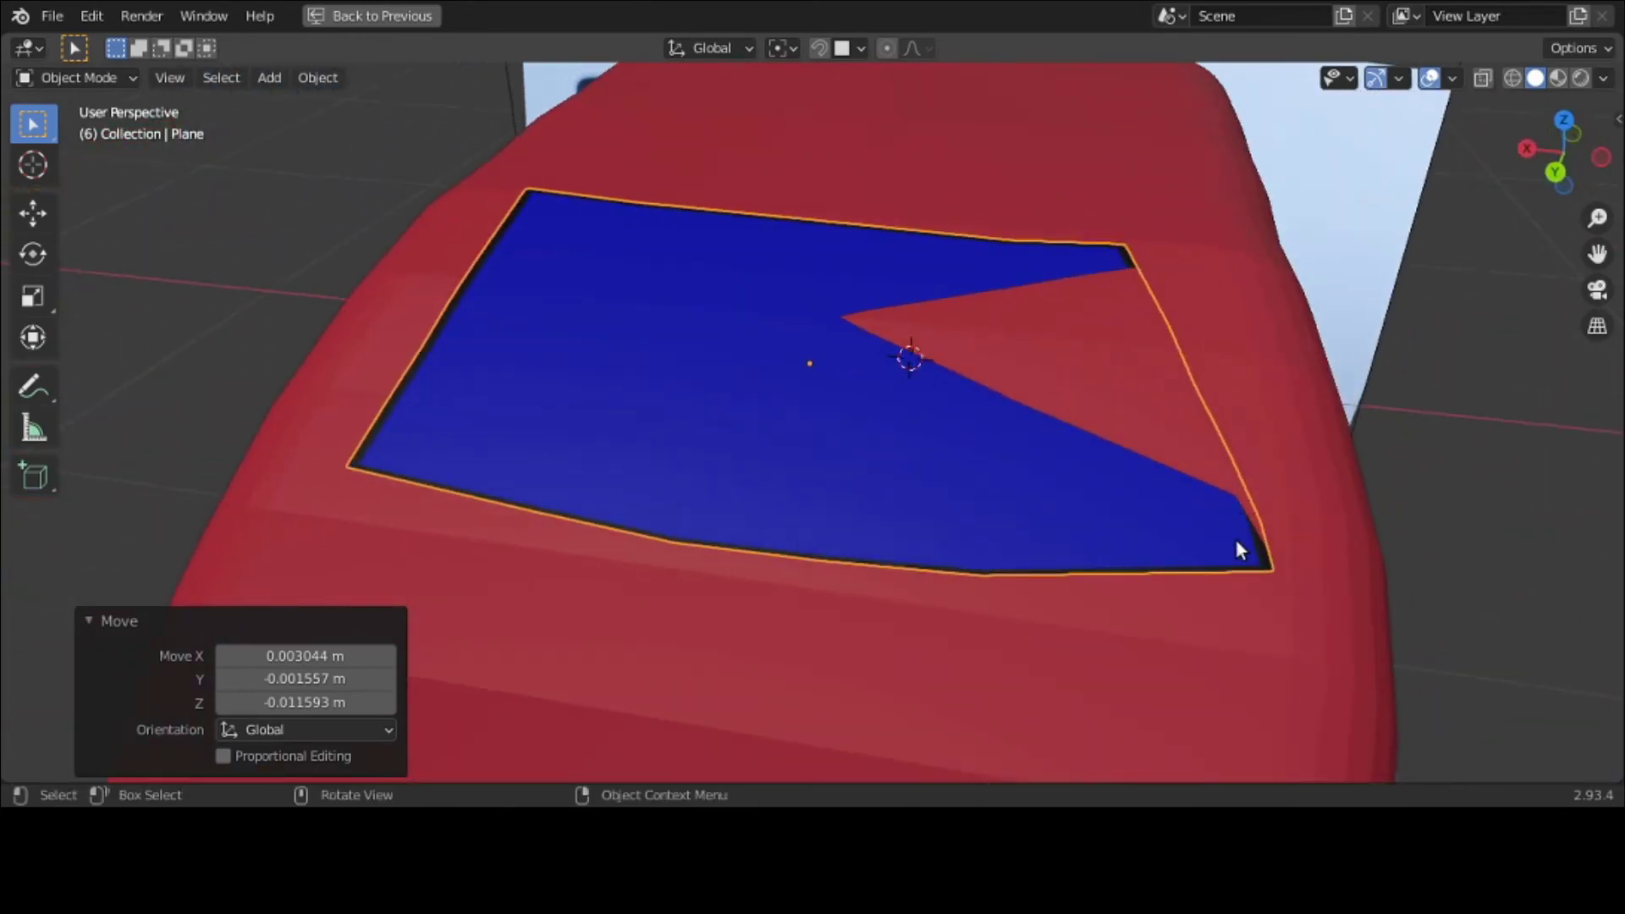
key(g)
key(y)
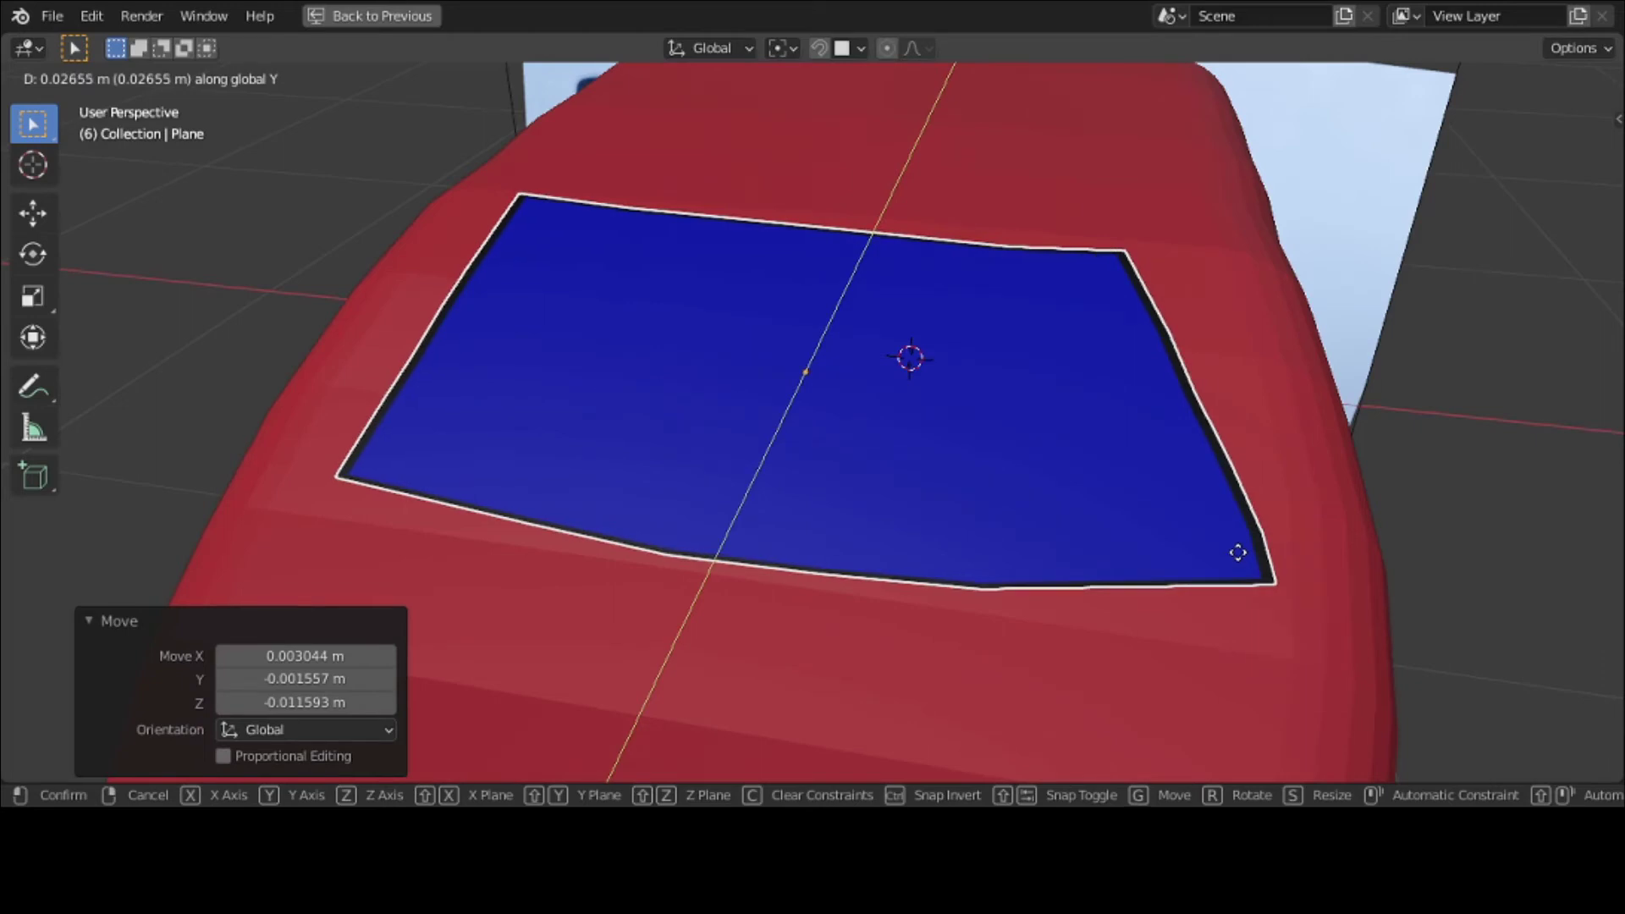
click(1238, 552)
Step: Rotate the rear window about -0.695° around the global X axis
middle_drag(1234, 546, 1085, 517)
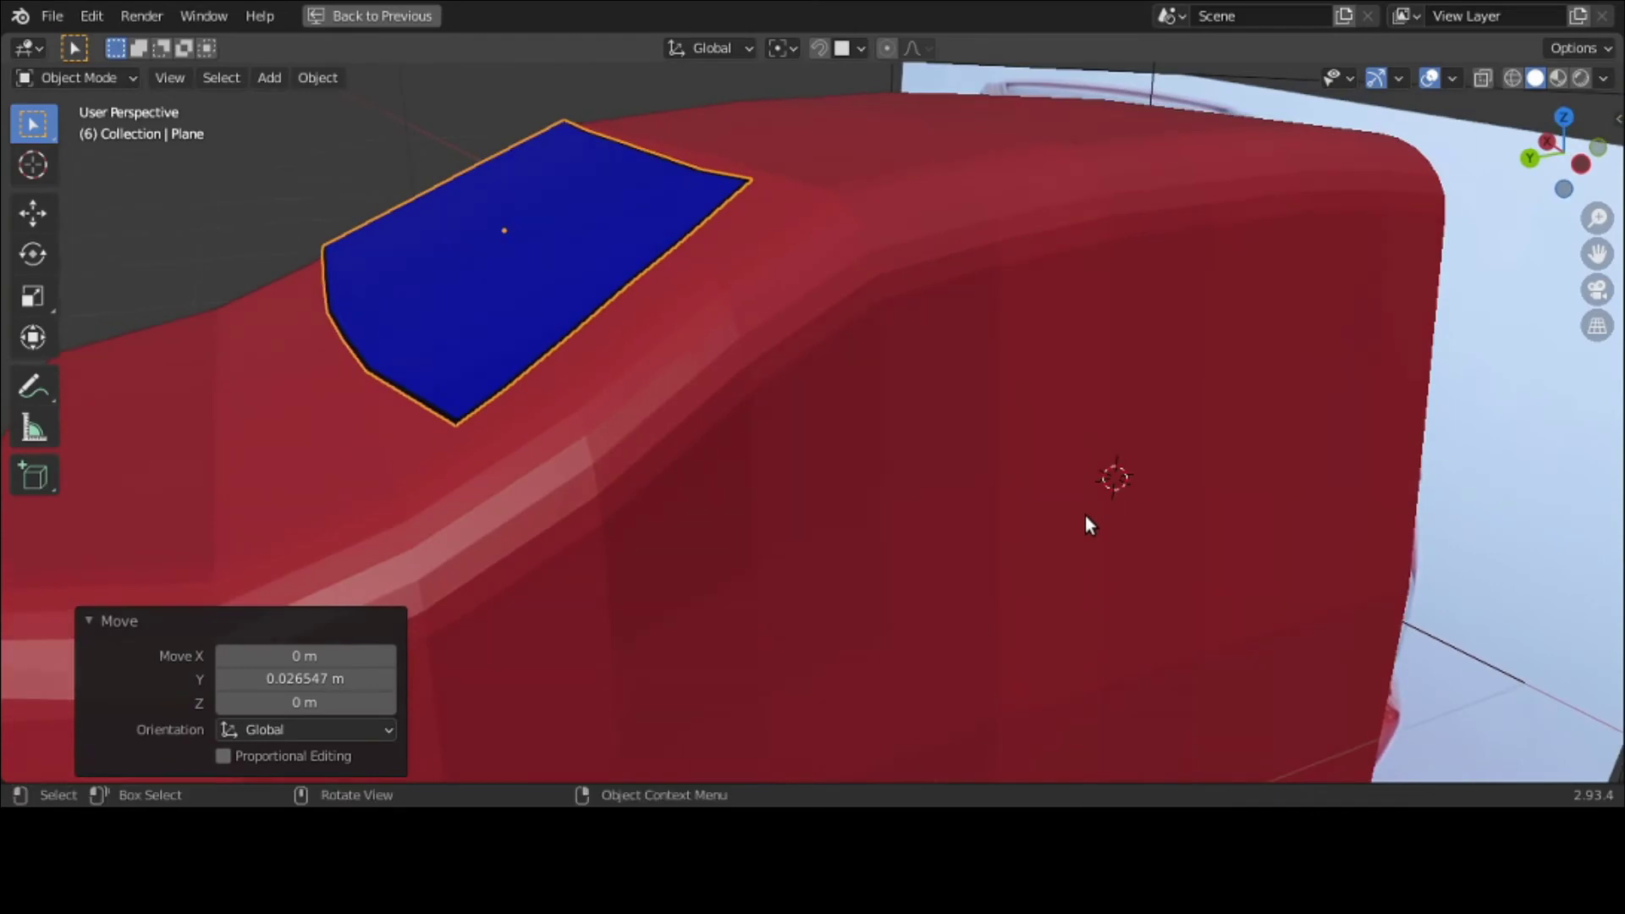
key(r)
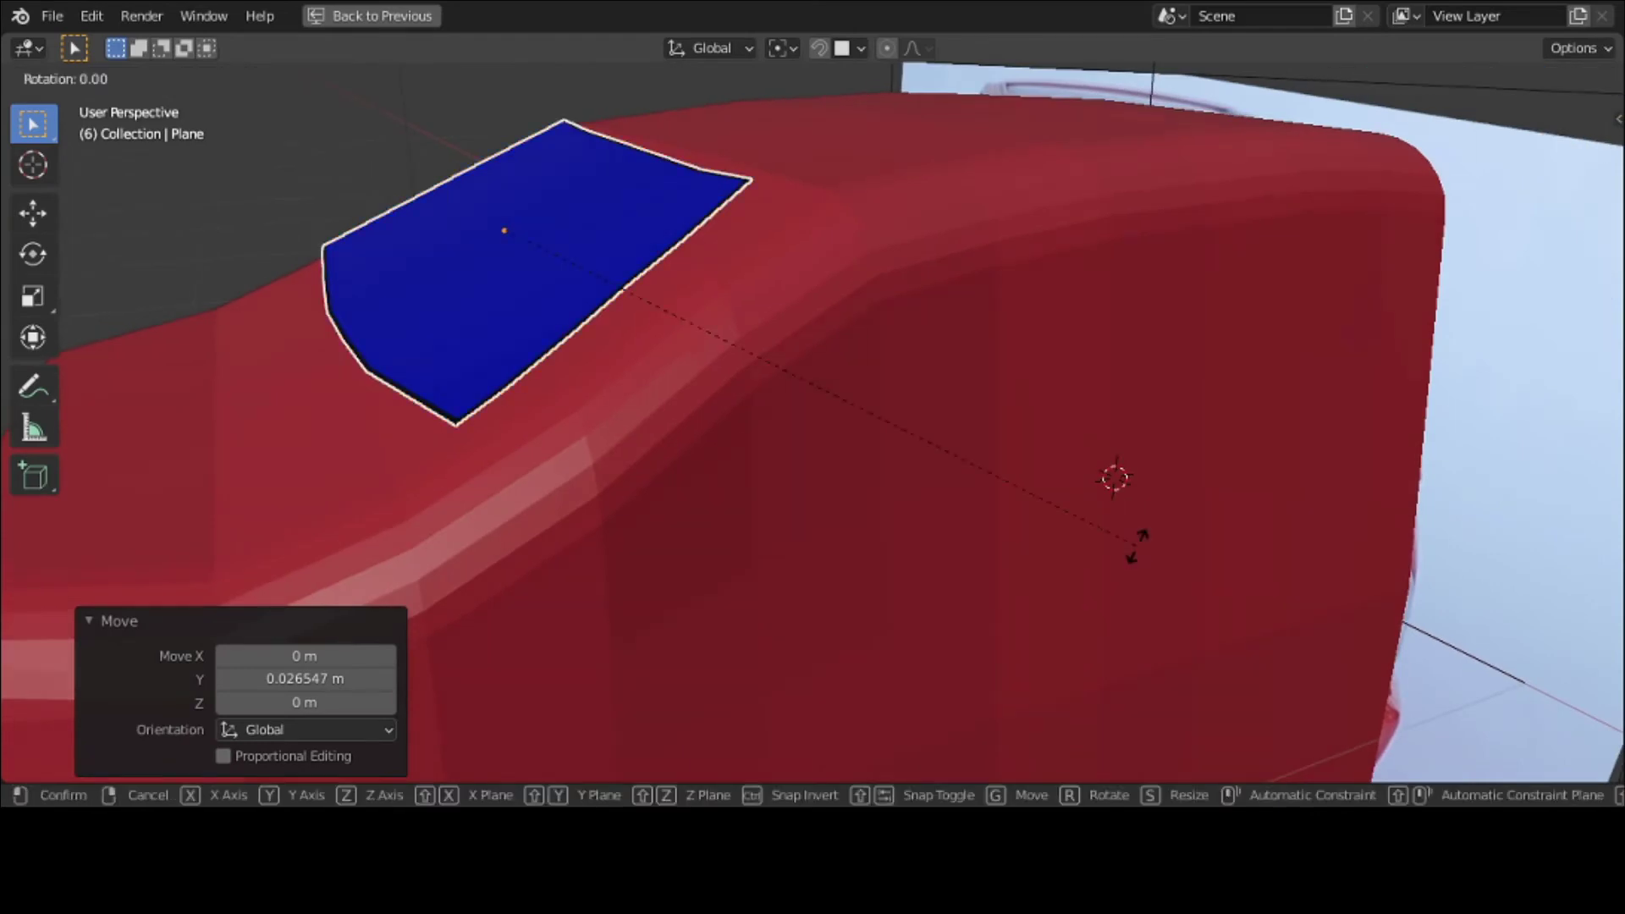
key(x)
click(1137, 546)
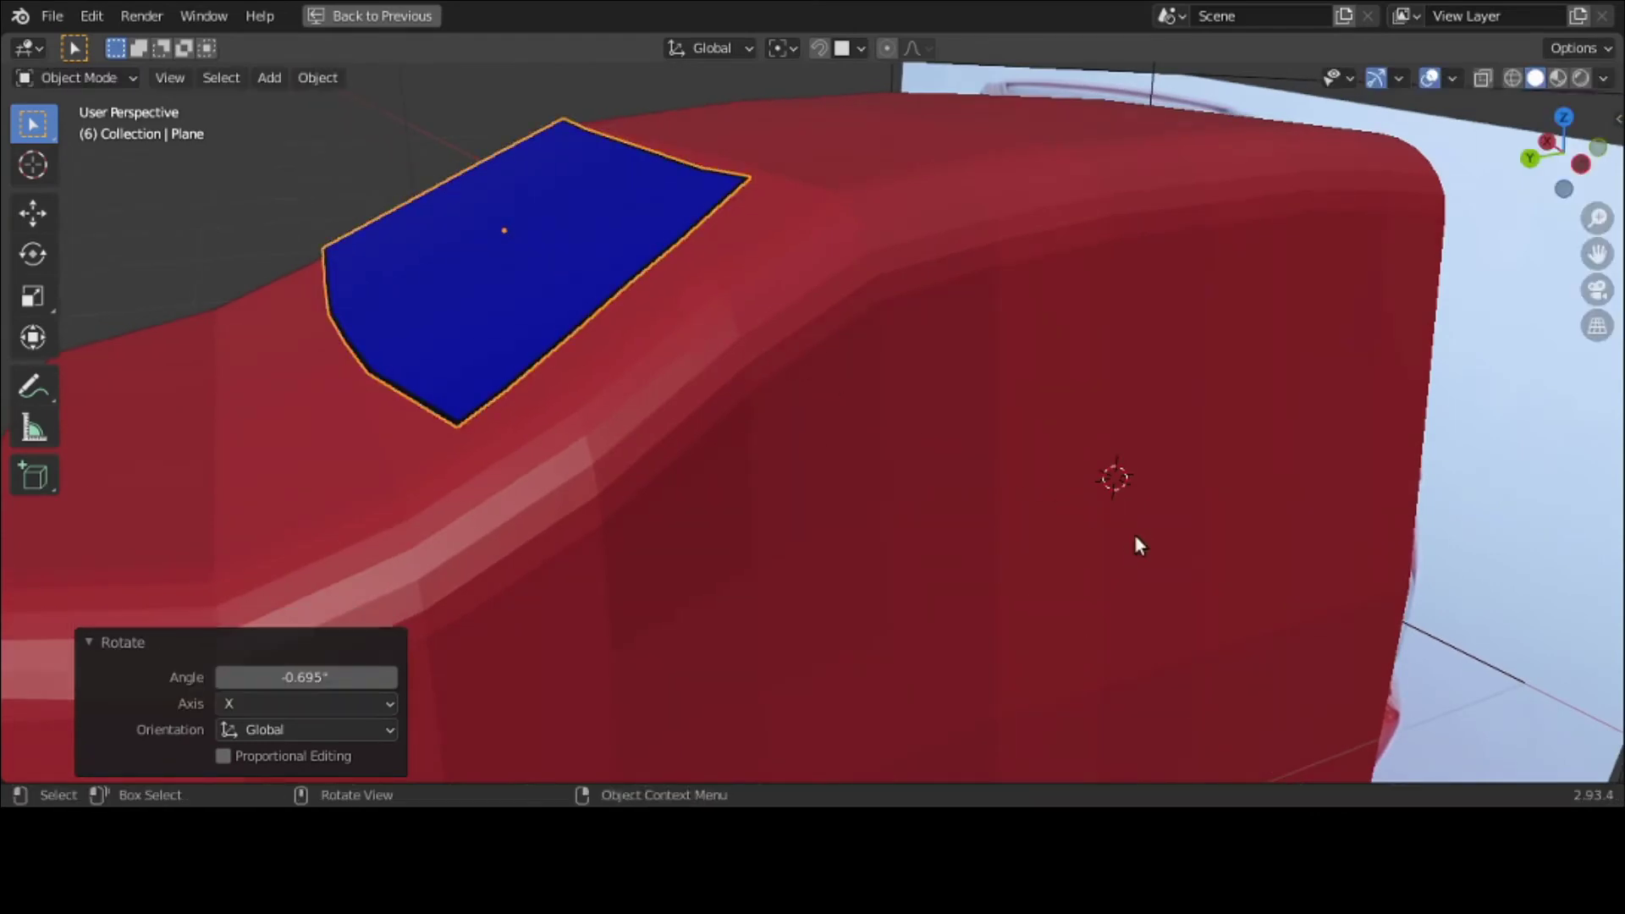
Step: Parent the rear window to the car-model body using the Object parent type
middle_drag(1137, 546, 1563, 591)
middle_drag(1577, 590, 1442, 599)
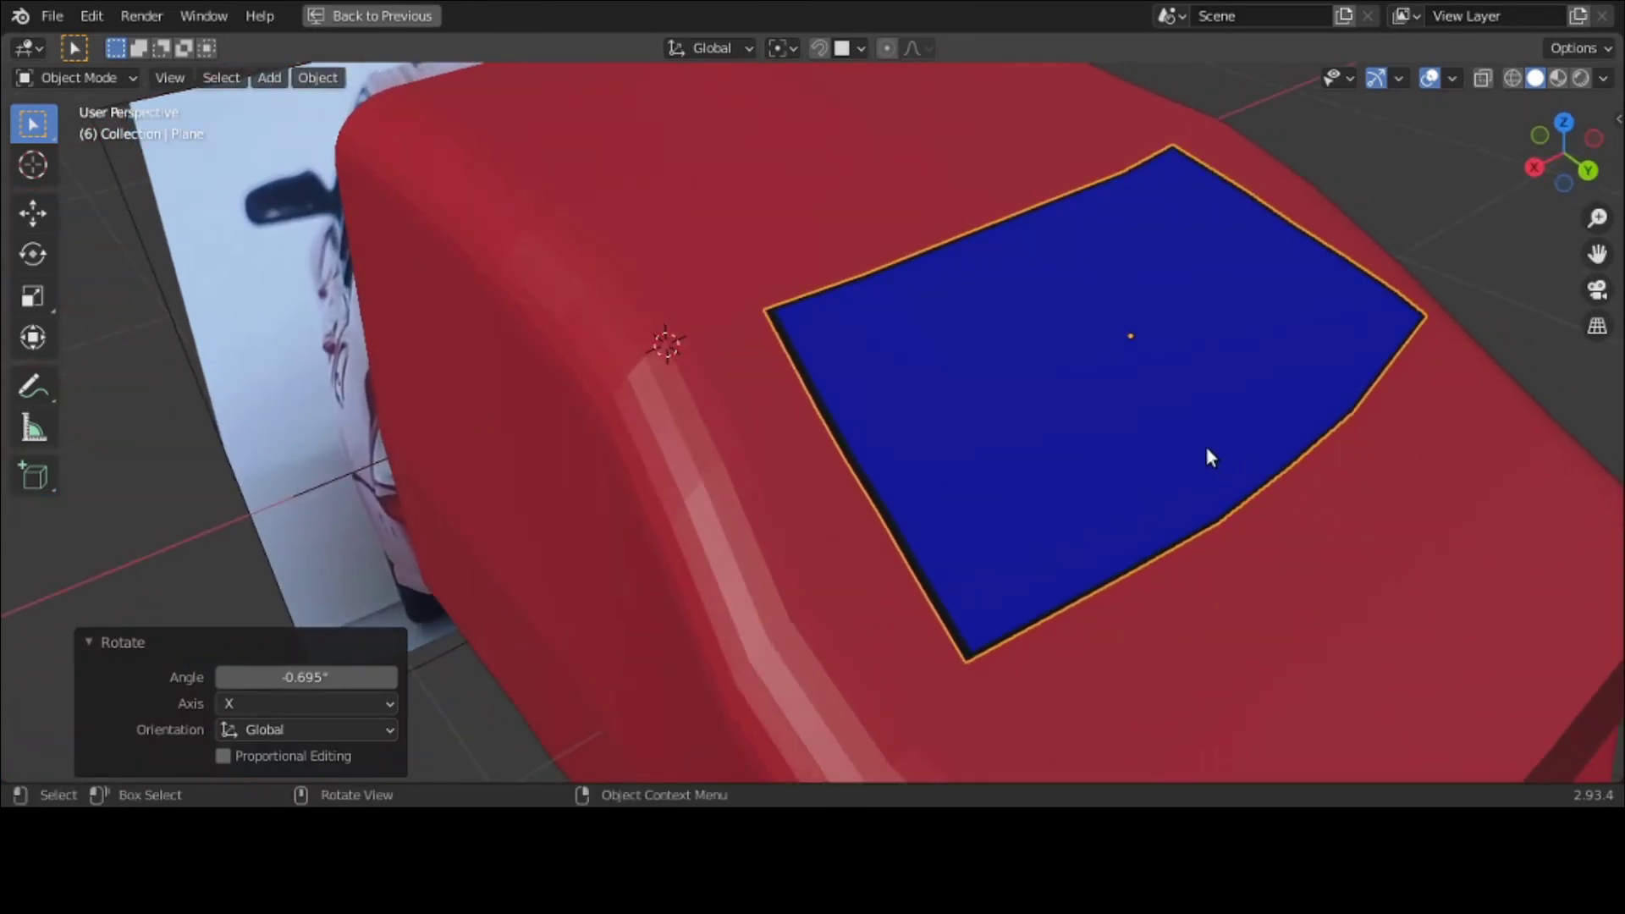
key(shift)
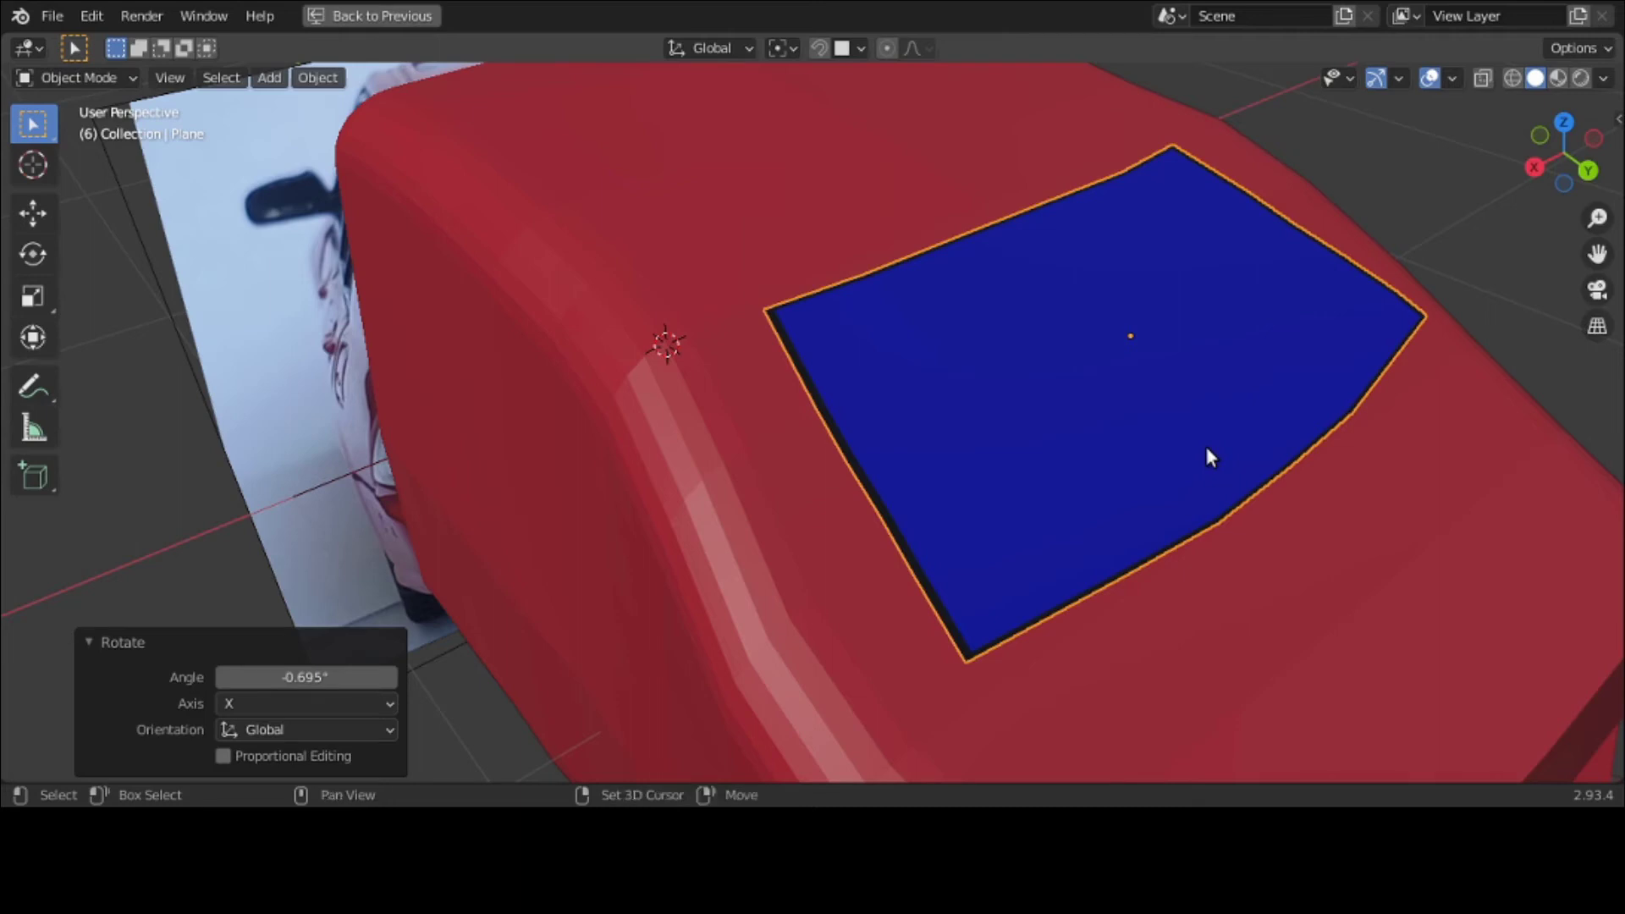
shift+click(1368, 537)
key(ctrl+p)
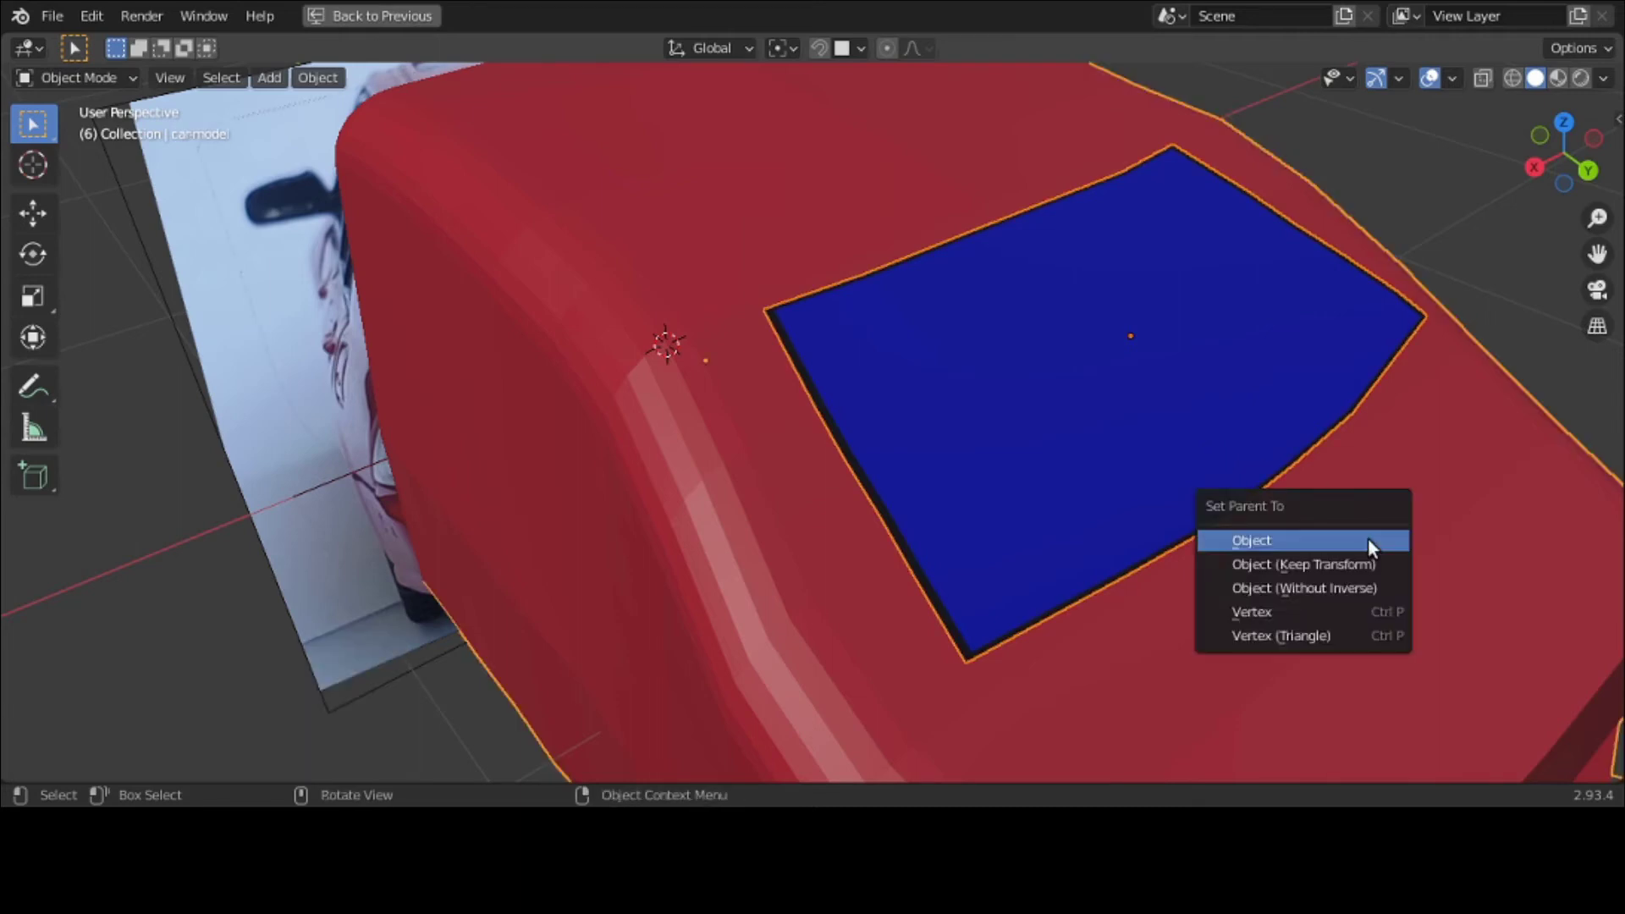
click(1368, 540)
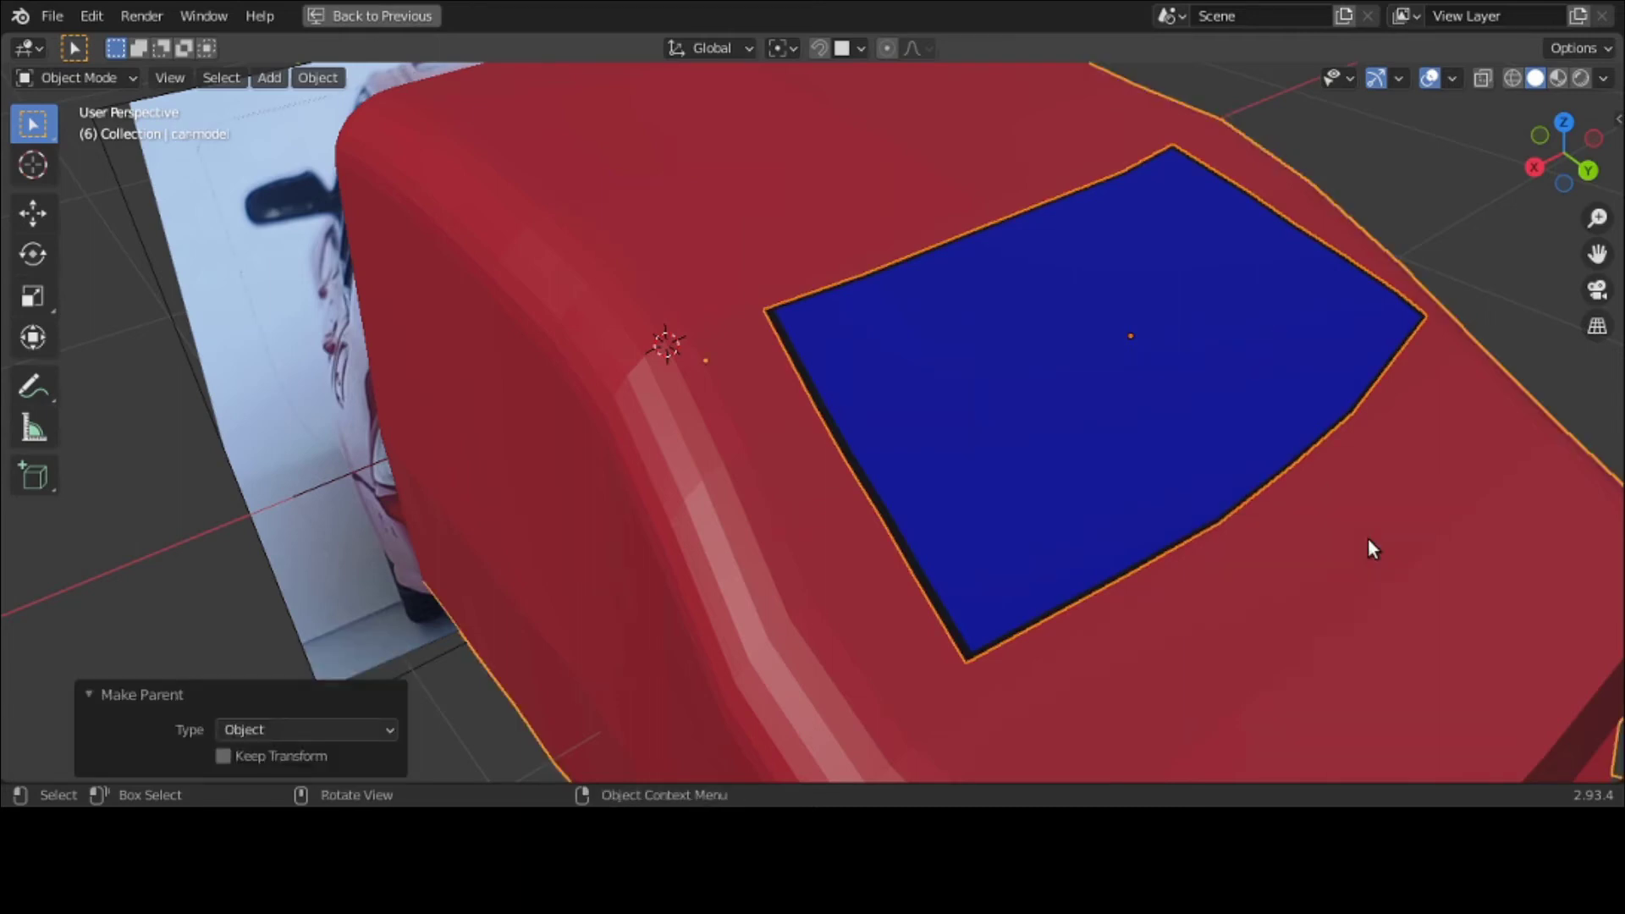
Step: Inspect how the rear window's edges and surface sit on the body's rear slope from several angles
scroll(1368, 498, down, 3)
middle_drag(1368, 497, 1266, 503)
scroll(1258, 493, up, 5)
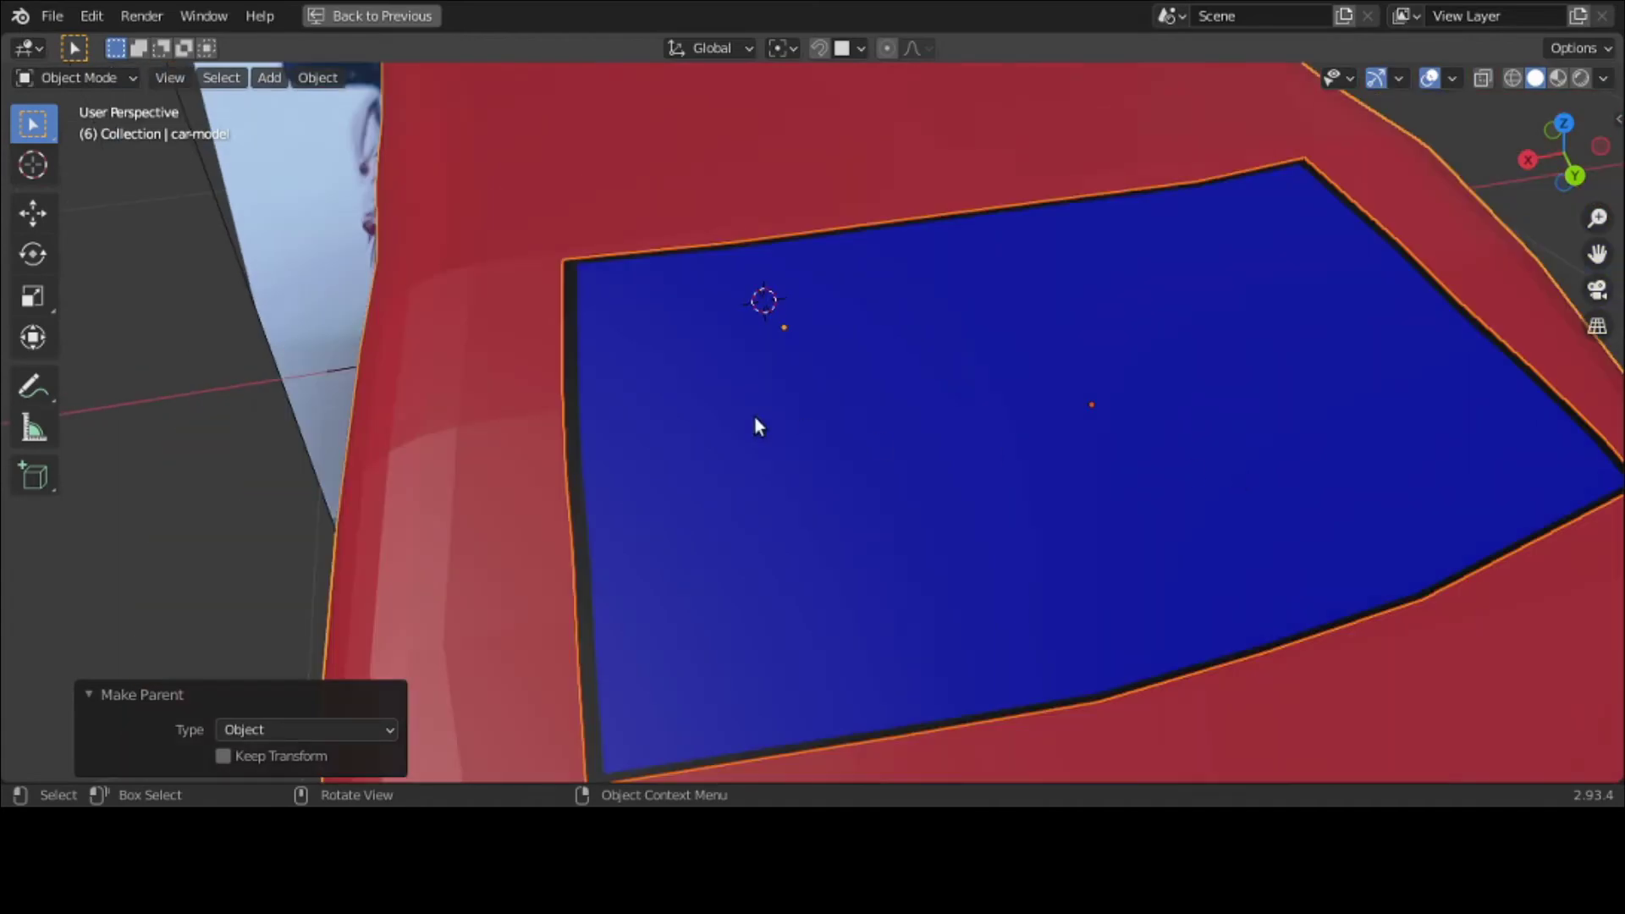
scroll(577, 394, down, 3)
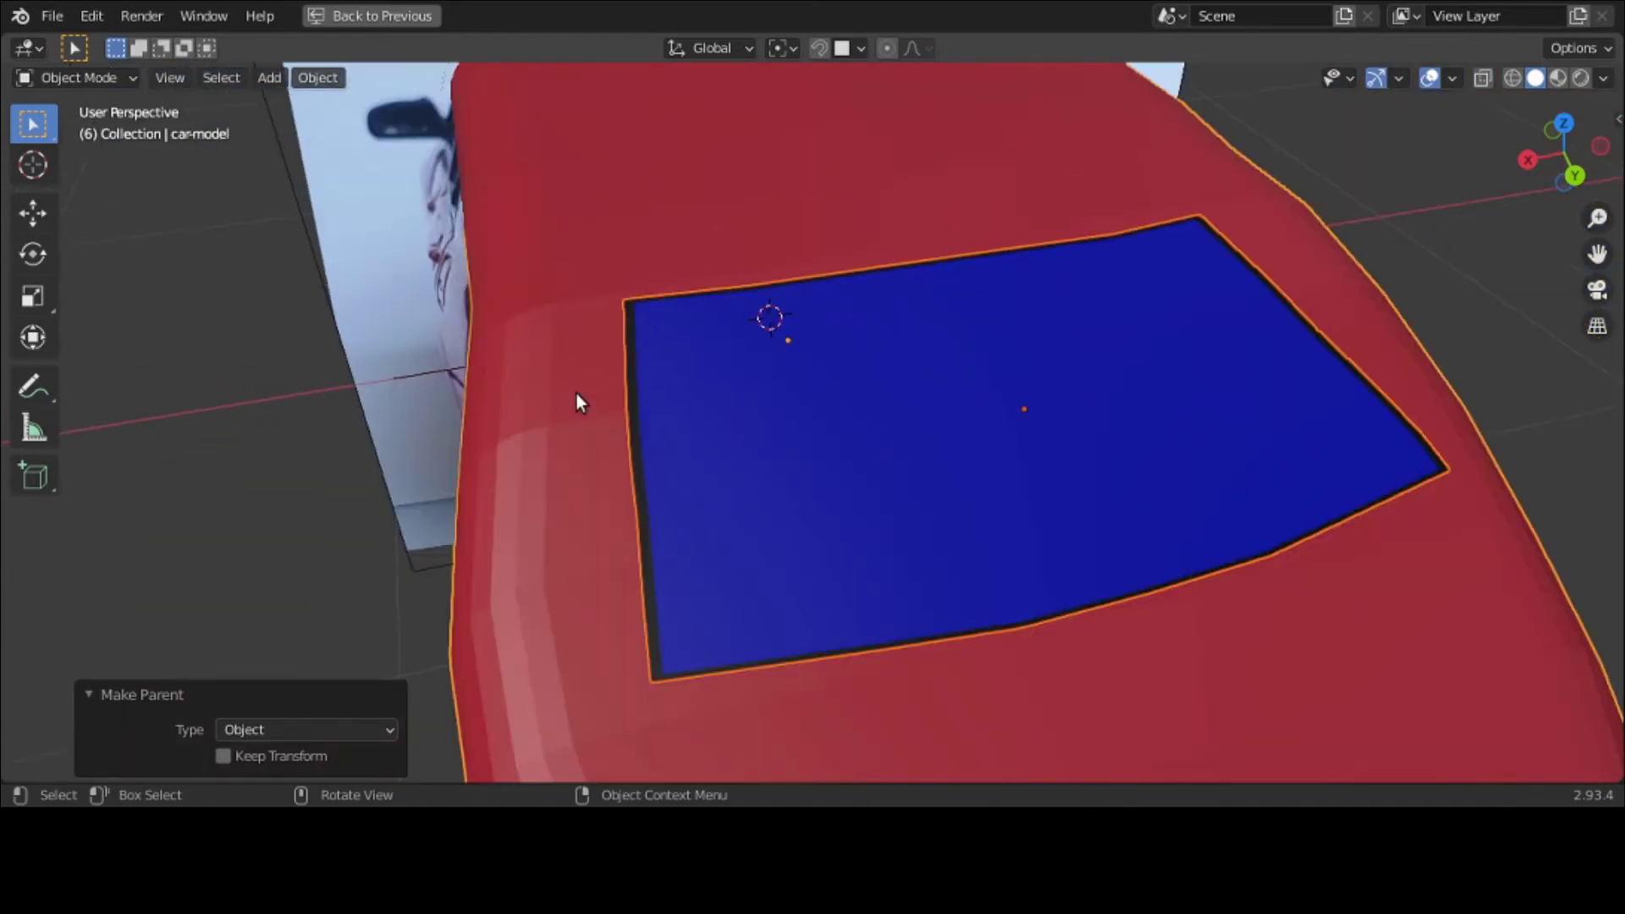
middle_drag(576, 394, 827, 364)
scroll(838, 519, down, 1)
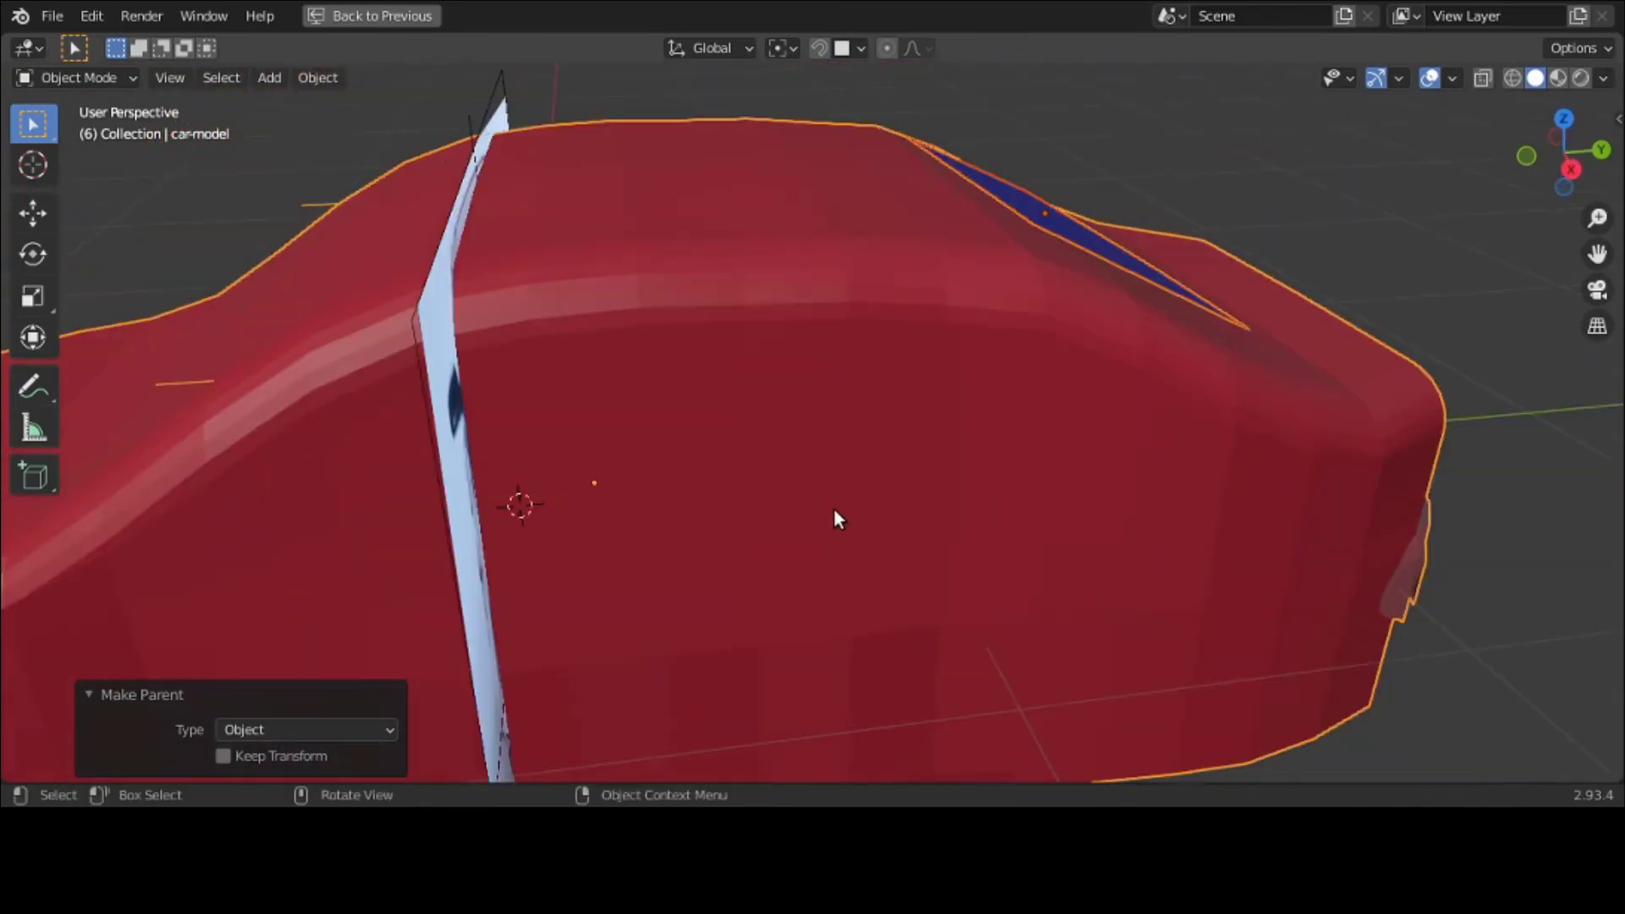
scroll(836, 517, down, 1)
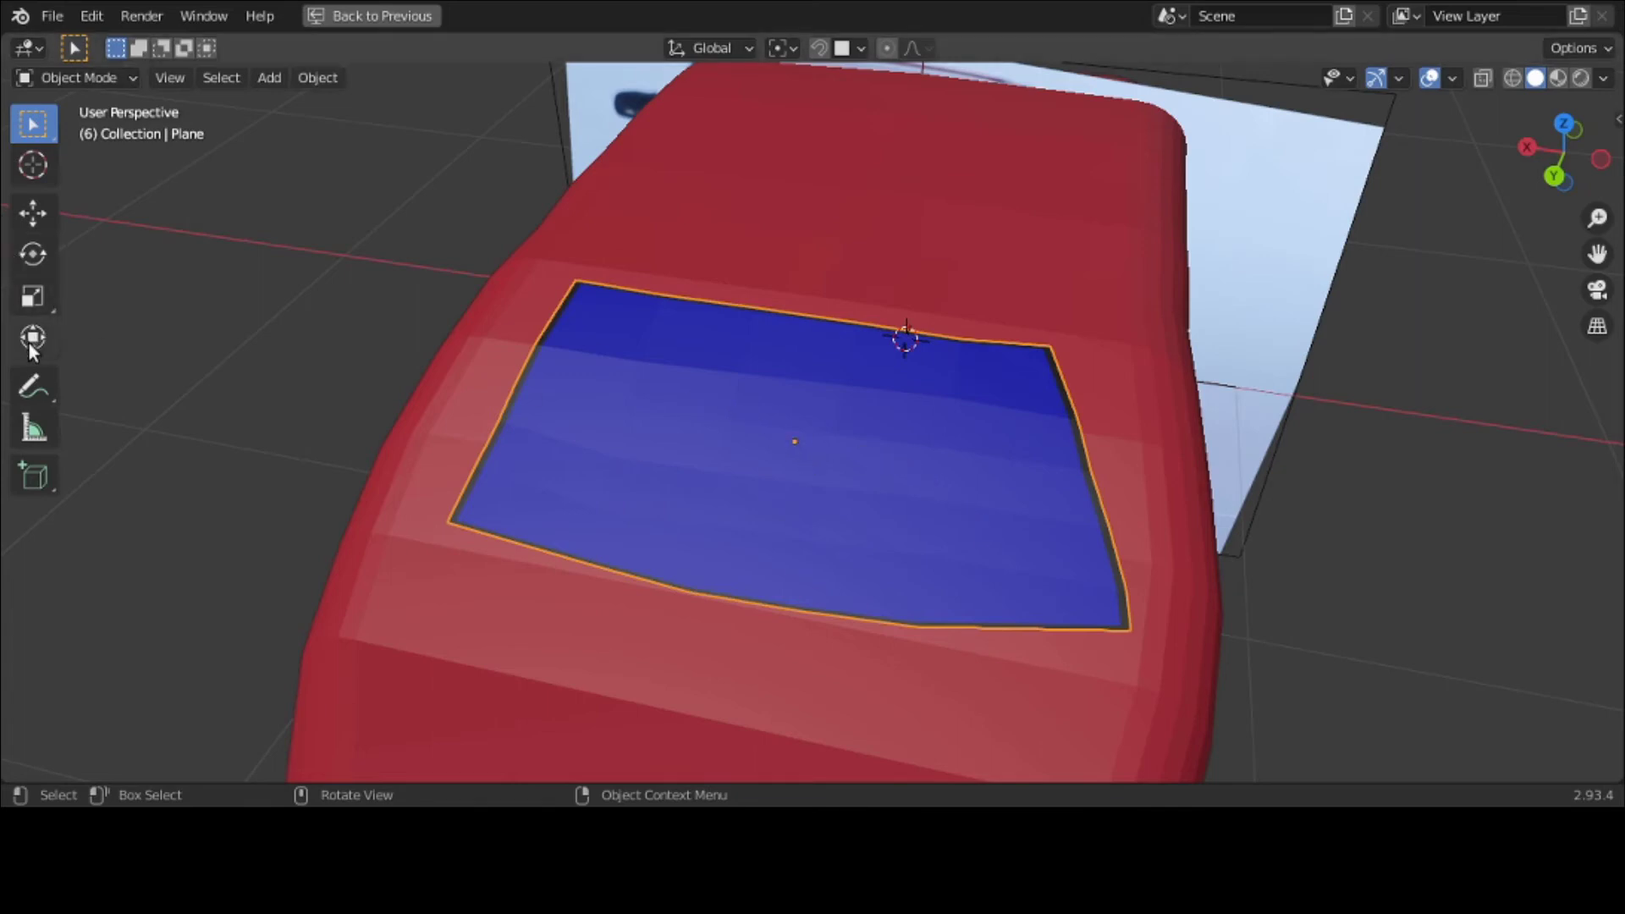
Step: Annotate the rear window with three freehand lines across the glass and a small loop at its upper-left corner
click(29, 383)
drag(546, 347, 902, 396)
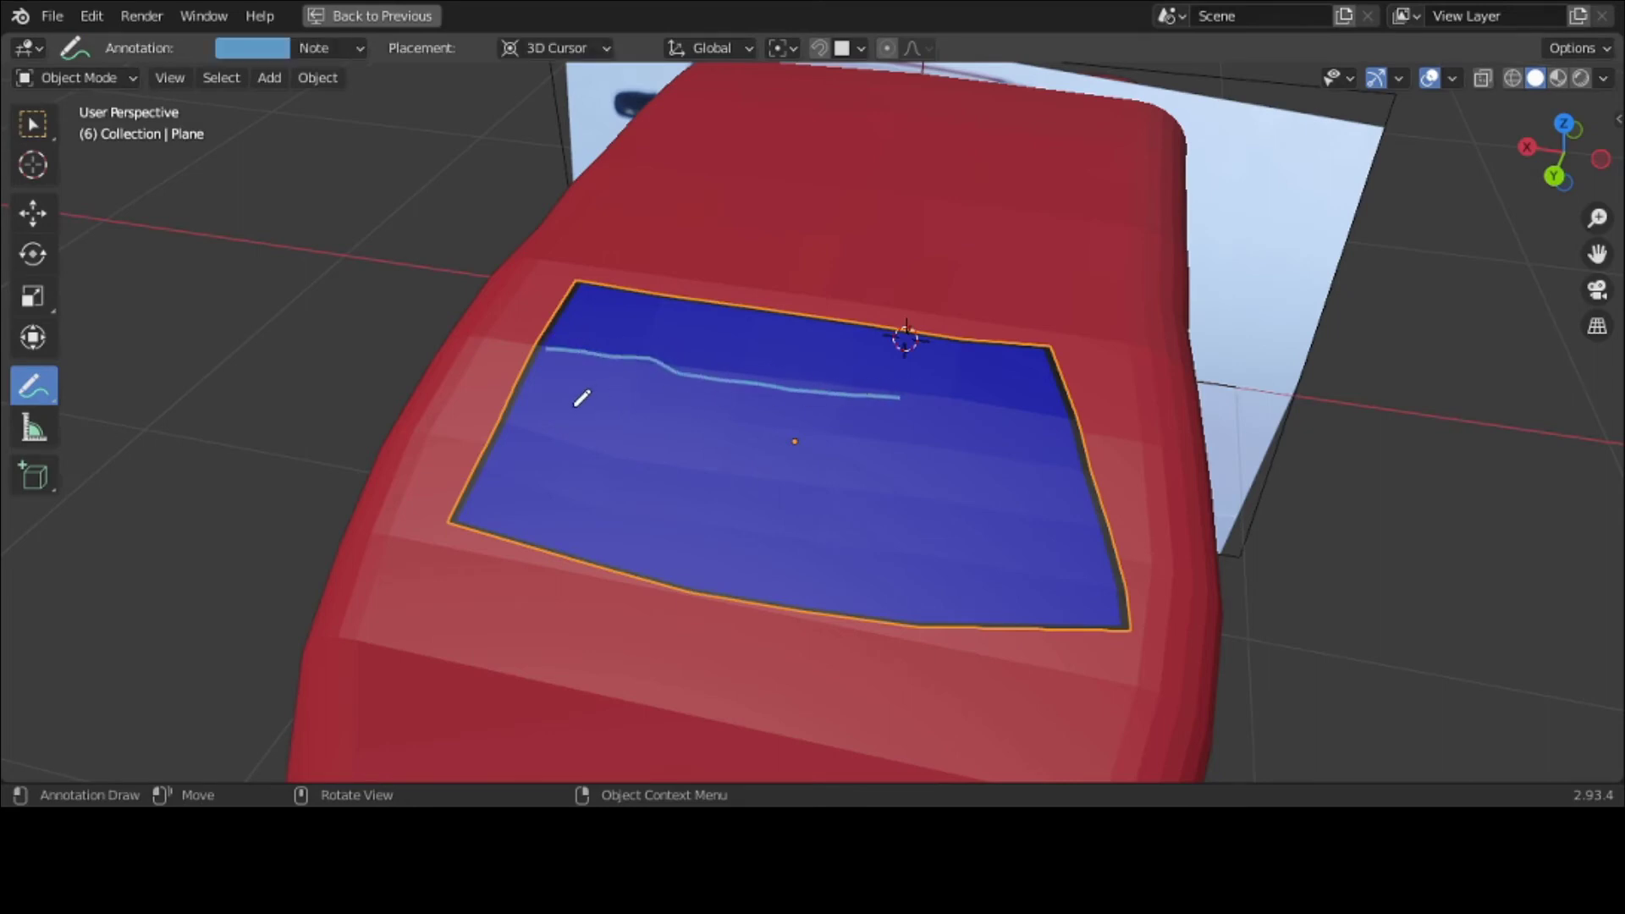
drag(503, 422, 812, 487)
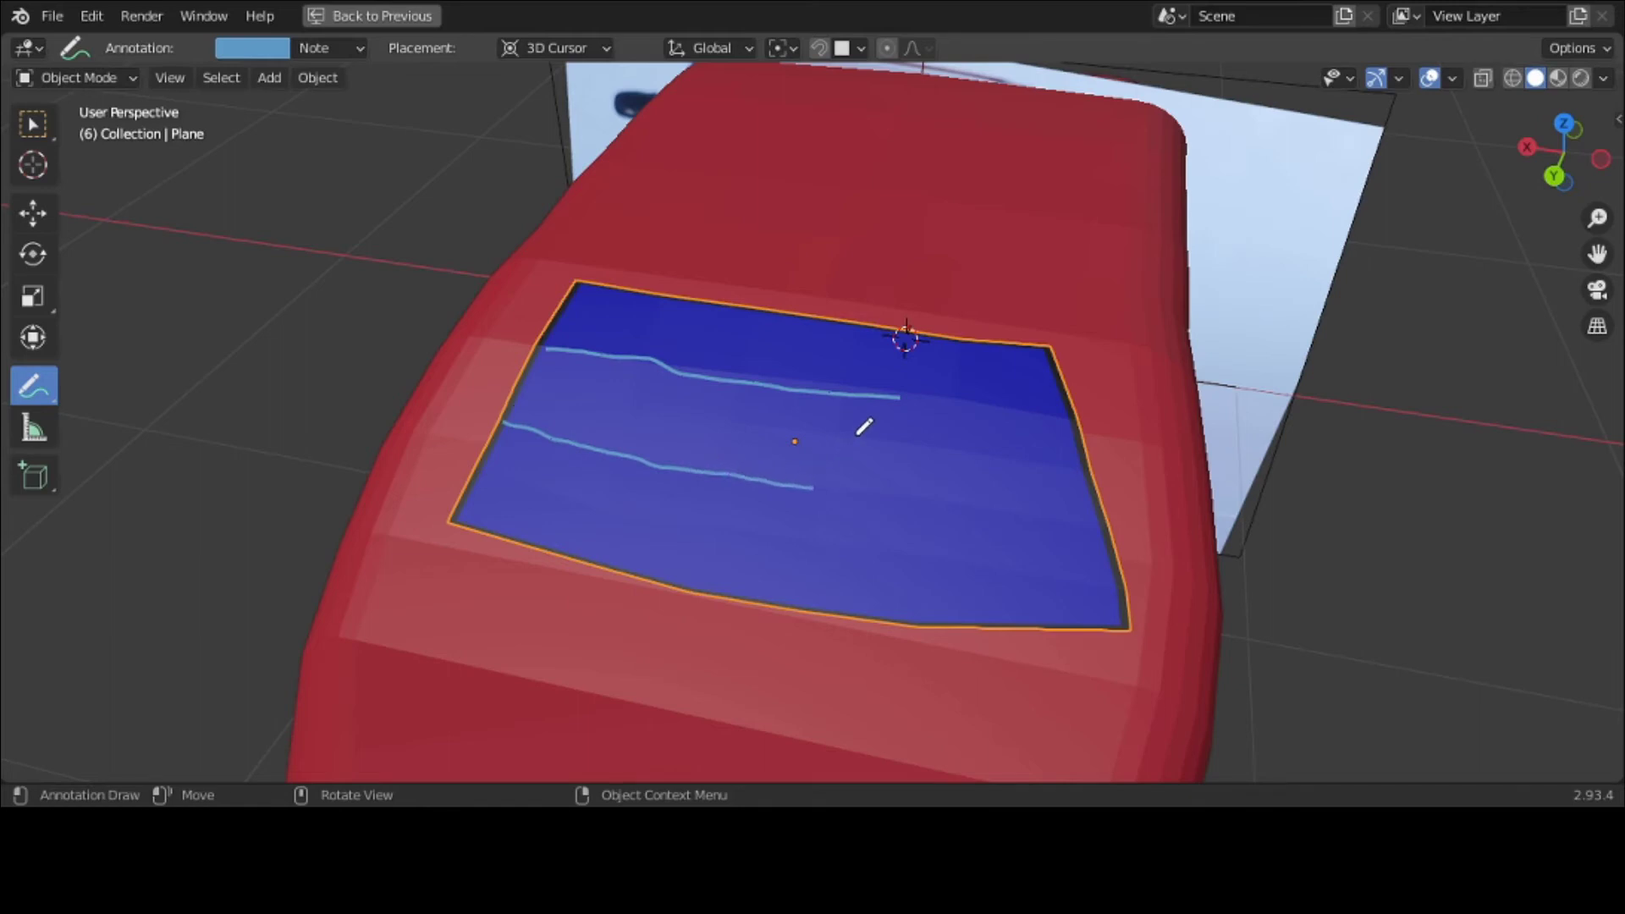
drag(855, 429, 523, 374)
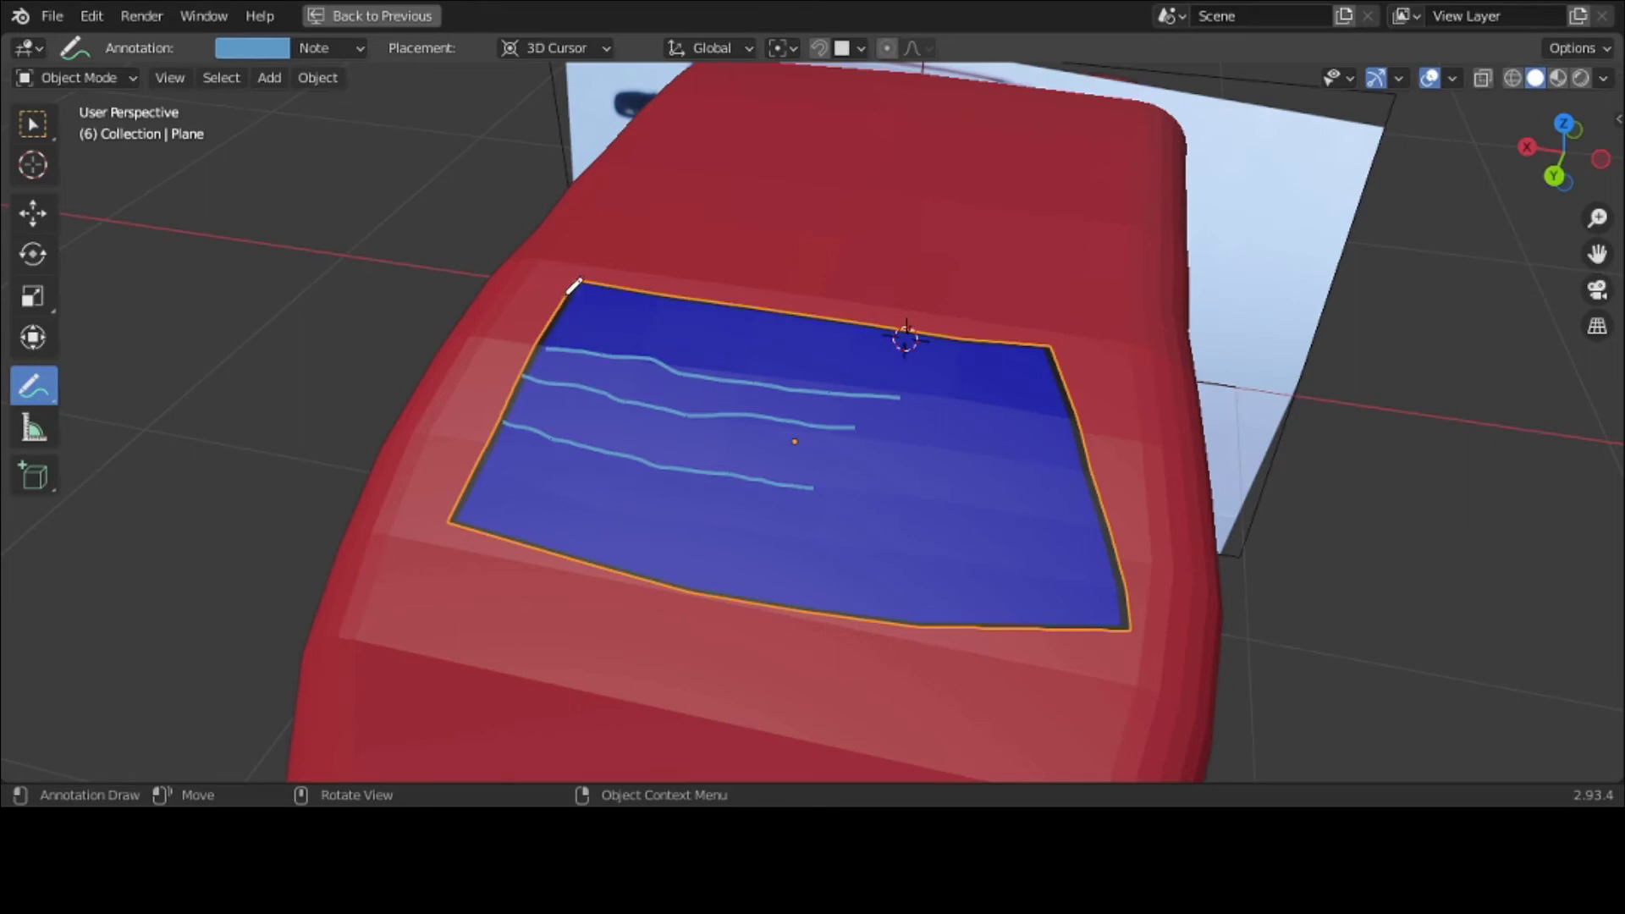
mouse_move(566, 277)
mouse_down()
mouse_move(583, 320)
mouse_move(594, 267)
mouse_move(560, 283)
mouse_up()
Step: Delete the Note annotation layer with the freehand strokes drawn over the rear window
key(ctrl+space)
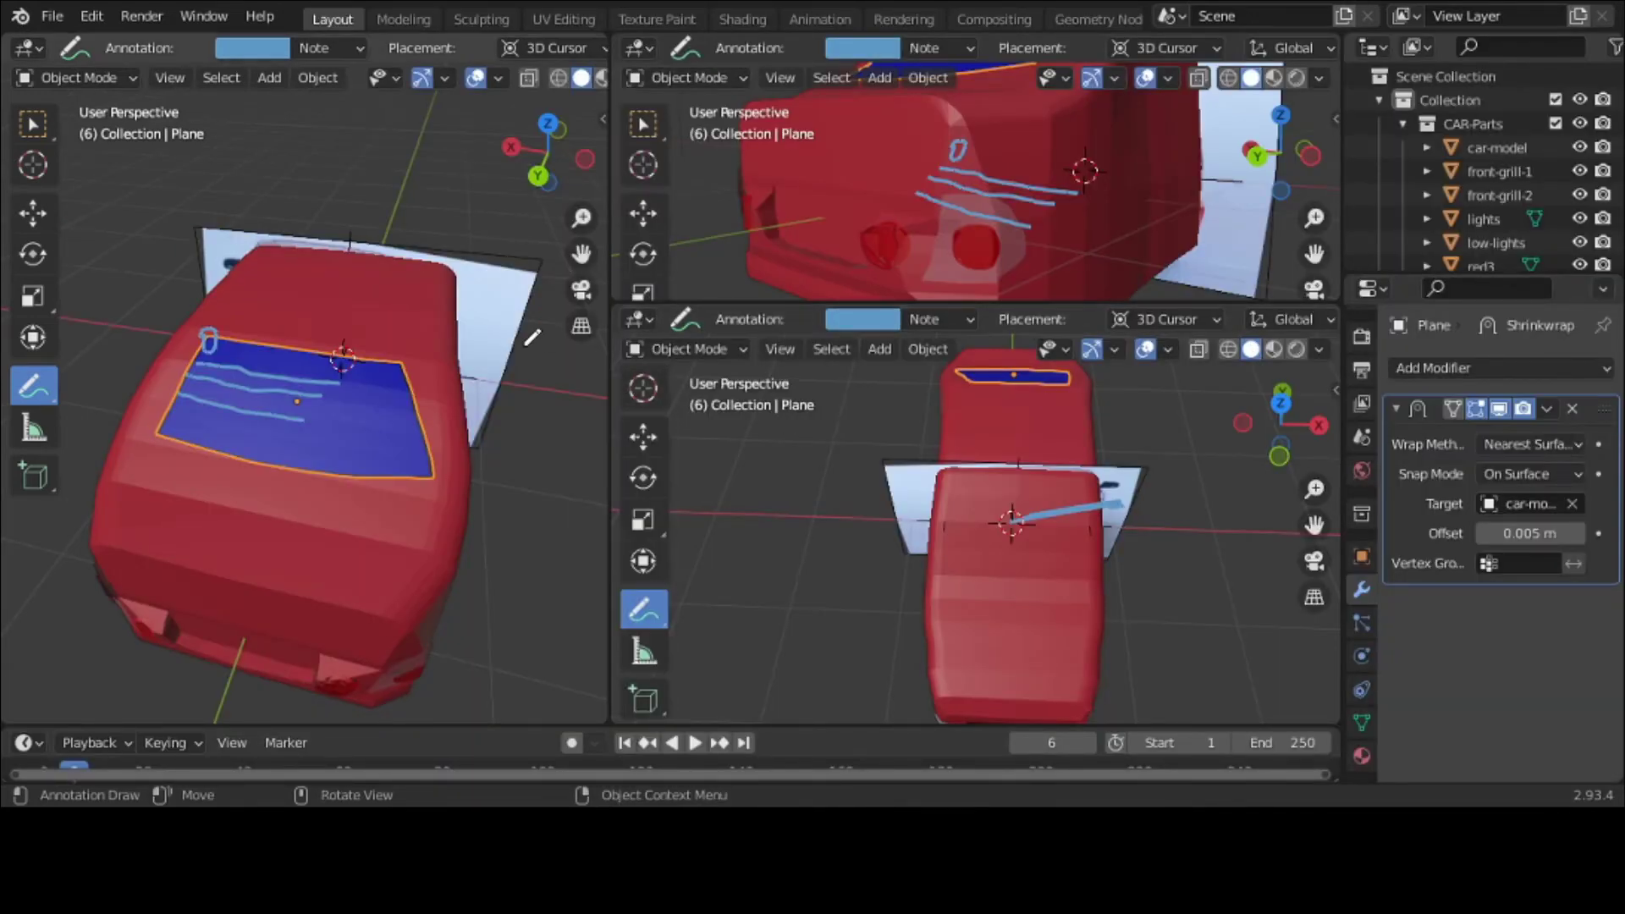
key(n)
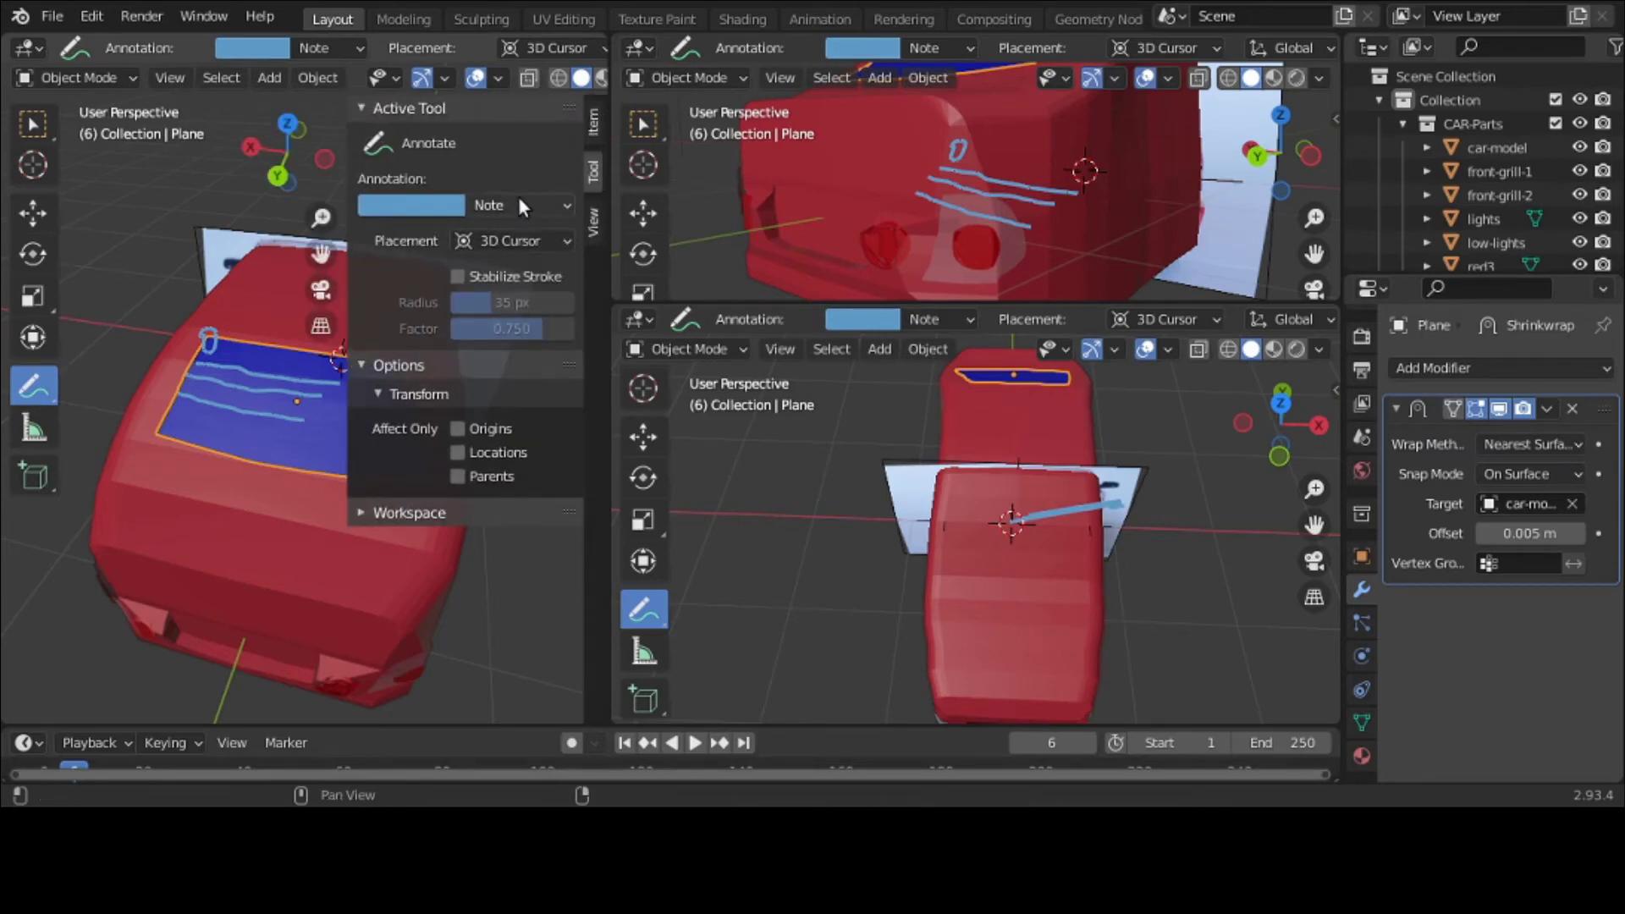
click(520, 203)
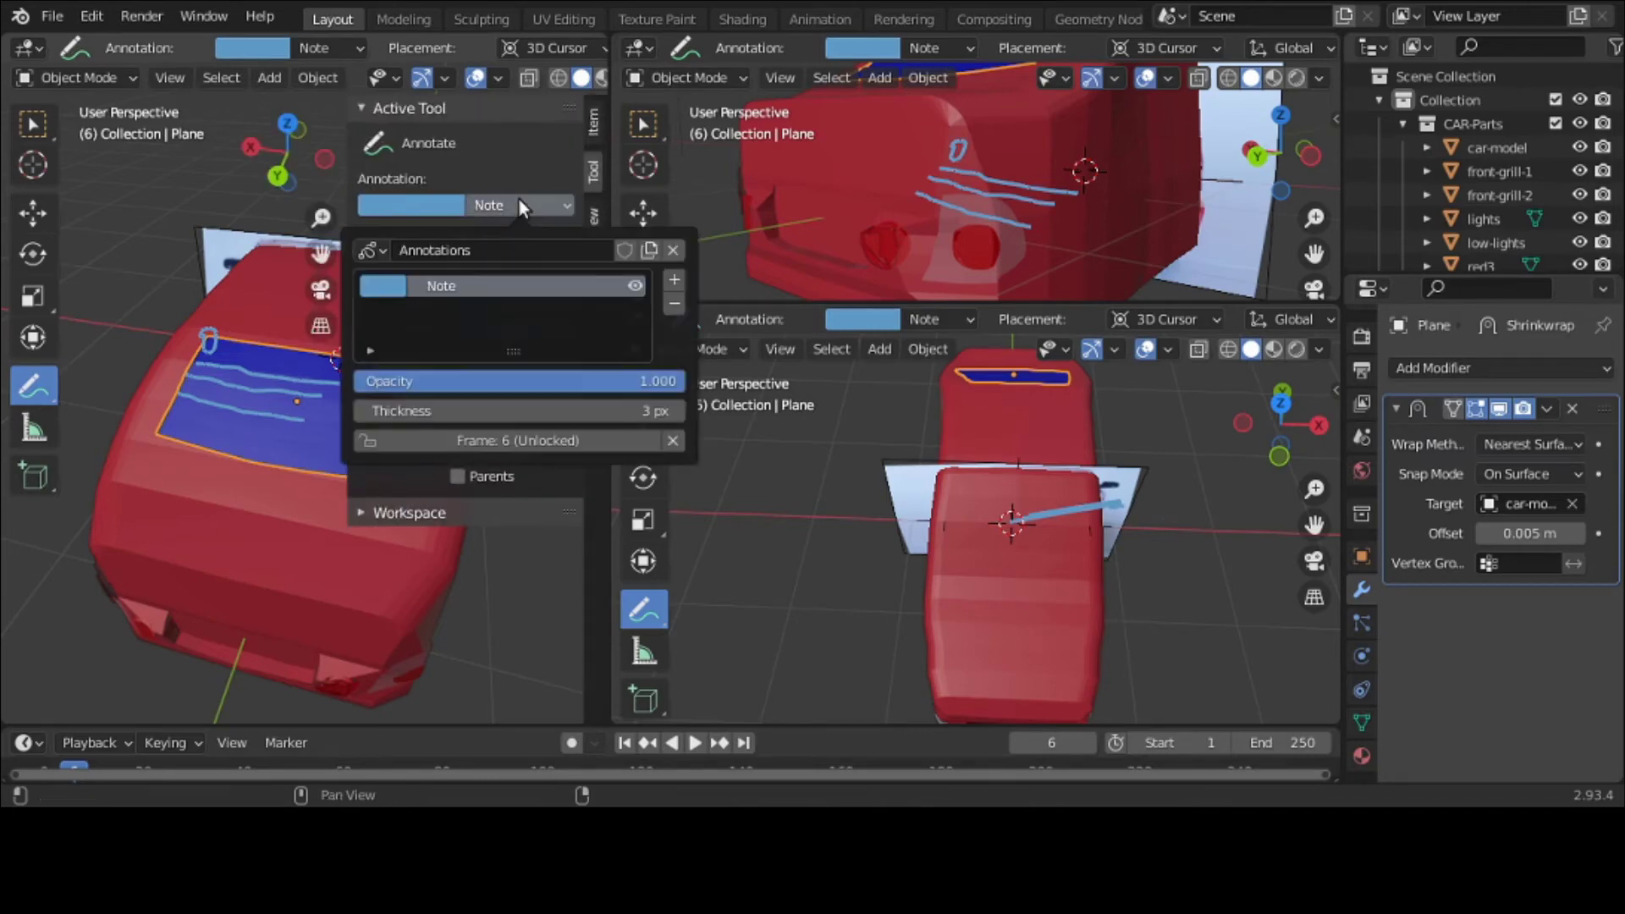
click(672, 304)
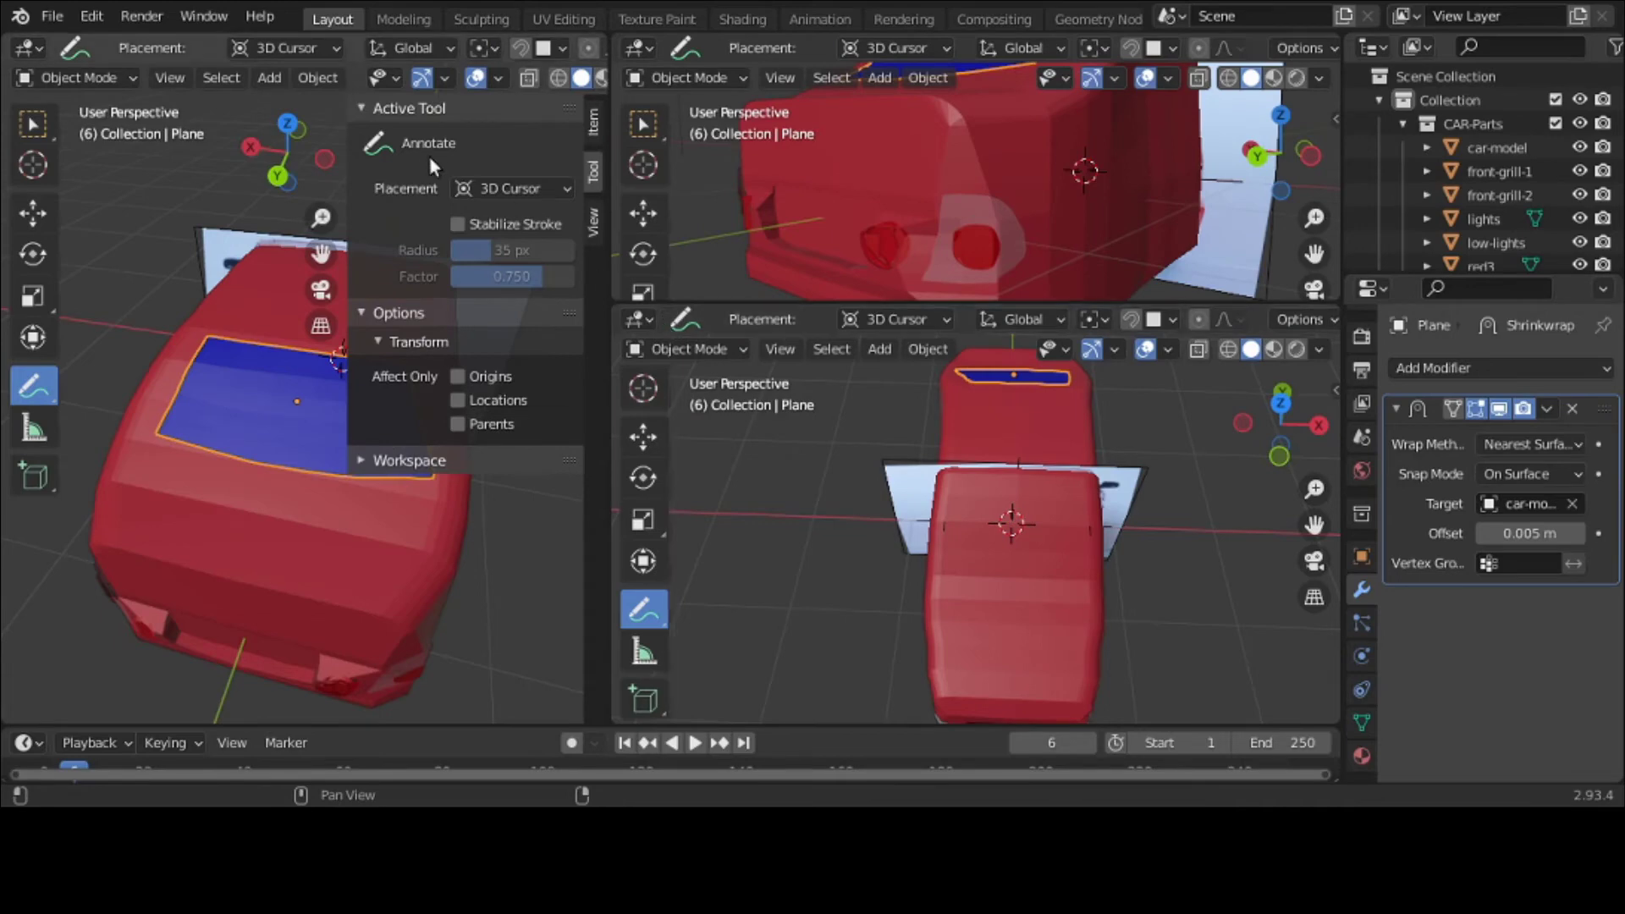
key(n)
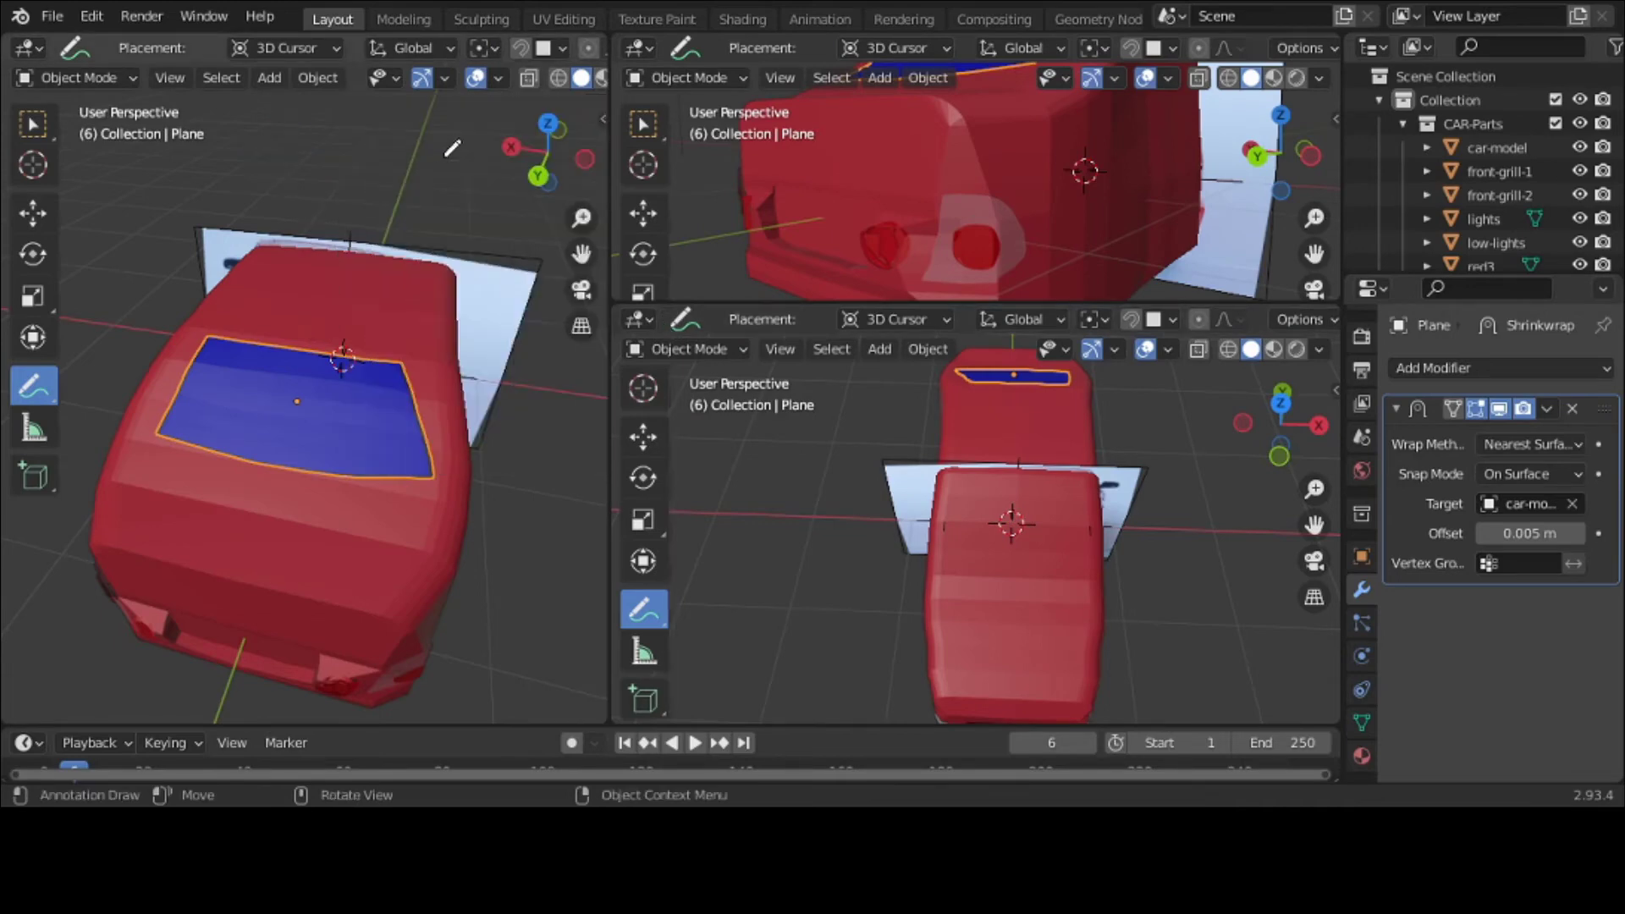
Step: Hide the Empty-back reference image and show the Empty-front reference image instead
click(1402, 127)
scroll(1402, 149, down, 2)
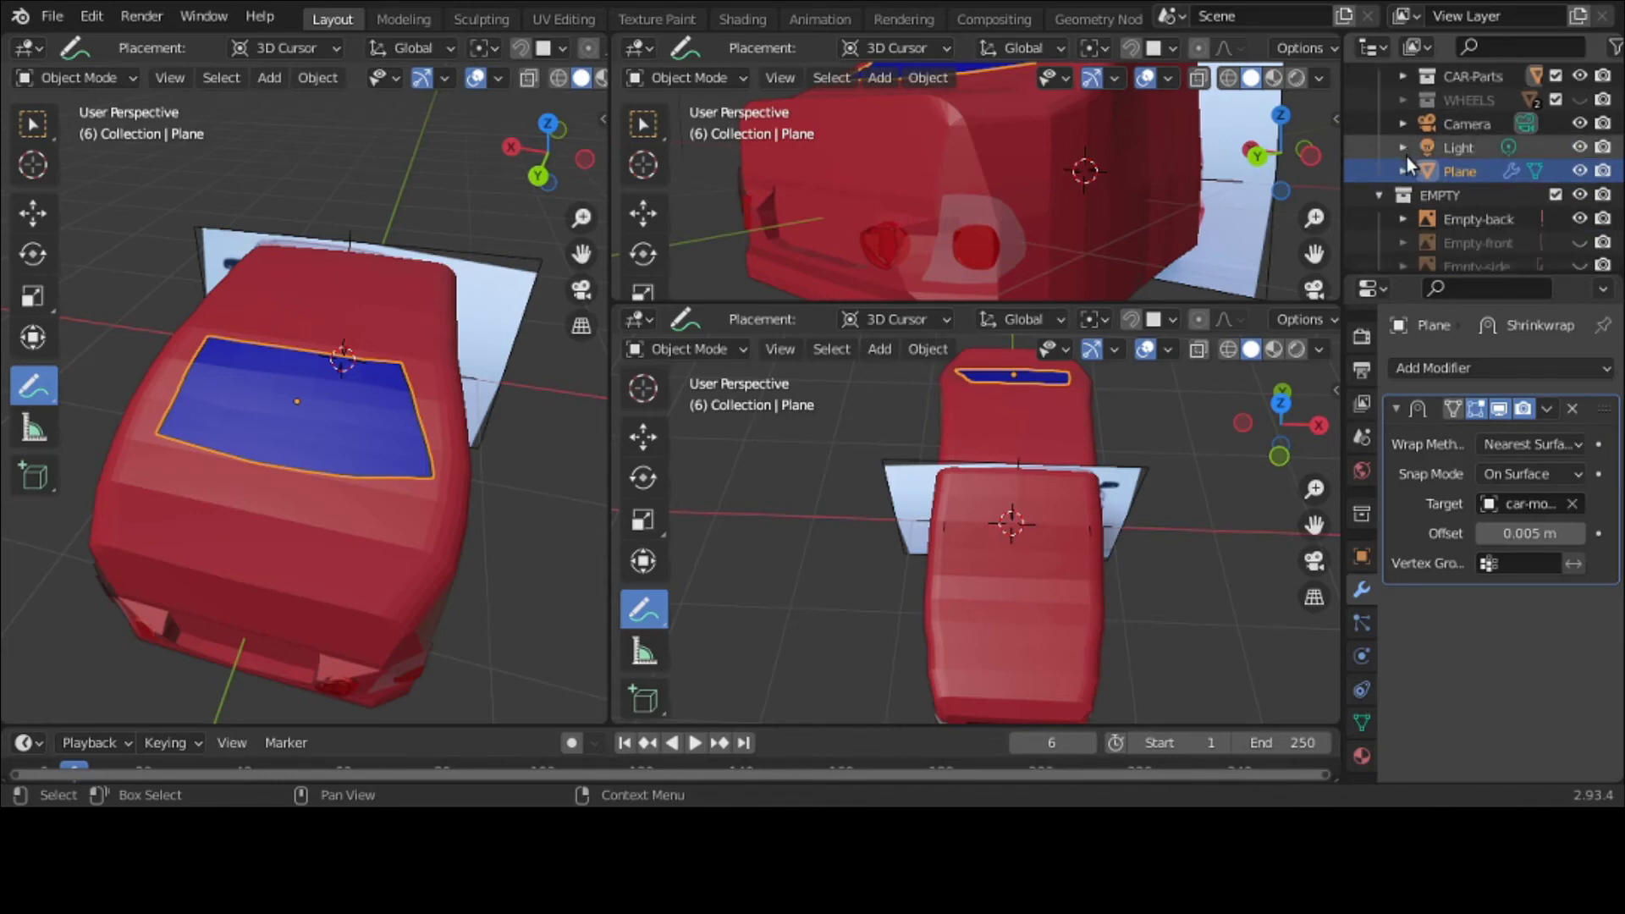
click(1579, 219)
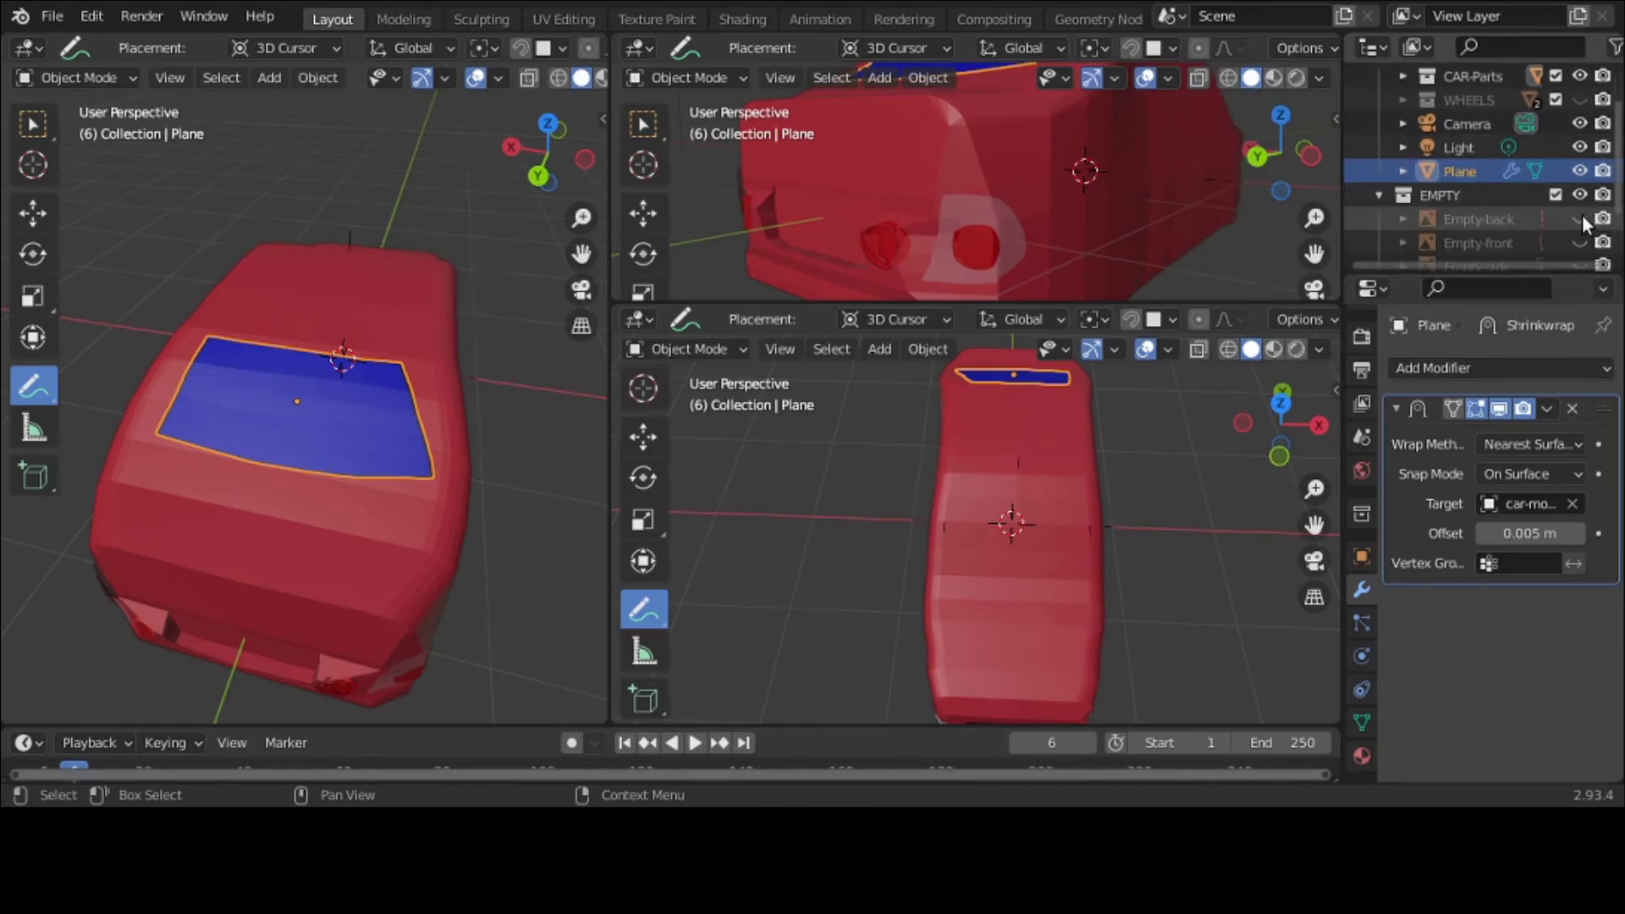
scroll(1585, 222, down, 2)
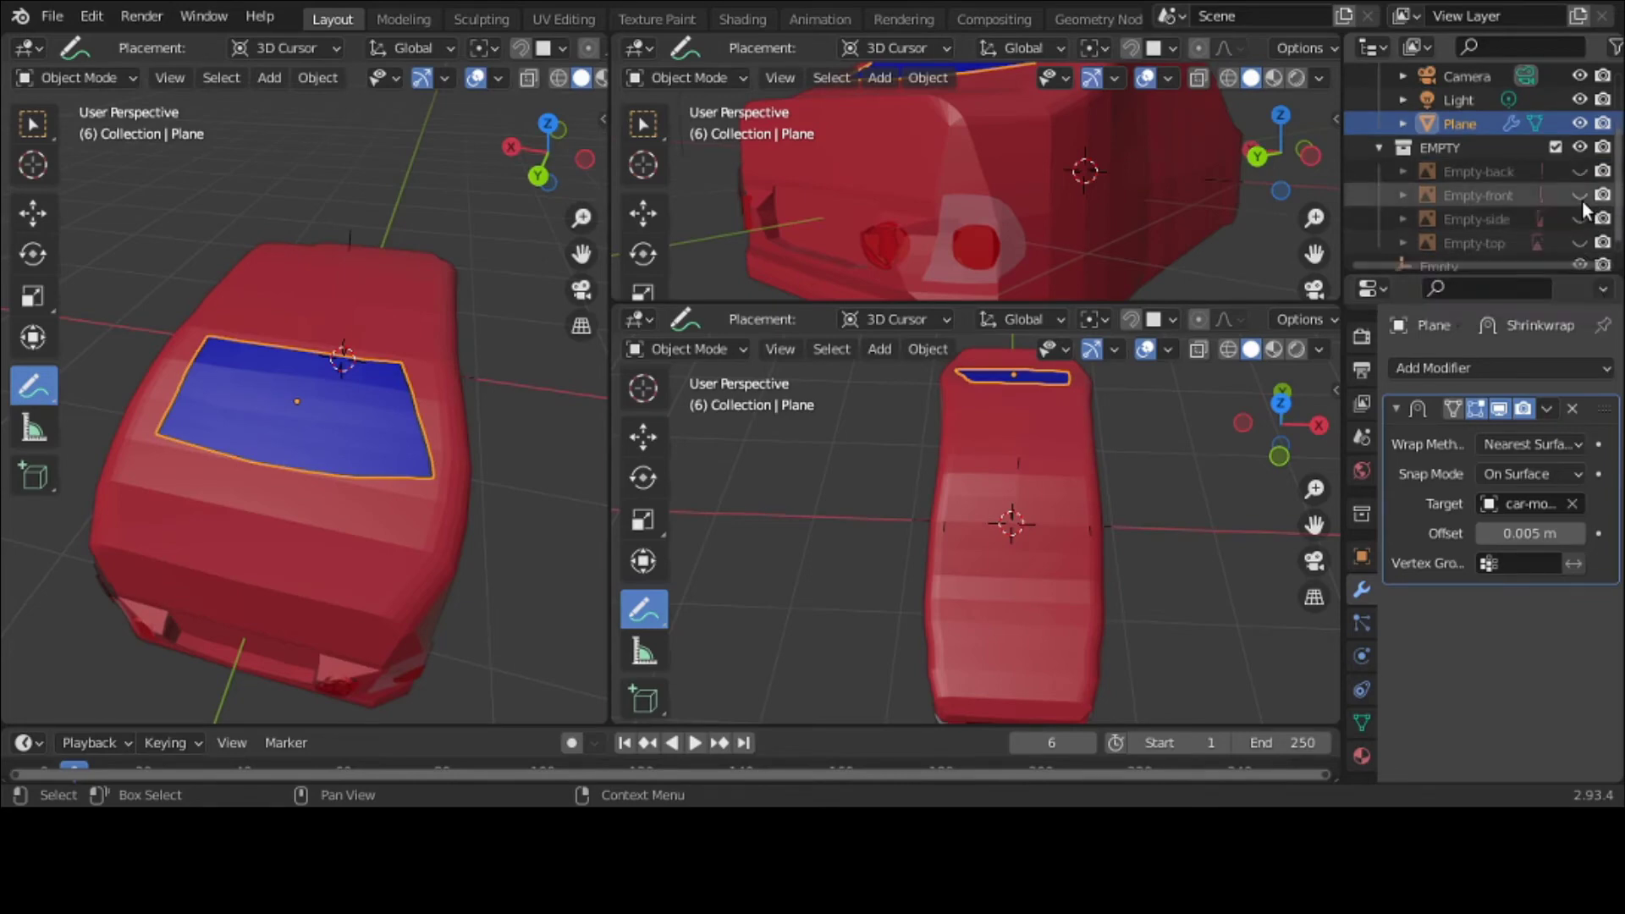
click(1581, 198)
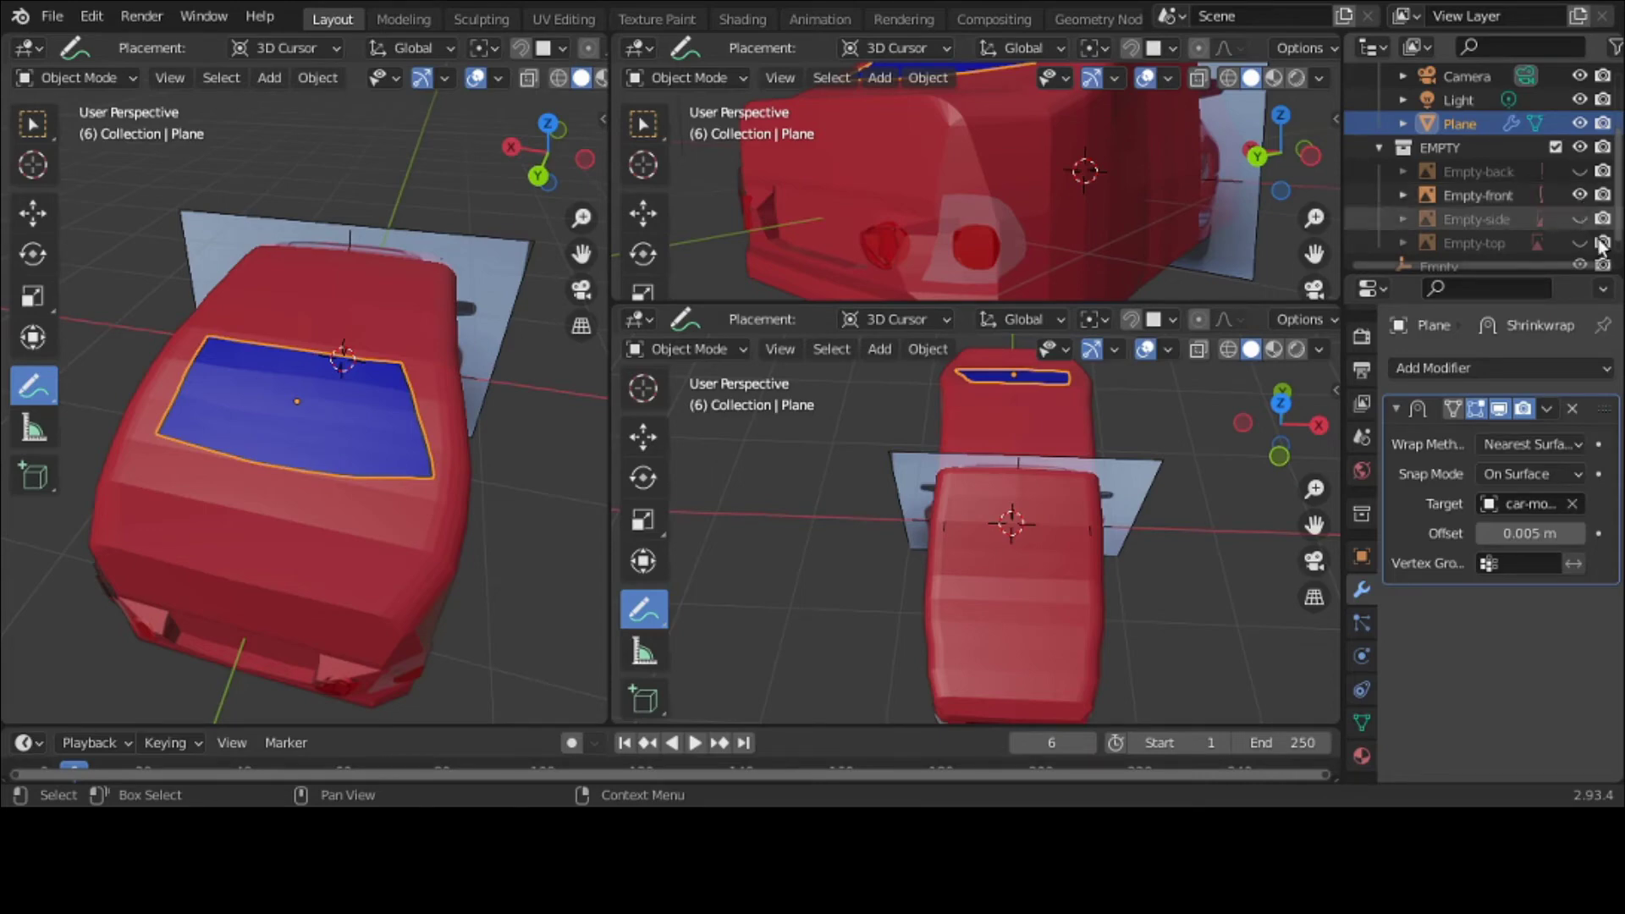
Step: Parent the rear window to the car-model body again in the back view, using the Object parent type
key(grave)
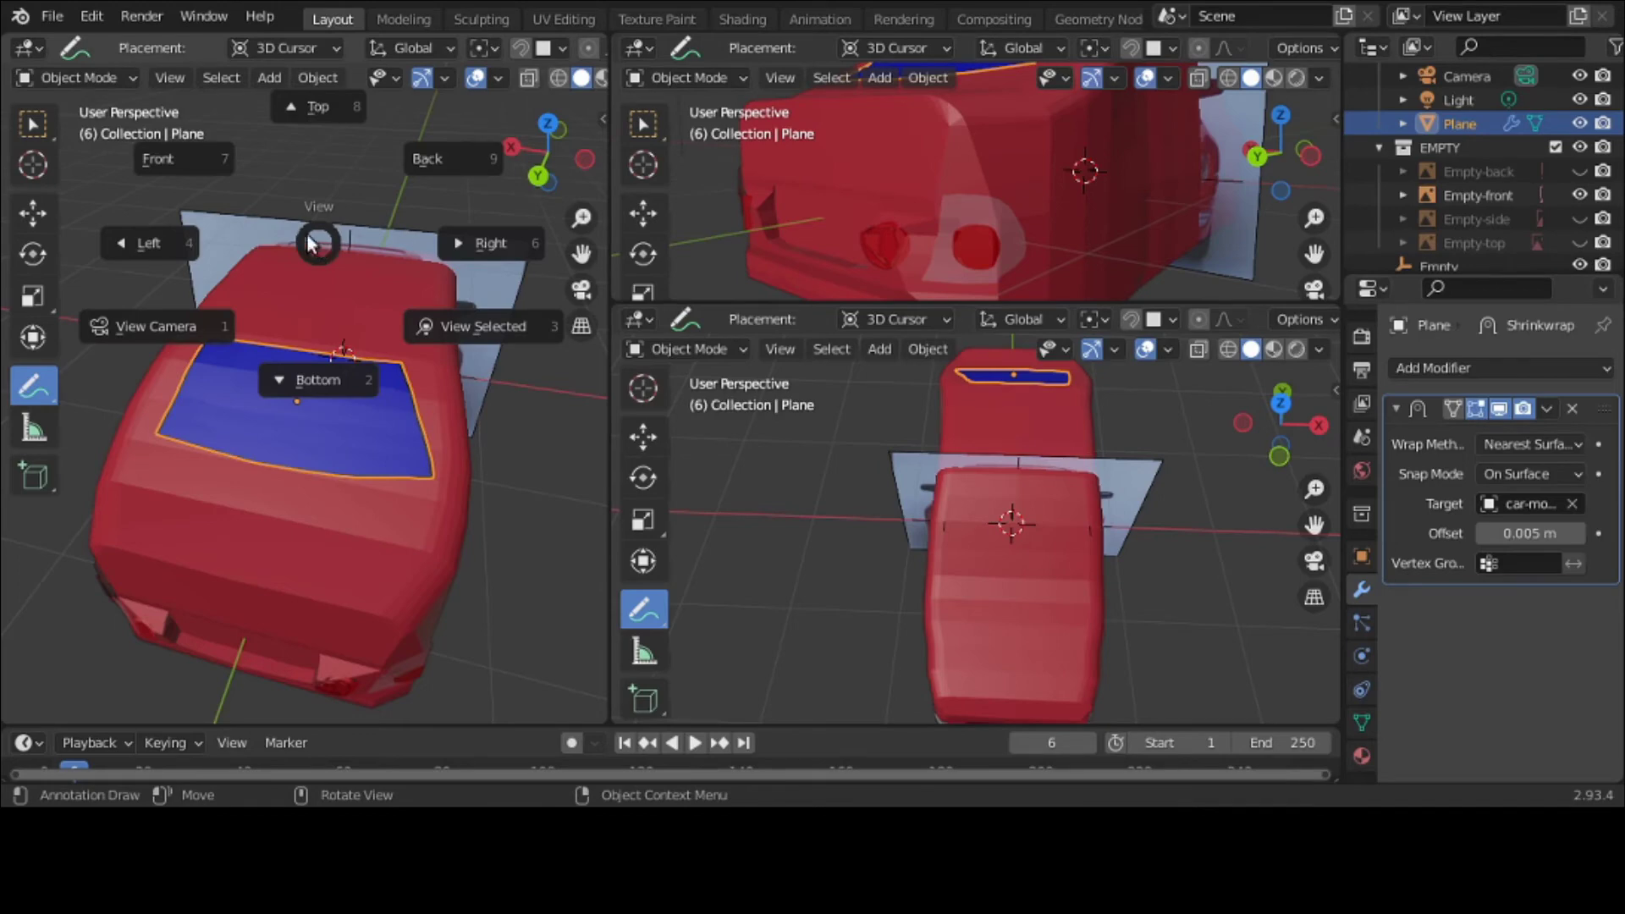
click(155, 142)
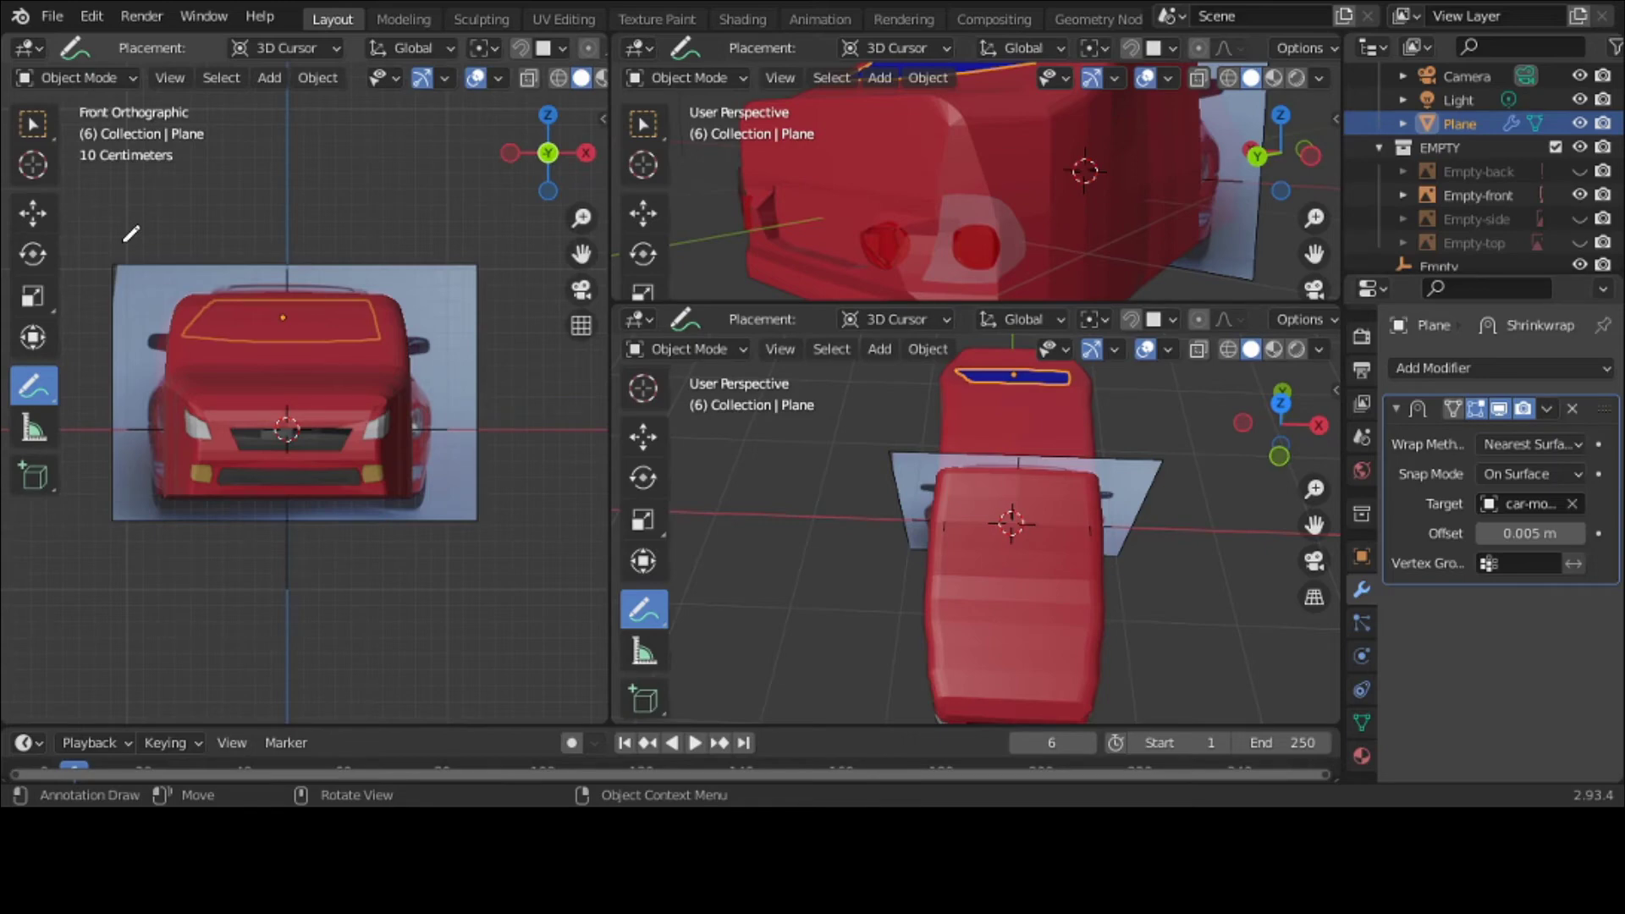
key(grave)
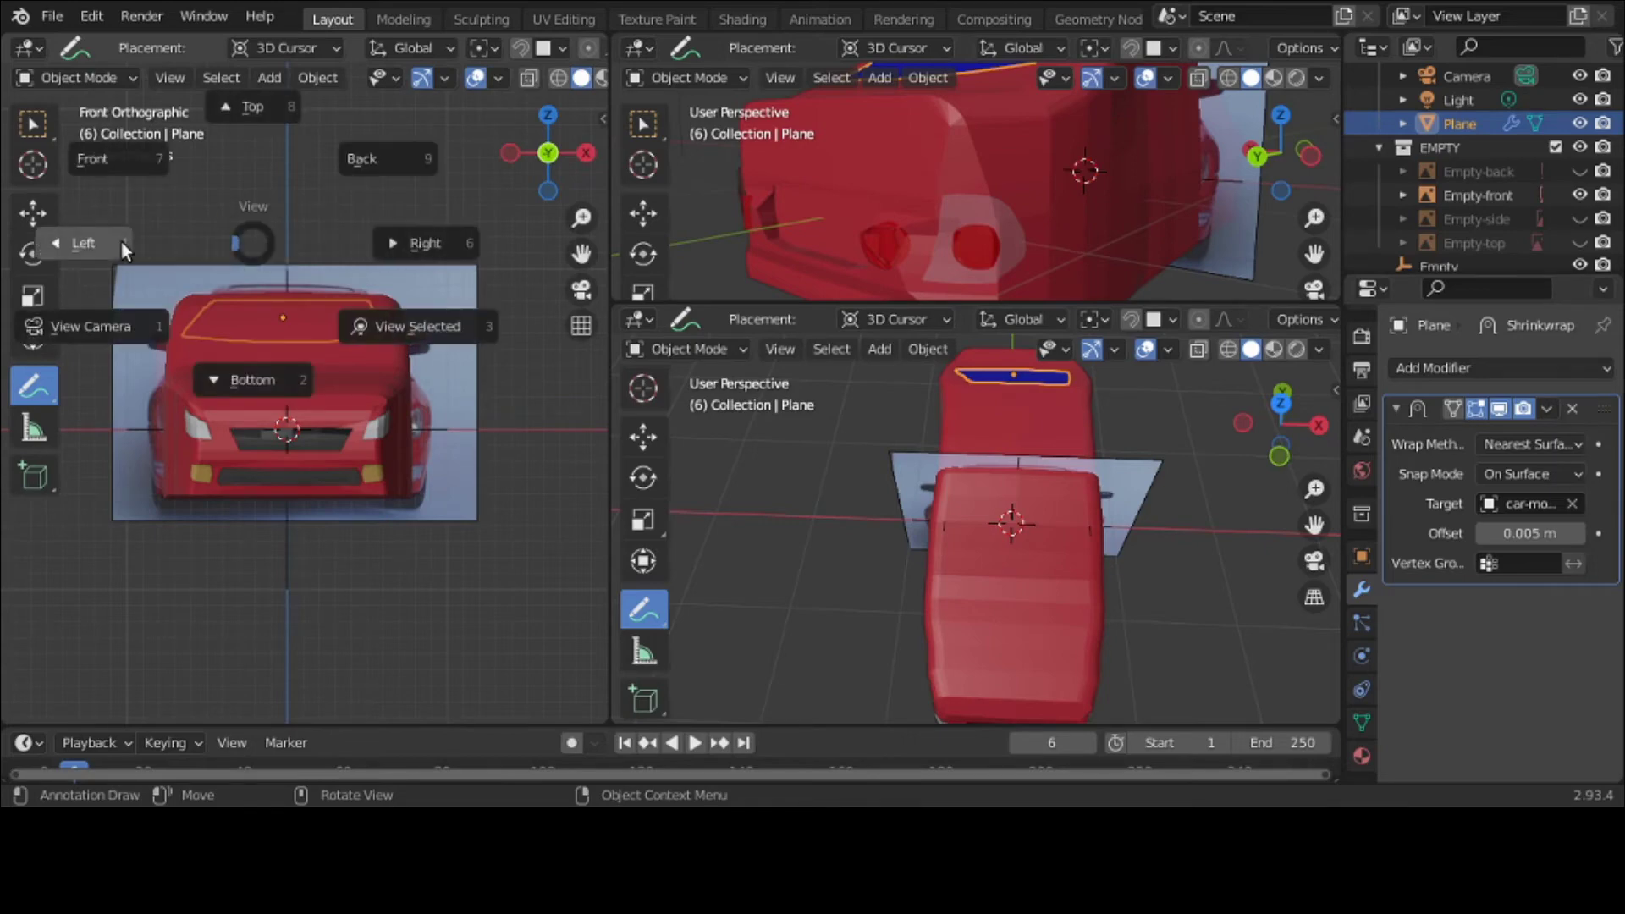
click(362, 170)
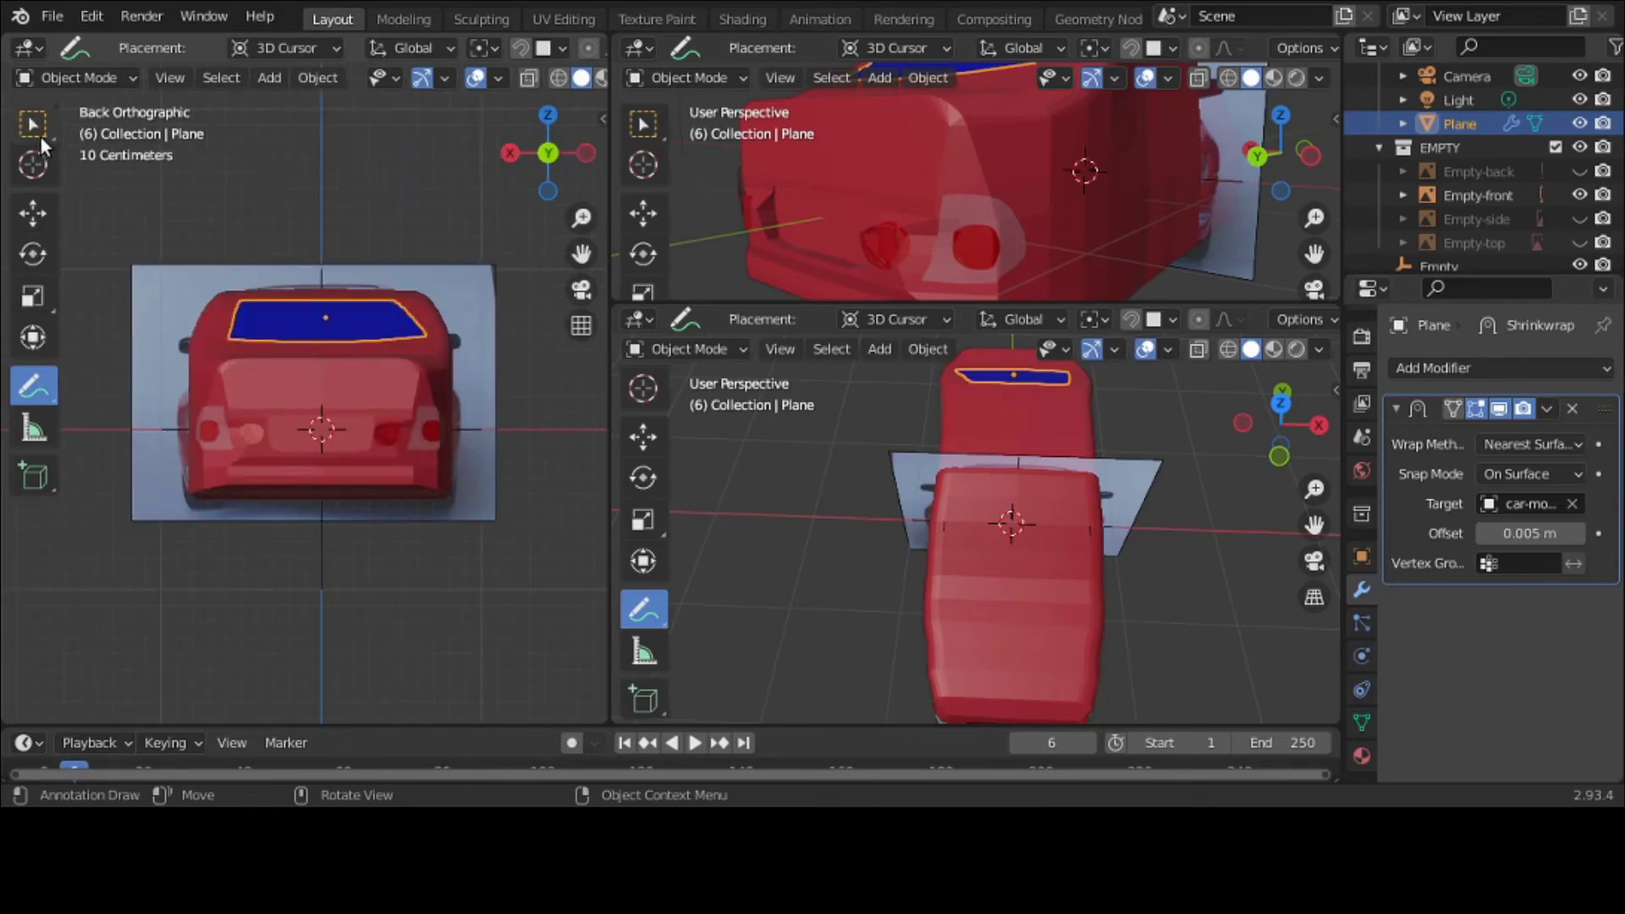
click(44, 135)
click(338, 311)
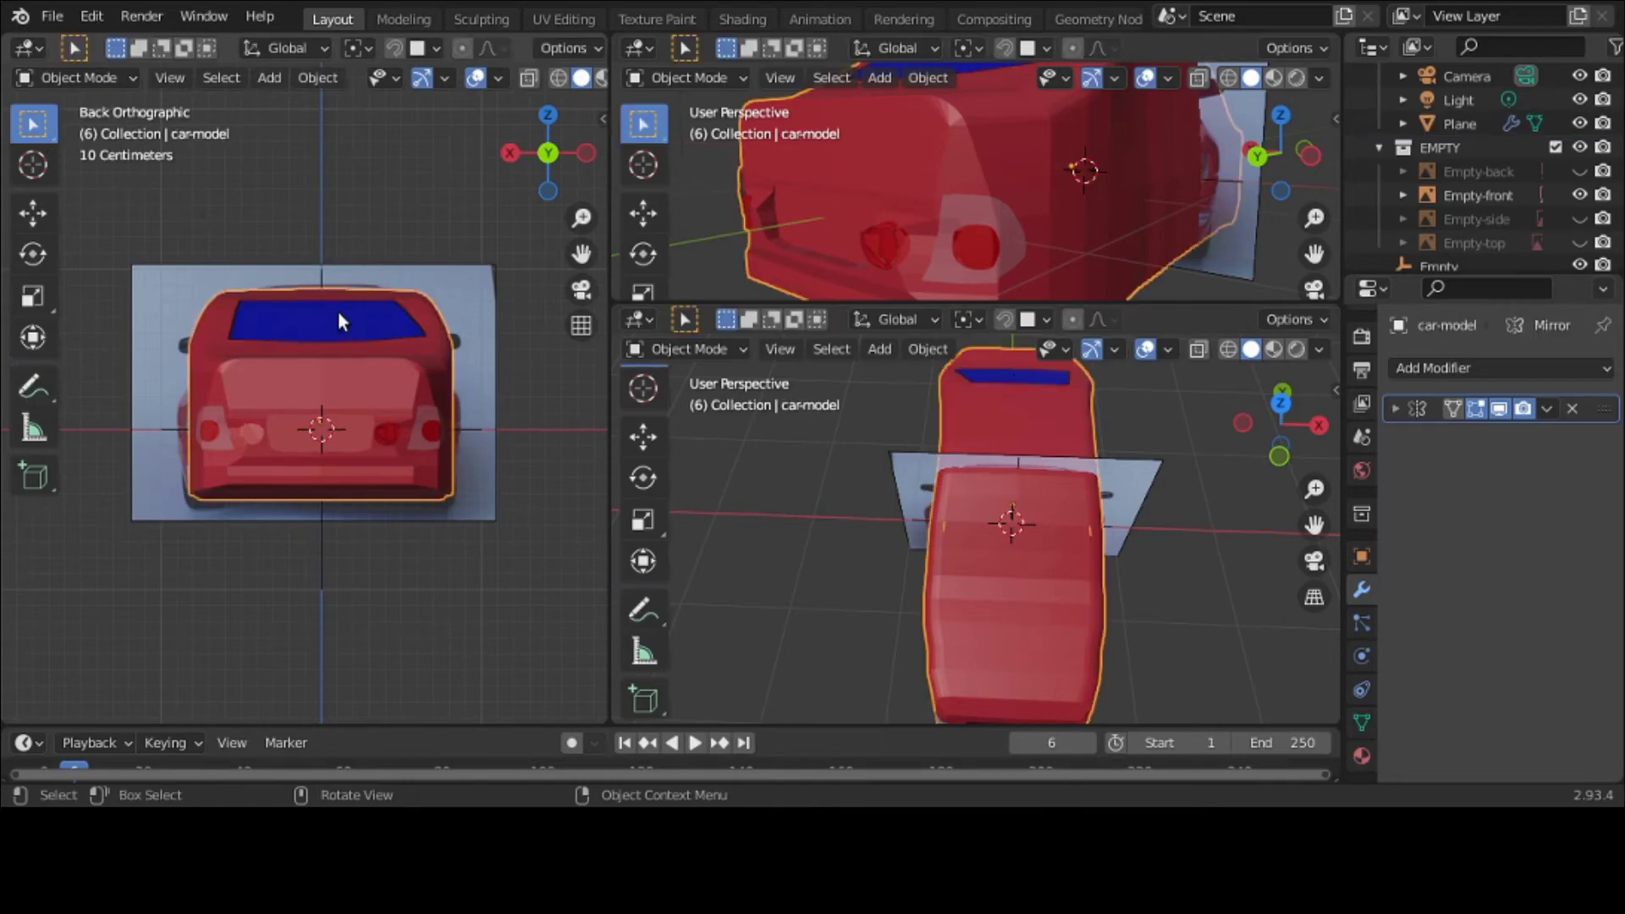
click(338, 312)
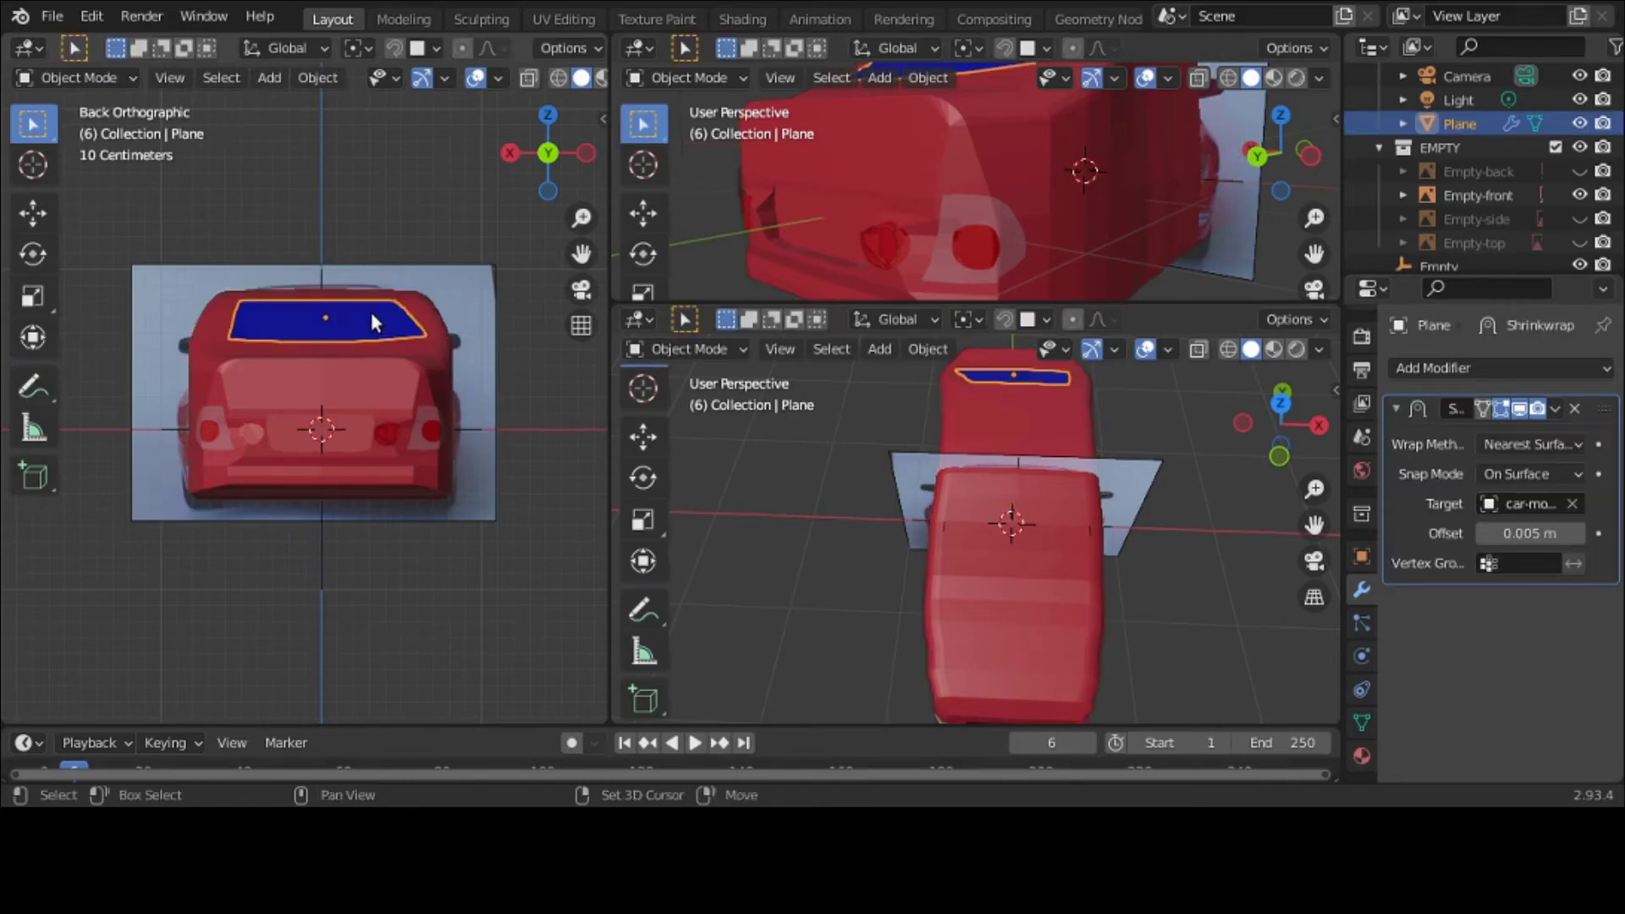
click(425, 322)
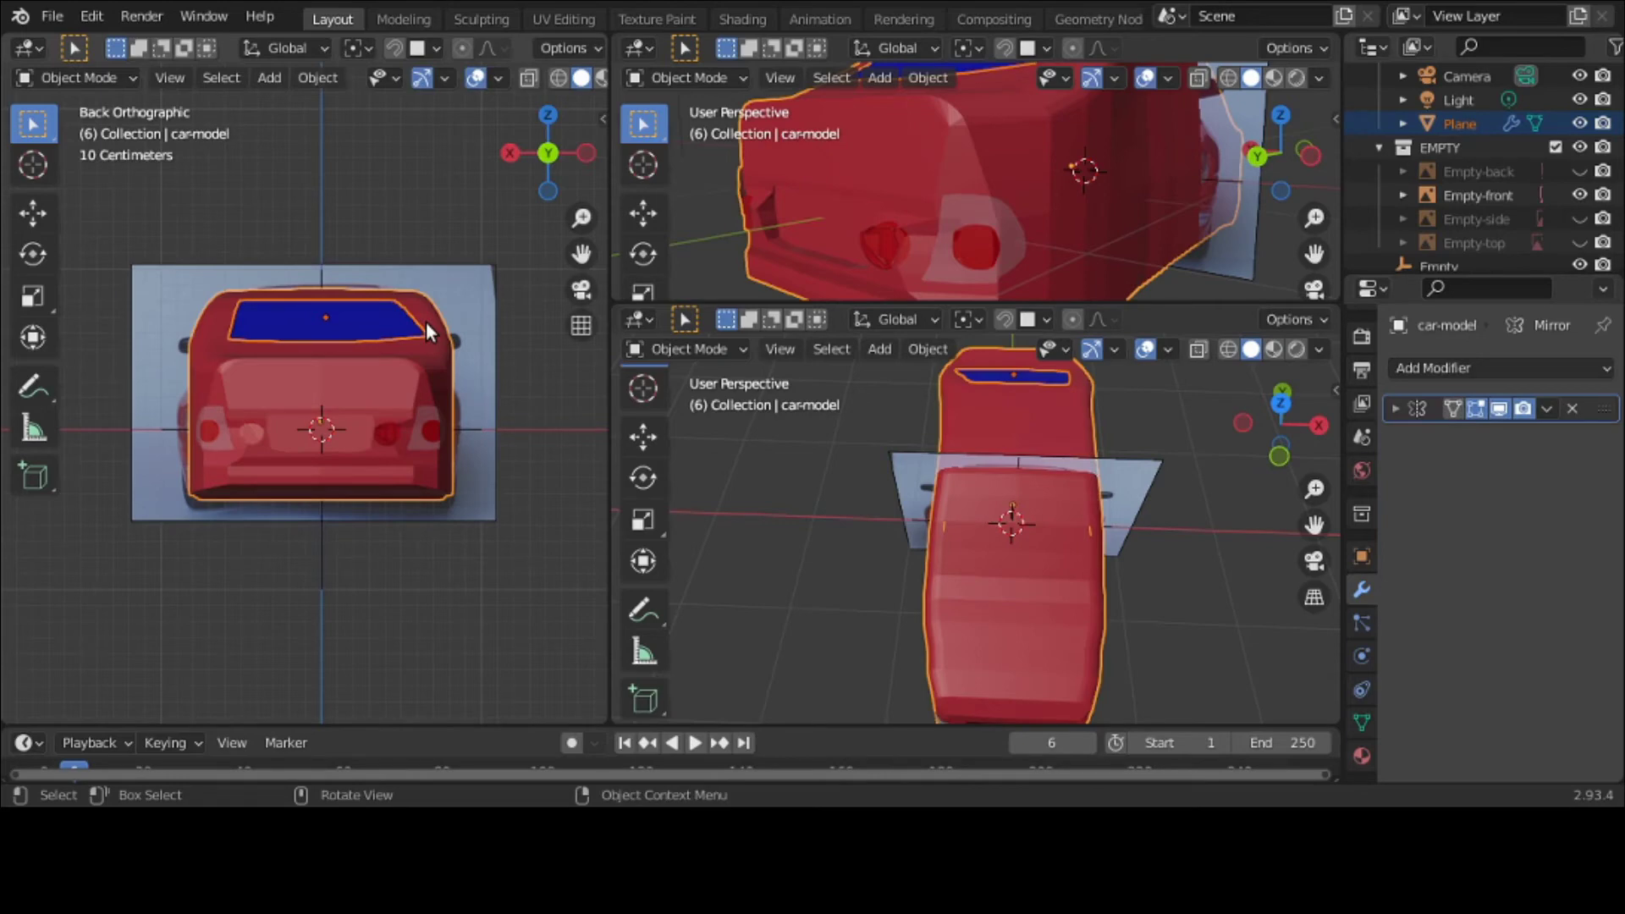
key(ctrl+p)
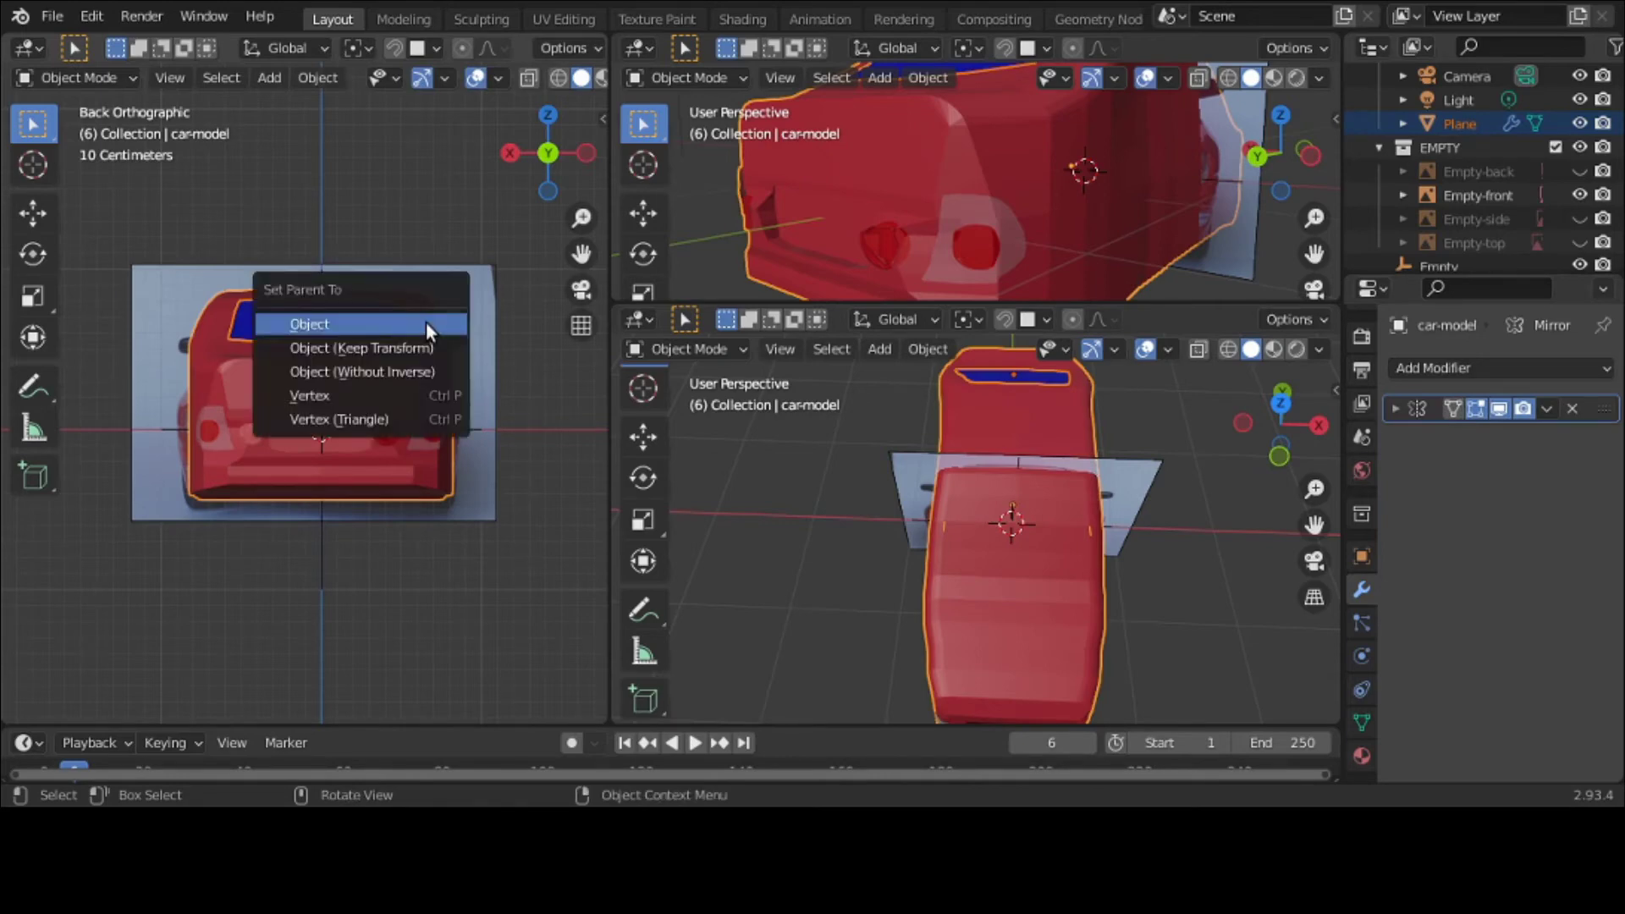
click(425, 323)
Step: Try moving the car-model body to check that the rear window follows it
click(424, 337)
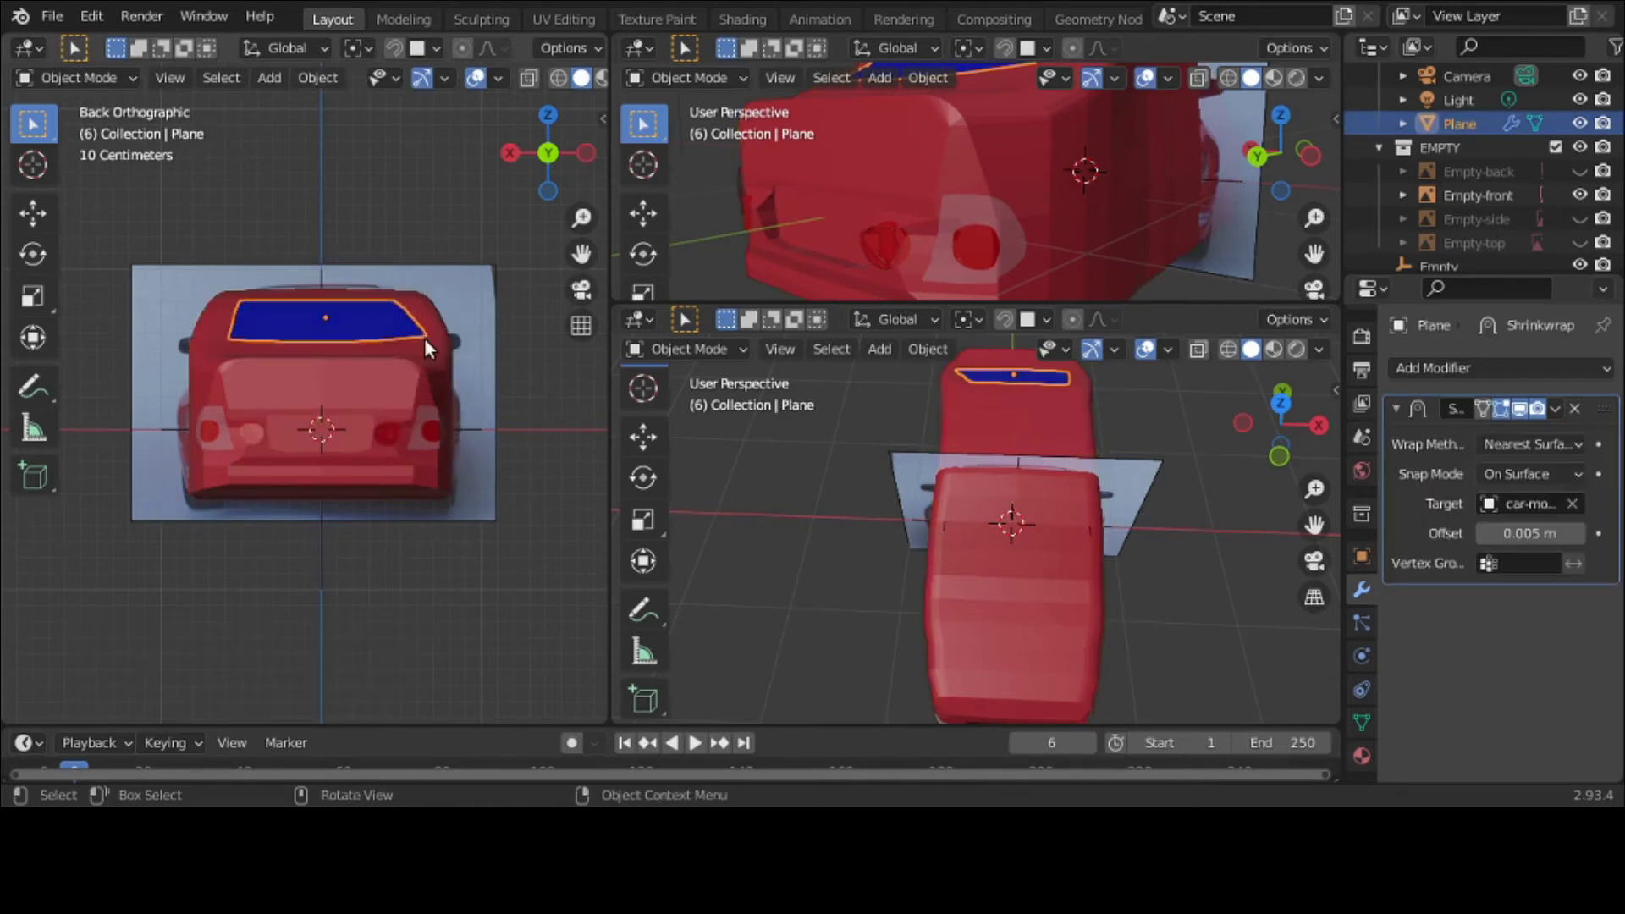
click(423, 347)
key(g)
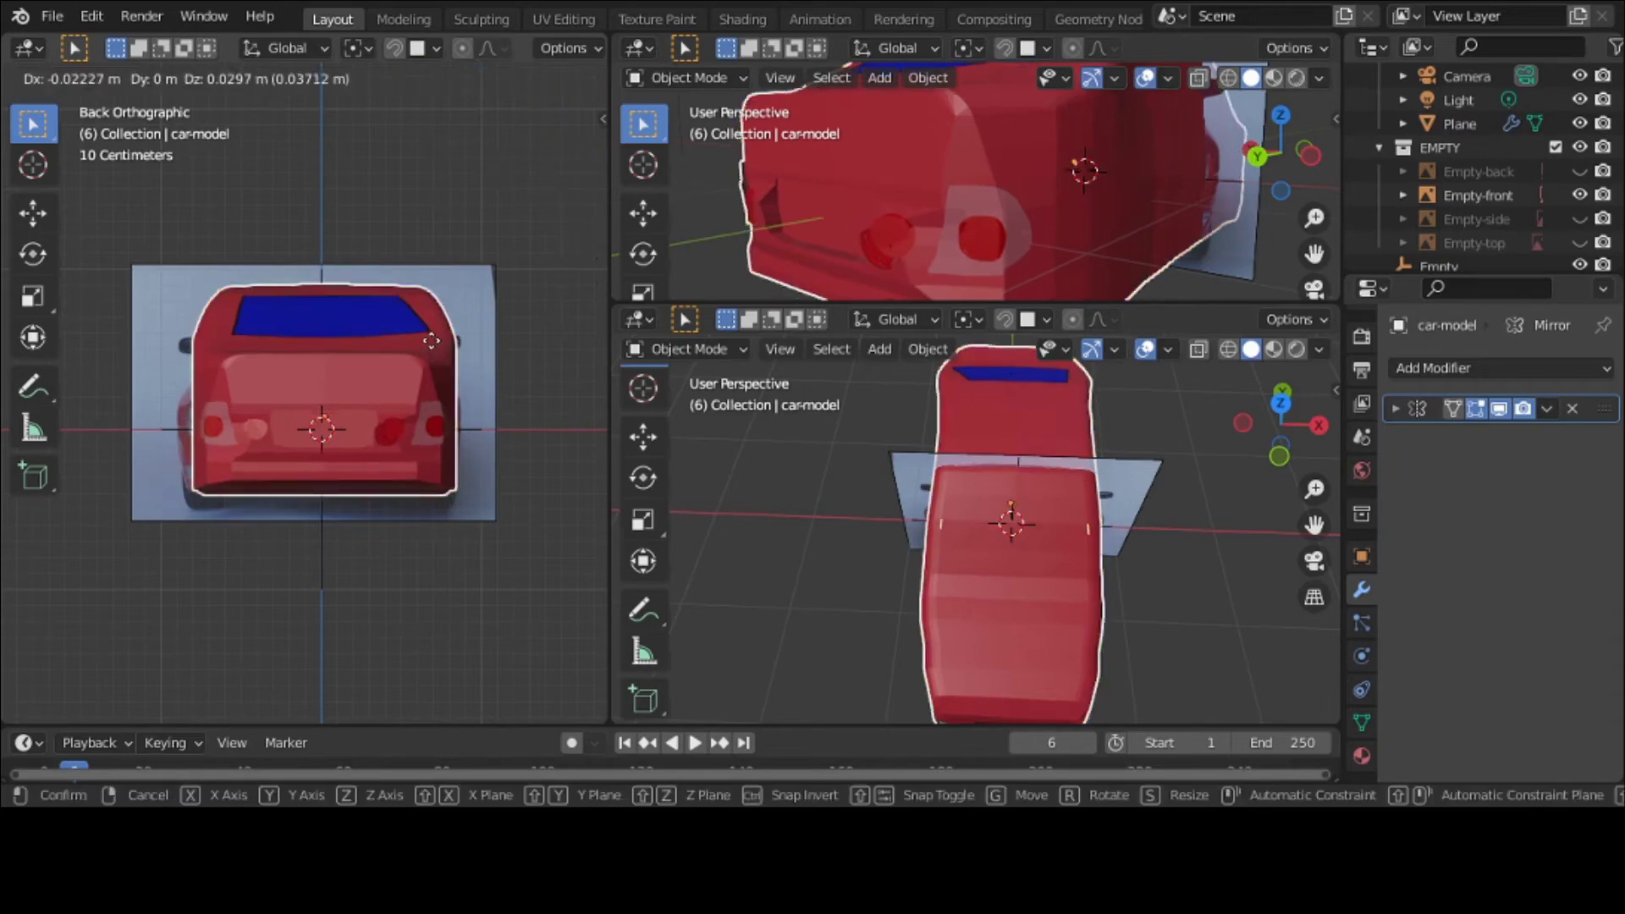
key(Escape)
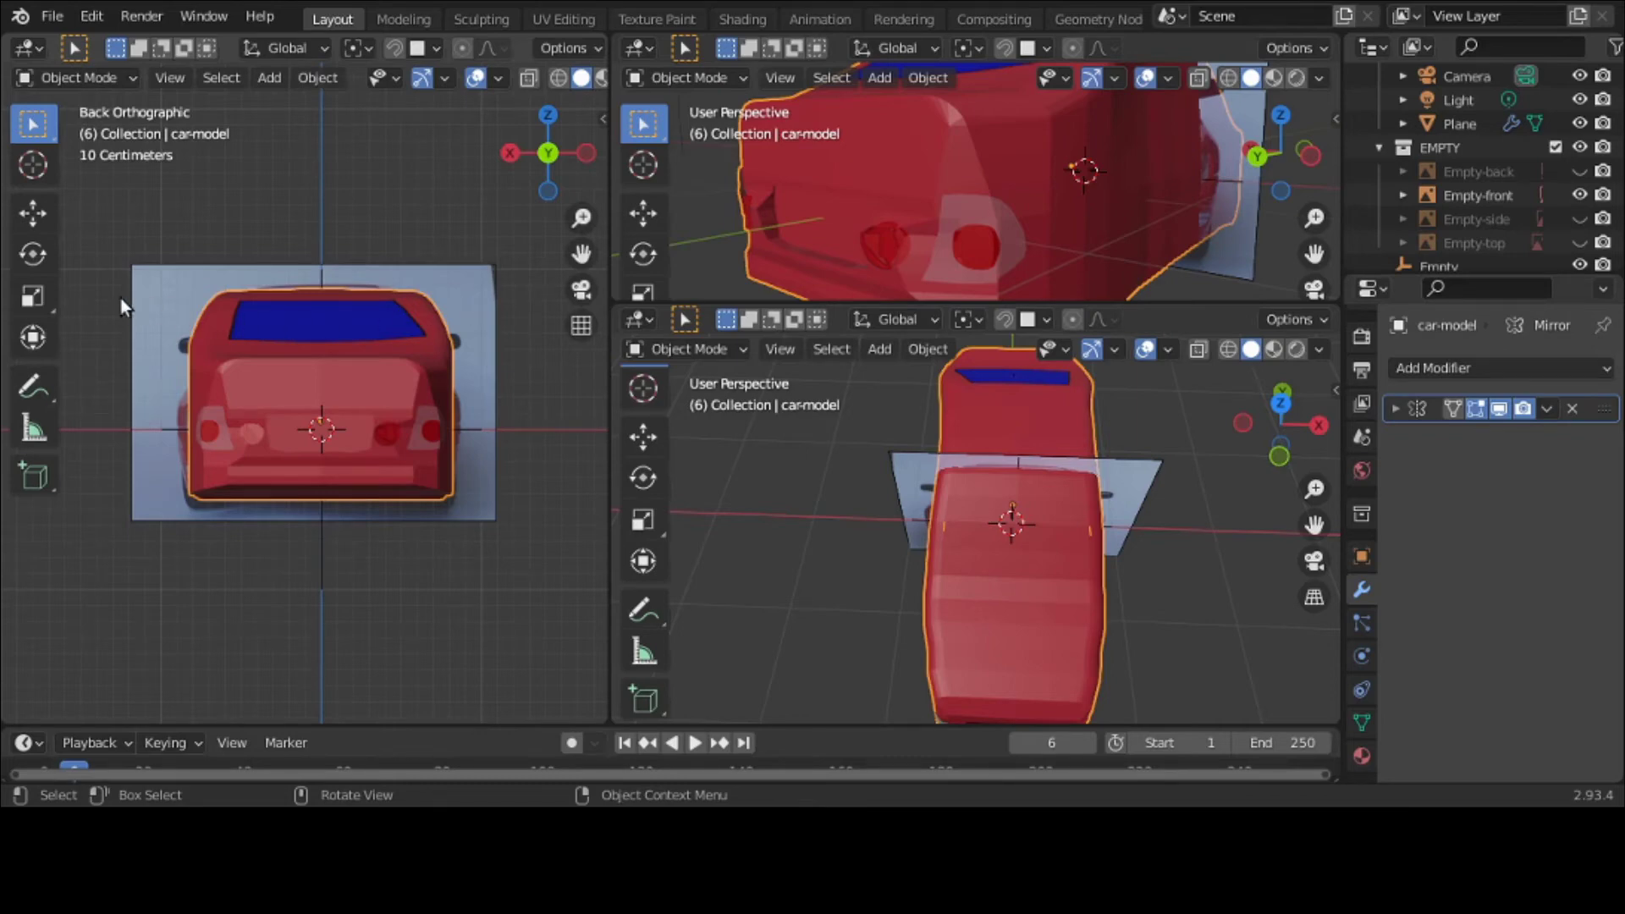
Step: Add a 2 m plane in a maximized front view and rotate it 90° about the global X axis
scroll(120, 298, up, 2)
middle_drag(120, 298, 232, 332)
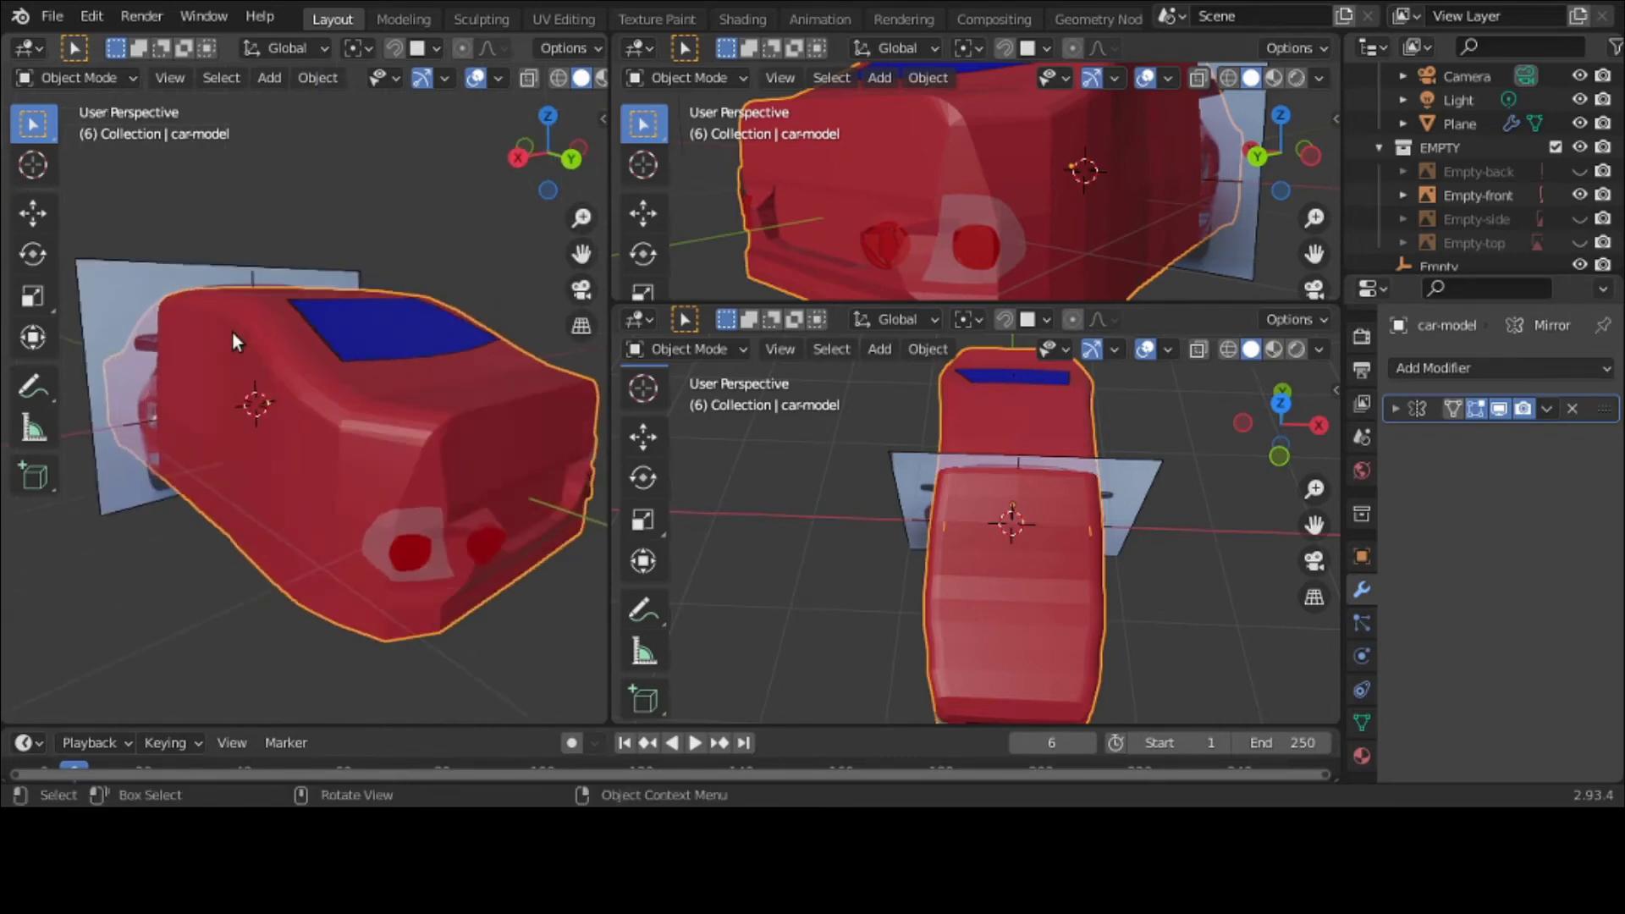
key(grave)
click(125, 267)
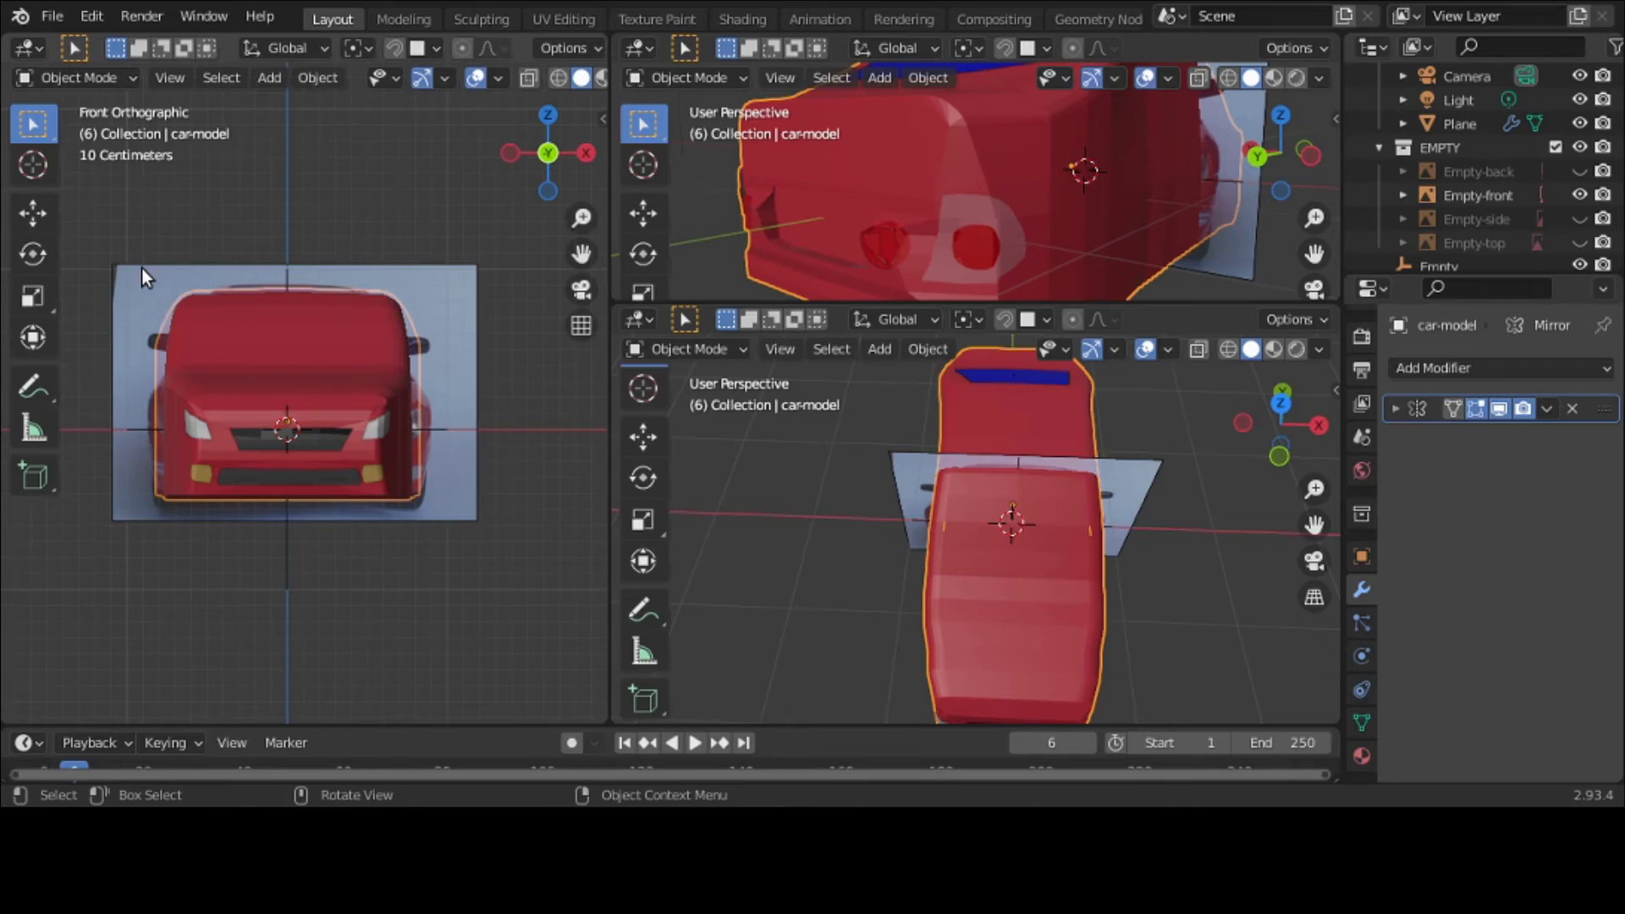
key(ctrl+space)
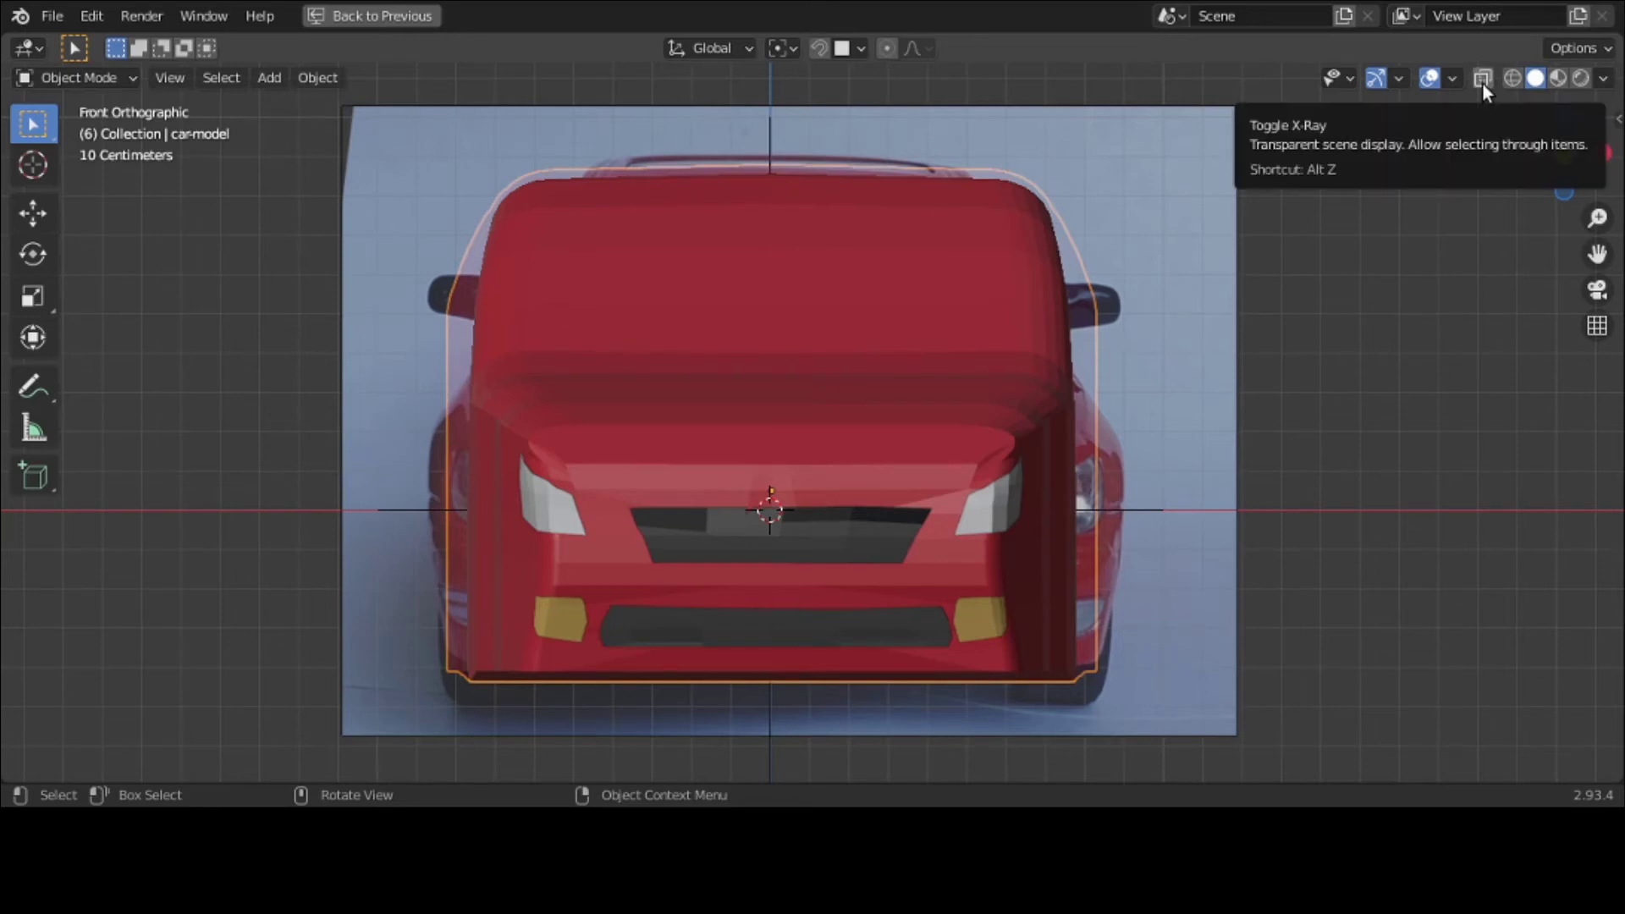
click(270, 77)
mouse_move(288, 103)
click(475, 104)
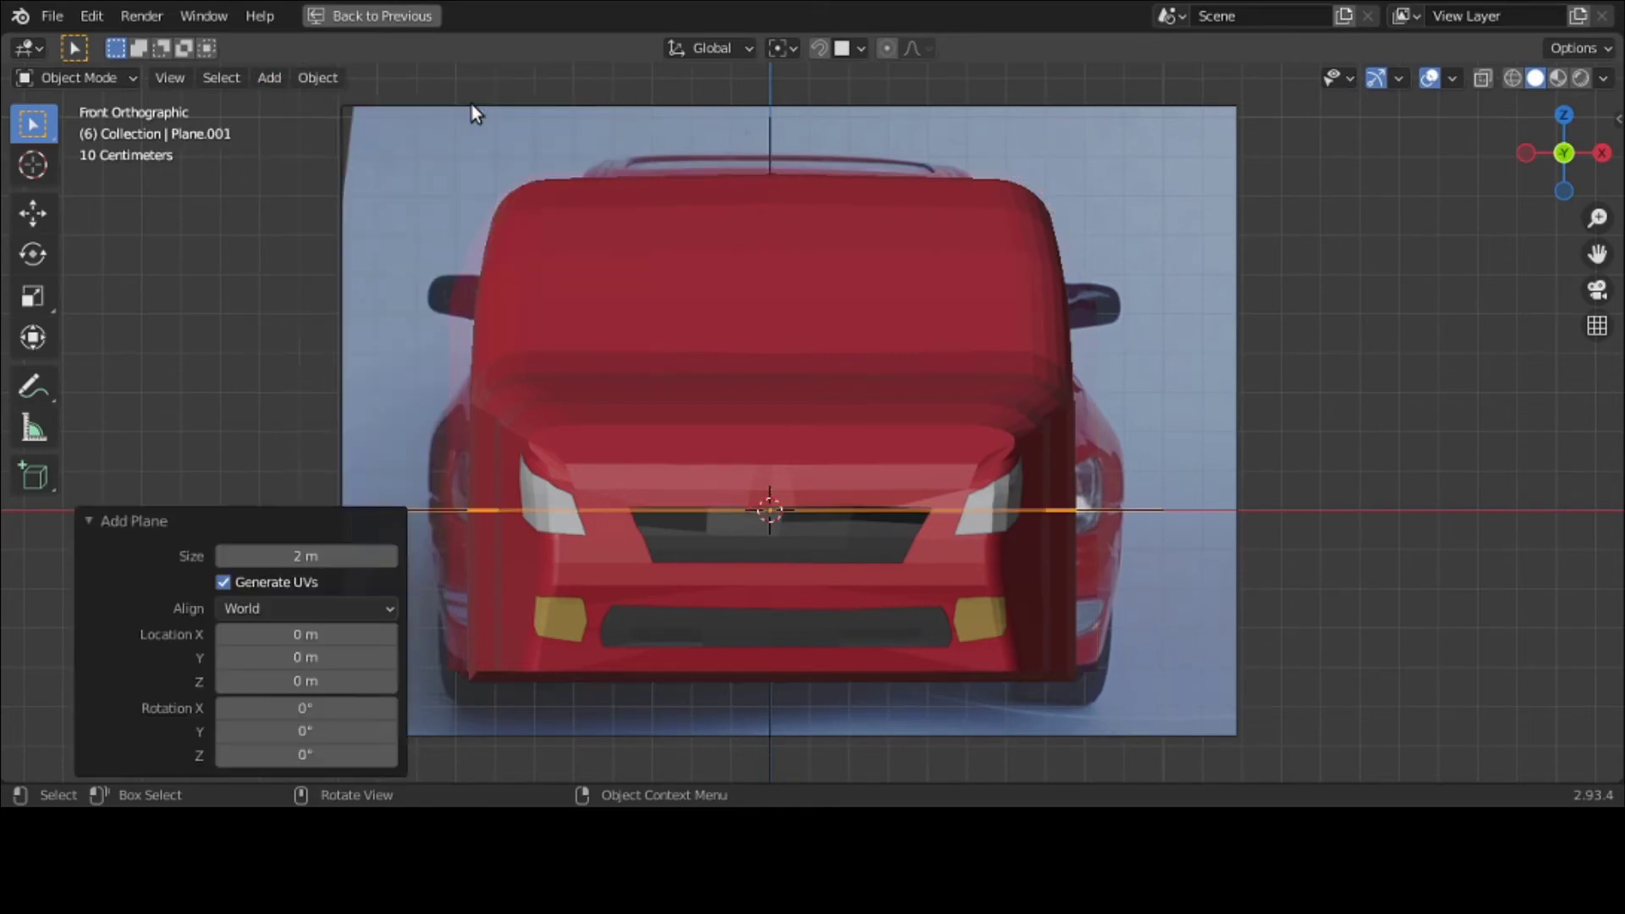
text(rx)
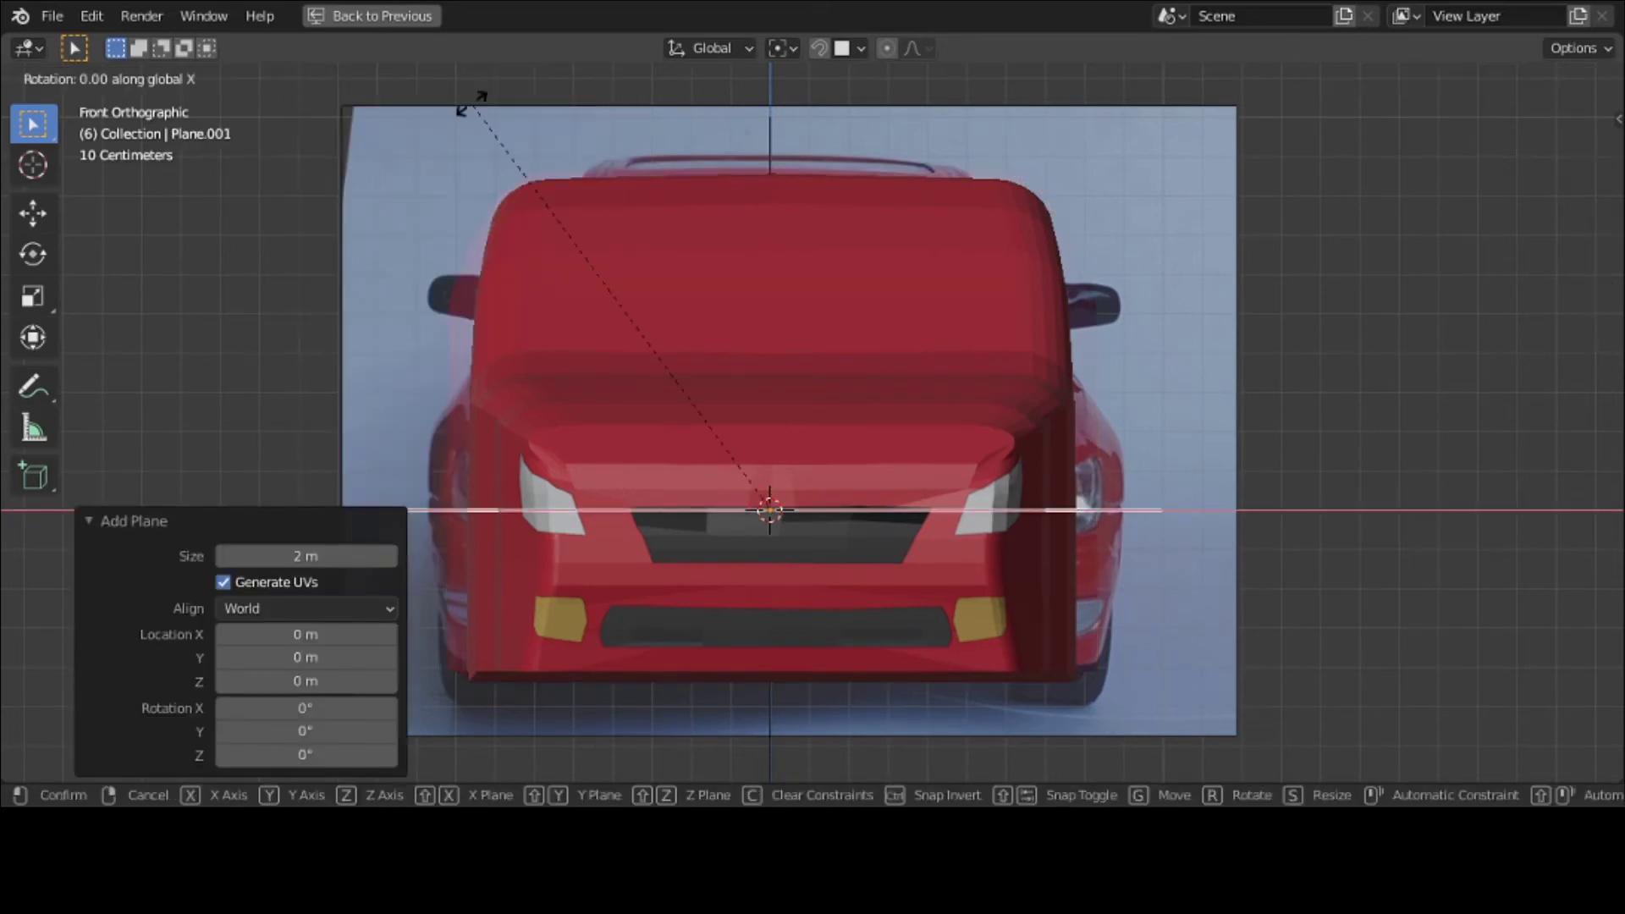
text(90)
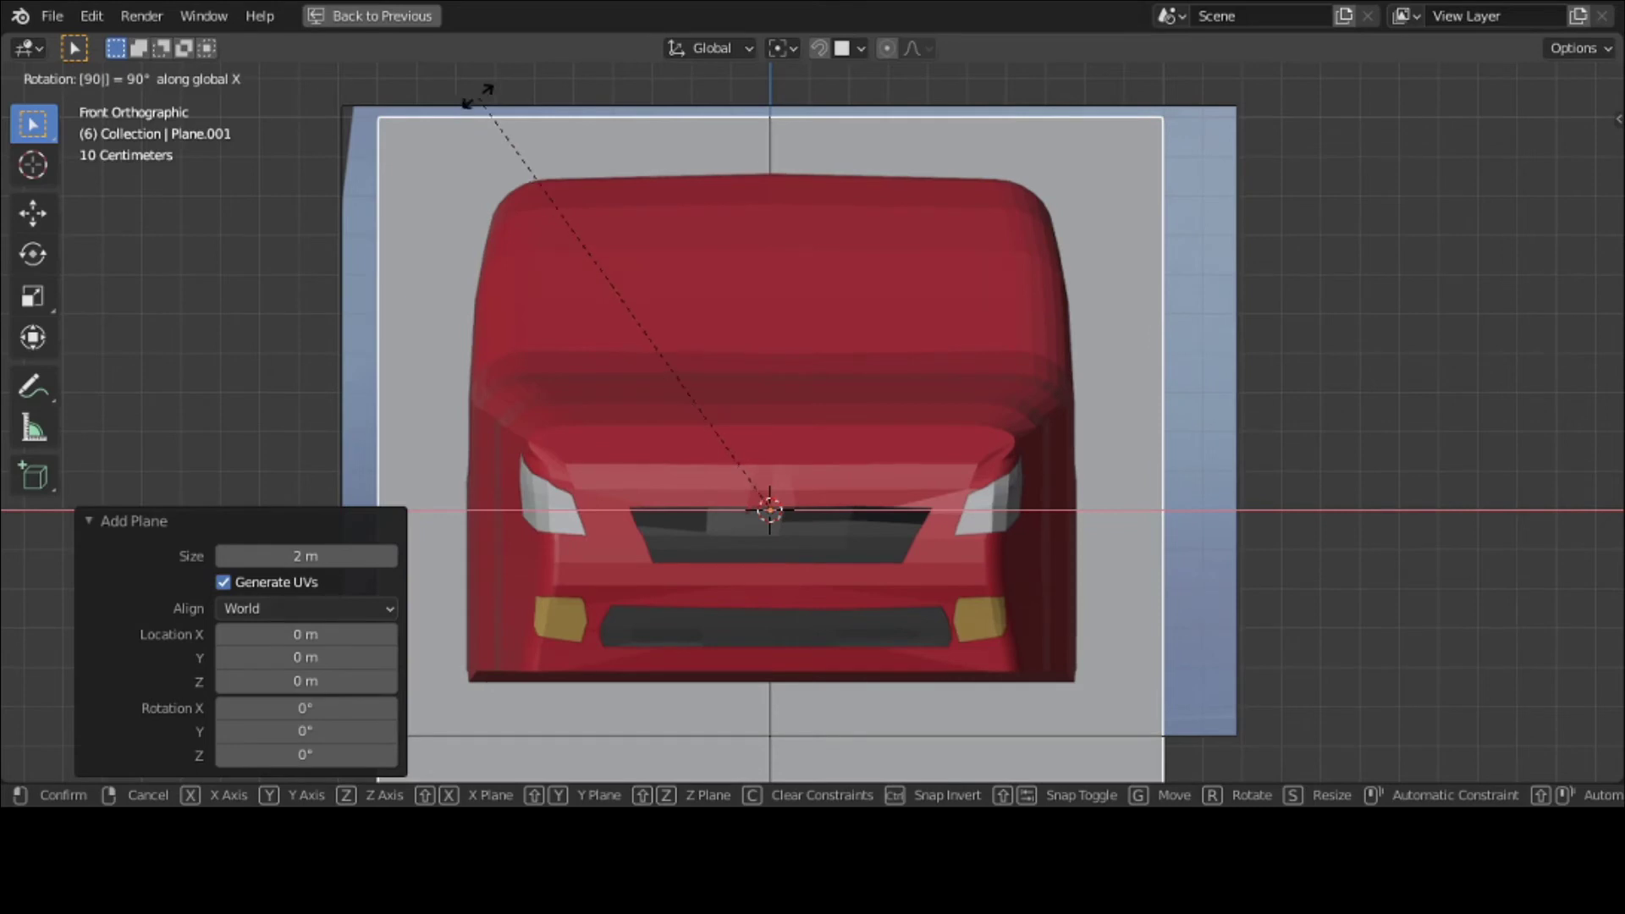
key(Return)
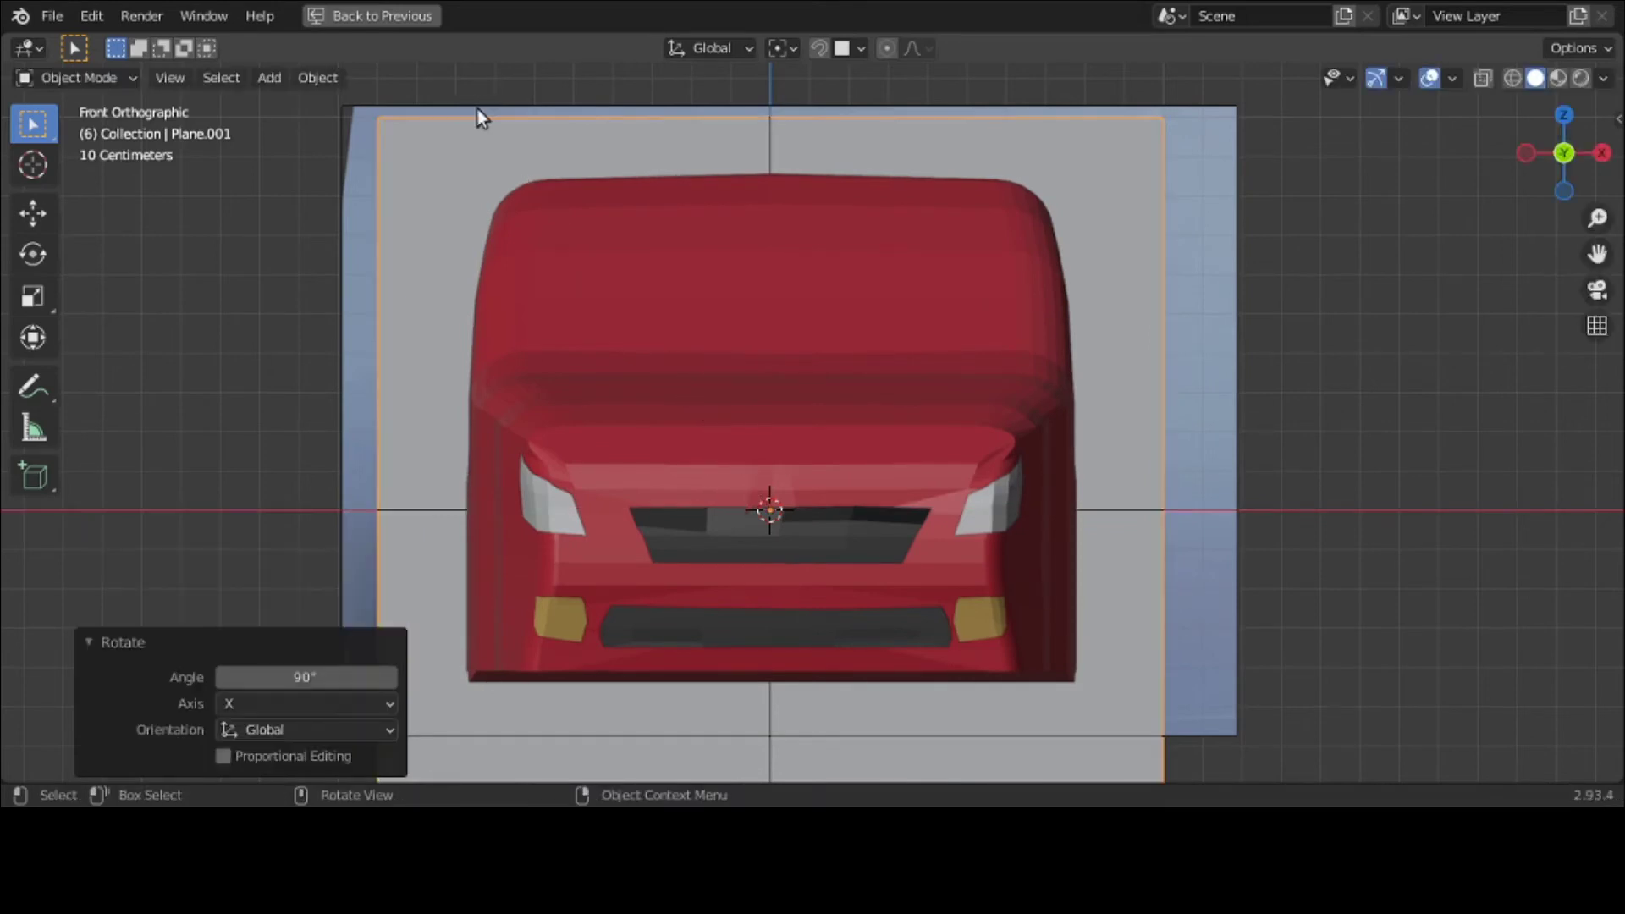
Step: Turn on X-ray display and scale the new plane uniformly by about 0.305
click(642, 220)
click(1489, 82)
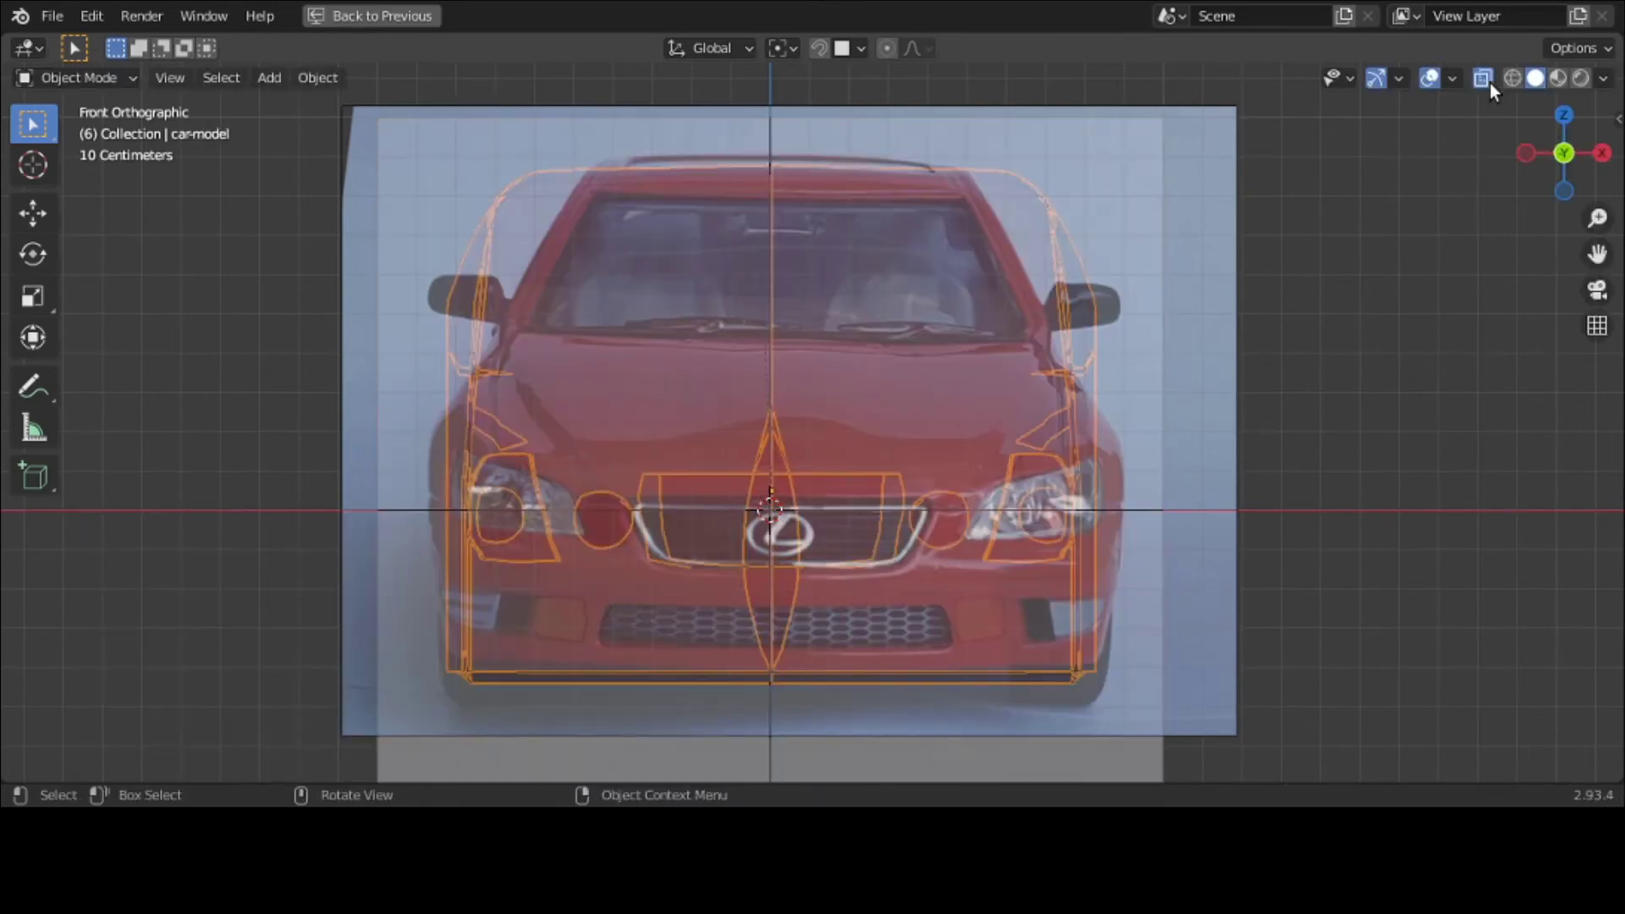
click(1140, 166)
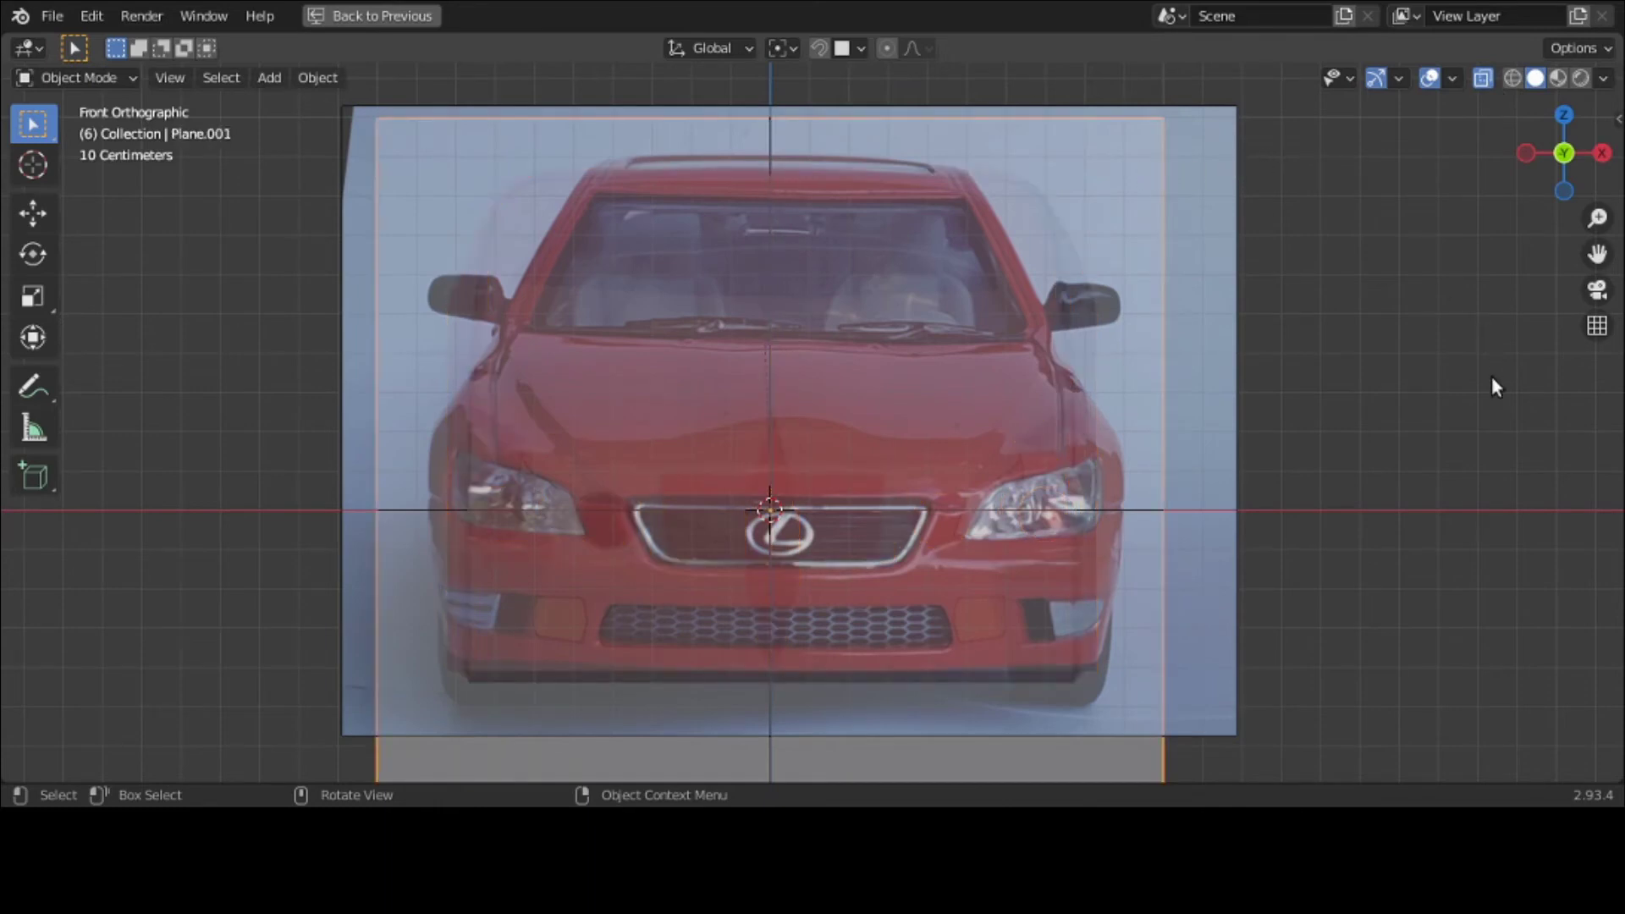
key(s)
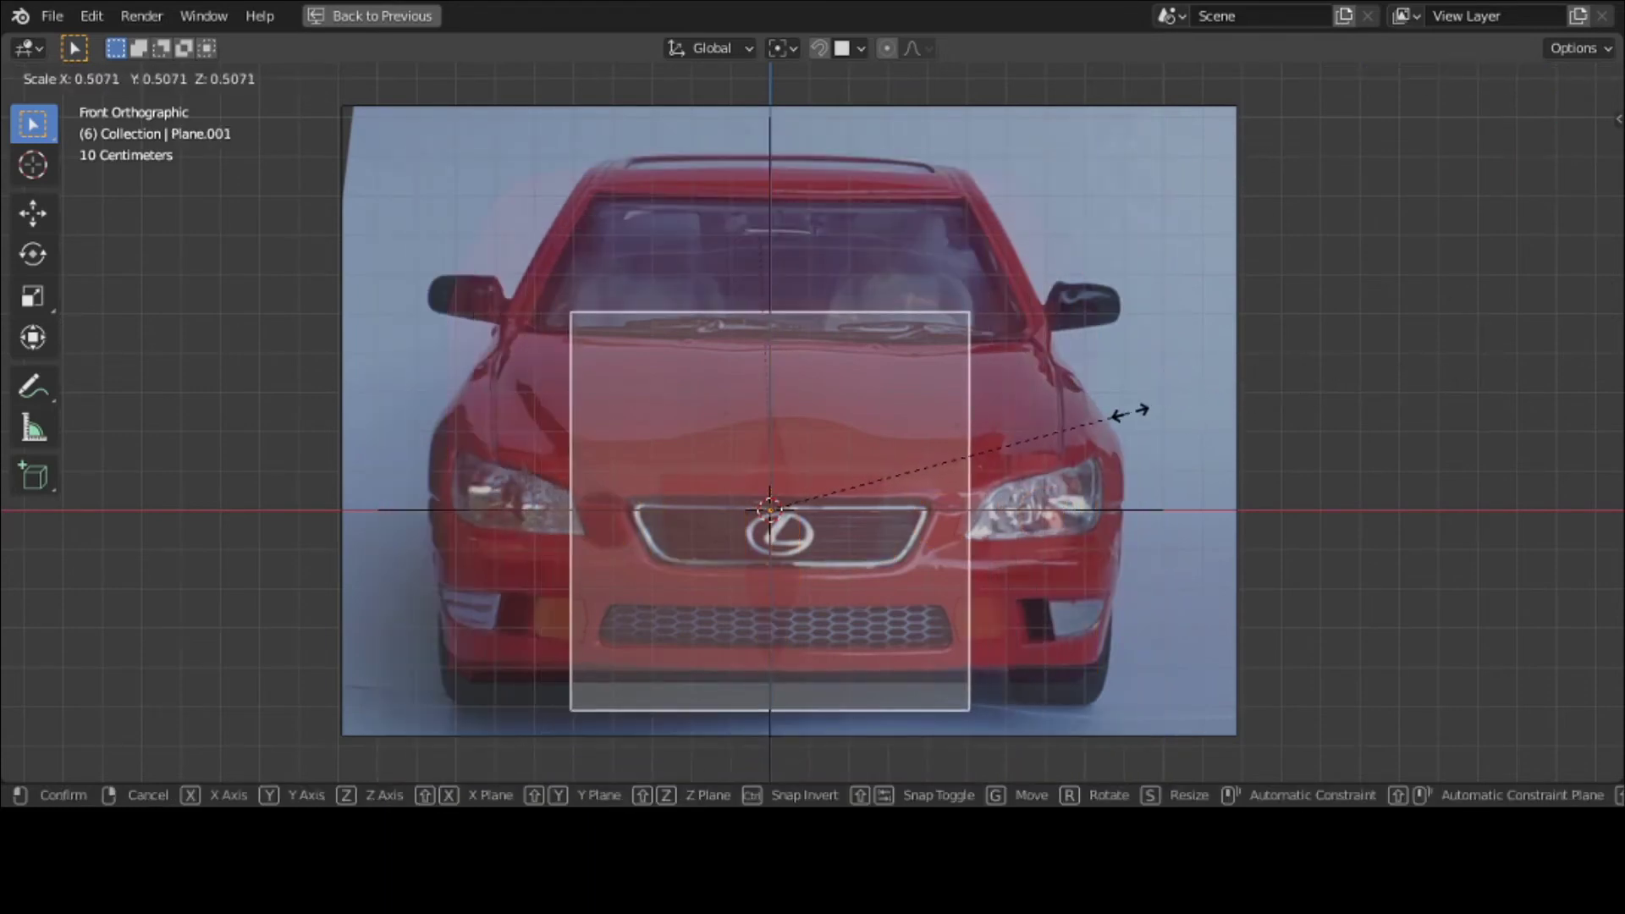
click(982, 434)
Step: Move the plane up about 0.58 m onto the windshield, scale it uniformly to about 0.578, and raise it another 0.033 m
key(g)
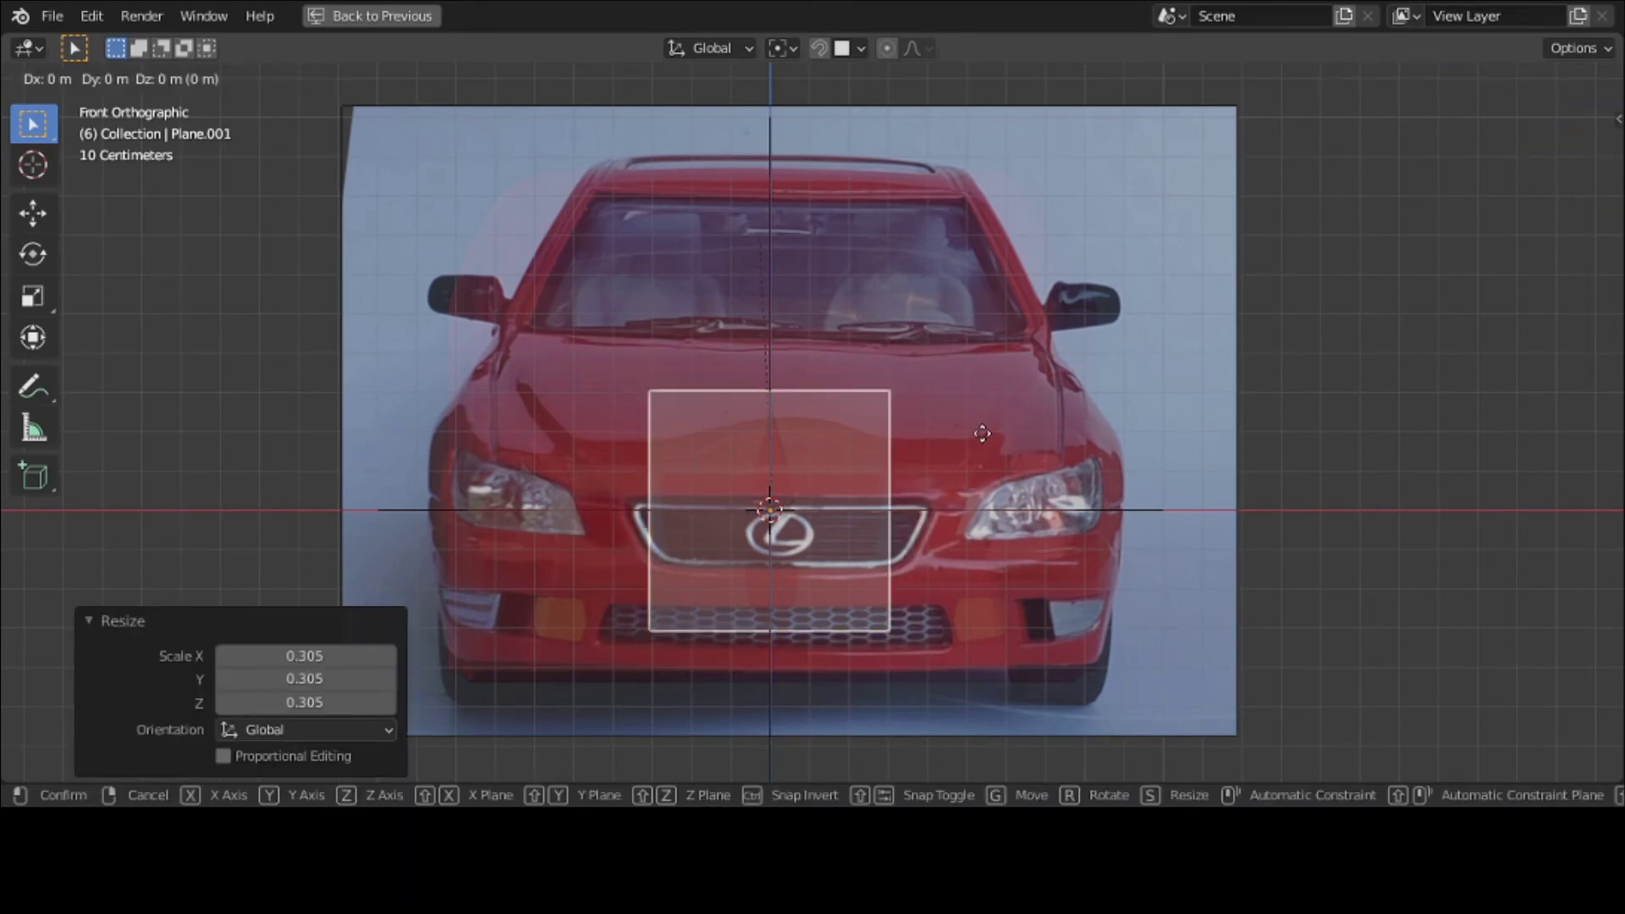
click(982, 206)
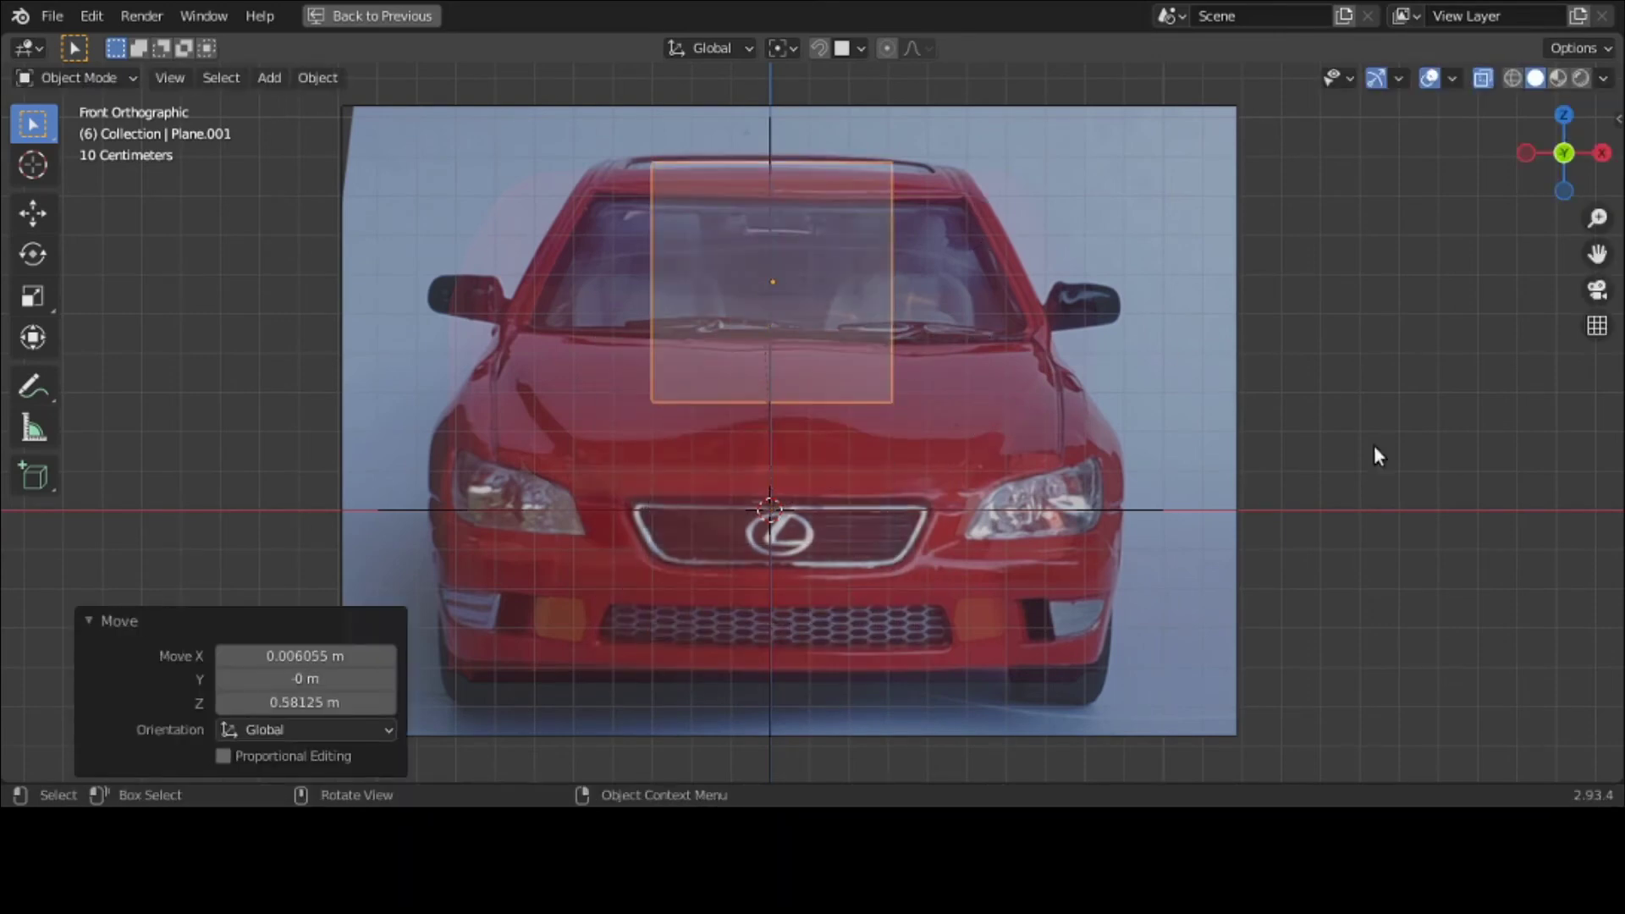
key(s)
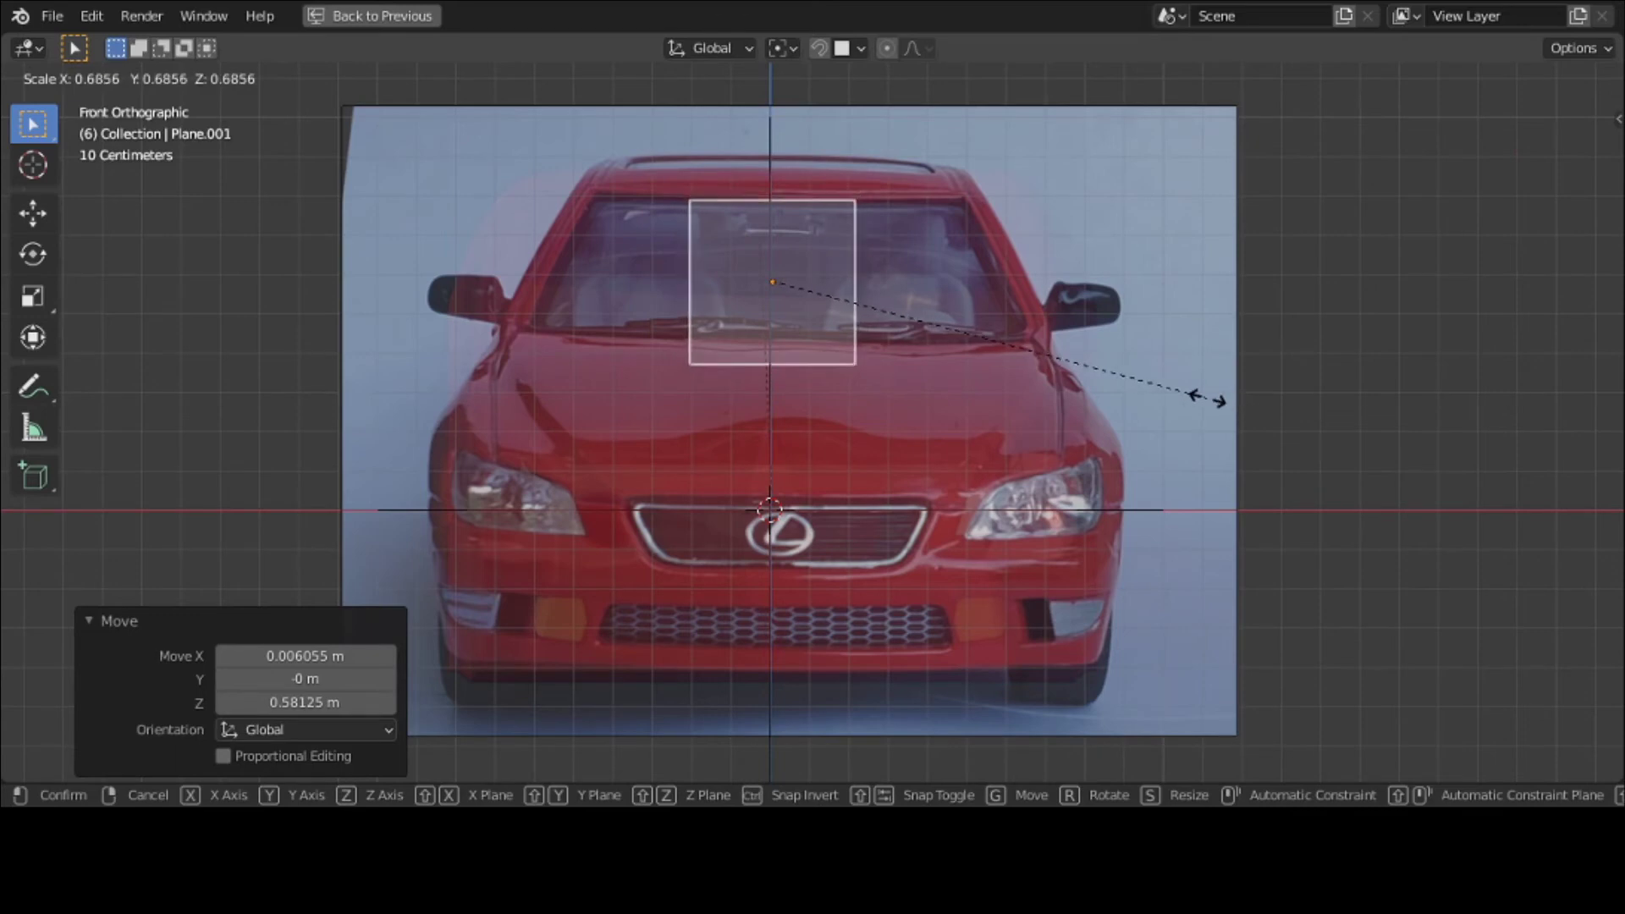
click(1140, 374)
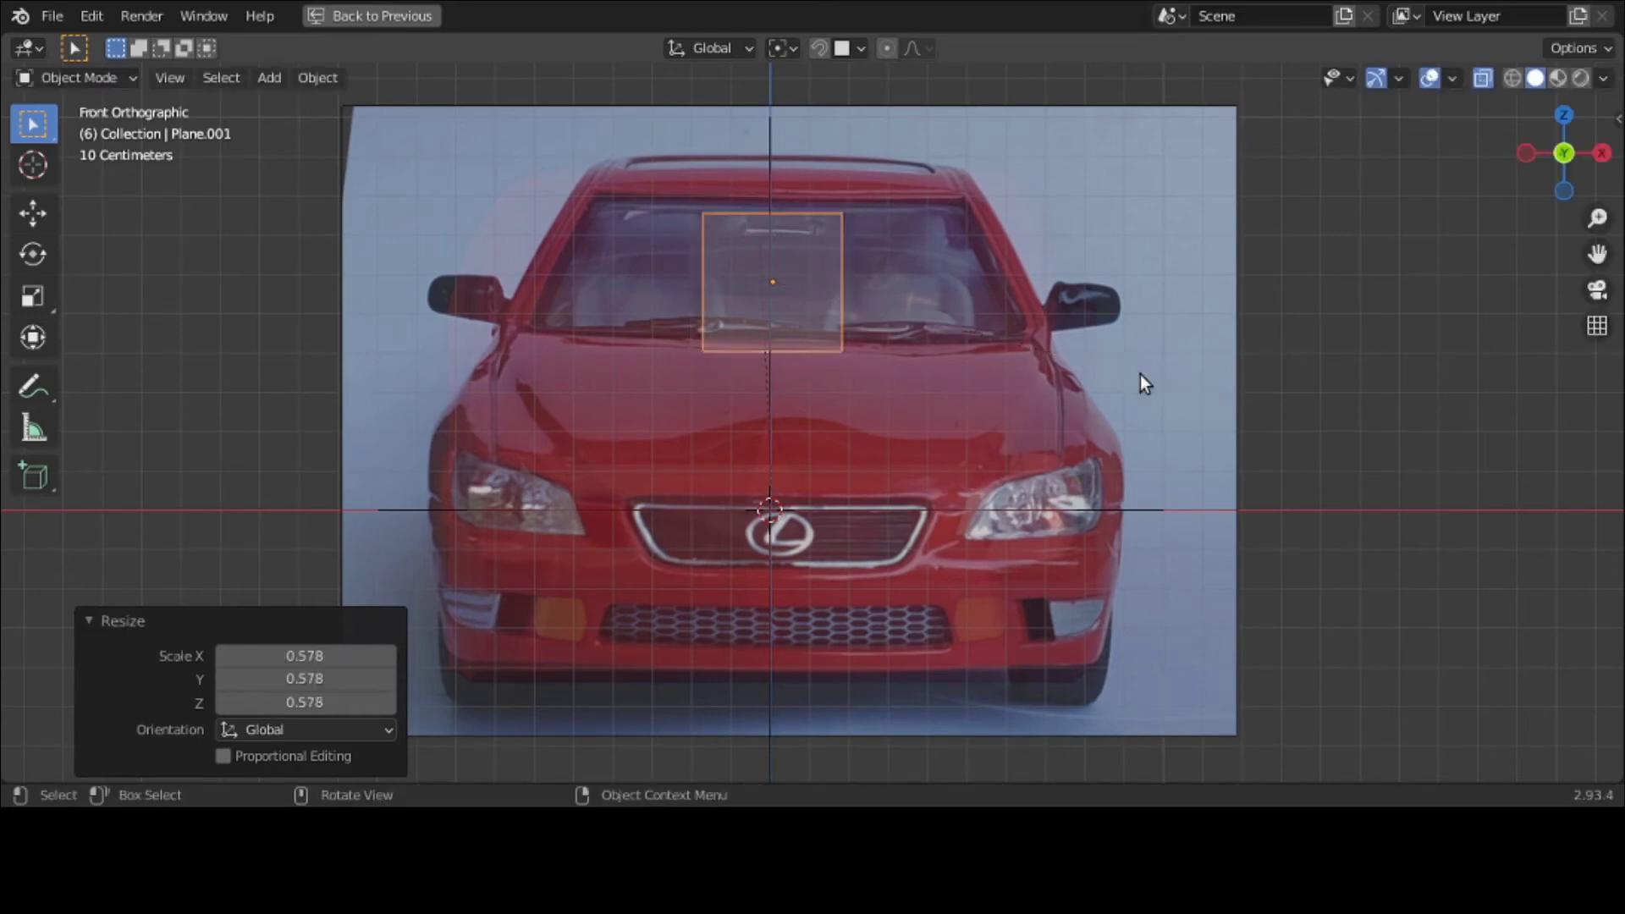
key(g)
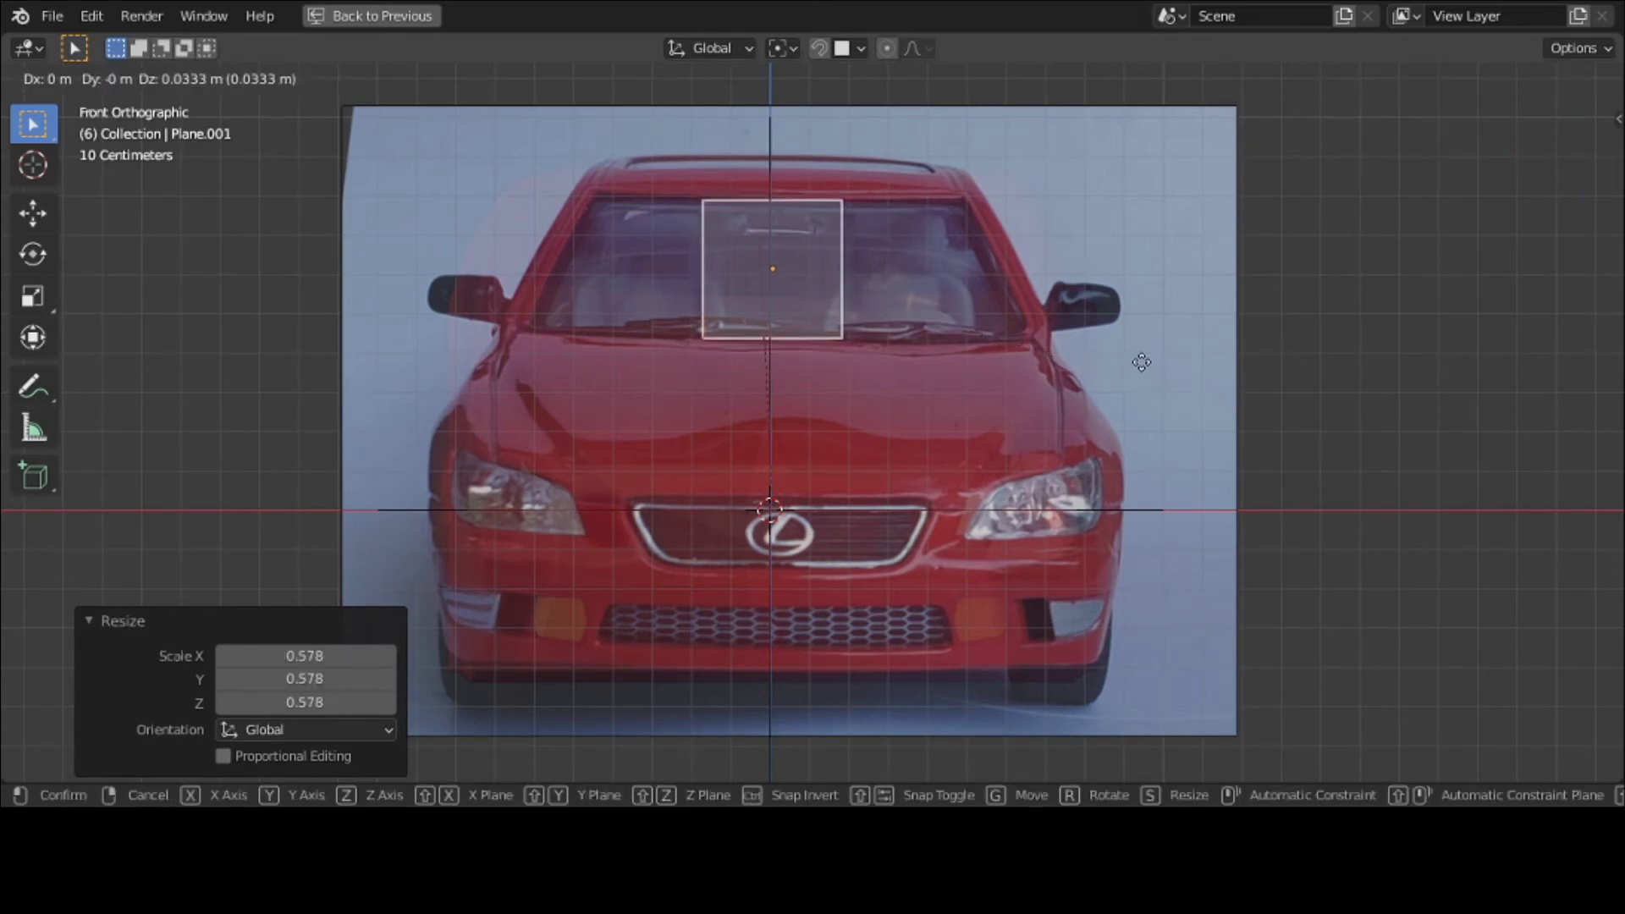
click(1141, 362)
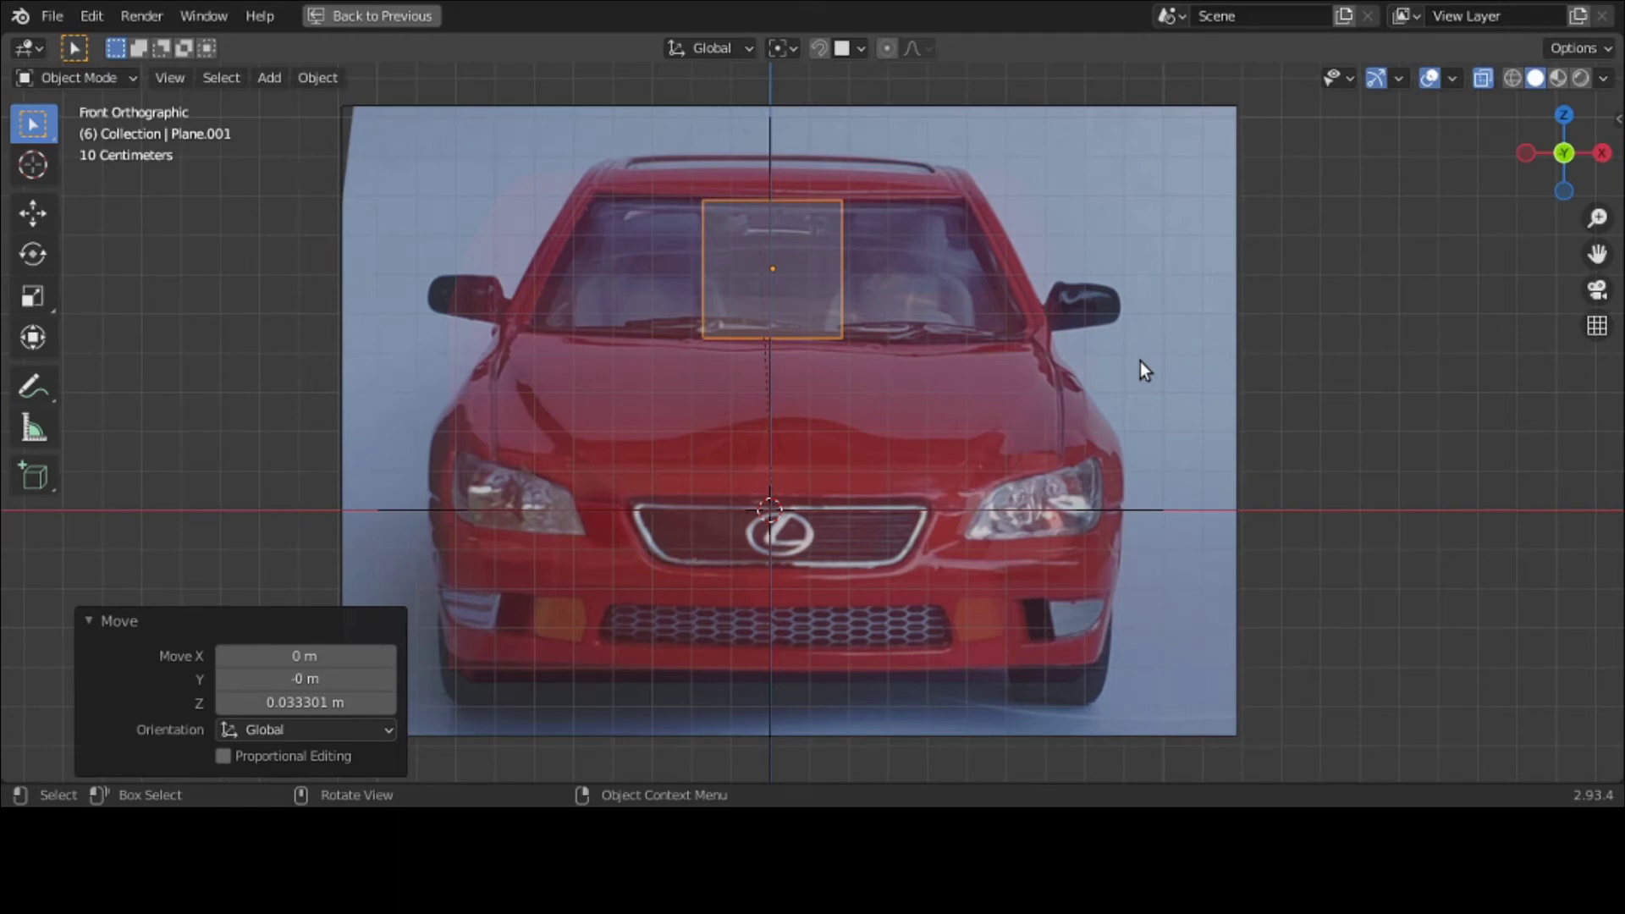
Step: Enter Edit Mode on the plane and subdivide it with 4 cuts
click(54, 76)
click(61, 130)
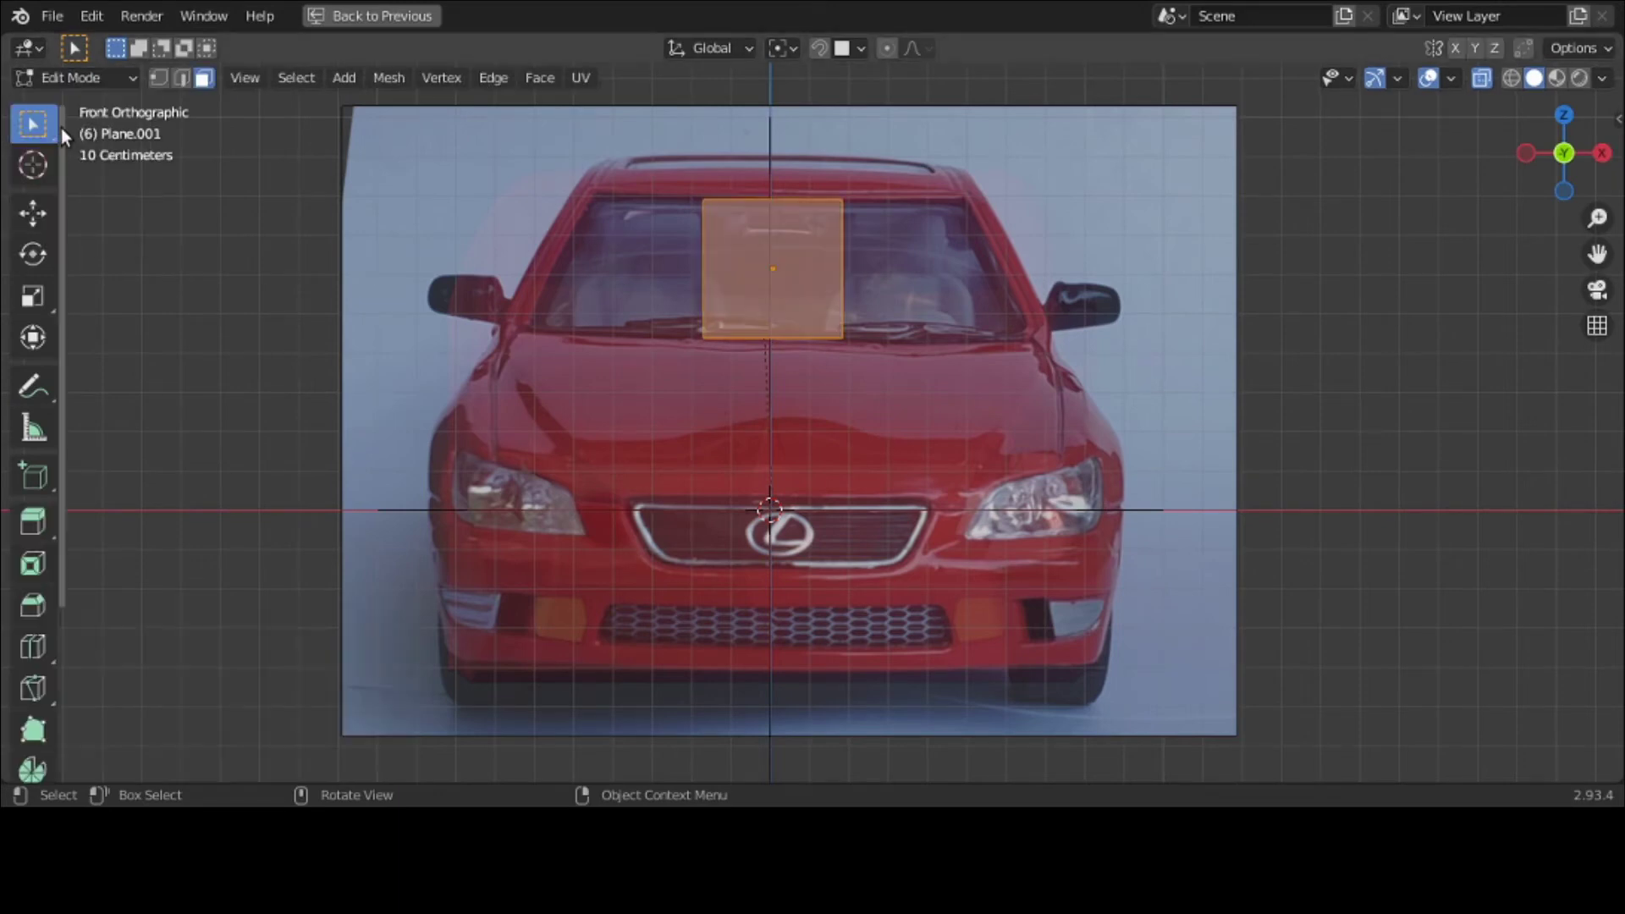
right_click(595, 320)
click(595, 320)
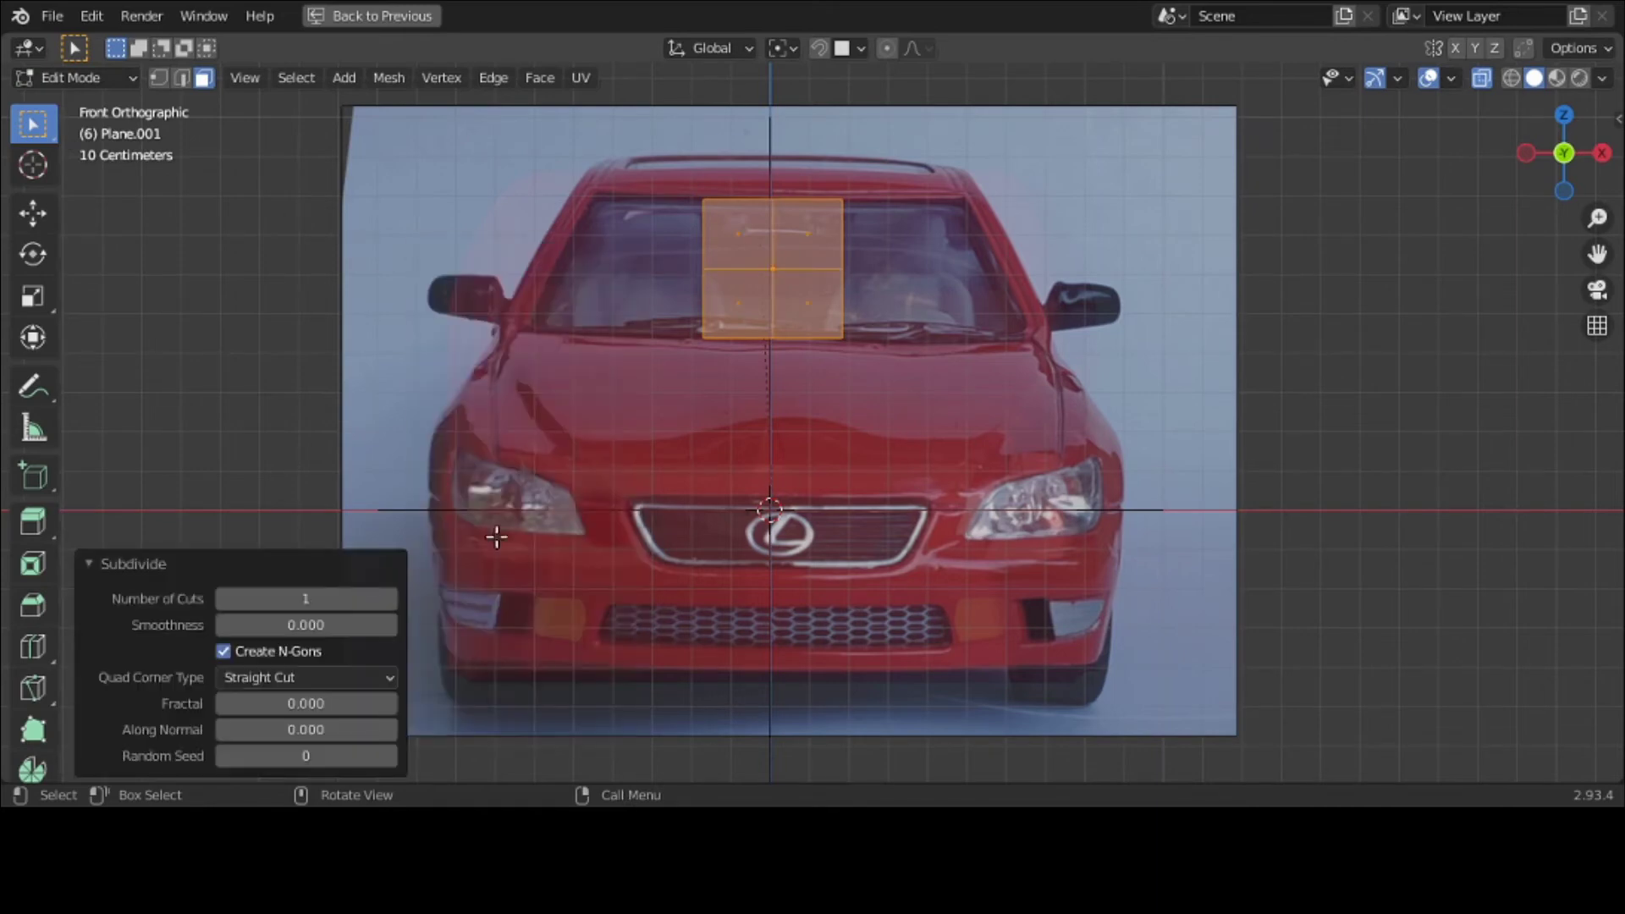
click(389, 600)
click(389, 599)
click(389, 600)
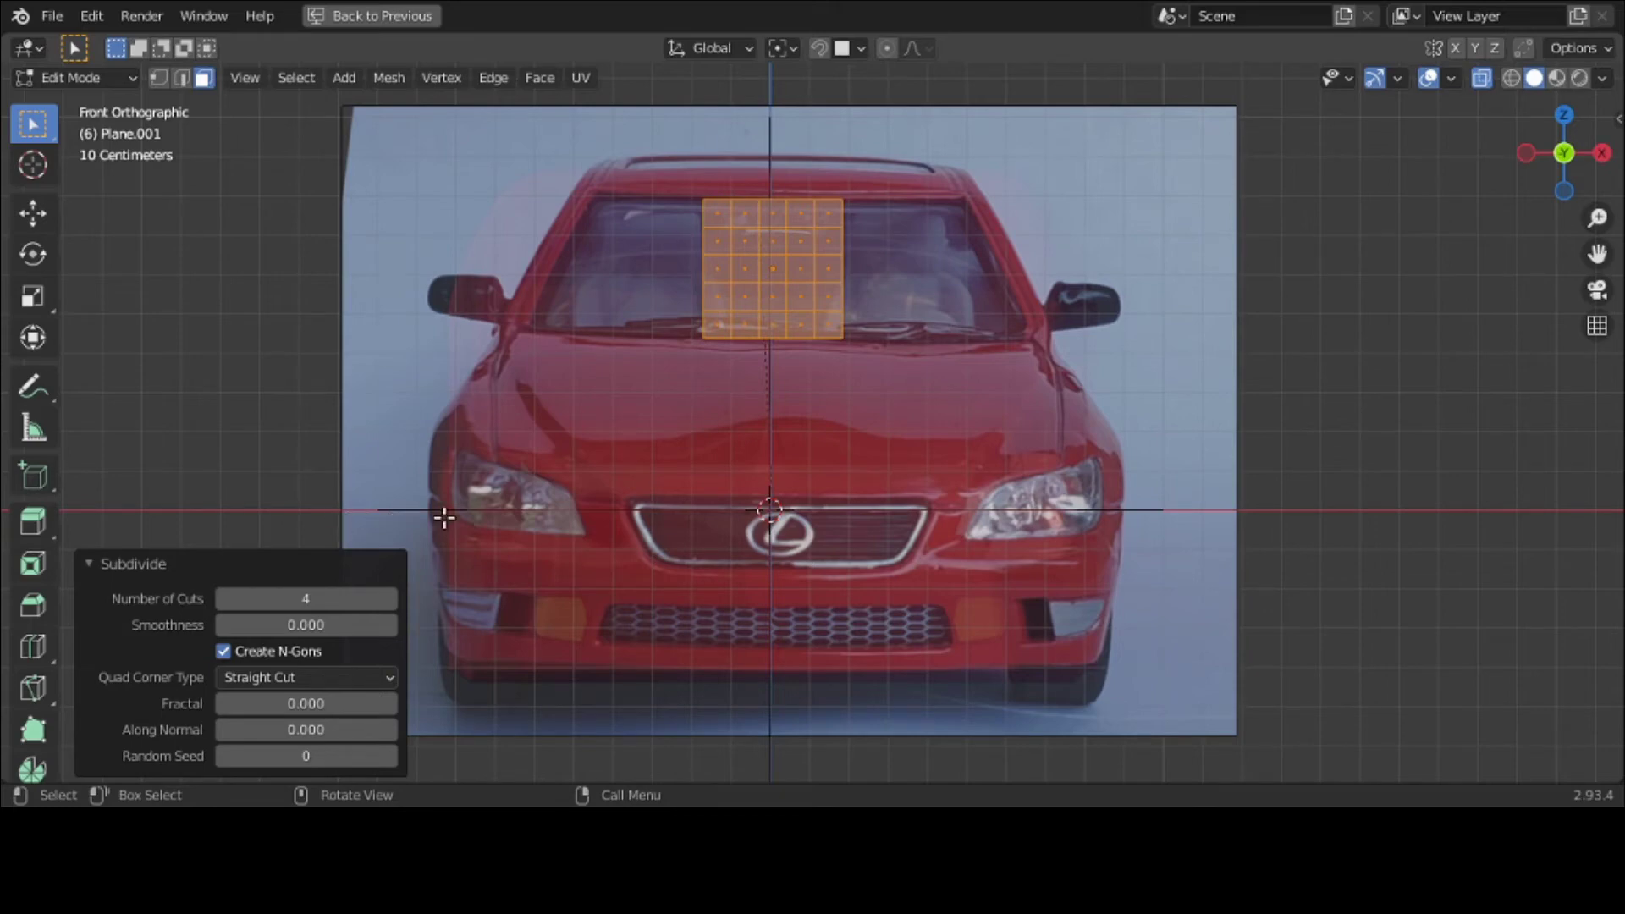
Step: In vertex select mode, move the plane's top-left corner vertex and the left-edge vertex below it out to the windshield's left outline
click(158, 77)
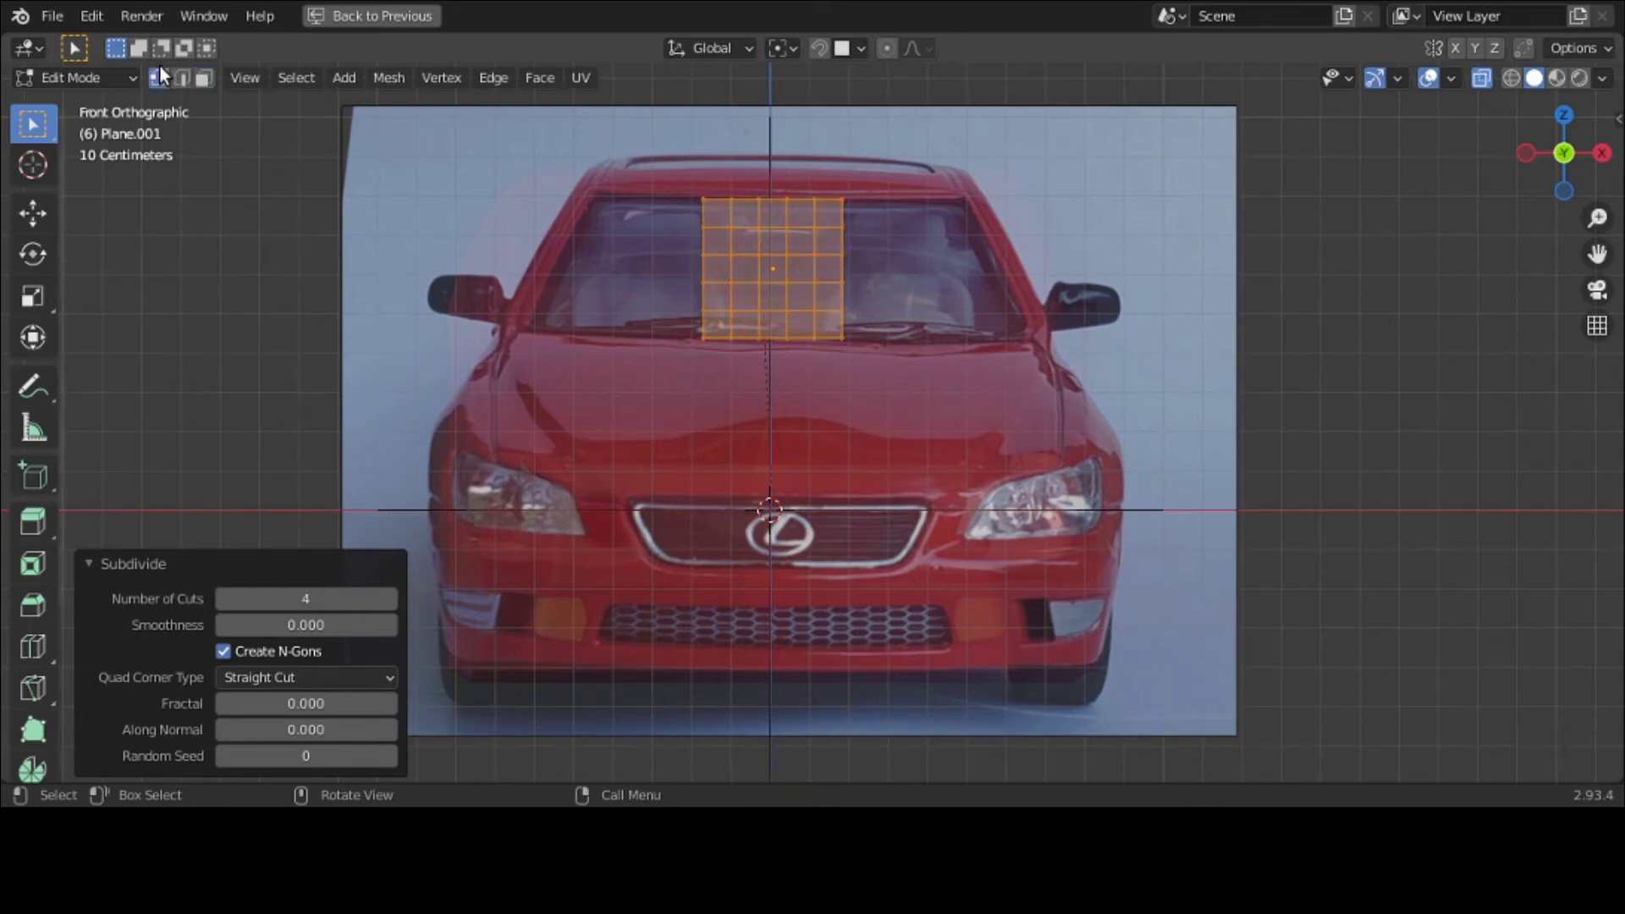
click(687, 200)
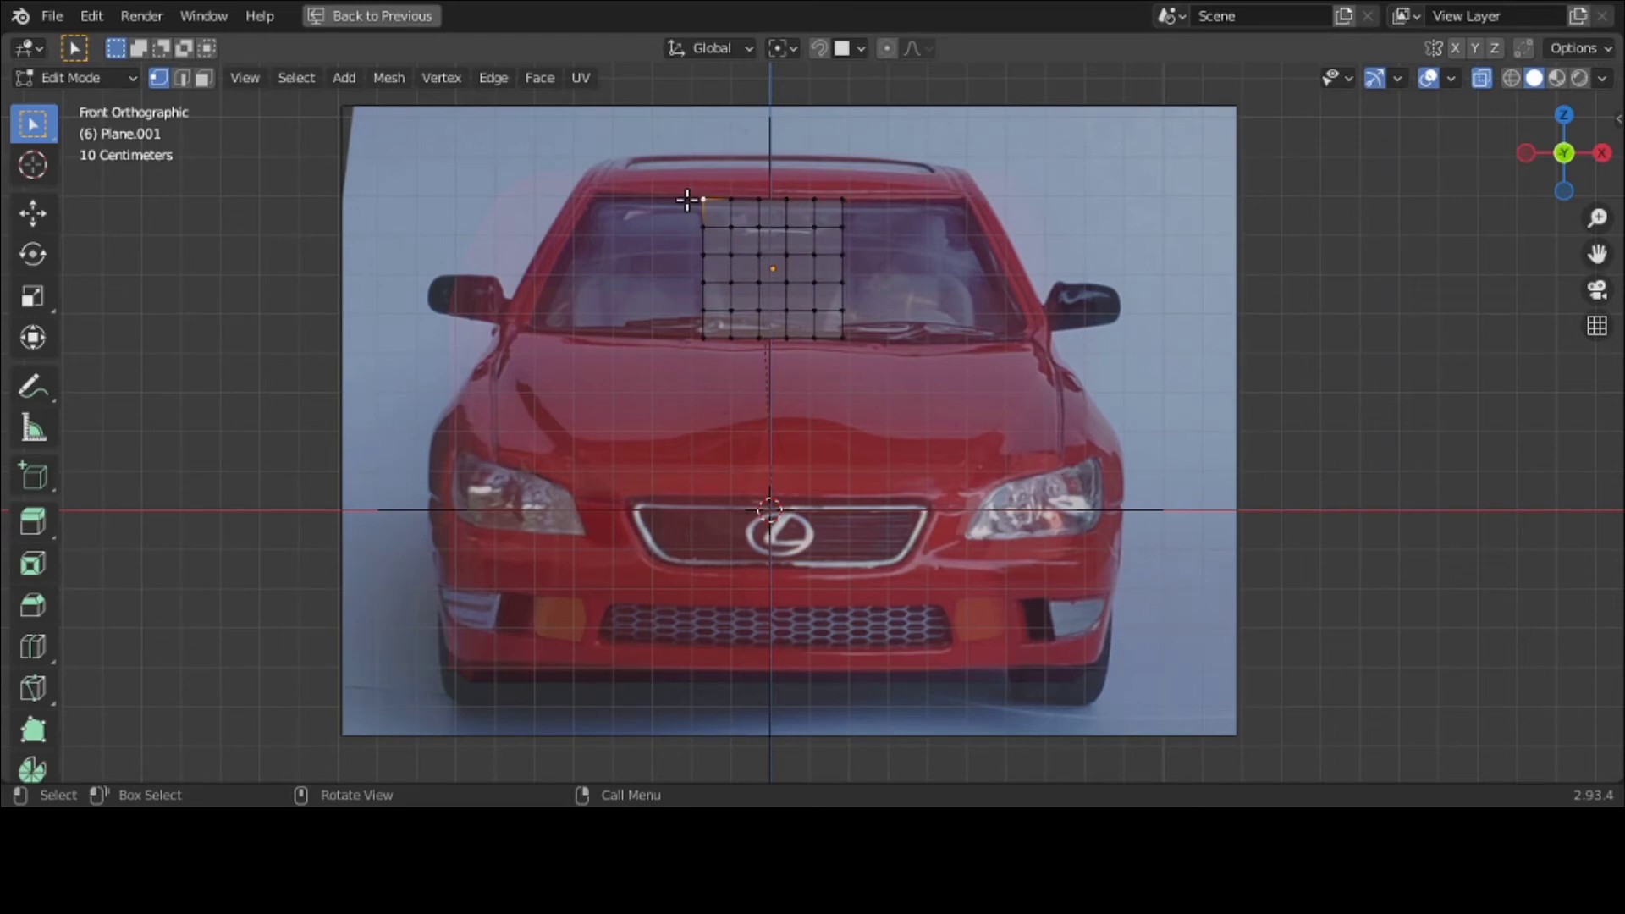
key(e)
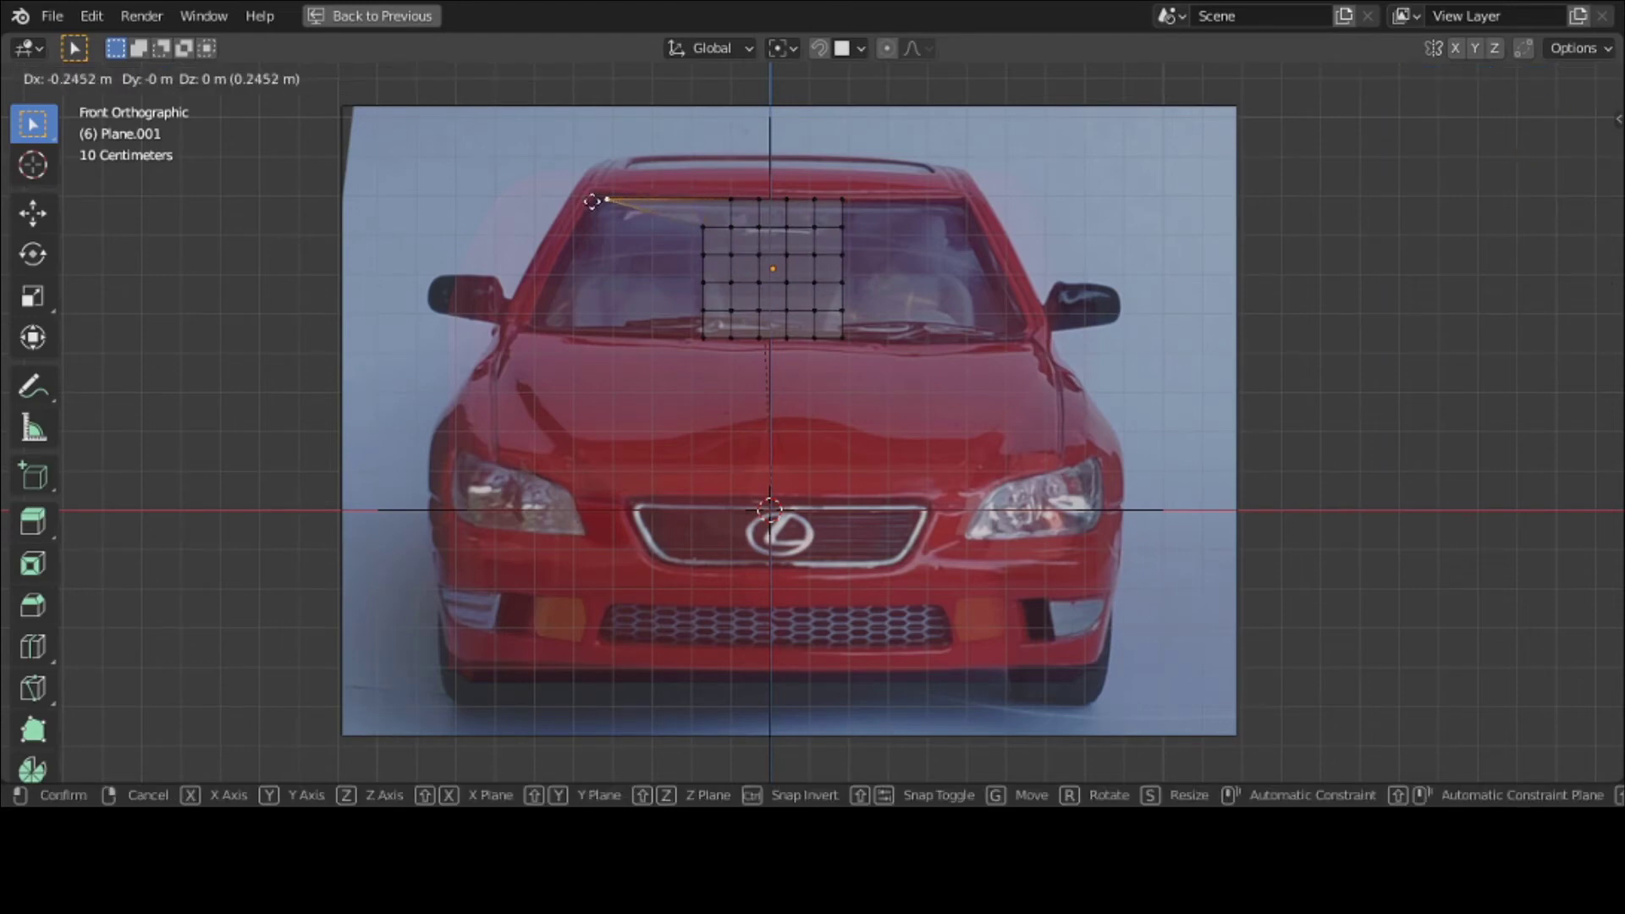
click(584, 197)
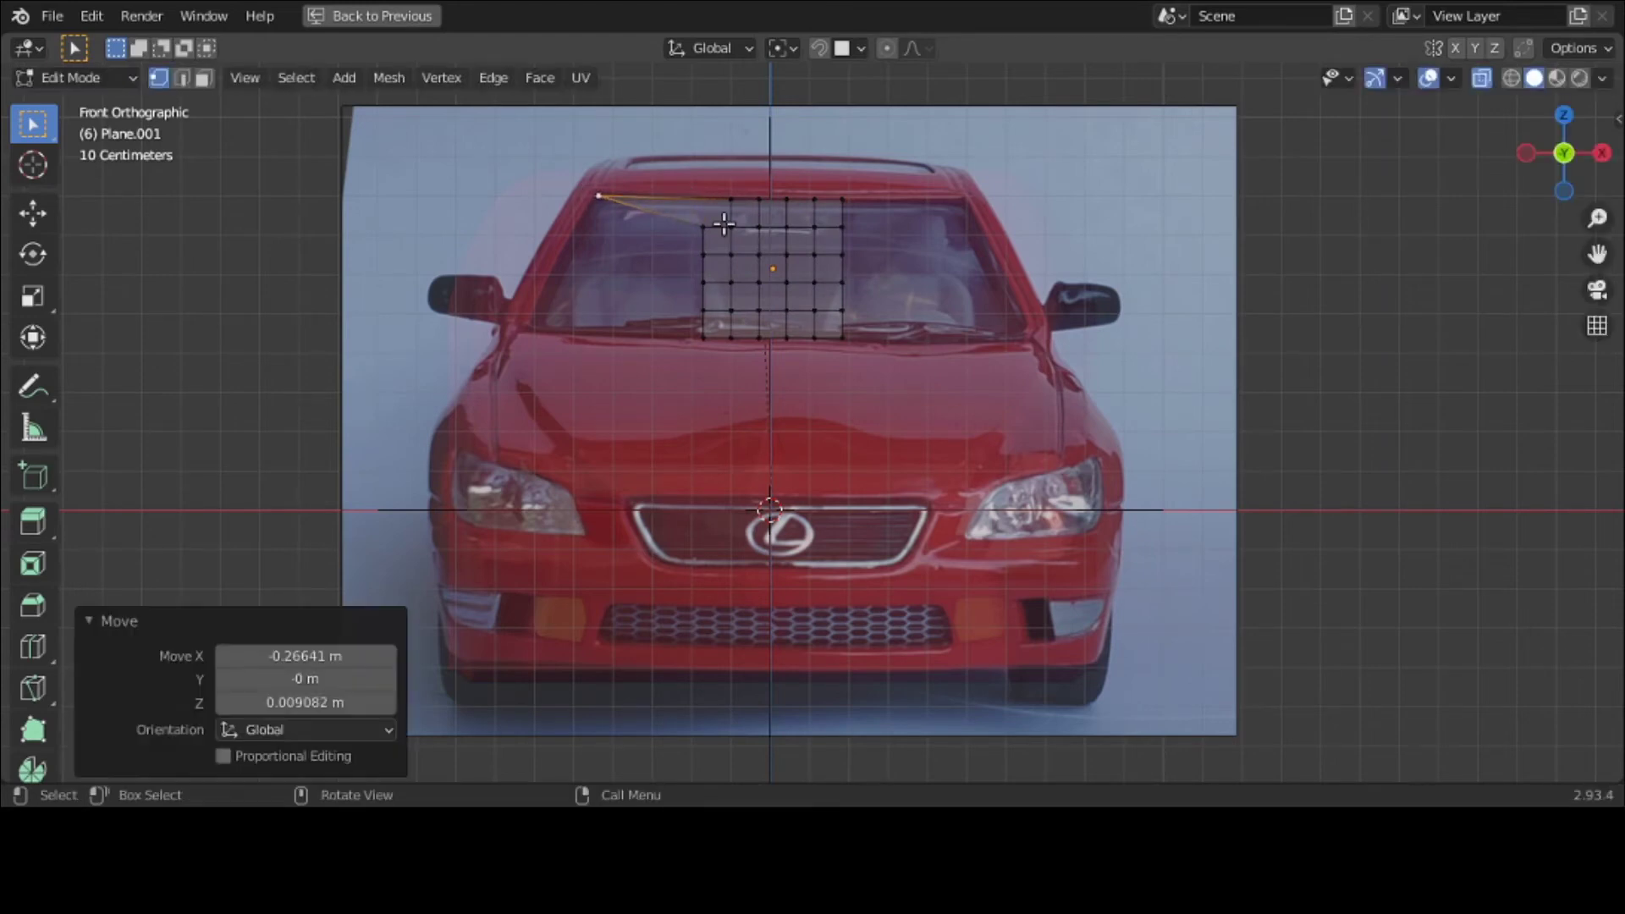
key(alt+a)
click(718, 225)
key(e)
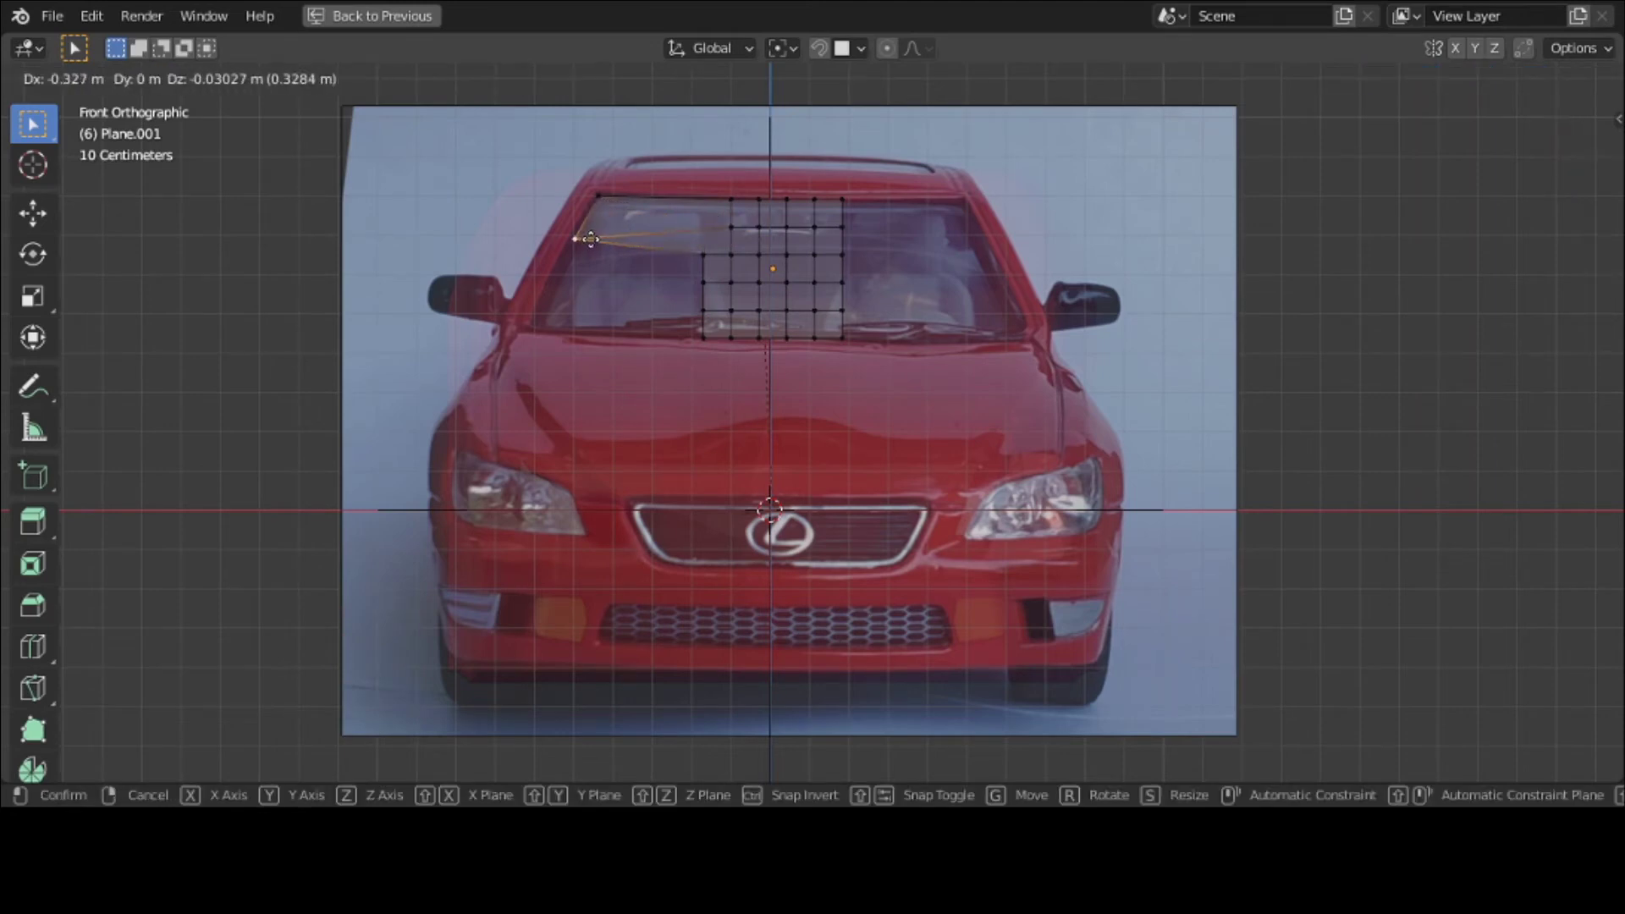
click(590, 239)
Step: Use the Move tool to slide the third, fourth and fifth left-edge vertices along X to the windshield's left outline
click(706, 254)
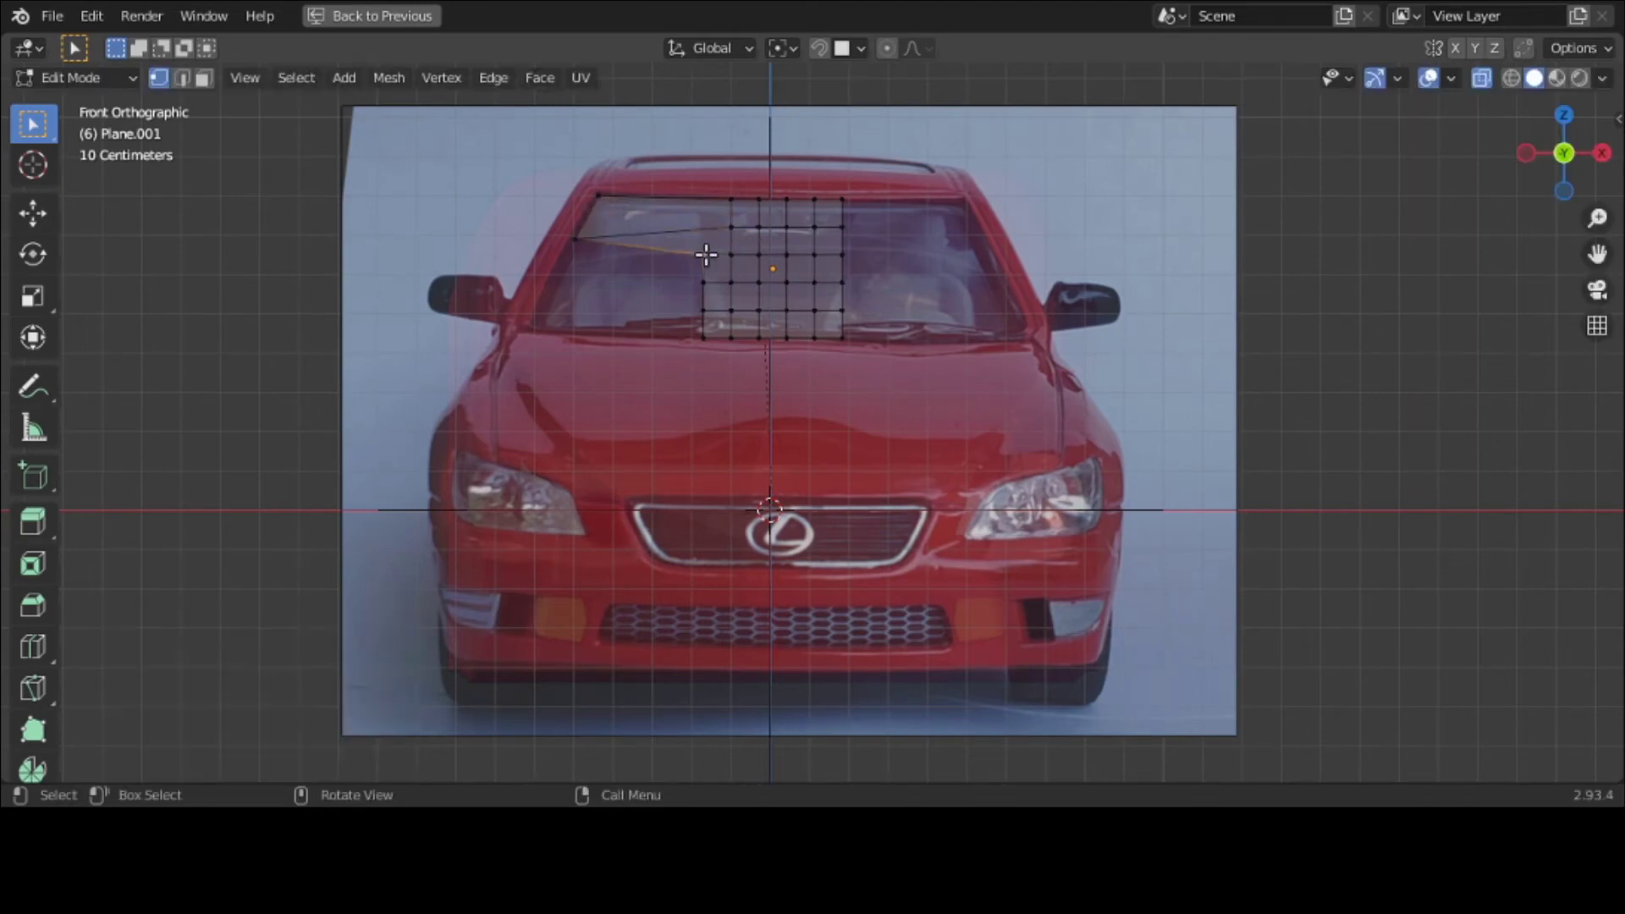
key(e)
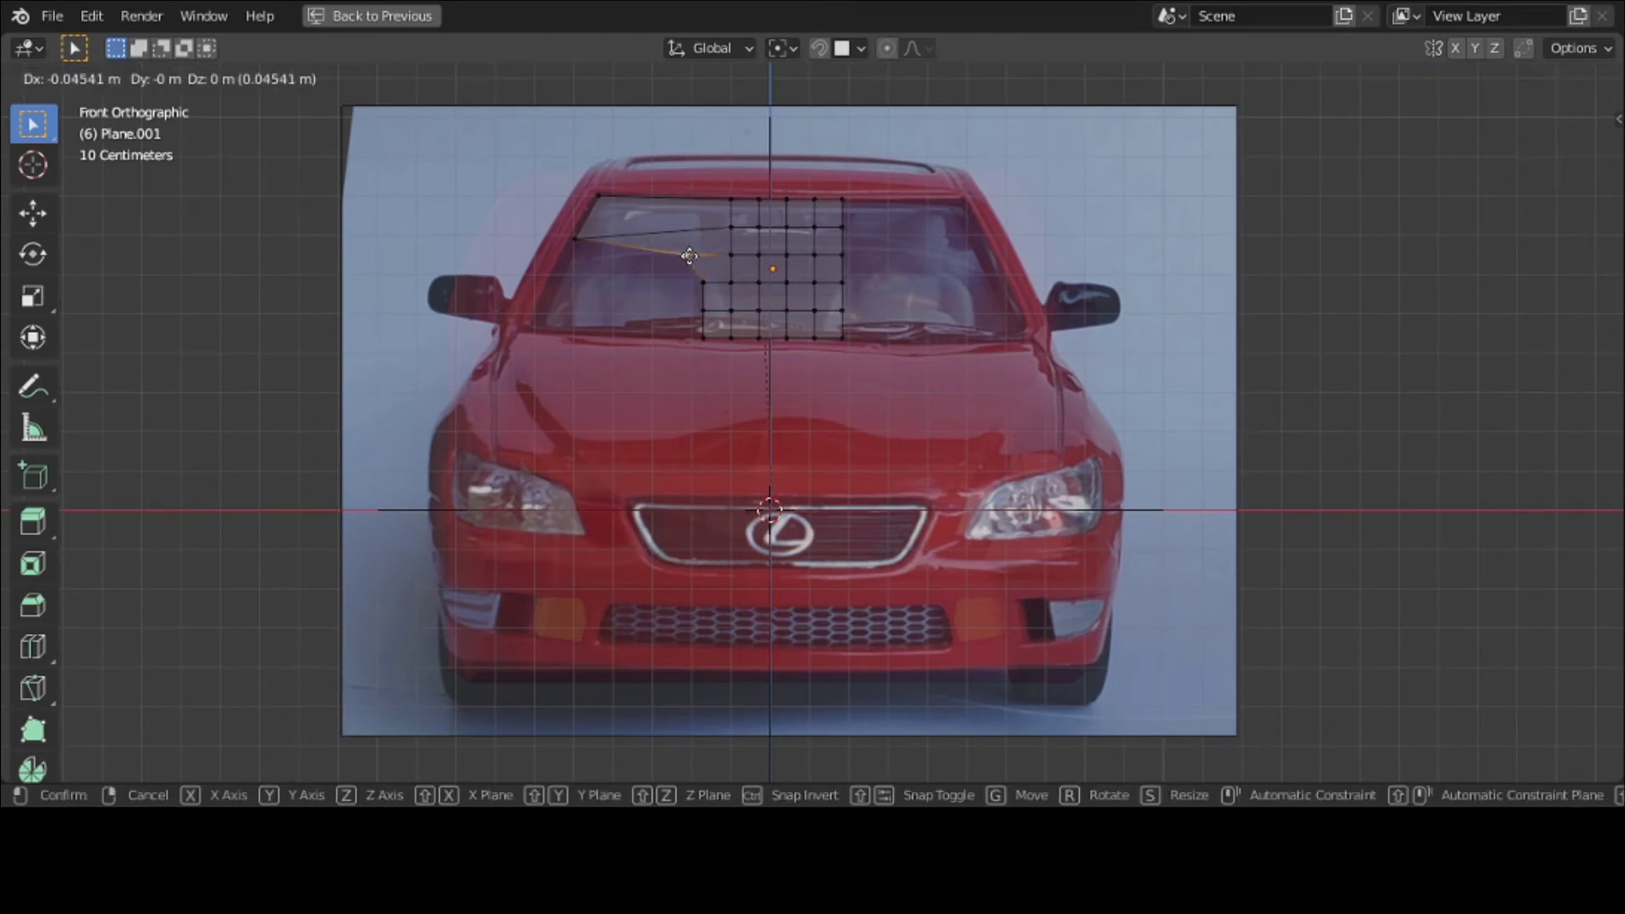
right_click(680, 254)
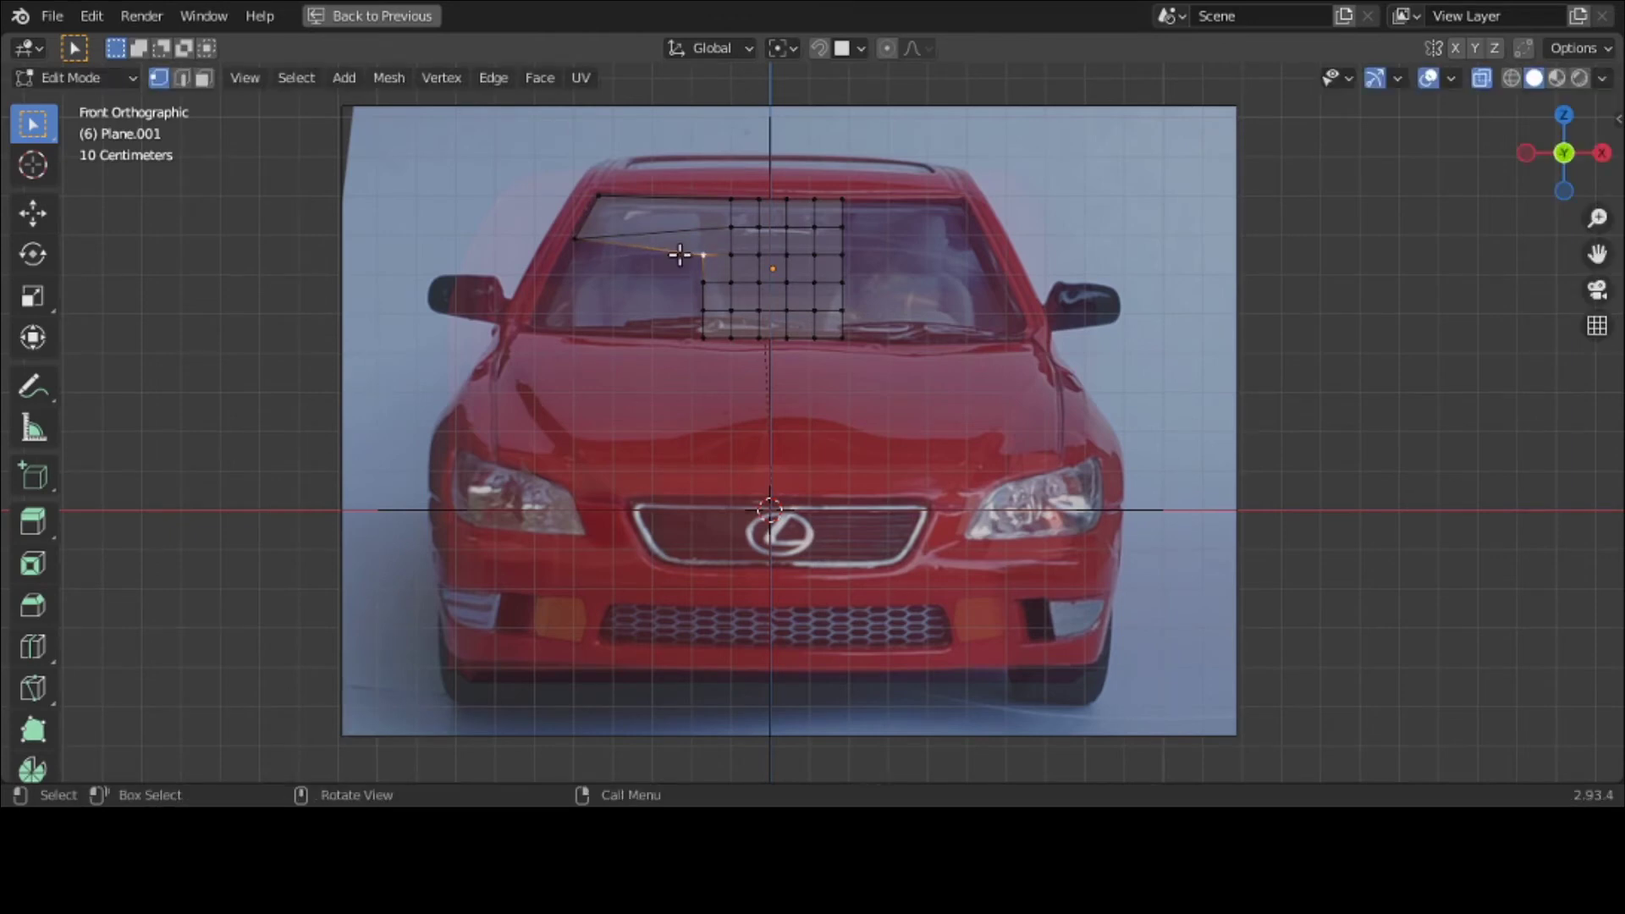
click(33, 213)
drag(771, 258, 656, 275)
click(703, 282)
drag(772, 288, 634, 299)
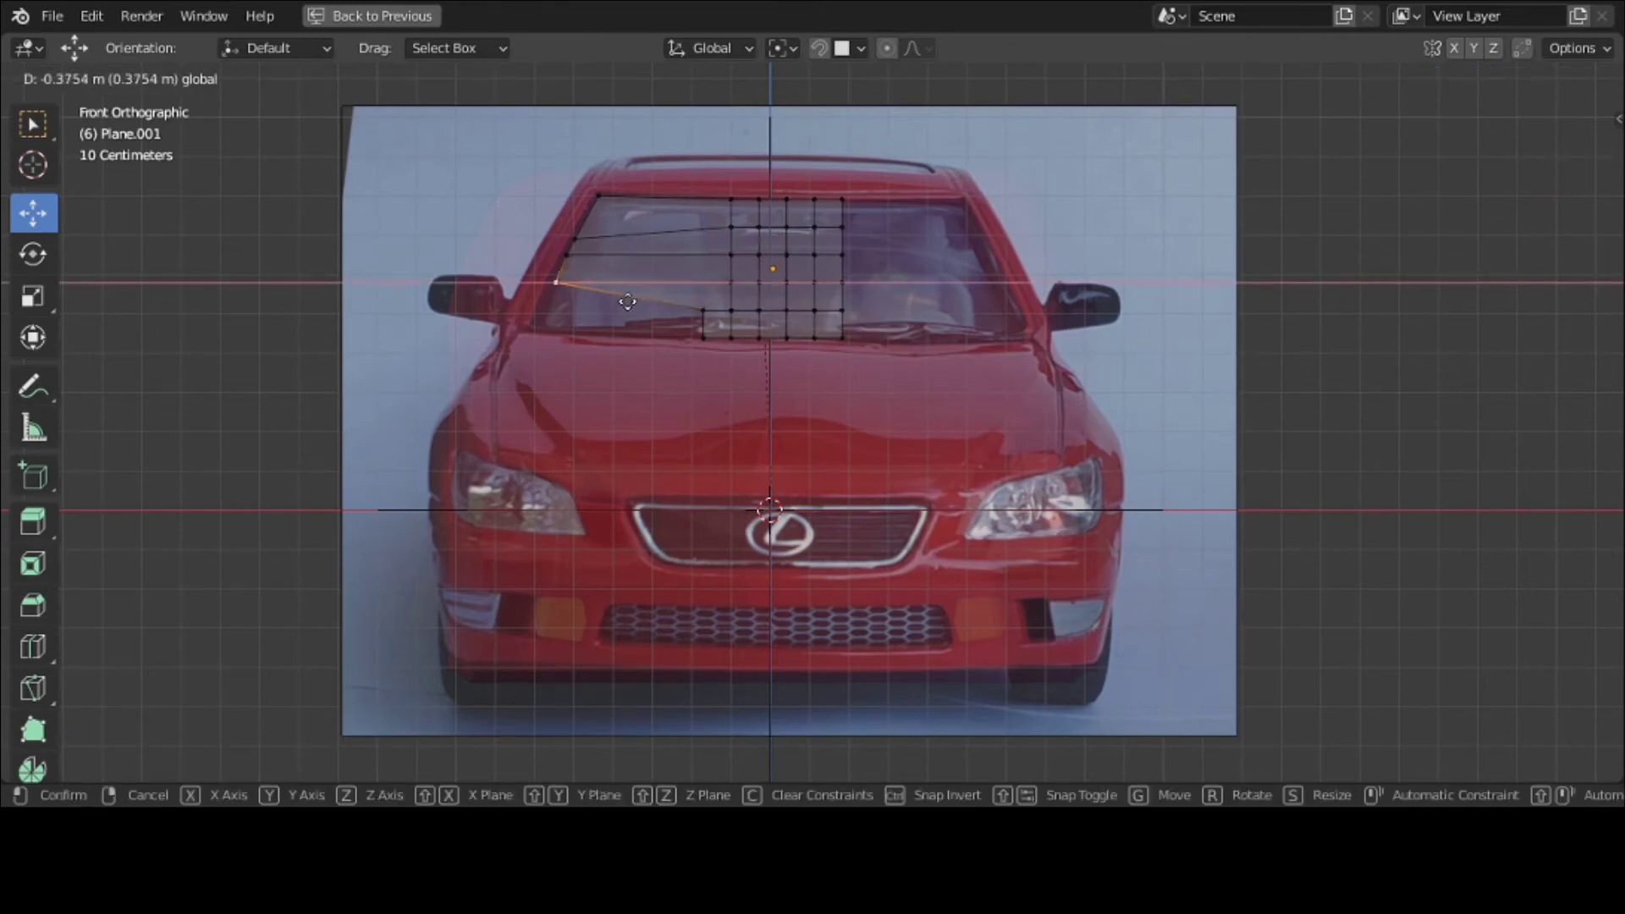
drag(627, 303, 623, 304)
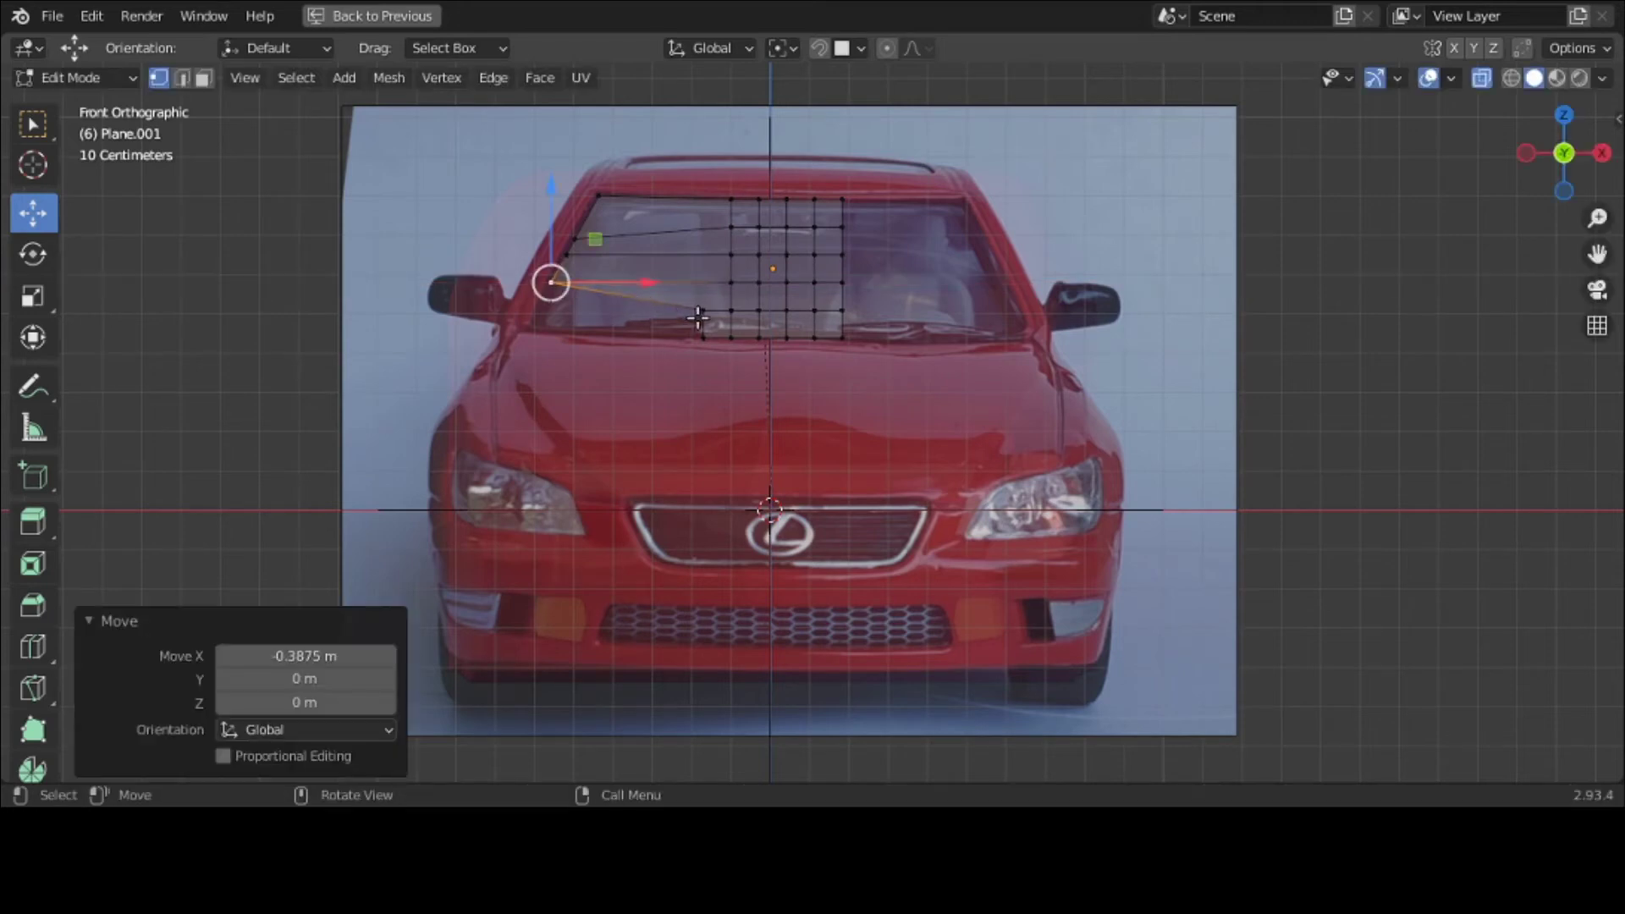
click(702, 310)
drag(750, 313, 615, 329)
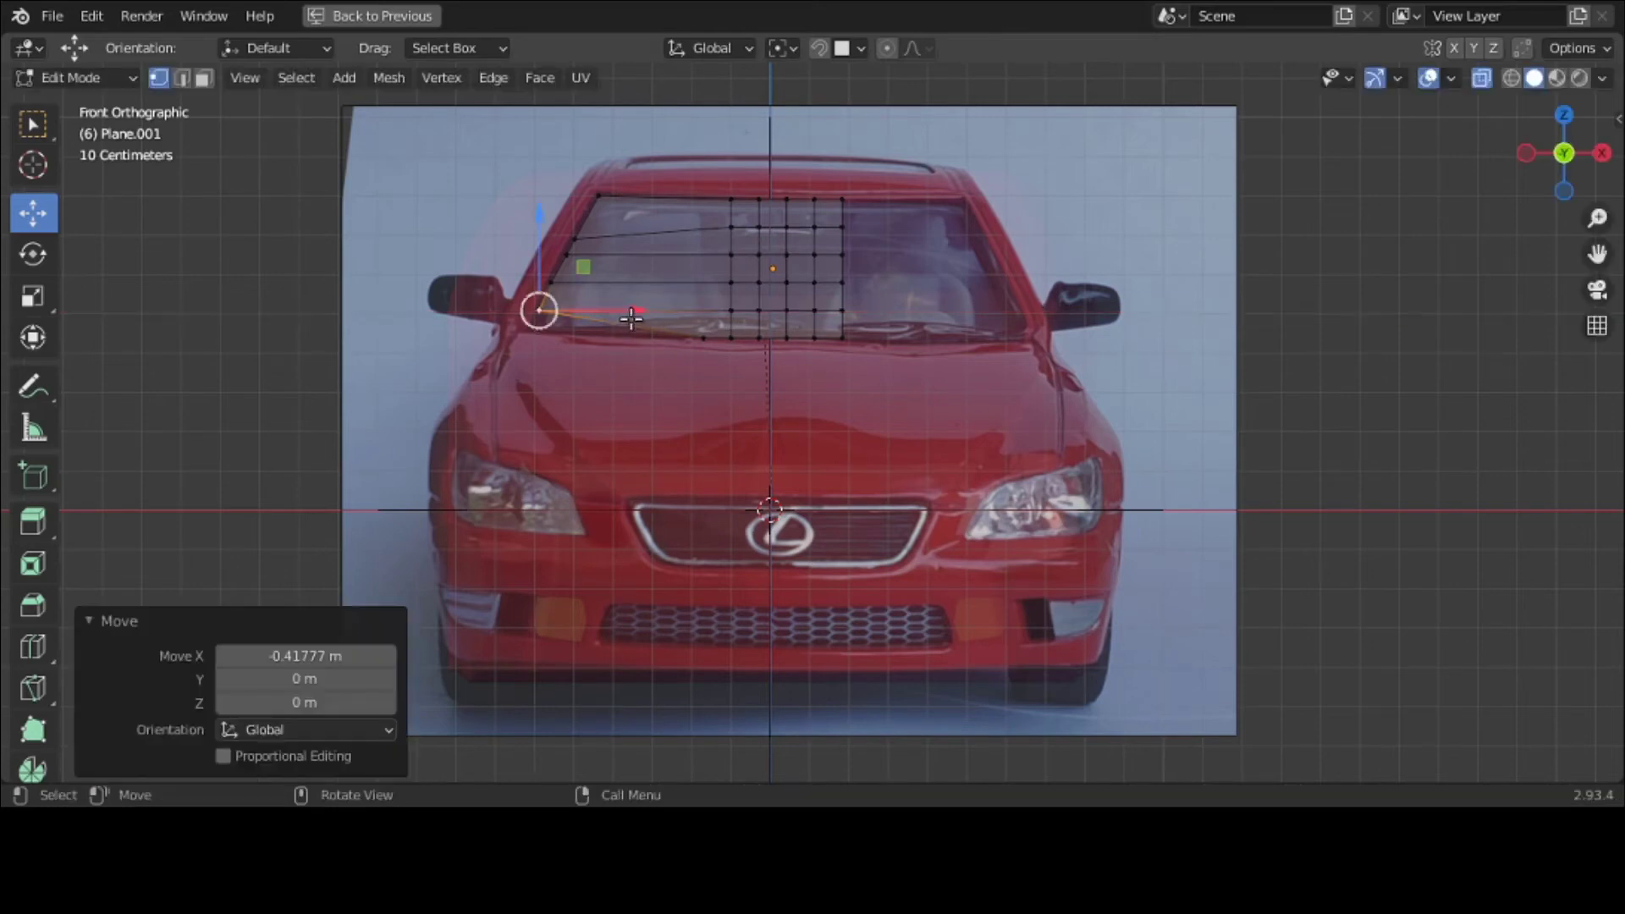
Step: Move the plane's bottom-left corner vertex to the windshield's lower-left corner, raising it about 0.039 m and nudging it inward about 0.018 m
click(731, 338)
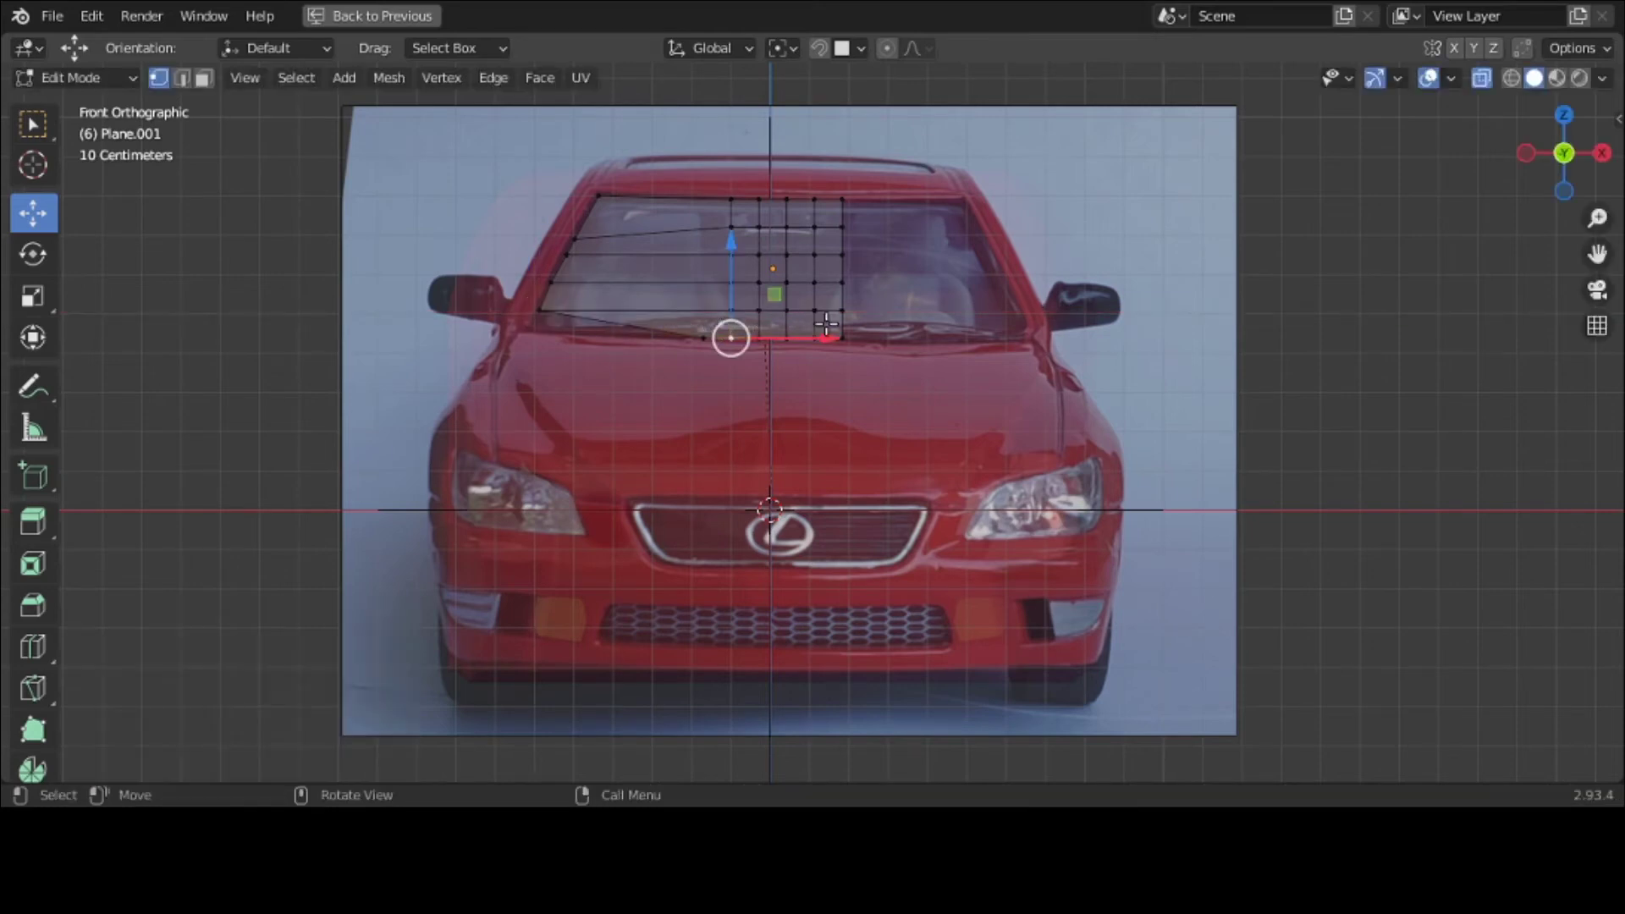
click(702, 338)
drag(780, 332, 528, 273)
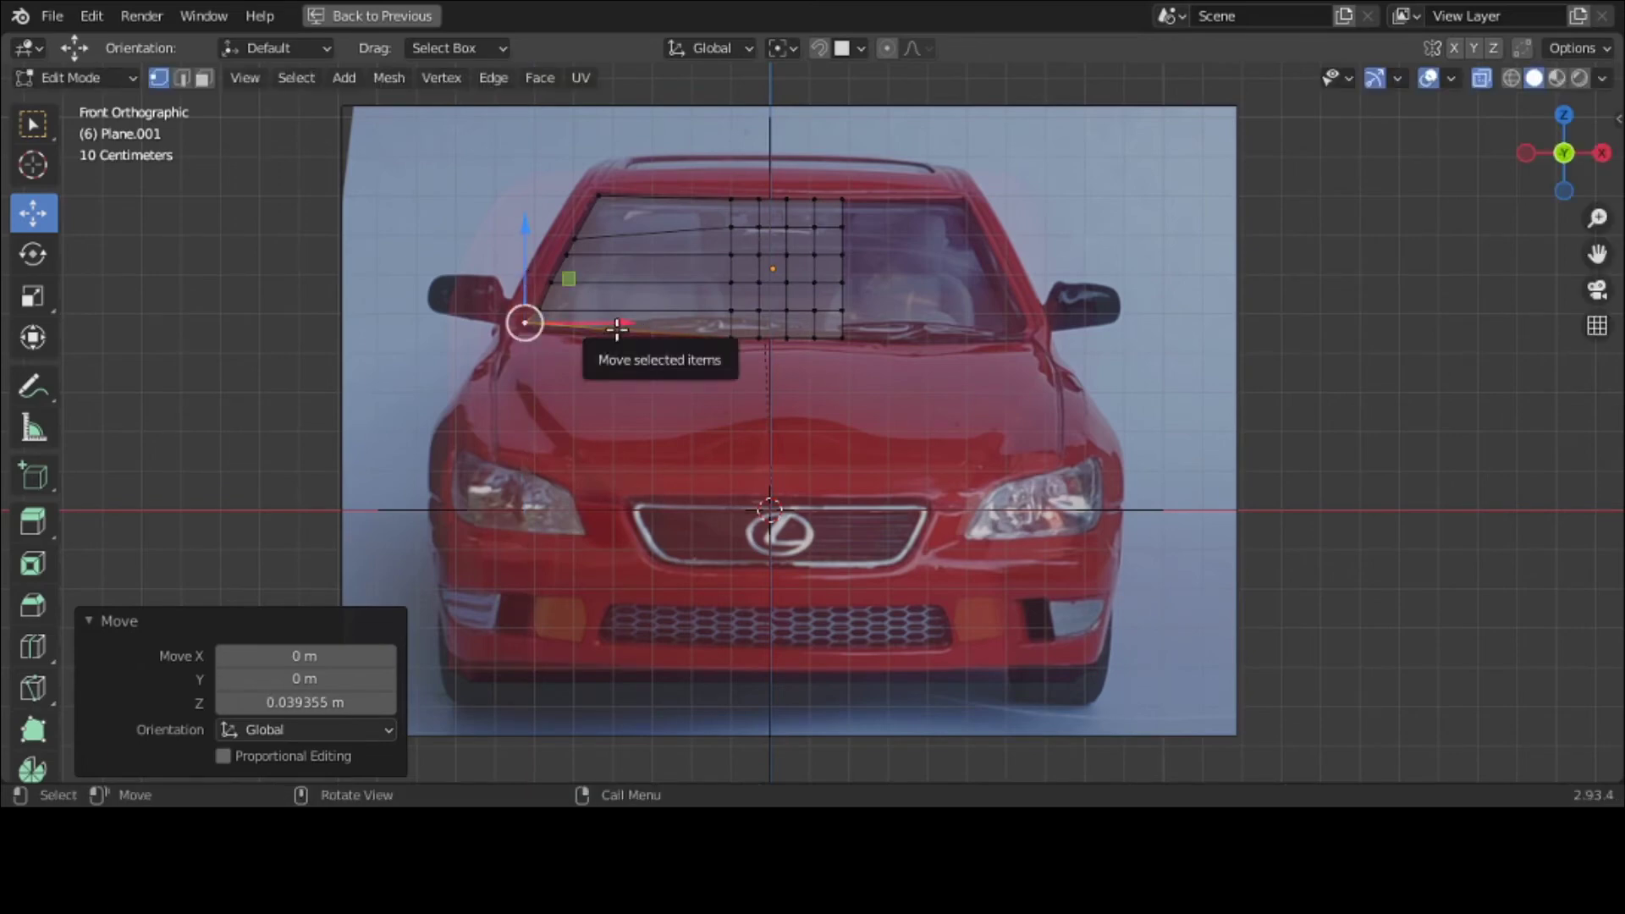
drag(619, 328, 632, 351)
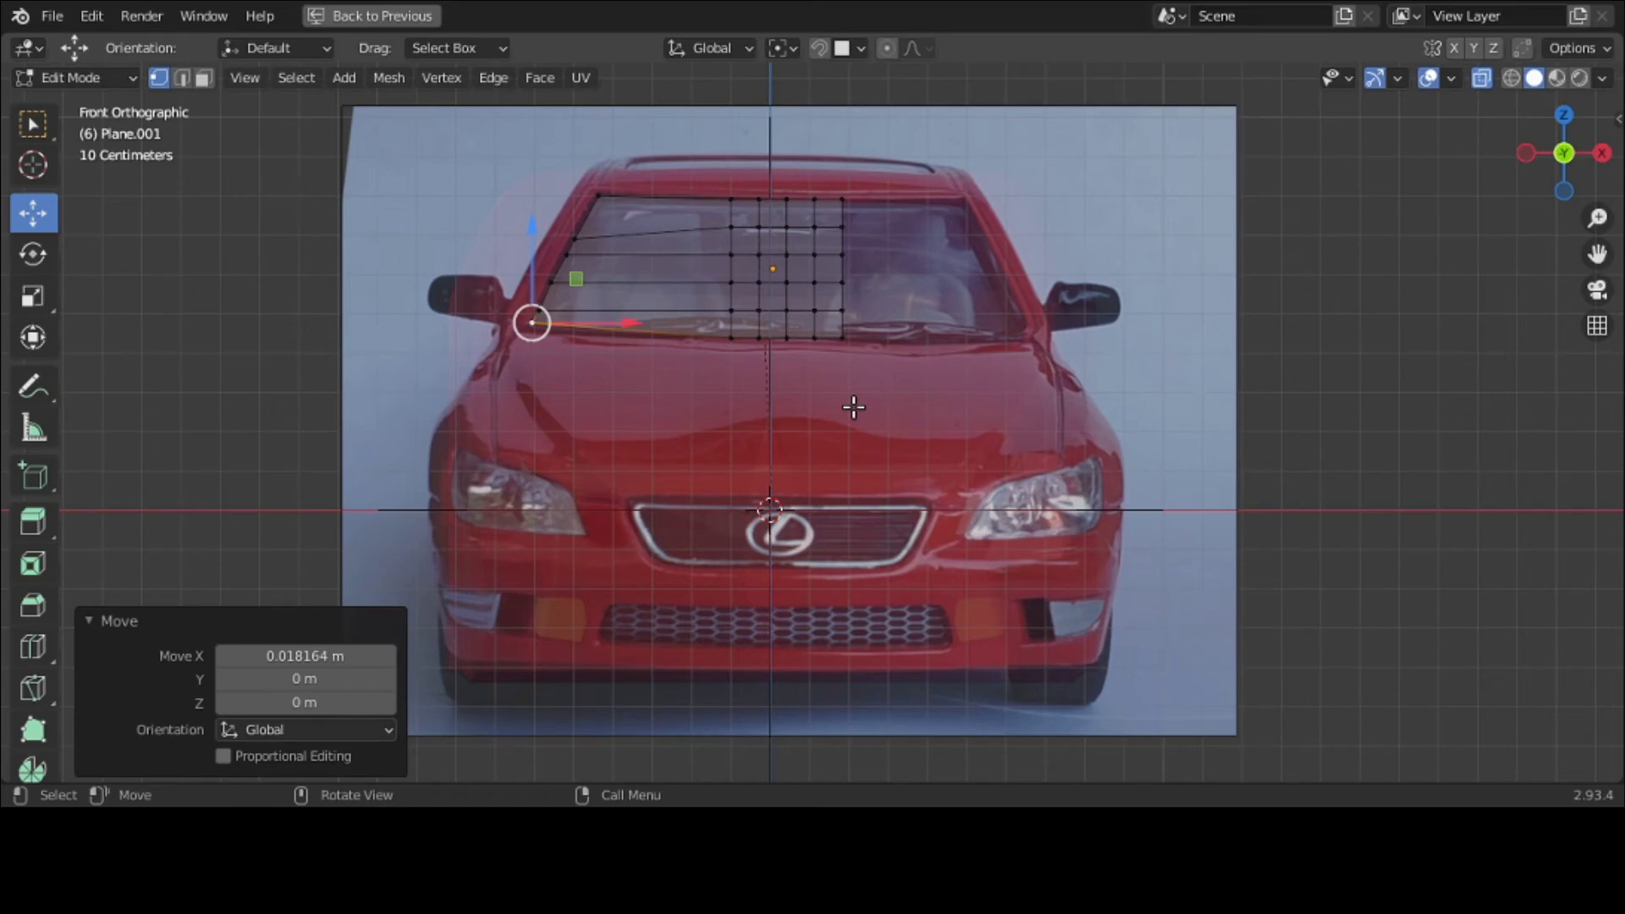
Step: Lower the bottom-edge vertex next to the lower-left corner about 0.008 m to meet the windshield's lower outline
scroll(853, 407, up, 2)
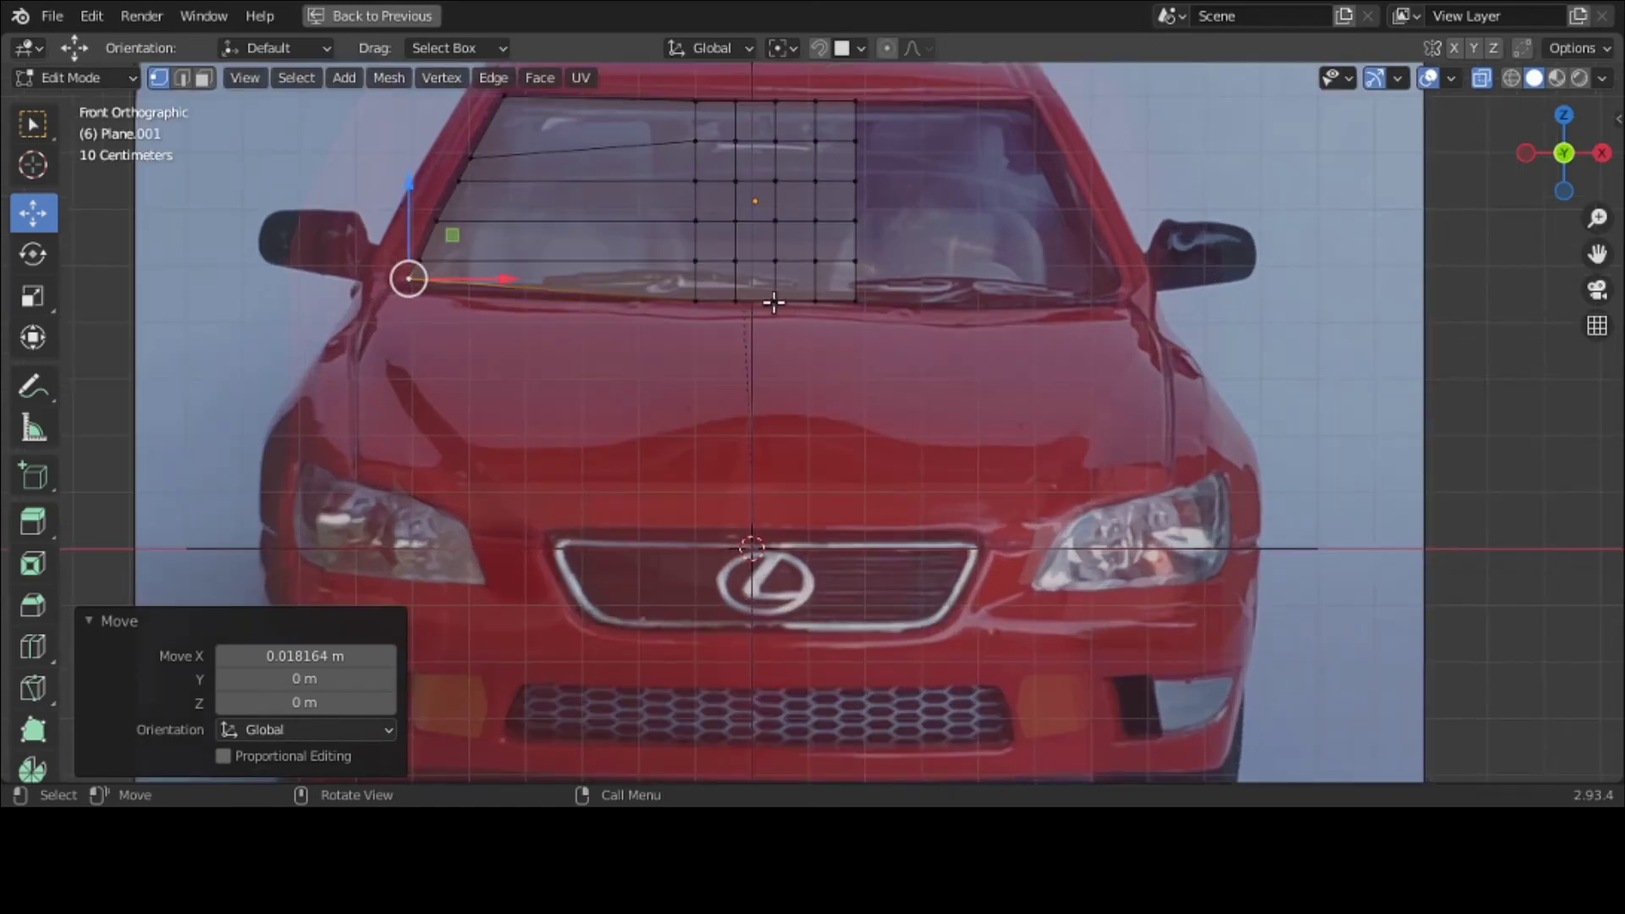
click(718, 309)
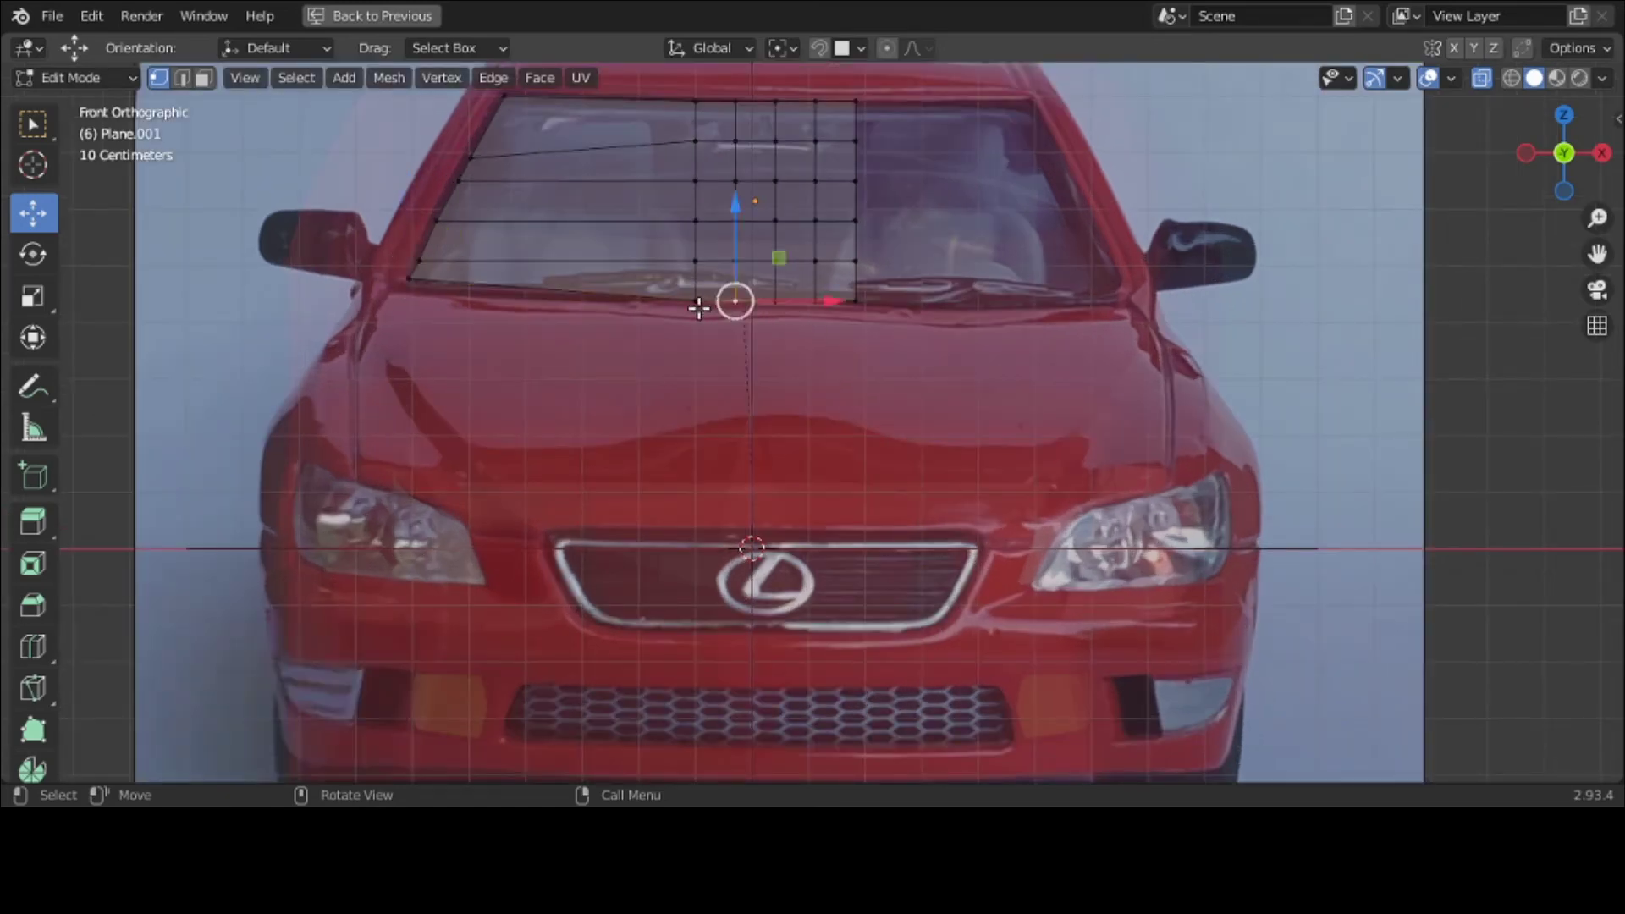
click(700, 305)
mouse_move(696, 254)
mouse_down()
mouse_move(701, 236)
mouse_move(724, 266)
mouse_up()
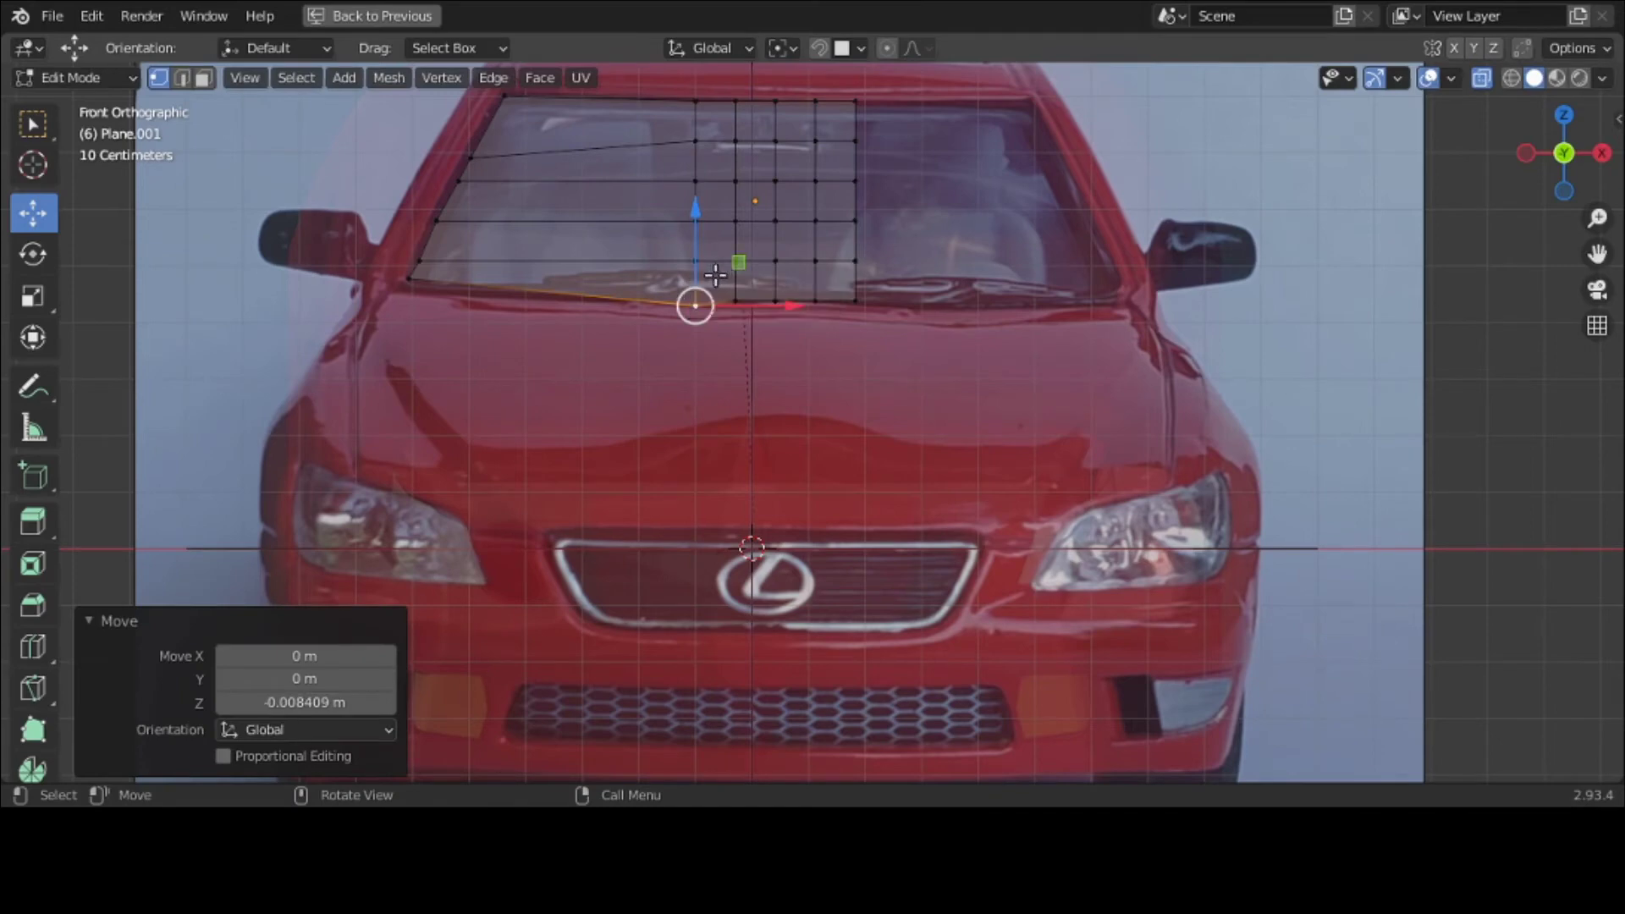
Step: Subdivide the long bottom edge at the lower-left corner with 1 cut and lower its midpoint vertex about 0.006 m
shift+click(415, 279)
right_click(416, 277)
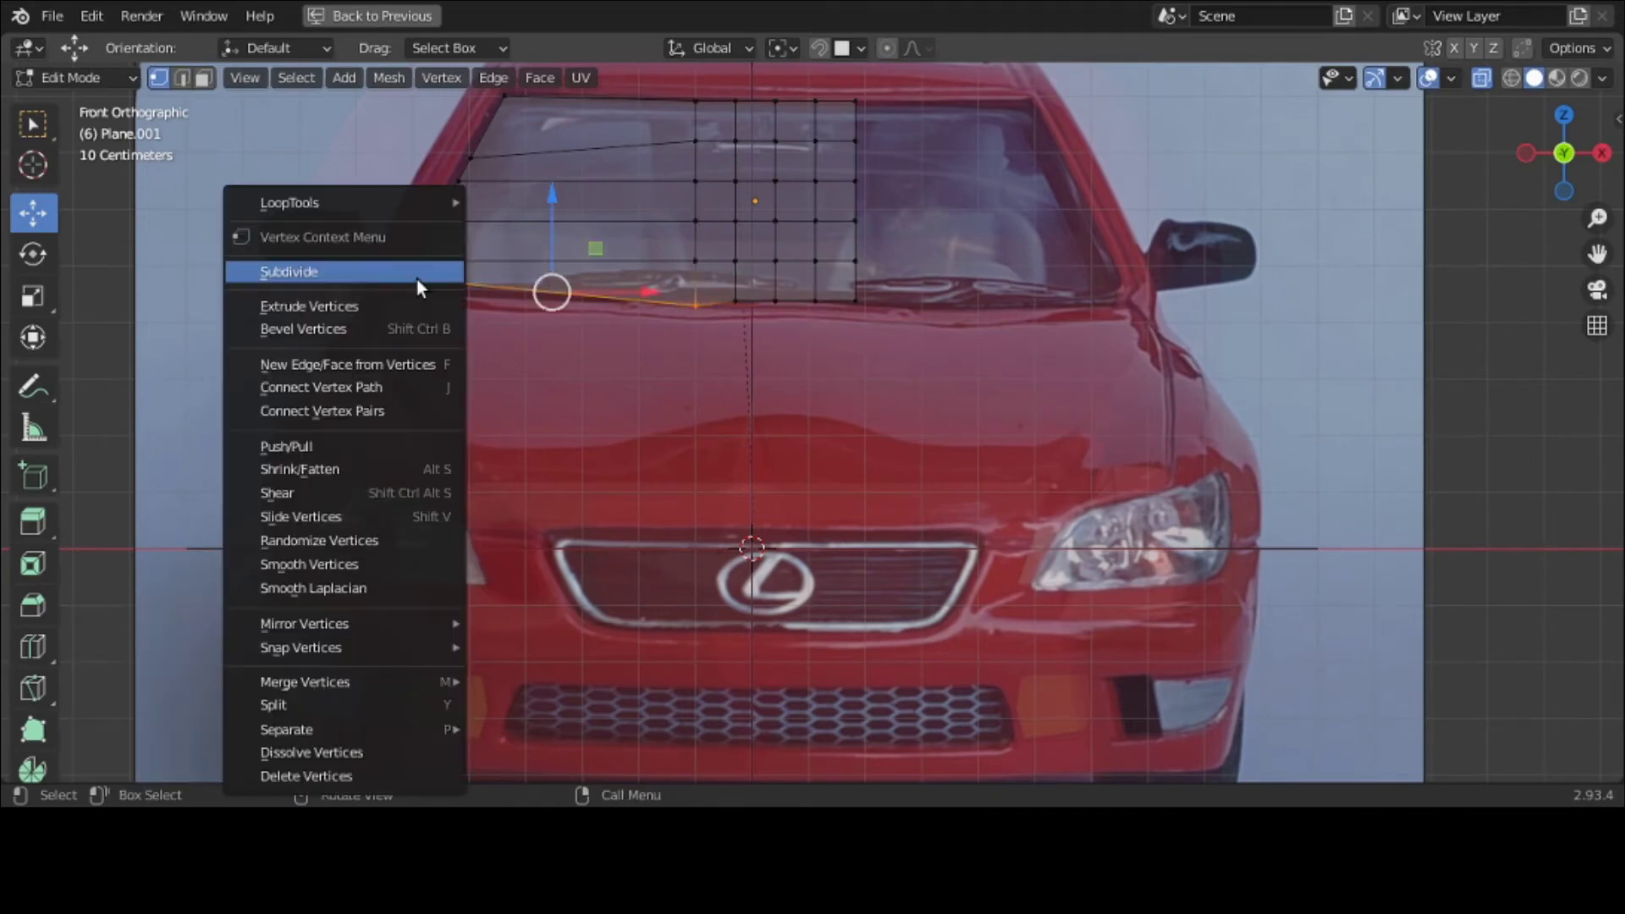
click(416, 272)
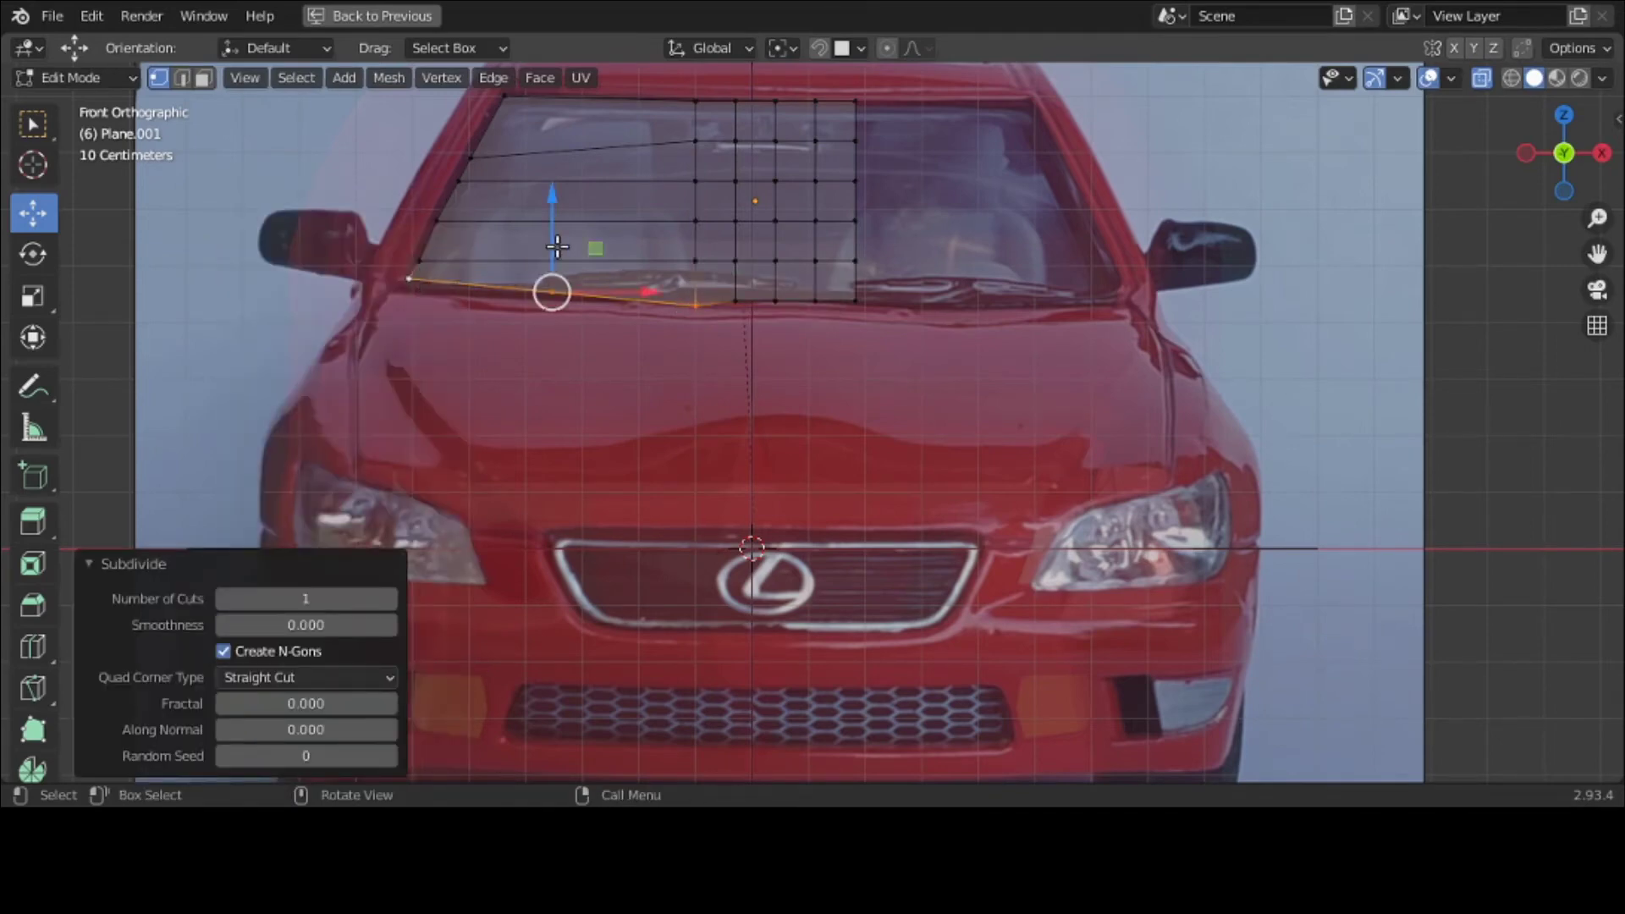
mouse_move(556, 226)
mouse_down()
mouse_move(558, 252)
mouse_move(559, 229)
mouse_up()
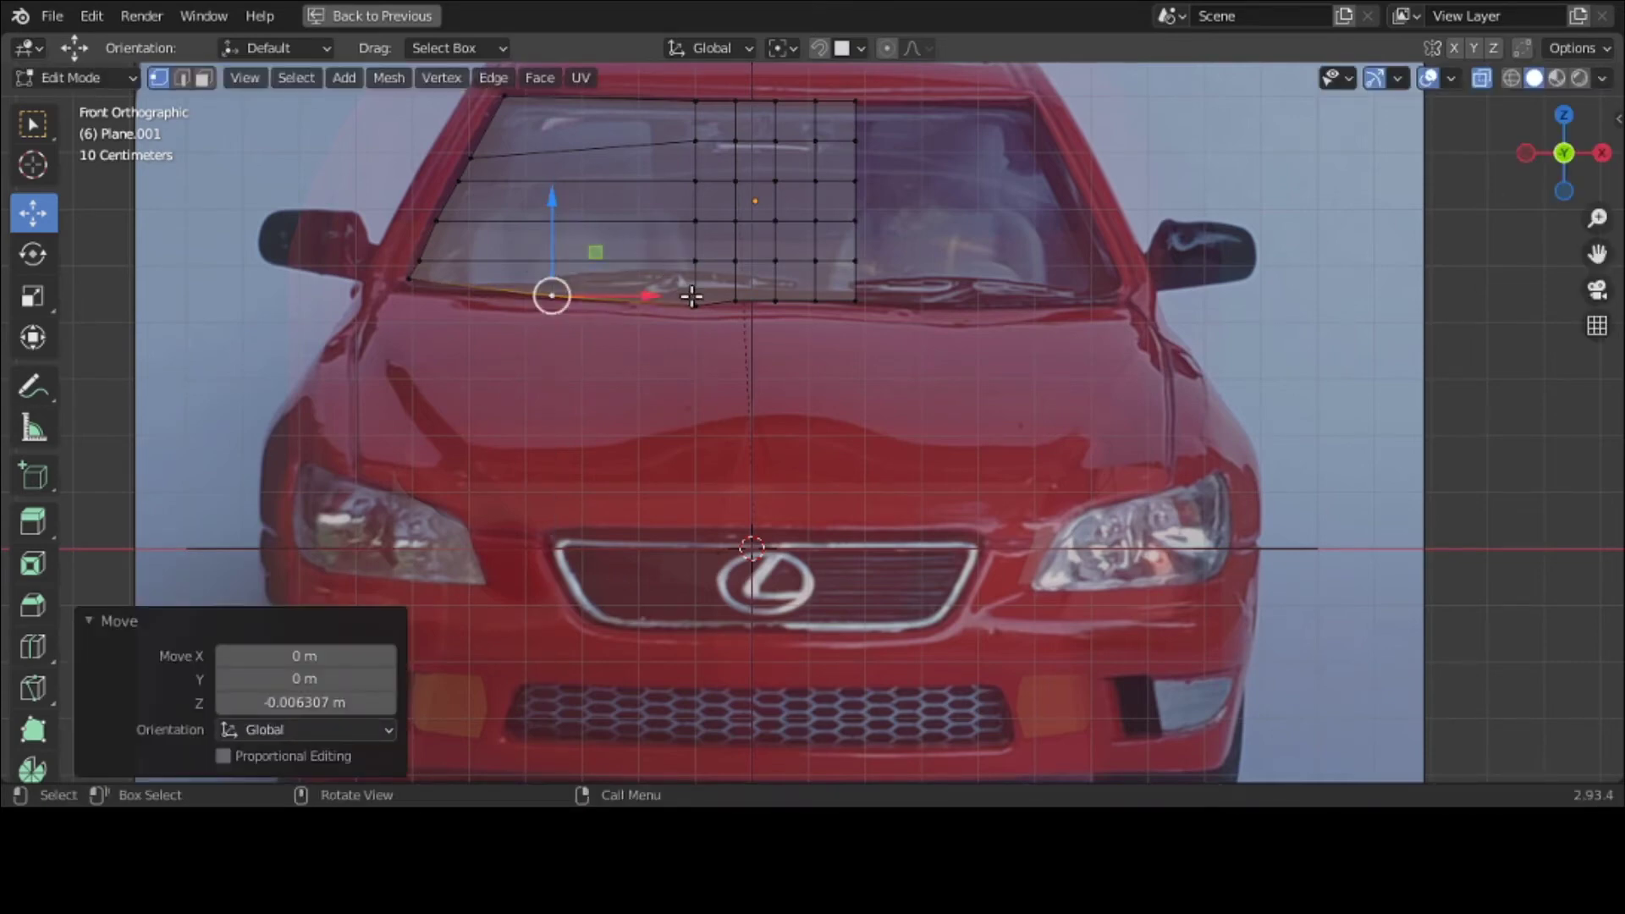
Step: Adjust the middle bottom-edge vertices to the windshield outline and move the bottom-right corner vertex about 0.458 m along X and 0.025 m up
click(735, 300)
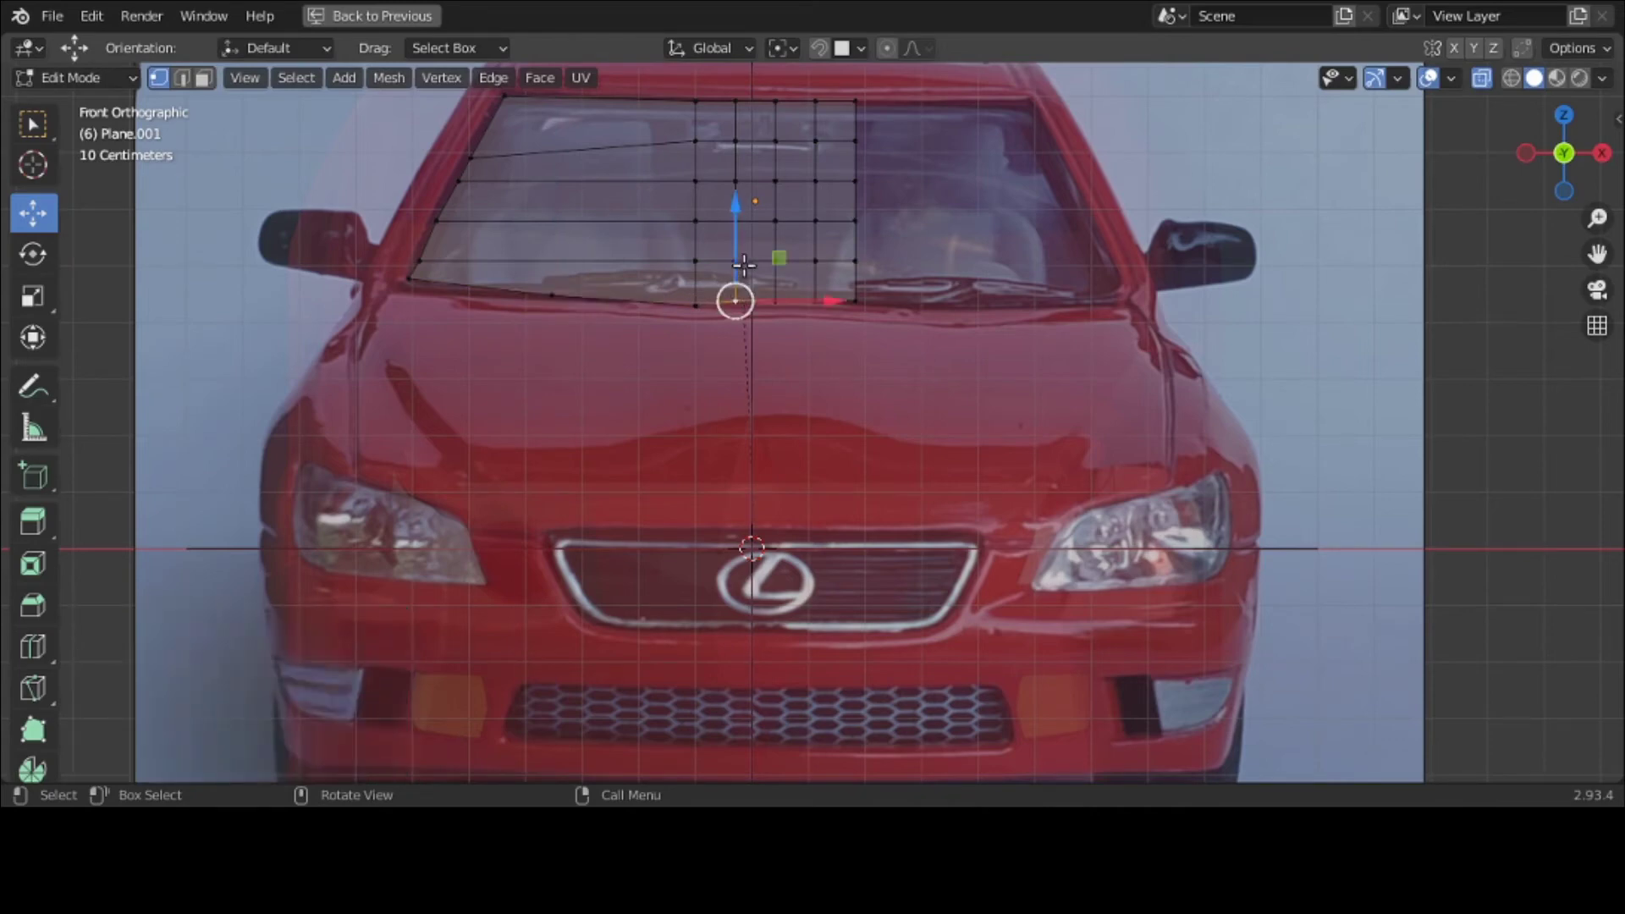
drag(745, 272, 1234, 293)
click(776, 301)
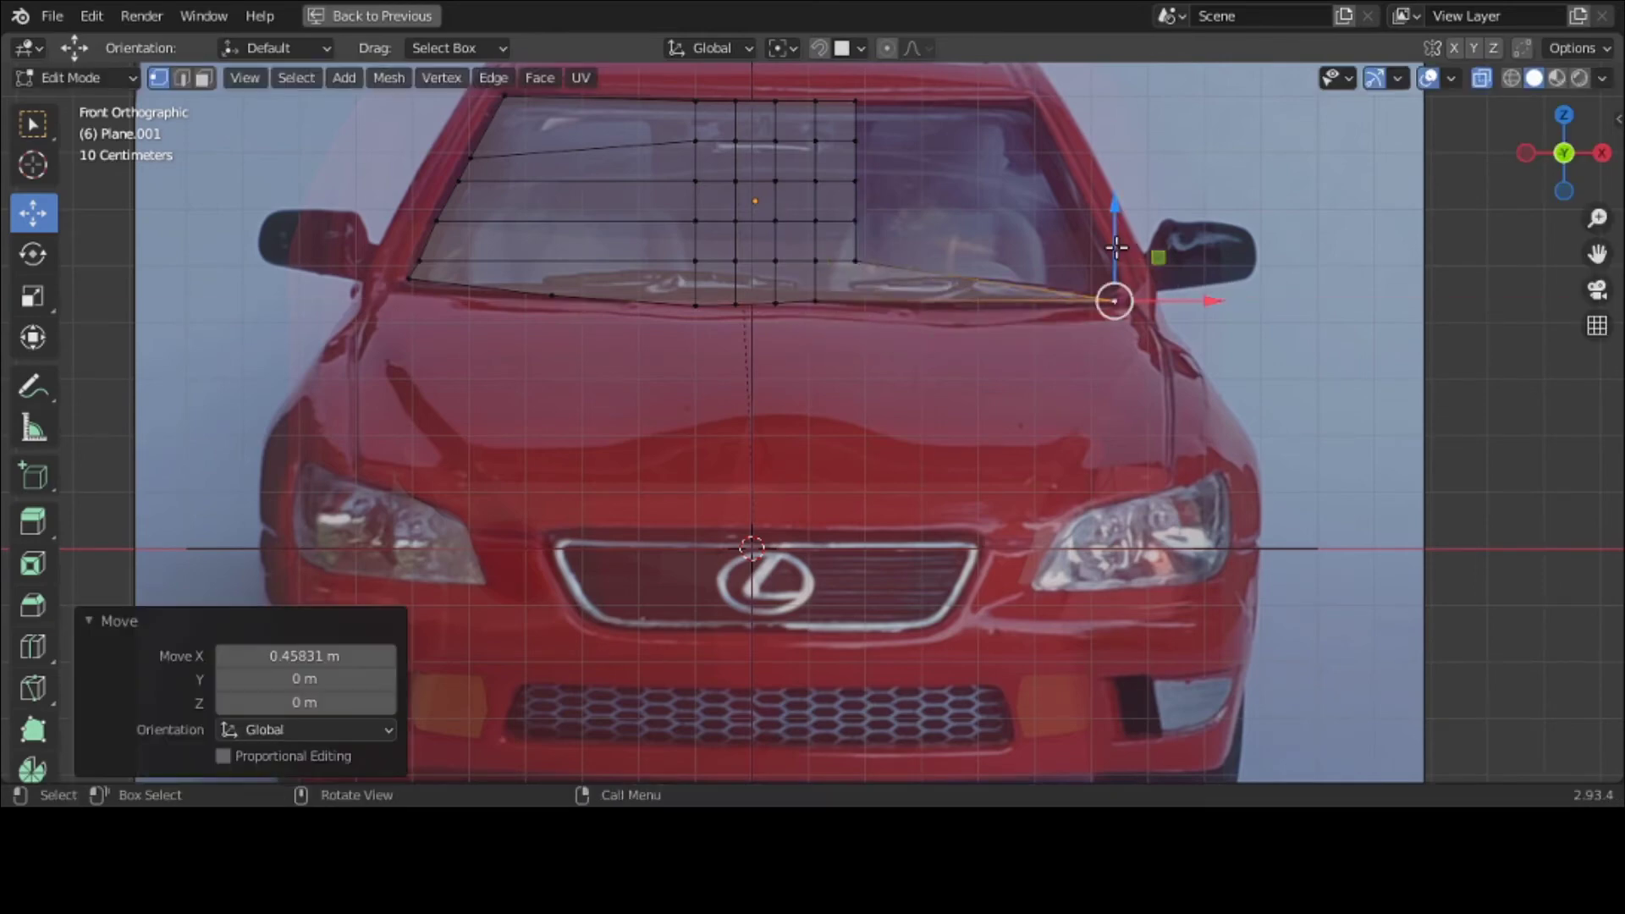
drag(1116, 247, 1119, 232)
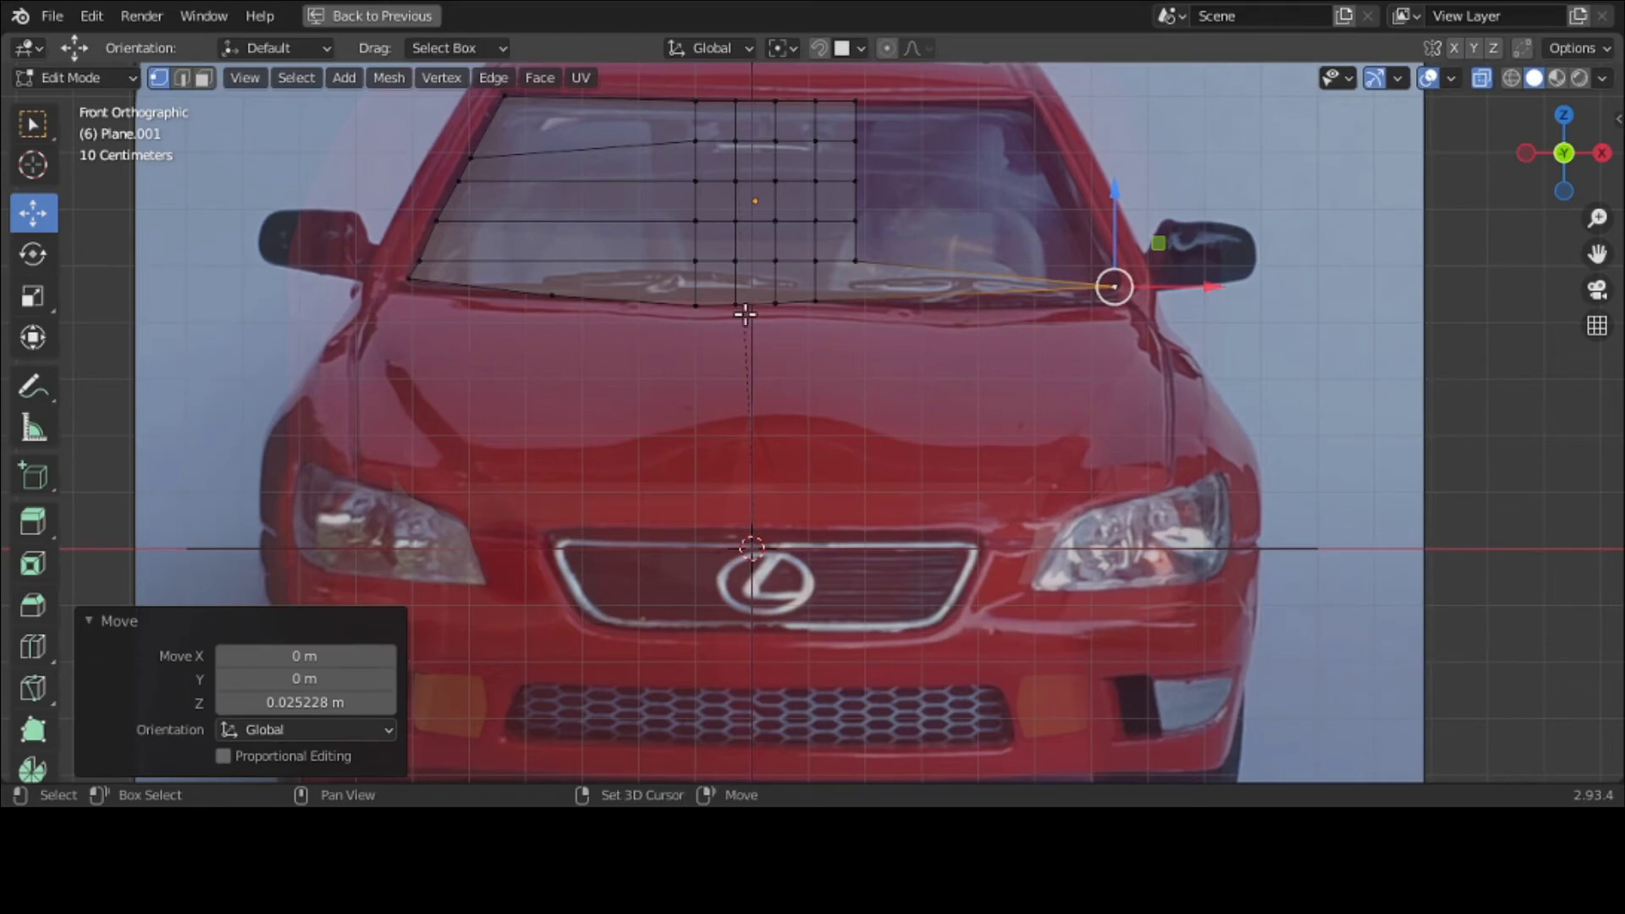
Step: Subdivide the long lower-right bottom edge once, lower its midpoint, and move the right-edge vertex above the corner about 0.441 m along X
shift+click(815, 298)
right_click(814, 297)
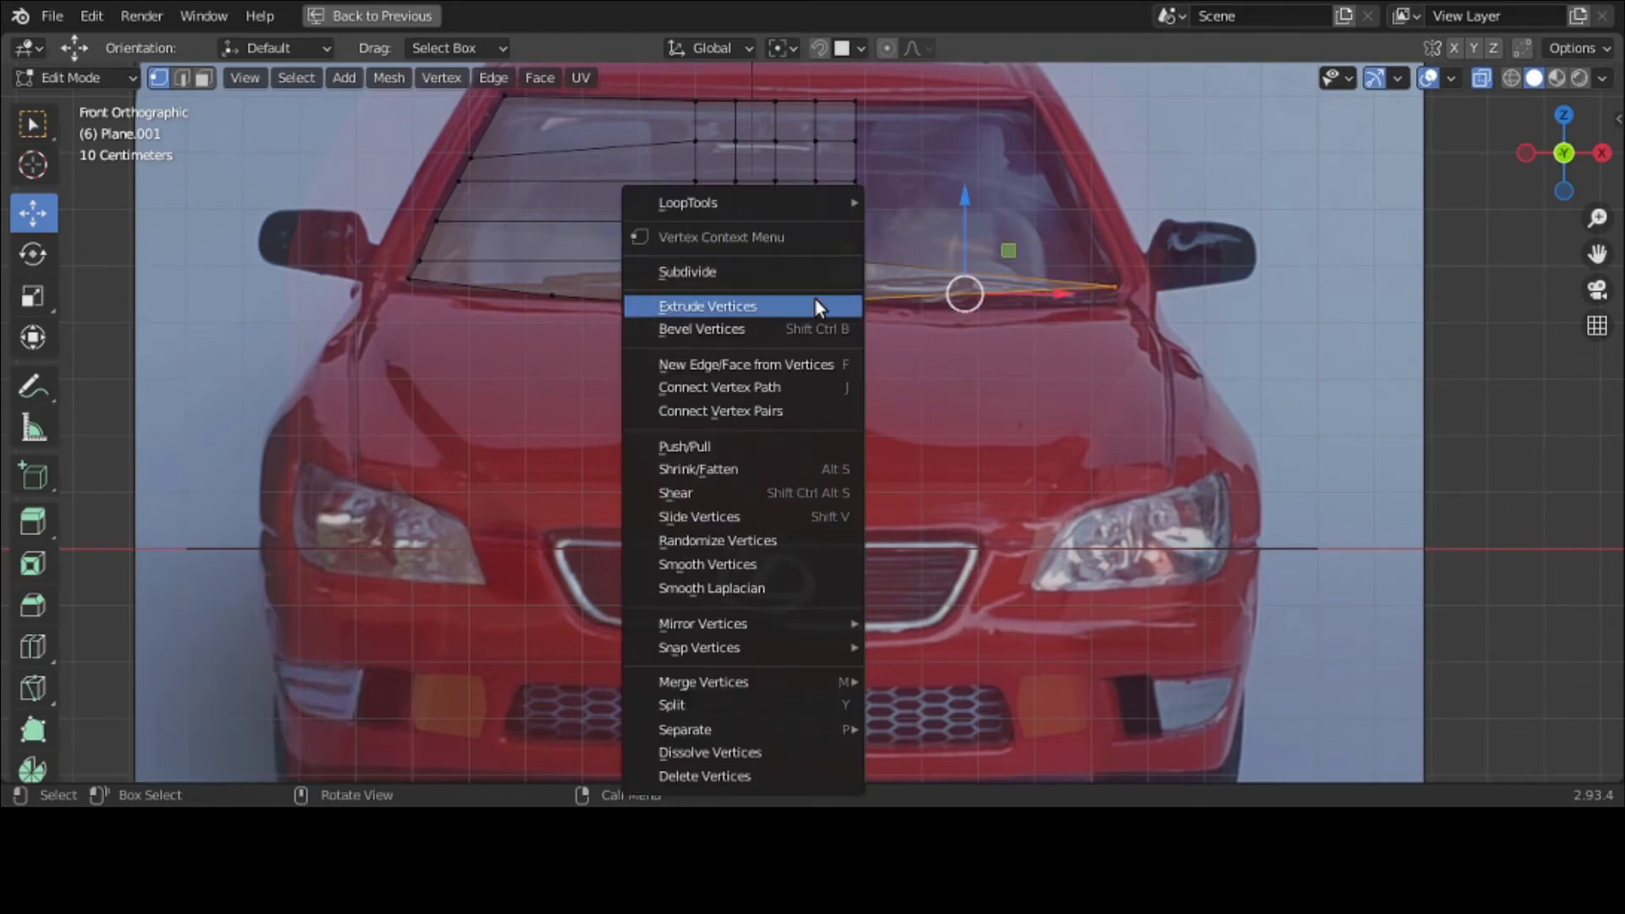
click(816, 275)
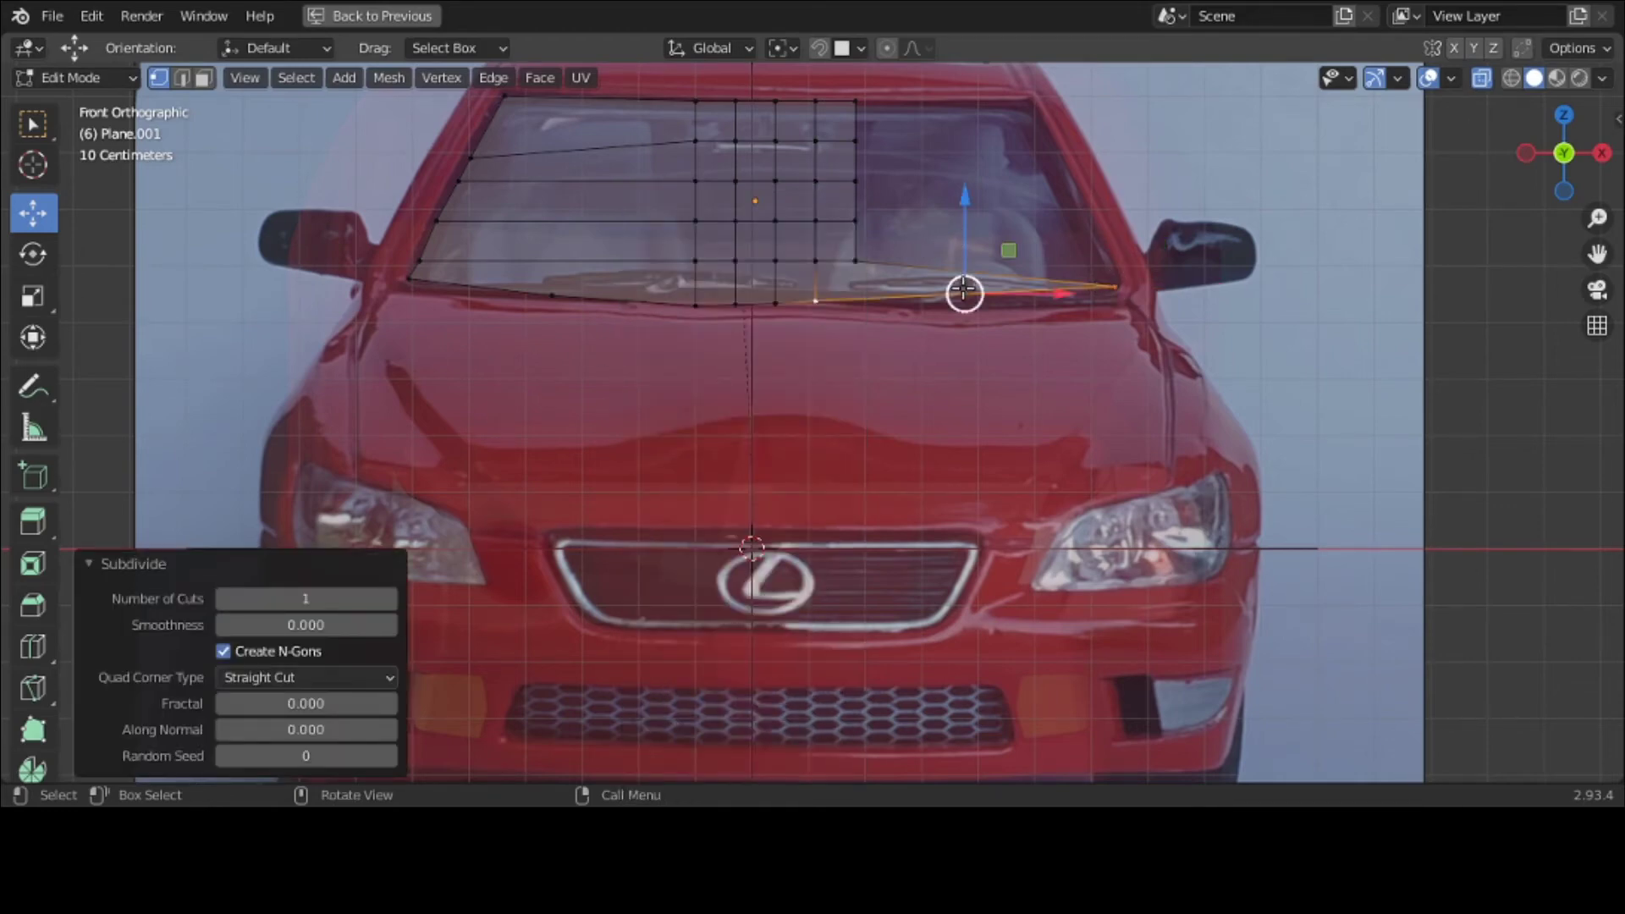
click(965, 295)
drag(966, 228, 1211, 250)
click(854, 261)
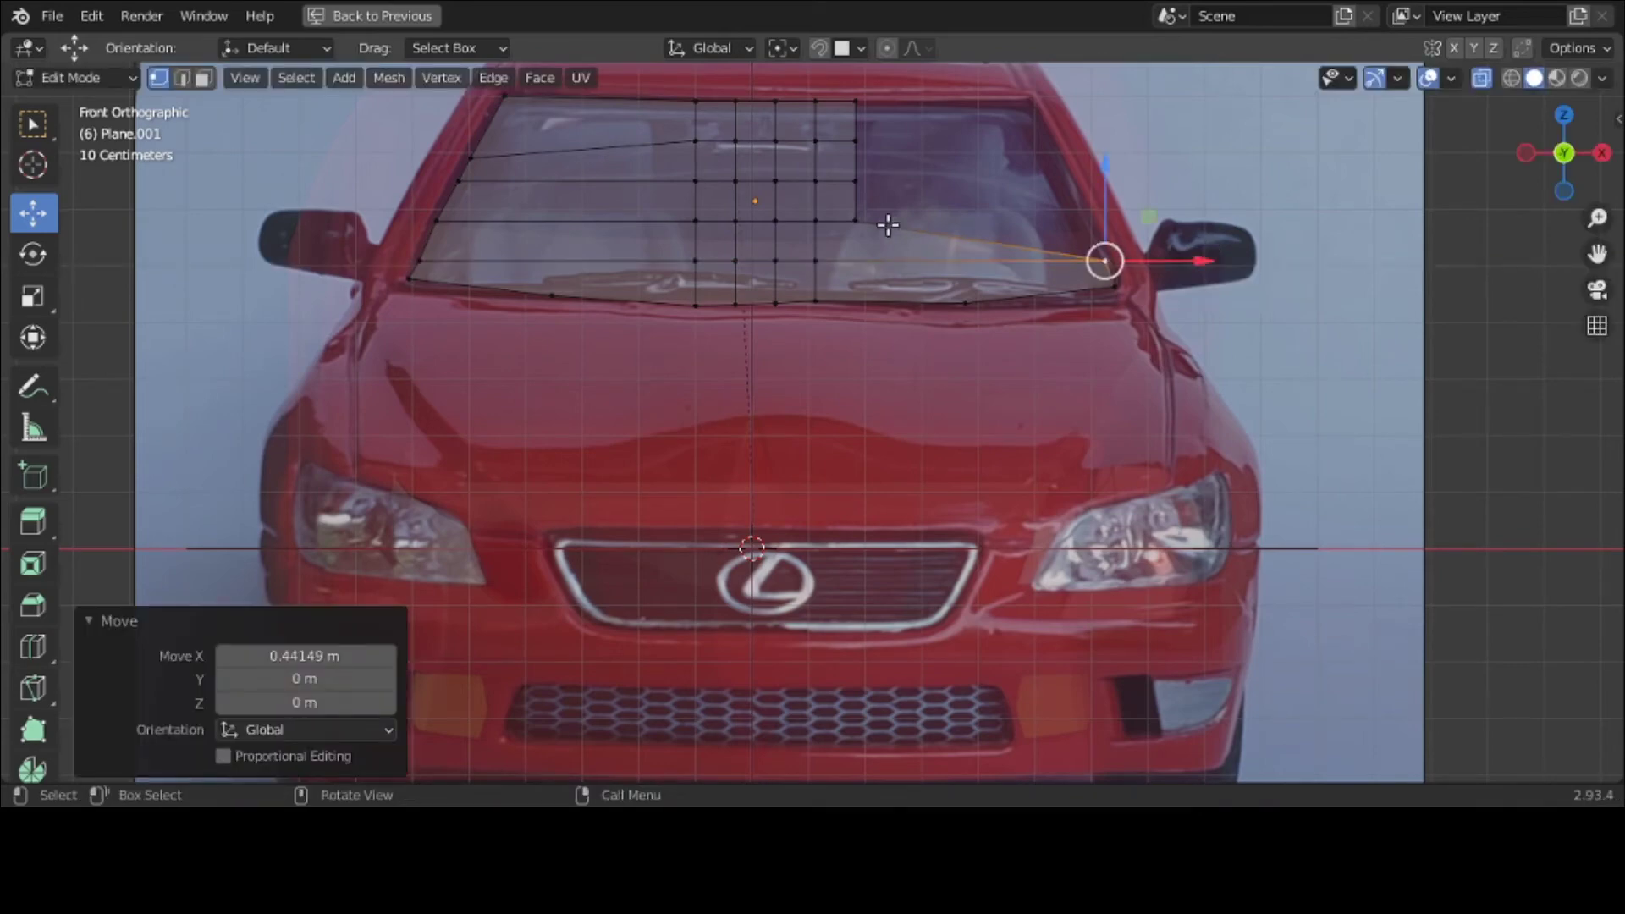
Step: Move the two middle vertices of the windscreen mesh's right edge outward along X to the glass outline, the upper one by about 0.385 m
click(853, 216)
drag(935, 220, 1168, 219)
click(855, 180)
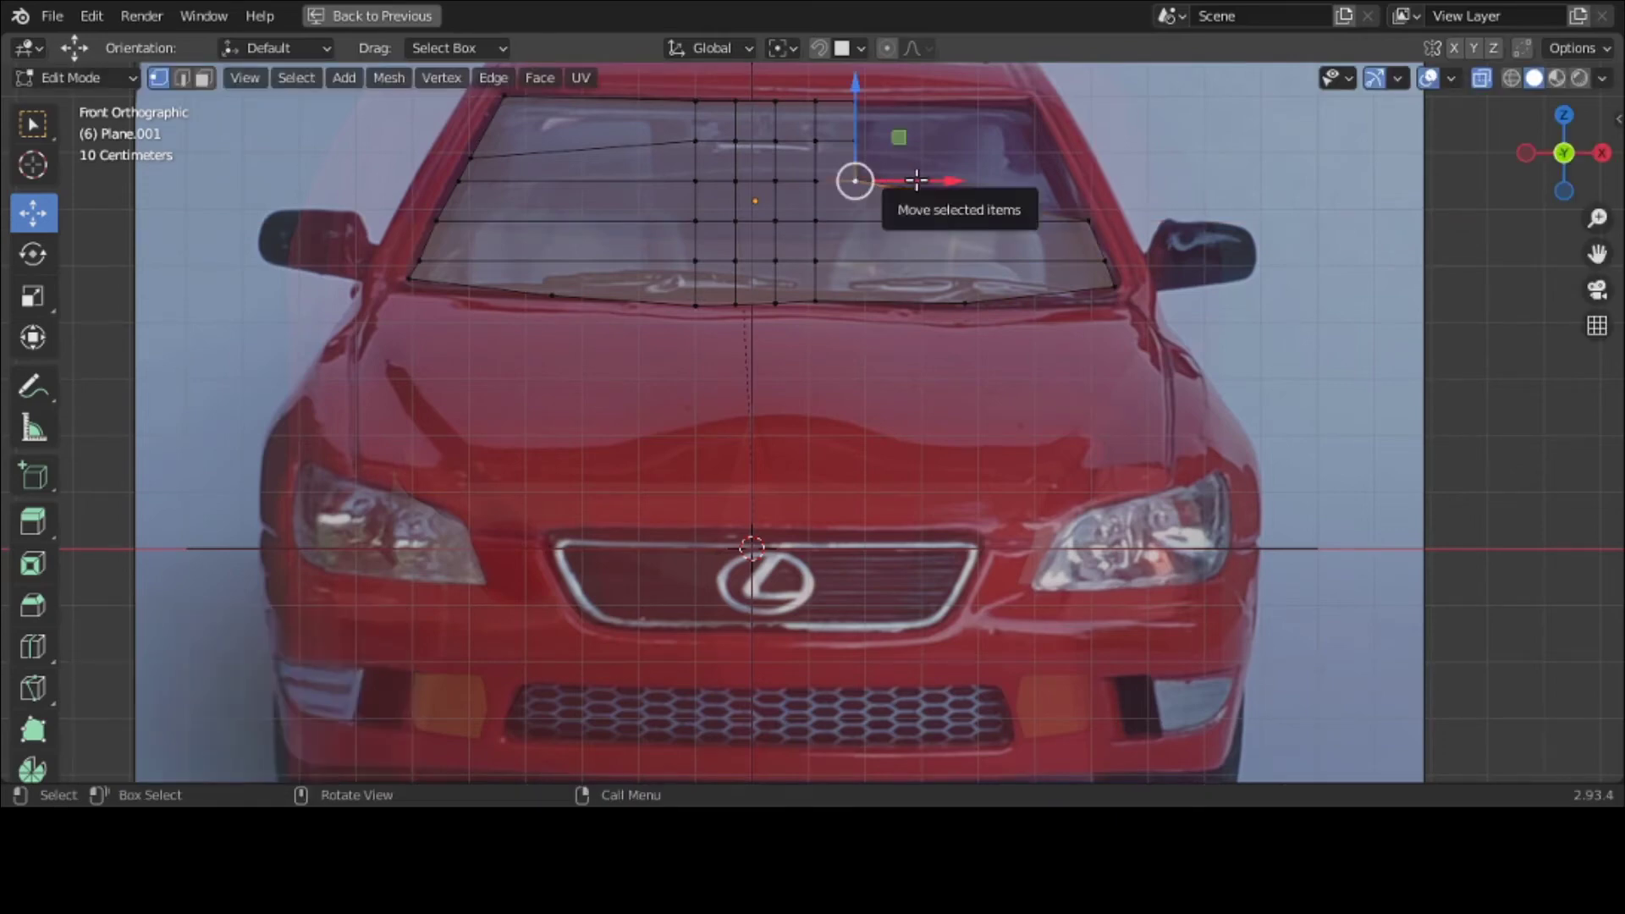
drag(917, 180, 1145, 175)
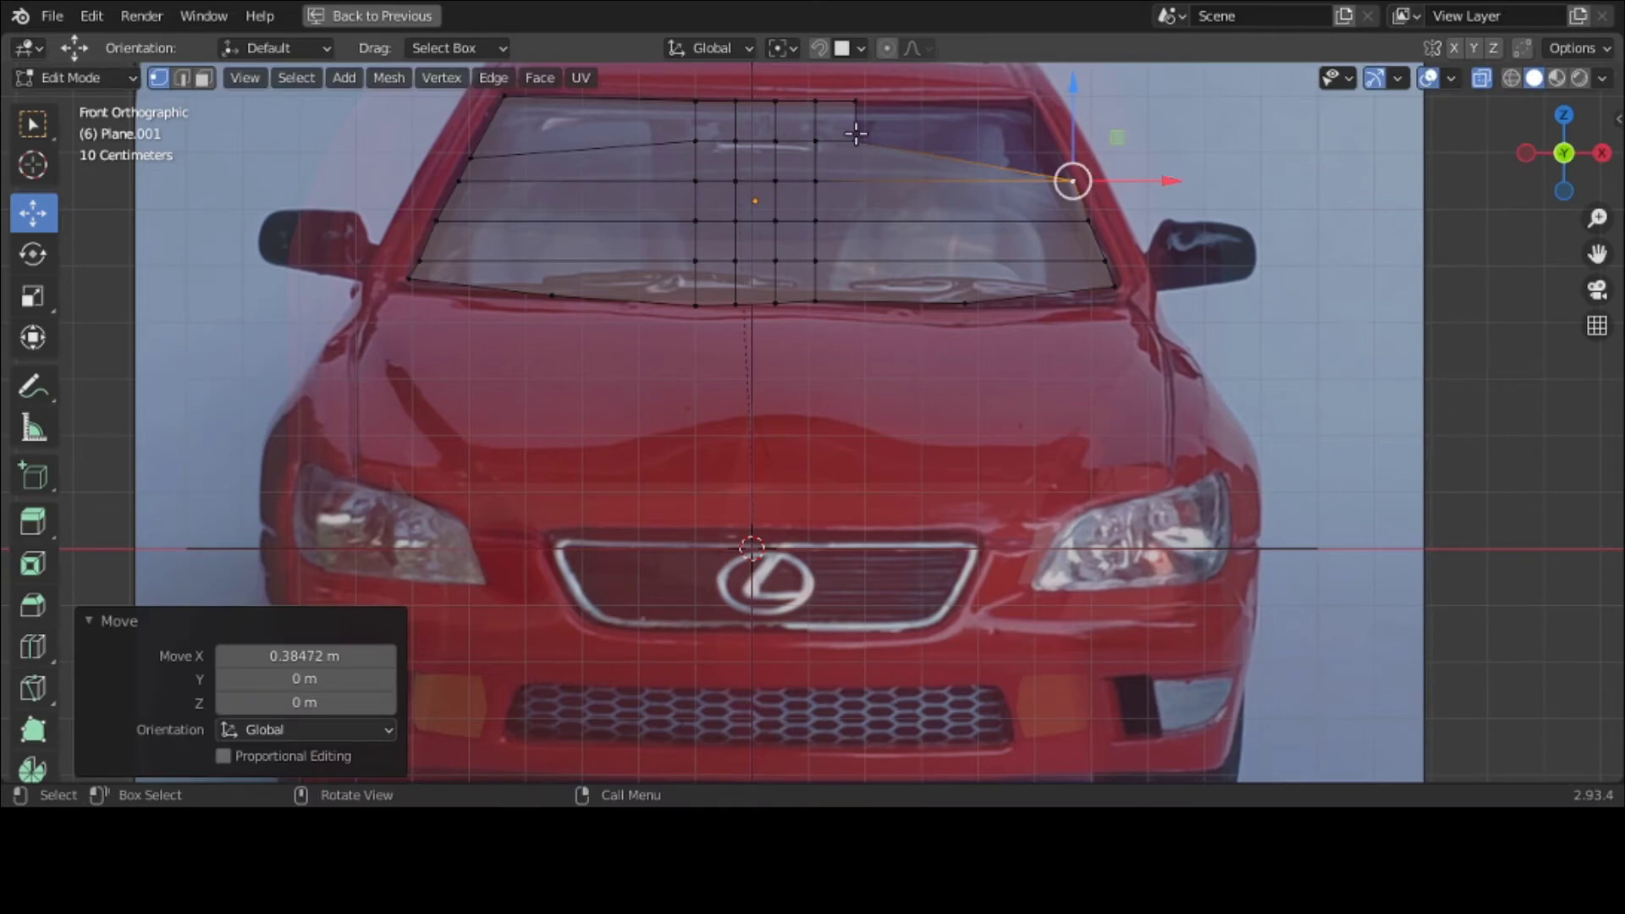
Step: Move the two uppermost right-edge vertices of the windscreen mesh outward along X to the glass outline, by about 0.353 m and 0.313 m
click(855, 140)
drag(957, 140, 1174, 154)
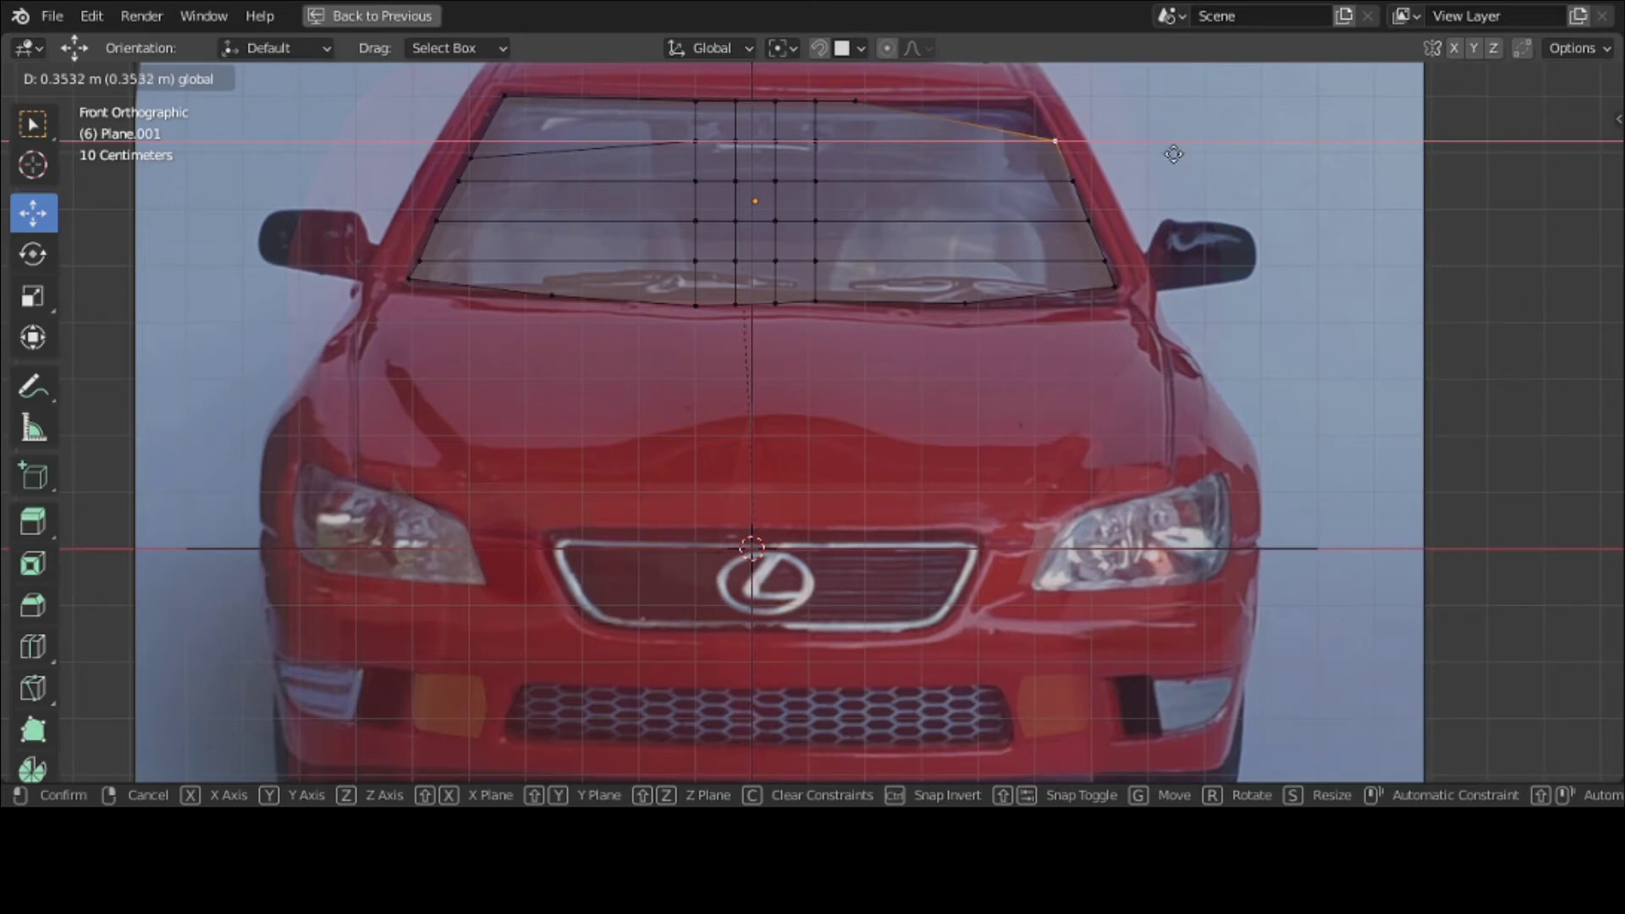
click(1174, 154)
click(869, 102)
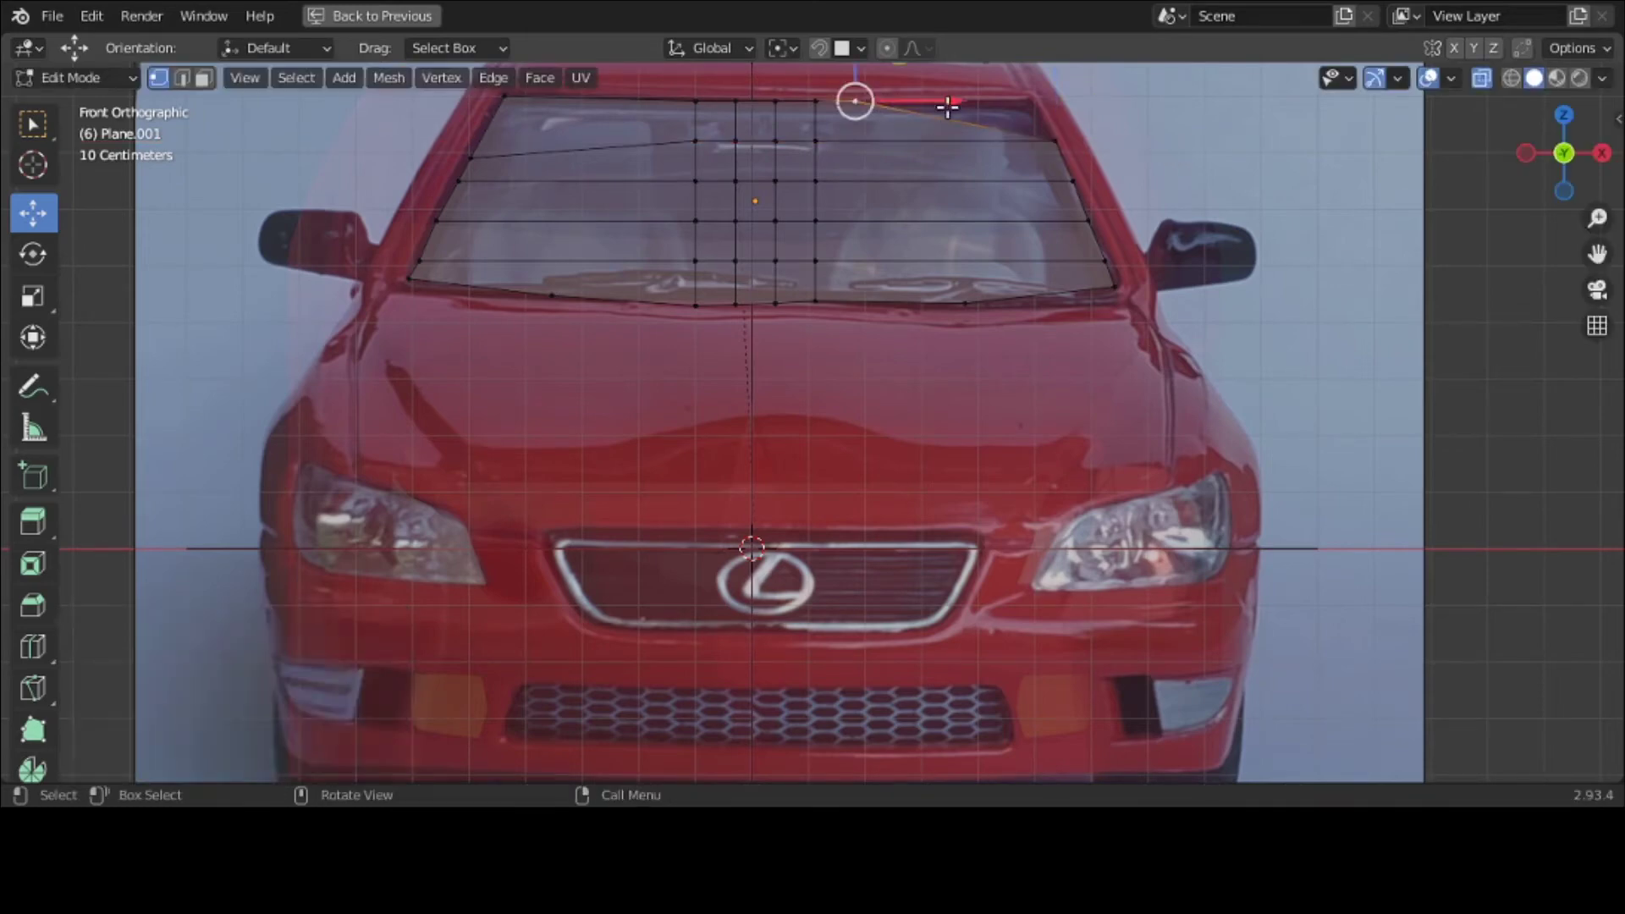
drag(948, 106, 1130, 110)
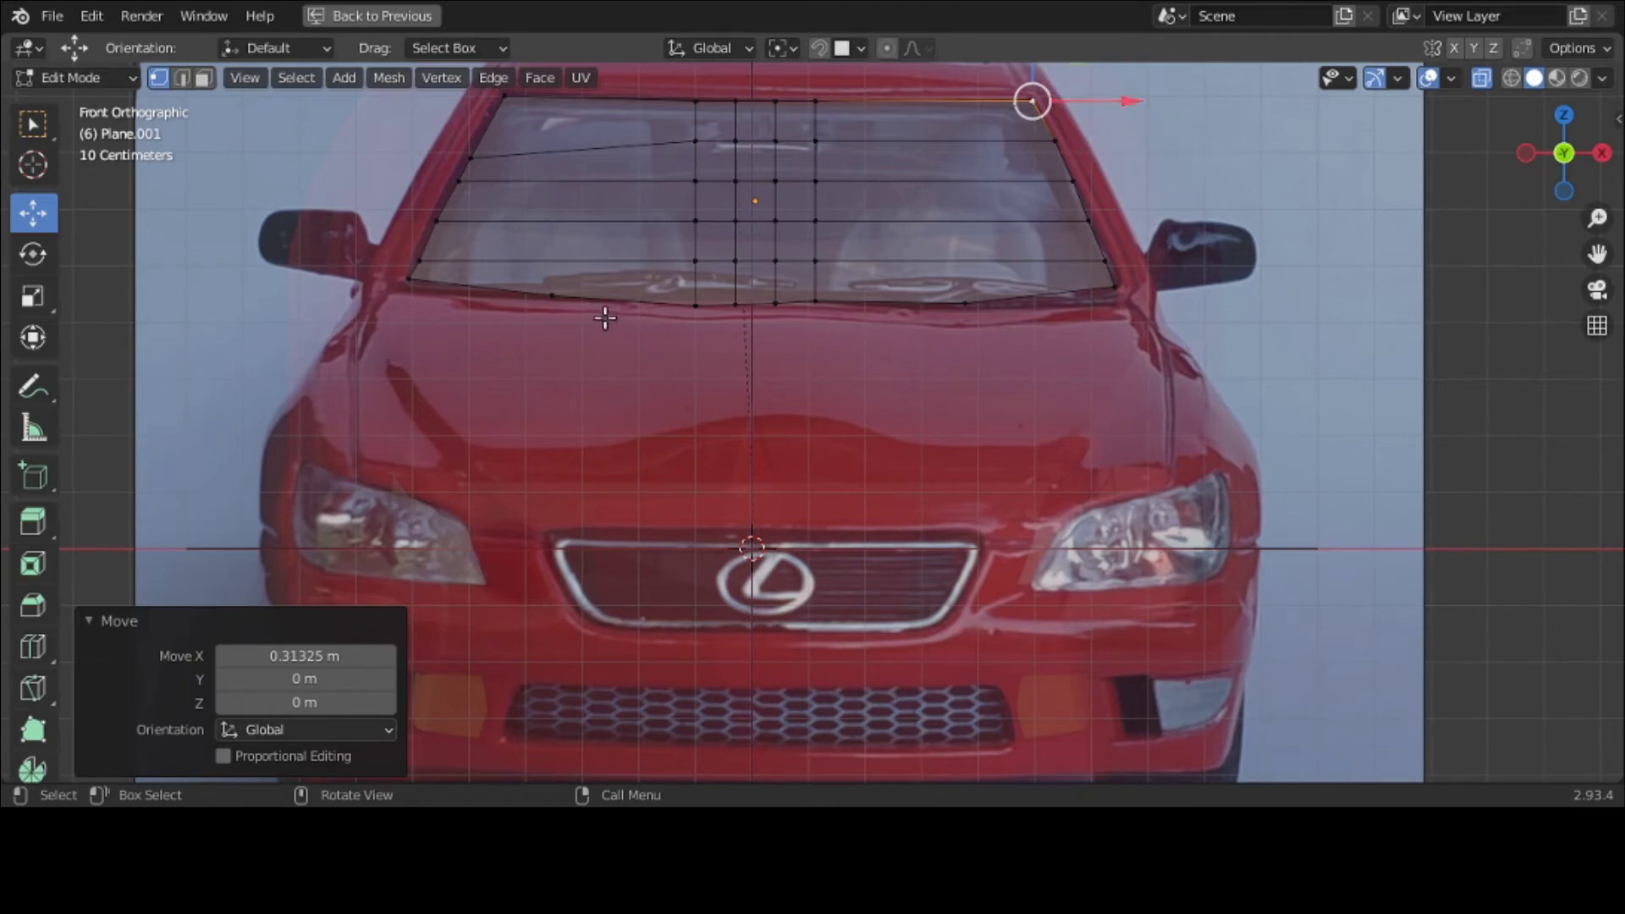
Step: Move the vertex below the windscreen mesh's upper left corner about 0.036 m up along Z and 0.021 m along X
click(460, 178)
click(471, 156)
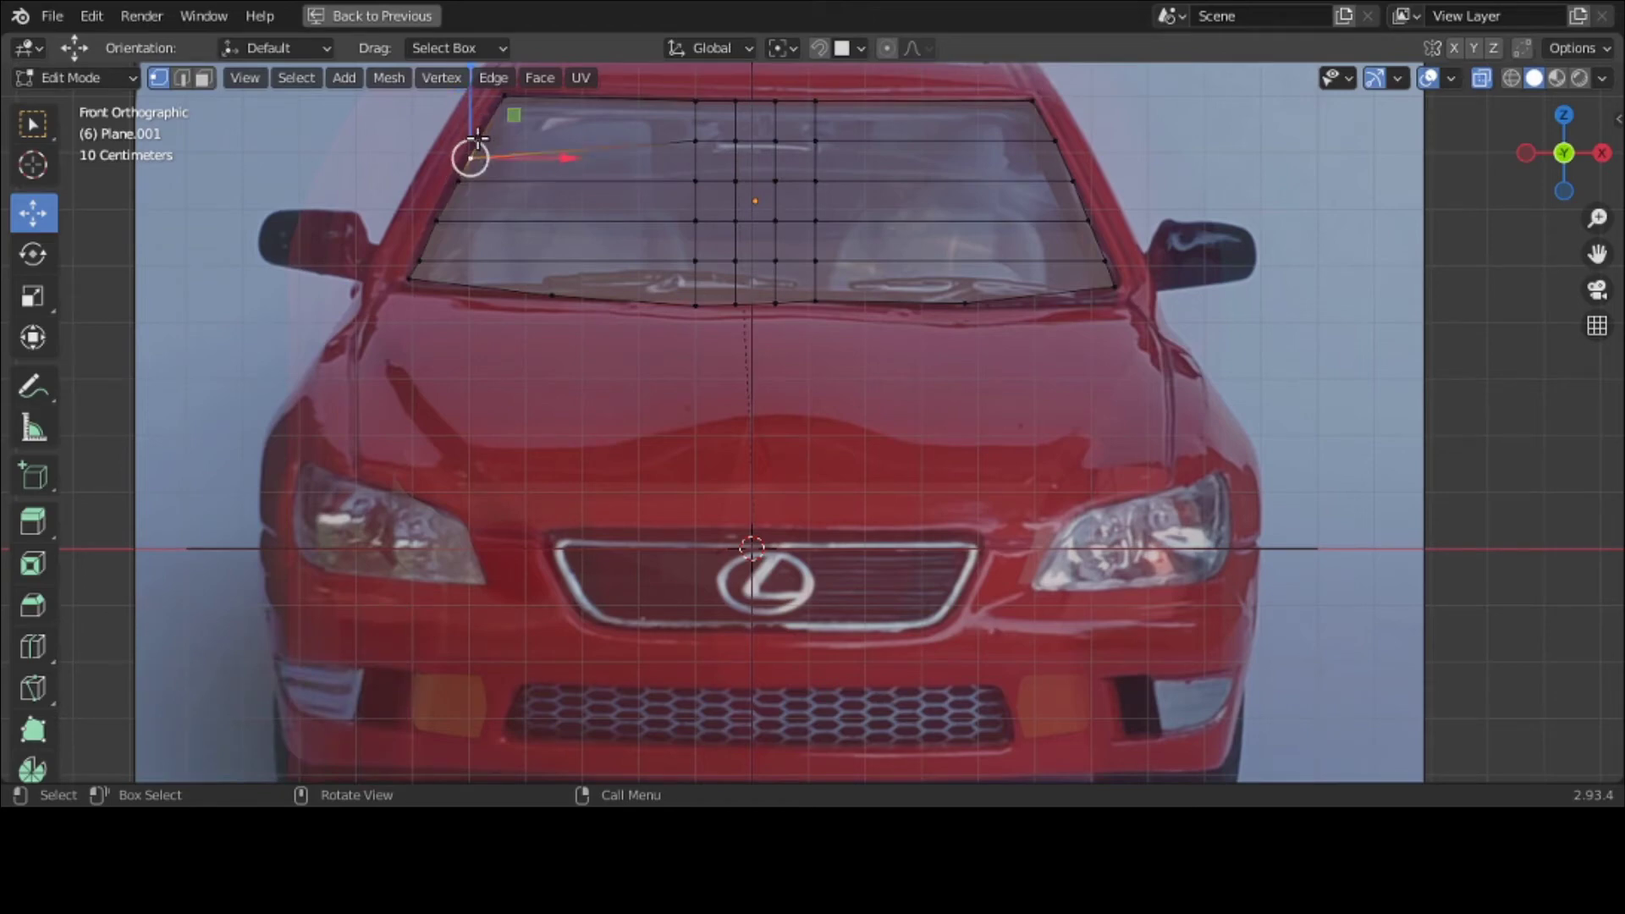
key(g)
key(z)
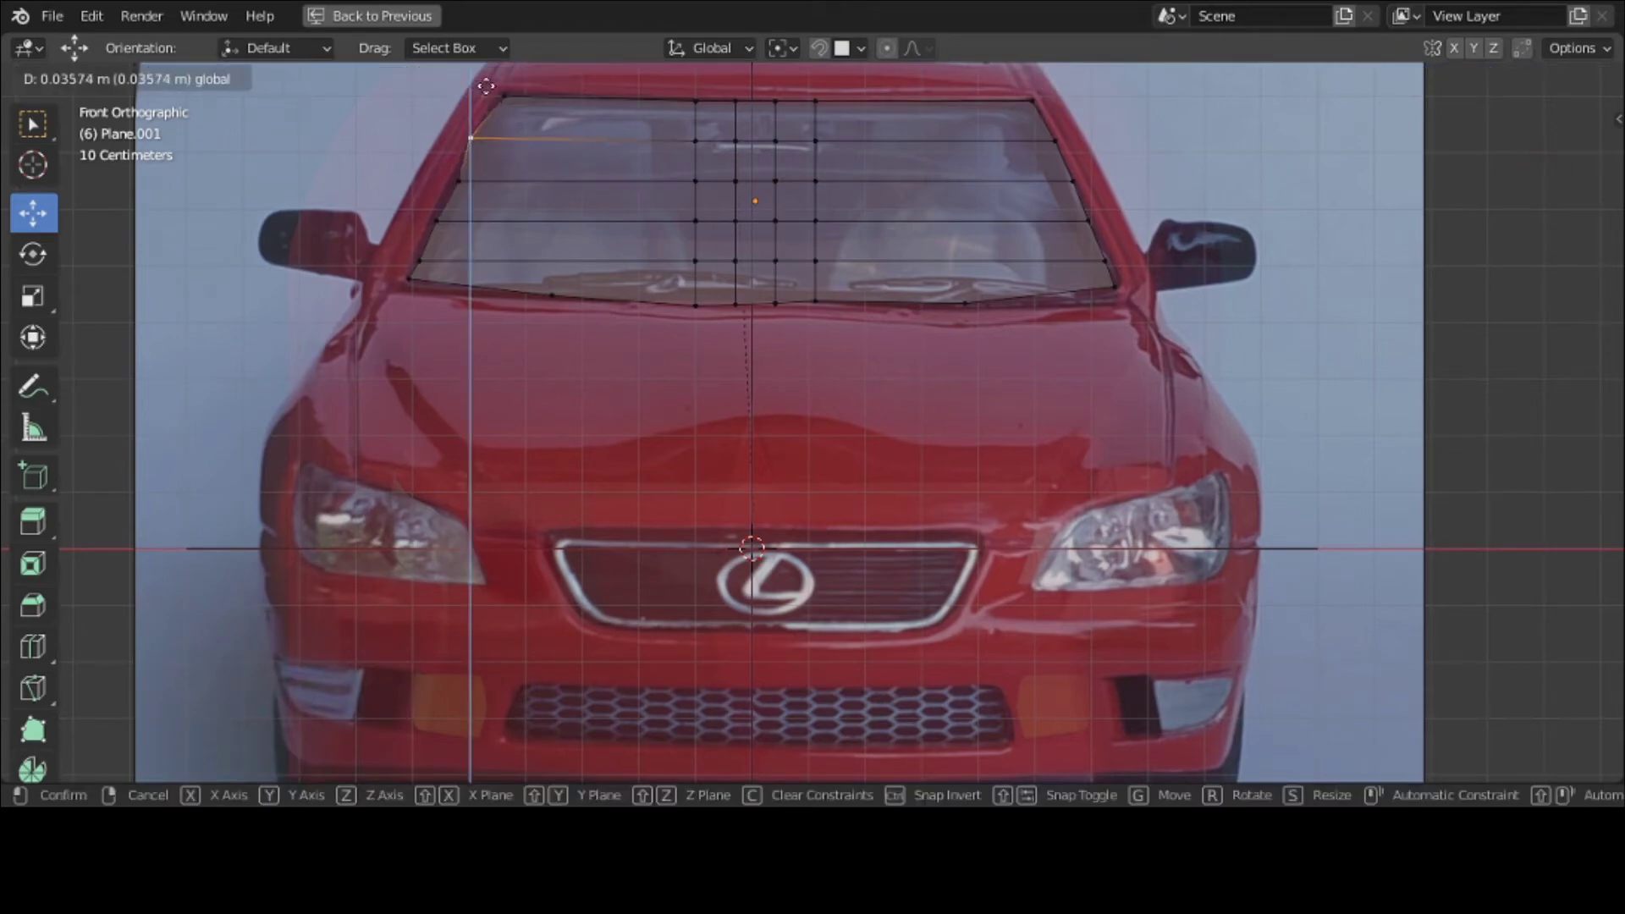
click(480, 88)
drag(518, 136, 536, 145)
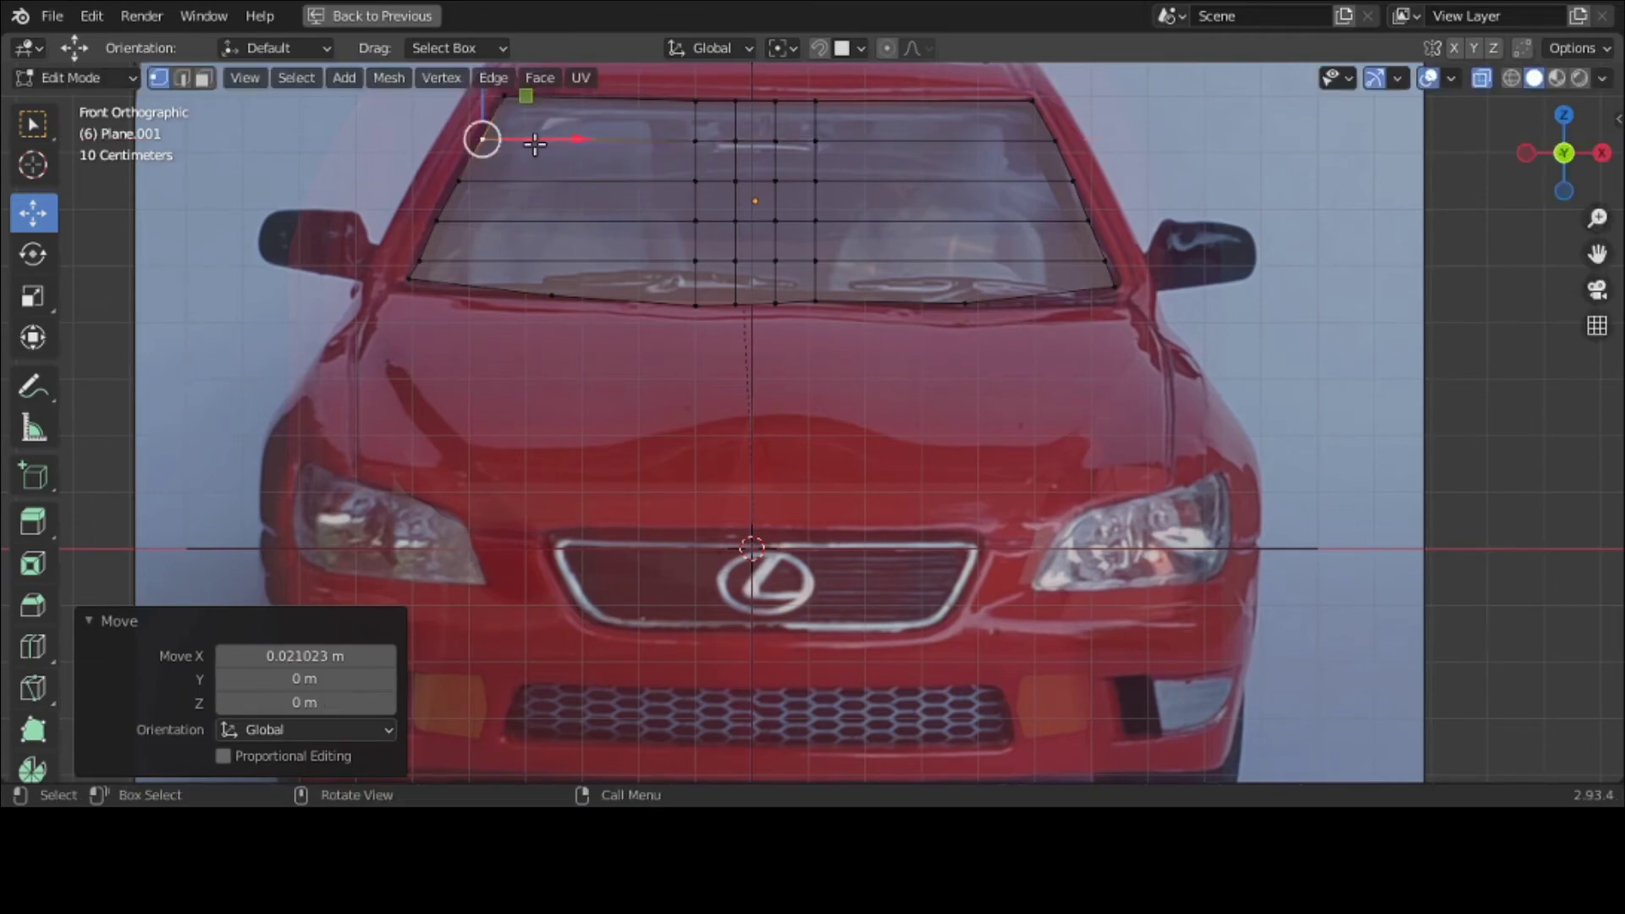
Step: Add one centred vertical loop cut through the wide left section and another through the wide right section of the windscreen mesh
key(ctrl+r)
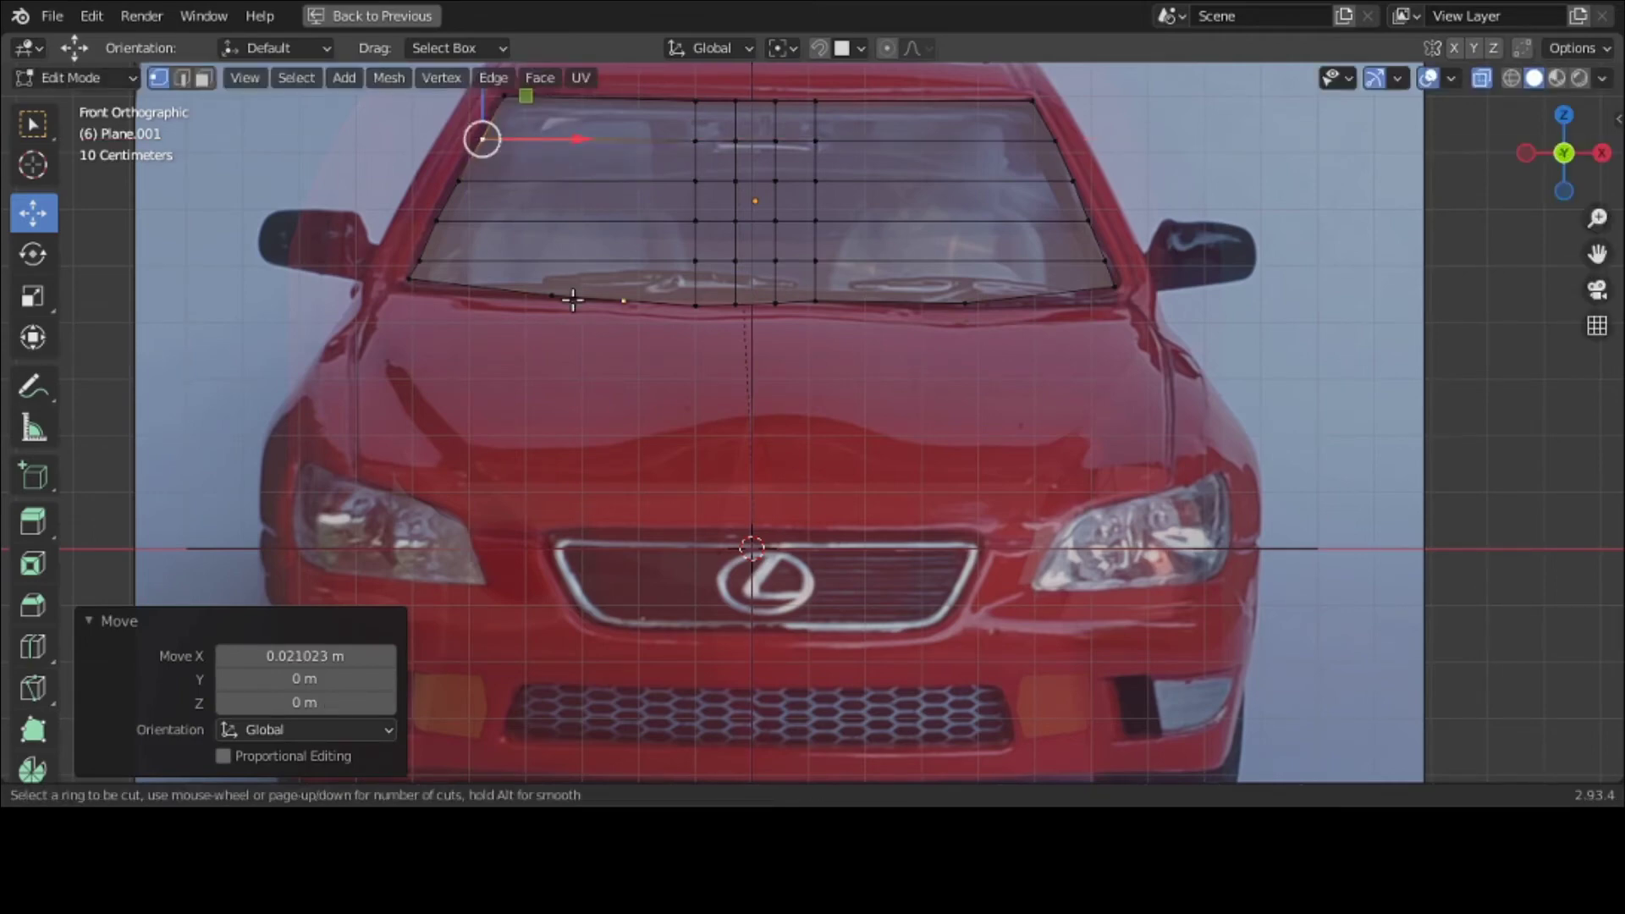
click(508, 230)
right_click(508, 229)
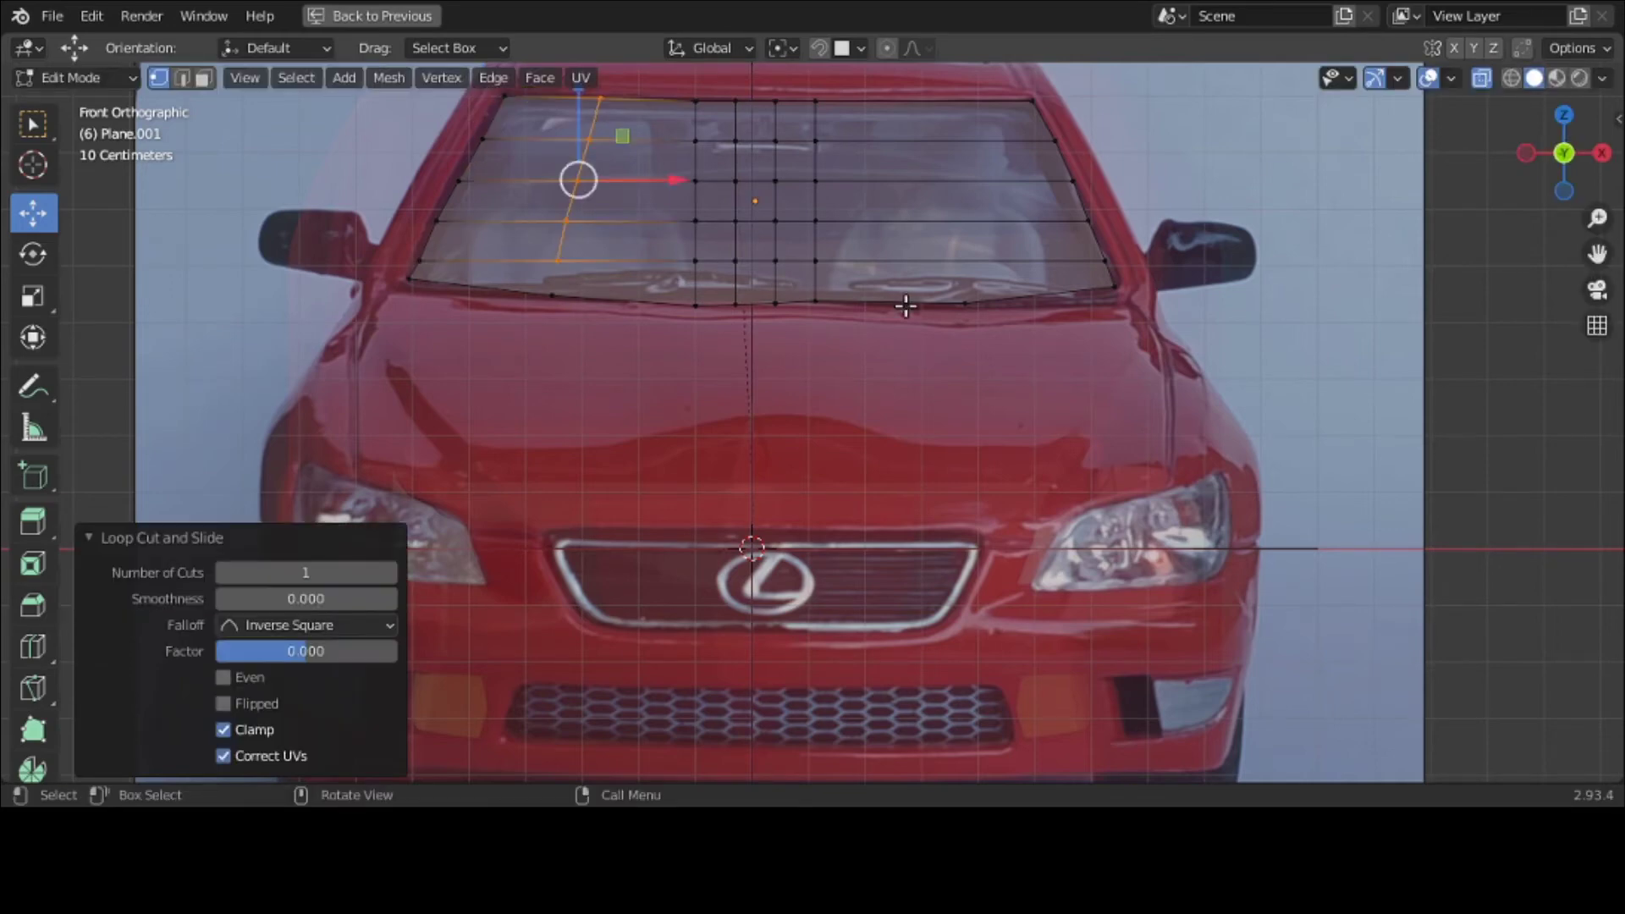
key(ctrl+r)
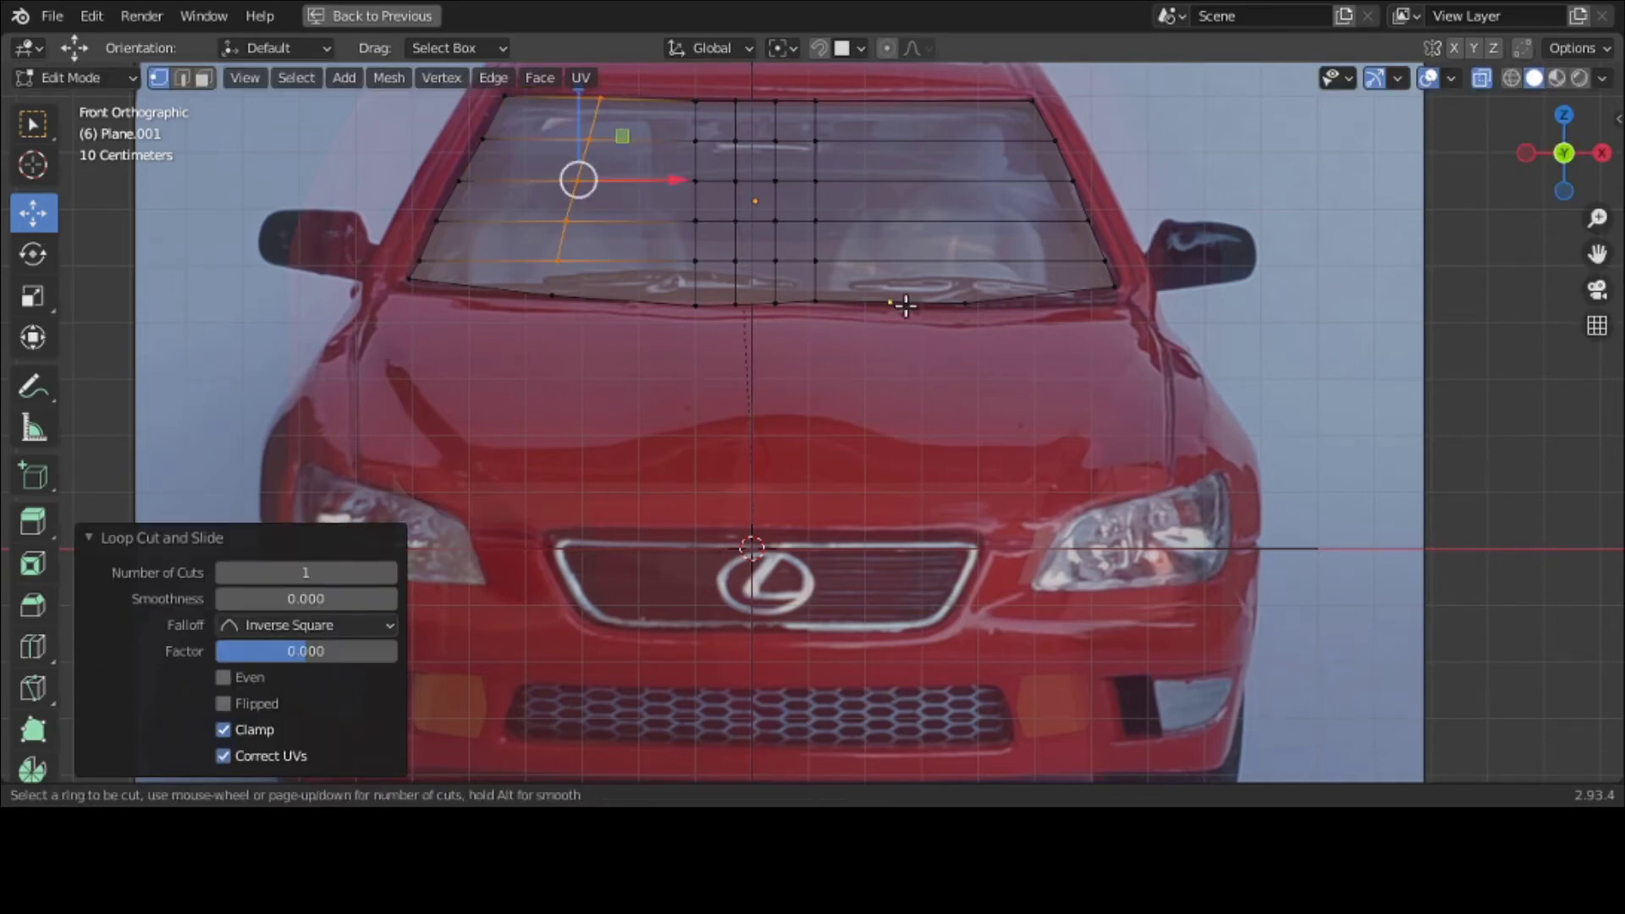
click(923, 276)
right_click(927, 275)
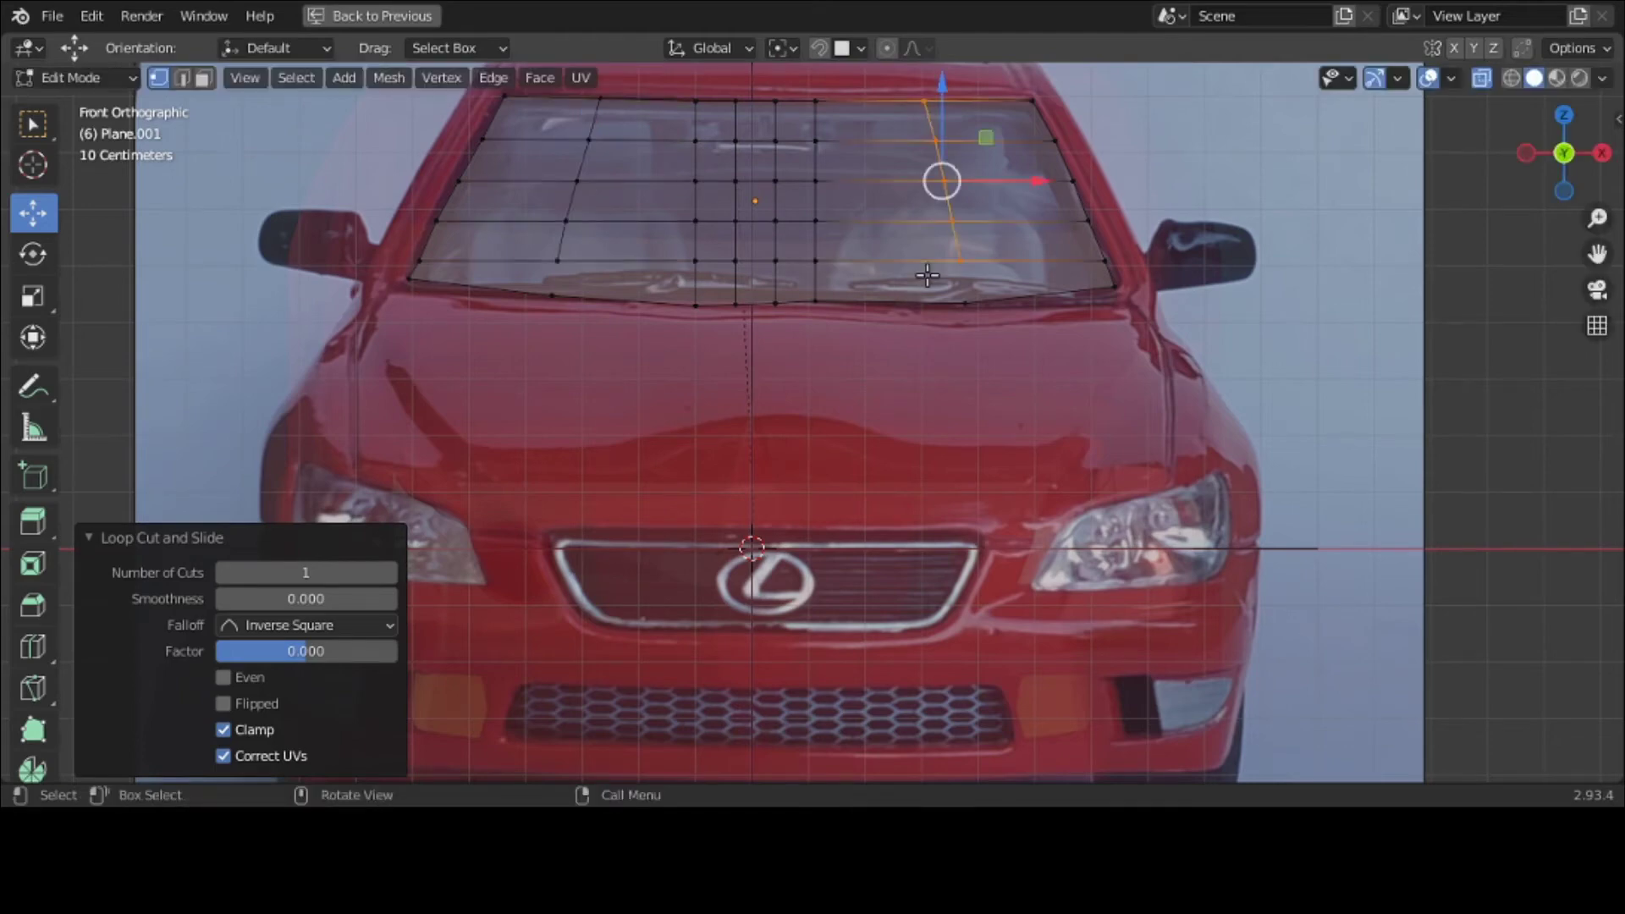
click(928, 275)
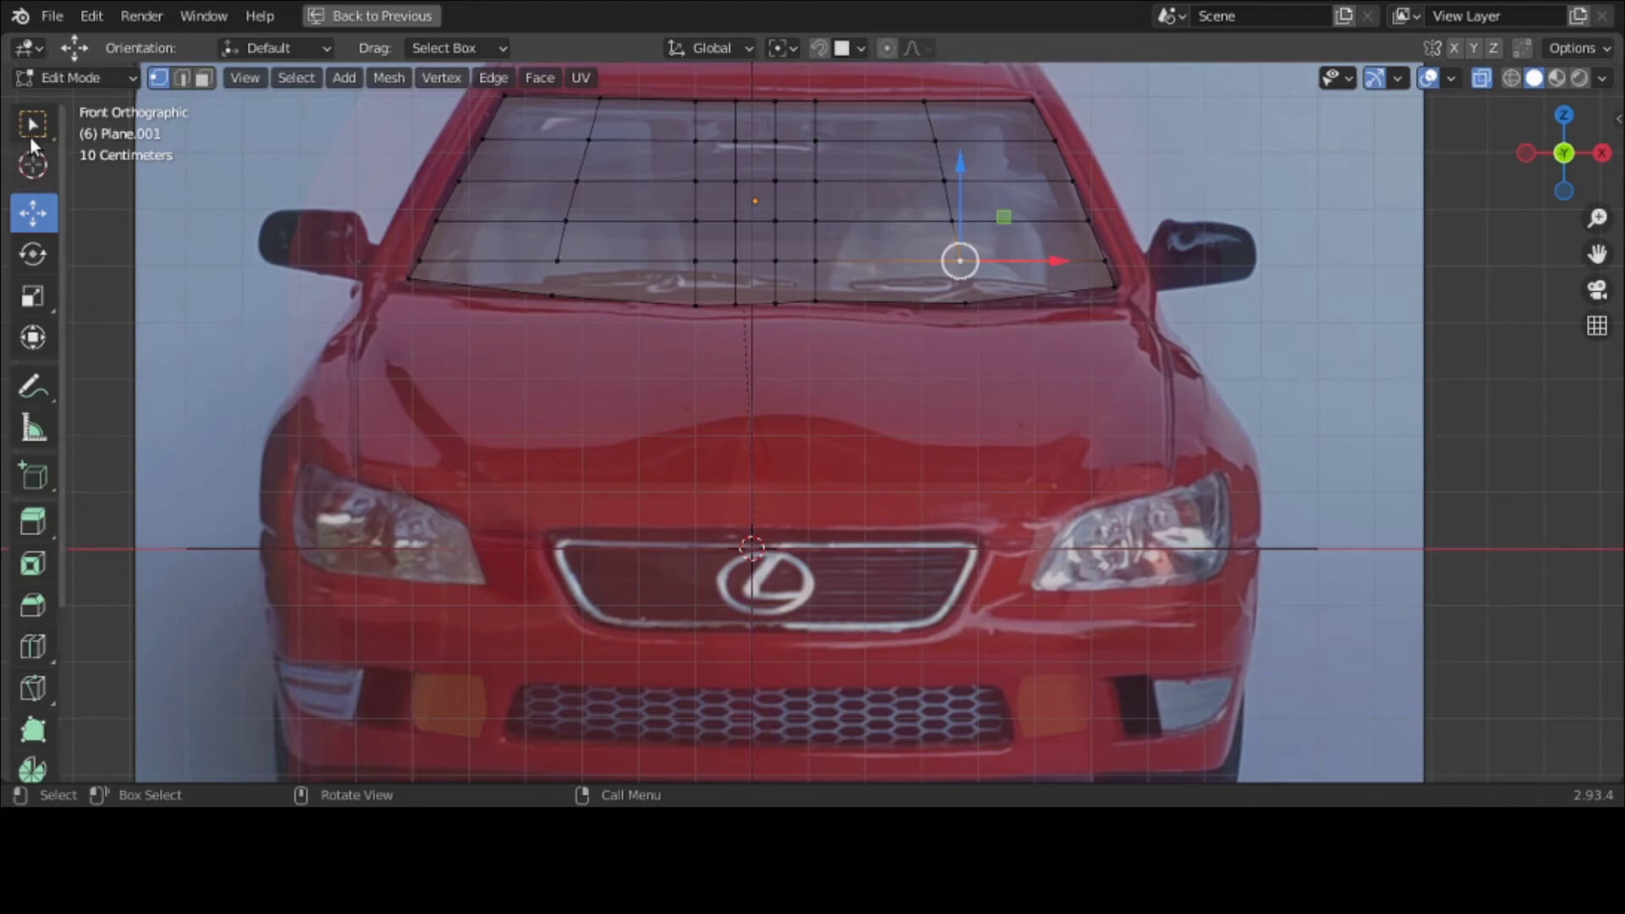
Step: Return the windscreen plane to Object Mode and turn off X-ray display
click(58, 76)
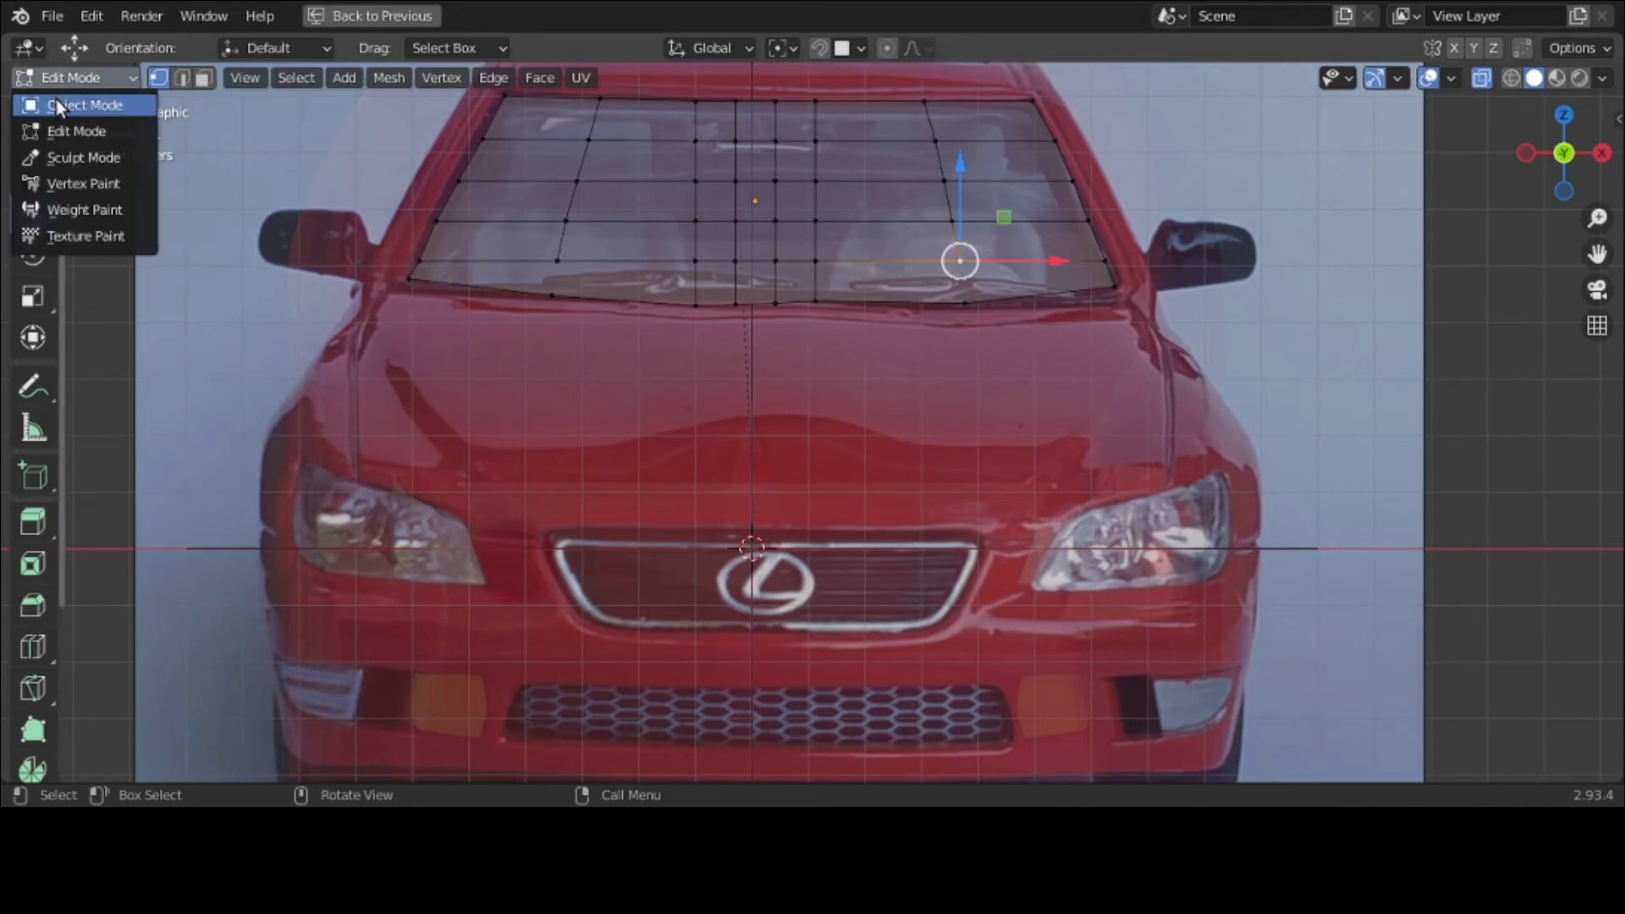
click(57, 105)
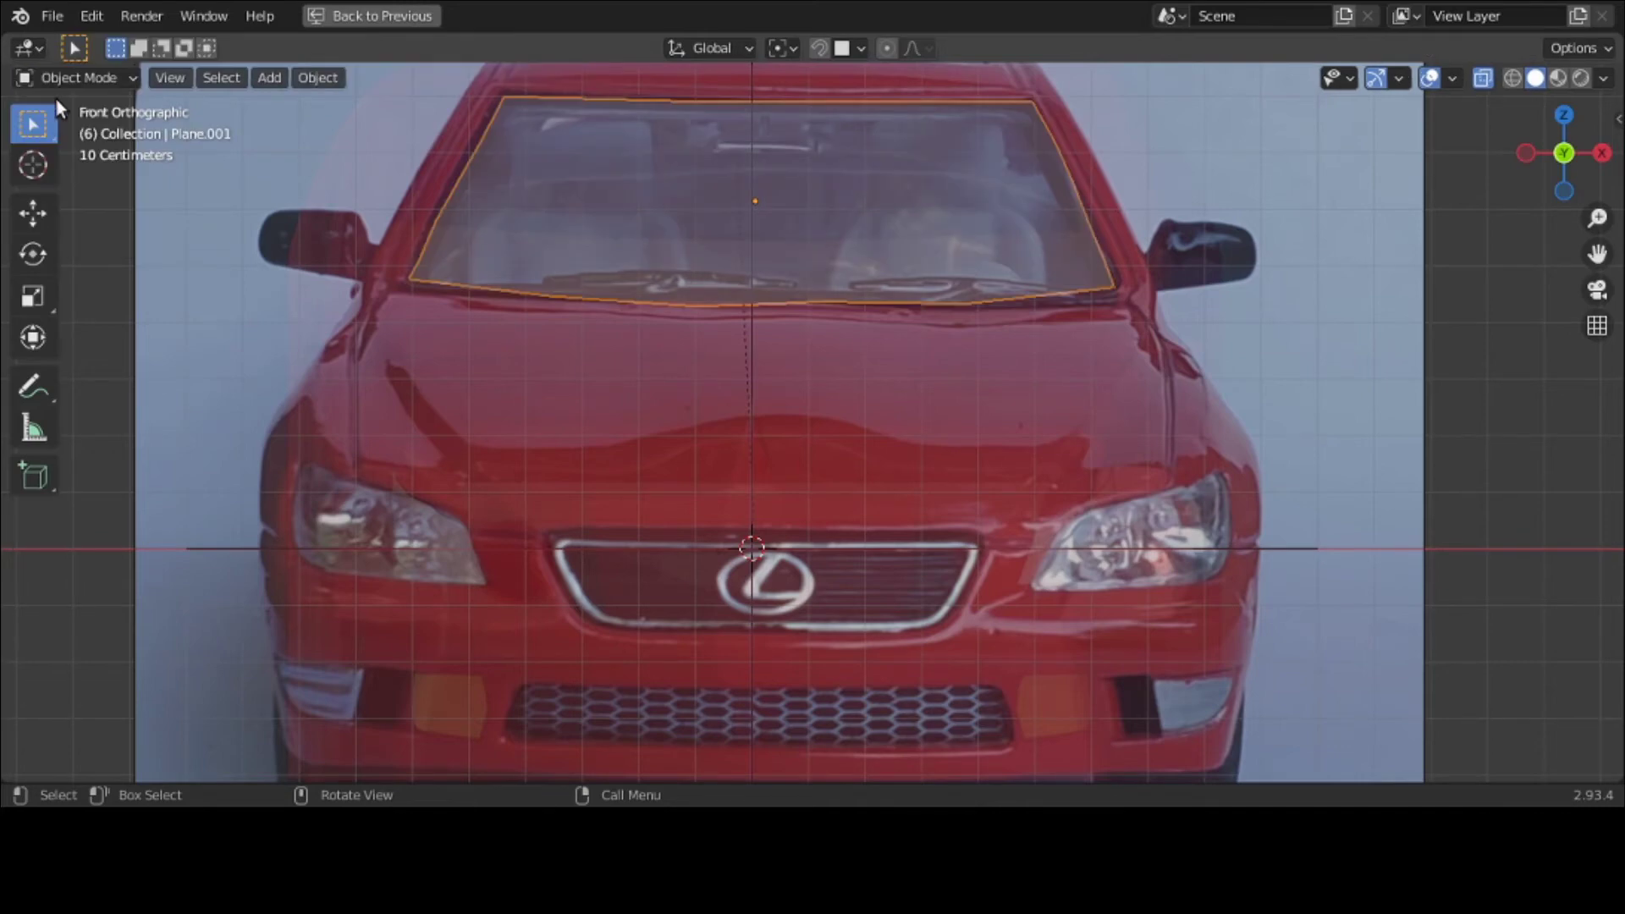
click(1492, 83)
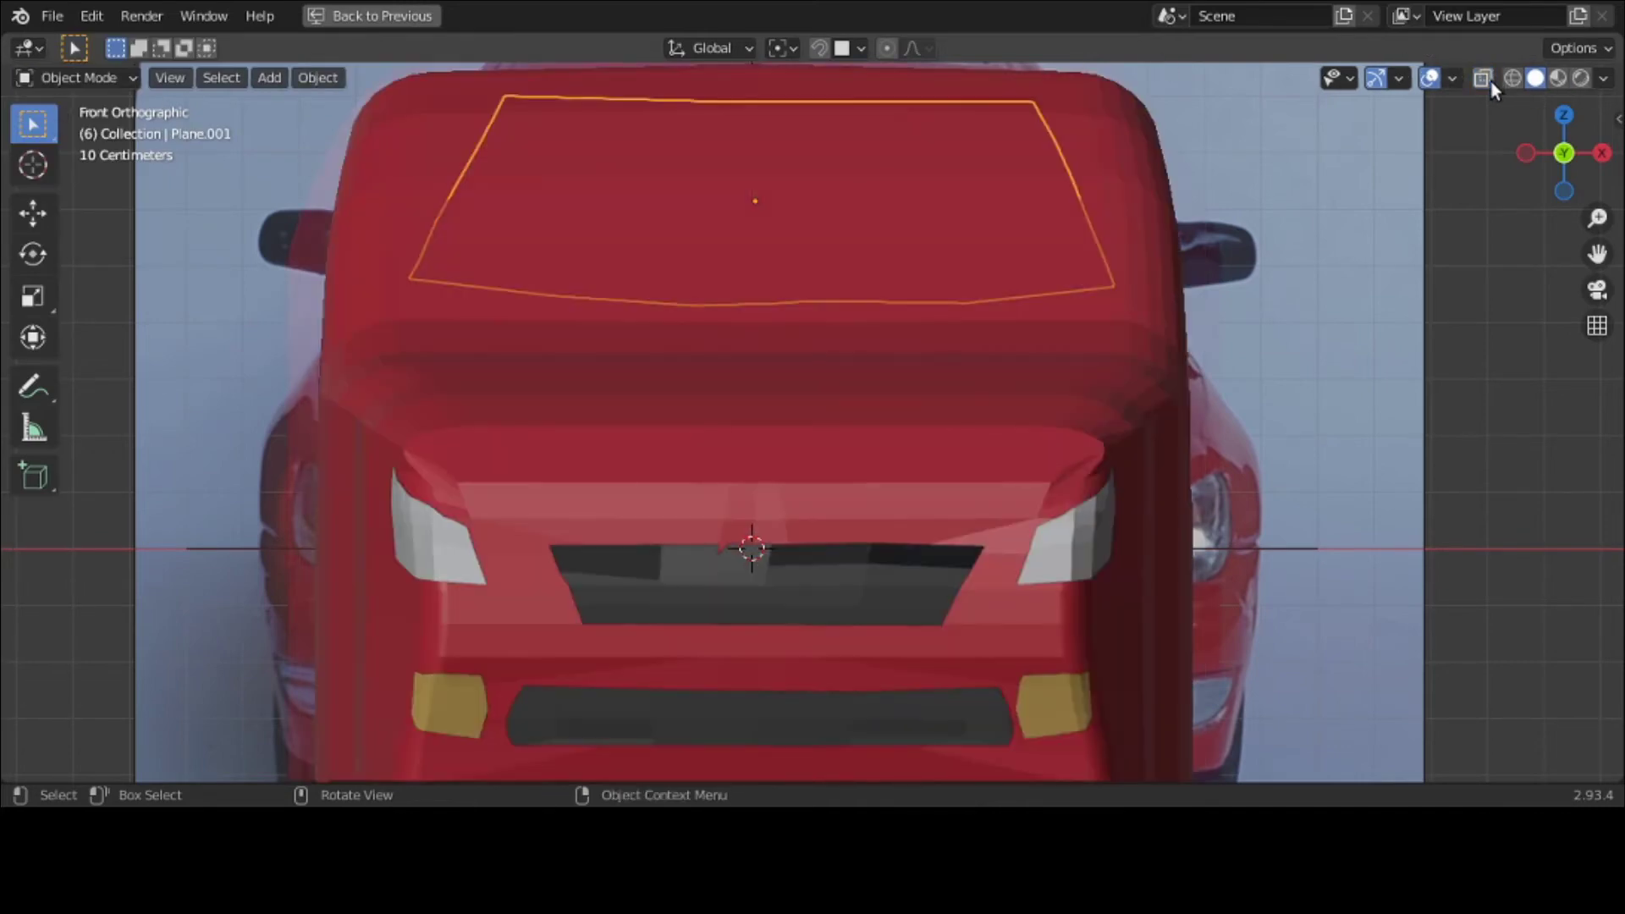
scroll(1241, 210, down, 3)
middle_drag(1241, 210, 1051, 233)
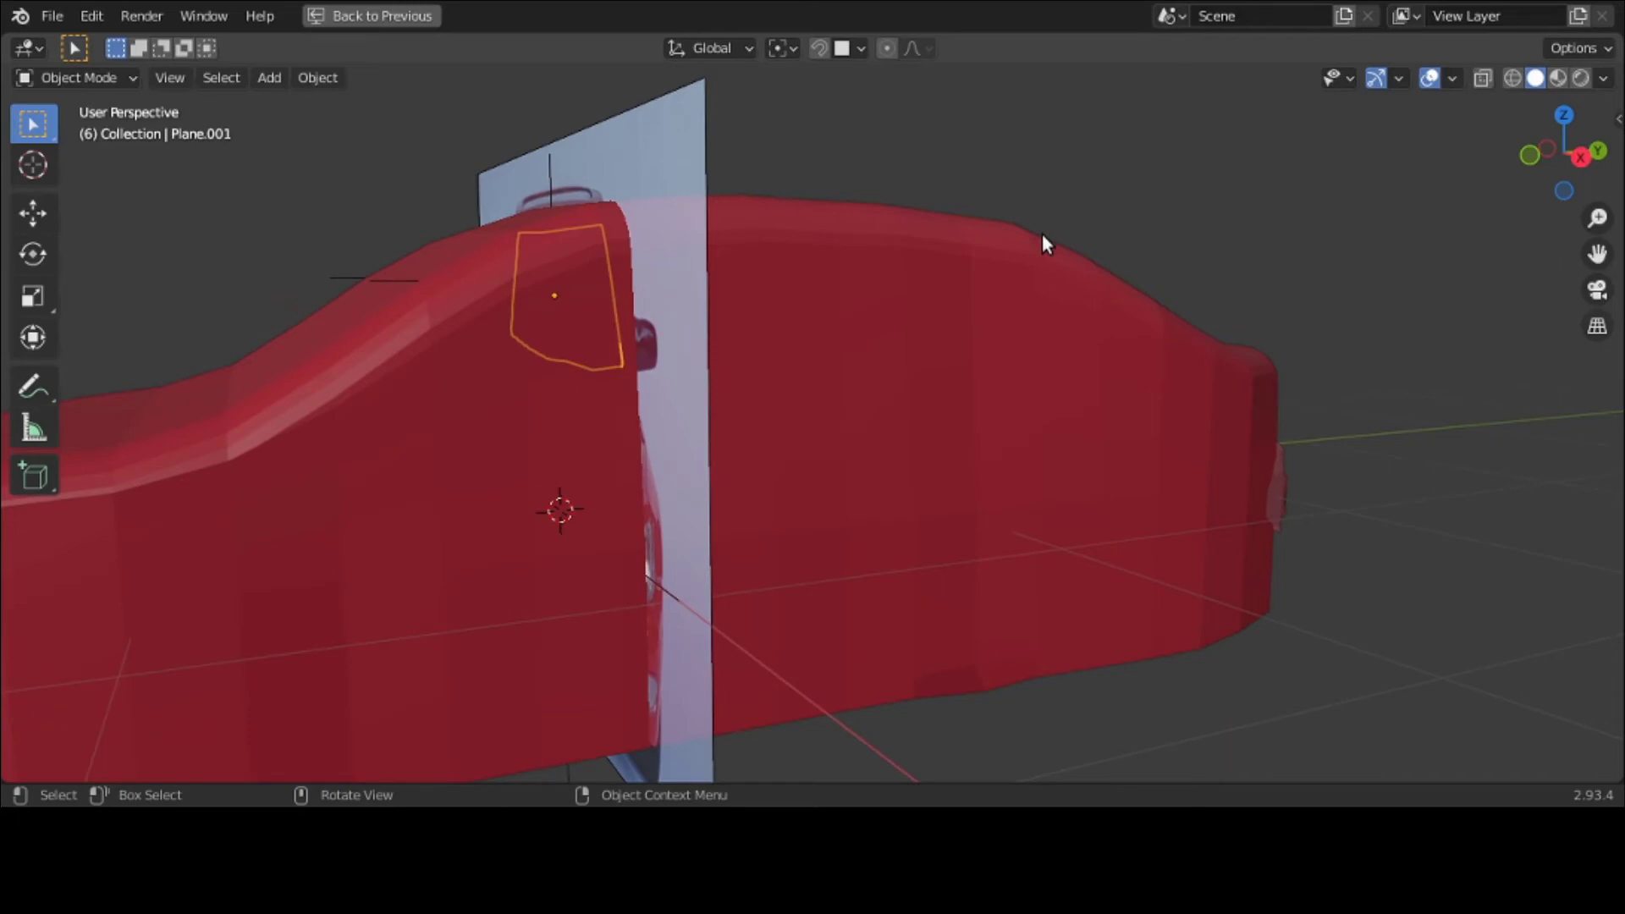
key(g)
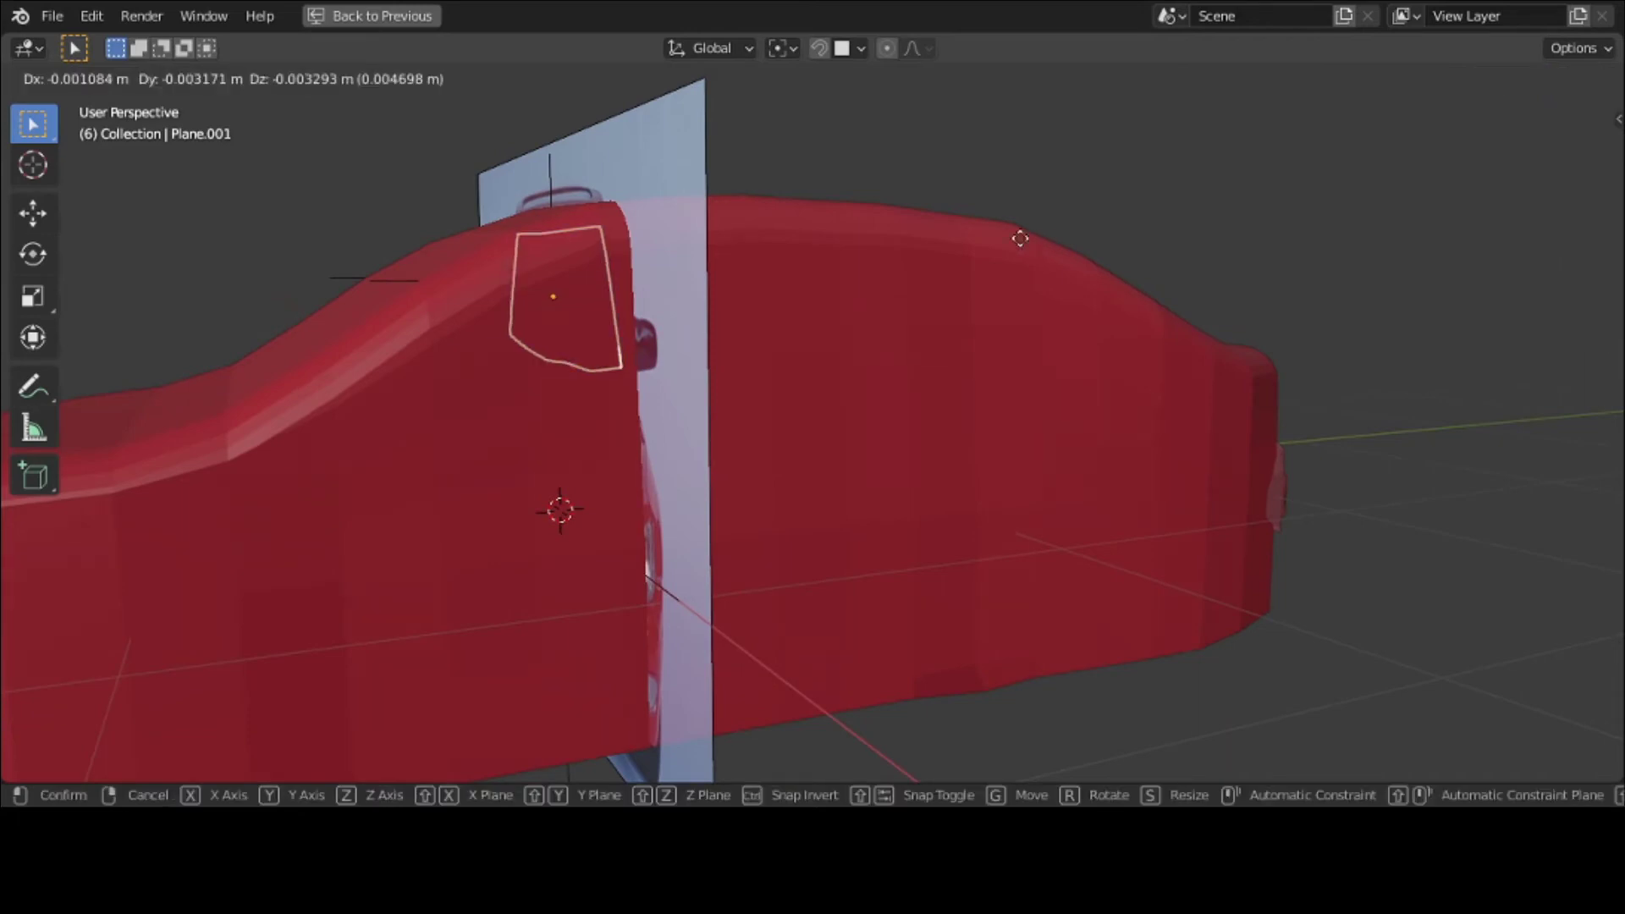
right_click(871, 245)
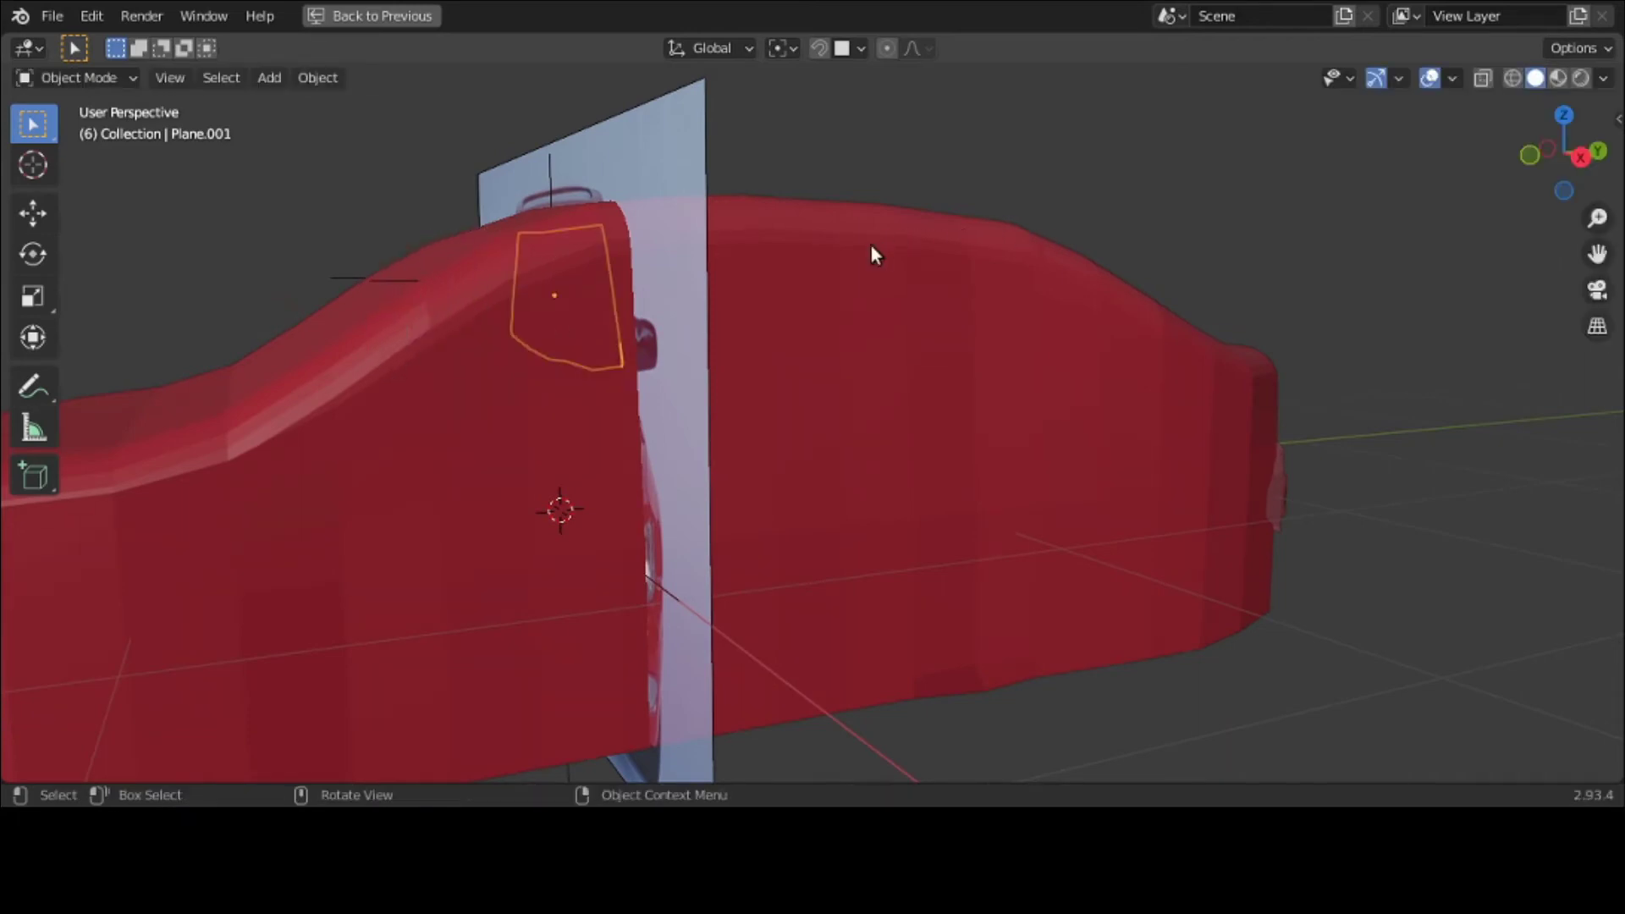
key(g)
key(x)
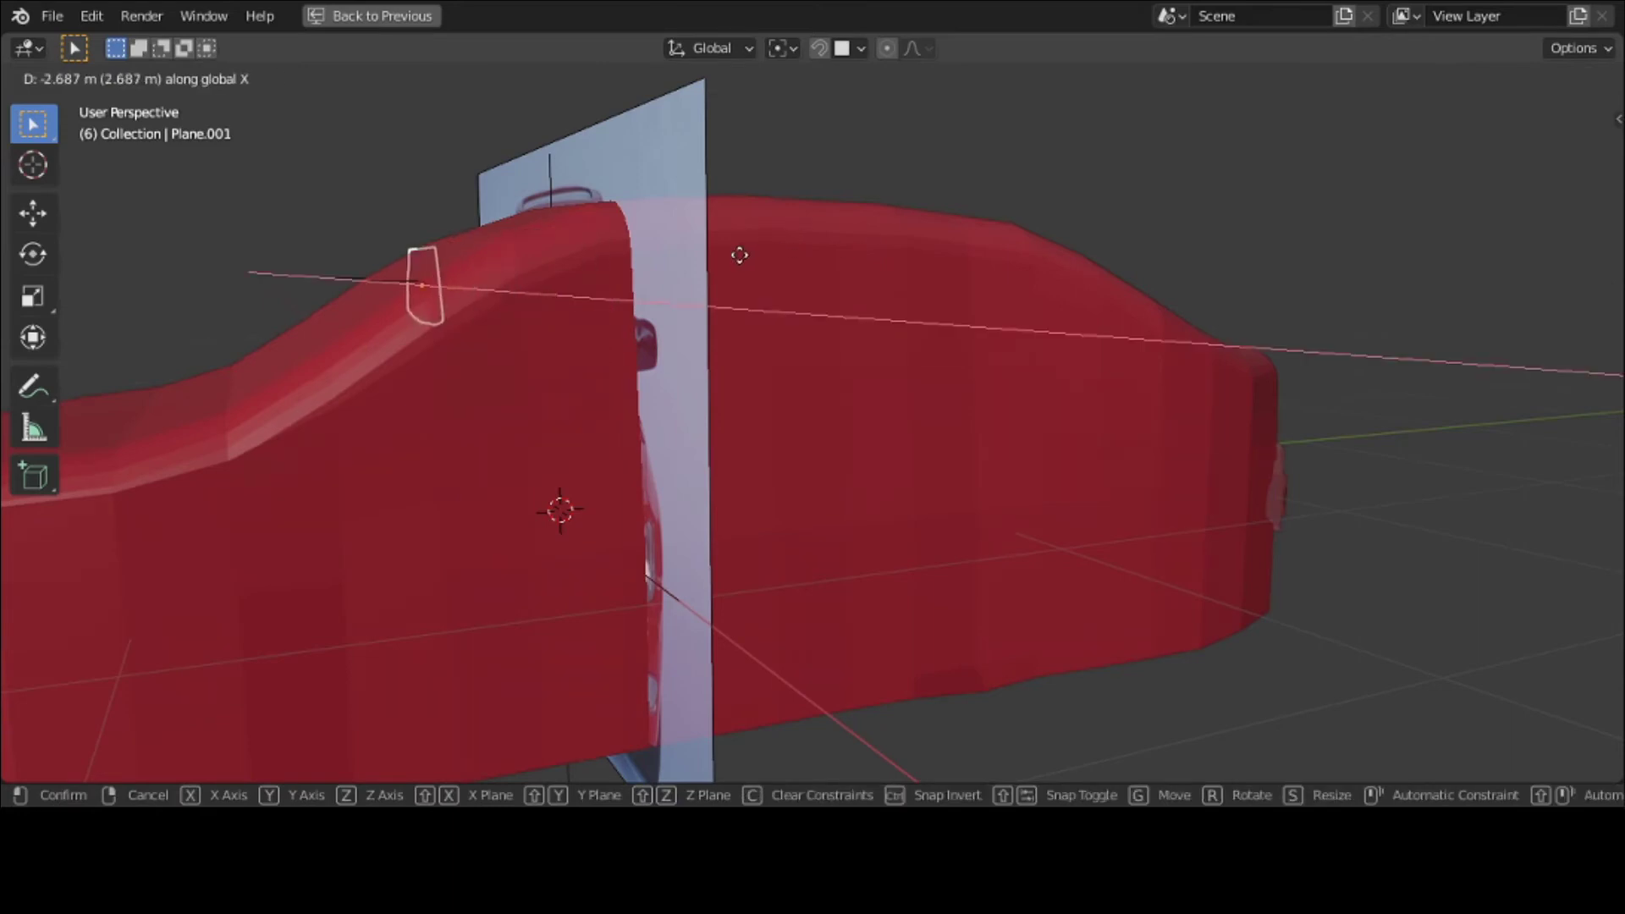
right_click(741, 255)
Step: Move the windscreen plane about -0.727 m along global Y, out in front of the car body's windscreen area, and switch to the front view
key(g)
key(y)
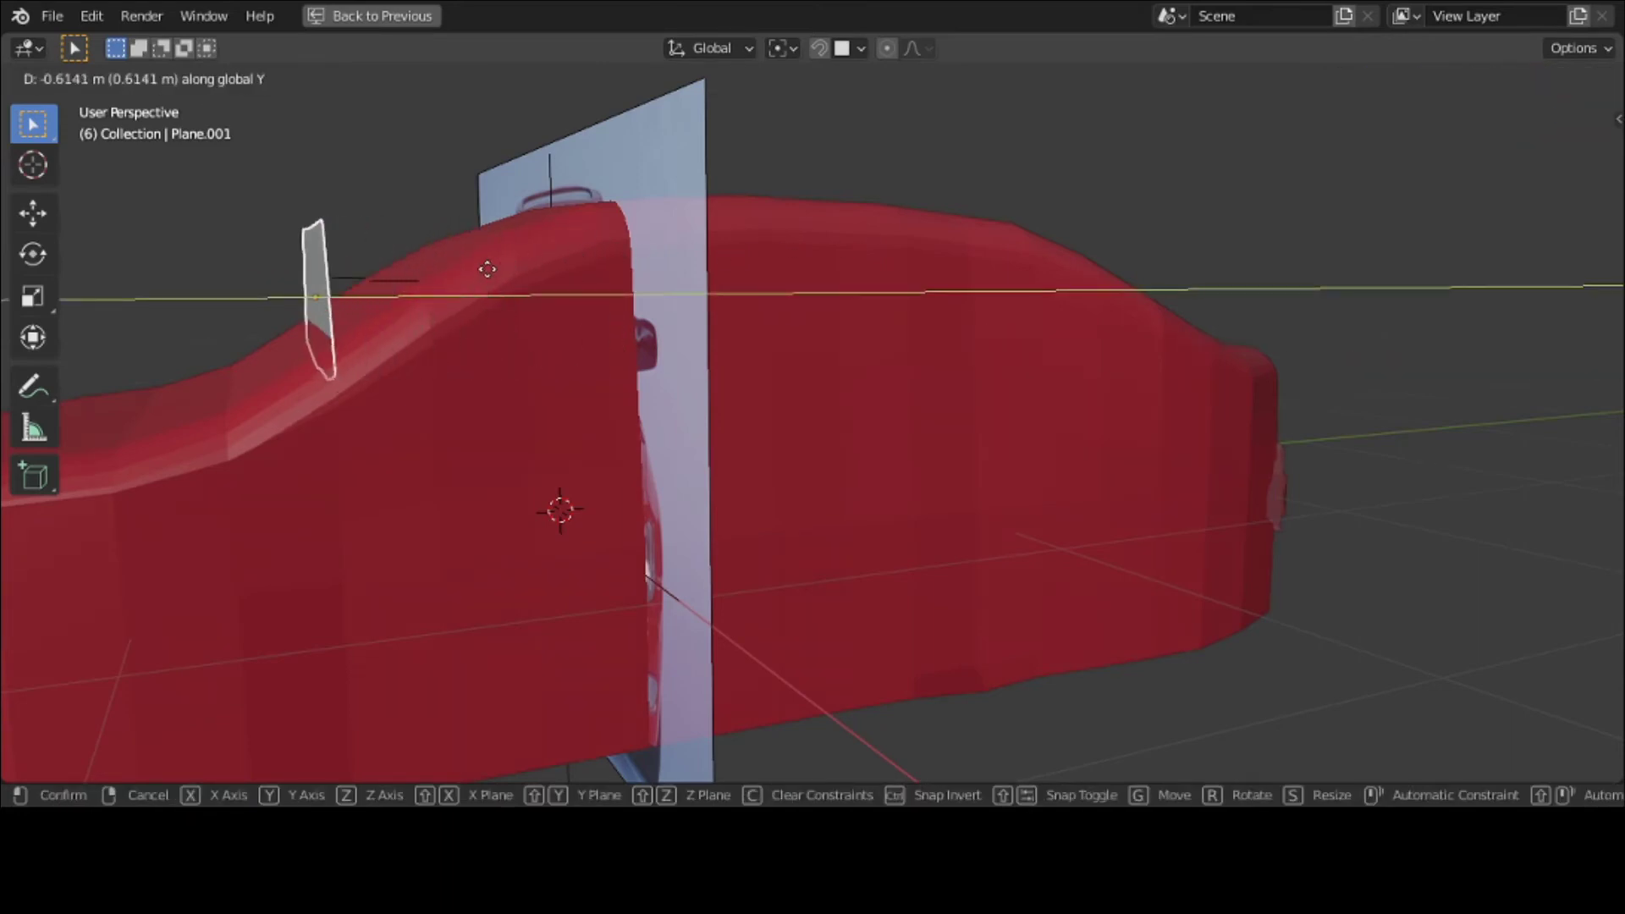
click(450, 268)
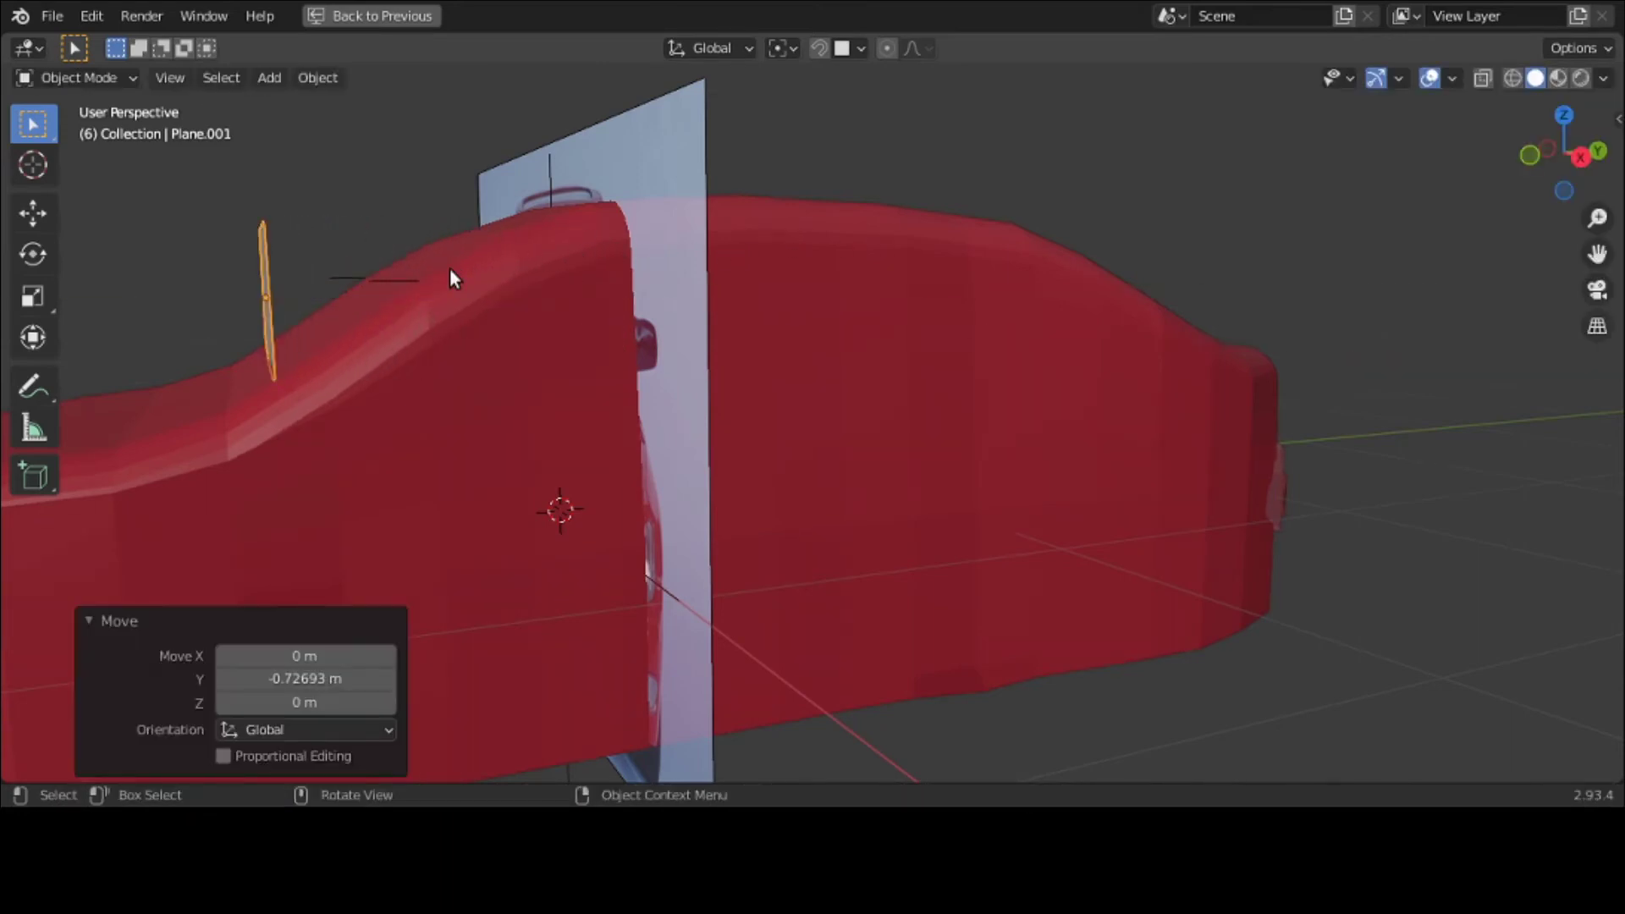
key(grave)
click(333, 202)
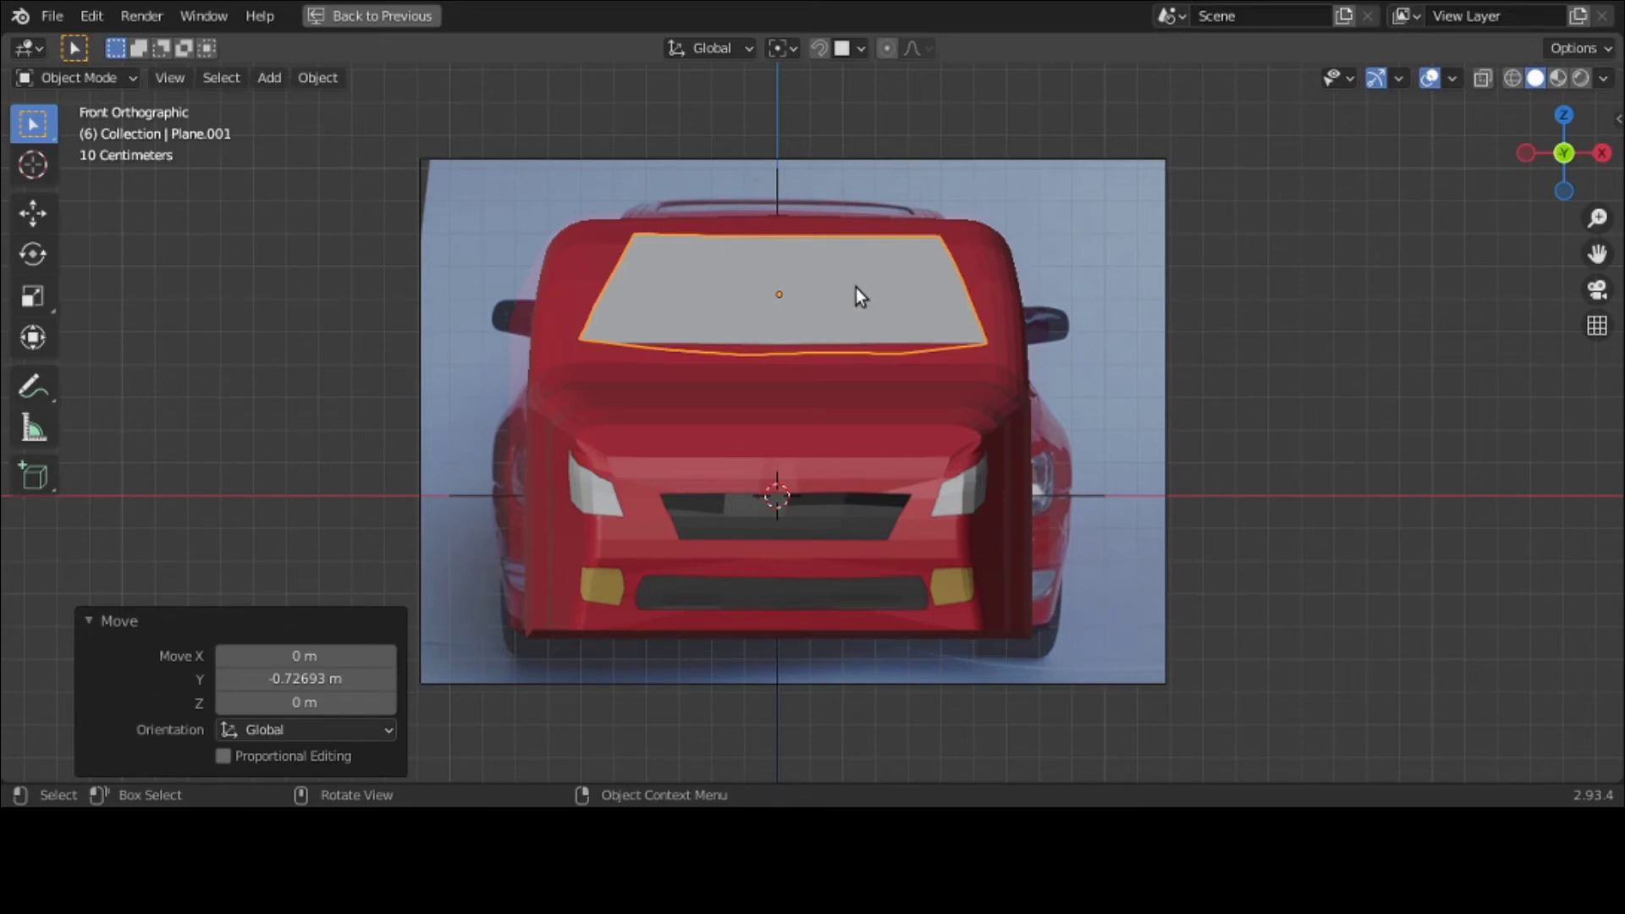
Step: Restore the full layout, add a new material to the windscreen plane and name it trim
key(ctrl+space)
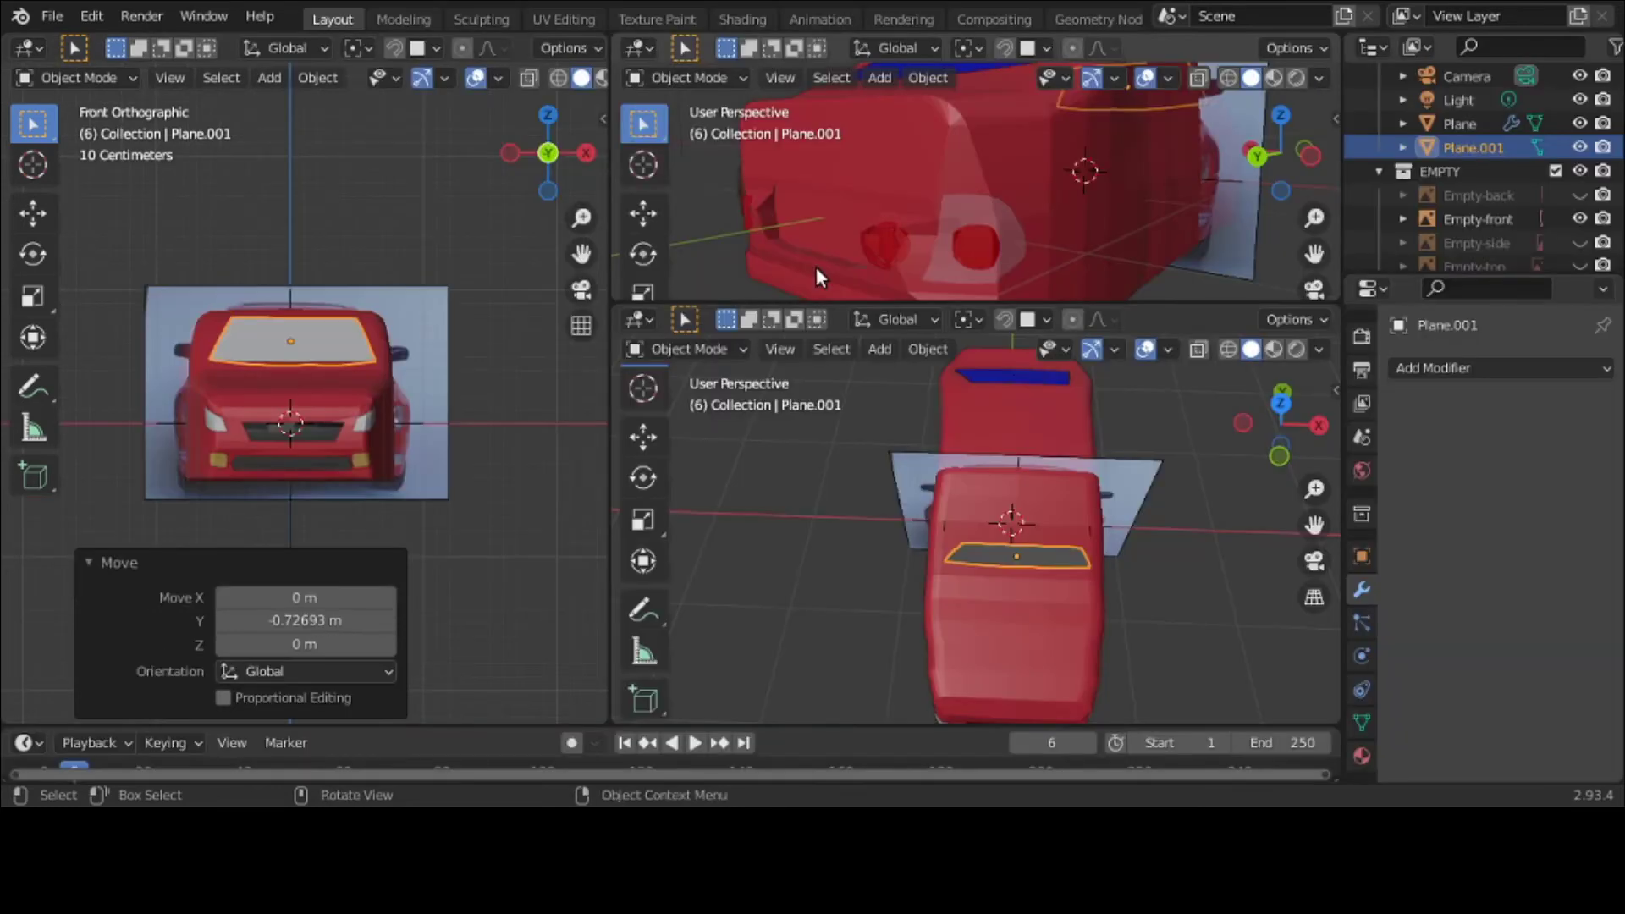
click(1357, 757)
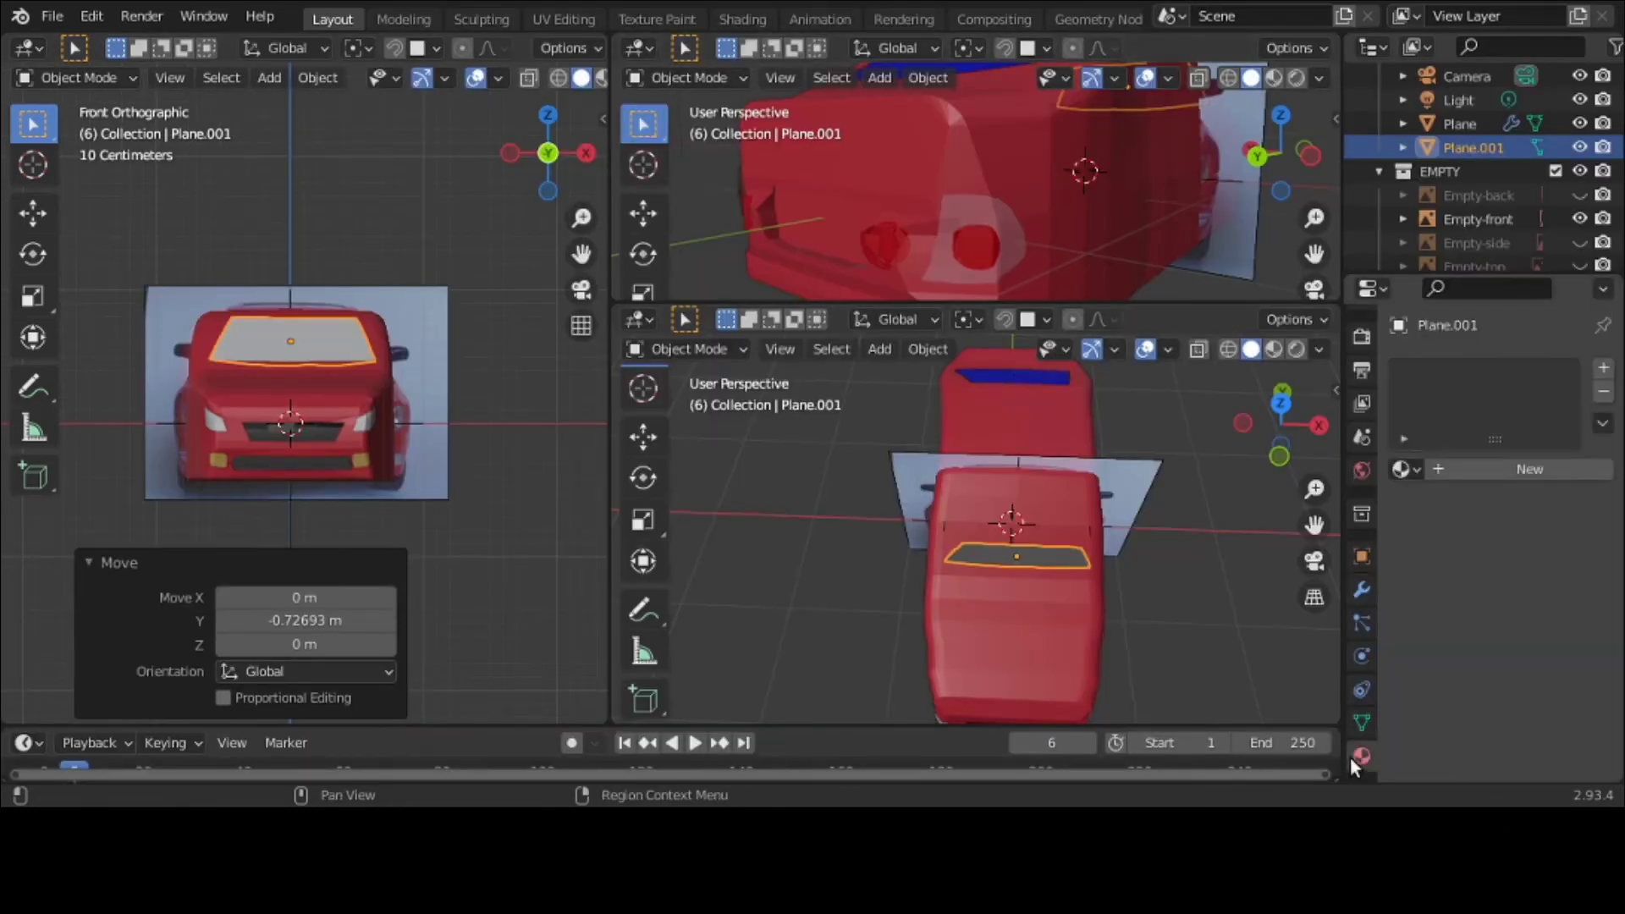
click(1488, 461)
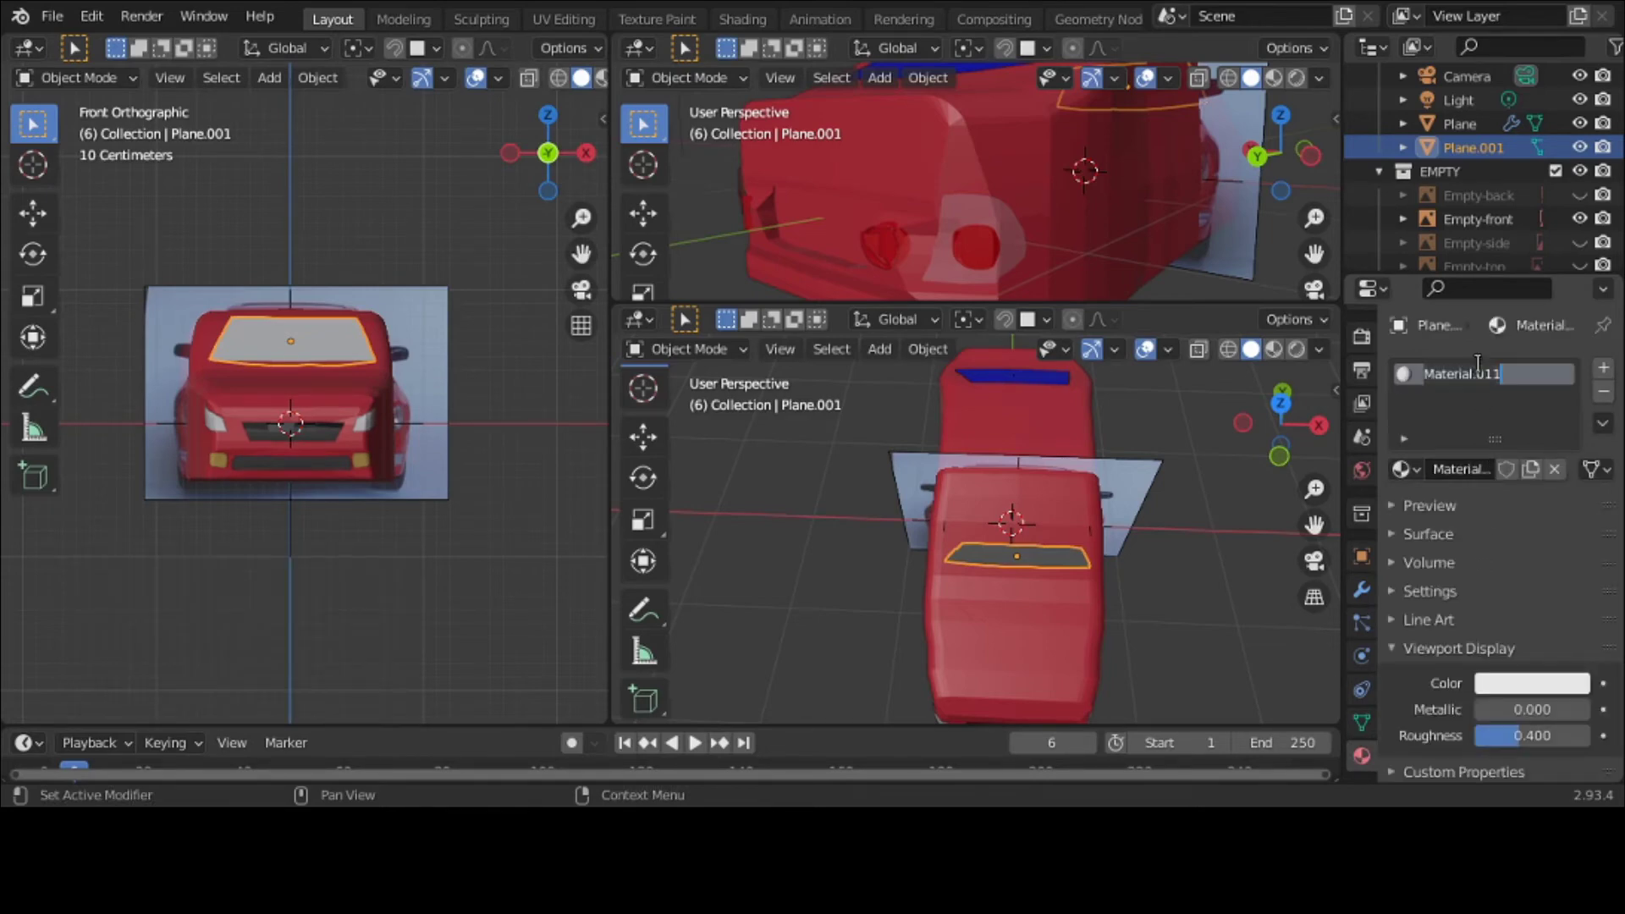
text(trim.001)
key(Return)
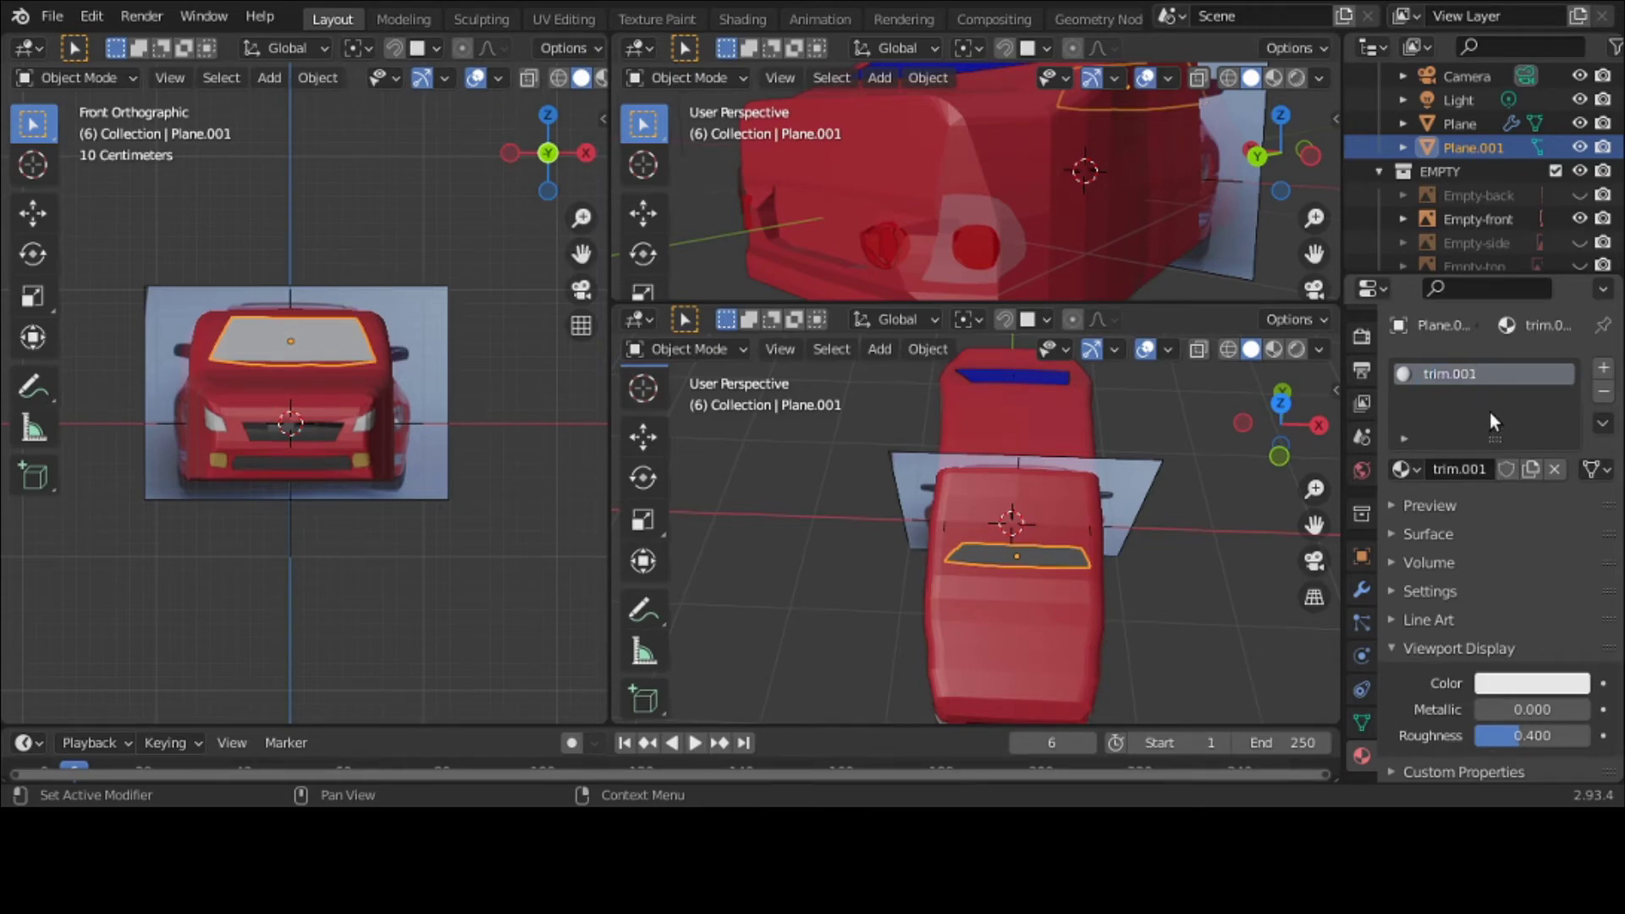
double_click(1485, 379)
key(BackSpace)
key(BackSpace)
key(BackSpace)
key(BackSpace)
key(Return)
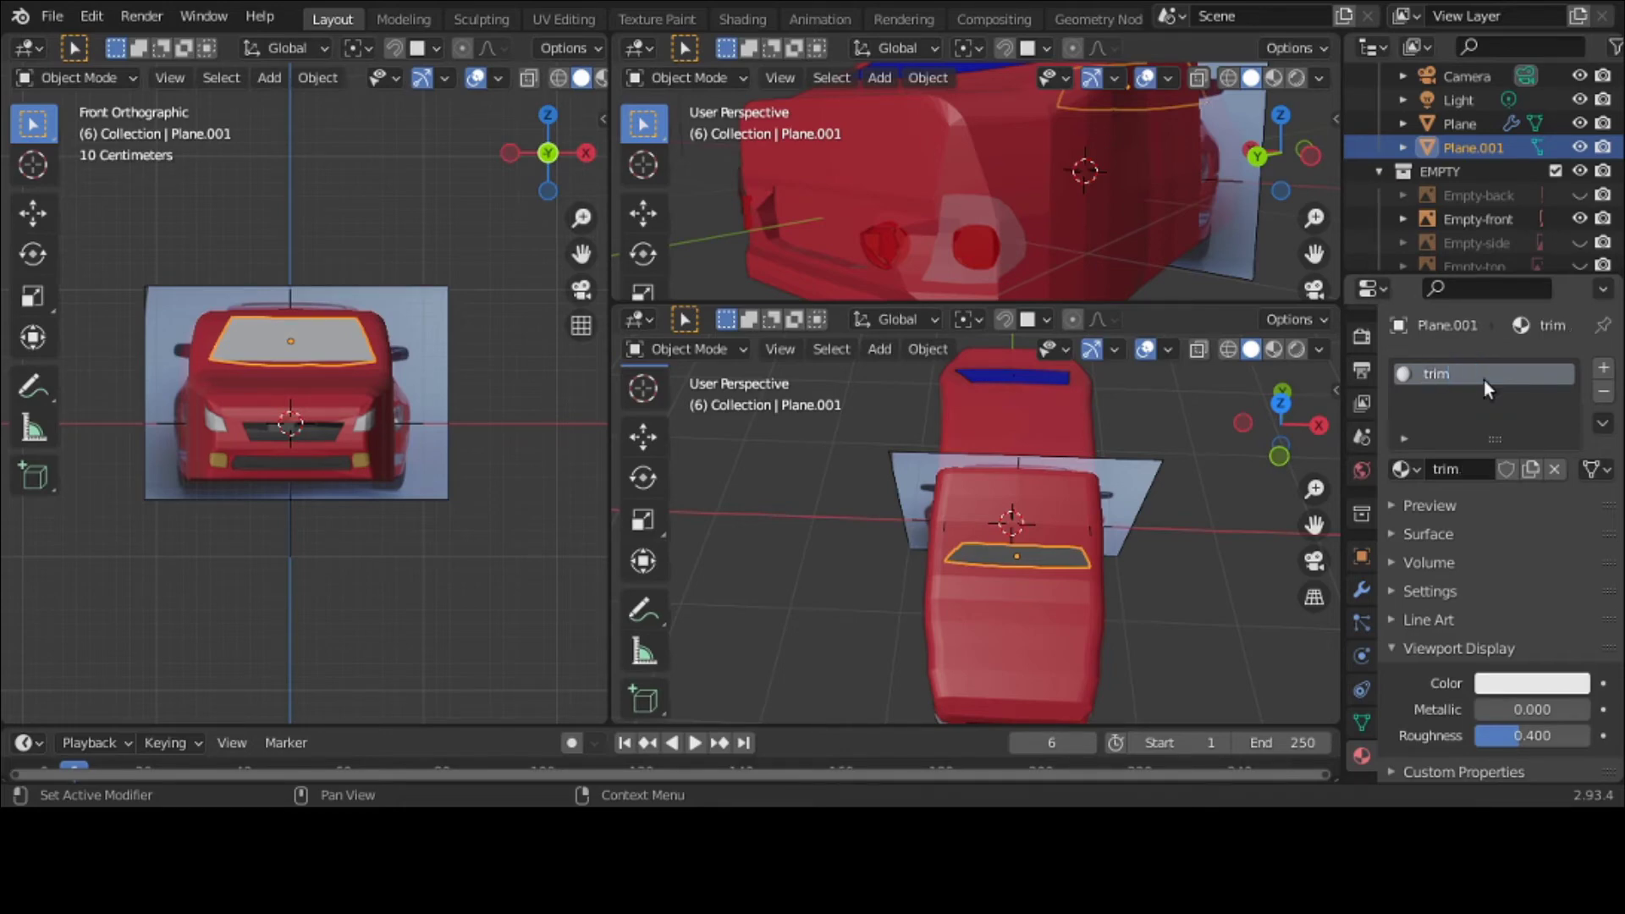
Step: Set the trim material's viewport display color to near black with a value (V) of 0.002, and deselect the plane
click(1505, 682)
click(1568, 494)
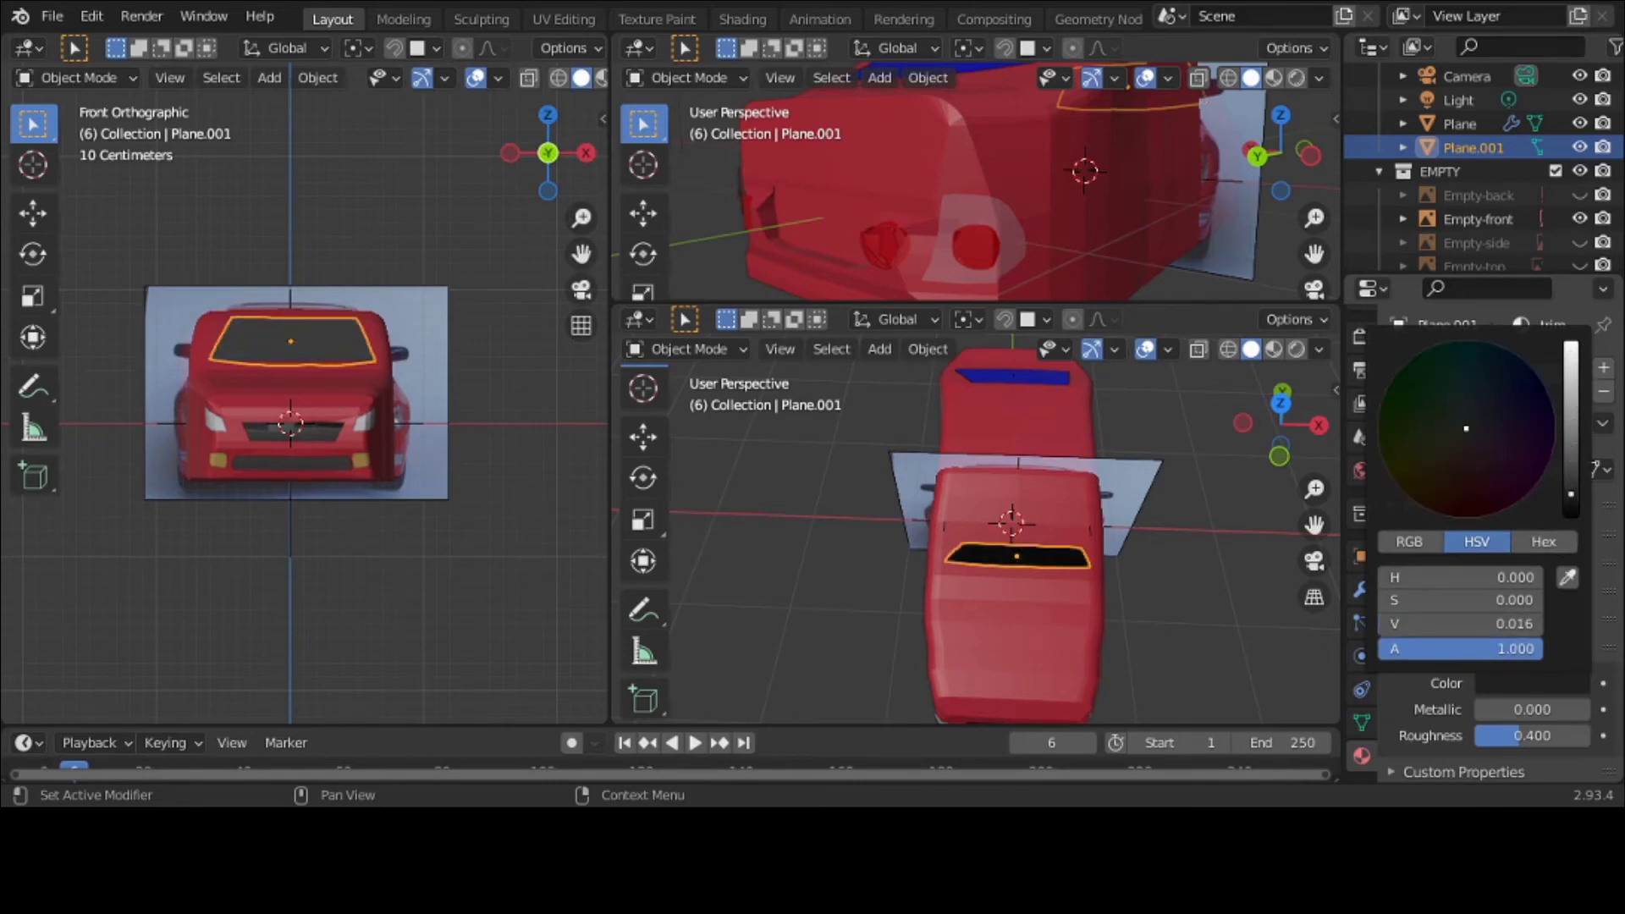
drag(1571, 500, 1571, 513)
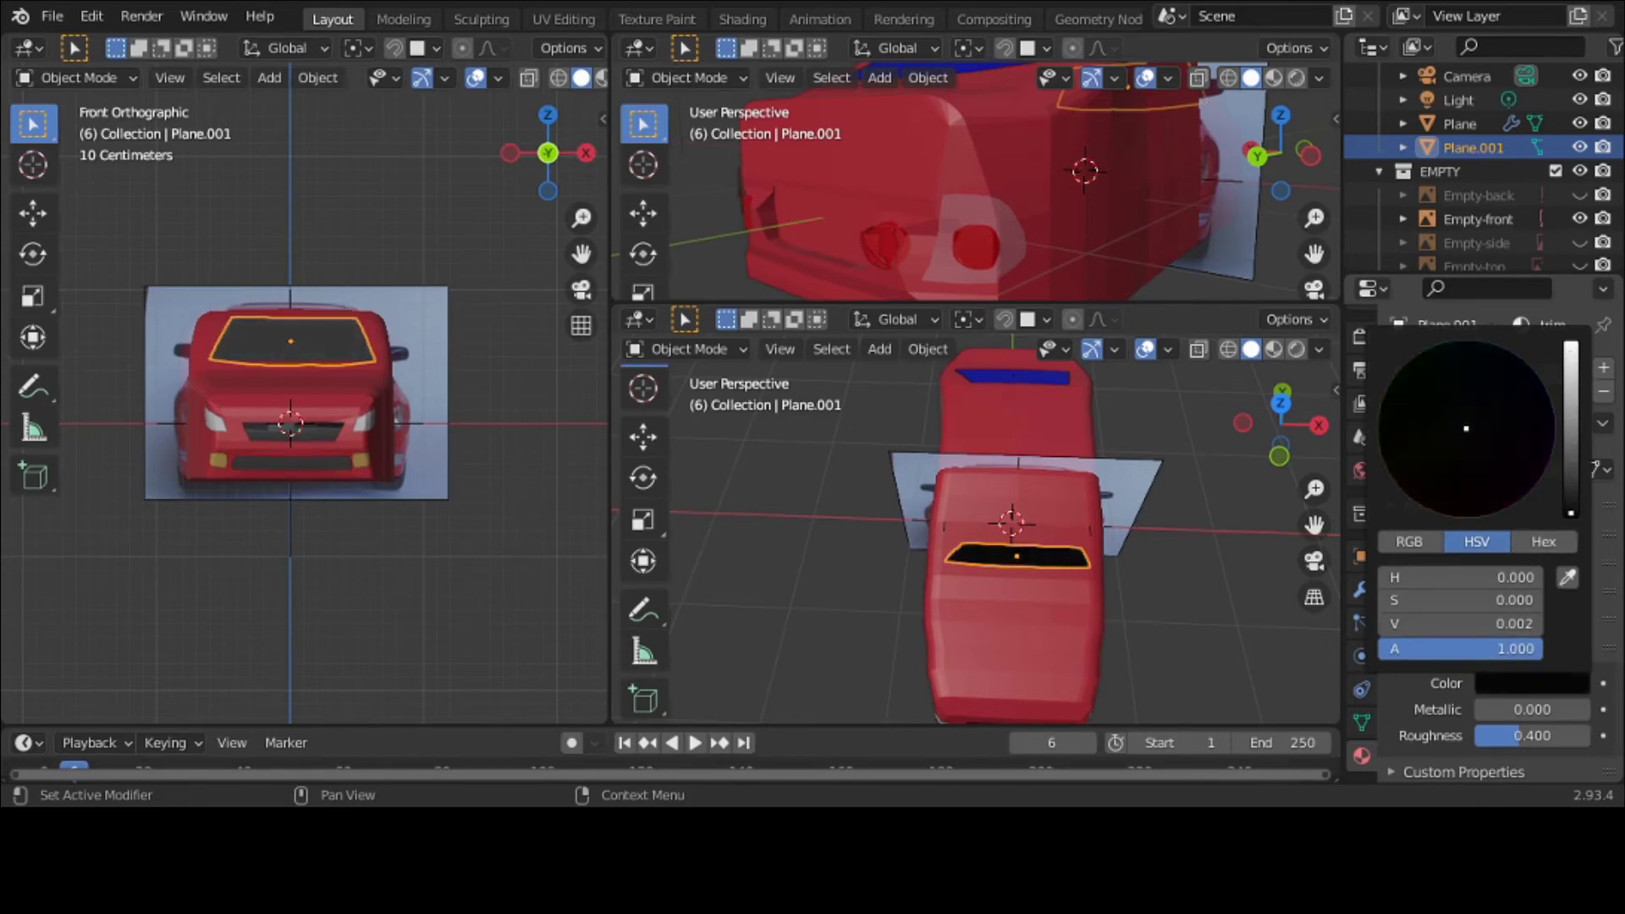
click(592, 438)
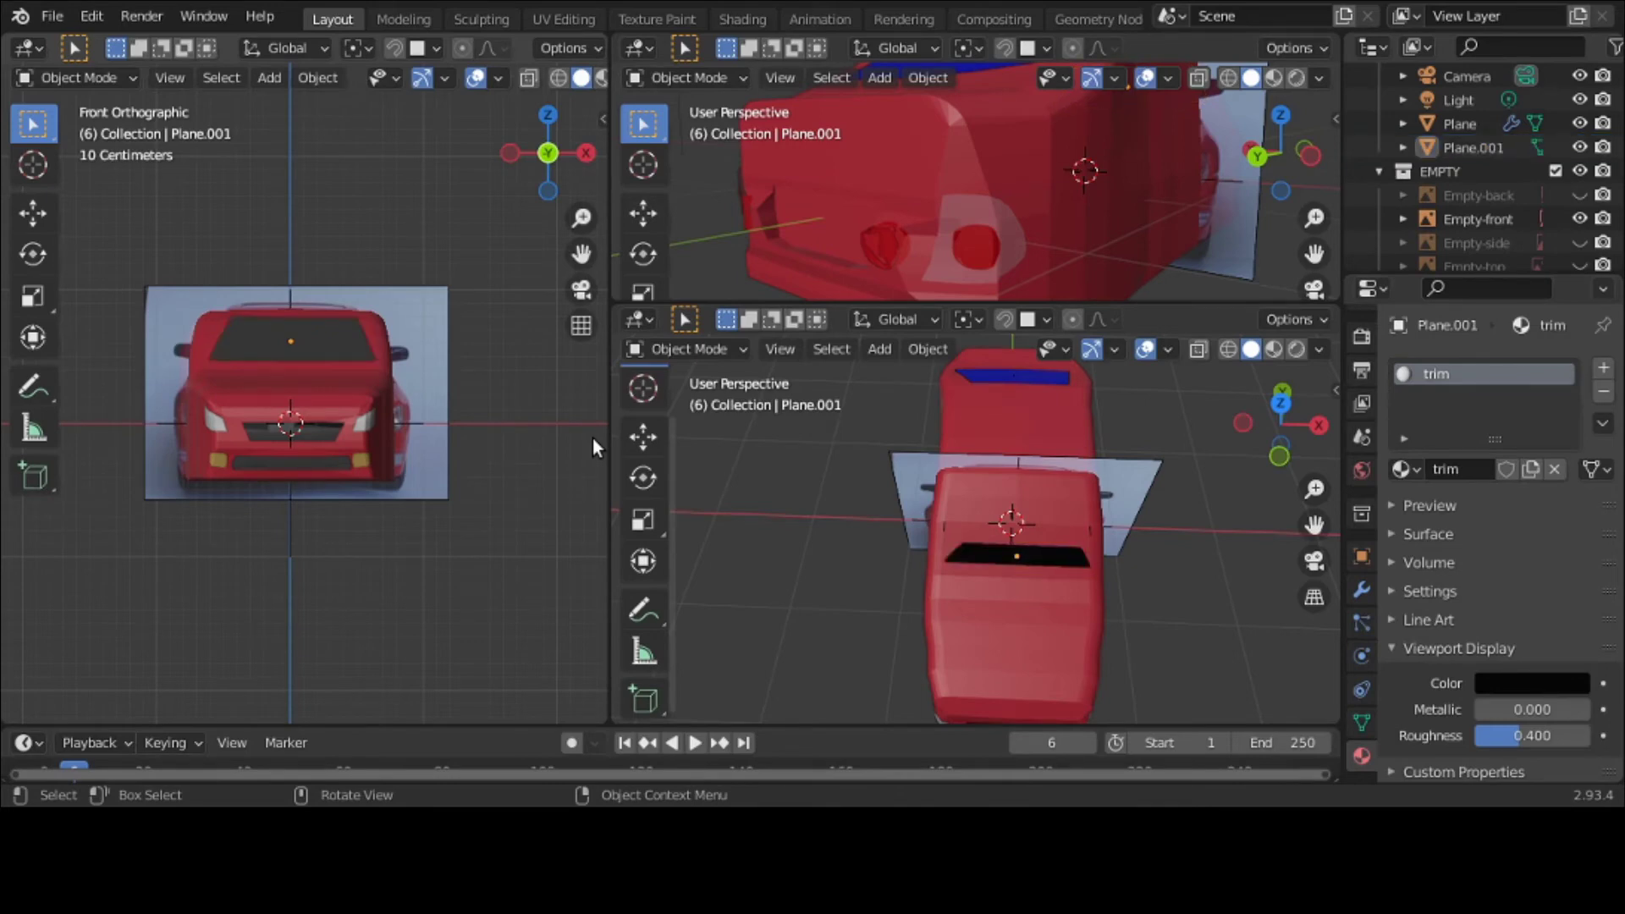
Step: Reselect the windscreen plane and open it in Edit Mode in the maximized front viewport
click(274, 340)
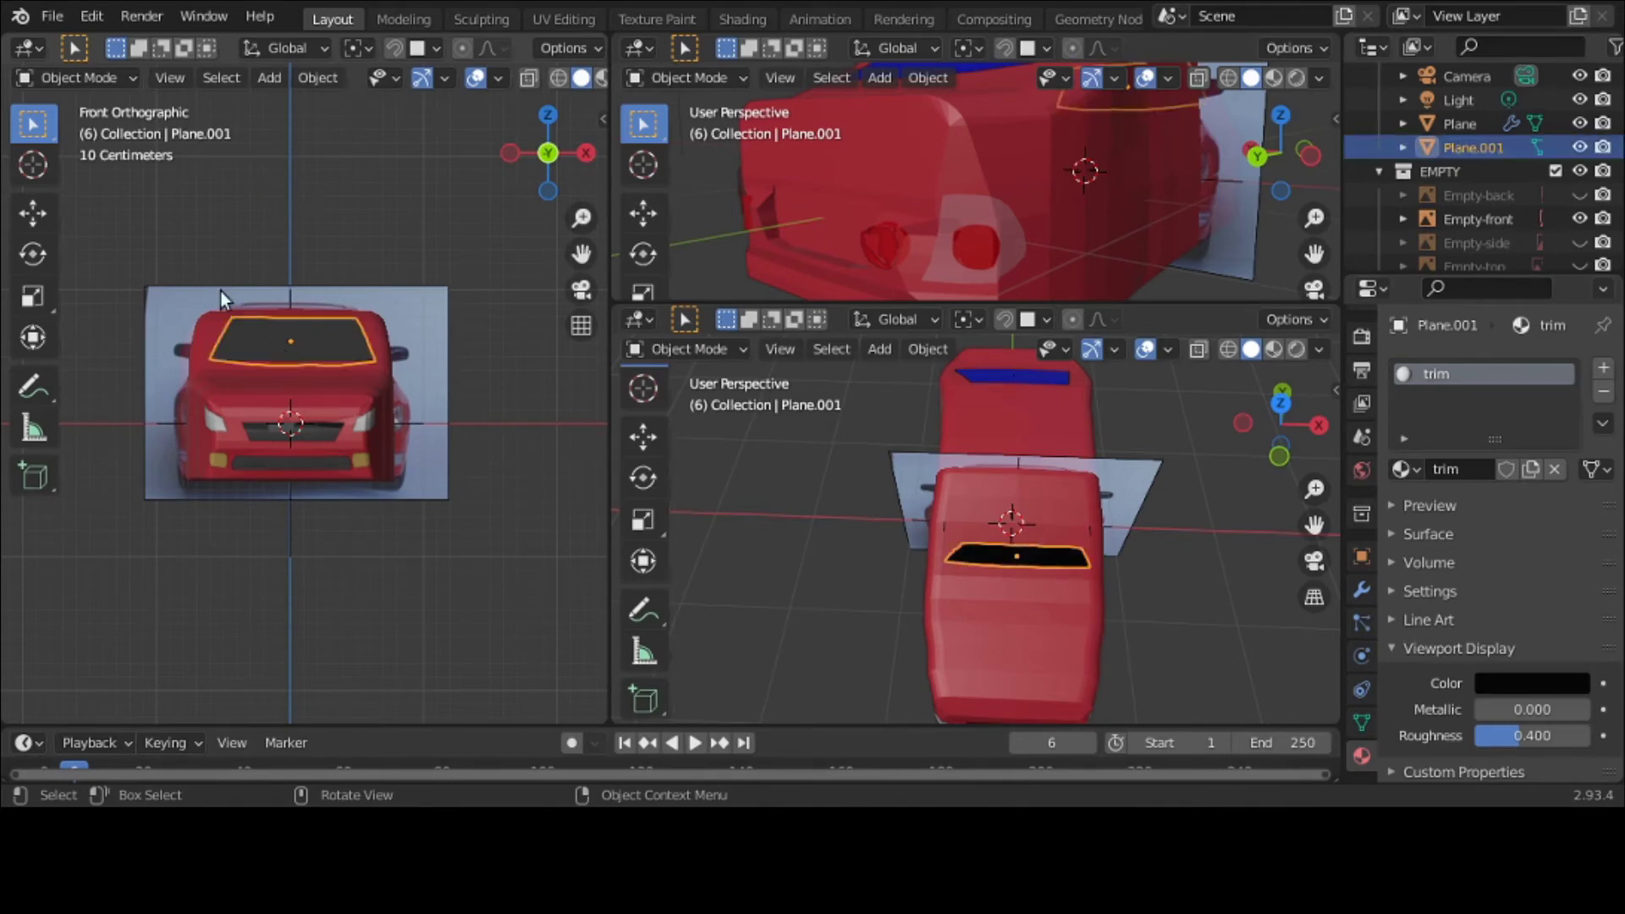
click(95, 78)
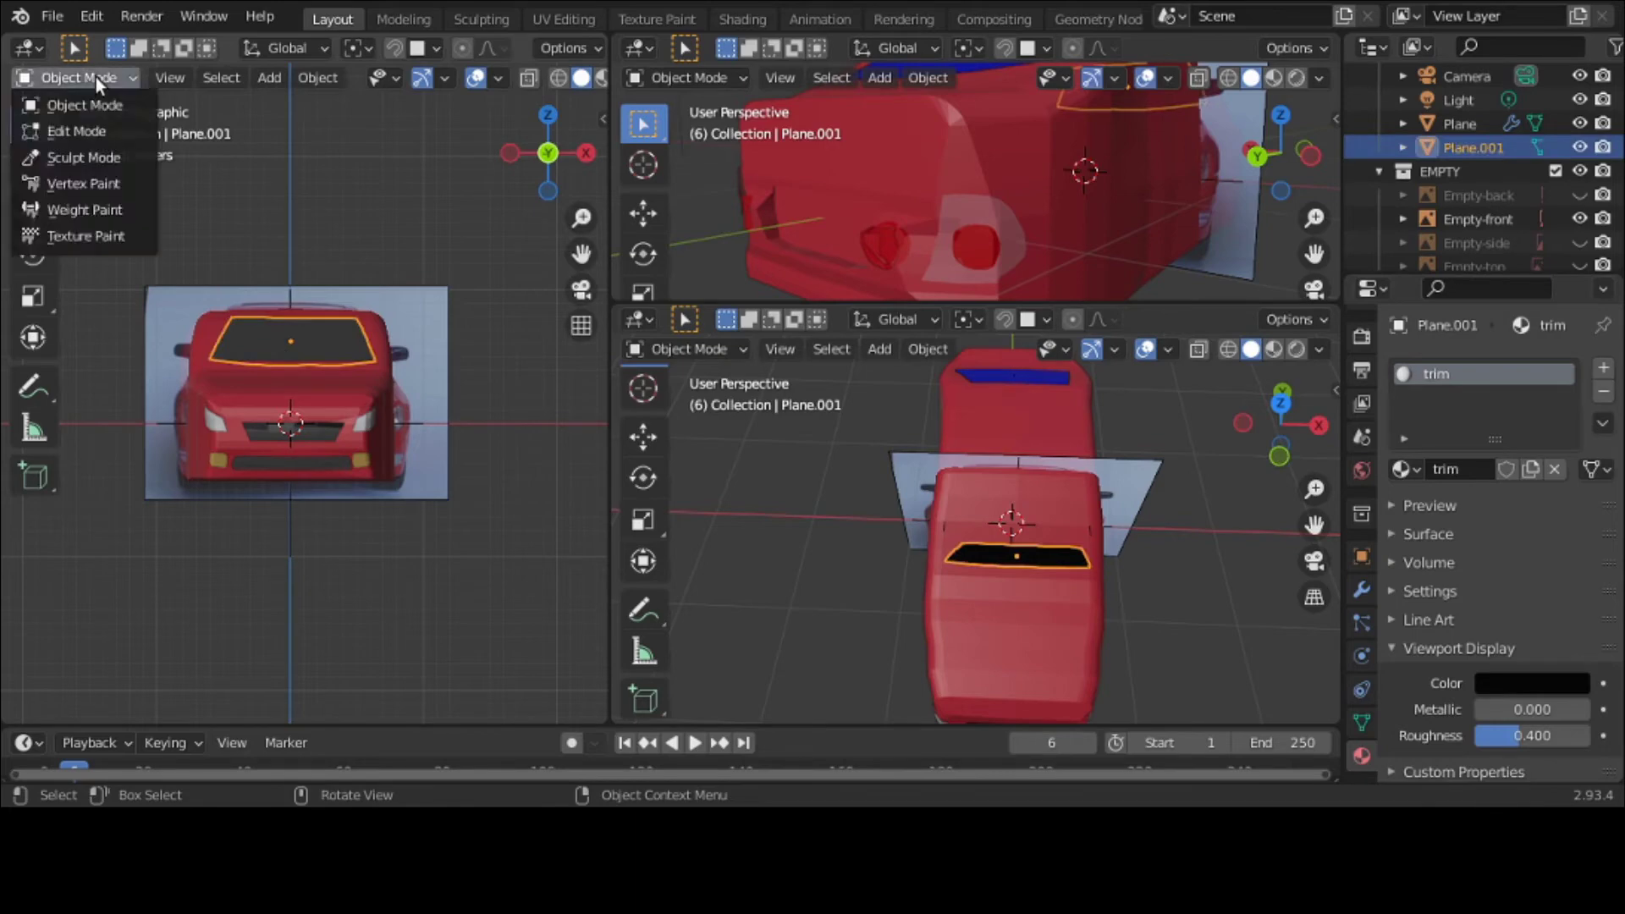
click(100, 125)
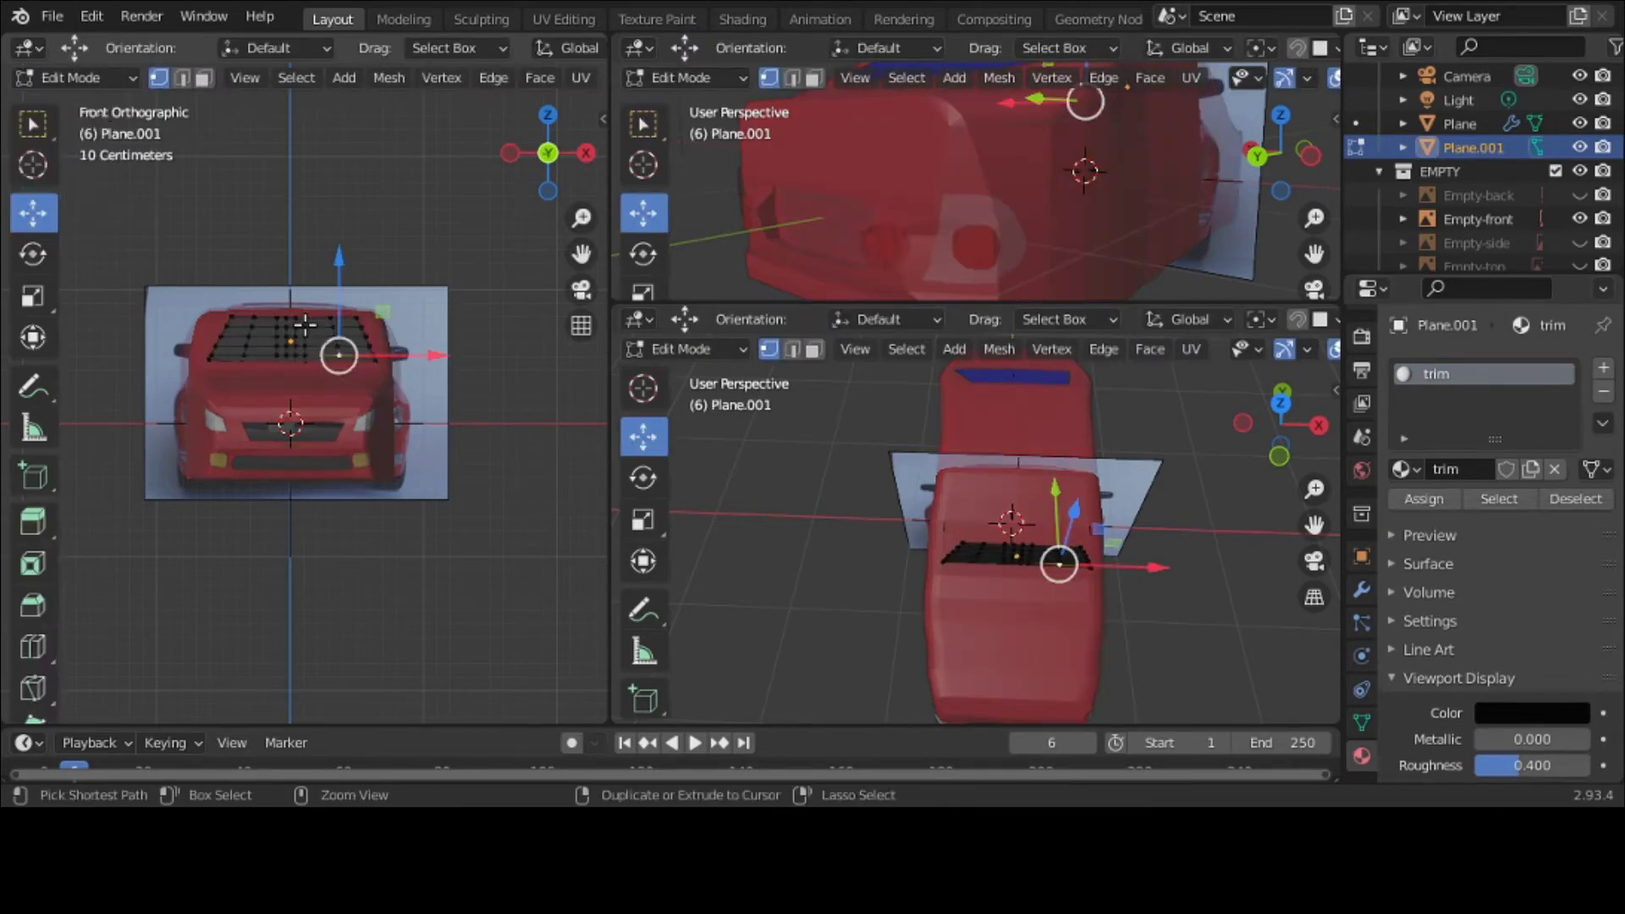
key(ctrl+space)
scroll(305, 324, up, 1)
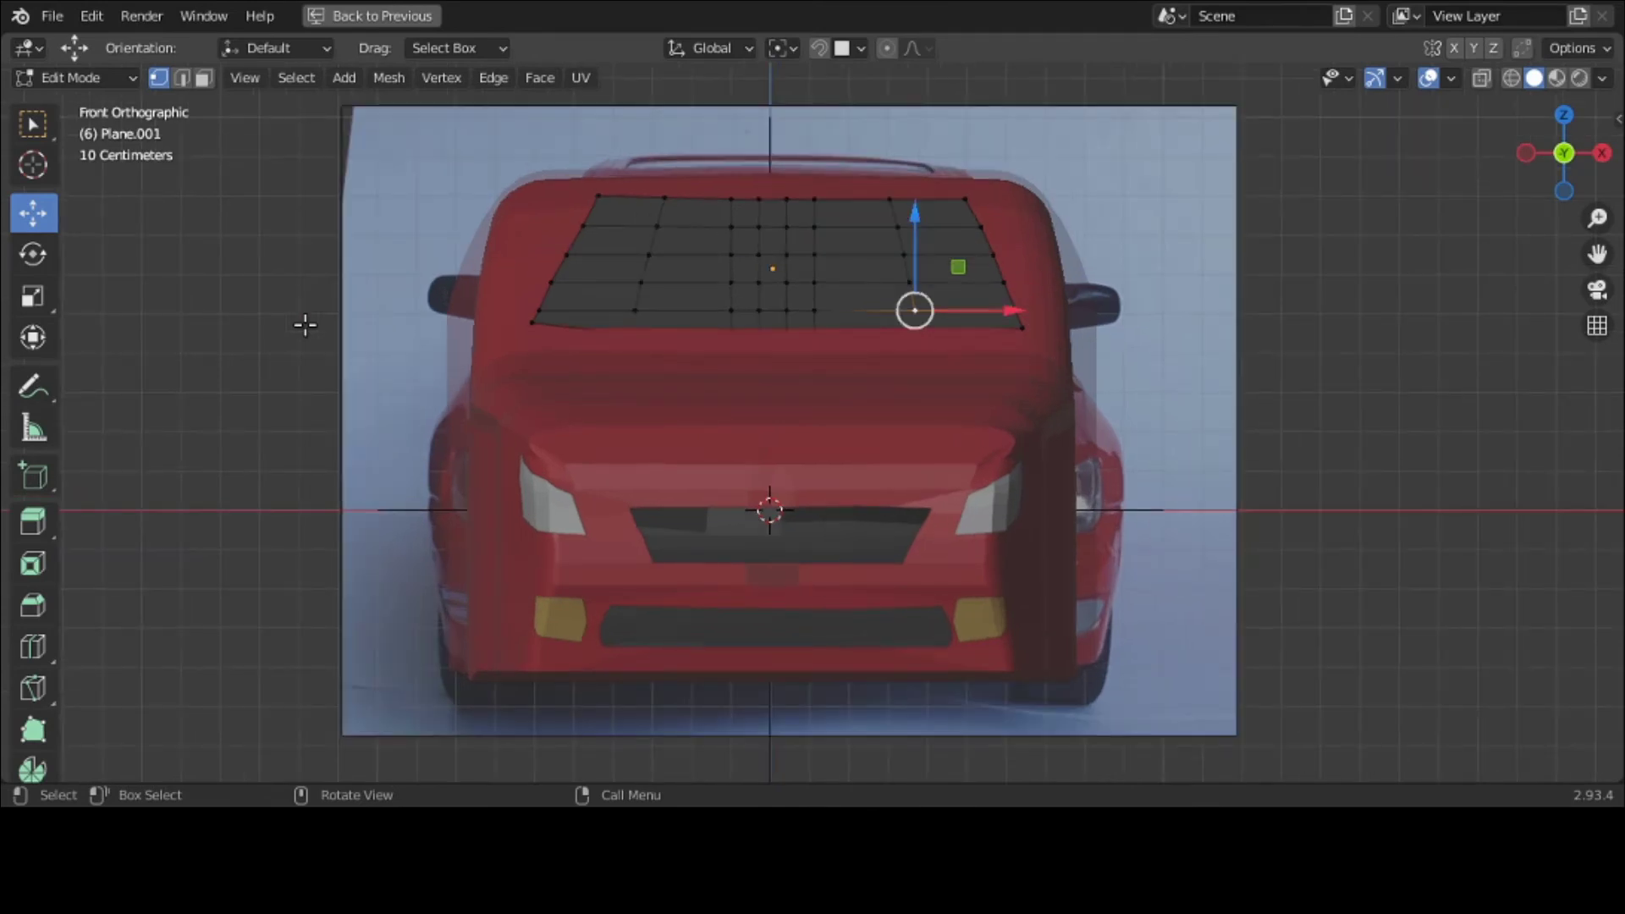
key(ctrl+space)
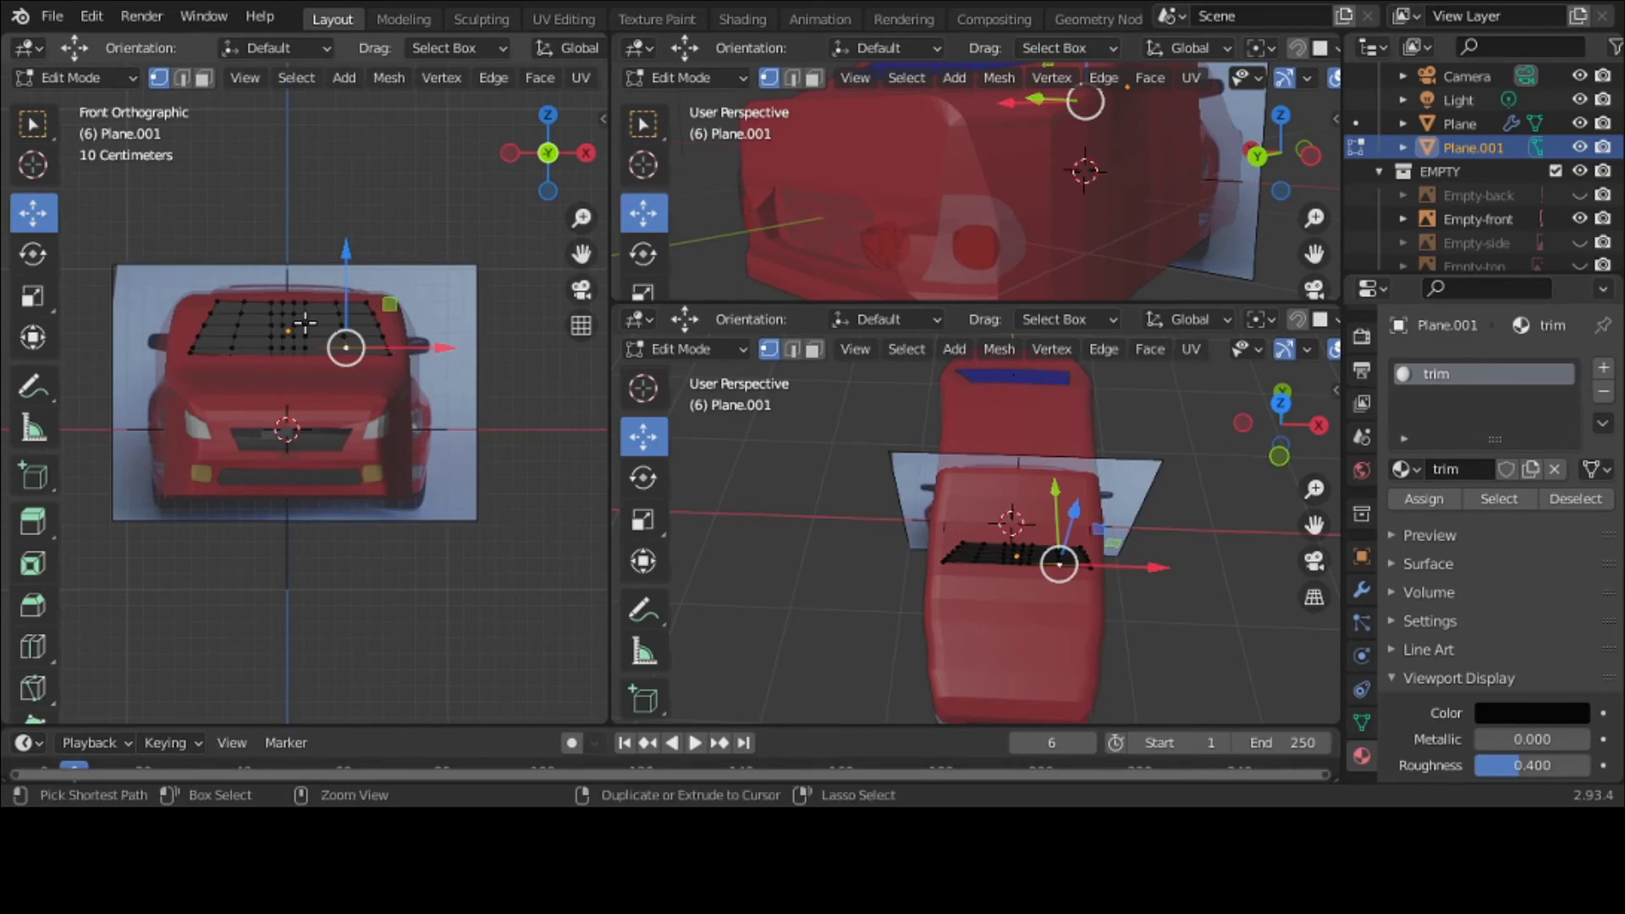
key(ctrl+space)
key(c)
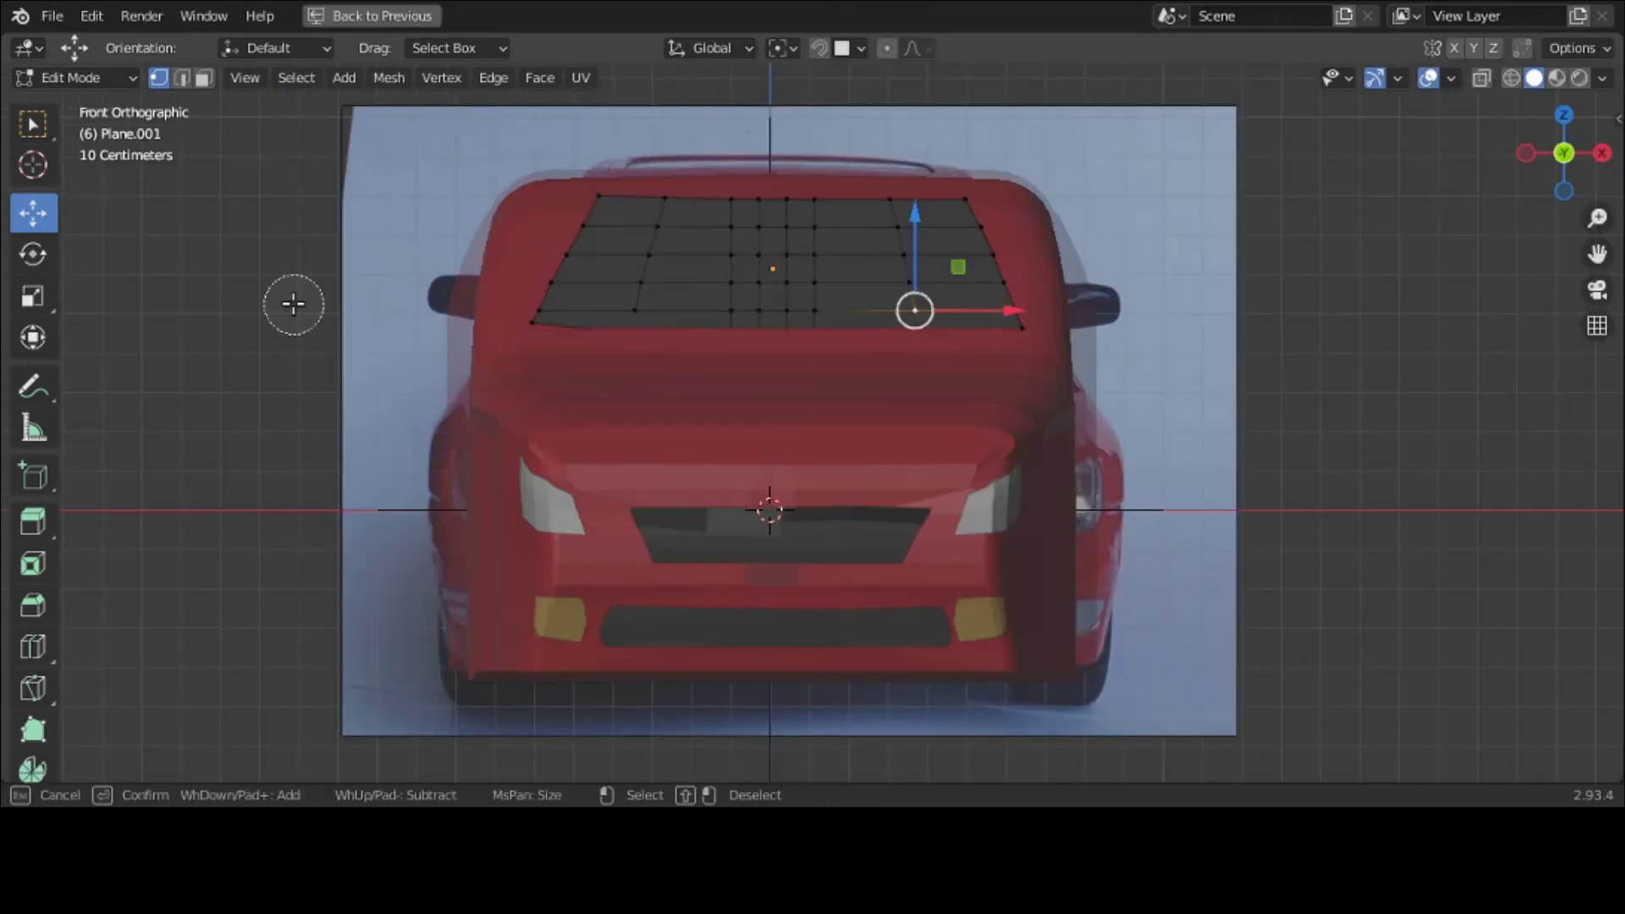
key(Escape)
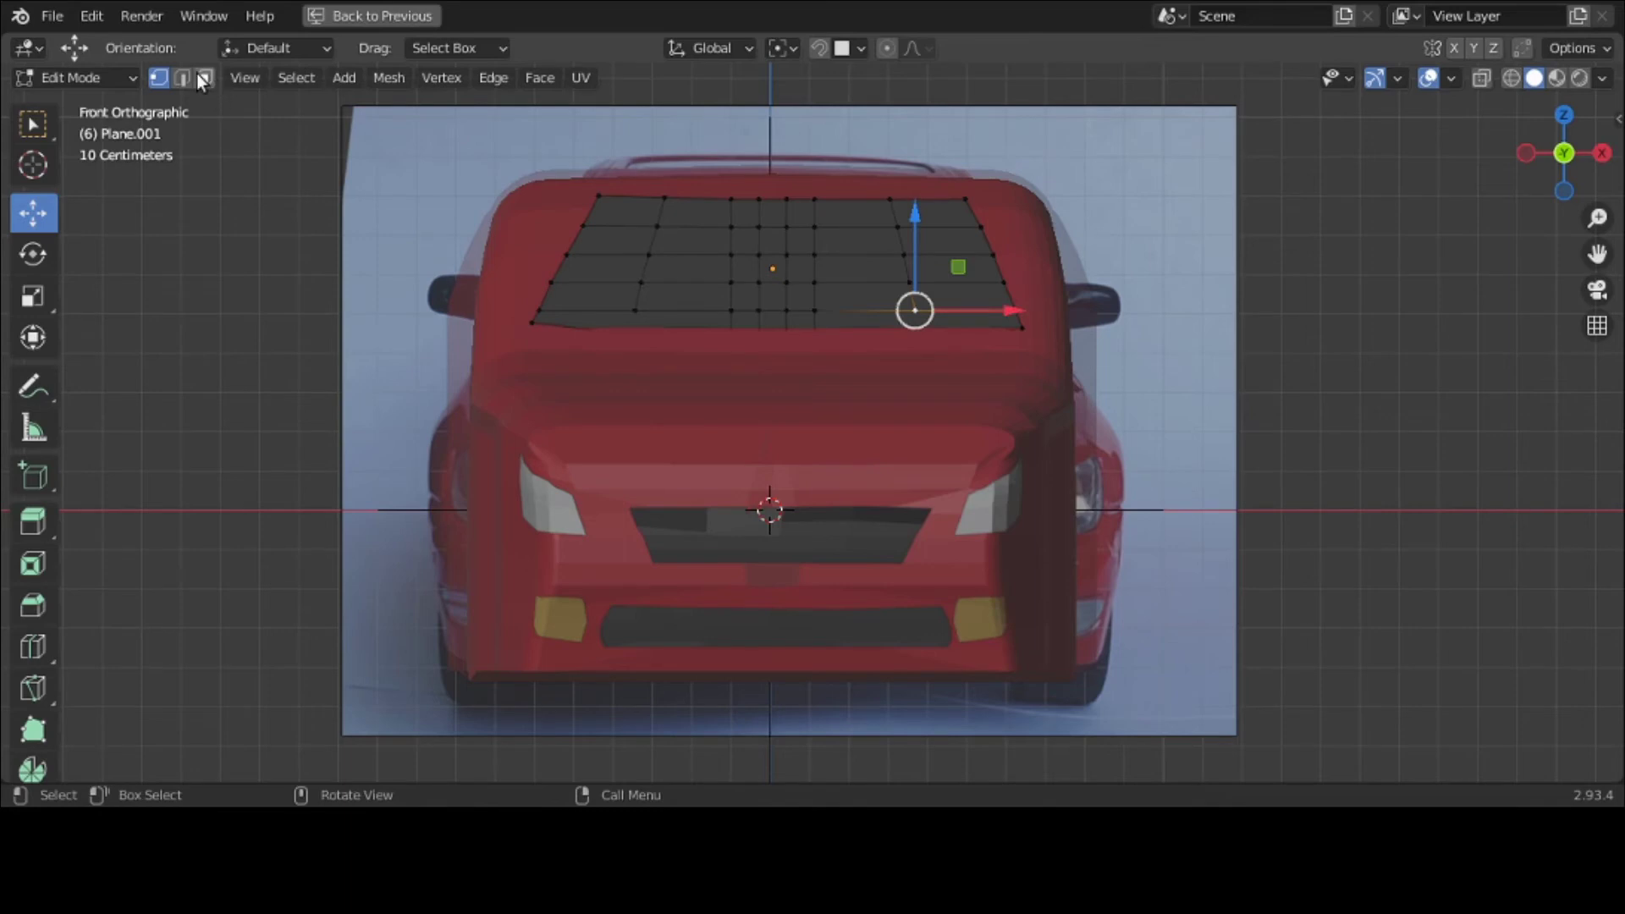
Step: Switch to face selection and circle-select all faces of the windscreen plane
click(203, 77)
key(c)
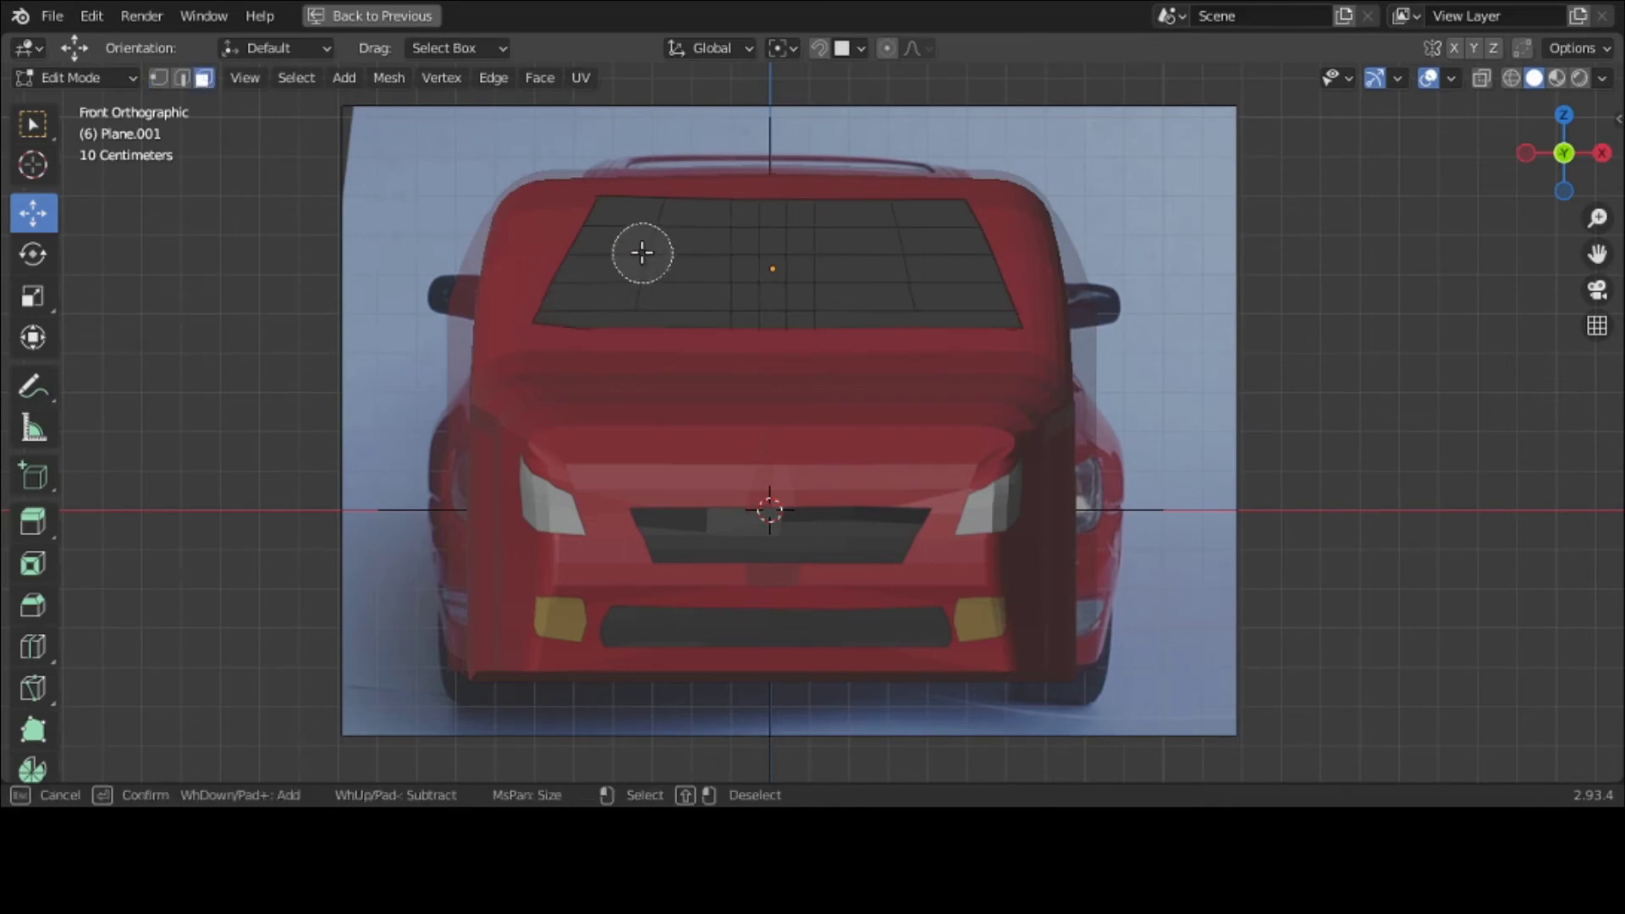
mouse_move(642, 252)
mouse_down()
mouse_move(653, 282)
mouse_move(736, 268)
mouse_move(728, 246)
mouse_move(910, 239)
mouse_move(917, 280)
mouse_move(768, 289)
mouse_up()
right_click(767, 289)
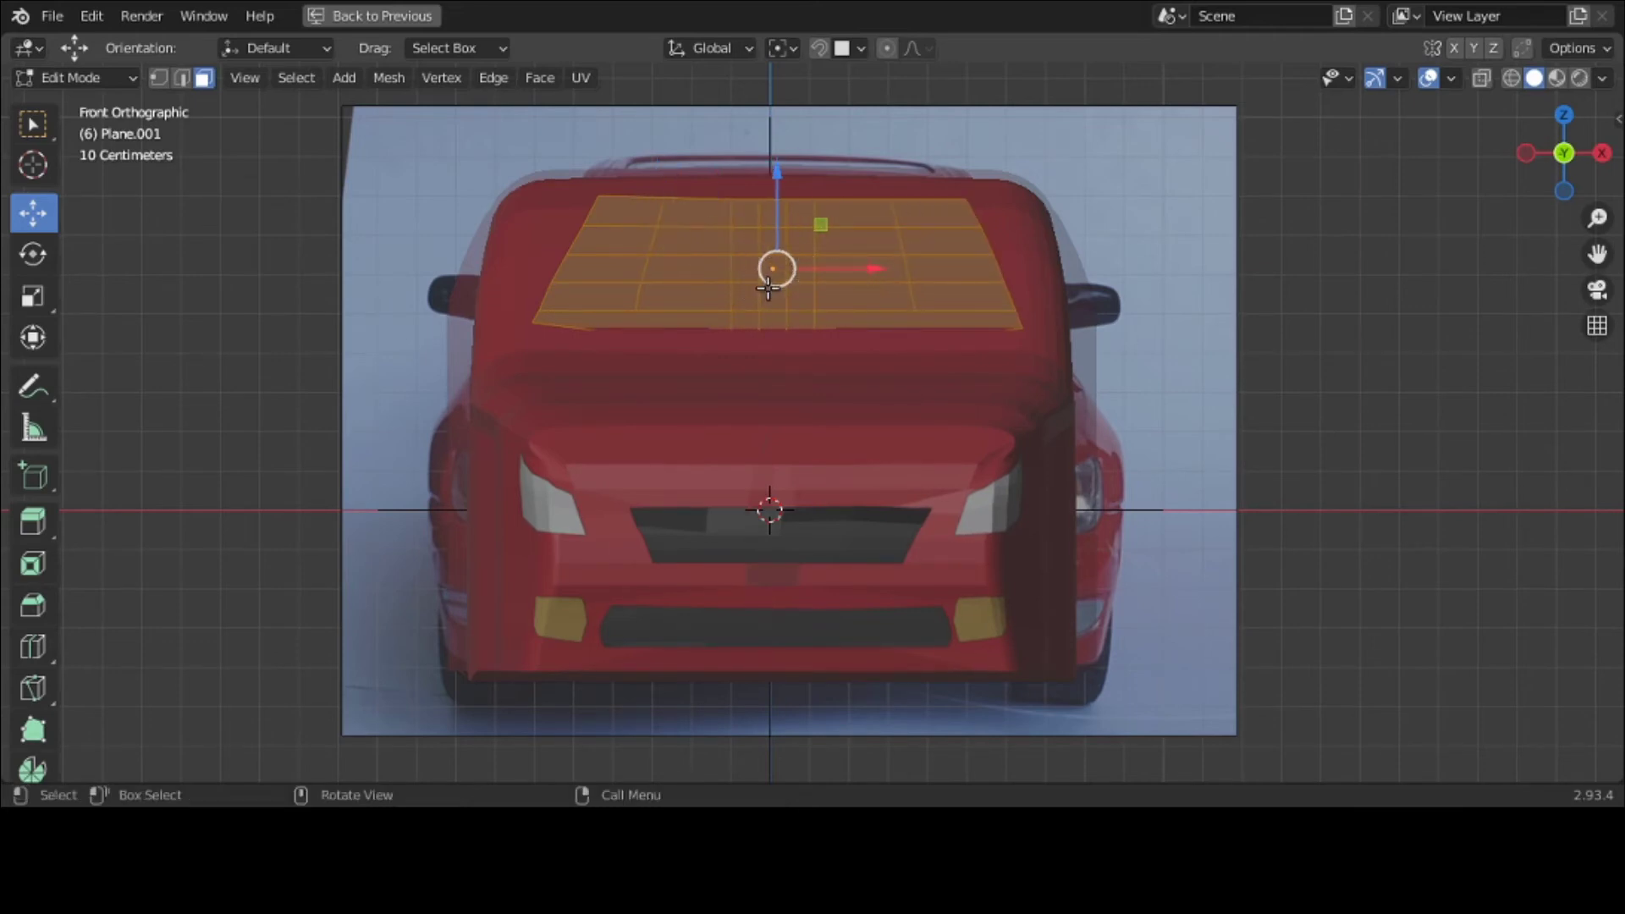
Step: Inset the selected windscreen faces by about 0.061 m, leaving a thin black border for the trim
key(i)
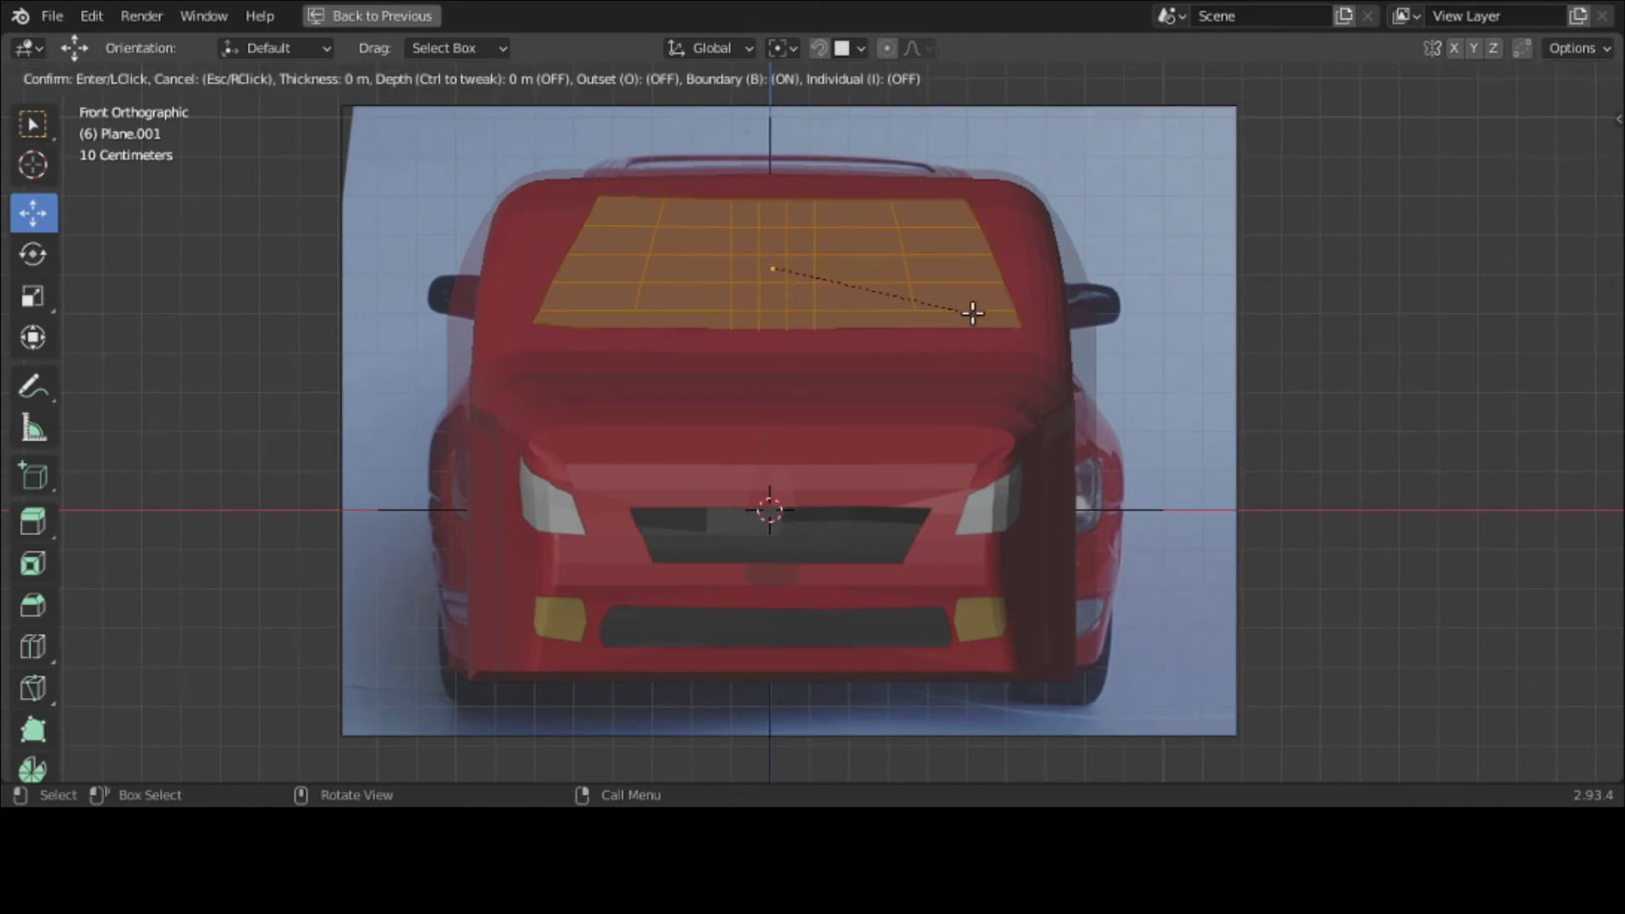
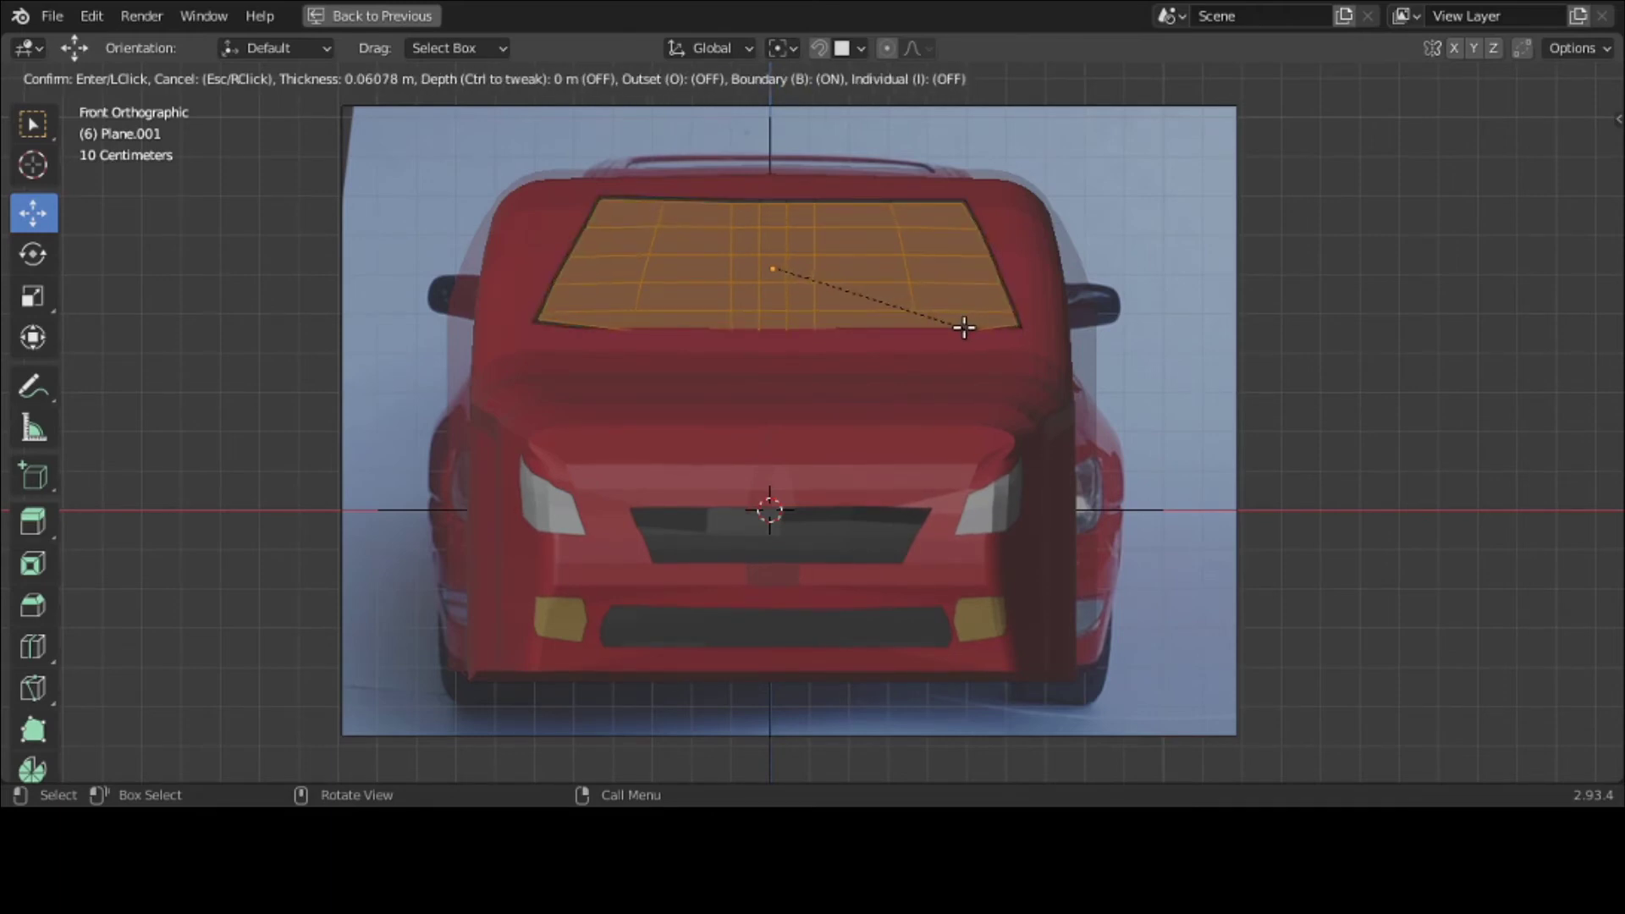
click(965, 328)
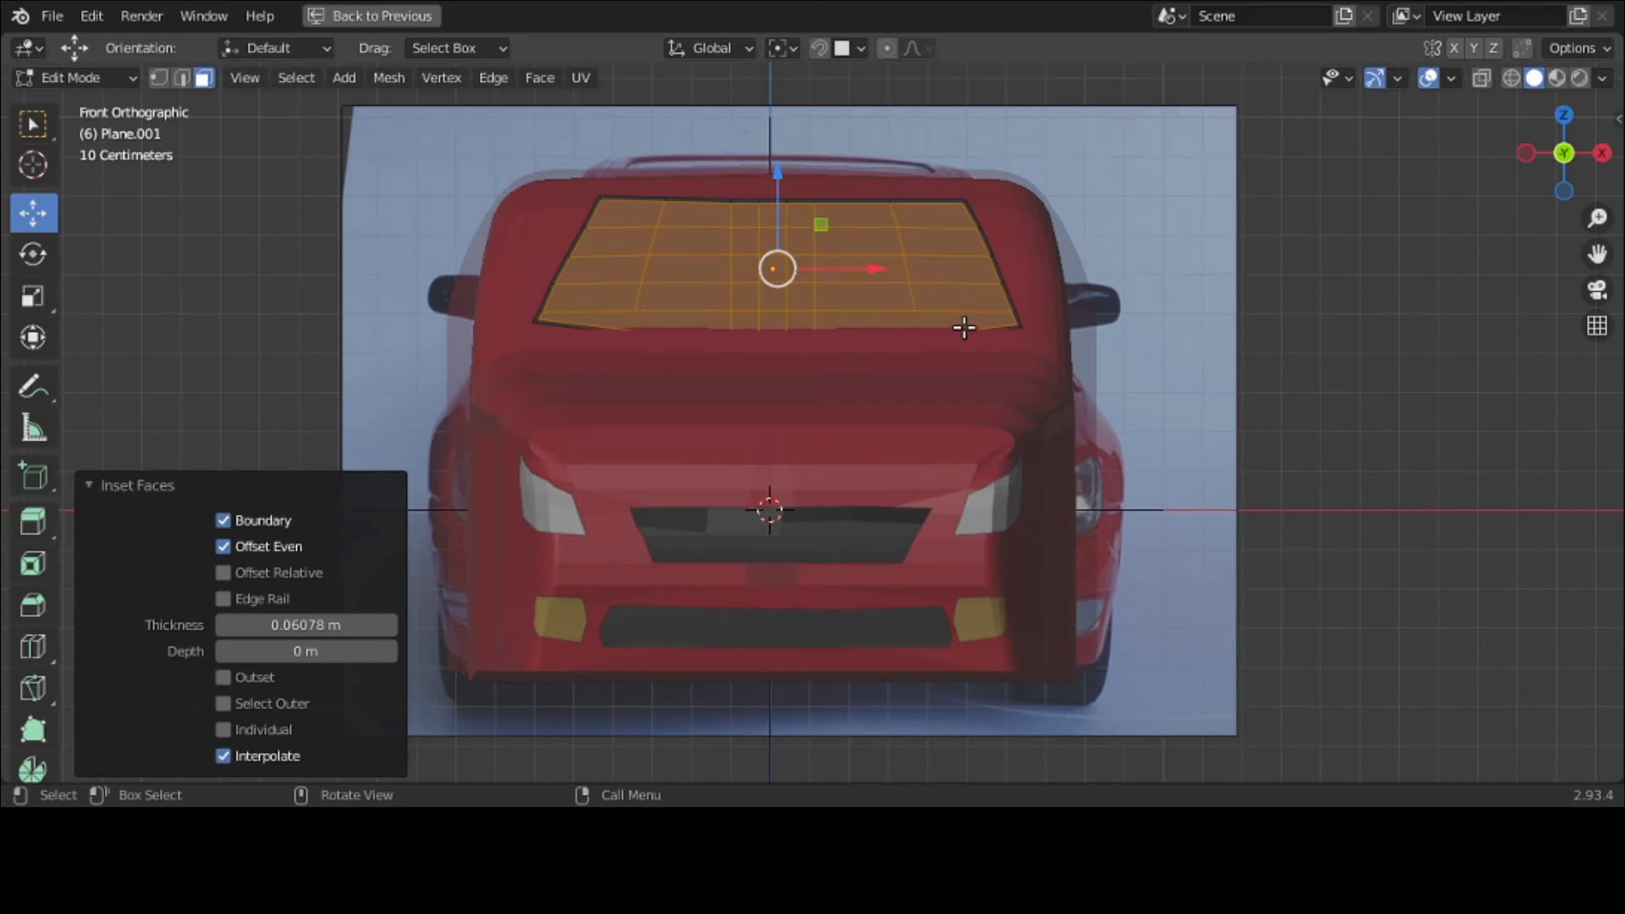
key(n)
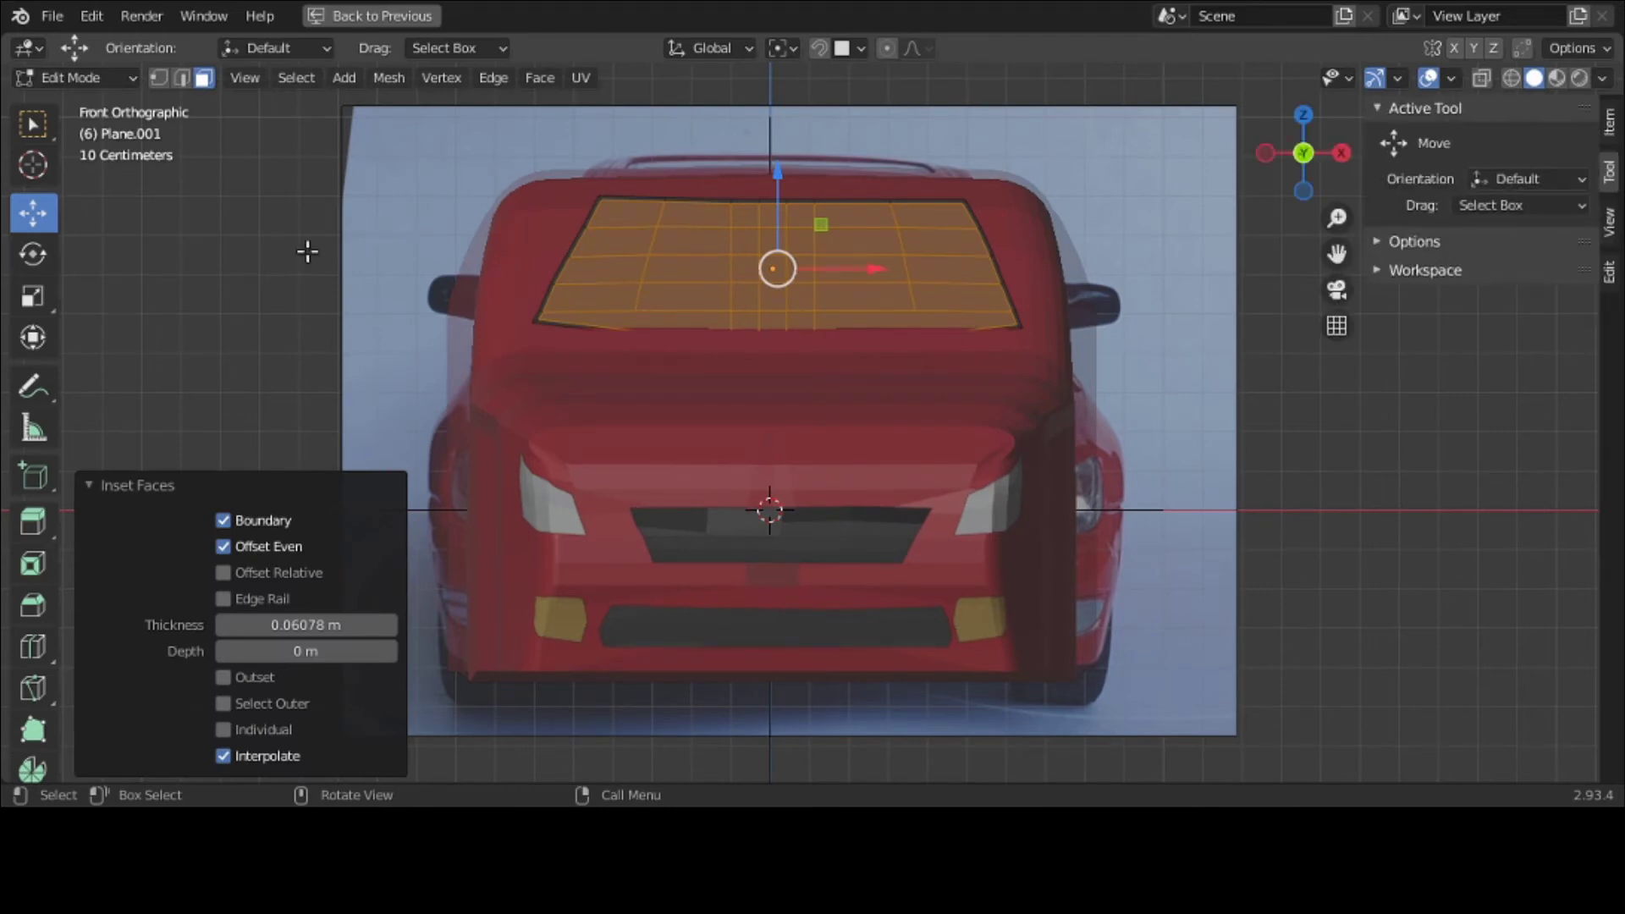
Step: Restore the full layout, add a second material to the windscreen plane and name it front-windows
key(ctrl+space)
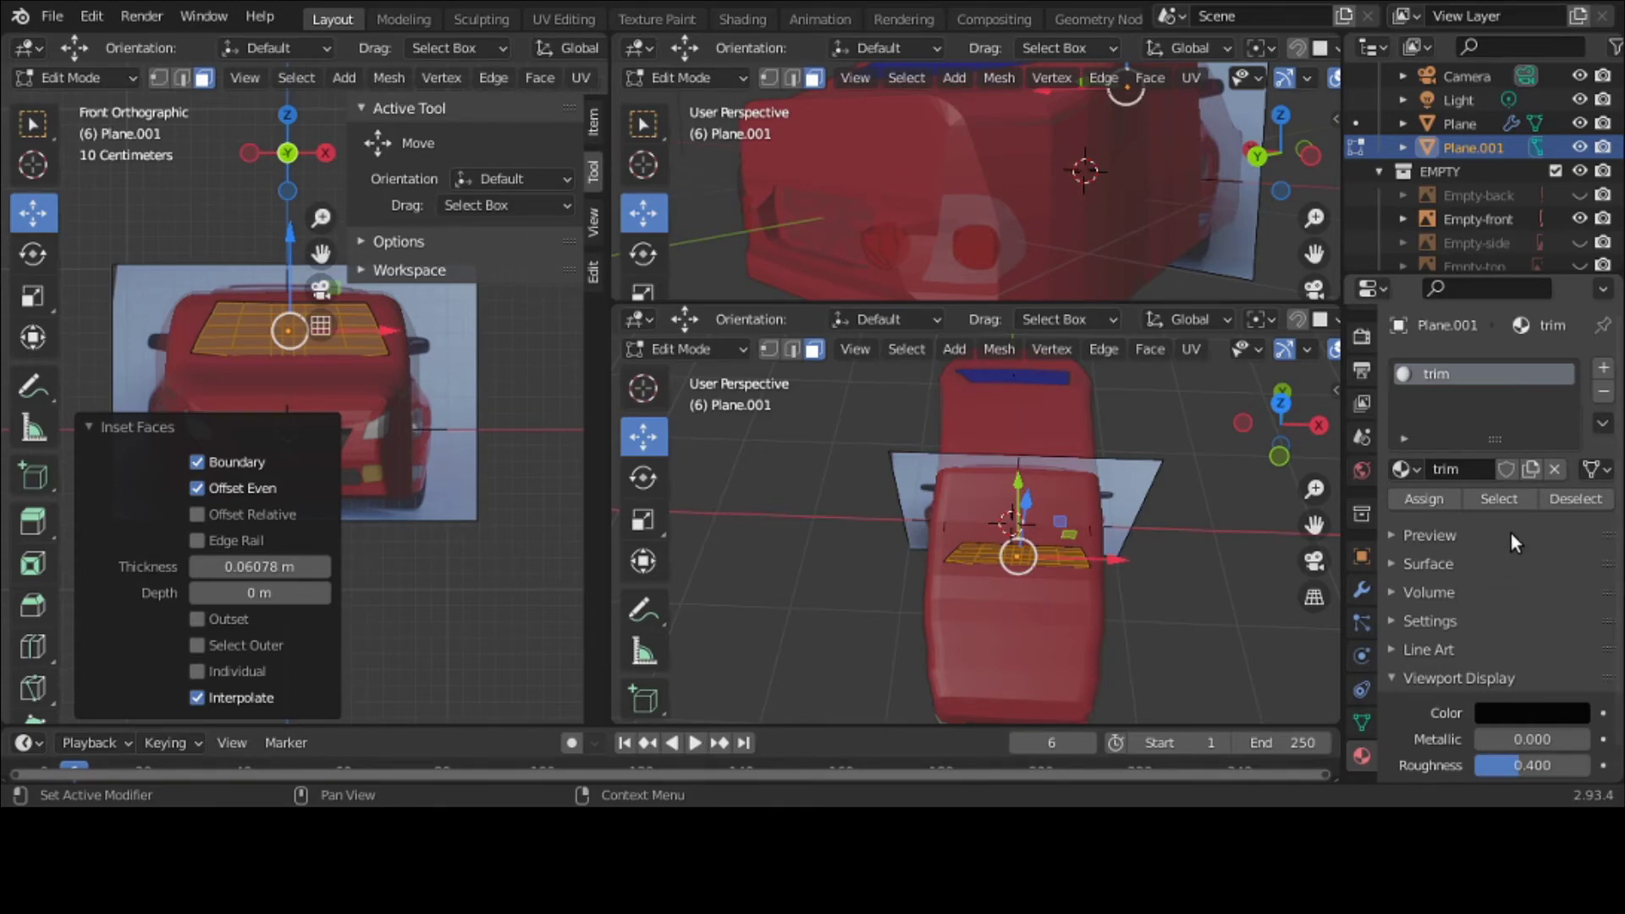
click(1603, 372)
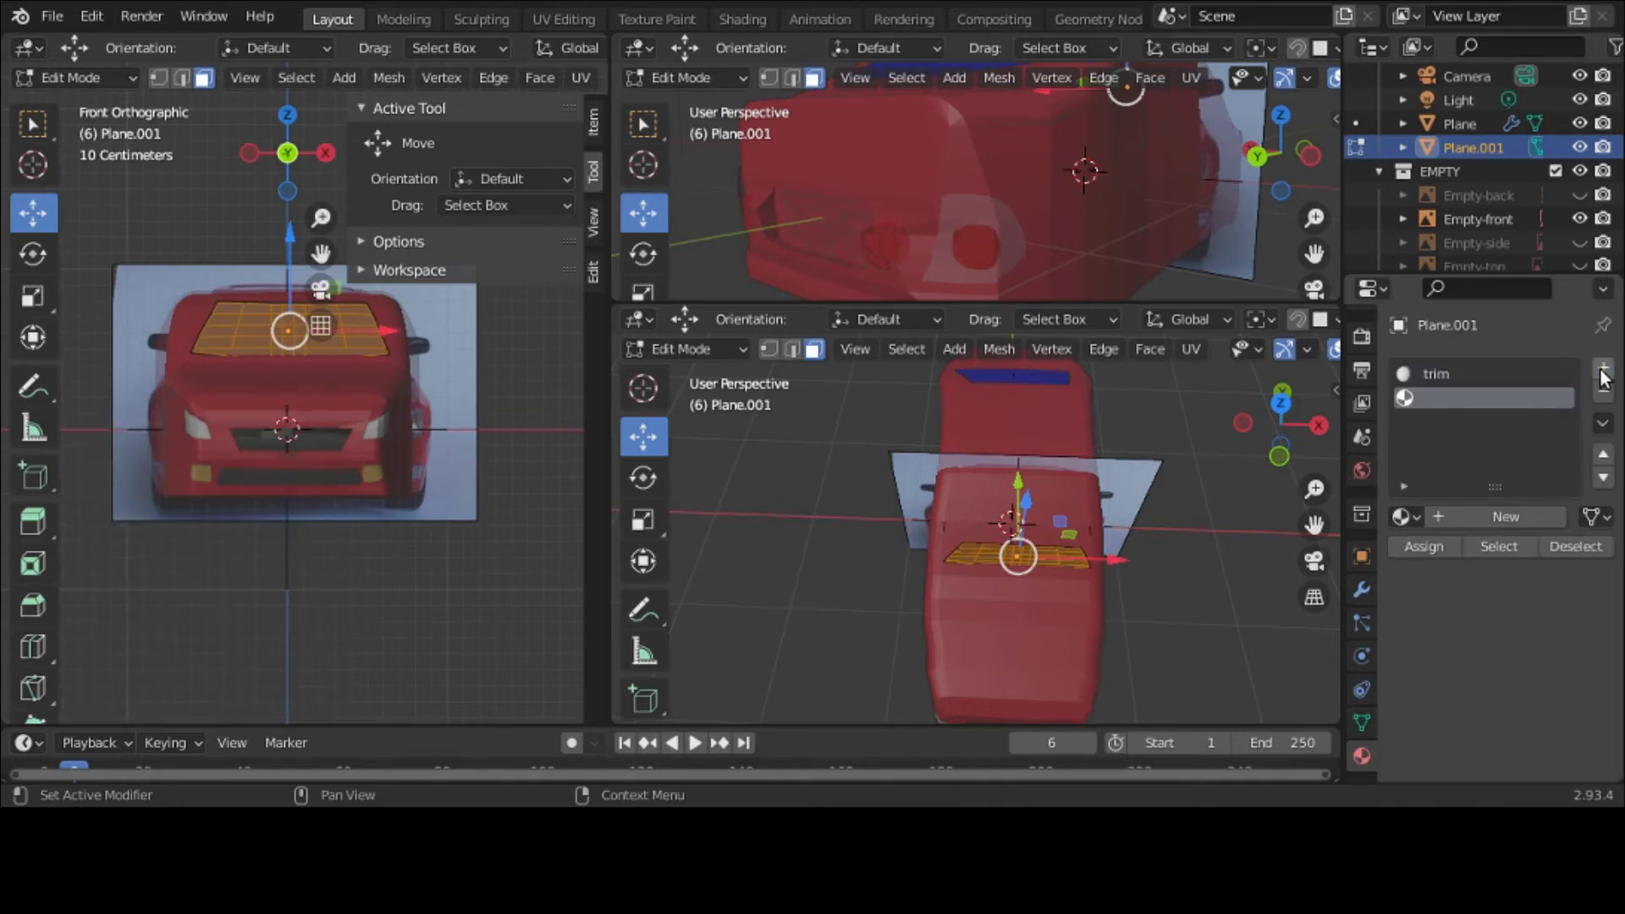
click(1505, 518)
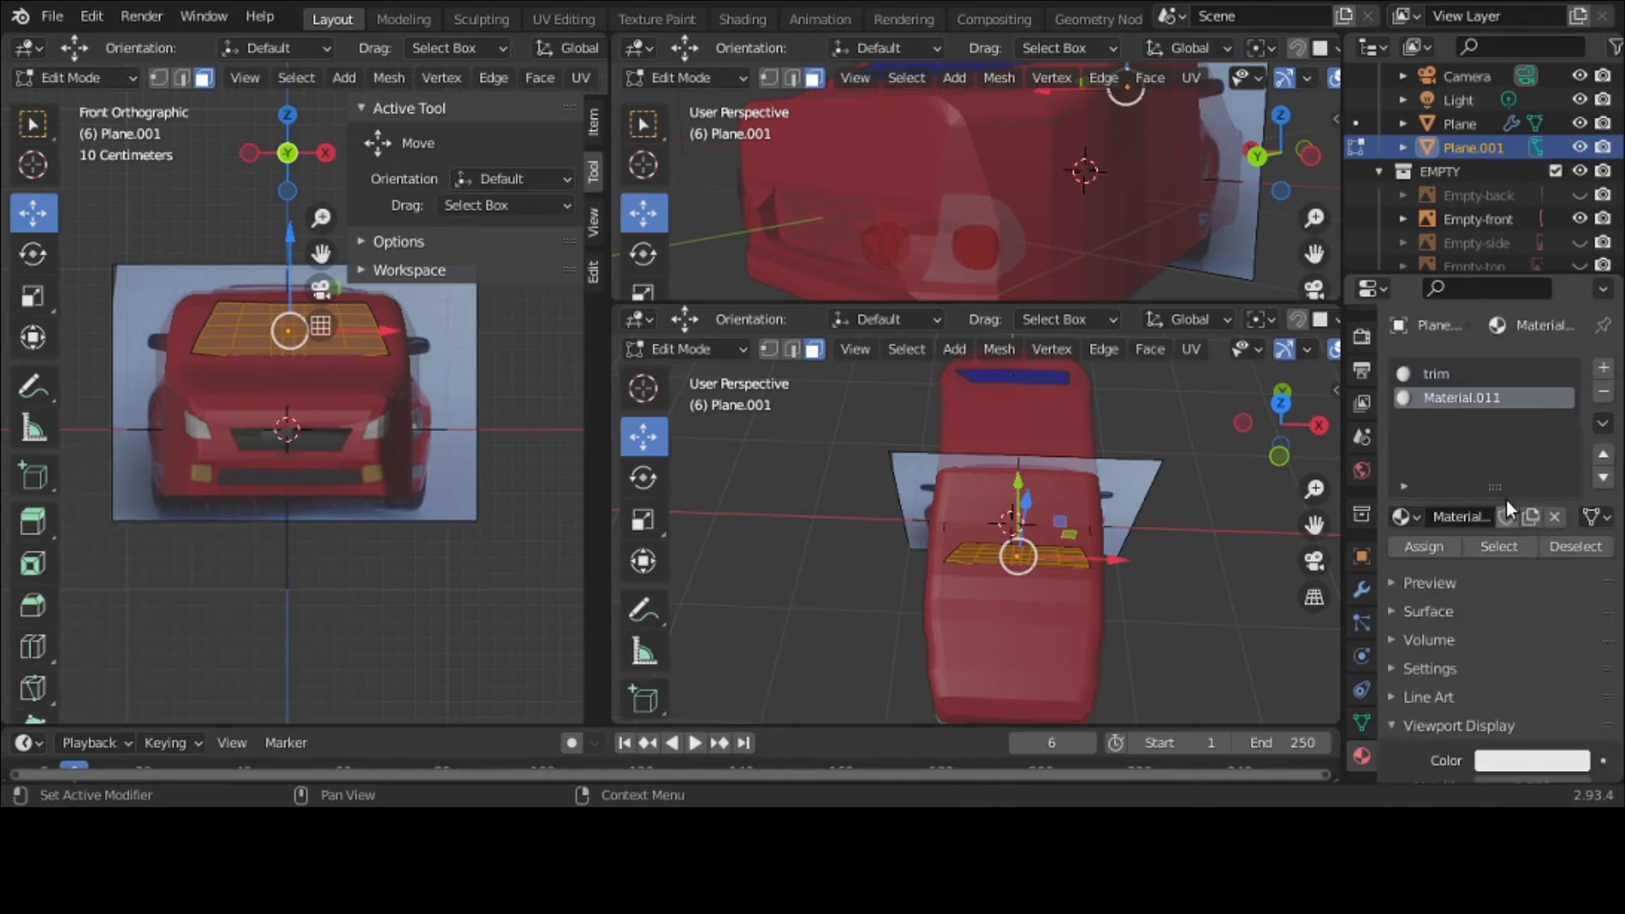
double_click(1501, 394)
text(front-window)
key(Return)
Step: Set the front-windows material's viewport display color to the dark blue sampled from the car's existing rear window
click(1522, 753)
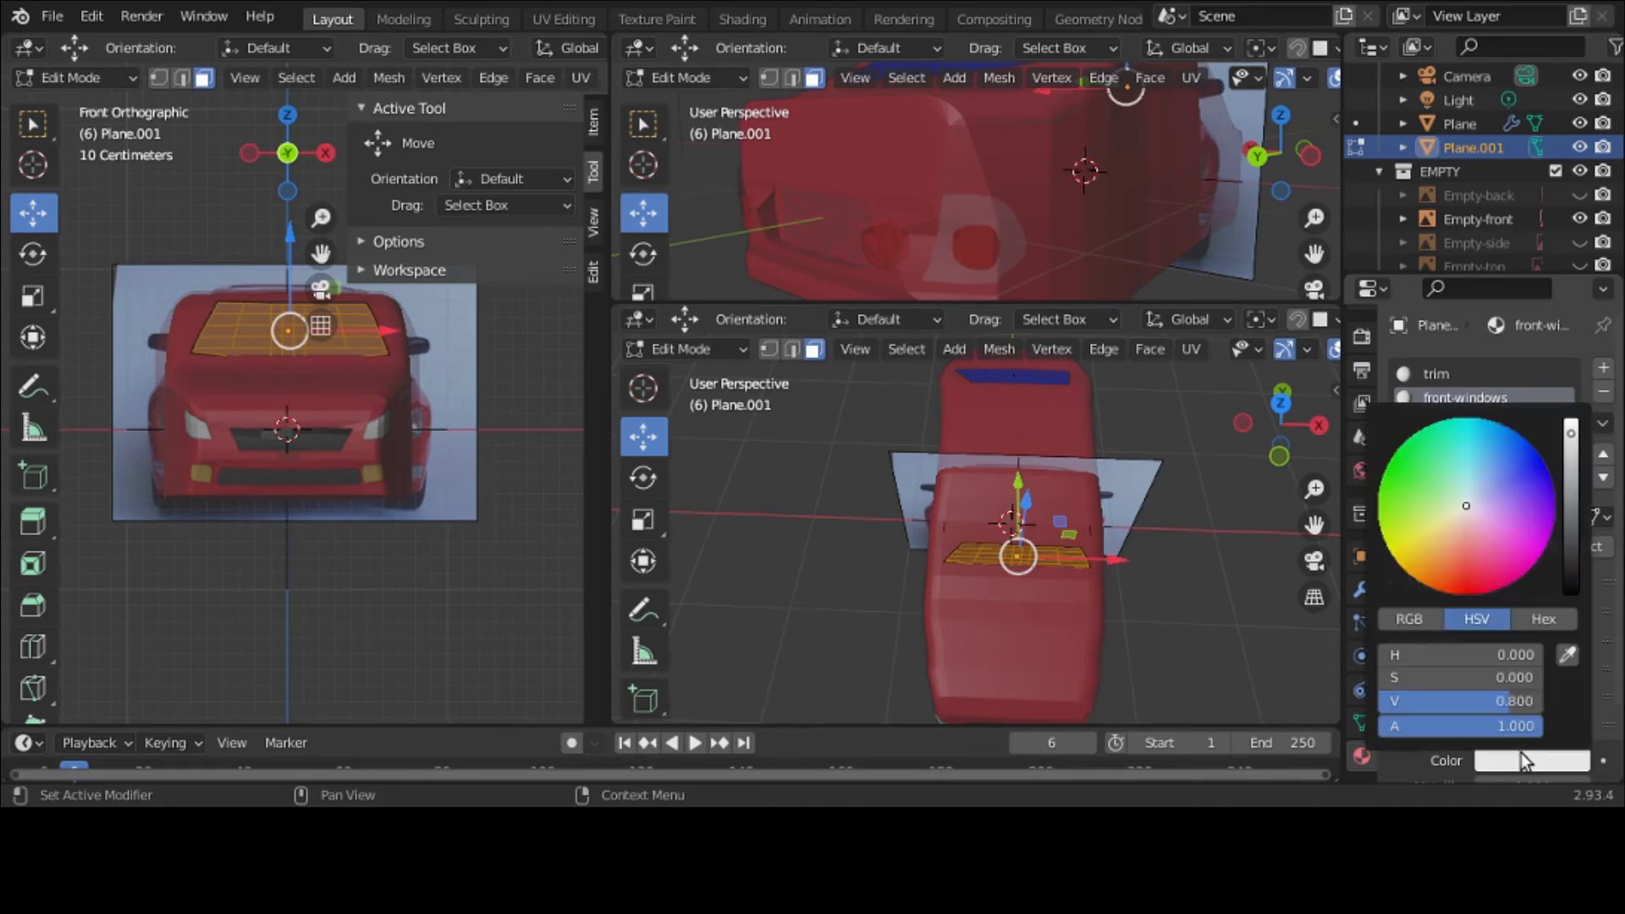
mouse_move(1469, 512)
mouse_down()
mouse_move(1525, 481)
mouse_move(1527, 456)
mouse_up()
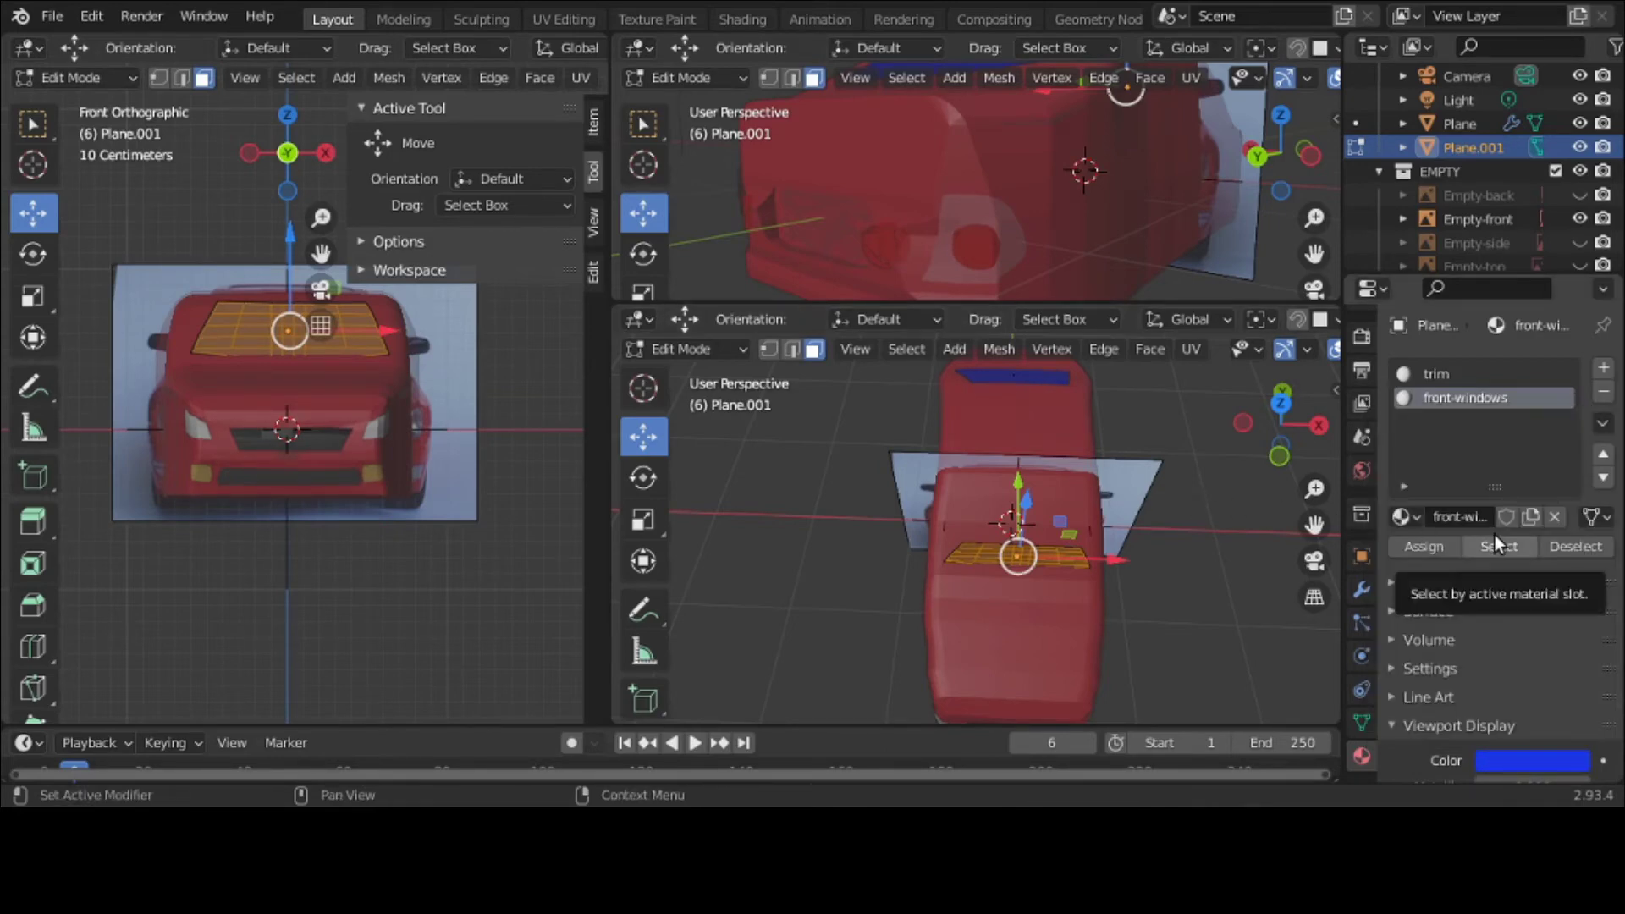
click(1519, 760)
click(1568, 654)
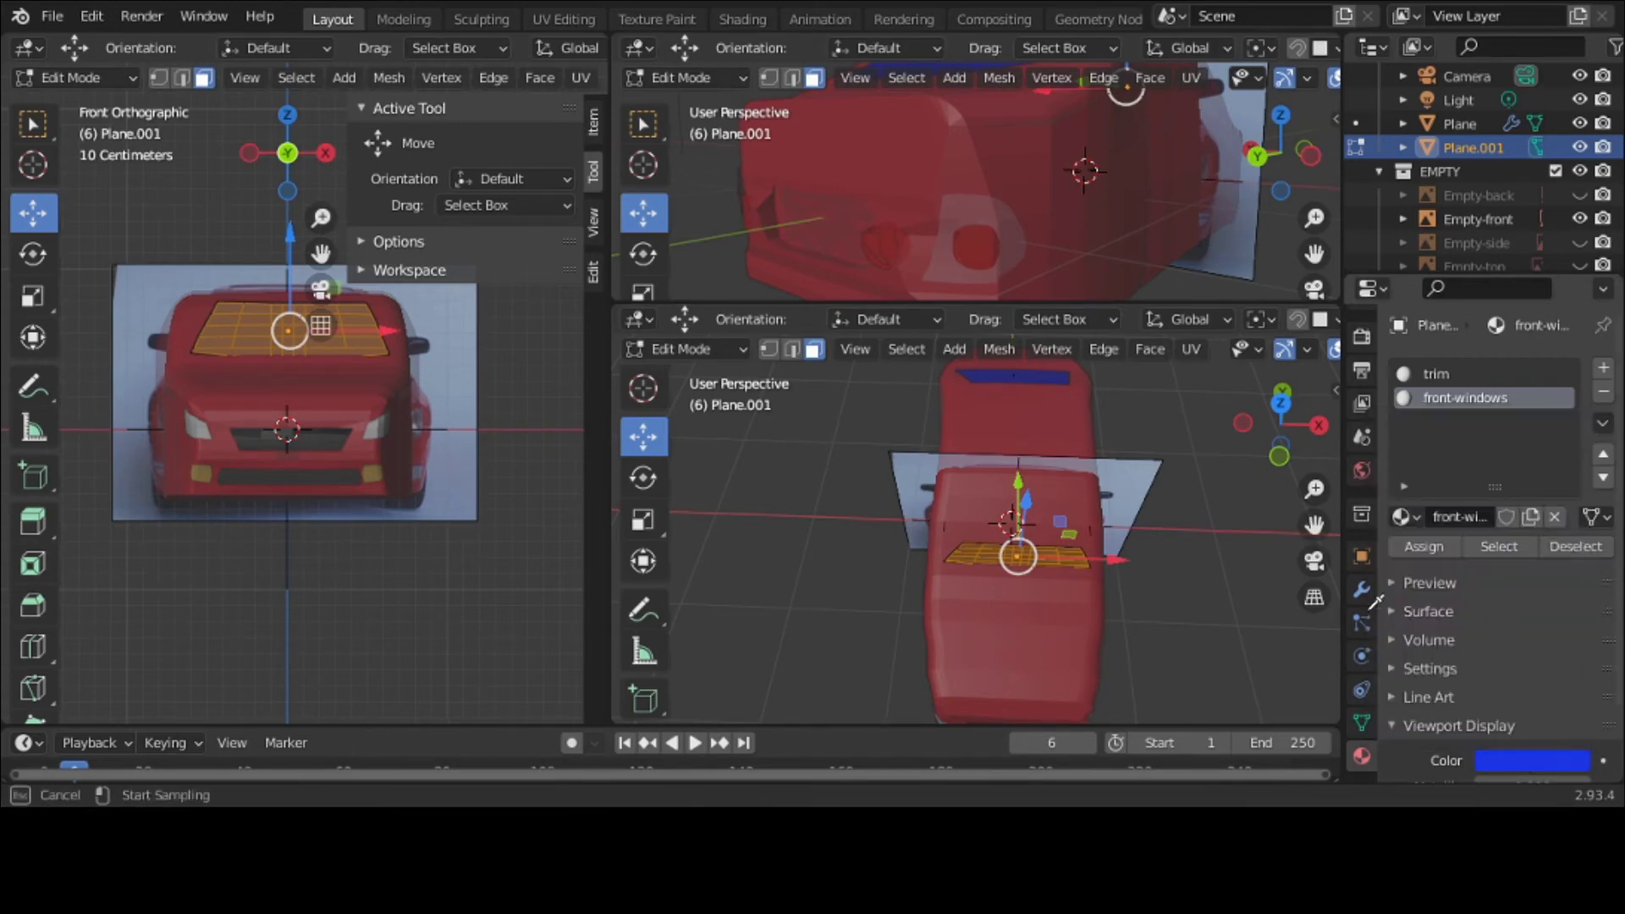
click(1049, 379)
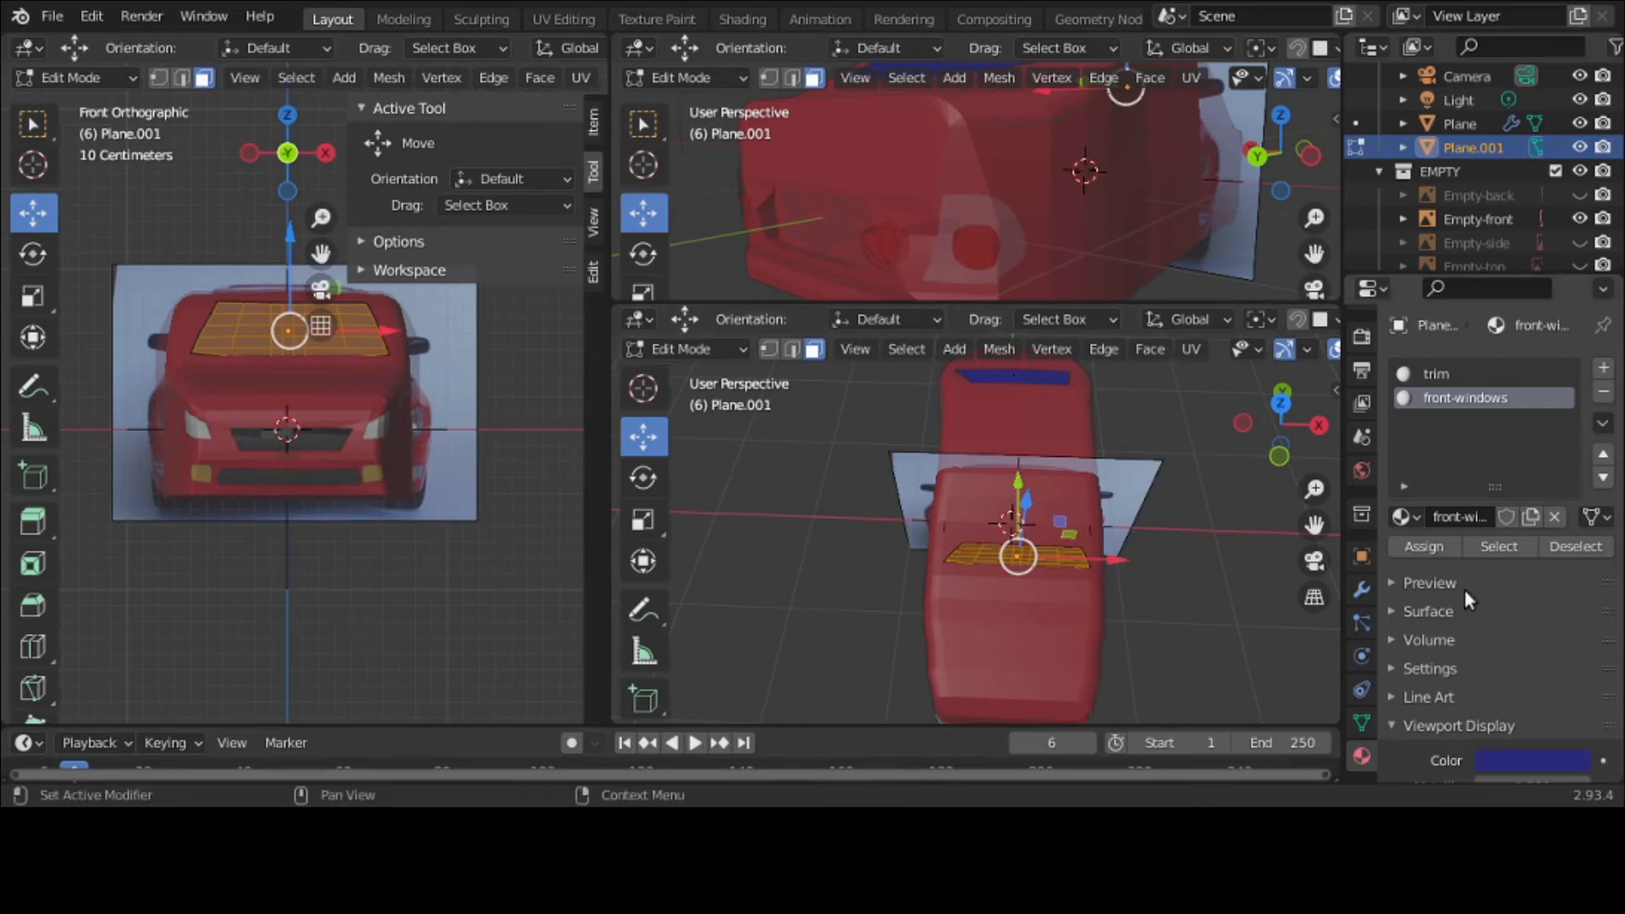
Step: Assign the front-windows material to the selected inner faces of the windscreen, and deselect everything
click(1495, 546)
click(1441, 546)
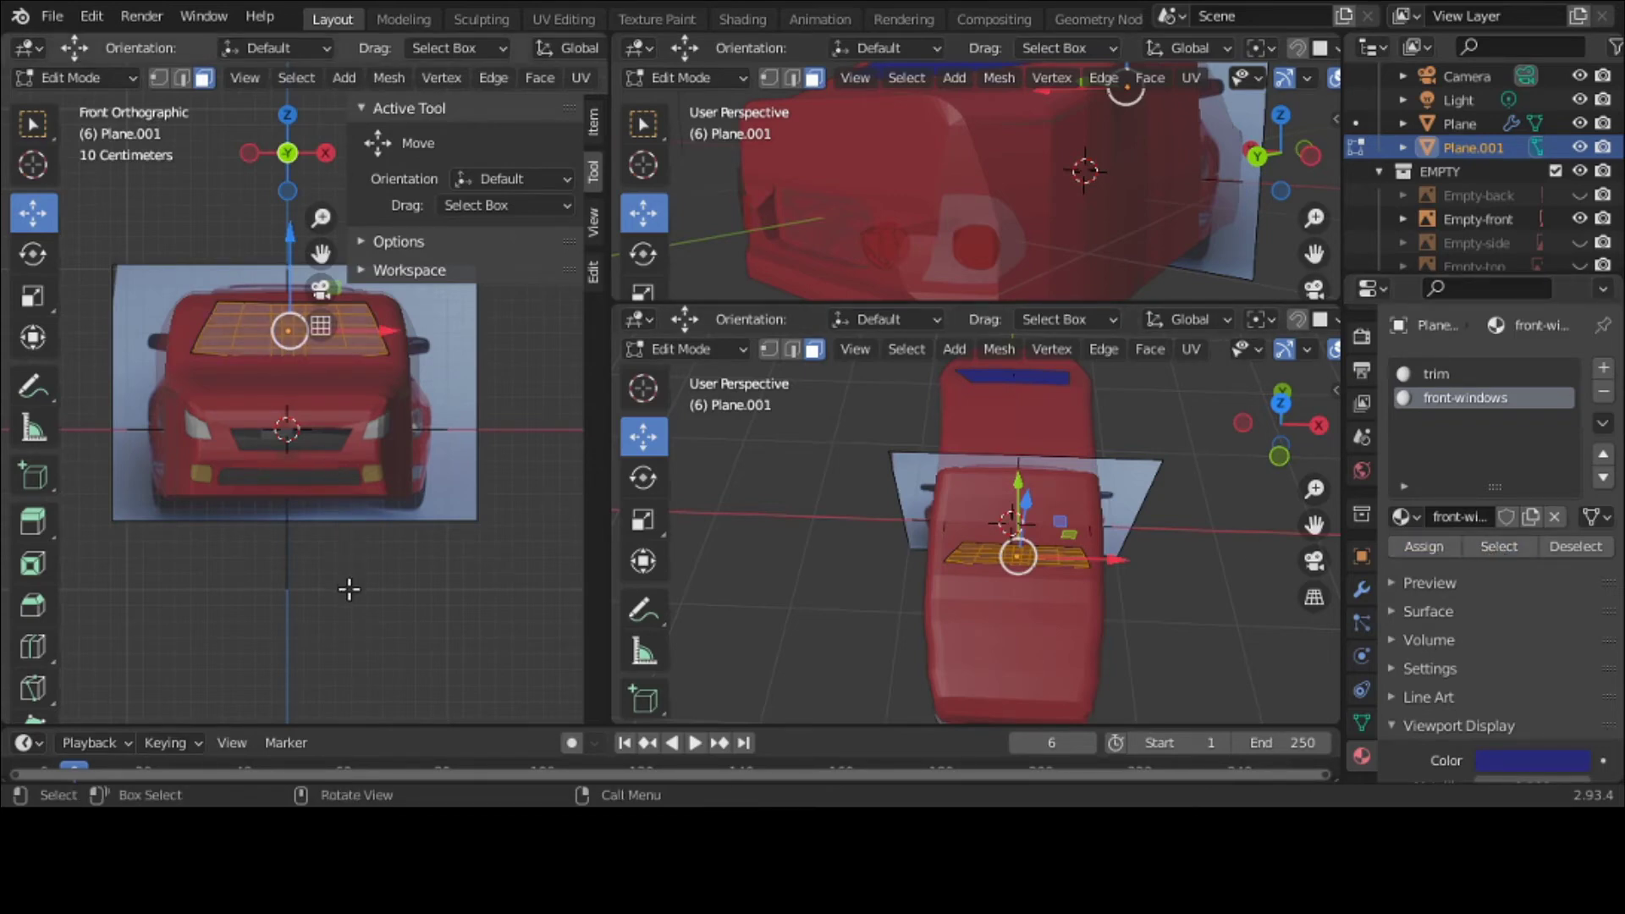
key(alt+a)
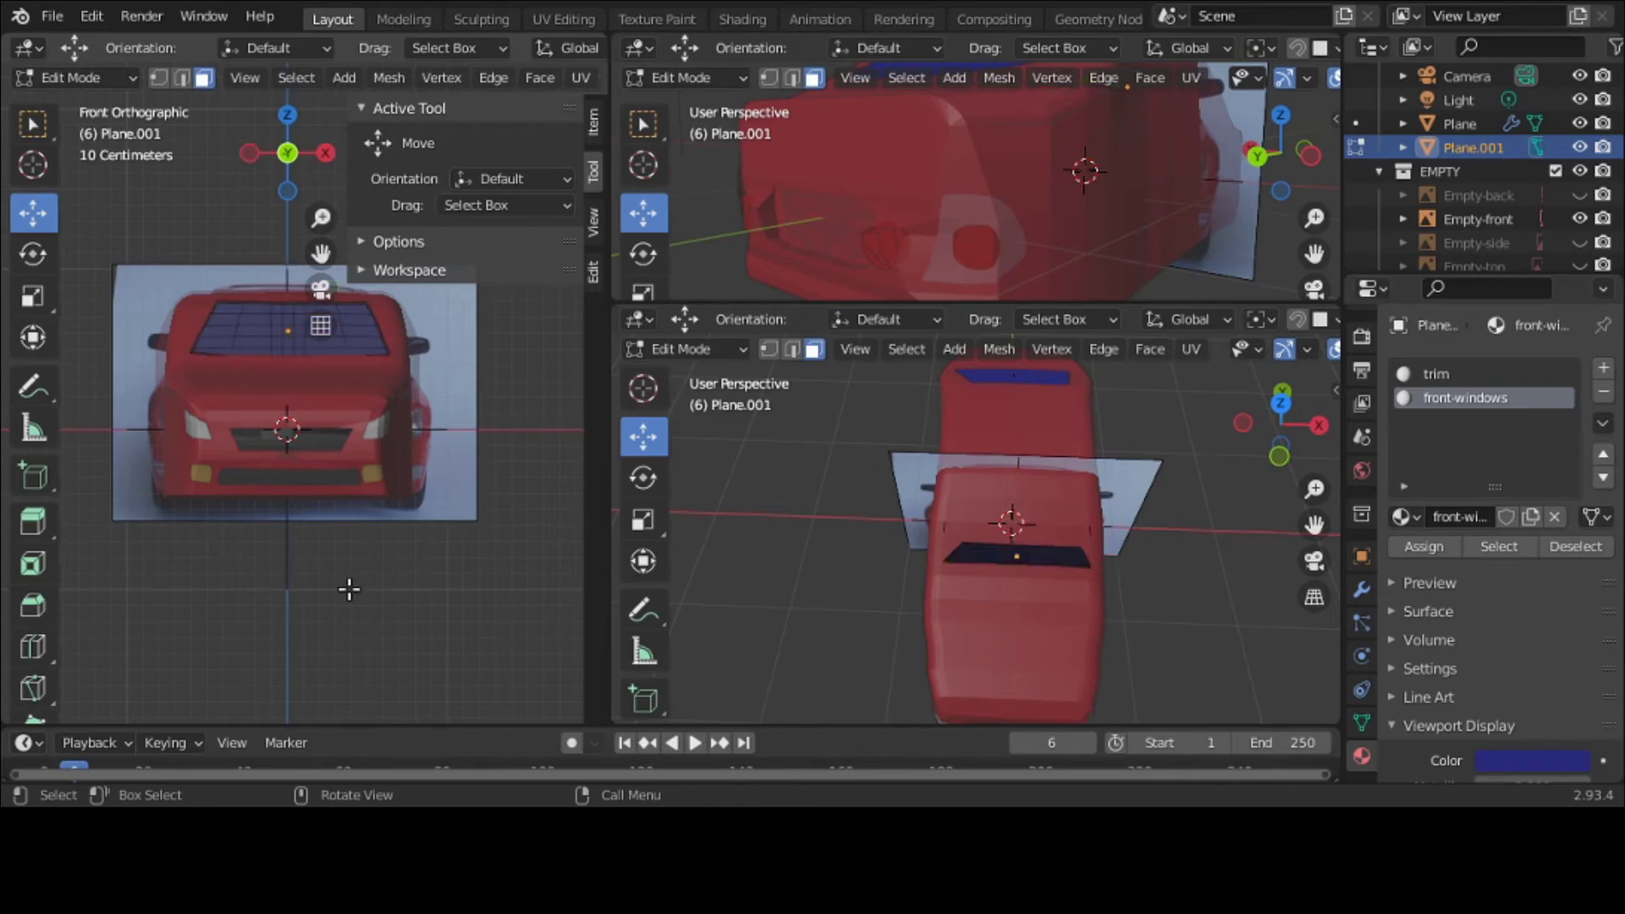
key(ctrl+space)
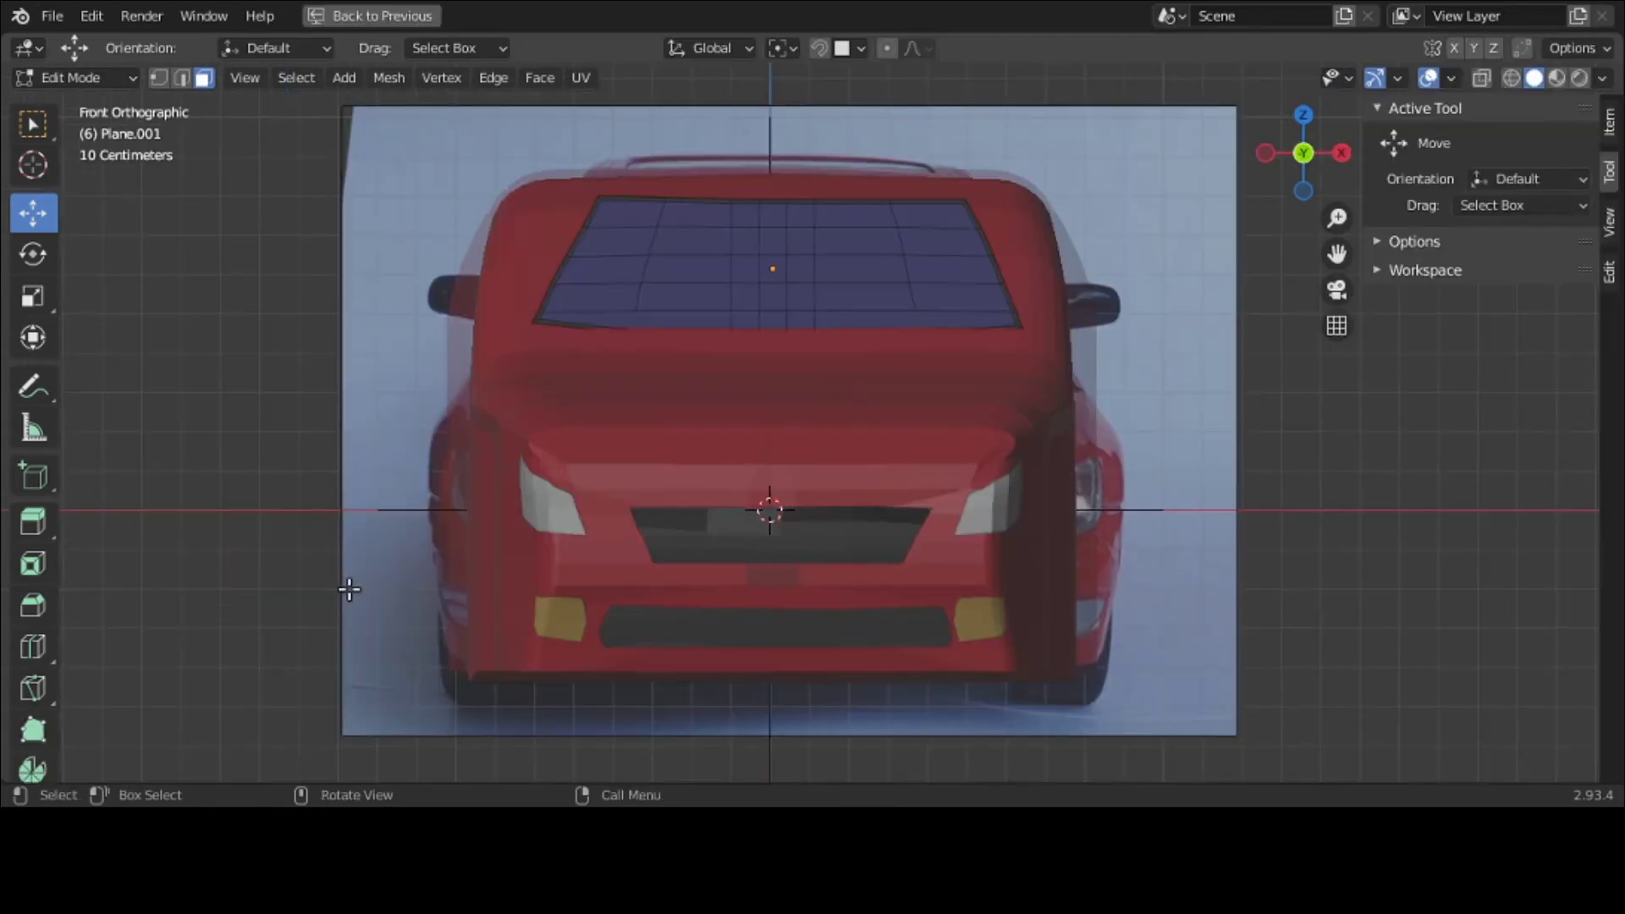
key(ctrl+space)
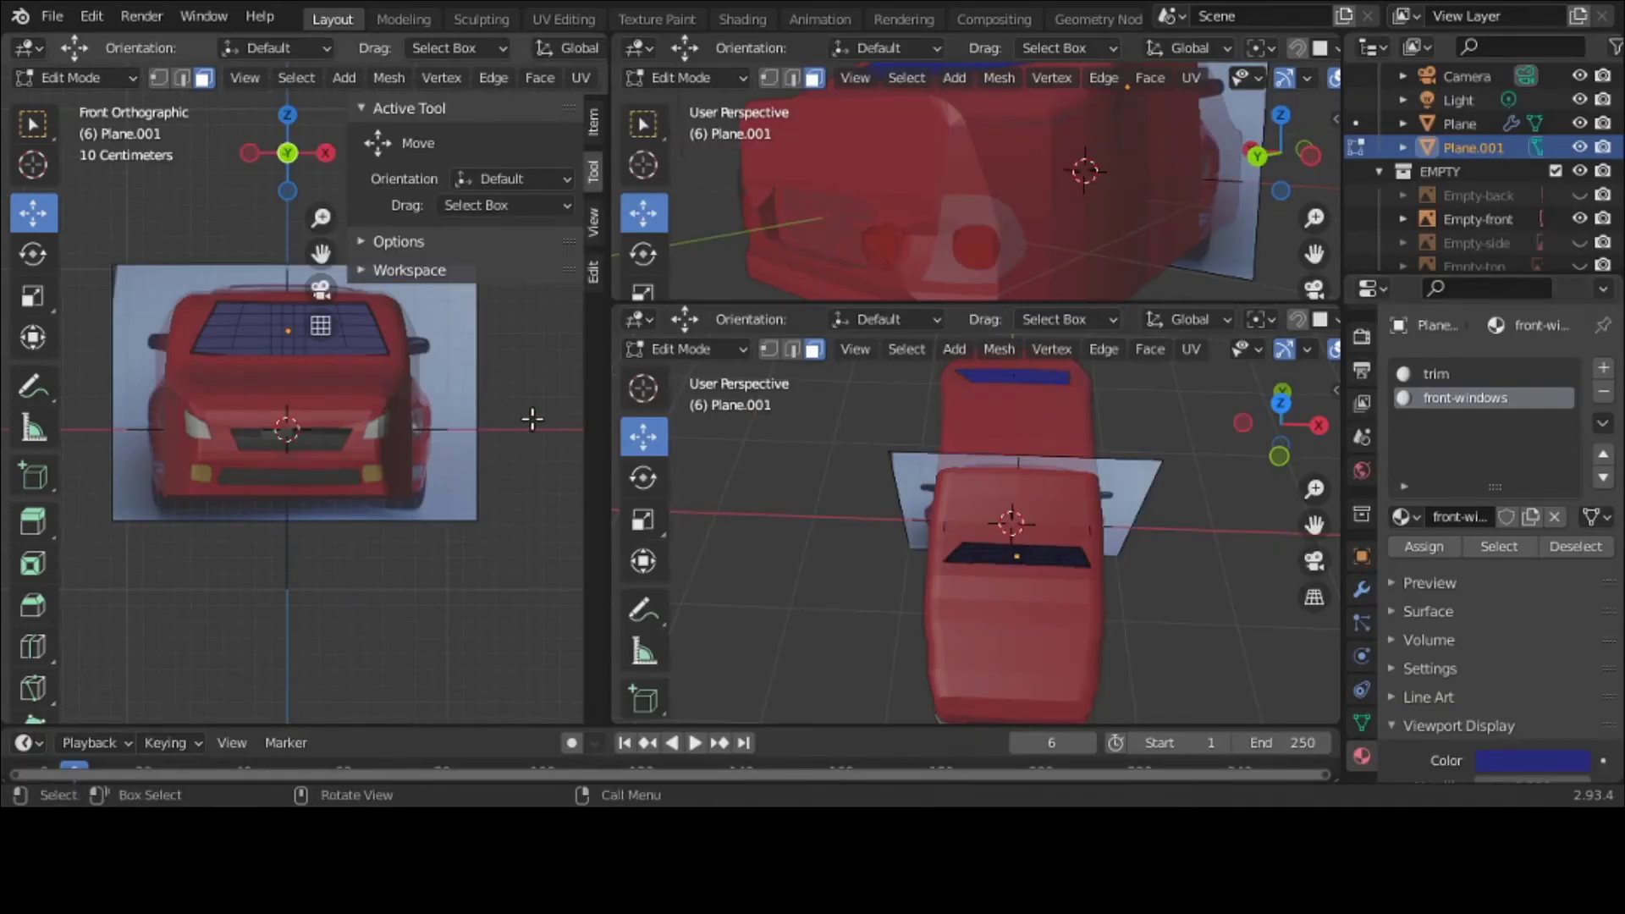
Step: Return to Object Mode and add a Shrinkwrap modifier to the windscreen plane with car-model as its target
click(73, 77)
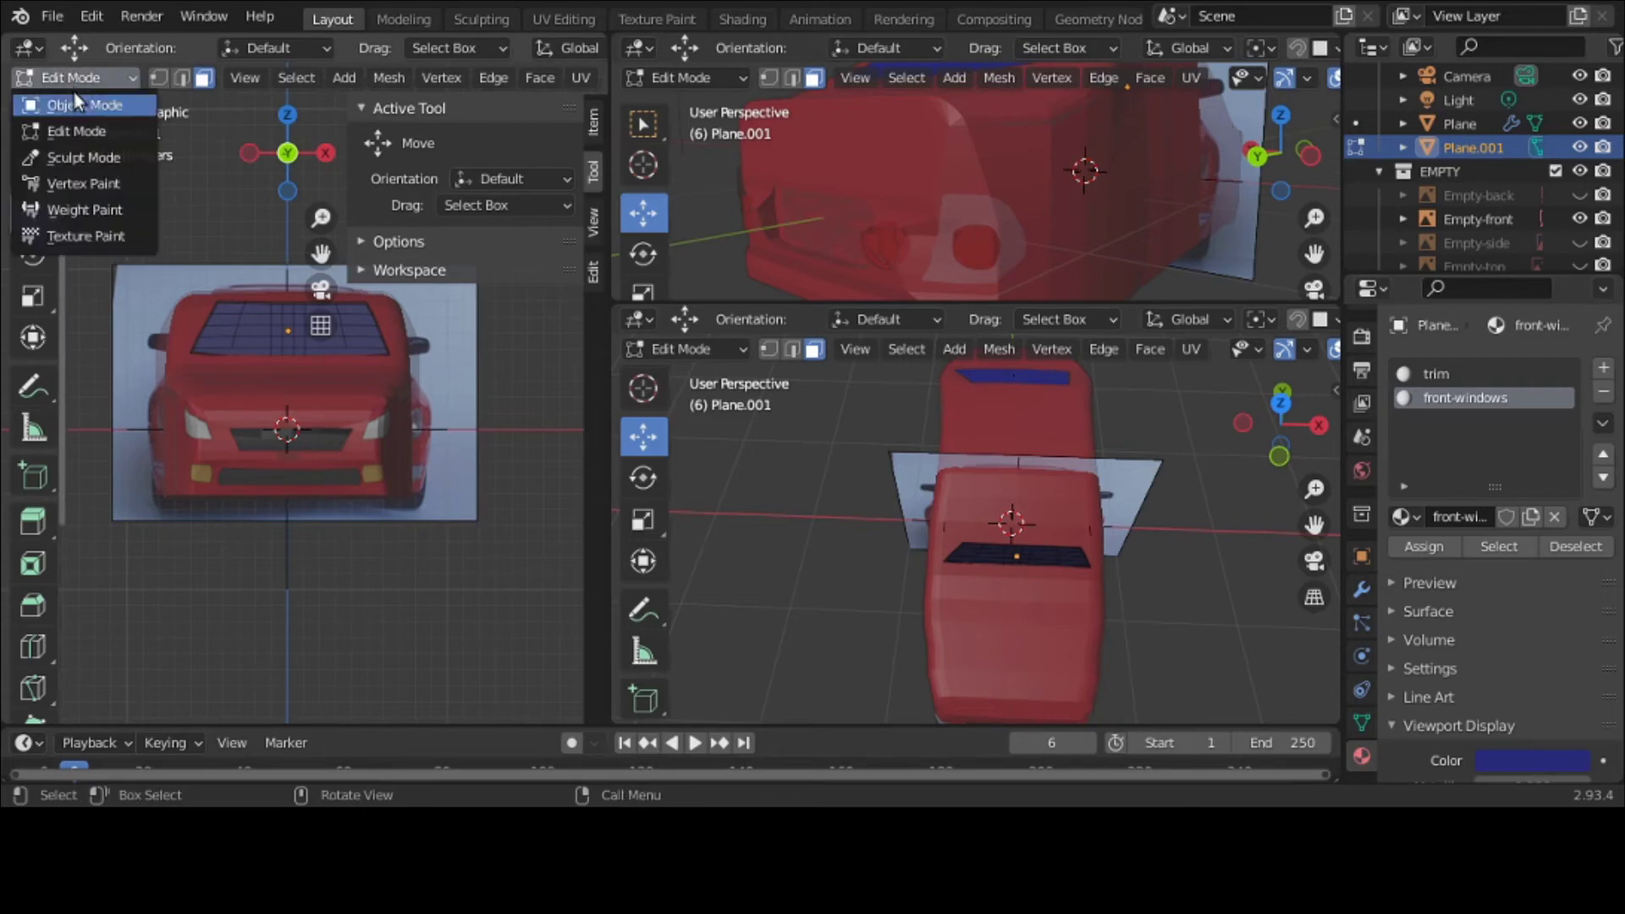
click(73, 102)
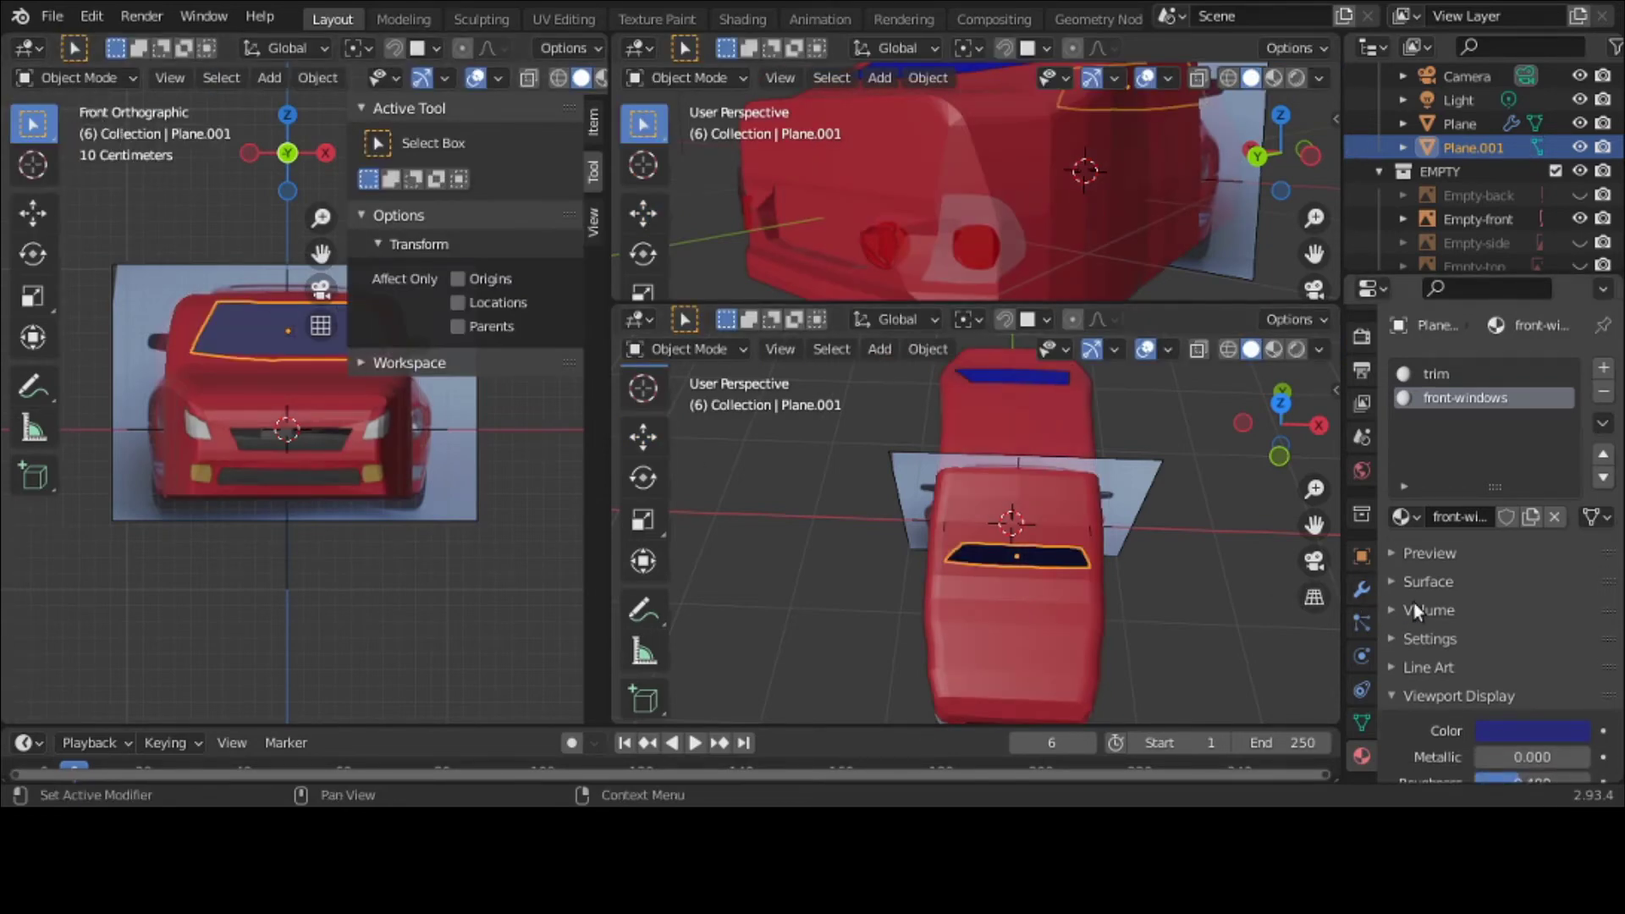
click(1363, 591)
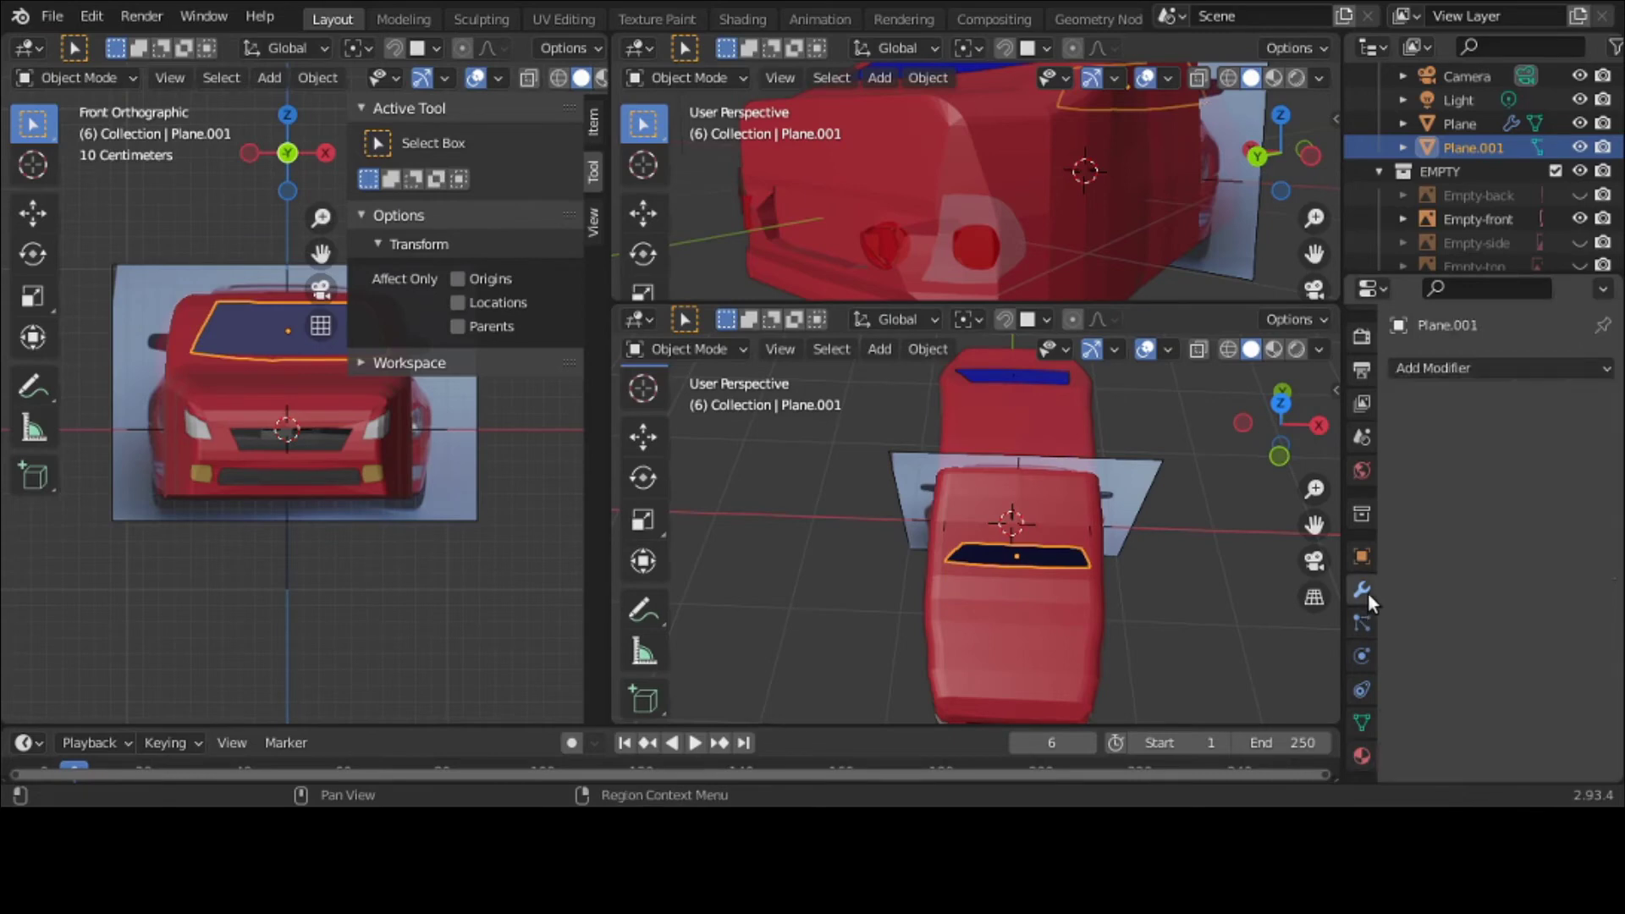
click(1445, 369)
click(1407, 643)
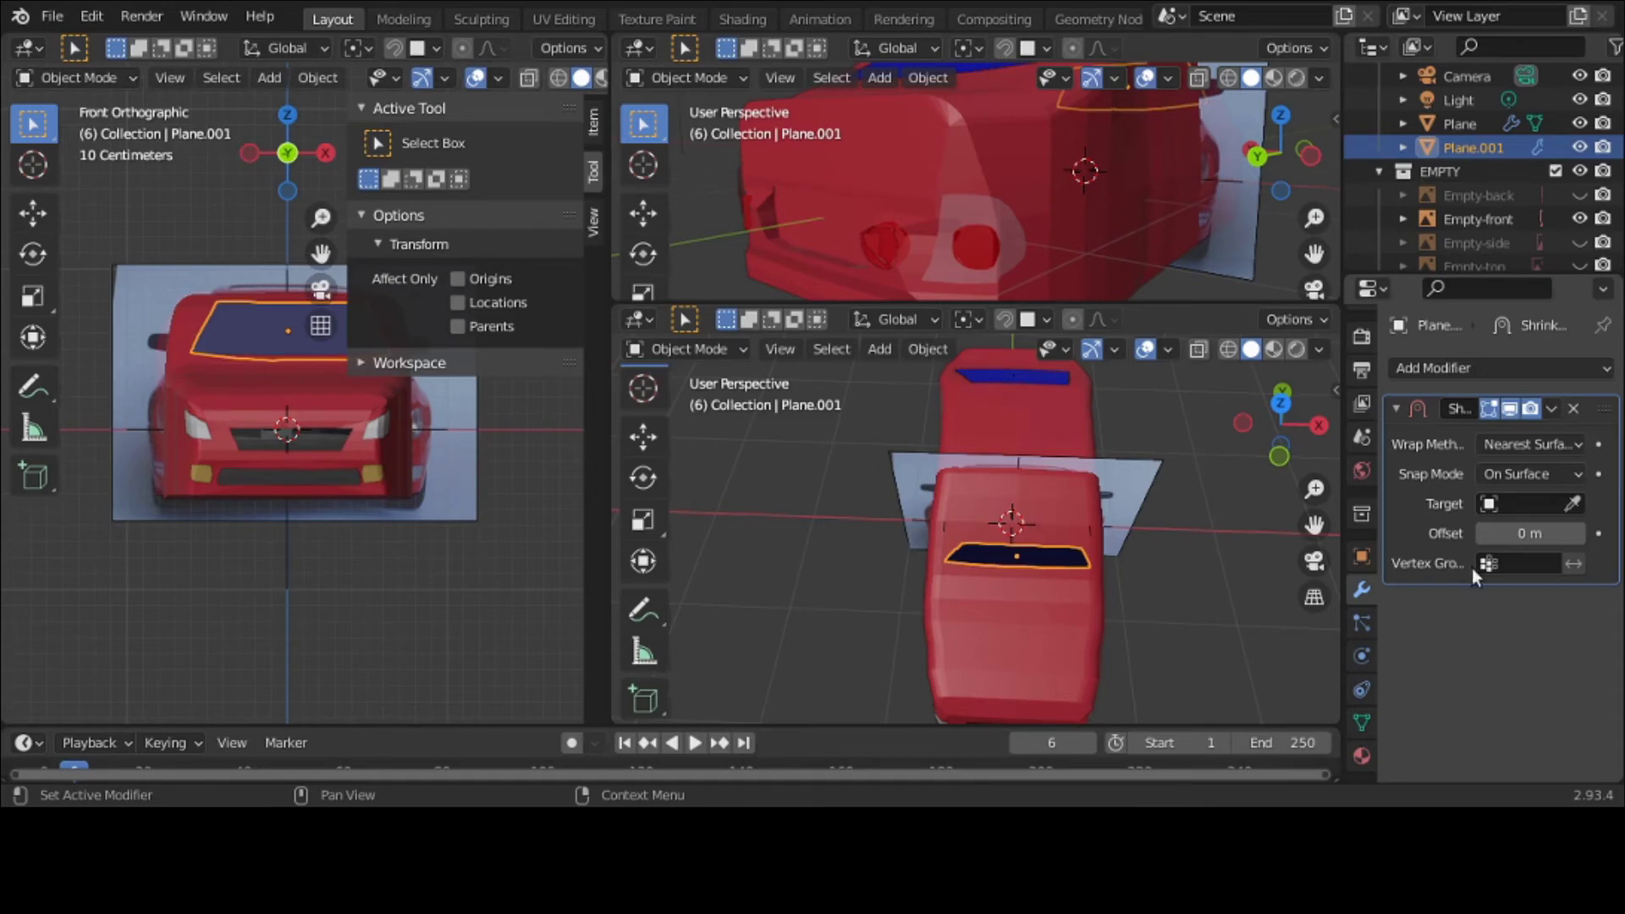
click(1512, 505)
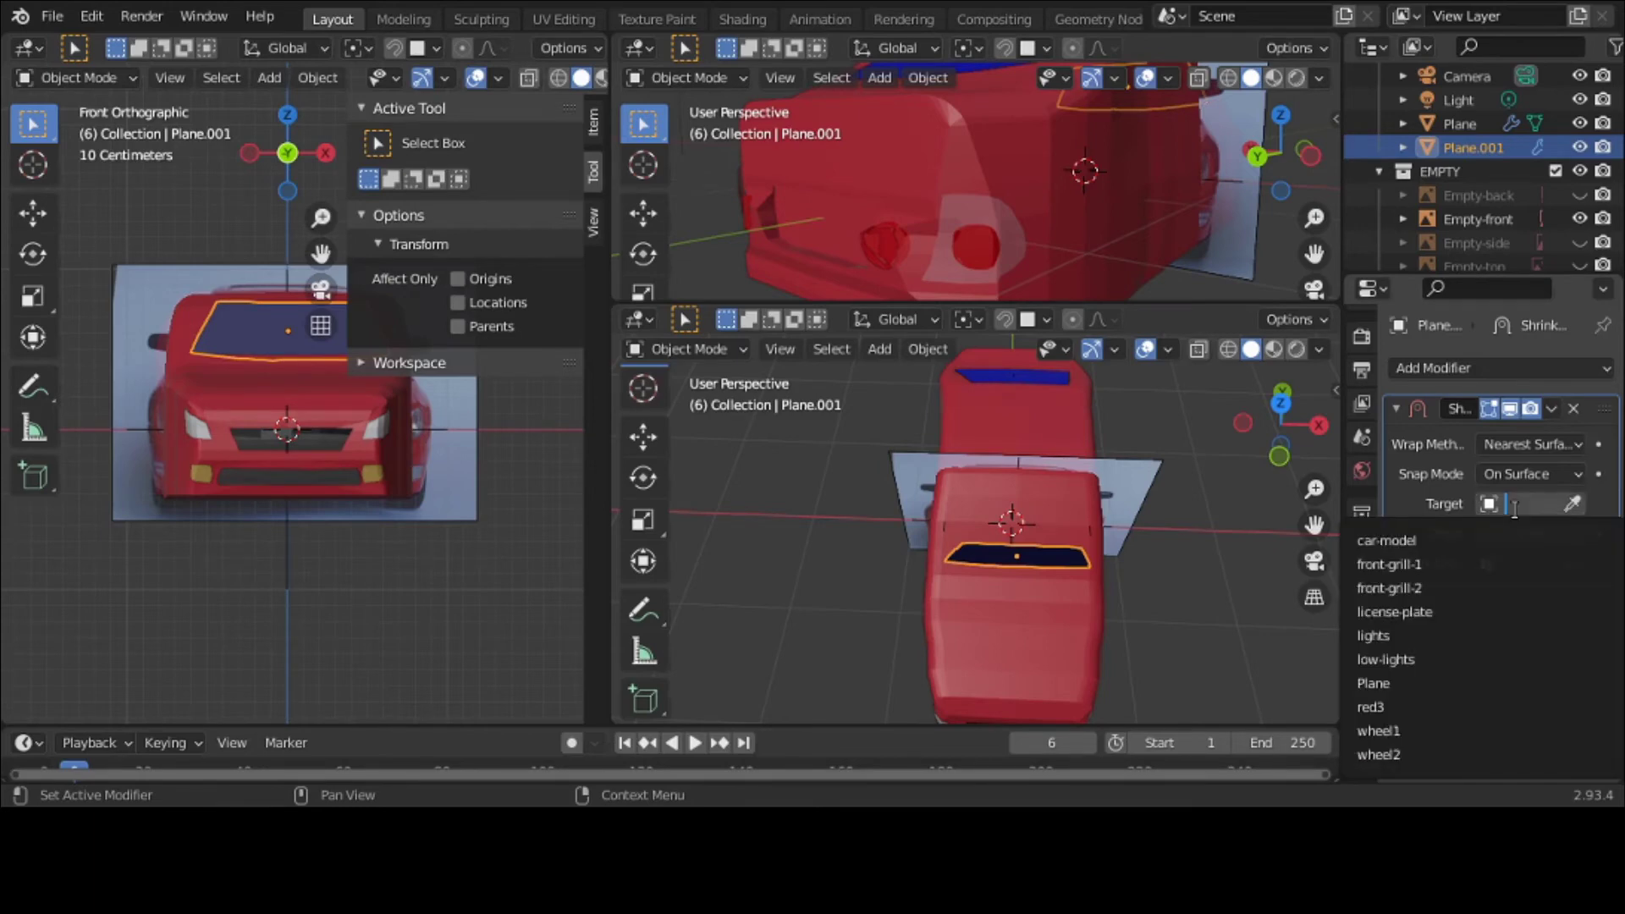
click(1488, 540)
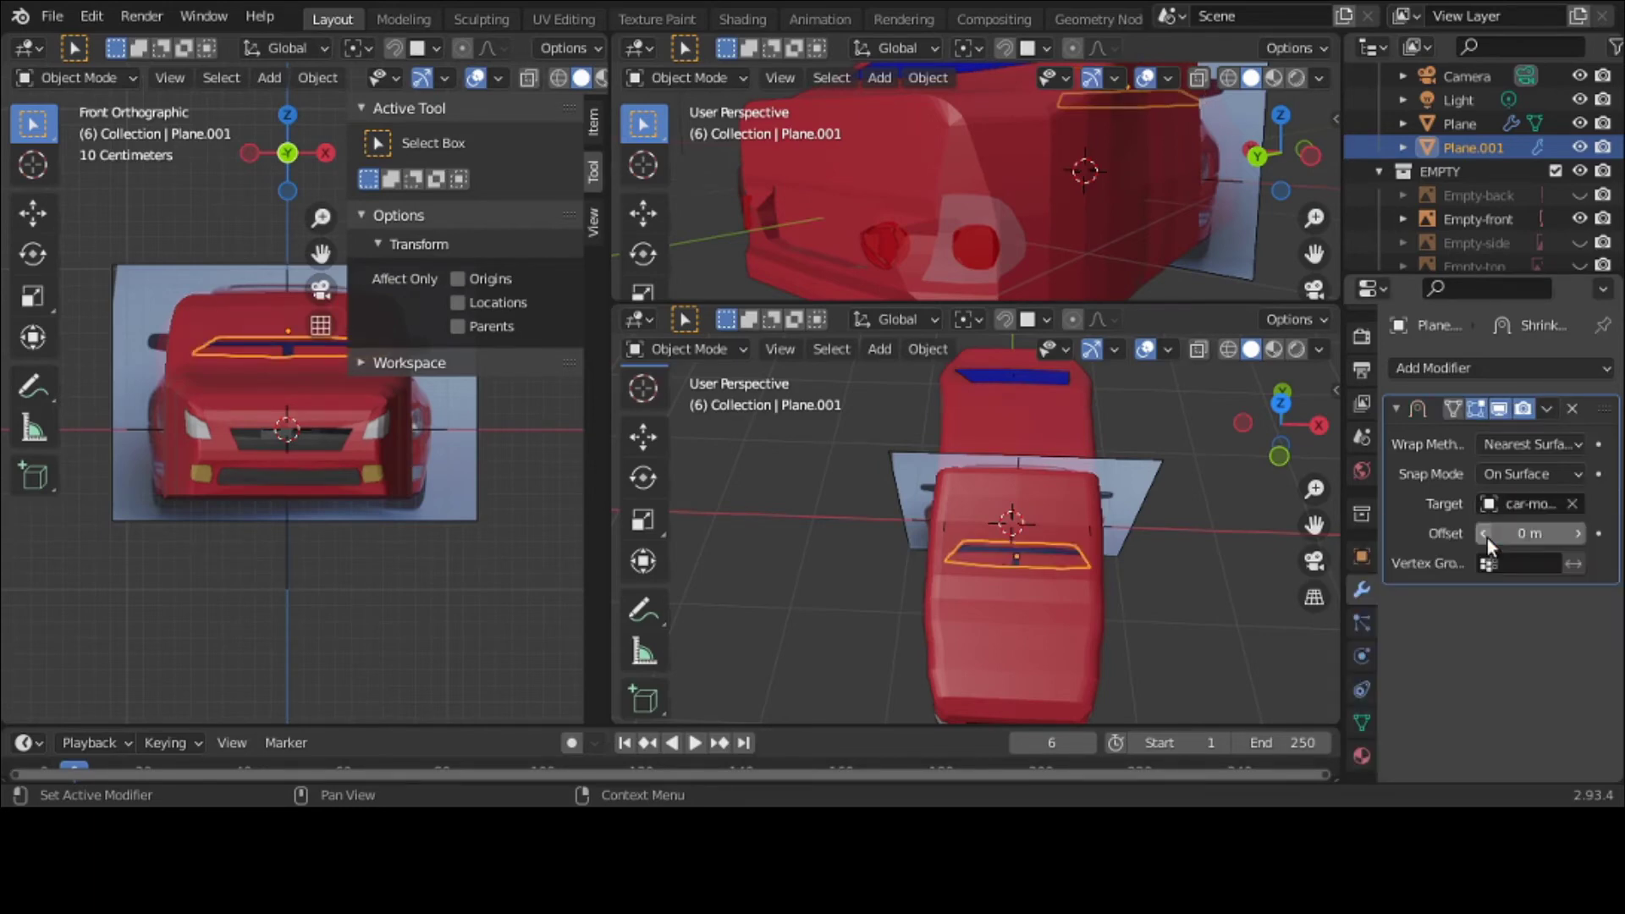
Step: Try raising the Shrinkwrap offset in small increments to 0.13 m, checking the windscreen's fit on the body from the side
click(1580, 534)
click(1579, 533)
click(1579, 534)
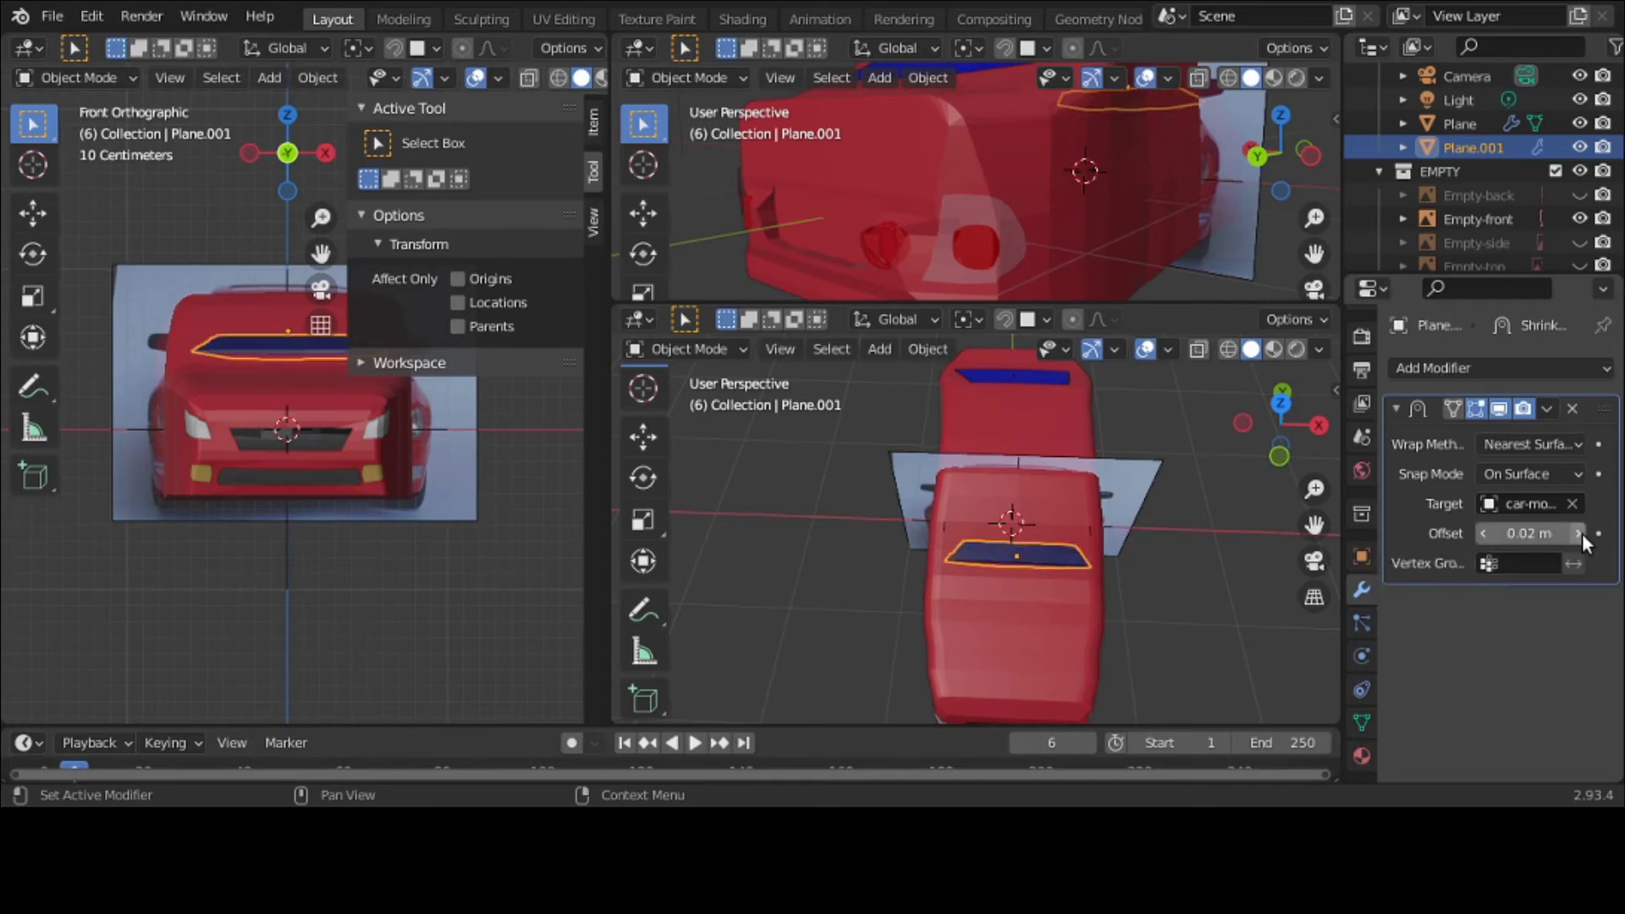
click(1580, 533)
click(1580, 533)
click(1580, 533)
click(1580, 533)
click(1580, 533)
click(1580, 534)
click(1579, 534)
click(1580, 533)
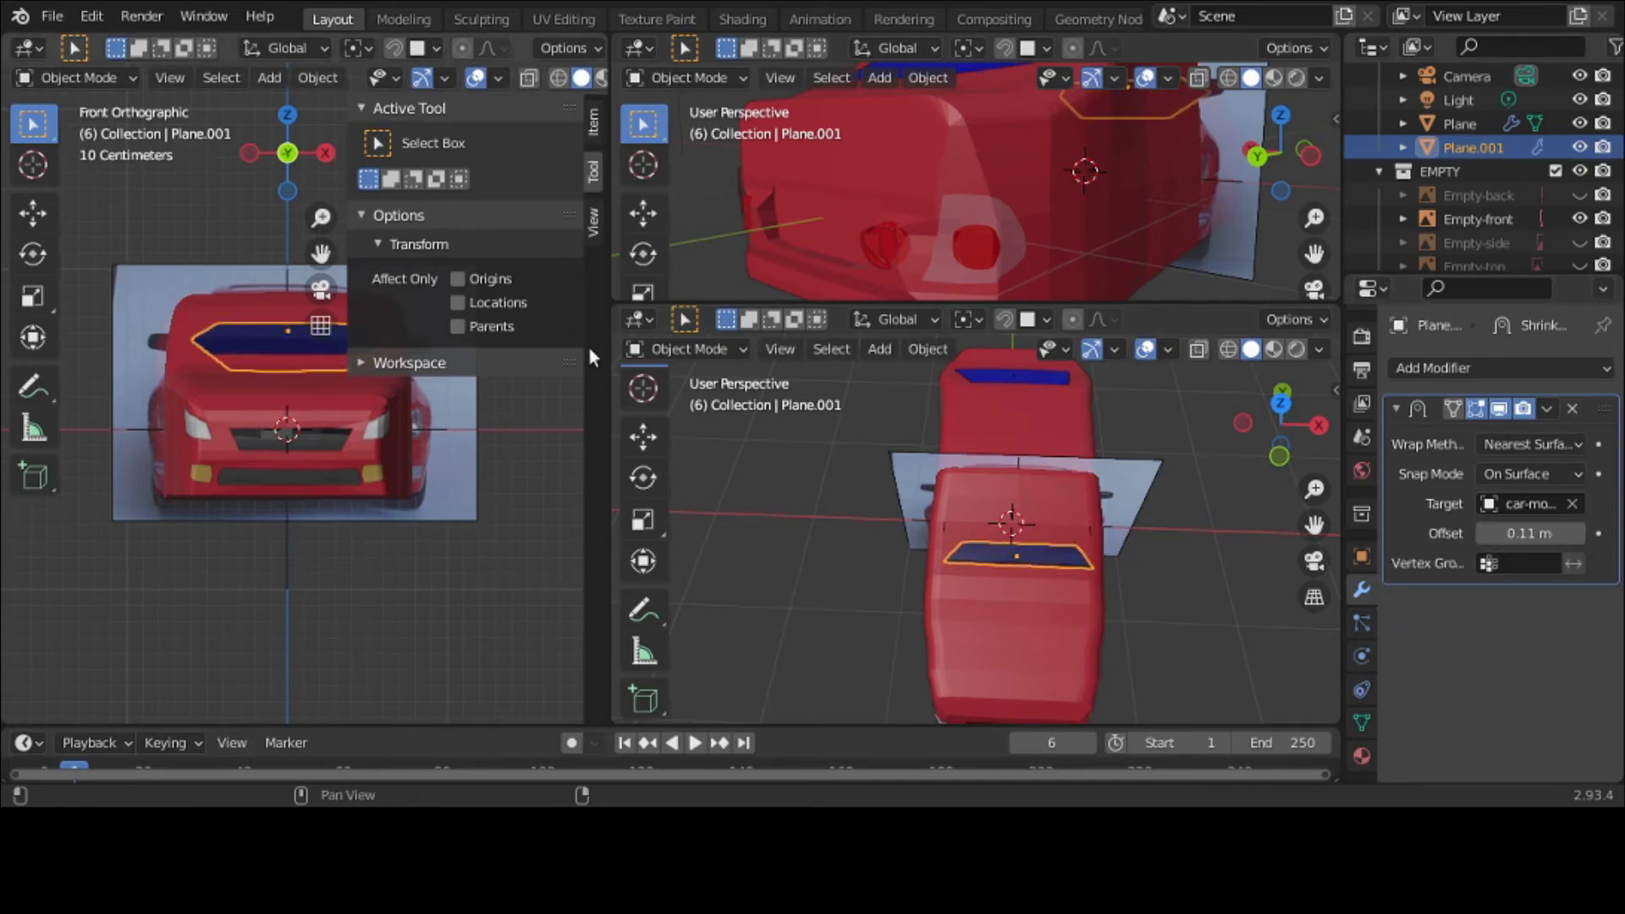
key(n)
scroll(589, 348, up, 3)
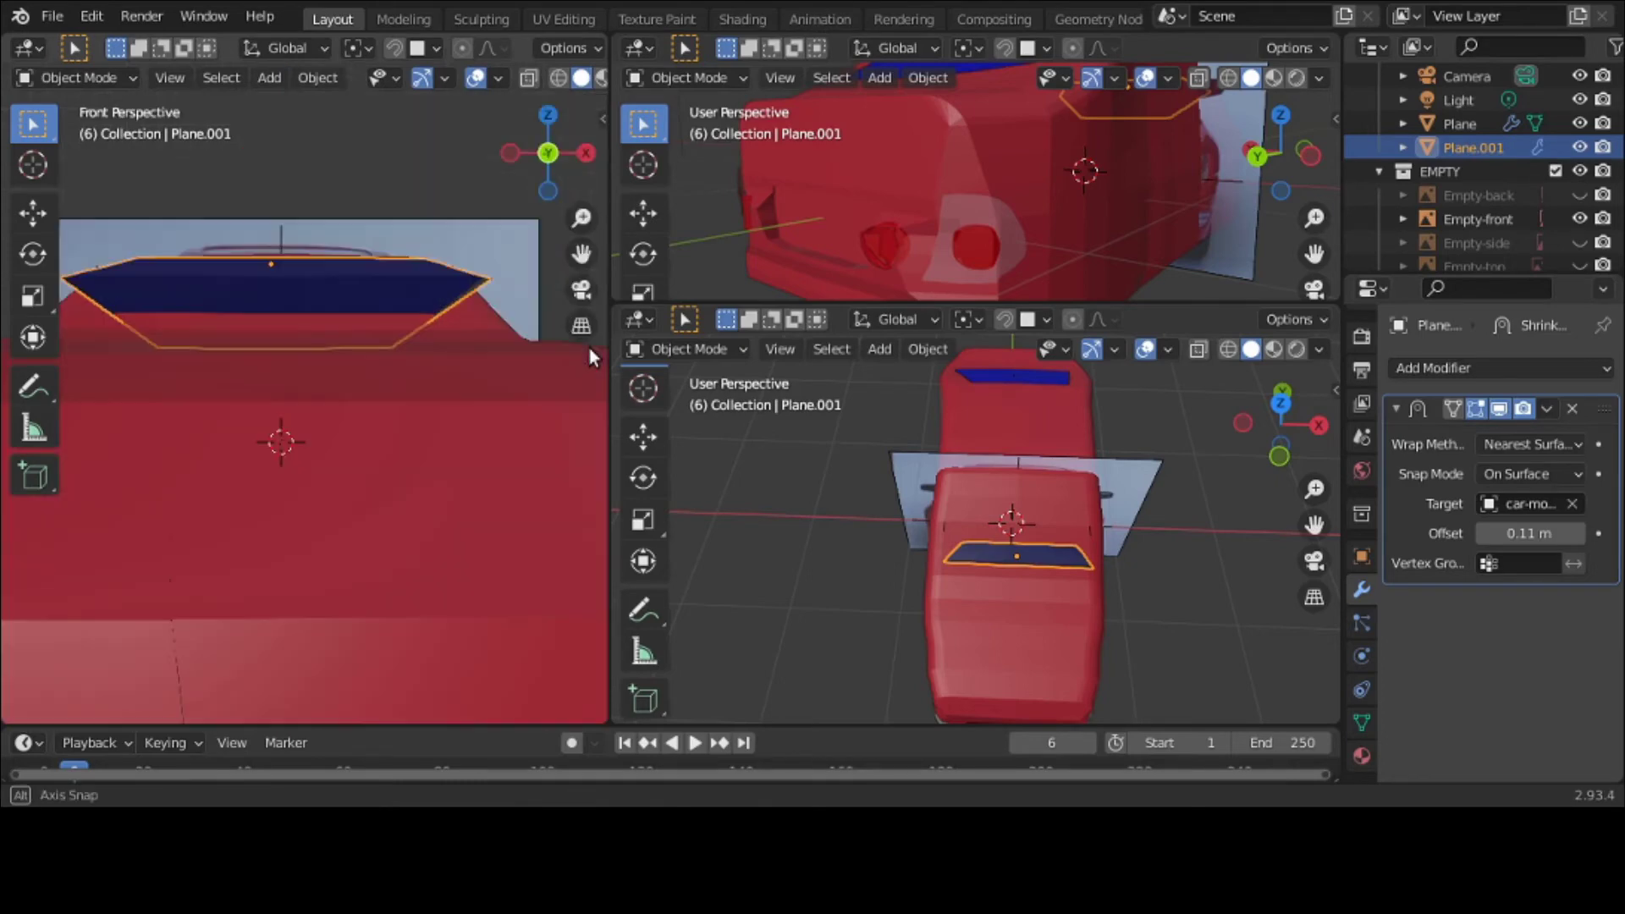
middle_drag(589, 348, 162, 408)
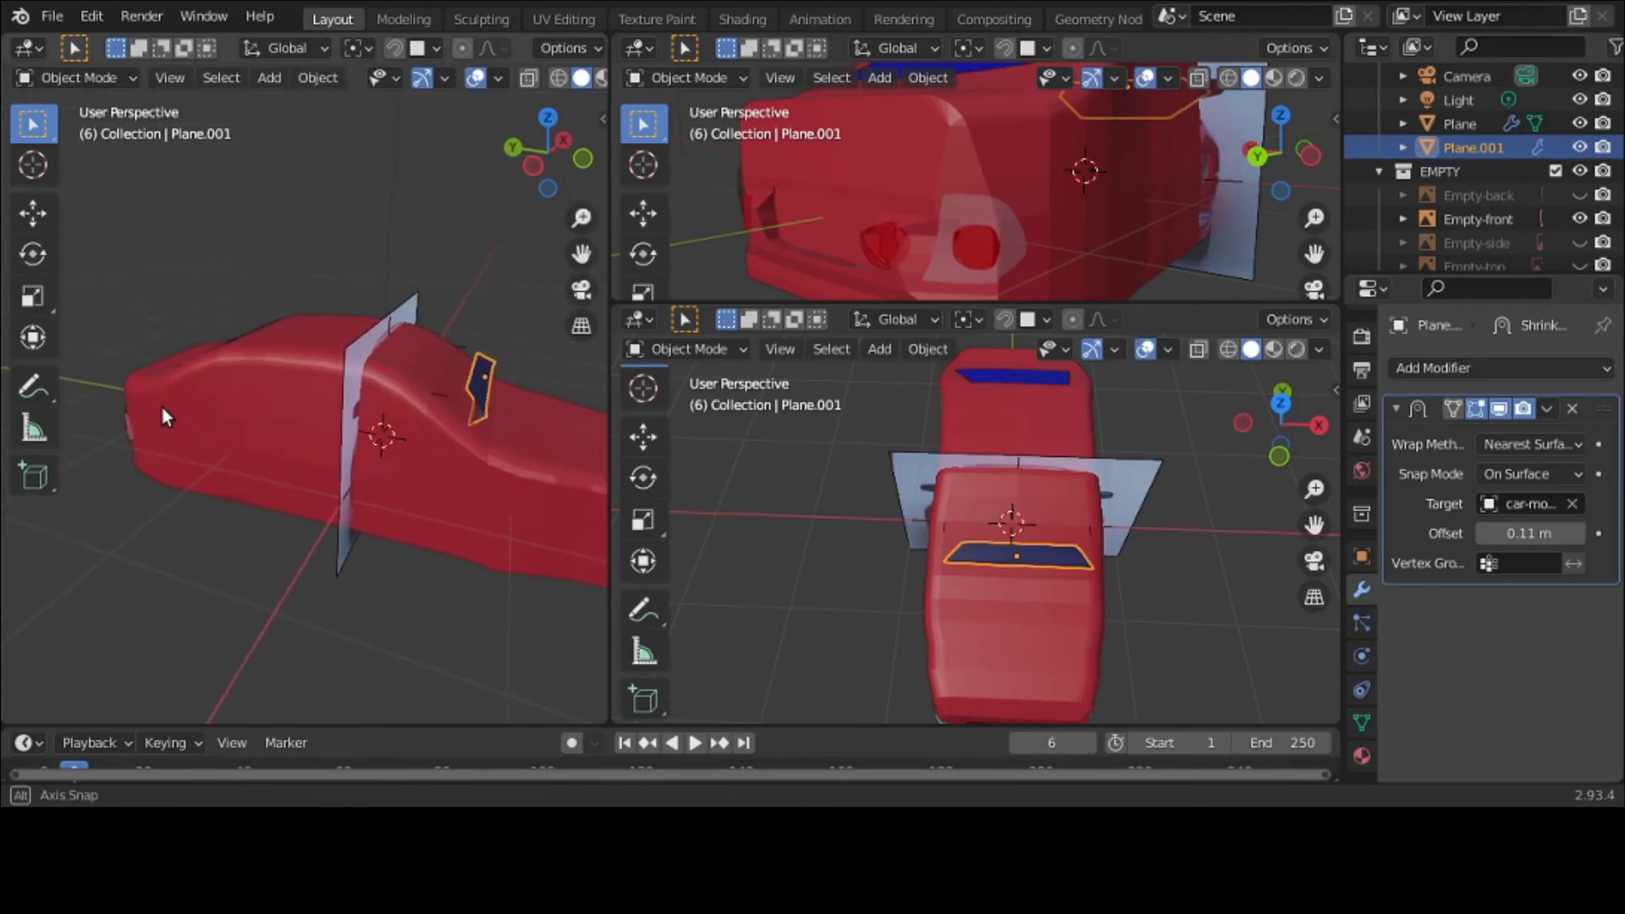
click(1578, 534)
click(1578, 534)
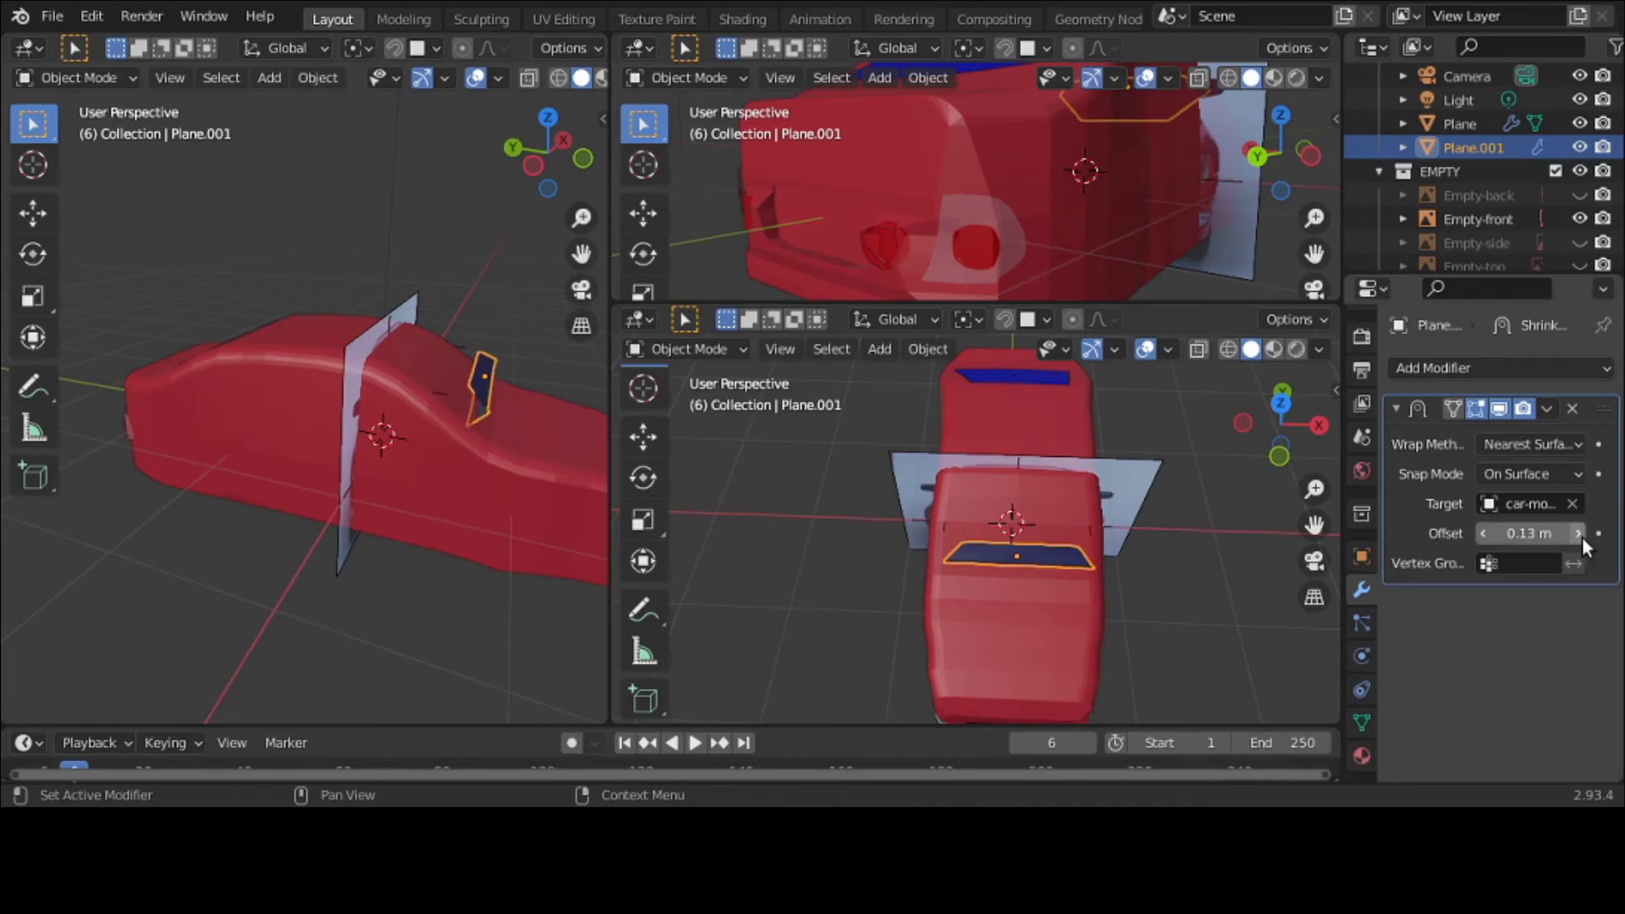
key(g)
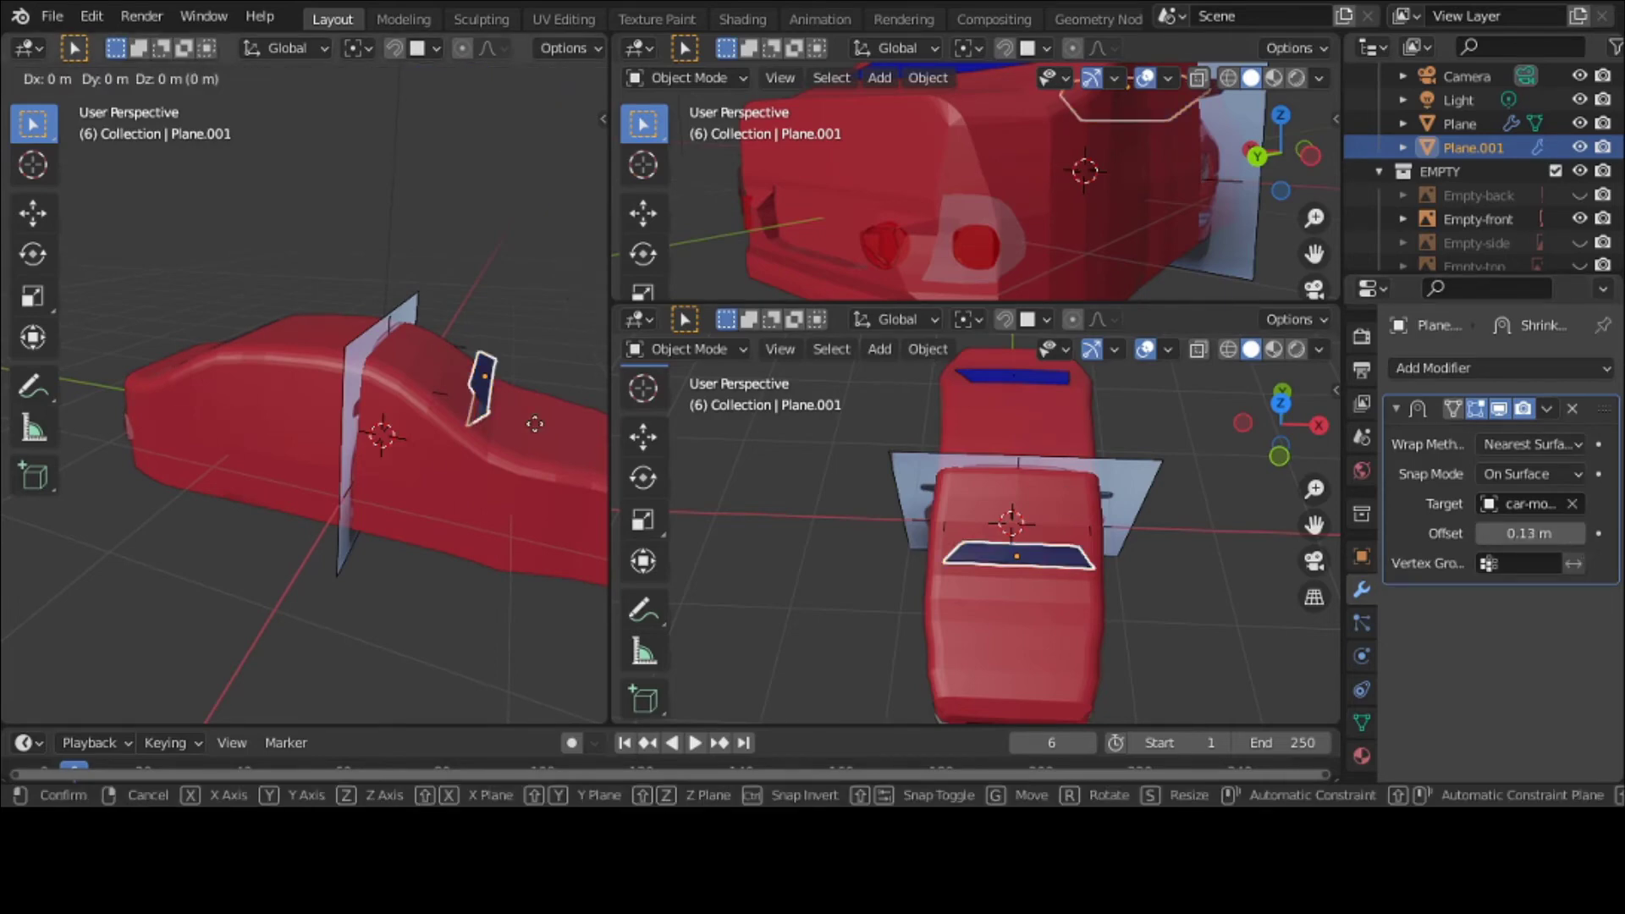
key(Escape)
Step: Set the windscreen's Shrinkwrap offset to 0.005 m
double_click(1539, 535)
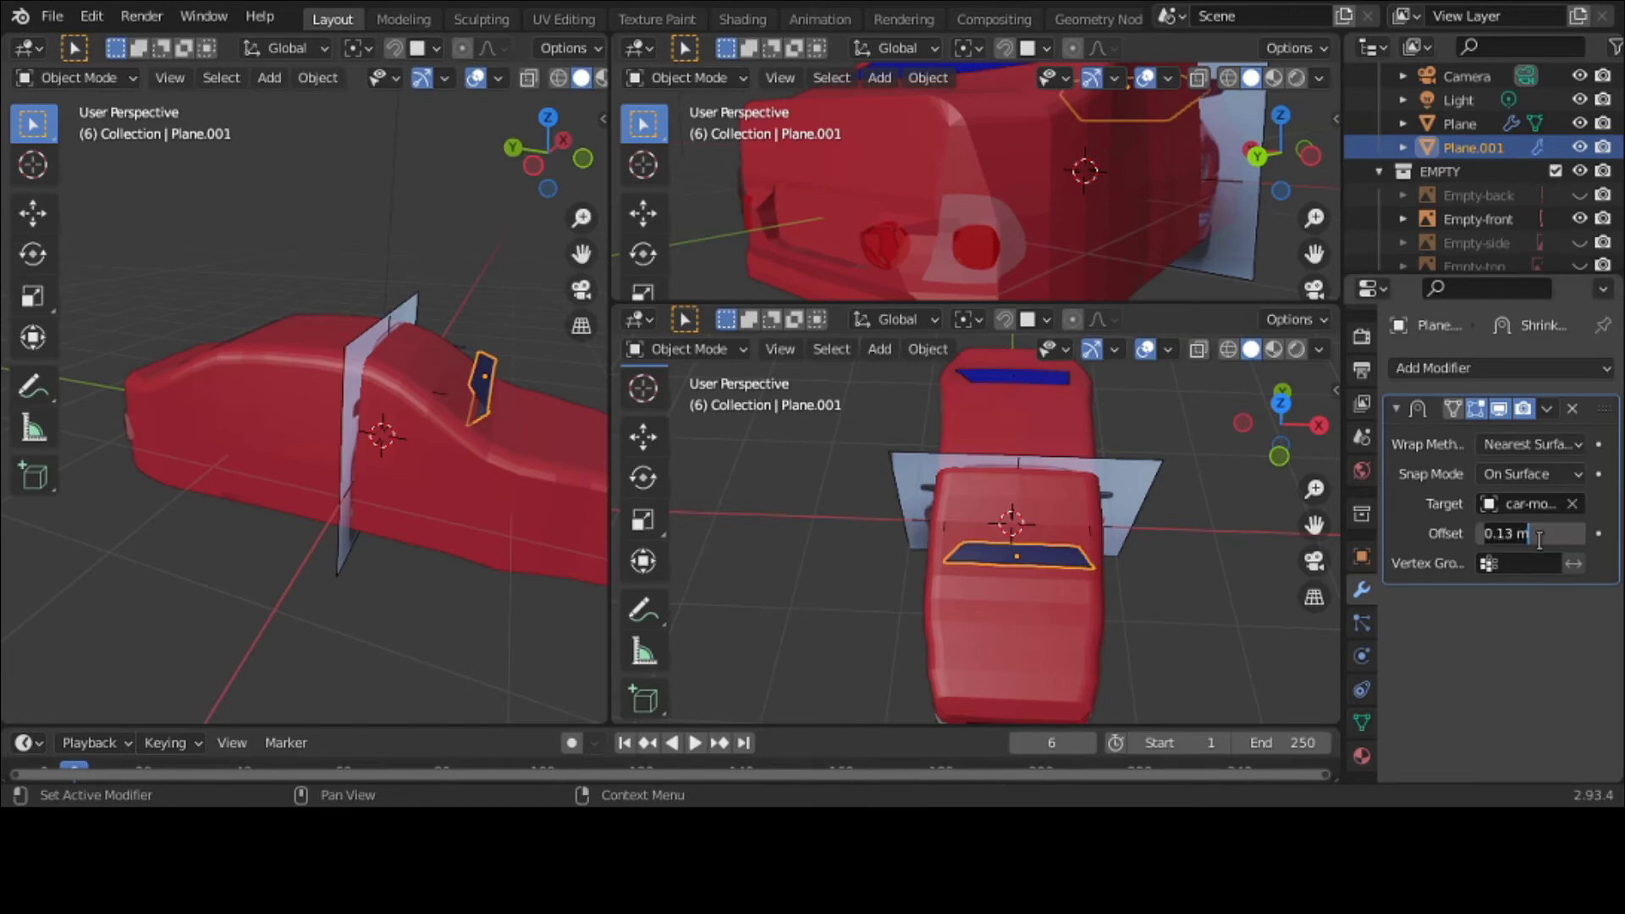
text(.005)
key(Return)
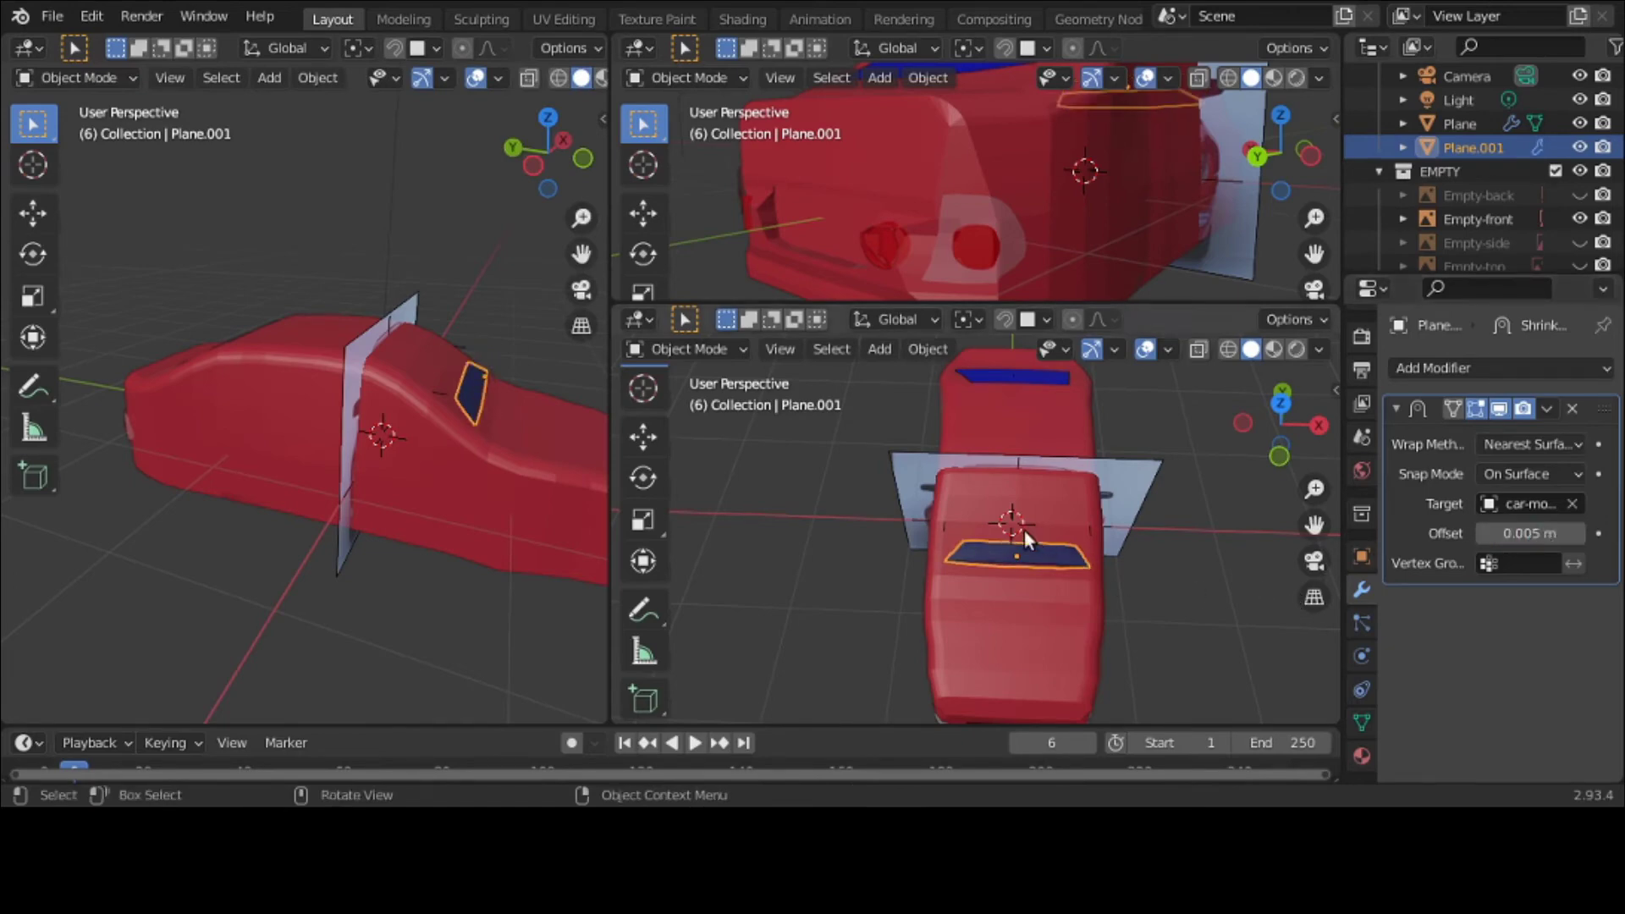
Step: Move the windscreen plane about 0.28 m along Y and 0.24 m up along Z in total, and apply its Shrinkwrap modifier
key(g)
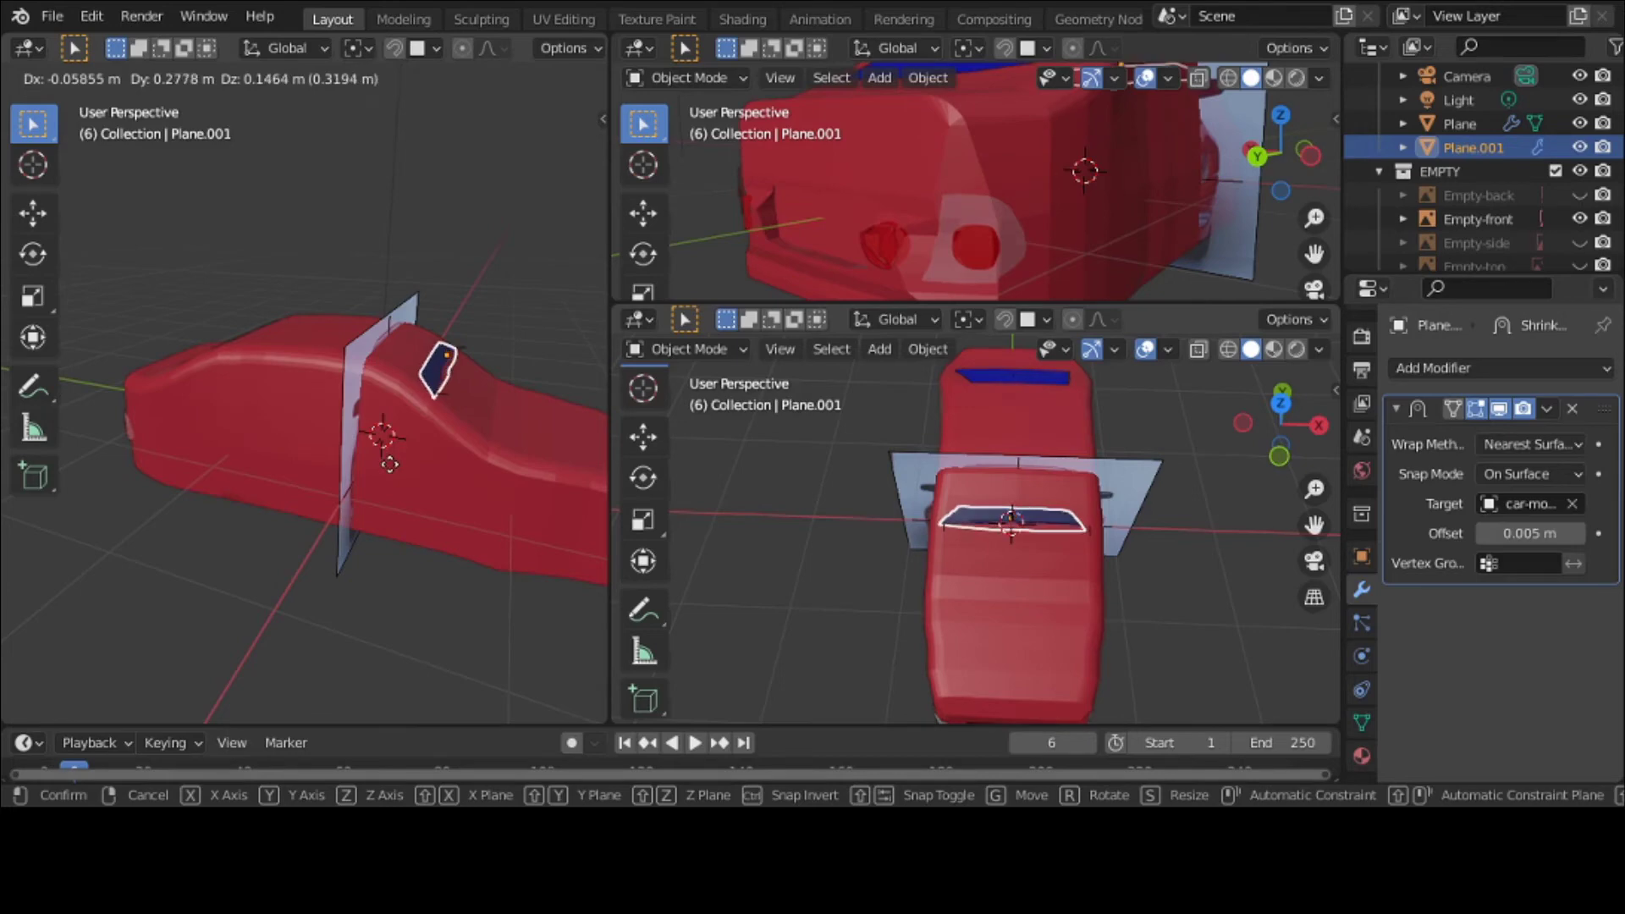
click(389, 464)
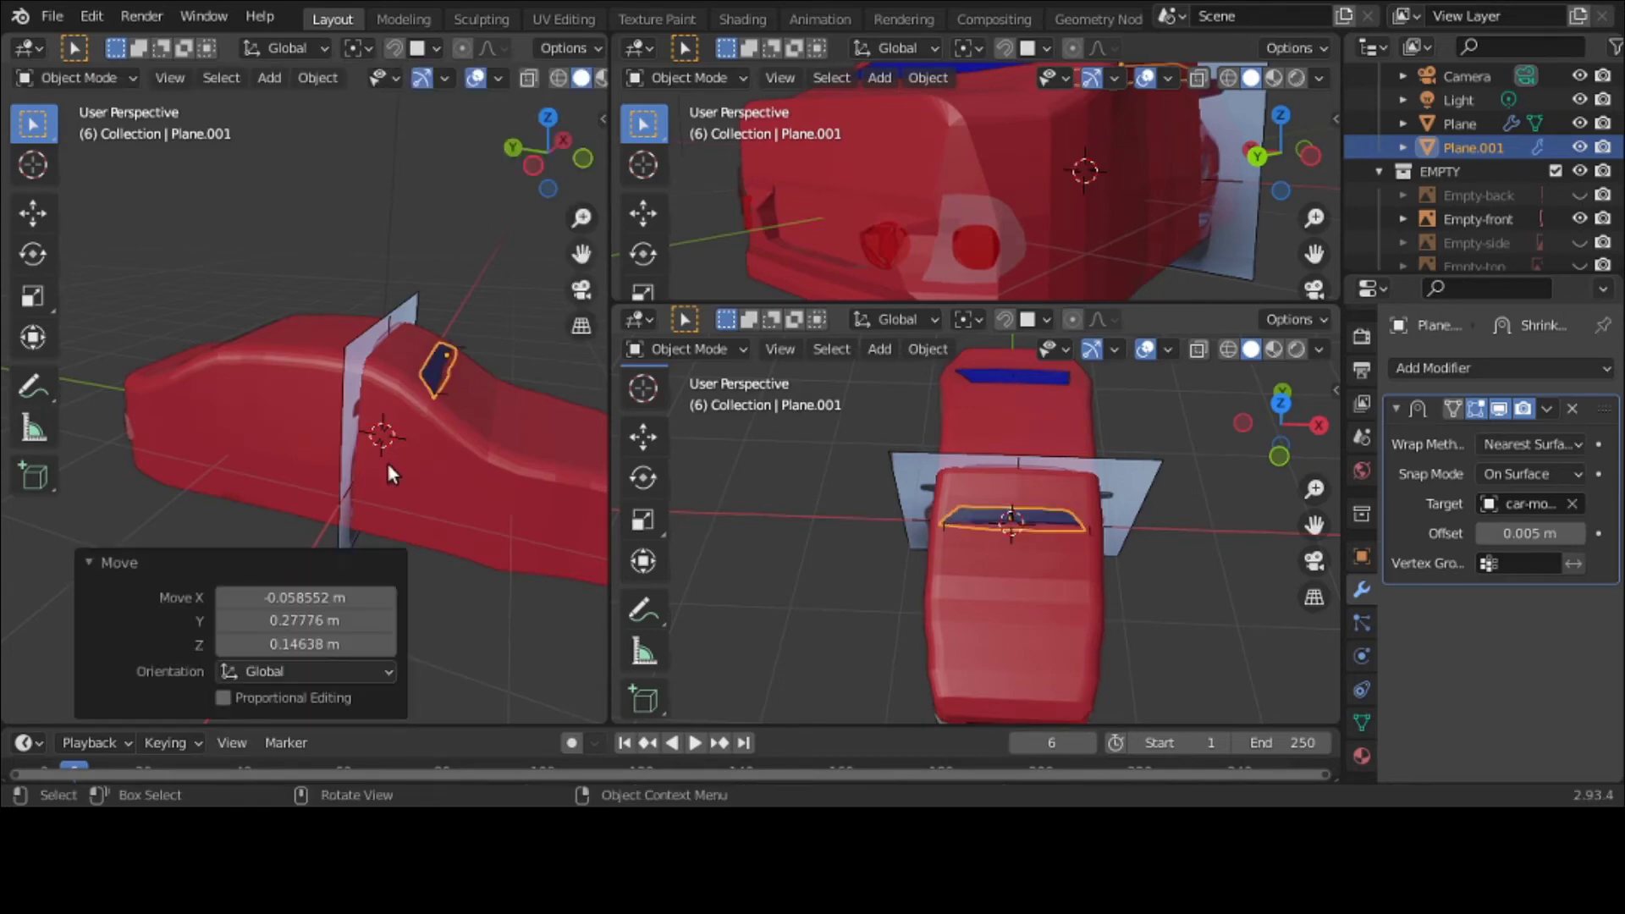
key(g)
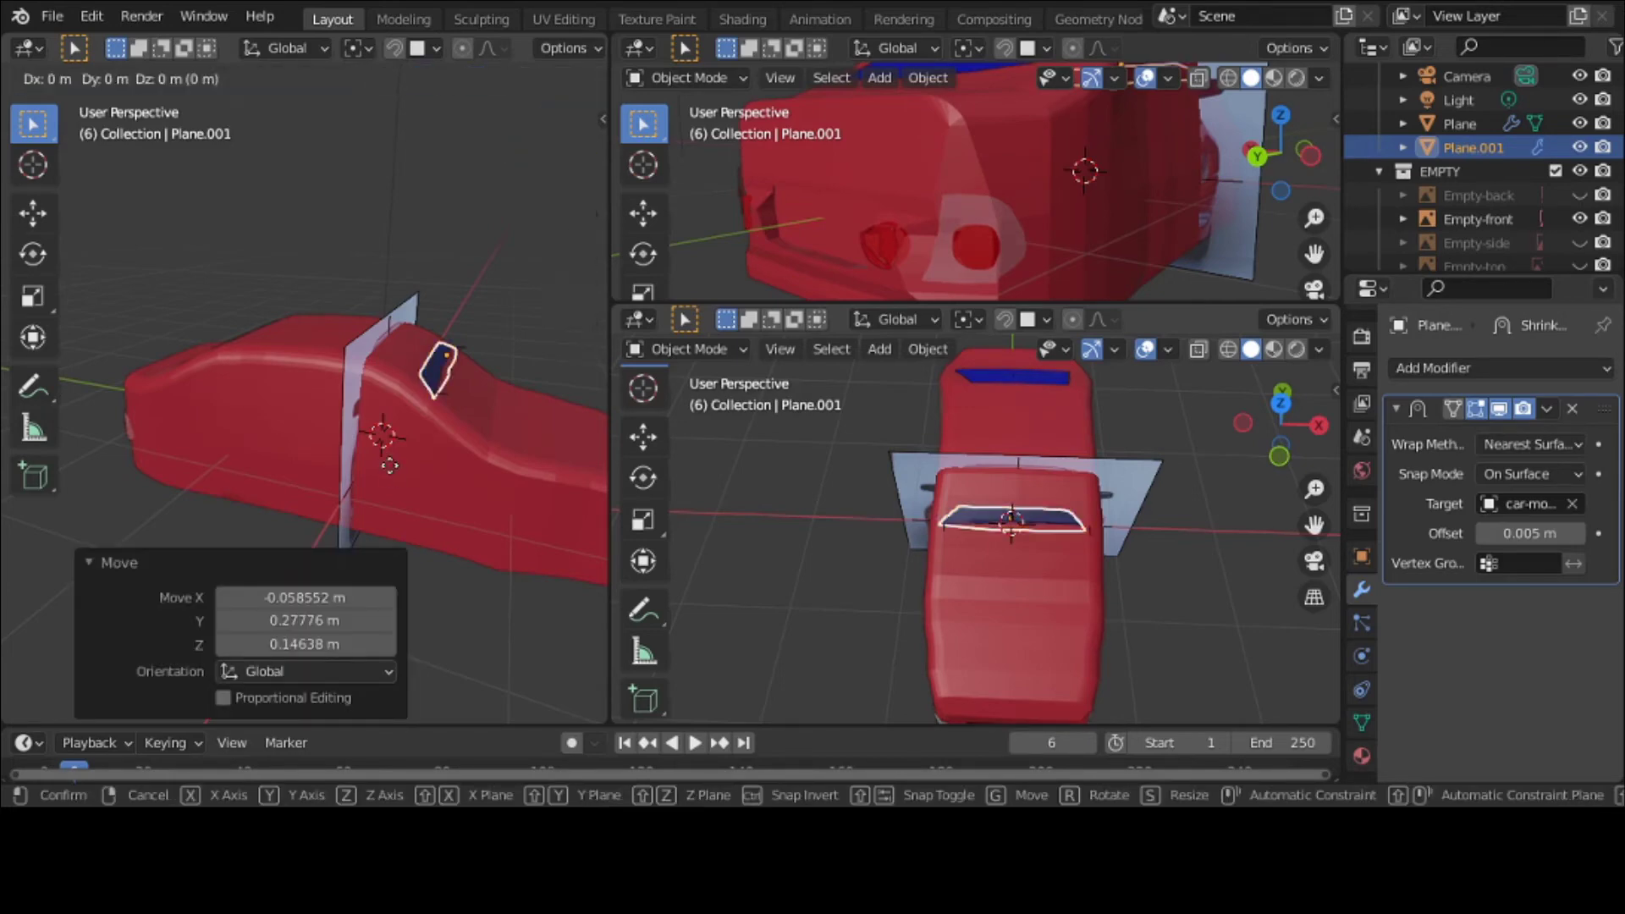
key(z)
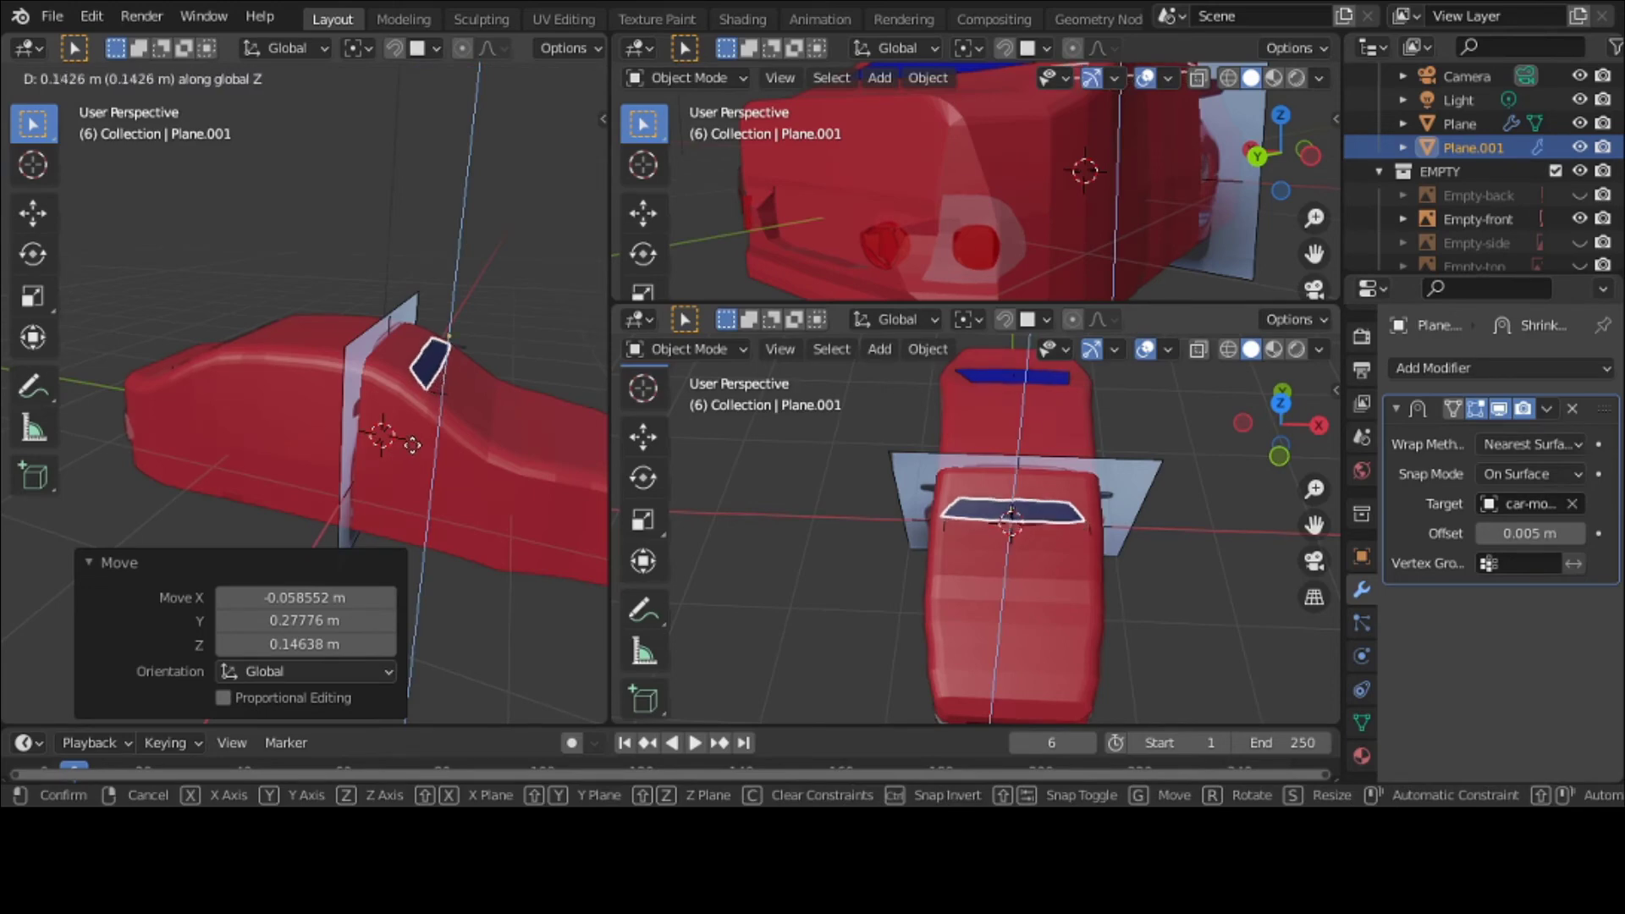
click(455, 457)
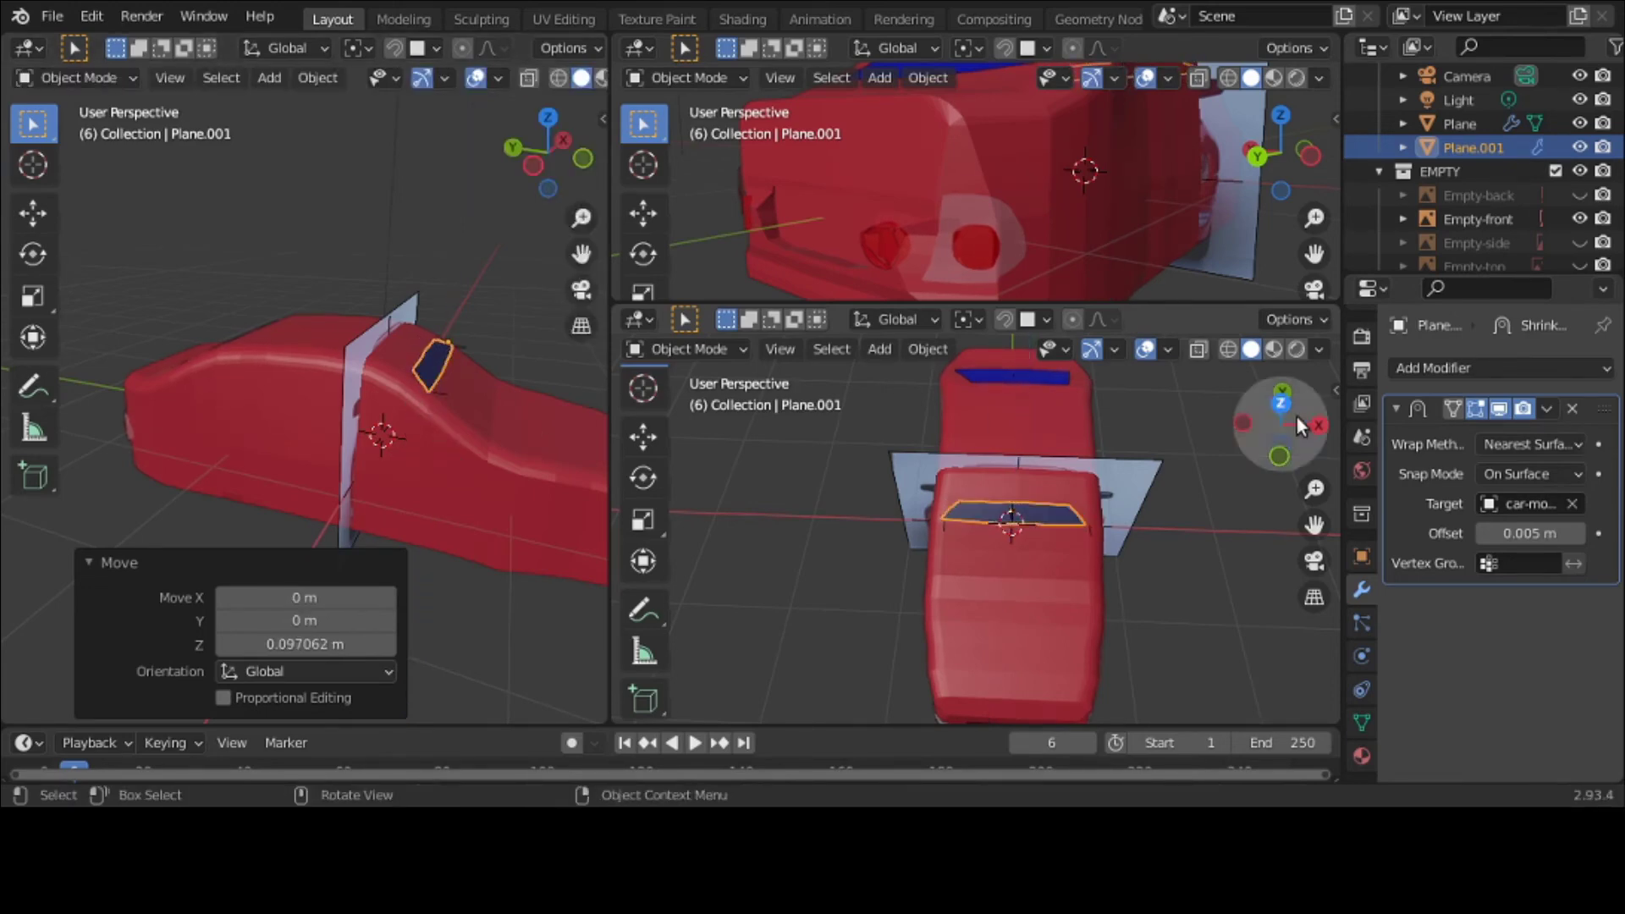
click(1550, 409)
click(1524, 435)
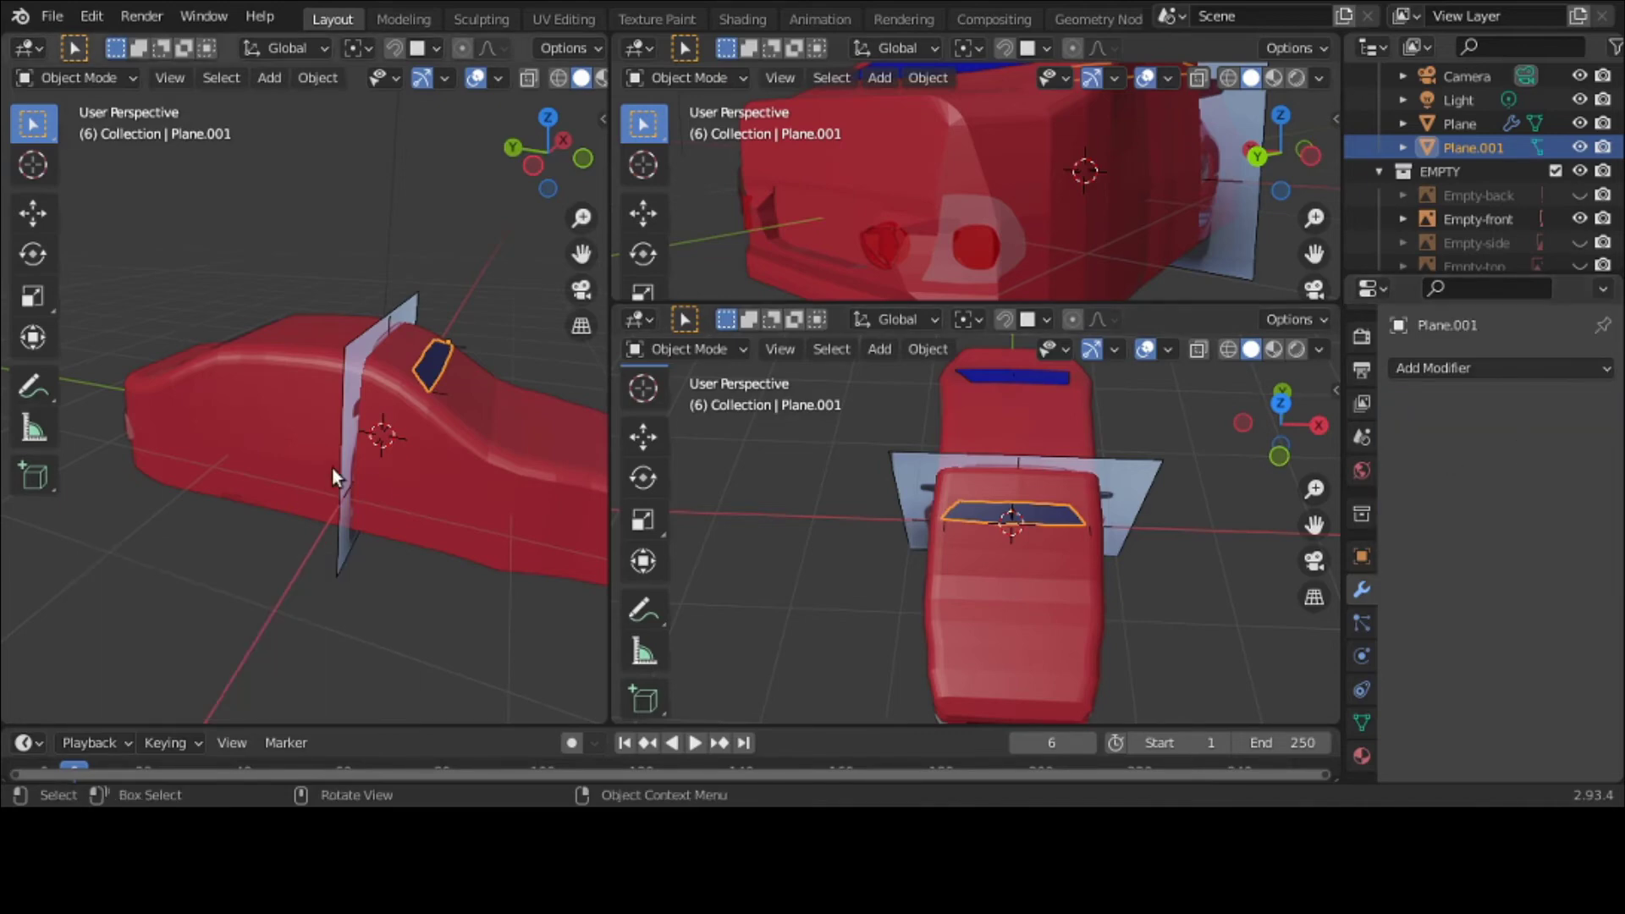
Step: Scale the windscreen plane by about 1.06 along Z and about 3.23 along Y
key(s)
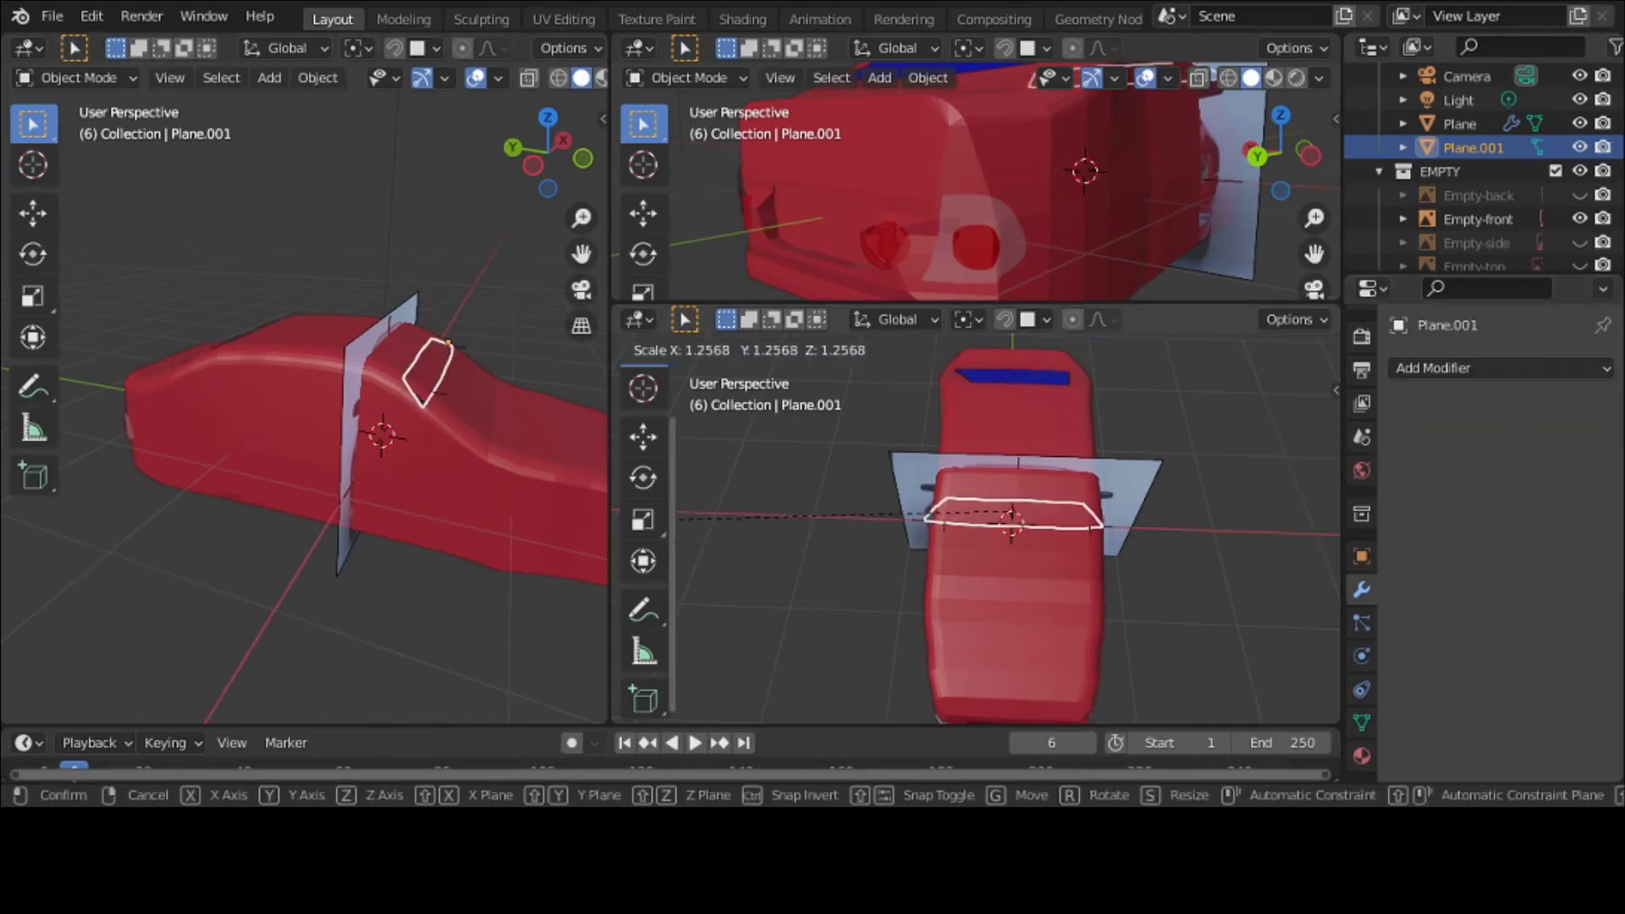
key(Escape)
key(s)
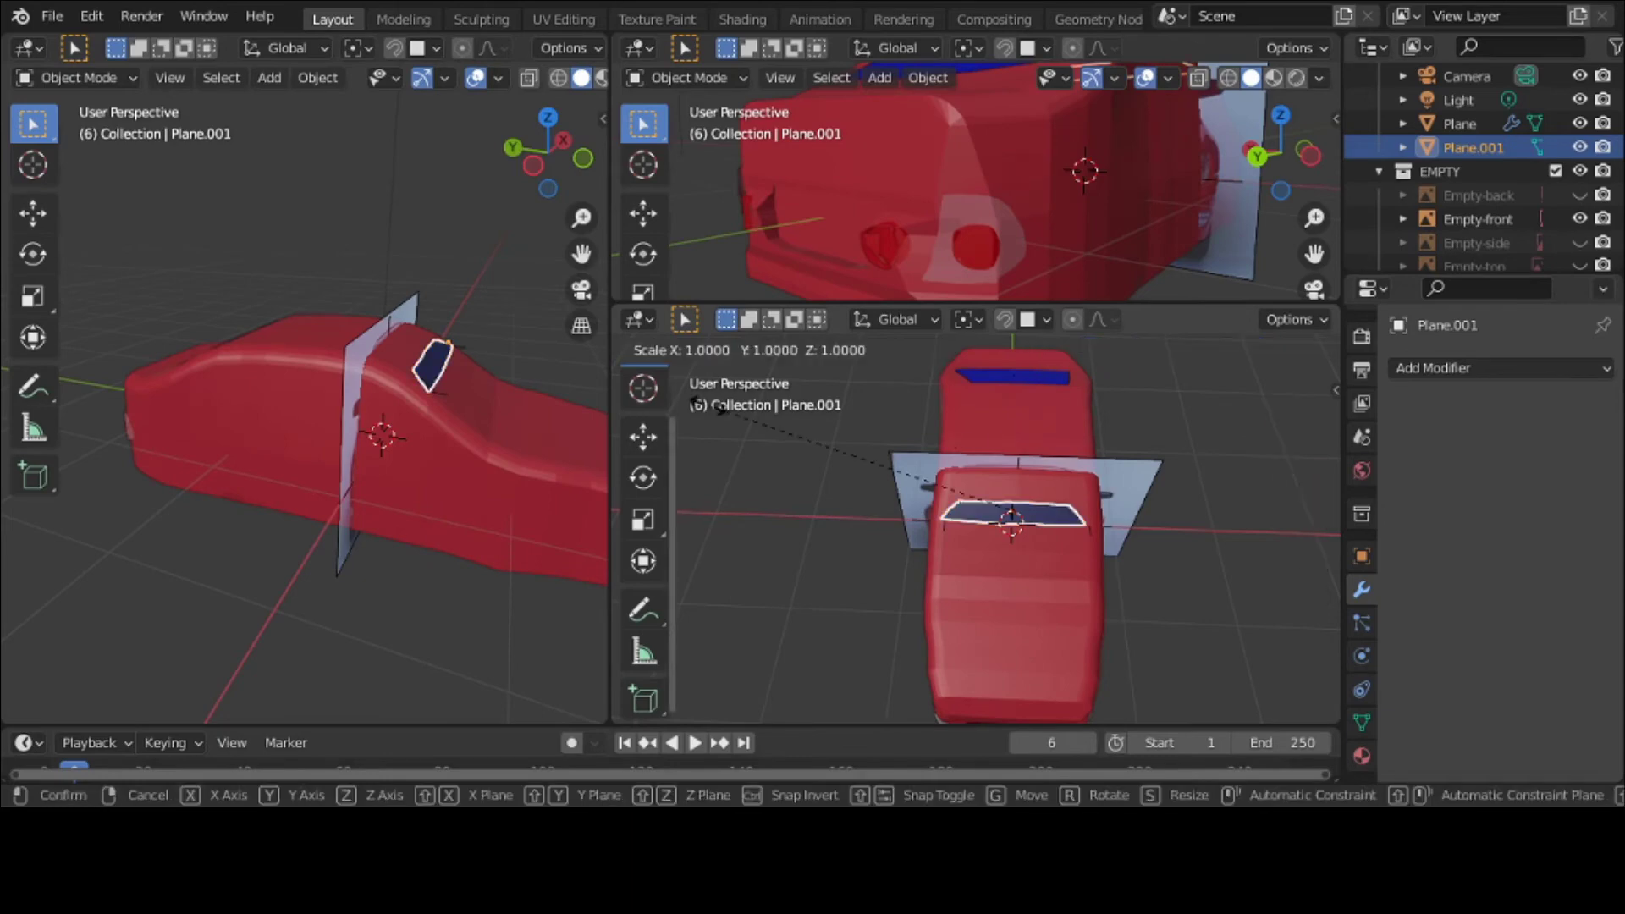
key(z)
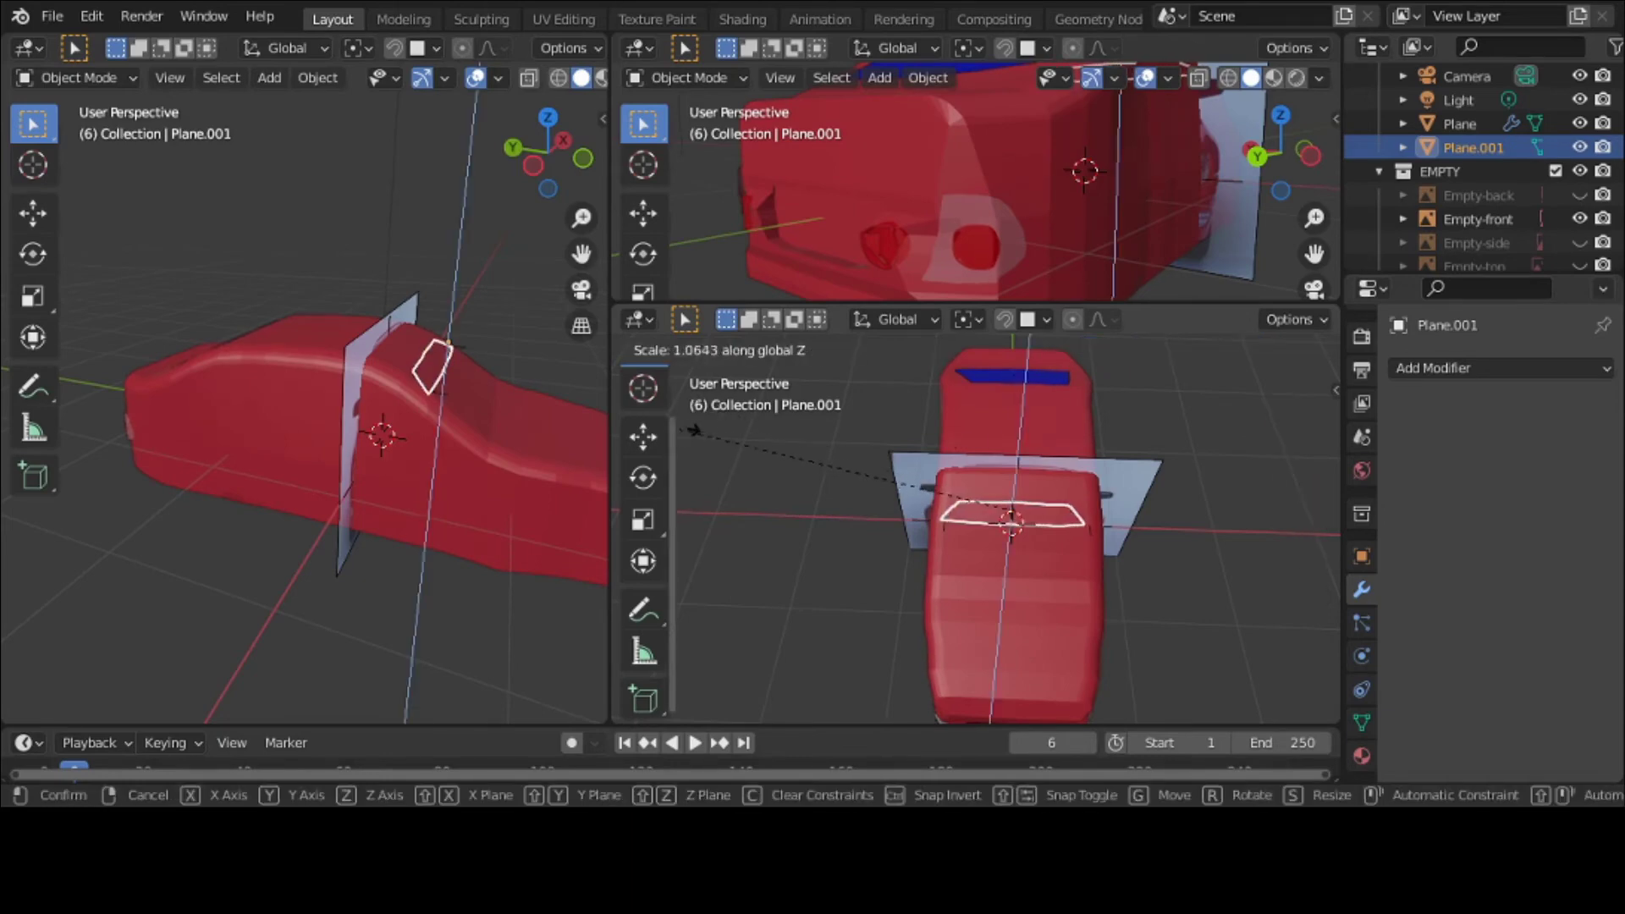
click(690, 434)
key(s)
key(y)
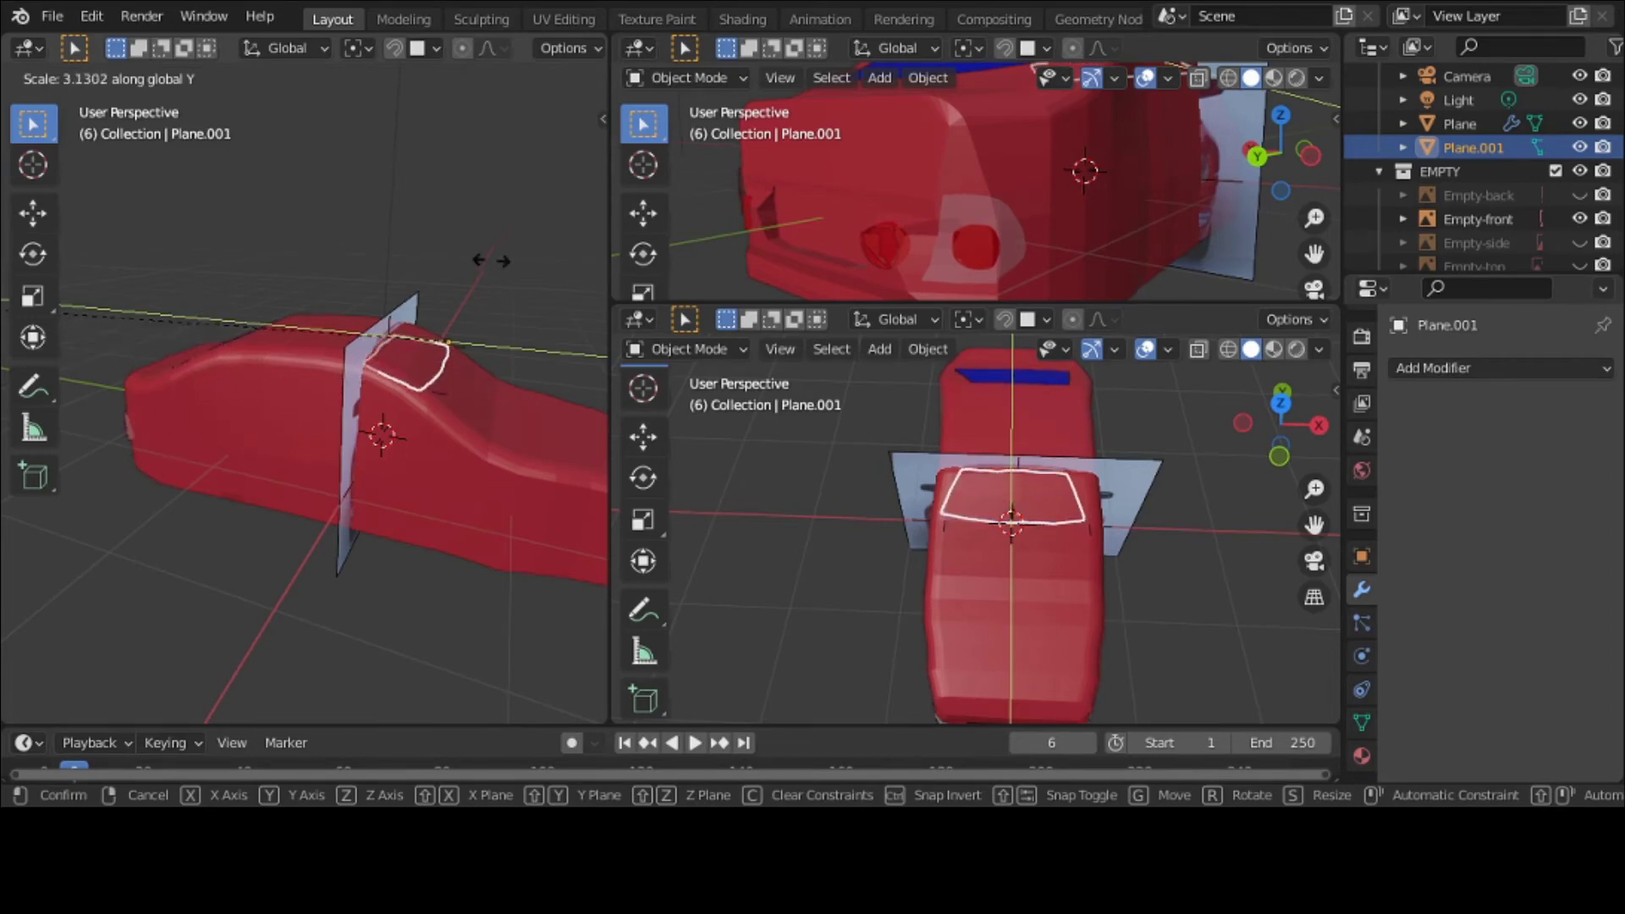
click(455, 262)
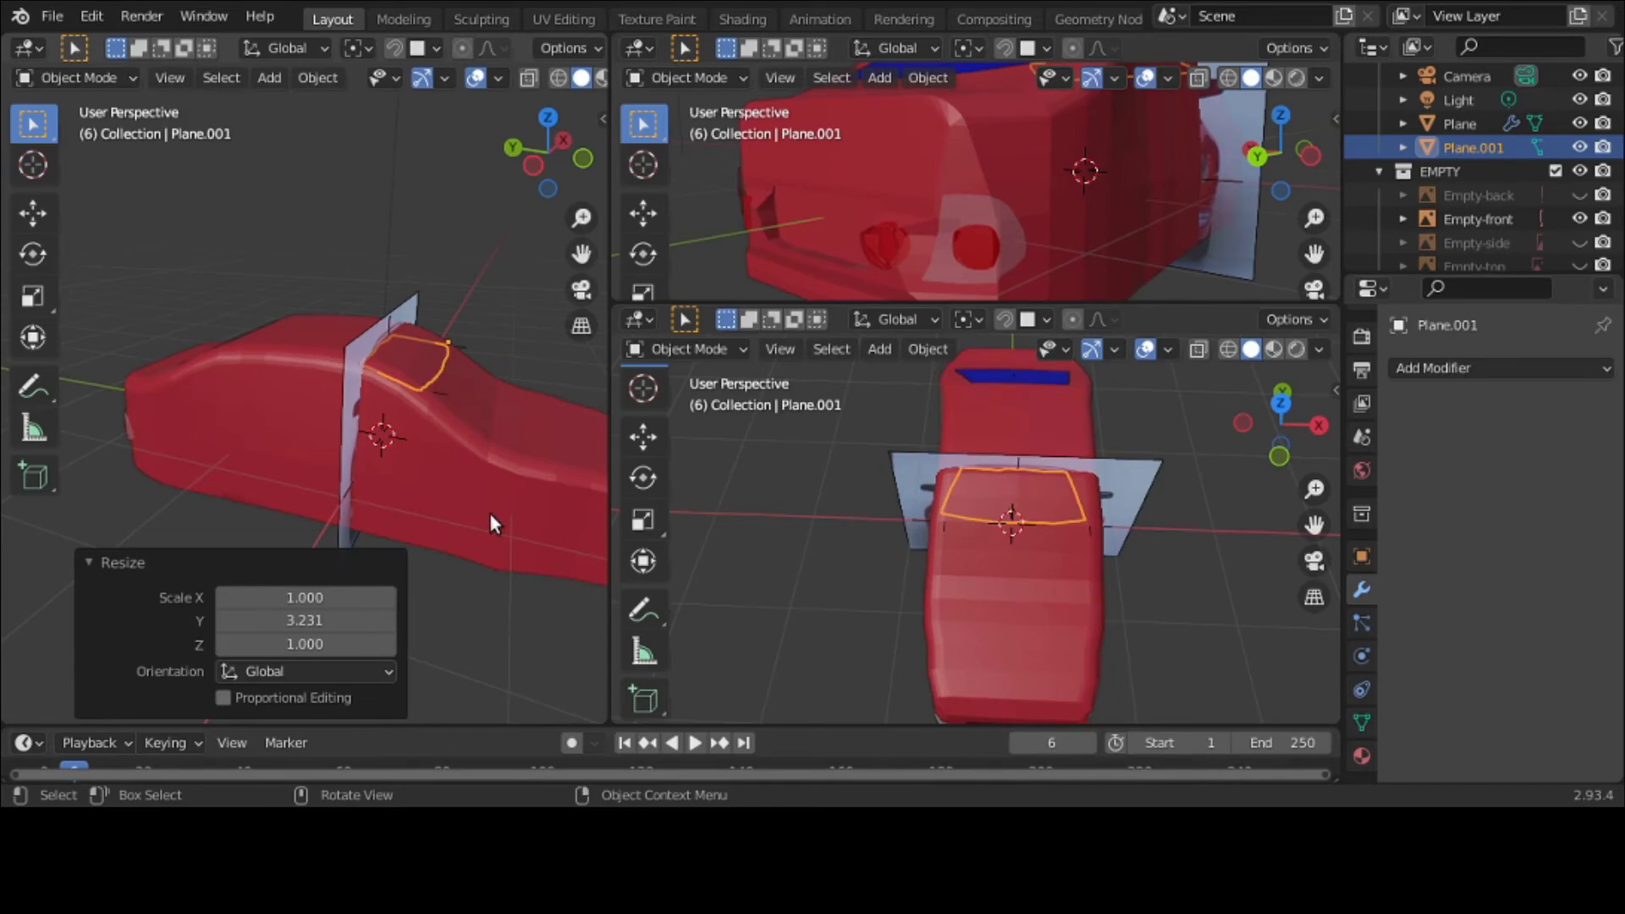
Step: Move the windscreen about -0.45 m along Y towards the bonnet and set its origin to its geometry
key(g)
key(y)
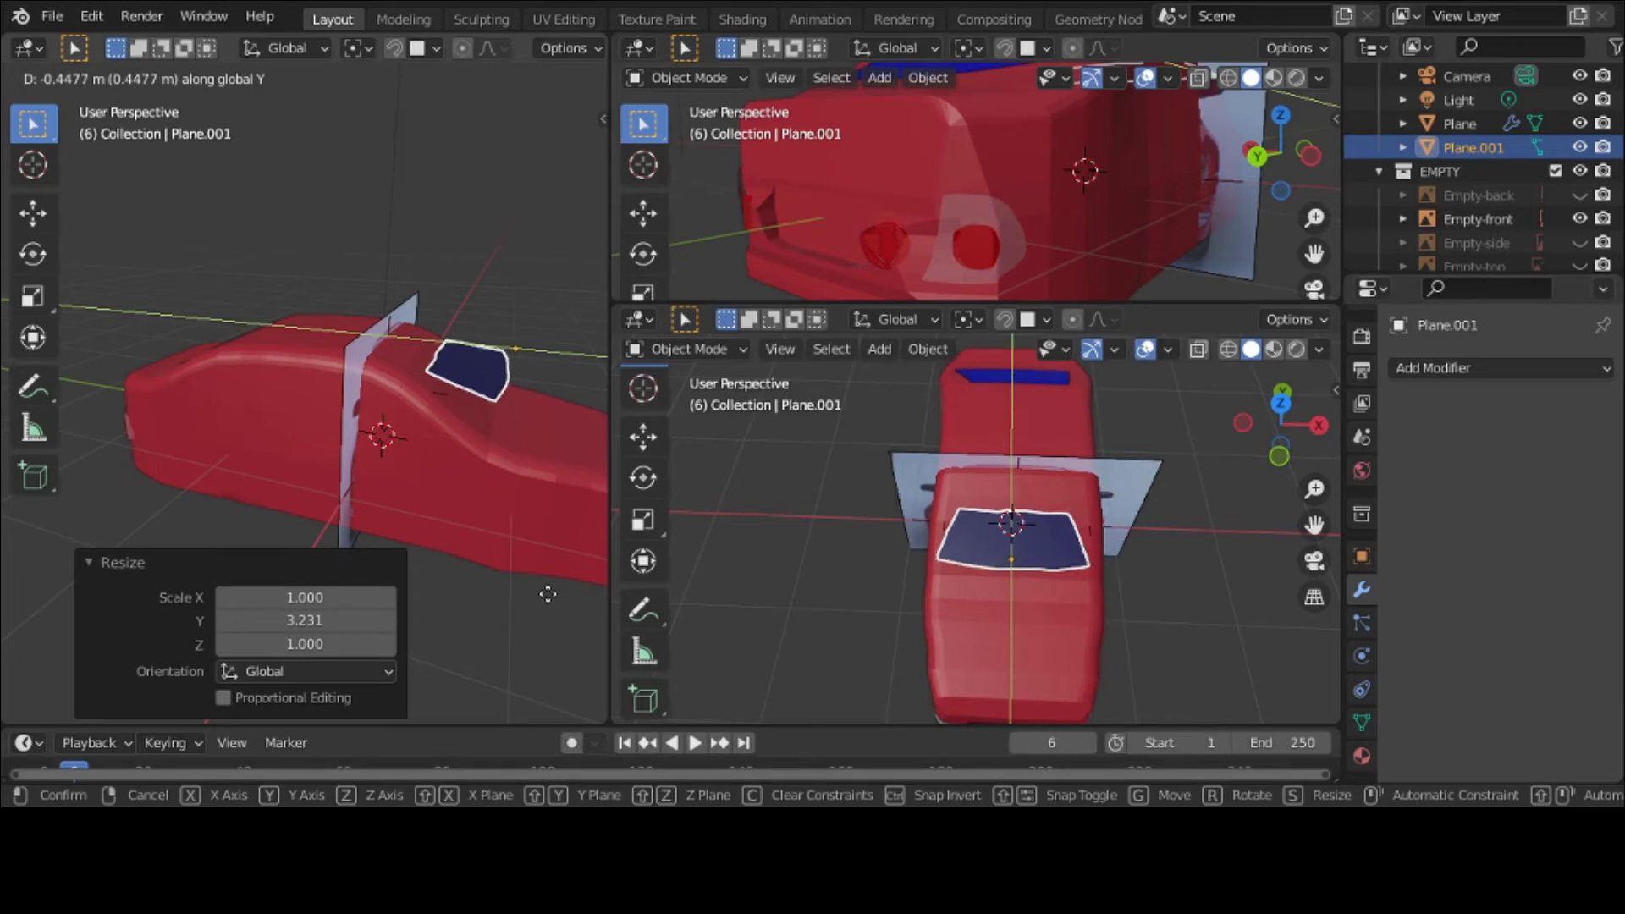
click(548, 595)
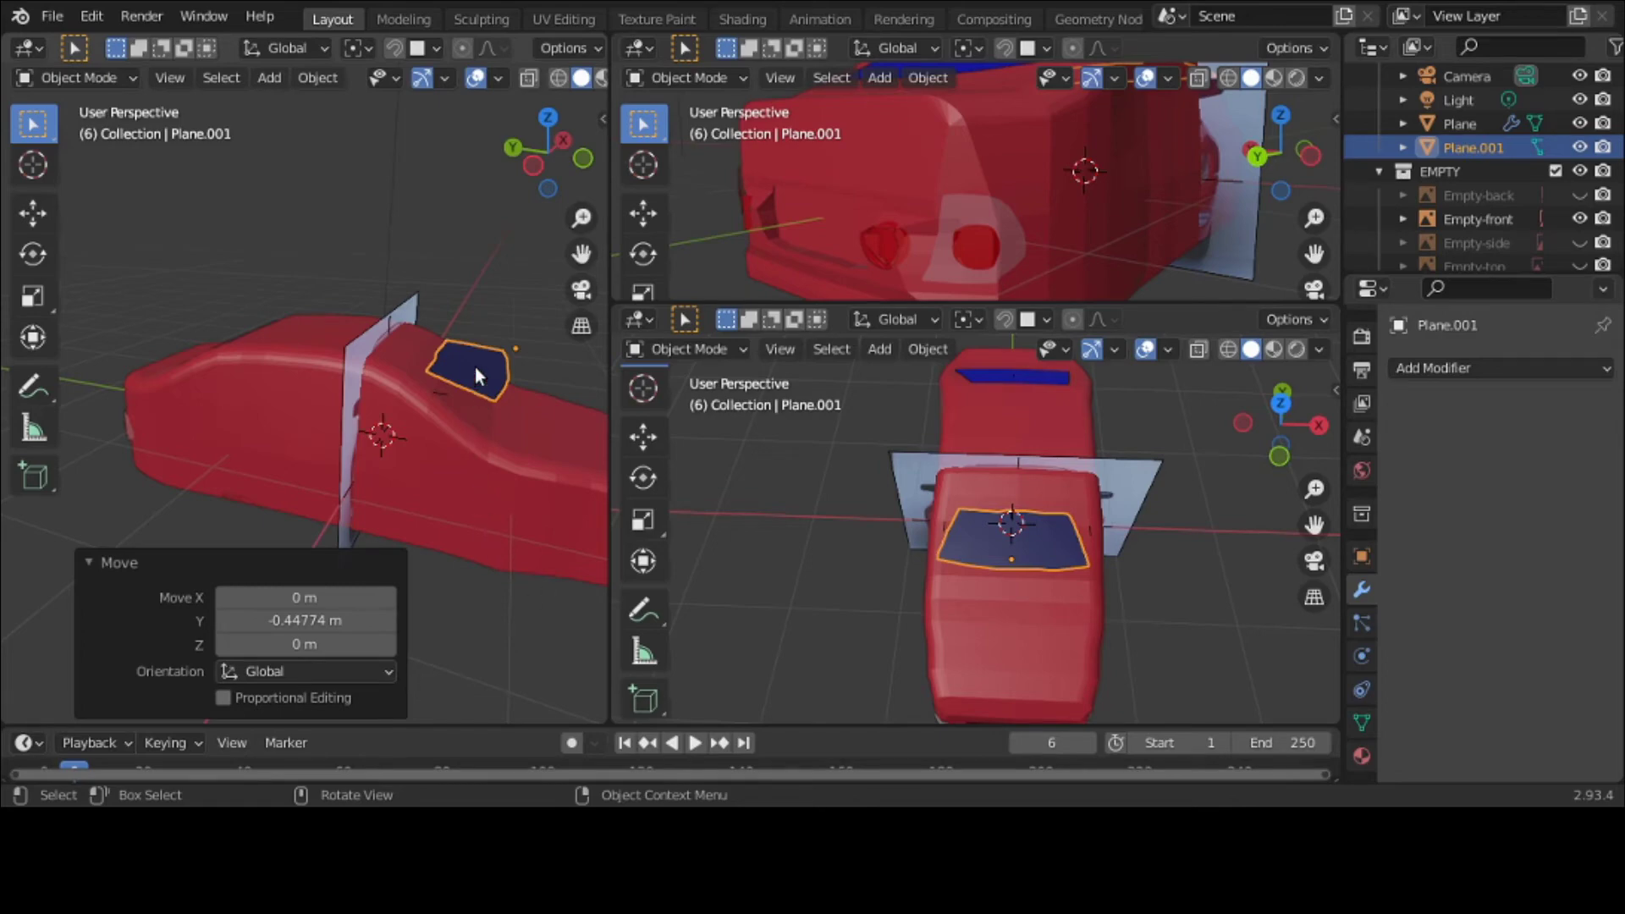
click(335, 78)
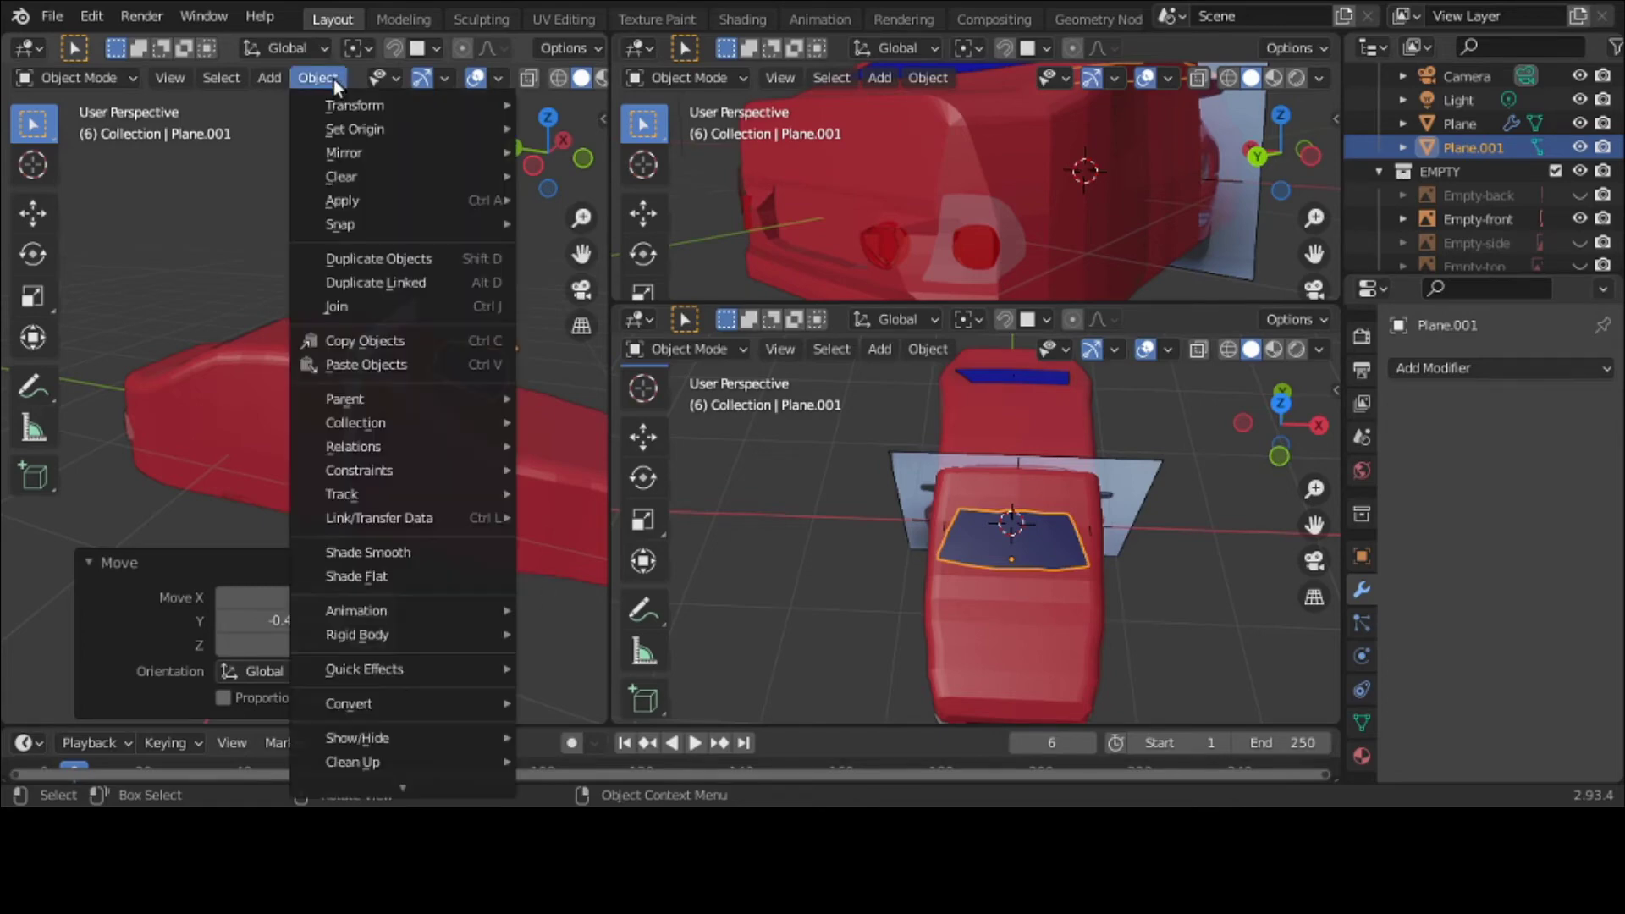
mouse_move(356, 128)
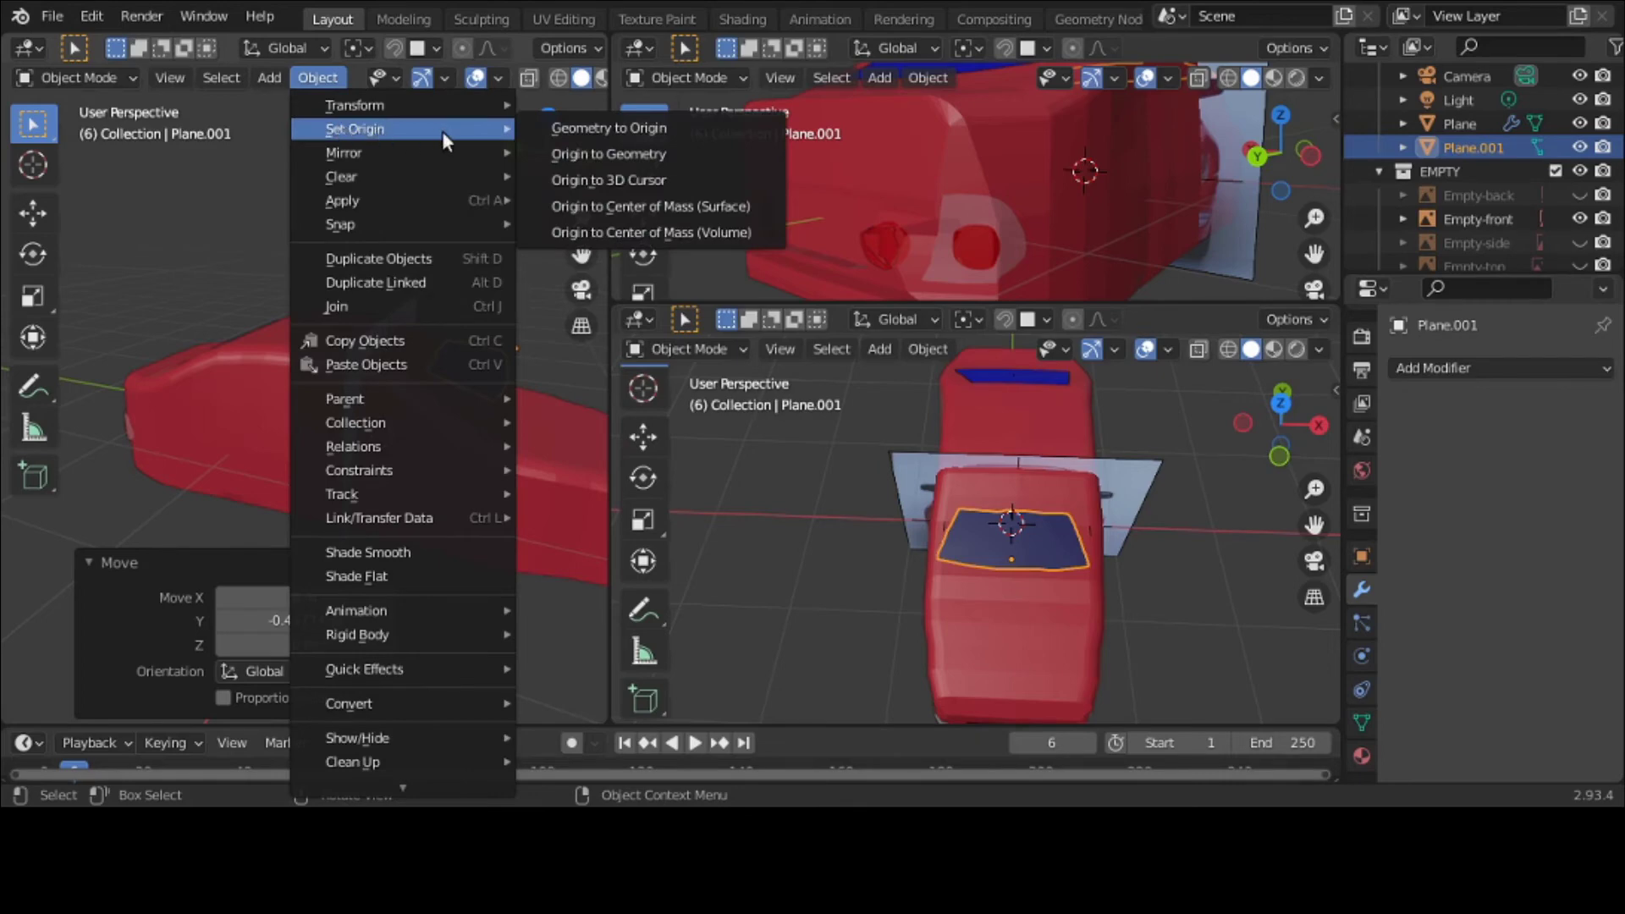
click(577, 152)
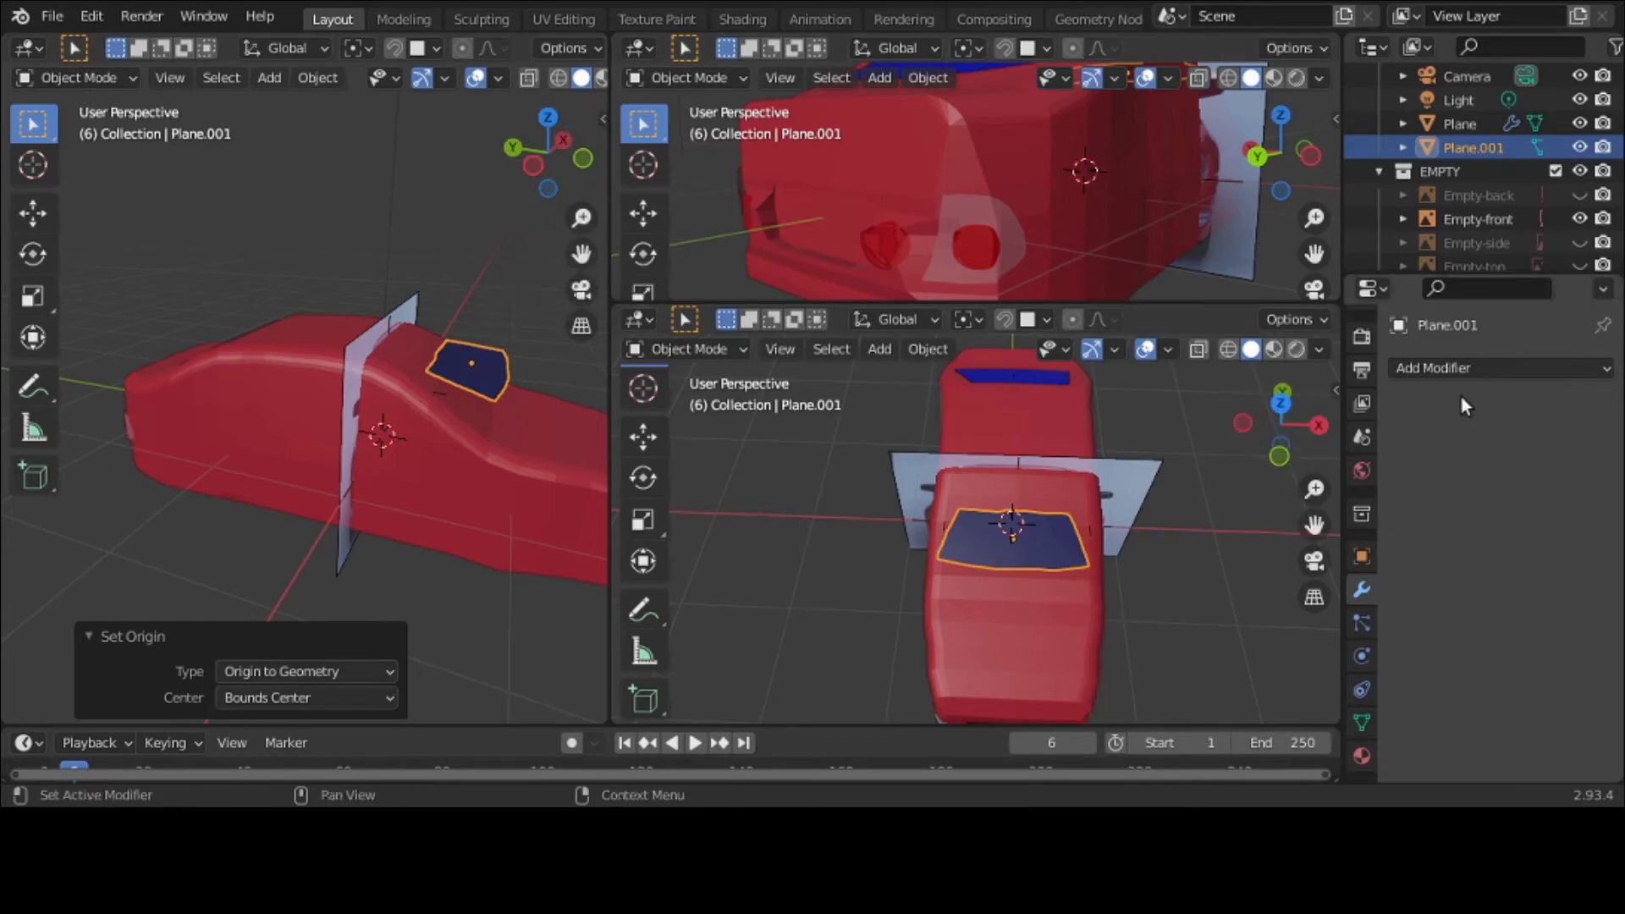
Step: Add a Shrinkwrap modifier to the windscreen with car-model as target and a 0.01 m offset, and deselect the plane
click(1458, 368)
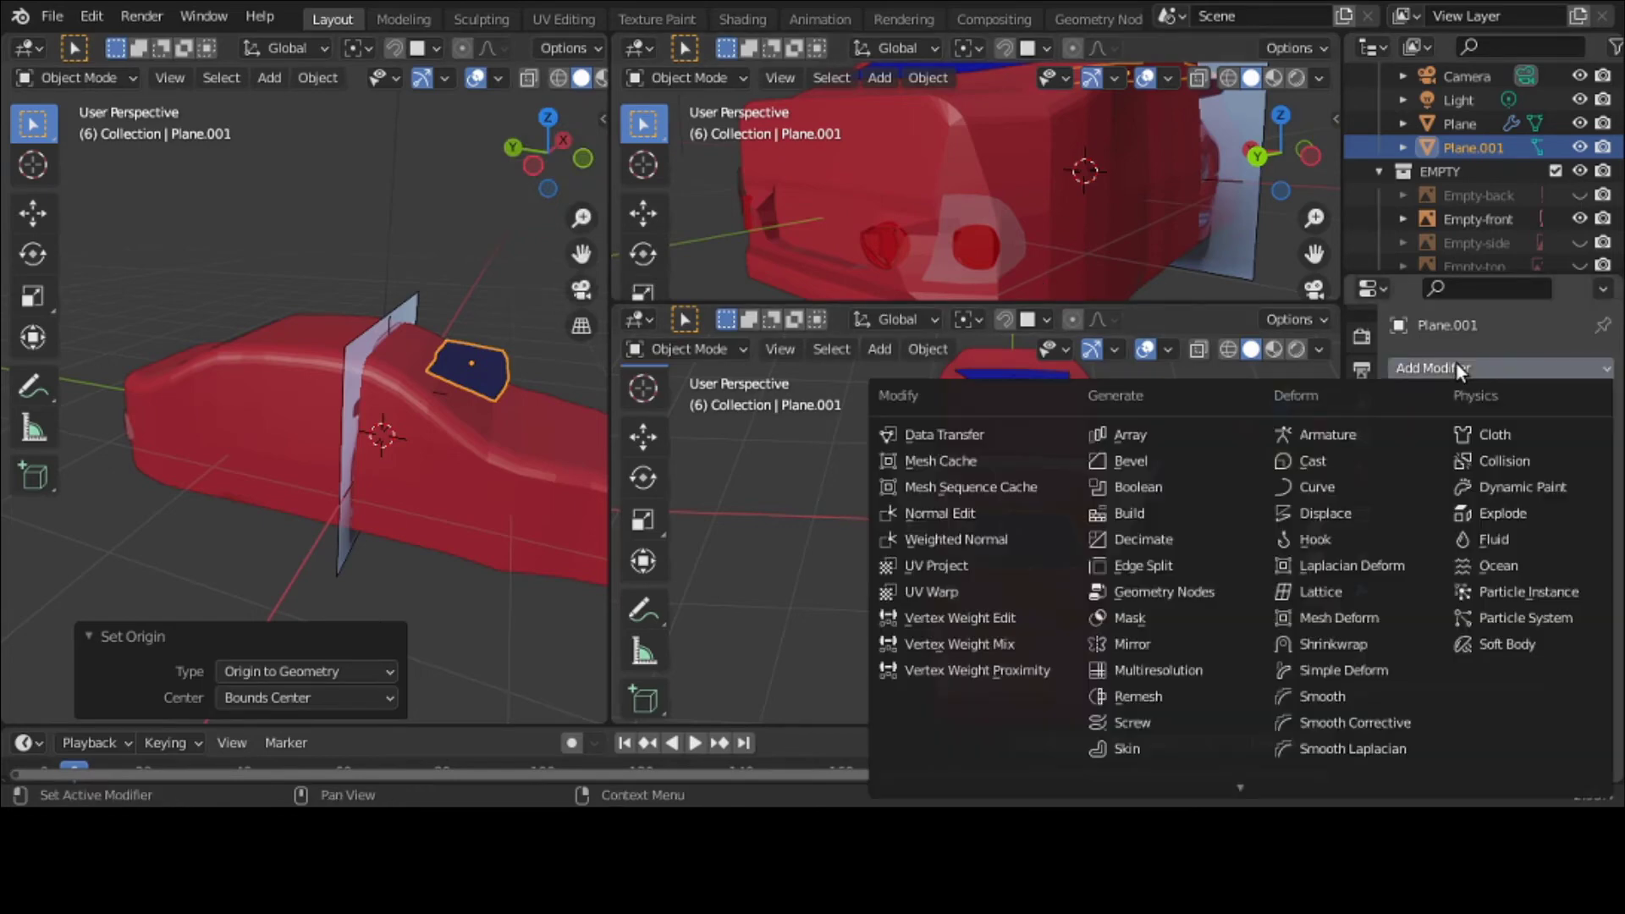
click(1373, 644)
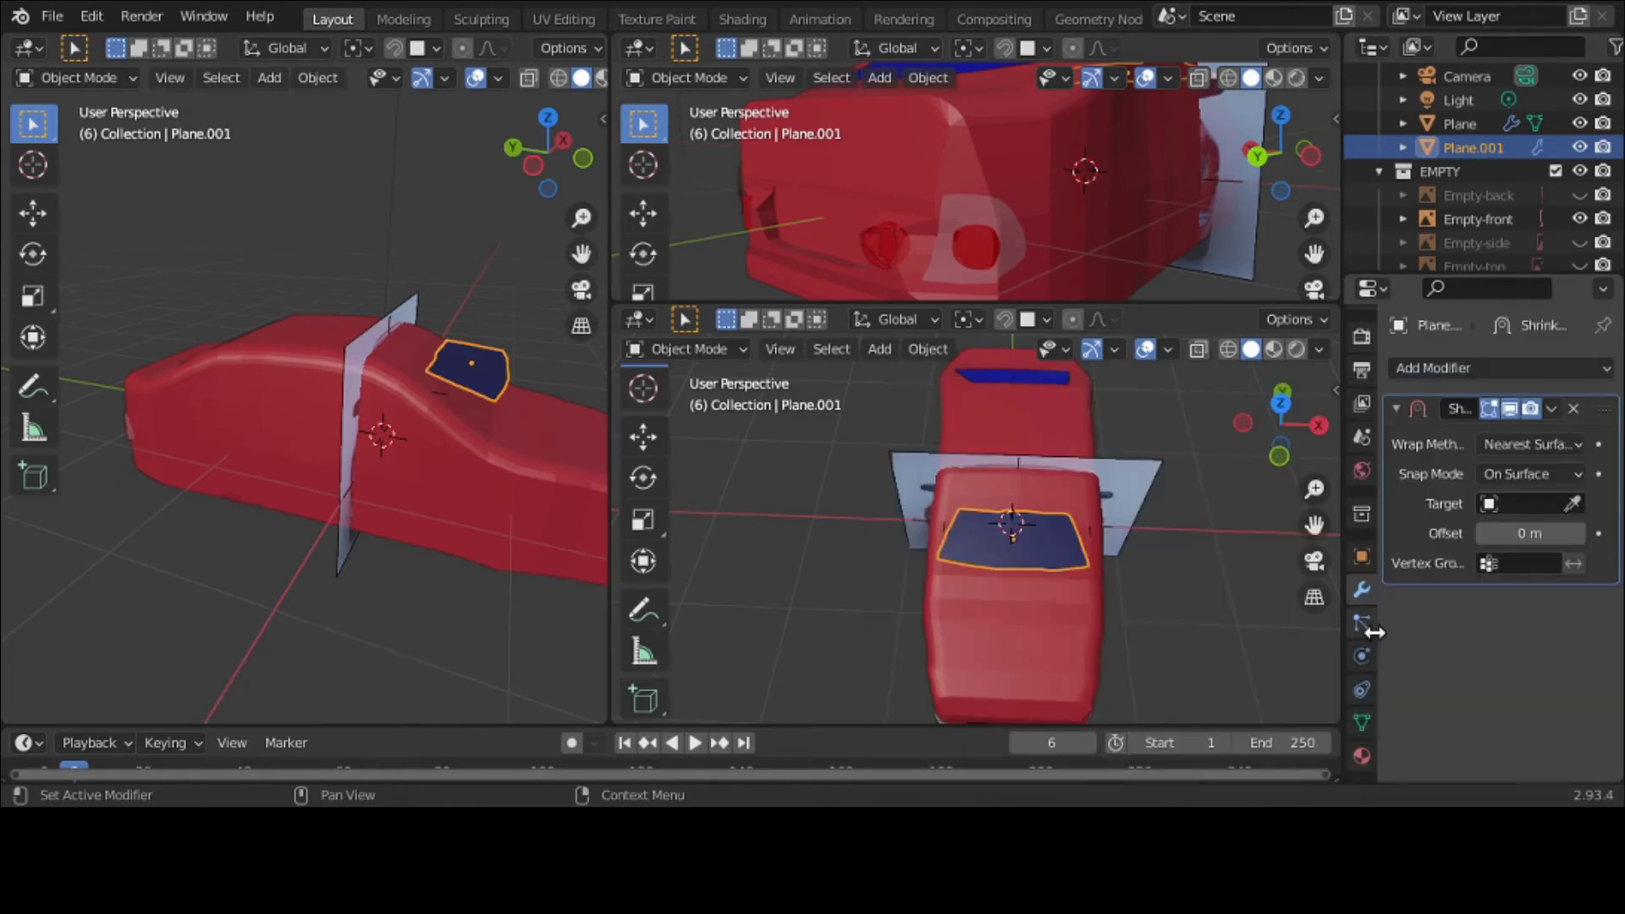
click(1505, 508)
click(1471, 538)
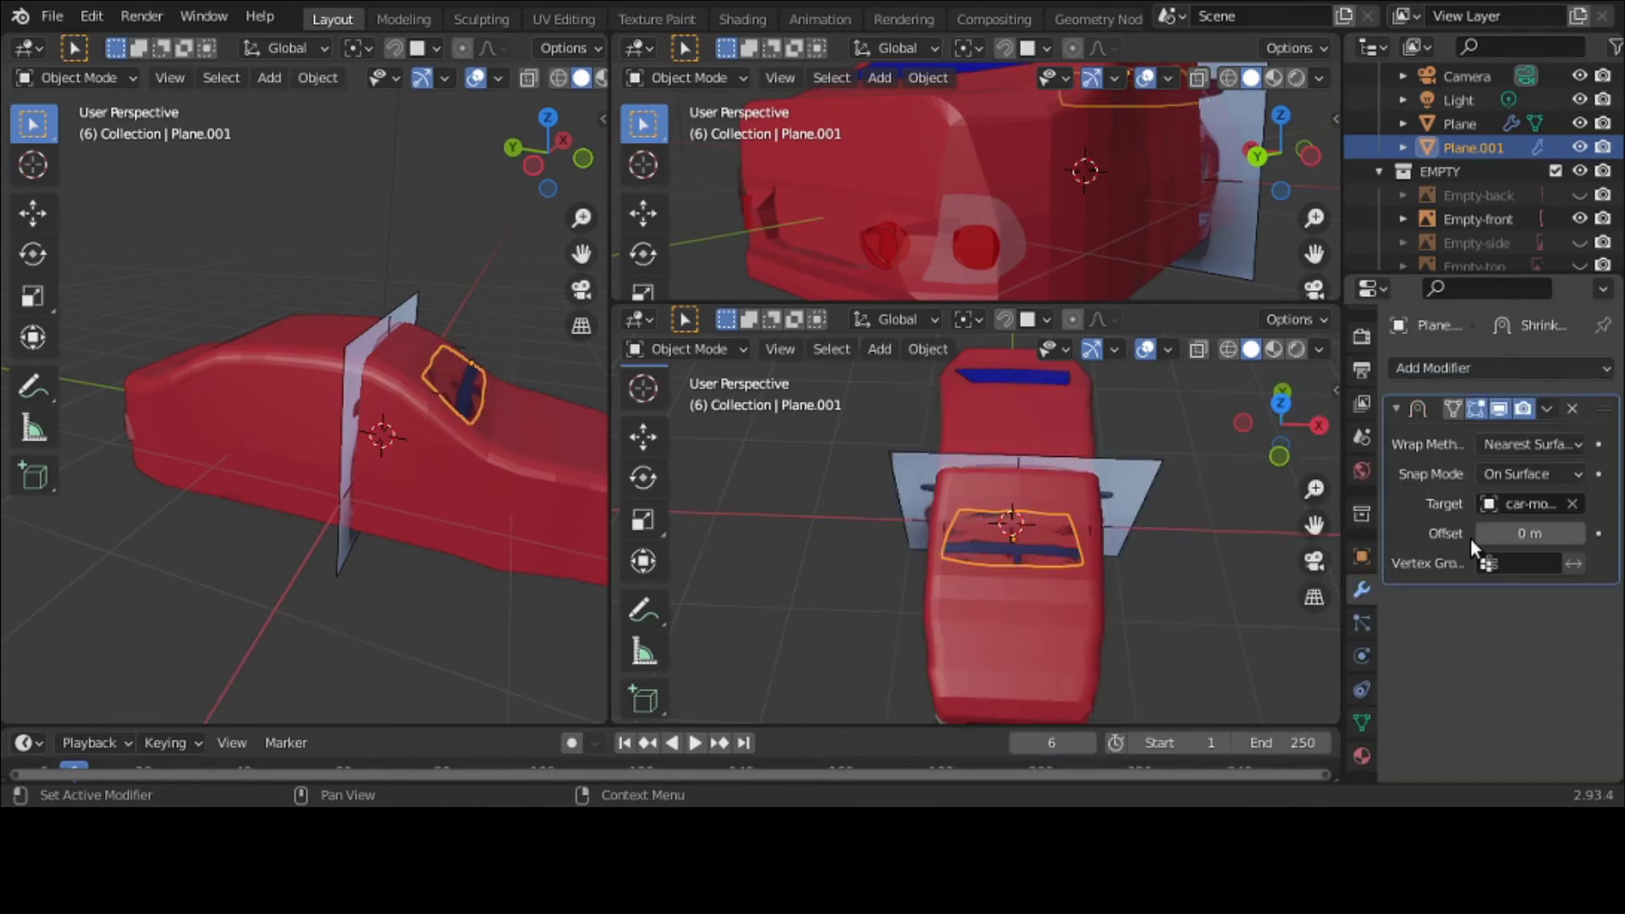
click(1582, 534)
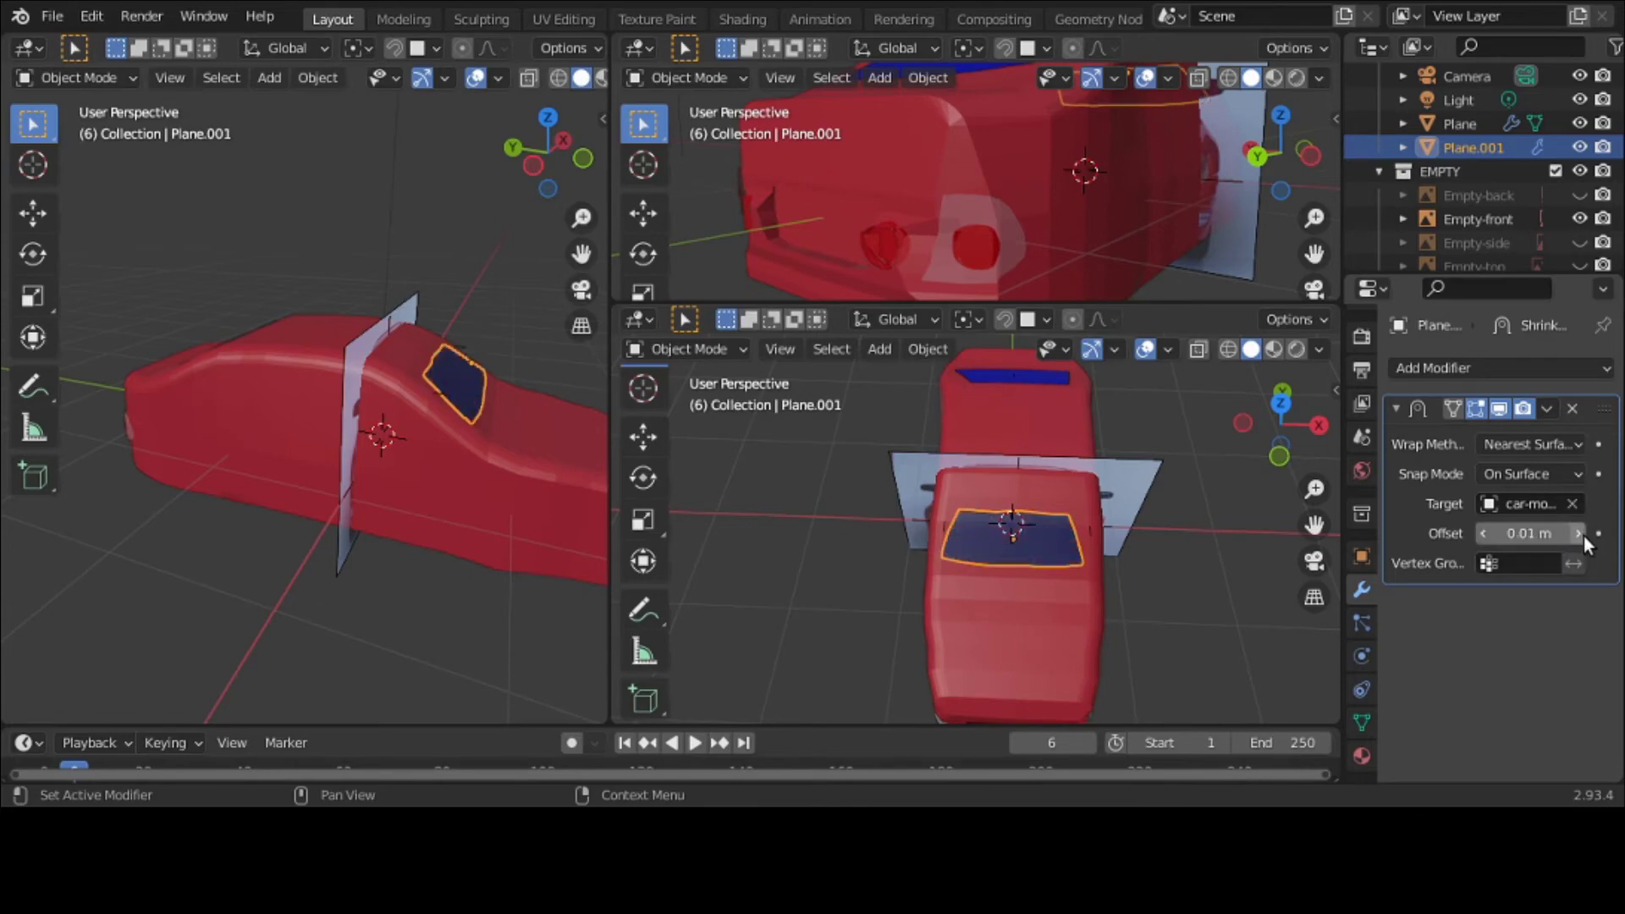
click(460, 596)
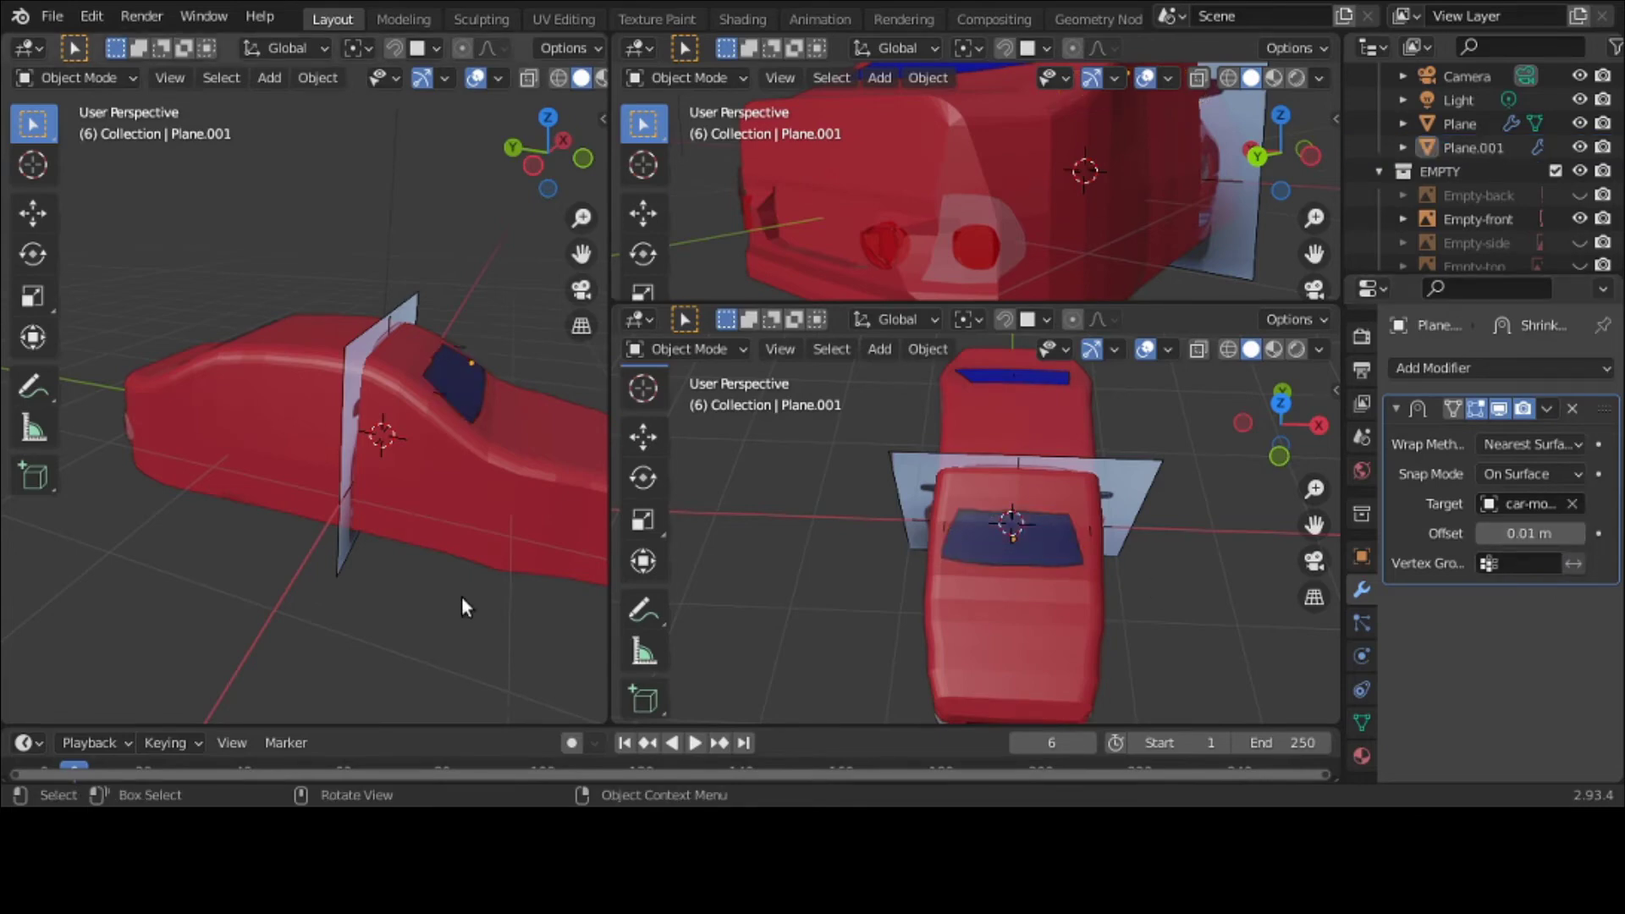
Step: Inspect the windscreen from the front of the car and shift it about 0.07 m along X to centre it on the body
middle_drag(460, 596, 316, 554)
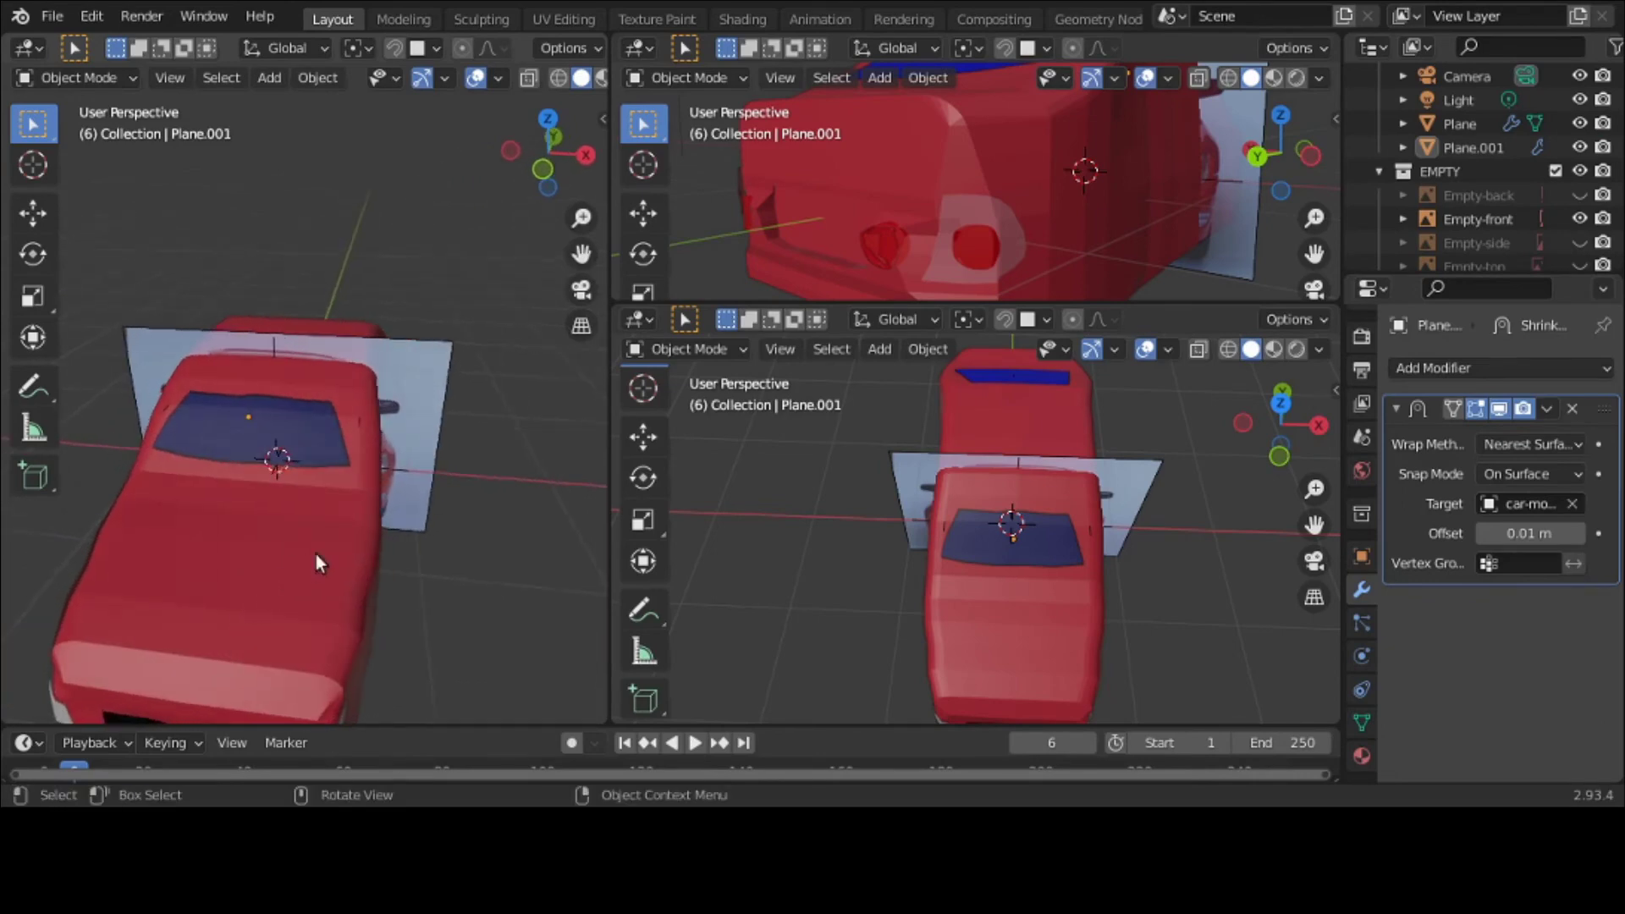
scroll(342, 532, up, 2)
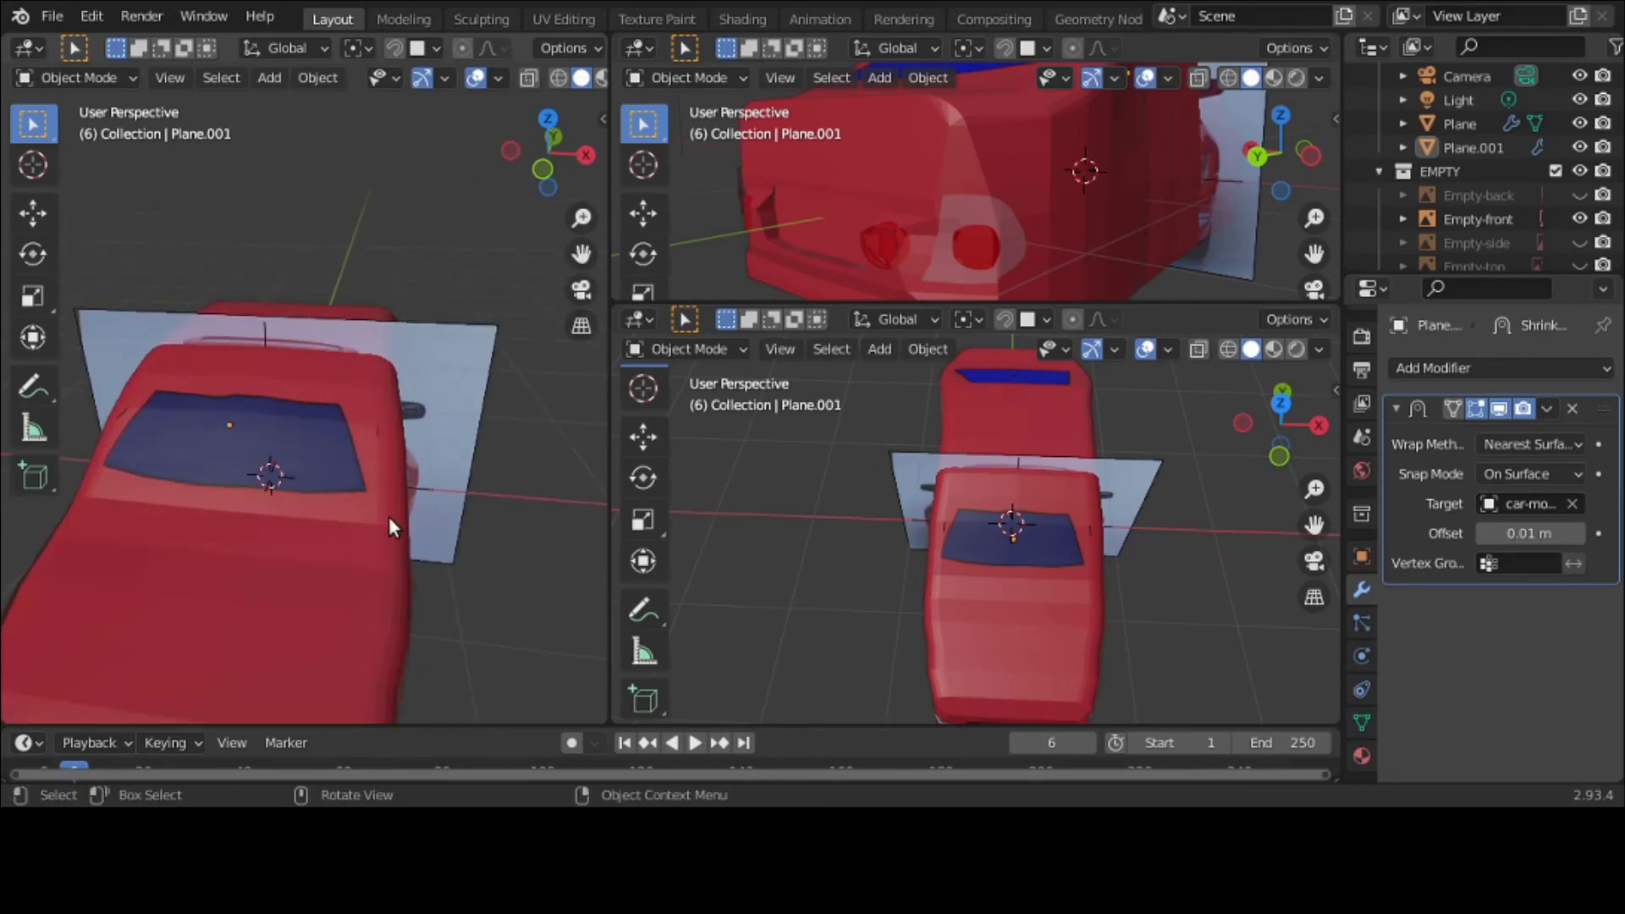
key(ctrl+space)
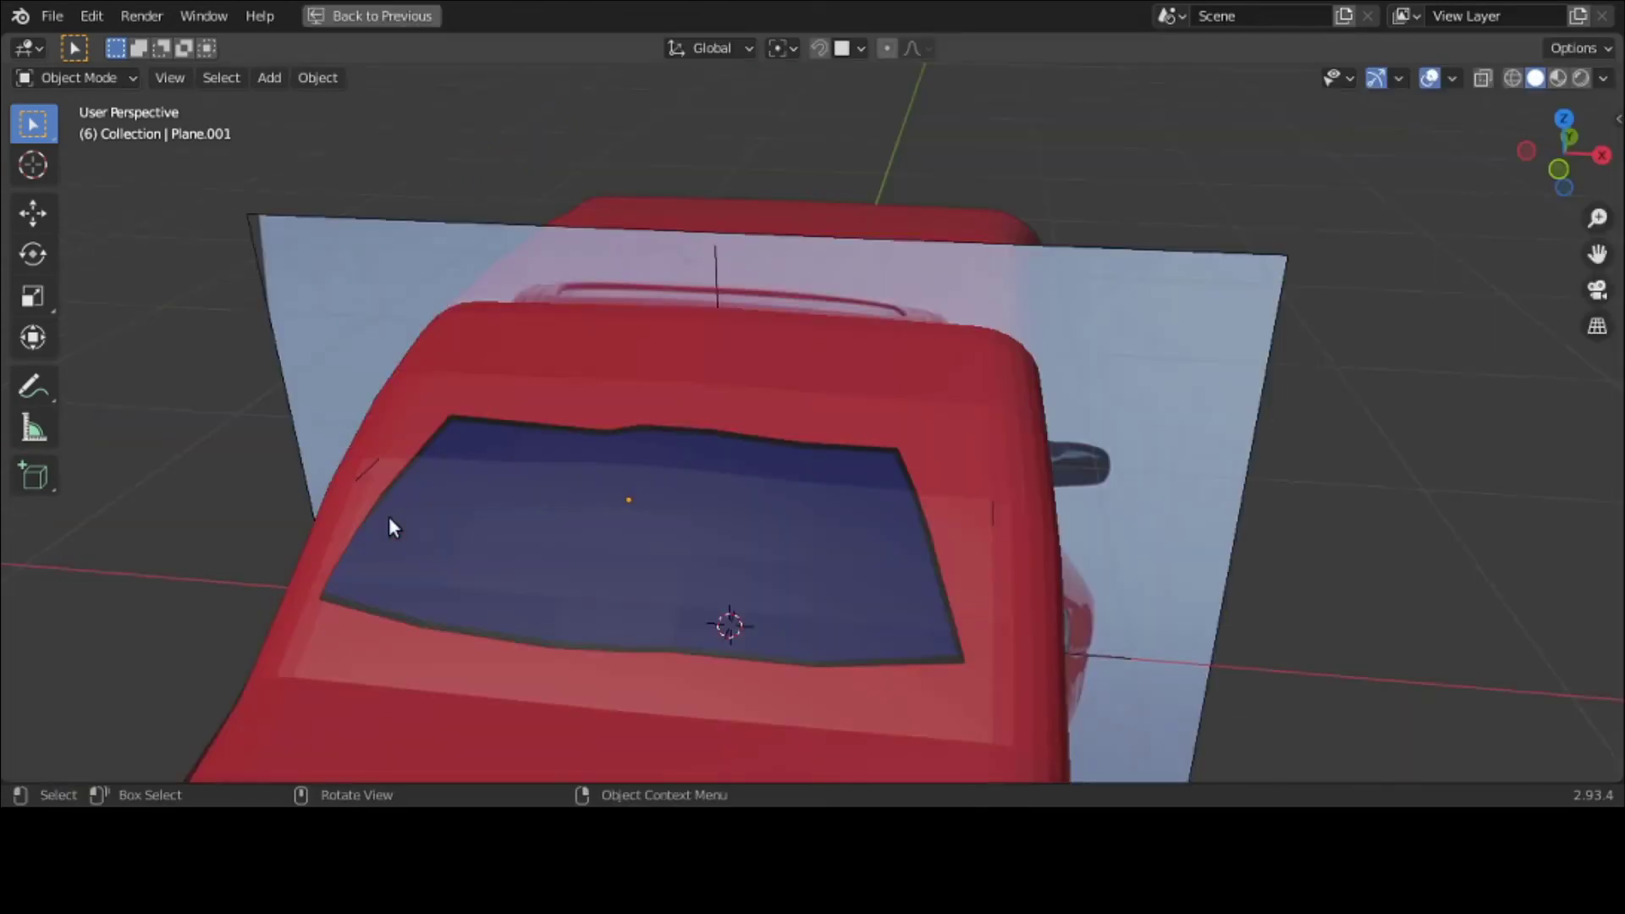
scroll(388, 516, down, 4)
middle_drag(388, 516, 418, 518)
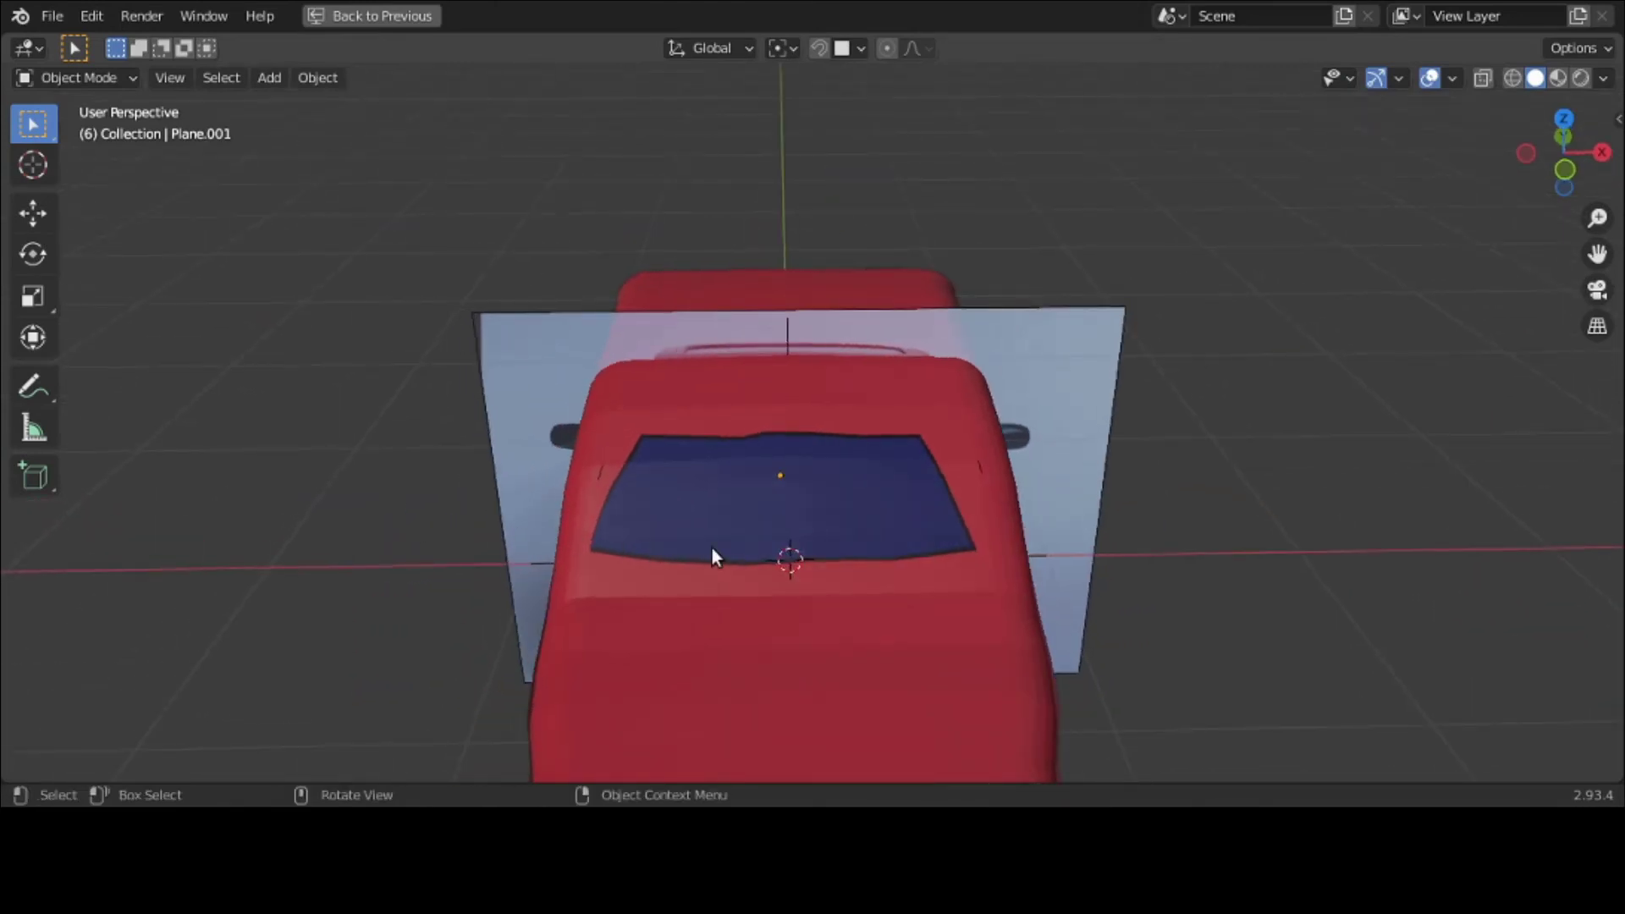
click(777, 537)
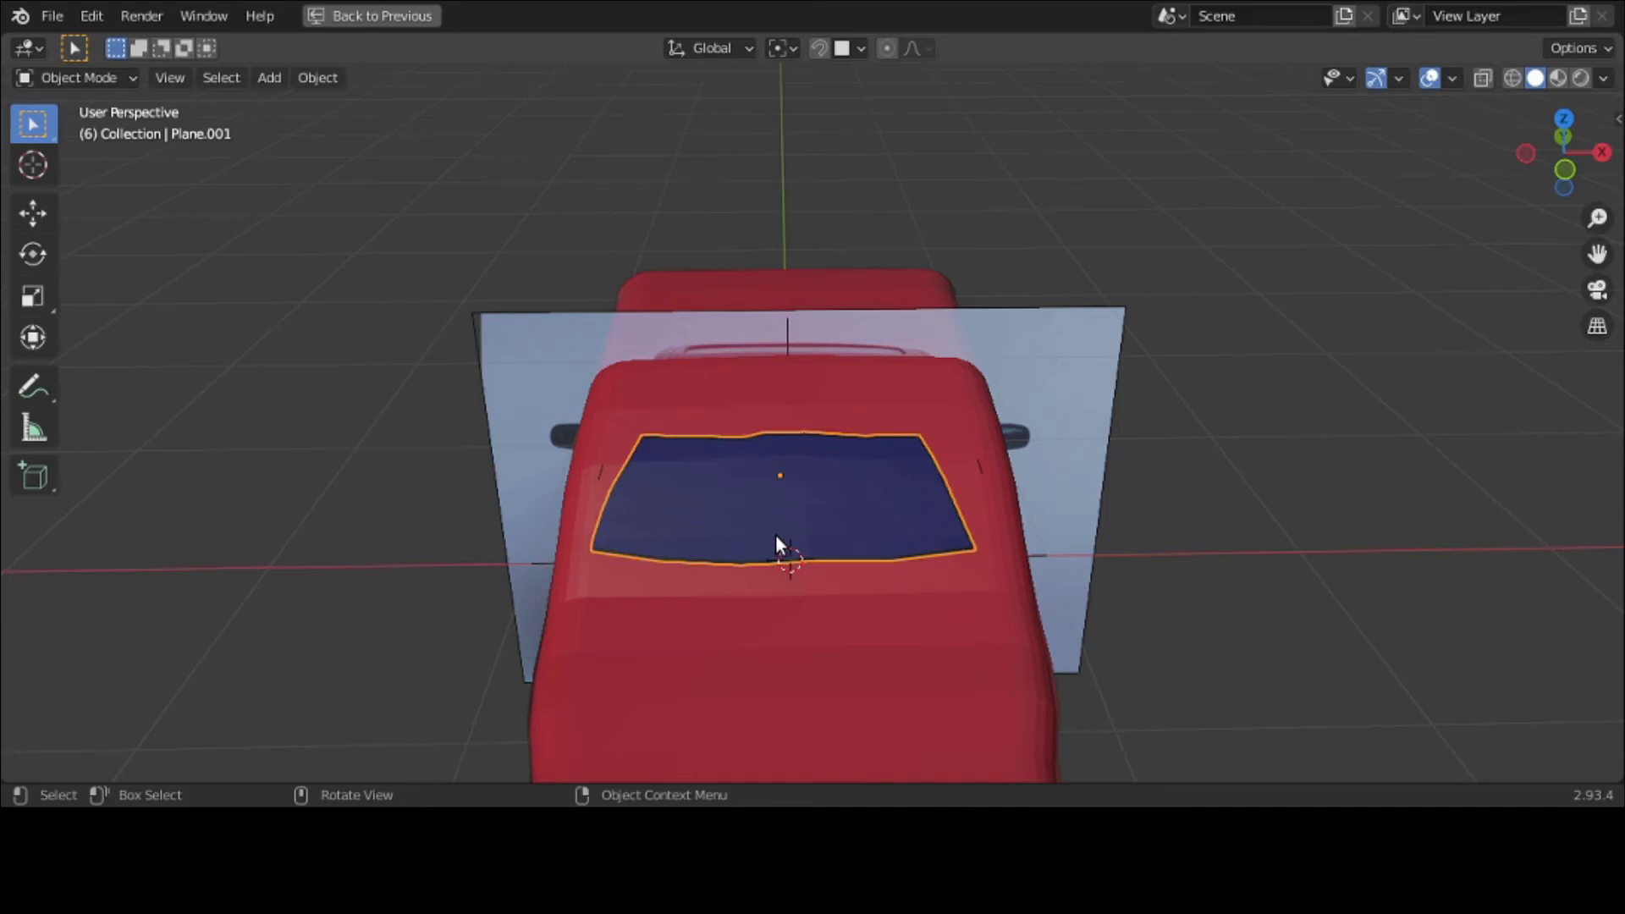
key(g)
key(x)
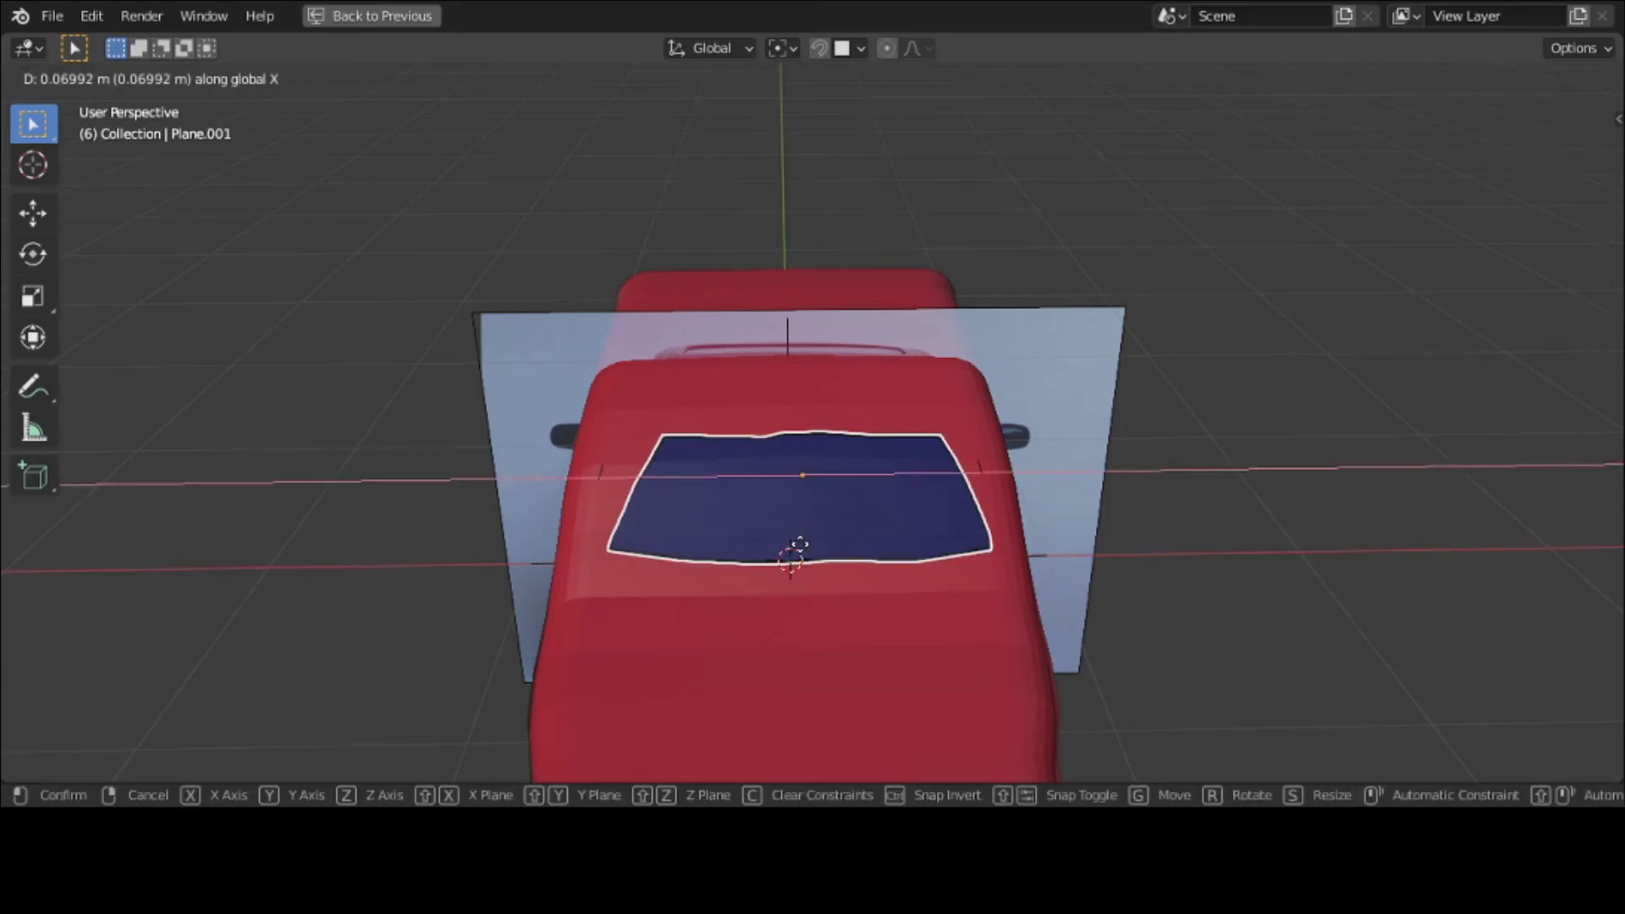
click(800, 545)
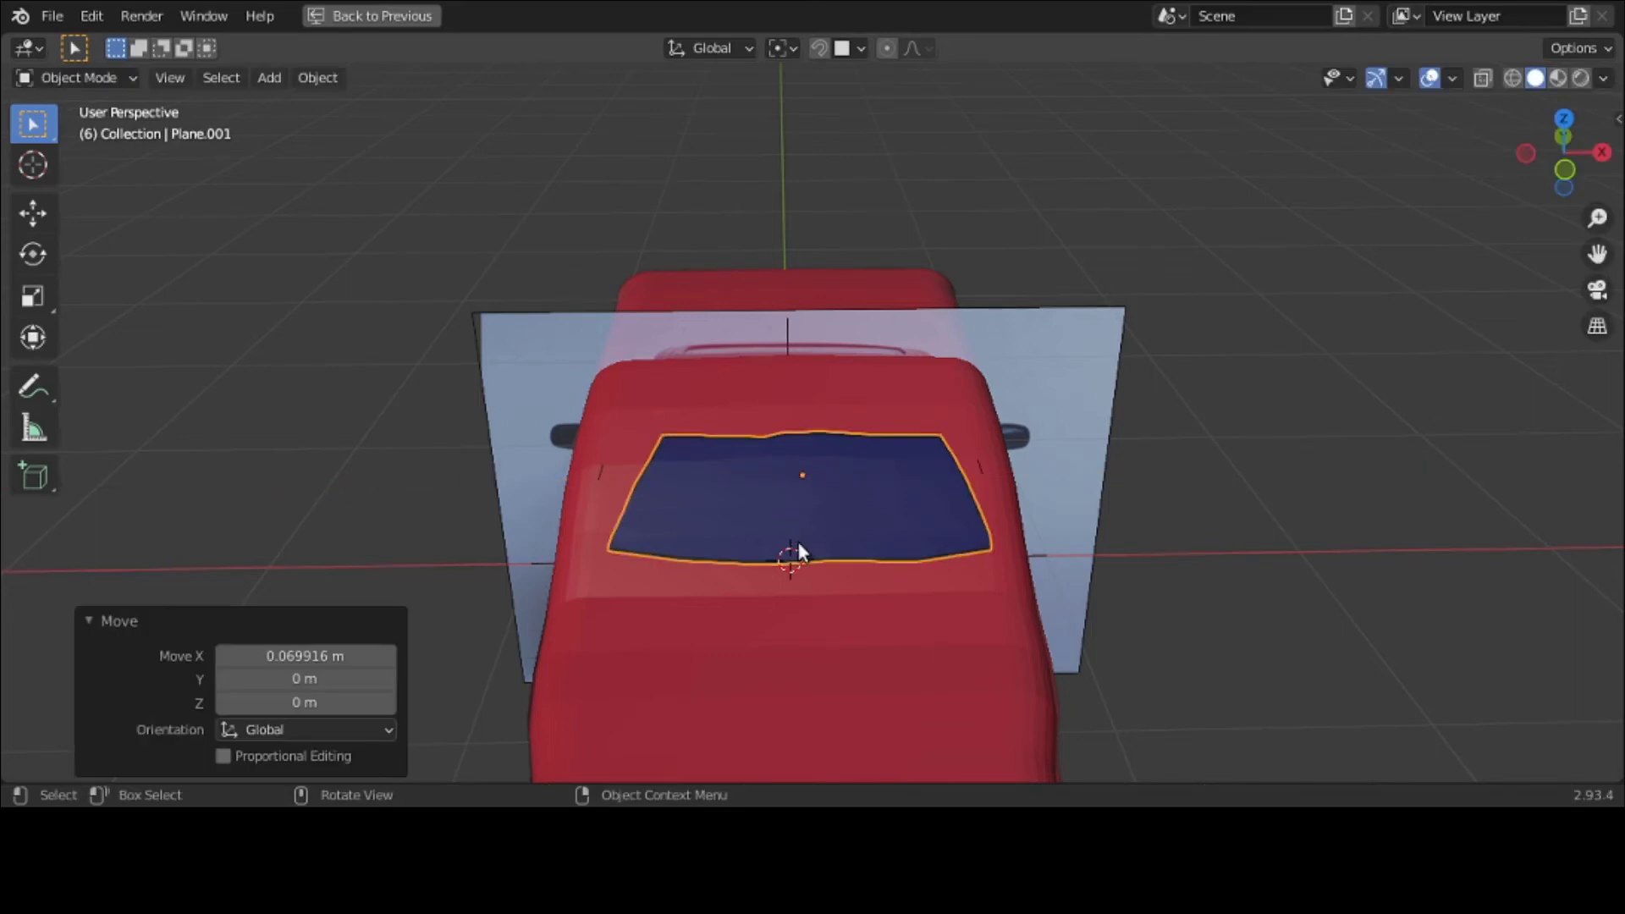
Step: Try stretching the shrinkwrapped windscreen along Y by a factor of about 1.32
key(s)
key(y)
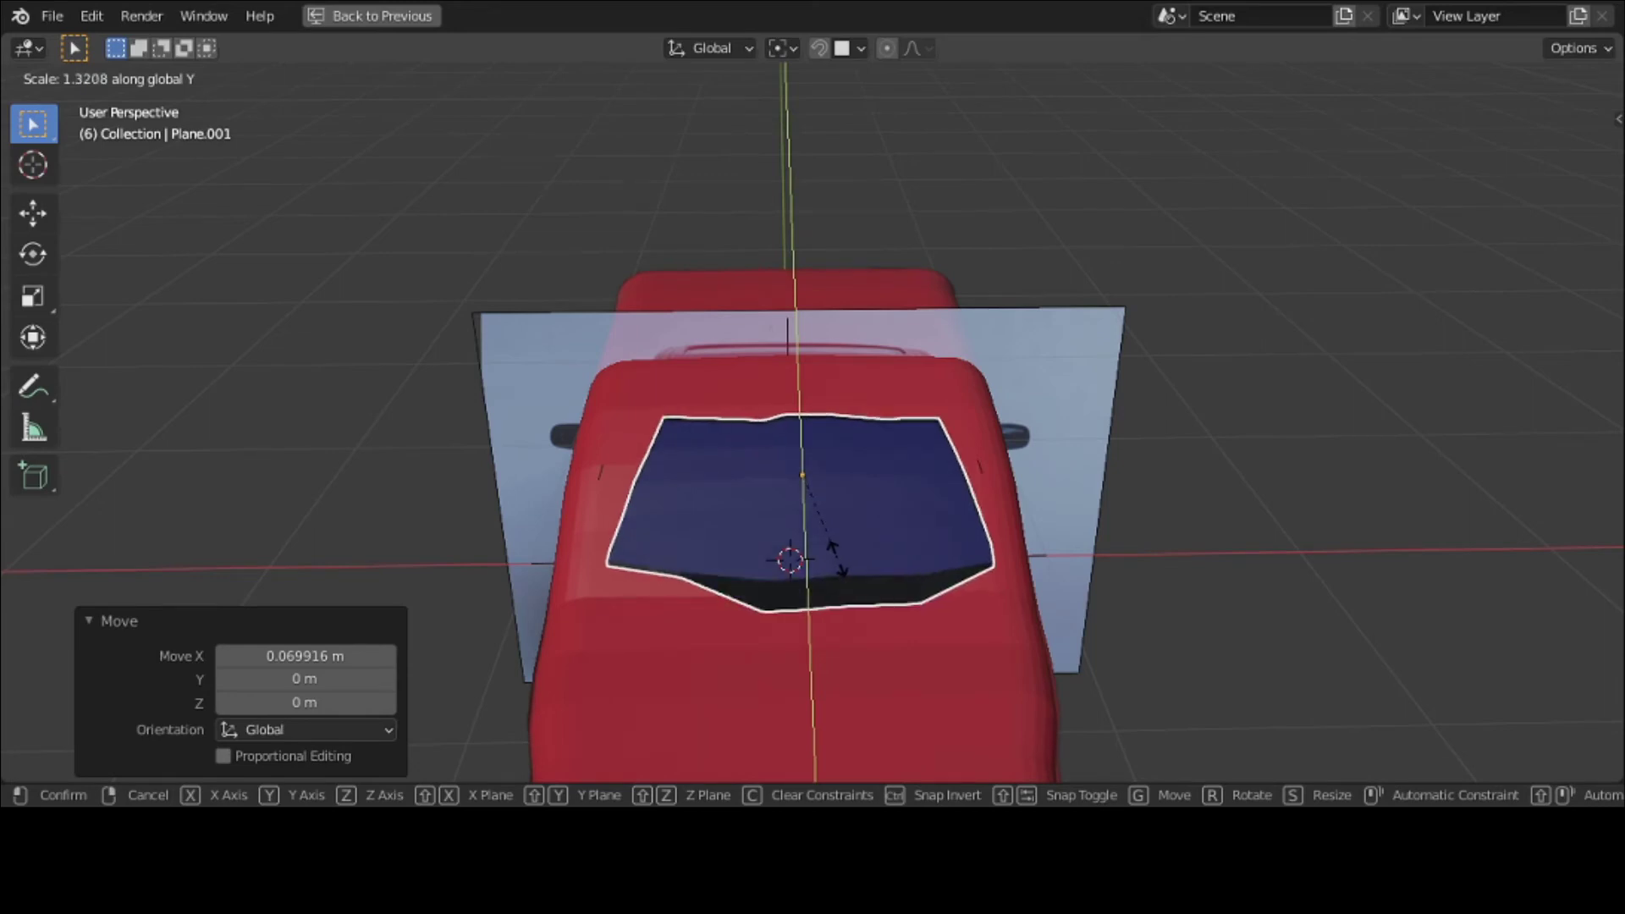
click(838, 560)
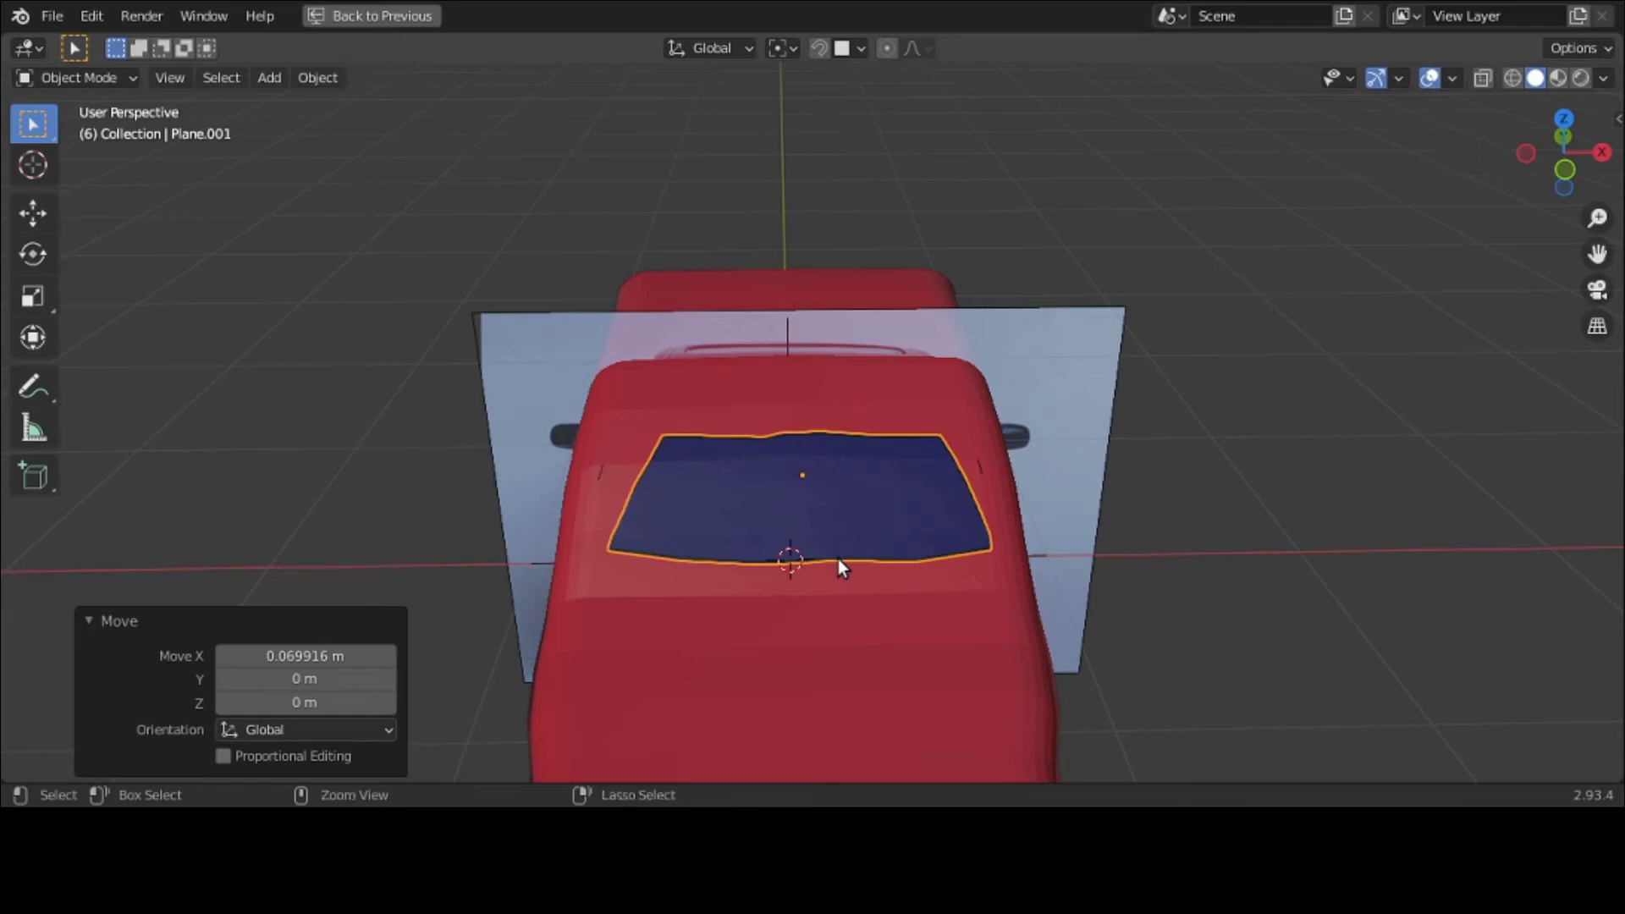
Step: Apply the windscreen's Shrinkwrap modifier with its 0.01 m offset
key(ctrl+space)
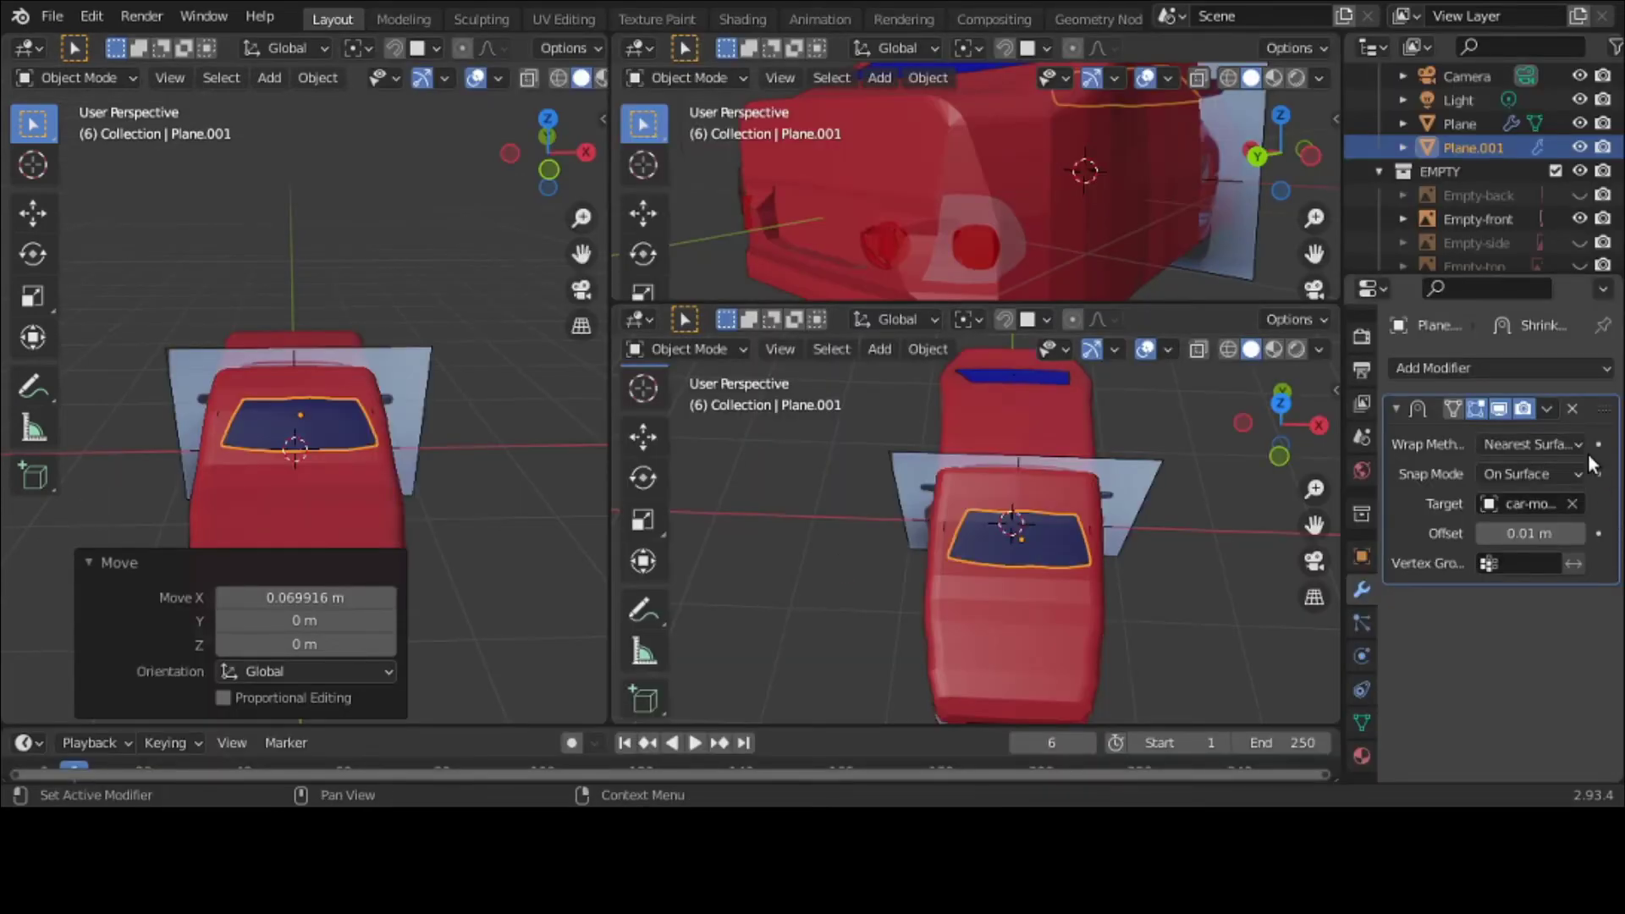
click(1546, 411)
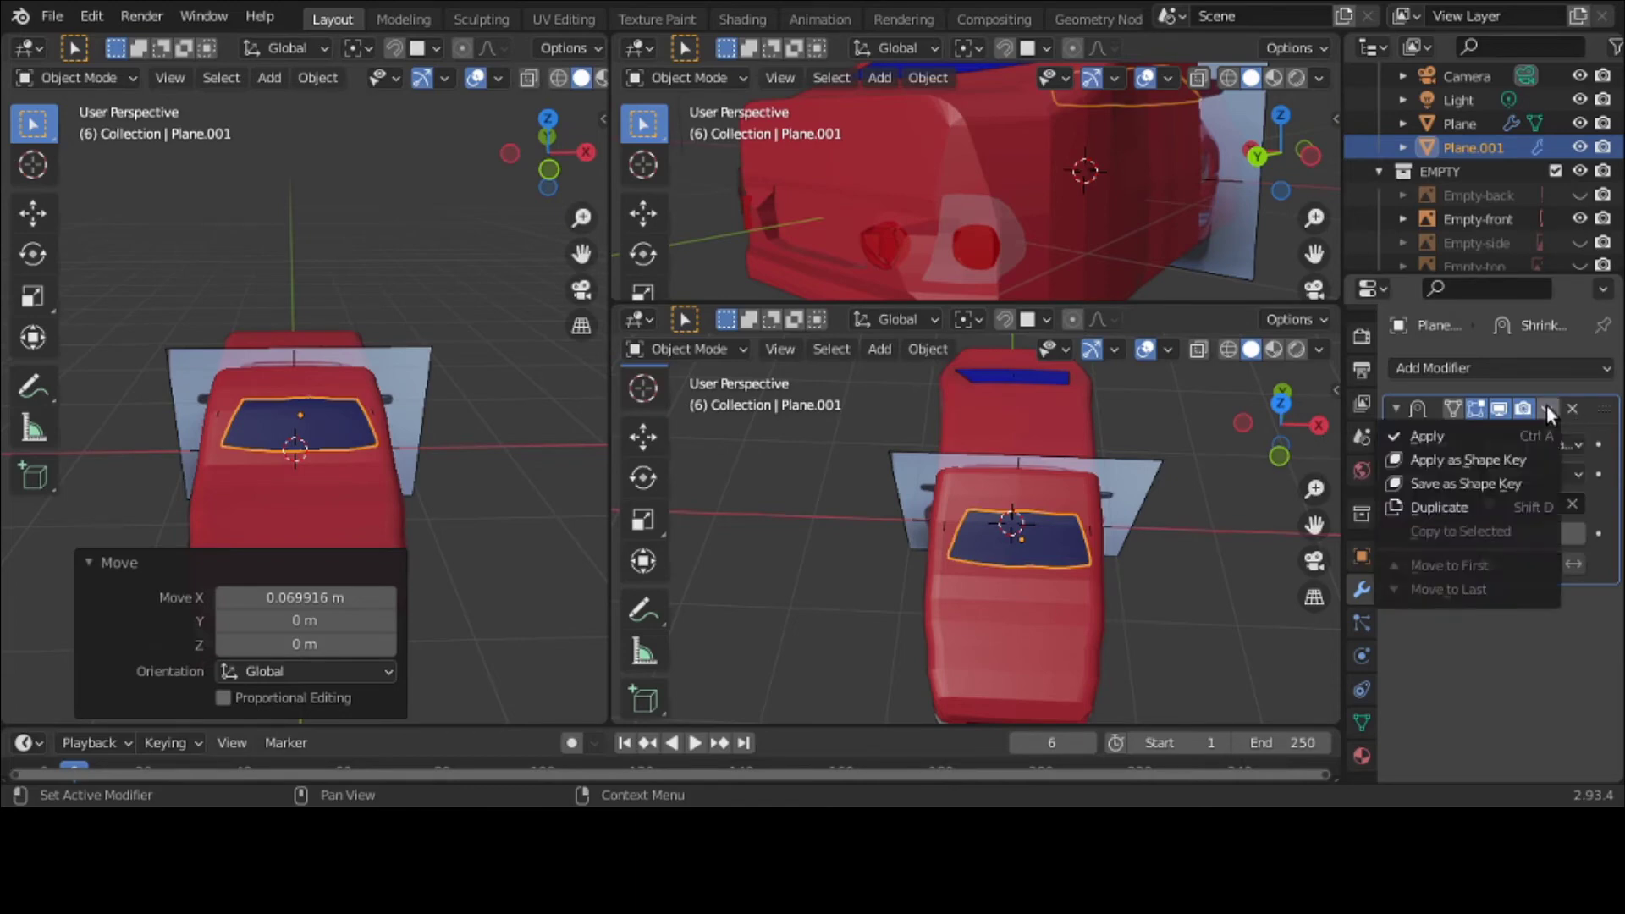
click(1546, 440)
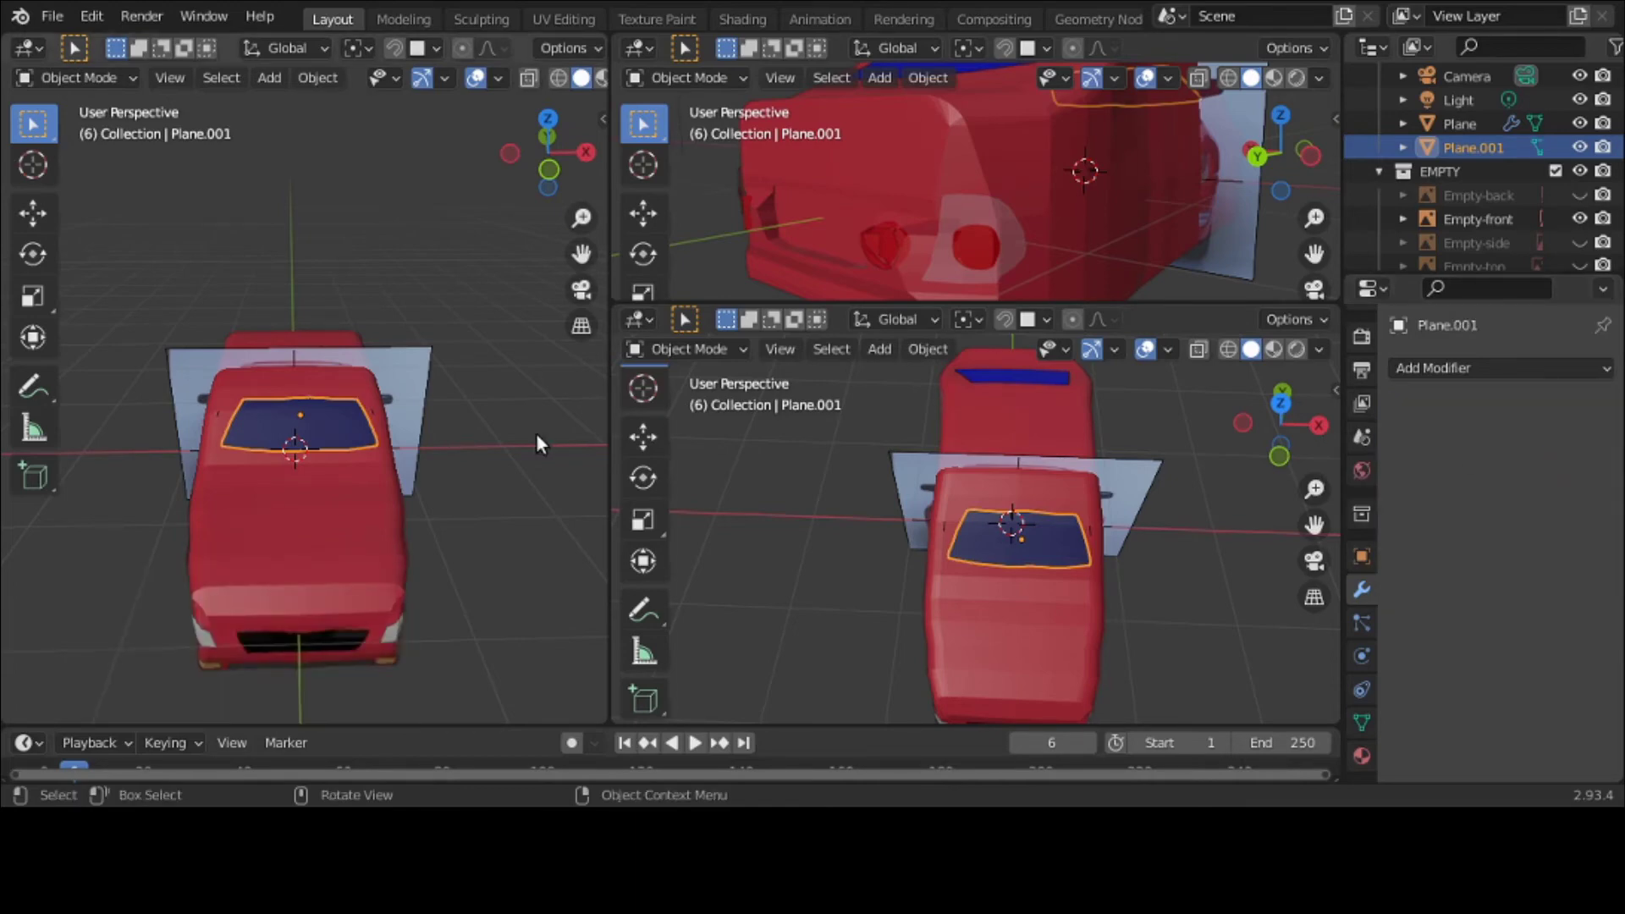
Step: Stretch the front windscreen along Y by a factor of about 1.28 and shift it about -0.07 m along Y
key(ctrl+space)
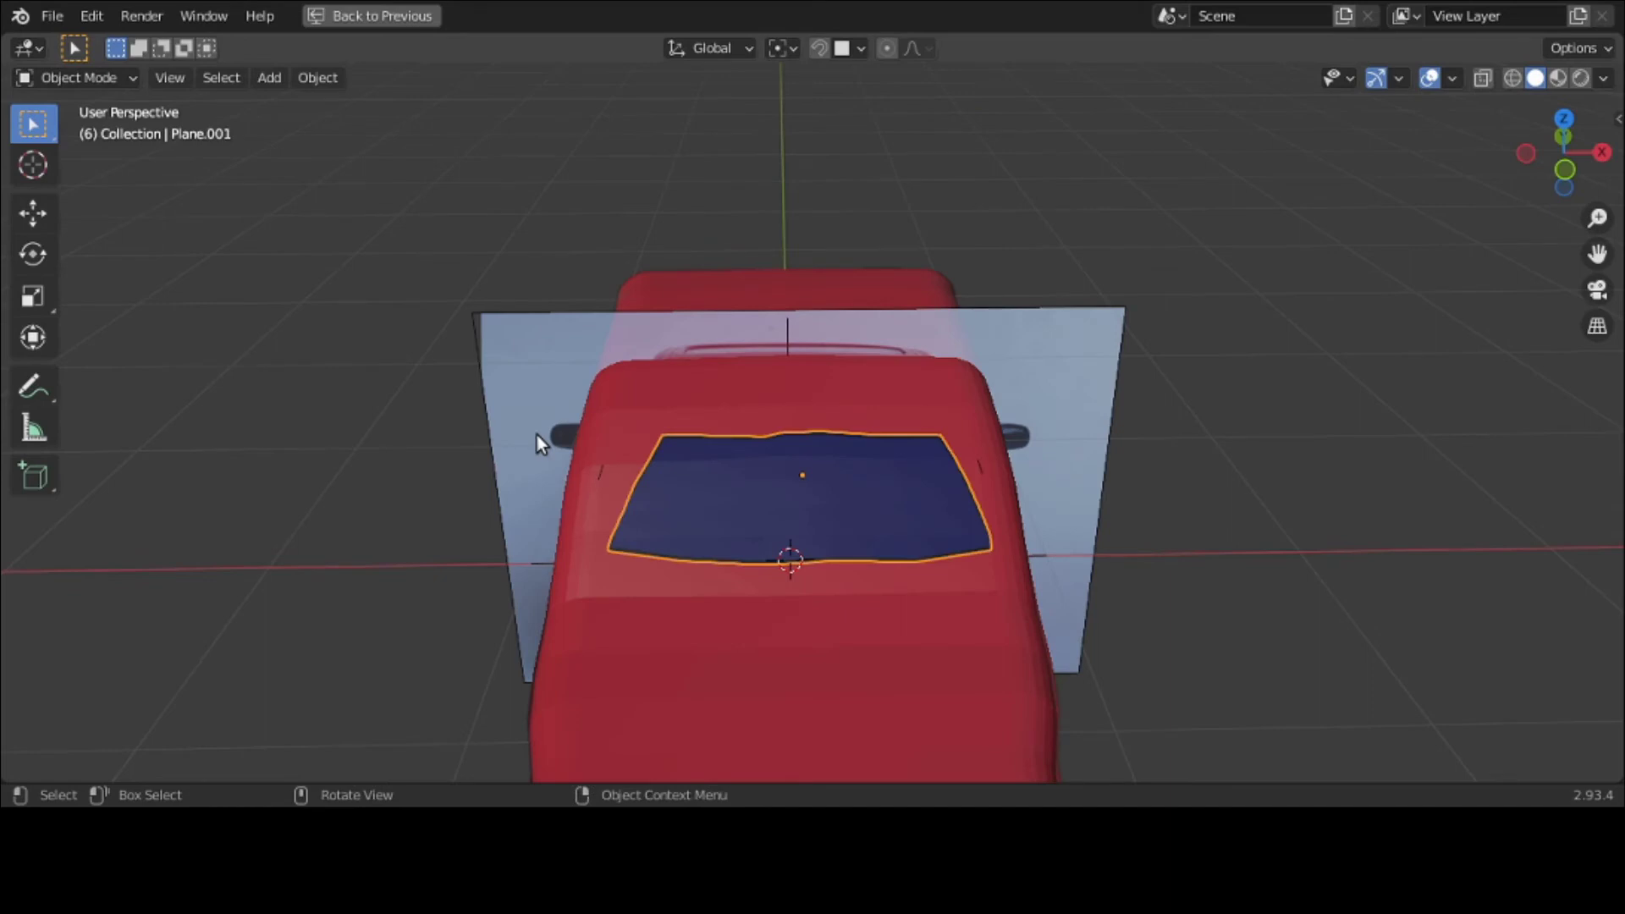
key(s)
key(y)
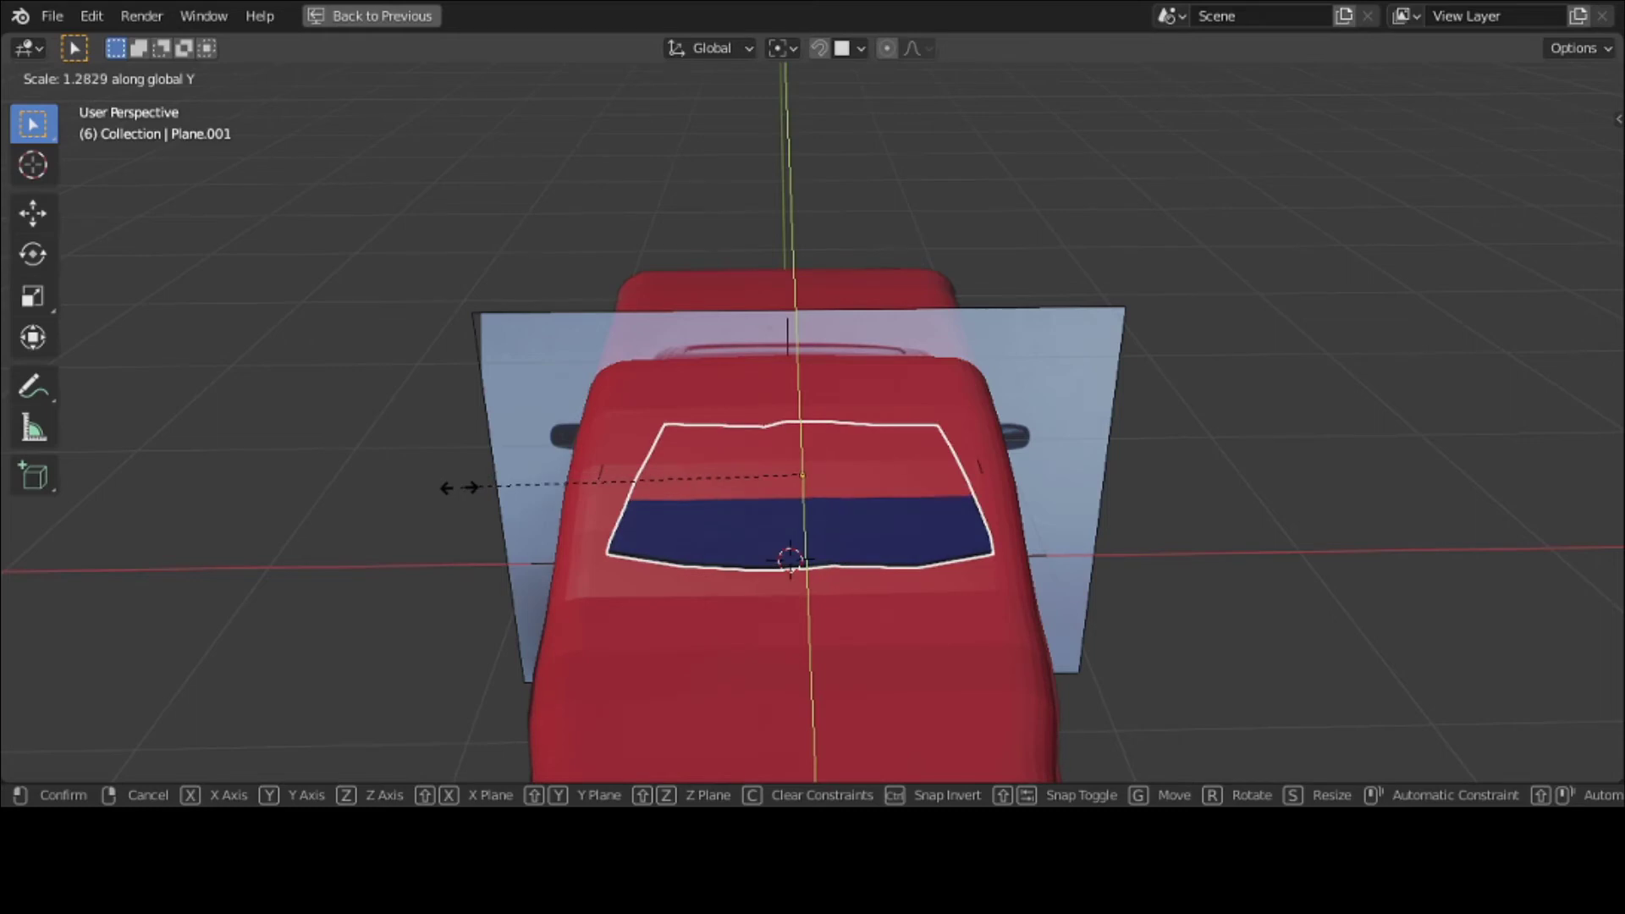
click(458, 487)
middle_drag(459, 487, 808, 442)
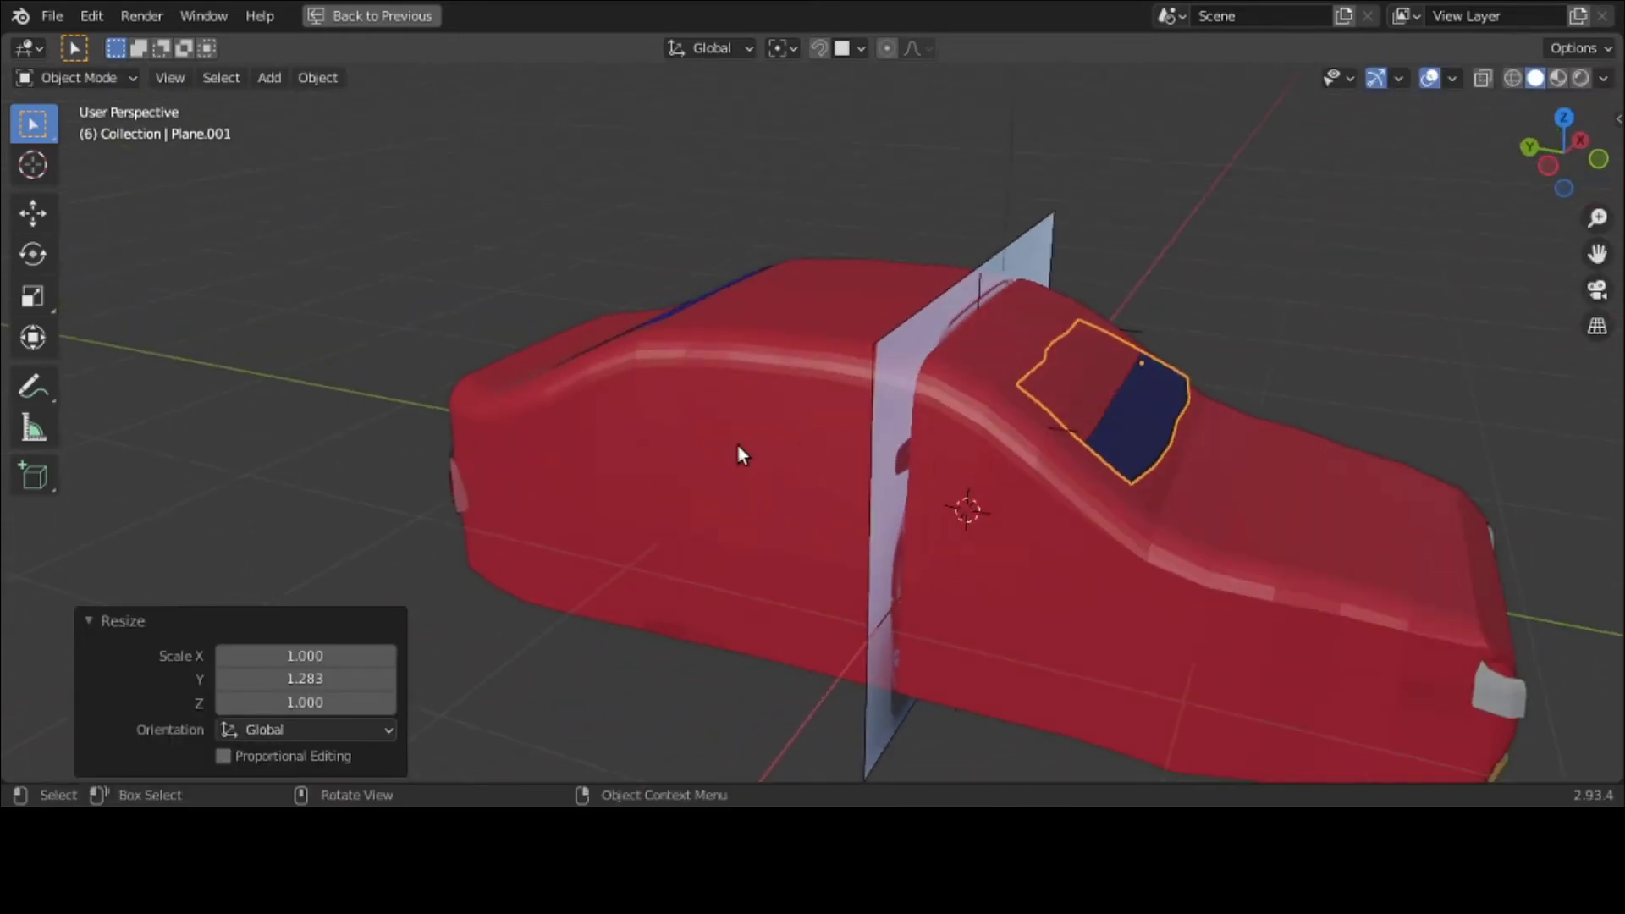
key(g)
key(y)
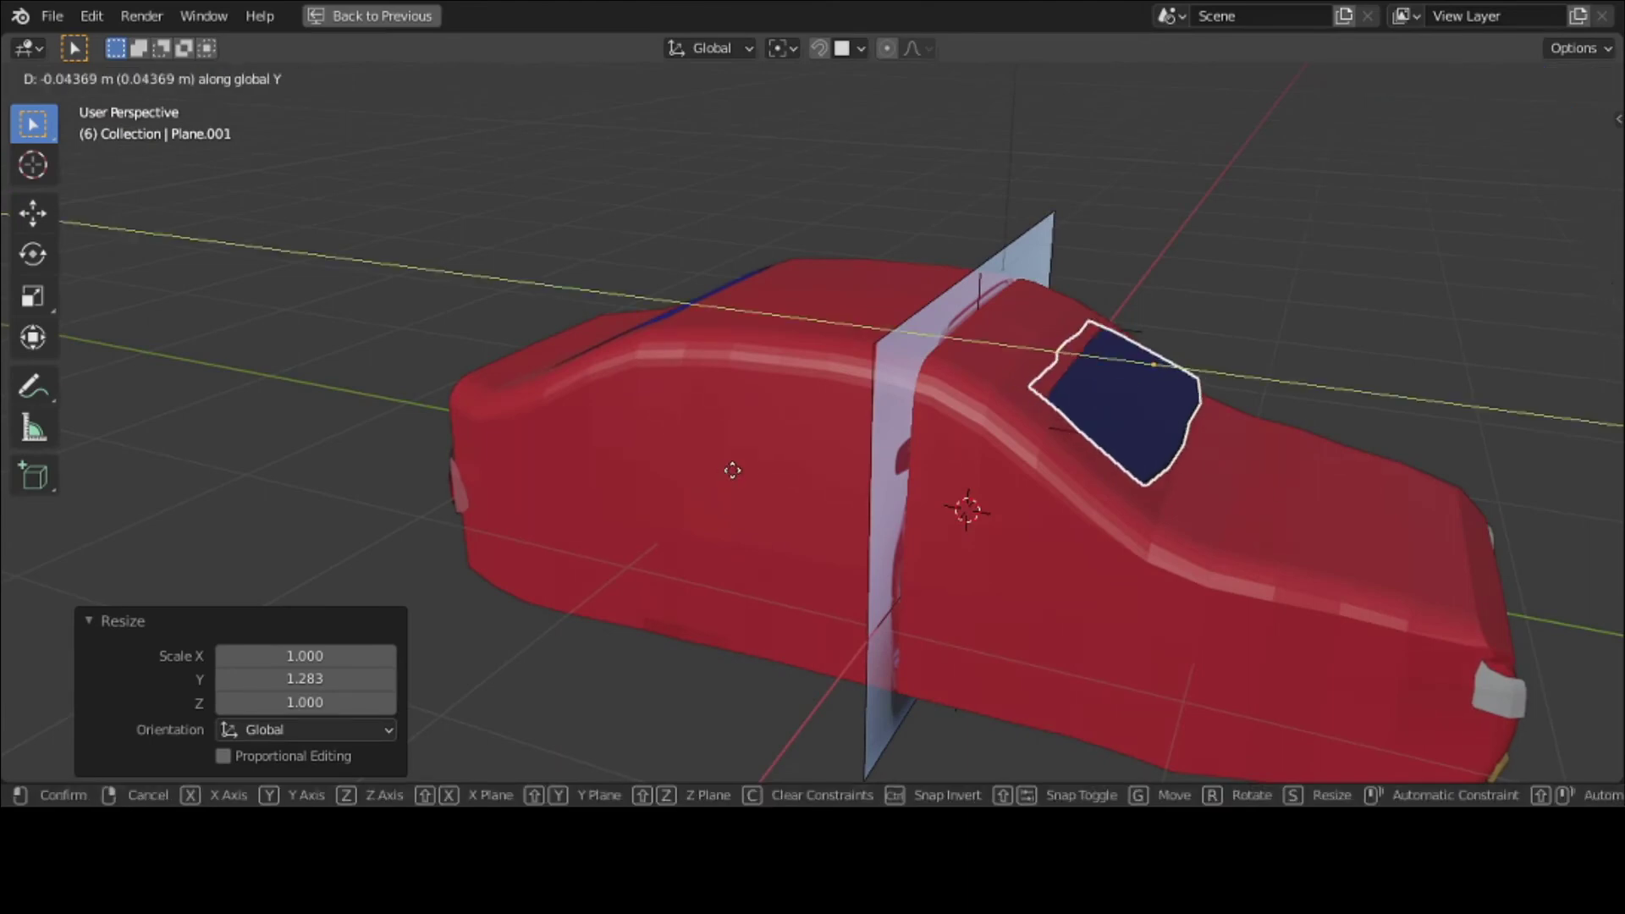
click(738, 474)
Step: Rotate the windscreen about 2.8° around the global X axis to follow the slope of the car body
middle_drag(738, 474, 754, 418)
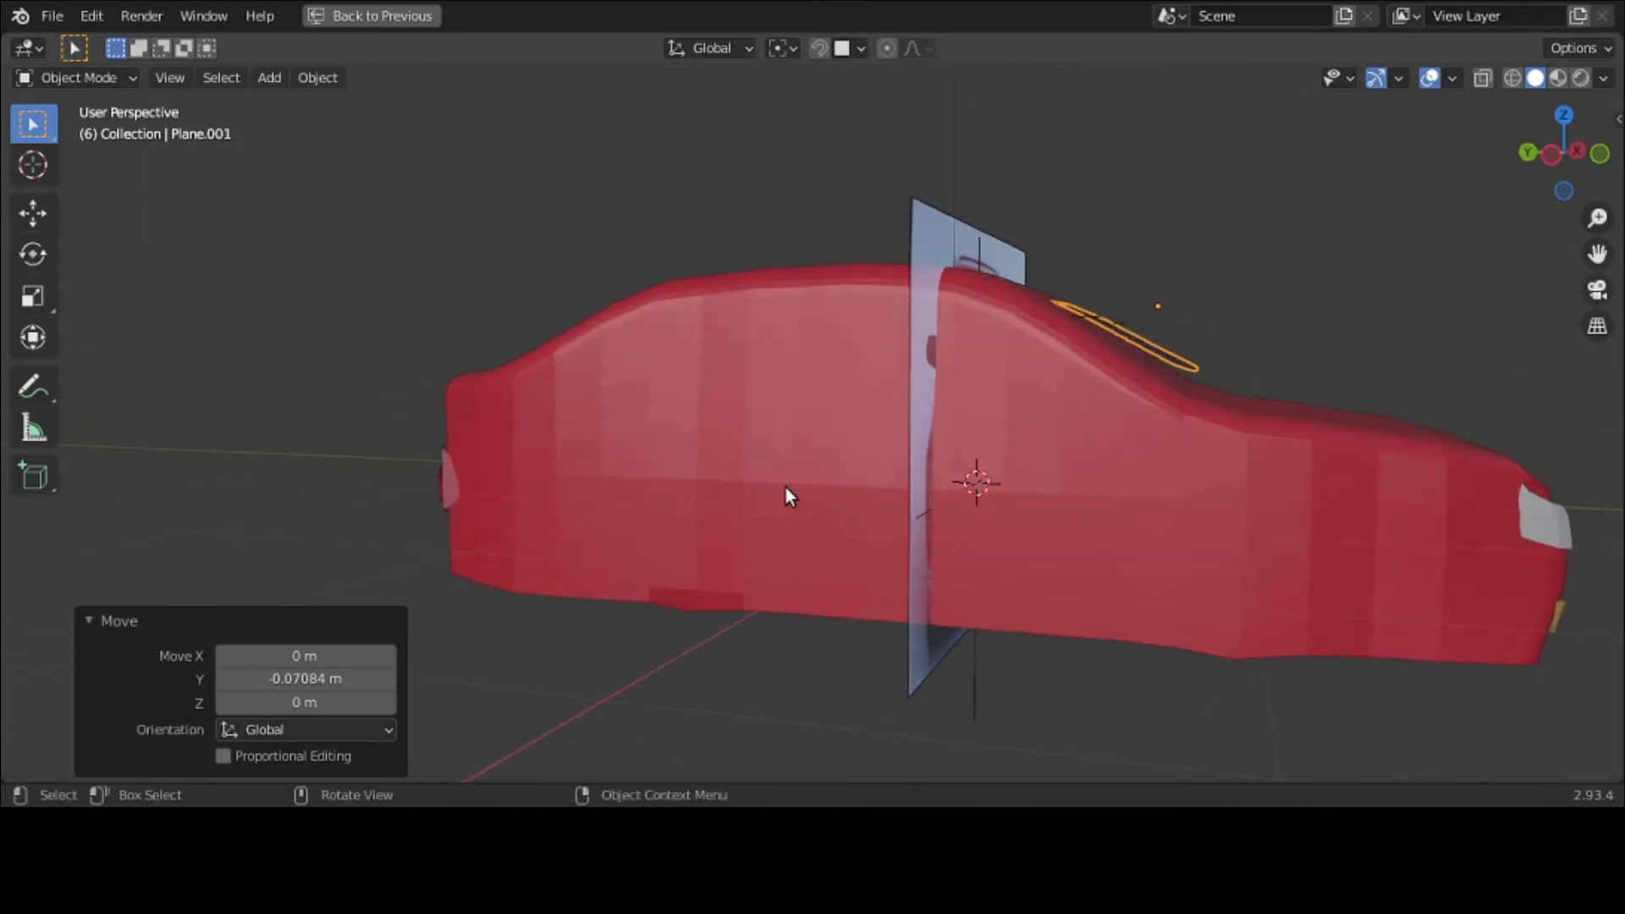
mouse_move(786, 488)
middle_down()
mouse_move(773, 547)
mouse_move(778, 493)
middle_up()
key(r)
key(x)
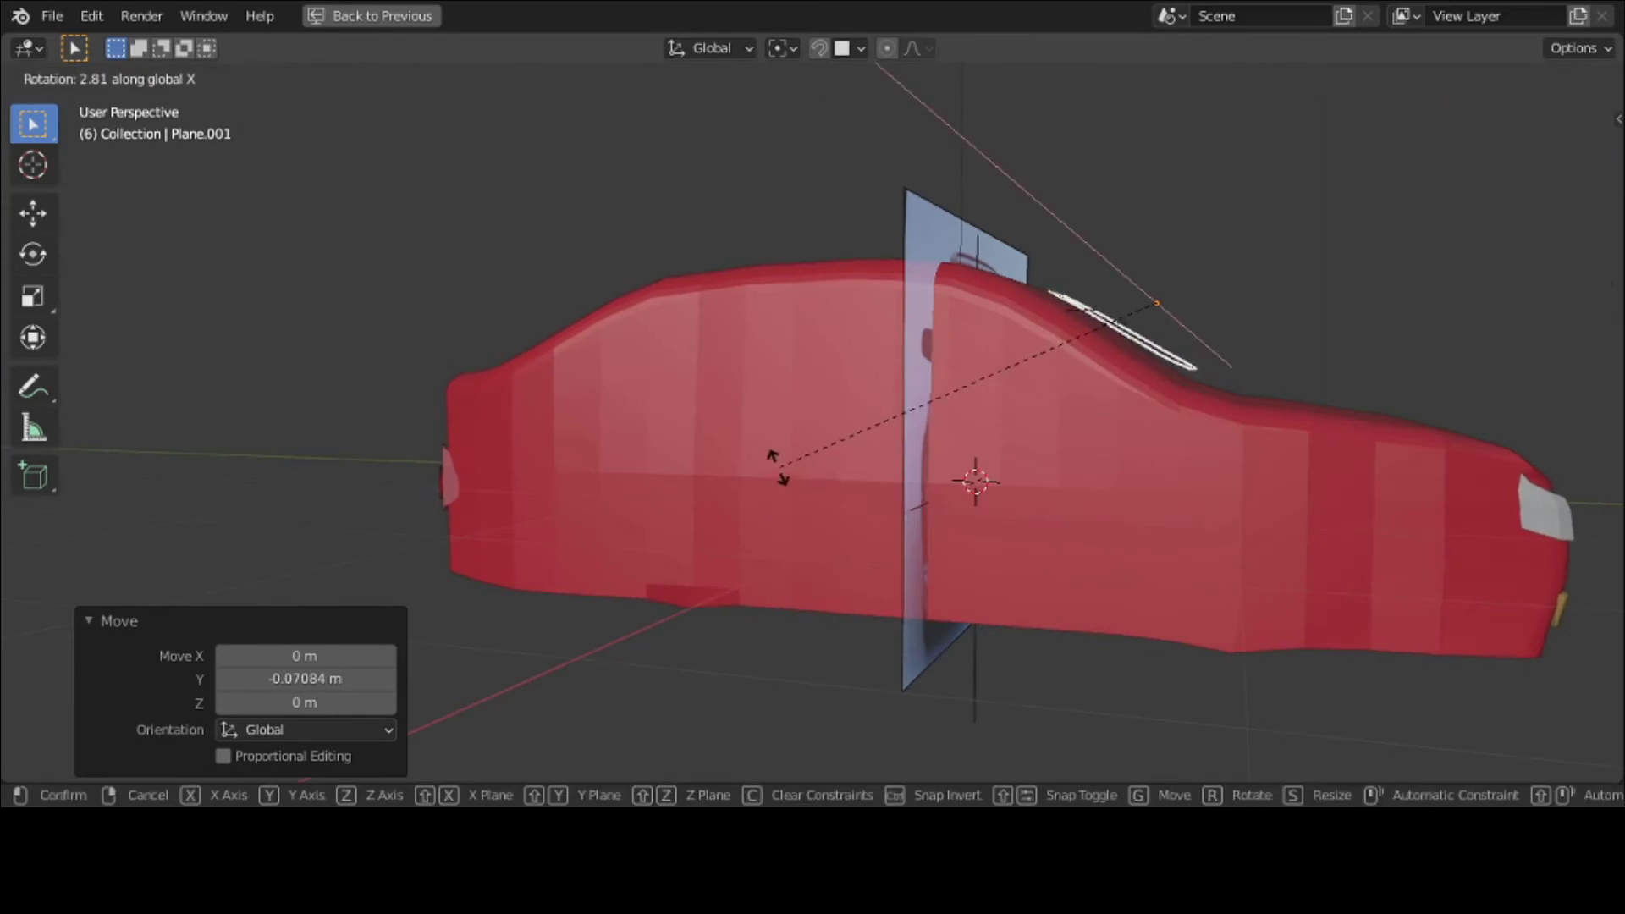
click(779, 470)
Step: Lower the windscreen about 0.032 m along Z and rotate it about 2.3° around X to sit on the body
middle_drag(779, 467, 779, 490)
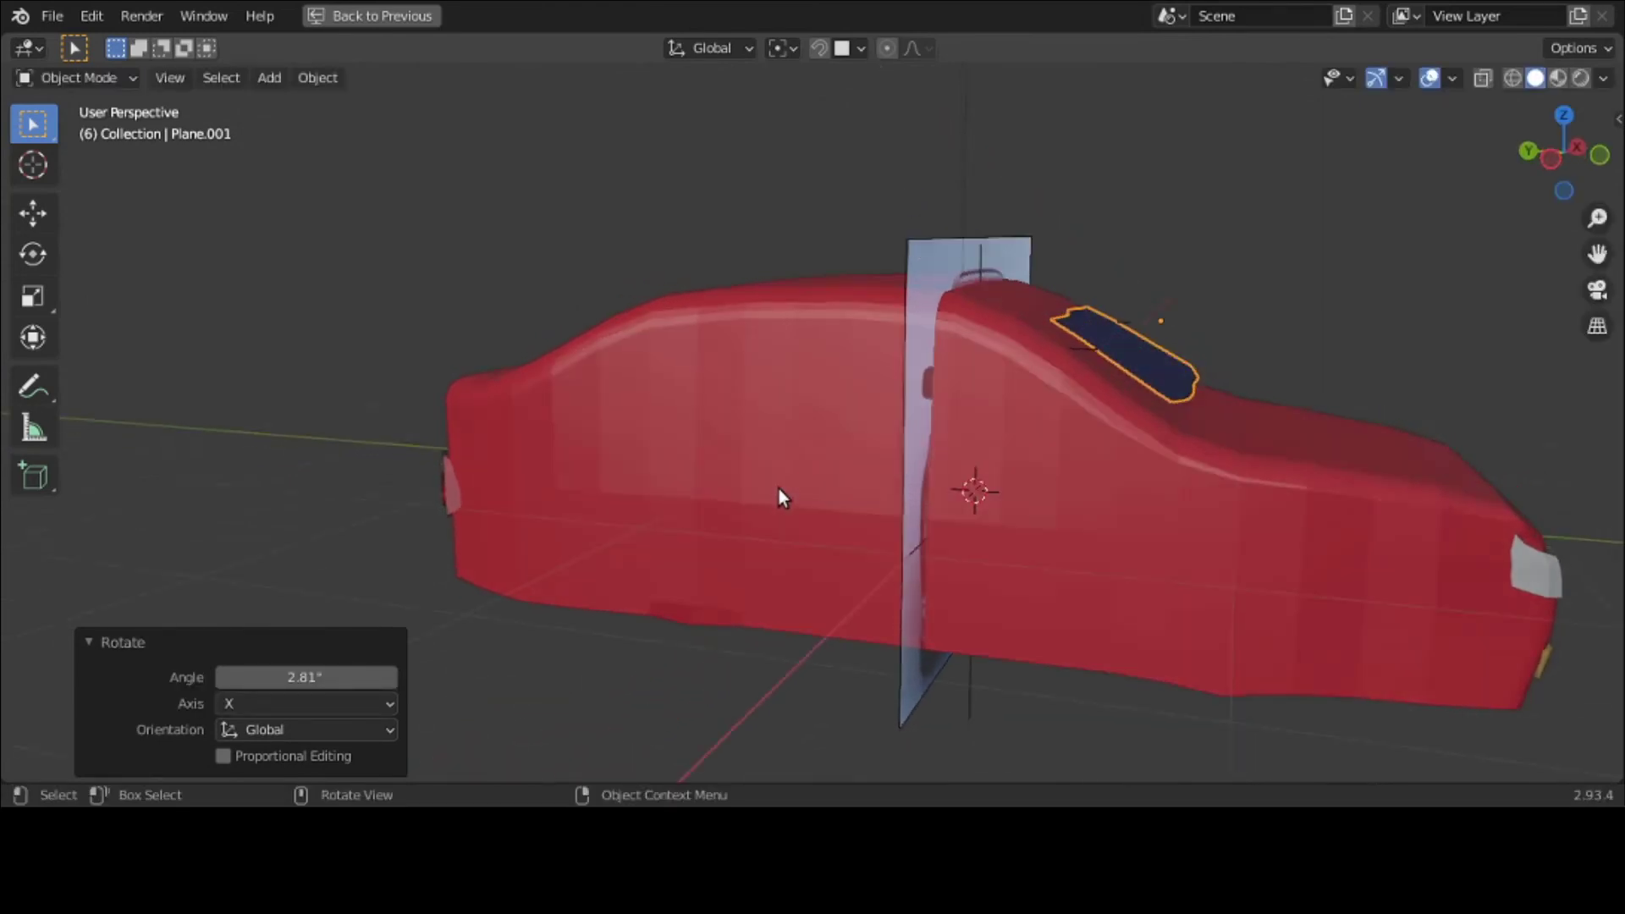
key(g)
key(z)
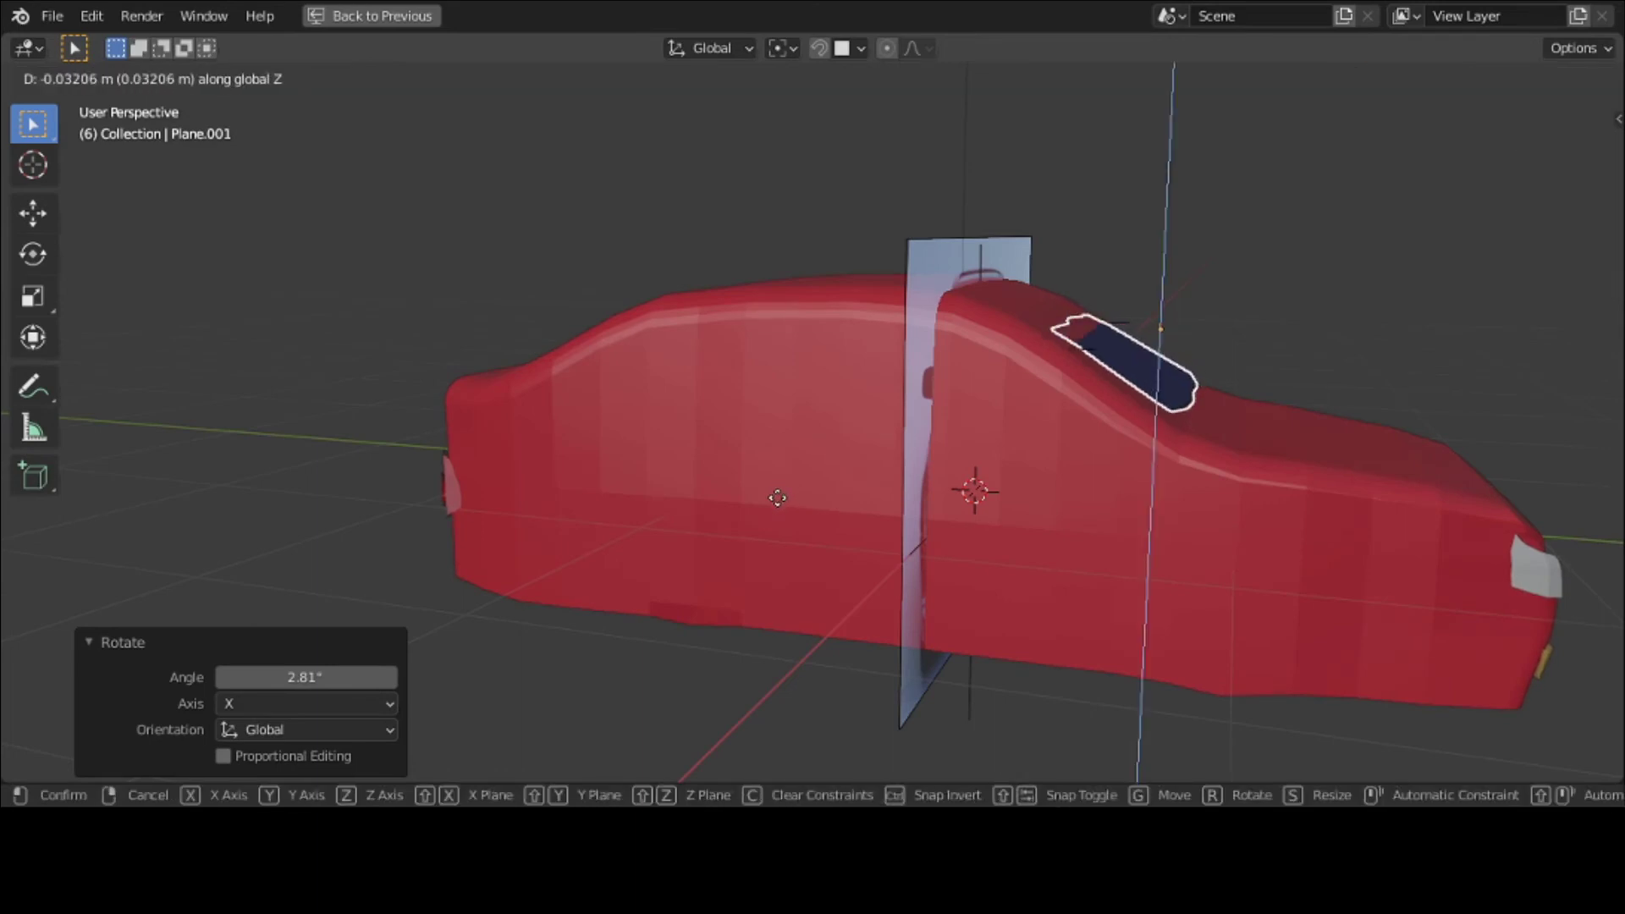
click(777, 497)
key(r)
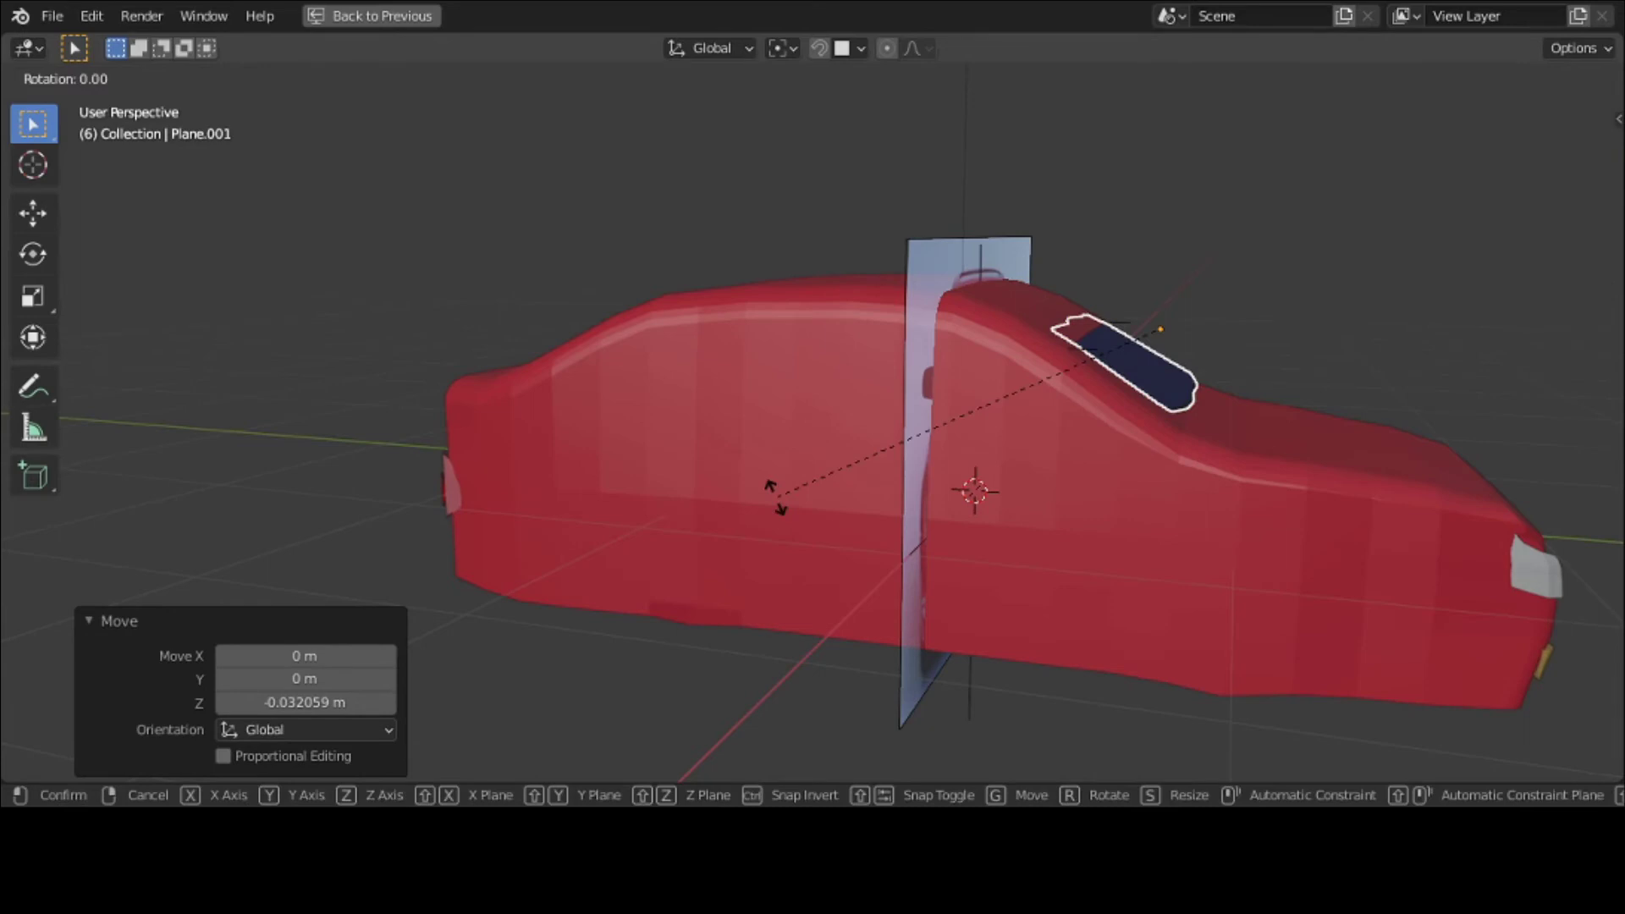
key(x)
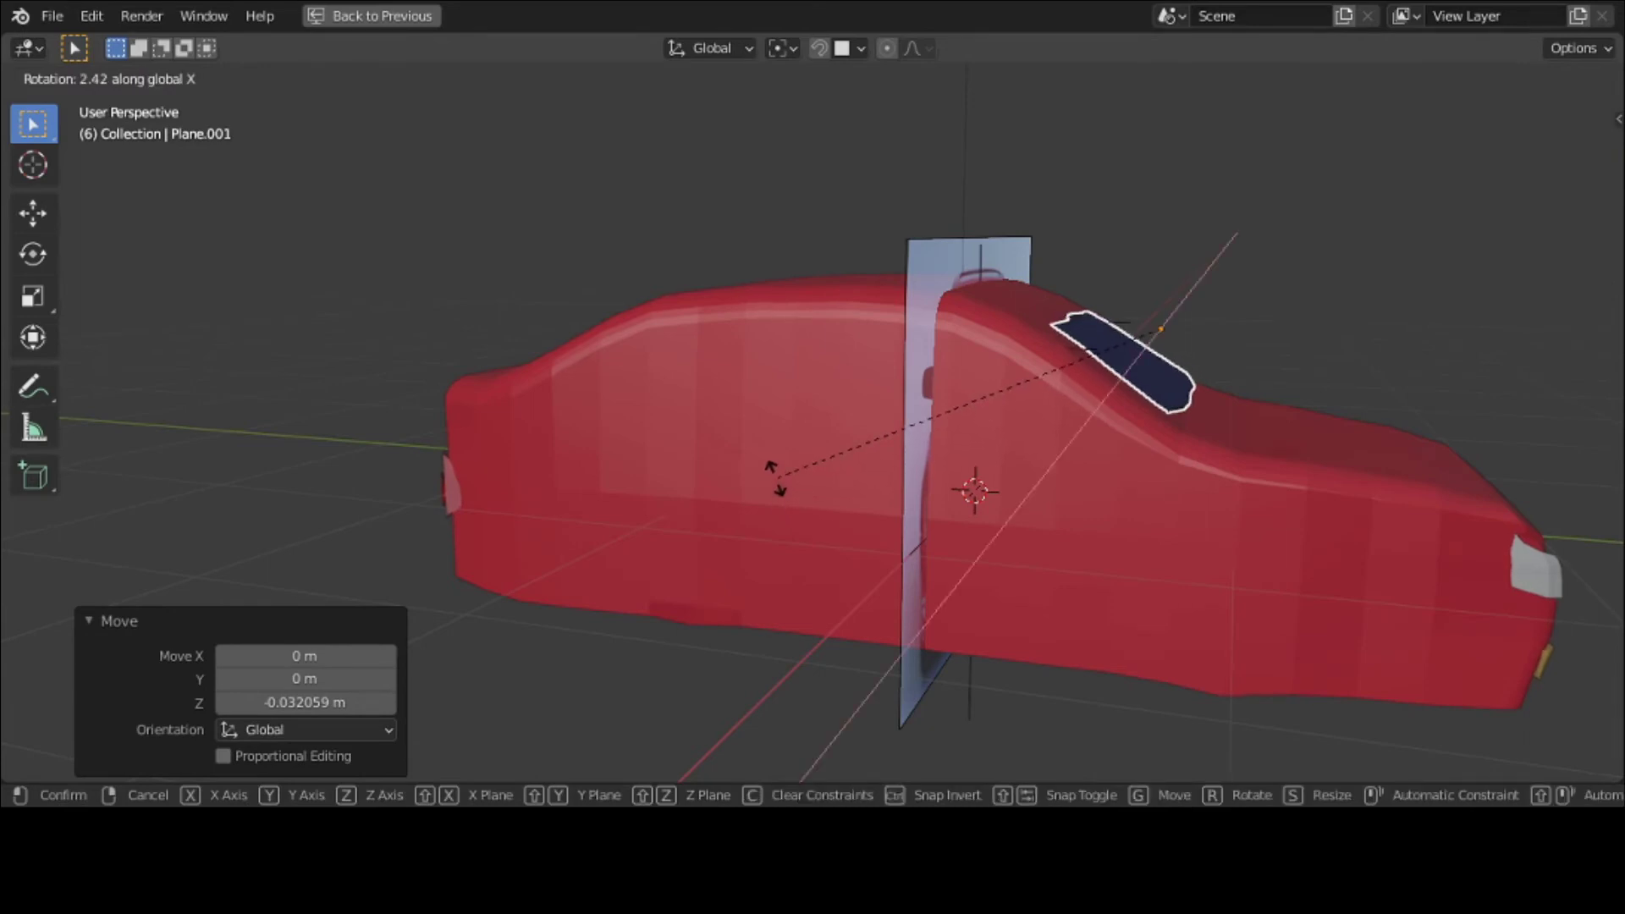
click(775, 477)
Step: Parent the windscreen to car-model with the Object type, and try moving the two together
middle_drag(775, 477, 449, 481)
scroll(566, 523, down, 2)
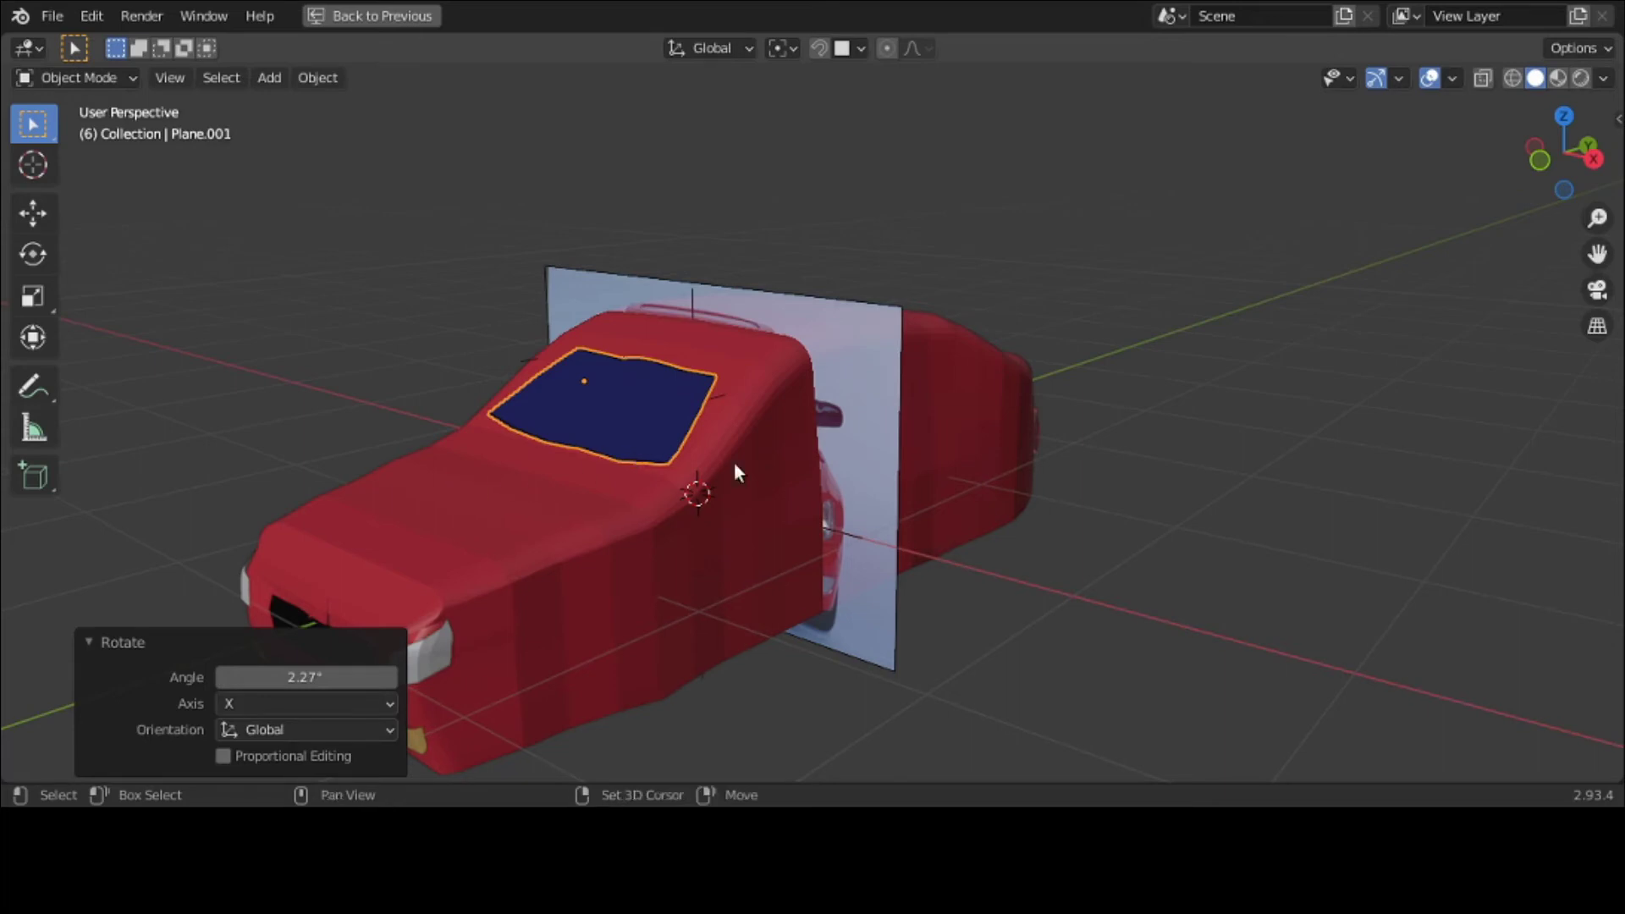
shift+click(774, 494)
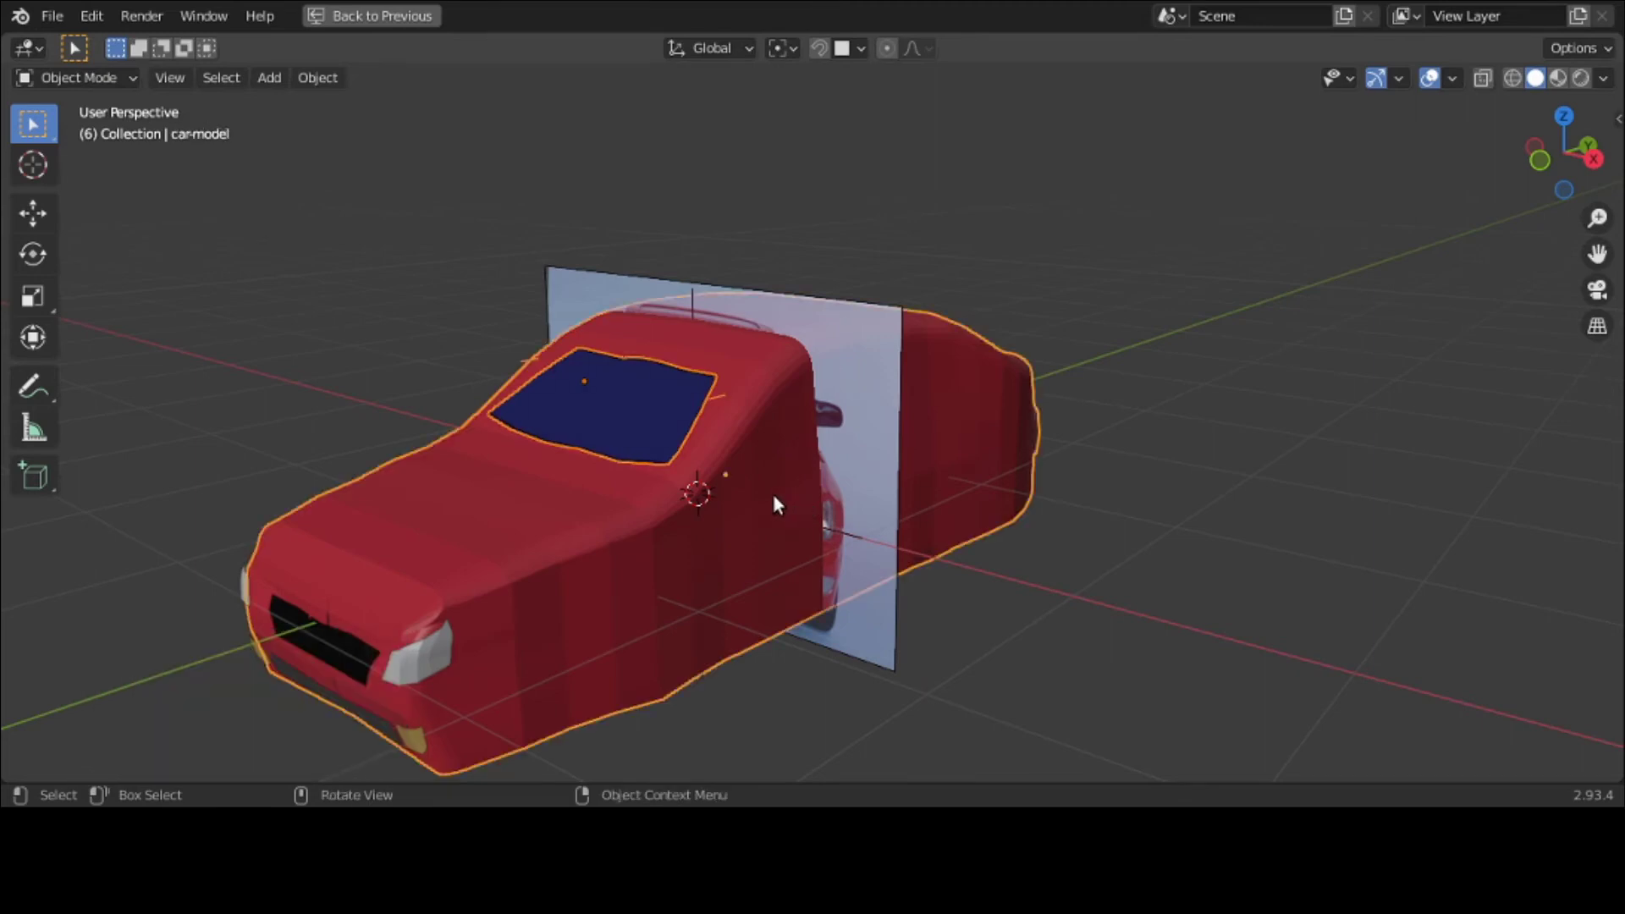
key(ctrl+p)
click(774, 500)
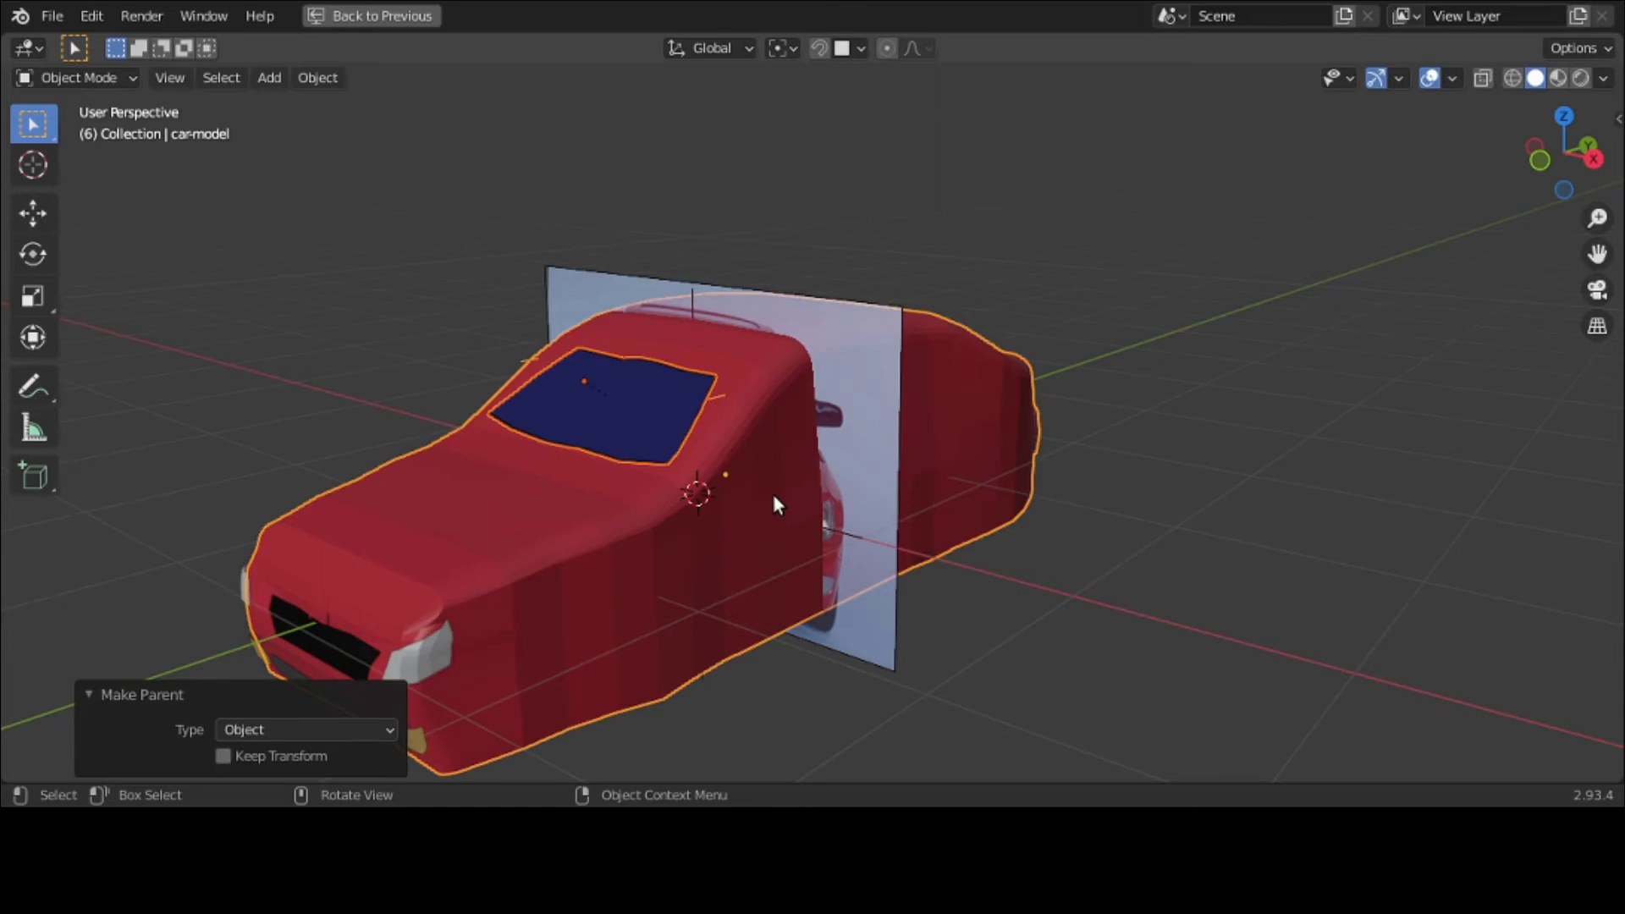
key(g)
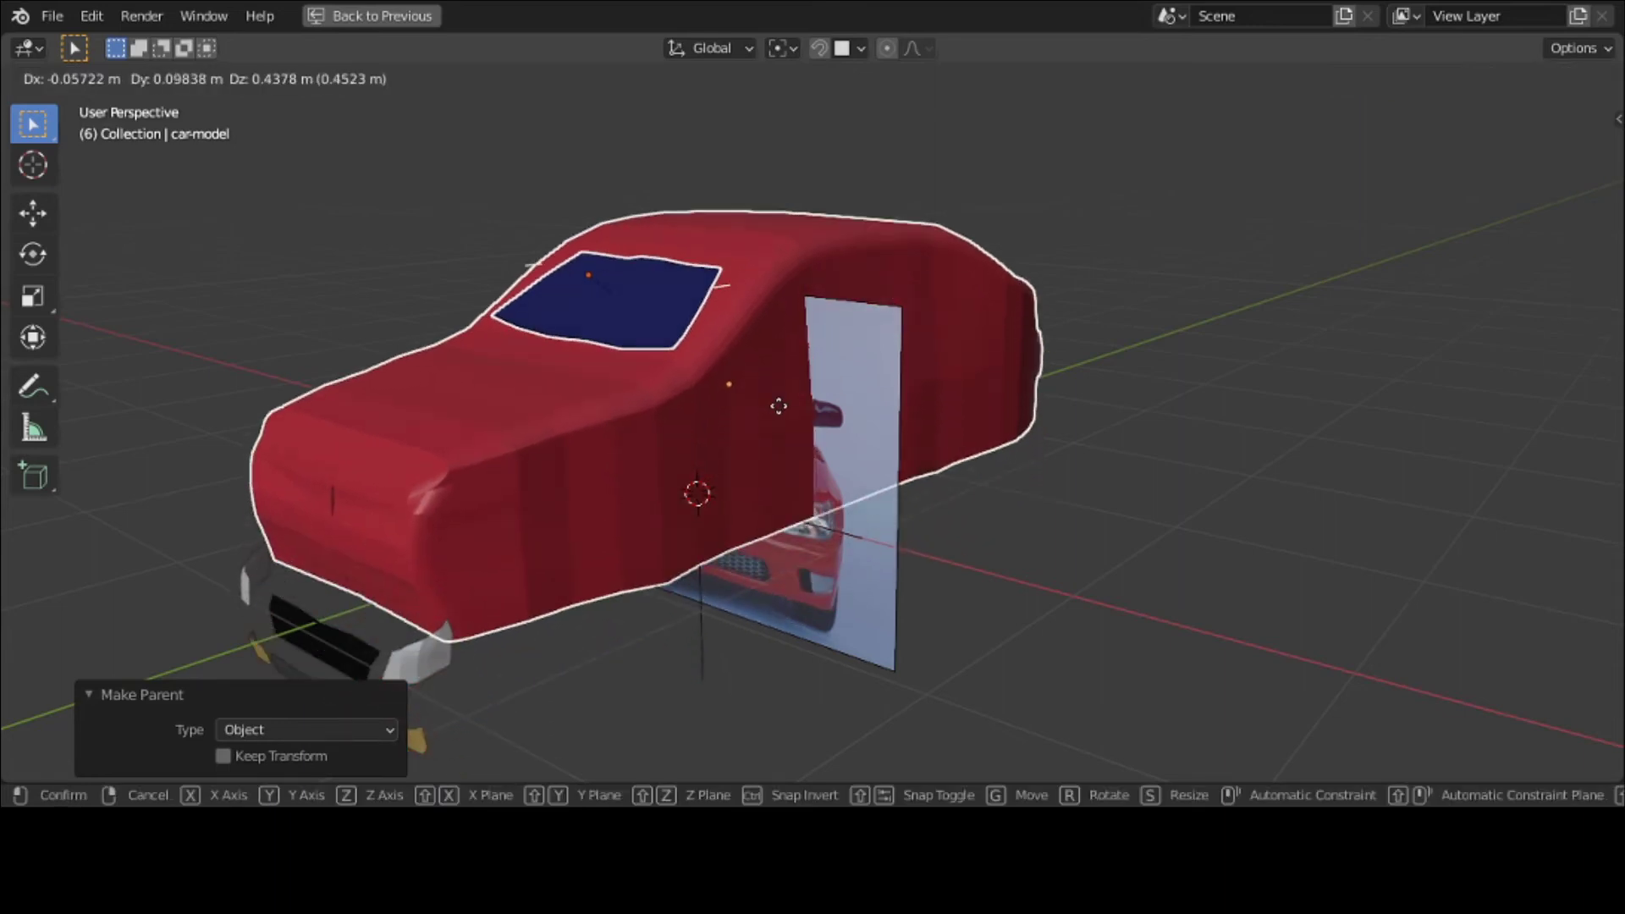
right_click(779, 406)
Step: Examine the windscreen and car body meshes together in Edit Mode and return to Object Mode
middle_drag(778, 405, 938, 449)
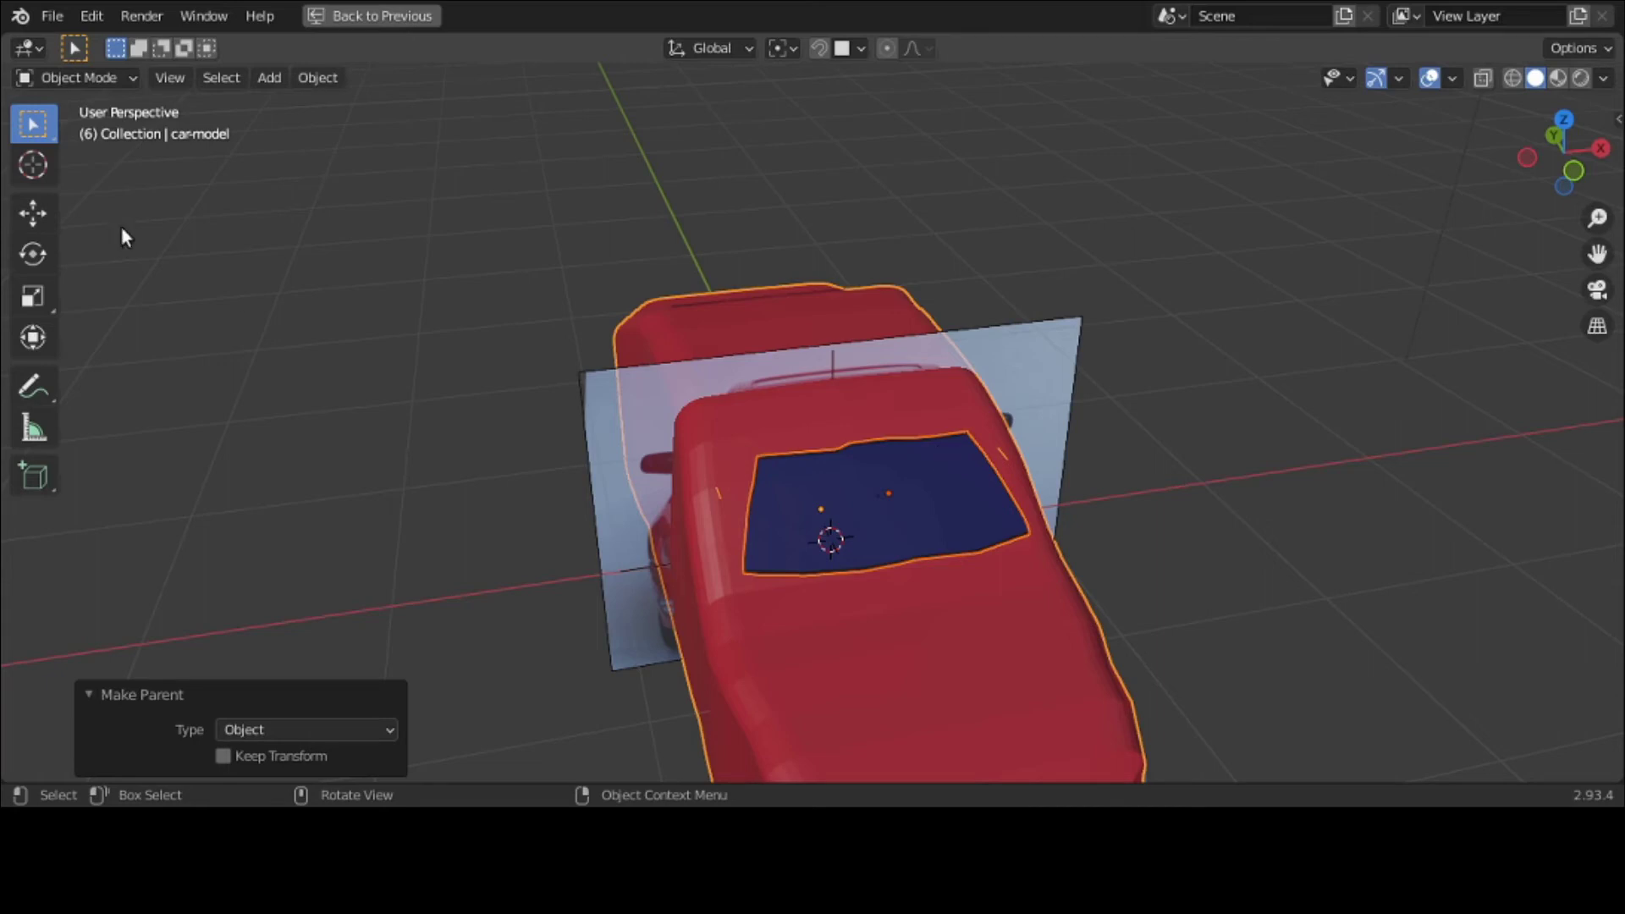
click(74, 85)
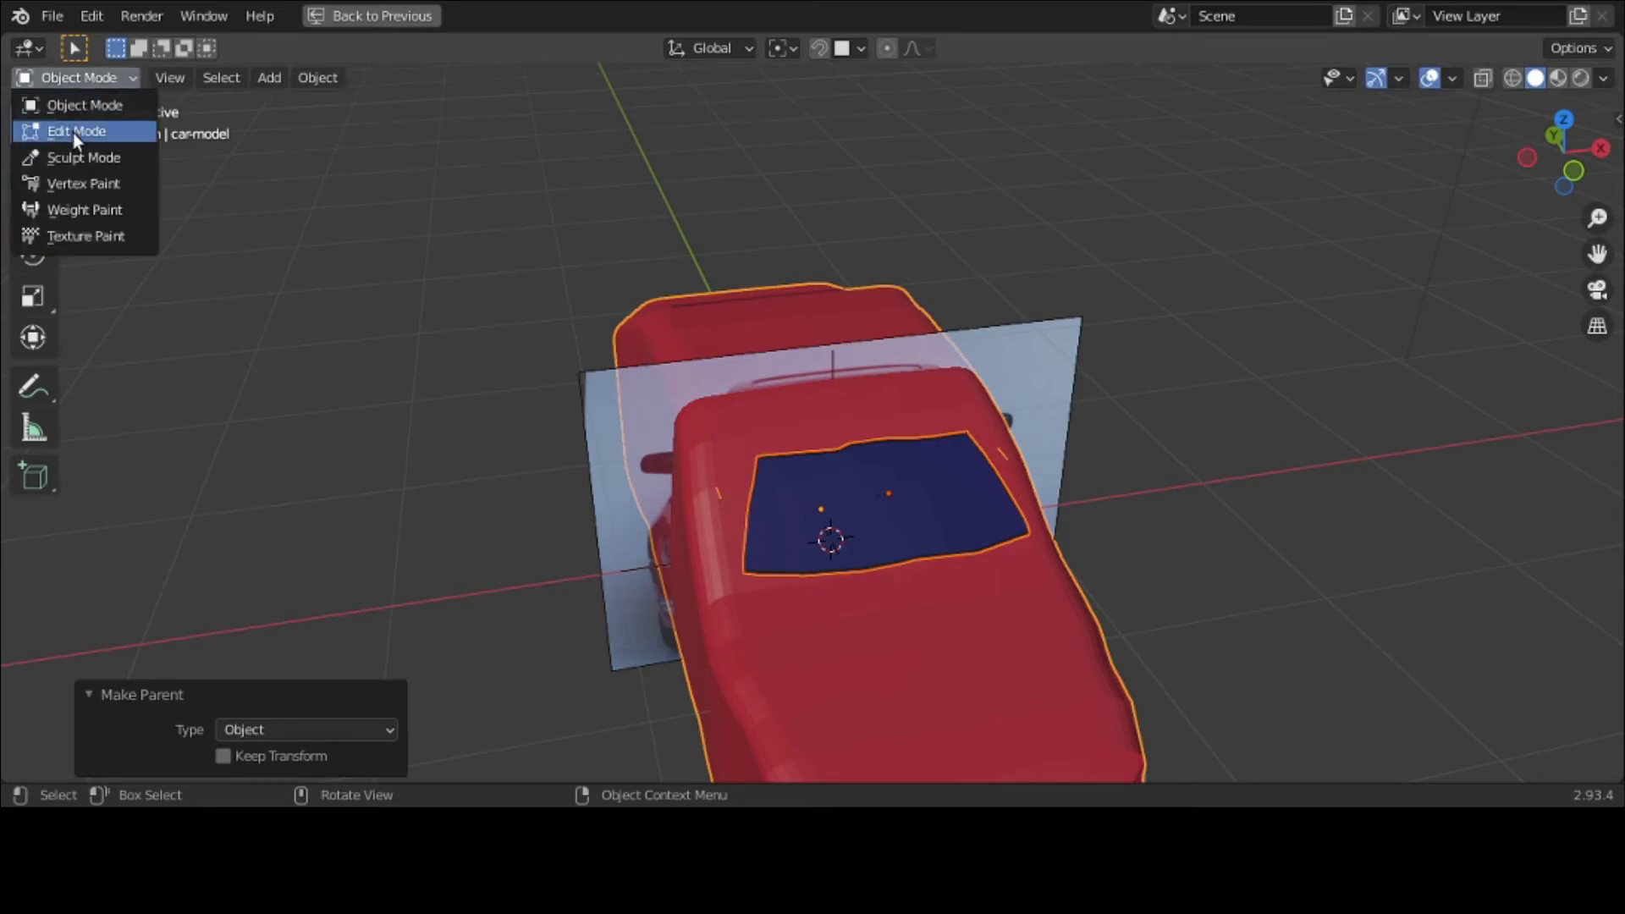
click(73, 132)
scroll(1436, 511, up, 5)
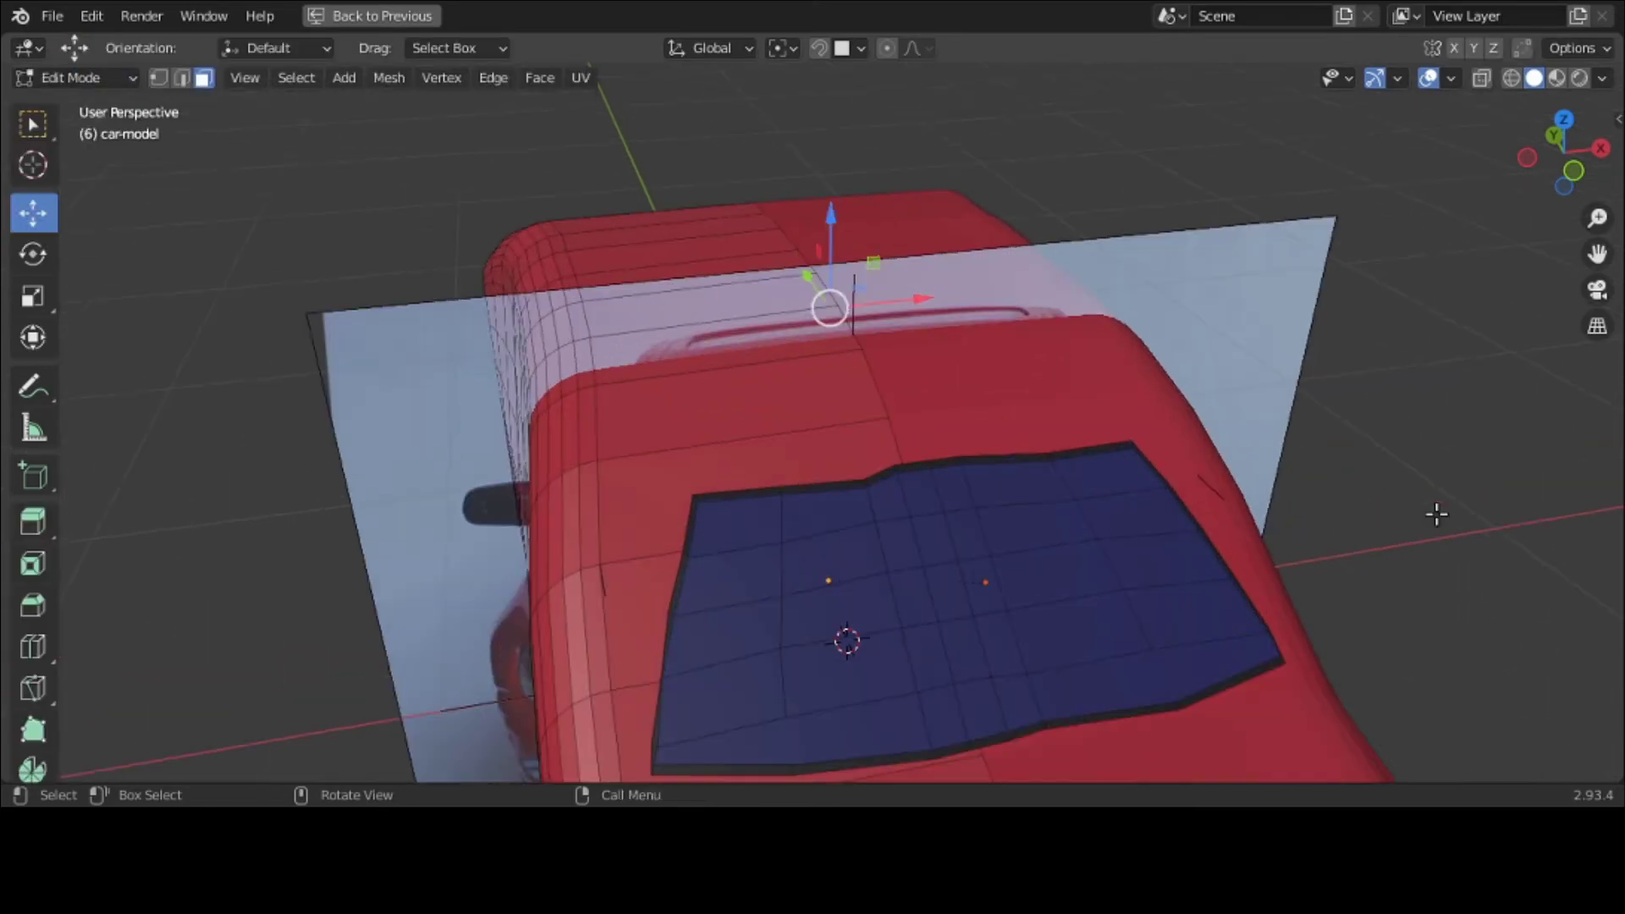
key(a)
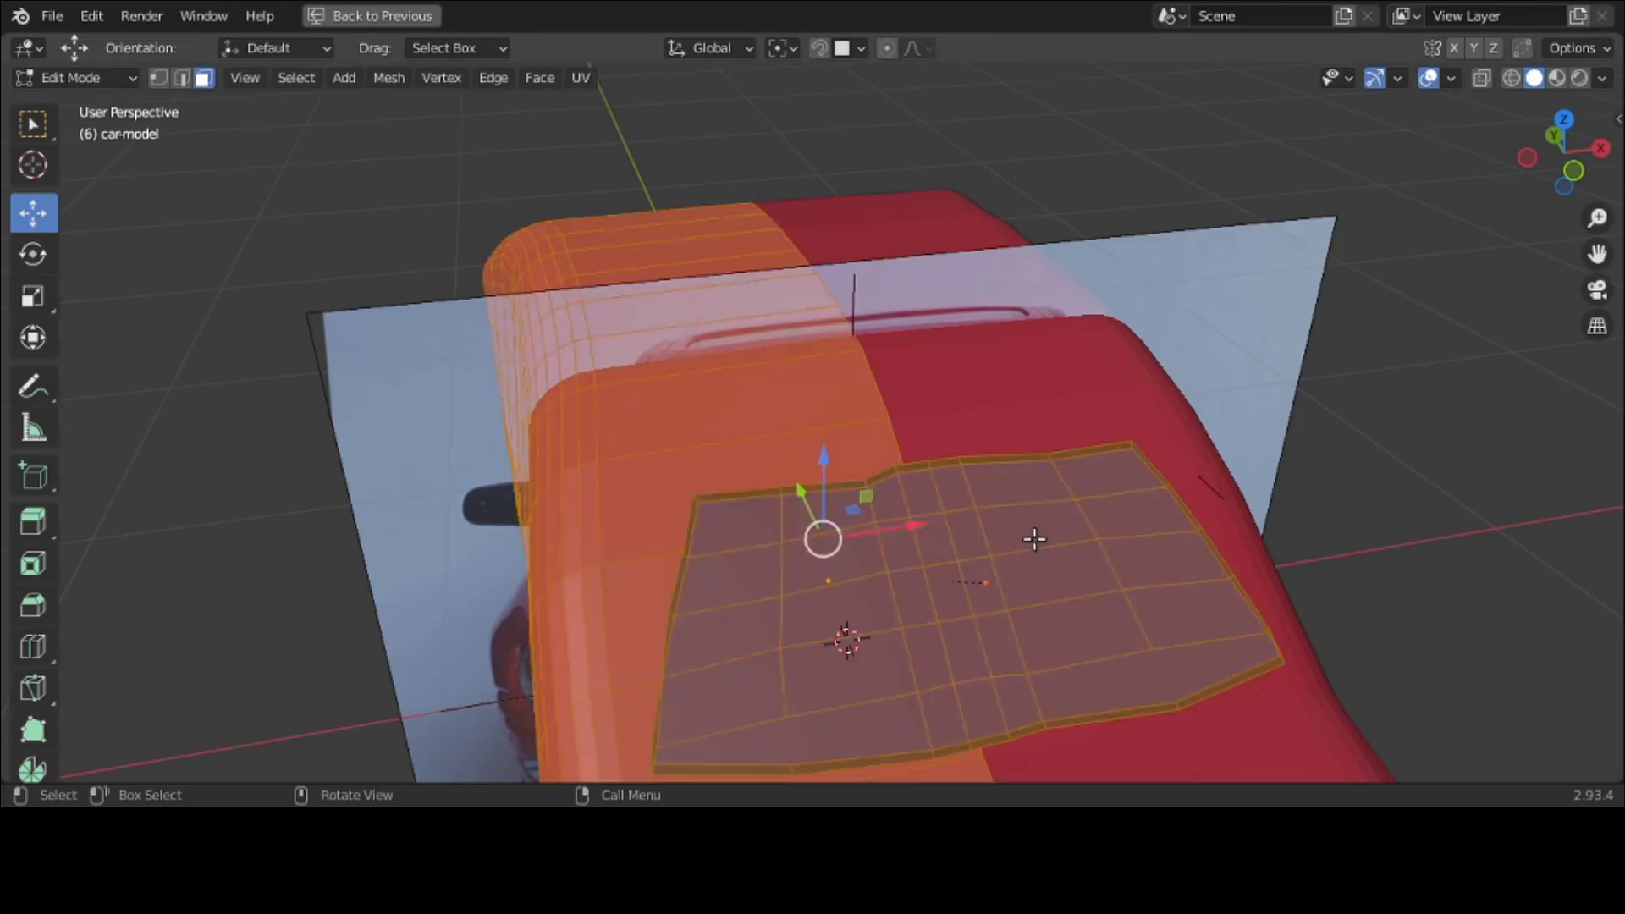
key(alt+a)
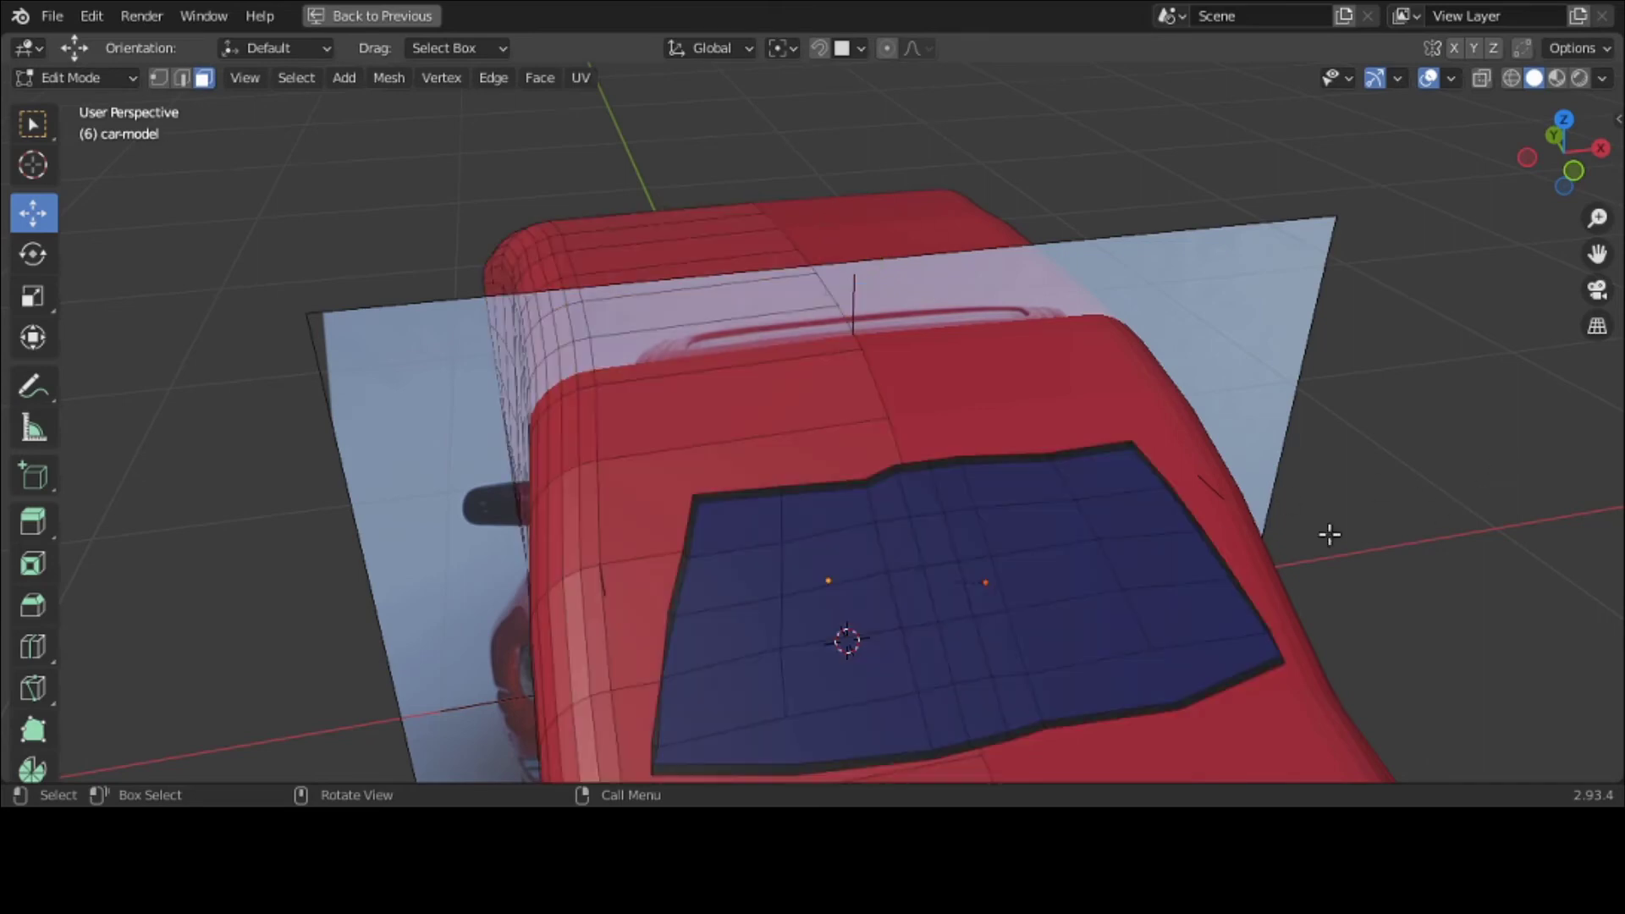
middle_drag(1020, 555, 1089, 537)
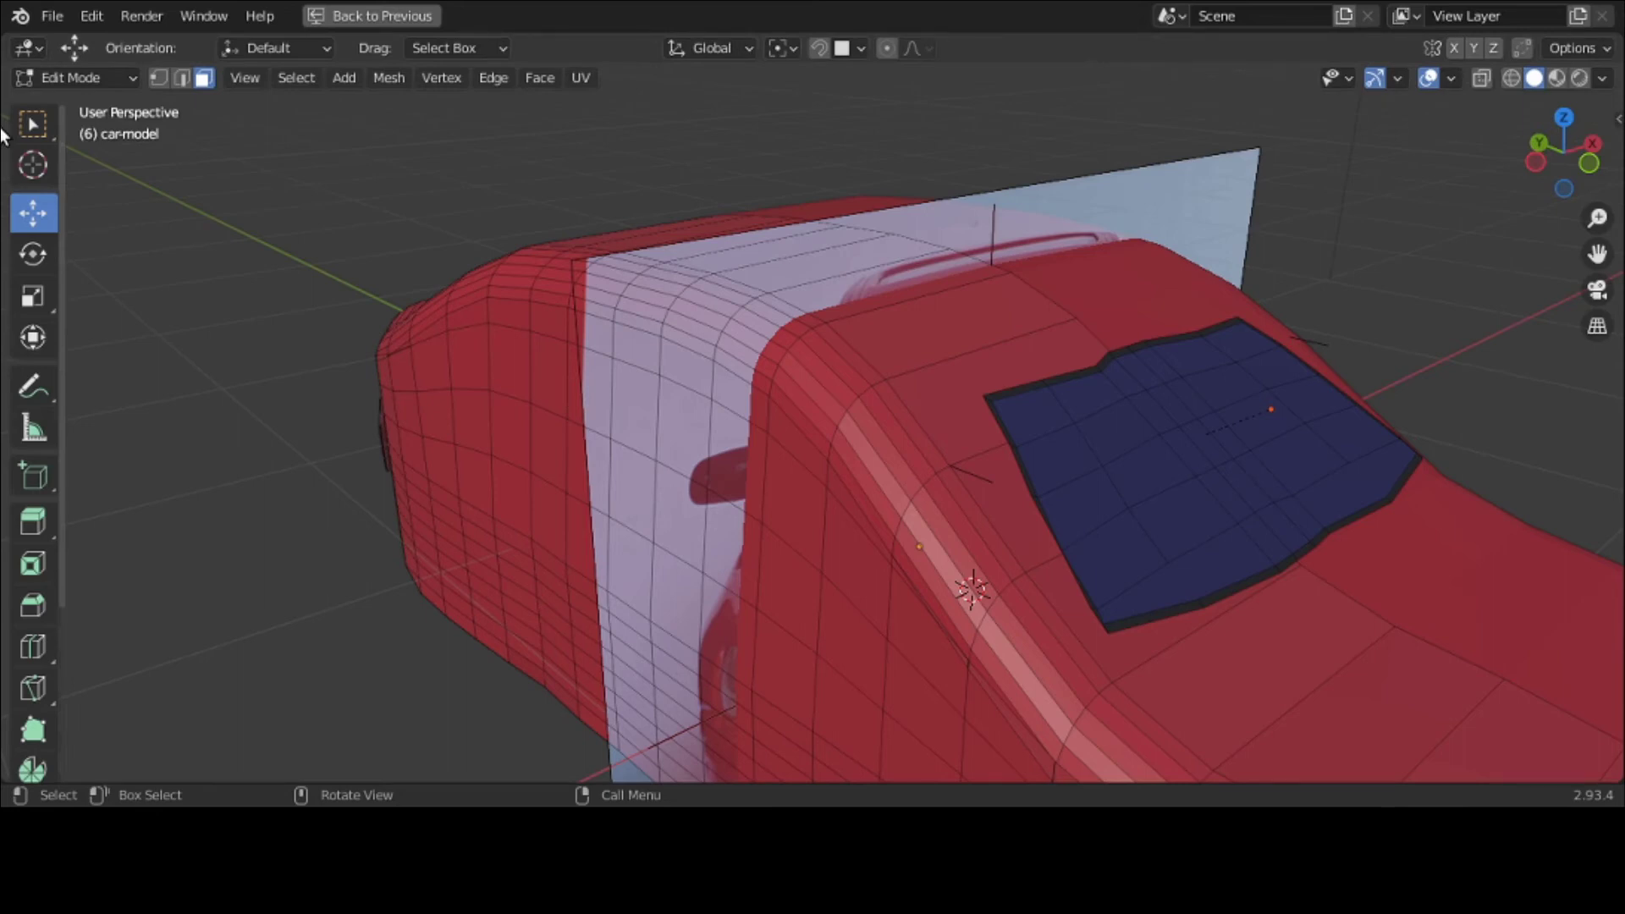
scroll(26, 254, down, 3)
middle_drag(685, 311, 592, 330)
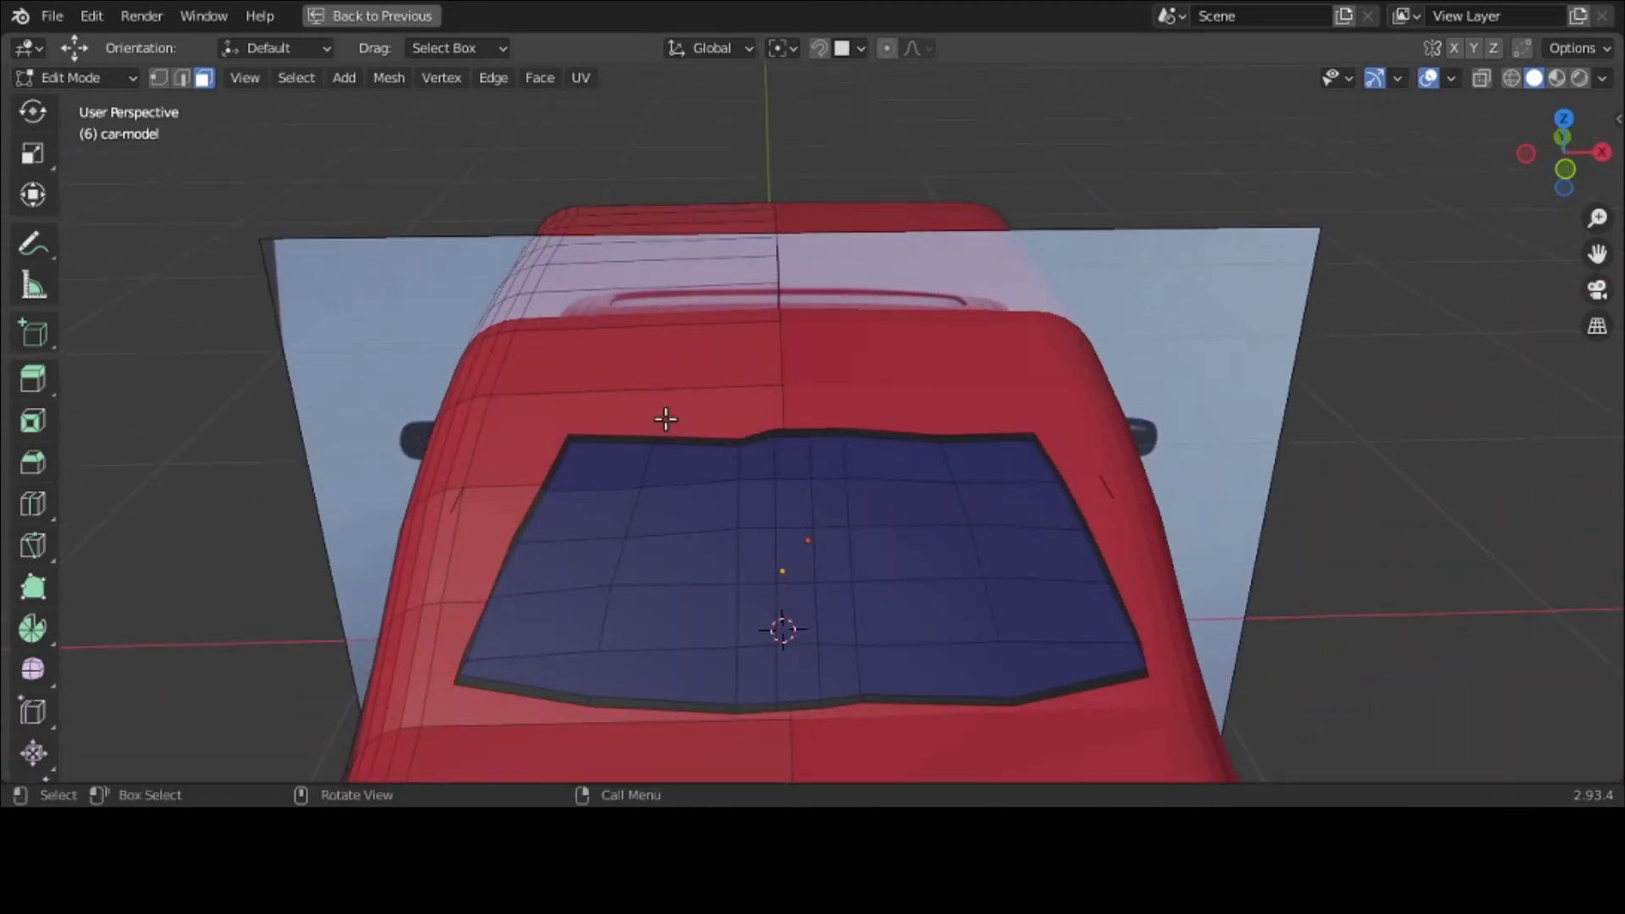
key(a)
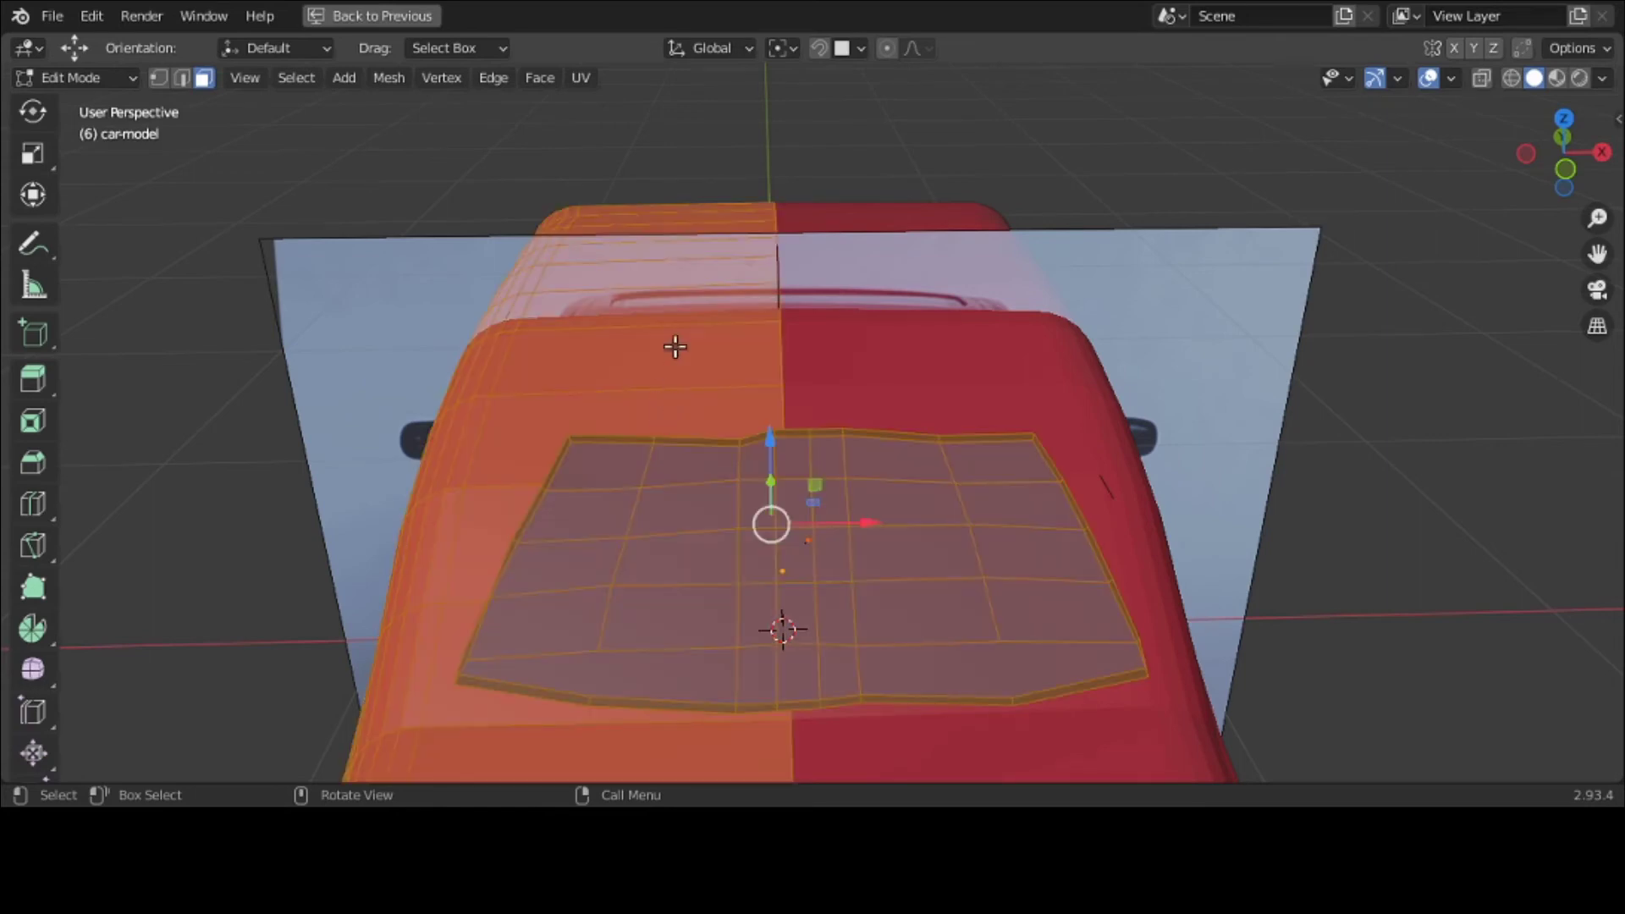
click(1314, 324)
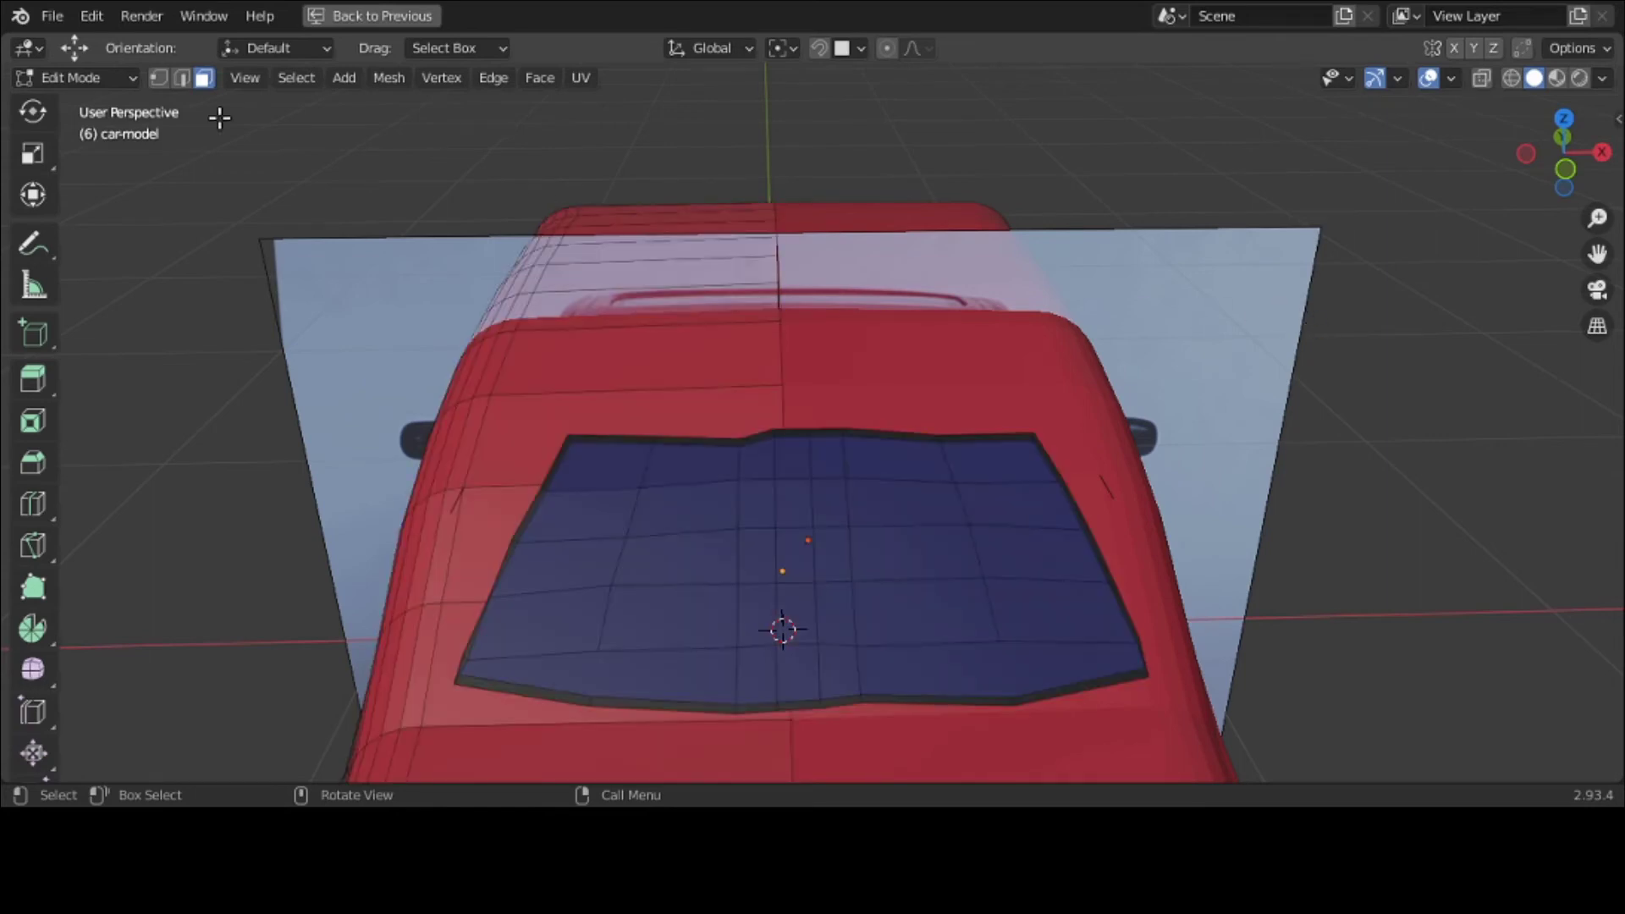
click(77, 77)
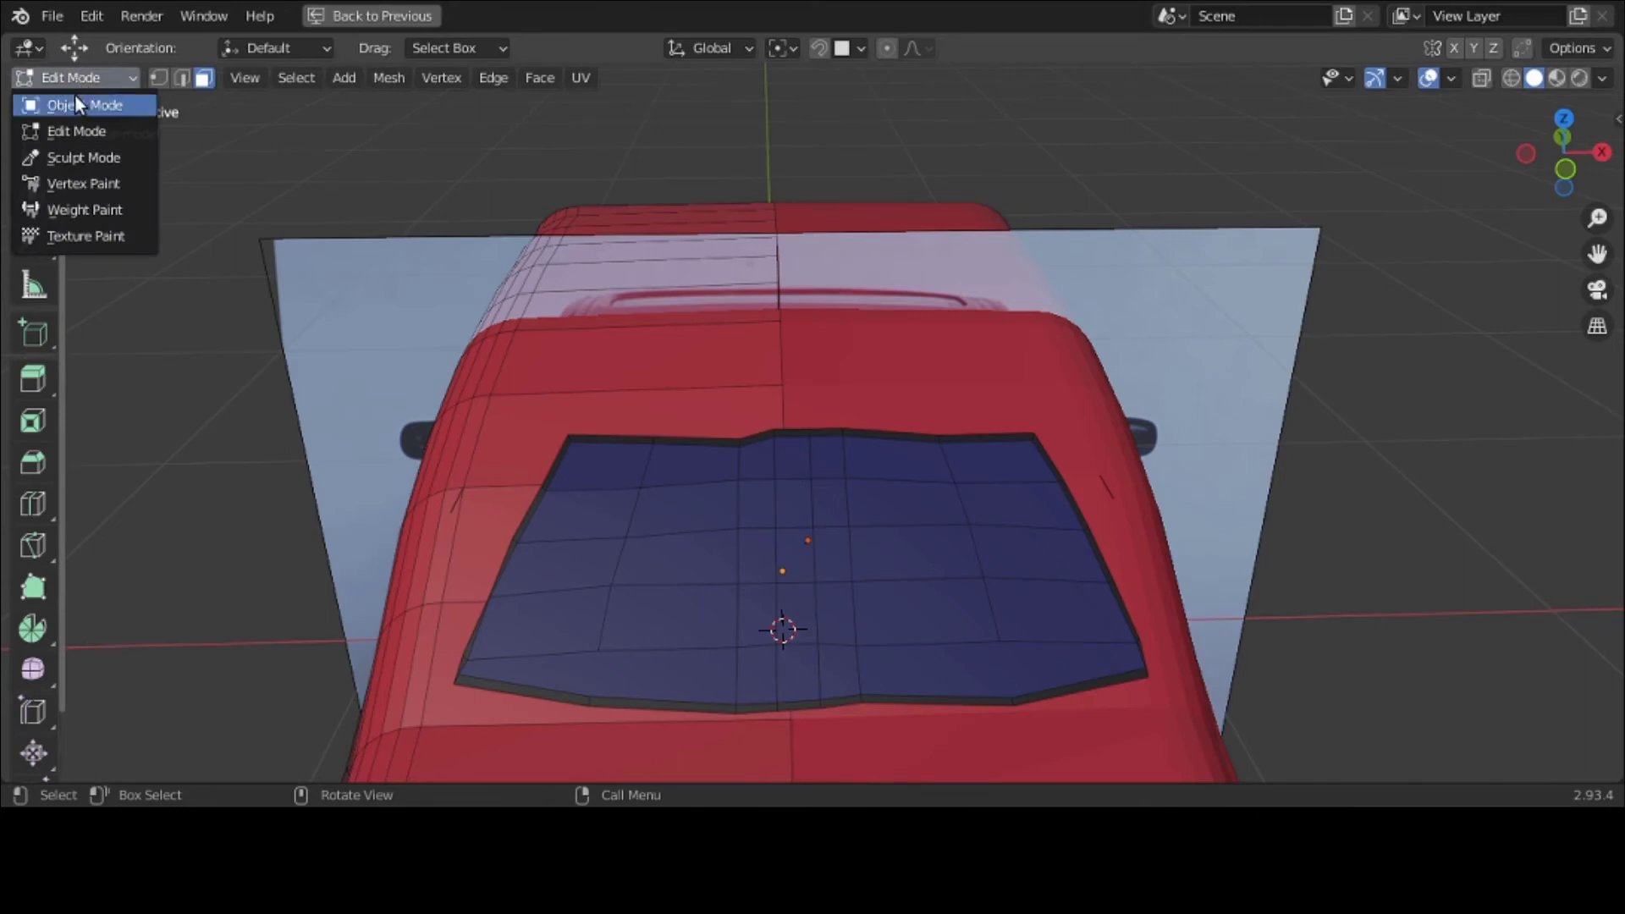
click(74, 95)
Step: Rename the rear window object Plane as back-win
click(972, 445)
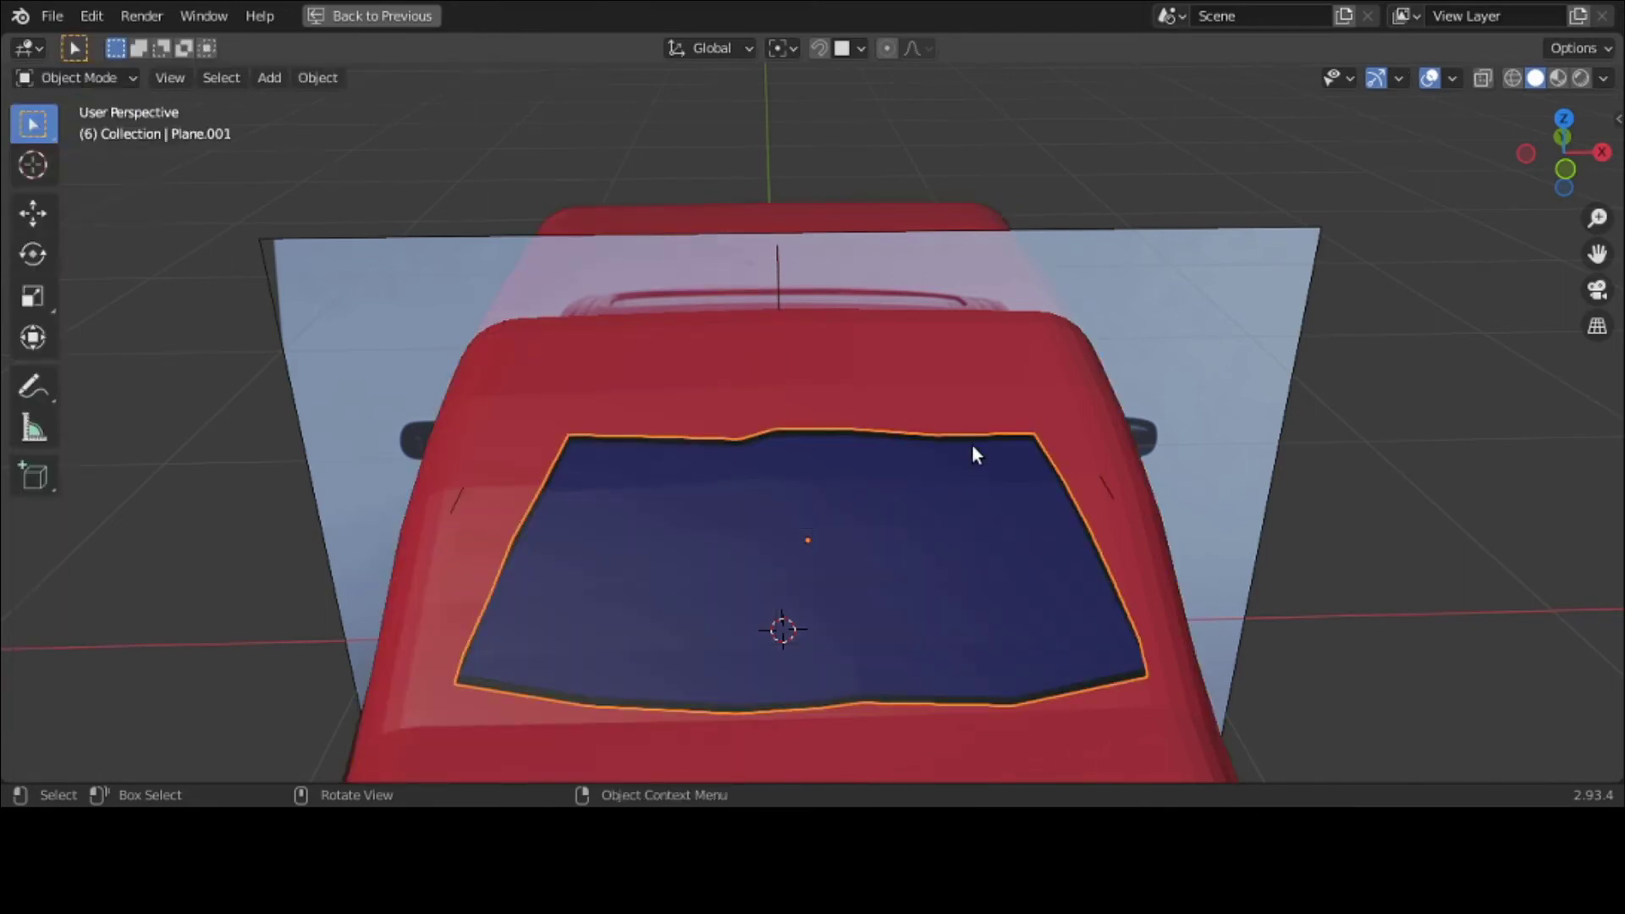
key(ctrl+space)
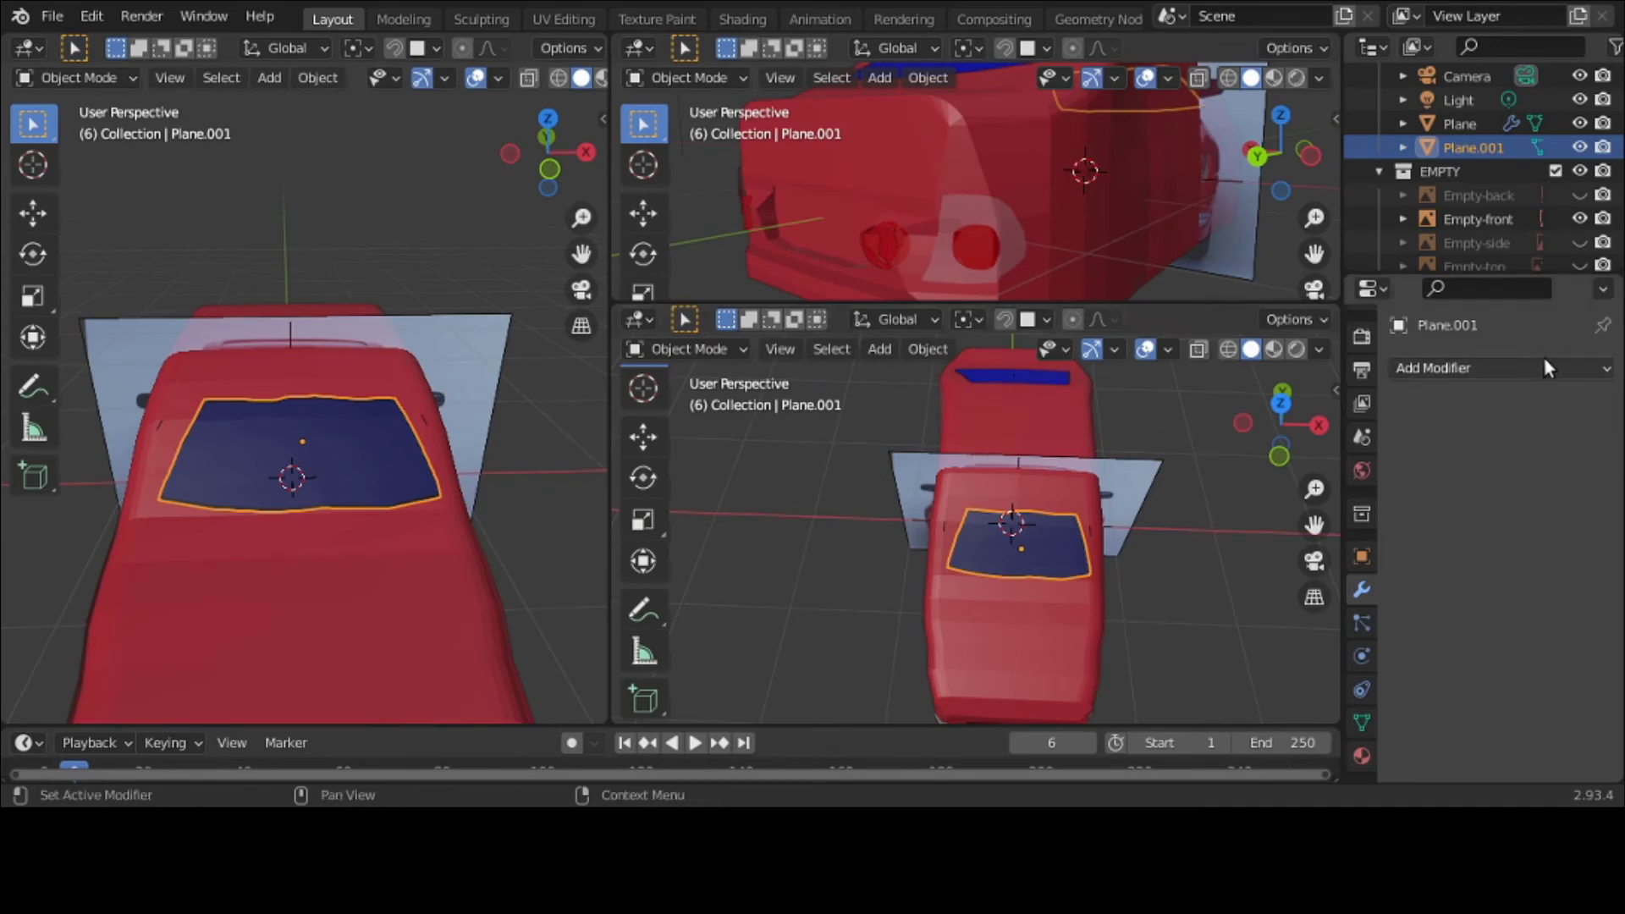
click(1504, 120)
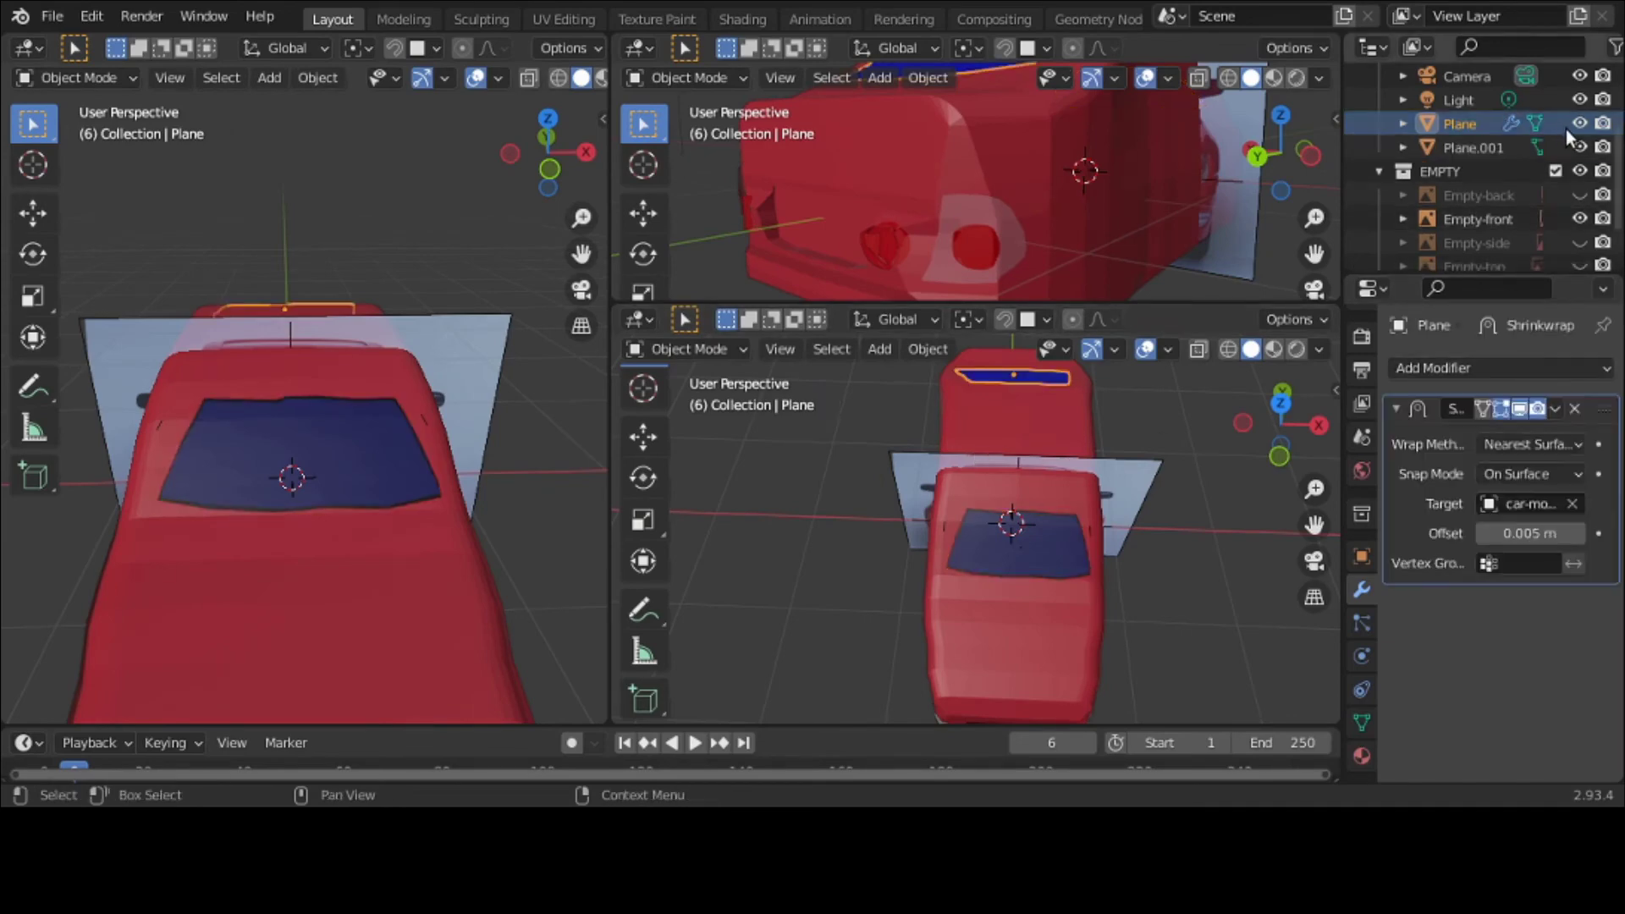
double_click(1487, 121)
scroll(1488, 121, up, 1)
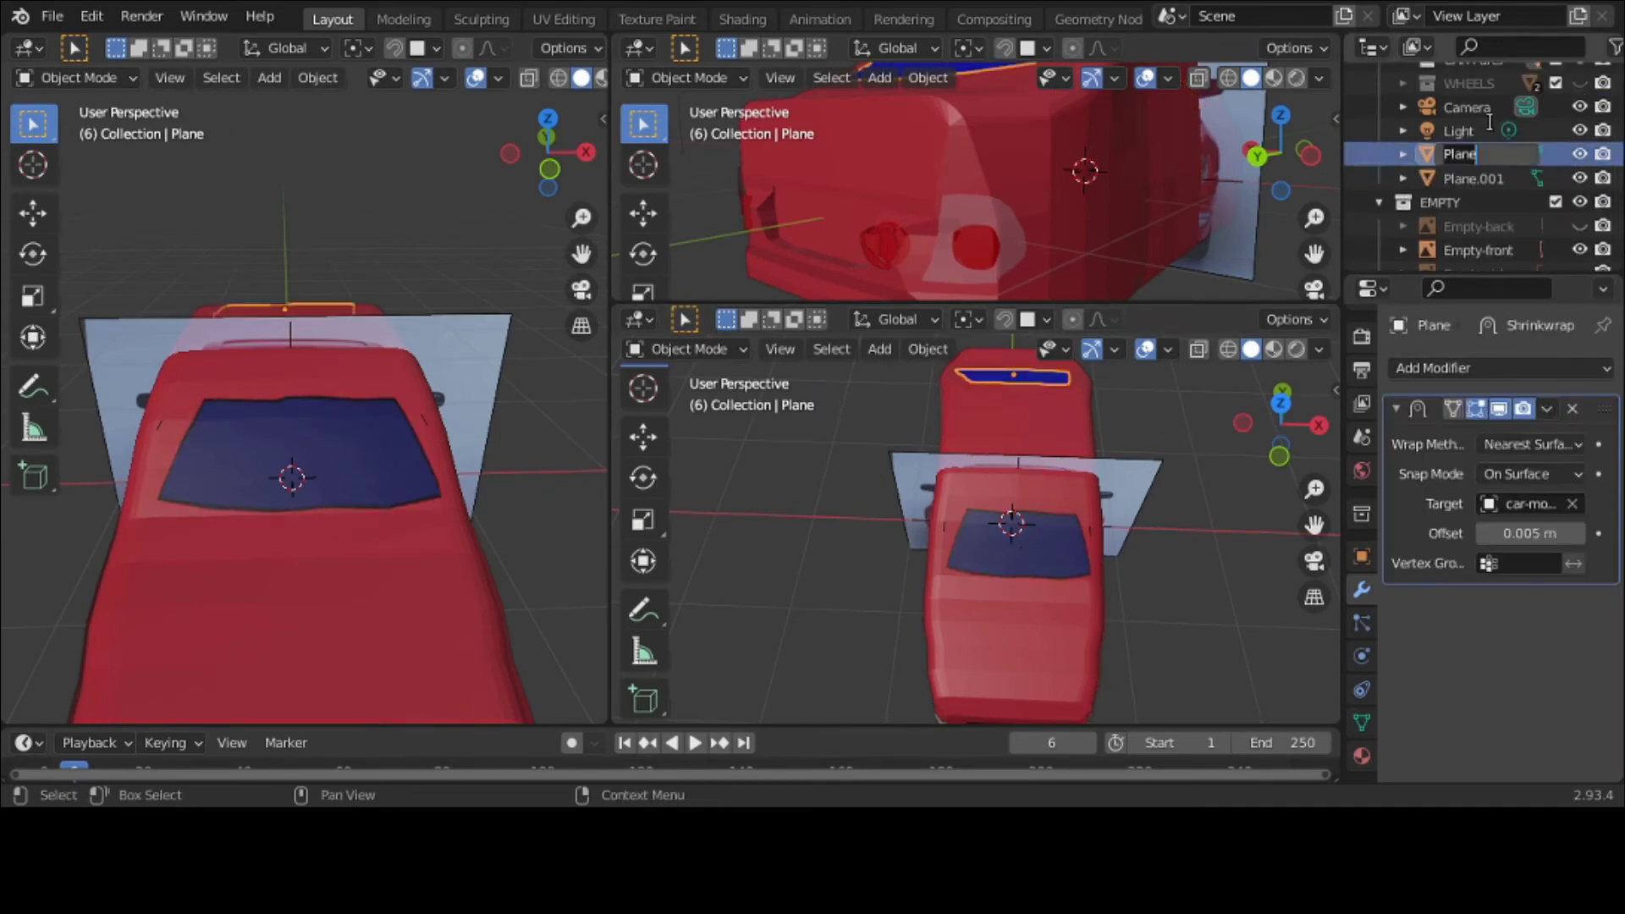
text(back-win)
key(Return)
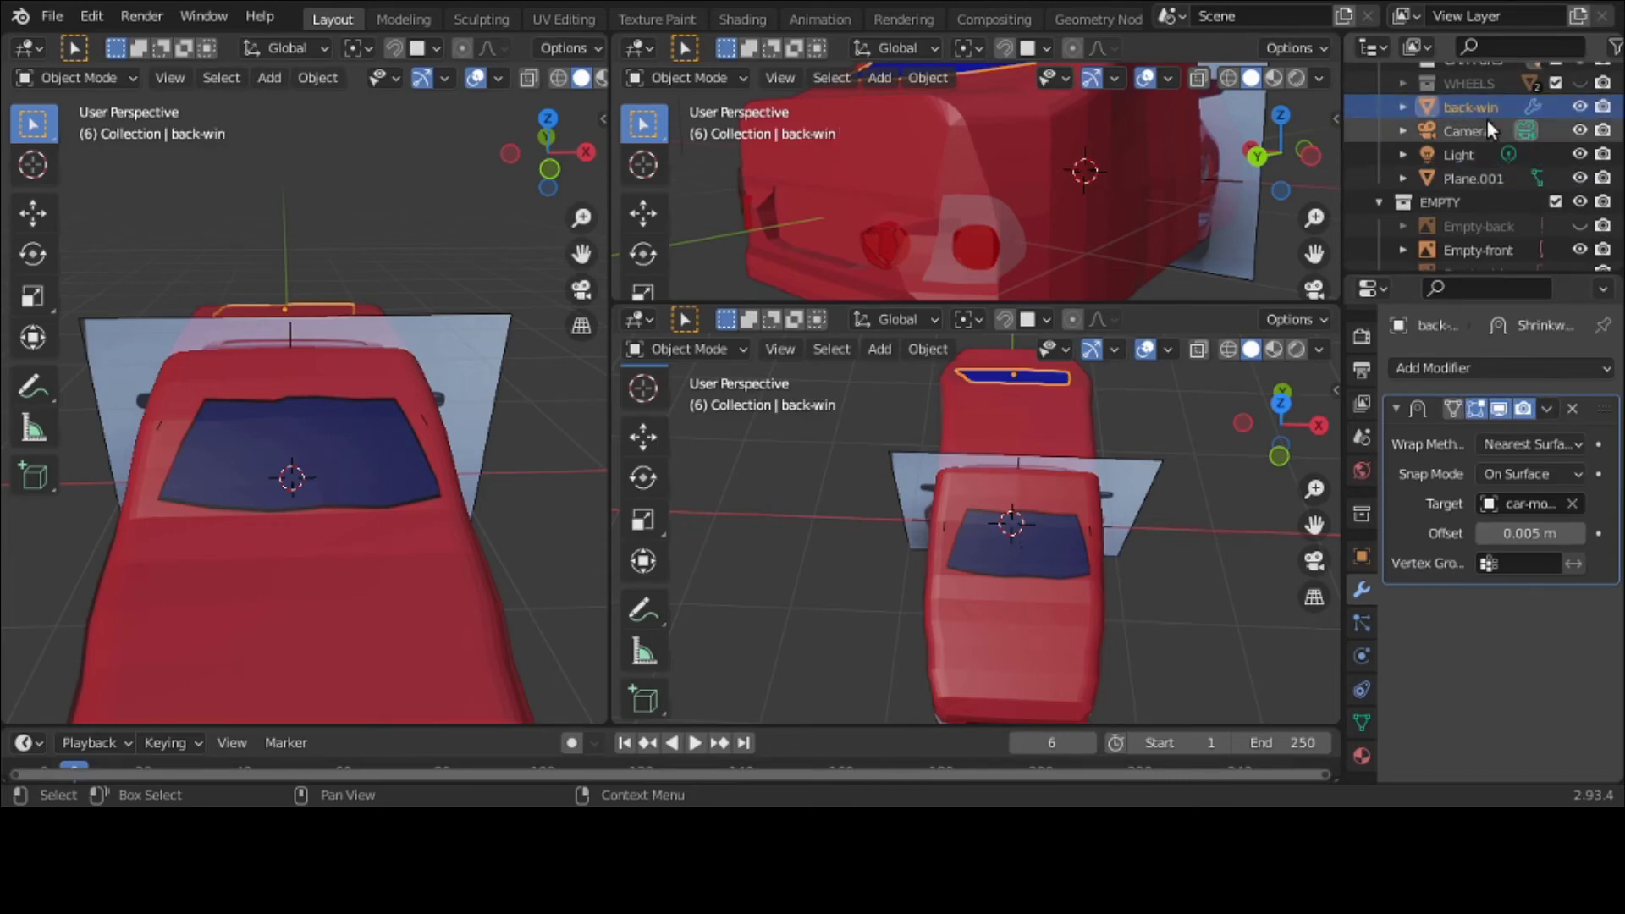
Step: Rename the front windscreen object Plane.001 as front-wind
double_click(1477, 178)
scroll(1479, 179, down, 1)
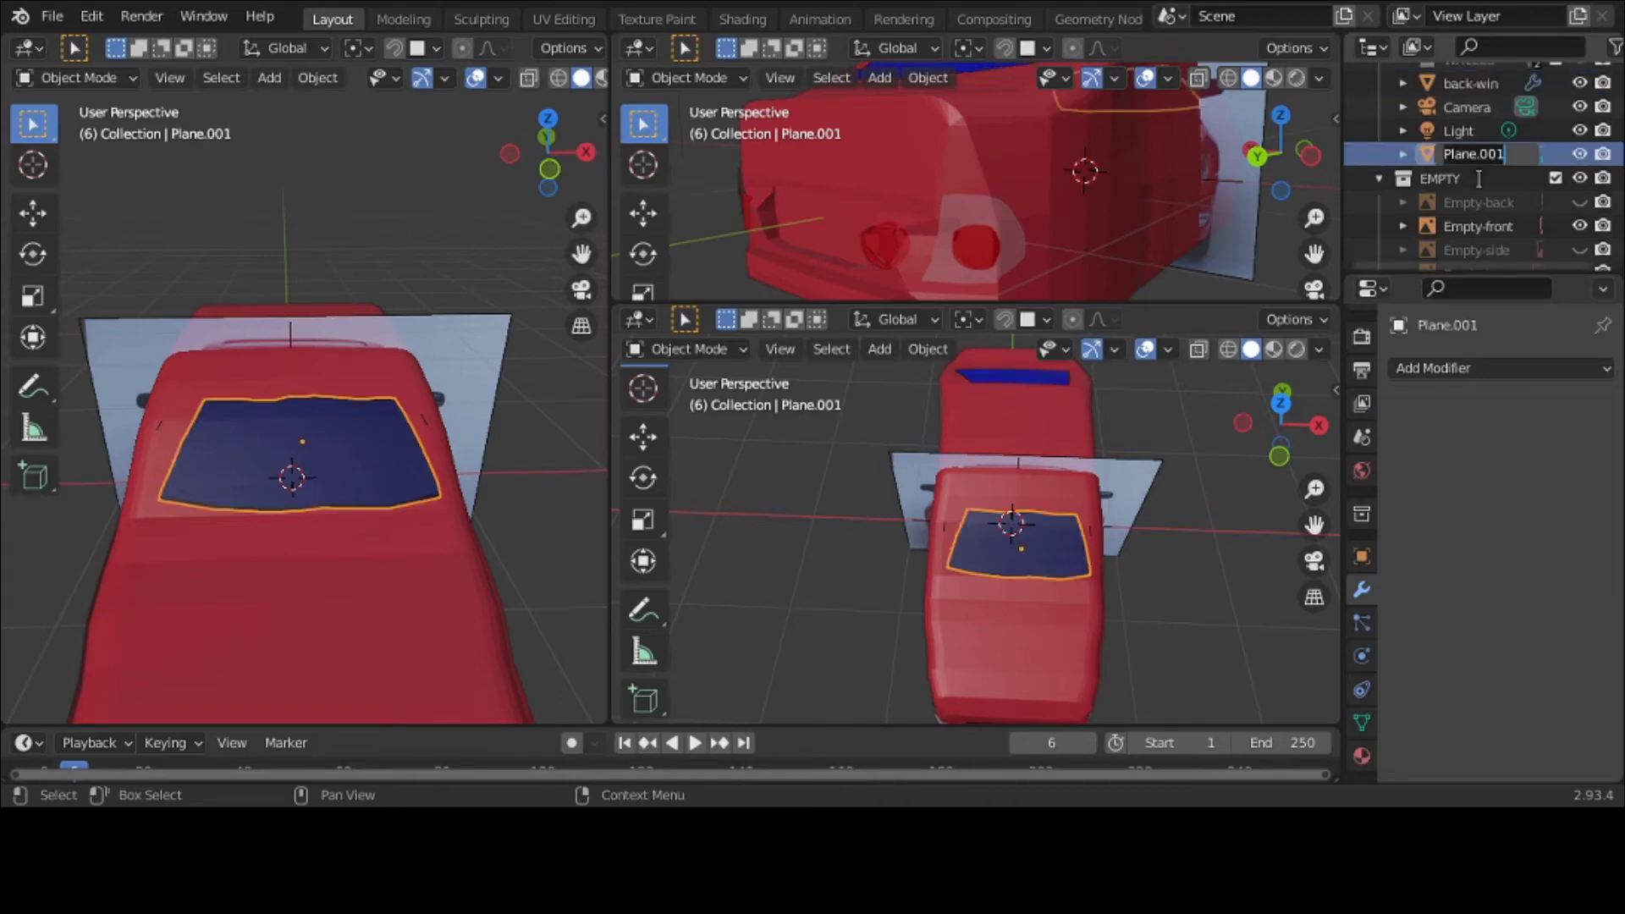
text(front-wind)
key(Return)
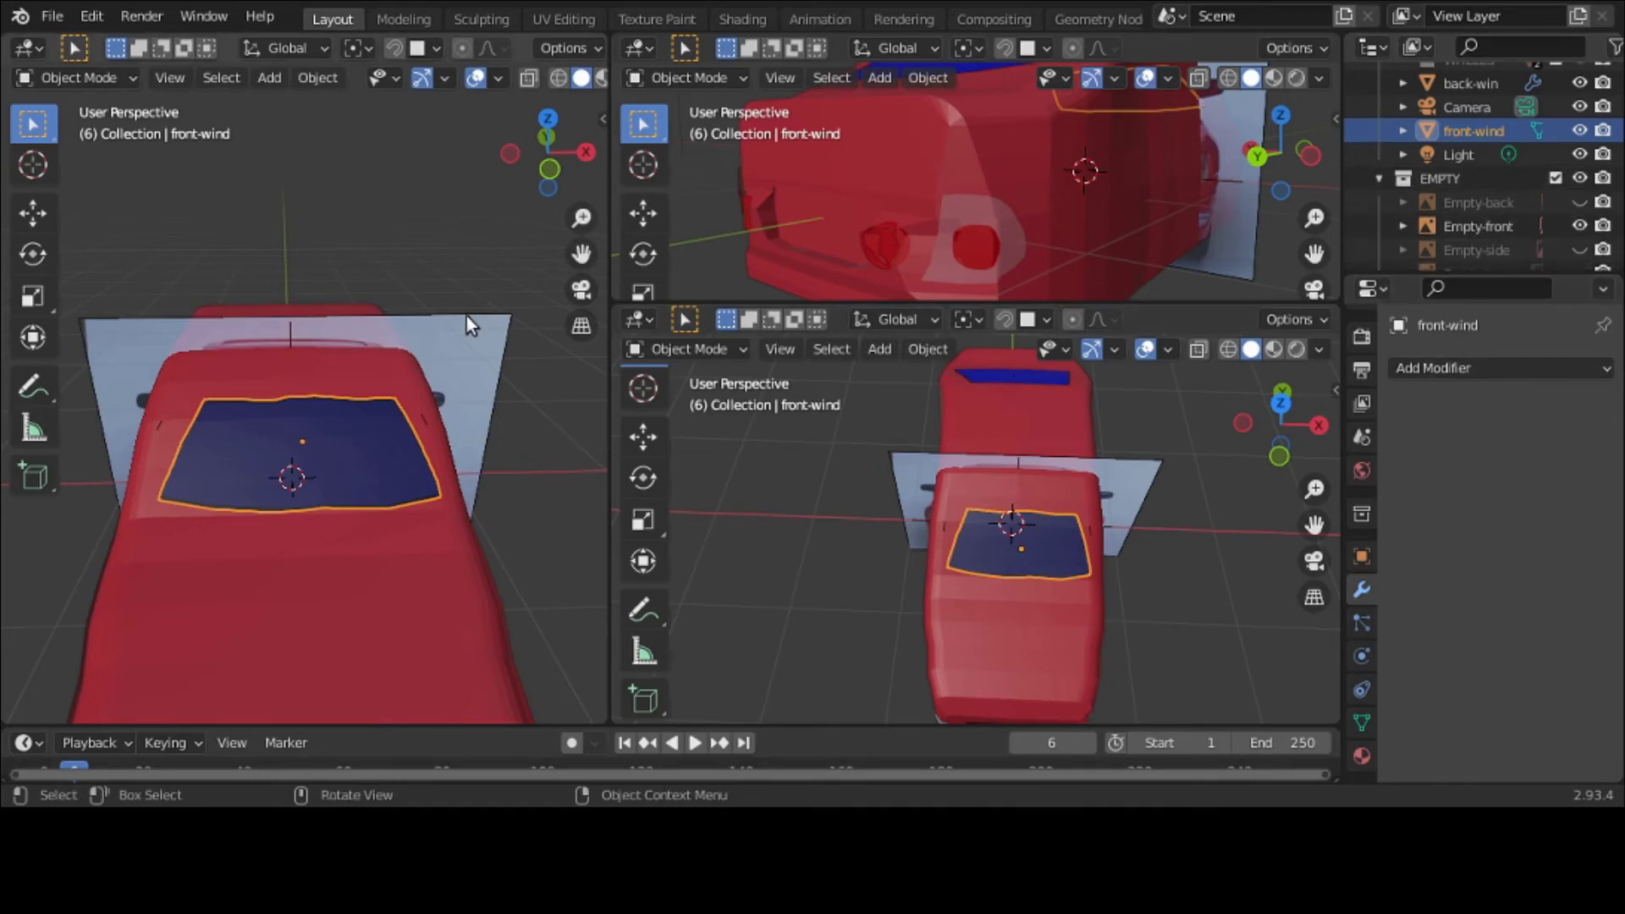
Step: Shift the front windscreen about -0.03 m along X to centre it on the car body
click(404, 428)
click(404, 429)
key(g)
key(x)
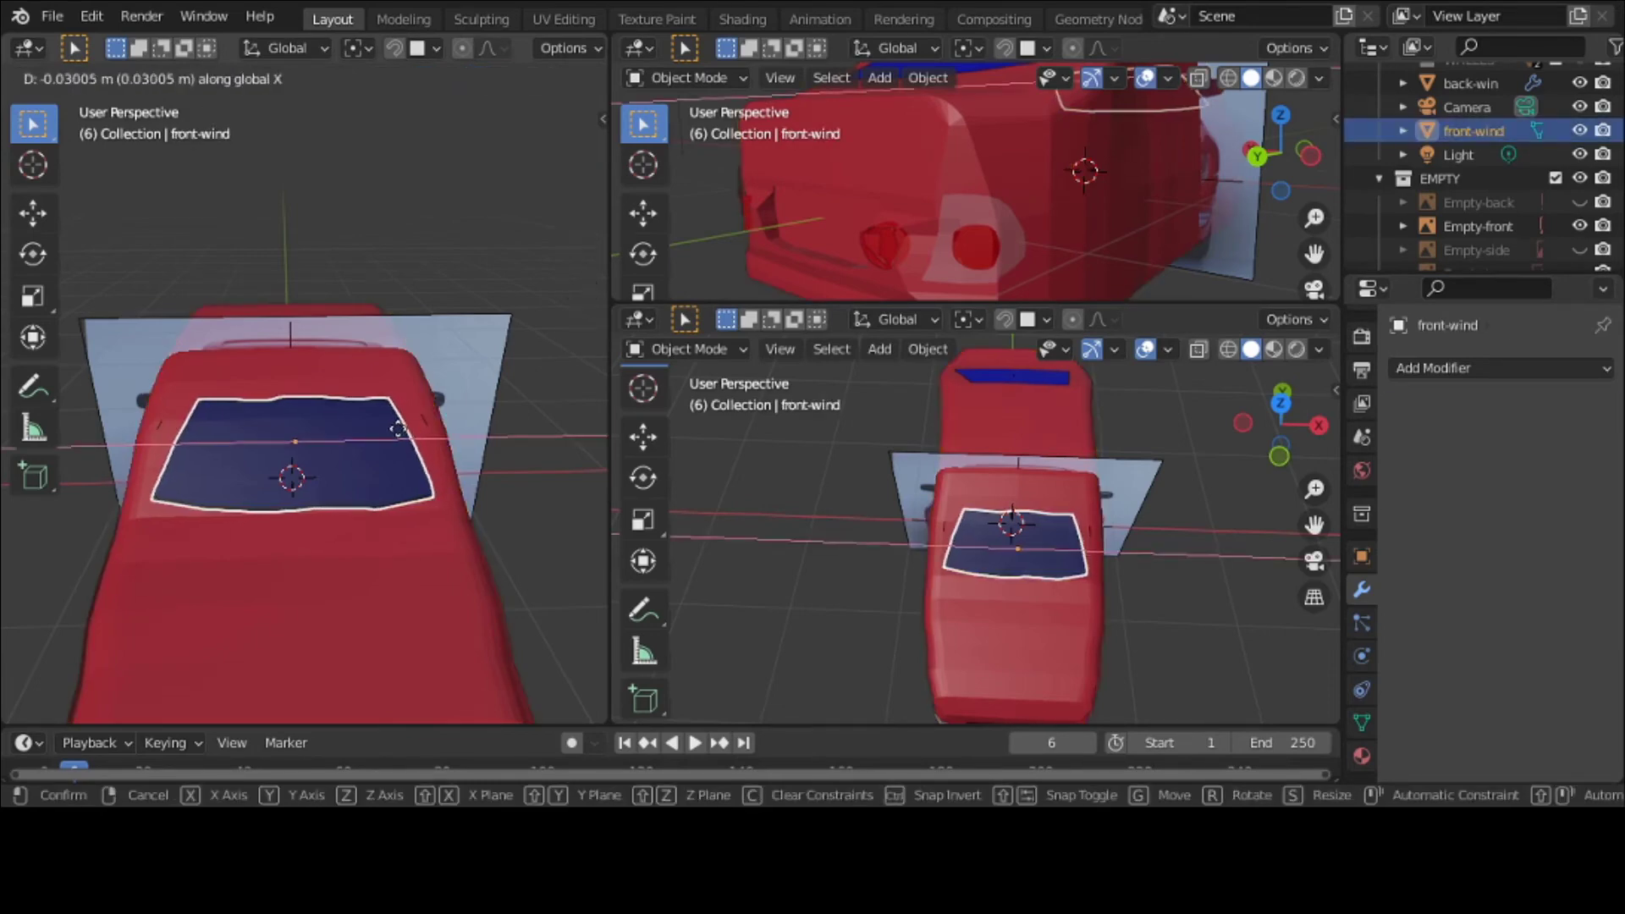
click(397, 429)
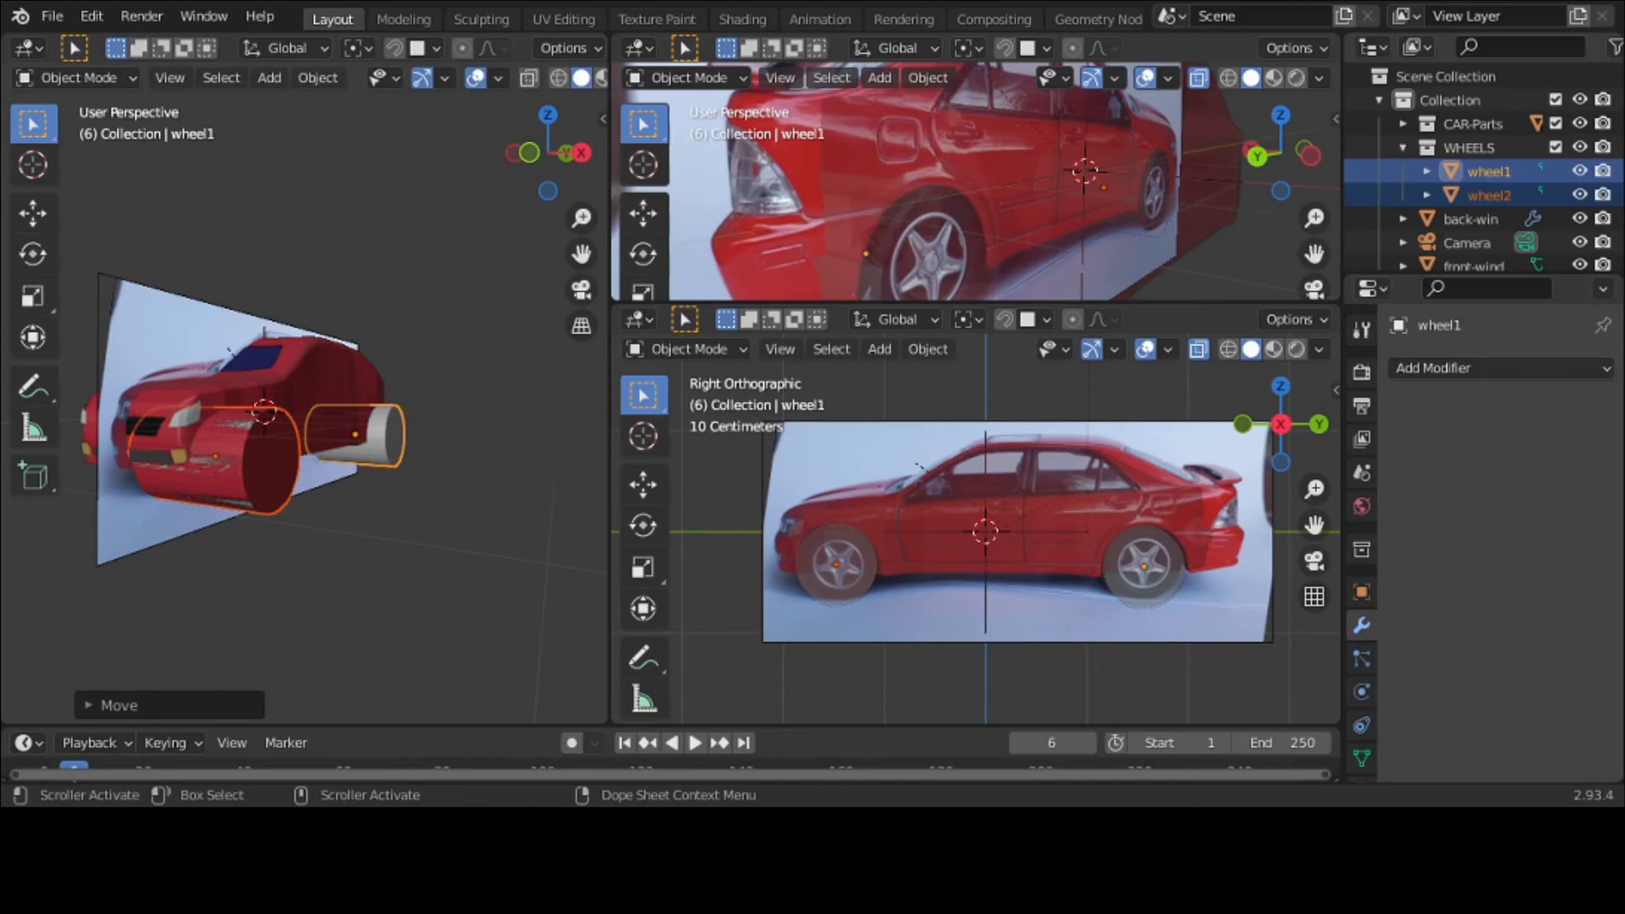
Step: Select the car body and toggle the visibility of wheel2 off and on to check its Boolean cutout
click(1183, 557)
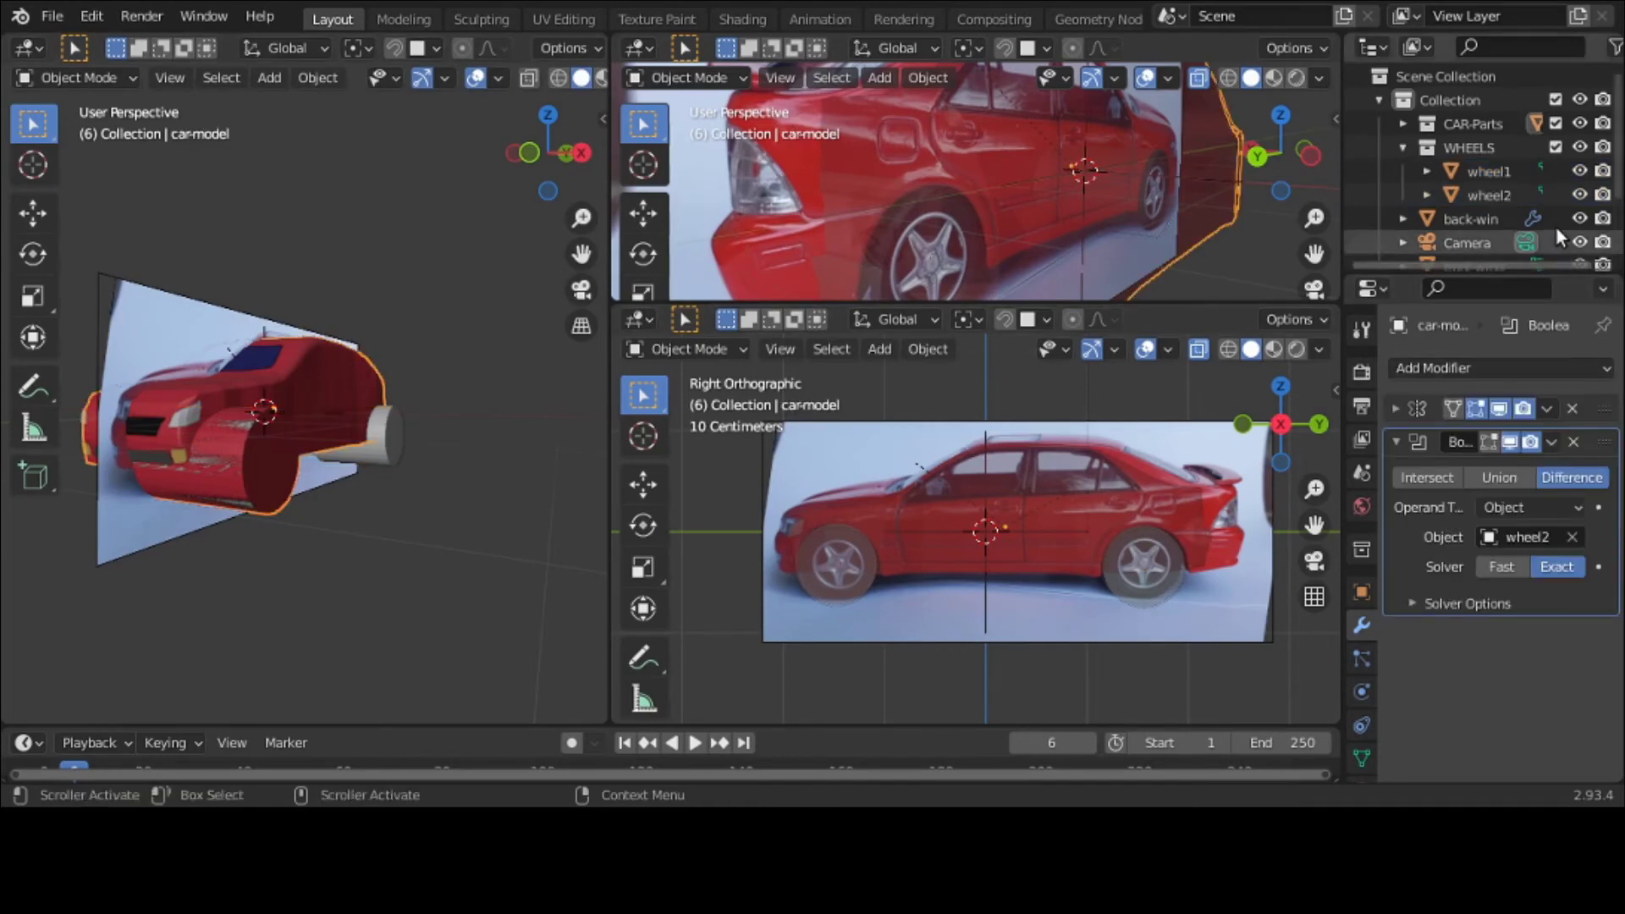
click(1578, 194)
click(1578, 194)
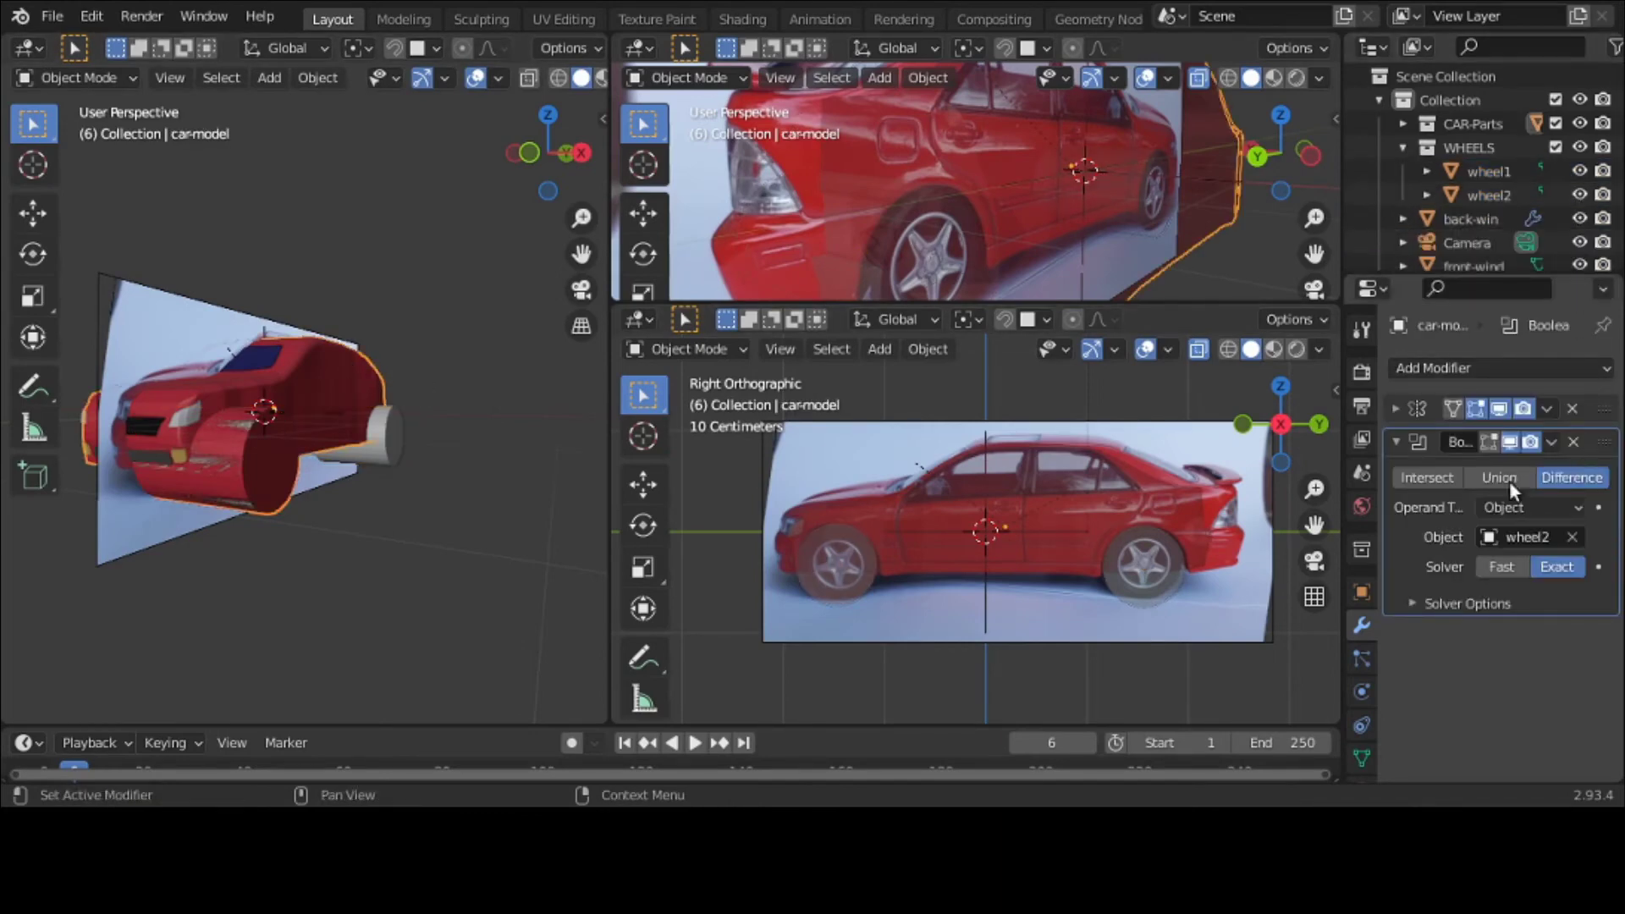
click(293, 469)
key(g)
key(Escape)
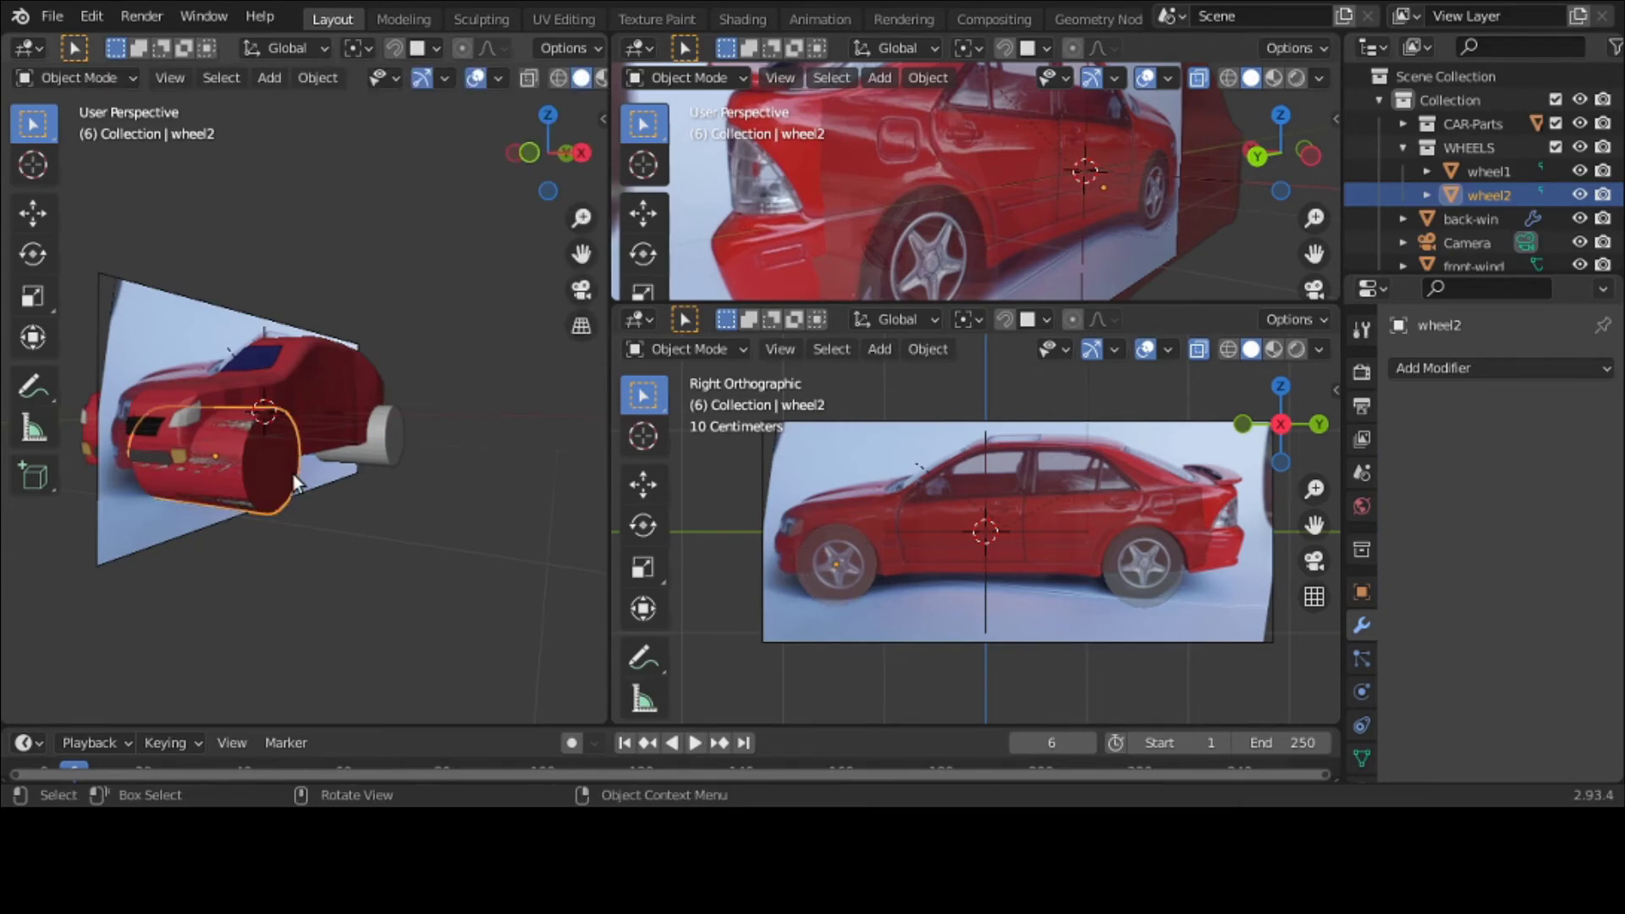
Step: Apply the Boolean modifier that uses wheel2 on the car body and delete the wheel2 cylinder
click(313, 374)
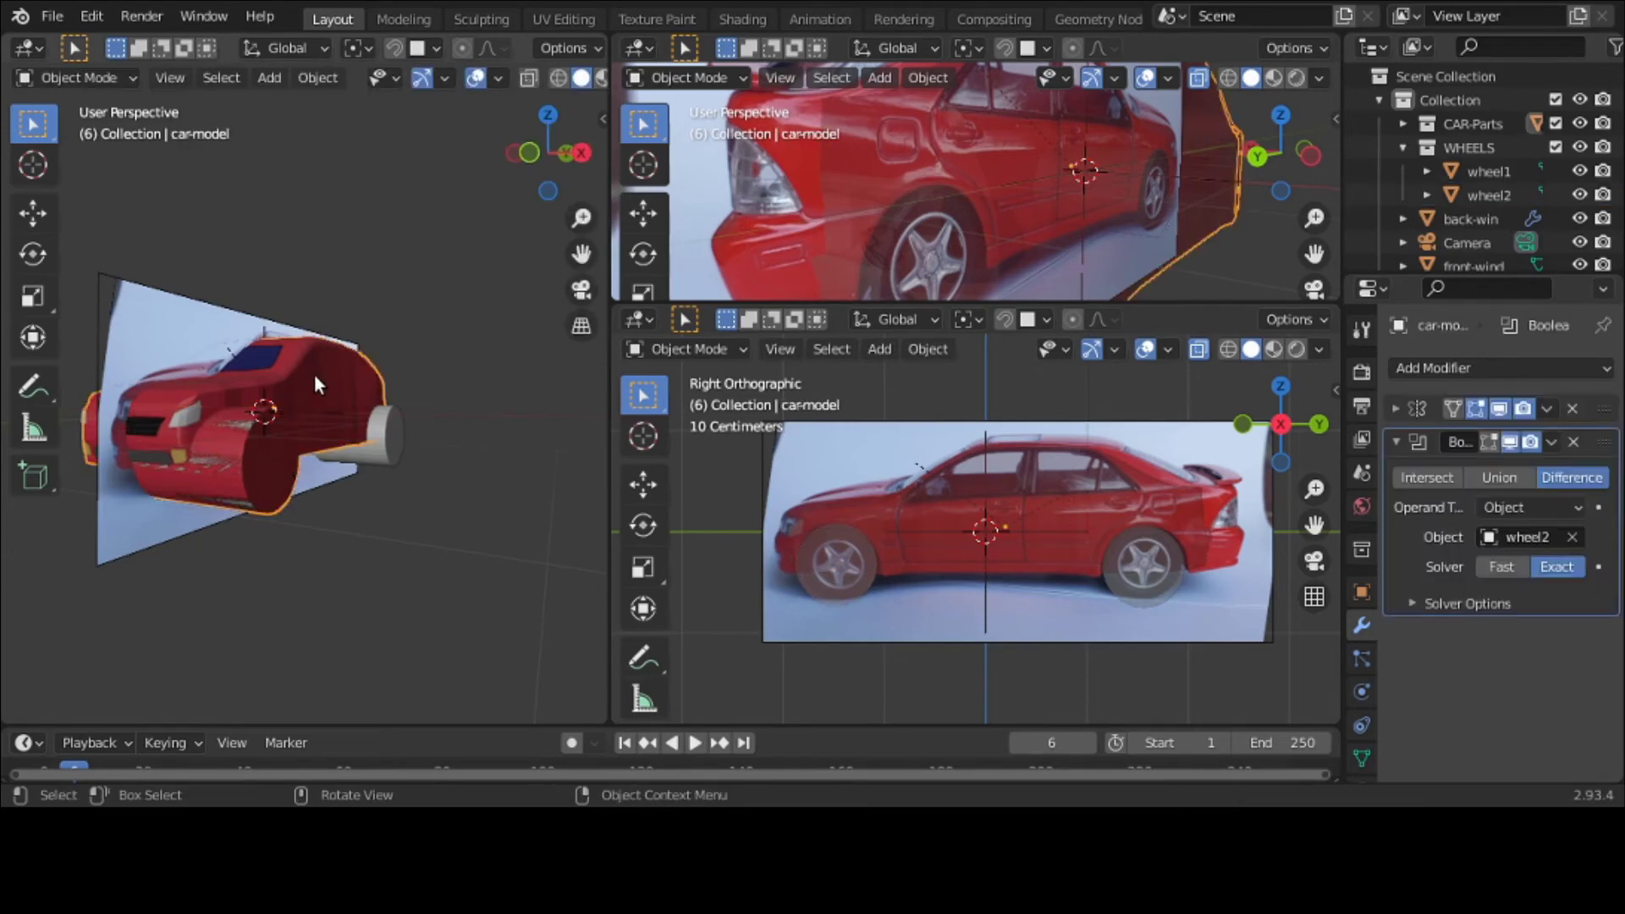
click(1552, 441)
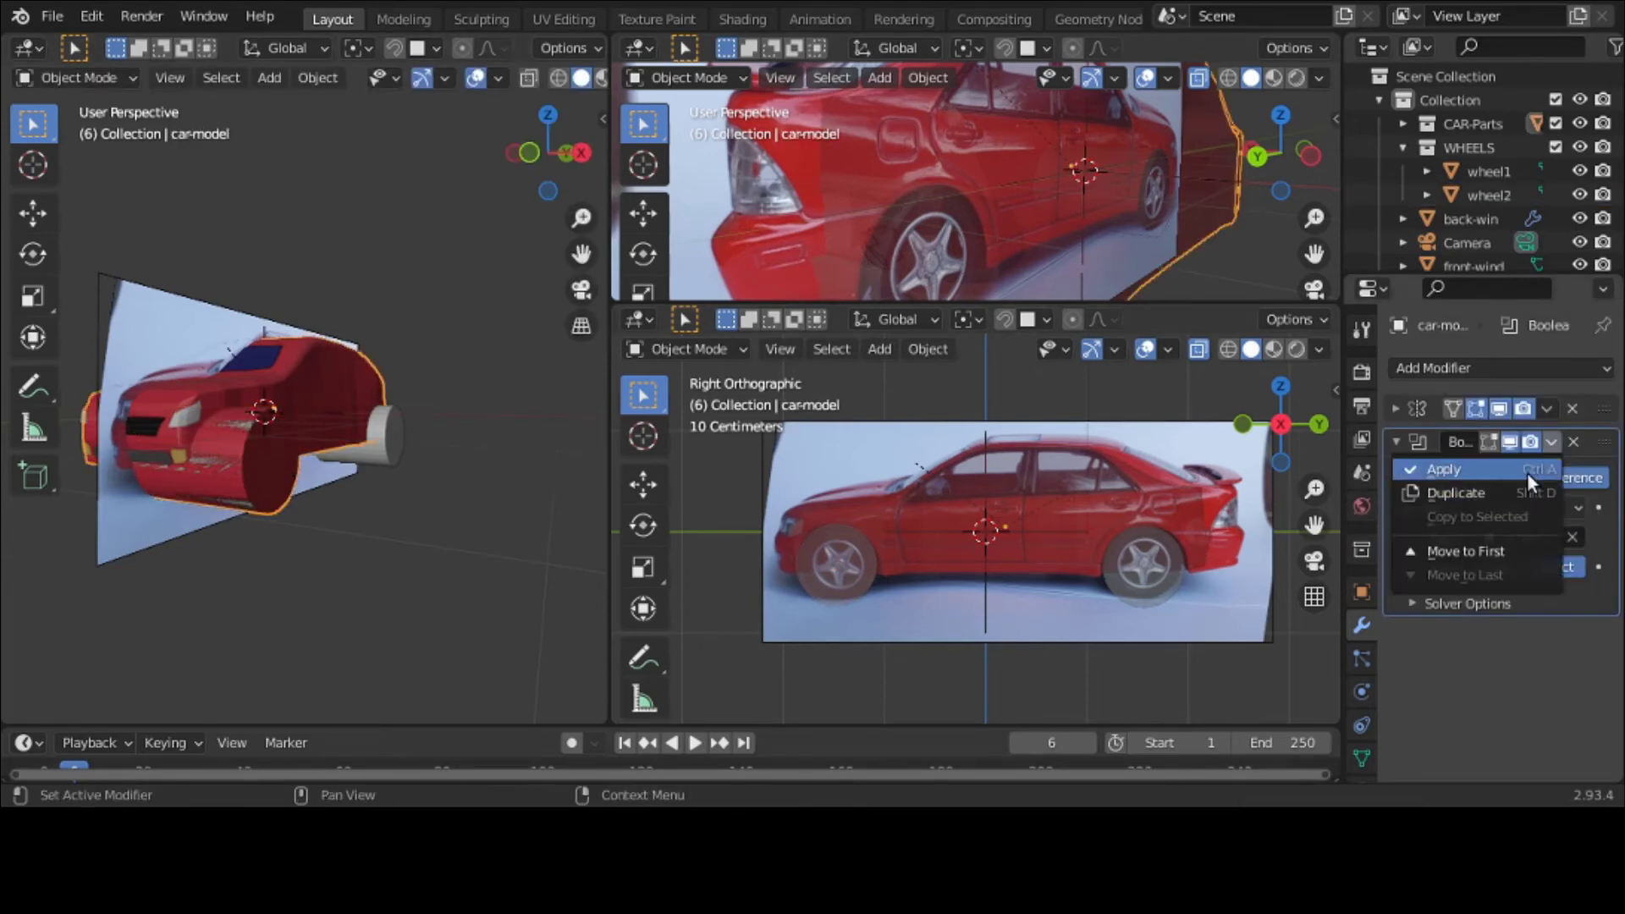
click(1527, 472)
click(226, 488)
key(x)
click(225, 488)
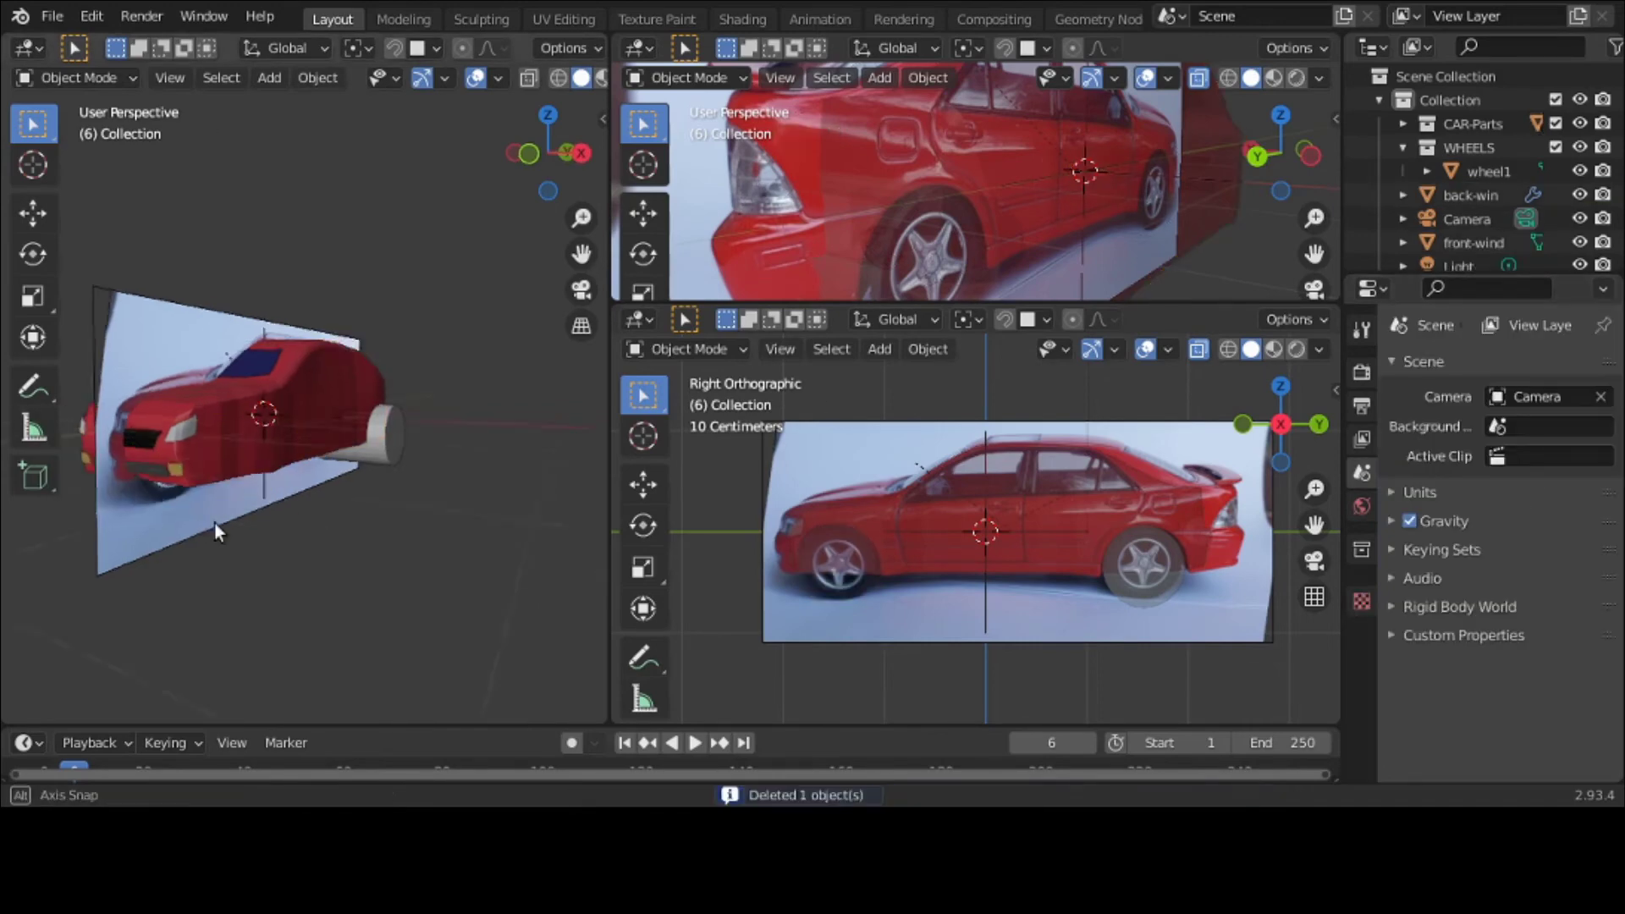
Step: Undo the deletion of wheel2 and the application of the car body's Boolean modifier
middle_drag(215, 523, 35, 471)
key(ctrl+z)
key(ctrl+z)
key(ctrl+z)
Step: Move the wheel1 and wheel2 cylinders together about -0.14 m along X, further into the car body
click(103, 506)
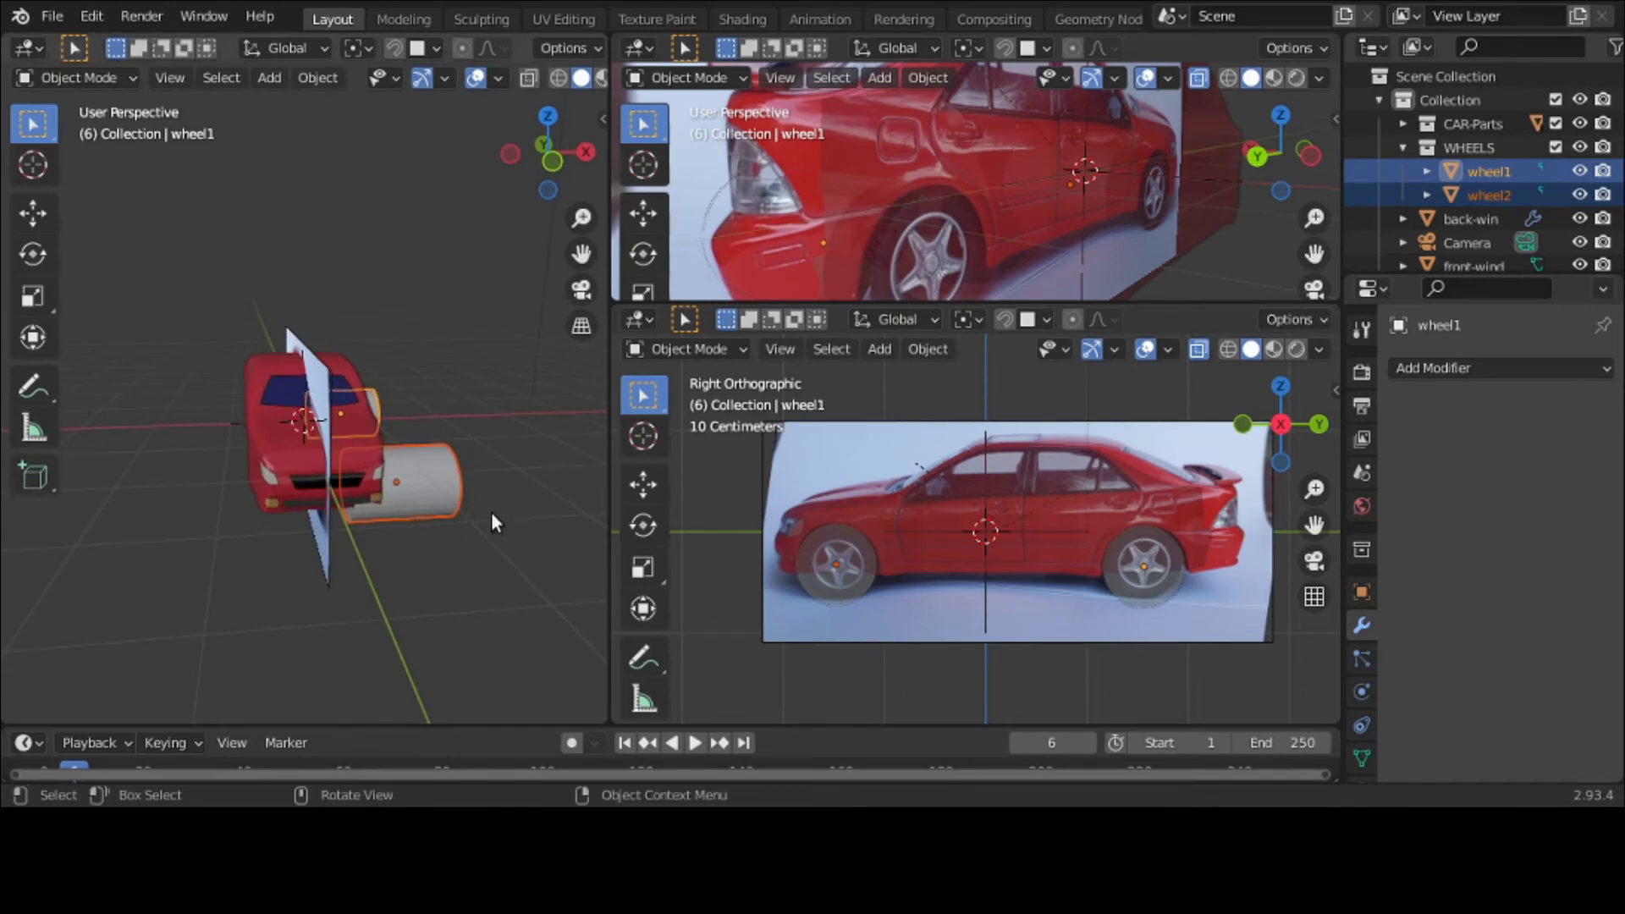
middle_drag(494, 520, 412, 523)
key(g)
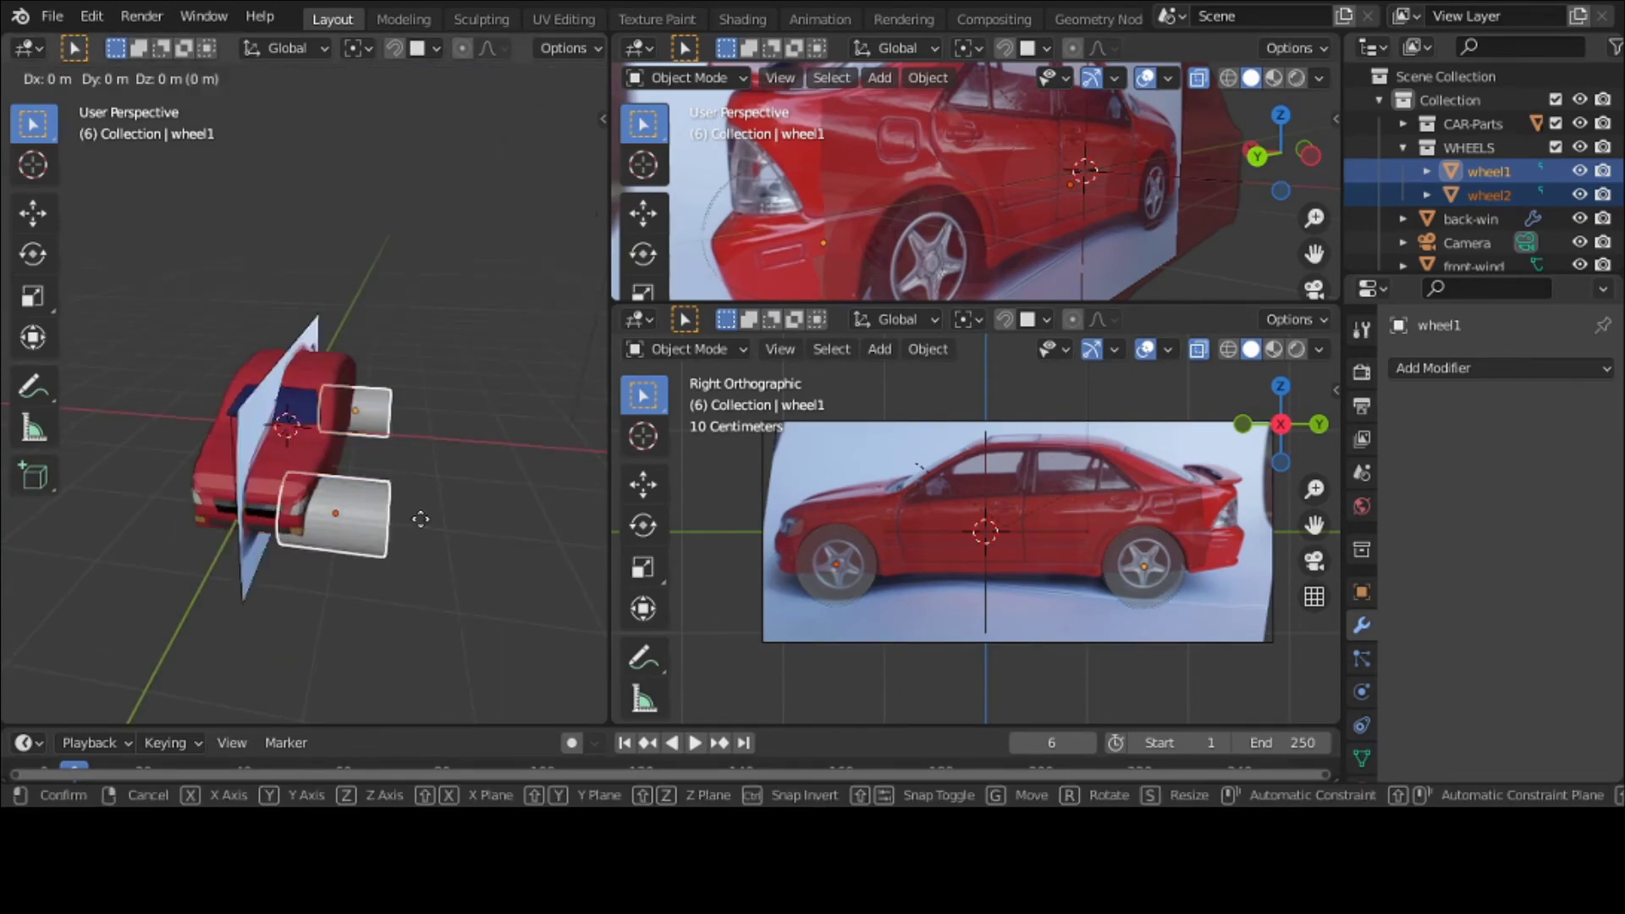
key(x)
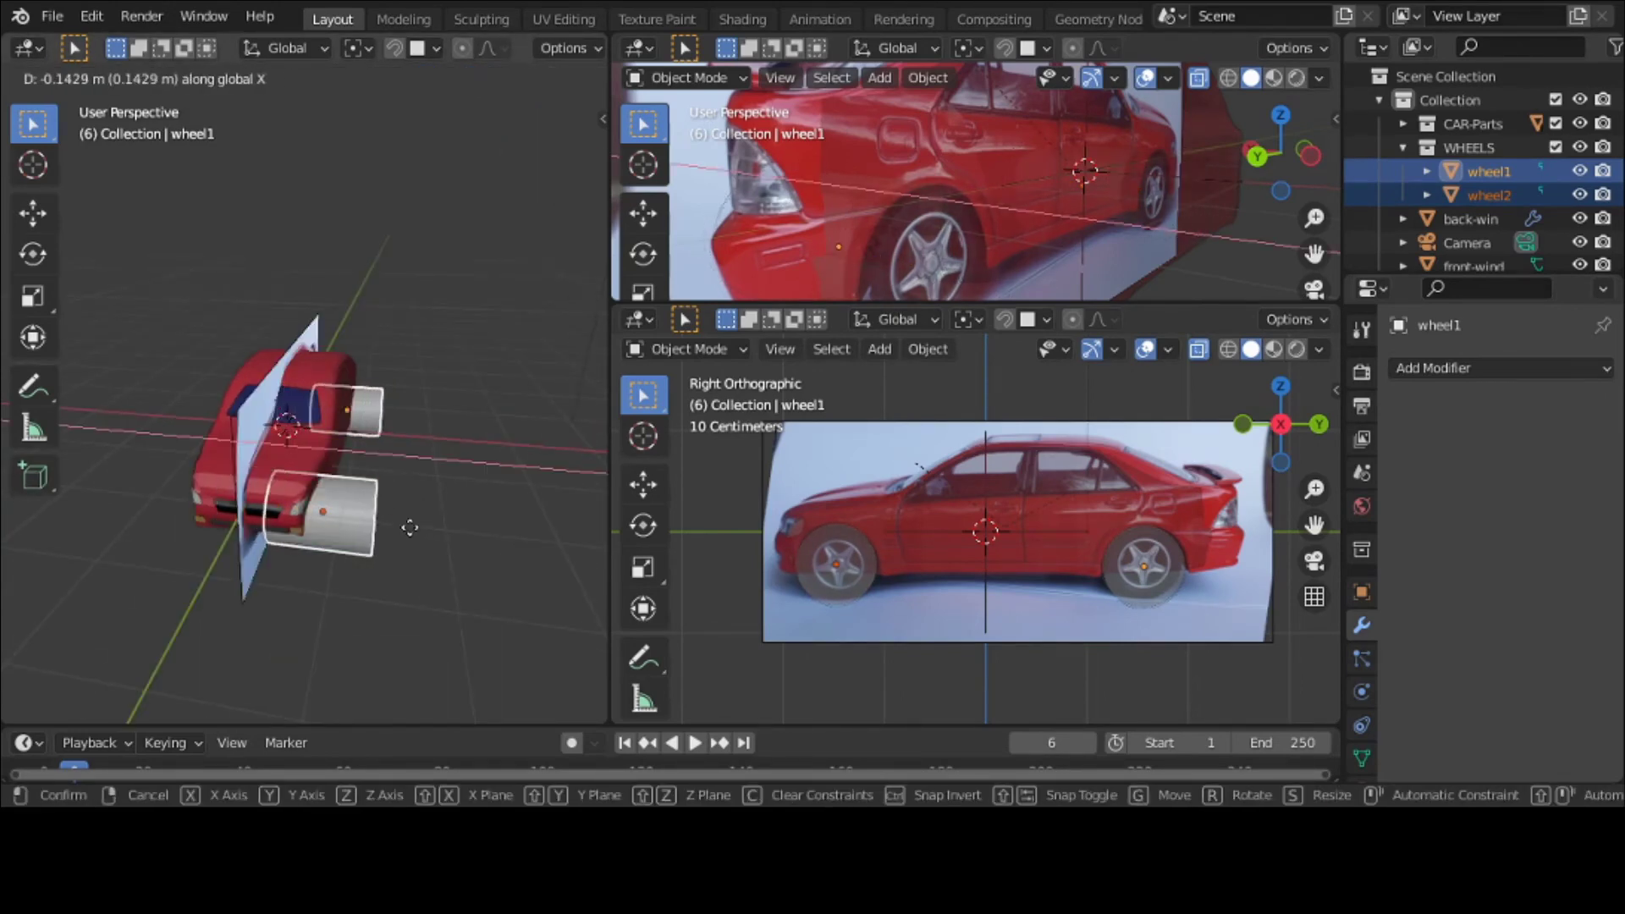
click(410, 527)
mouse_move(408, 527)
middle_down()
mouse_move(393, 556)
mouse_move(397, 521)
middle_up()
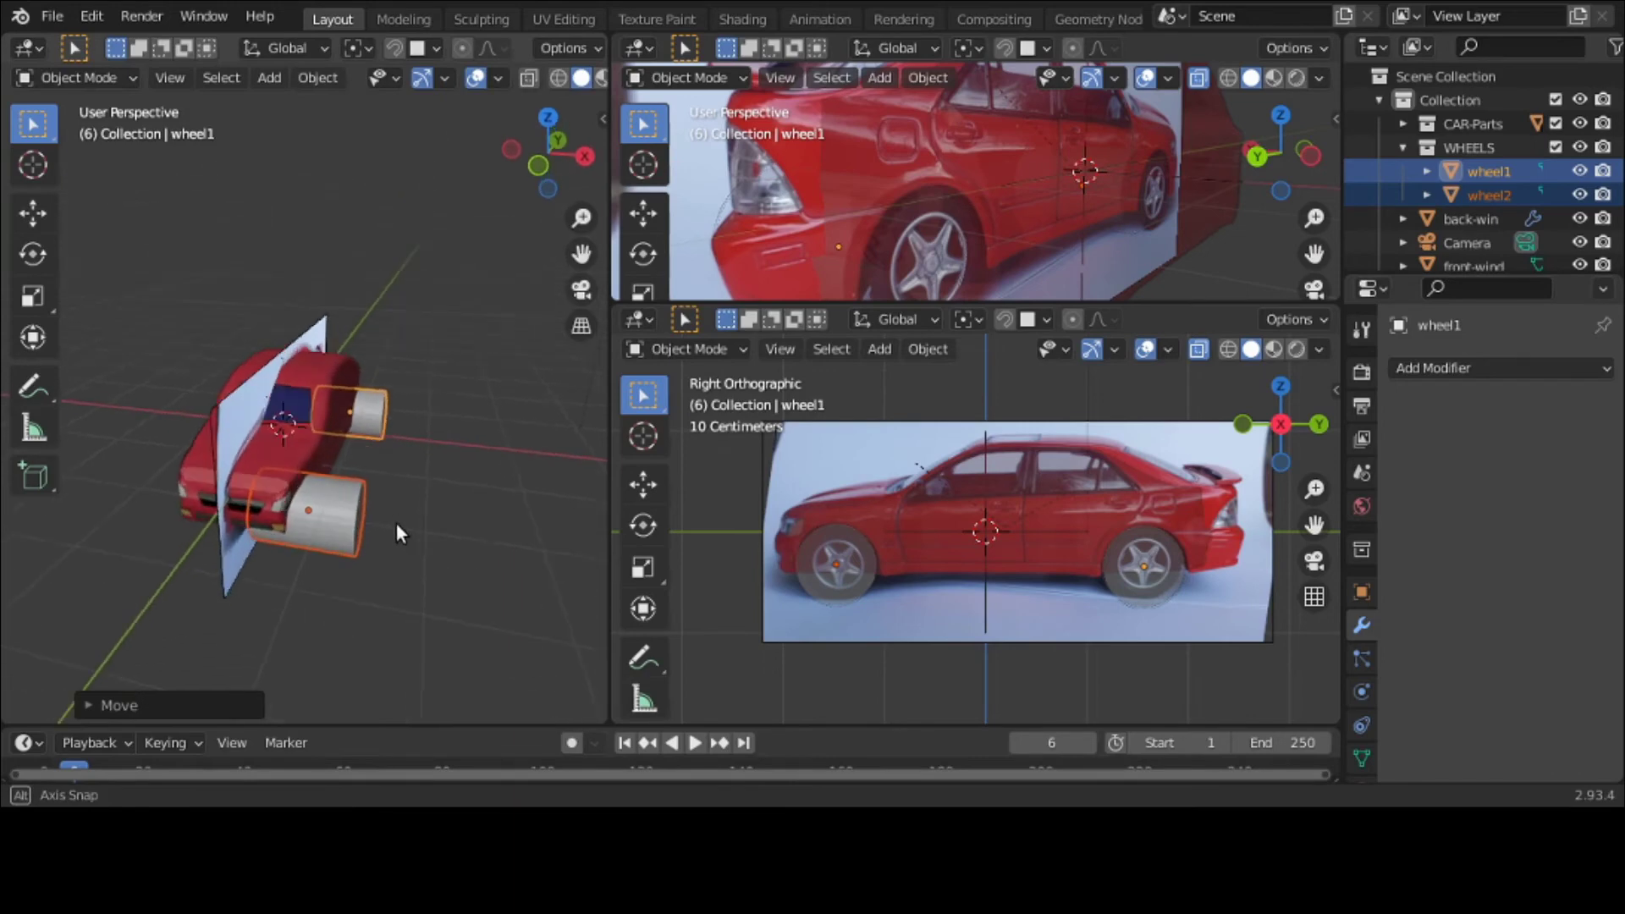
Step: Select the car body and check the wheel cylinders against the reference image in the right orthographic view
click(342, 425)
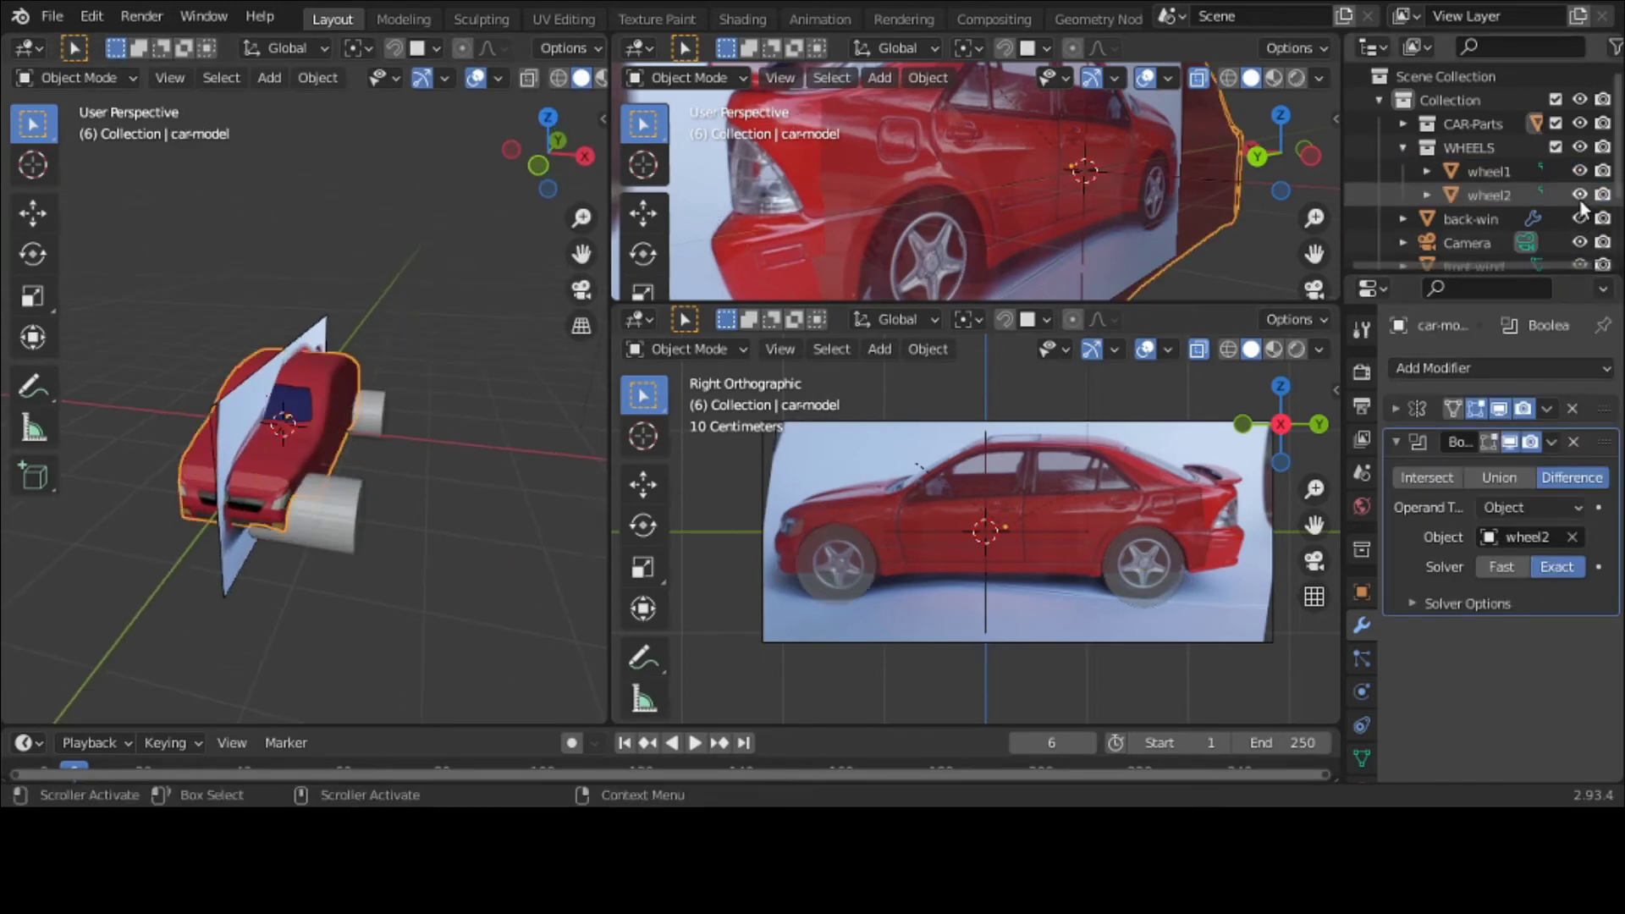
middle_drag(338, 457, 185, 404)
scroll(186, 404, up, 3)
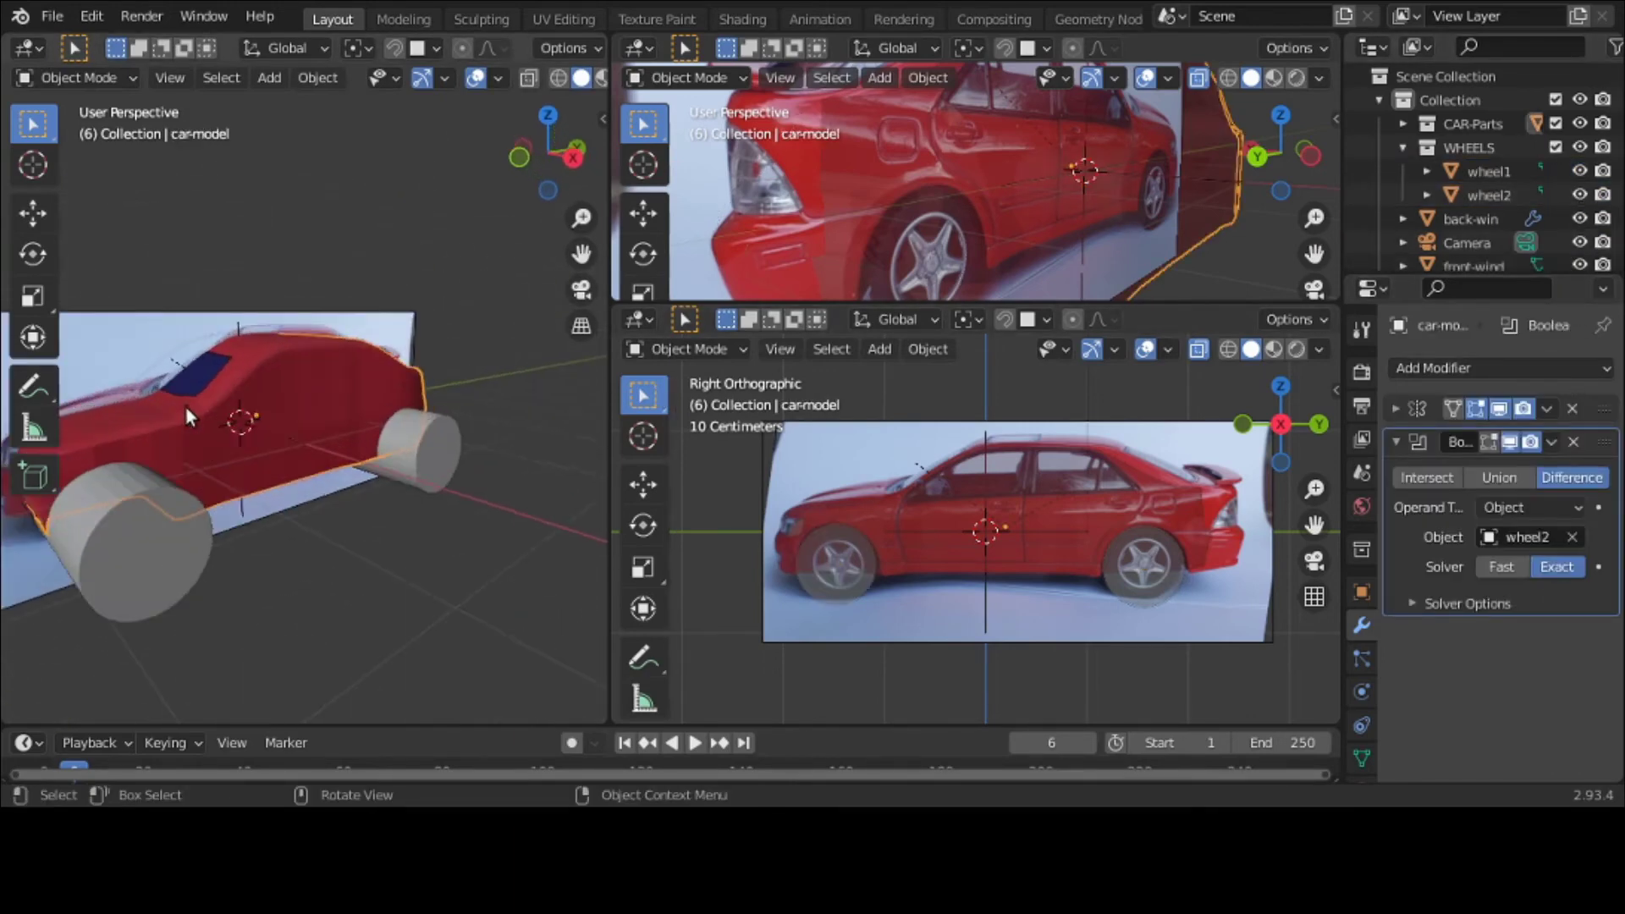
middle_drag(546, 276, 317, 355)
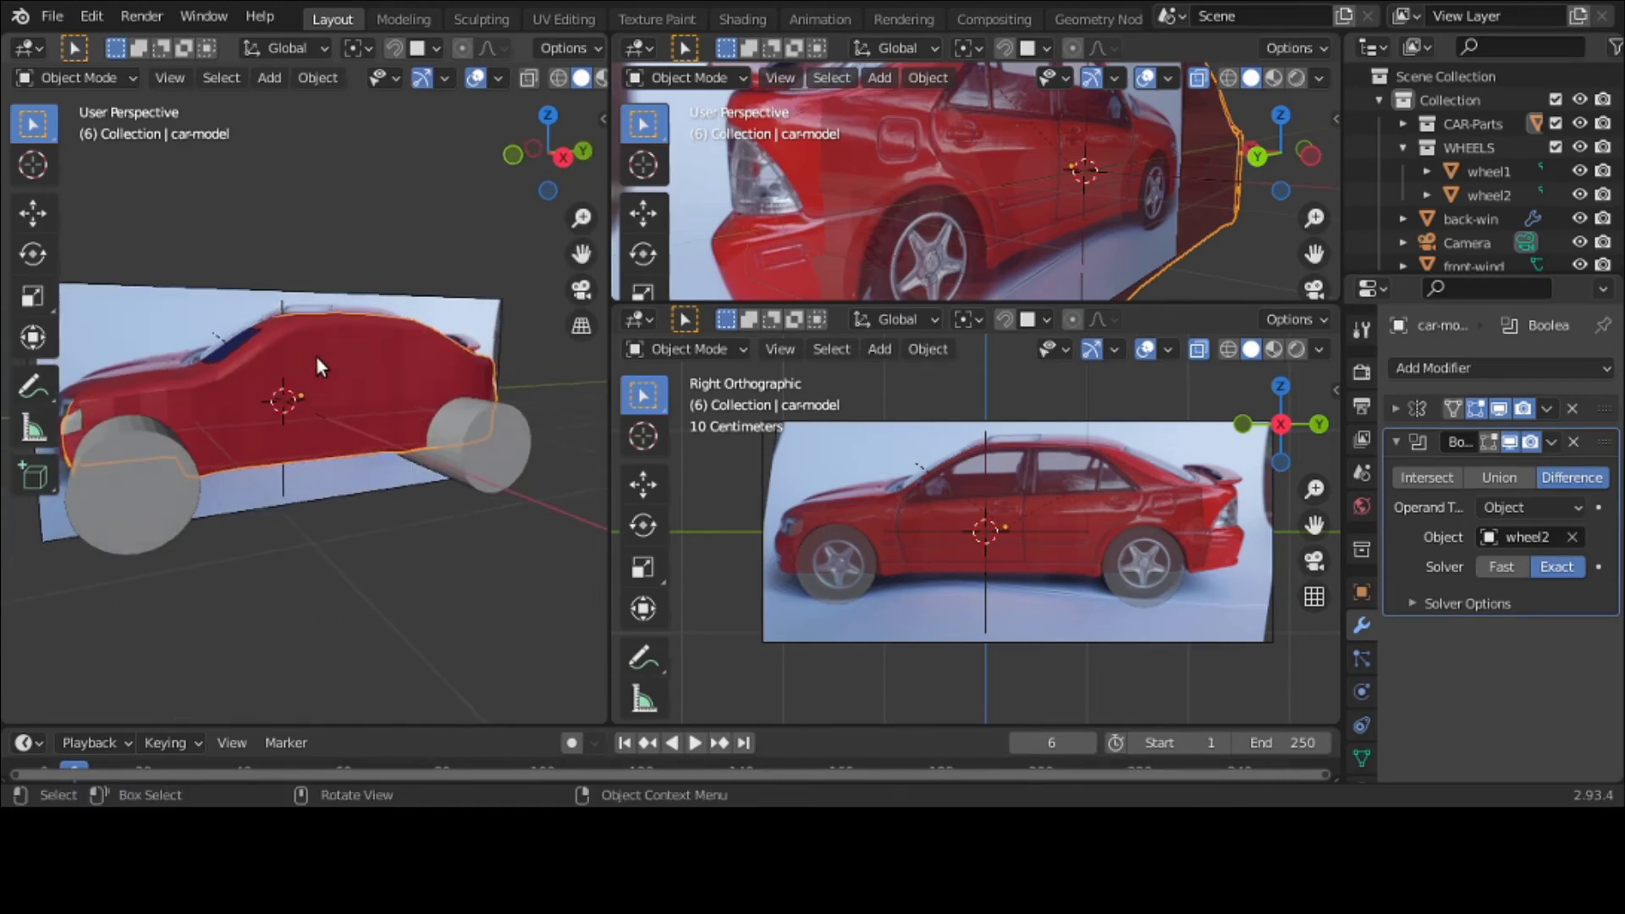
key(grave)
click(478, 359)
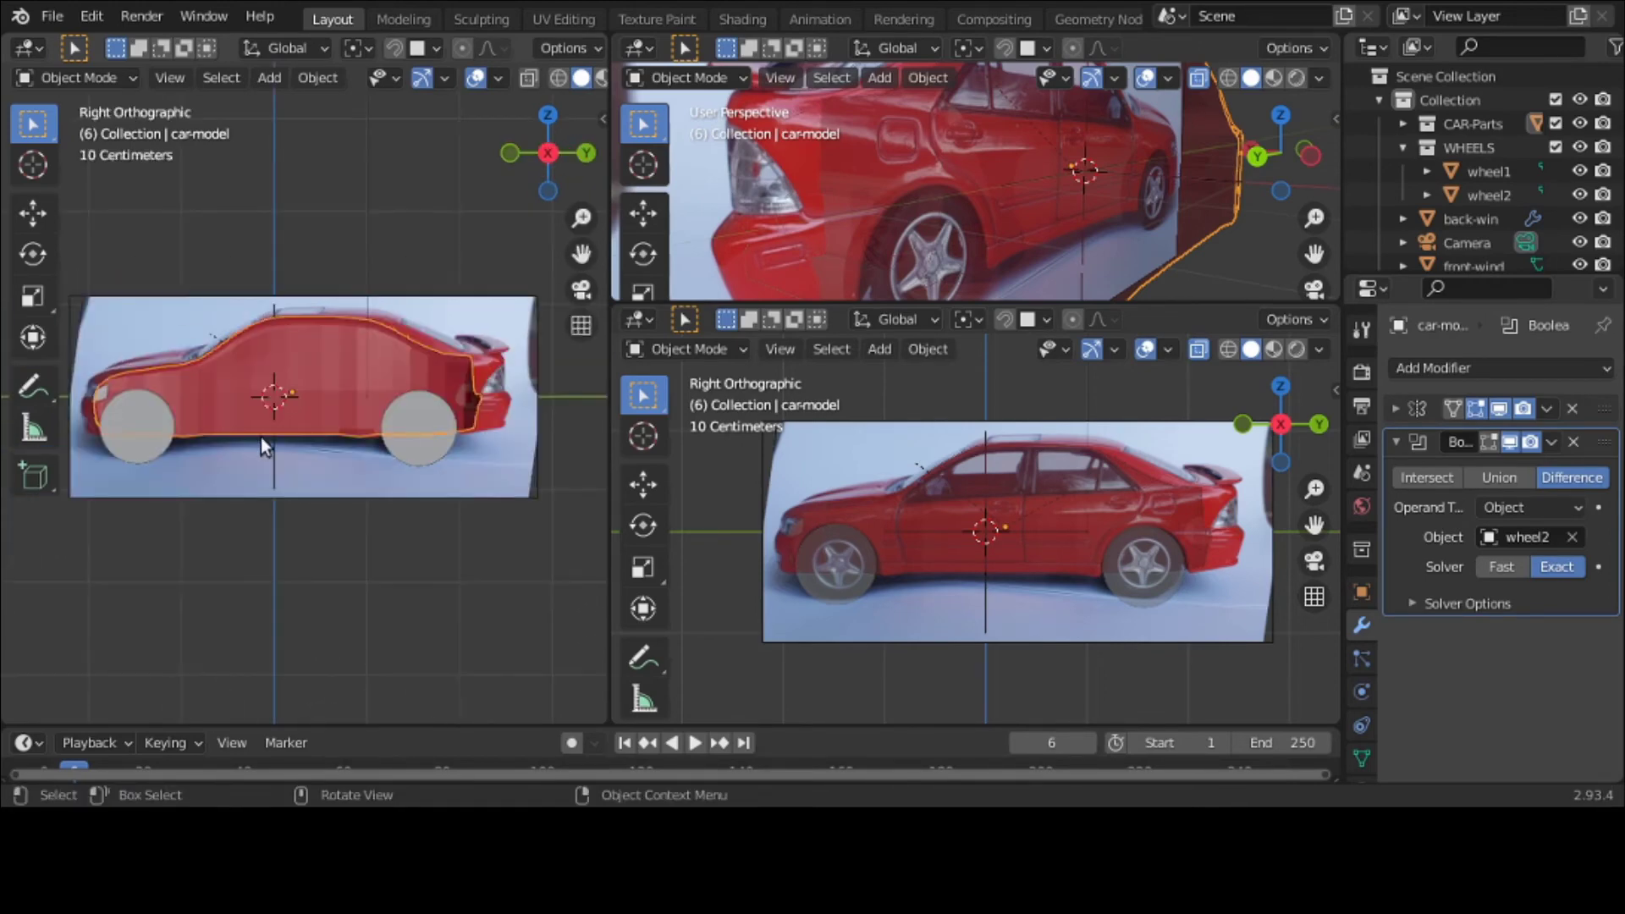
key(g)
click(165, 439)
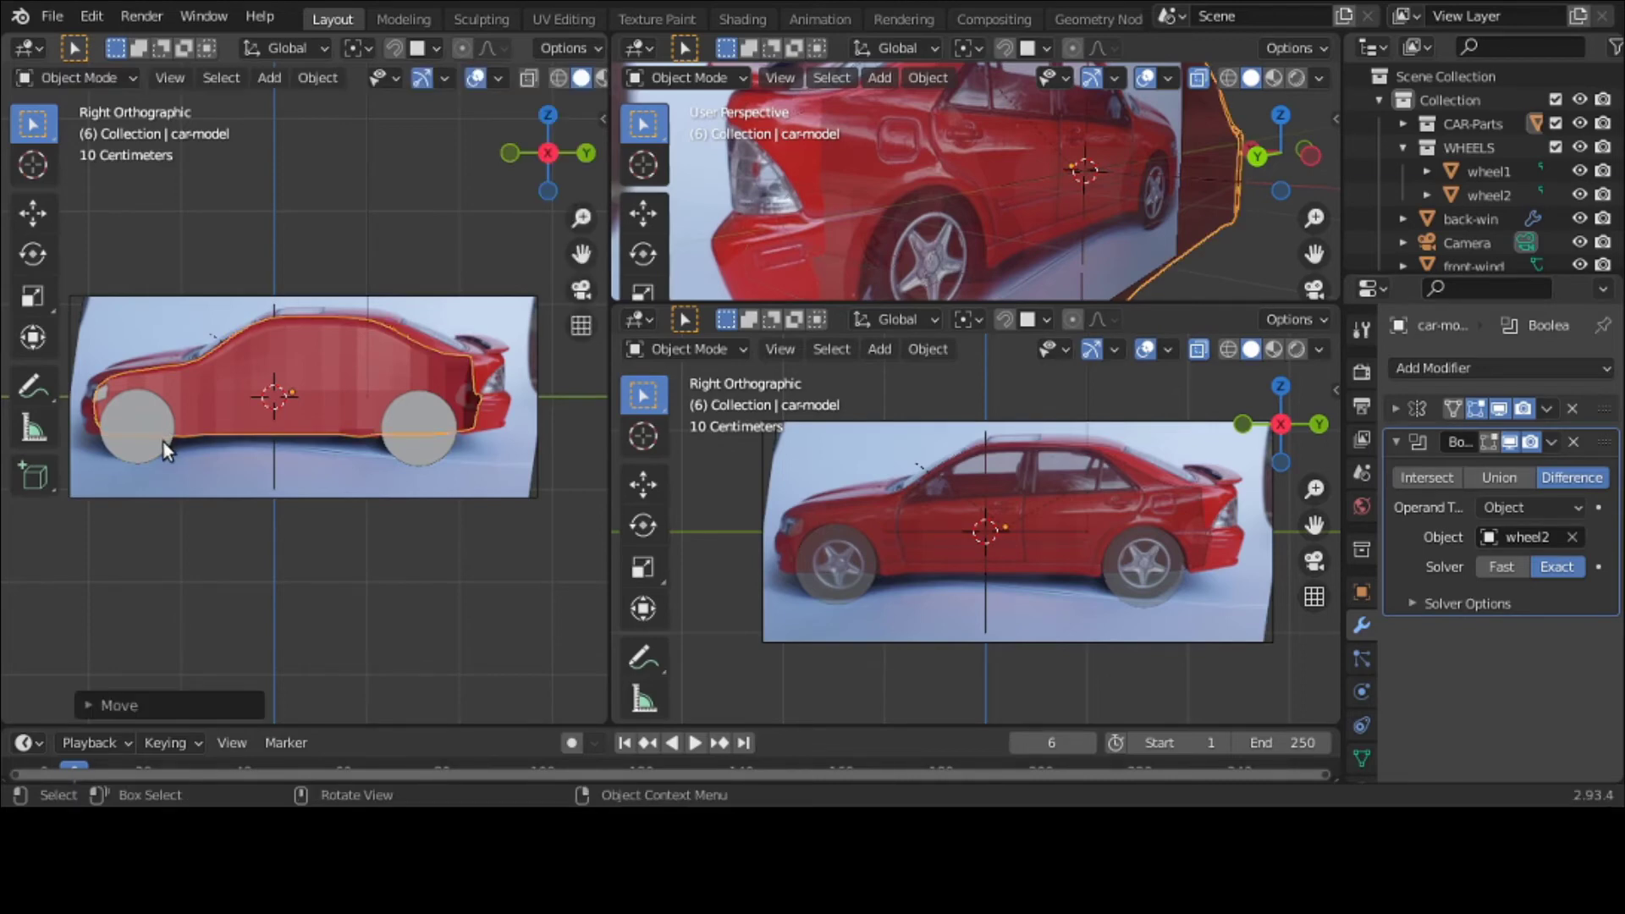
click(164, 442)
key(g)
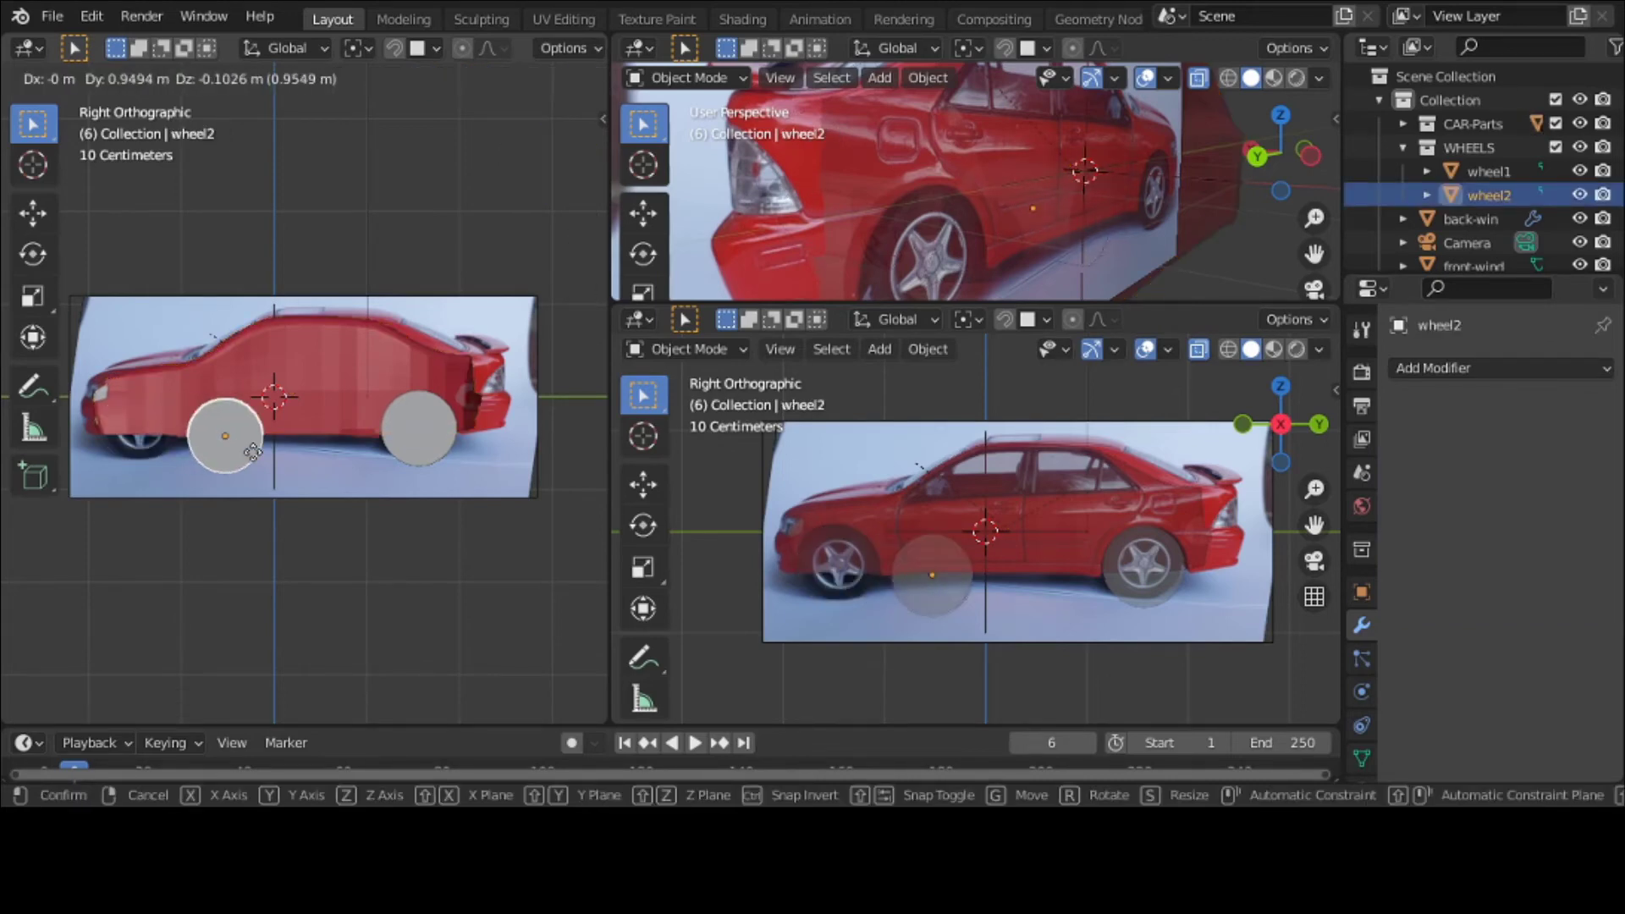
right_click(252, 452)
Step: Scale the wheel2 cylinder down to about 0.90 of its size over the front wheel
key(s)
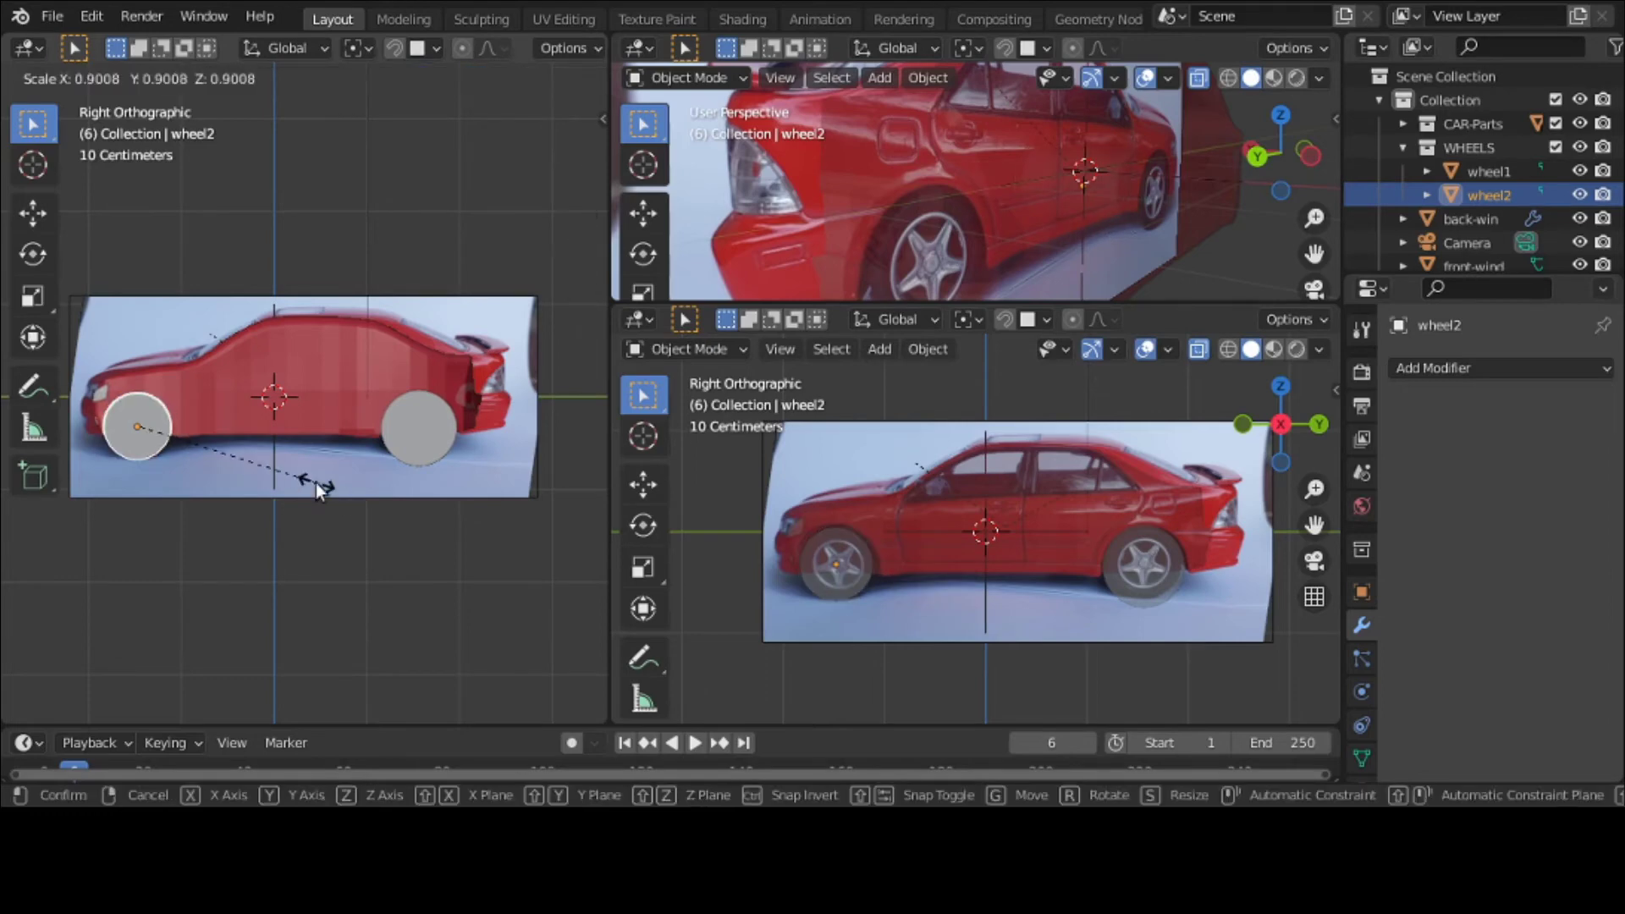
click(316, 483)
key(g)
key(y)
click(317, 483)
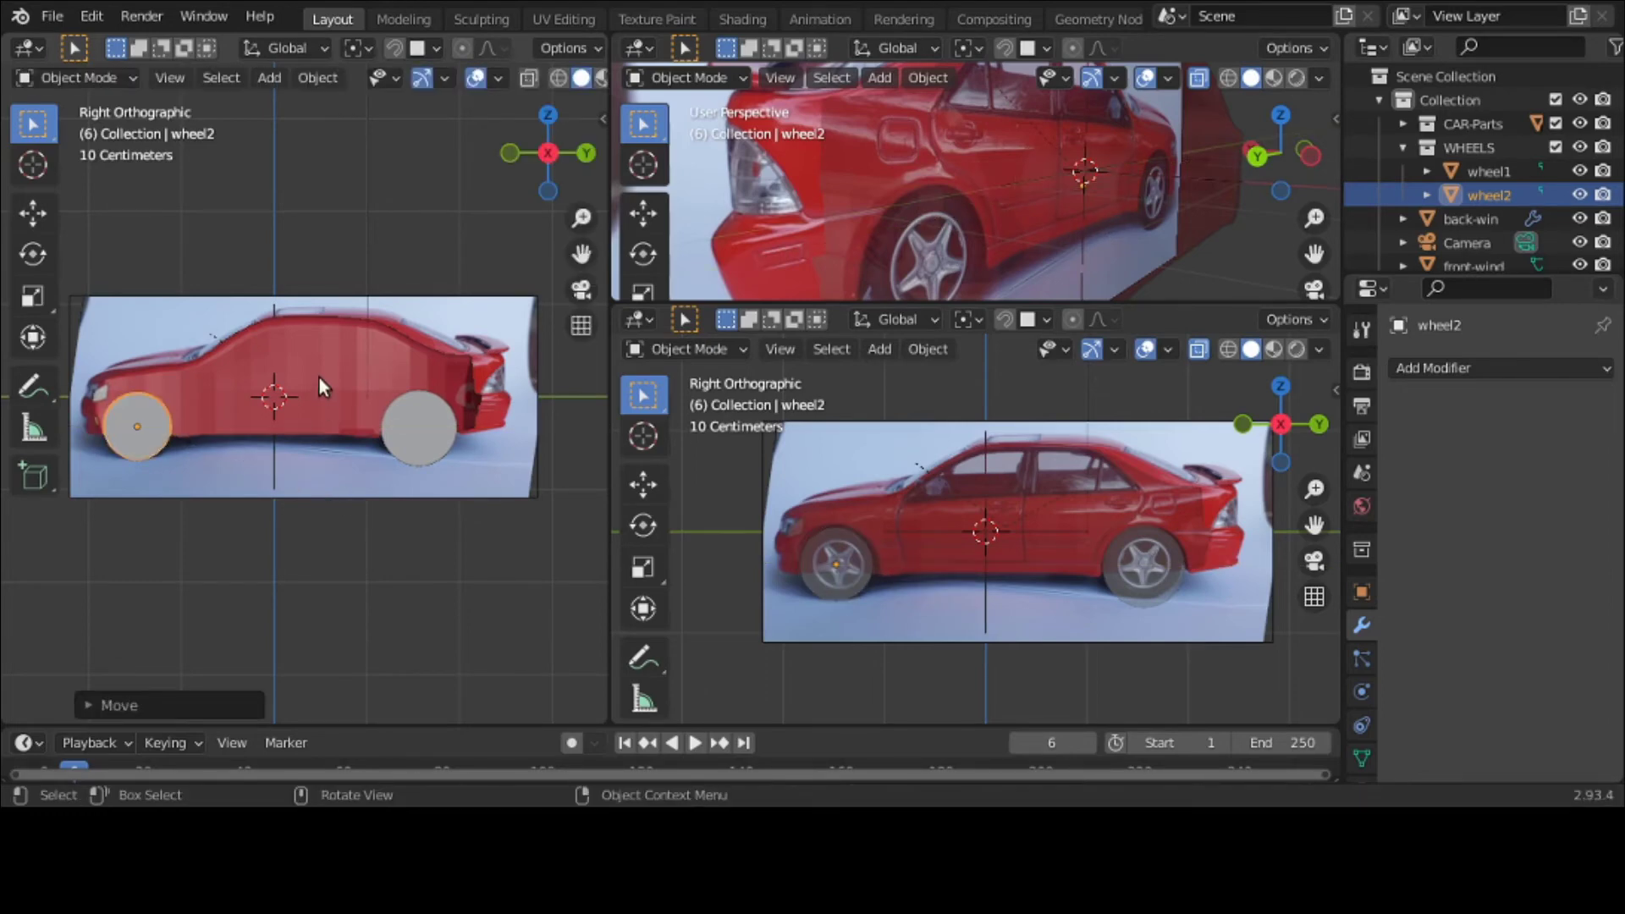
Step: Apply the wheel2 Boolean modifier on the car body and hide wheel2 to check the front wheel cutout
click(318, 376)
click(1552, 441)
click(1512, 475)
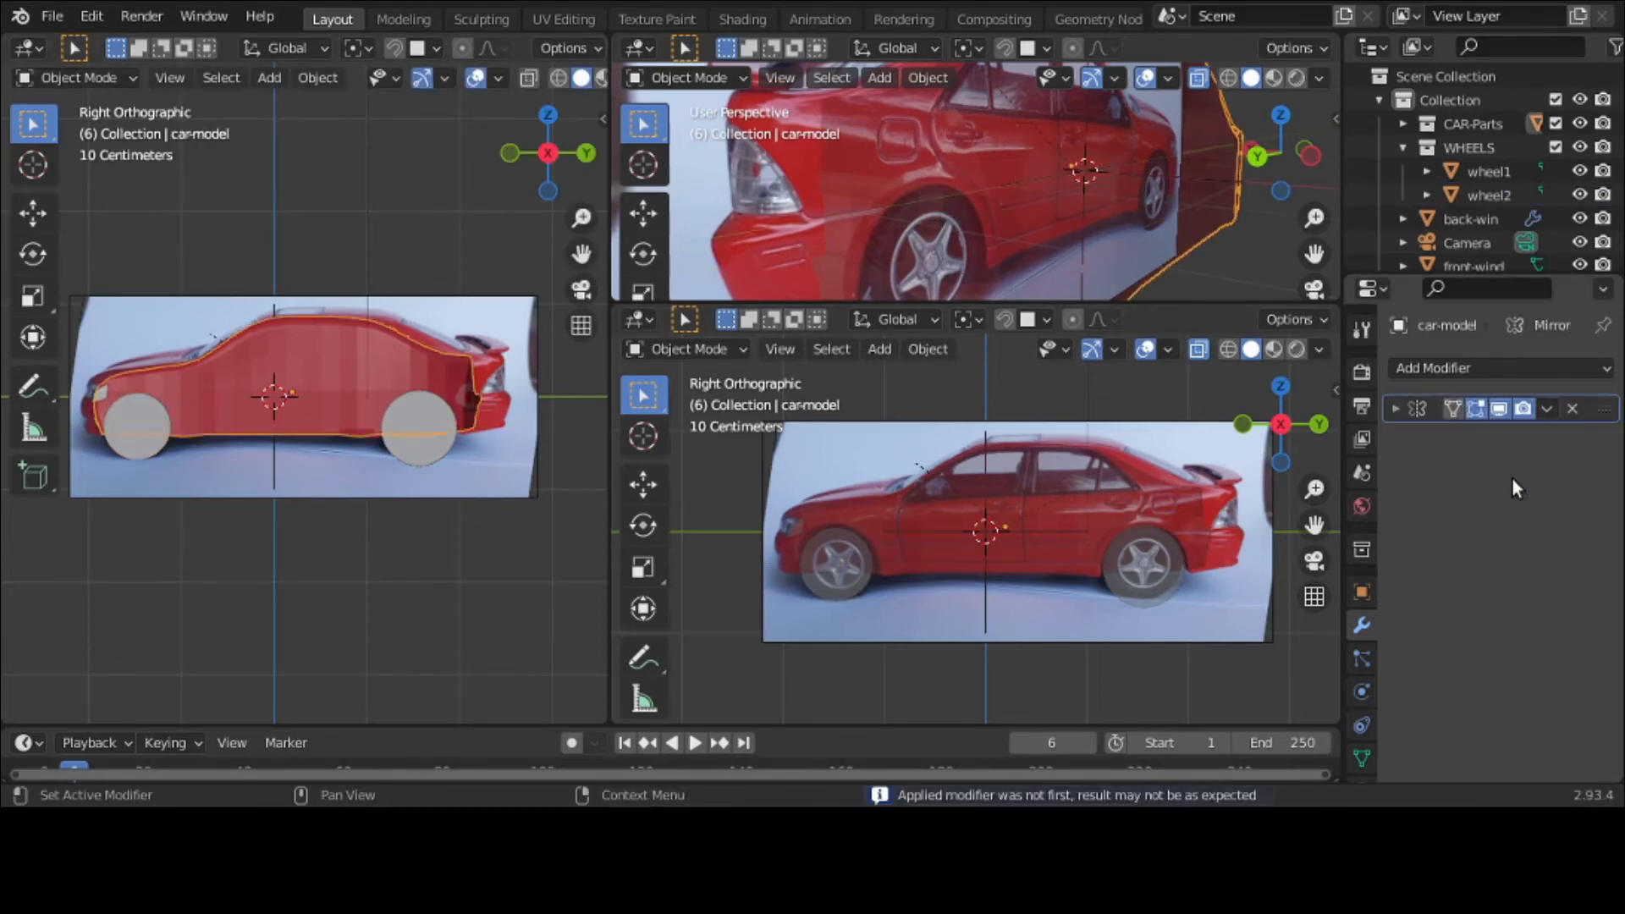
click(1514, 195)
click(1578, 194)
click(1578, 194)
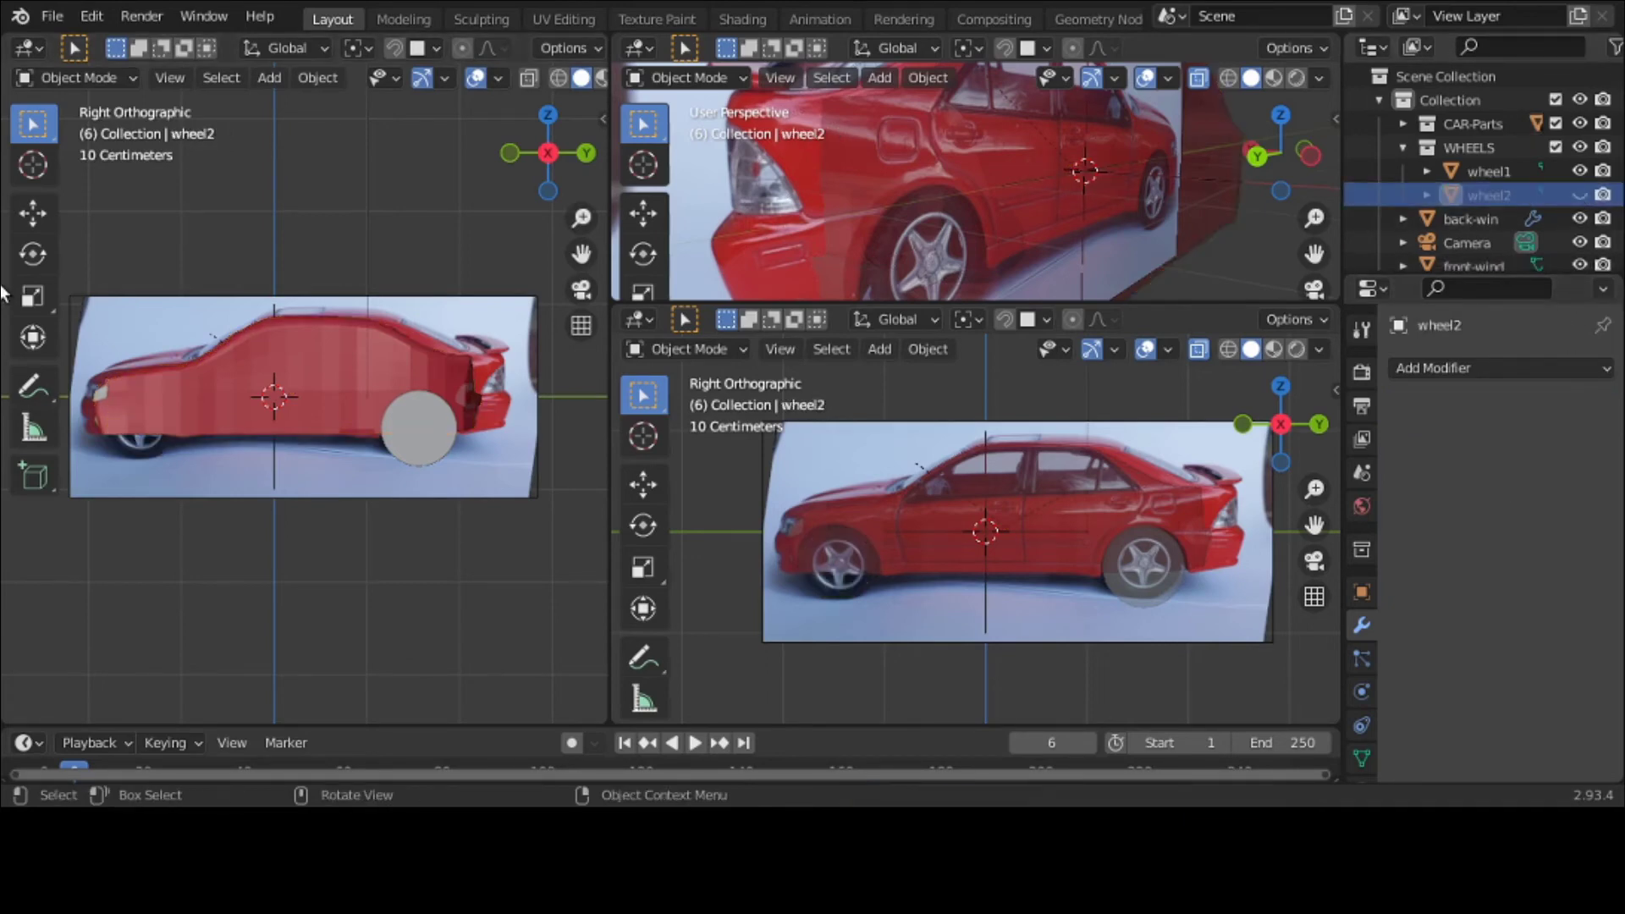
Step: Undo the applied Boolean and toggle wheel2's visibility to inspect the live cutout in the car body
middle_drag(195, 391, 298, 378)
click(298, 378)
click(298, 377)
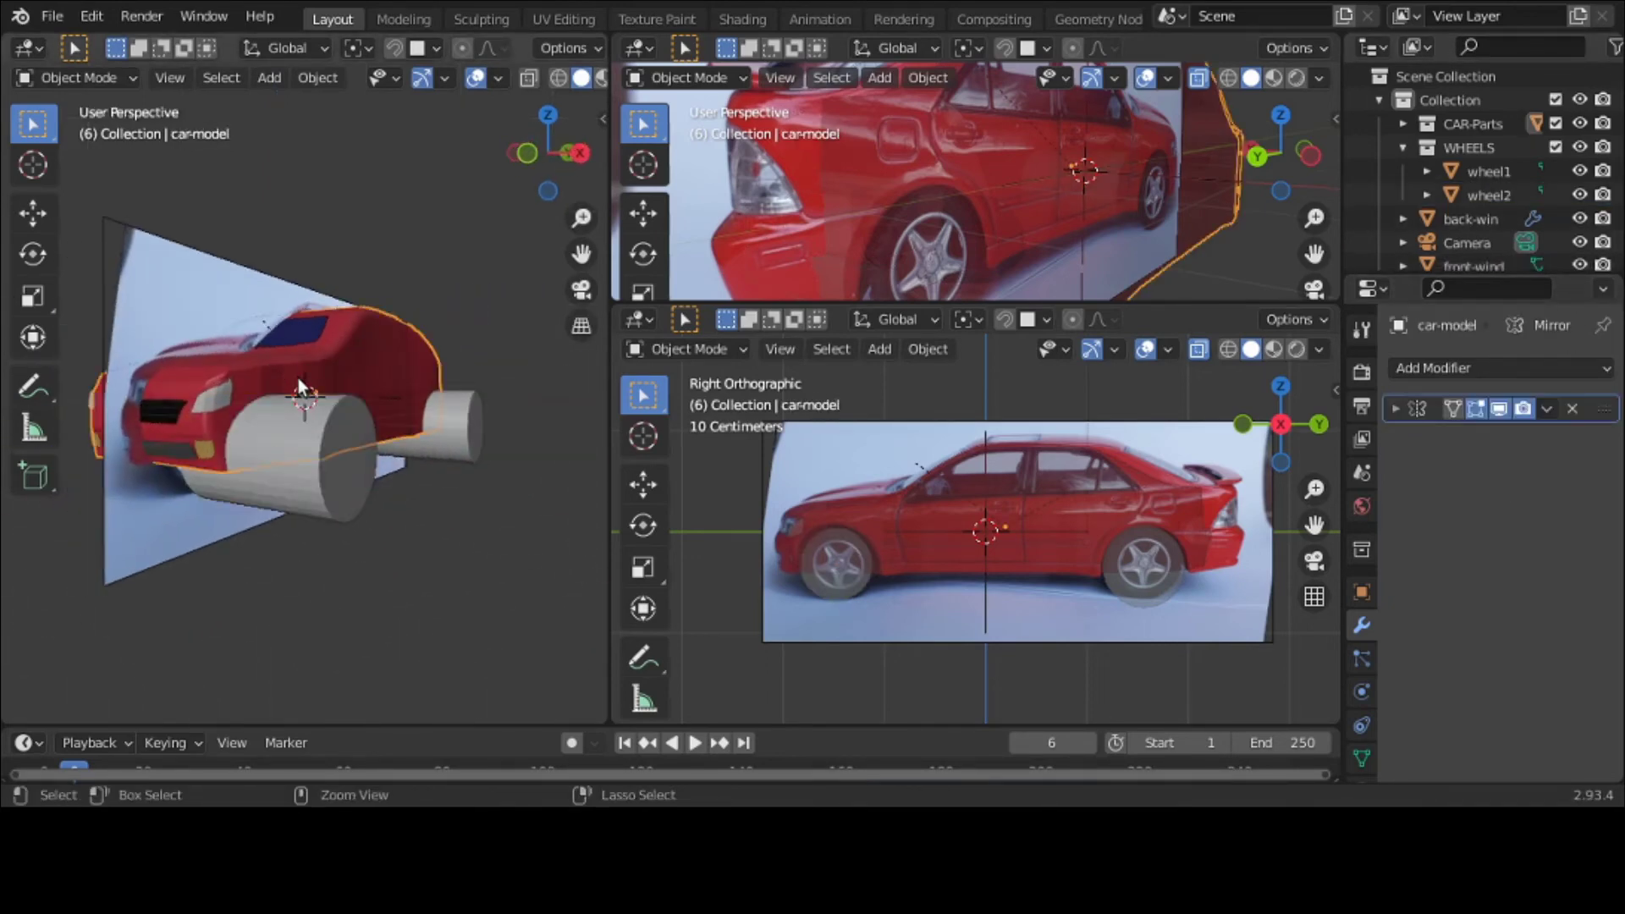
click(1579, 193)
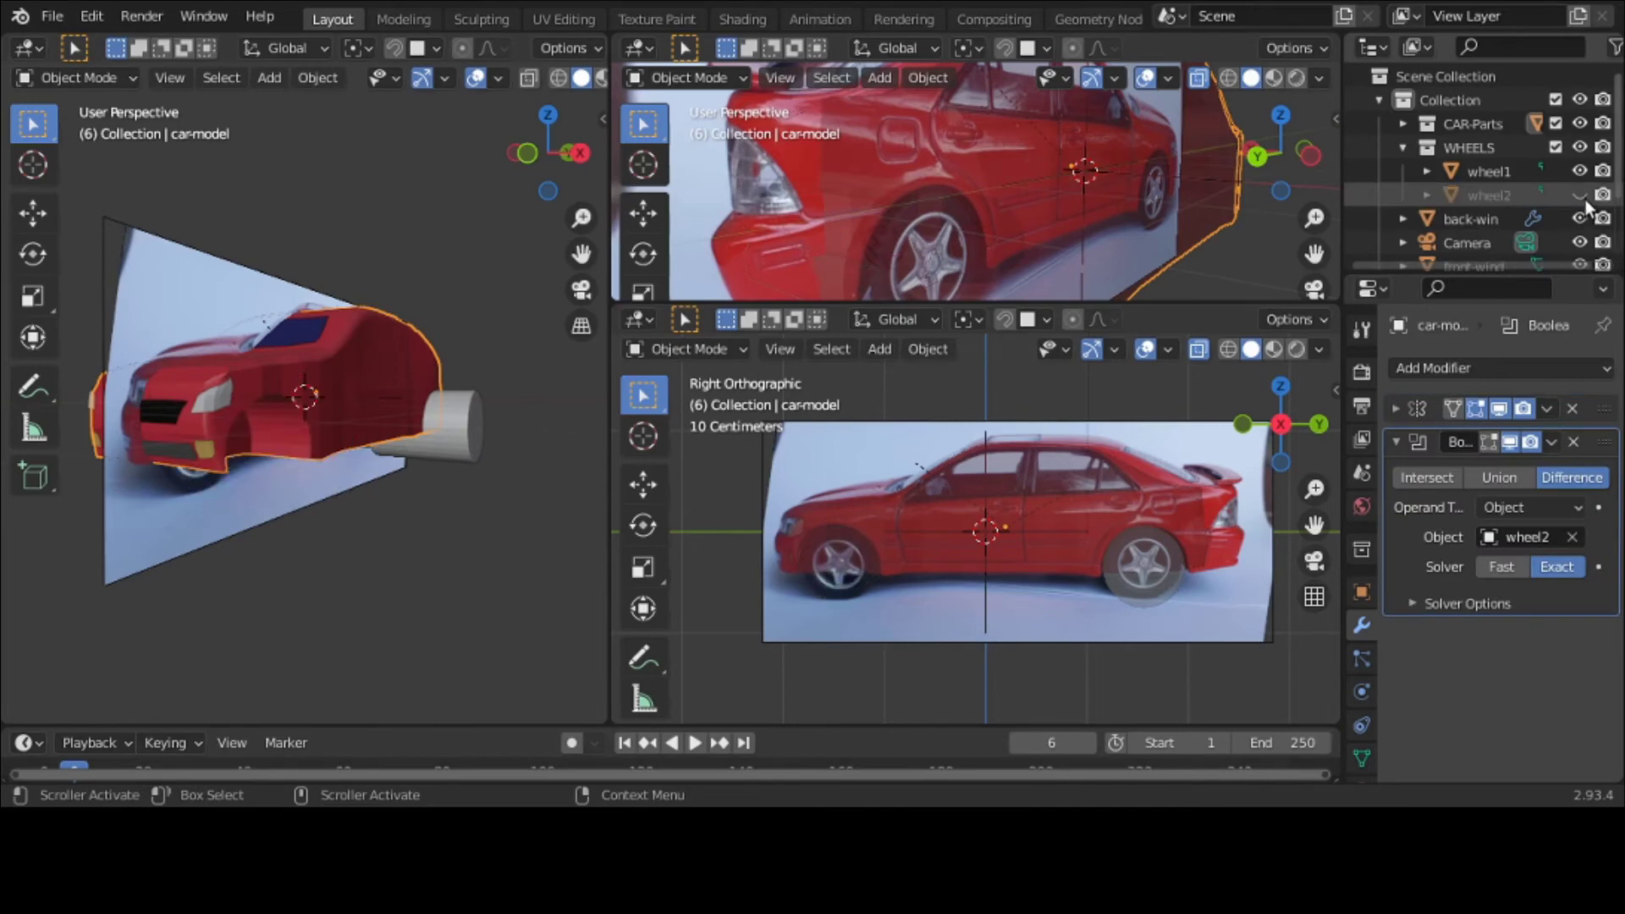
middle_drag(555, 491, 474, 514)
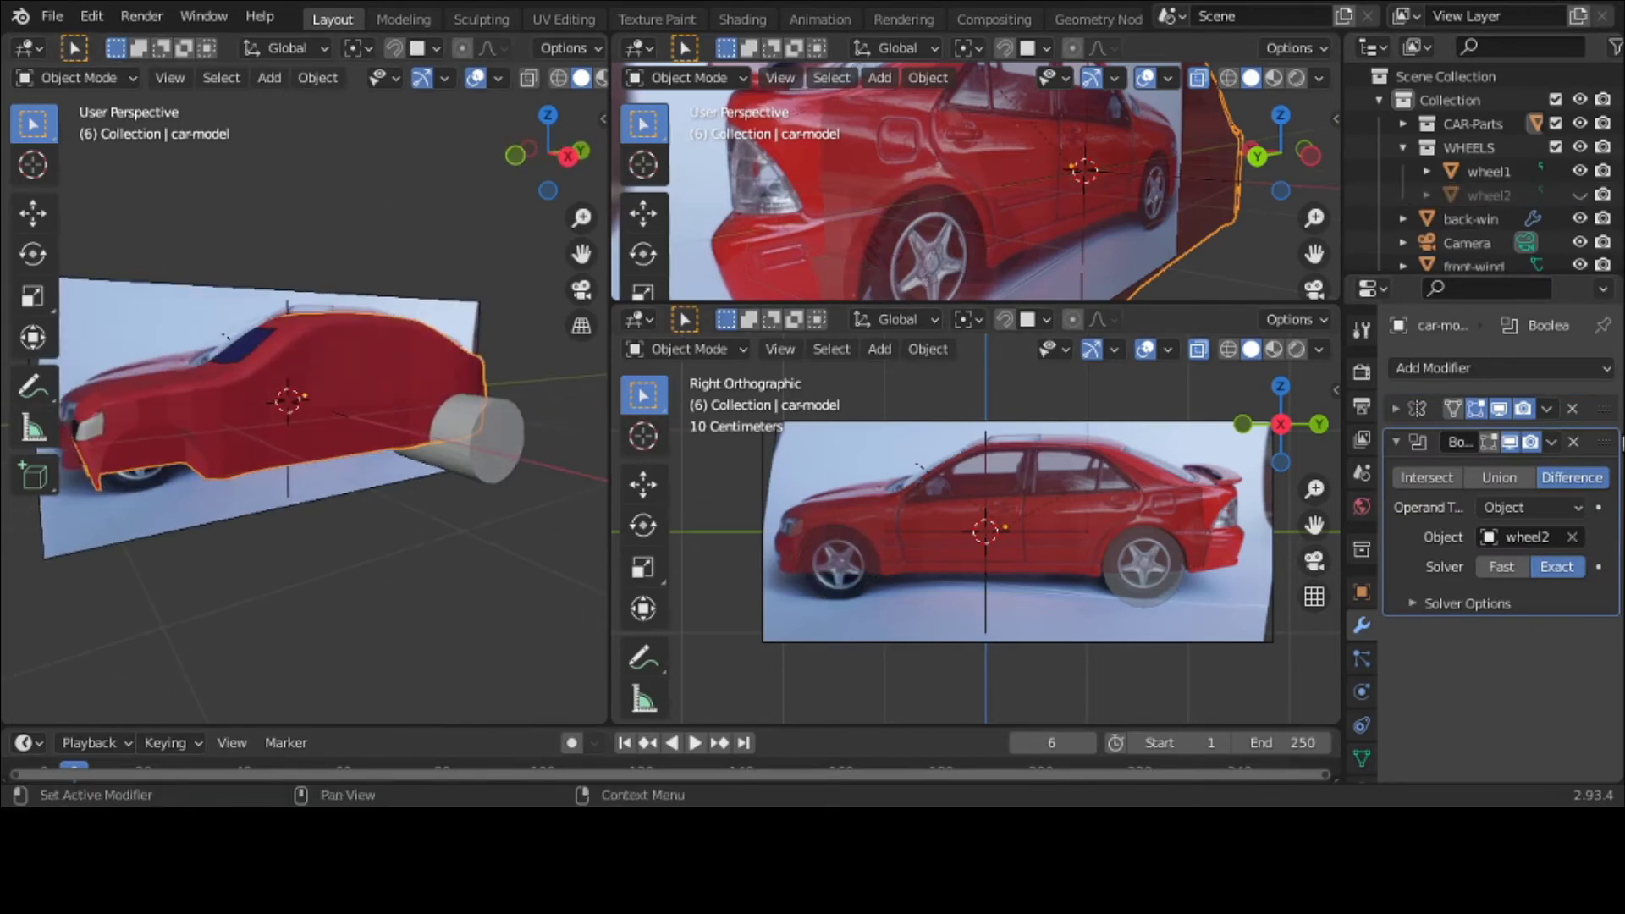
click(1579, 194)
Step: Try scaling the wheel2 cylinder down to about 0.92 and undo the change
middle_drag(200, 491, 180, 486)
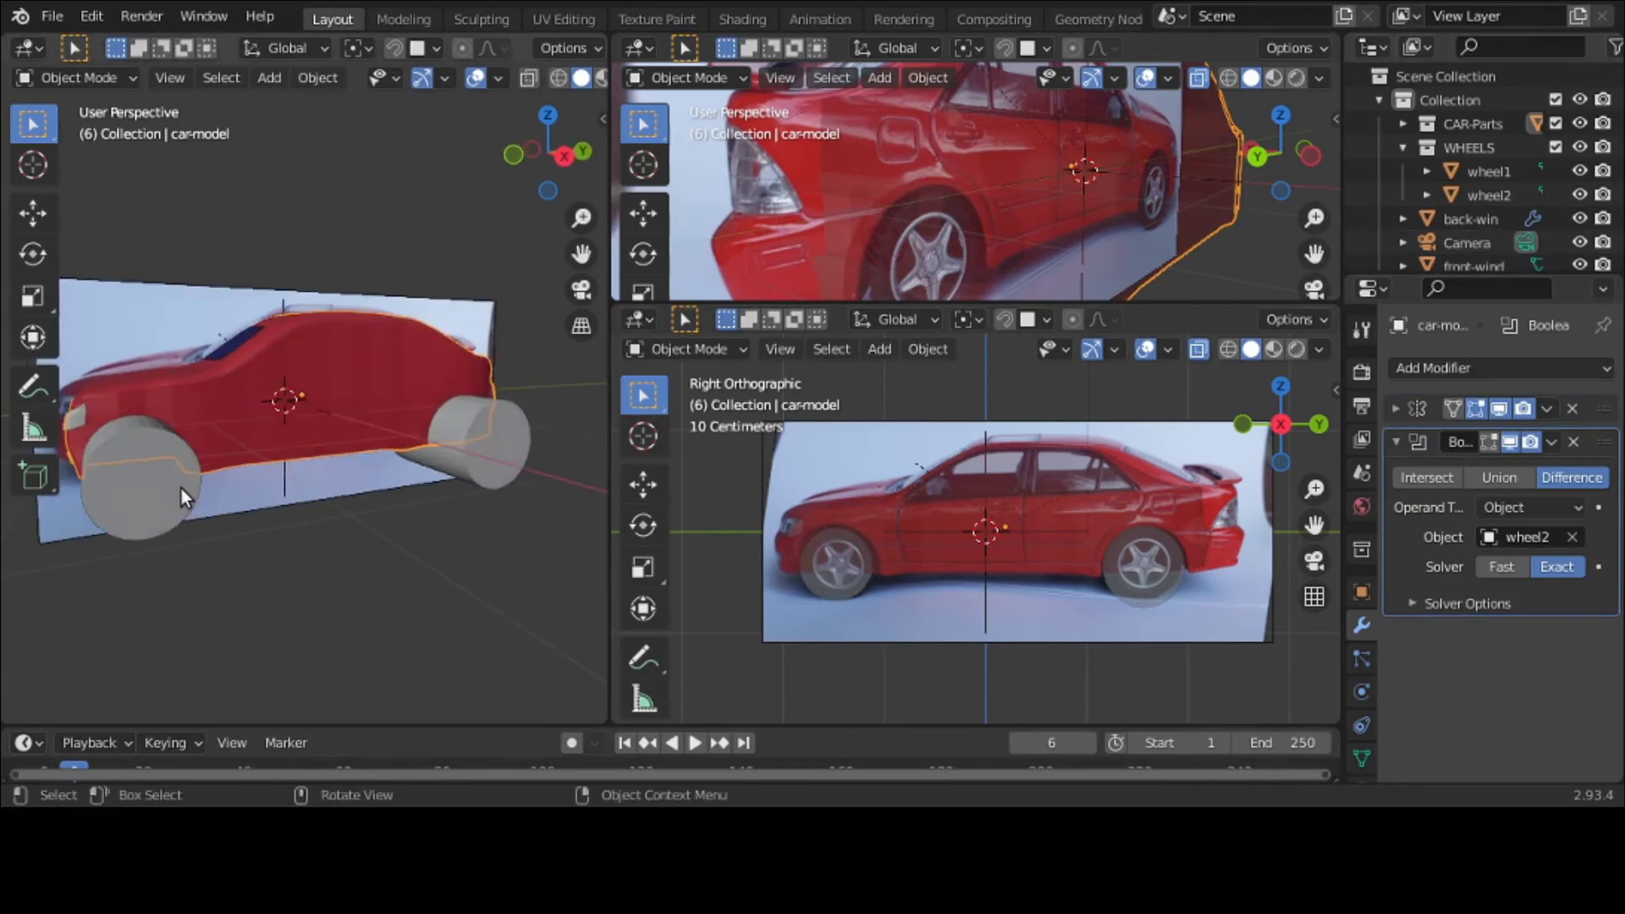
key(s)
right_click(334, 546)
click(159, 489)
key(s)
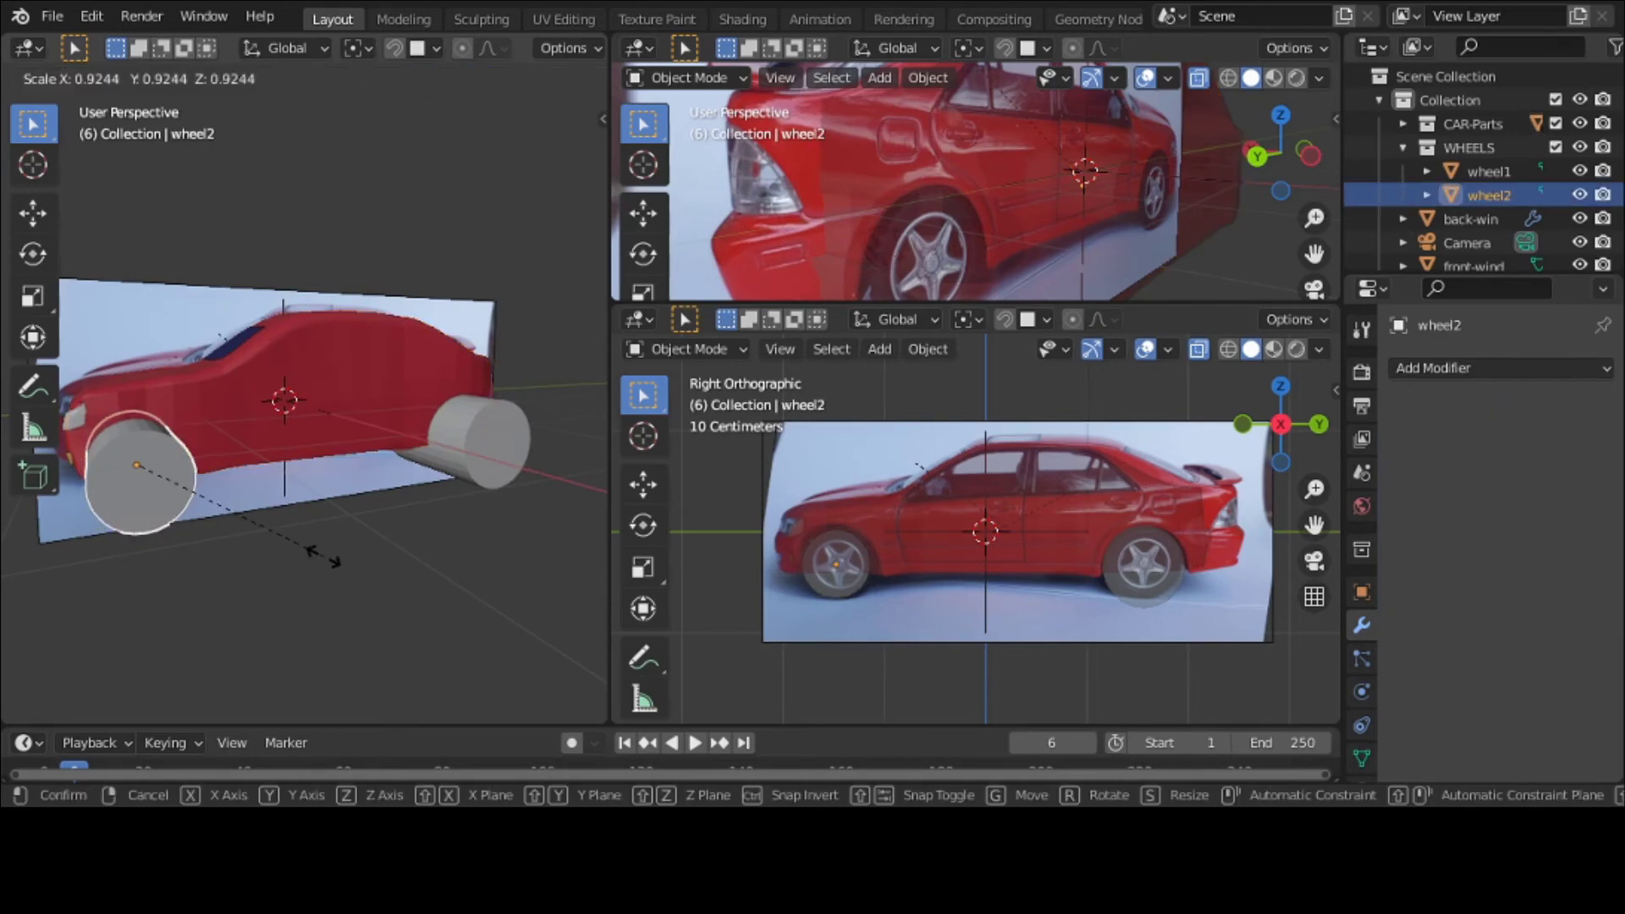
click(322, 555)
middle_drag(323, 556, 313, 556)
key(ctrl+z)
scroll(312, 555, down, 1)
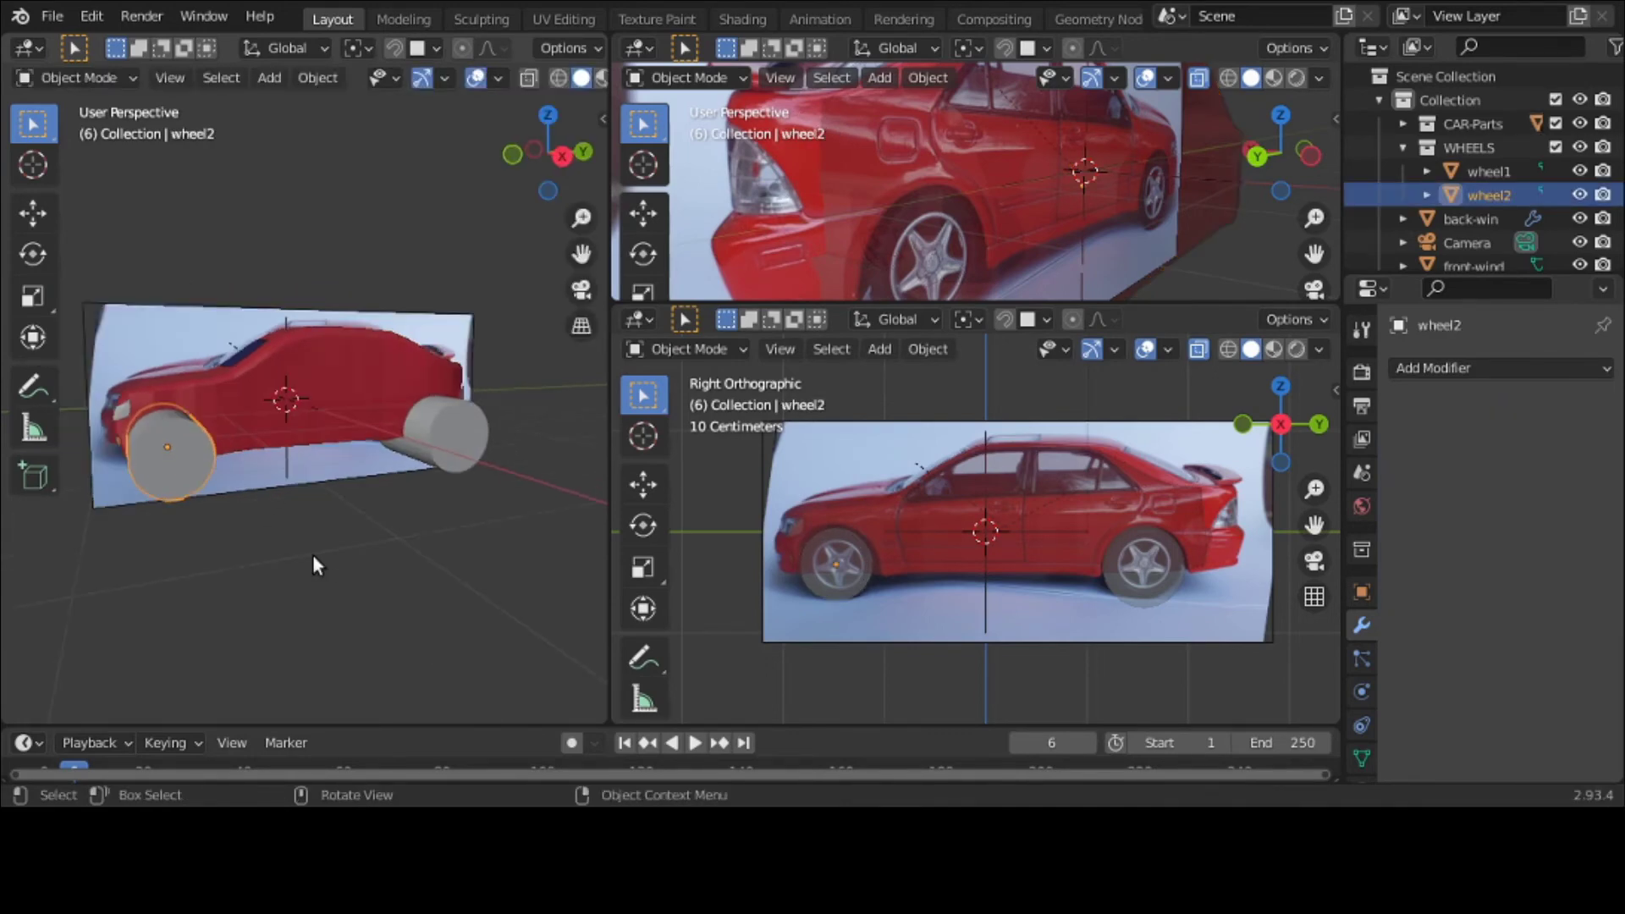
Step: Move the wheel2 cylinder slightly along Y towards the rear of the car
key(g)
key(x)
right_click(323, 555)
key(g)
key(x)
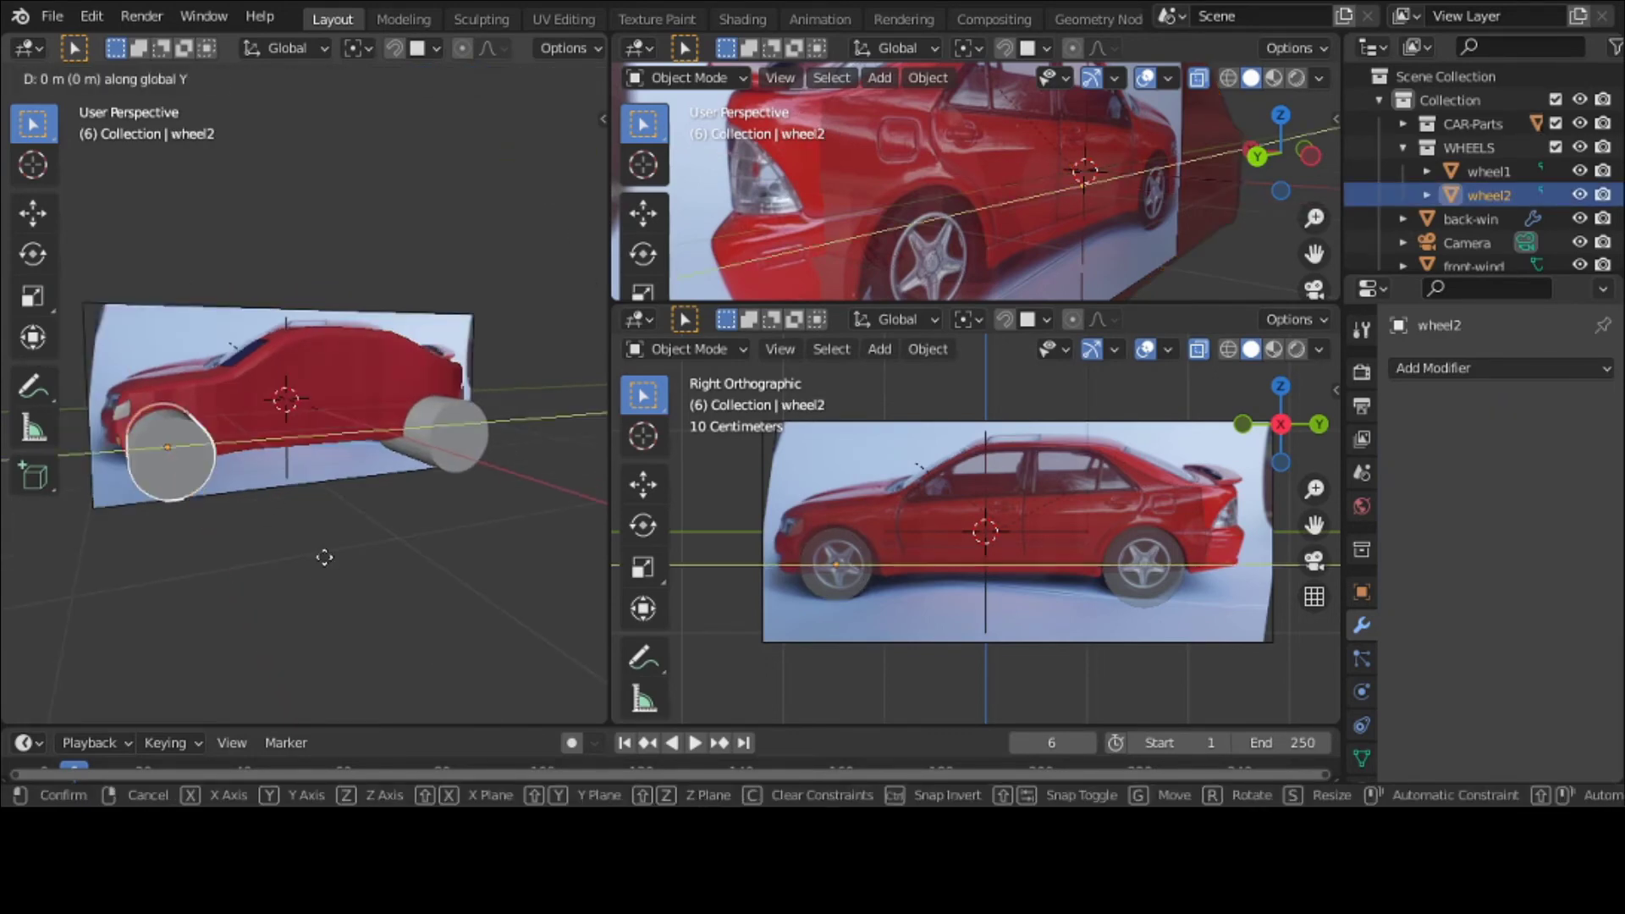
click(334, 551)
Step: Apply the repositioned wheel2 Boolean on the car body and delete the wheel2 cylinder
click(360, 350)
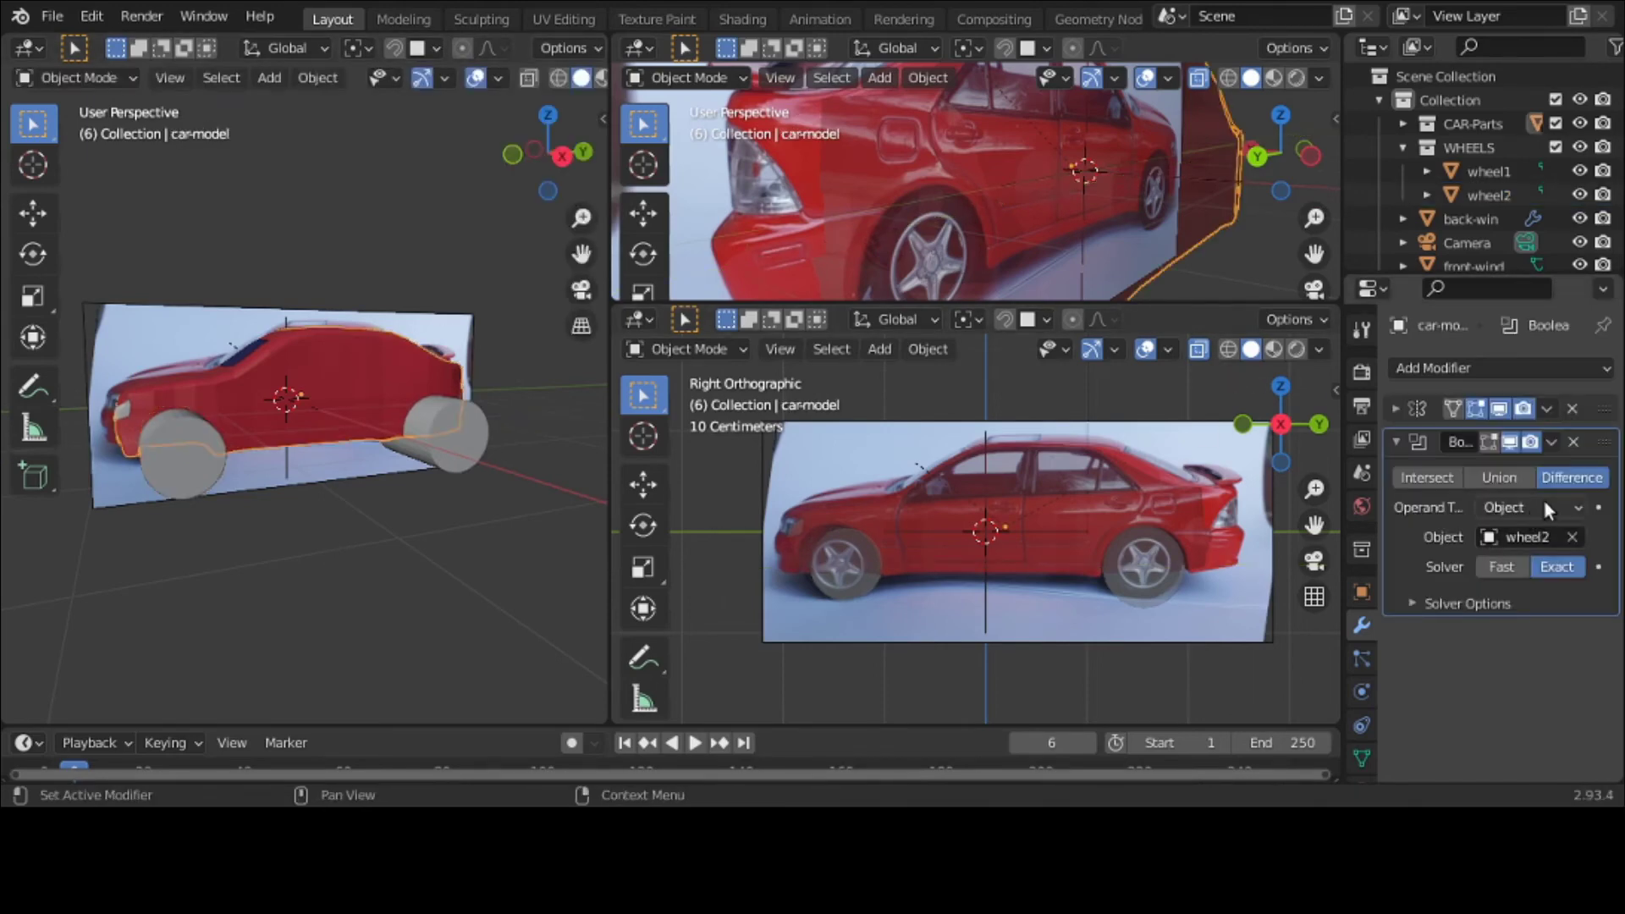
click(1551, 442)
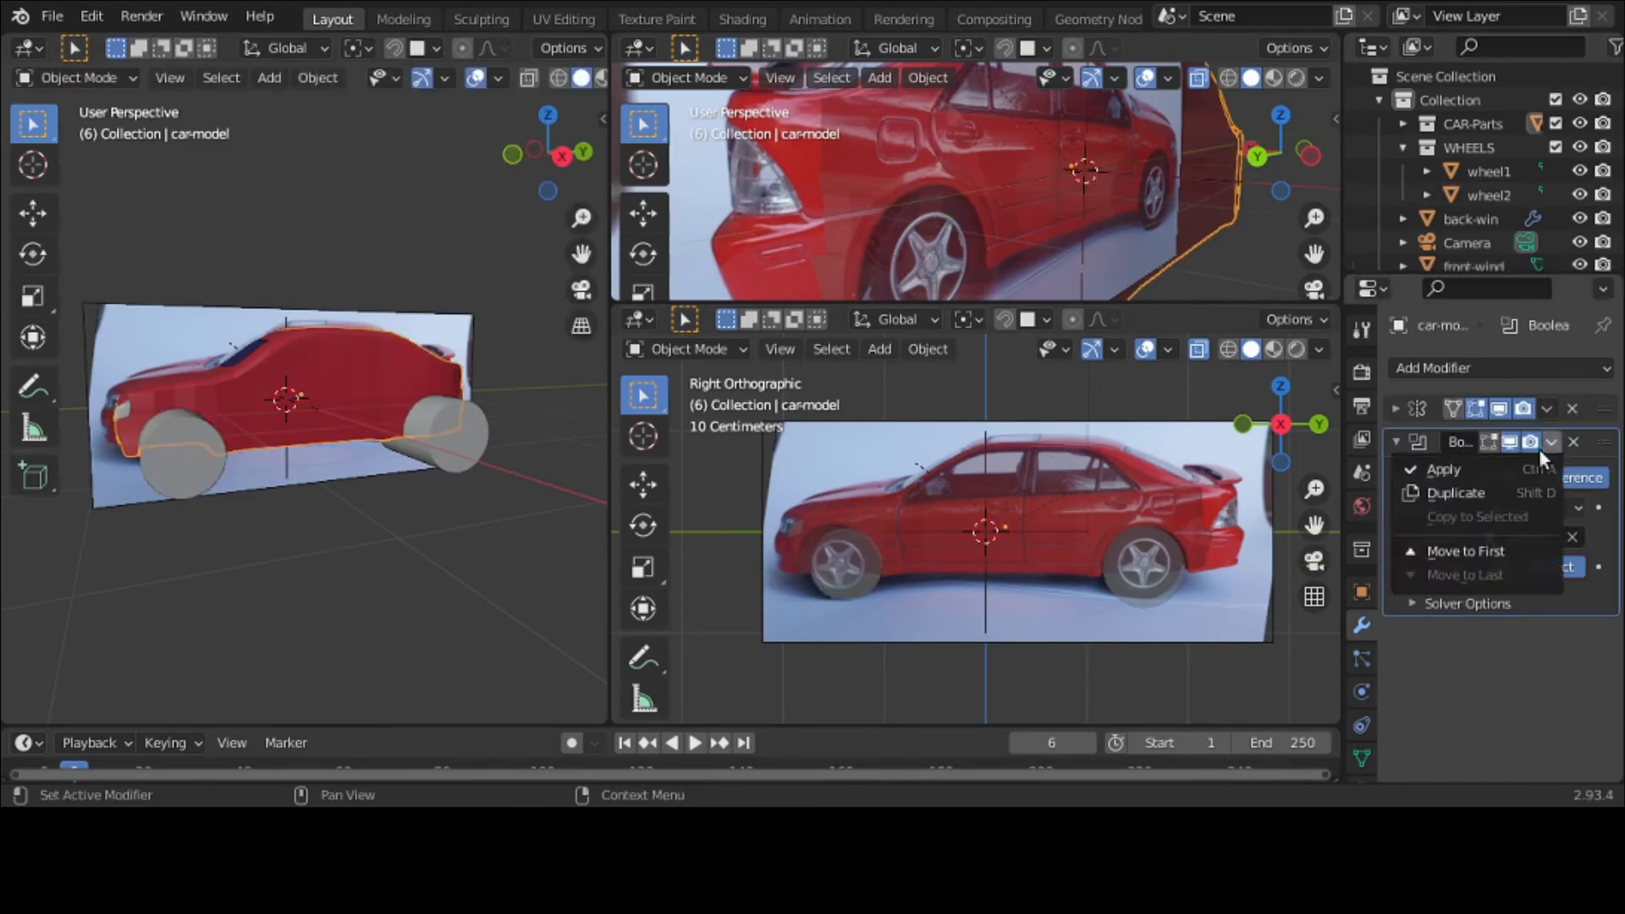
click(1537, 475)
click(1513, 205)
key(x)
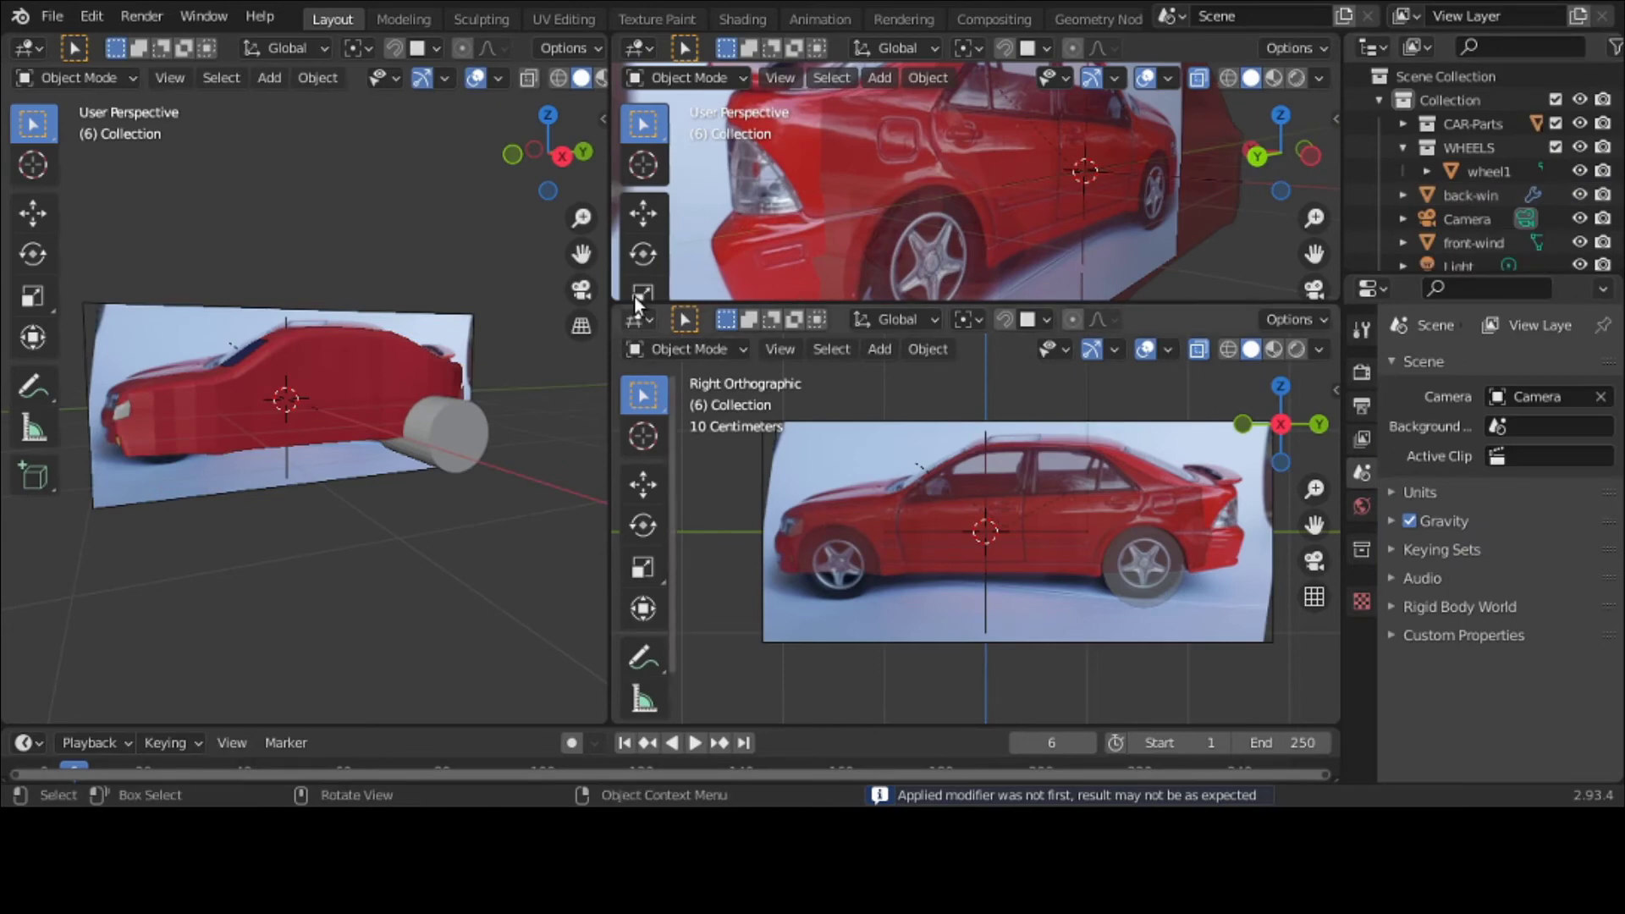
Step: Undo the wheel2 deletion and the Boolean application, and hide wheel2 to expose the cutout
middle_drag(391, 464, 496, 468)
key(ctrl+z)
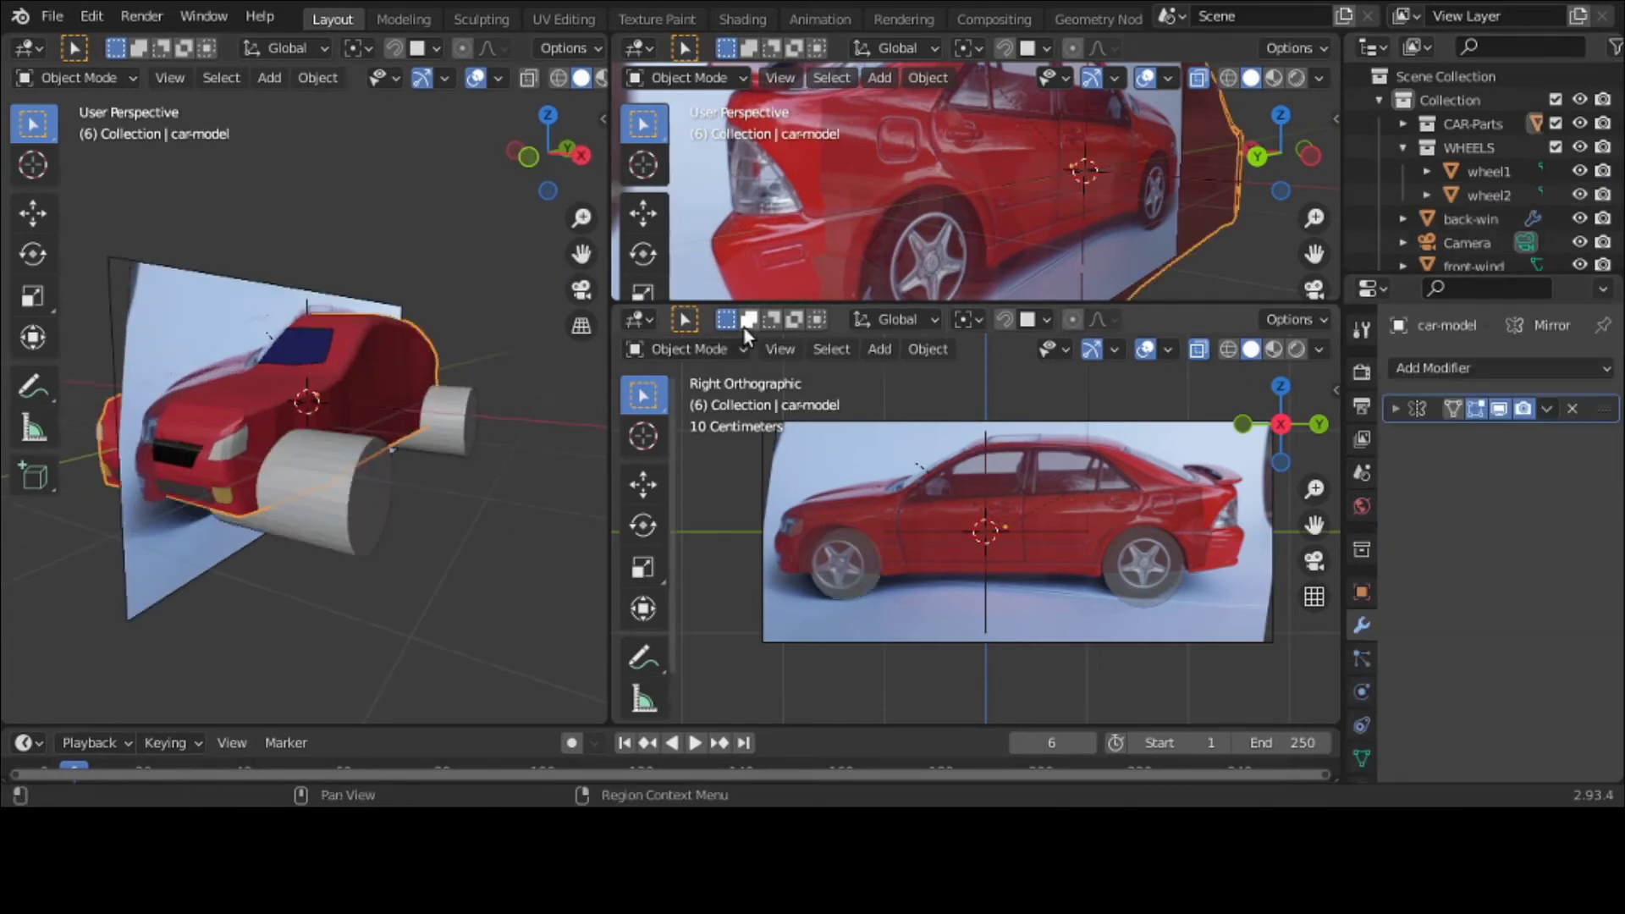
key(ctrl+z)
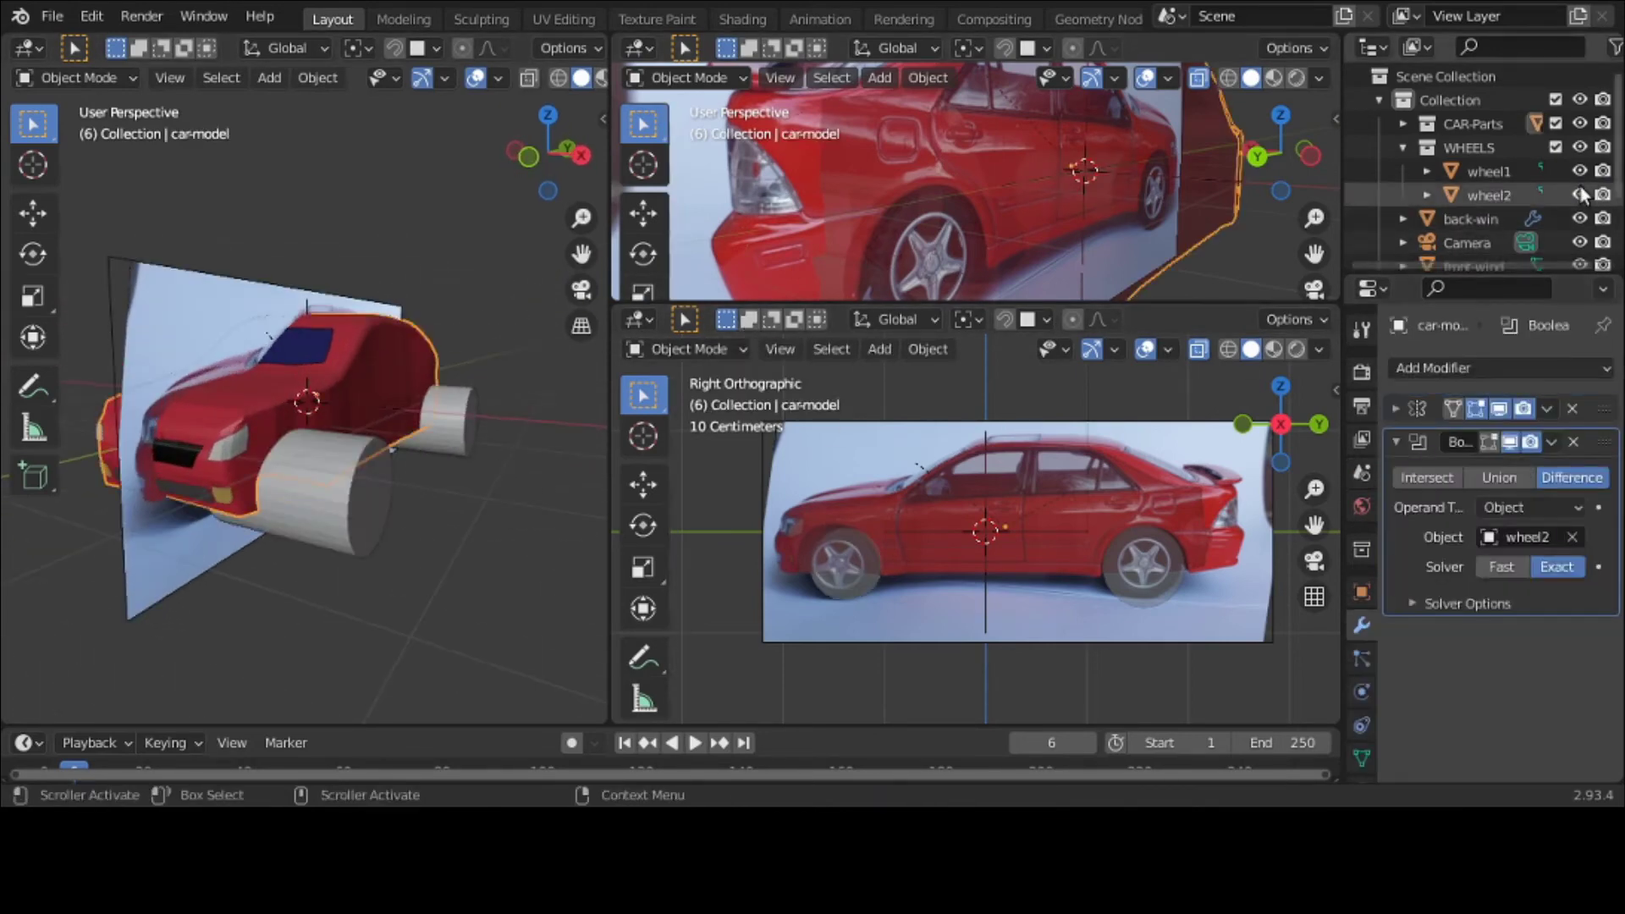
click(1579, 195)
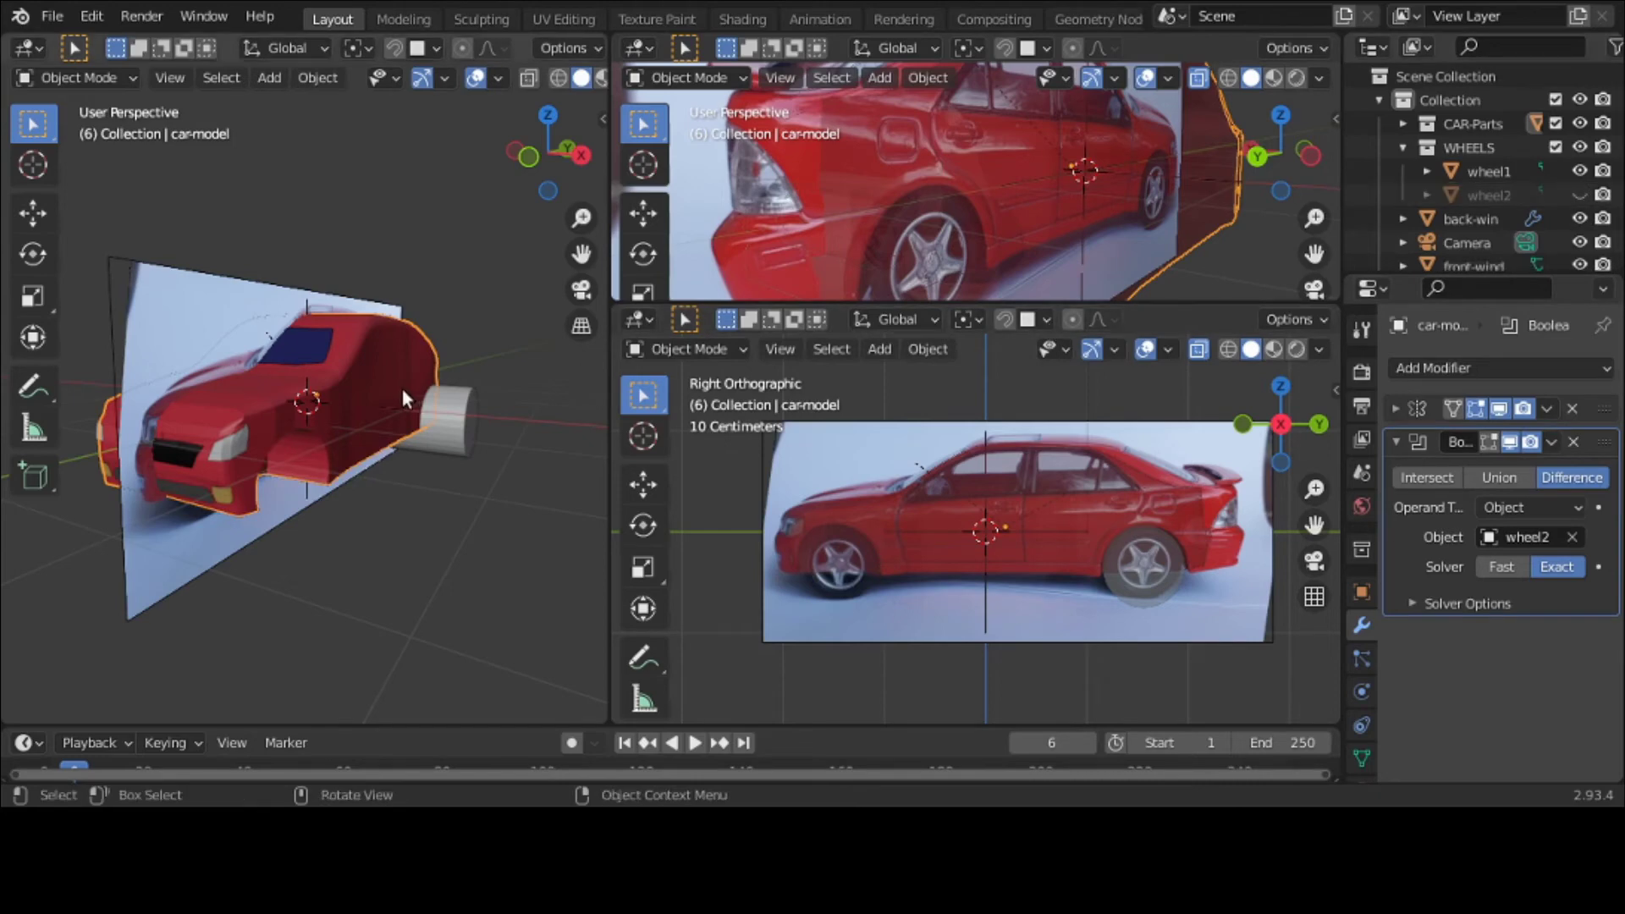
Step: Try applying the car body's Boolean modifier while wheel2 is hidden, and undo it
click(1550, 441)
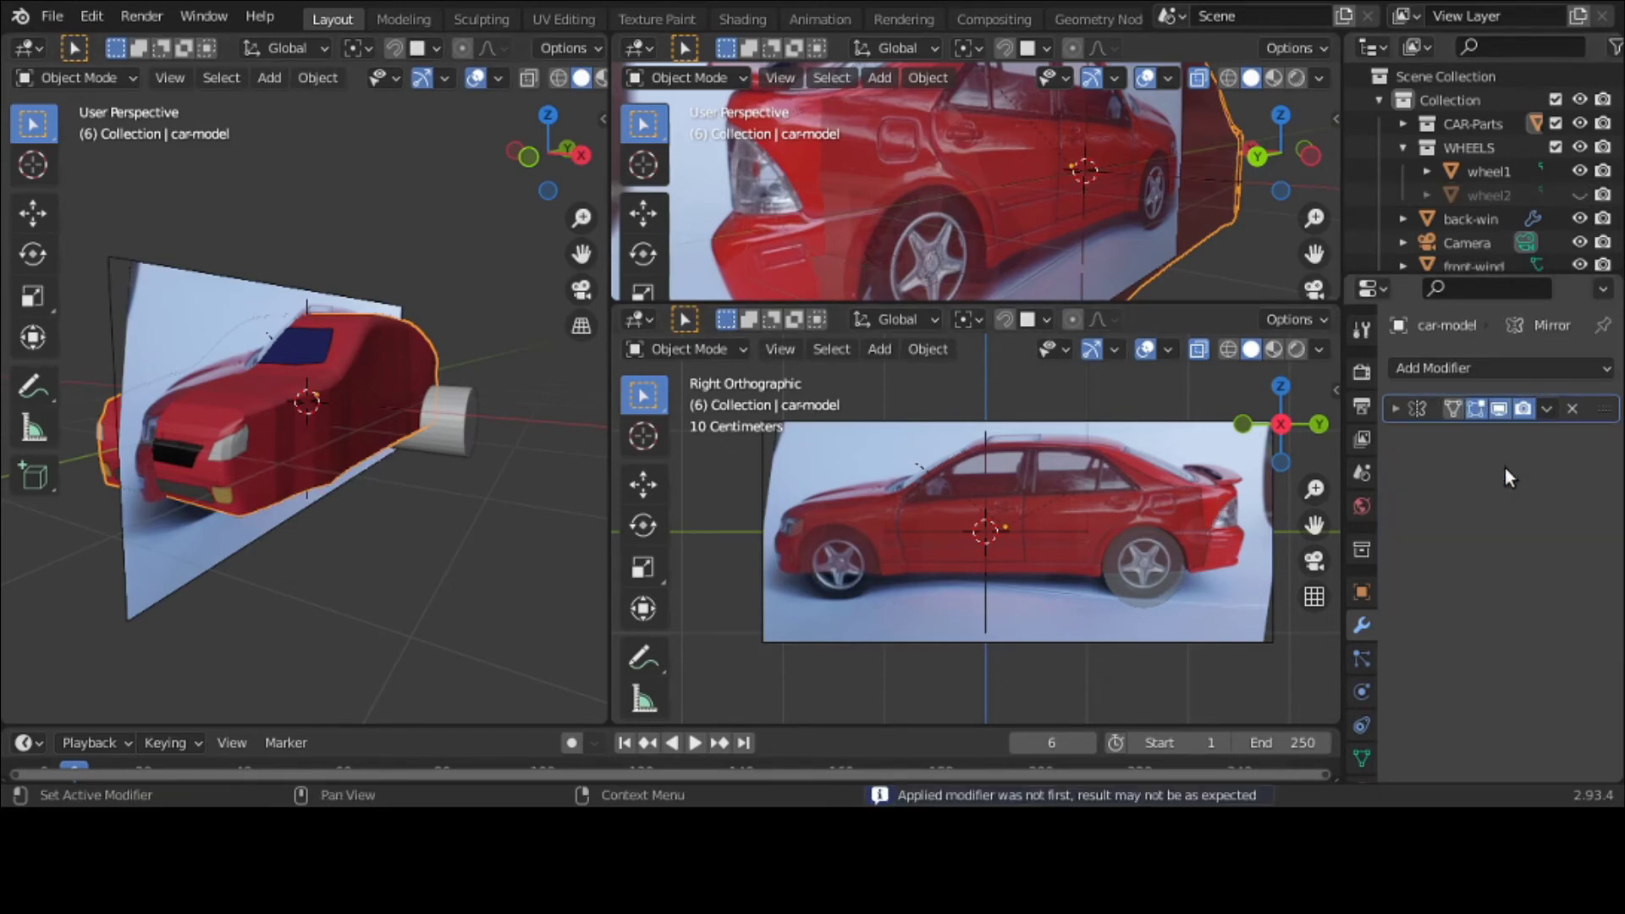
key(ctrl+z)
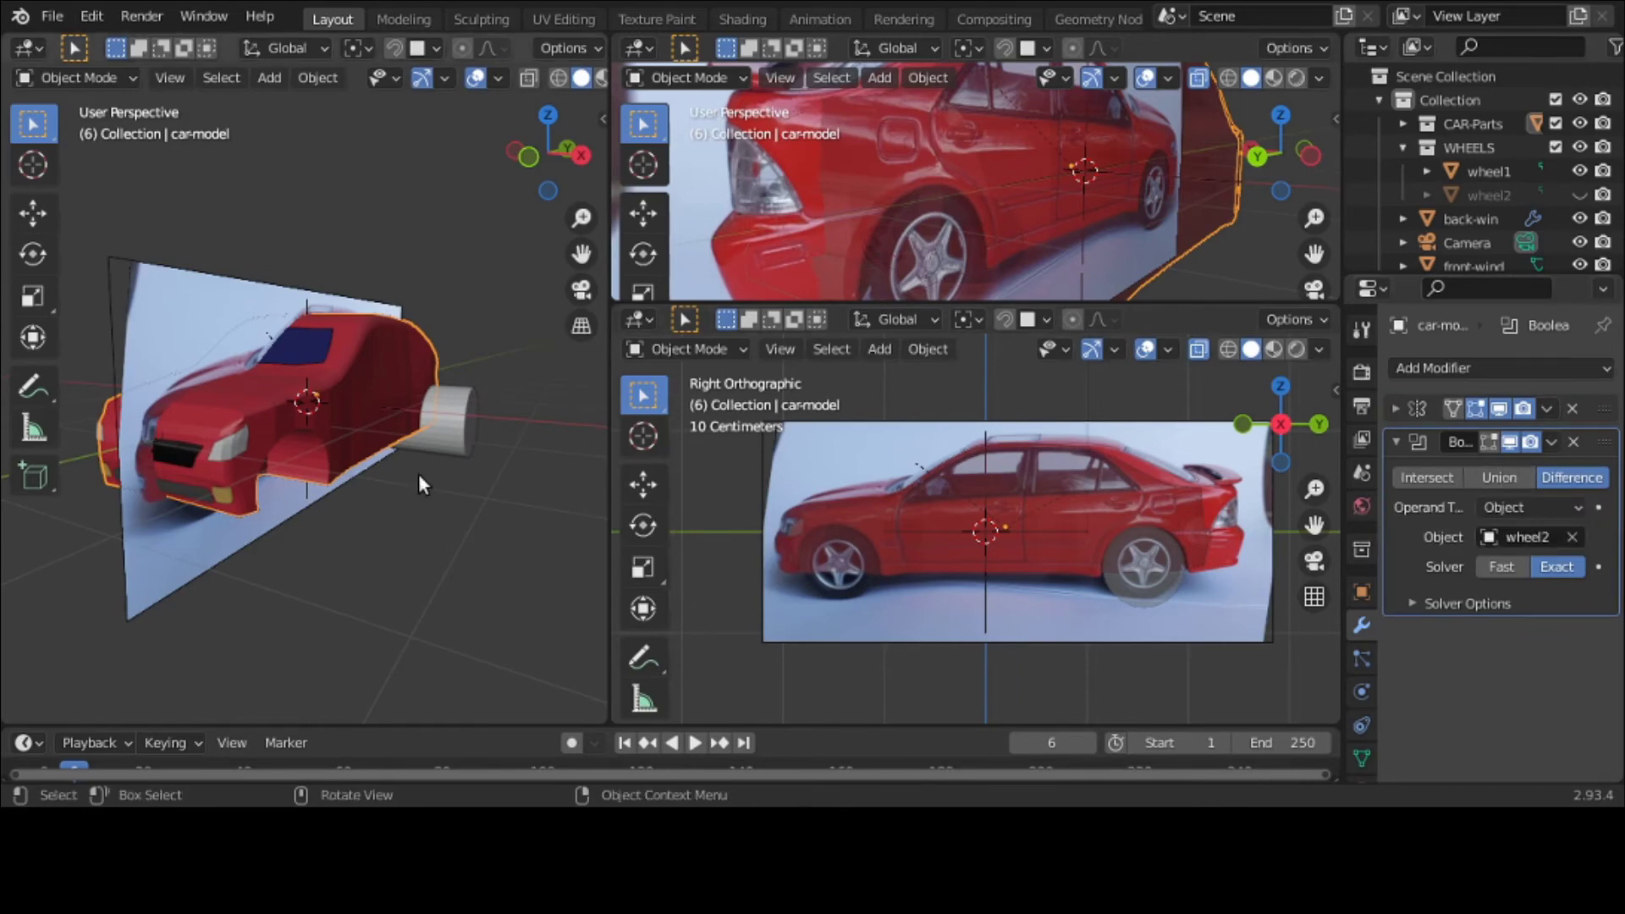
middle_drag(418, 474, 417, 433)
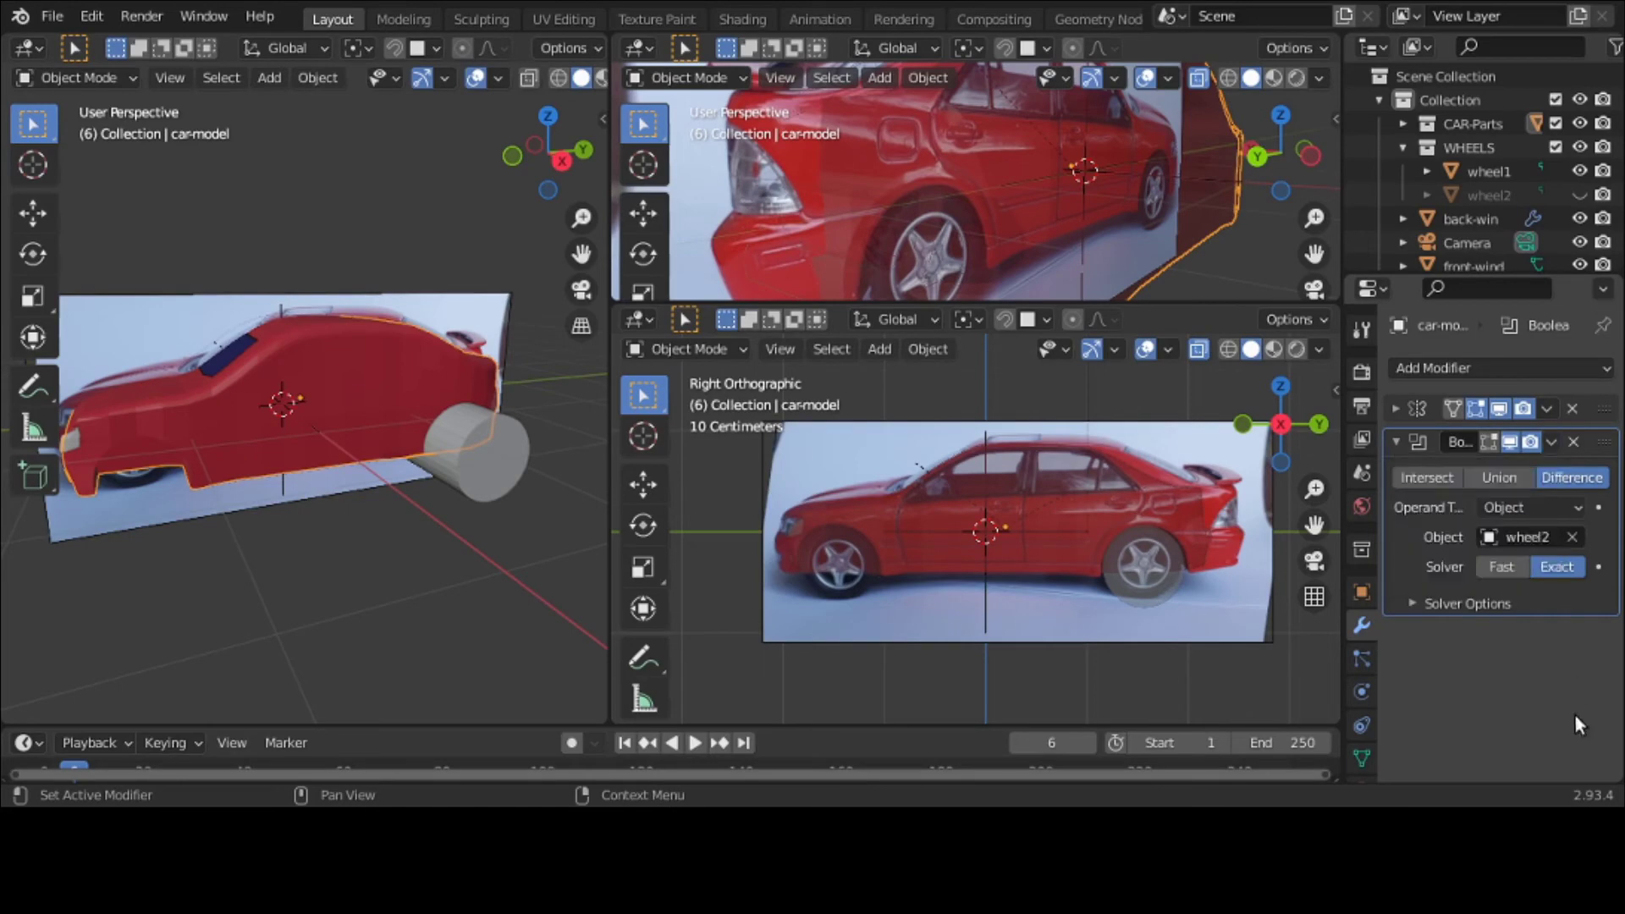
Step: Add a second Difference Boolean modifier to the car body with wheel1 as its object, and hide wheel1
click(1396, 442)
click(1471, 366)
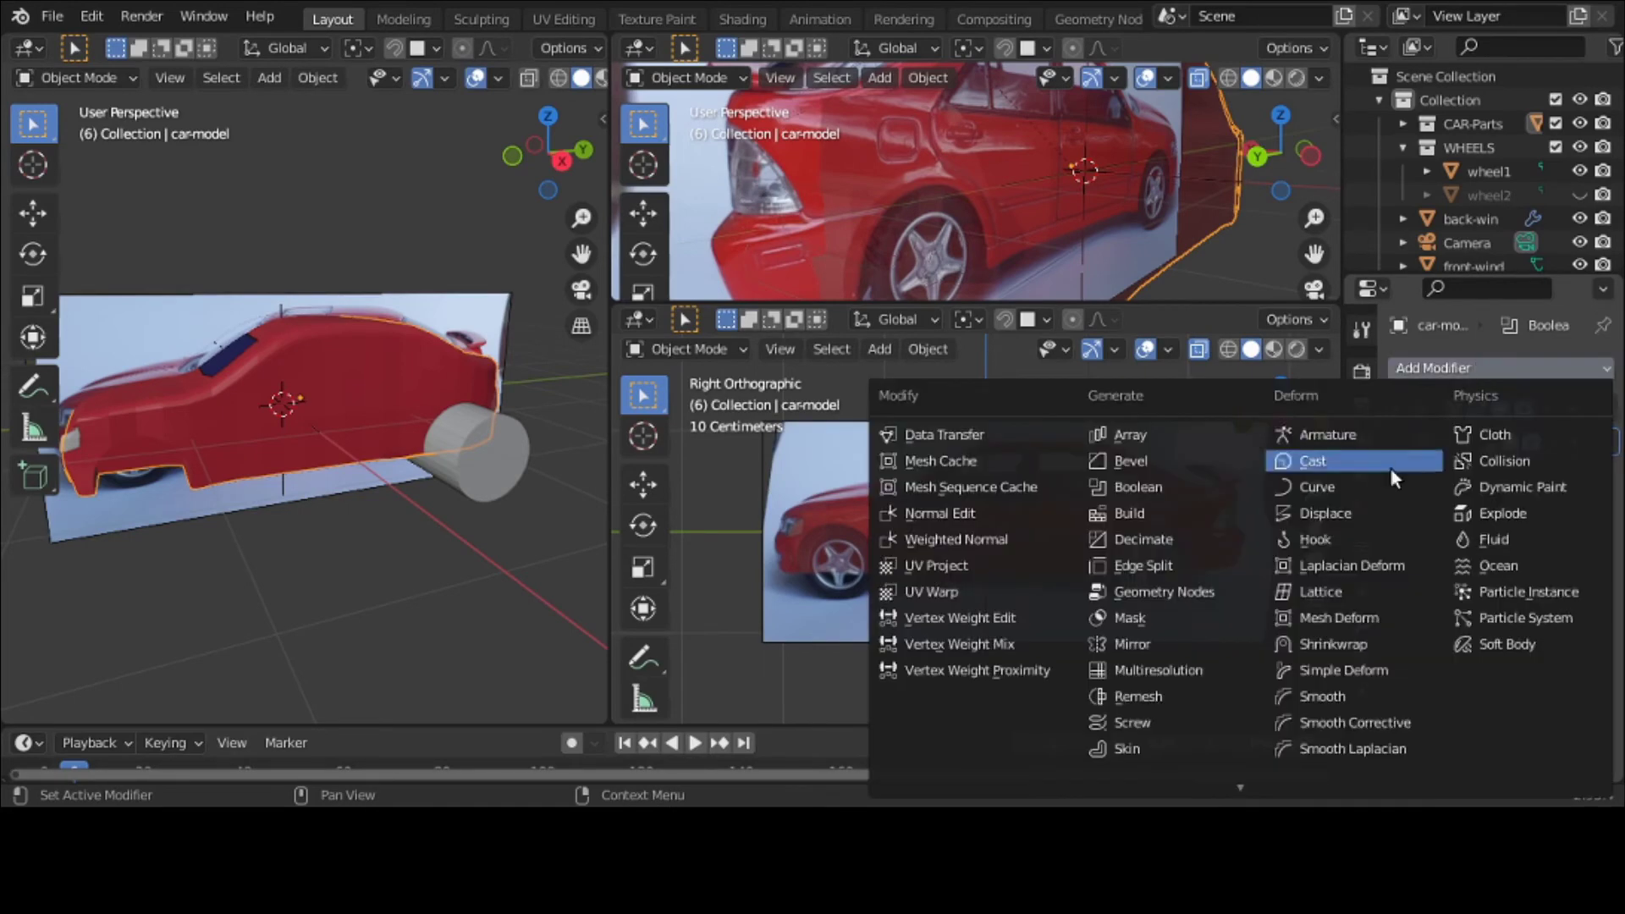
click(1248, 487)
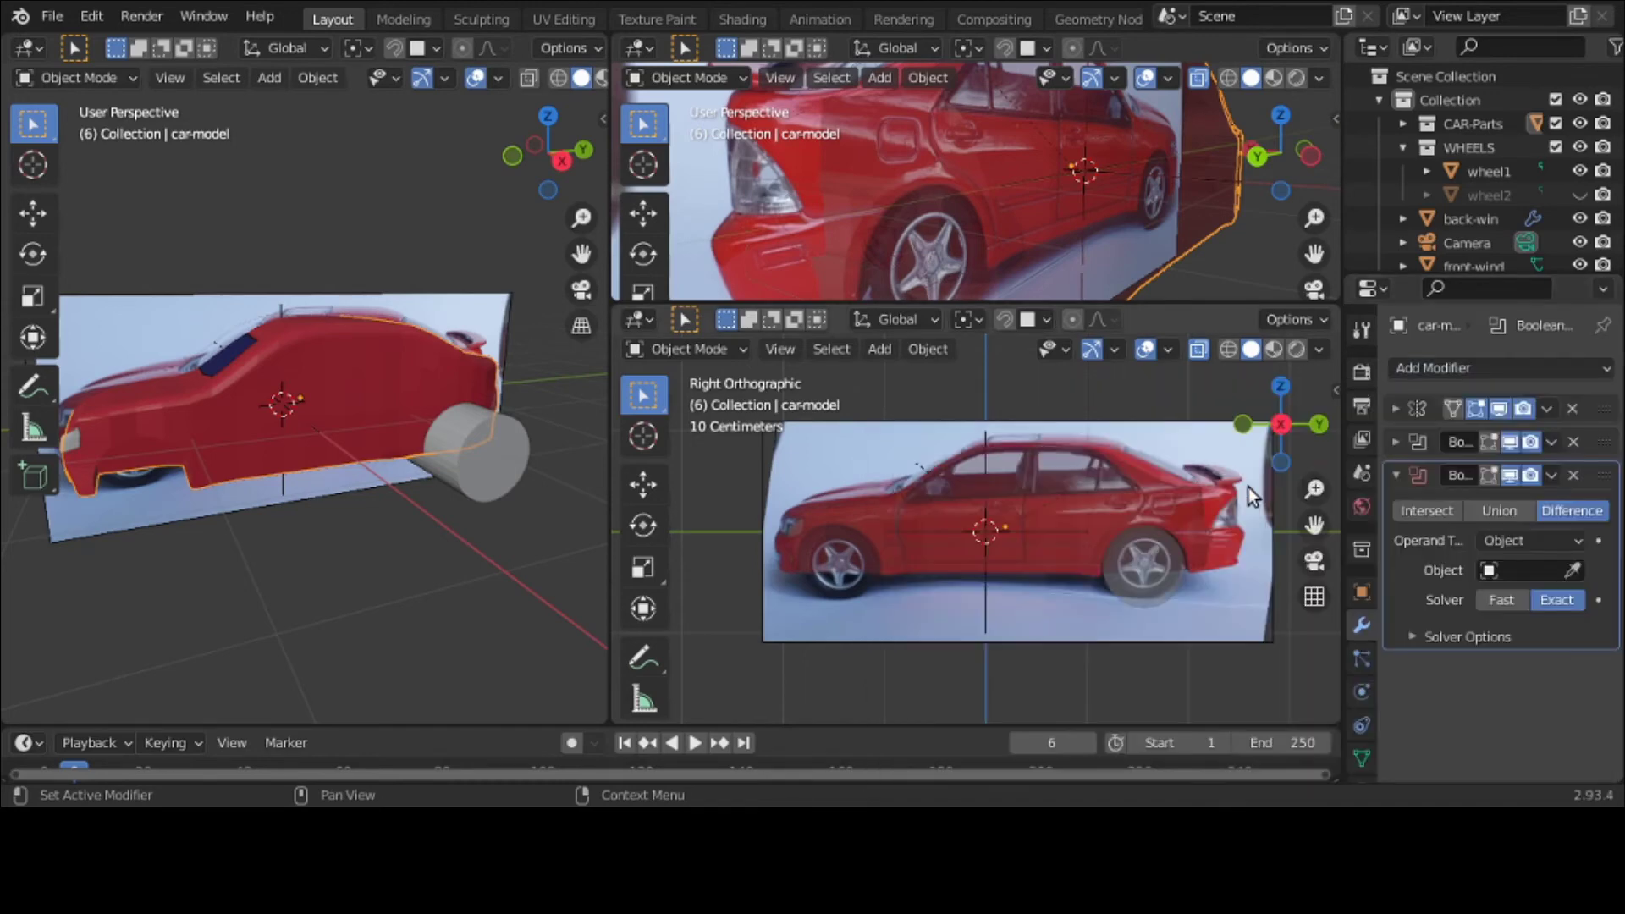
click(1507, 574)
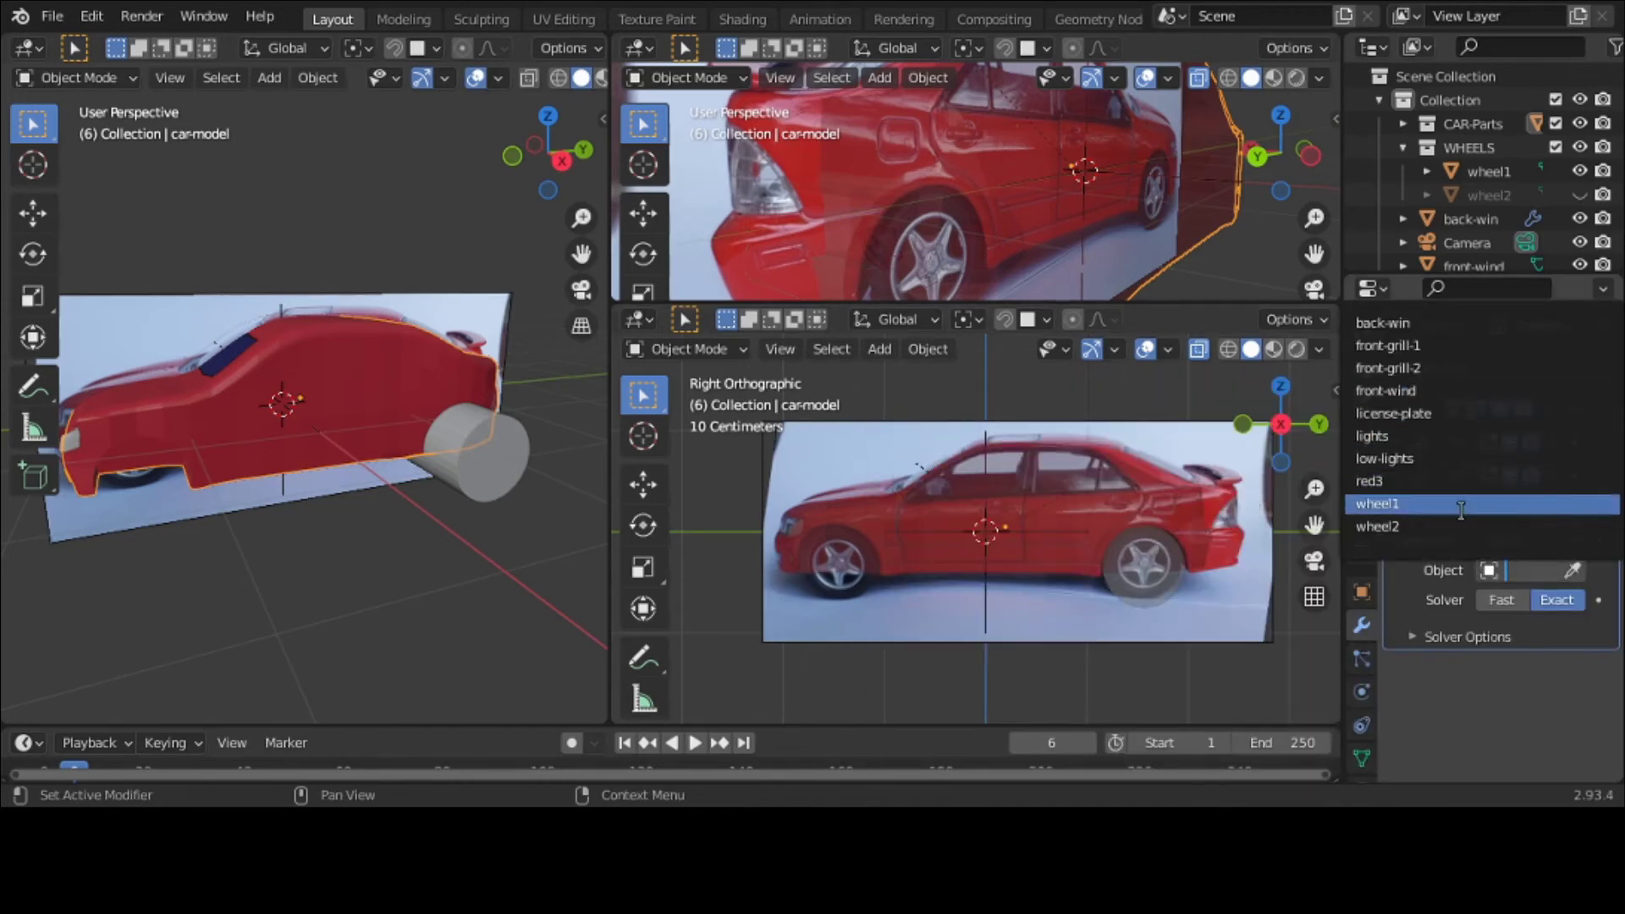
click(1396, 503)
click(1579, 171)
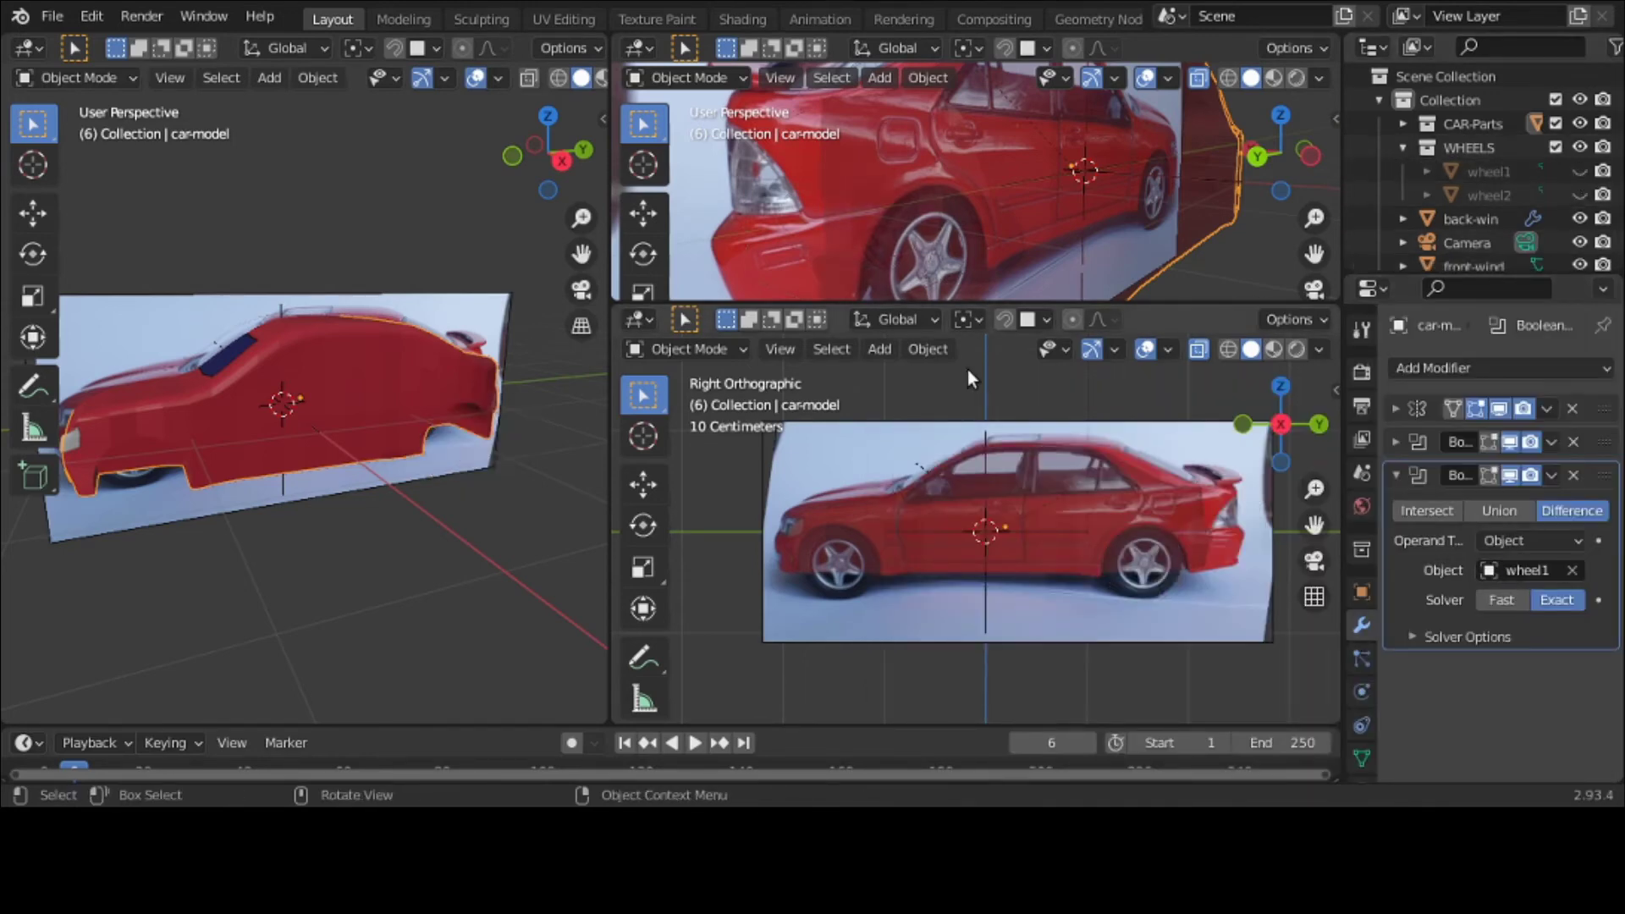
Step: Try applying the wheel1 Boolean on the car body, inspect the Mirror settings and underside, and undo back to before the wheel1 Boolean
click(1552, 474)
click(1527, 498)
key(ctrl+z)
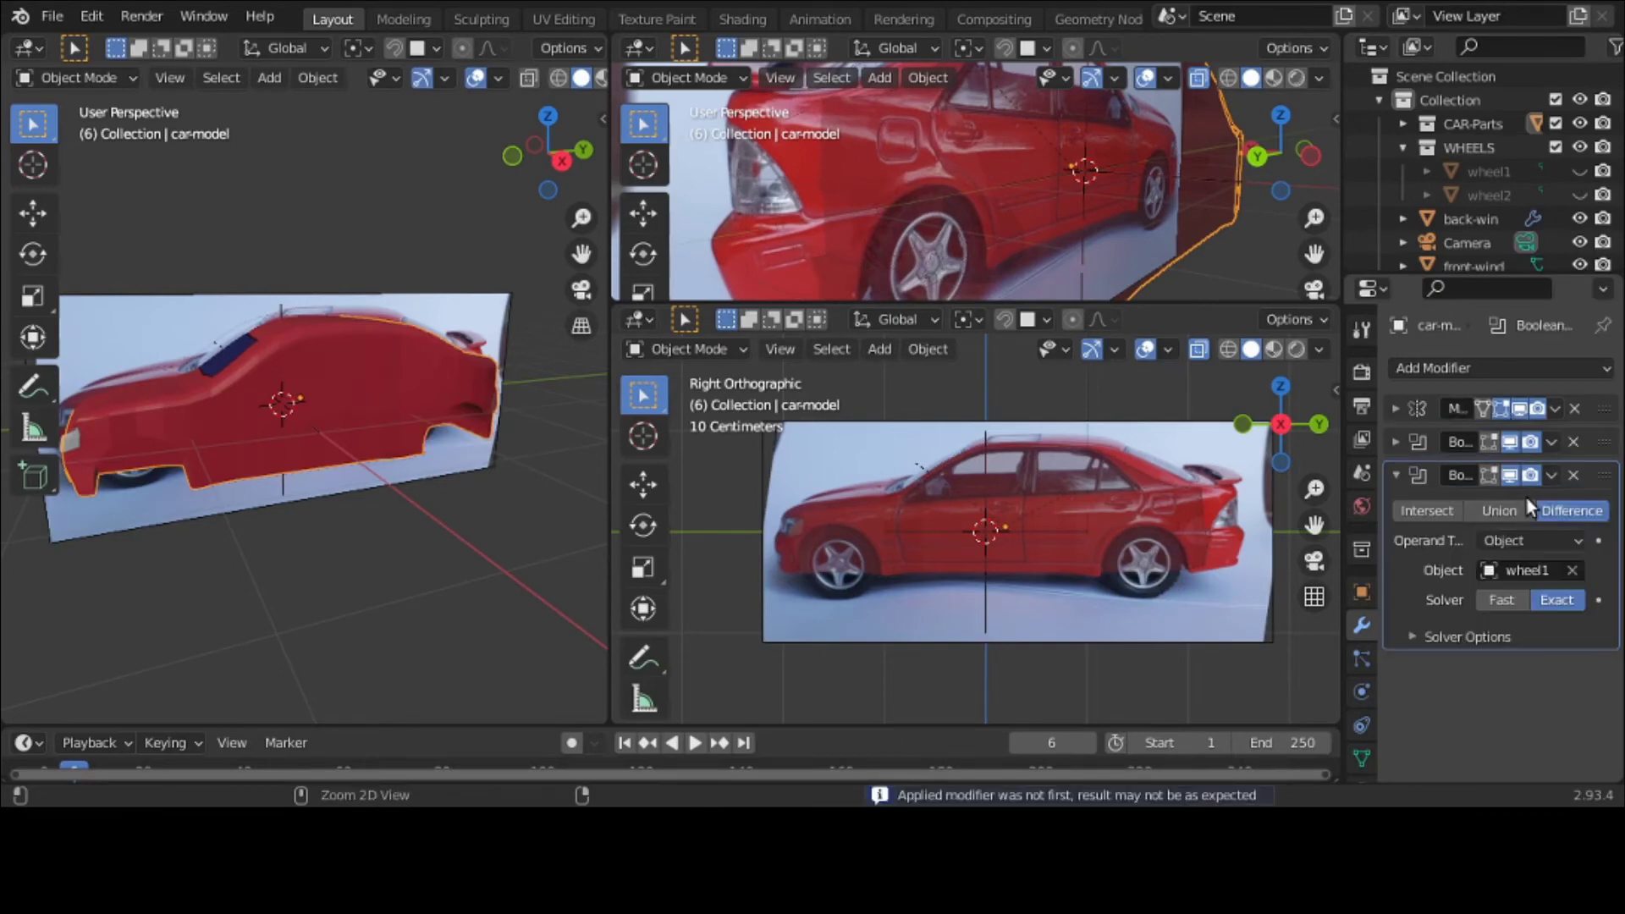
middle_drag(388, 444, 567, 321)
click(1395, 409)
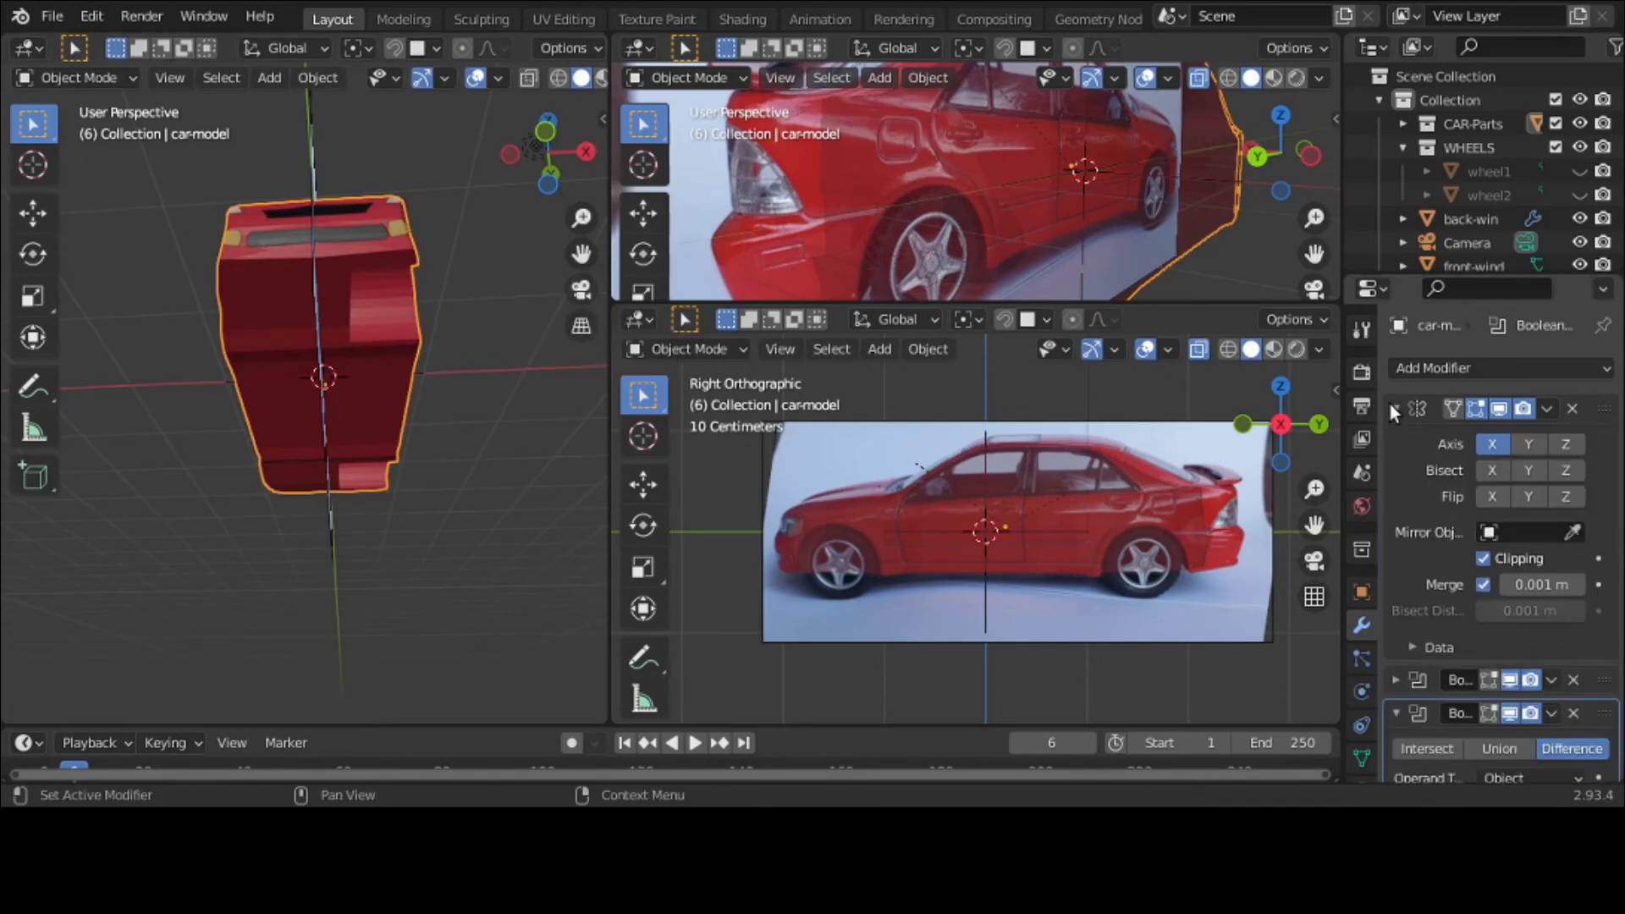
click(1390, 404)
middle_drag(374, 343, 347, 495)
key(alt+h)
key(ctrl+z)
key(ctrl+z)
Step: Move the wheel1 and wheel2 cylinders together about 0.48 m along X into the car body, and hide wheel2 to inspect its cutout
click(347, 494)
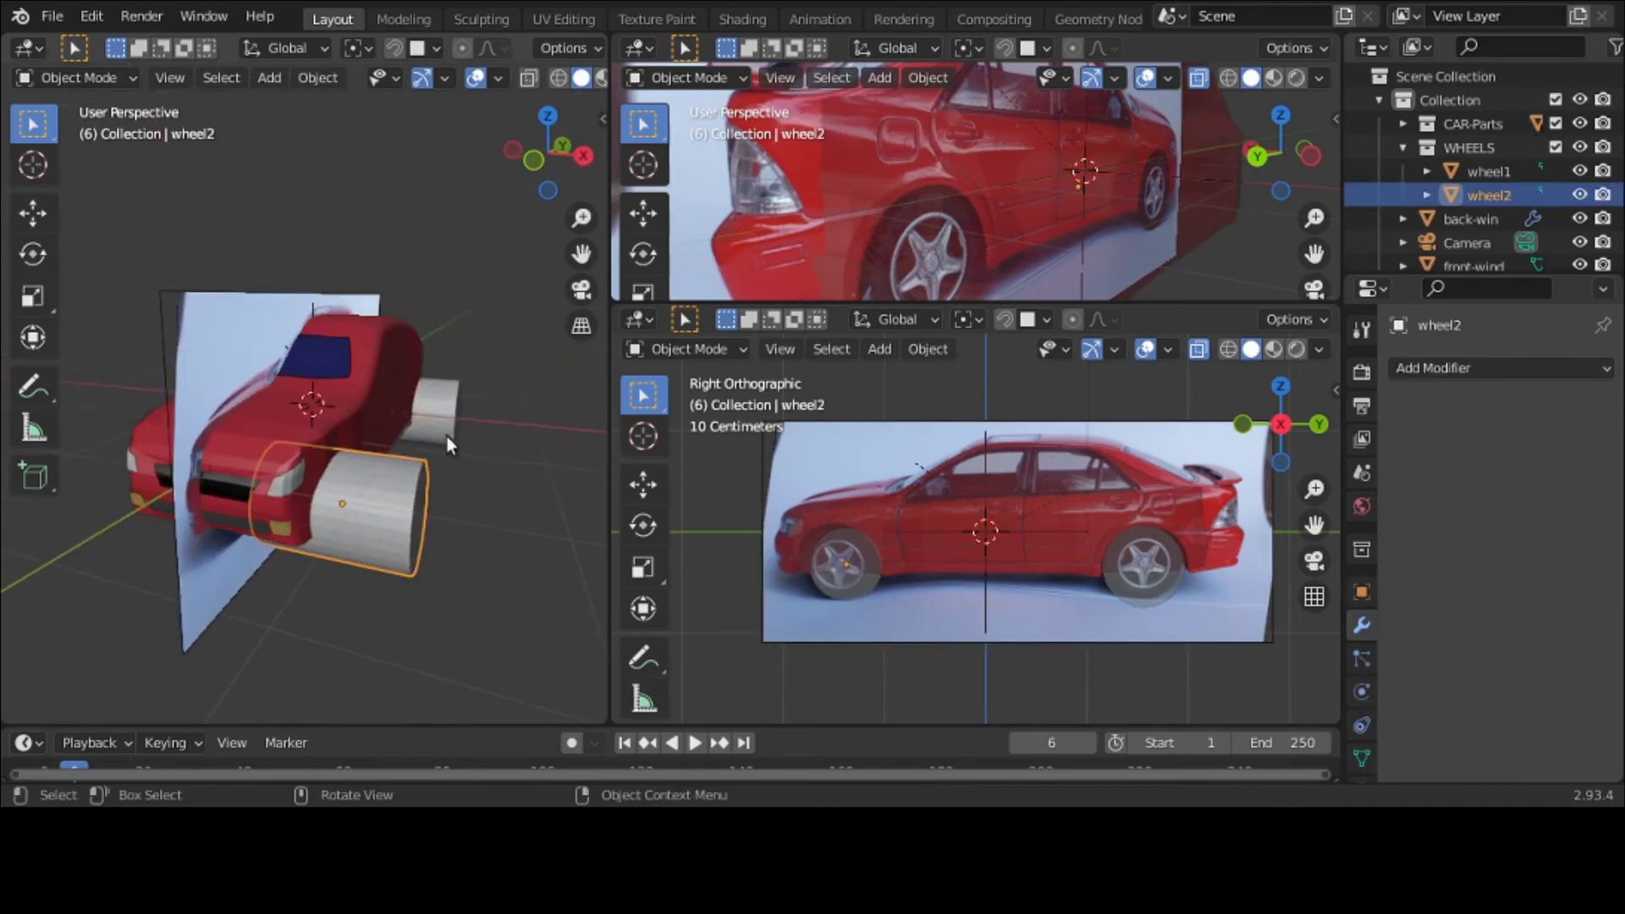
shift+click(457, 411)
key(g)
key(x)
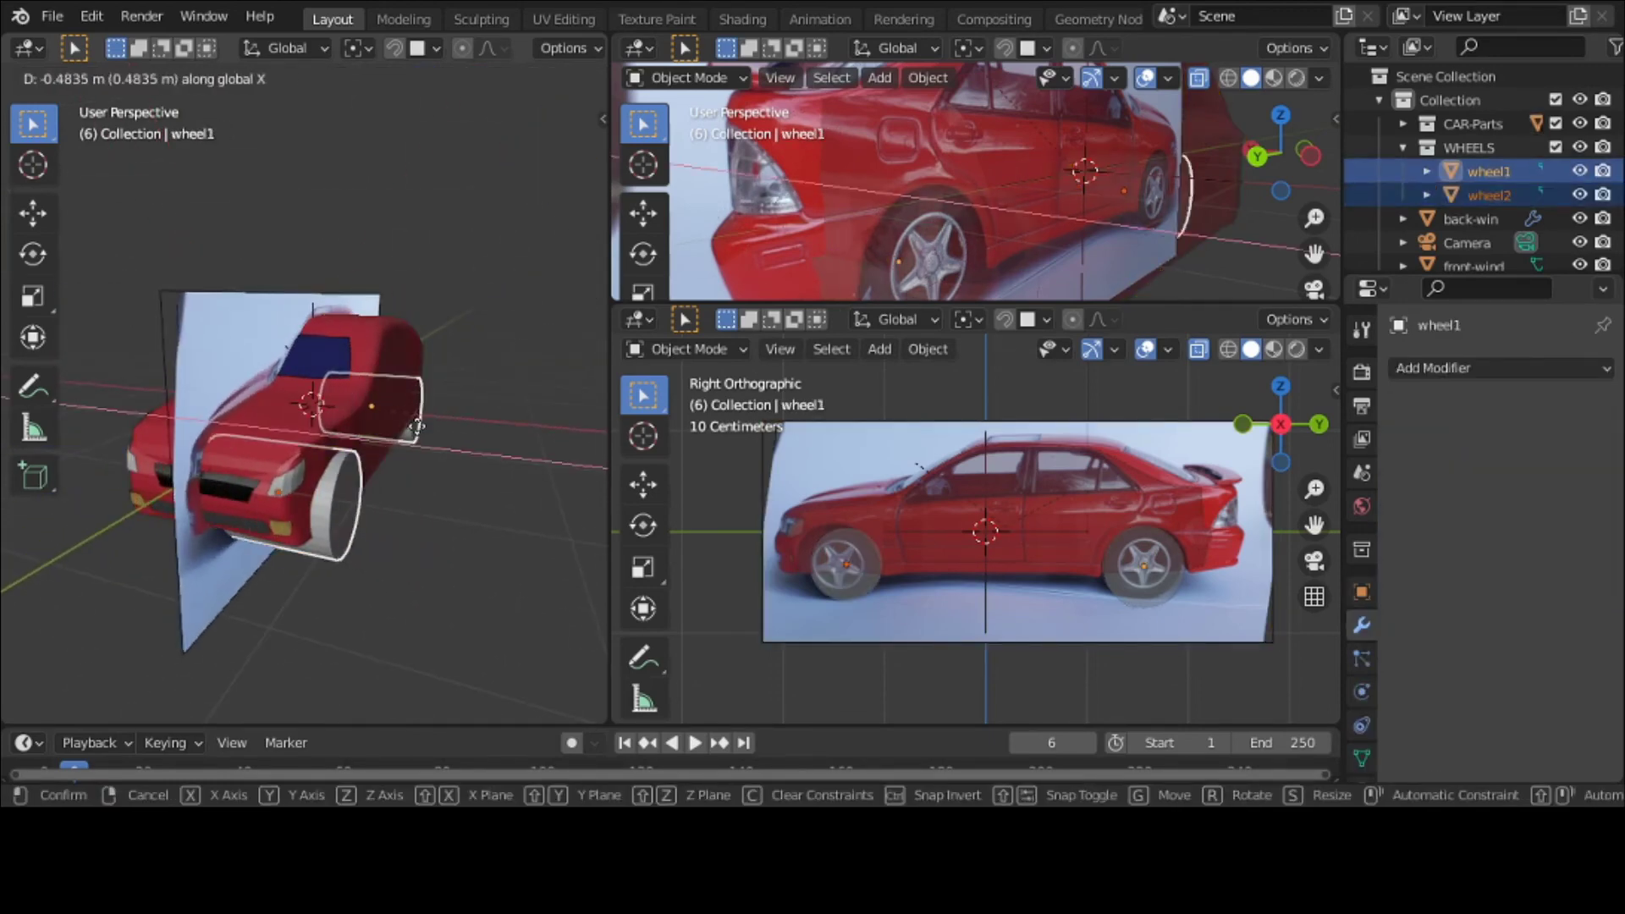
click(417, 427)
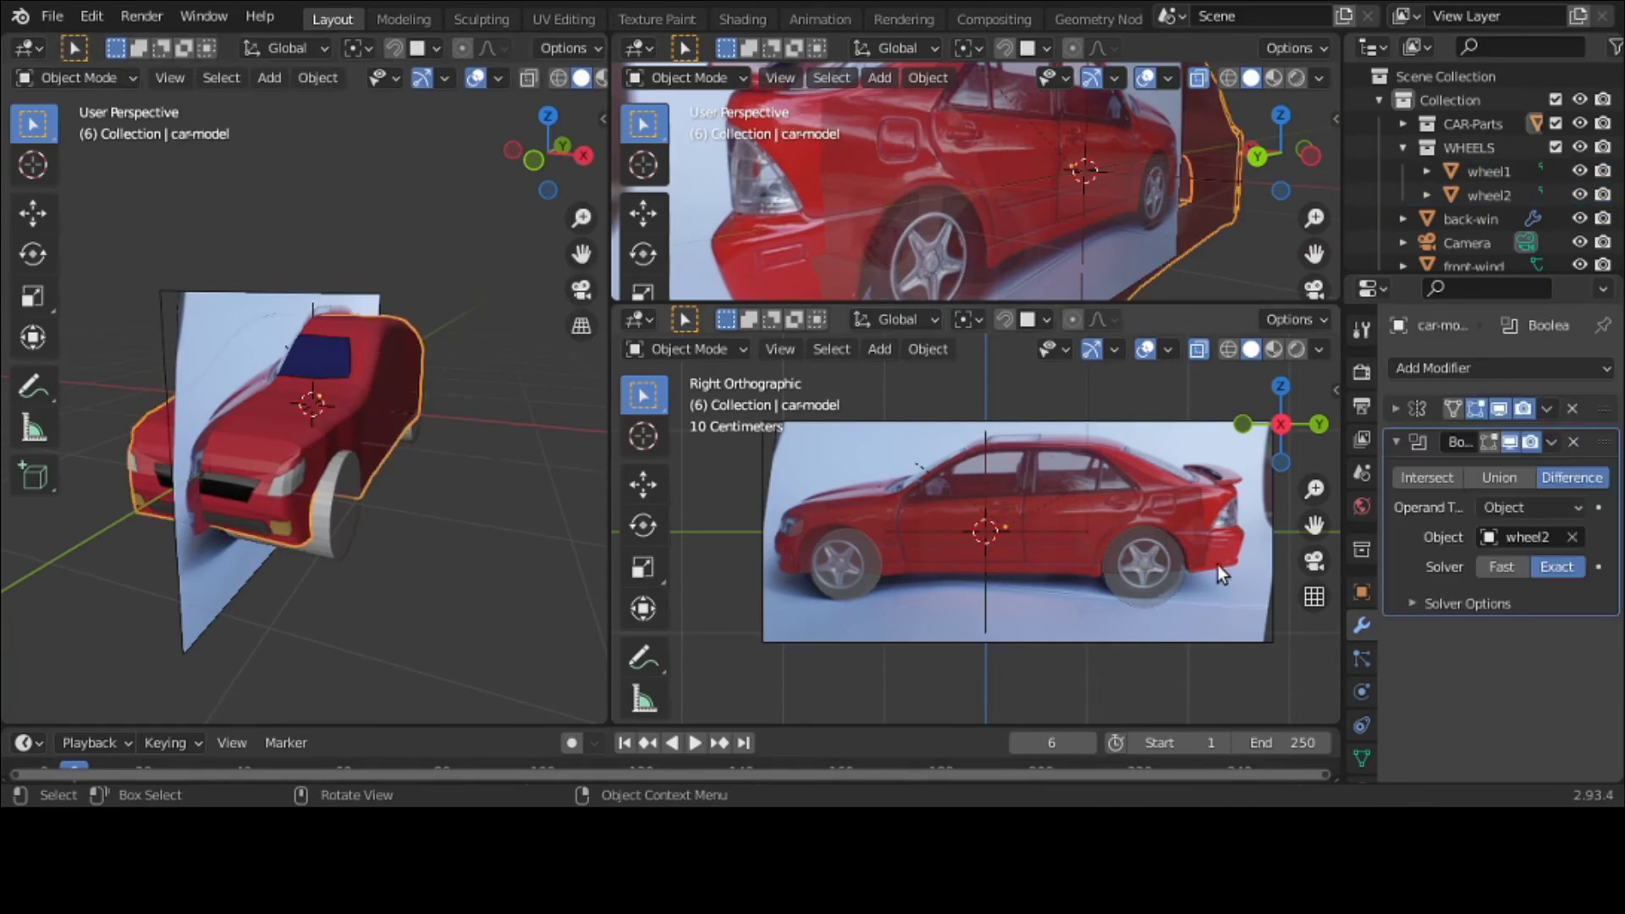
click(1580, 195)
middle_drag(547, 403, 169, 266)
Step: Unhide wheel2 and move both wheel cylinders outward along X by about 0.29 m
key(alt+h)
click(170, 266)
shift+click(456, 409)
middle_drag(456, 410, 466, 628)
key(g)
key(x)
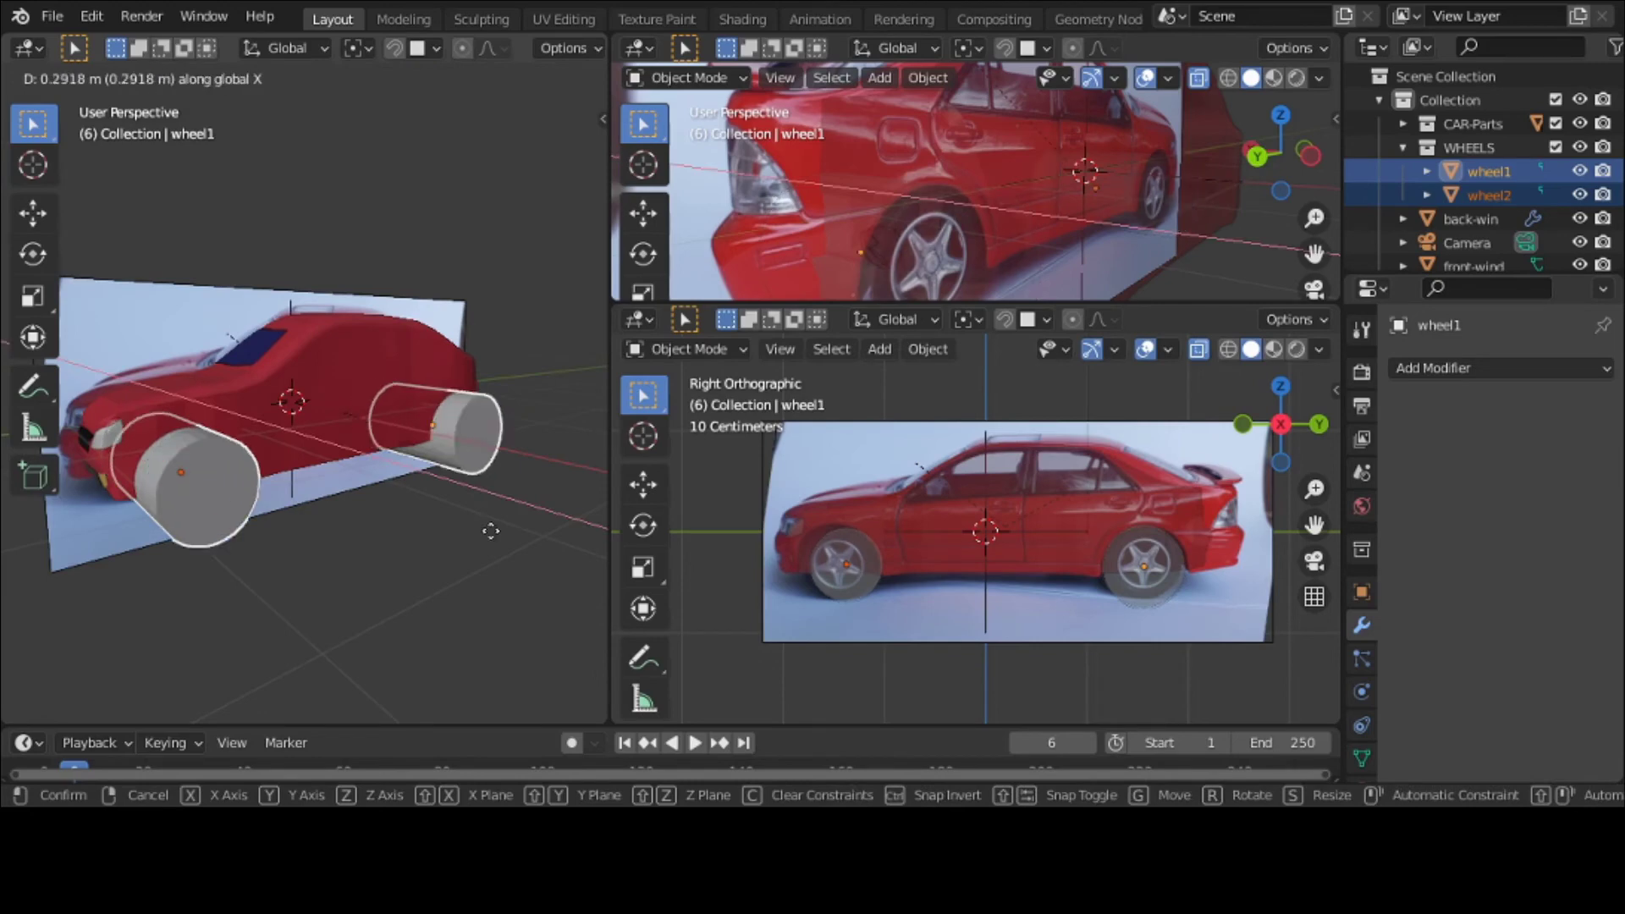
click(480, 551)
Step: Lengthen both wheel cylinders along X and shift them along X so they pass through both sides of the car
middle_drag(480, 551, 576, 151)
key(s)
key(x)
click(408, 546)
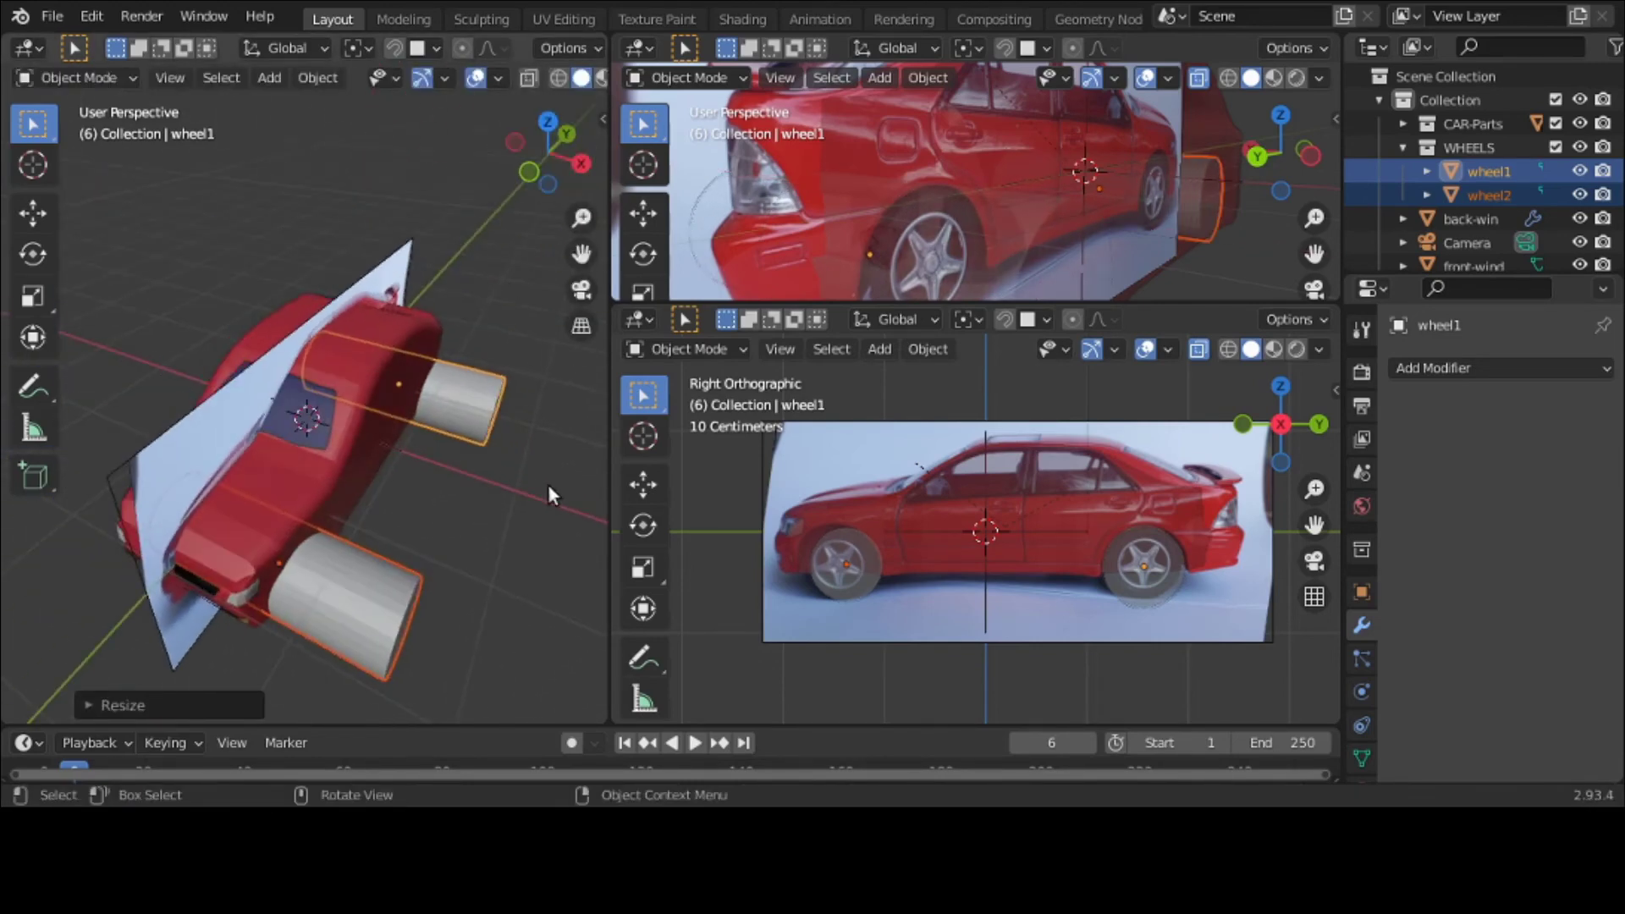
key(g)
key(x)
click(489, 493)
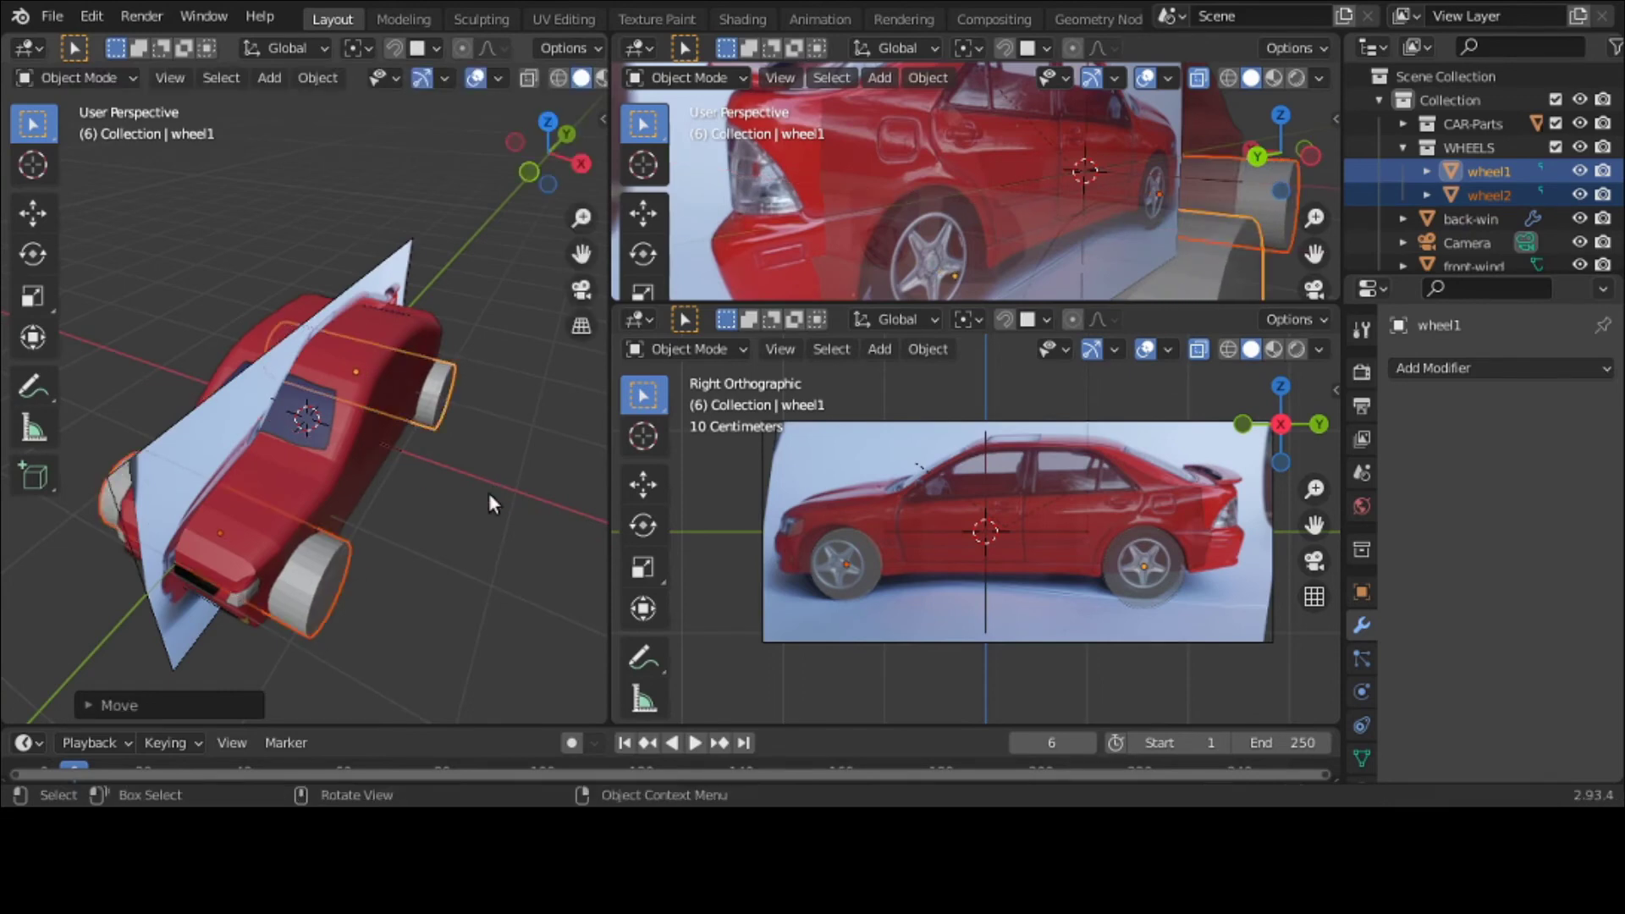
middle_drag(489, 493, 519, 457)
Step: Hide wheel2 and the EMPTY reference collection, and apply the wheel2 Boolean on the car body
click(373, 332)
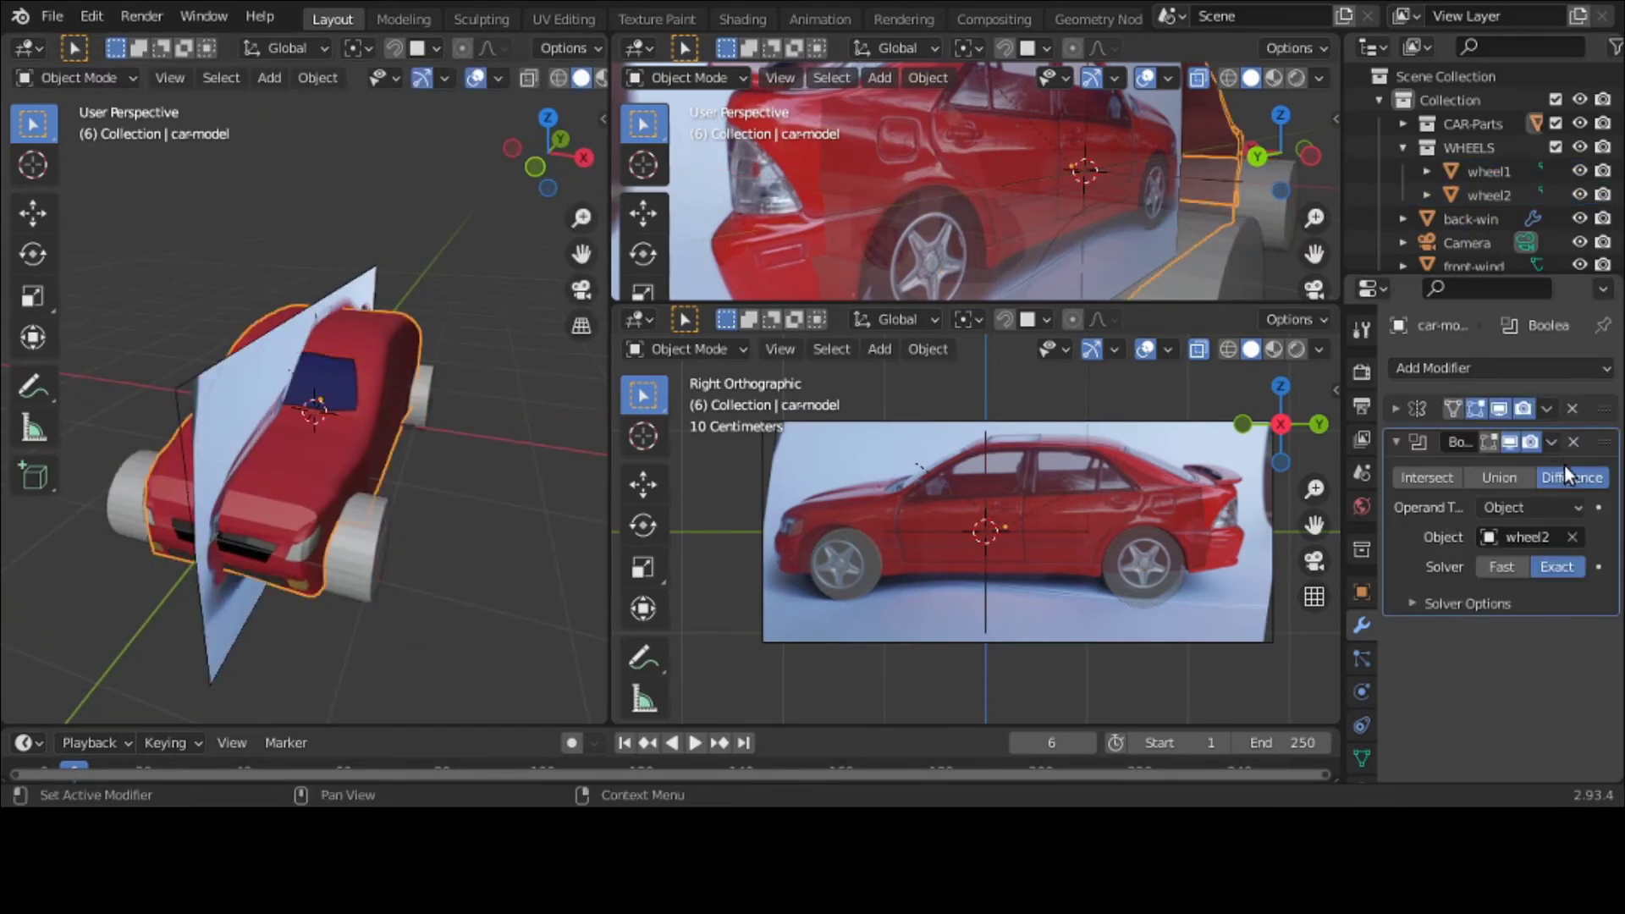
click(1579, 194)
middle_drag(440, 153, 163, 244)
scroll(1490, 185, down, 4)
click(1580, 225)
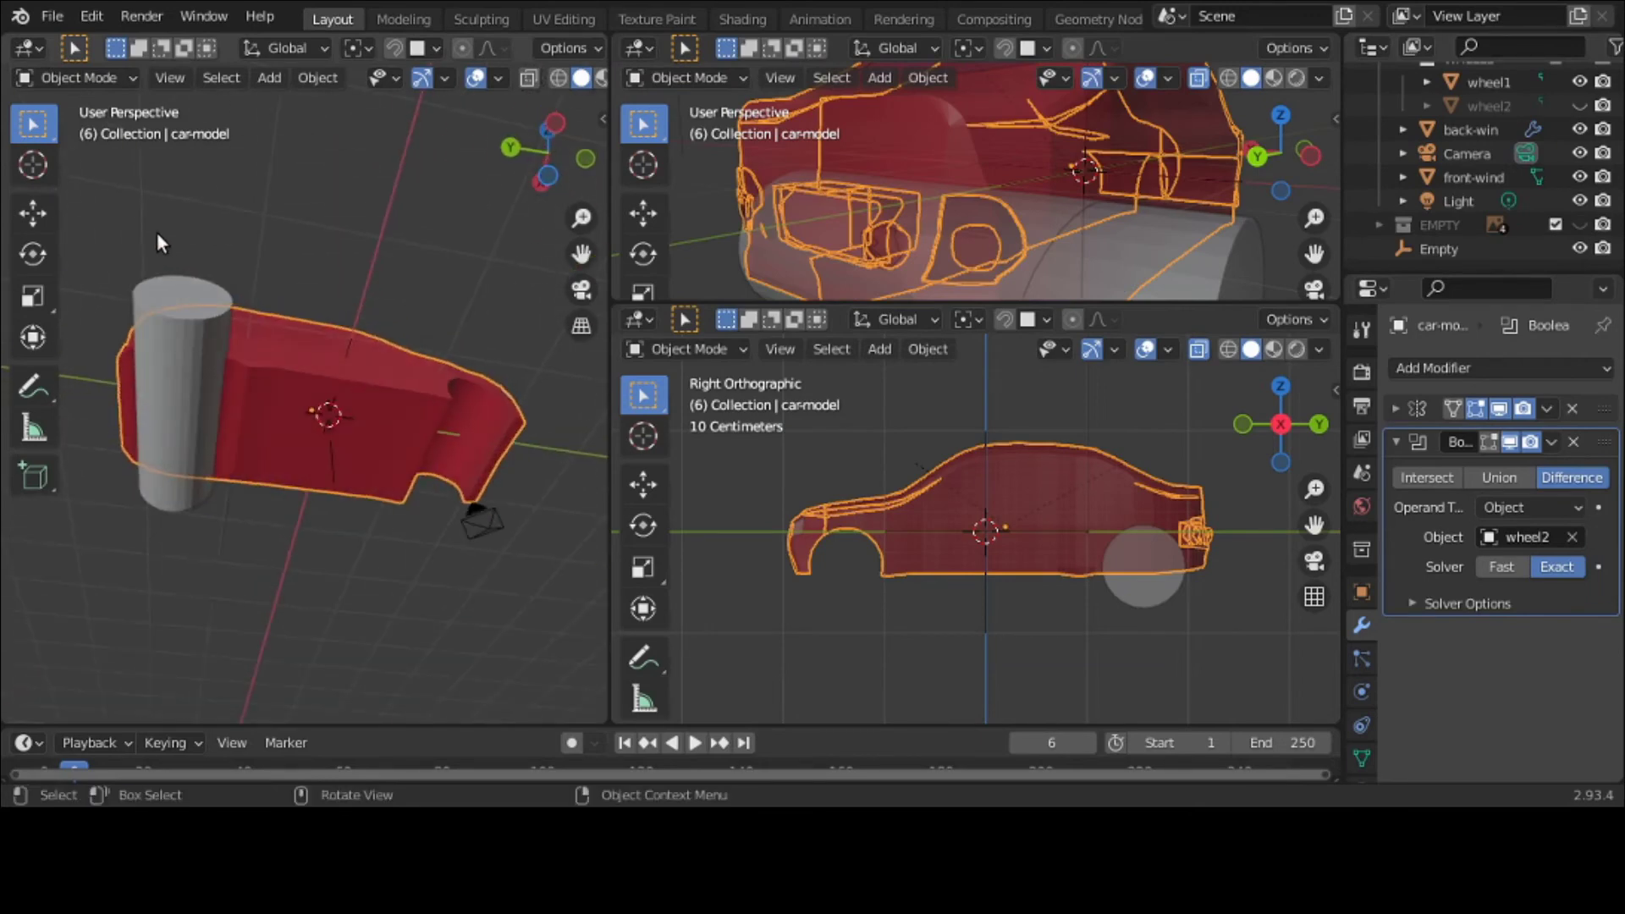
click(1554, 443)
click(1544, 465)
middle_drag(457, 398, 319, 429)
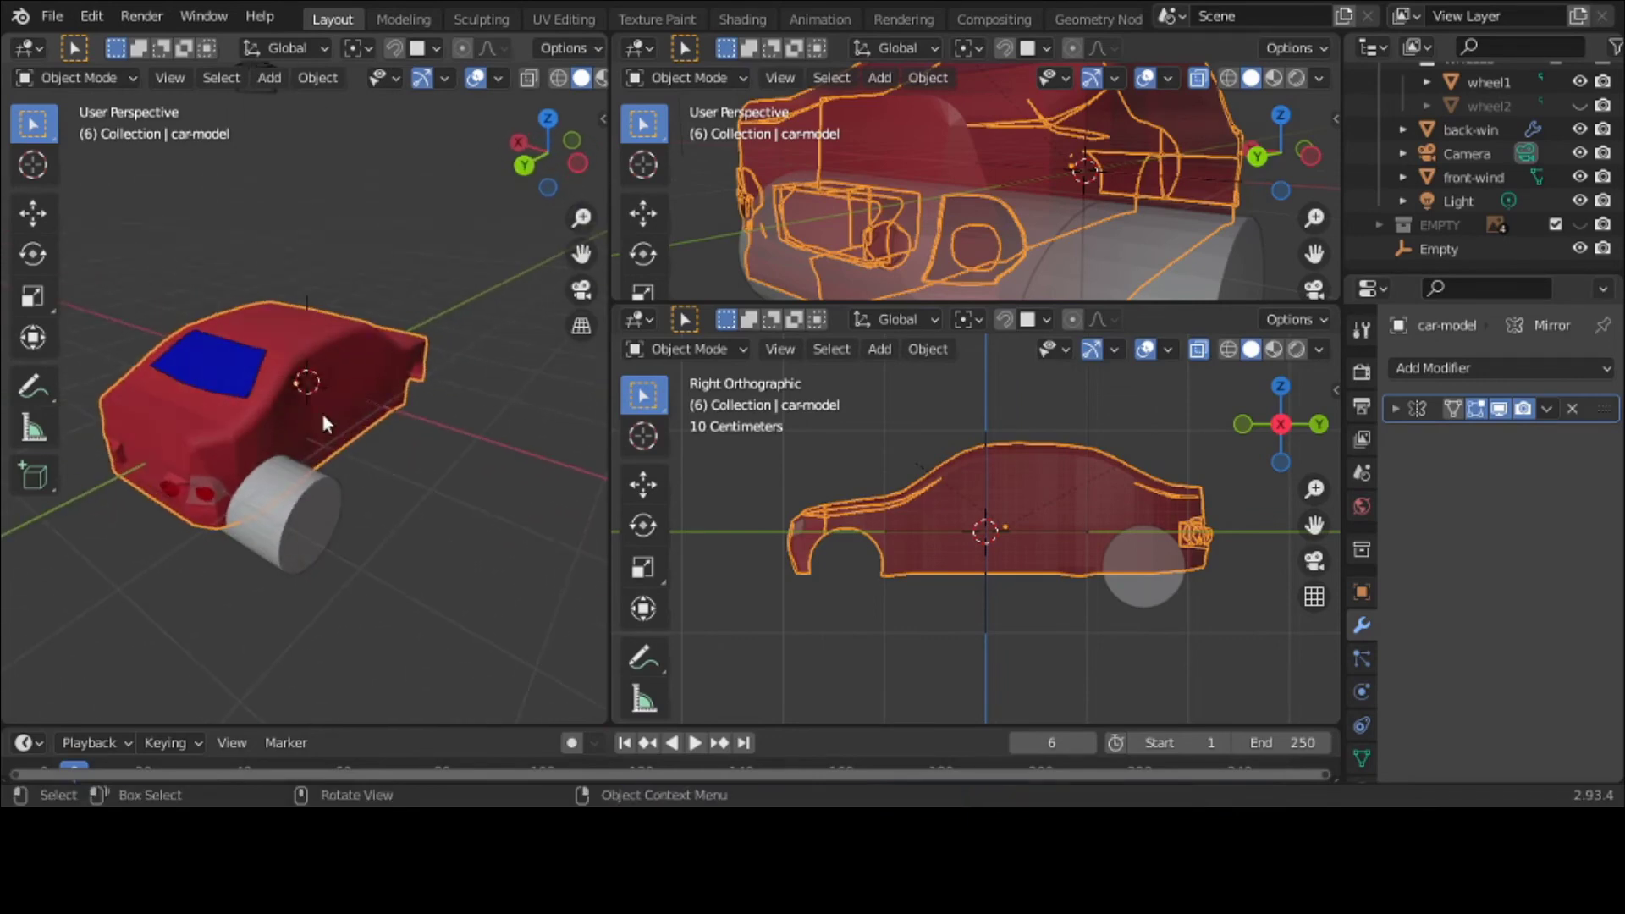
Step: Add a Difference Boolean modifier to the car body with wheel1 as its object
click(1461, 369)
click(1231, 487)
click(1524, 537)
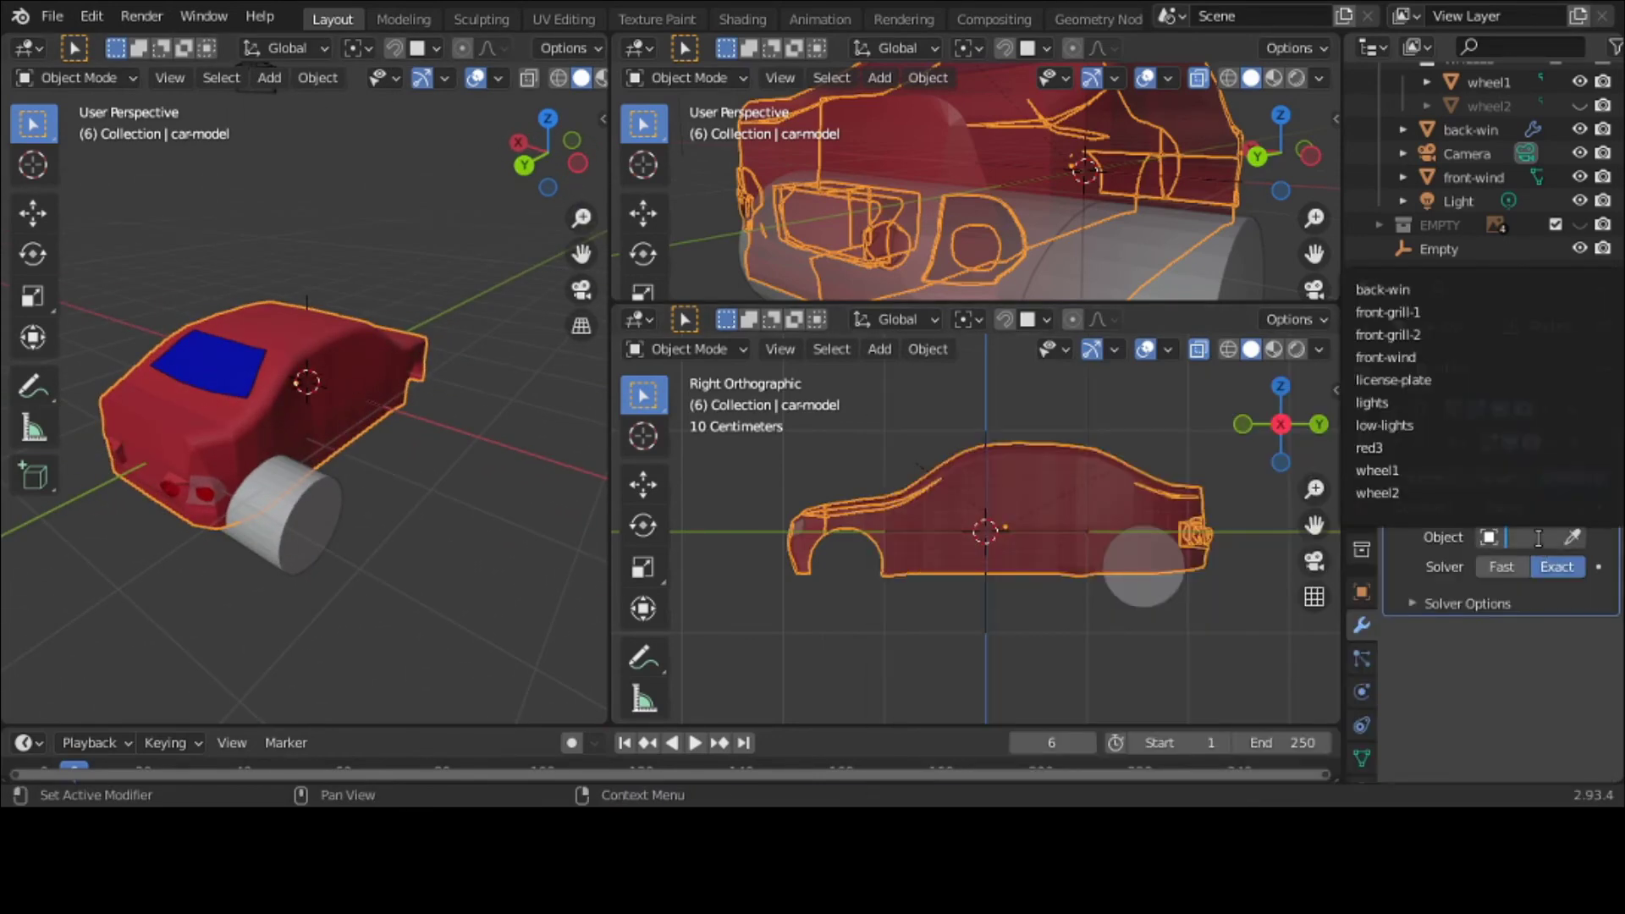
click(1494, 470)
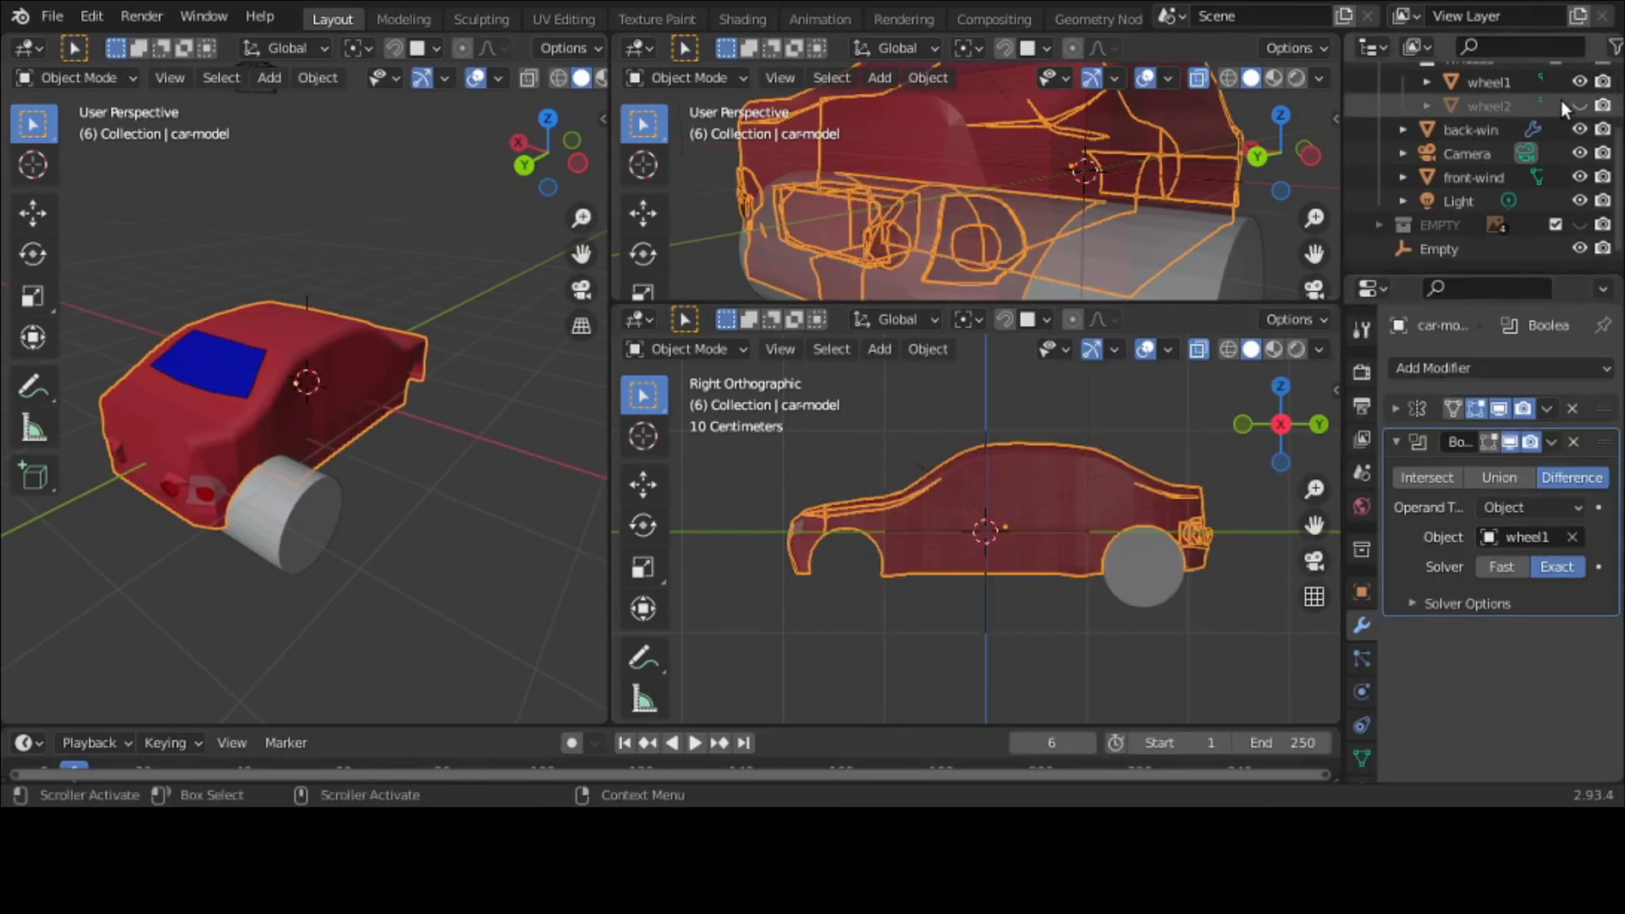
Step: Hide wheel1 and apply the wheel1 Boolean on the car body
click(1580, 82)
middle_drag(364, 355, 449, 443)
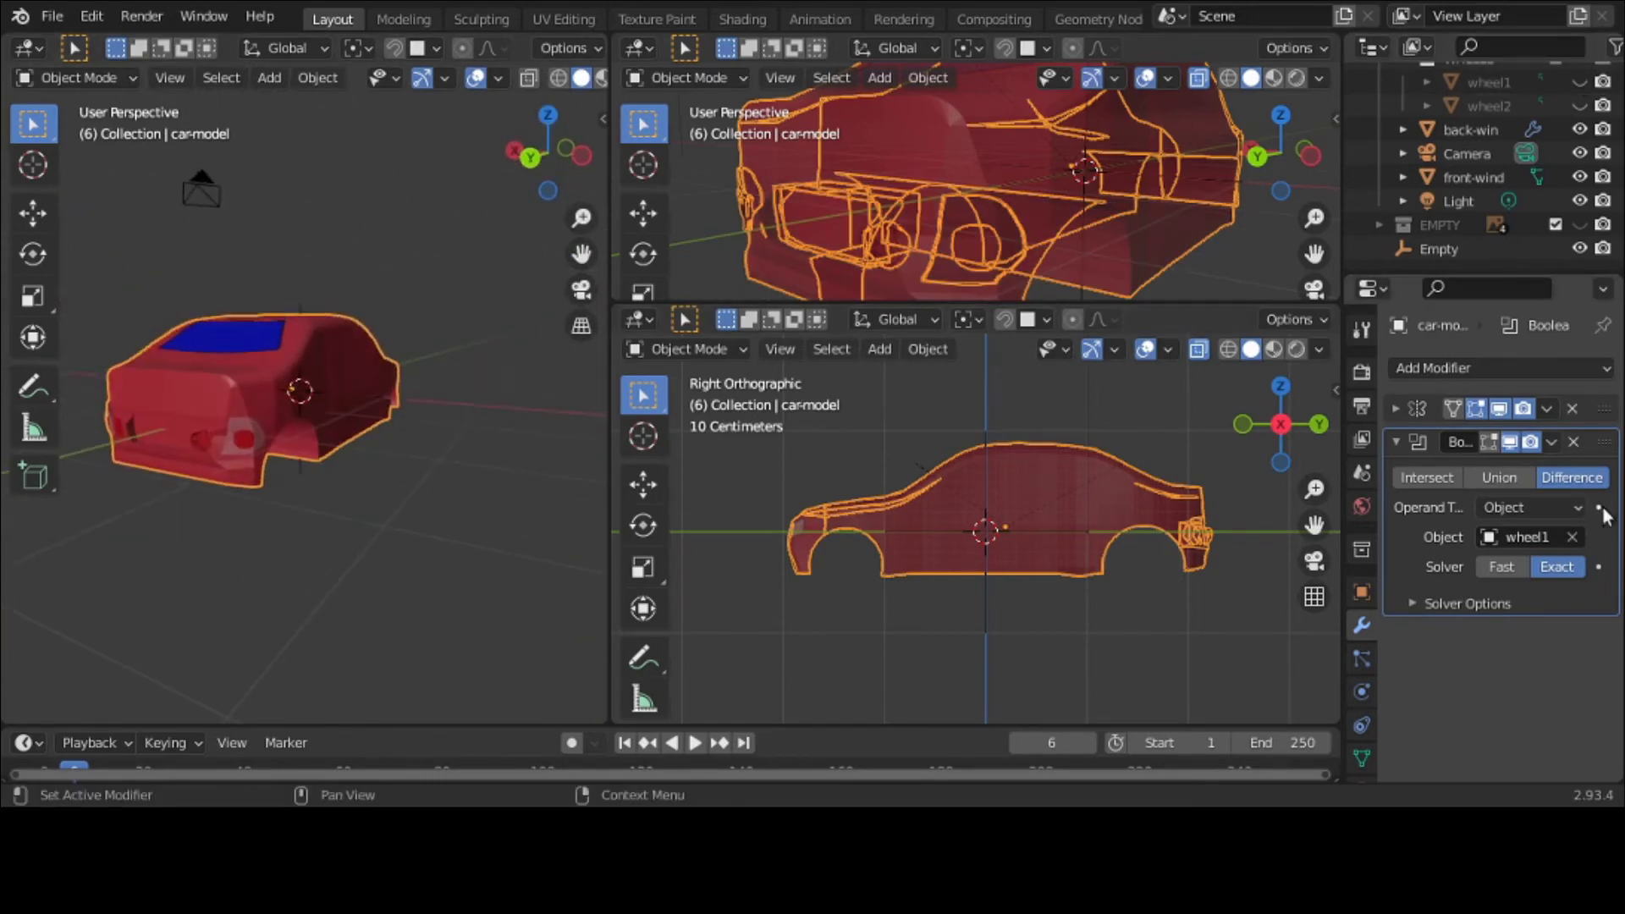
click(1552, 442)
click(1555, 471)
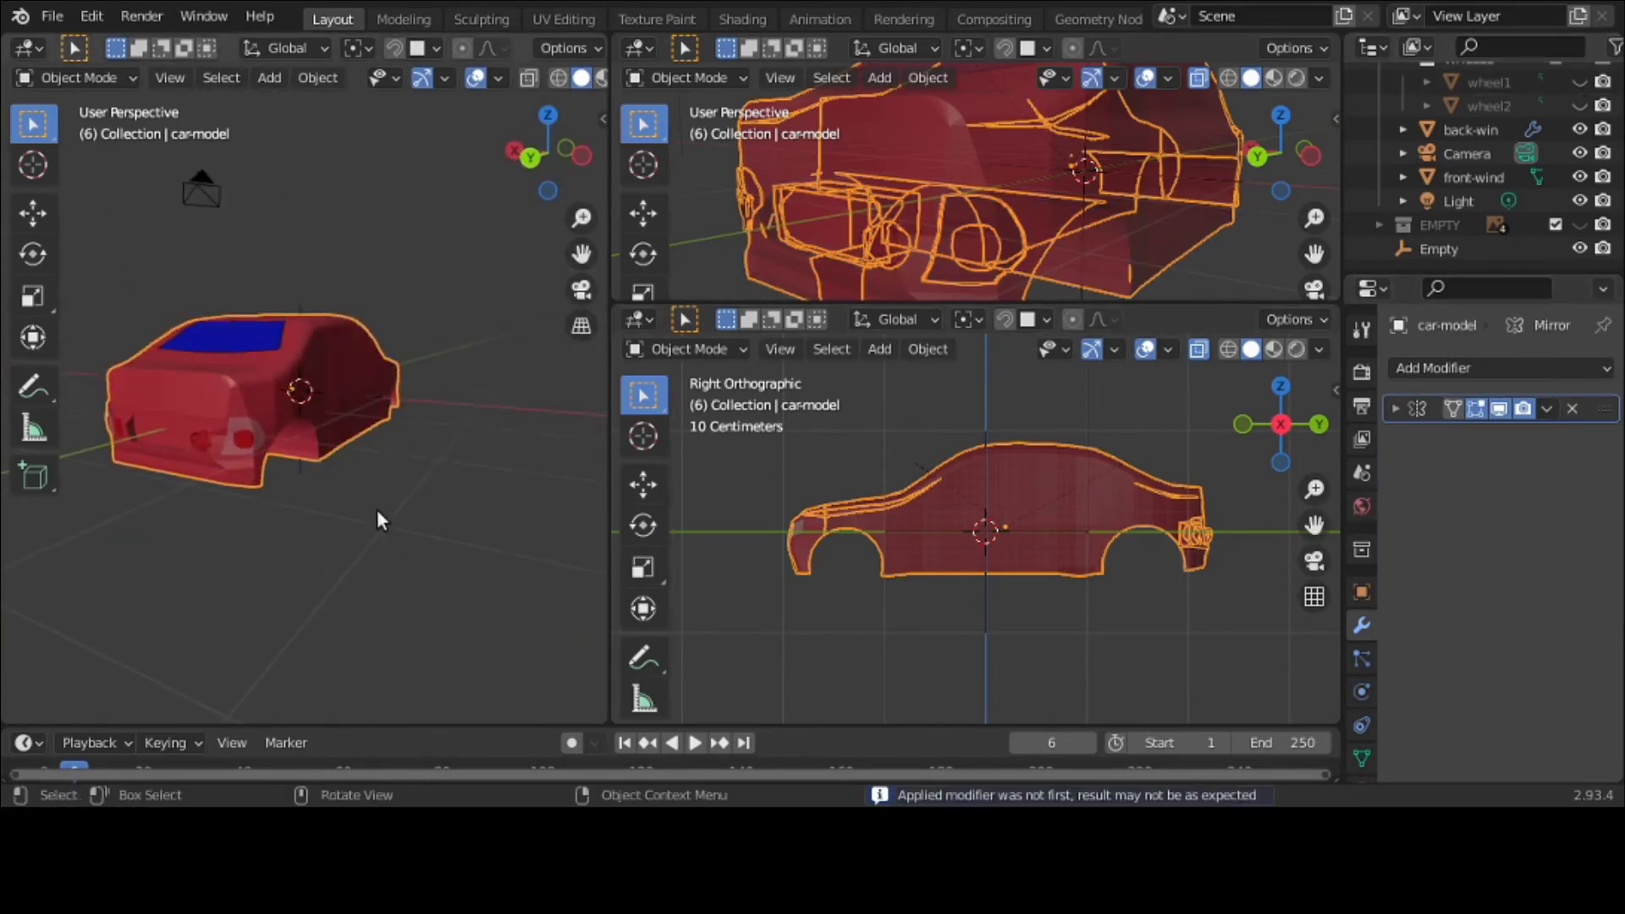
middle_drag(378, 519, 225, 568)
scroll(225, 565, up, 3)
scroll(1439, 195, up, 2)
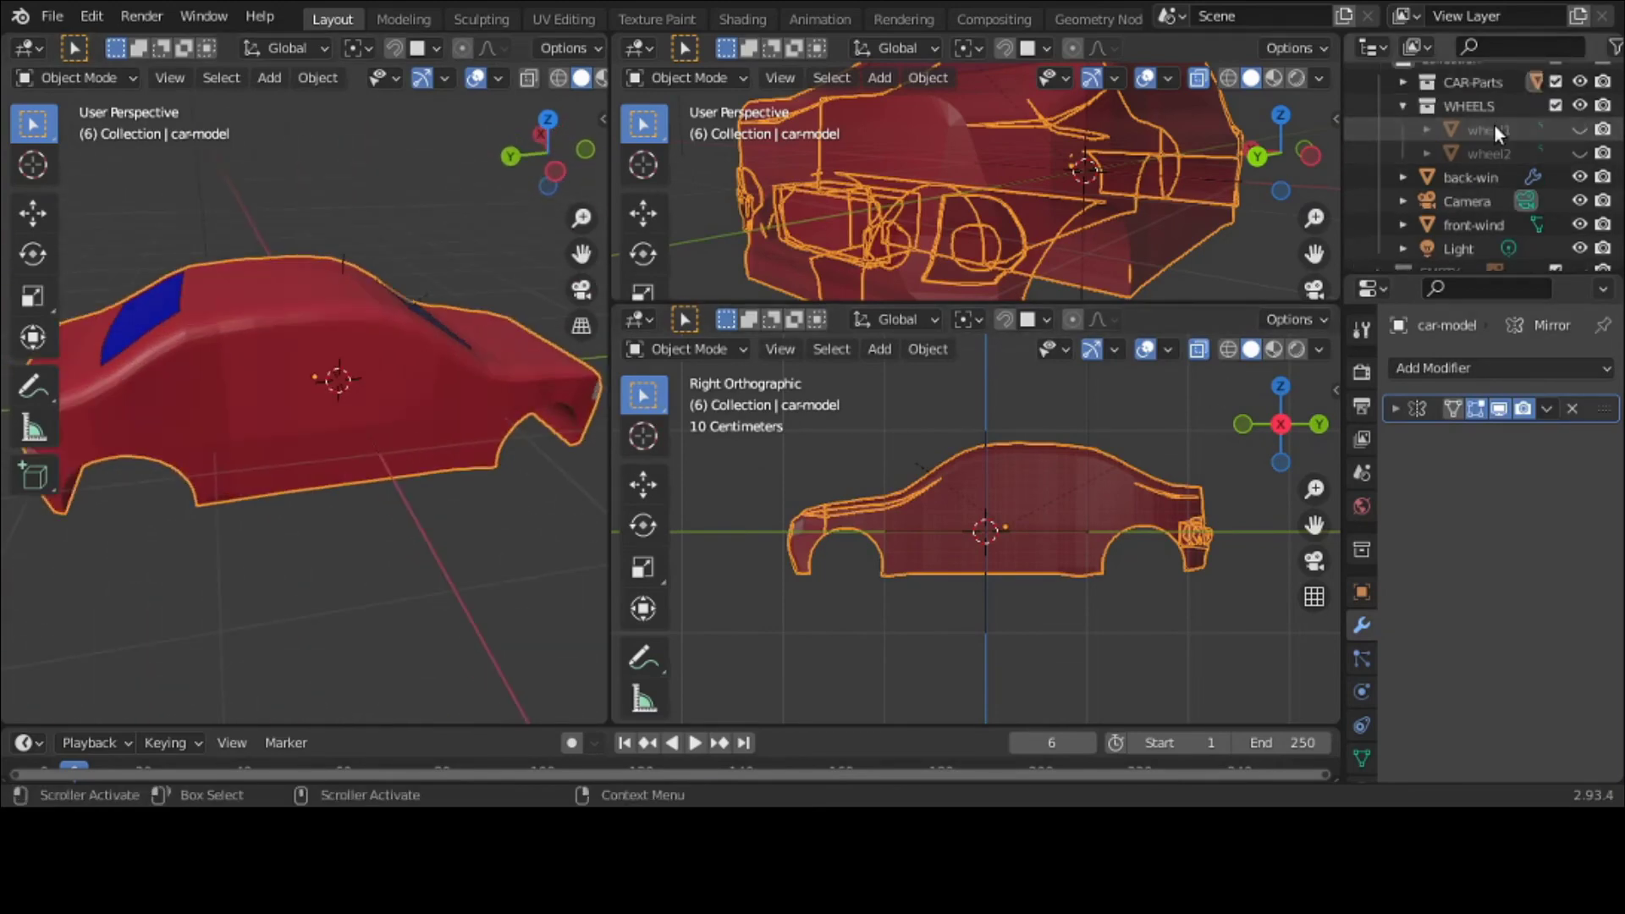
Step: Delete the wheel1 and wheel2 cylinders together with their WHEELS collection
right_click(1490, 122)
click(1490, 122)
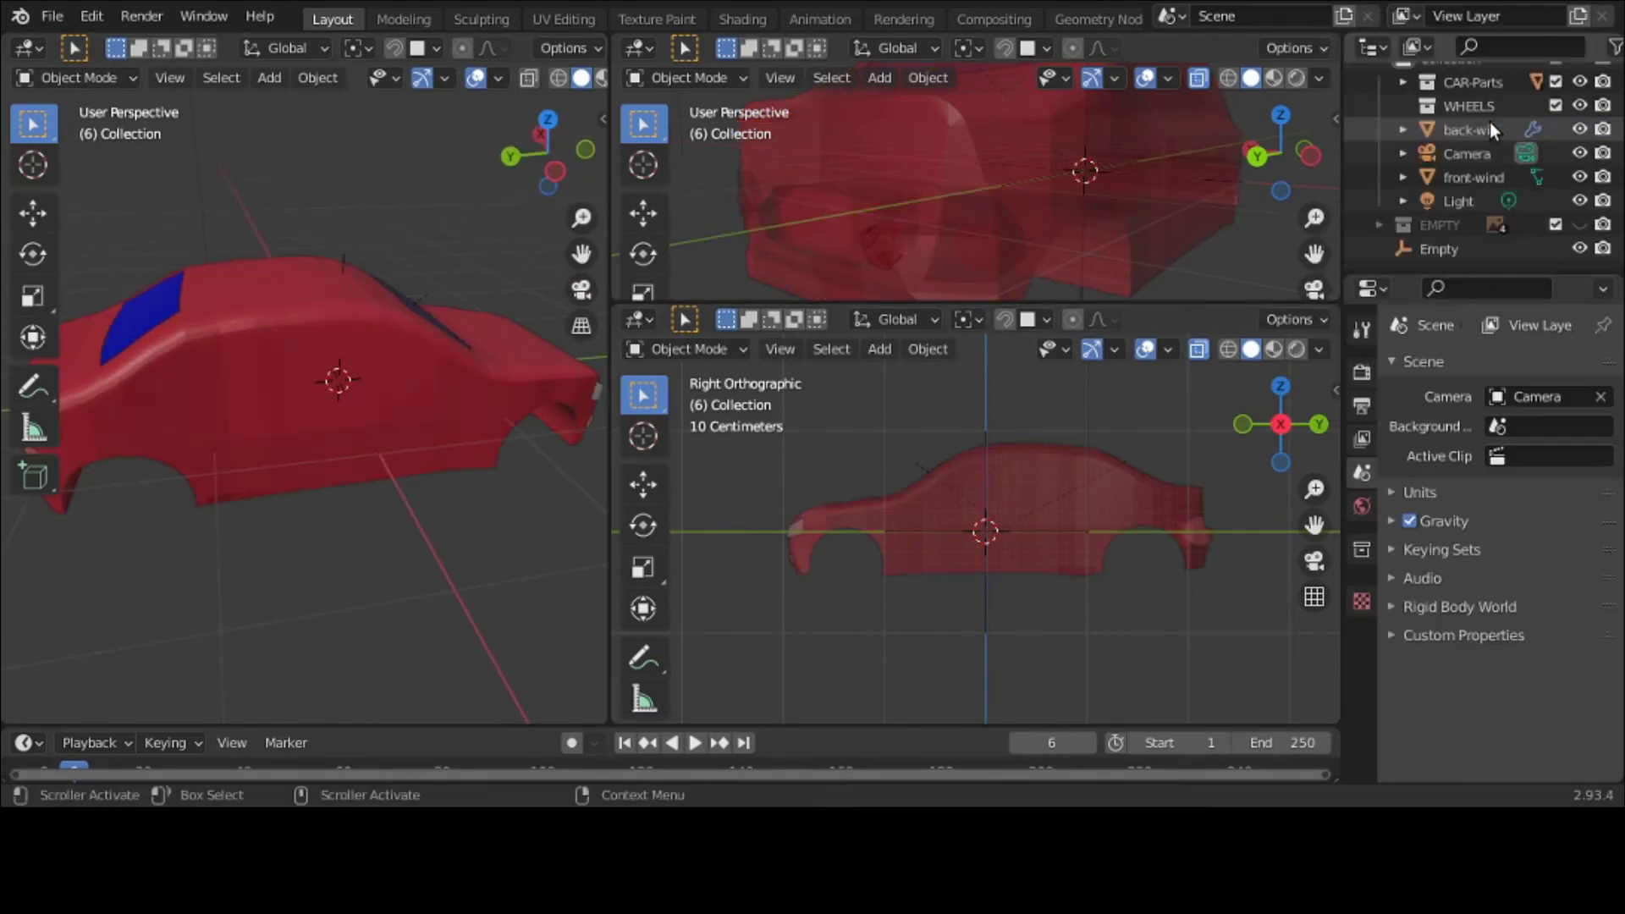
click(1490, 115)
right_click(1490, 115)
click(1483, 247)
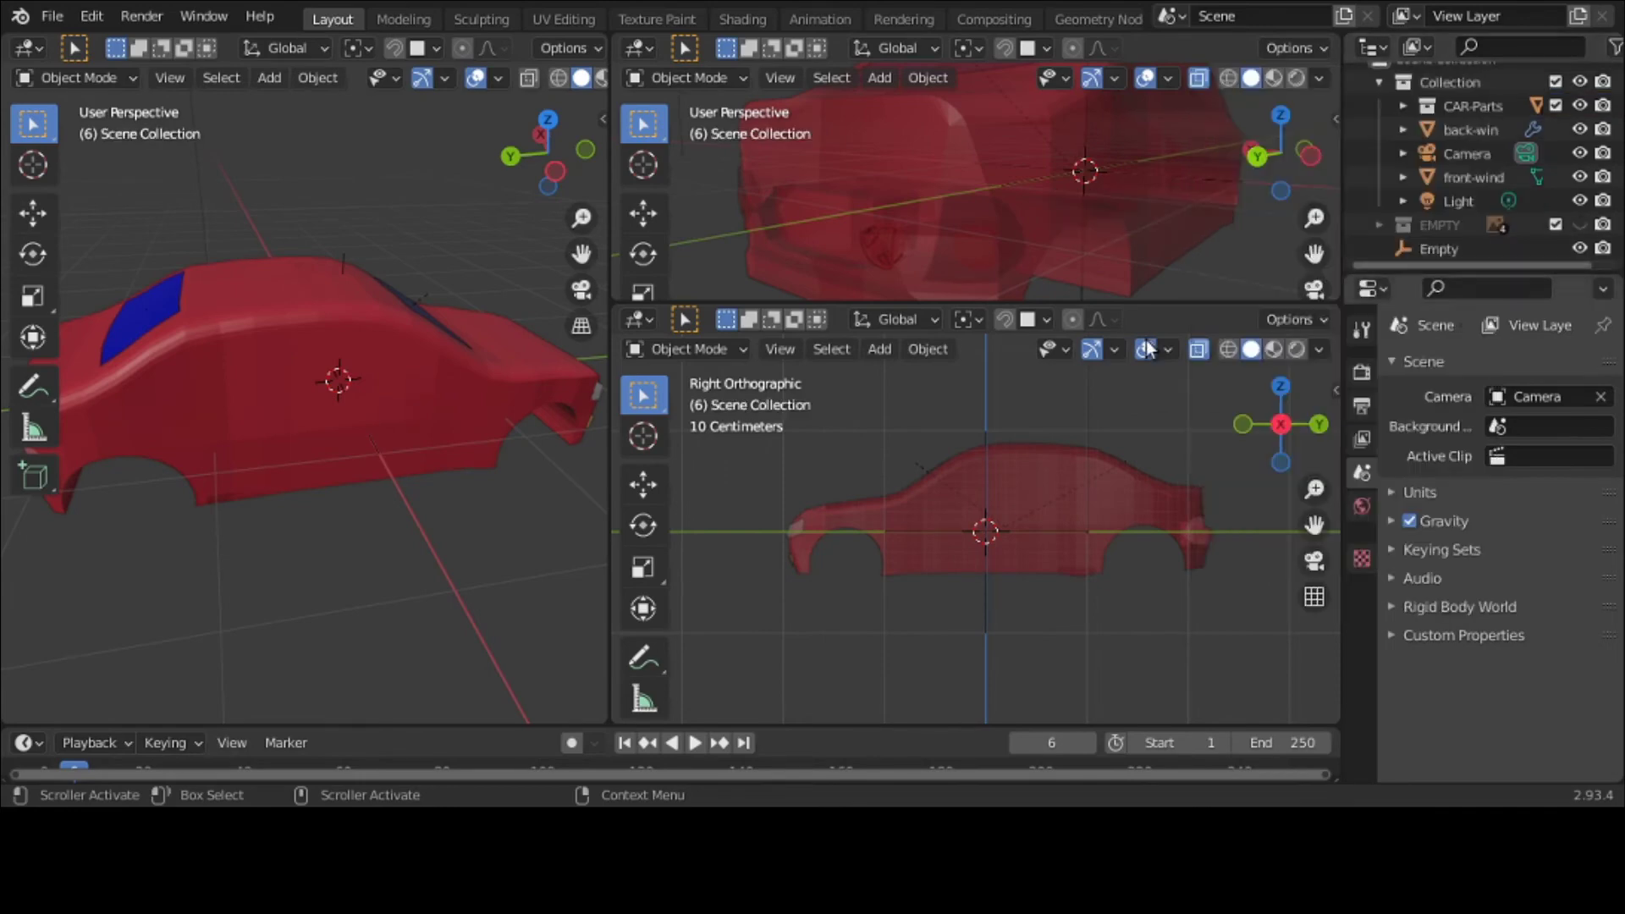
Step: Show the Empty-side reference image again and maximize the 3D viewport in right orthographic view
middle_drag(313, 394, 200, 308)
scroll(917, 542, up, 1)
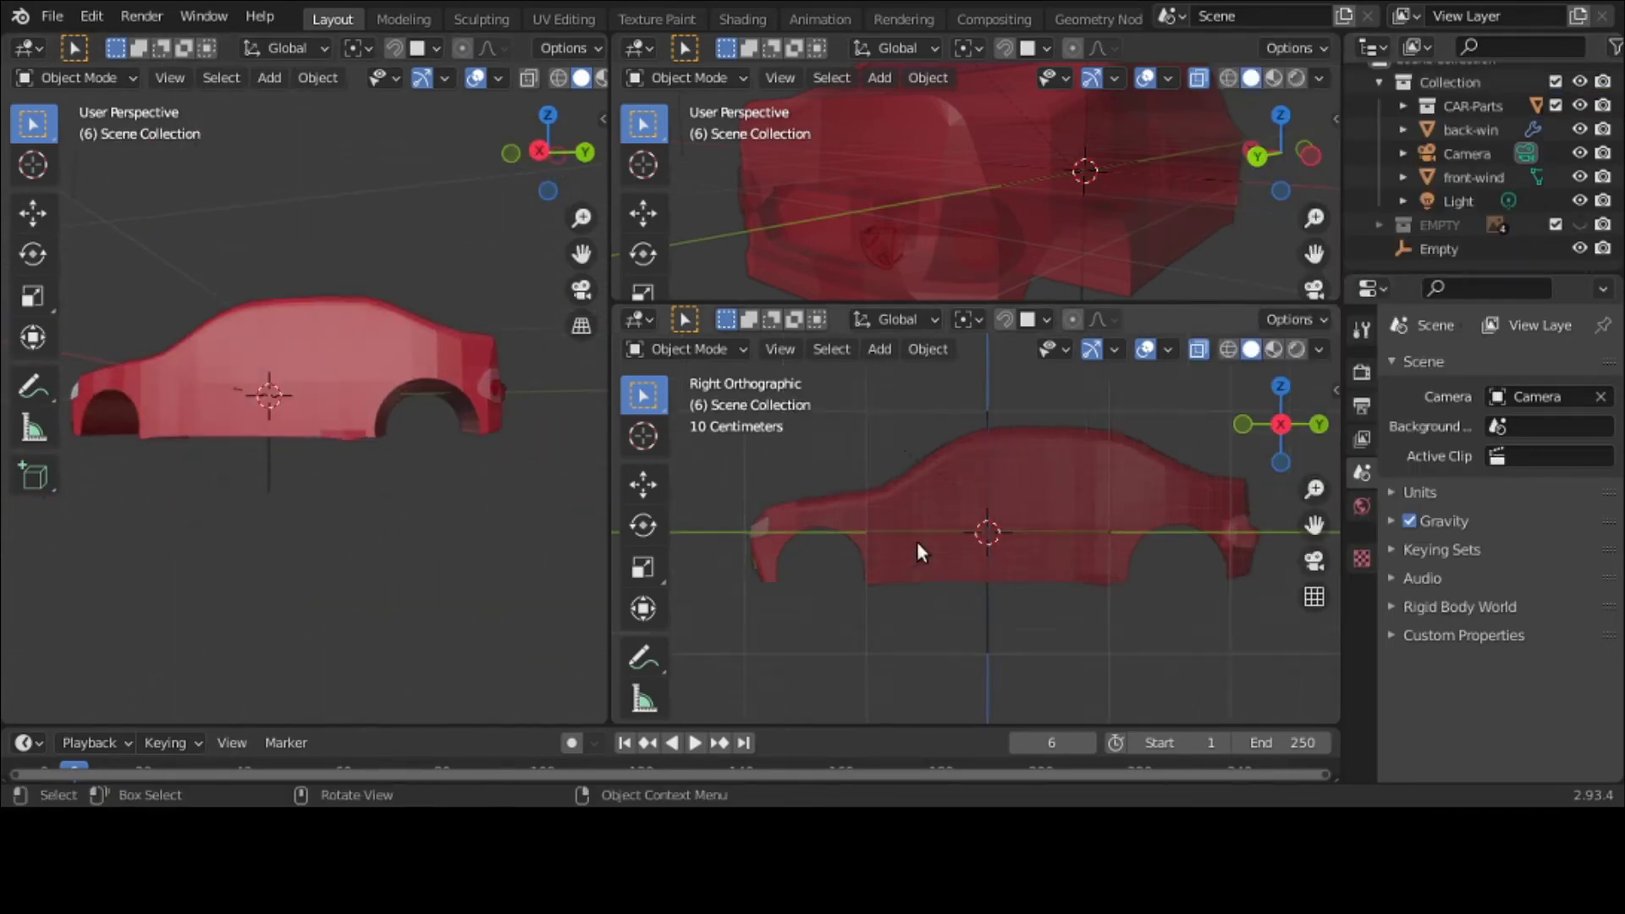
click(1381, 225)
scroll(1384, 226, down, 2)
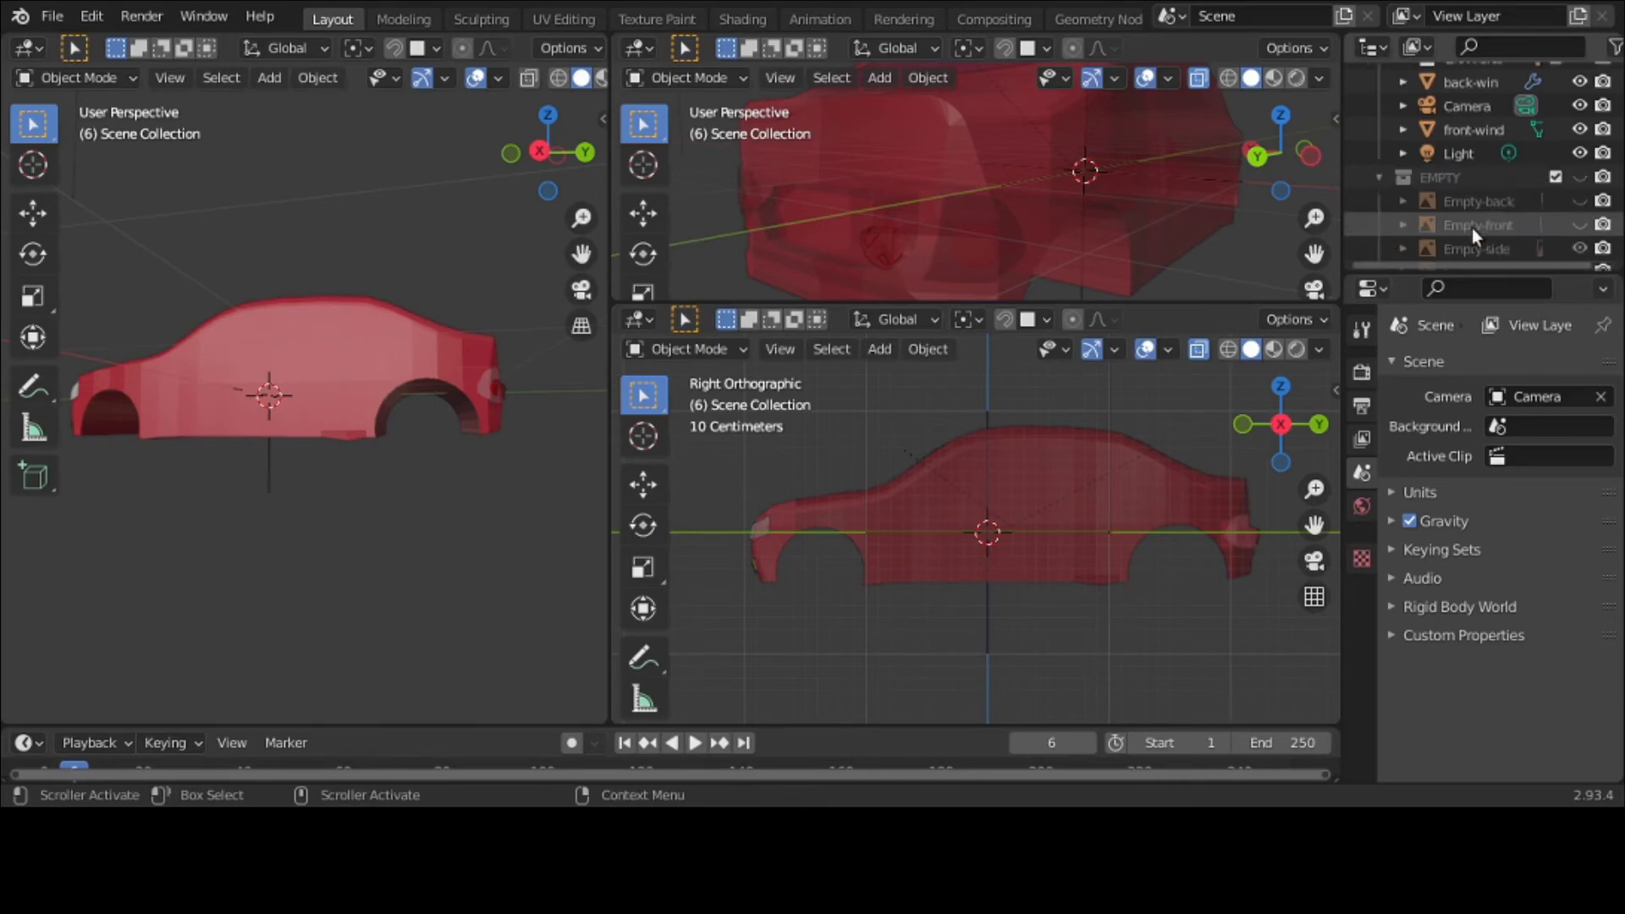
click(1580, 249)
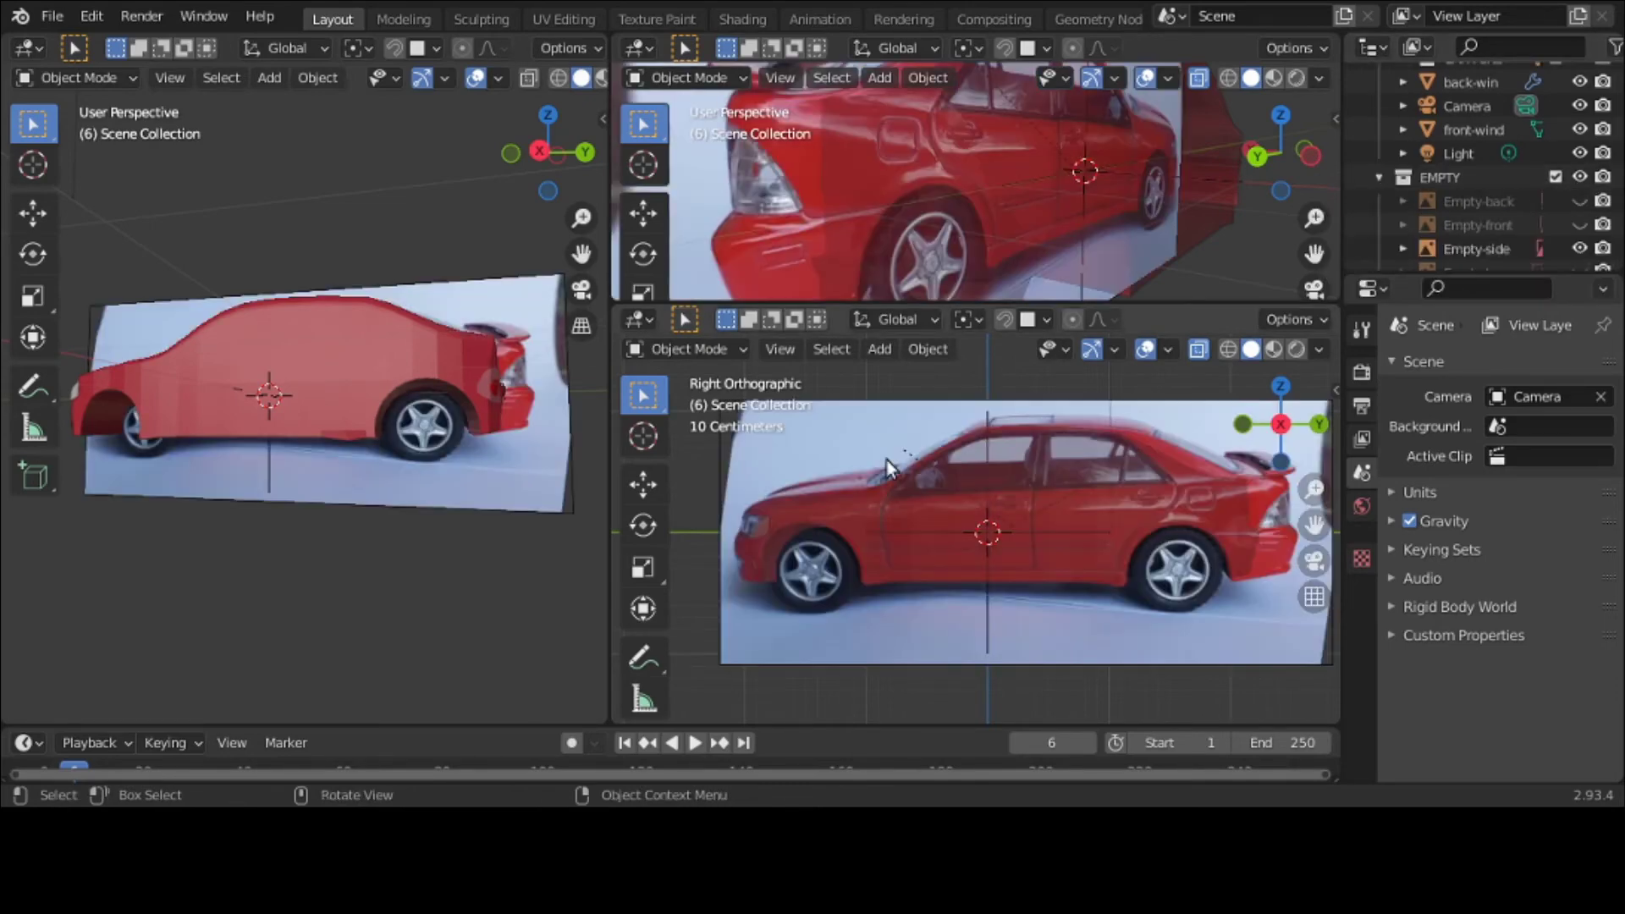
key(ctrl+space)
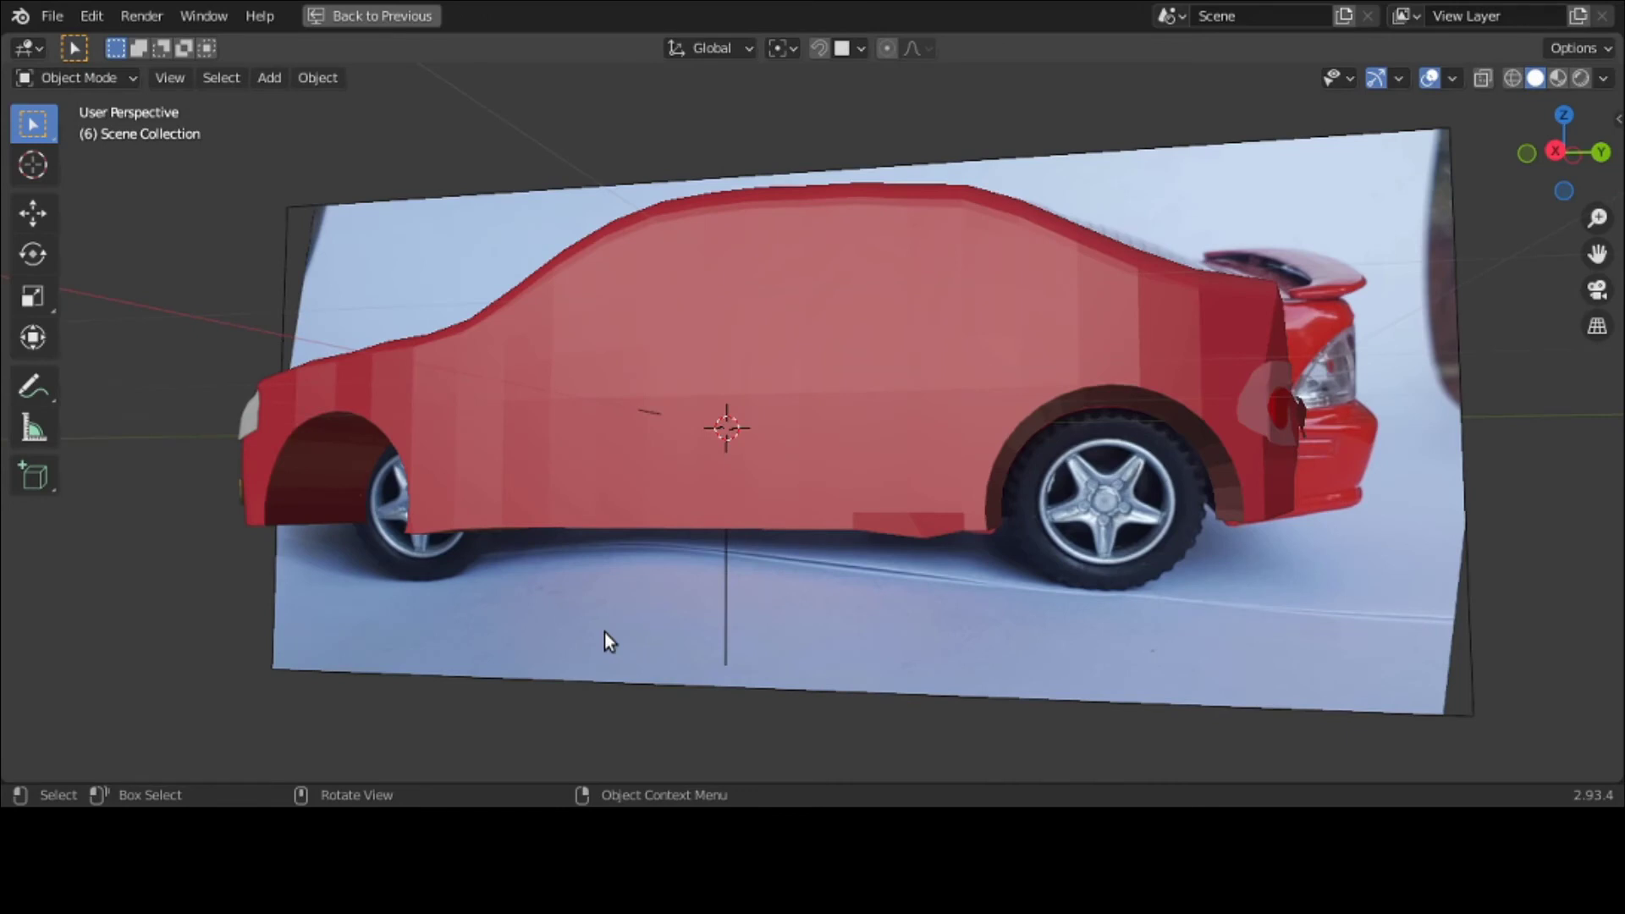
key(grave)
click(778, 626)
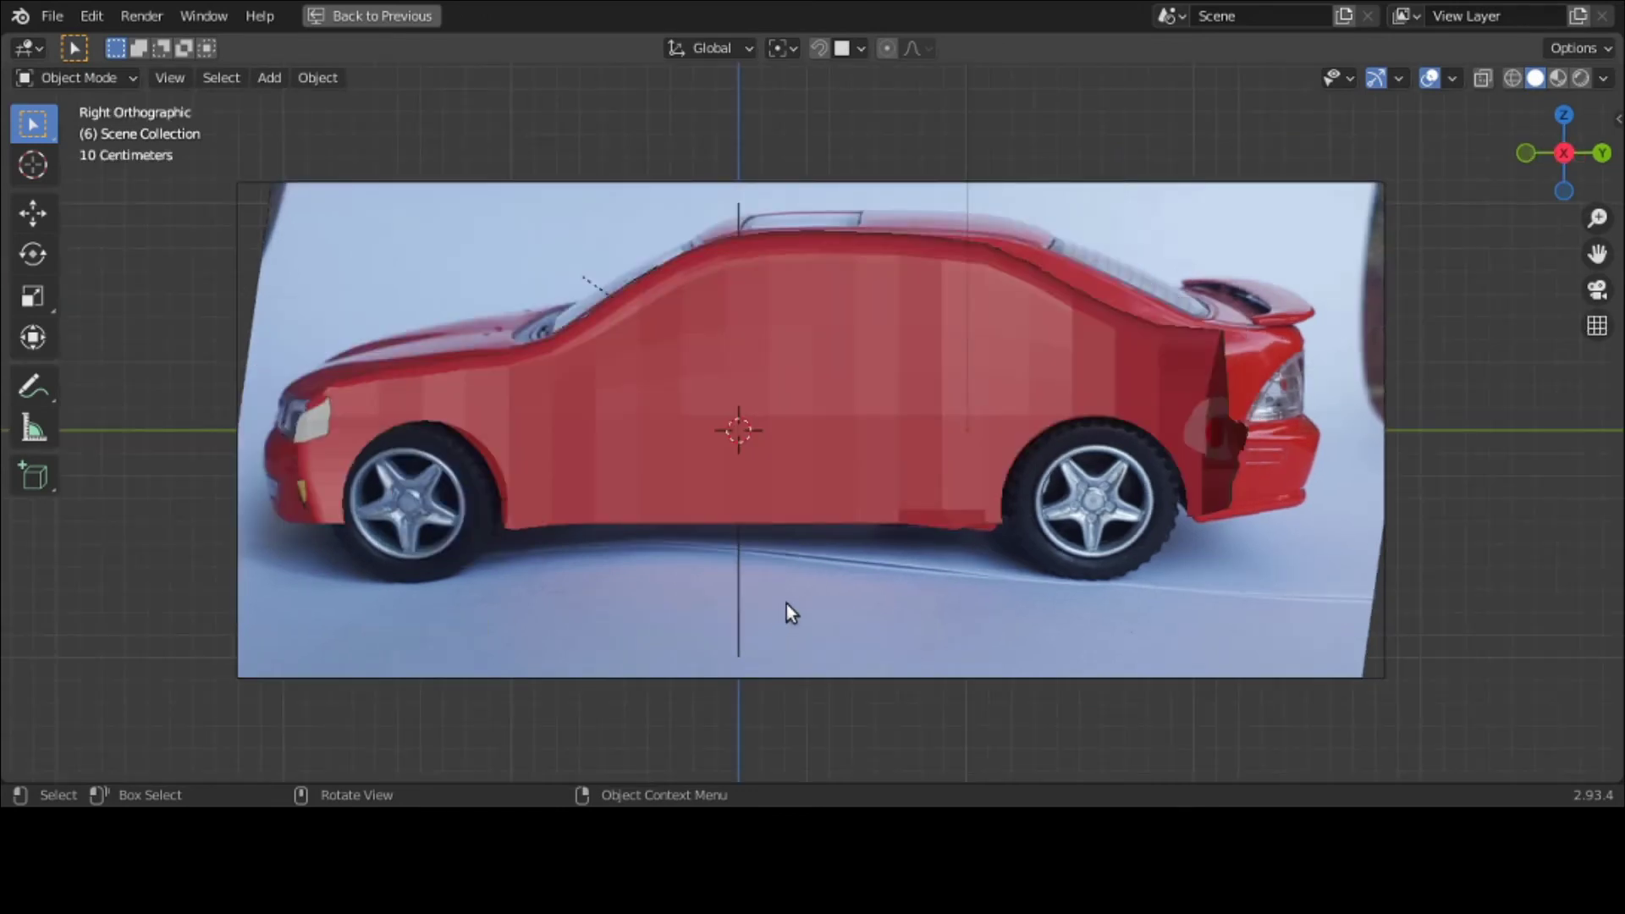
Step: Scale the car body by about 1.14 along Y and move it towards the rear to align its front wheel arch with the reference
click(805, 423)
key(s)
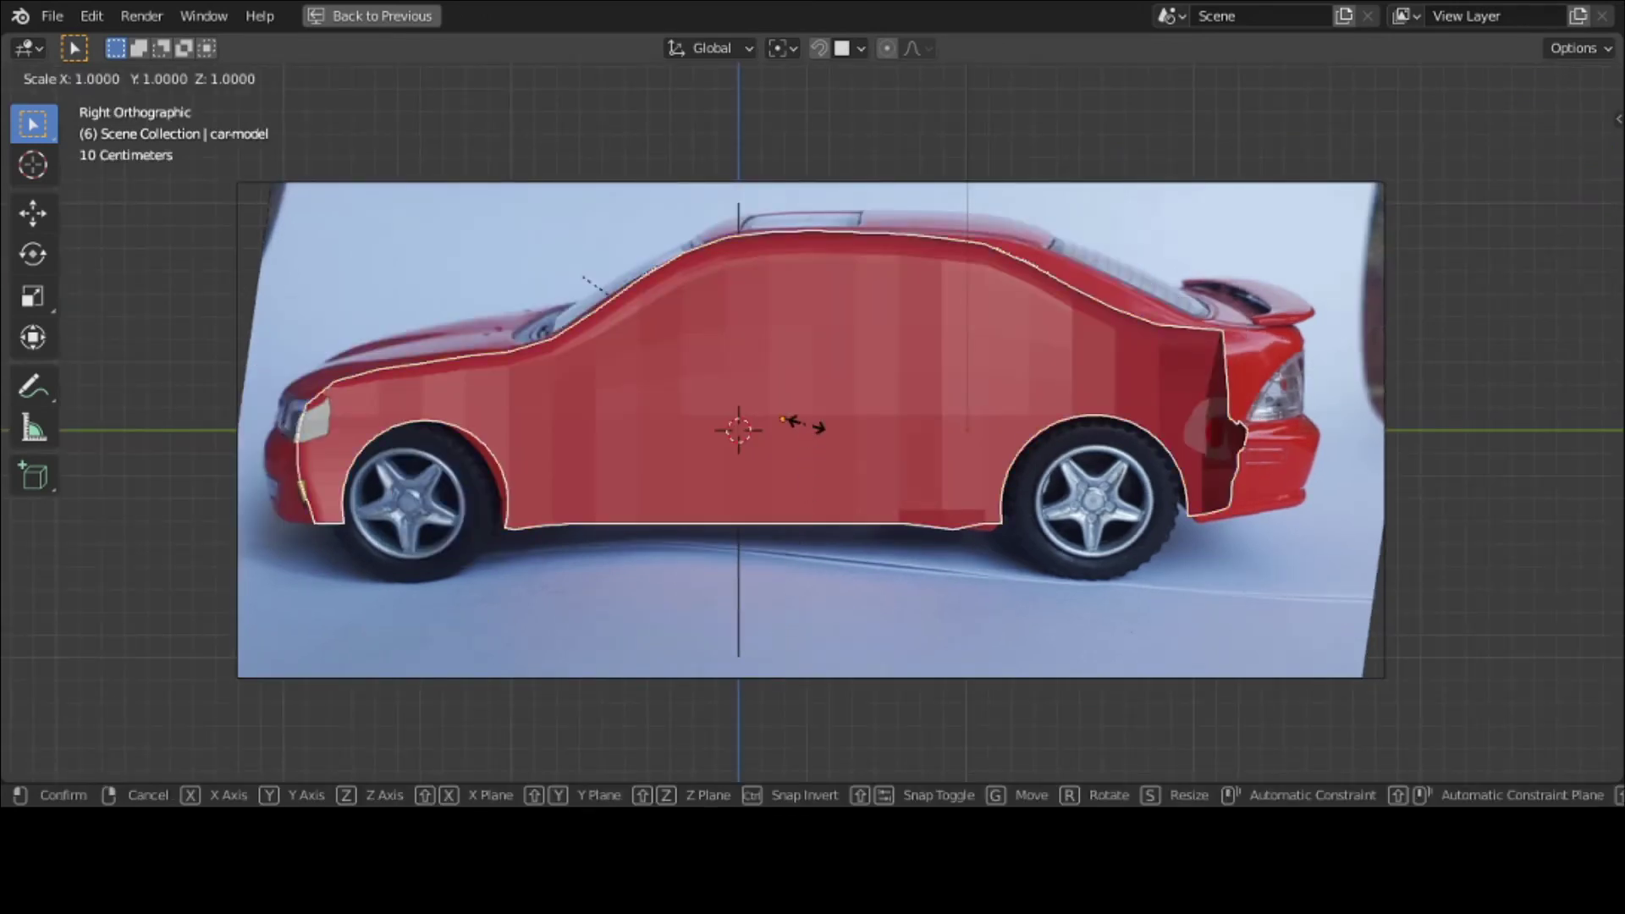
key(y)
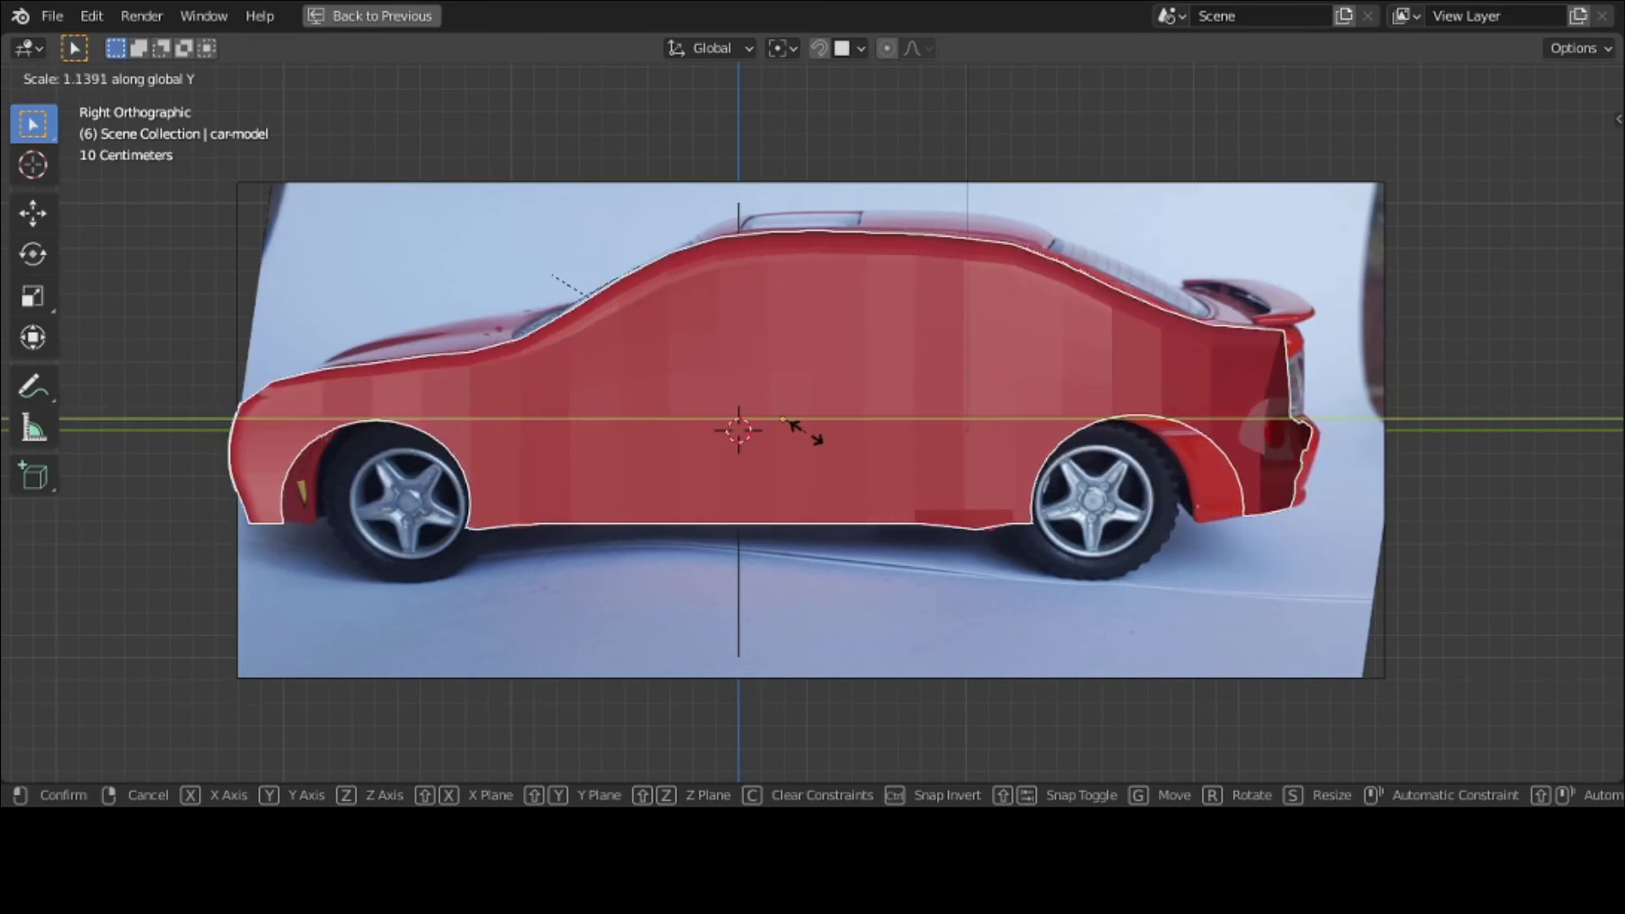
click(806, 428)
key(g)
key(y)
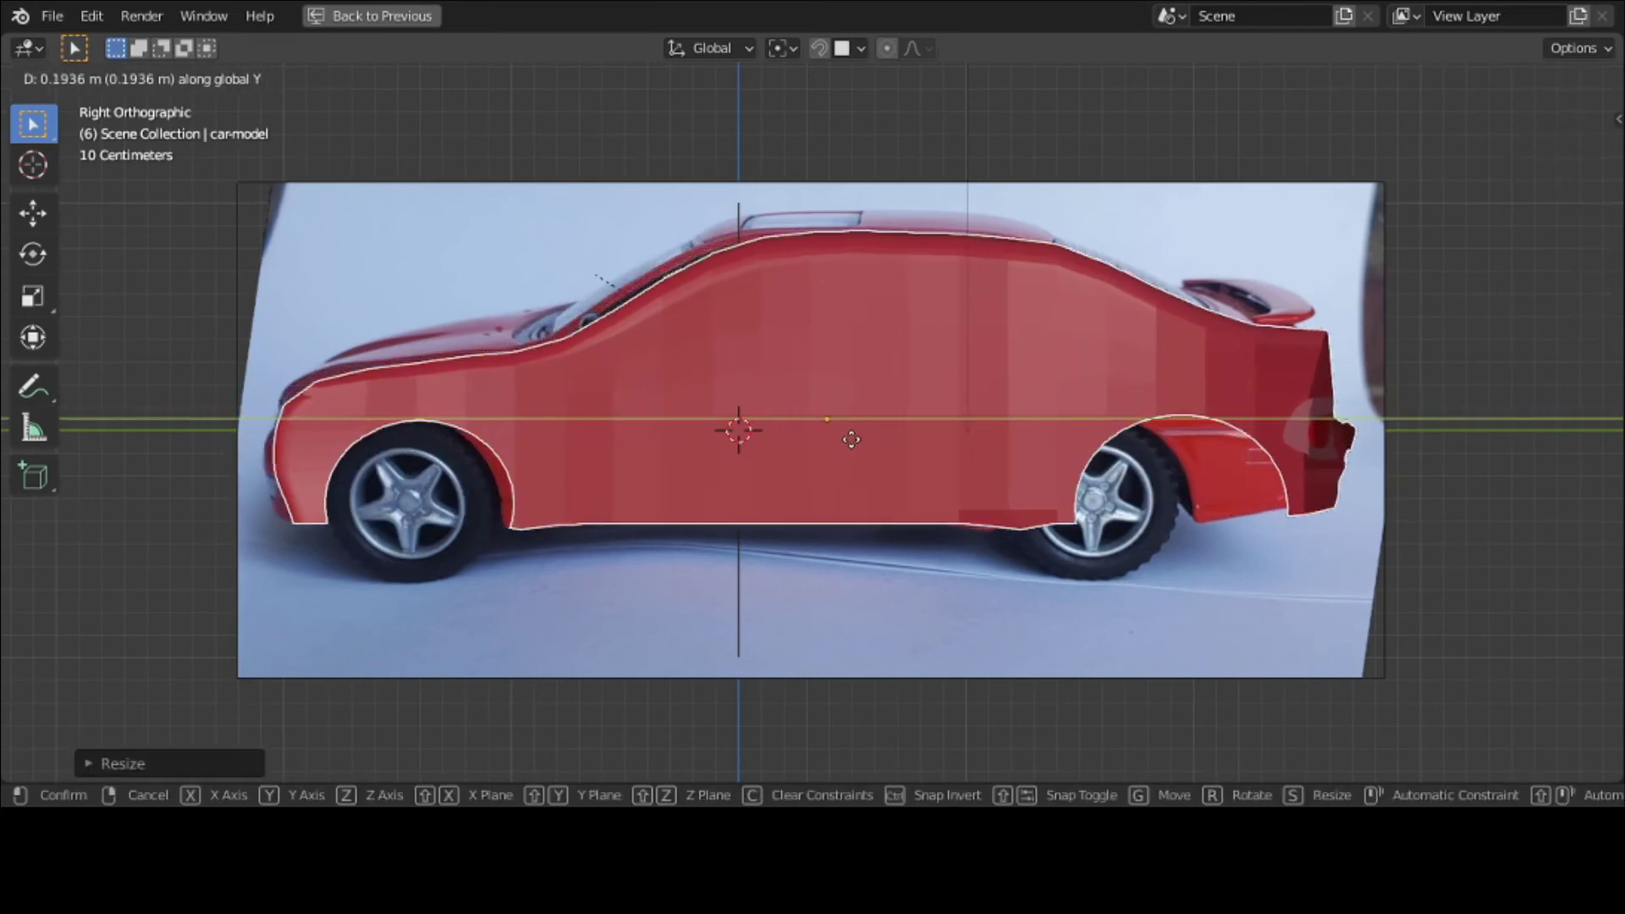
click(842, 444)
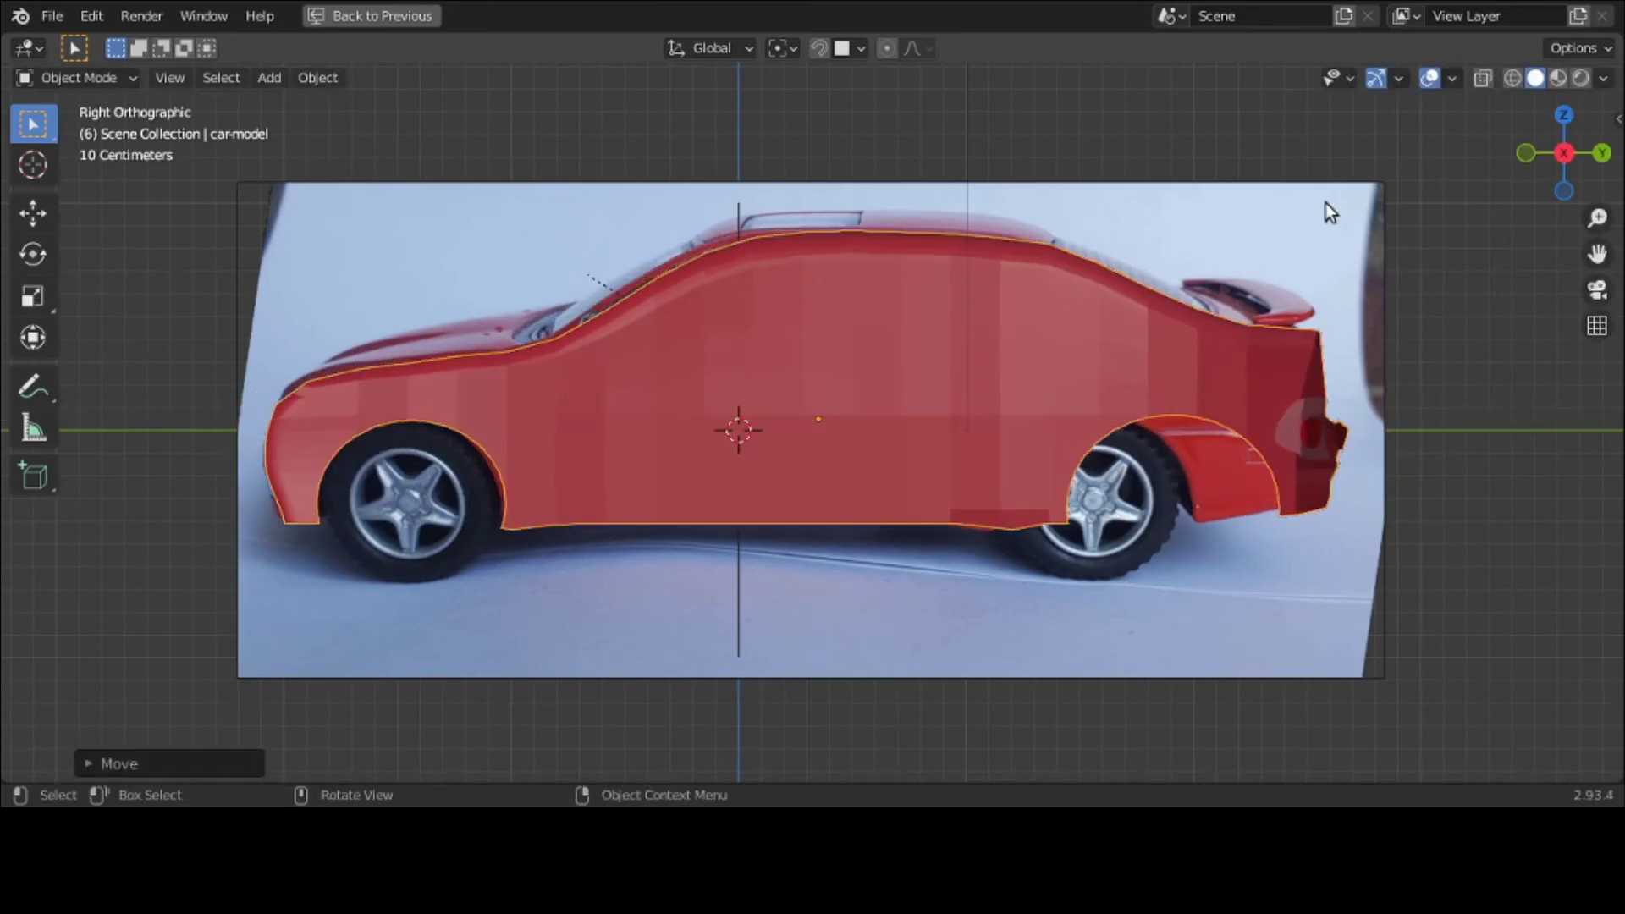
Step: Scale the car body by about 0.98 along Y while comparing its rear end with the reference in X-ray display
click(1483, 78)
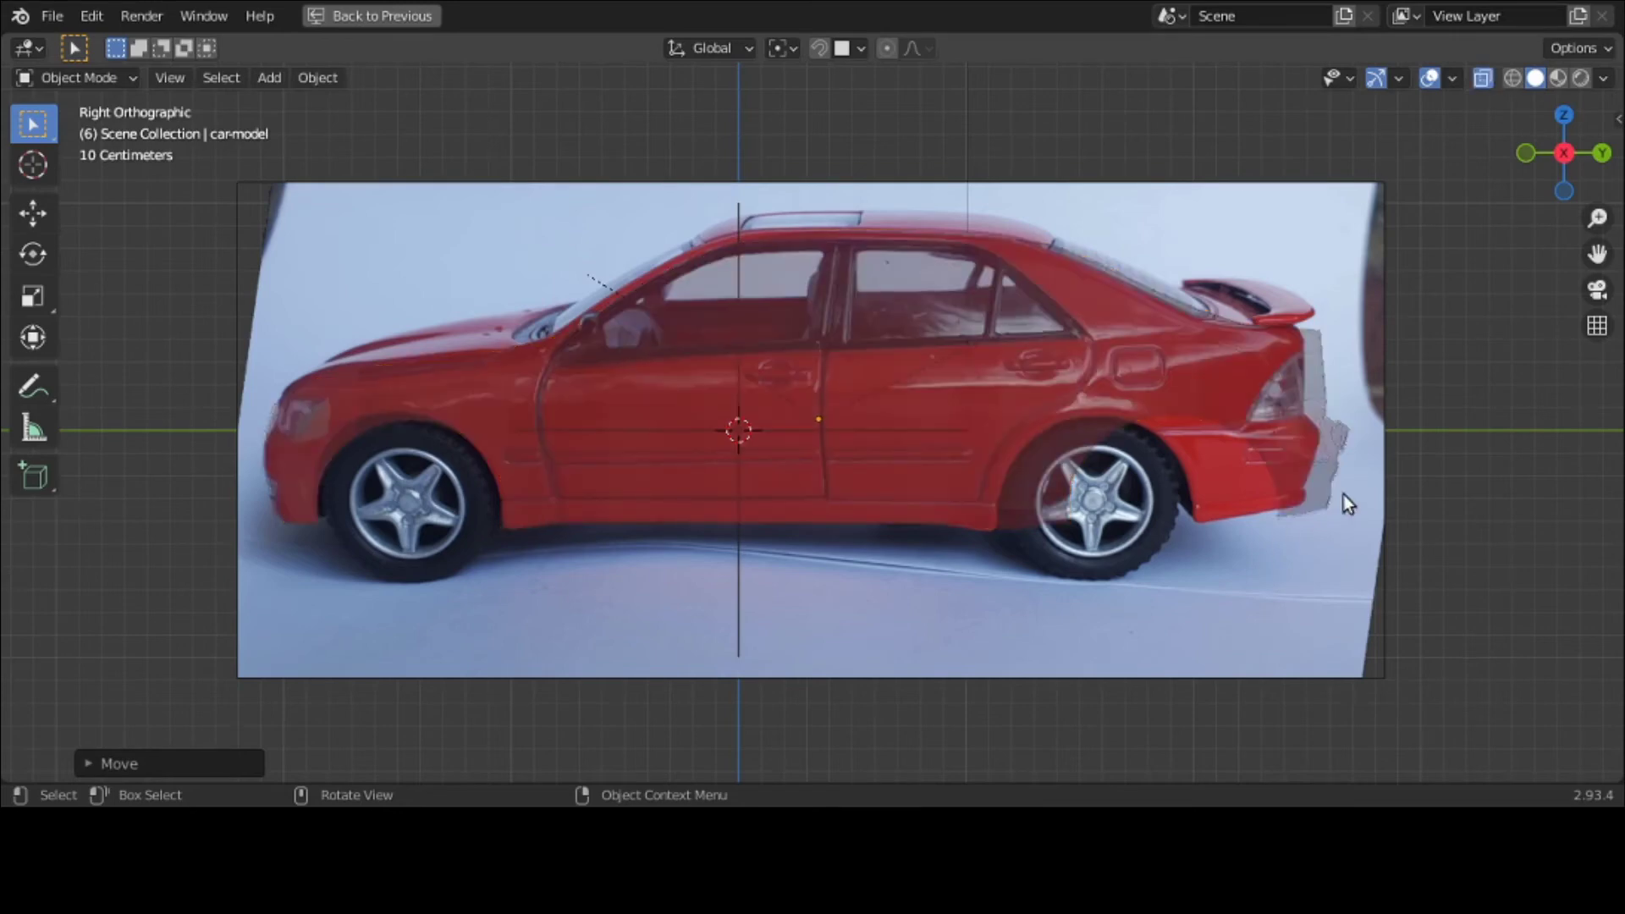
key(s)
key(y)
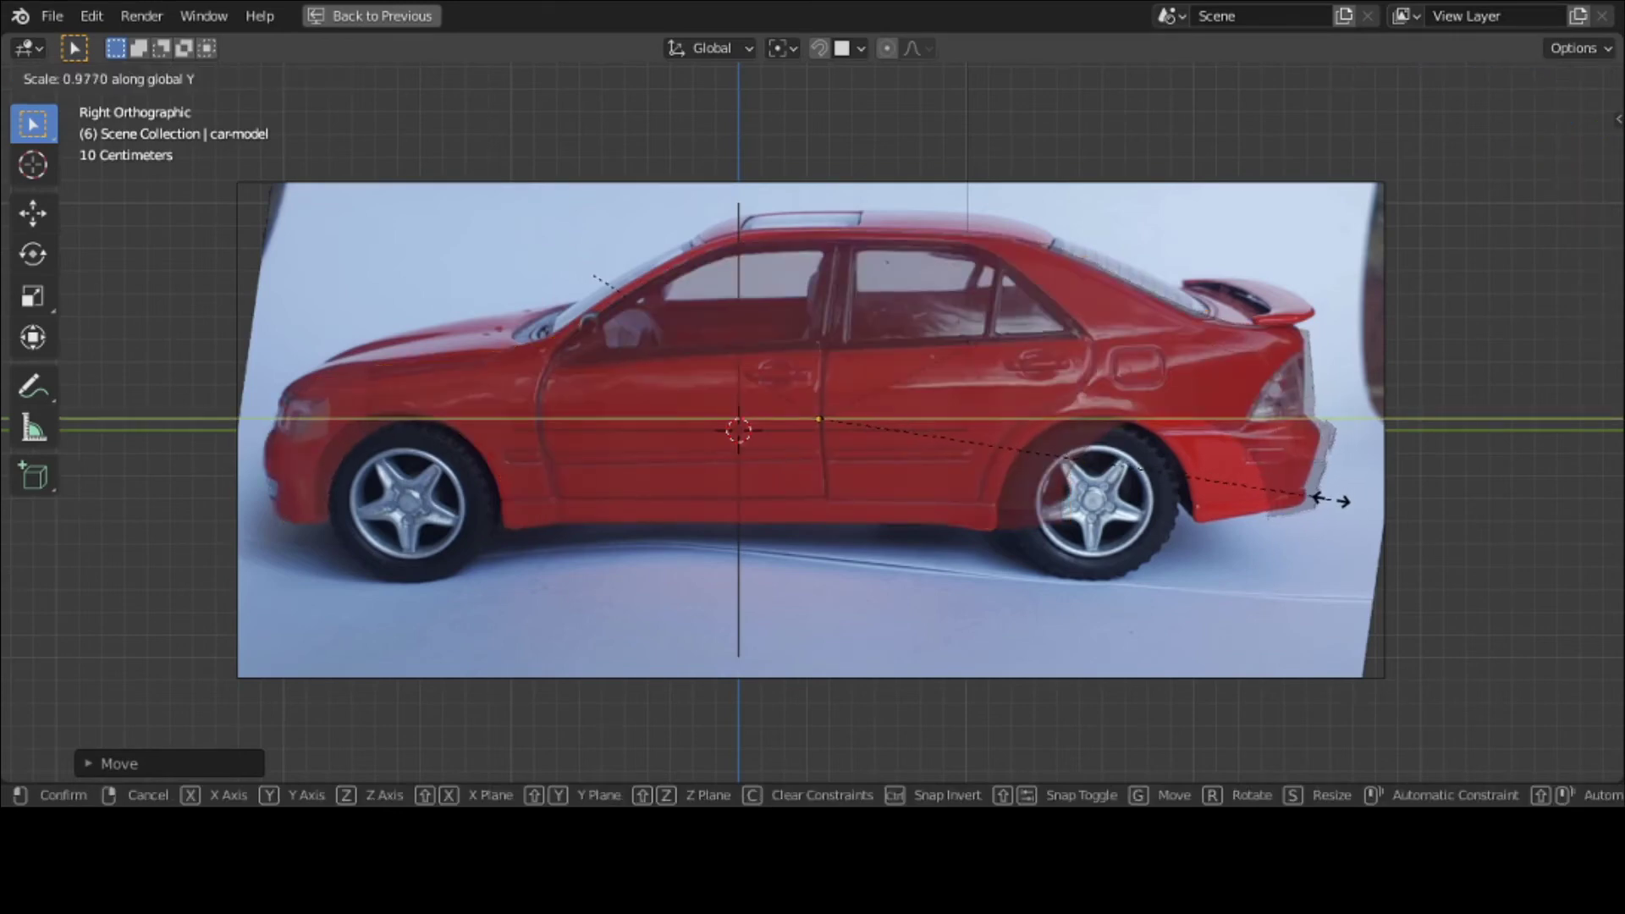
click(1330, 500)
click(1486, 76)
Step: Move the car body slightly towards the front along Y, scale it along Y by about 1.004, check it in X-ray display and save
key(g)
key(y)
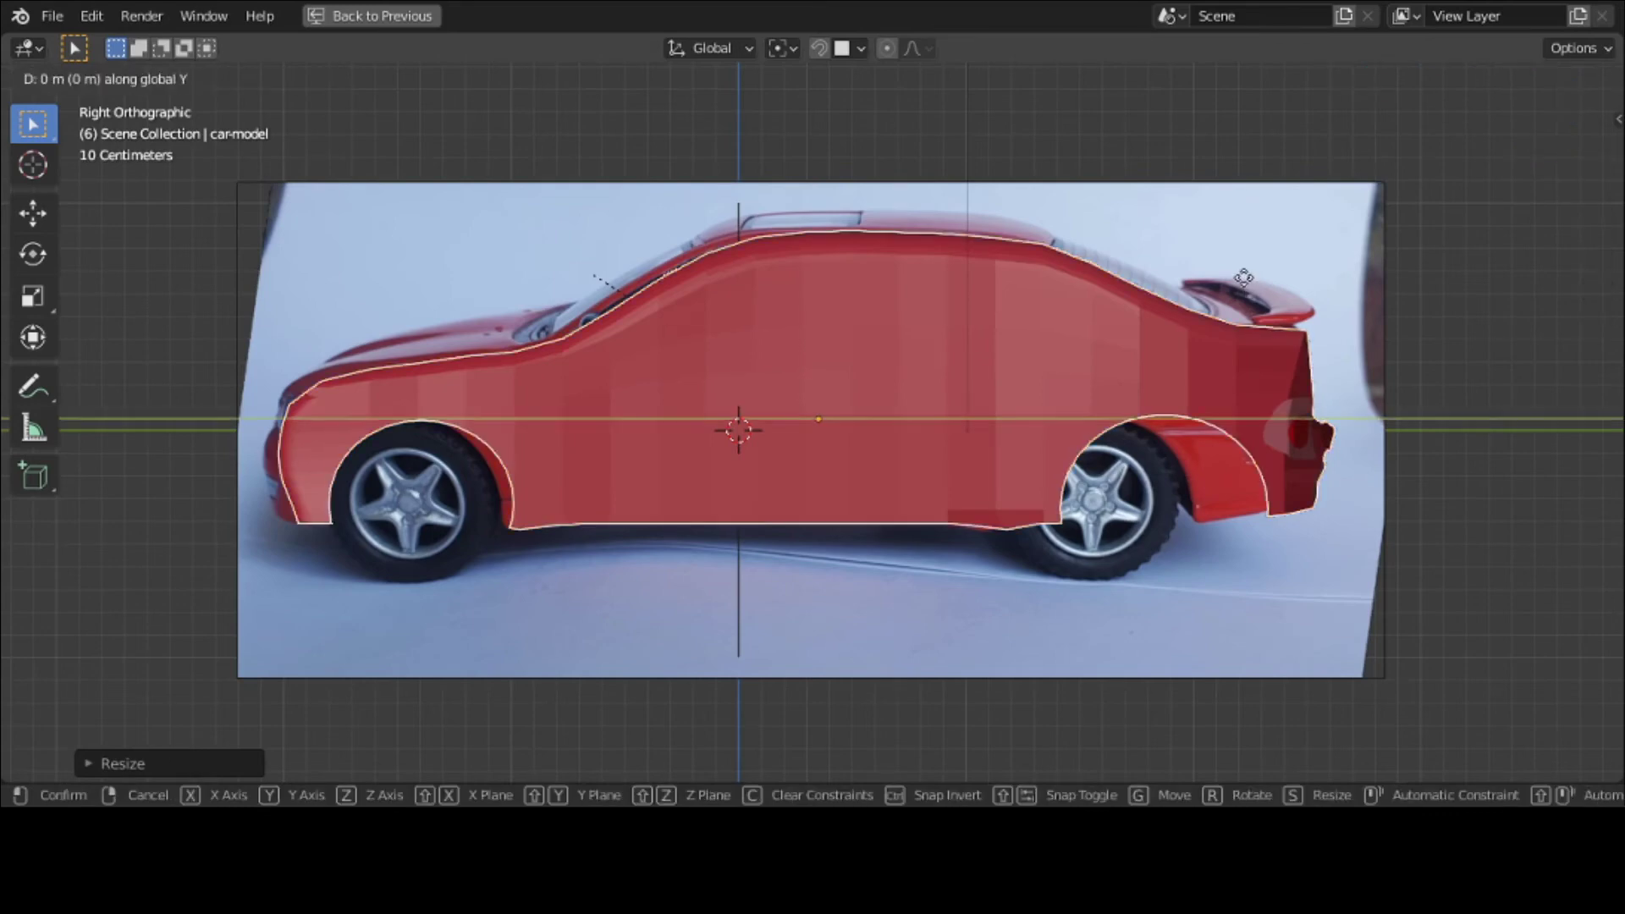
click(1232, 287)
key(s)
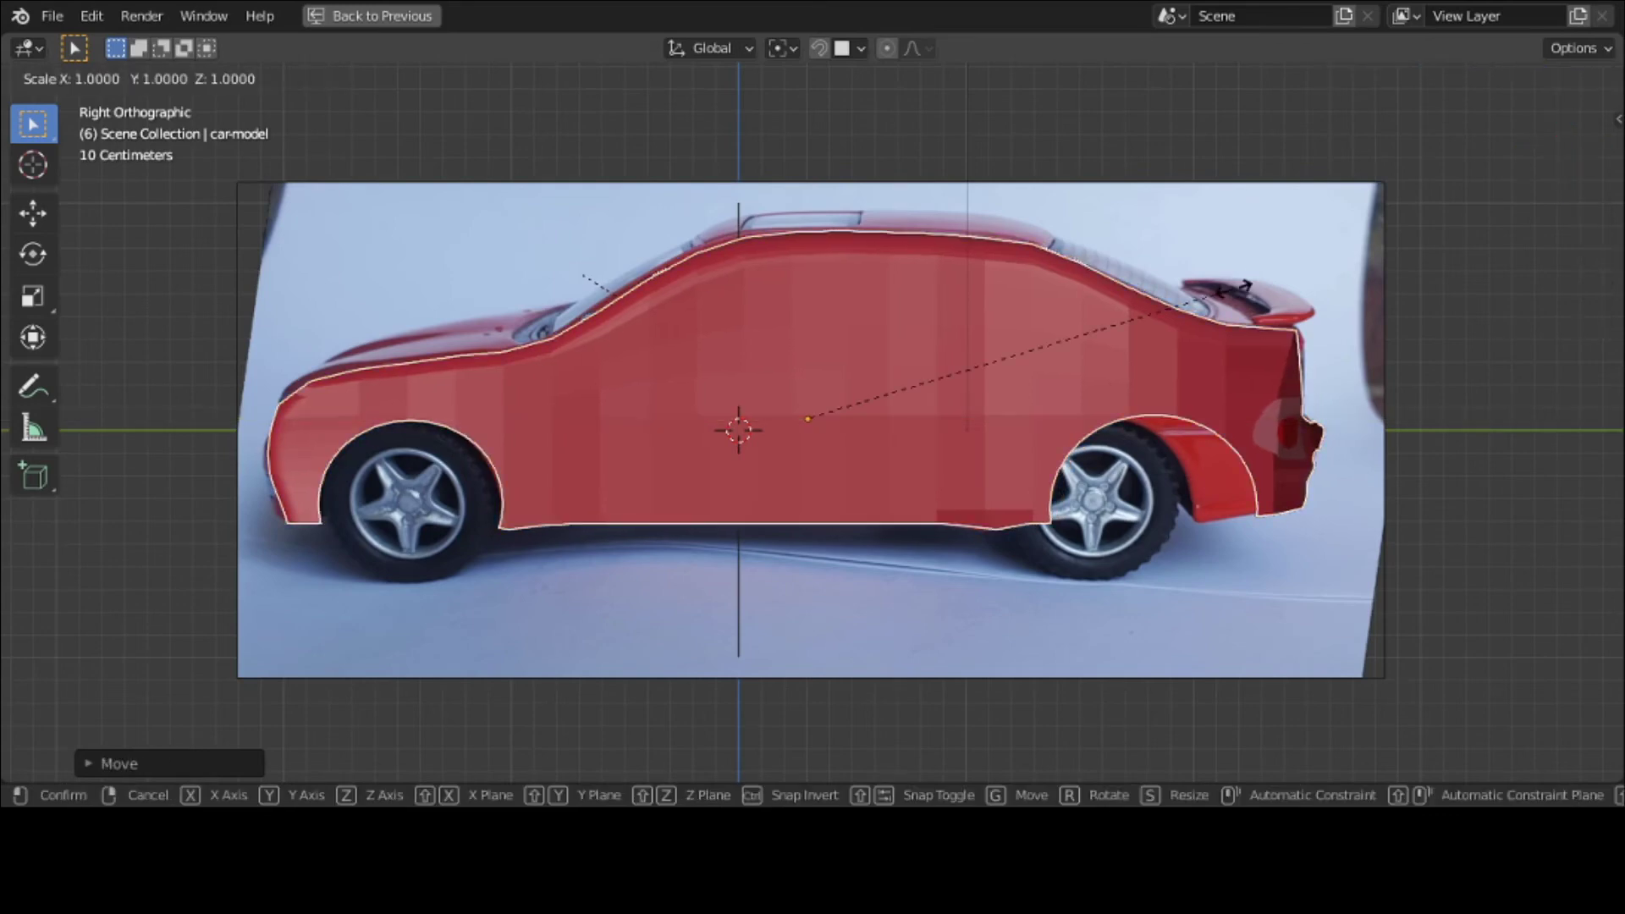
key(y)
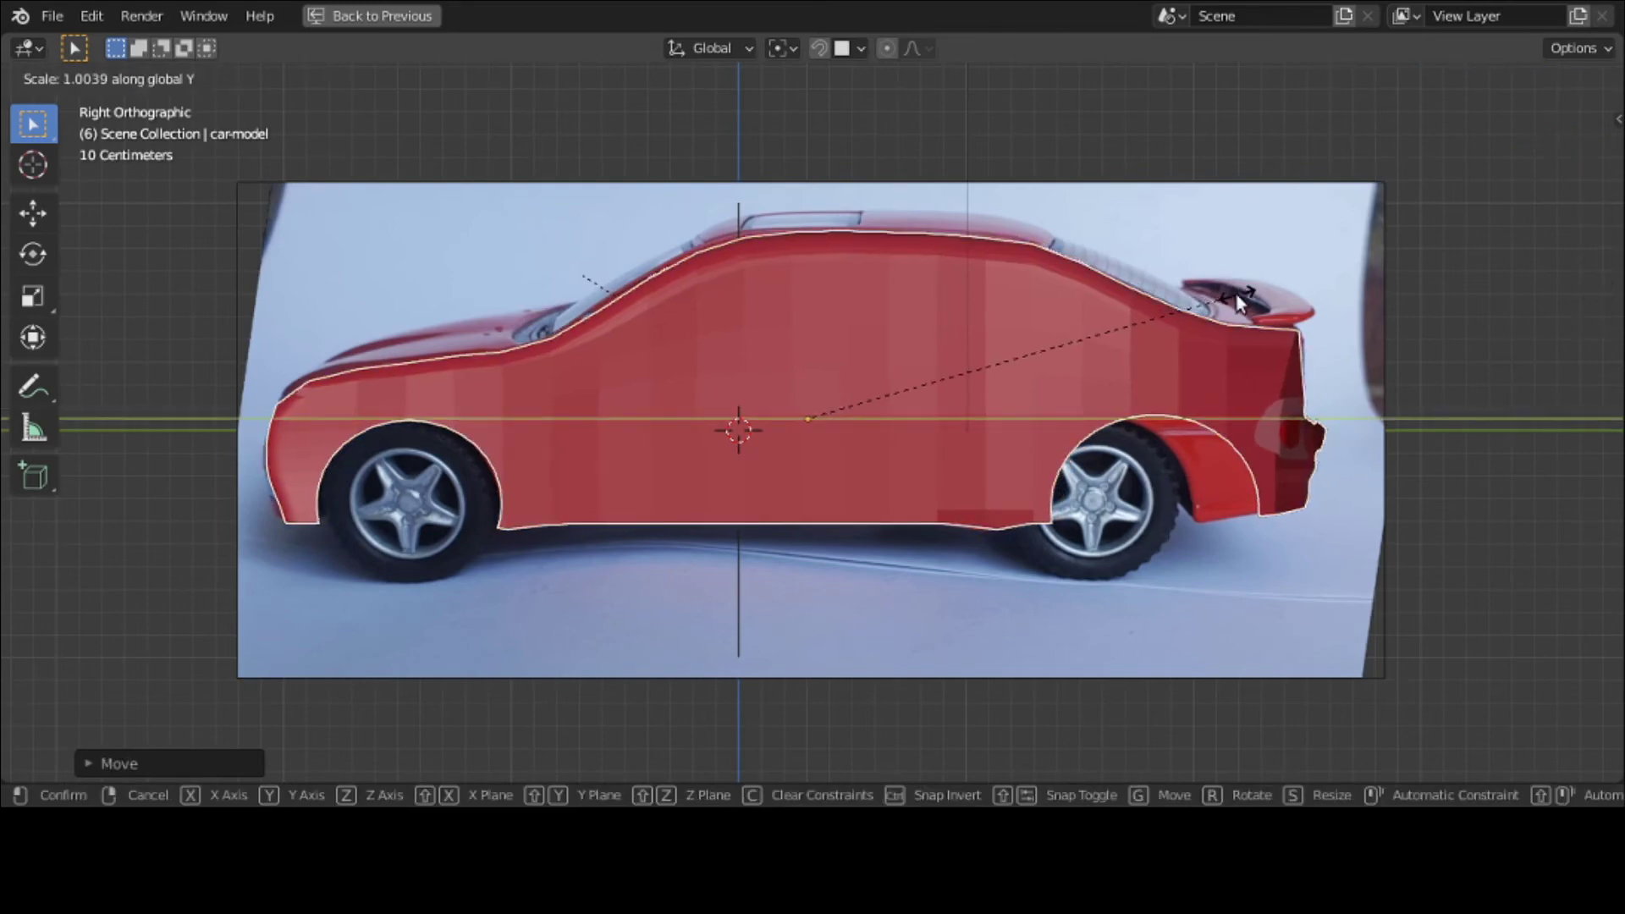
click(1236, 295)
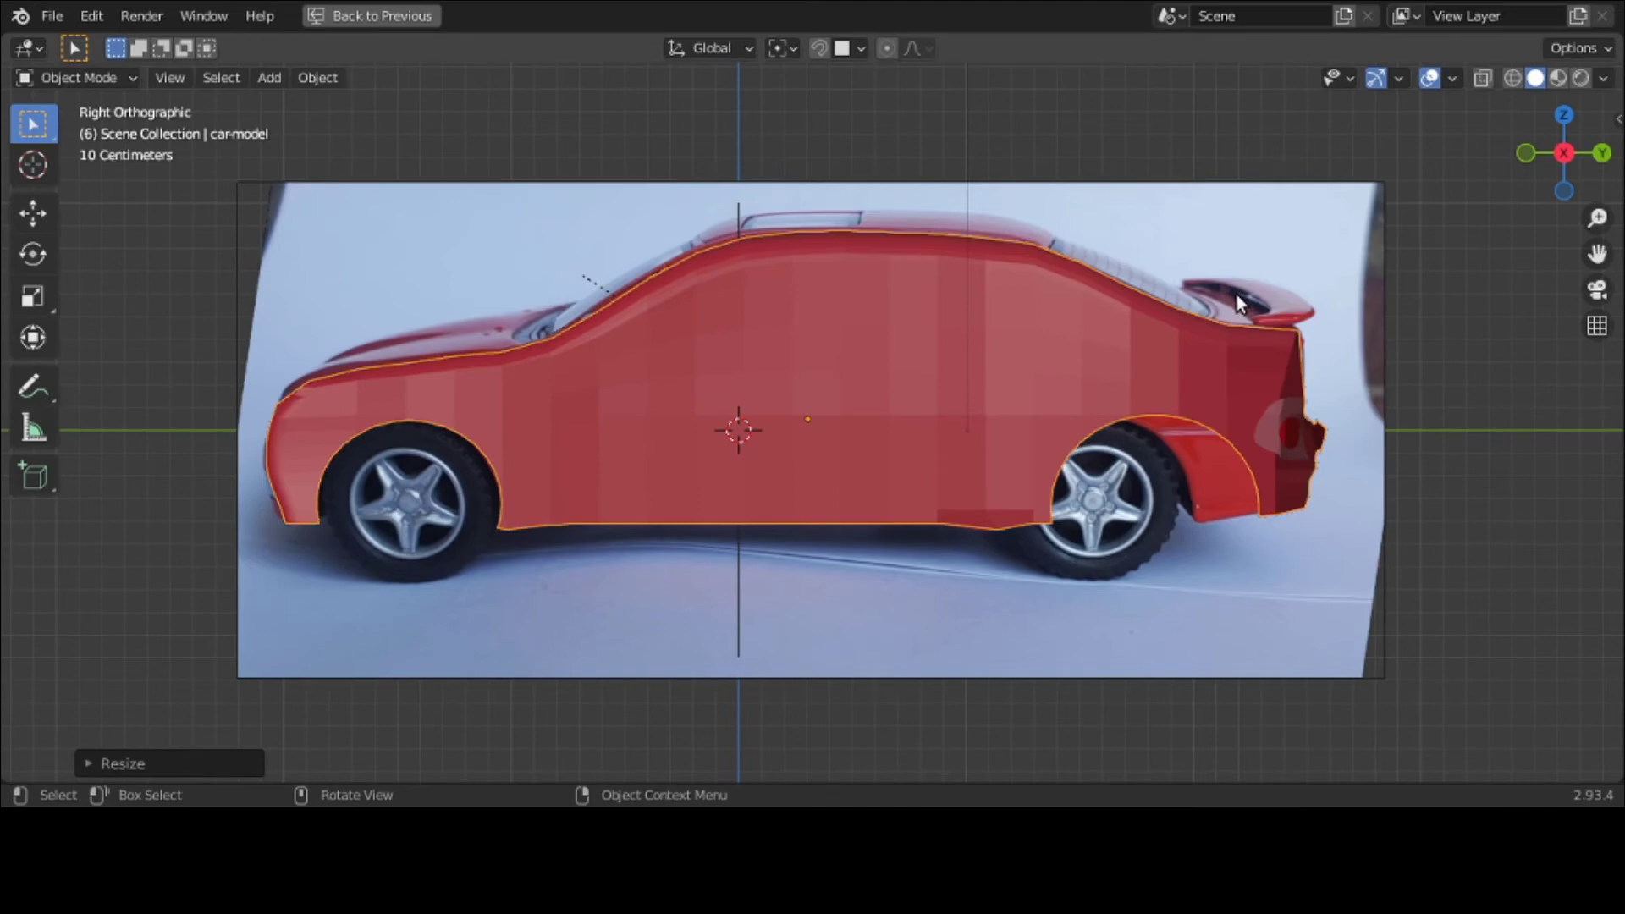
click(1481, 78)
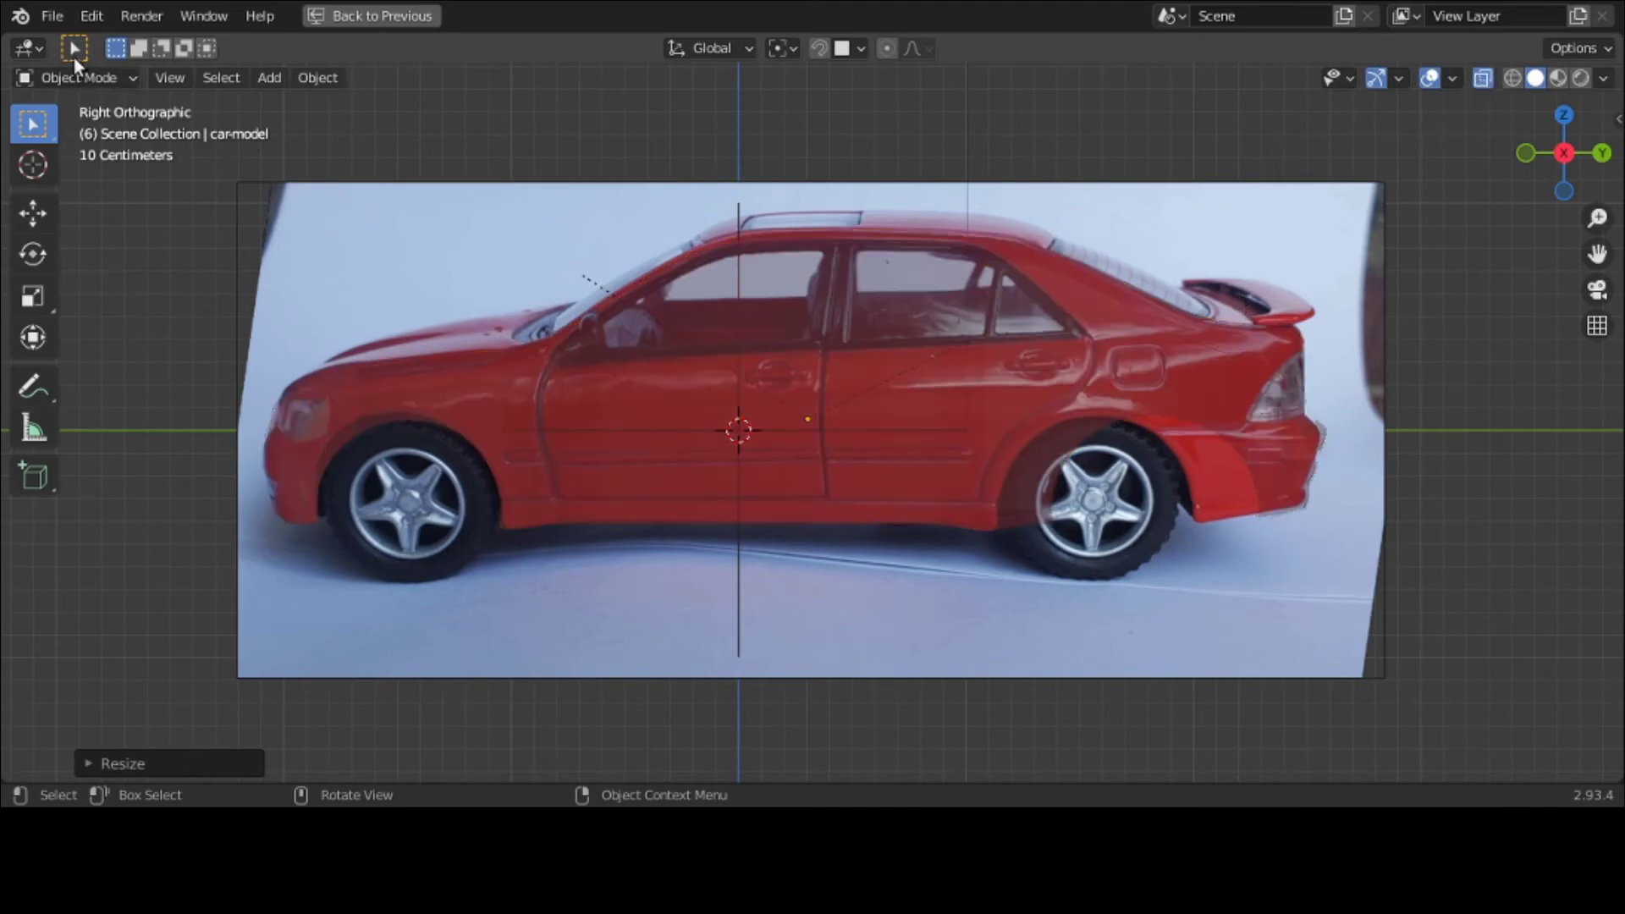
click(39, 19)
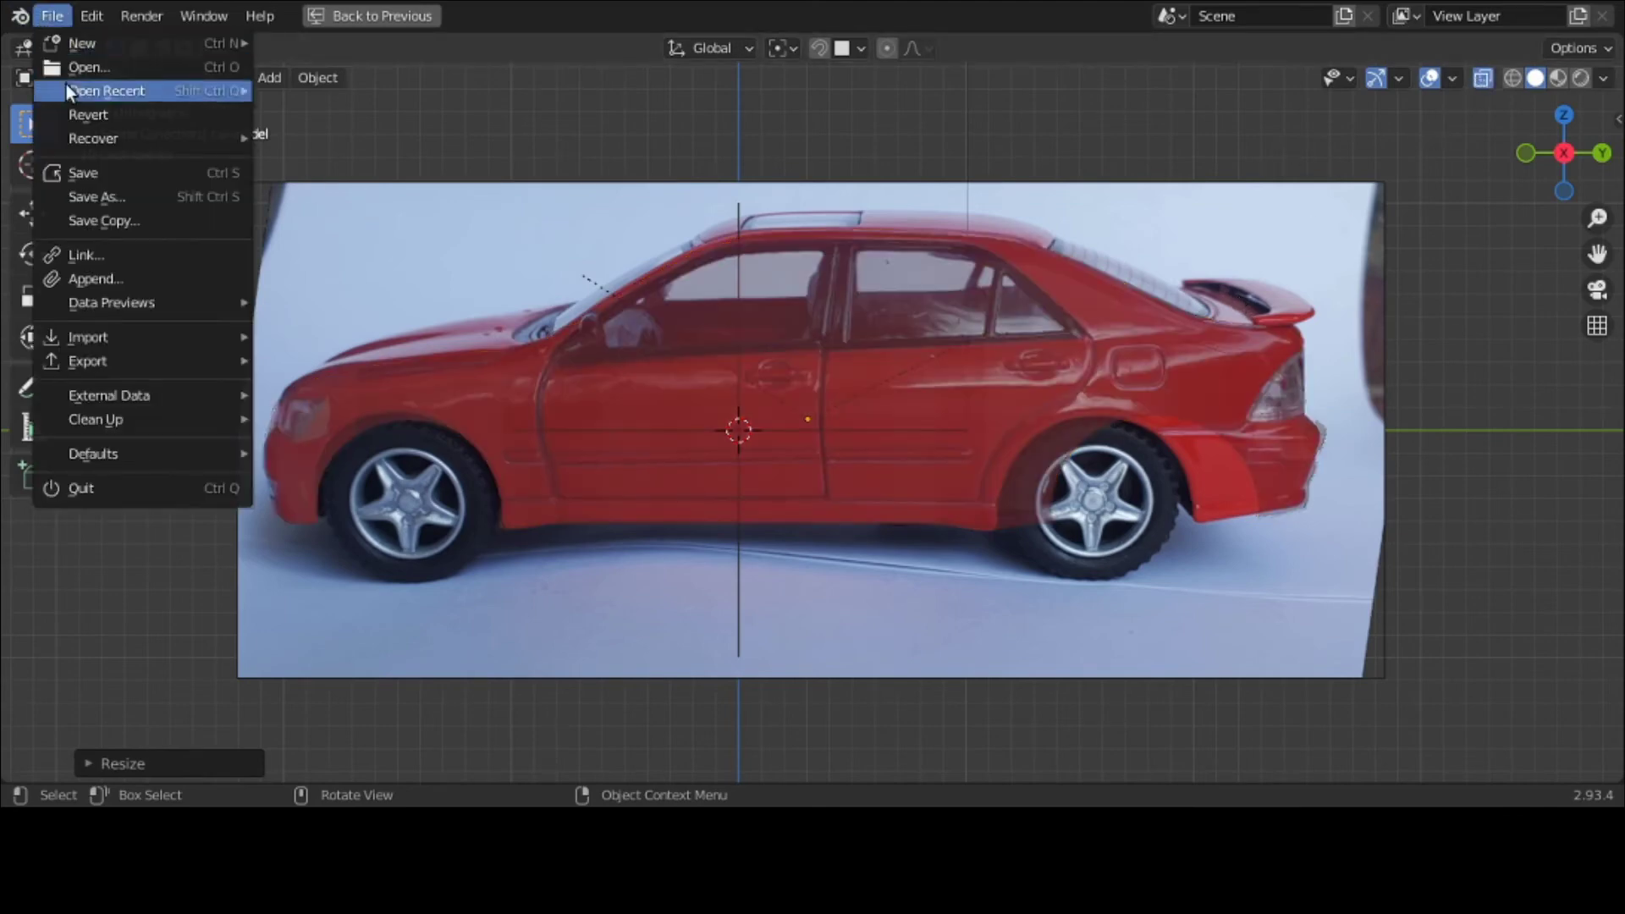
click(92, 172)
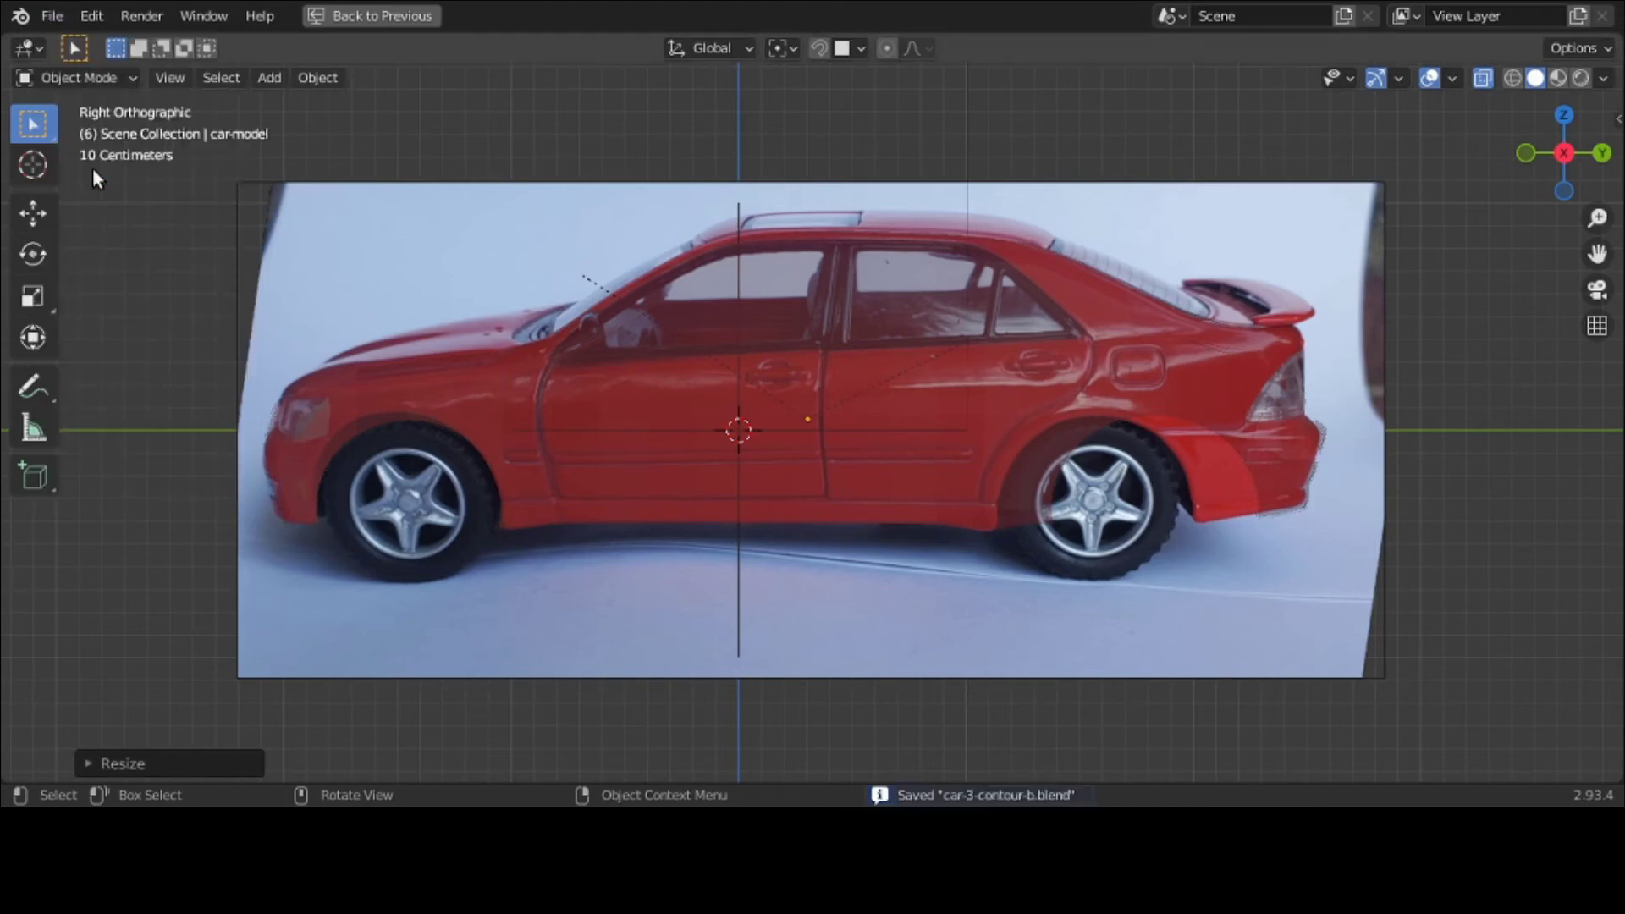
Step: Add a mesh plane and rotate it 90° about the Y axis so it stands parallel to the car's side
click(267, 77)
mouse_move(355, 105)
click(481, 106)
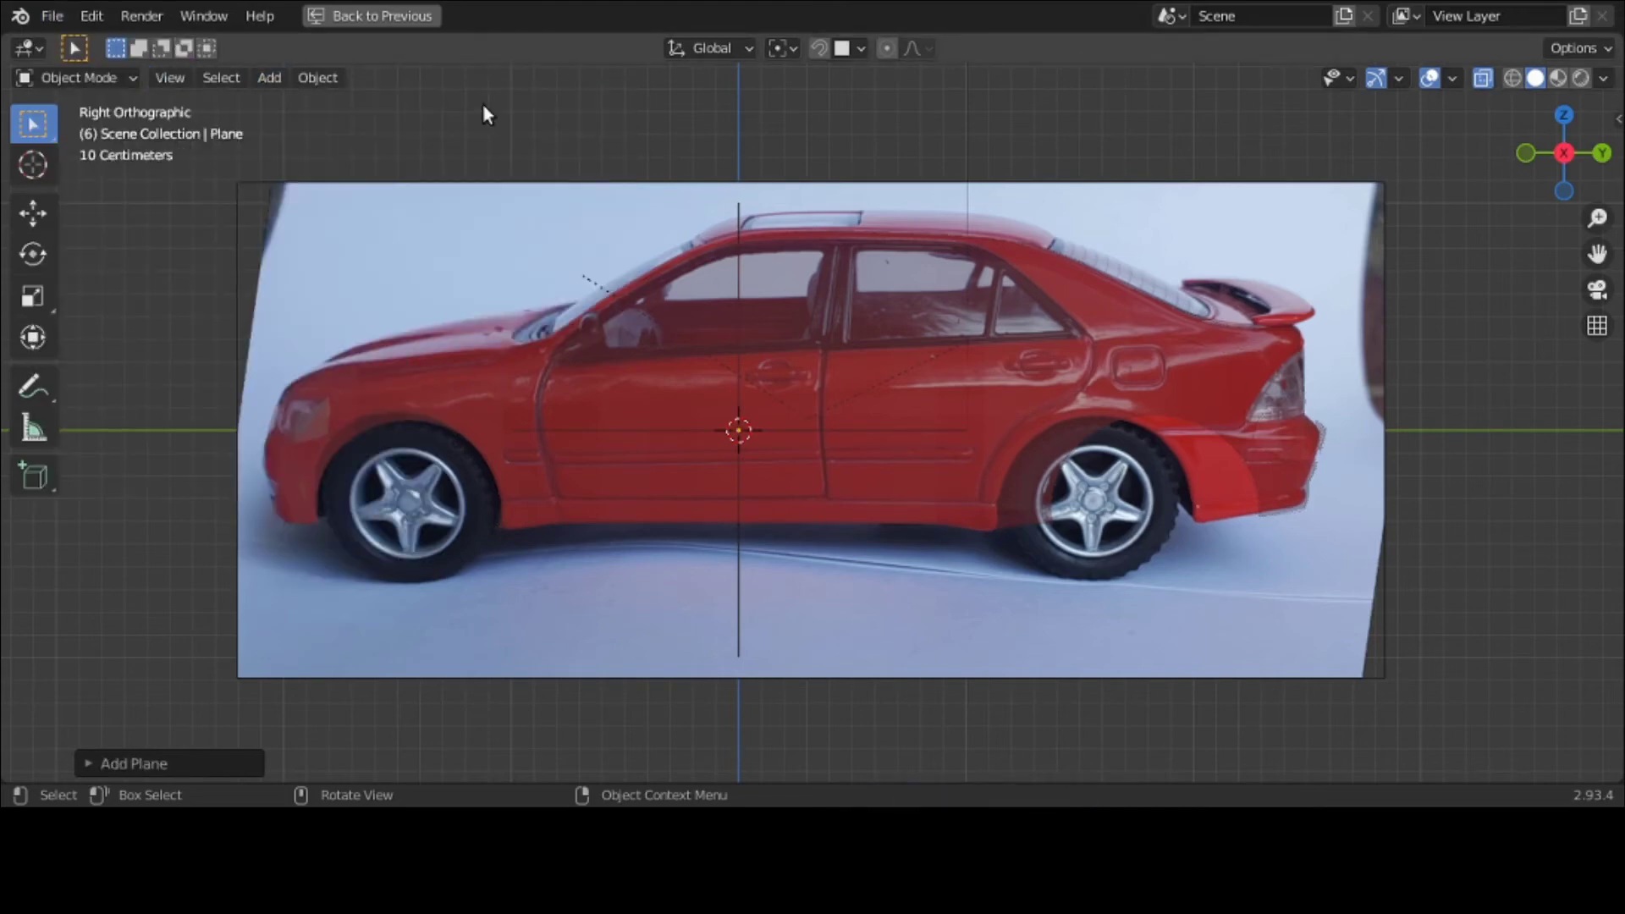
text(ry90)
key(Return)
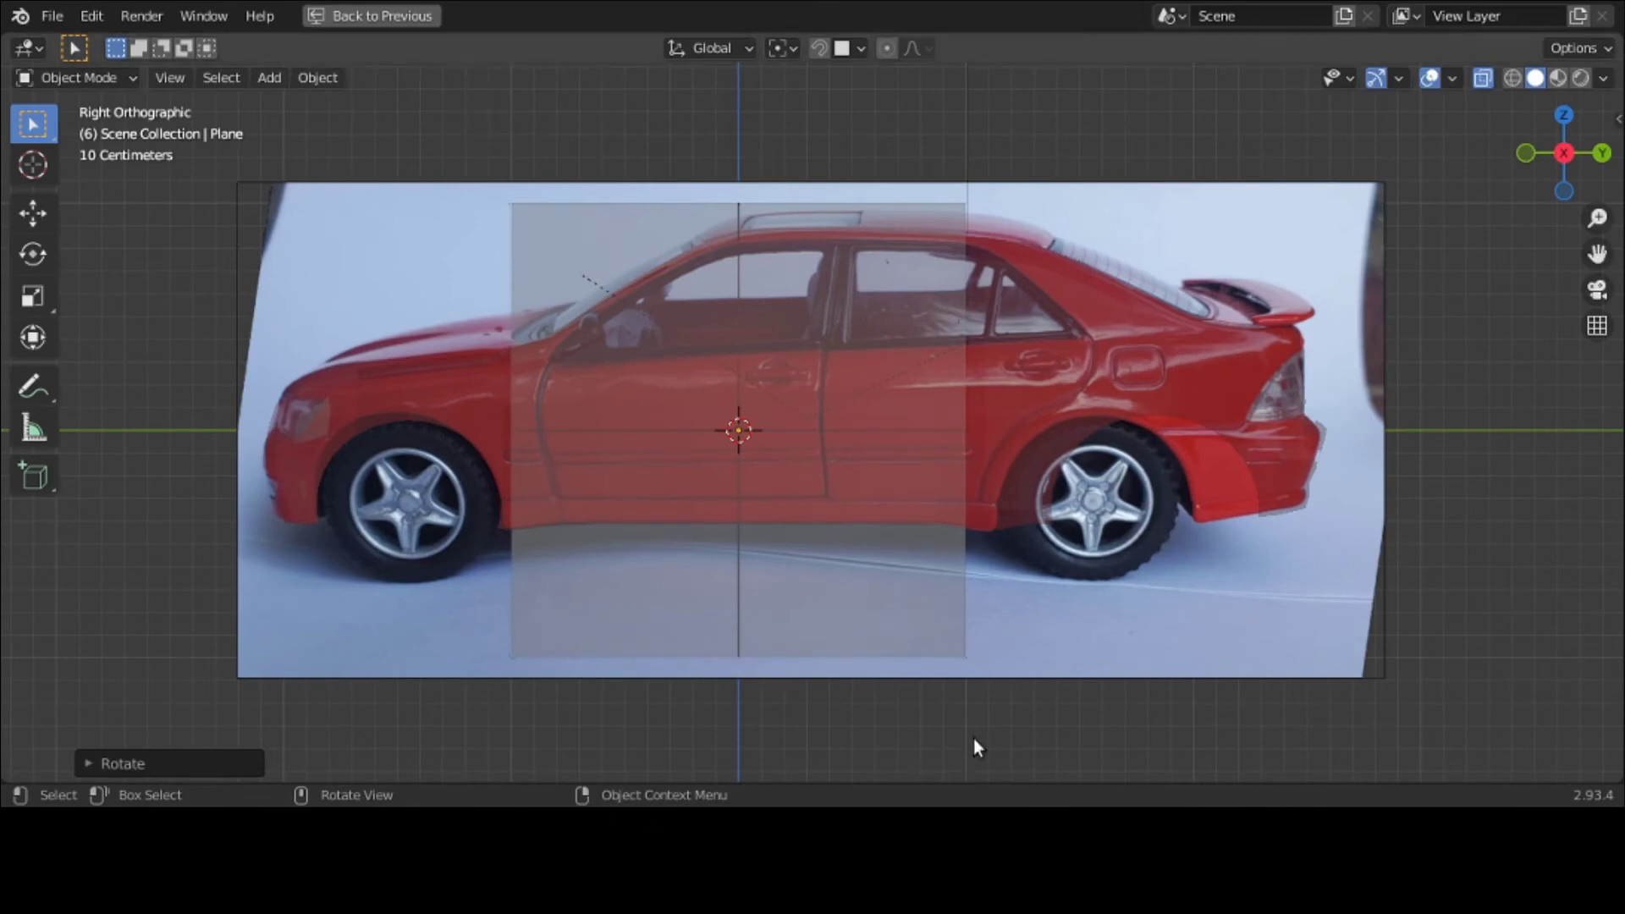
Step: Scale the plane down to roughly the front door's height and move it along Y towards the front door
key(s)
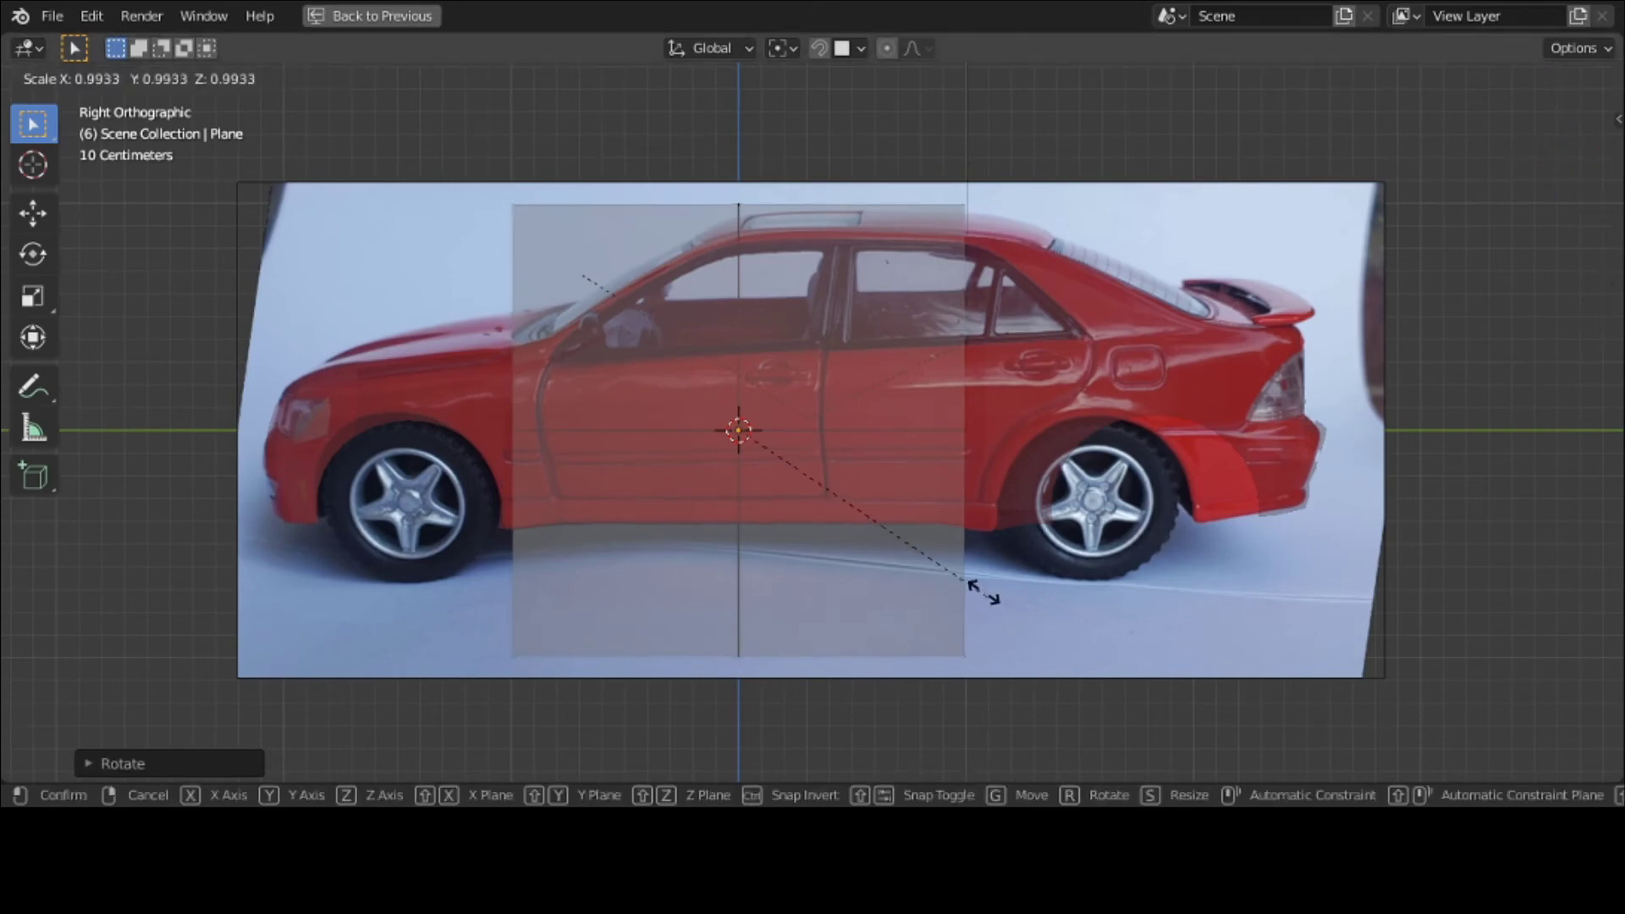
click(836, 498)
key(g)
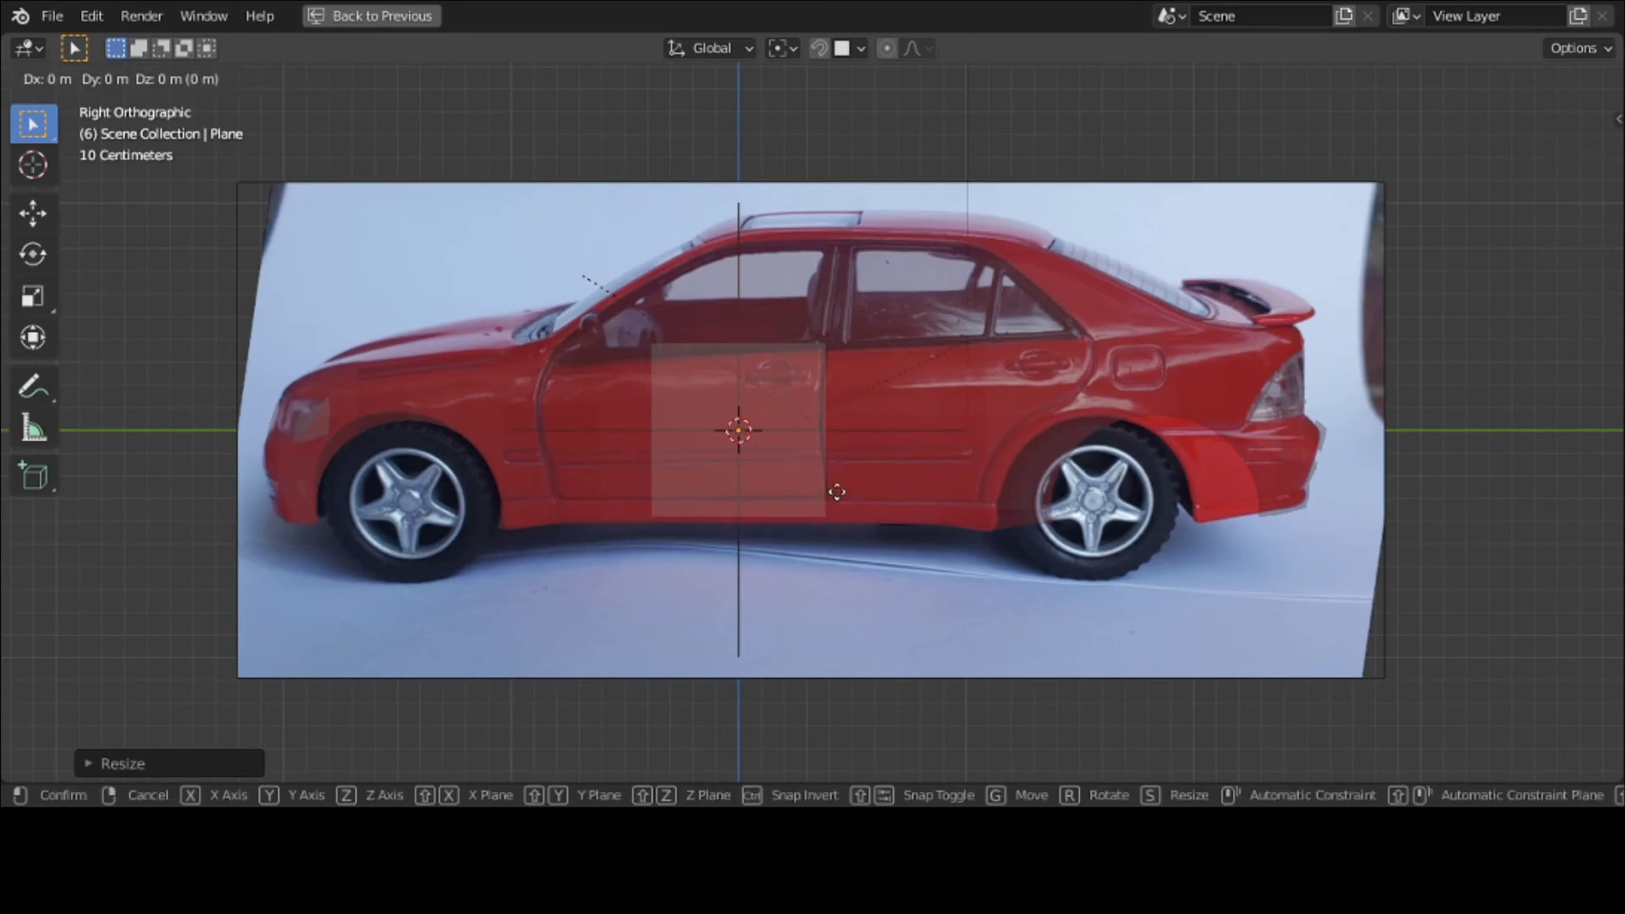
key(y)
click(760, 480)
Step: Stretch and shift the plane along Y until it spans the front door's width in the reference, and save the file
key(s)
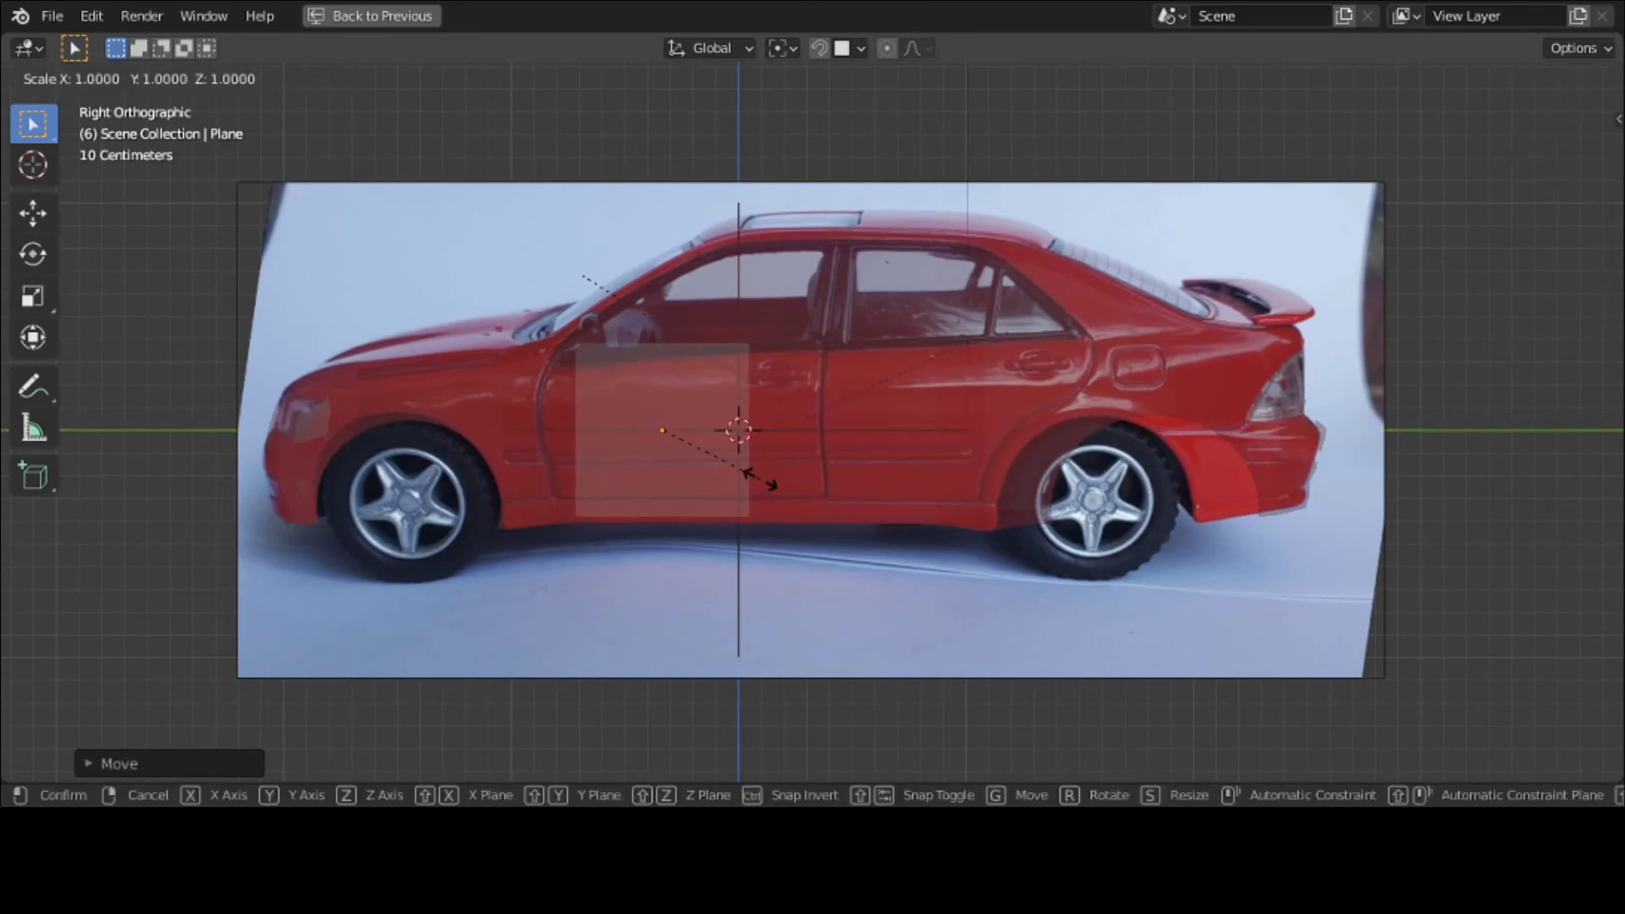
key(y)
click(799, 481)
key(g)
key(y)
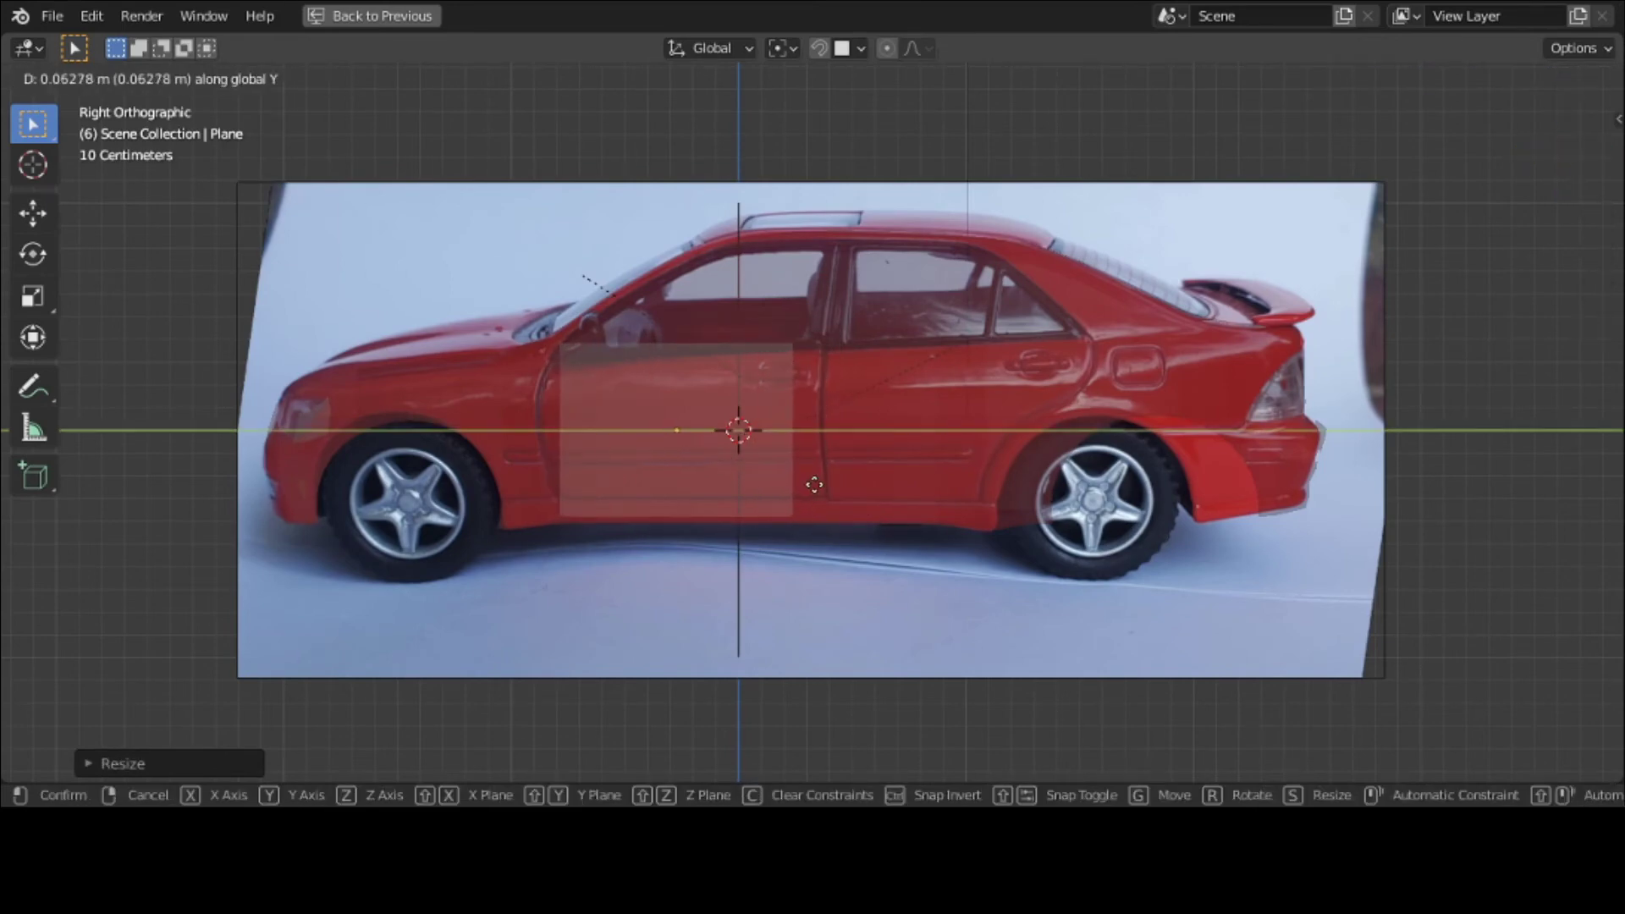
click(813, 482)
key(s)
key(y)
click(829, 486)
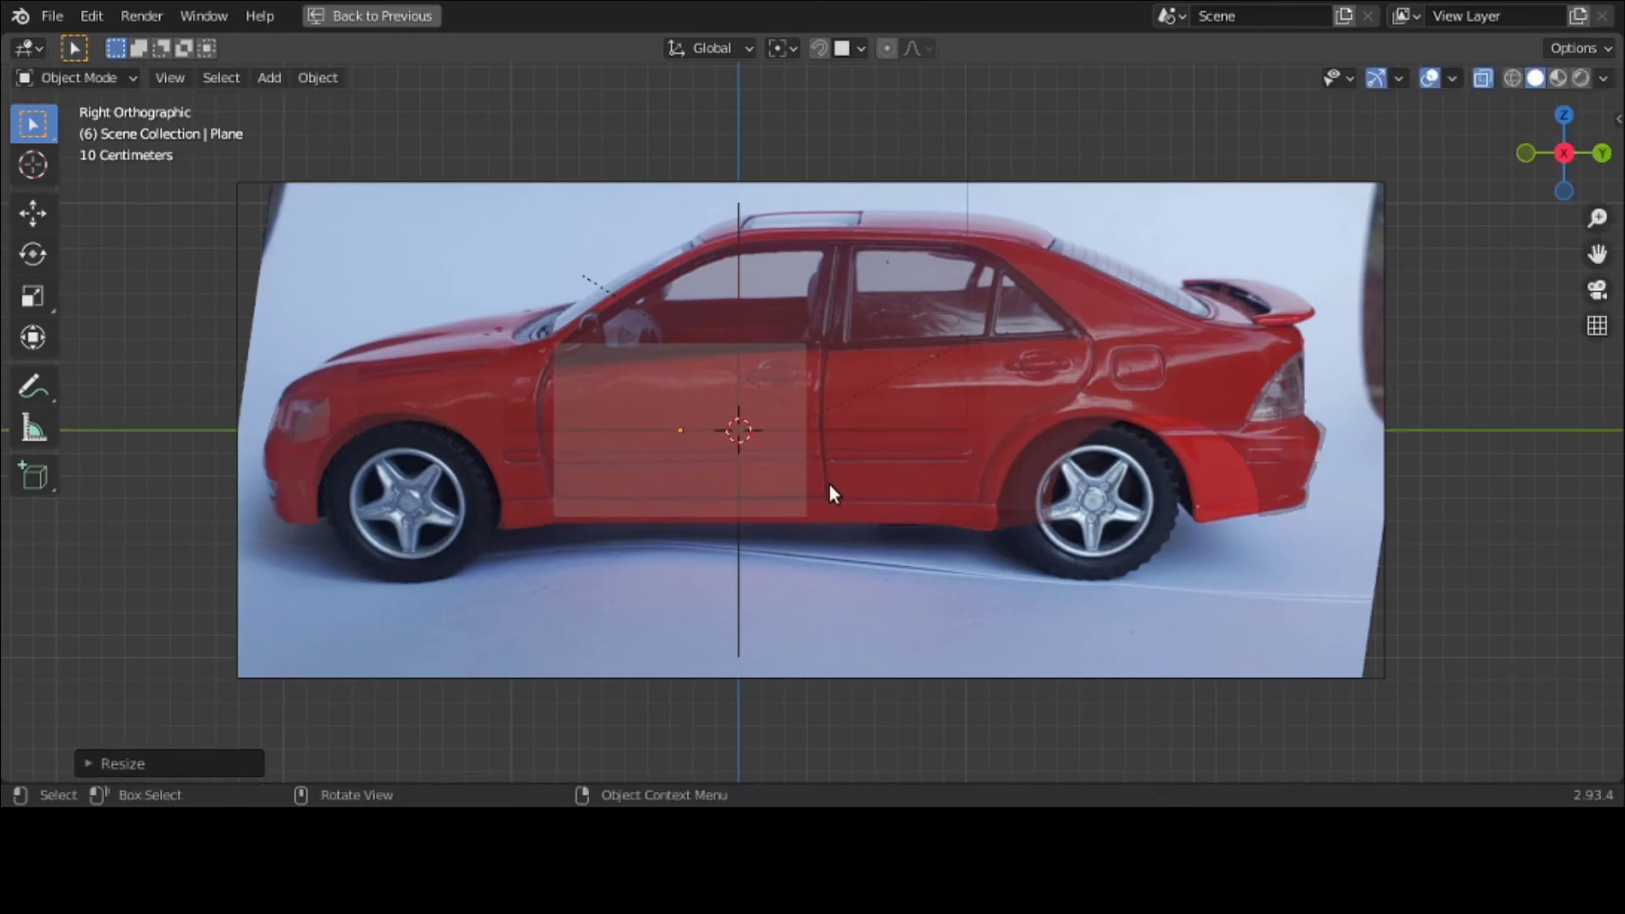
key(g)
key(y)
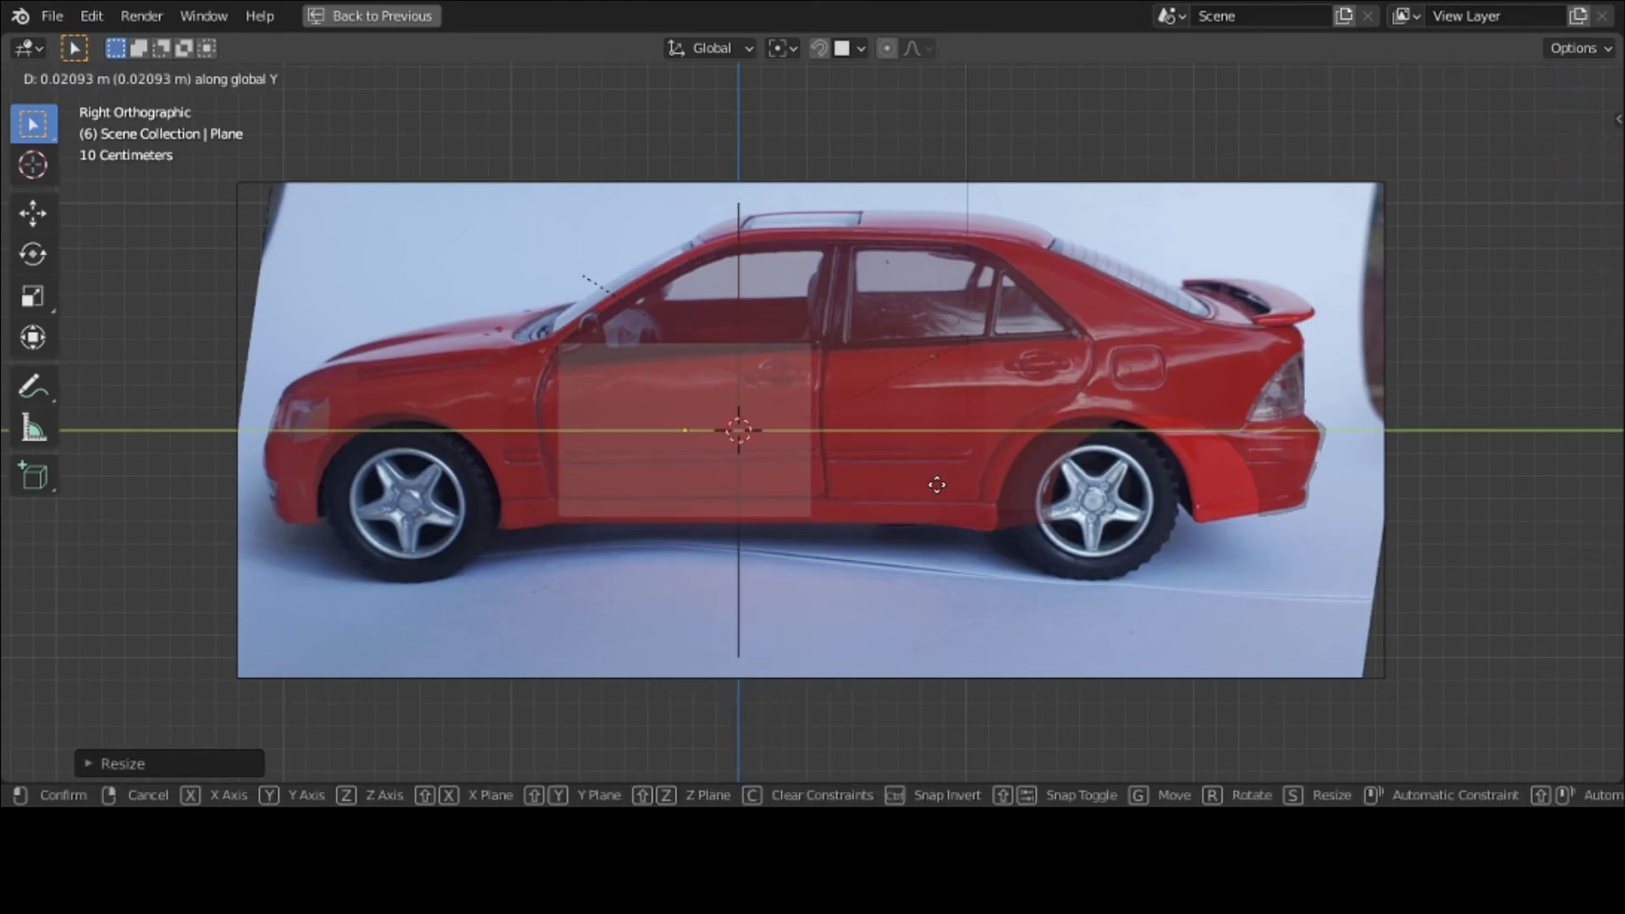
click(937, 485)
click(51, 15)
click(106, 159)
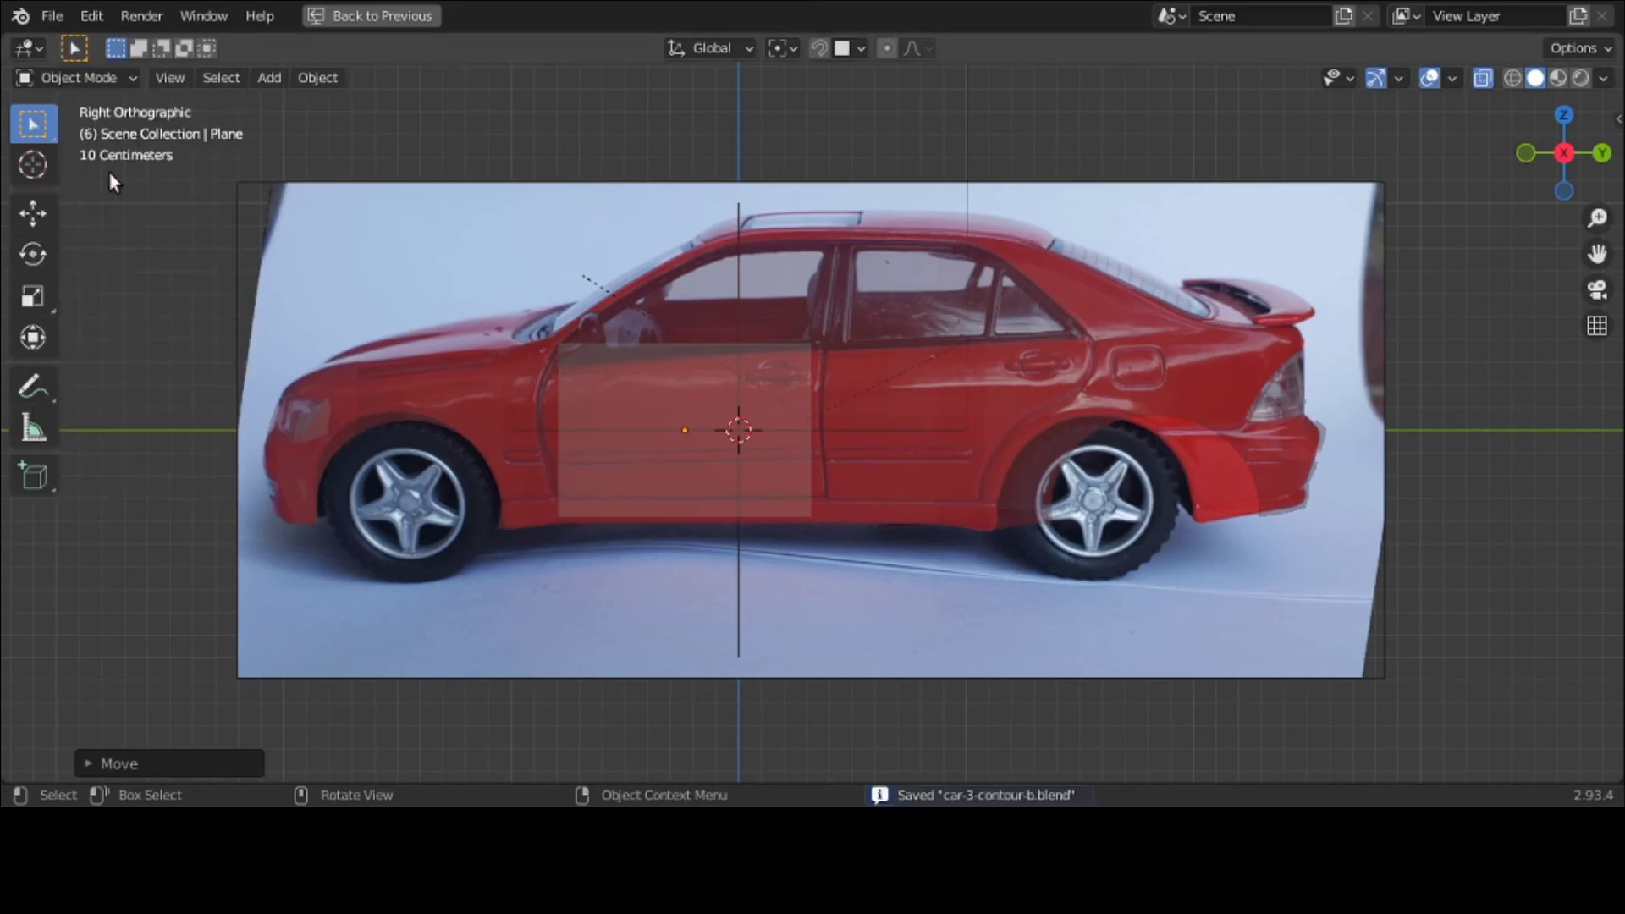
Step: Subdivide the door plane's face in Edit Mode with 4 cuts
click(79, 75)
click(84, 123)
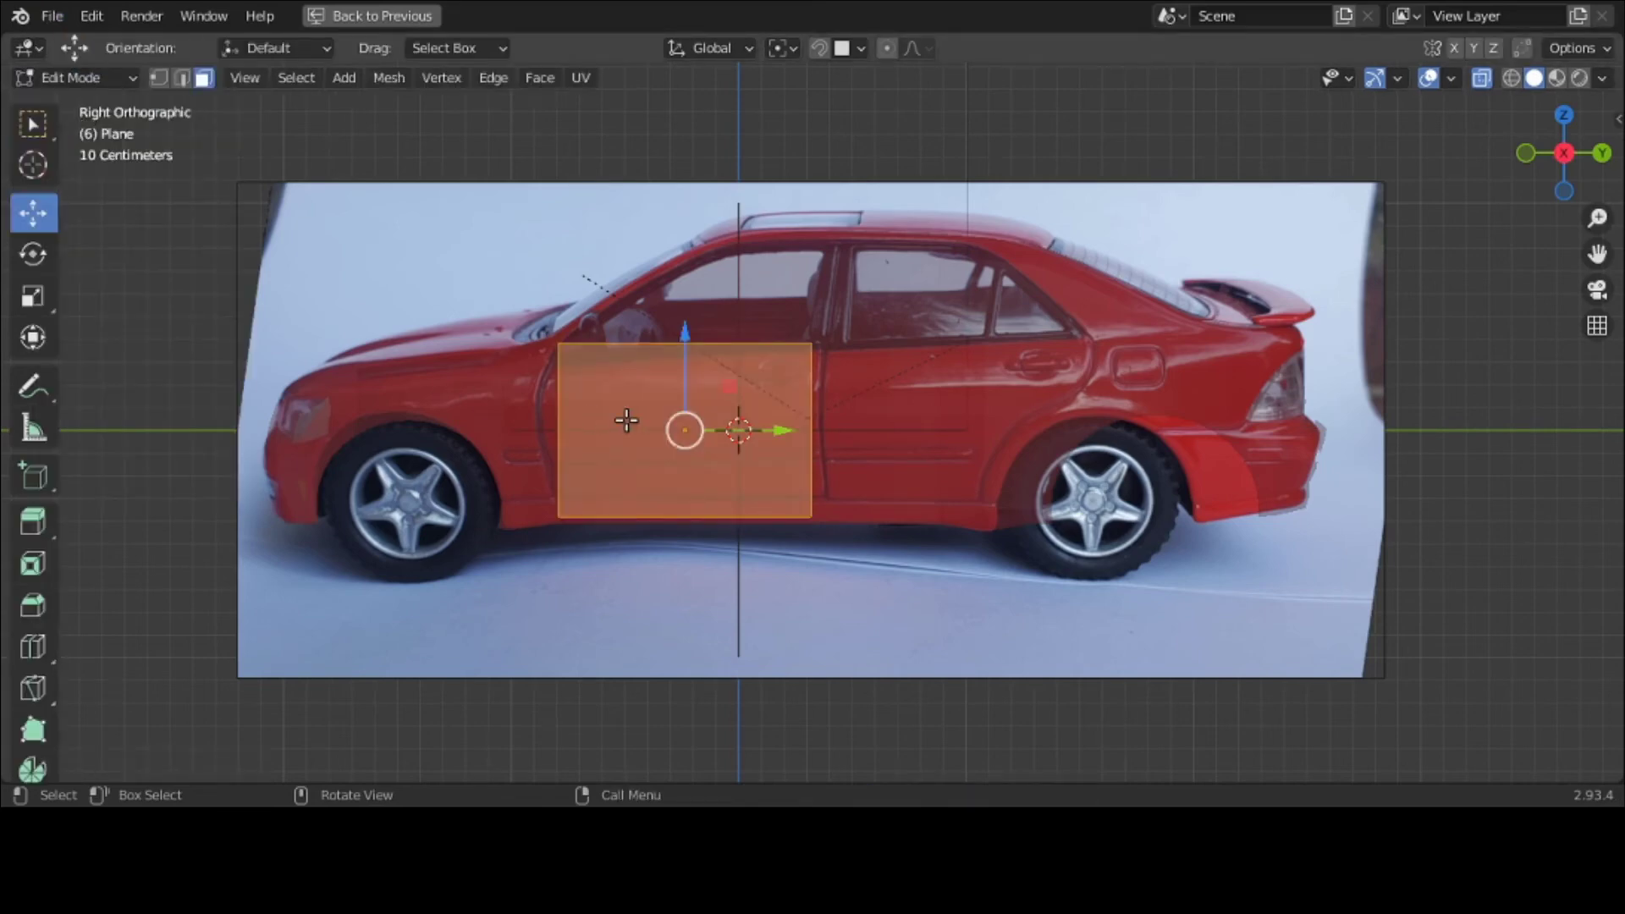
right_click(626, 421)
click(612, 360)
click(110, 766)
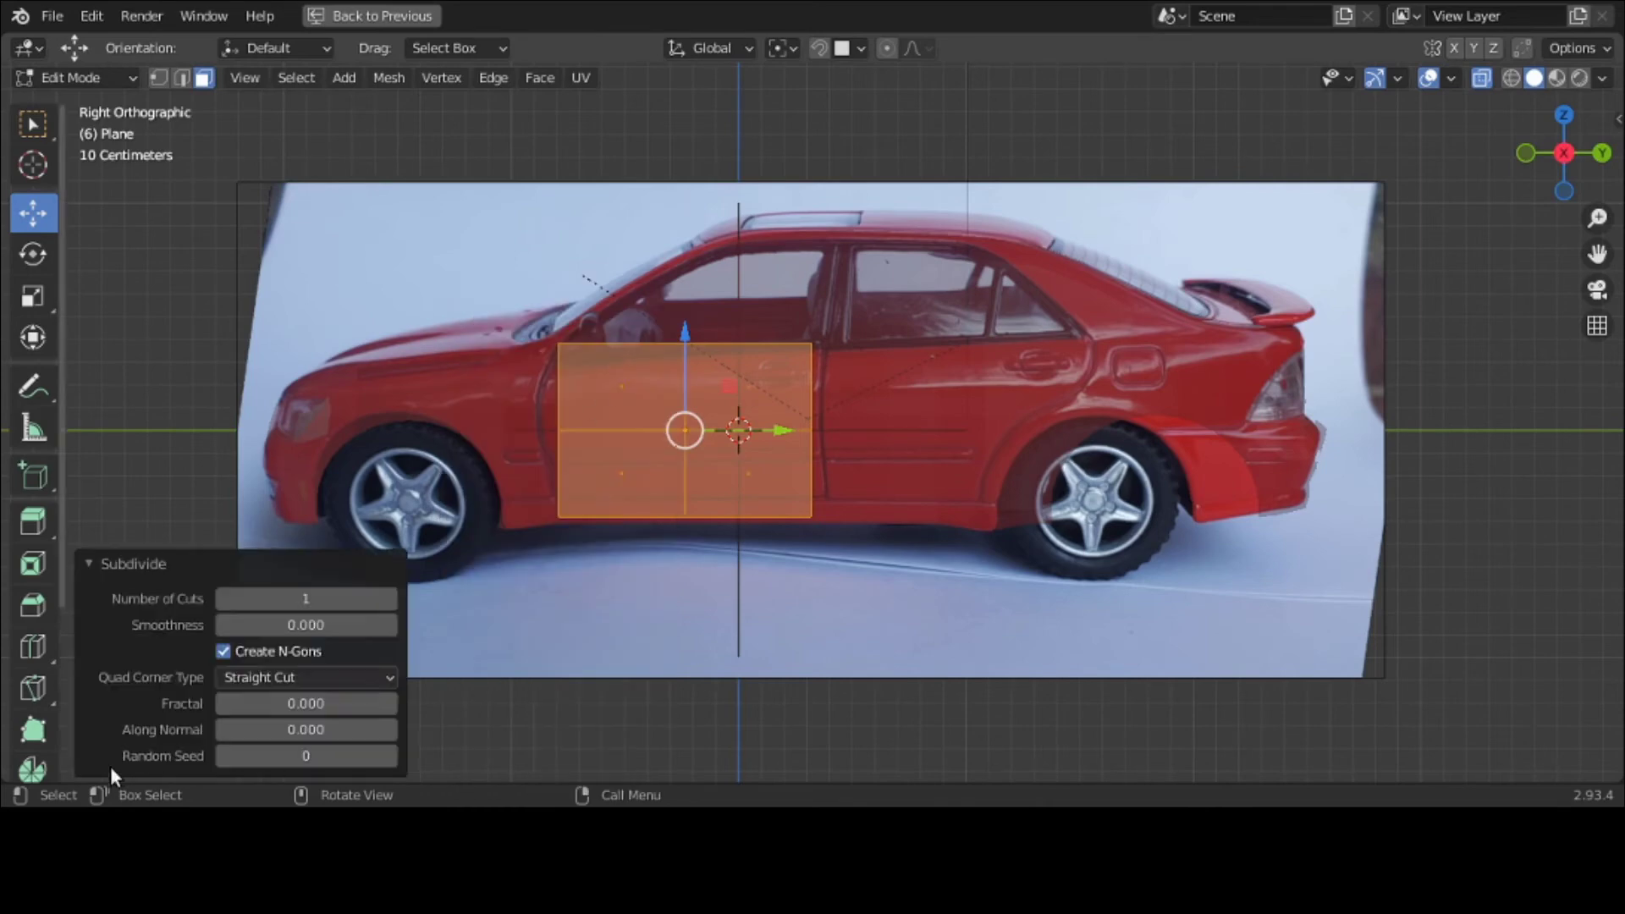
click(391, 600)
click(390, 600)
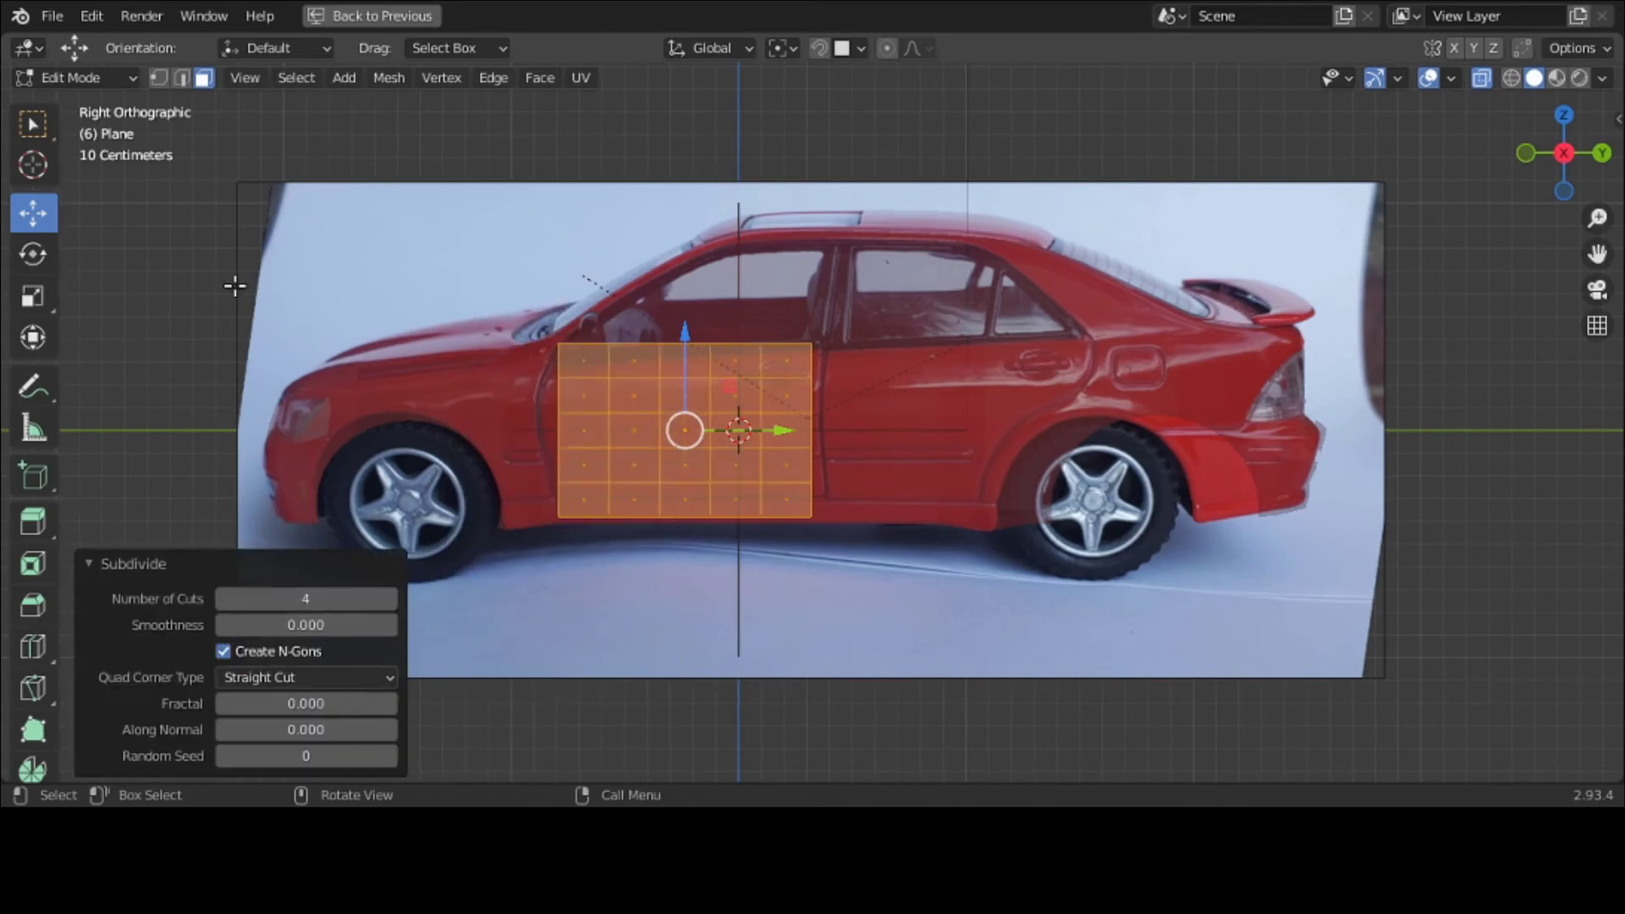
Step: Move the plane's lowest row of vertices up to follow the front door's lower edge in the reference
click(158, 78)
click(197, 223)
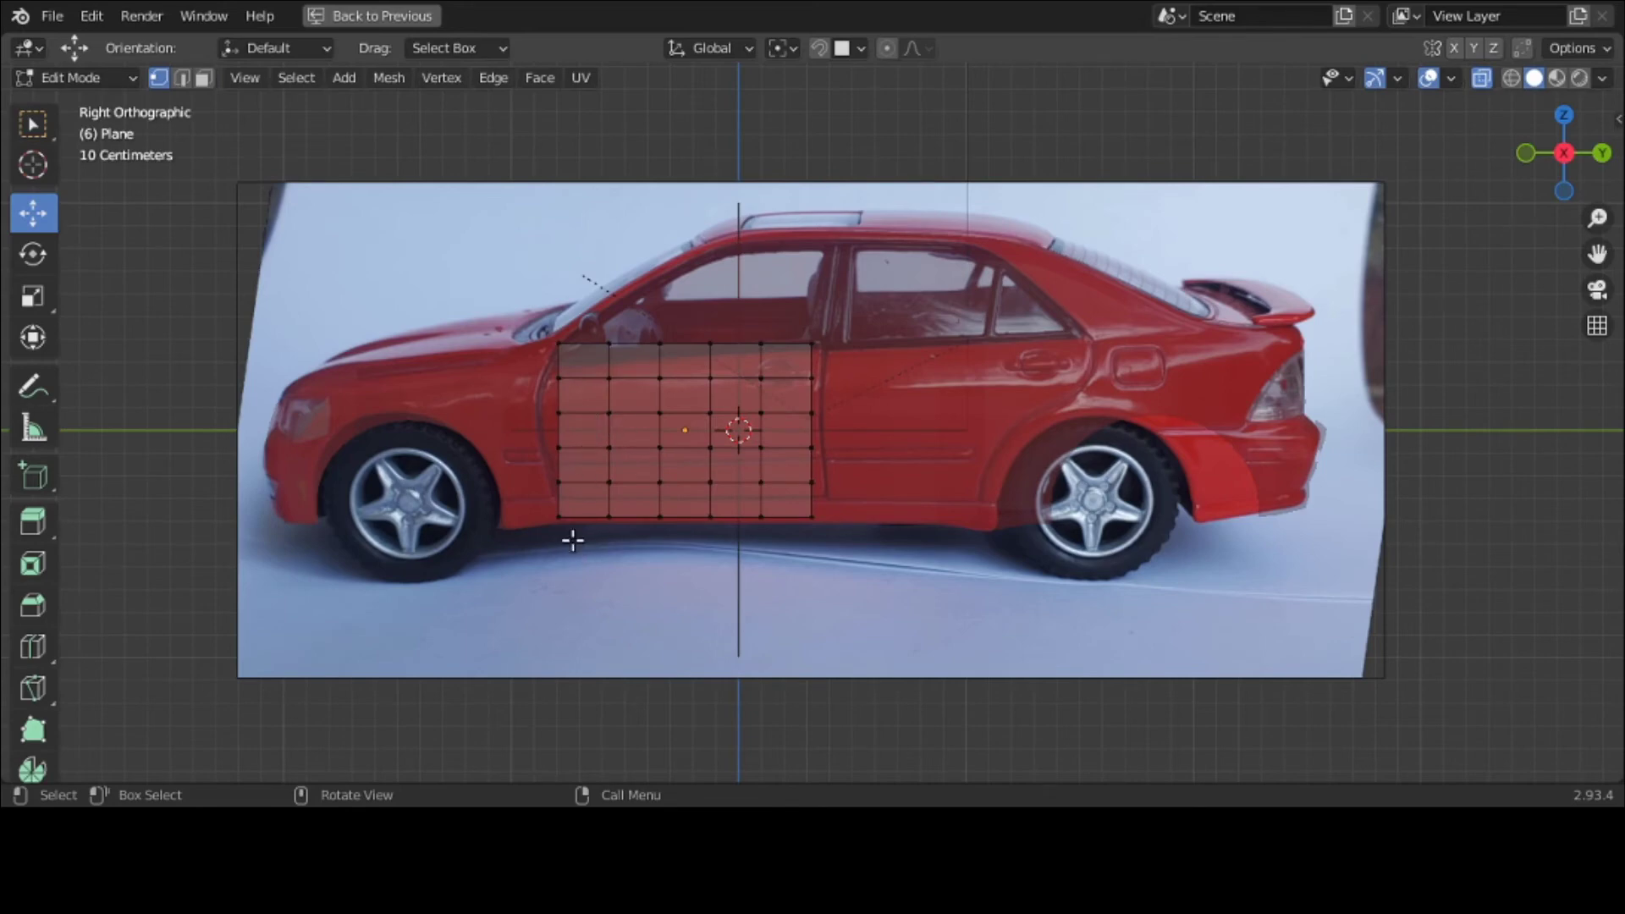
drag(566, 534, 819, 503)
click(605, 523)
Step: Move the vertices along the plane's rear edge to follow the front door's rear seam
drag(827, 503, 883, 352)
click(810, 482)
click(811, 448)
click(811, 413)
click(813, 377)
click(814, 344)
Step: Move the vertices along the plane's front edge to follow the curved front seam of the door
click(573, 465)
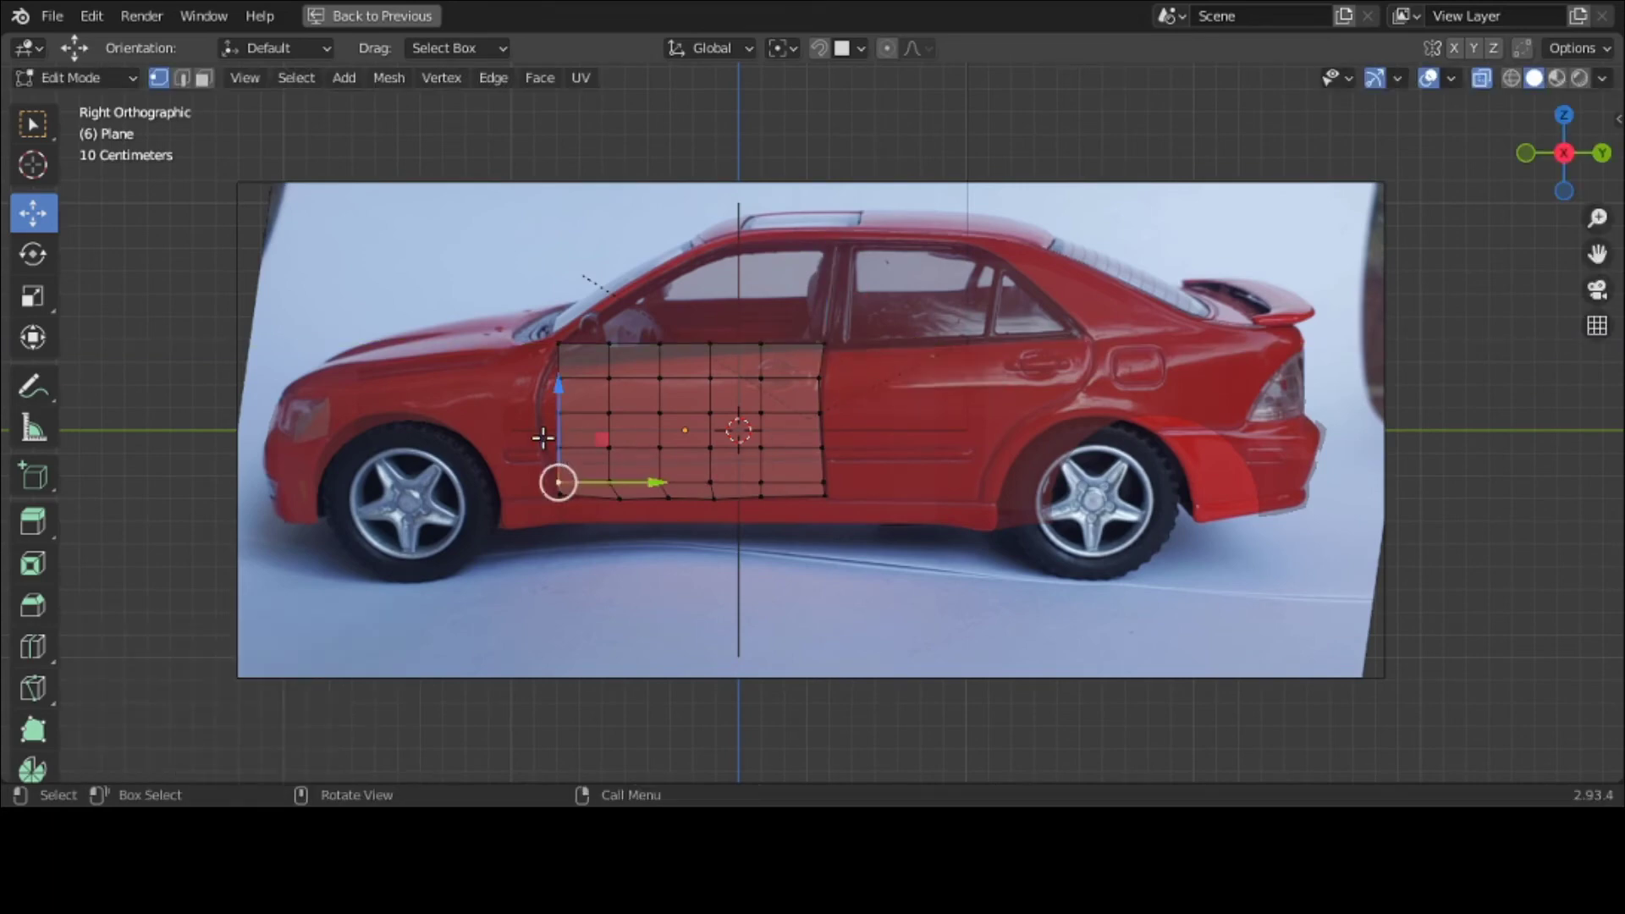
drag(611, 449, 652, 398)
click(562, 413)
click(561, 380)
click(559, 344)
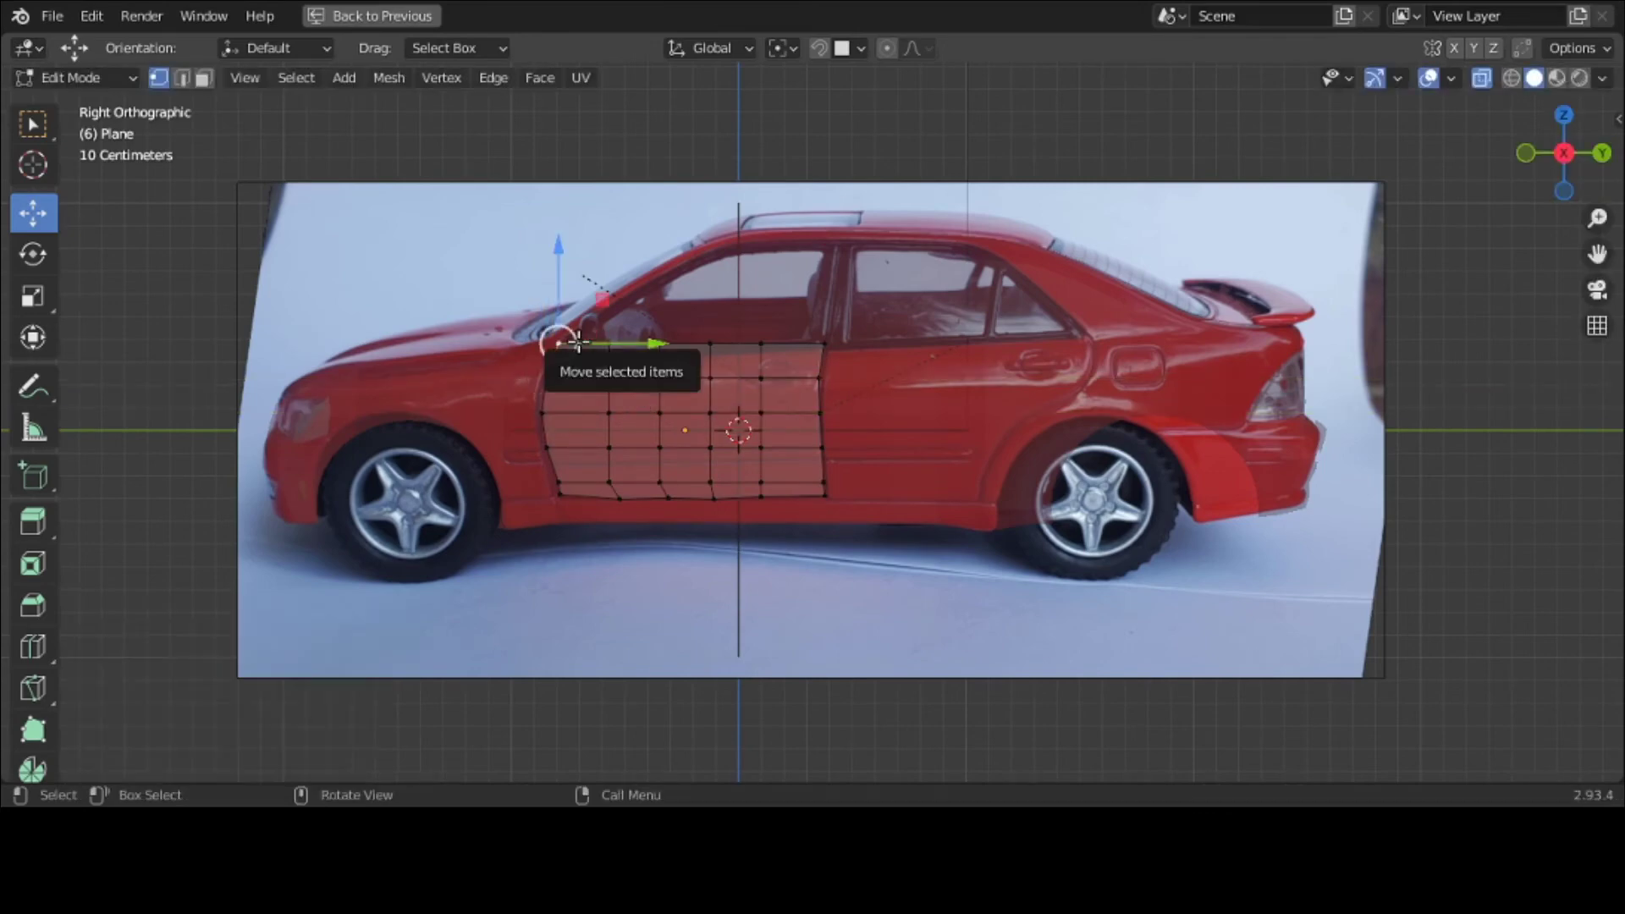
Step: Lower the plane's uppermost row of vertices to match the door's edge below the window, and return to Object Mode
drag(559, 344, 619, 271)
click(609, 344)
click(659, 343)
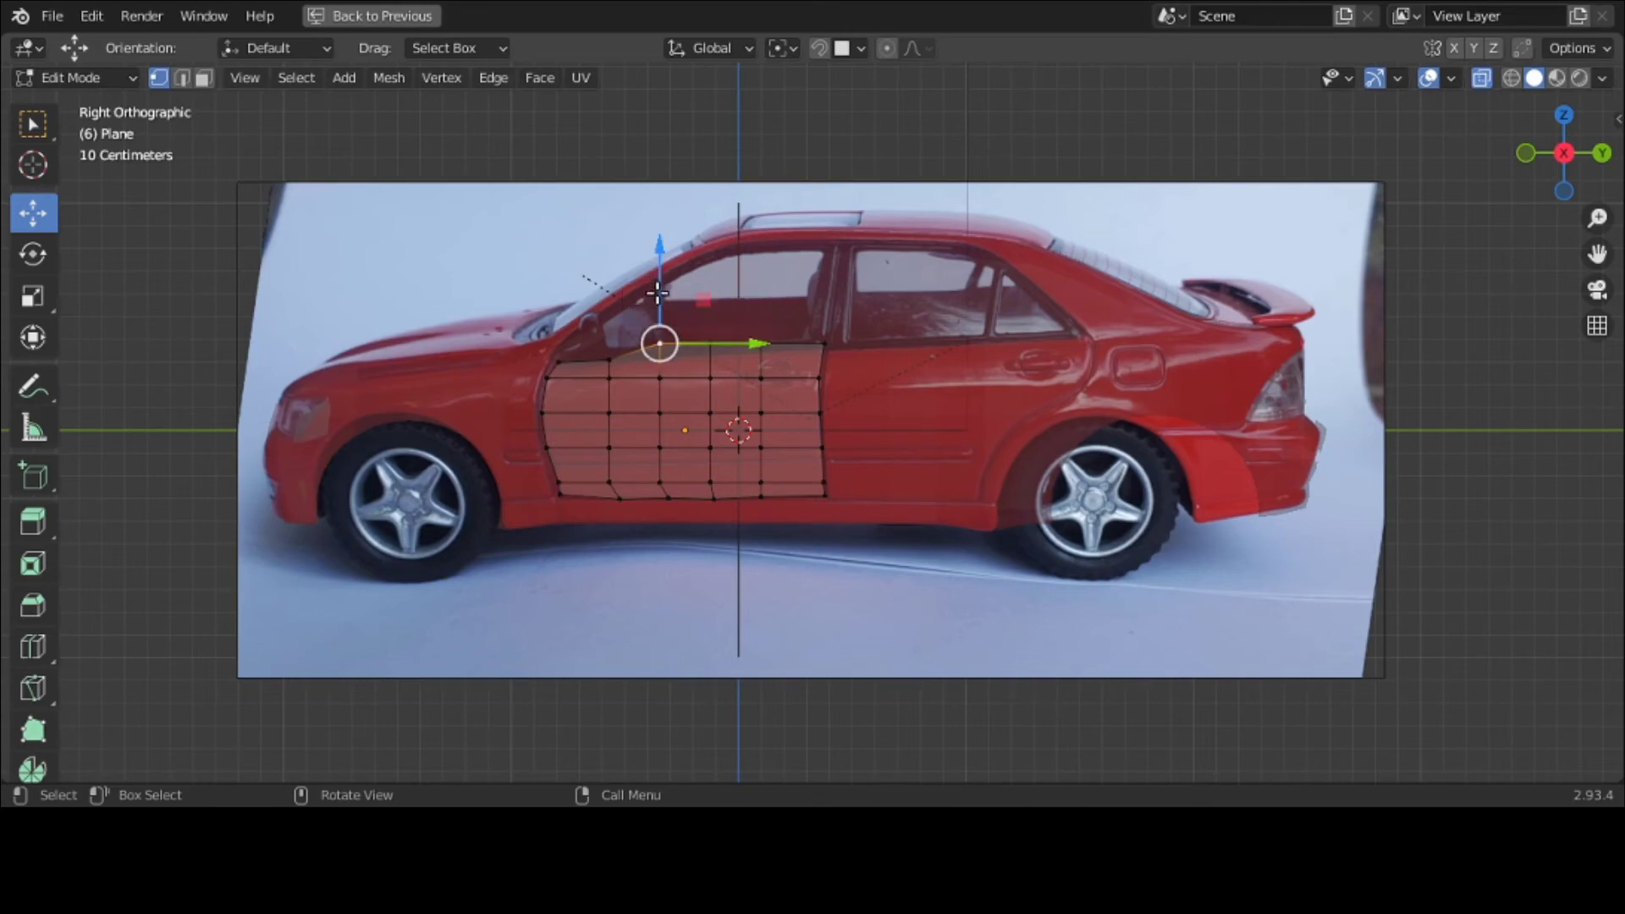
drag(657, 277, 825, 263)
click(711, 345)
click(762, 344)
click(826, 346)
click(711, 350)
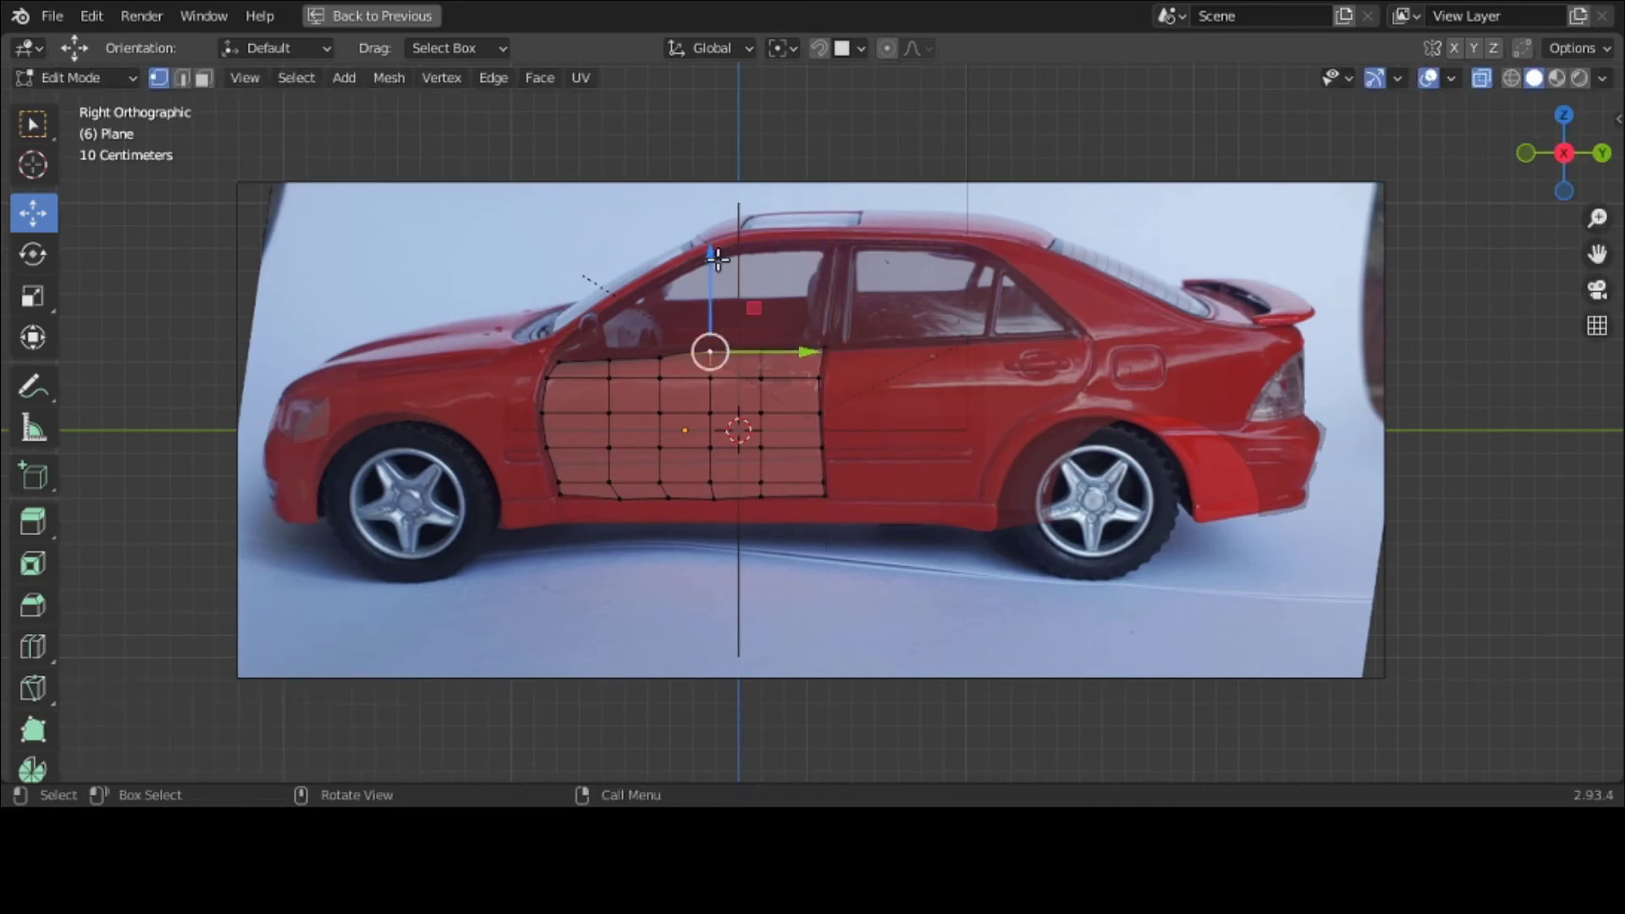
drag(711, 262, 716, 271)
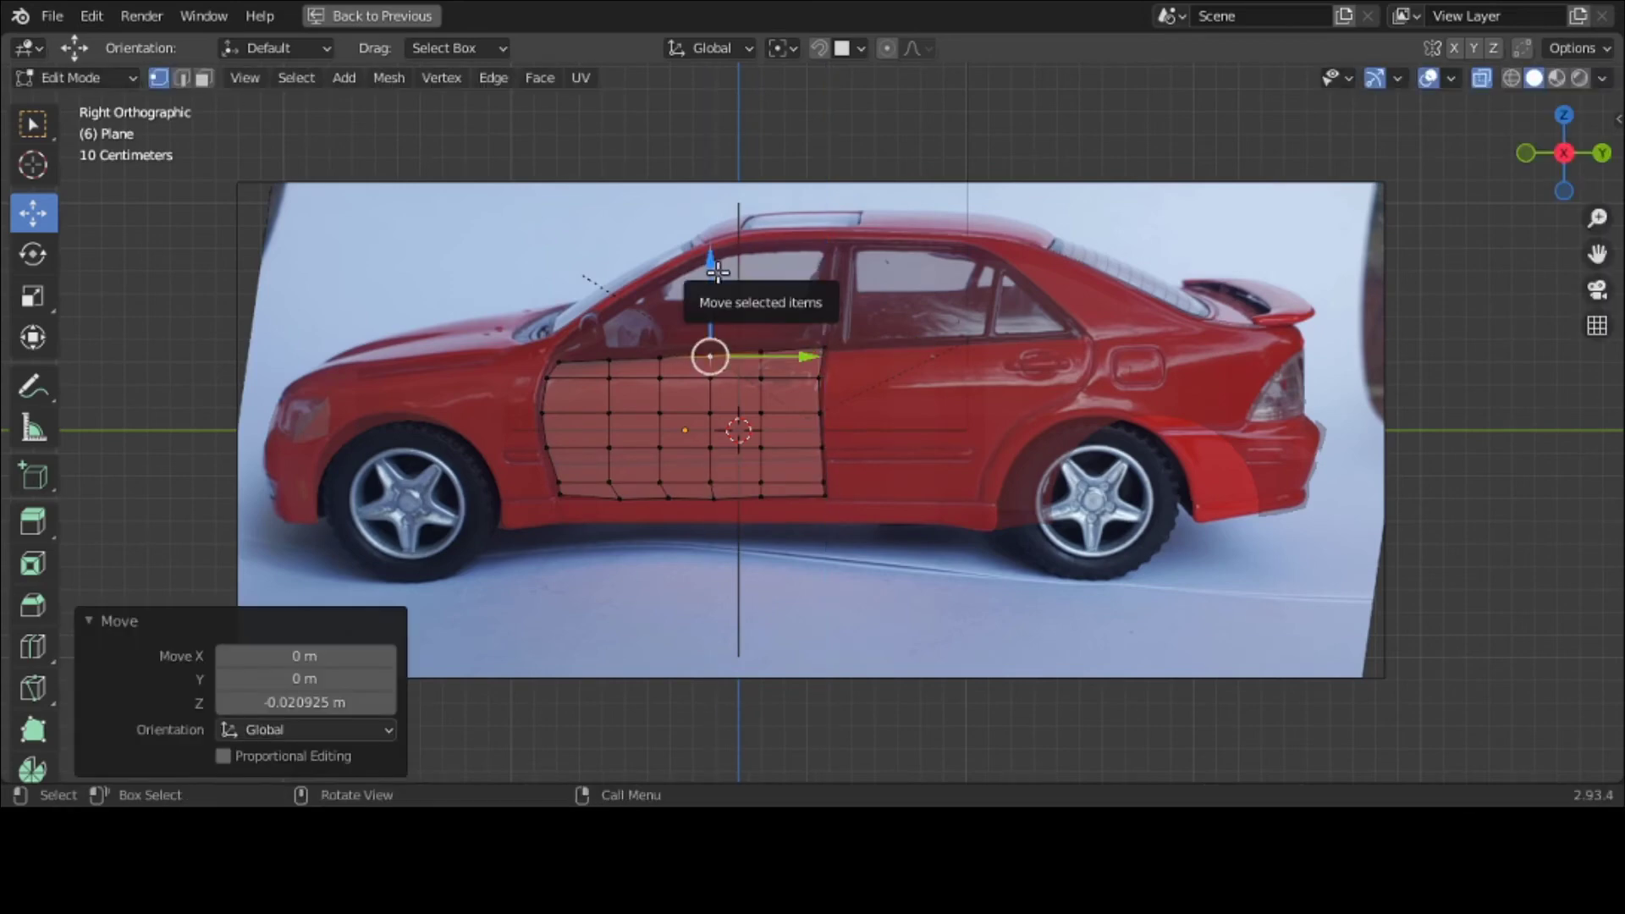
click(90, 74)
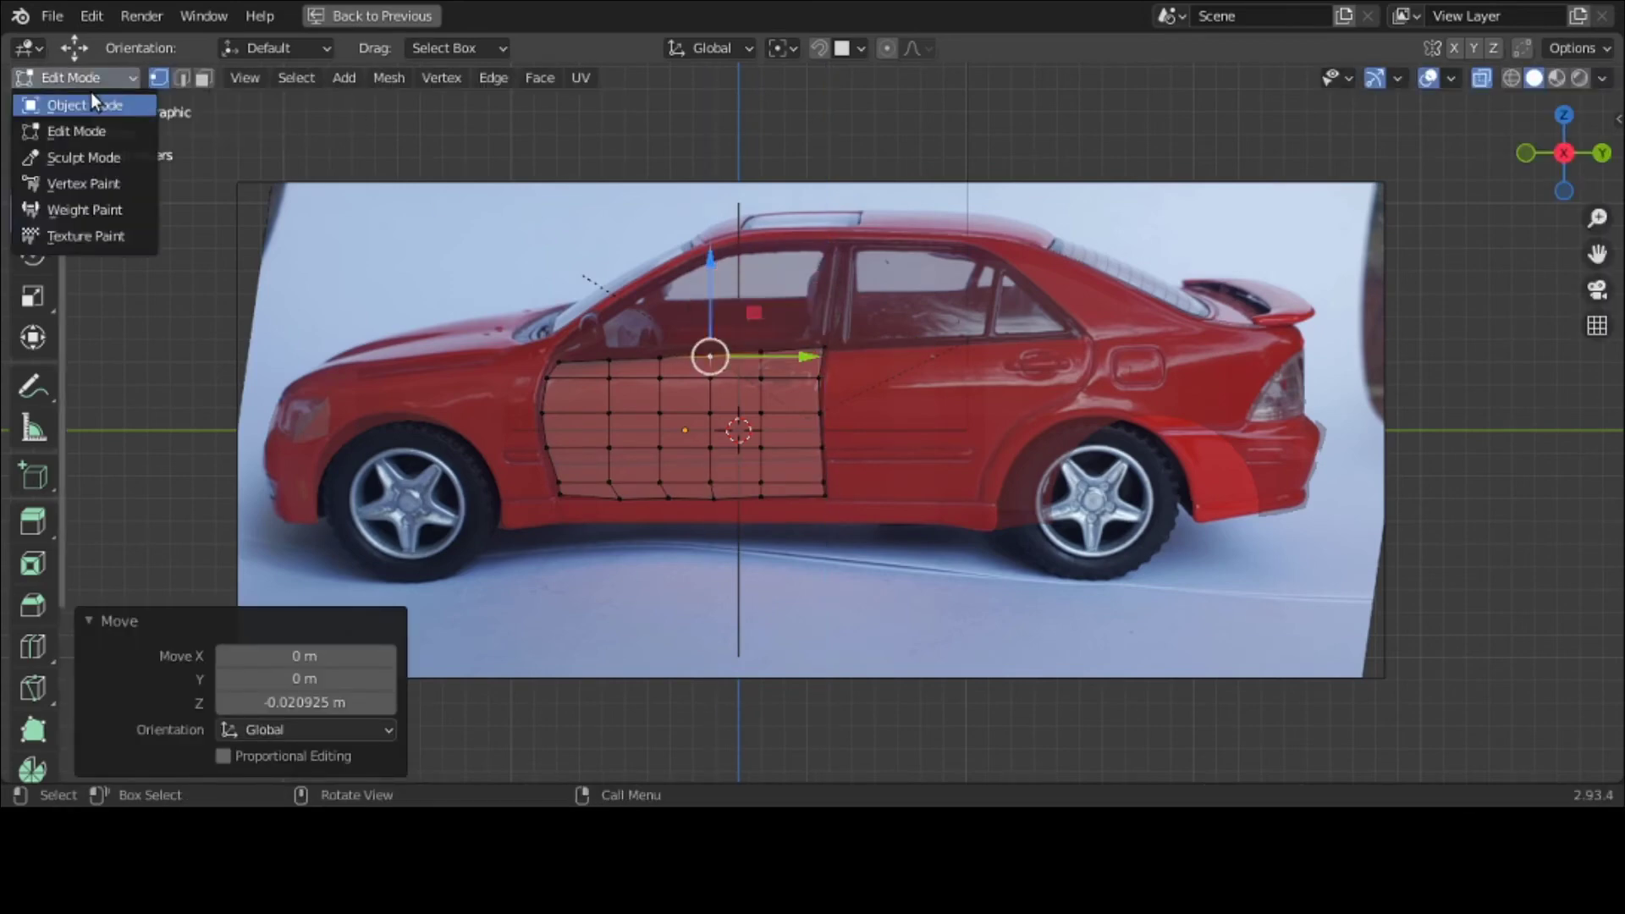
click(90, 95)
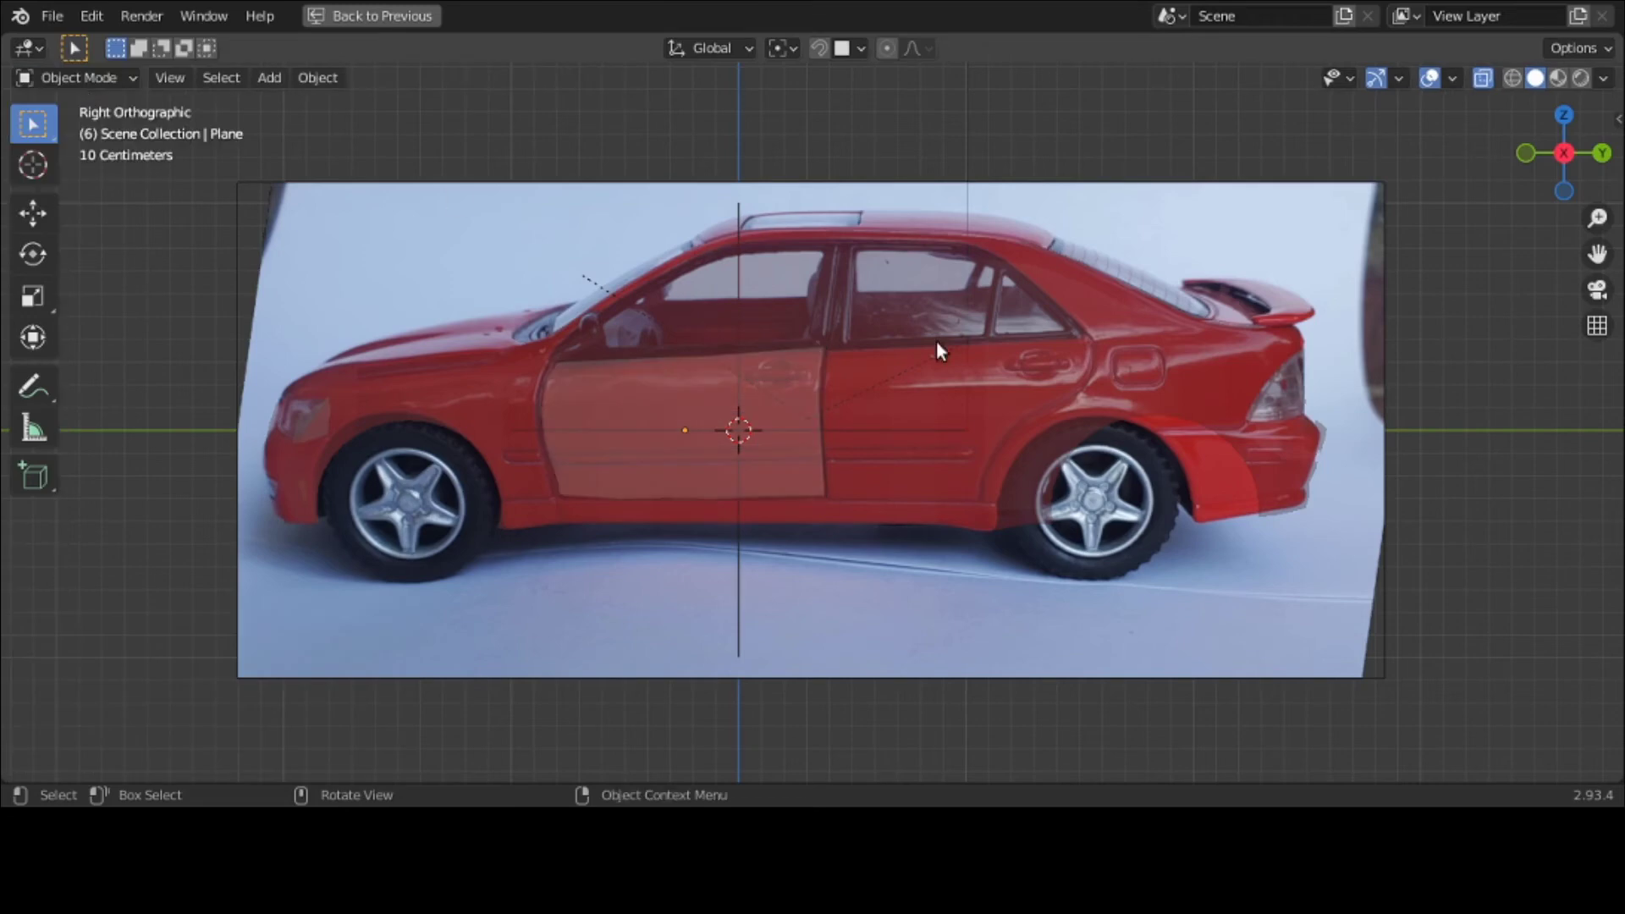
Step: Turn off X-ray display and move the door plane 1.1413 m along X, out beyond the car's side
click(1485, 78)
scroll(1131, 290, down, 2)
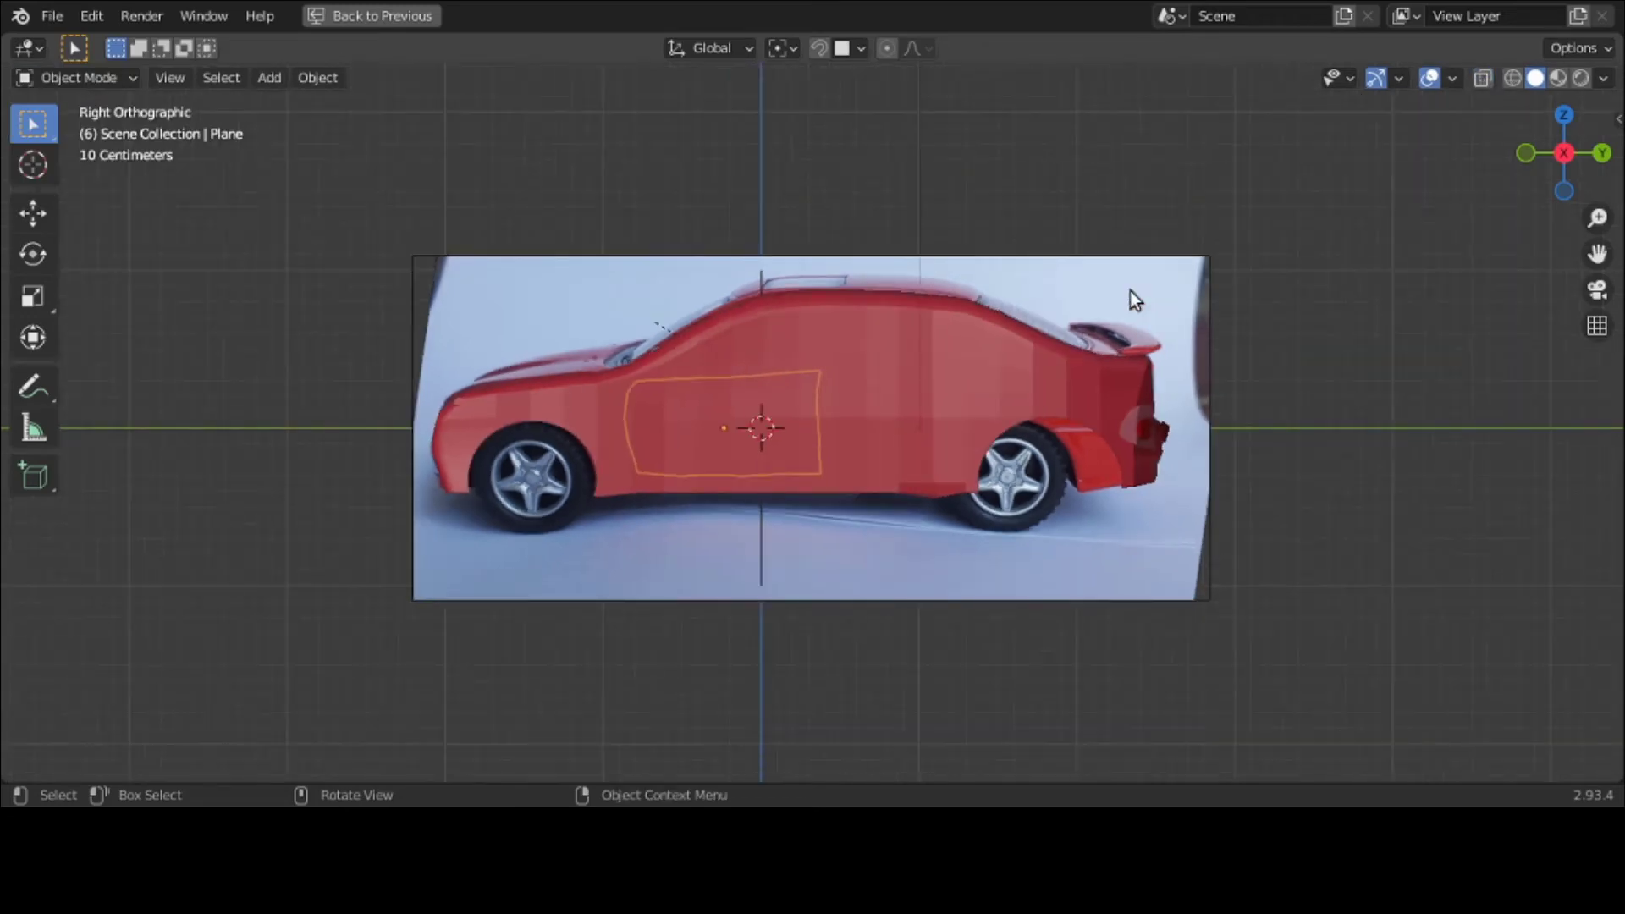
middle_drag(1130, 291, 1008, 413)
key(g)
key(x)
click(968, 520)
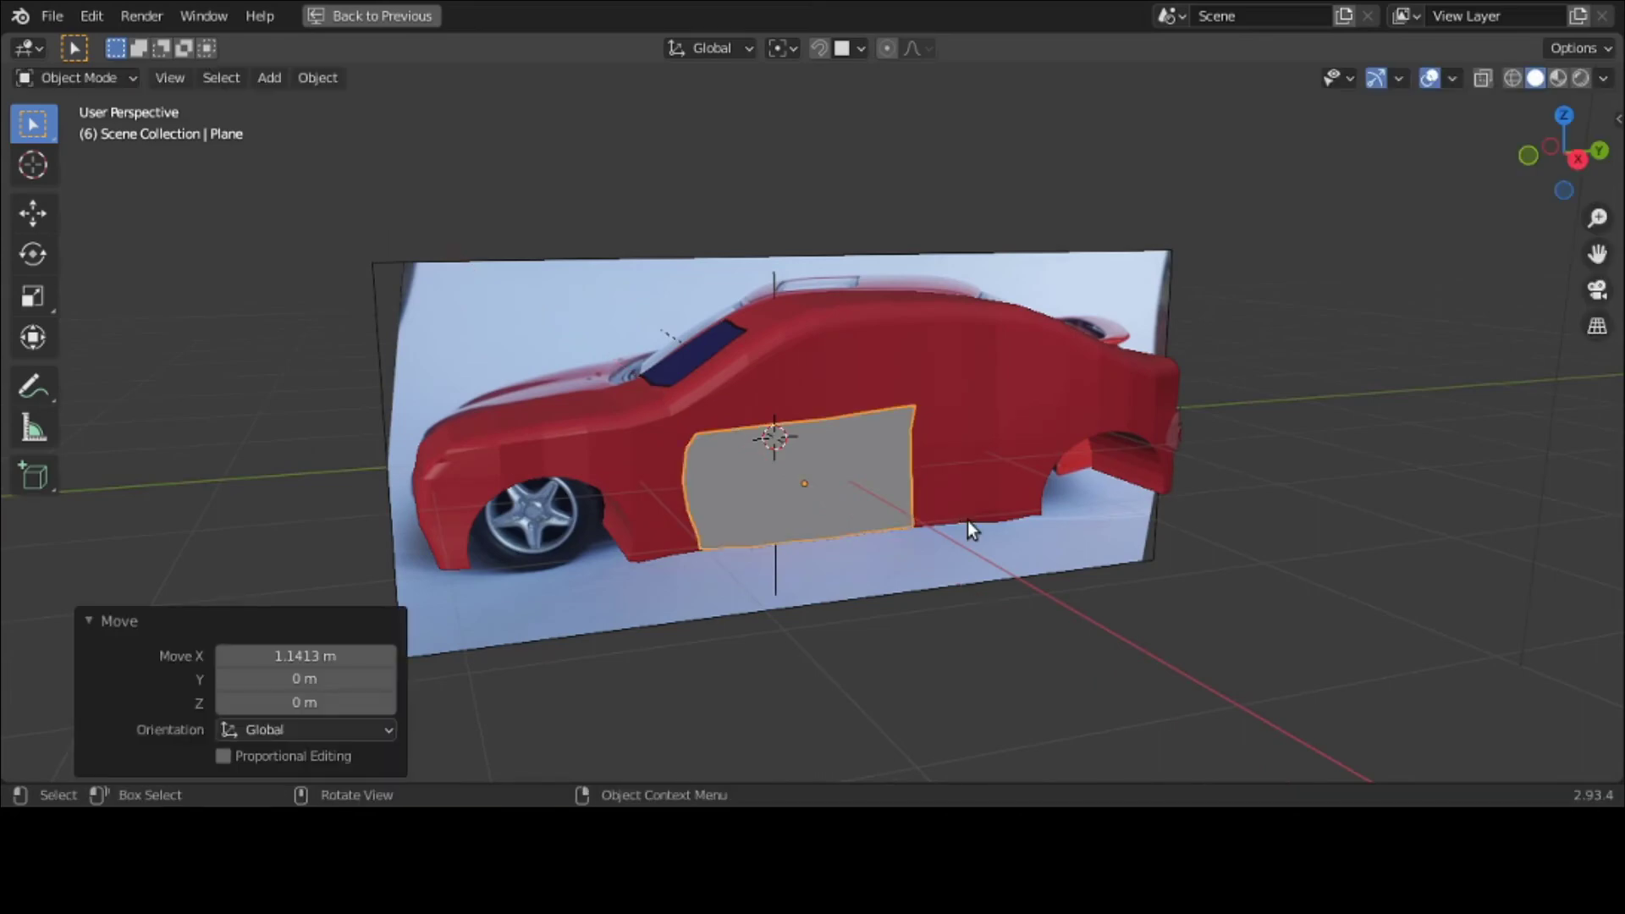
Step: Restore the multi-viewport layout, with the large viewport in front orthographic view and the lower viewport in right orthographic view
key(grave)
click(830, 511)
middle_drag(831, 512, 916, 521)
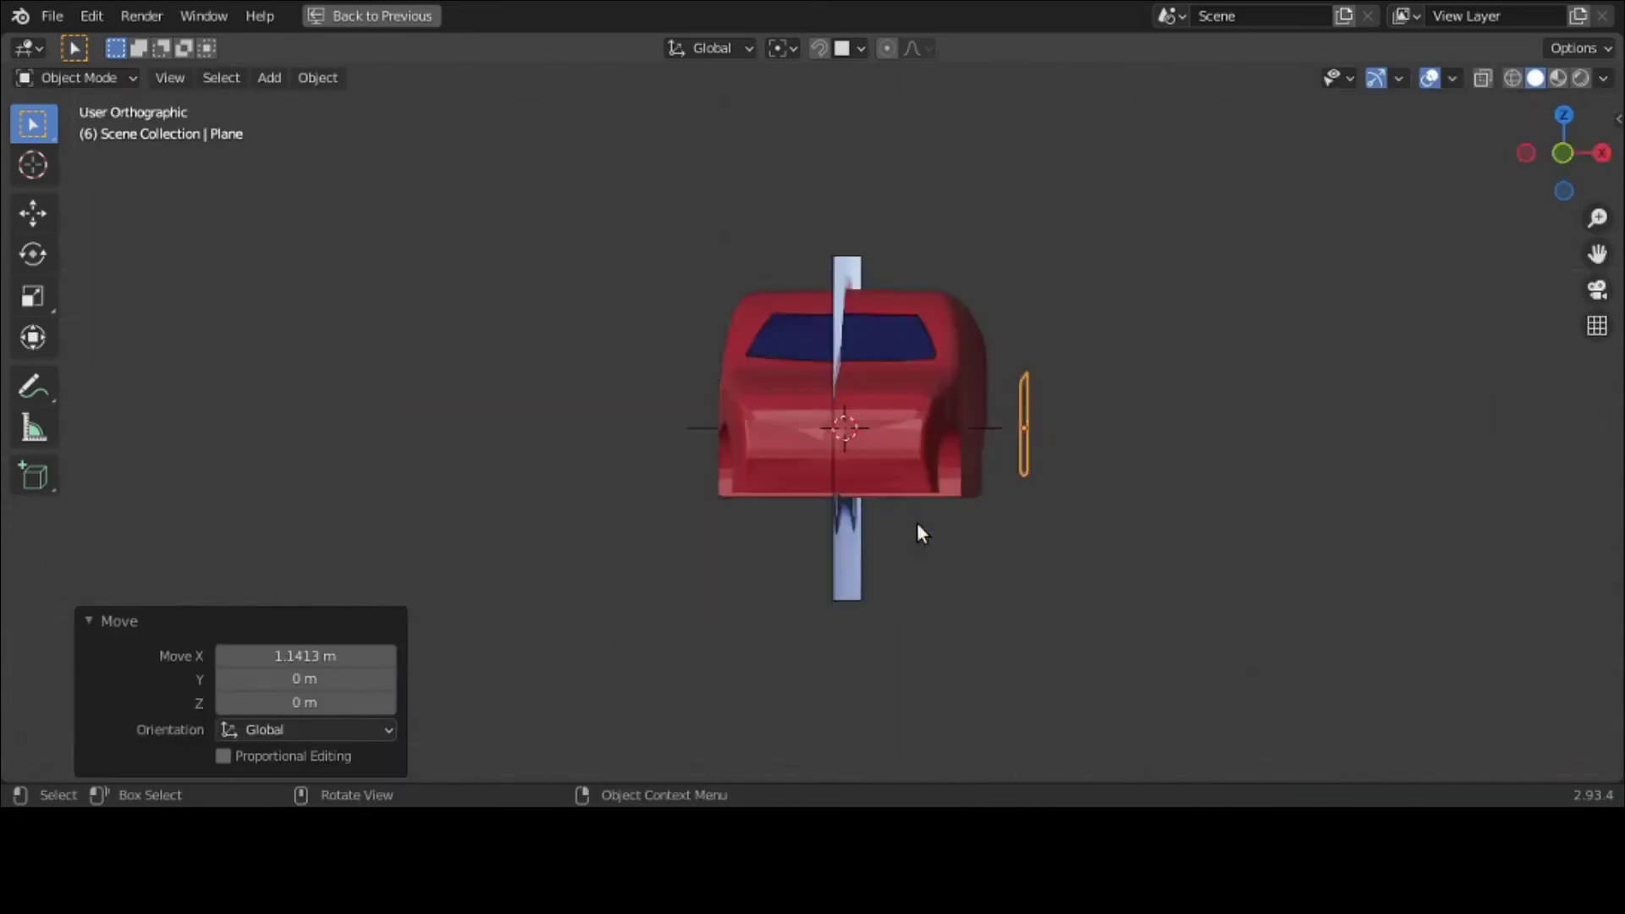
key(KP_3)
key(ctrl+space)
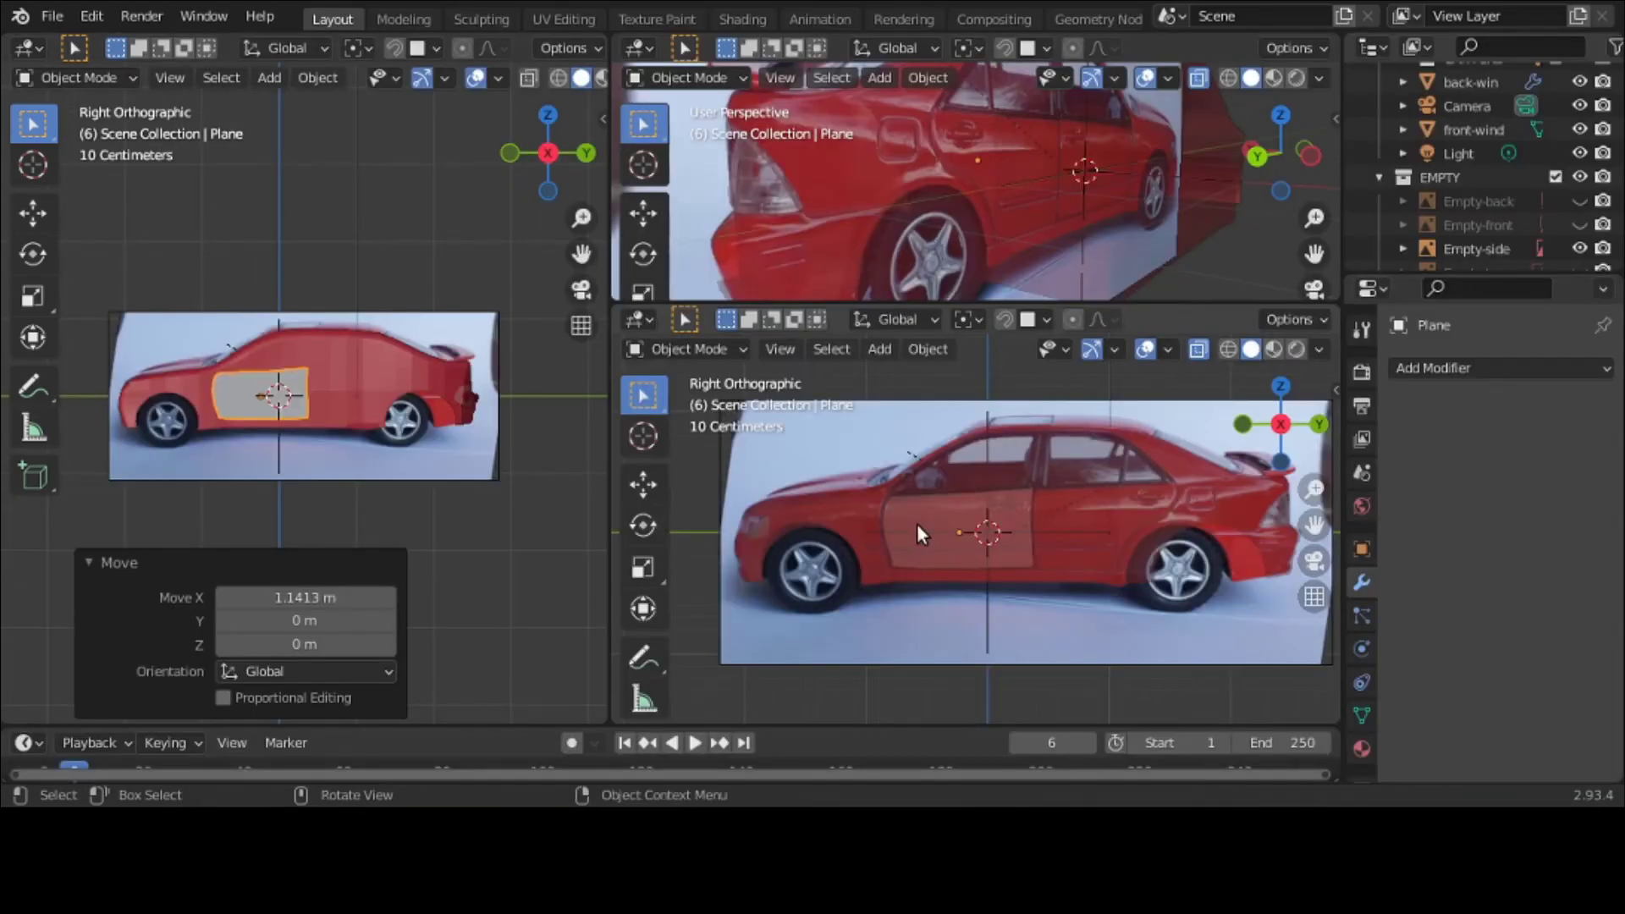
key(grave)
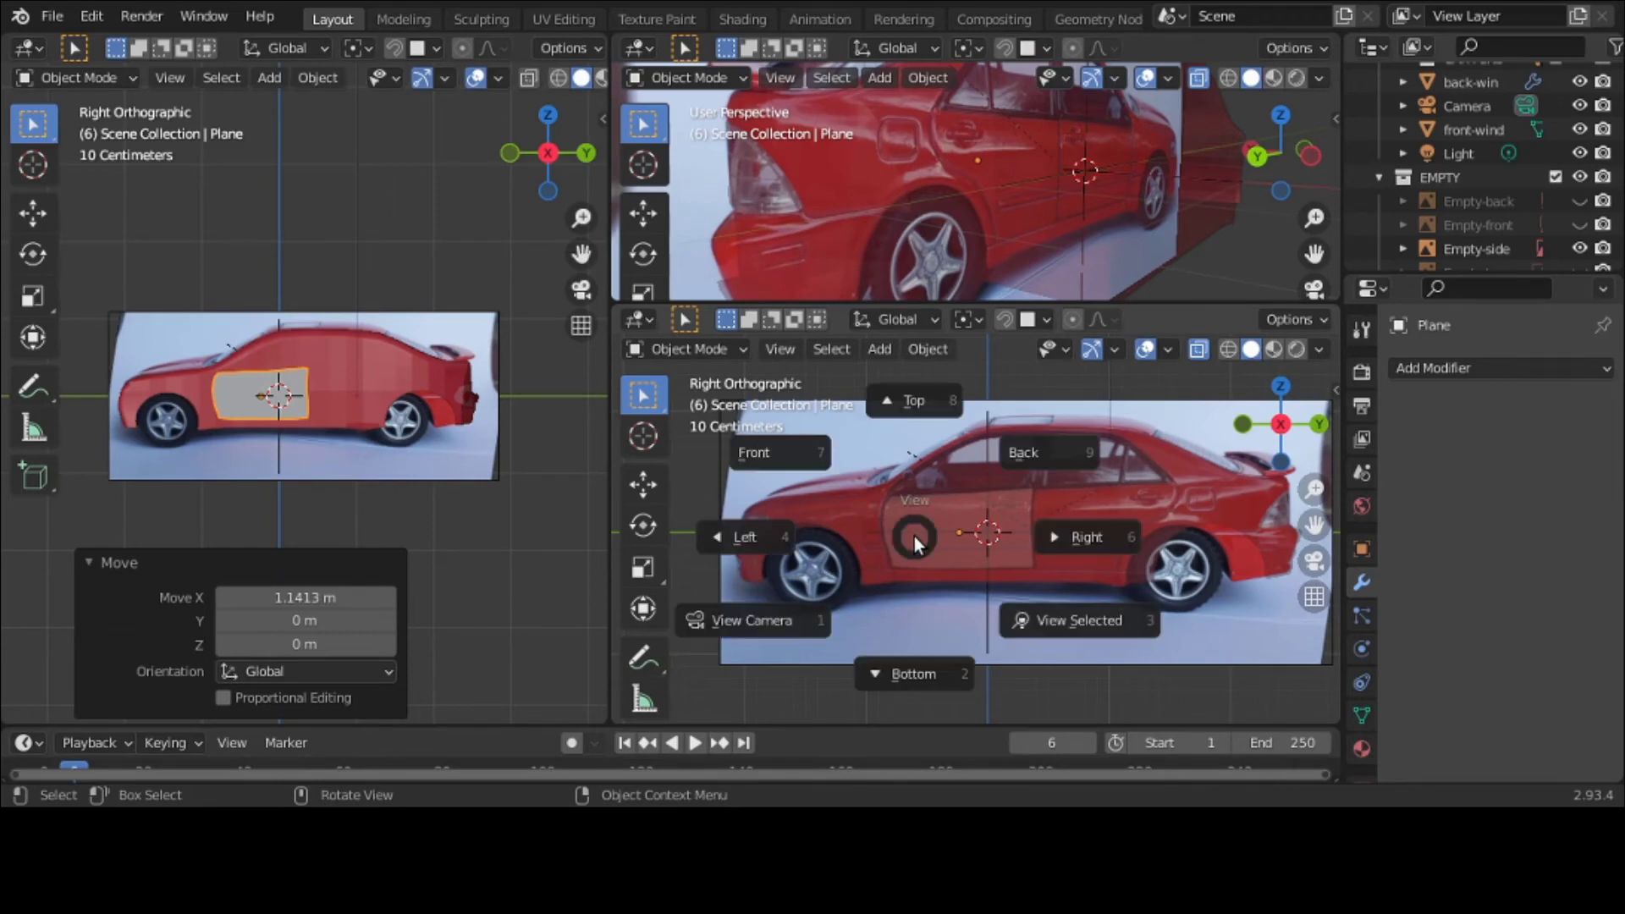
click(356, 265)
key(grave)
click(271, 213)
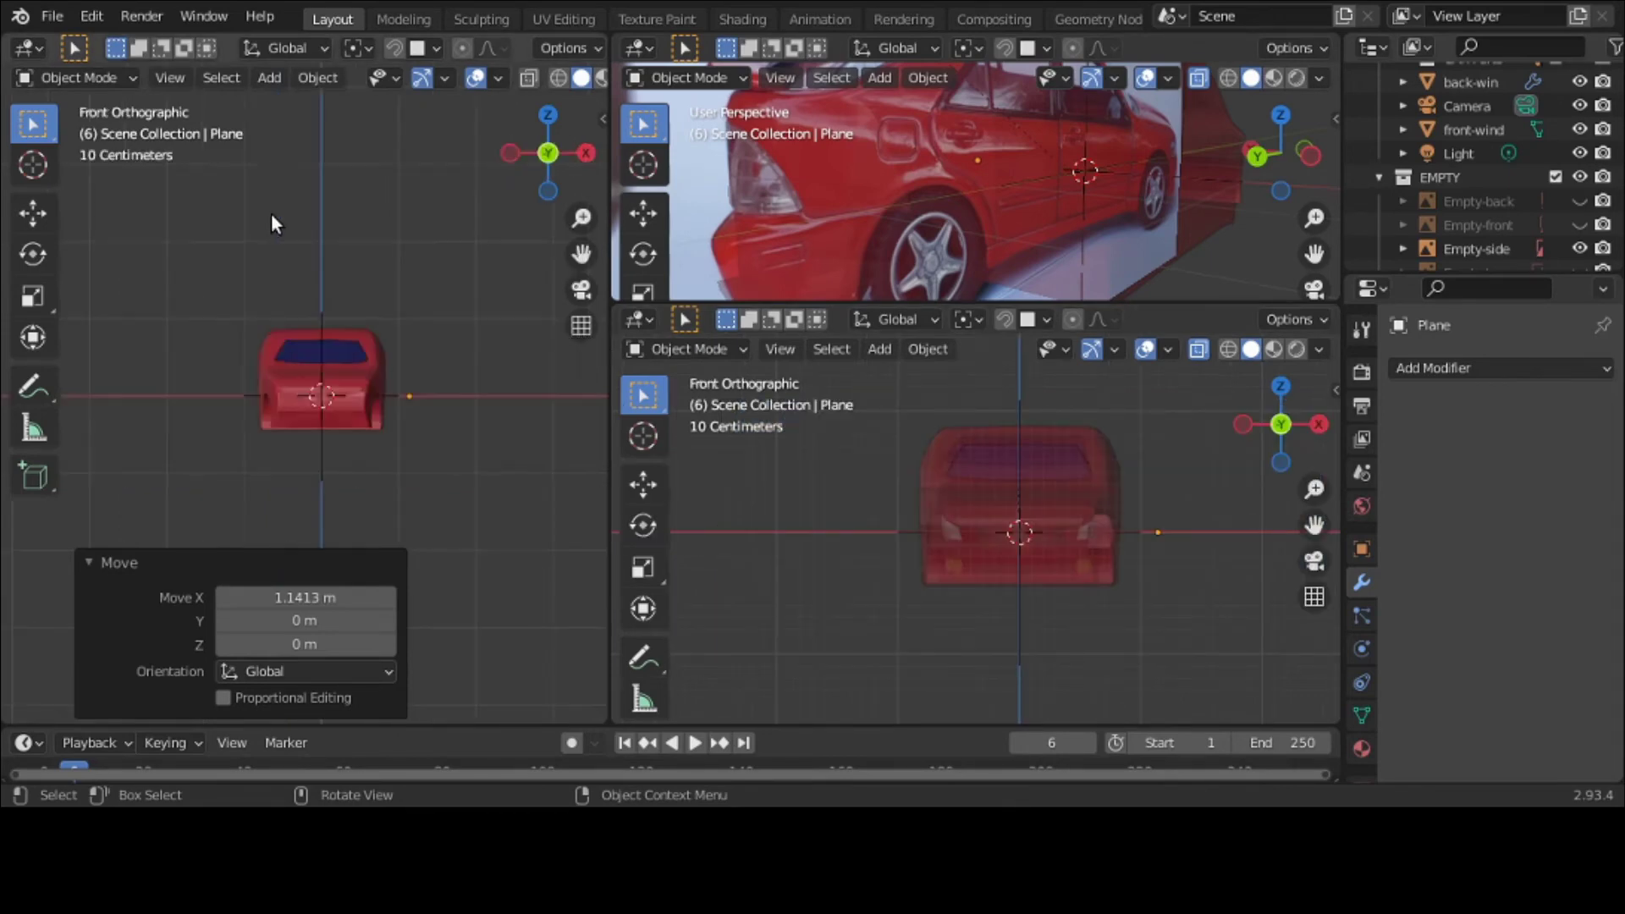
key(grave)
click(1135, 551)
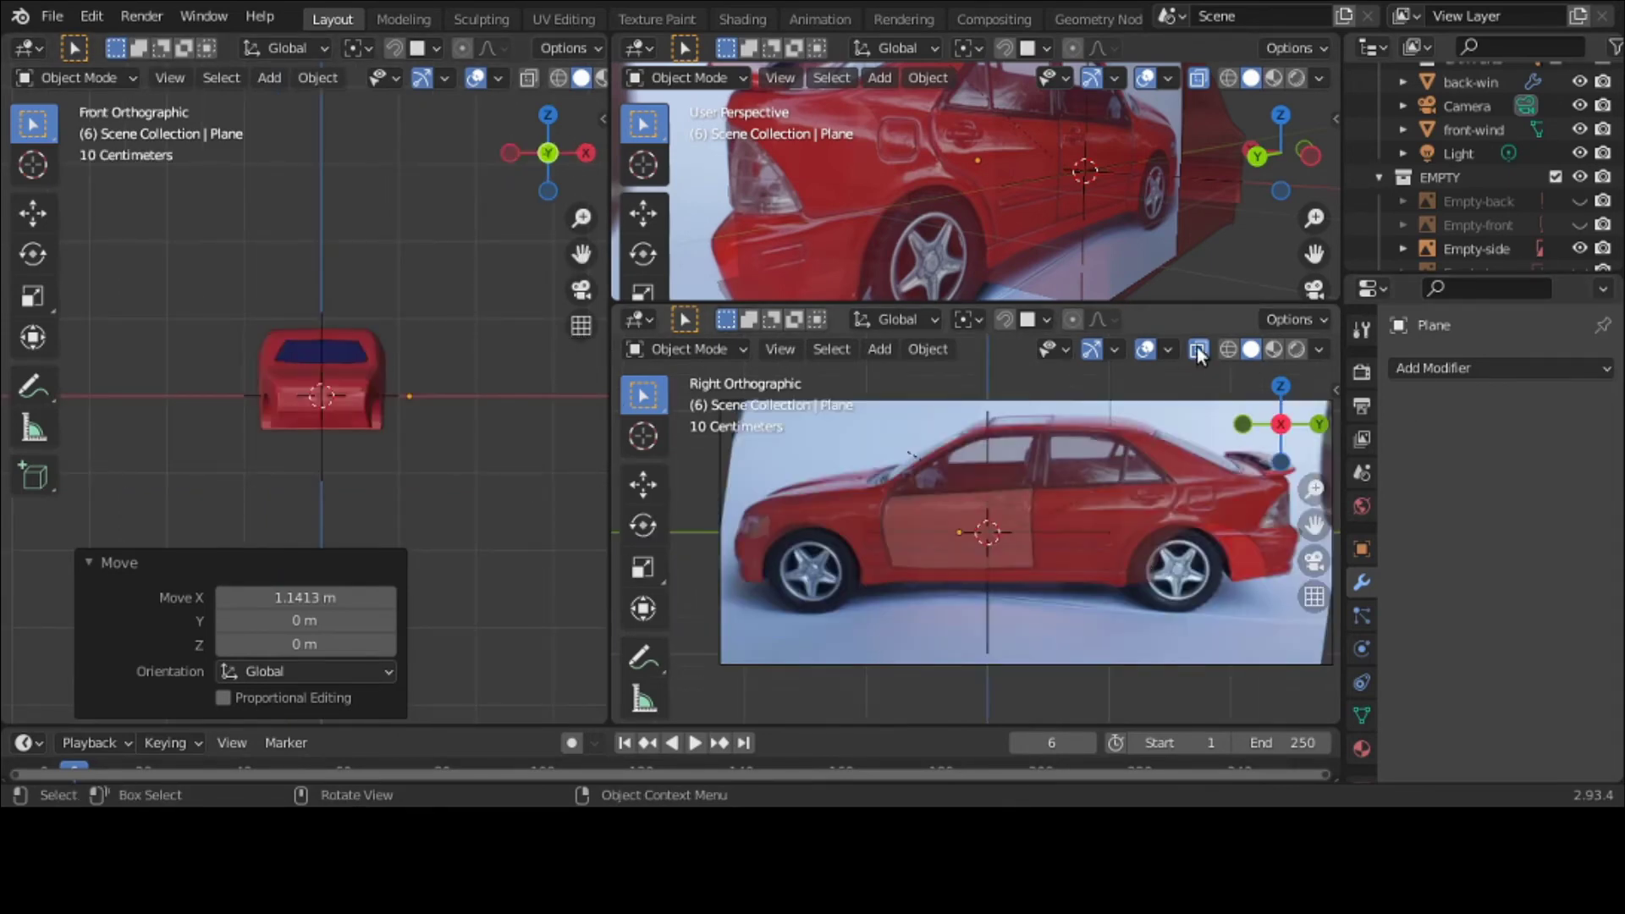
Step: Create a new material on the door plane and set its viewport colour to black
click(1359, 711)
click(1530, 469)
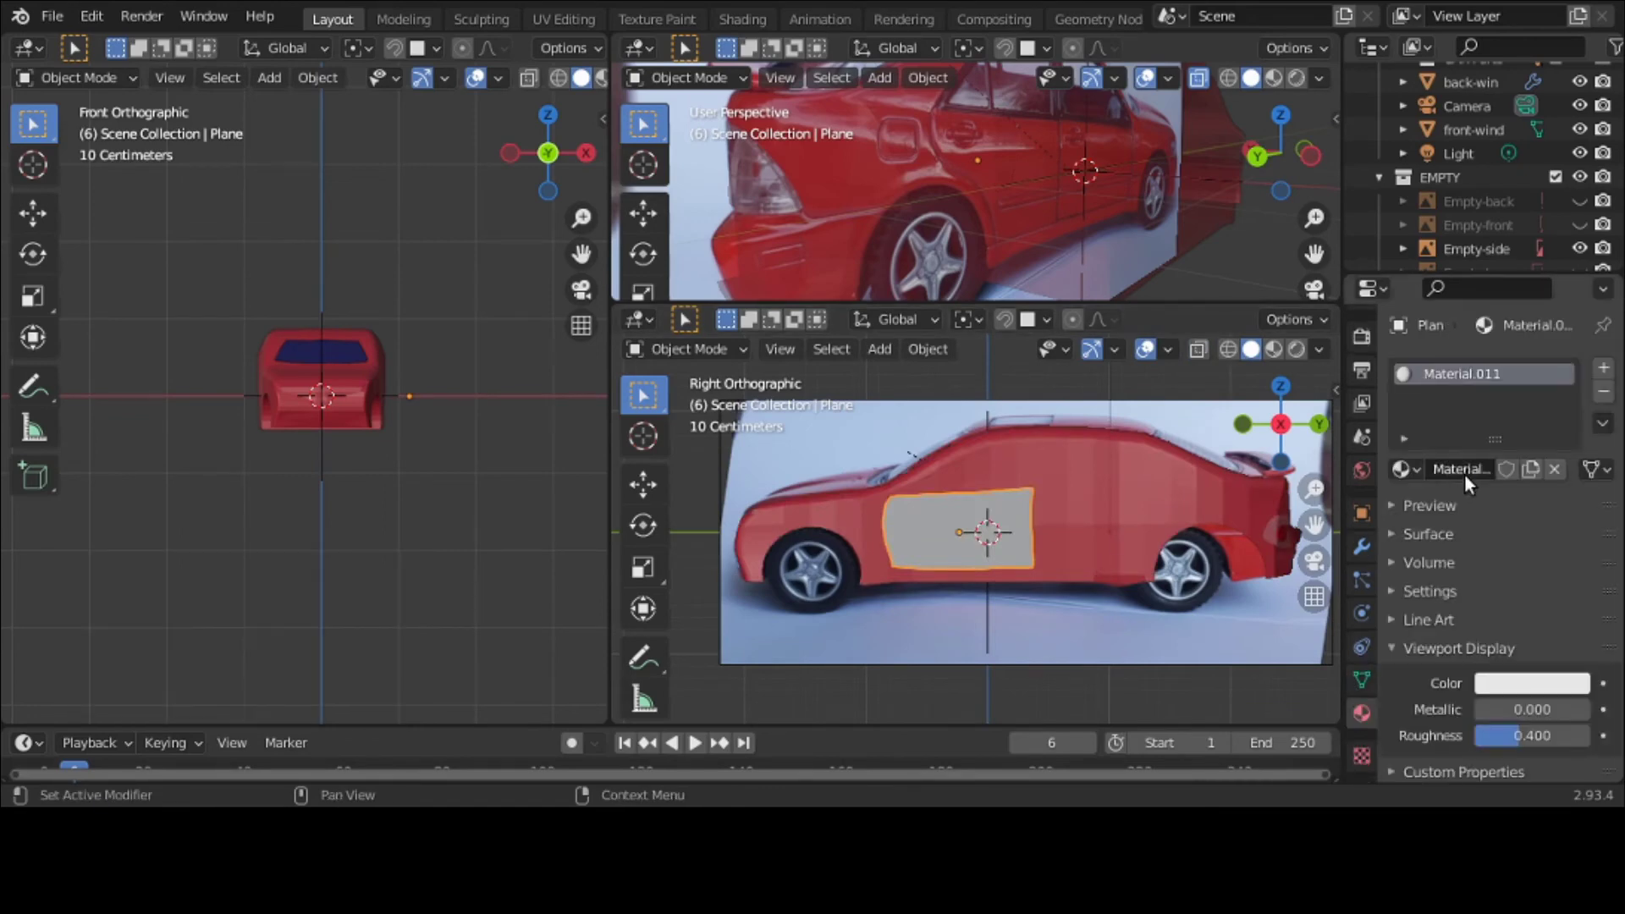
click(1532, 683)
drag(1571, 364, 1571, 514)
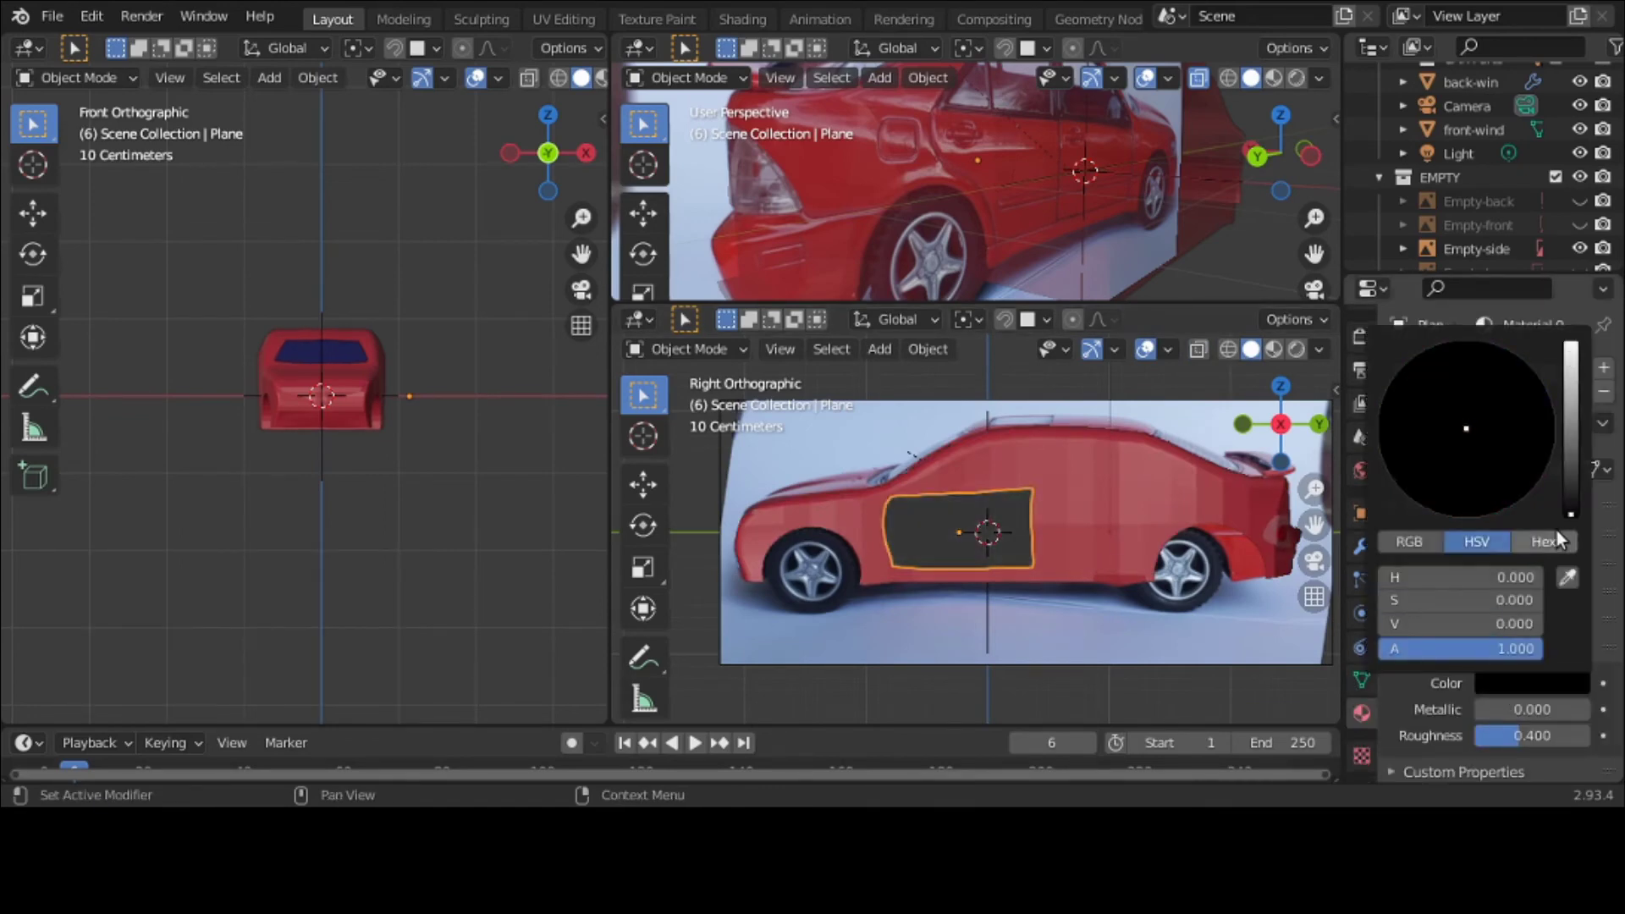
Step: Remove the surplus material slots Material.009, Material.010 and Material.006 from the car body, keeping only Material.003
click(1004, 546)
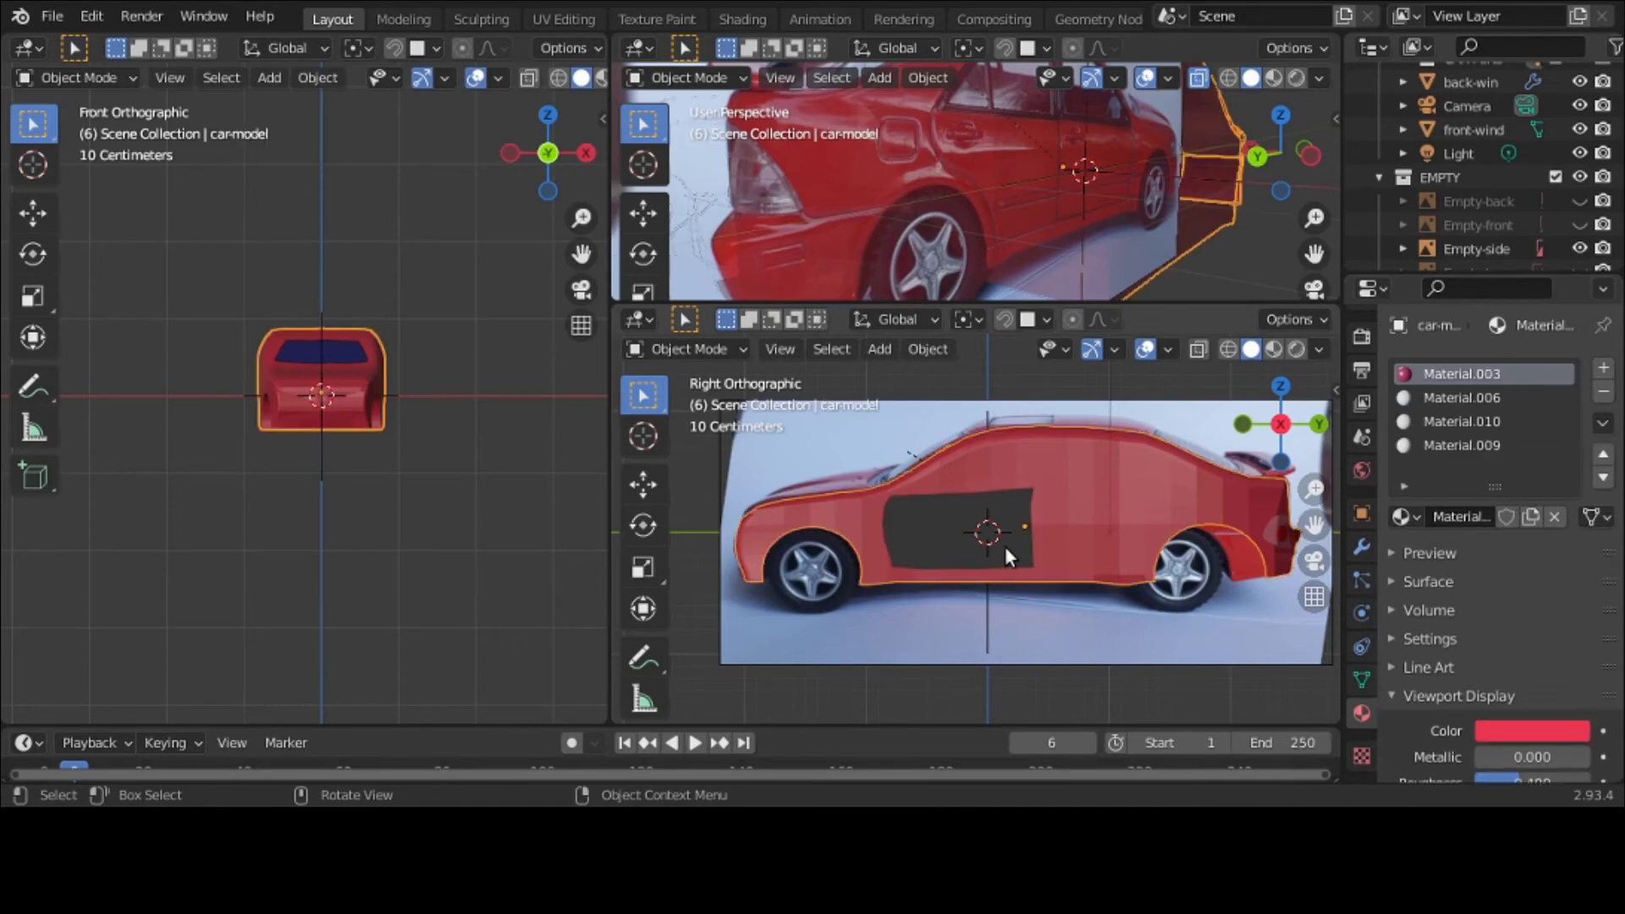
click(1481, 447)
click(1603, 393)
click(1604, 394)
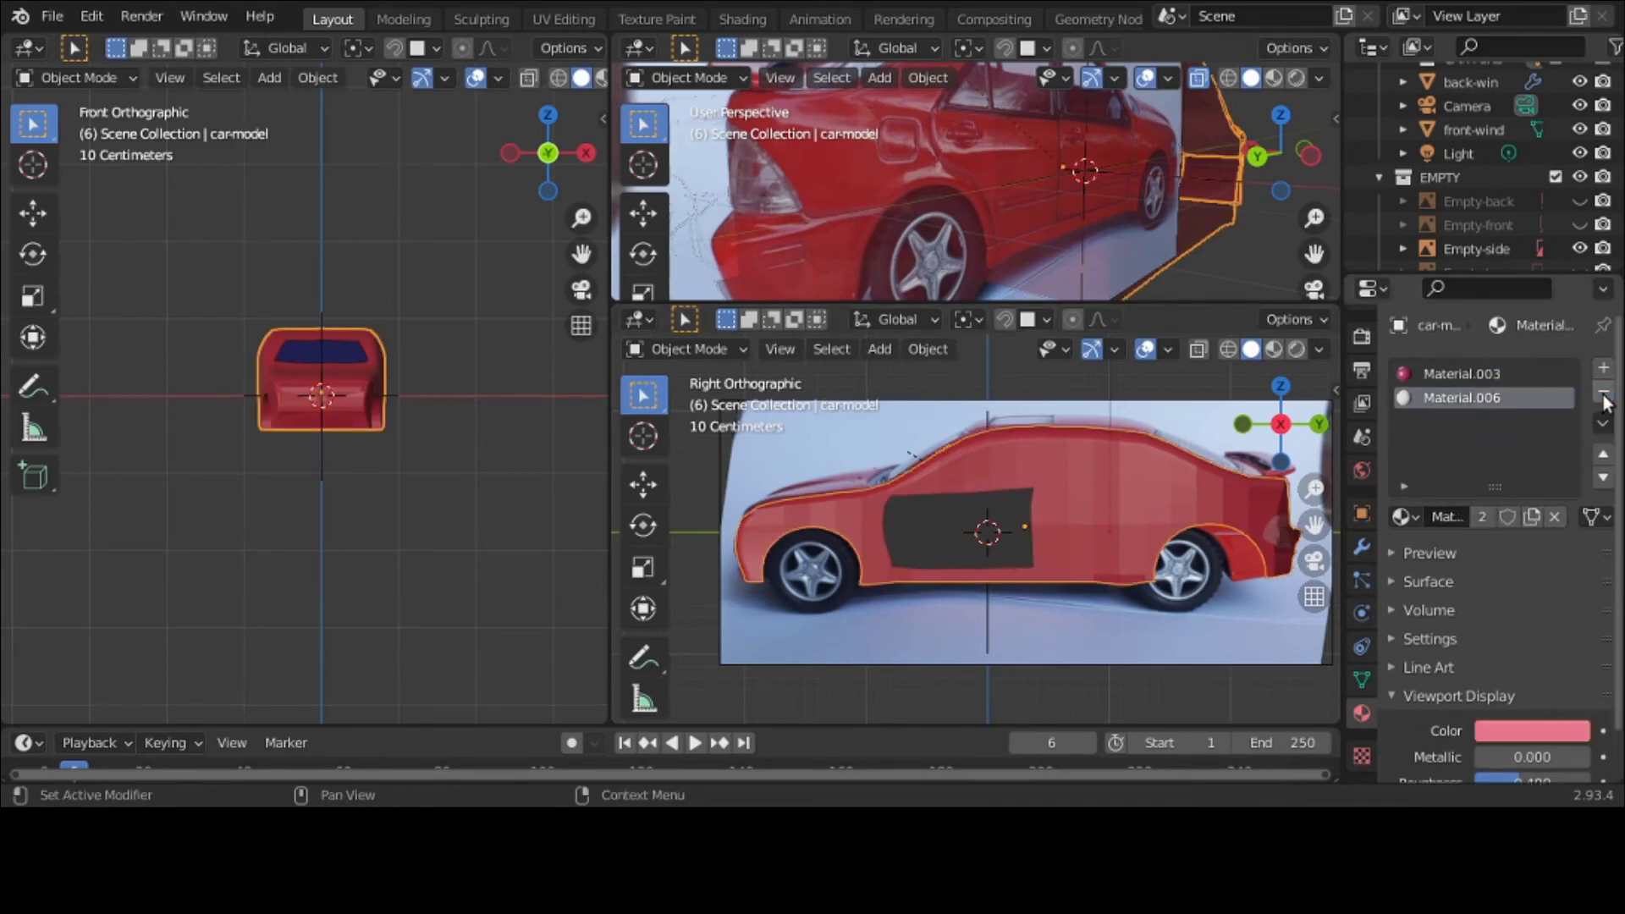
click(1603, 394)
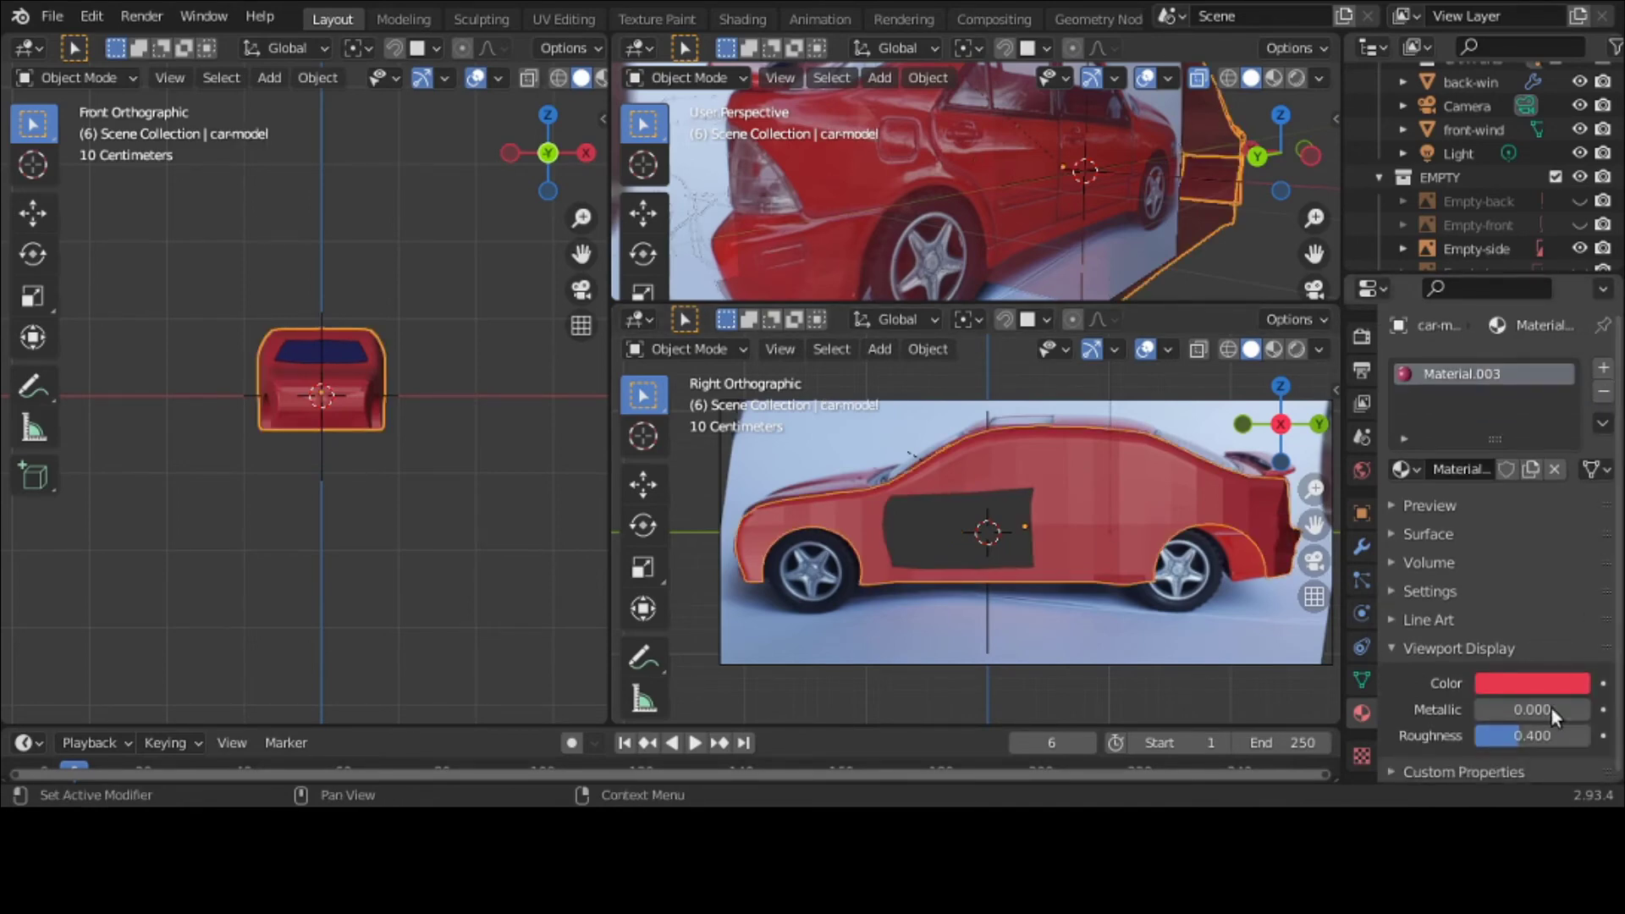
click(1551, 682)
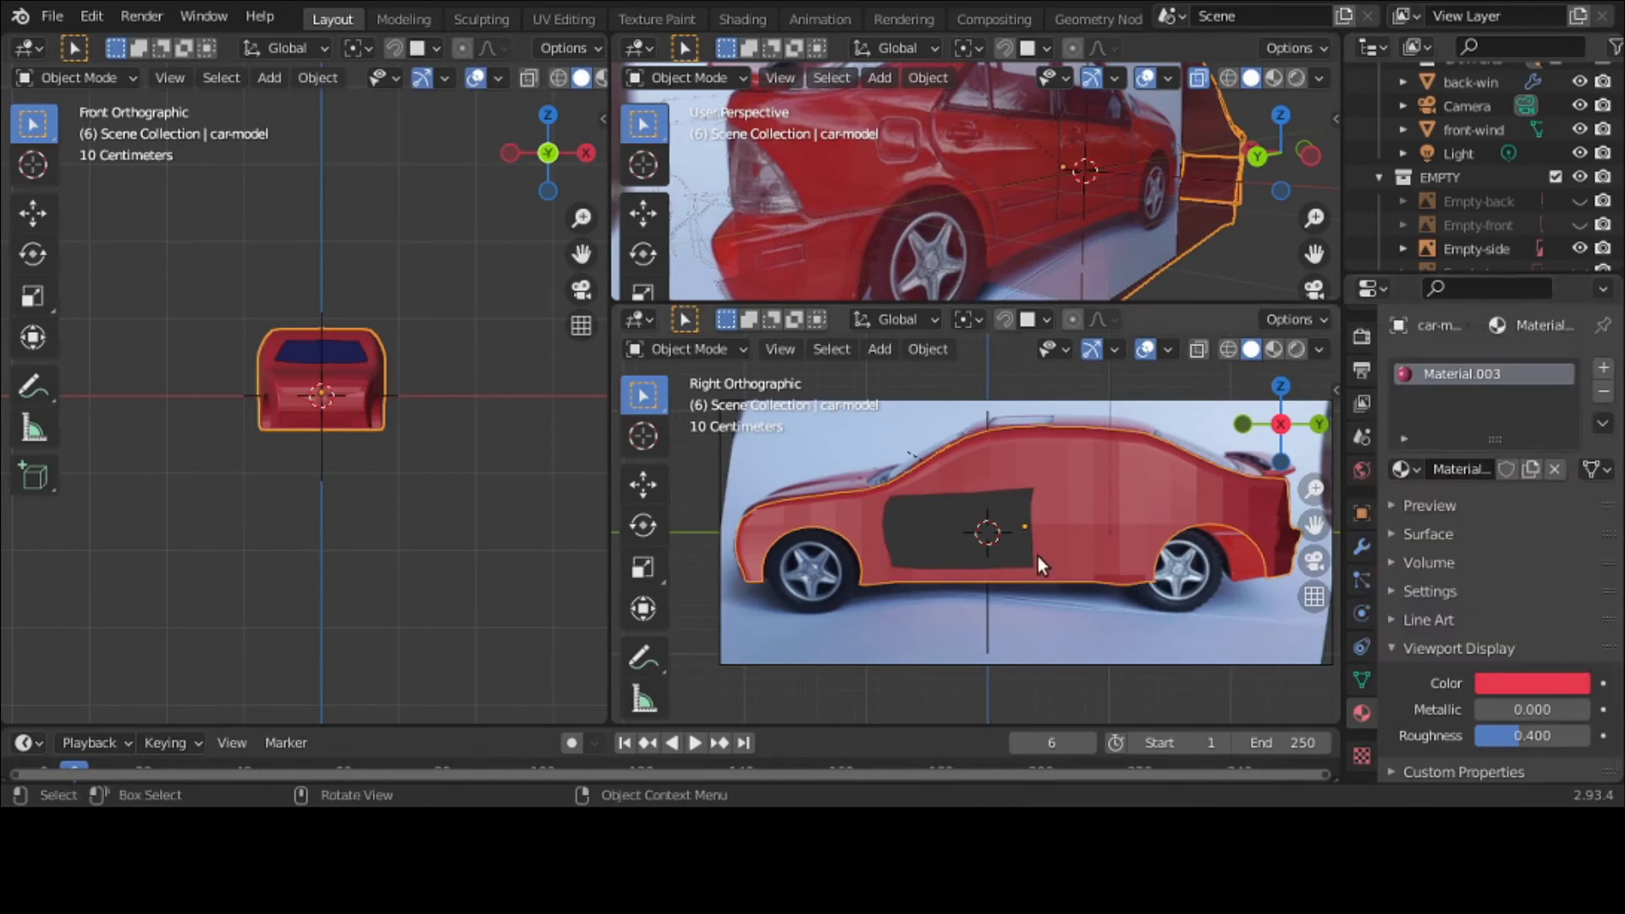
Step: Rename the black material on the door plane to "trim"
click(993, 550)
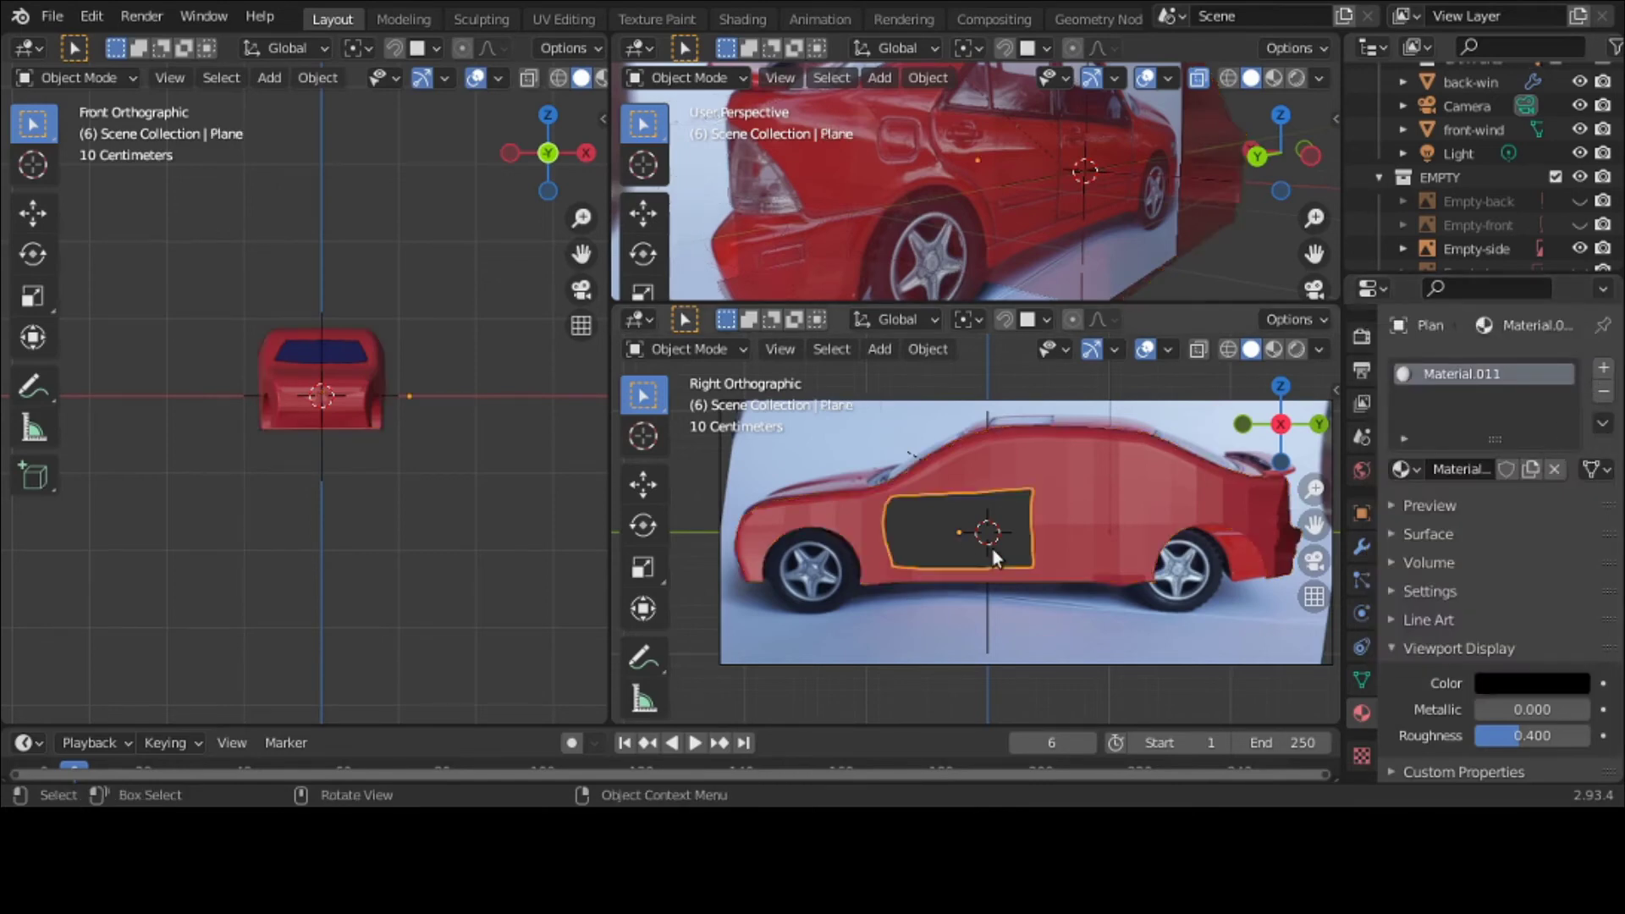
double_click(1497, 376)
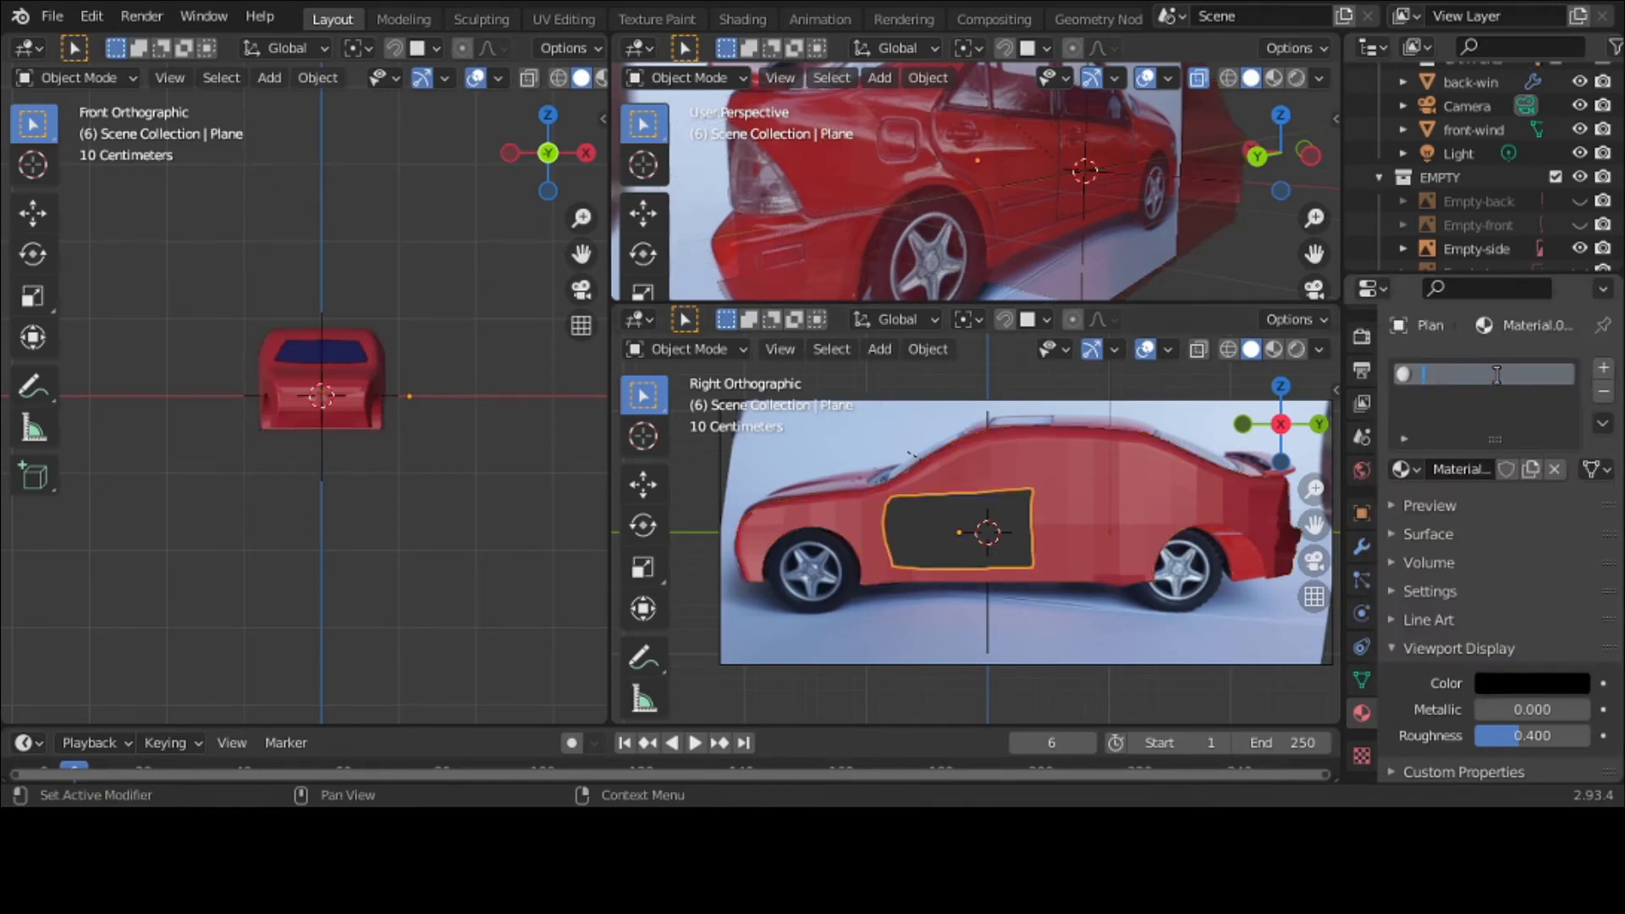
text(trim)
key(Return)
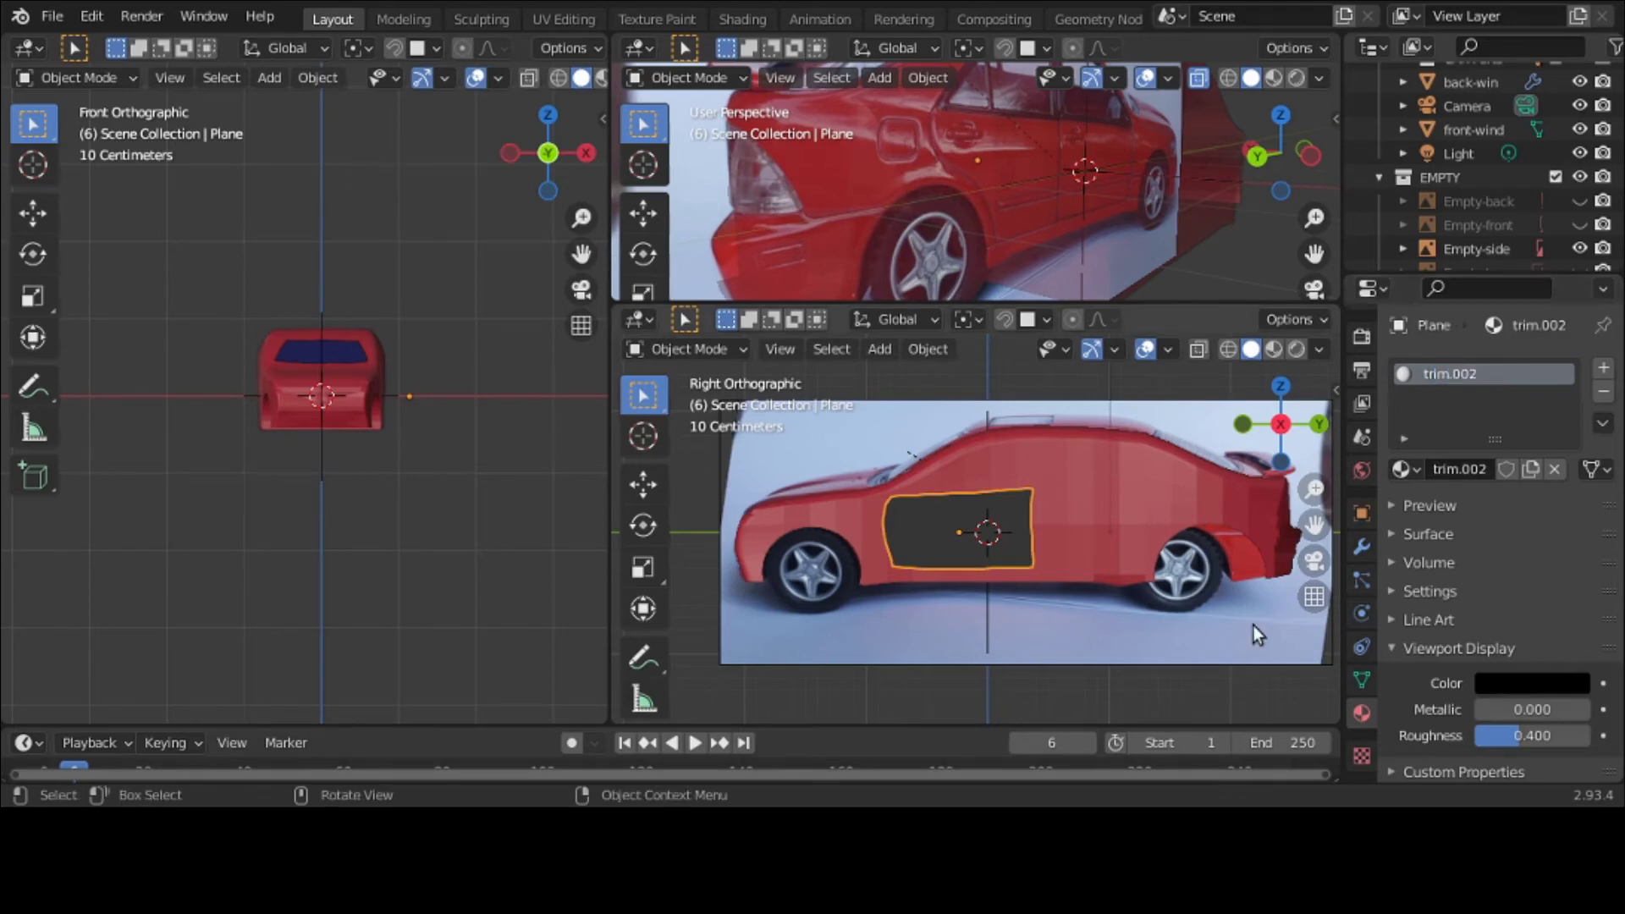
Step: Inset all faces of the door plane slightly in Edit Mode to form a thin border around its outline
click(702, 349)
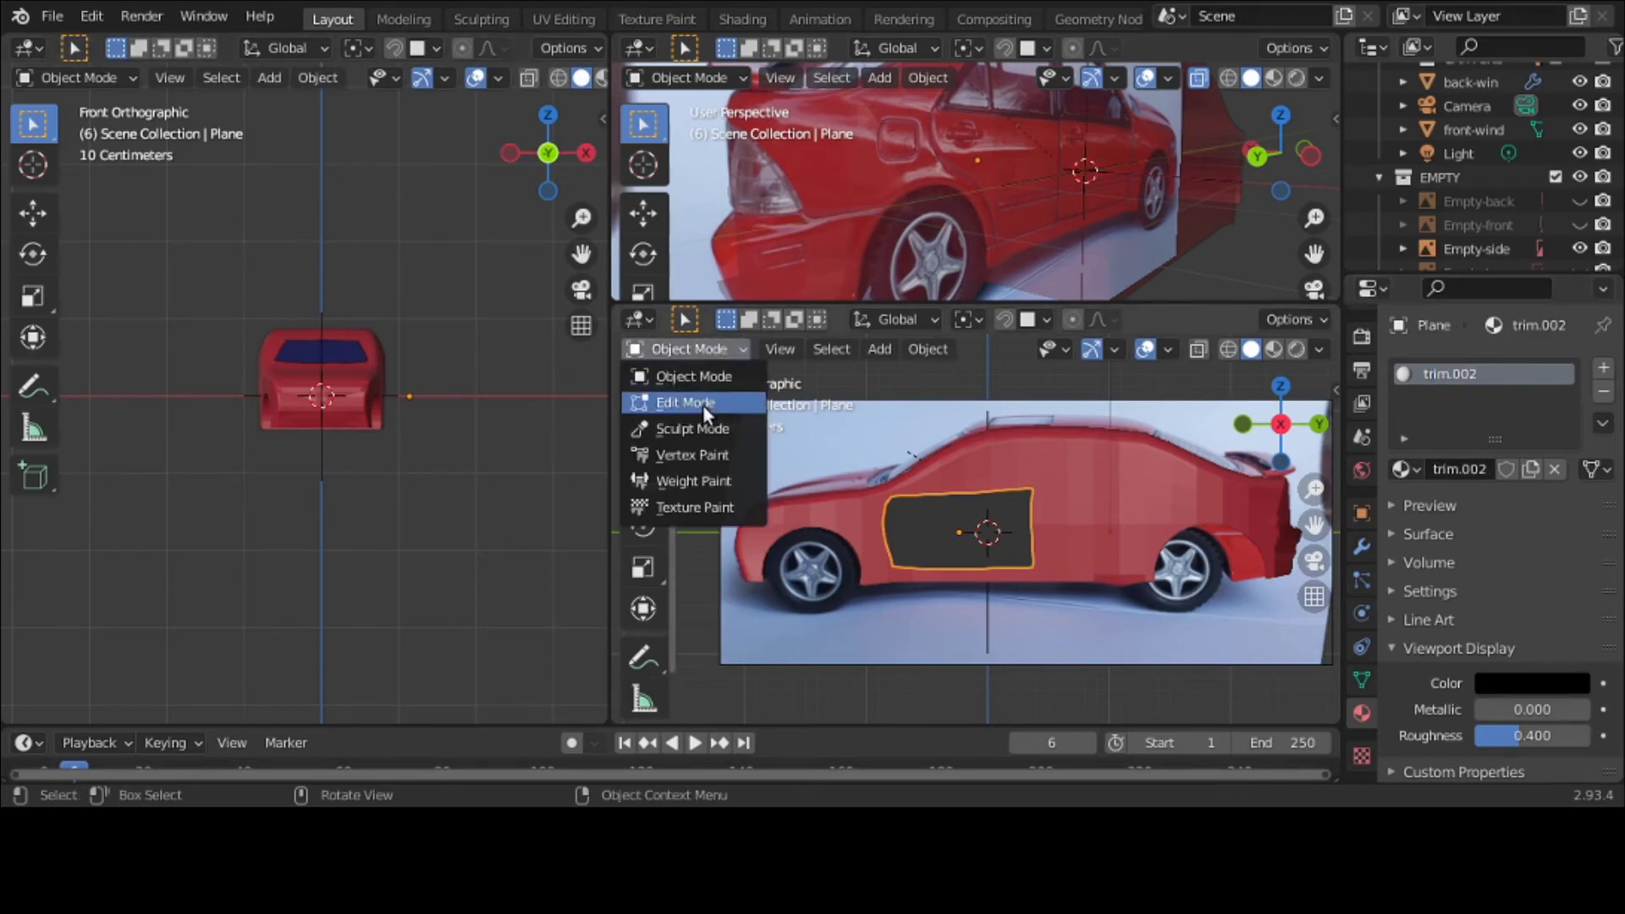
click(703, 402)
key(ctrl+space)
key(a)
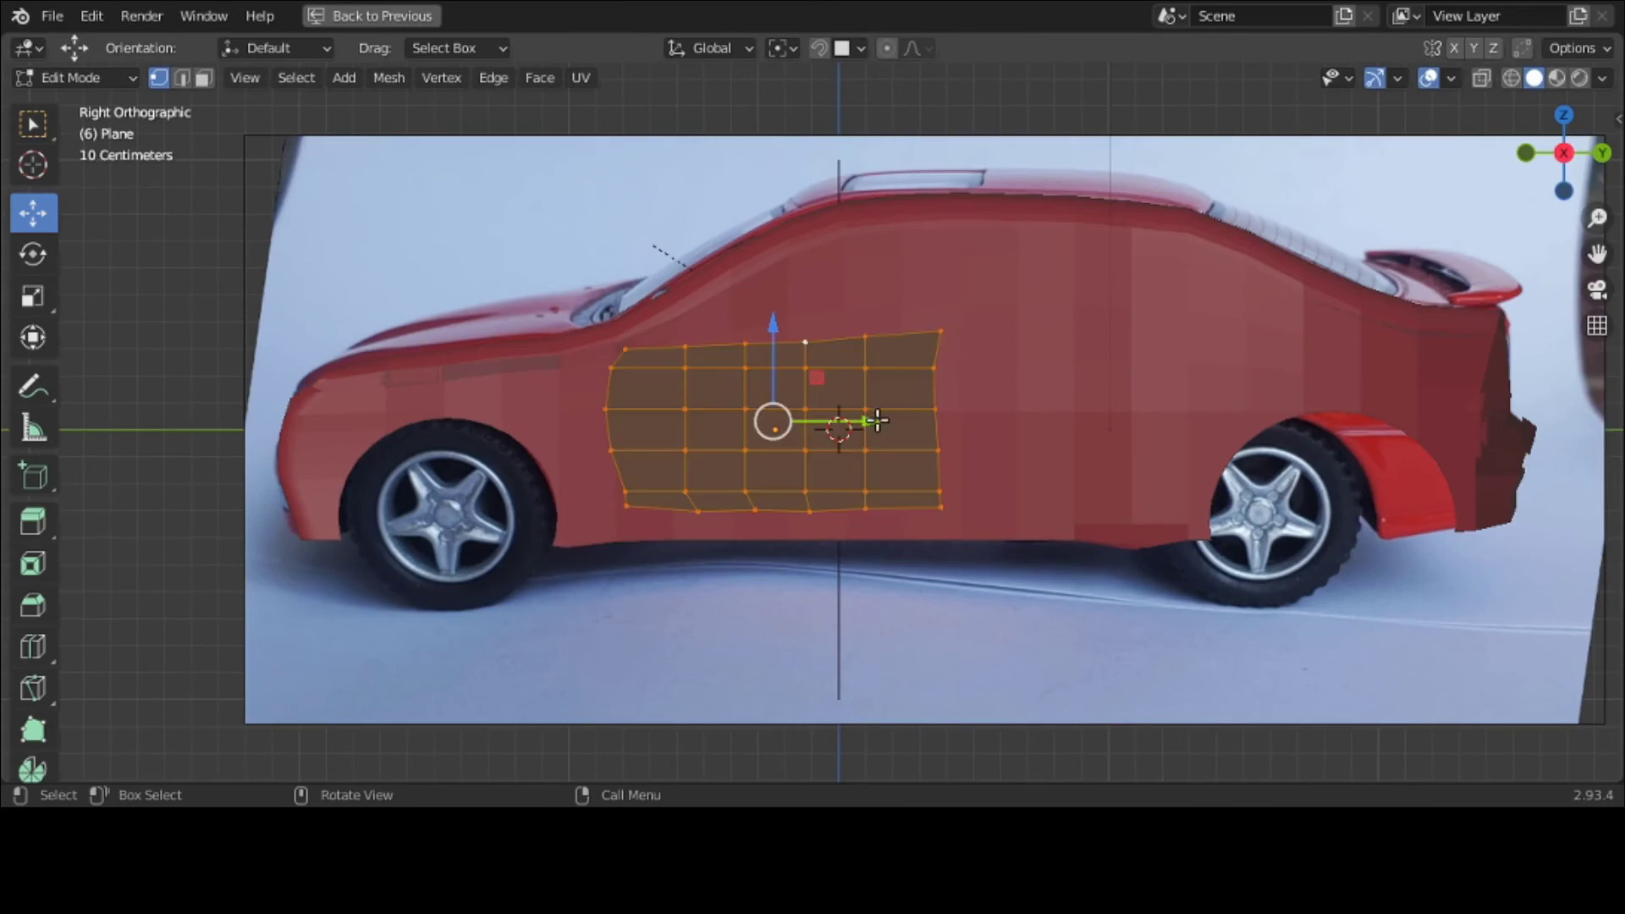
key(i)
click(872, 425)
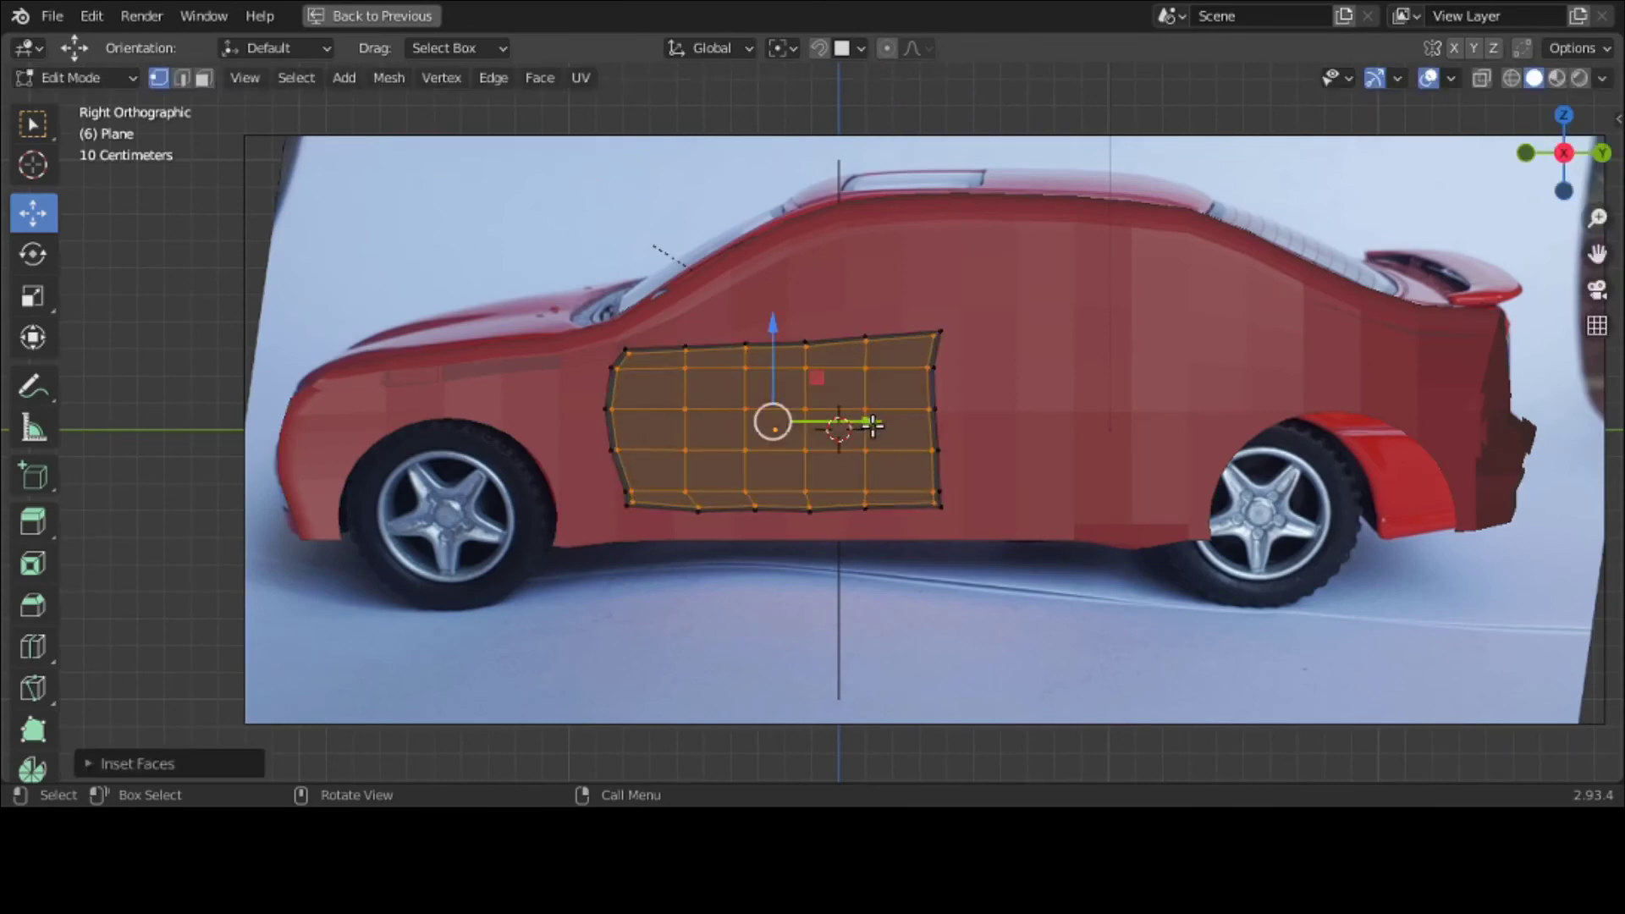
key(ctrl+space)
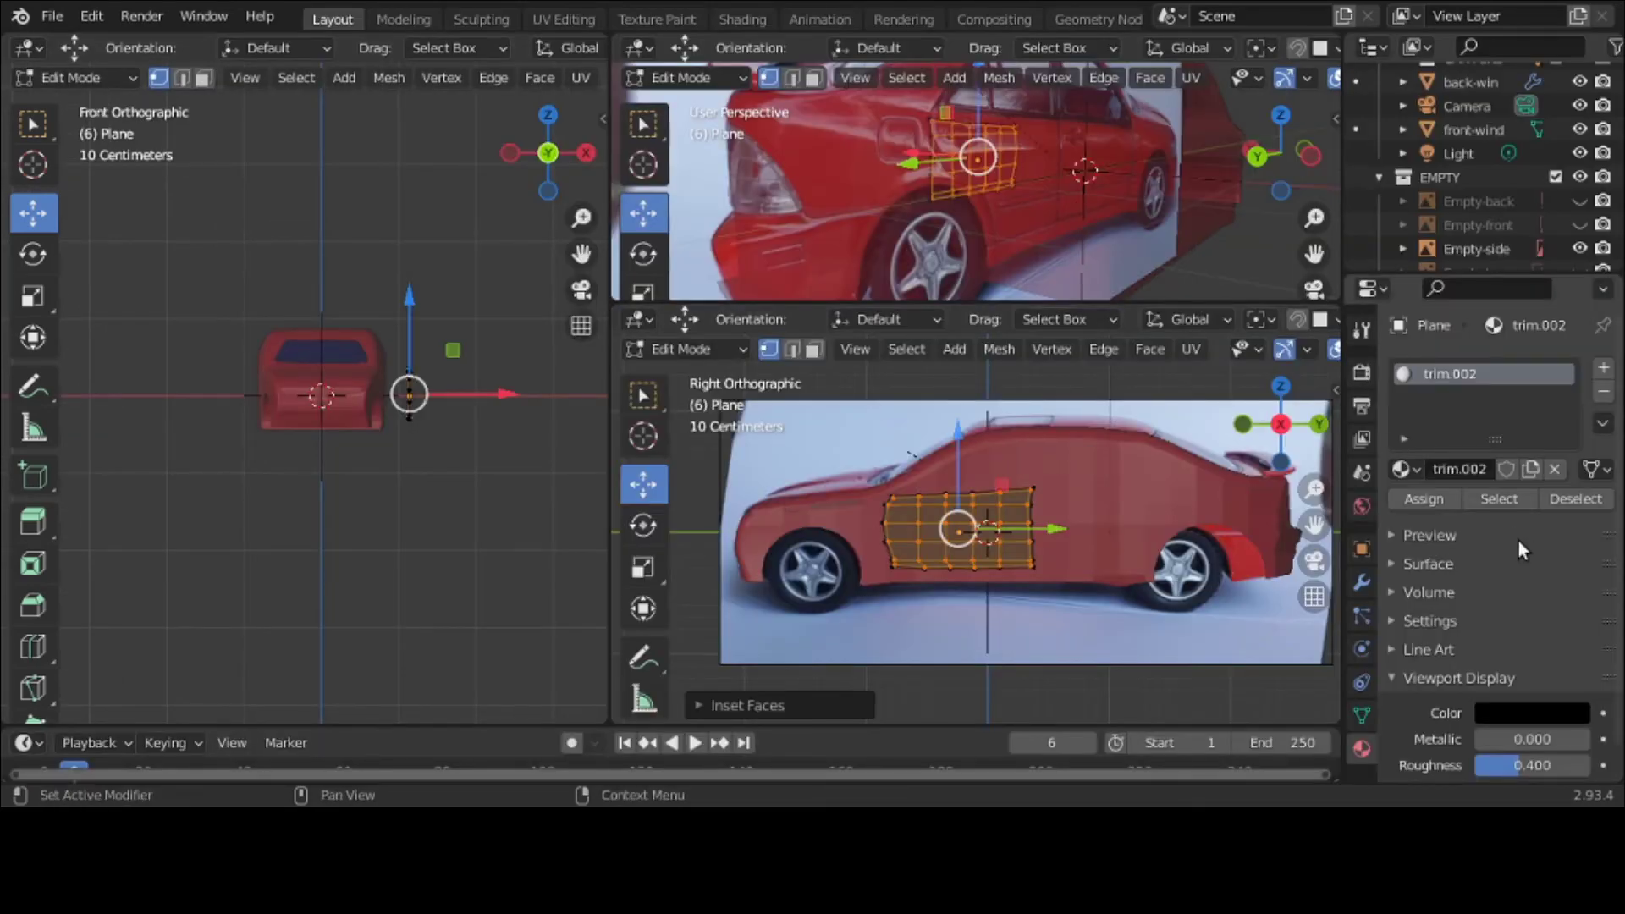
Step: Add a second material slot to the door plane with a new material named "door1"
scroll(1519, 550, down, 1)
scroll(1519, 550, up, 1)
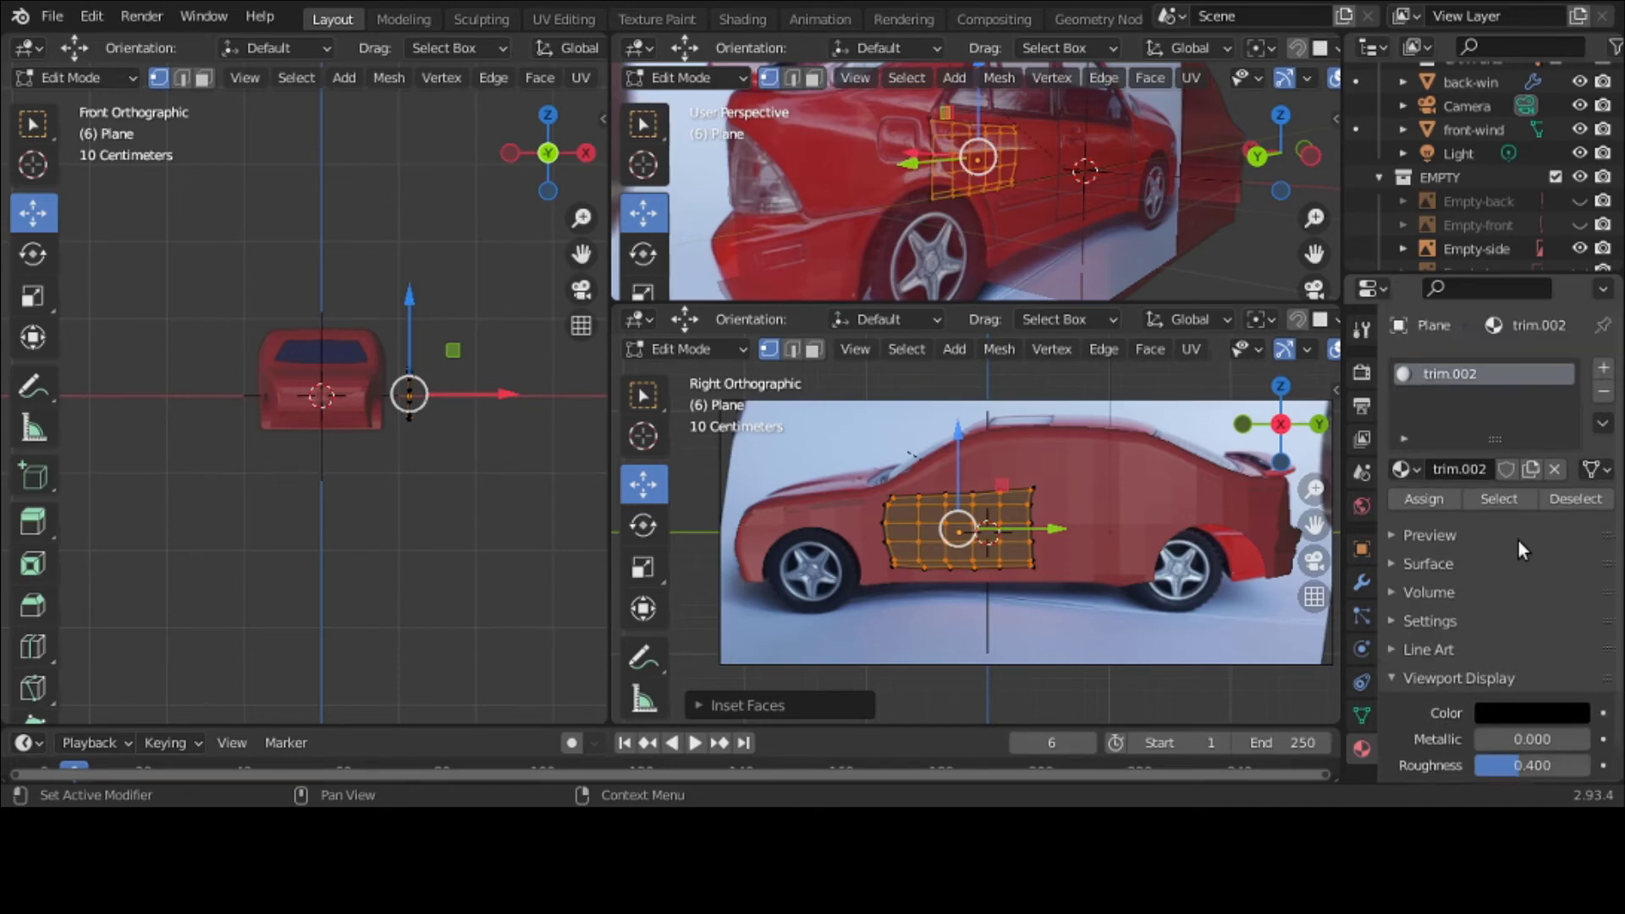
click(1596, 370)
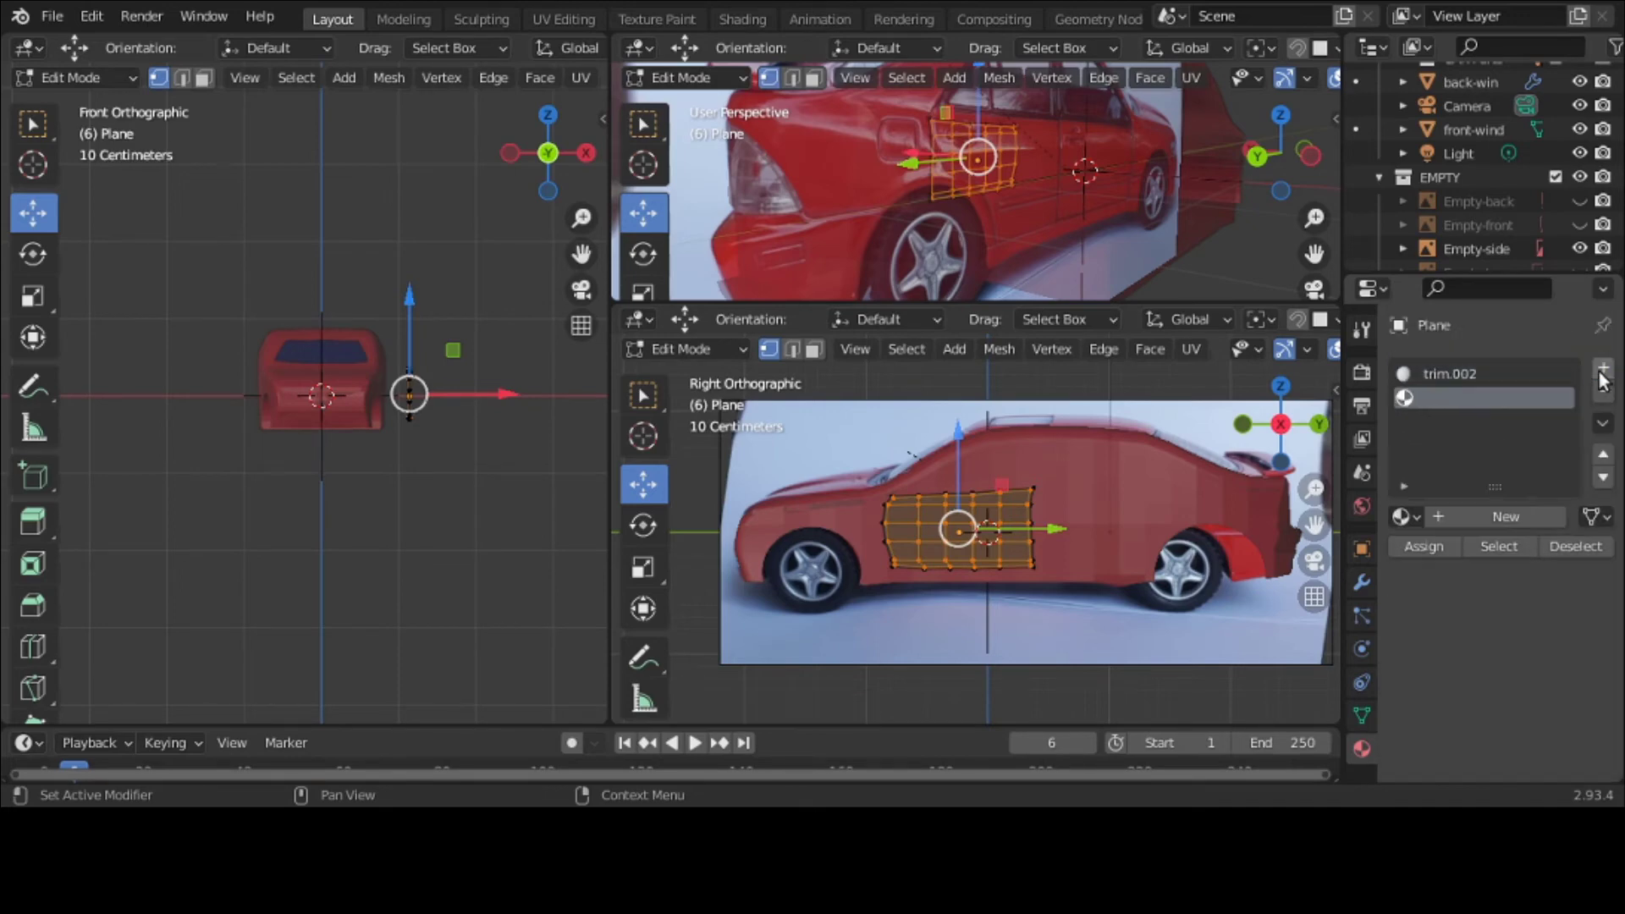
click(1498, 523)
double_click(1481, 399)
text(dor)
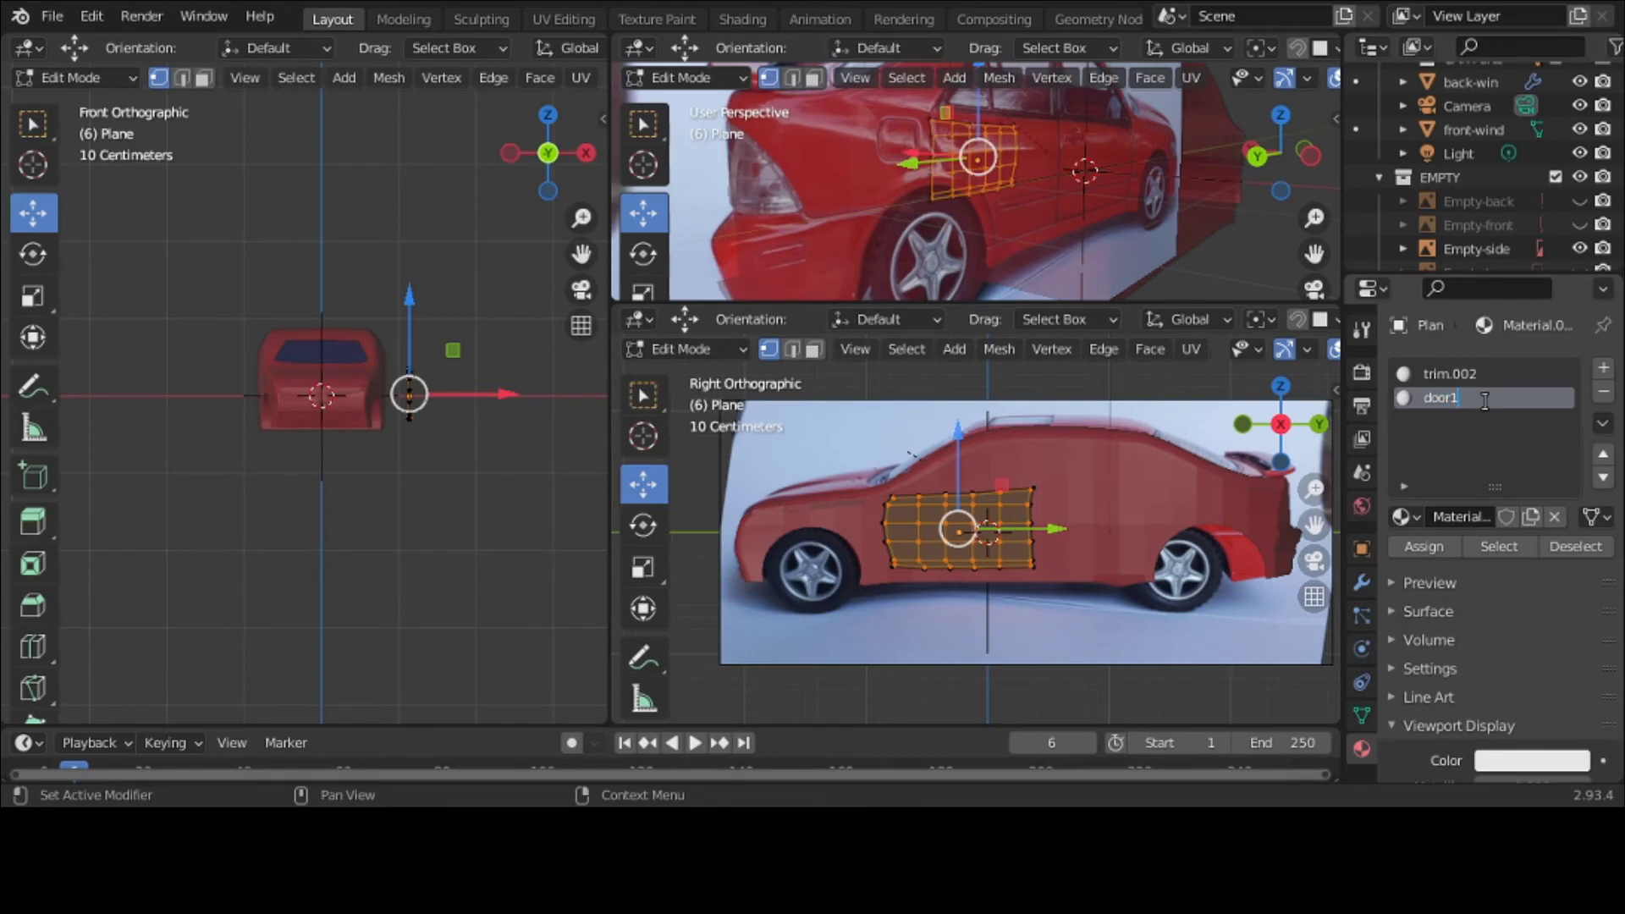
key(Return)
Step: Sample the door1 viewport colour from the car body, assign door1 to the selected inner faces, and return to Object Mode
click(1506, 771)
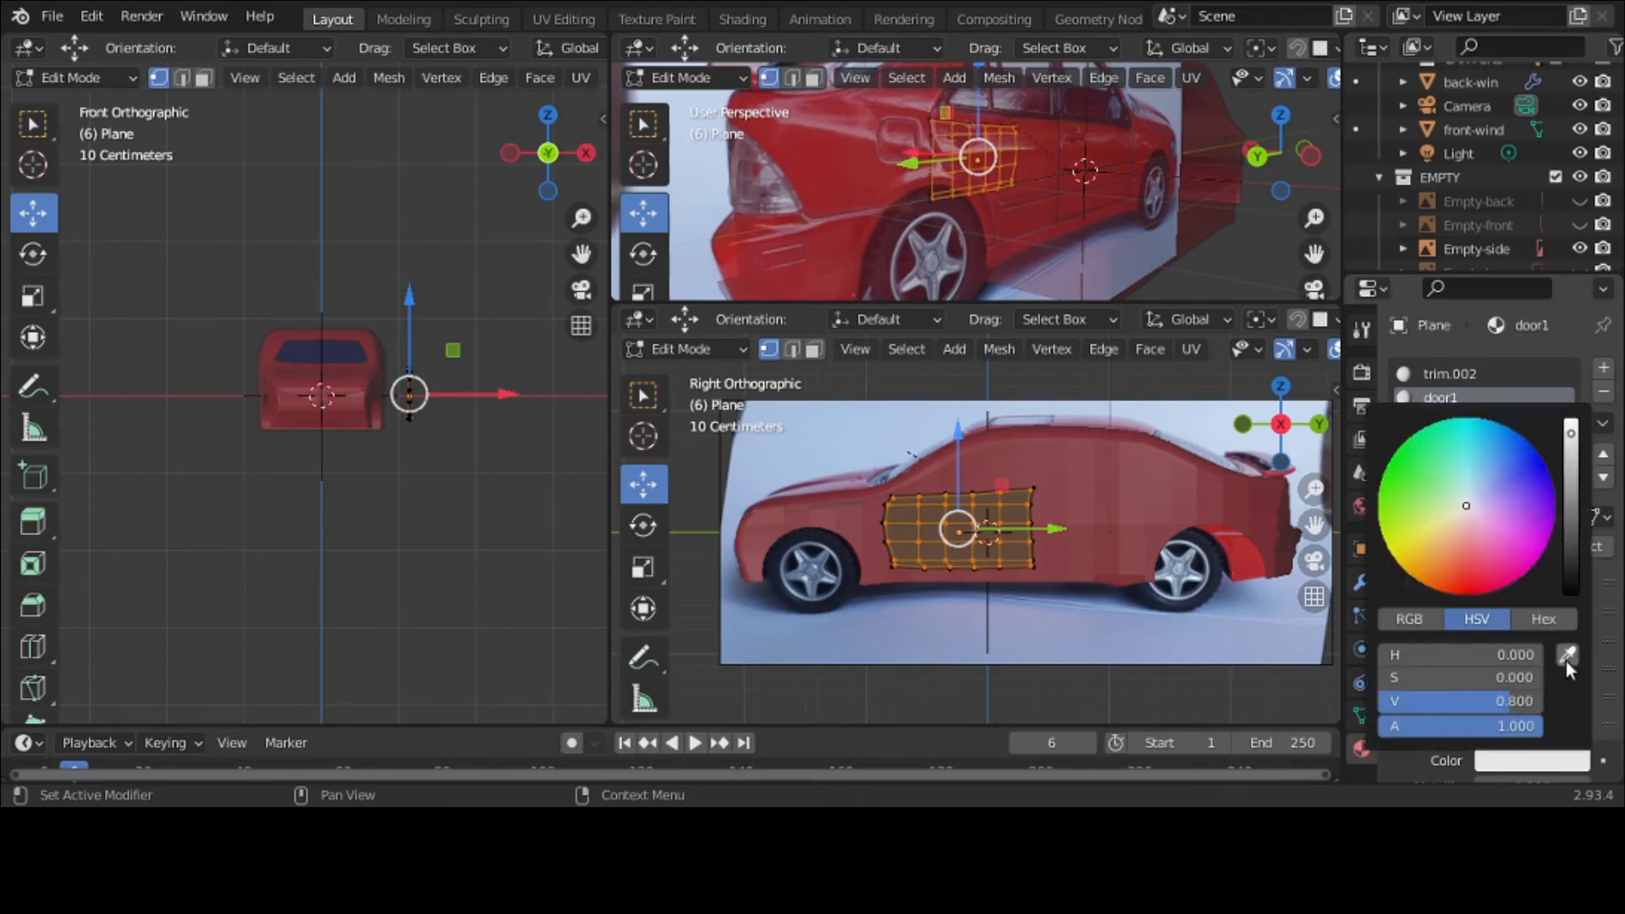
click(1569, 653)
click(1144, 520)
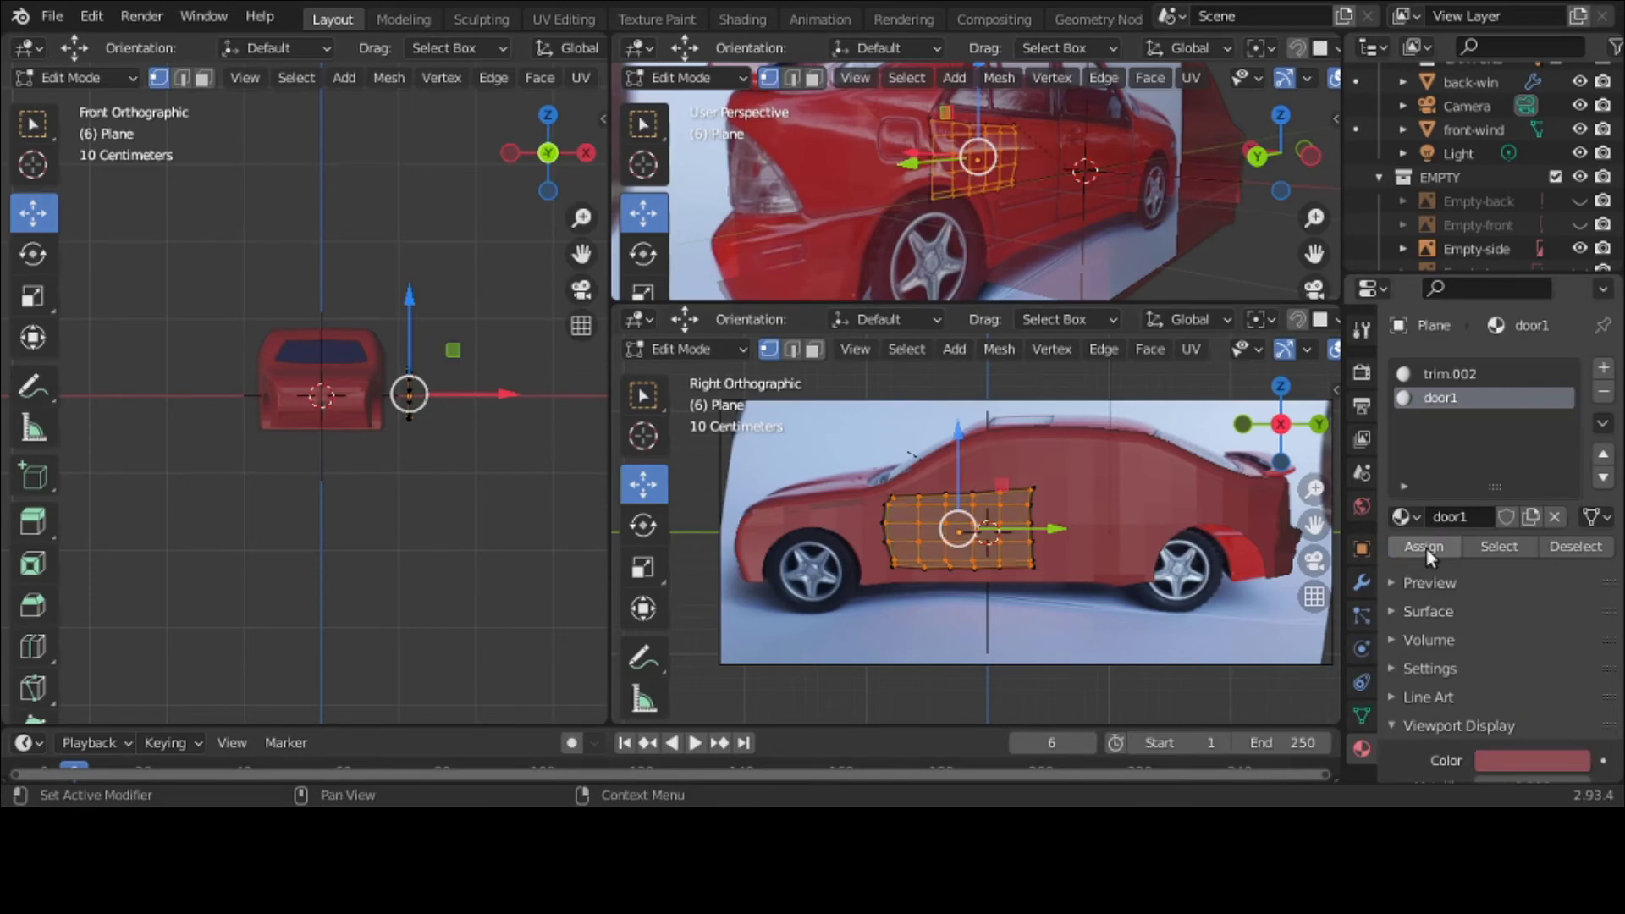
key(Tab)
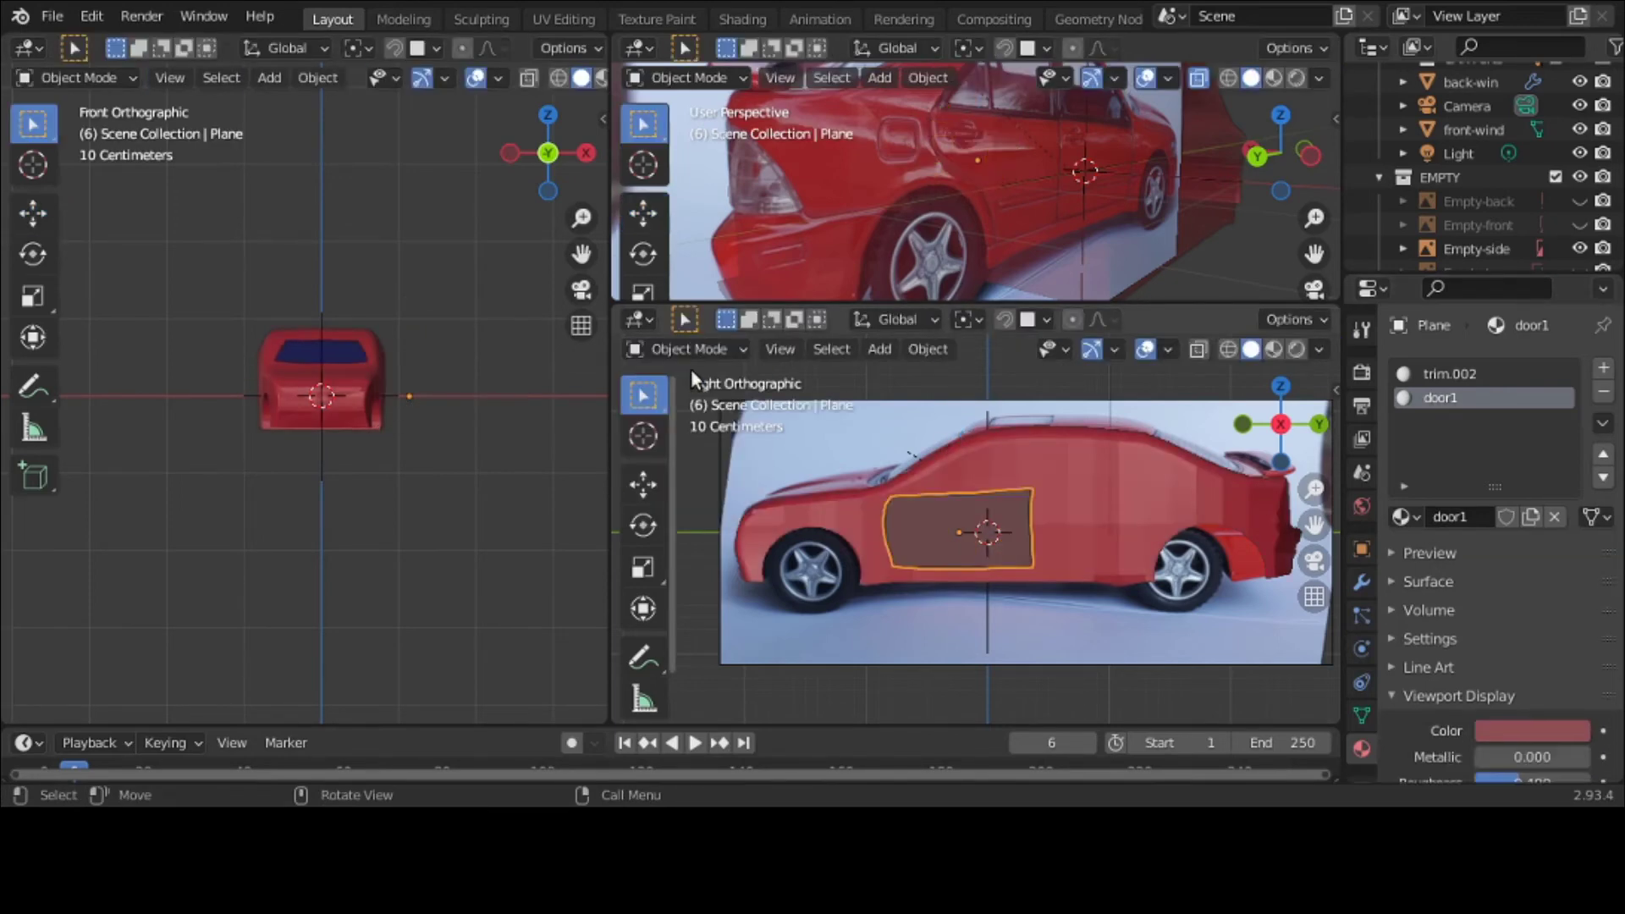
Step: Try to match the door1 viewport colour to the body by brightening it and resampling from the car's side
click(708, 459)
middle_drag(707, 459, 768, 465)
key(ctrl+z)
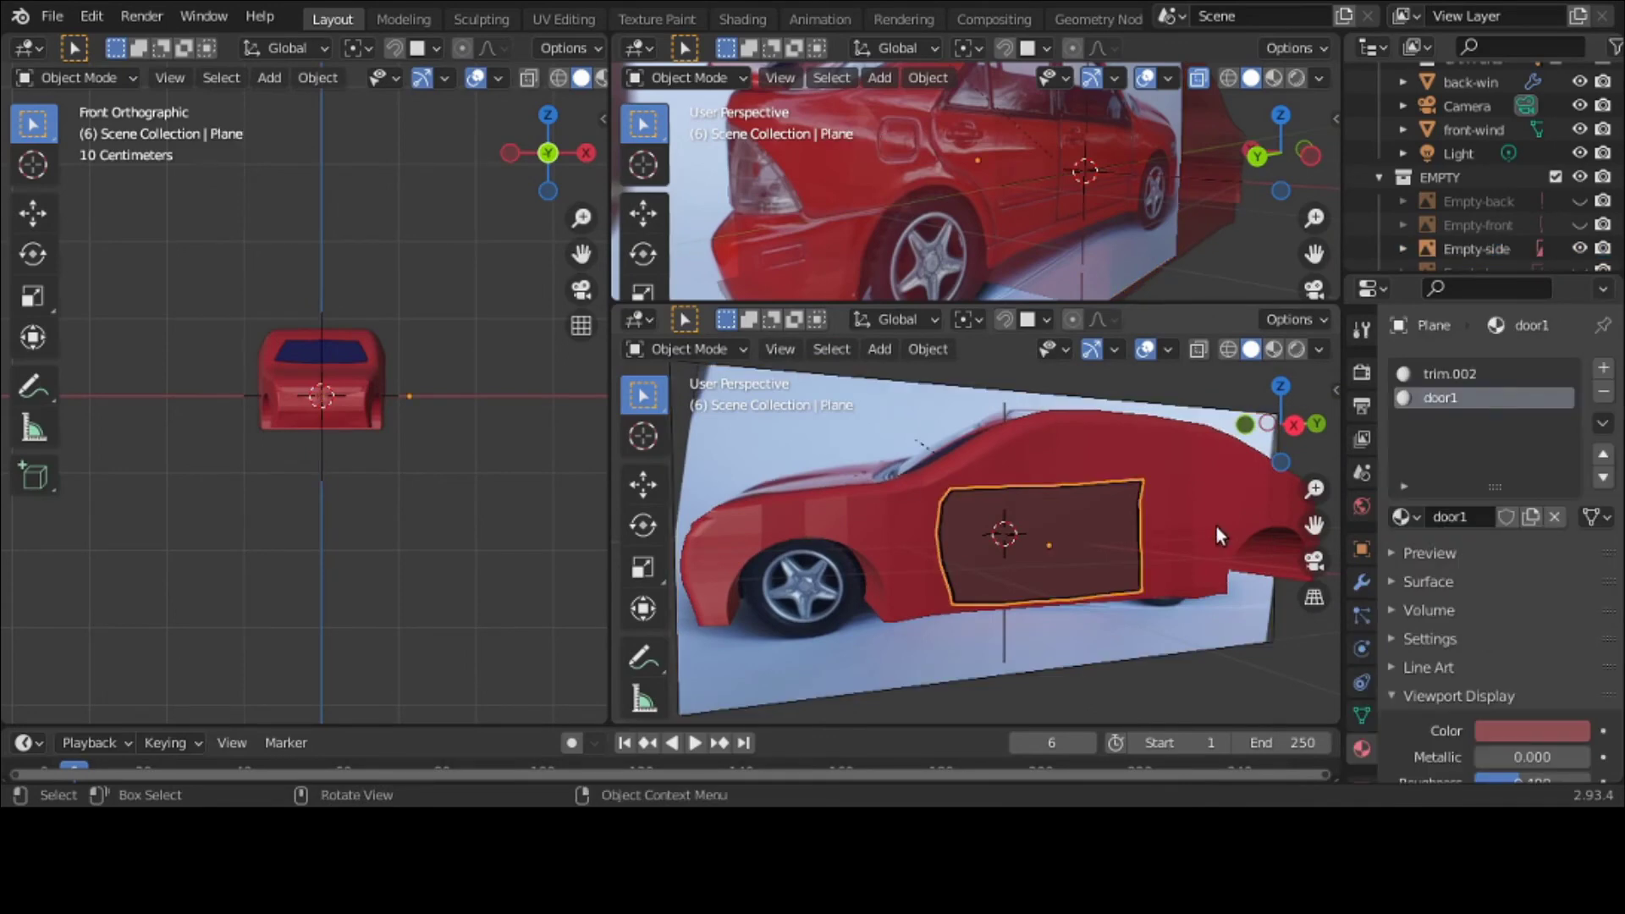
click(1524, 730)
drag(1580, 470, 1573, 394)
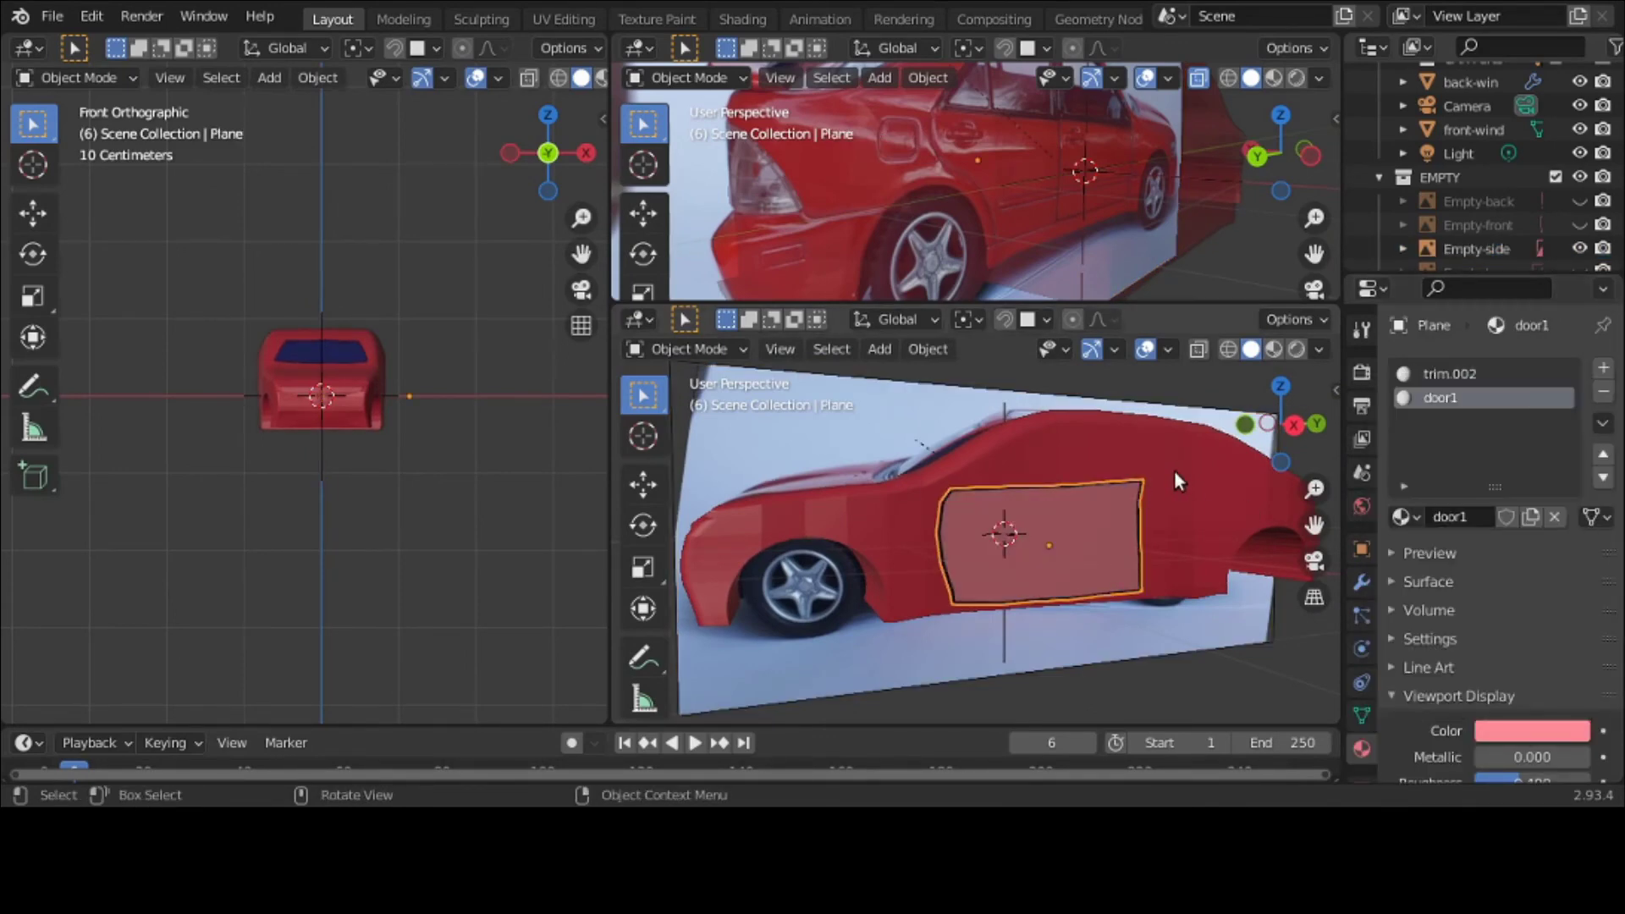
click(1490, 731)
click(1567, 625)
click(1217, 462)
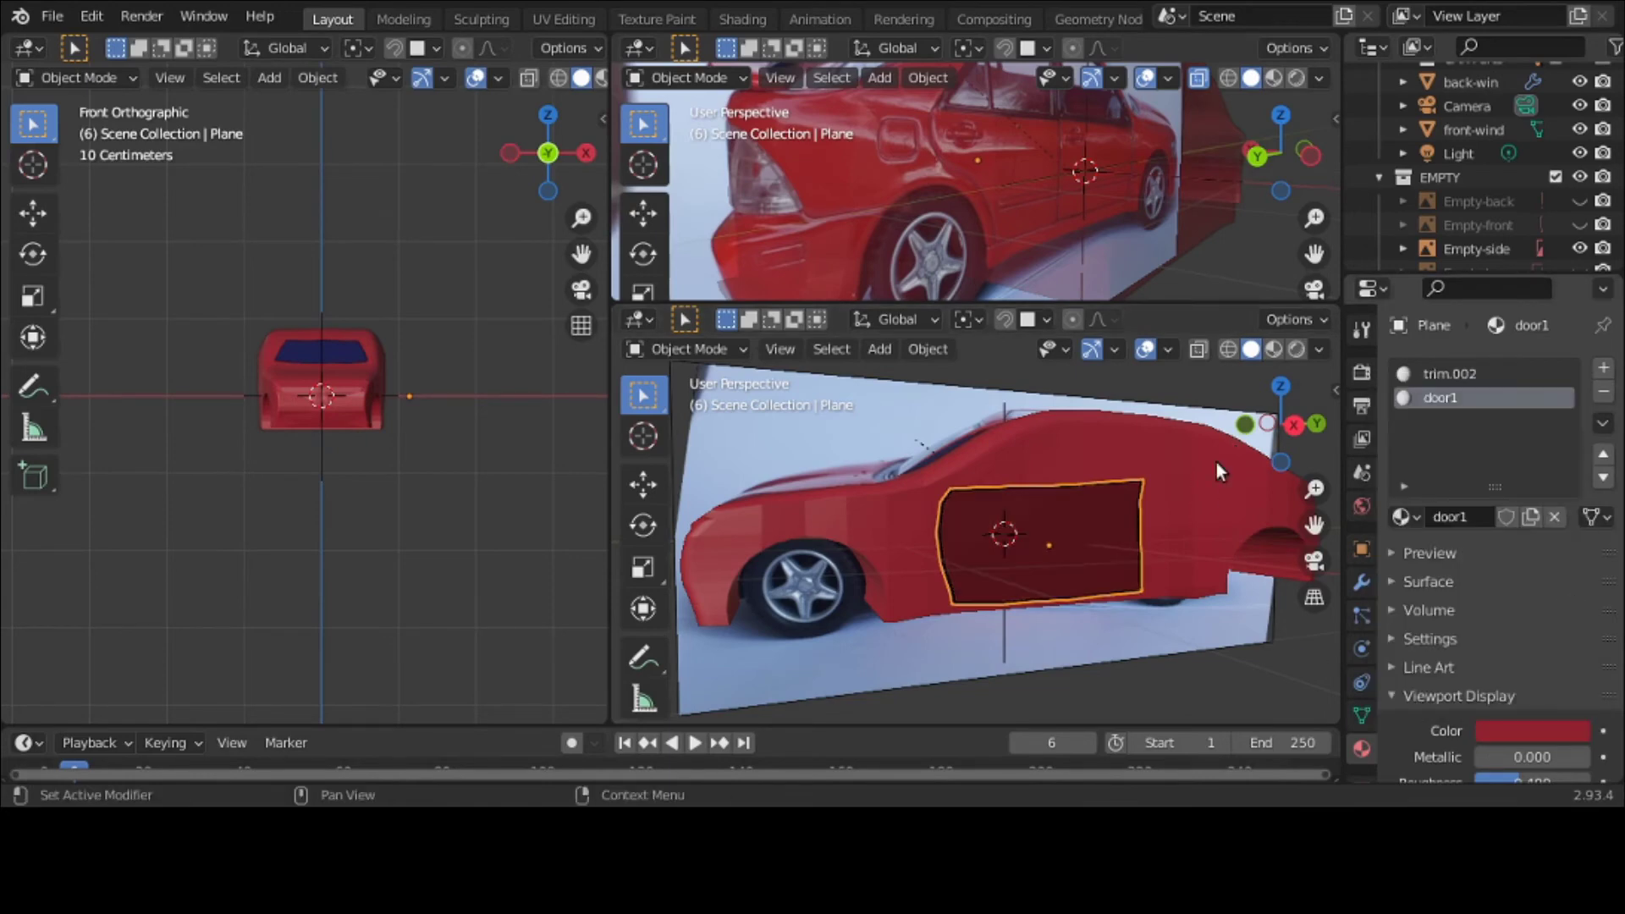
Step: Look up the car body's viewport colour as a hex code and set door1's viewport colour to the same E7394E
middle_drag(1216, 462, 1149, 530)
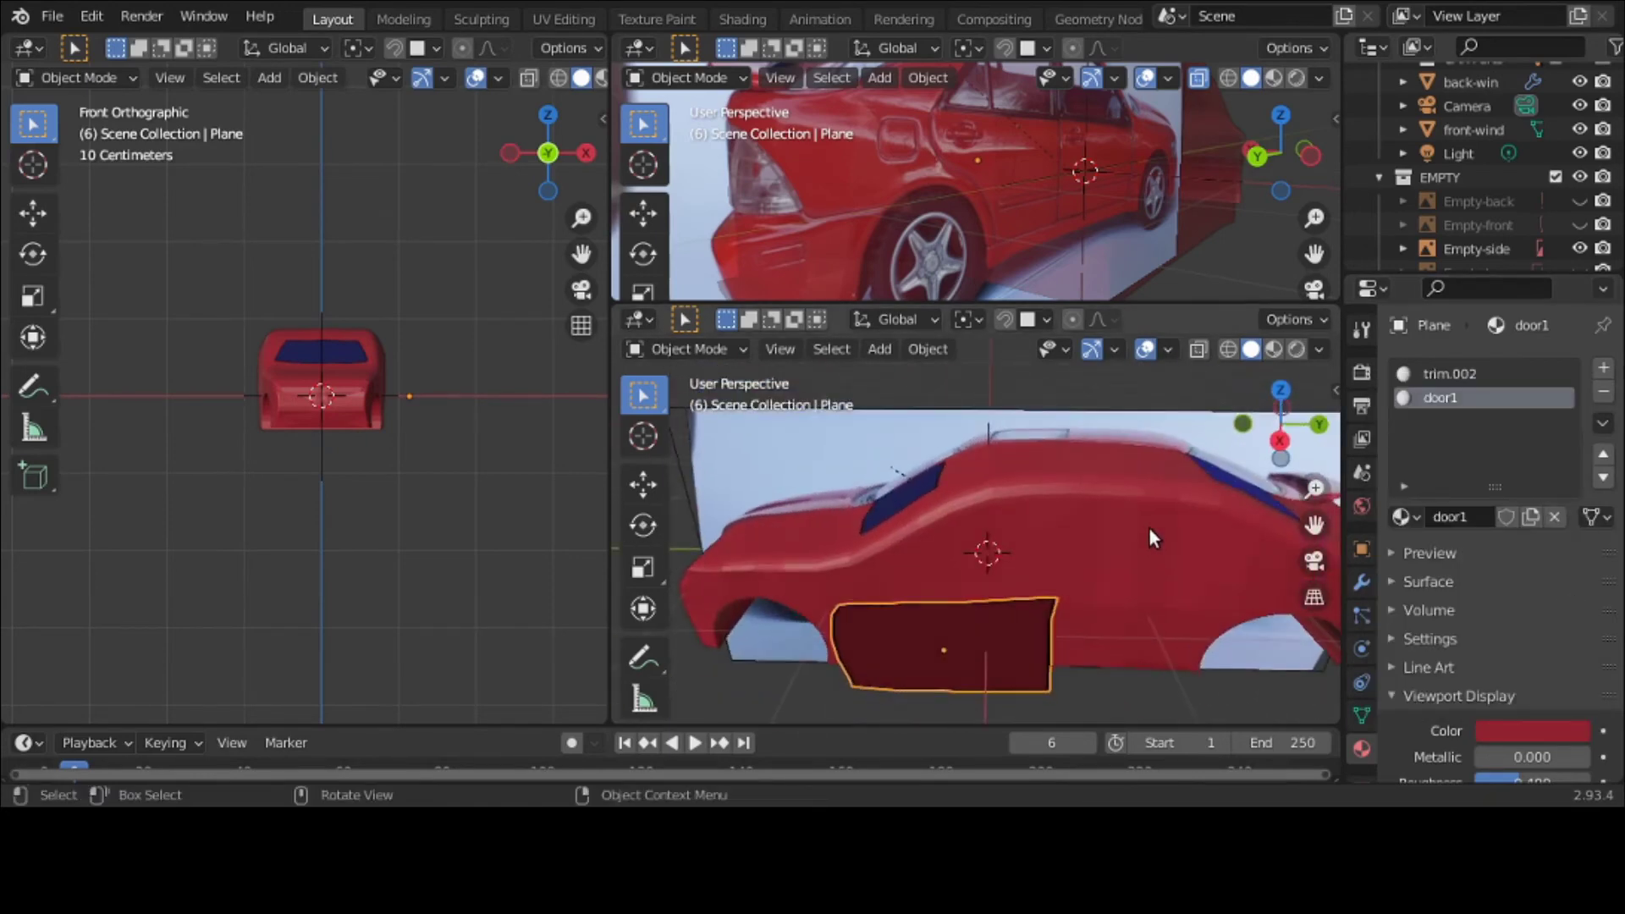
click(1149, 525)
click(1491, 683)
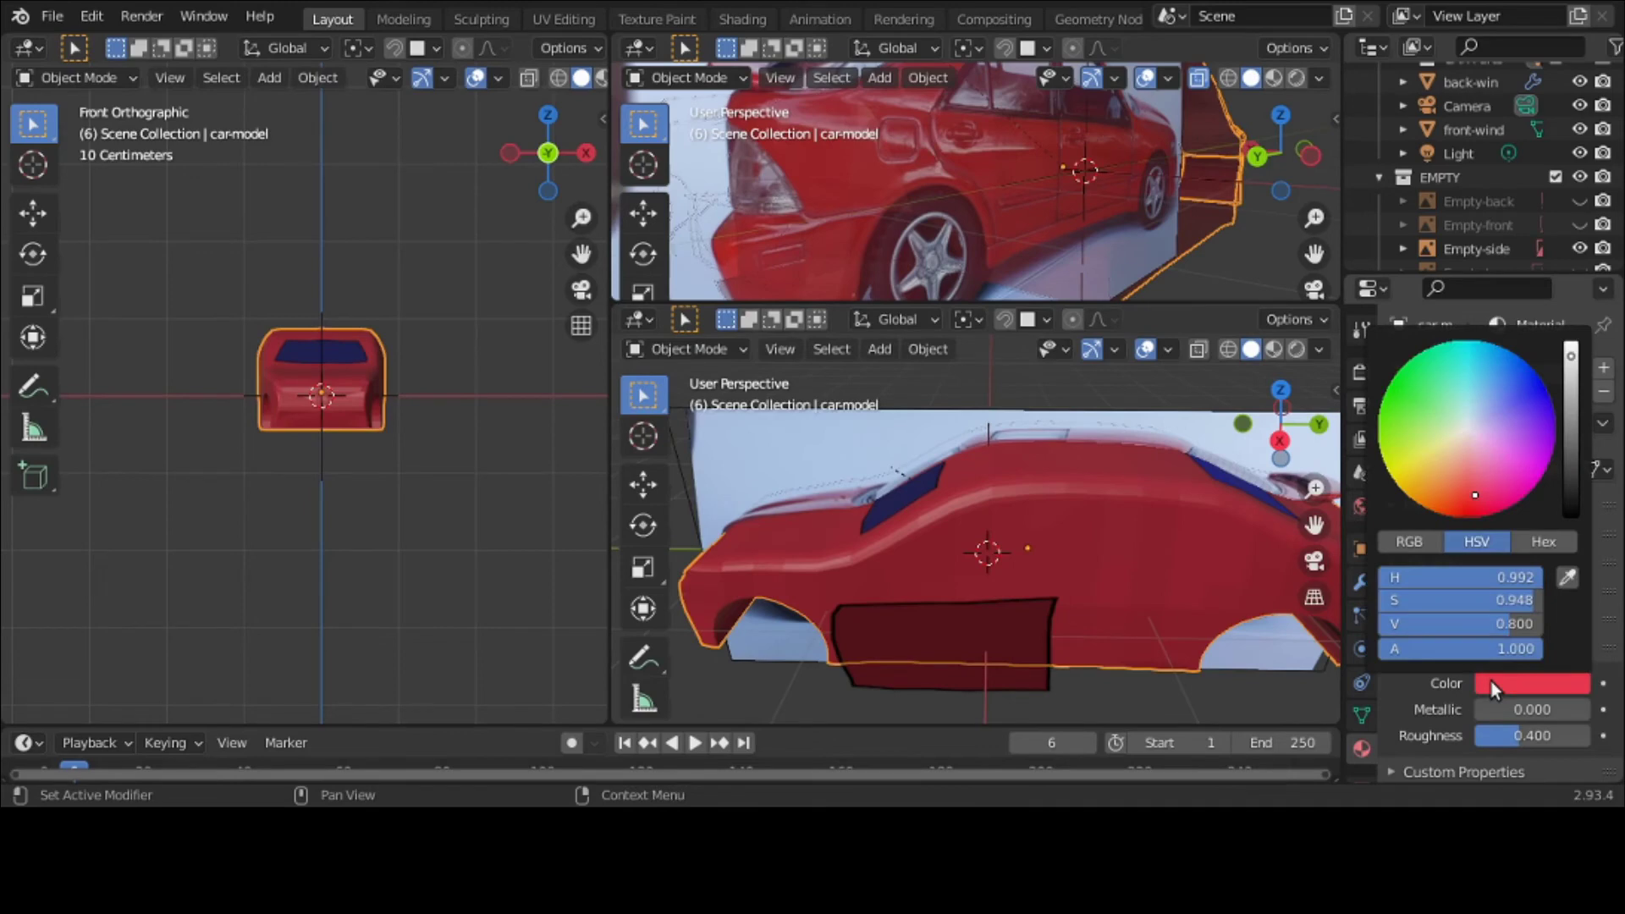
click(1544, 542)
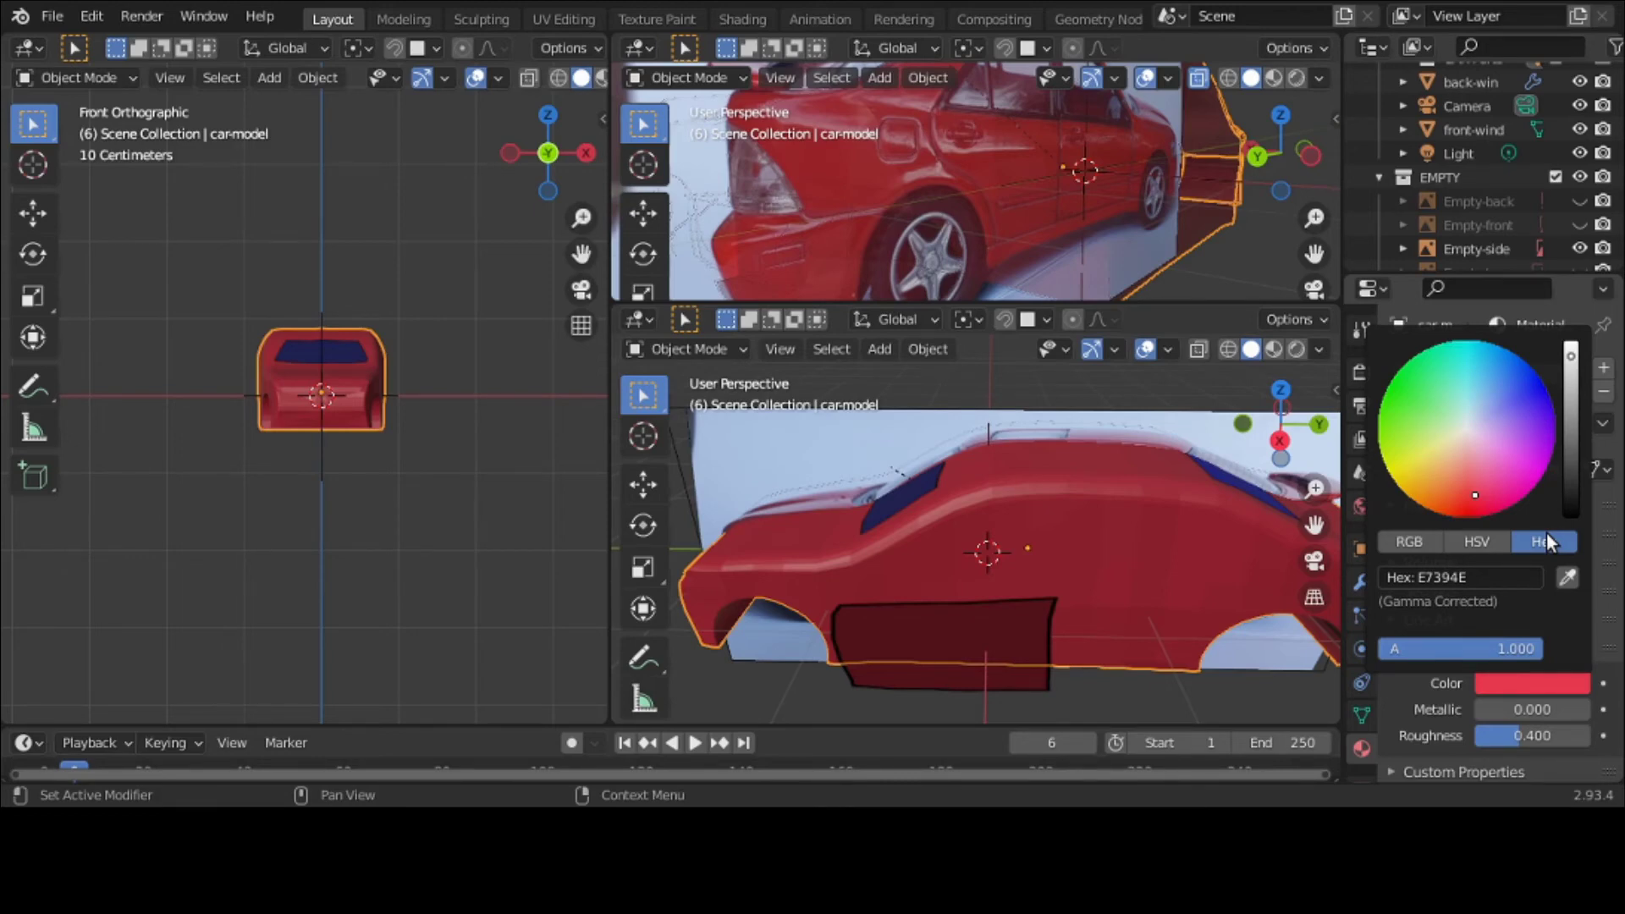
click(944, 648)
click(1534, 730)
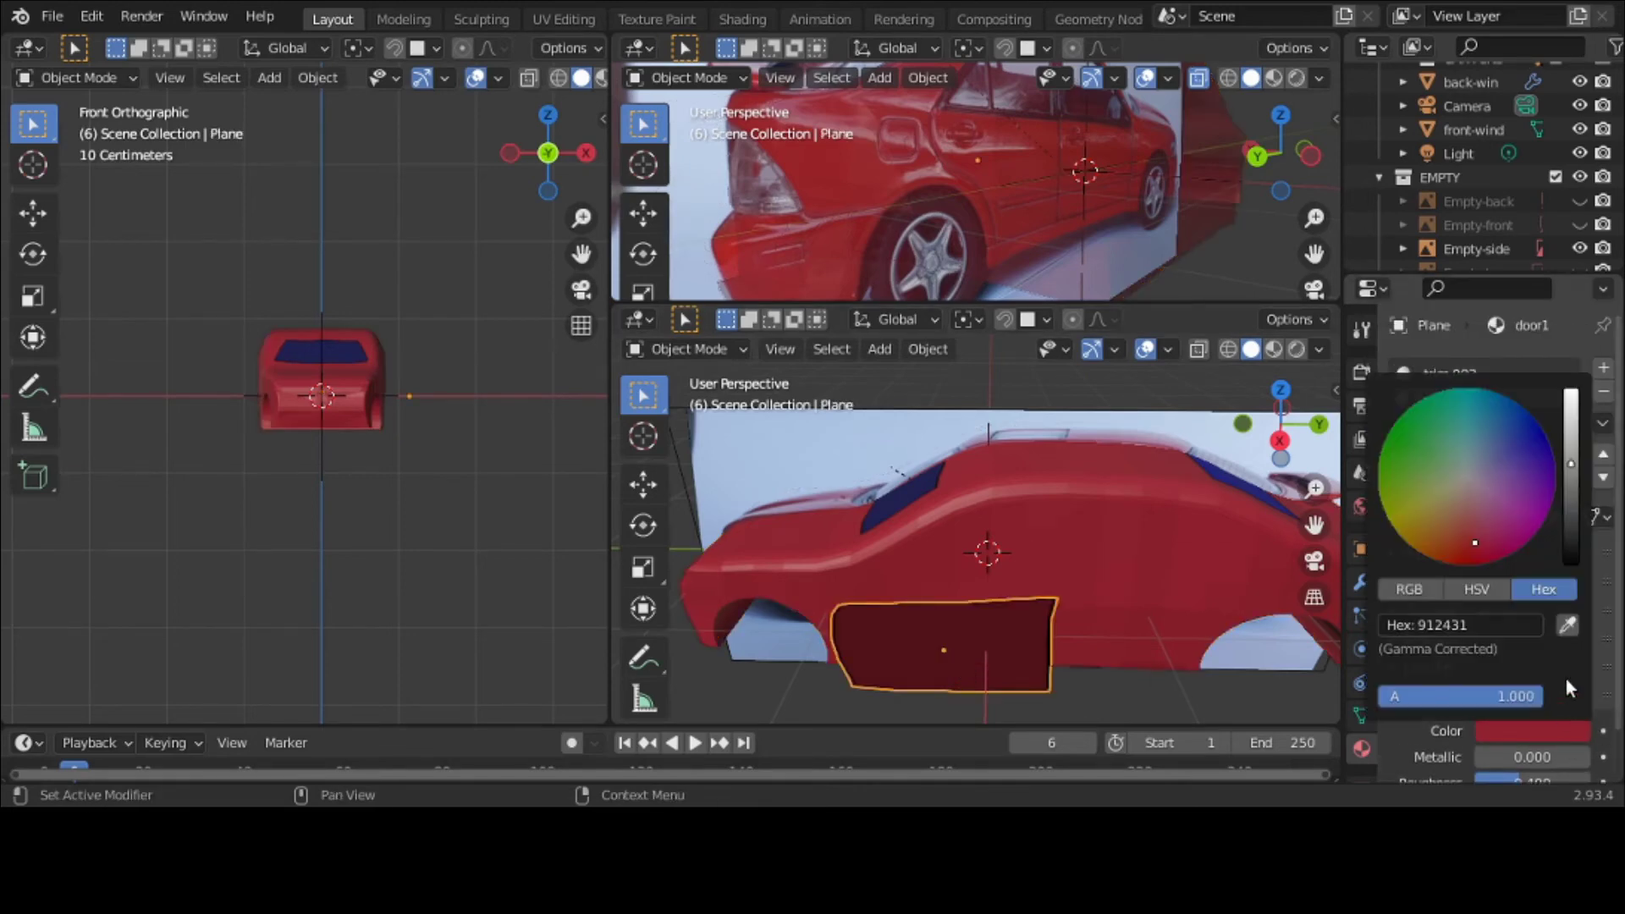
click(1523, 625)
text(e7394)
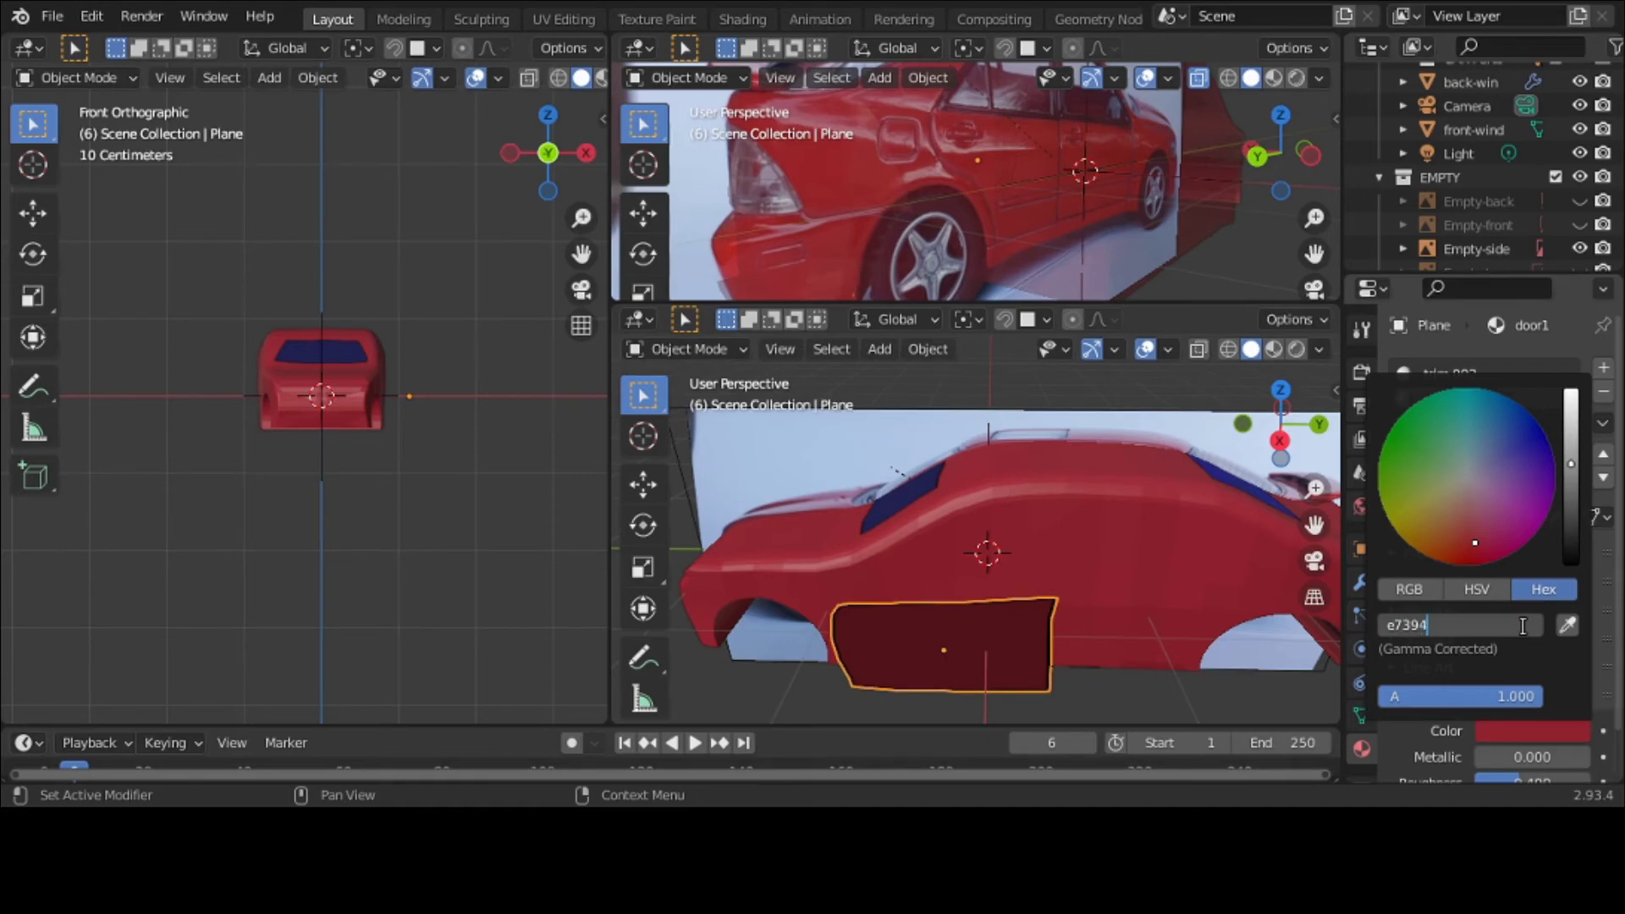
text(e)
key(Return)
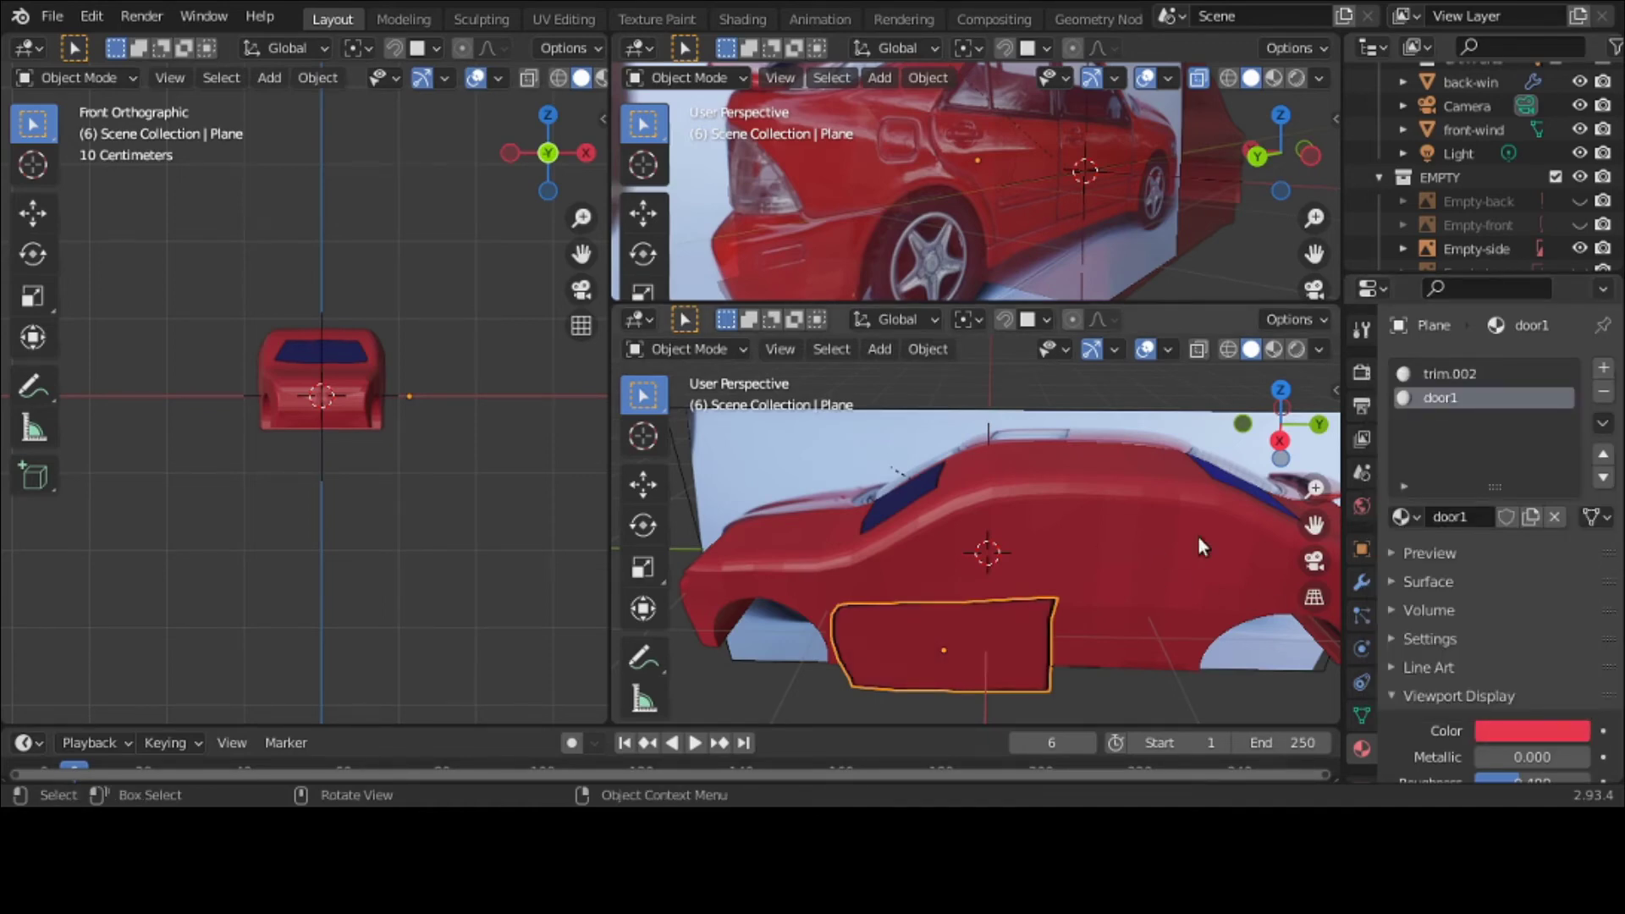
Step: Add a Shrinkwrap modifier to the door plane with the car-model body as its target
scroll(1429, 647, down, 2)
scroll(1429, 647, up, 2)
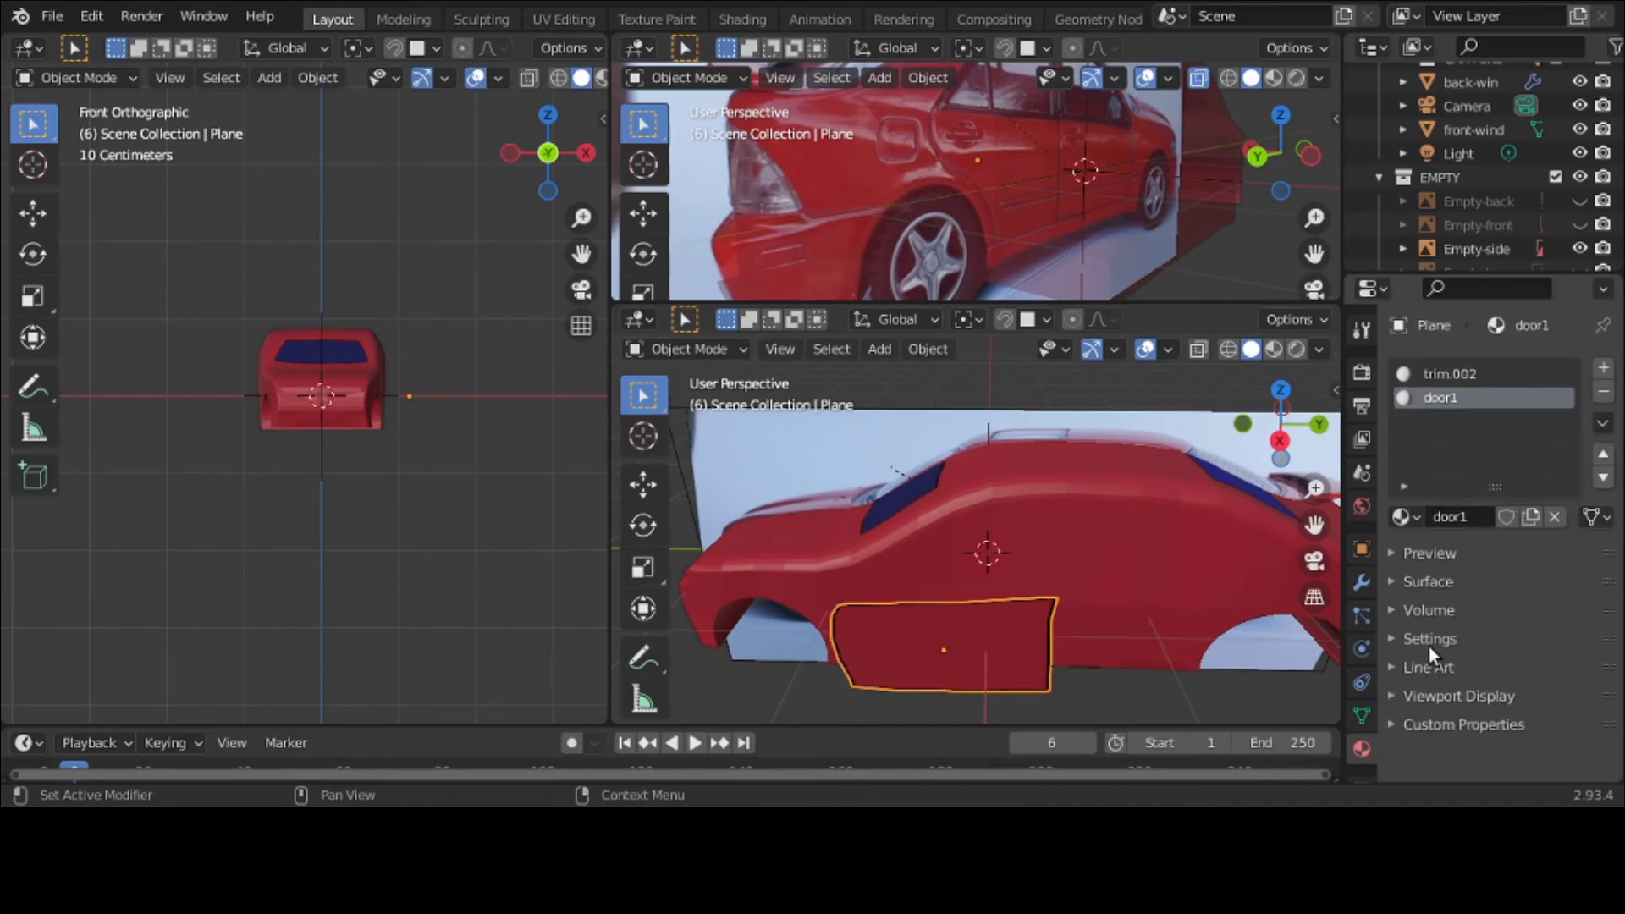
click(1361, 583)
click(1427, 369)
click(1410, 646)
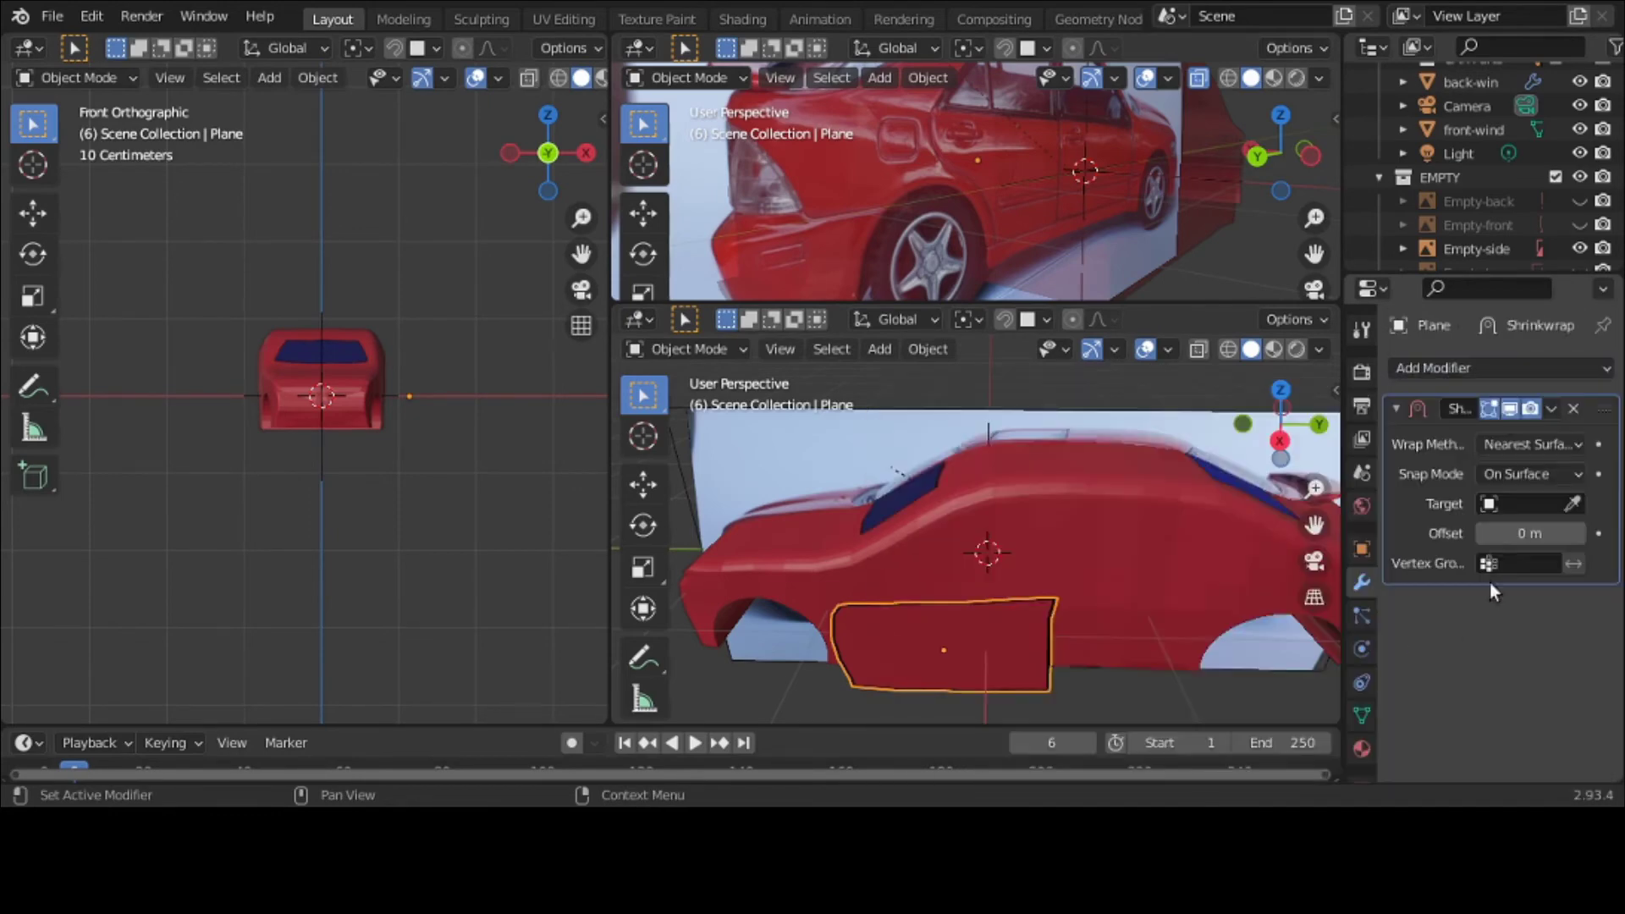
click(1522, 504)
click(1505, 564)
Step: Set the Shrinkwrap offset to 0.01 m so the door sits just outside the body, and save the file
middle_drag(897, 661, 866, 635)
click(1055, 682)
middle_drag(1055, 682, 994, 653)
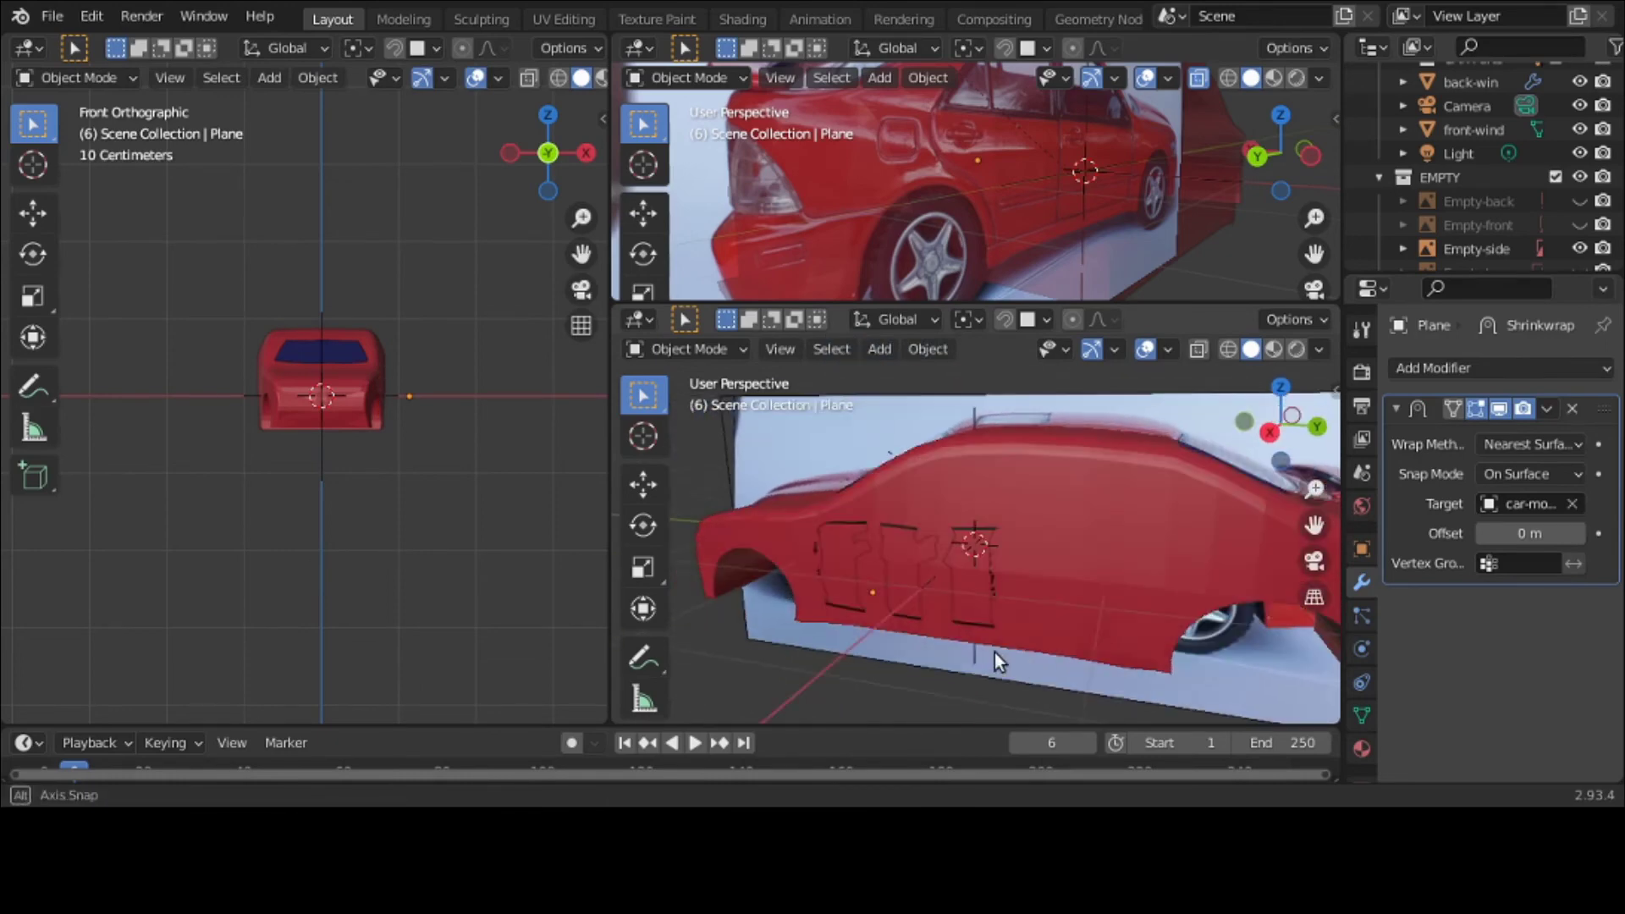
click(1577, 533)
middle_drag(1058, 584, 987, 567)
click(45, 19)
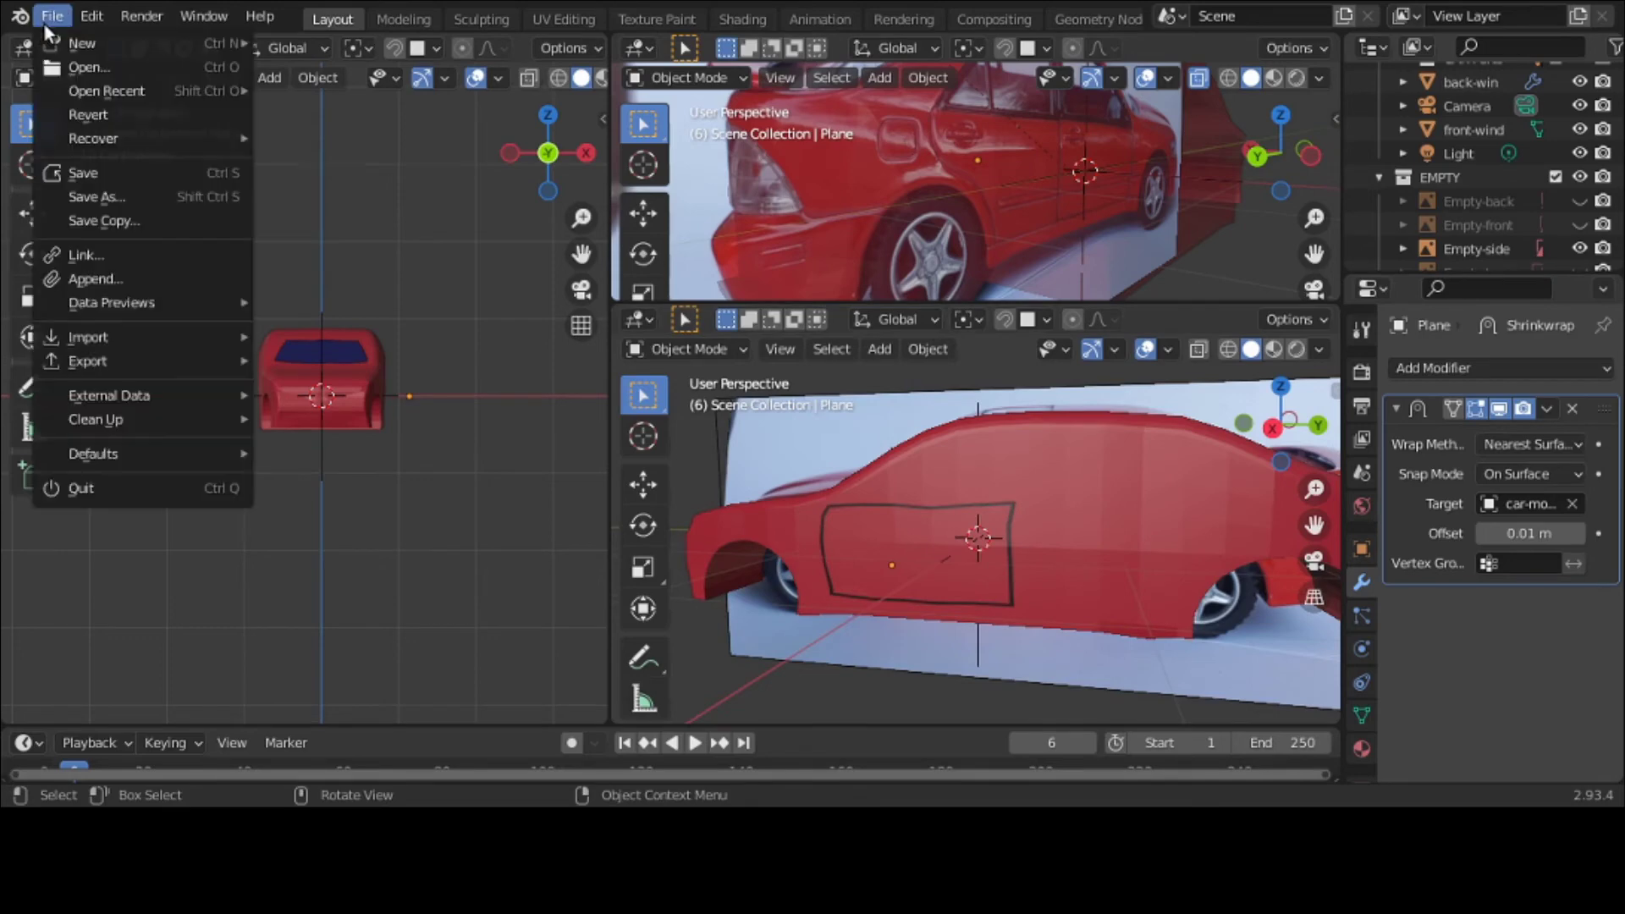
click(103, 180)
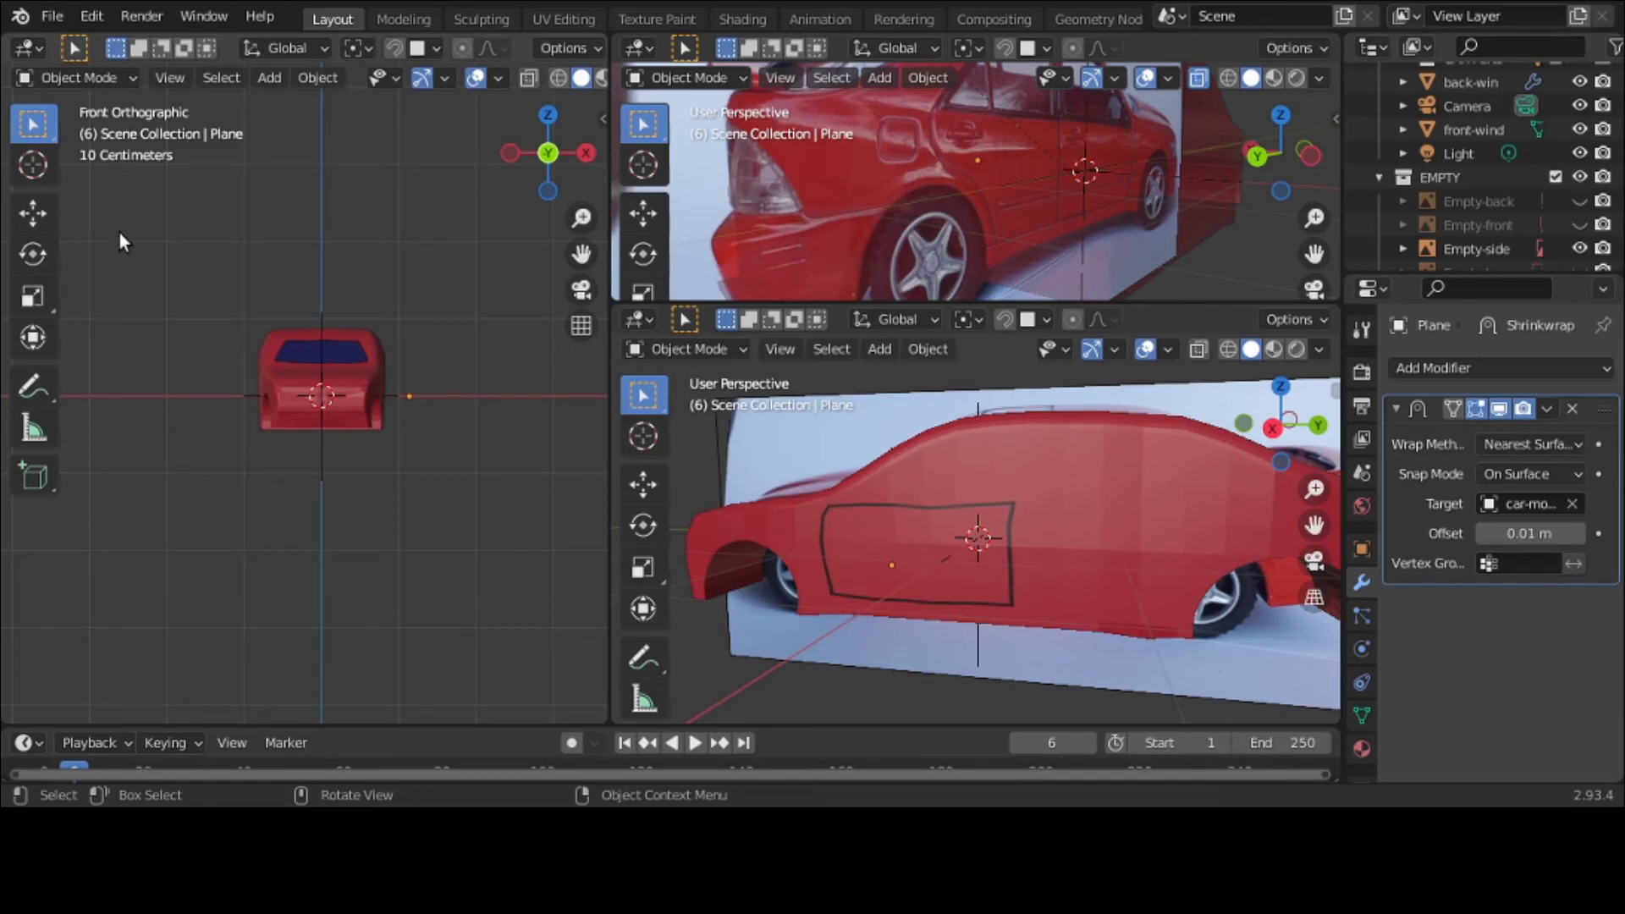
Step: Select the car body and open its material's viewport colour to check the hex code
click(1189, 483)
click(1363, 750)
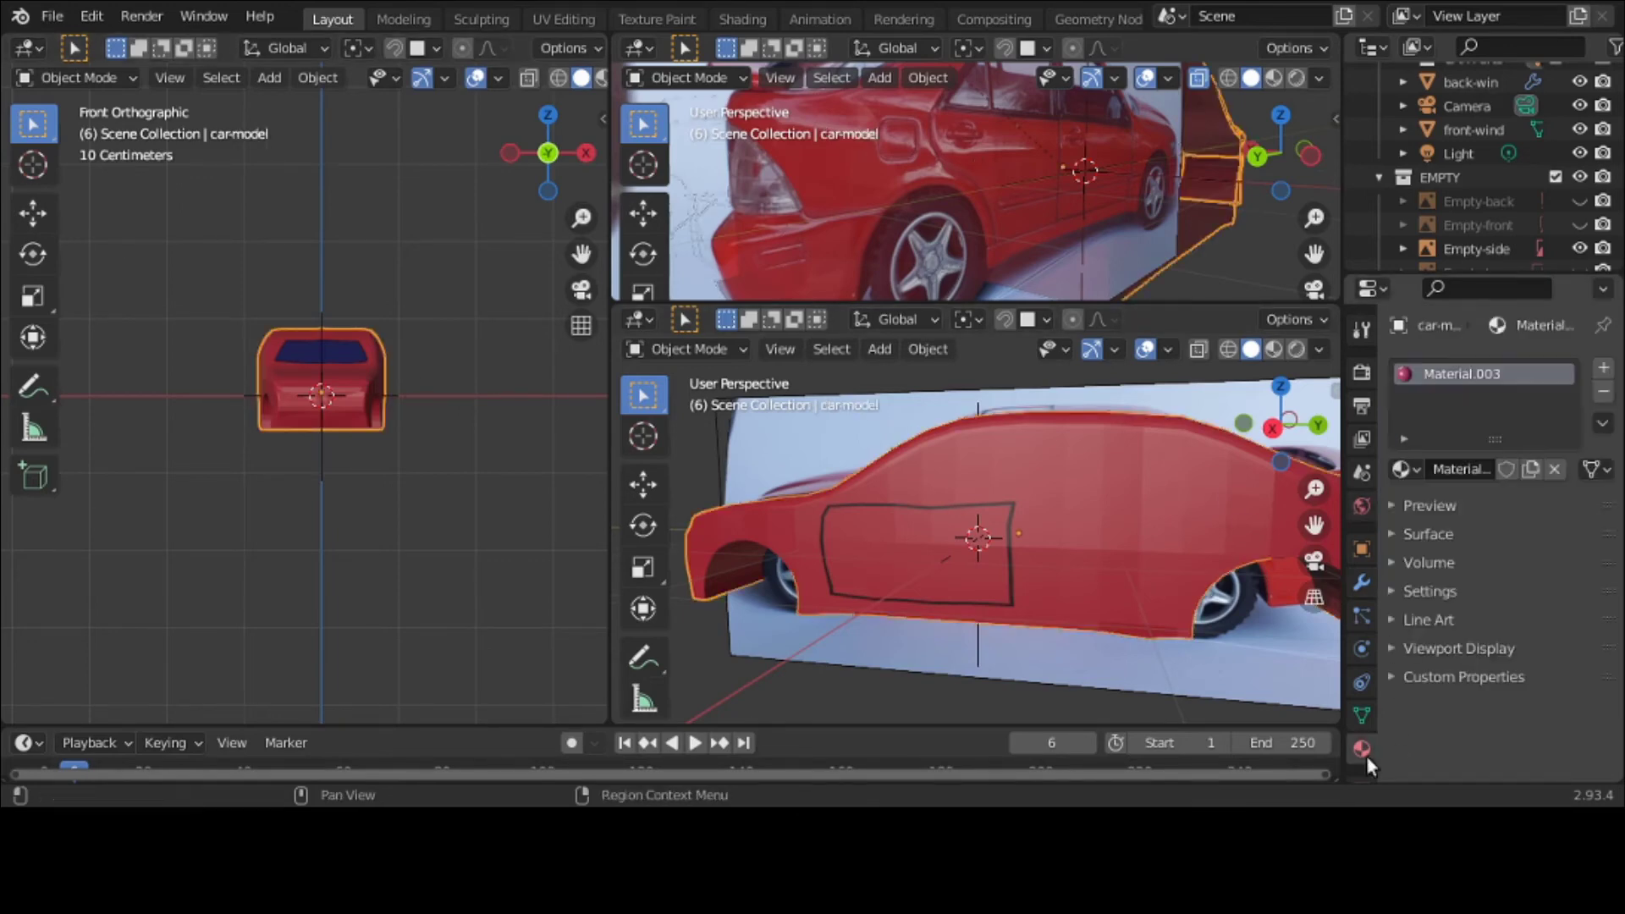
click(1456, 648)
click(1521, 686)
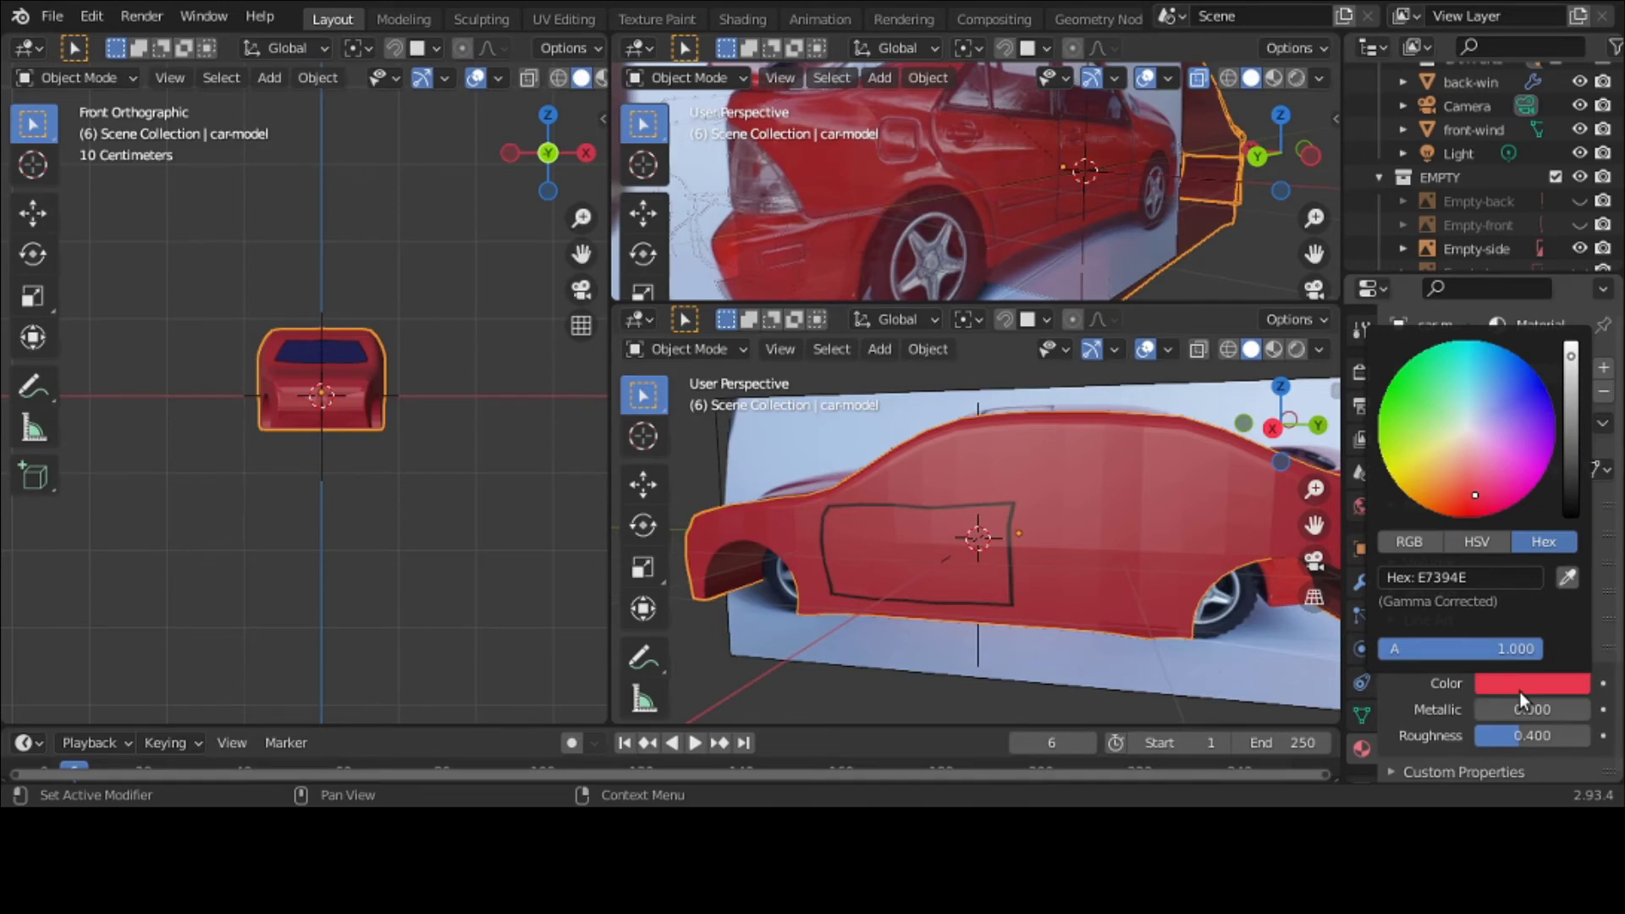
Step: Show the car from the right side, select the front door plane and apply its Shrinkwrap modifier
key(grave)
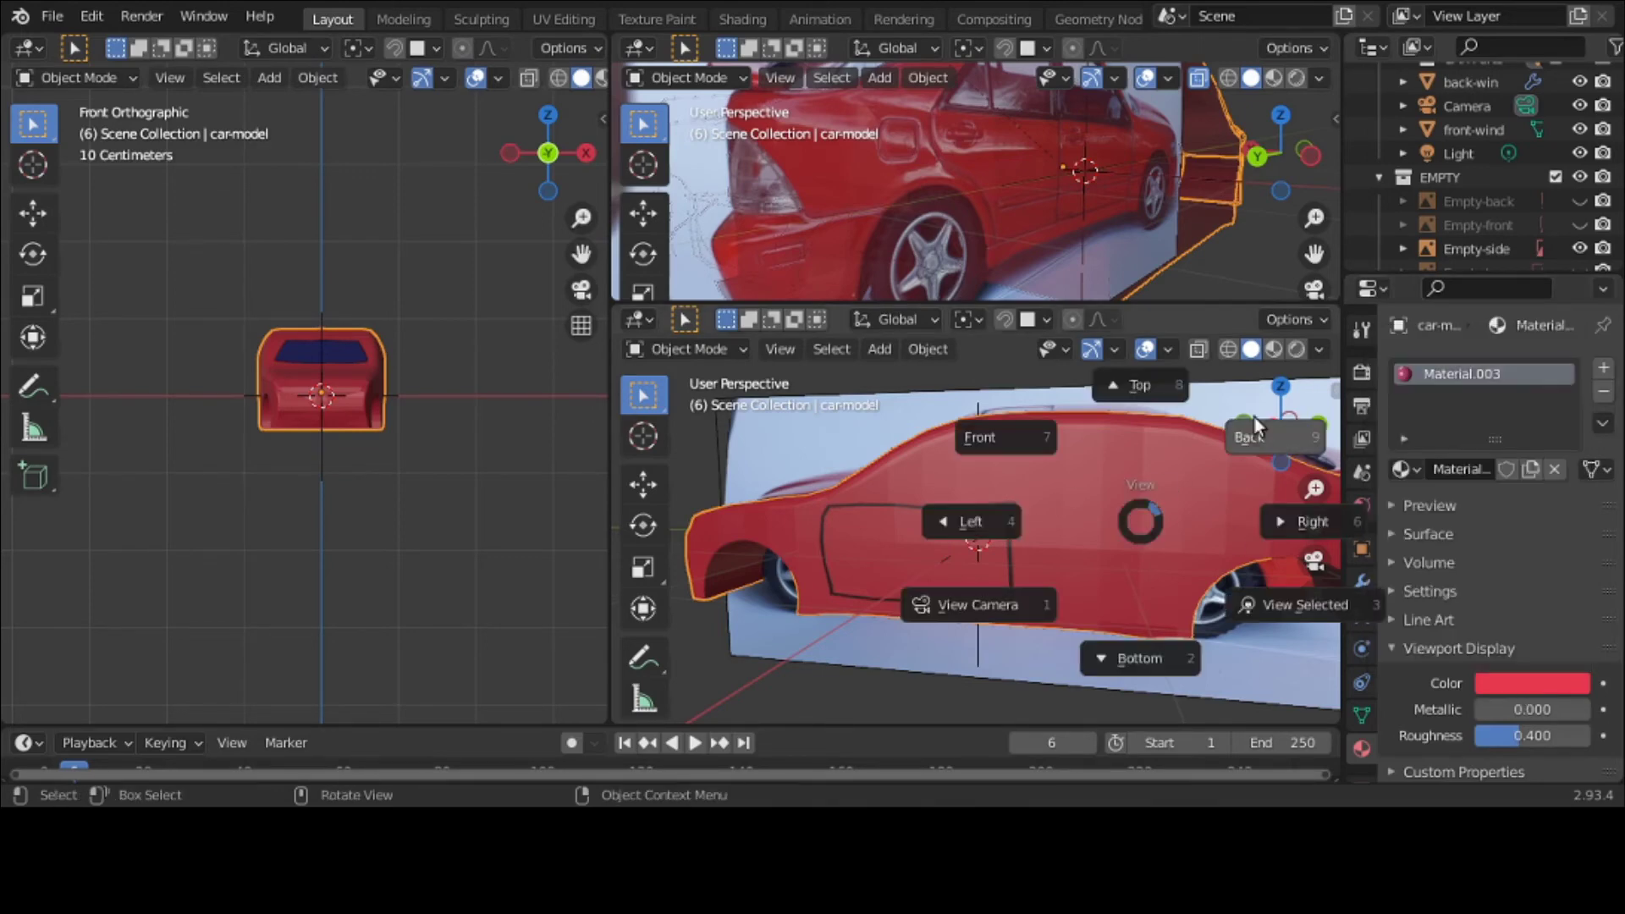
click(1314, 531)
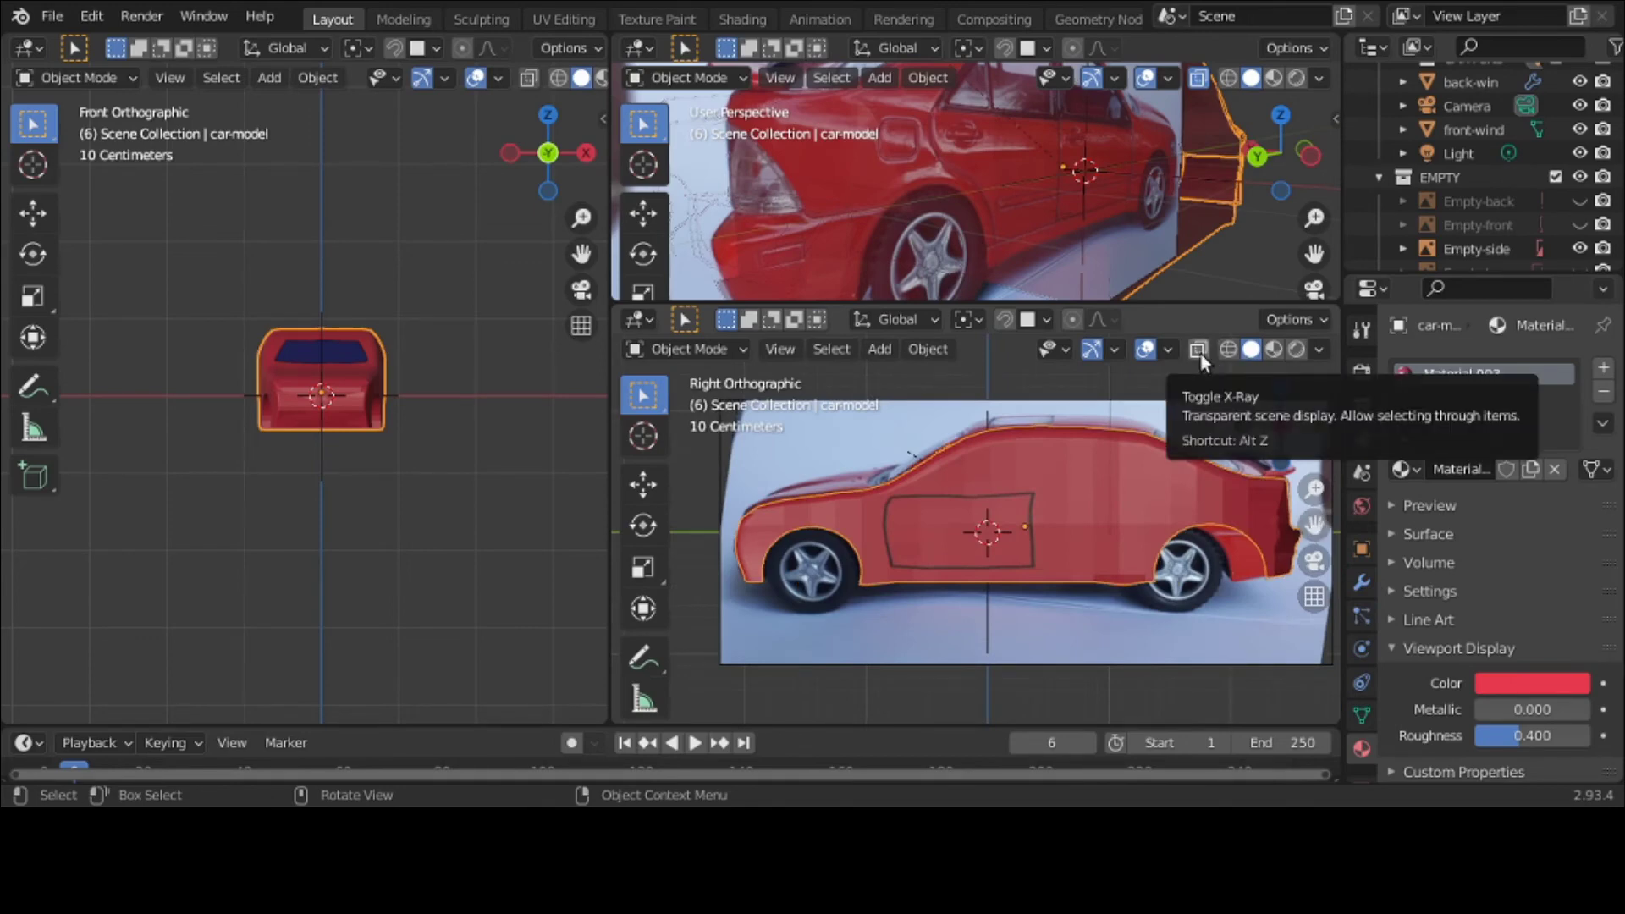
click(1008, 509)
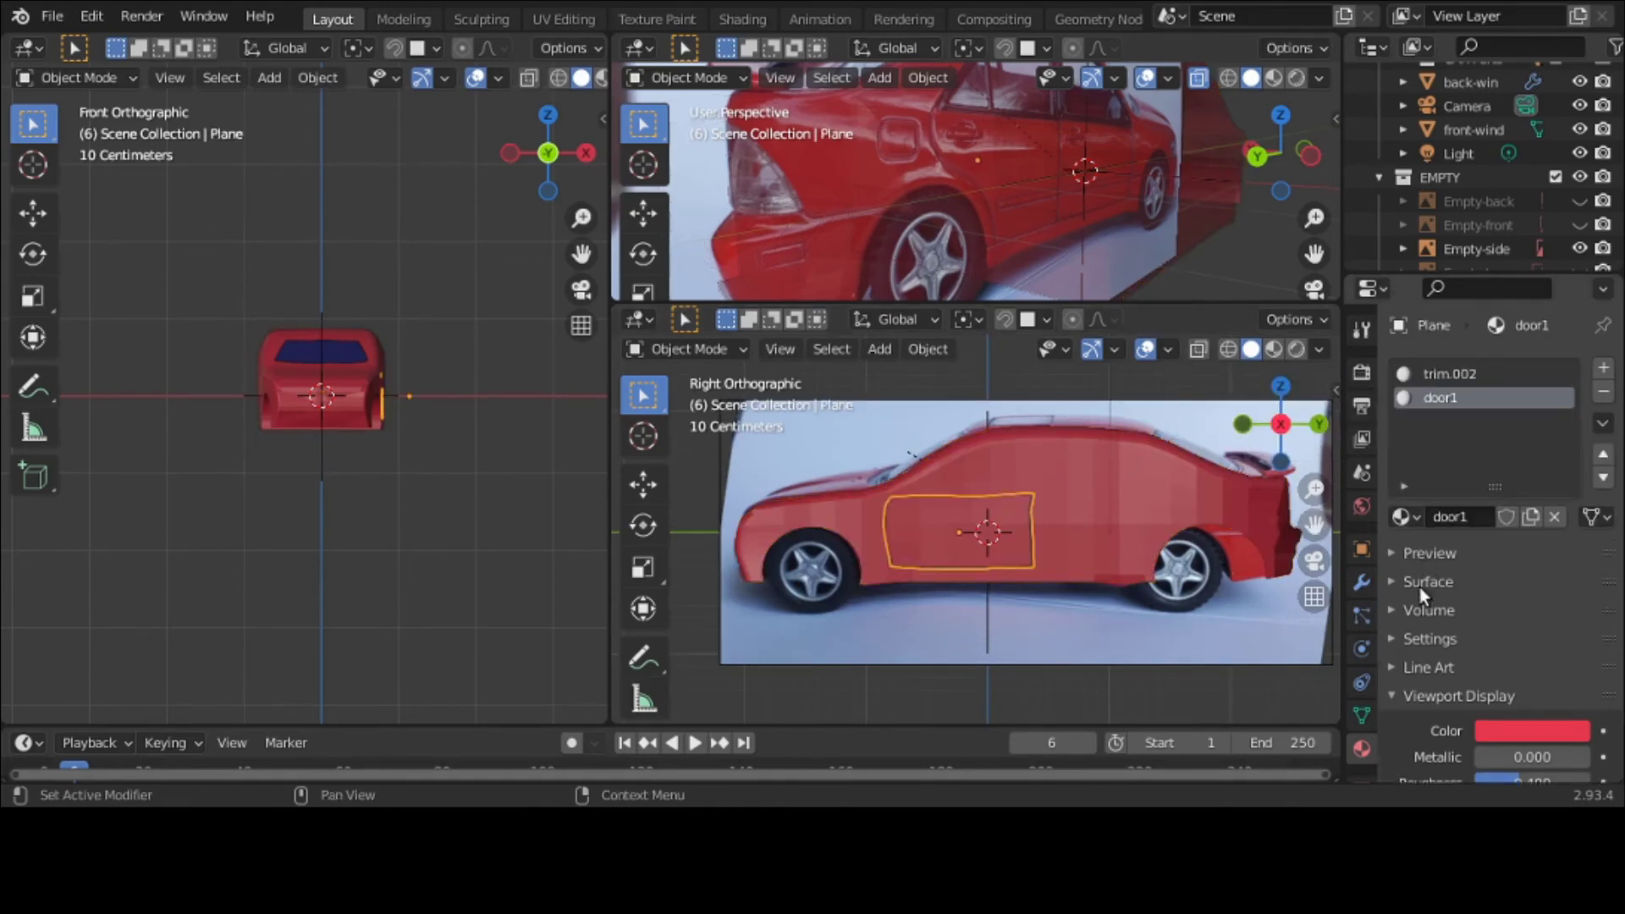
click(1362, 582)
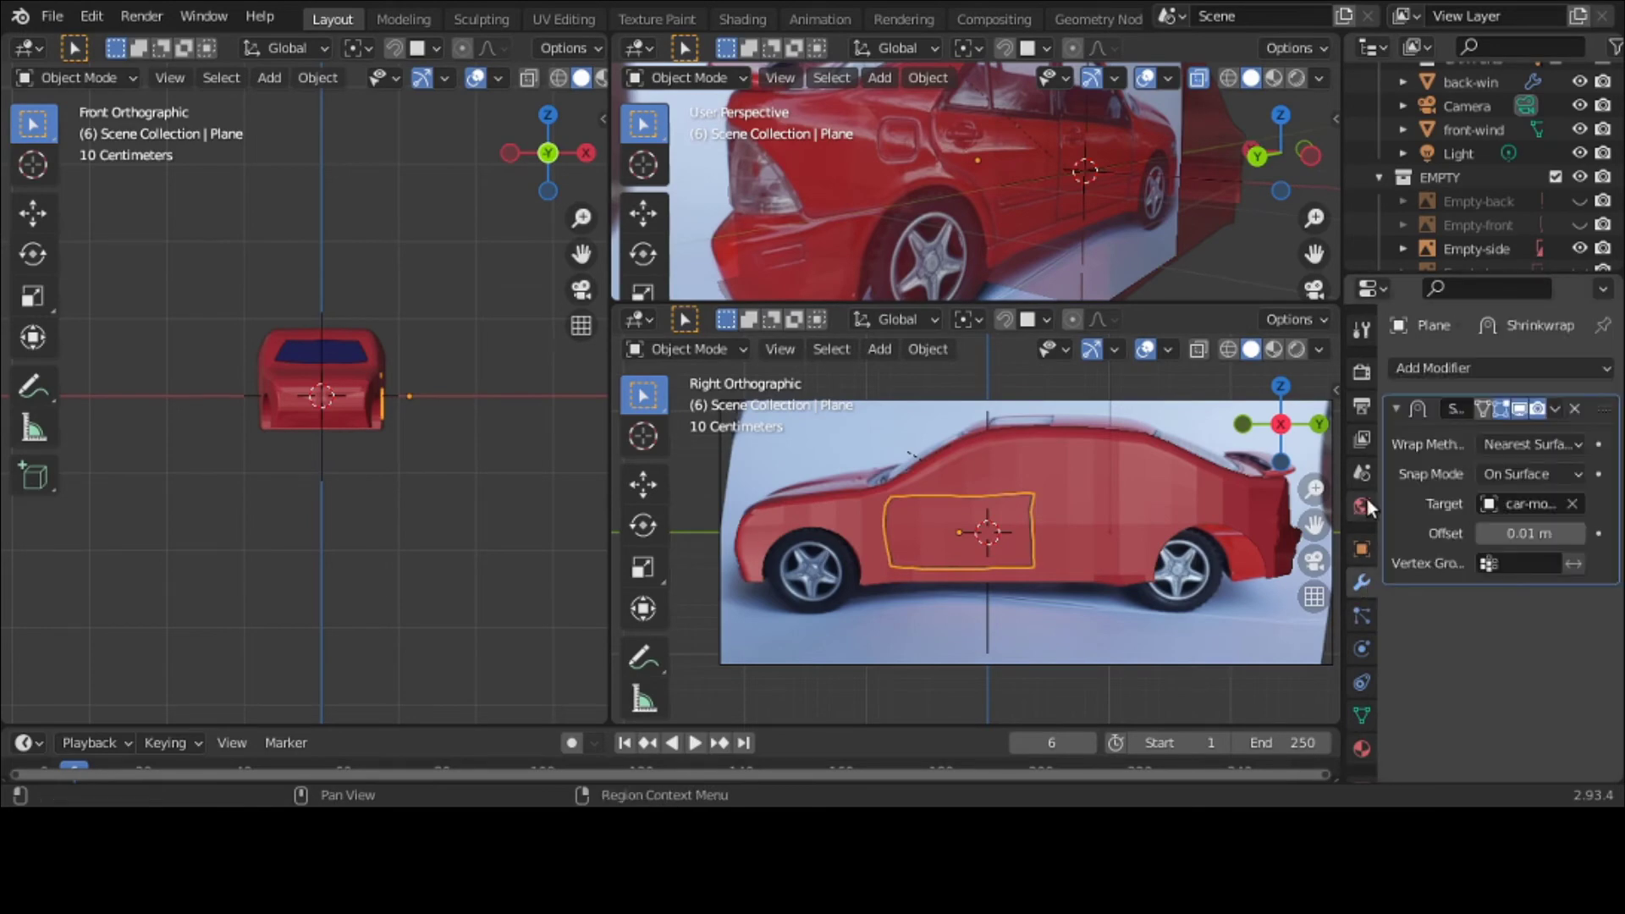
click(1548, 409)
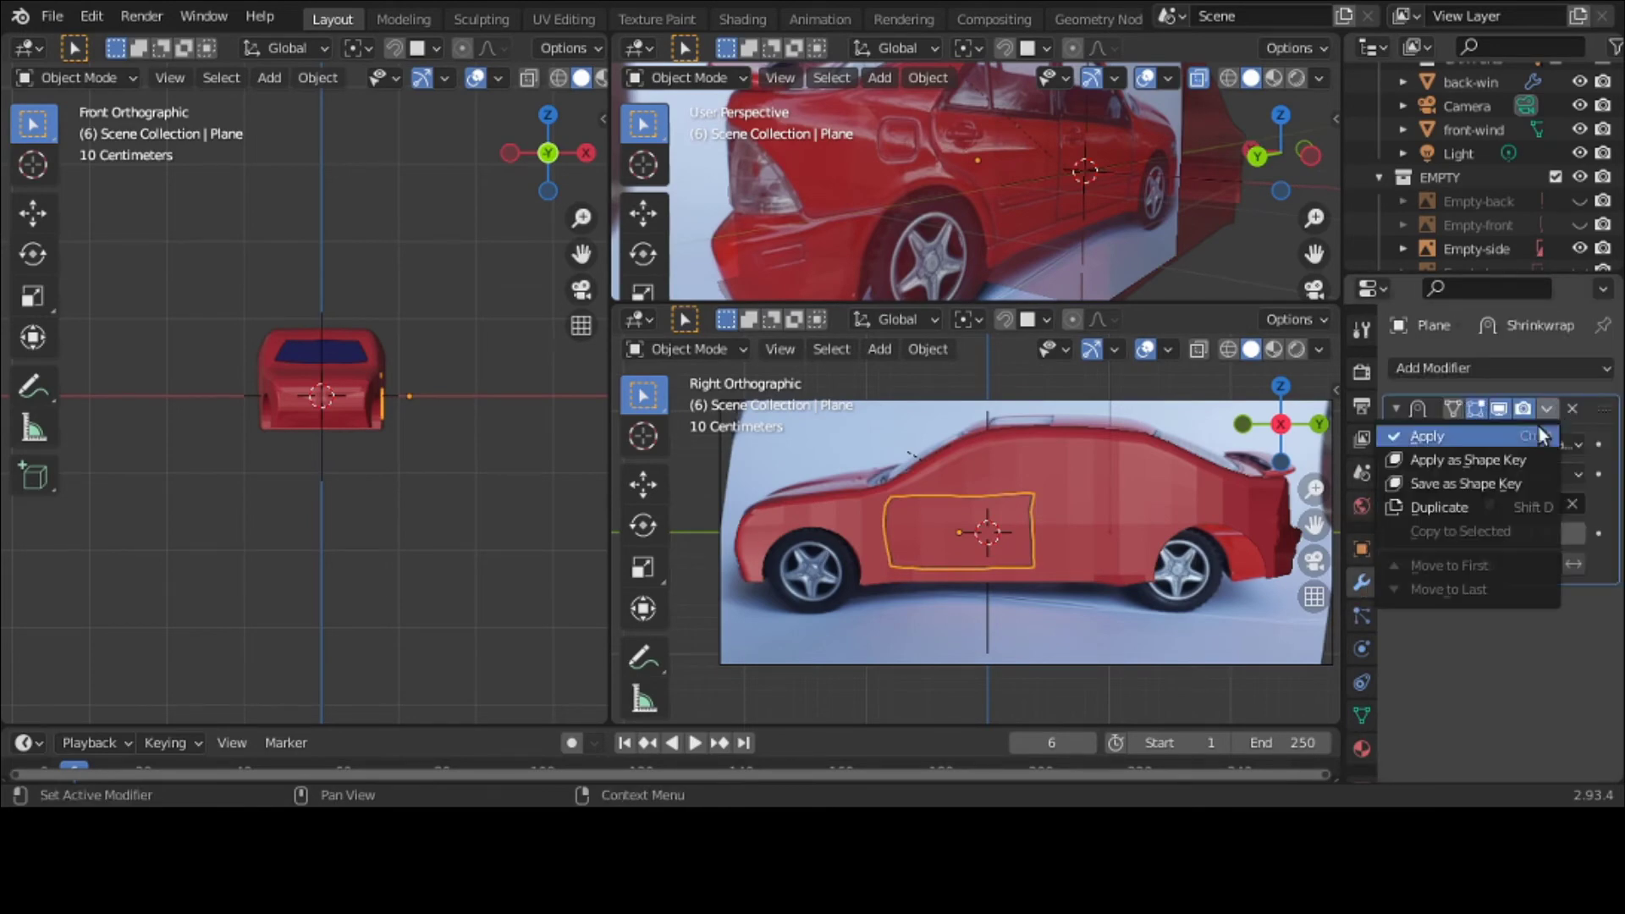
click(1428, 436)
Step: Add a Mirror modifier on the X axis to the front door plane with Empty as the mirror object
click(1474, 368)
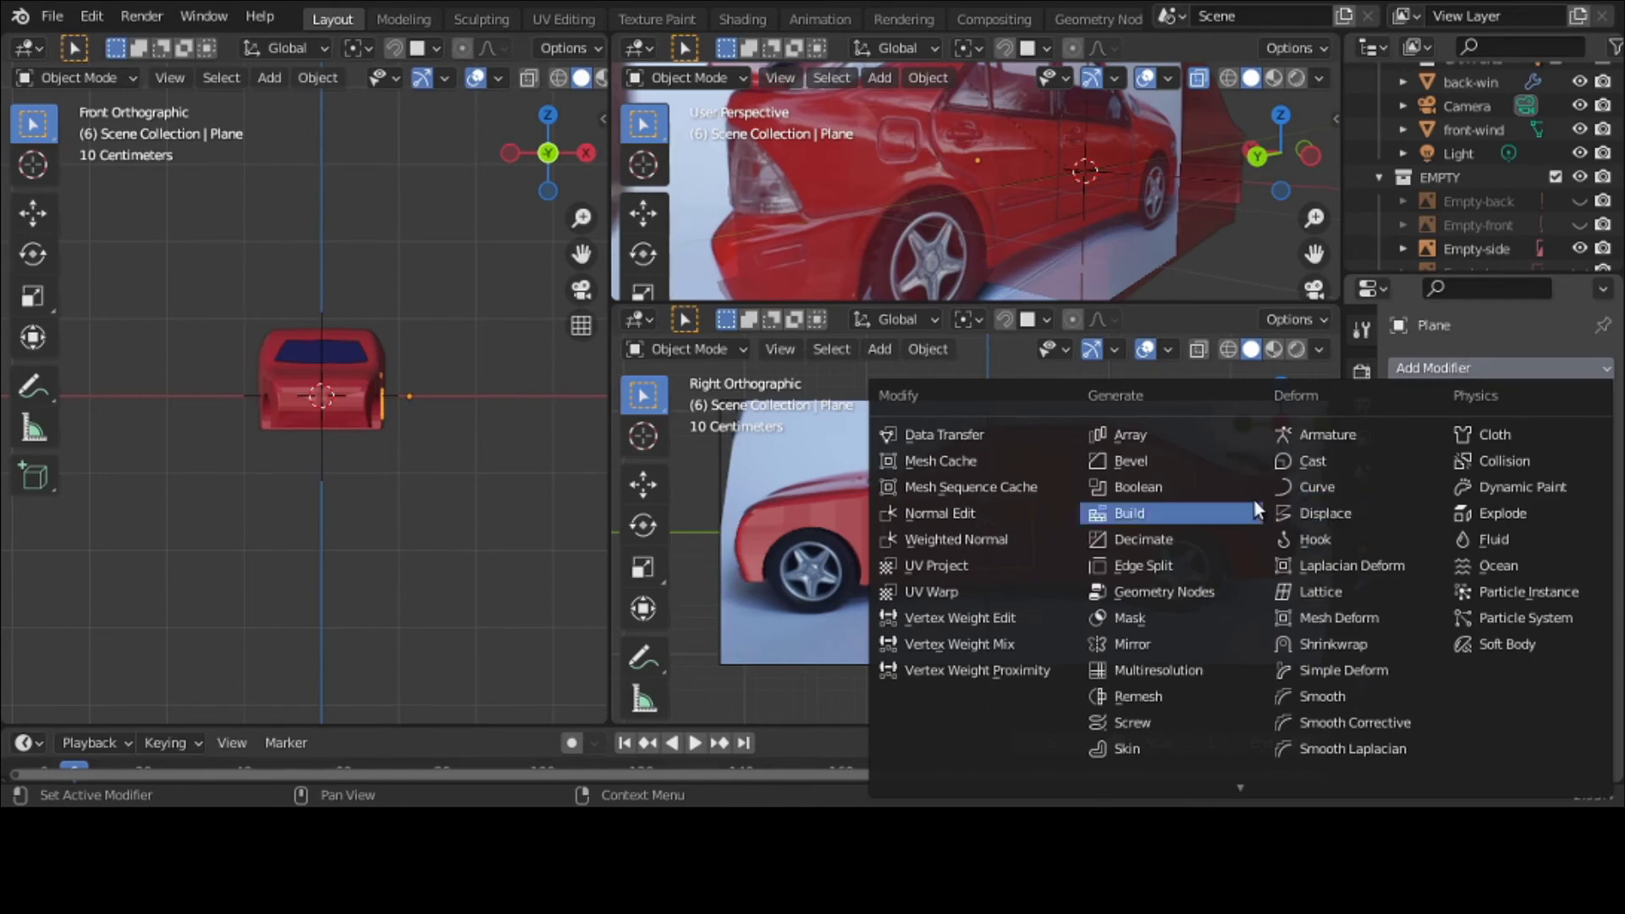
click(1132, 645)
click(1532, 532)
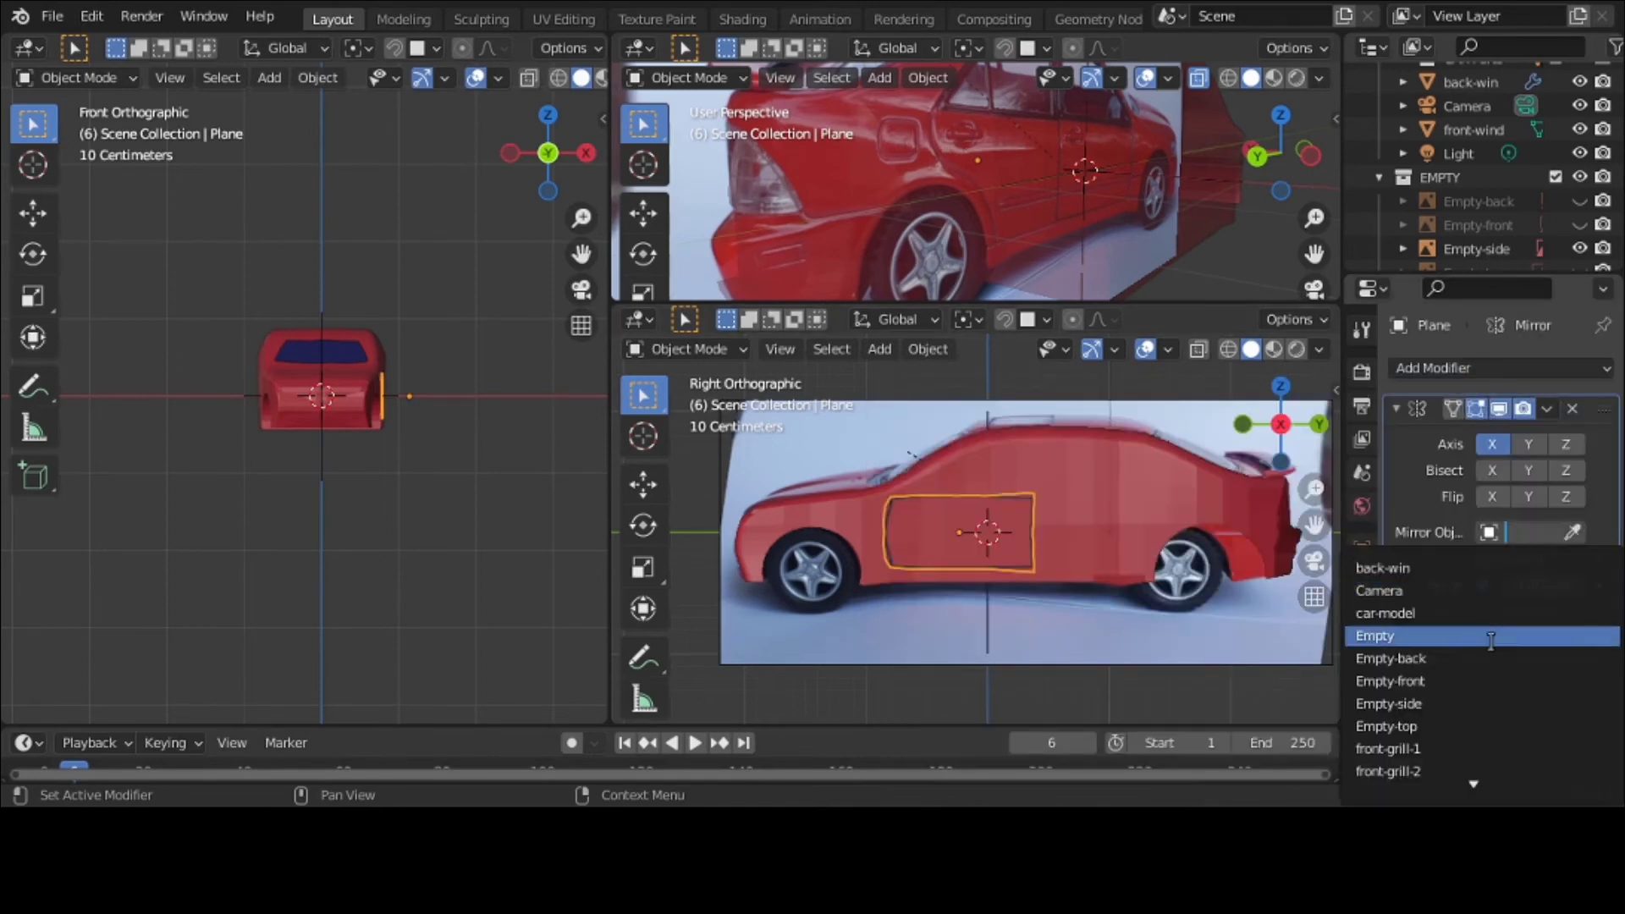
click(1492, 636)
Step: Turn on X-ray in the side viewport to reveal the reference photo through the body, and maximise that viewport
middle_drag(1026, 506, 1115, 606)
click(903, 602)
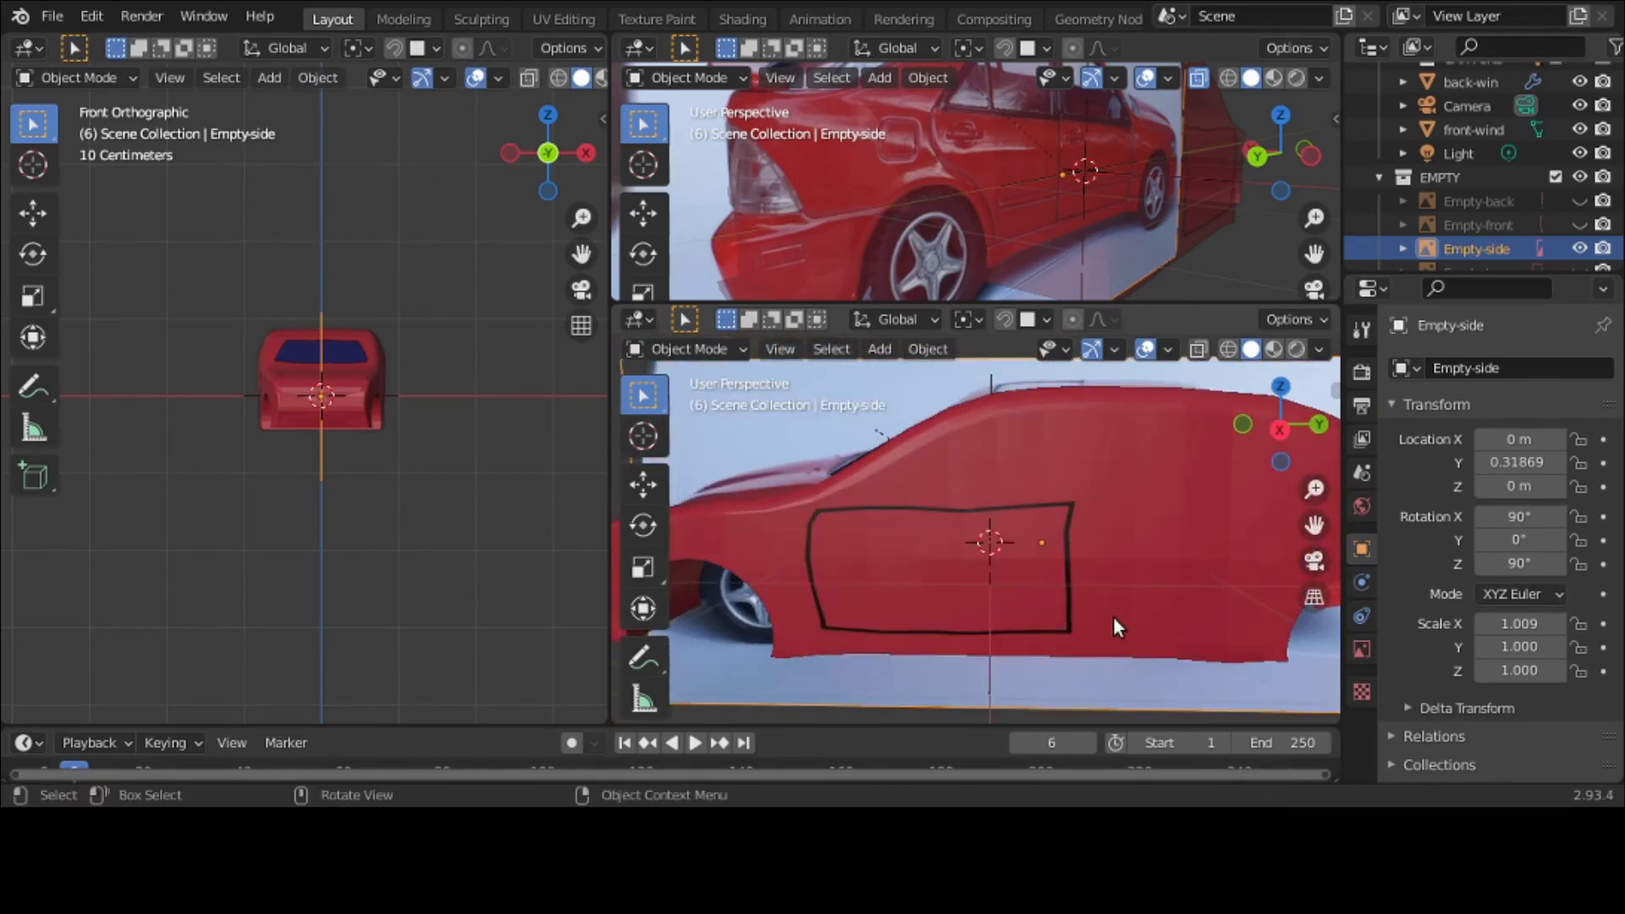
click(1198, 348)
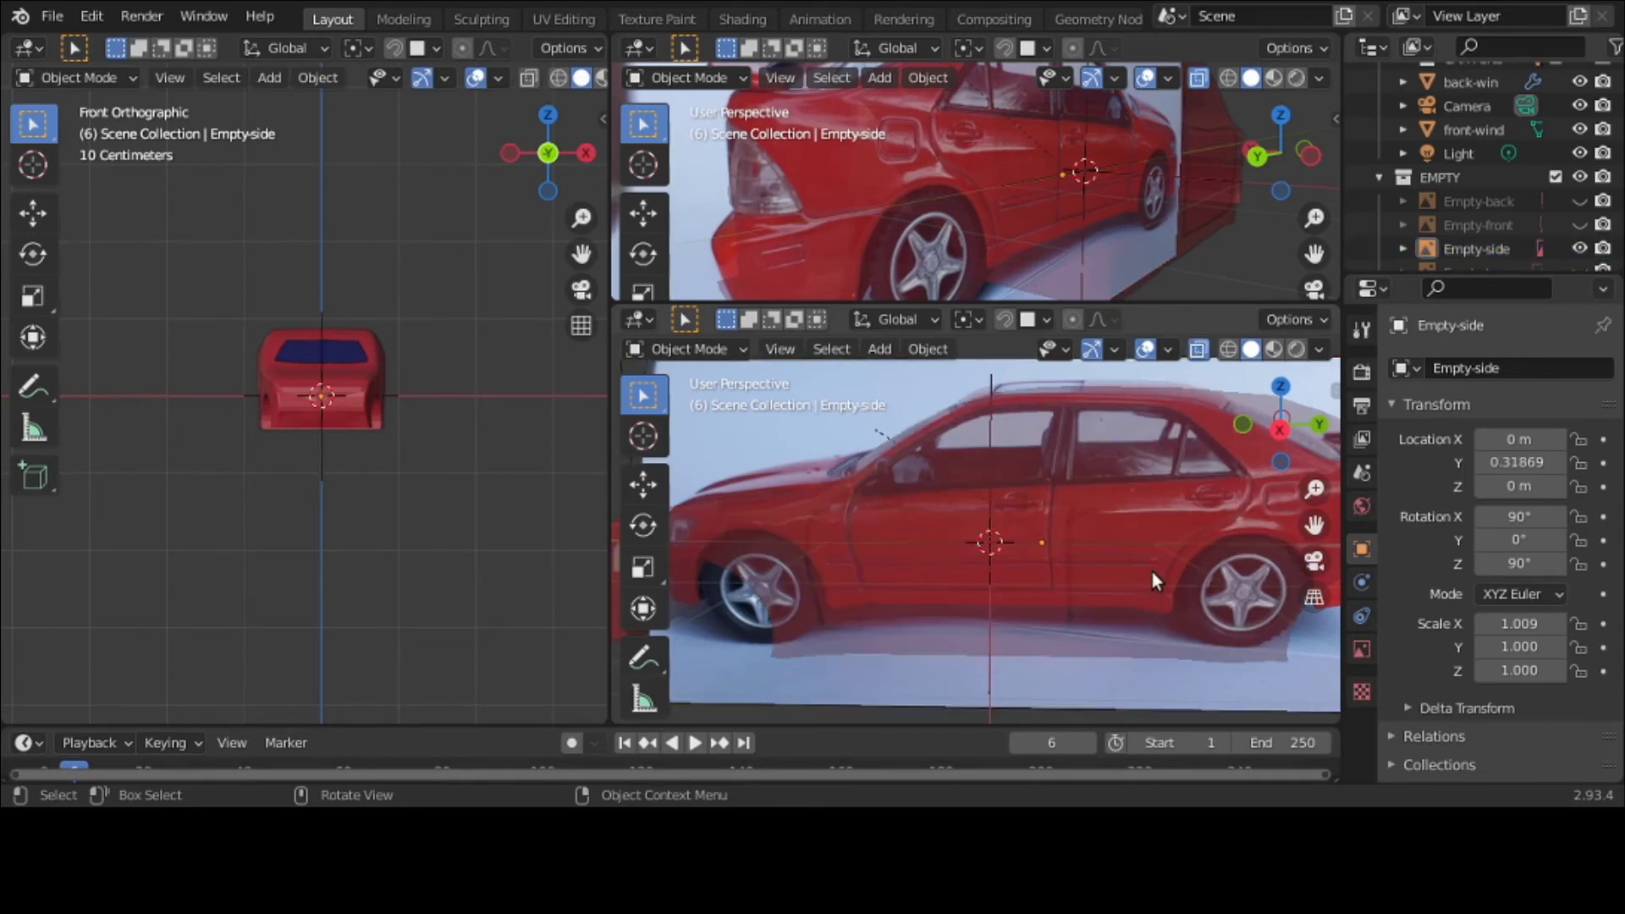
scroll(1151, 572, down, 2)
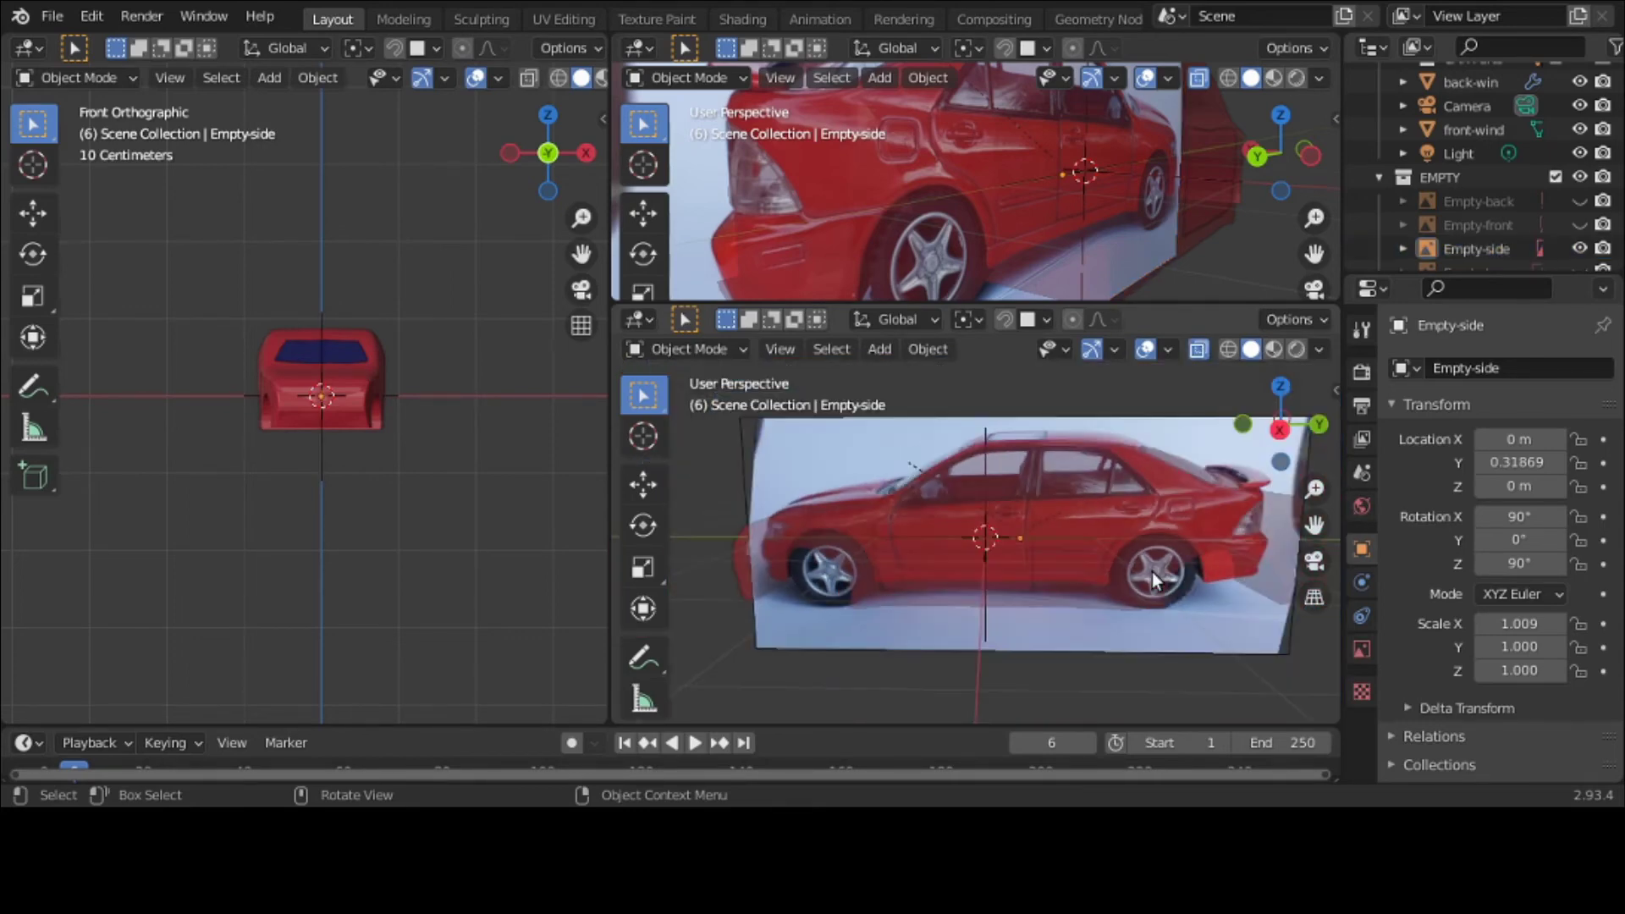
scroll(1152, 571, up, 2)
click(1197, 348)
click(1197, 351)
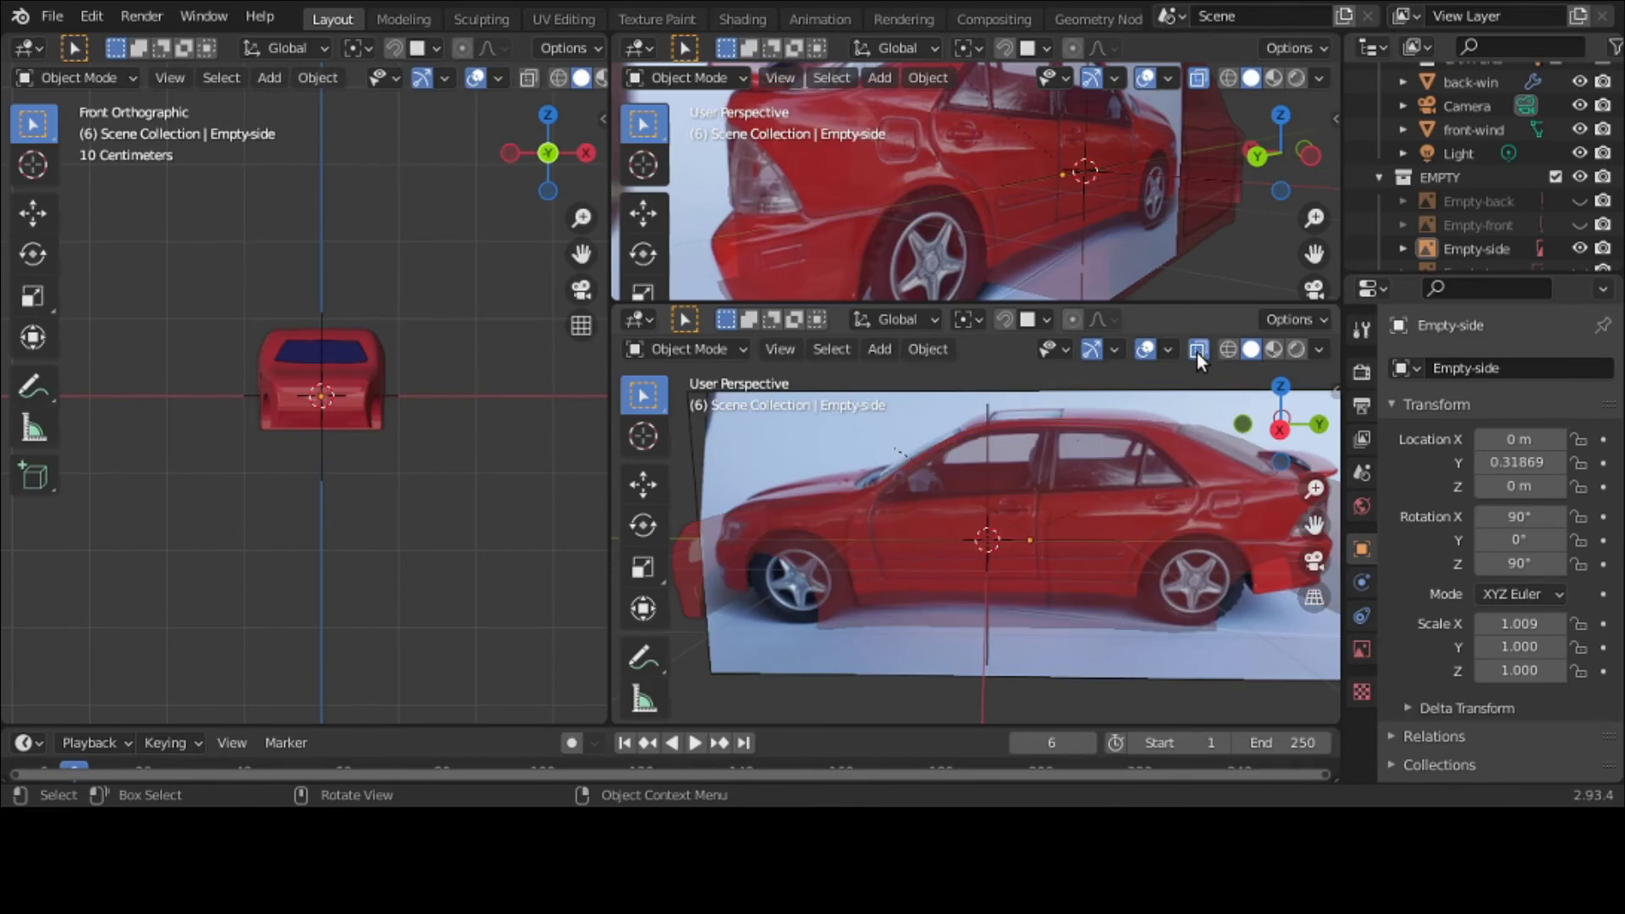
key(ctrl+space)
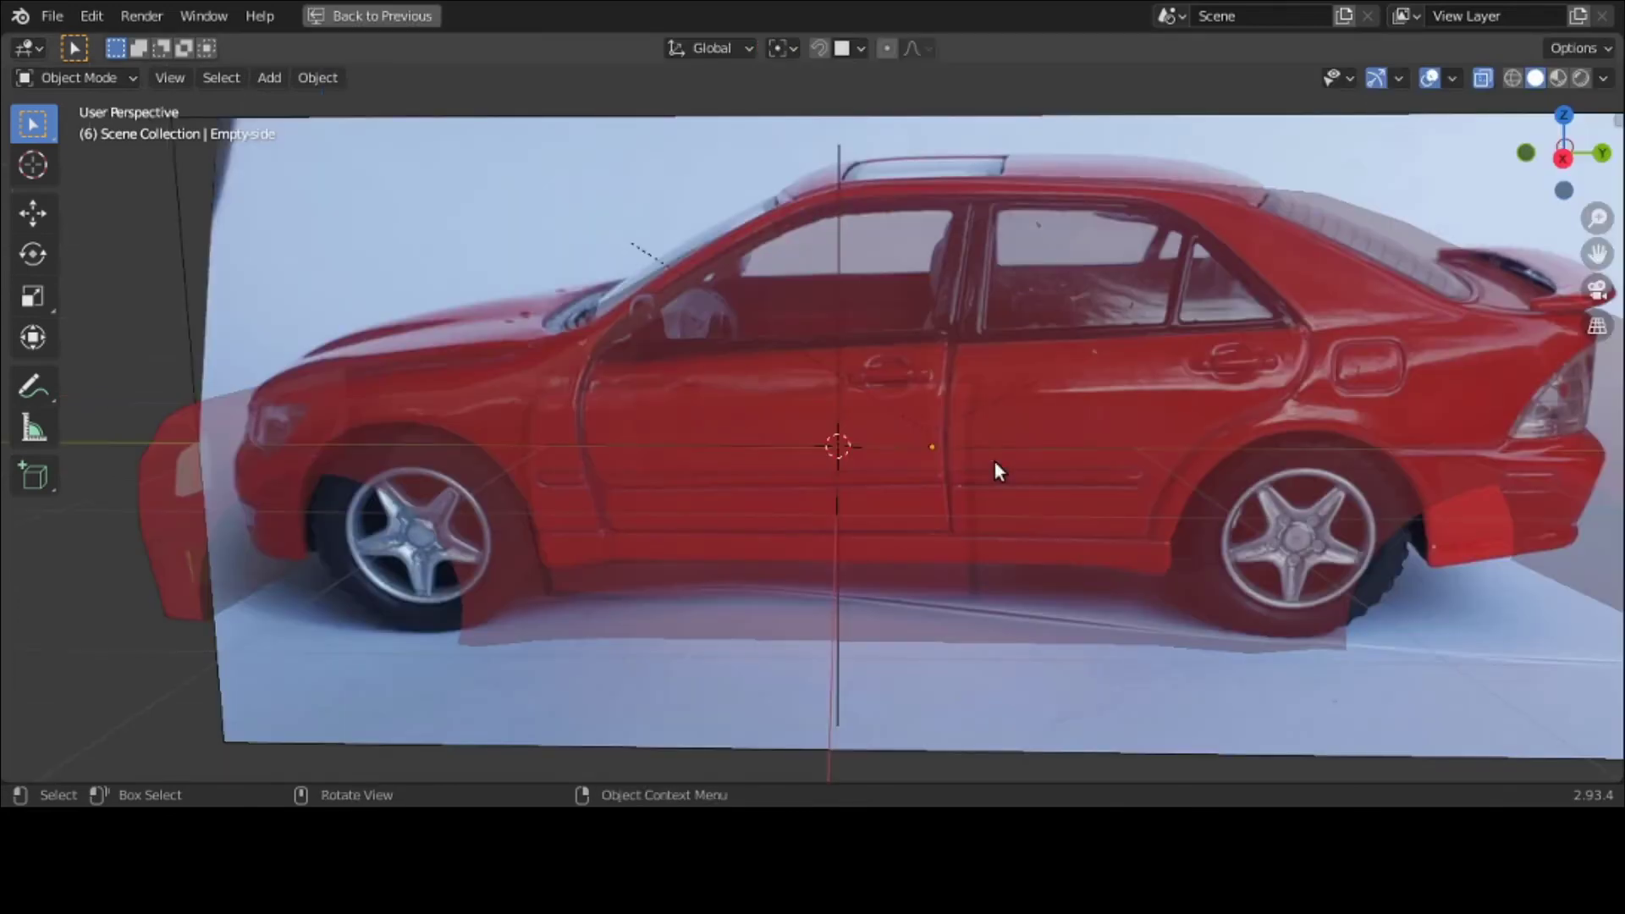
Step: Add a plane mesh and rotate it 90° about the Y axis so it stands parallel to the car's side
click(264, 85)
mouse_move(424, 110)
click(477, 108)
text(ry)
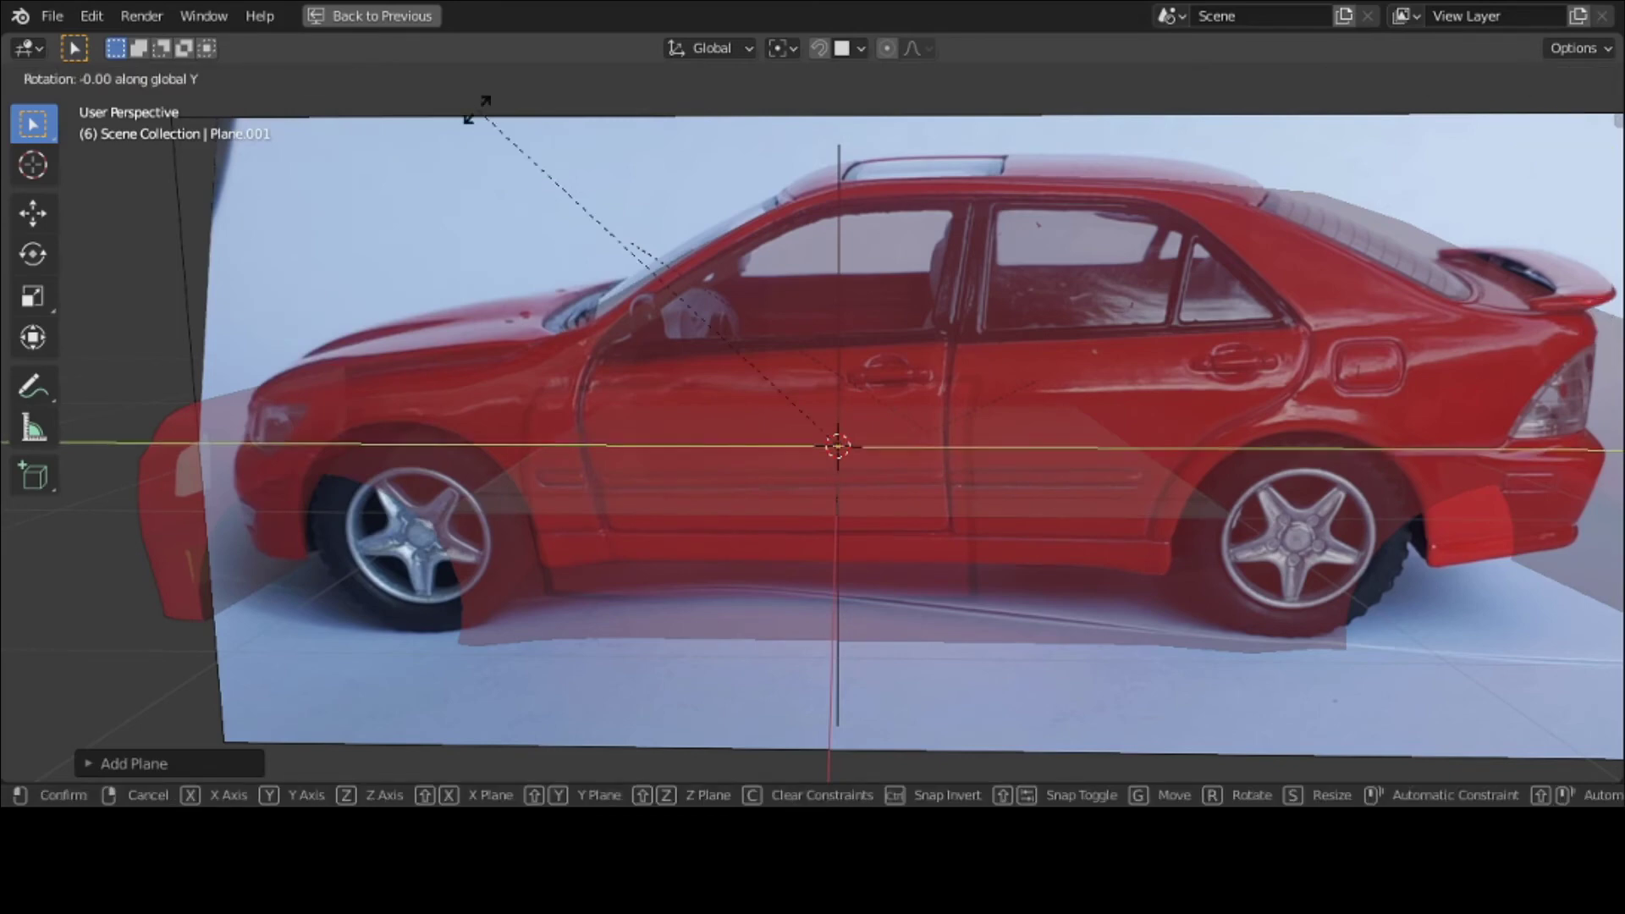
text(90)
key(Return)
Step: Scale the new plane down and move it over the rear door in the reference photo
key(s)
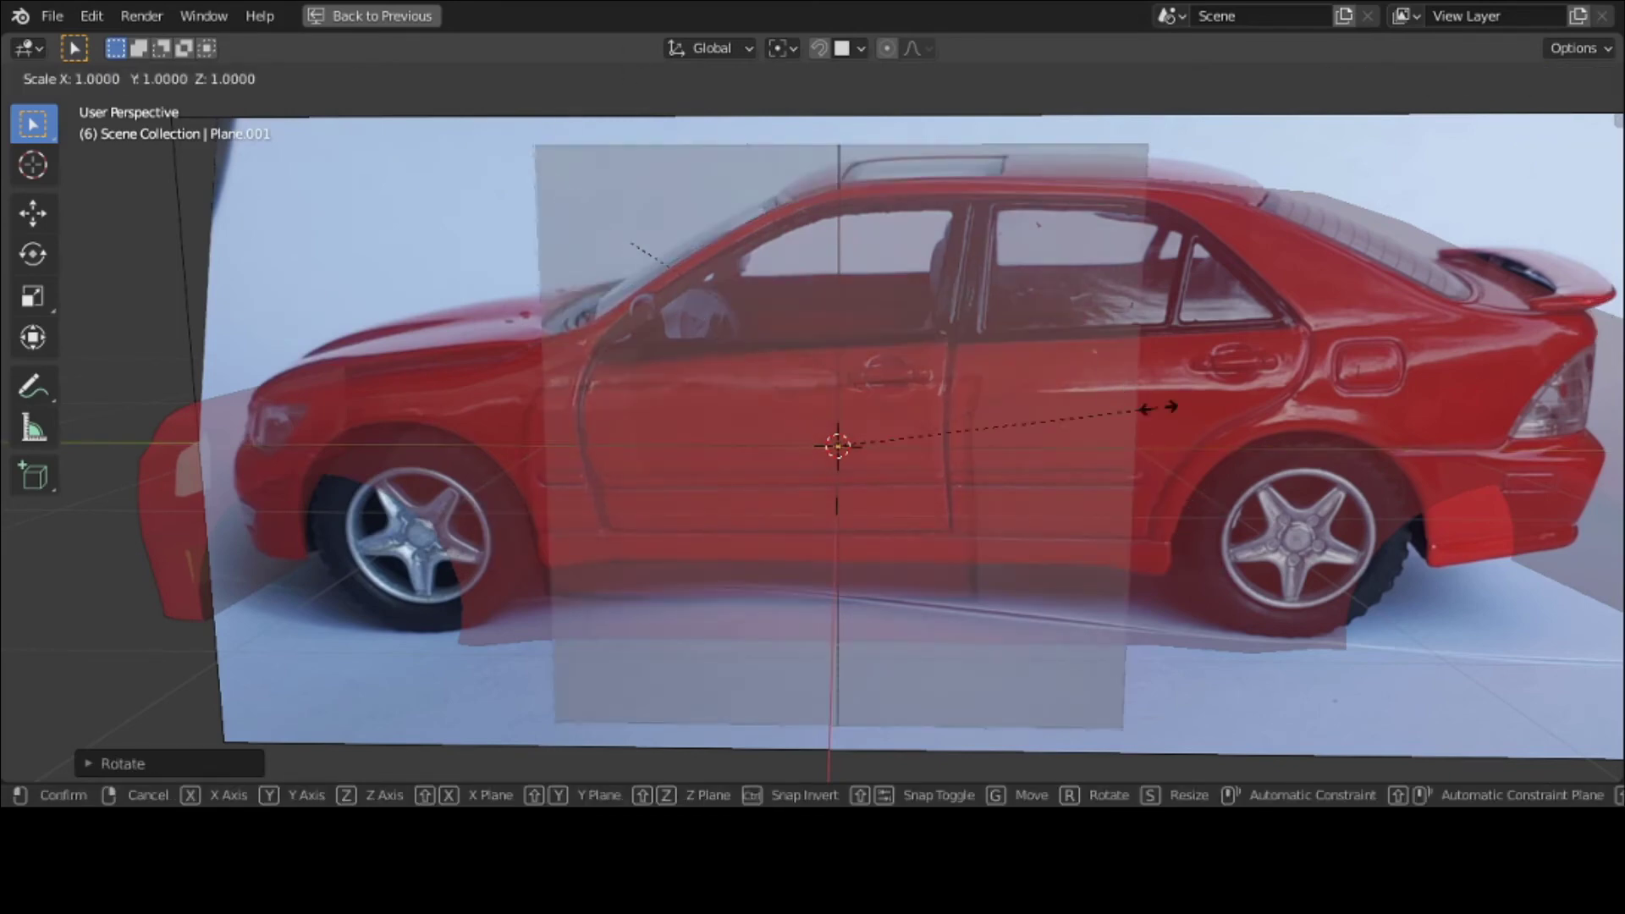
key(Return)
key(g)
key(Return)
key(s)
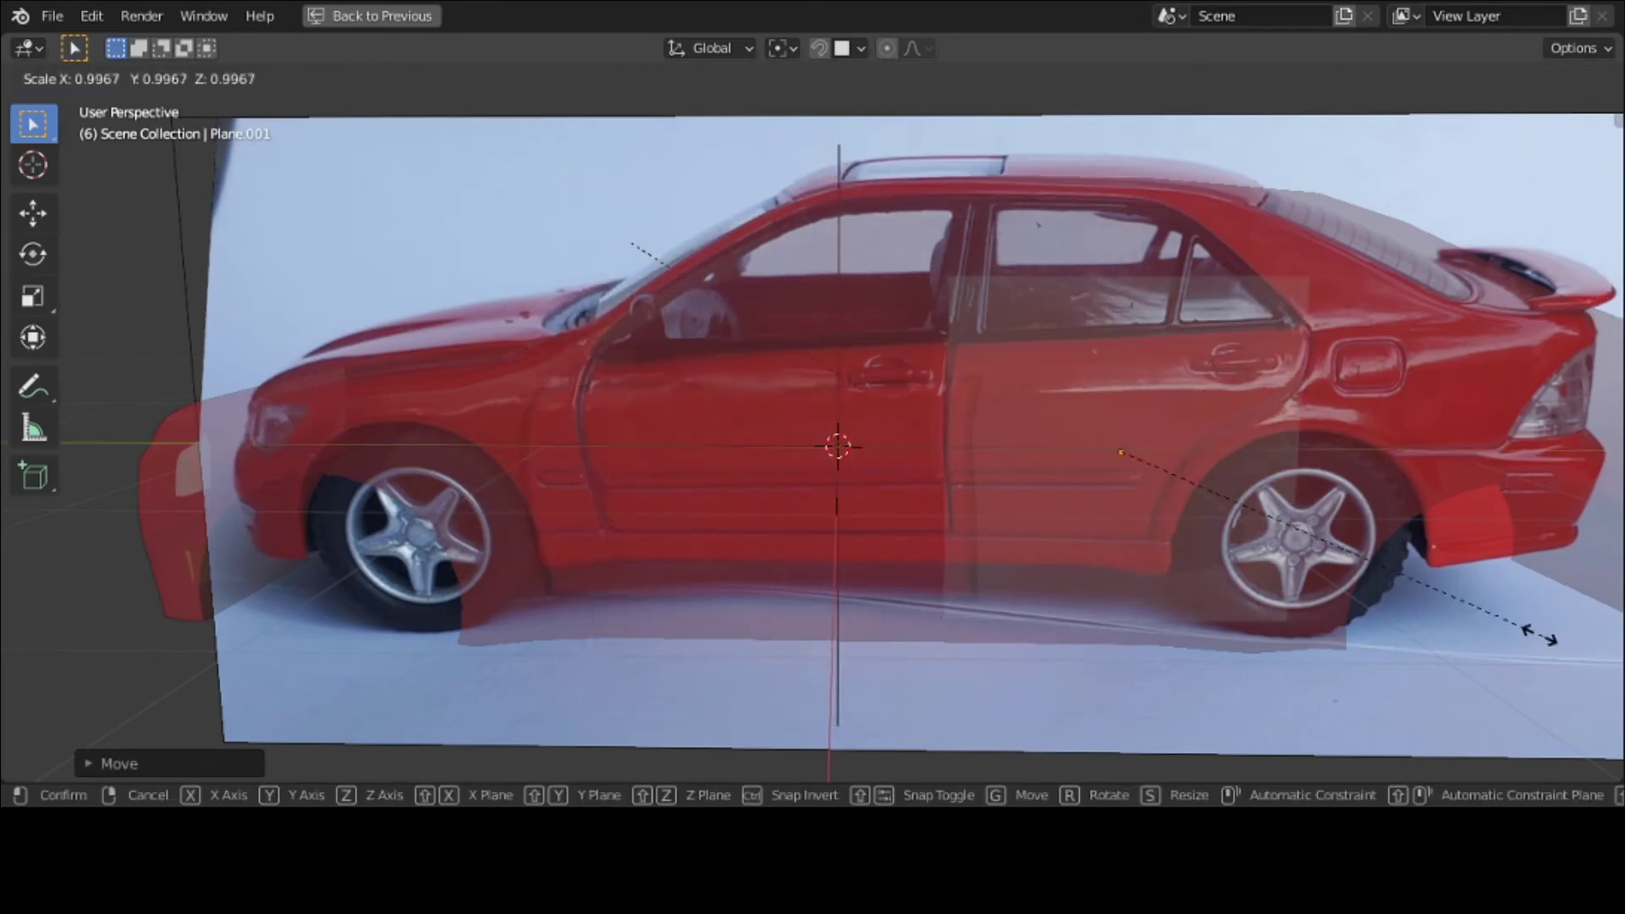
key(Return)
key(s)
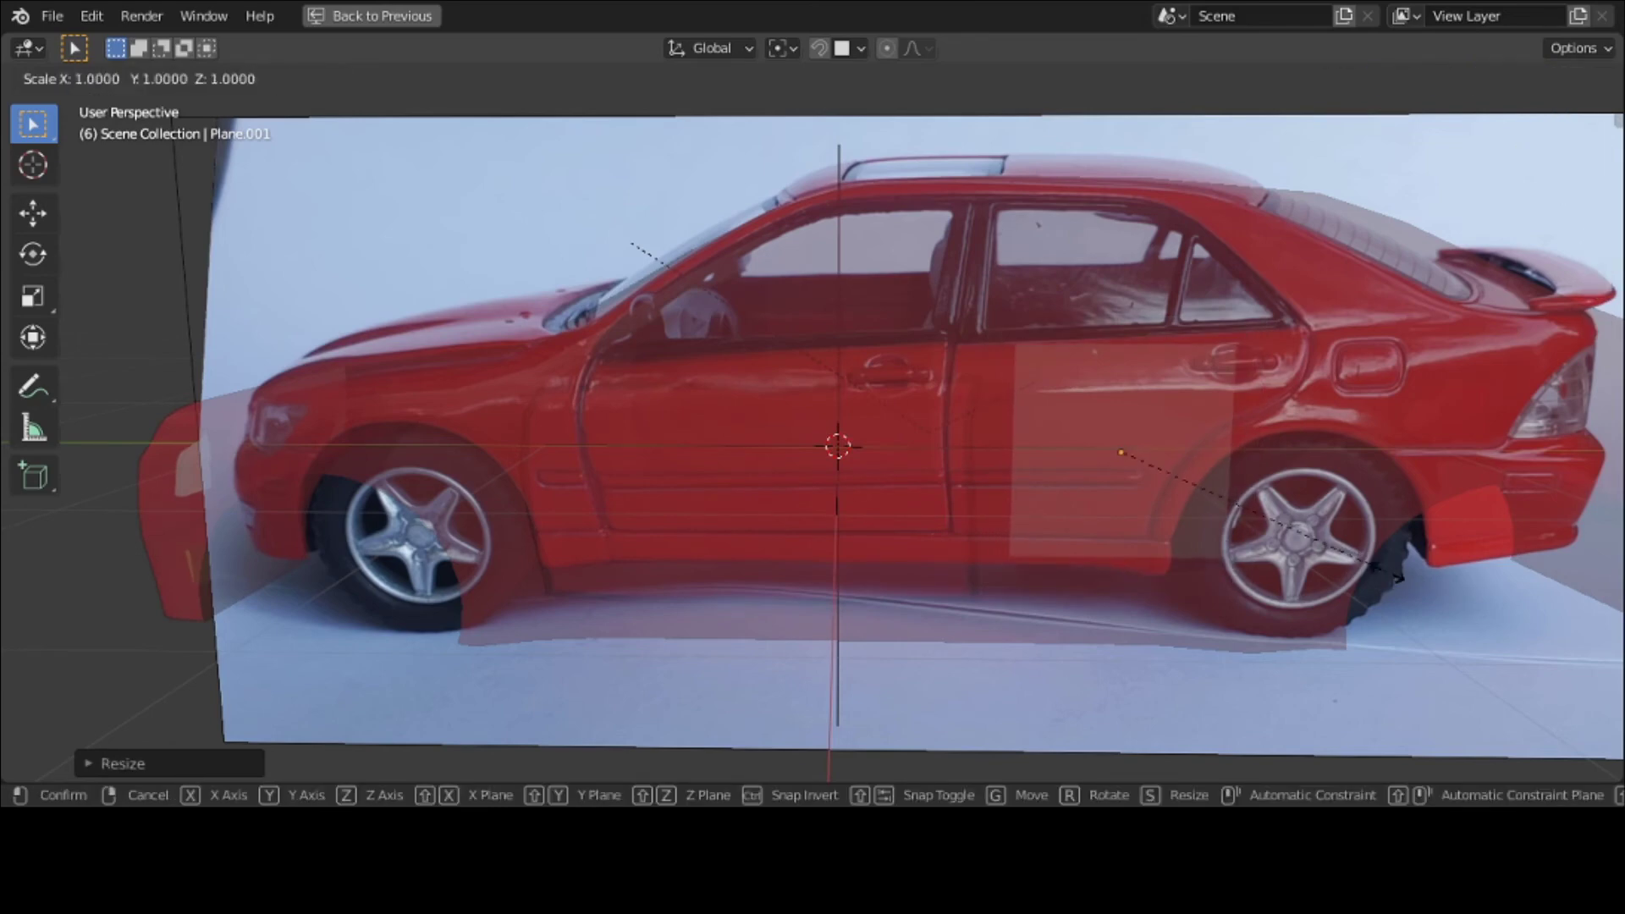
key(Escape)
key(g)
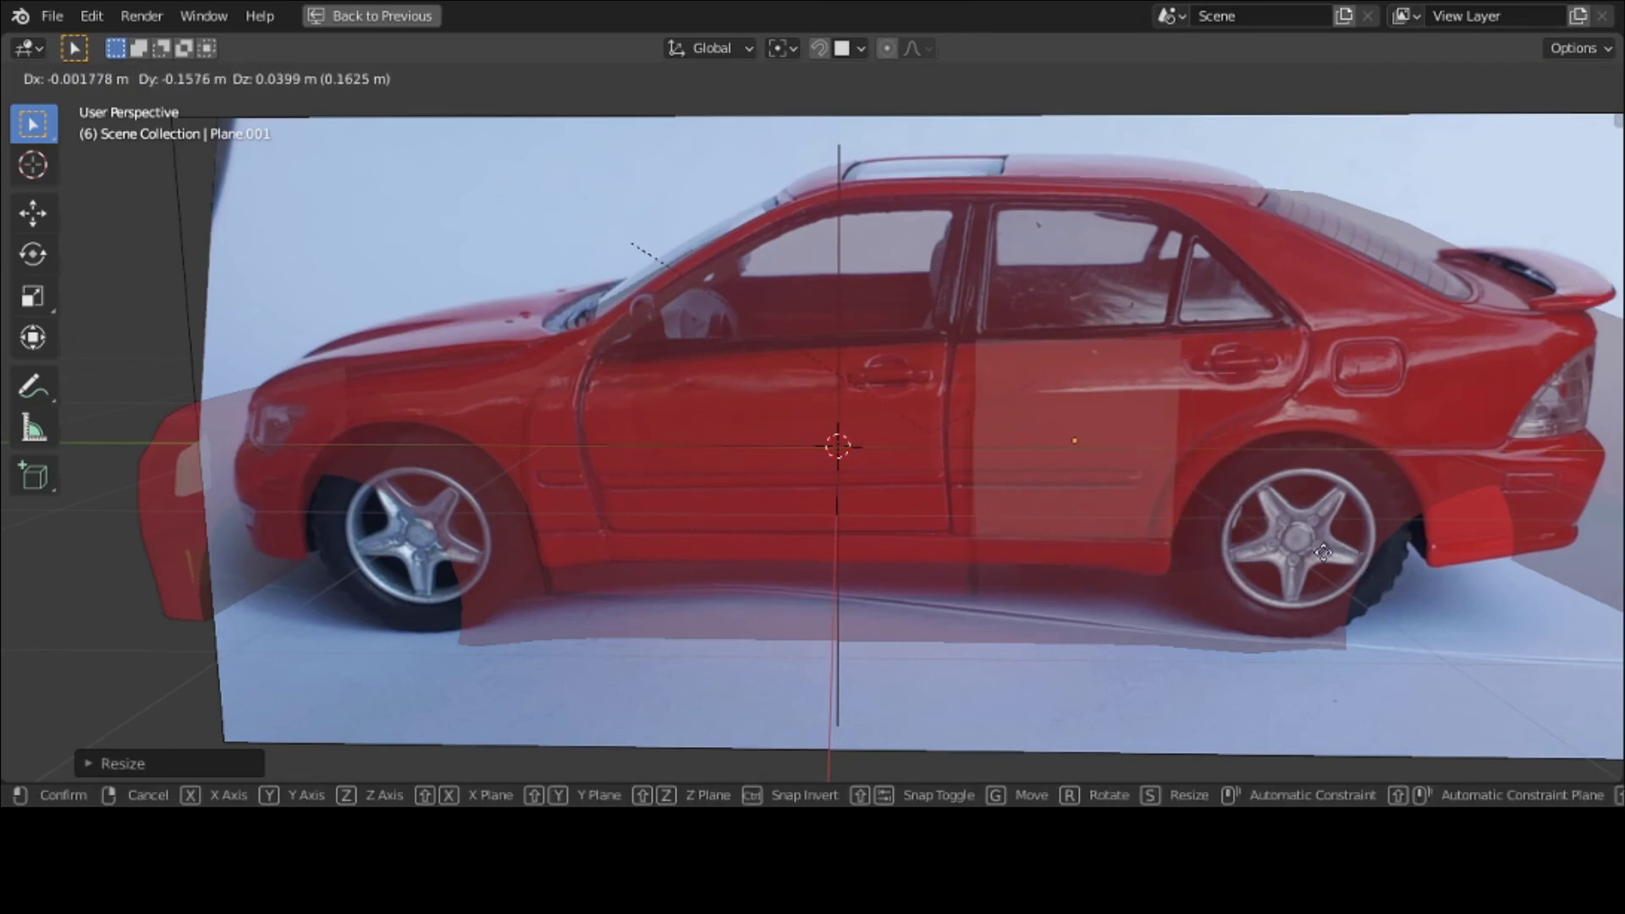
key(Return)
Step: Put the rear door plane in Edit Mode and subdivide it with 4 cuts
click(95, 75)
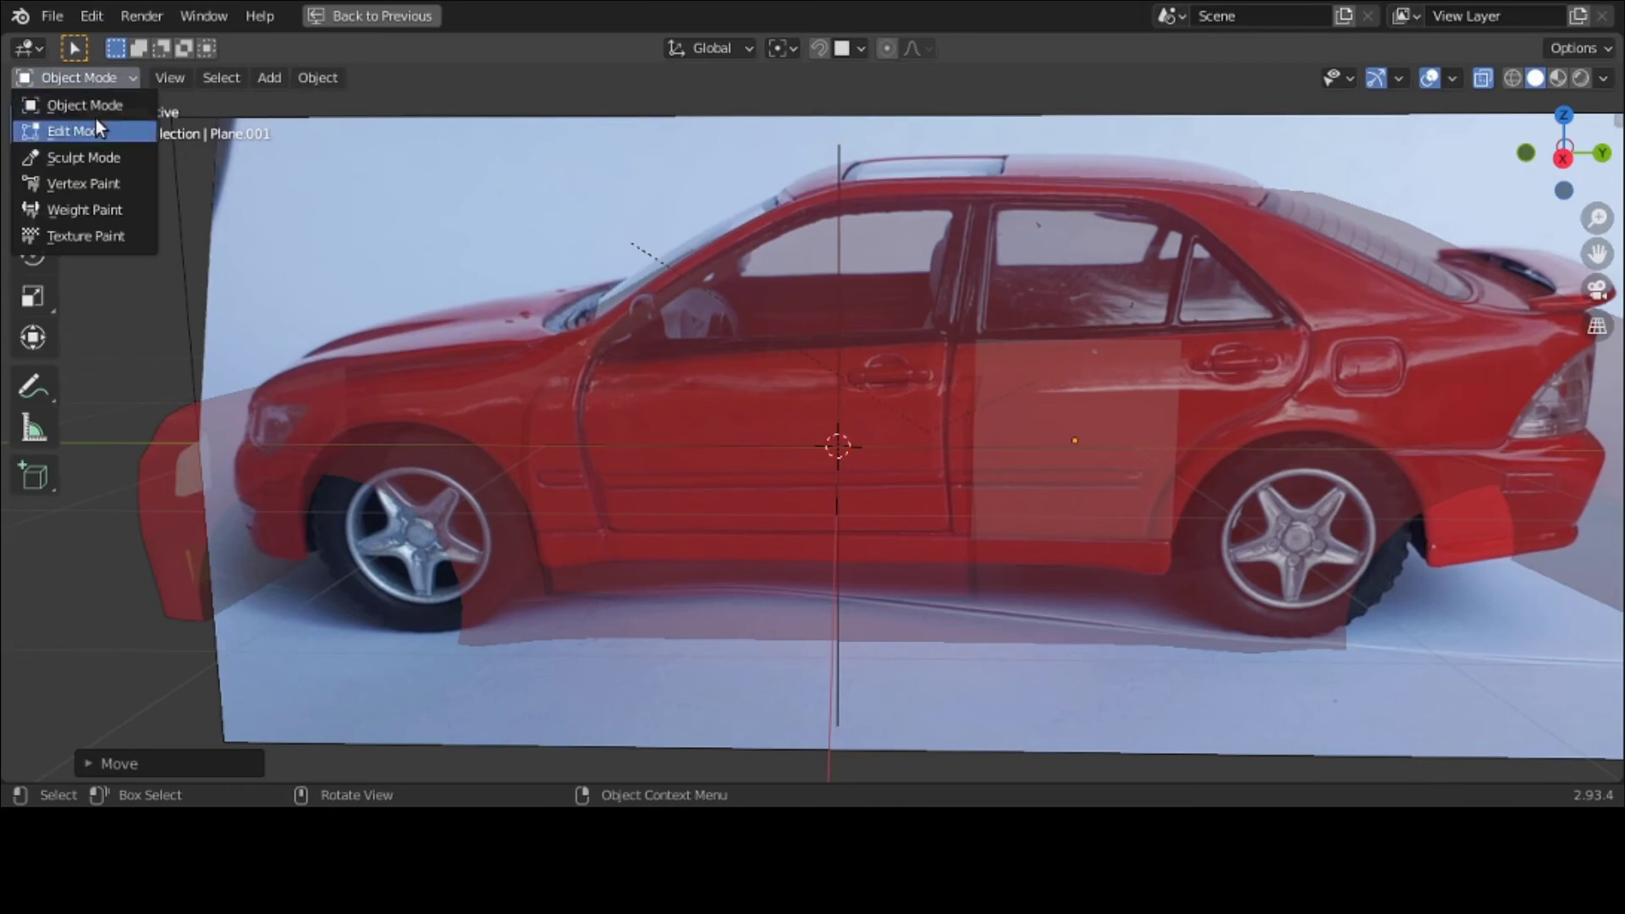
click(95, 123)
right_click(1122, 509)
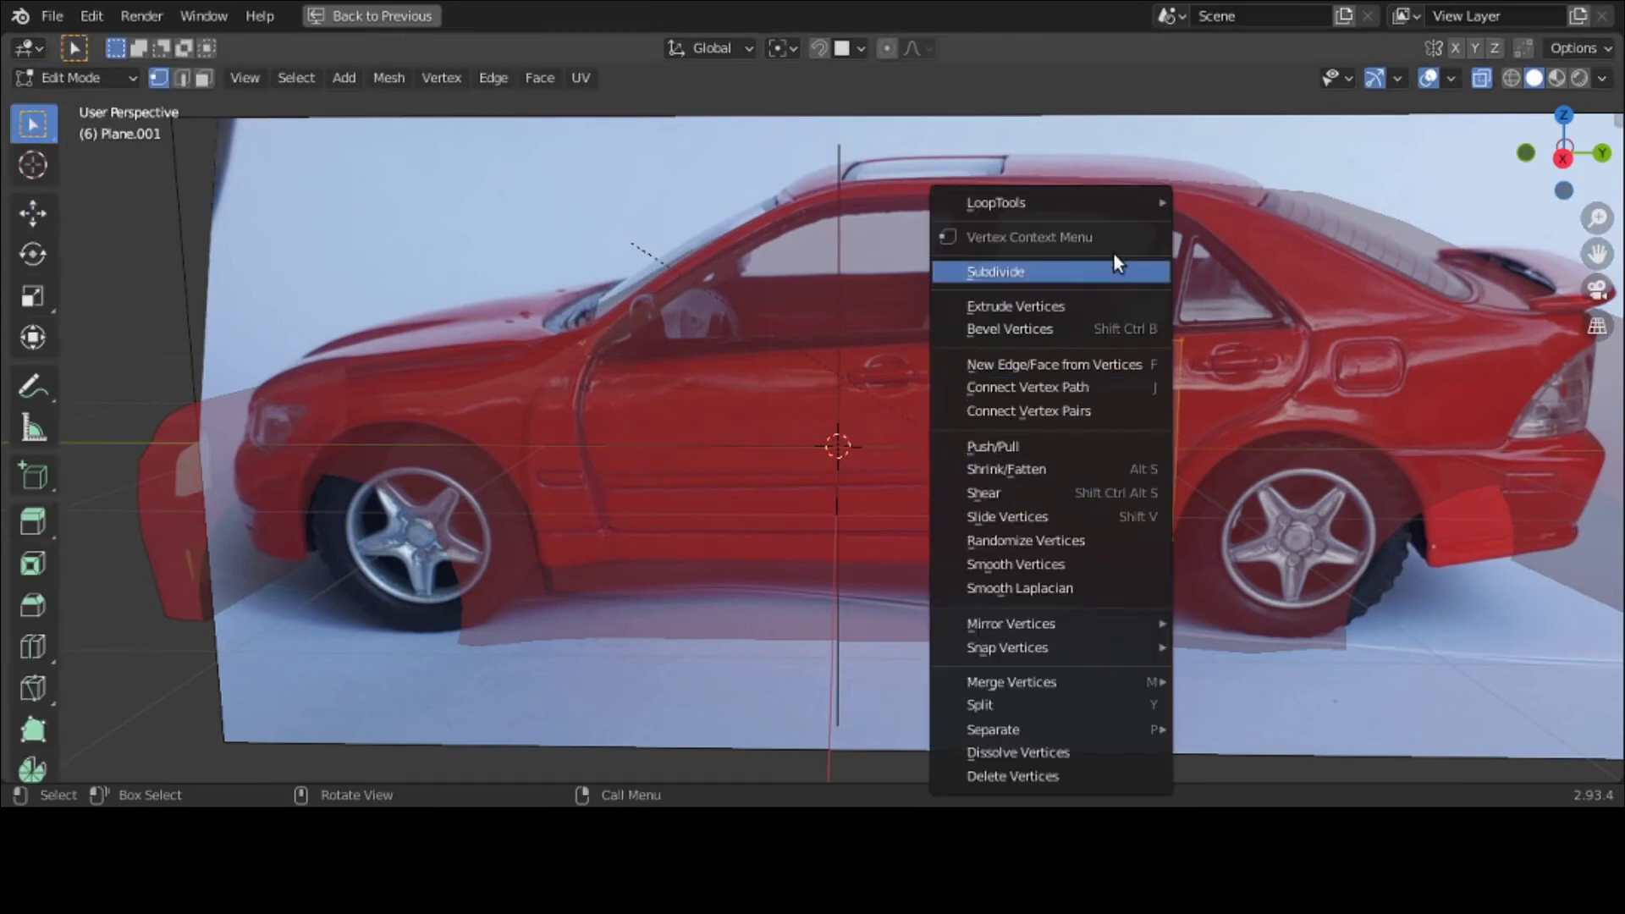
click(1114, 252)
click(186, 761)
click(389, 600)
click(388, 599)
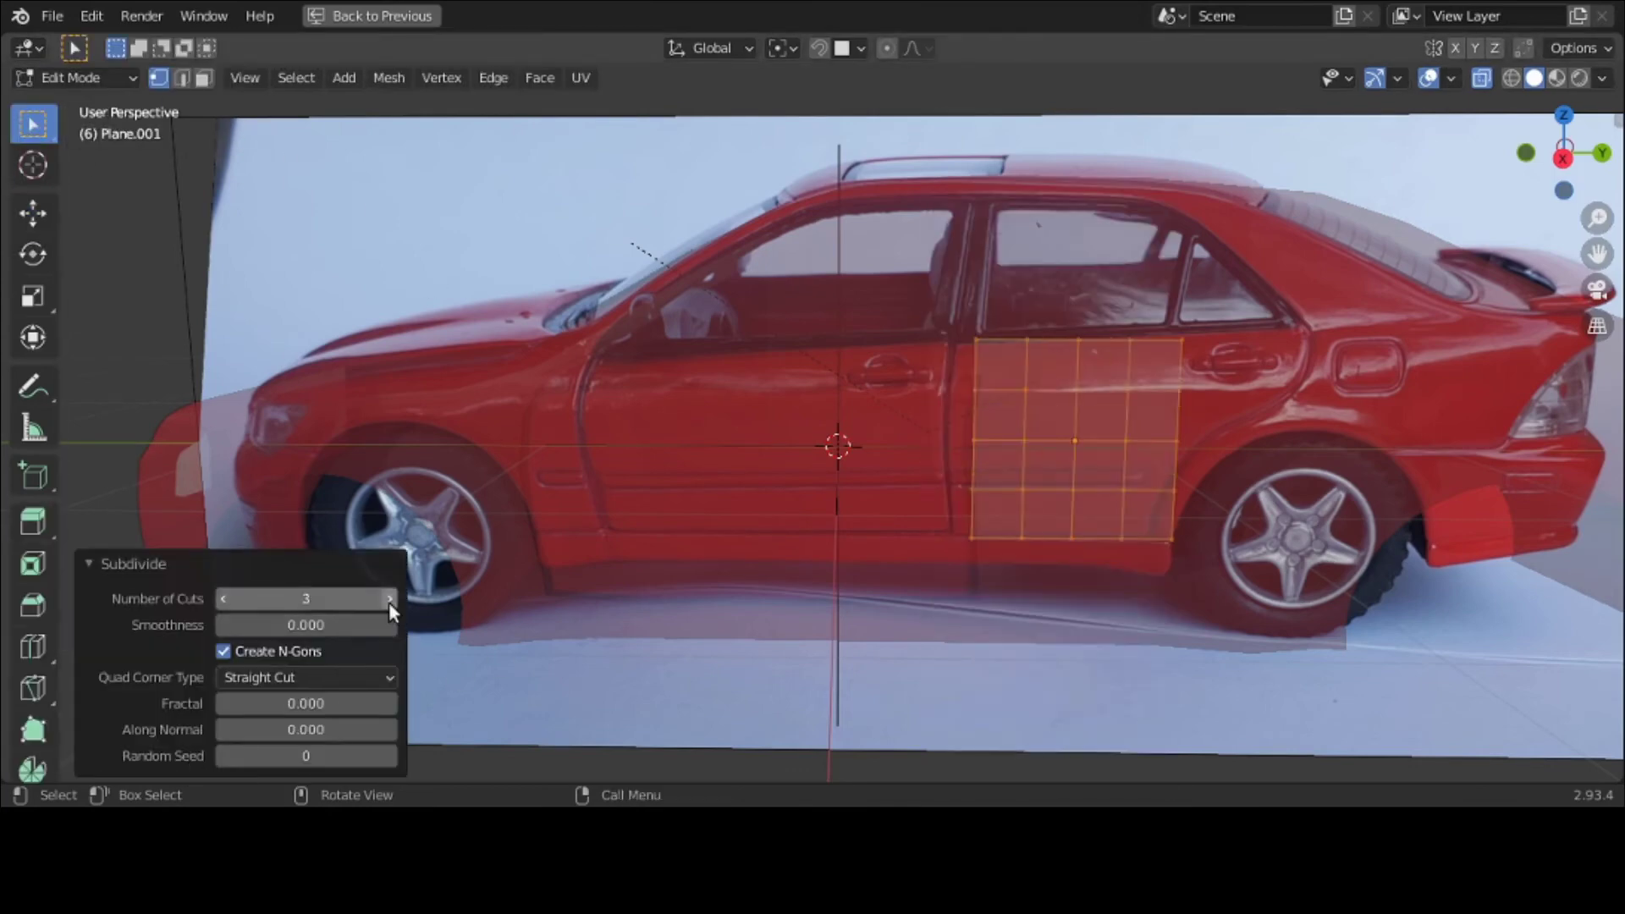
click(388, 600)
Step: Deselect the mesh and move its upper front corner vertex to the rear door's upper front corner
key(alt+a)
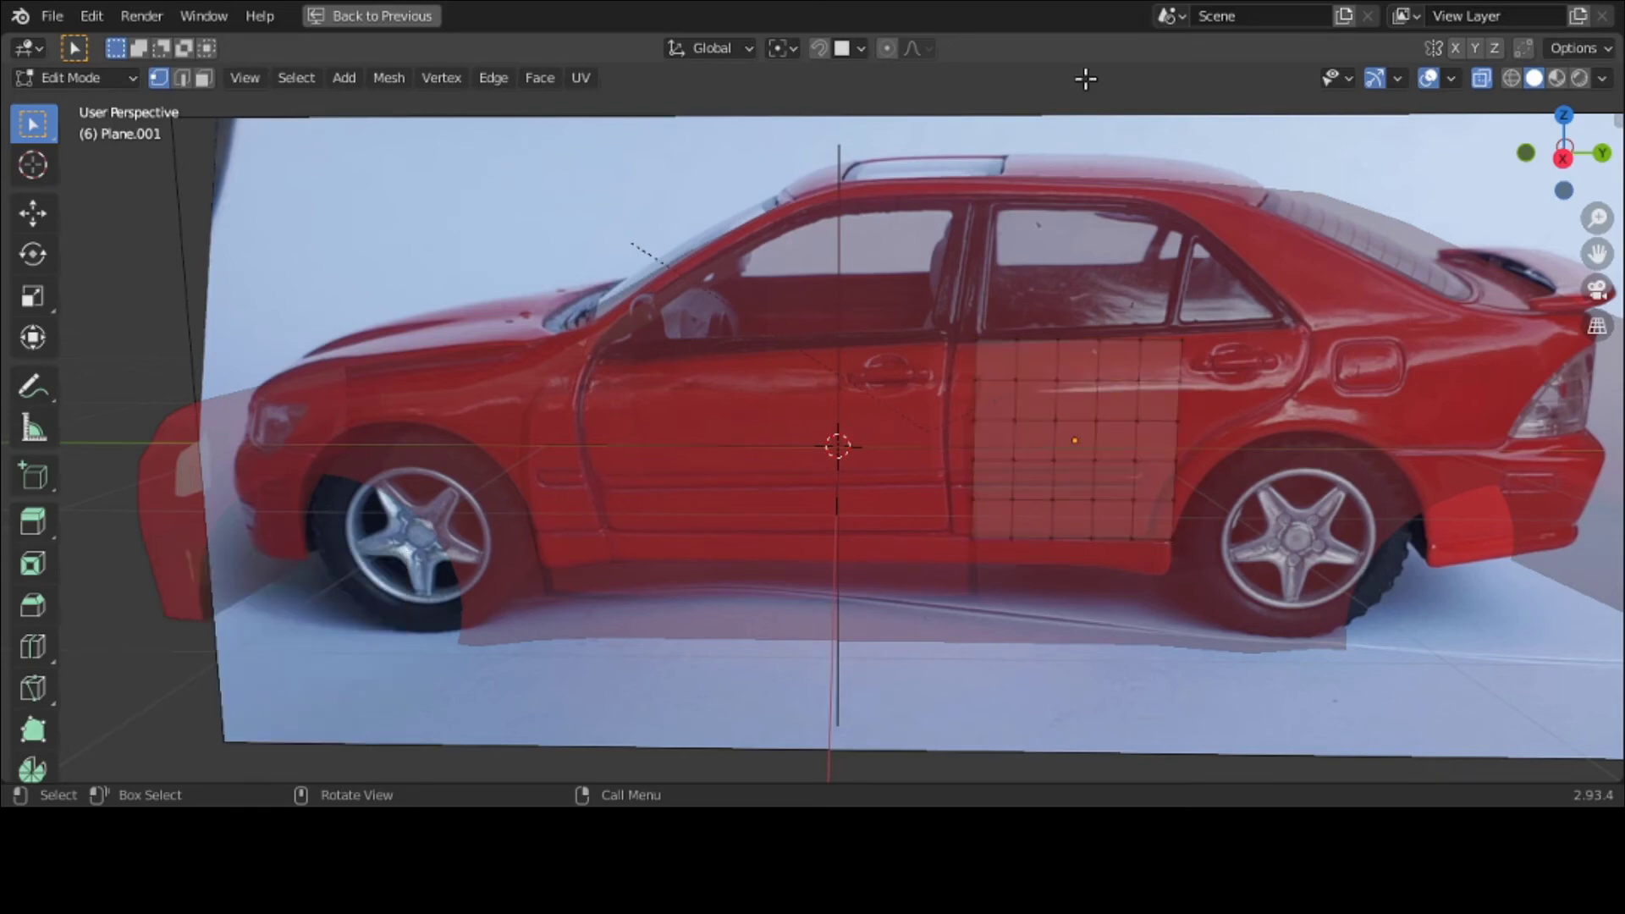
click(977, 342)
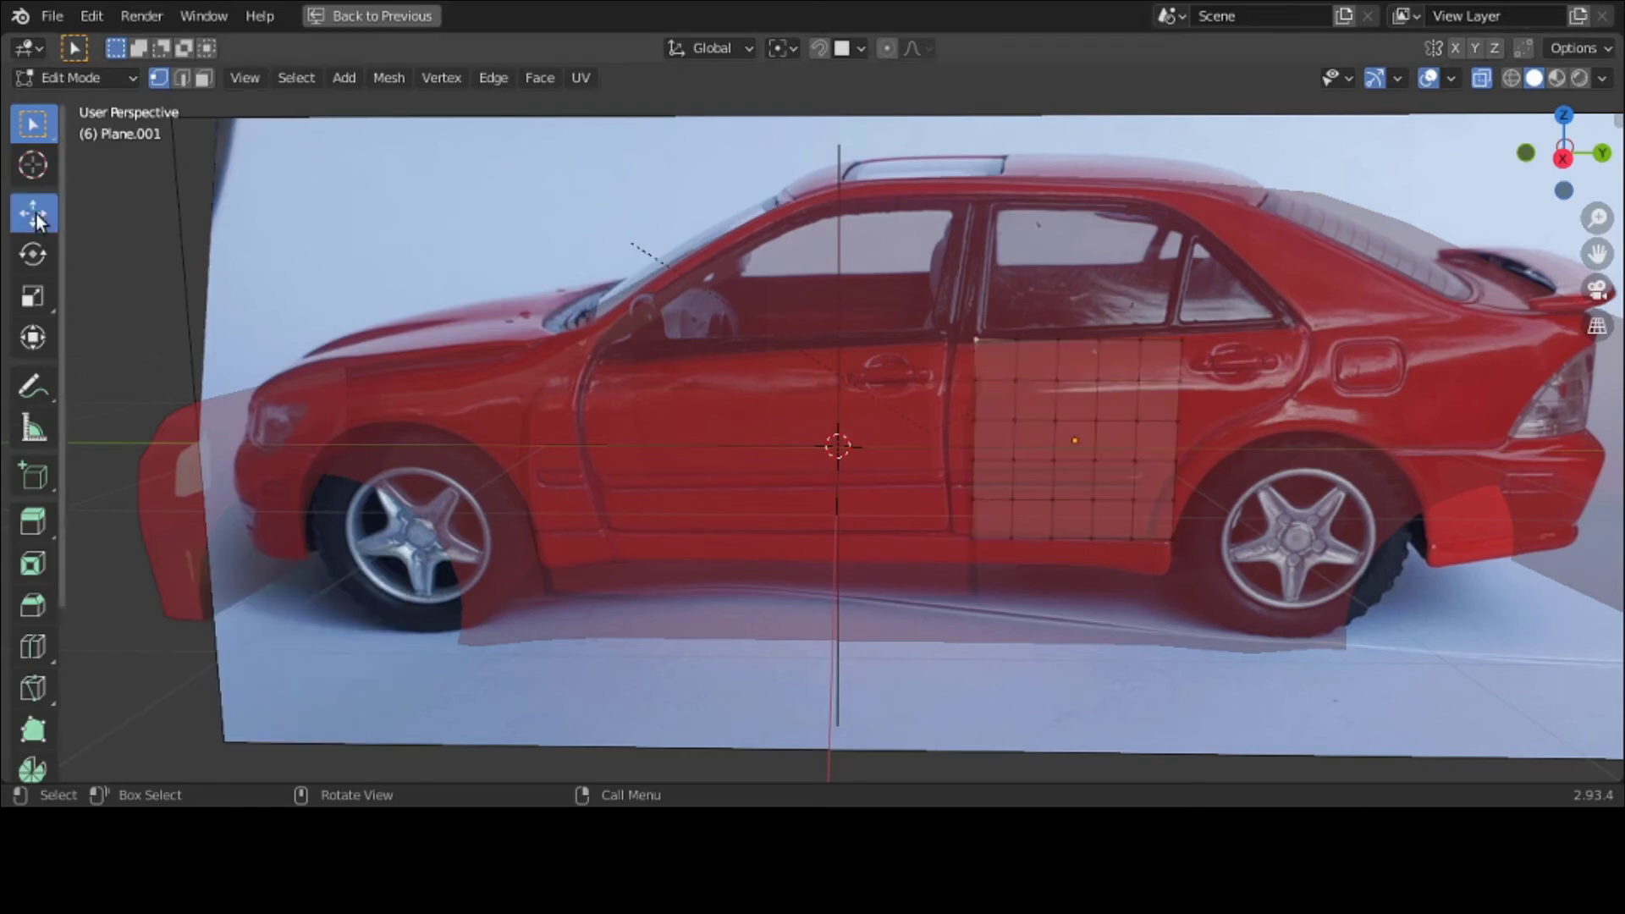
key(shift+space)
key(g)
drag(1083, 343, 1122, 436)
click(1016, 377)
click(1016, 380)
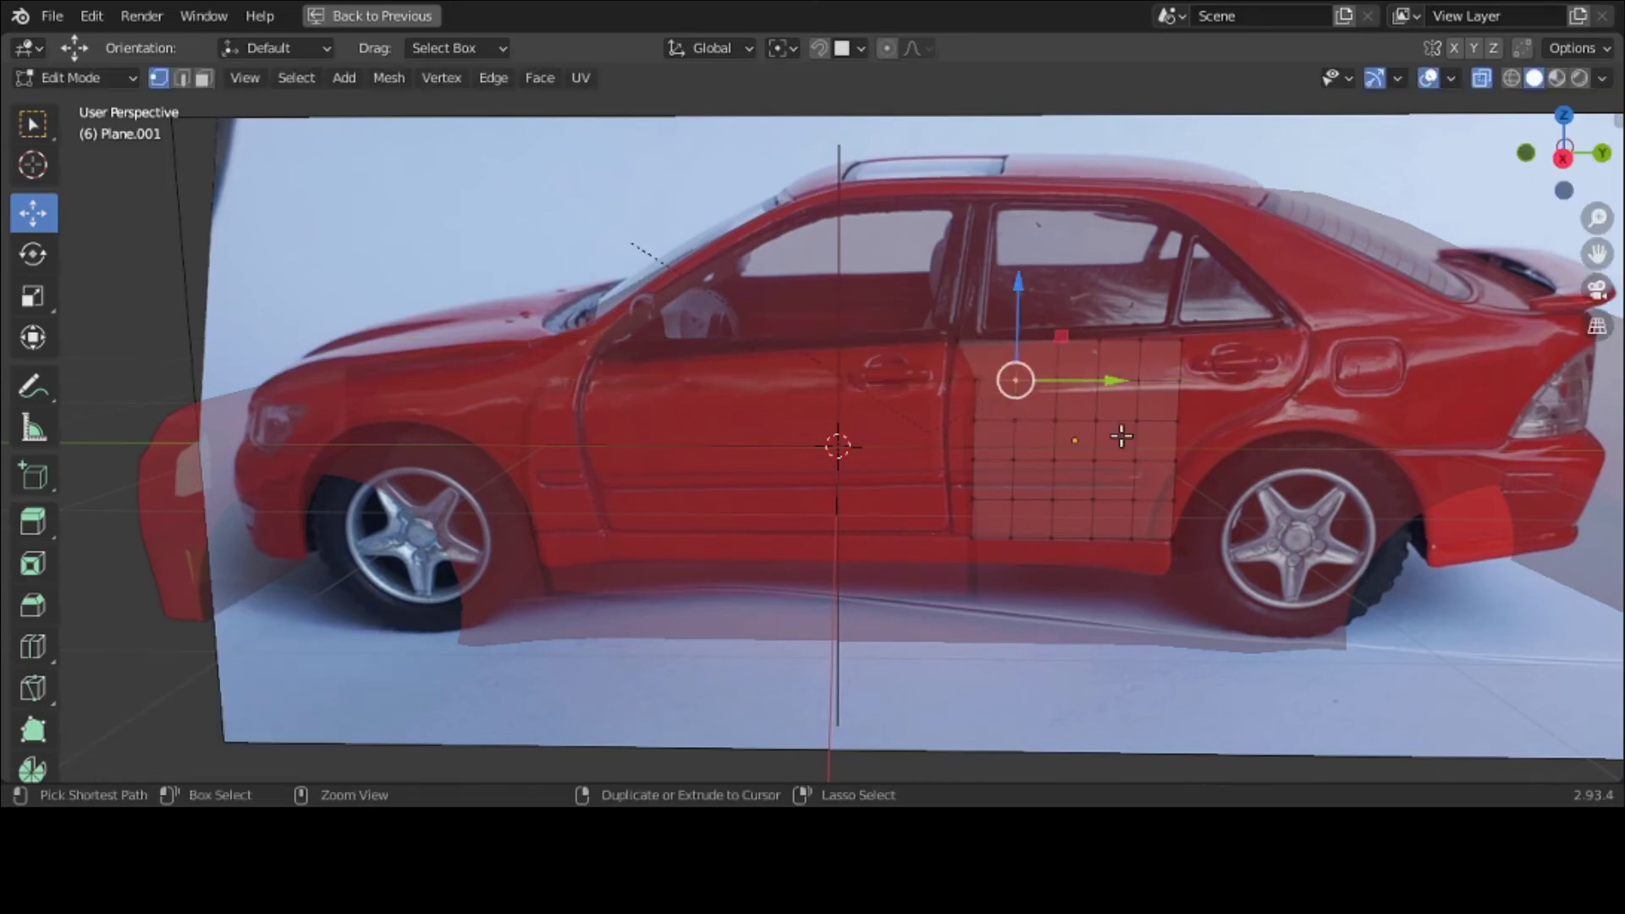
Step: Move the remaining front-edge vertices to line up with the rear door's front edge and adjust the neighbouring bottom vertex
click(974, 380)
drag(1058, 380, 1017, 498)
click(972, 417)
click(972, 460)
click(972, 499)
click(953, 539)
click(1012, 539)
click(1013, 536)
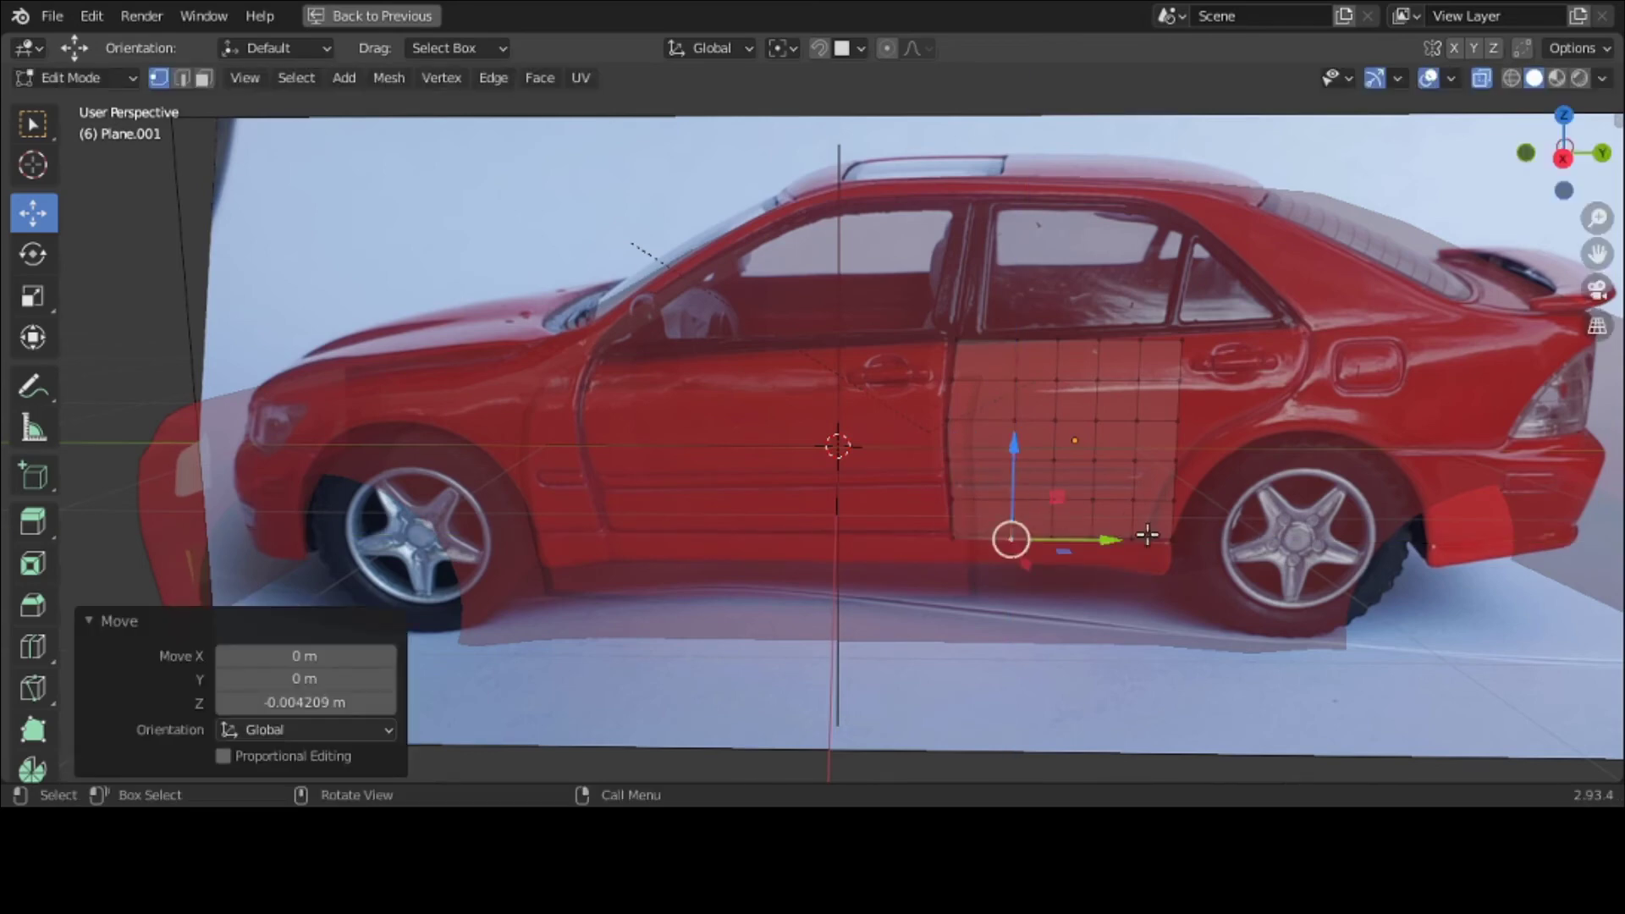
click(1172, 537)
key(g)
key(shift+z)
click(1206, 508)
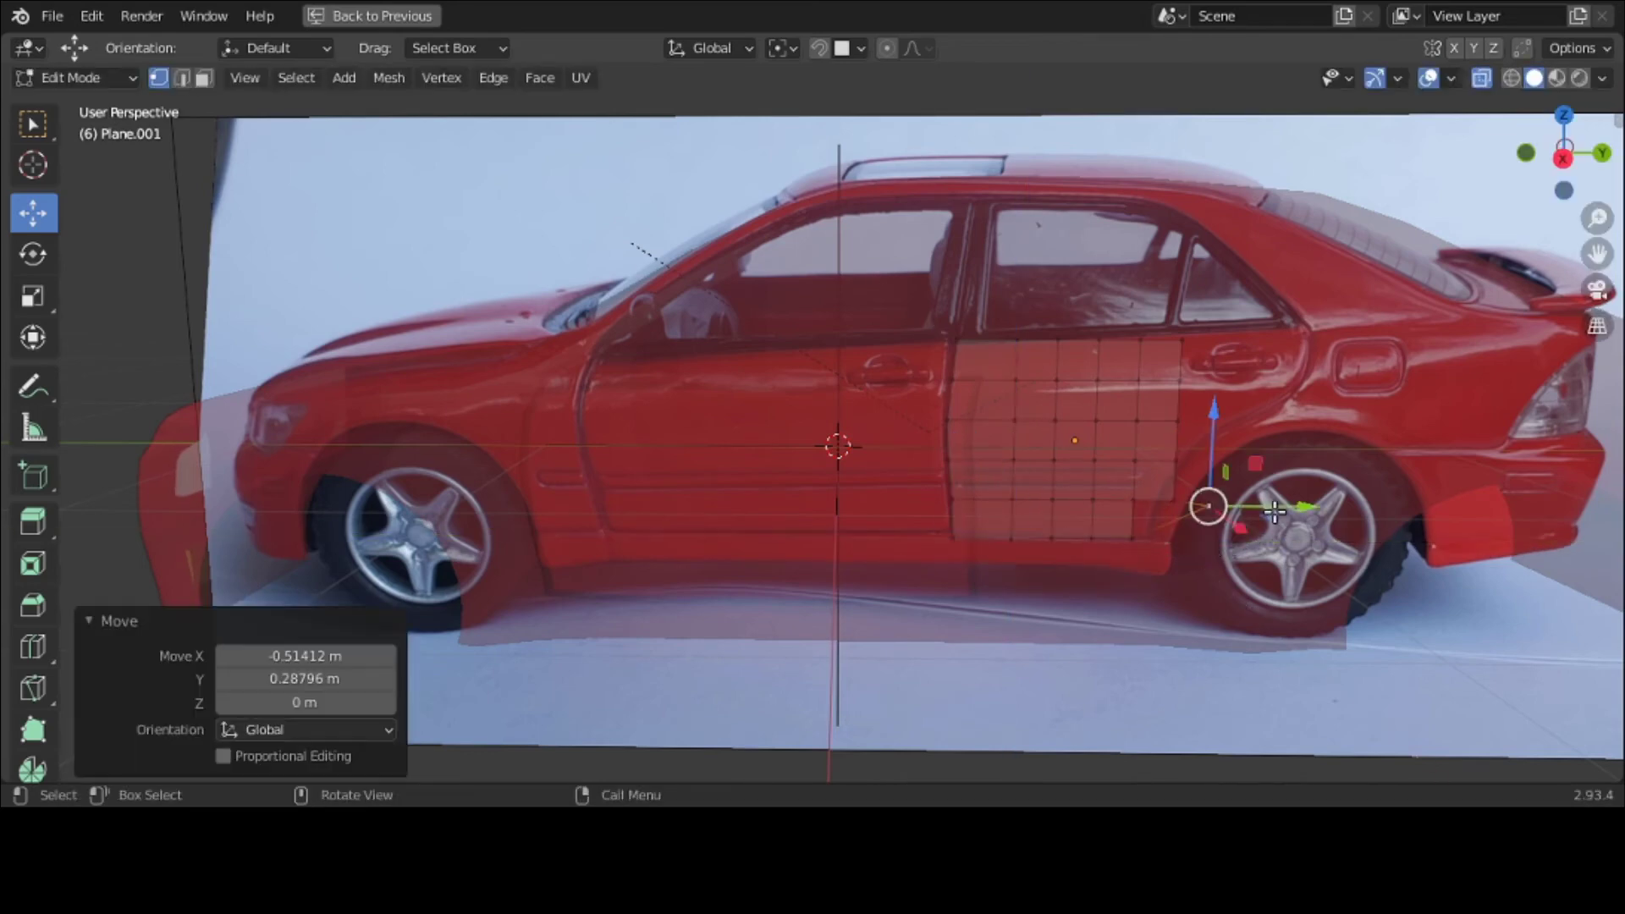
key(ctrl+z)
Step: Adjust the three lowest rear-edge vertices horizontally, starting at the bottom corner, to follow the door's curve around the rear wheel arch
key(g)
key(y)
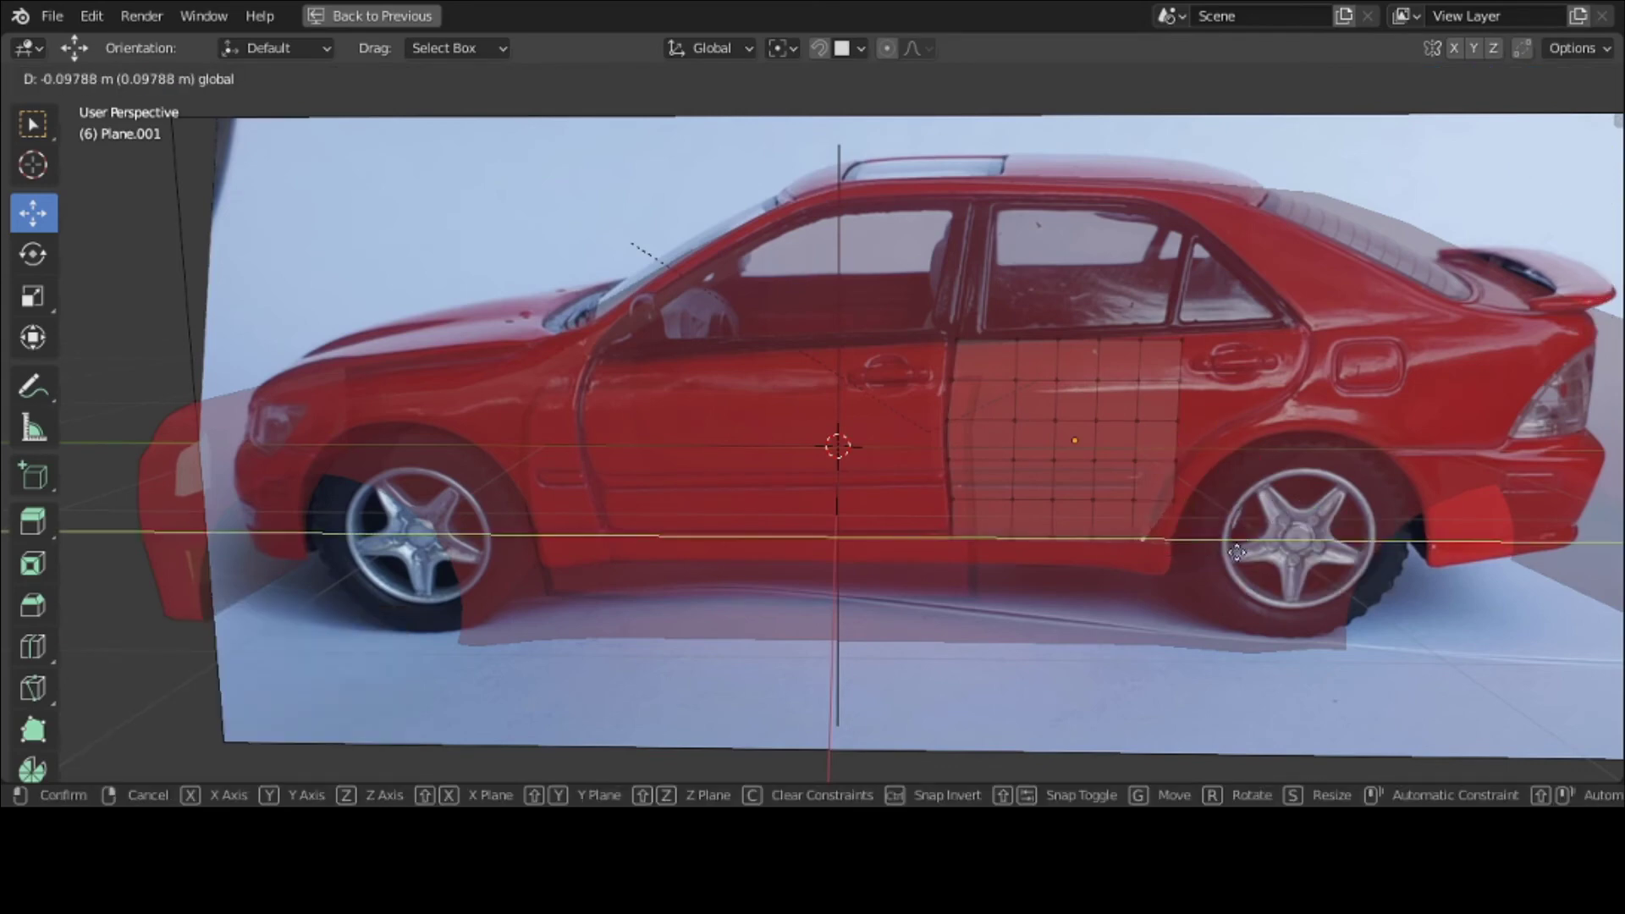
click(1236, 550)
key(ctrl+z)
key(g)
key(shift+z)
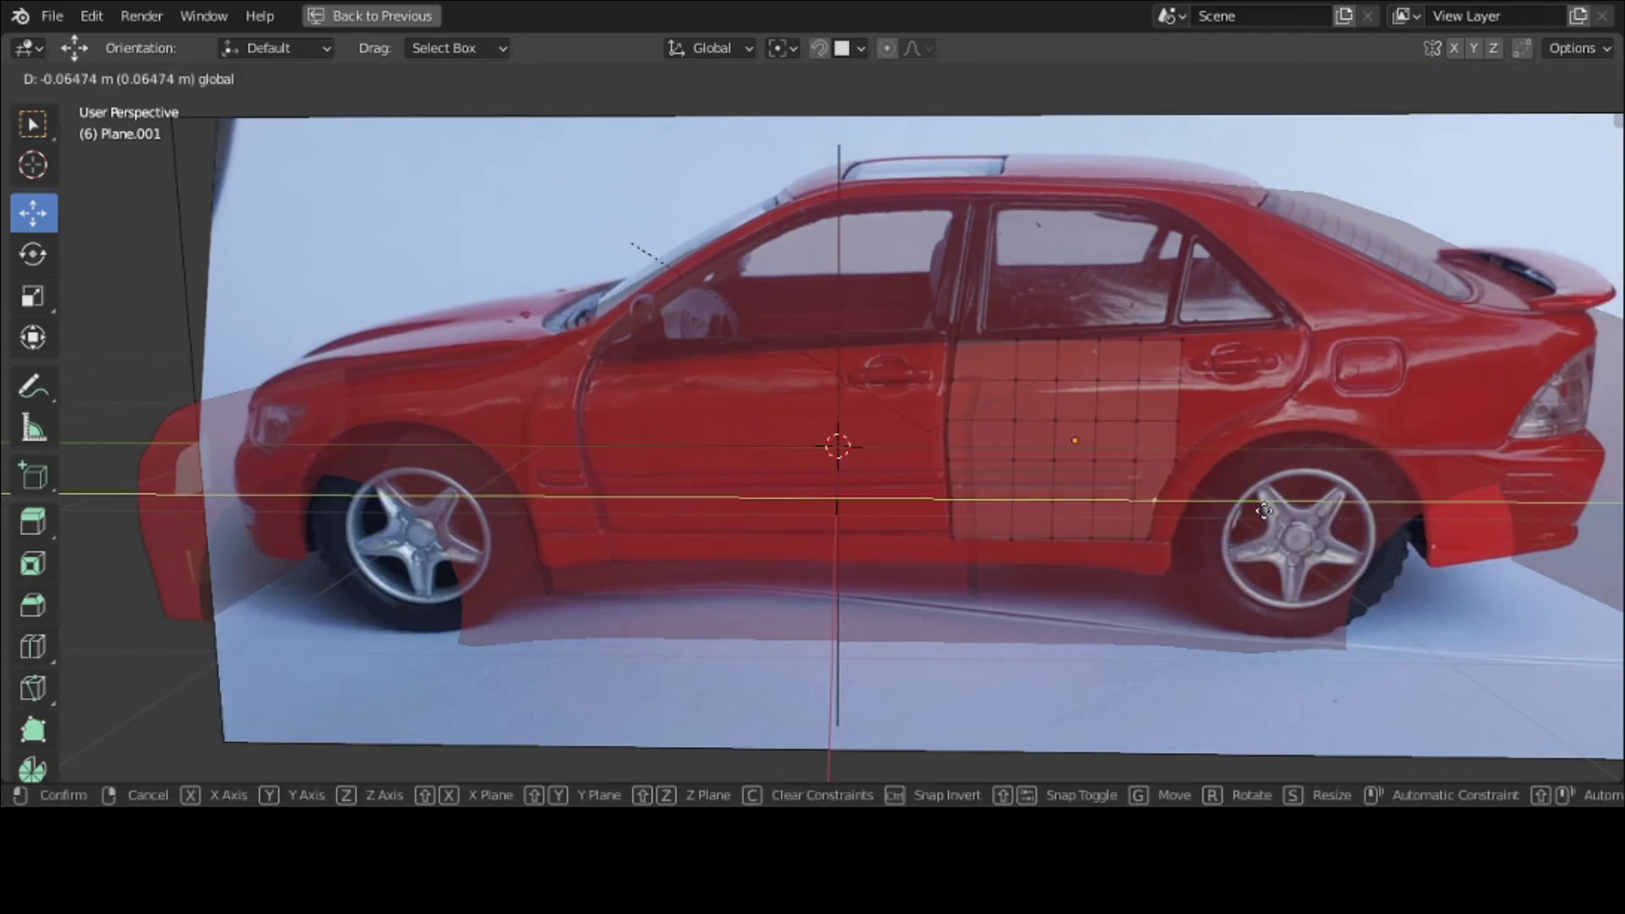
click(1266, 504)
click(1178, 462)
key(g)
key(shift+z)
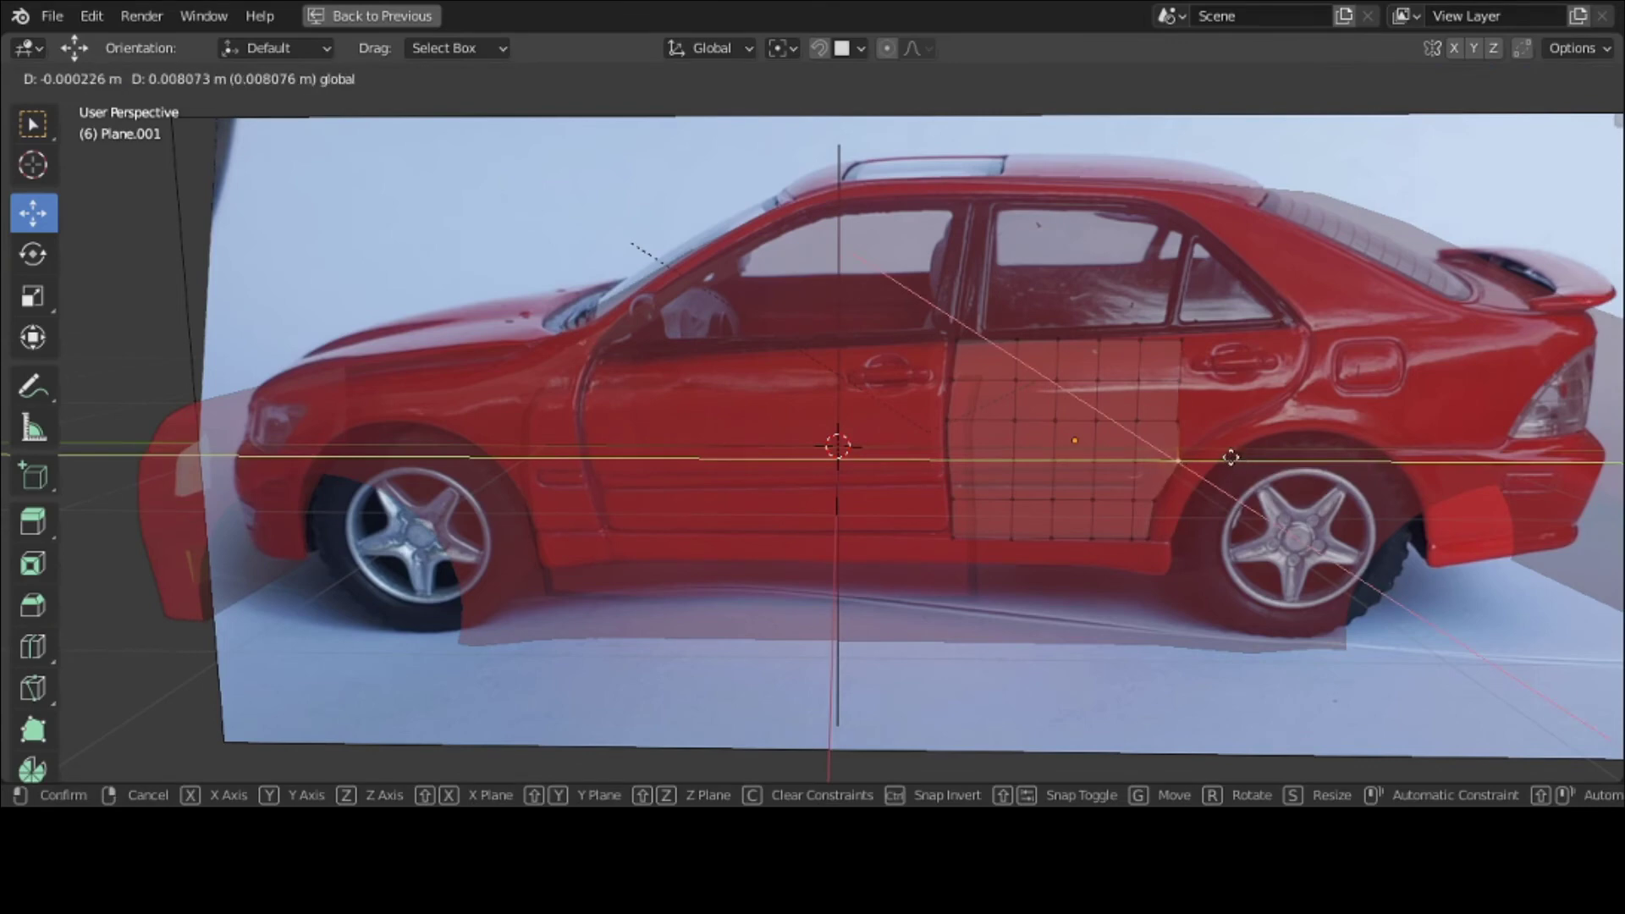
click(1232, 457)
Step: Move the next two rear-edge vertices back along Y by about 0.14 m and 0.39 m to the door outline above the wheel
click(1184, 420)
key(g)
key(y)
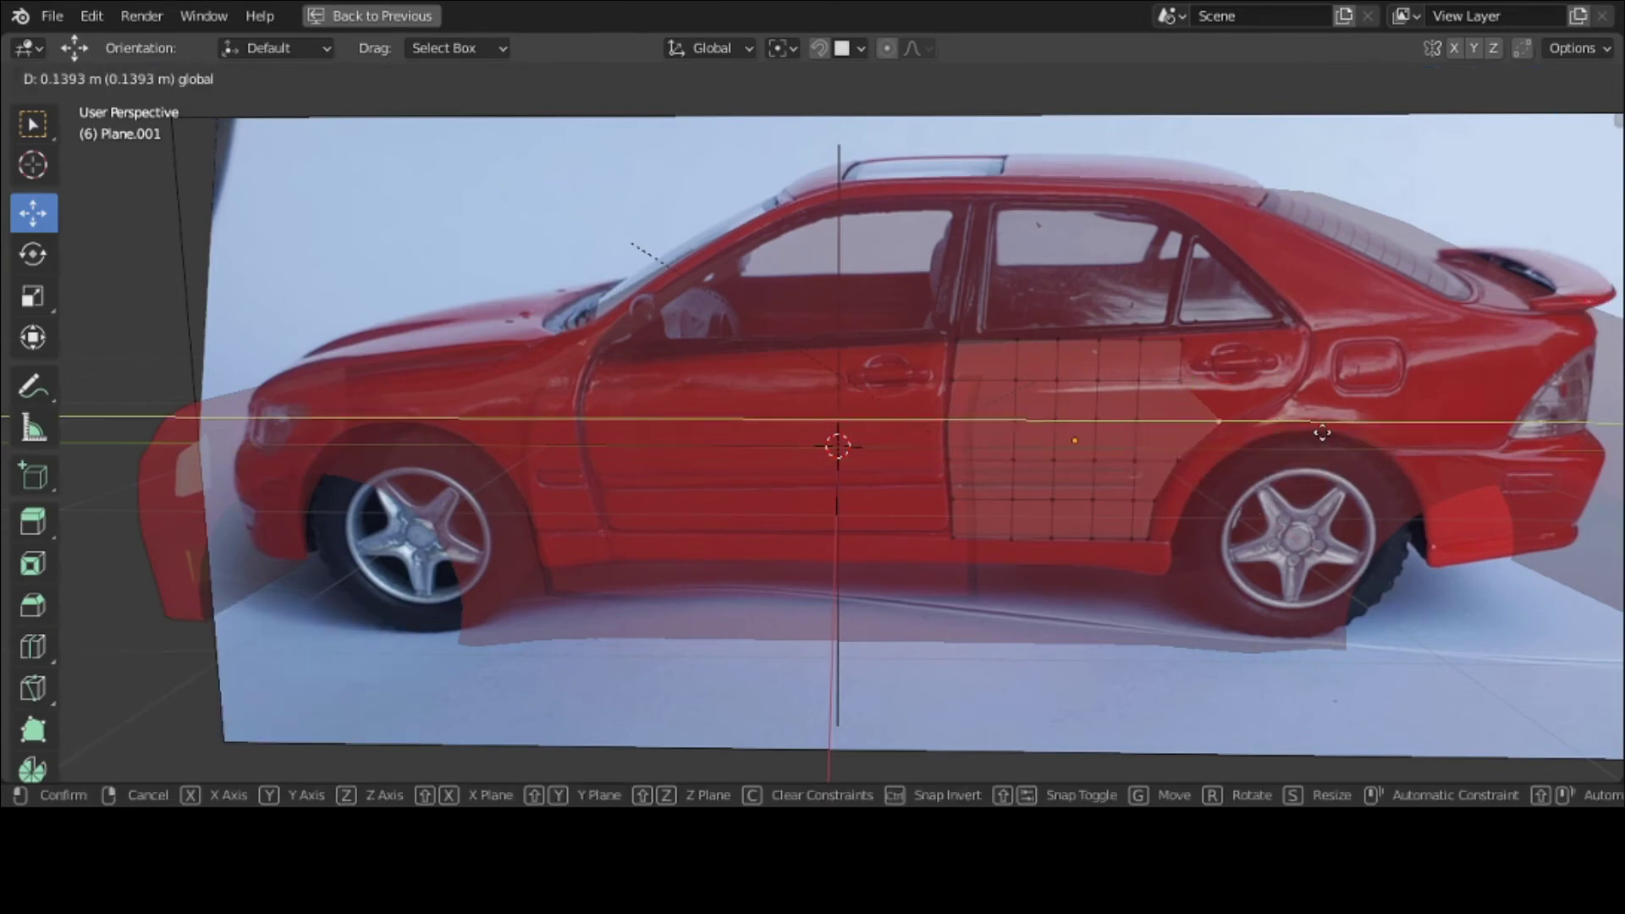
click(1316, 433)
click(1179, 378)
key(g)
key(y)
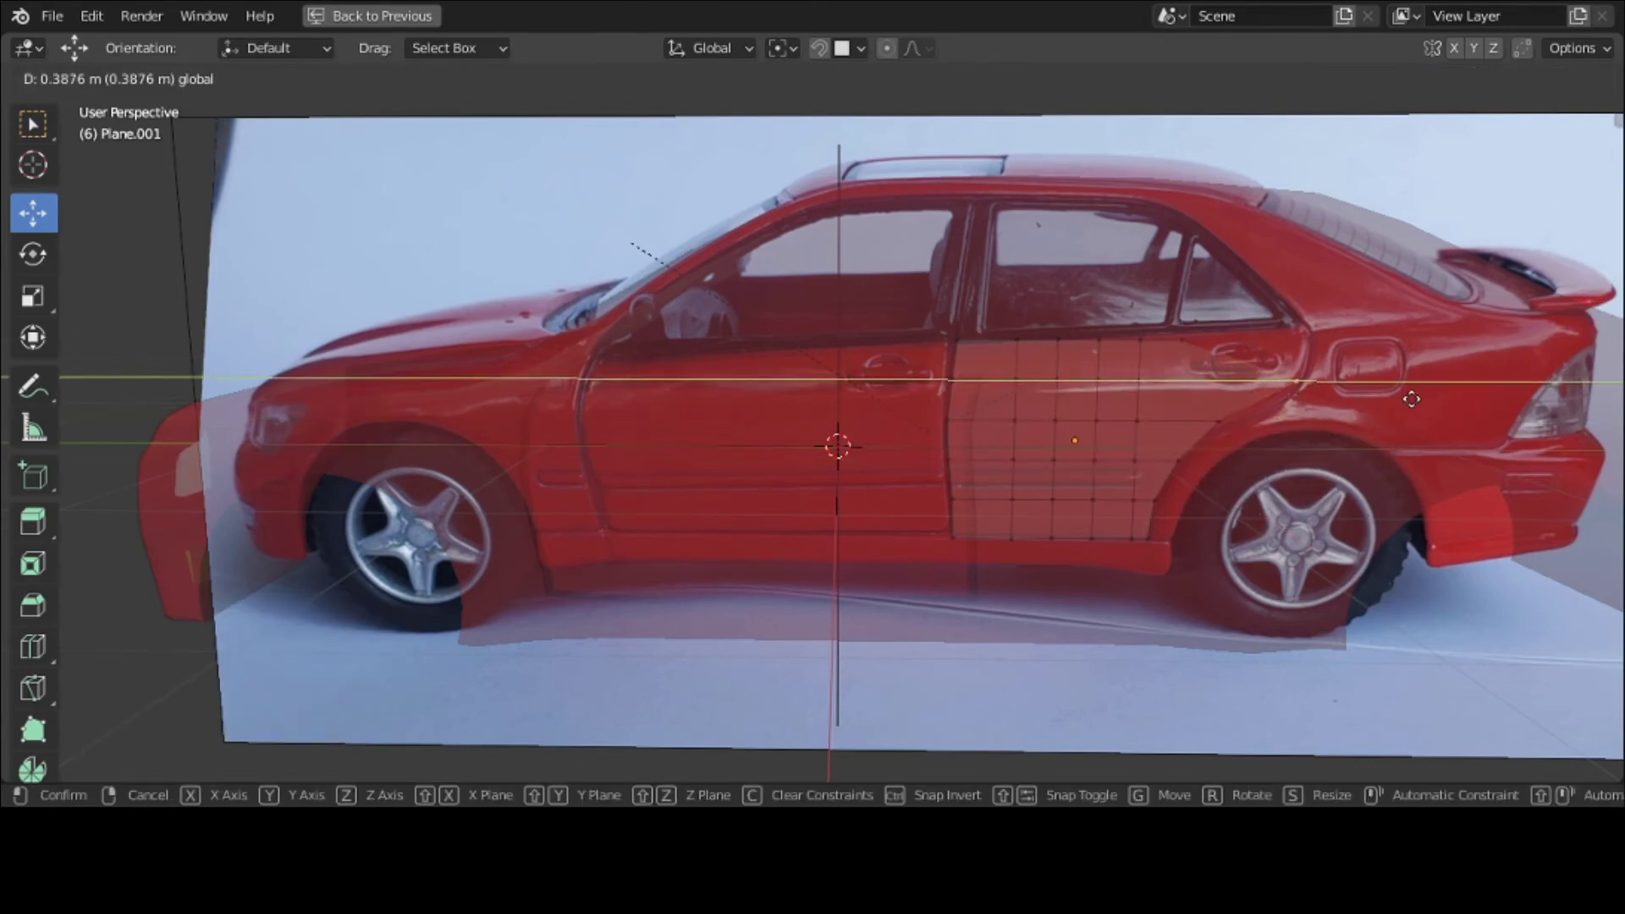
click(1299, 379)
Step: Move the upper rear corner vertex about 0.404 m back along Y and about 0.051 m up along Z
click(1179, 337)
key(g)
key(y)
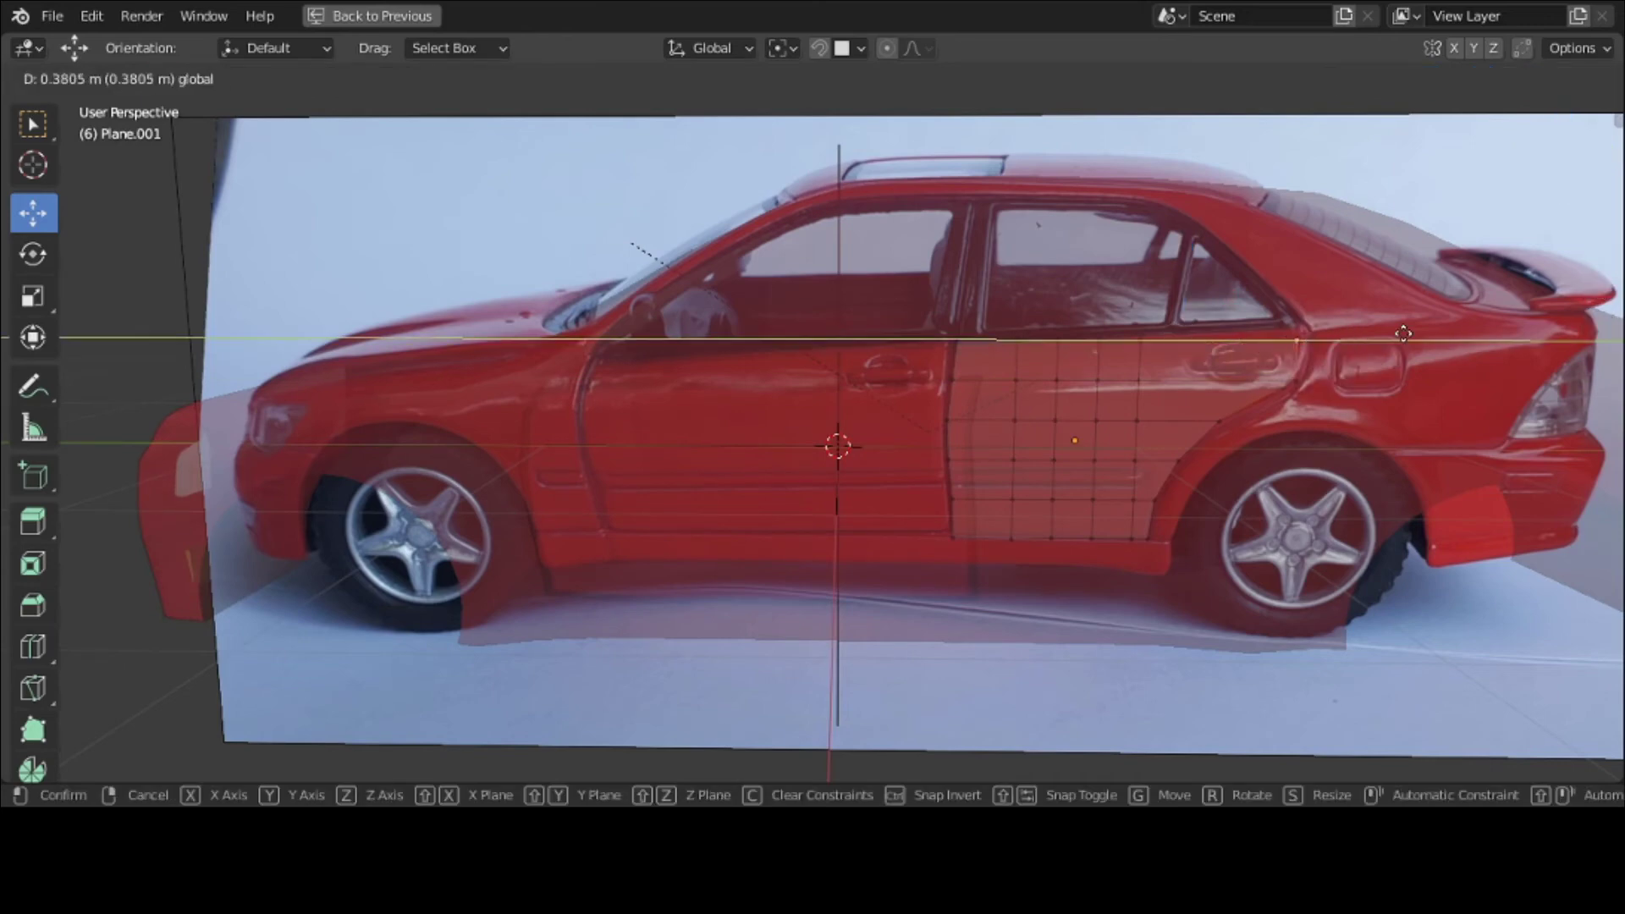
click(1304, 338)
click(1312, 298)
key(g)
key(y)
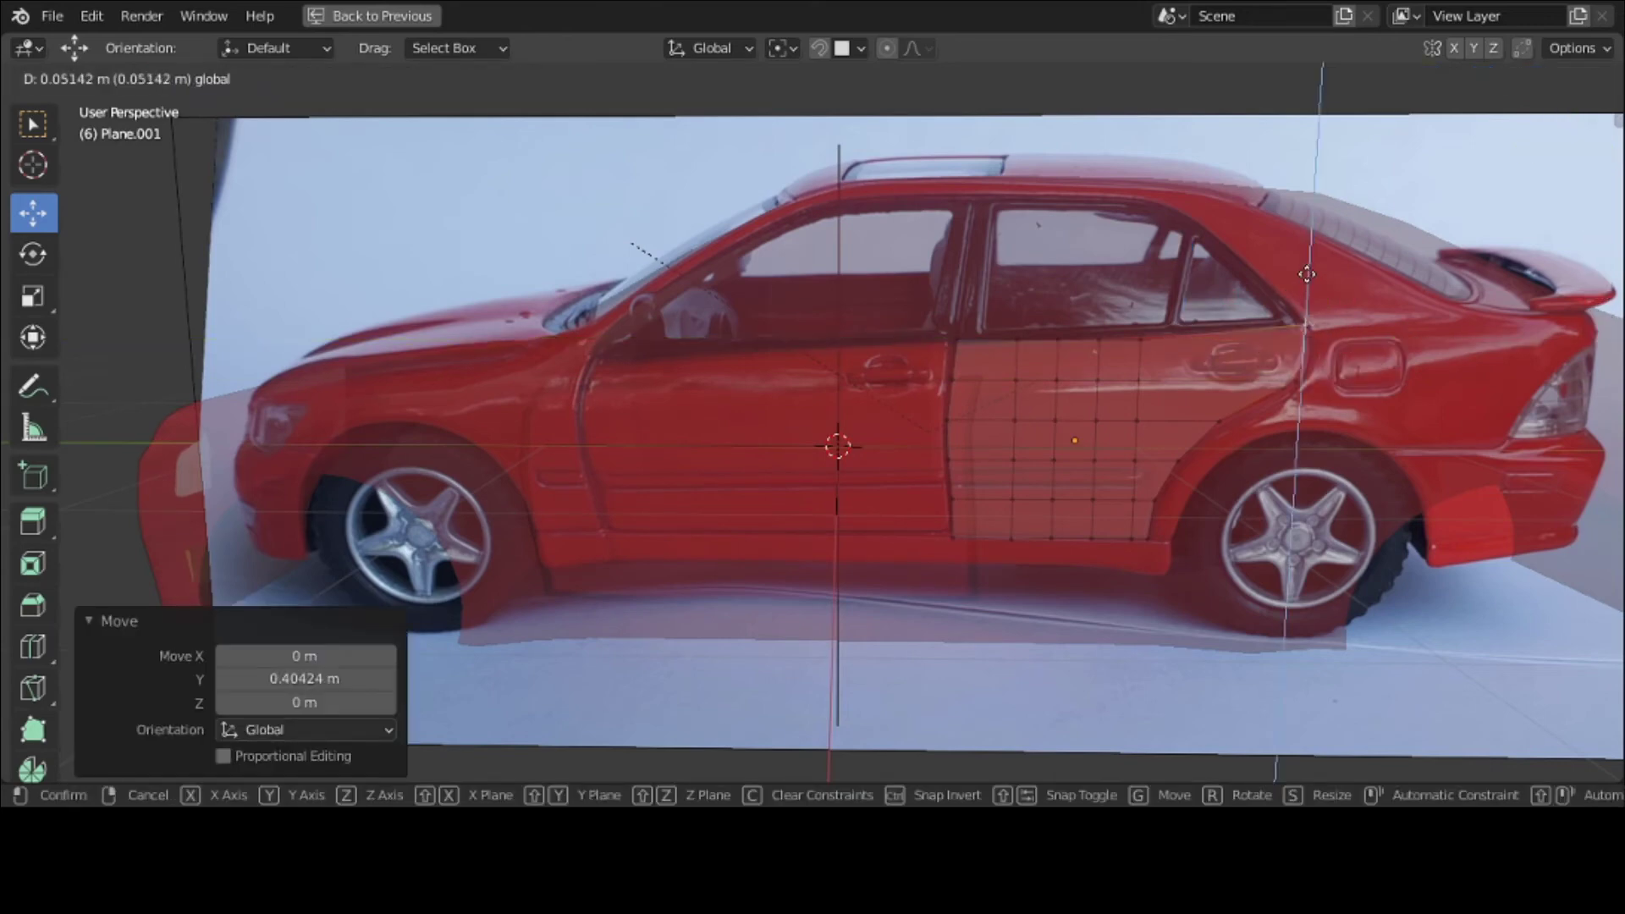
click(1307, 273)
Step: Turn off X-ray and view the whole car at an angle to see where the rear door plane sits relative to the body
click(1481, 82)
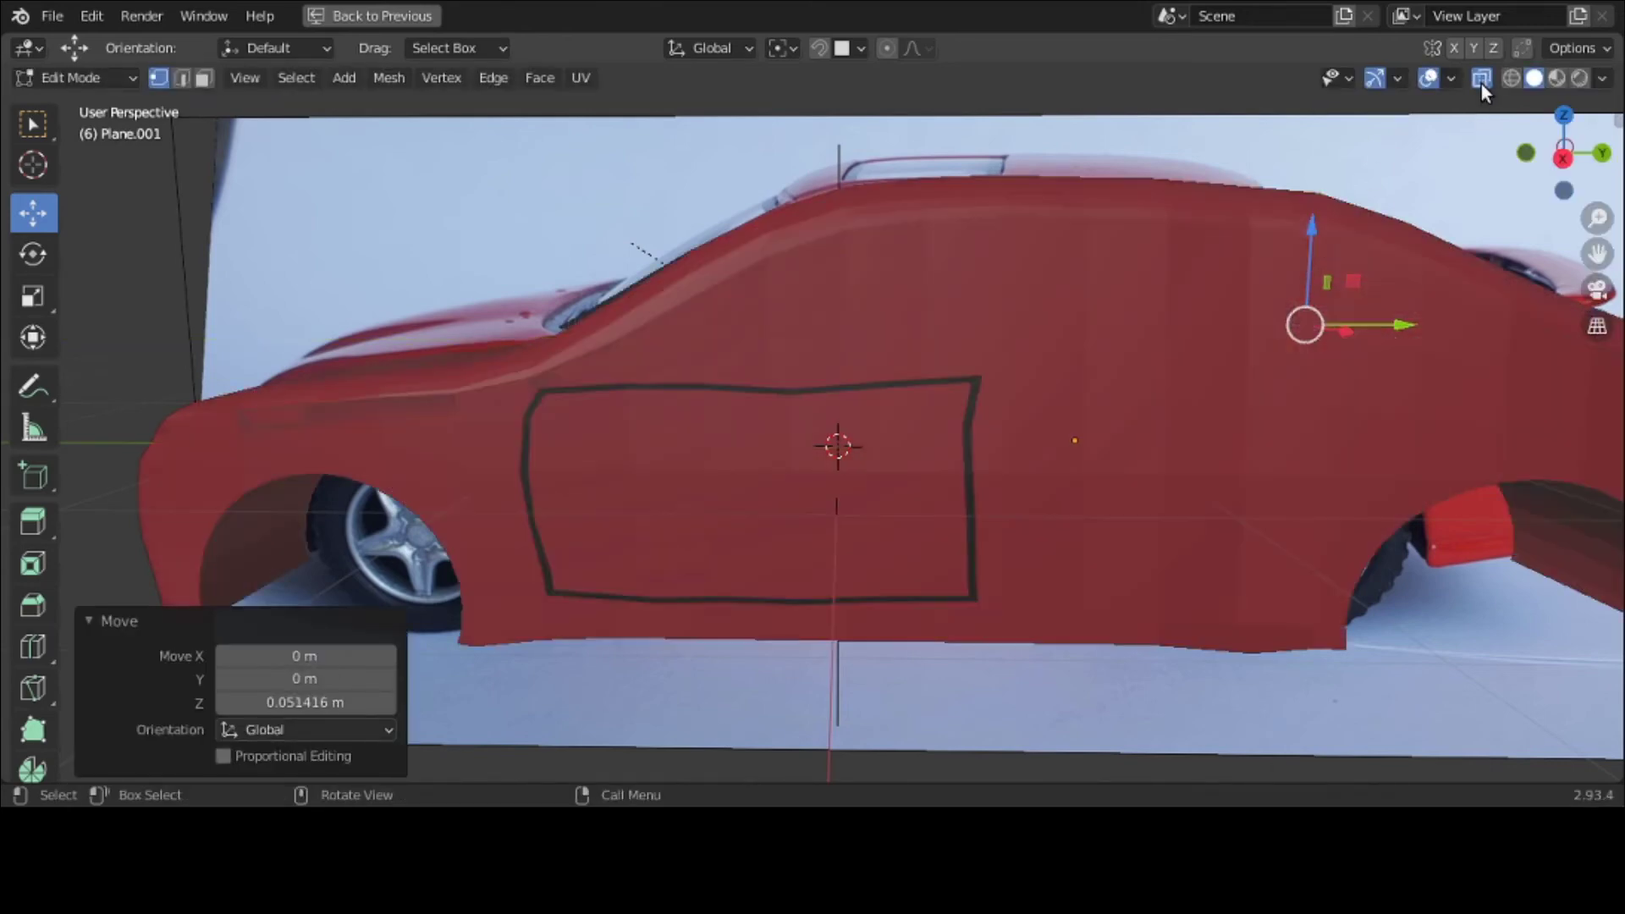
click(1482, 82)
click(1481, 83)
scroll(1182, 254, down, 5)
middle_drag(1183, 254, 1063, 345)
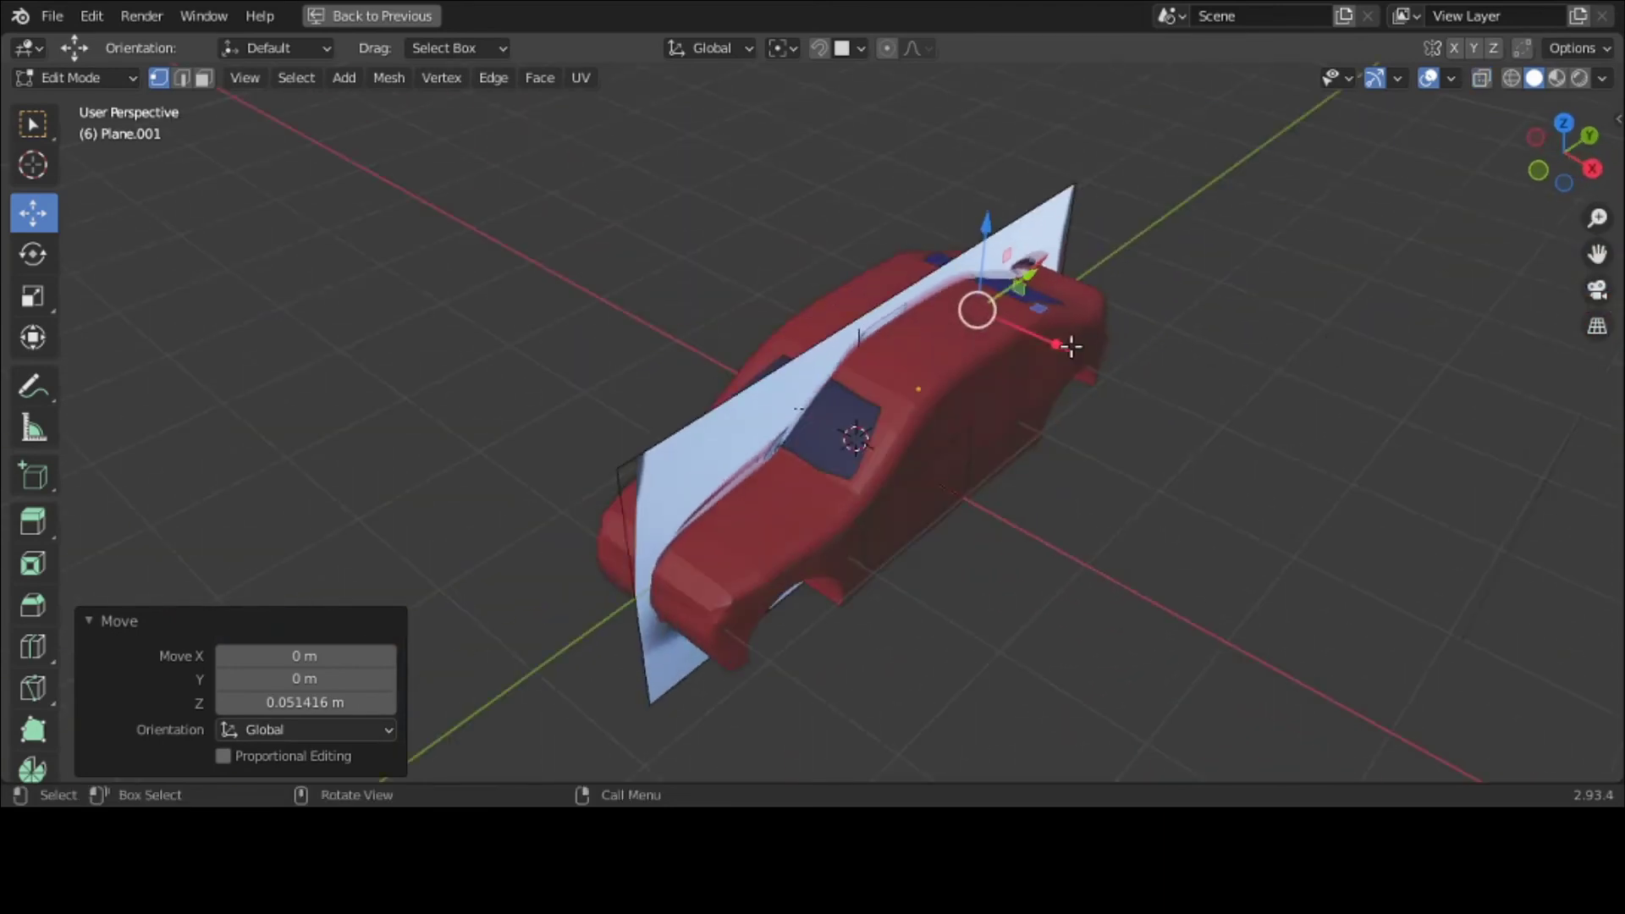
key(g)
key(x)
click(1260, 434)
key(ctrl+z)
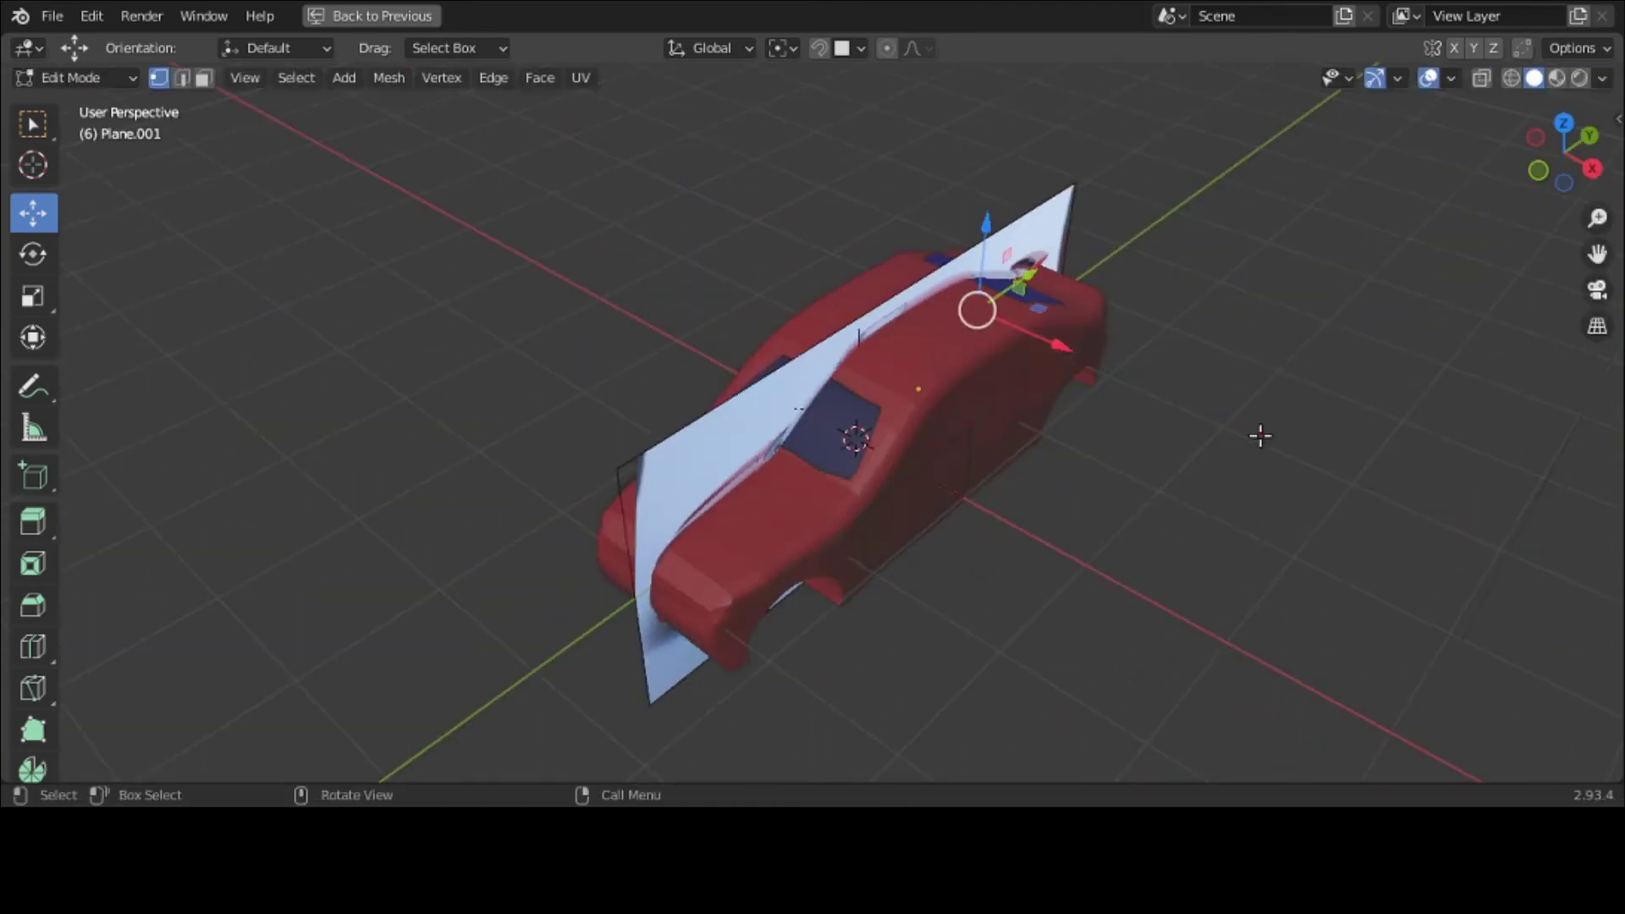
Step: Return to Object Mode, move the rear door plane about 1.011 m along X outside the body, and view it from the right
click(80, 77)
click(108, 105)
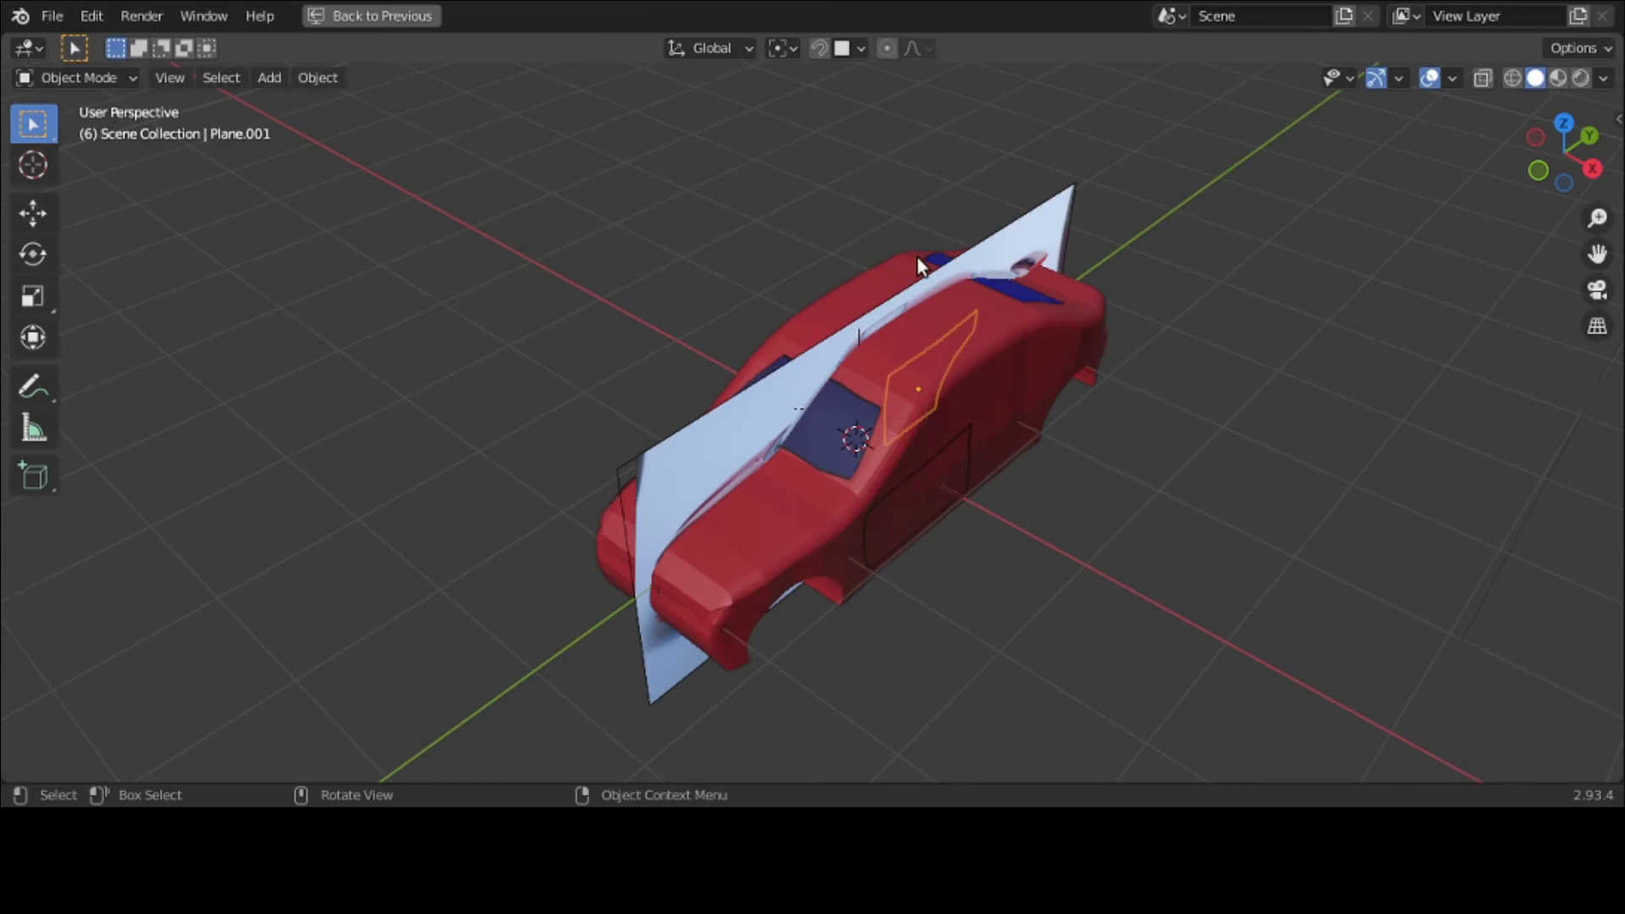
key(g)
key(x)
click(1031, 302)
key(grave)
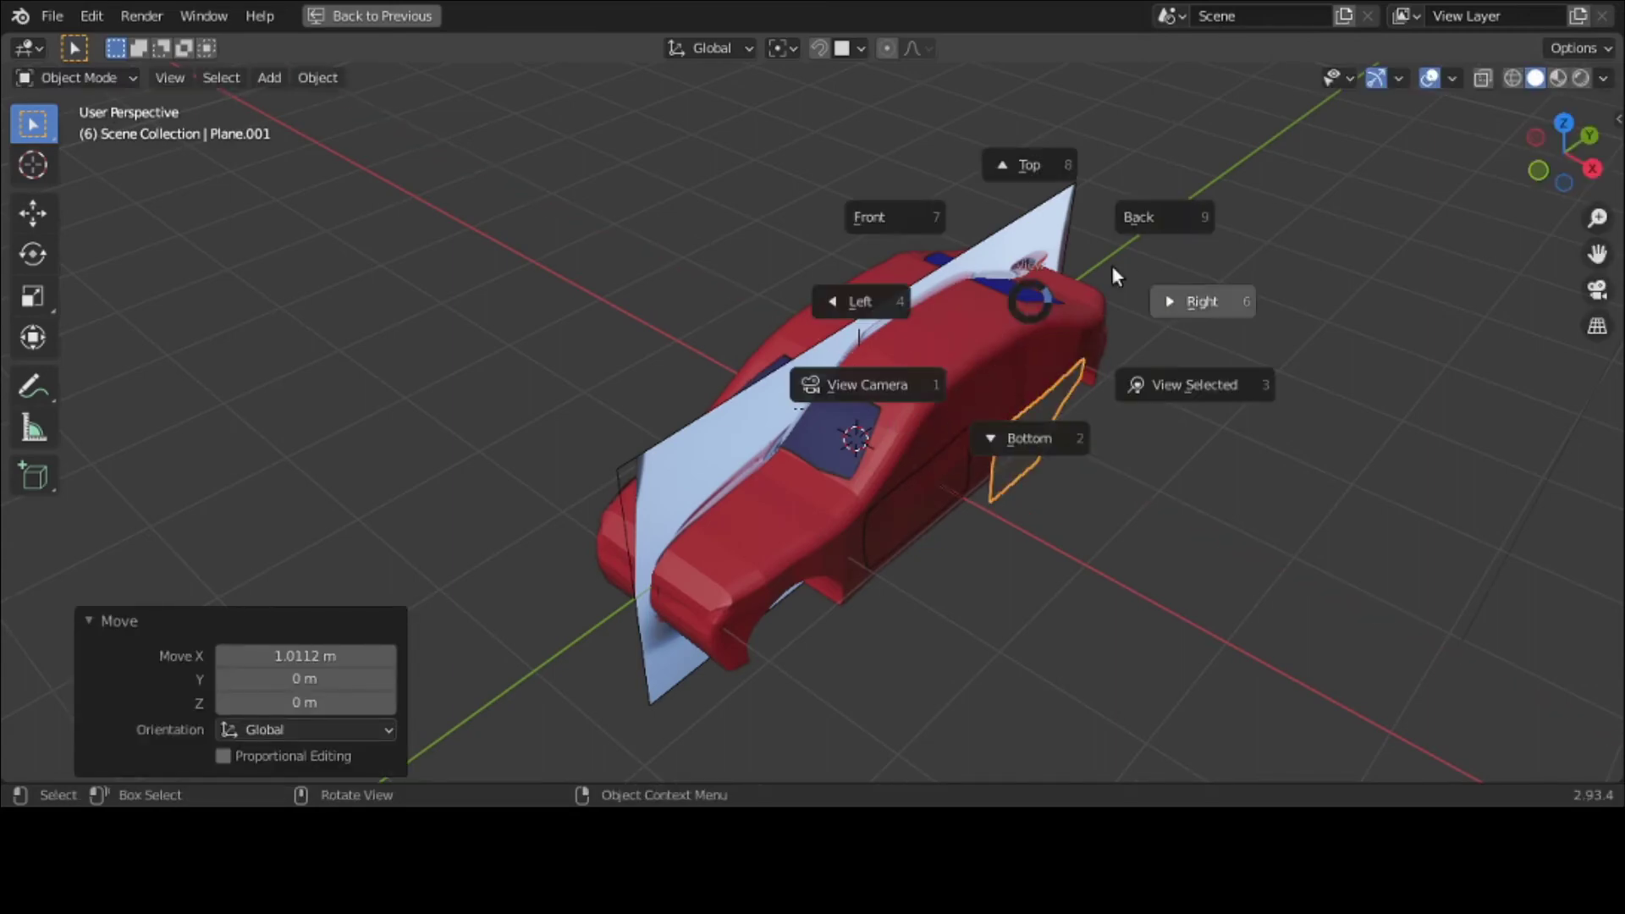
click(1183, 298)
scroll(1158, 383, up, 2)
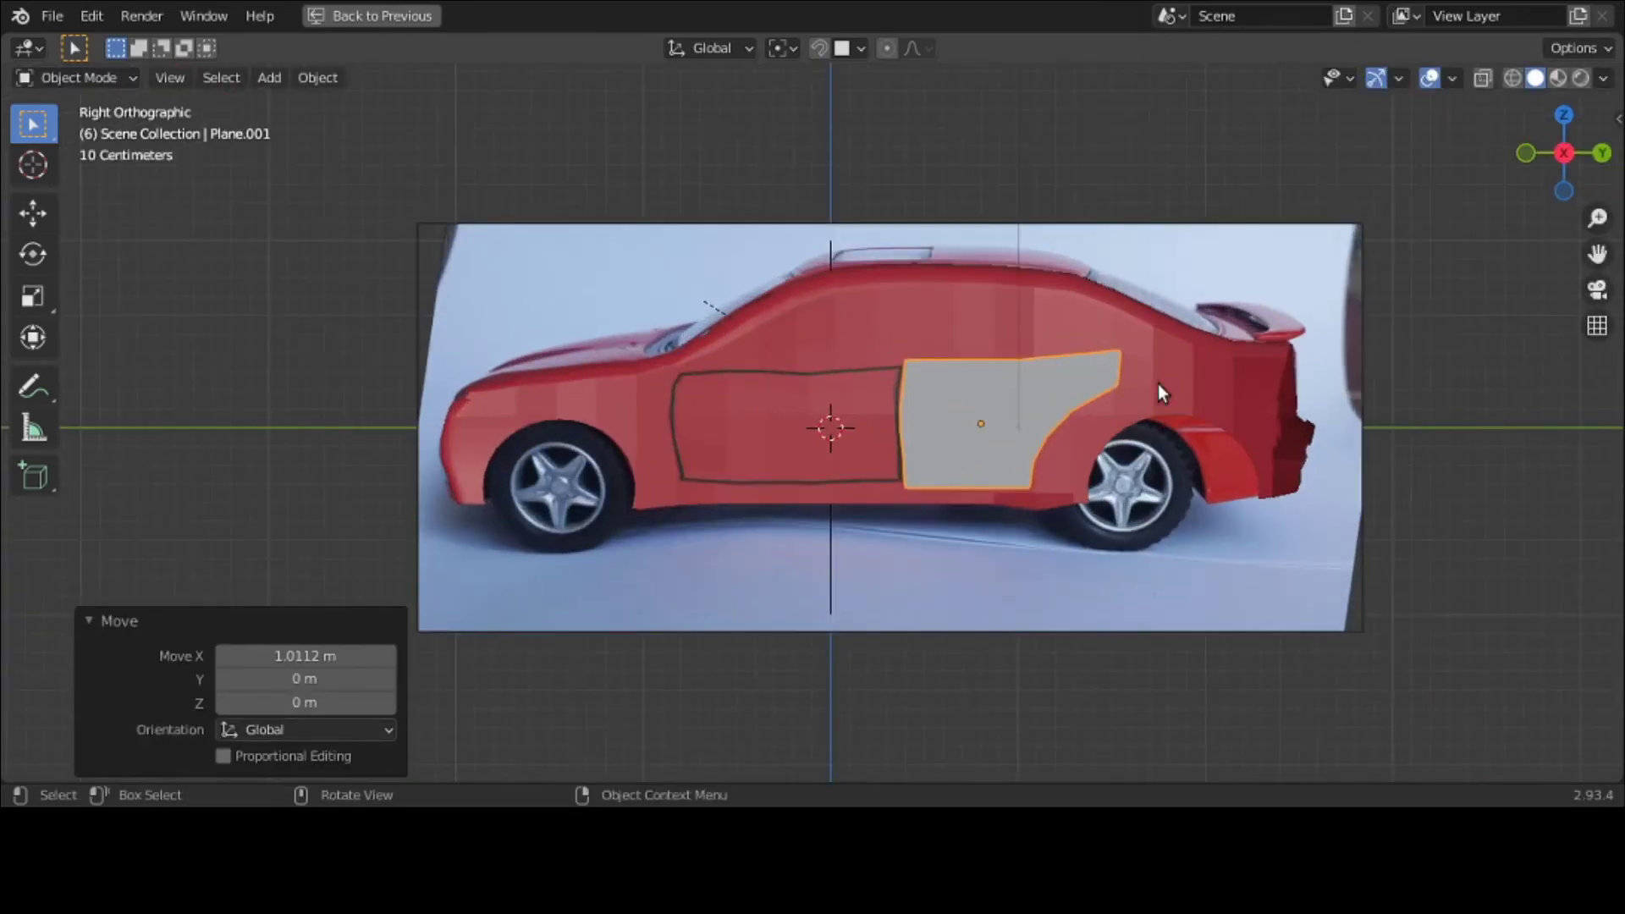
Step: Give the rear door plane a new material named trim with a black viewport display colour
key(ctrl+space)
click(1362, 748)
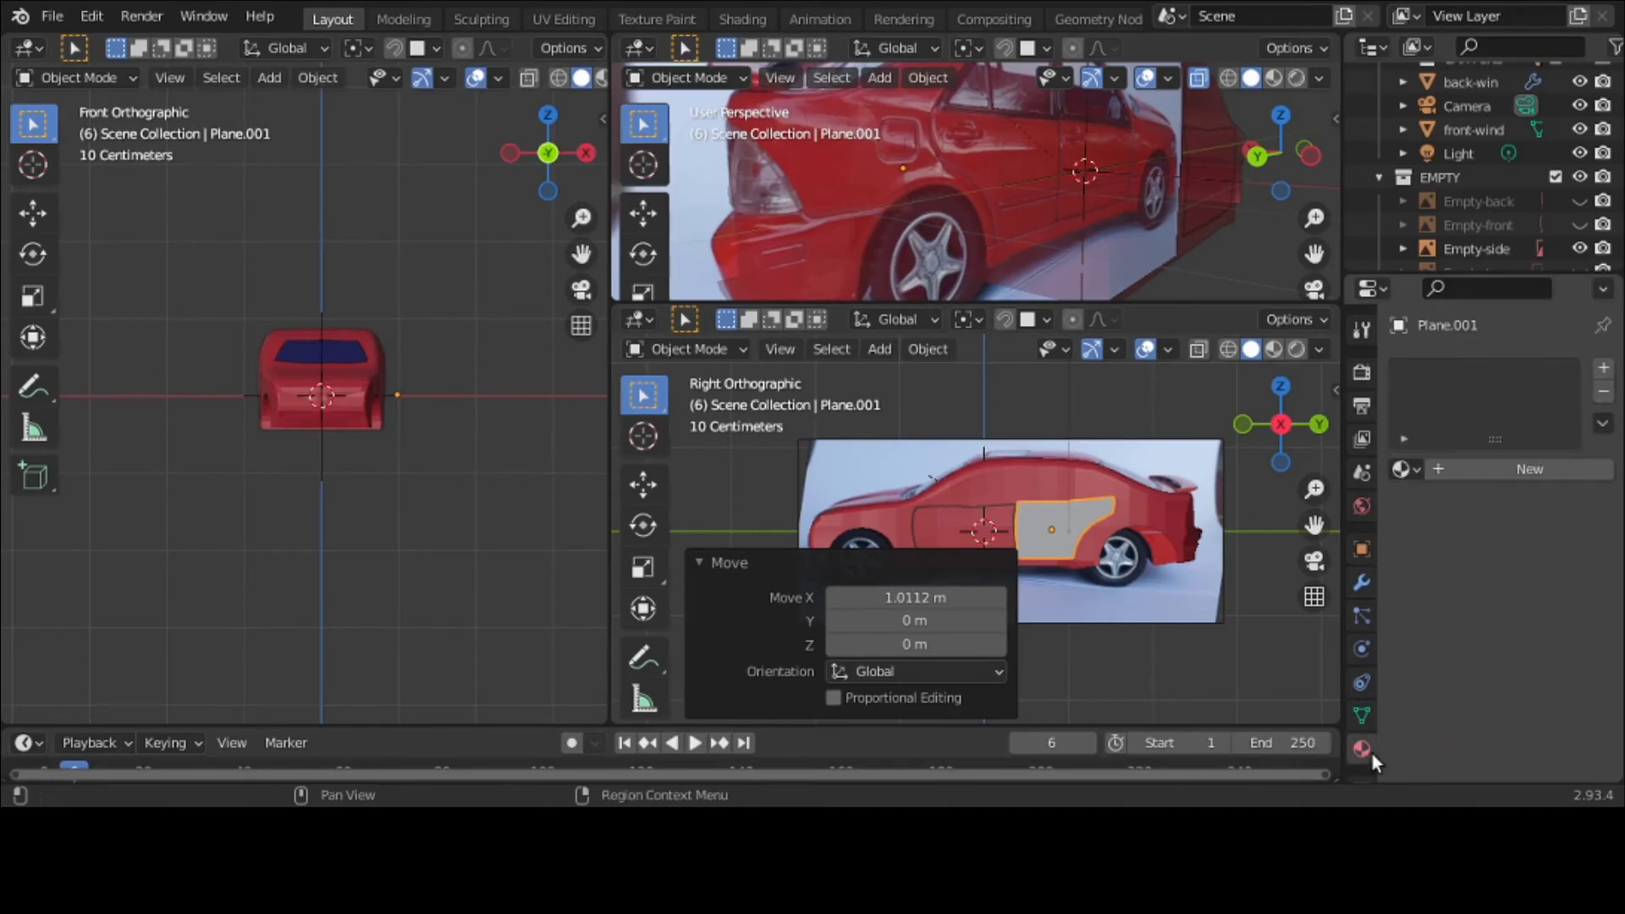
click(1475, 457)
double_click(1477, 373)
text(trim)
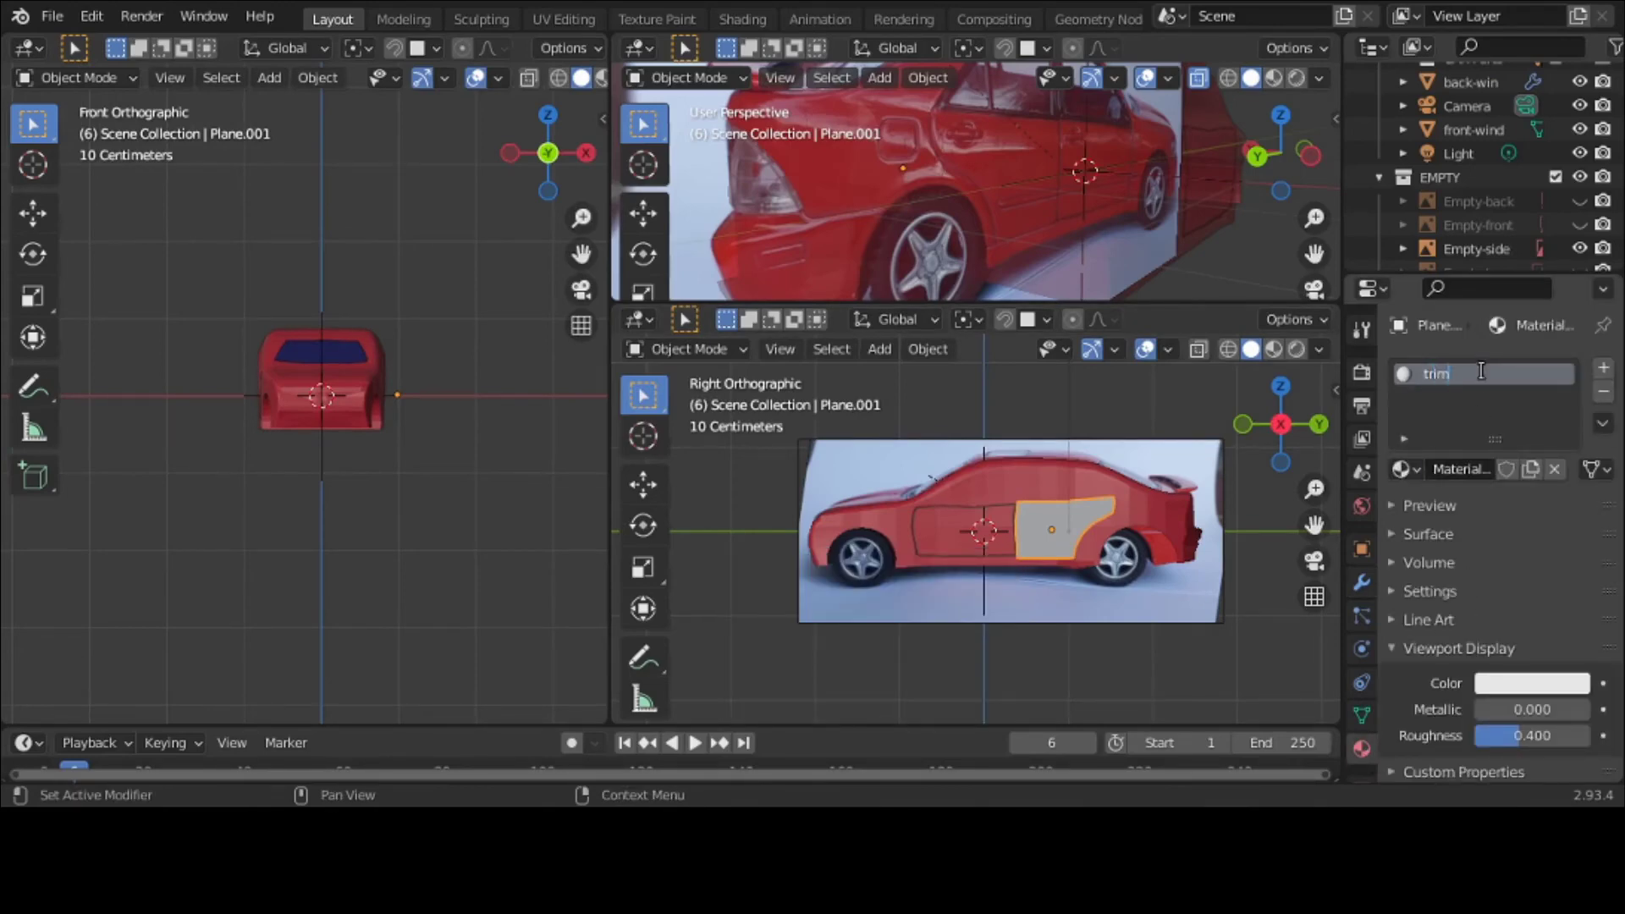
key(Return)
click(1532, 683)
drag(1572, 368, 1571, 514)
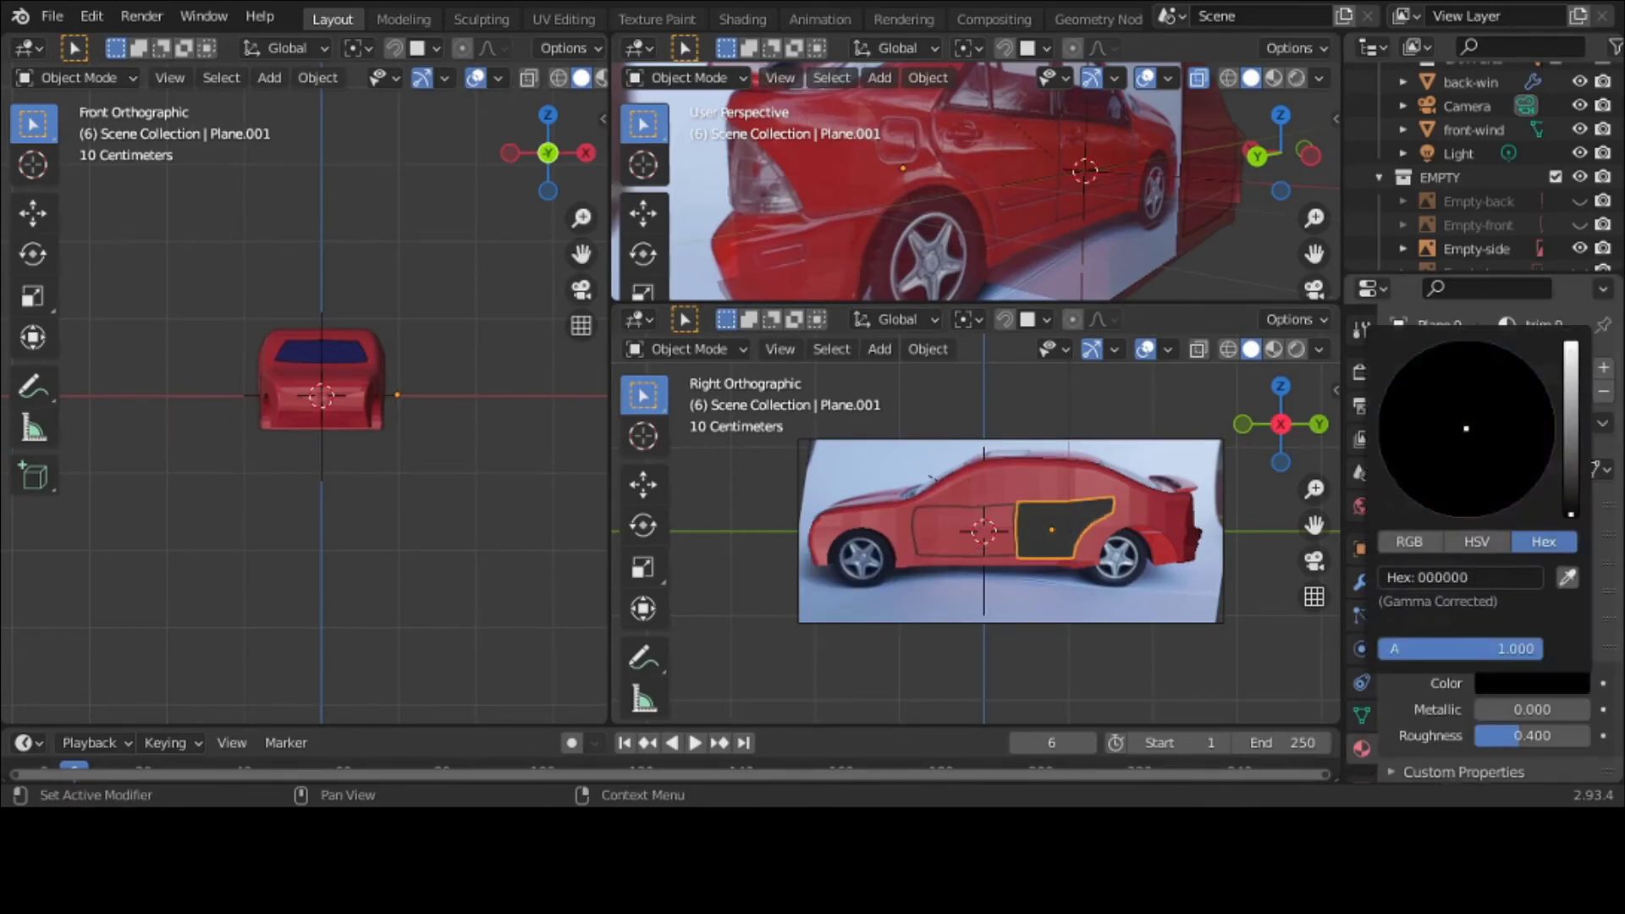
Step: Inset all faces of the rear door plane slightly to form a thin trim border around its outline
click(689, 348)
click(687, 403)
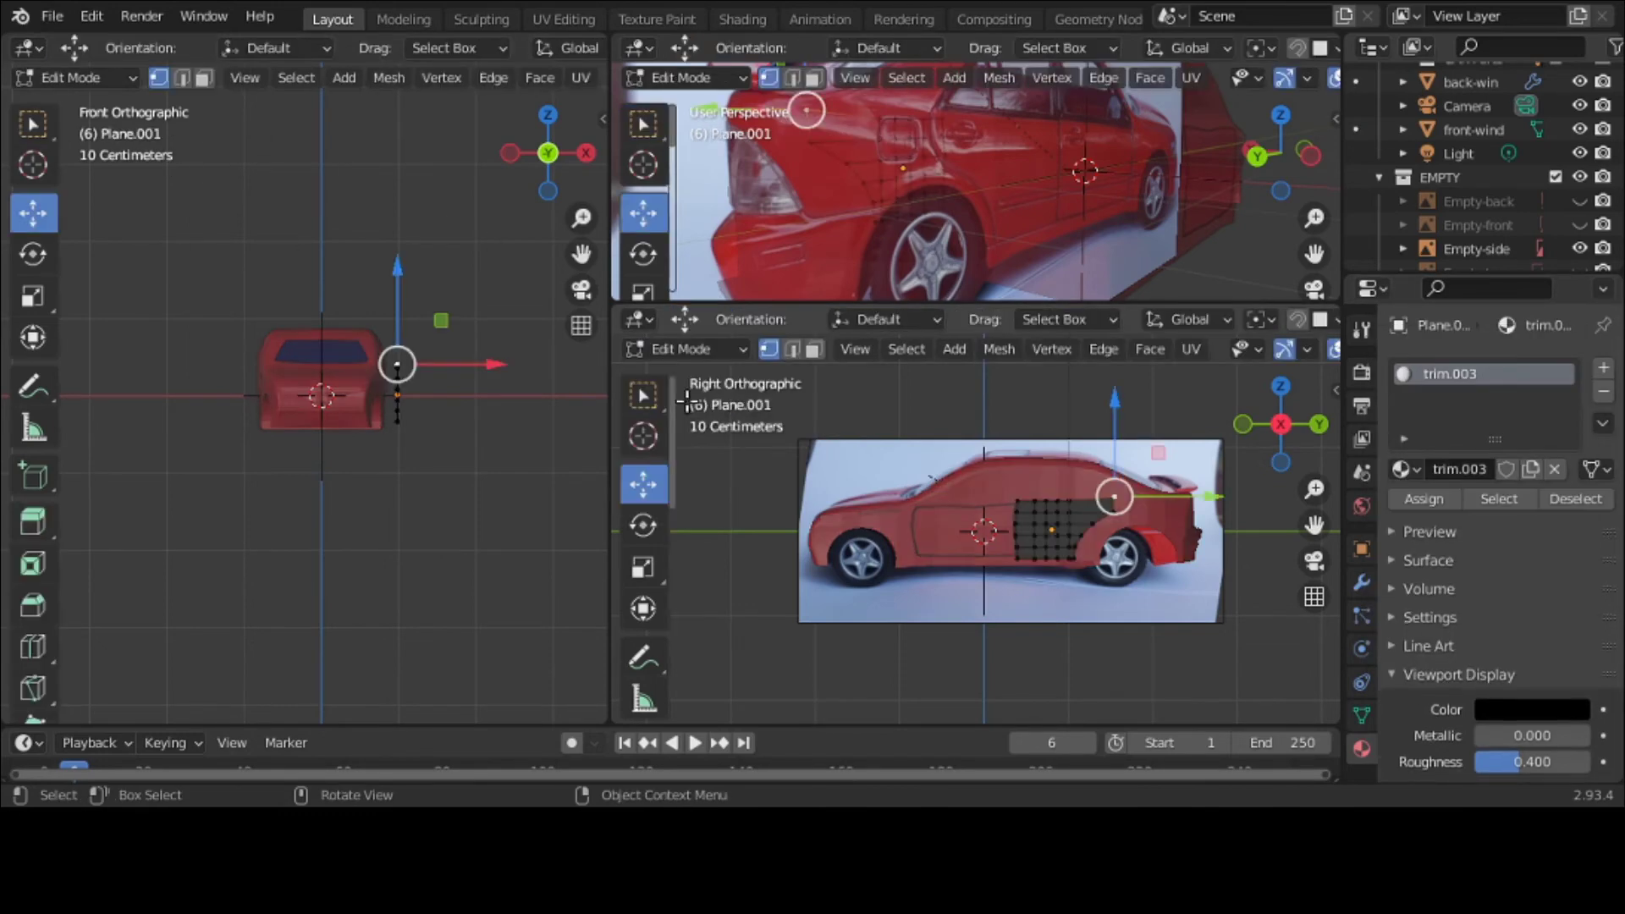
scroll(974, 542, up, 3)
key(ctrl+space)
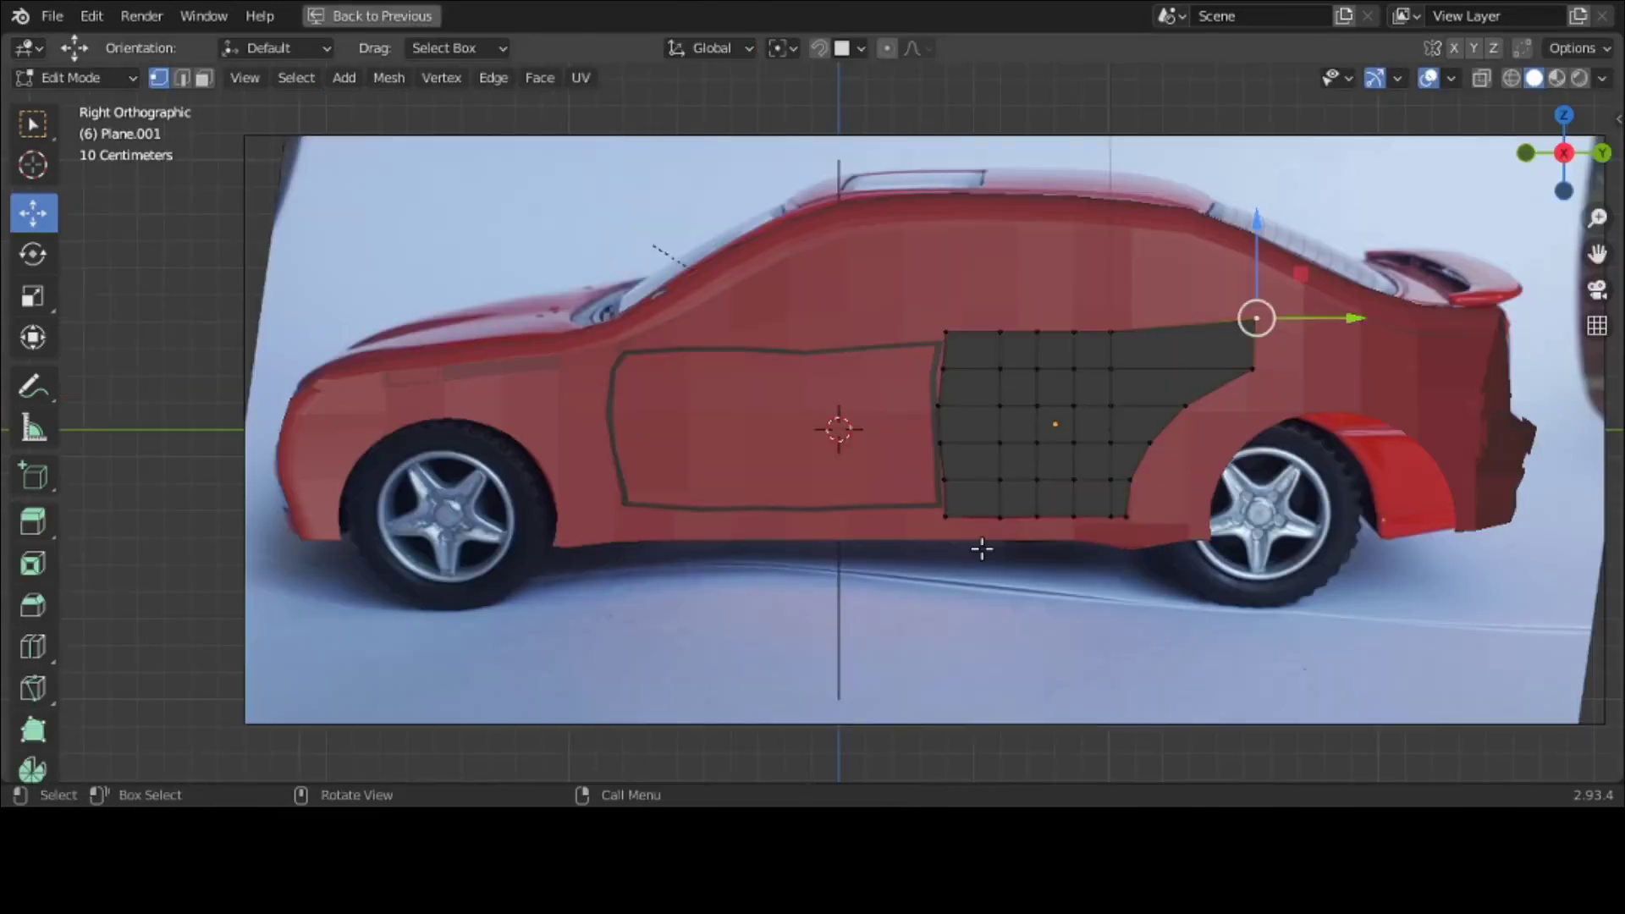
key(a)
key(i)
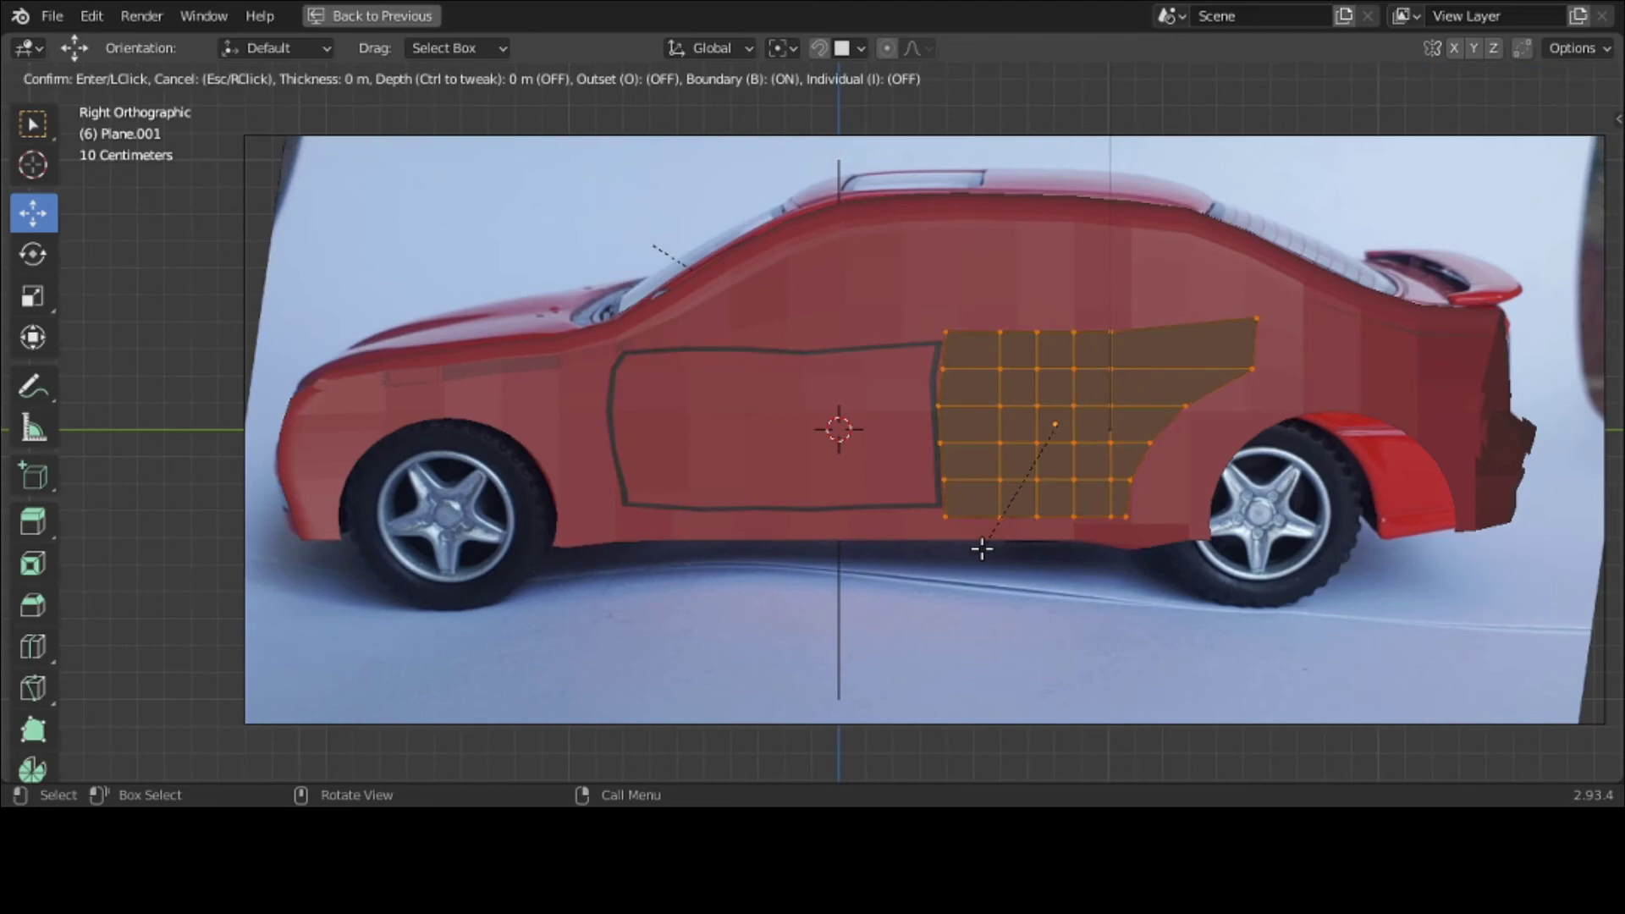
click(984, 542)
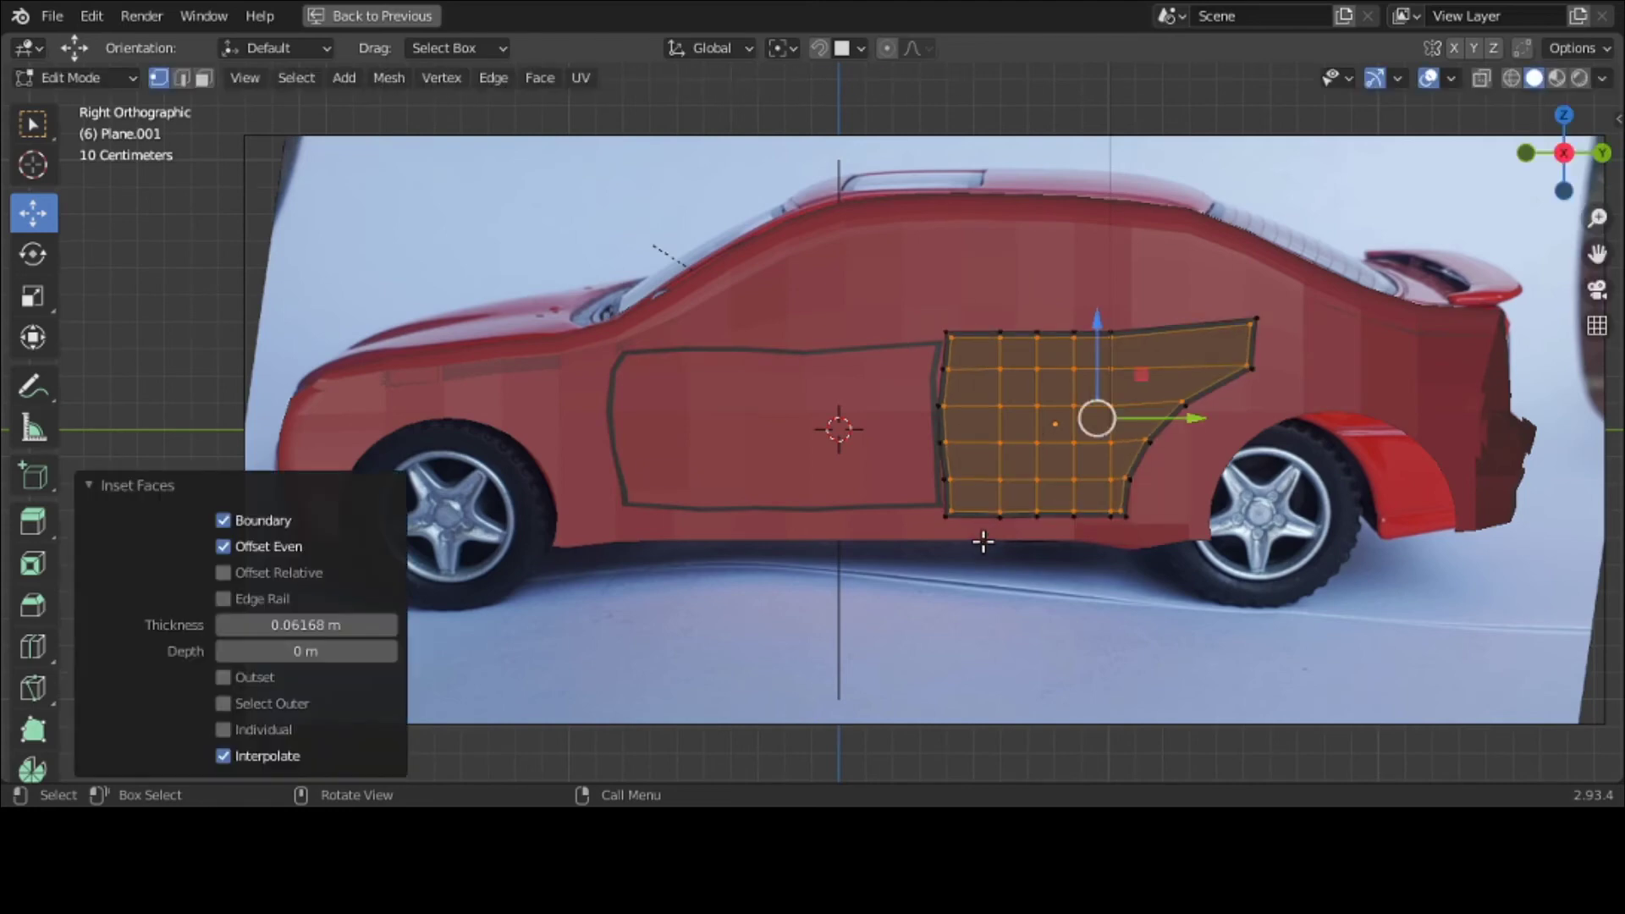
click(984, 542)
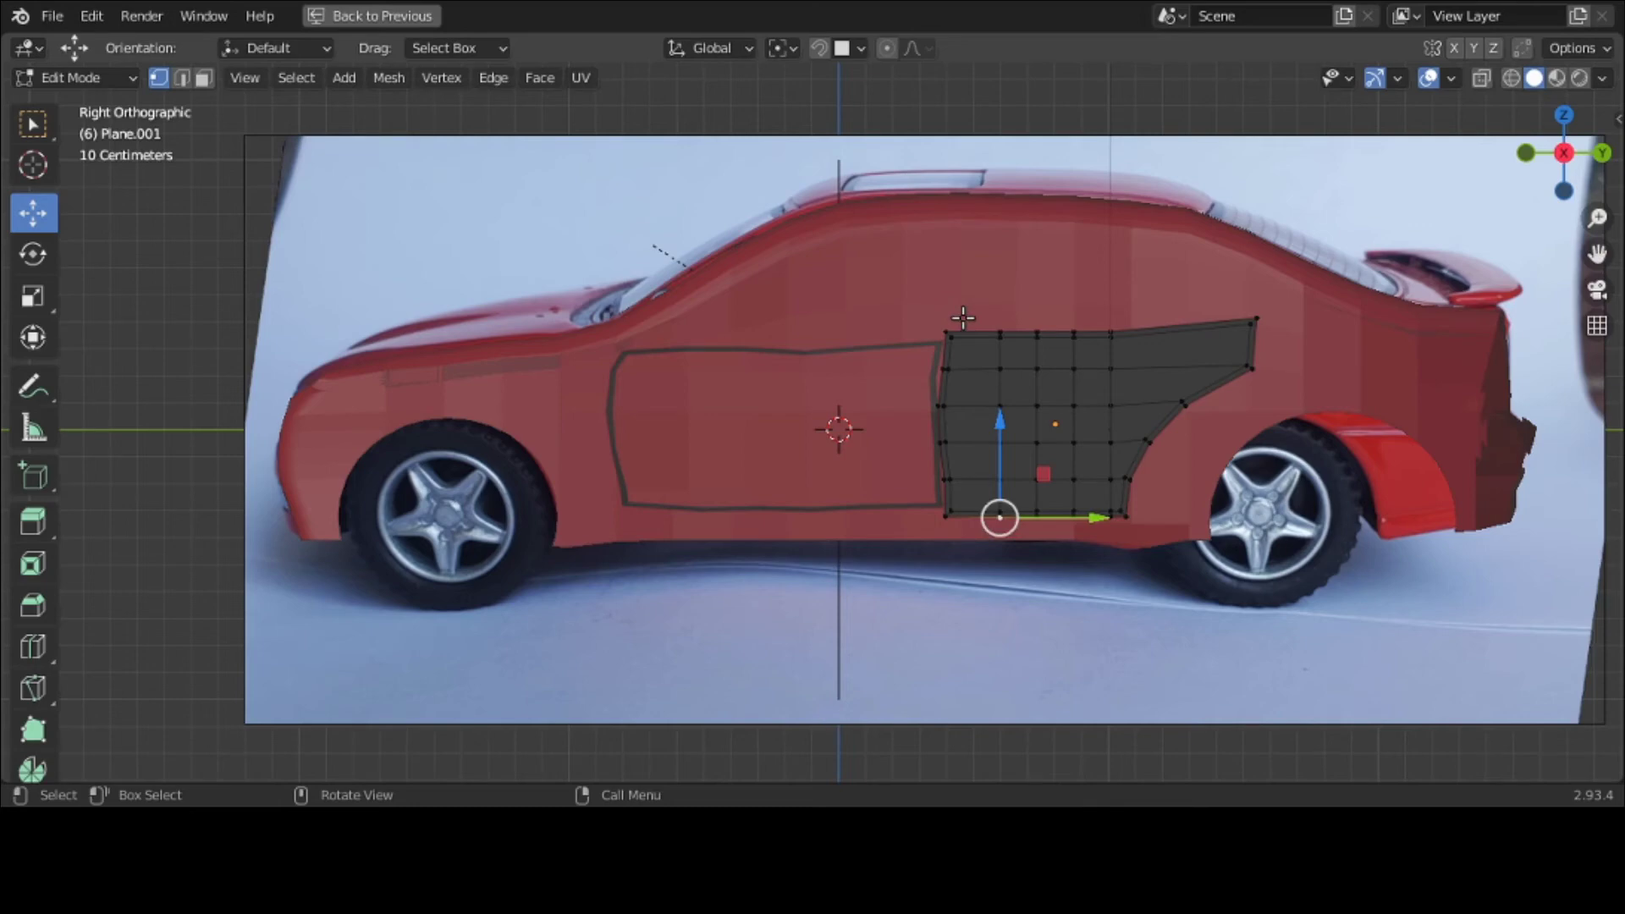
Step: Add a second material slot with a new material to the rear door plane
key(a)
key(ctrl+space)
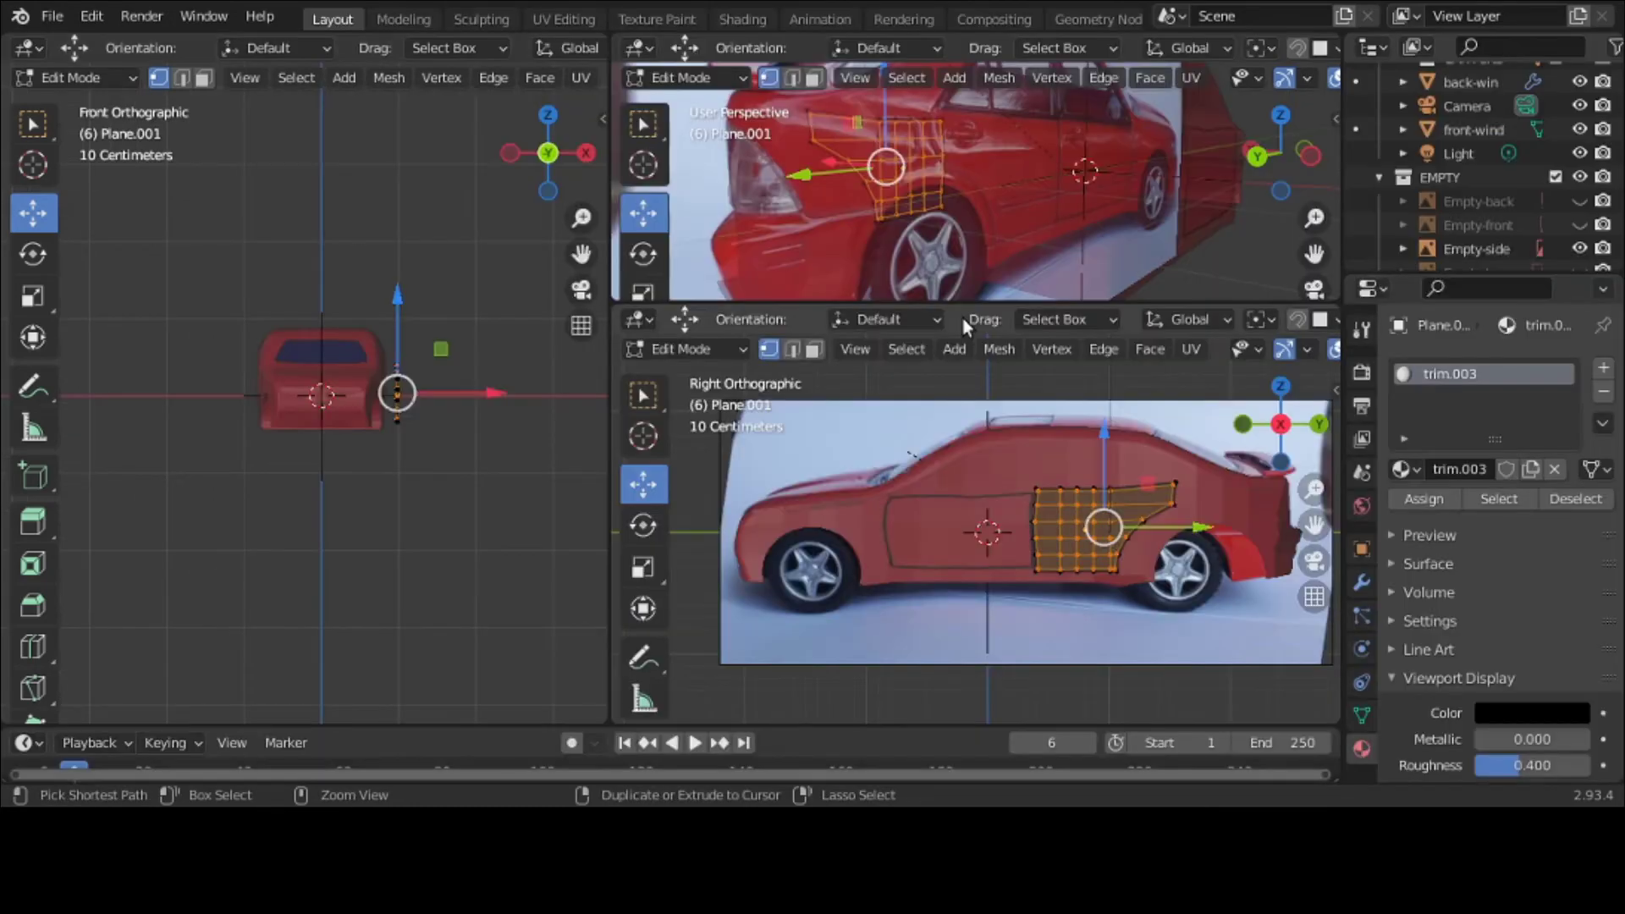
click(1604, 368)
click(1473, 517)
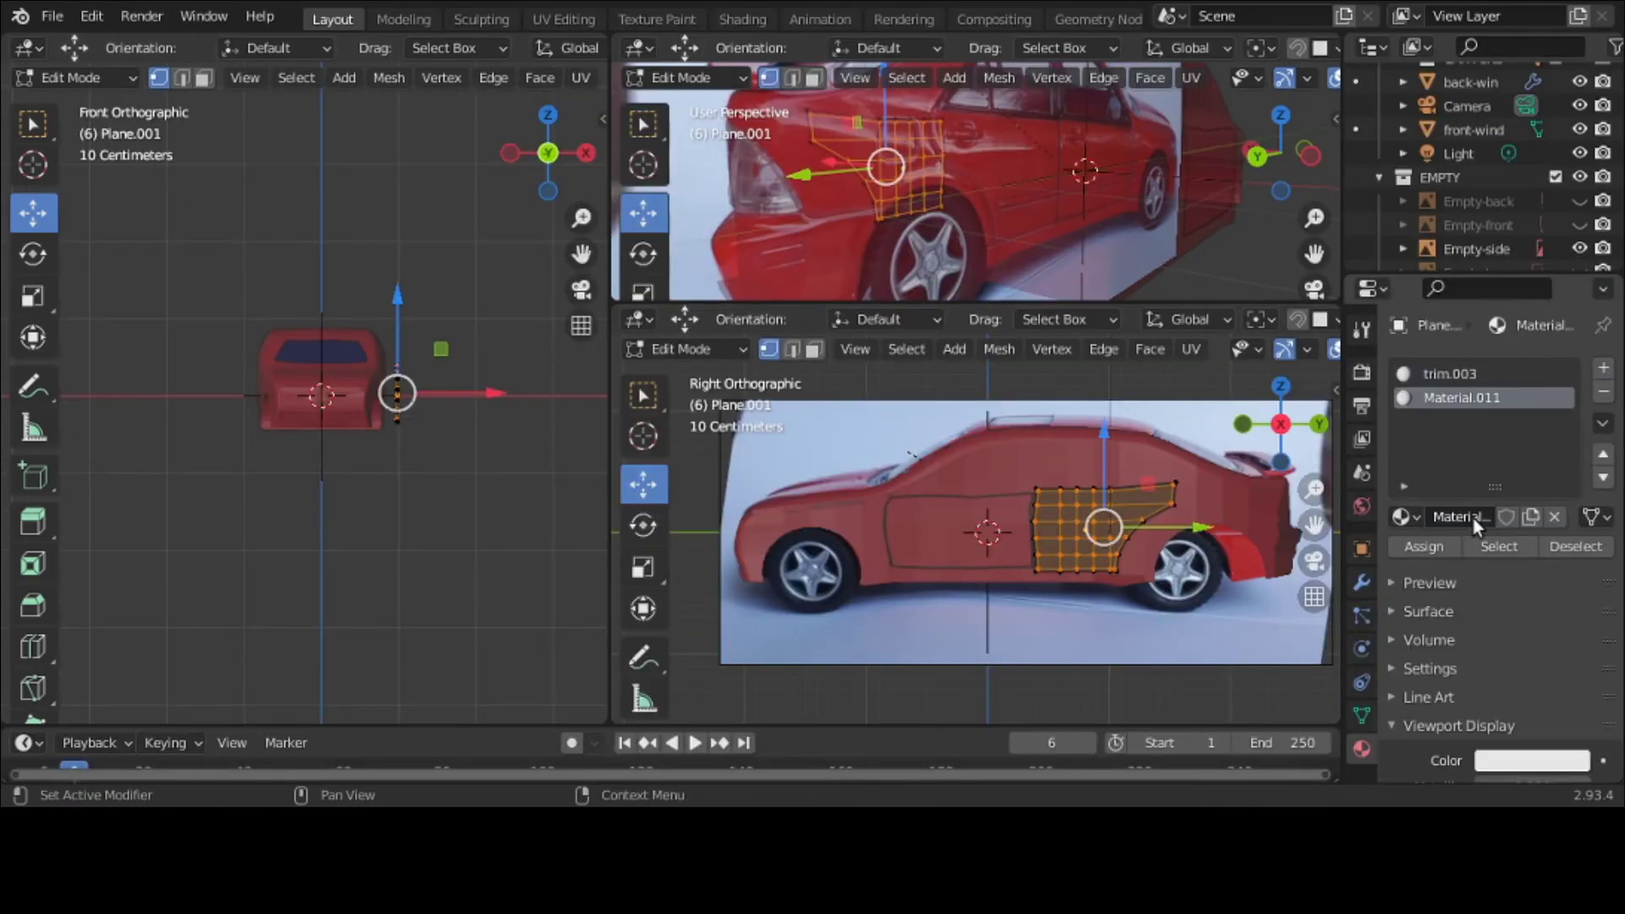
Step: Set the second material's viewport colour to hex E7394E, assign it to the door's inner faces, and return to Object Mode
scroll(1481, 593, down, 2)
click(1504, 677)
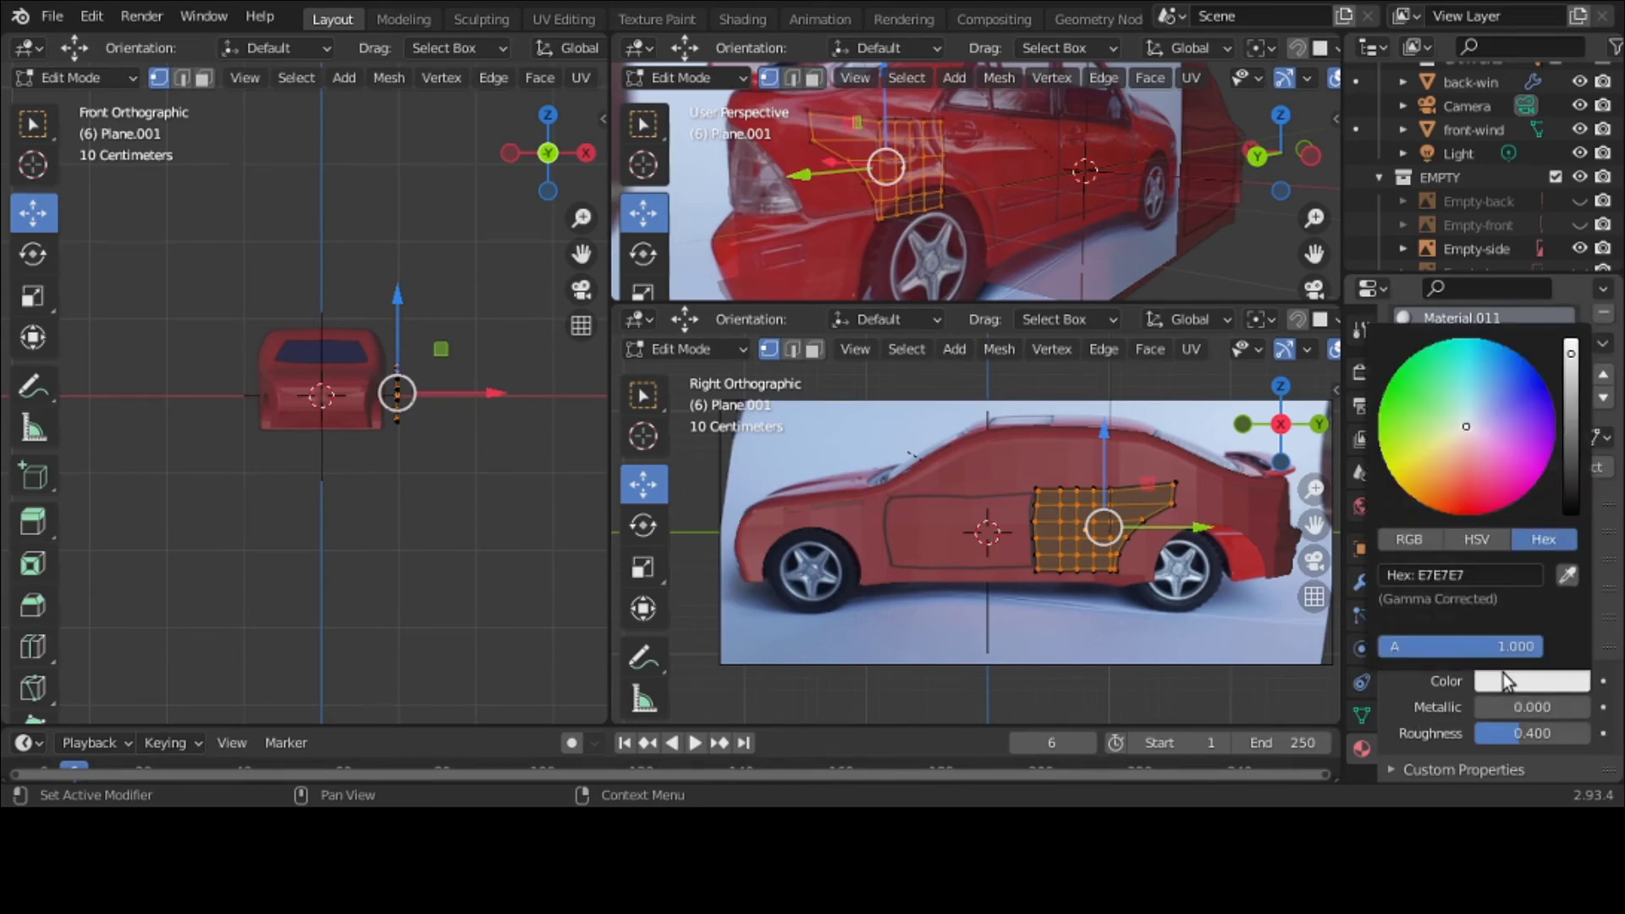
click(1507, 577)
text(e73)
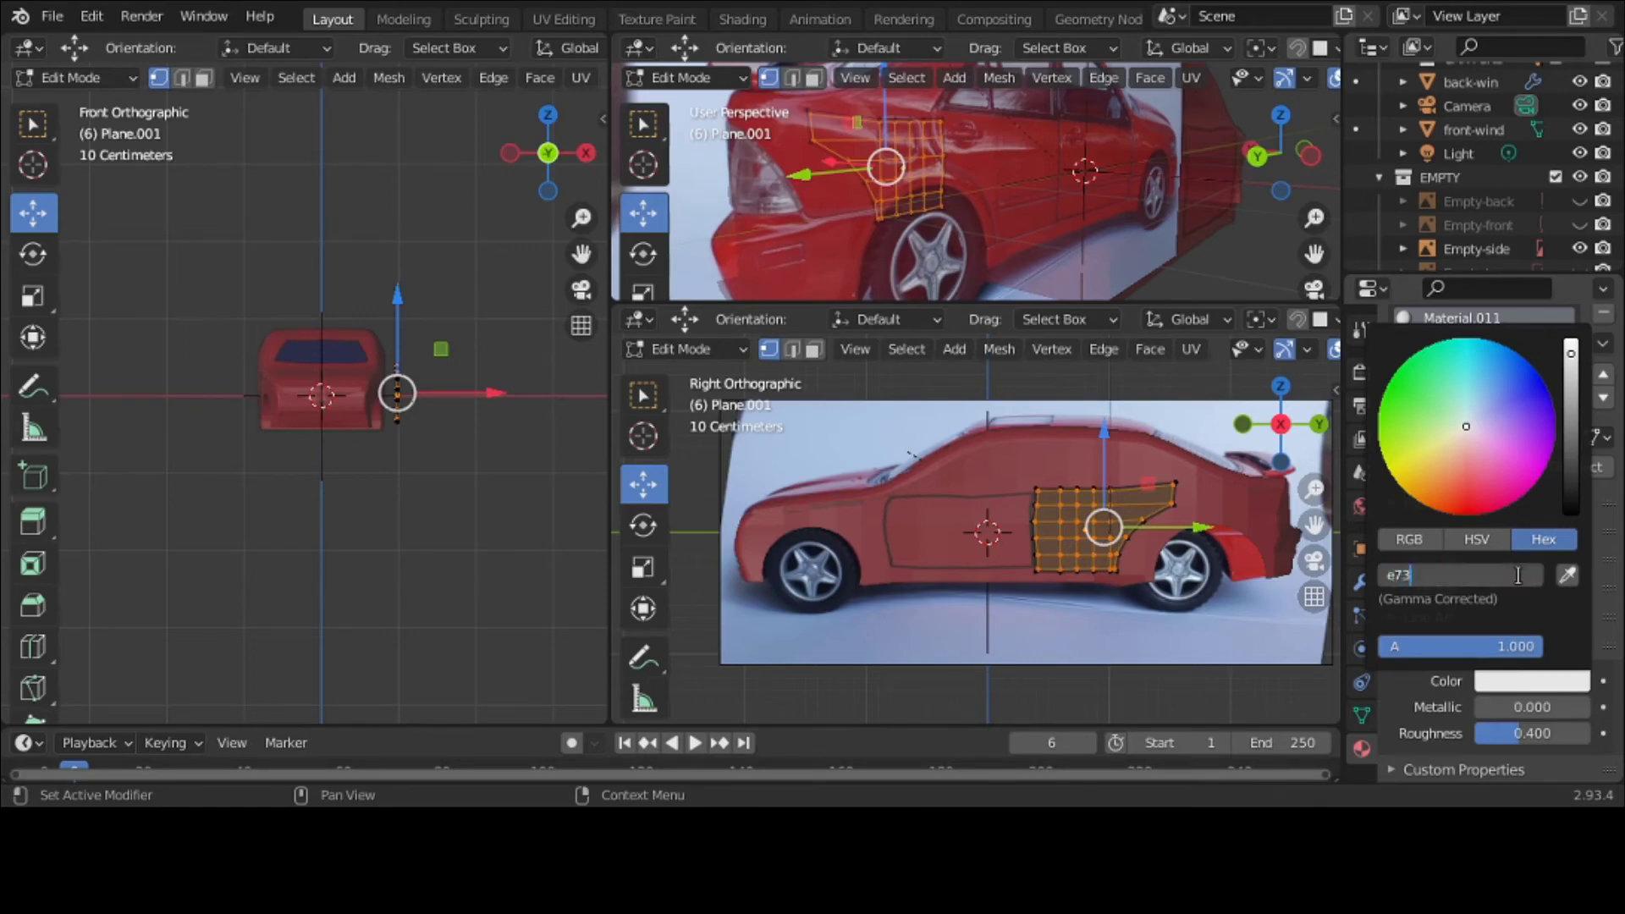
text(94e)
key(Return)
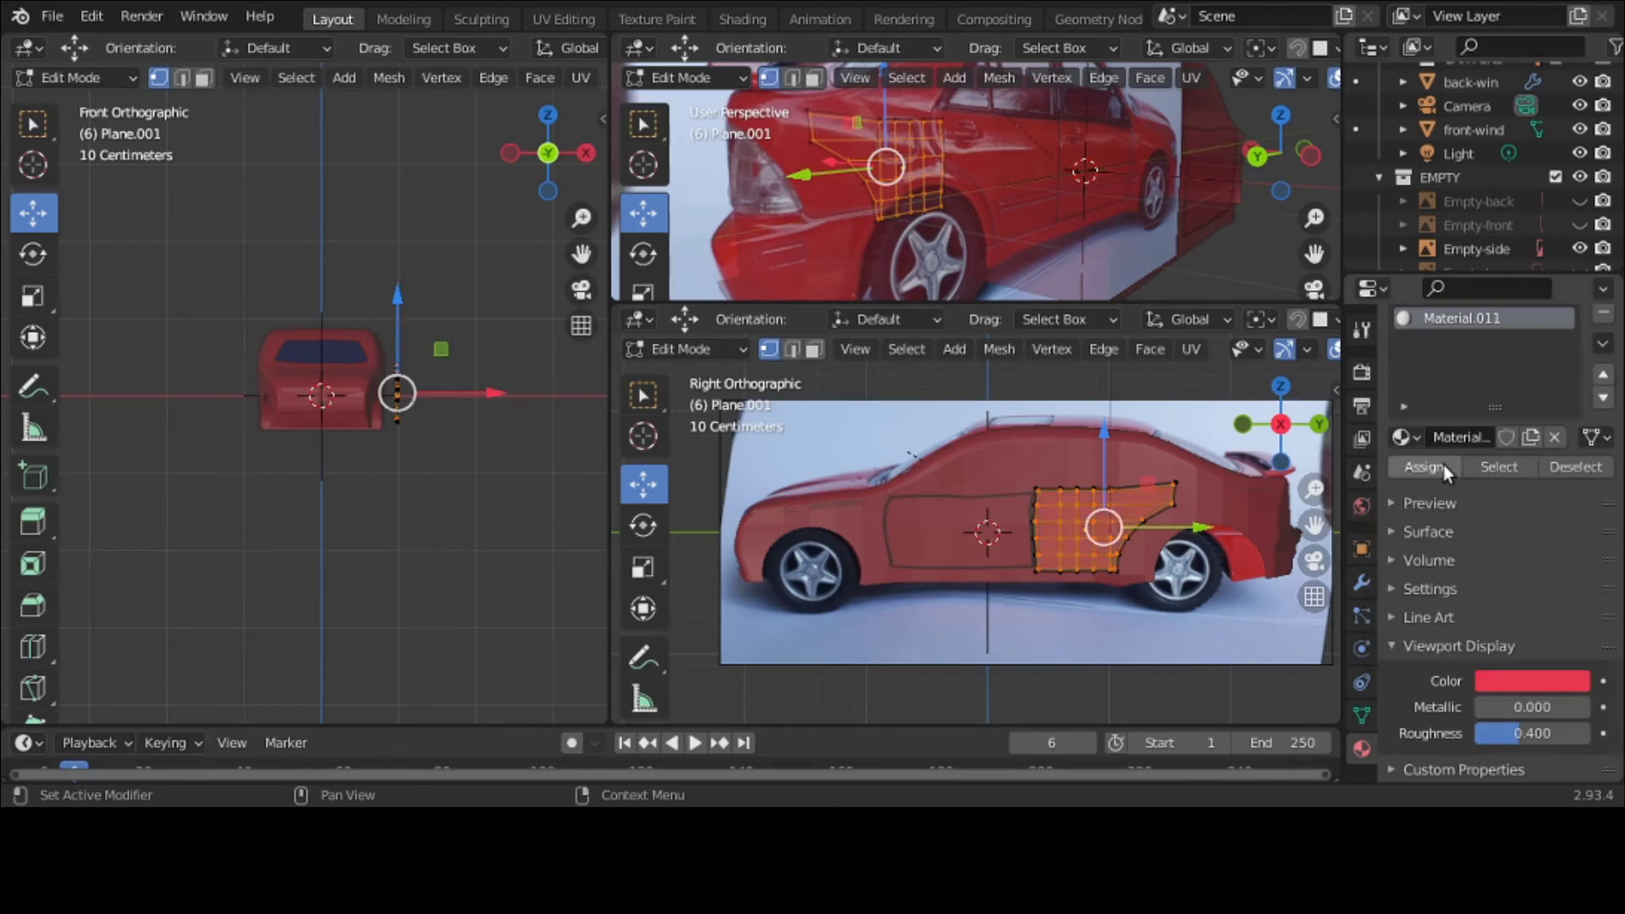
click(497, 639)
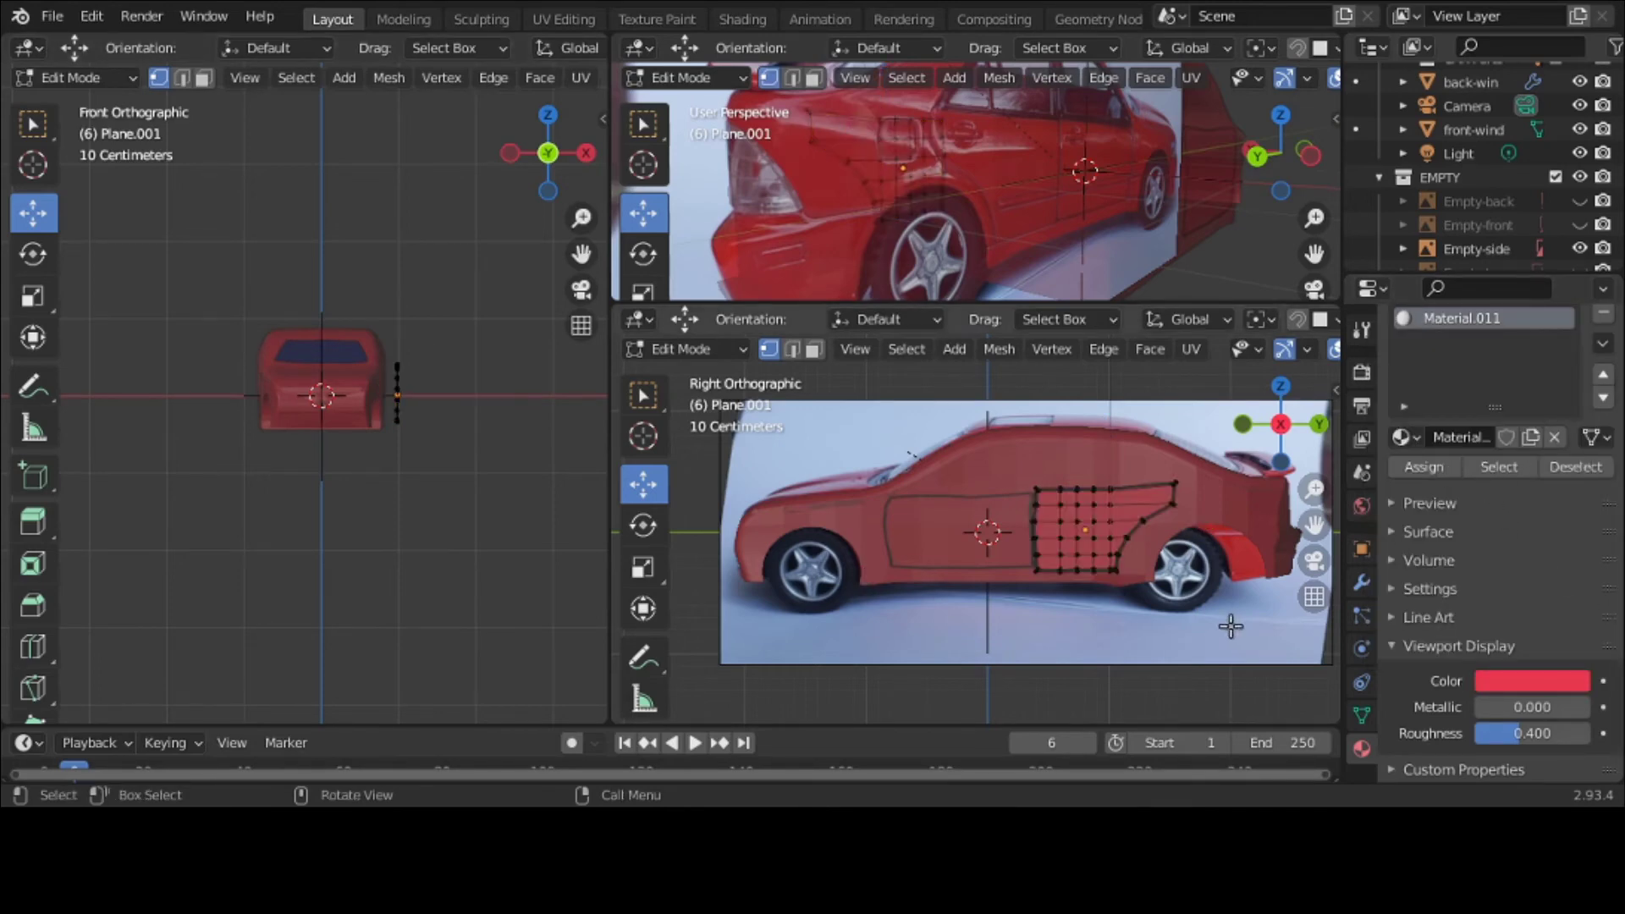
click(1554, 677)
click(684, 345)
click(684, 374)
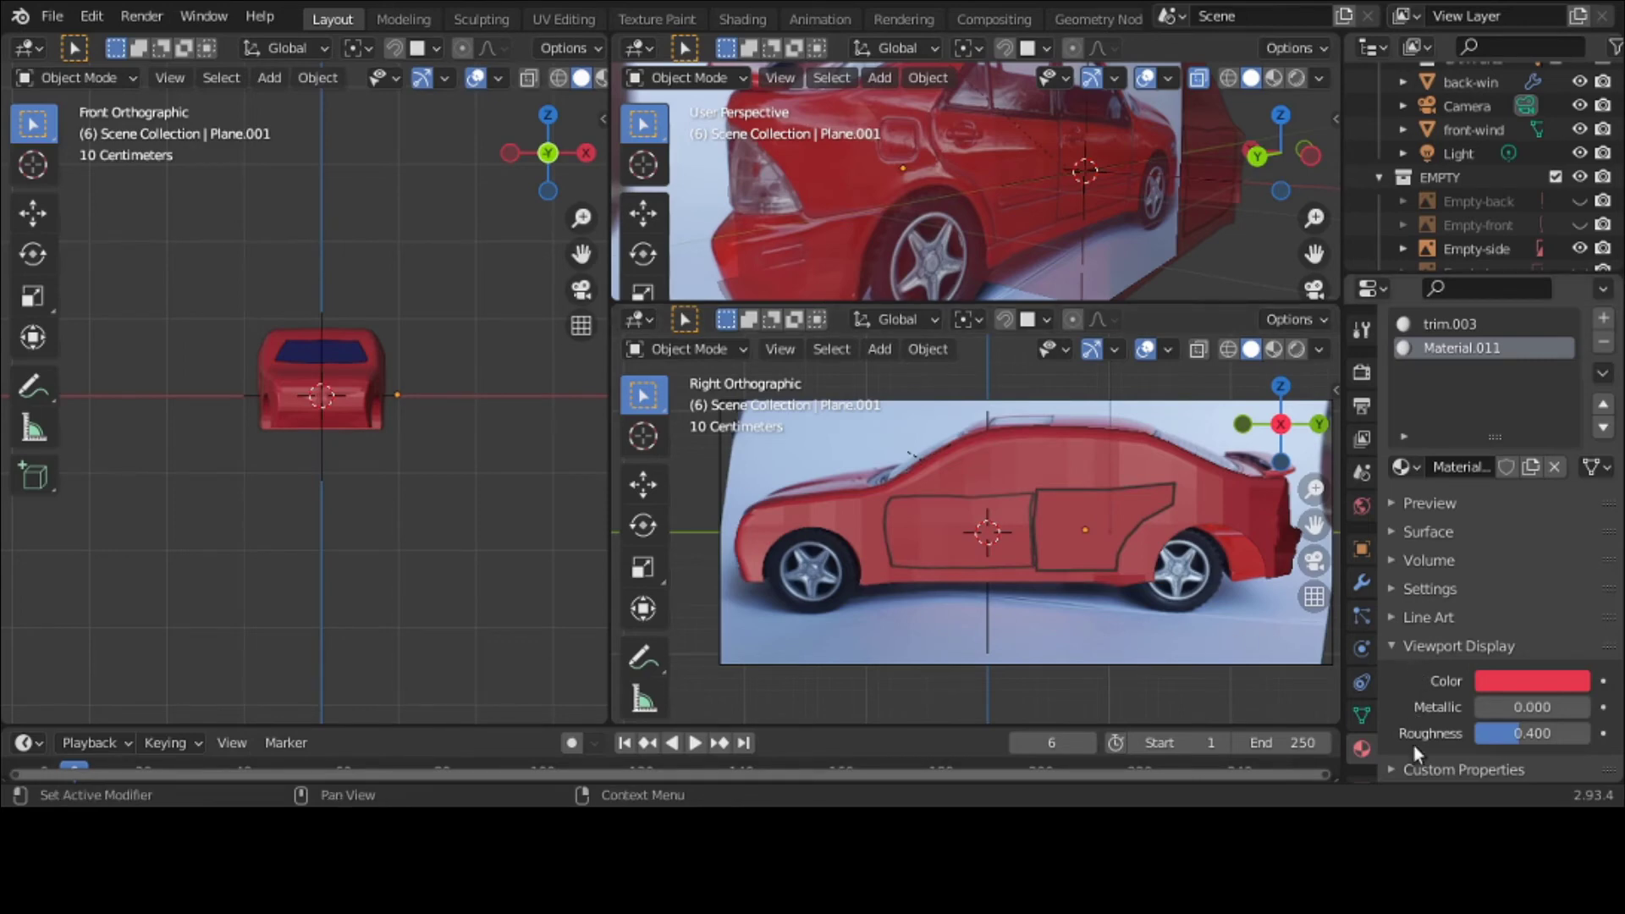
Step: Add a Shrinkwrap modifier to the rear door targeting car-model with a 0.01 m offset, and save the file
click(1362, 582)
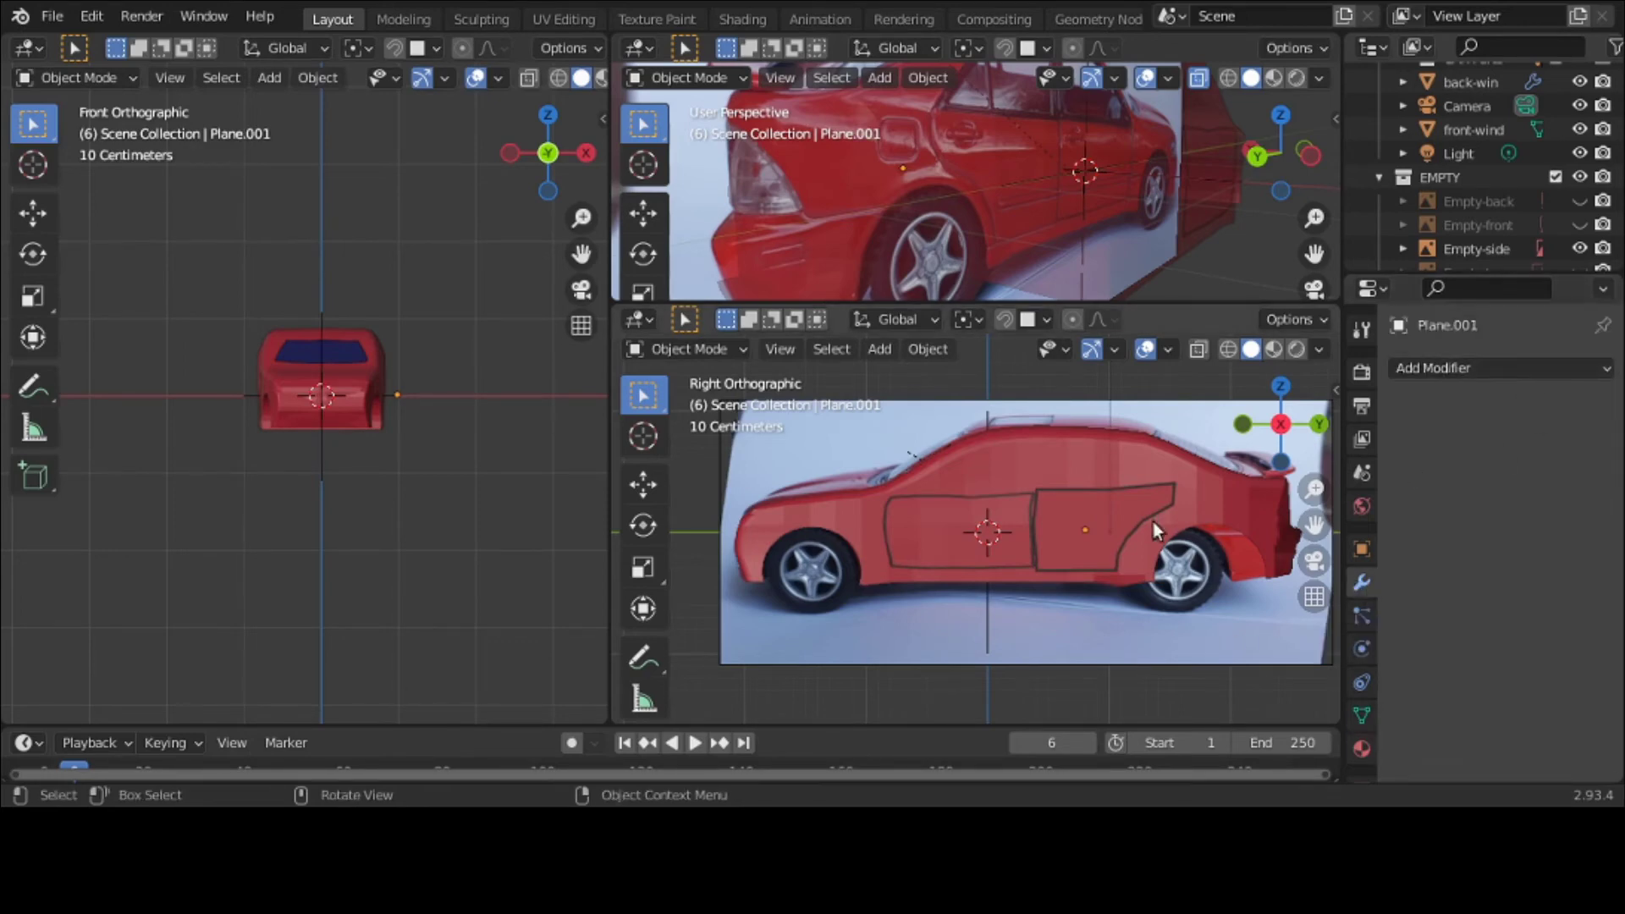
click(1505, 369)
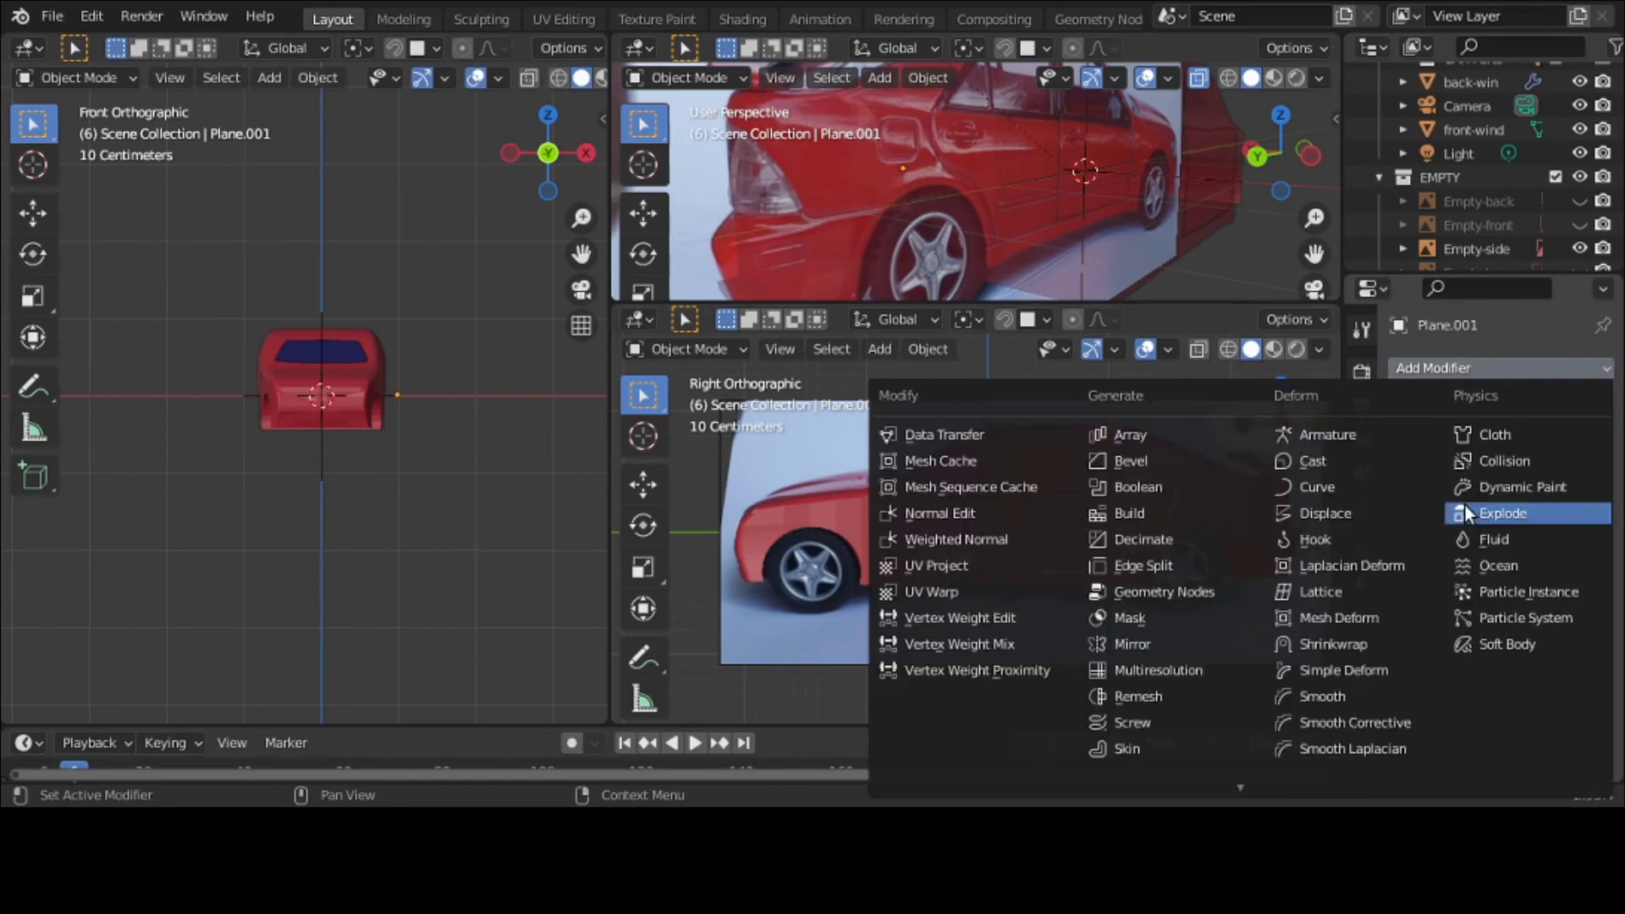
click(1414, 650)
click(1543, 506)
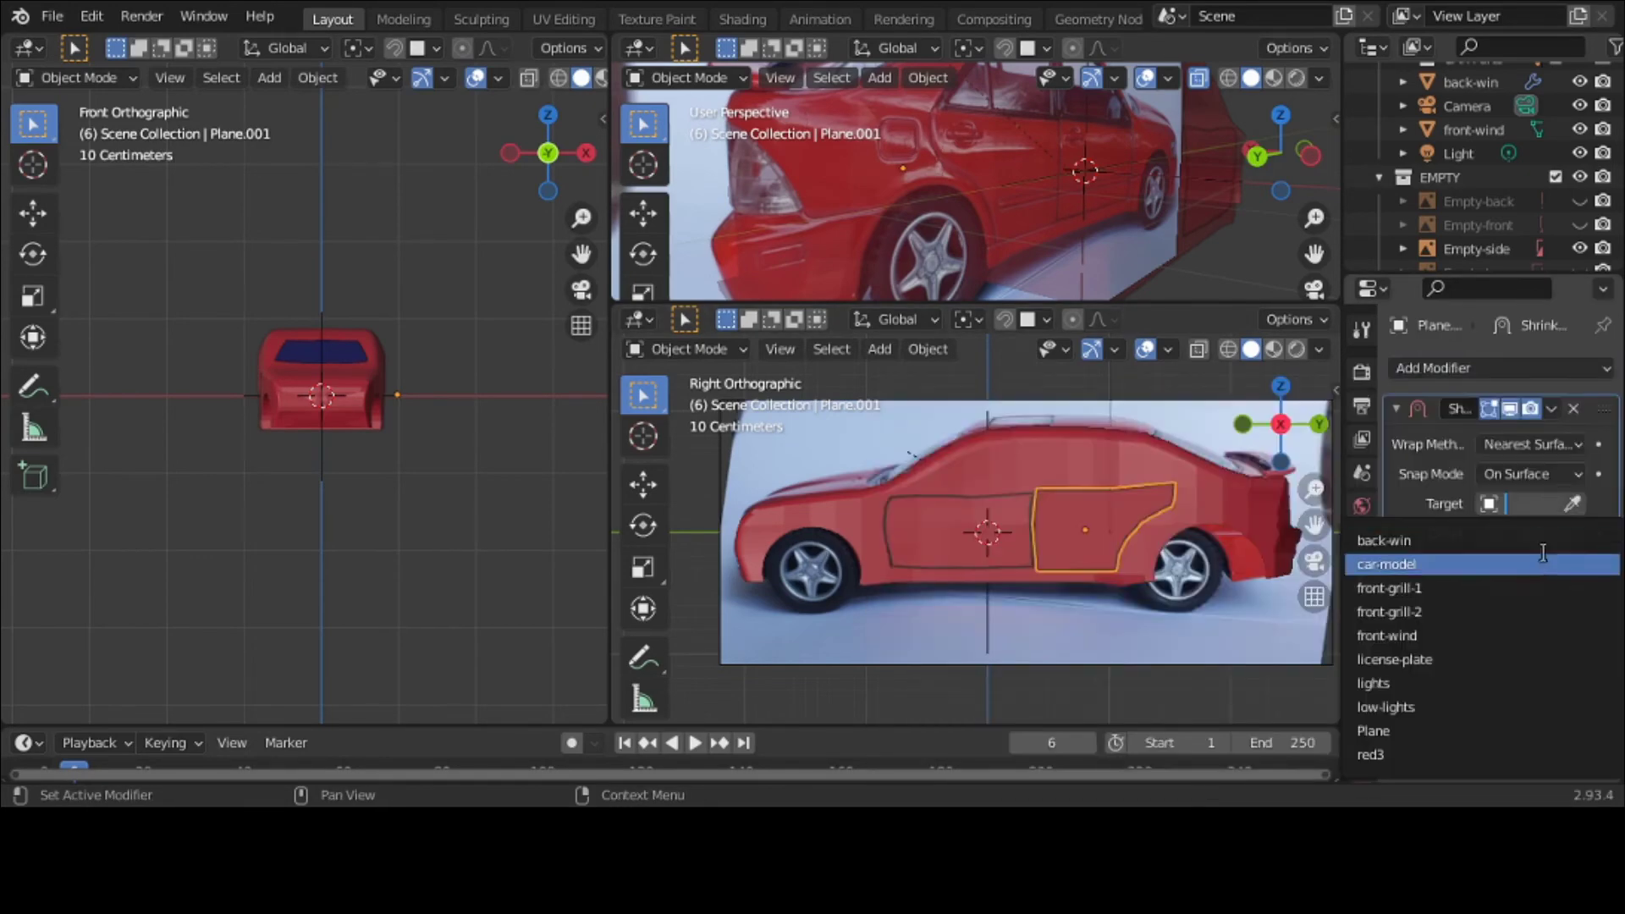
click(1537, 564)
middle_drag(1016, 533, 1202, 529)
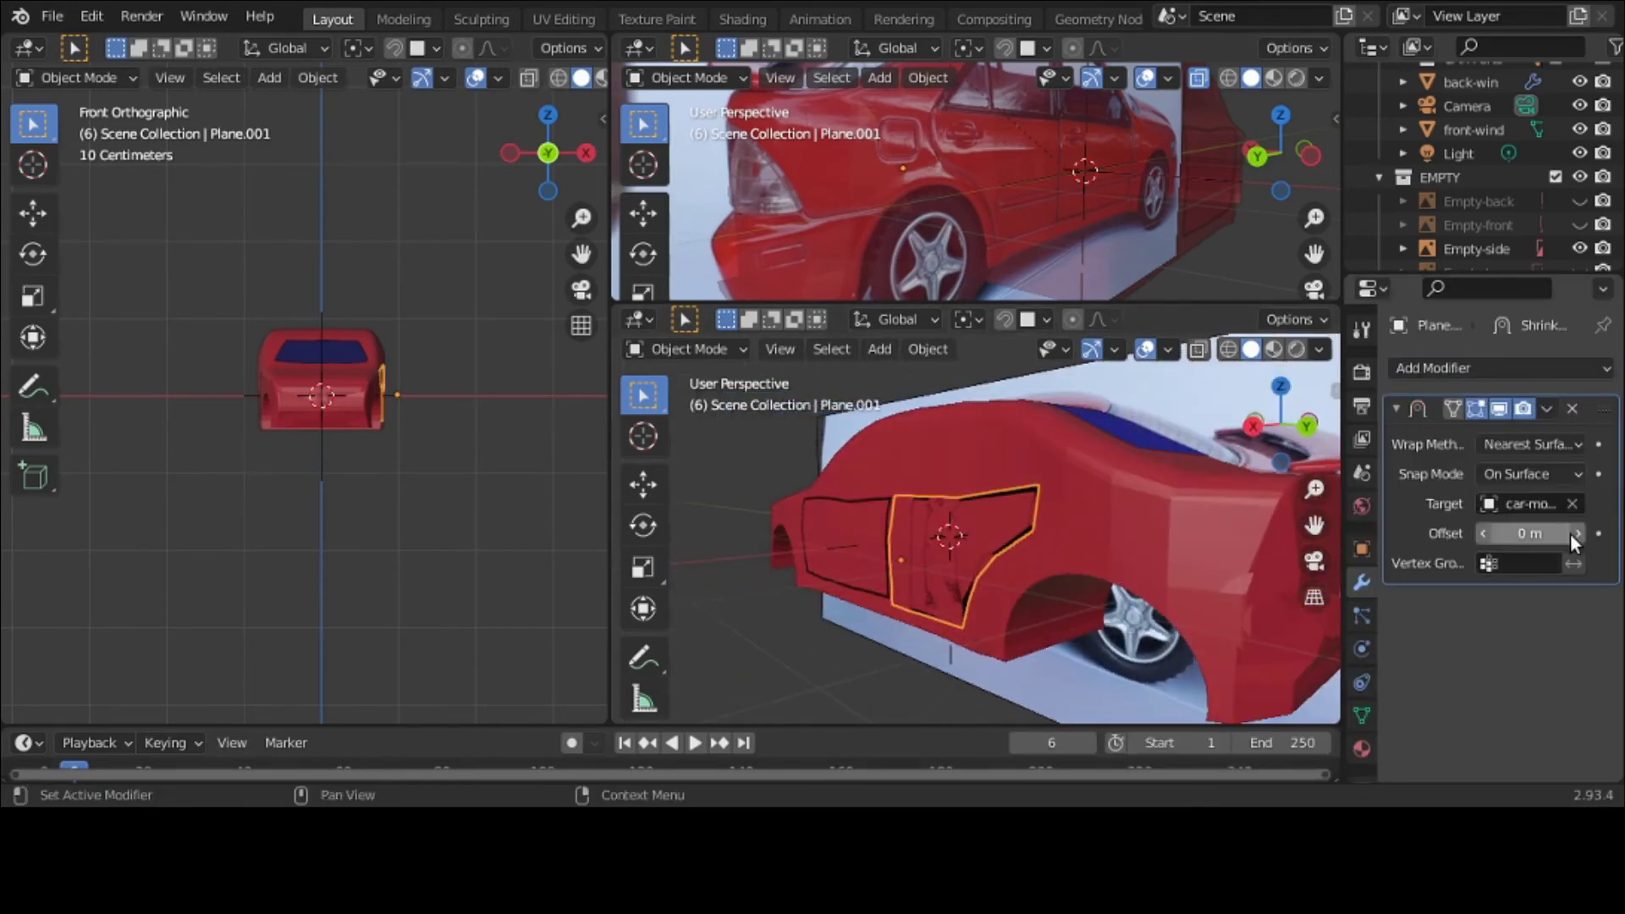
click(1580, 533)
mouse_move(778, 649)
middle_down()
mouse_move(946, 710)
mouse_move(1068, 641)
mouse_move(792, 674)
mouse_move(786, 650)
mouse_move(781, 667)
middle_up()
click(53, 16)
click(51, 173)
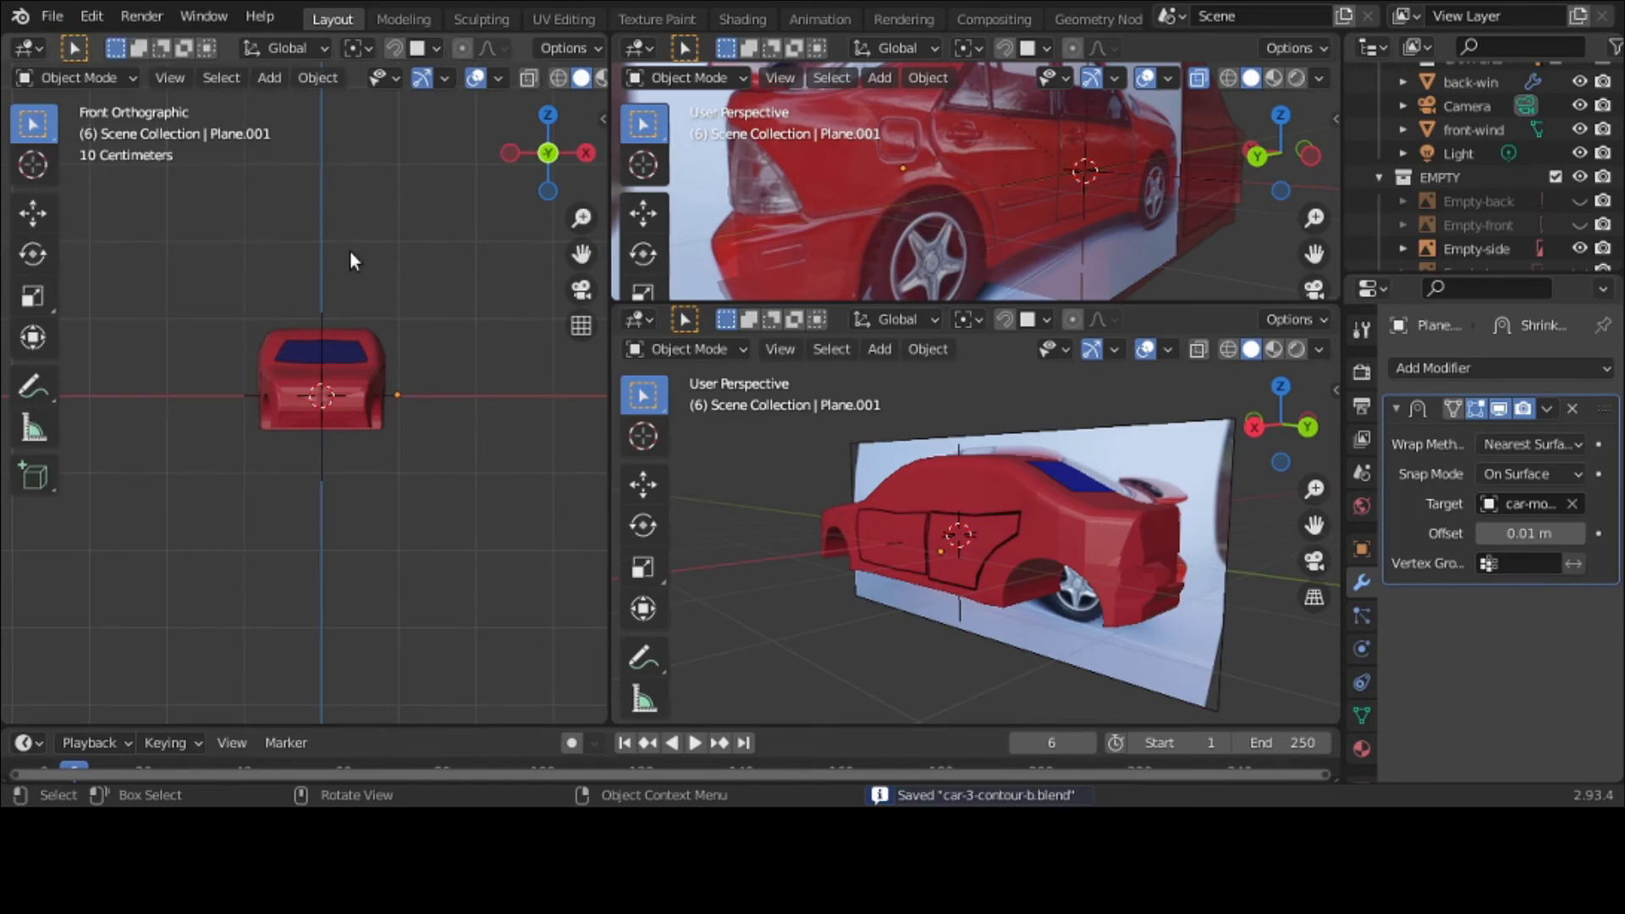
Step: Check both sides of the car in perspective and apply the rear door's Shrinkwrap modifier
key(KP_5)
middle_drag(451, 502, 719, 551)
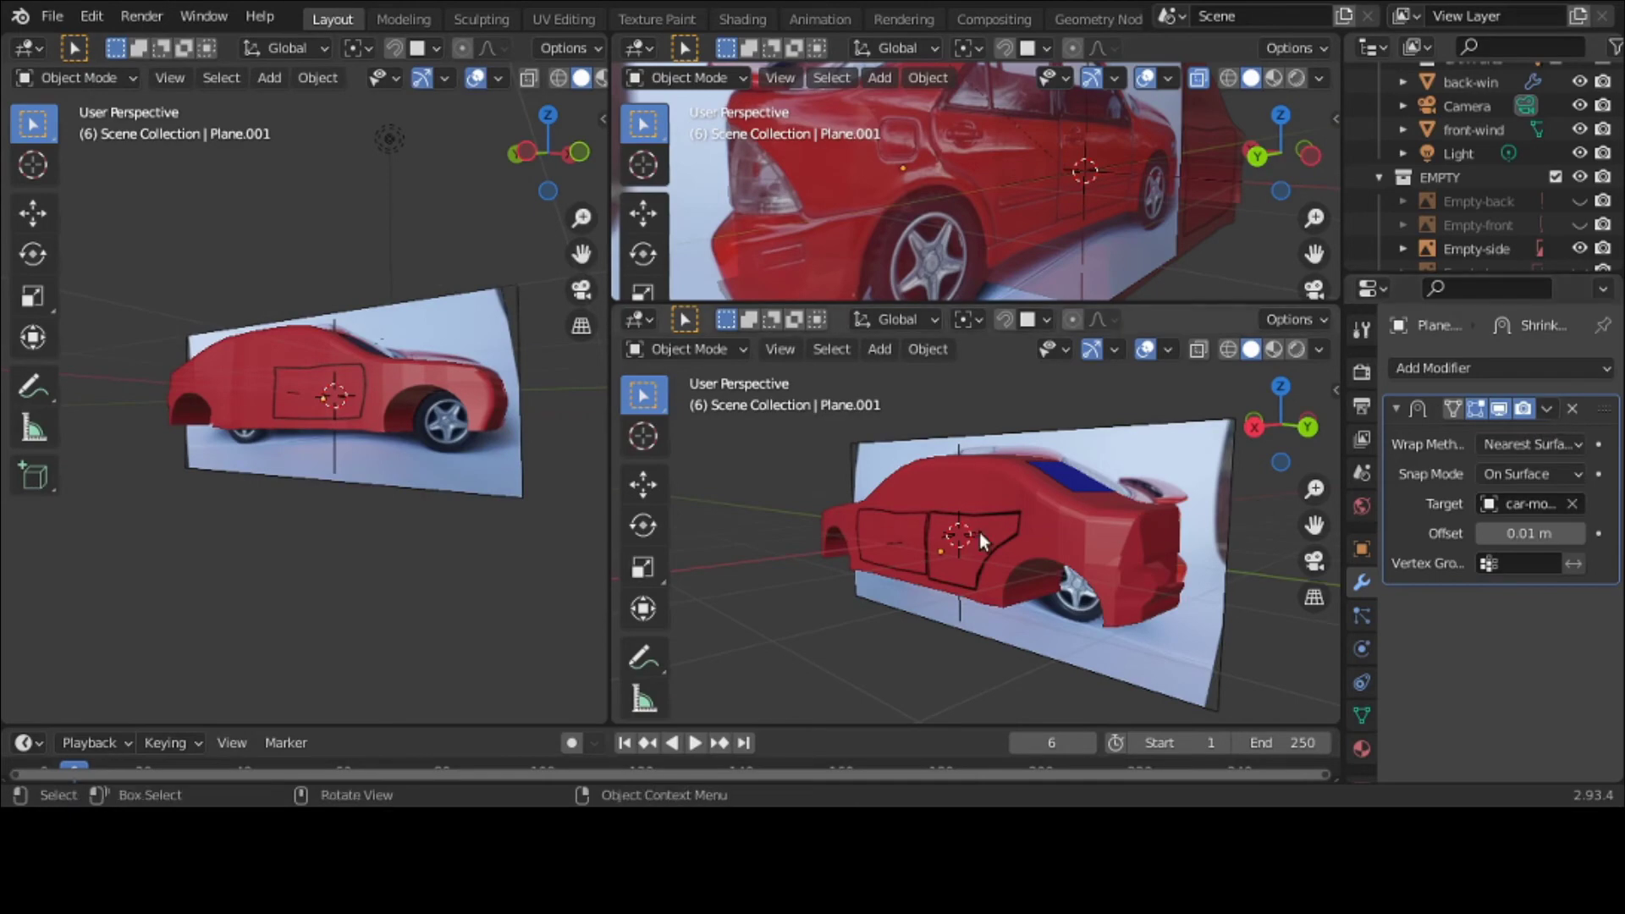
click(933, 546)
click(1546, 408)
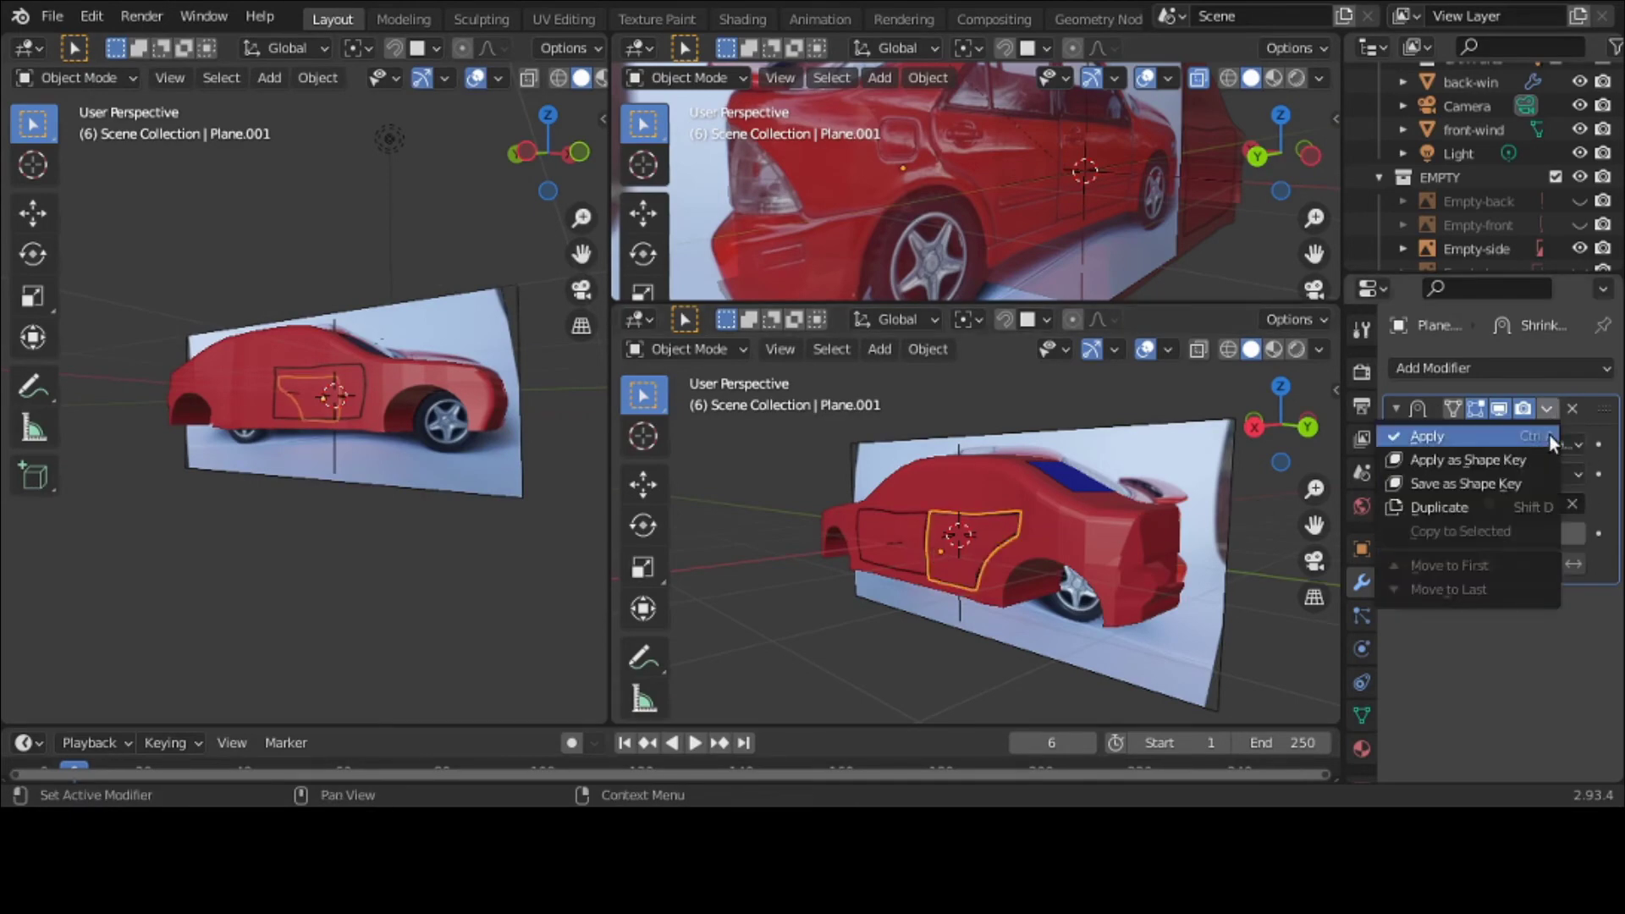
click(1551, 435)
Step: Add a Mirror modifier on the X axis to the rear door with Empty as the mirror object, and save the file
click(1555, 368)
click(1187, 639)
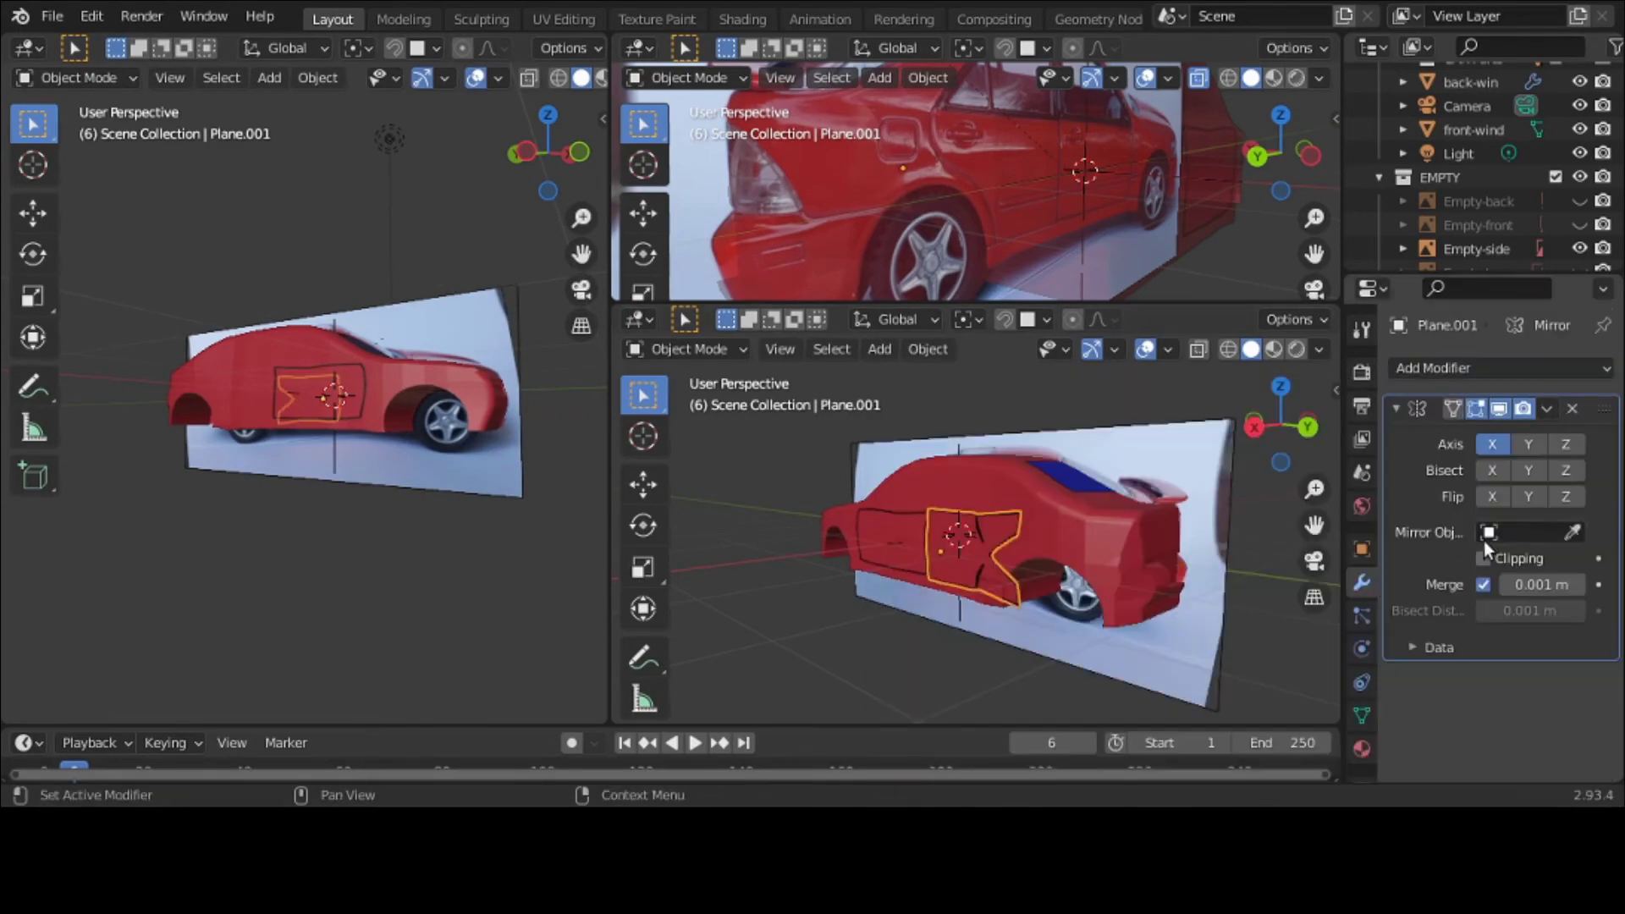
click(1507, 533)
click(1464, 635)
middle_drag(475, 617, 59, 33)
click(53, 16)
click(67, 167)
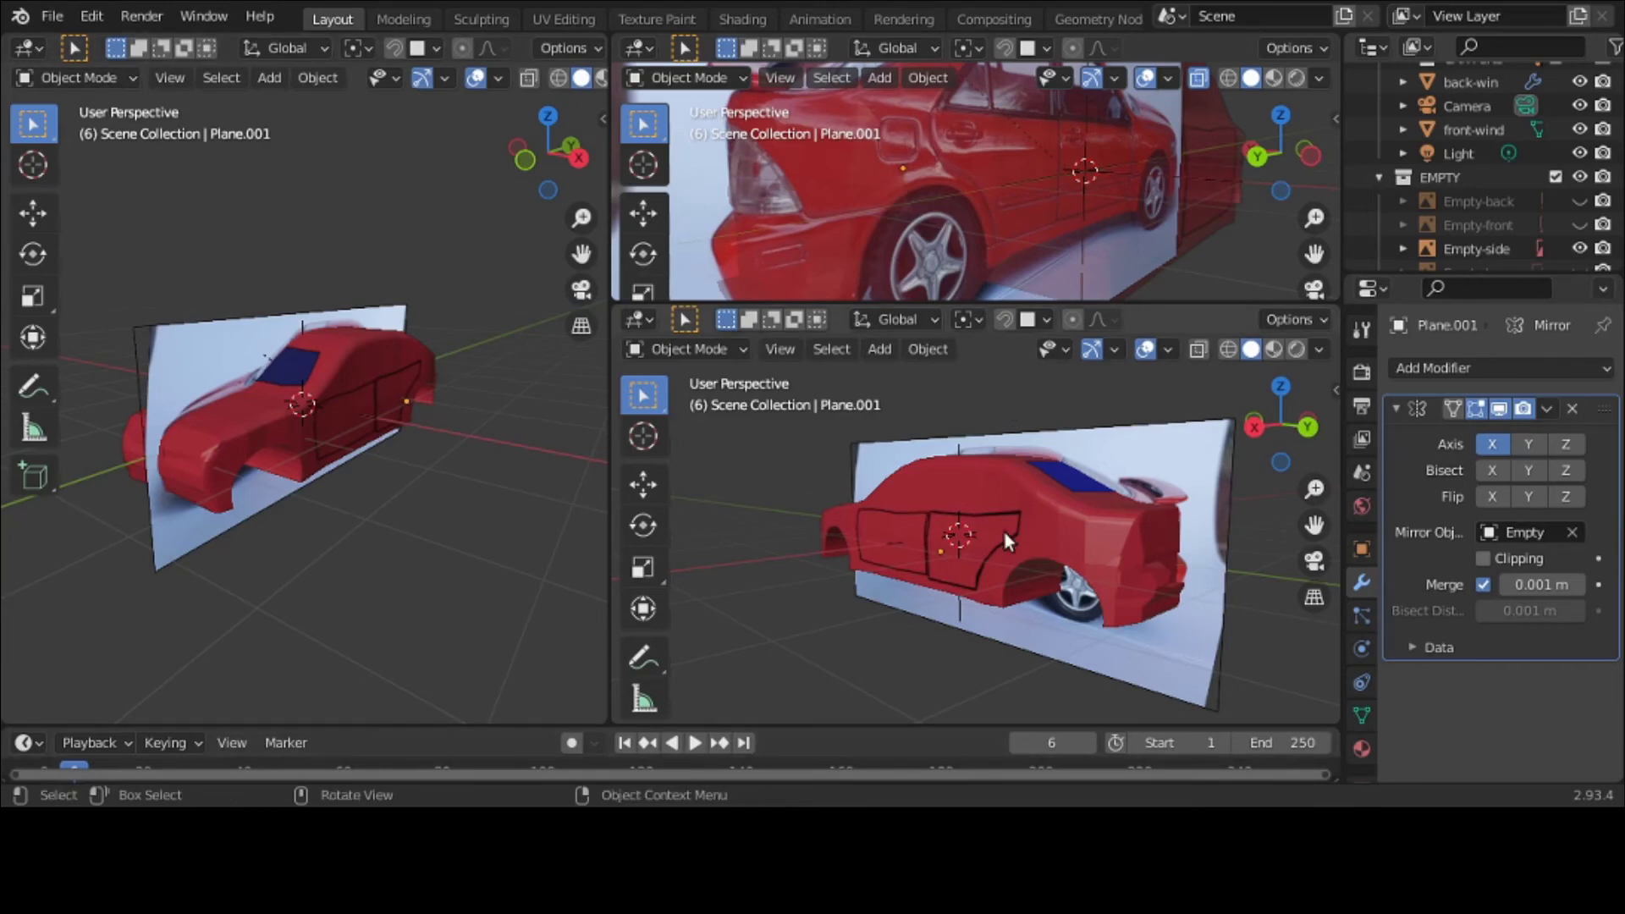
Step: In the right side view with X-ray on, add a 2 m plane and rotate it 90° about Y
key(grave)
click(1162, 530)
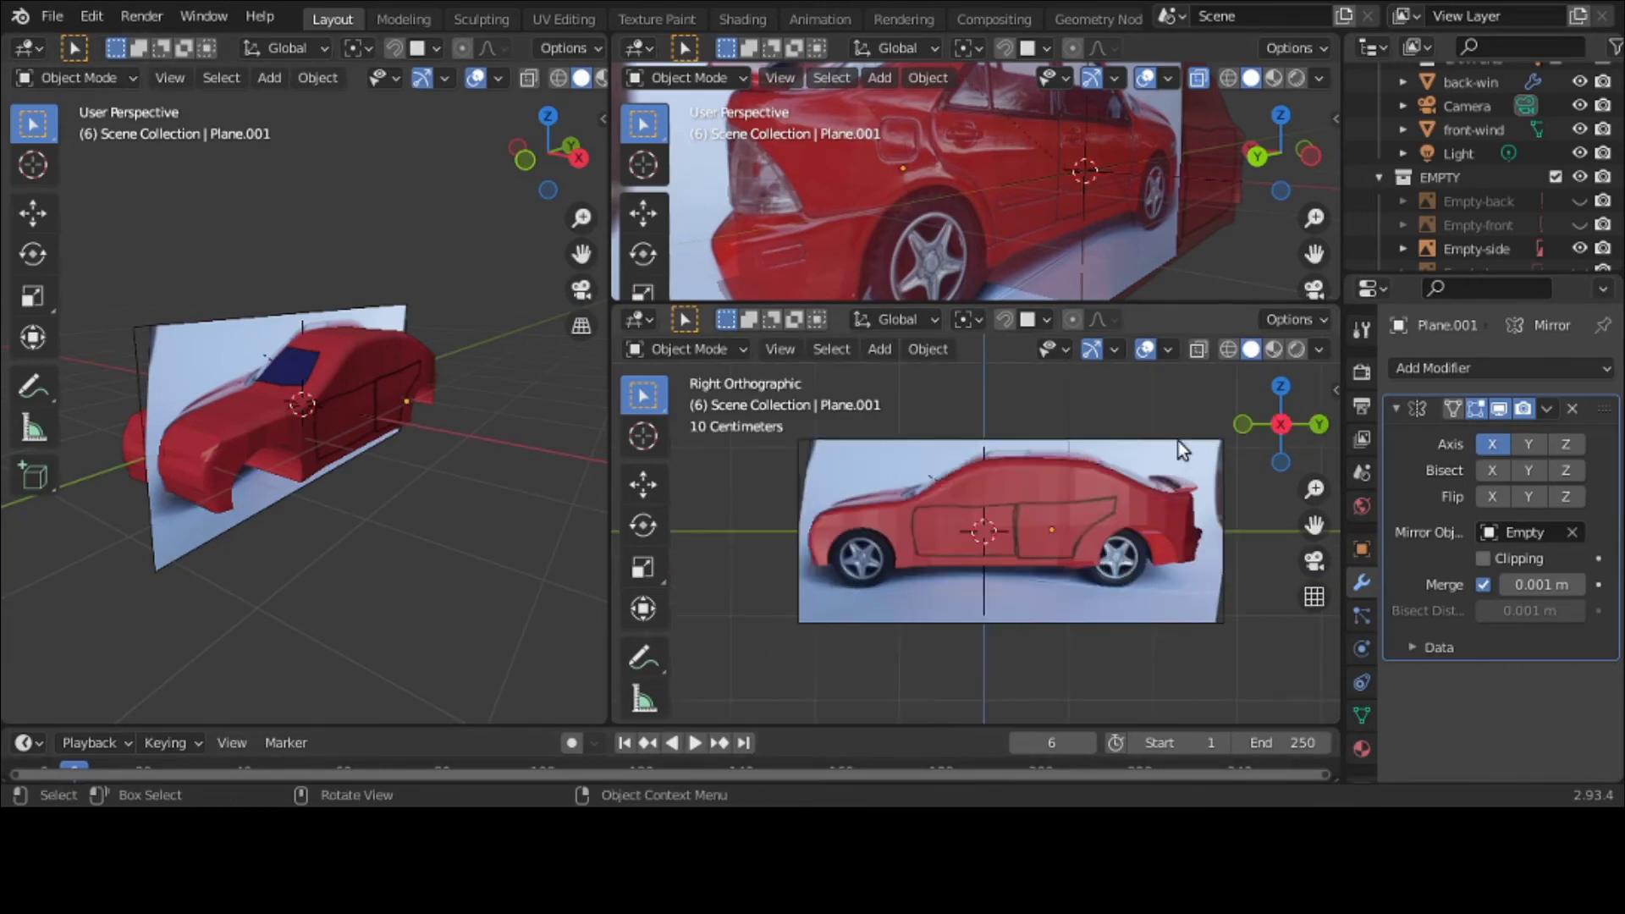
scroll(1168, 591, up, 5)
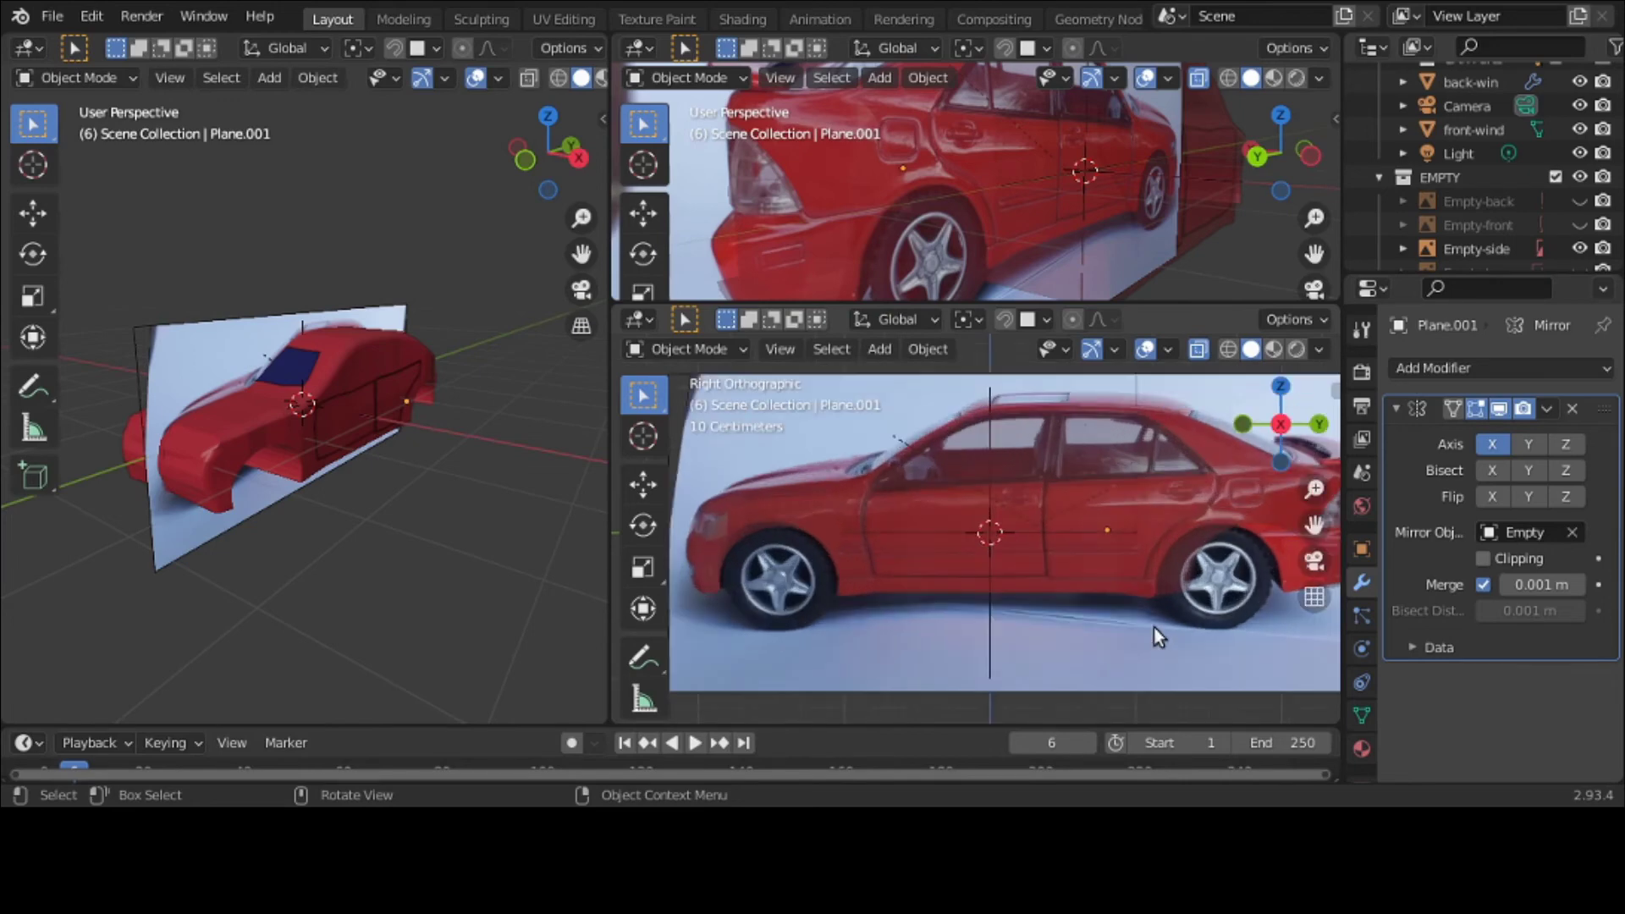
key(ctrl+space)
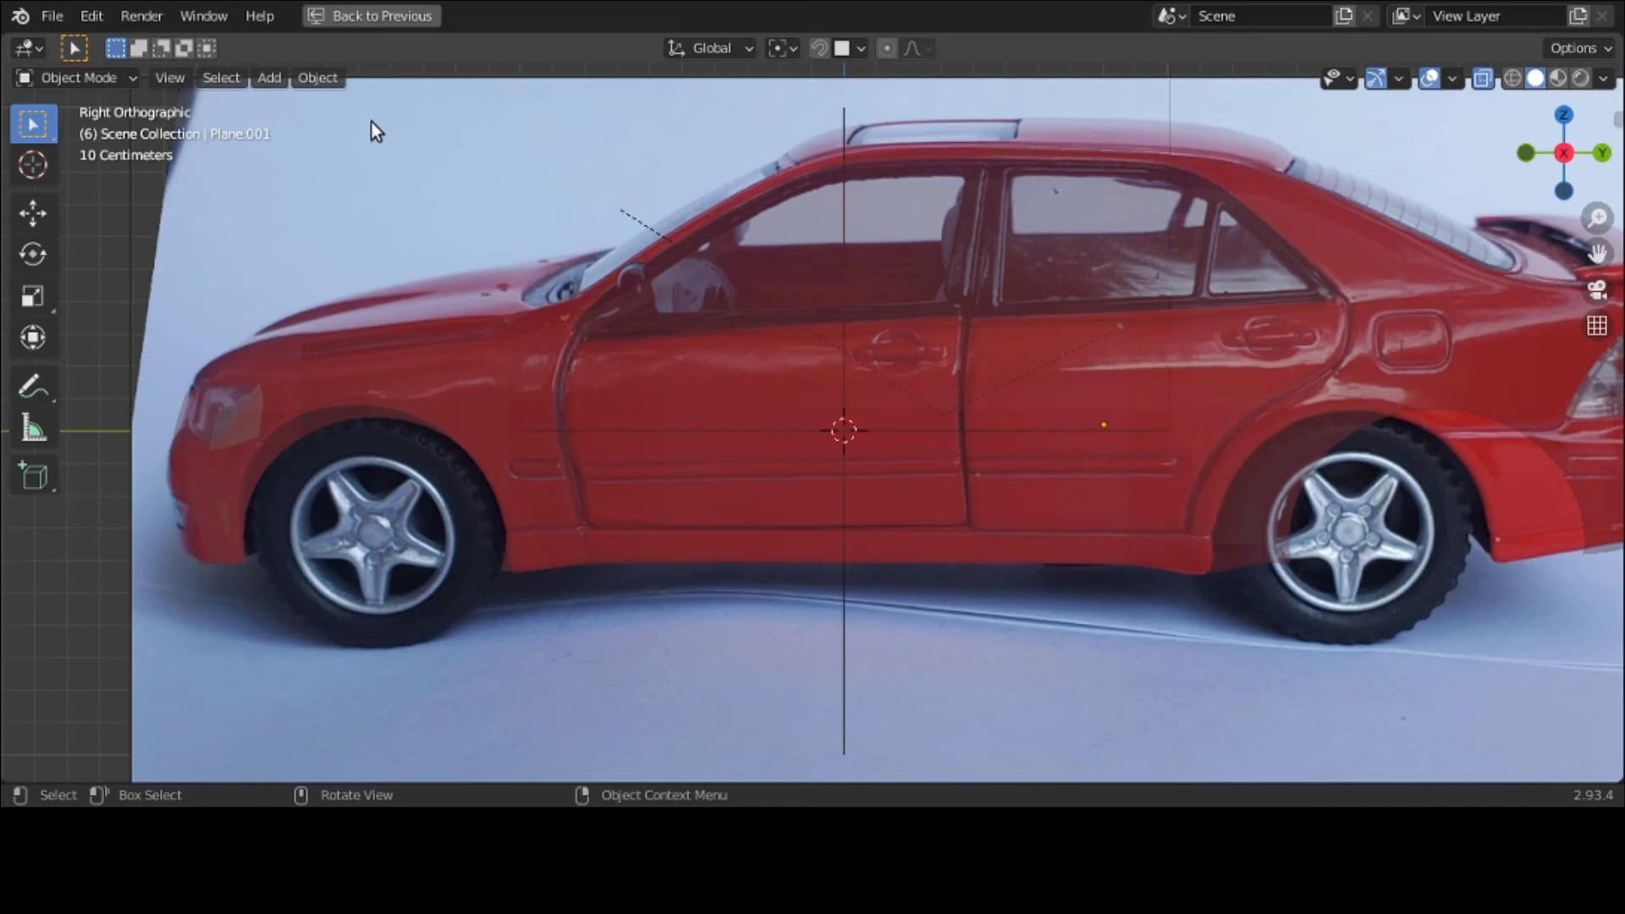
click(269, 77)
mouse_move(276, 109)
click(470, 109)
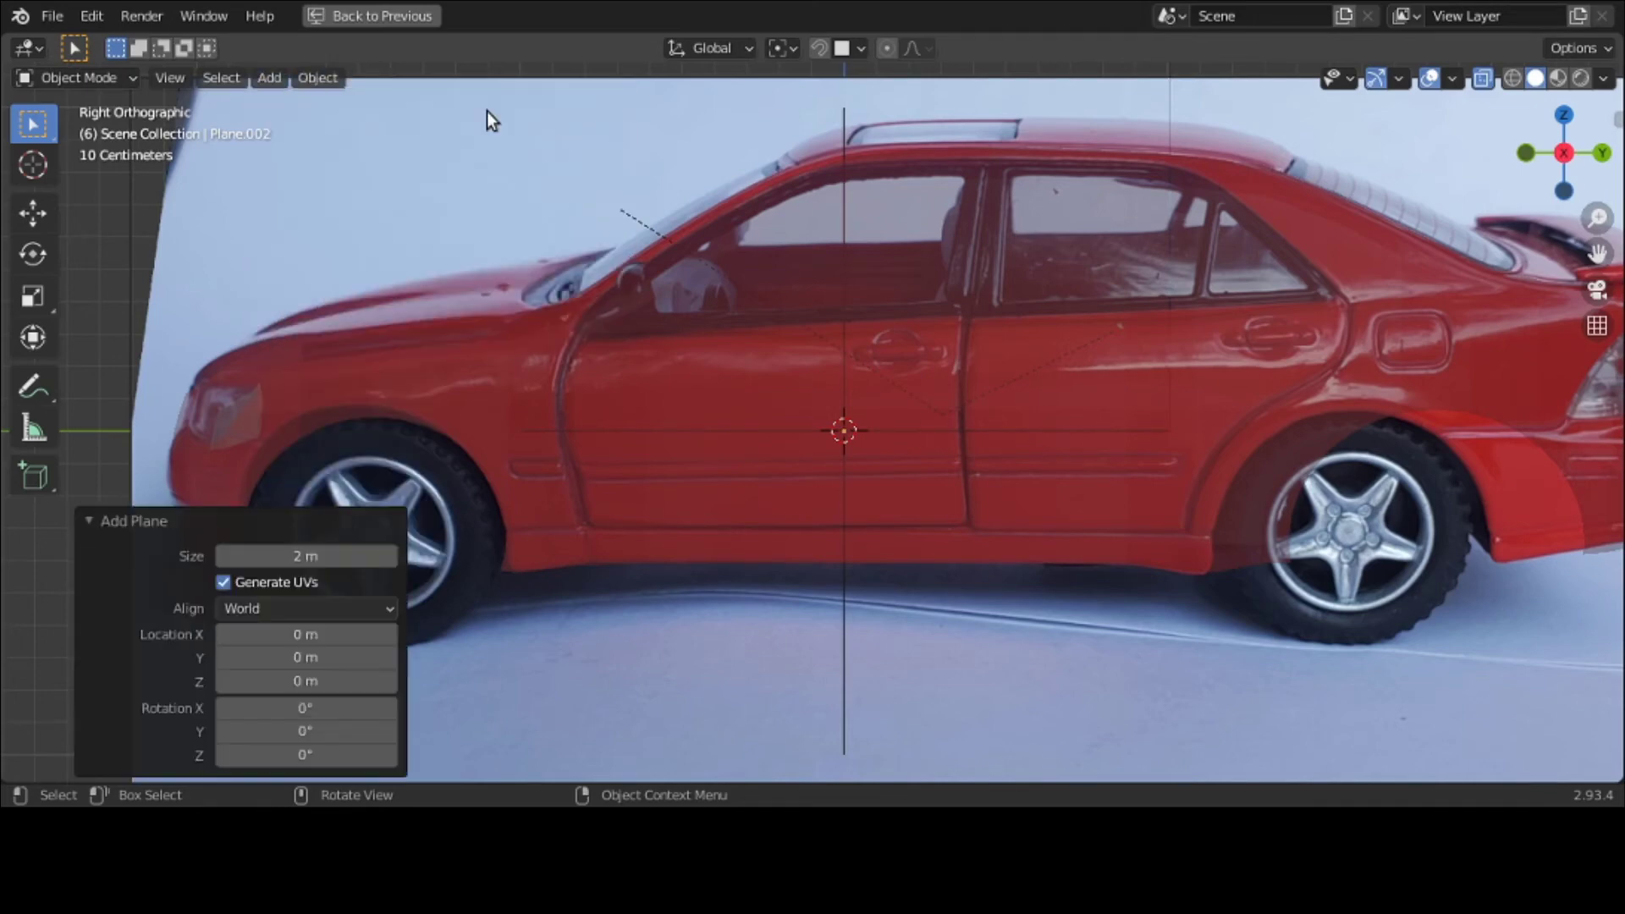
scroll(508, 211, down, 3)
text(ry90)
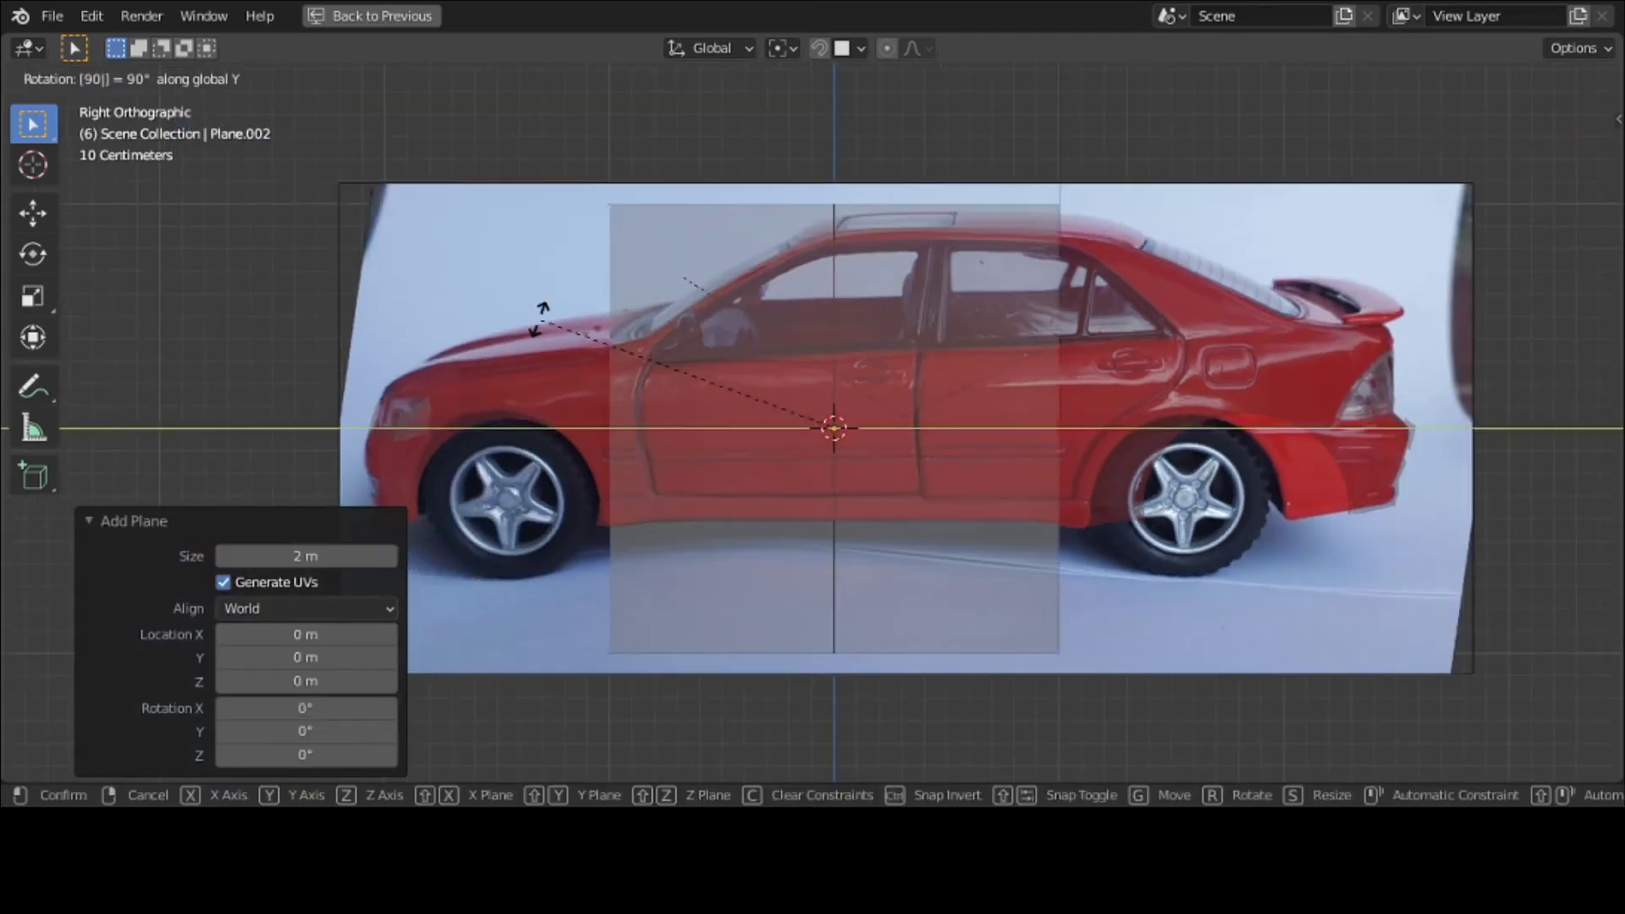
key(Return)
Step: Scale the plane to 0.322 and move it up 0.573 m over the front side window
scroll(642, 325, up, 2)
key(s)
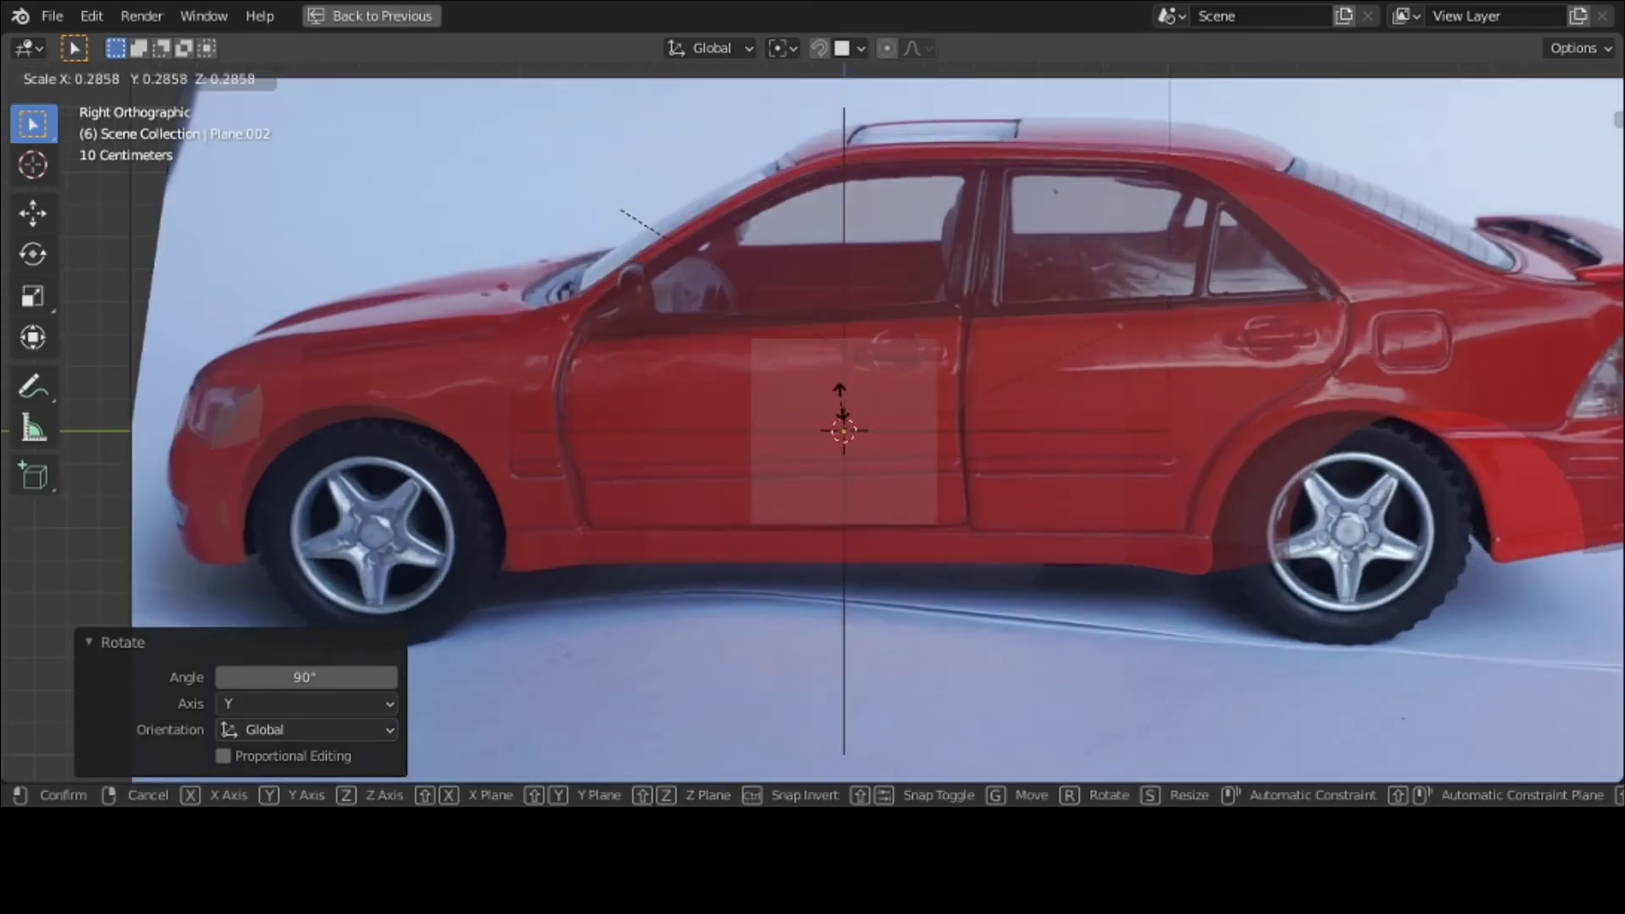
click(850, 398)
key(g)
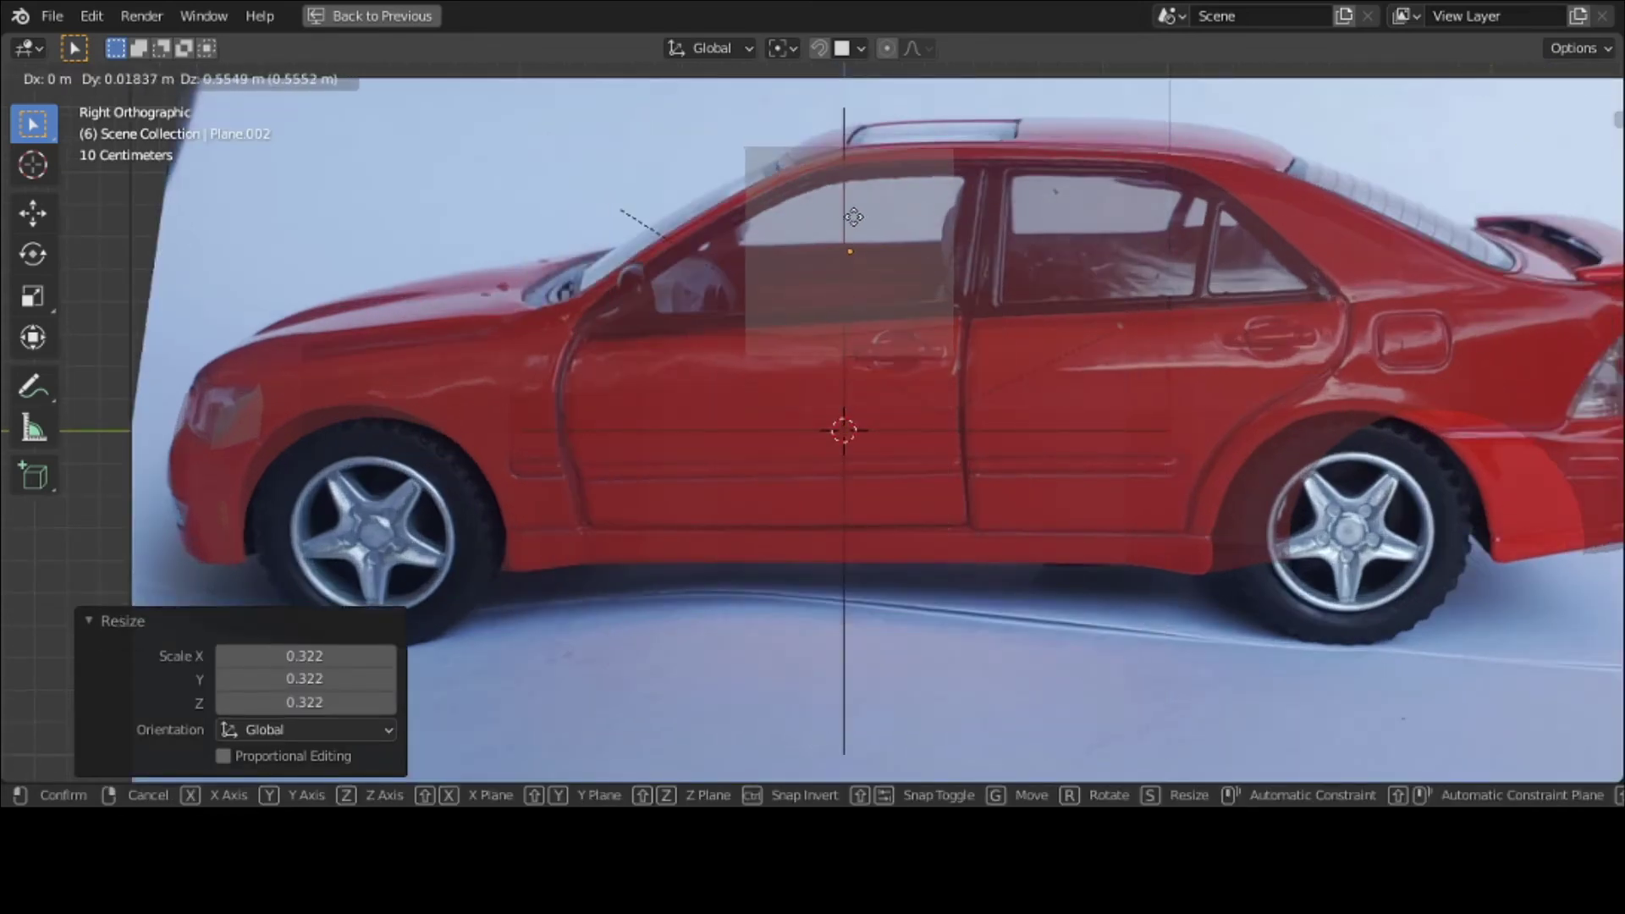
click(845, 219)
Step: Stretch the plane by 1.917 along Y and shift it -0.0955 m along Y over the front window
key(s)
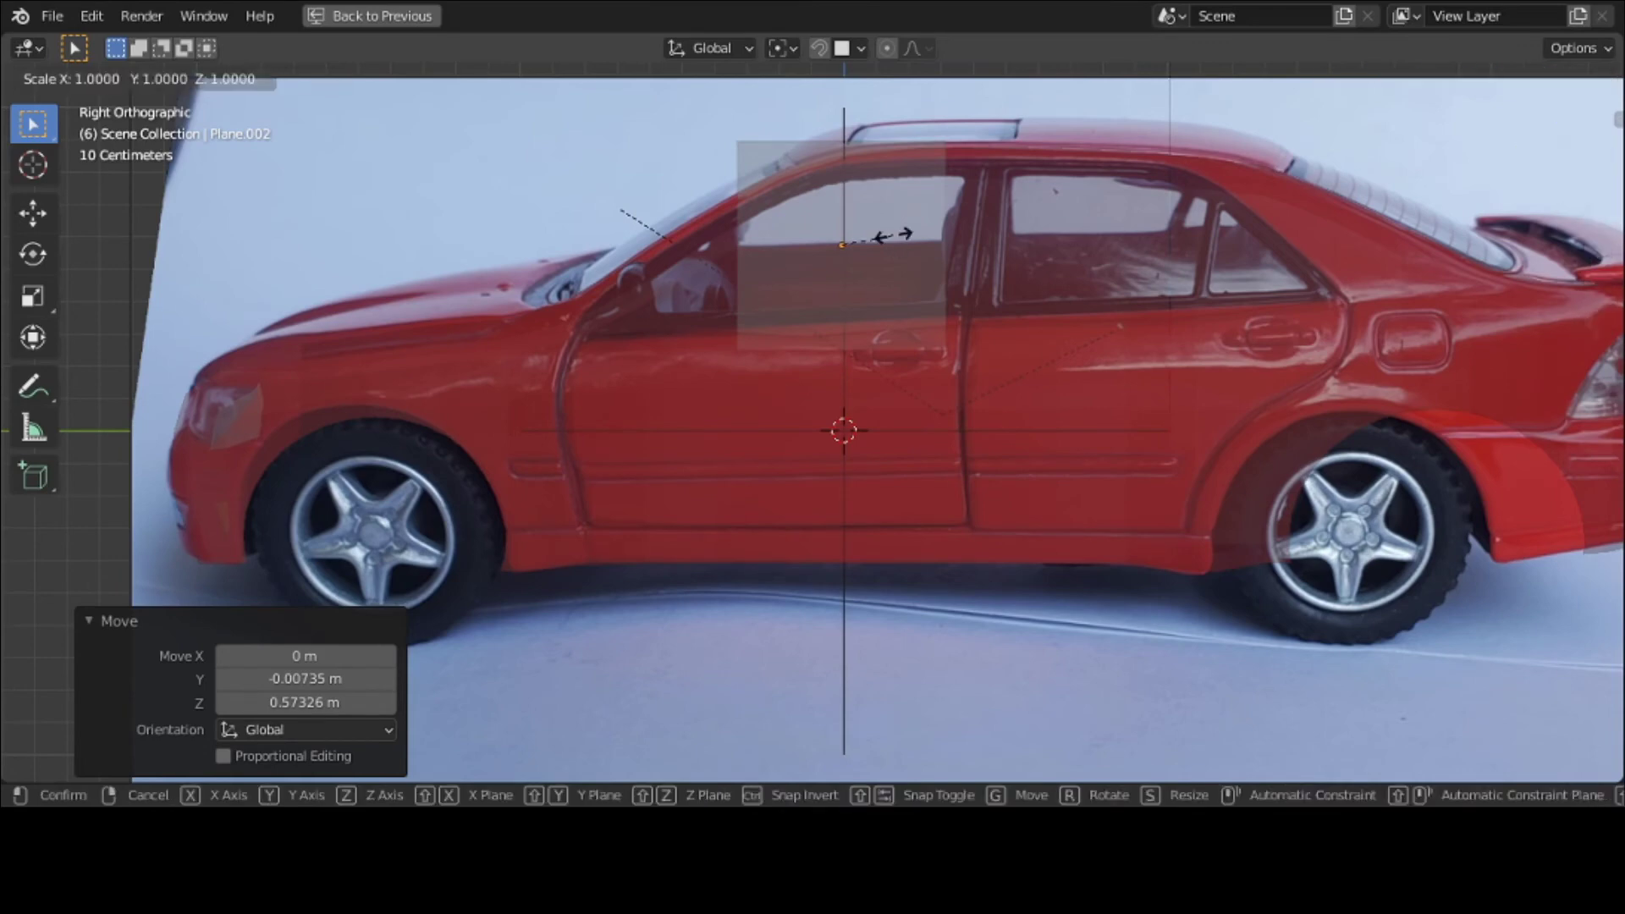
key(y)
click(942, 246)
key(g)
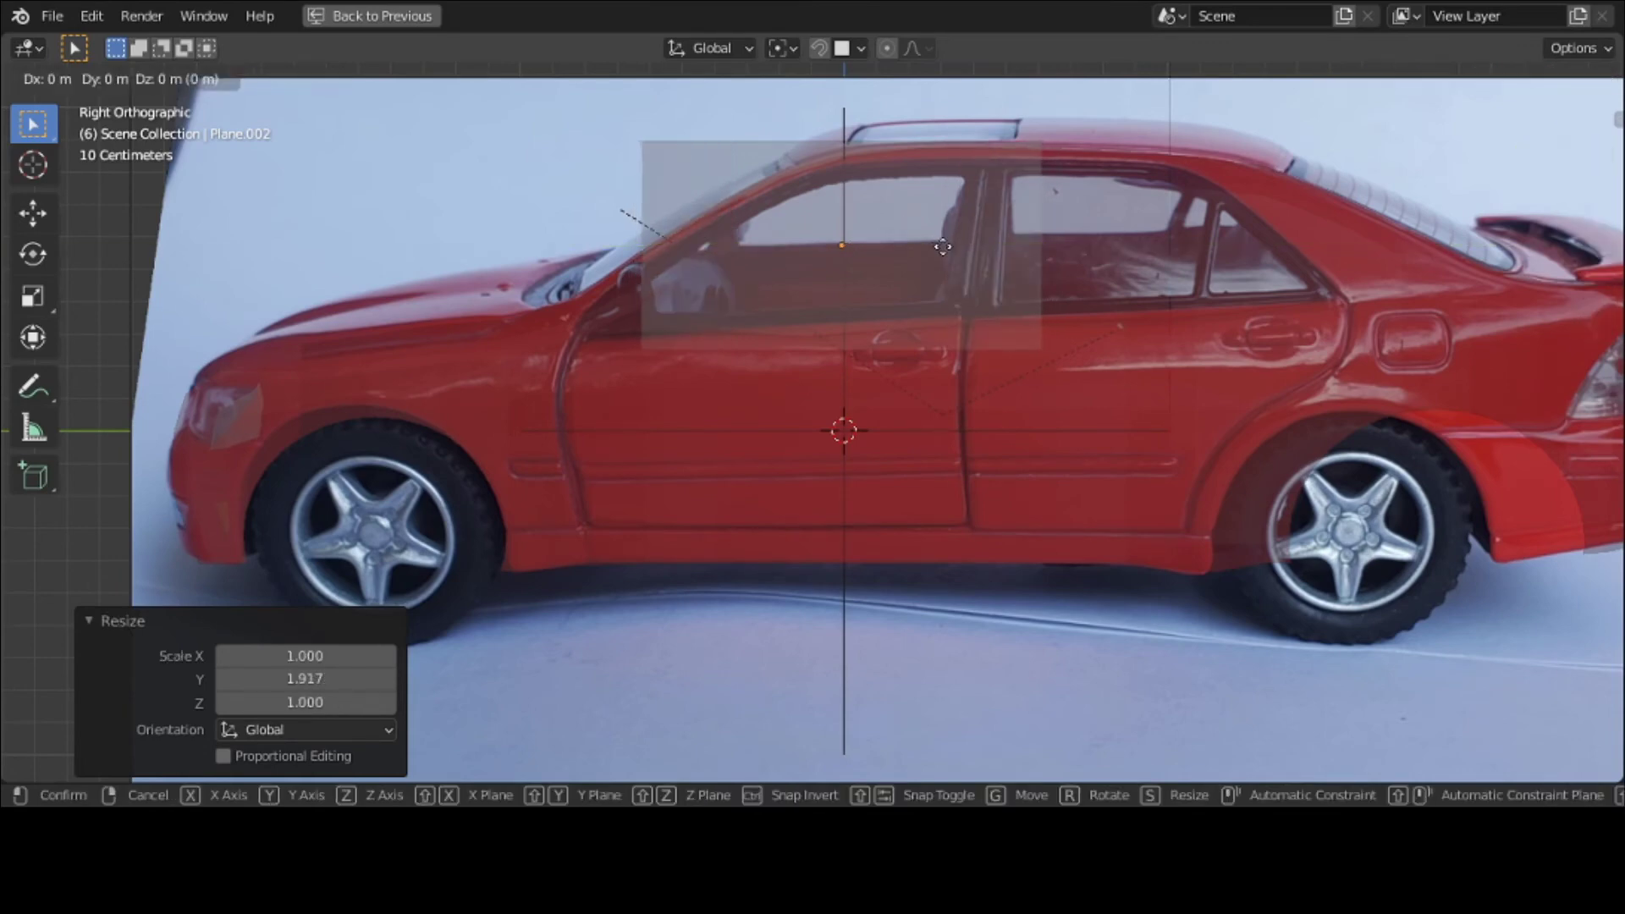
key(y)
click(911, 269)
Step: Scale the plane by 0.917 along Y and raise it 0.055 m along Z
key(s)
key(y)
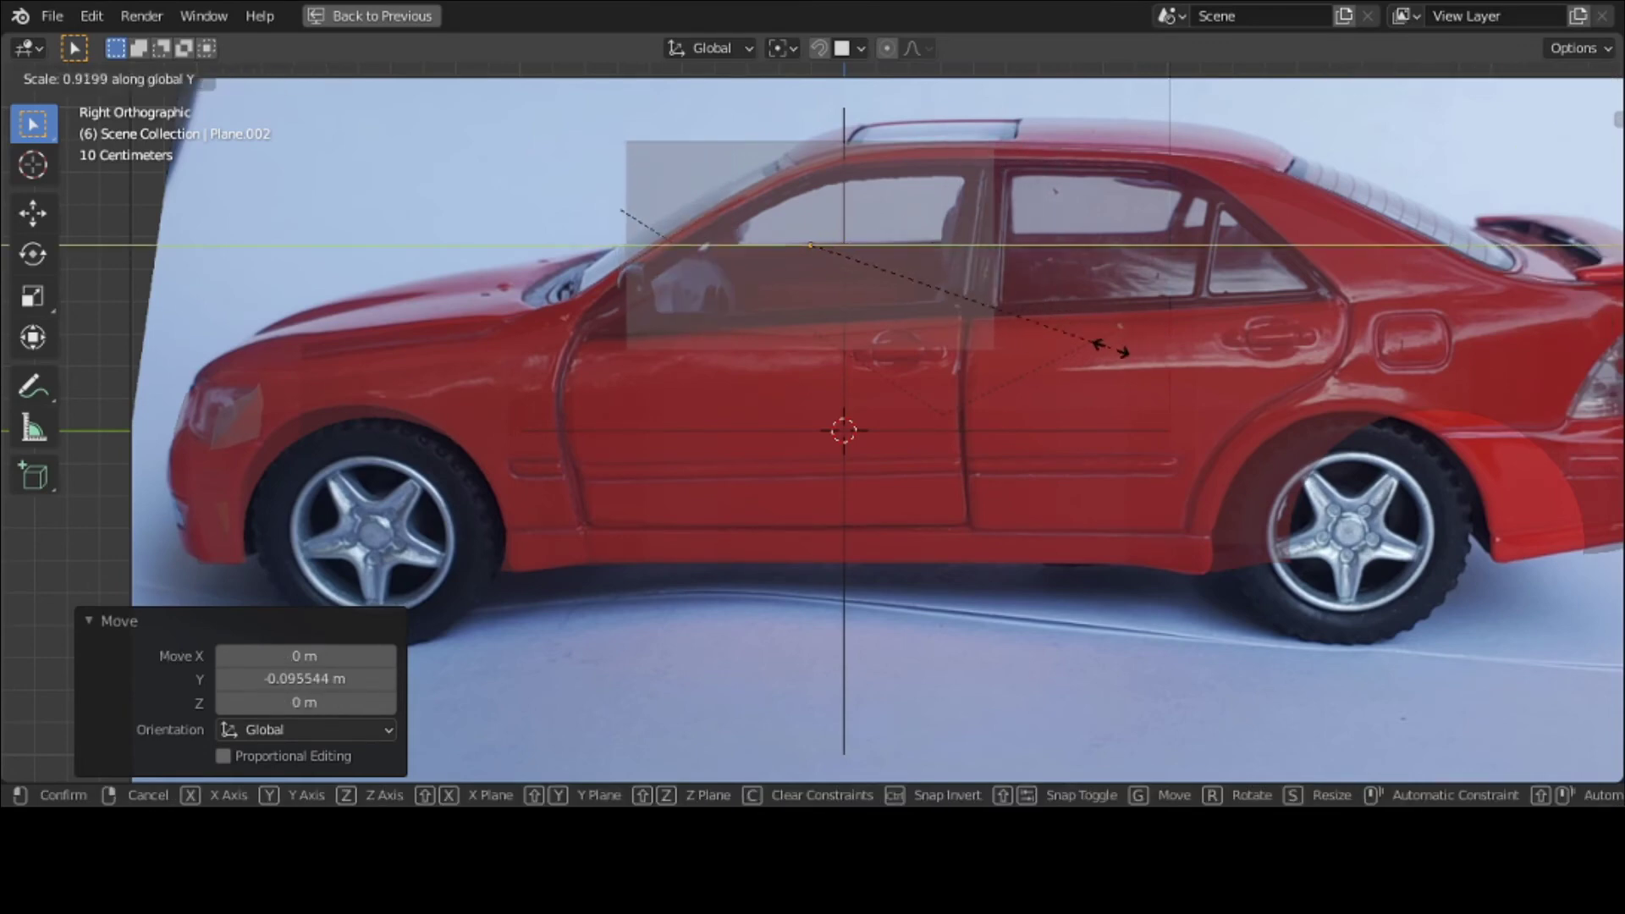
click(1112, 348)
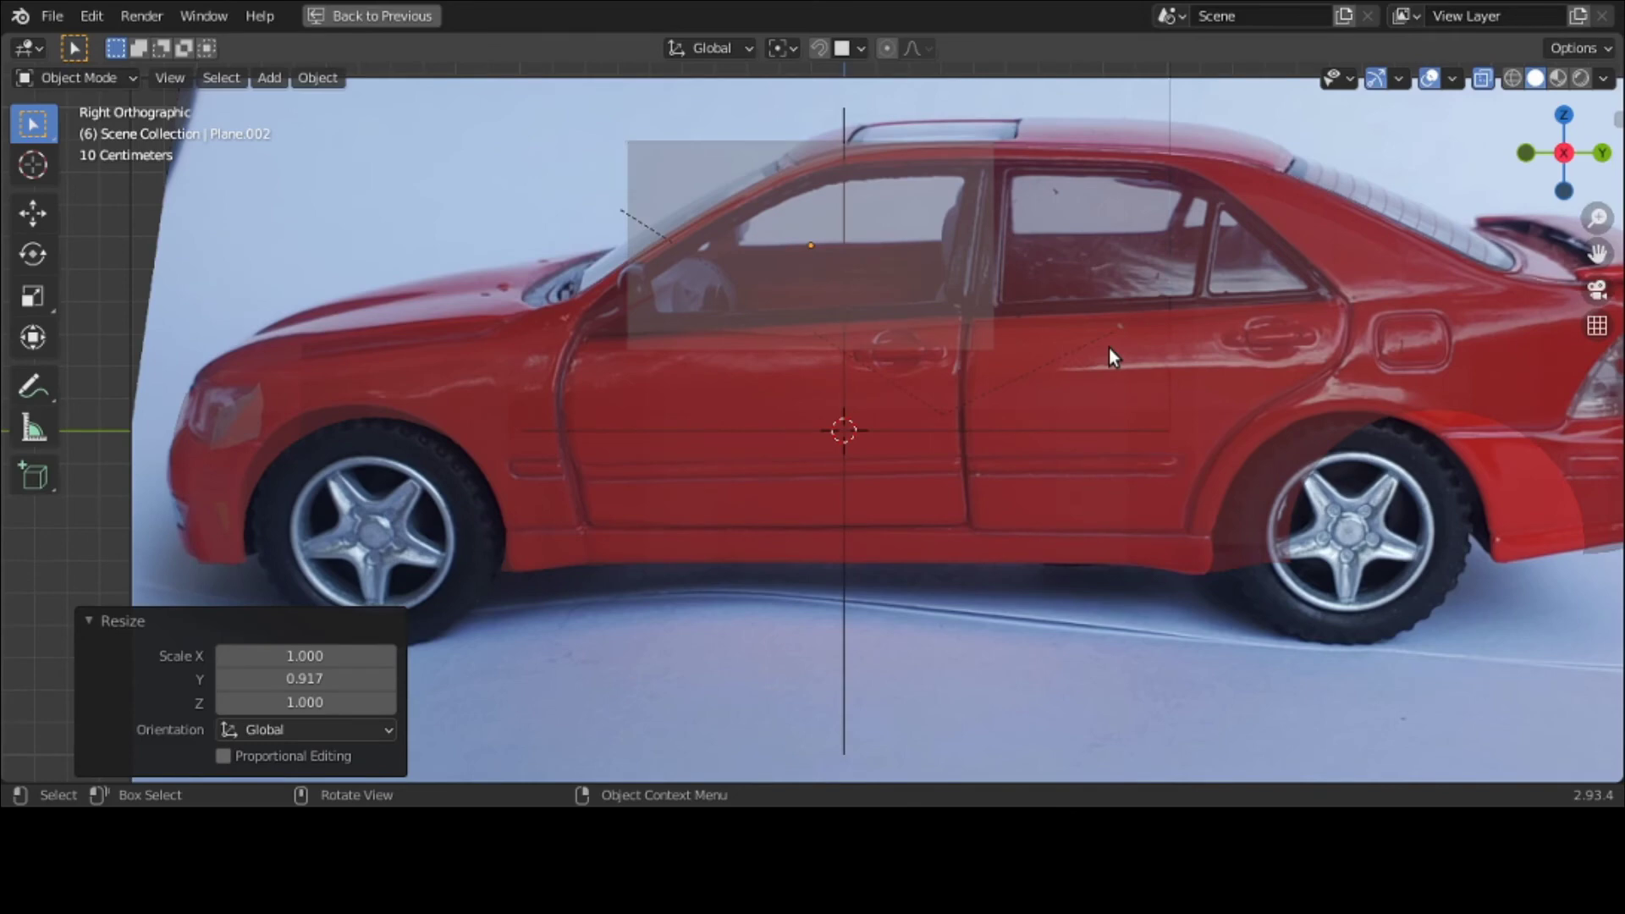
key(g)
key(z)
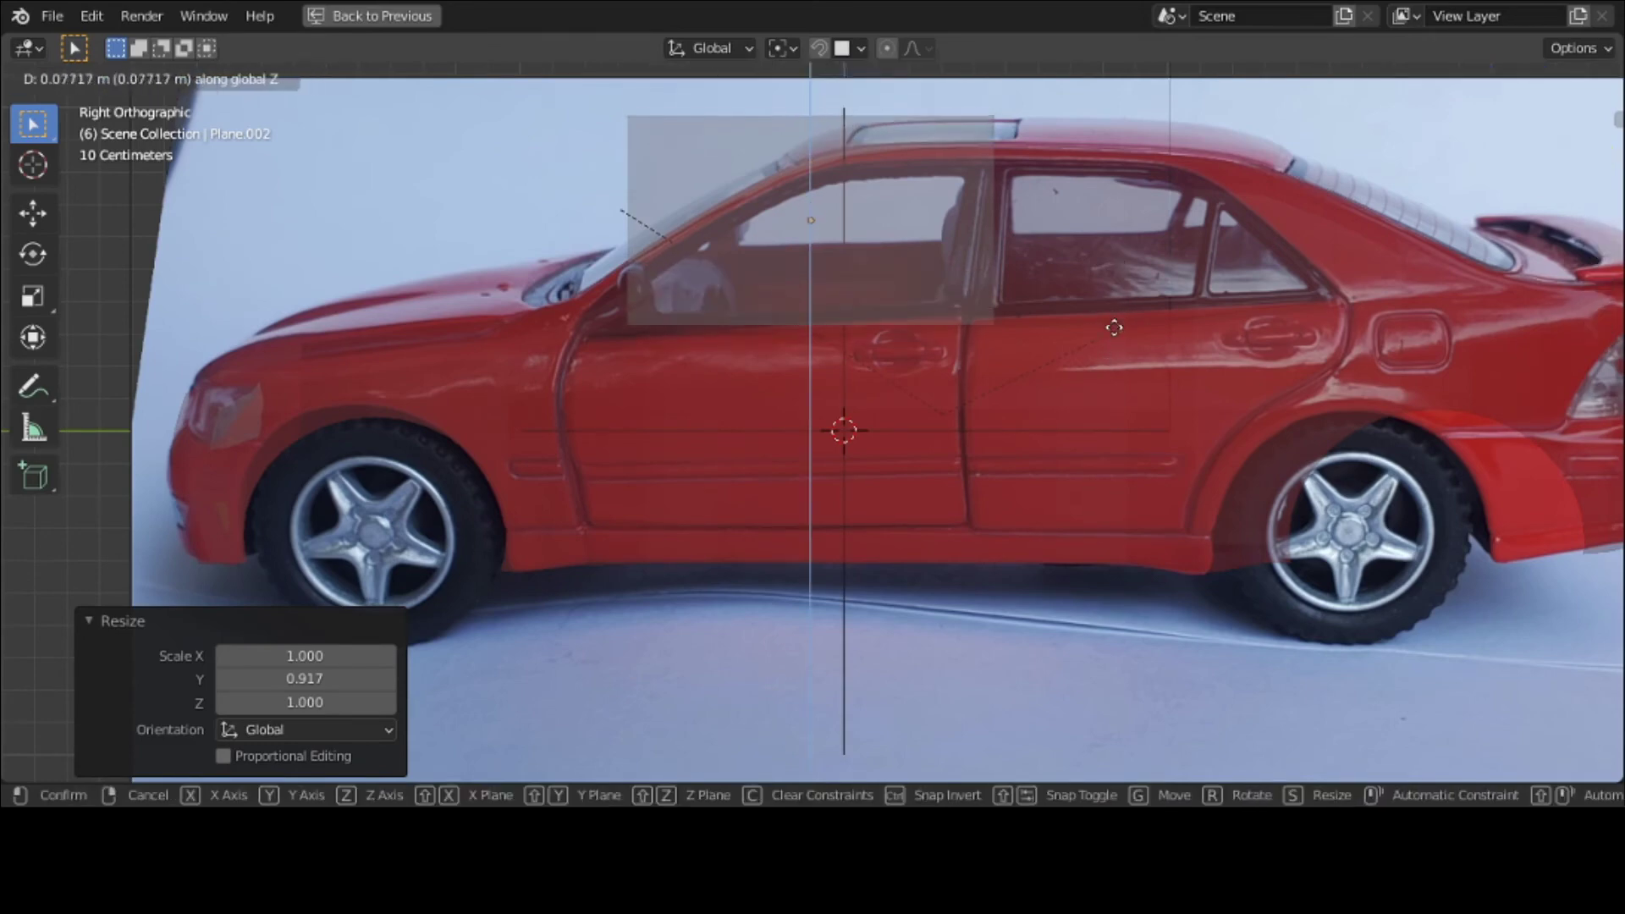
click(1113, 331)
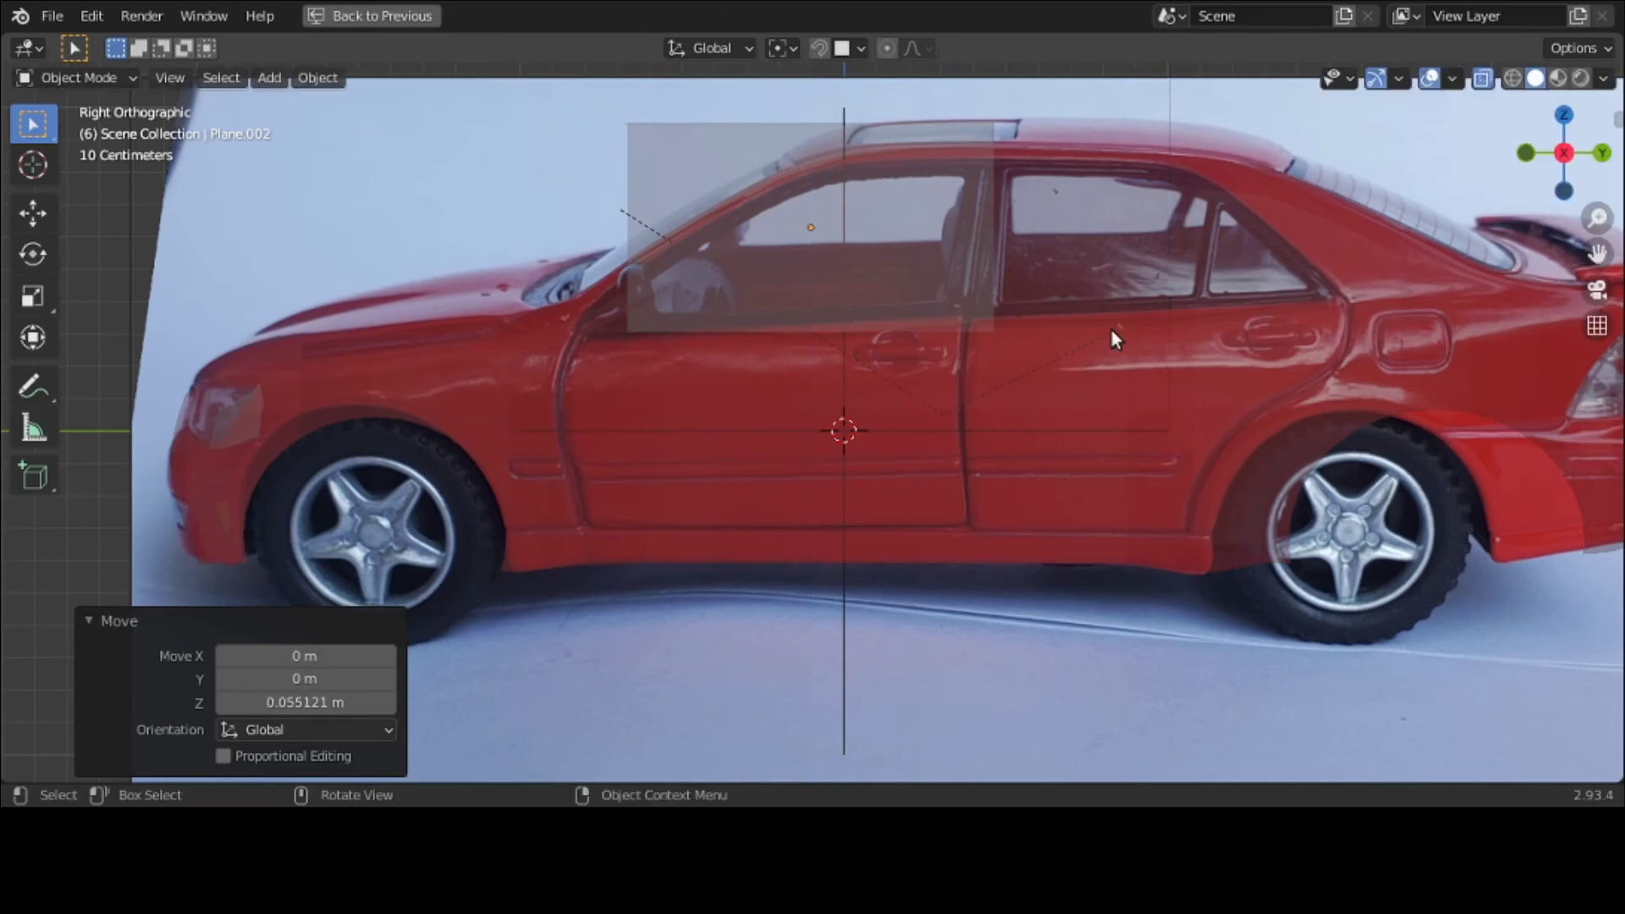
Step: Enter Edit Mode on the plane and subdivide it with 4 cuts
click(112, 79)
click(110, 127)
right_click(744, 213)
click(745, 213)
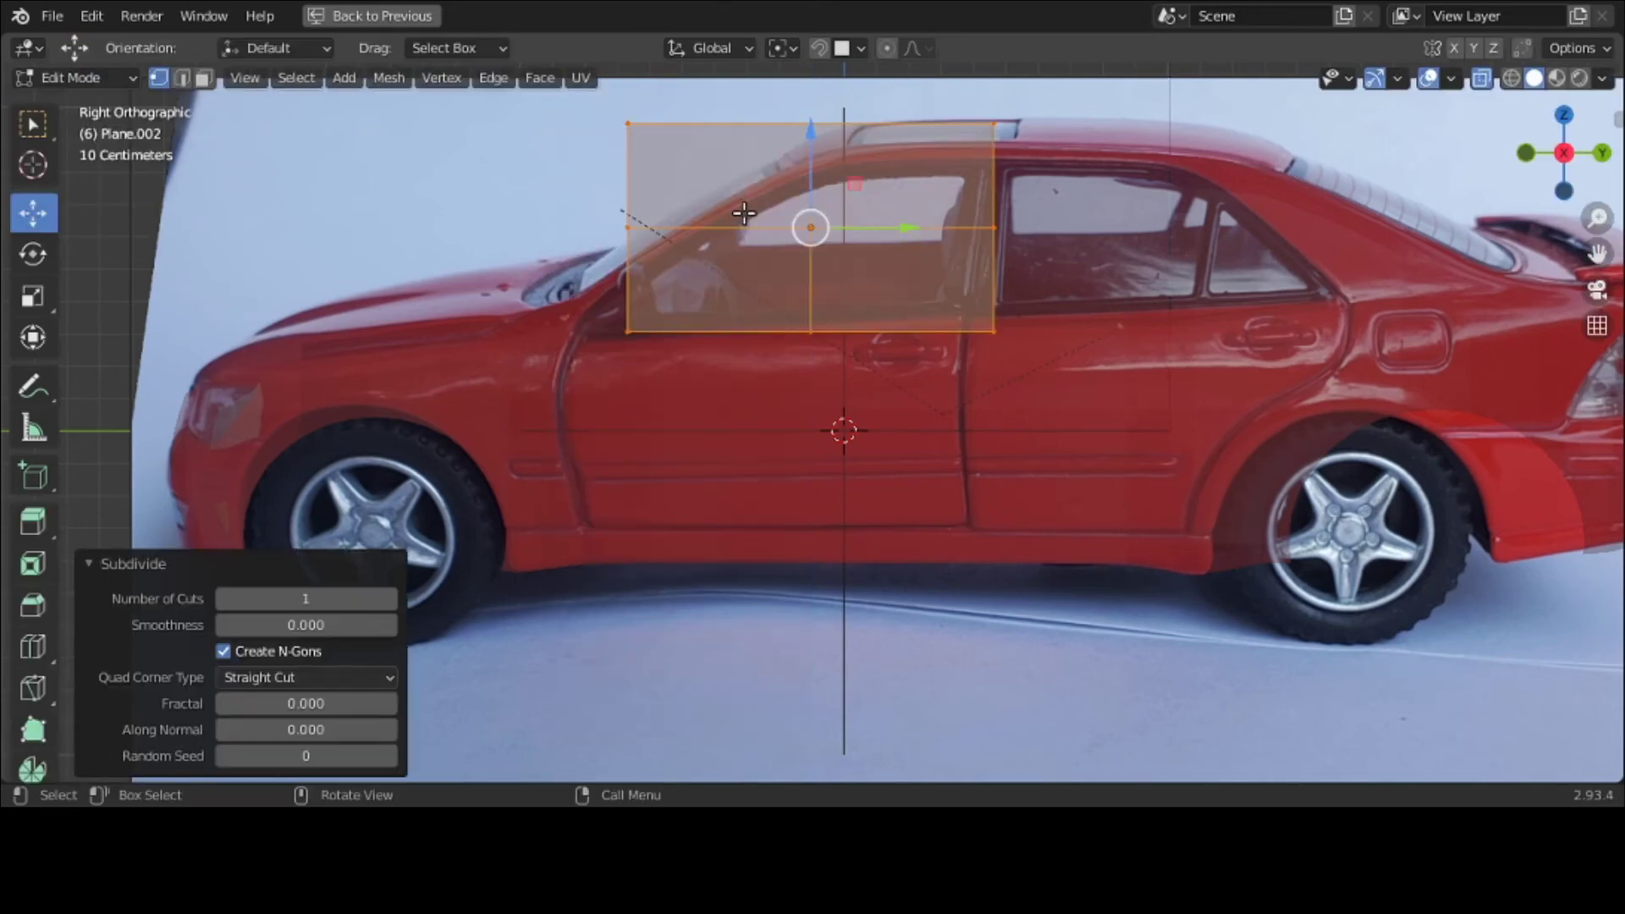
click(387, 595)
click(388, 595)
click(388, 595)
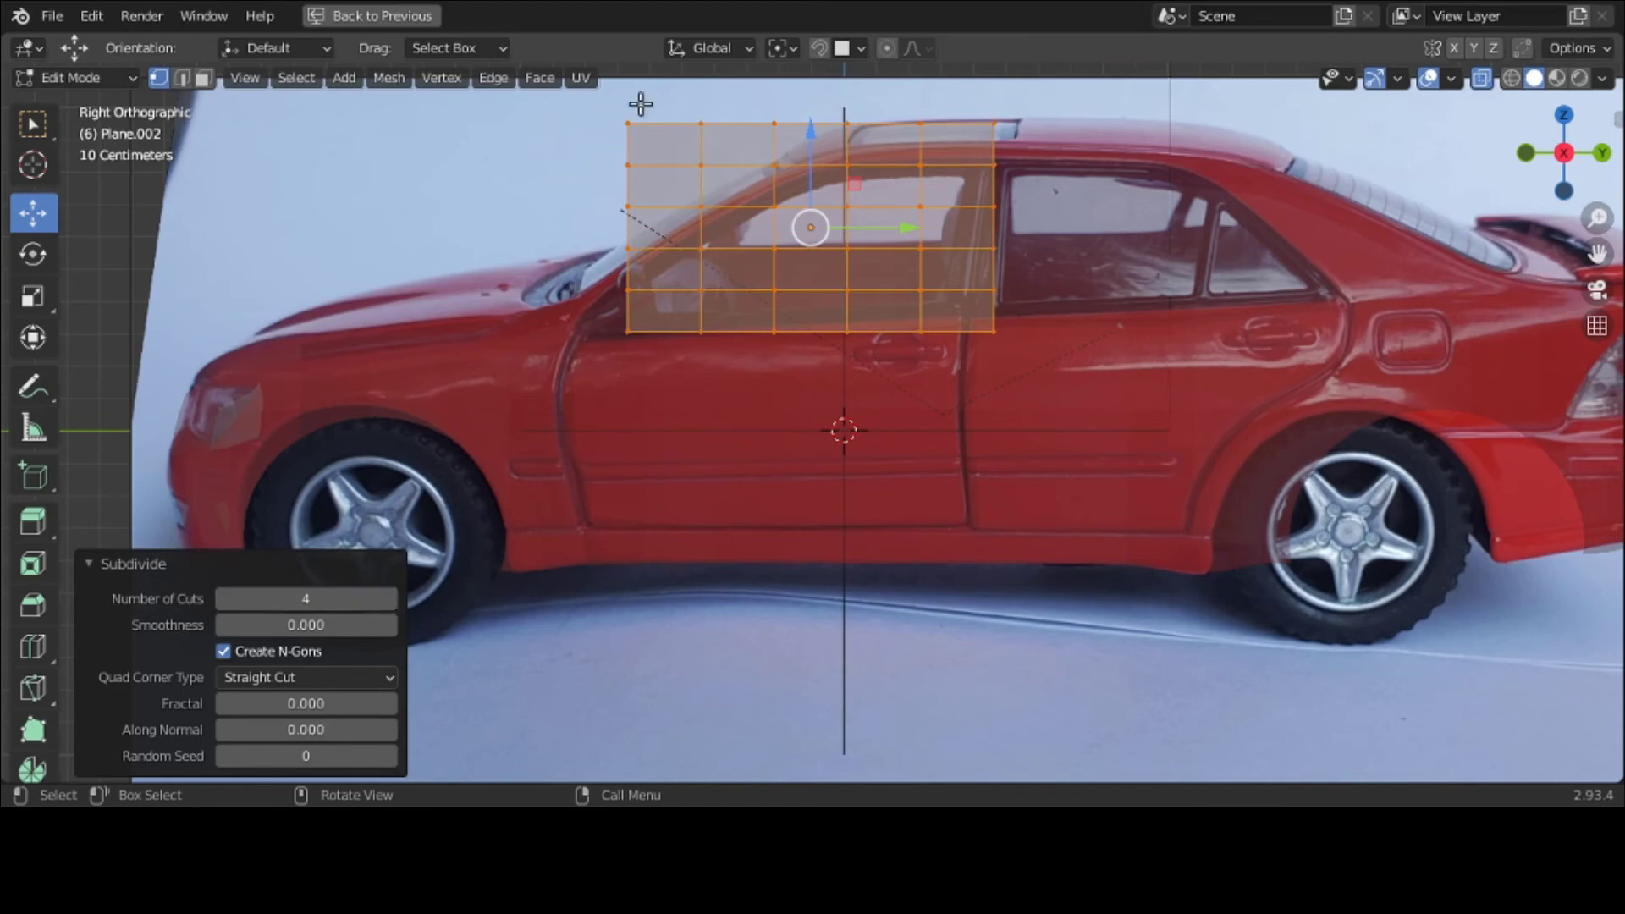
Step: Move the three lowest front-edge vertices along Y so they follow the windshield pillar in the photo
click(627, 332)
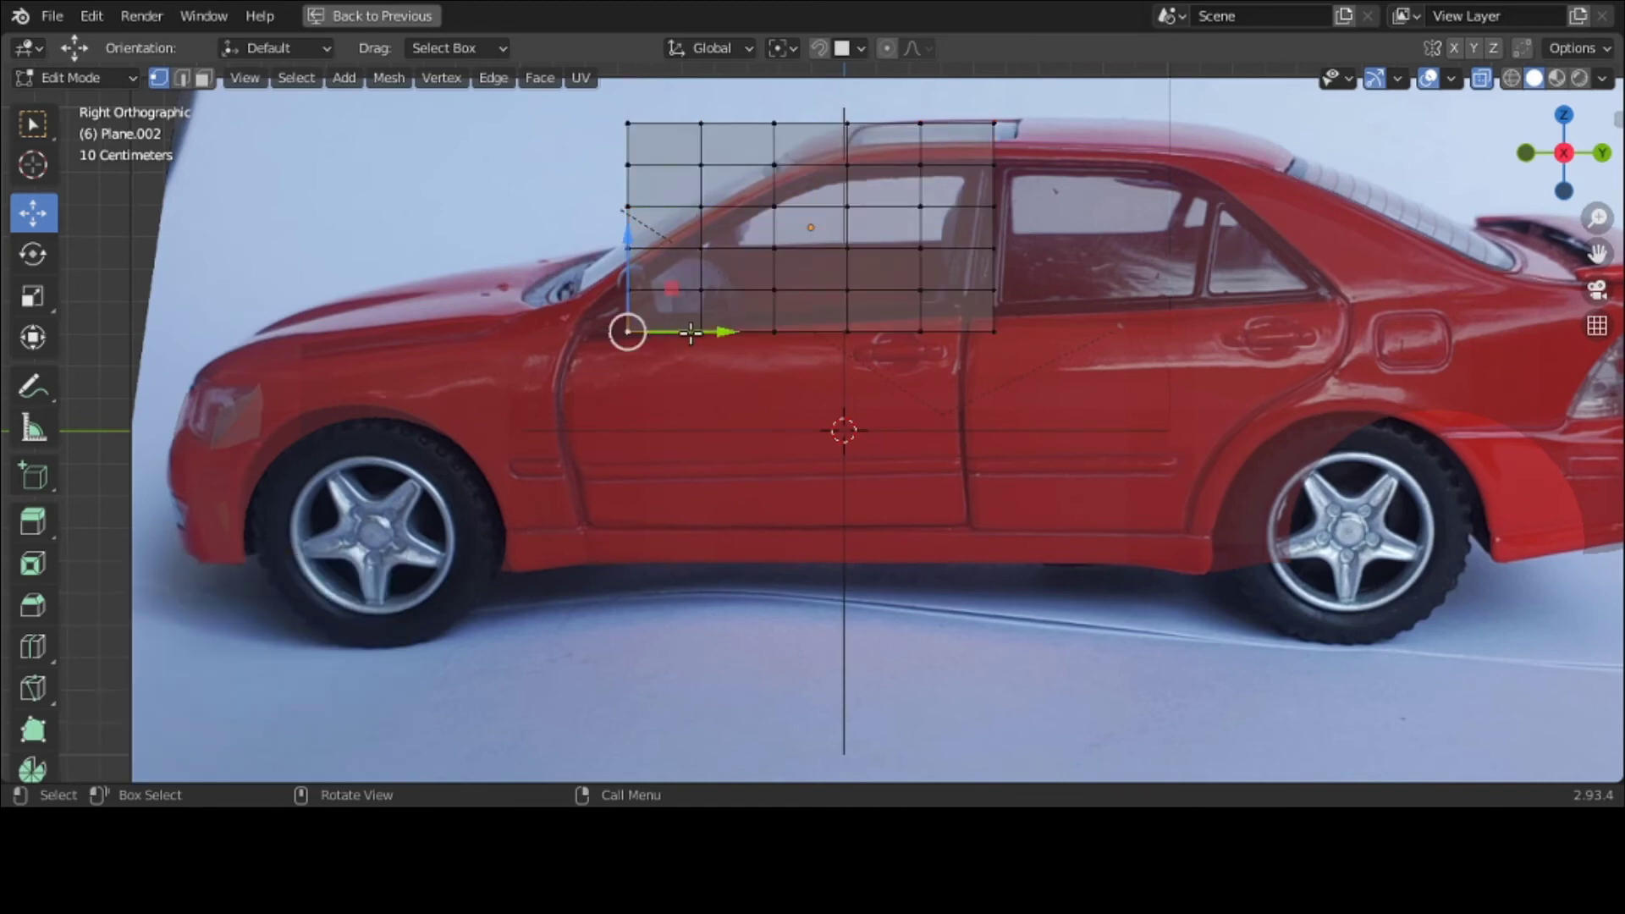
drag(690, 332, 646, 332)
click(627, 291)
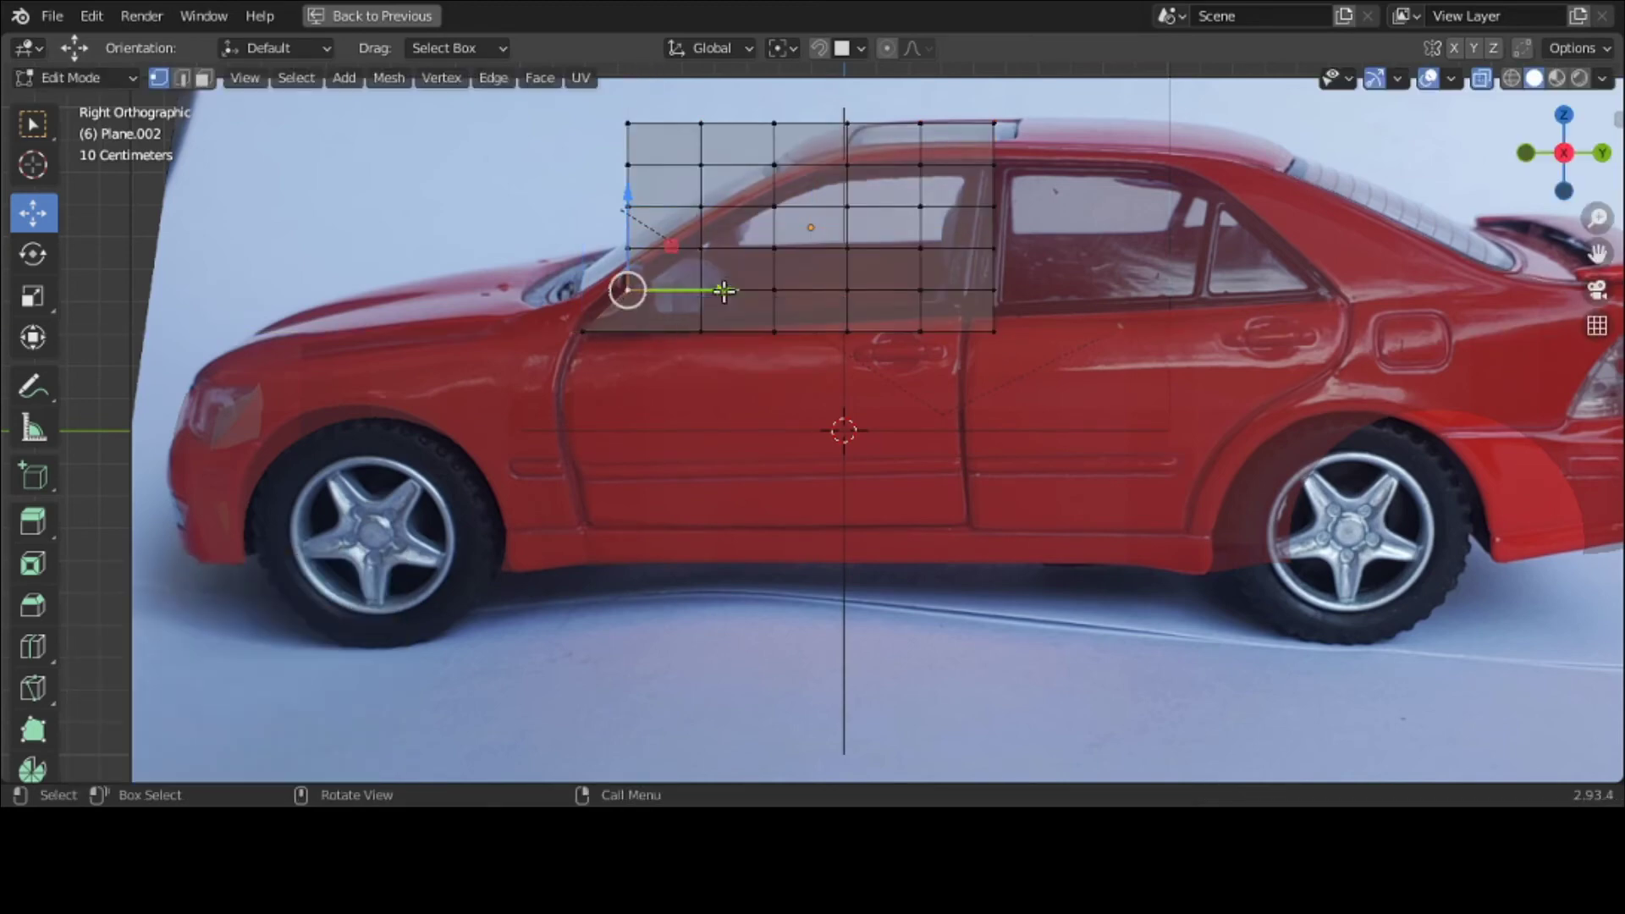
drag(724, 290, 757, 251)
click(627, 248)
Step: Merge the two front vertices of the third row from the top at center and move the result along Y onto the windshield pillar
click(627, 206)
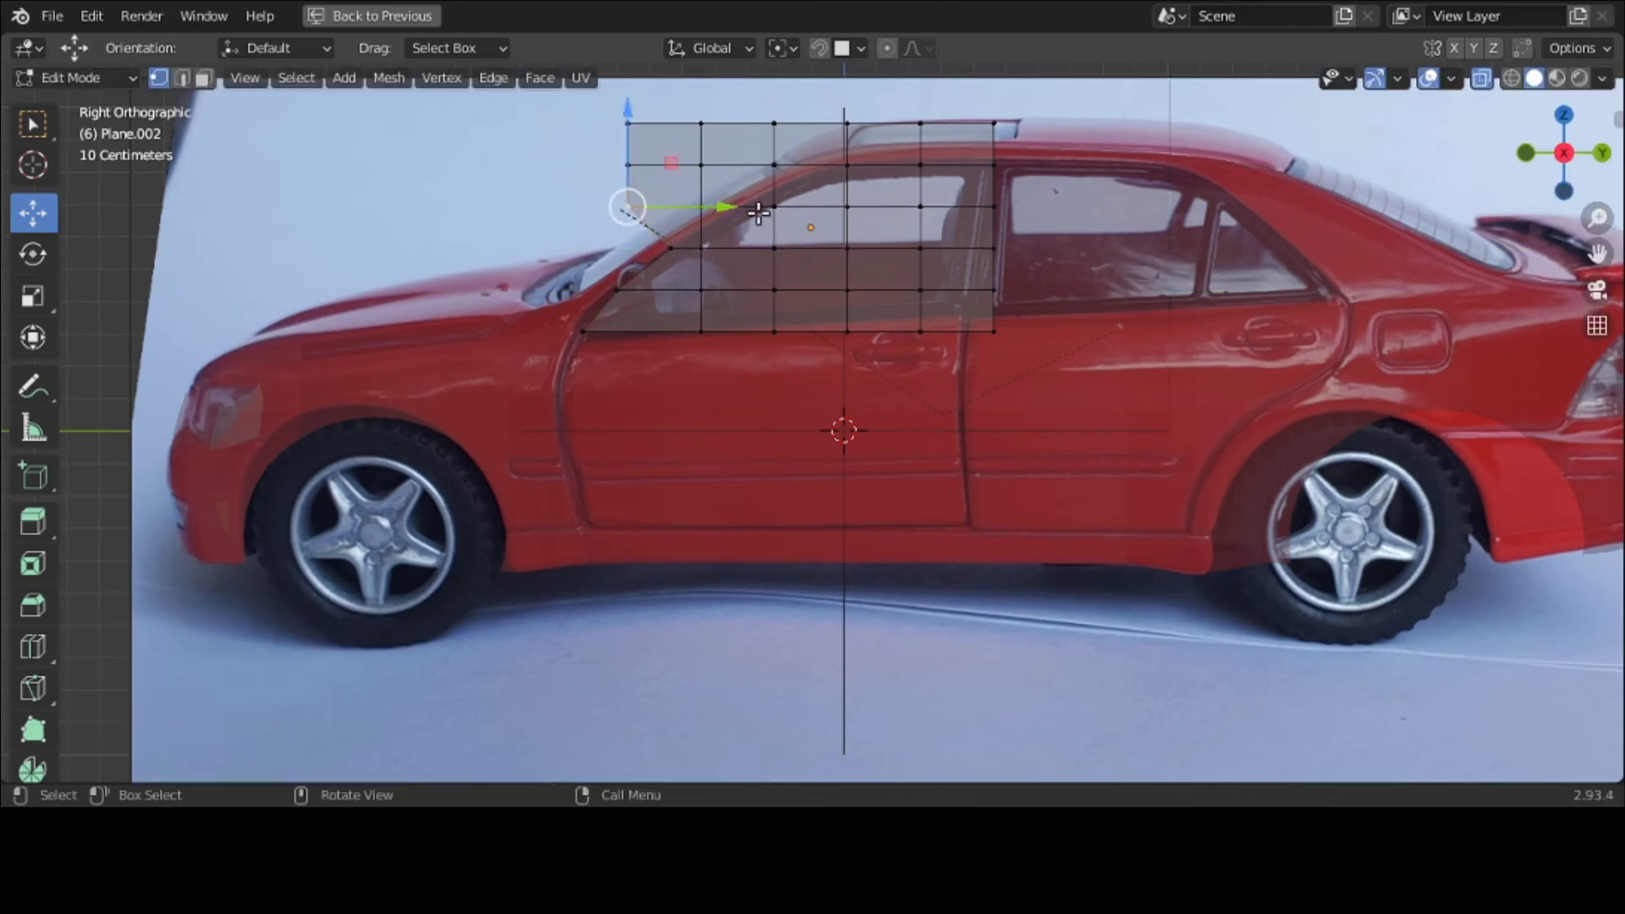
shift+click(701, 206)
key(m)
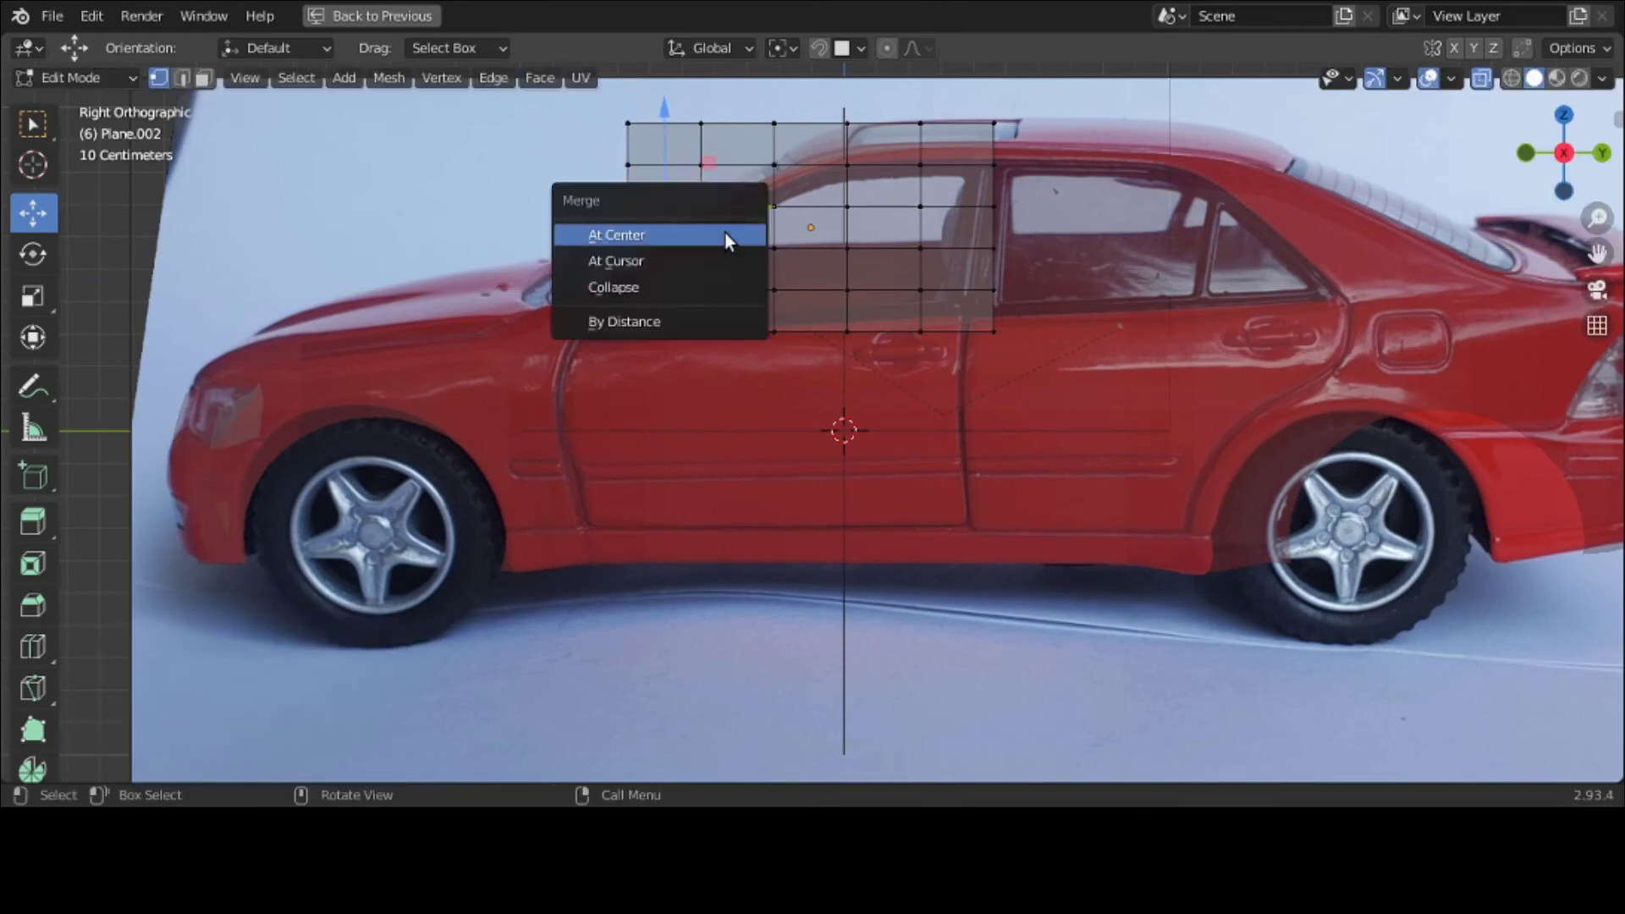
click(725, 232)
key(g)
key(y)
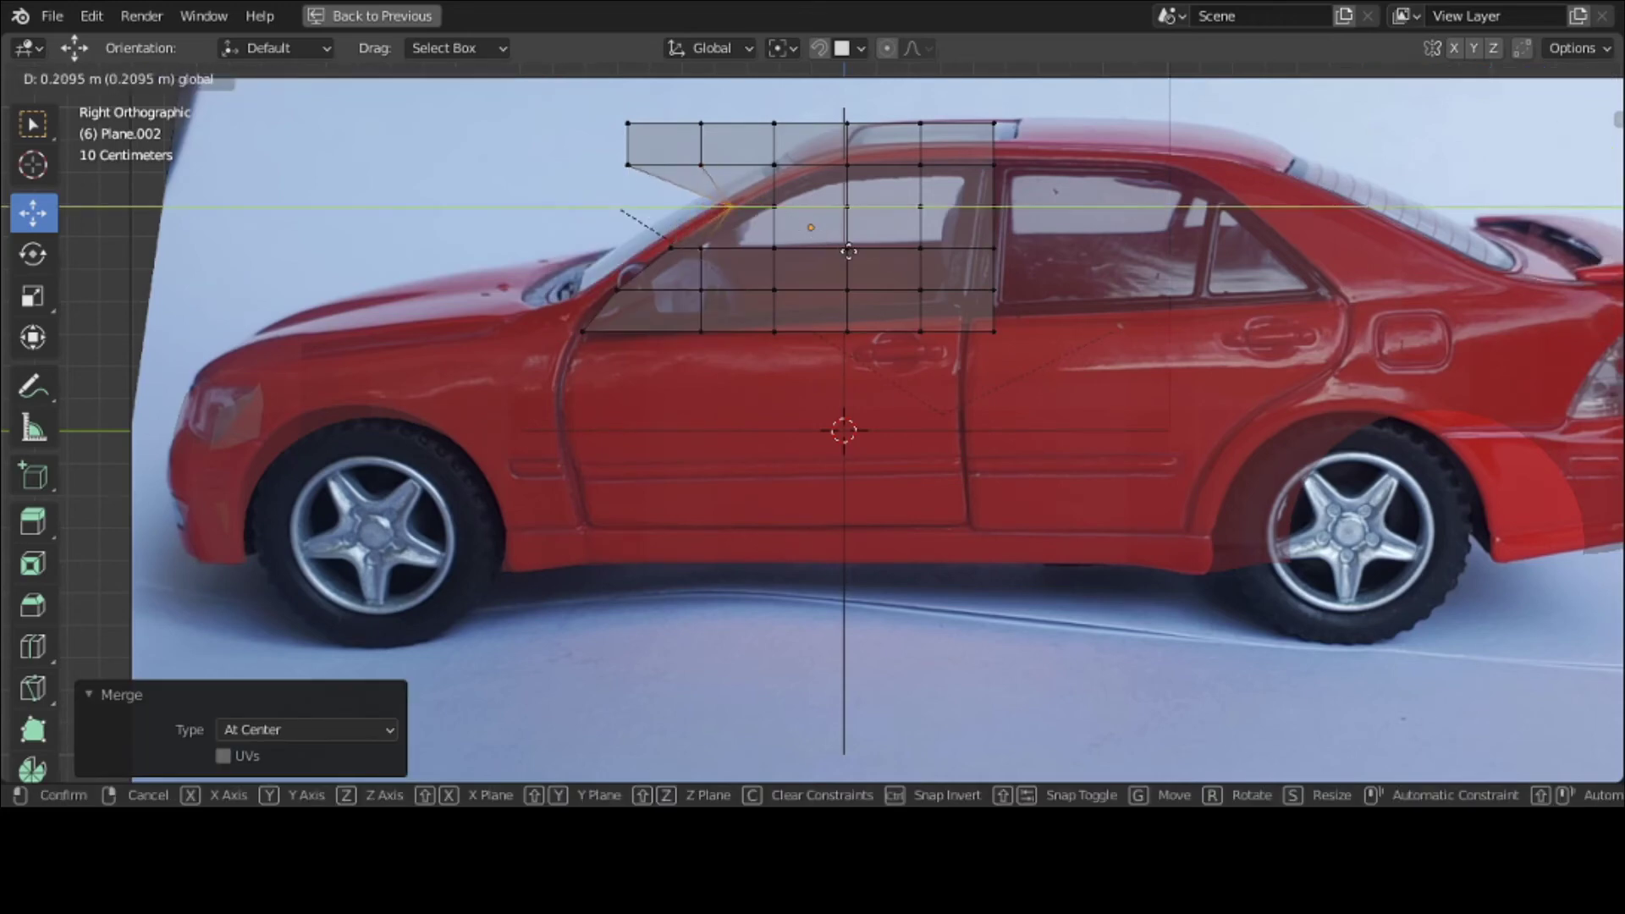
drag(848, 251, 848, 252)
Step: Merge the front vertices of the second row from the top at center and move the result 0.327 m along Y to the pillar
drag(613, 145, 811, 196)
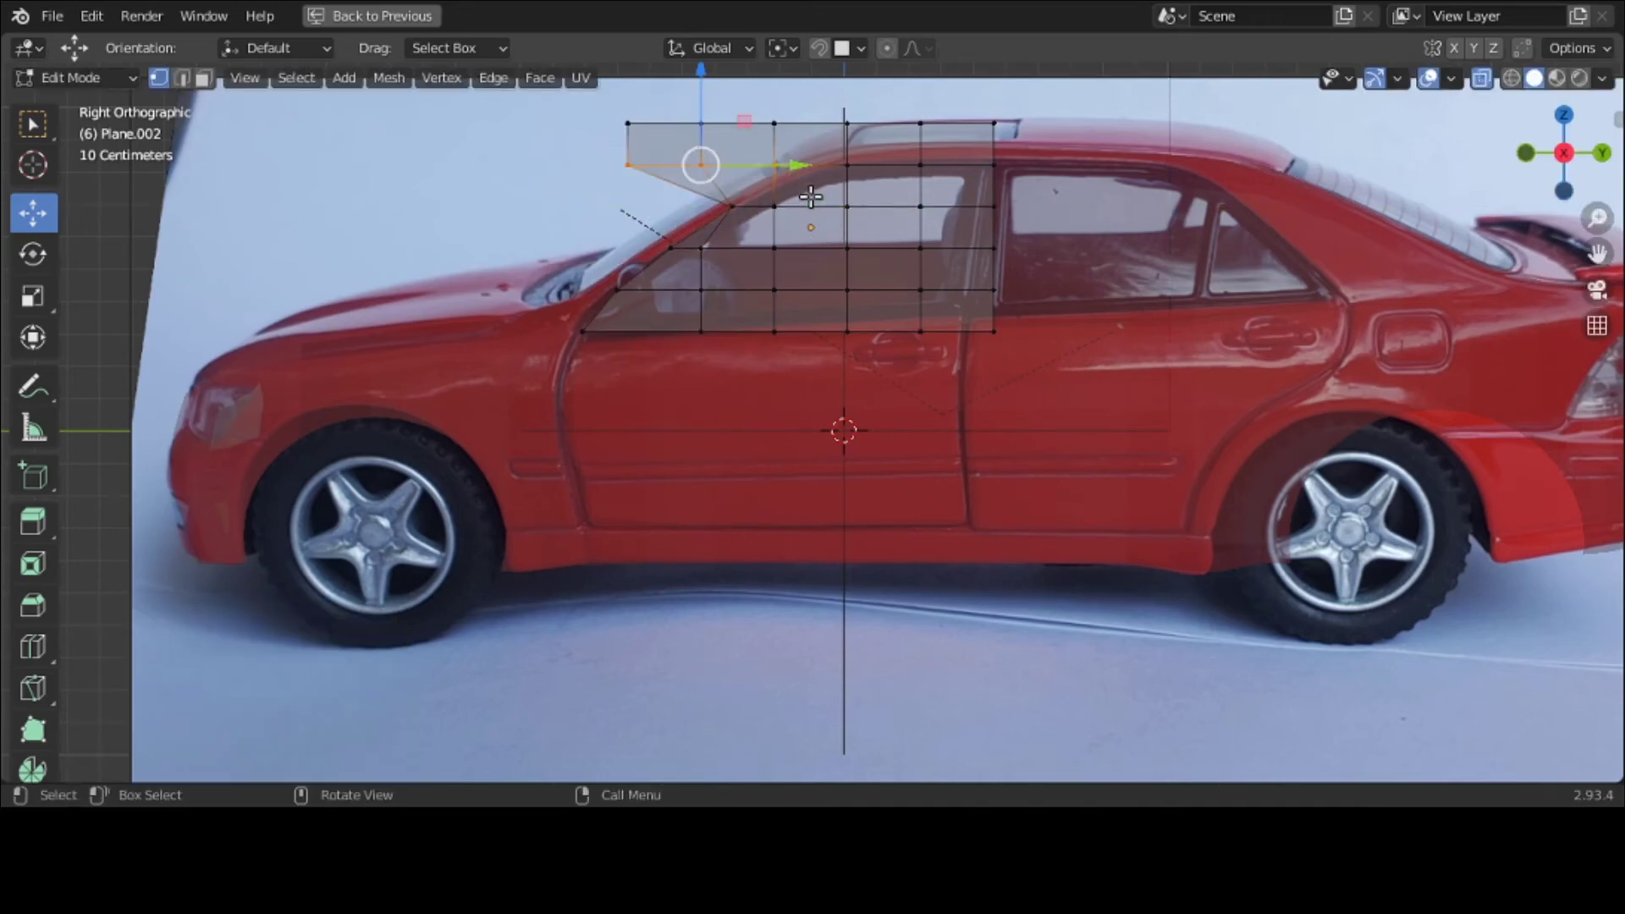
key(m)
click(810, 197)
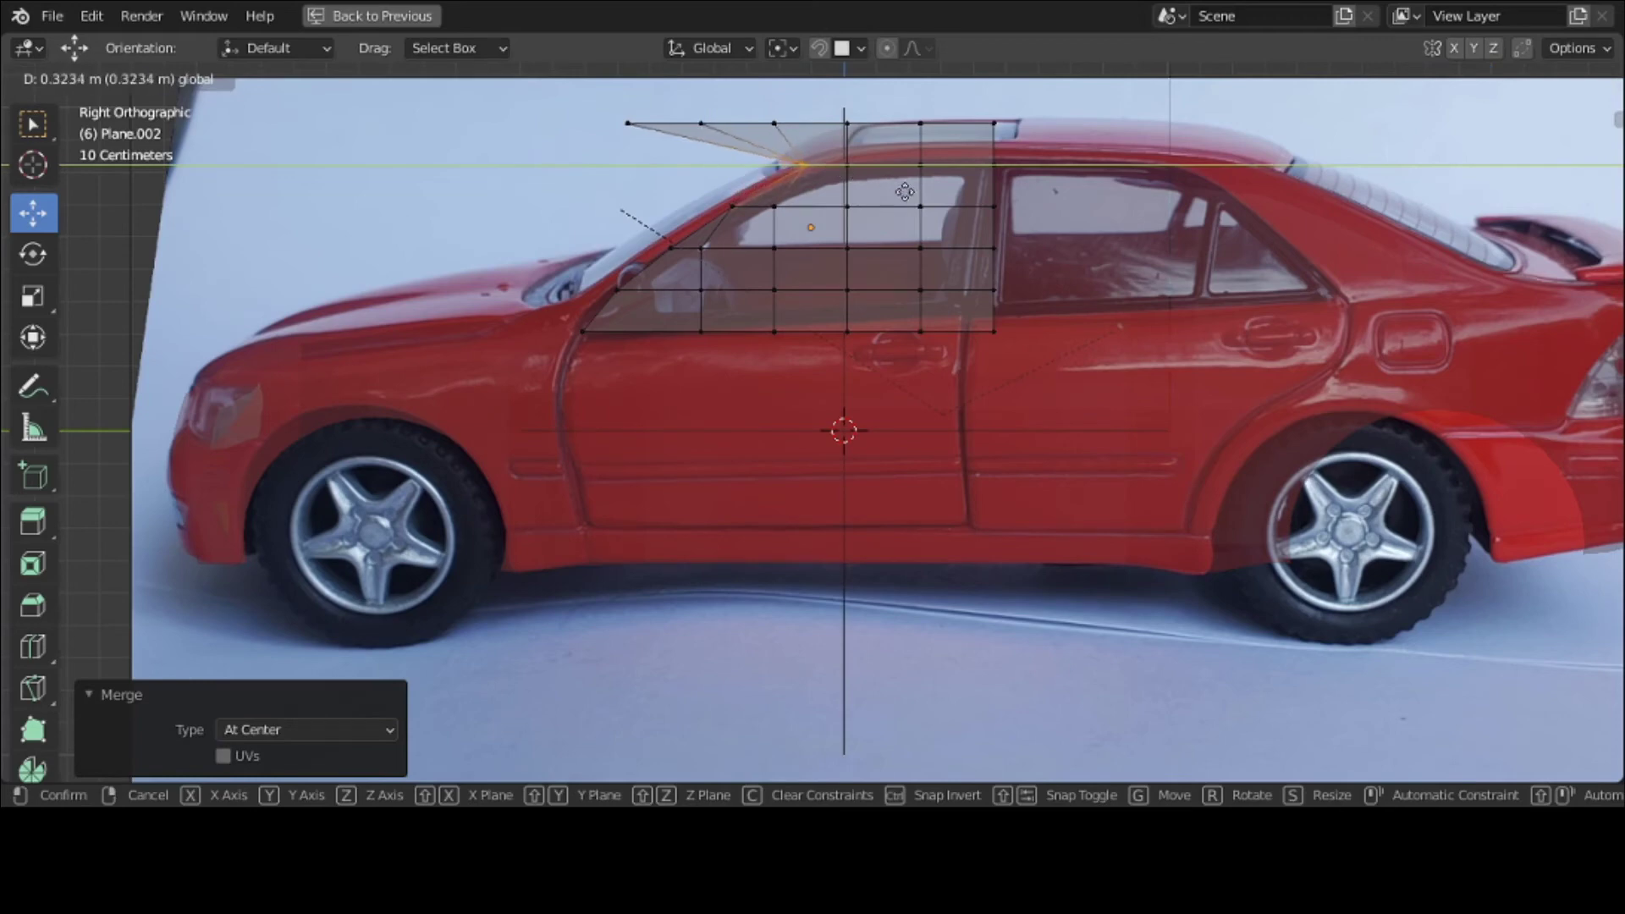
click(804, 165)
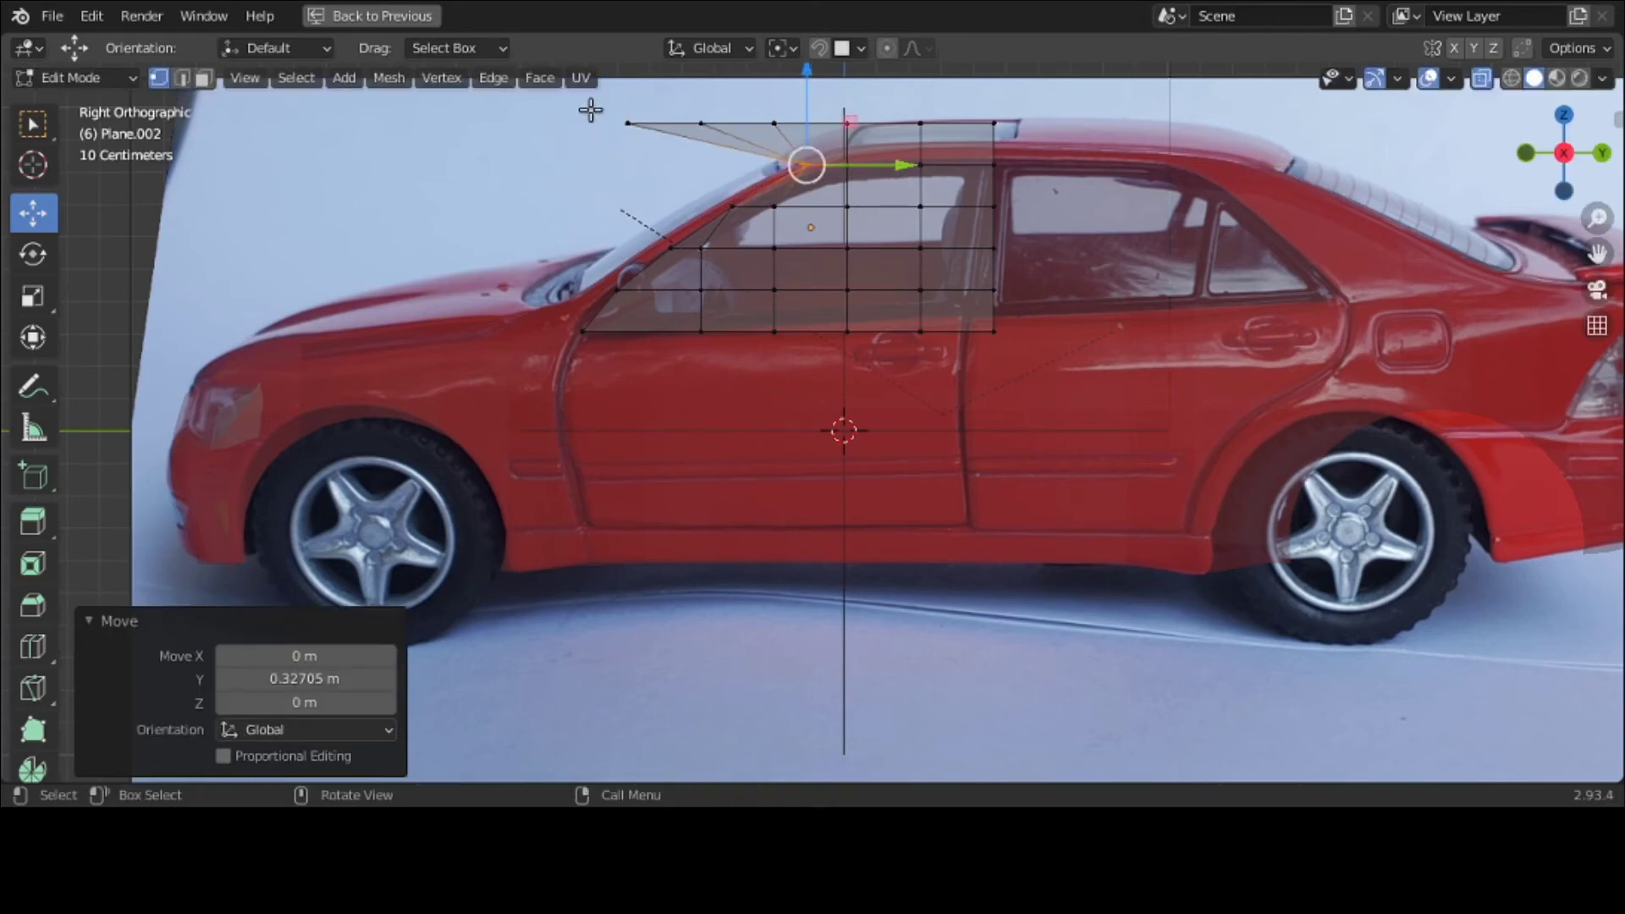
Step: Merge the top row's front vertices at center and move the merged vertex back along Y to the sunroof's front end
drag(592, 101, 924, 150)
key(m)
click(924, 153)
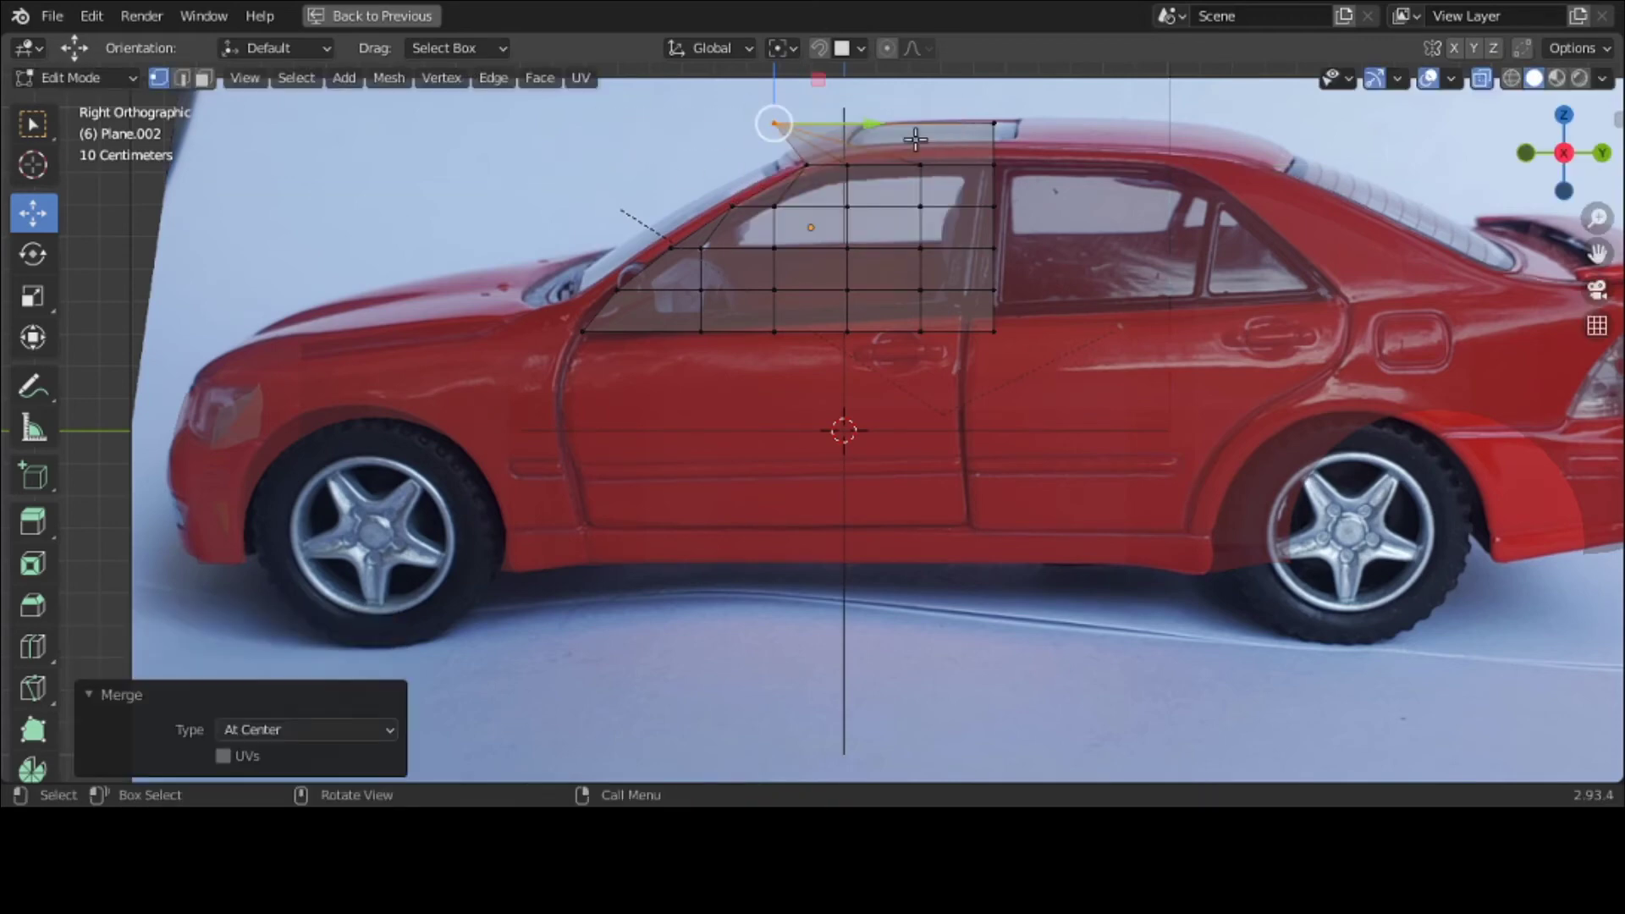
key(g)
key(Escape)
drag(887, 125, 974, 127)
key(ctrl+z)
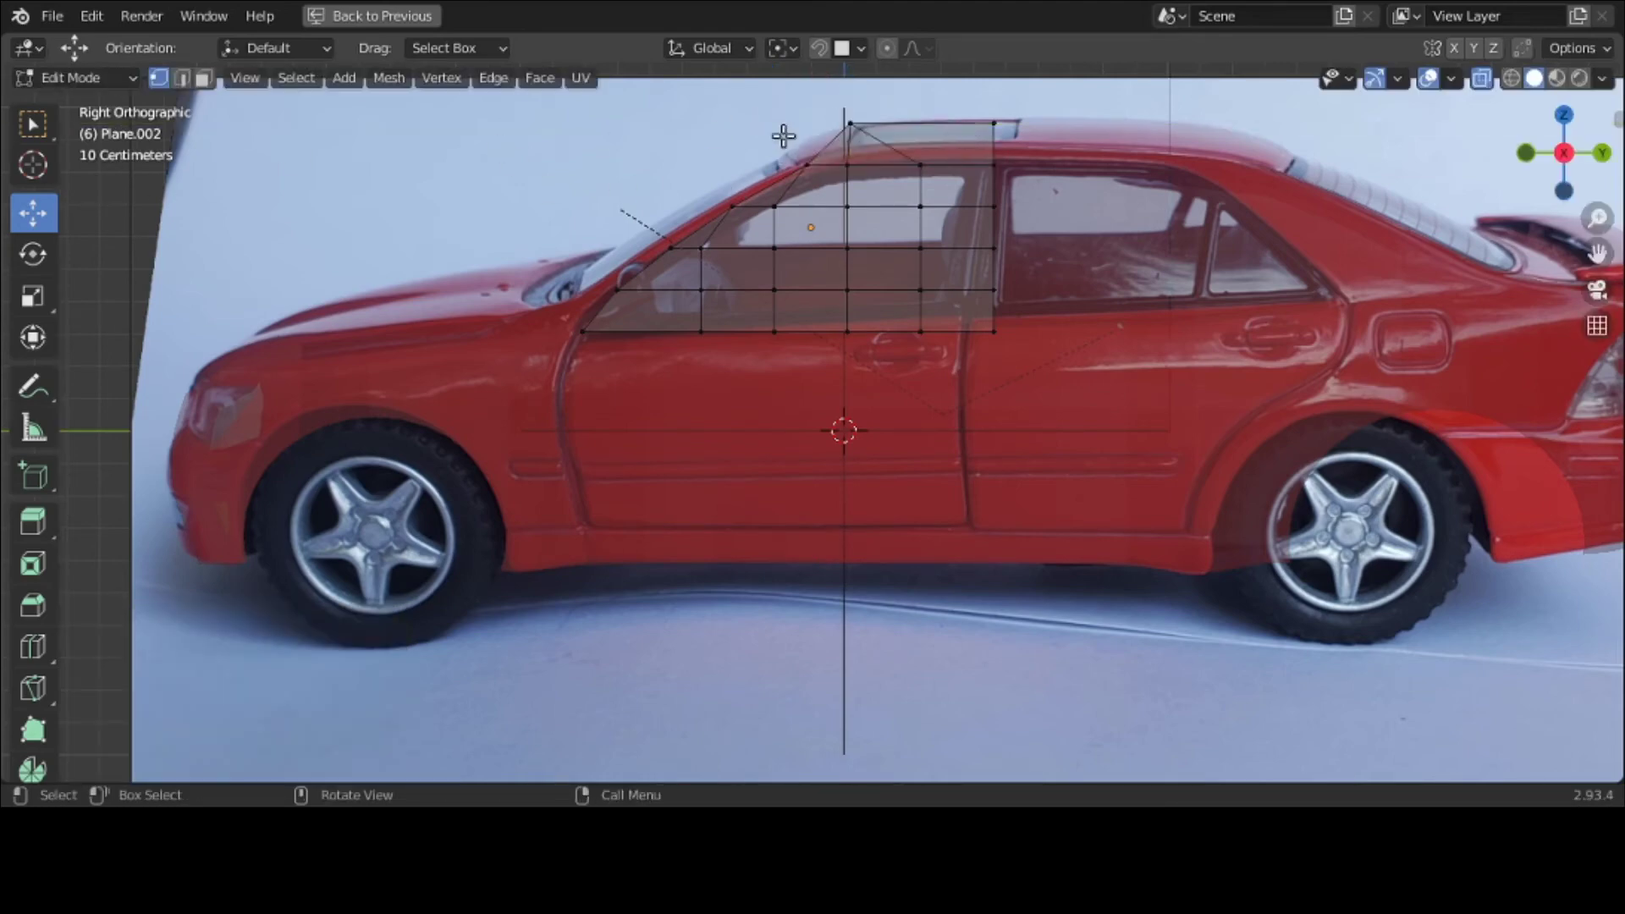
Step: Merge the remaining top-row vertices at center with those below and adjust their height to follow the window's upper edge
drag(821, 105, 869, 189)
key(m)
click(870, 181)
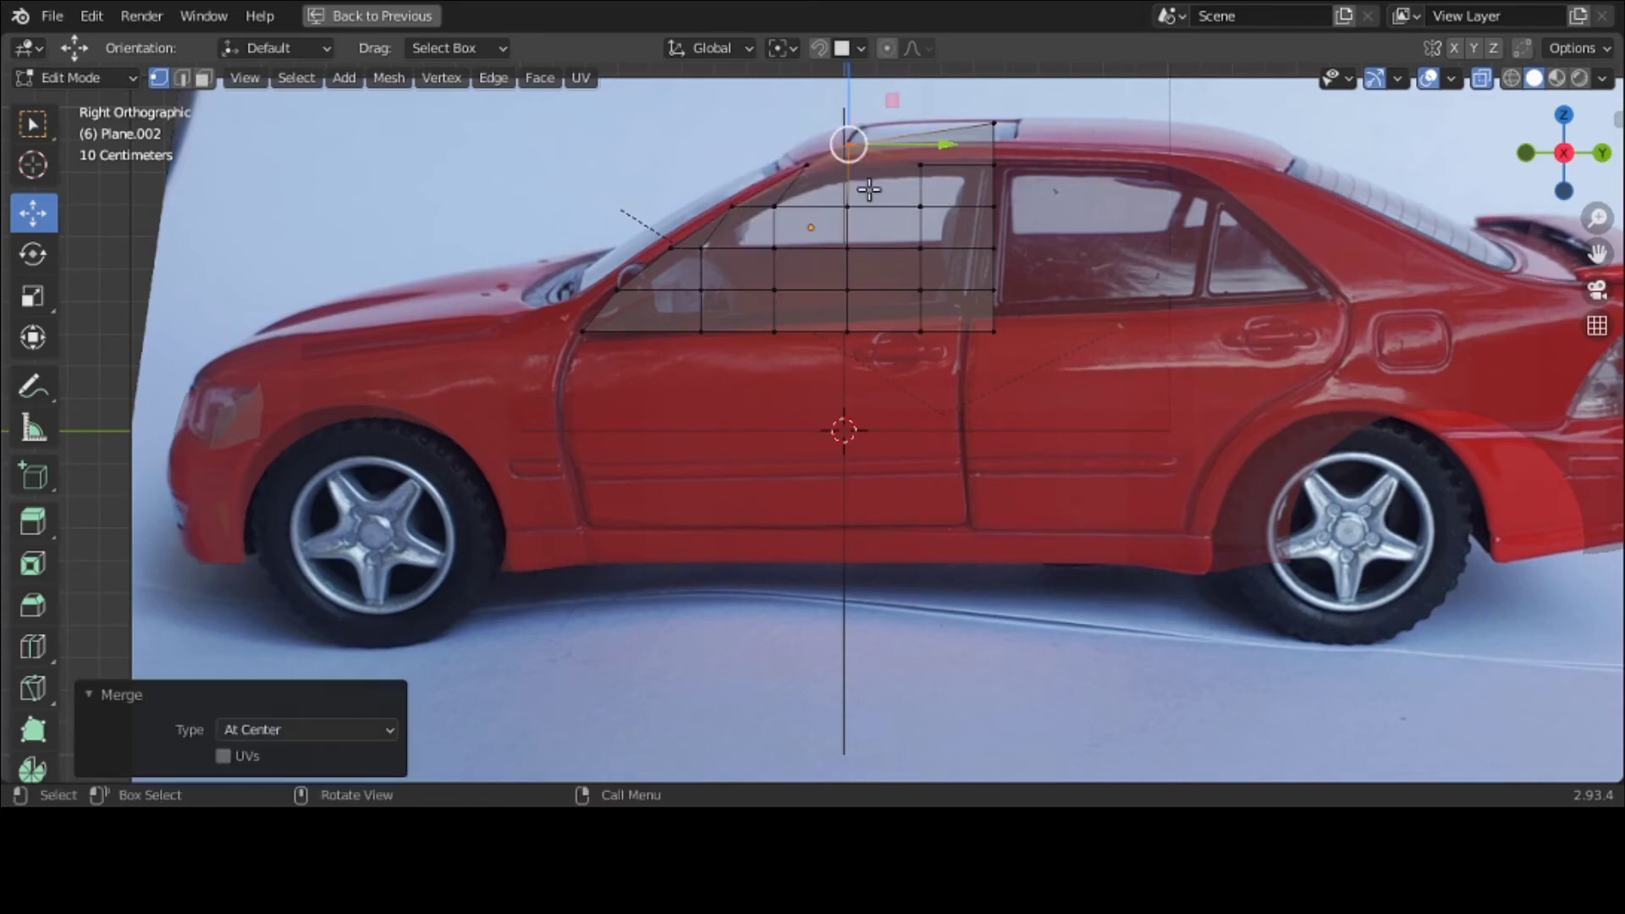
drag(846, 91, 999, 127)
click(920, 165)
click(992, 122)
click(993, 158)
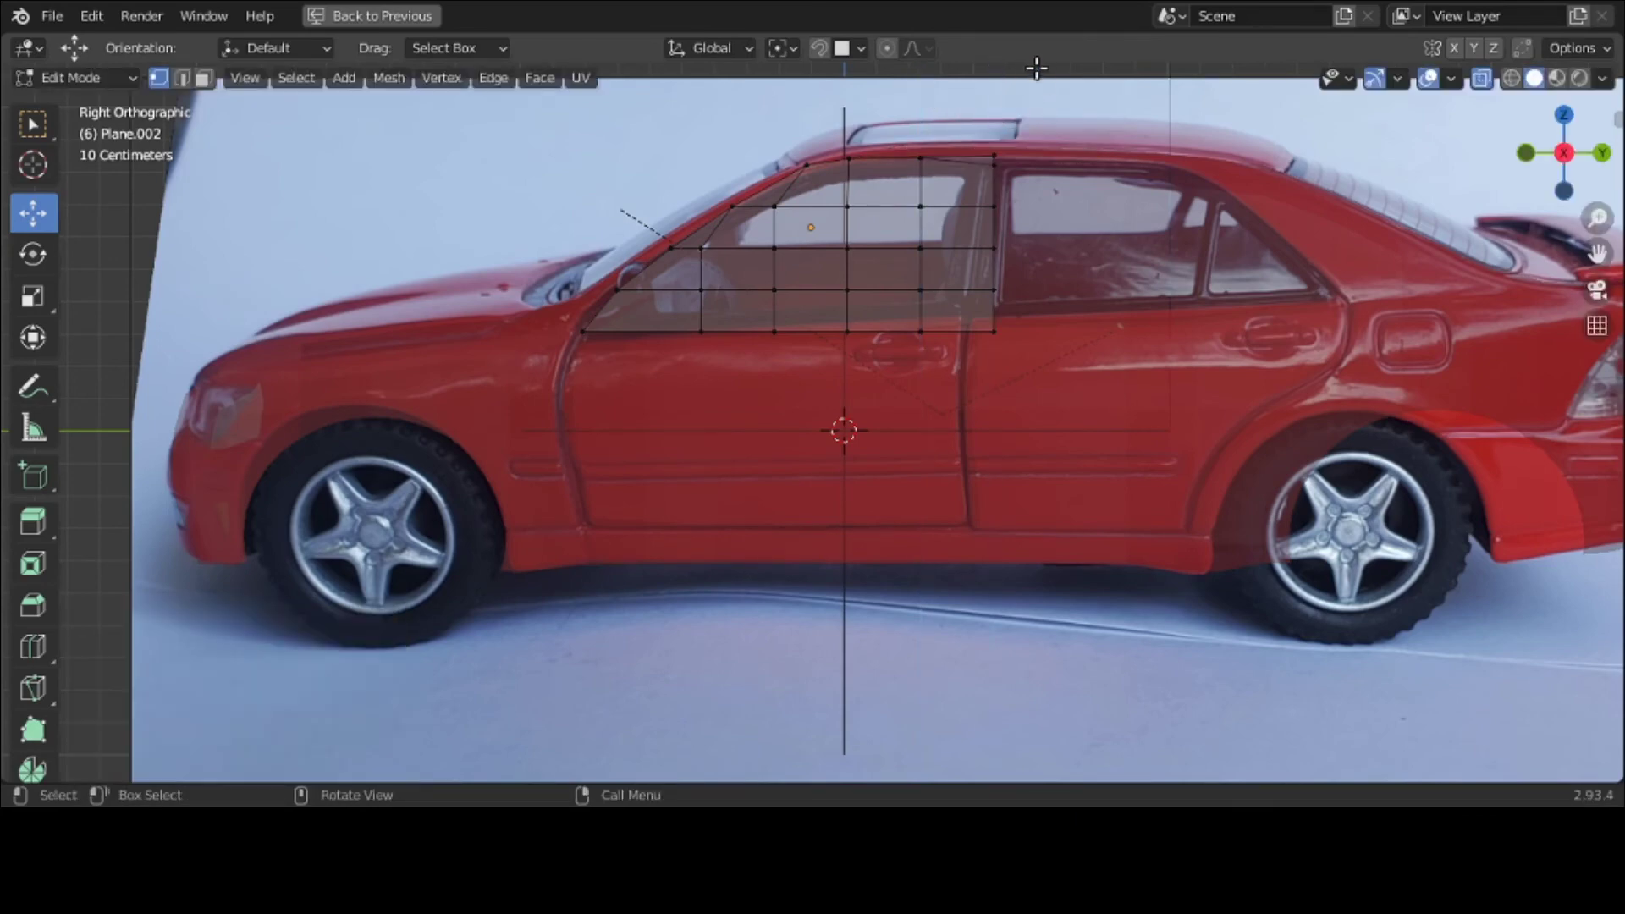
click(990, 155)
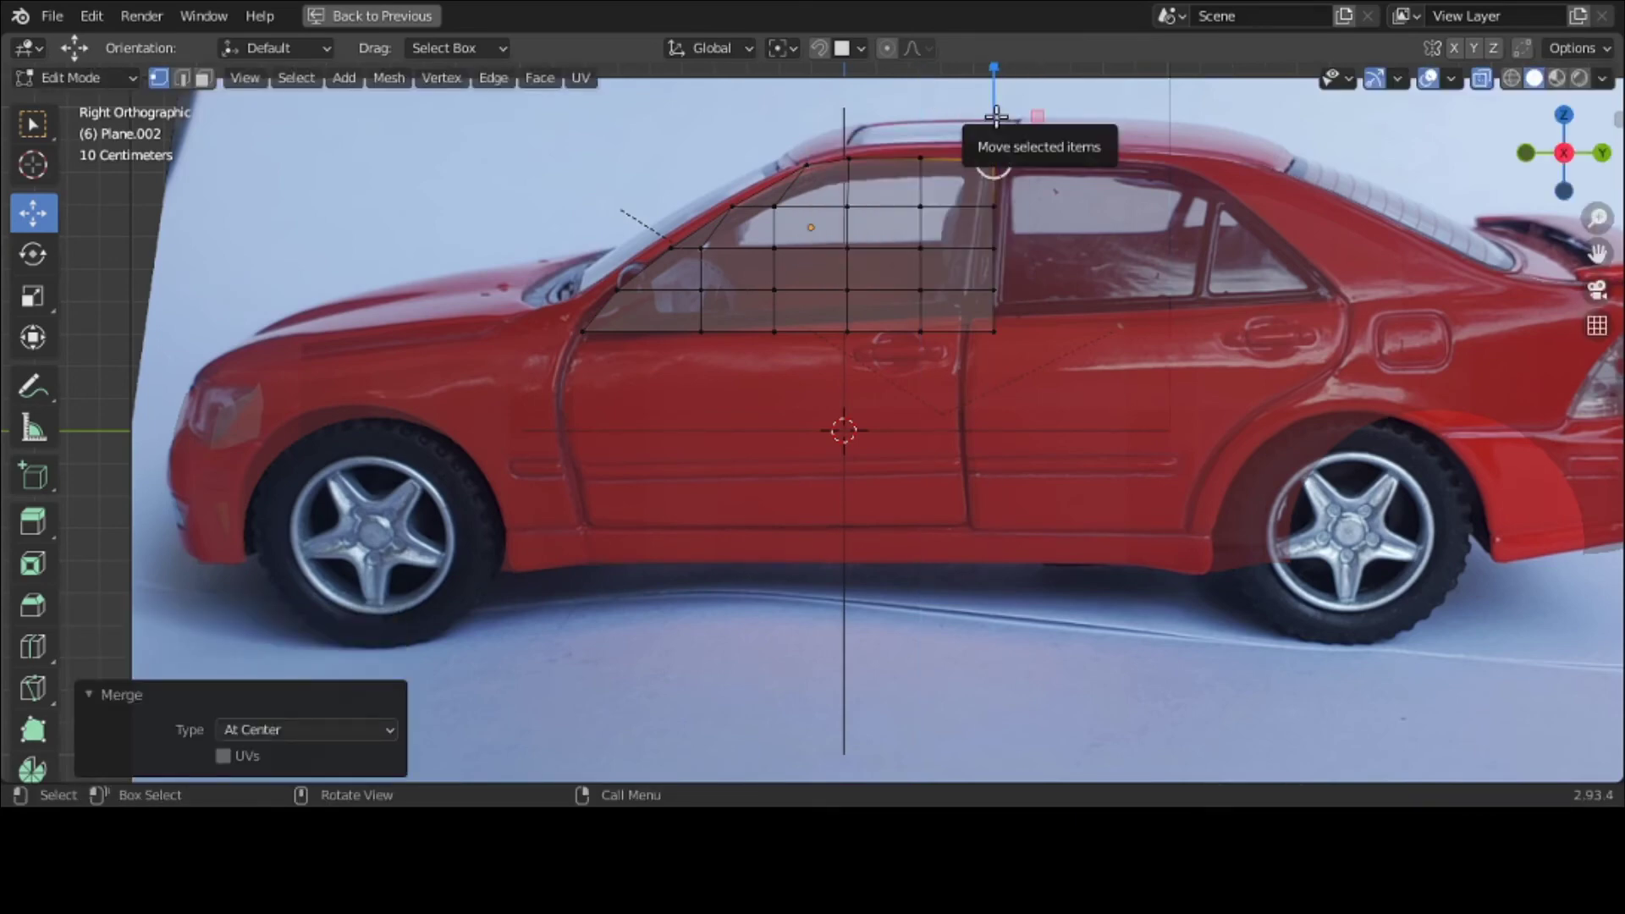
drag(990, 138, 998, 109)
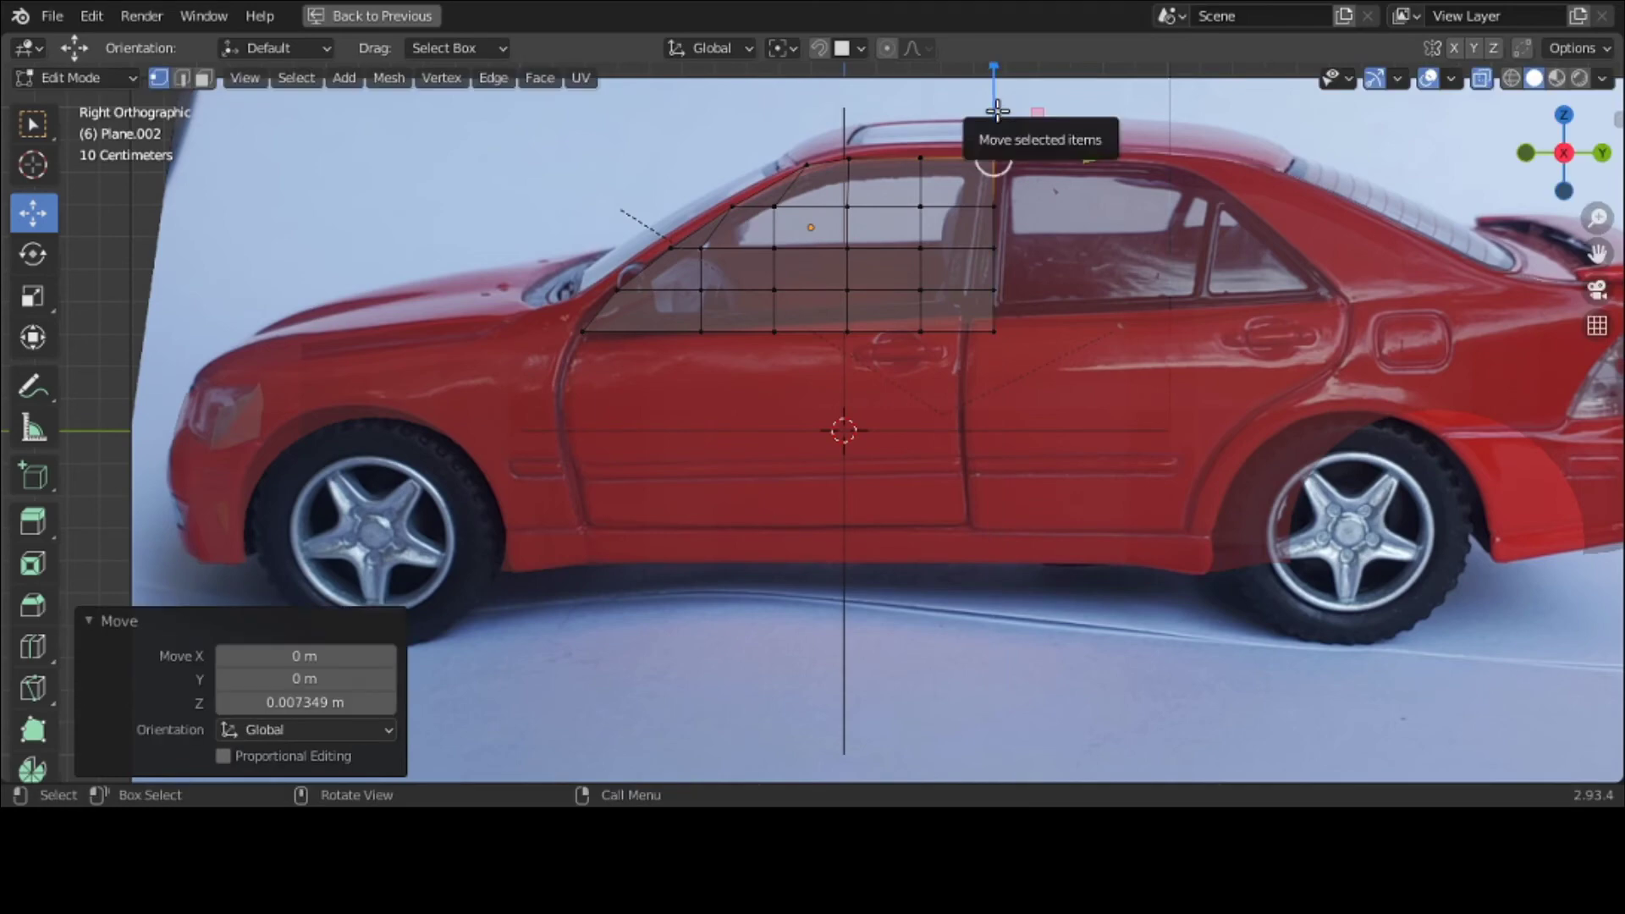
Step: Raise the rear and middle vertices of the panel's lower edge along Z to follow the window's sill line
click(993, 330)
drag(997, 264, 925, 261)
click(921, 330)
click(847, 330)
drag(853, 299, 718, 325)
click(775, 330)
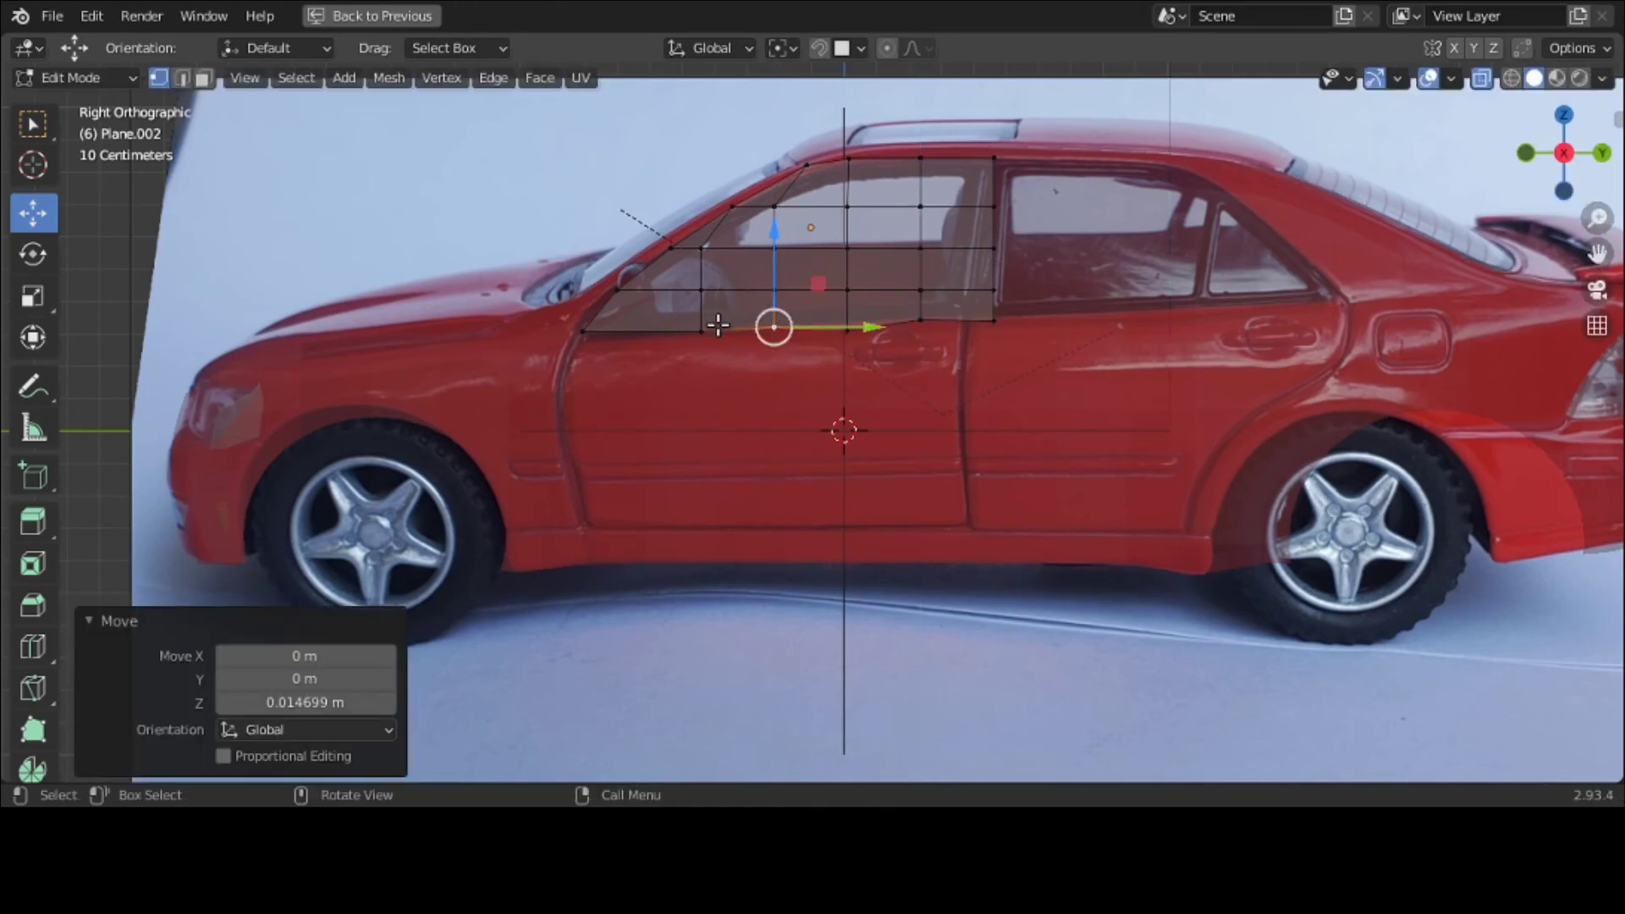
click(922, 324)
drag(920, 272, 850, 283)
click(847, 325)
Step: Move the panel's rear-edge vertices forward along Y to match the slanted pillar between the doors
click(994, 320)
drag(1024, 320, 1063, 209)
click(993, 290)
click(996, 249)
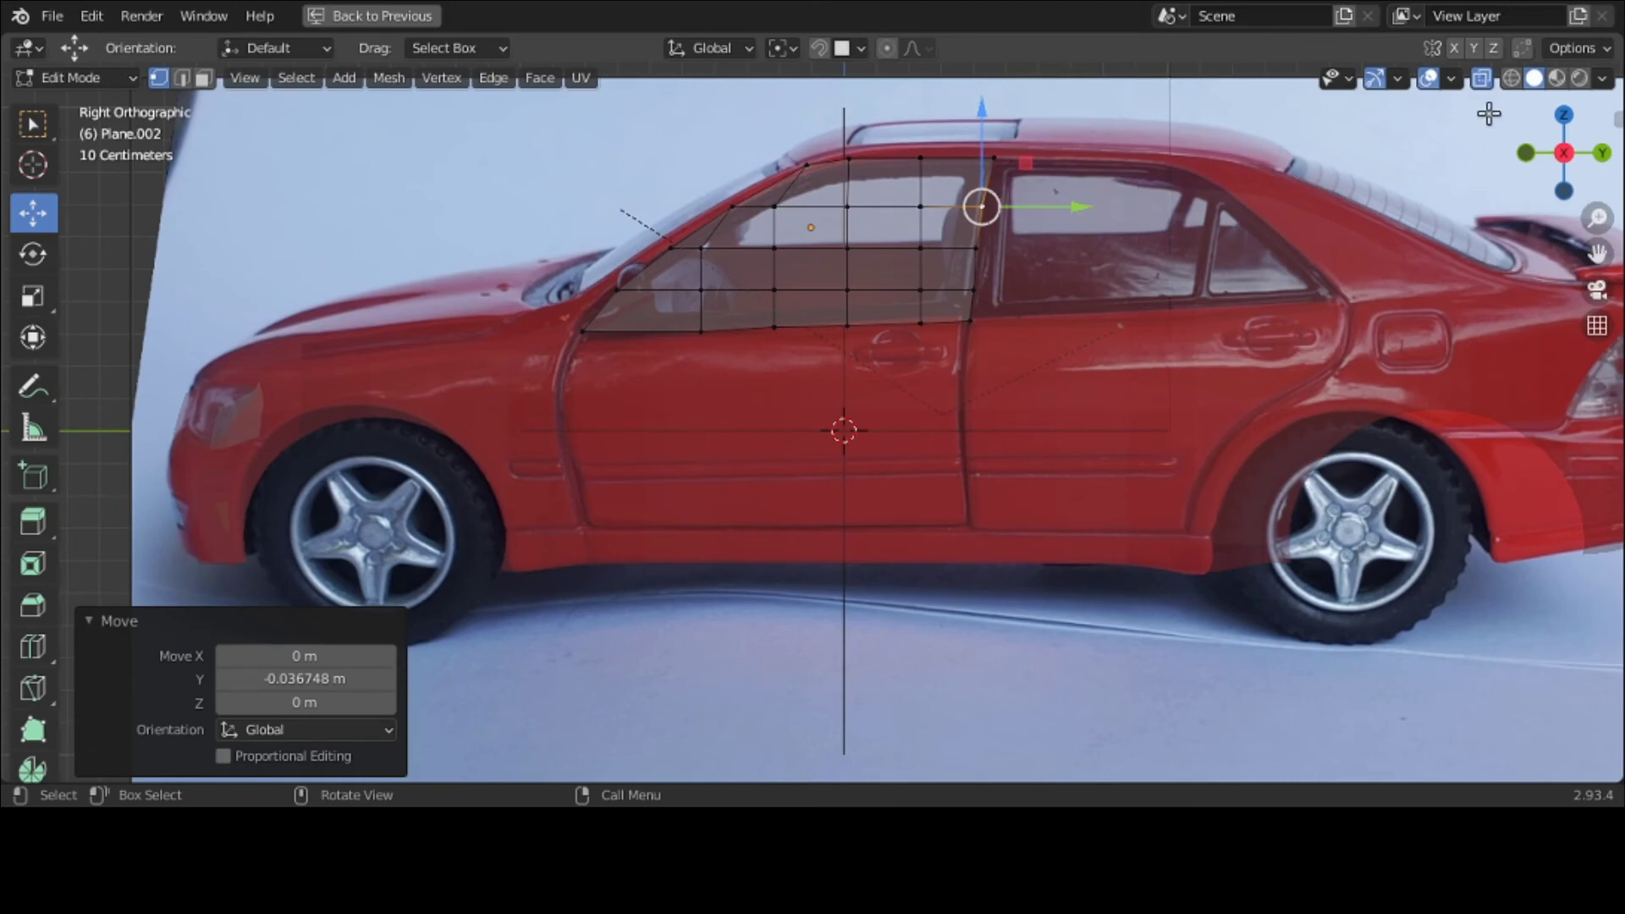
middle_drag(1022, 162, 1117, 347)
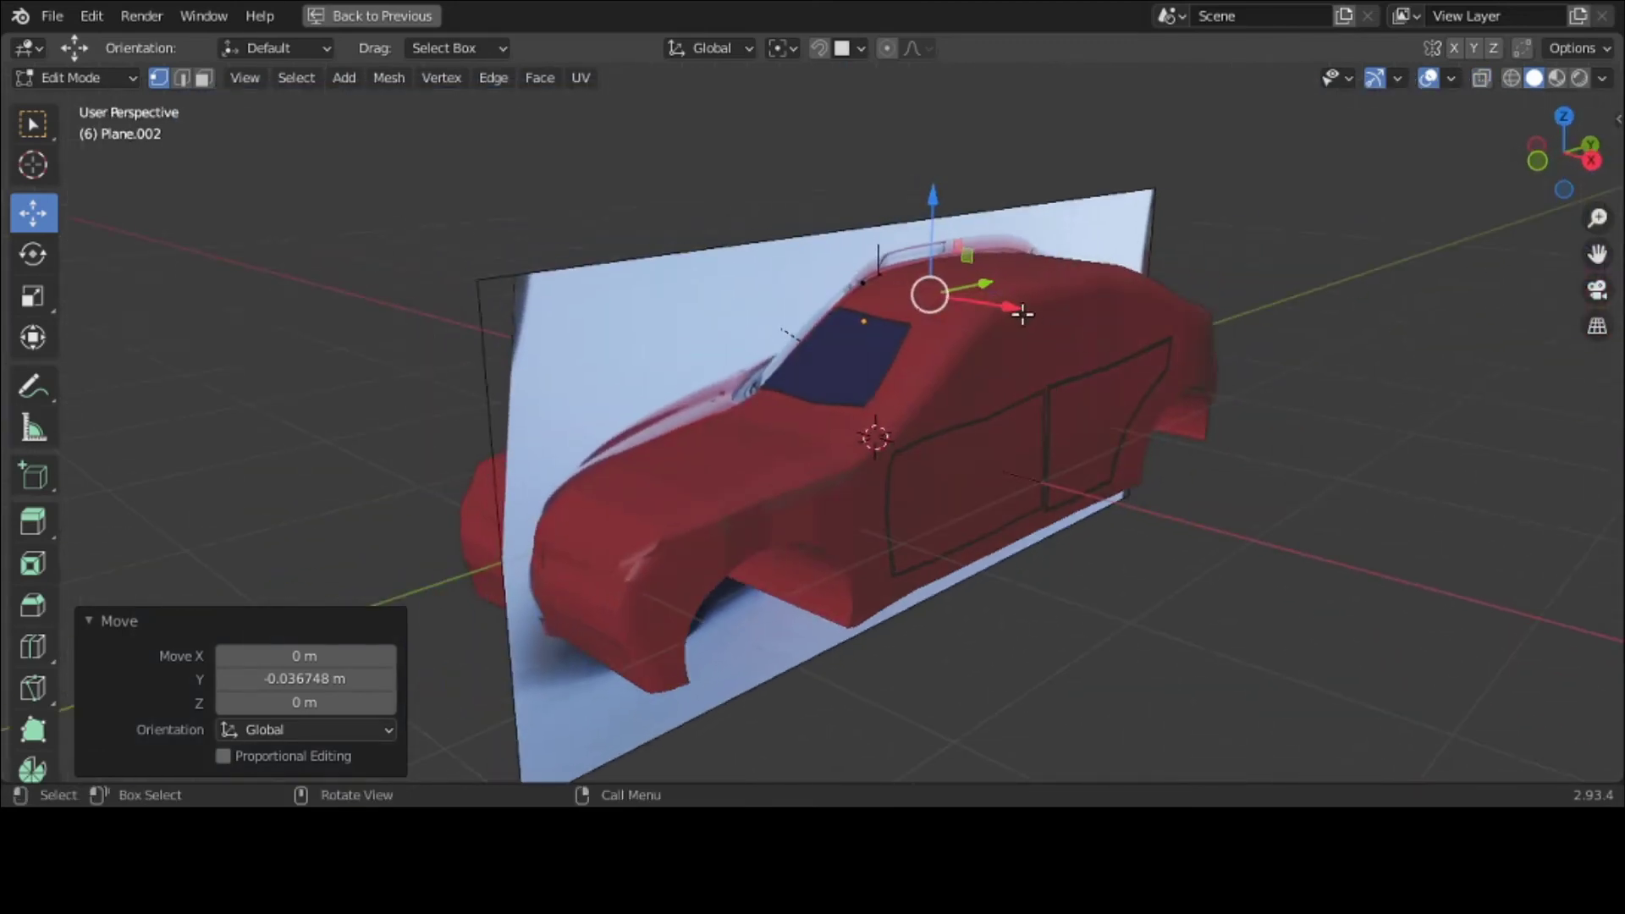
drag(1024, 315, 1208, 392)
click(1208, 396)
key(ctrl+z)
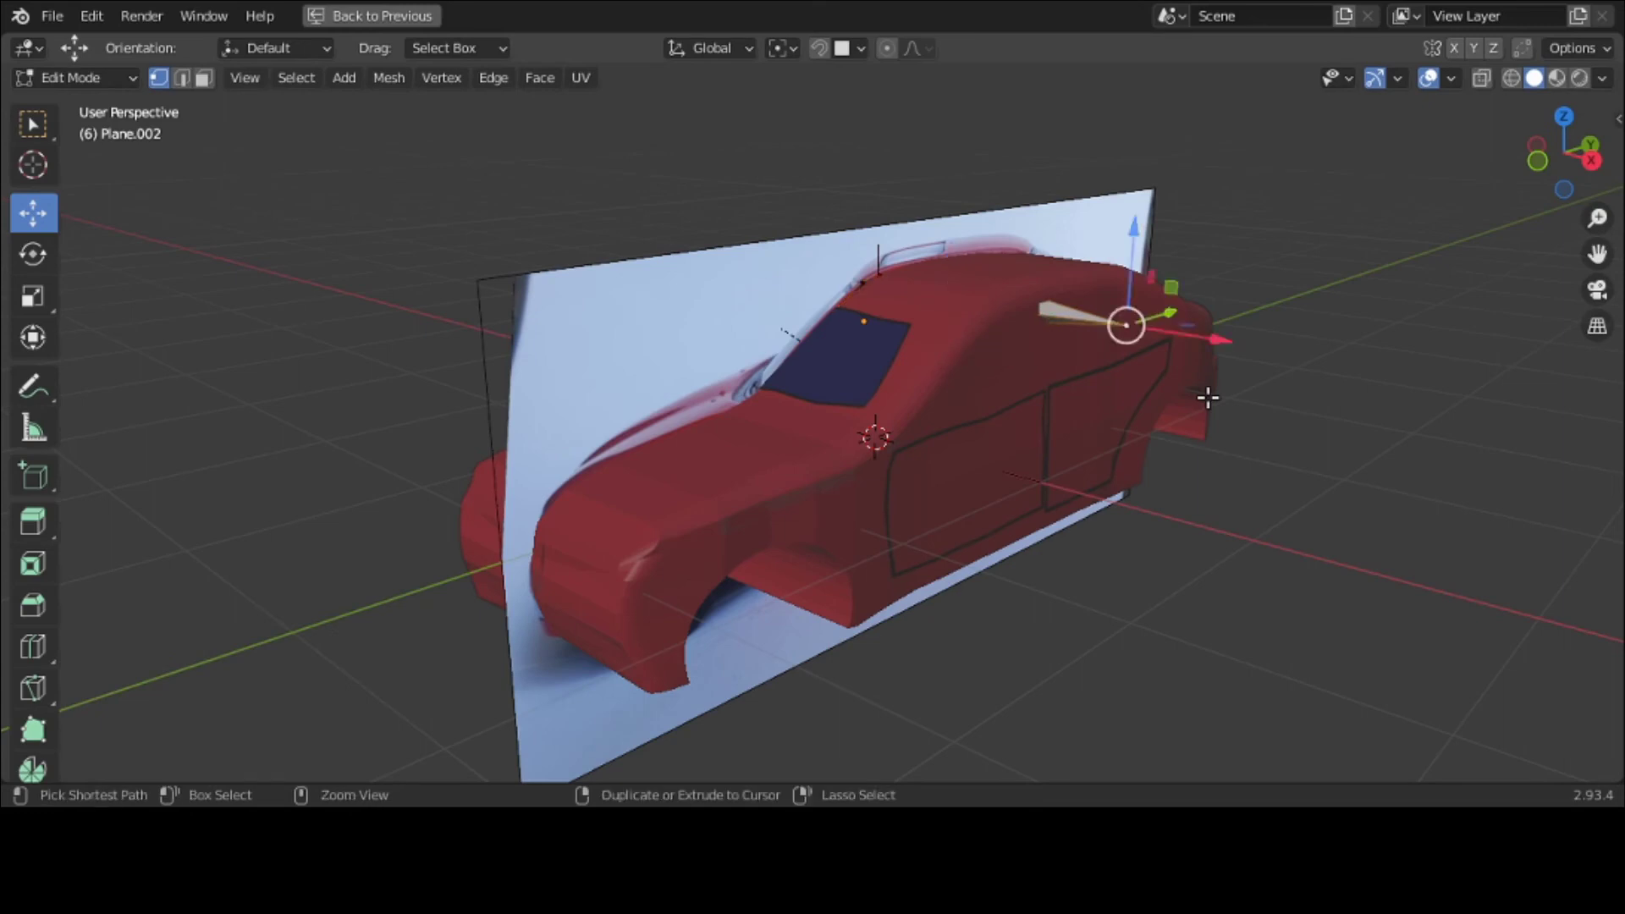
key(ctrl+z)
Step: Return to Object Mode, move the window panel 0.891 m along X outside the car body, and check it in the right view
click(77, 77)
click(80, 105)
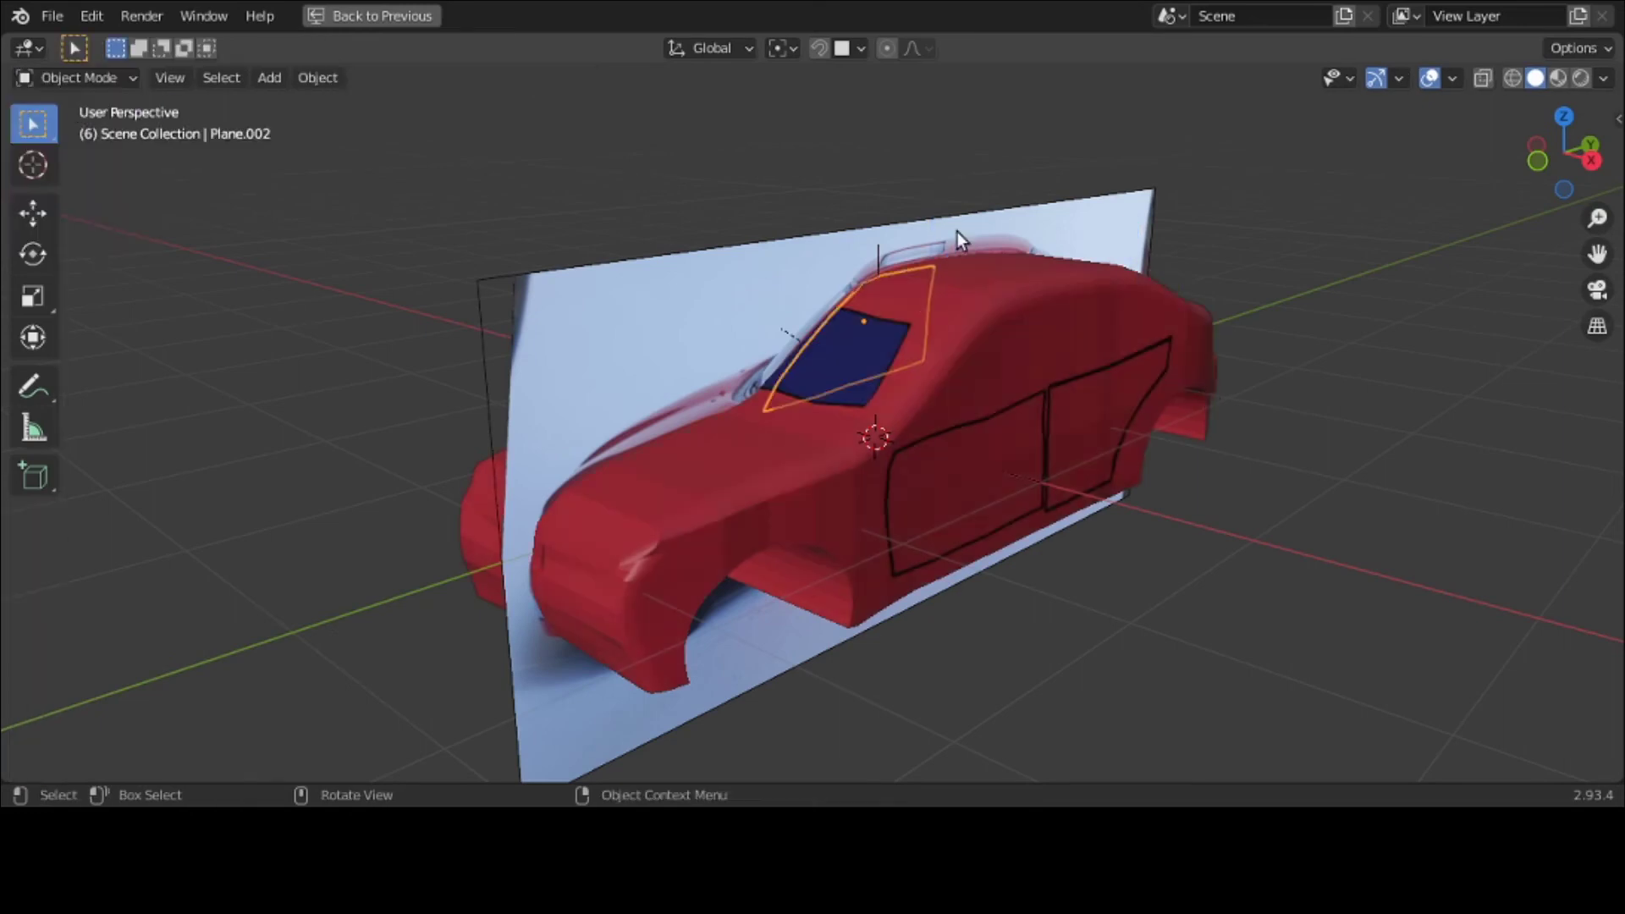
key(g)
key(x)
click(1099, 298)
key(grave)
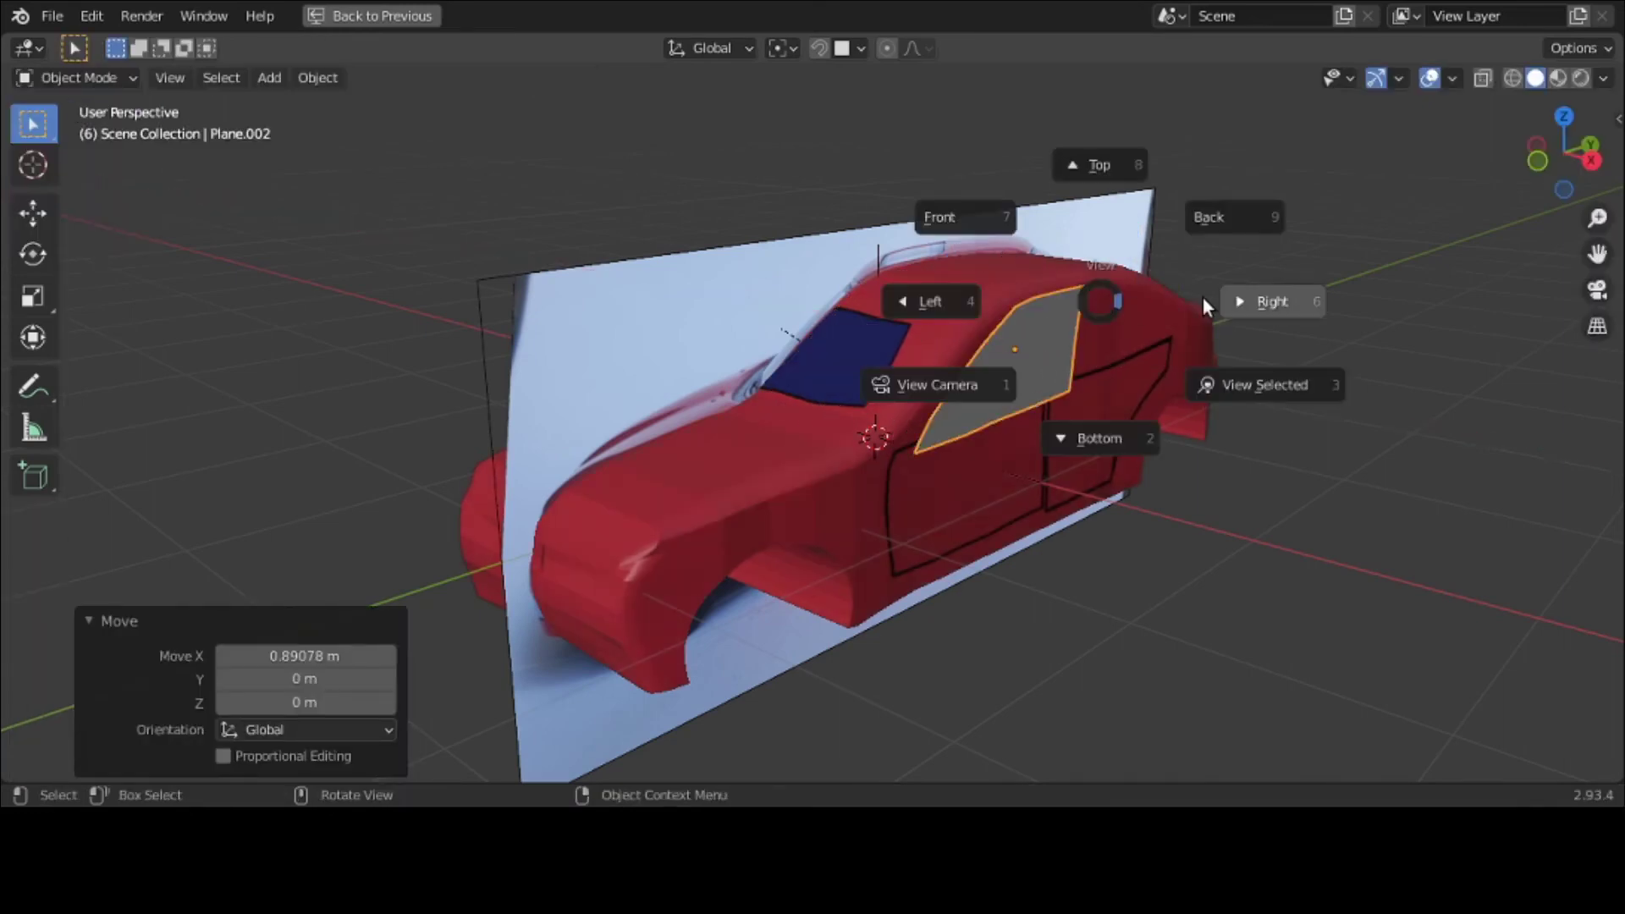
click(1202, 298)
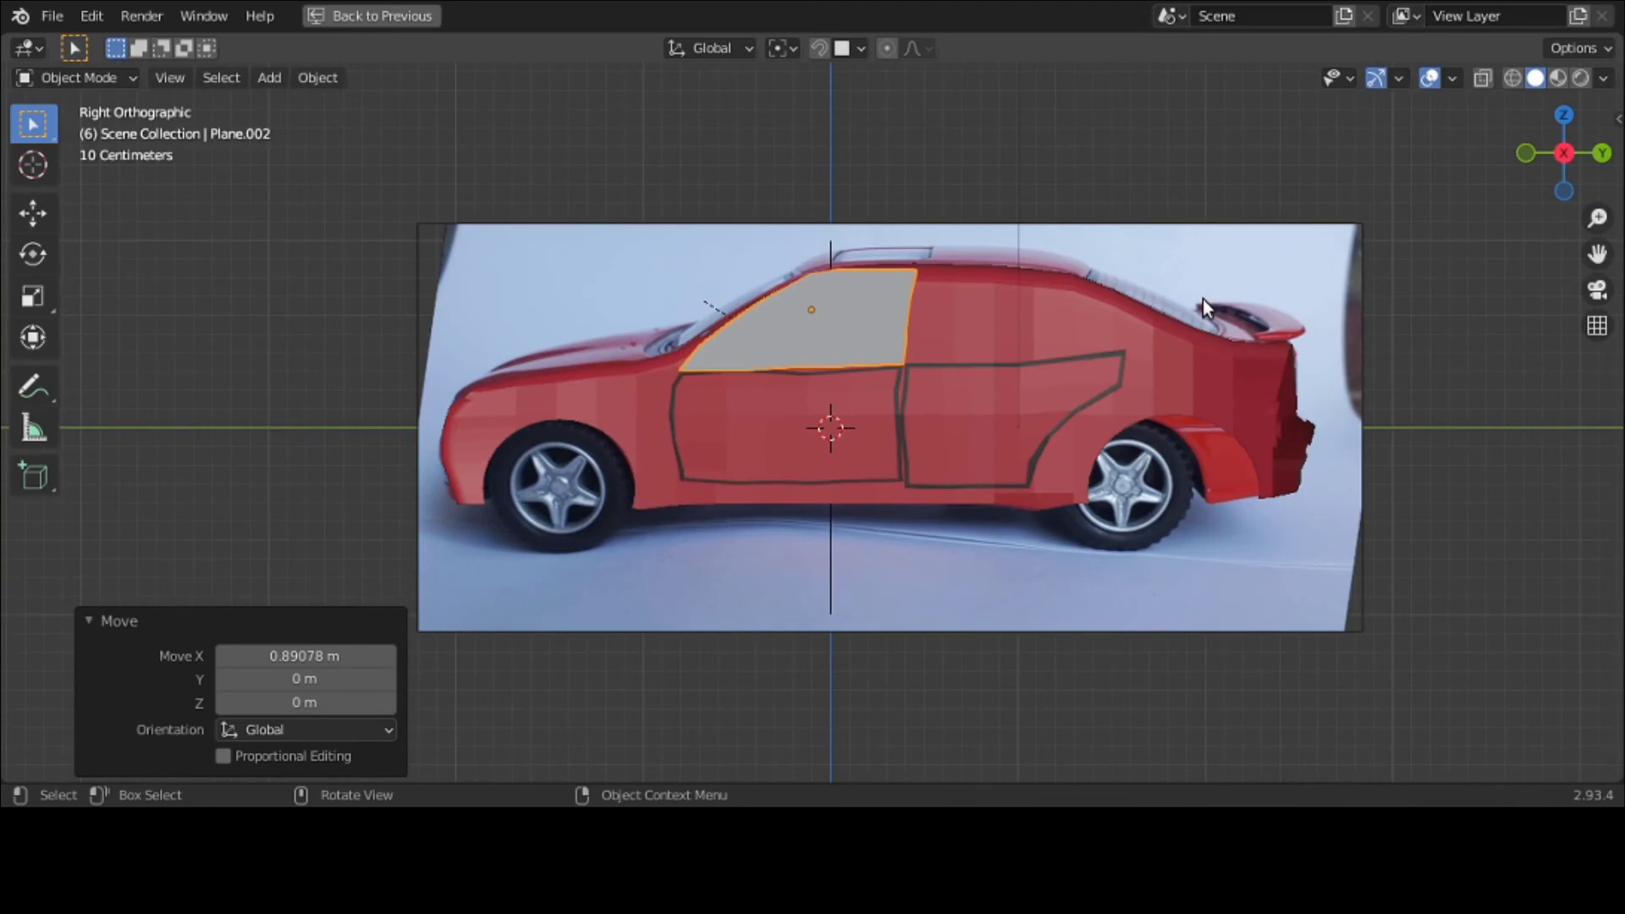
Step: Create a new material on the front side window plane and set its viewport display color to black
key(ctrl+space)
click(1361, 746)
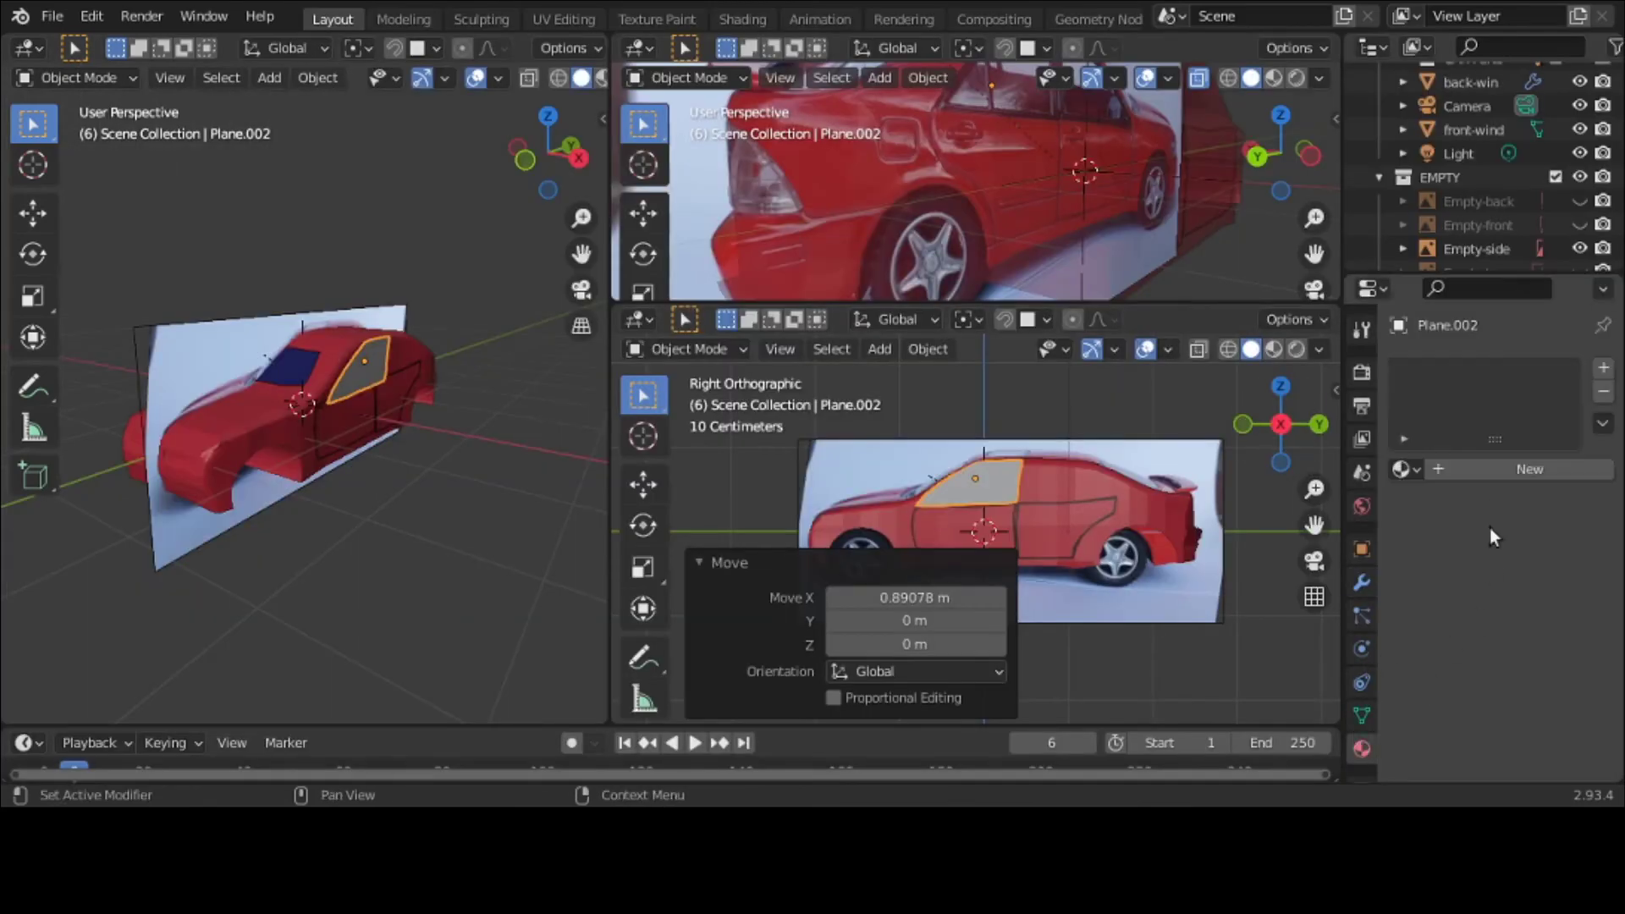
click(1500, 470)
click(1510, 683)
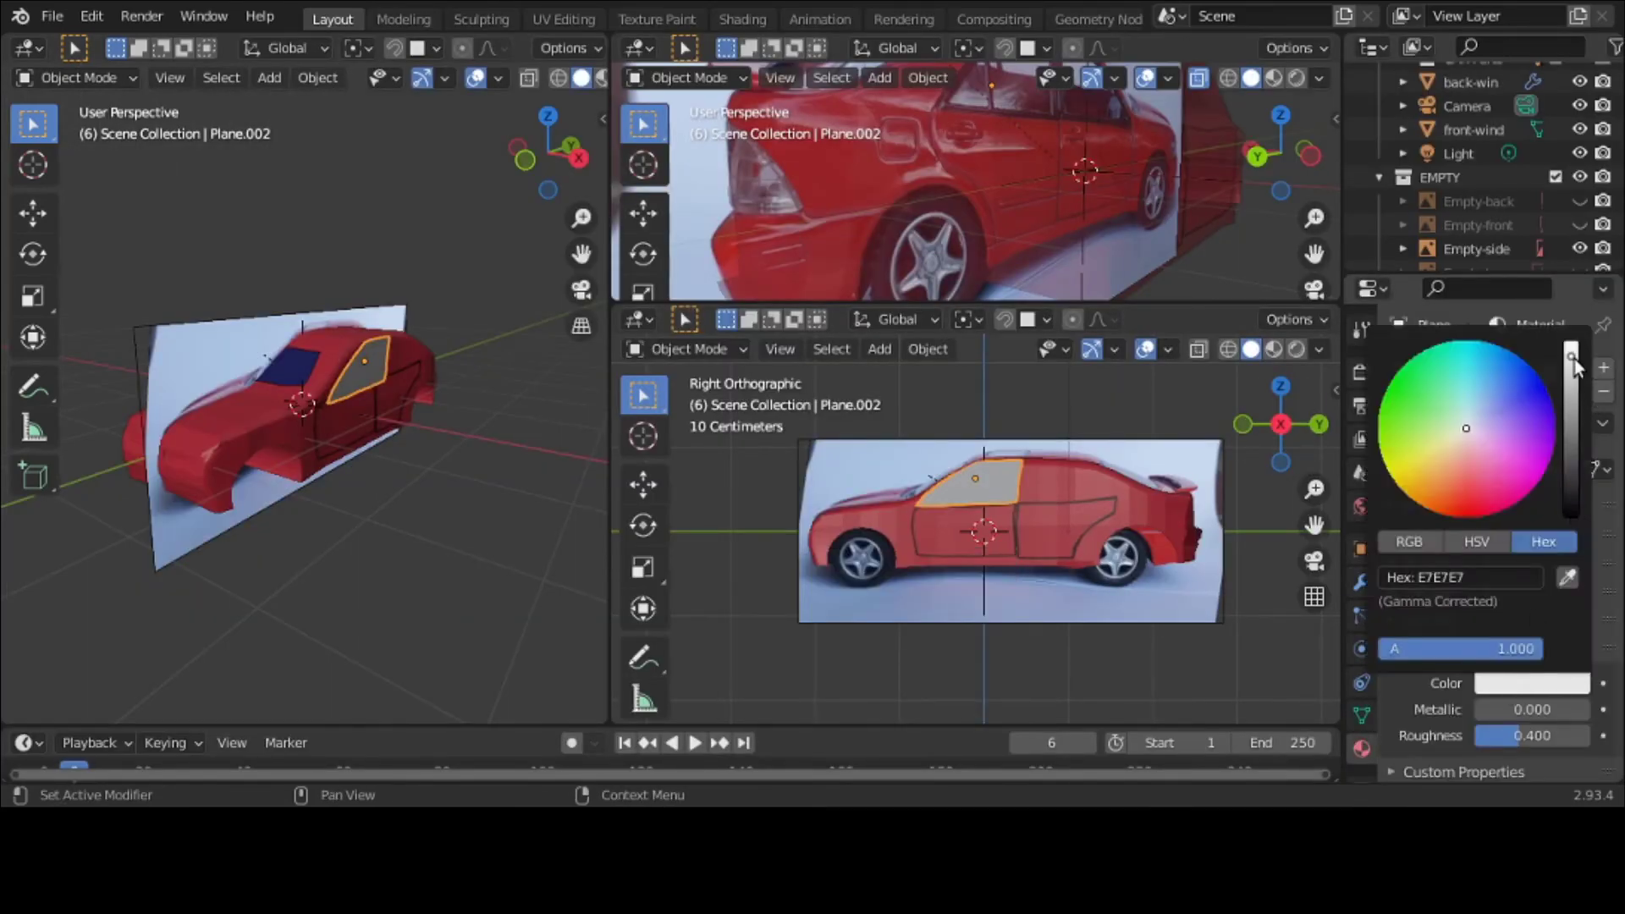
drag(1589, 368, 1575, 524)
Step: Inset all faces of the front side window mesh with a thickness of about 0.054 m
key(Tab)
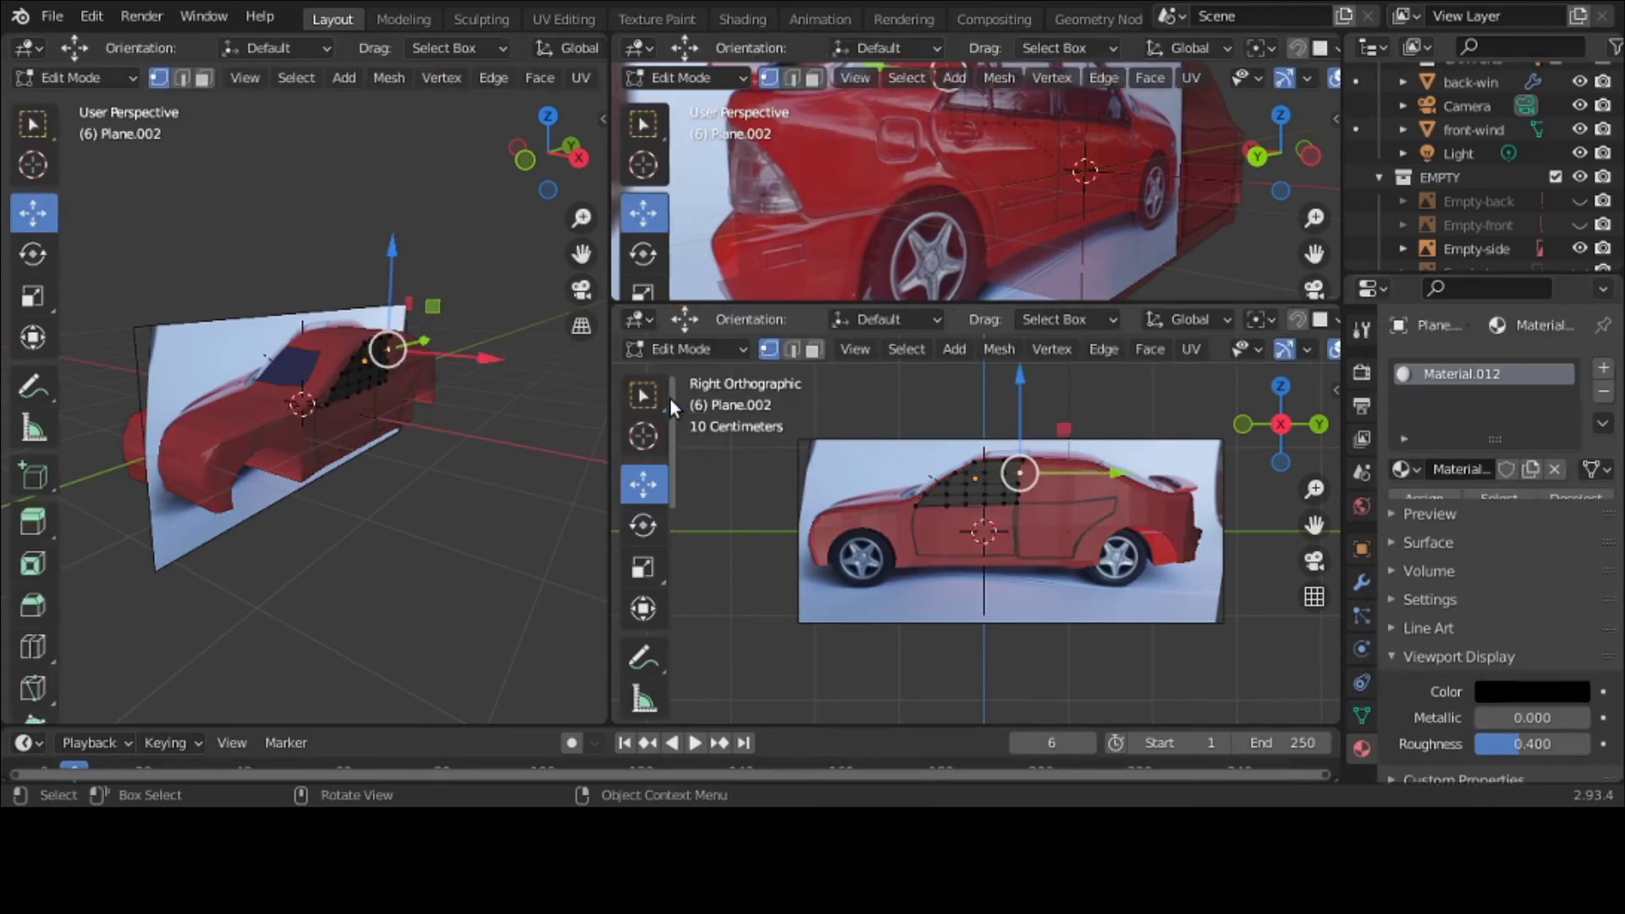
key(ctrl+space)
key(i)
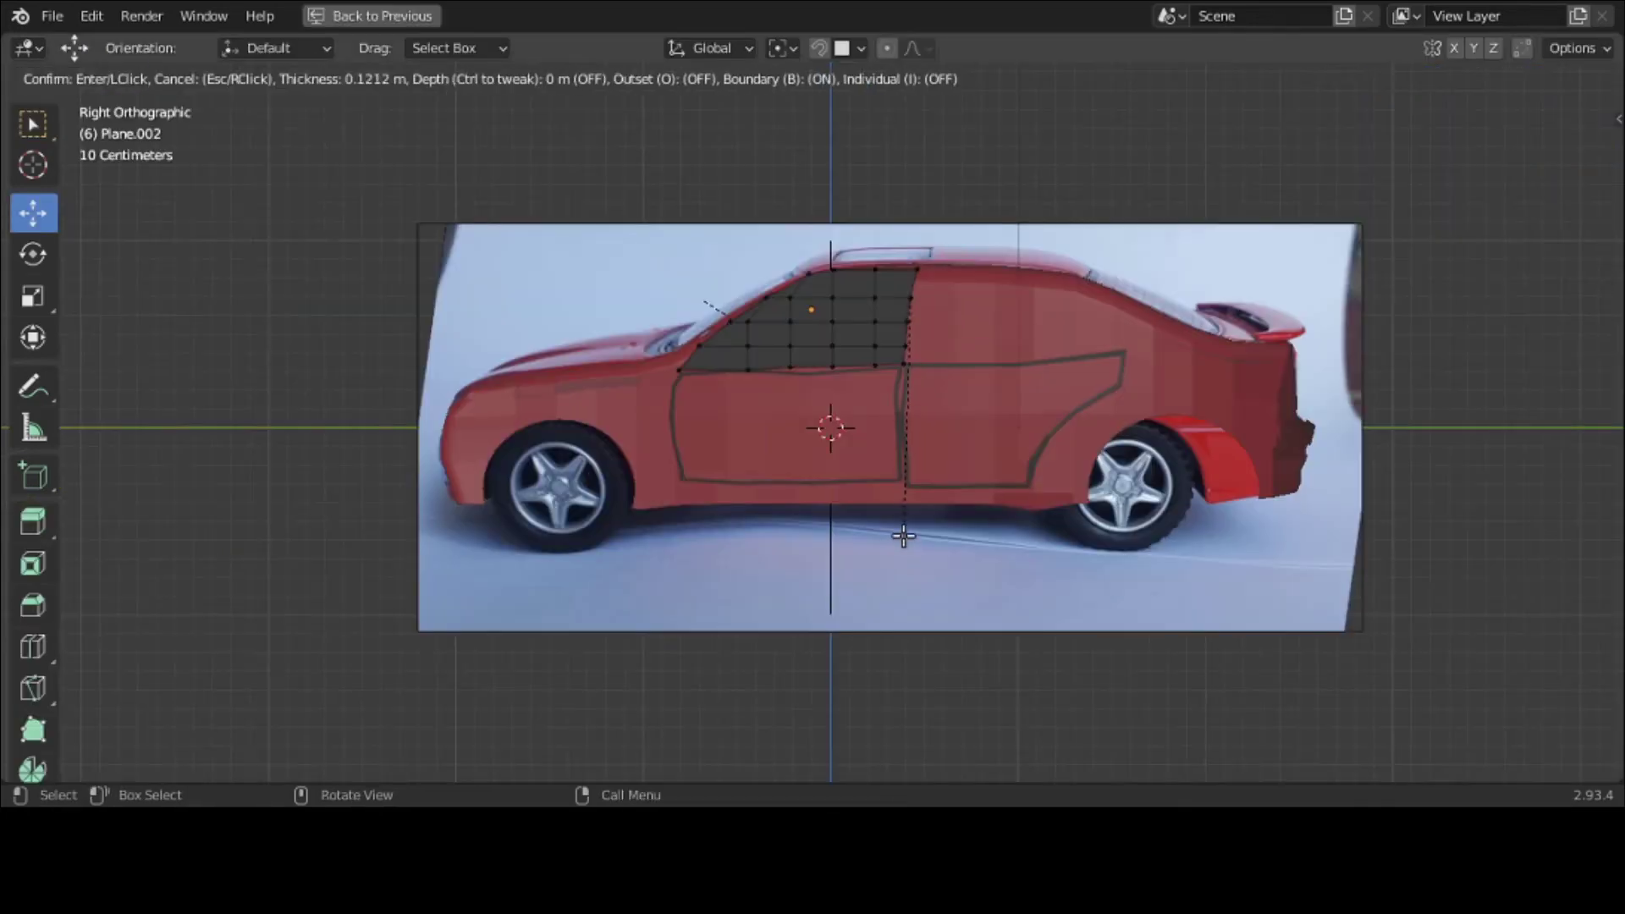
key(Escape)
key(a)
key(i)
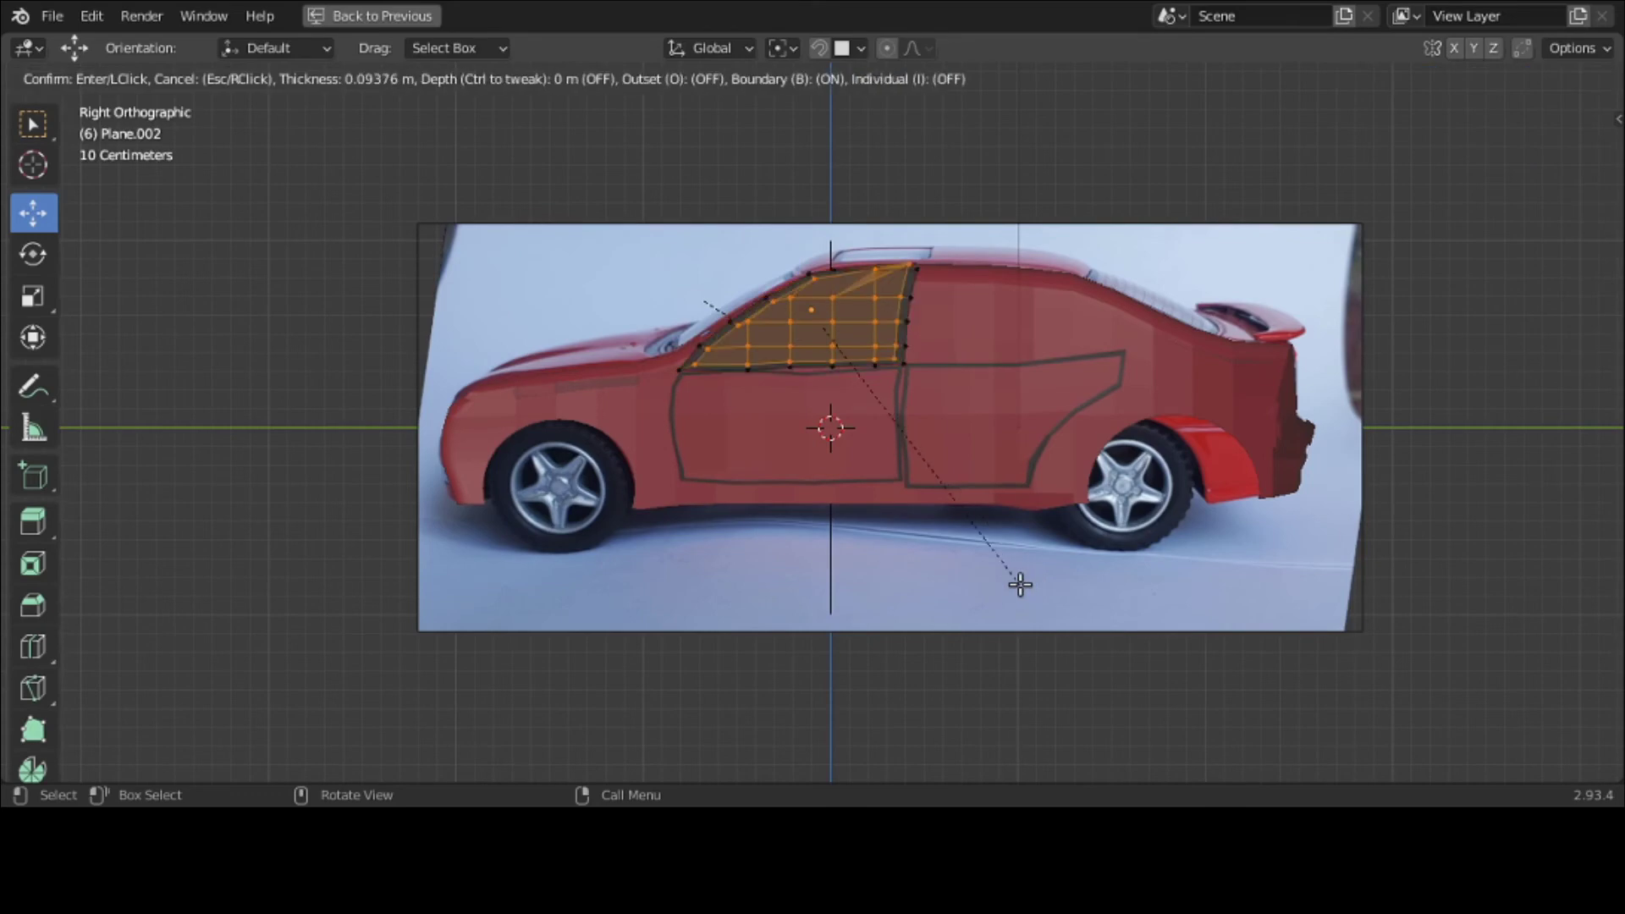
key(Escape)
scroll(1015, 591, up, 3)
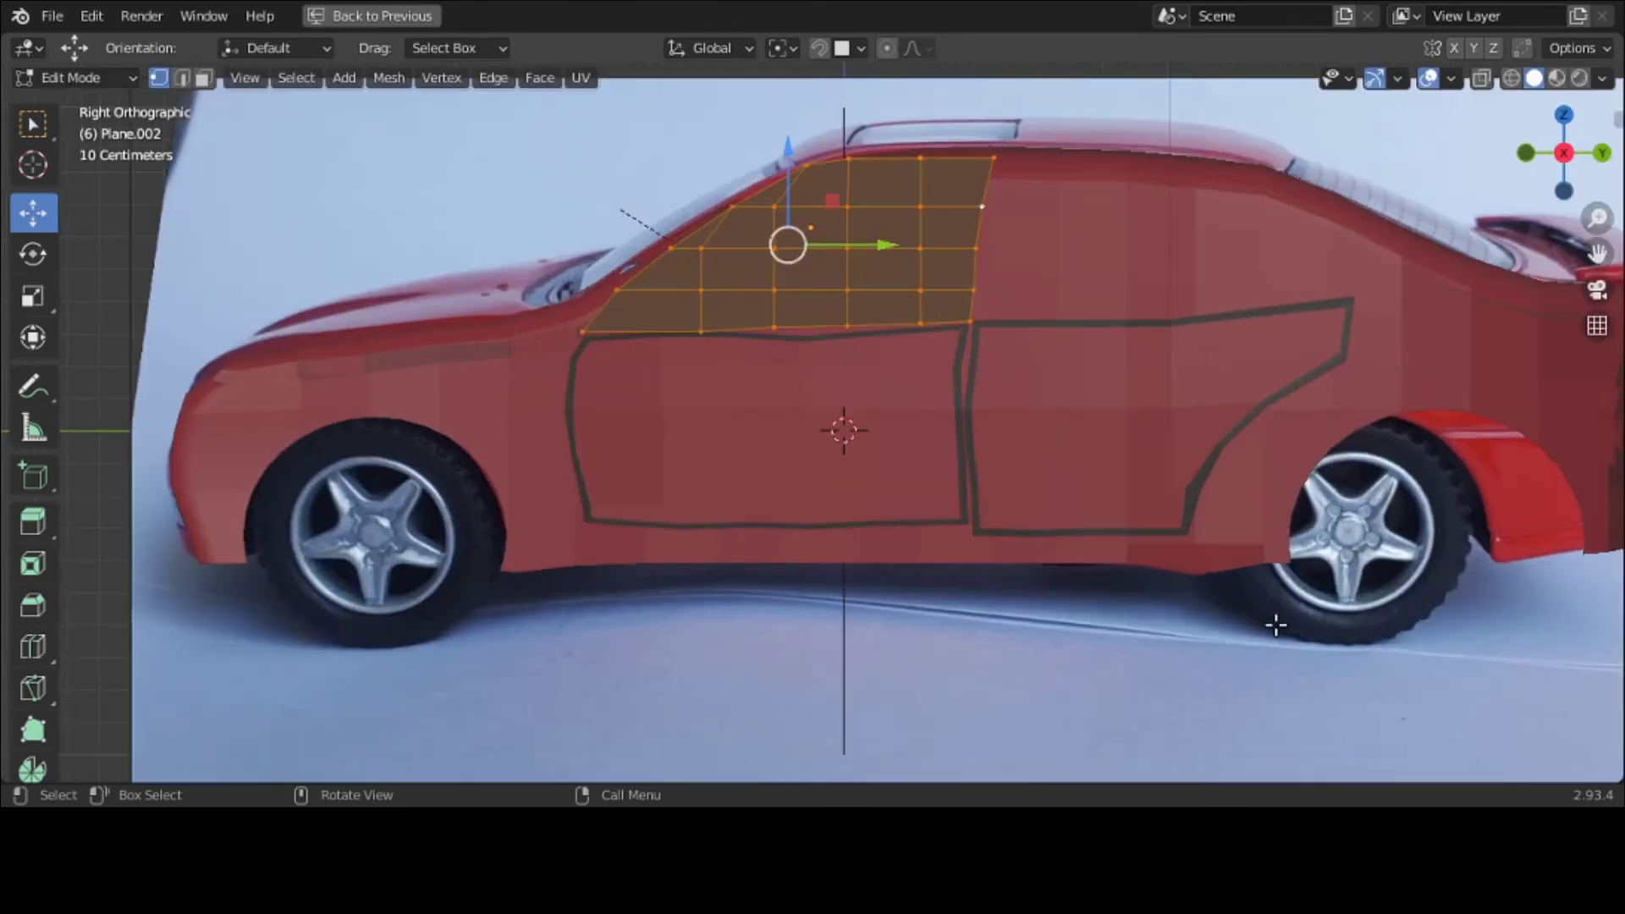
key(i)
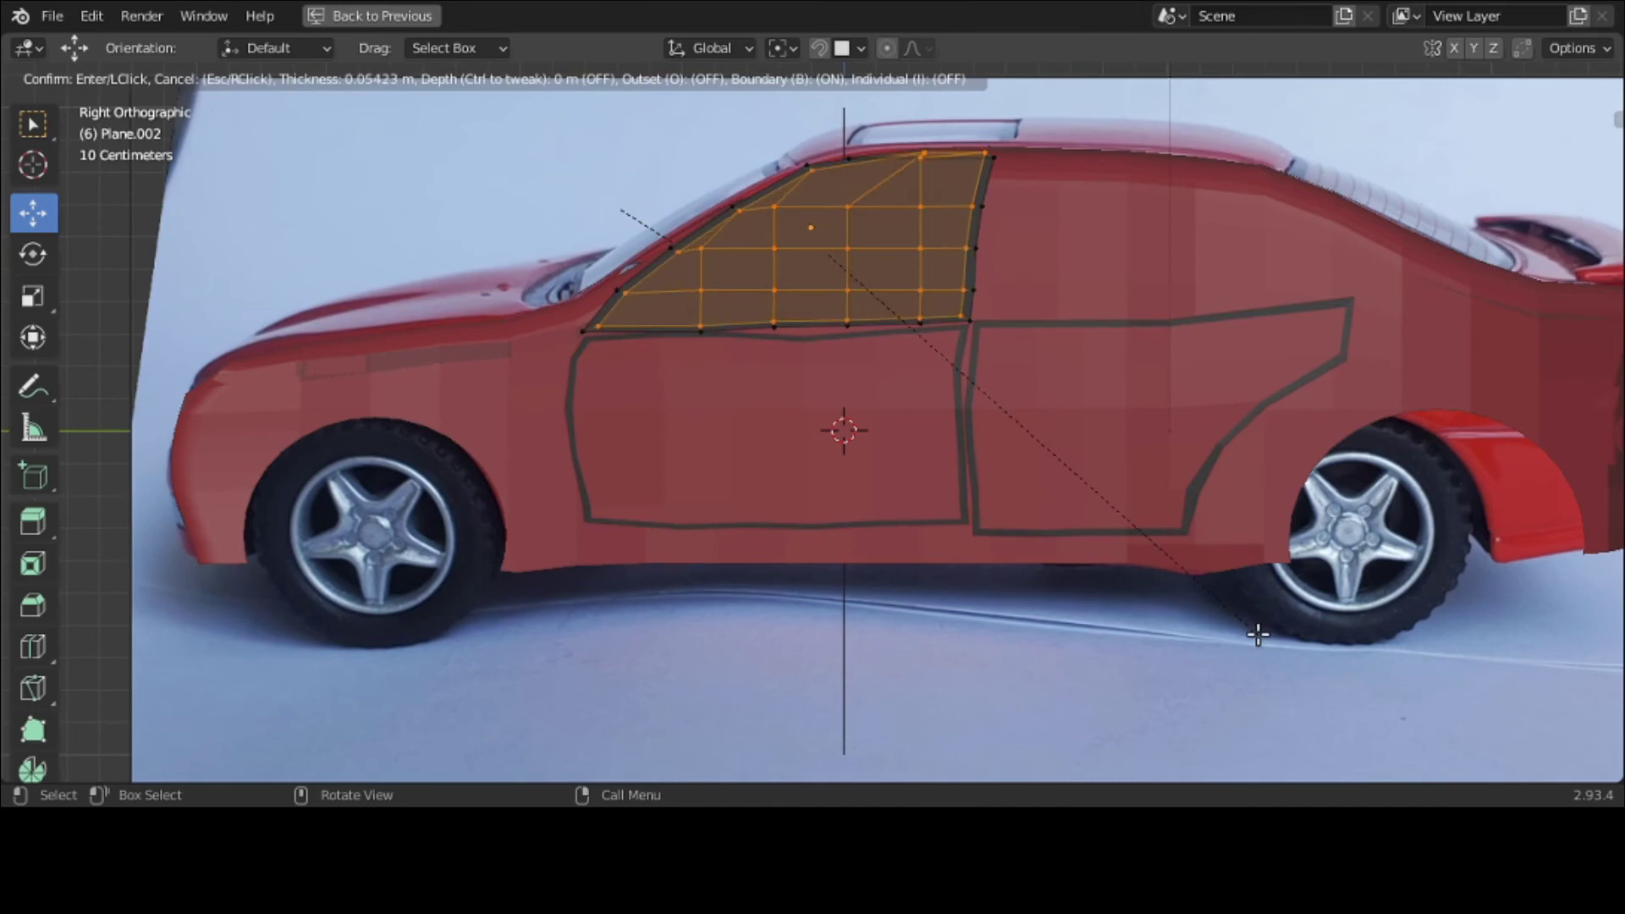
click(1258, 632)
Step: Rename the window plane's black material to trim.004
key(ctrl+space)
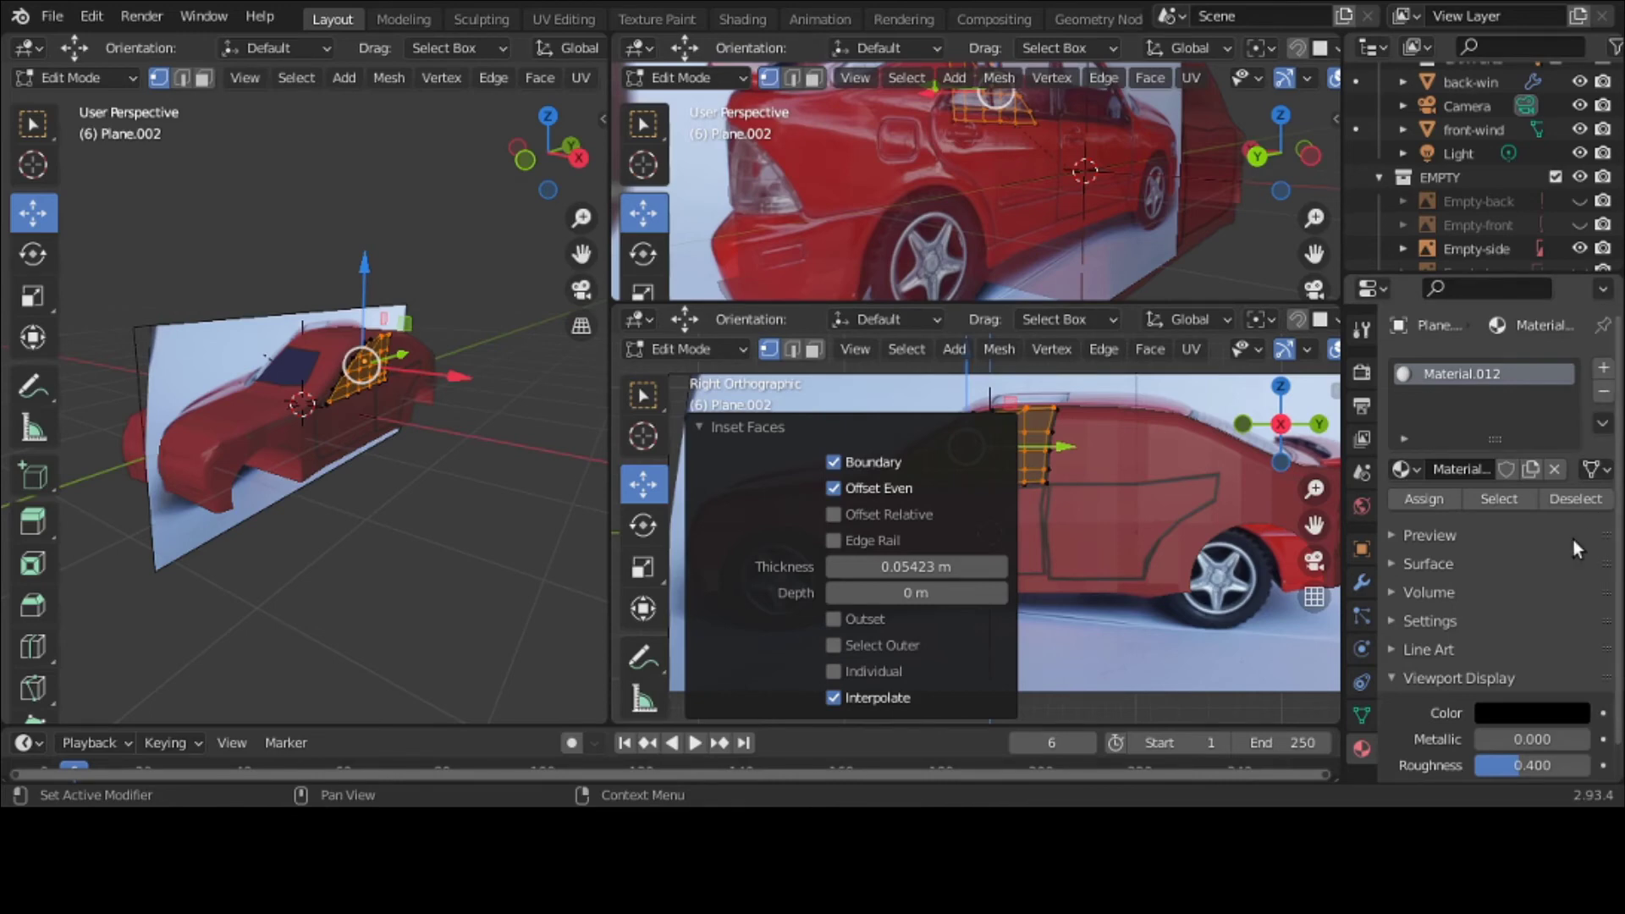
double_click(1462, 375)
text(trim.004)
key(Return)
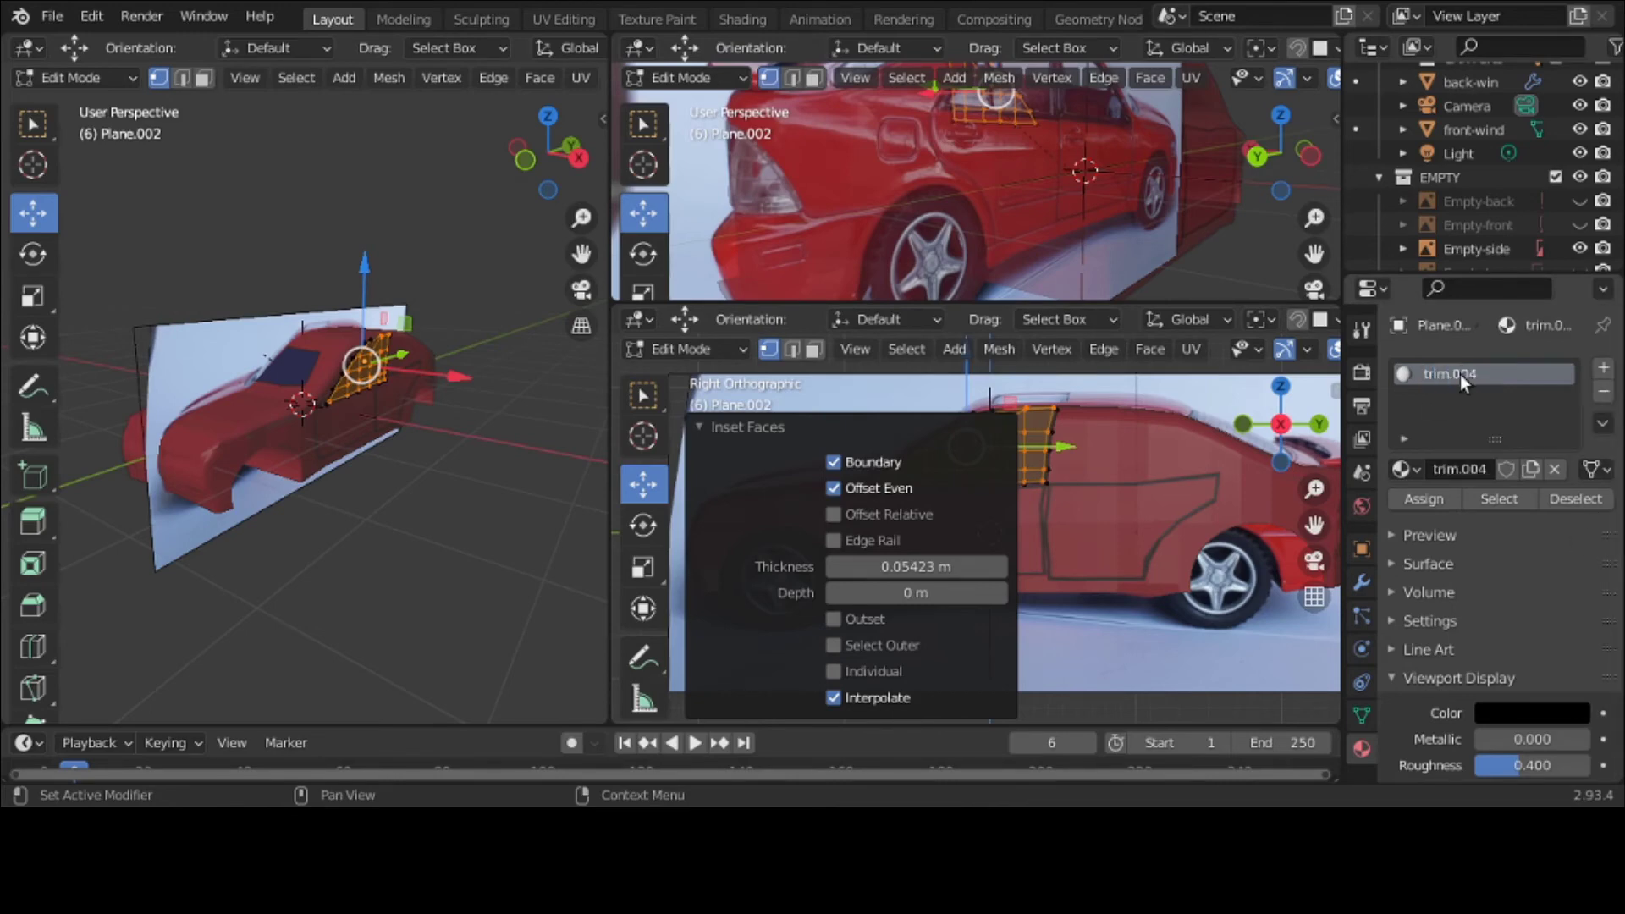
Step: Add a second material slot to the window plane with a new material named window-front-side
click(1604, 369)
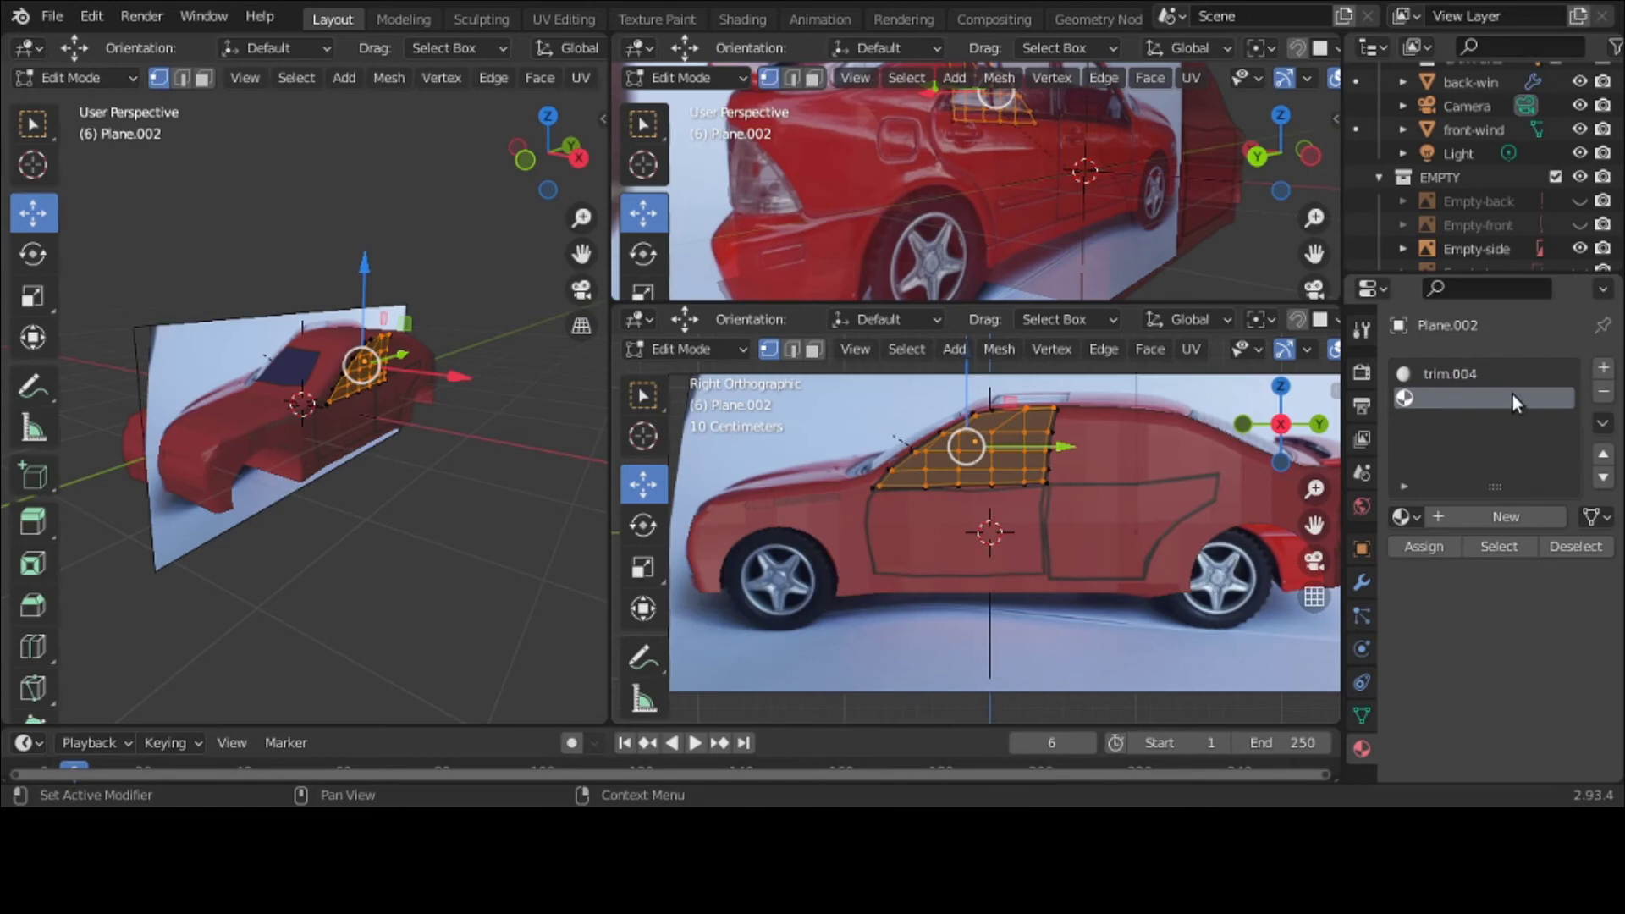
click(1506, 518)
double_click(1492, 399)
text(window)
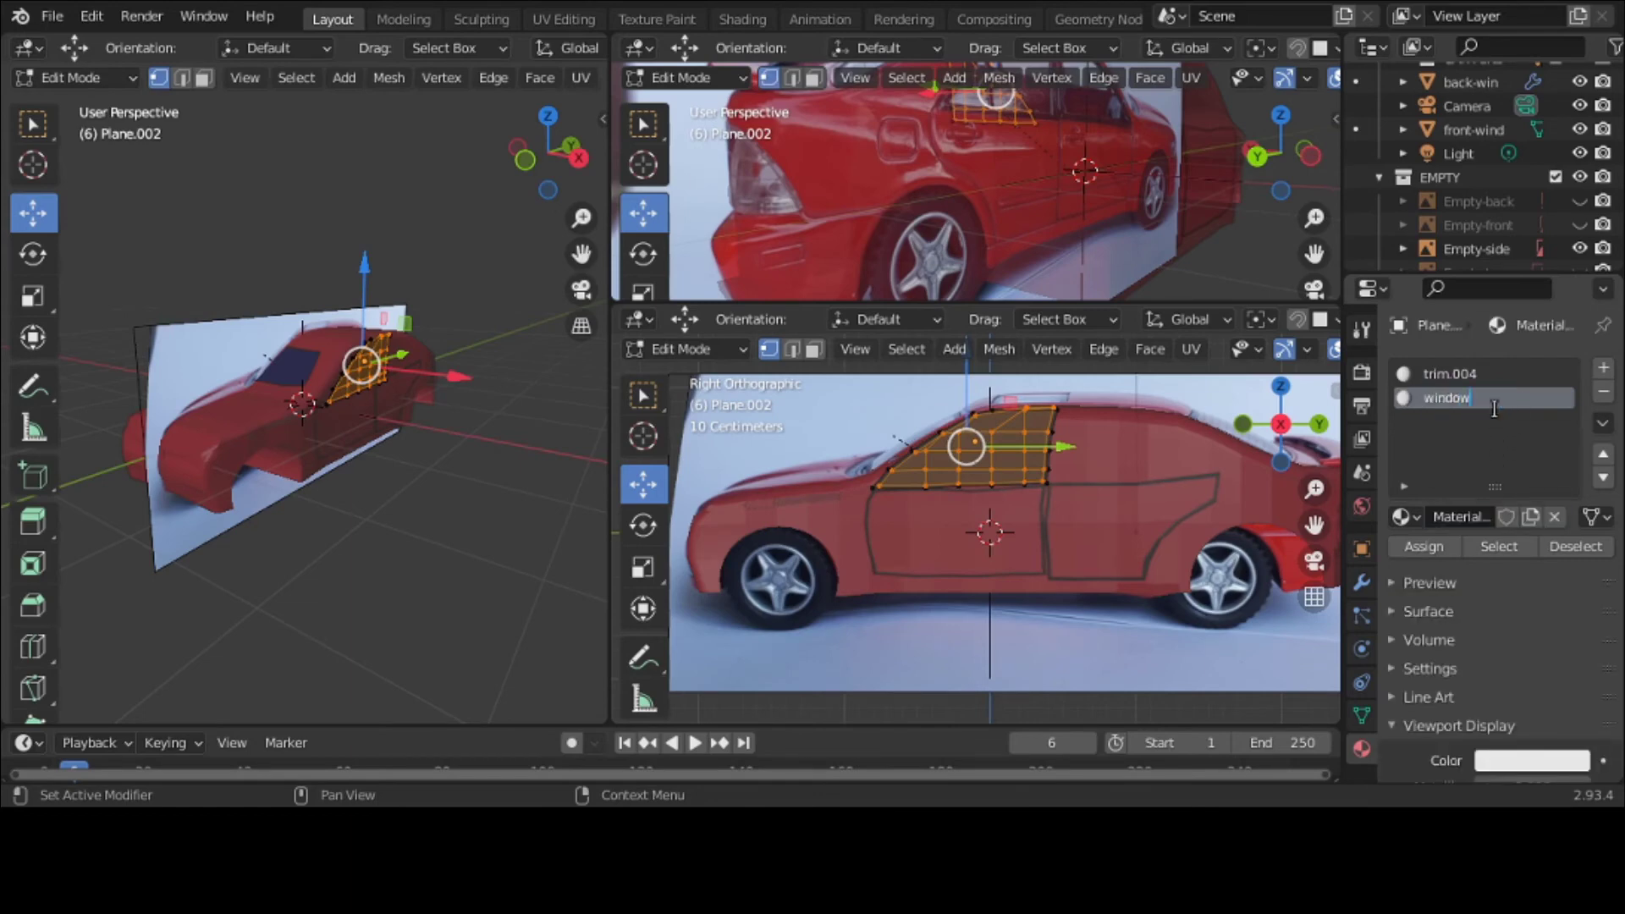
text(-front-side)
key(Return)
Step: Sample the windshield's on-screen color as the viewport display color of the window-front-side material
click(1531, 758)
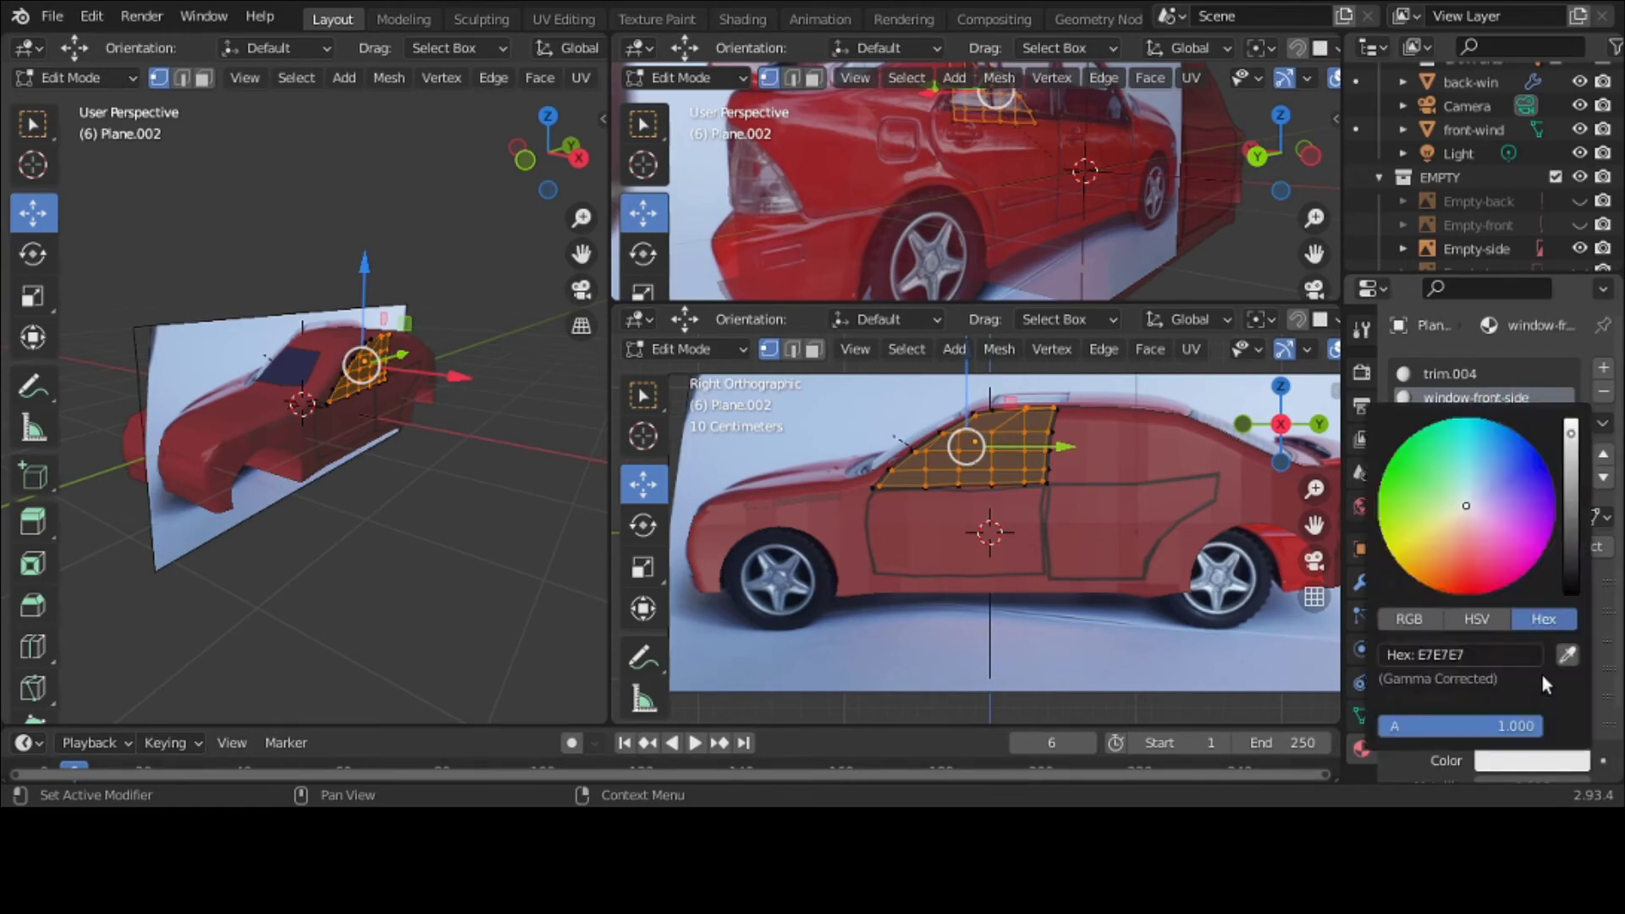
click(1568, 655)
click(293, 366)
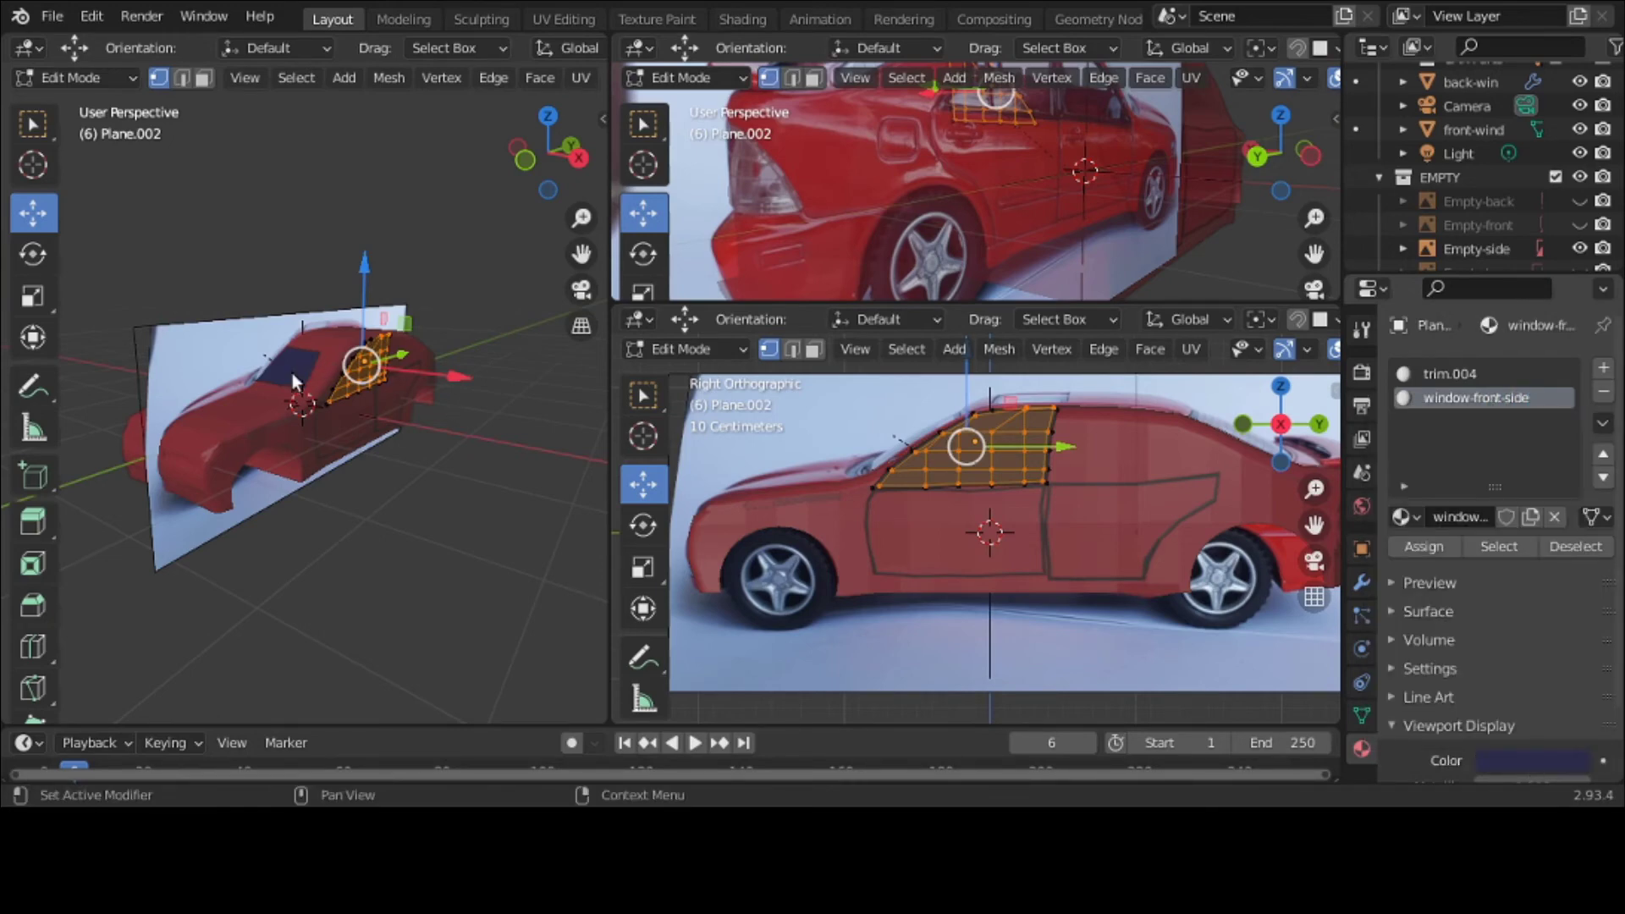
Step: Assign the window-front-side material to the selected inset faces, return to Object Mode and select the car body
click(1450, 547)
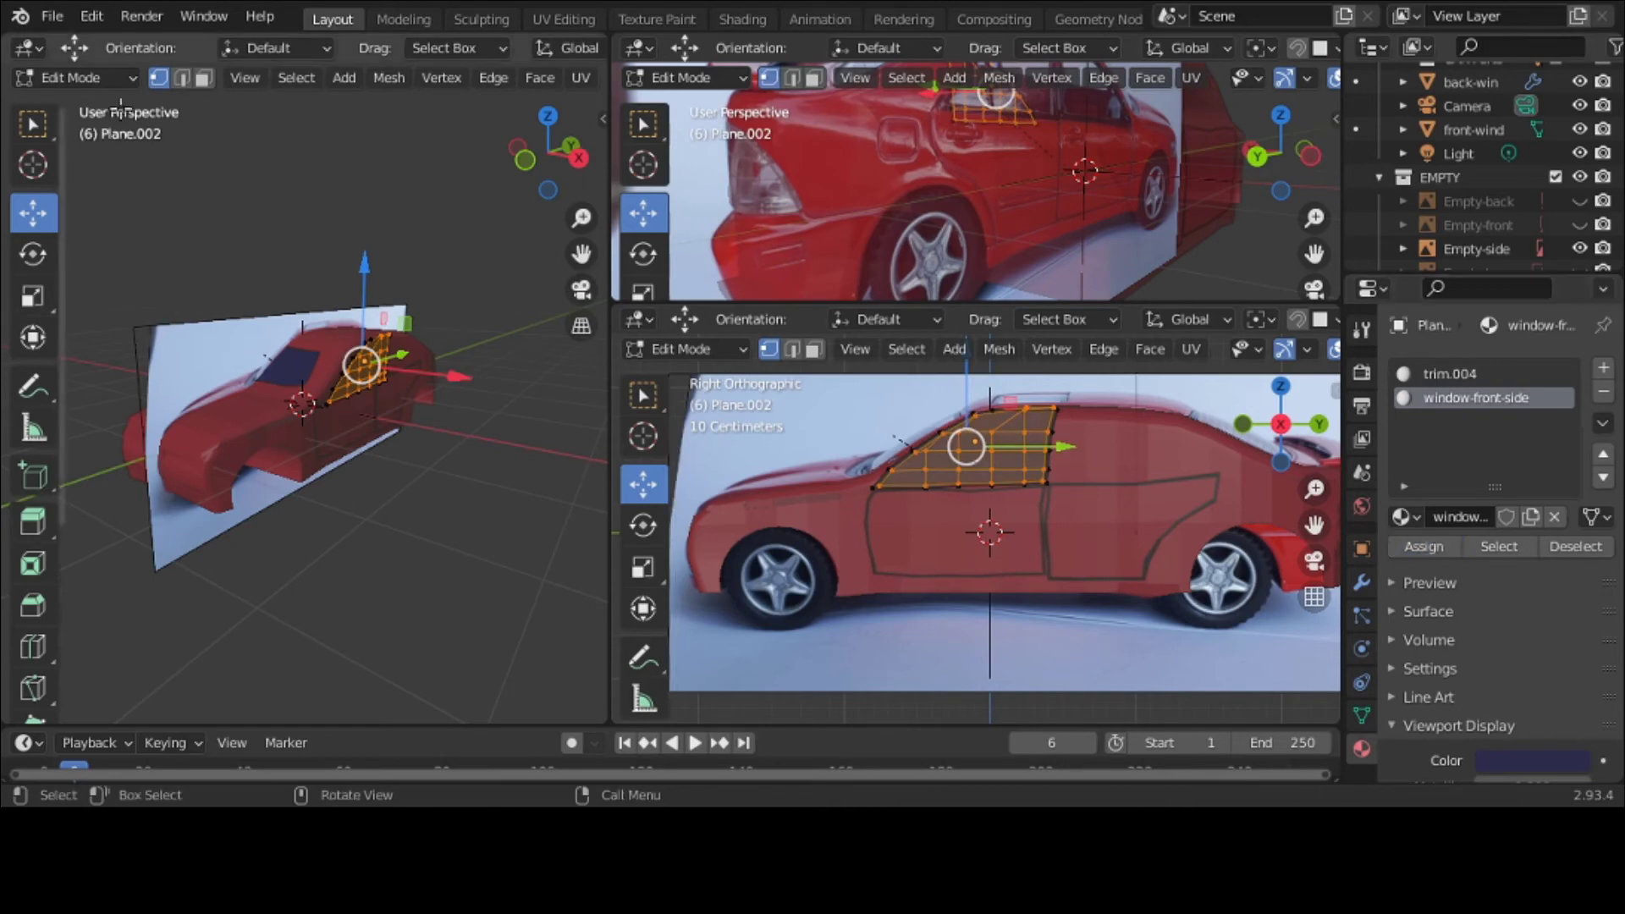
click(75, 77)
click(81, 106)
click(423, 409)
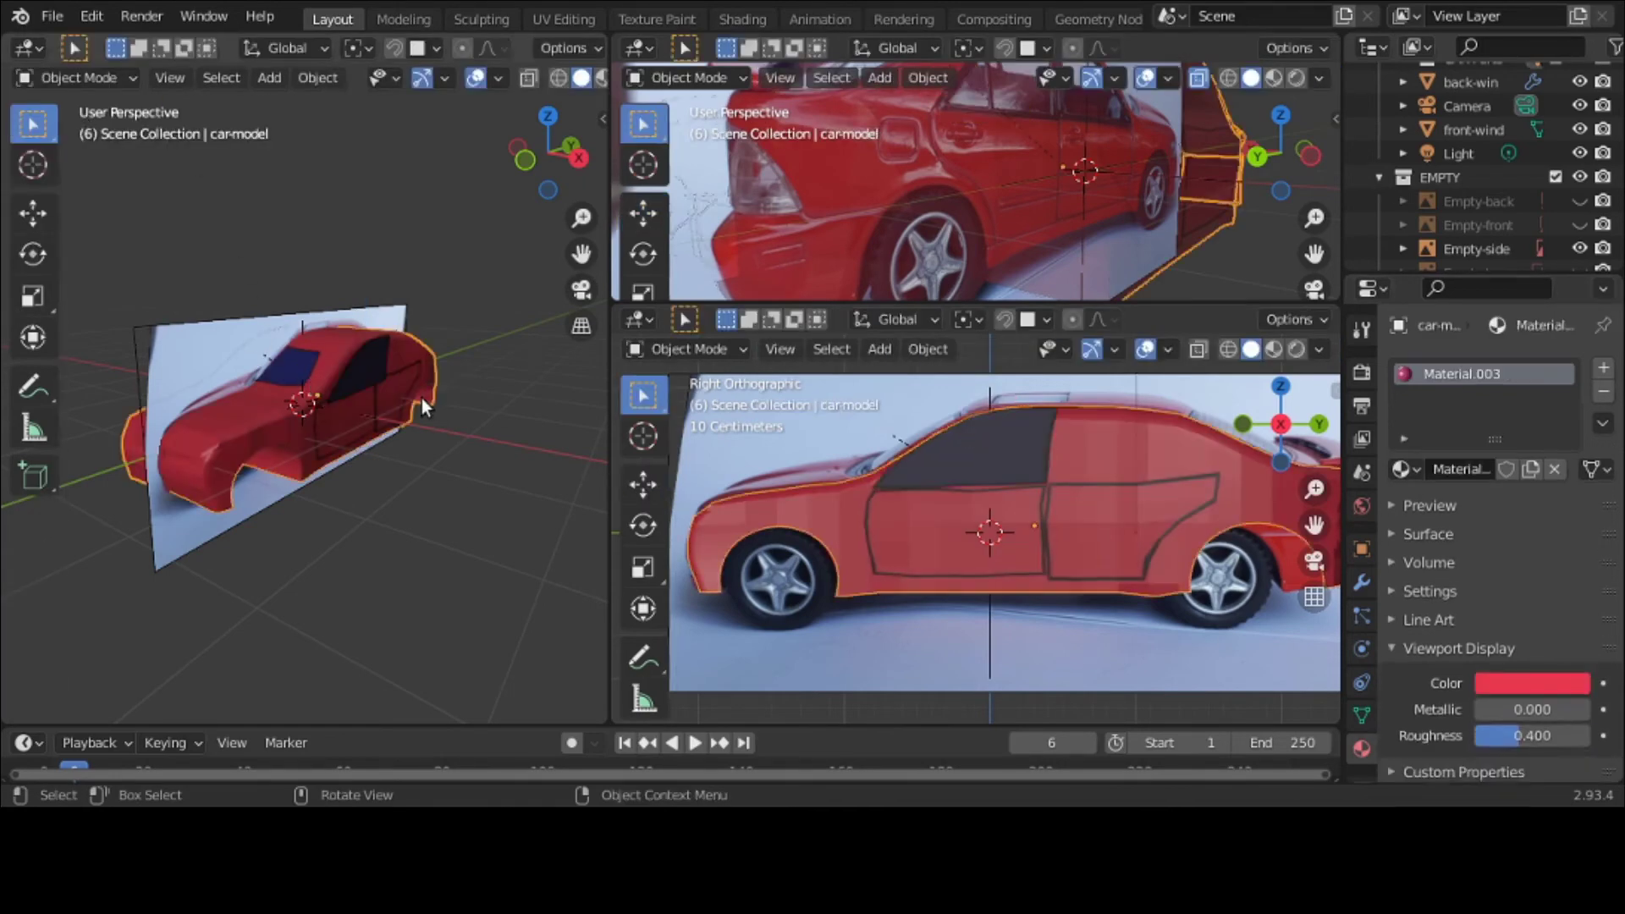
Step: Match the side window material's viewport color to the windshield's by setting its hex value to 2A2B7B
scroll(423, 408, up, 3)
click(300, 360)
click(1529, 729)
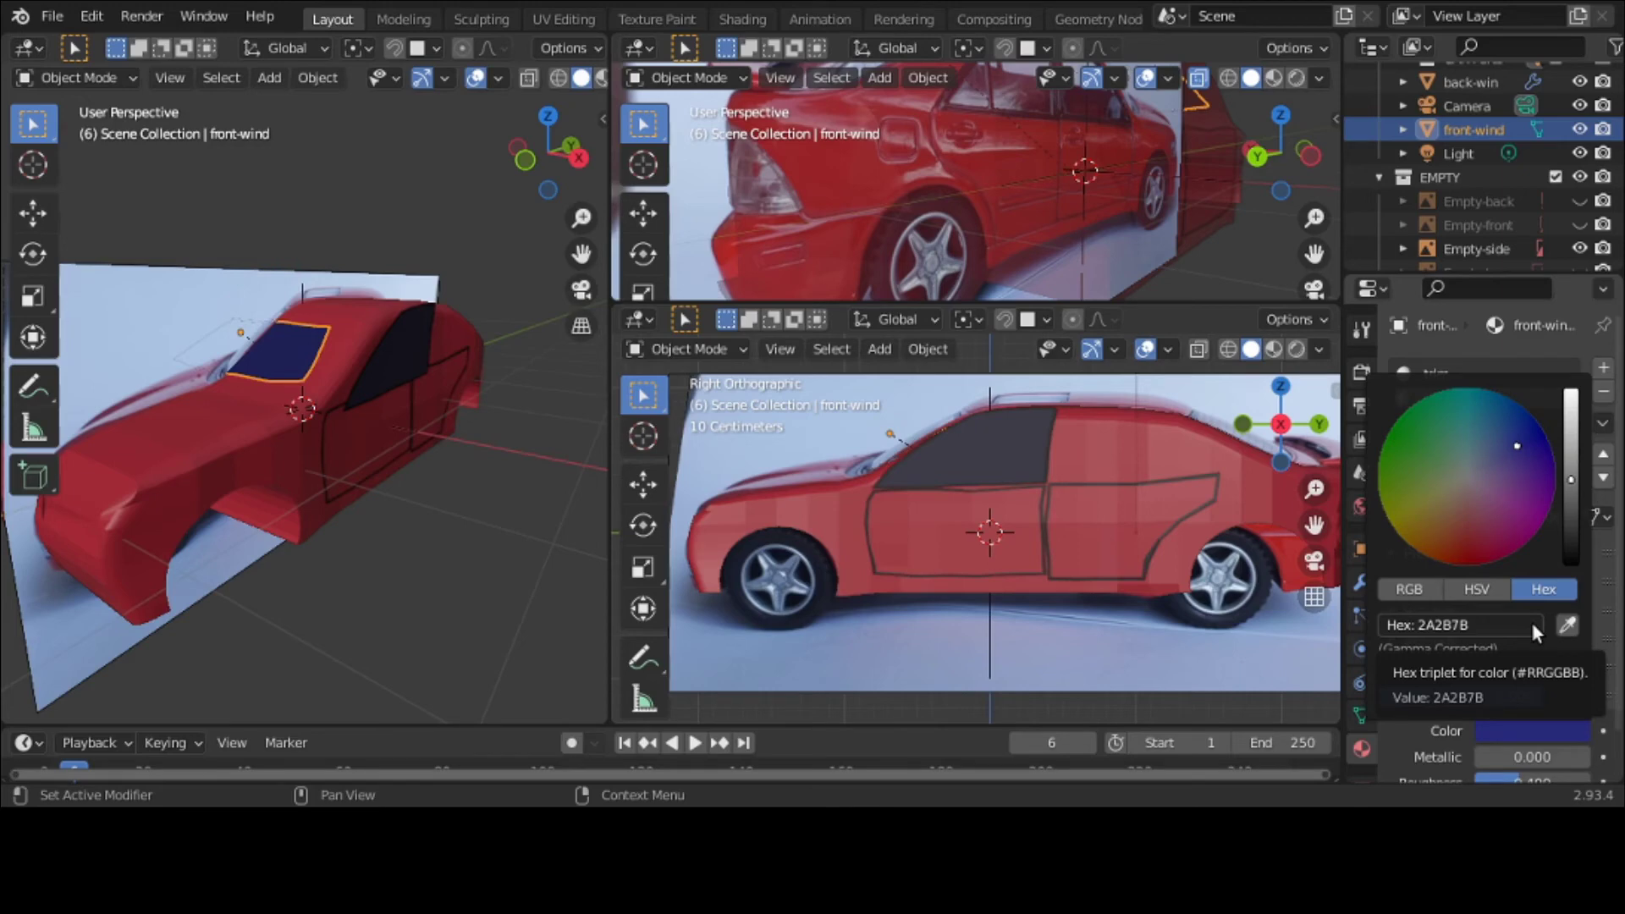
click(402, 360)
click(1554, 731)
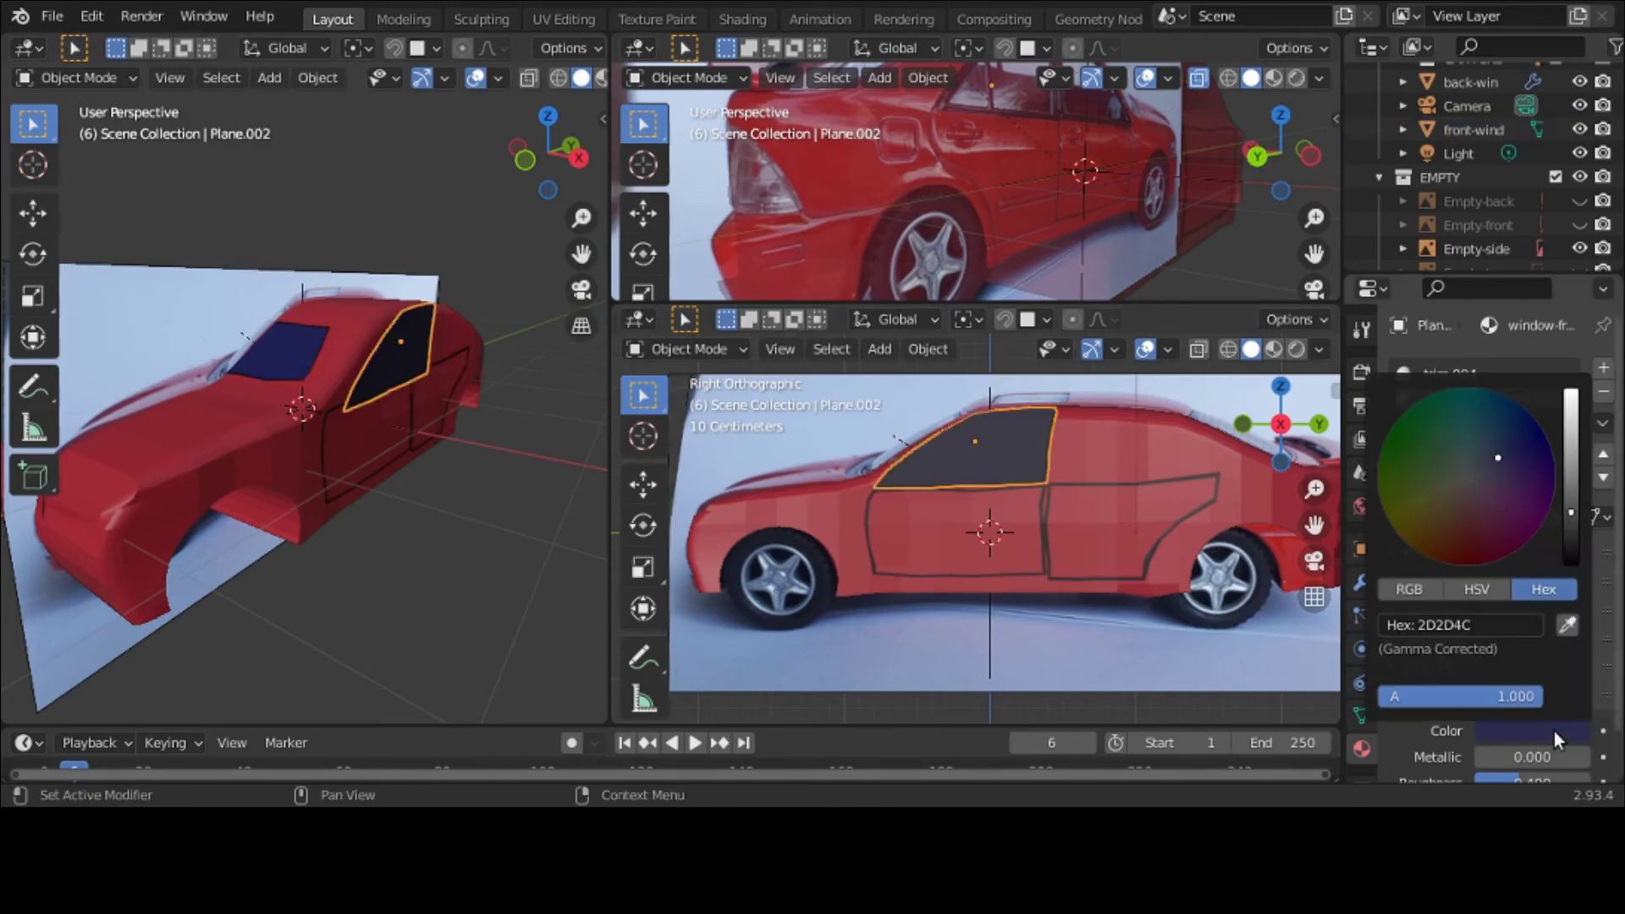
click(1517, 623)
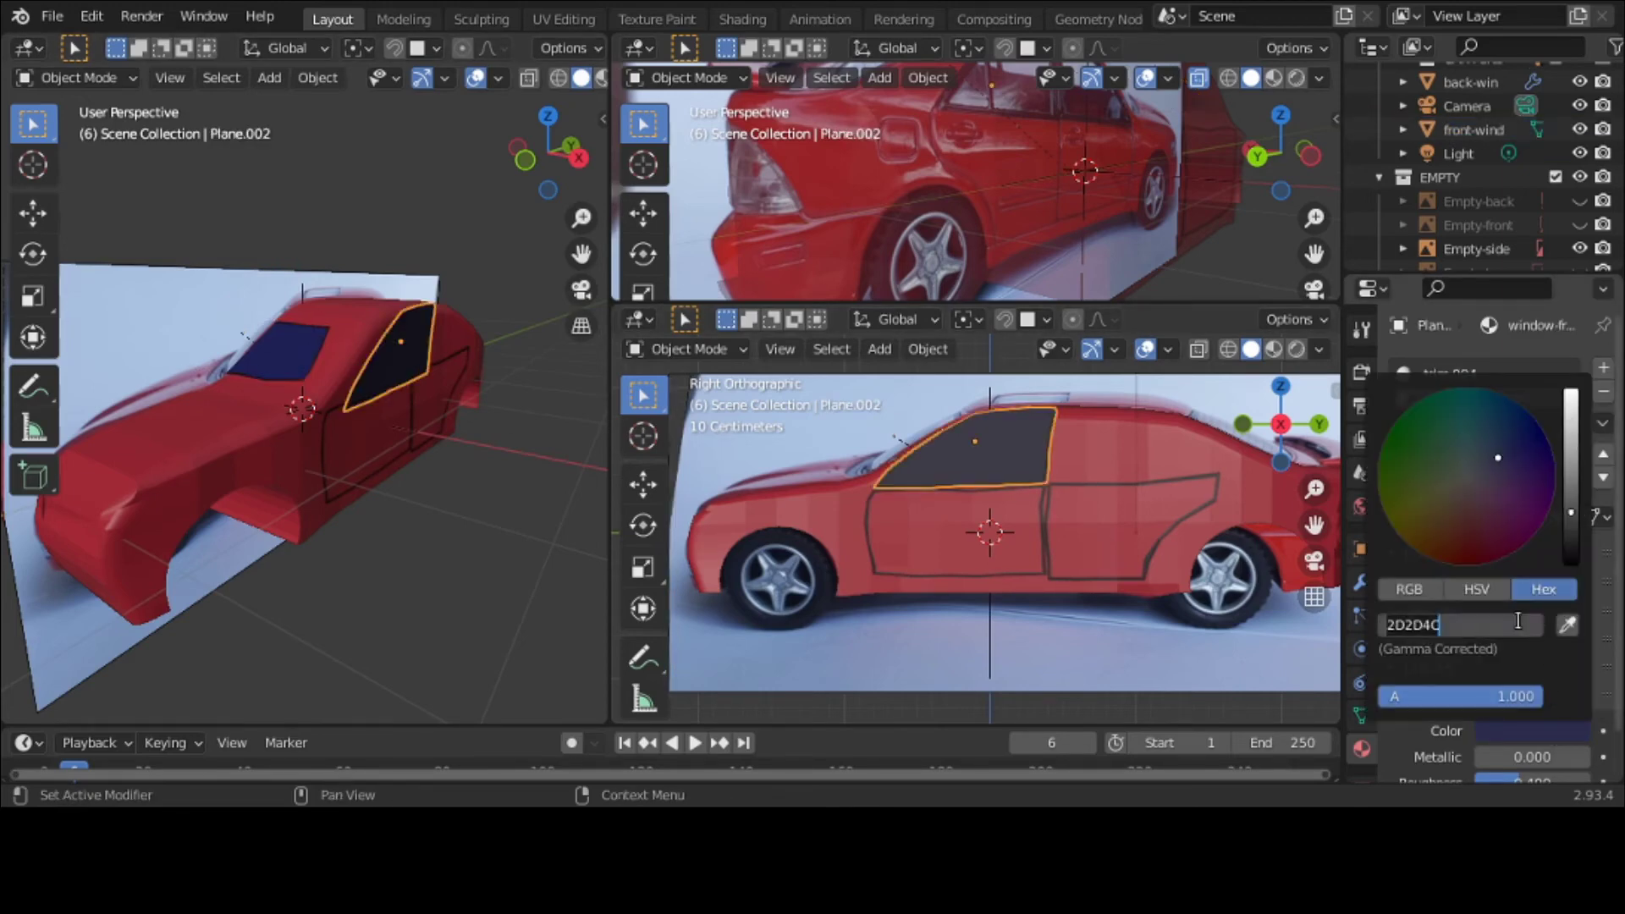
key(BackSpace)
key(BackSpace)
key(BackSpace)
key(BackSpace)
key(BackSpace)
key(BackSpace)
text(2a2b7b)
key(Return)
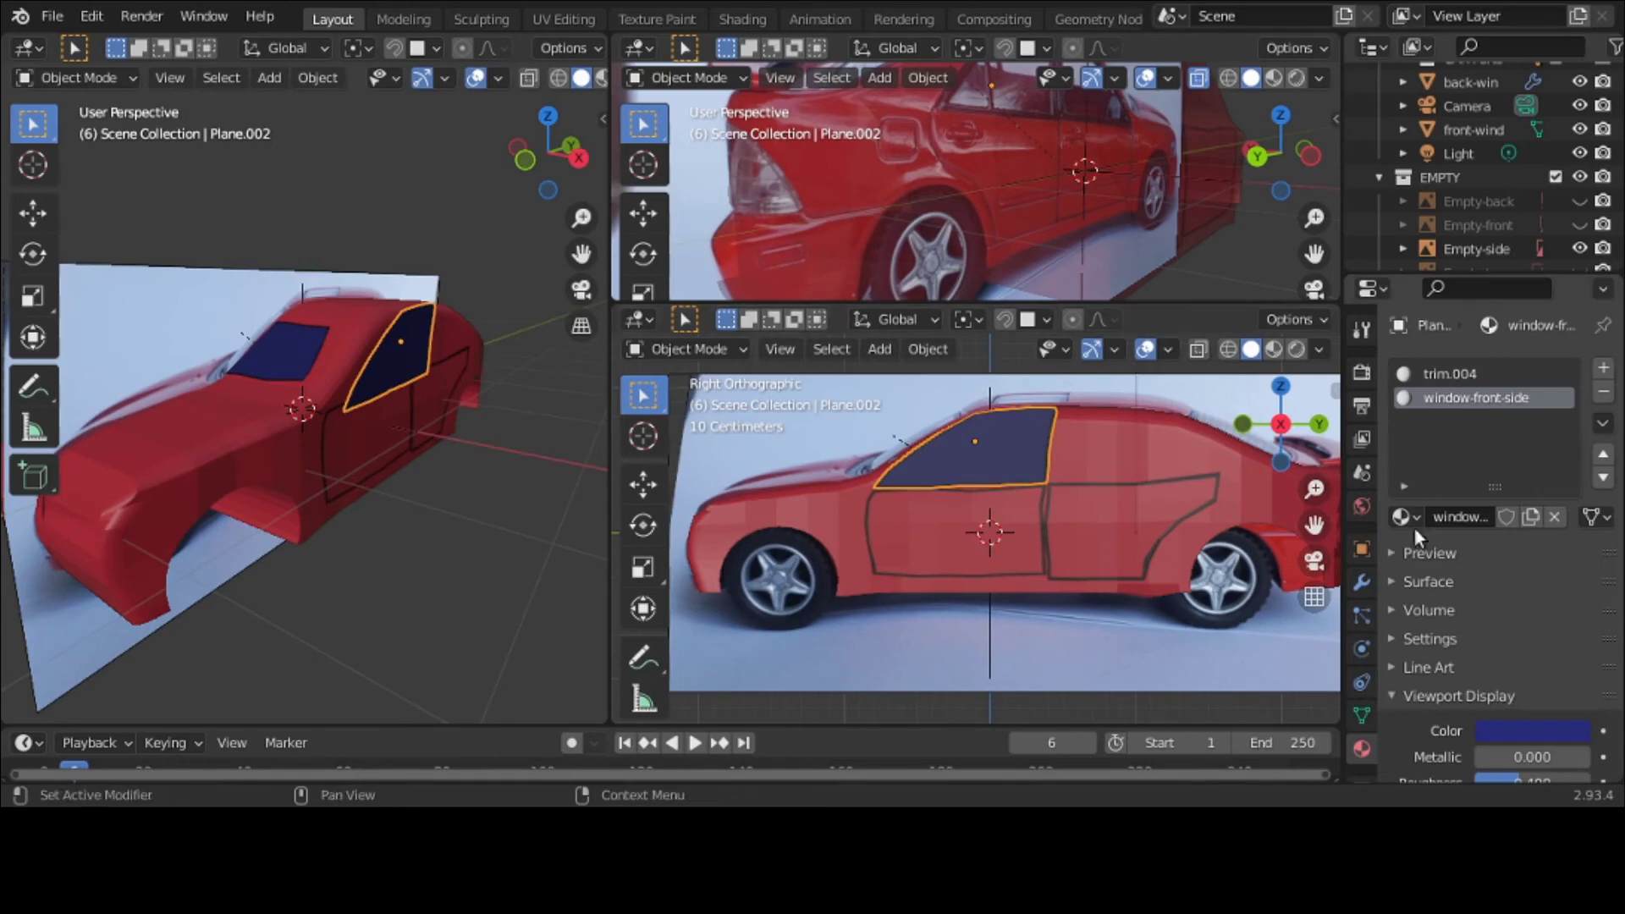
Step: Add a Shrinkwrap modifier to the side window targeting car-model with a 0.01 m offset, and apply it
click(1362, 582)
click(1488, 368)
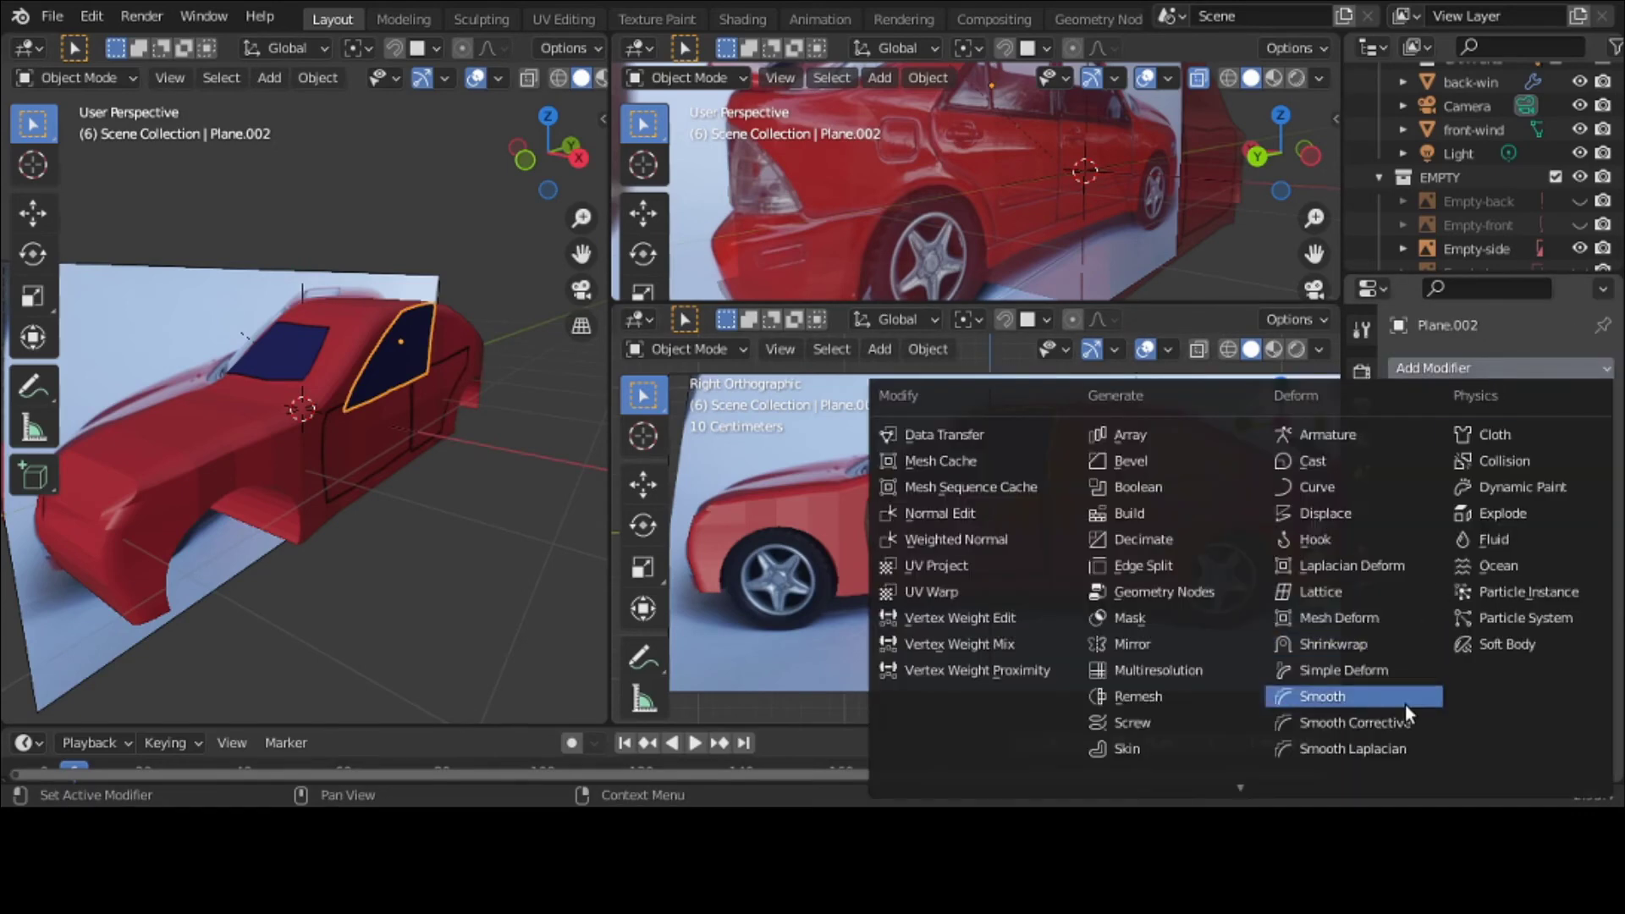
click(1408, 642)
click(1527, 508)
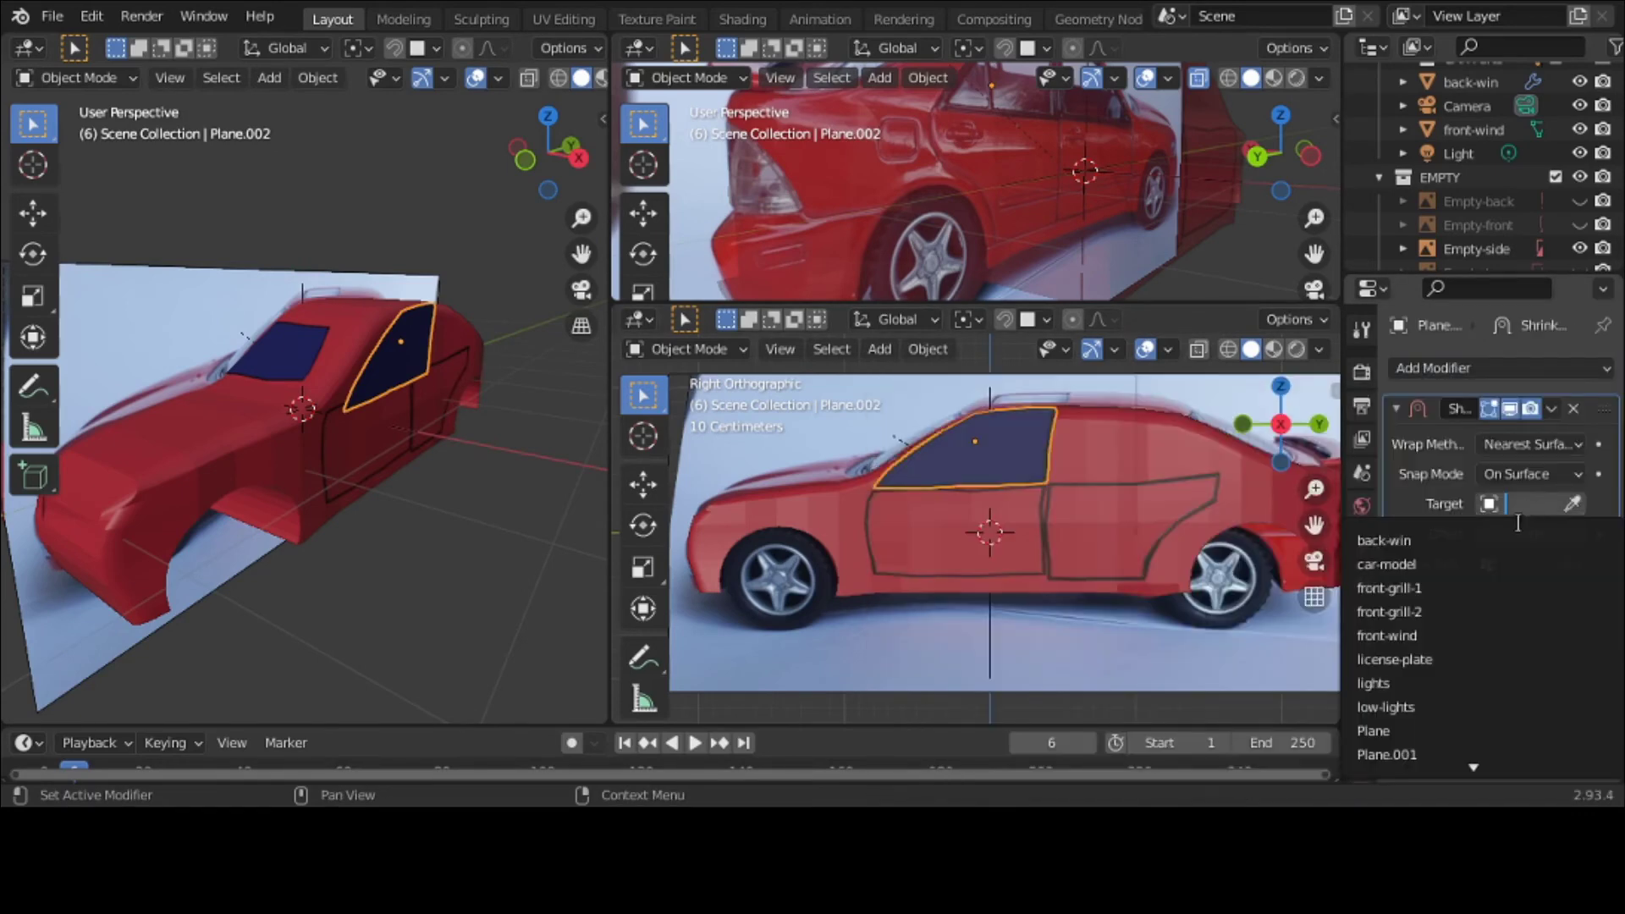
click(1496, 565)
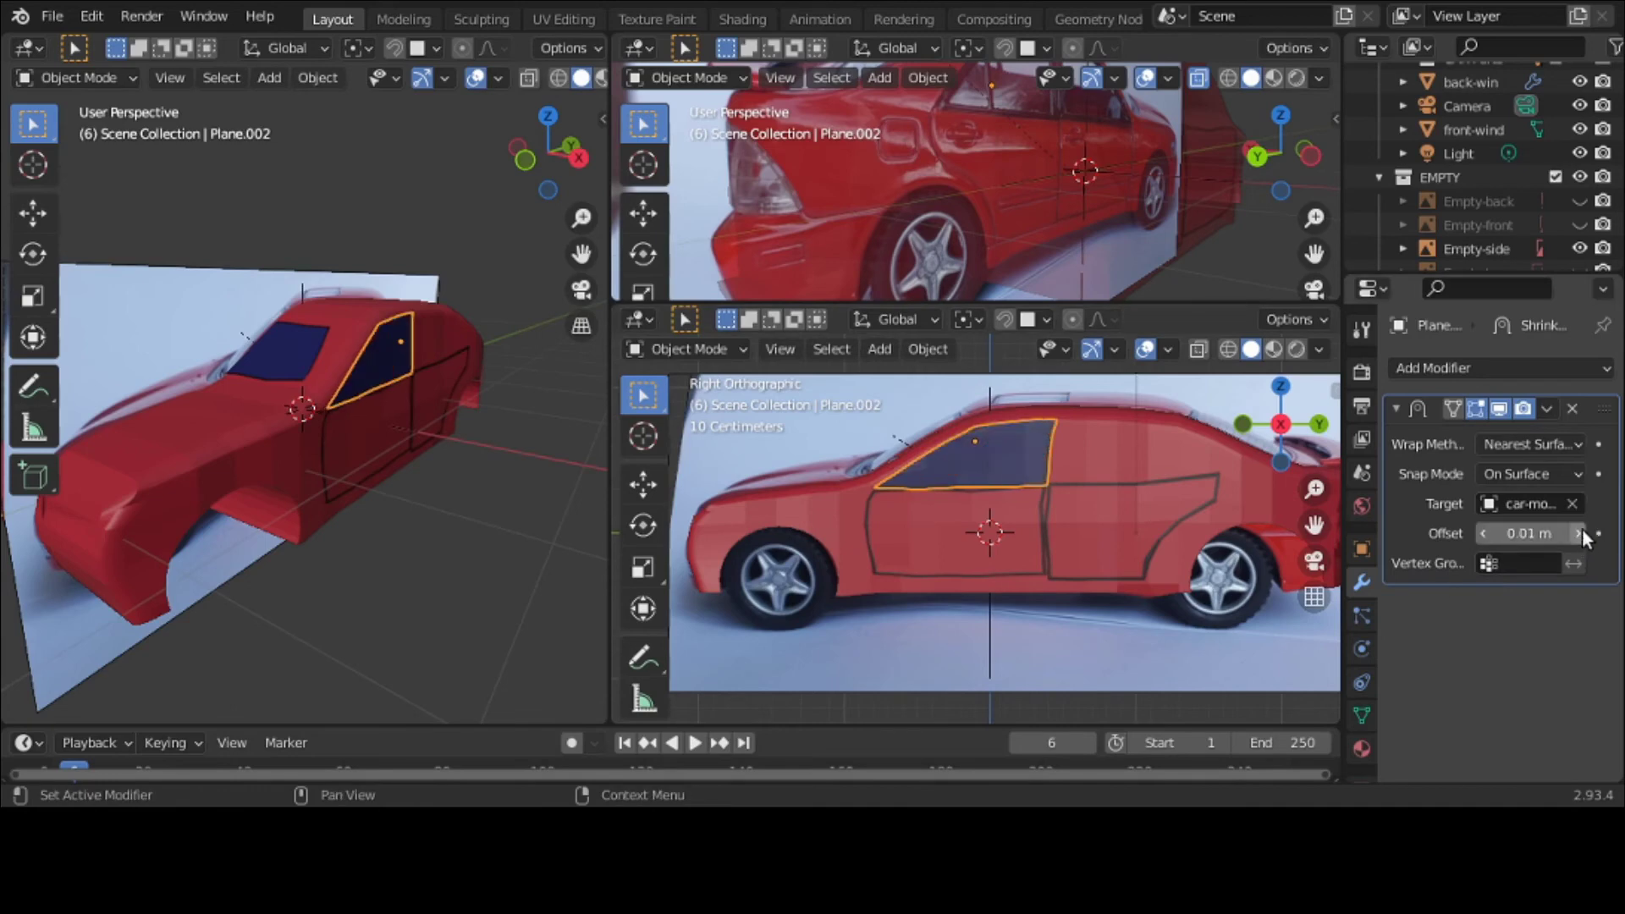
click(1546, 410)
click(1527, 432)
Step: Set Object-type parenting for the front side window with the door panels
middle_drag(1025, 582, 1058, 667)
shift+click(1058, 658)
key(ctrl+p)
click(1059, 657)
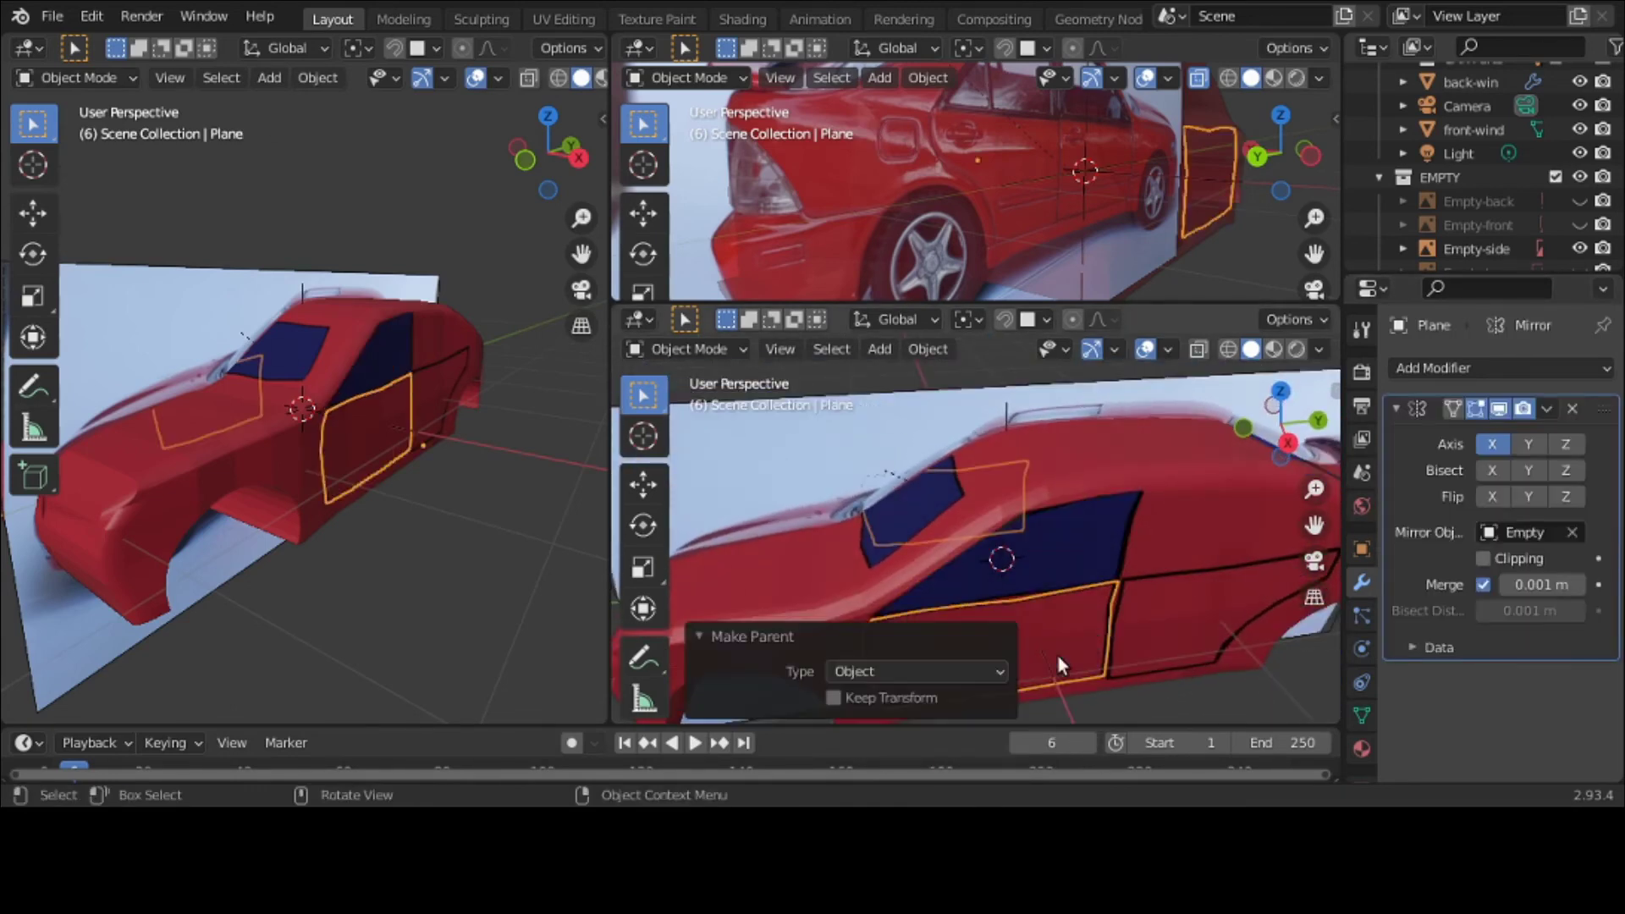
key(ctrl+p)
click(1223, 641)
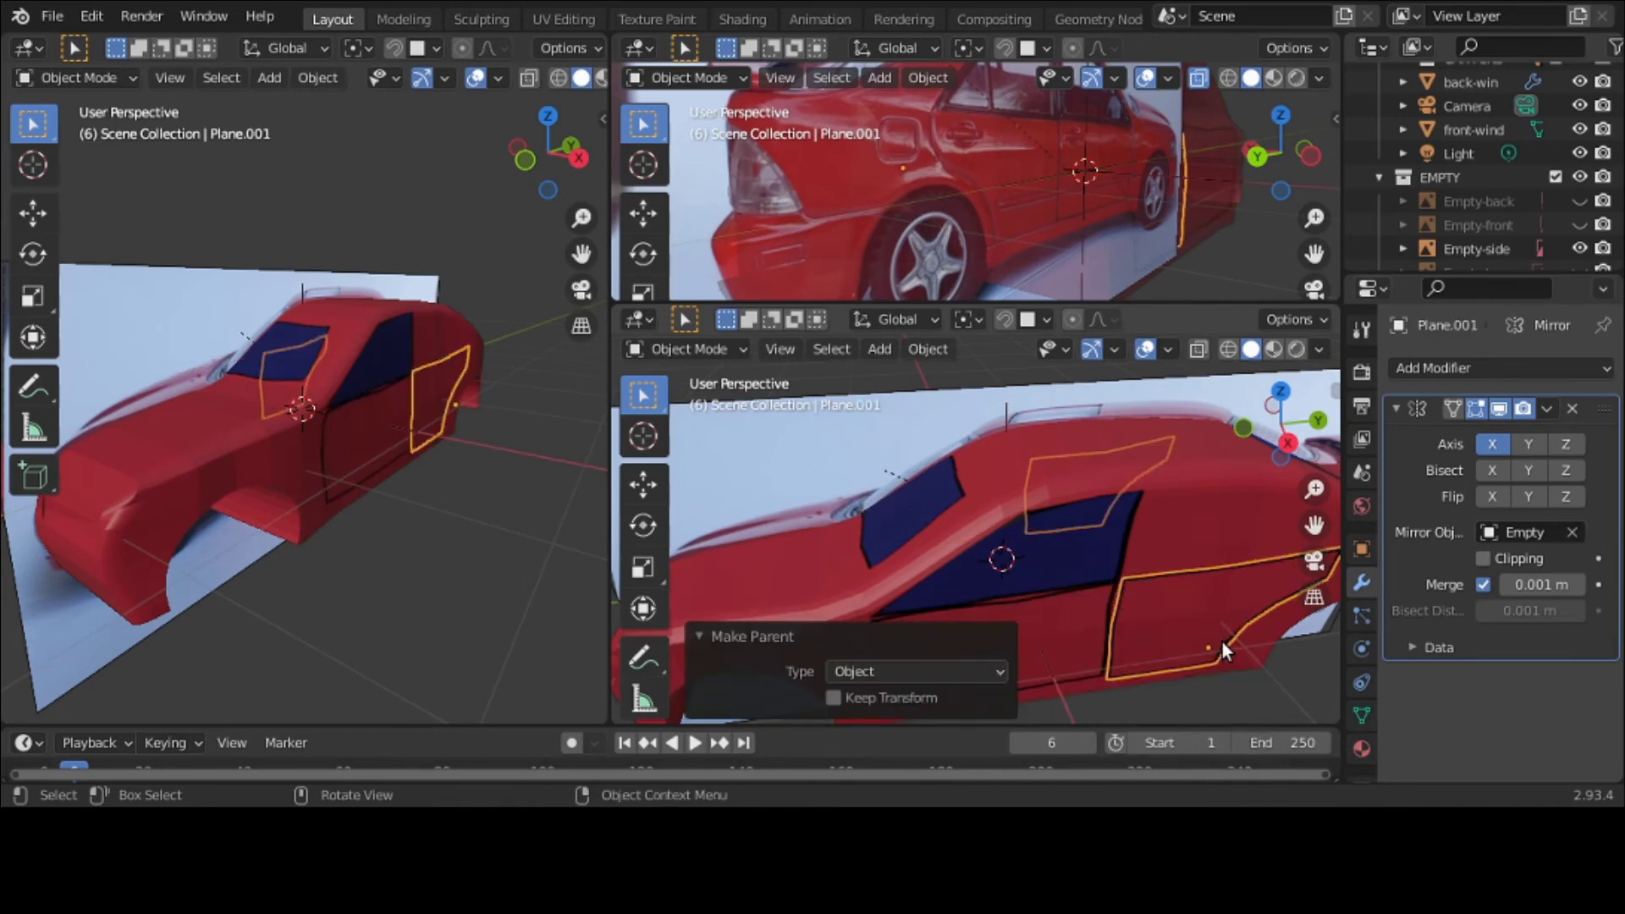
click(1097, 547)
key(ctrl+p)
click(1099, 551)
Step: Show the car in right orthographic view with X-ray enabled and maximize the viewport
middle_drag(1098, 551, 957, 533)
scroll(1260, 493, up, 6)
scroll(956, 534, down, 2)
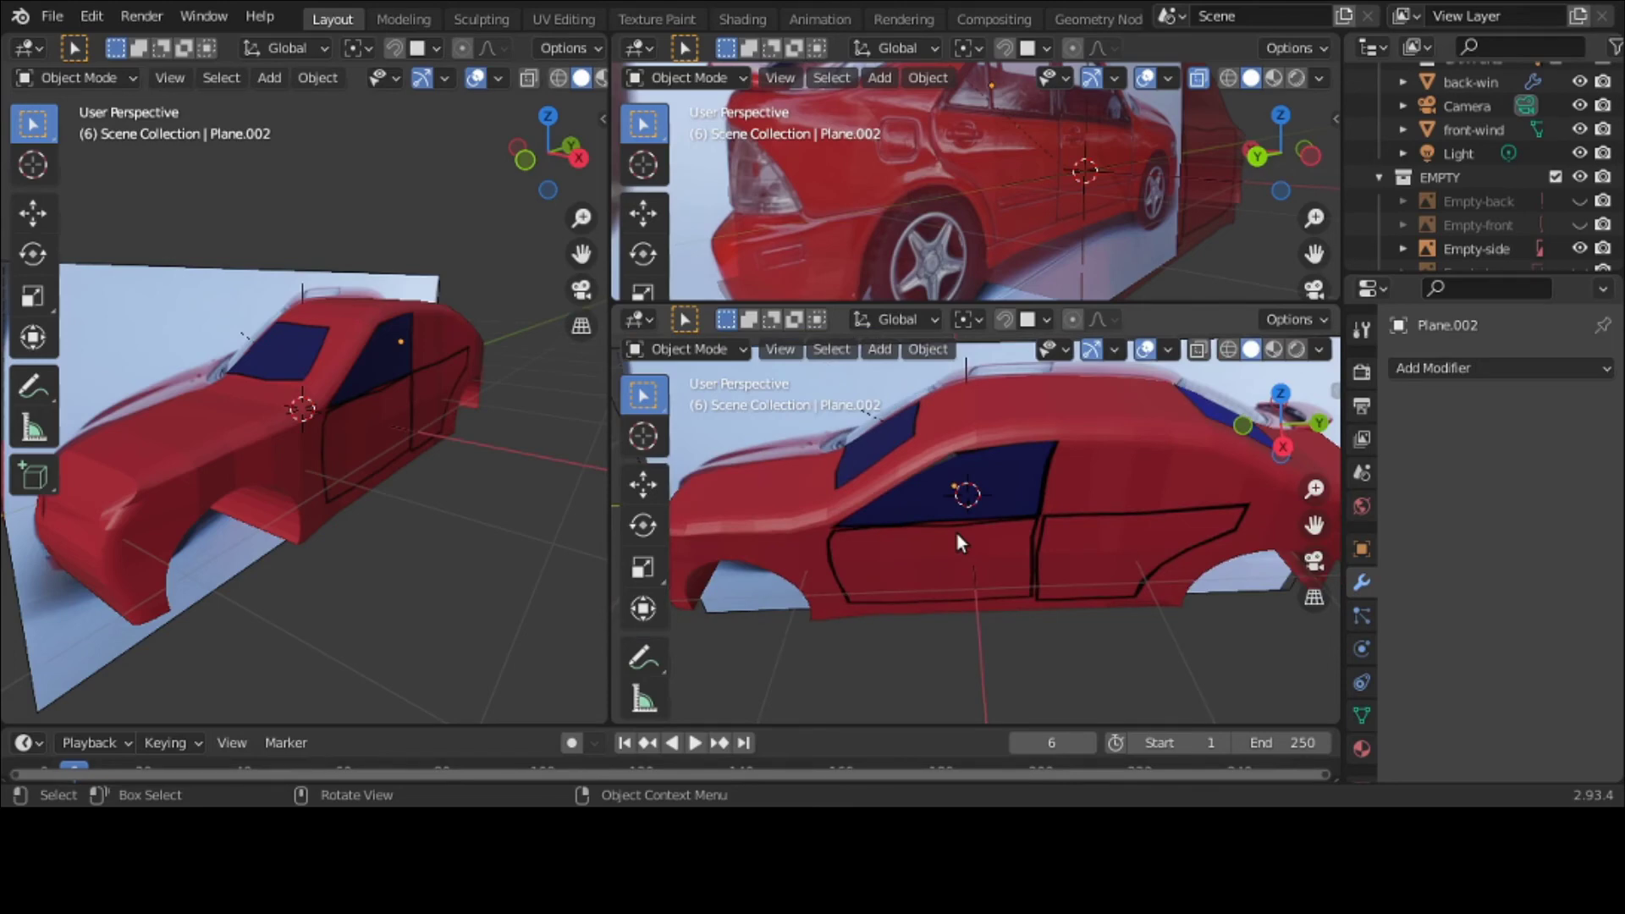
key(Tab)
key(Tab)
key(grave)
click(1105, 540)
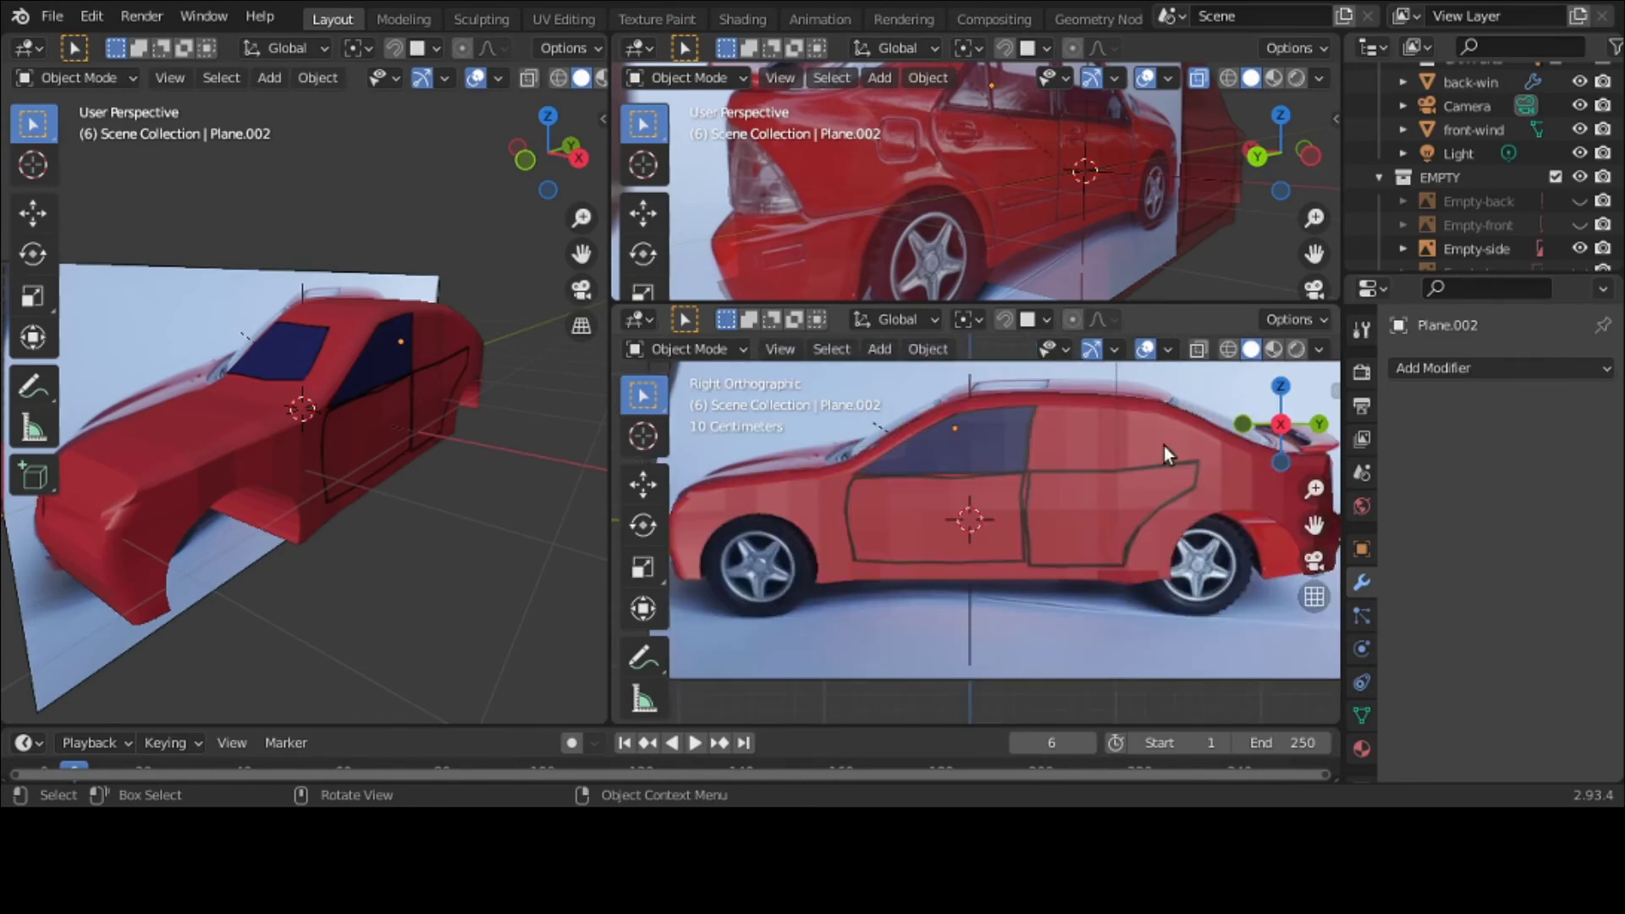
click(1195, 350)
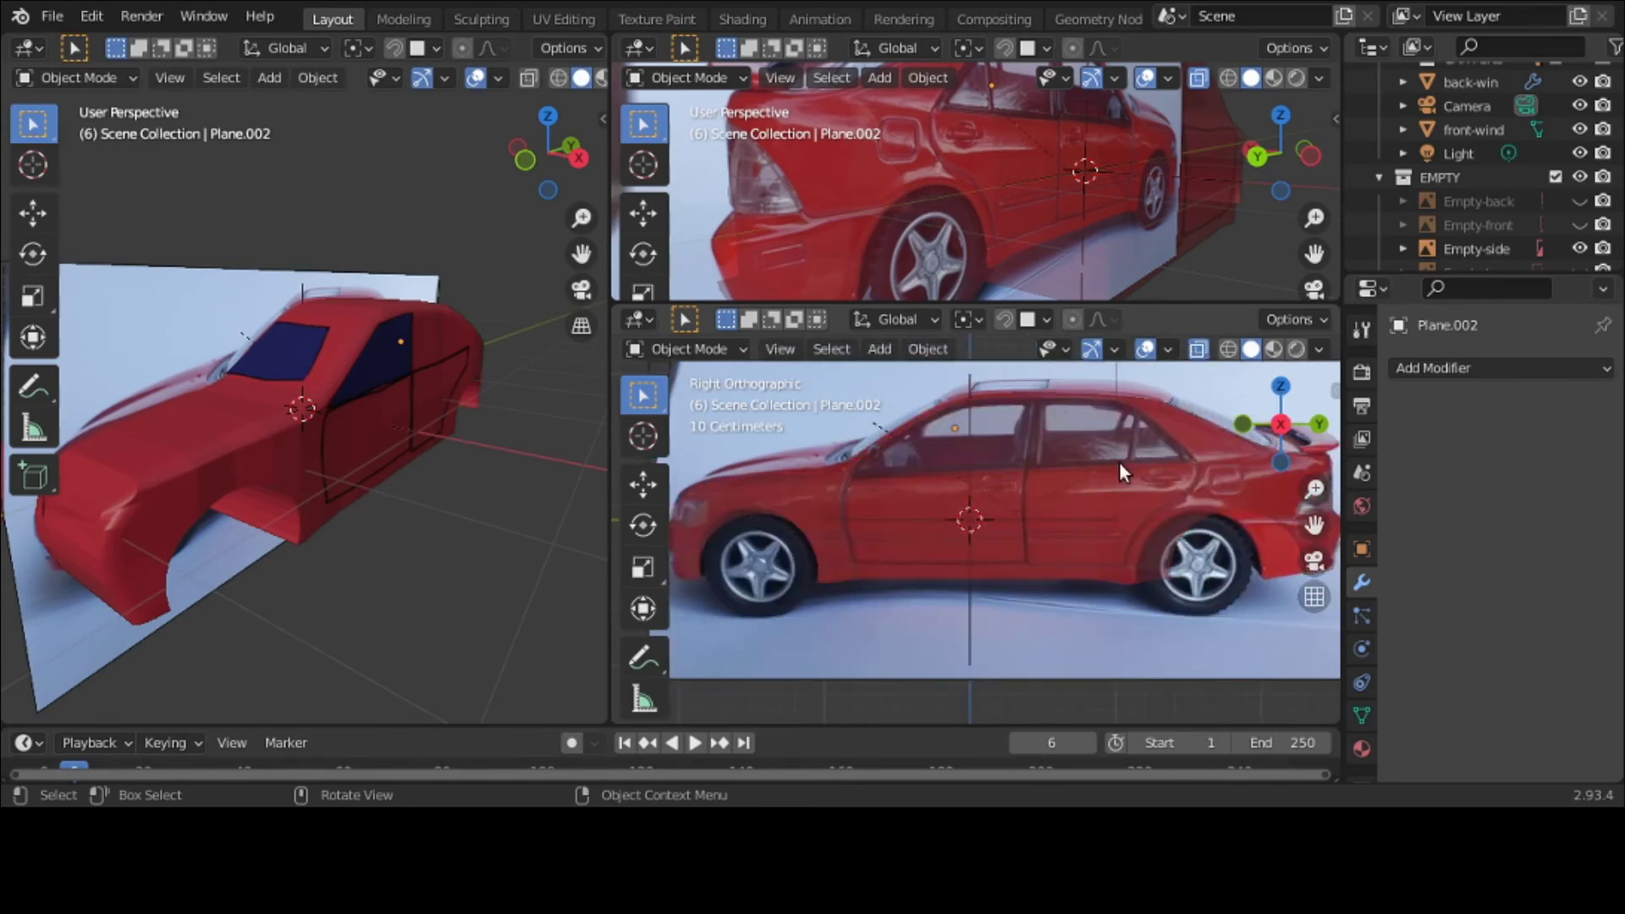
key(ctrl+space)
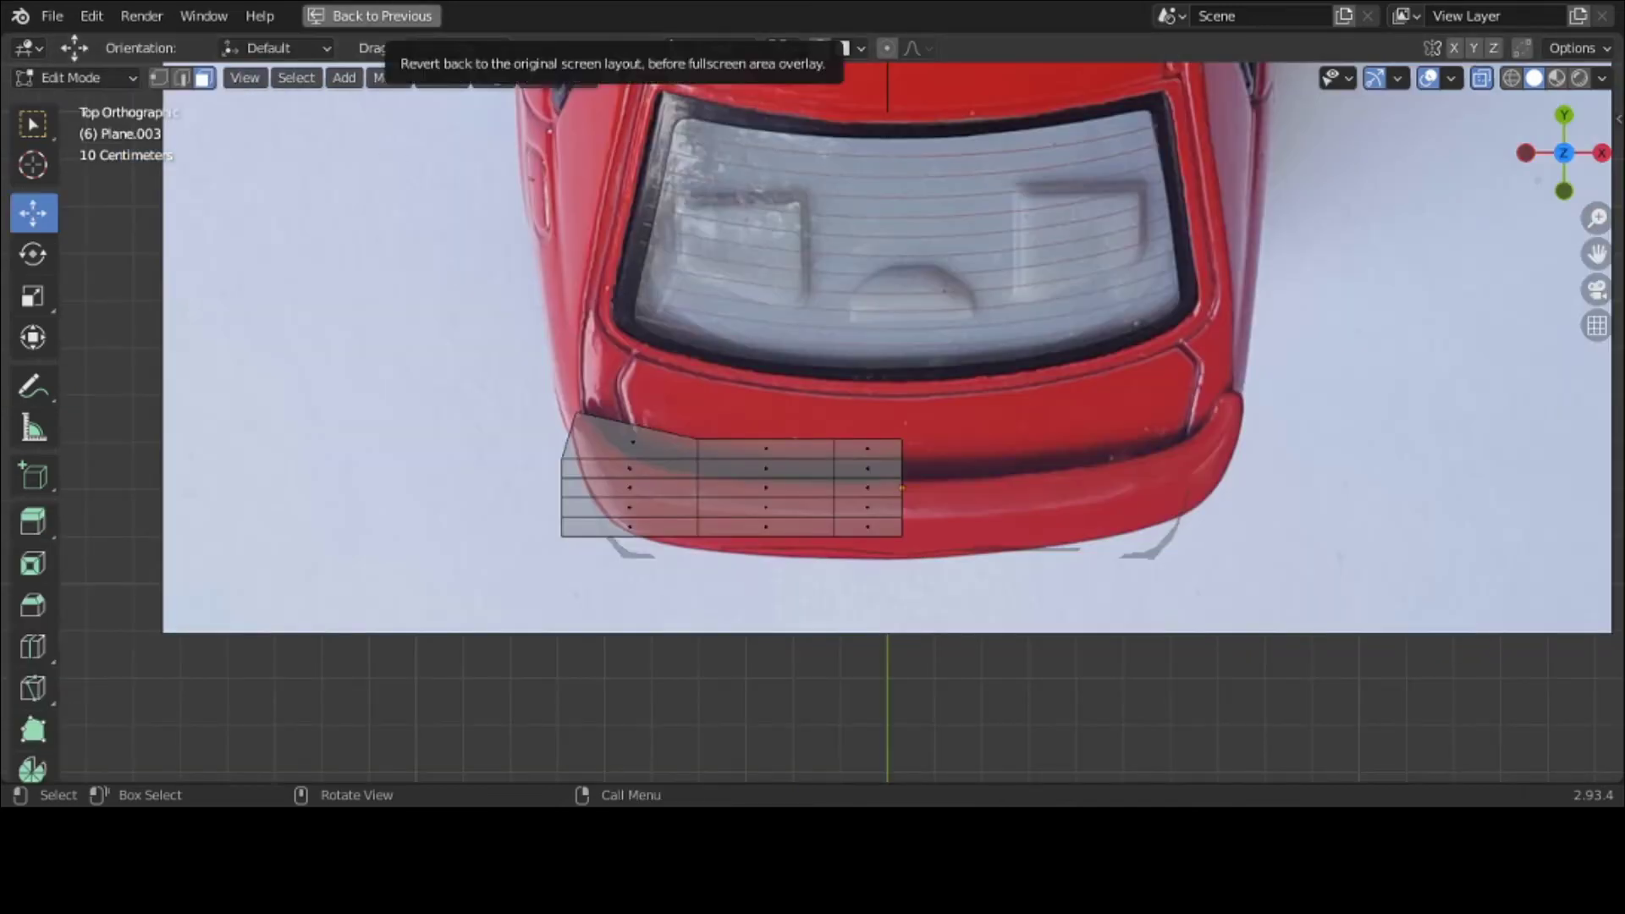
Step: In vertex selection, move the front-edge vertex of the spoiler plane's outer interior column about -0.073 m along Y
click(695, 451)
click(157, 77)
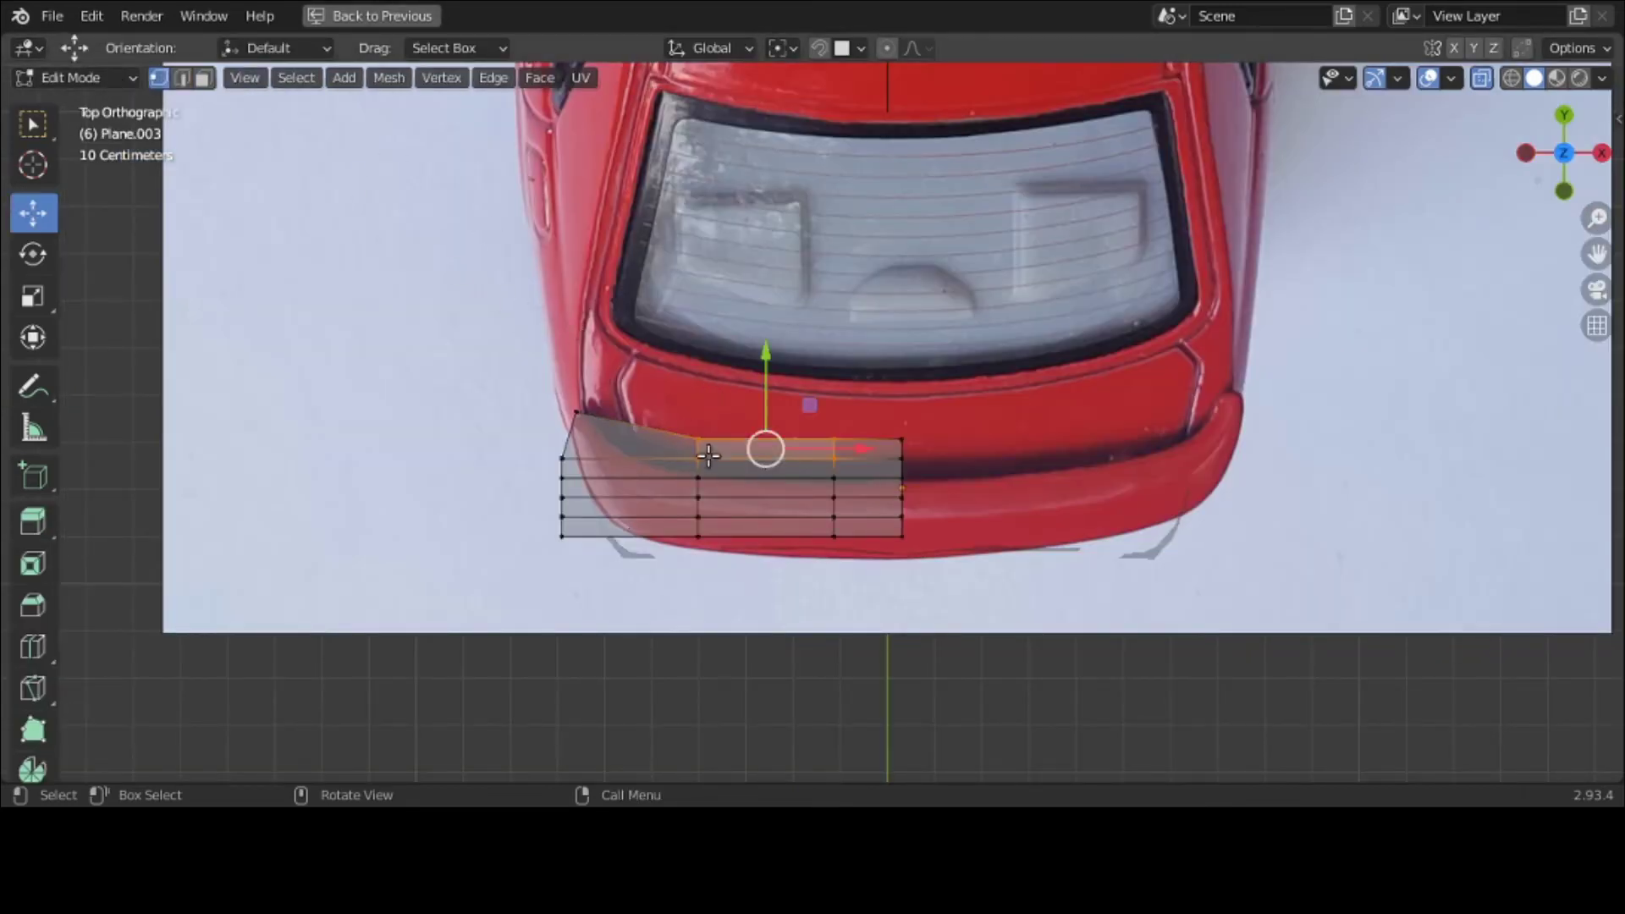
click(701, 453)
key(g)
key(y)
click(690, 400)
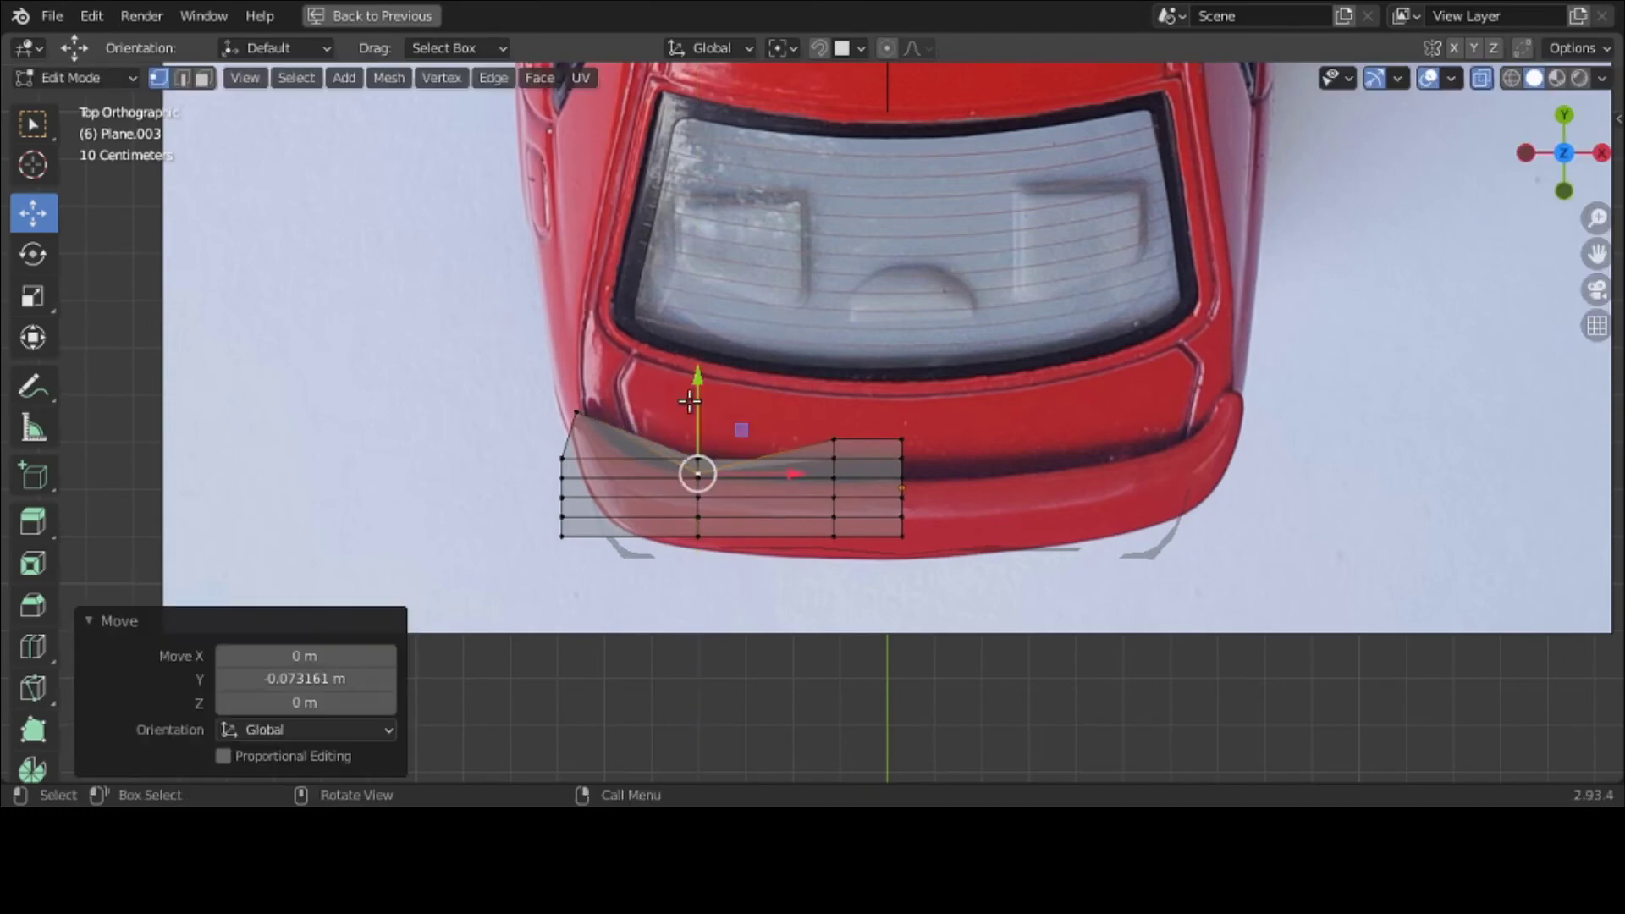
Step: Merge the two front vertices of the spoiler plane's inner column at center and move the result back onto the spoiler's edge
drag(813, 398, 855, 489)
key(m)
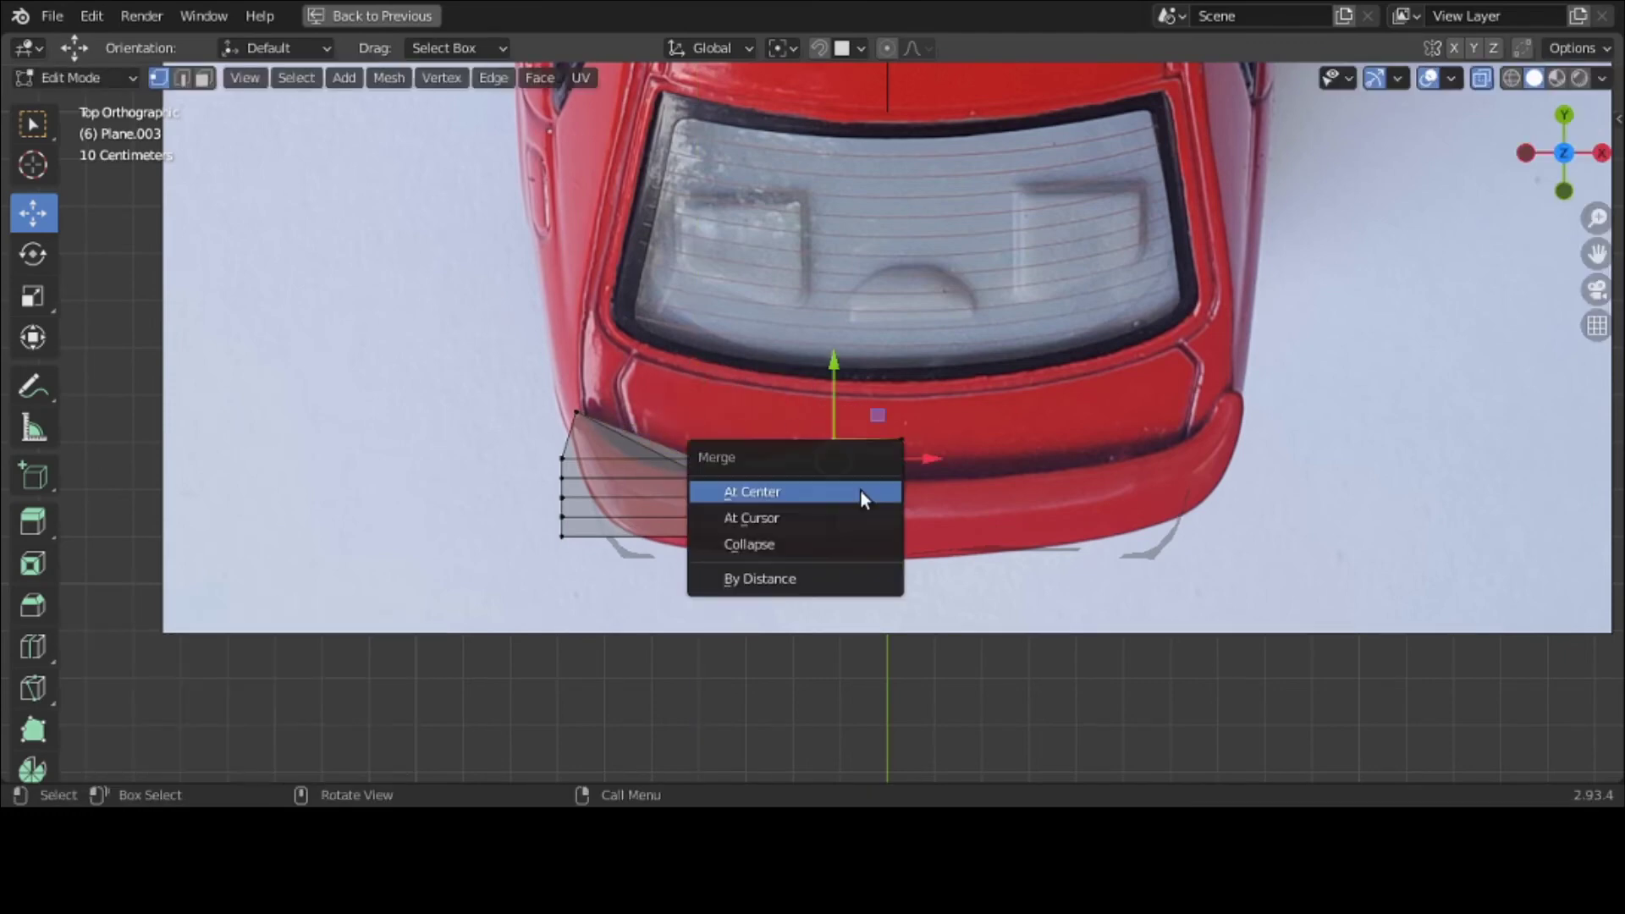
click(861, 491)
drag(832, 375, 965, 491)
Step: Merge the two front vertices on the spoiler plane's centerline edge at center and move the result about -0.053 m along Y
click(902, 440)
click(931, 451)
key(m)
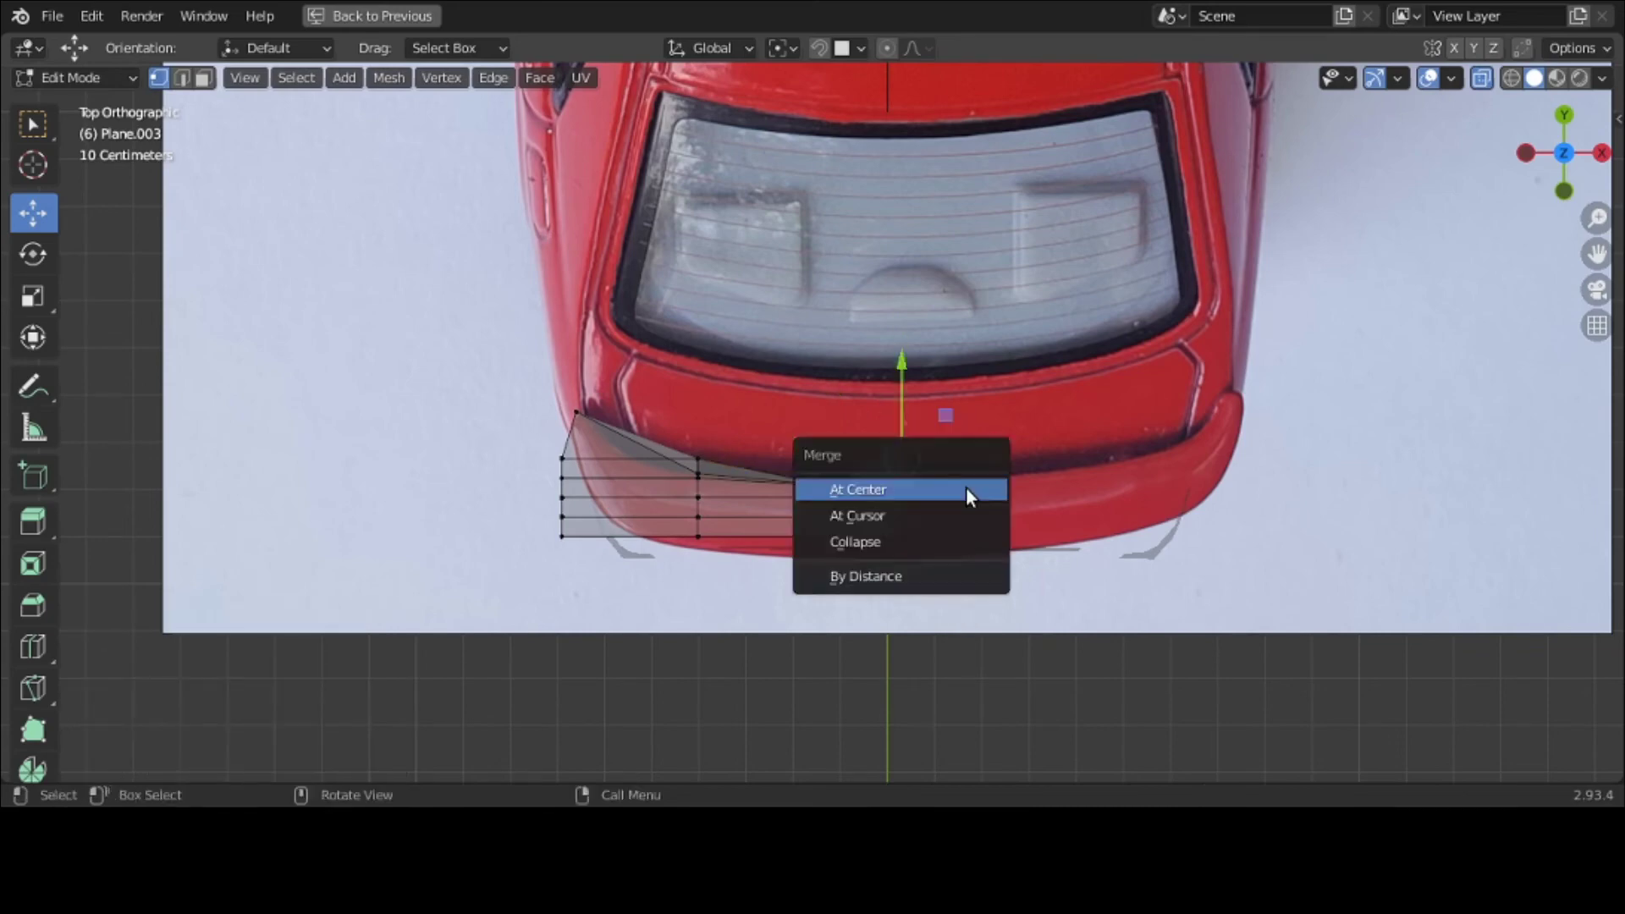
click(967, 486)
drag(904, 383, 905, 413)
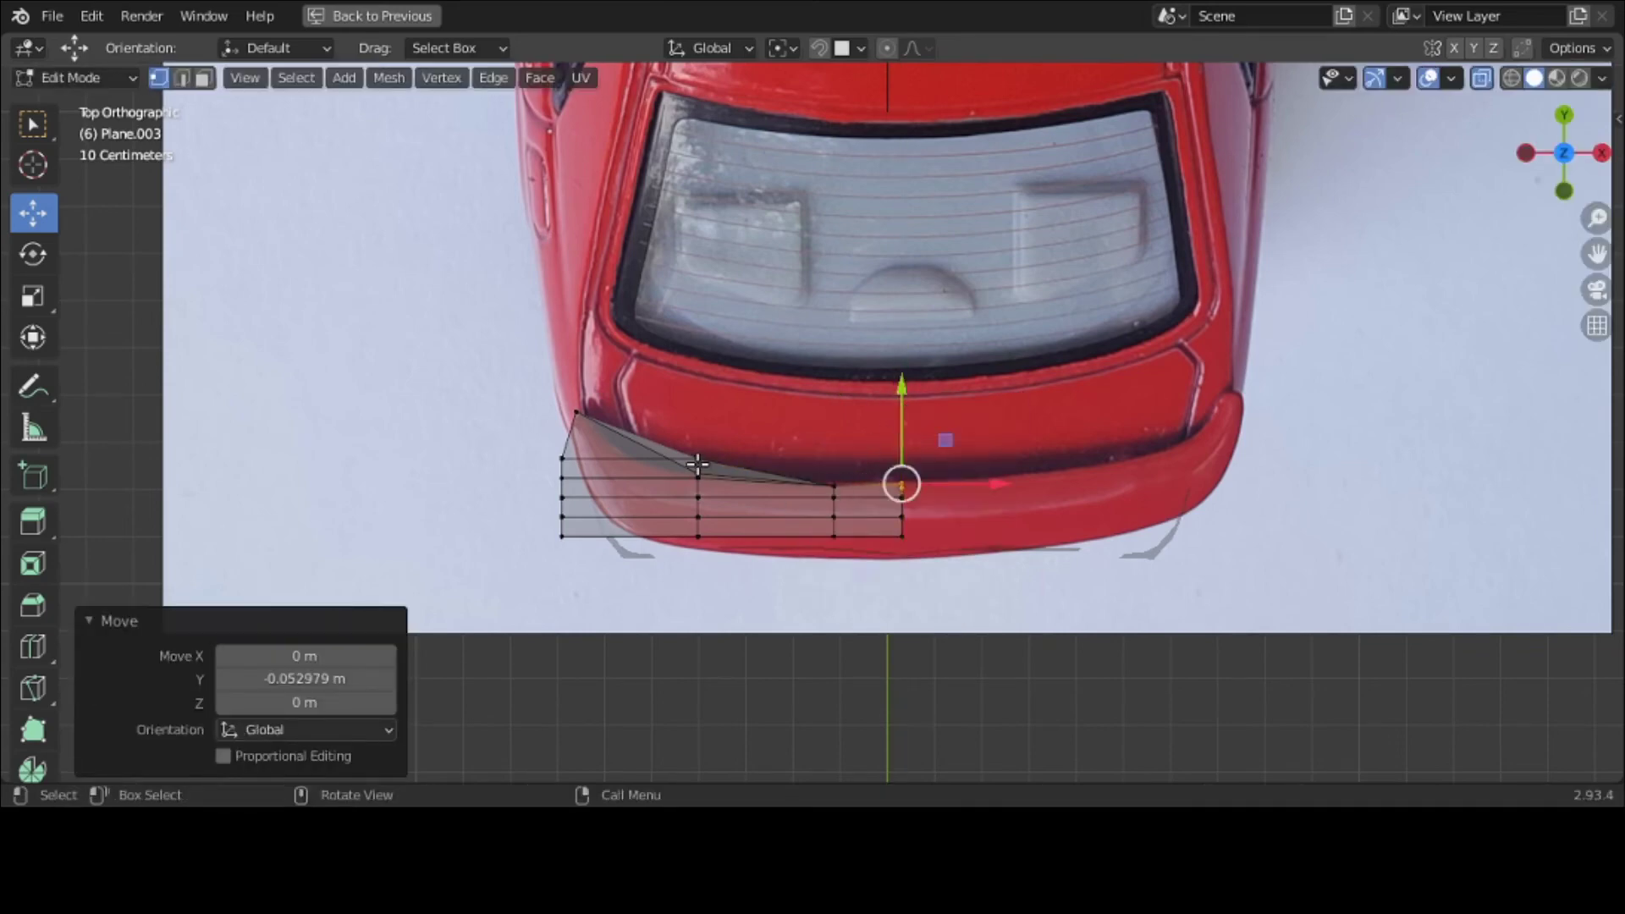
Step: Merge the two close front vertices of the spoiler plane's outer interior column at center
click(674, 428)
drag(658, 451, 713, 487)
key(m)
click(698, 498)
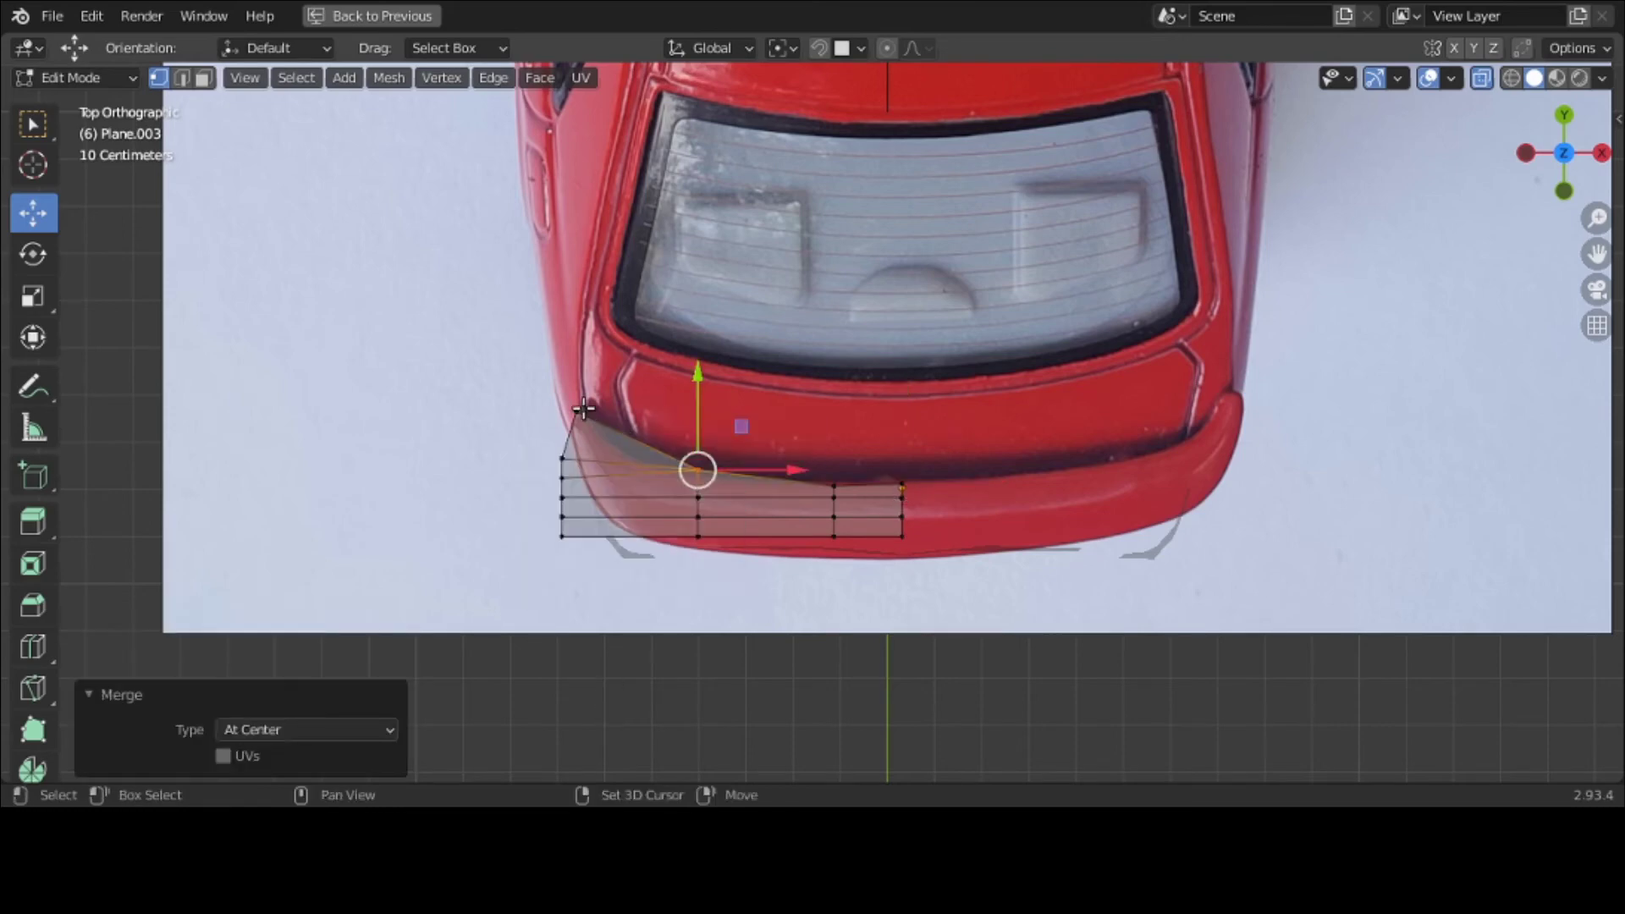
Step: Subdivide the edge between the merged vertex and the spoiler plane's outer front corner, and clear the selection
shift+click(576, 413)
right_click(579, 410)
click(581, 272)
key(alt+a)
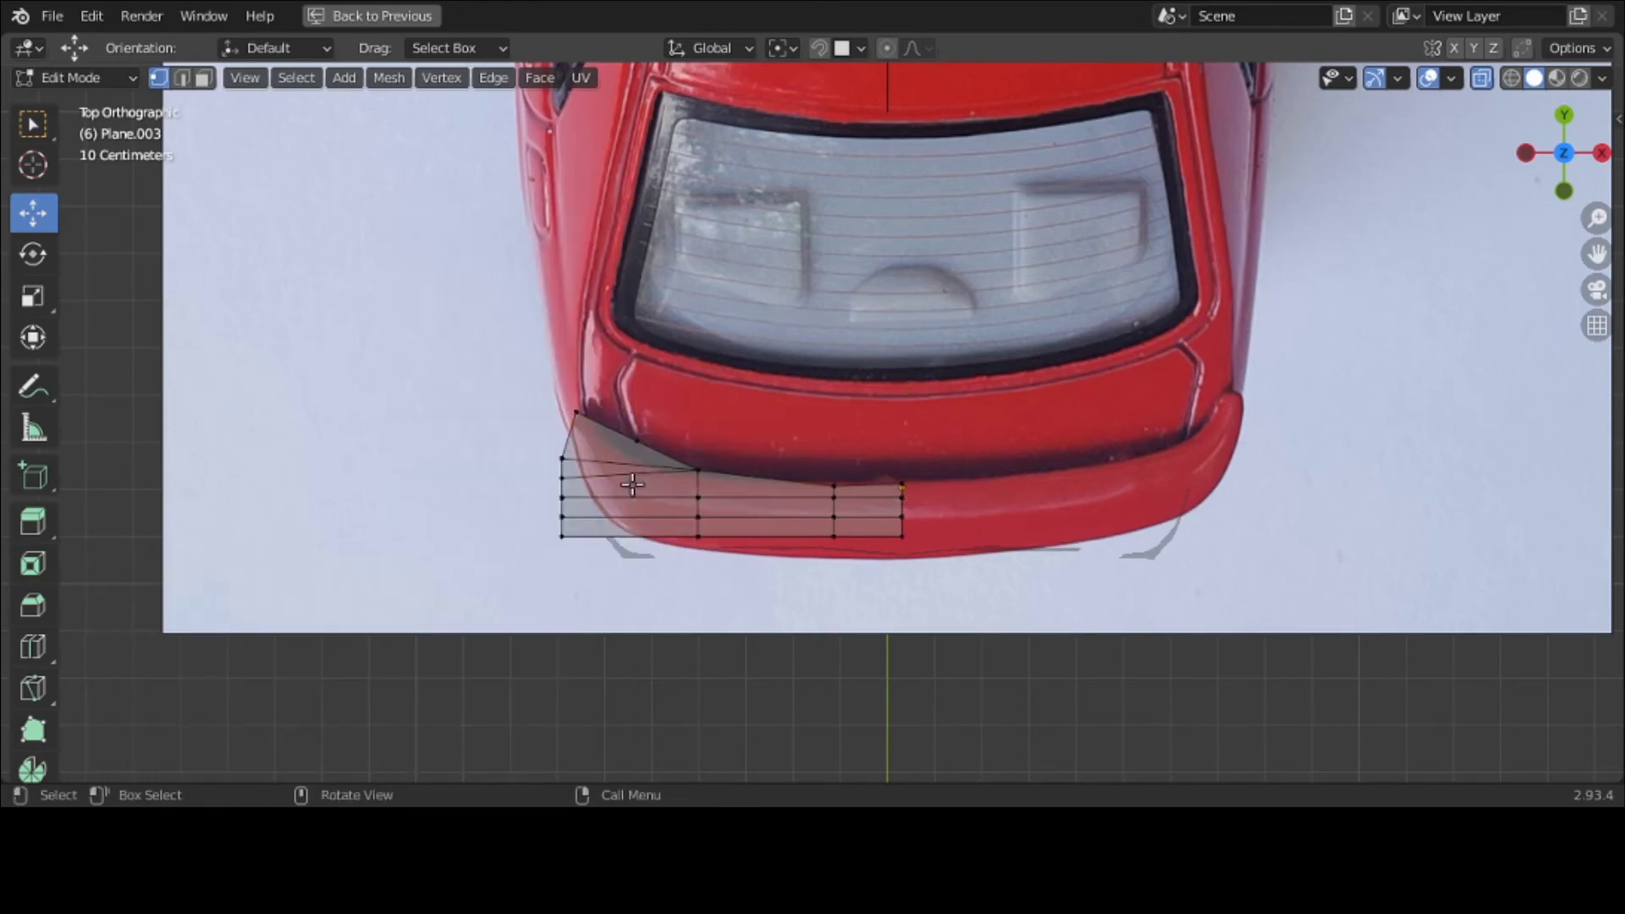
Step: Move the subdivided front vertex along -Y and shift the outer column's vertices inward along X to follow the spoiler's rounded end
click(638, 441)
drag(637, 377, 680, 498)
click(561, 457)
key(ctrl+z)
click(562, 478)
click(562, 497)
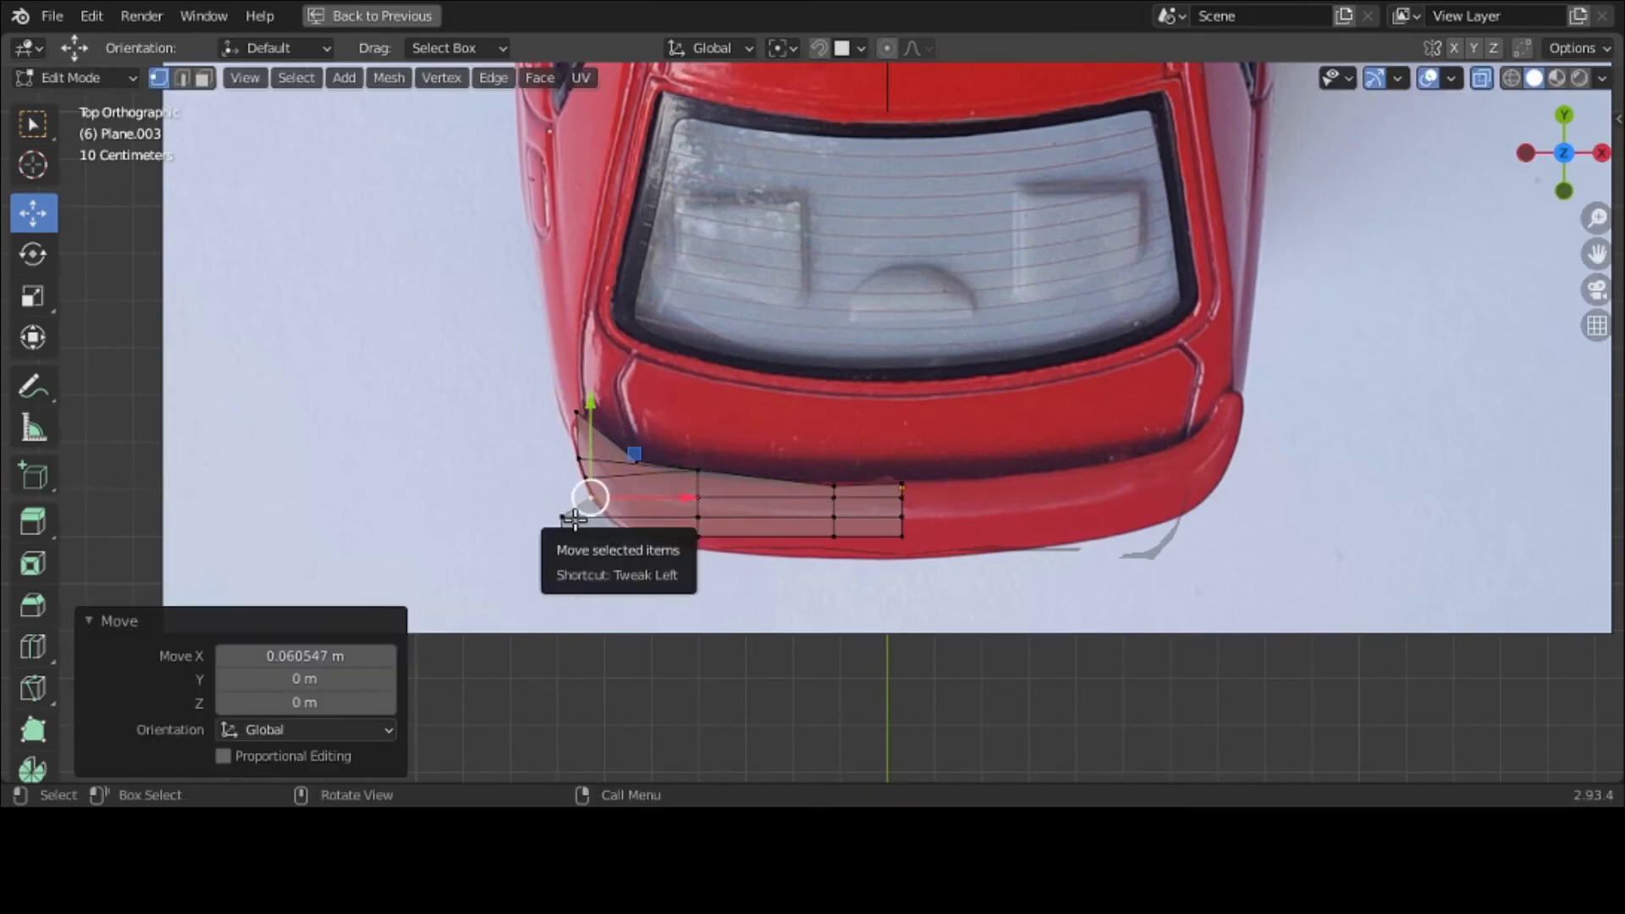
drag(574, 518, 700, 665)
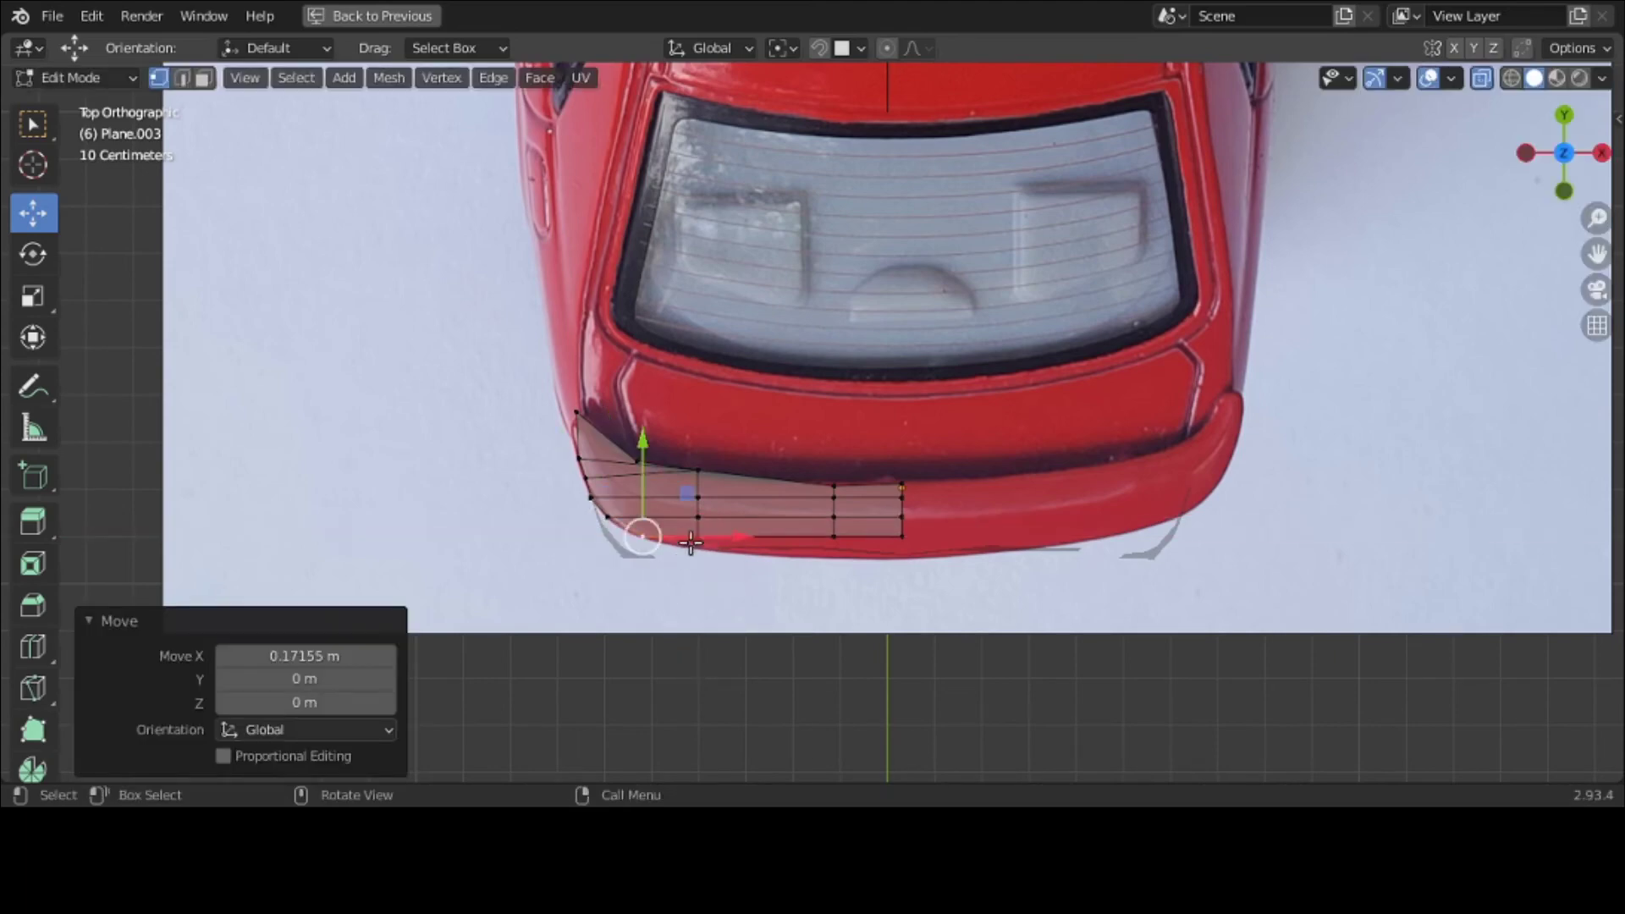
Step: Move the three inner vertices of the spoiler's rear edge about -0.025, -0.048 and -0.053 m along Y, and turn off X-ray
click(696, 537)
drag(700, 443, 708, 476)
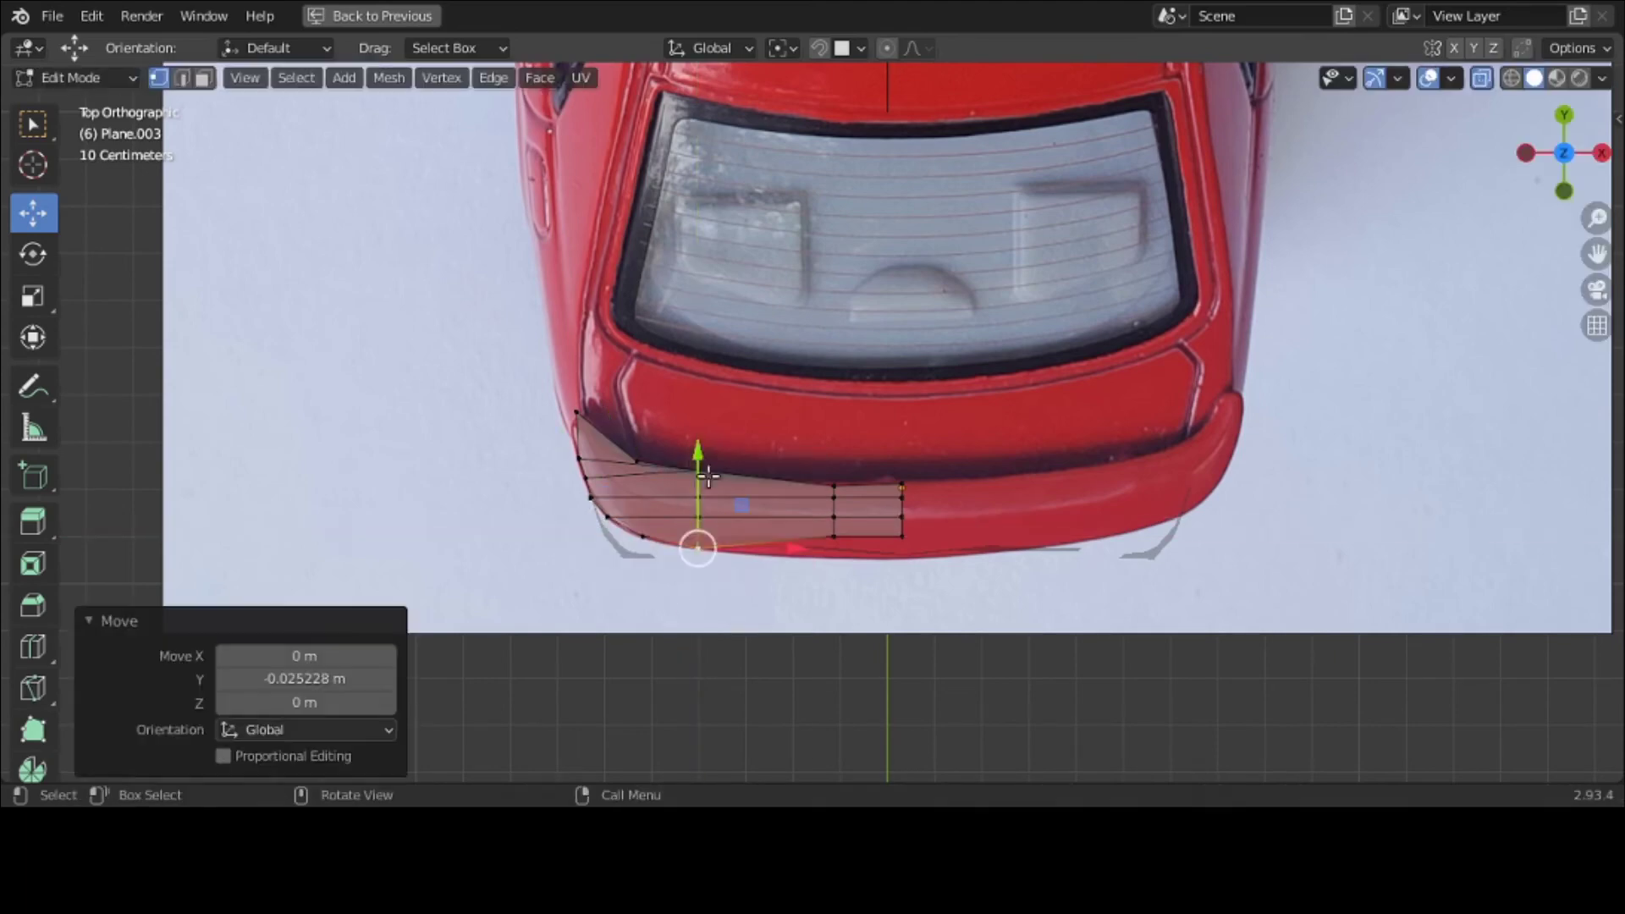
click(834, 536)
drag(834, 453, 838, 487)
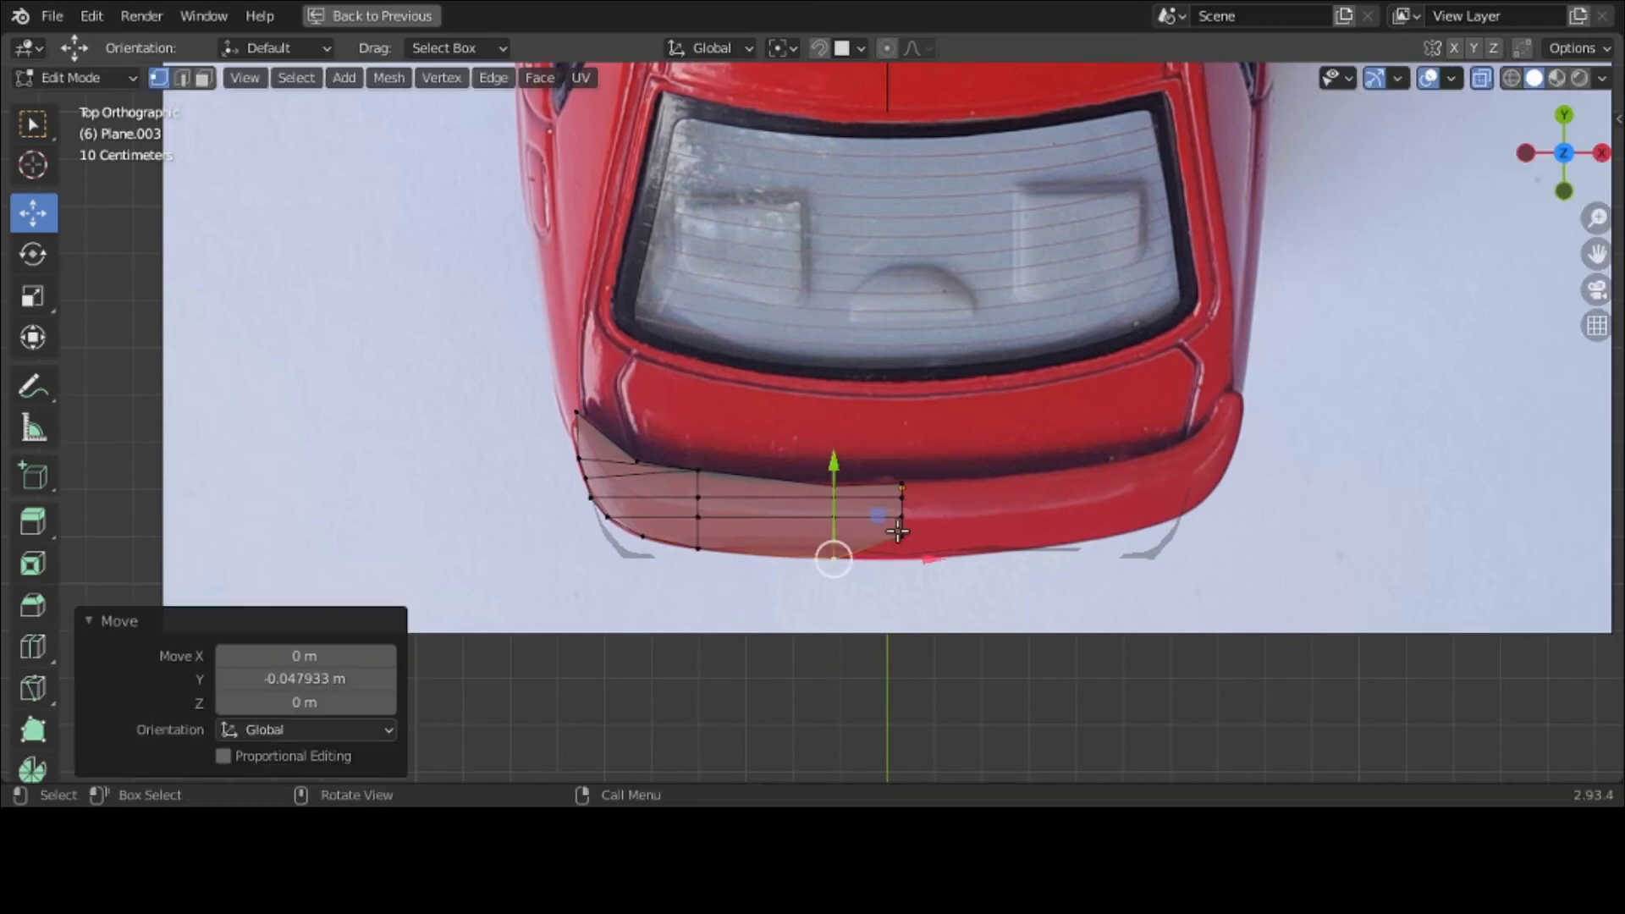
click(899, 531)
drag(902, 443, 901, 476)
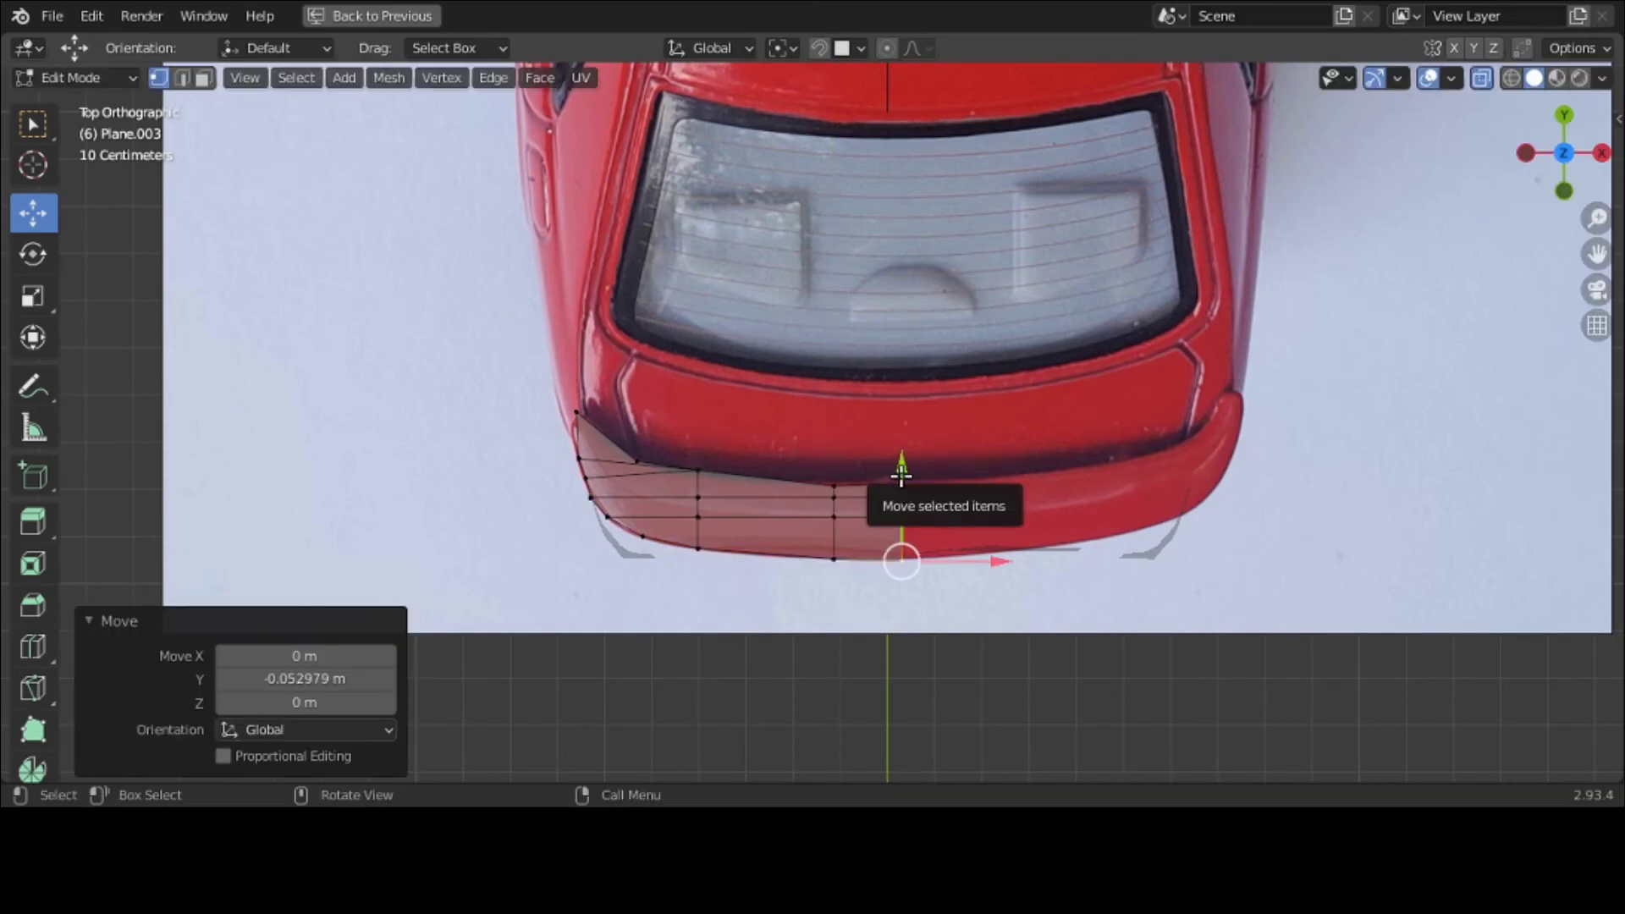
click(1482, 83)
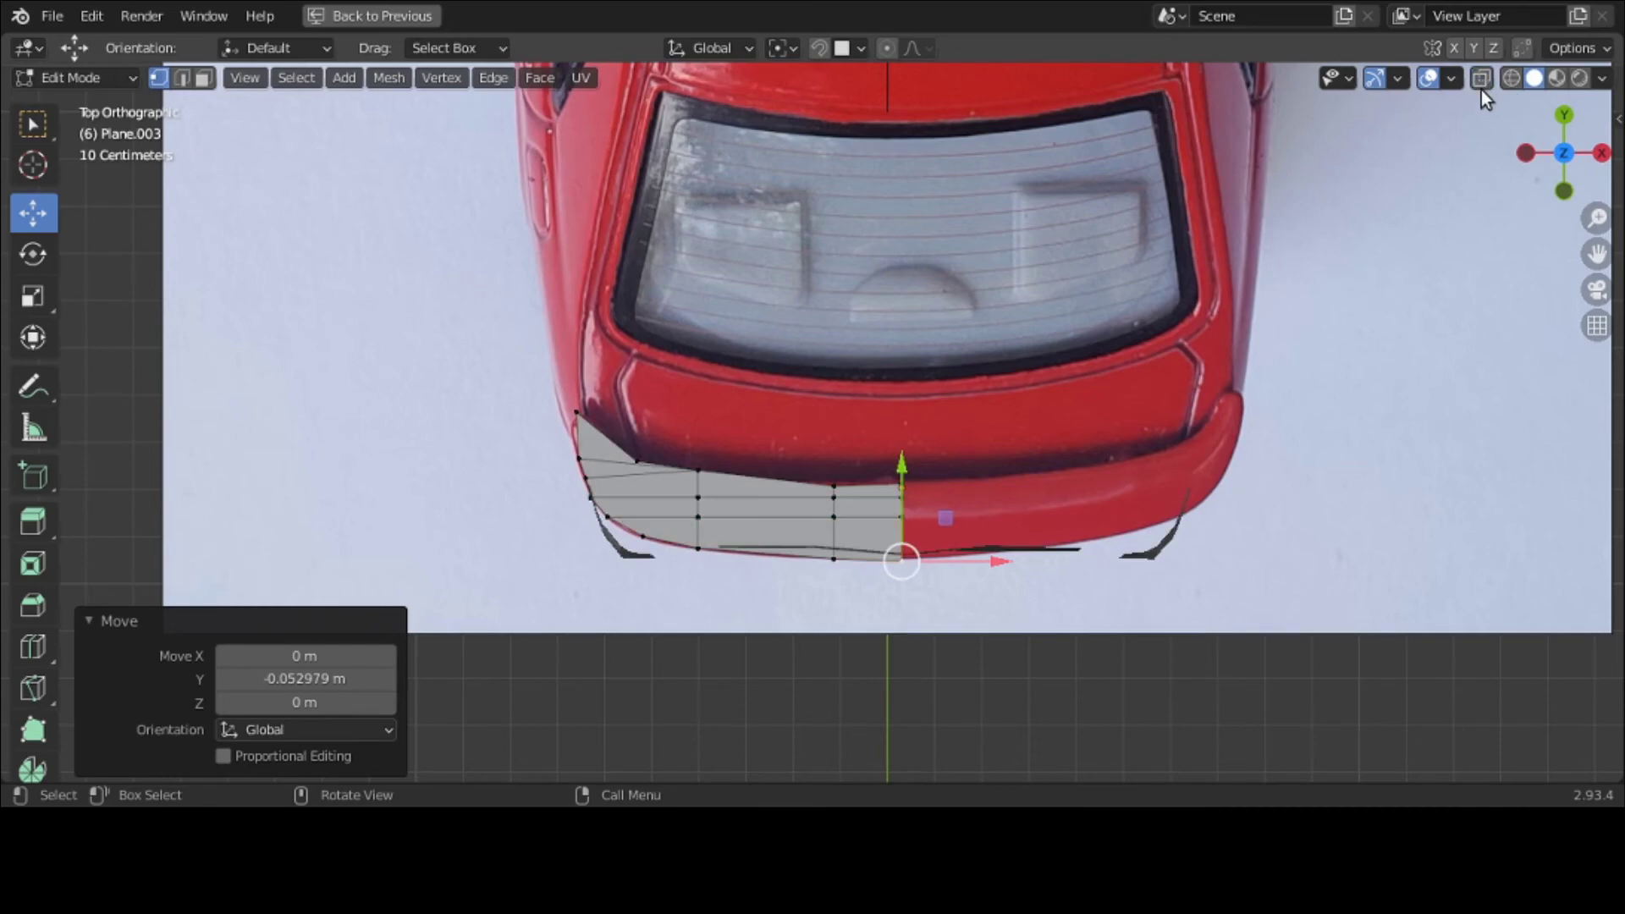
Step: Mirror the spoiler plane on the X axis with Empty as the mirror object and apply the modifier in Object Mode
key(ctrl+space)
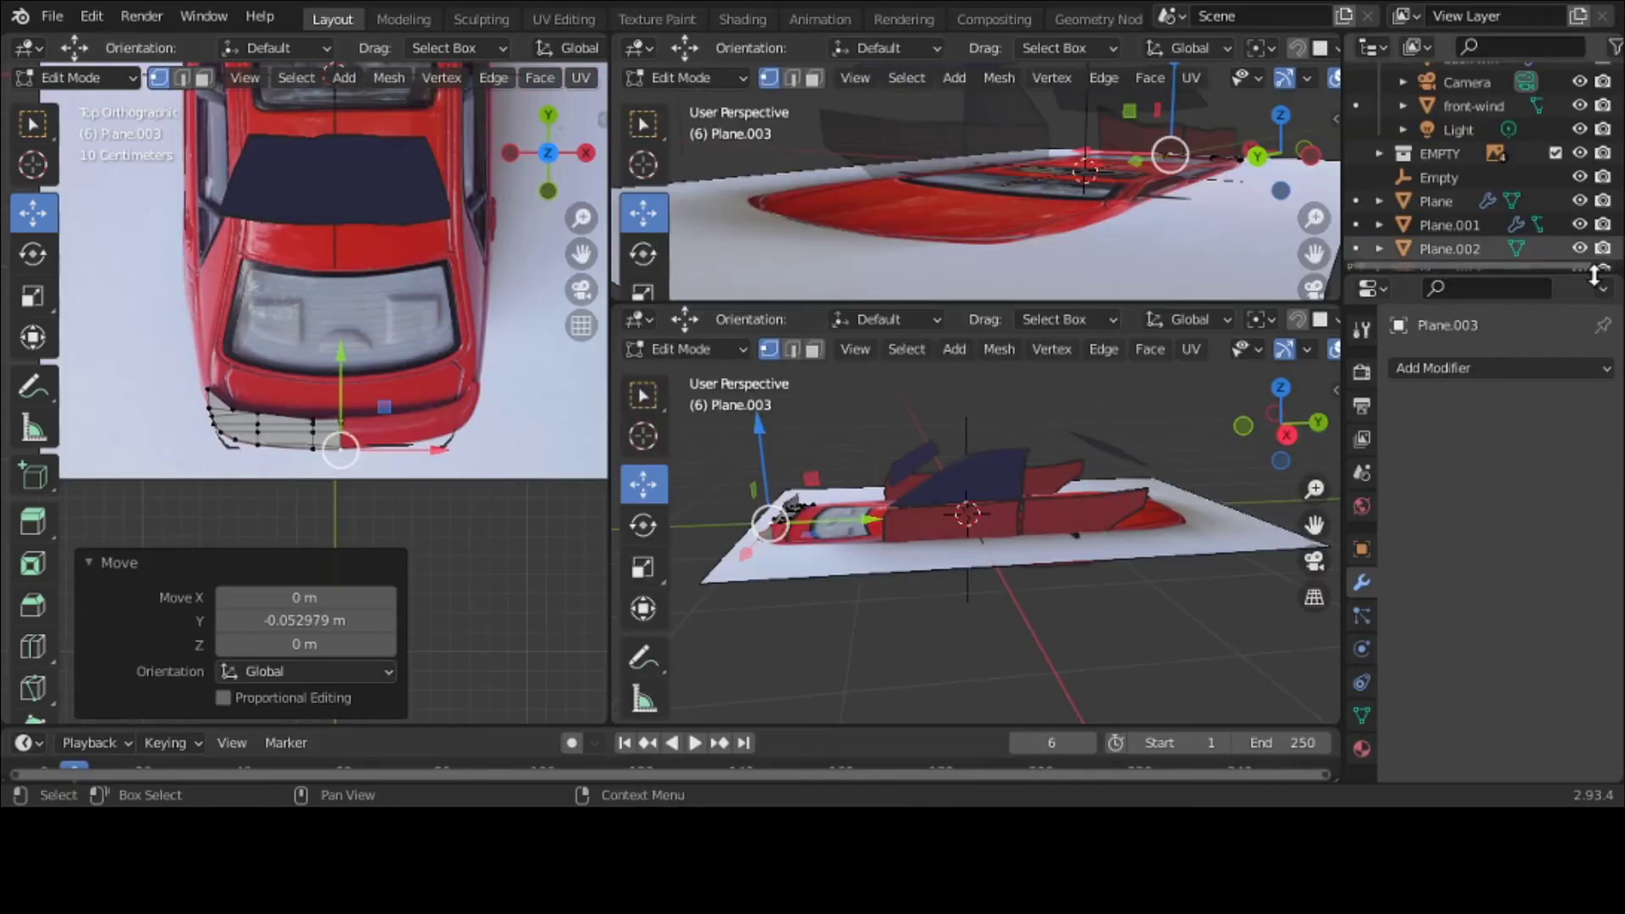
click(1450, 370)
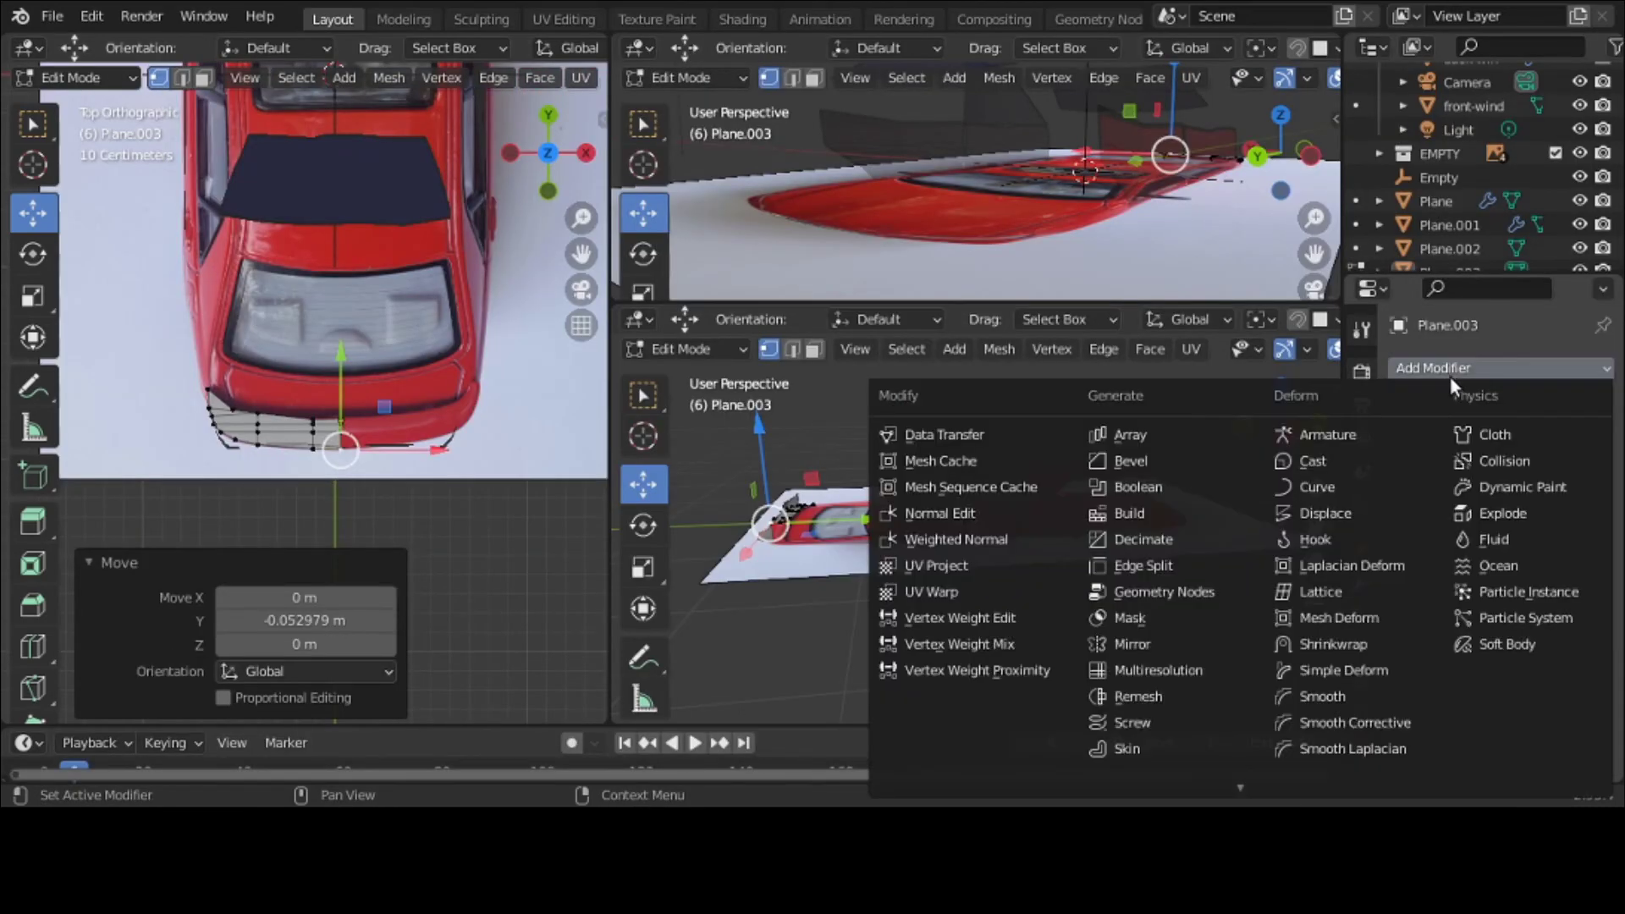
click(1184, 641)
click(1524, 533)
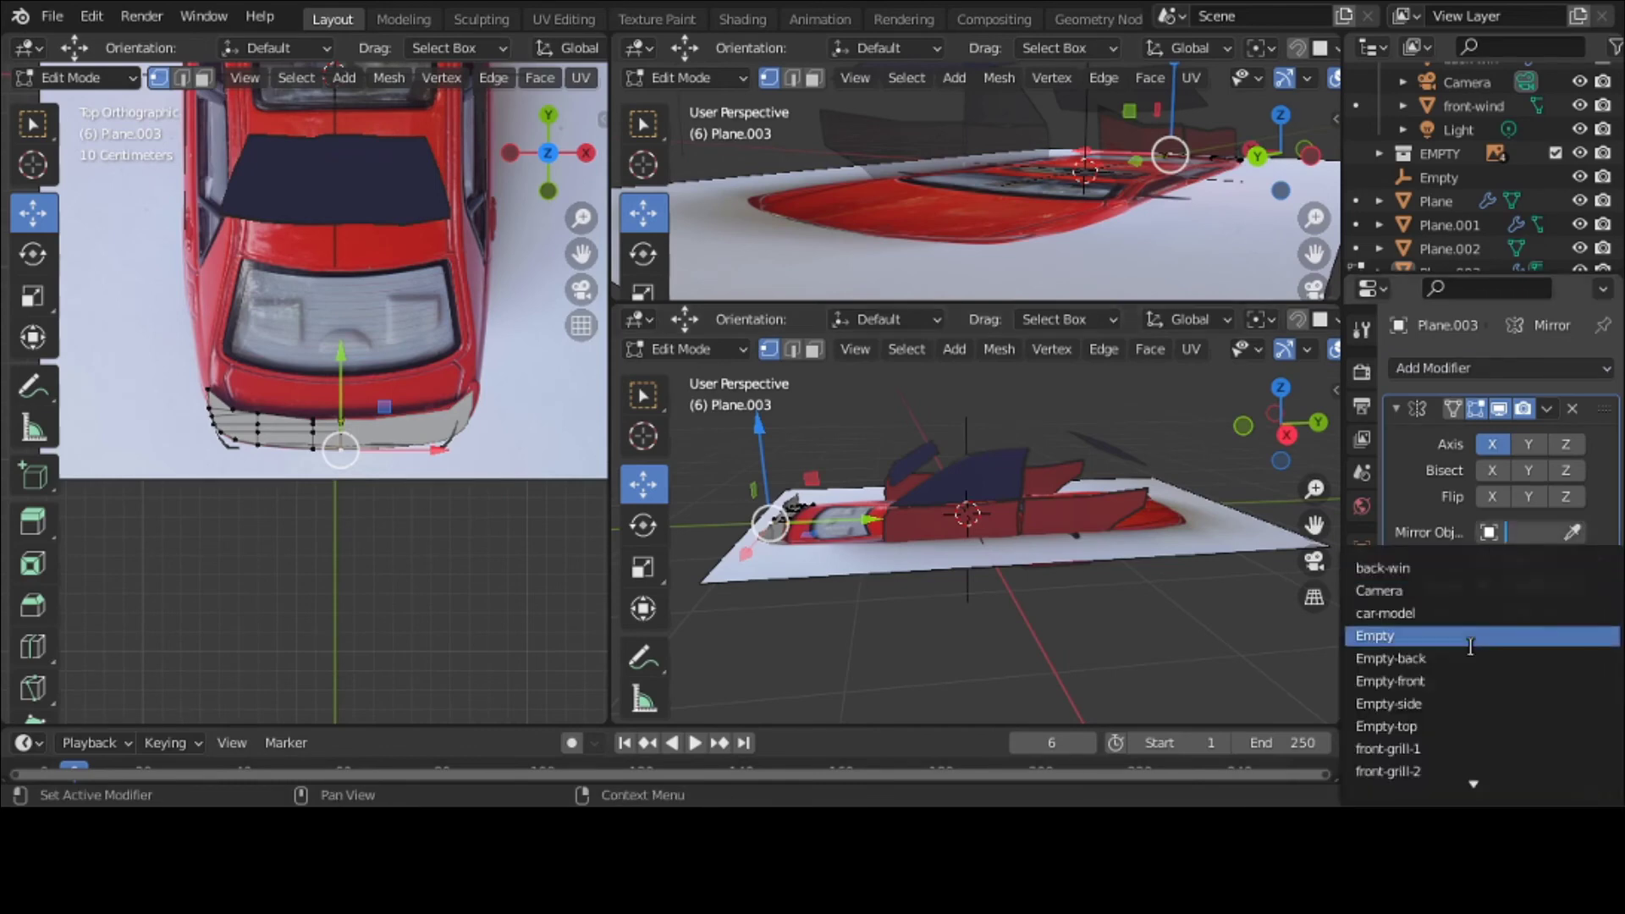
click(1468, 643)
click(1546, 409)
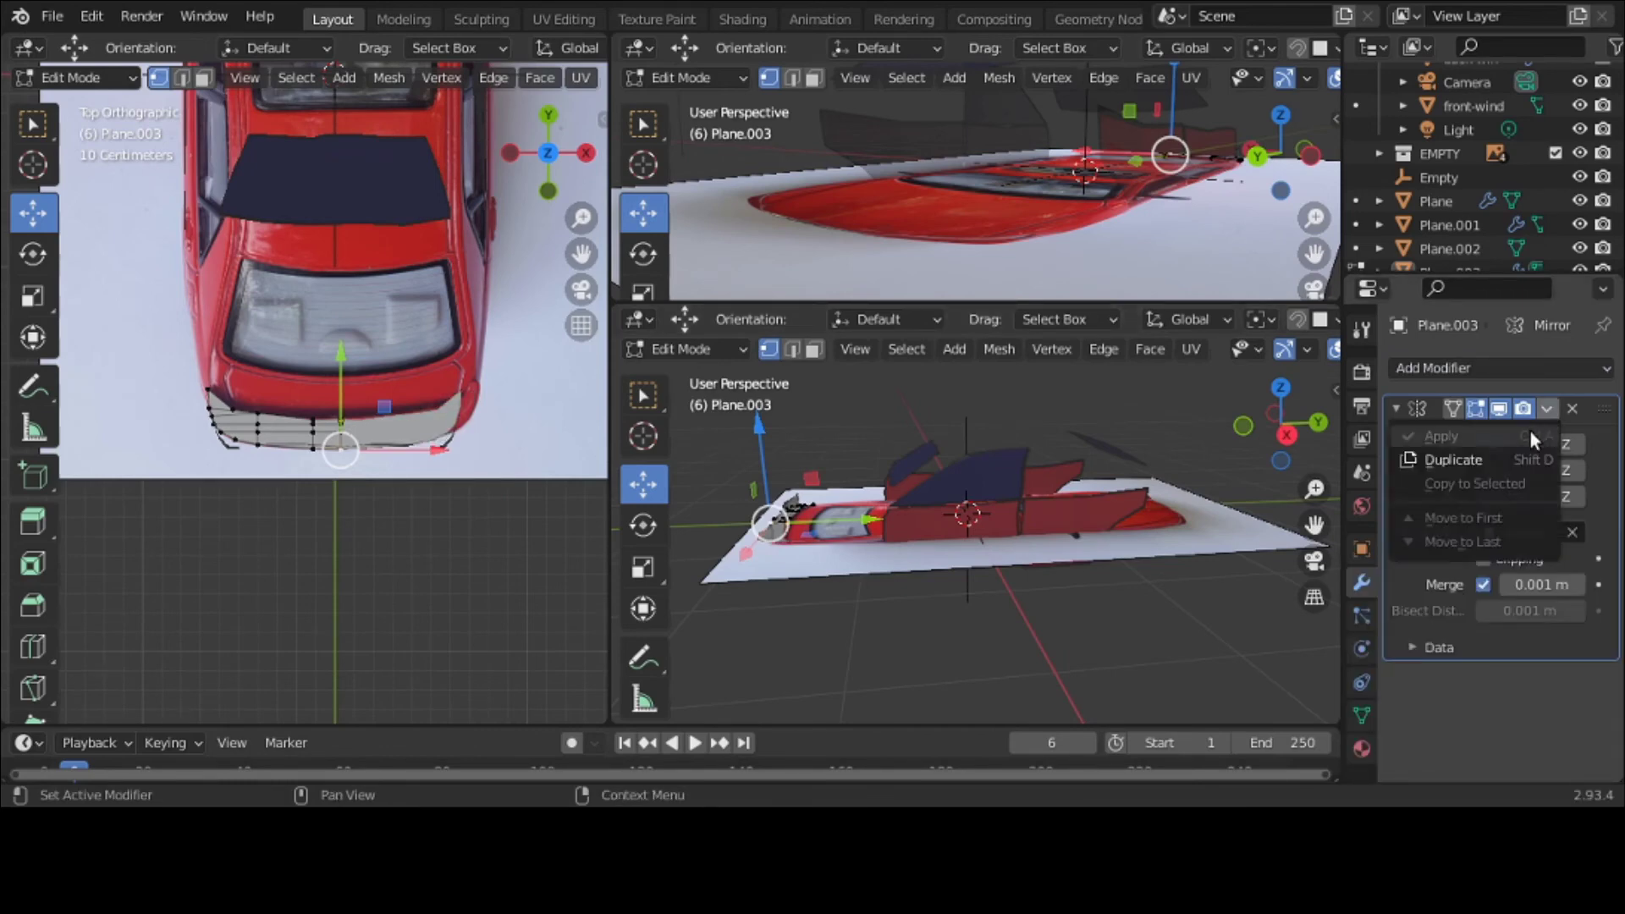
click(699, 349)
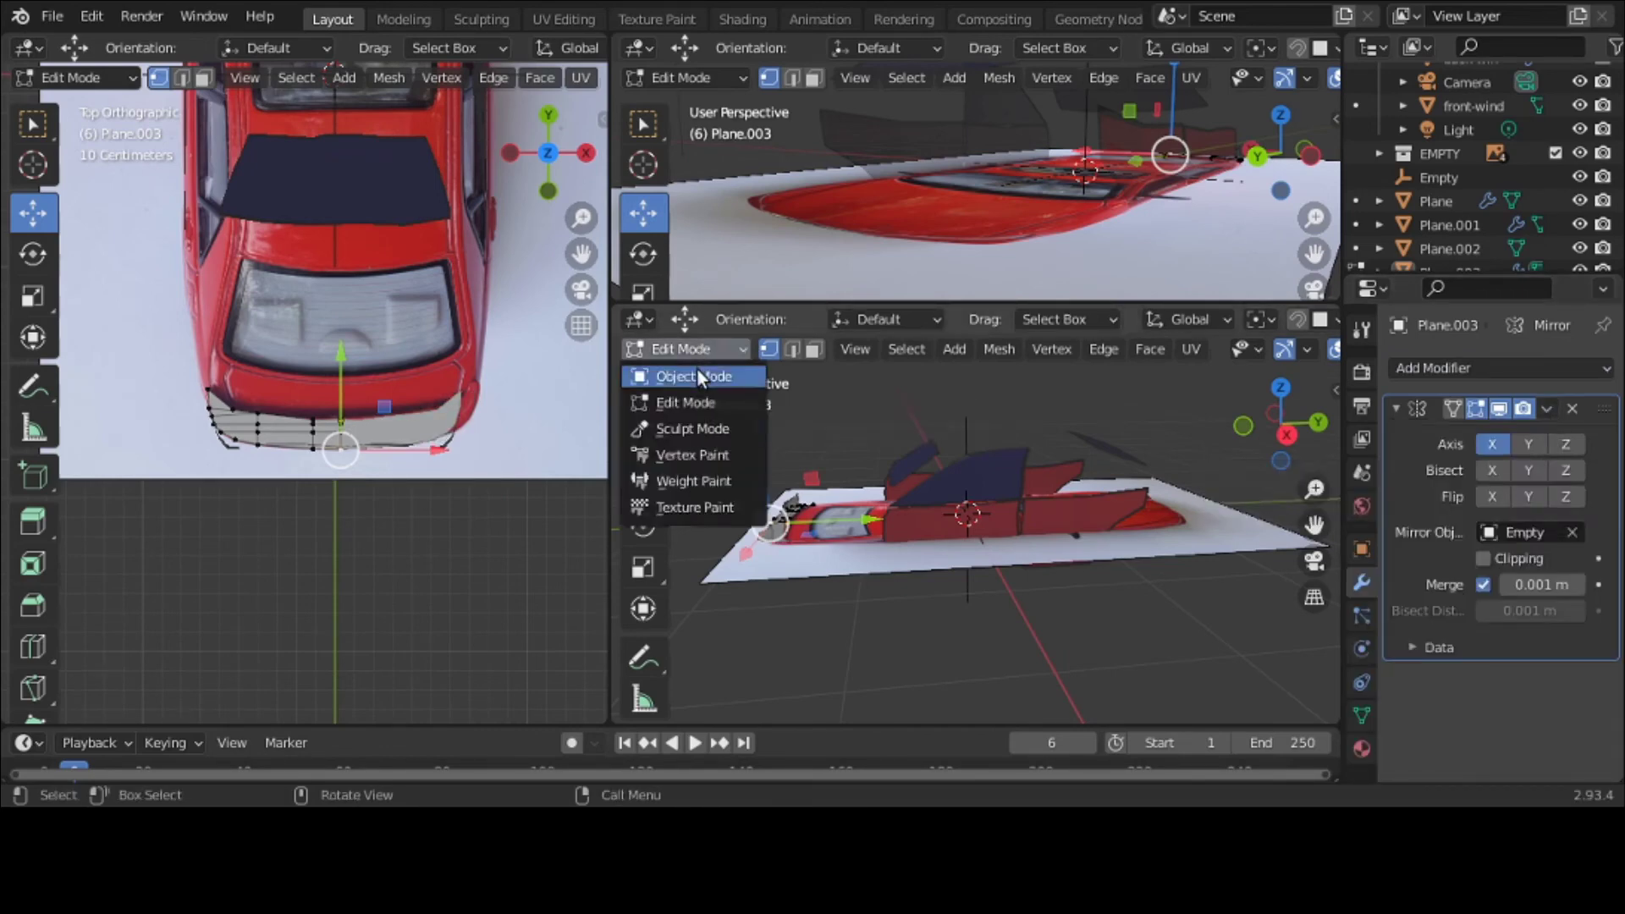
click(694, 376)
click(1548, 408)
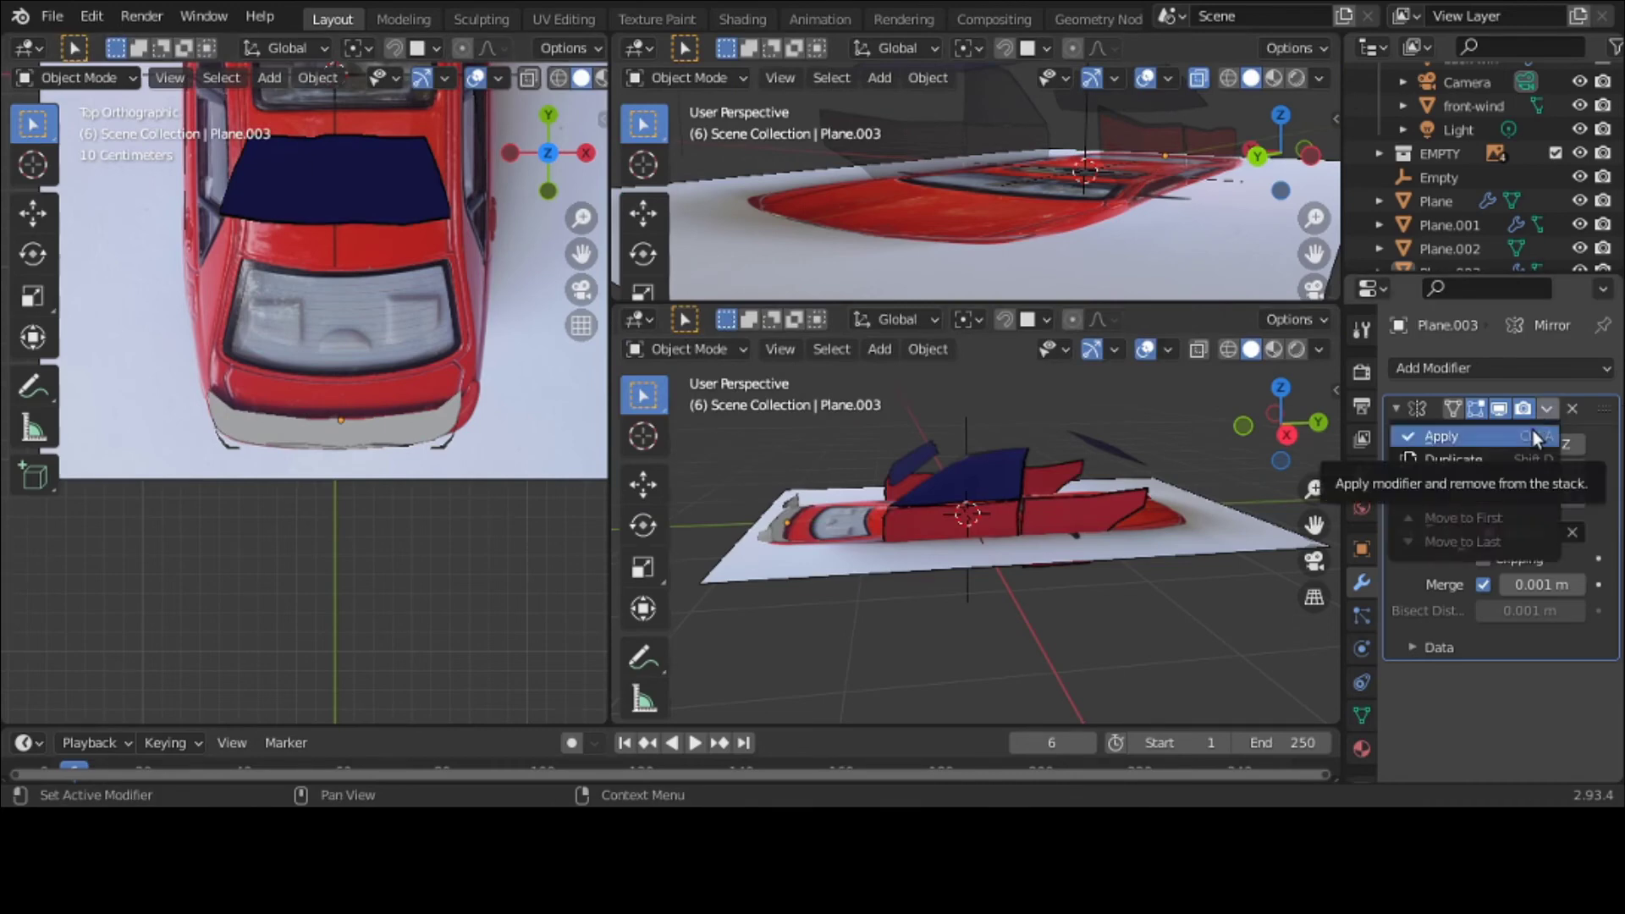
click(1533, 432)
Step: Raise the mirrored spoiler plane about 0.172 m along Z
middle_drag(288, 520, 342, 302)
scroll(349, 400, up, 4)
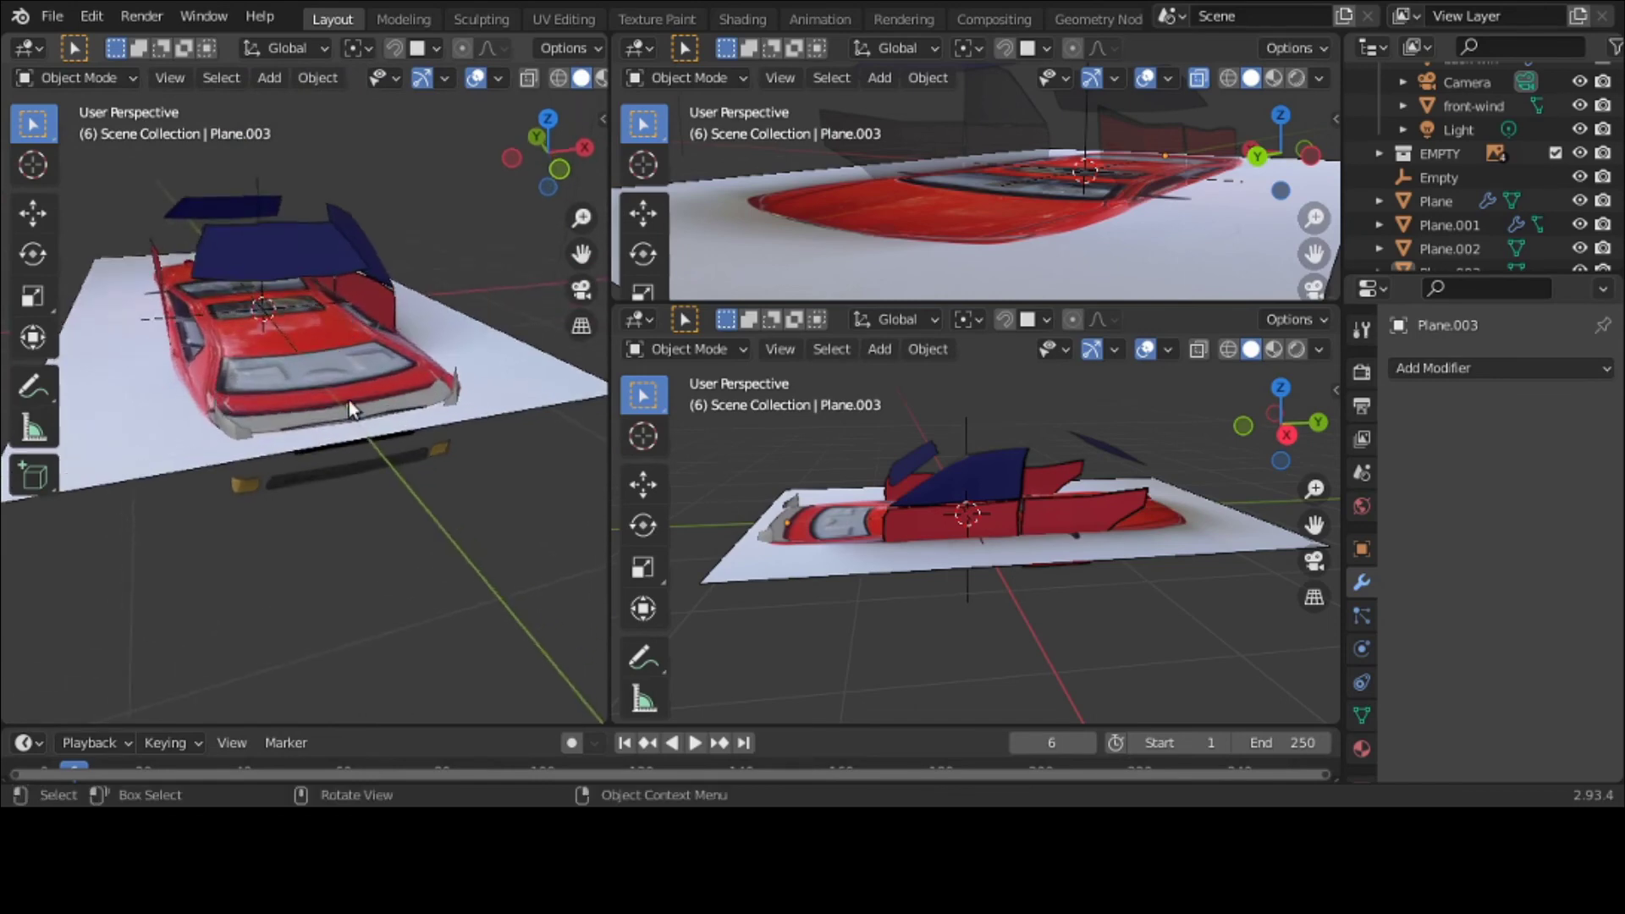
click(357, 415)
key(g)
key(z)
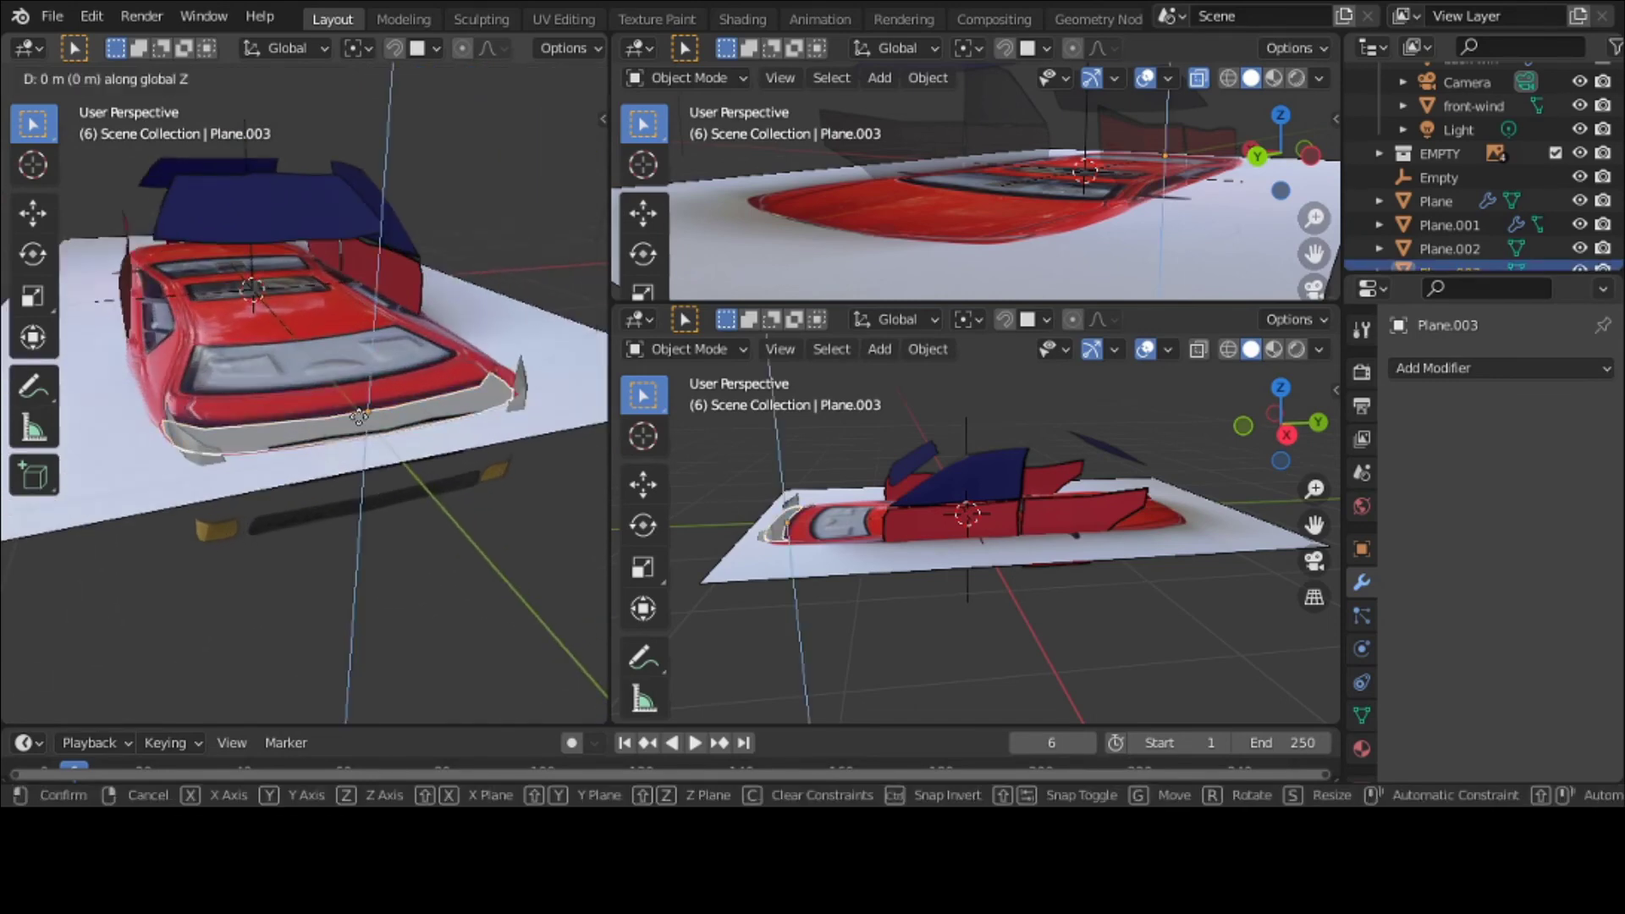
click(361, 371)
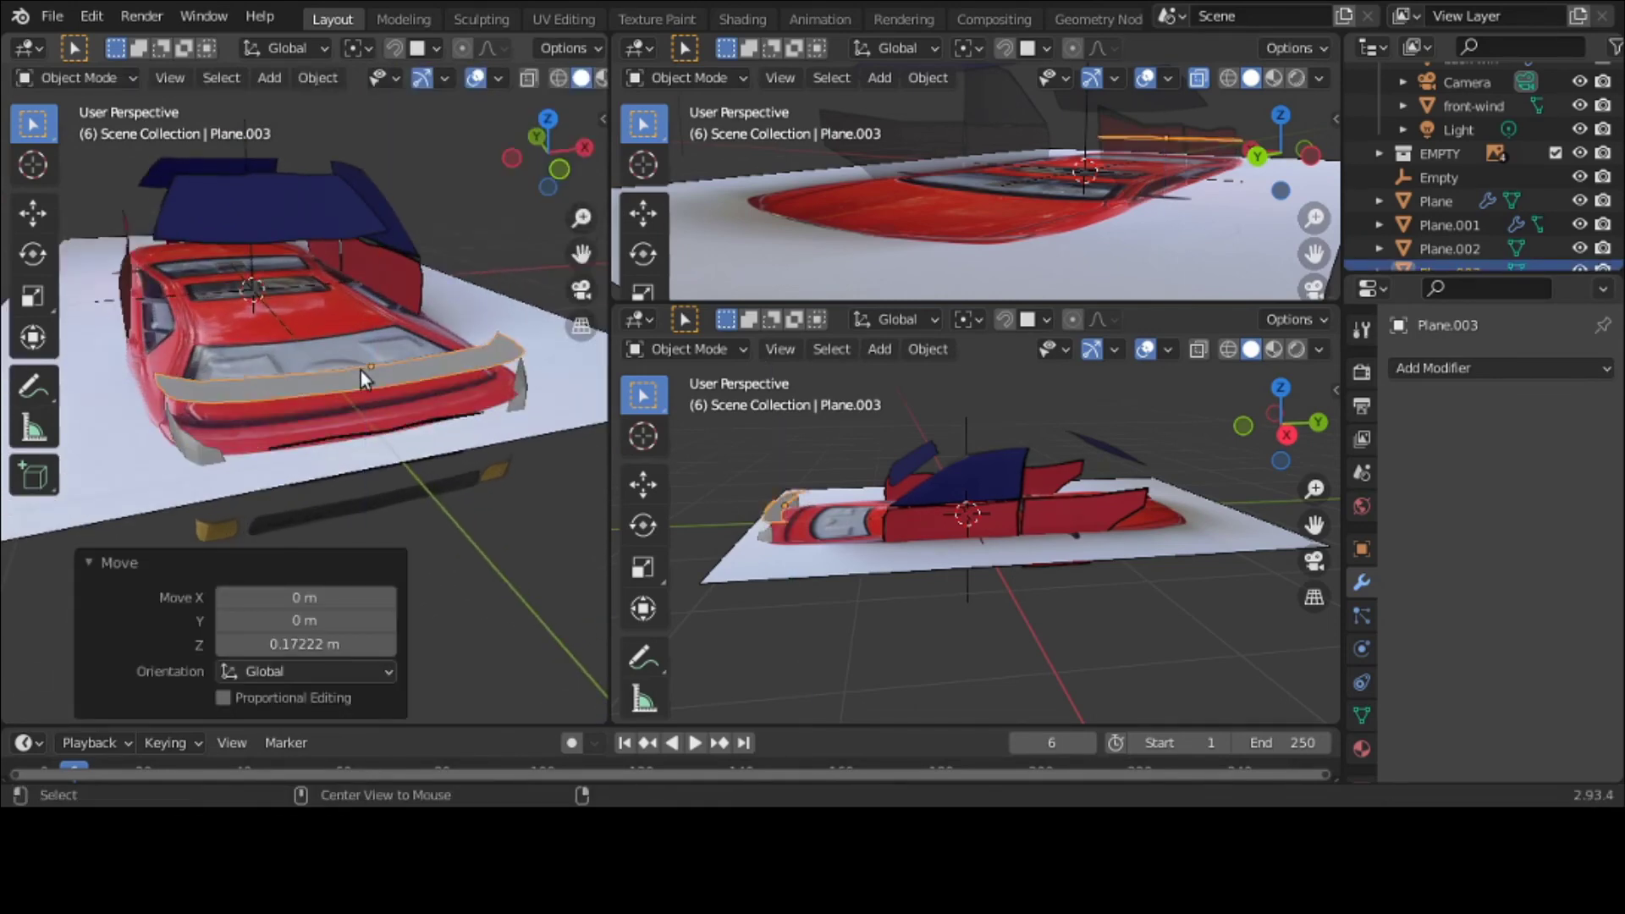
Step: Reveal all hidden car parts and hide the EMPTY reference image collection
key(alt+h)
click(1580, 153)
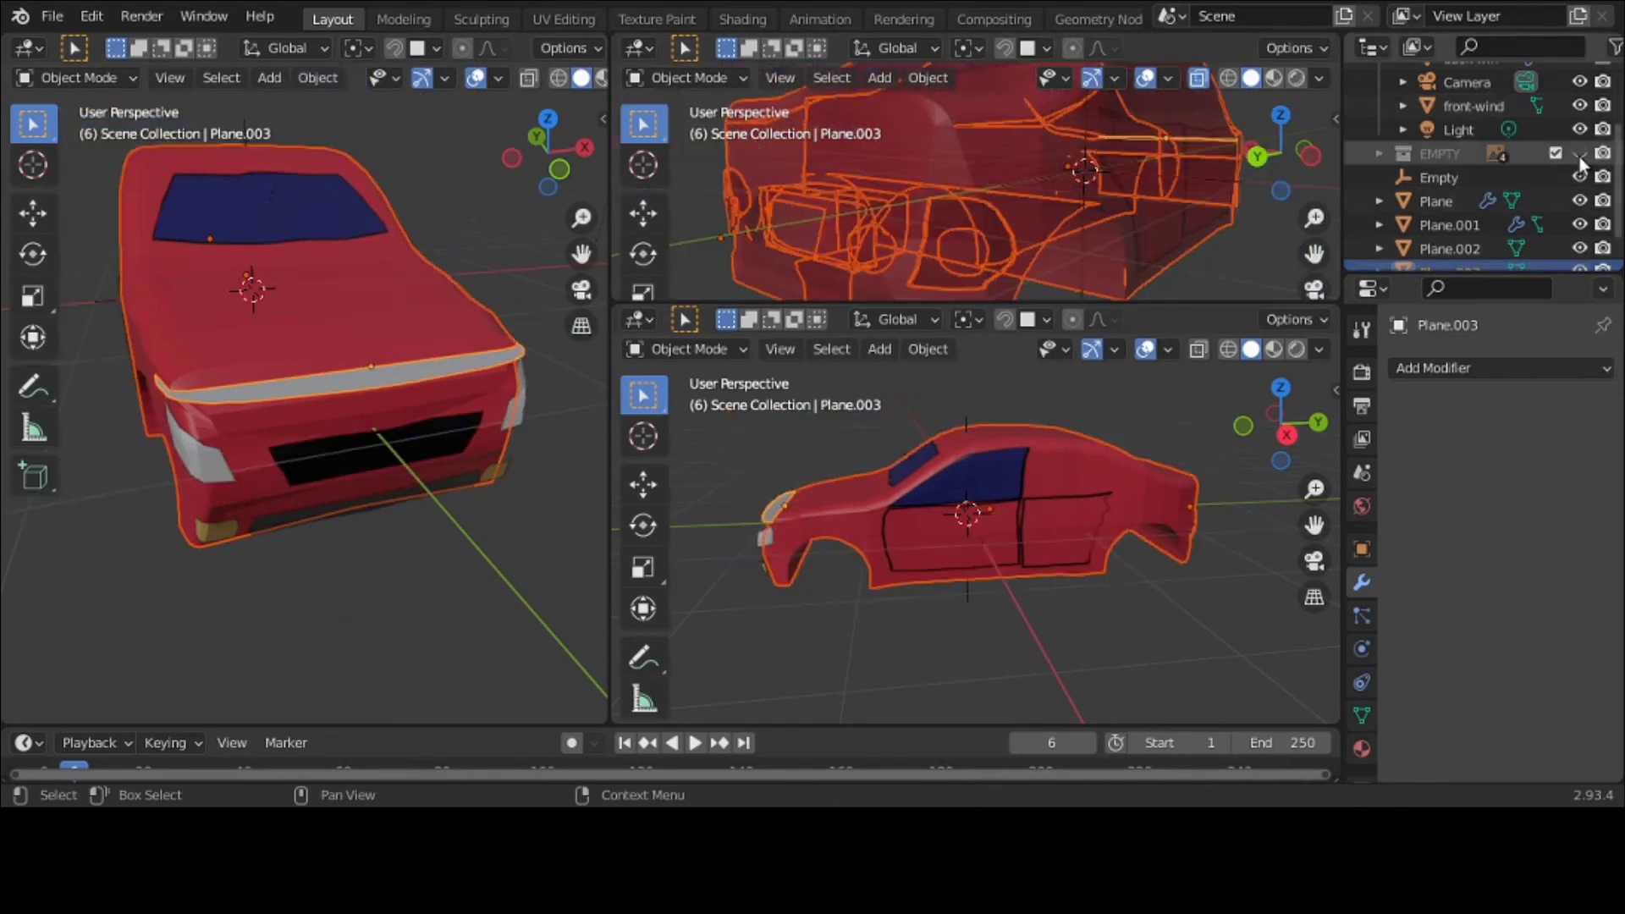
scroll(324, 267, up, 2)
middle_drag(323, 267, 398, 254)
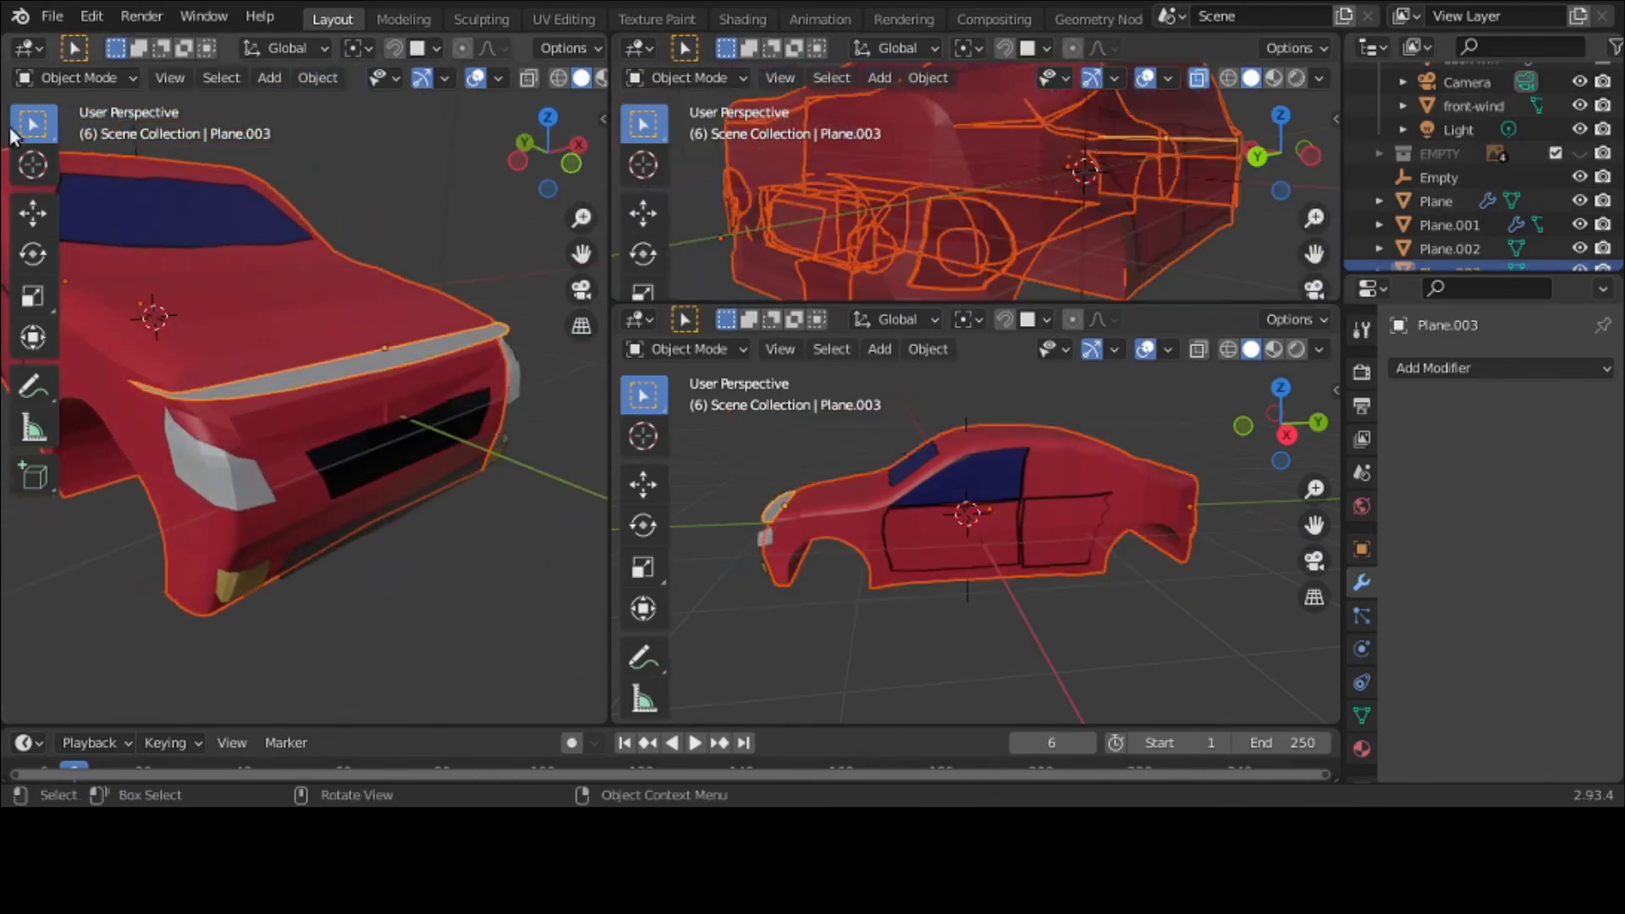
Step: Switch the viewport to Material Preview shading, and save the file with the selected objects in Edit Mode
click(76, 77)
click(68, 105)
key(z)
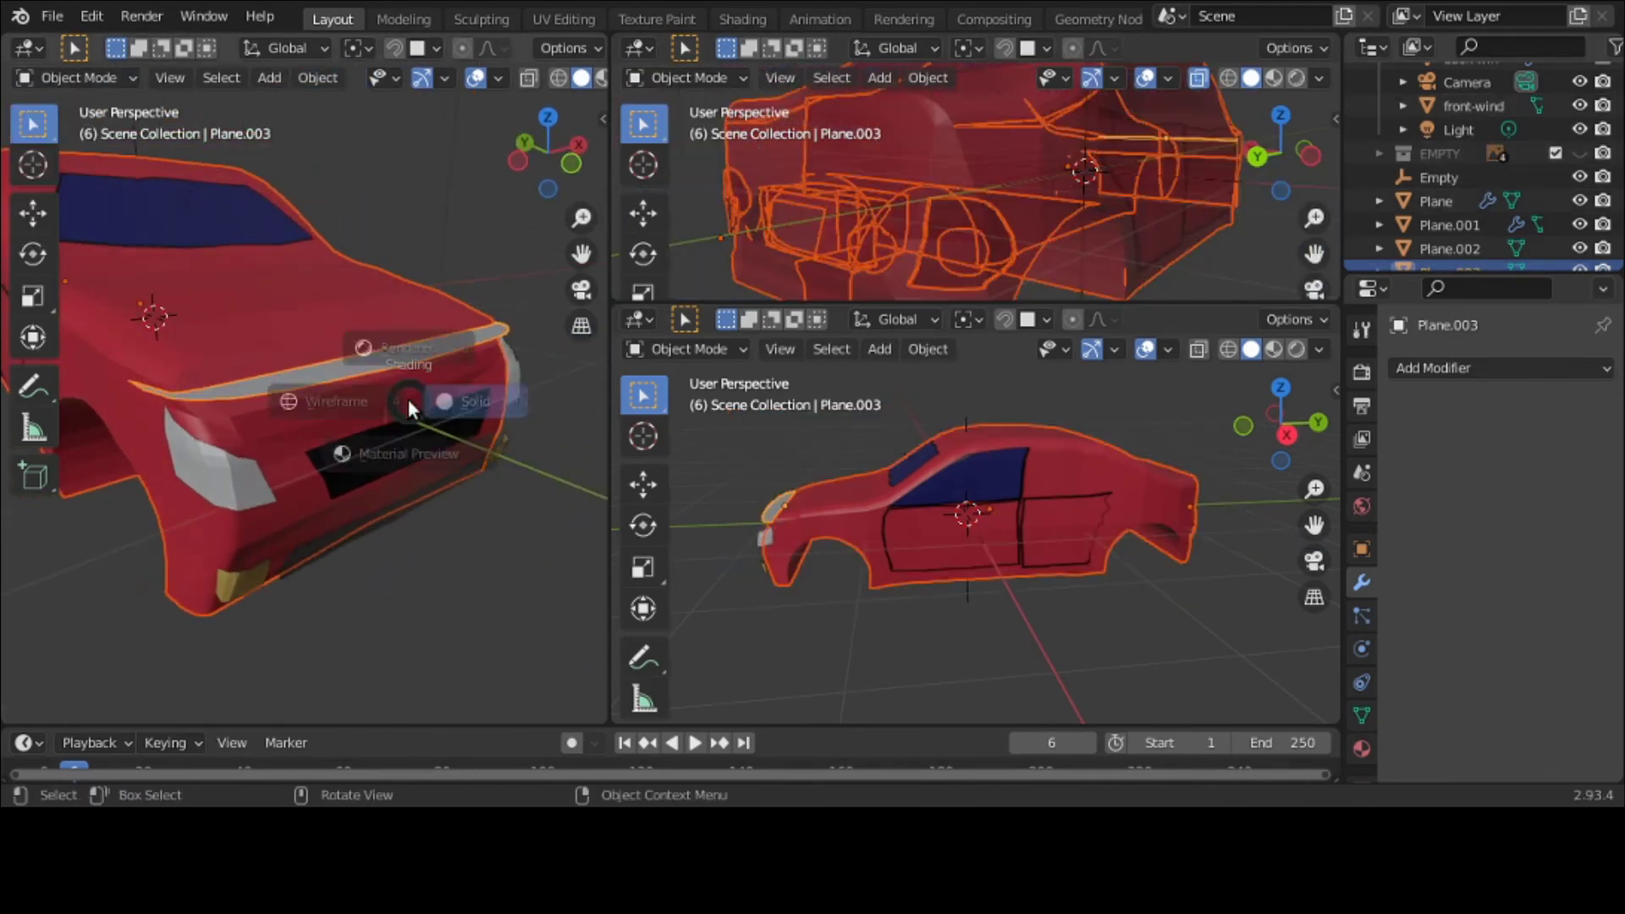
click(93, 74)
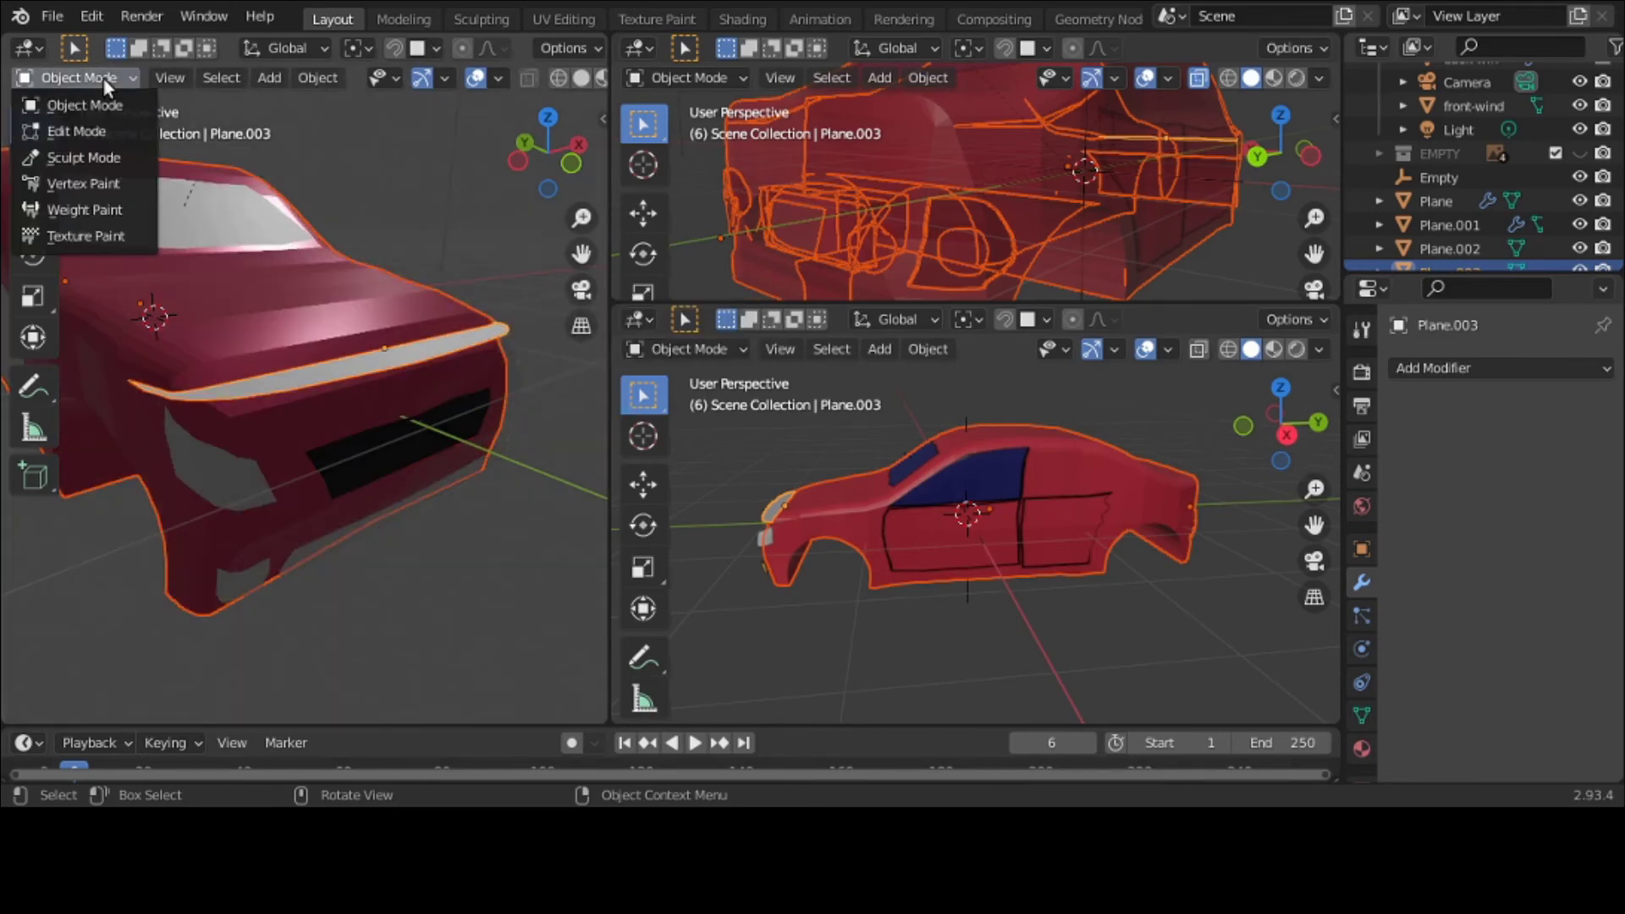
click(73, 130)
click(50, 16)
click(89, 173)
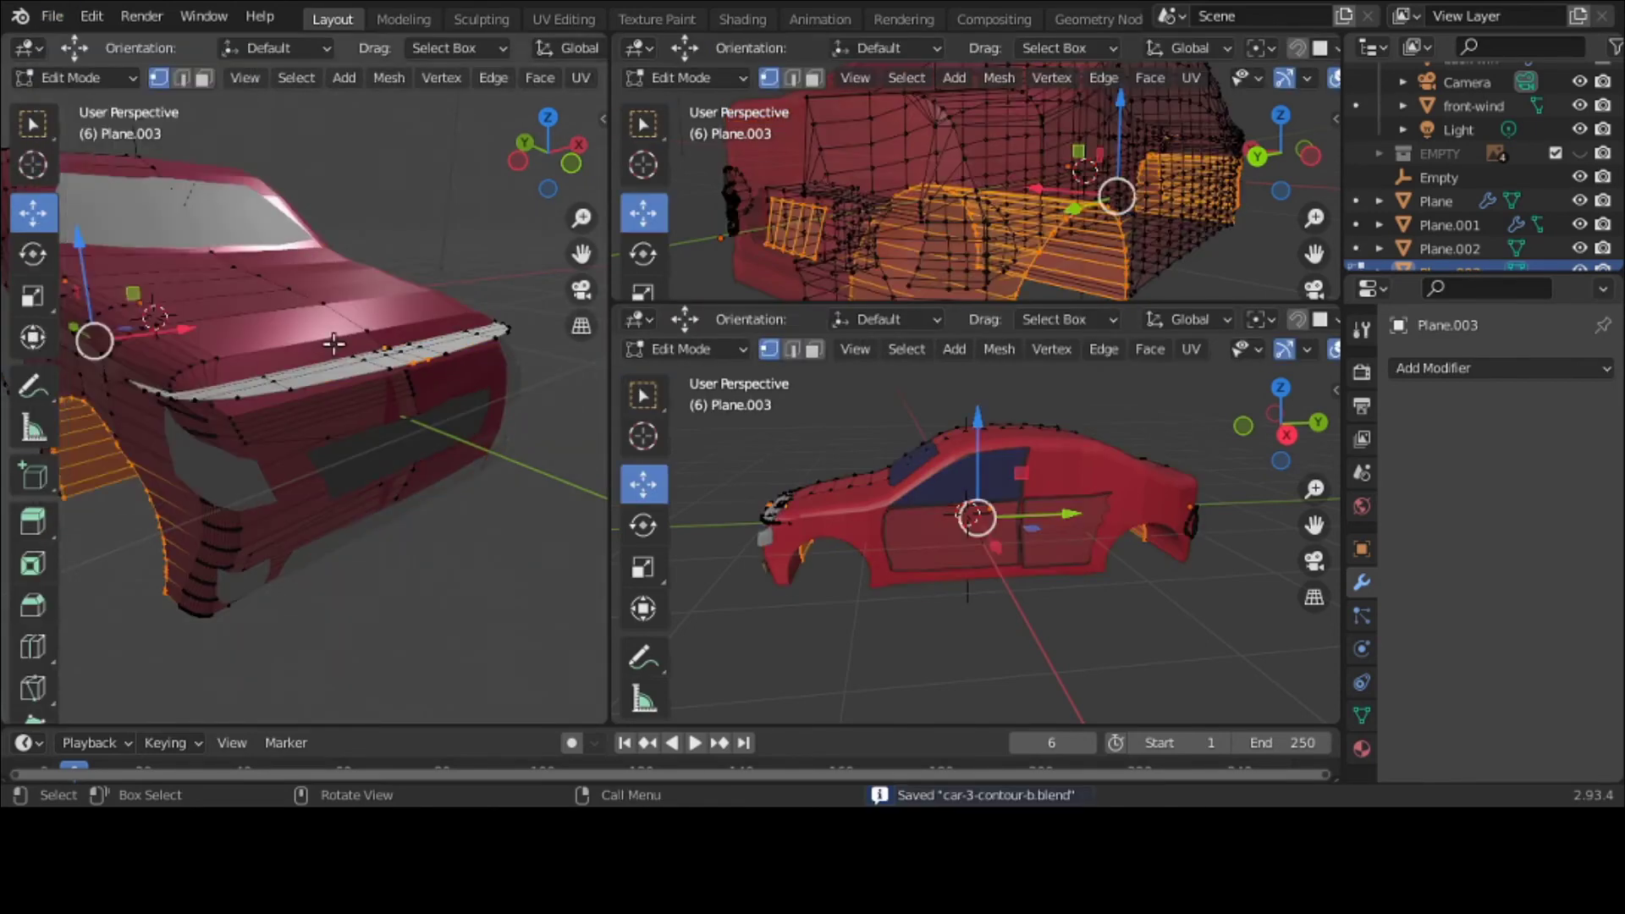
Step: Select only the spoiler plane in Object Mode and extrude its whole mesh upward about 0.035 m in Edit Mode
click(73, 77)
click(76, 101)
click(355, 369)
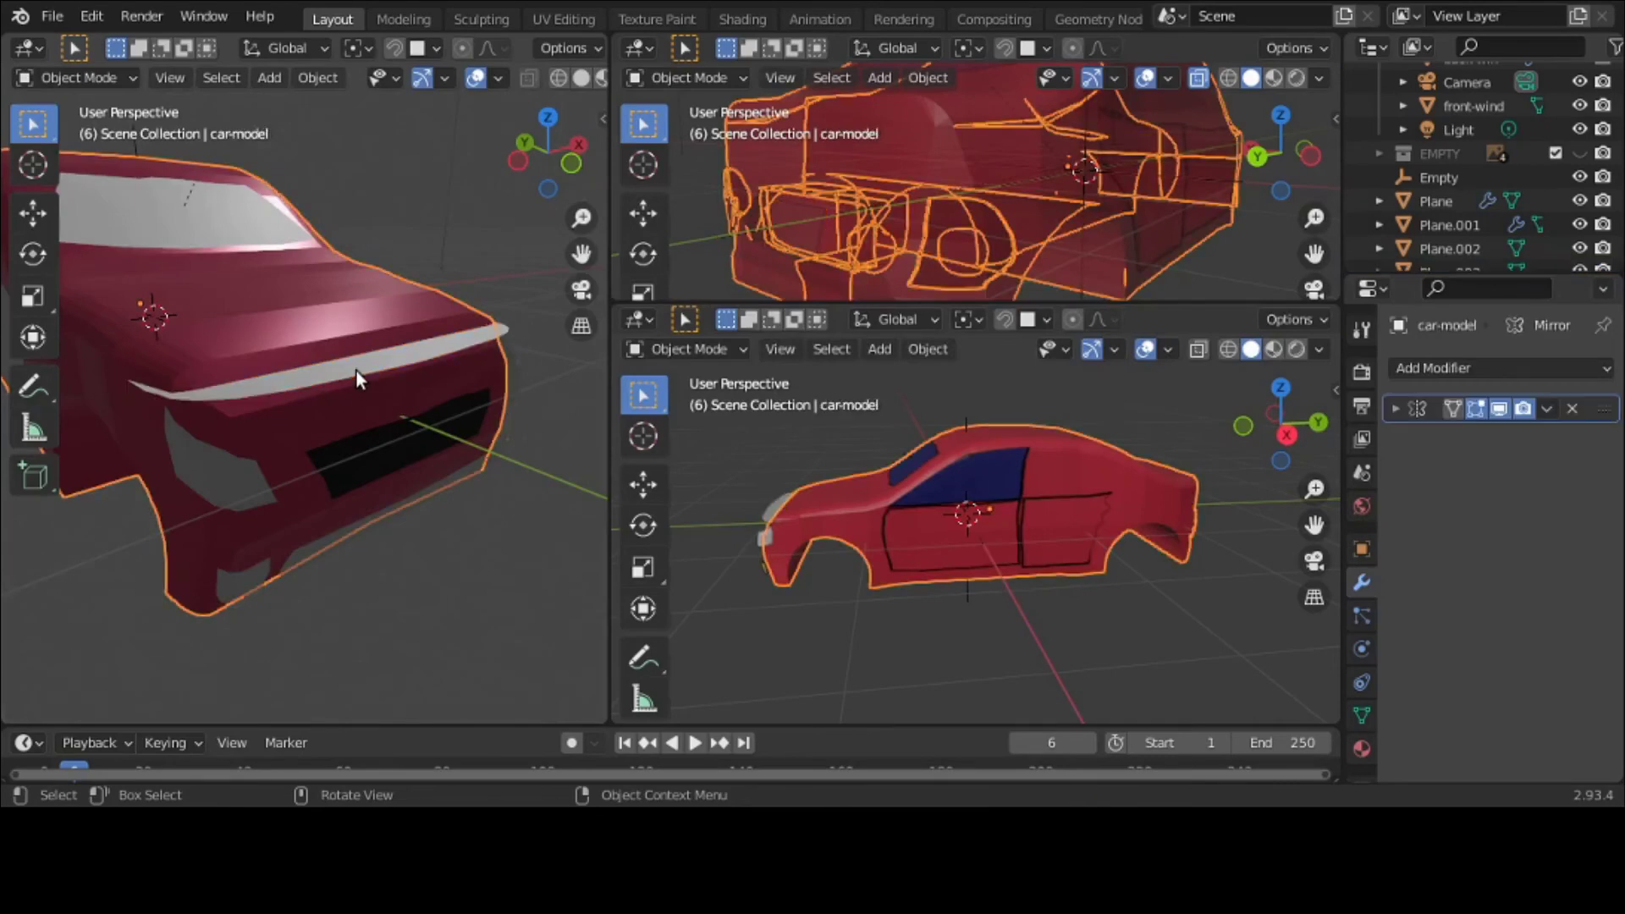
click(357, 366)
click(42, 77)
click(68, 129)
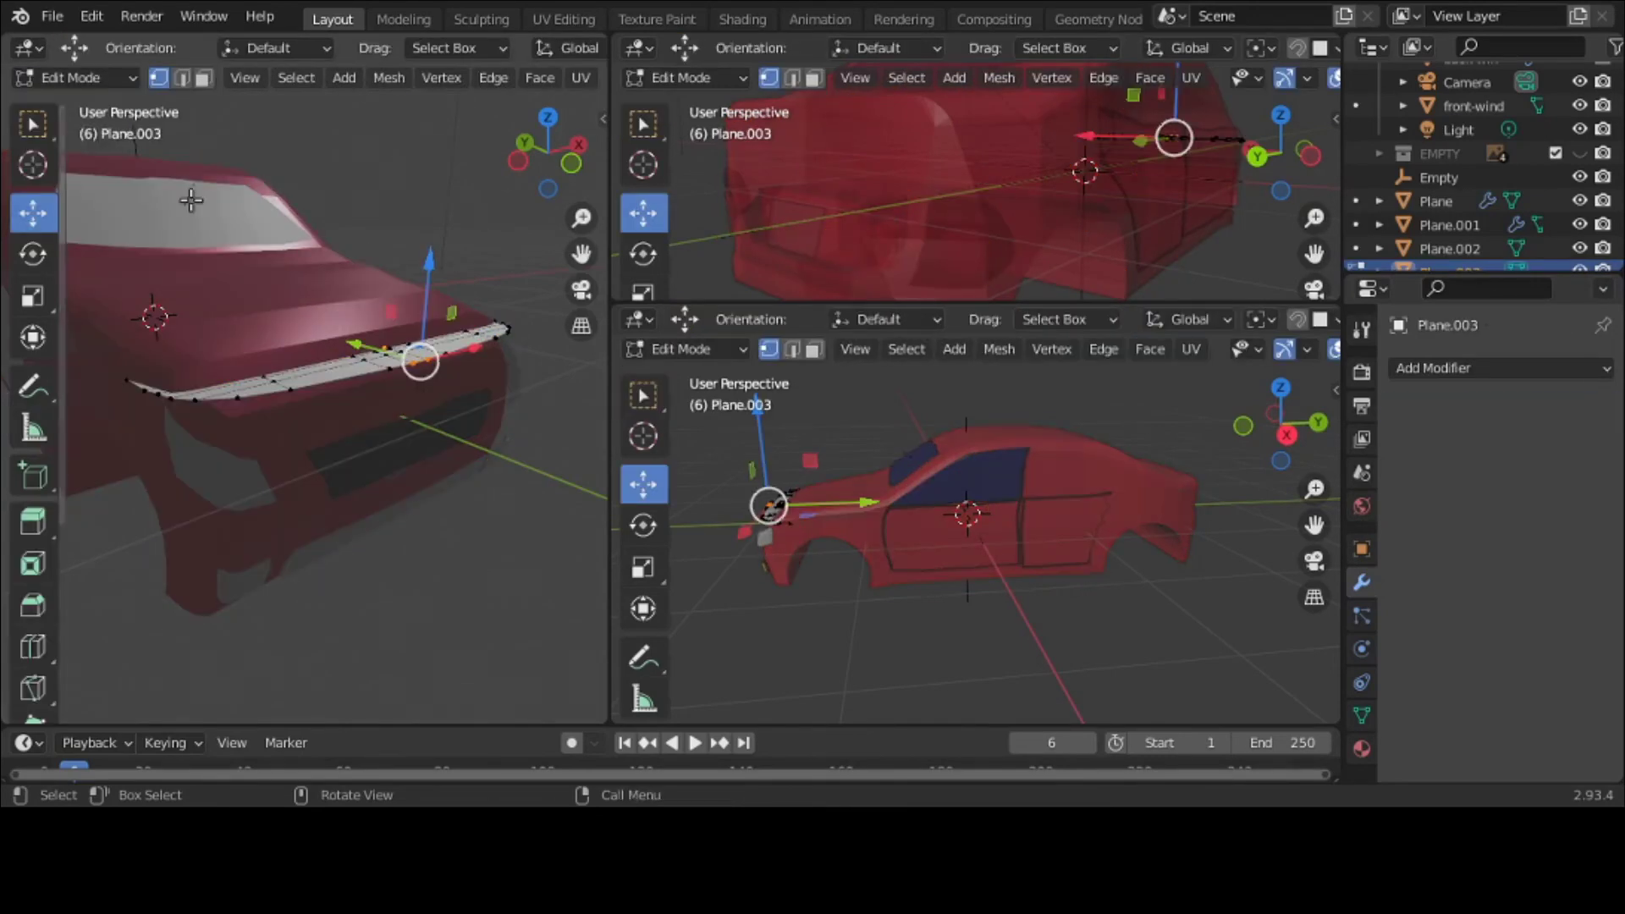
key(g)
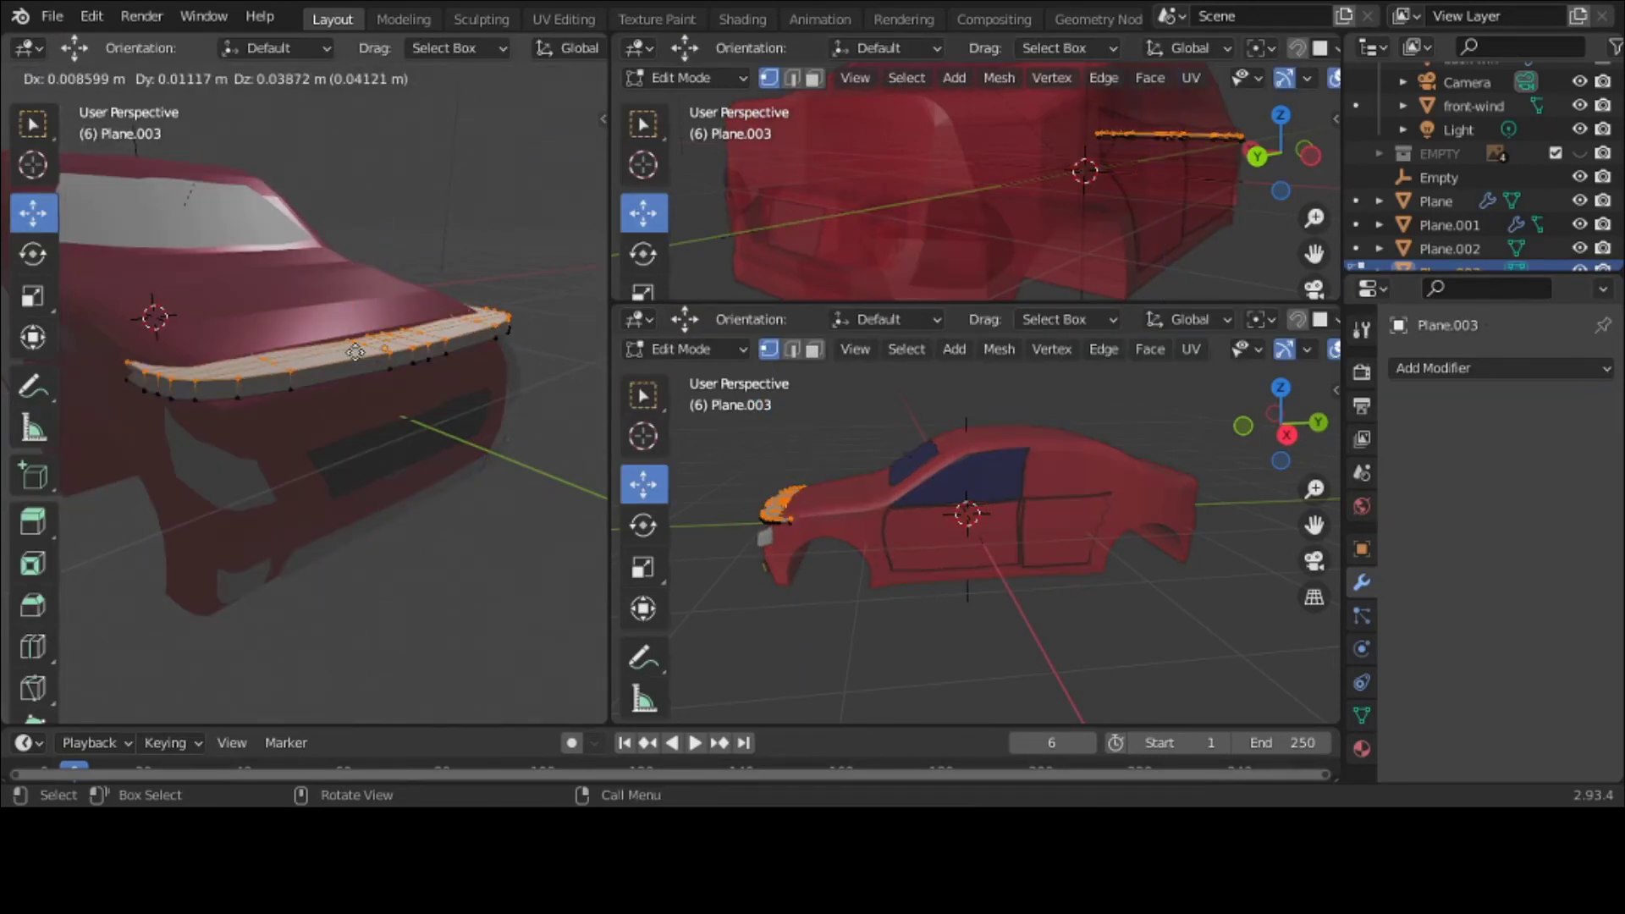
click(354, 354)
middle_drag(447, 473, 356, 432)
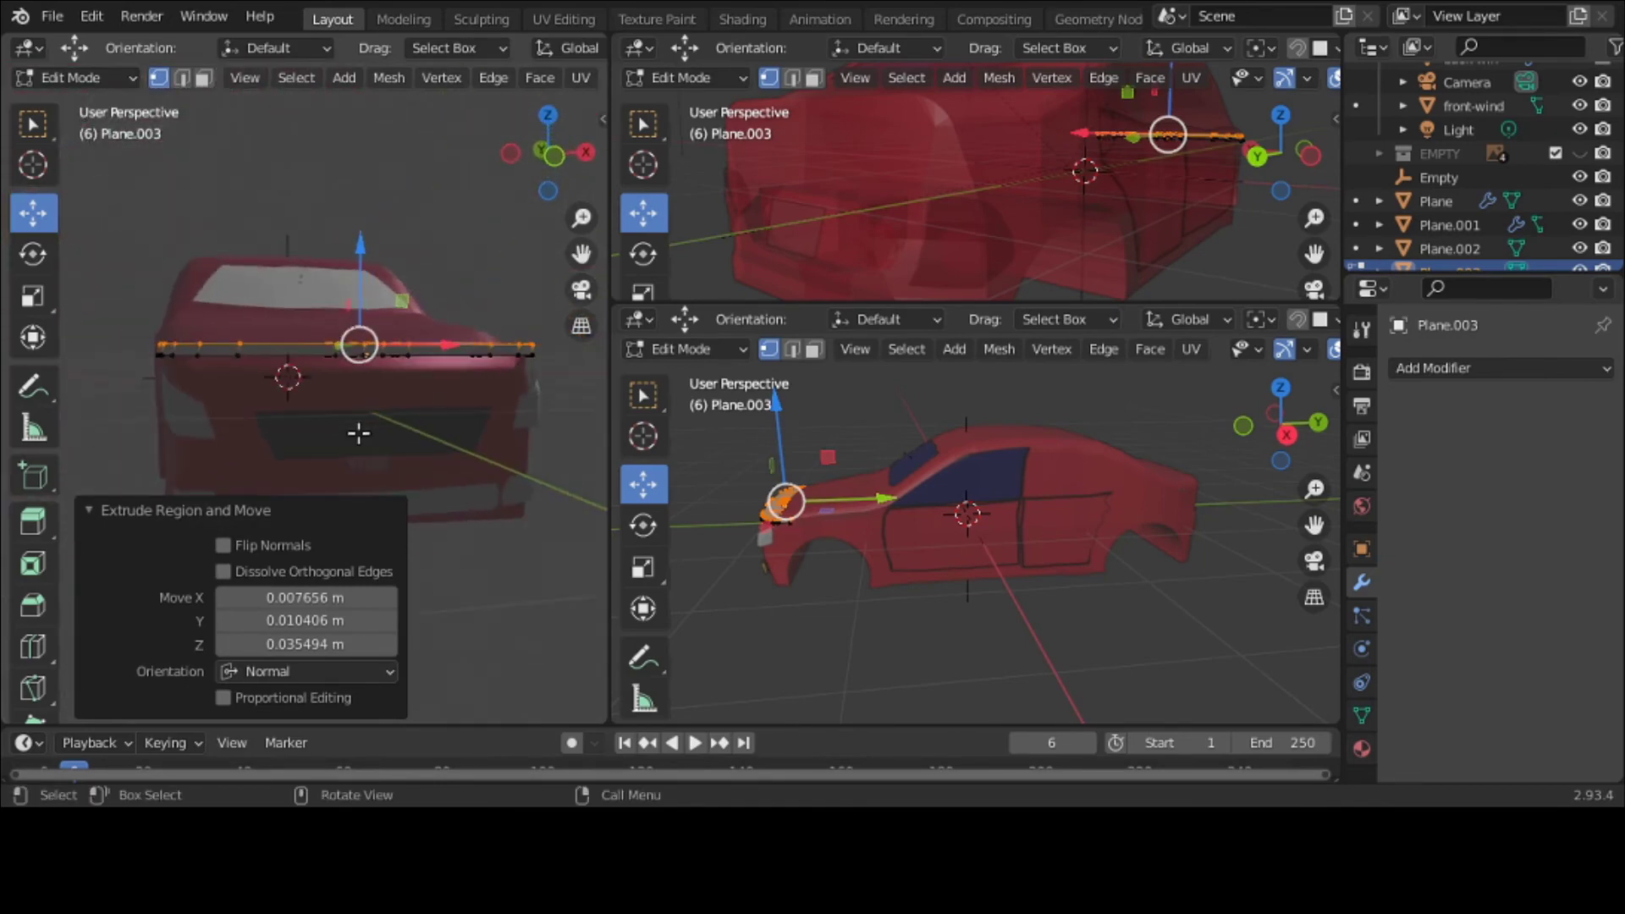
scroll(423, 381, down, 2)
middle_drag(454, 356, 127, 364)
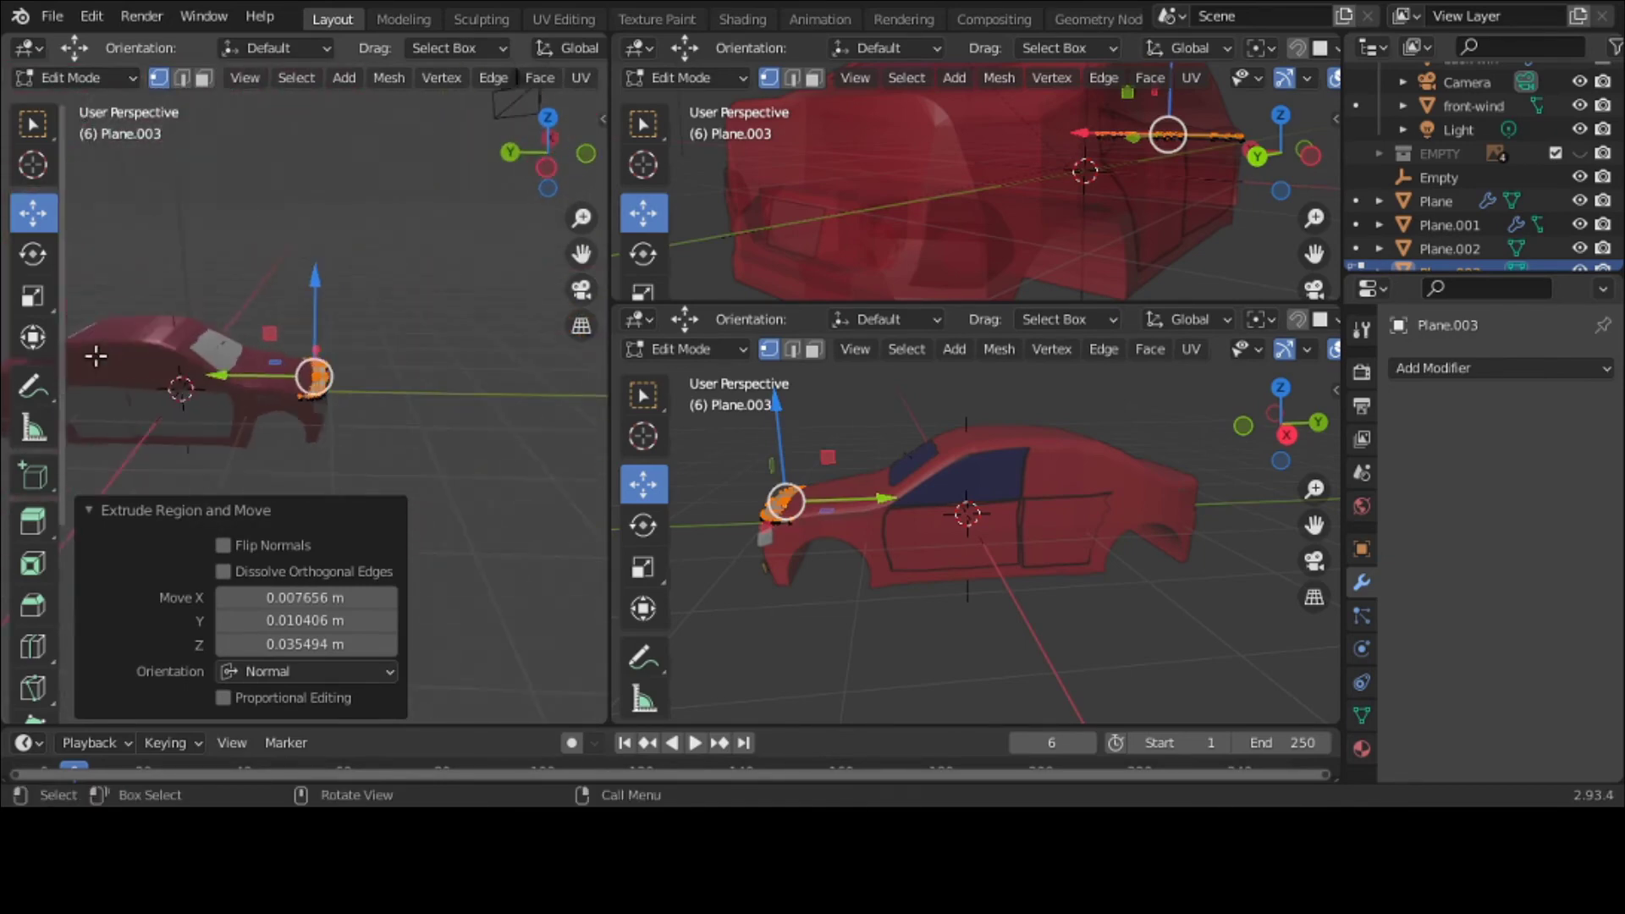
drag(582, 254, 567, 275)
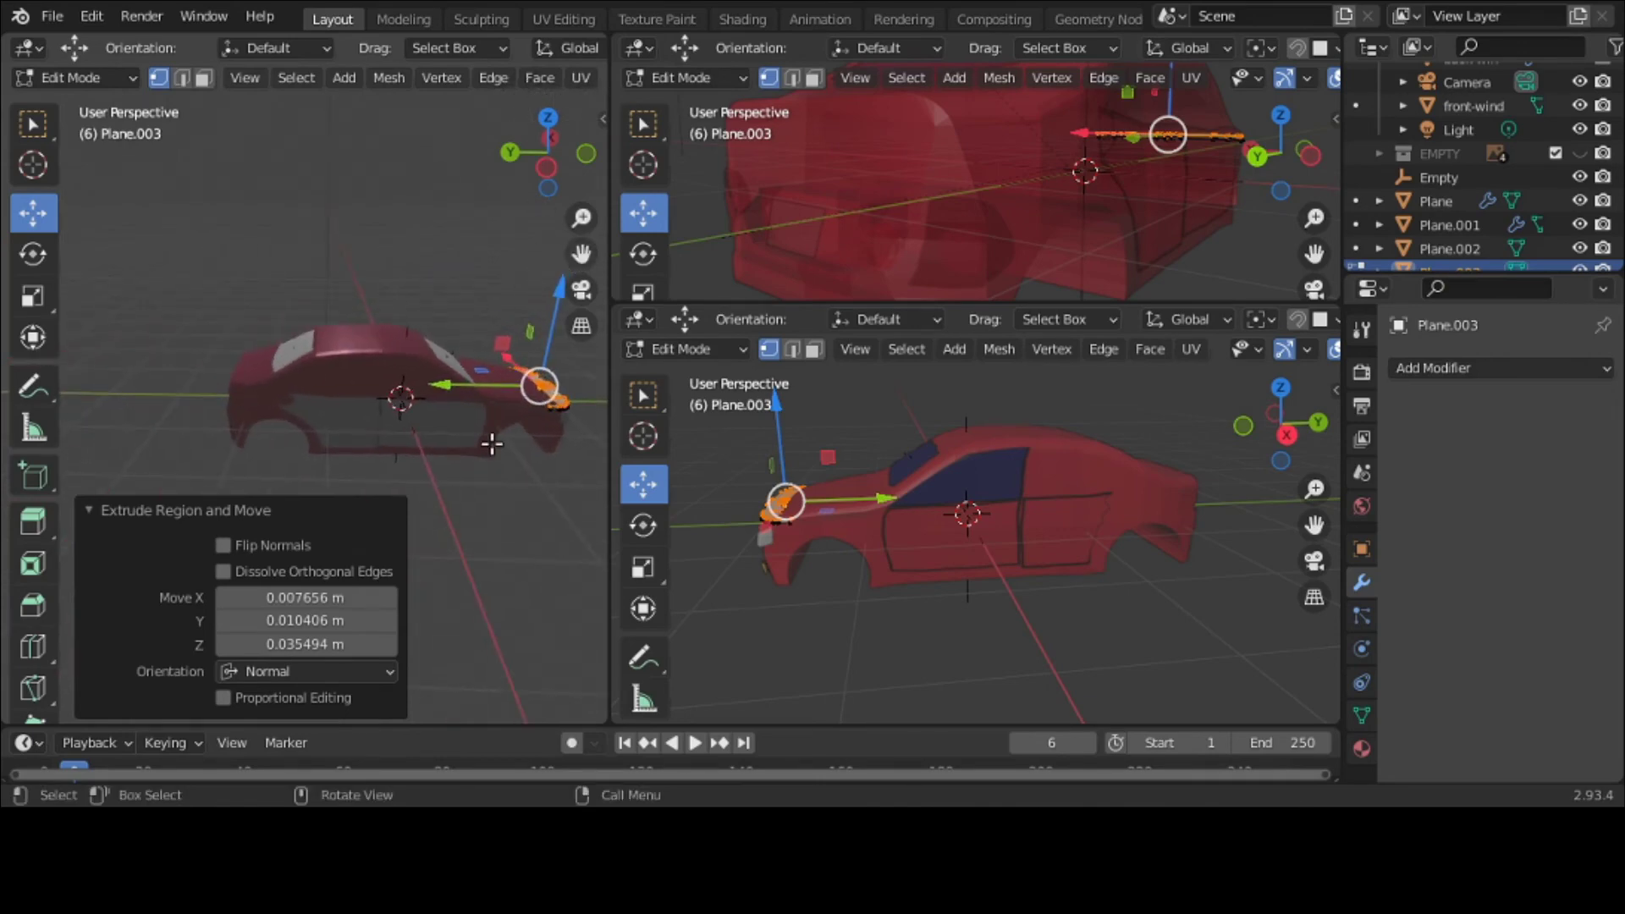
middle_drag(491, 443, 495, 424)
key(g)
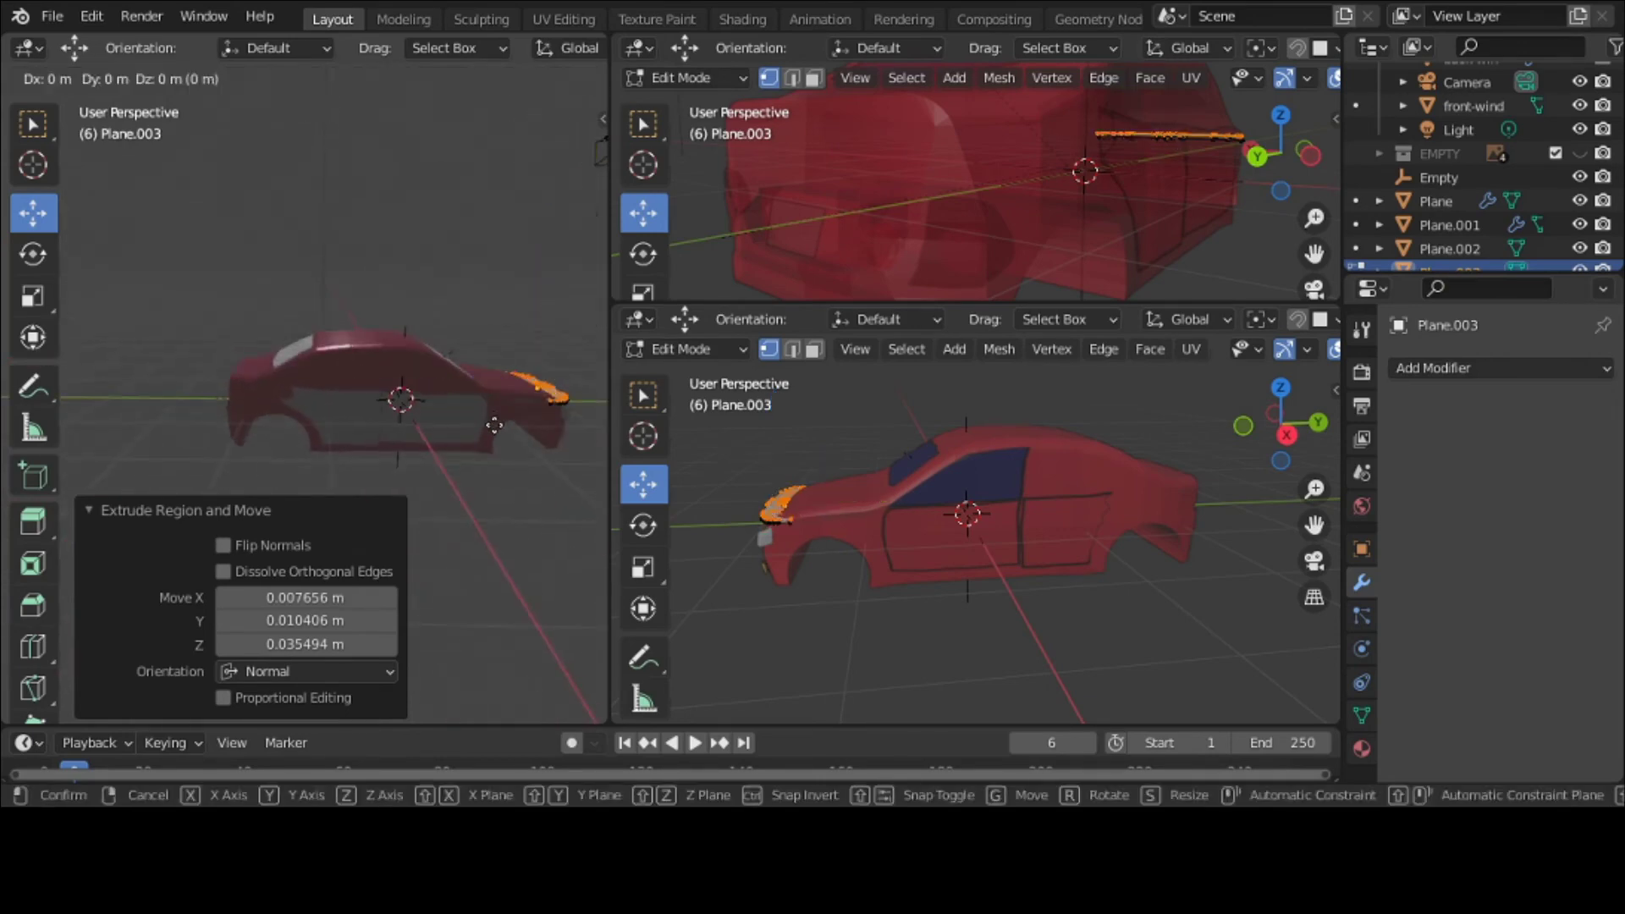
key(y)
right_click(110, 441)
Step: Return the spoiler to Object Mode and compare the car in Solid and Material Preview shading, ending in Material Preview
click(84, 77)
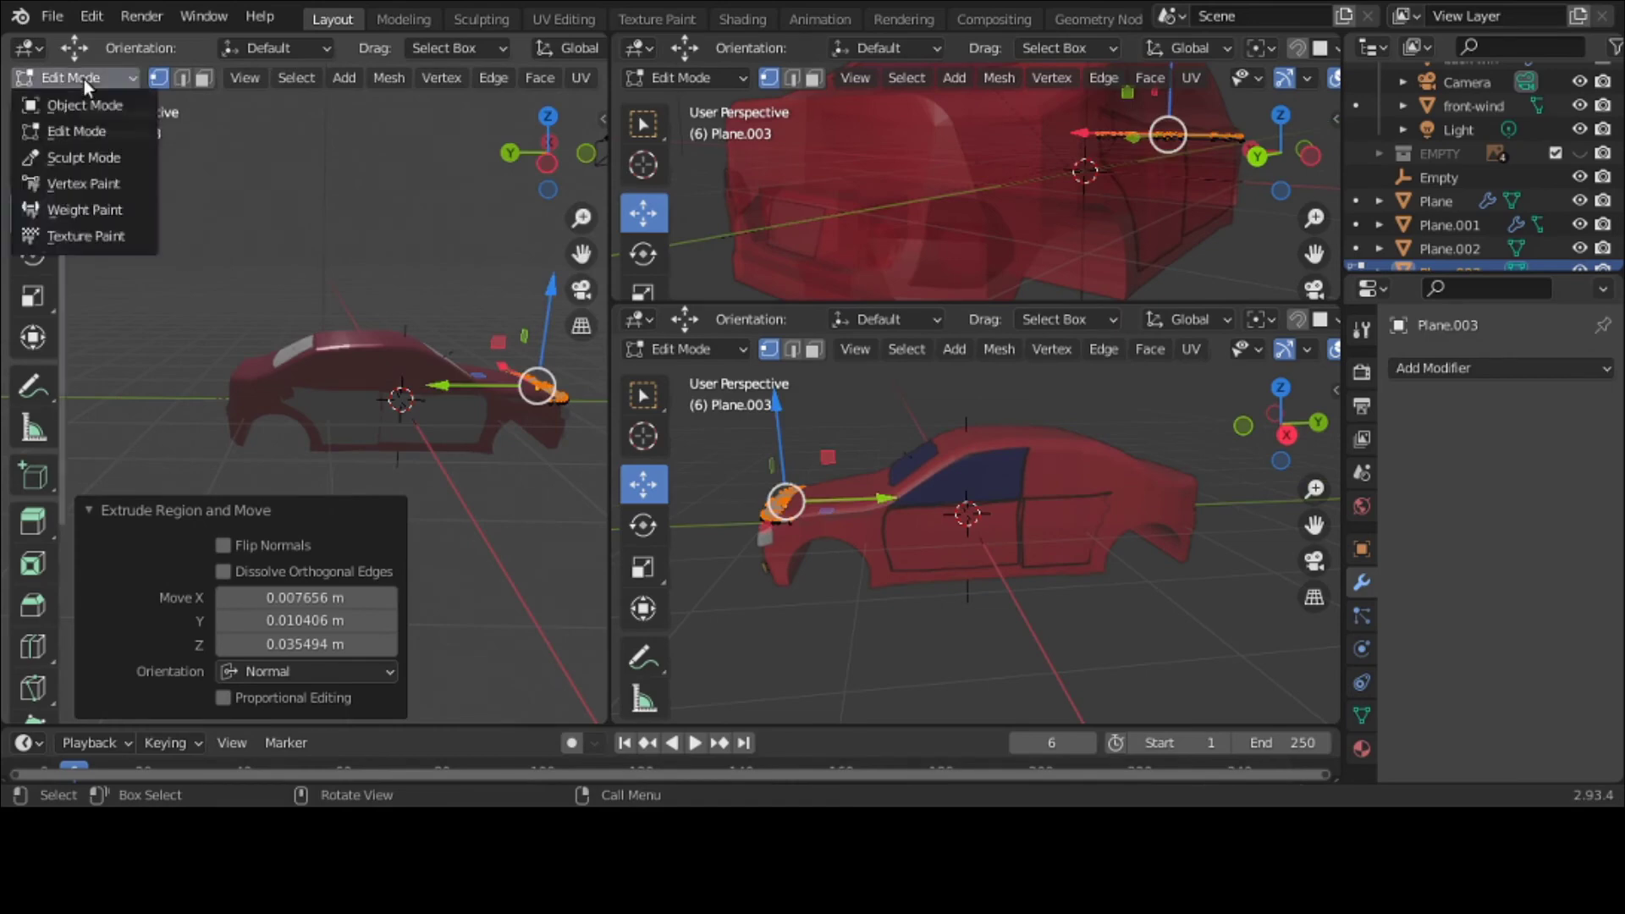
click(83, 106)
mouse_move(101, 280)
middle_down()
mouse_move(115, 313)
mouse_move(418, 291)
mouse_move(417, 315)
mouse_move(353, 306)
mouse_move(536, 410)
mouse_move(592, 288)
mouse_move(569, 347)
middle_up()
click(601, 78)
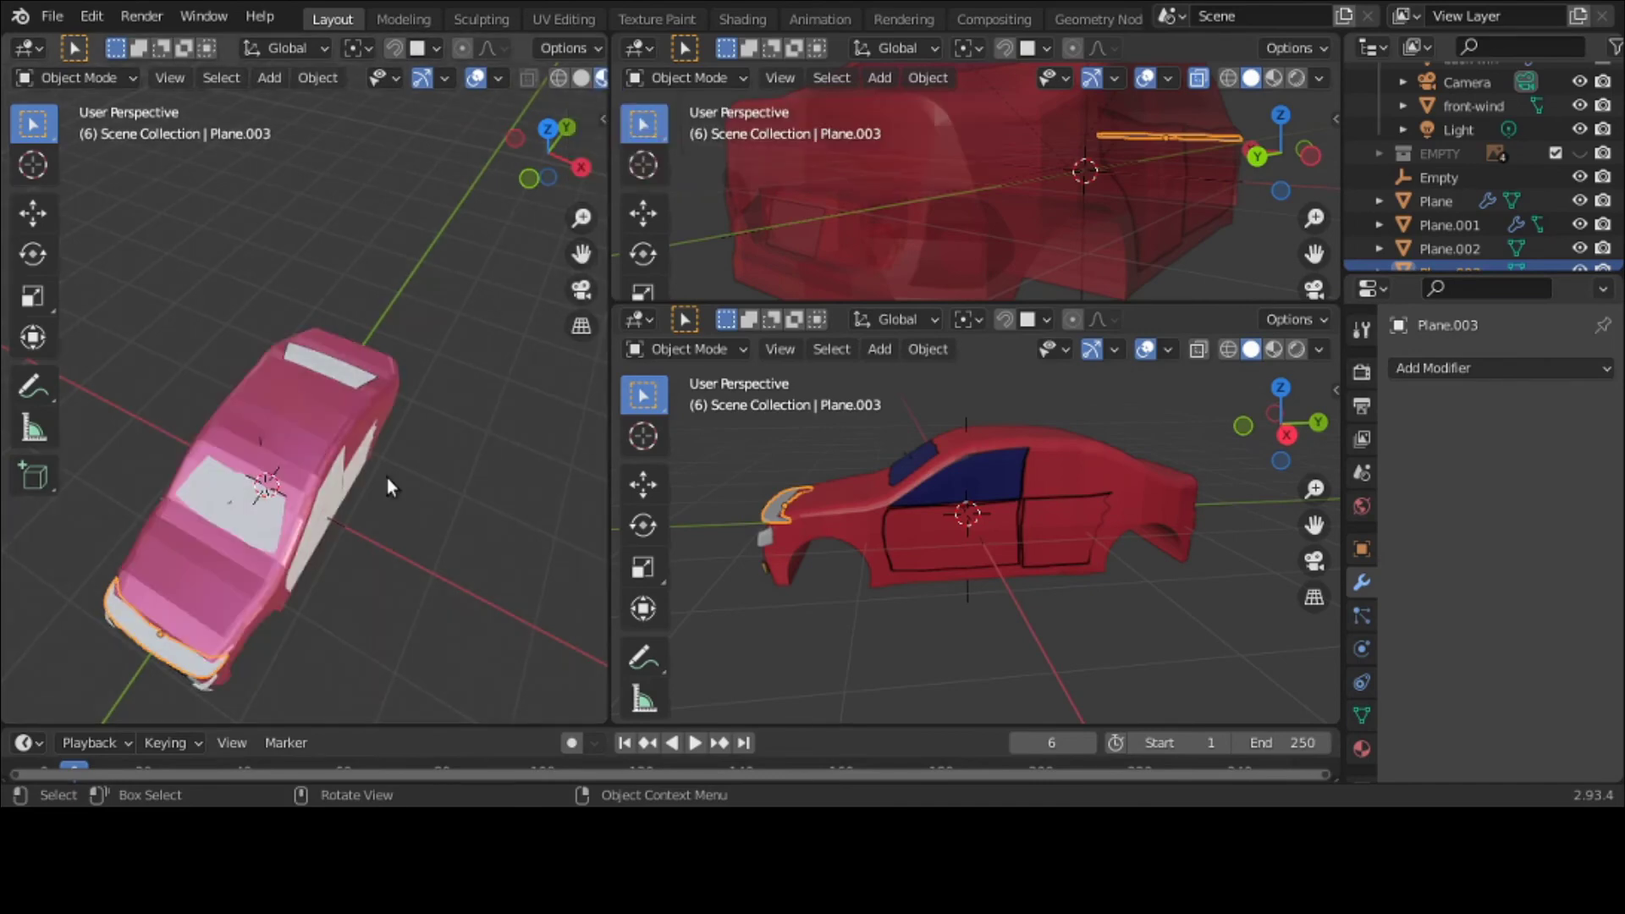
middle_drag(388, 478, 398, 419)
click(581, 78)
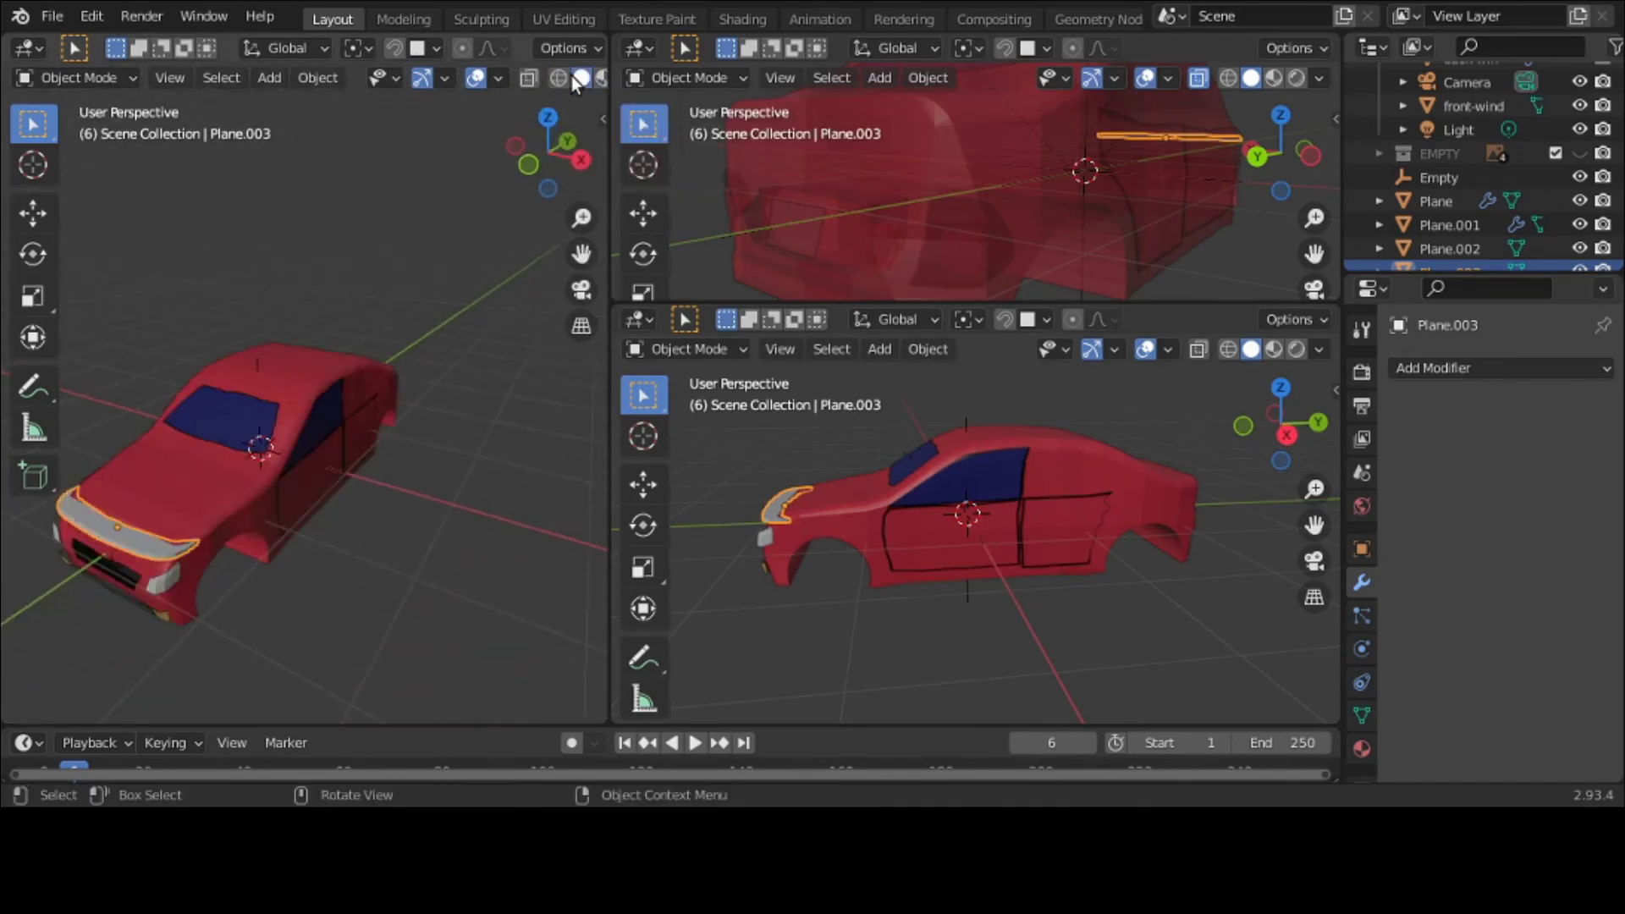
click(601, 78)
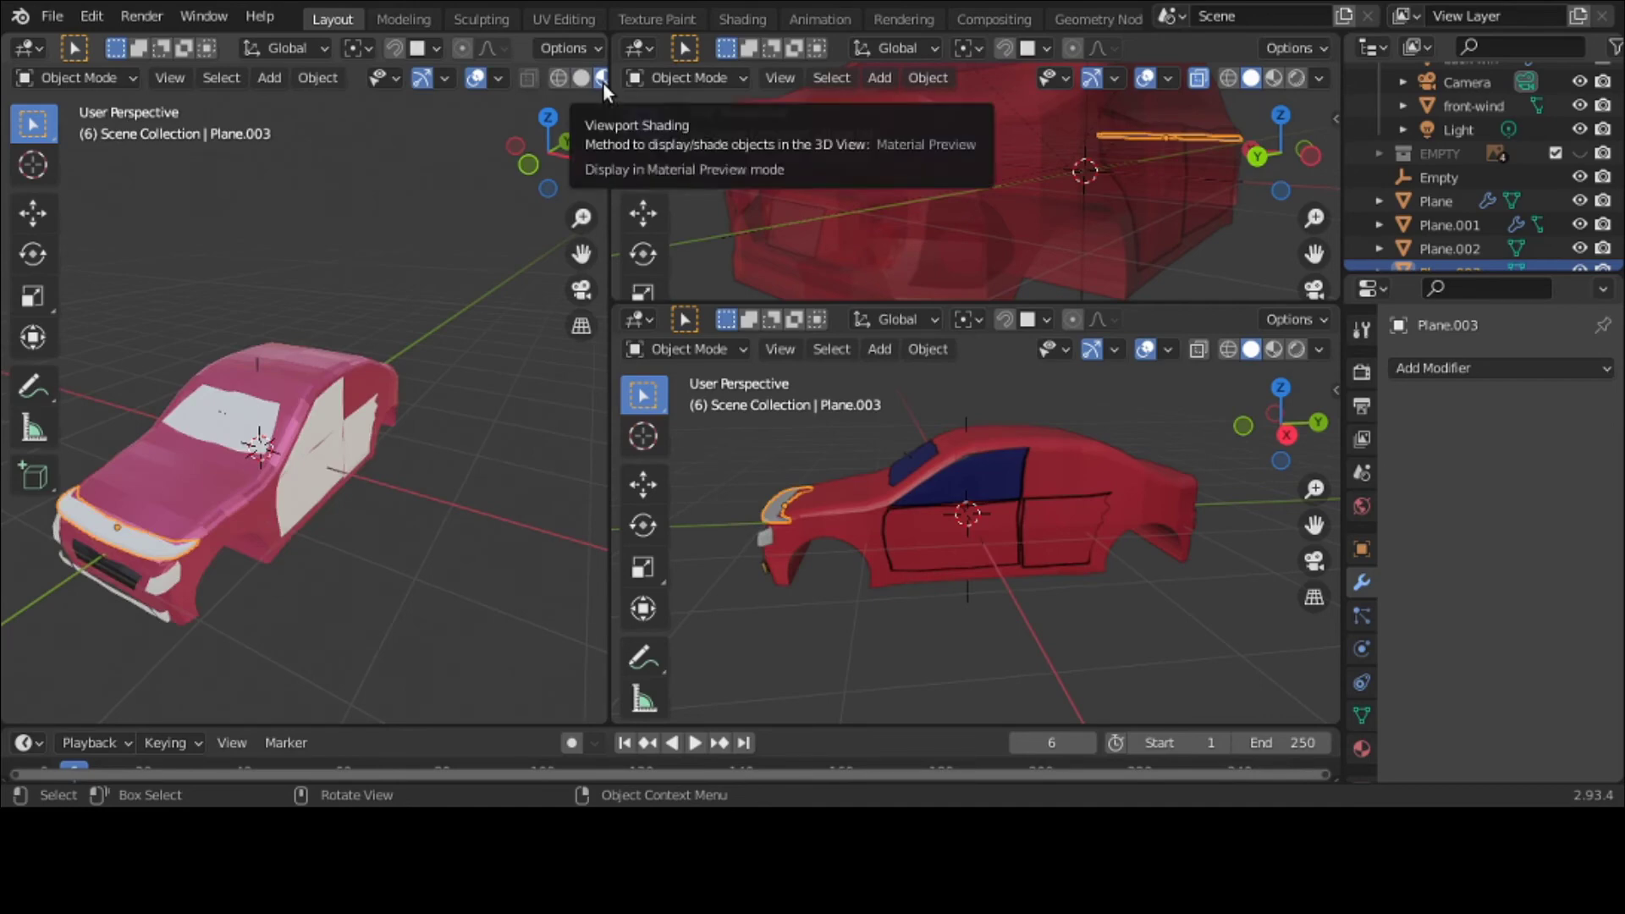
Step: Set the base color of the front windshield's material to blue, hex 3F5AE7
click(1354, 760)
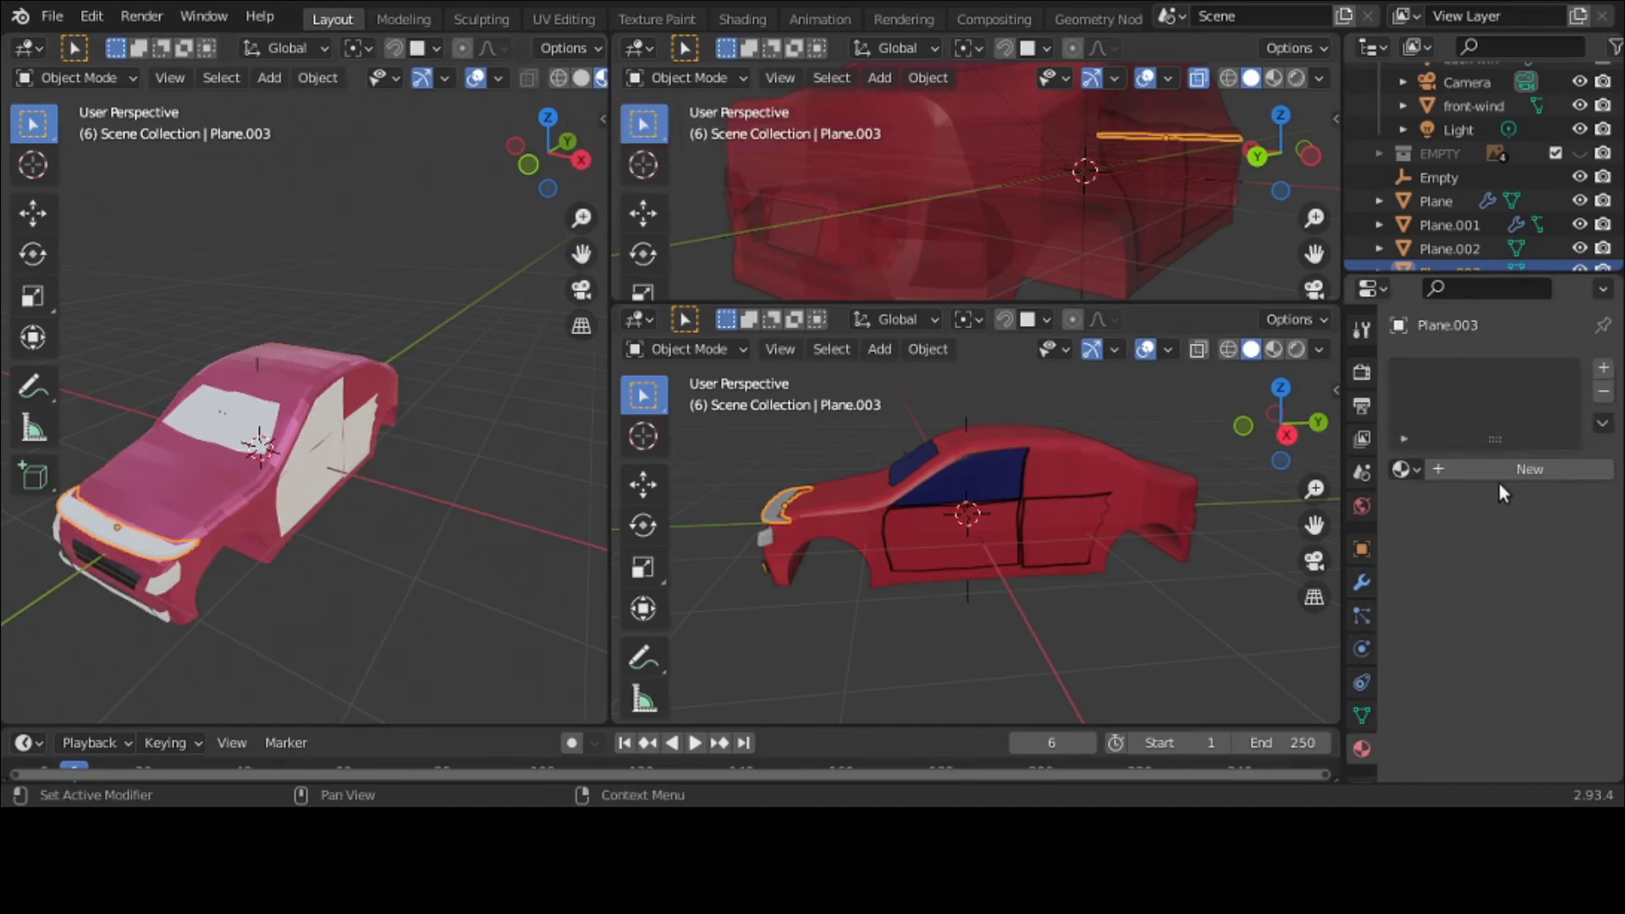
click(912, 464)
click(1460, 582)
scroll(1461, 593, down, 4)
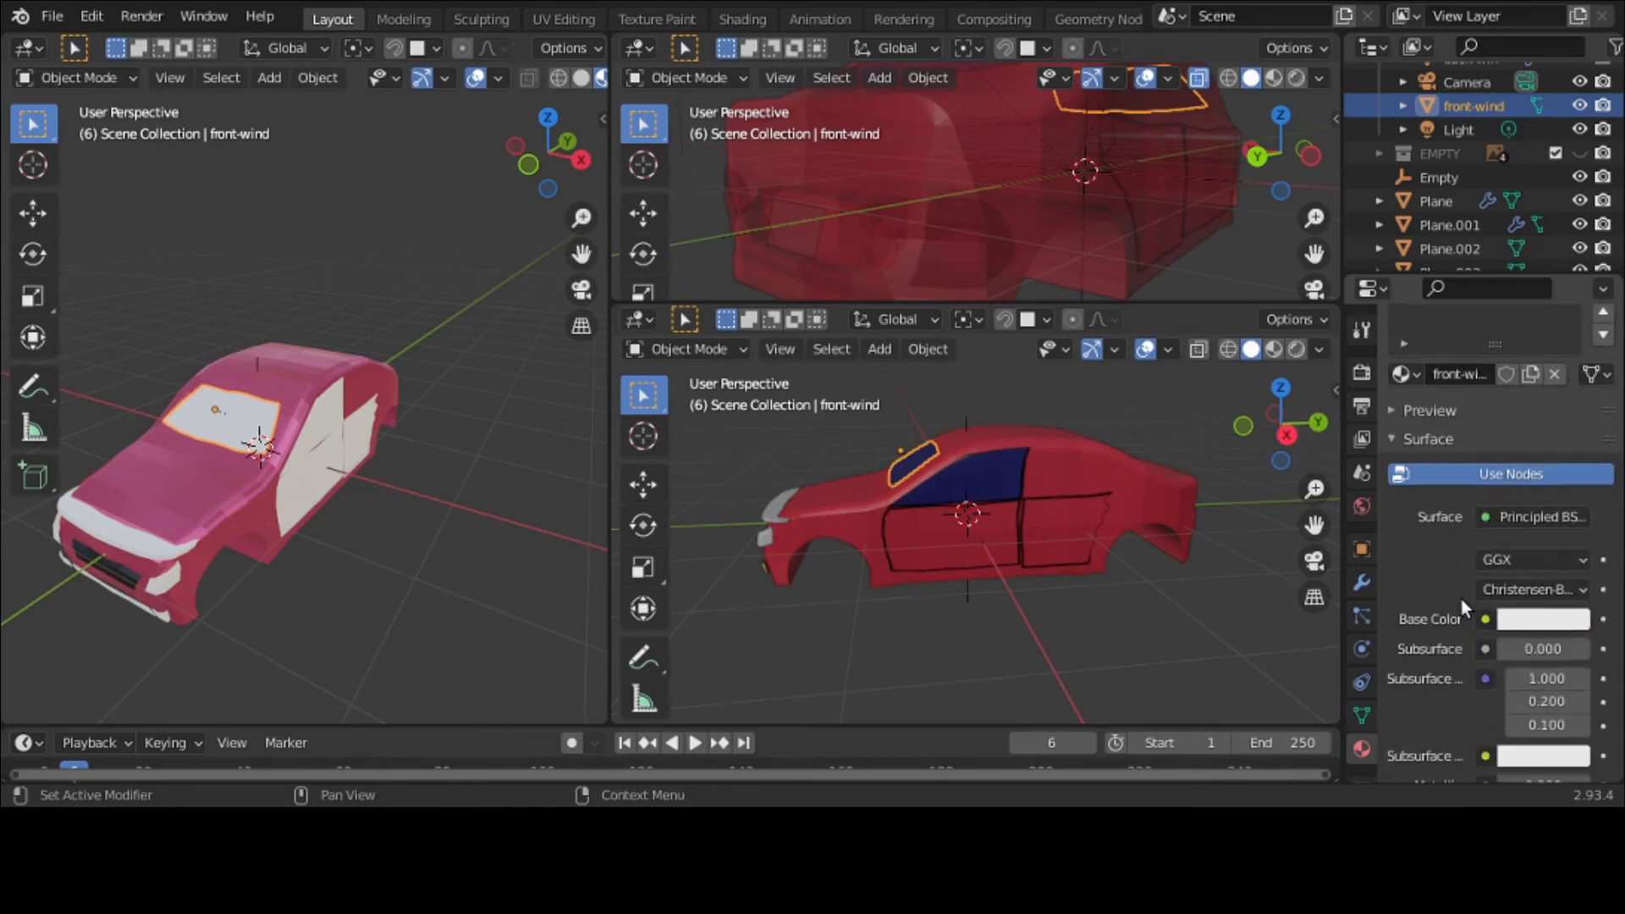
click(1516, 618)
key(e)
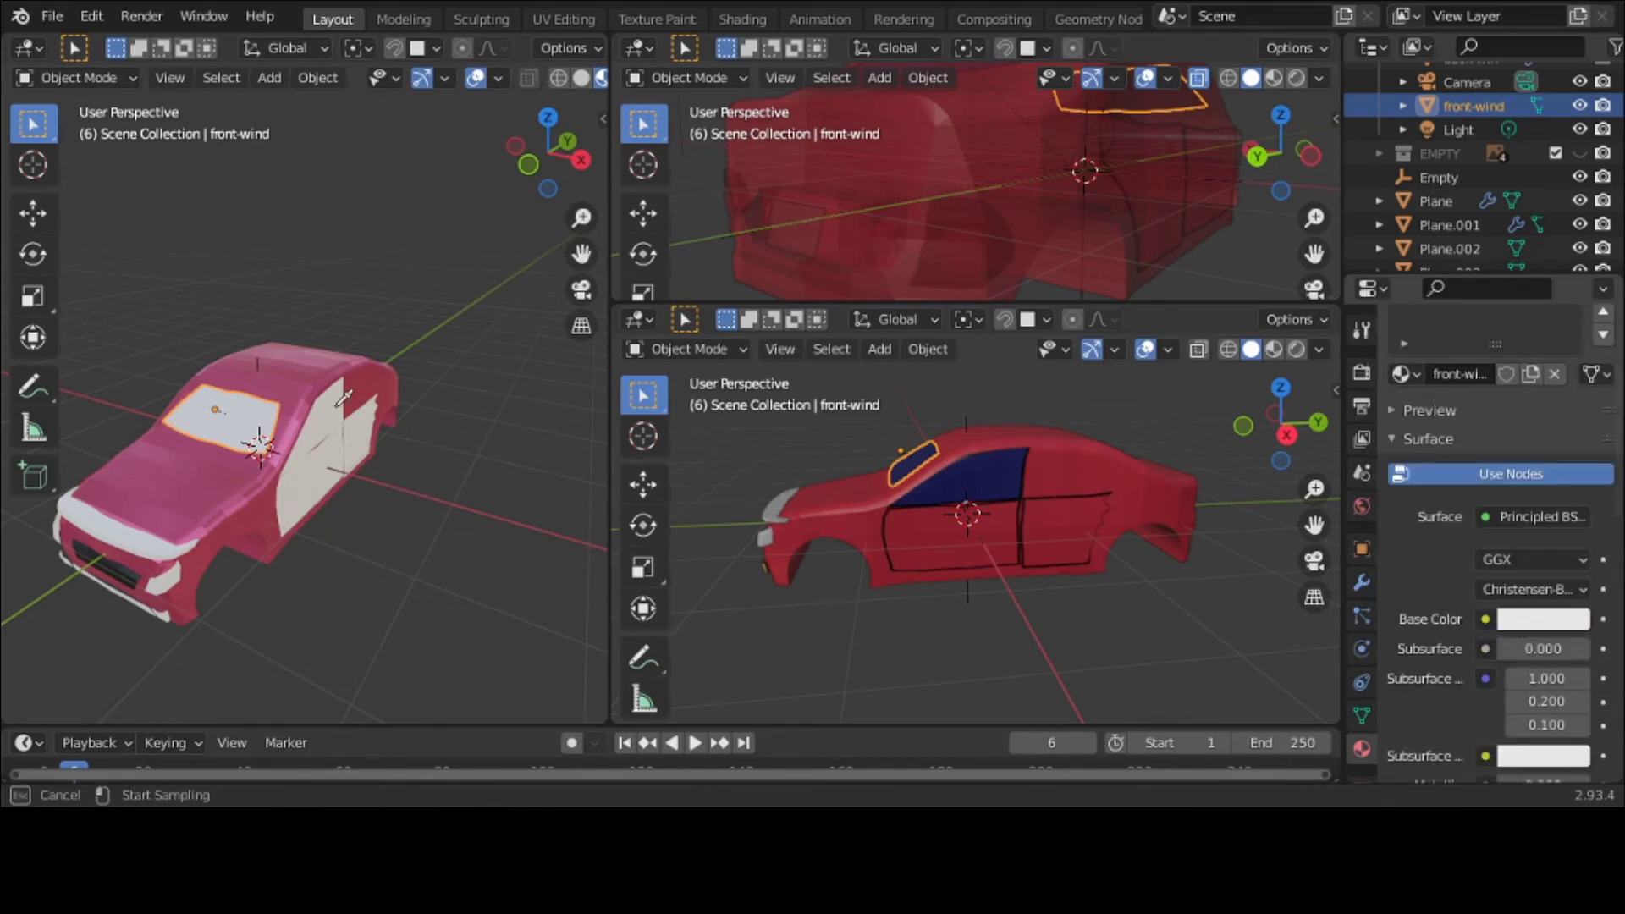
click(297, 440)
middle_drag(296, 440, 127, 508)
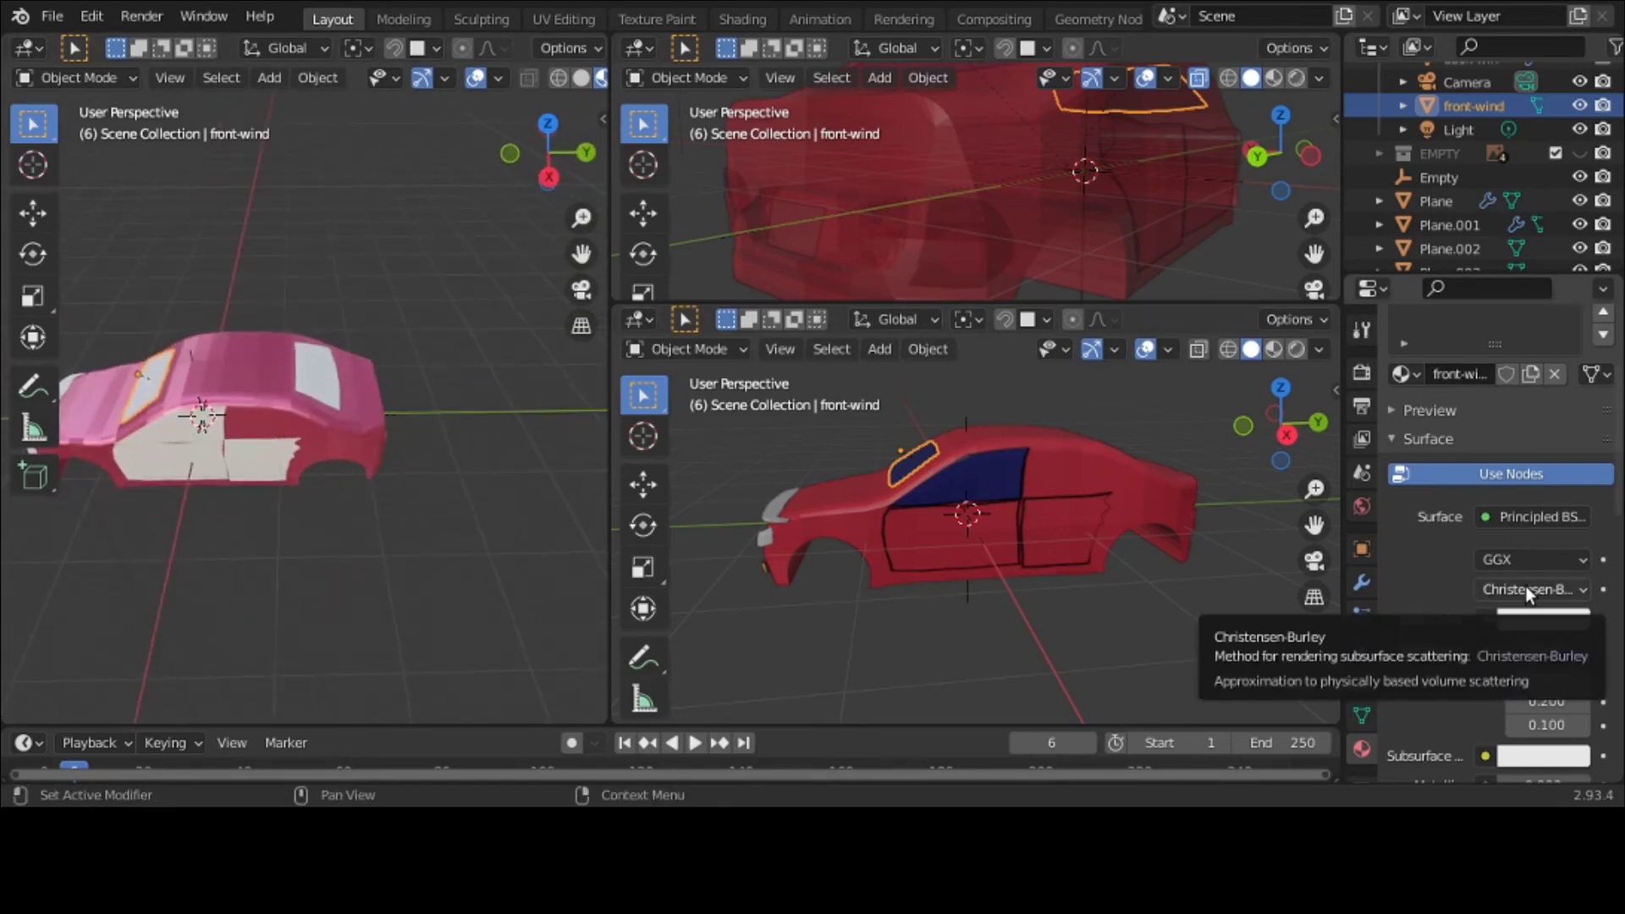
click(1545, 621)
click(1515, 322)
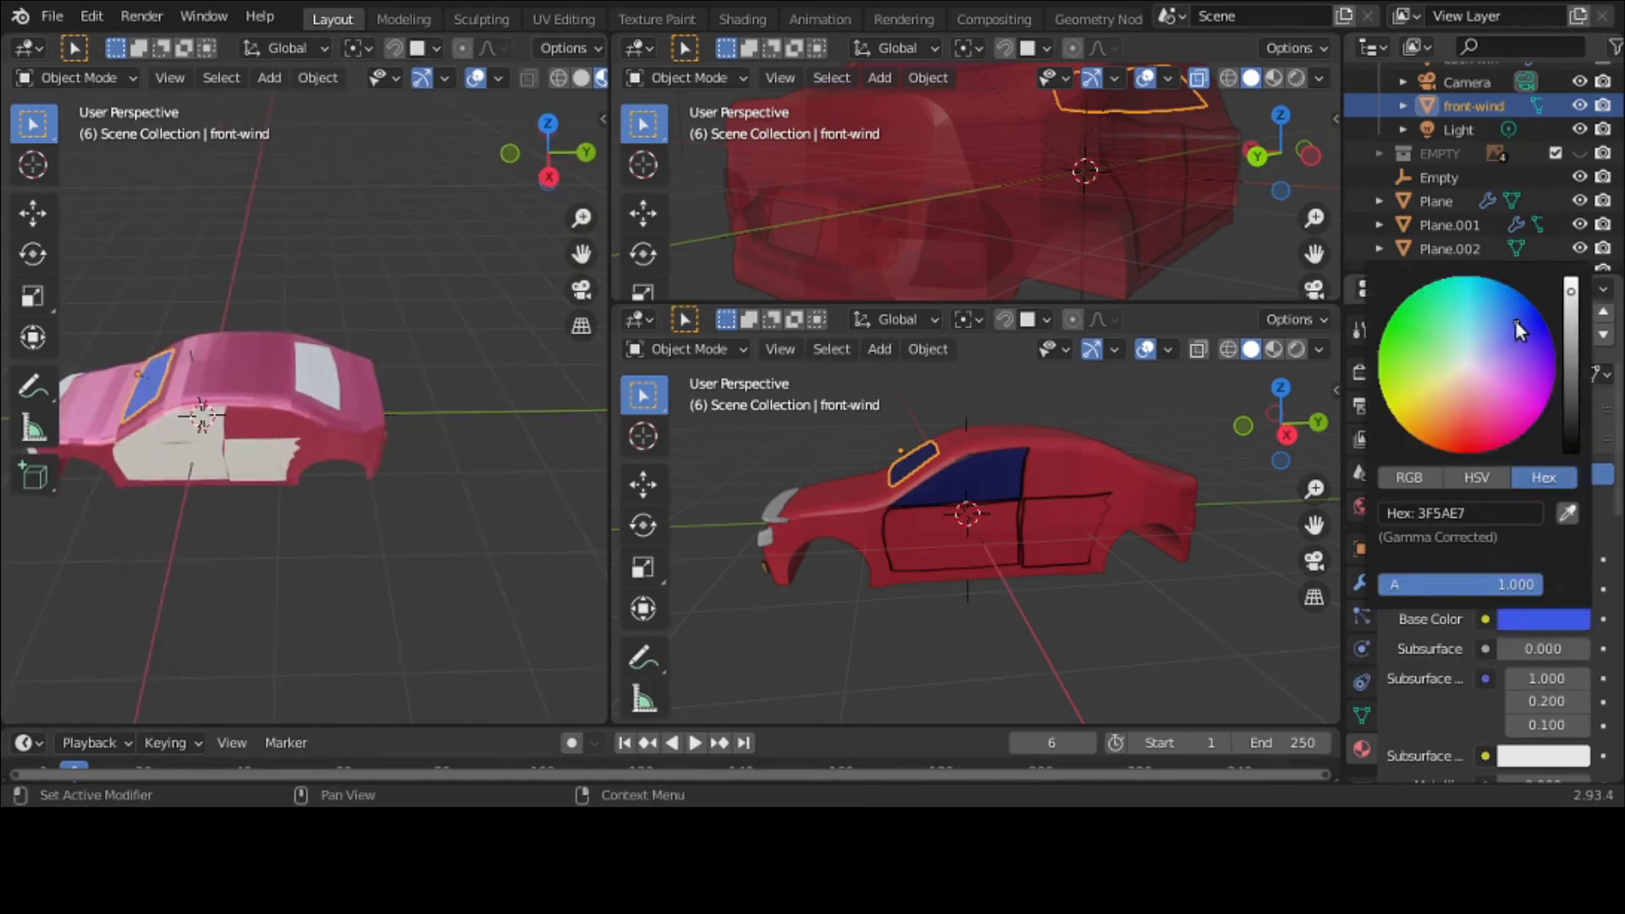
Step: Set the rear window material's base color by sampling the blue front windshield with the eyedropper
click(343, 377)
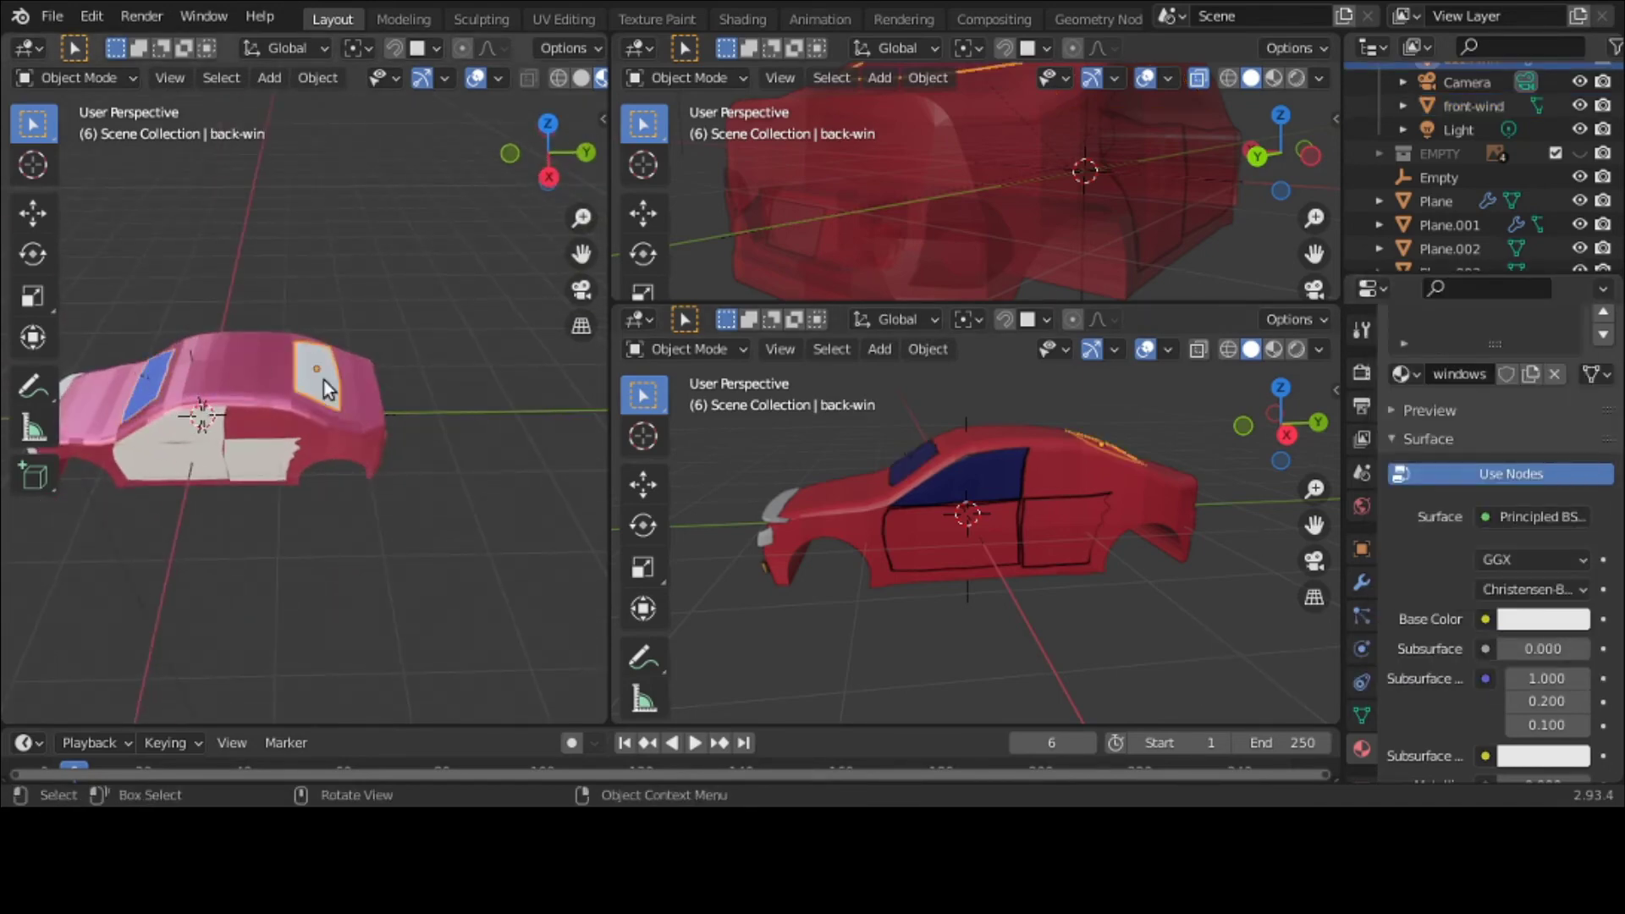
click(1546, 623)
click(1571, 510)
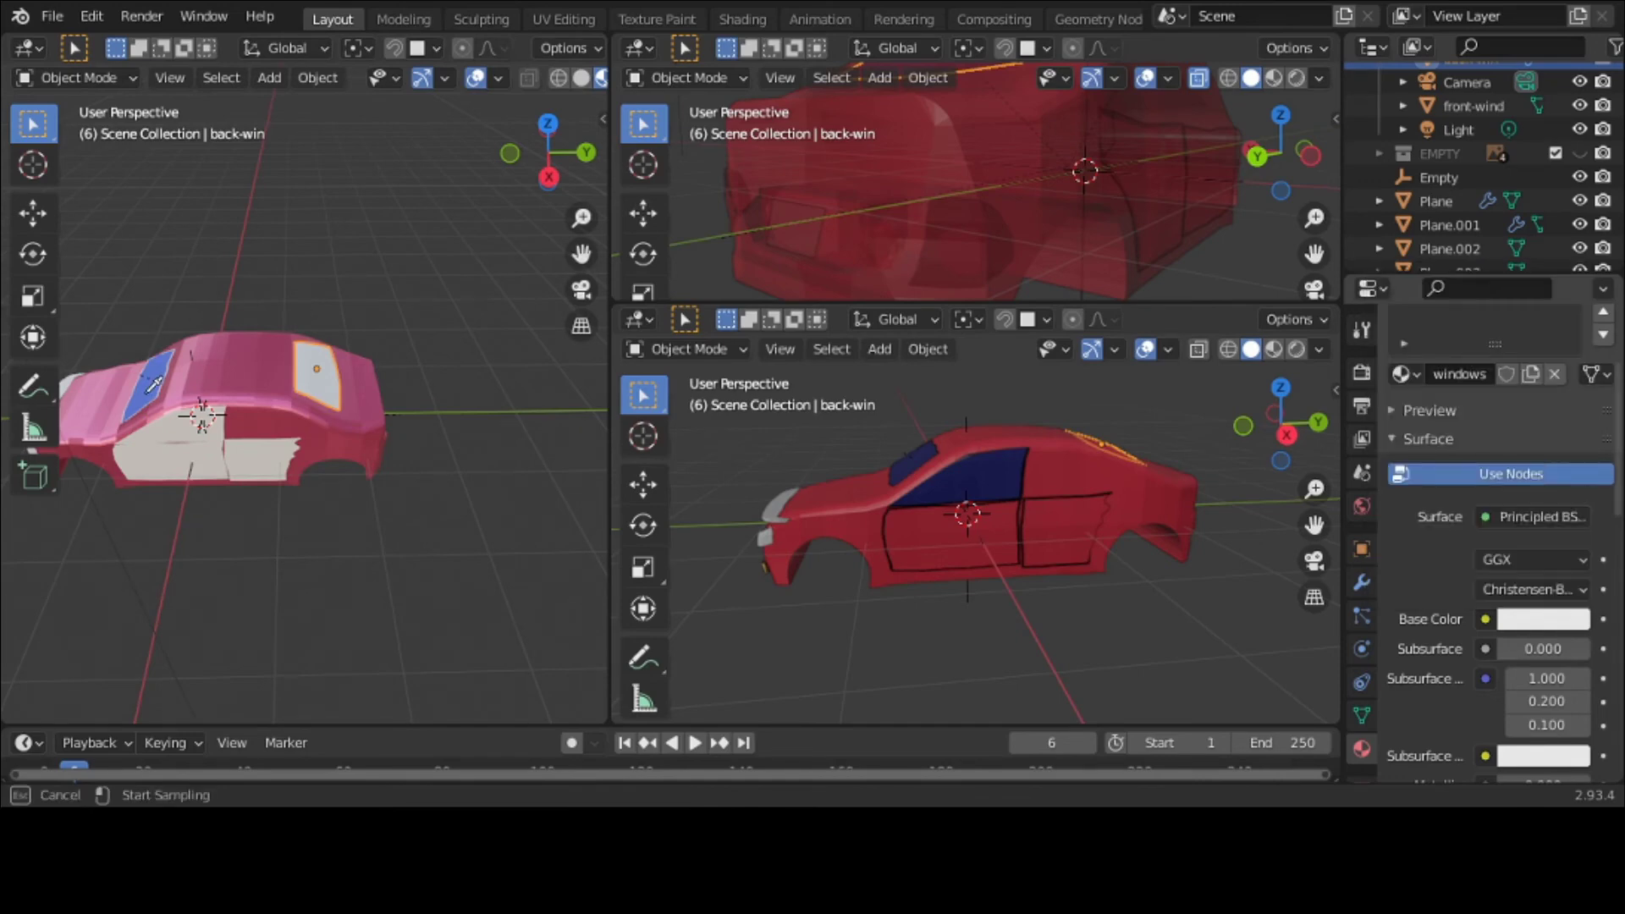
click(145, 395)
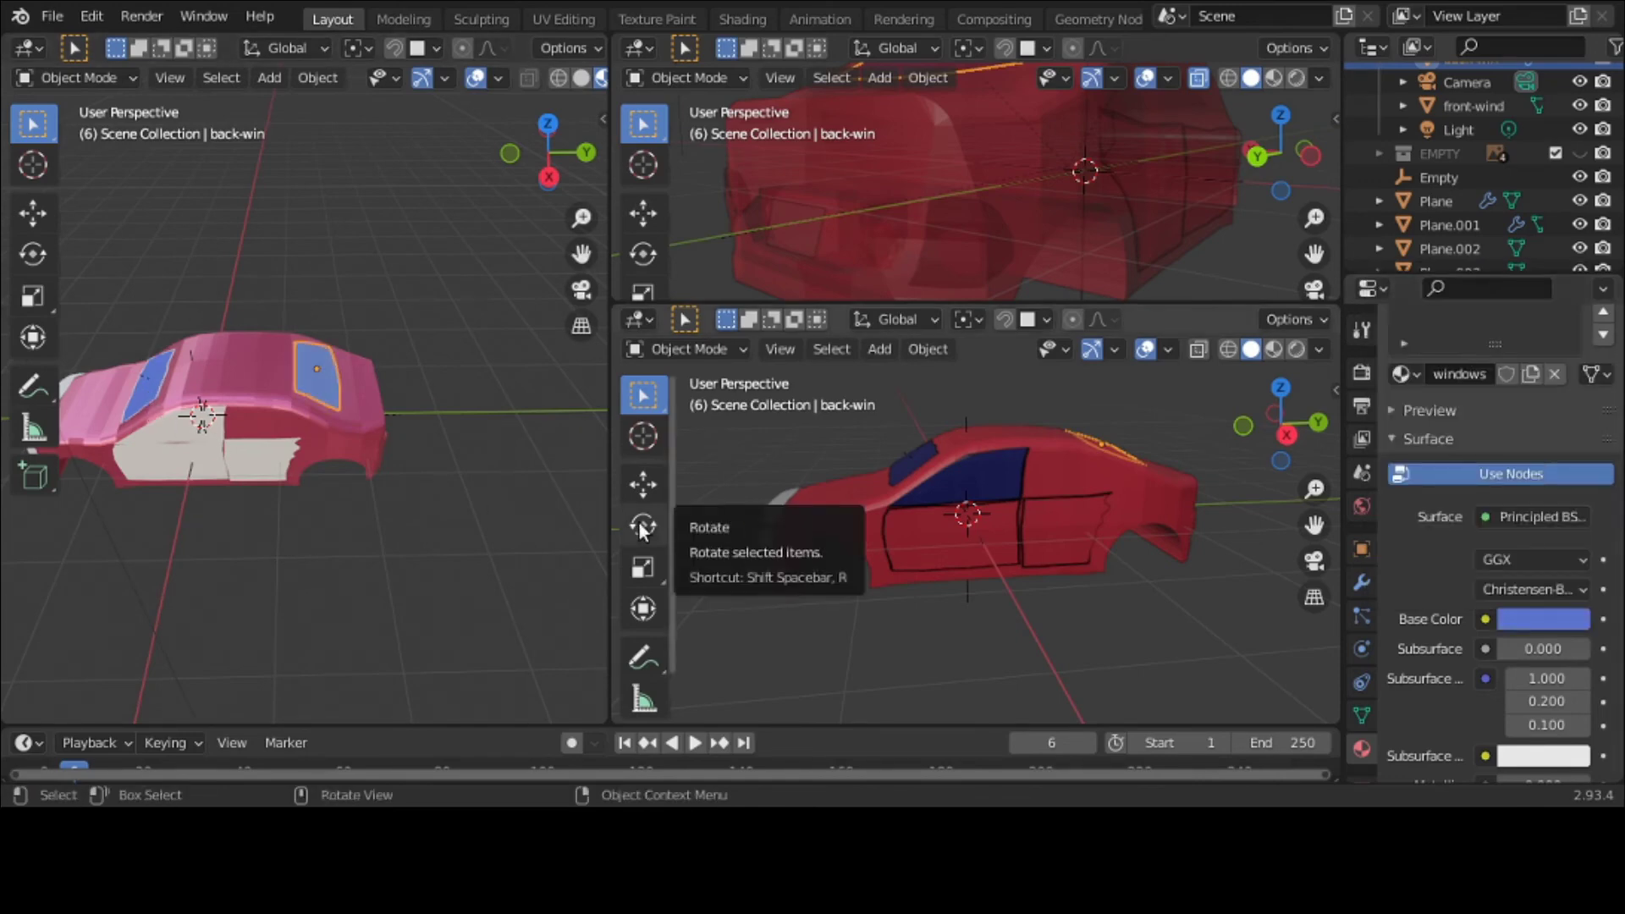
Step: Set the front side window's base color by sampling the blue rear window with the eyedropper
click(169, 430)
click(1545, 621)
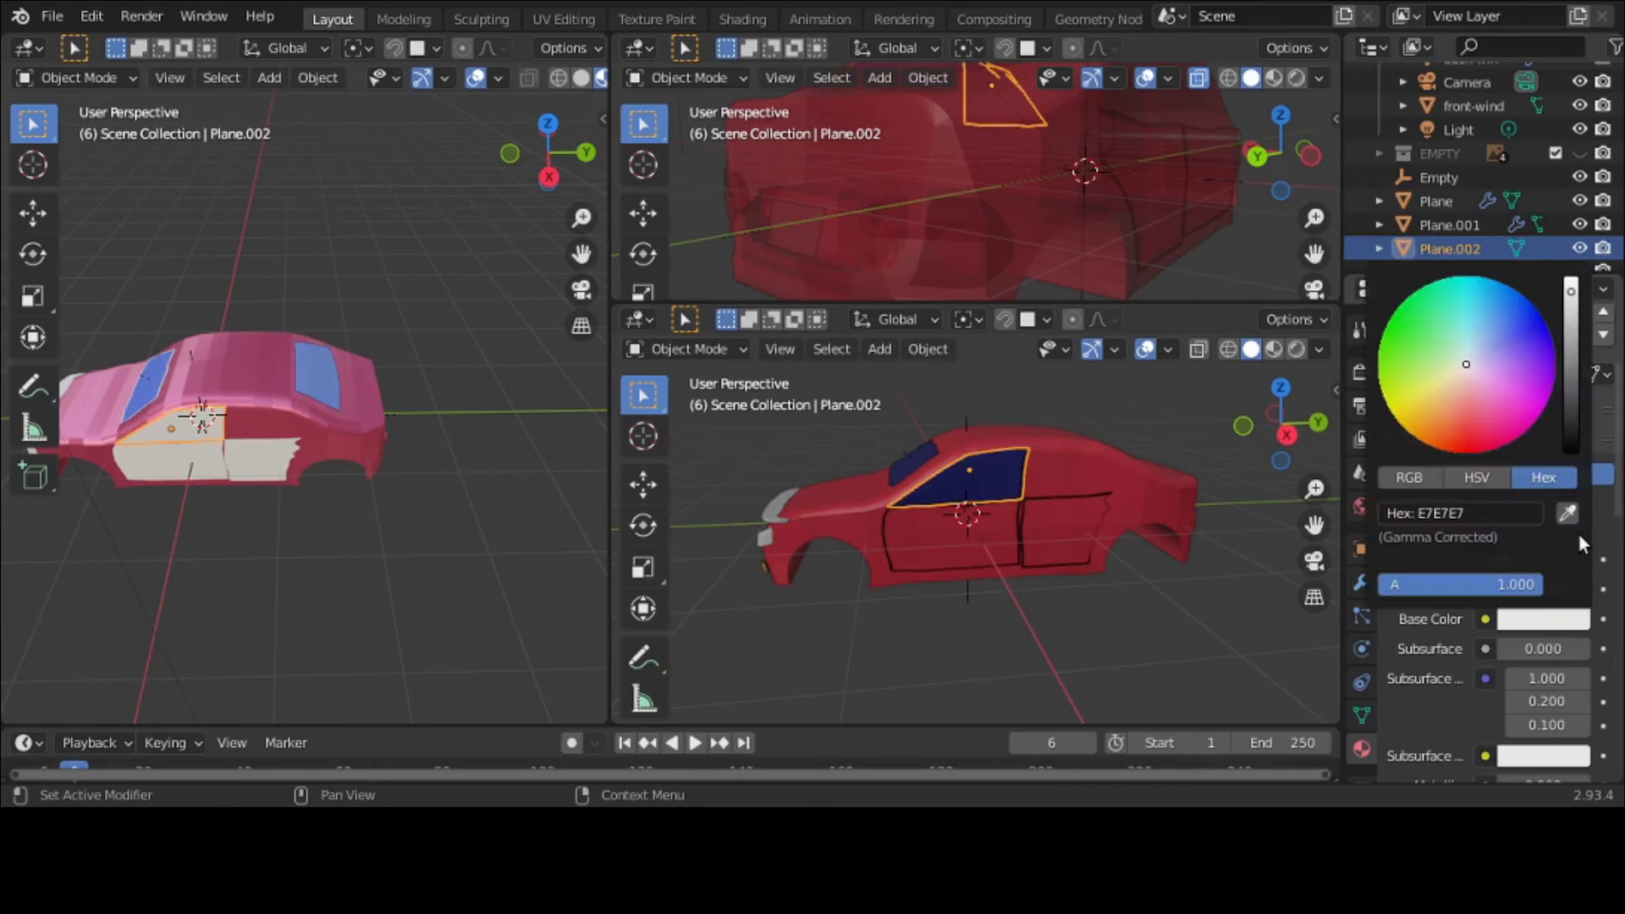
click(1569, 510)
click(322, 374)
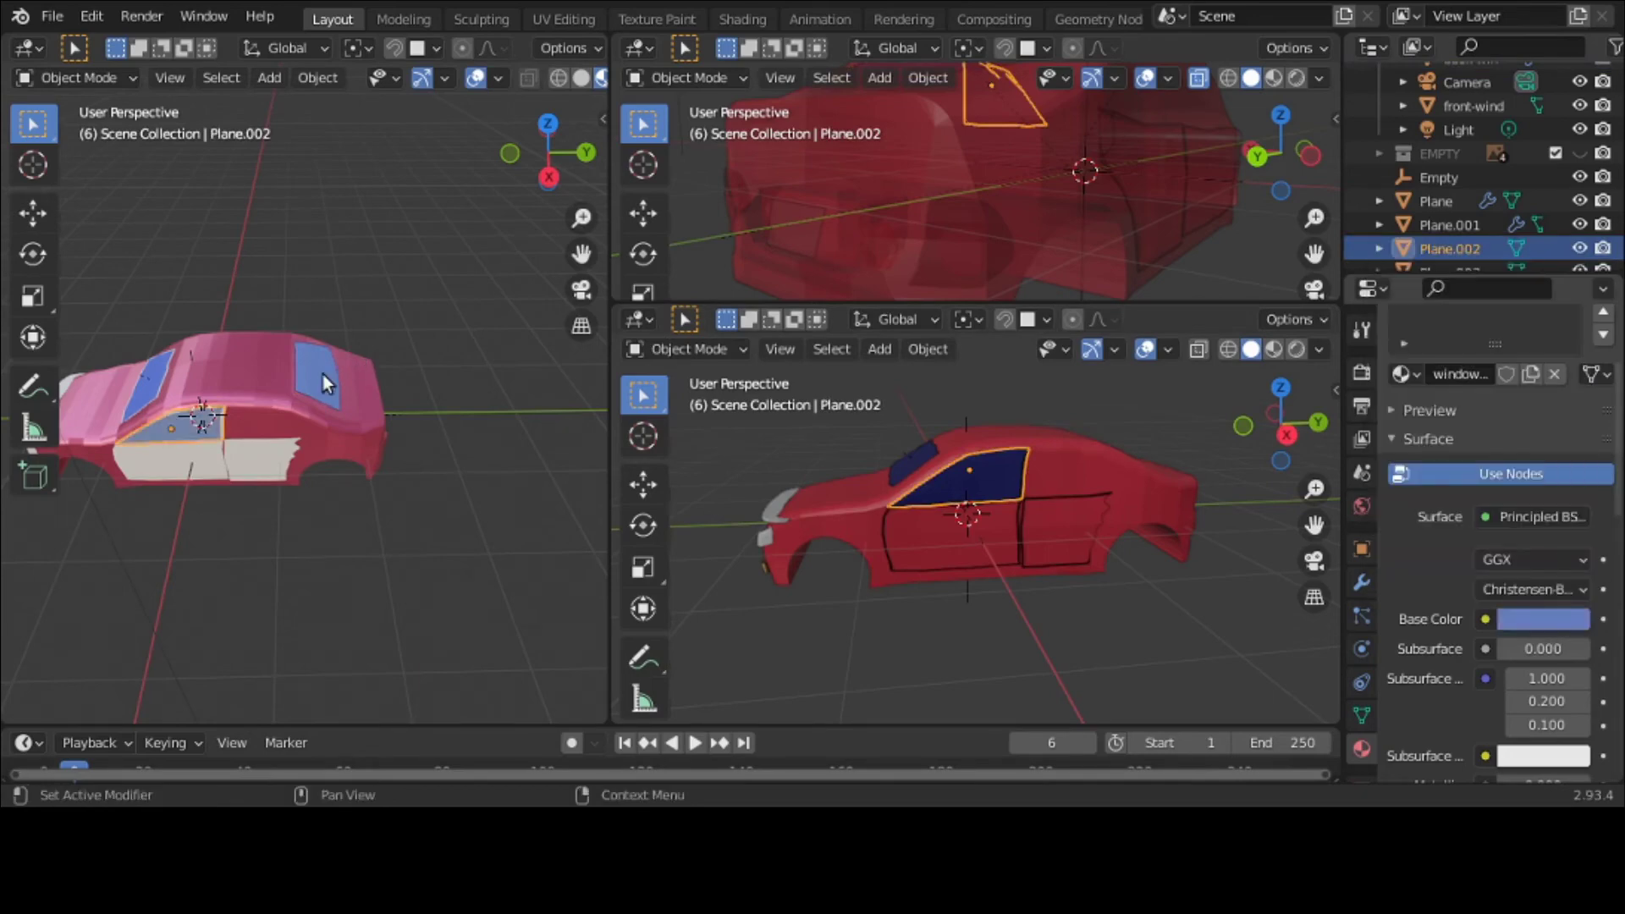
Step: Sample the car body's rear paint as the base color of the rear door panel's material
click(236, 455)
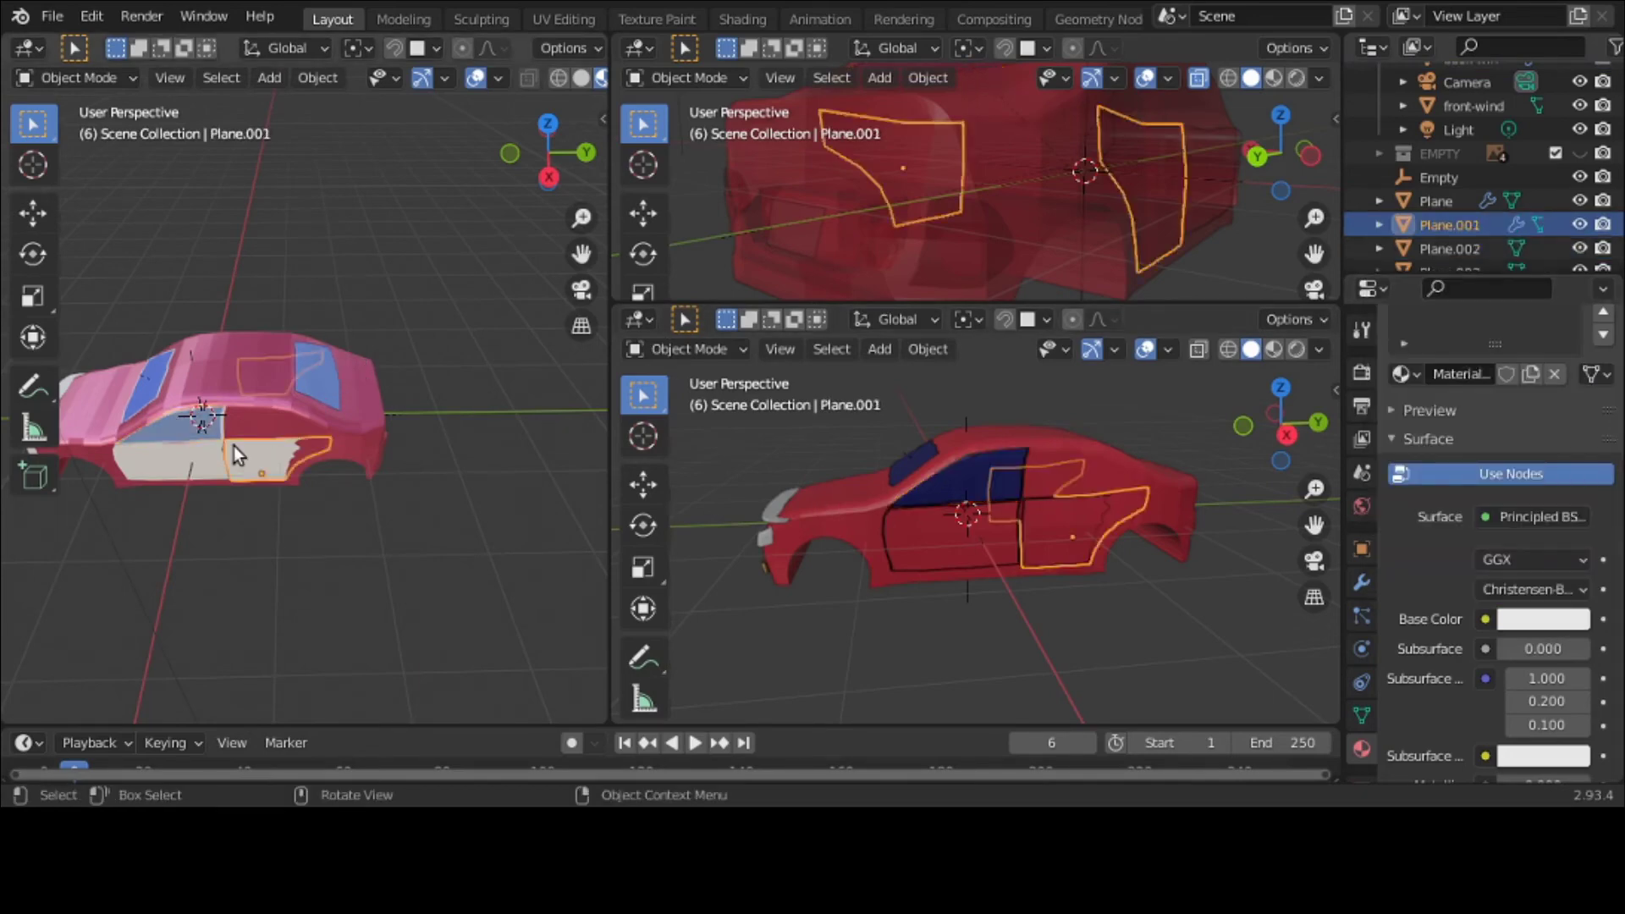
click(1546, 620)
click(1568, 510)
click(383, 408)
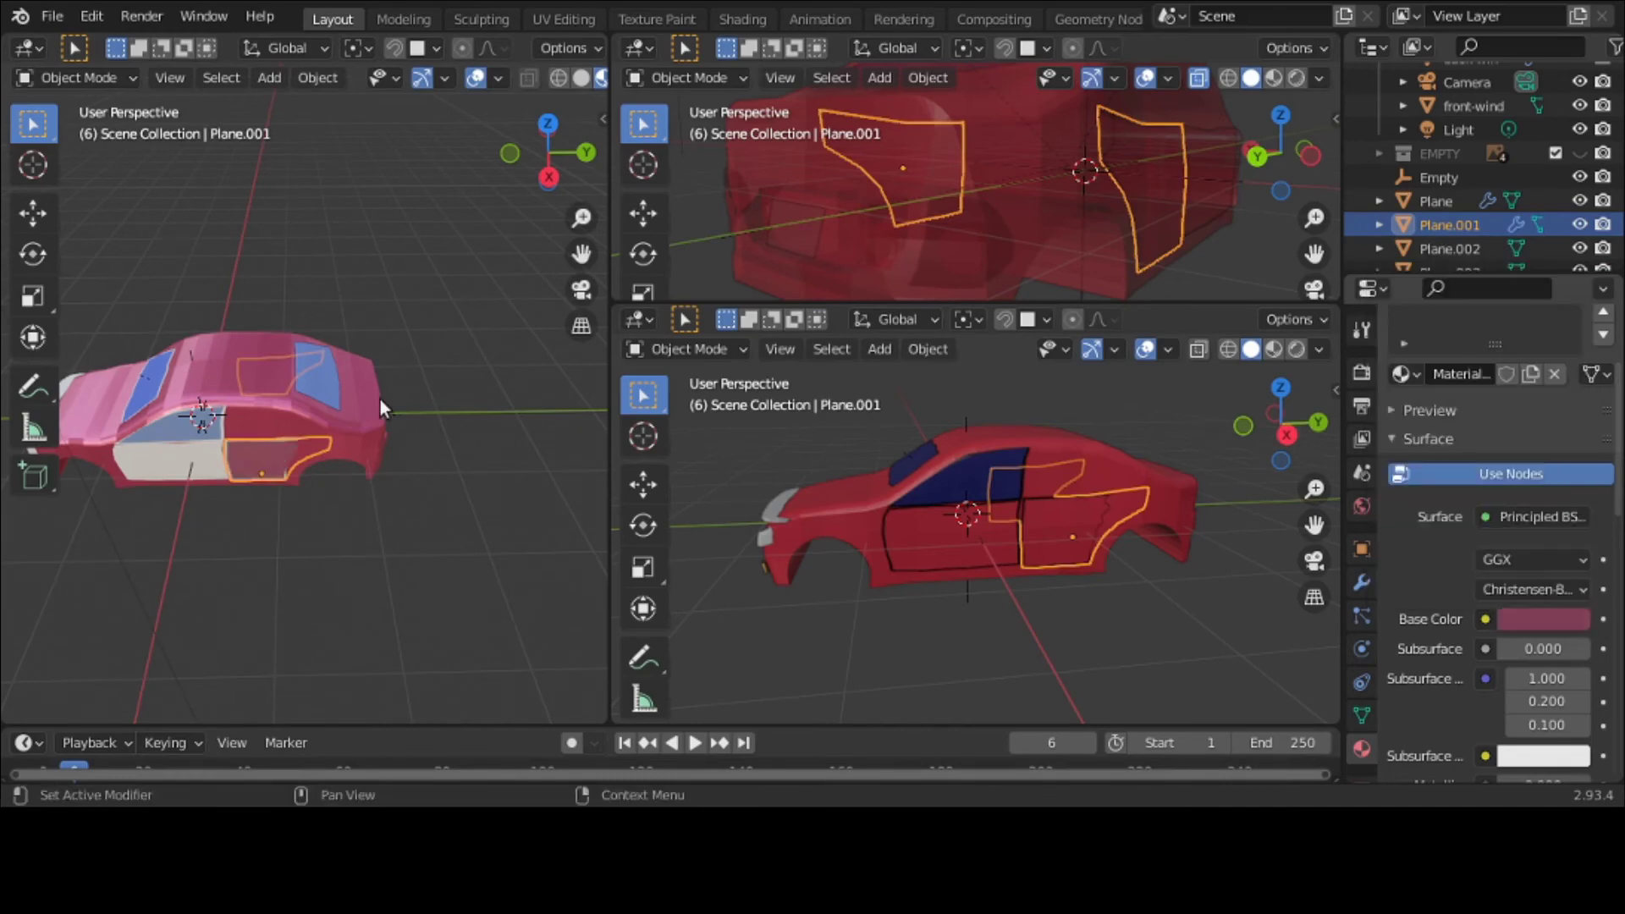
Step: Set the front door material's base color by sampling the red paint of the car body, then deselect the door
click(182, 461)
middle_drag(182, 461, 282, 455)
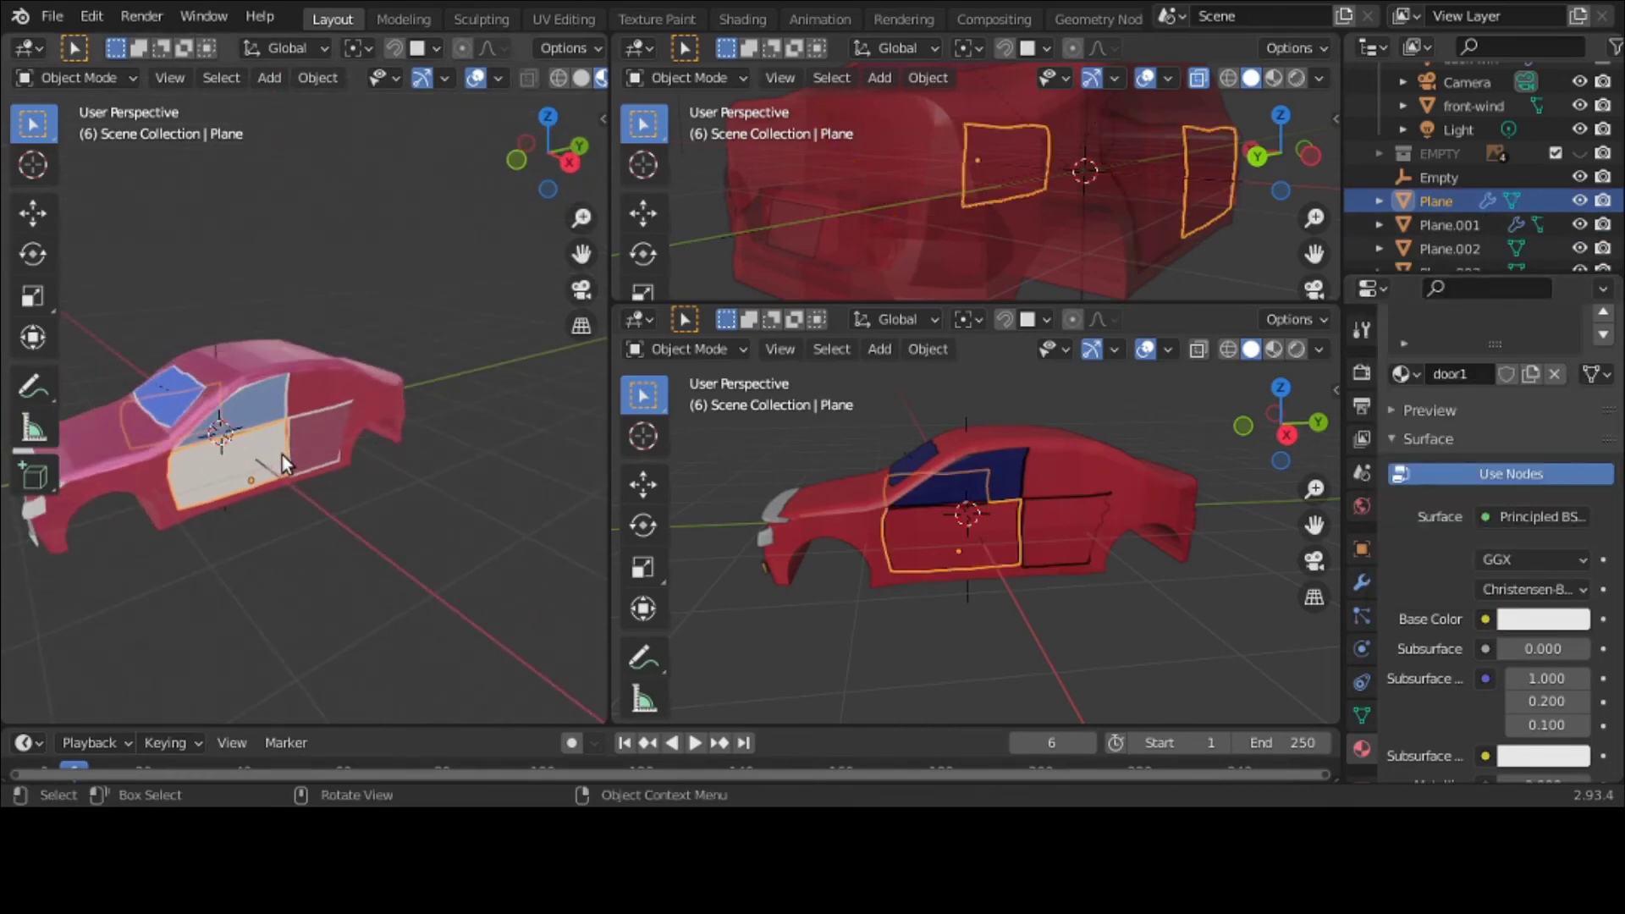
click(1555, 618)
click(1576, 516)
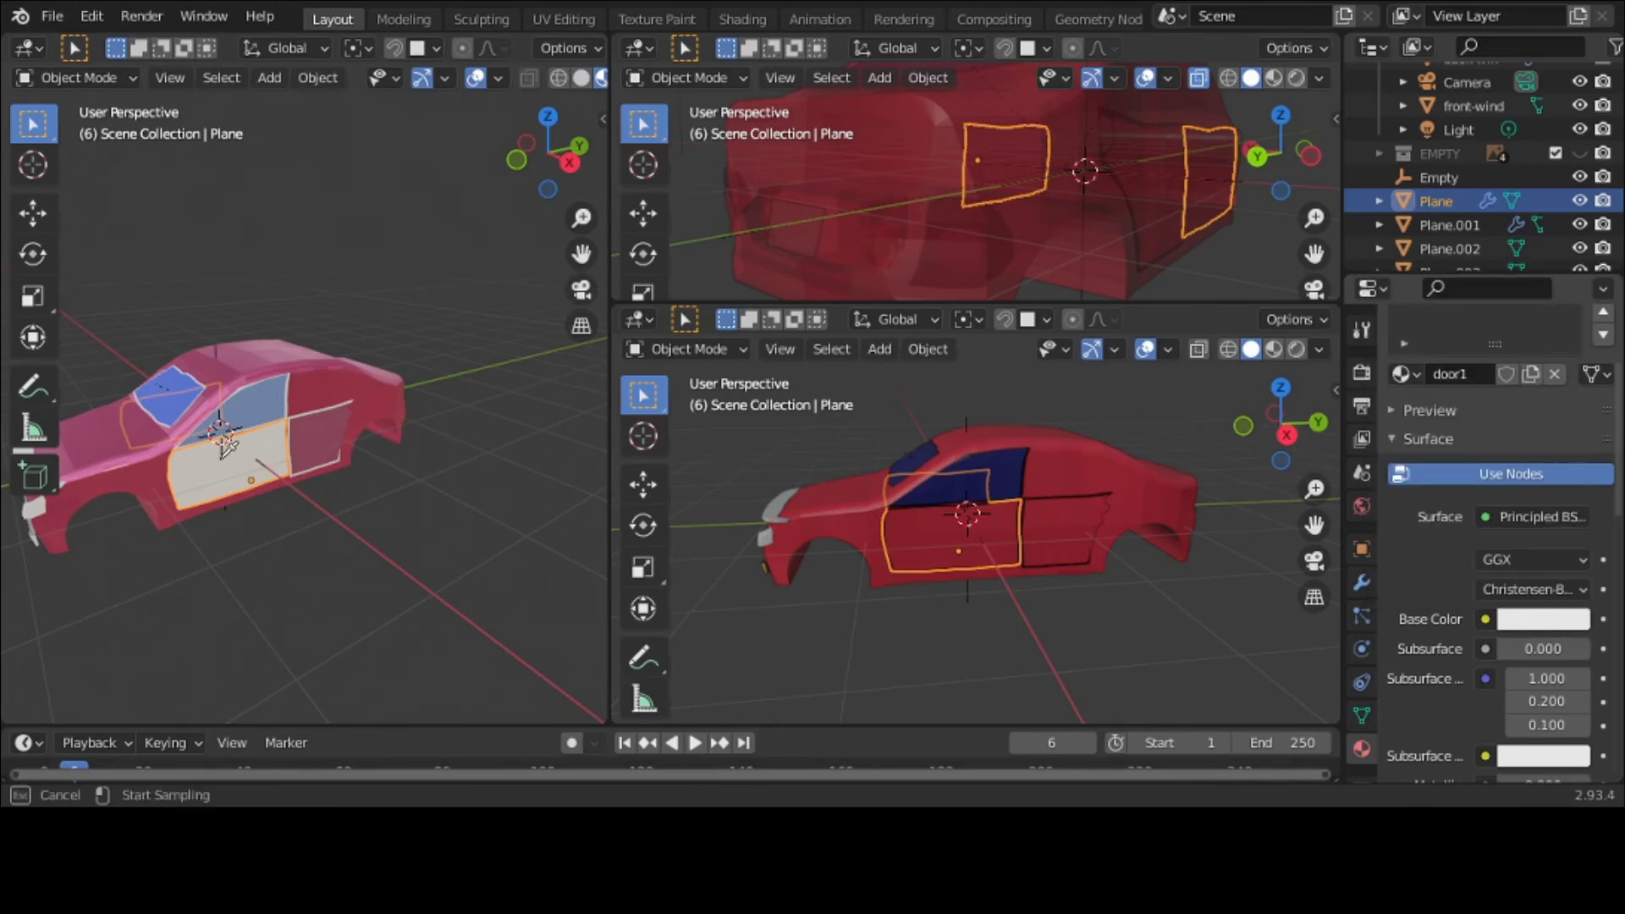
click(329, 381)
click(371, 557)
Step: Match the rear door panel's base color to the front door by sampling it, and switch the viewport to Solid shading
click(371, 449)
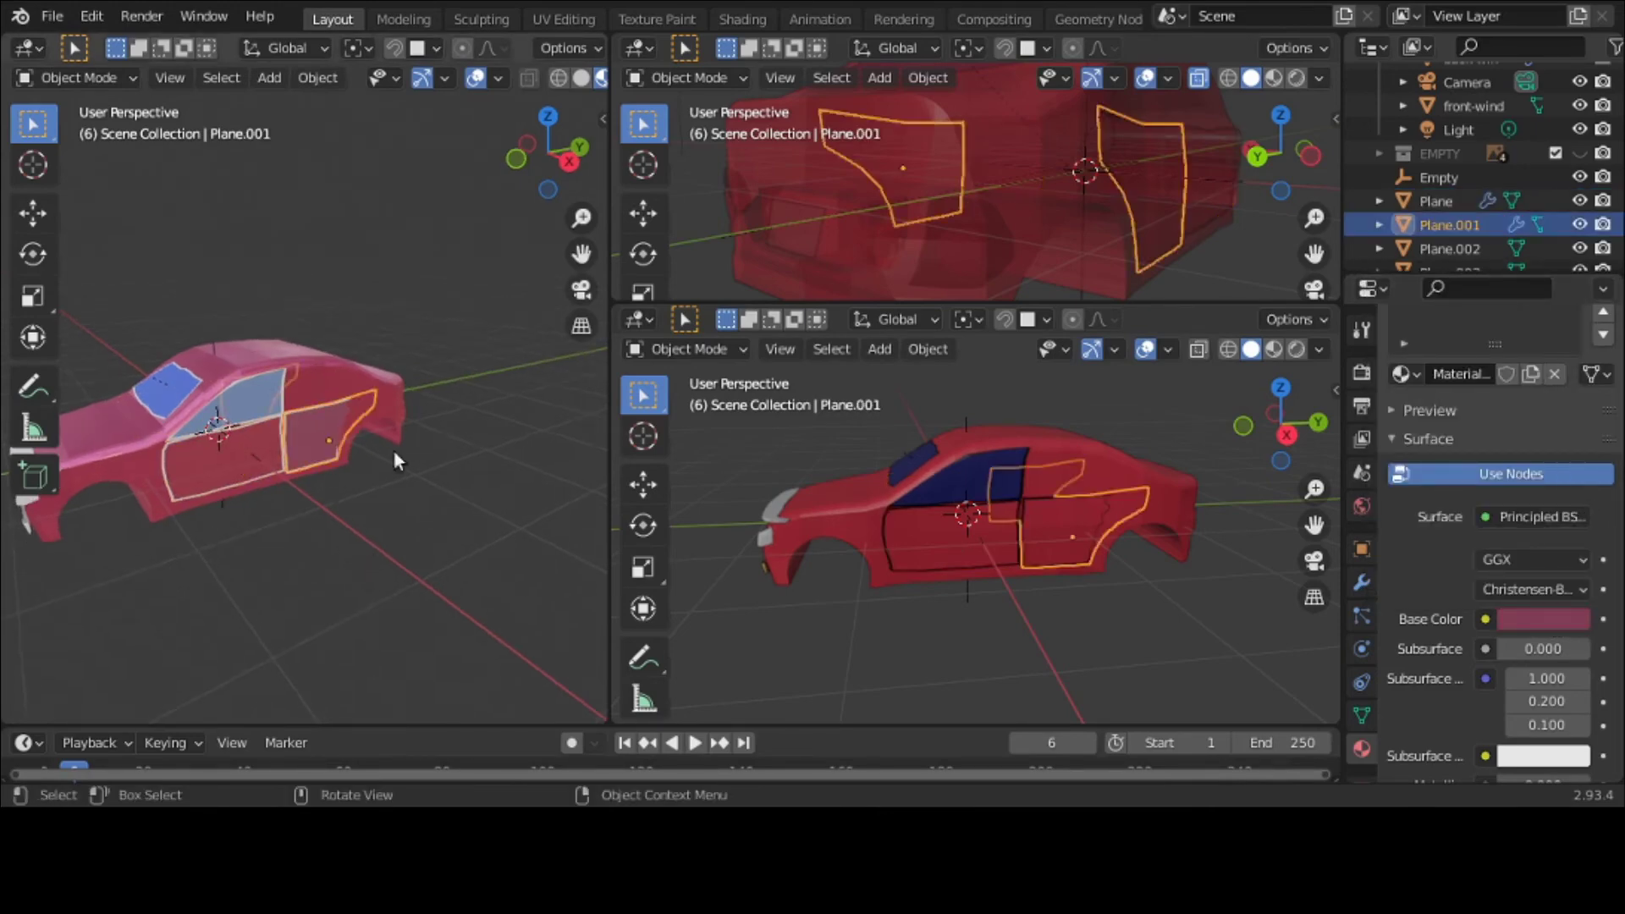
click(1530, 635)
click(1576, 516)
click(257, 453)
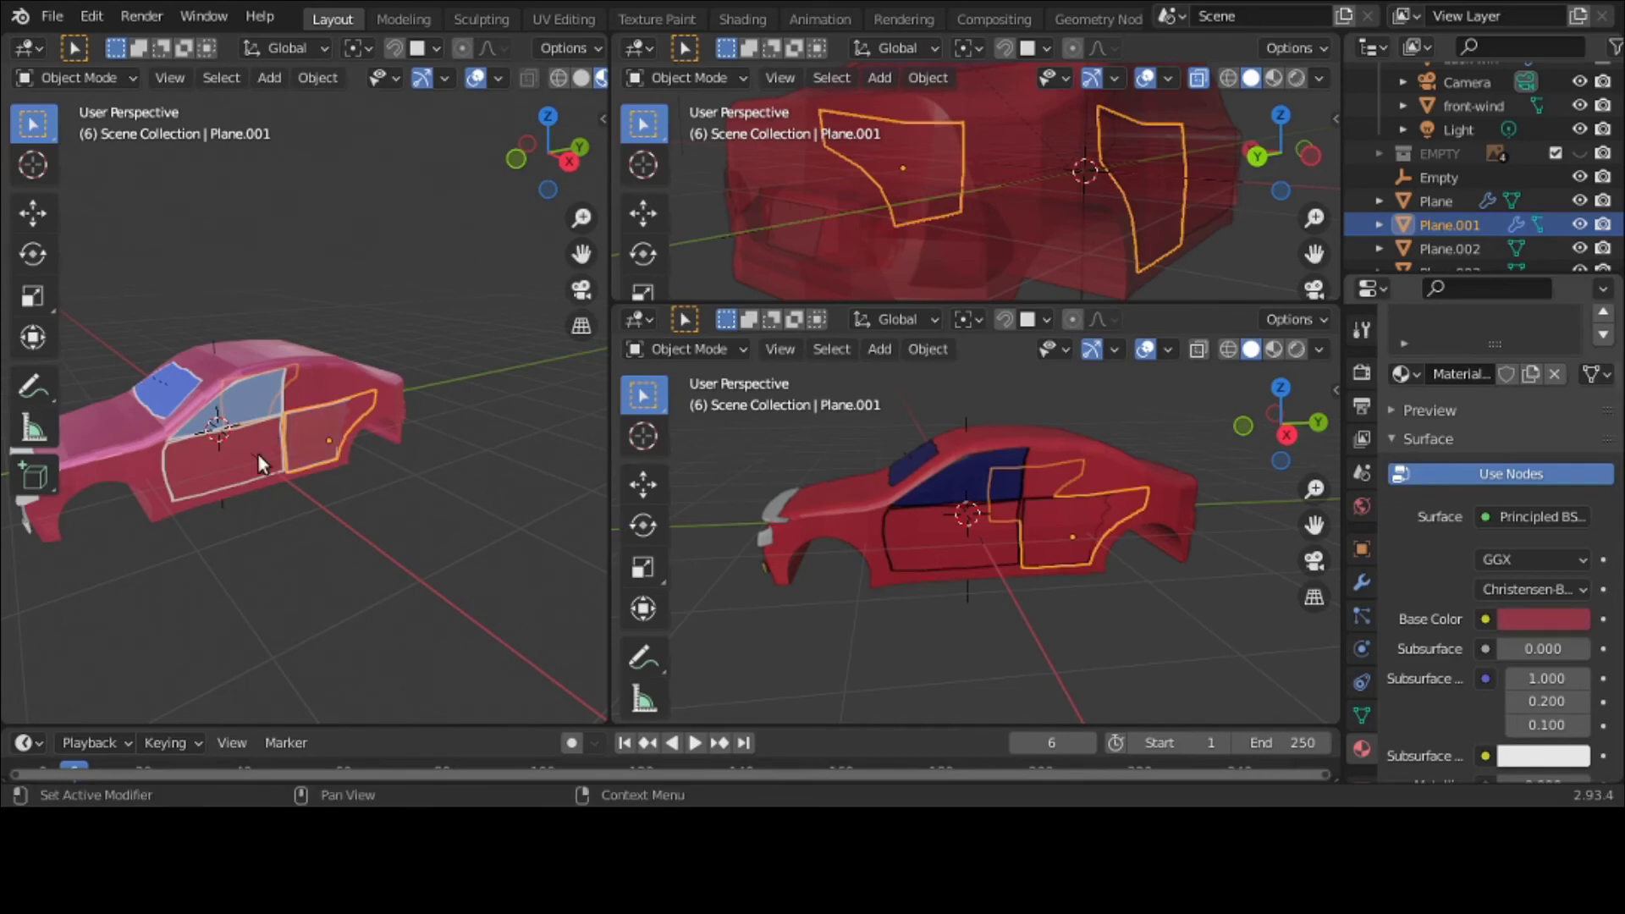
click(257, 454)
middle_drag(257, 454, 511, 361)
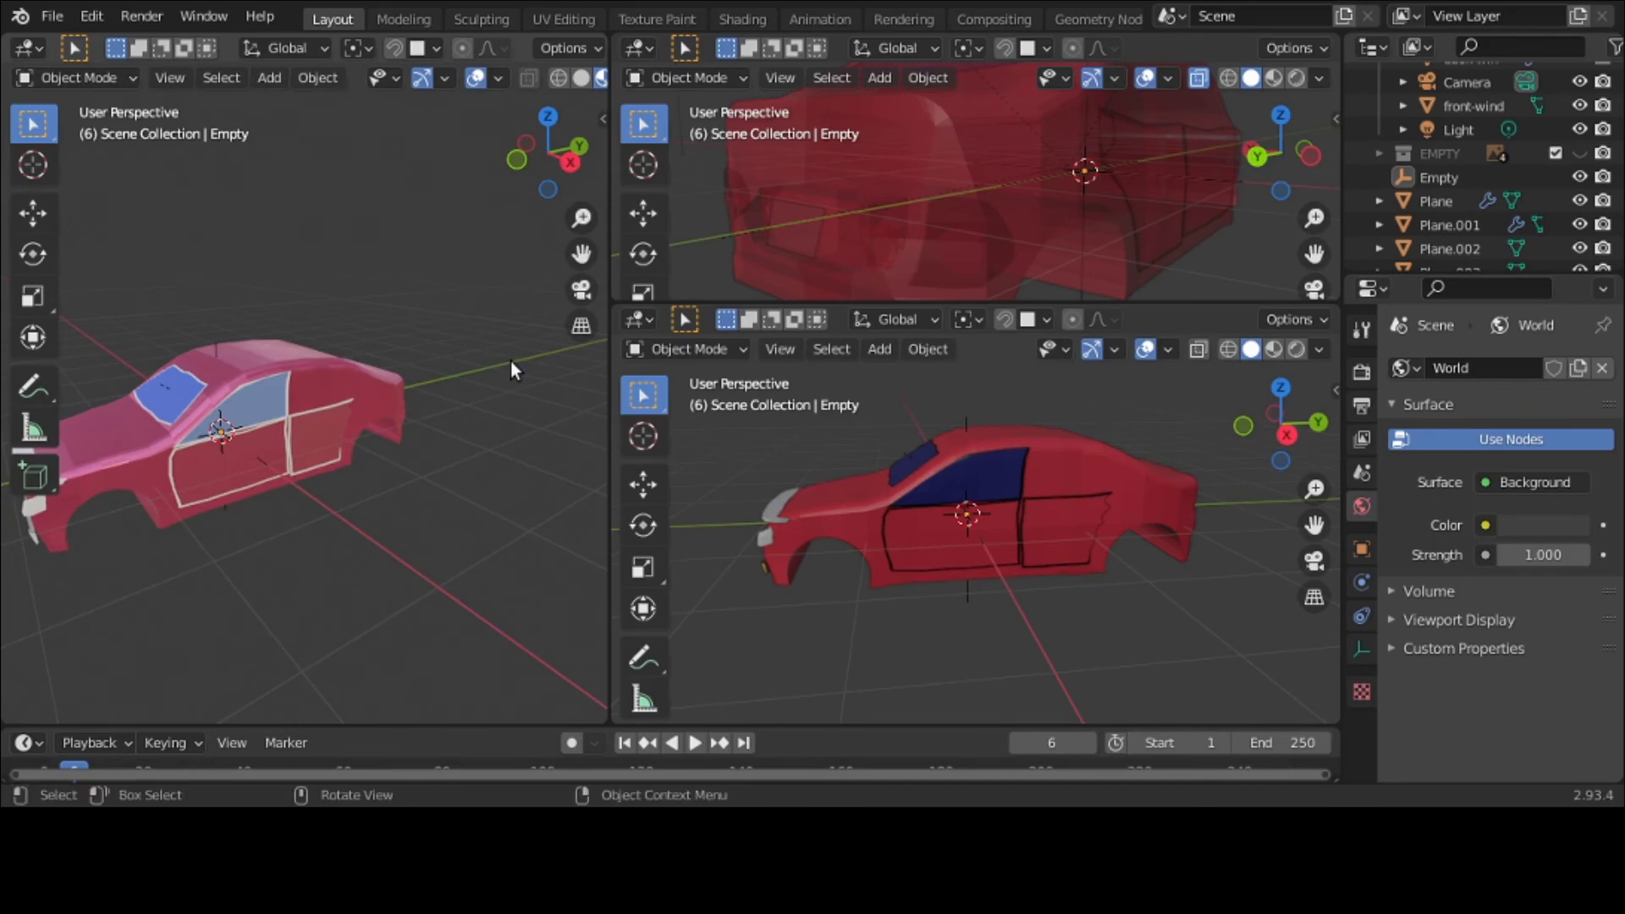
click(586, 79)
Step: Mirror the front side window on the X axis using Empty as the mirror object, and apply the Mirror modifier
mouse_move(407, 381)
middle_down()
mouse_move(345, 491)
mouse_move(518, 485)
mouse_move(394, 542)
mouse_move(381, 497)
mouse_move(301, 425)
mouse_move(508, 456)
middle_up()
scroll(535, 466, up, 5)
click(302, 425)
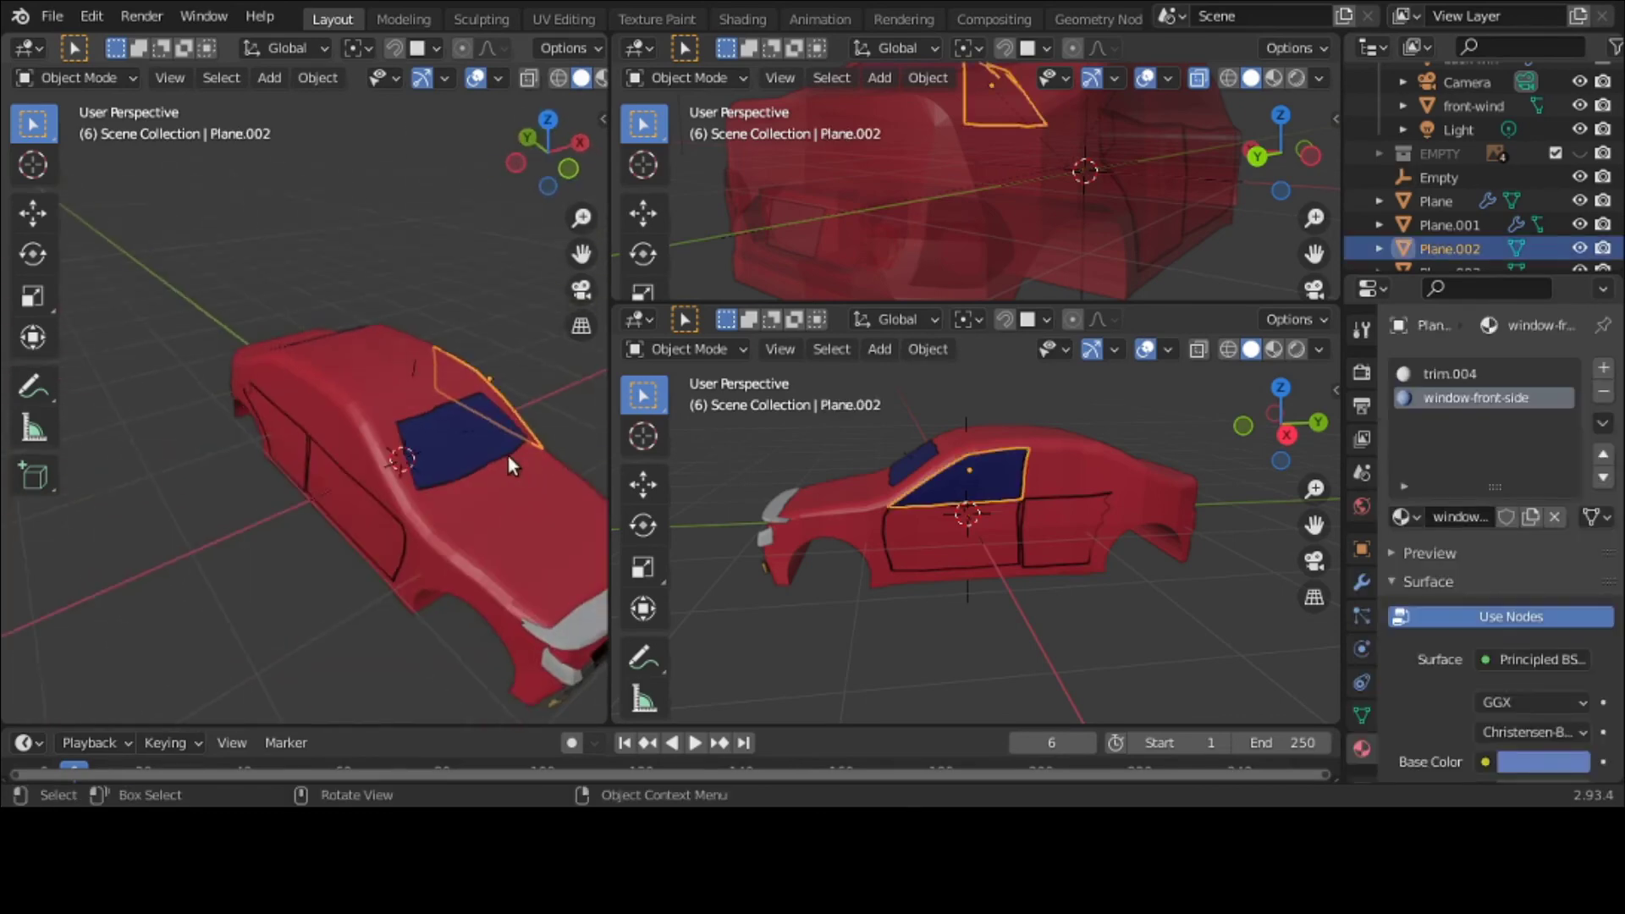
click(1361, 582)
click(1515, 367)
click(1109, 617)
click(1515, 532)
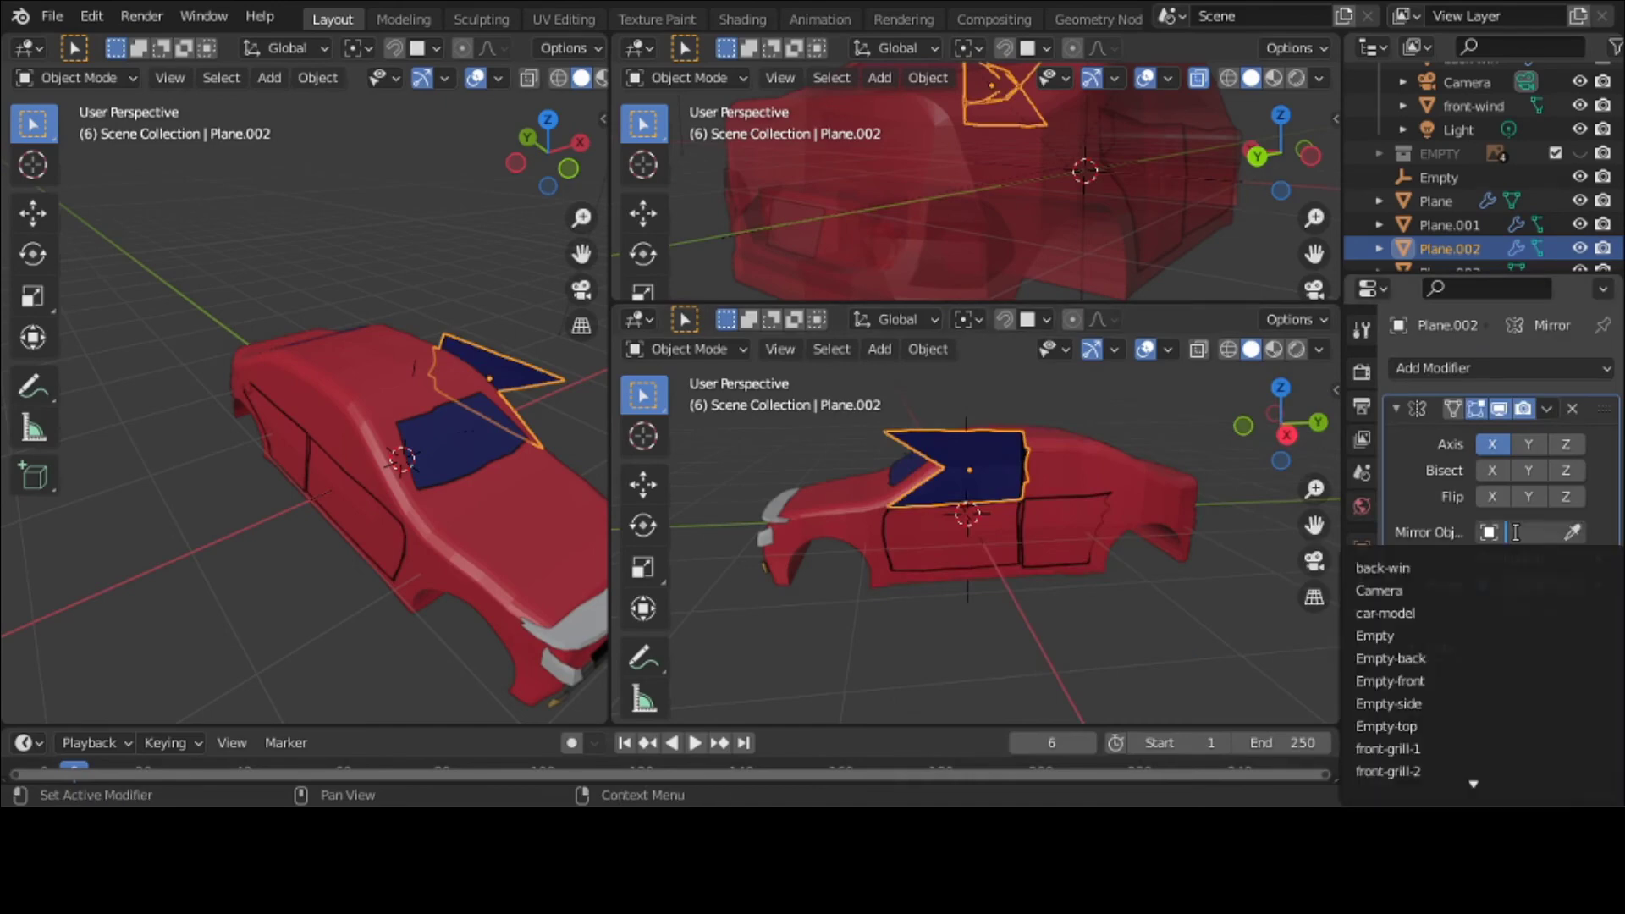
click(1475, 637)
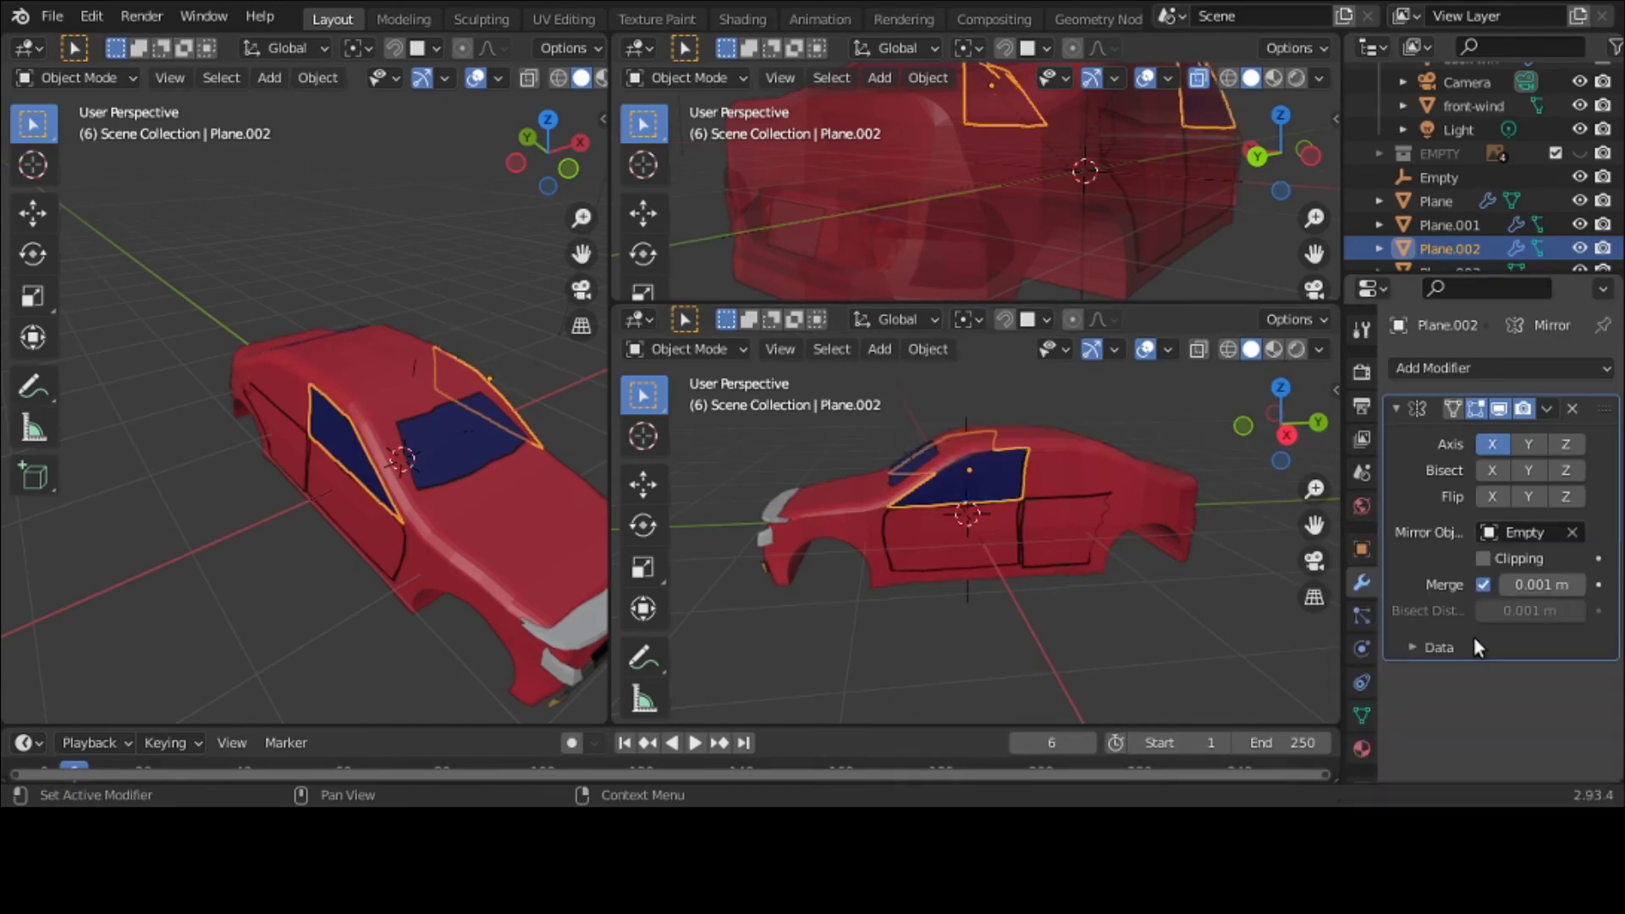
click(1549, 409)
click(1441, 436)
click(338, 614)
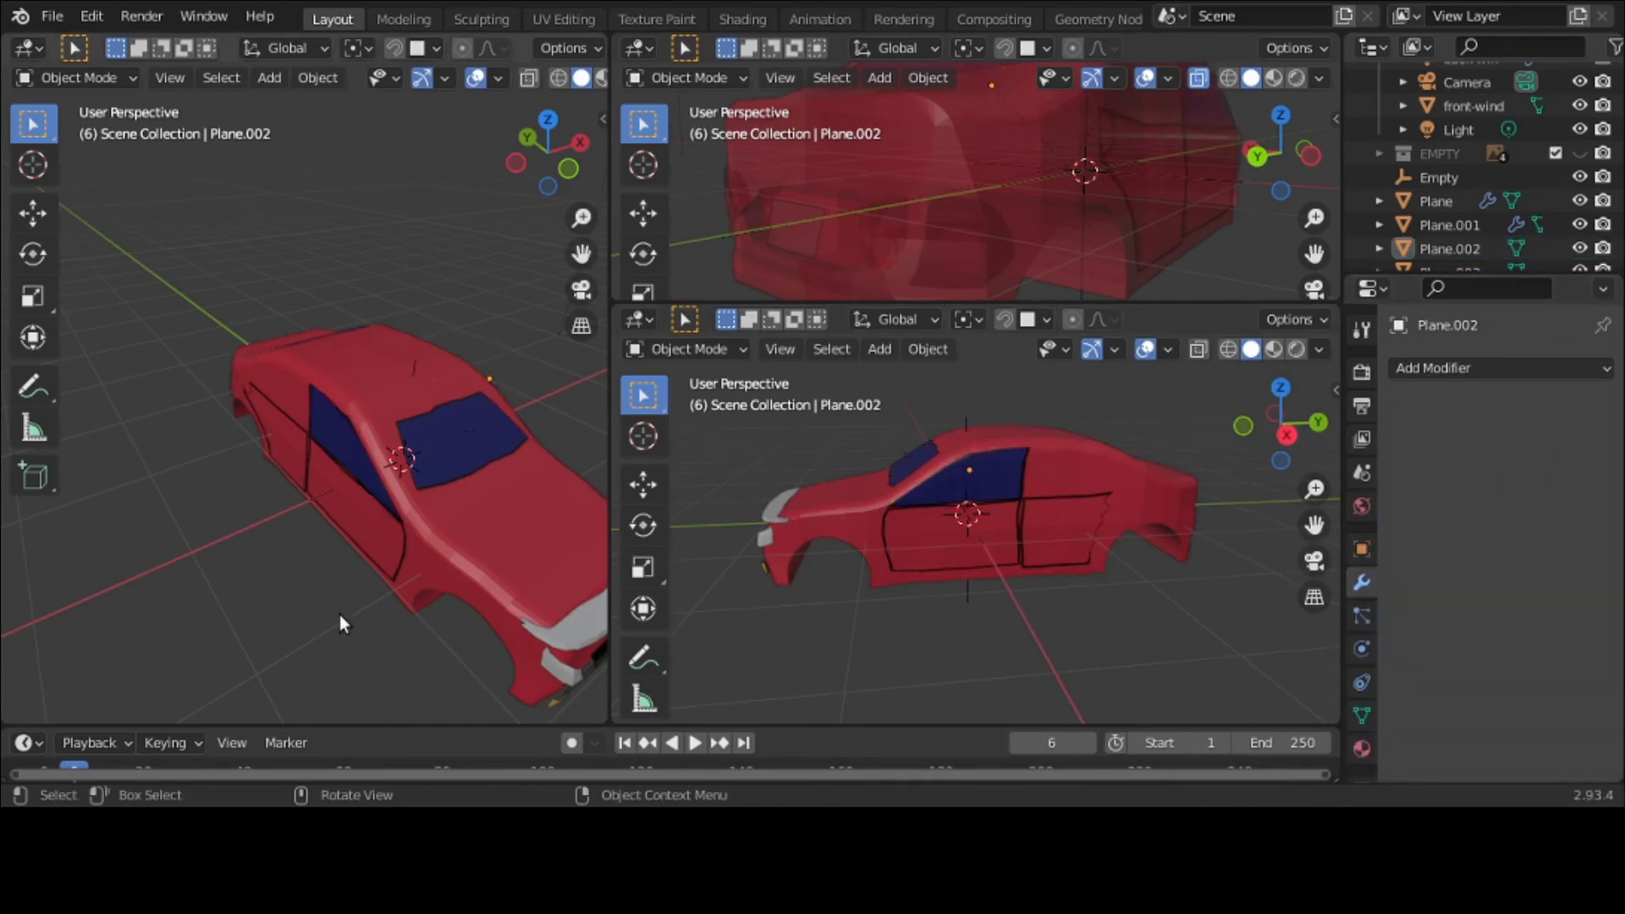
Step: Add a Subdivision Surface modifier to the car body and set its viewport levels to 3
middle_drag(339, 615, 9, 552)
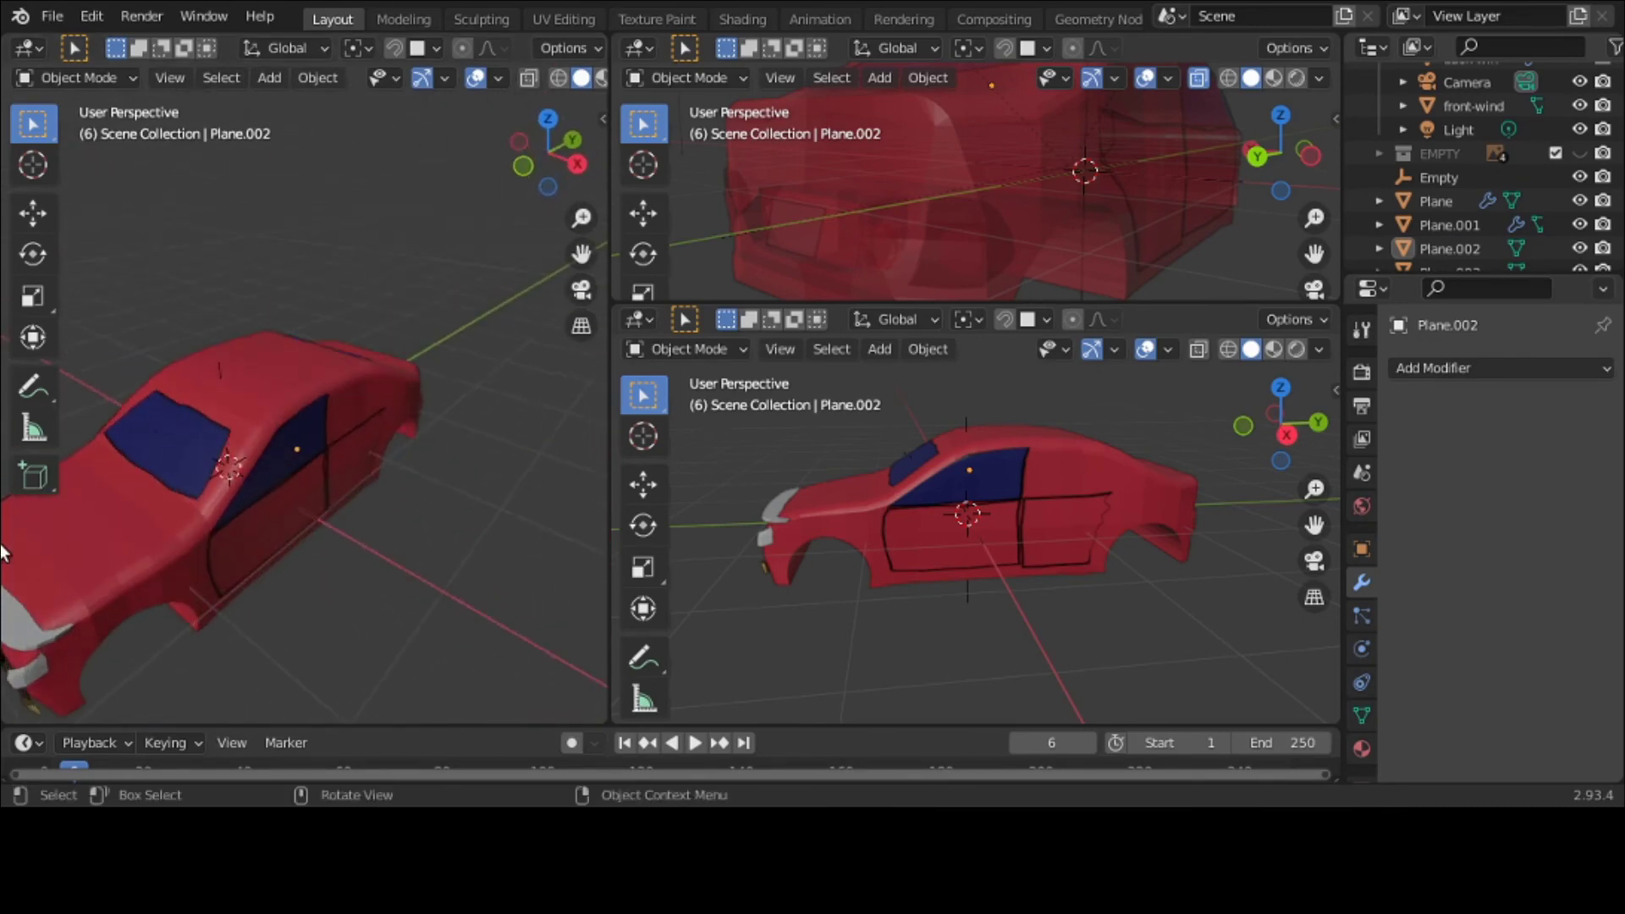
middle_drag(292, 608, 58, 574)
scroll(59, 574, up, 2)
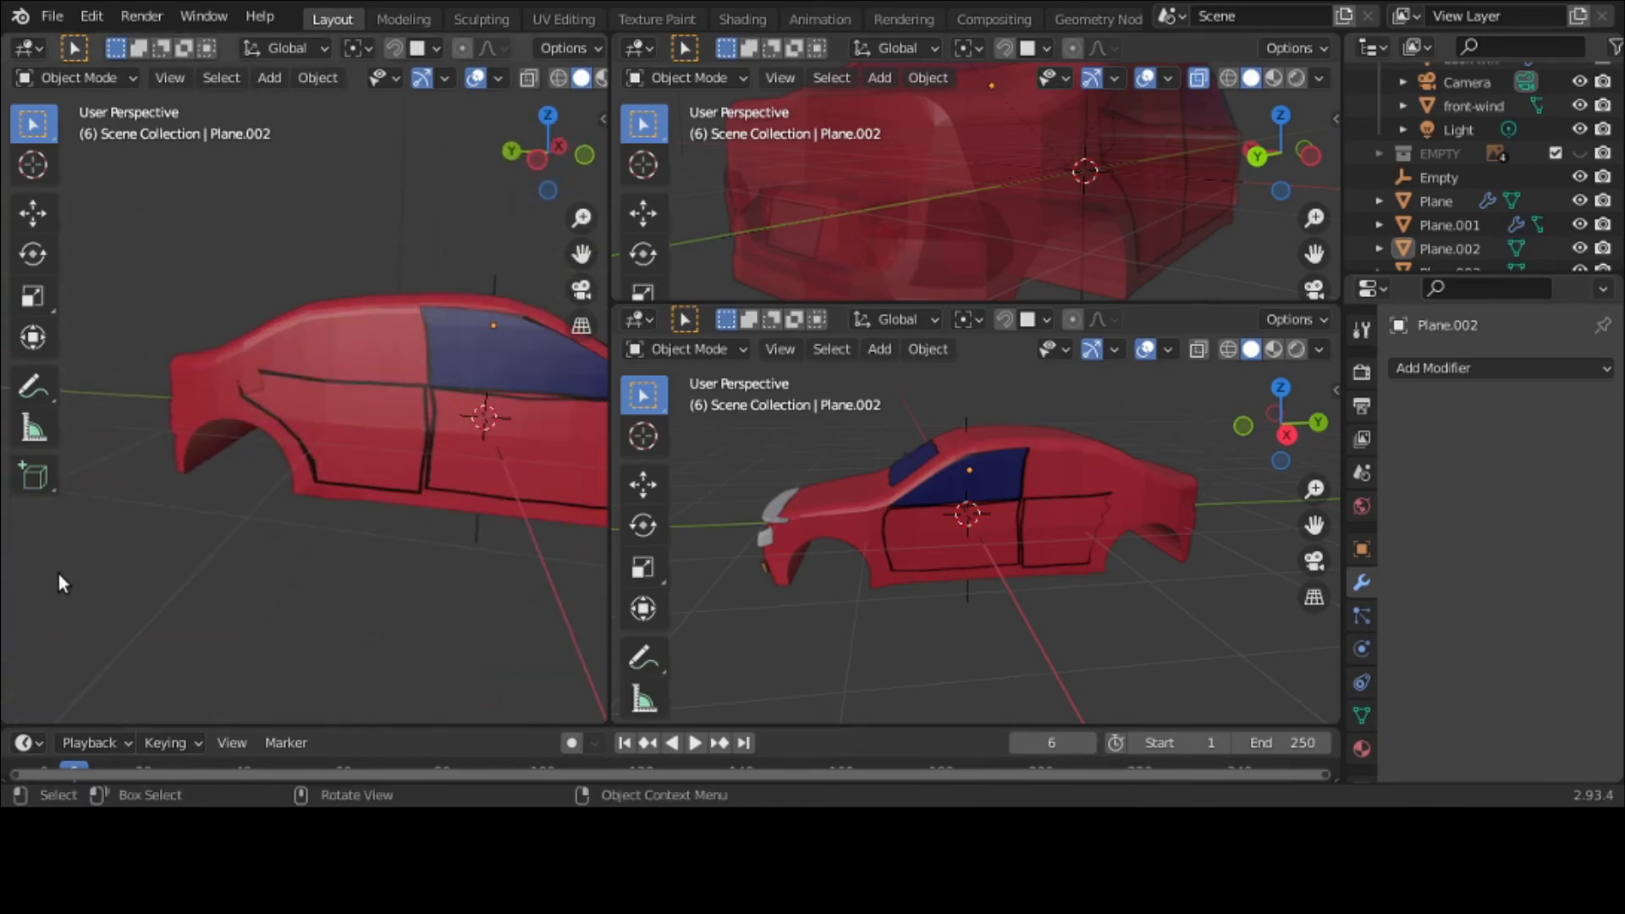
middle_drag(733, 601, 1024, 605)
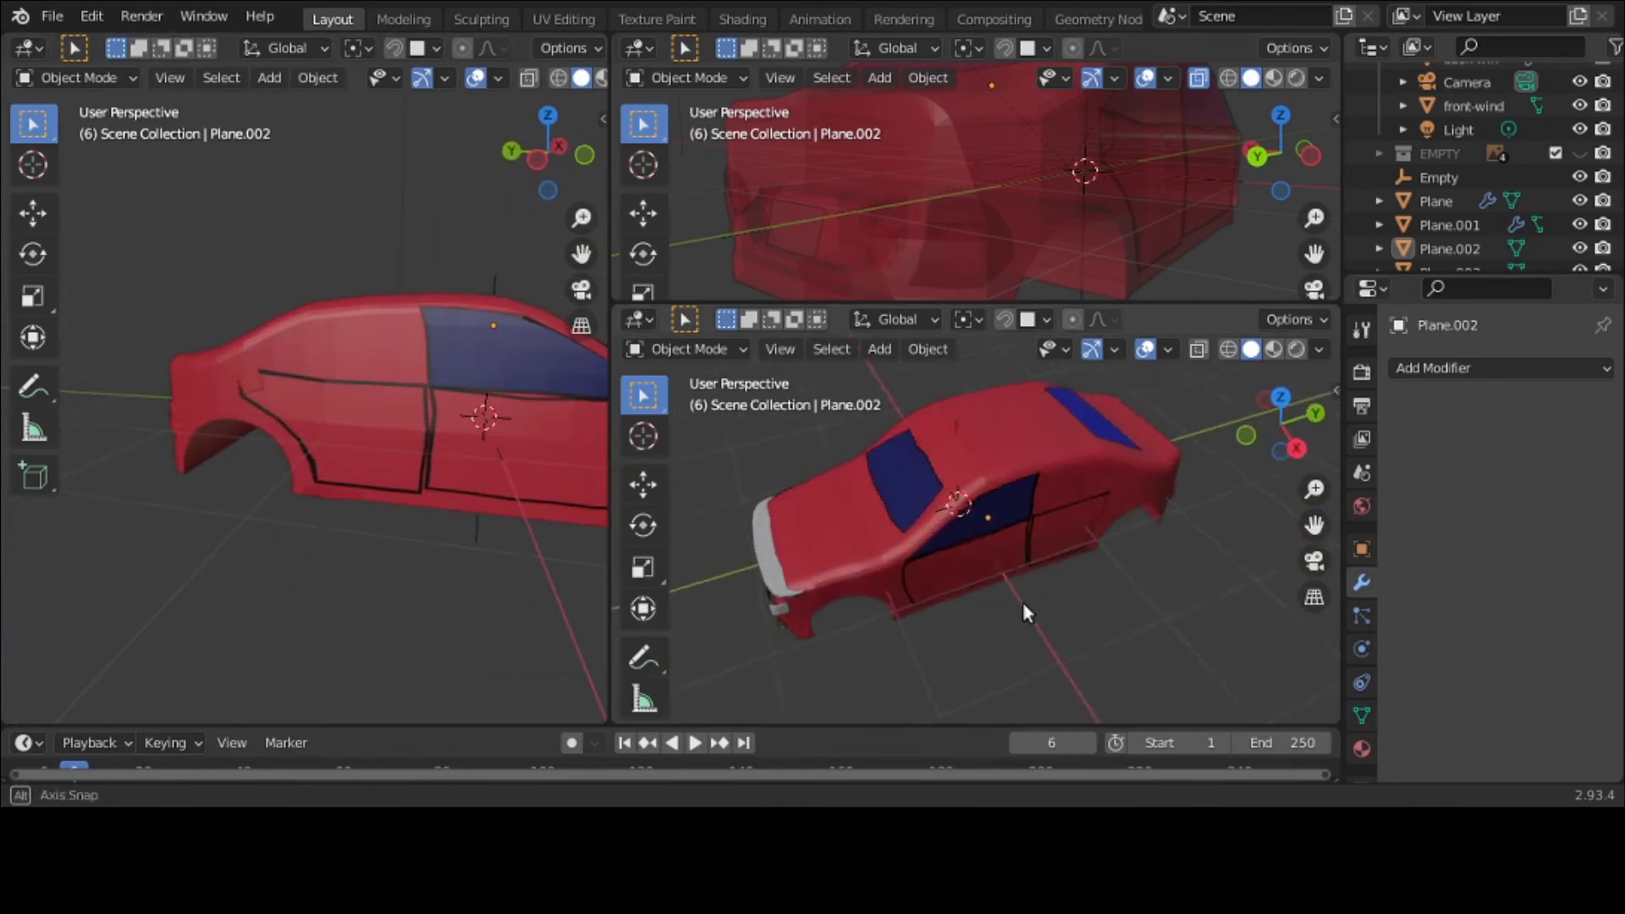
click(1085, 455)
click(1481, 369)
scroll(1152, 694, down, 2)
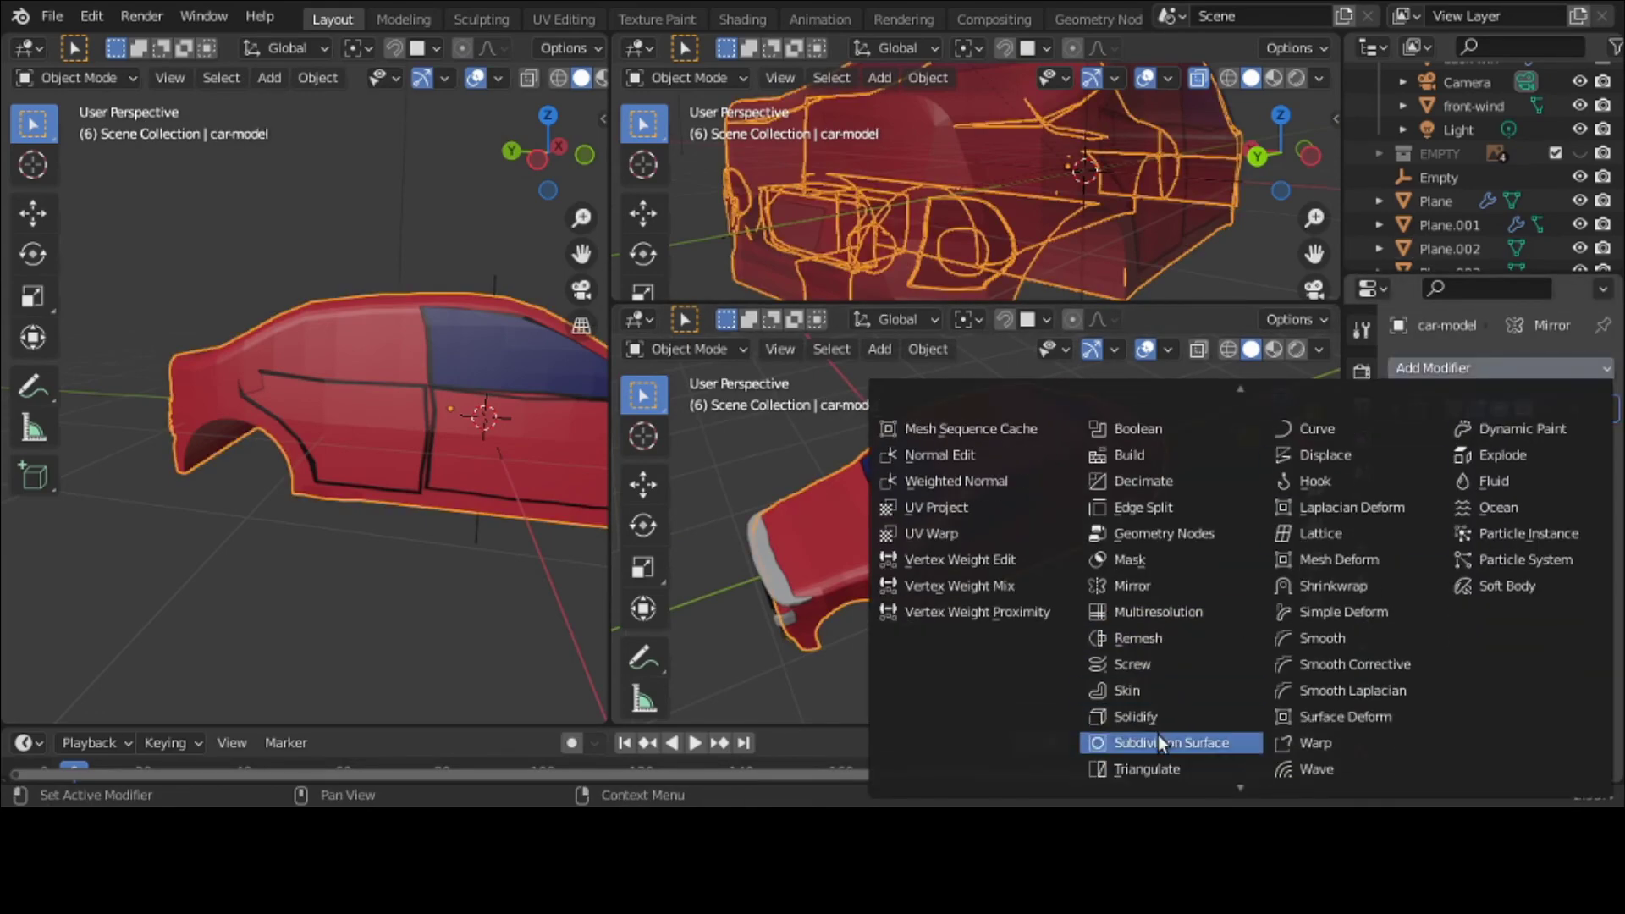
click(1158, 736)
click(1576, 507)
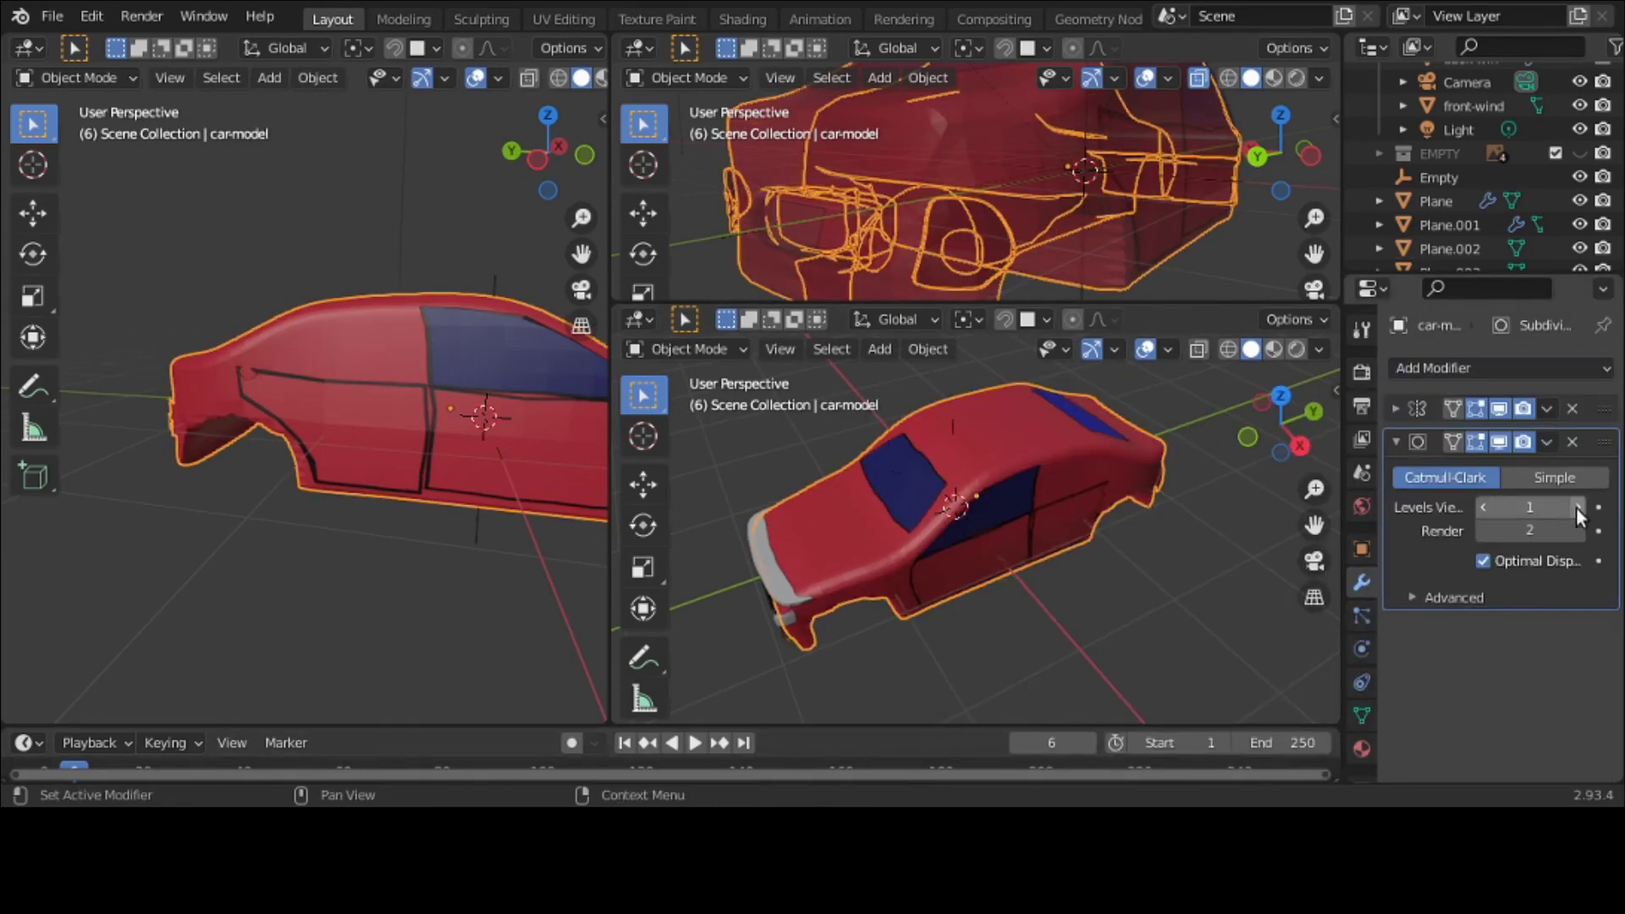
click(1576, 508)
middle_drag(948, 541, 1287, 614)
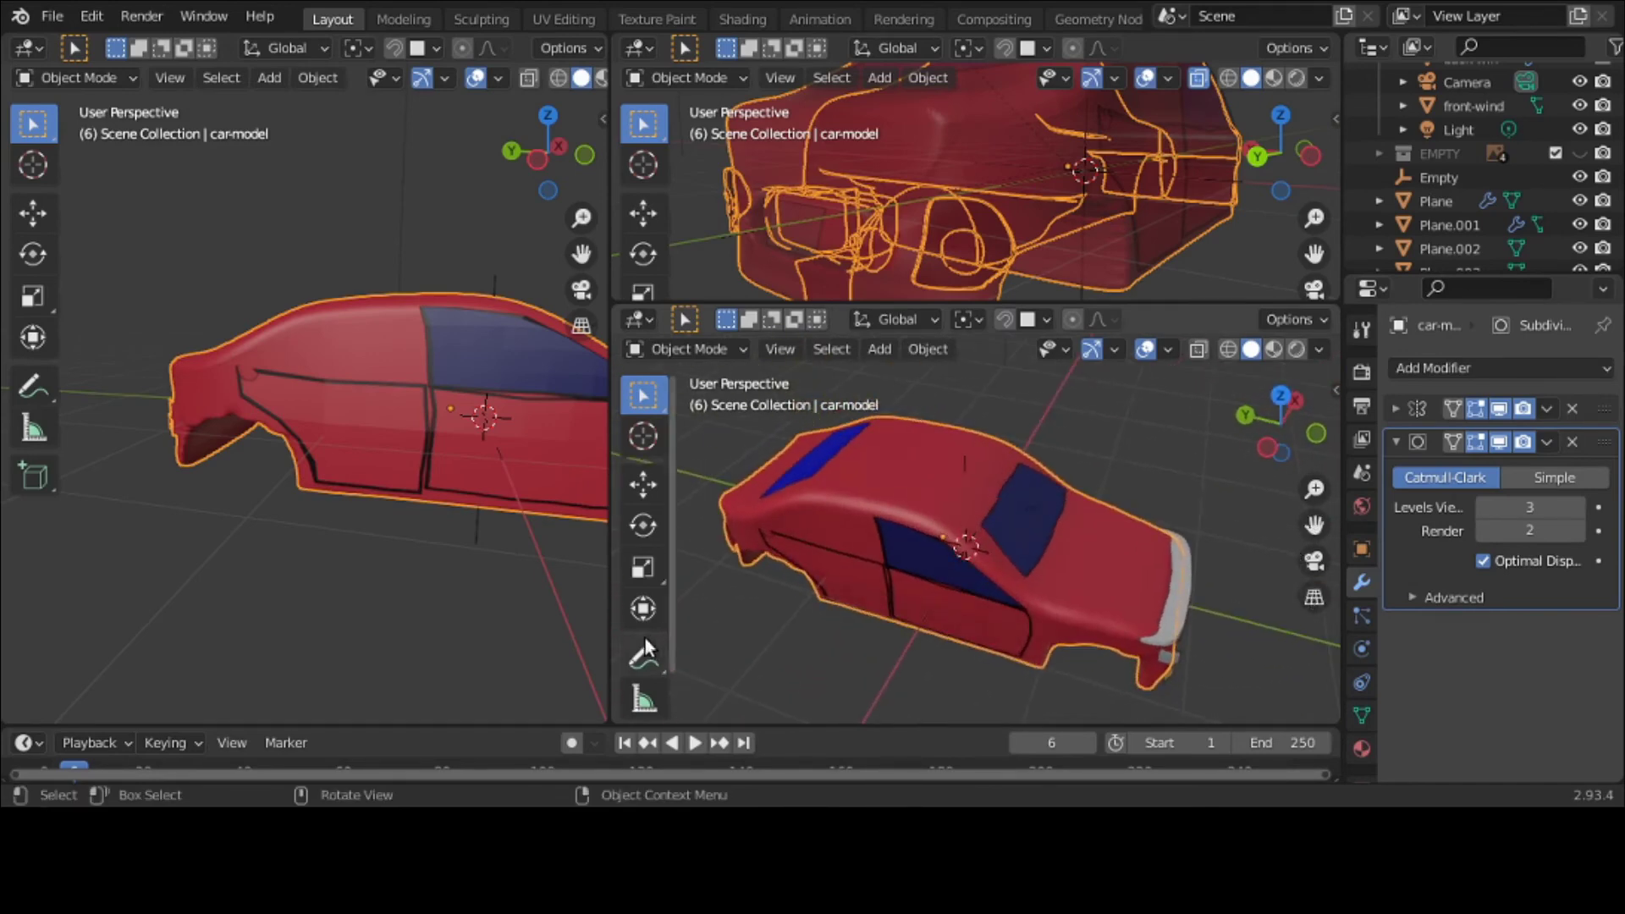
Step: Move the spoiler about 4.24 m along Y to the car's rear and raise it about 0.39 m along Z
click(1177, 592)
key(g)
key(y)
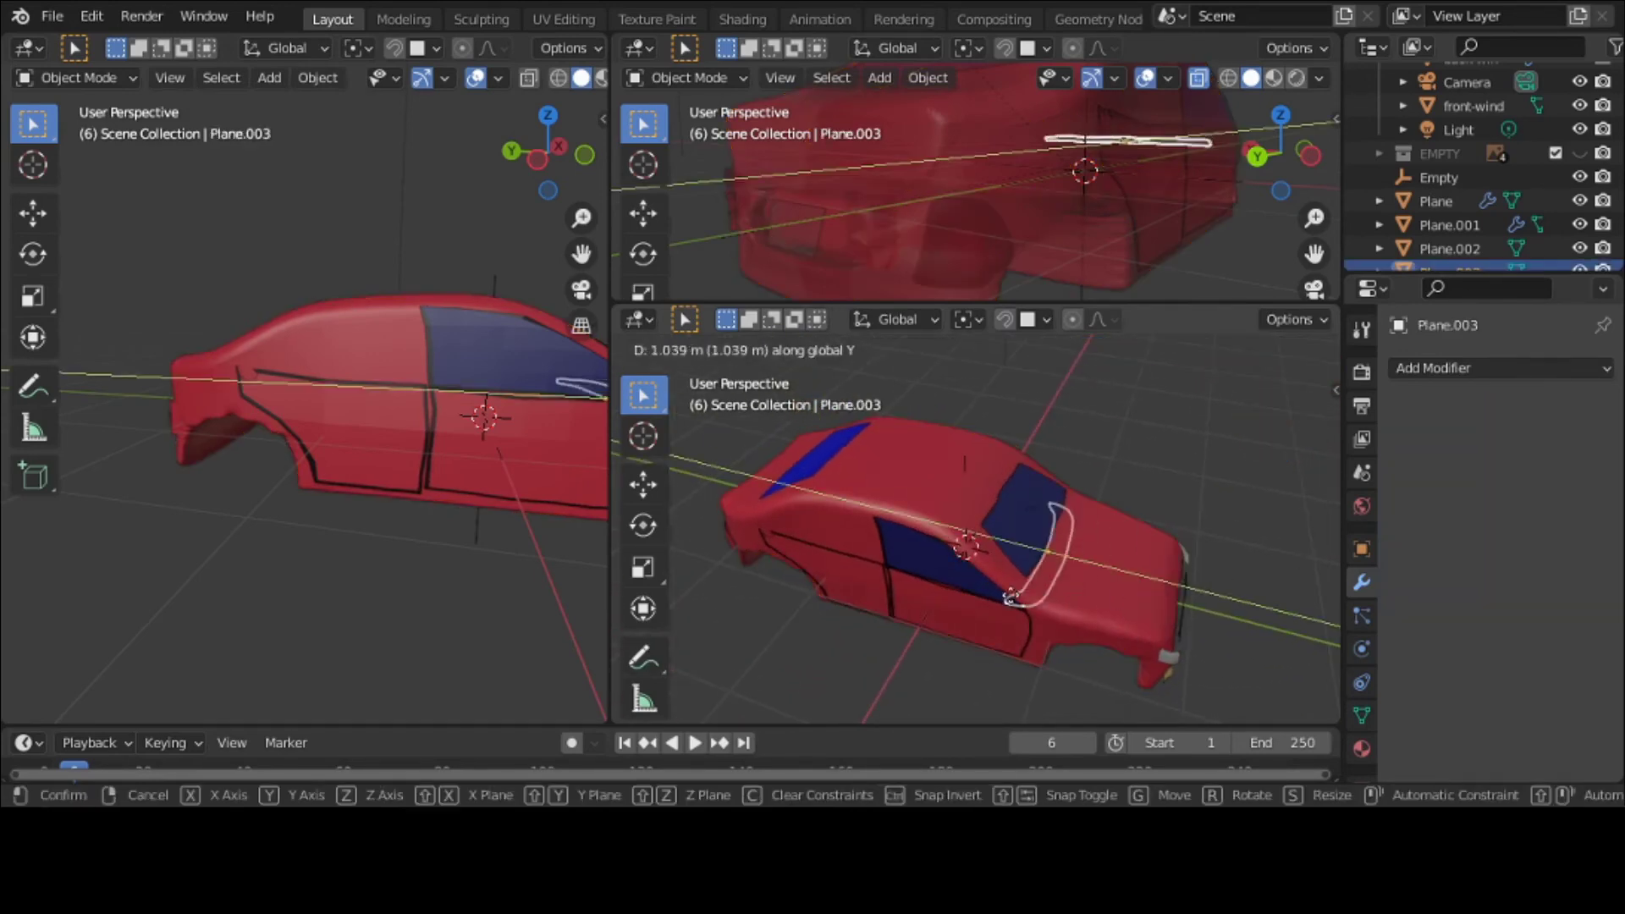
click(848, 510)
middle_drag(848, 511, 1149, 450)
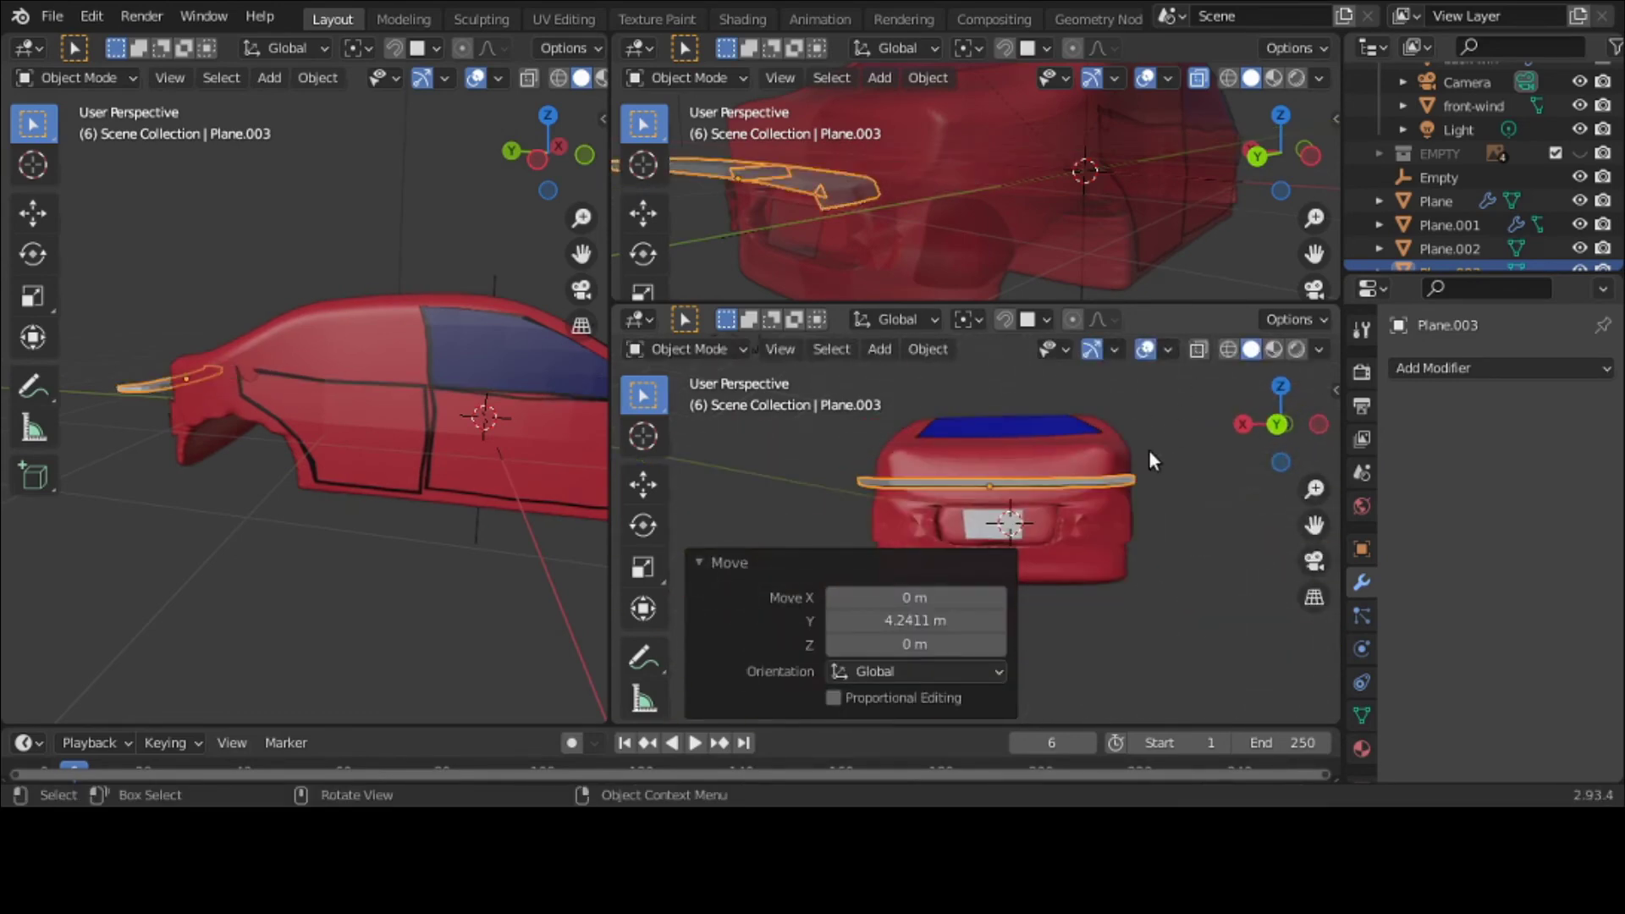
key(g)
key(z)
click(1058, 475)
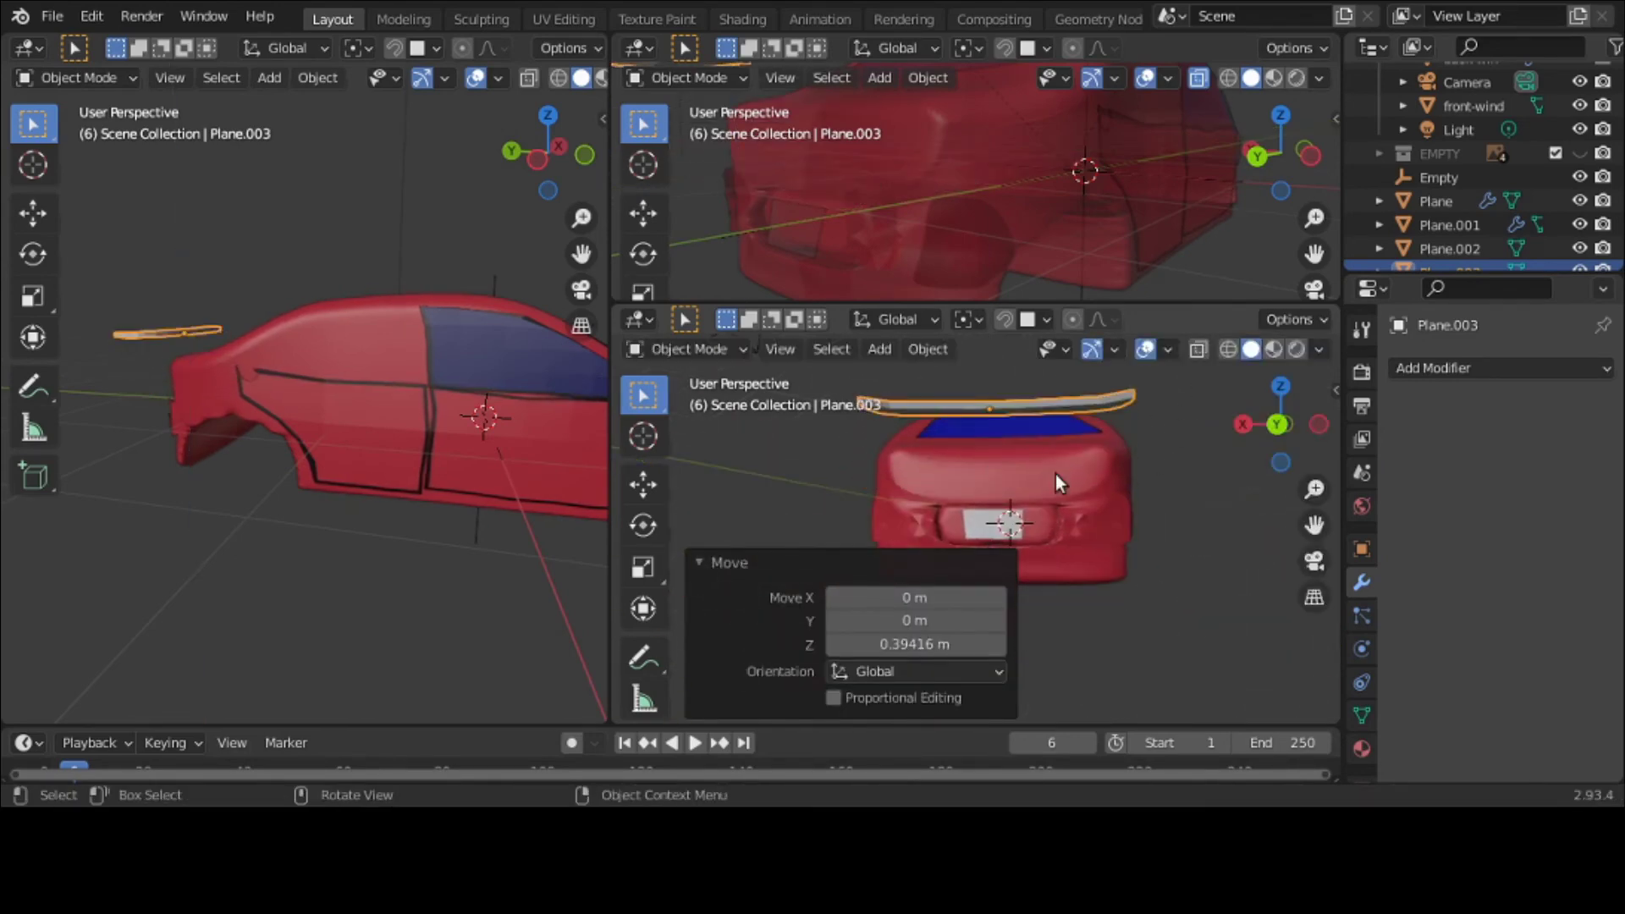
Step: Maximize the 3D viewport and put the spoiler in Edit Mode
key(ctrl+space)
click(78, 78)
click(77, 131)
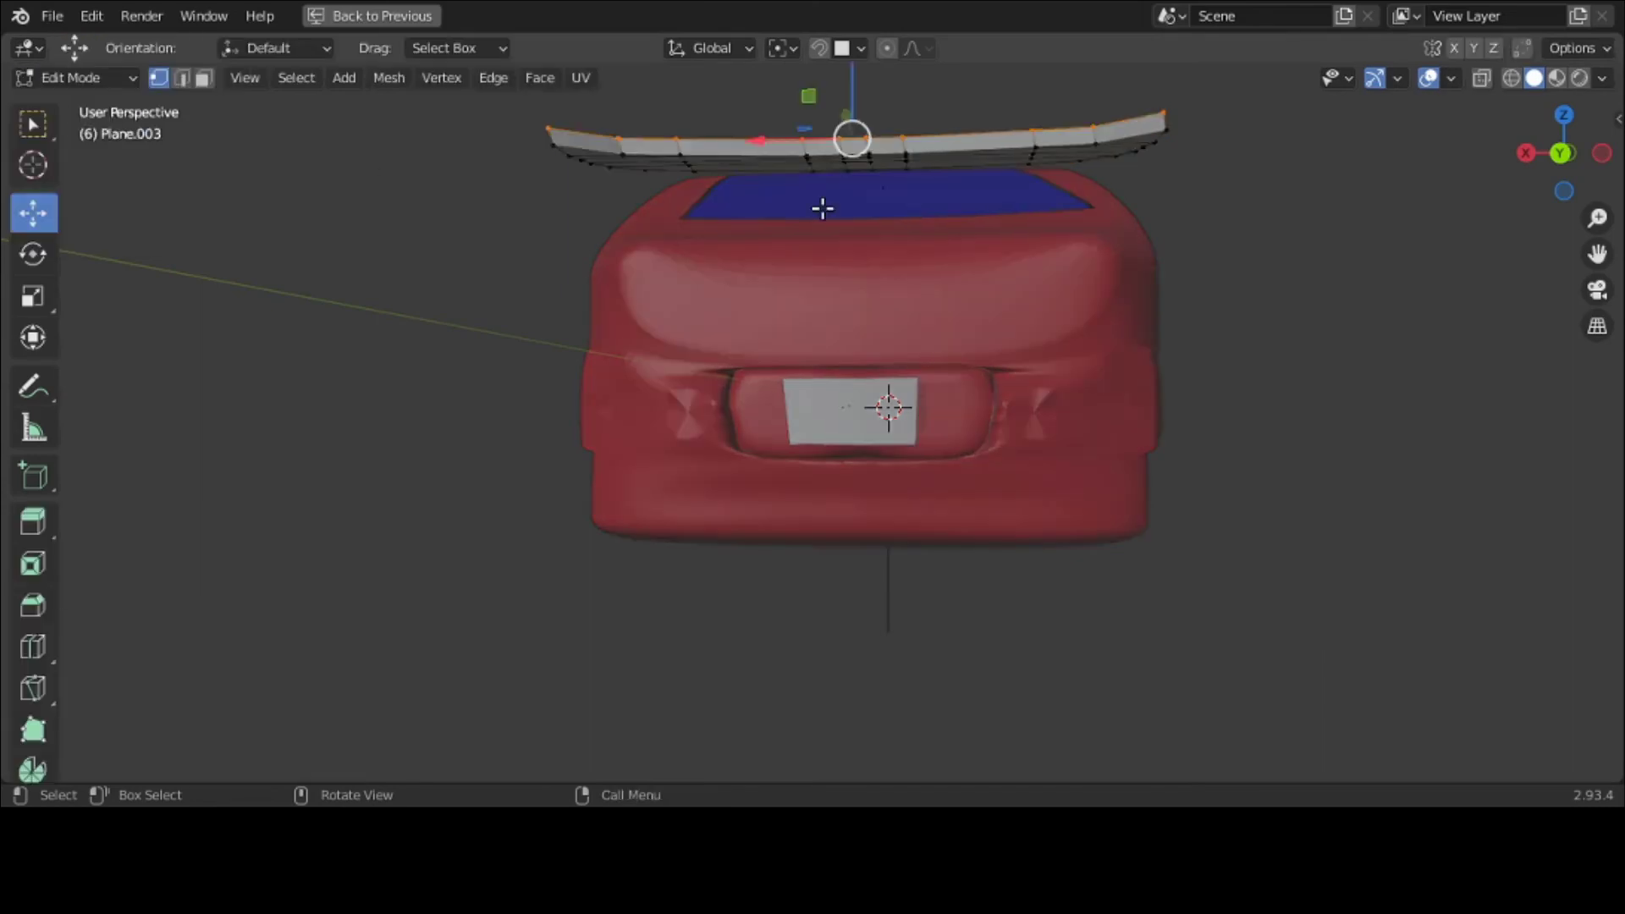
middle_drag(820, 204, 804, 393)
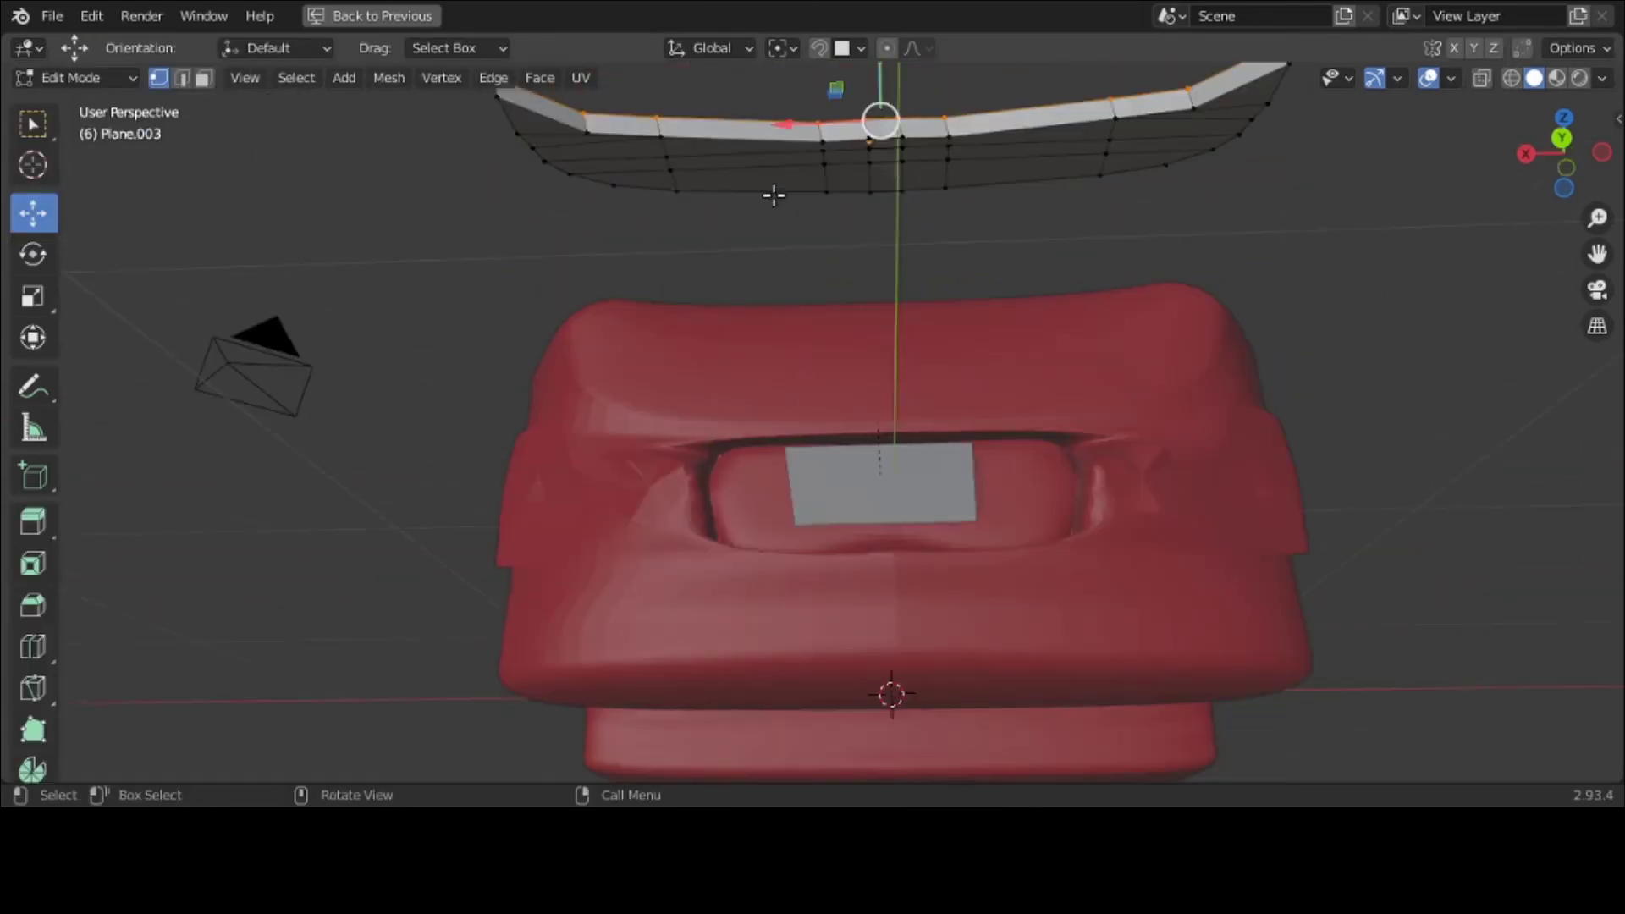
Step: Extrude two underside faces of the spoiler, one on each side of its center, downward about 0.072 m as supports
click(205, 78)
click(745, 159)
shift+click(1048, 154)
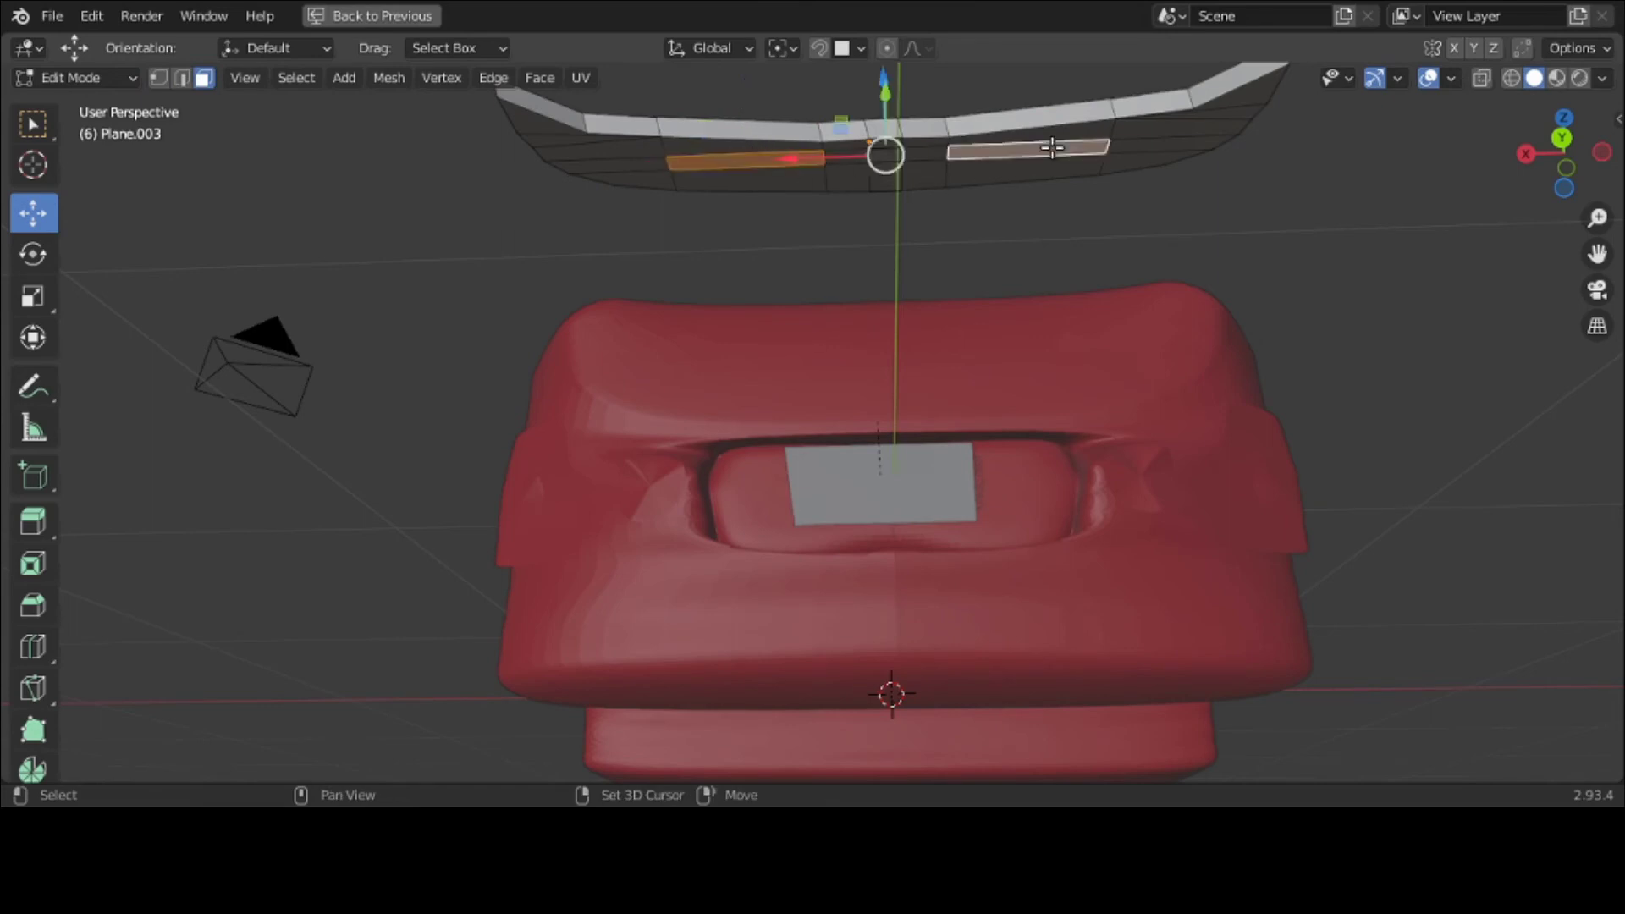
middle_drag(1048, 153, 1033, 221)
key(g)
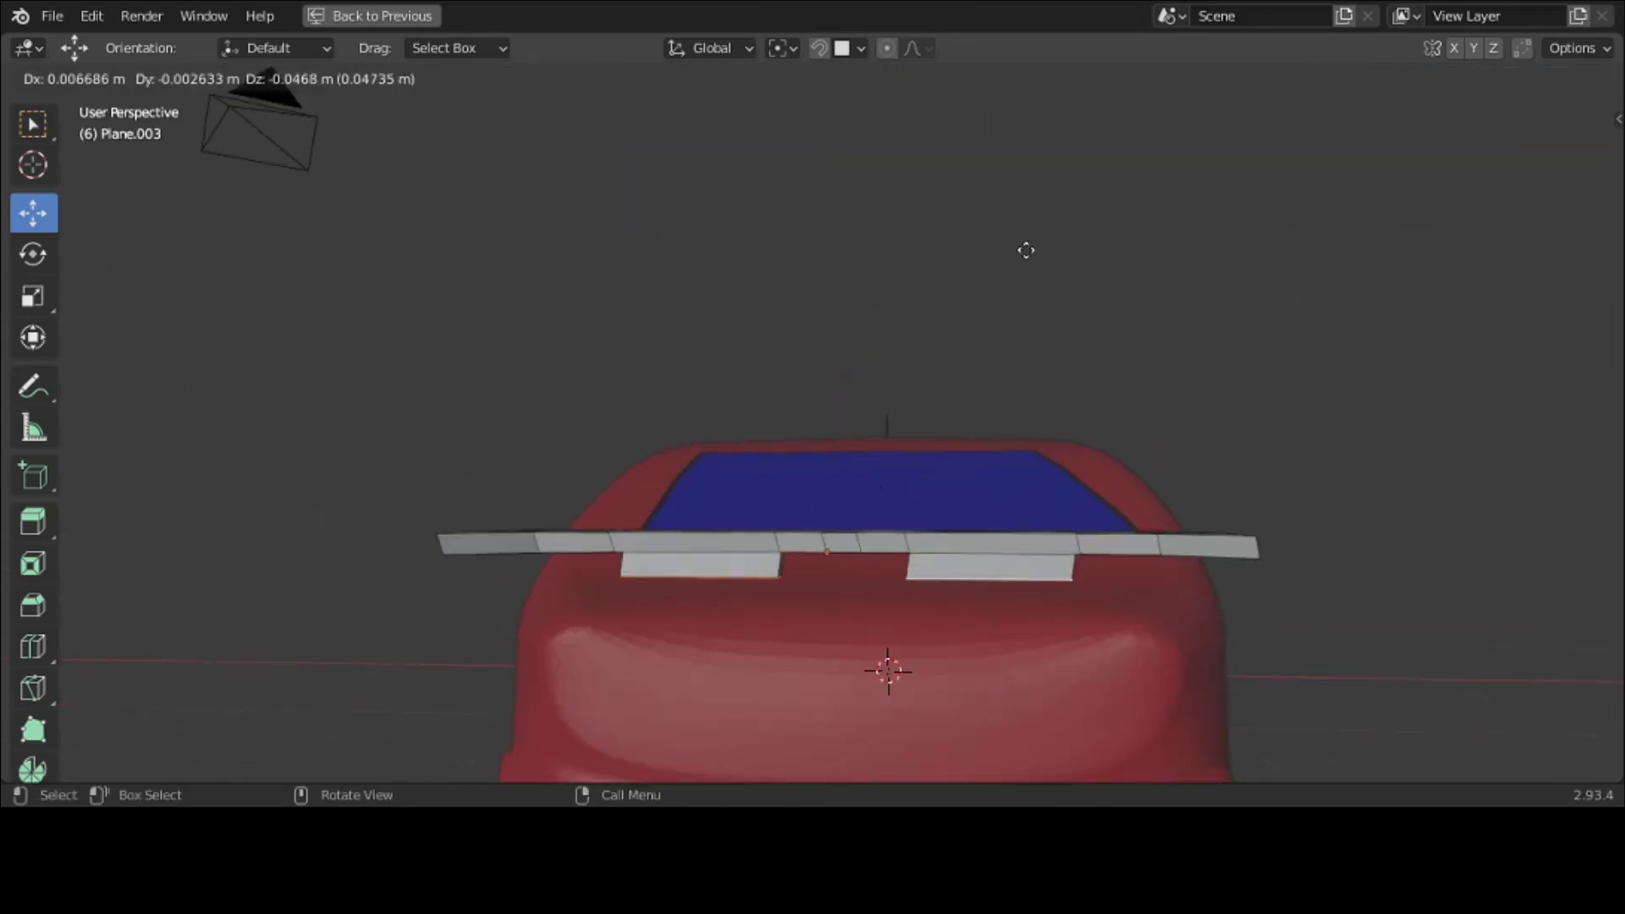
key(Escape)
key(e)
click(993, 302)
middle_drag(993, 302, 1129, 330)
key(grave)
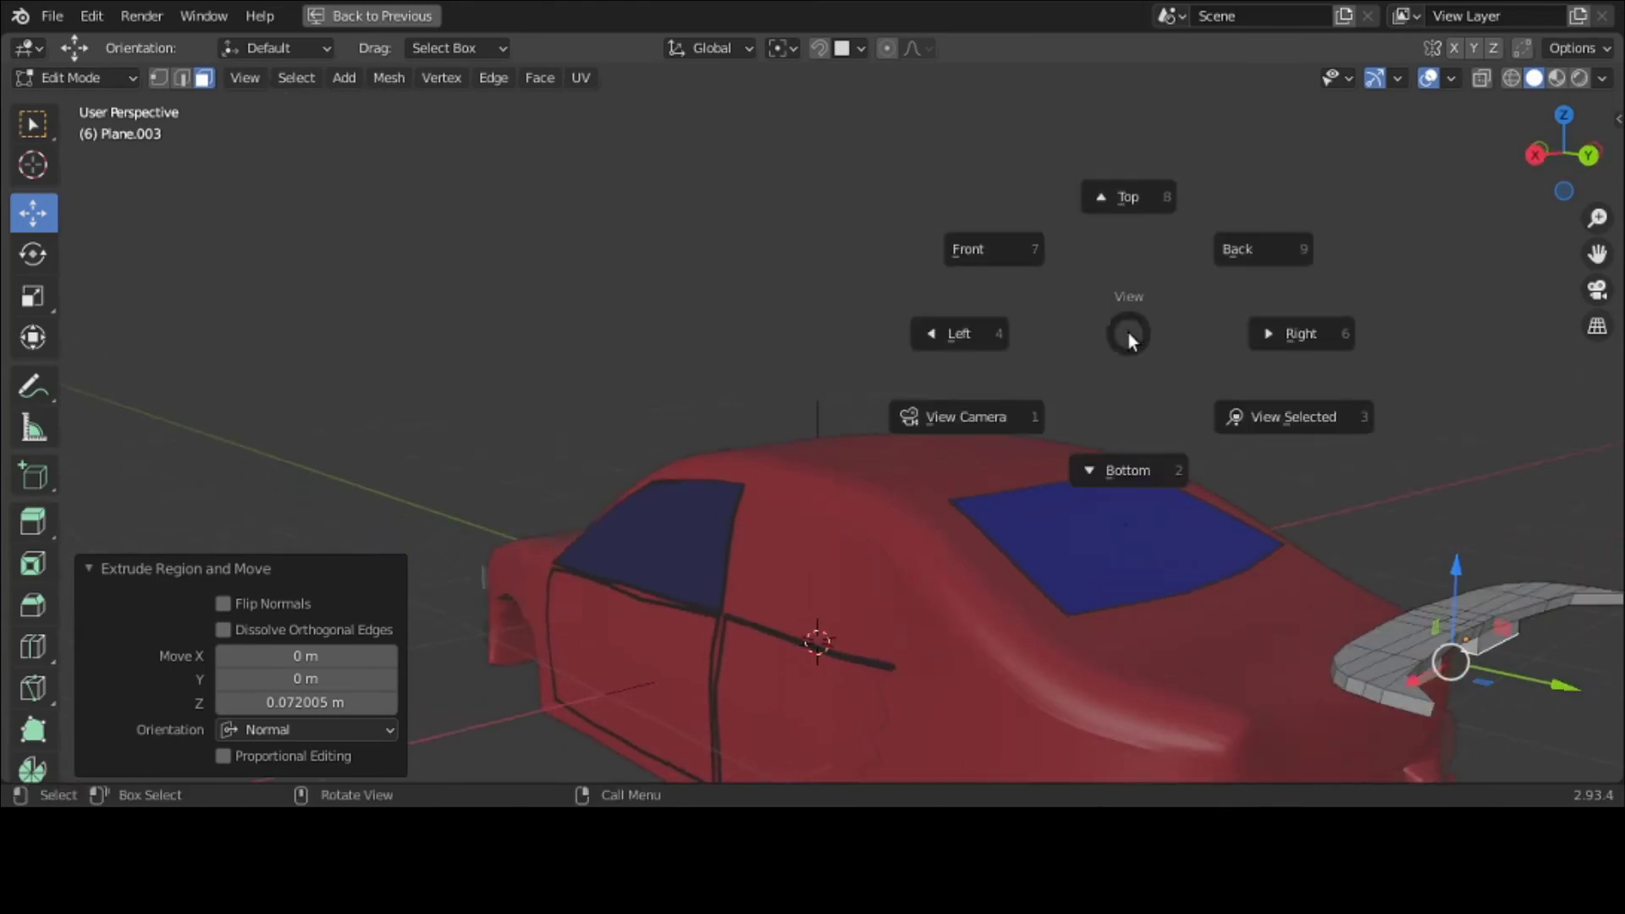
Step: Return the spoiler to Object Mode, move it about -0.34 m along Y in top view, and restore the multi-viewport layout
click(1129, 229)
drag(1598, 252, 1598, 545)
click(44, 78)
click(85, 105)
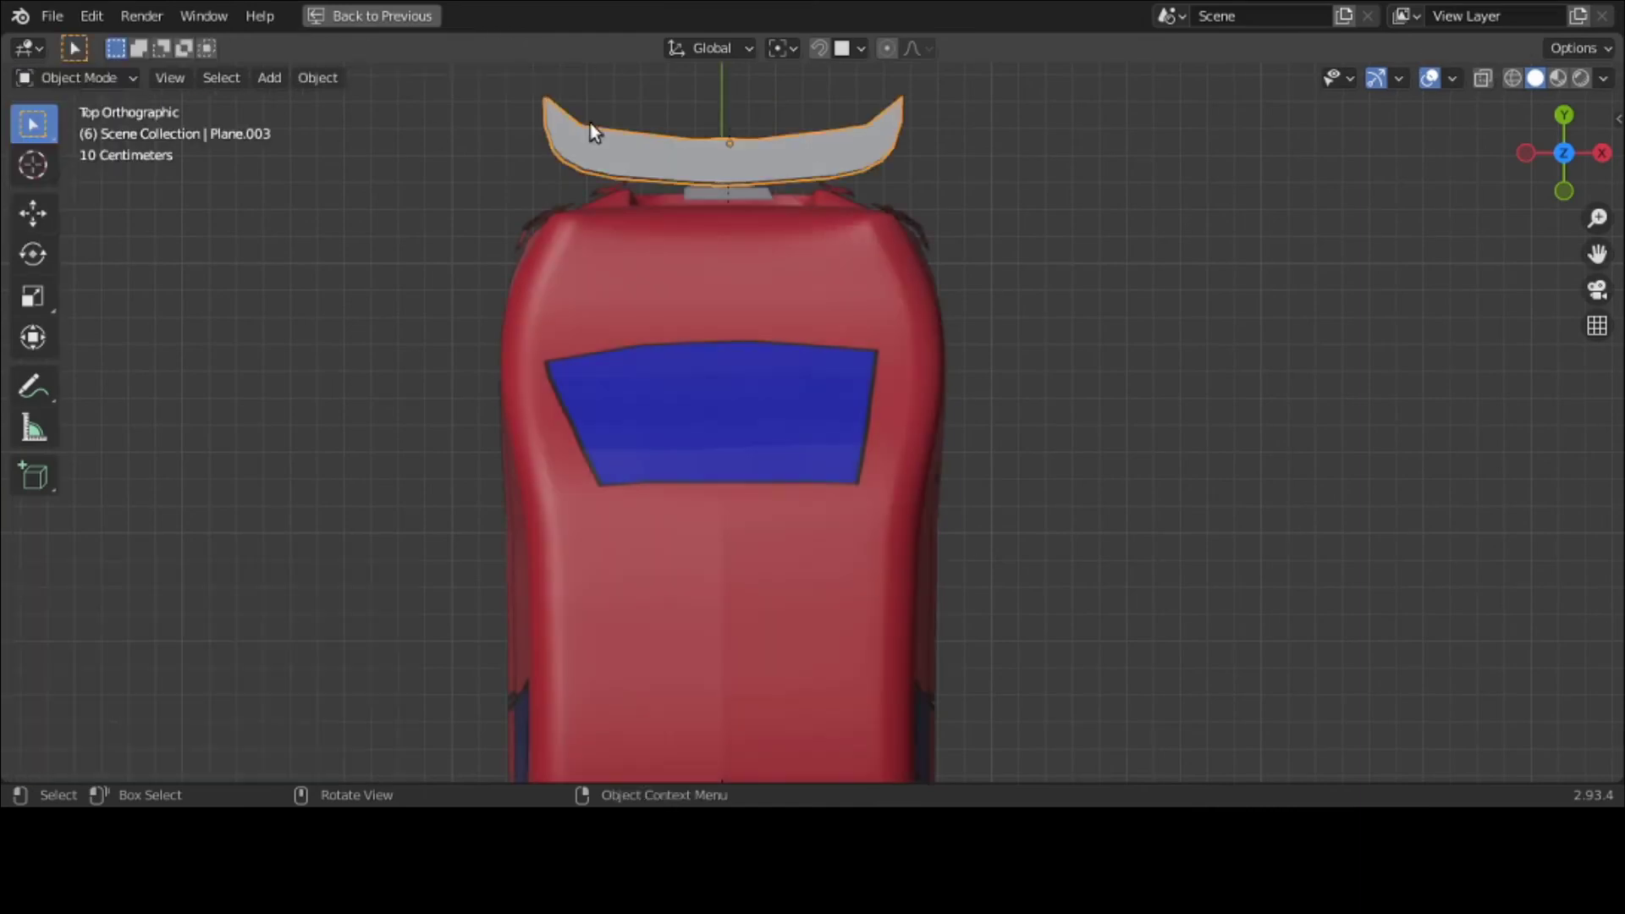
key(g)
key(y)
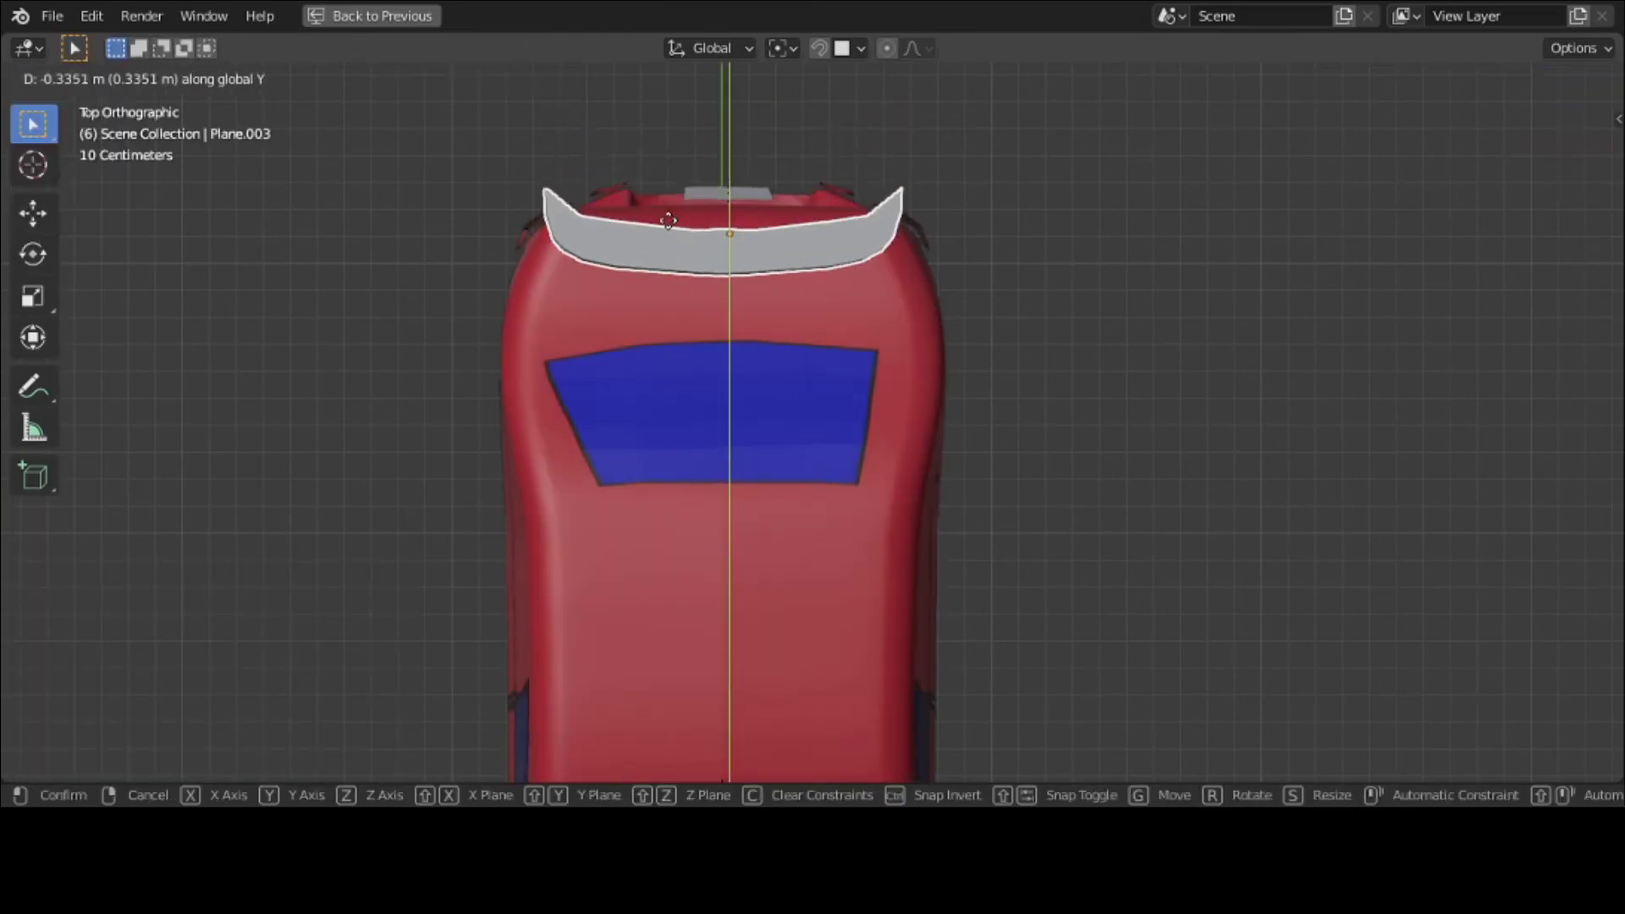
click(673, 240)
key(ctrl+space)
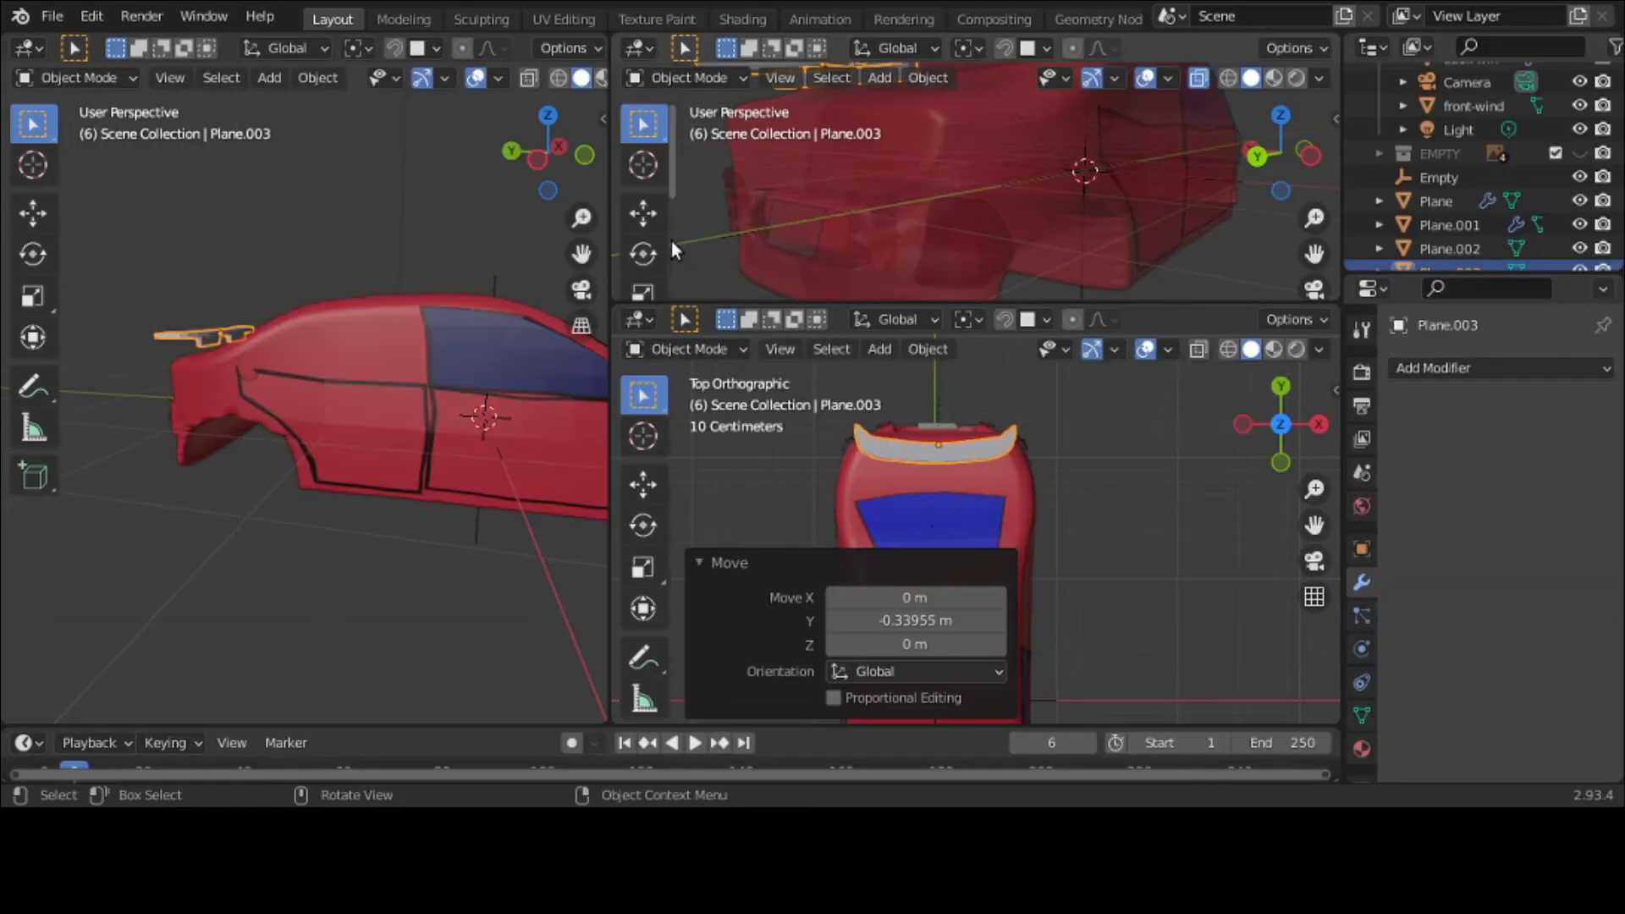
Step: Try lower Subdivision Surface viewport levels on the car body, ending at 1, and remove that modifier
middle_drag(508, 292, 460, 311)
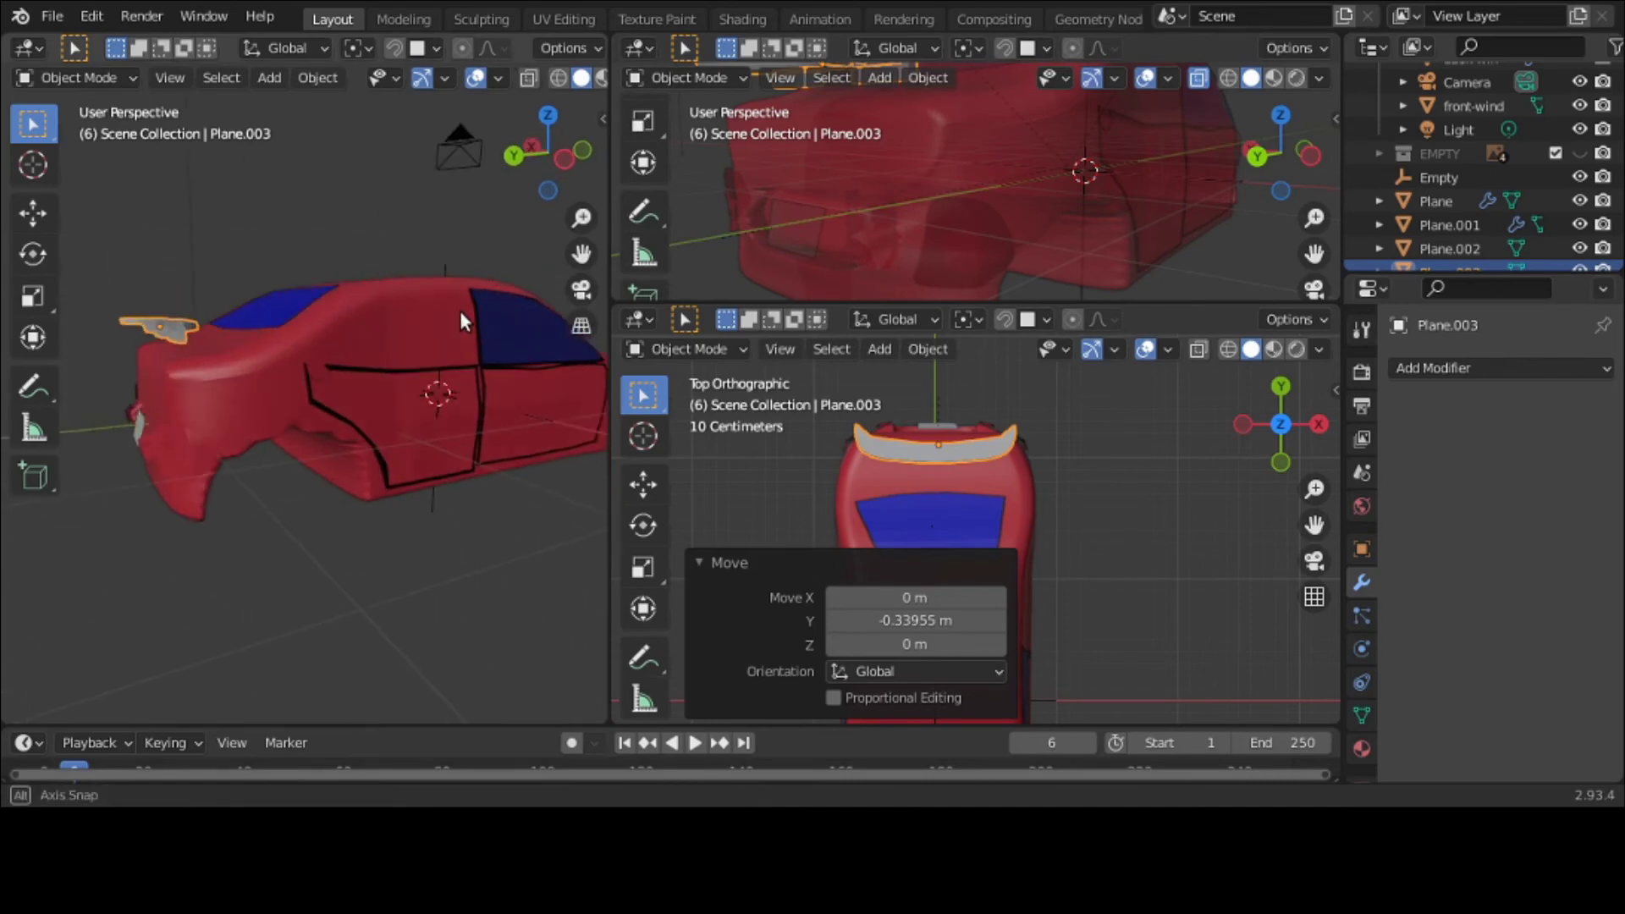
click(437, 312)
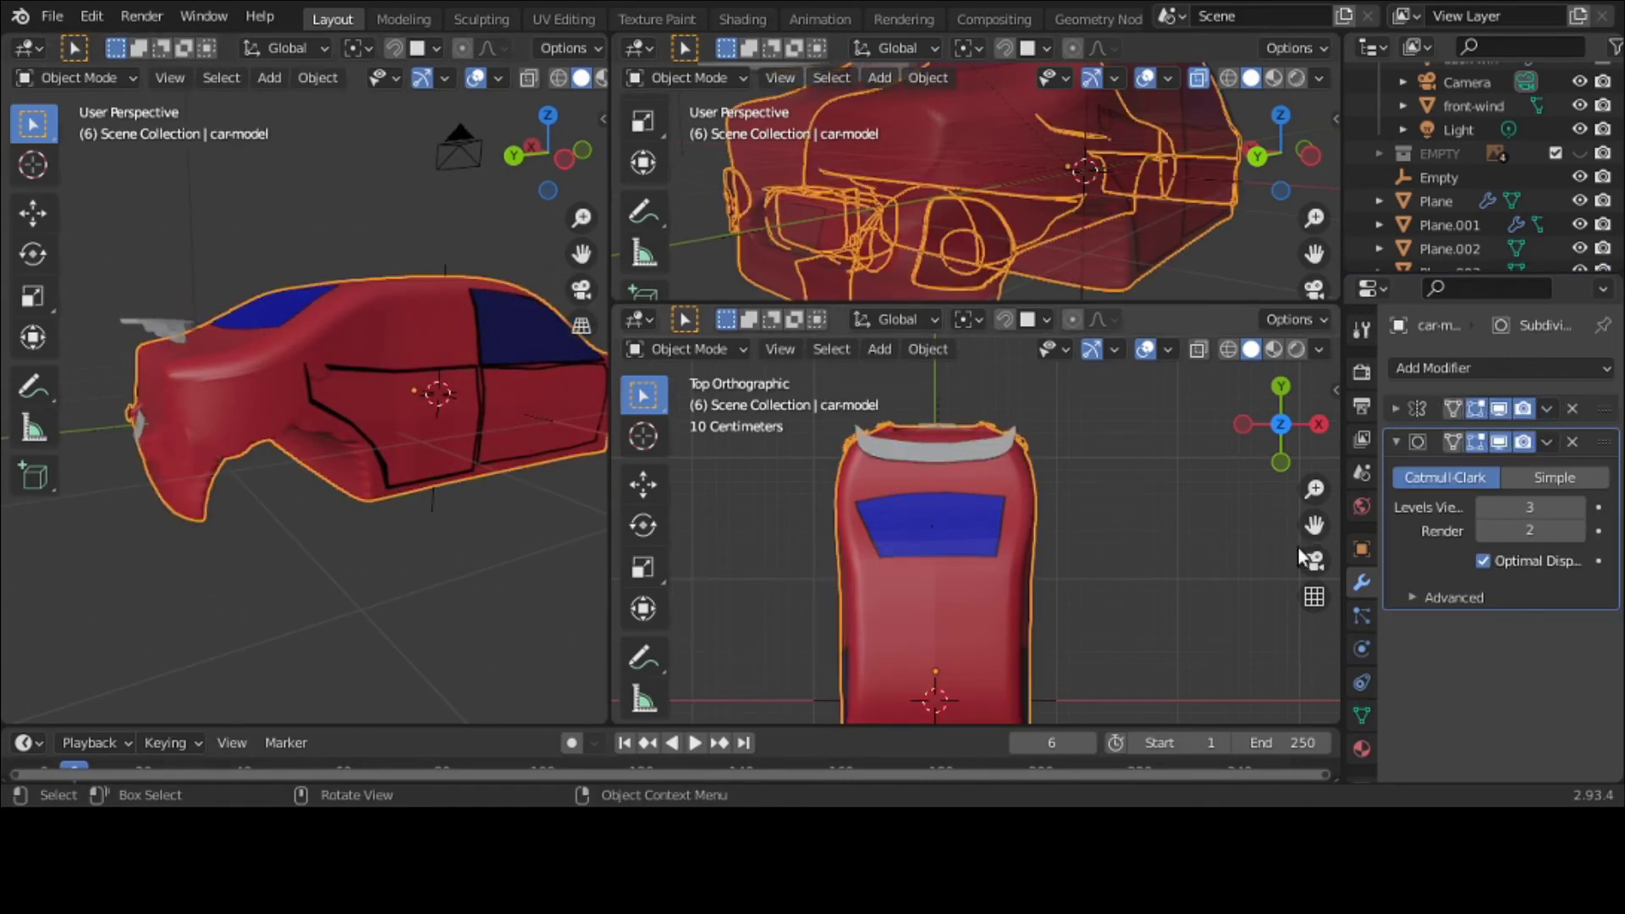
click(1483, 508)
click(1483, 508)
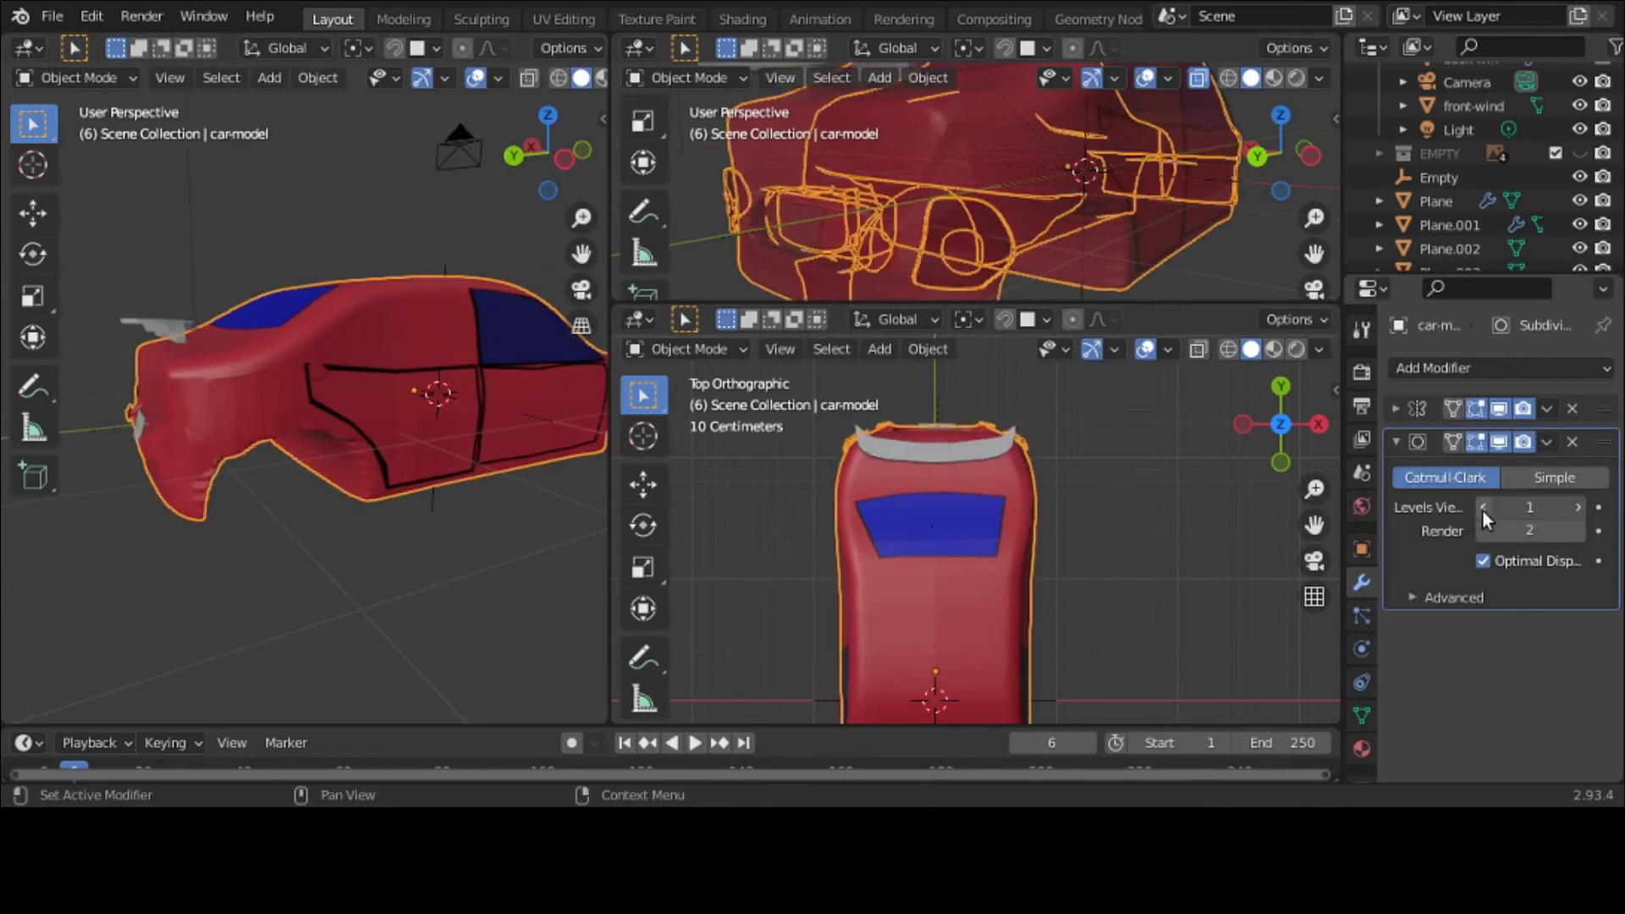
click(1484, 508)
click(1576, 507)
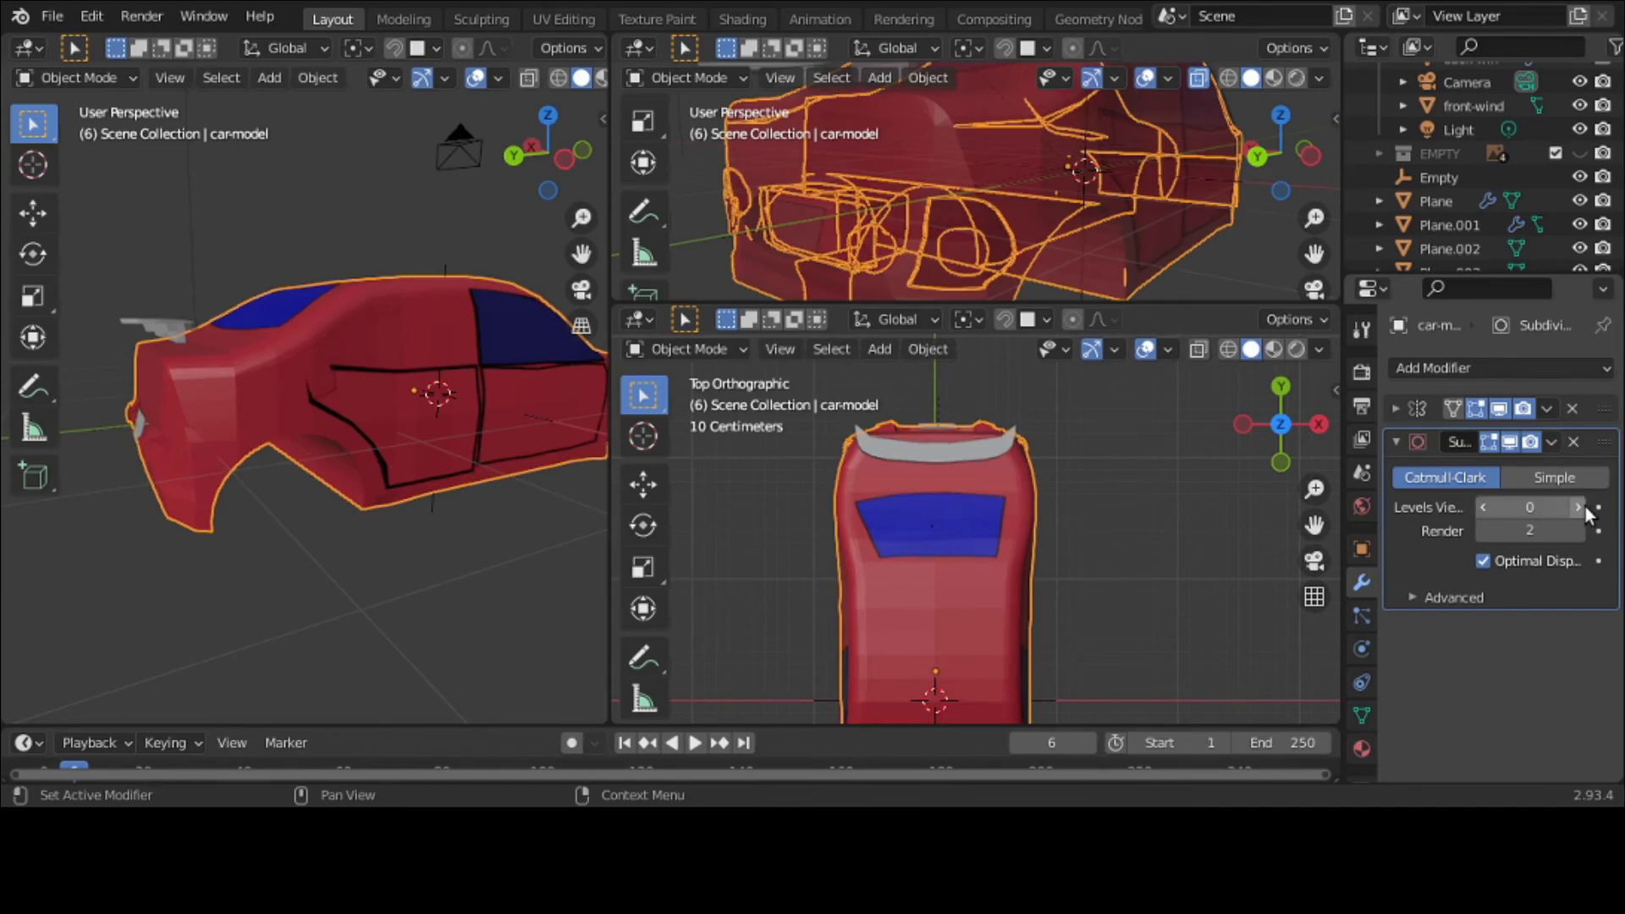
middle_drag(298, 410, 474, 440)
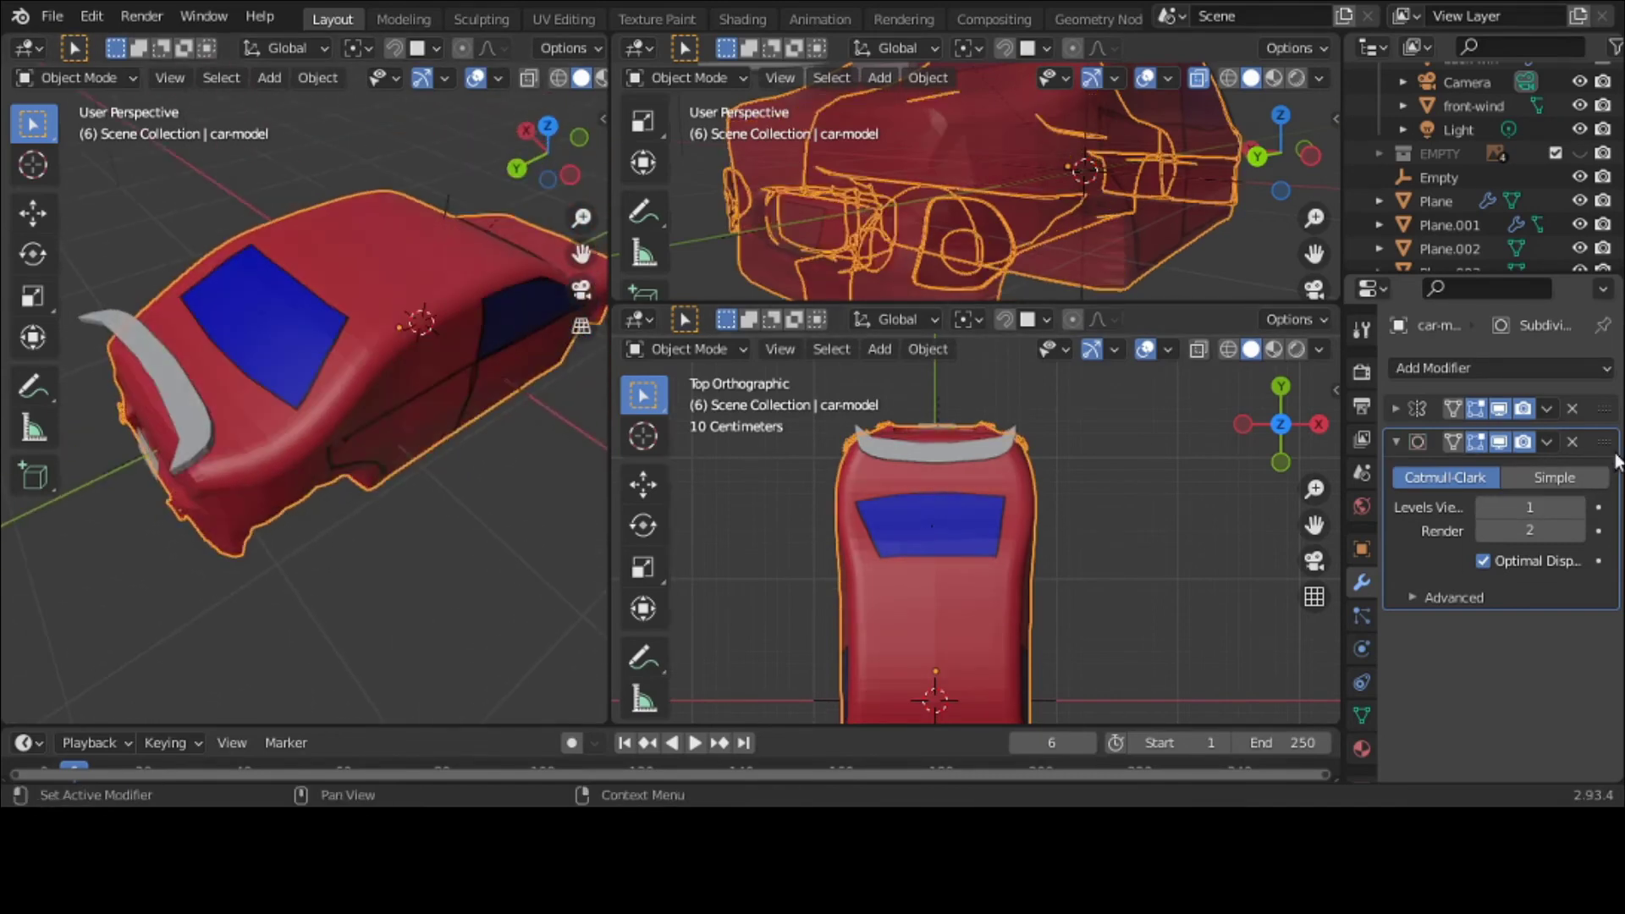
click(1572, 441)
Step: Lower the spoiler about 0.047 m along Z toward the trunk lid
middle_drag(252, 480, 455, 392)
click(460, 335)
key(g)
key(z)
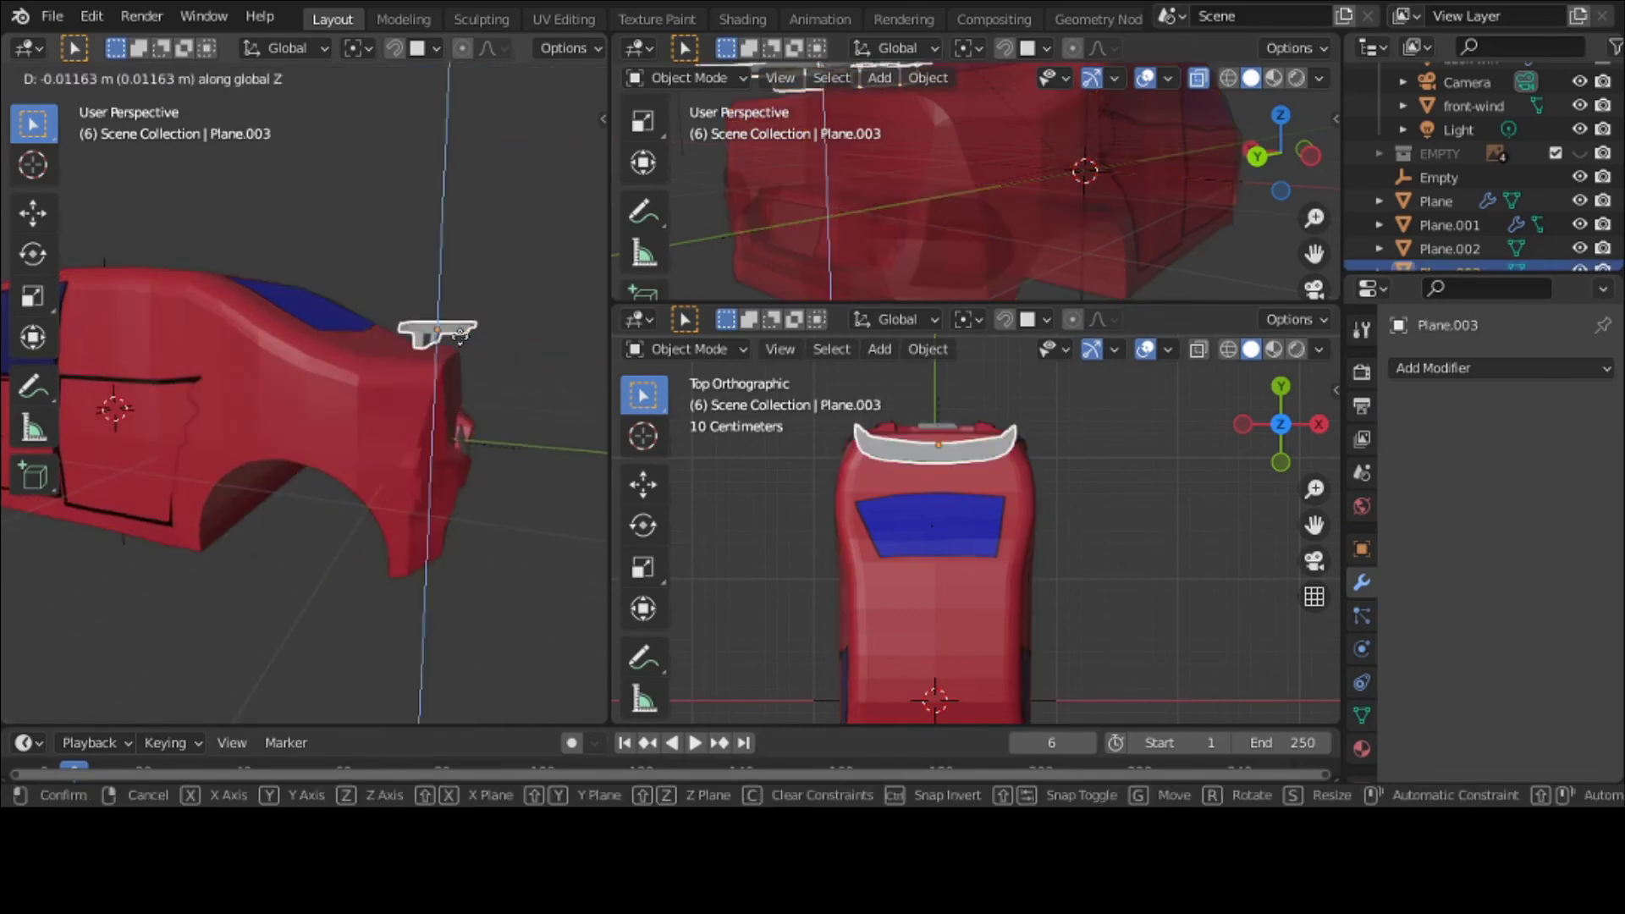
click(459, 341)
middle_drag(459, 341, 454, 453)
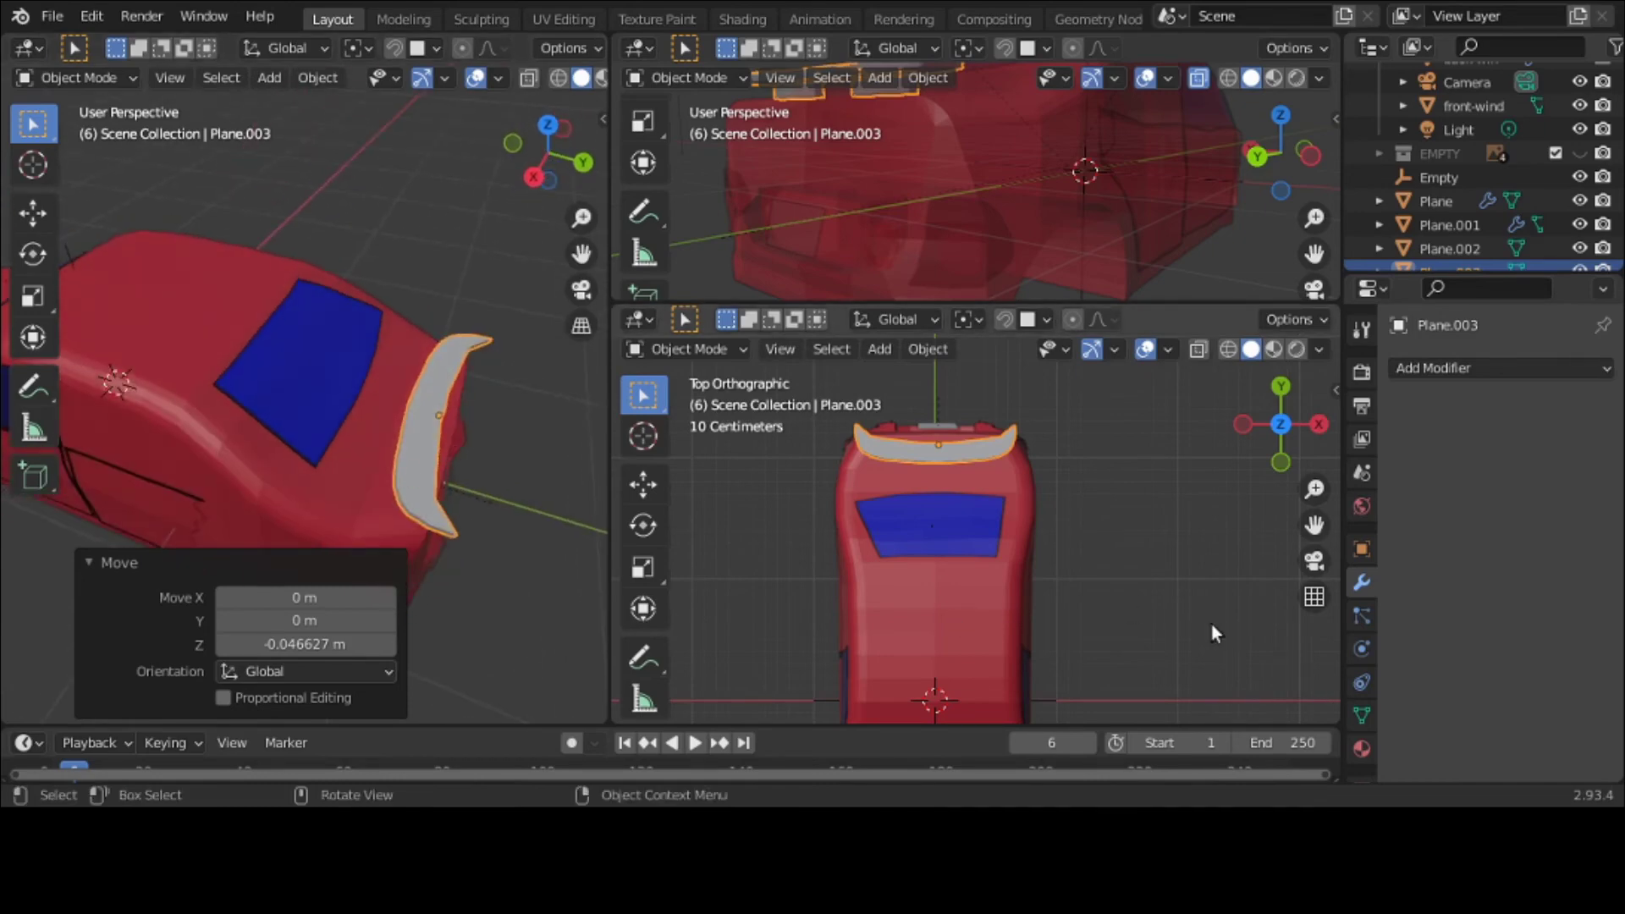
Step: Give the spoiler a new material and sample the car body's red for its base color and viewport display color
click(1362, 749)
click(1496, 469)
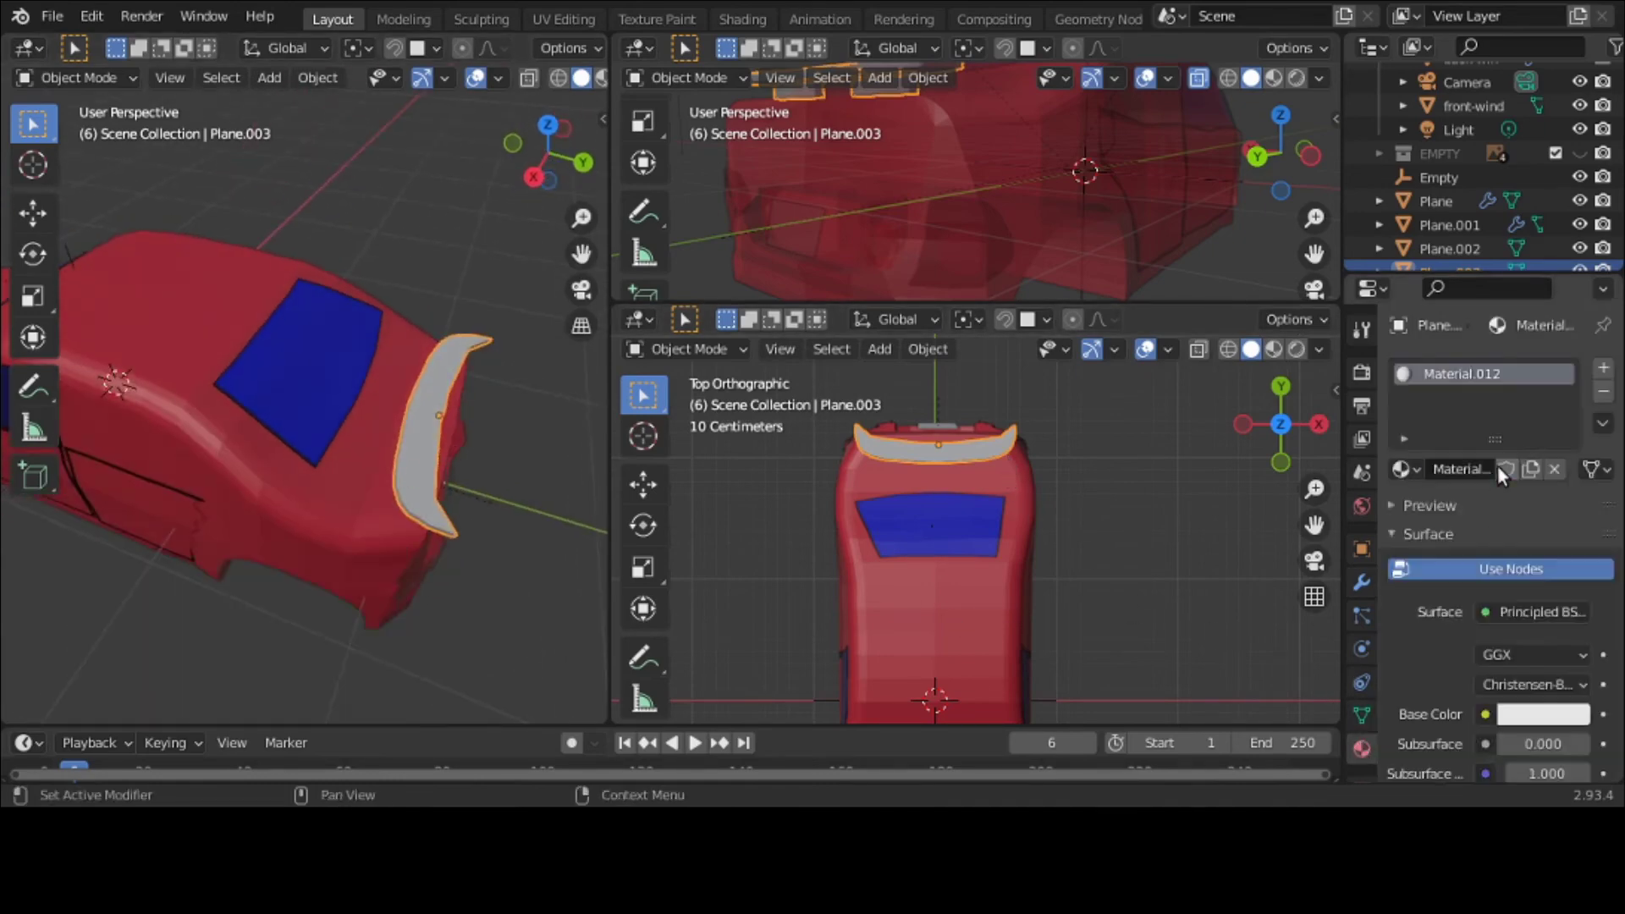
click(1524, 716)
click(1572, 607)
click(999, 476)
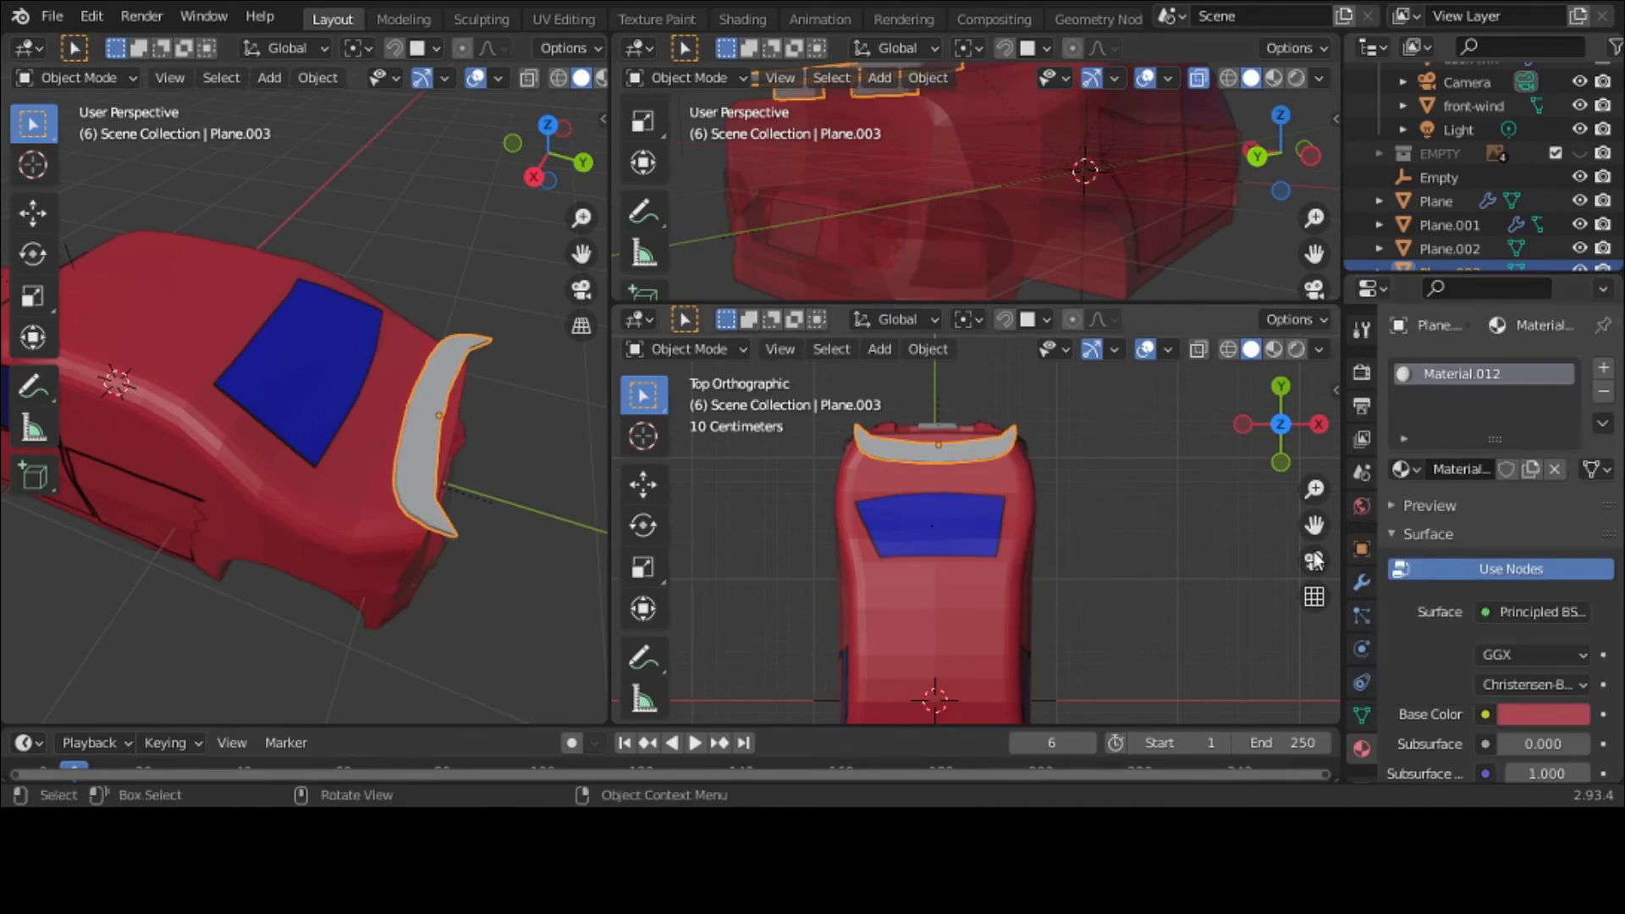
scroll(1511, 586, down, 6)
scroll(1511, 586, down, 10)
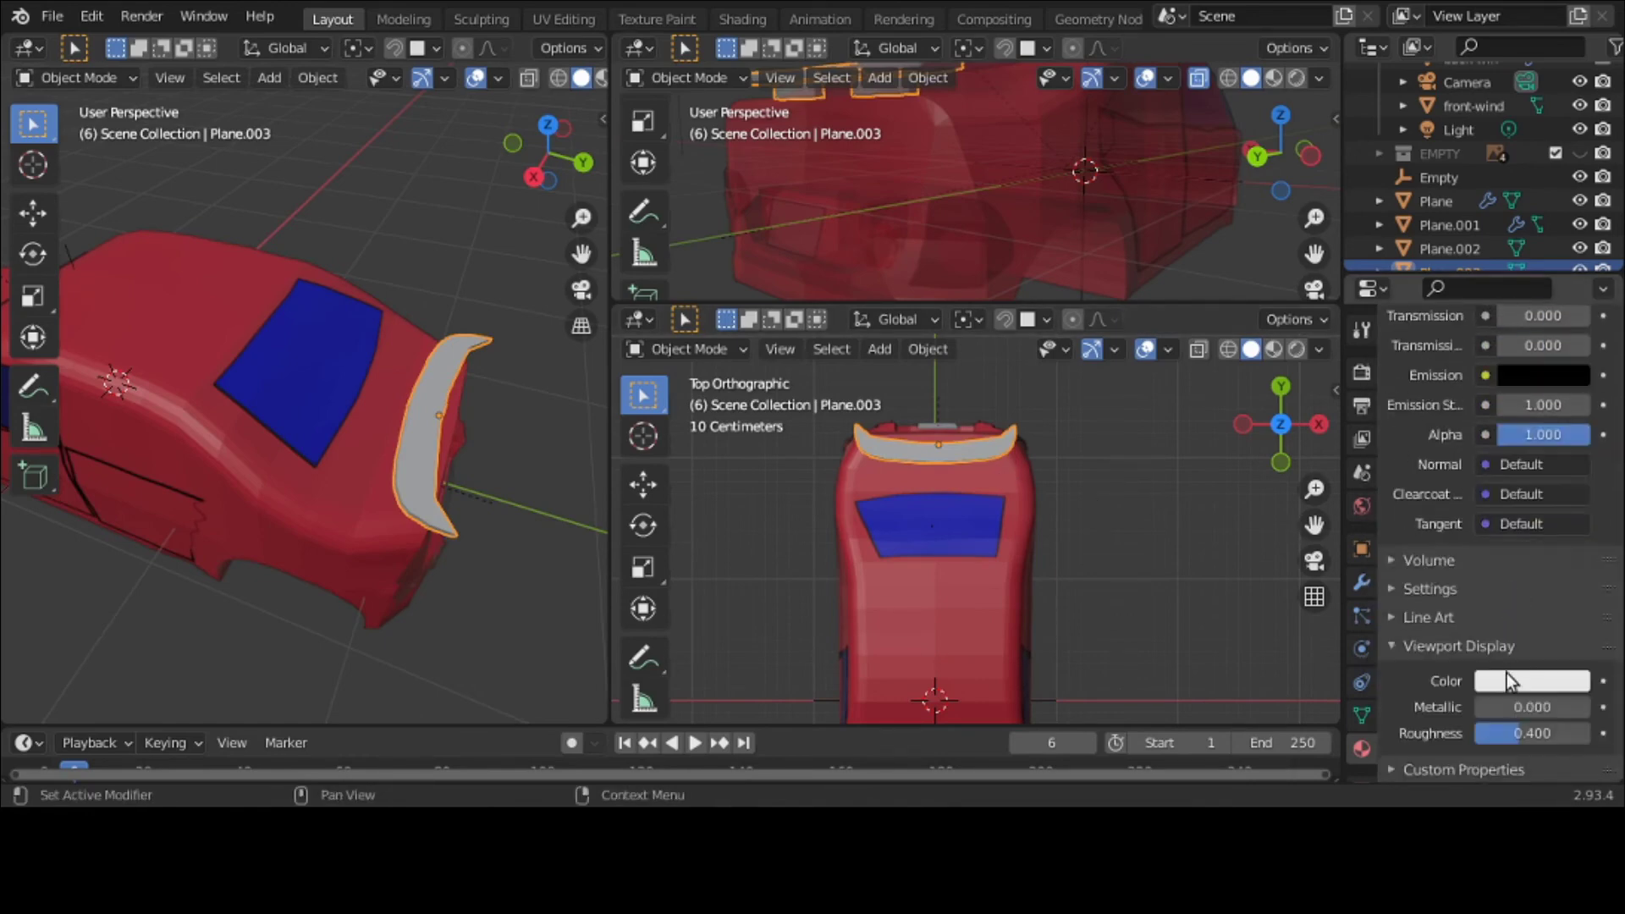
click(1505, 678)
click(1569, 575)
click(998, 463)
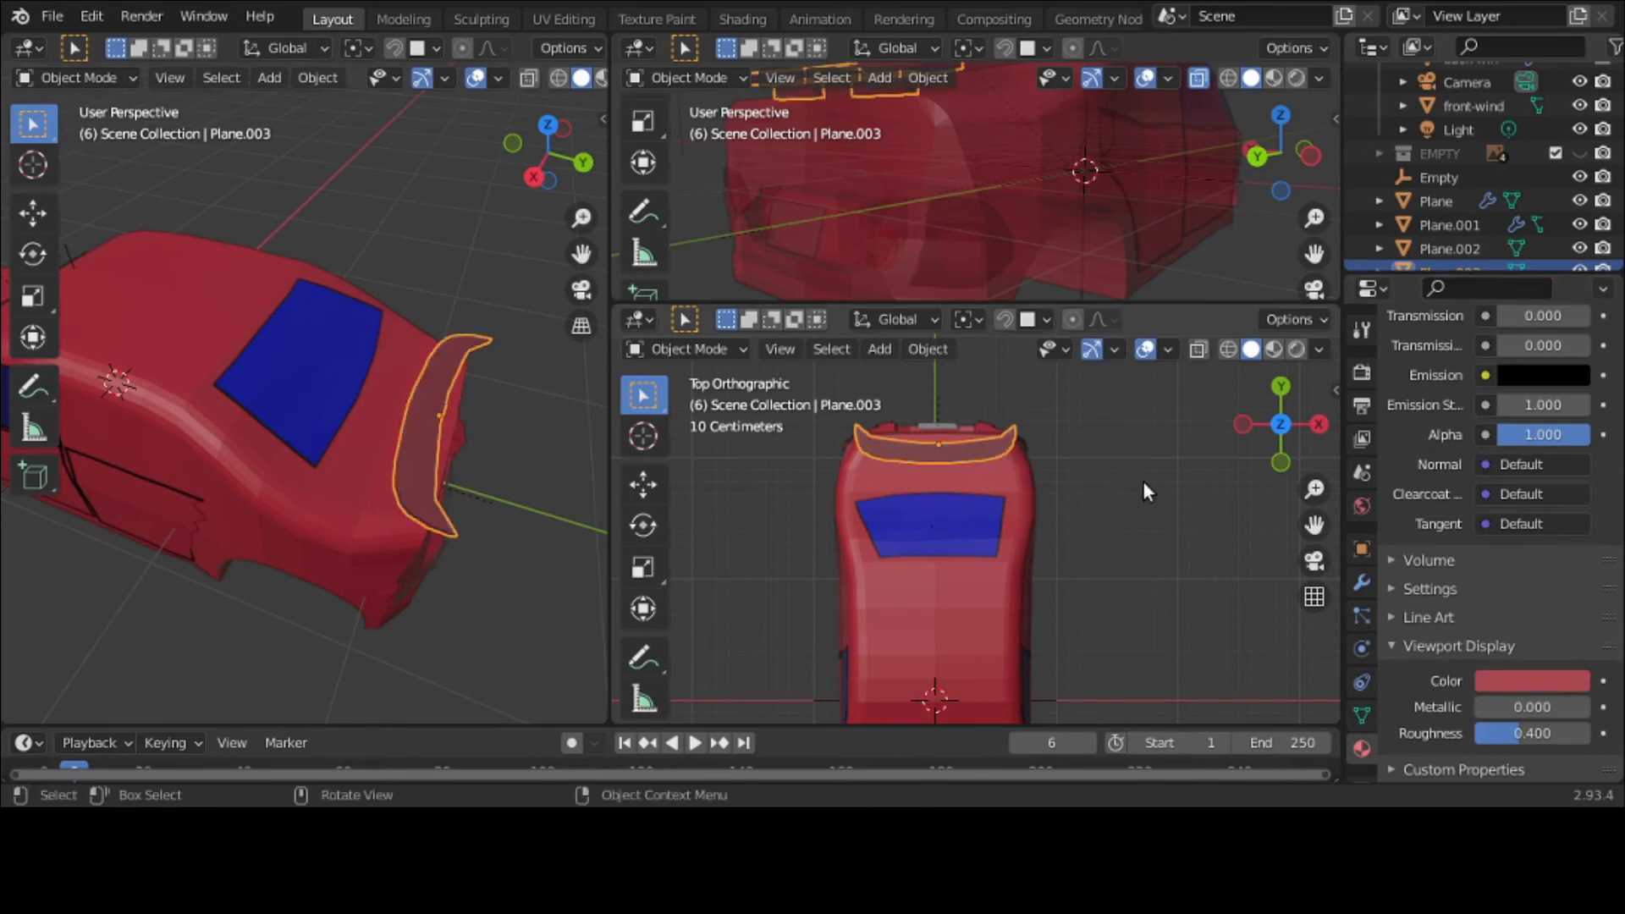
Step: Set the spoiler's viewport display color to hex E7394E
click(1505, 682)
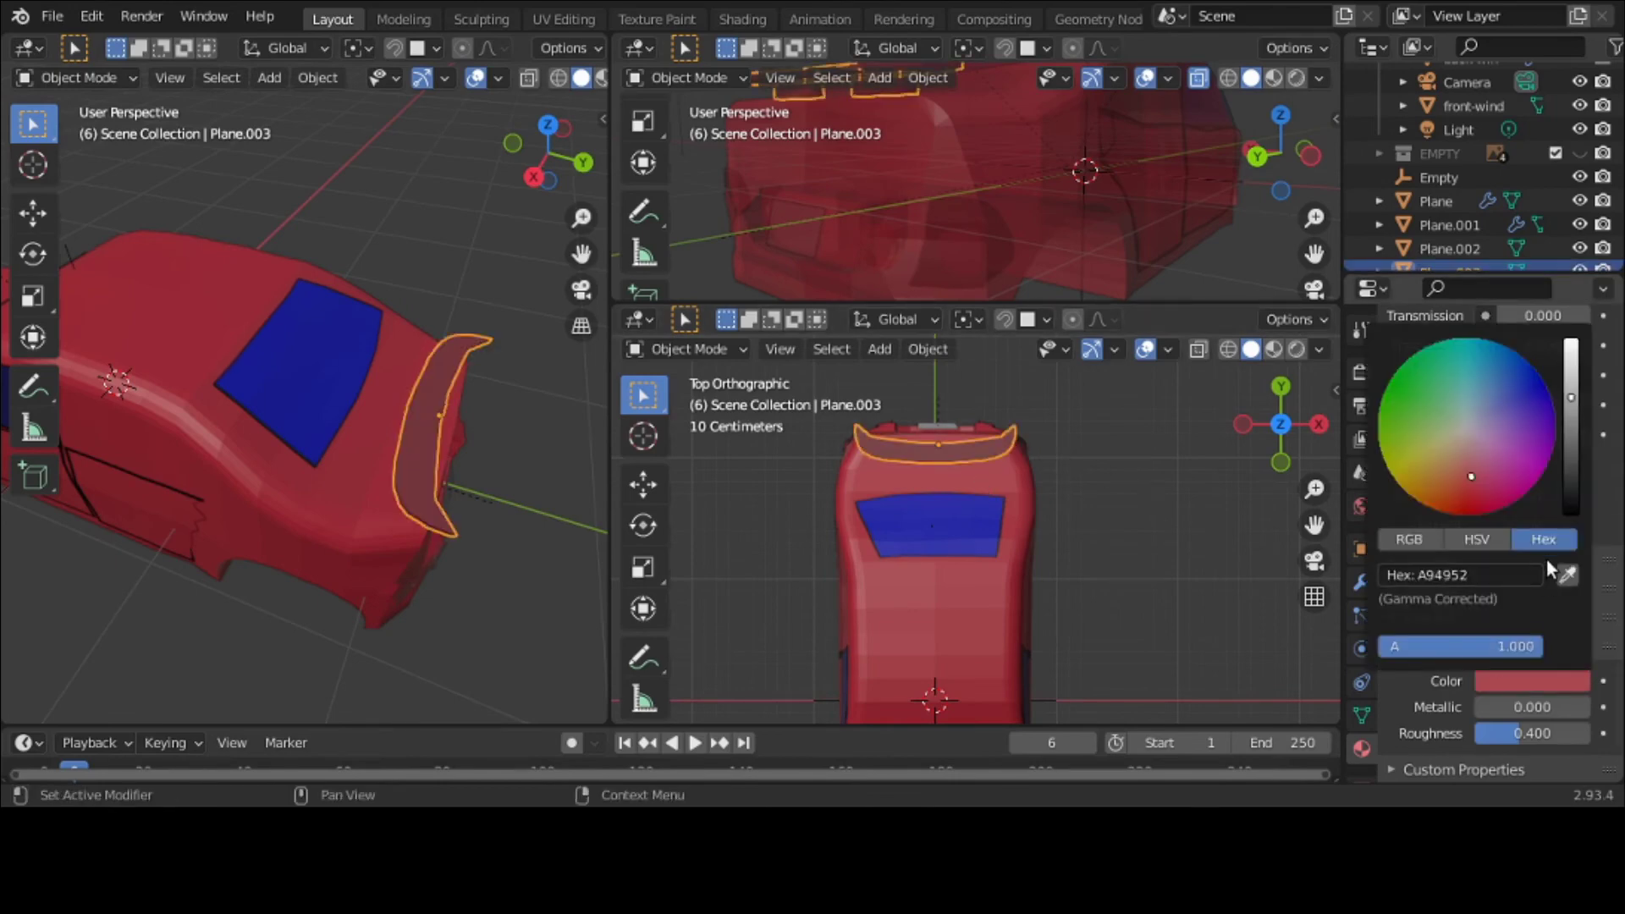
click(1460, 573)
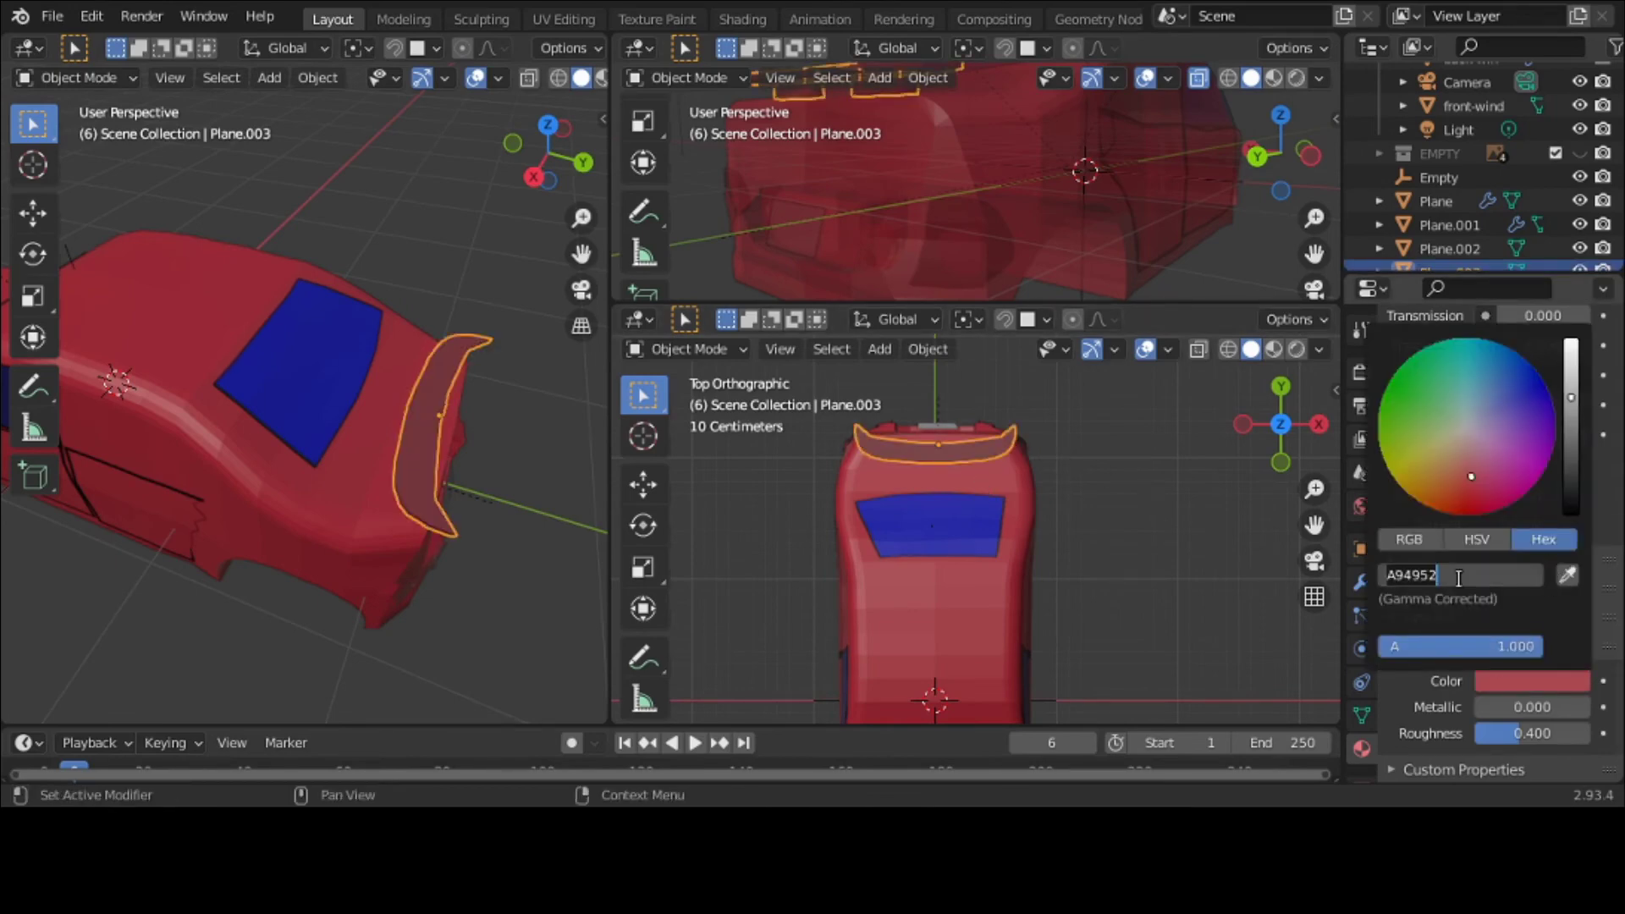
text(e7)
text(39)
text(46)
key(Return)
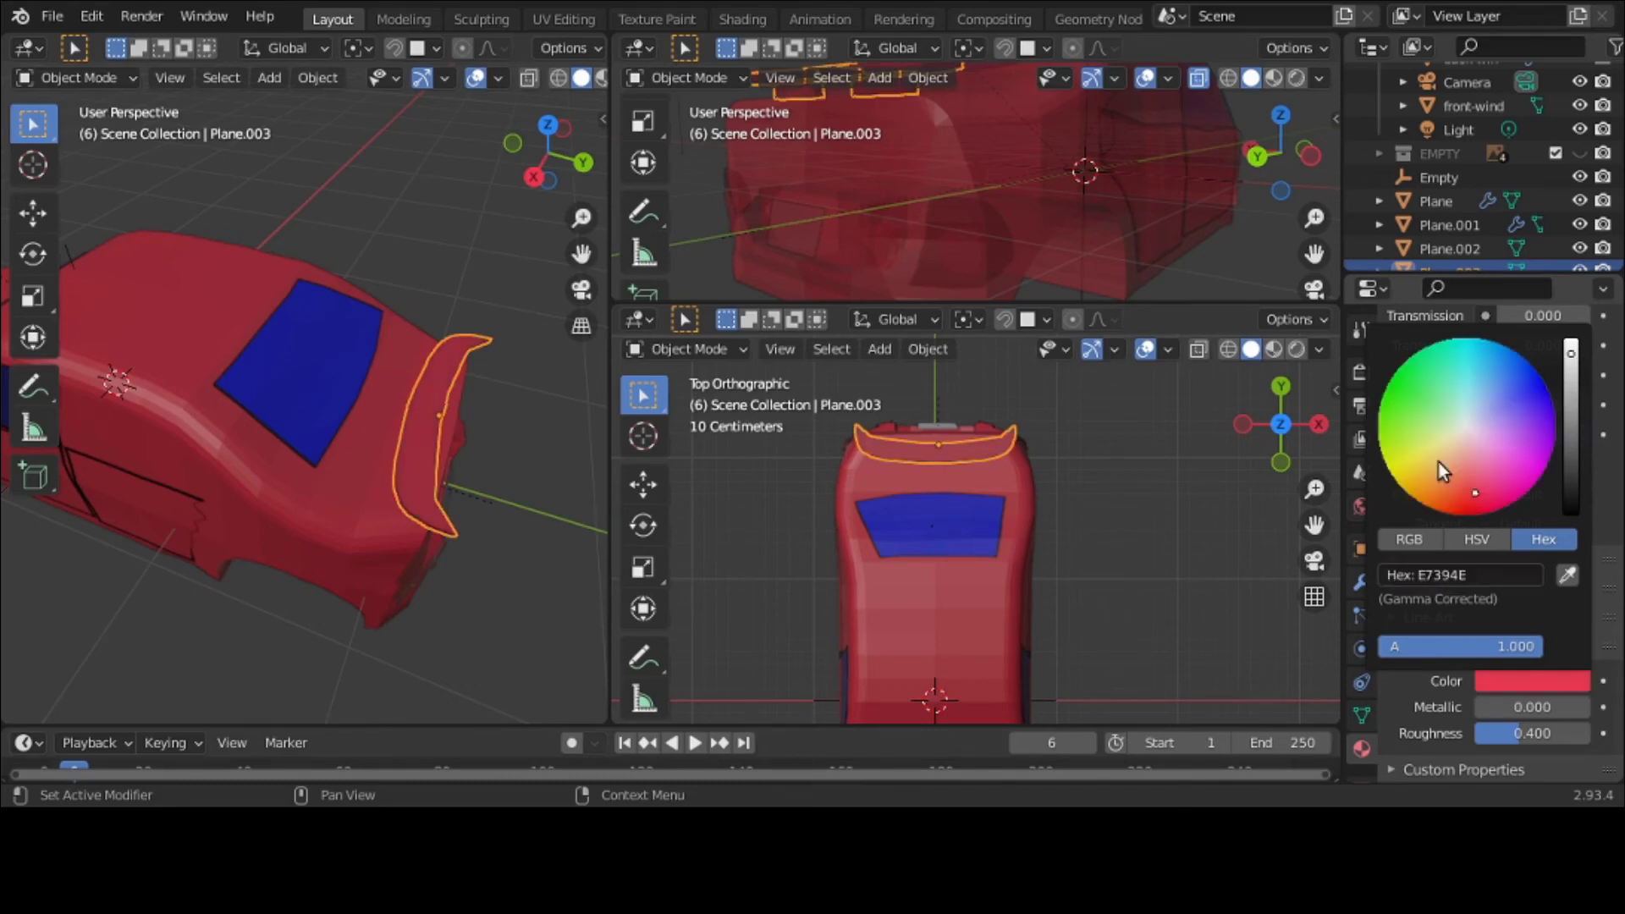
Step: Parent the spoiler to the car body using the Object option
click(120, 508)
middle_drag(269, 607, 234, 557)
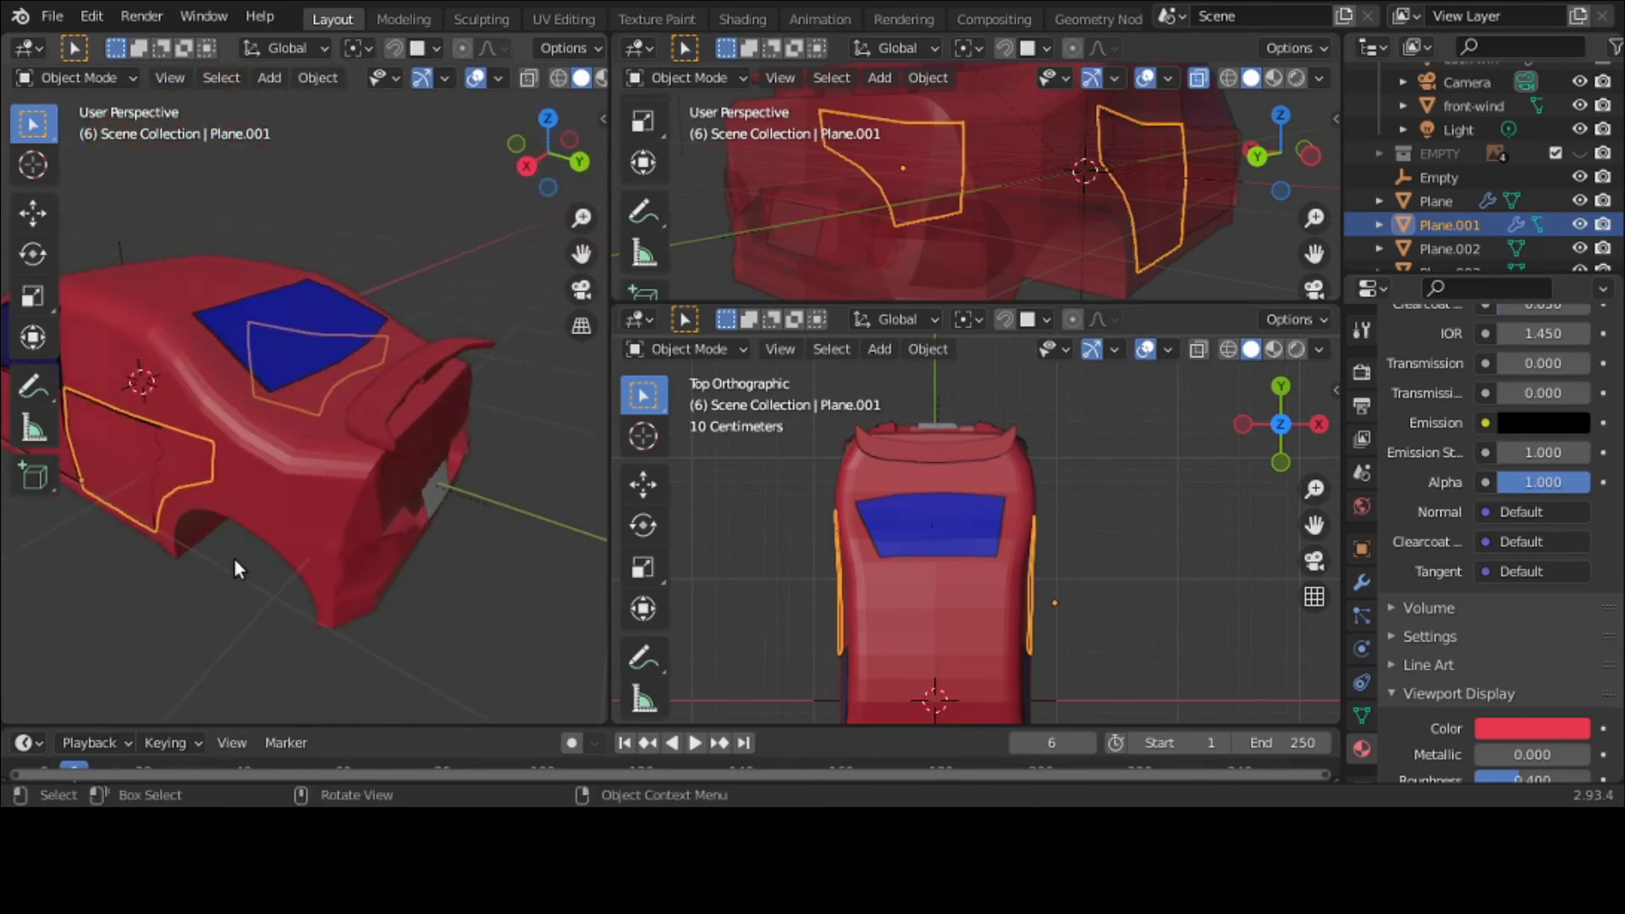
shift+click(300, 471)
key(ctrl+p)
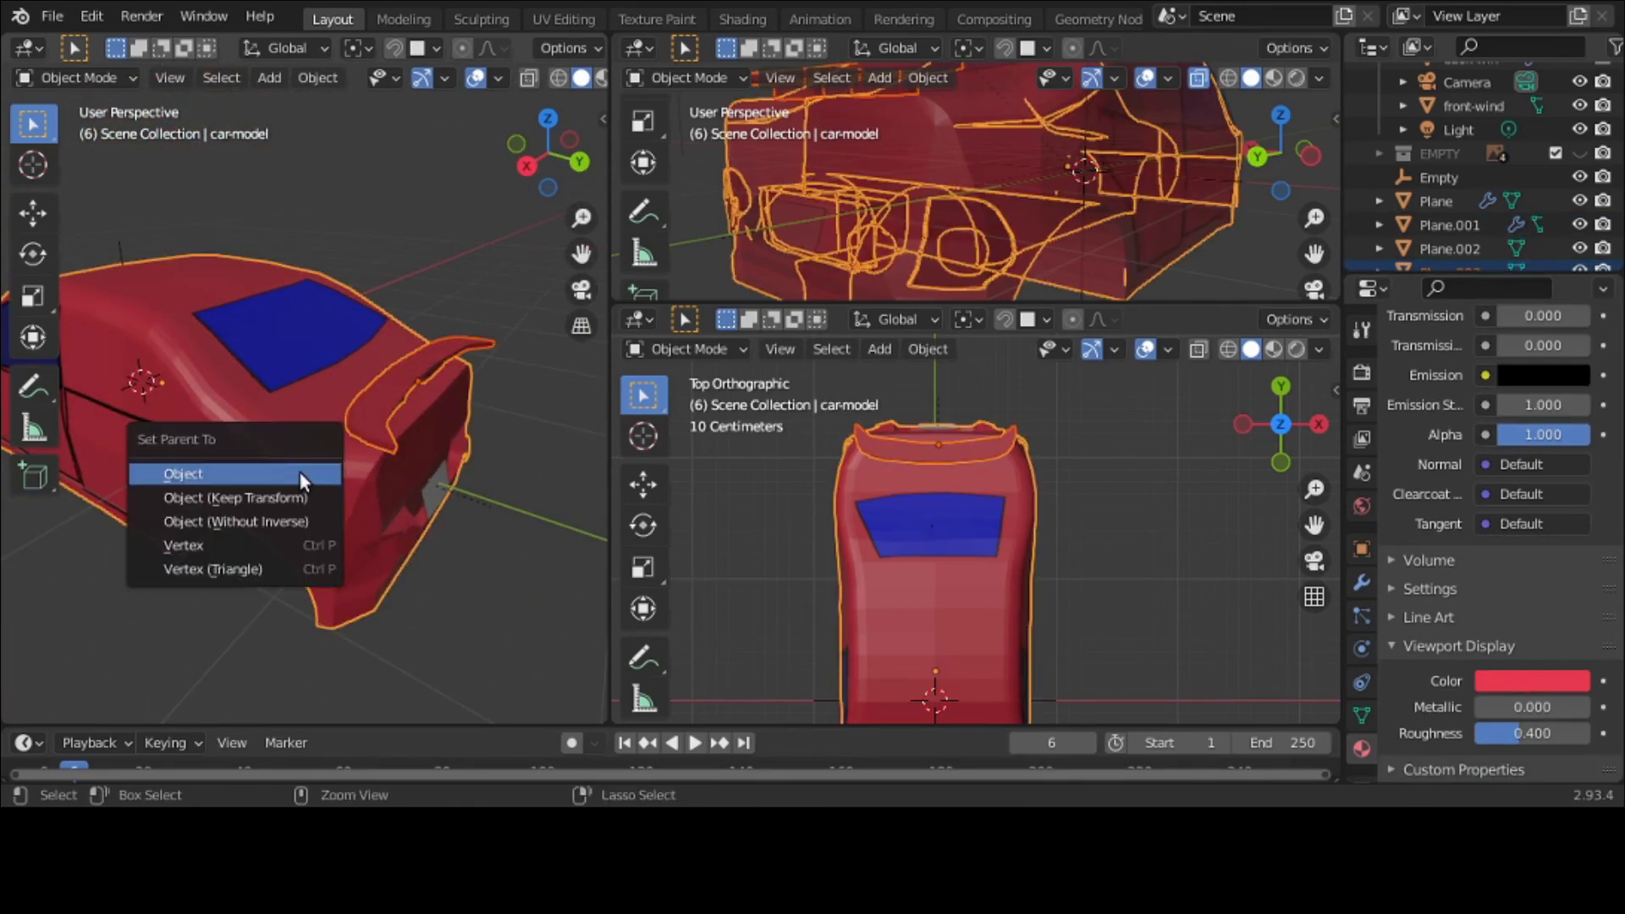
click(300, 471)
Step: Apply Shade Smooth to the car body and spoiler
middle_drag(300, 471, 234, 413)
right_click(234, 379)
click(234, 344)
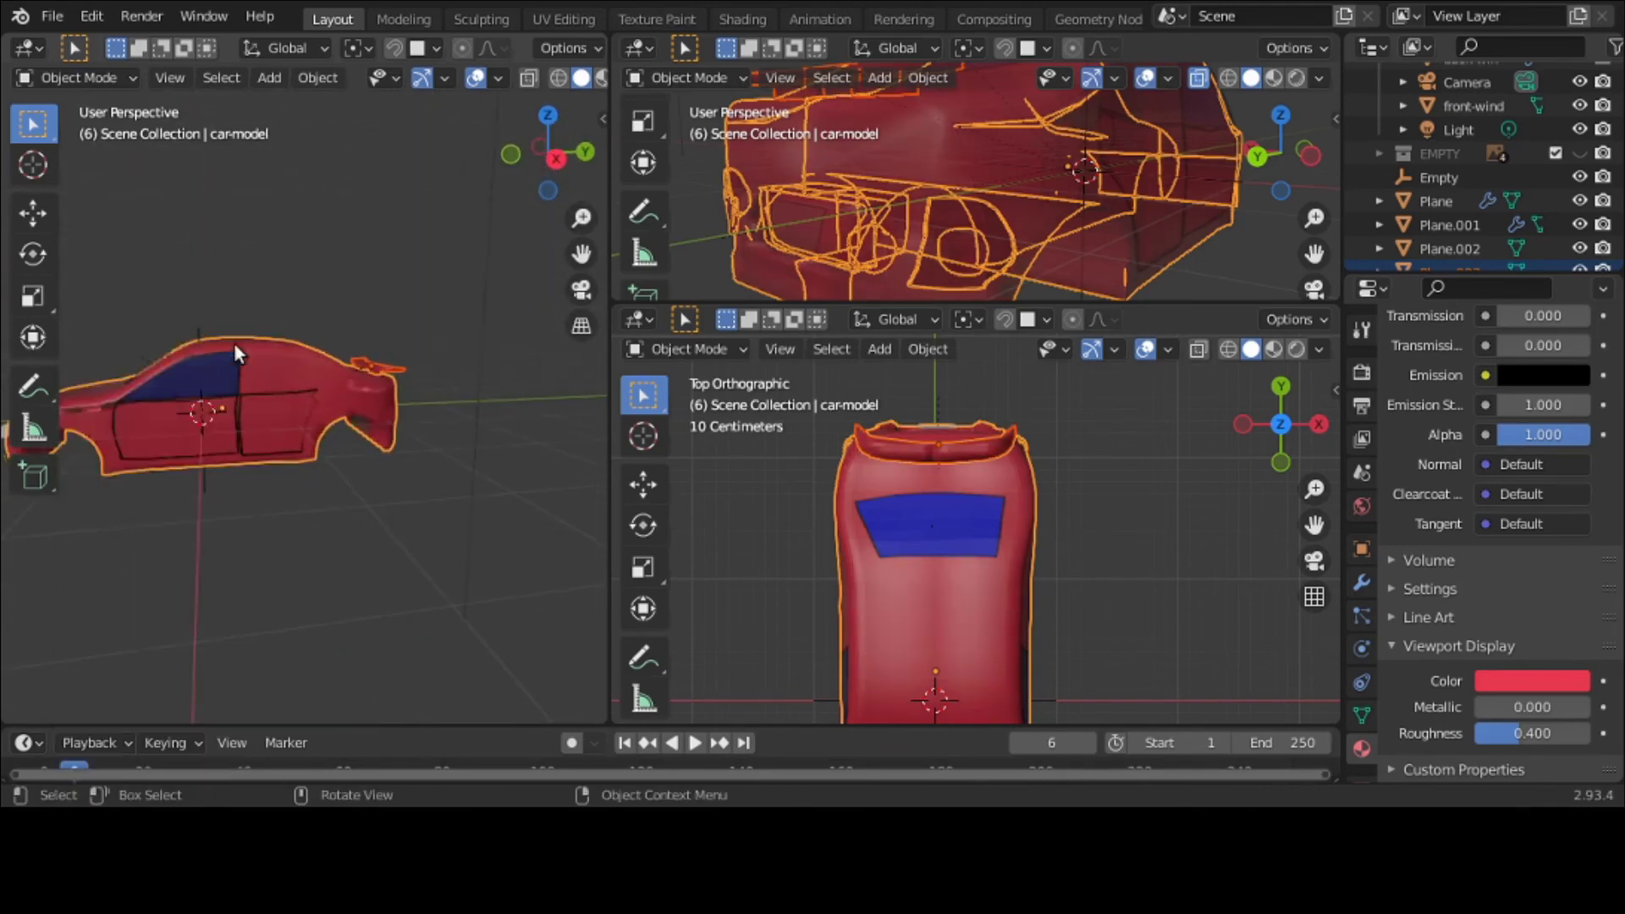
middle_drag(234, 344, 292, 485)
scroll(394, 405, up, 5)
middle_drag(395, 405, 302, 449)
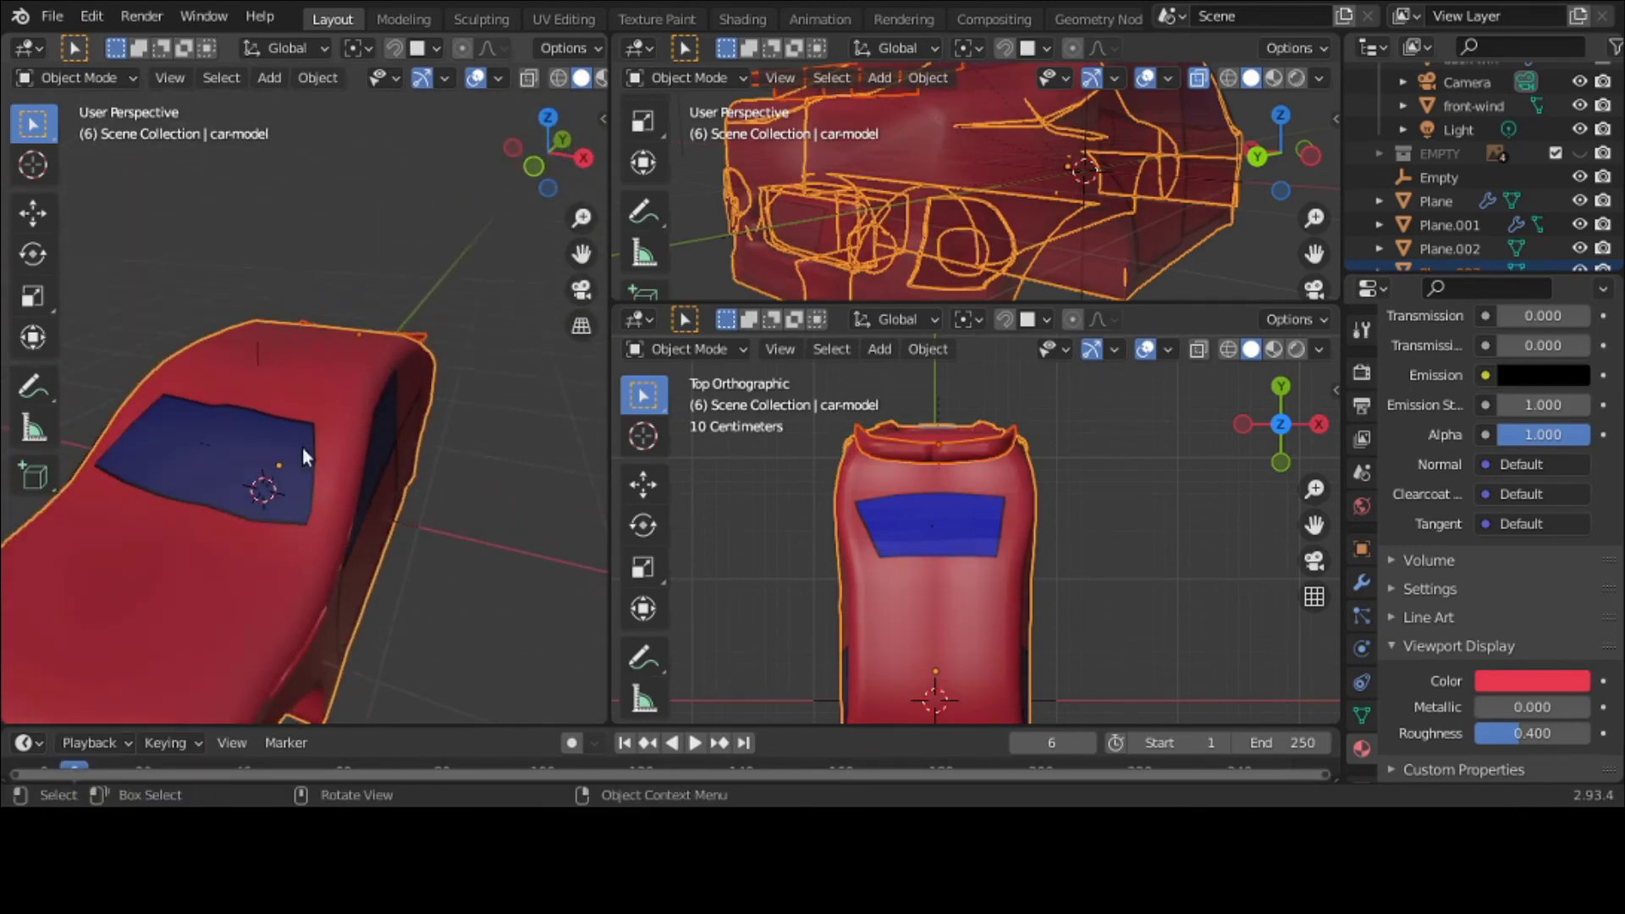
Step: Try Shade Flat and Shade Smooth on the front windshield
click(301, 455)
right_click(290, 459)
click(292, 371)
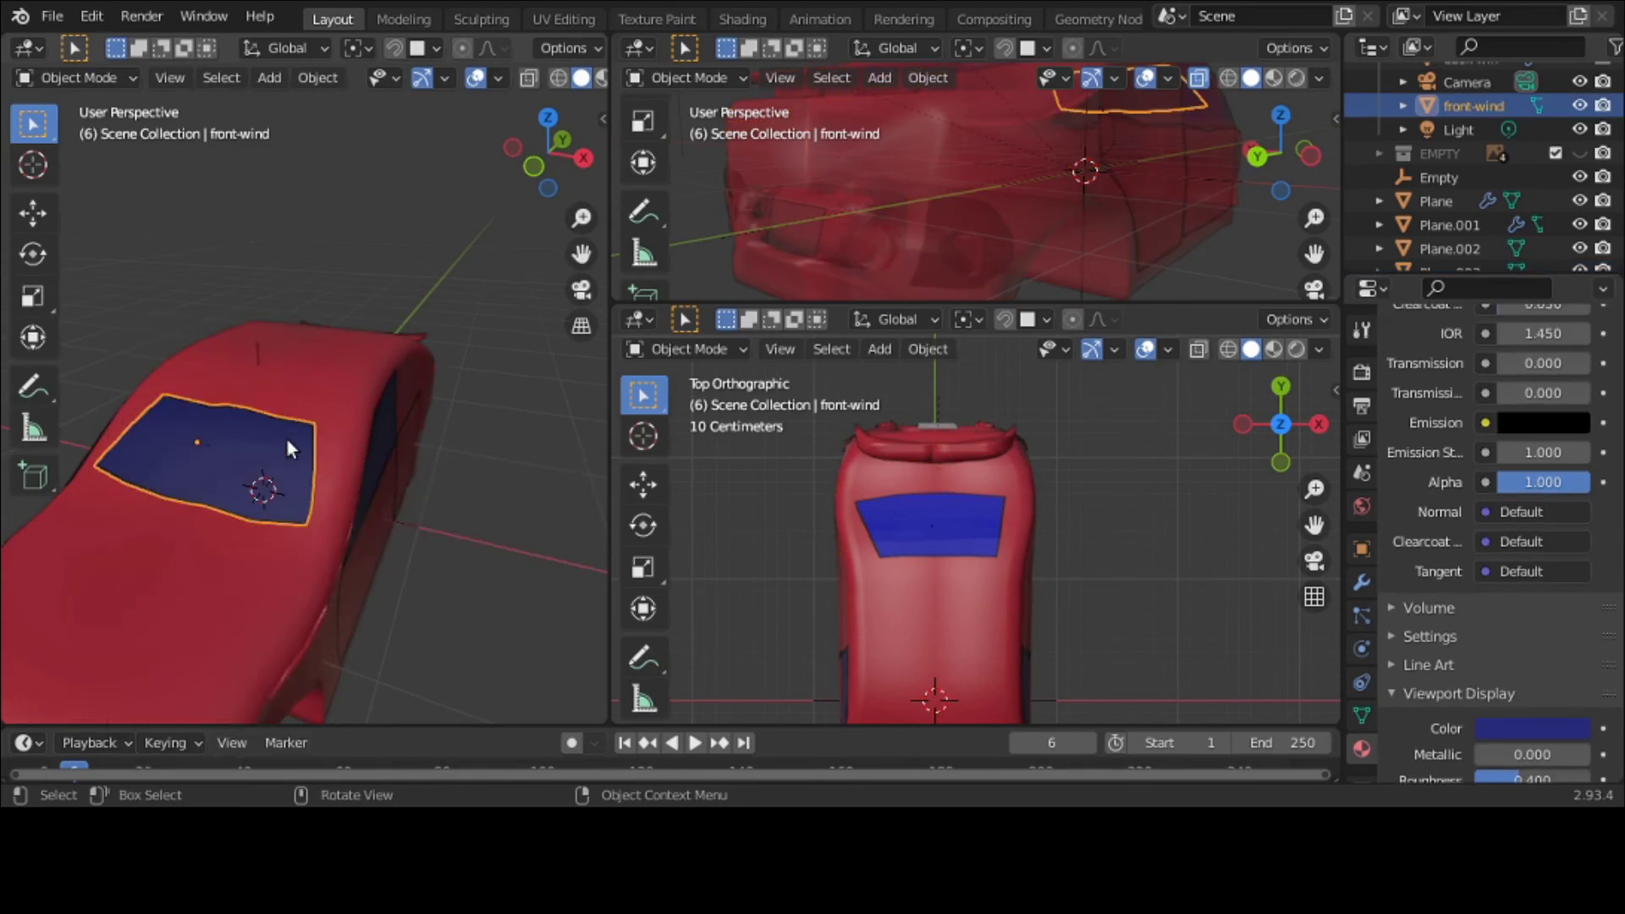
right_click(286, 439)
click(287, 391)
middle_drag(287, 391, 246, 450)
right_click(236, 392)
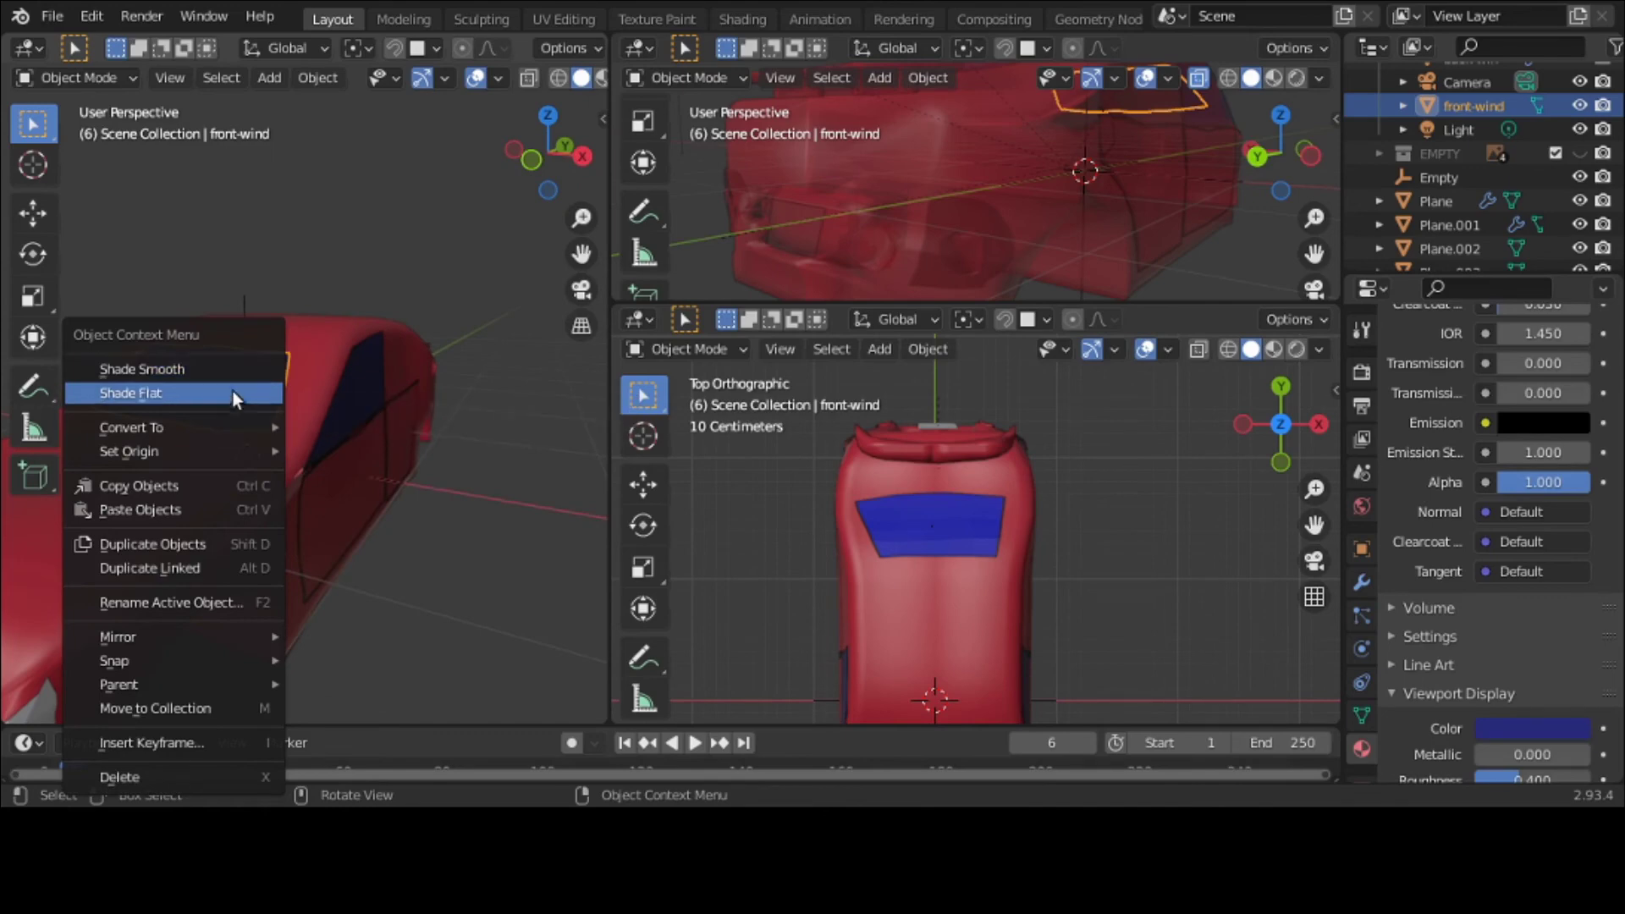
click(233, 392)
scroll(246, 394, down, 4)
right_click(246, 432)
click(248, 395)
middle_drag(249, 400, 248, 375)
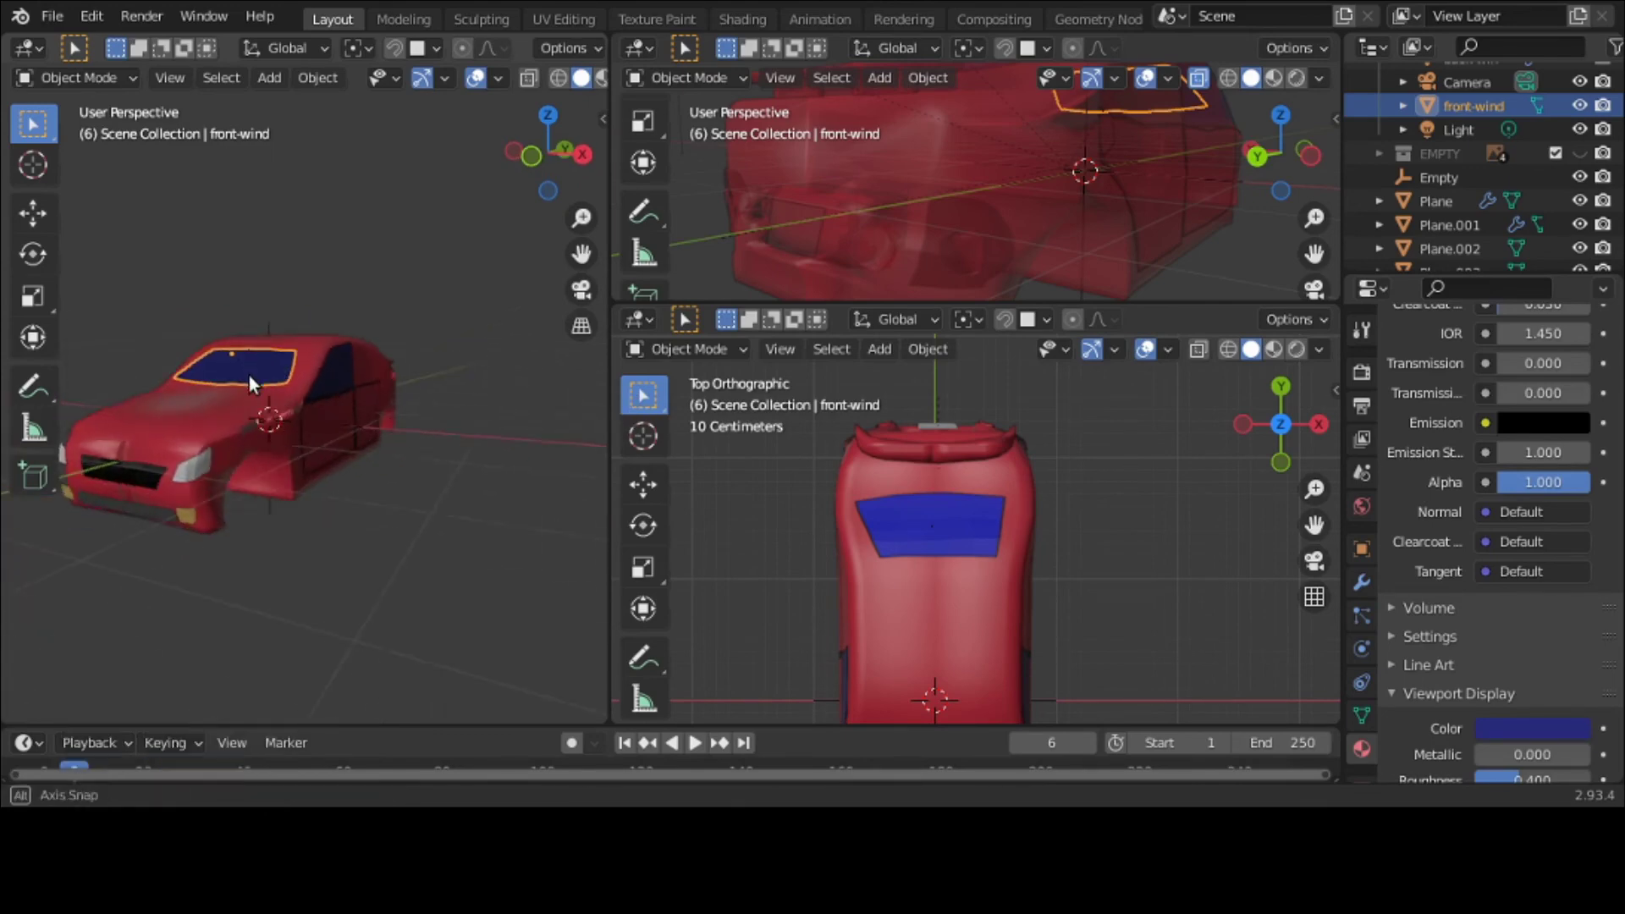
Step: Examine the car body's modifier list and its mesh density in wireframe, and return to solid shading
click(212, 409)
click(1361, 583)
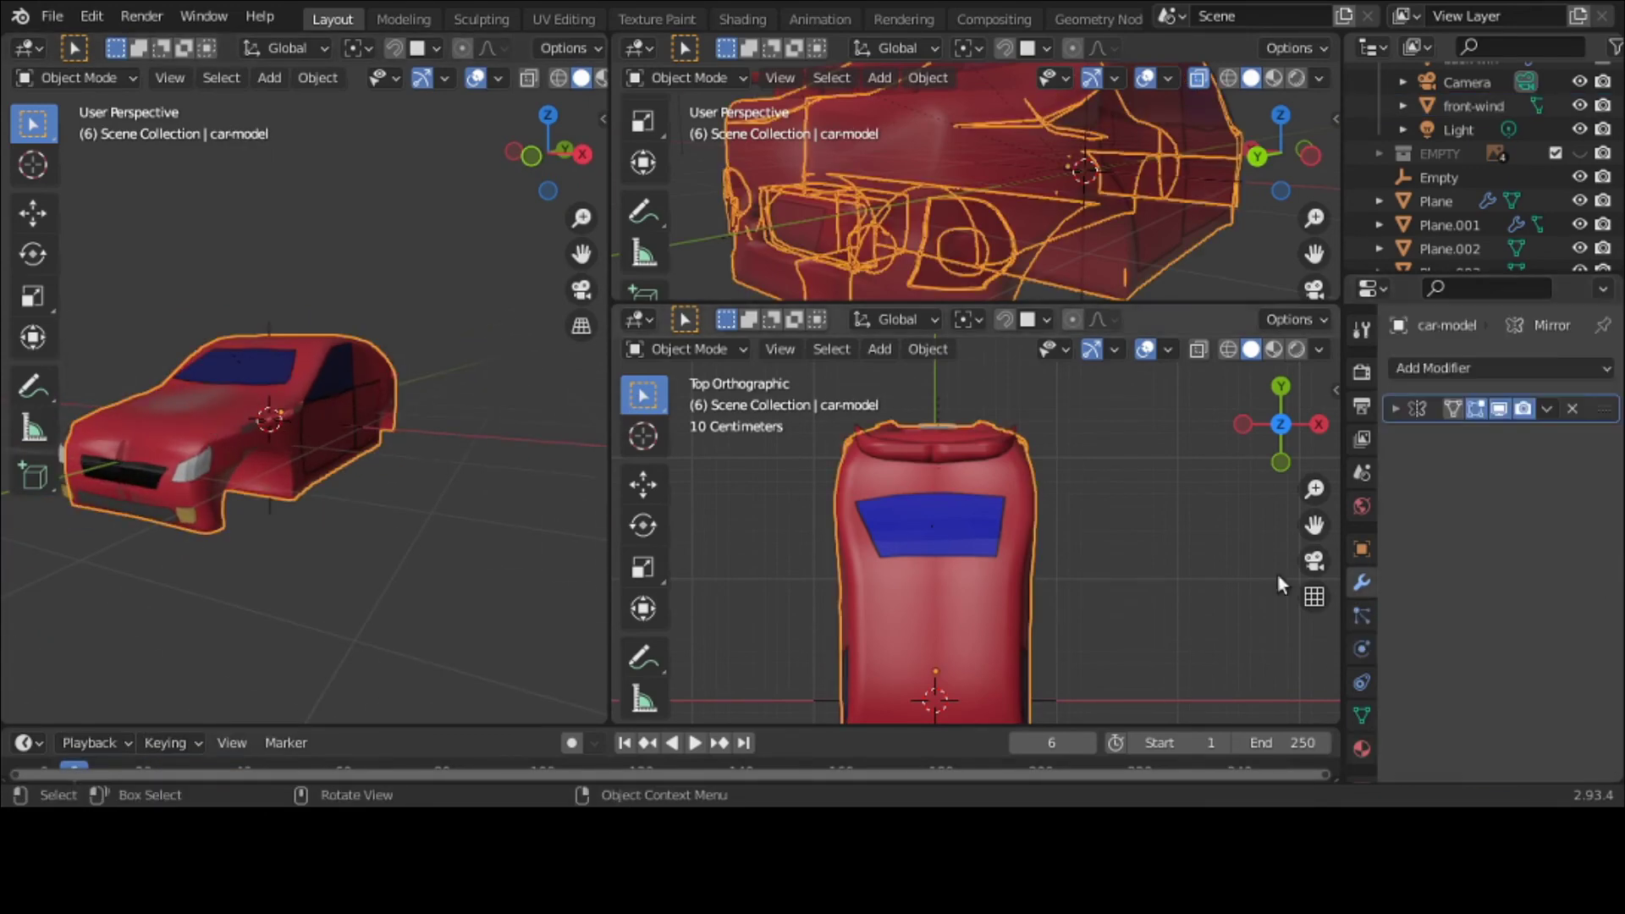
scroll(323, 433, up, 3)
middle_drag(323, 434, 562, 499)
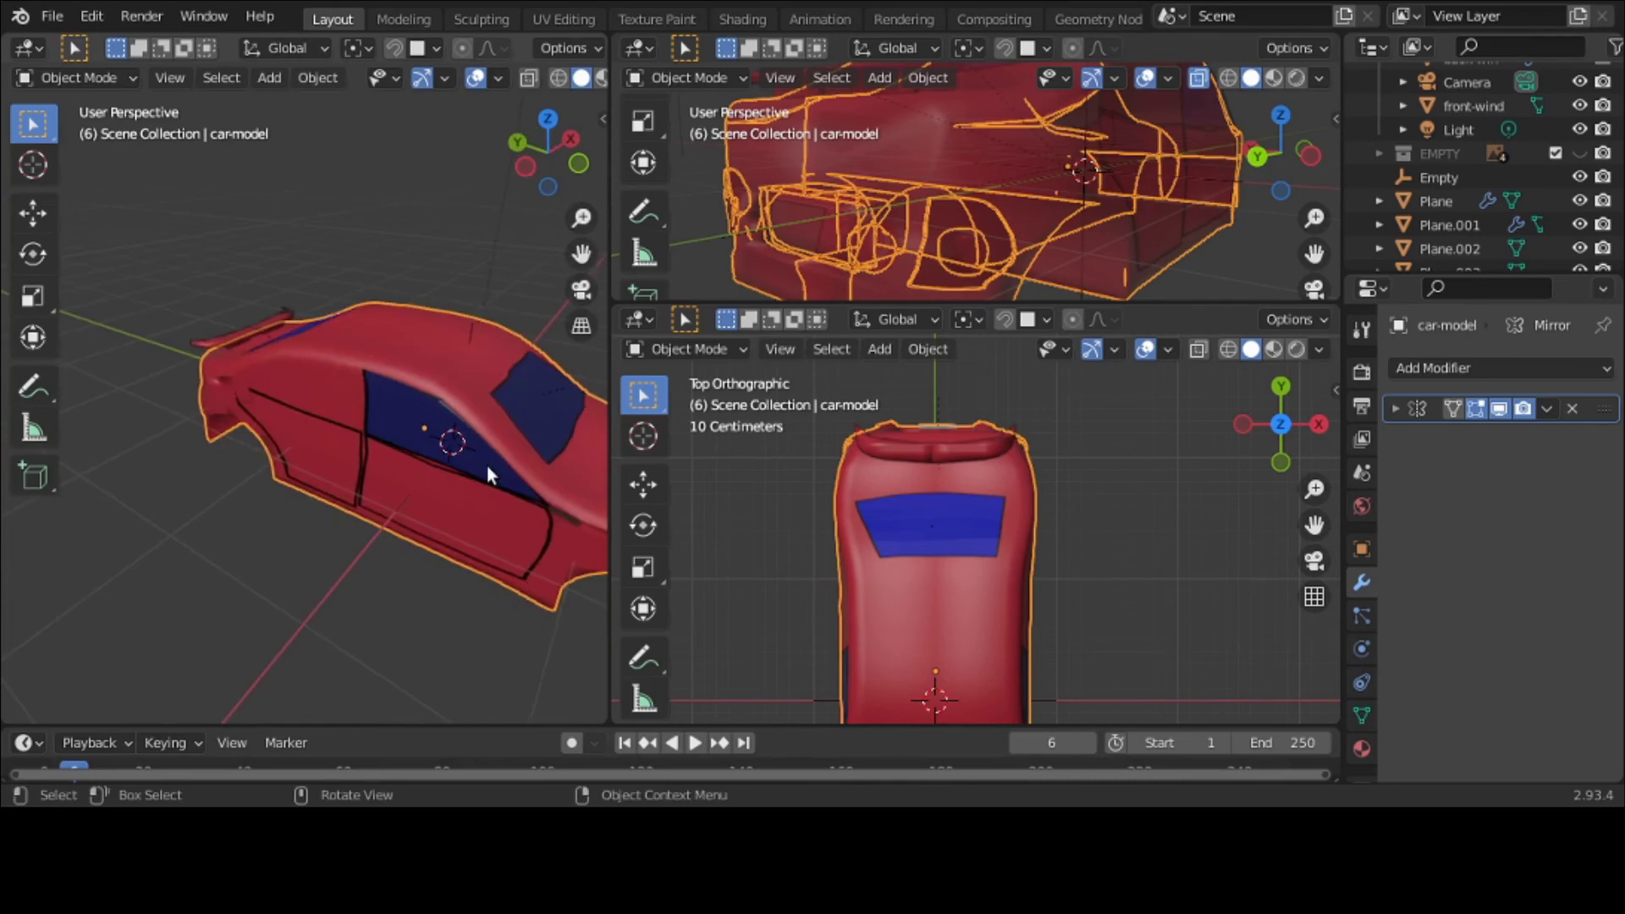
key(z)
click(144, 226)
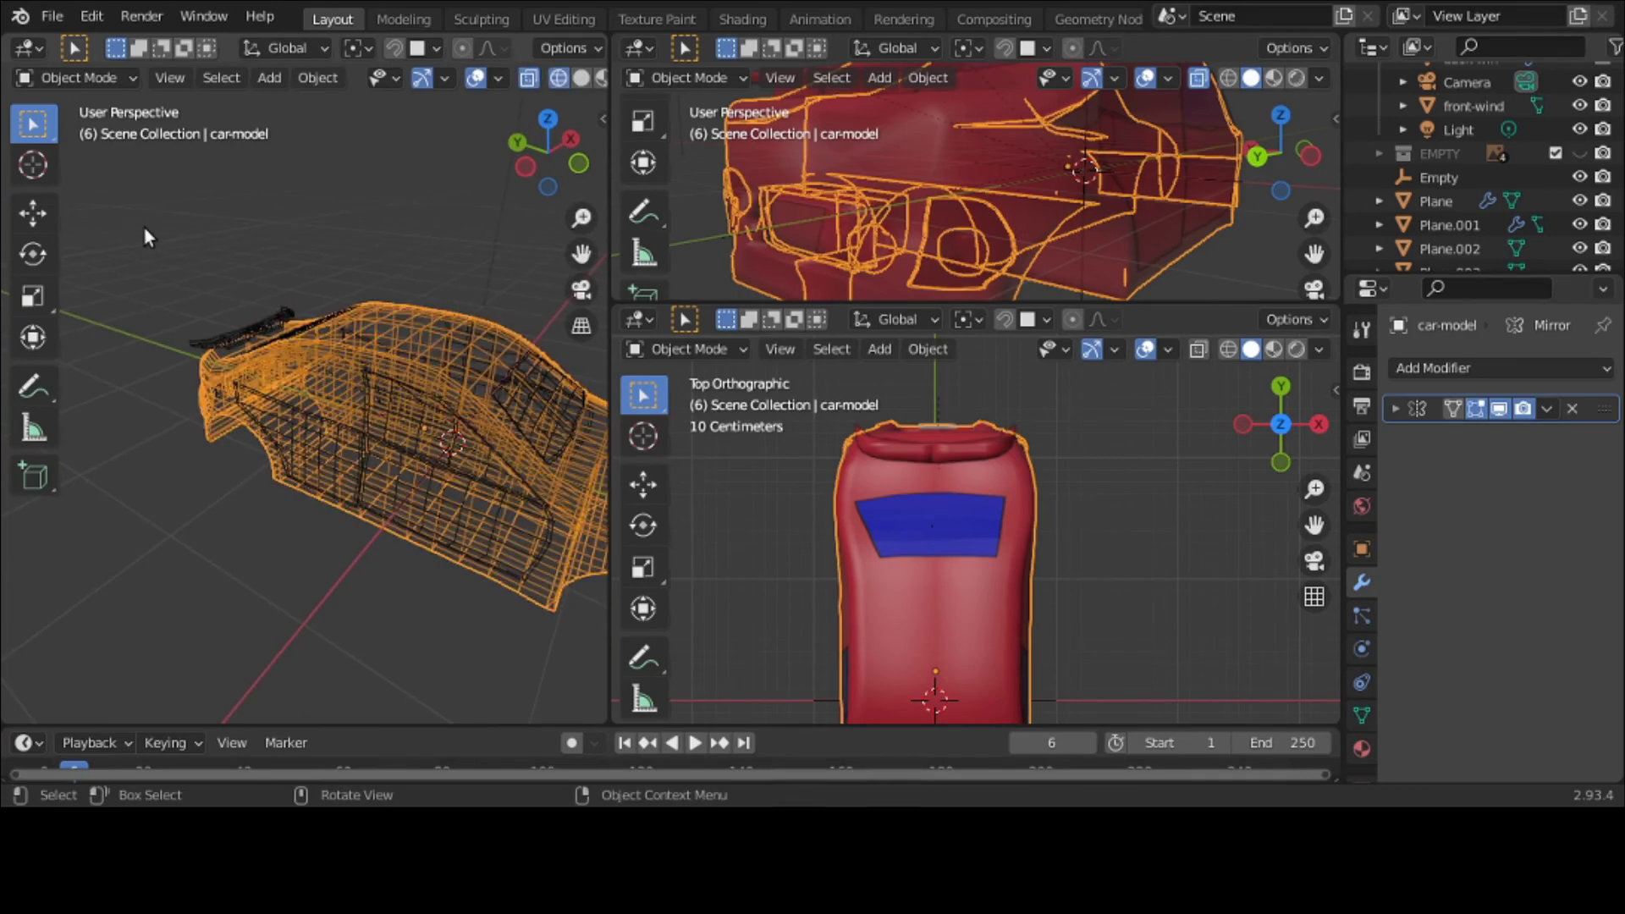
key(z)
click(481, 225)
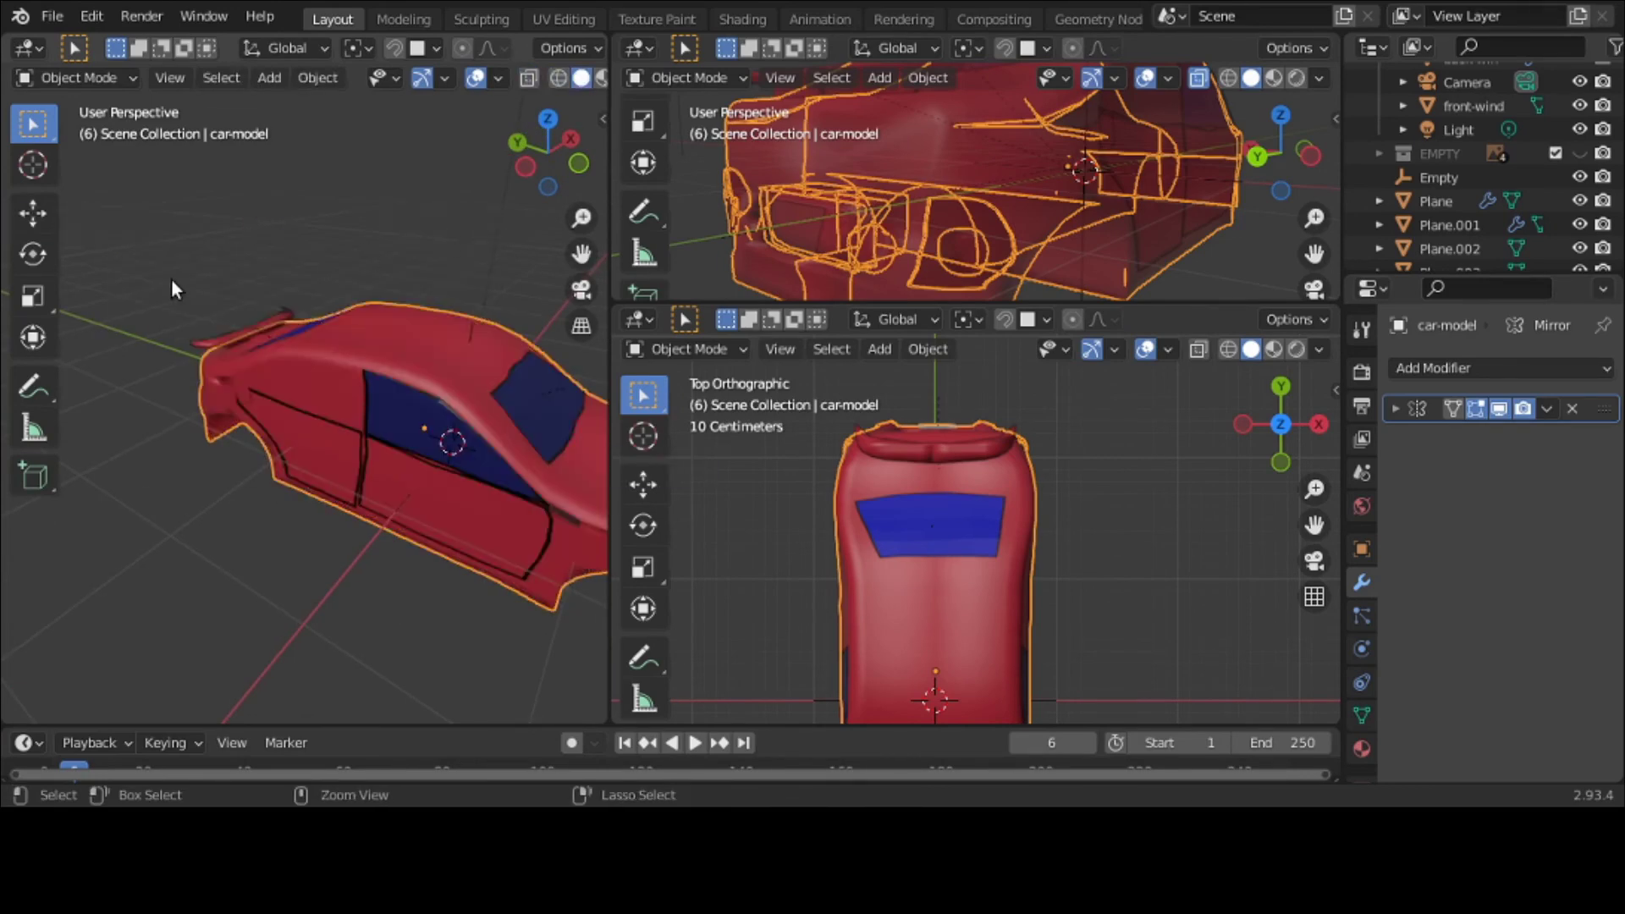
Step: Undo the recent shading and parenting changes to the car body and spoiler
key(ctrl+z)
key(ctrl+z)
key(ctrl+z)
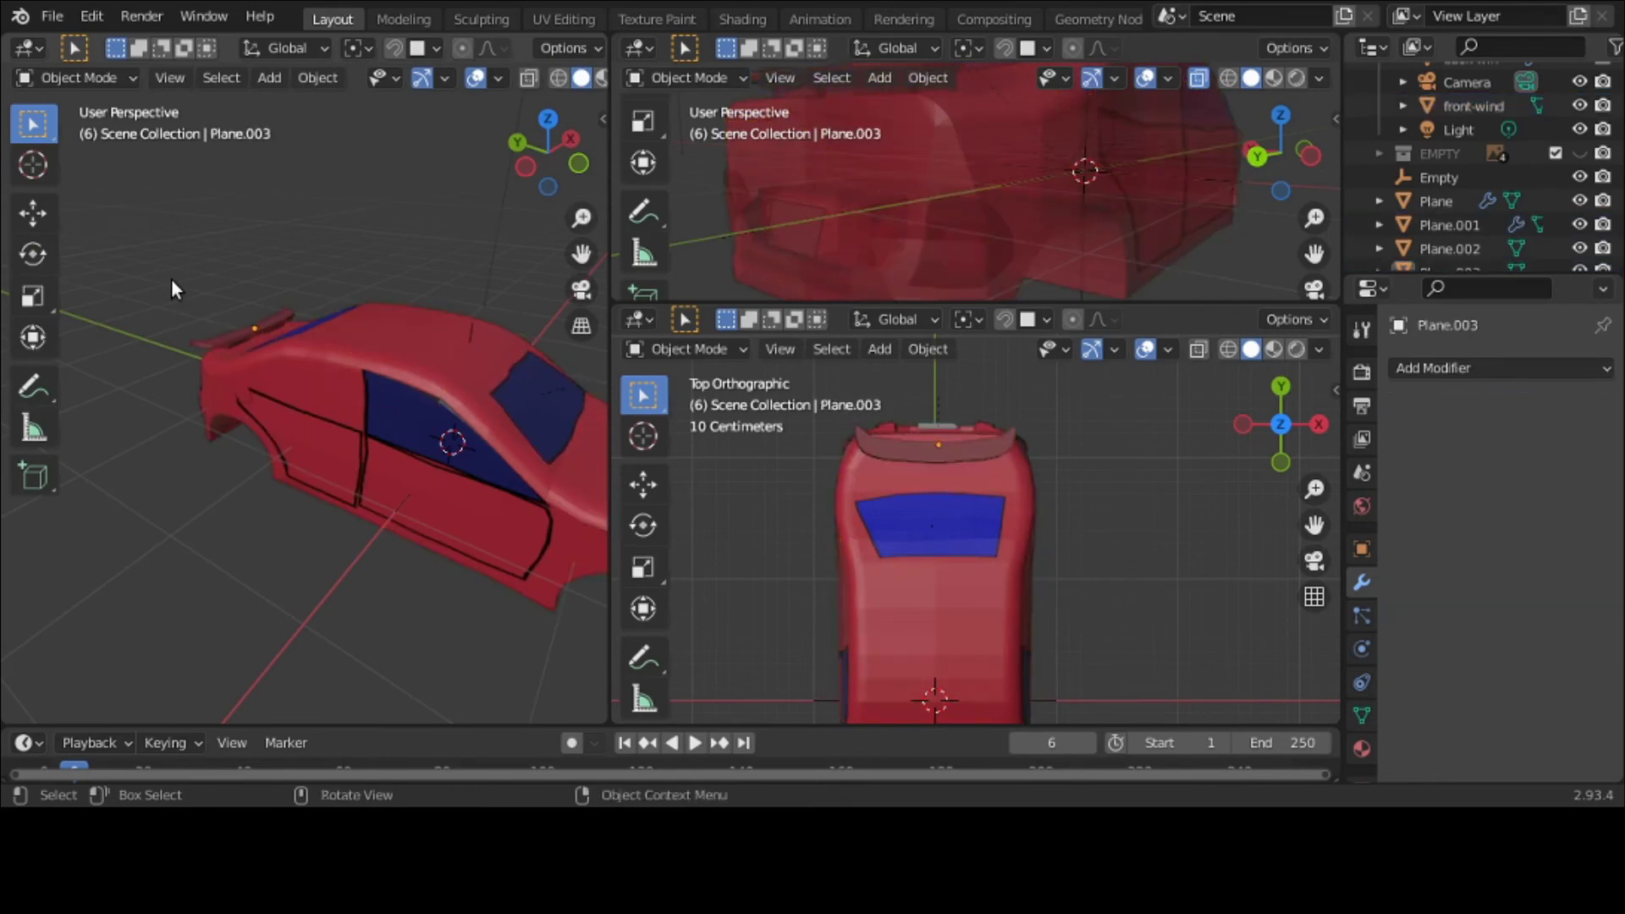
Step: Nudge the mirrored rear door panel slightly along the X axis
middle_drag(130, 315, 292, 344)
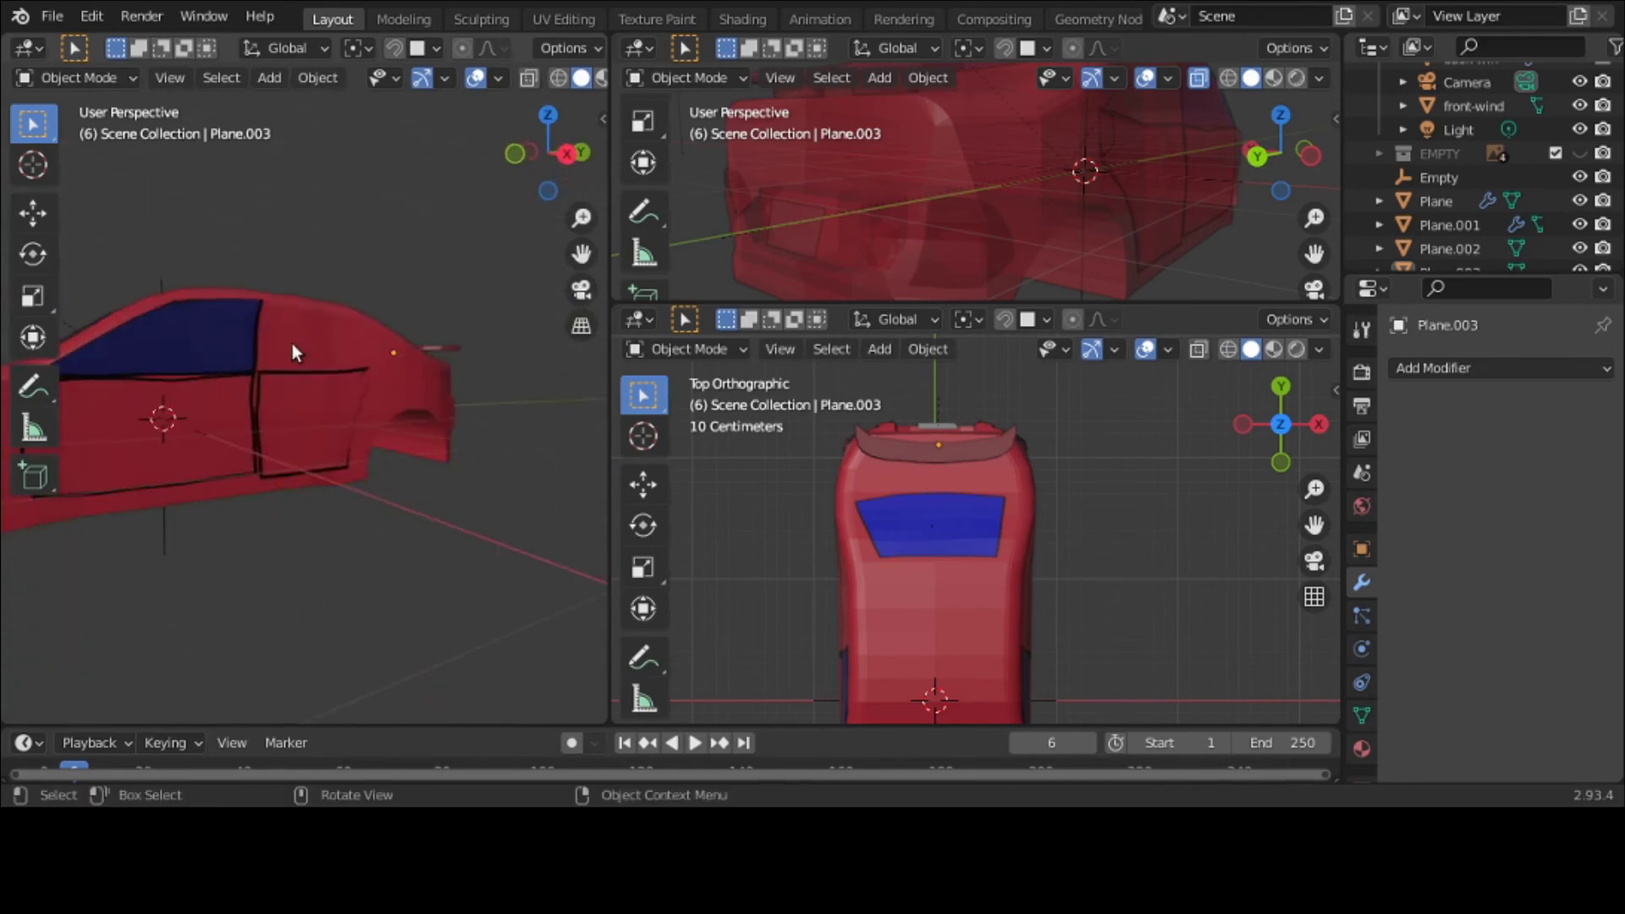
click(331, 444)
middle_drag(331, 444, 352, 463)
key(g)
key(x)
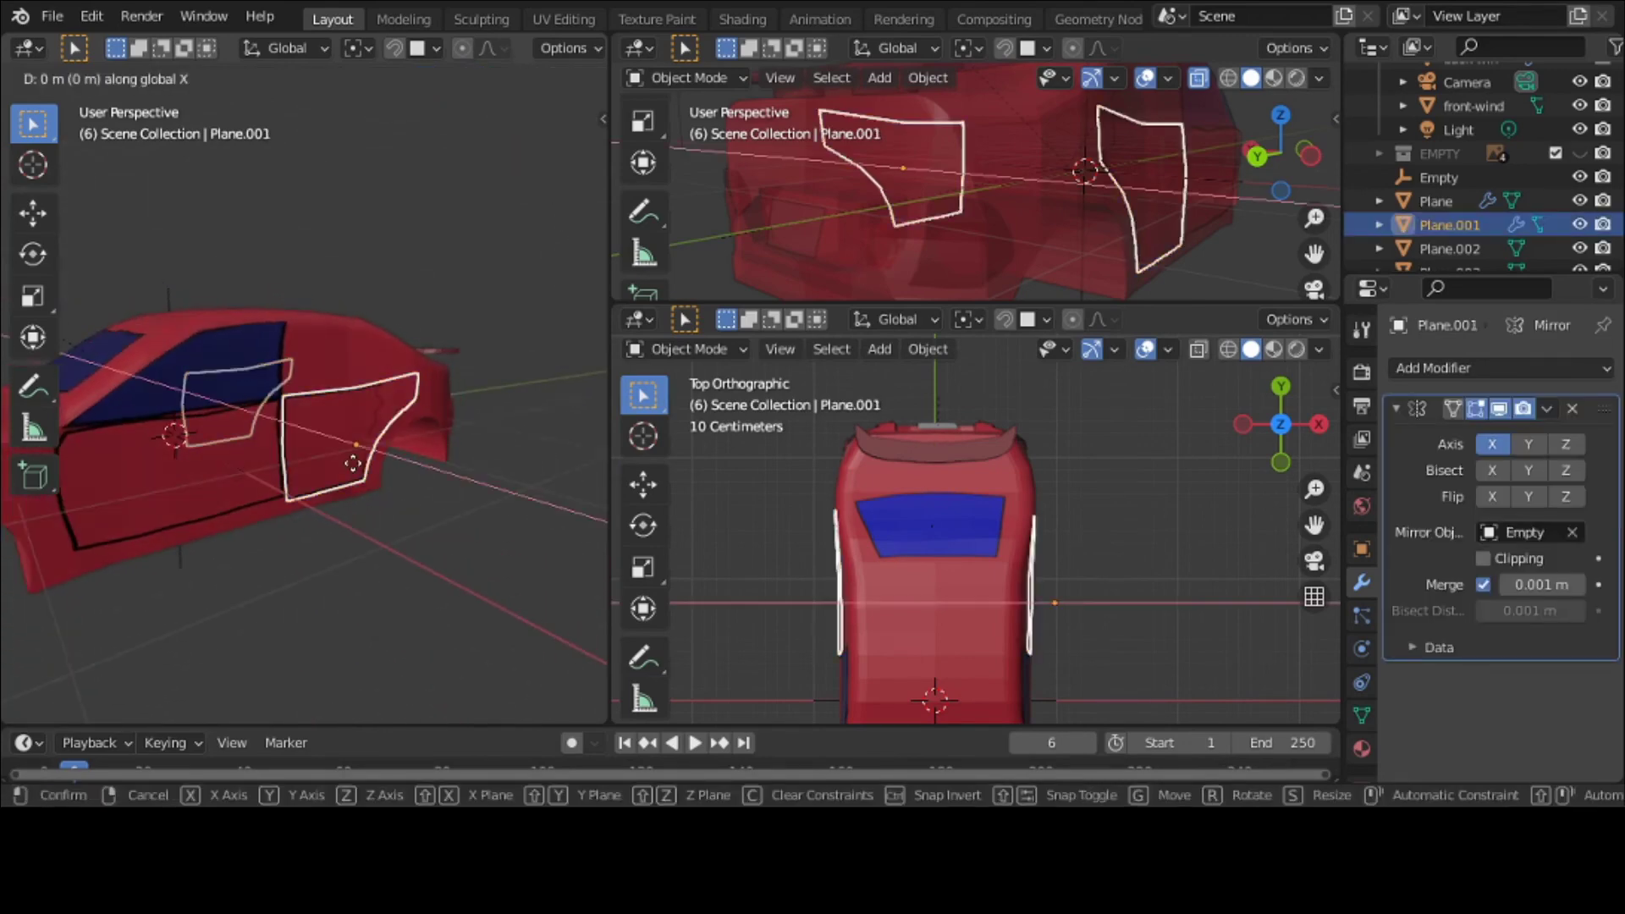
click(355, 459)
key(h)
middle_drag(362, 456, 269, 503)
Step: Save the car model file
click(46, 17)
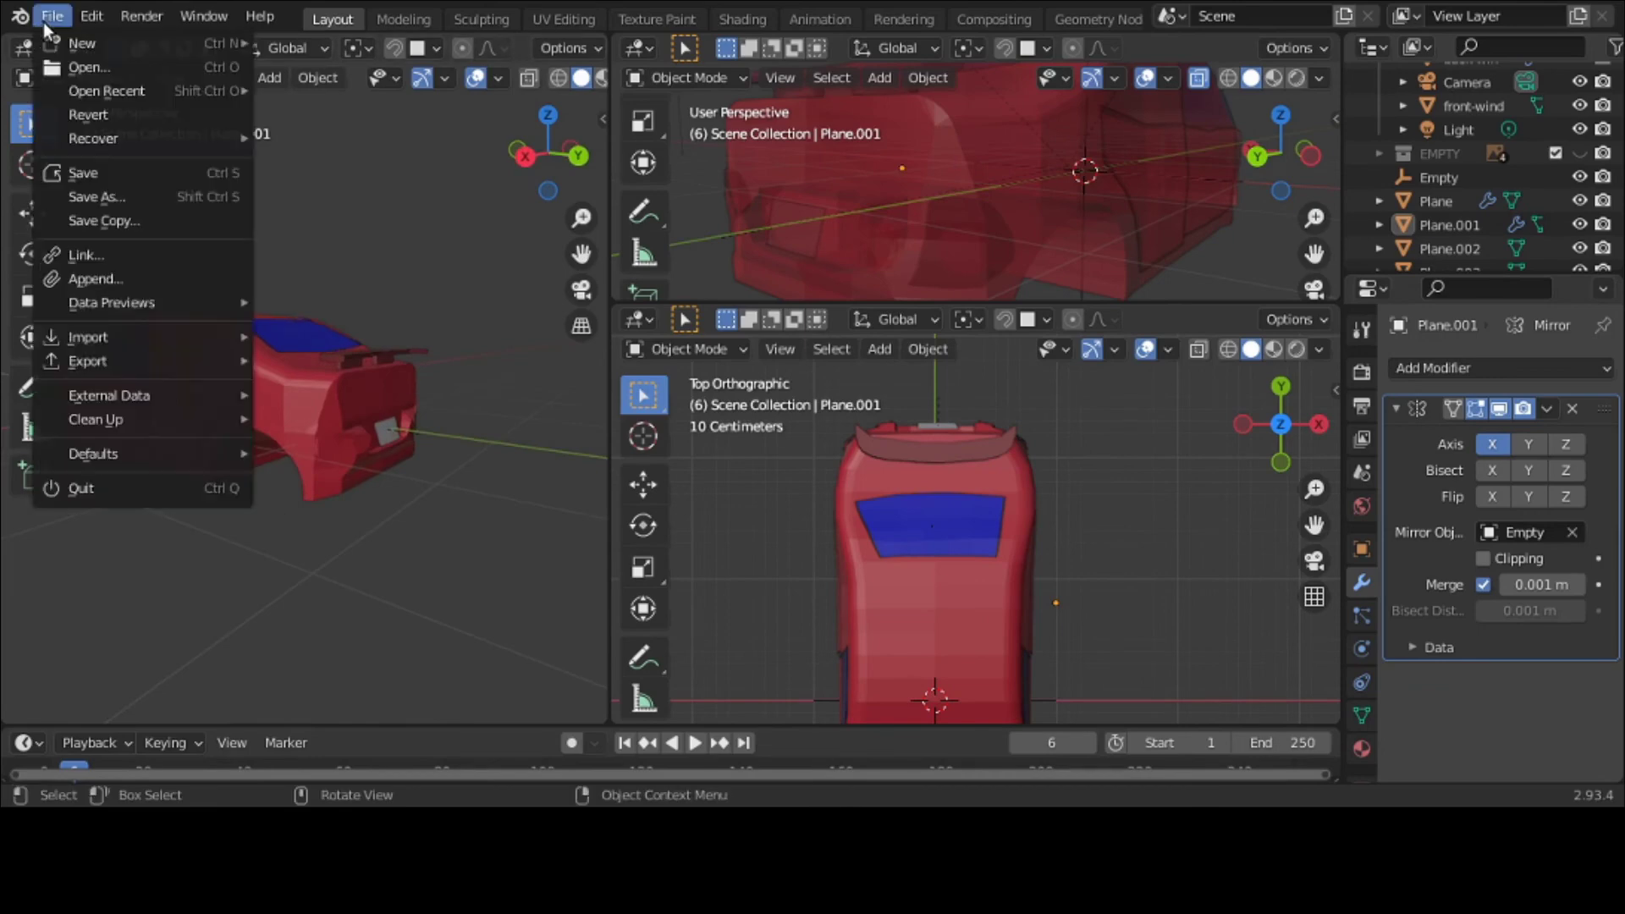
click(90, 170)
middle_drag(154, 220, 304, 397)
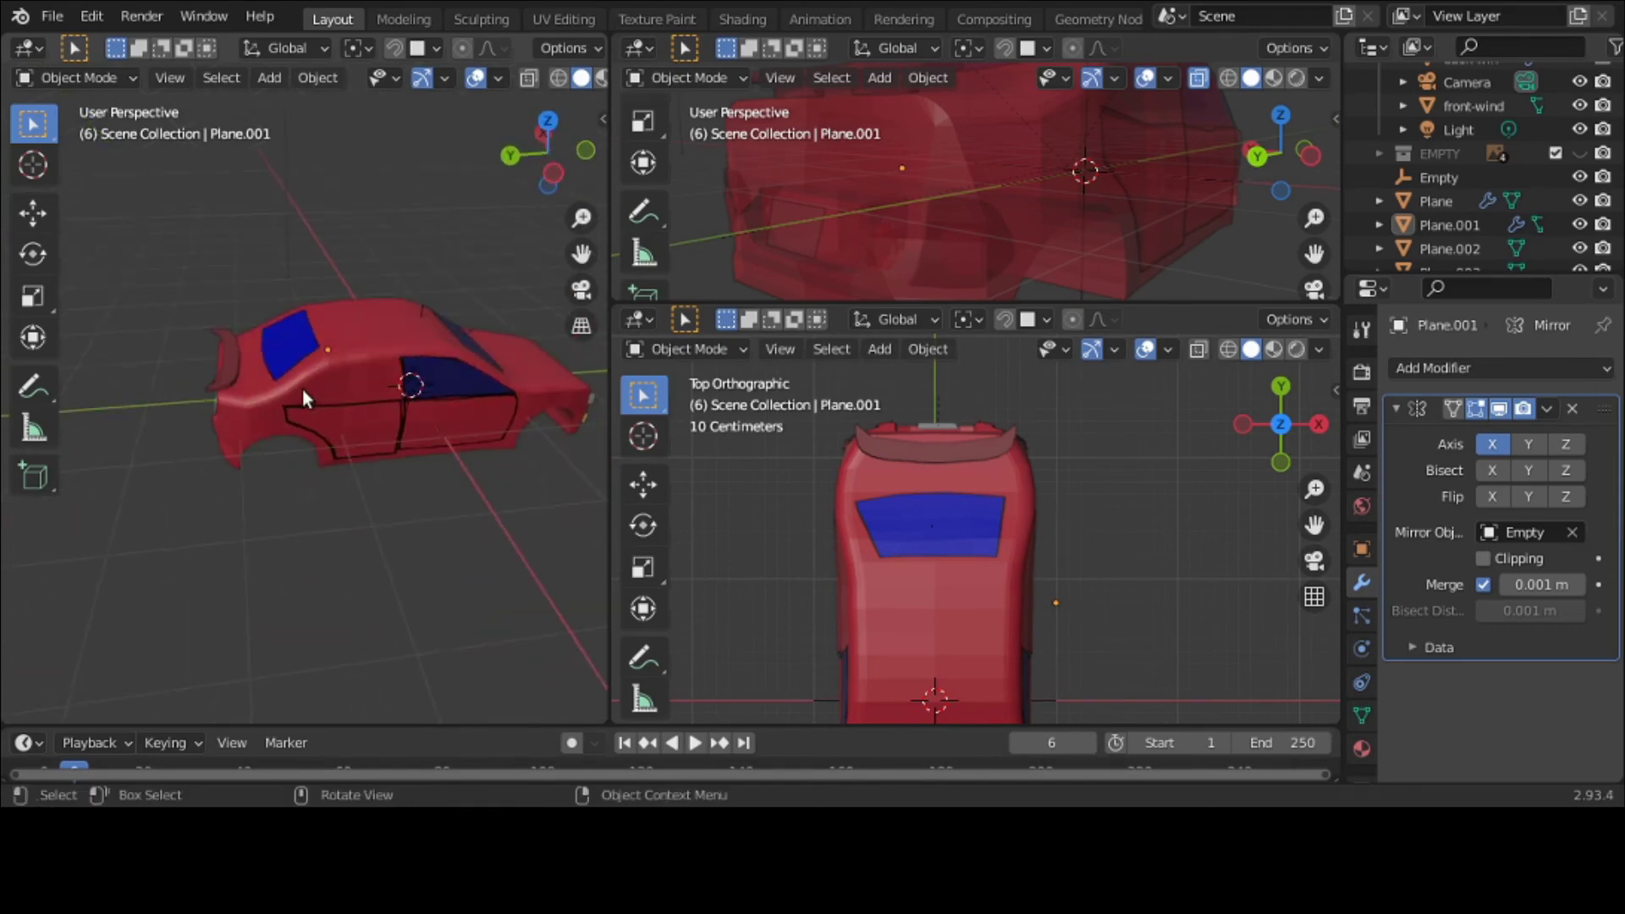
Step: Switch the main viewport to right orthographic view, and unhide and expand the EMPTY collection of reference images
key(grave)
click(475, 393)
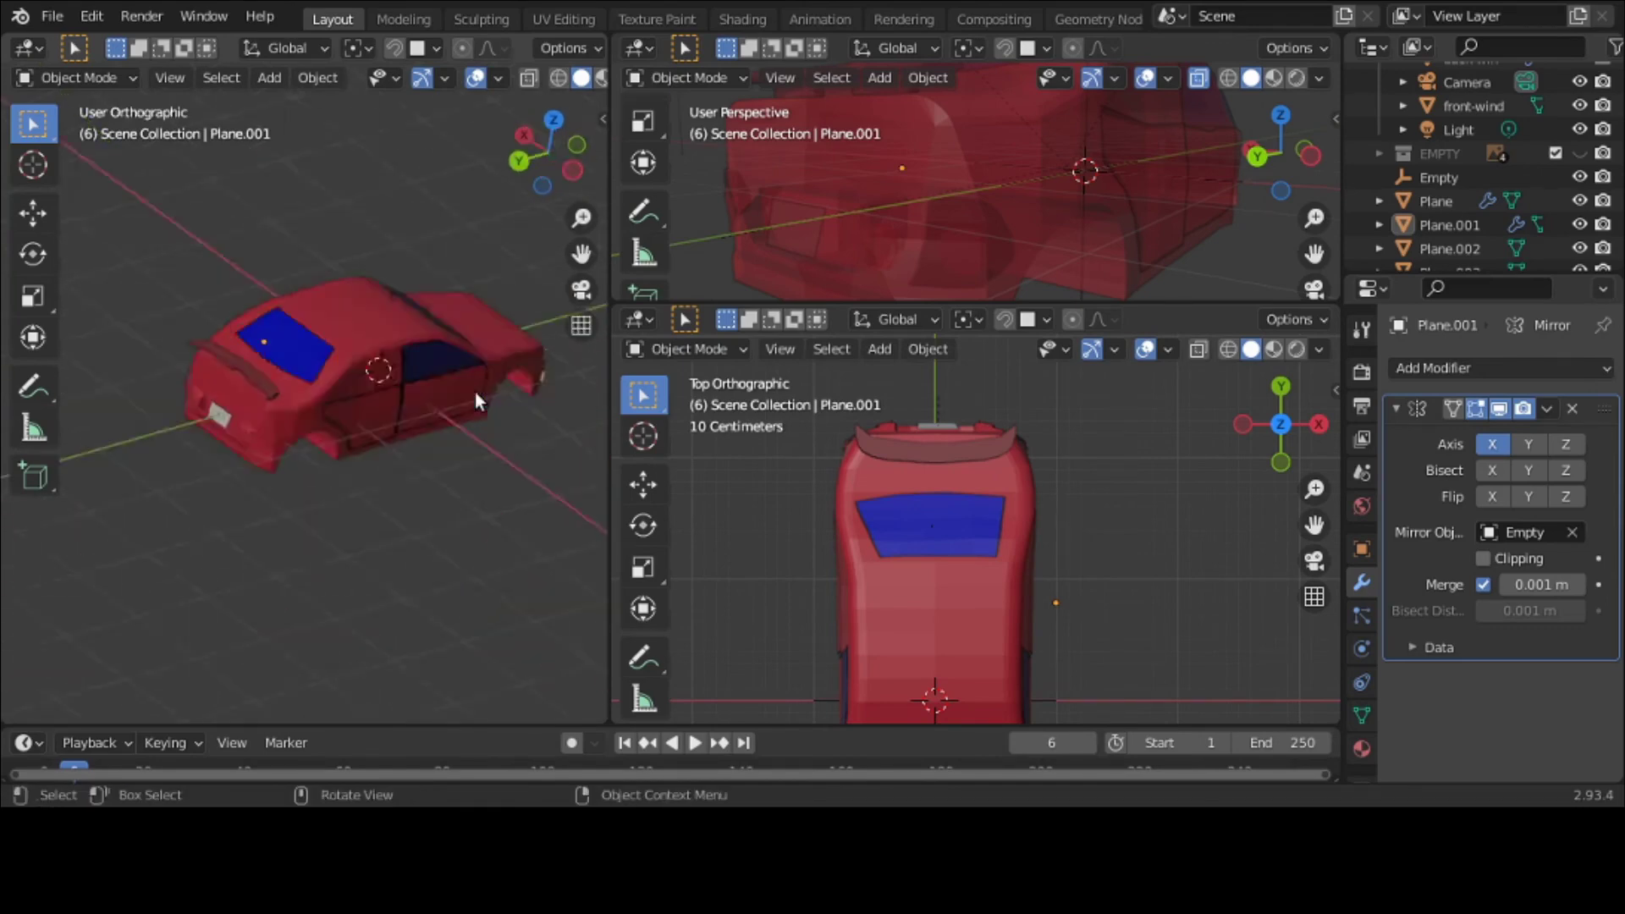
click(1579, 155)
click(1373, 154)
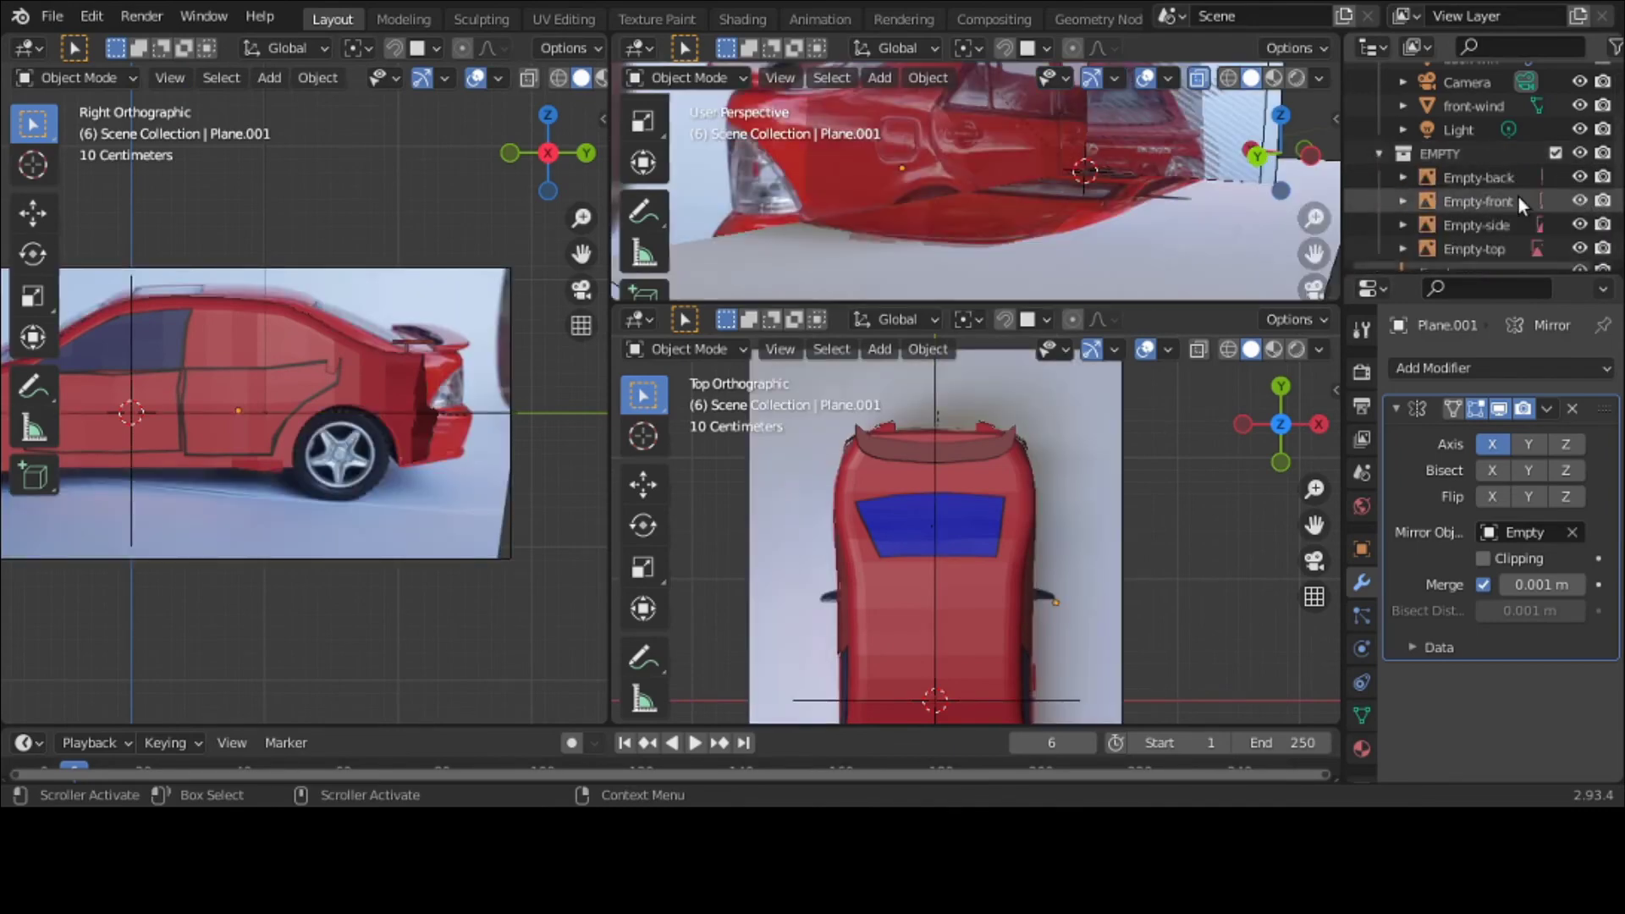
Step: Hide the Empty-back, Empty-front and Empty-top reference images and maximise the side view of the car
click(1579, 176)
click(1580, 200)
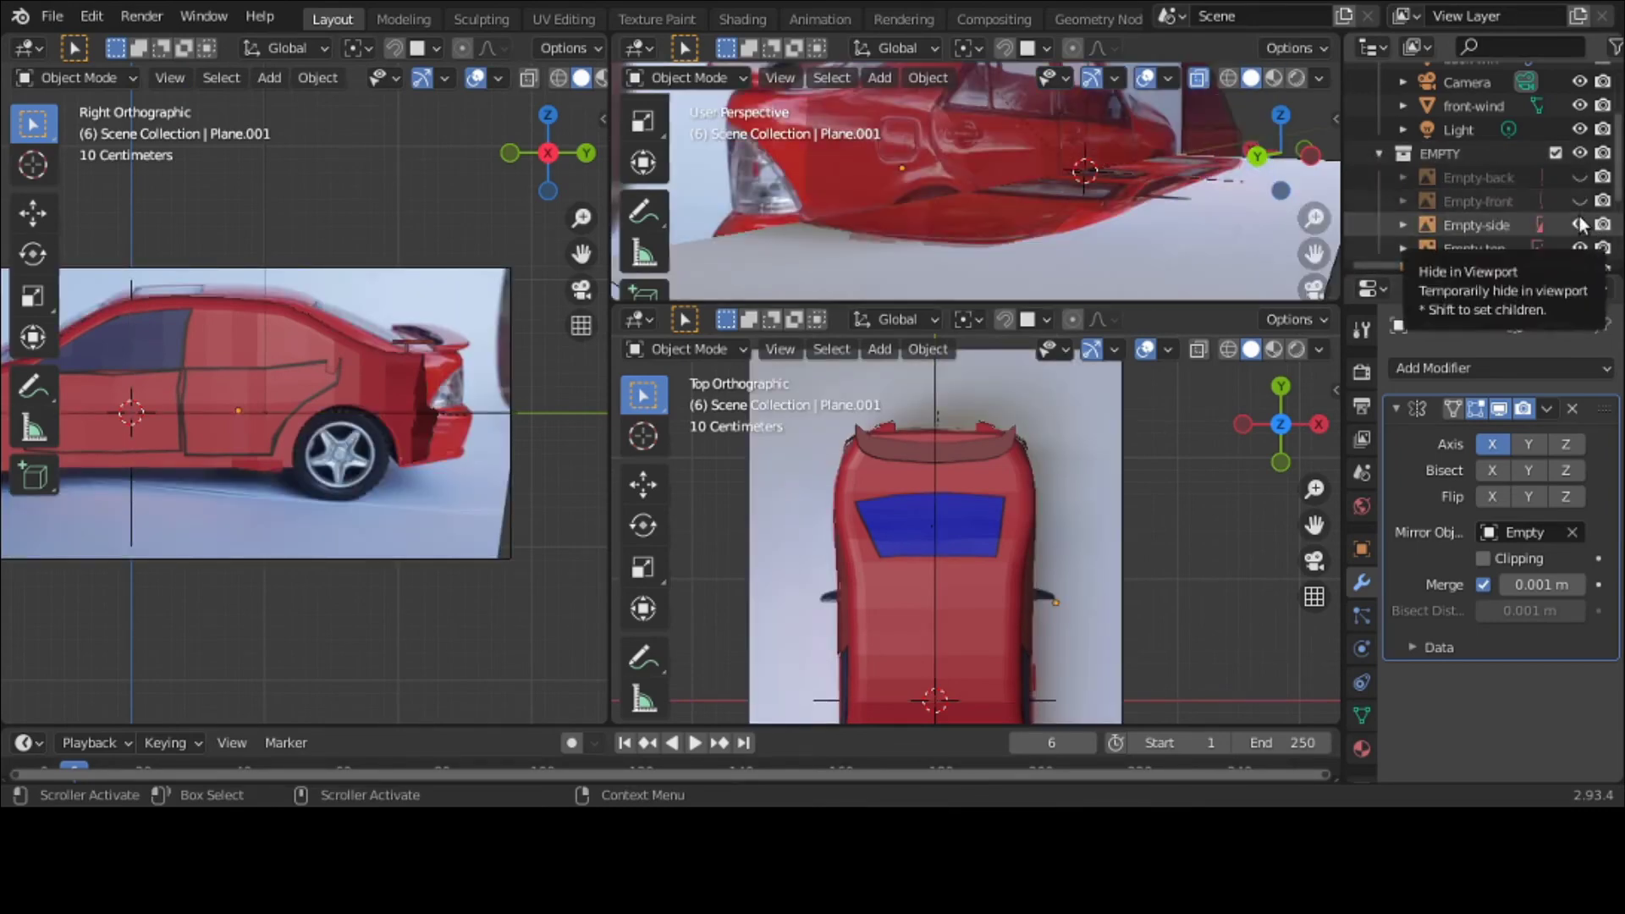
click(1580, 250)
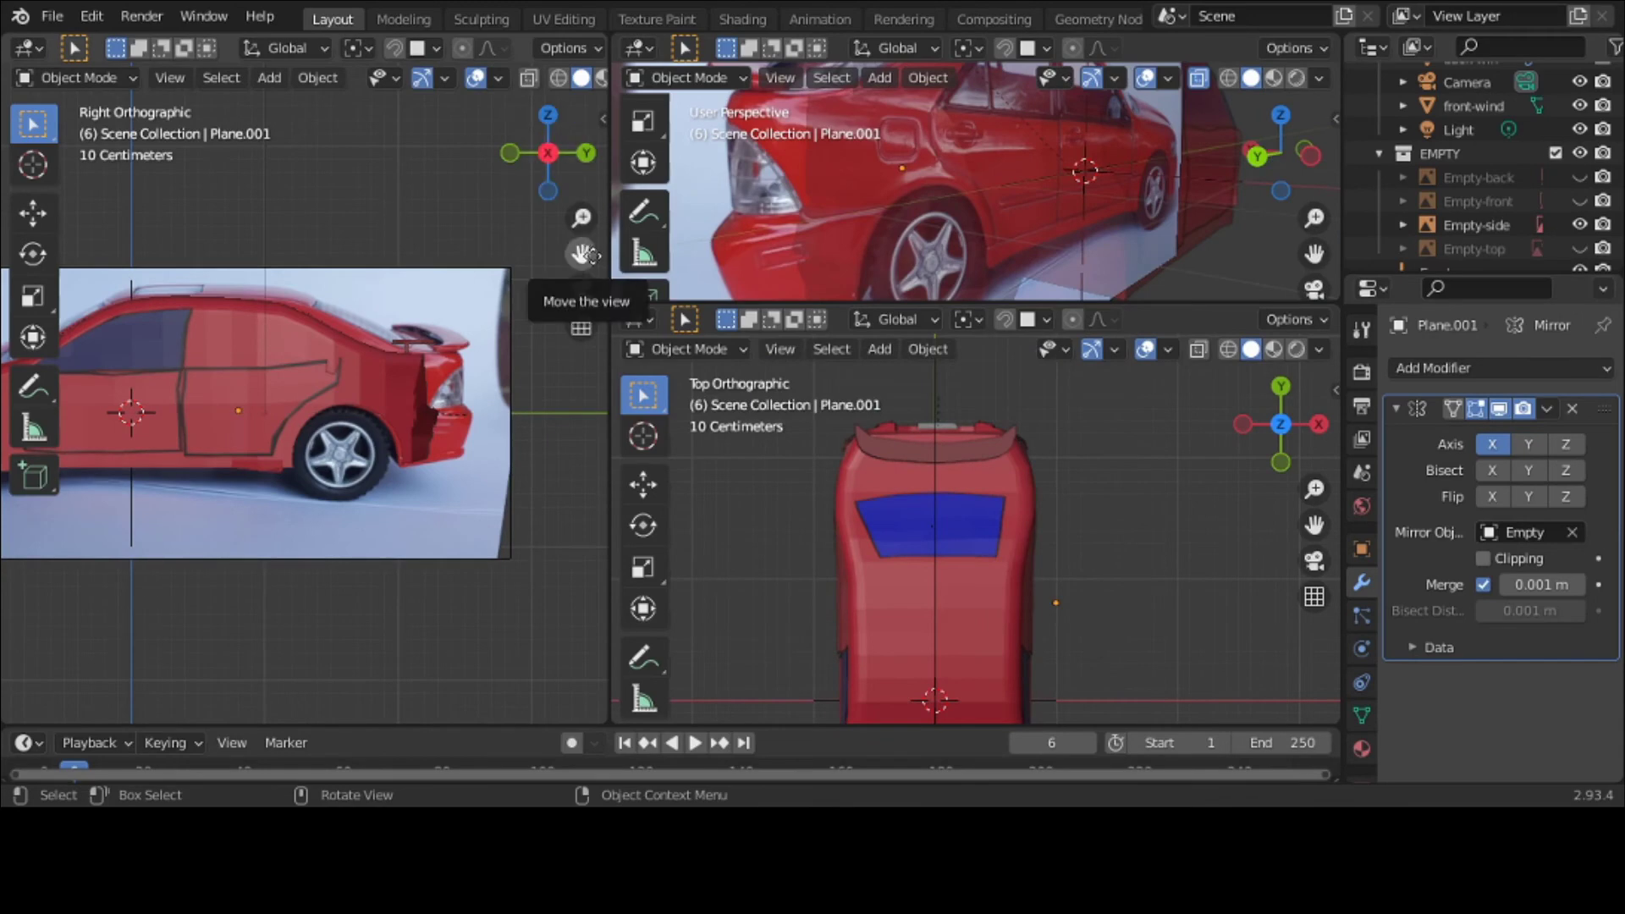
drag(581, 254, 818, 273)
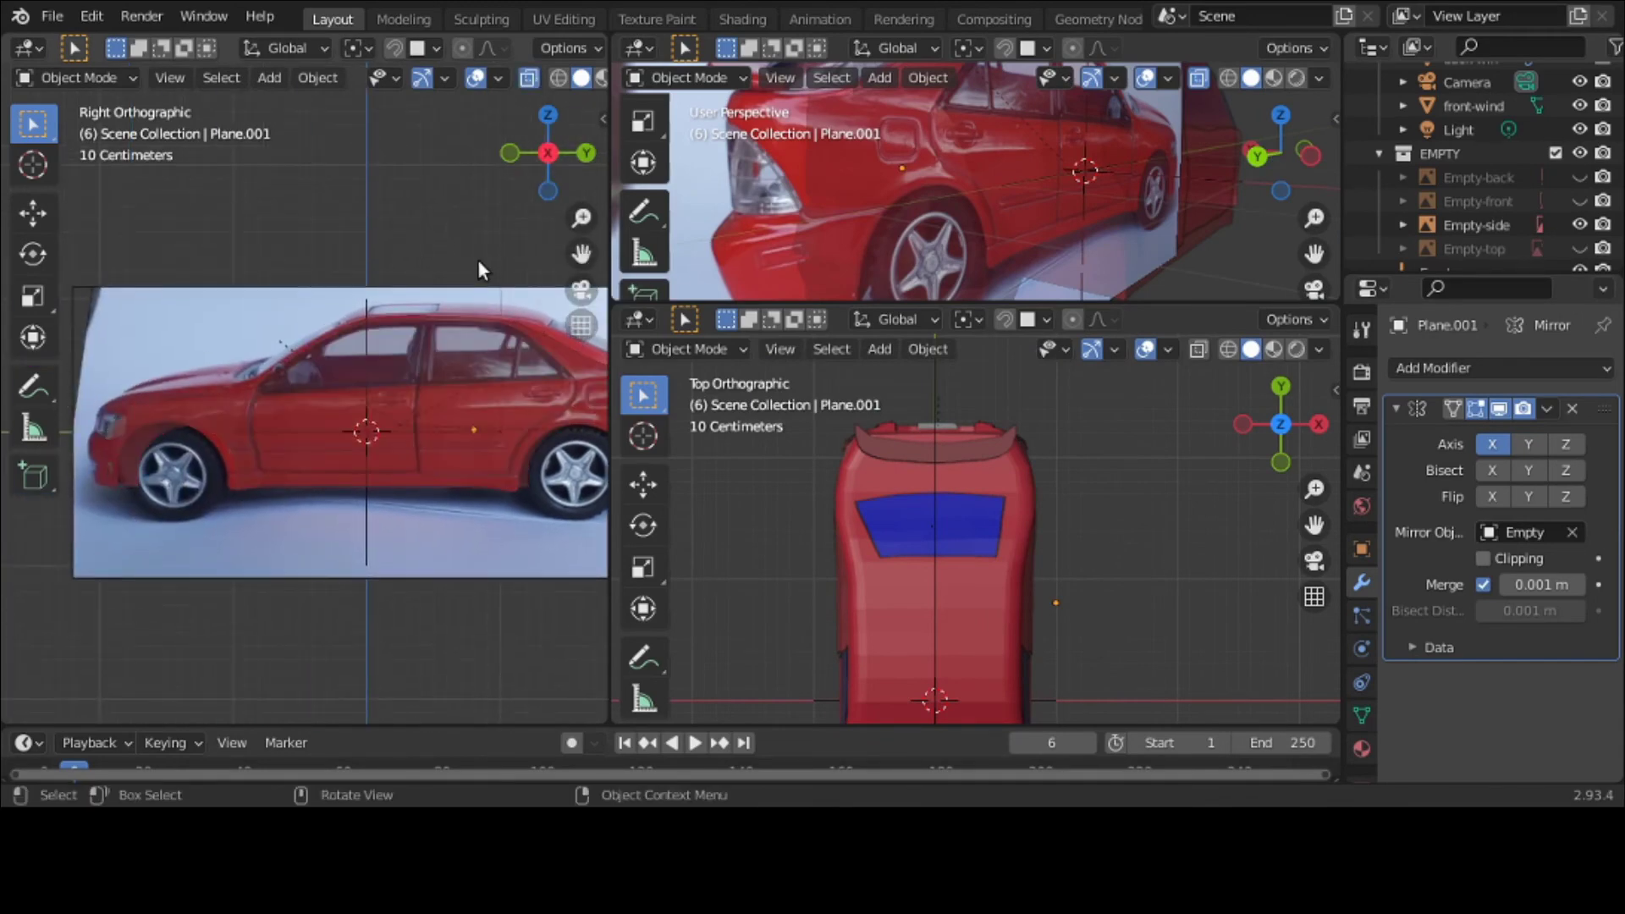
key(ctrl+space)
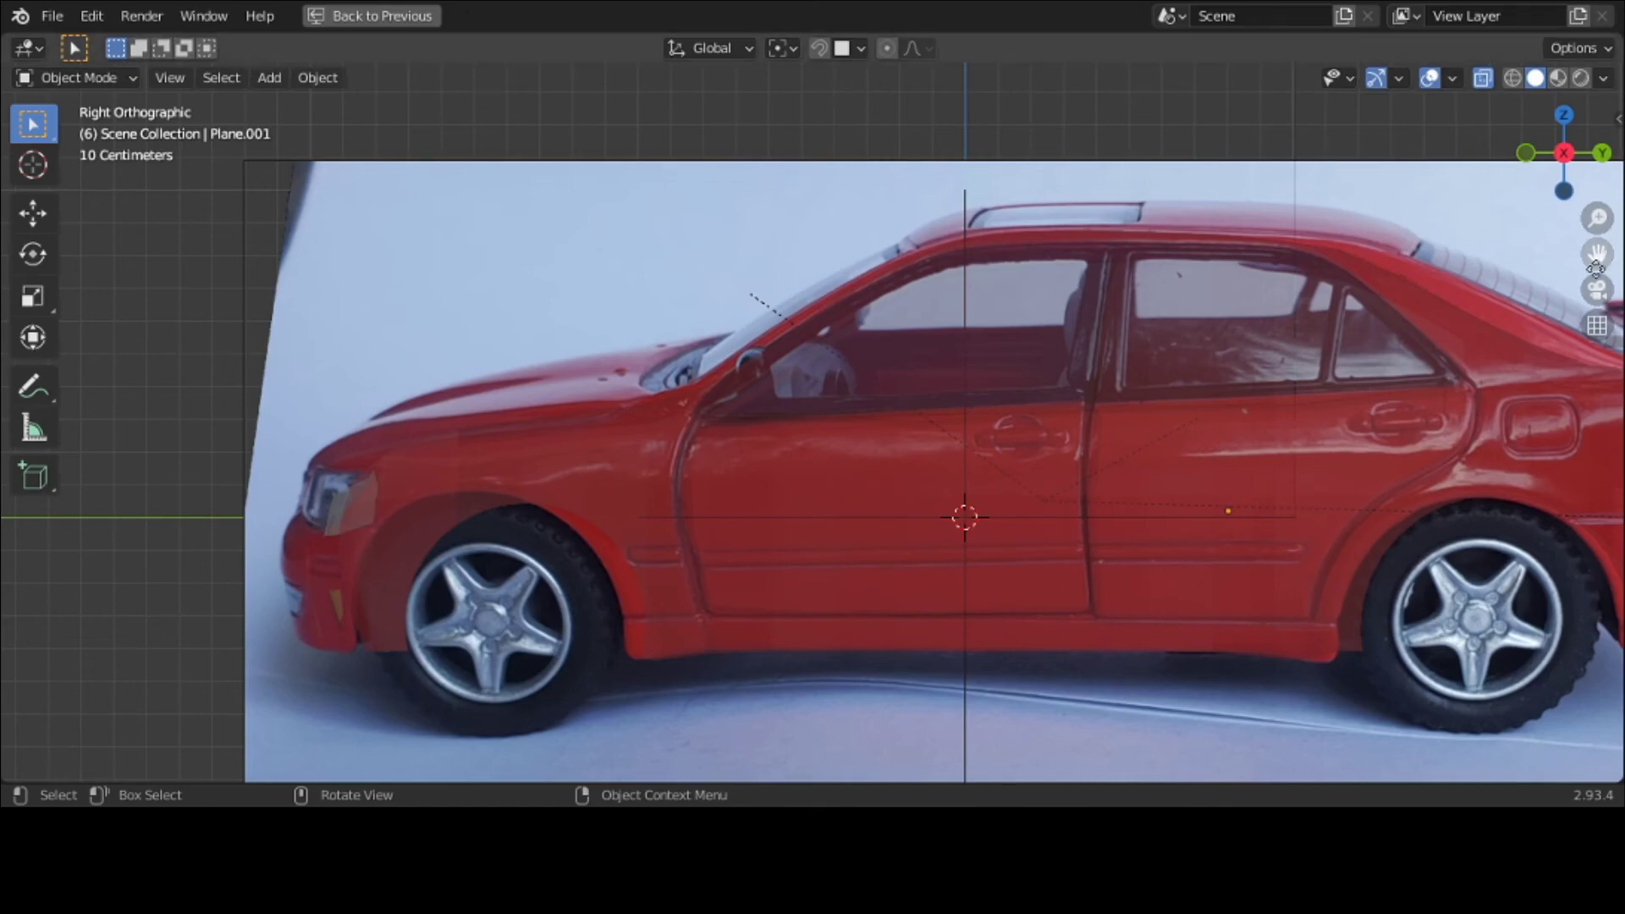
Step: Add a plane mesh and rotate it 90° about the Y axis so it faces the side view
shift+middle_drag(618, 185, 430, 164)
click(269, 77)
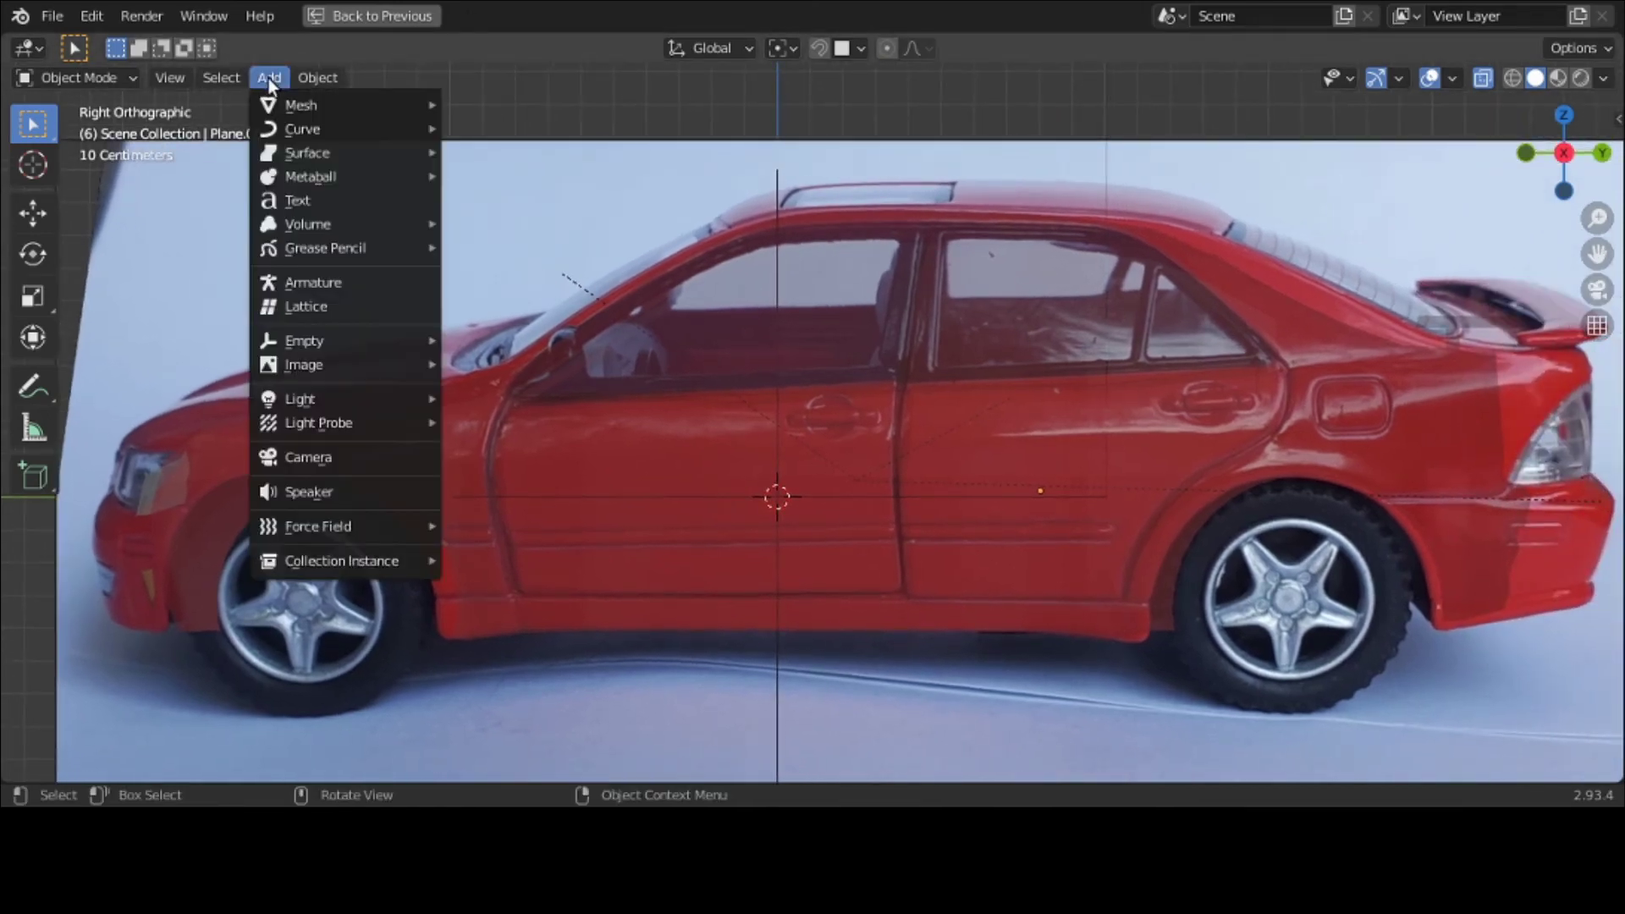
mouse_move(292, 102)
click(474, 105)
scroll(923, 171, down, 3)
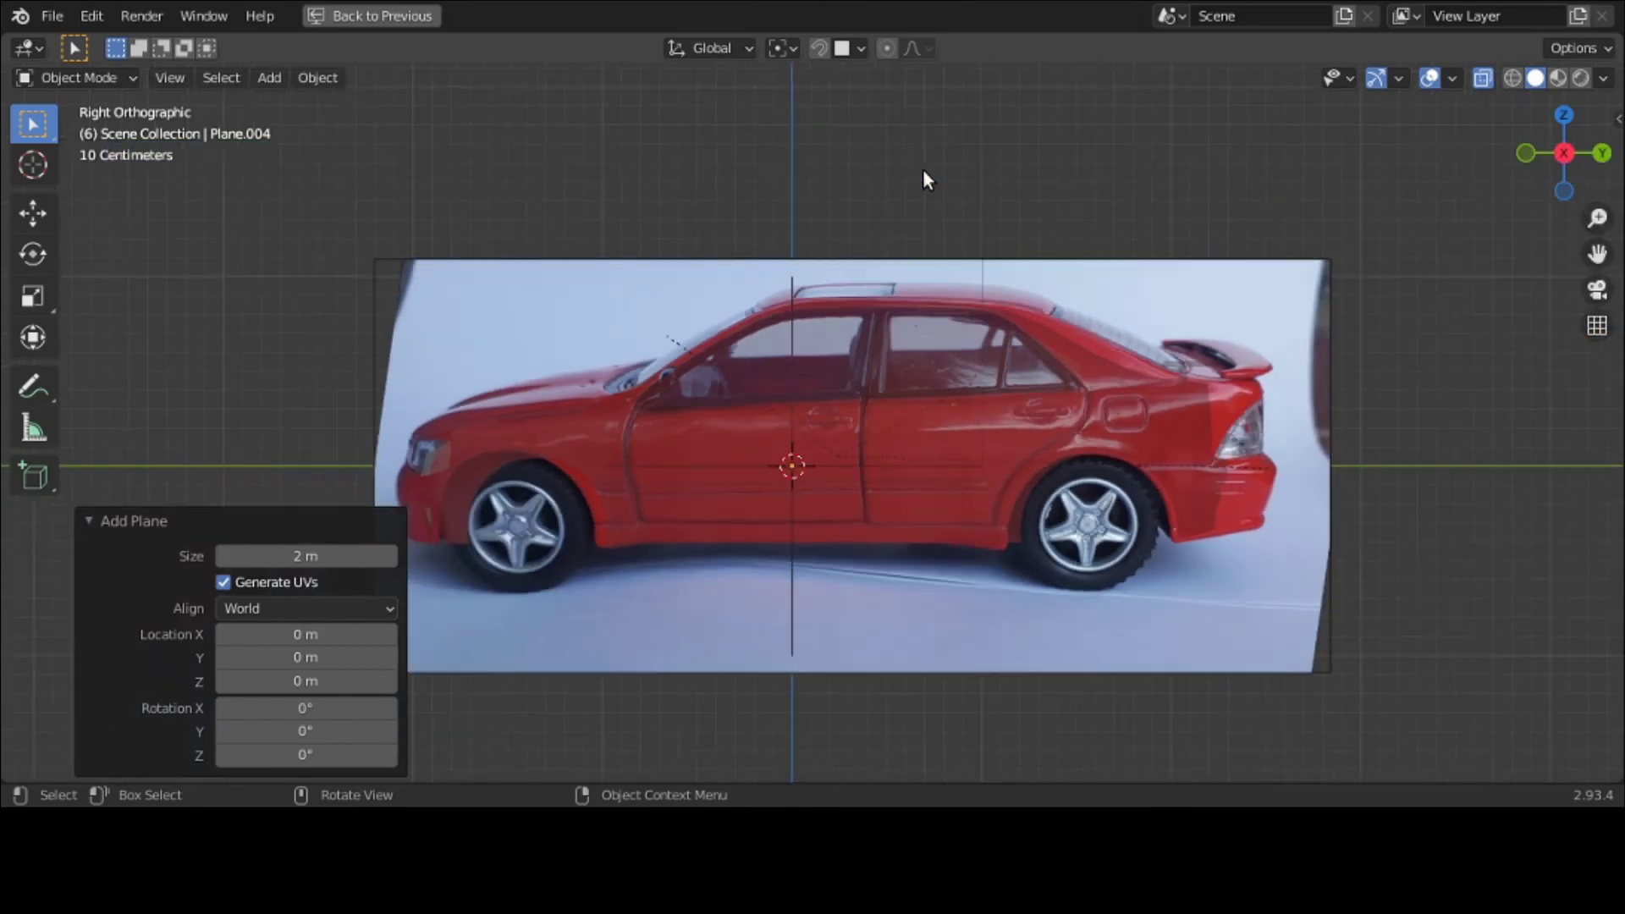
key(r)
key(y)
key(9)
key(0)
key(Return)
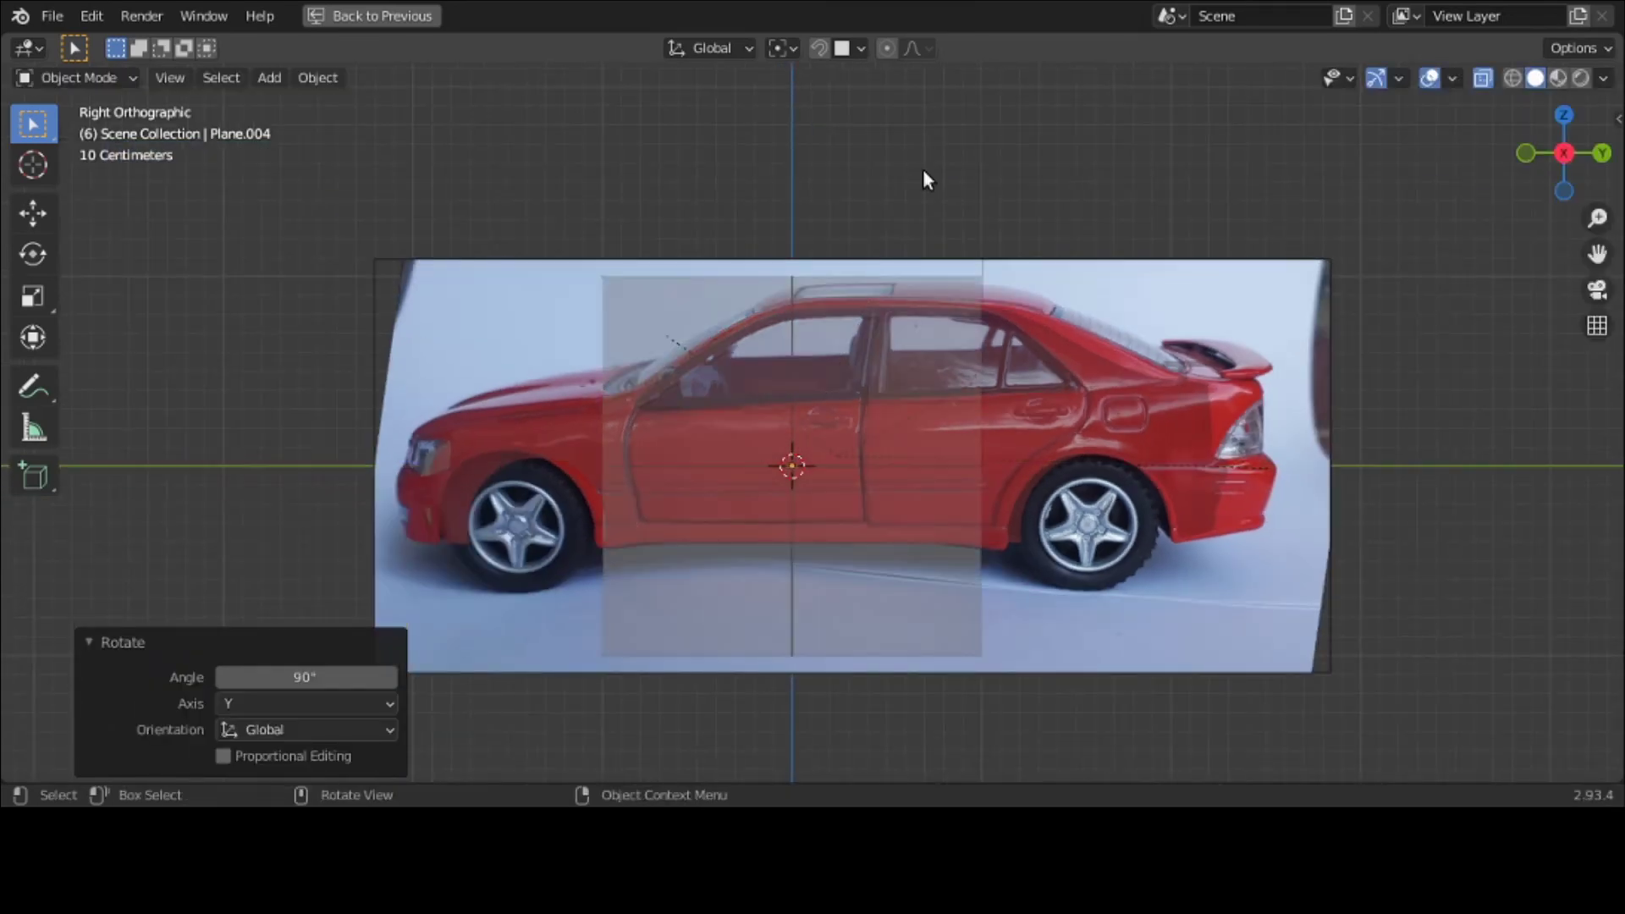
Step: Scale the plane to about 0.377 and move it about 0.83 m along Y and 0.46 m up over the rear side window
scroll(923, 170, up, 3)
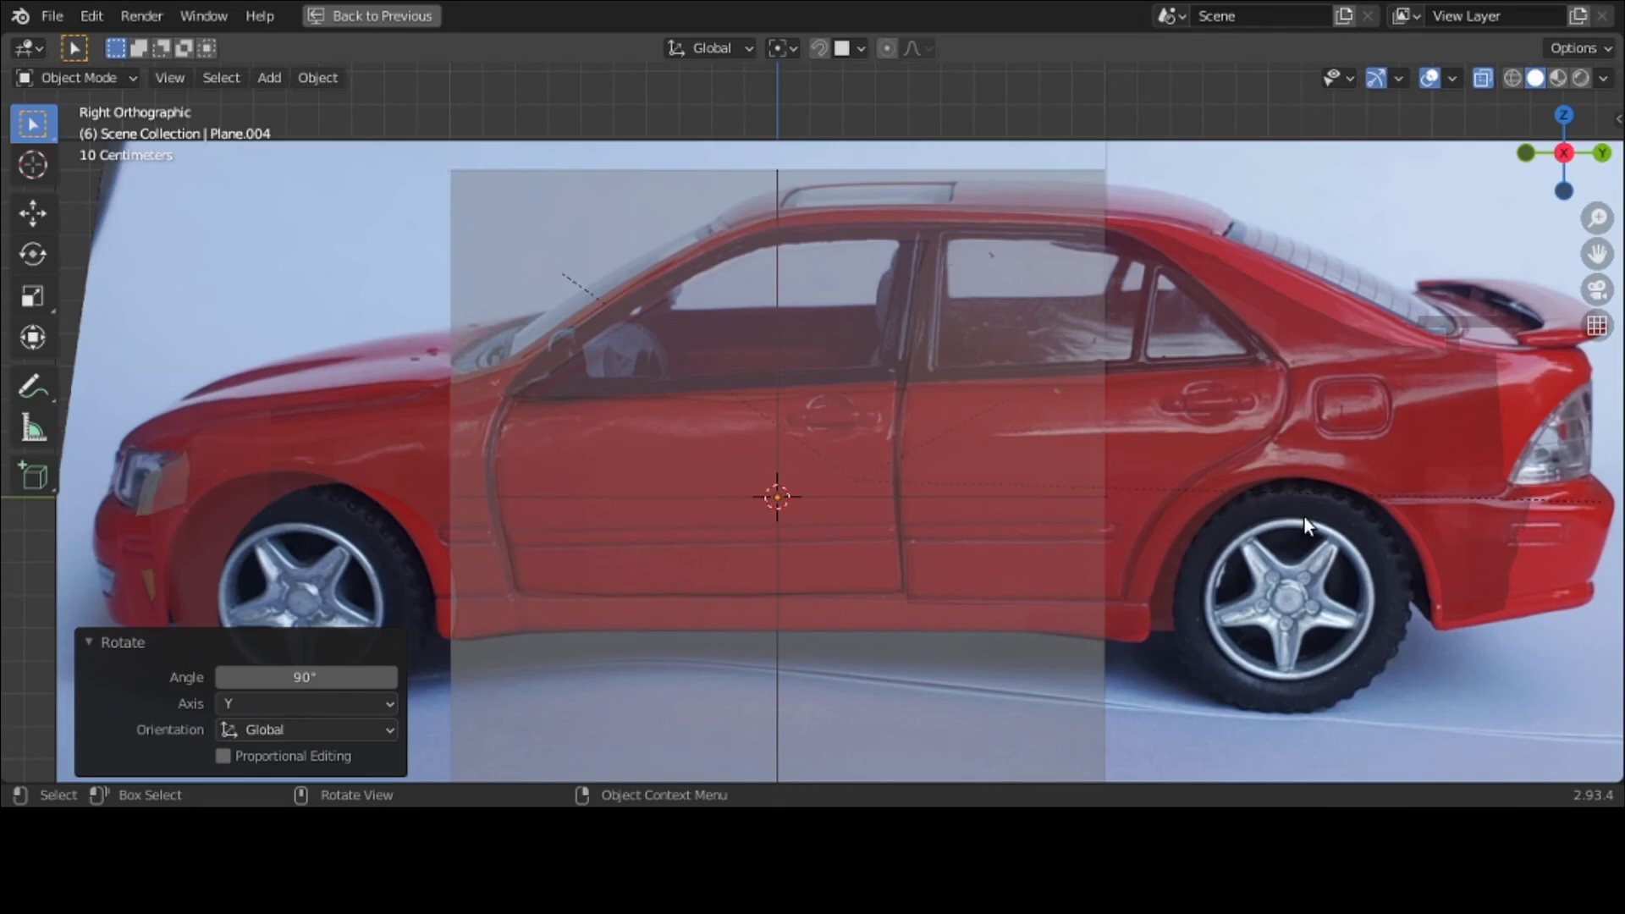
key(s)
click(973, 475)
key(g)
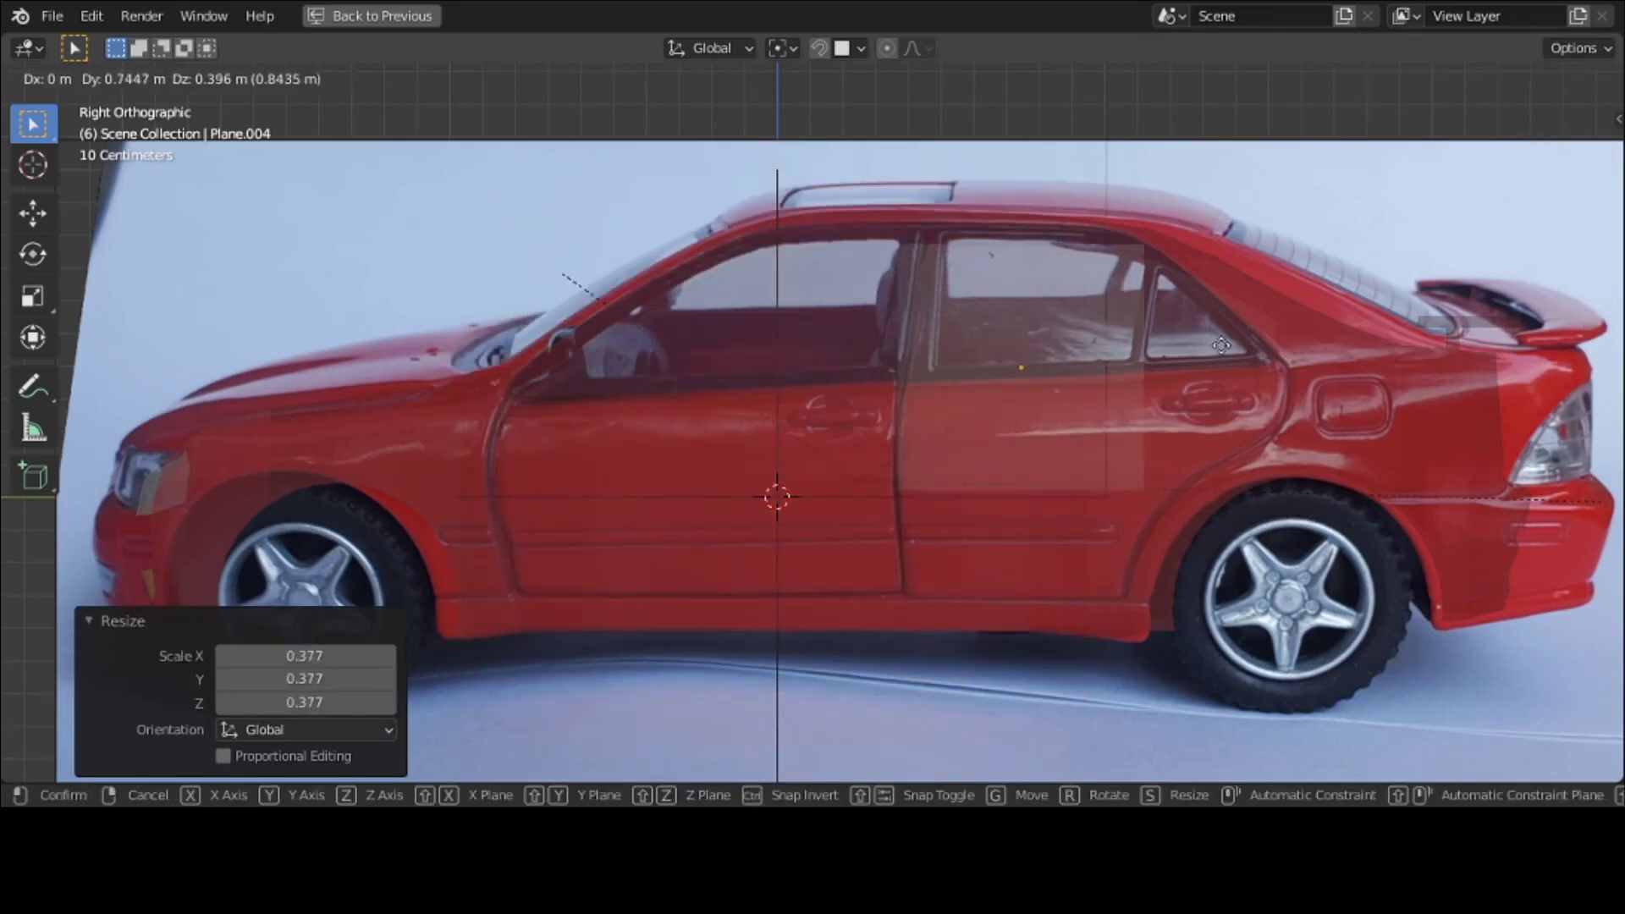
click(1250, 325)
Step: Reduce the plane's height along Z, finishing with a factor of about 0.881, and raise it about 0.12 m onto the rear side window
key(s)
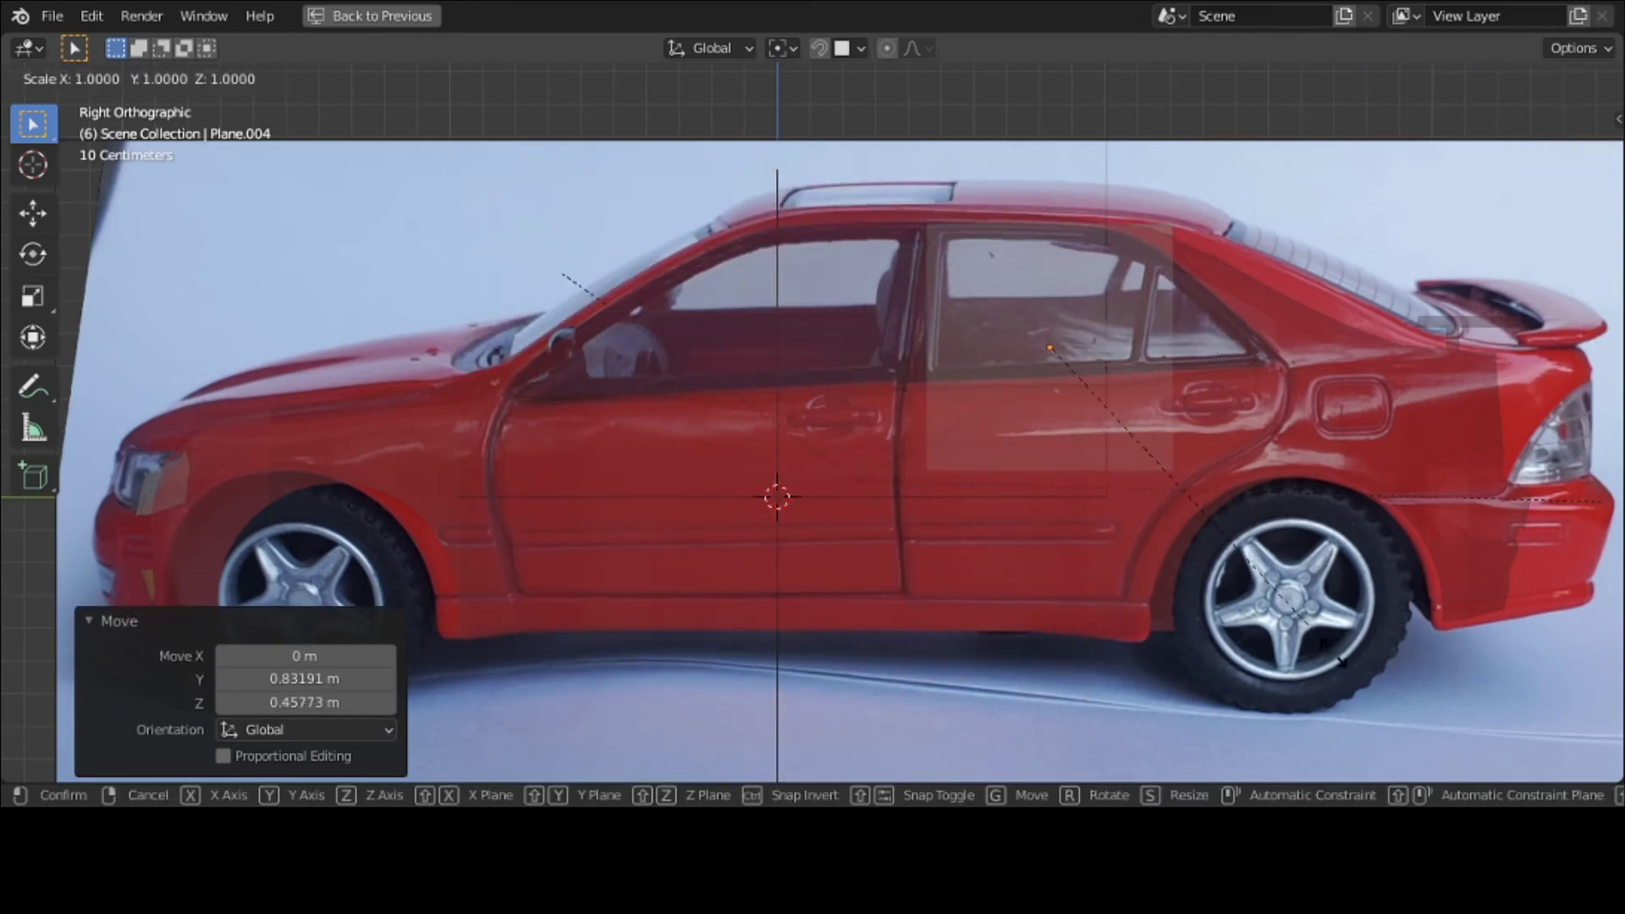
key(z)
click(1242, 549)
key(g)
click(1237, 512)
key(s)
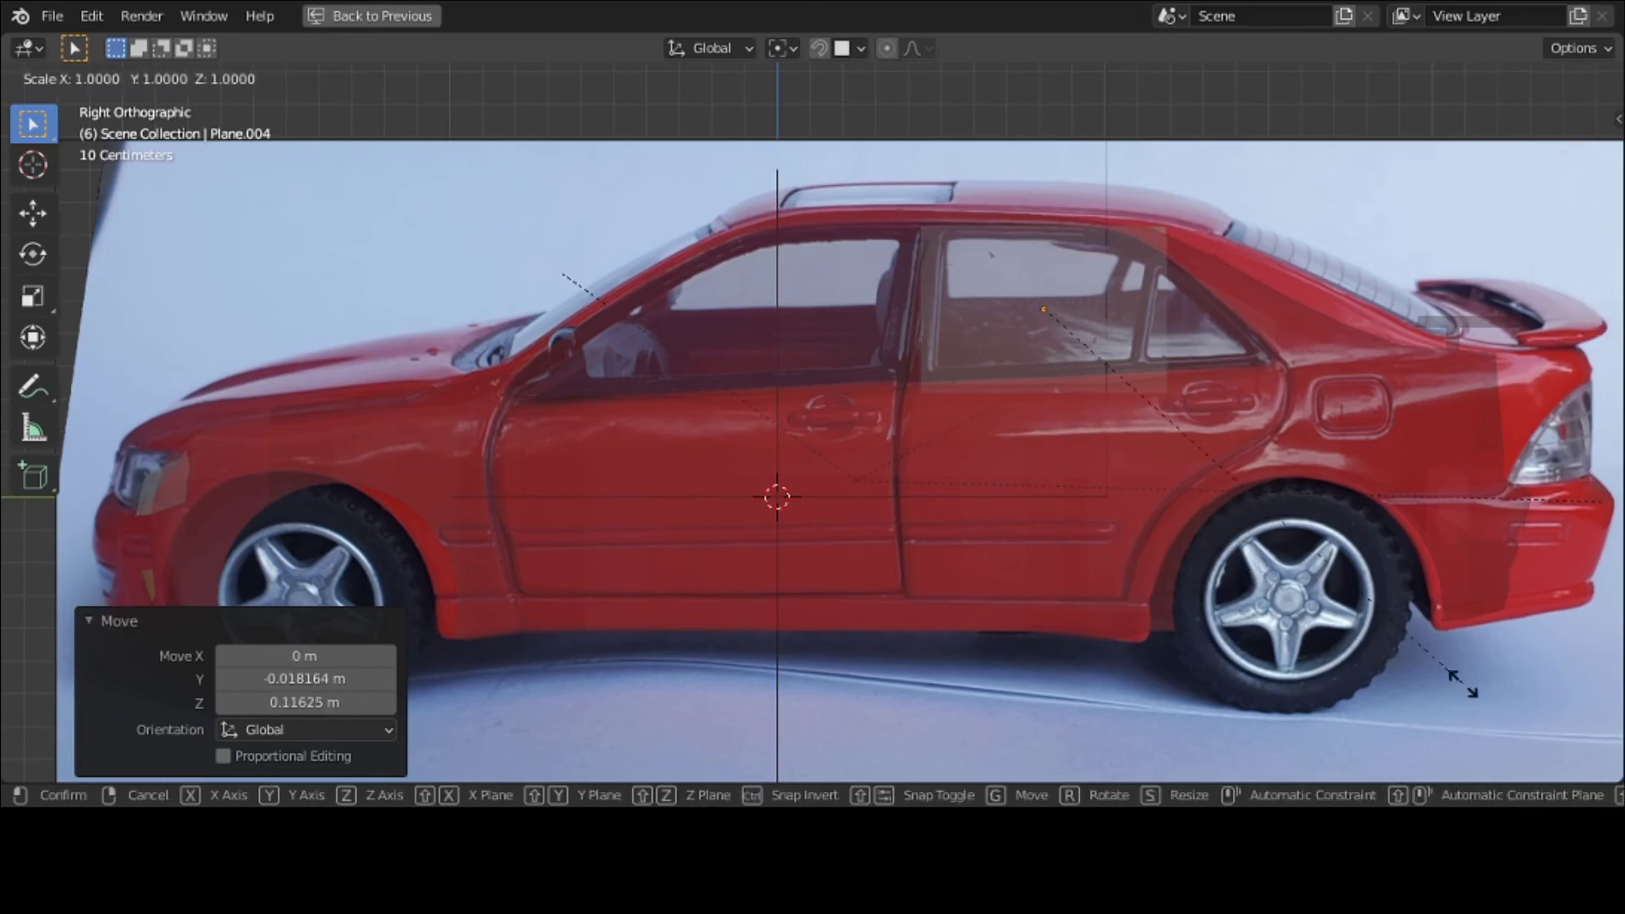
key(z)
click(1424, 633)
Step: Stretch the plane along Y by about 1.378 and shift it about 0.12 m along Y to span the rear side window
key(s)
key(y)
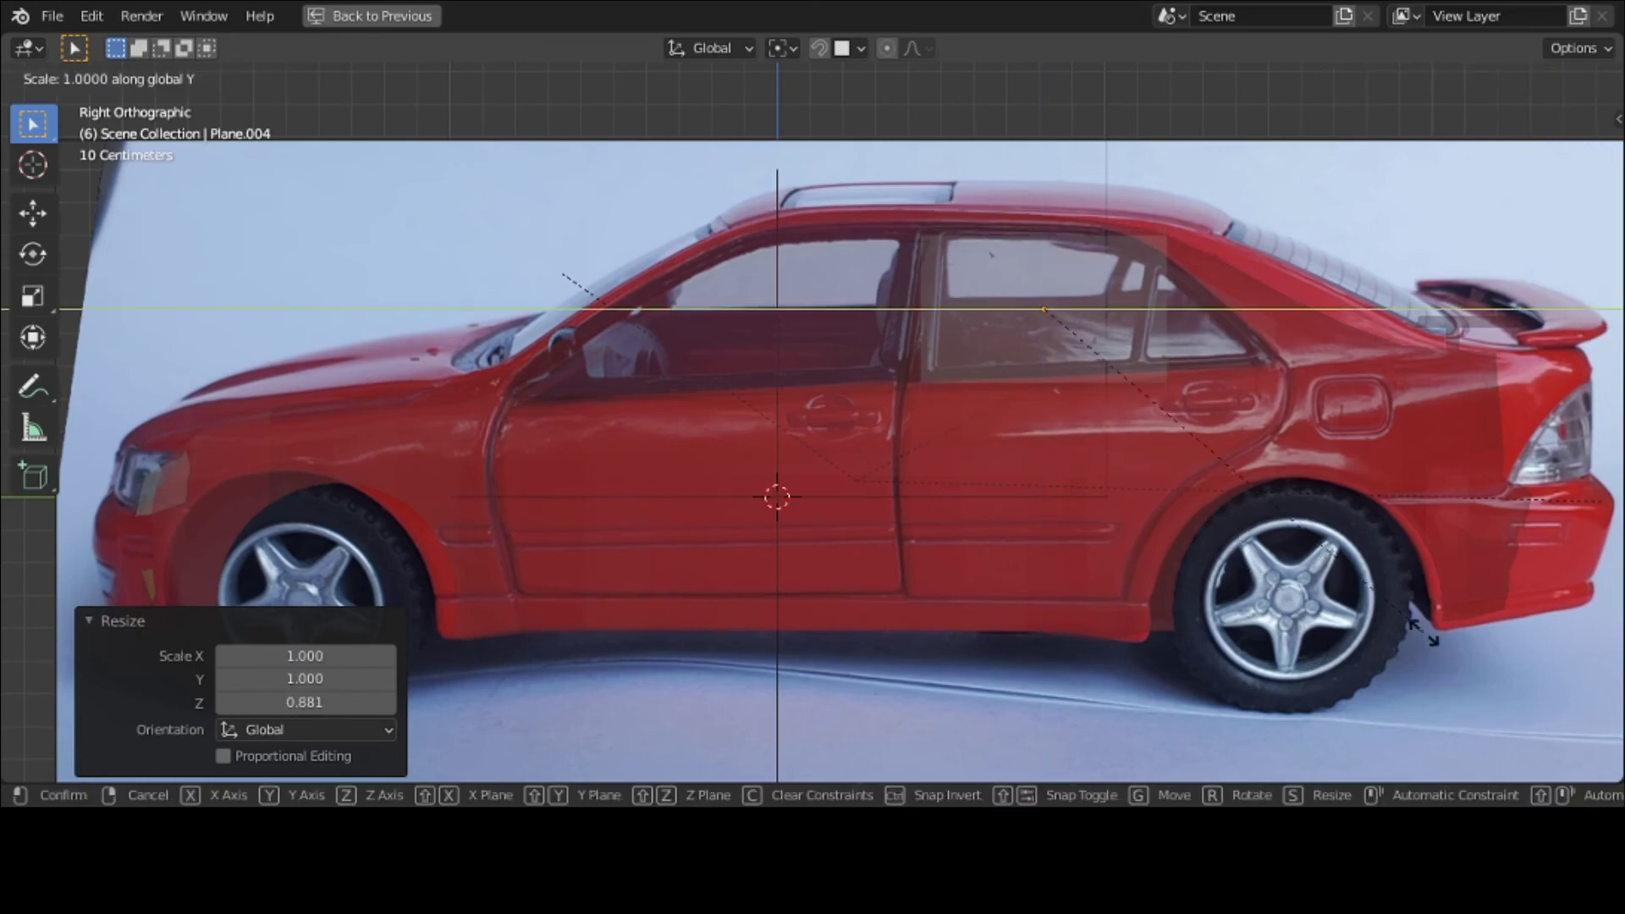
click(43, 632)
key(g)
key(y)
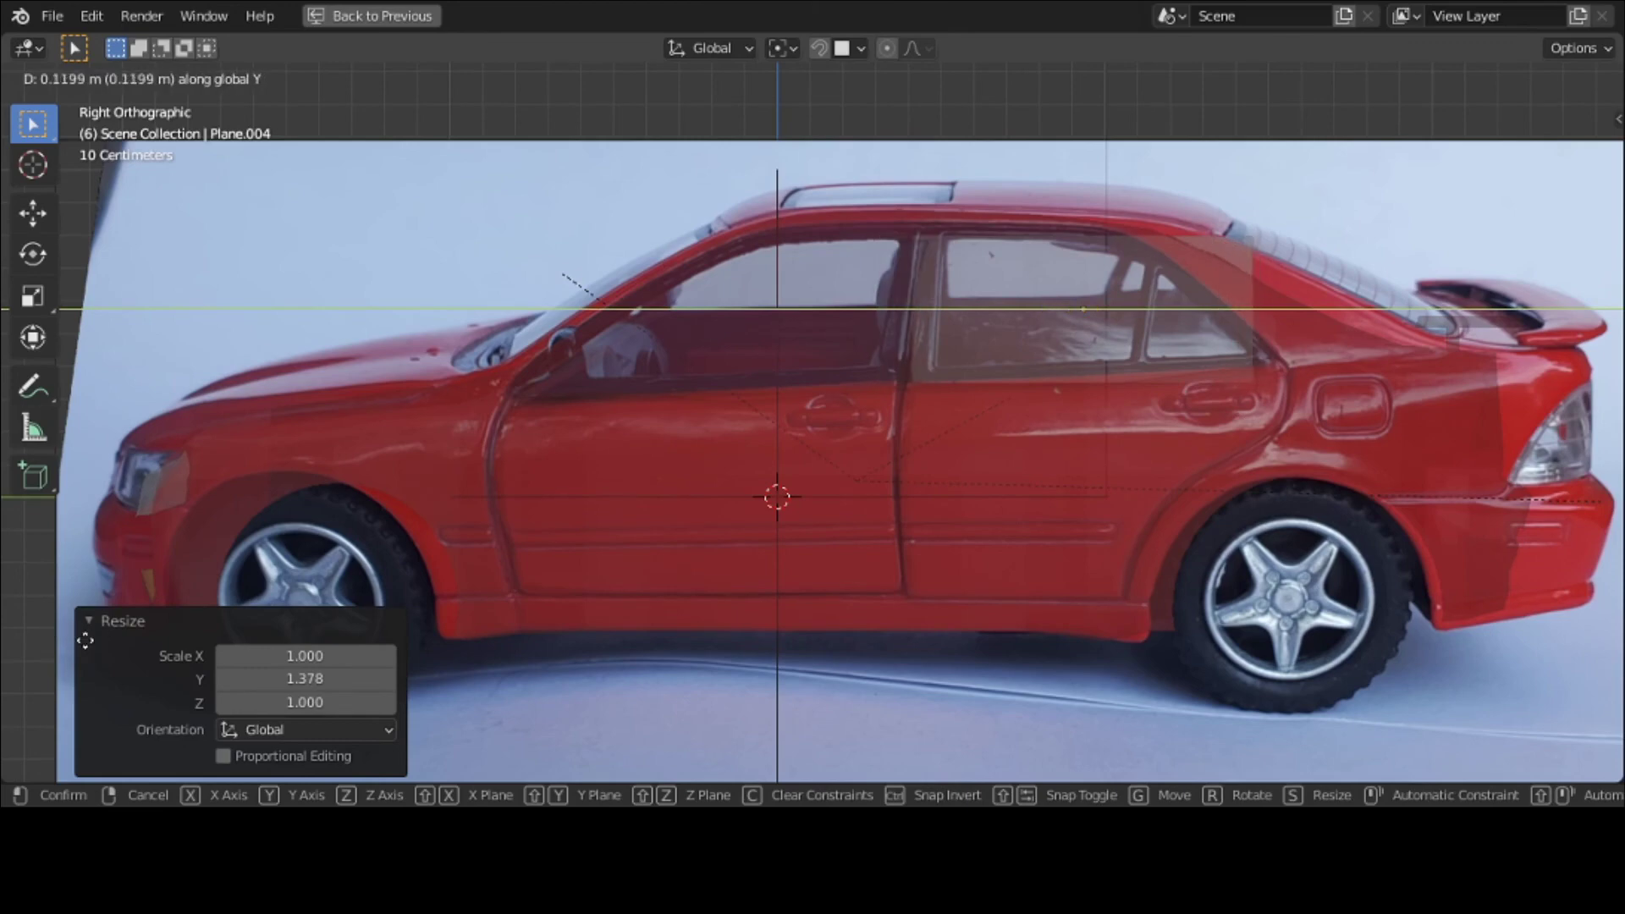
click(86, 641)
Step: Subdivide the rear window plane in Edit Mode with 4 cuts
click(68, 82)
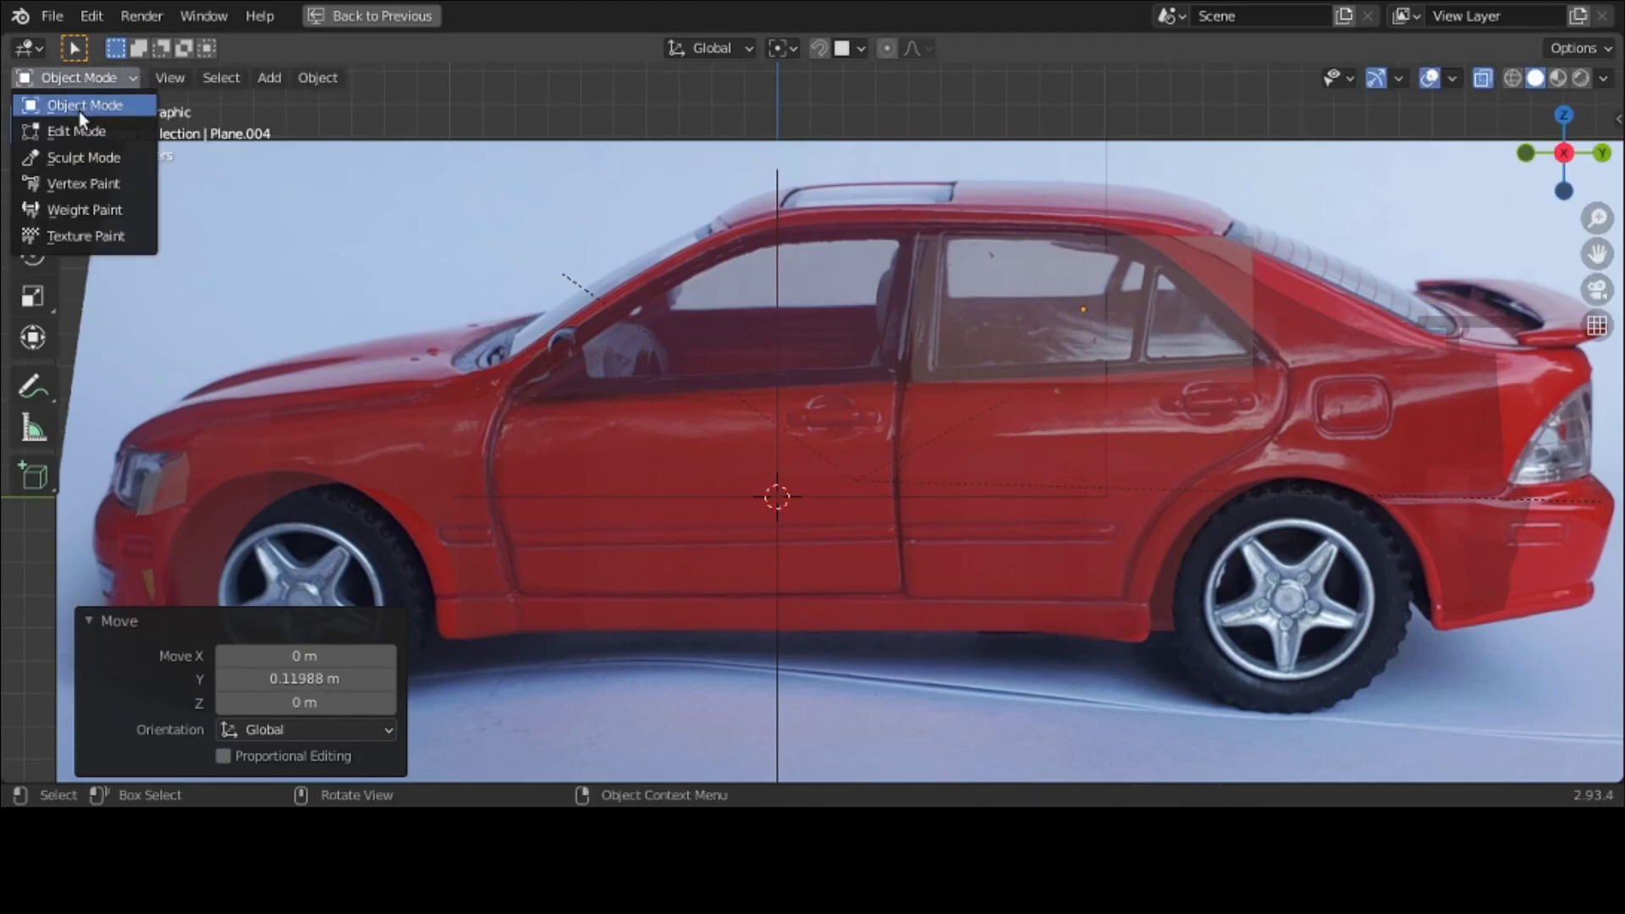
click(79, 127)
right_click(1028, 312)
click(1029, 313)
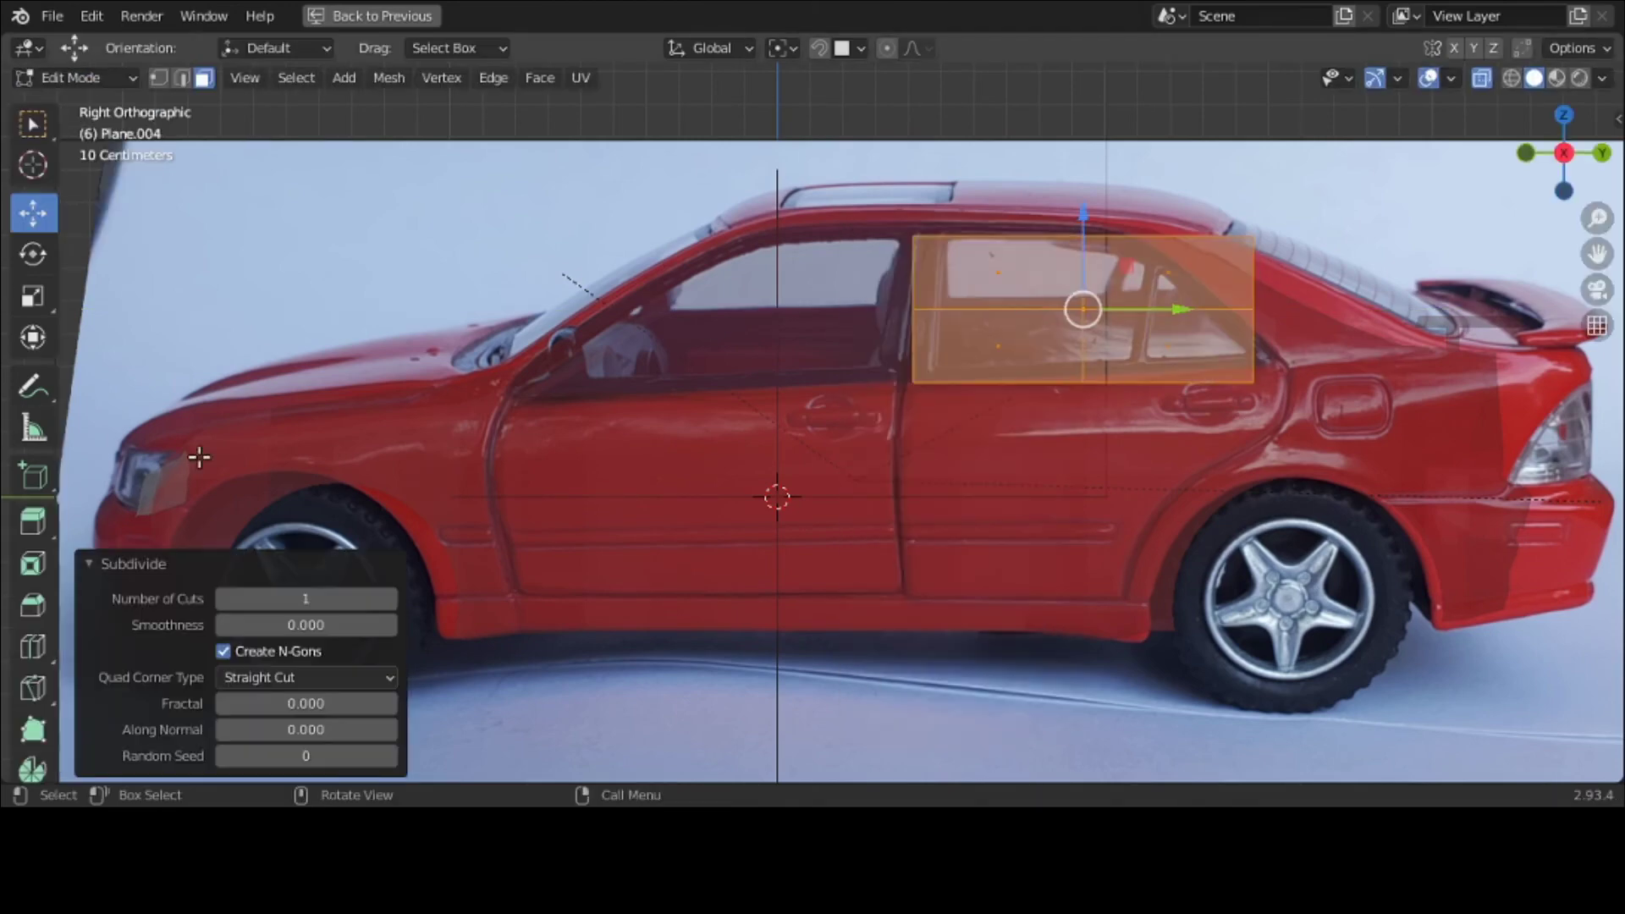
click(390, 598)
click(389, 598)
click(389, 599)
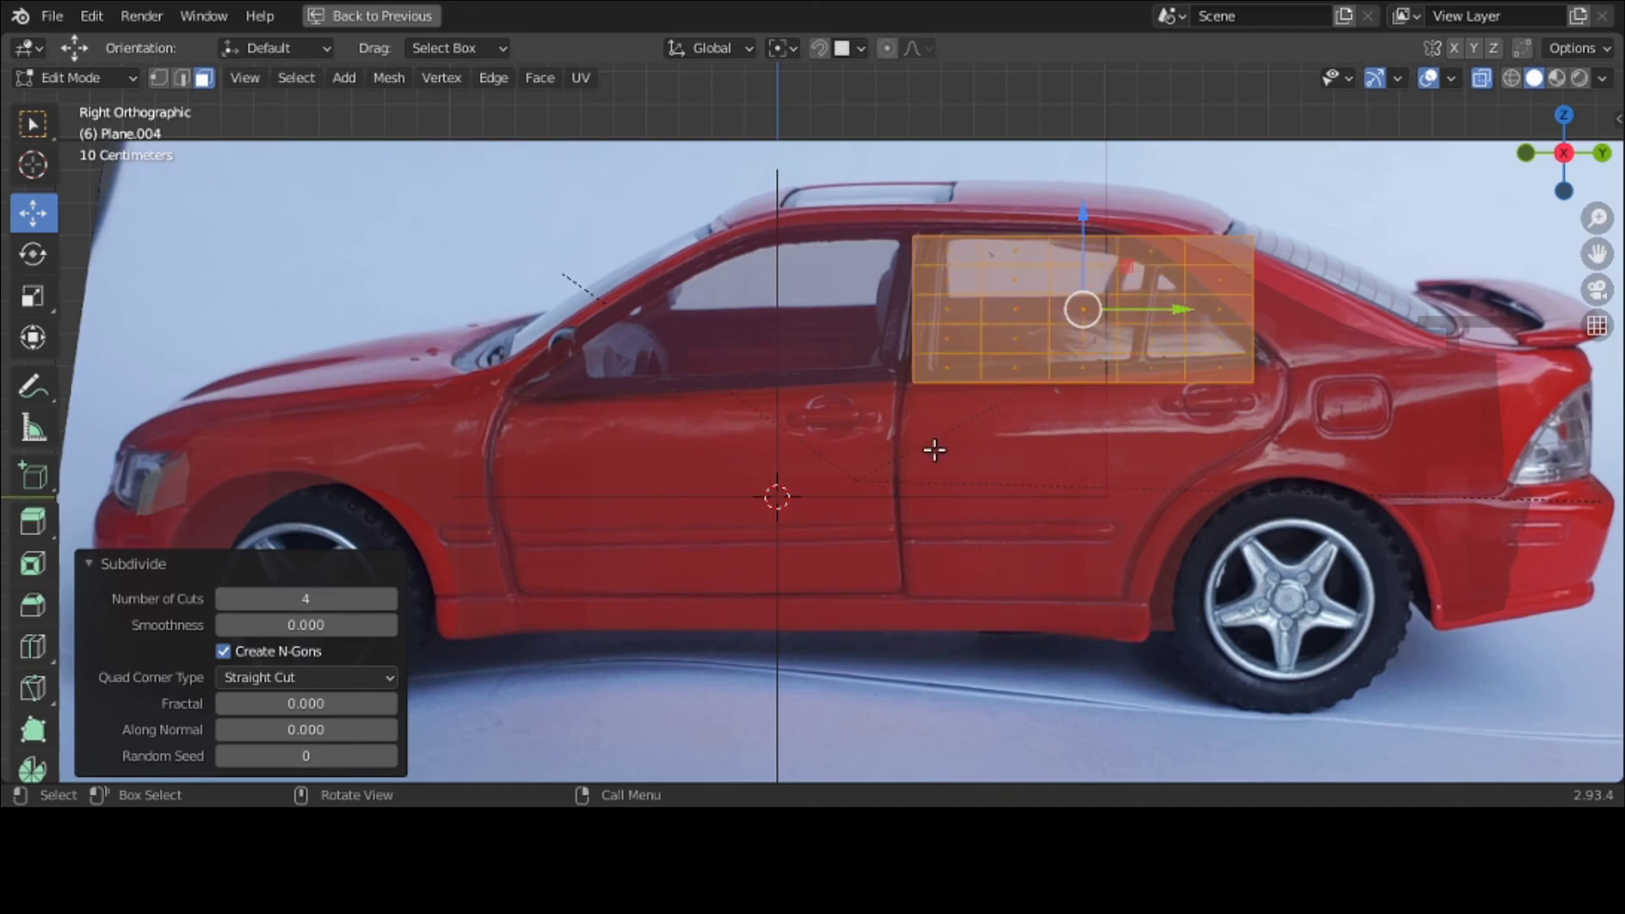
Step: Adjust the upper front corner vertex of the plane along Y to follow the window frame, using vertex selection
click(956, 107)
click(158, 77)
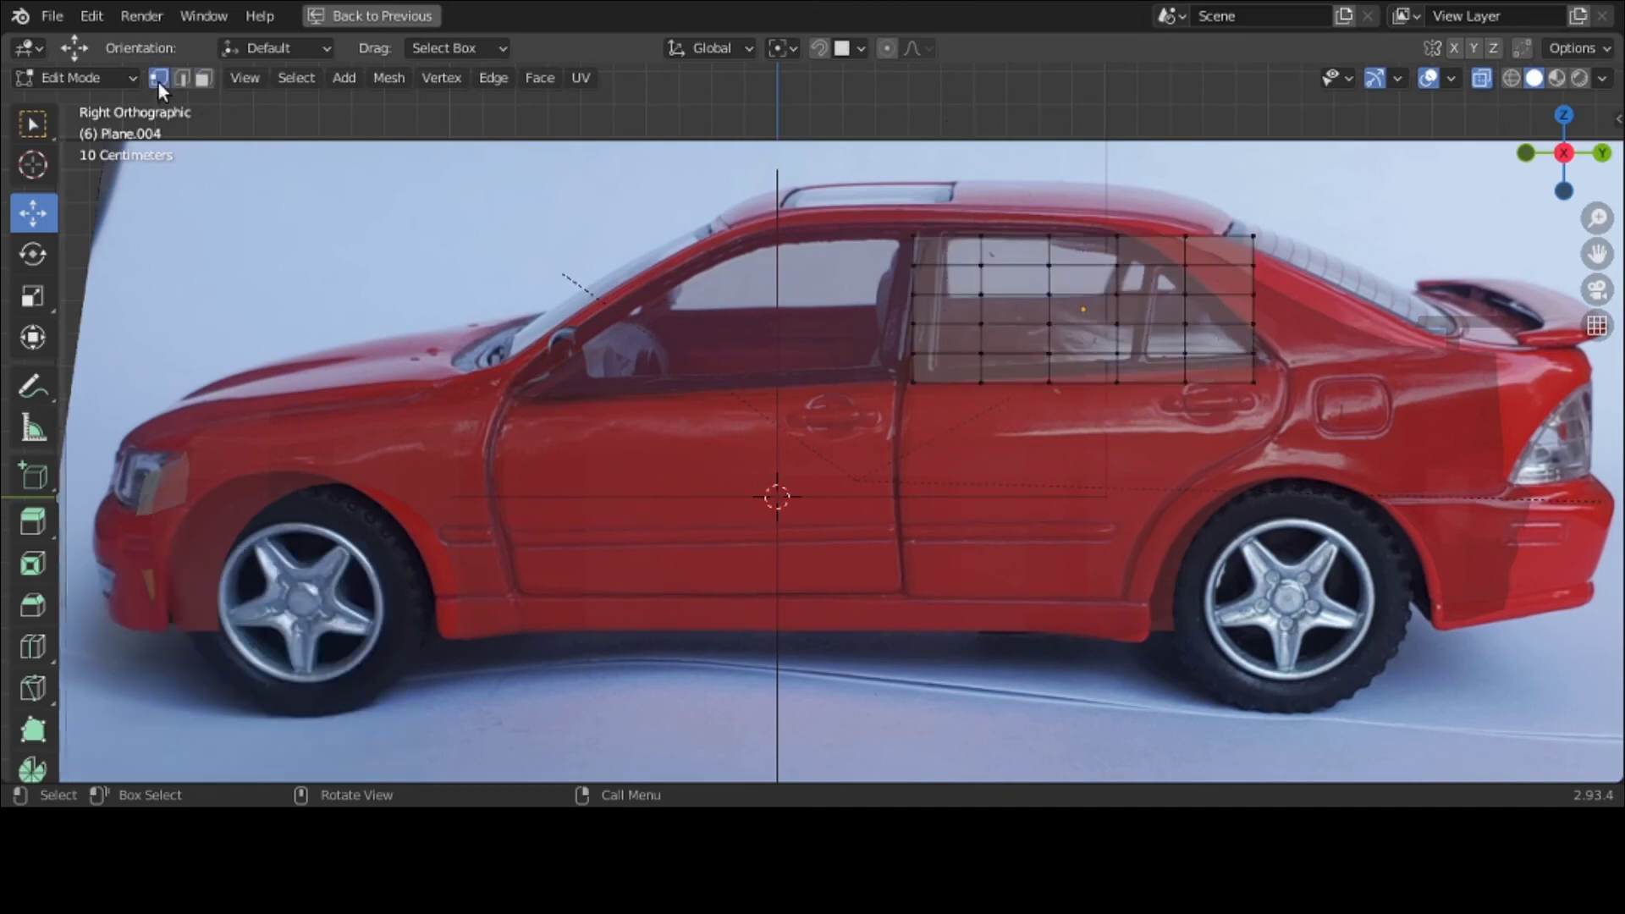
click(913, 237)
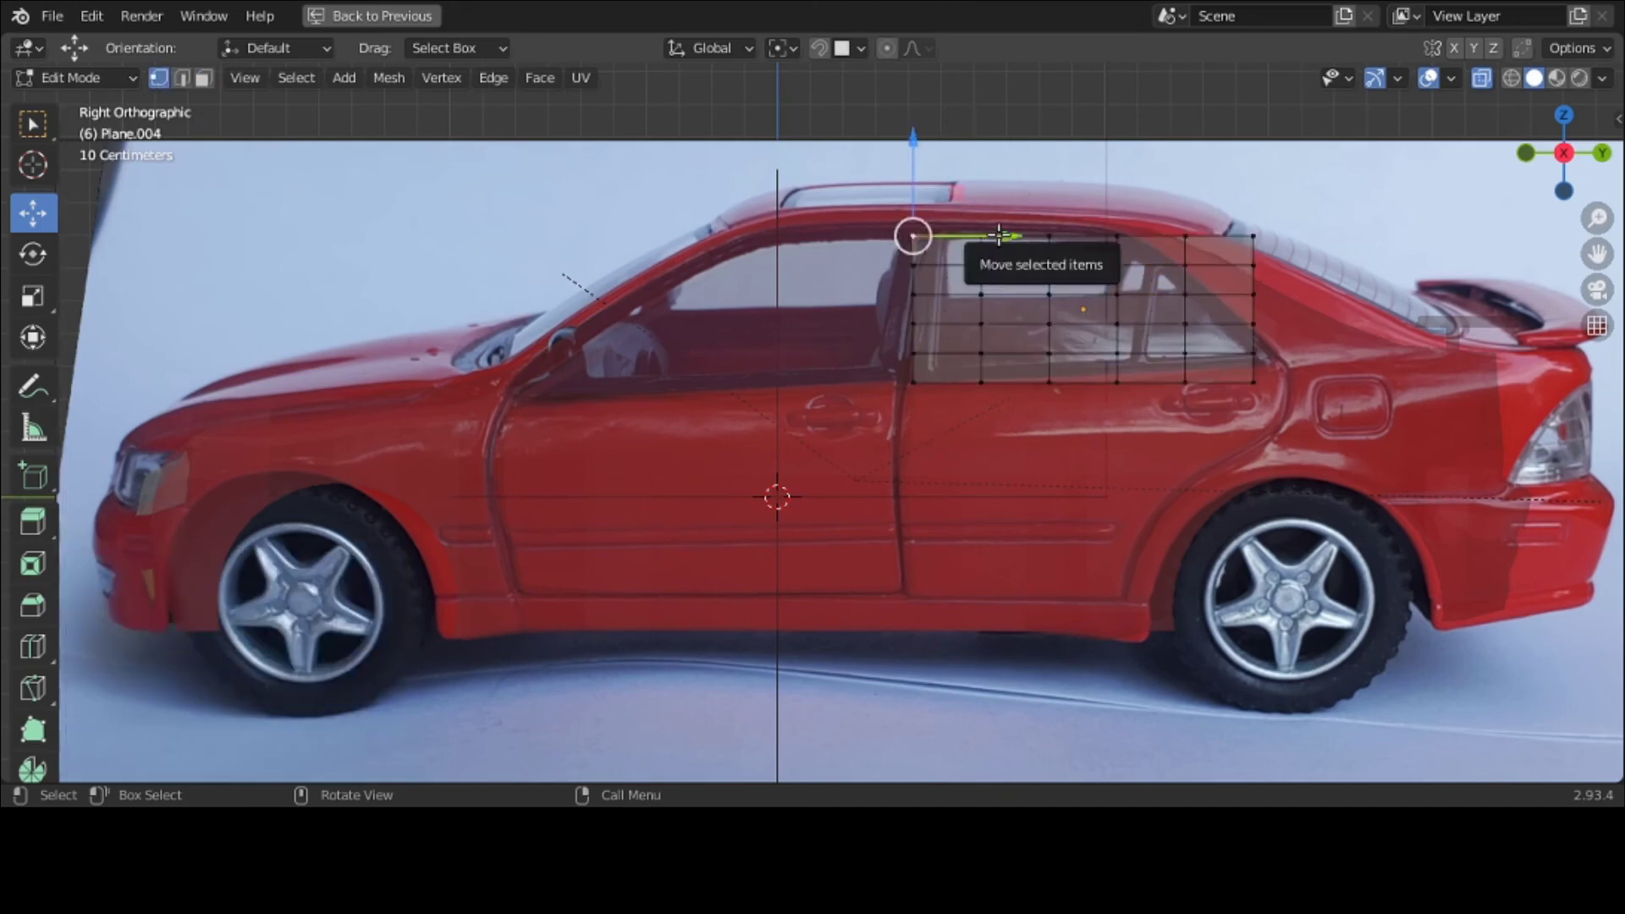
drag(1002, 233, 1026, 246)
click(907, 266)
click(937, 238)
Step: Raise the plane's lower edge vertices one by one along Z to follow the sloping window sill
click(913, 382)
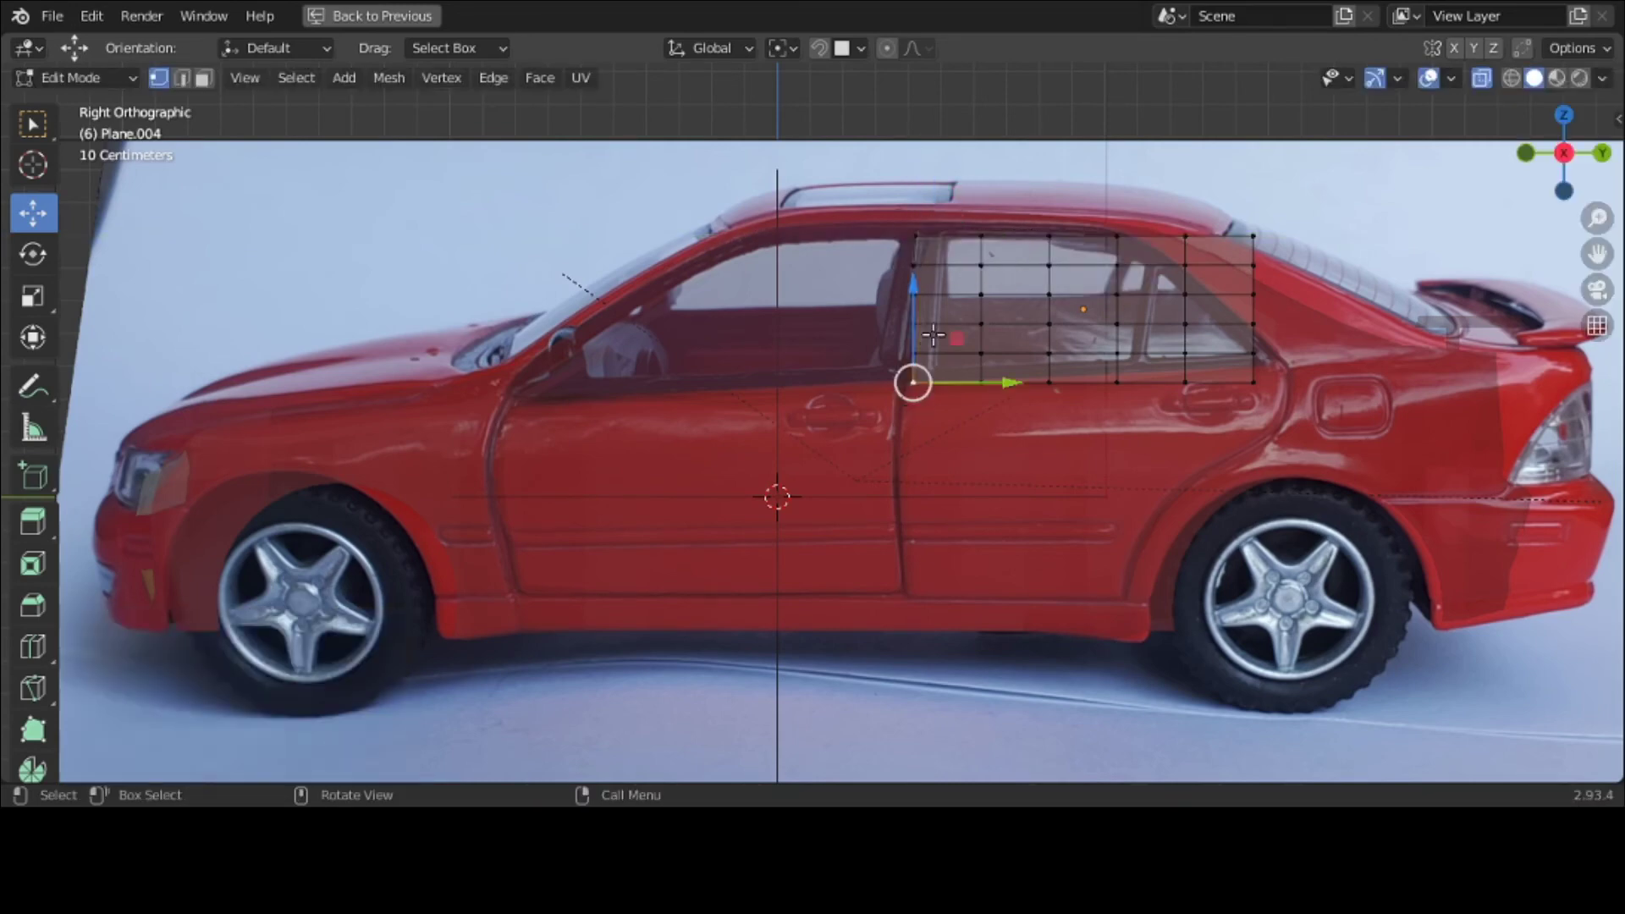
drag(907, 332, 992, 316)
click(981, 383)
click(1049, 382)
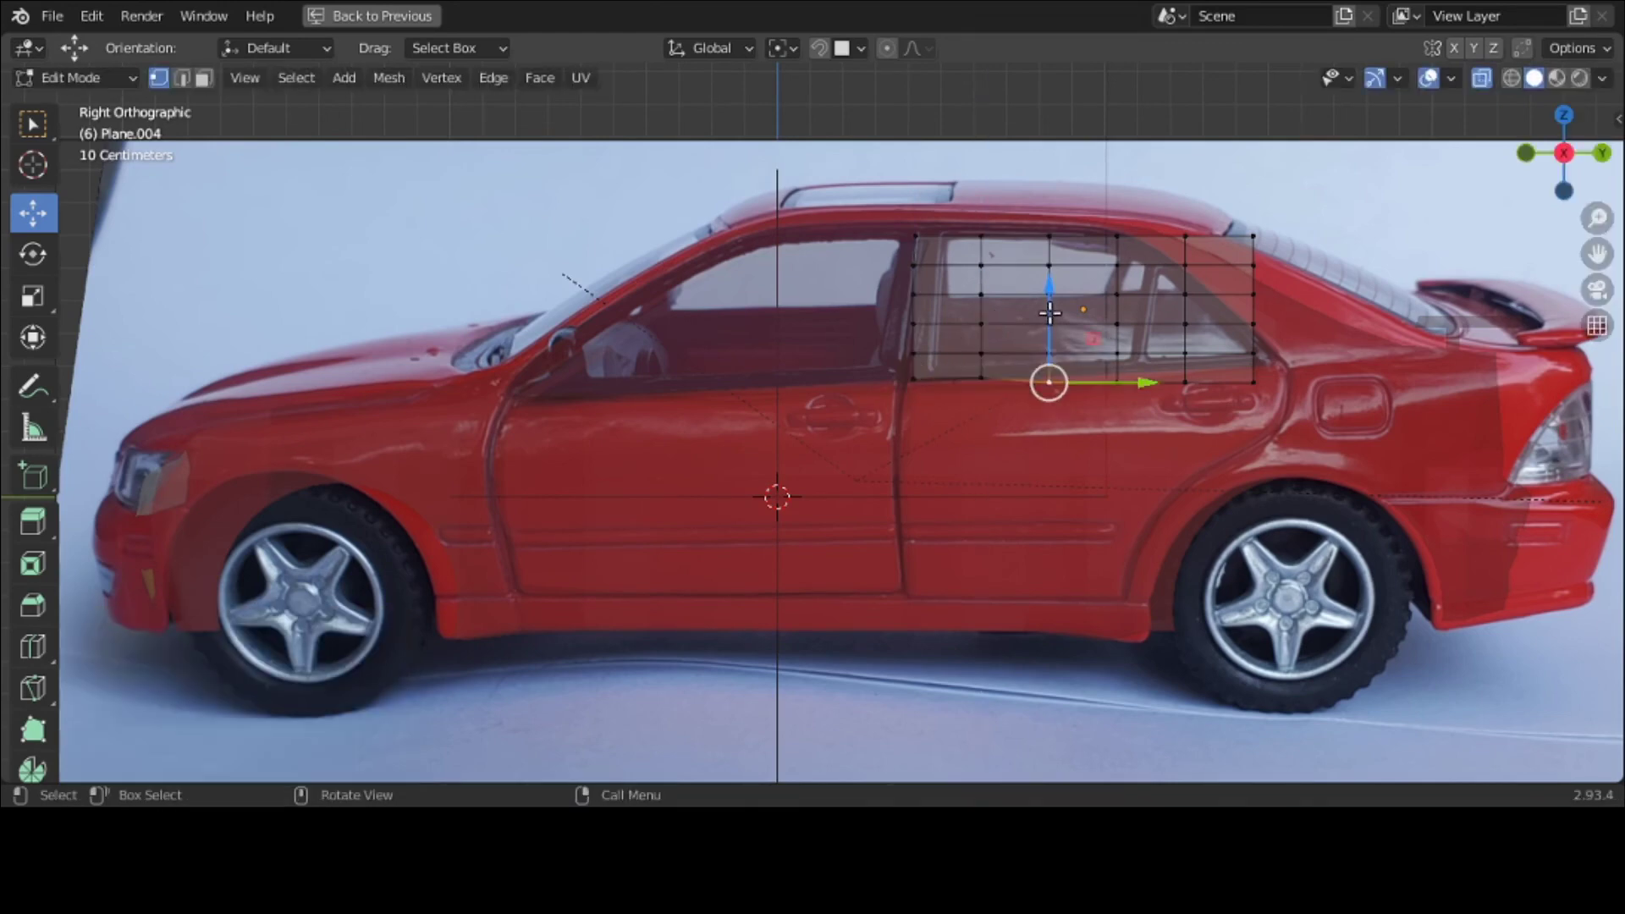
key(shift+r)
click(1121, 384)
drag(1128, 311, 1256, 286)
click(1186, 388)
click(1253, 383)
Step: Merge the upper vertices of the plane's rearmost column at center and lower the merged vertex to the window outline
click(1252, 324)
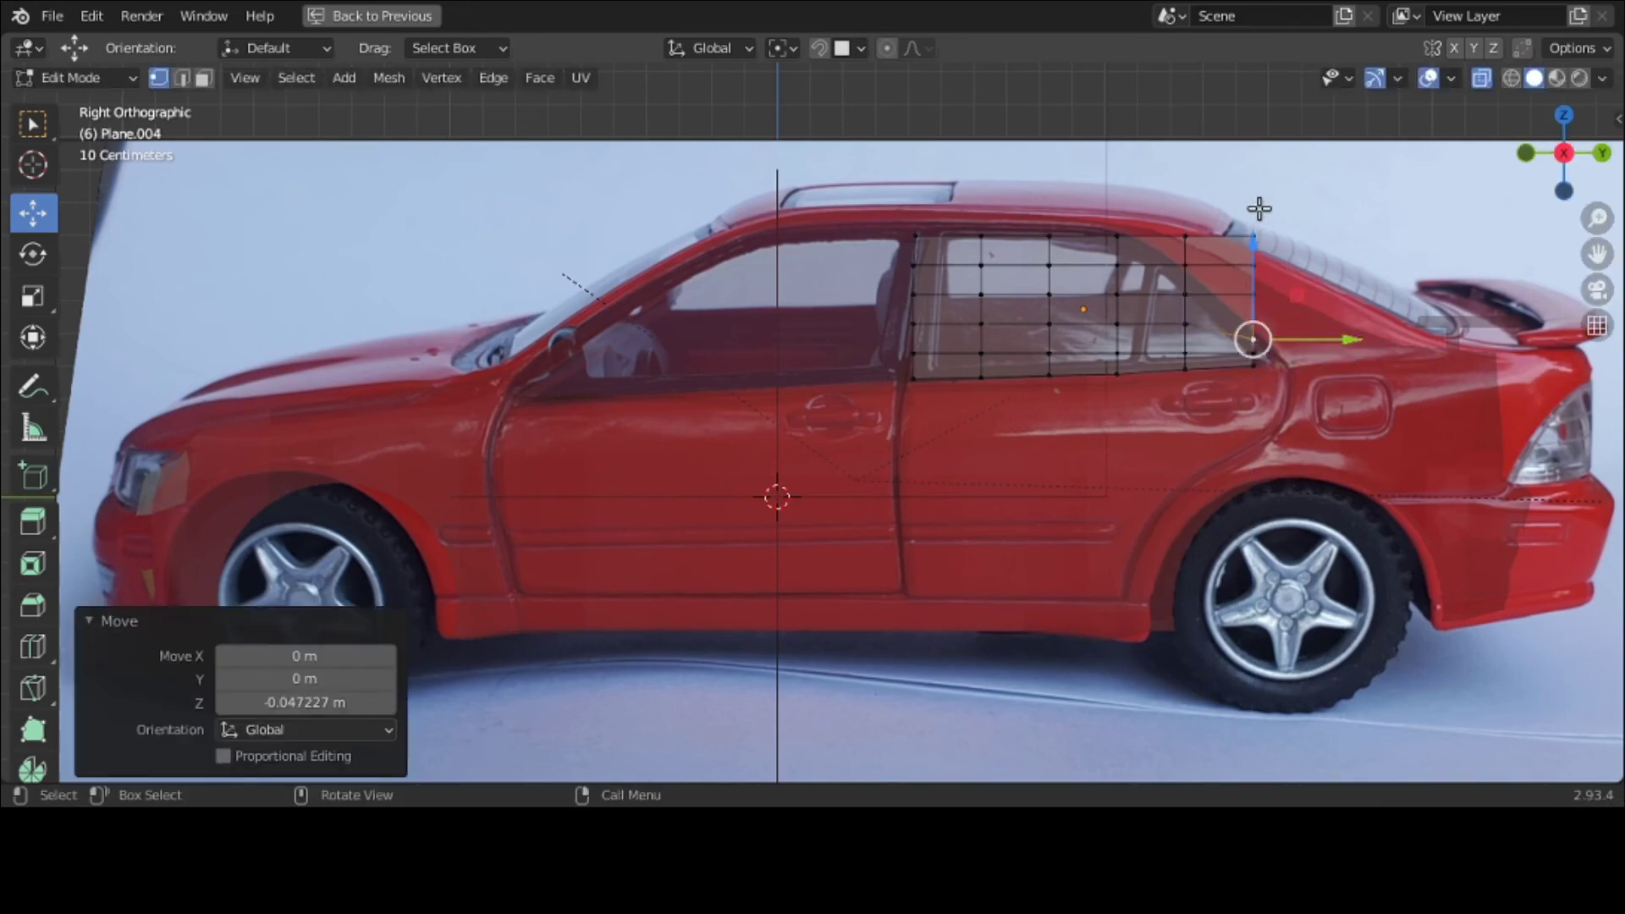
key(ctrl+z)
click(1263, 125)
drag(1234, 147, 1266, 339)
key(m)
click(1261, 339)
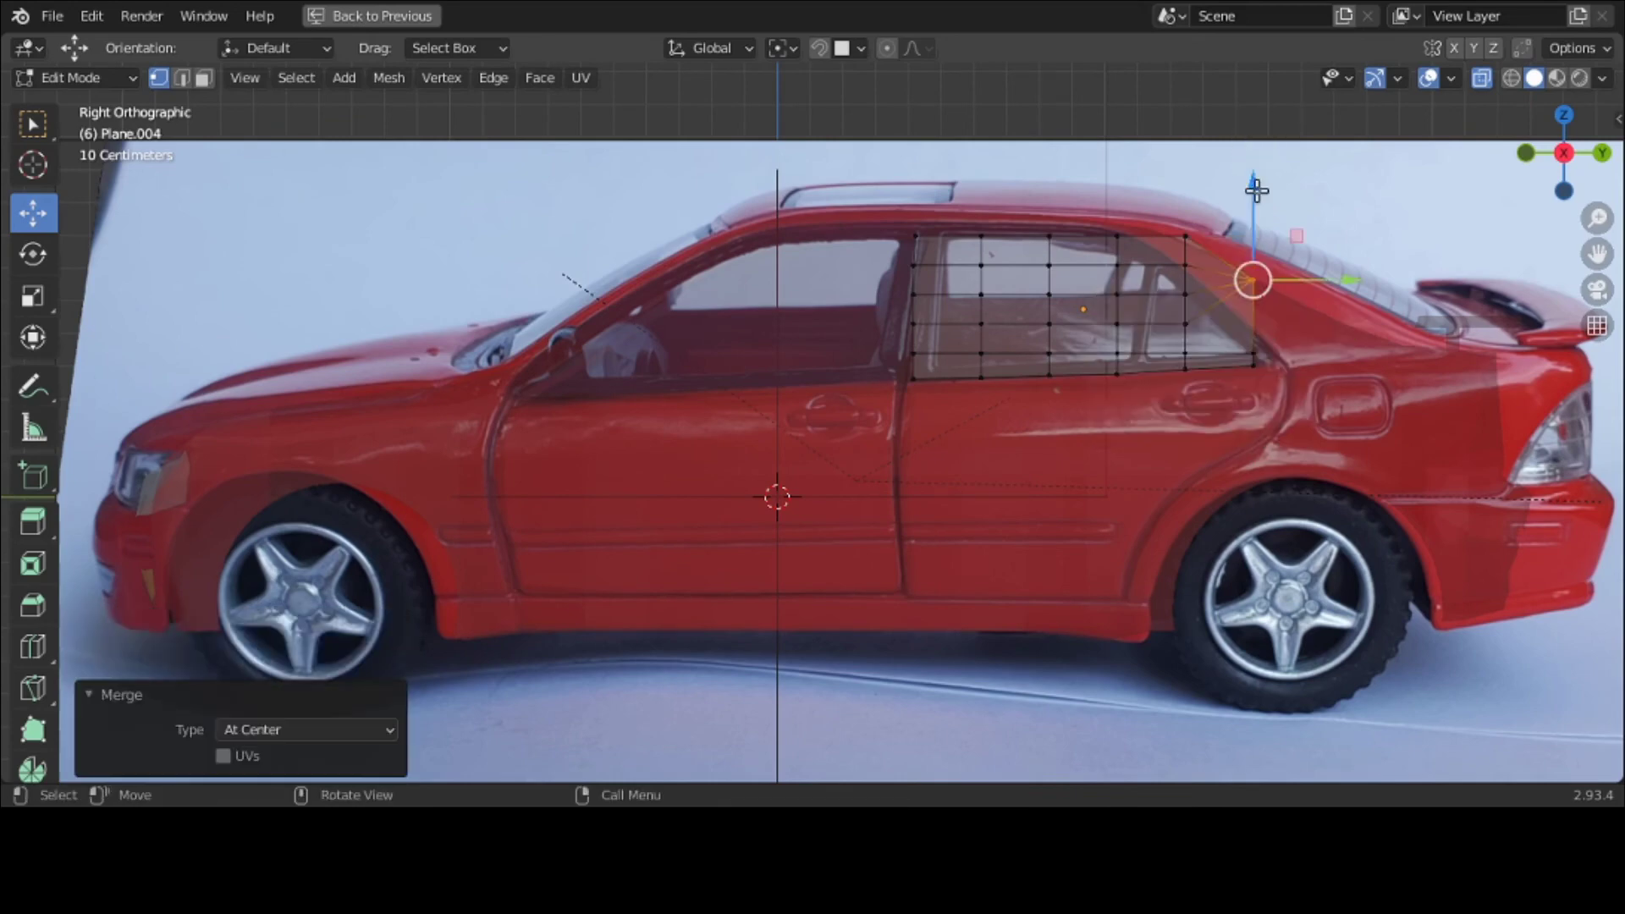
drag(1238, 188, 1220, 219)
Step: Merge the top vertices of the second column from the rear at center
click(1181, 119)
drag(1180, 127, 1211, 297)
key(m)
click(1212, 298)
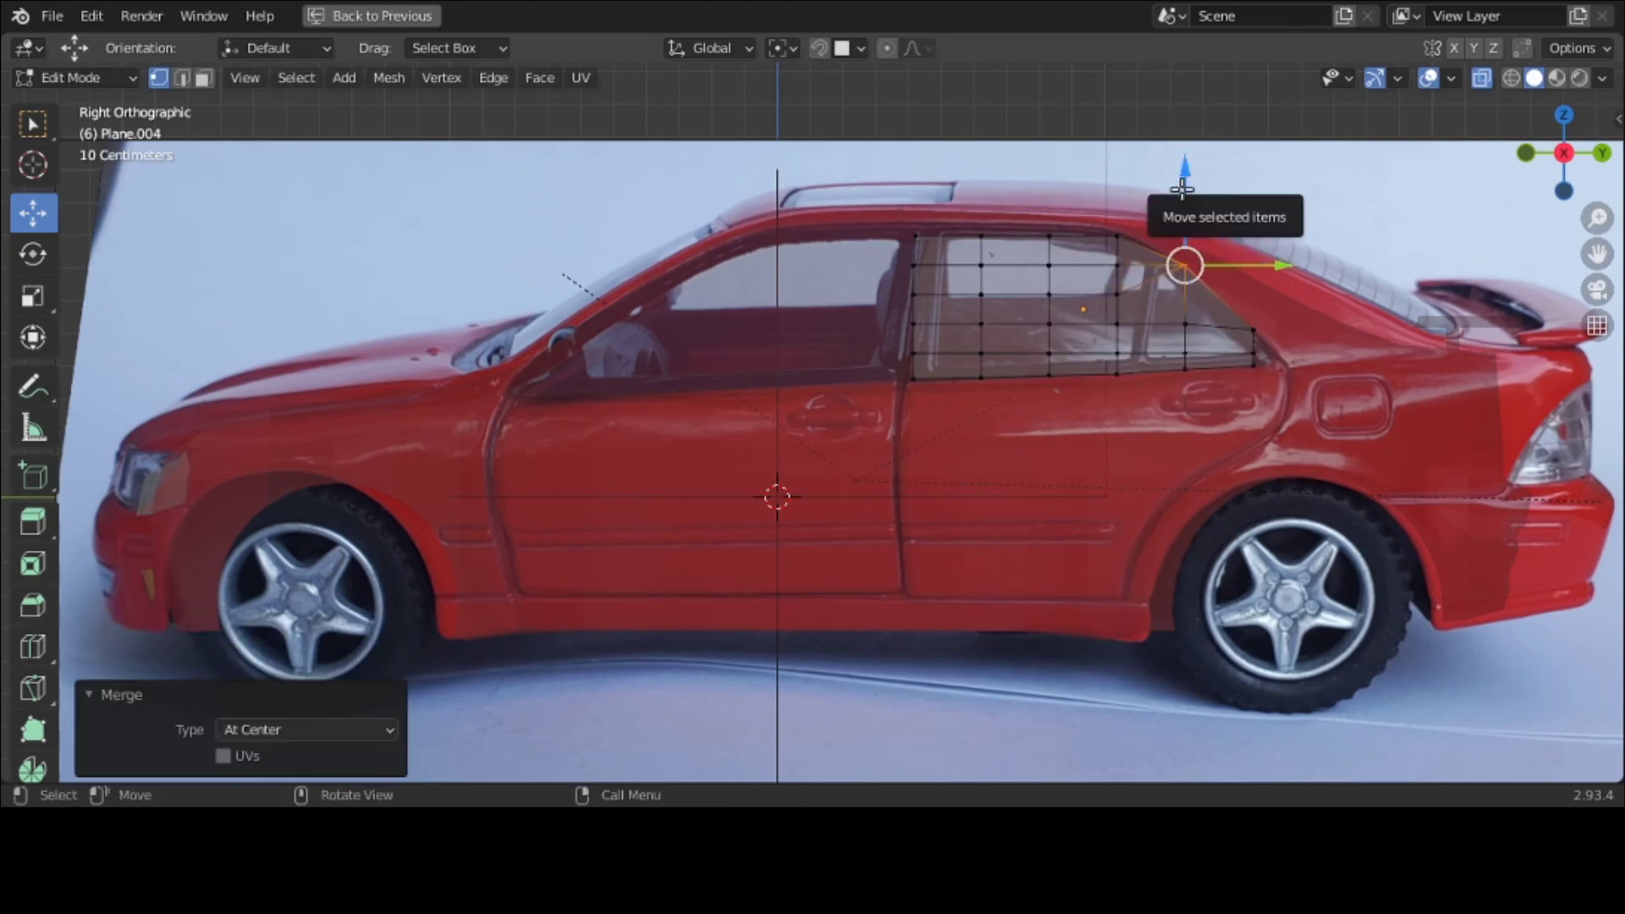
Step: Adjust the plane's upper edge vertices along Z to match the curved top of the window
drag(1185, 225, 915, 225)
click(1049, 235)
click(981, 234)
click(915, 228)
Step: Shift the plane's rear corner vertices along Y by about 0.05 m to reach the window corner, and return to Object Mode
click(1252, 365)
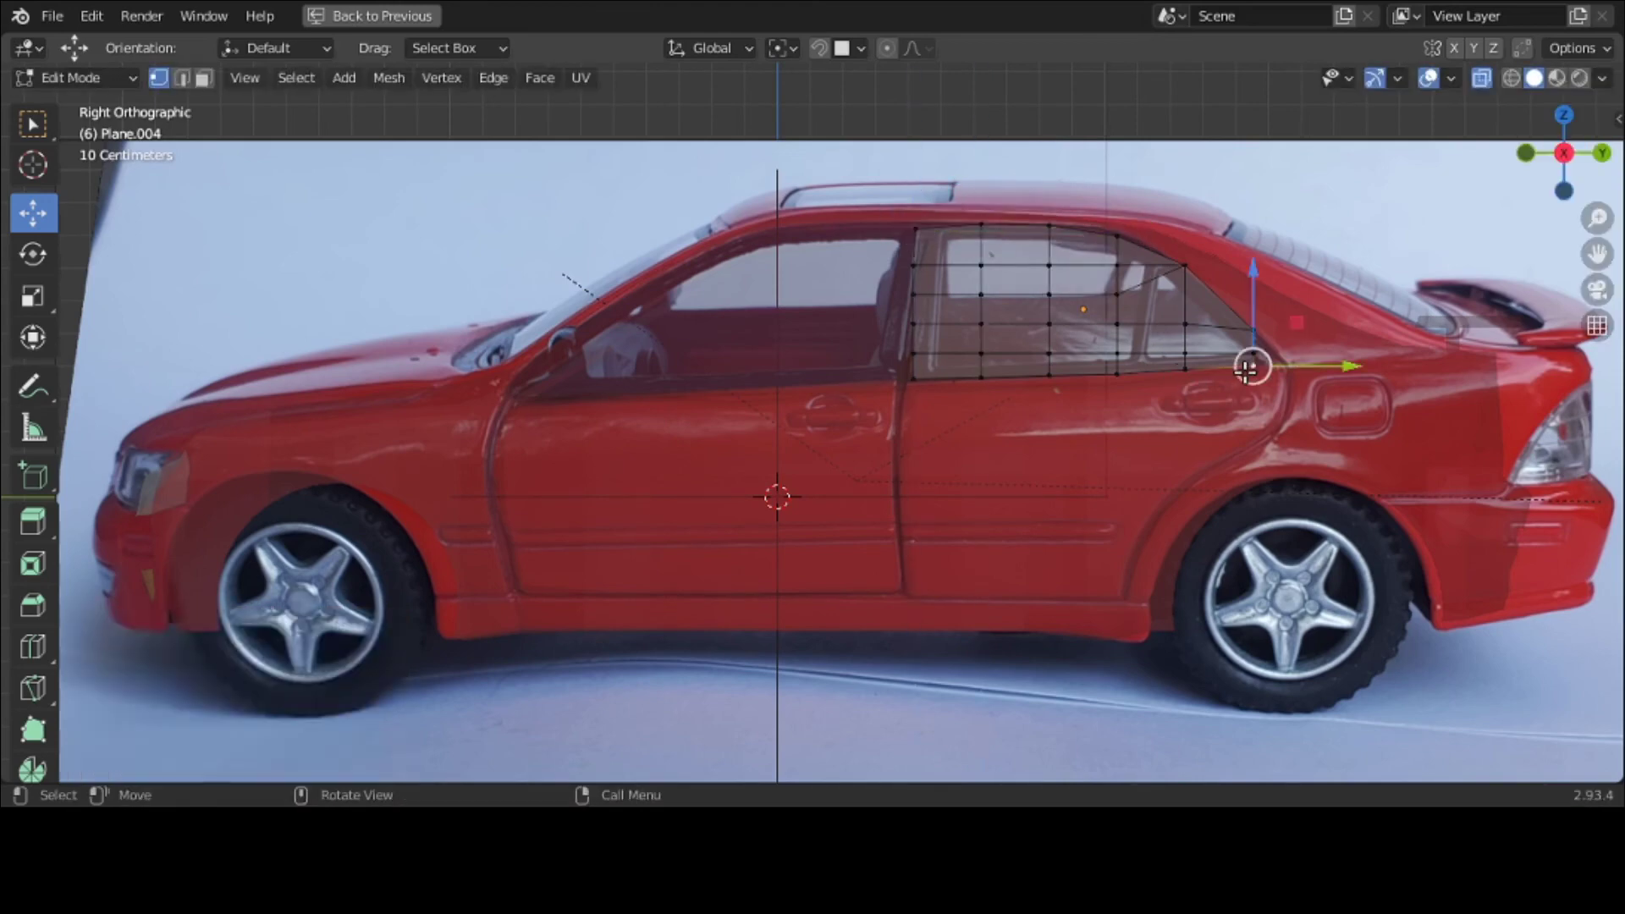
drag(1351, 368, 1338, 359)
click(1252, 352)
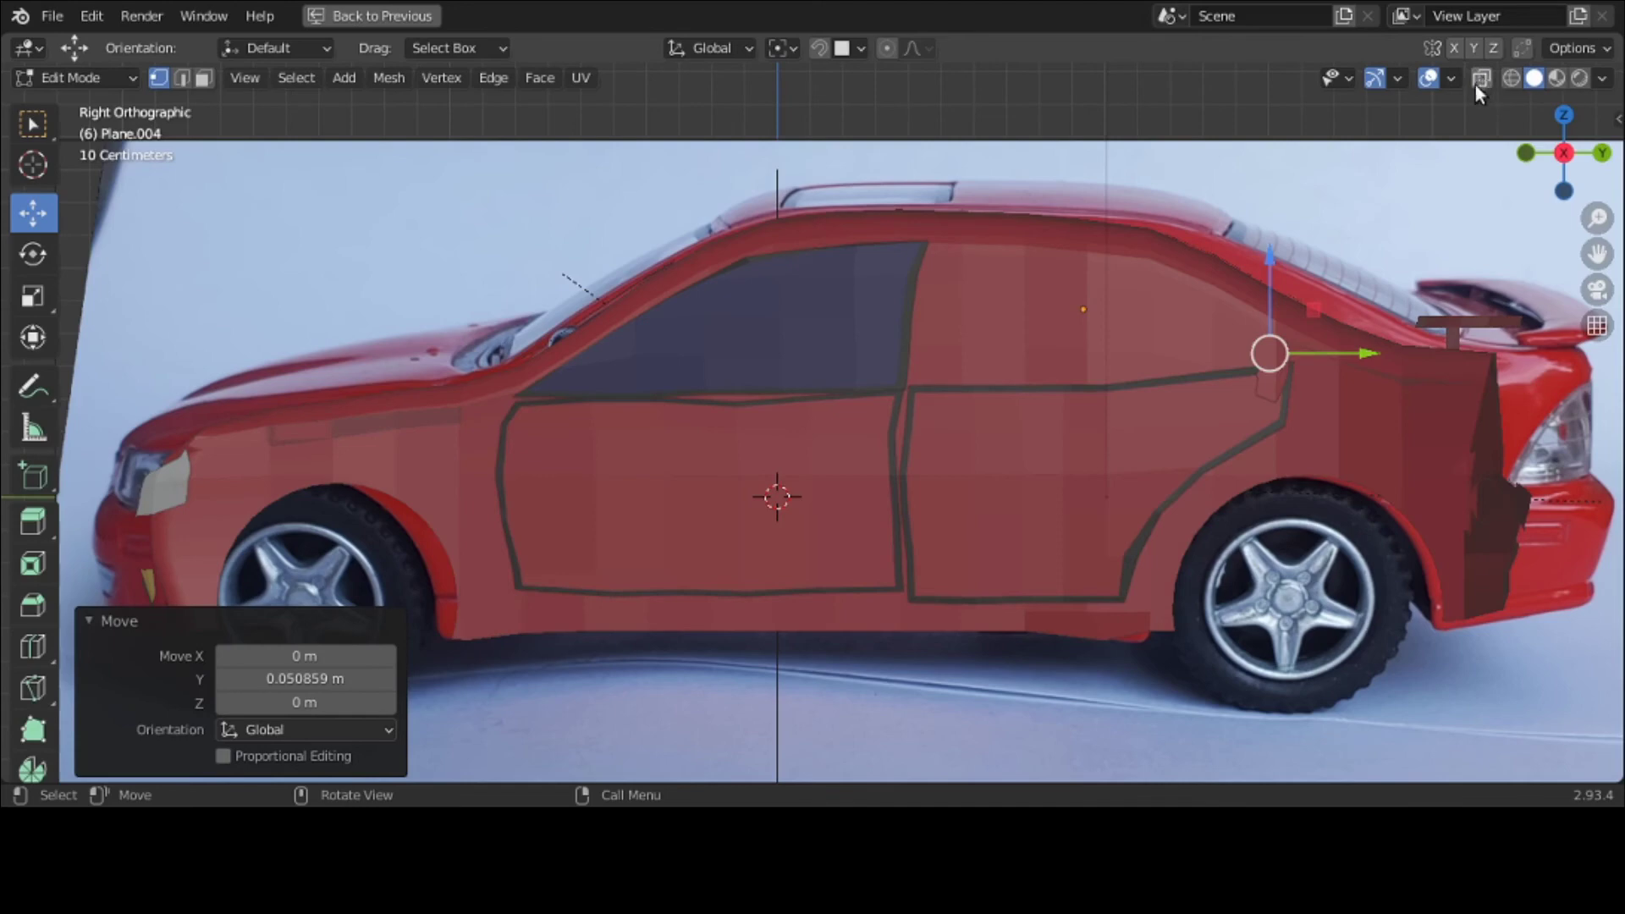
scroll(813, 441, down, 4)
click(74, 77)
click(80, 105)
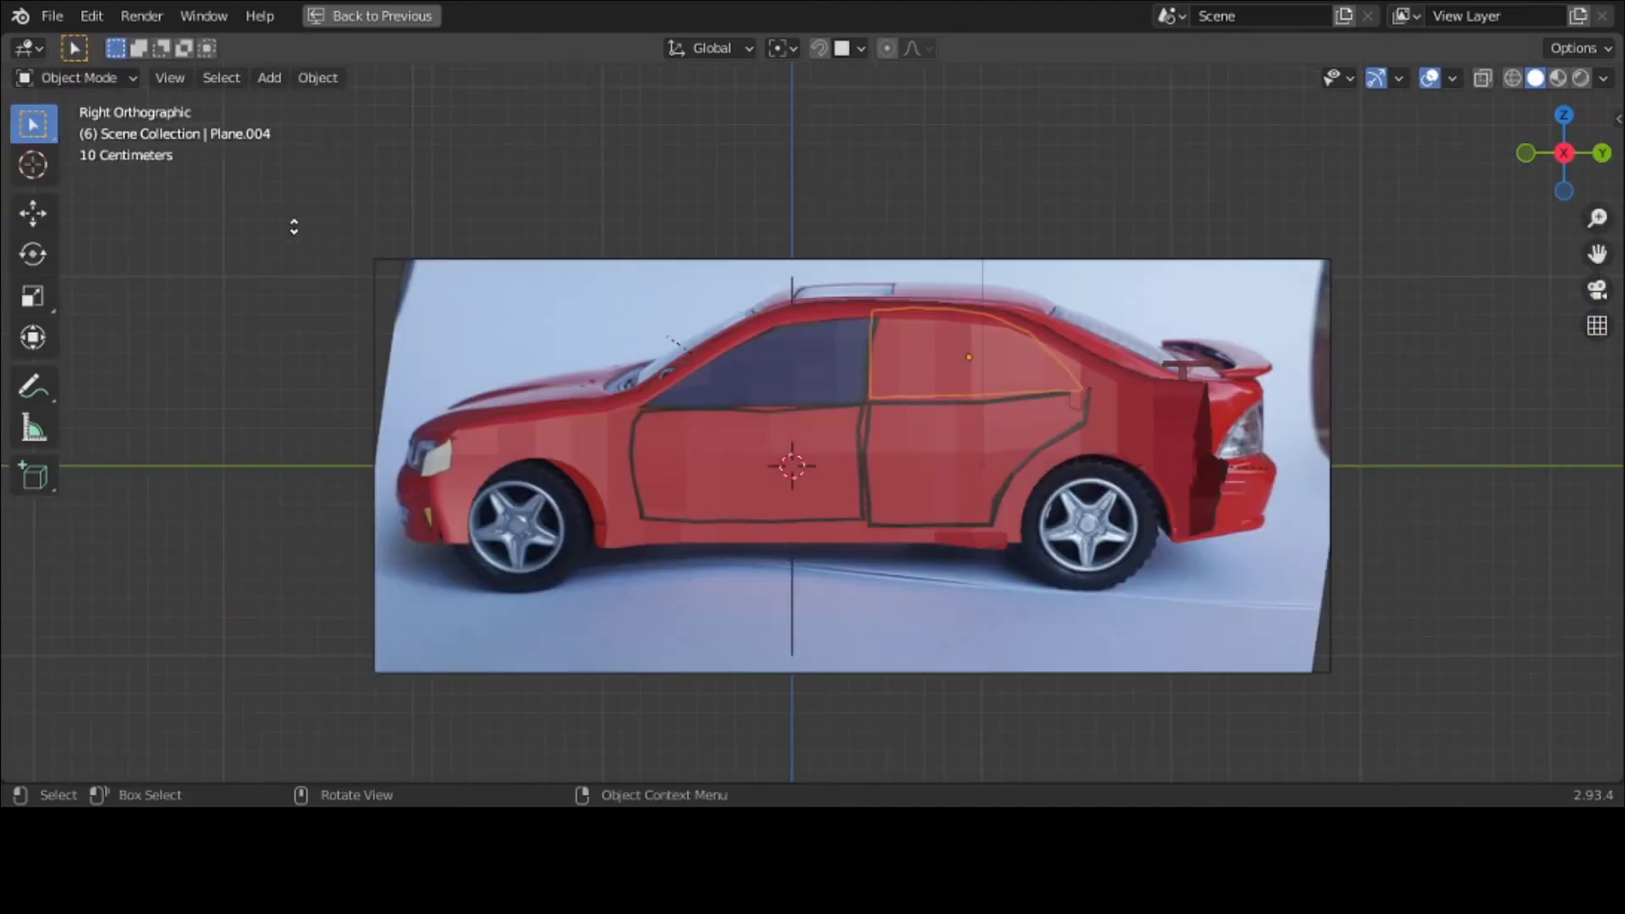
Step: Move the rear window plane about 0.99 m along X out to the side of the car body
middle_drag(294, 227, 635, 353)
key(g)
key(x)
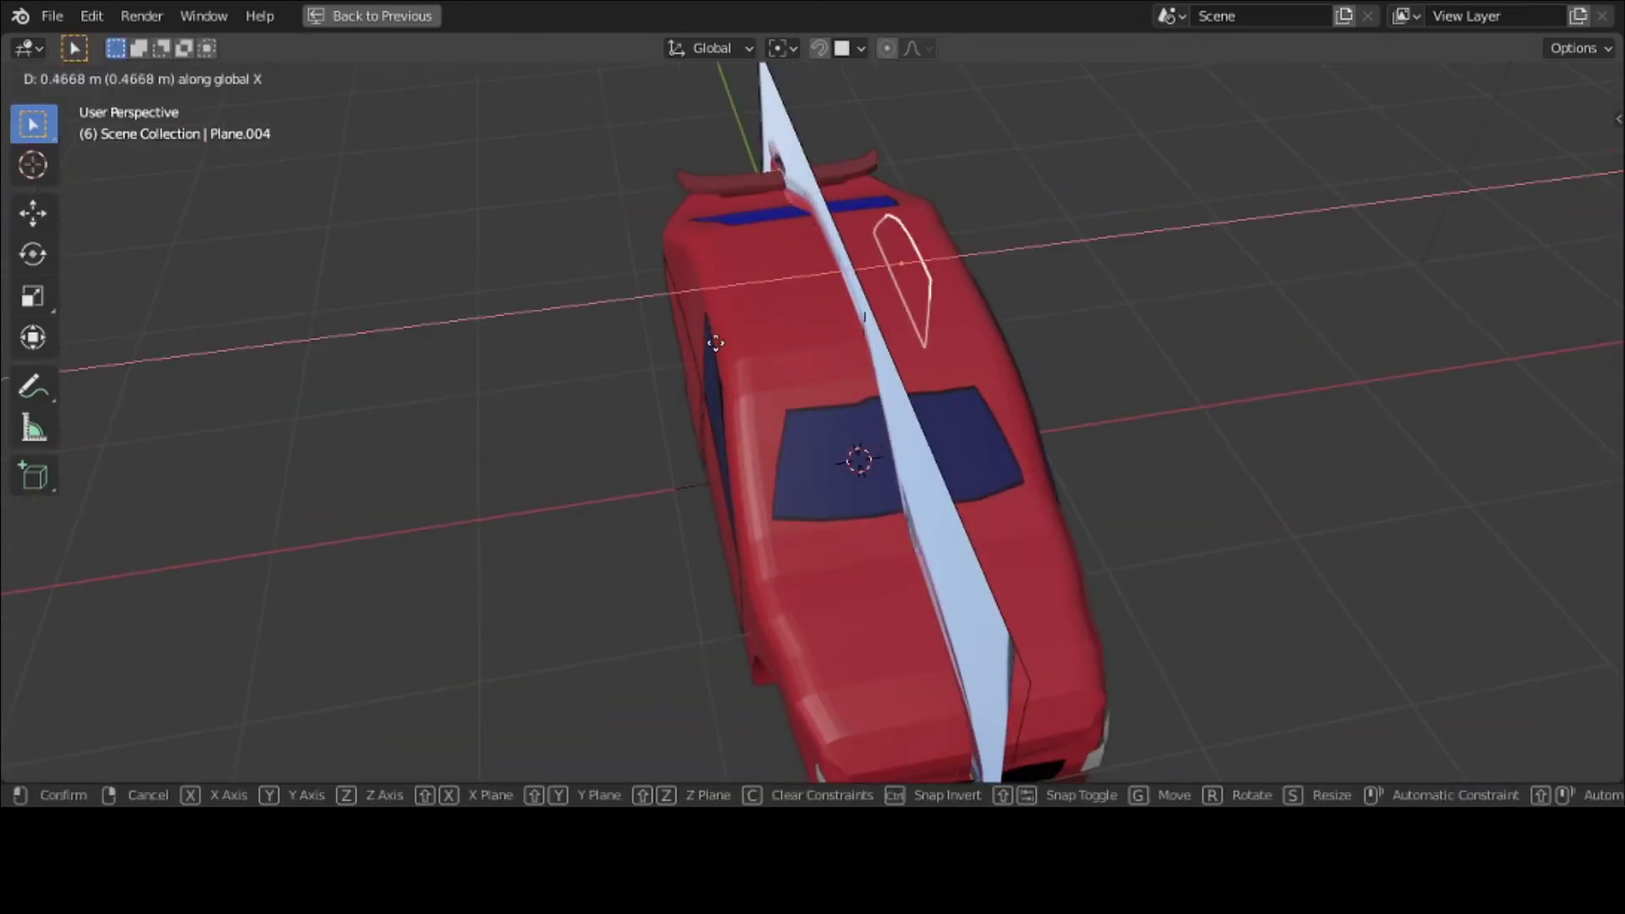
click(802, 344)
middle_drag(802, 345, 522, 277)
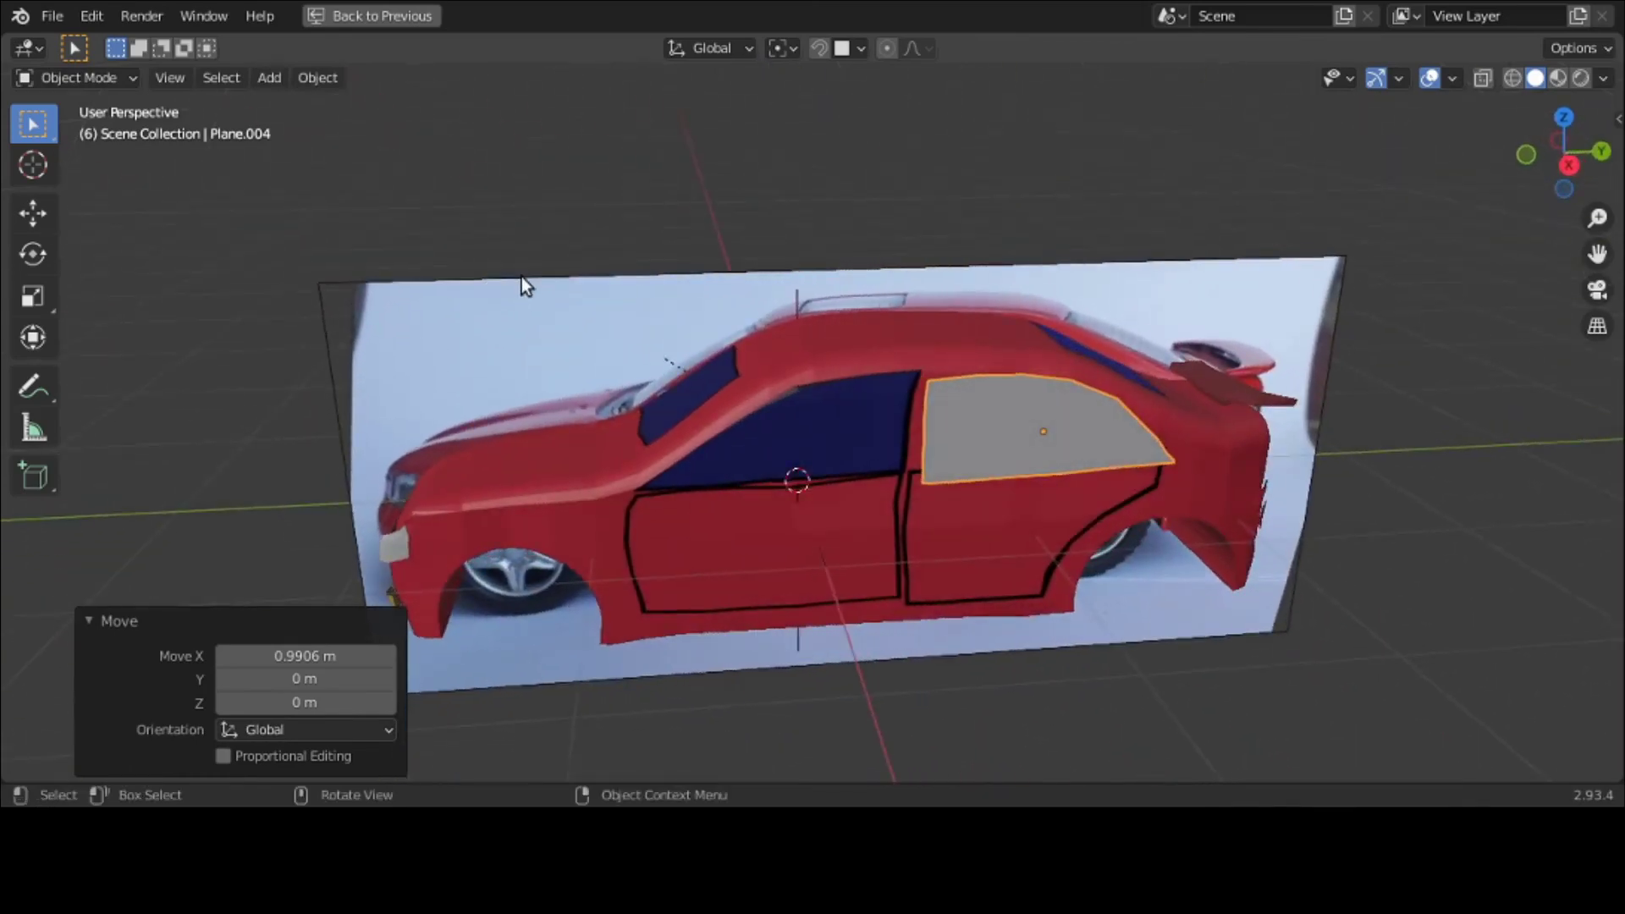
Step: Add a new material to the rear window plane and name it trim.005
key(ctrl+space)
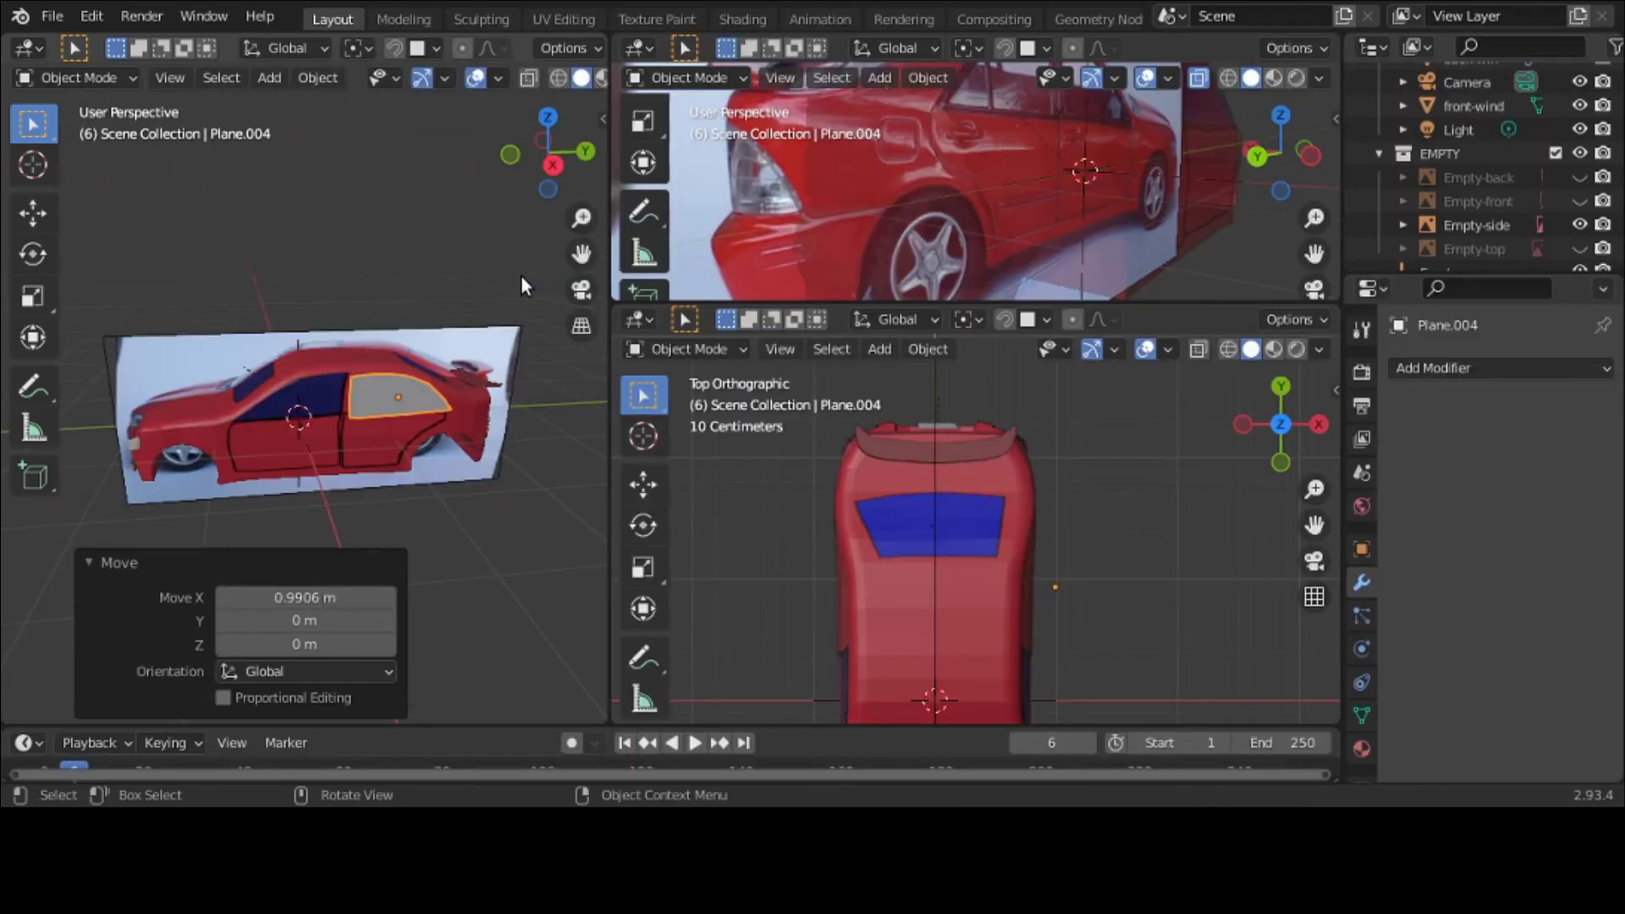
click(1362, 748)
click(1478, 471)
double_click(1485, 378)
text(trim.005)
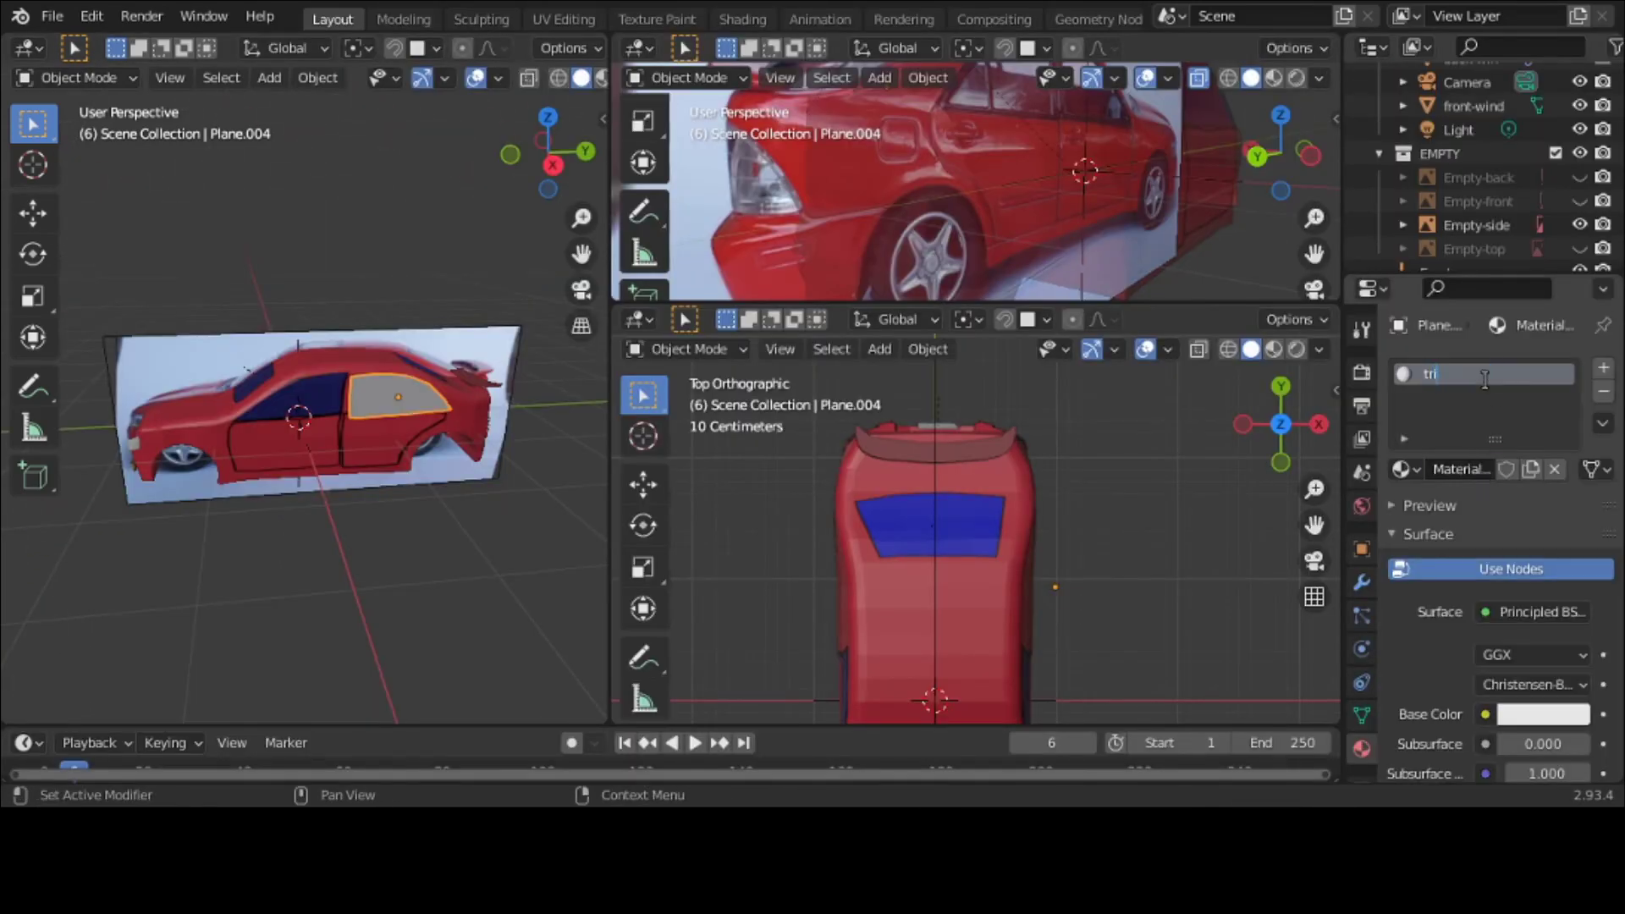
key(Return)
Step: Set both the base color and the viewport display color of the trim.005 material to black
click(1531, 713)
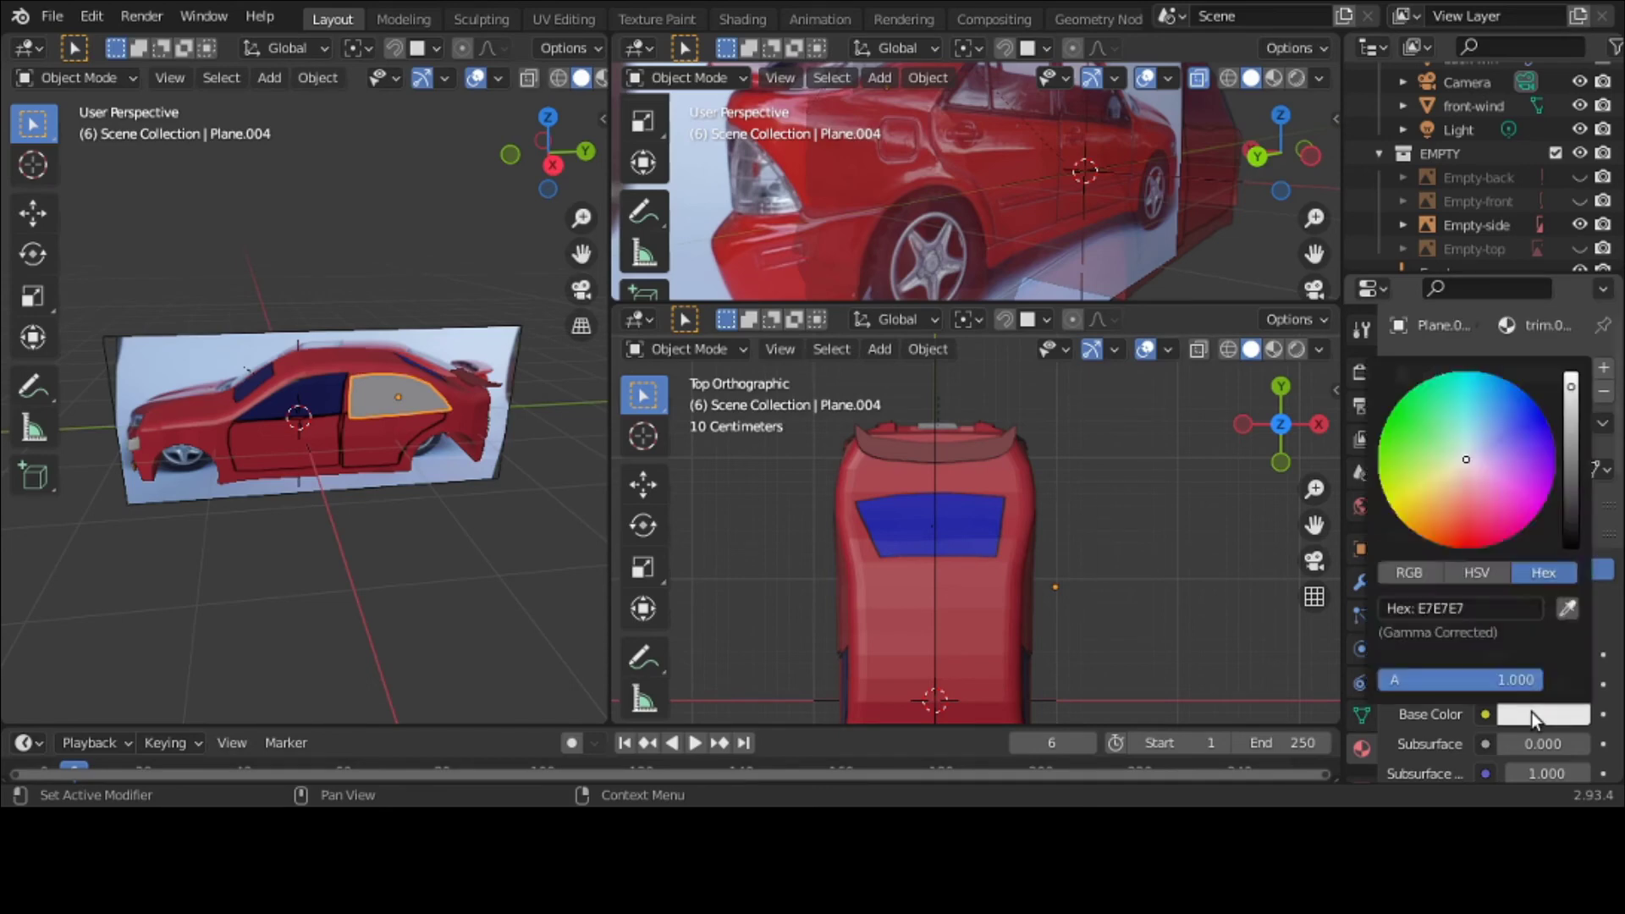
drag(1571, 385, 1572, 549)
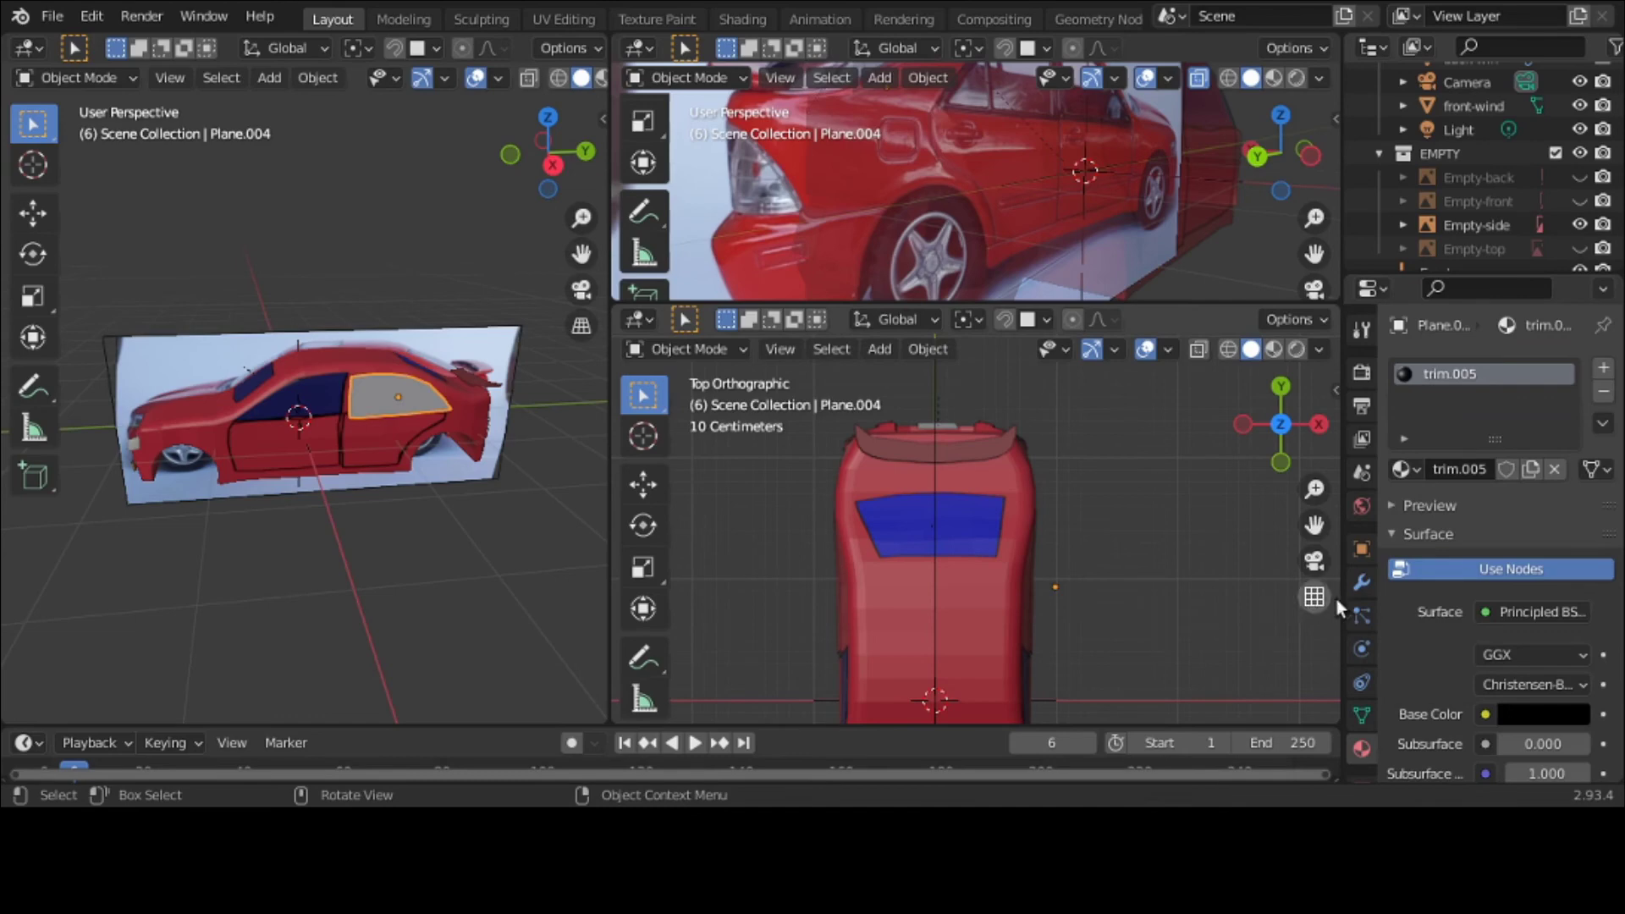
click(1461, 538)
click(1503, 687)
drag(1571, 349, 1564, 518)
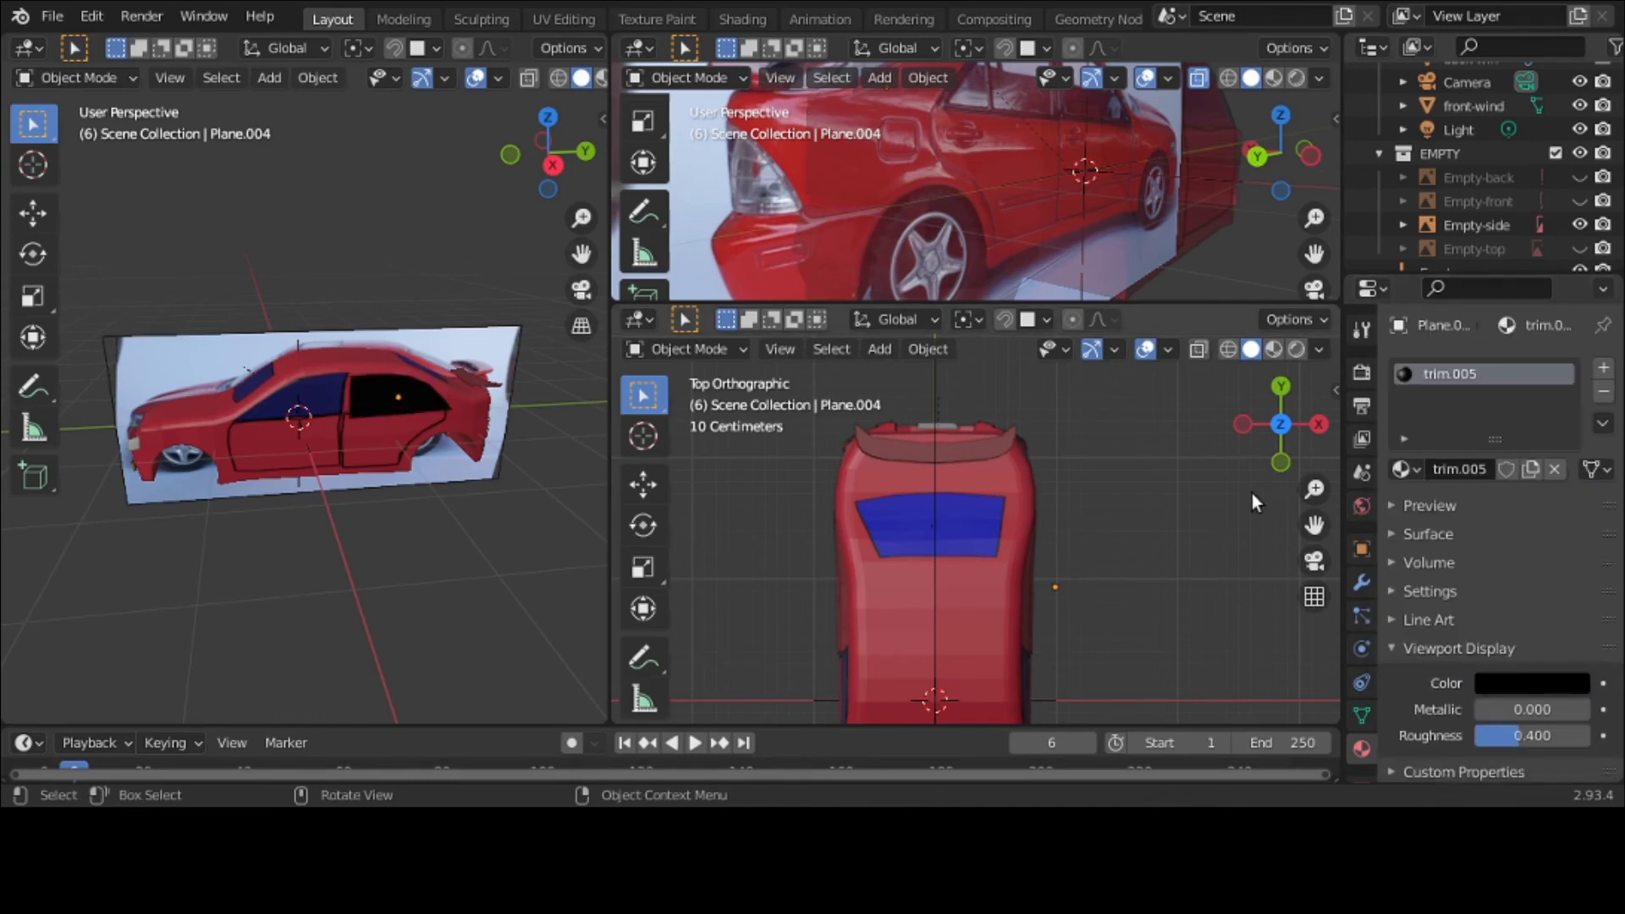
Step: Inset all faces of the rear side window plane by about 0.037 m in Edit Mode
key(ctrl+space)
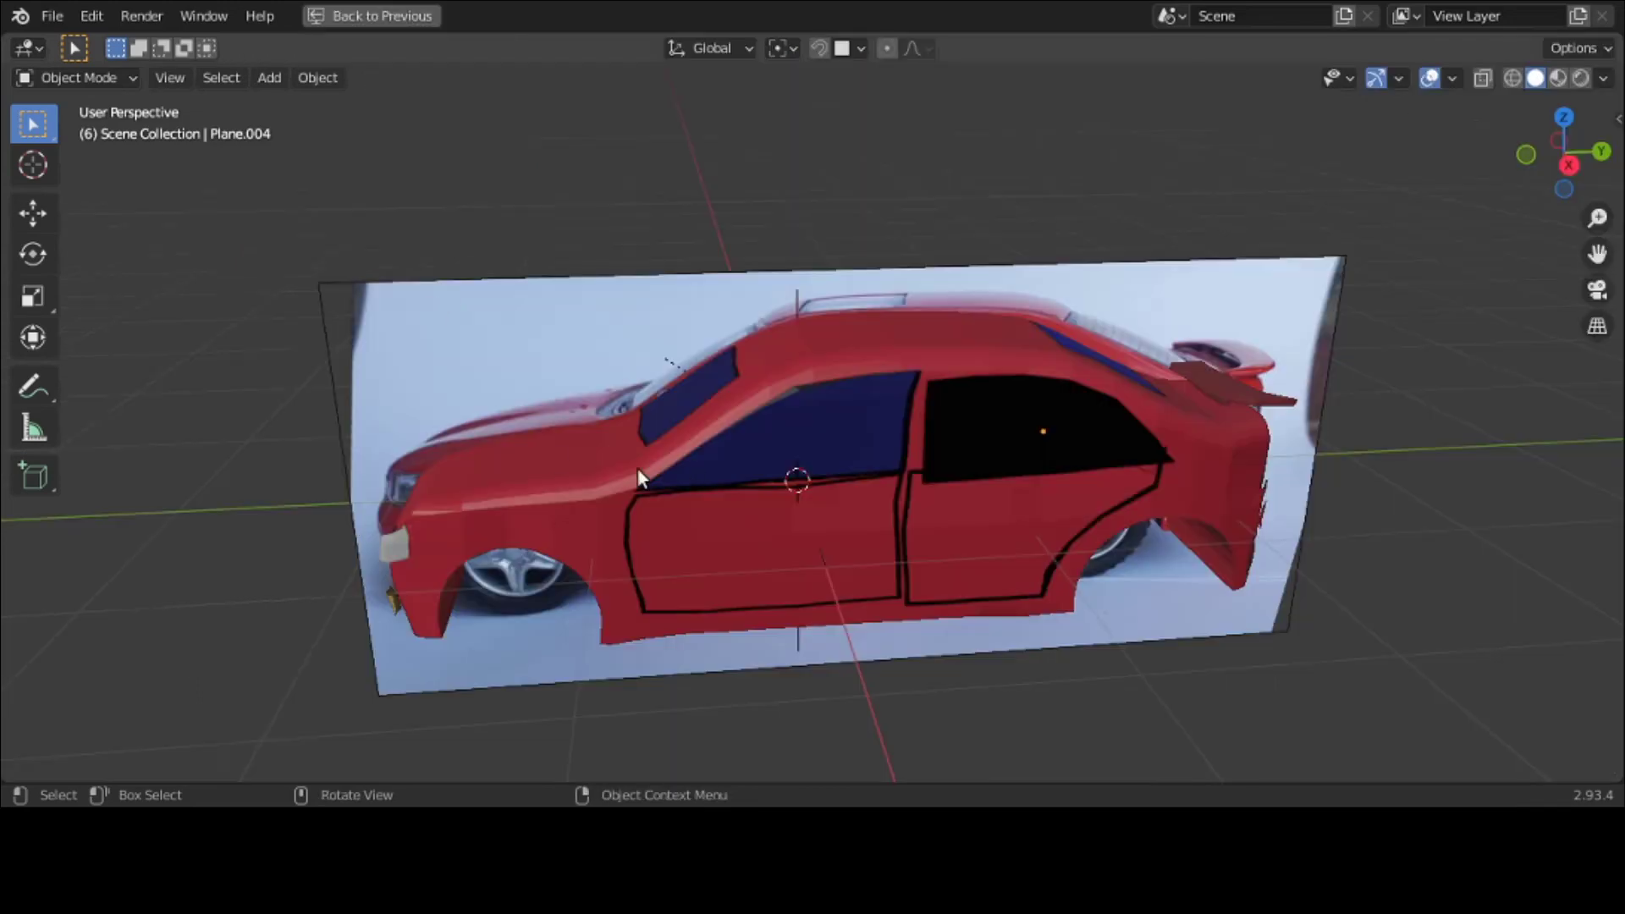
middle_drag(637, 467, 632, 435)
click(69, 78)
click(84, 129)
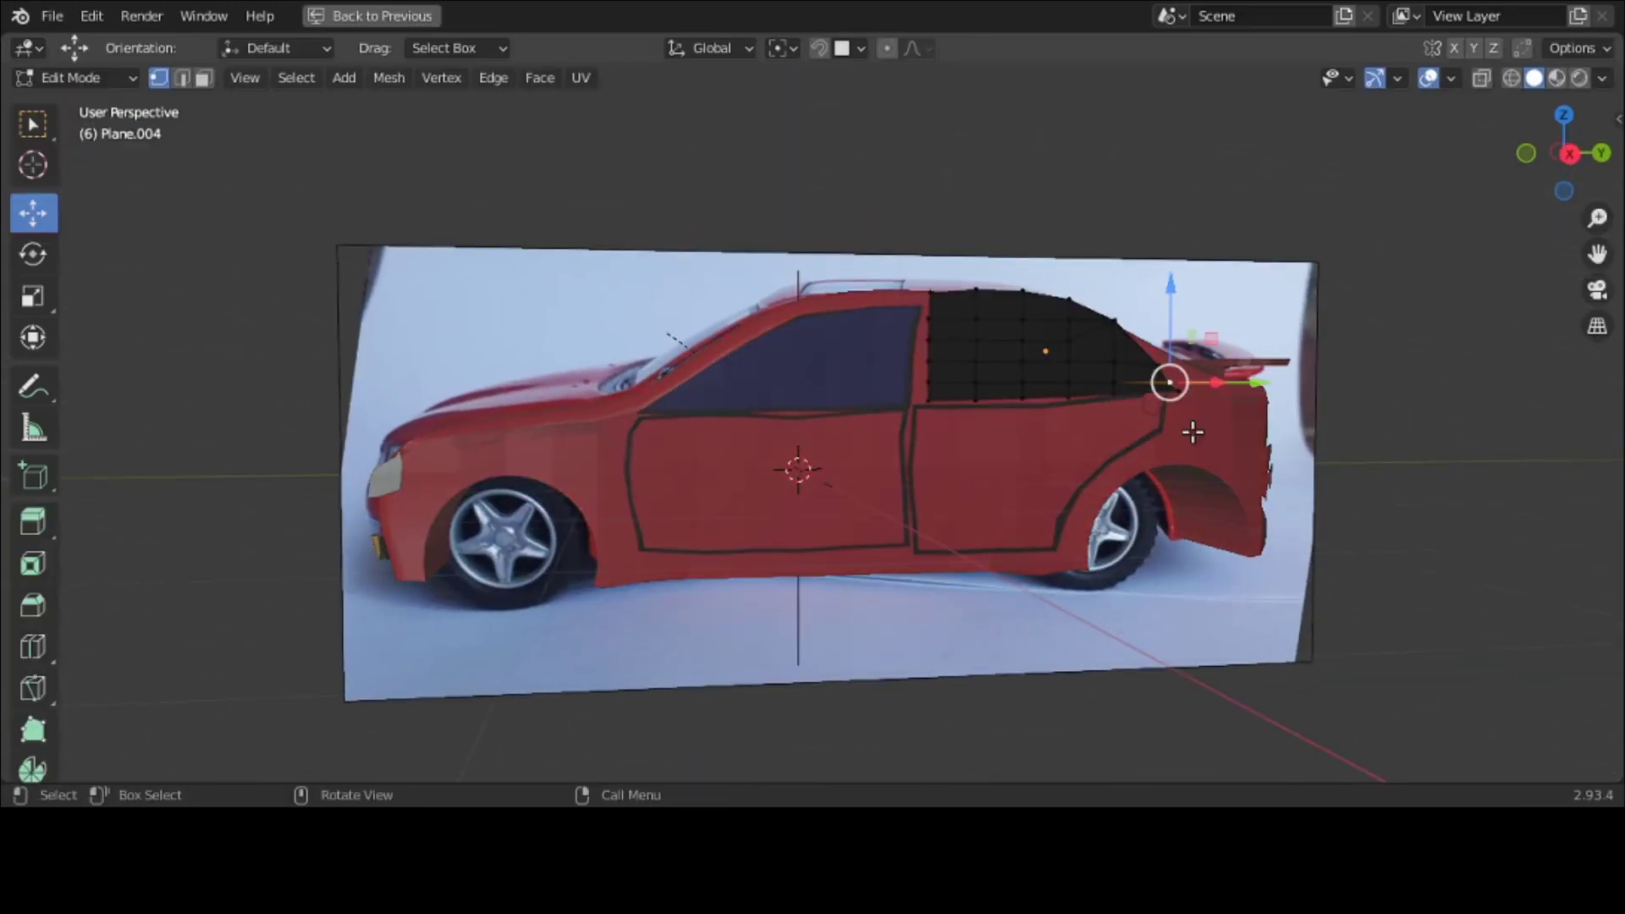
key(a)
key(i)
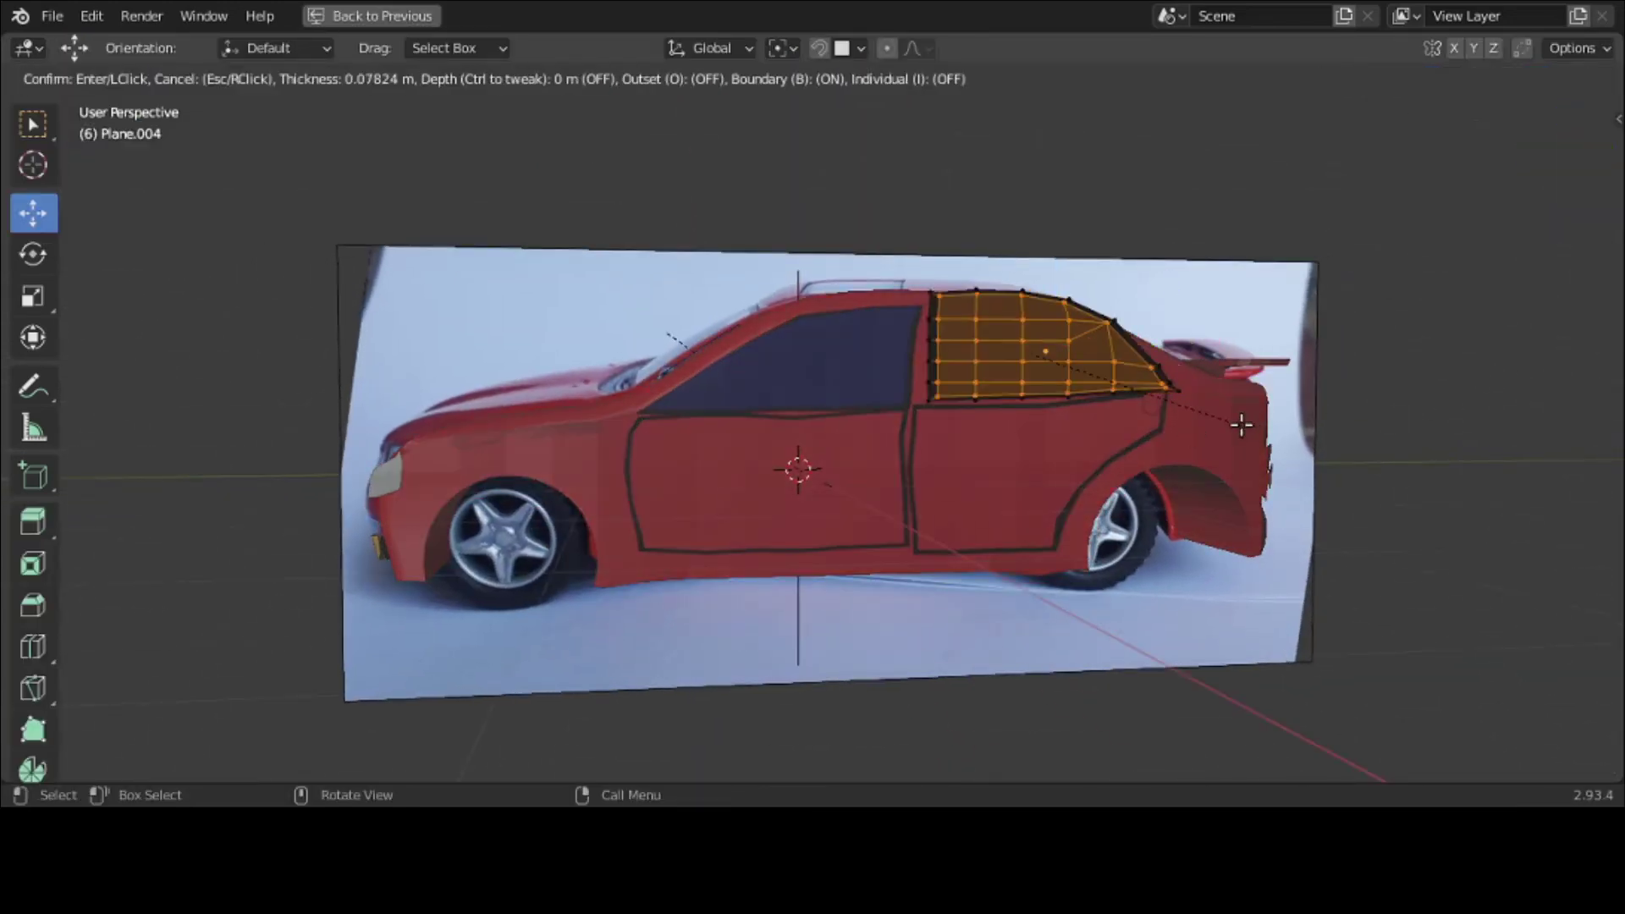
click(1243, 425)
middle_drag(1243, 425, 1241, 484)
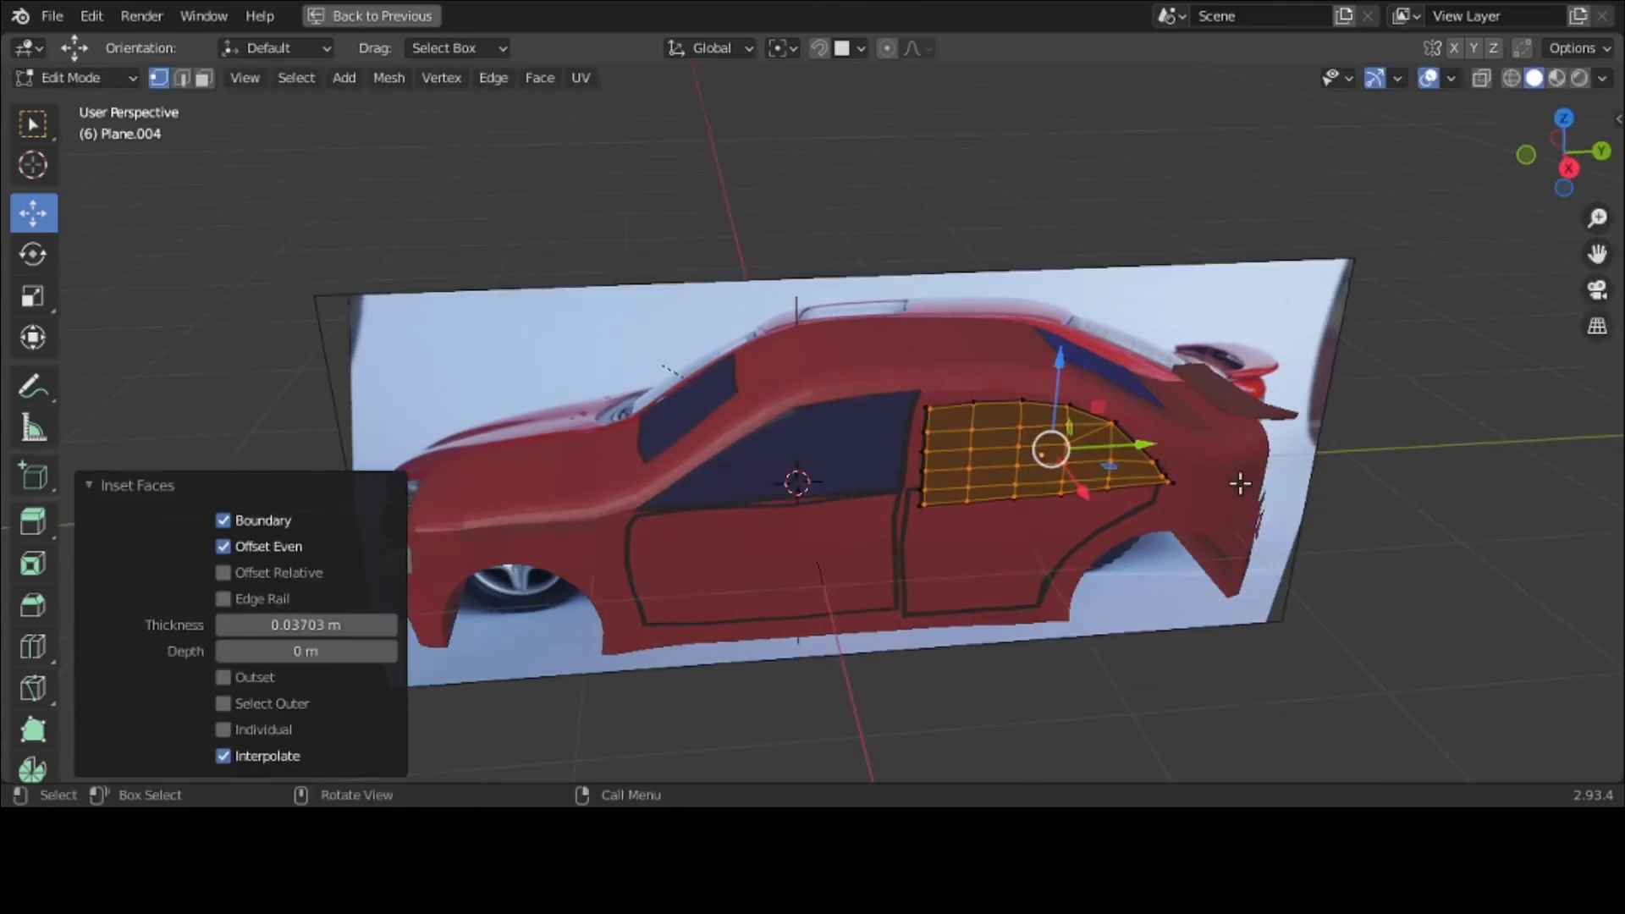
Step: Add a second material slot with a new material to the rear side window and name it window-back
key(ctrl+space)
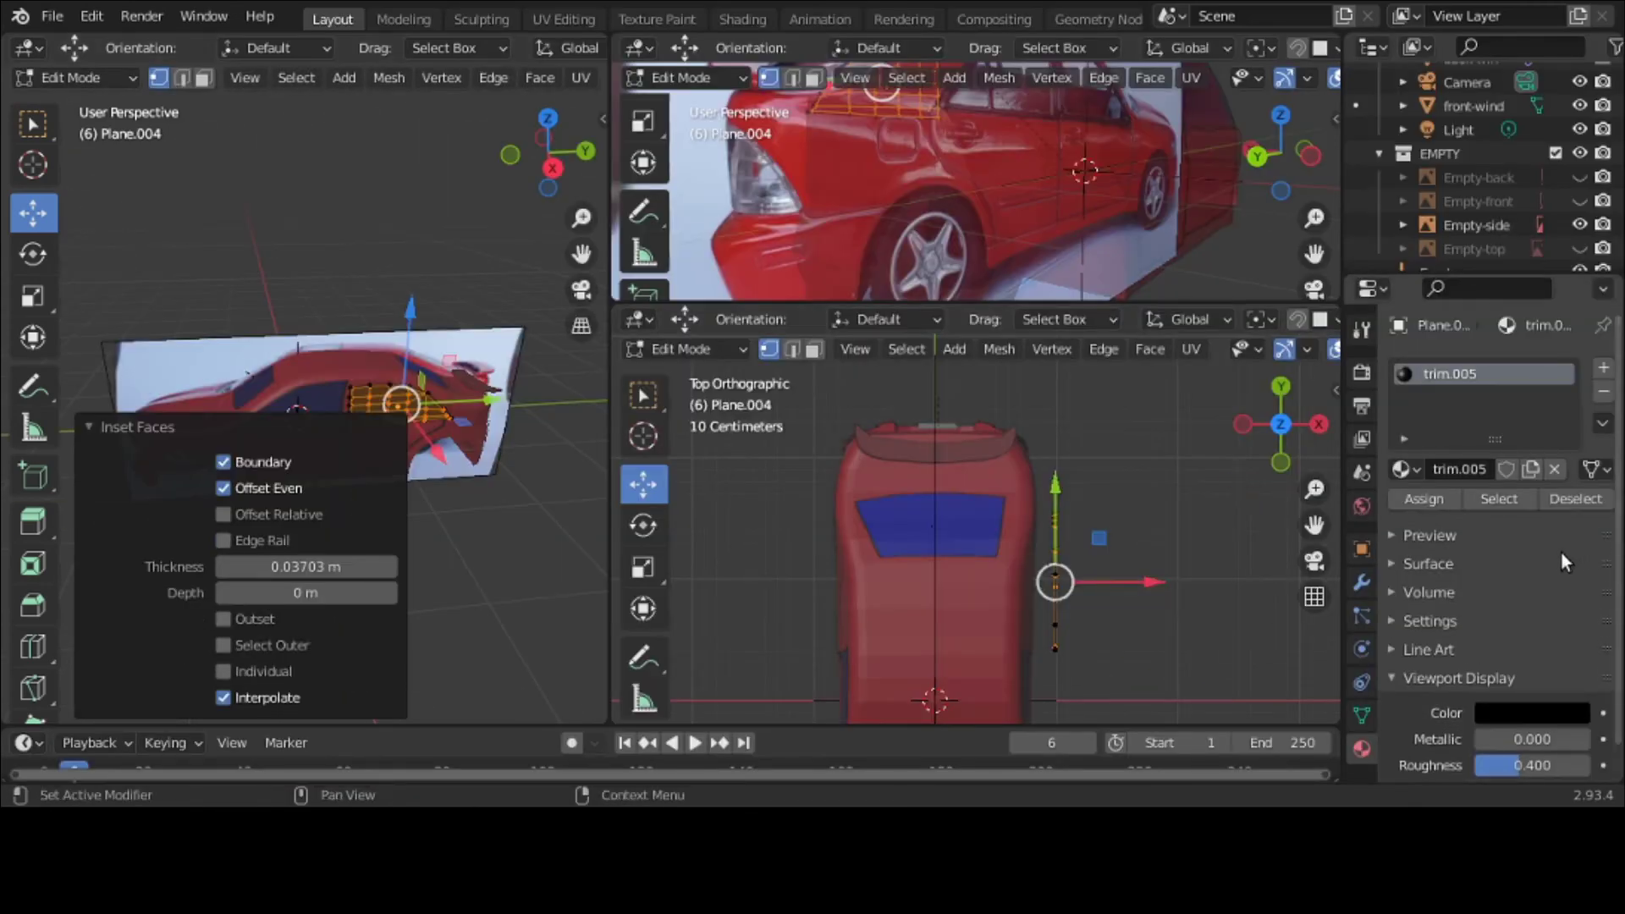
click(1604, 367)
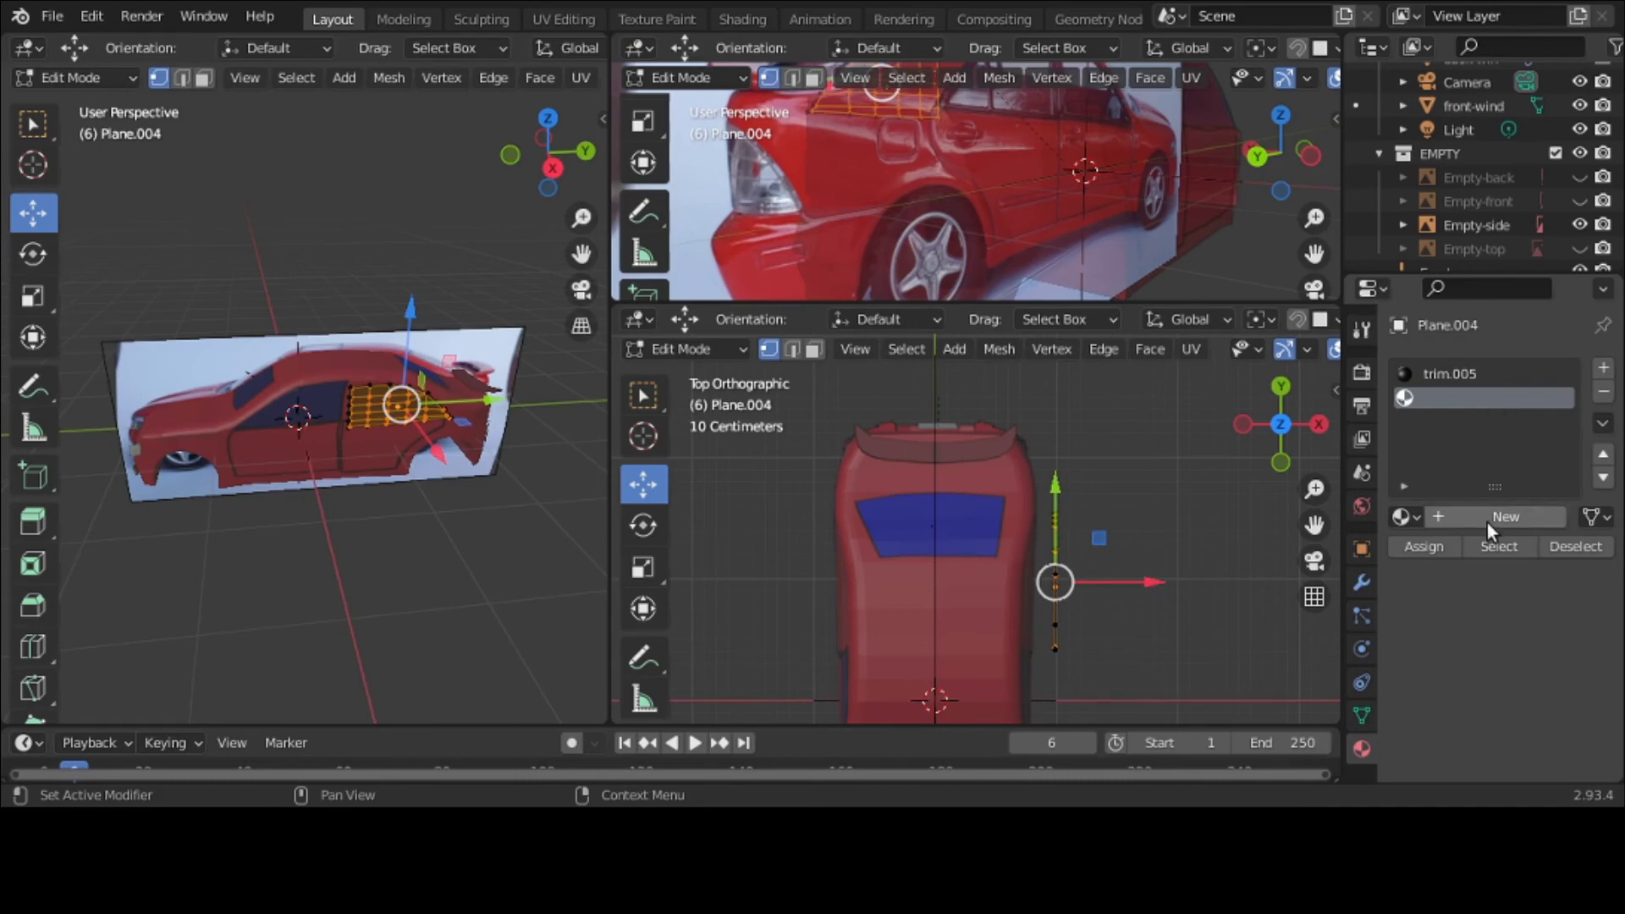
click(1487, 520)
double_click(1492, 399)
text(window-)
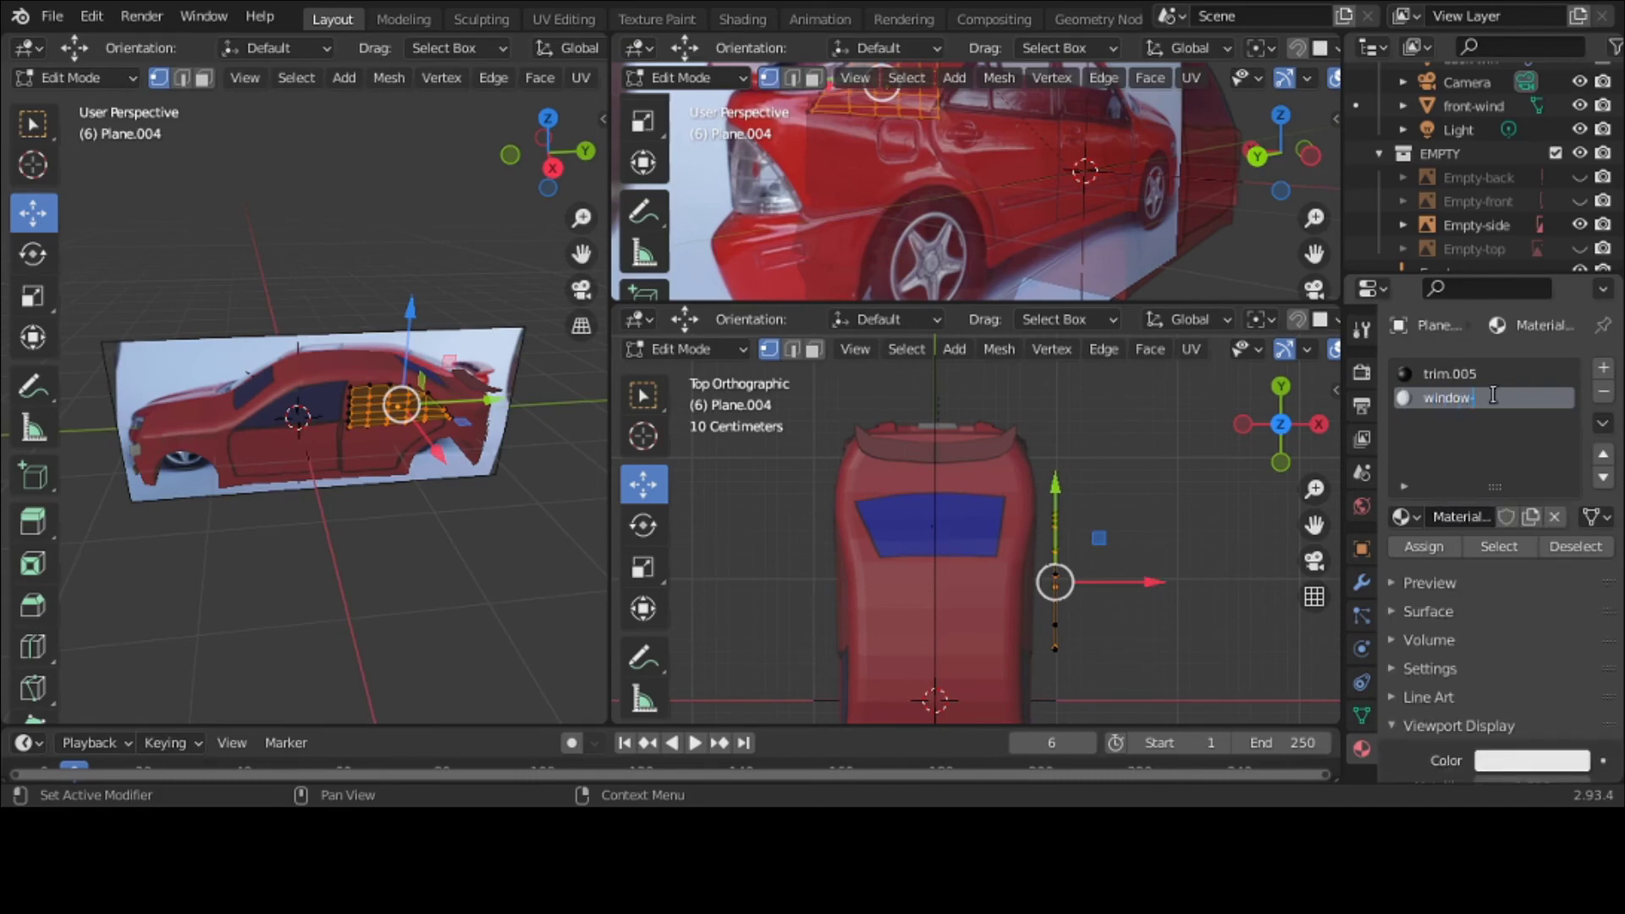
text(back)
key(Return)
Step: Sample the blue of the car's back window as the base color of the window-back material
click(1471, 613)
scroll(1522, 638, down, 4)
click(1522, 648)
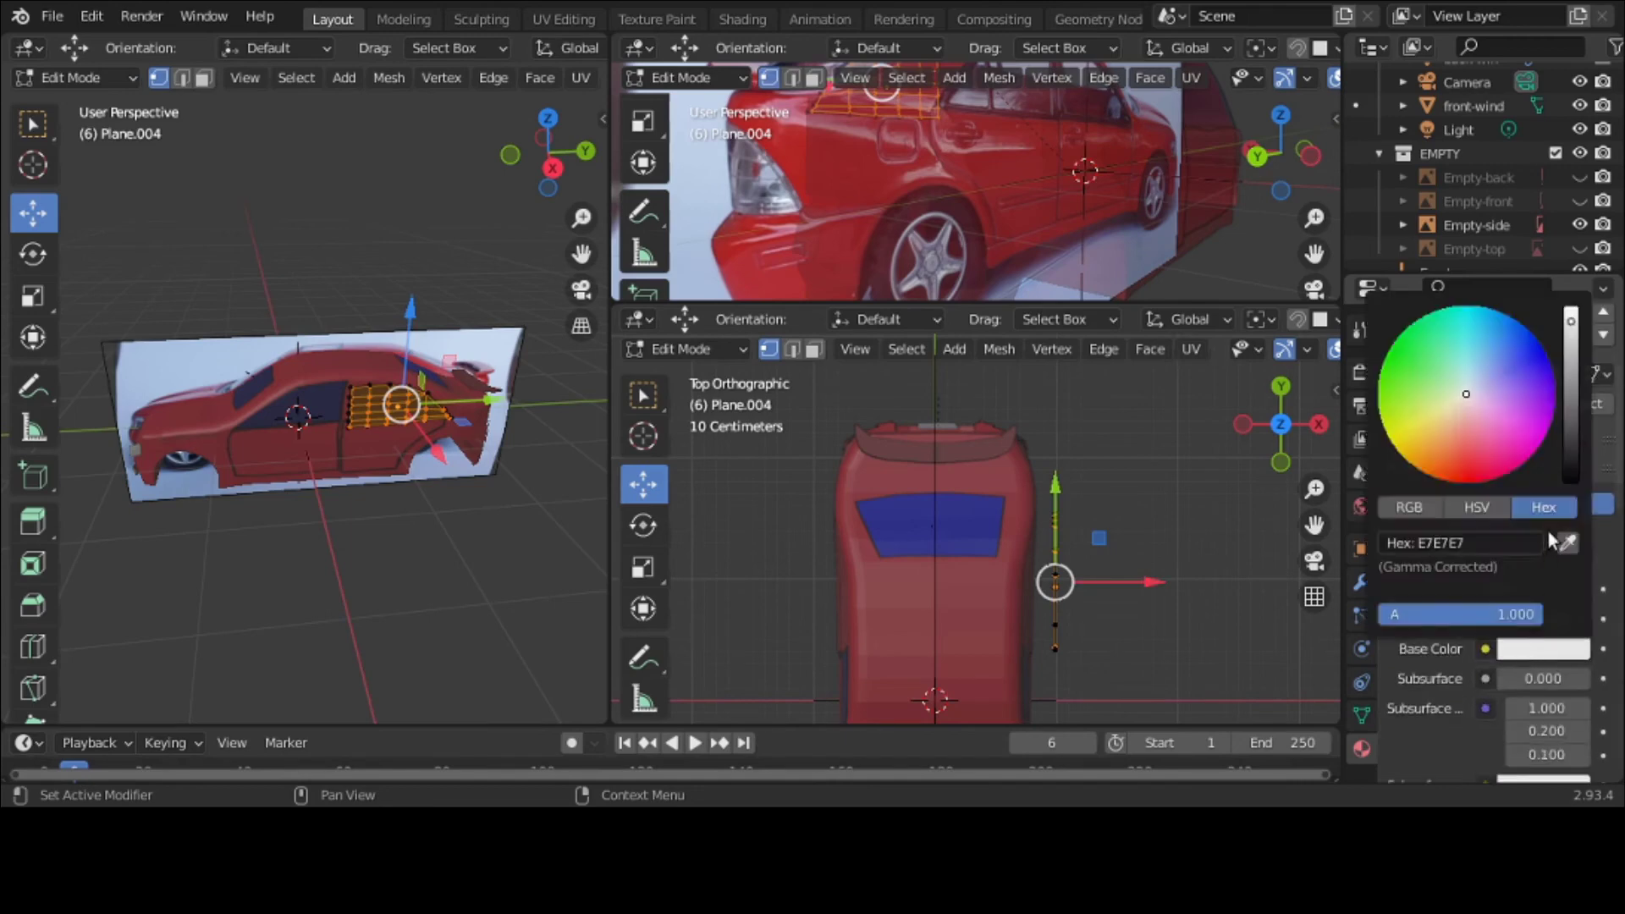
click(1556, 541)
click(972, 530)
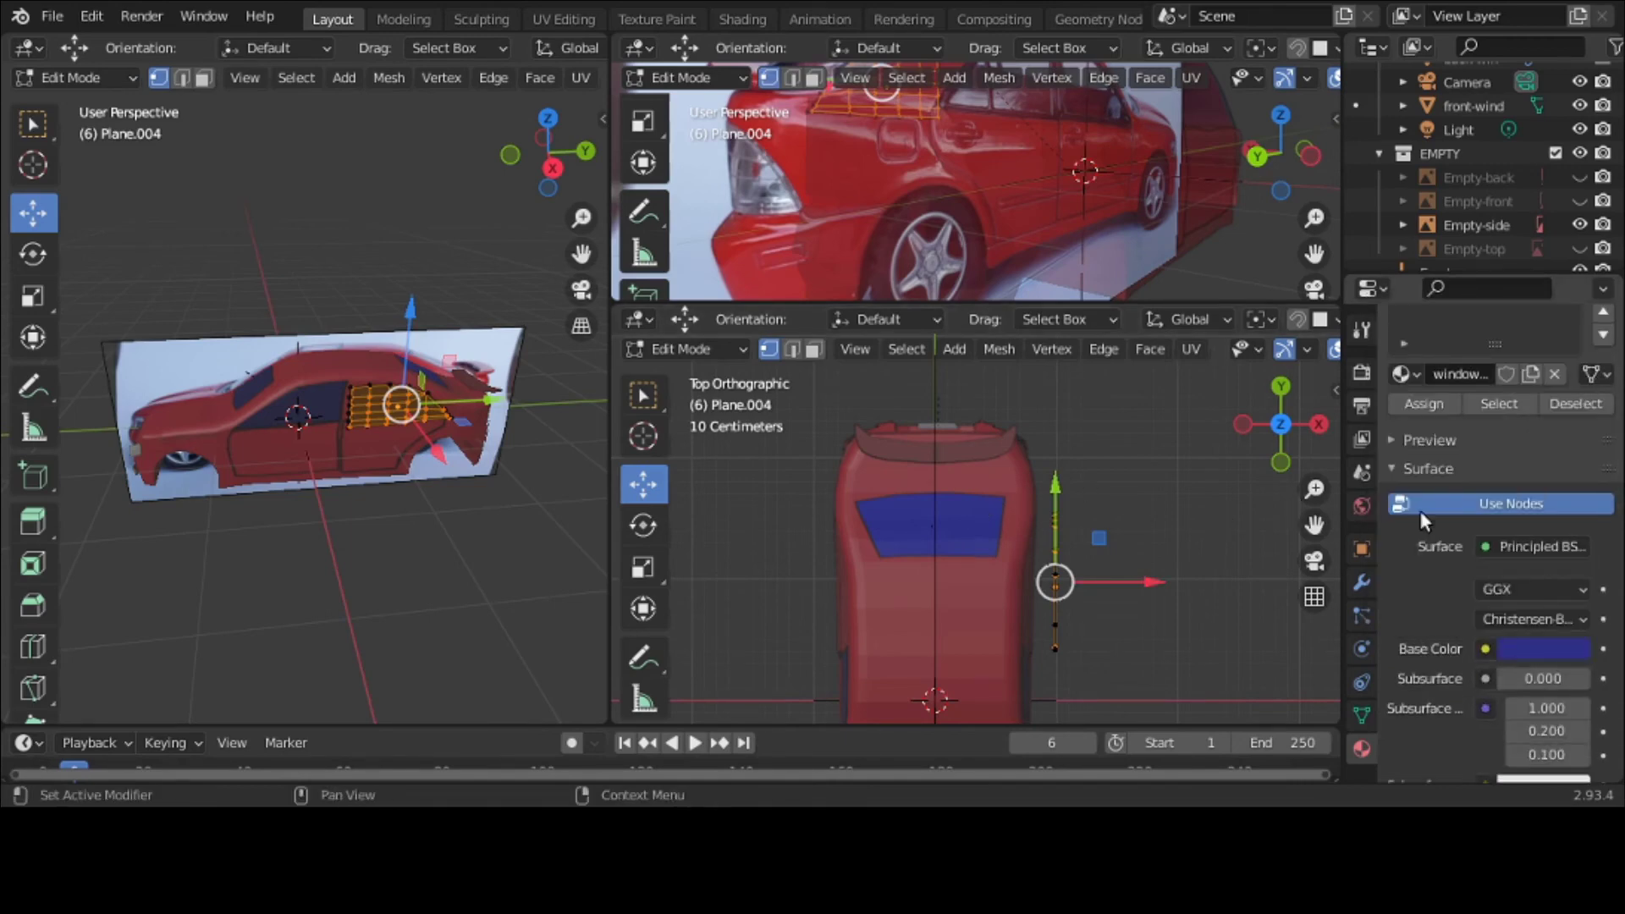
click(1445, 464)
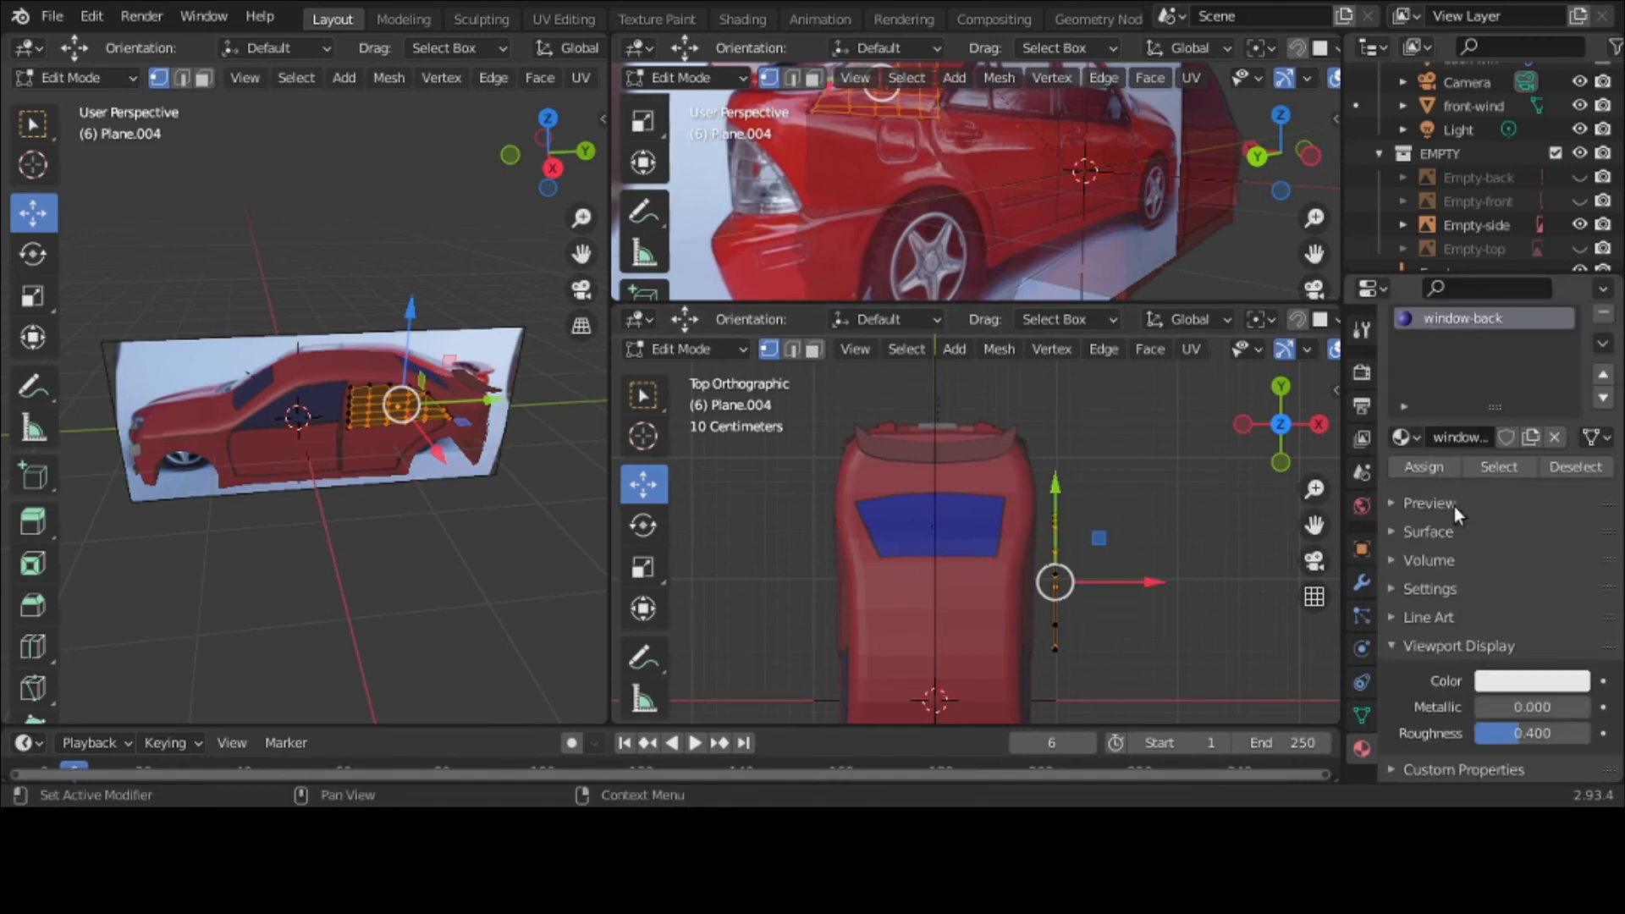
Step: Set the viewport display color of the window-back material to hex E7394E
click(1507, 679)
click(1507, 575)
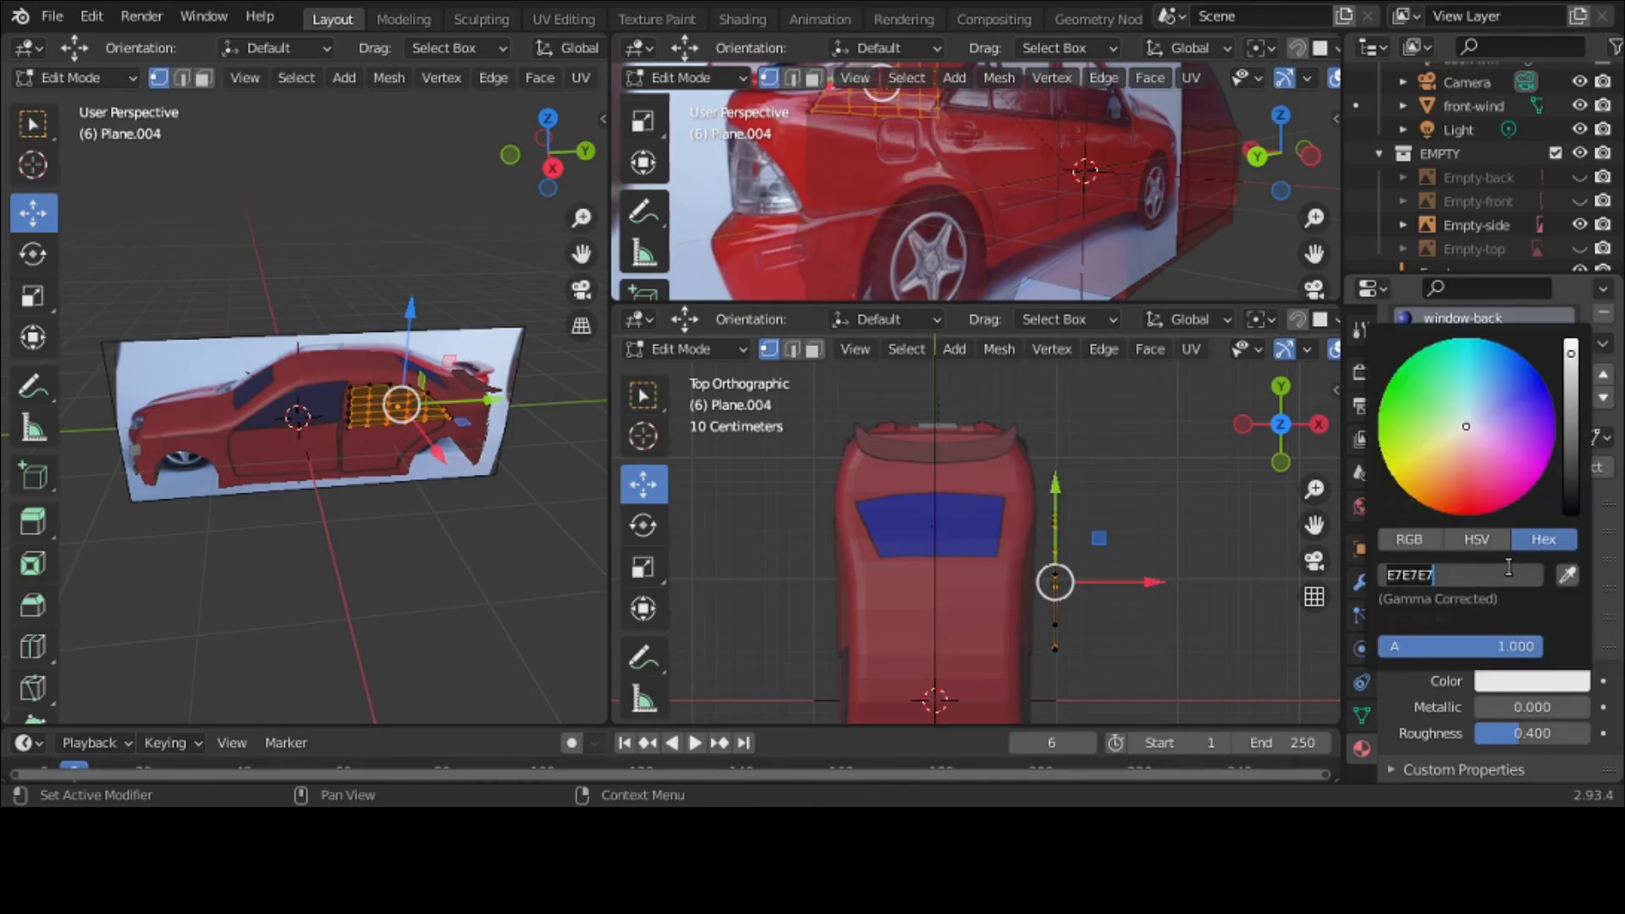
text(e)
text(739)
text(48)
key(Return)
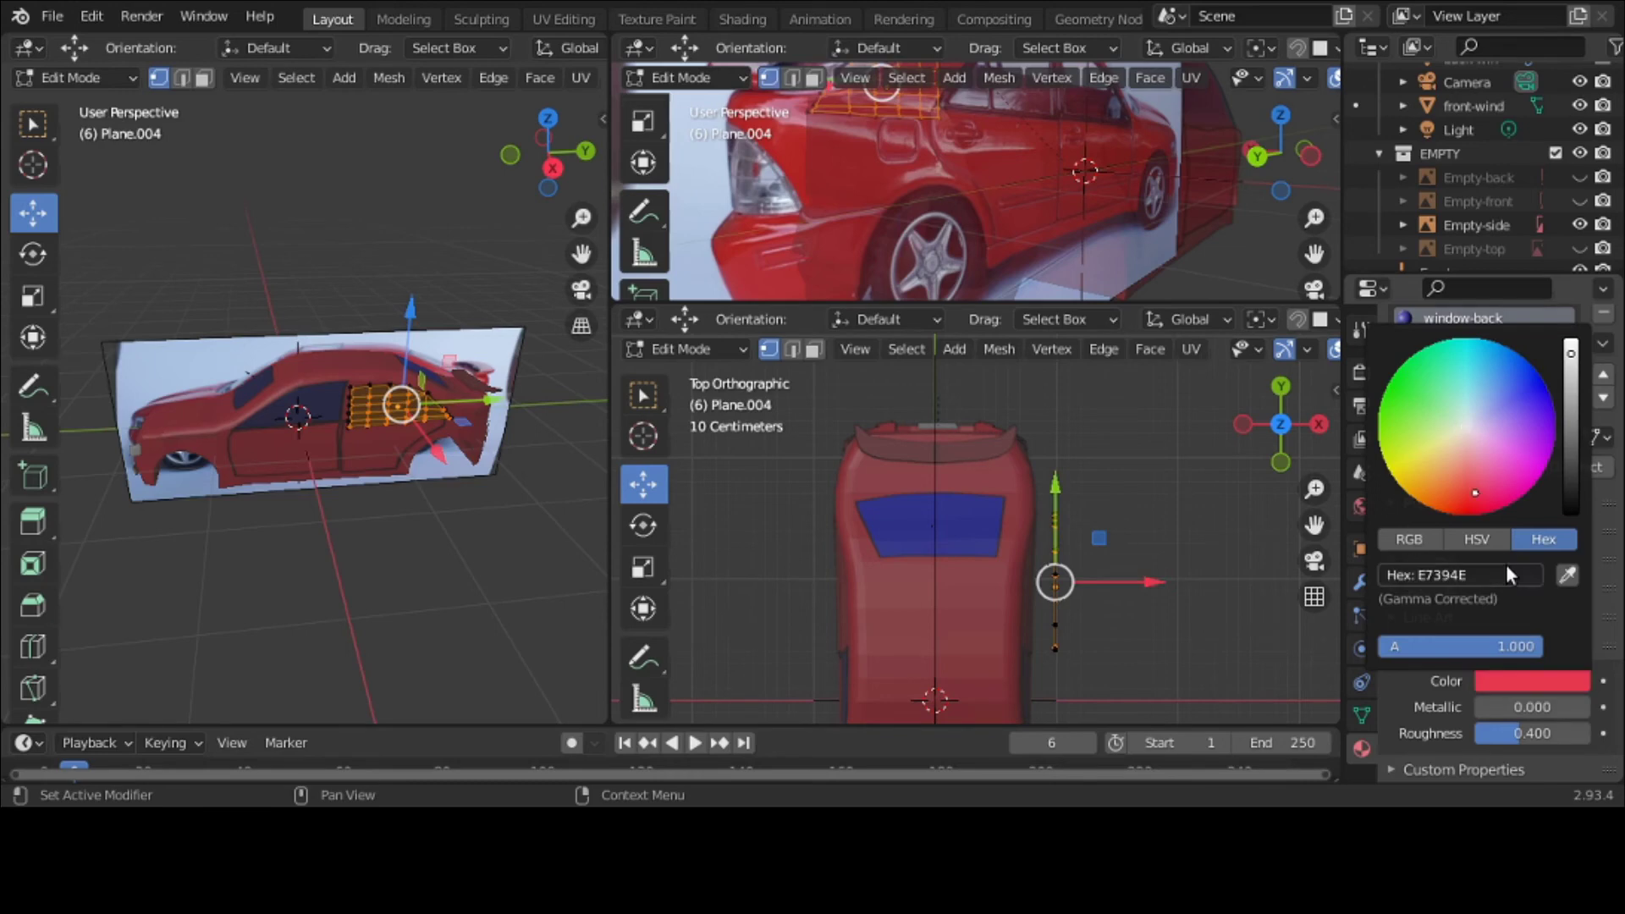
Step: Assign the window-back material to the selected inset faces and return to Object Mode
click(1425, 469)
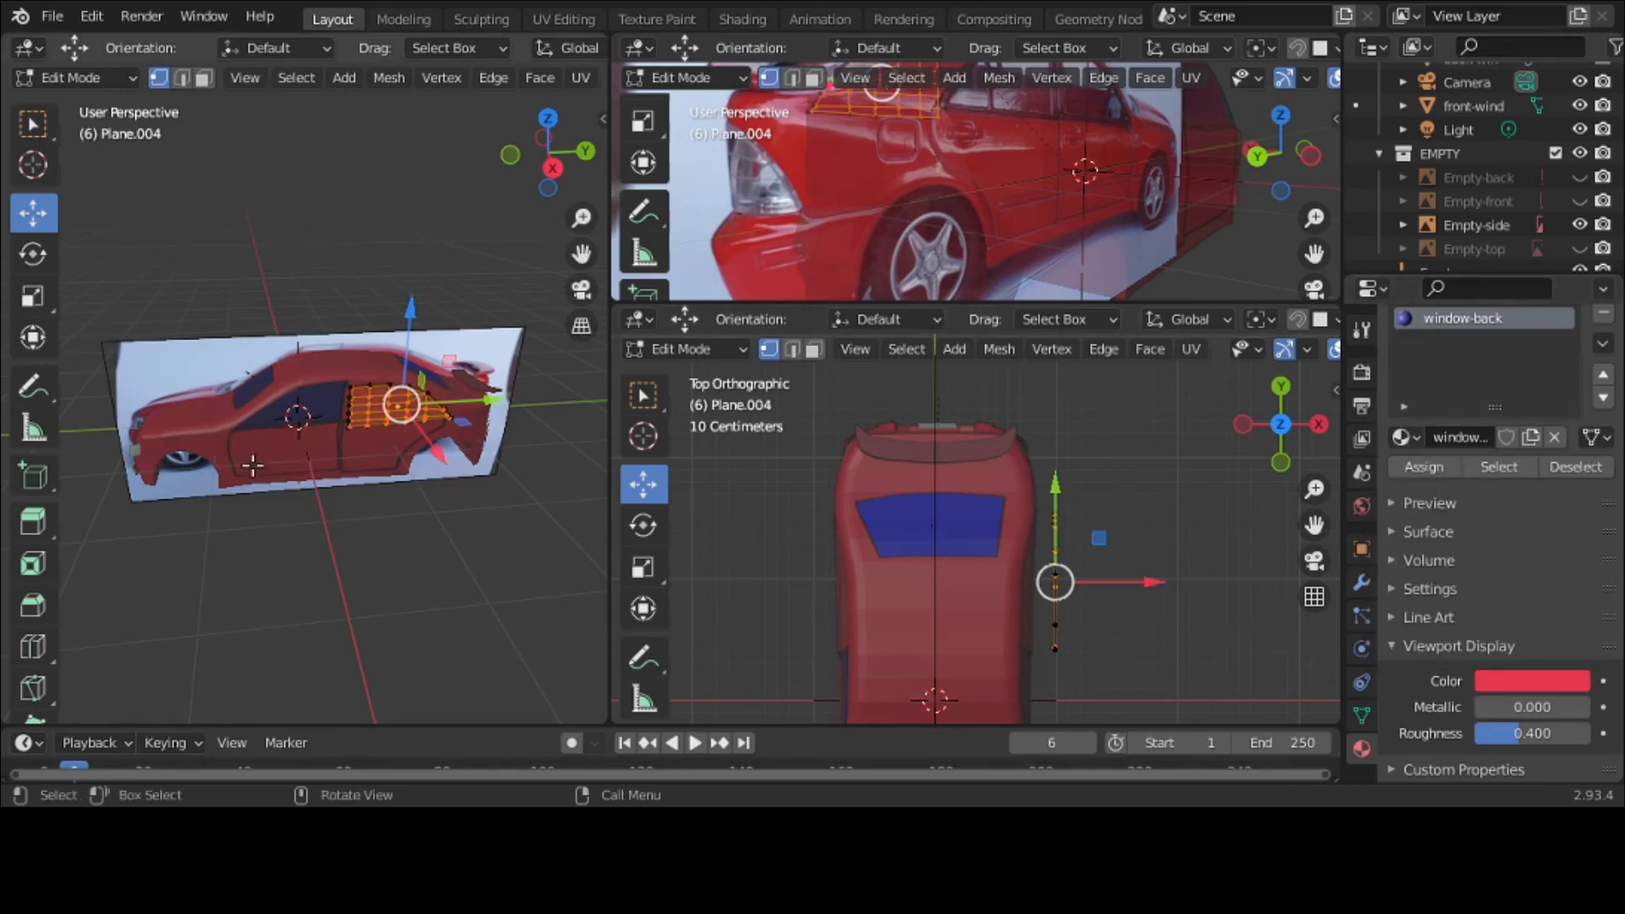
click(113, 78)
click(113, 106)
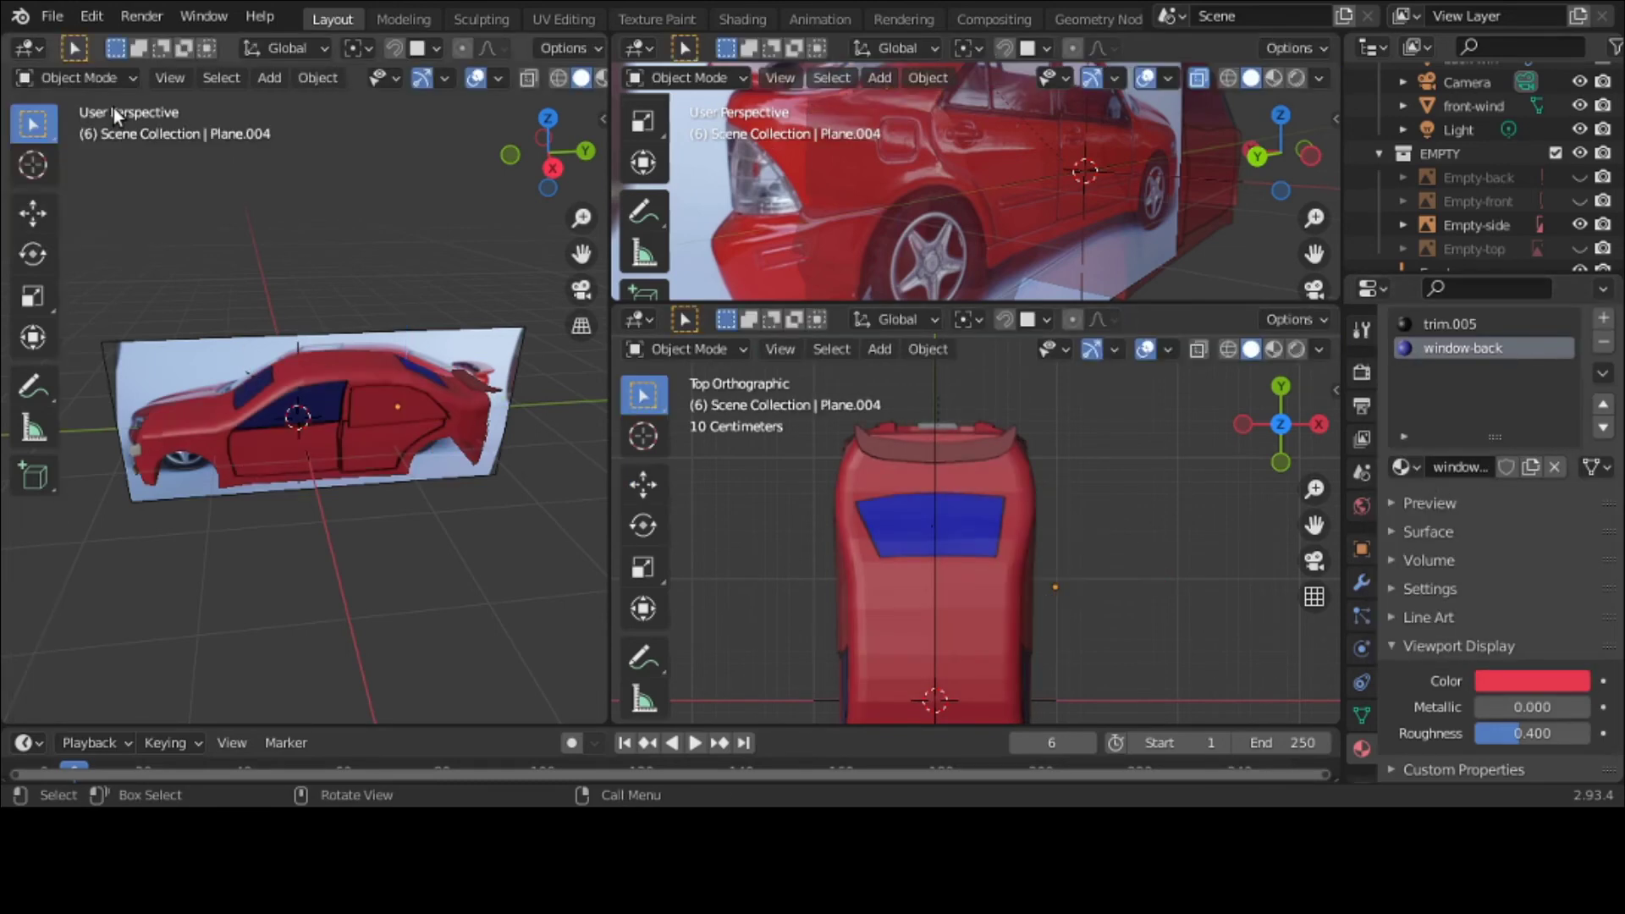
Step: Set the viewport display color of the window-back material to hex 2A2B7B
click(1511, 682)
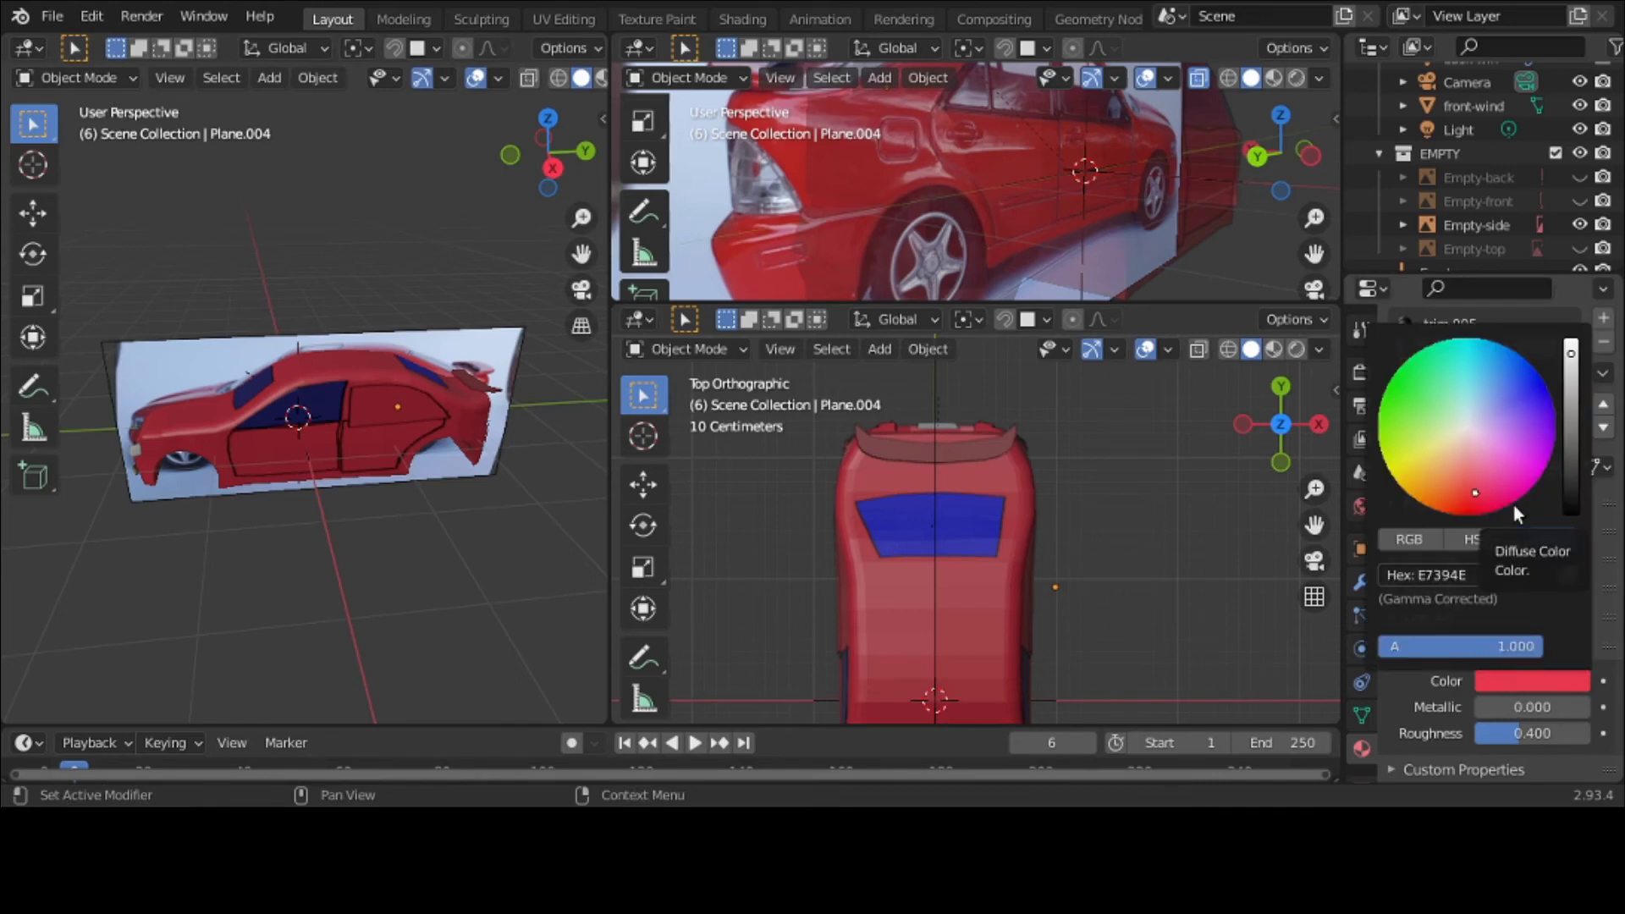
click(1487, 569)
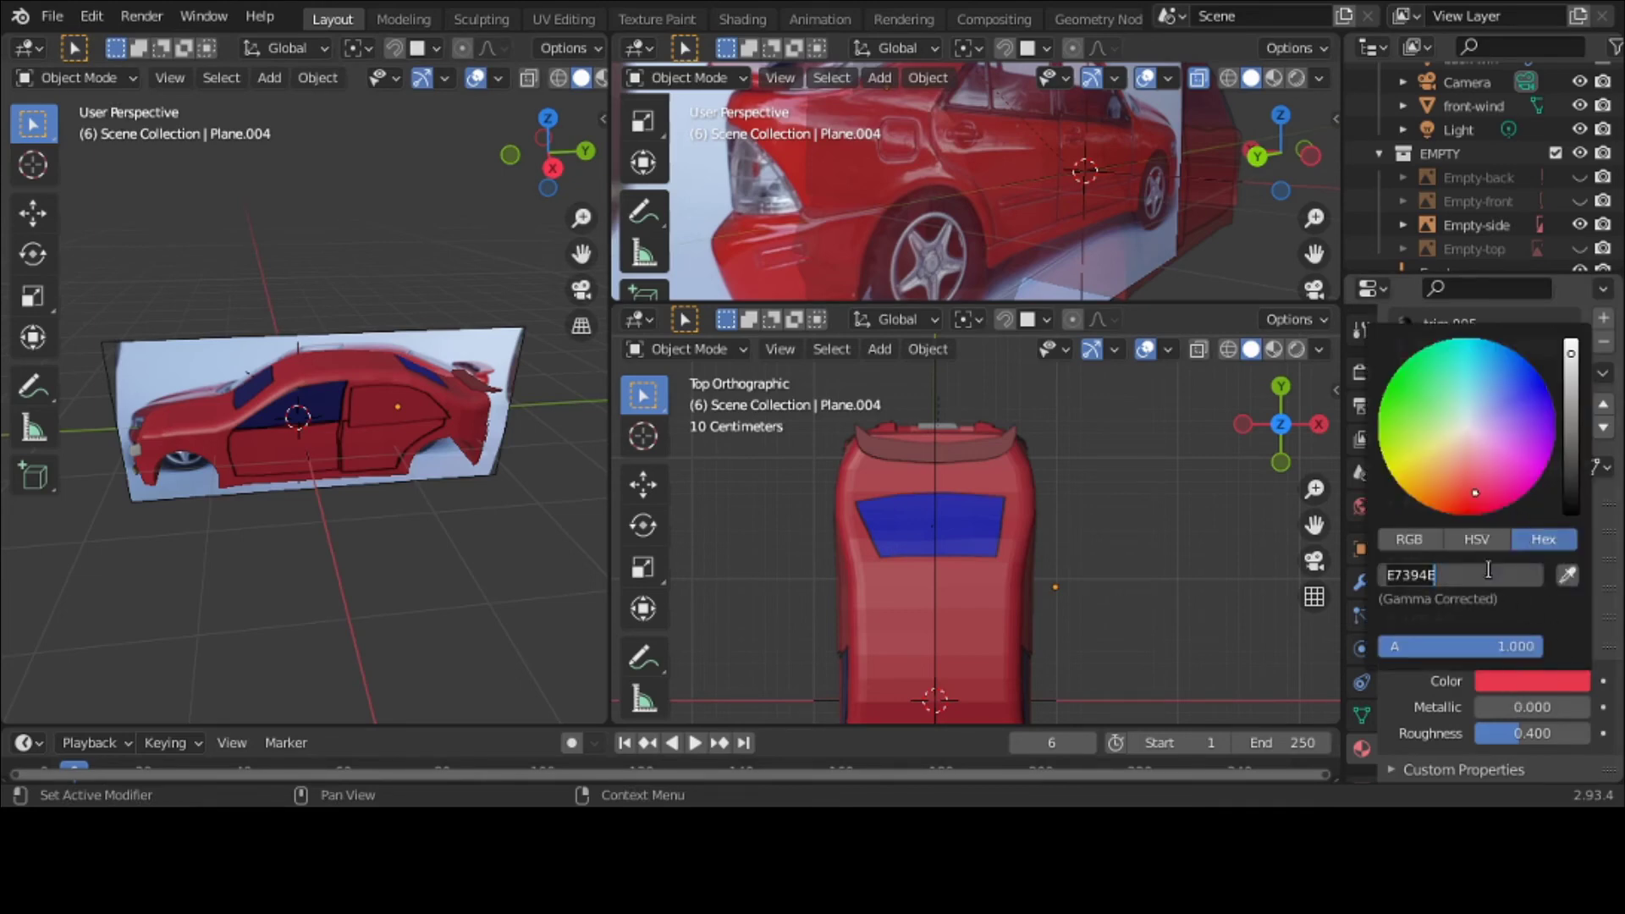
text(2a2b7b)
key(Return)
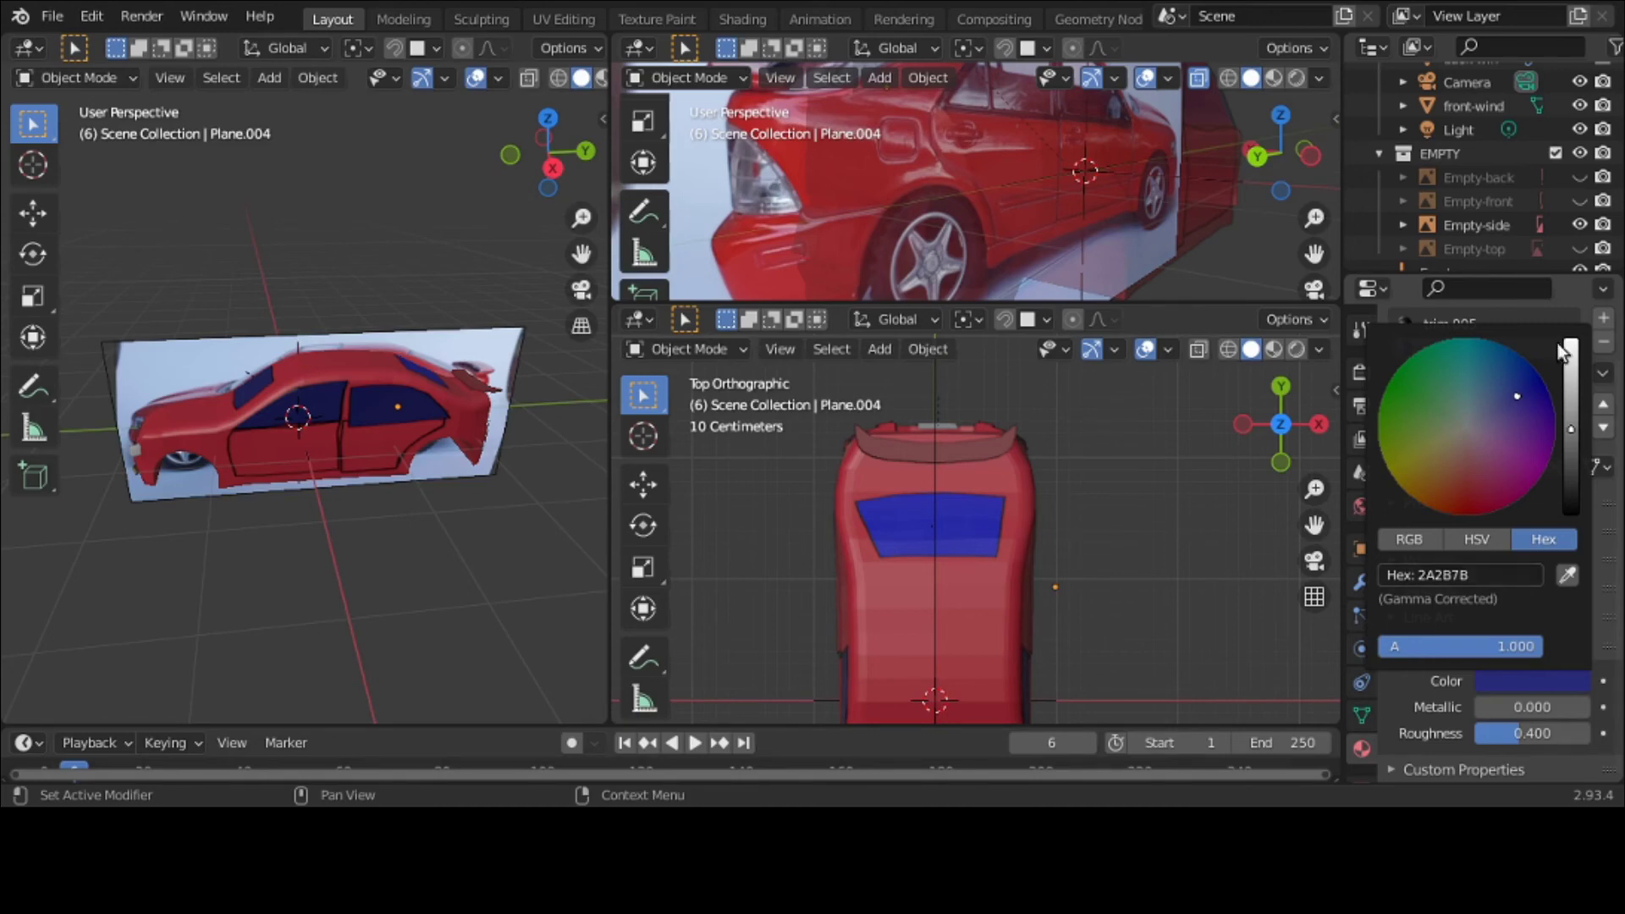
Step: Set the rear spoiler material's viewport display color to hex E7394E and save the file
click(1000, 433)
click(1522, 680)
click(1433, 575)
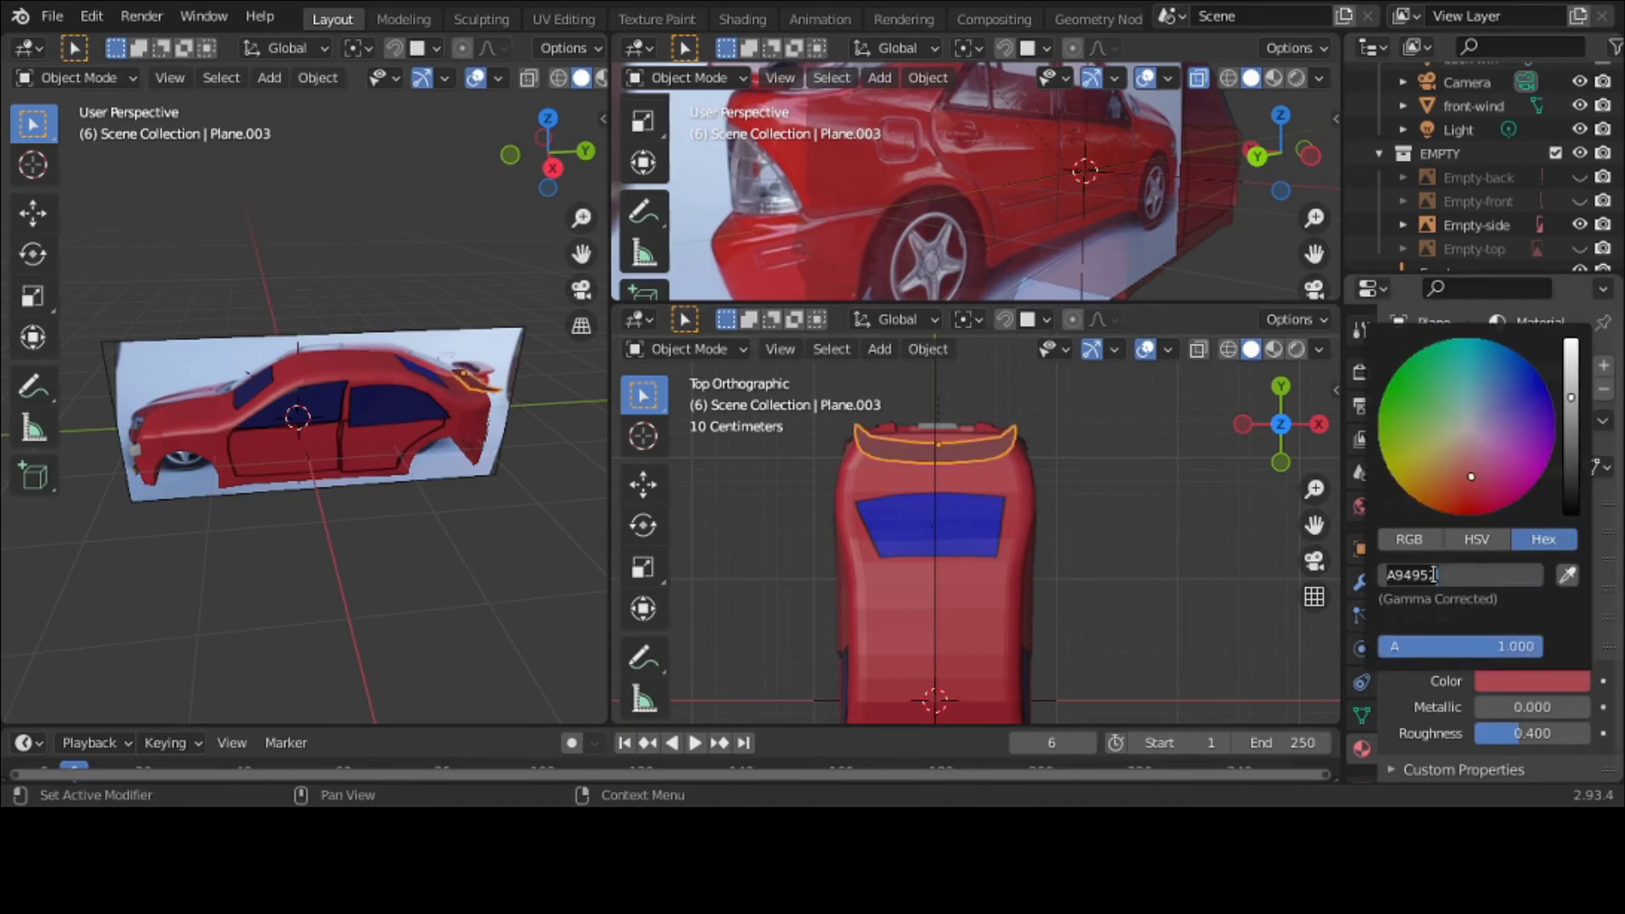
text(e7394e)
key(Return)
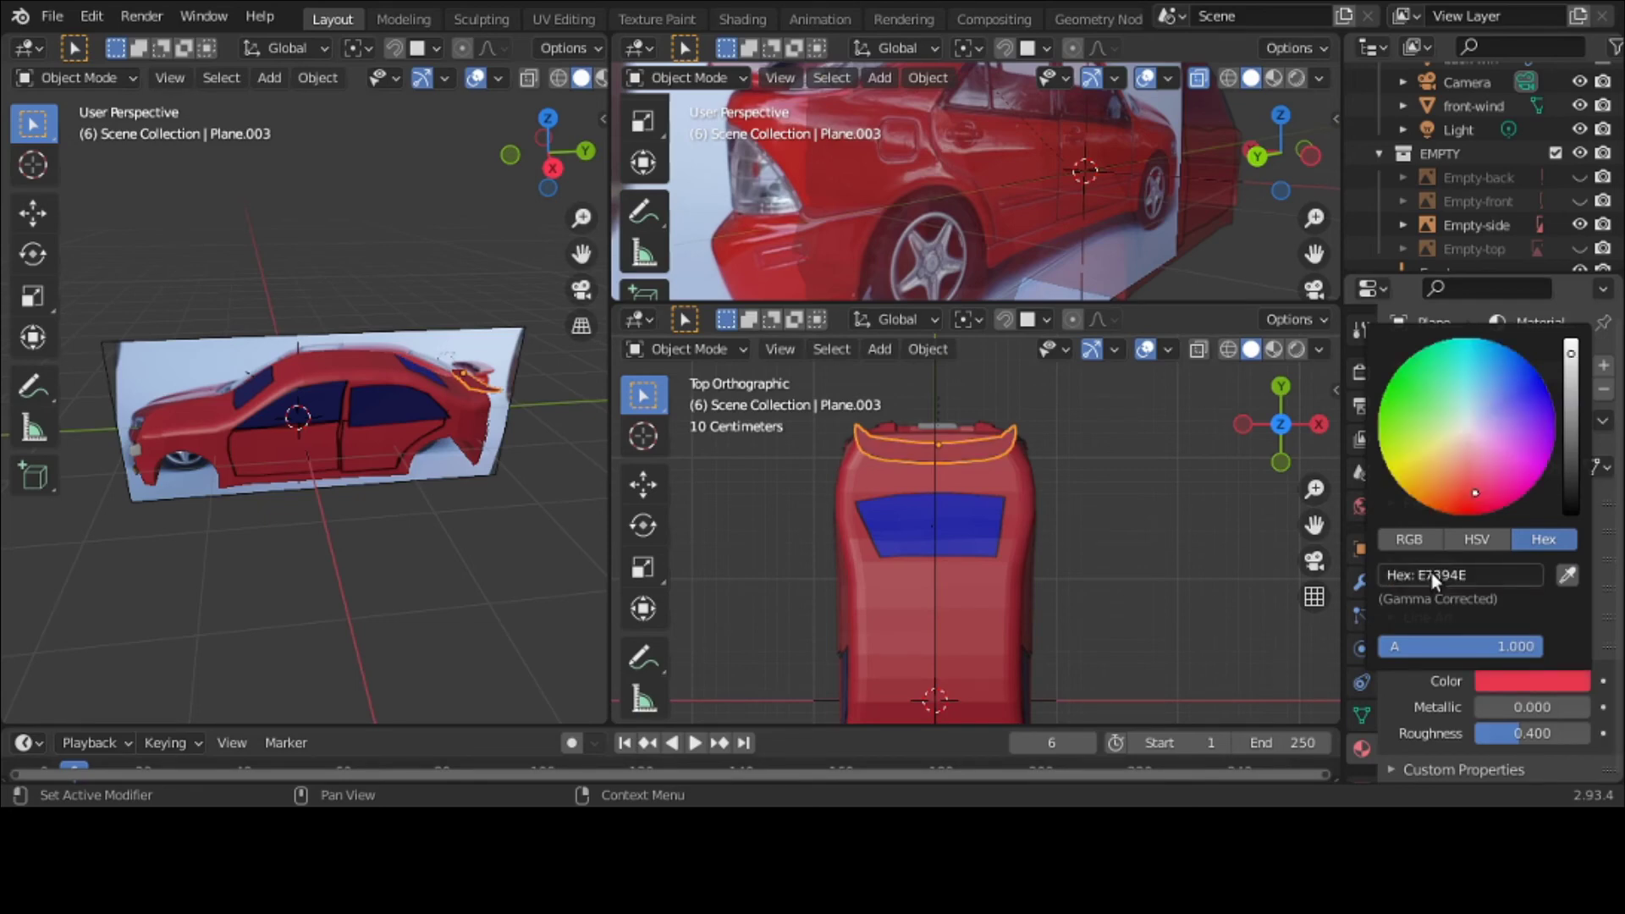
click(53, 16)
click(95, 165)
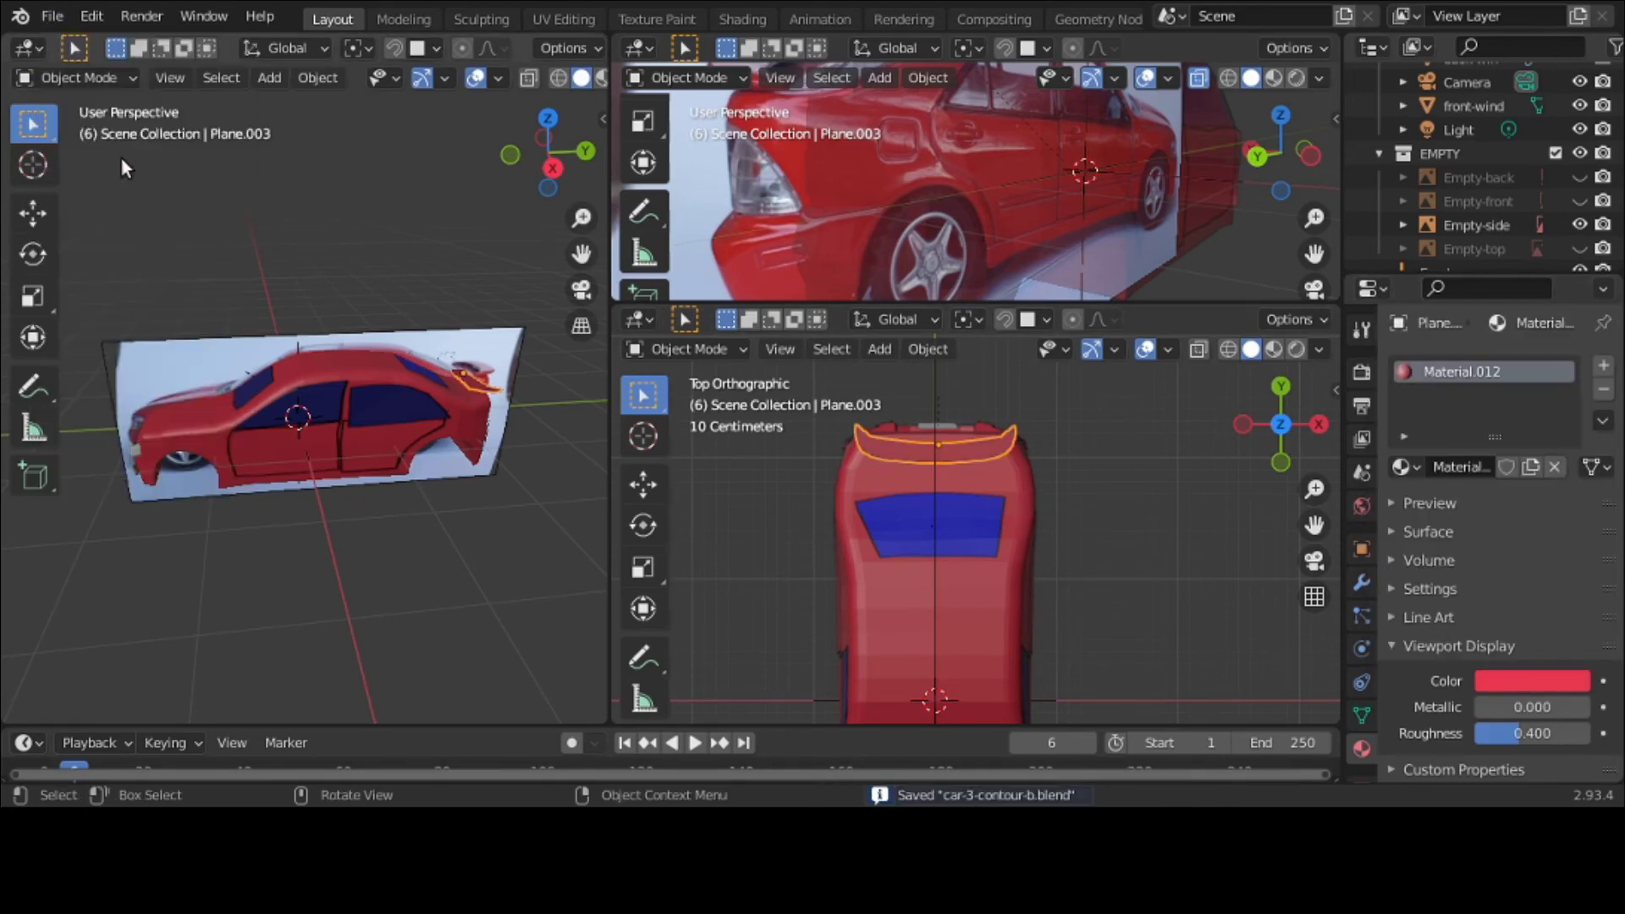
Step: Add a Shrinkwrap modifier to the rear side window plane with car-model as its target
scroll(120, 158, up, 3)
click(420, 394)
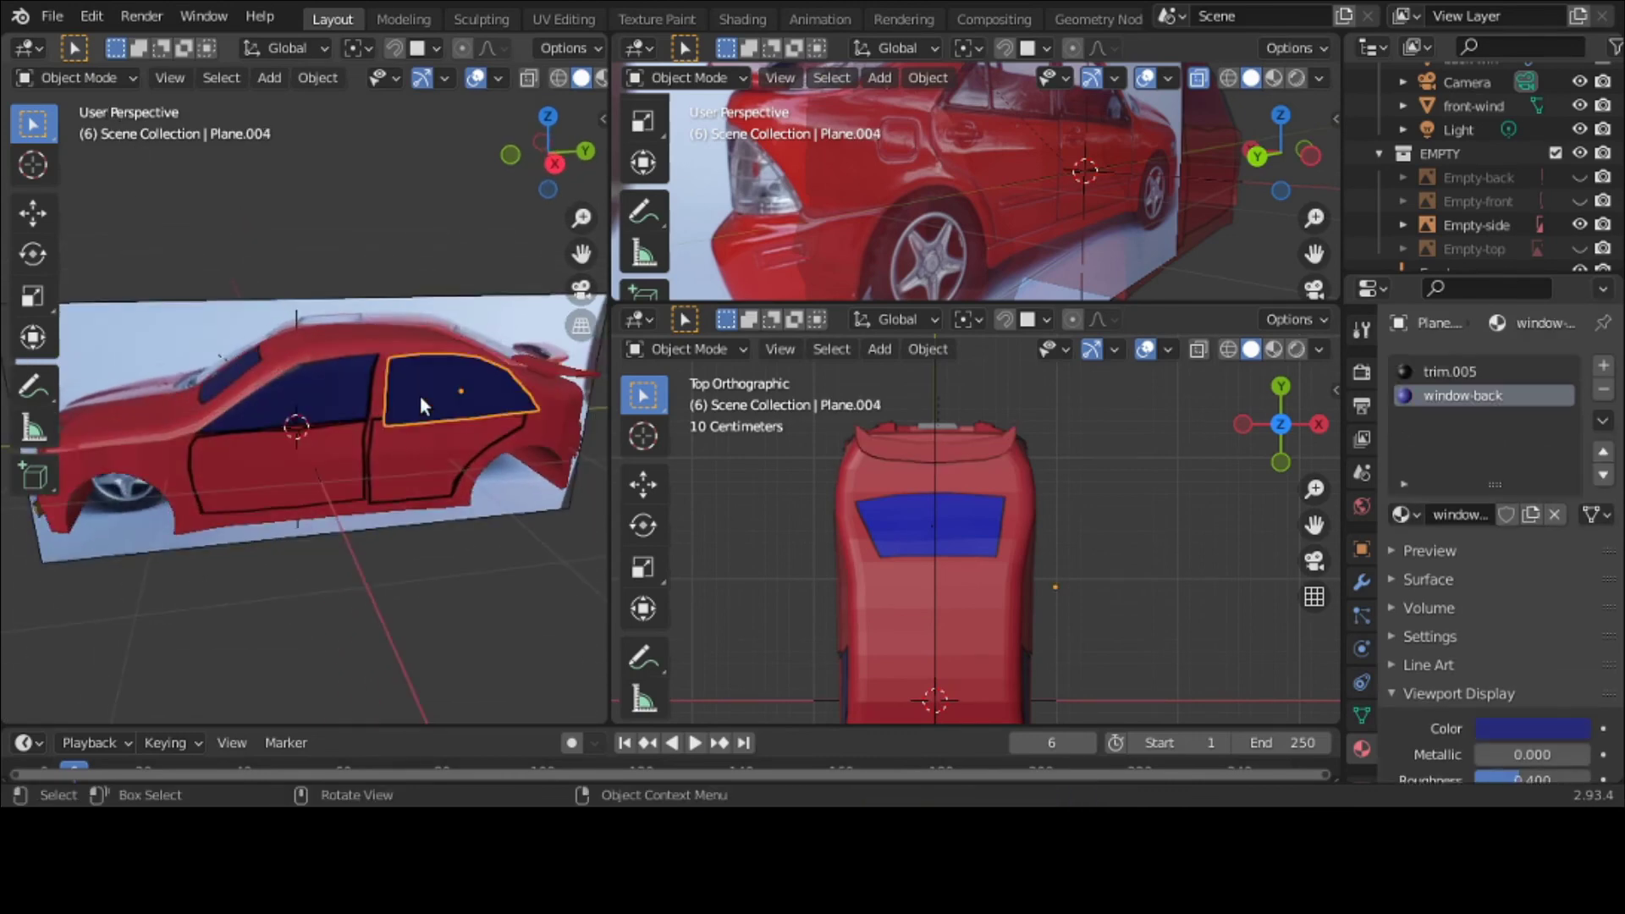
click(1363, 581)
click(1468, 373)
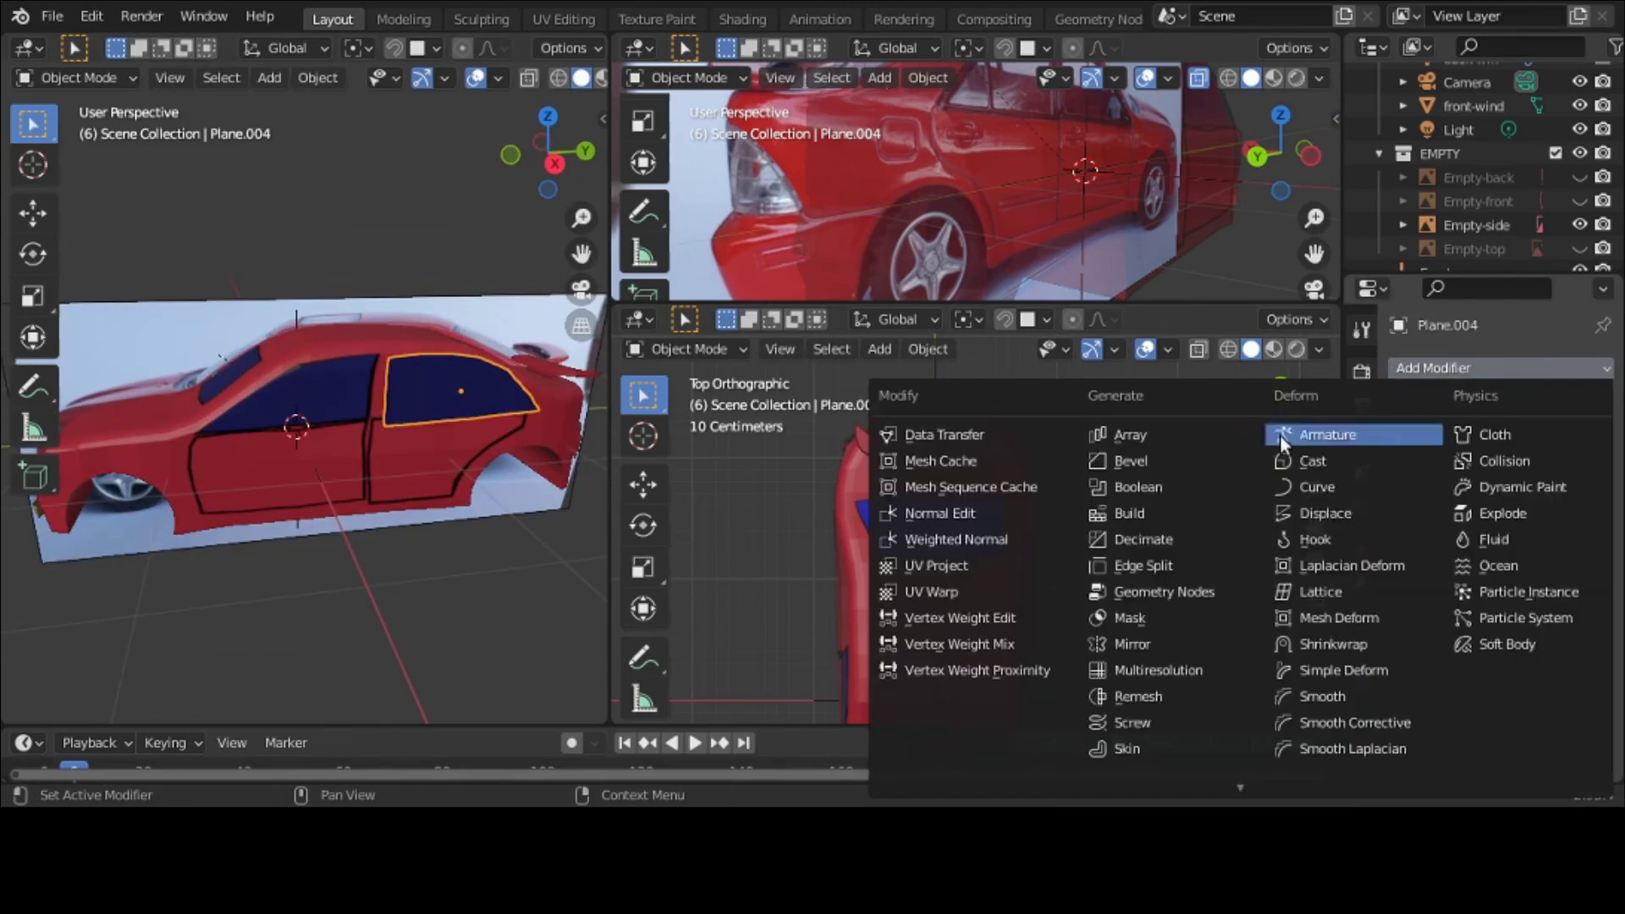
click(1329, 641)
click(1519, 503)
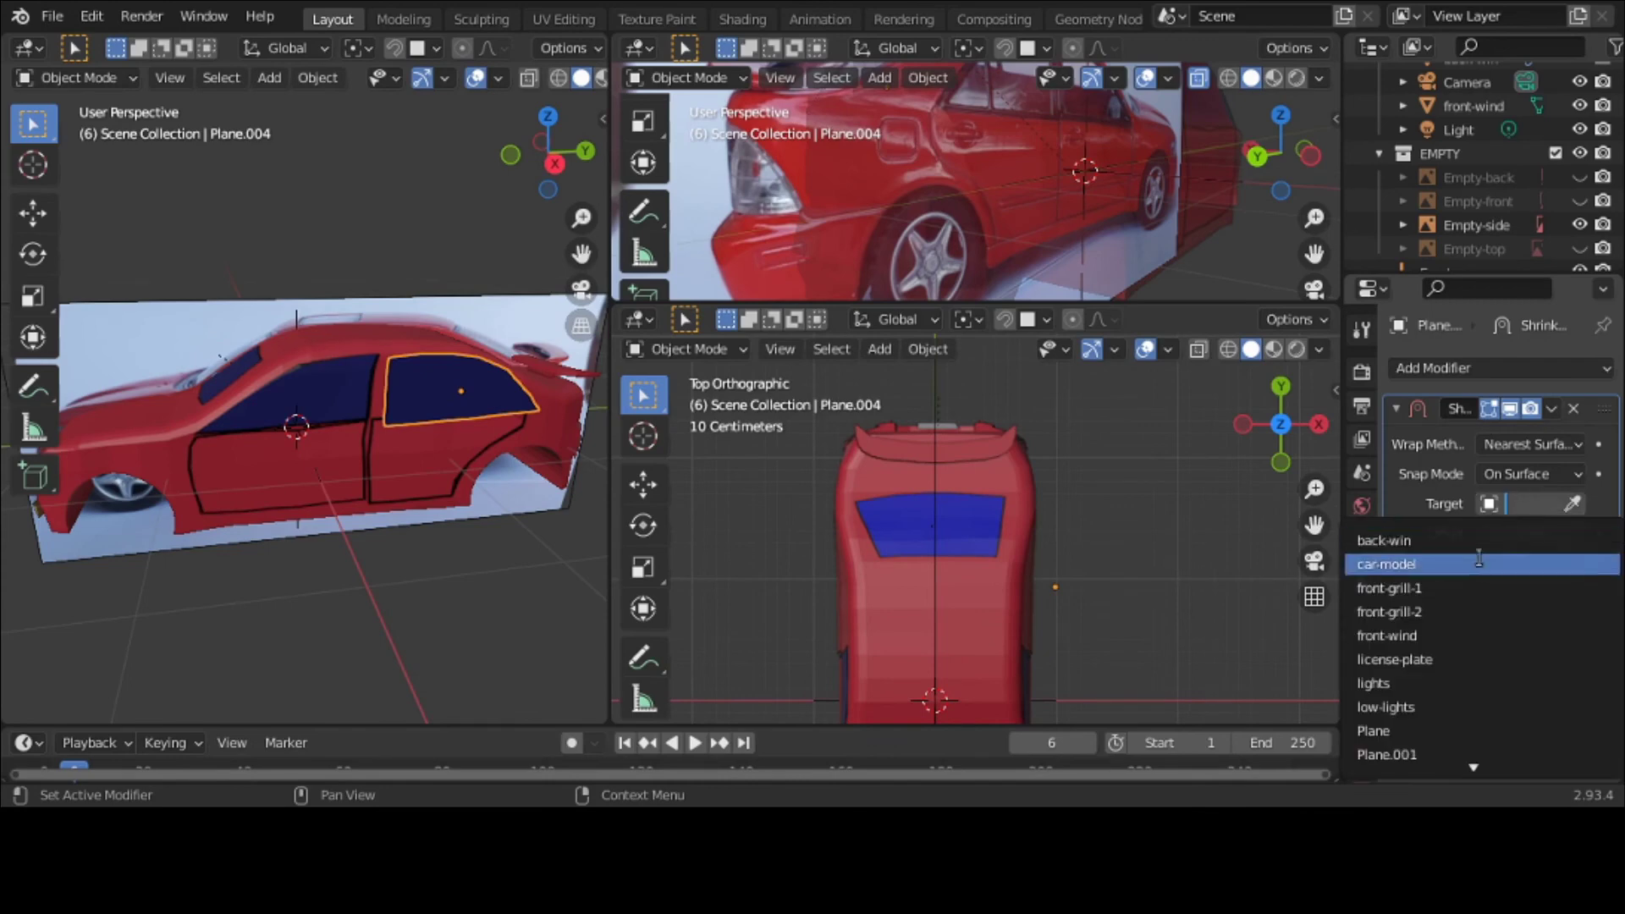
click(1449, 562)
Step: Set the Shrinkwrap offset of the rear side window to 0.01 m
scroll(379, 584, up, 4)
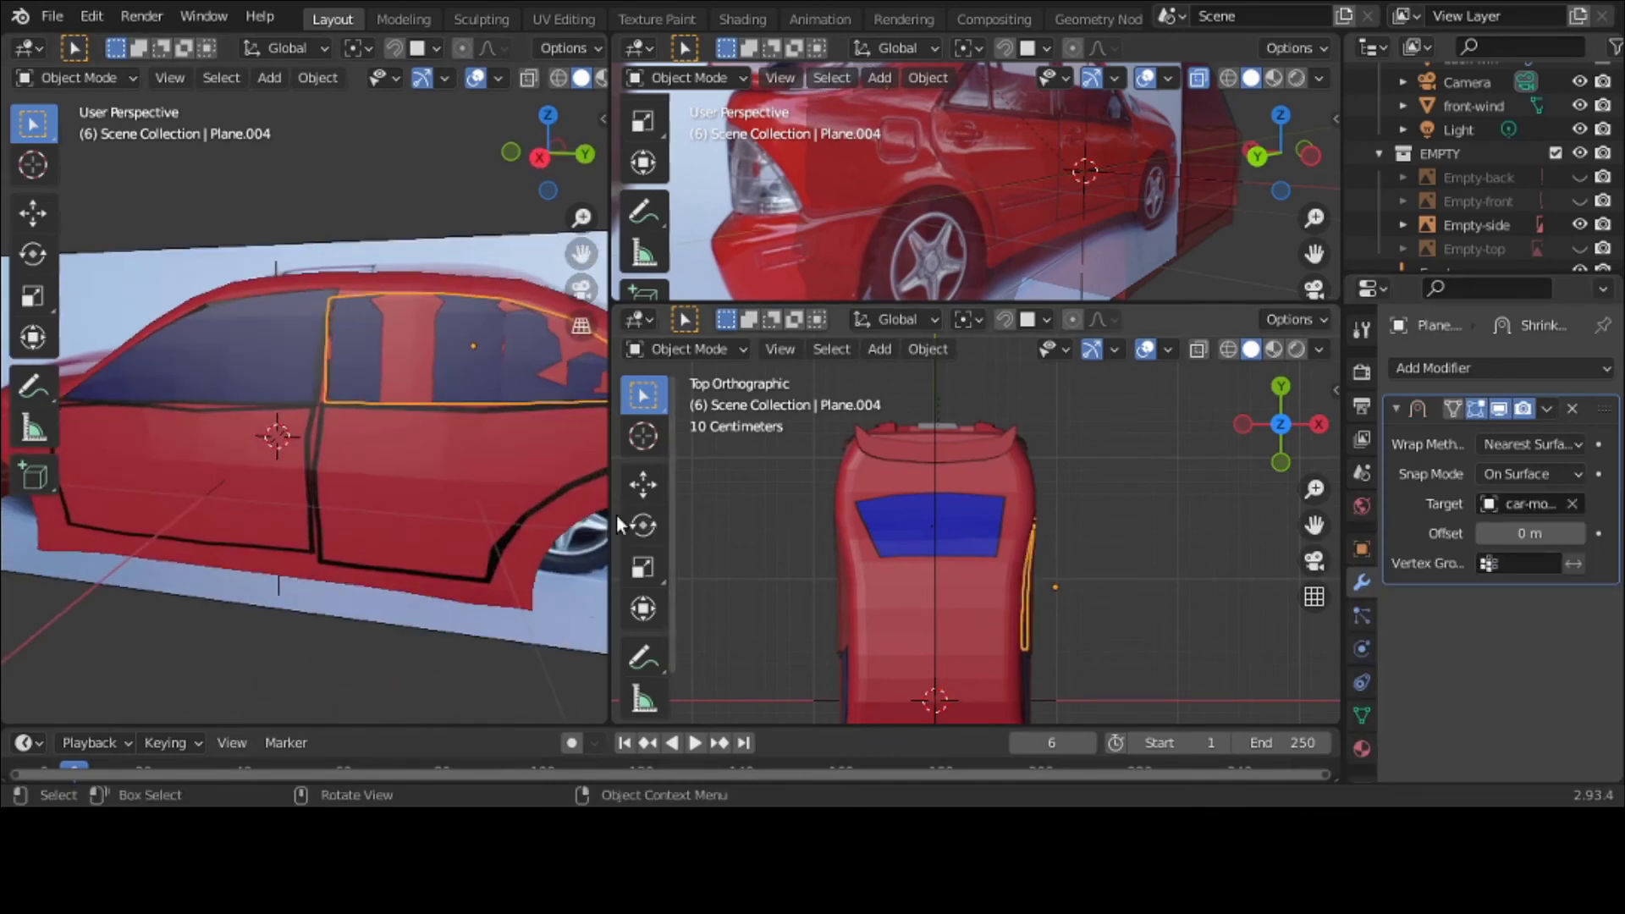
drag(612, 520, 840, 518)
middle_drag(467, 464, 514, 496)
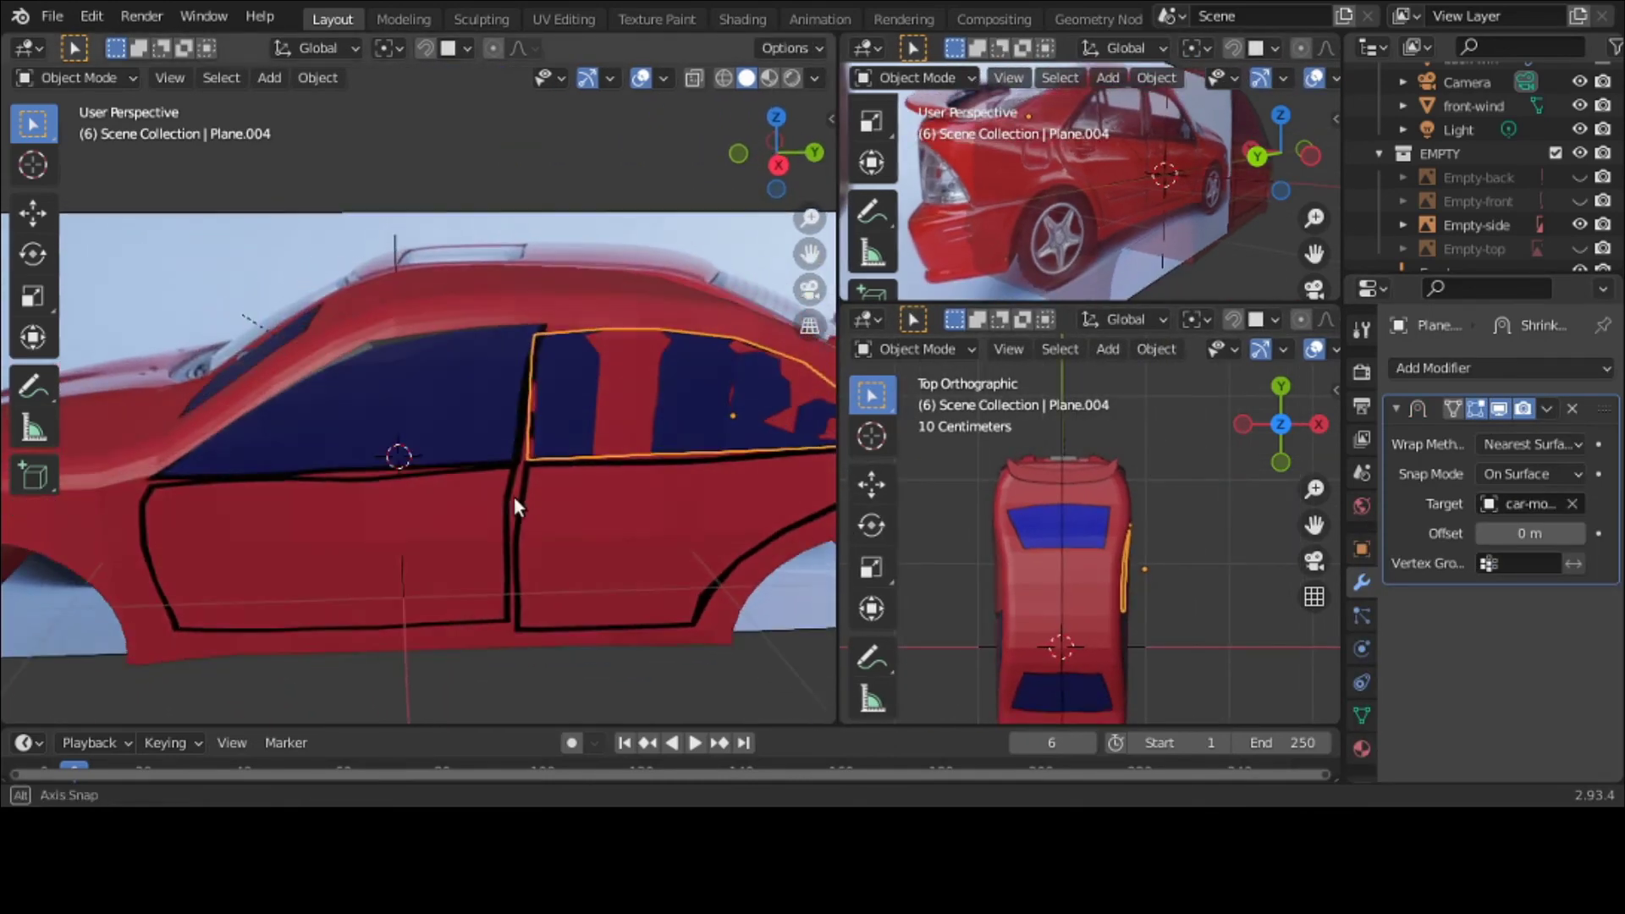
drag(808, 254, 682, 258)
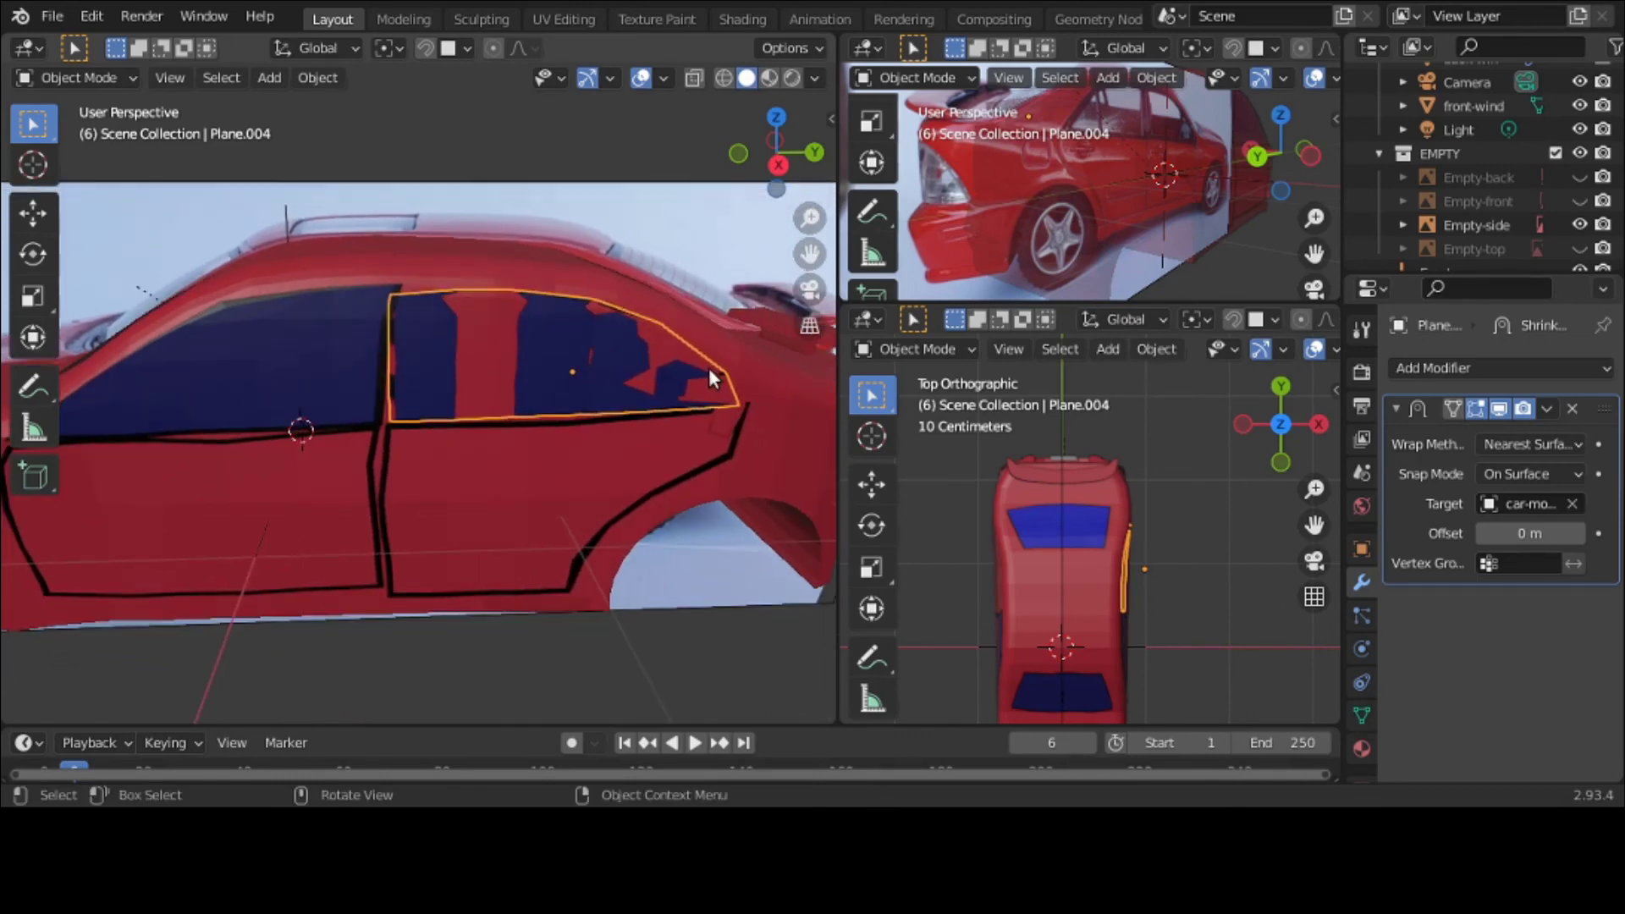
click(1577, 537)
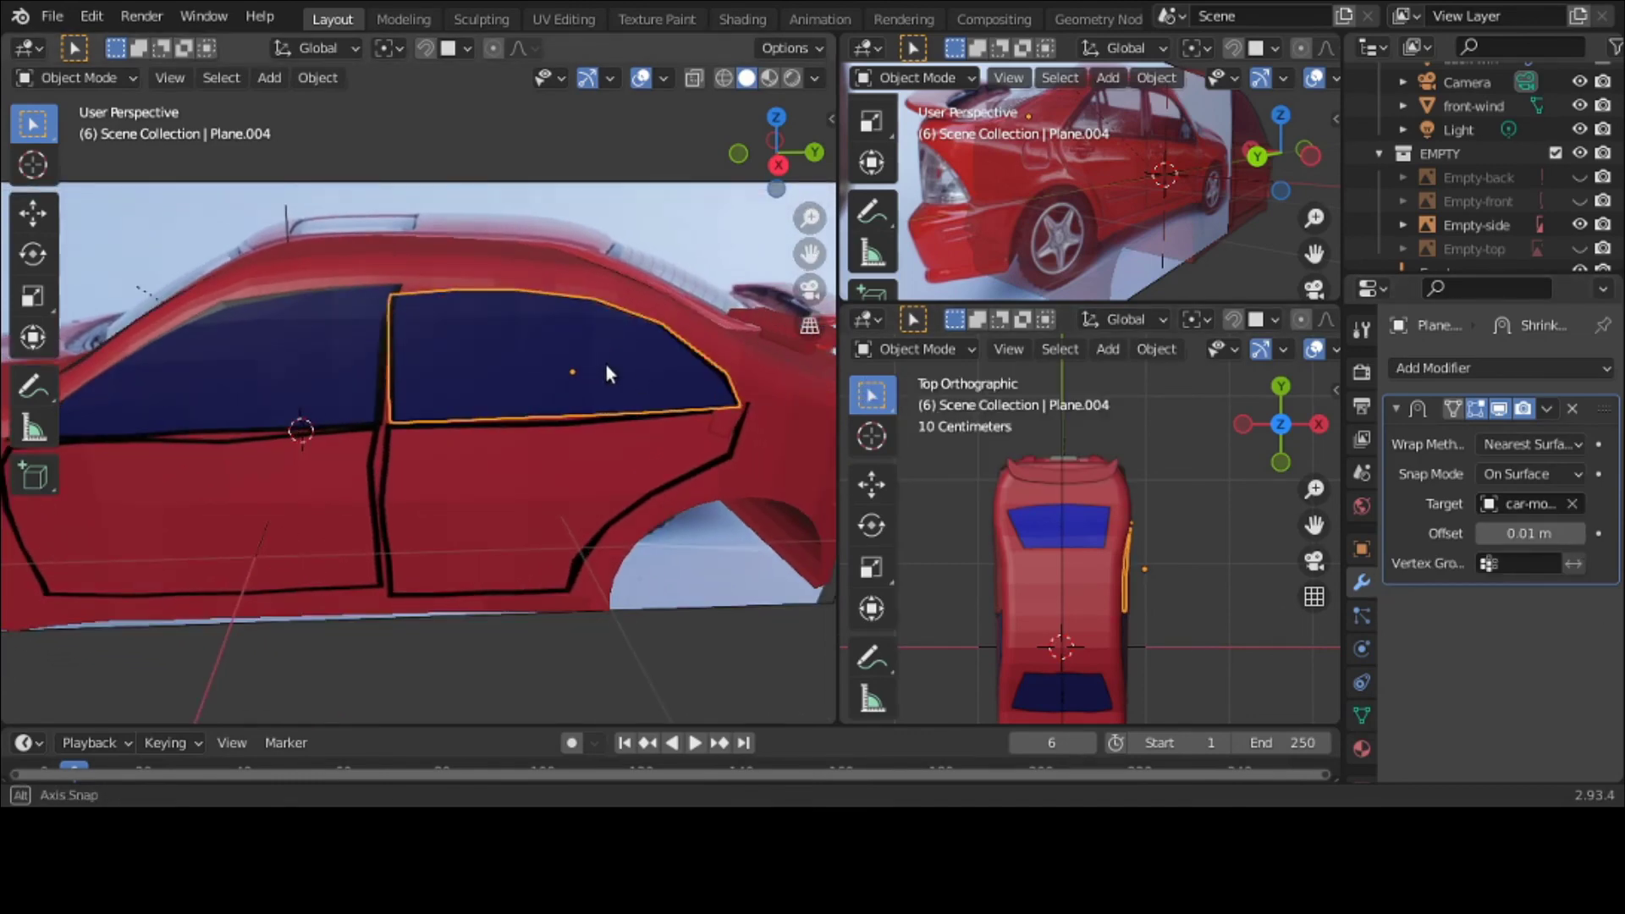
Step: Move the rear side window about 0.013 m up and rearward, and rotate it about -2.8° around the X axis
mouse_move(606, 364)
middle_down()
mouse_move(642, 352)
mouse_move(622, 351)
middle_up()
key(g)
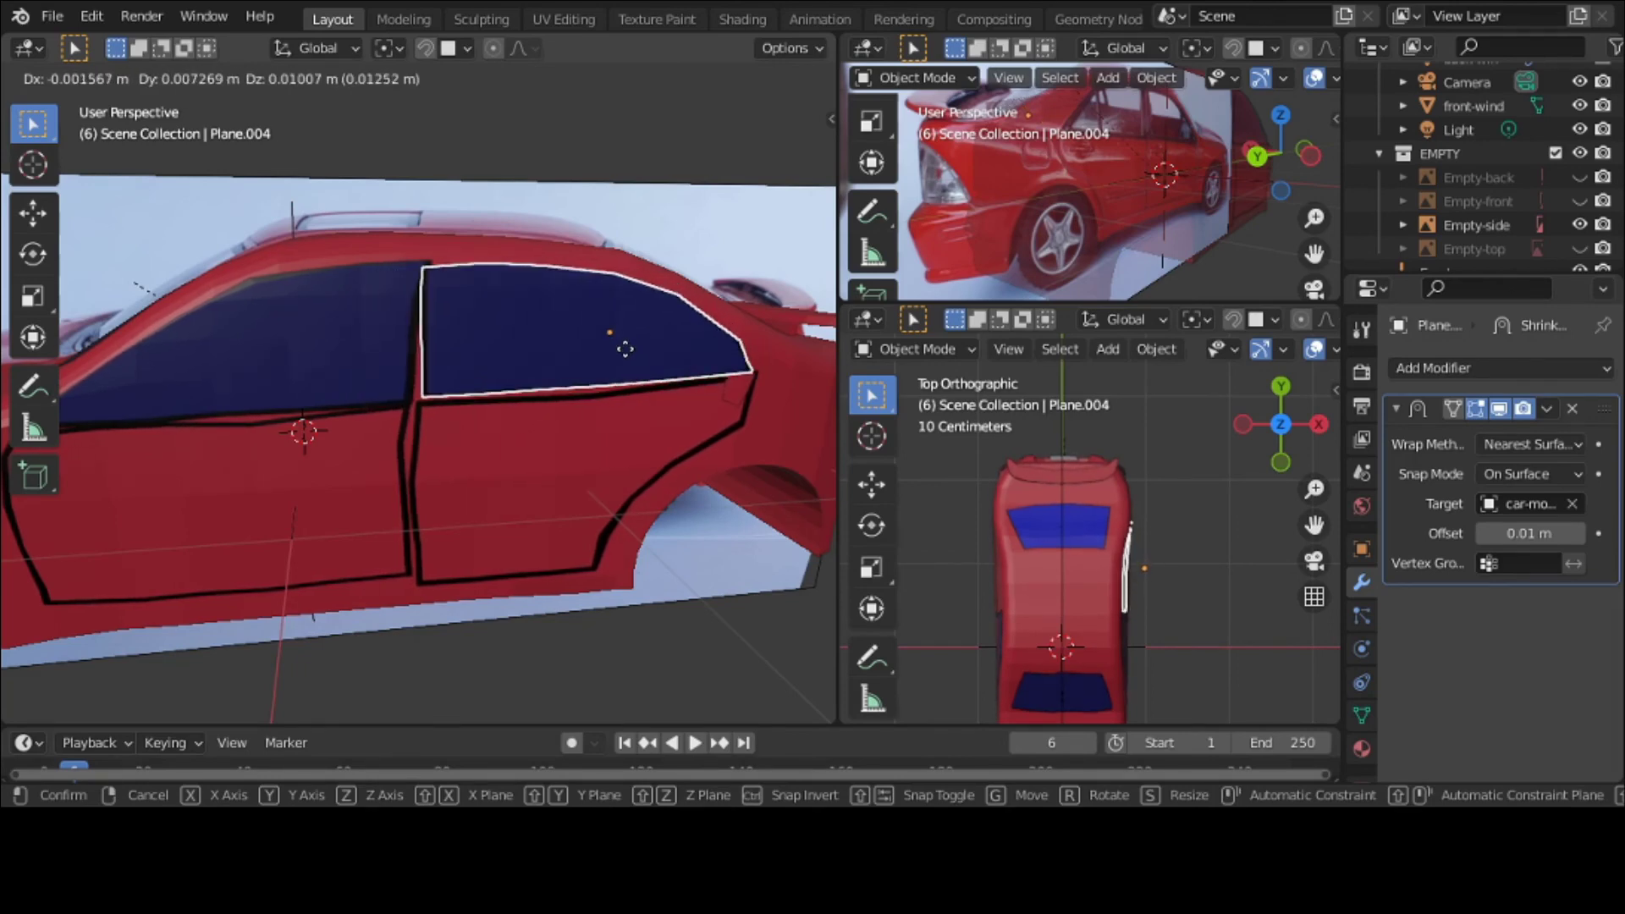
click(623, 348)
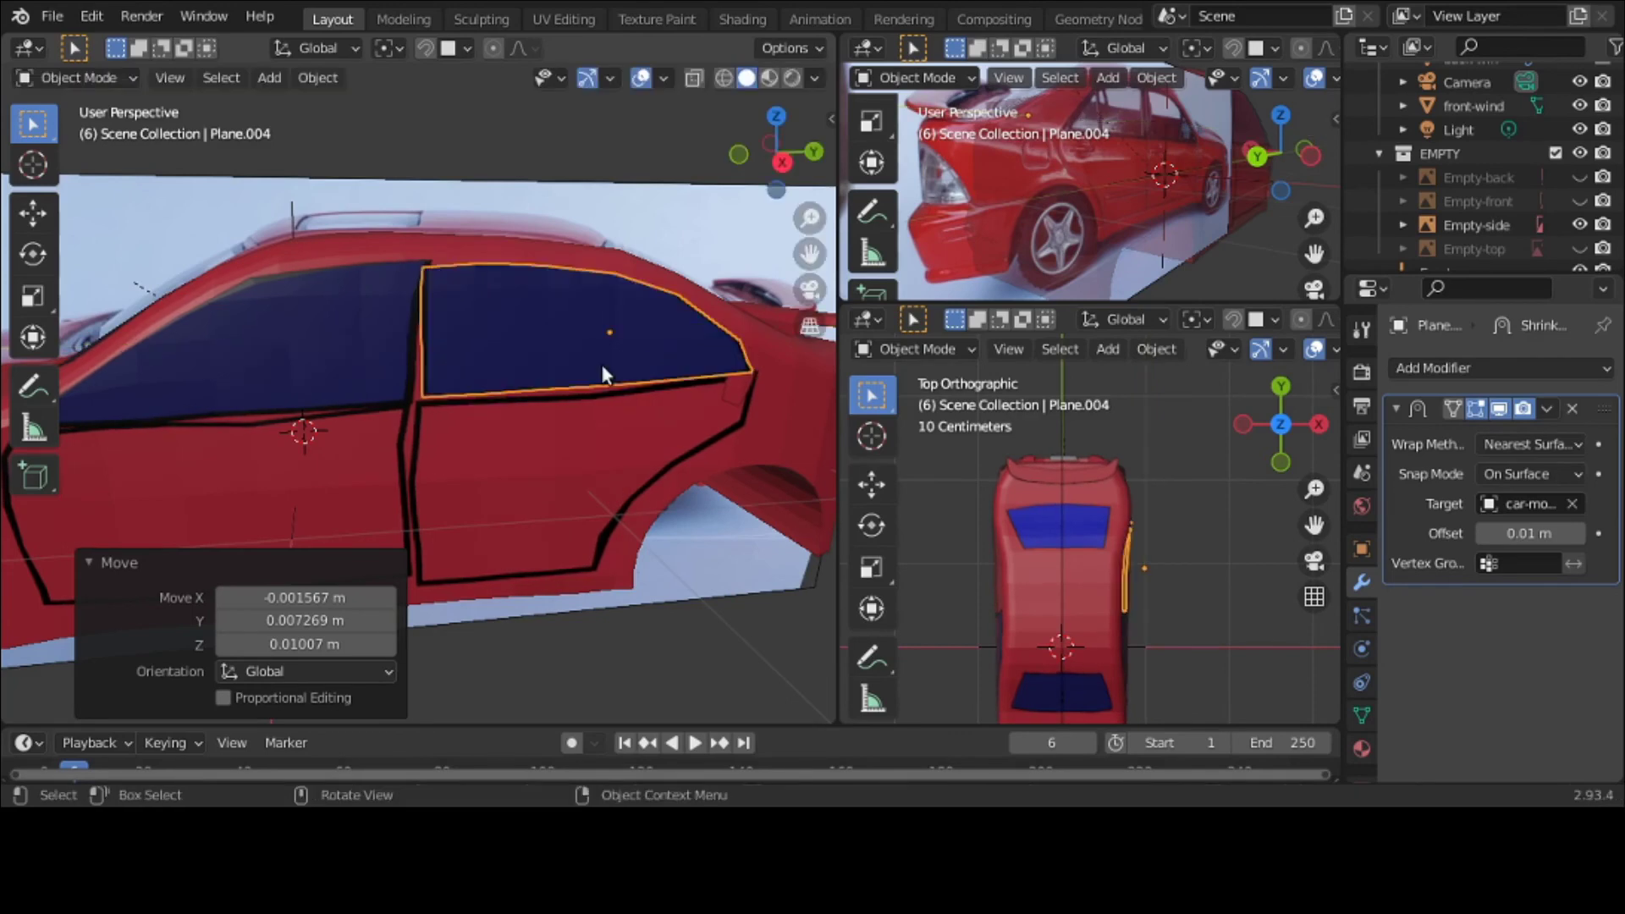
key(r)
key(x)
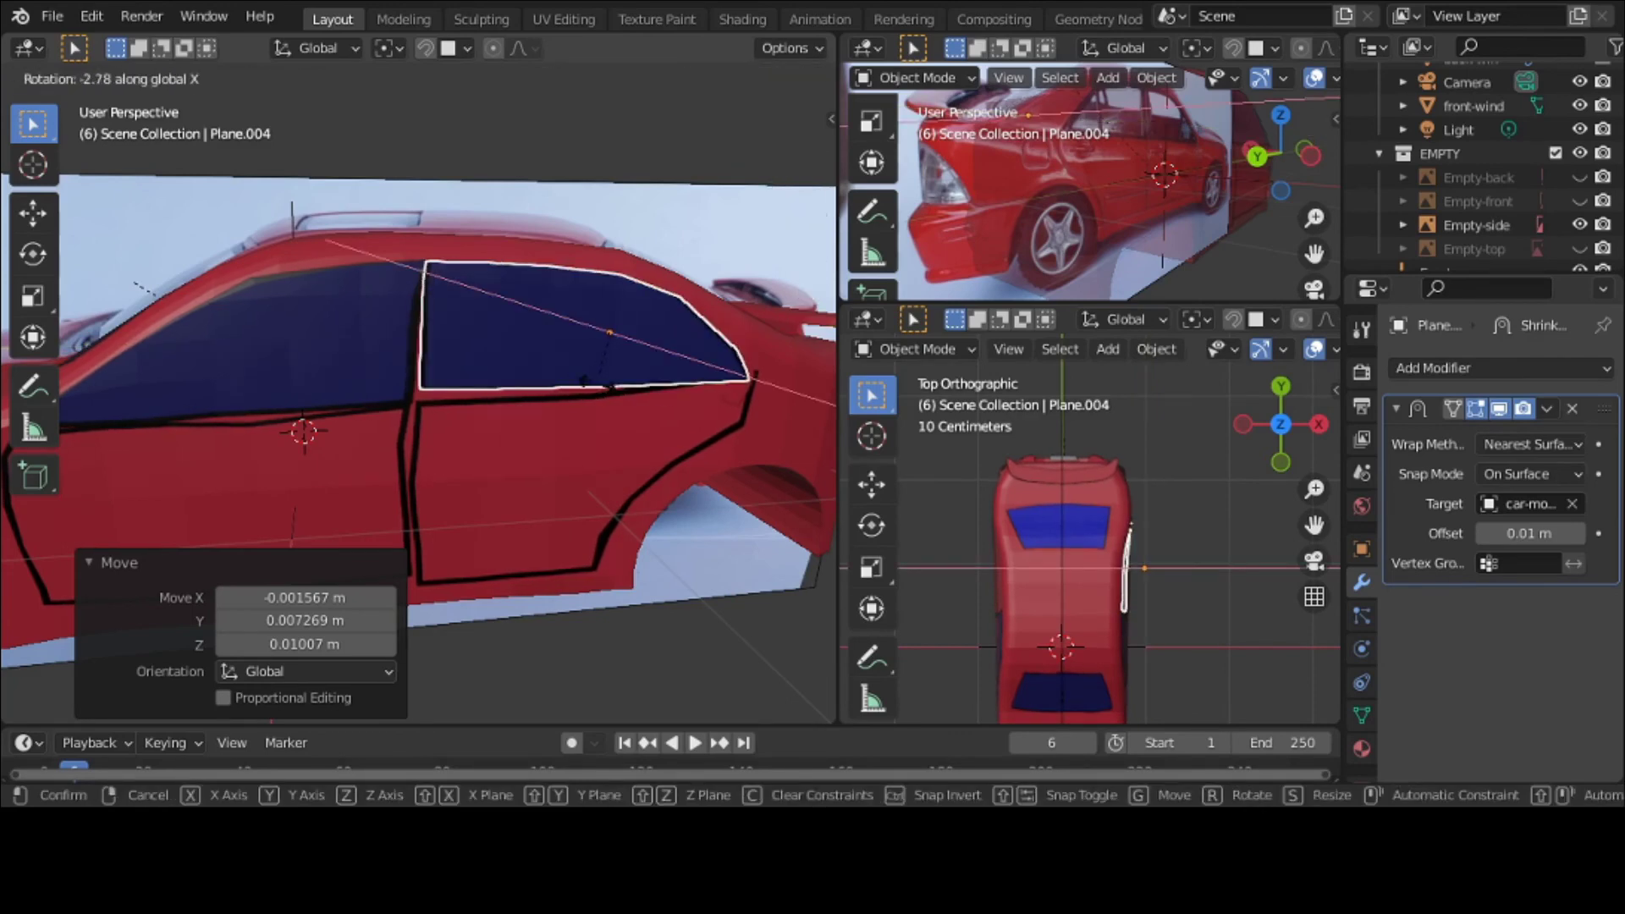
click(596, 381)
Step: Raise the rear side window about 0.021 m along Z, shift it about -0.015 m along Y, and deselect it
key(g)
key(z)
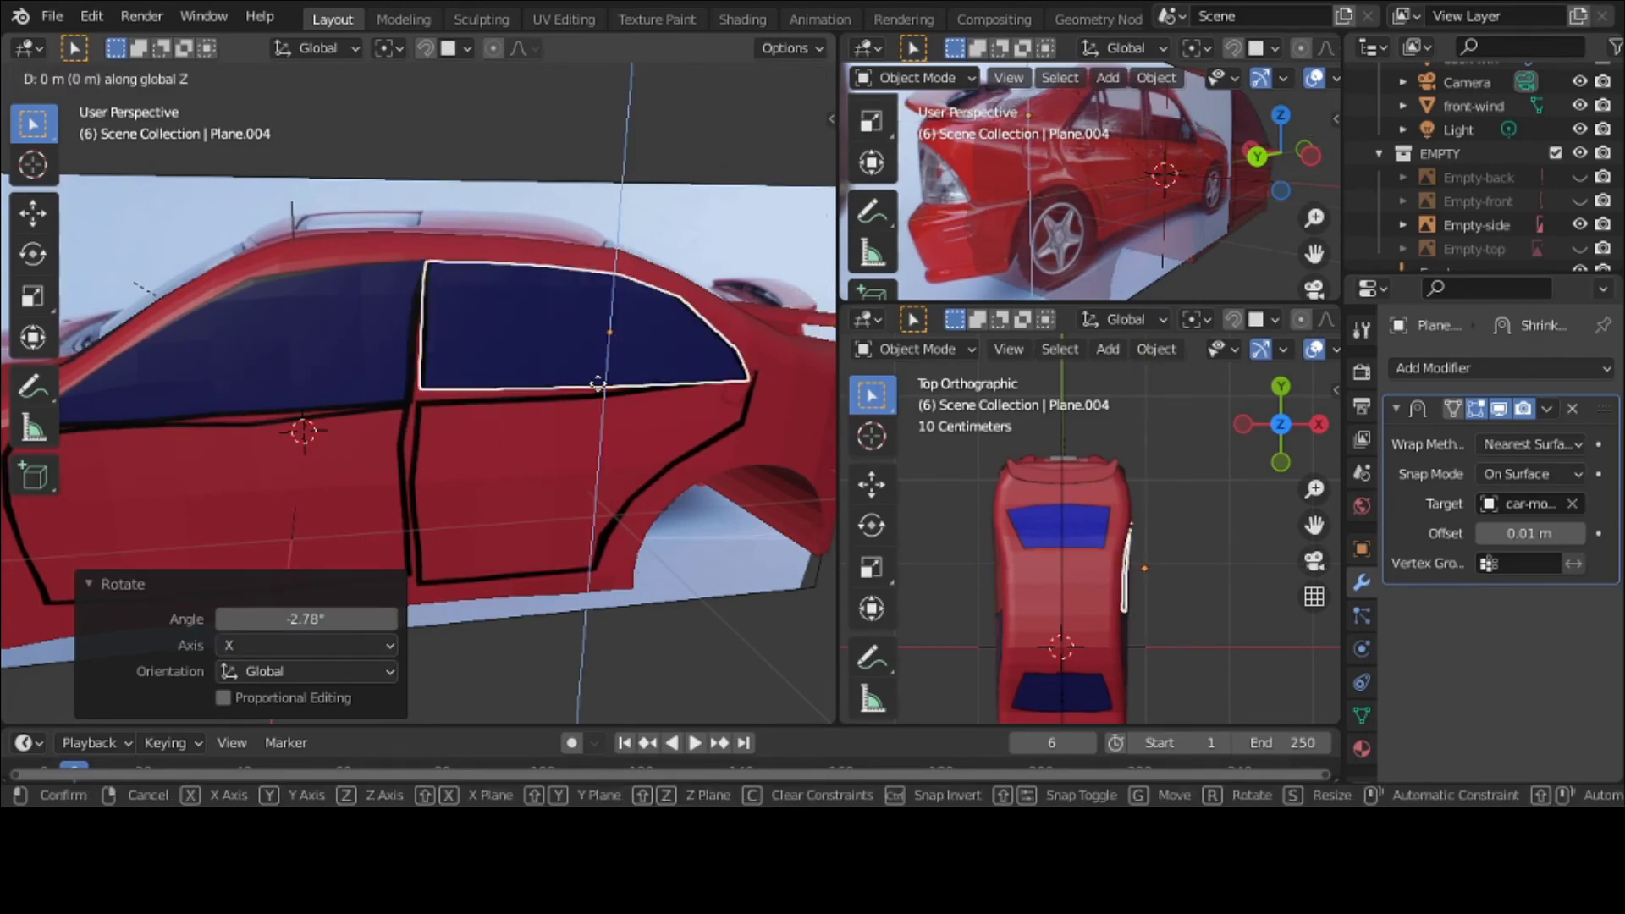
click(598, 377)
key(g)
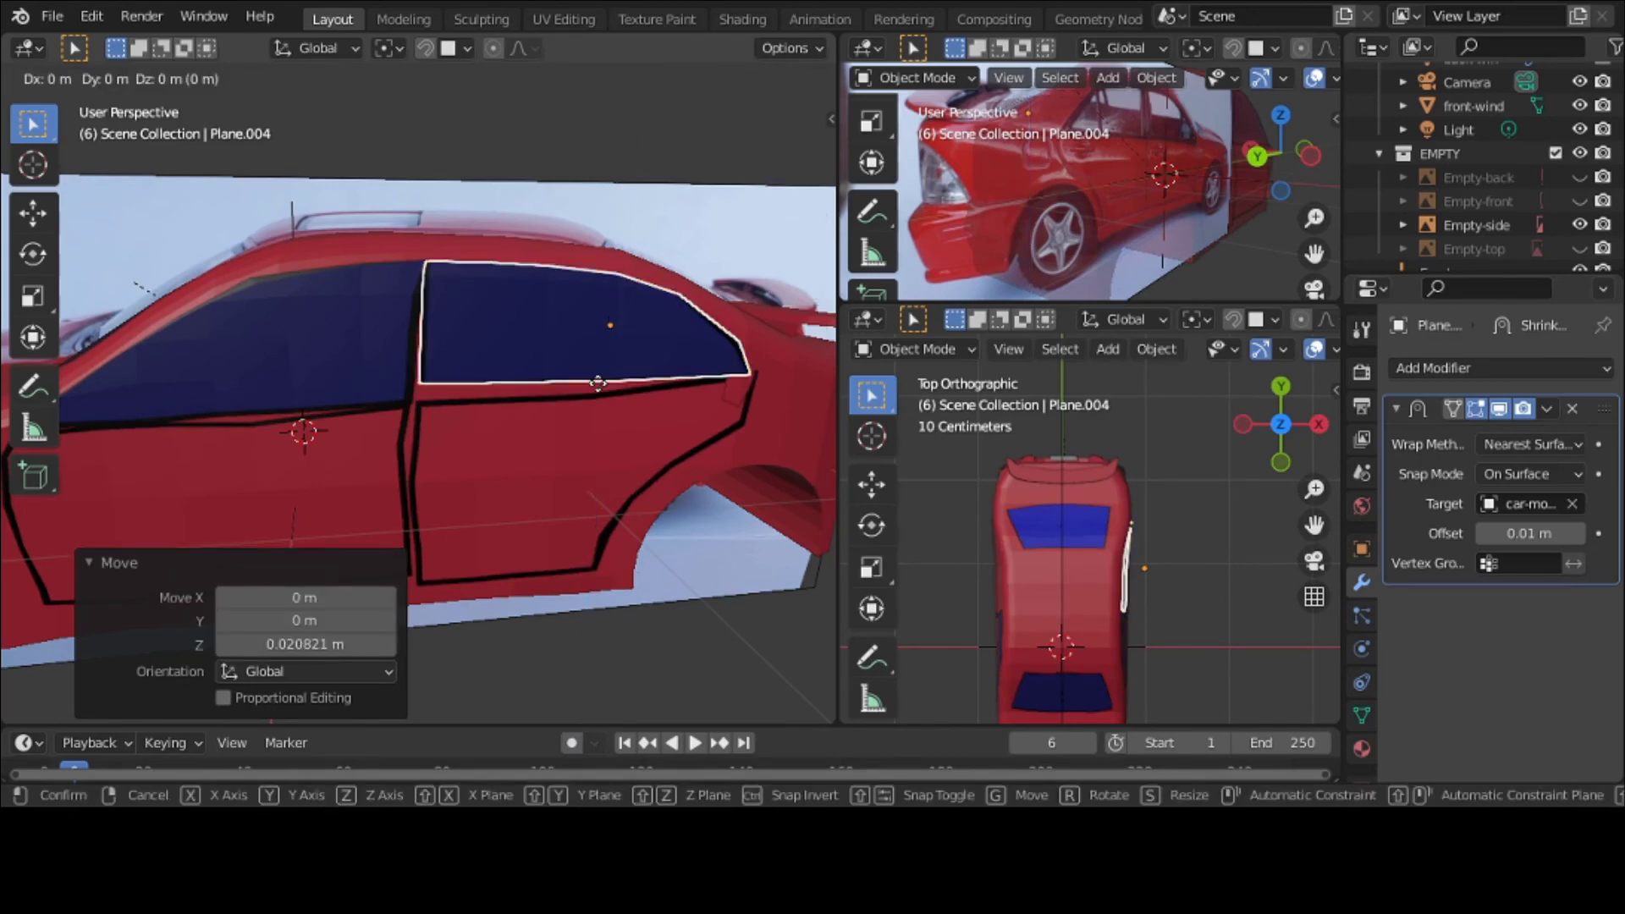
key(z)
key(z)
key(y)
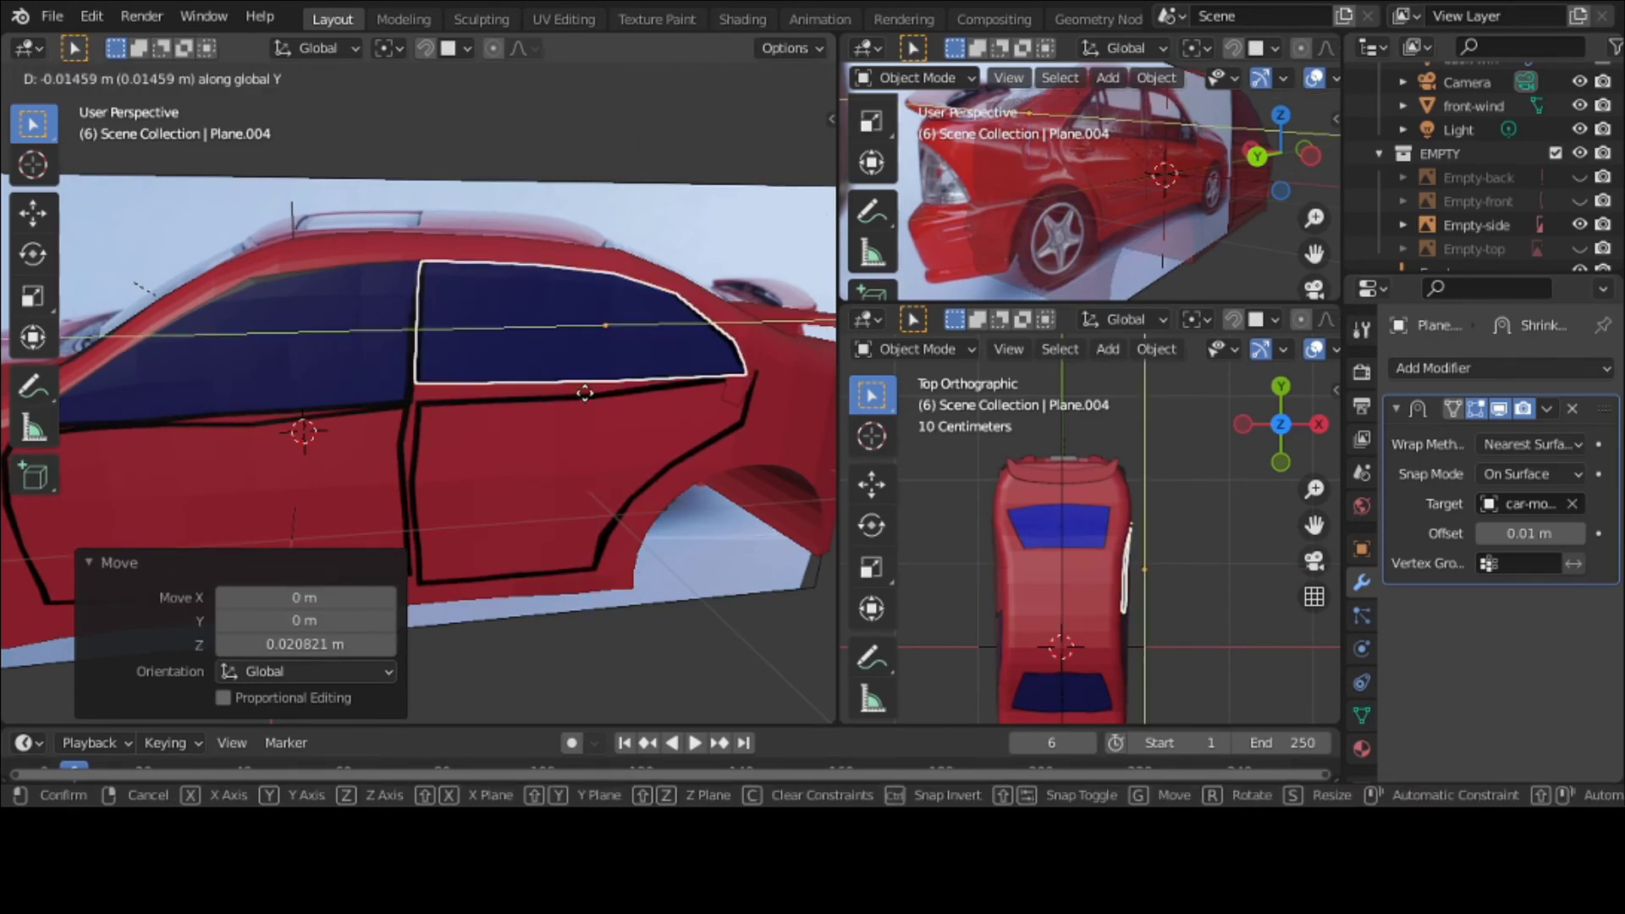
click(584, 391)
click(657, 640)
Step: Scale the rear side window along Z by a factor of 1.14 to bring it down to the door line
middle_drag(657, 640, 606, 584)
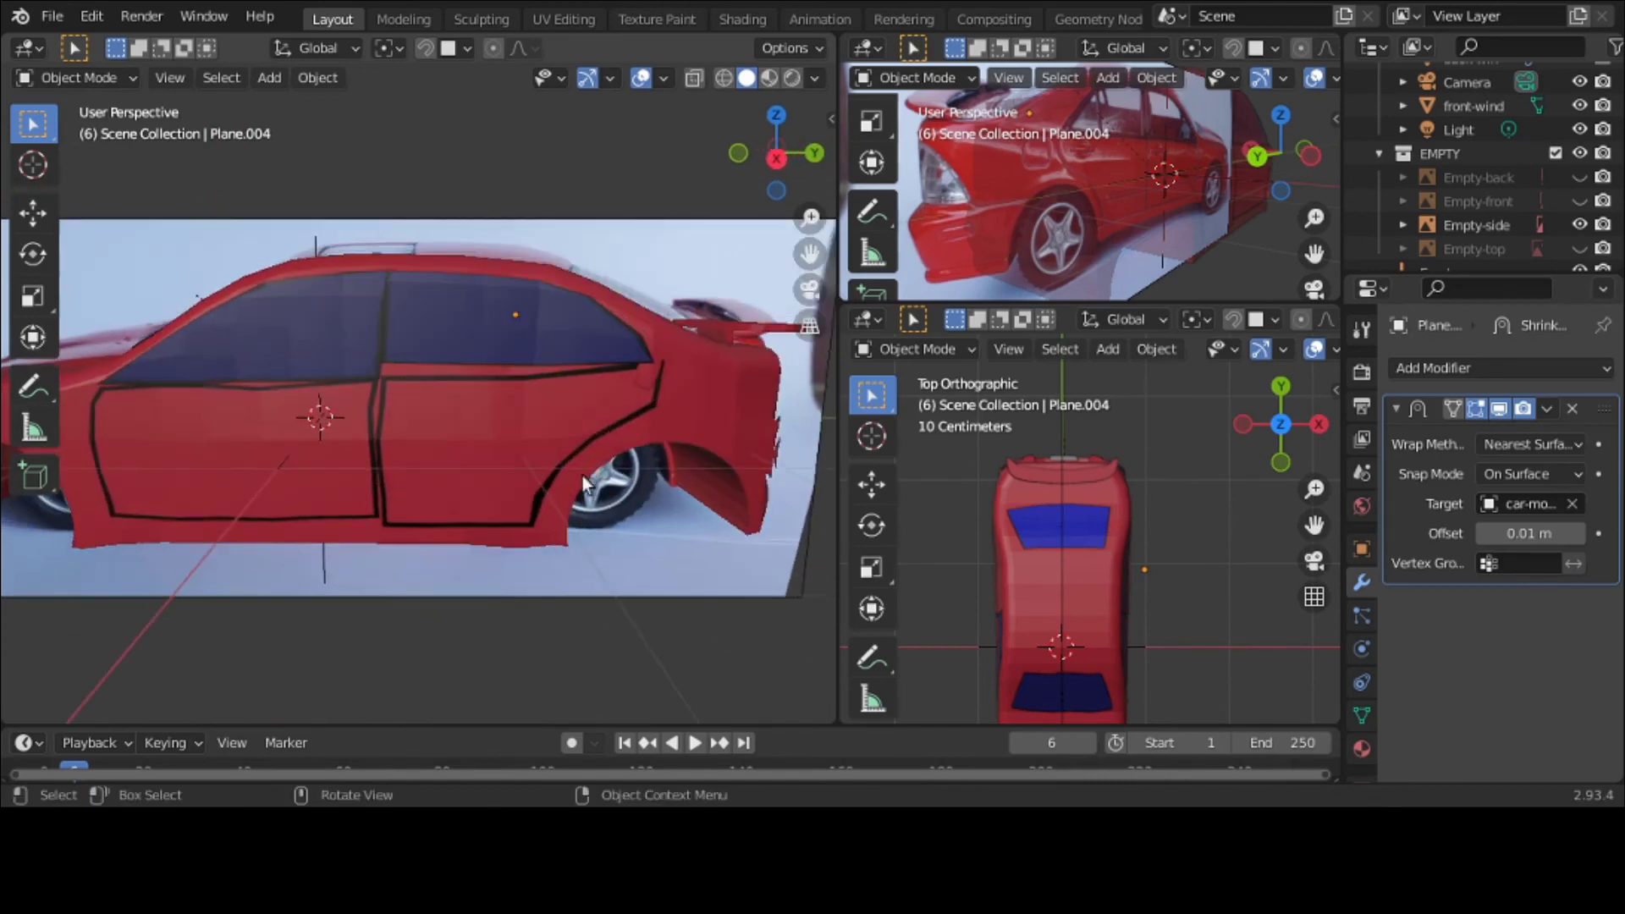
click(556, 358)
key(s)
key(z)
click(553, 370)
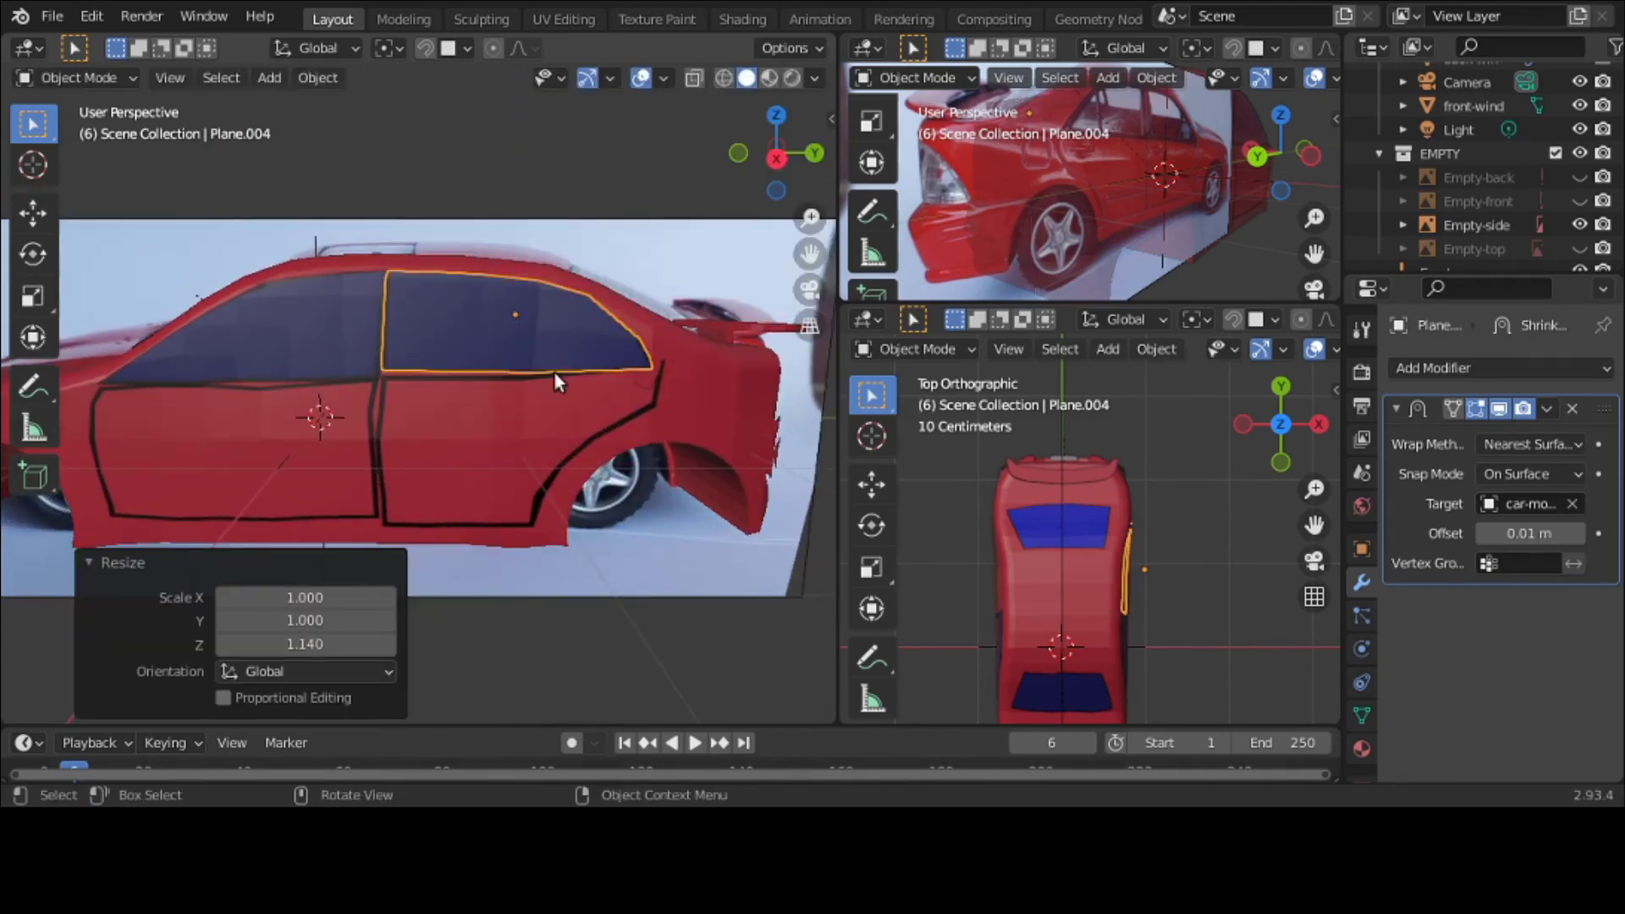
Step: Raise the rear side window about 0.018 m along Z, scale it along Z by about 1.1, and deselect it
key(g)
key(z)
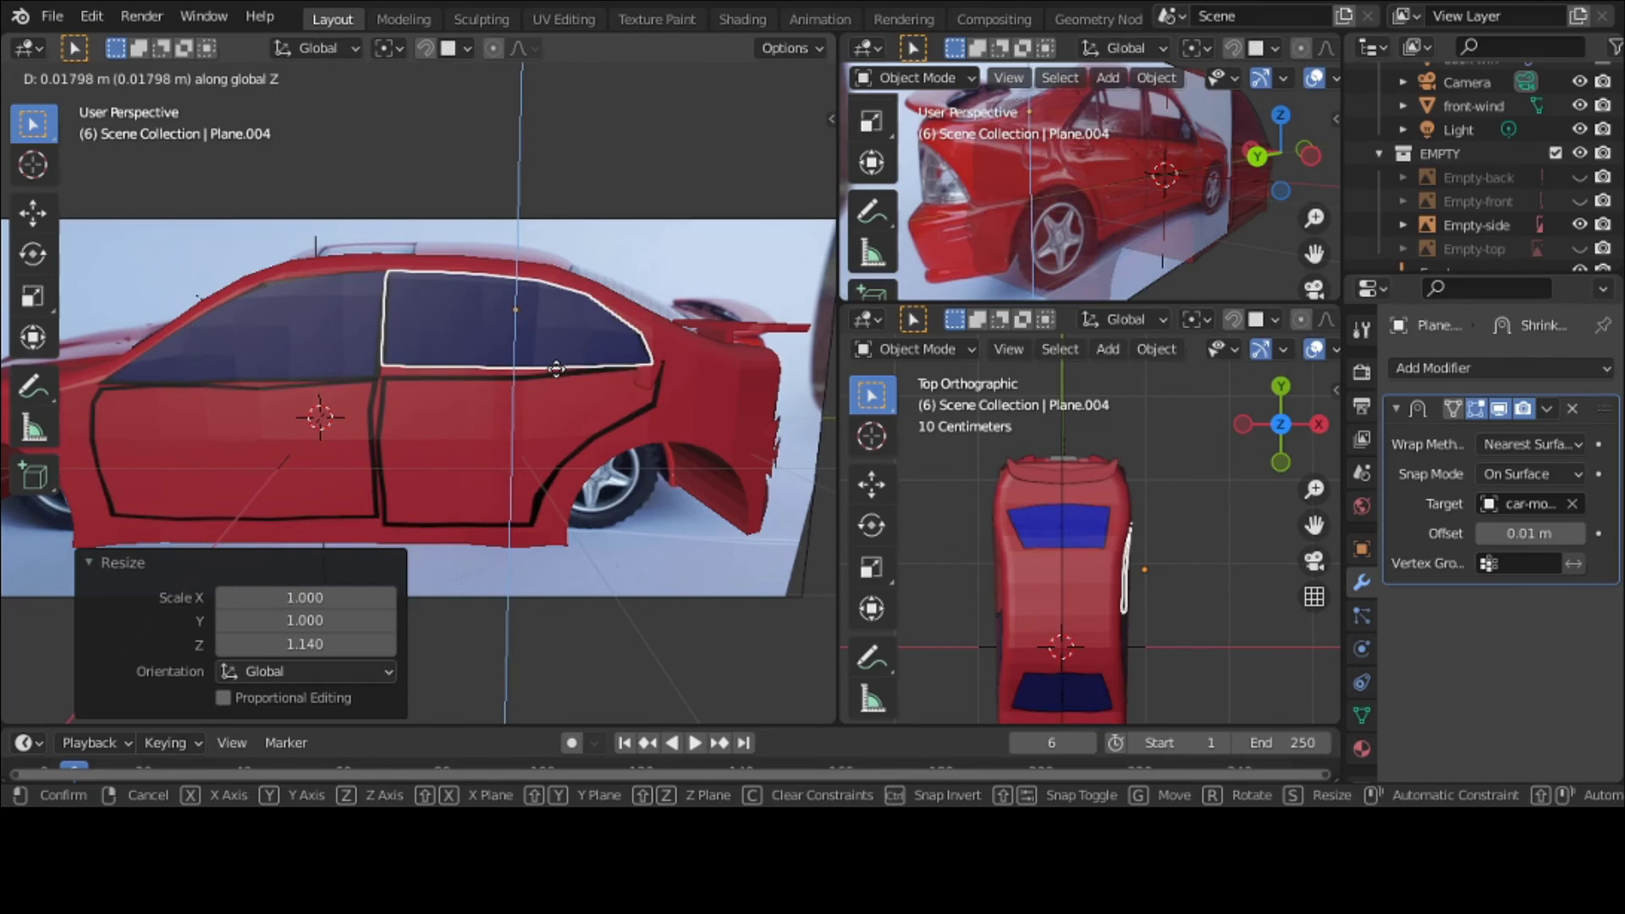
click(553, 367)
key(s)
key(z)
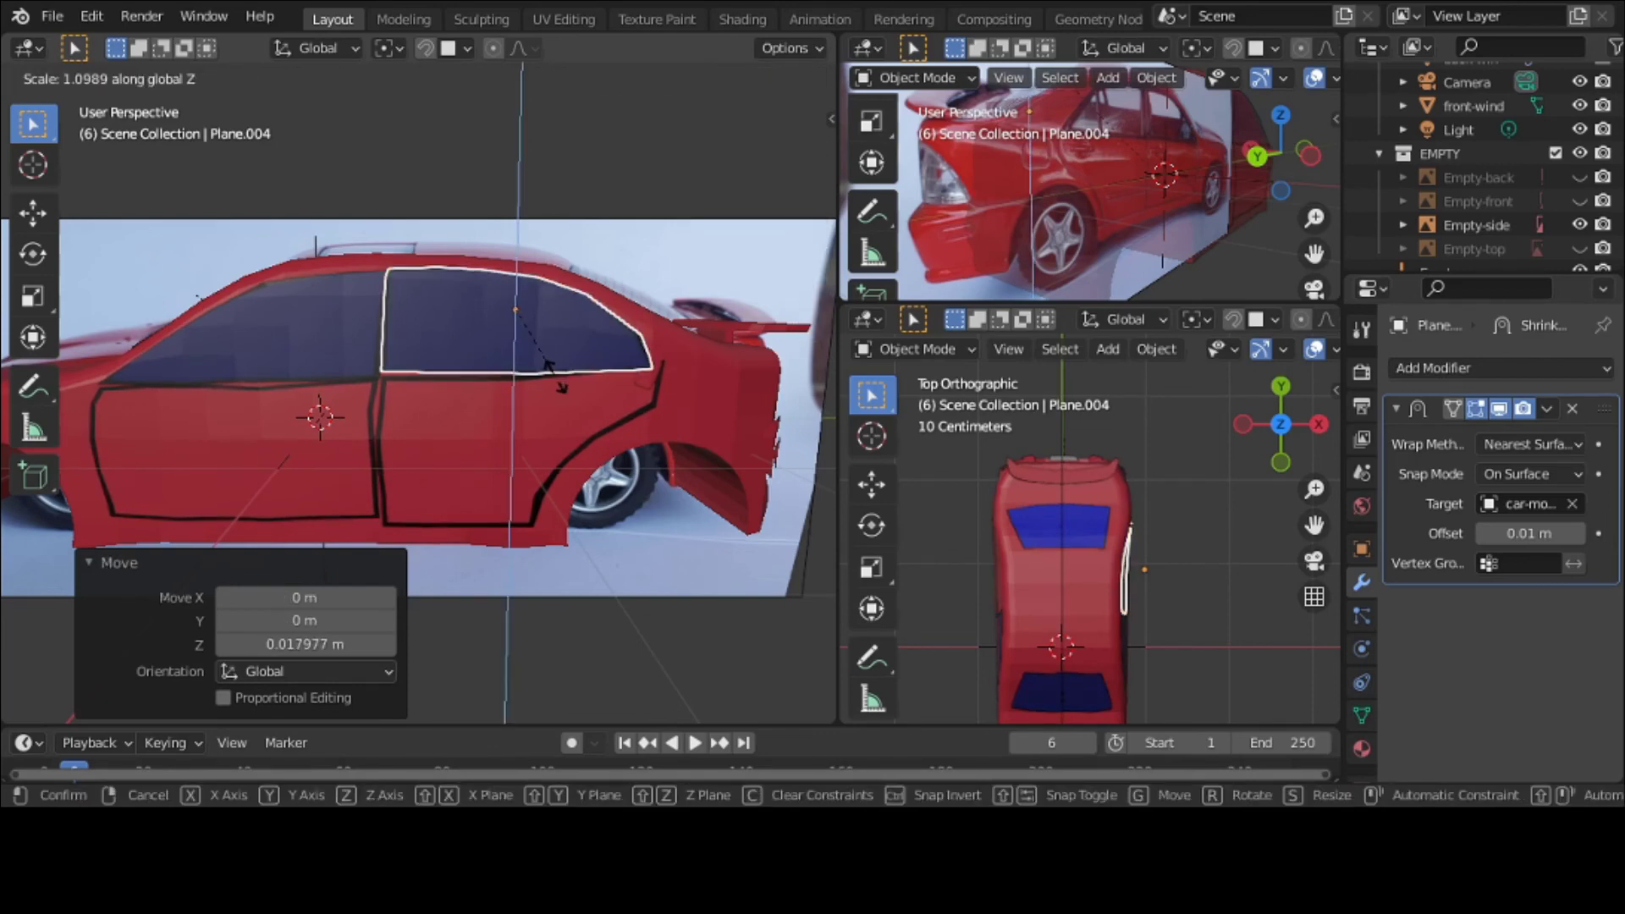
click(553, 371)
click(646, 684)
Step: Apply the Shrinkwrap modifier on the rear side window
scroll(647, 684, down, 3)
middle_drag(647, 684, 714, 127)
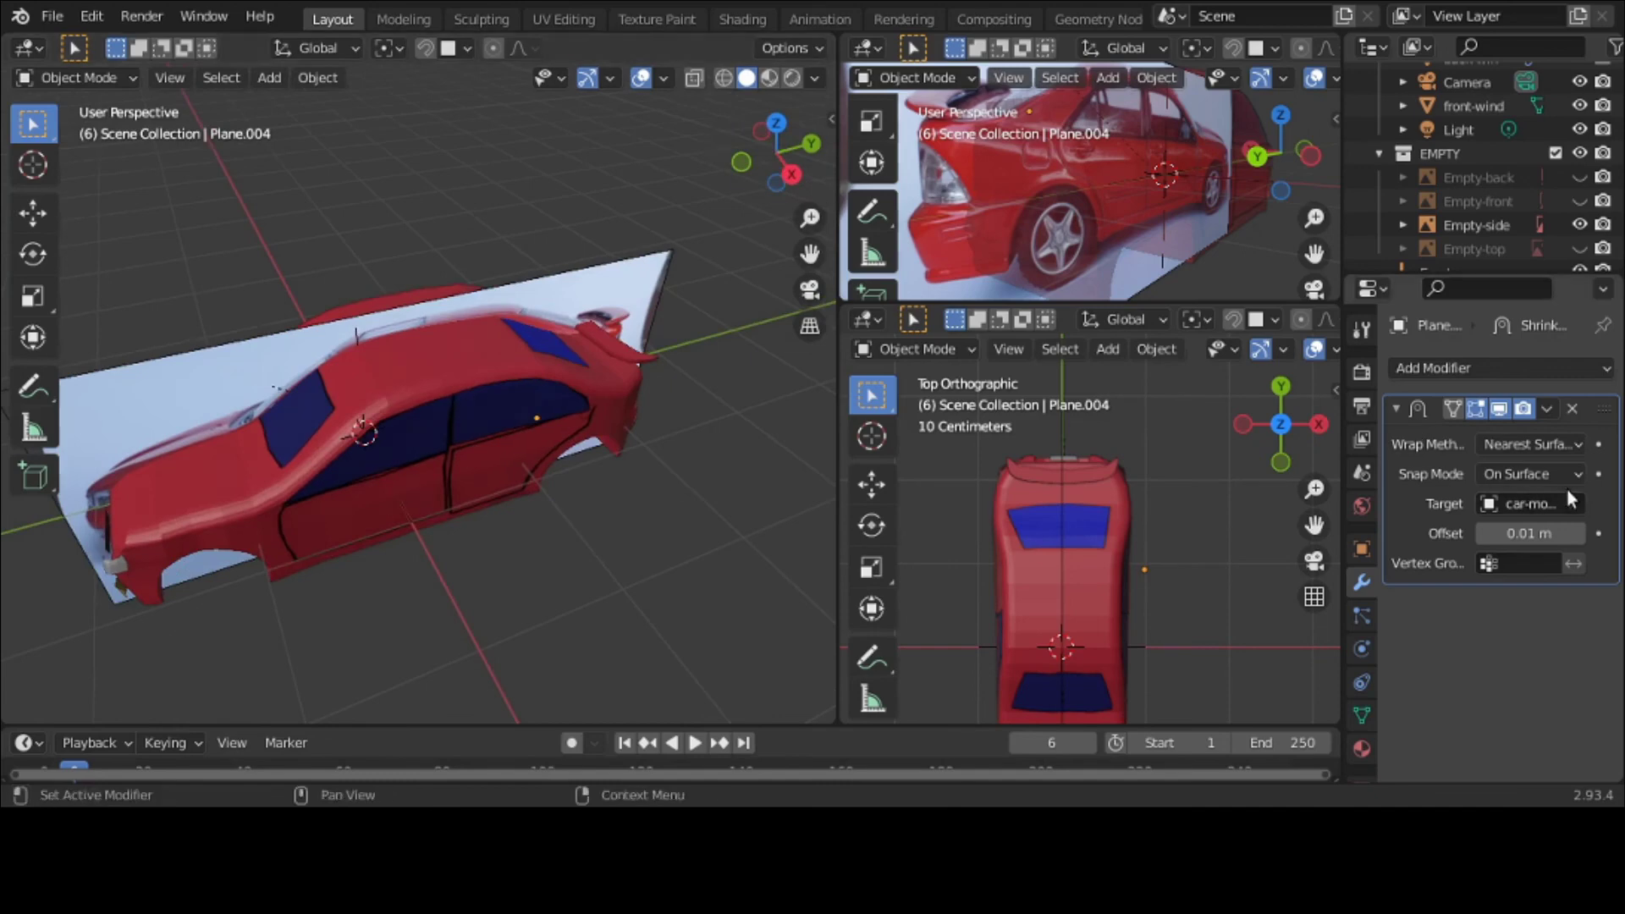
click(1549, 410)
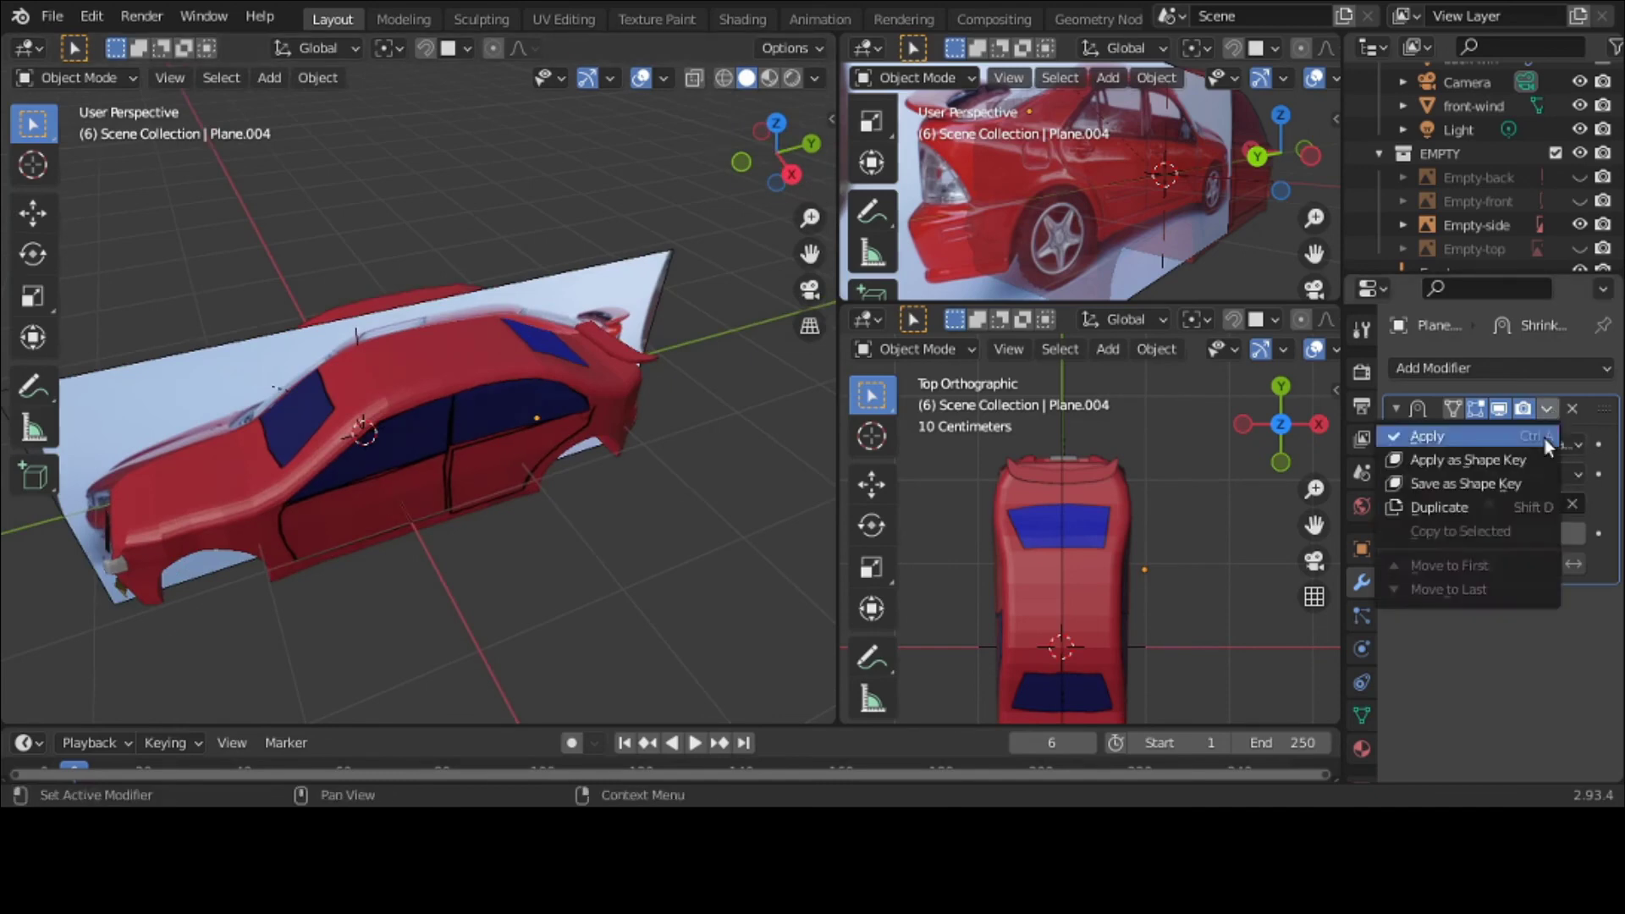
click(1546, 439)
Step: Add a Mirror modifier on the X axis to the rear side window, pick its mirror object, and inspect both sides of the car
click(1522, 365)
click(1168, 639)
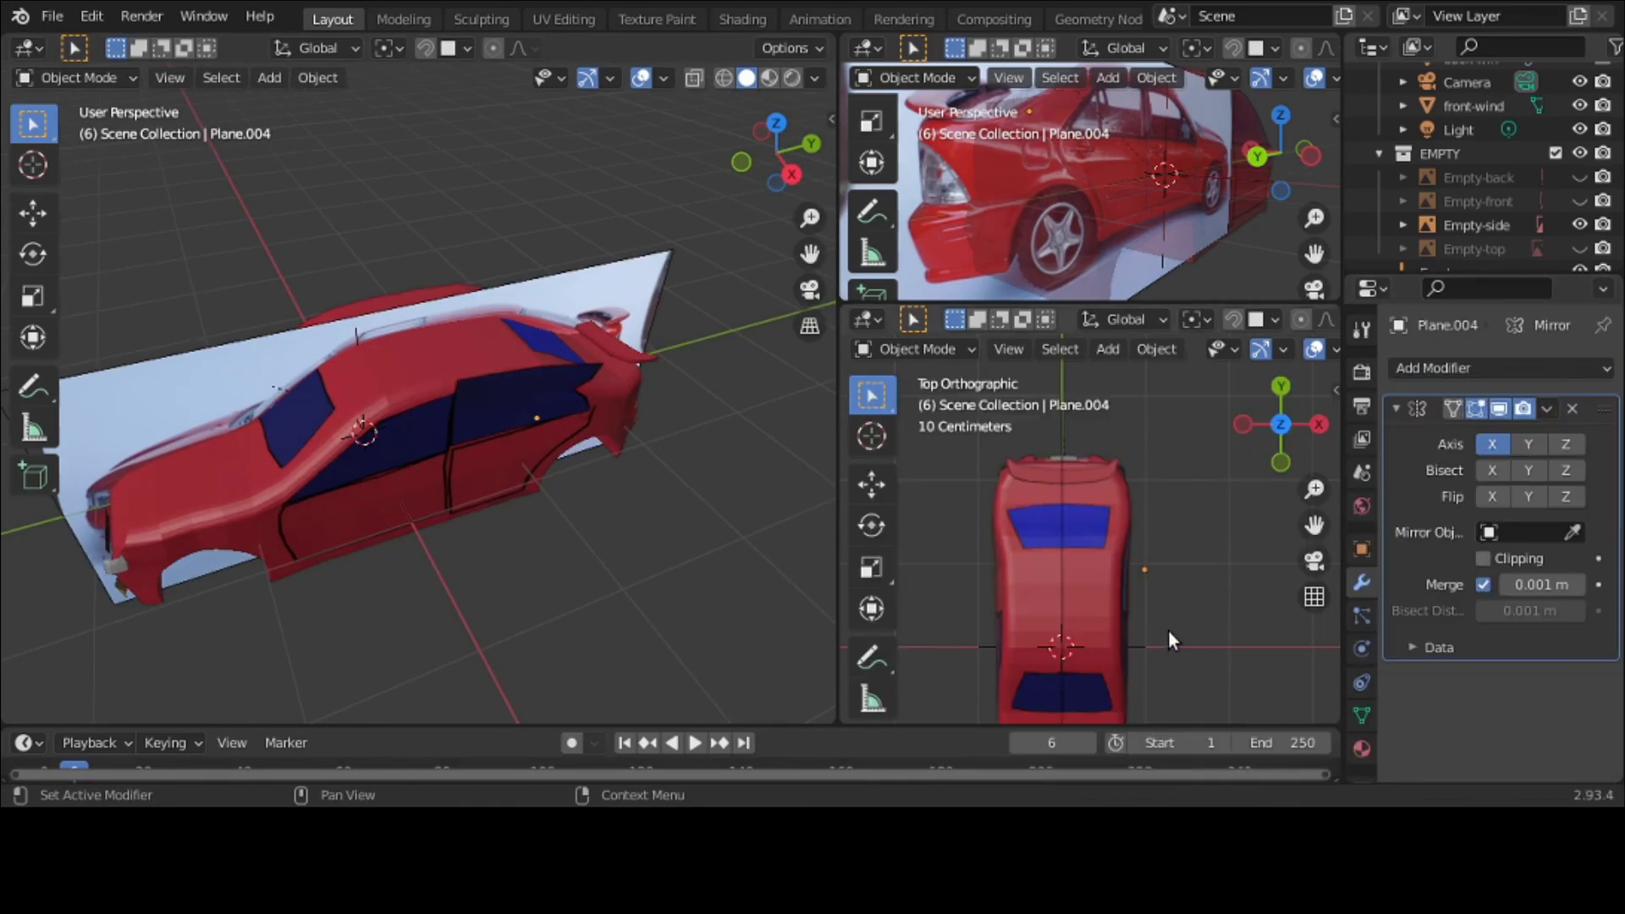
click(1524, 532)
click(1396, 633)
middle_drag(445, 510, 775, 486)
middle_drag(435, 532, 115, 516)
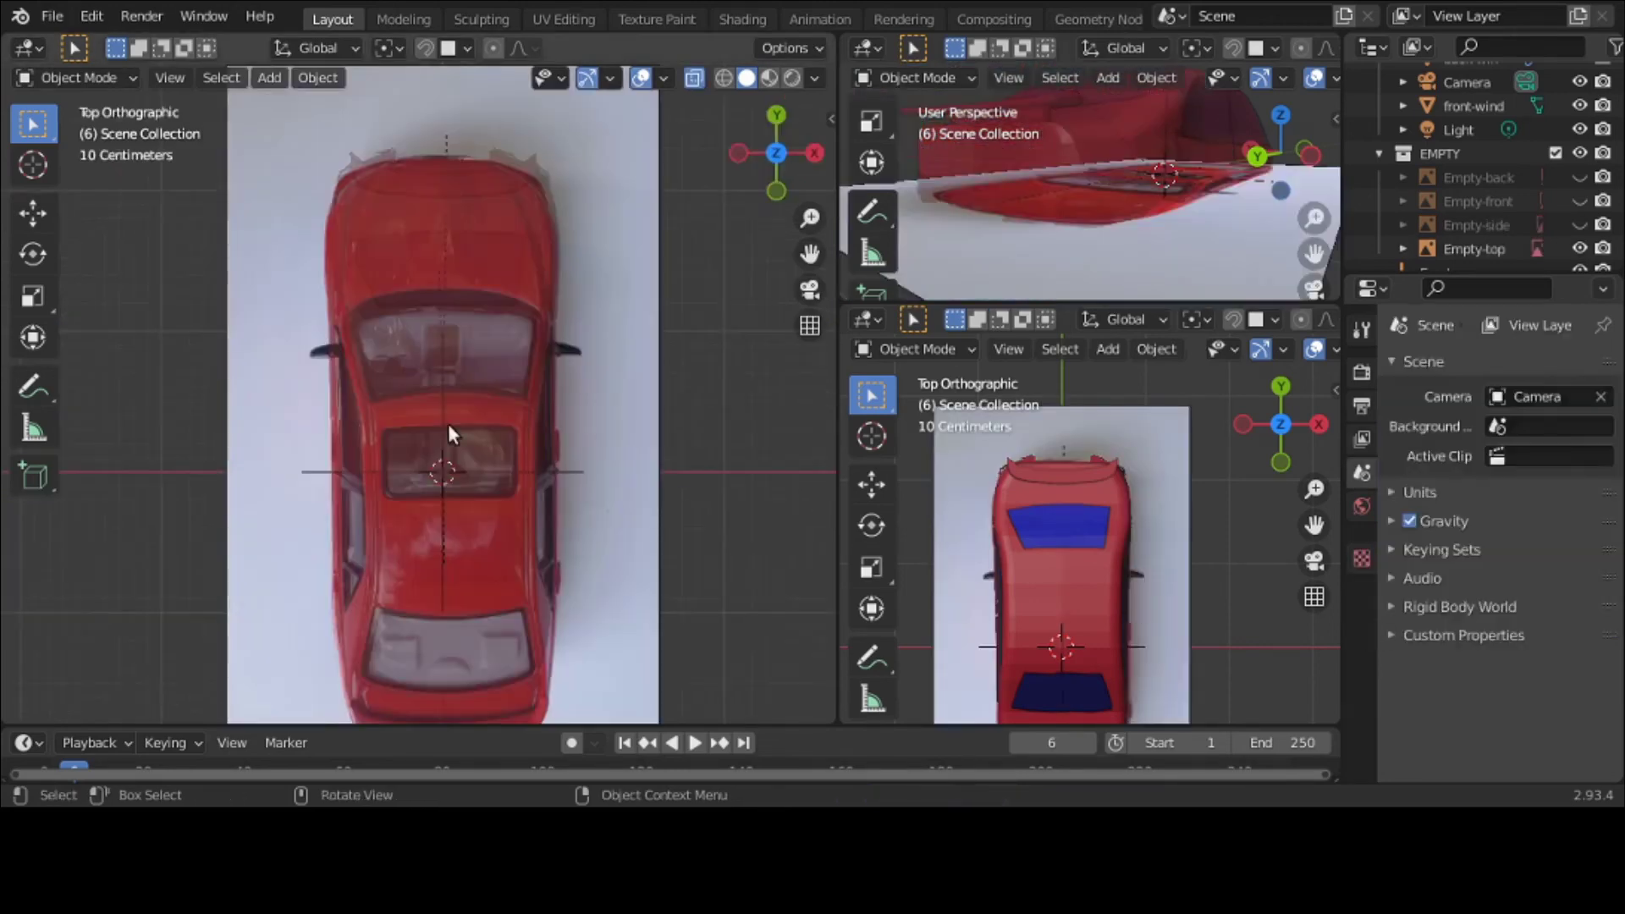
Step: Add a plane mesh over the top reference image for the sunroof
click(211, 364)
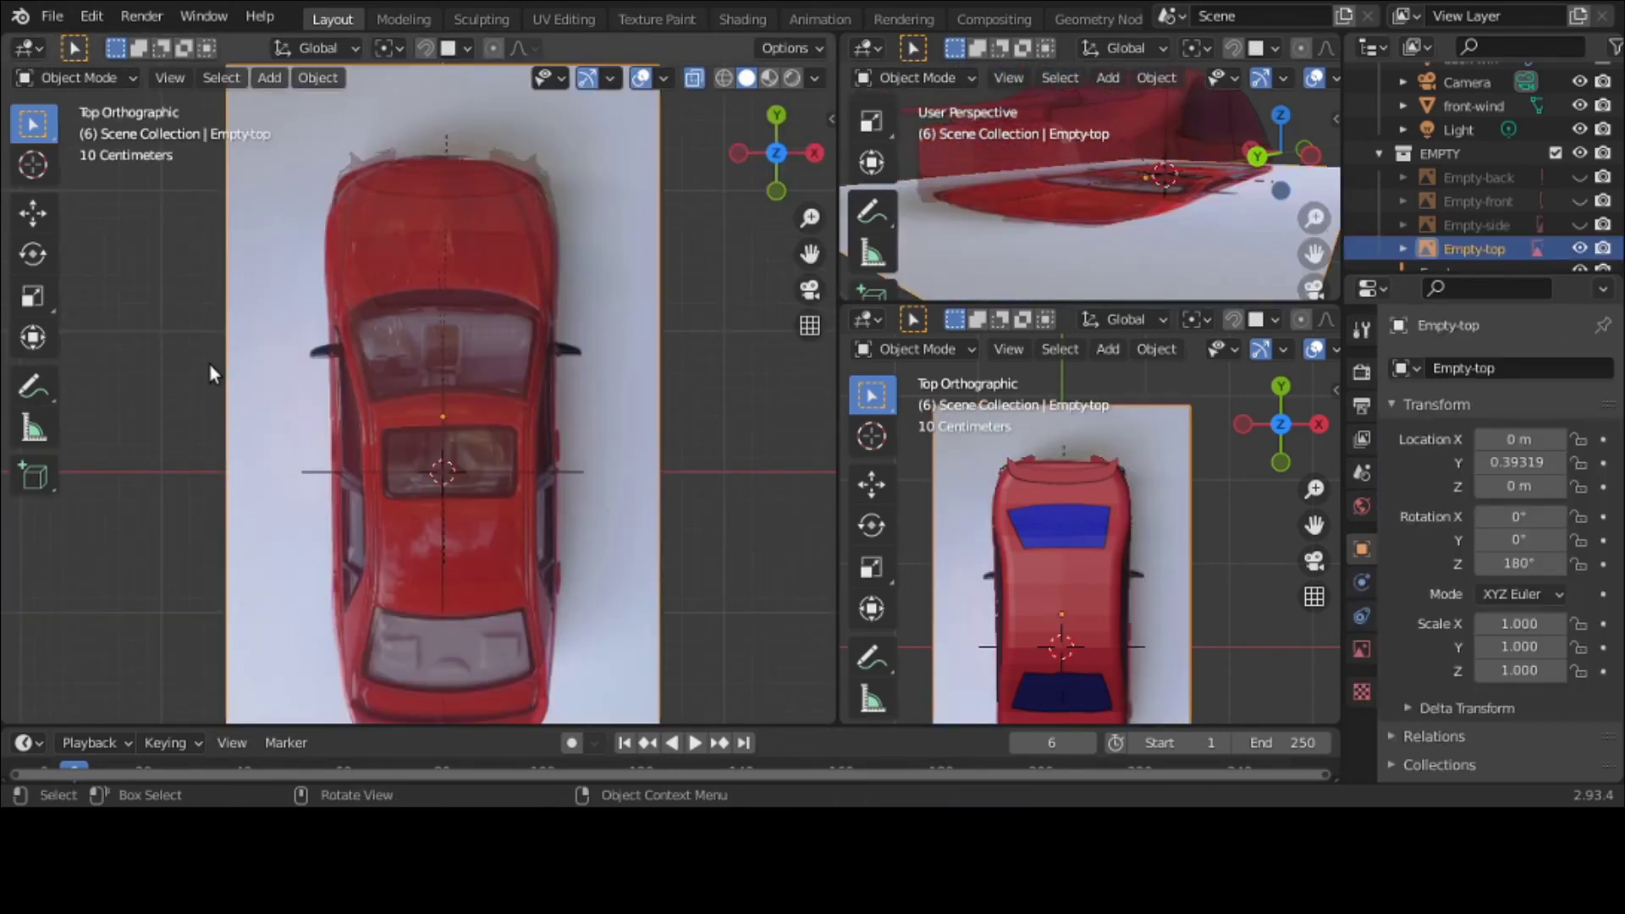
click(271, 78)
mouse_move(292, 102)
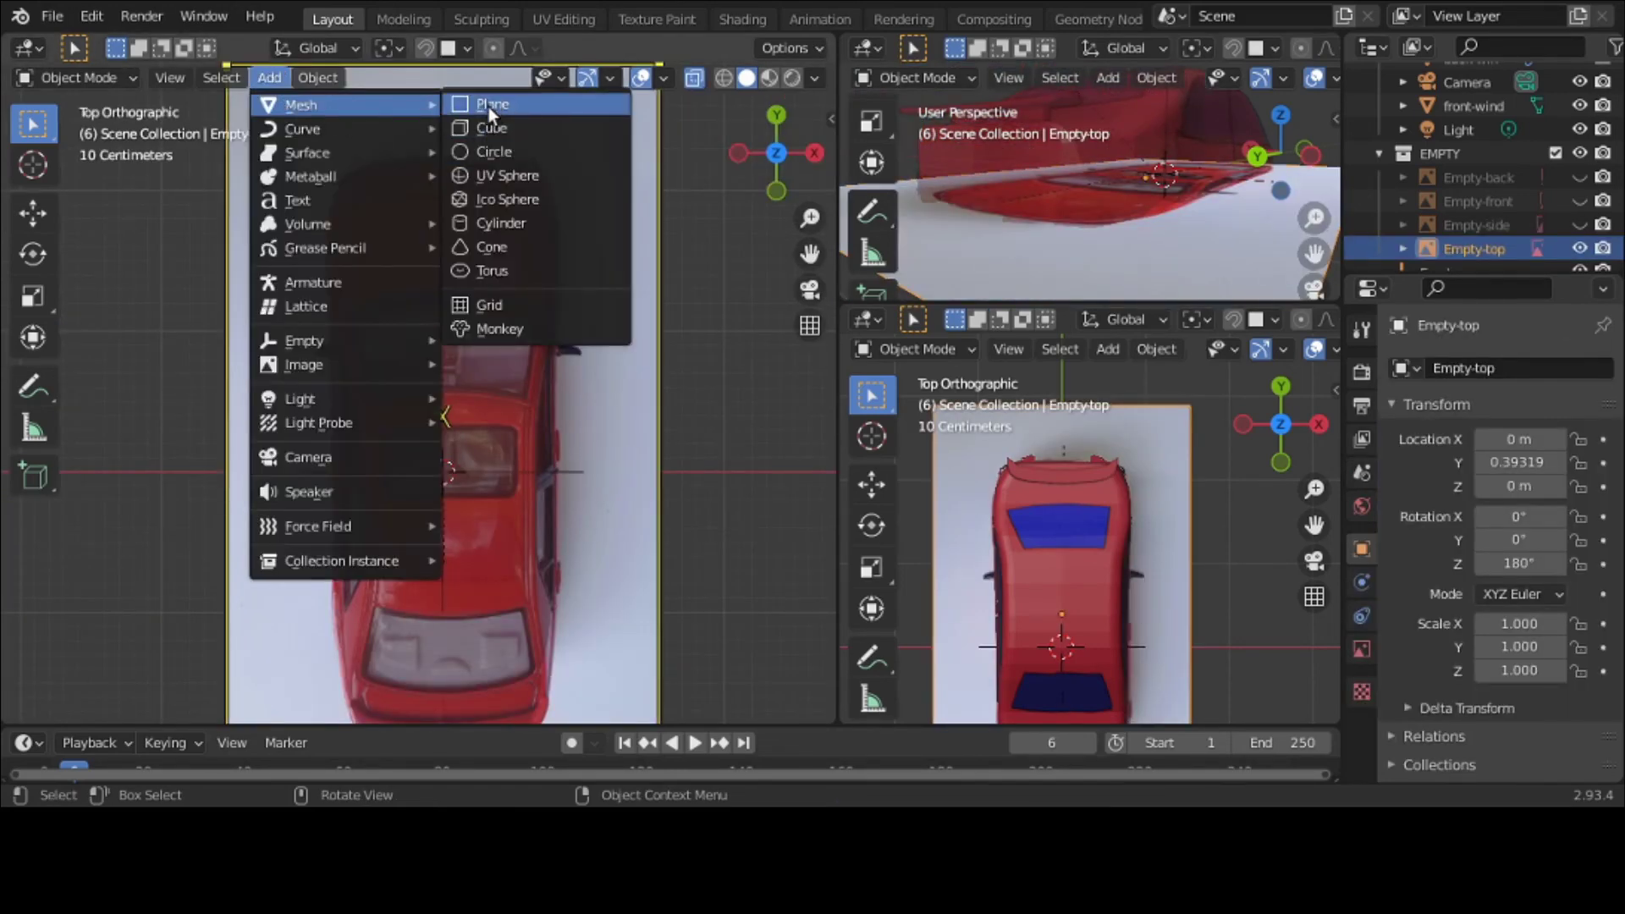
click(490, 107)
scroll(212, 379, up, 1)
key(ctrl+z)
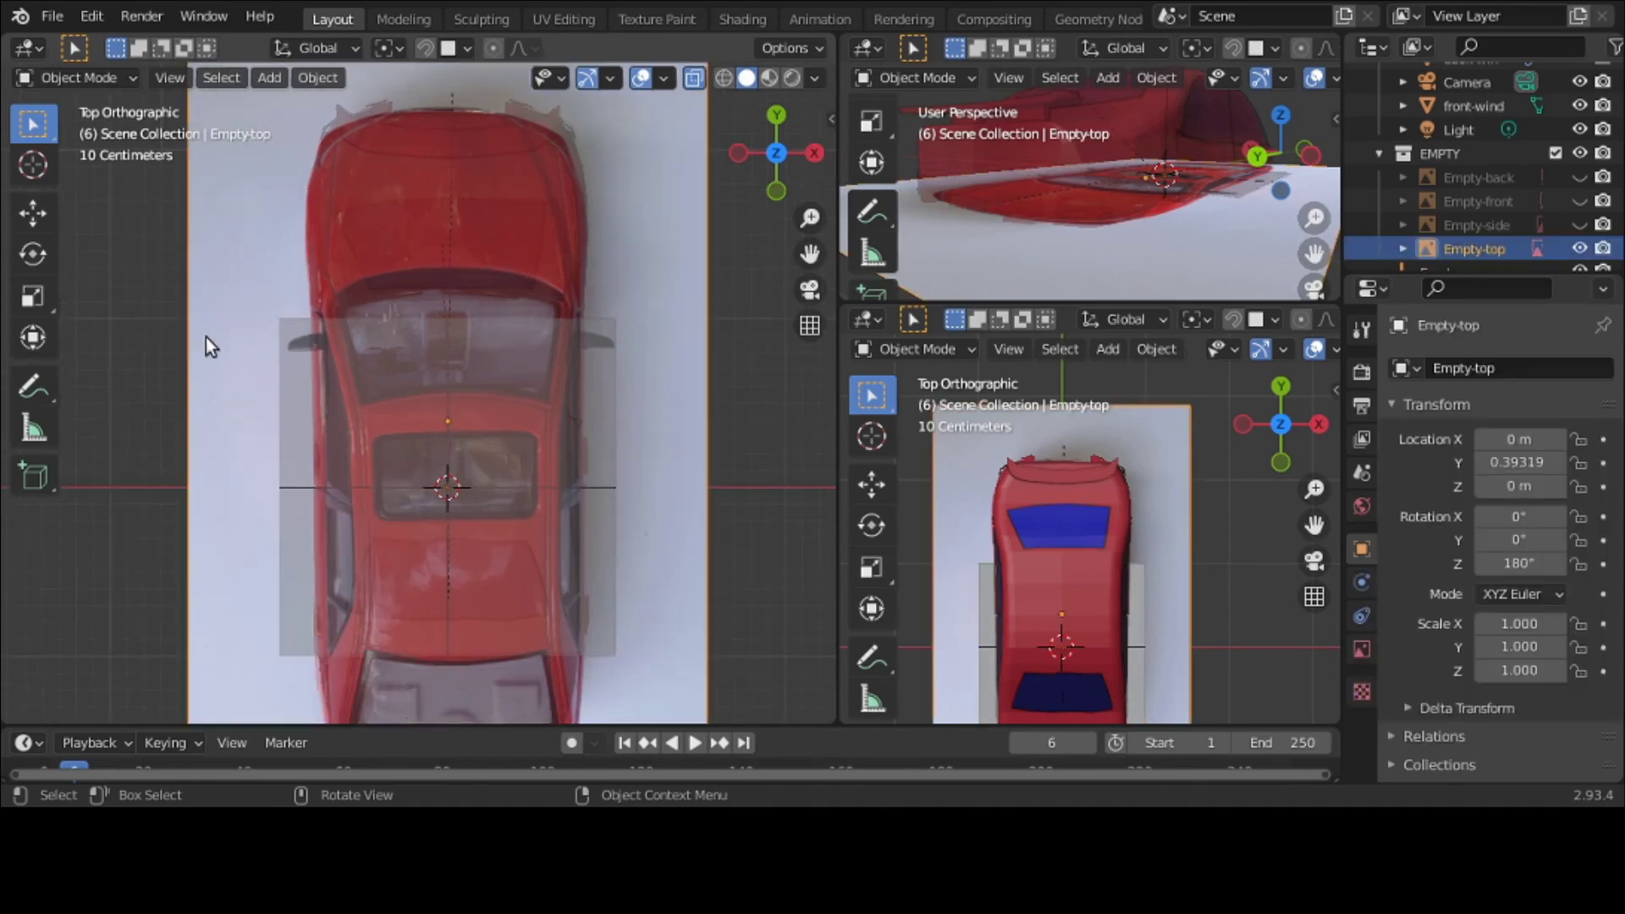
key(ctrl+space)
key(s)
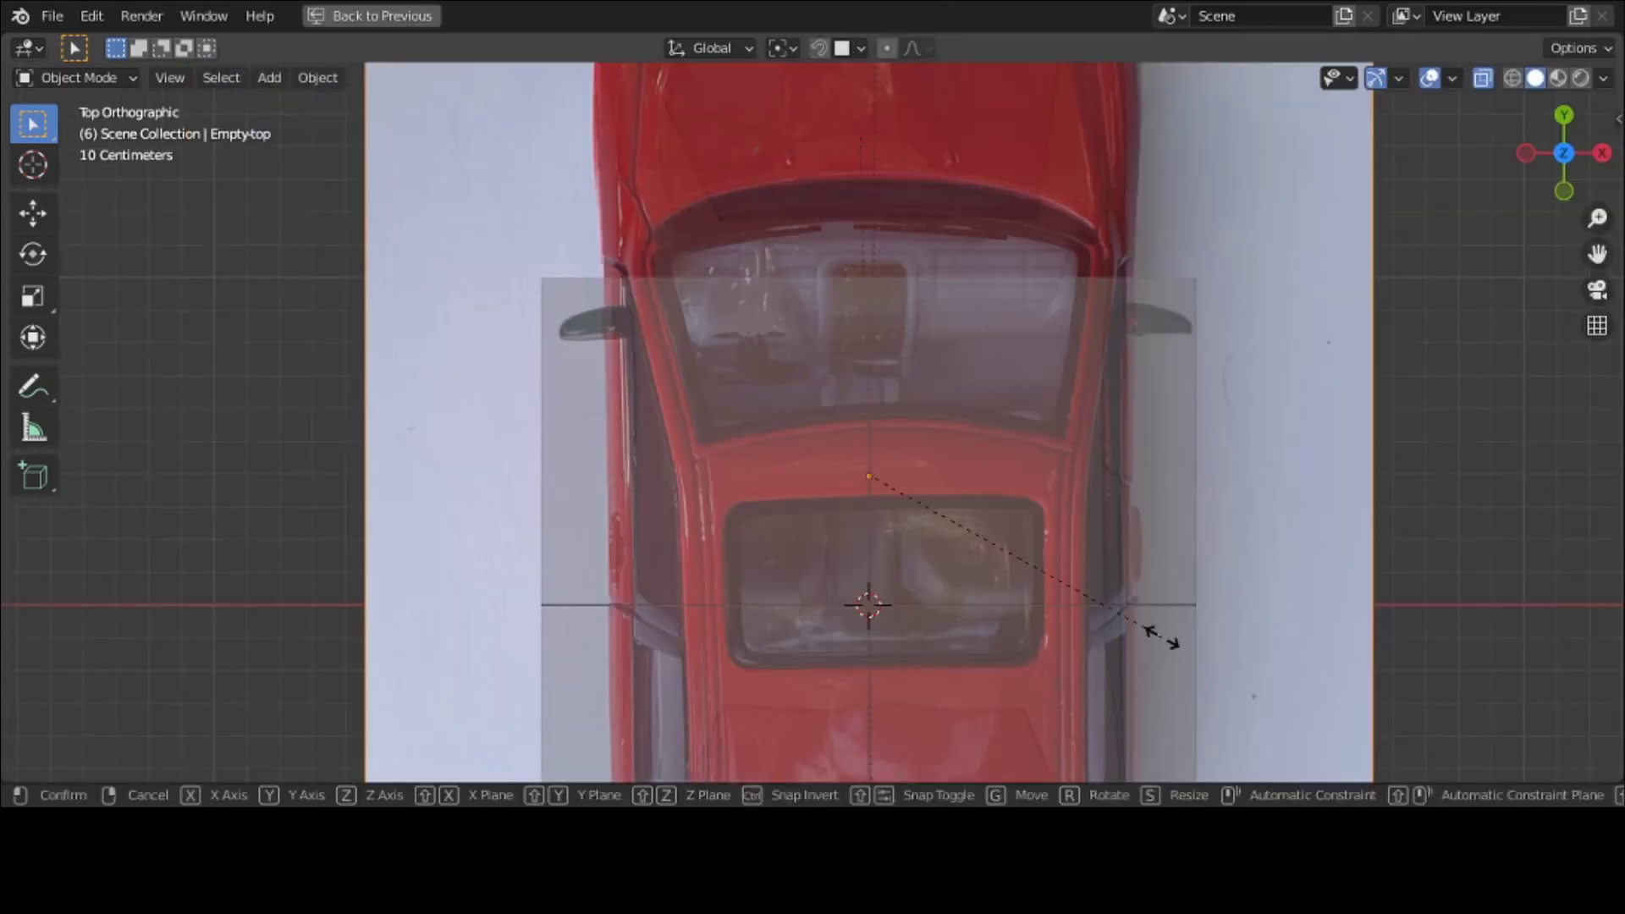
key(y)
key(Escape)
key(ctrl+shift+z)
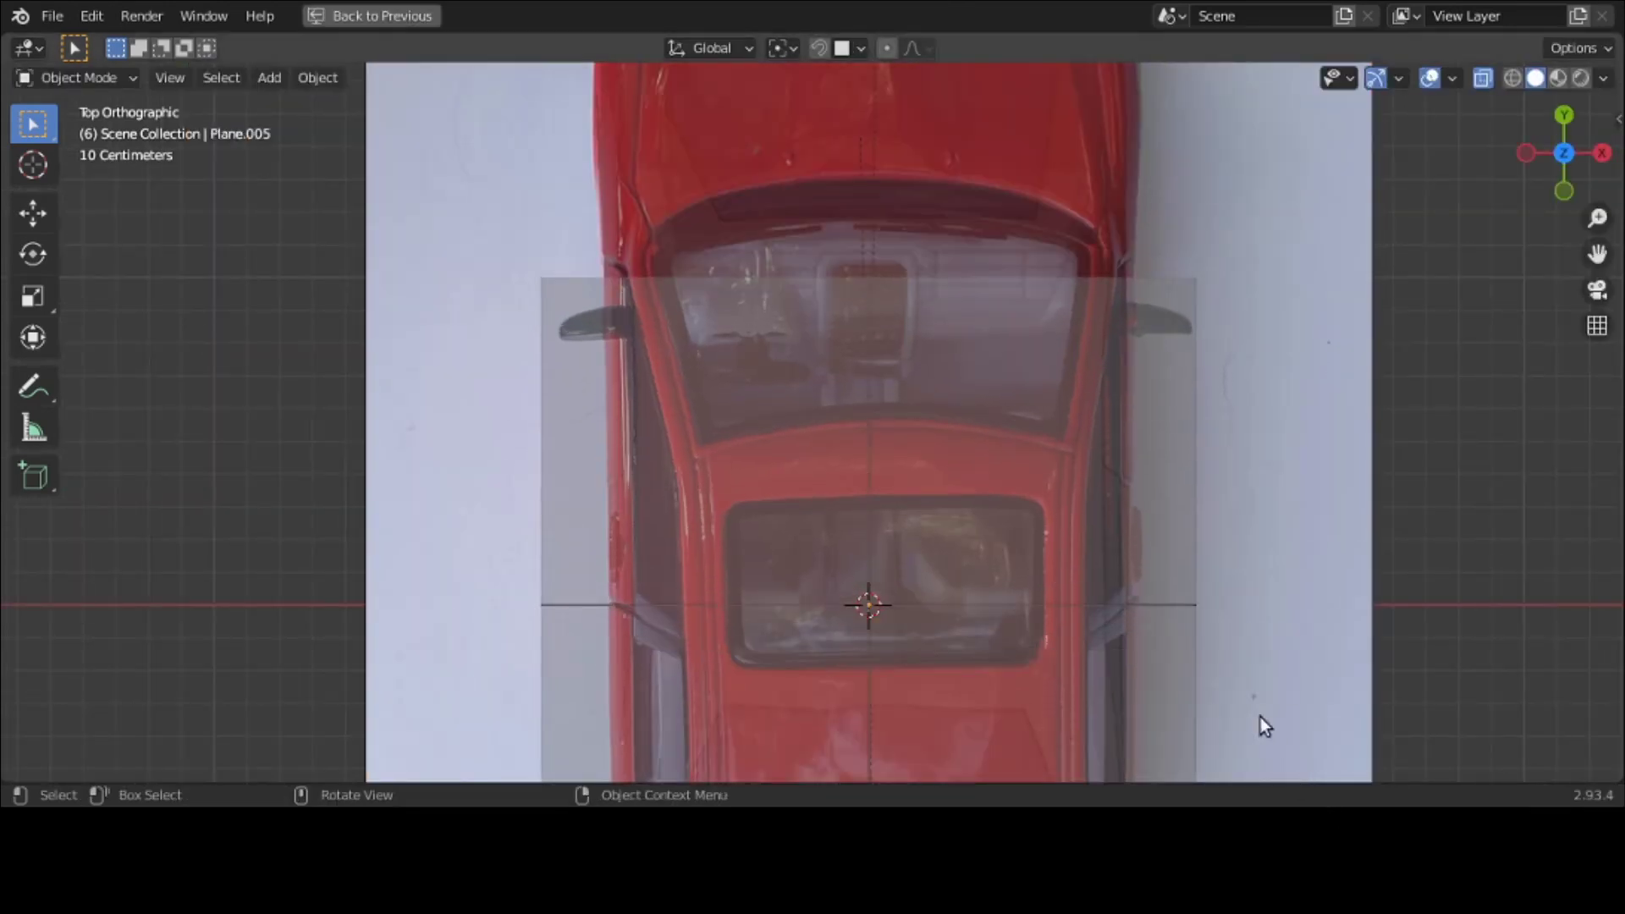
Step: Scale the new plane along Y by 0.336, move it about 0.102 m along Y, and scale it again along Y by 0.735
key(s)
key(y)
click(1002, 531)
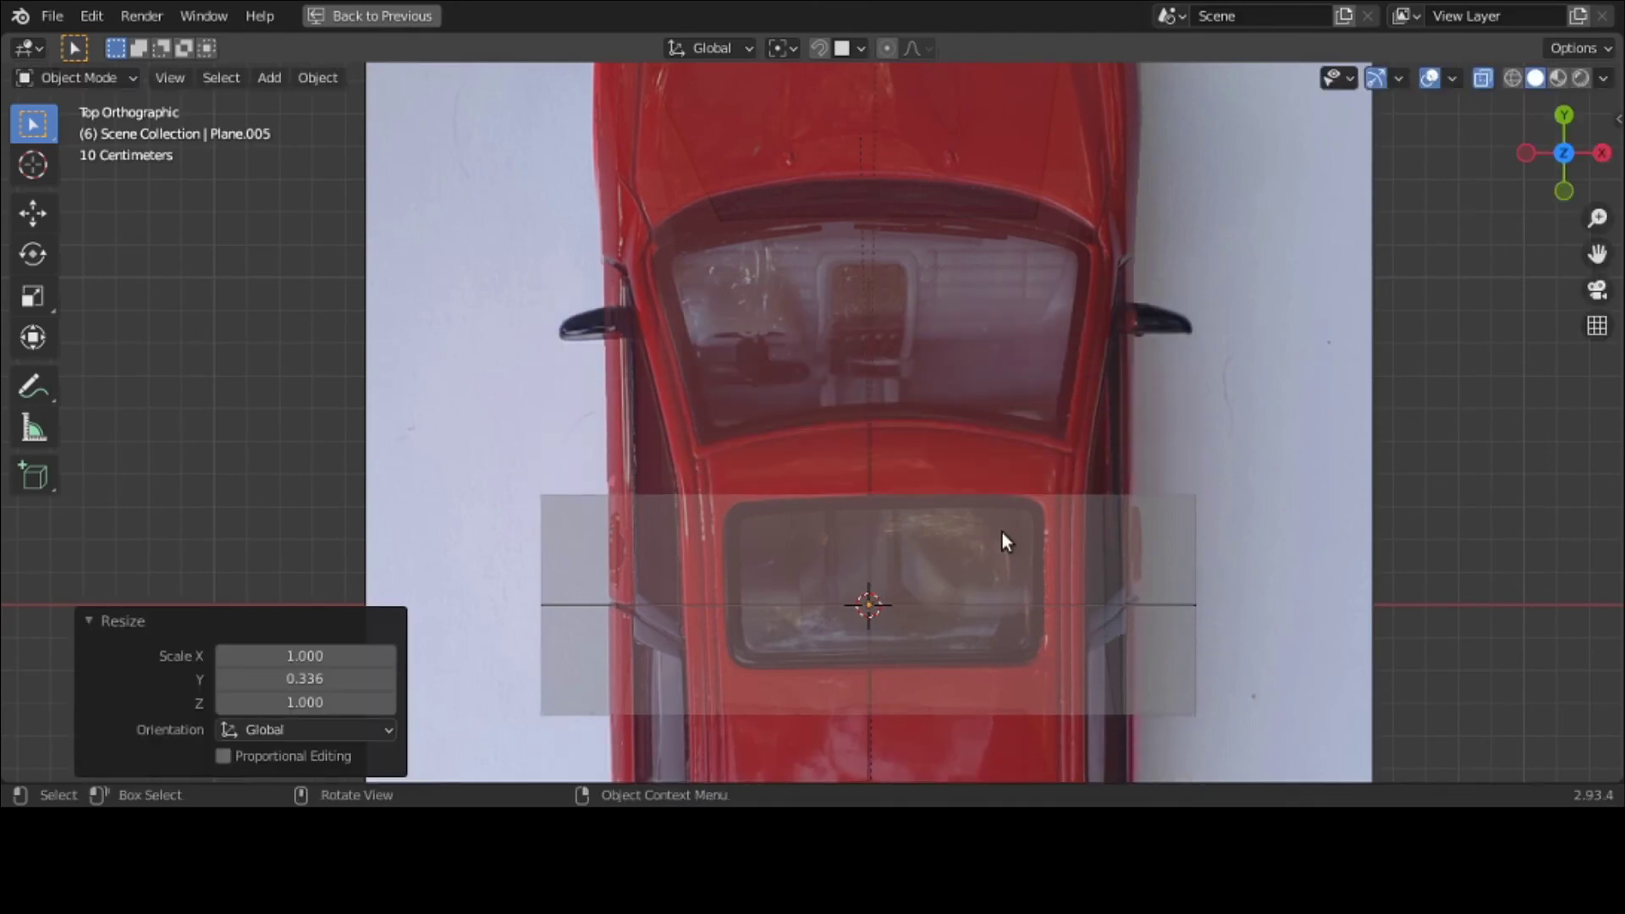
key(g)
key(y)
click(1004, 500)
key(s)
key(y)
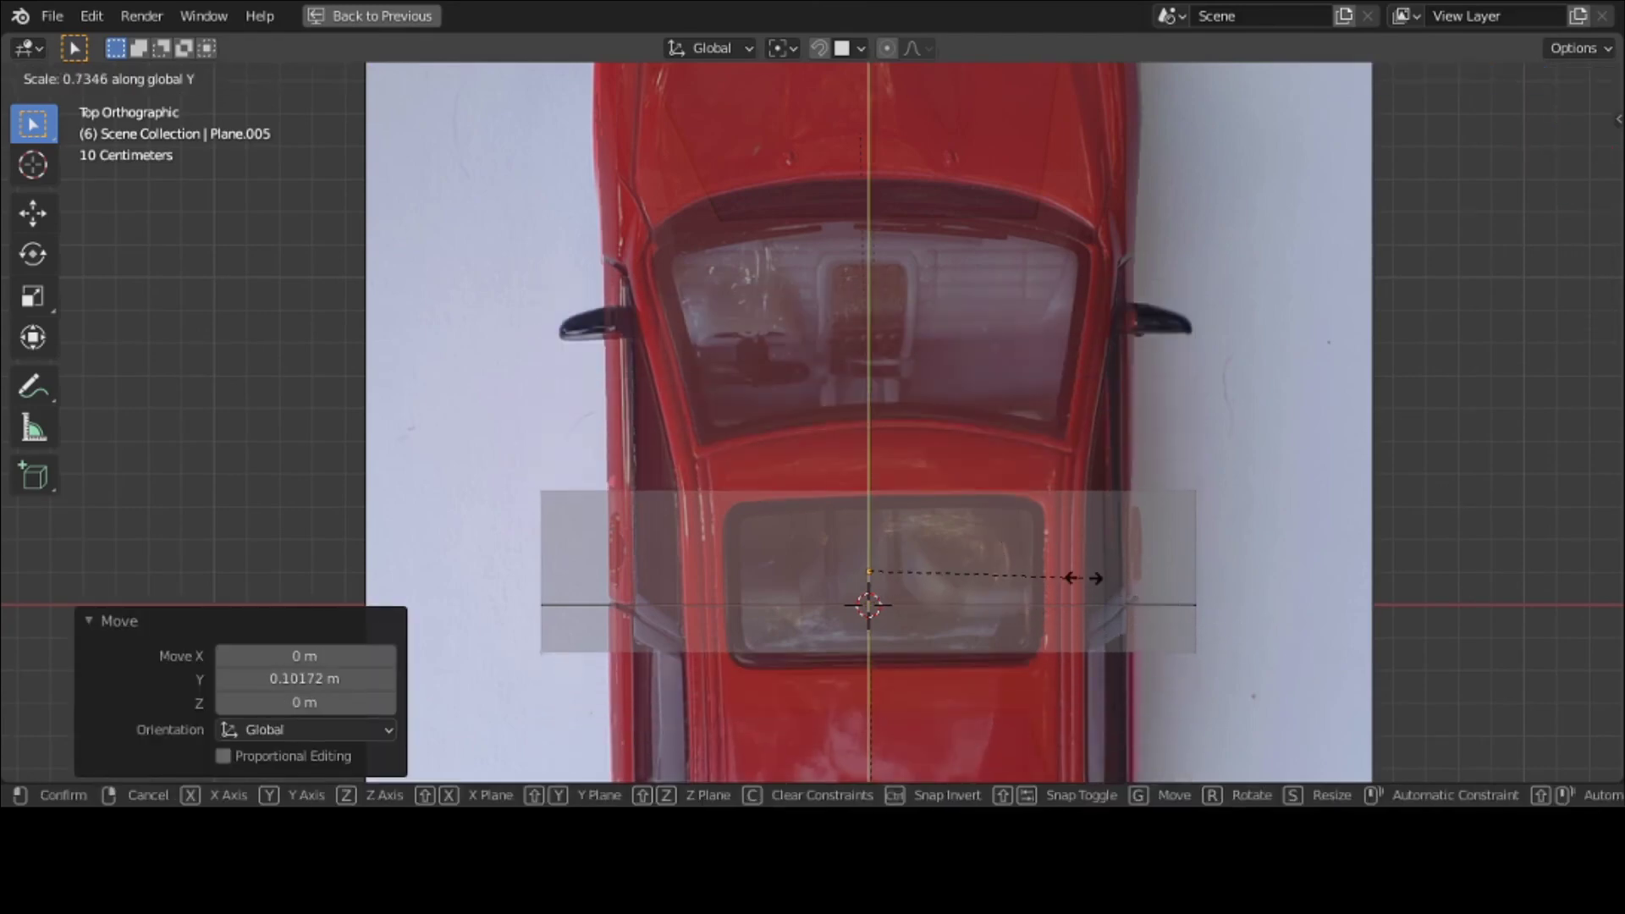
click(1081, 575)
Step: Scale the plane along X by 0.434 and move it about 0.044 m along X to sit within the reference sunroof
key(s)
key(x)
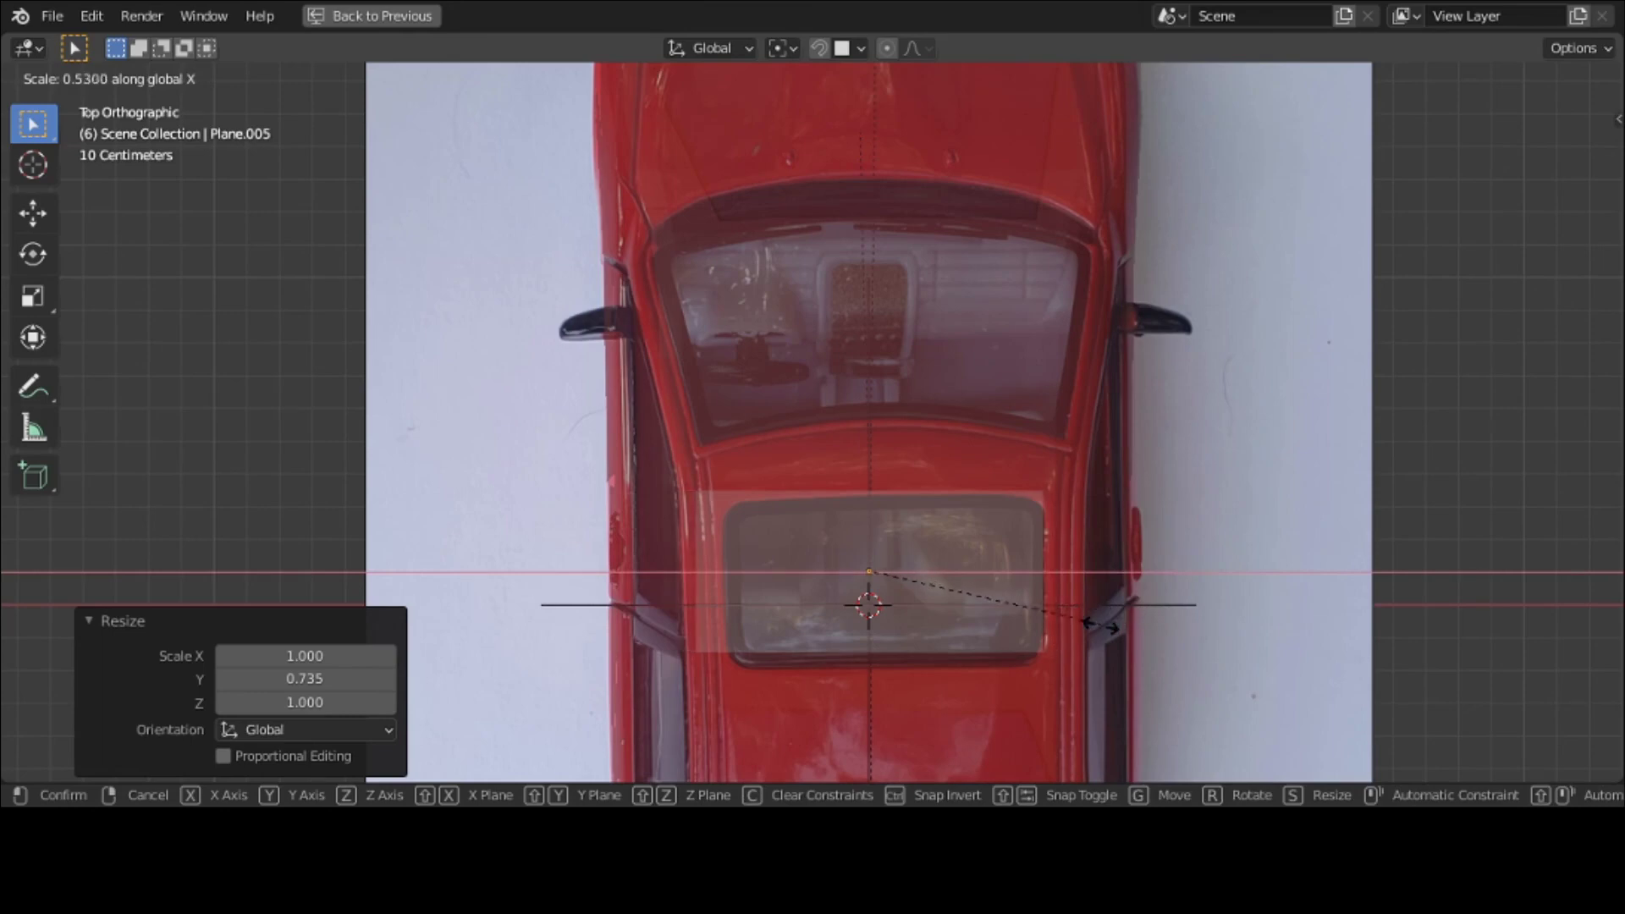
click(1055, 636)
key(g)
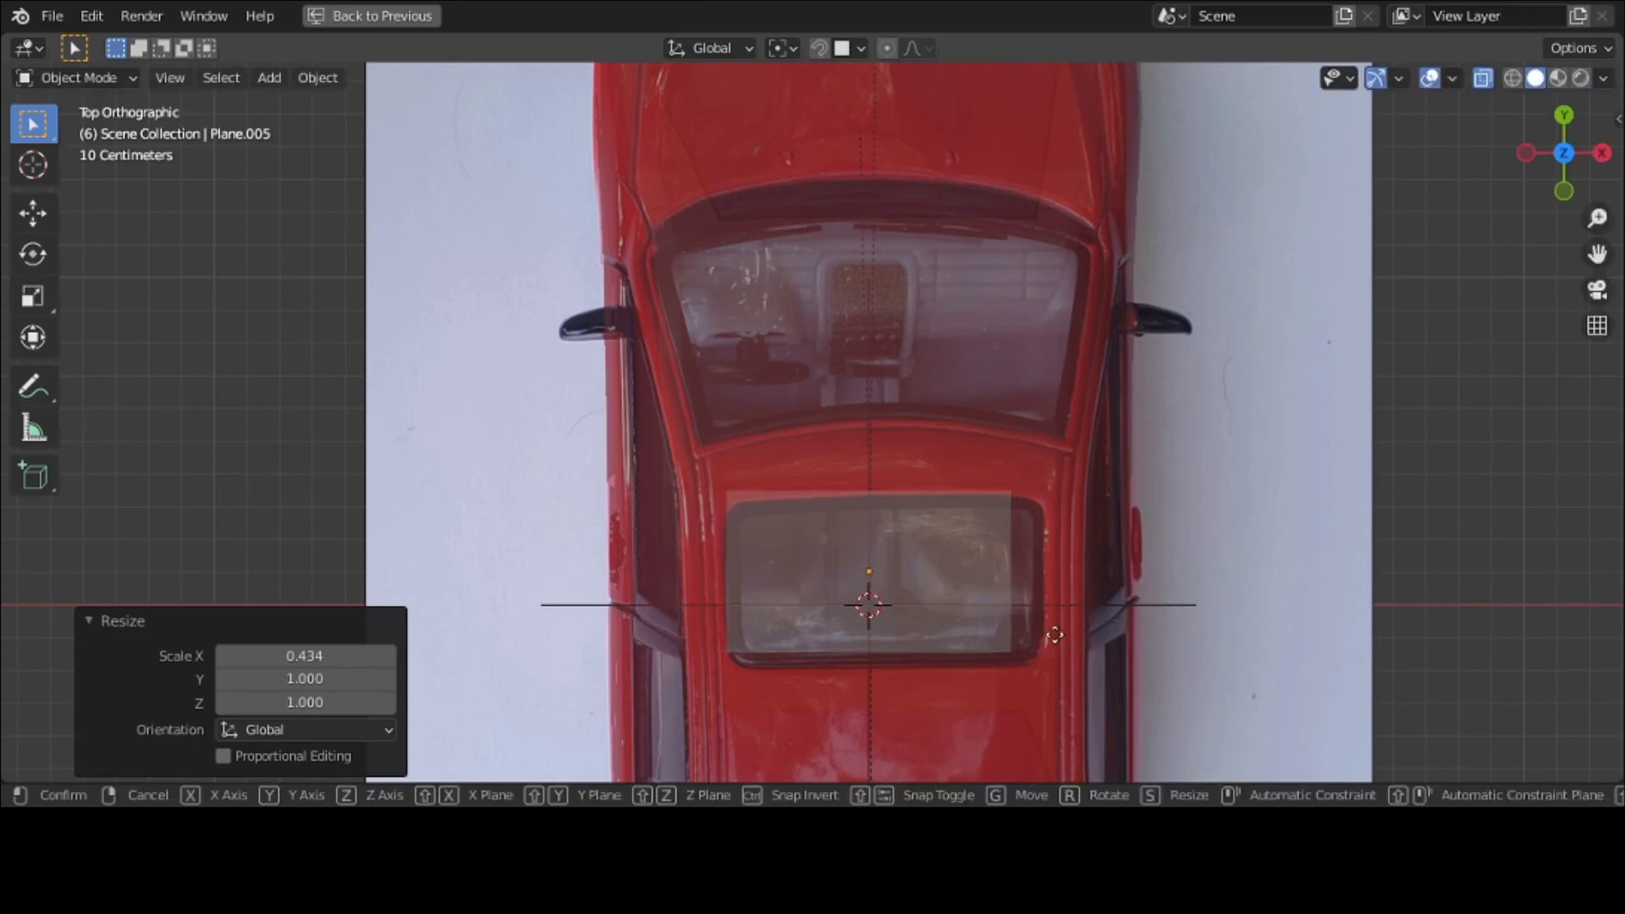
key(x)
click(1069, 642)
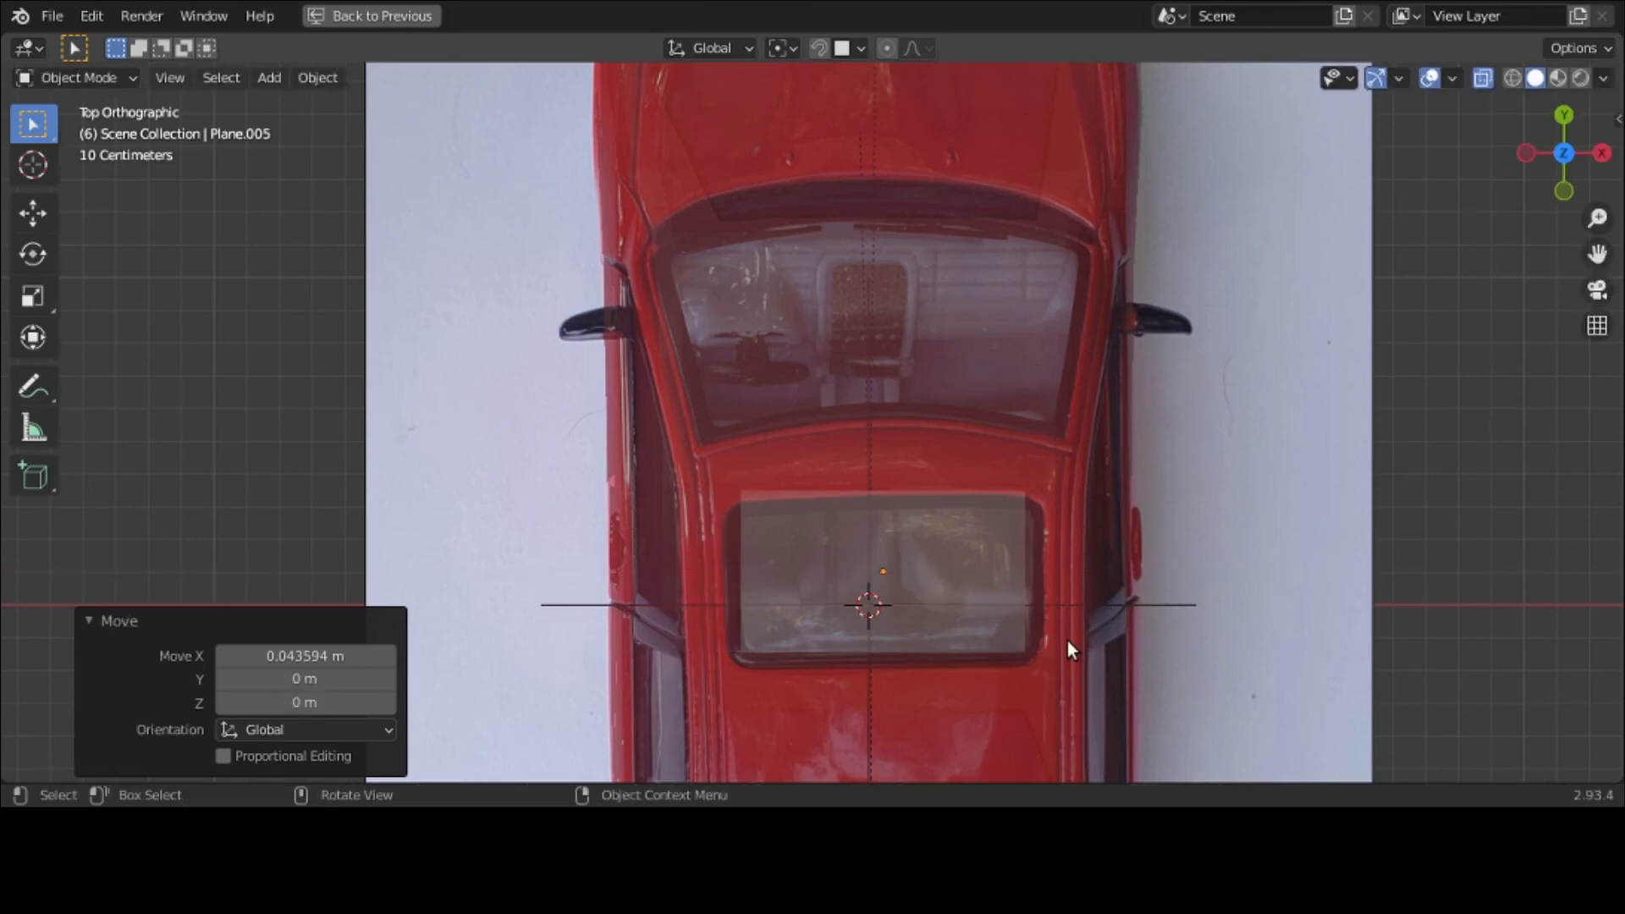
Step: Scale the plane along Y by 0.889 and shift it about -0.015 m along Y to centre it on the reference sunroof
key(s)
key(y)
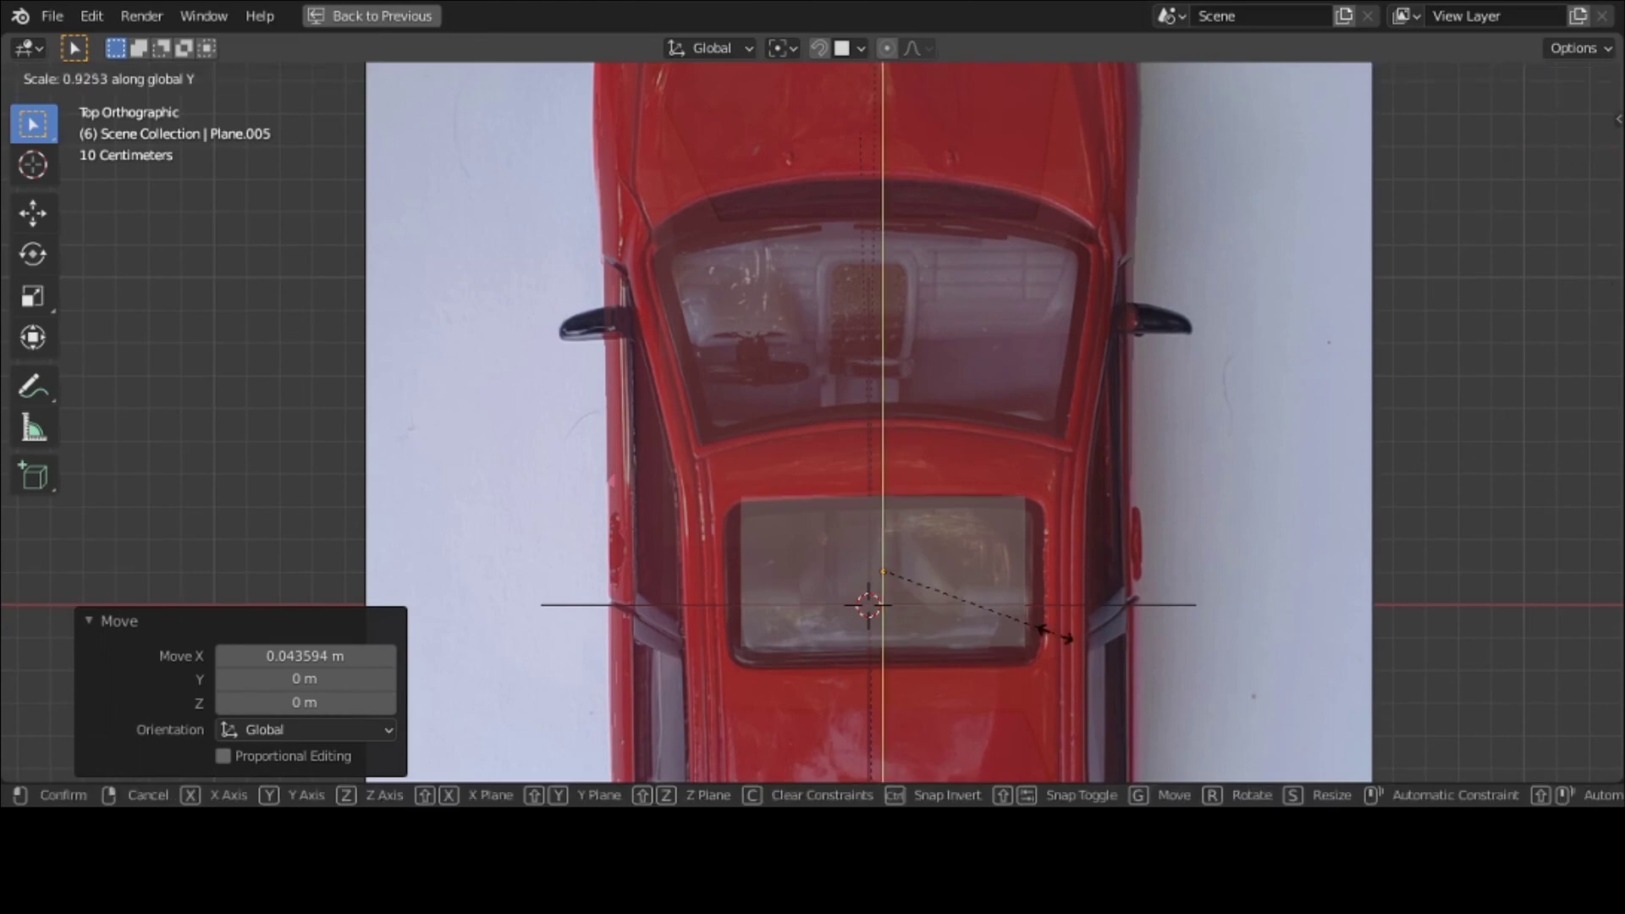
click(1048, 627)
key(g)
key(y)
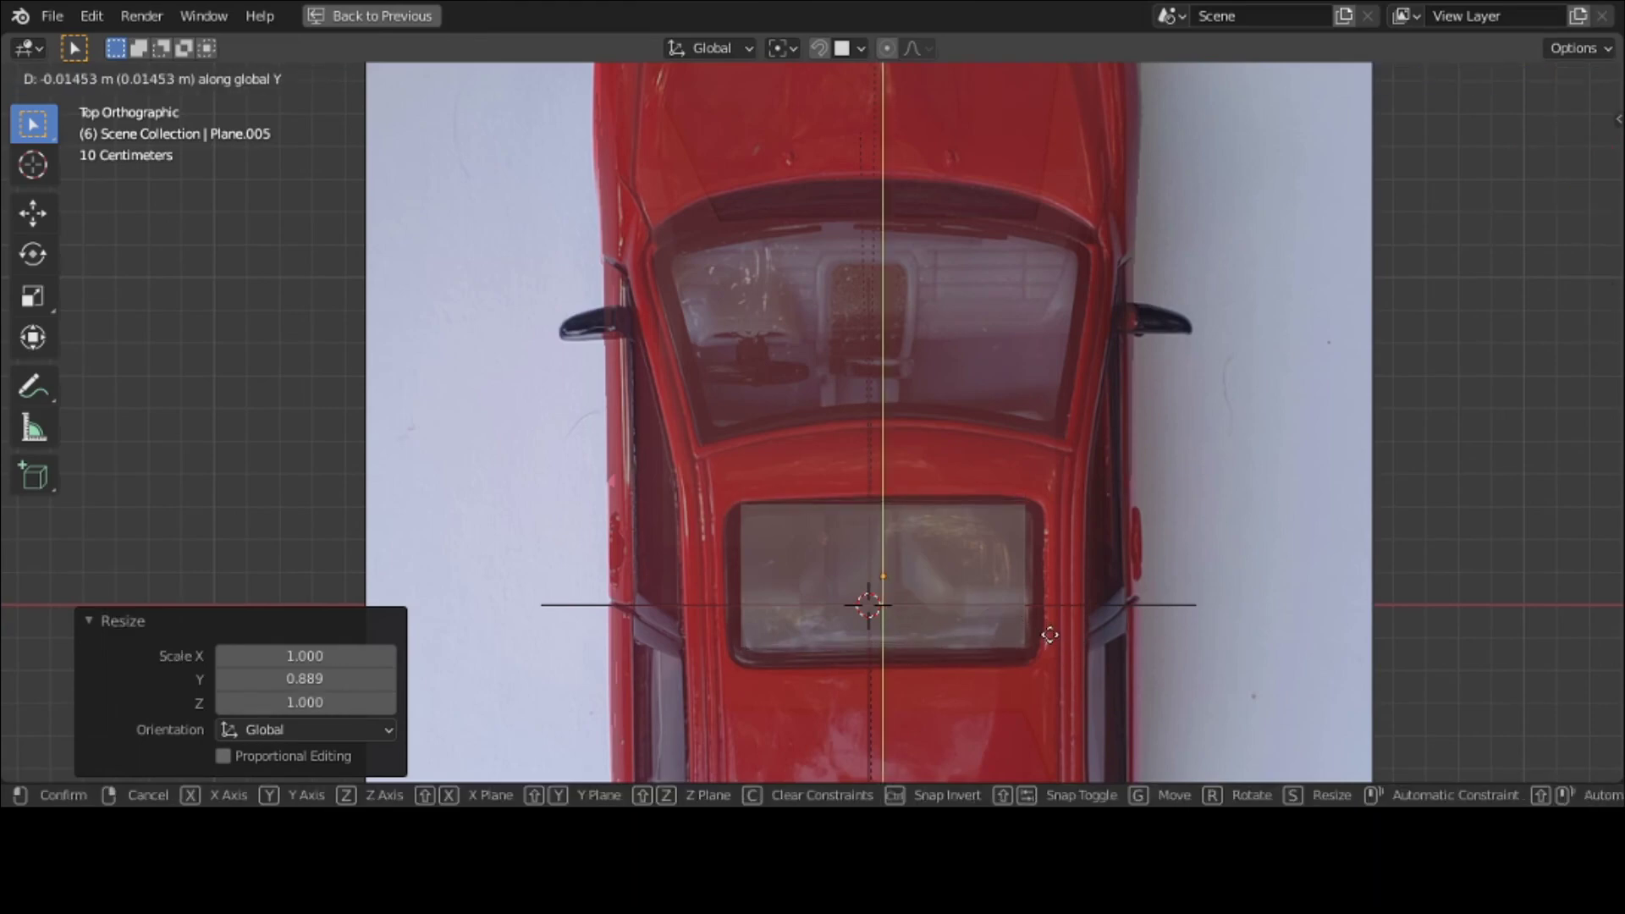
click(1048, 633)
Step: Subdivide the sunroof plane with 4 cuts in Edit Mode and deselect its vertices
click(76, 77)
click(68, 129)
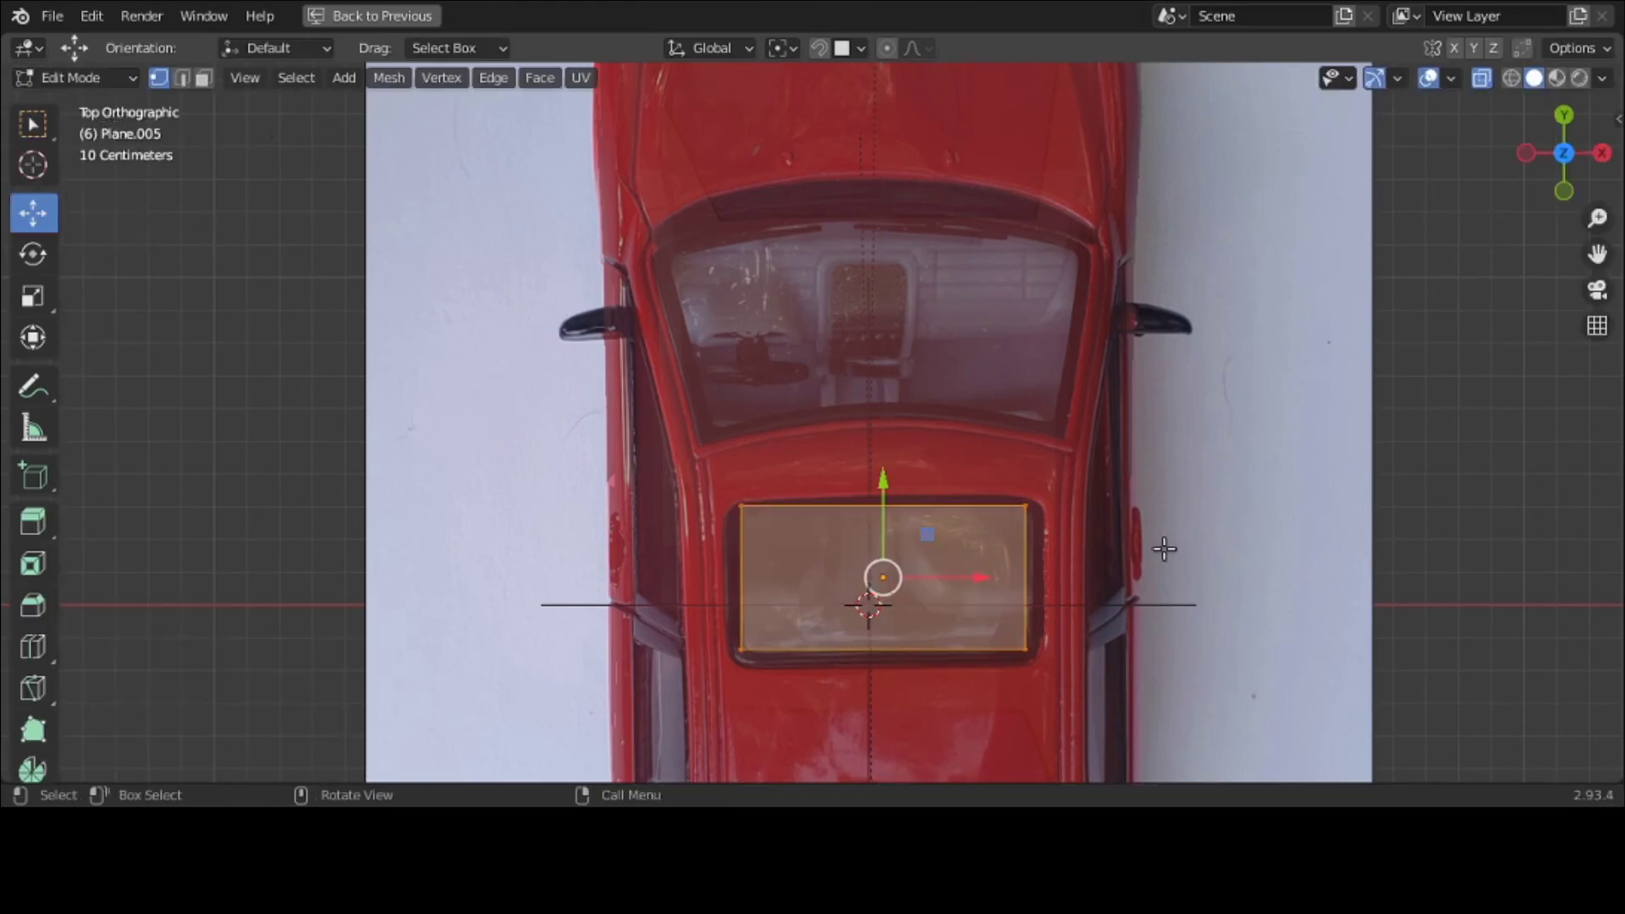
right_click(180, 236)
click(397, 269)
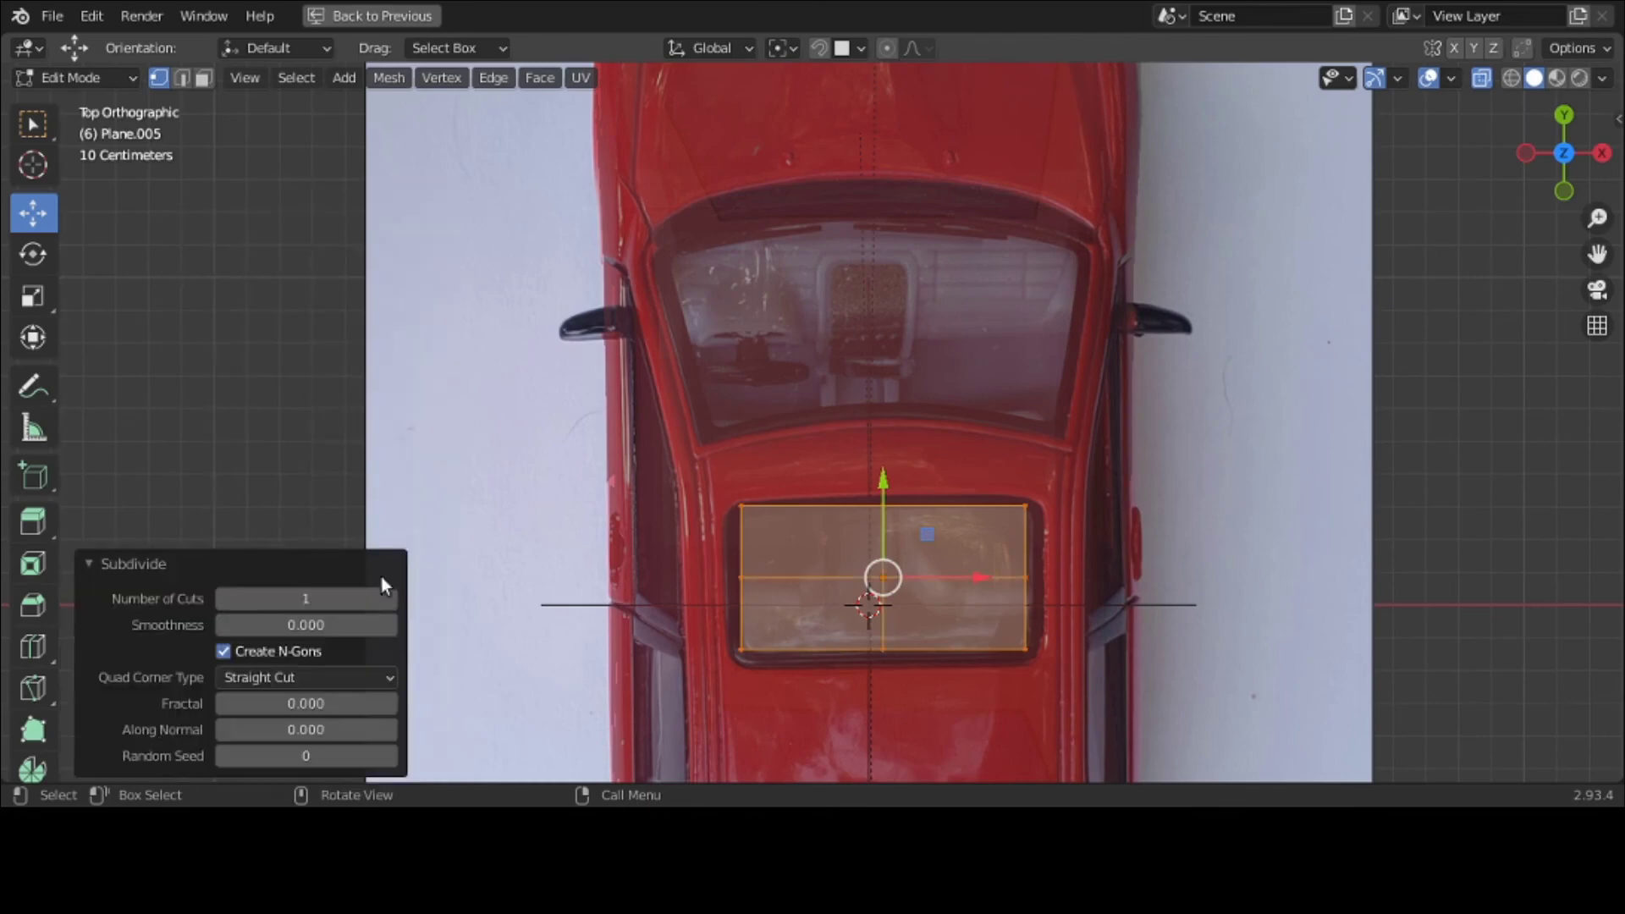
click(389, 607)
click(388, 607)
click(388, 607)
click(298, 438)
Step: Move the -X corner vertex and the next two vertices of the sunroof's +Y edge outward to the reference outline, the third about 0.03 m along Y
scroll(884, 679, up, 1)
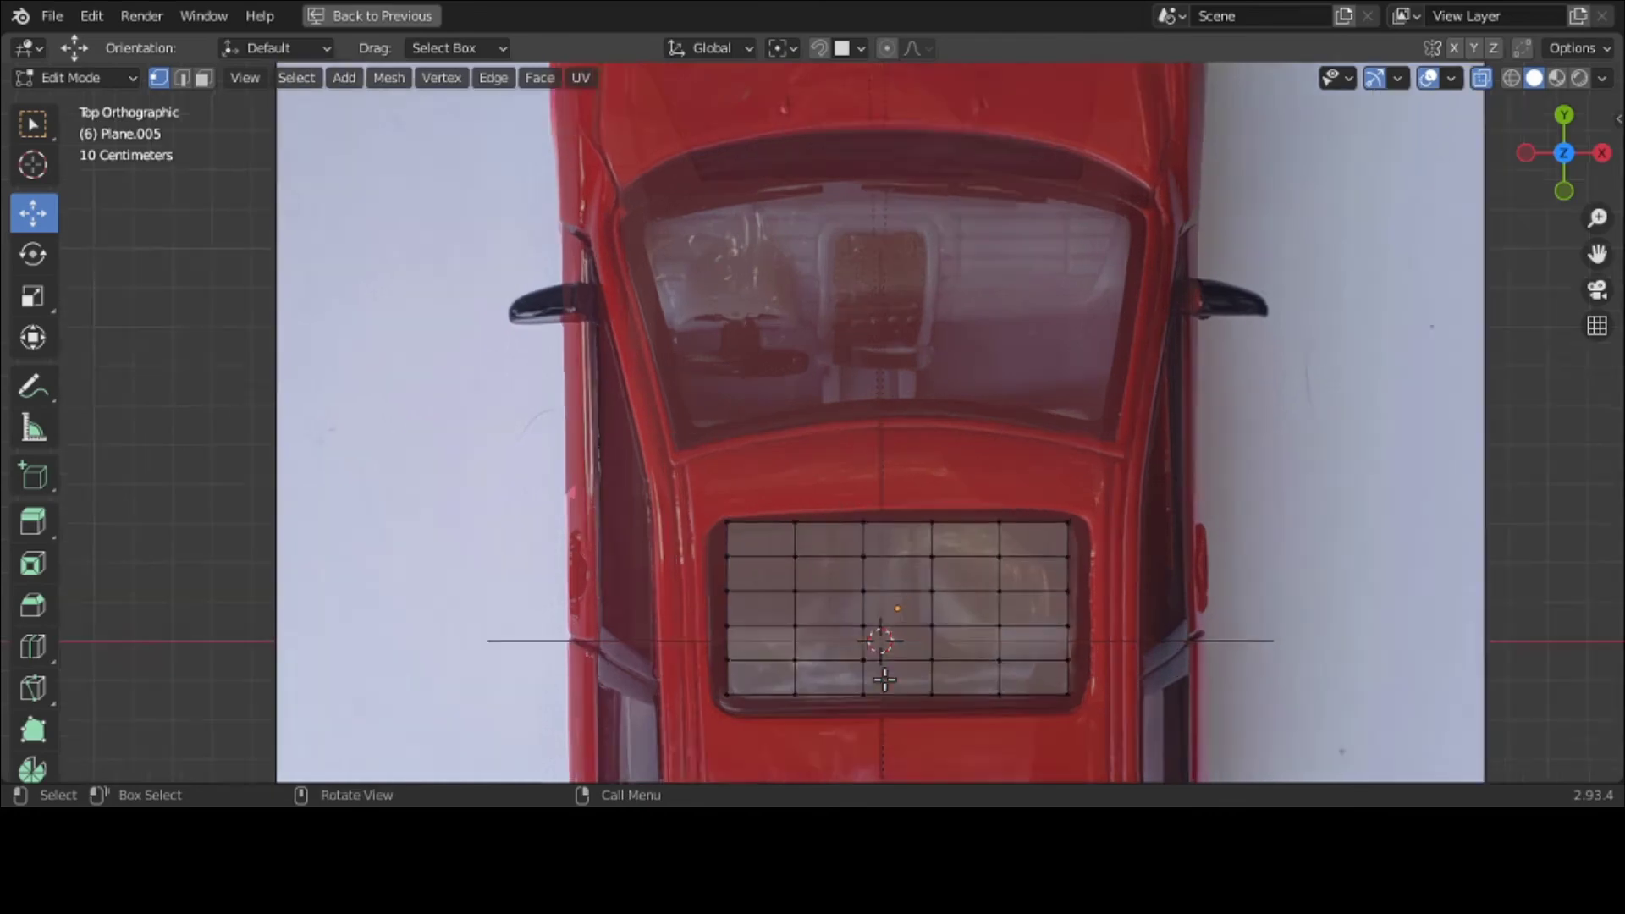
scroll(885, 680, up, 1)
click(703, 563)
click(711, 543)
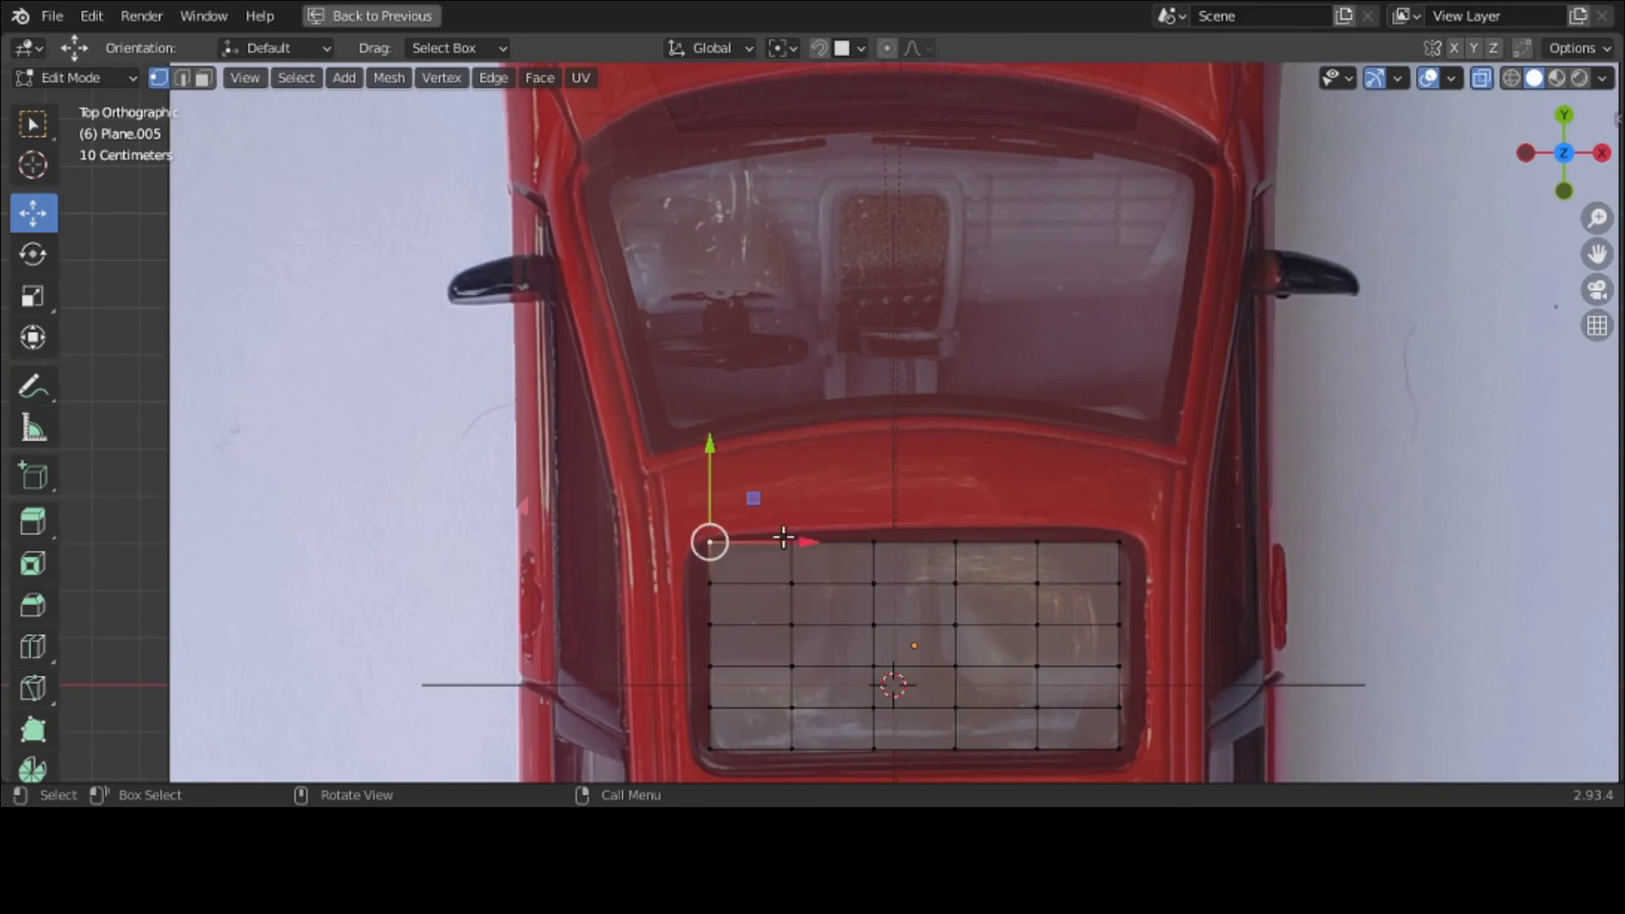
drag(816, 542, 791, 479)
click(790, 542)
click(876, 546)
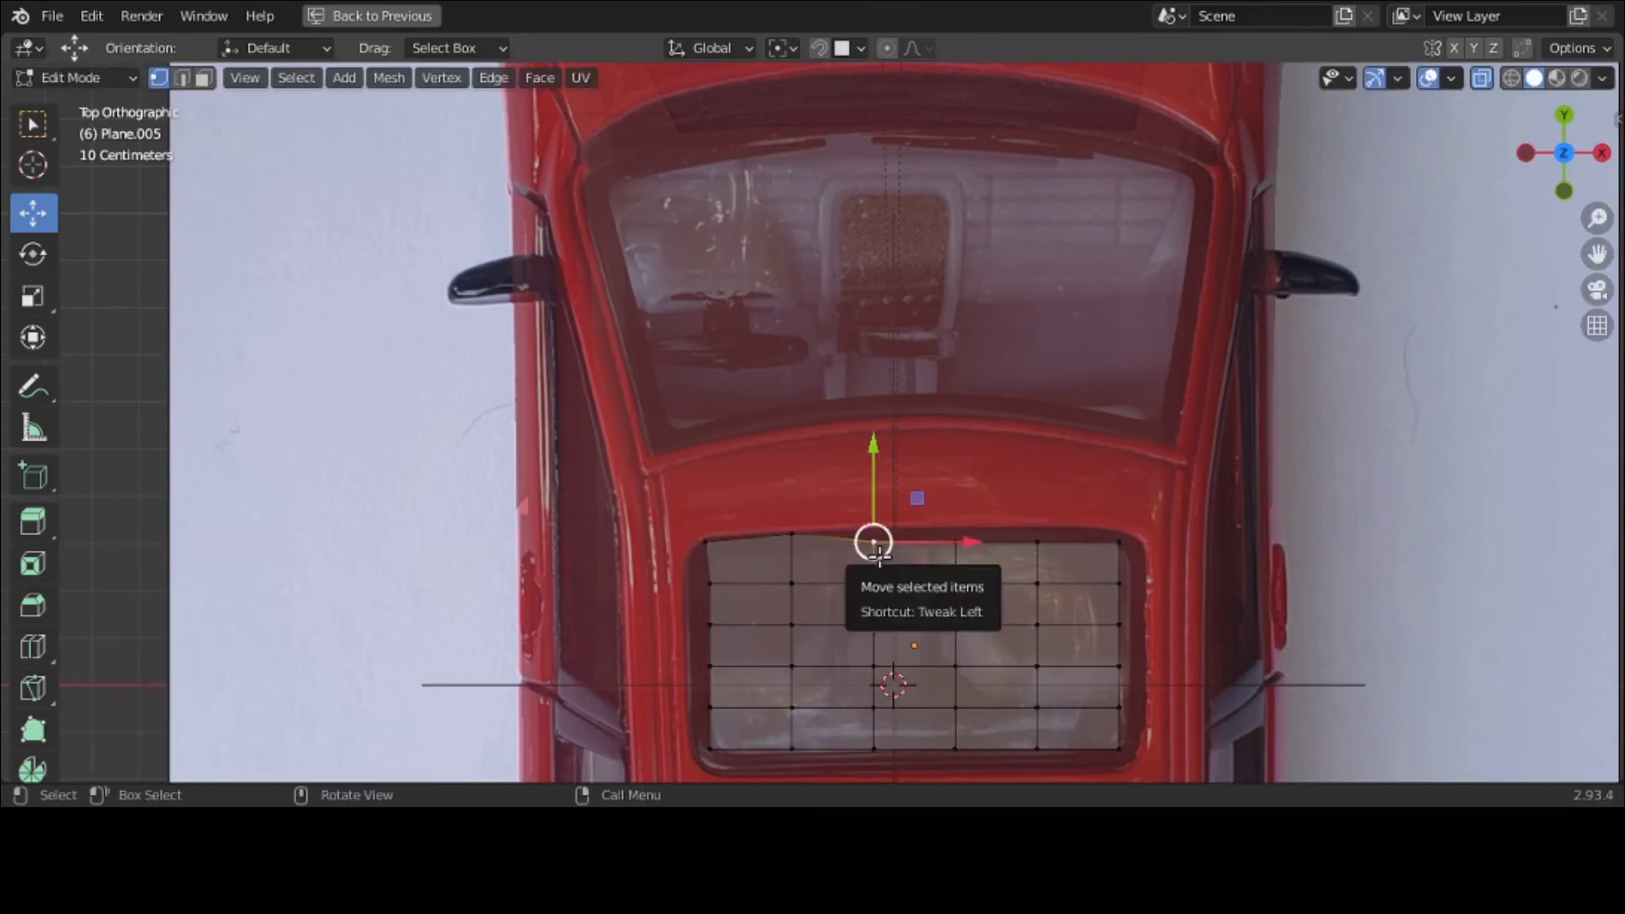
drag(878, 552, 878, 537)
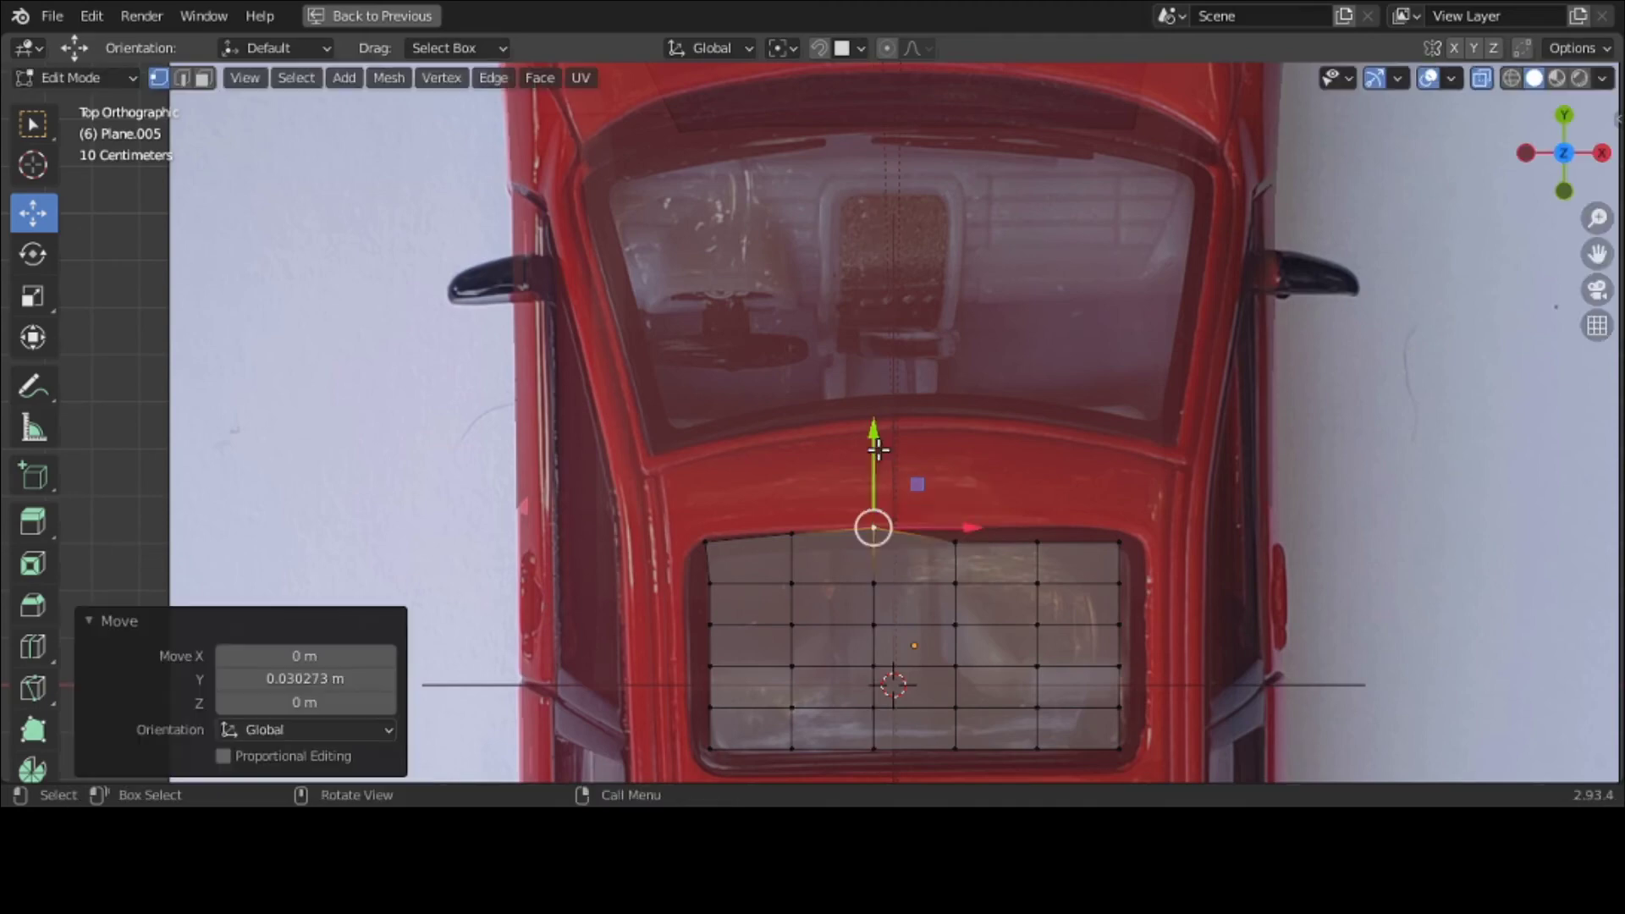
Step: Fit the remaining +Y edge vertices and the +X corner to the sunroof outline, and move the adjacent side vertex about 0.056 m along X
click(955, 543)
drag(957, 498, 1039, 486)
click(1037, 542)
click(1120, 542)
drag(1139, 544, 1195, 550)
drag(1142, 495, 1146, 470)
drag(1201, 520, 1212, 591)
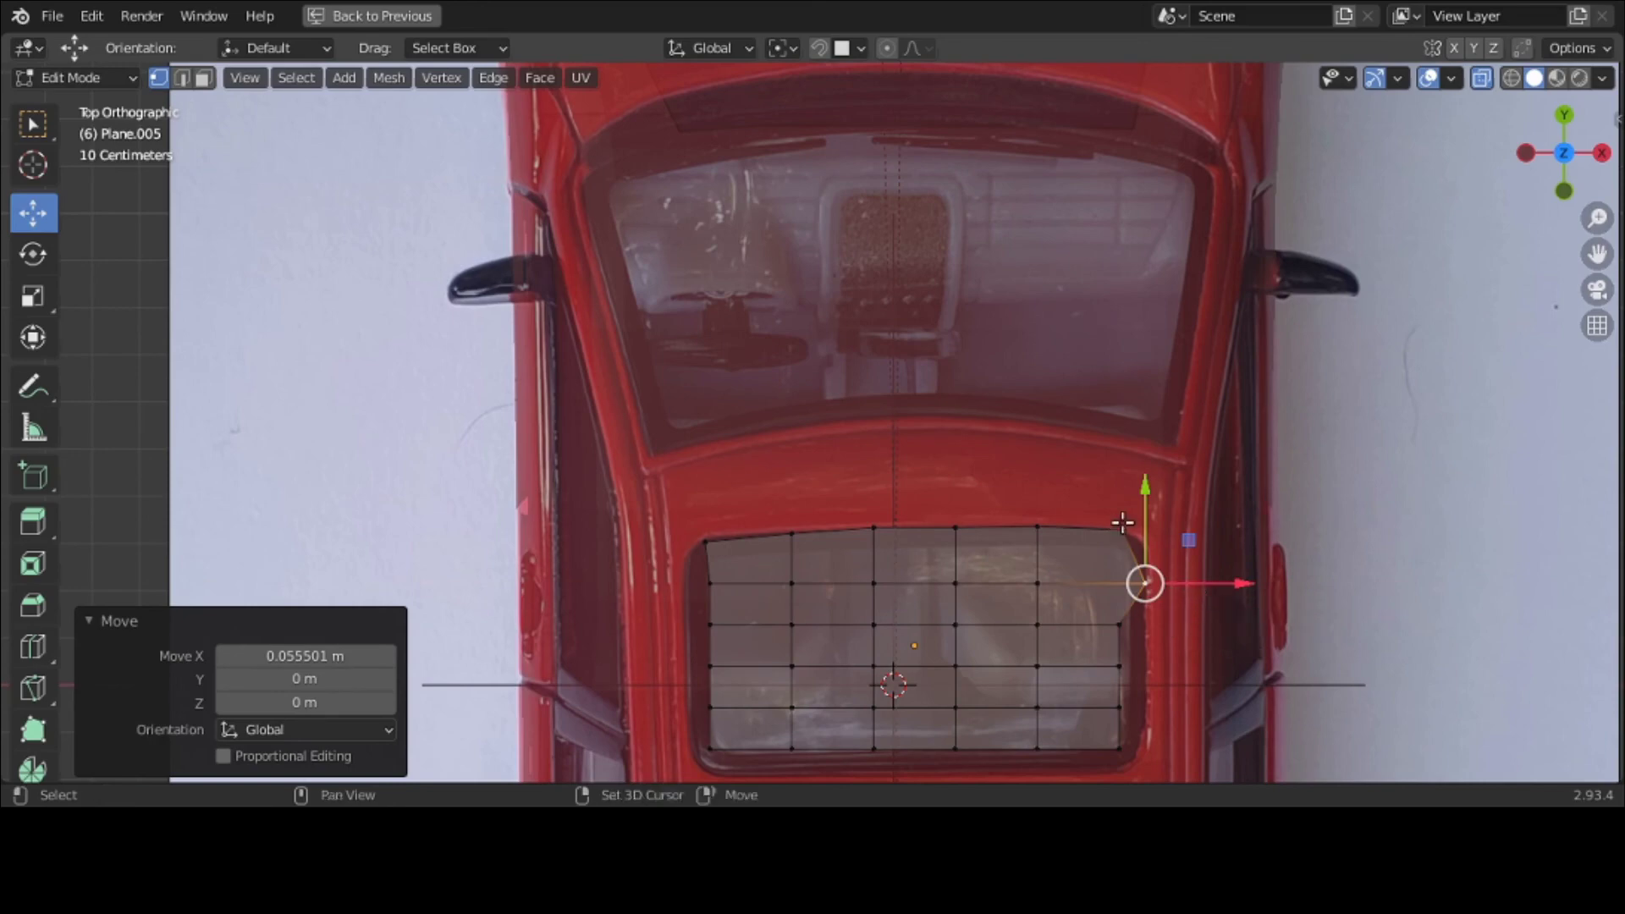
Step: Subdivide the short side edge at the sunroof's +X, +Y corner with 1 cut and move the new vertex outward to round the corner
right_click(1122, 523)
click(1114, 276)
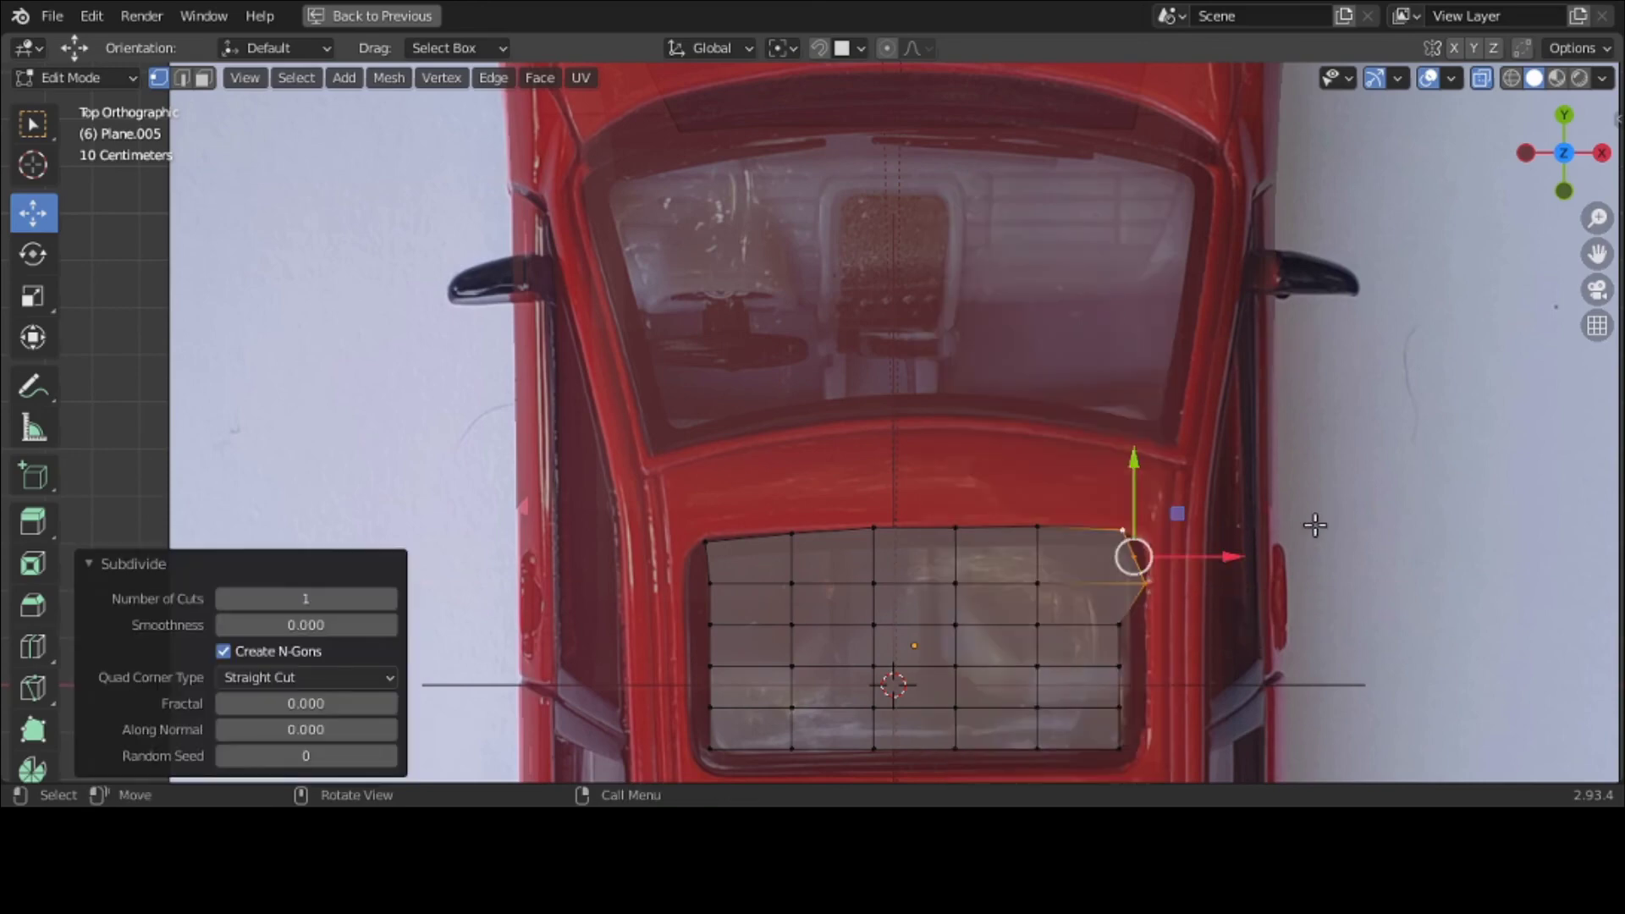
click(1176, 556)
click(1176, 556)
drag(1176, 556, 1183, 541)
Step: Move the remaining vertices along the sunroof's +X side outward along X to the reference outline, the first by about 0.05 m
click(1160, 625)
key(g)
key(y)
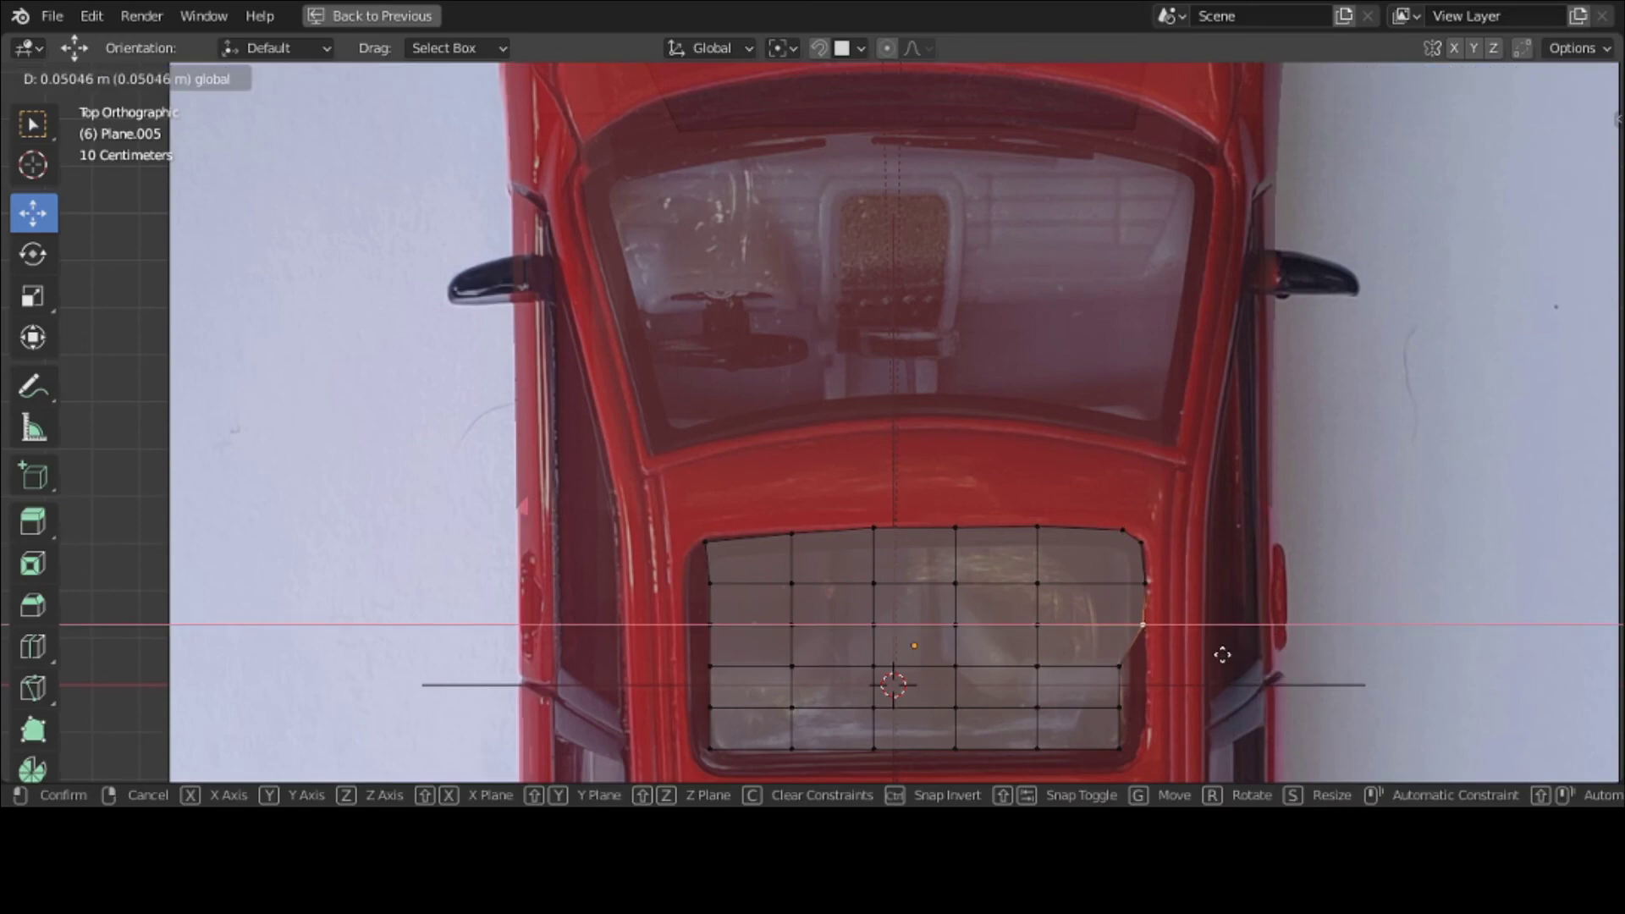
click(1132, 682)
drag(1193, 664, 964, 734)
click(1141, 702)
Step: Move the vertices along the sunroof's -Y edge, including both corners, outward to the reference outline, the -X corner by about -0.028 m along Y
click(1125, 747)
click(1036, 747)
click(954, 747)
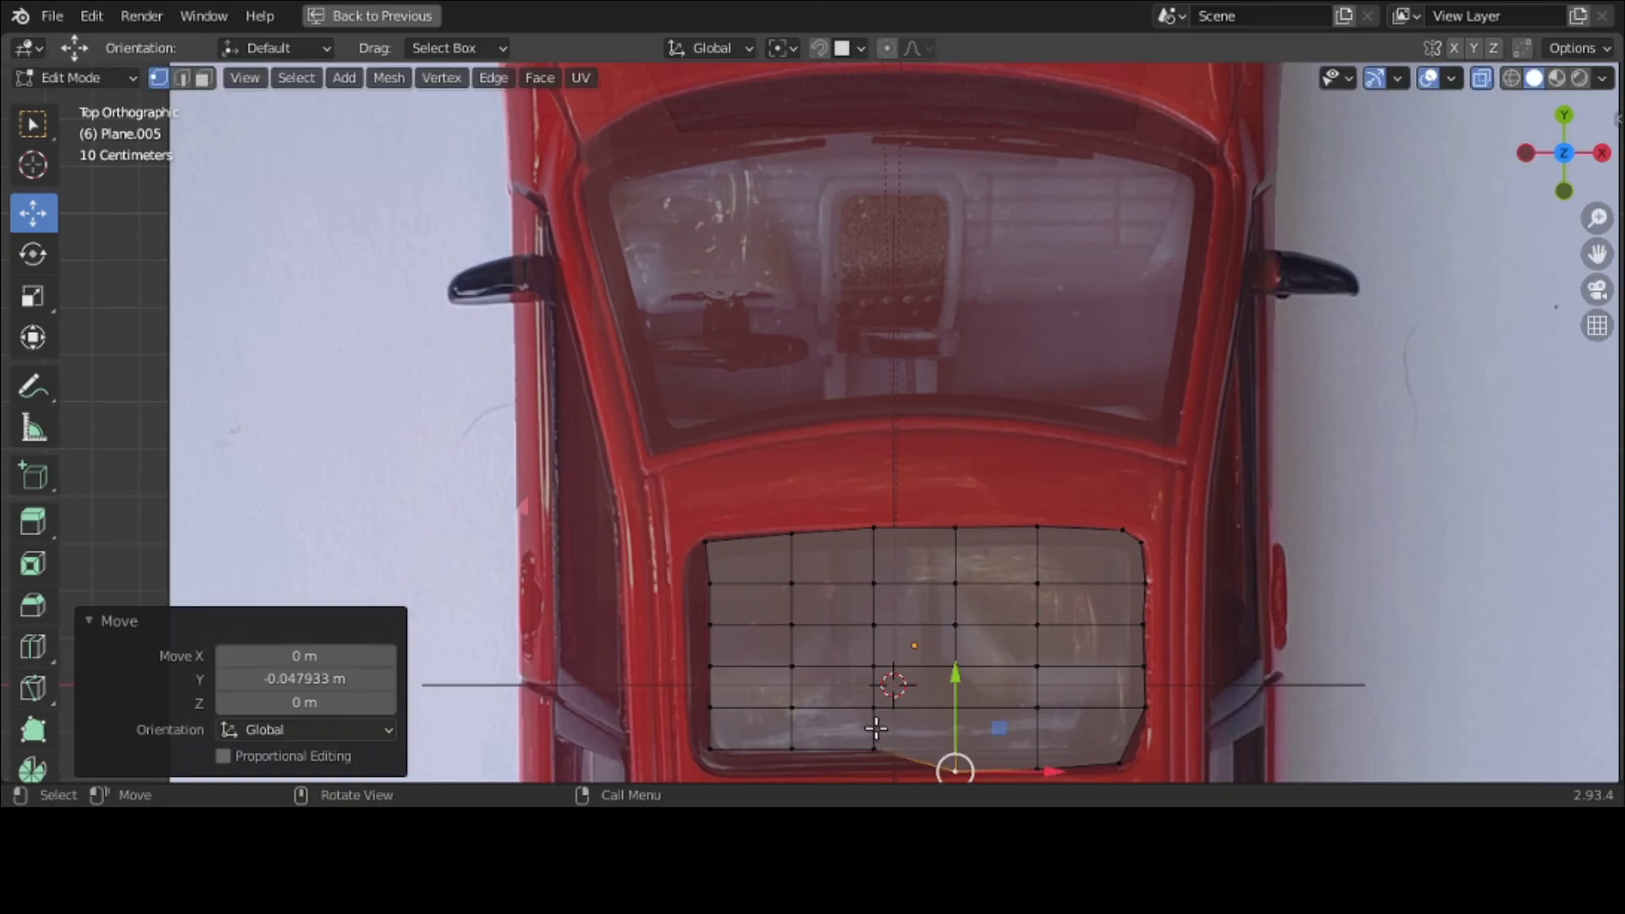
click(873, 747)
drag(870, 674, 794, 730)
click(791, 747)
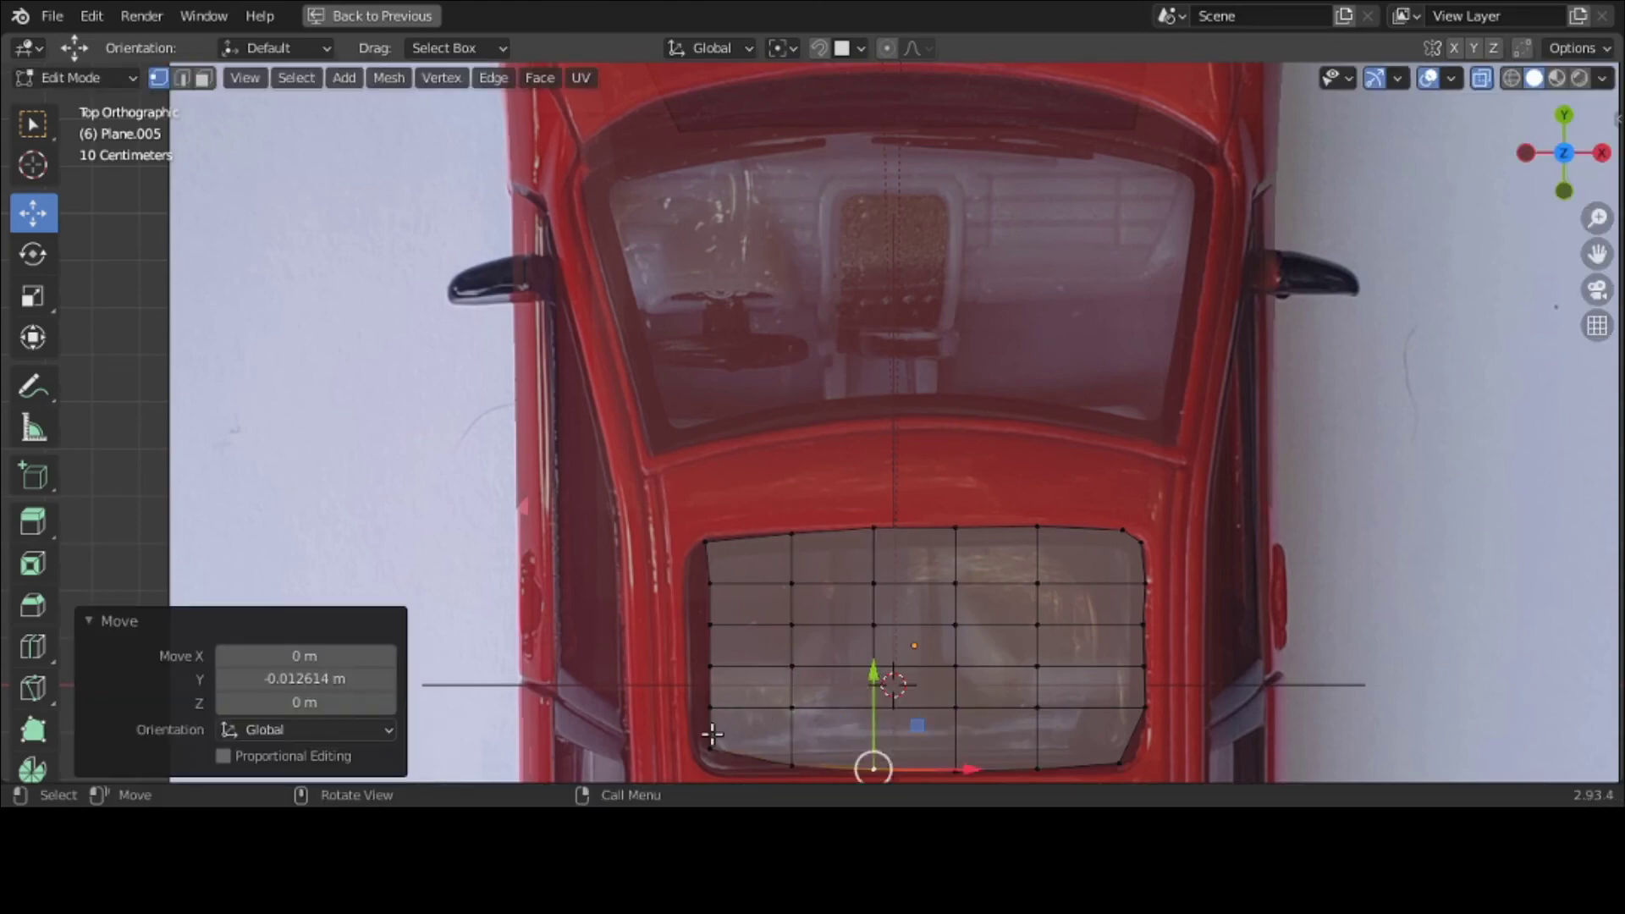
click(710, 747)
drag(698, 652, 698, 670)
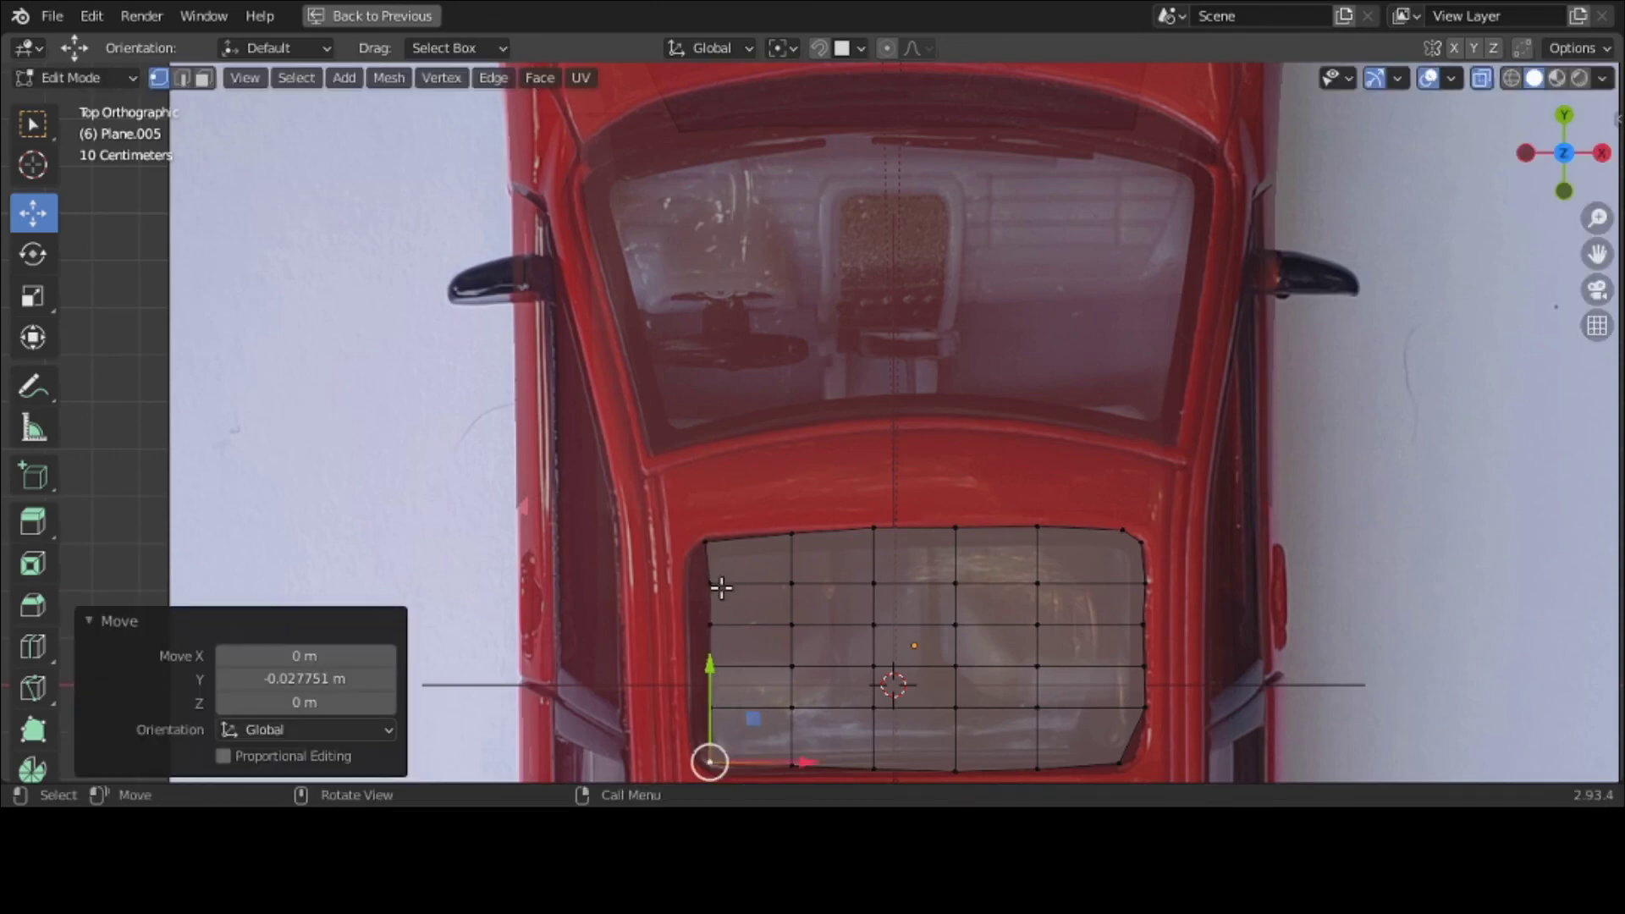
Step: Move the four inner vertices on the sunroof's -X side outward to the reference outline, the last by about -0.038 m along X
click(710, 584)
drag(780, 586, 763, 719)
click(710, 624)
click(710, 666)
click(709, 708)
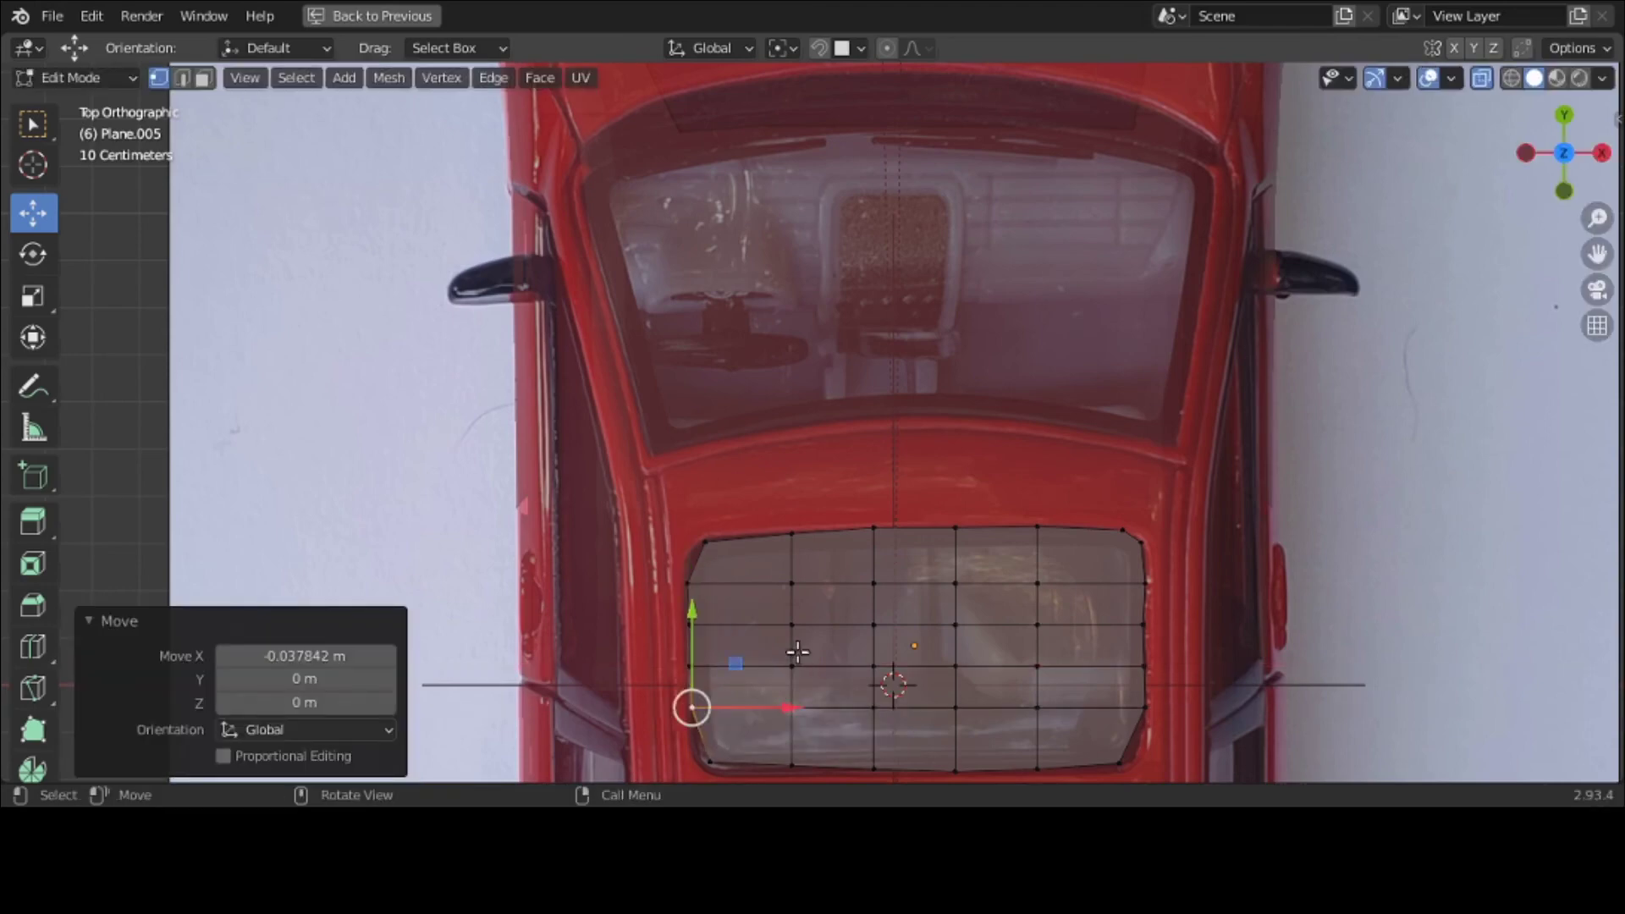
Step: Turn off X-ray, return to Object Mode, and raise the sunroof plane about 0.958 m along Z above the car roof
click(1482, 78)
middle_drag(1451, 200, 1267, 812)
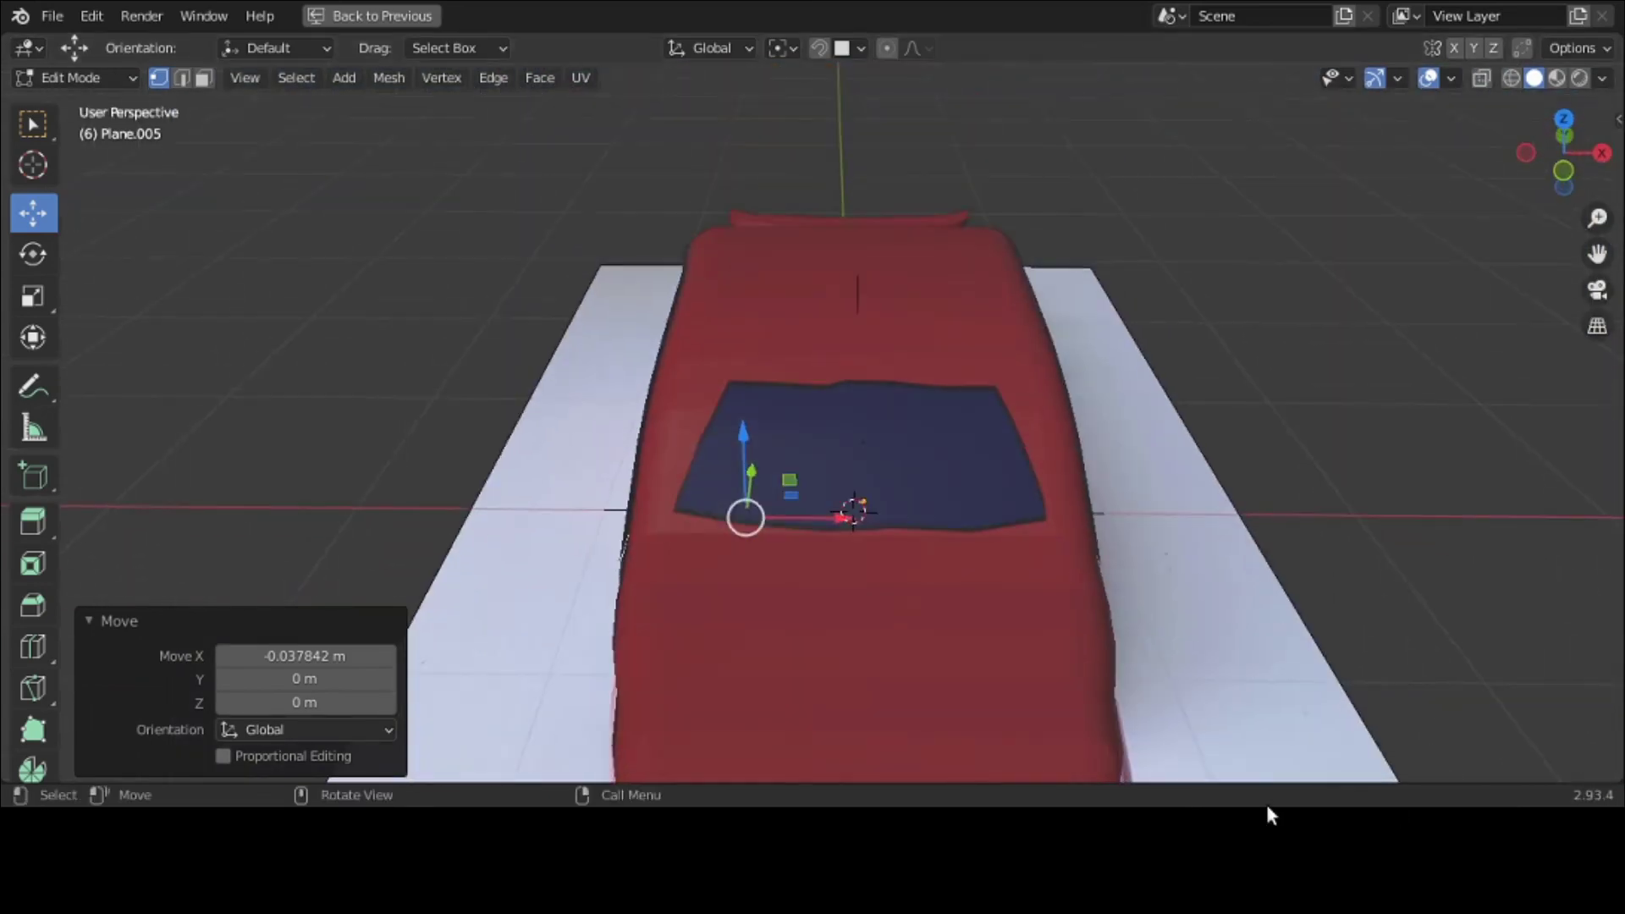
click(84, 78)
click(59, 95)
key(g)
key(z)
click(852, 212)
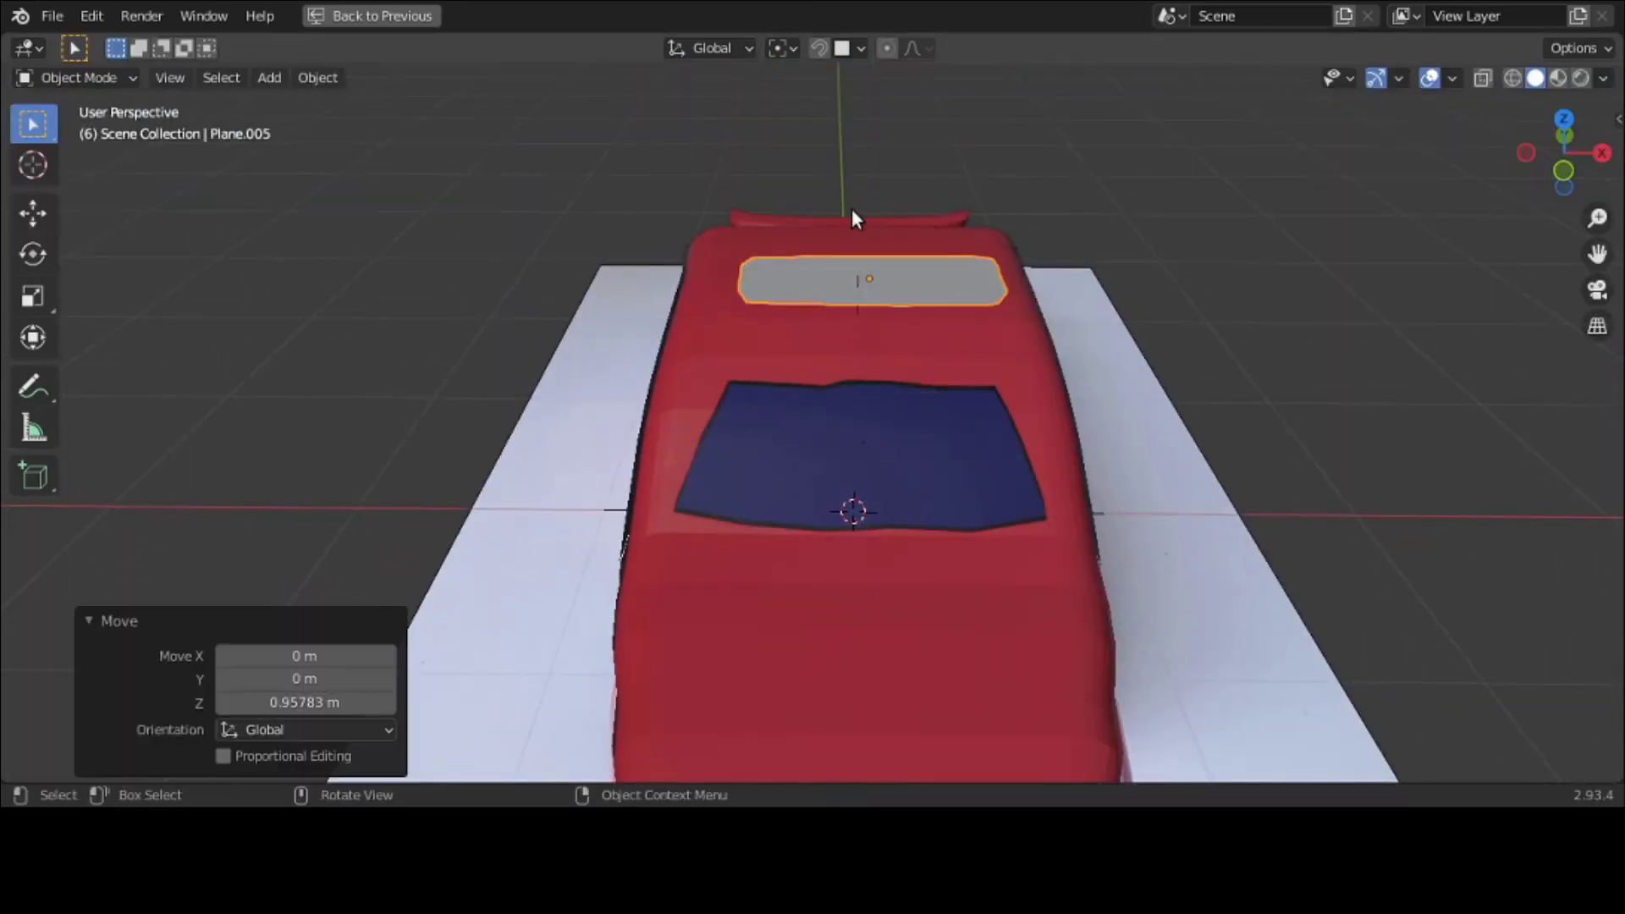
key(ctrl+space)
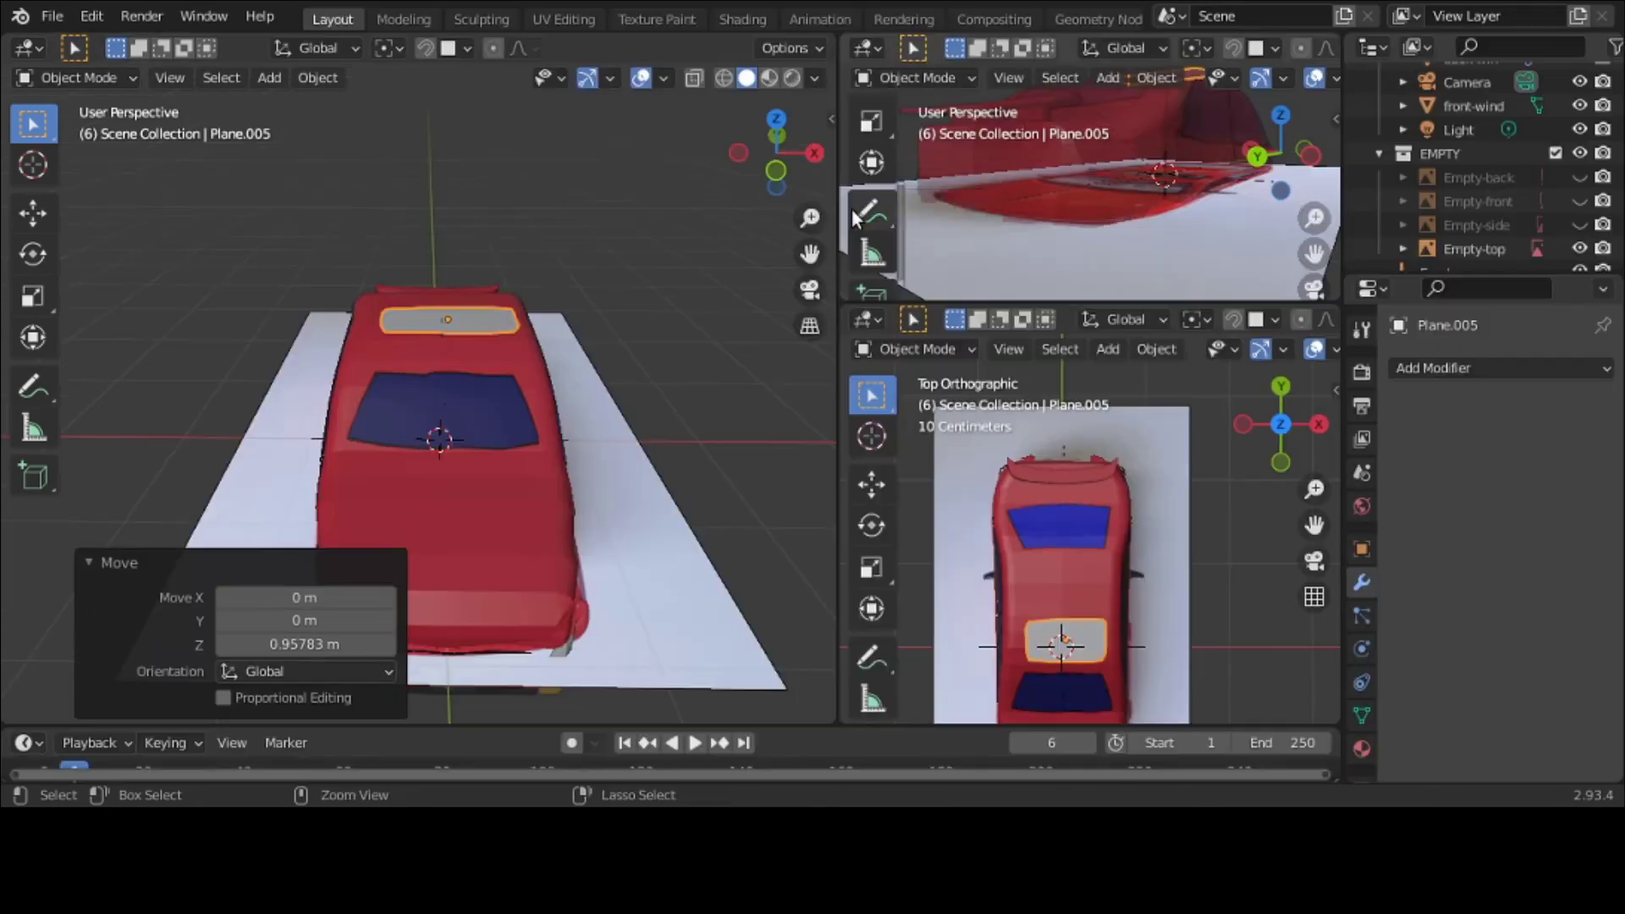
scroll(1598, 173, up, 3)
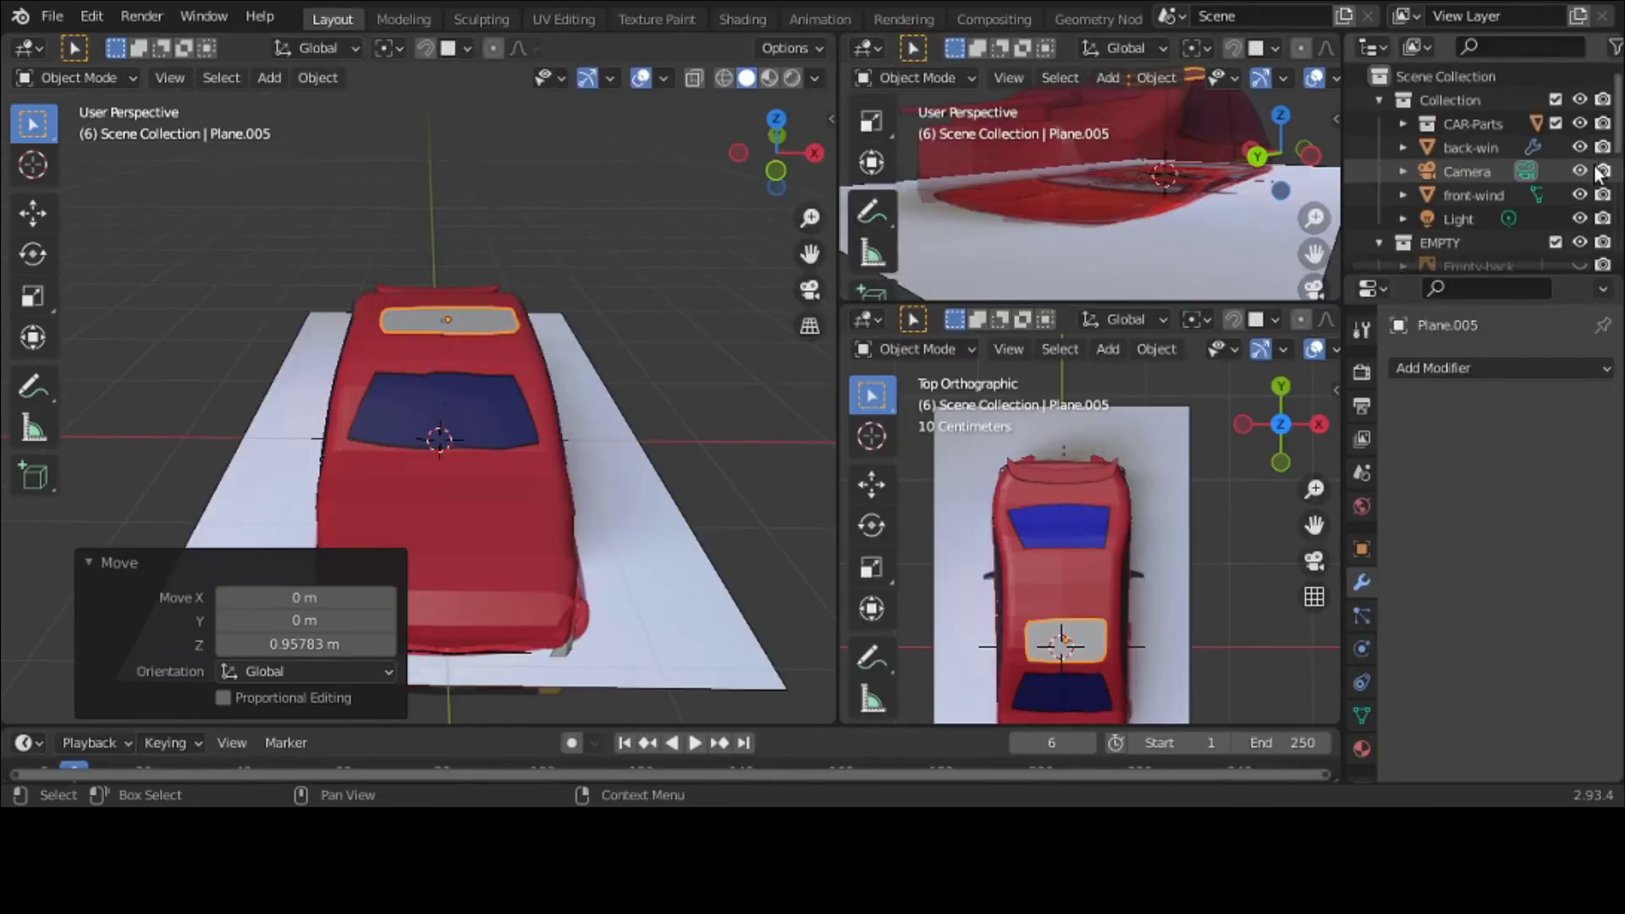
Step: Rename the sunroof plane Plane.005 as "hood" and move it into the CAR-Parts collection
click(1413, 128)
click(1399, 125)
scroll(1399, 125, down, 5)
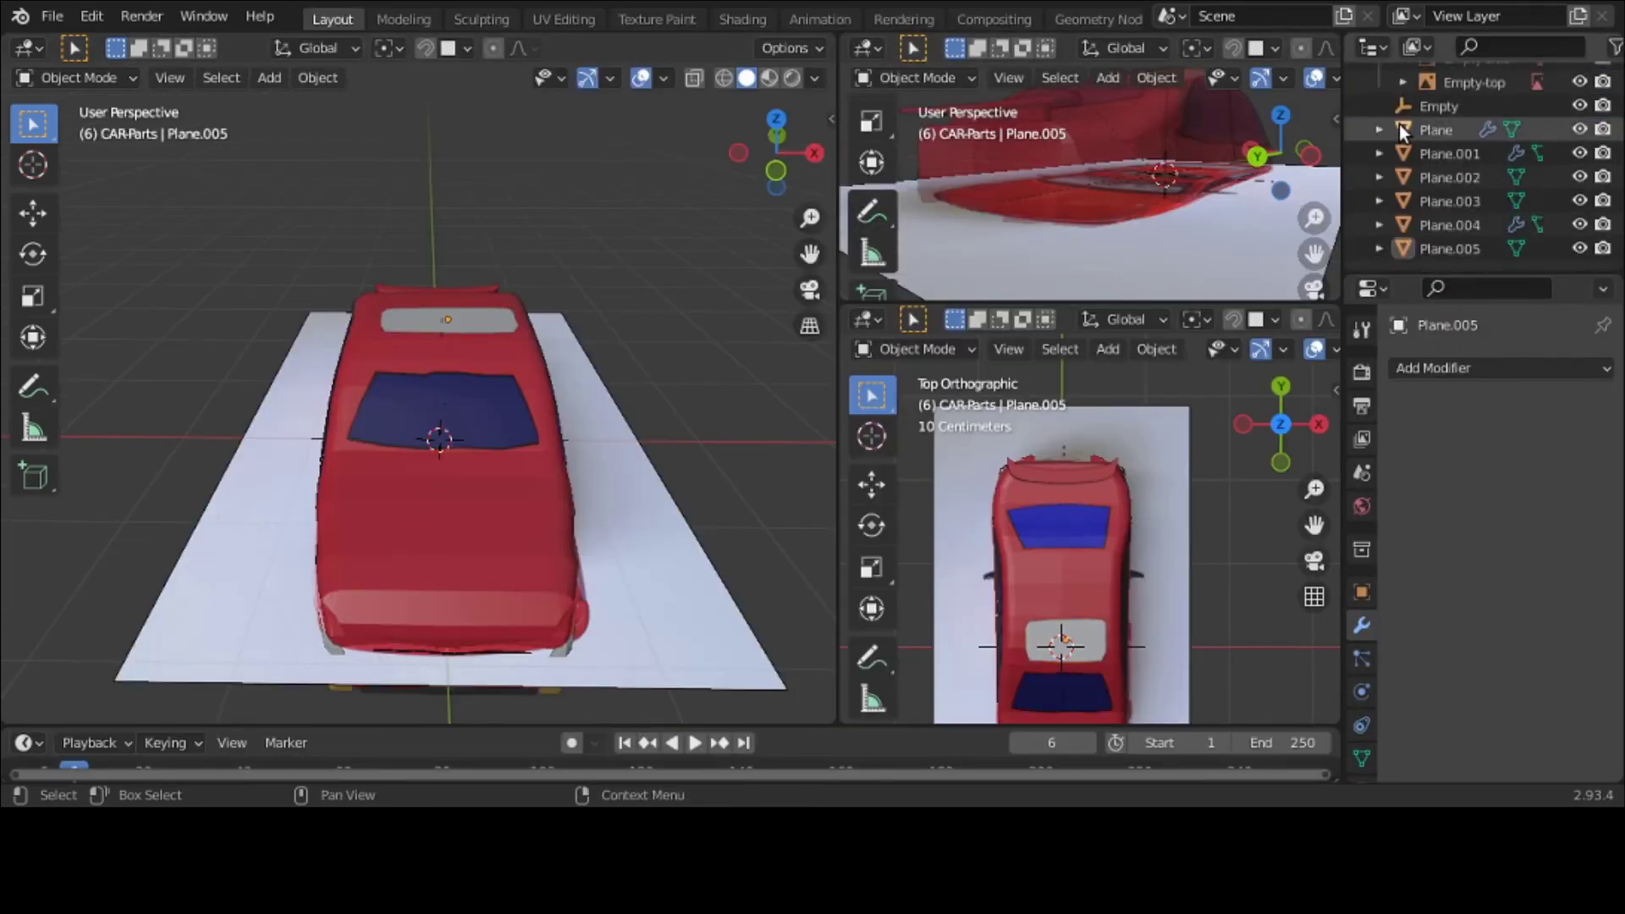
click(501, 301)
double_click(1481, 248)
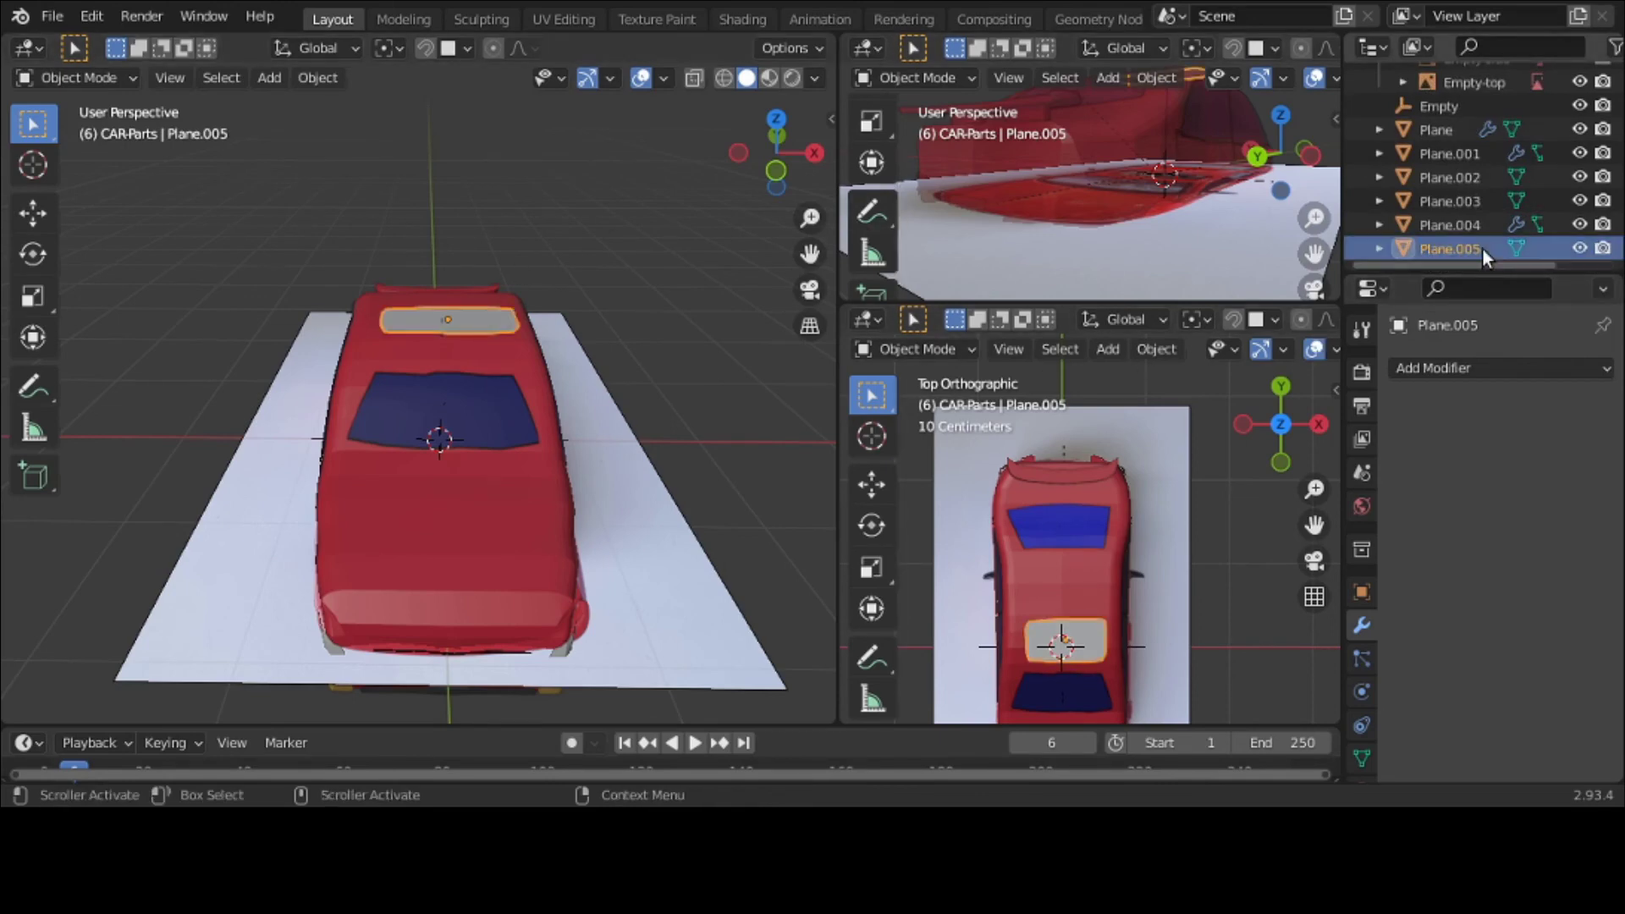
text(hood)
key(Return)
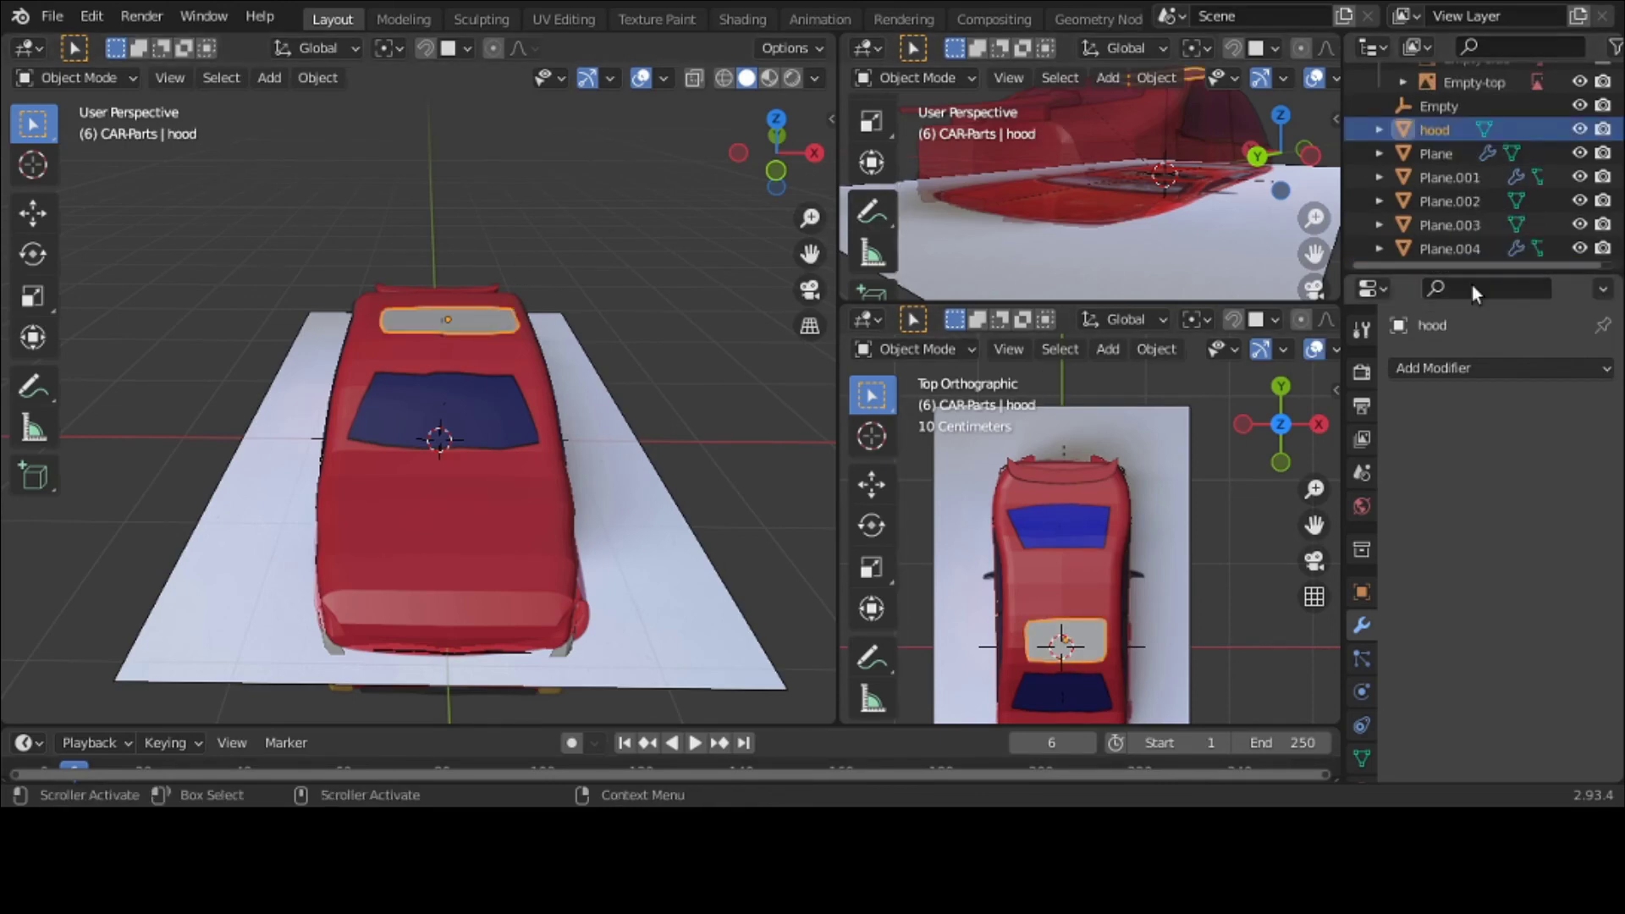
scroll(1480, 172, up, 4)
scroll(1446, 80, up, 10)
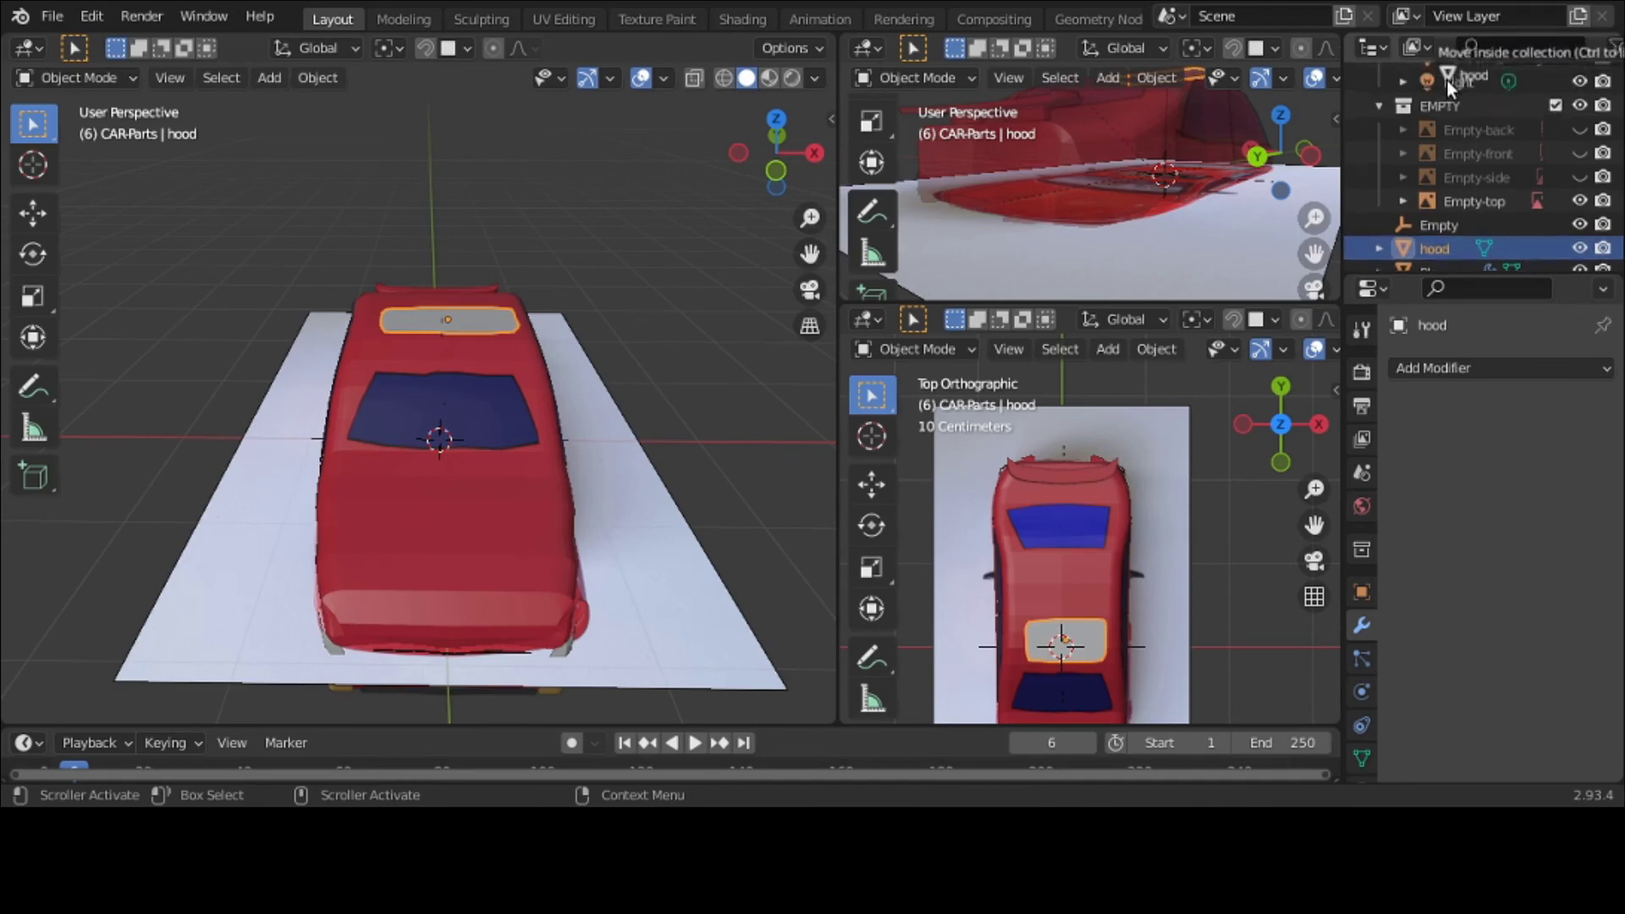
Step: Rename Plane.001, the mirrored rear door, as "backdoor" and move it into the CAR-Parts collection
scroll(1464, 143, down, 12)
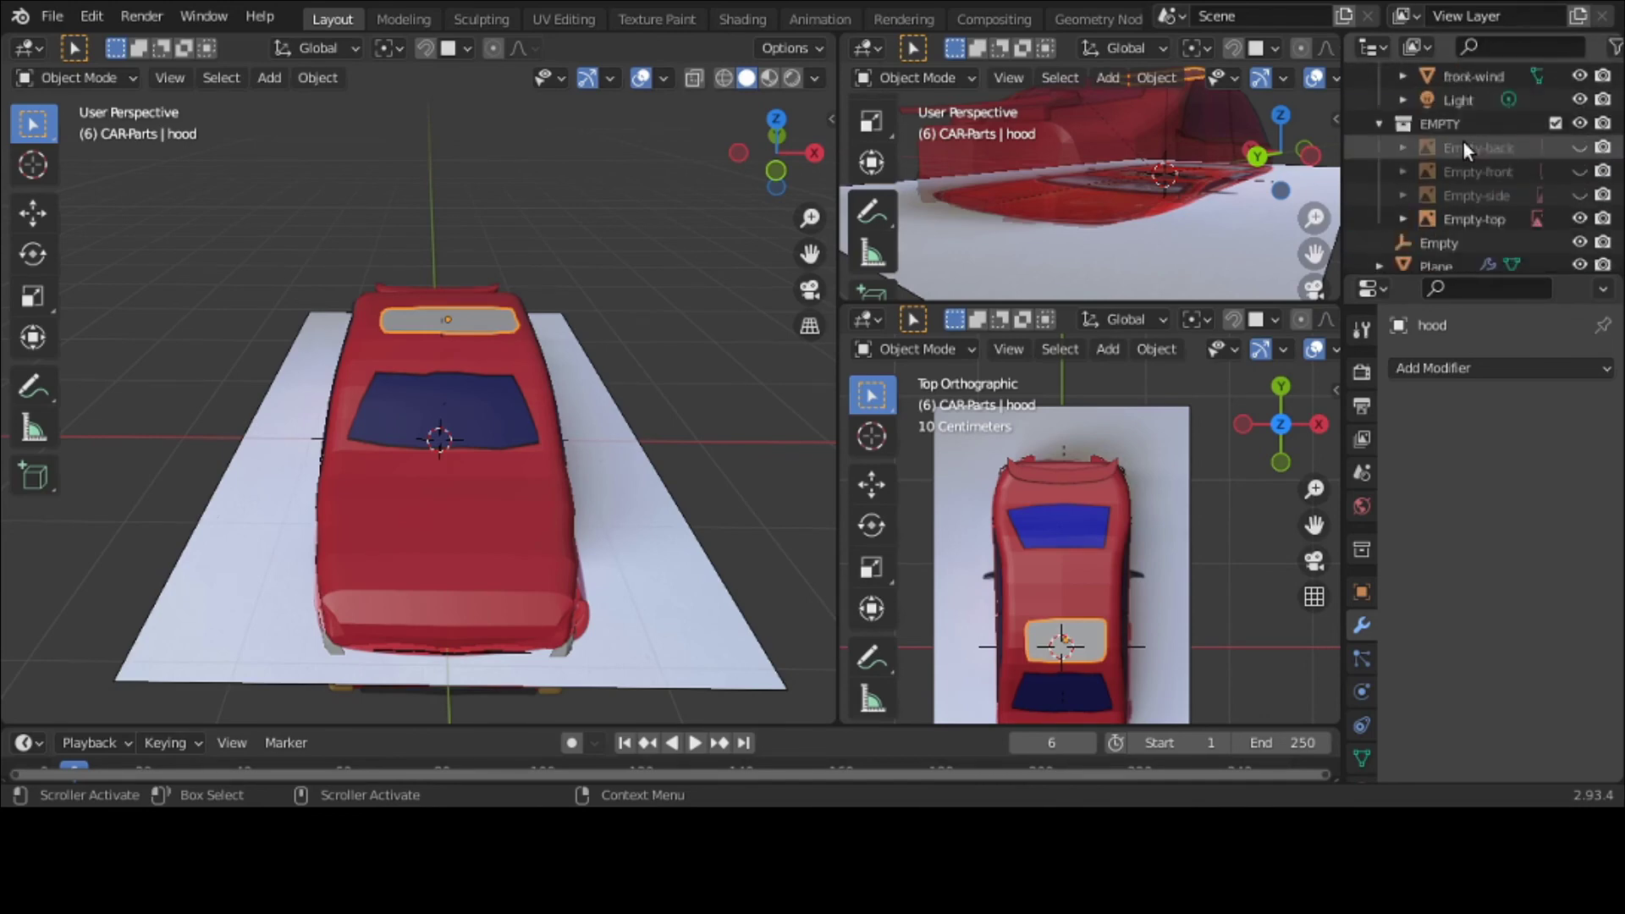
click(1461, 175)
middle_drag(586, 175, 464, 167)
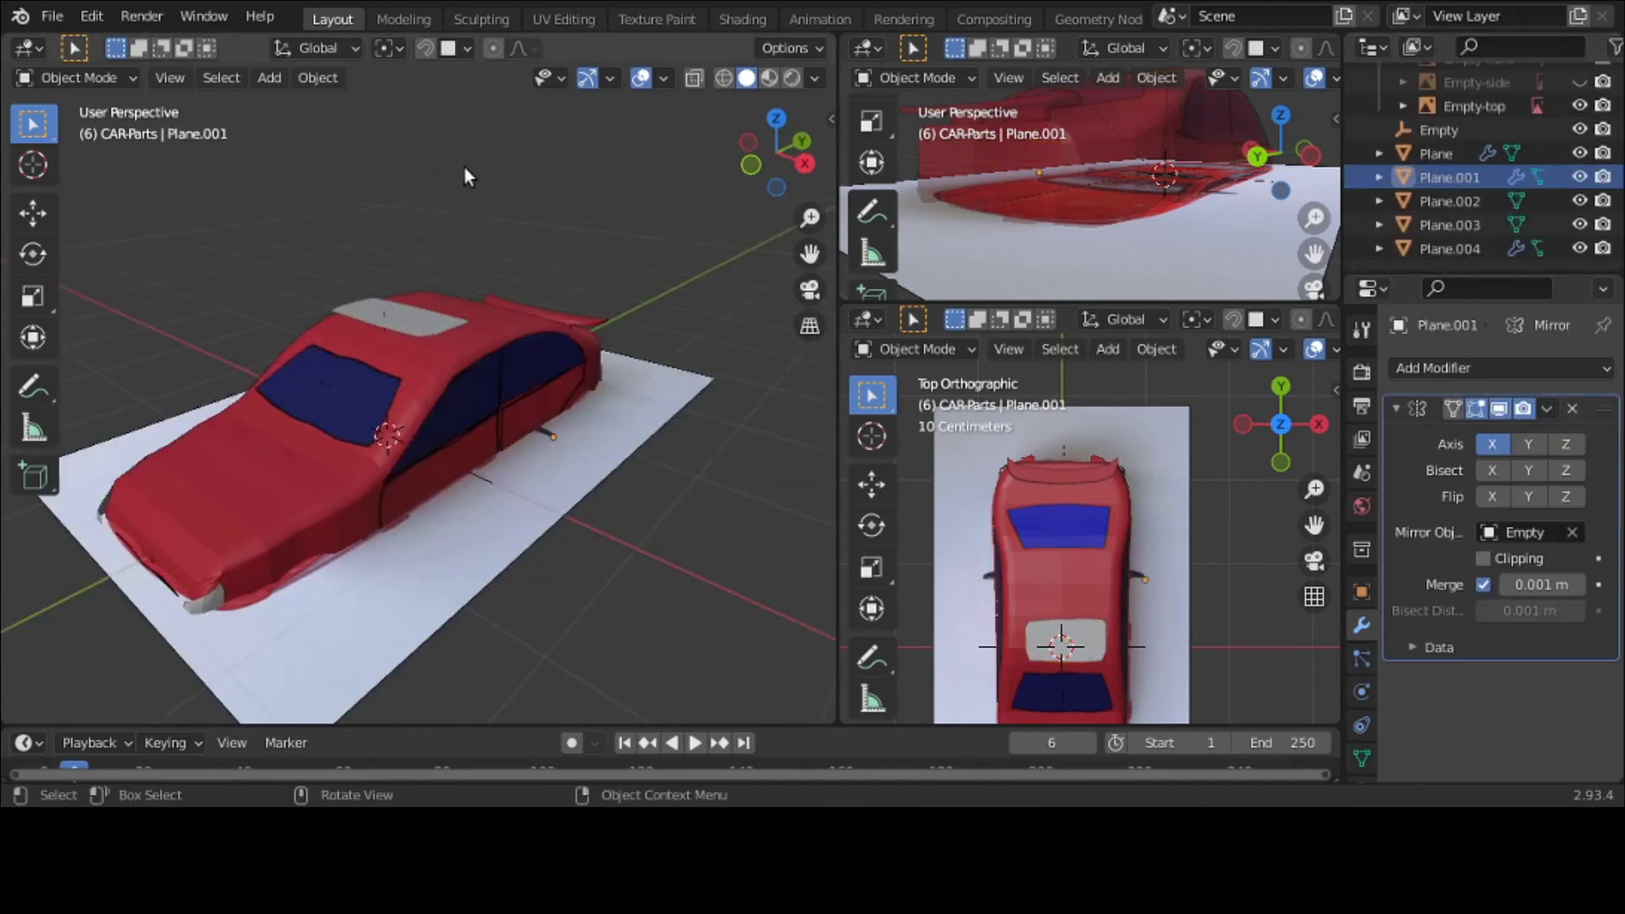
double_click(1426, 176)
text(backdoor)
key(Return)
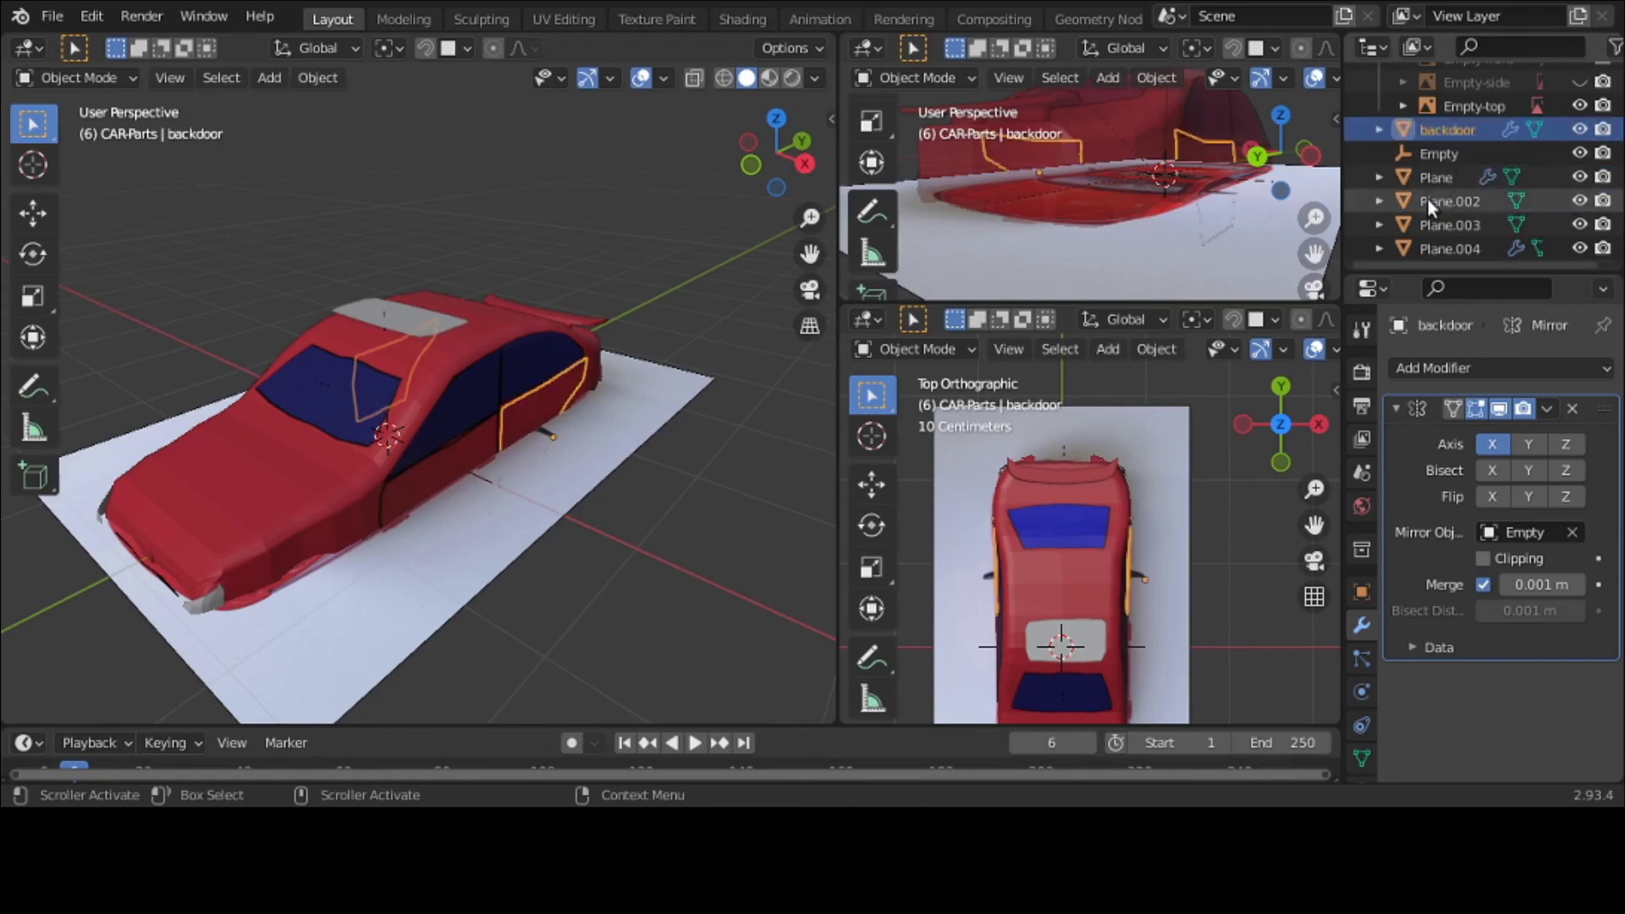
scroll(1427, 196, up, 2)
drag(1461, 173, 1484, 129)
Step: Rename Plane.002, the front side window, as "frontwindow" and move it into the CAR-Parts collection
scroll(1479, 126, down, 5)
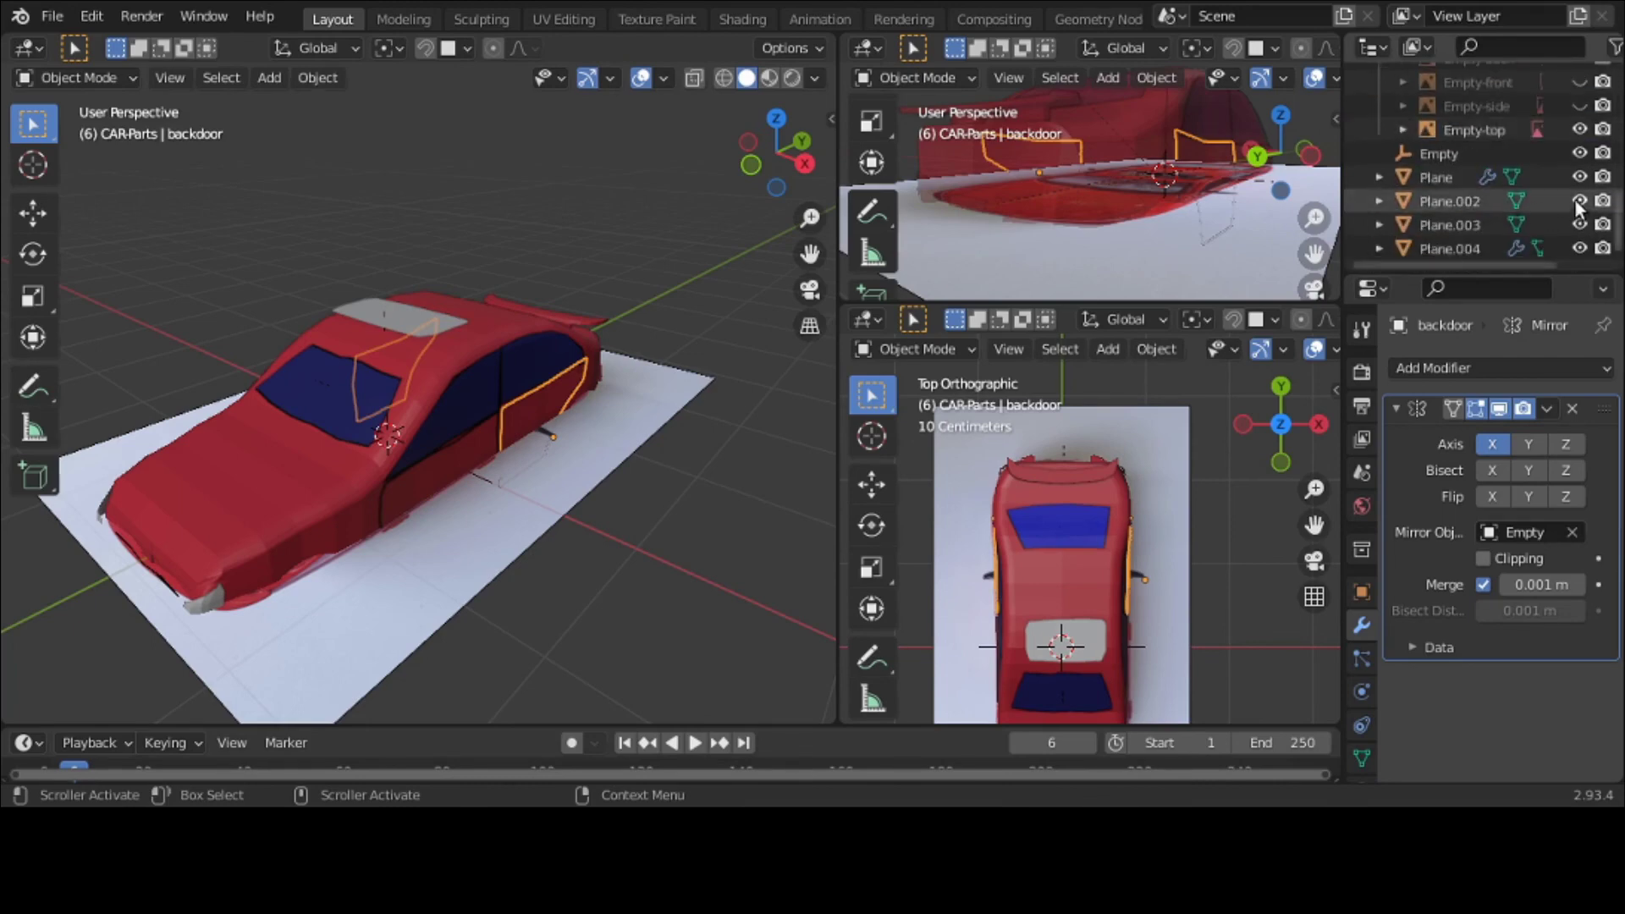
double_click(1467, 202)
text(front)
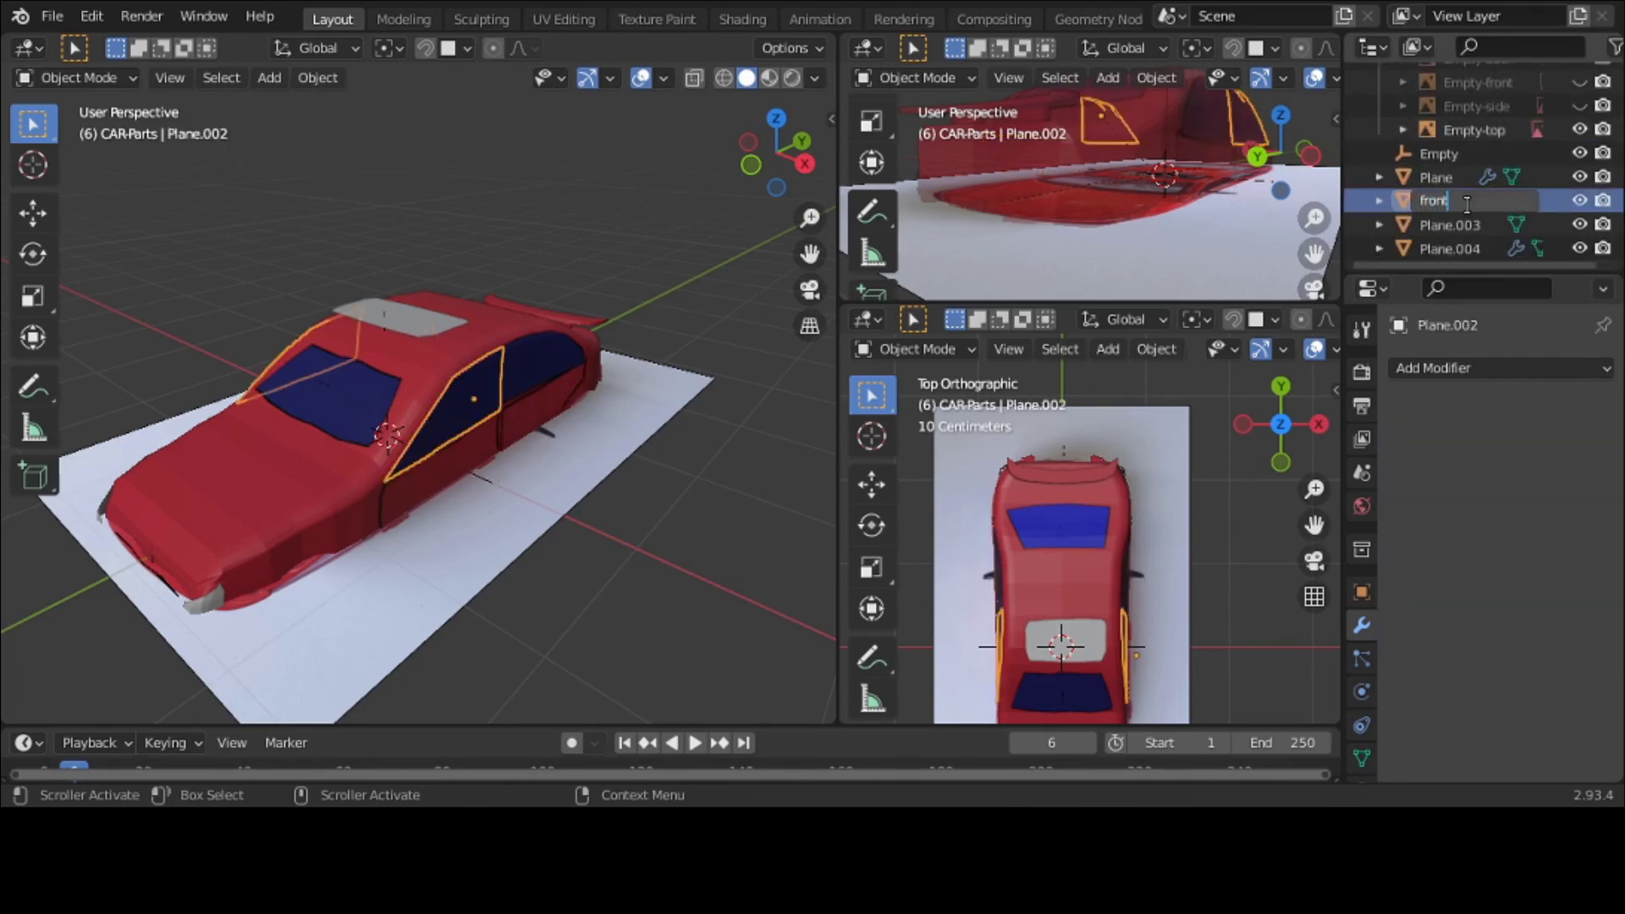
text(window)
key(Return)
drag(1465, 201, 1450, 110)
Step: Rename the object Plane, the mirrored front door, as "frontdoor" and move it into the CAR-Parts collection
scroll(1450, 110, down, 8)
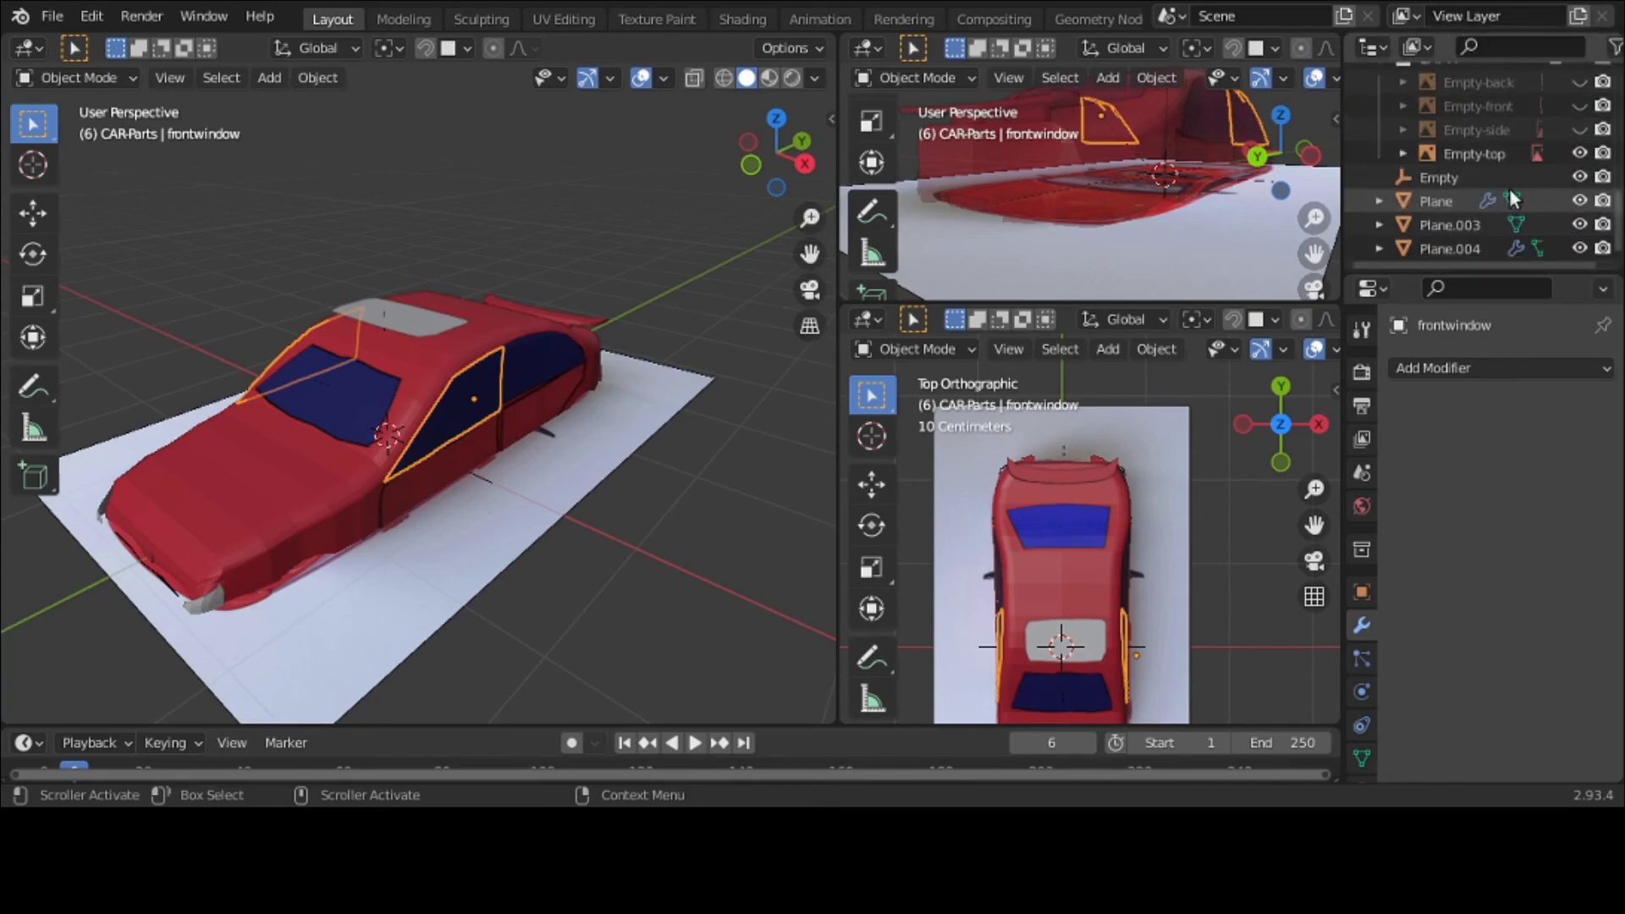
double_click(1436, 201)
text(frontdoor)
key(Return)
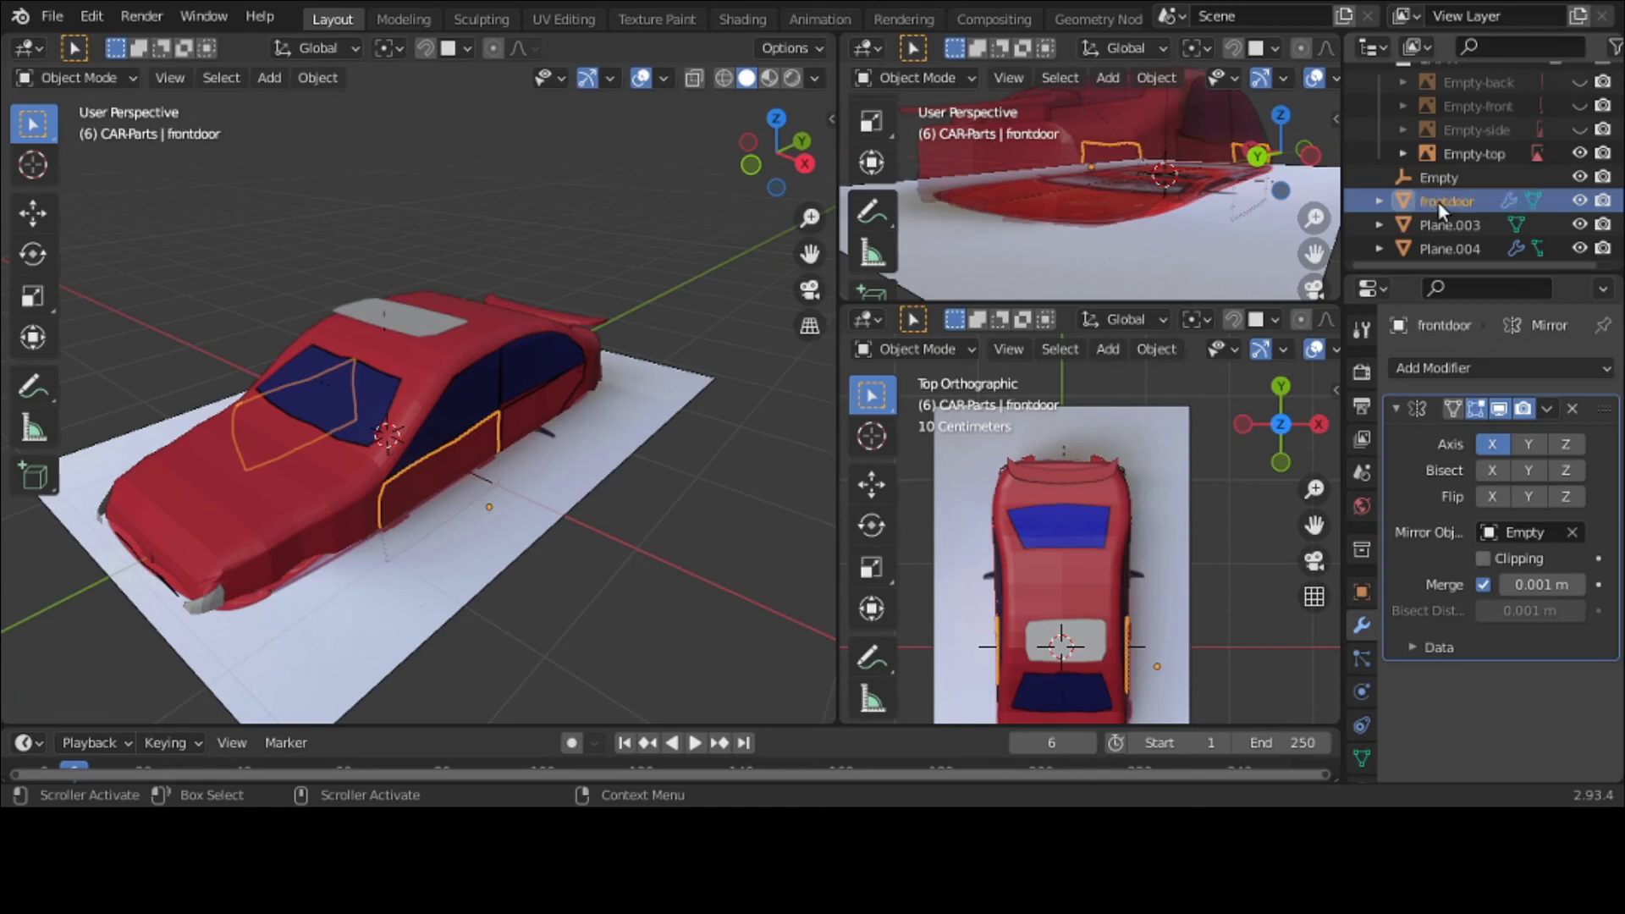
drag(1439, 201, 1475, 125)
Step: Rename the rear spoiler Plane.003 as "back-fin" and move it into the CAR-Parts collection
scroll(1475, 126, down, 6)
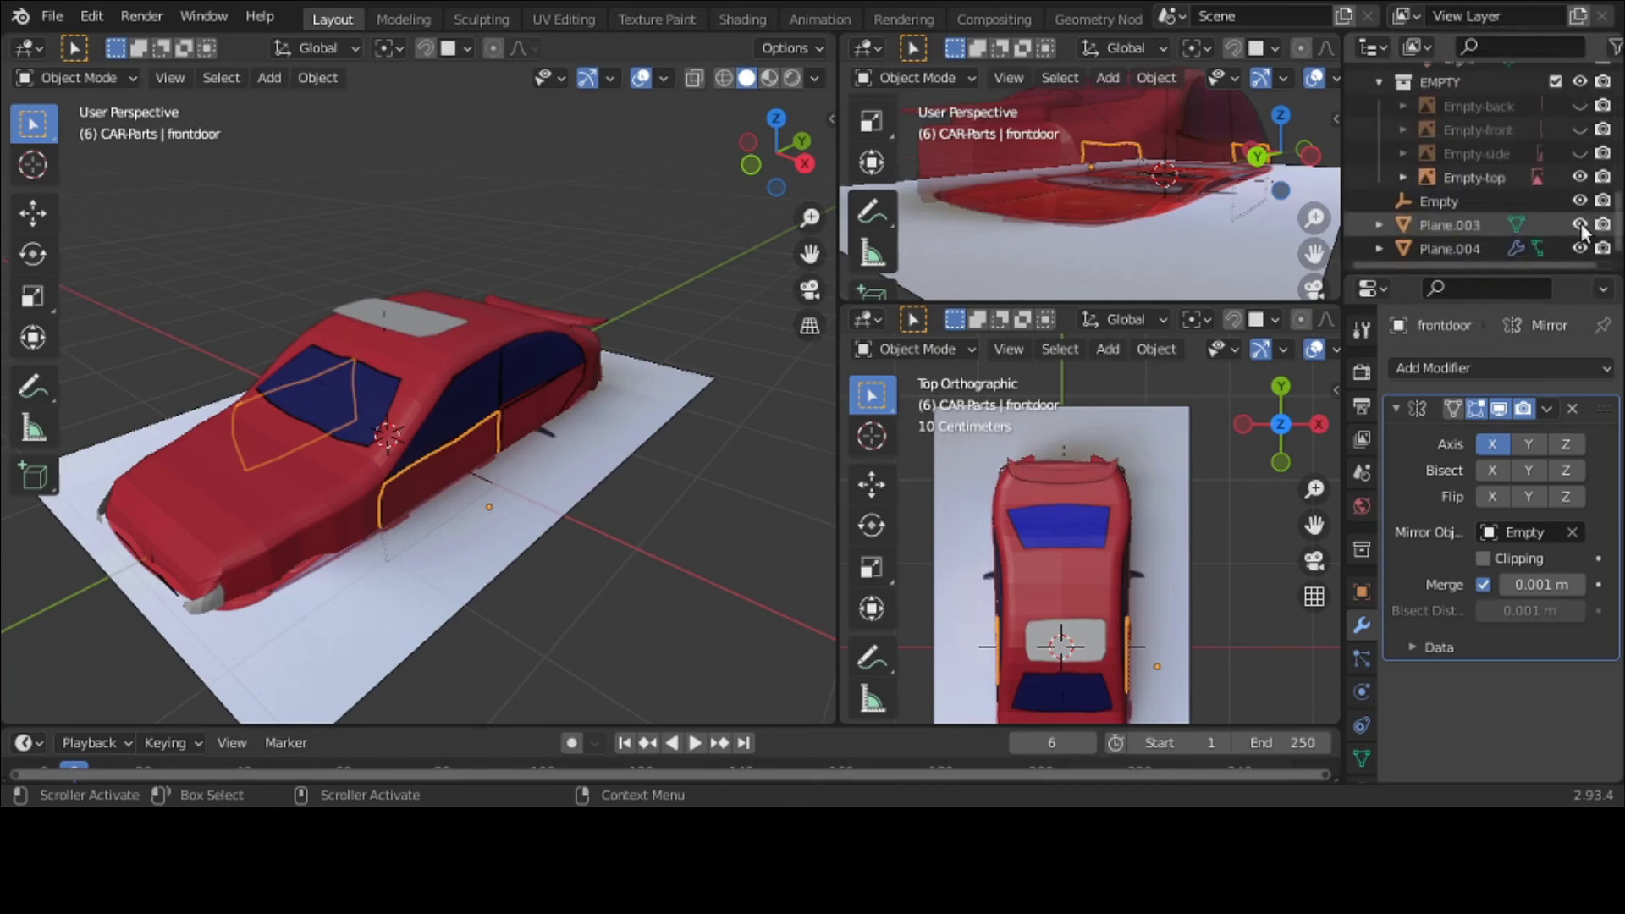
double_click(1465, 224)
text(bac)
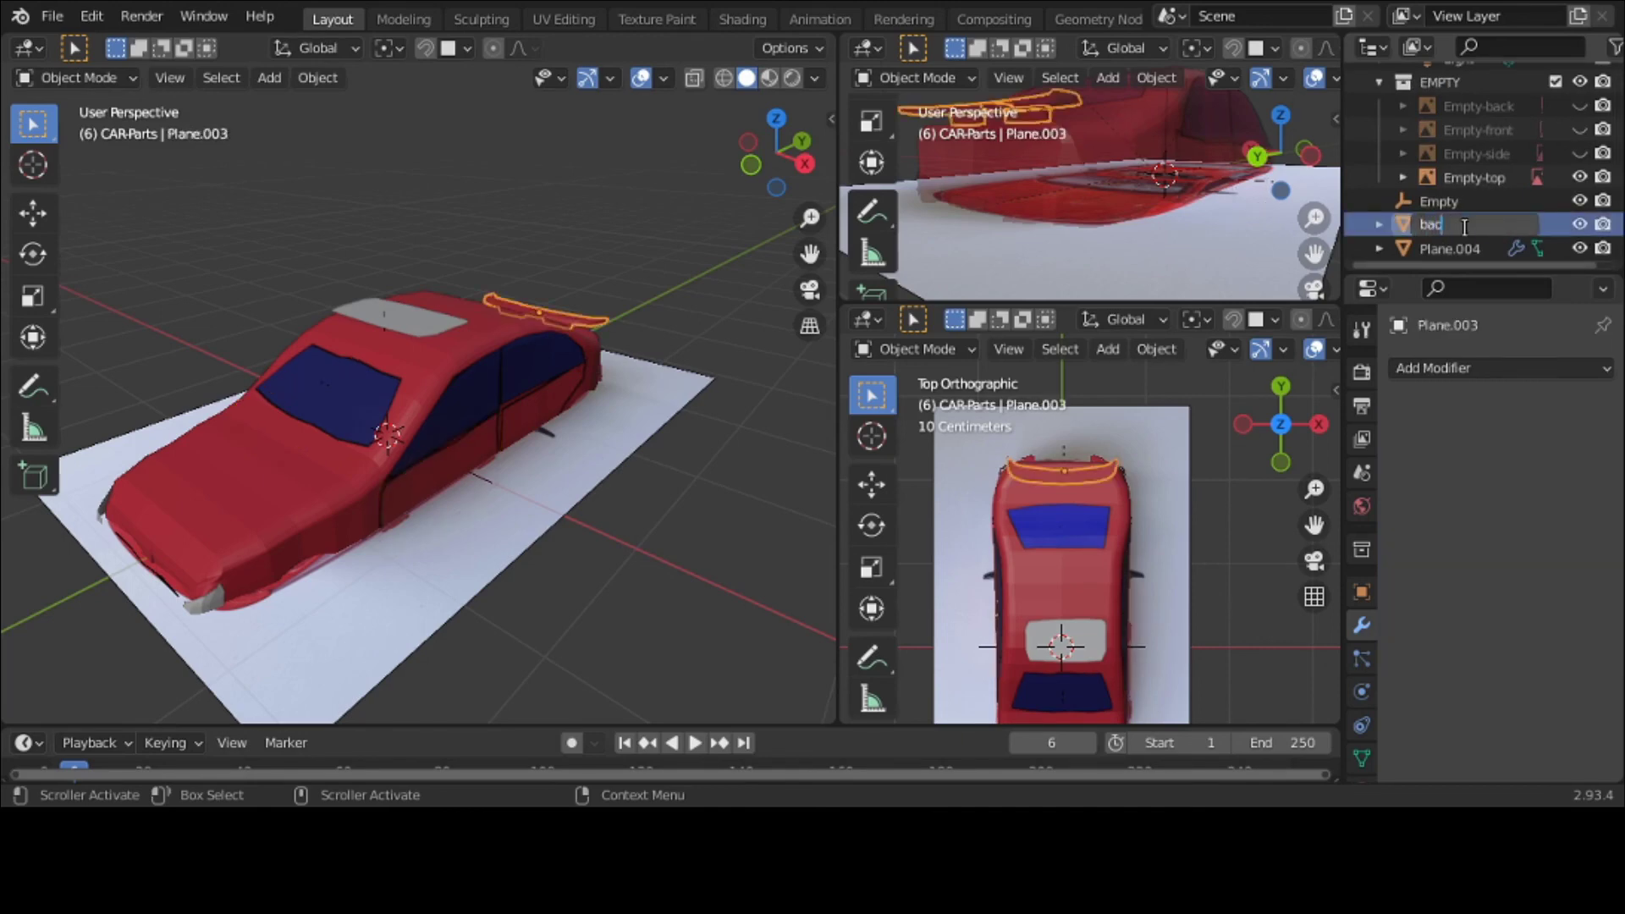
text(k-fin)
key(Return)
drag(1461, 225, 1456, 114)
Step: Rename Plane.004, the rear side window, as "bakwindow" and move it into the CAR-Parts collection
scroll(1456, 114, down, 8)
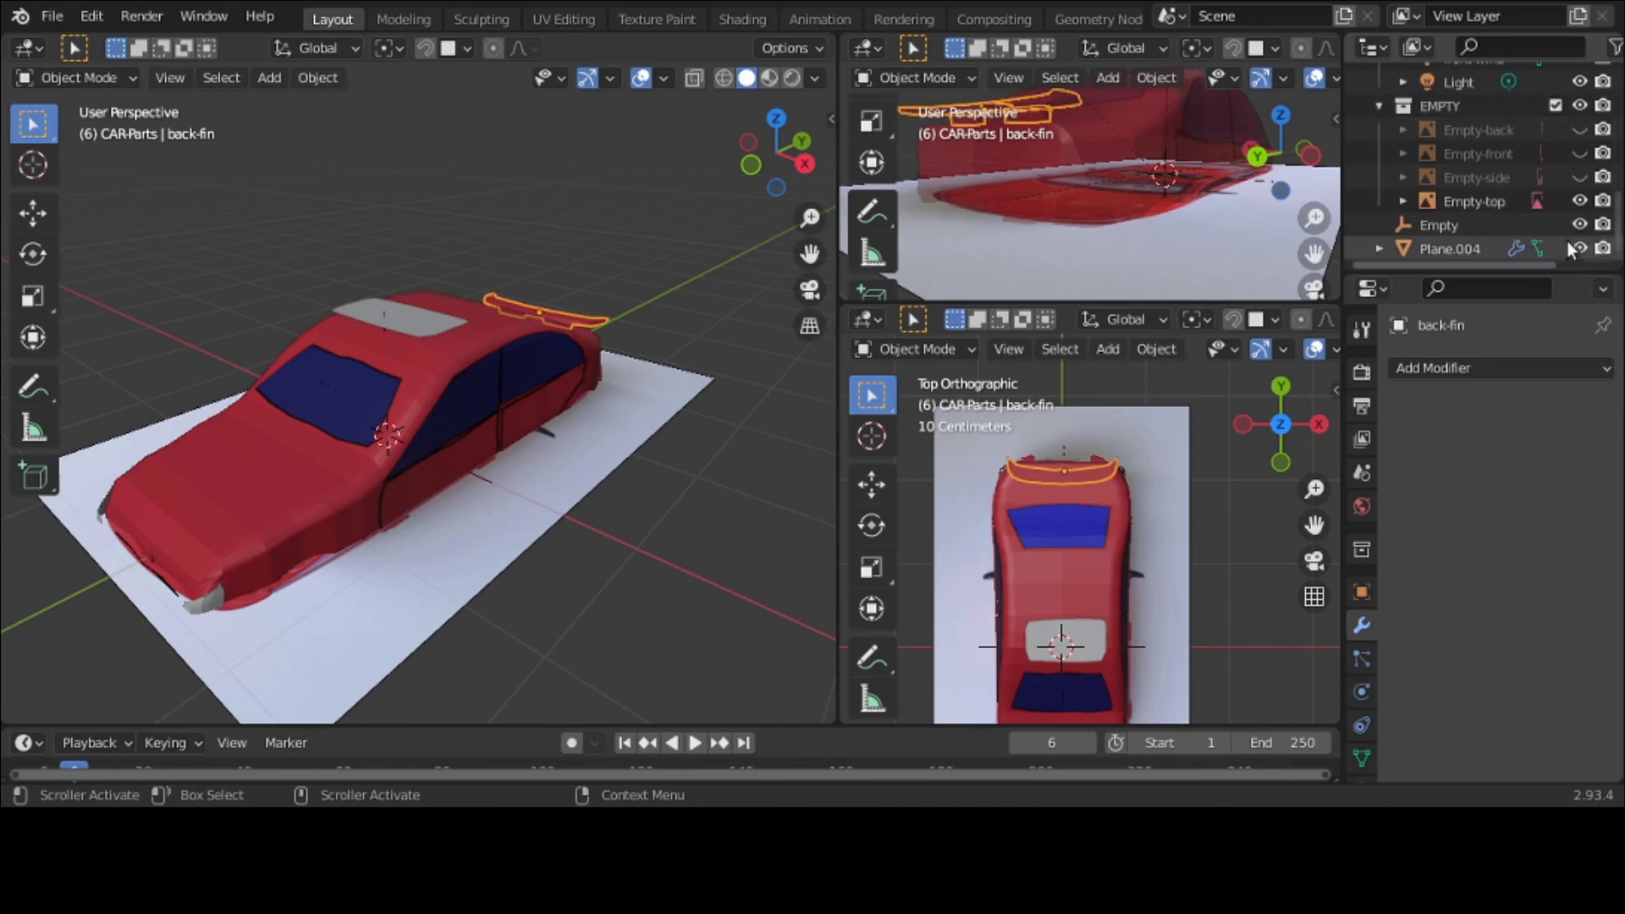
click(1464, 248)
double_click(1480, 248)
text(bak)
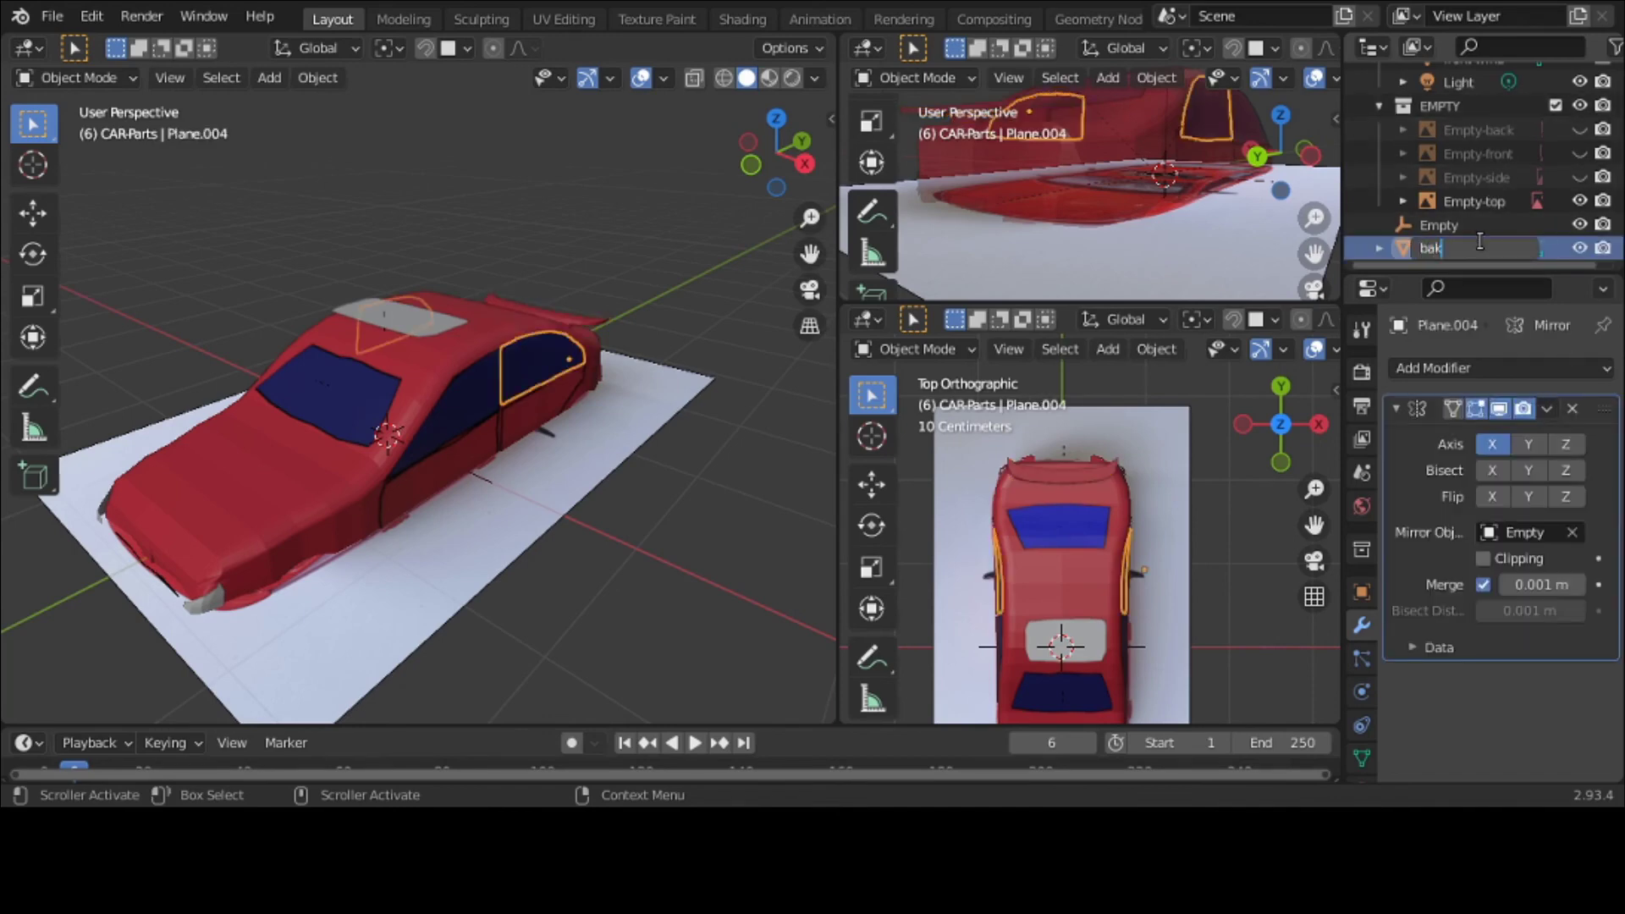
text(window)
key(Return)
drag(1478, 241, 1470, 129)
Step: Give the sunroof object "hood" a new material and set its viewport display color to hex 2A2B7B
click(430, 323)
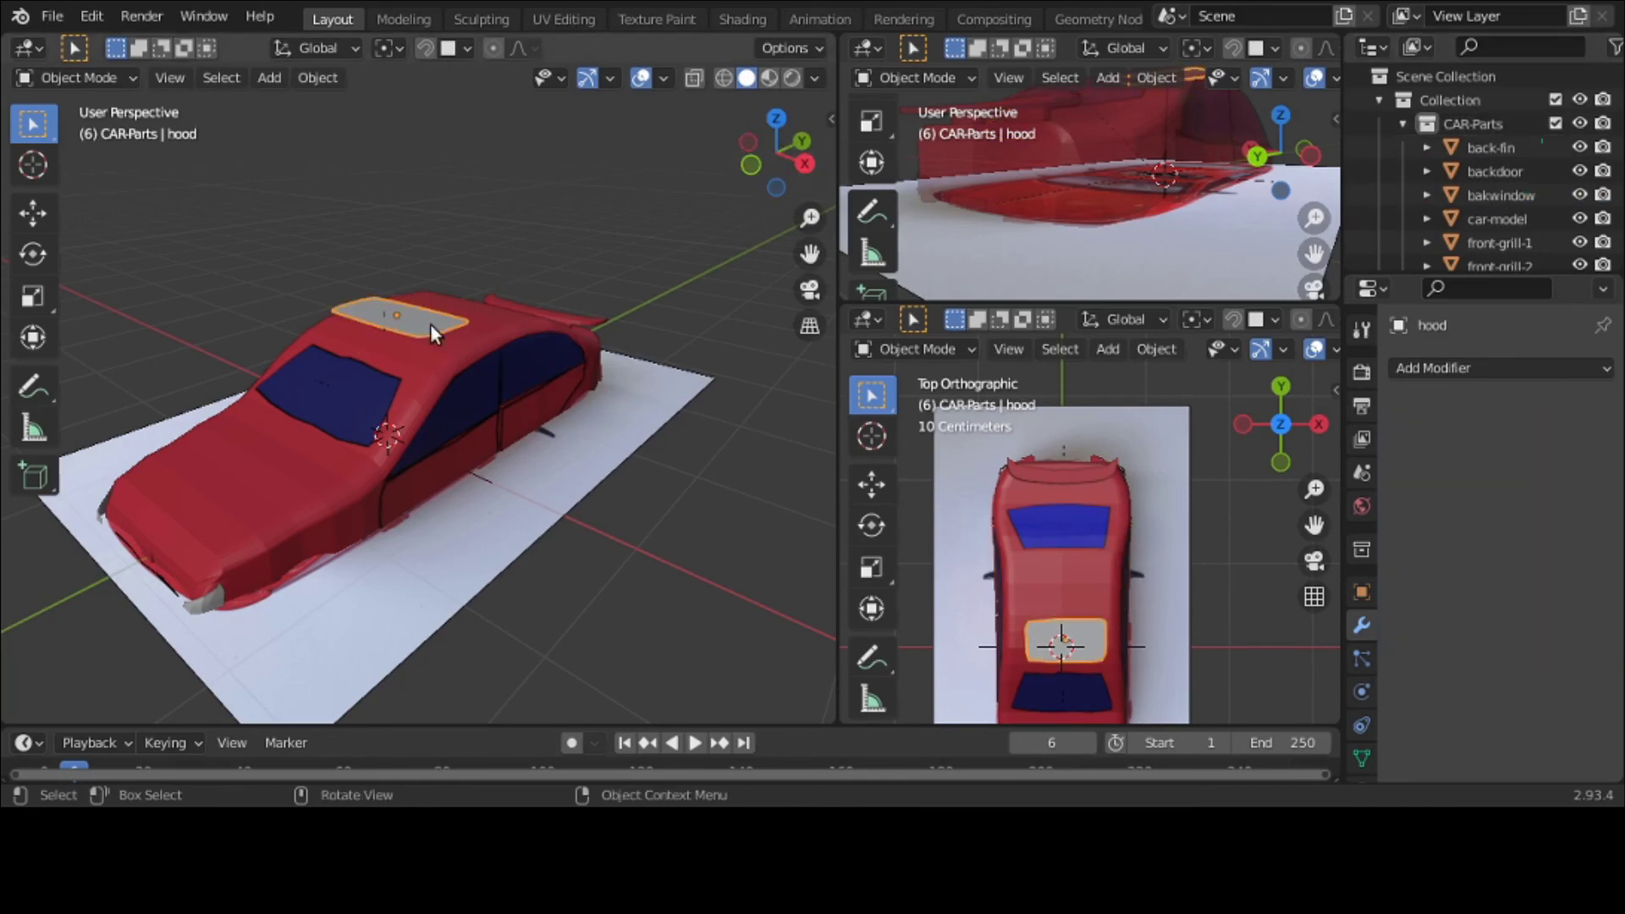
middle_drag(440, 332, 457, 337)
scroll(1371, 677, down, 2)
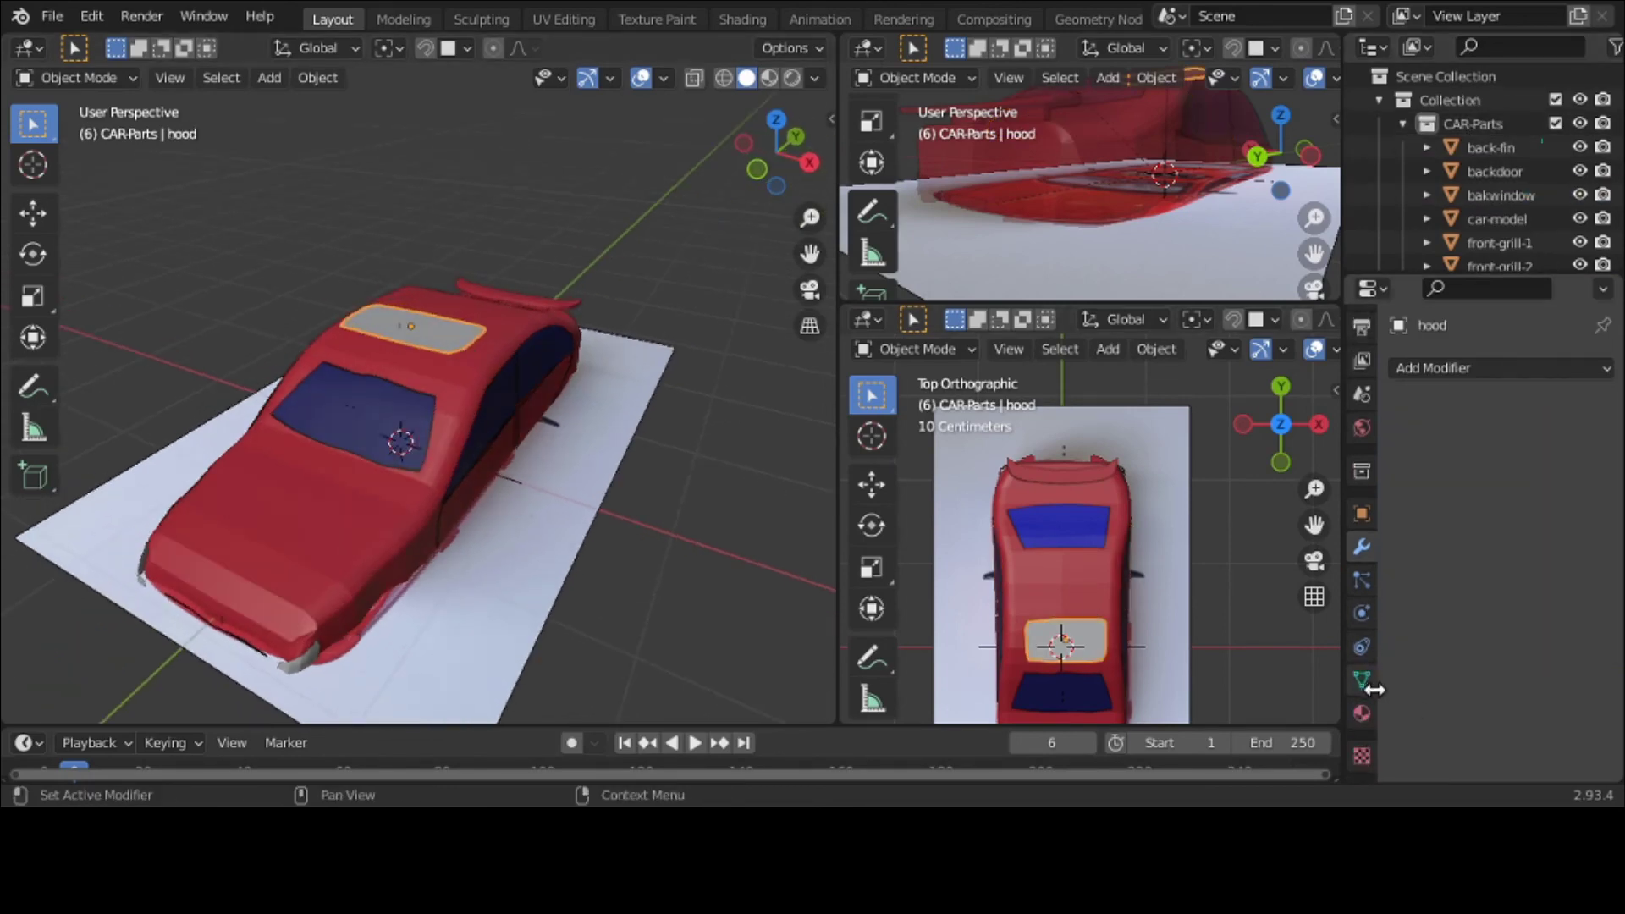
click(1362, 712)
click(1470, 475)
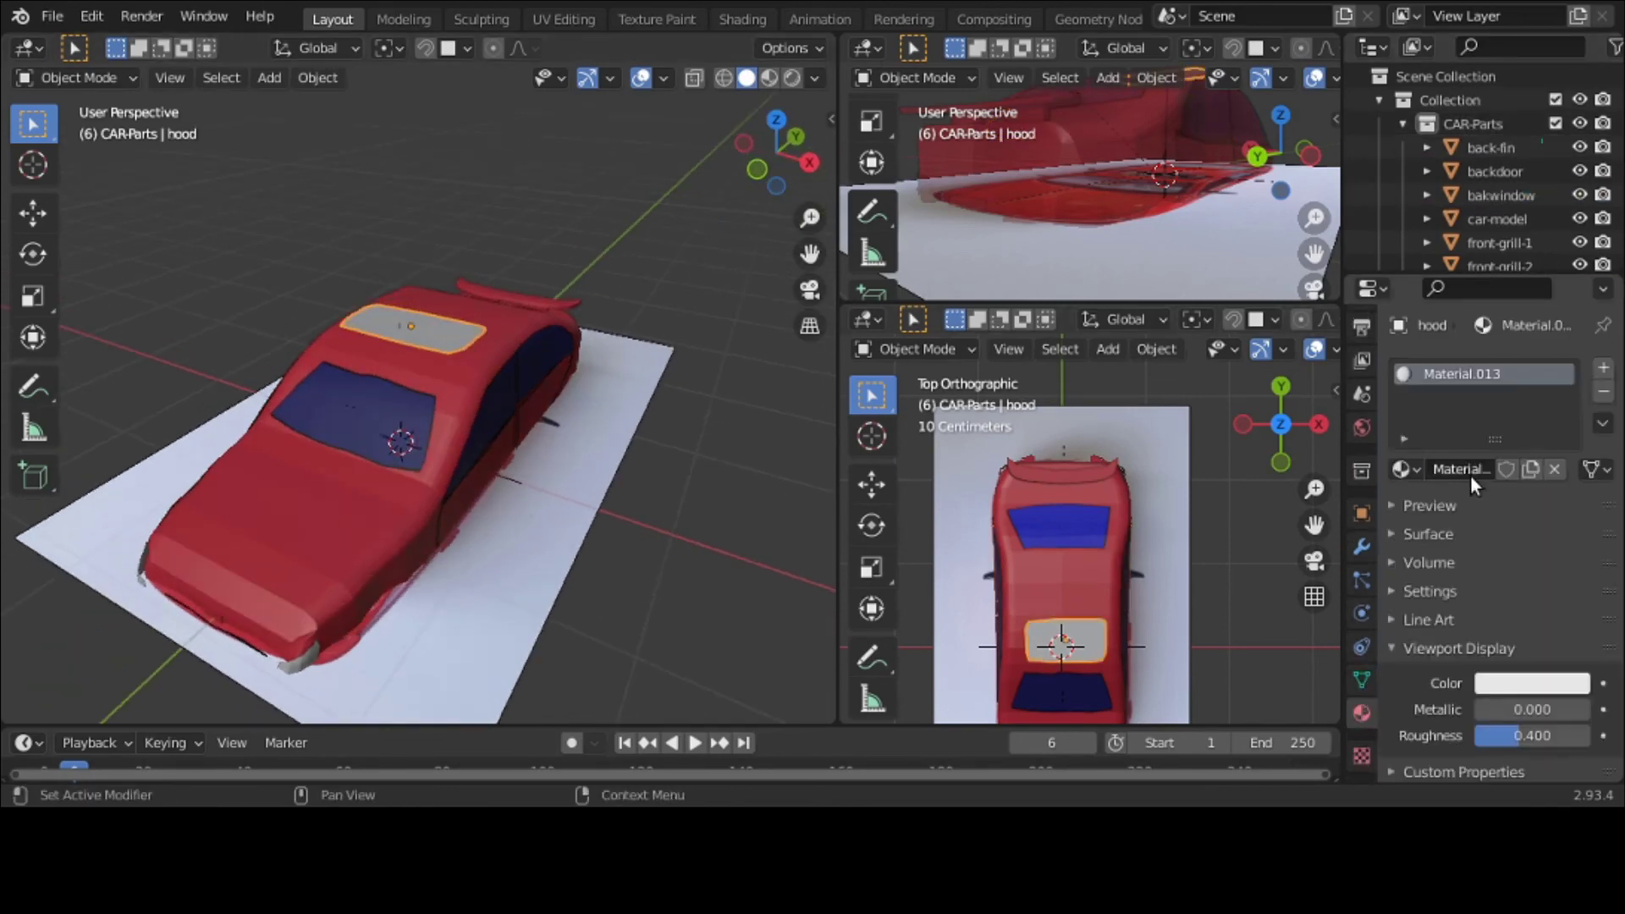
click(1495, 677)
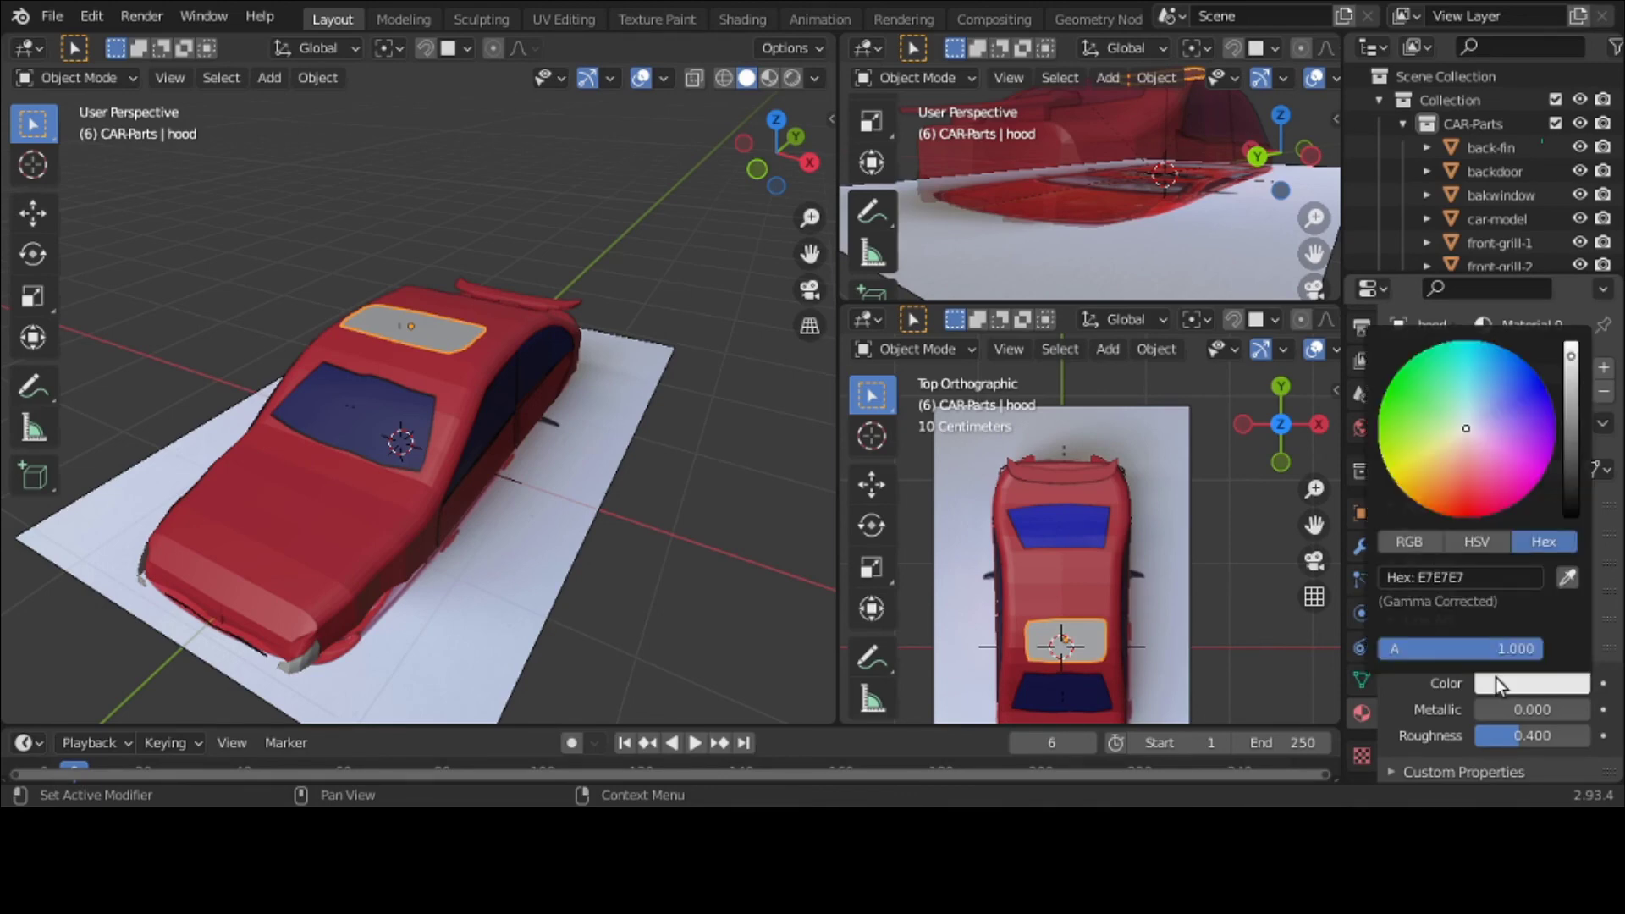
click(1500, 582)
text(2a2b7b)
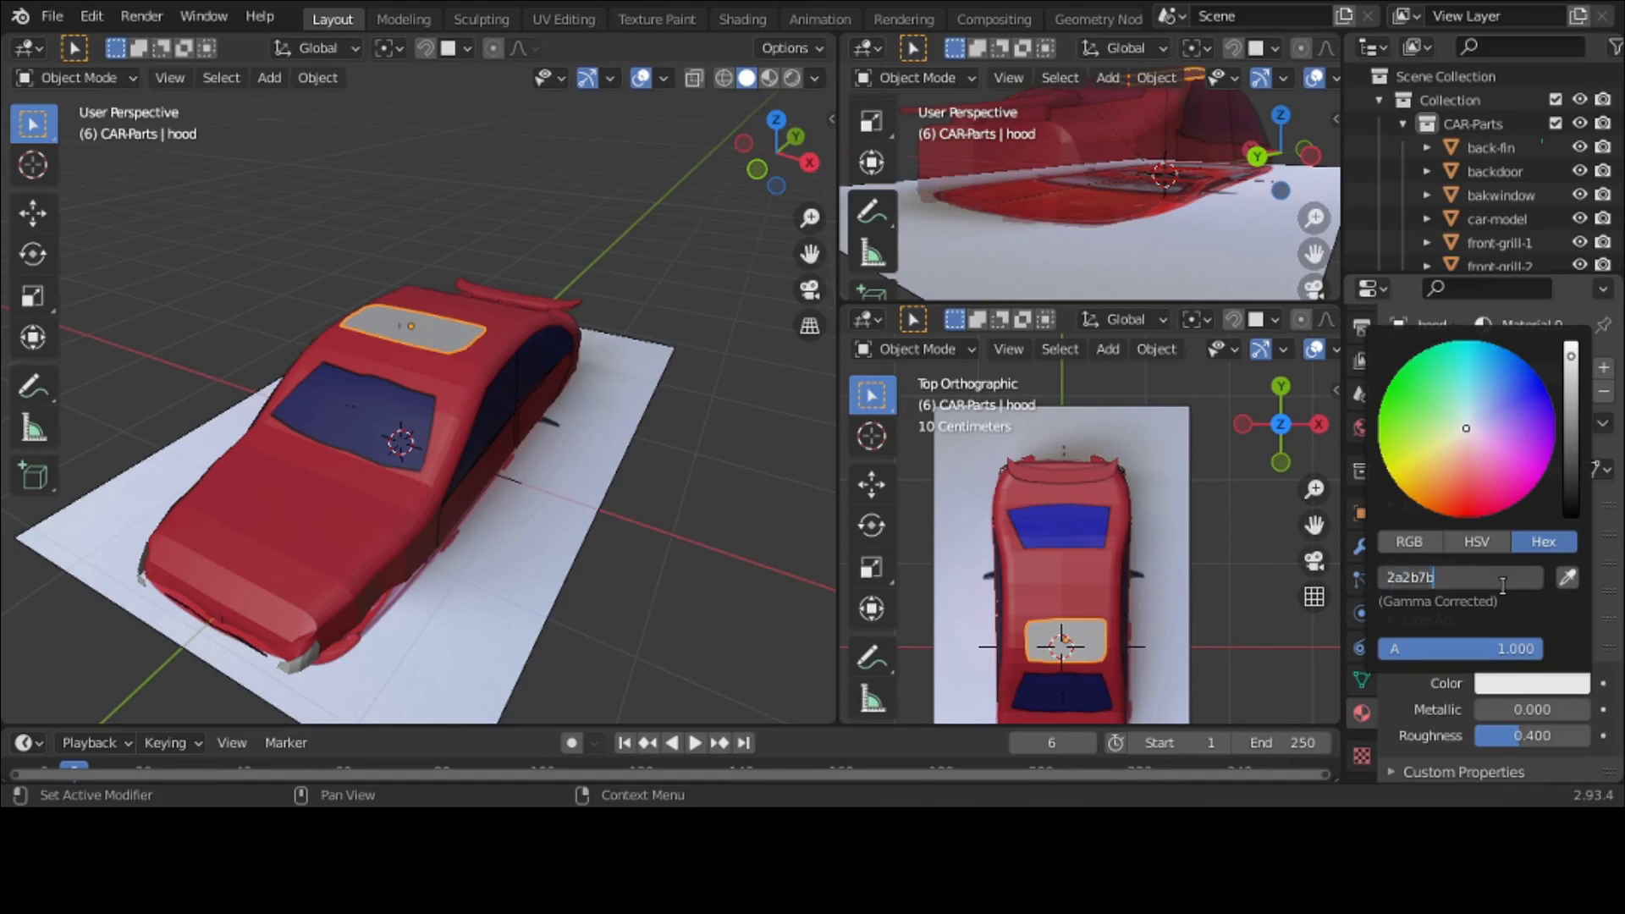
key(Return)
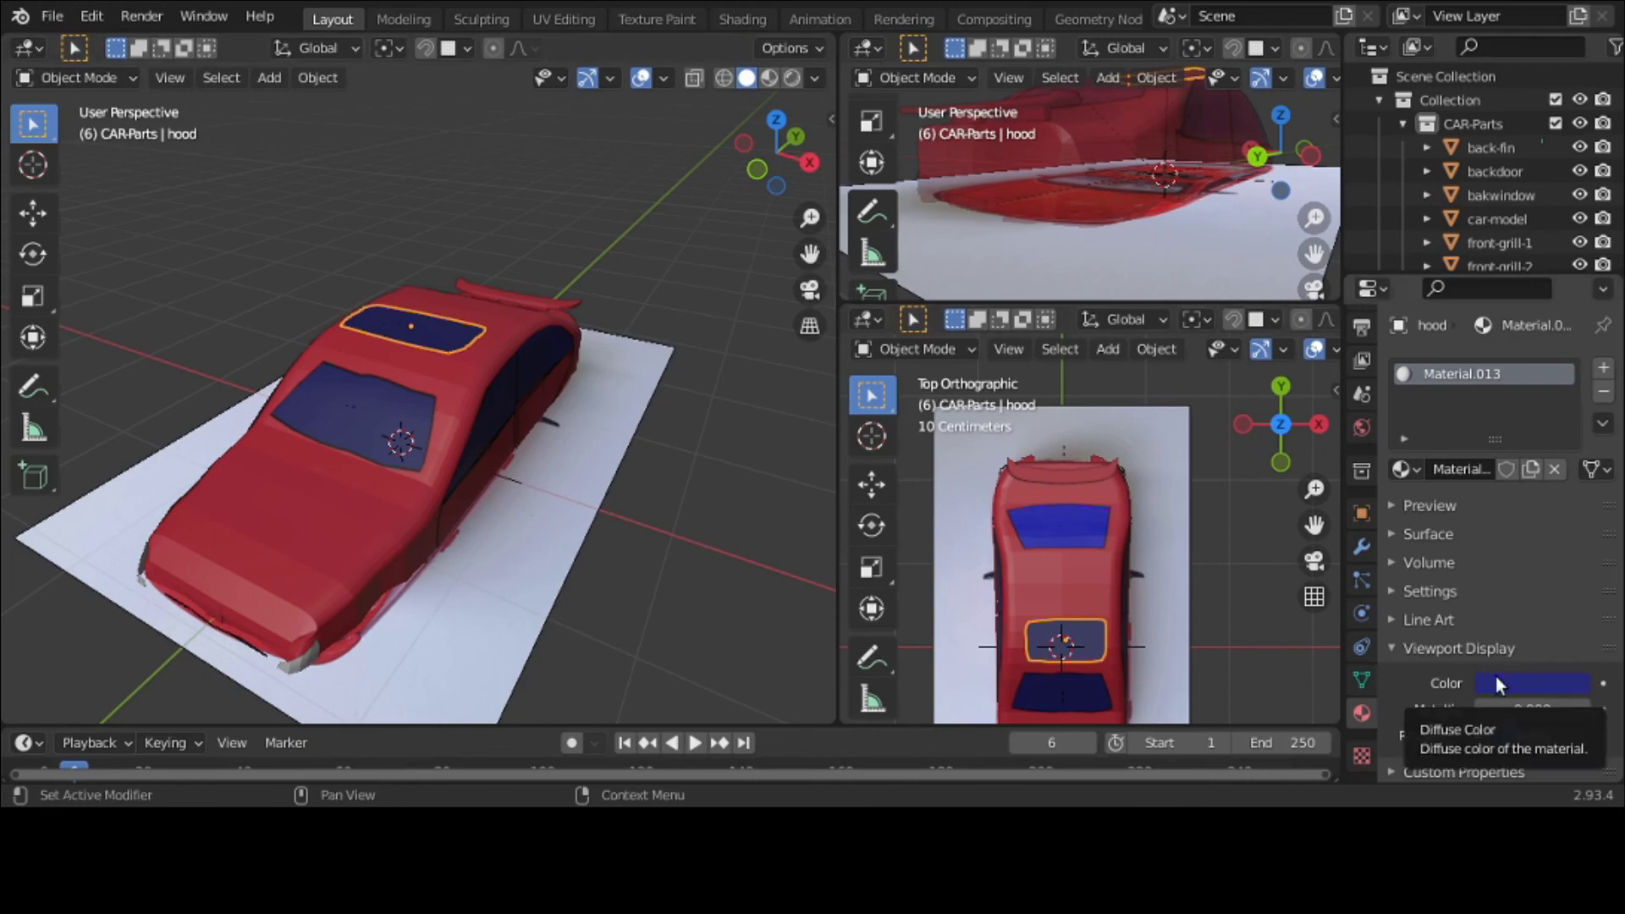
Step: Set the sunroof material's surface base color to hex 2A2B7B
click(1442, 650)
click(1431, 534)
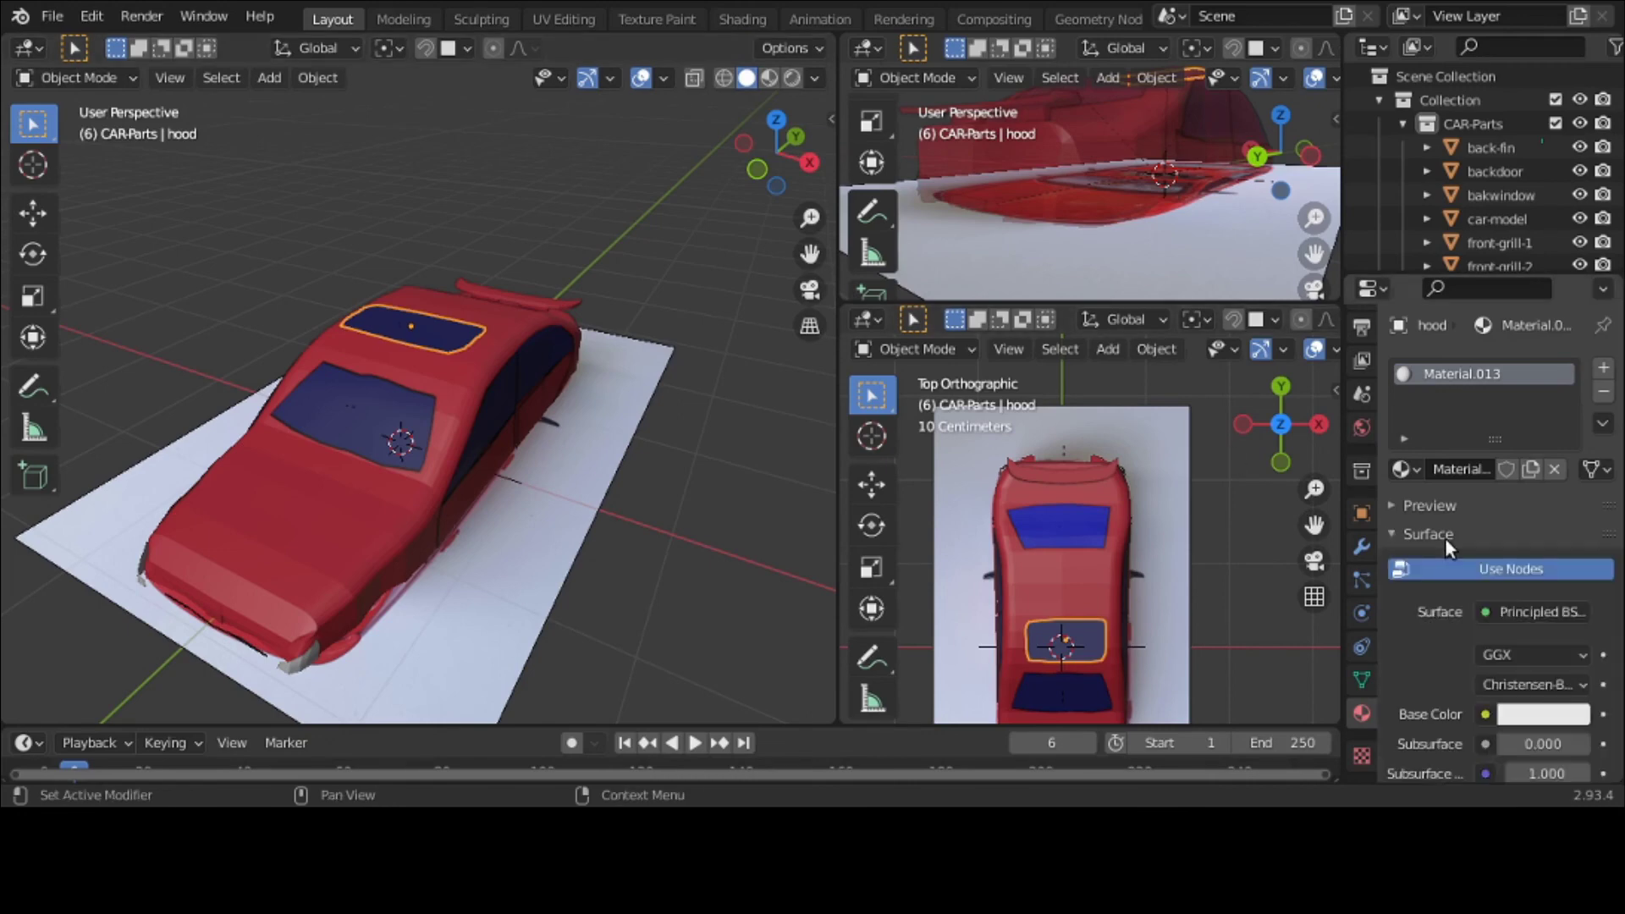
scroll(1505, 653, down, 1)
click(1515, 664)
click(1486, 562)
text(2a)
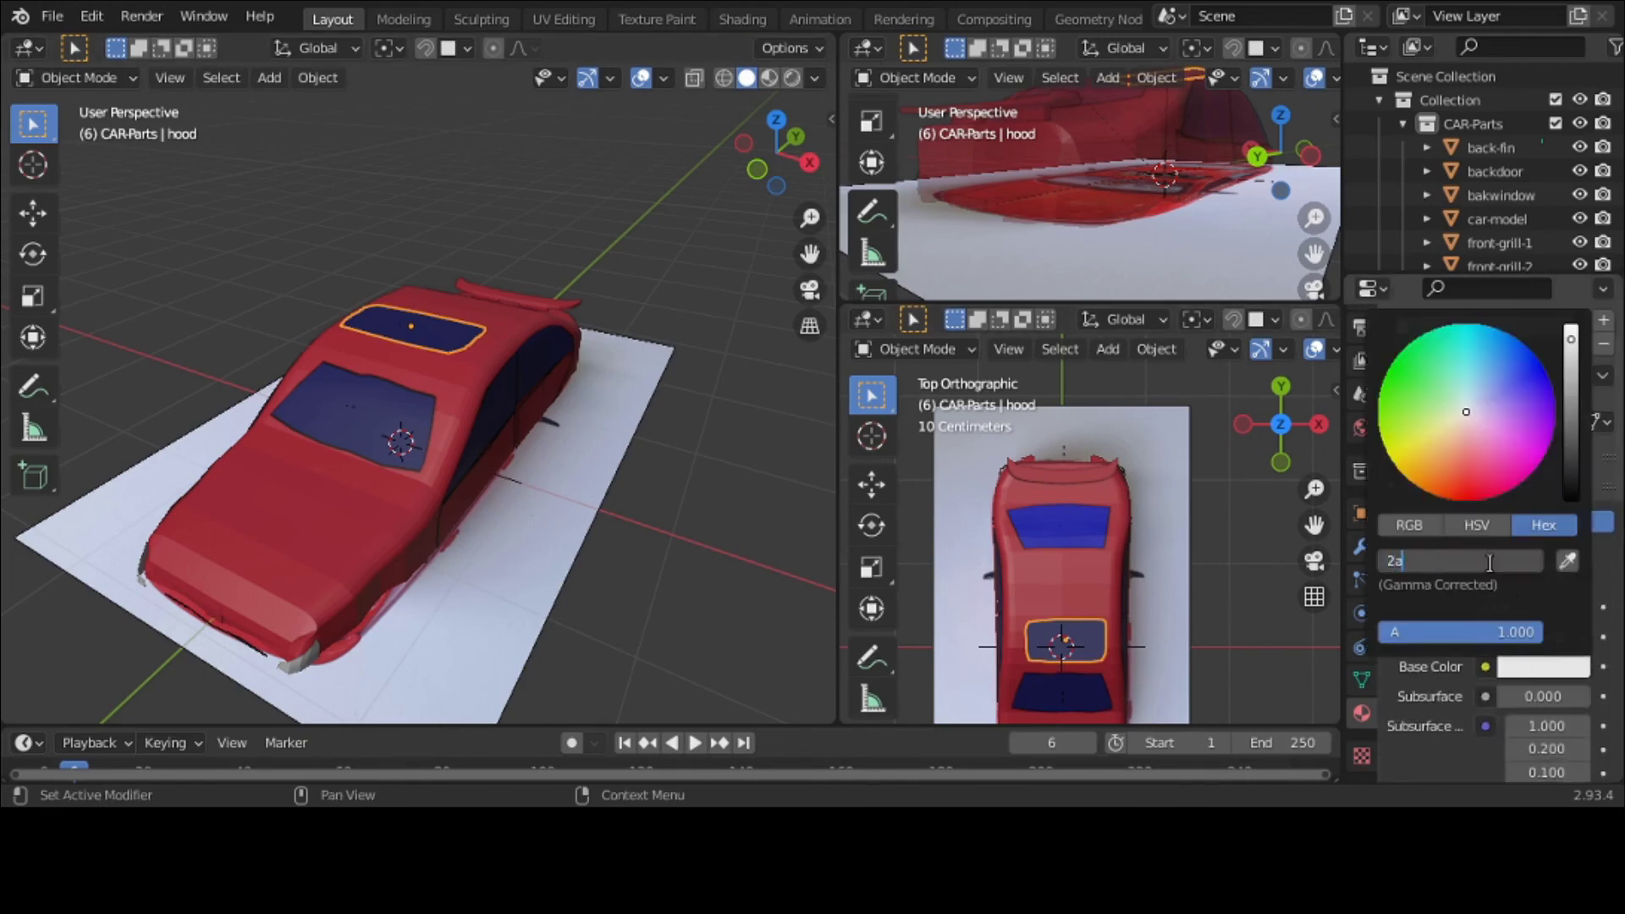
text(2b7b)
key(Return)
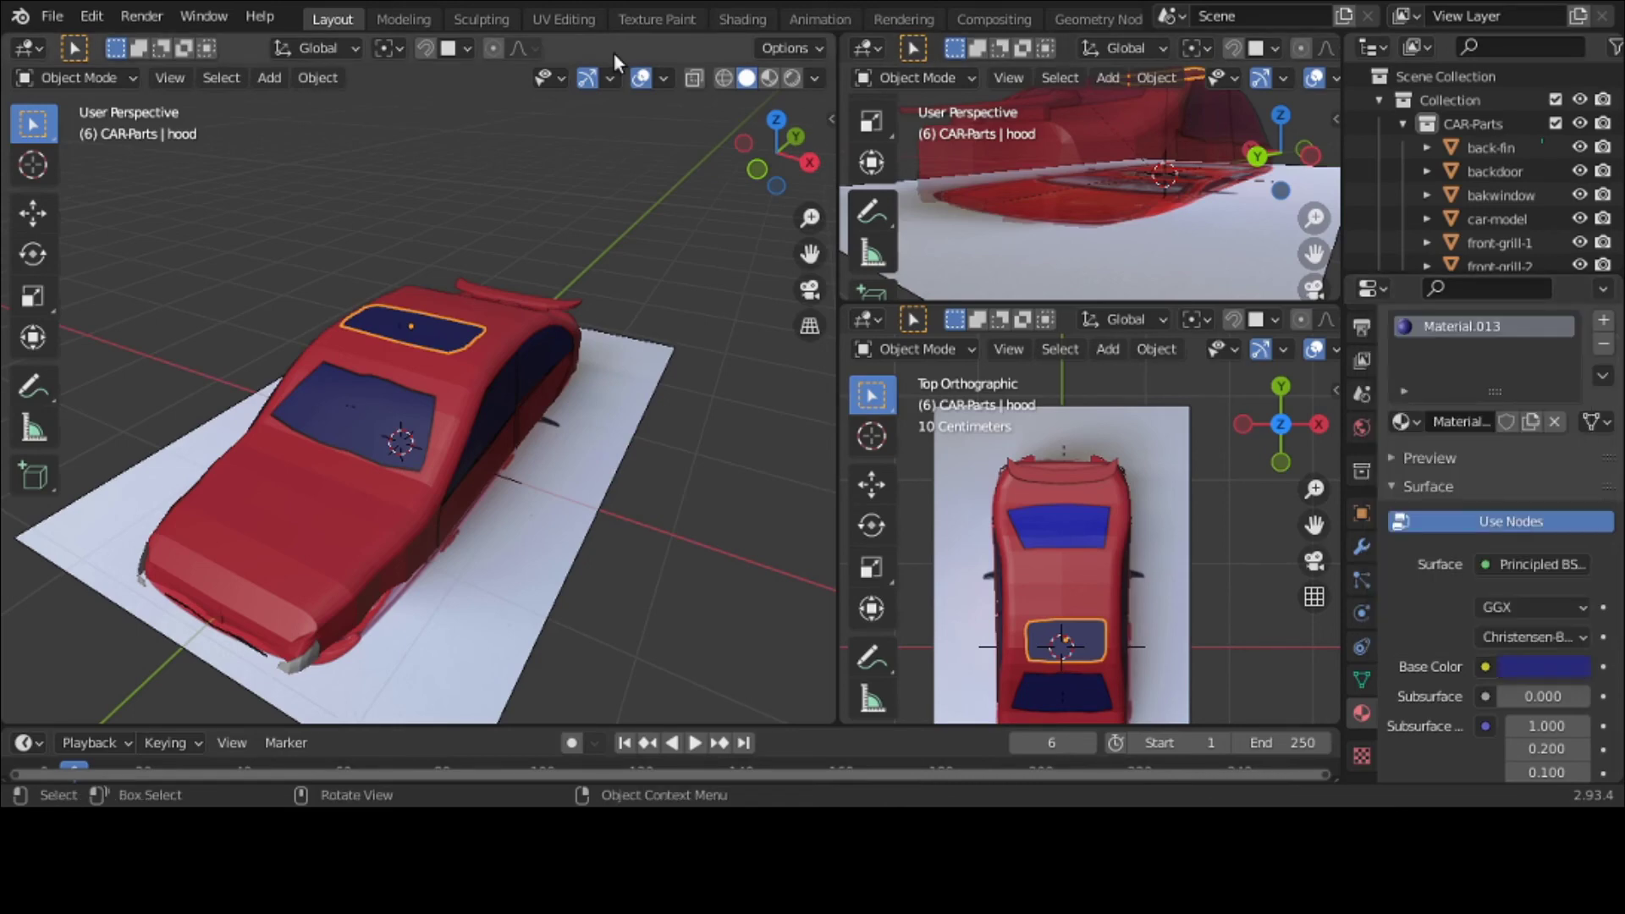
Step: In rendered shading, set the window-front-side material's base color on frontwindow to hex 2A2B7B, and save the file
click(791, 79)
middle_drag(688, 531, 255, 554)
click(525, 388)
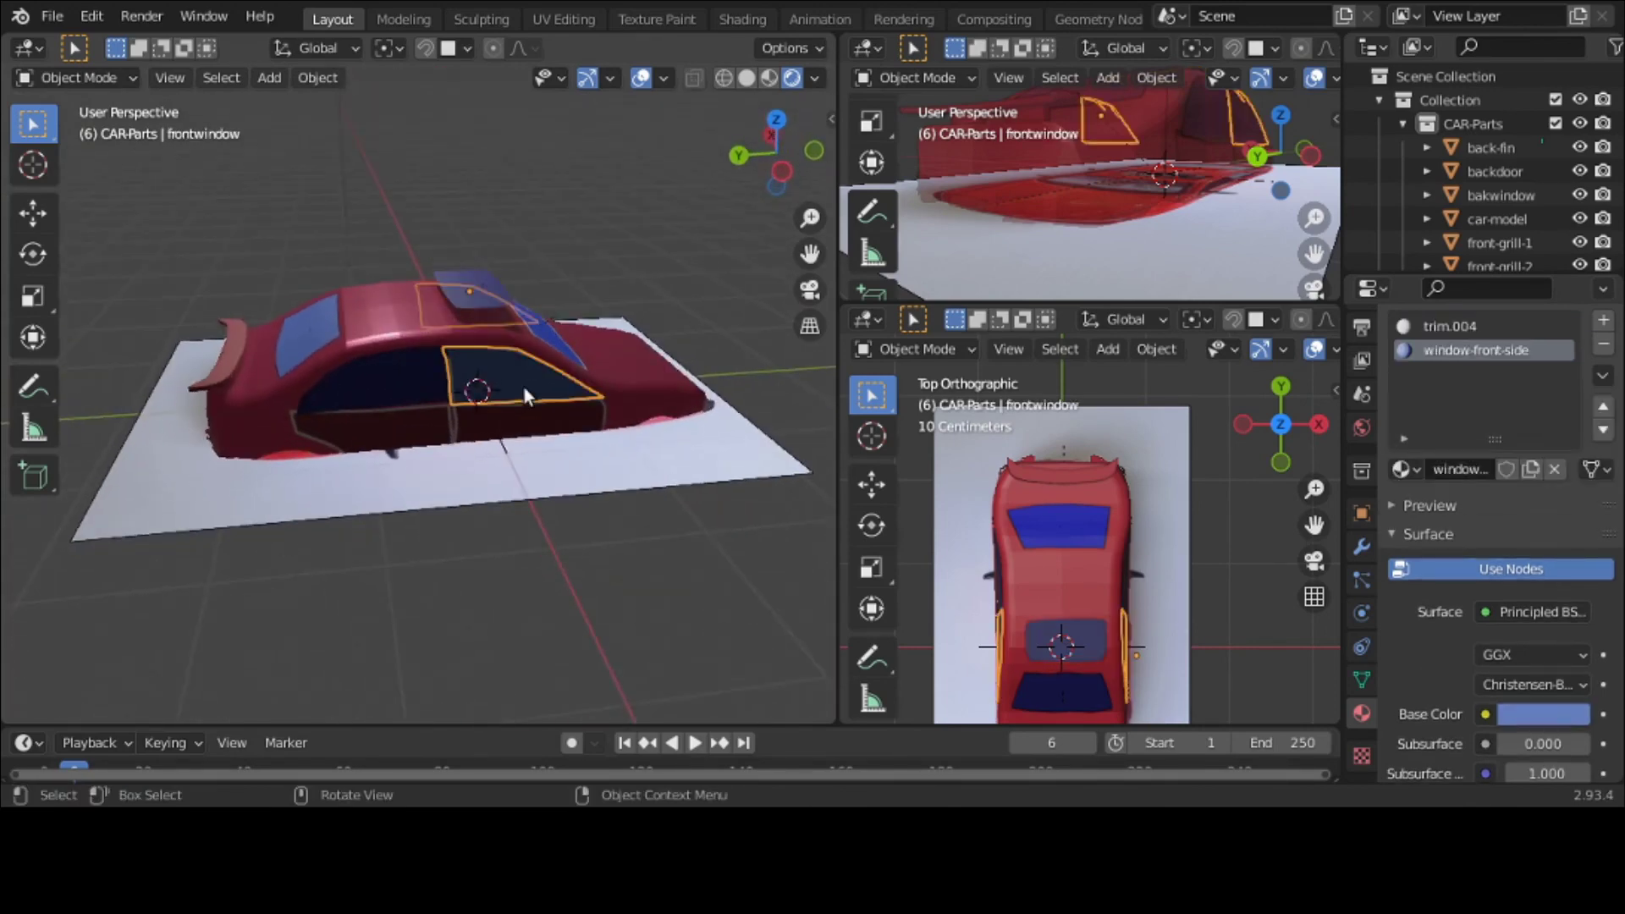
scroll(1507, 683, down, 4)
click(1553, 574)
click(1529, 467)
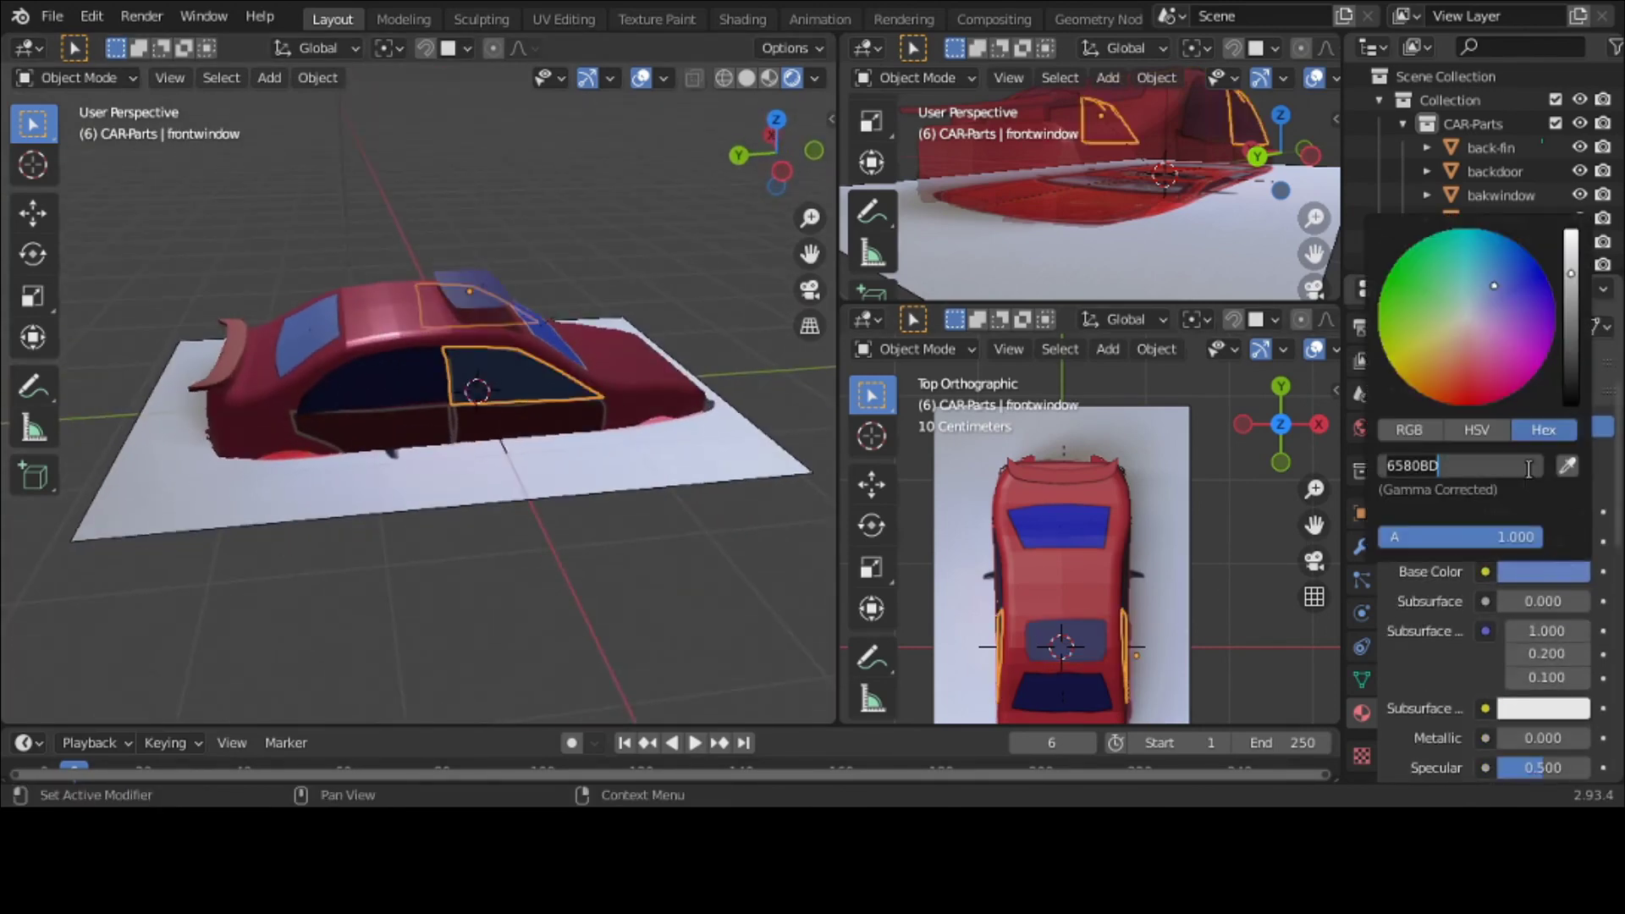
text(2a2b7b)
key(Return)
click(490, 638)
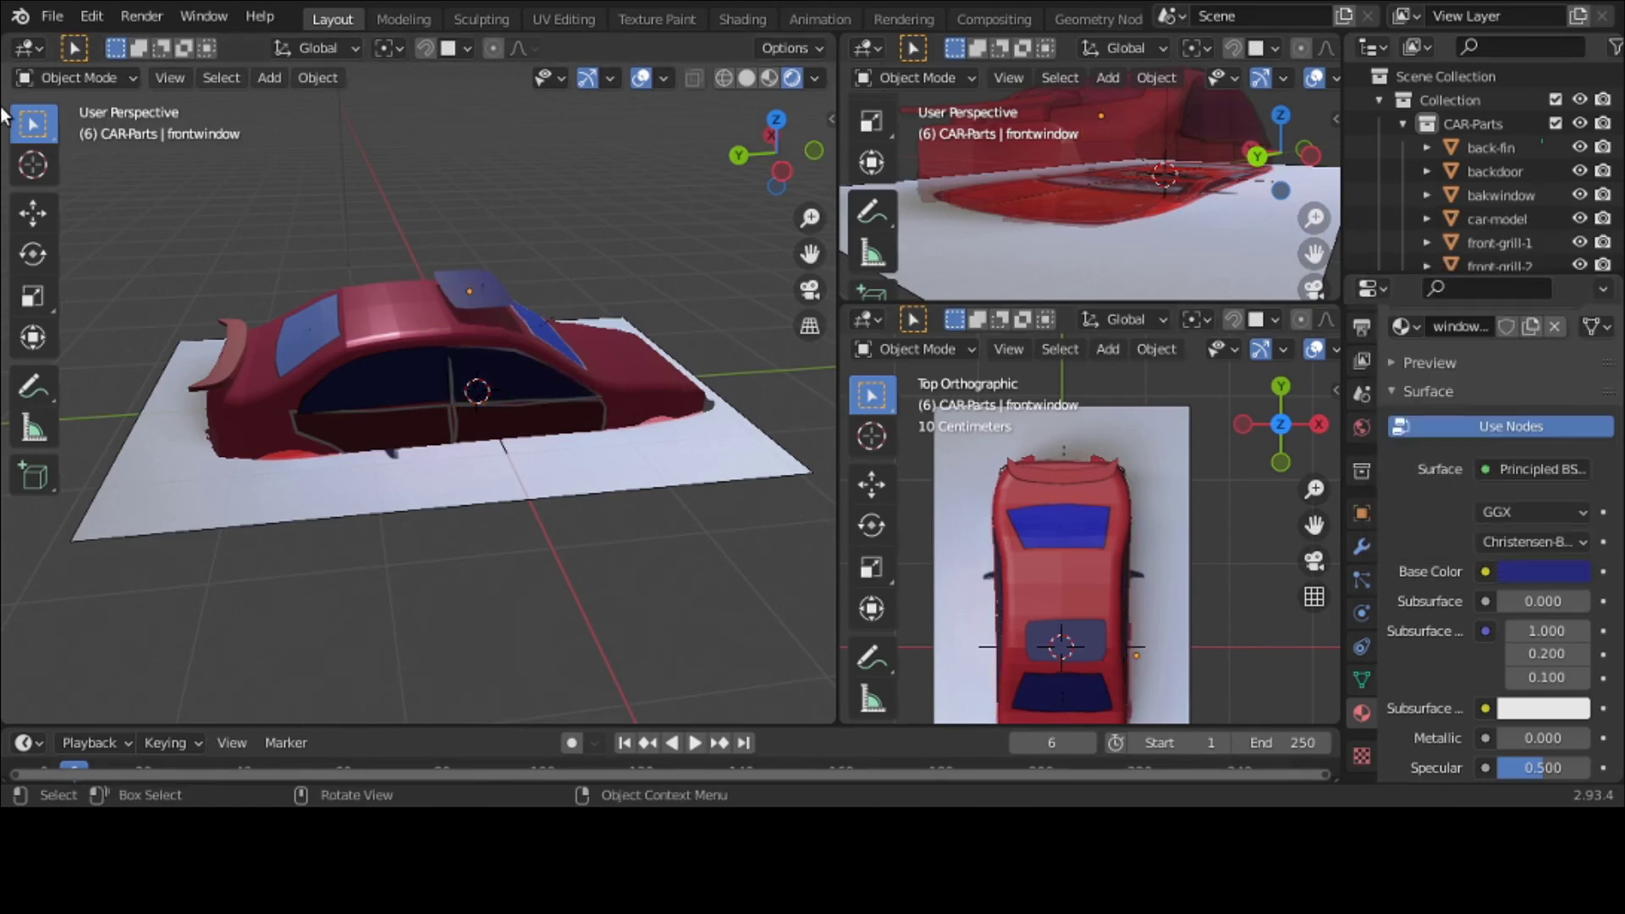
click(52, 16)
click(91, 169)
Step: Add a Shrinkwrap modifier to the sunroof "hood" with car-model as the target and an offset of 0.01 m
middle_drag(439, 512, 346, 656)
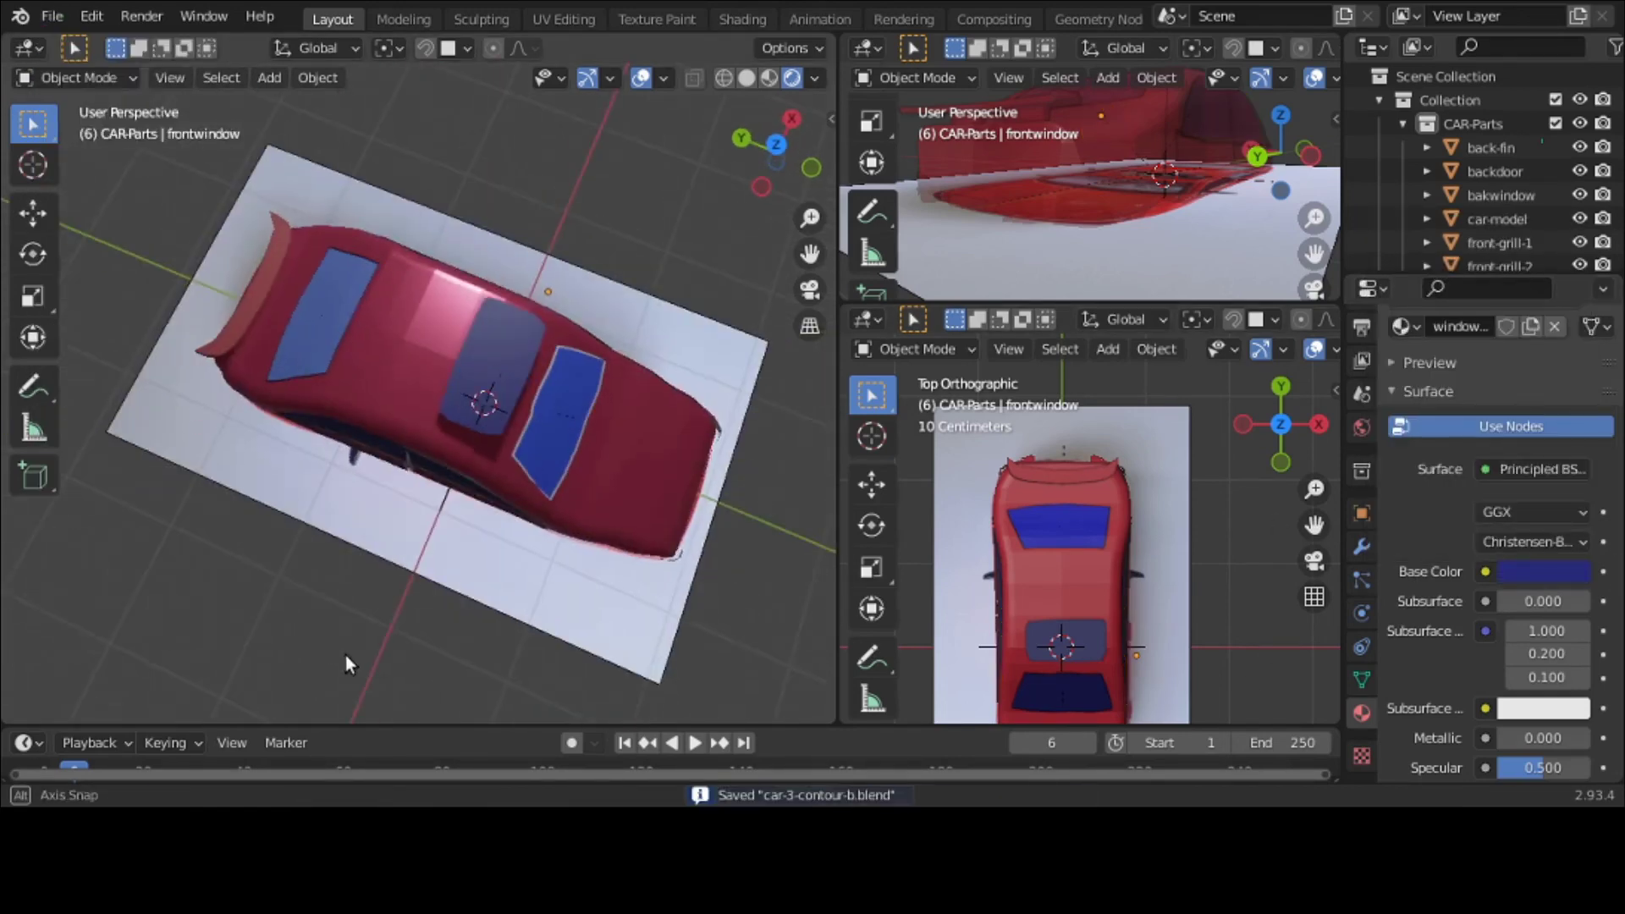
click(521, 363)
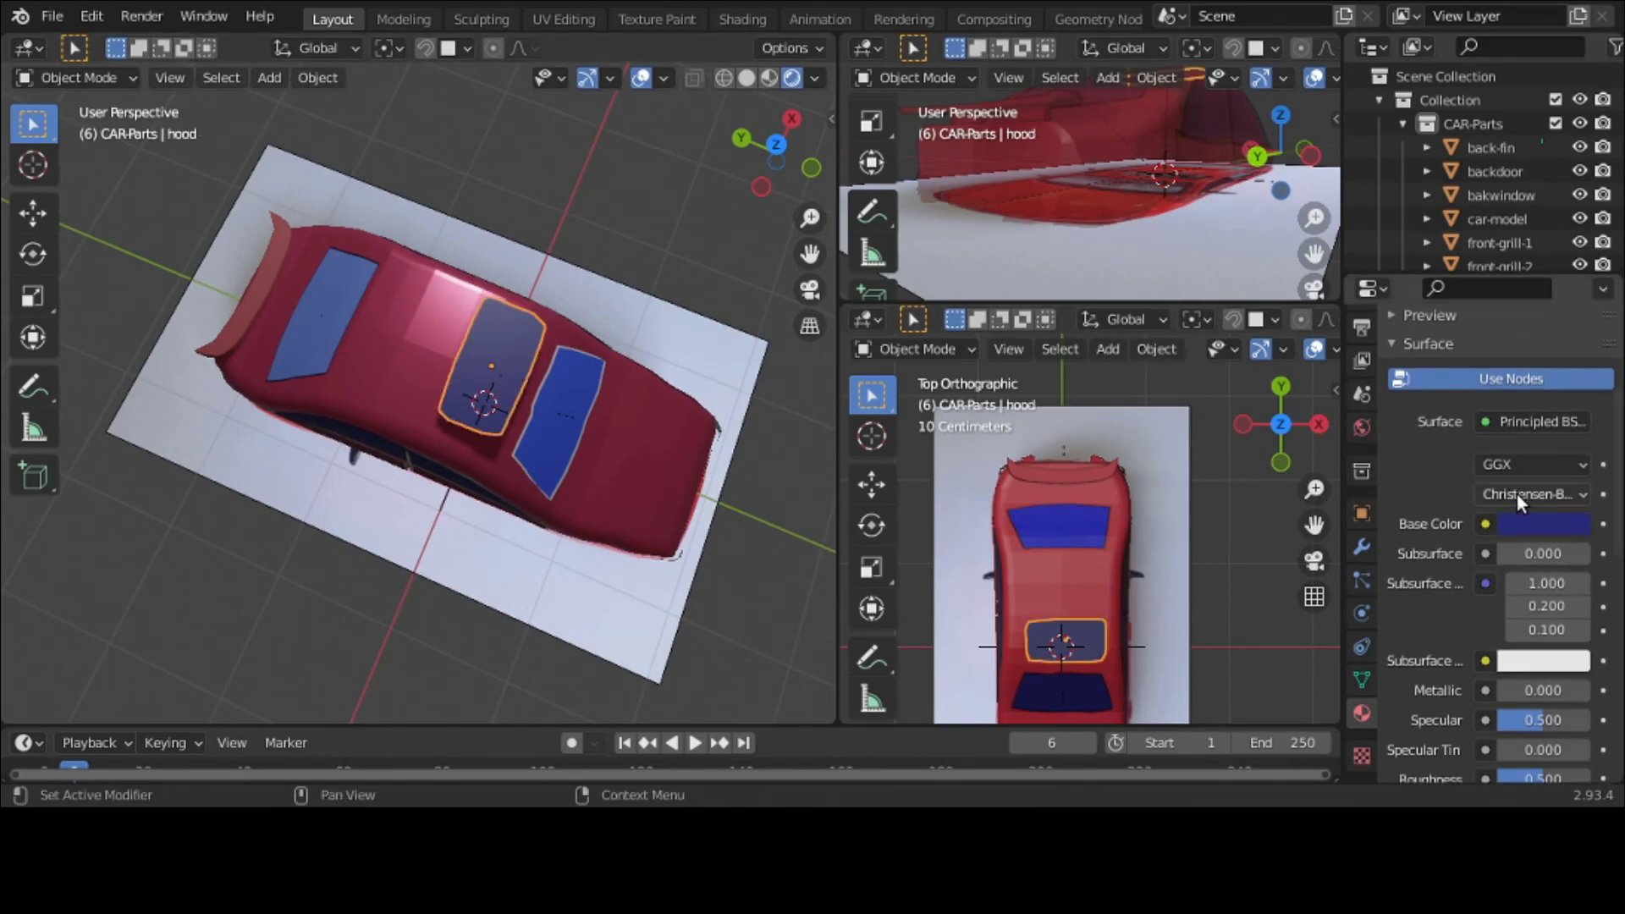
scroll(1517, 494, down, 2)
click(1469, 369)
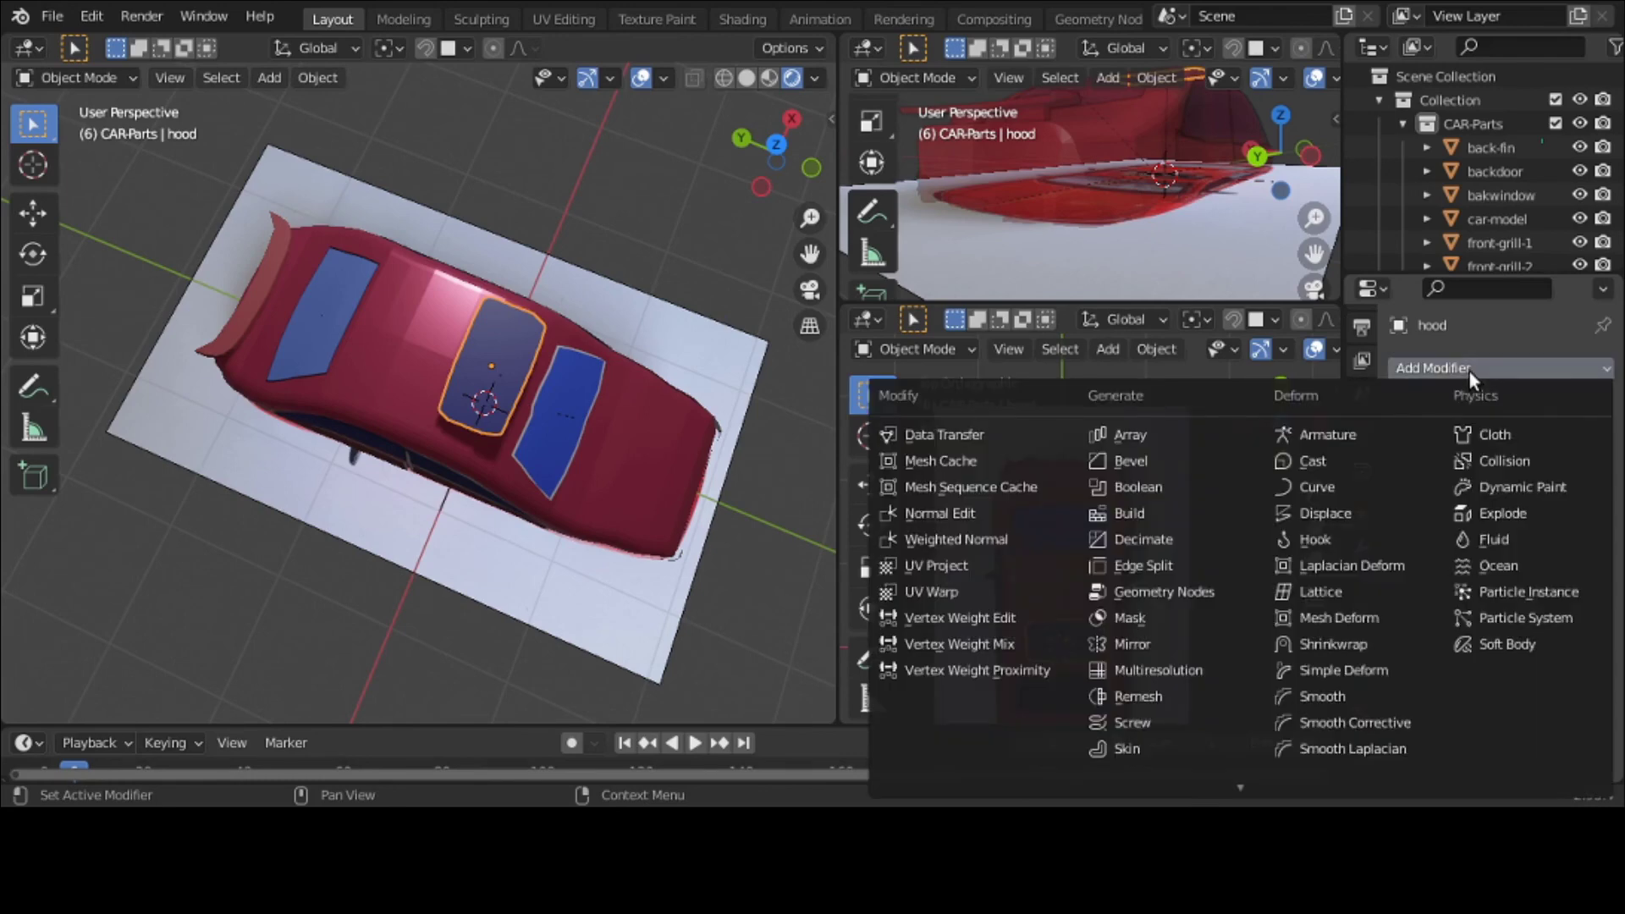
click(1409, 641)
click(1507, 503)
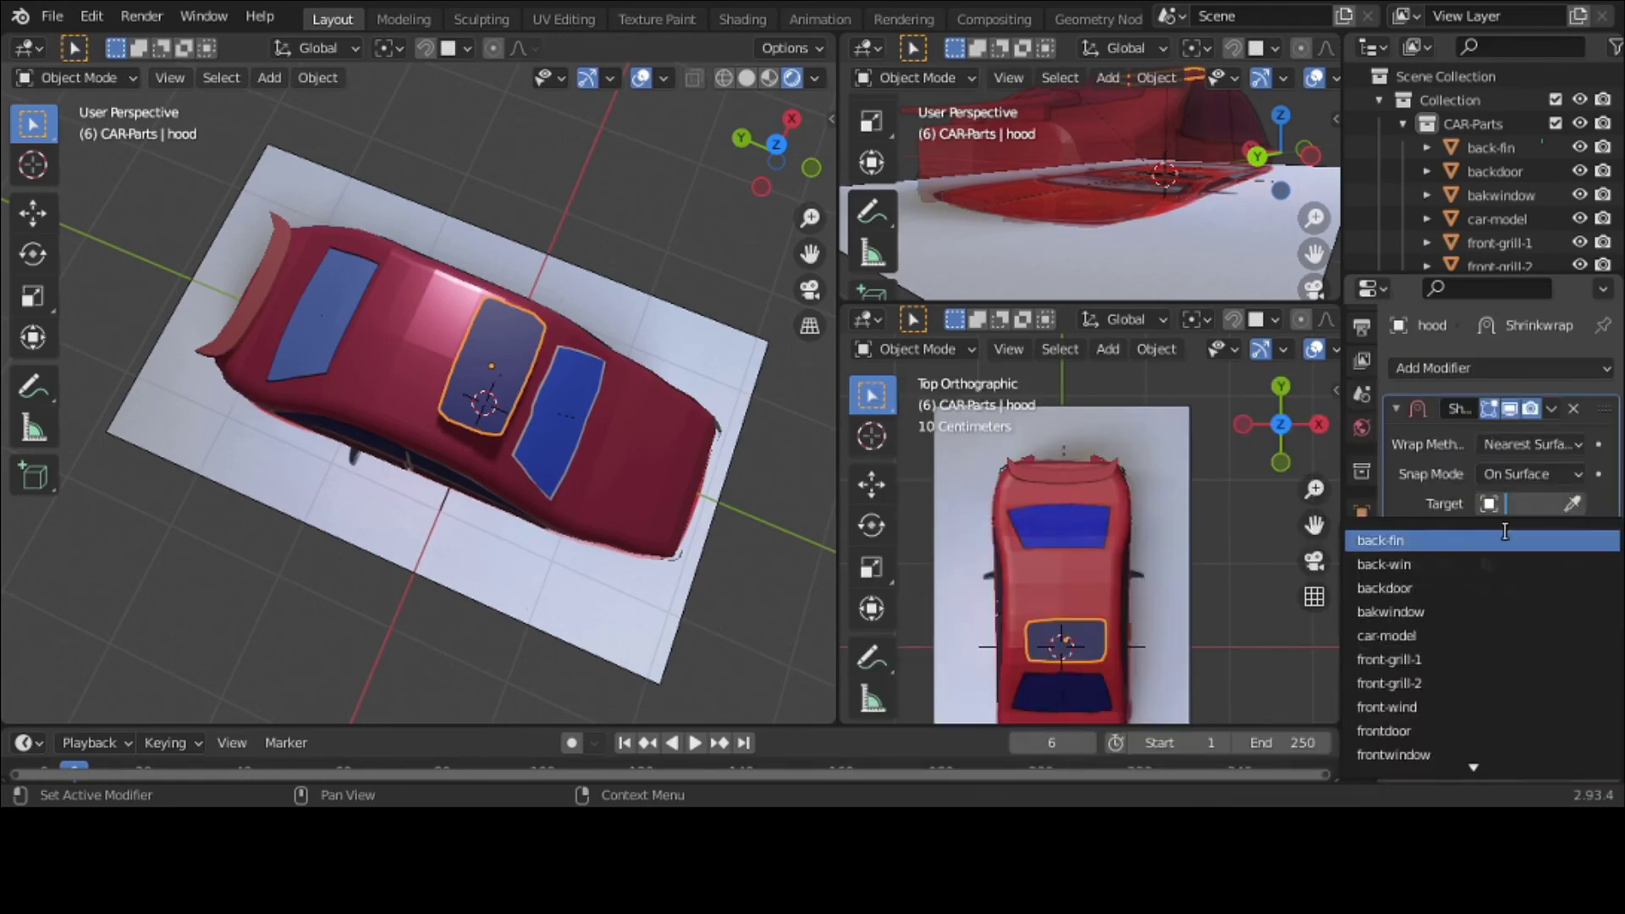
click(1431, 637)
click(1580, 535)
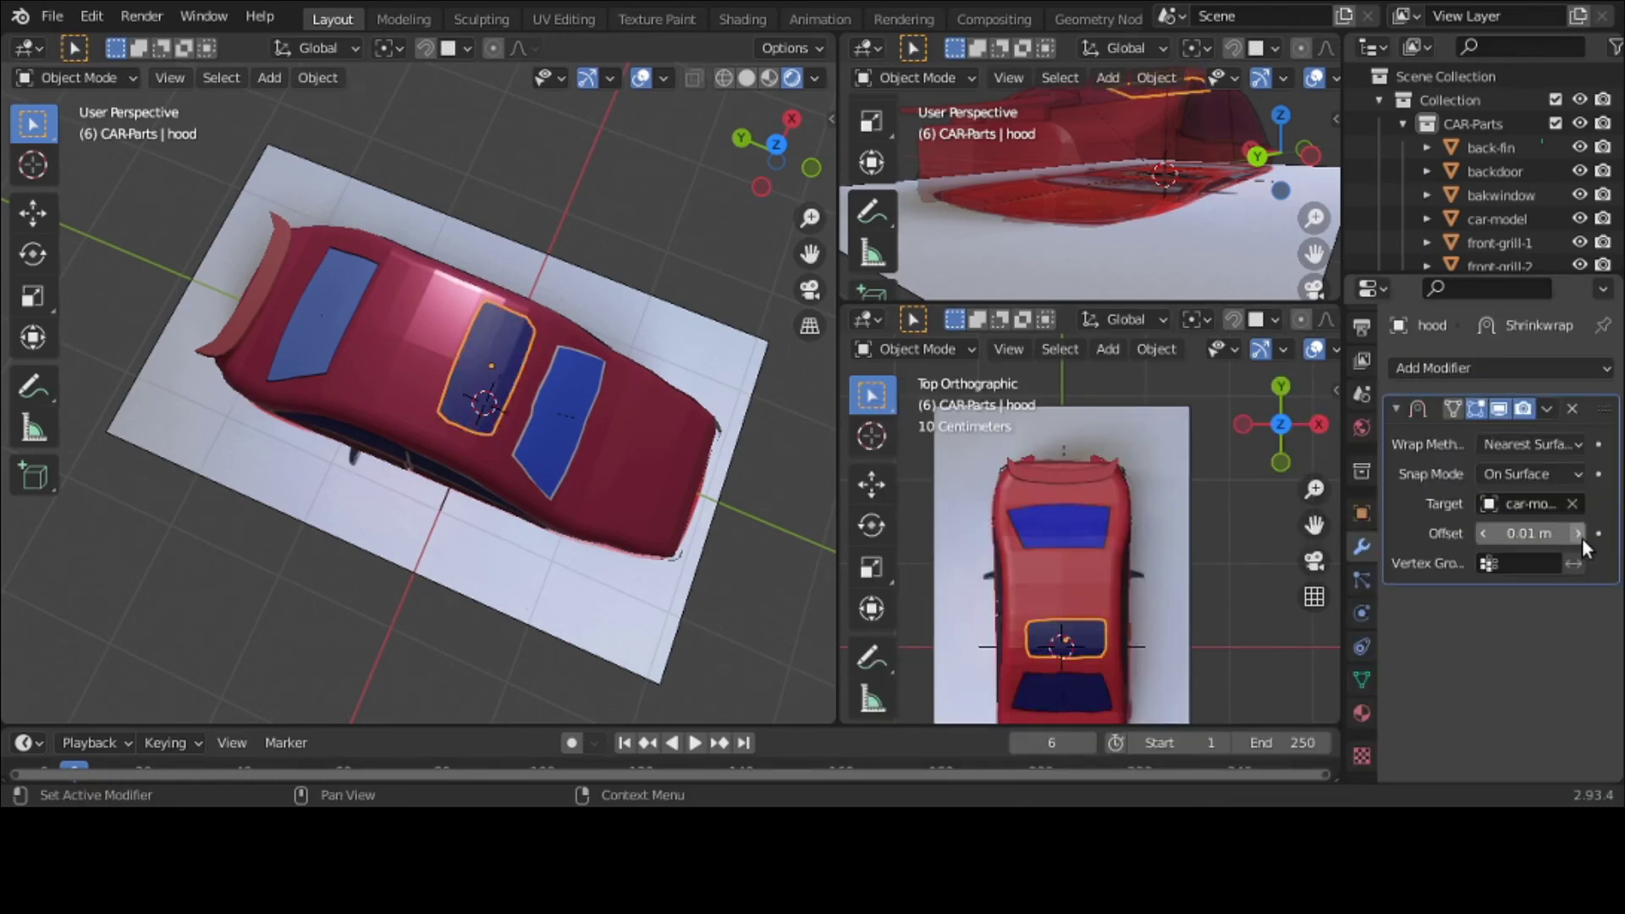
Step: Save the car file with the sunroof wrapped onto the roof and inspect its fit up close
middle_drag(592, 508, 551, 444)
click(52, 16)
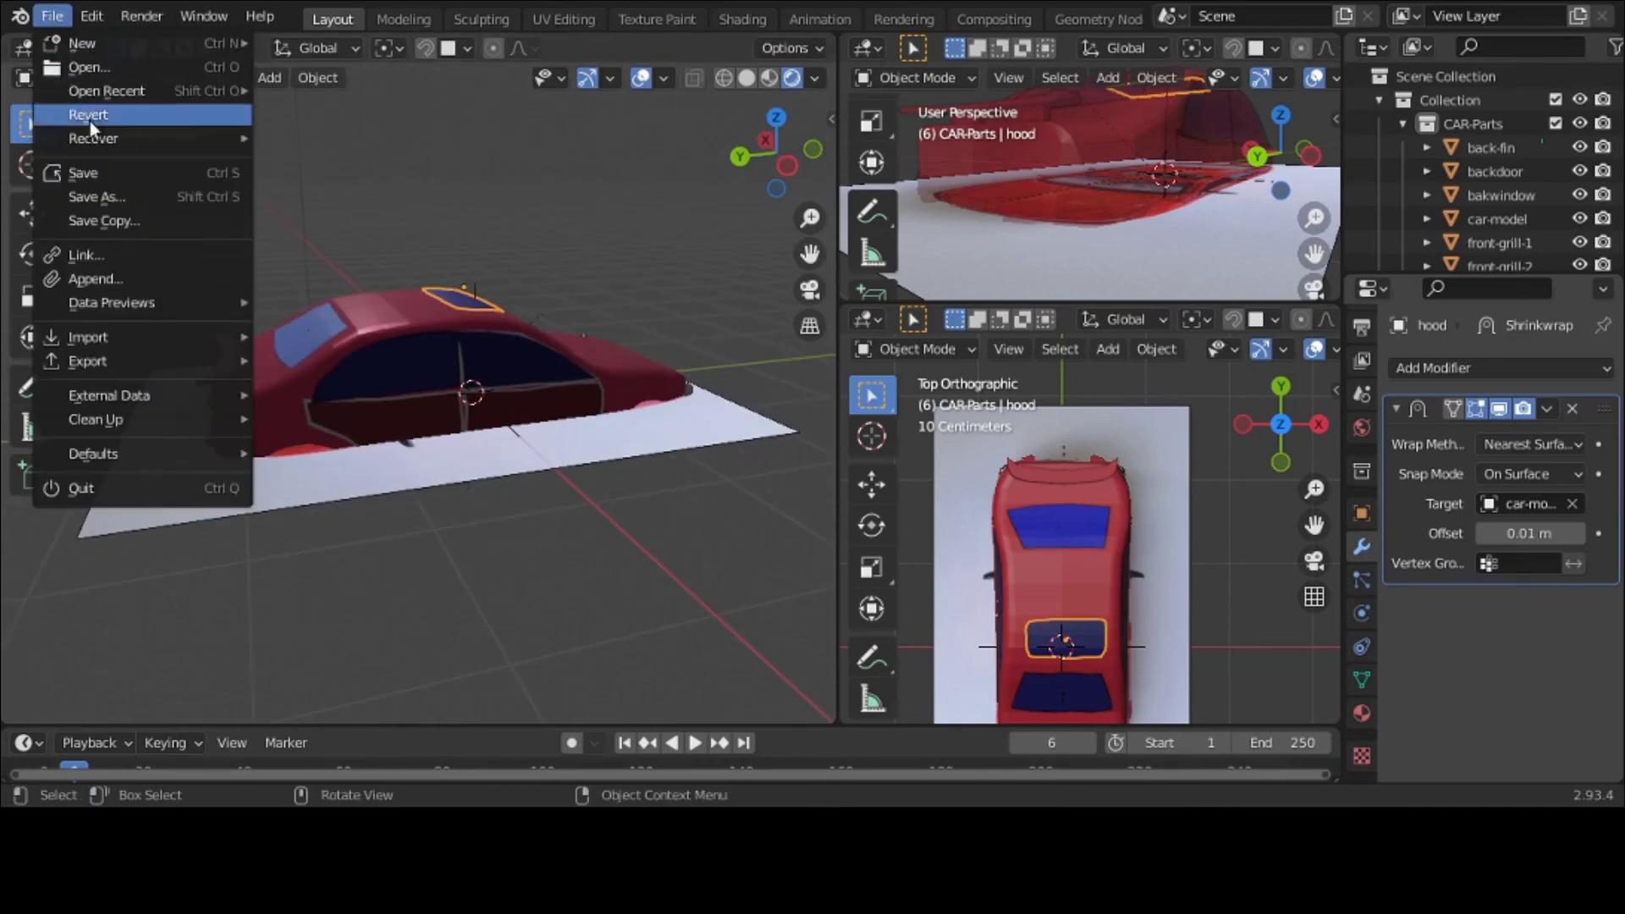
click(84, 172)
scroll(502, 208, up, 4)
middle_drag(470, 183, 388, 207)
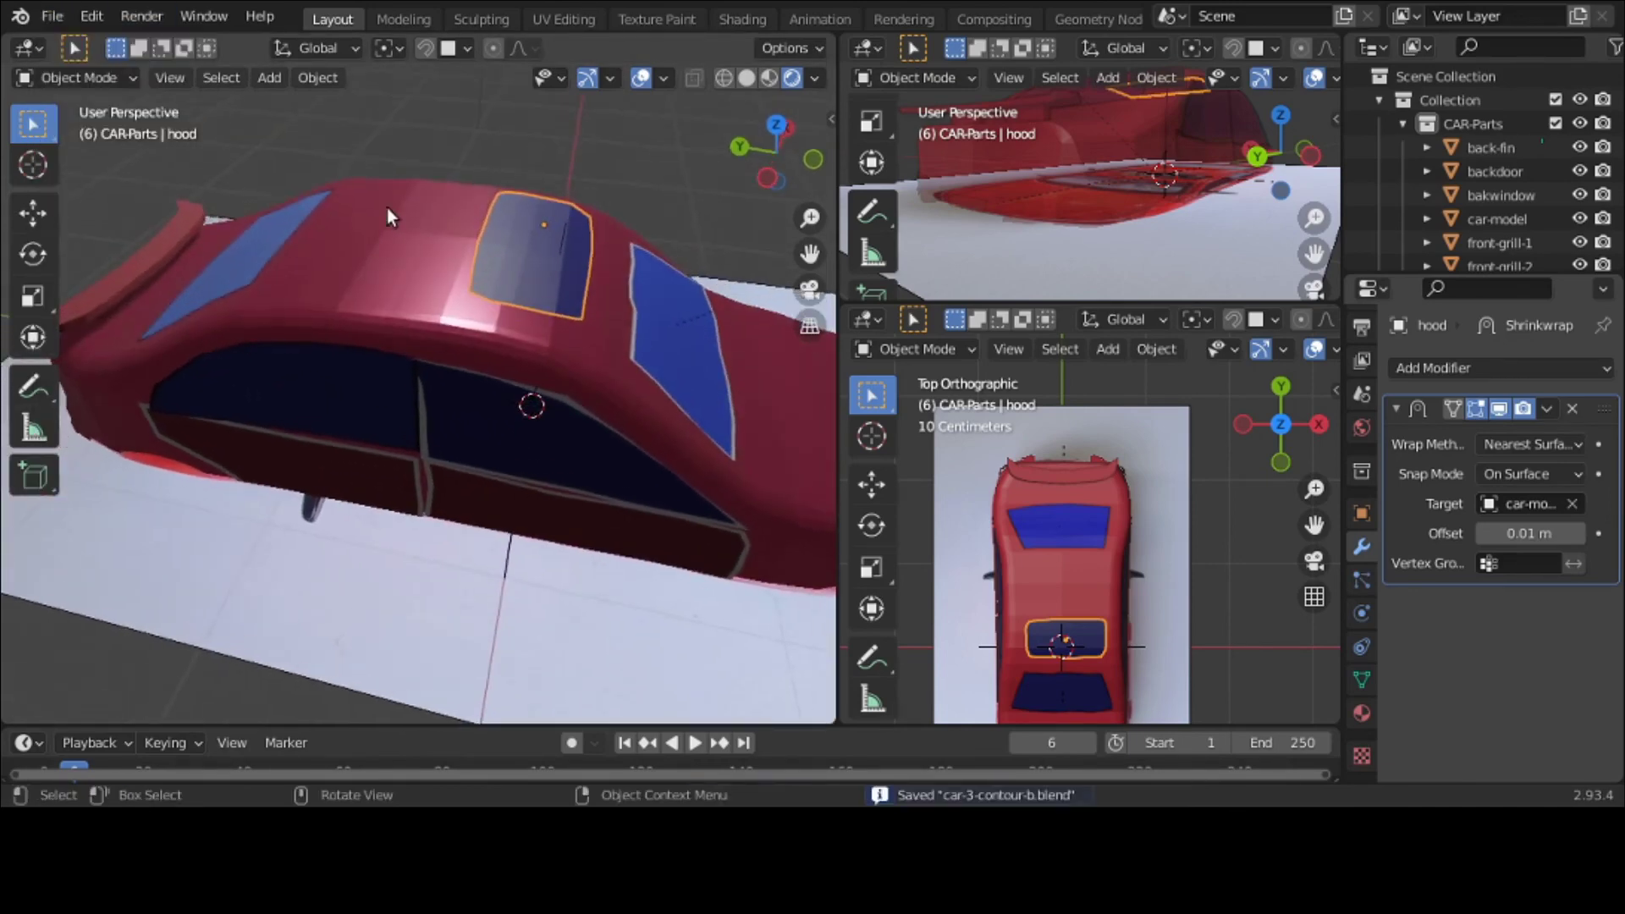
click(53, 17)
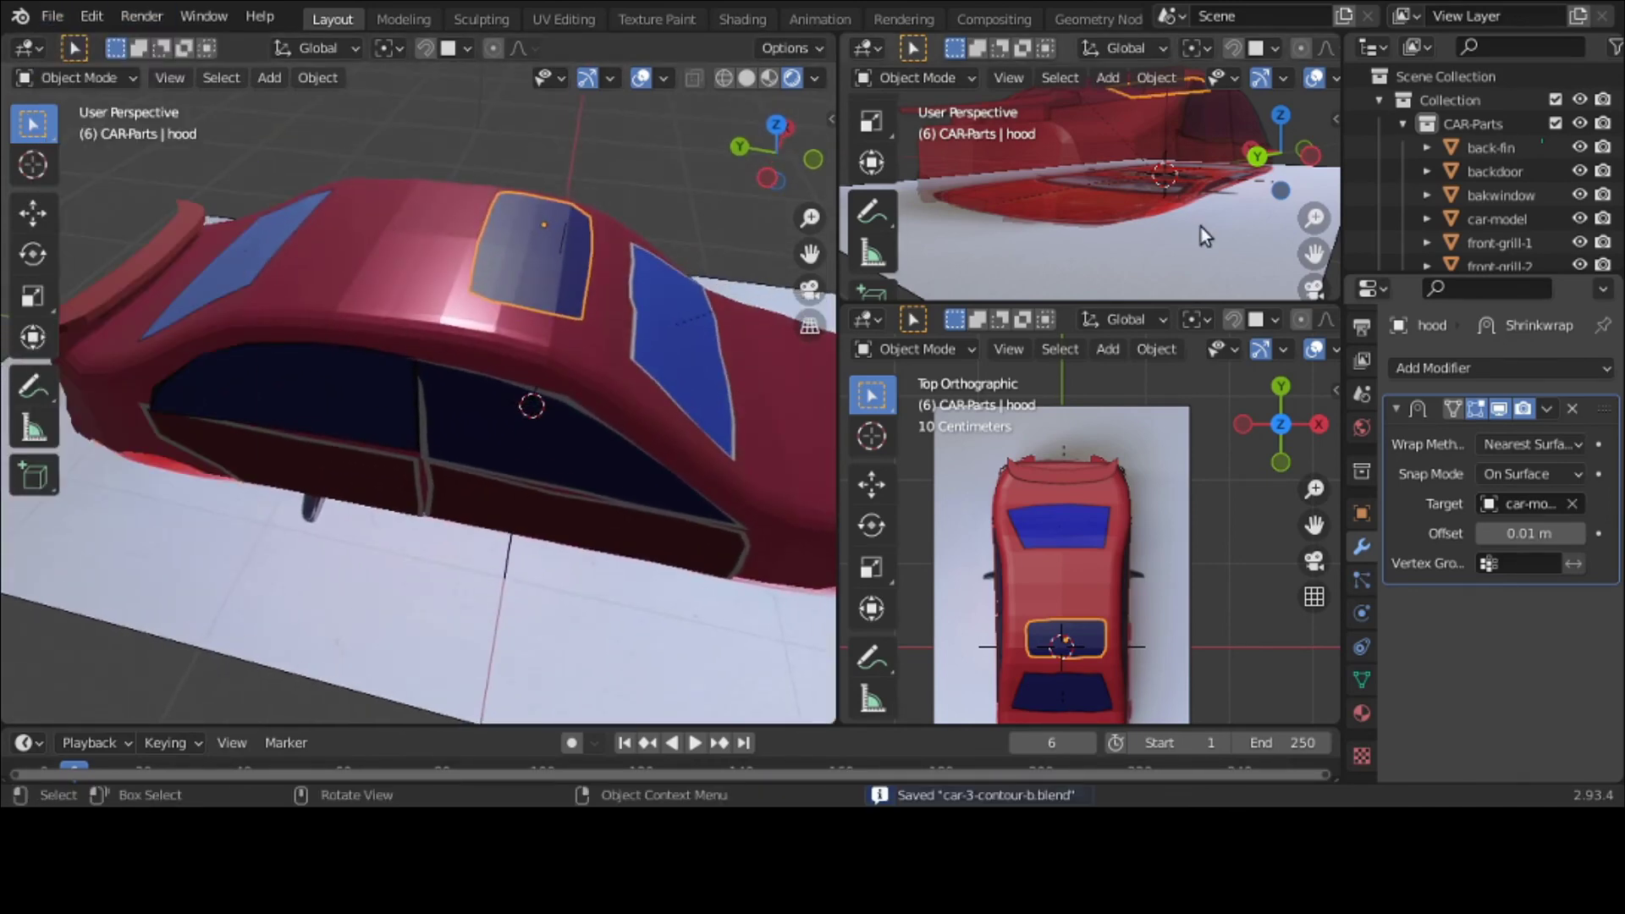
scroll(1609, 243, down, 6)
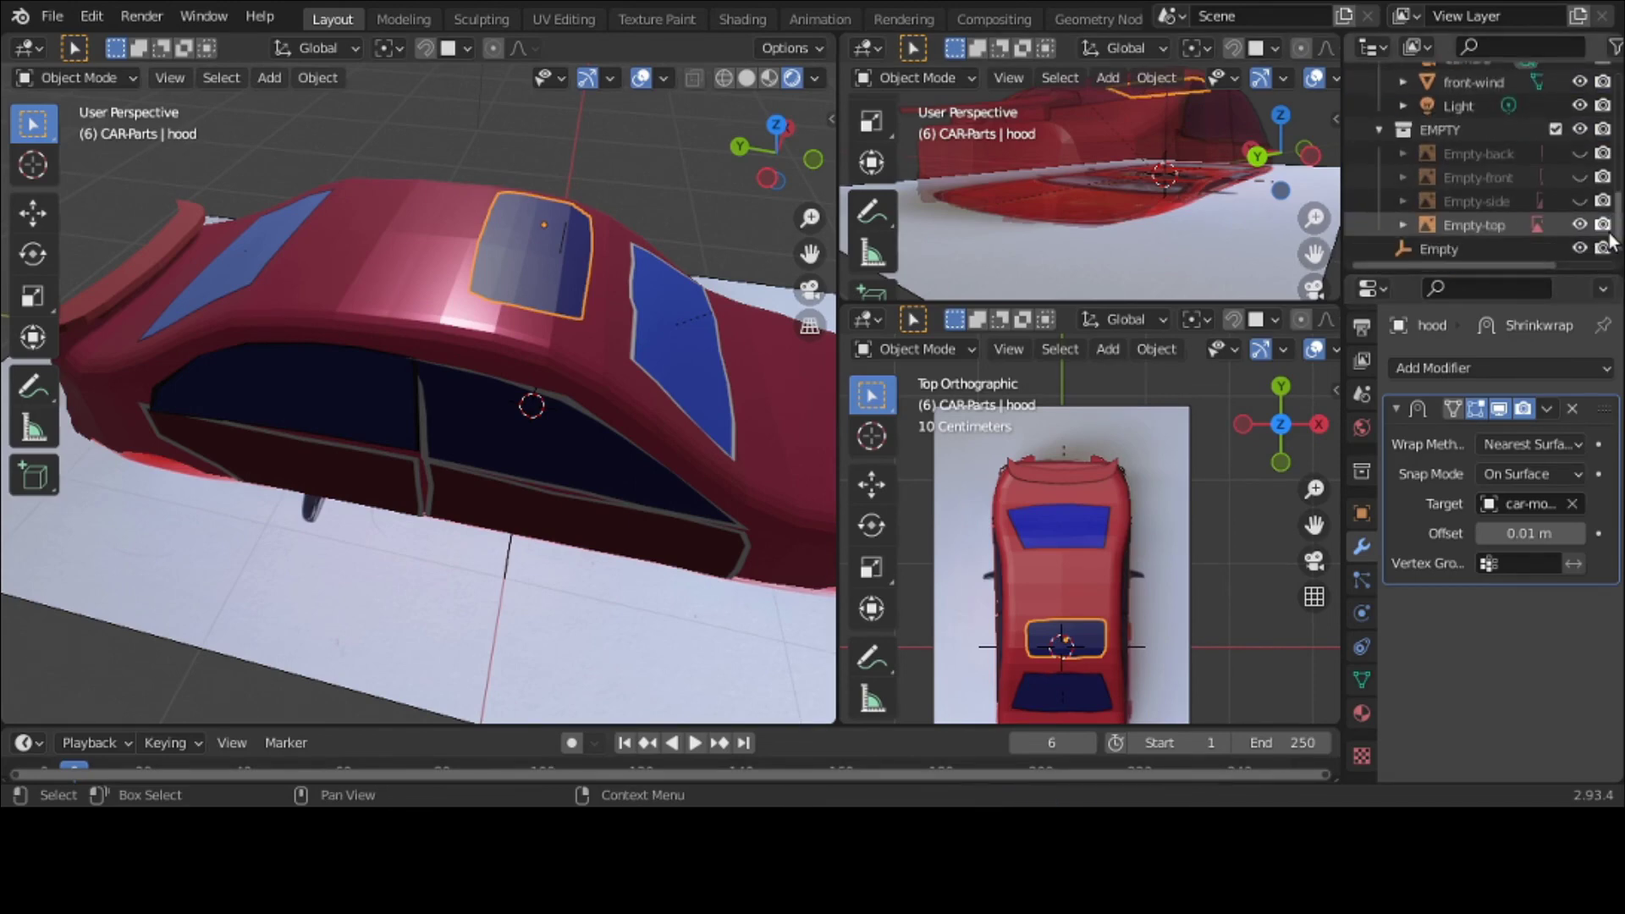
scroll(469, 146, down, 5)
middle_drag(469, 145, 373, 189)
scroll(418, 309, up, 4)
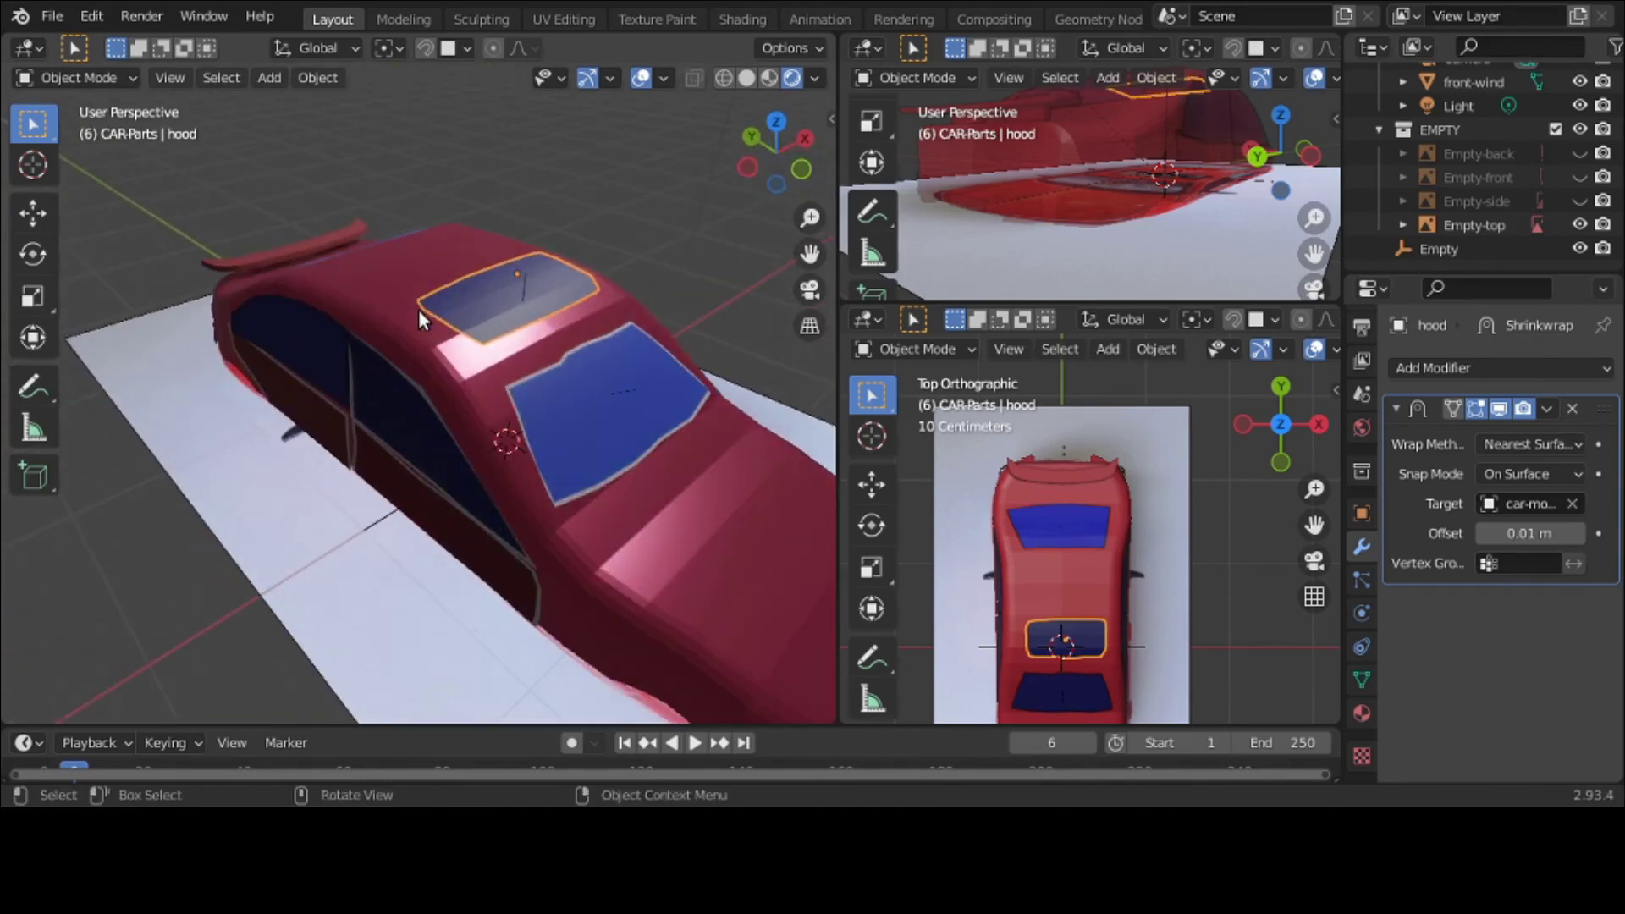
middle_drag(418, 308, 286, 323)
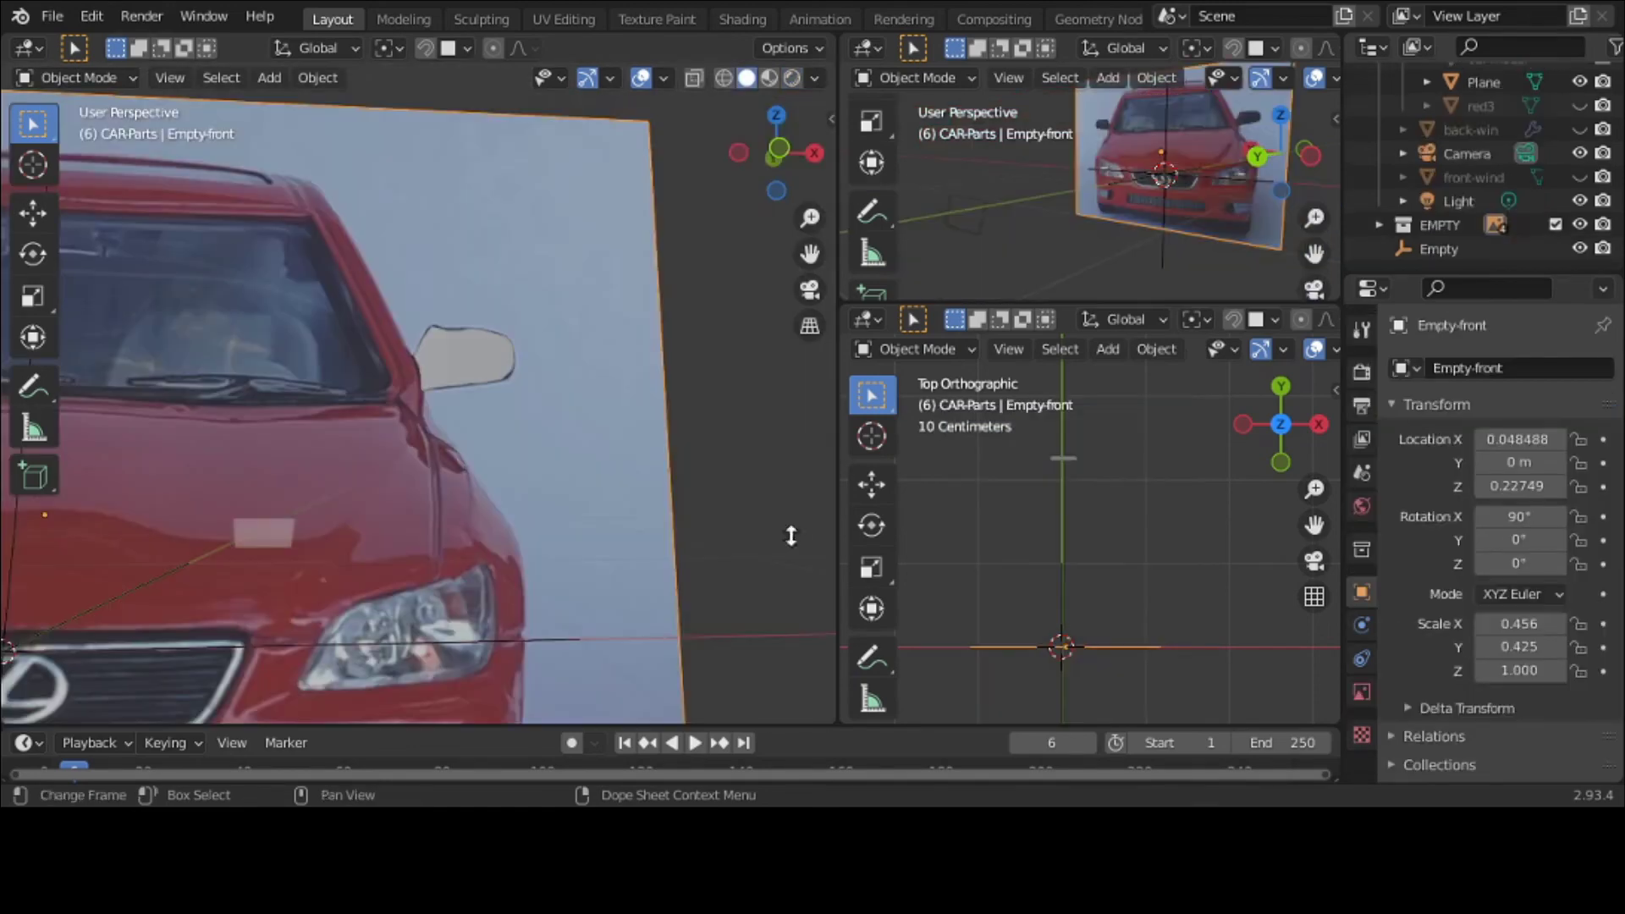
Step: Give the side-mirror plane a new material with both its viewport color and surface base color set to black
click(486, 353)
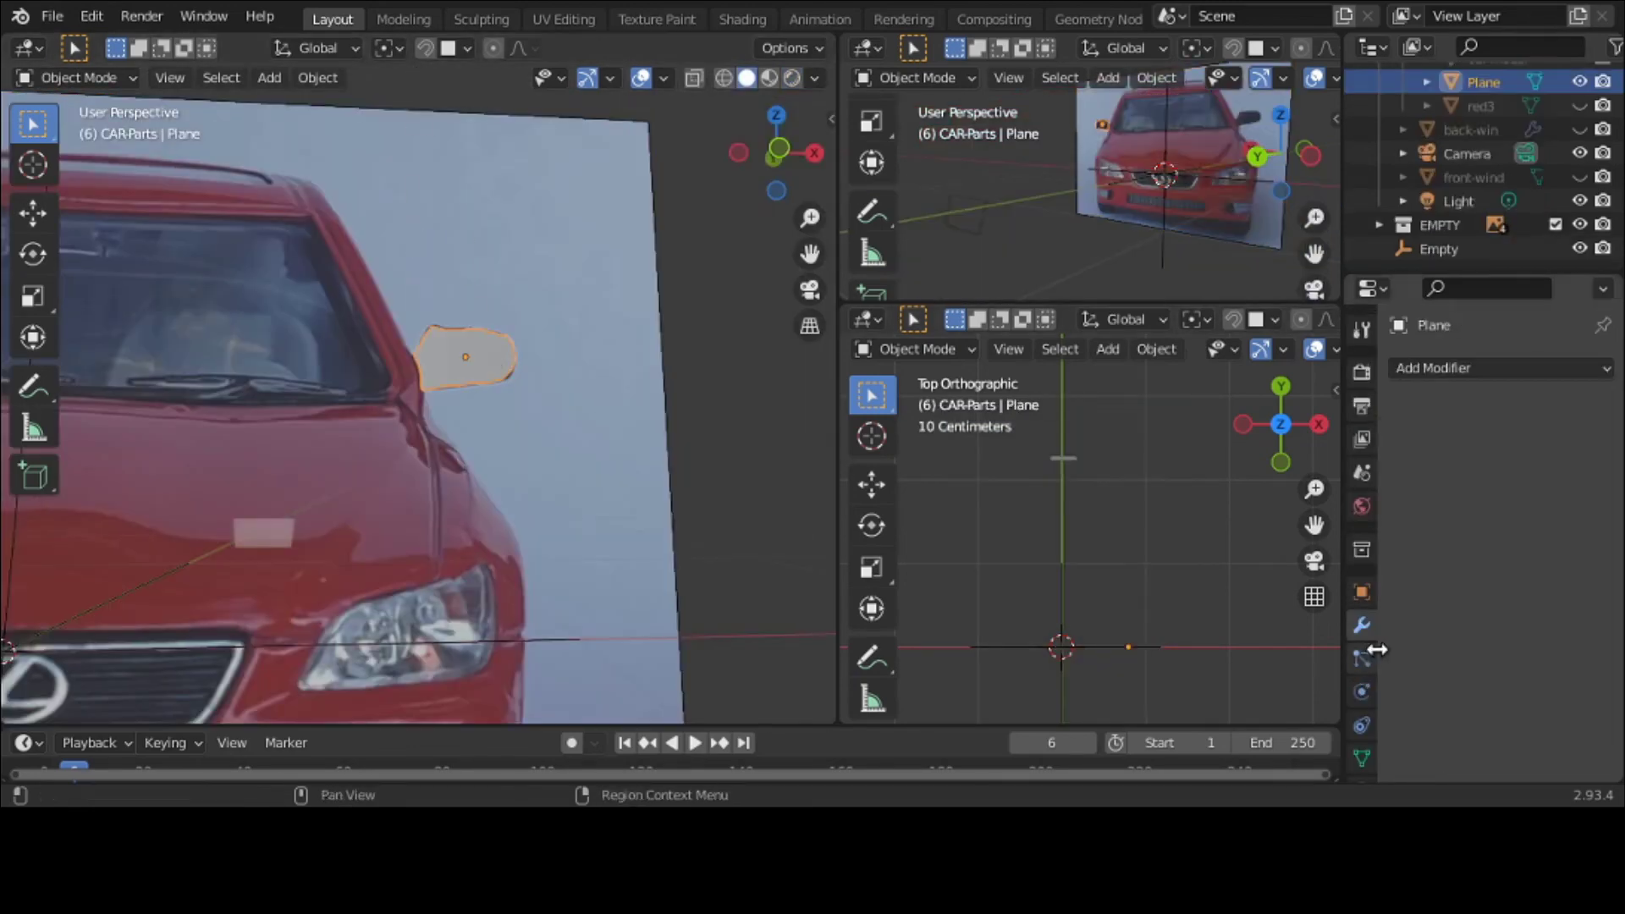
scroll(1360, 690, down, 2)
click(1363, 713)
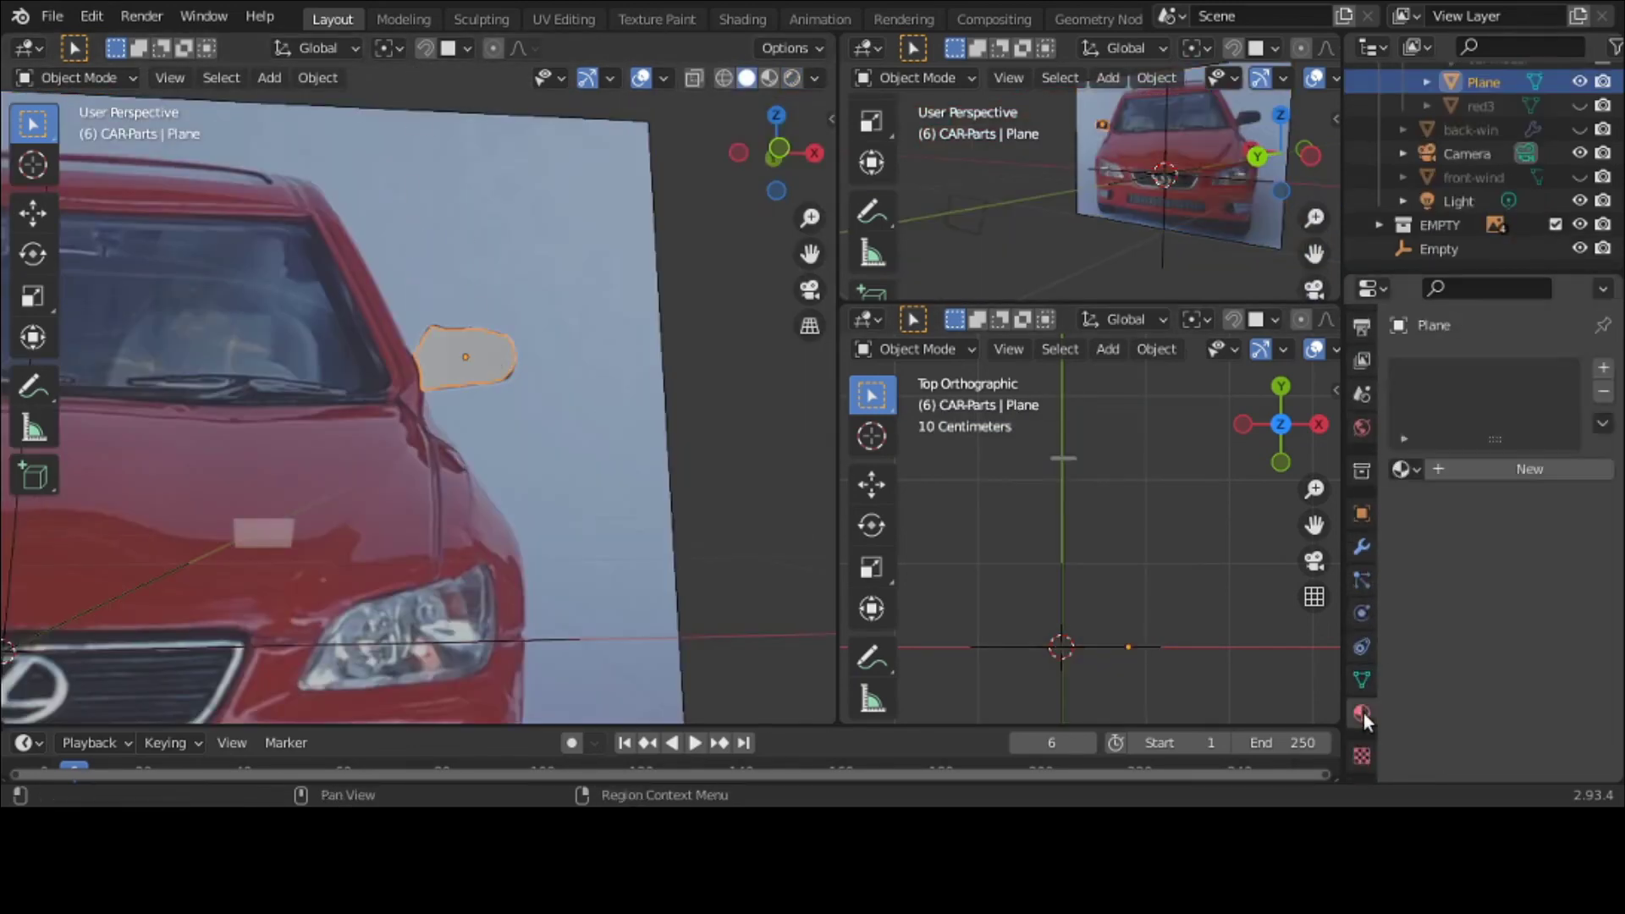
click(1503, 466)
click(1532, 682)
drag(1571, 362, 1571, 516)
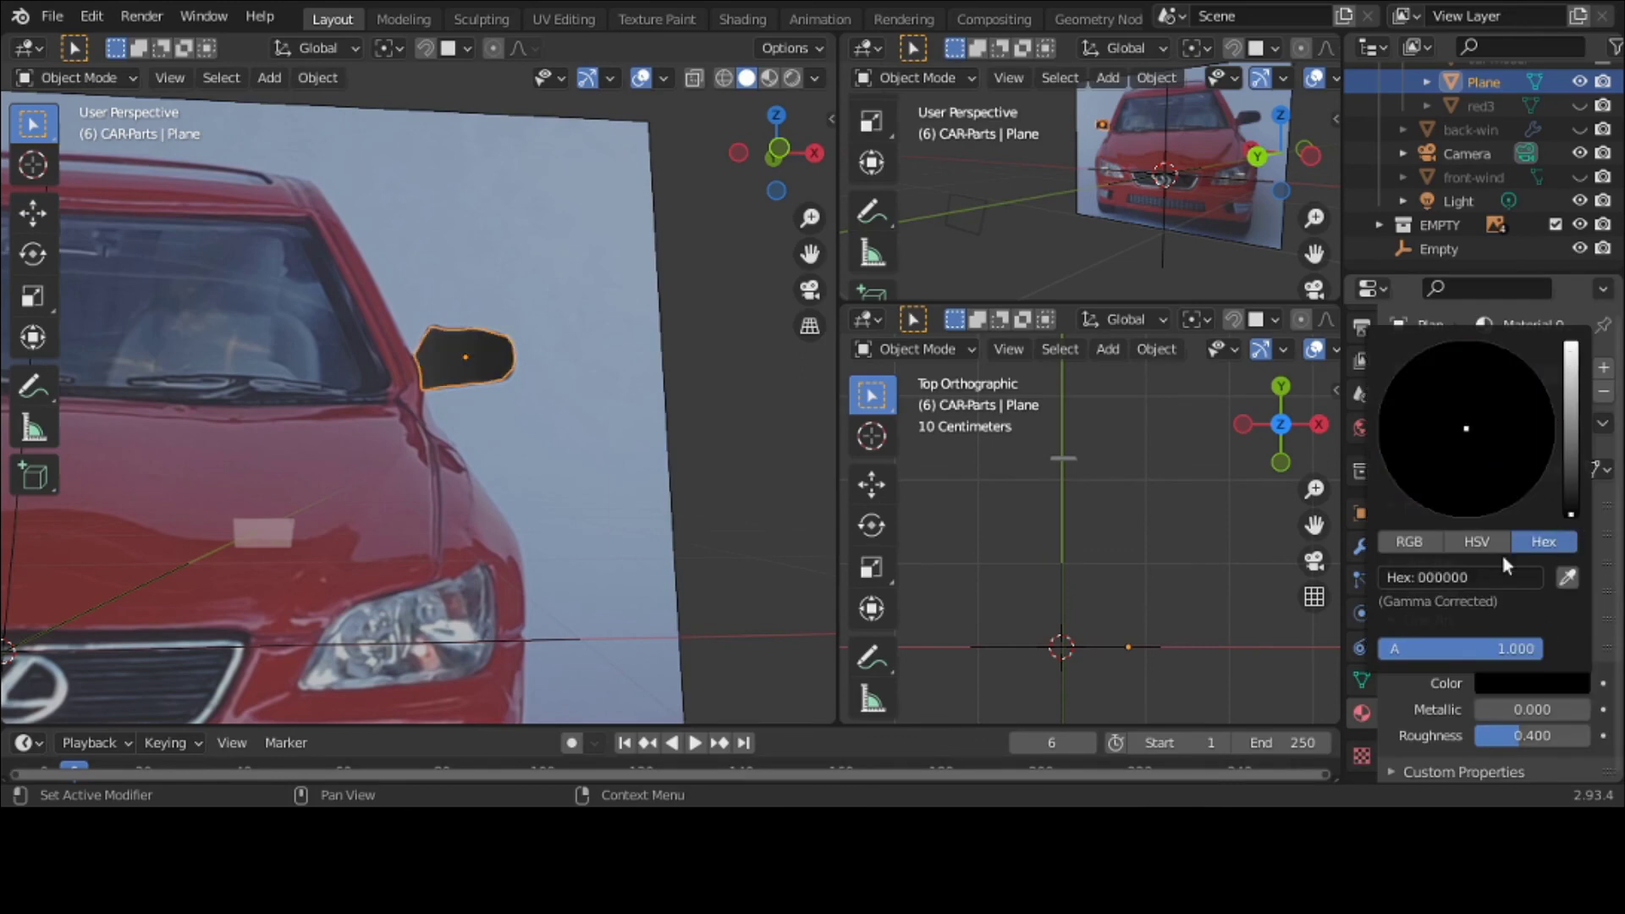
click(1412, 651)
click(1416, 537)
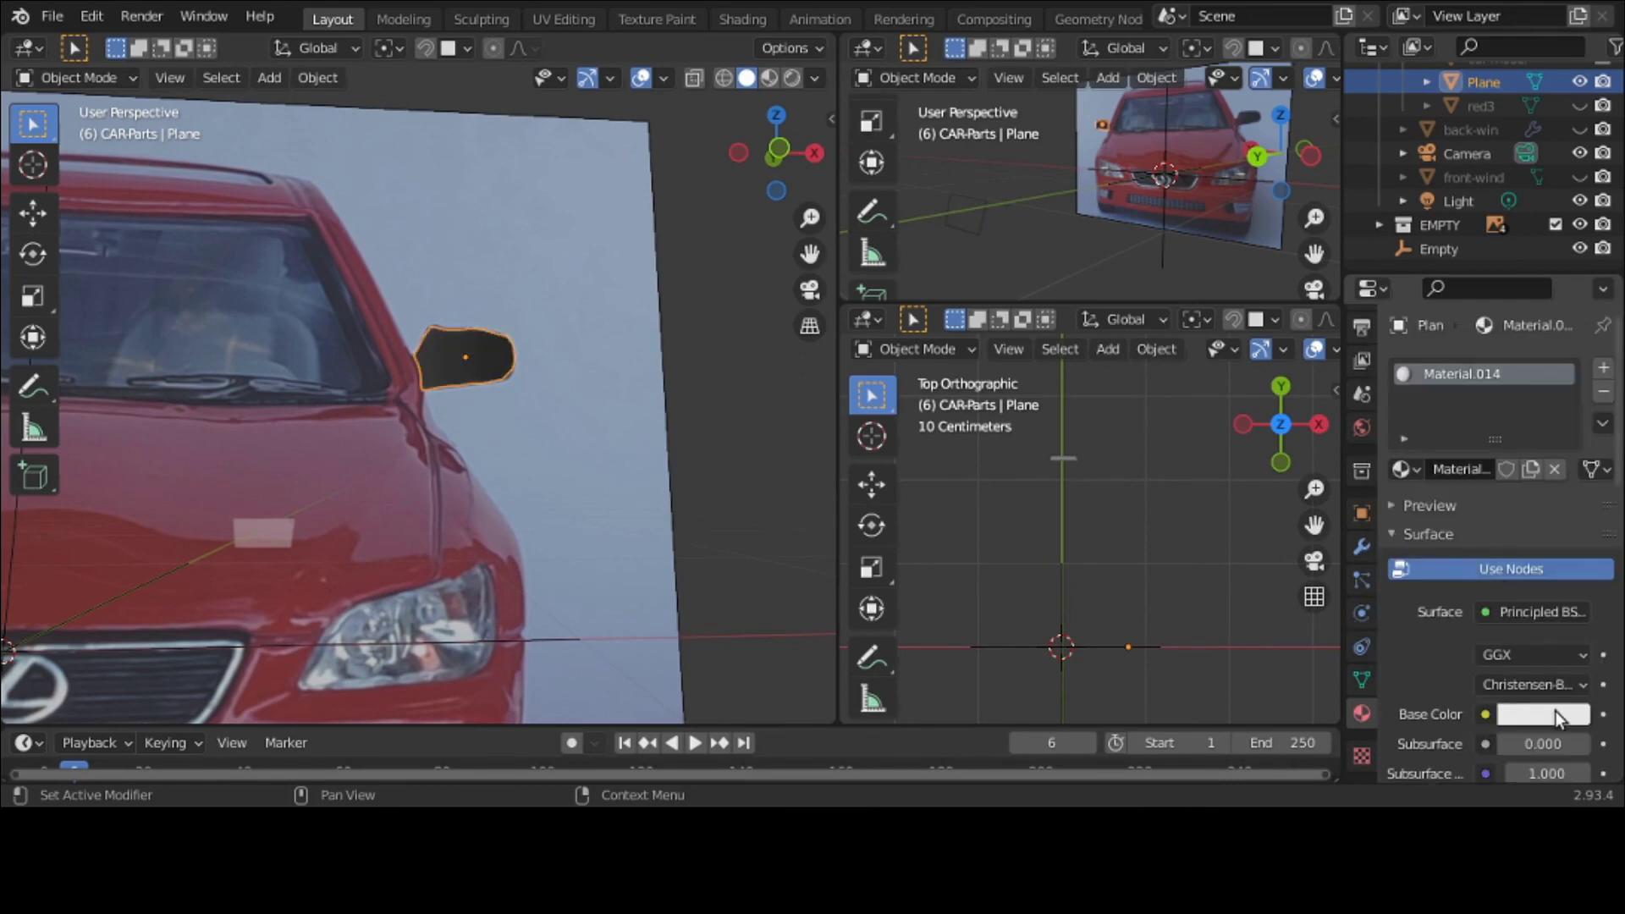
click(1556, 713)
Step: Reveal all hidden car parts, hide the EMPTY reference collection, and check the mirror's position from the right side
middle_drag(684, 511, 435, 545)
key(alt+h)
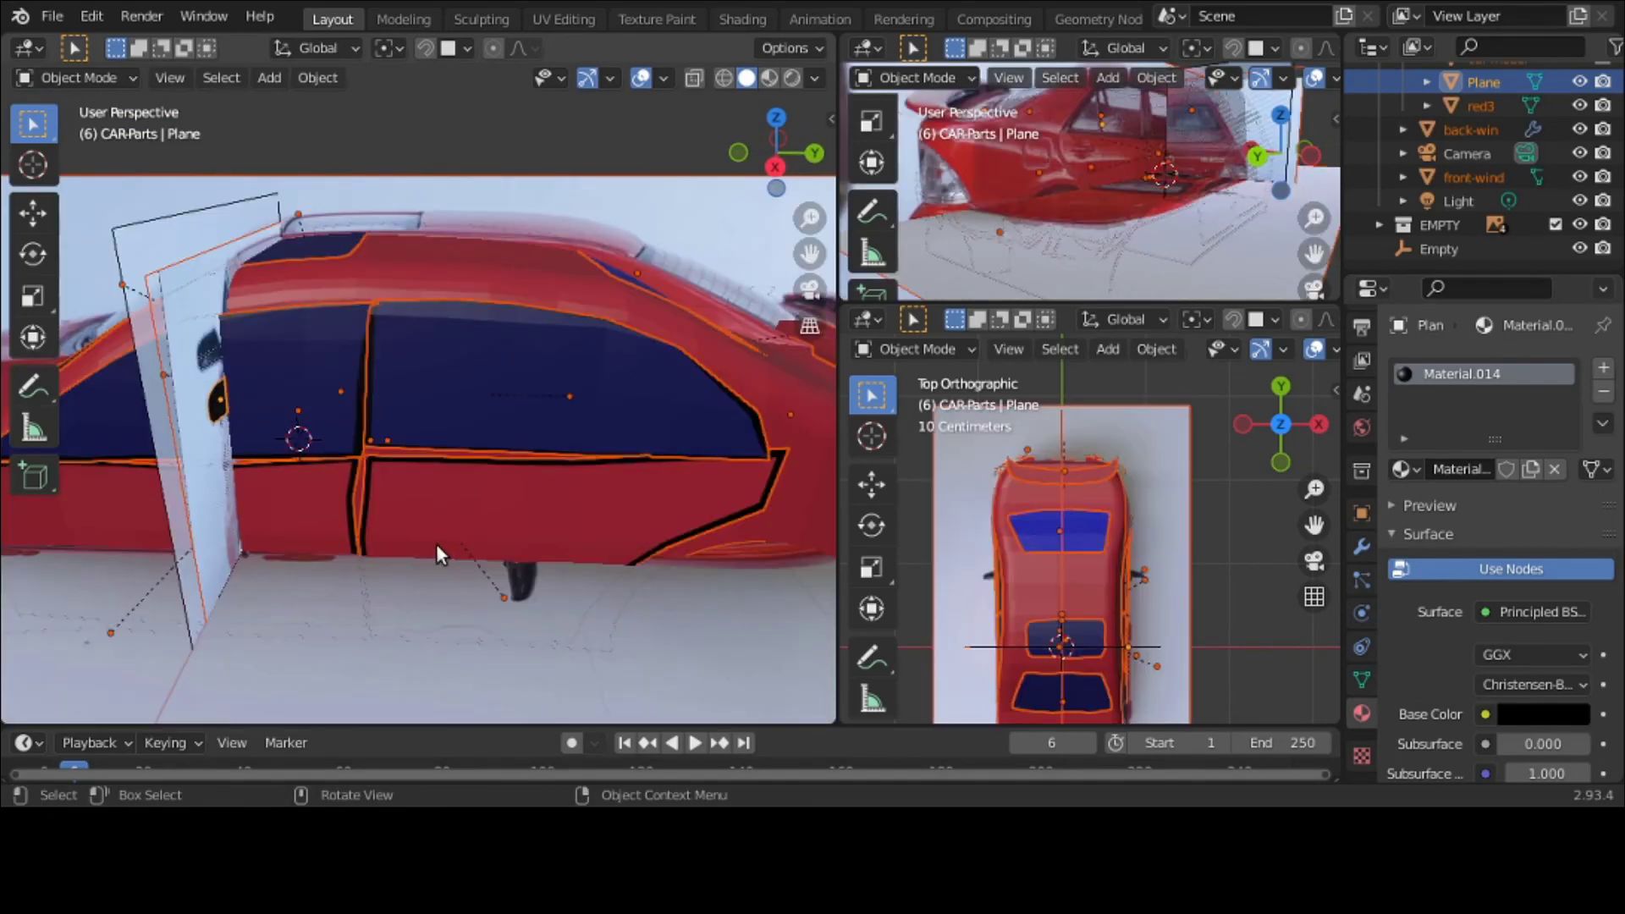
click(1580, 224)
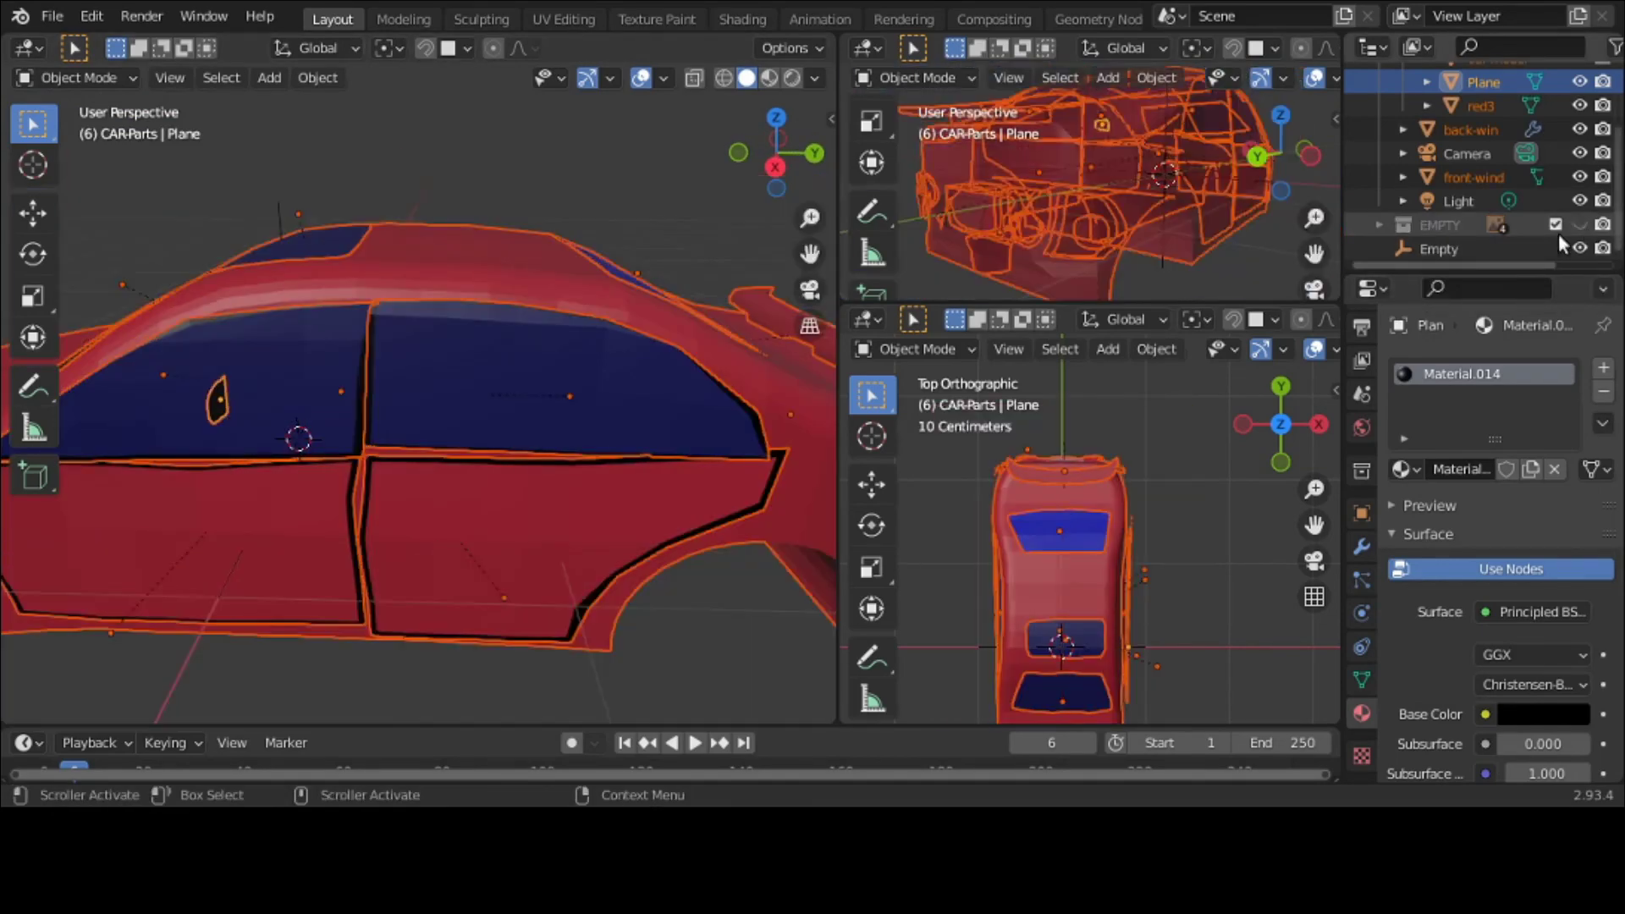
scroll(276, 367, down, 2)
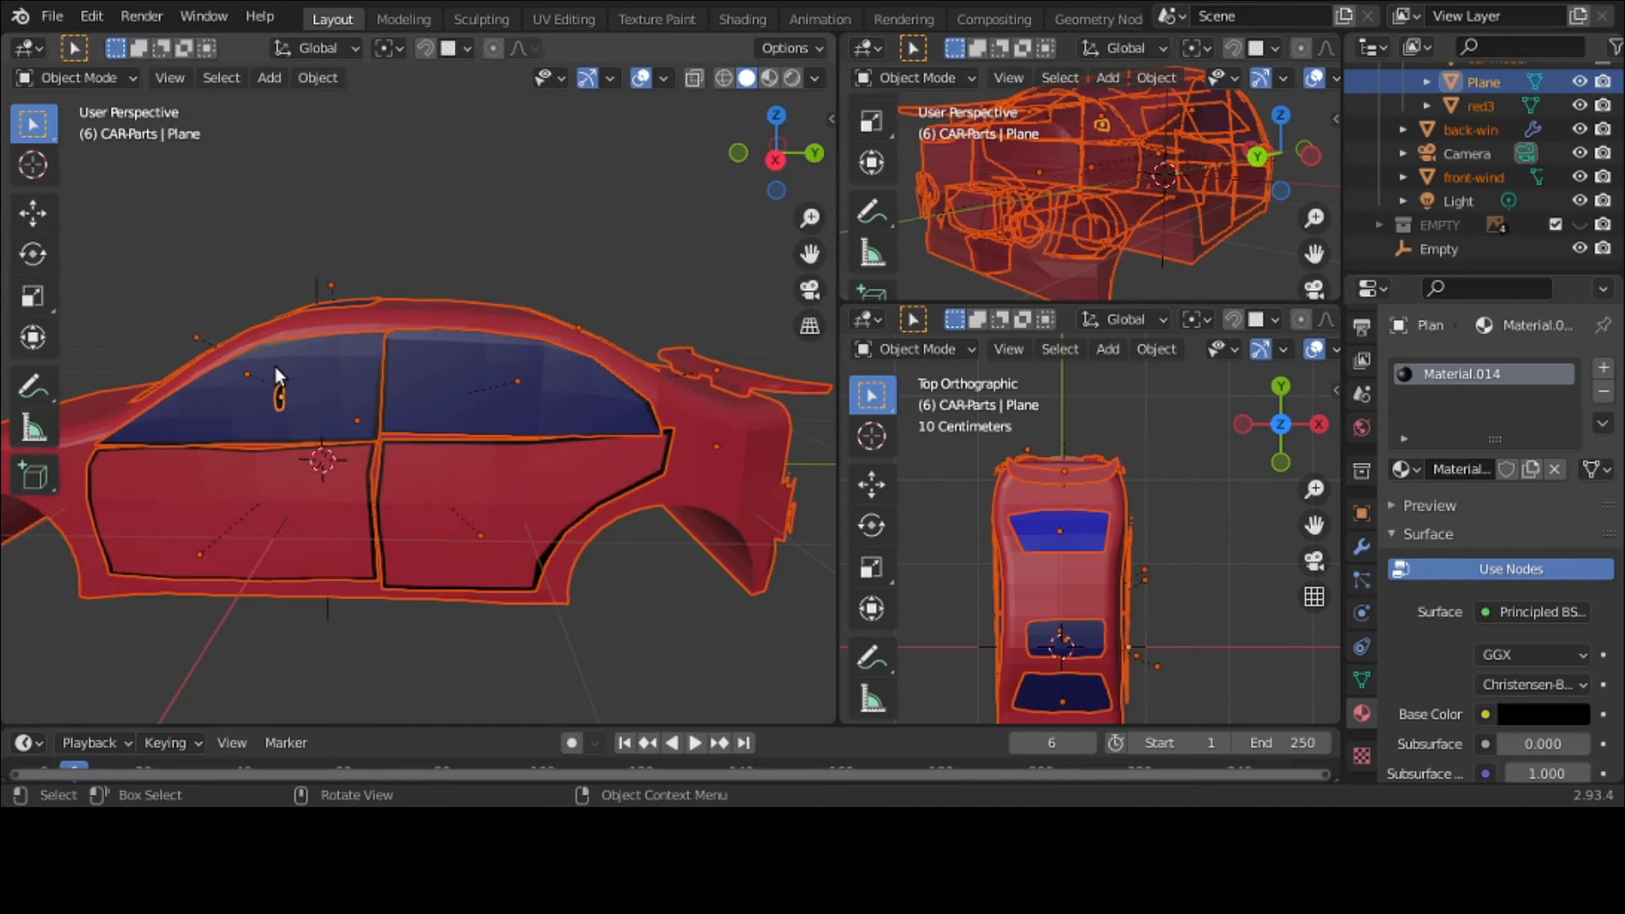
key(grave)
click(419, 352)
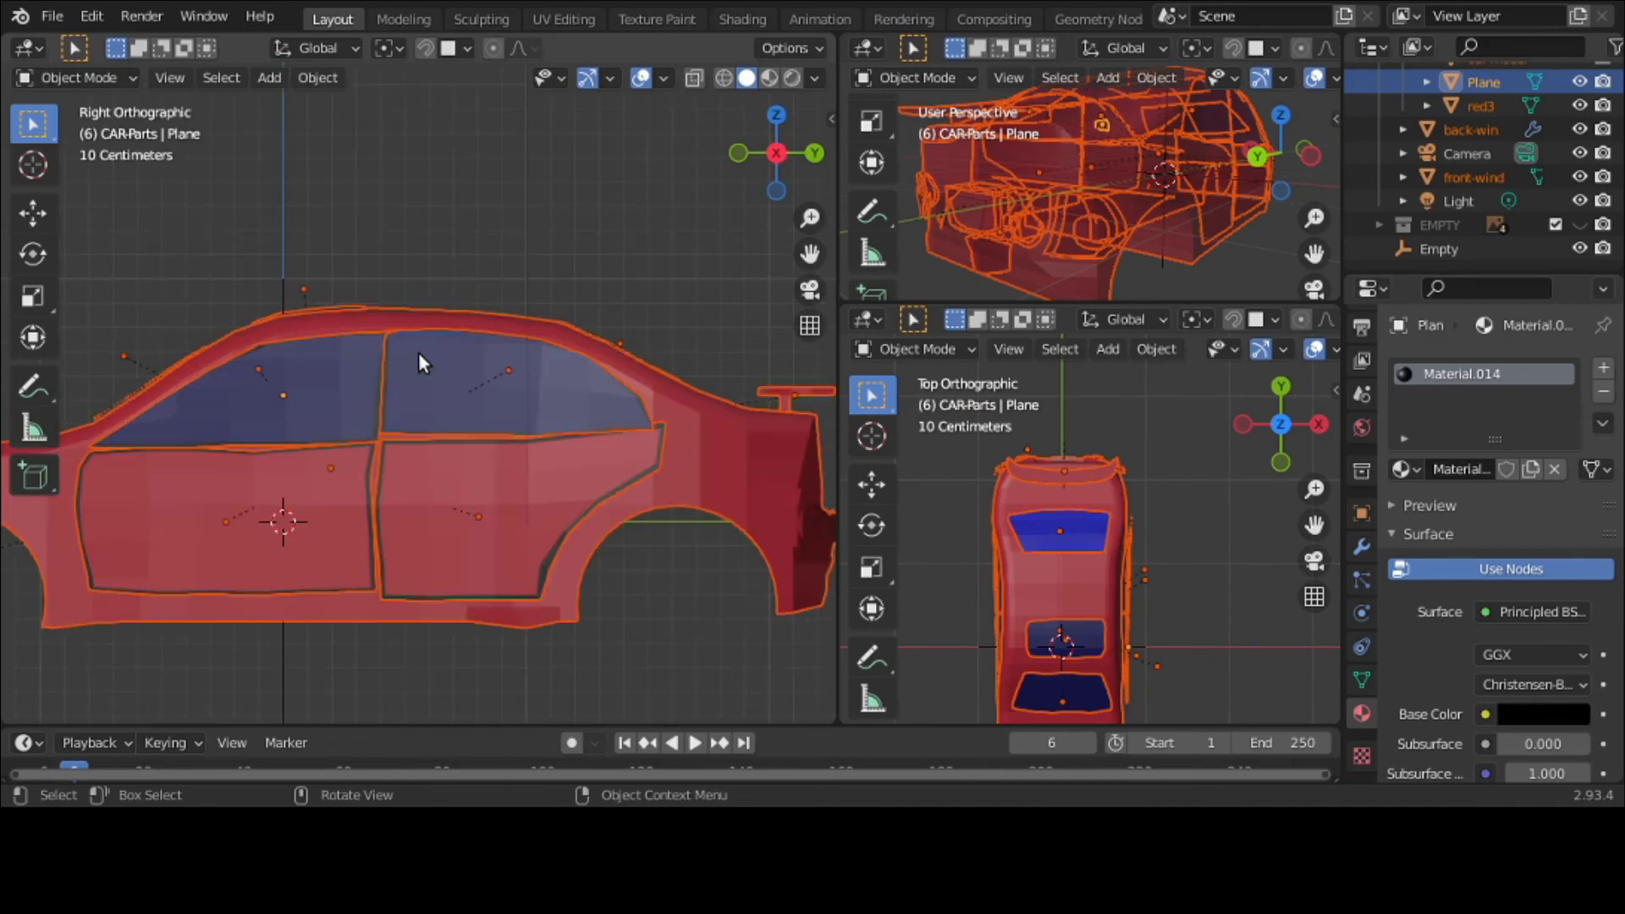
middle_drag(675, 265, 587, 389)
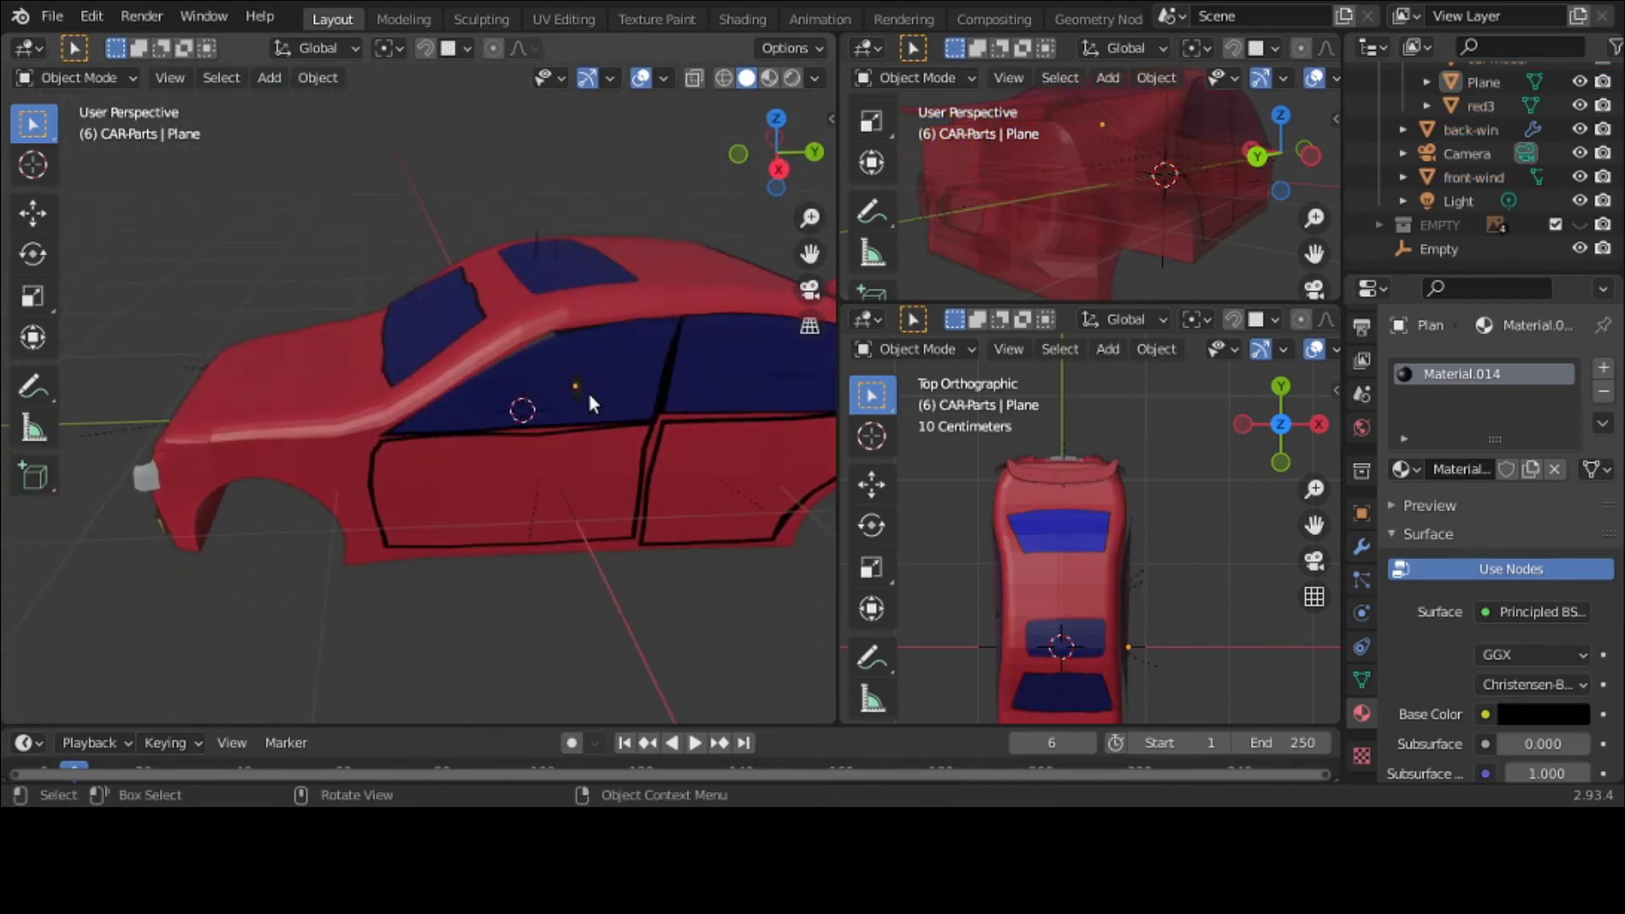
Step: In the right side view, move the mirror to the front lower corner of the front side window
click(586, 395)
click(587, 395)
key(grave)
click(745, 396)
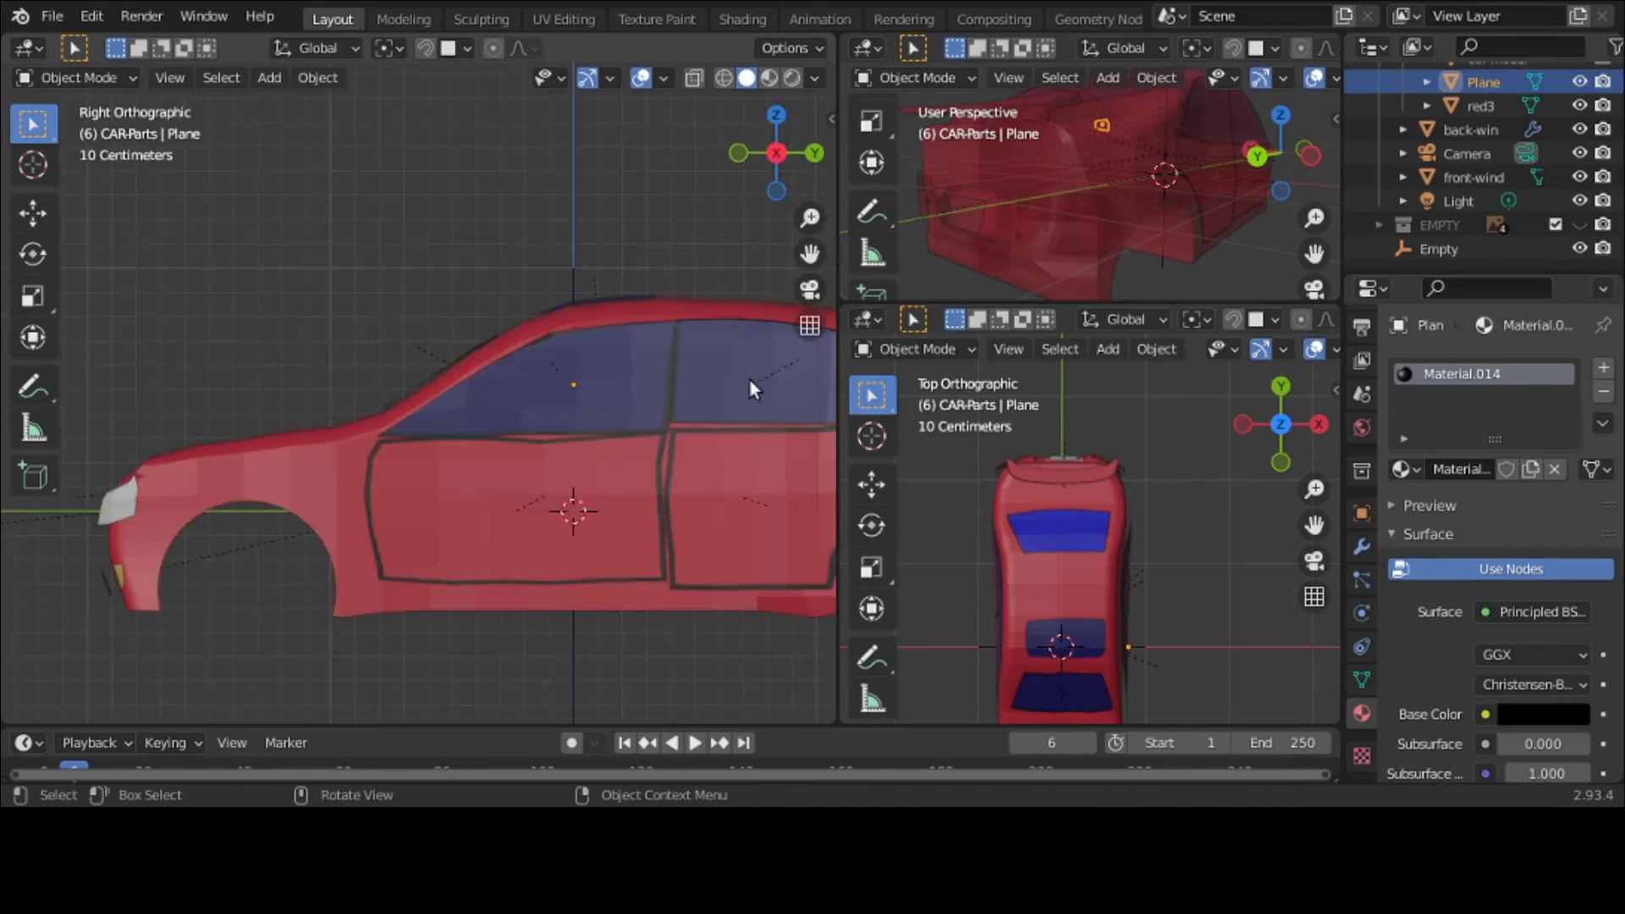
key(g)
click(474, 491)
middle_drag(474, 491, 428, 394)
click(428, 394)
key(s)
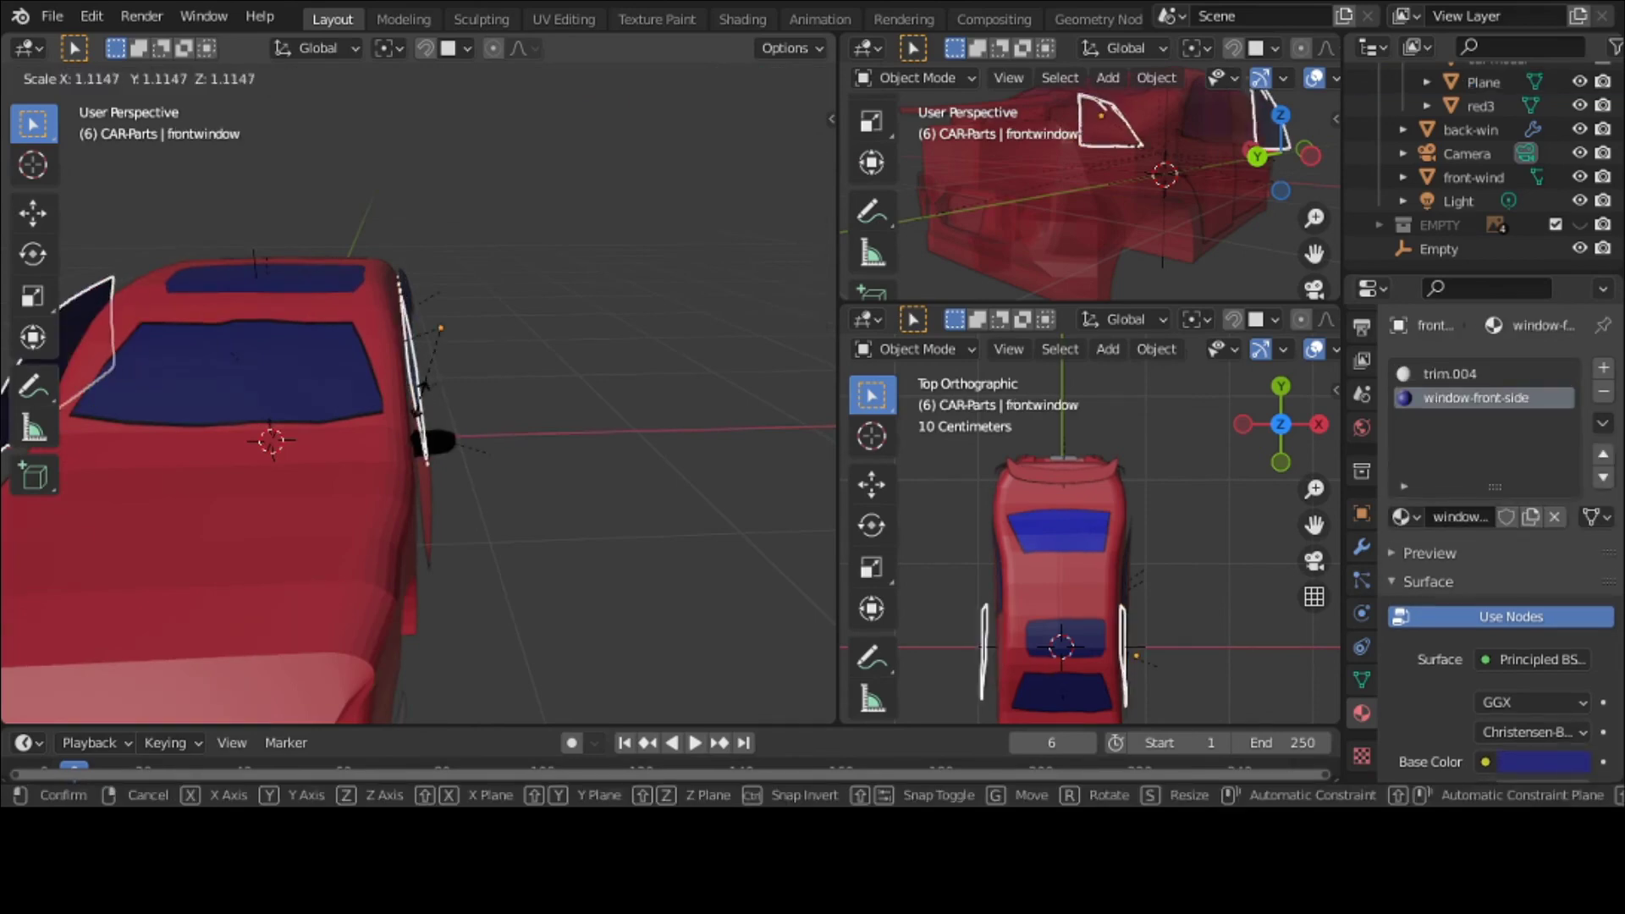
click(428, 397)
scroll(425, 374, down, 3)
middle_drag(425, 374, 490, 422)
key(s)
key(x)
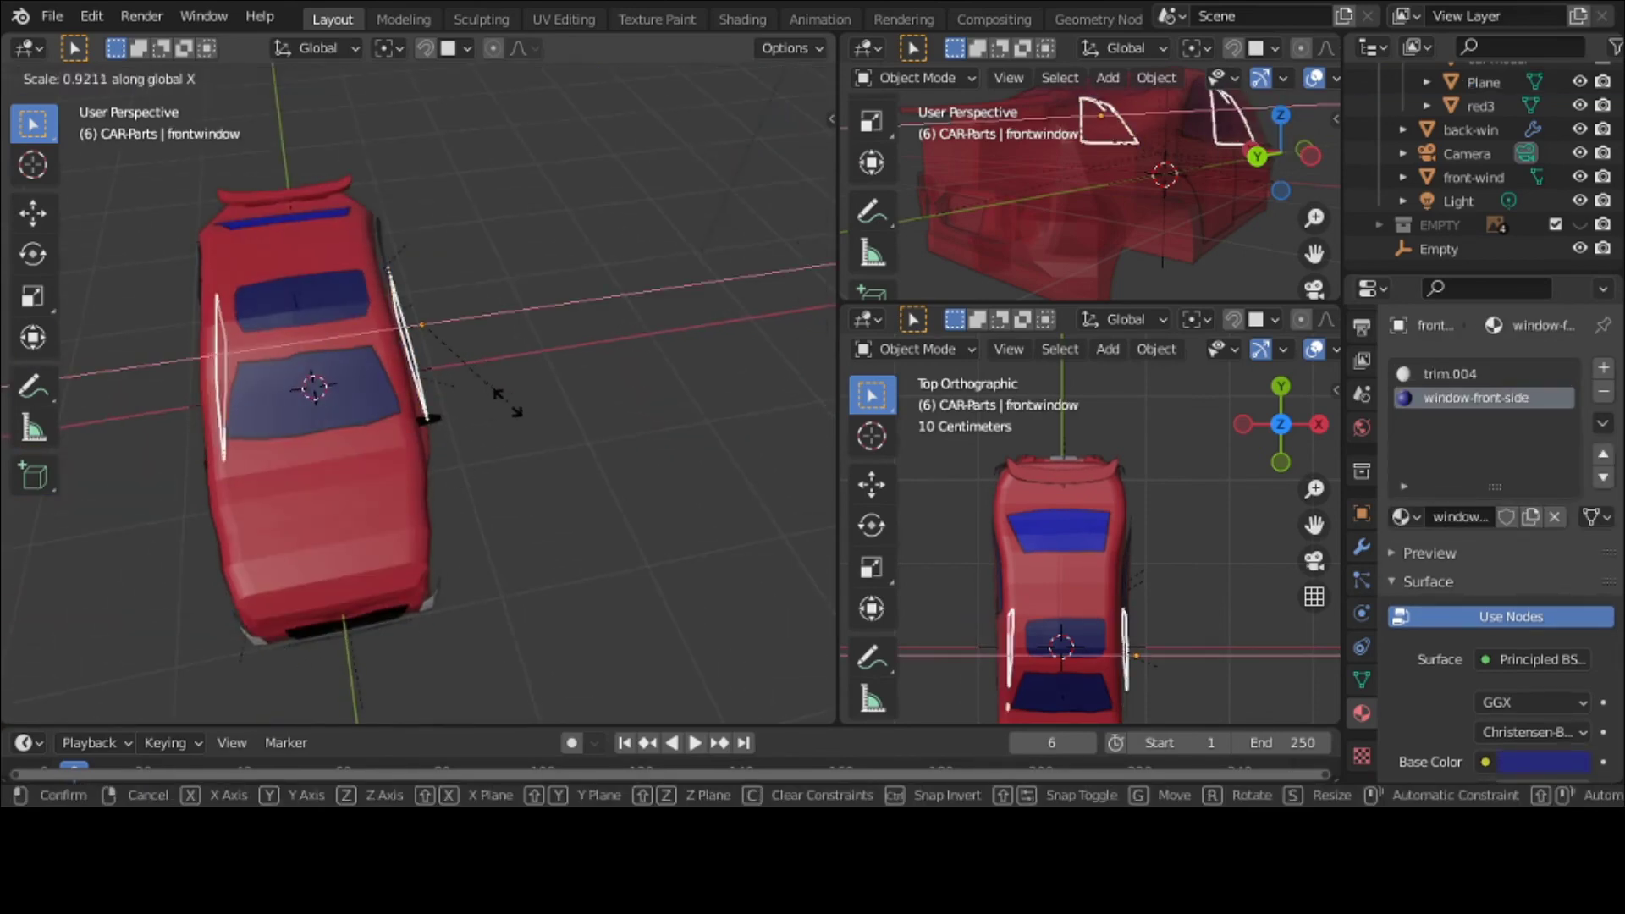
click(500, 407)
key(s)
key(x)
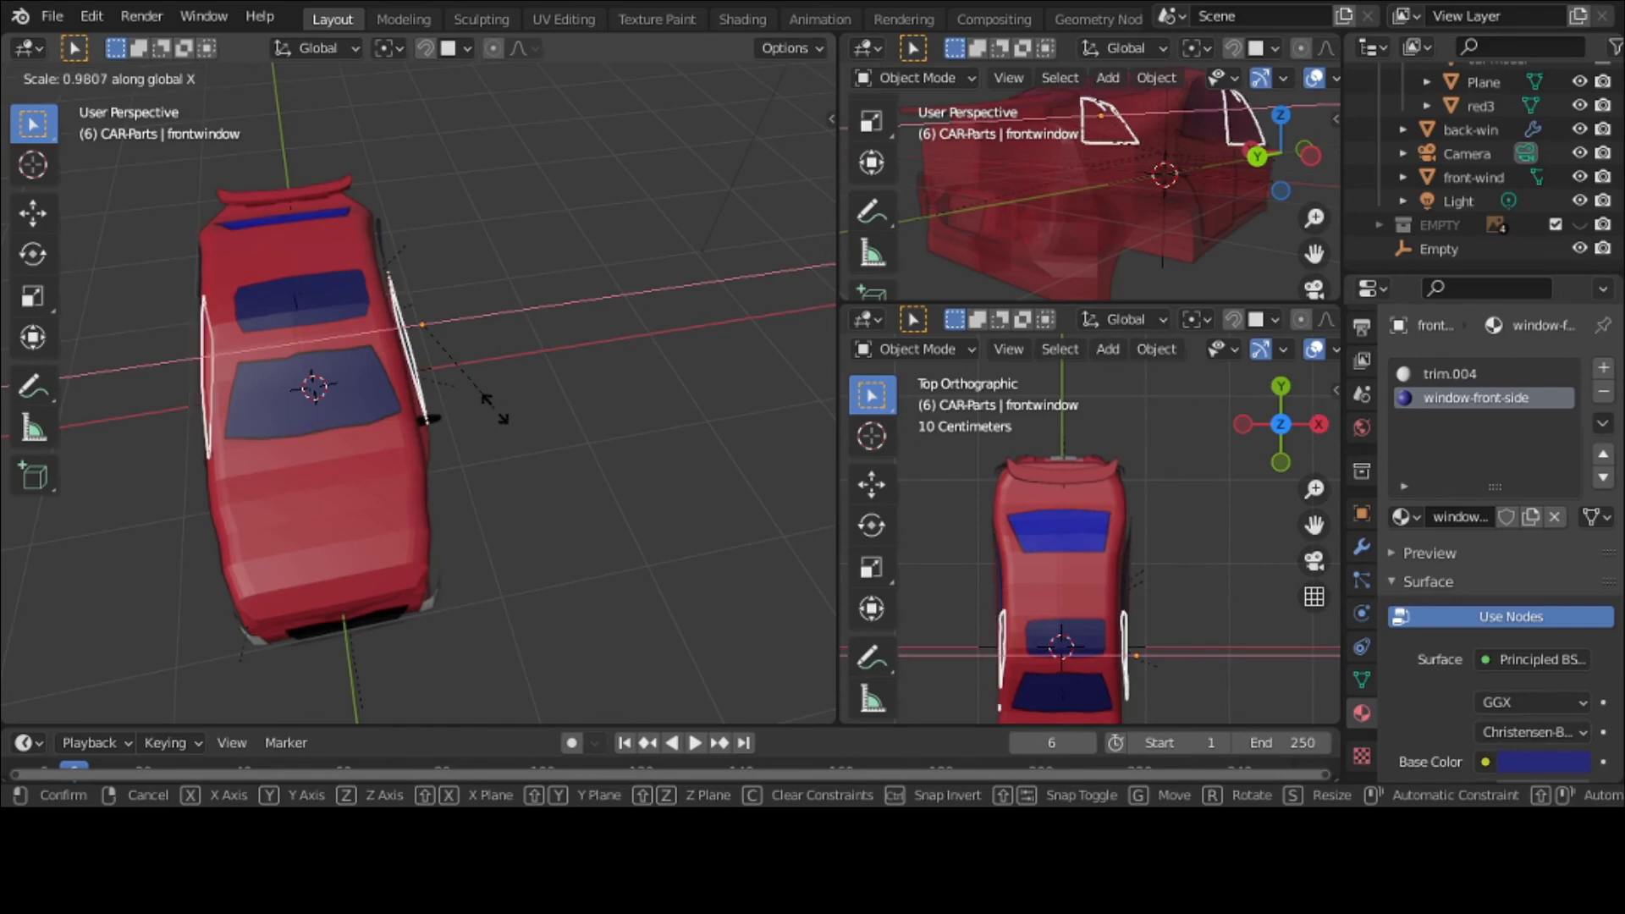
click(494, 409)
middle_drag(494, 409, 379, 379)
click(84, 77)
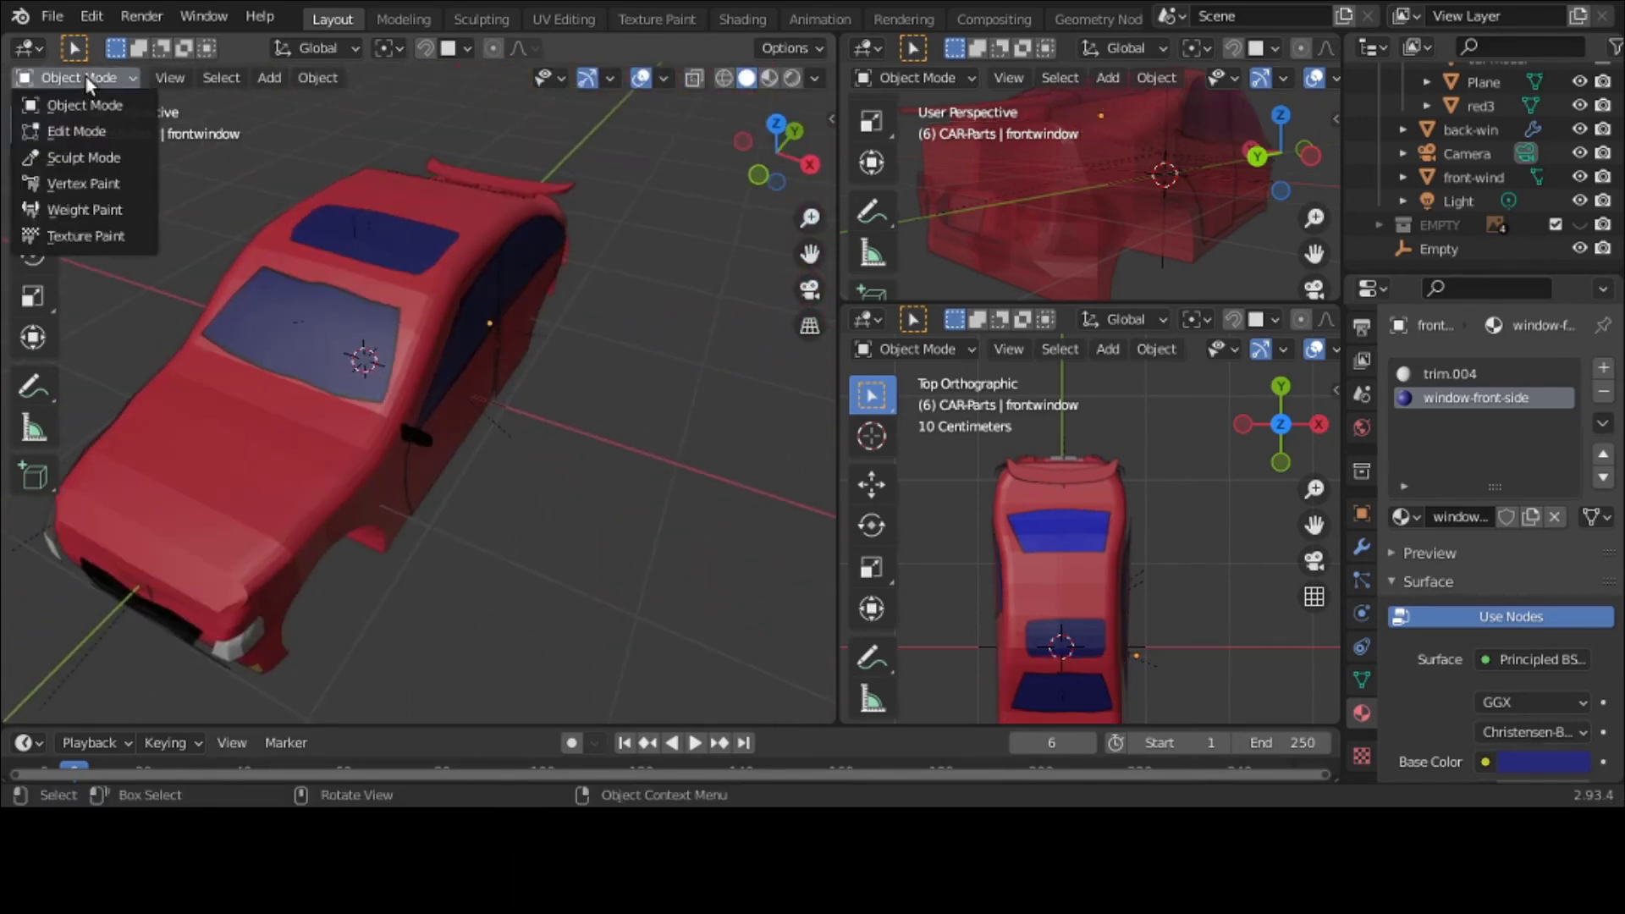
click(96, 131)
scroll(95, 131, up, 2)
click(78, 79)
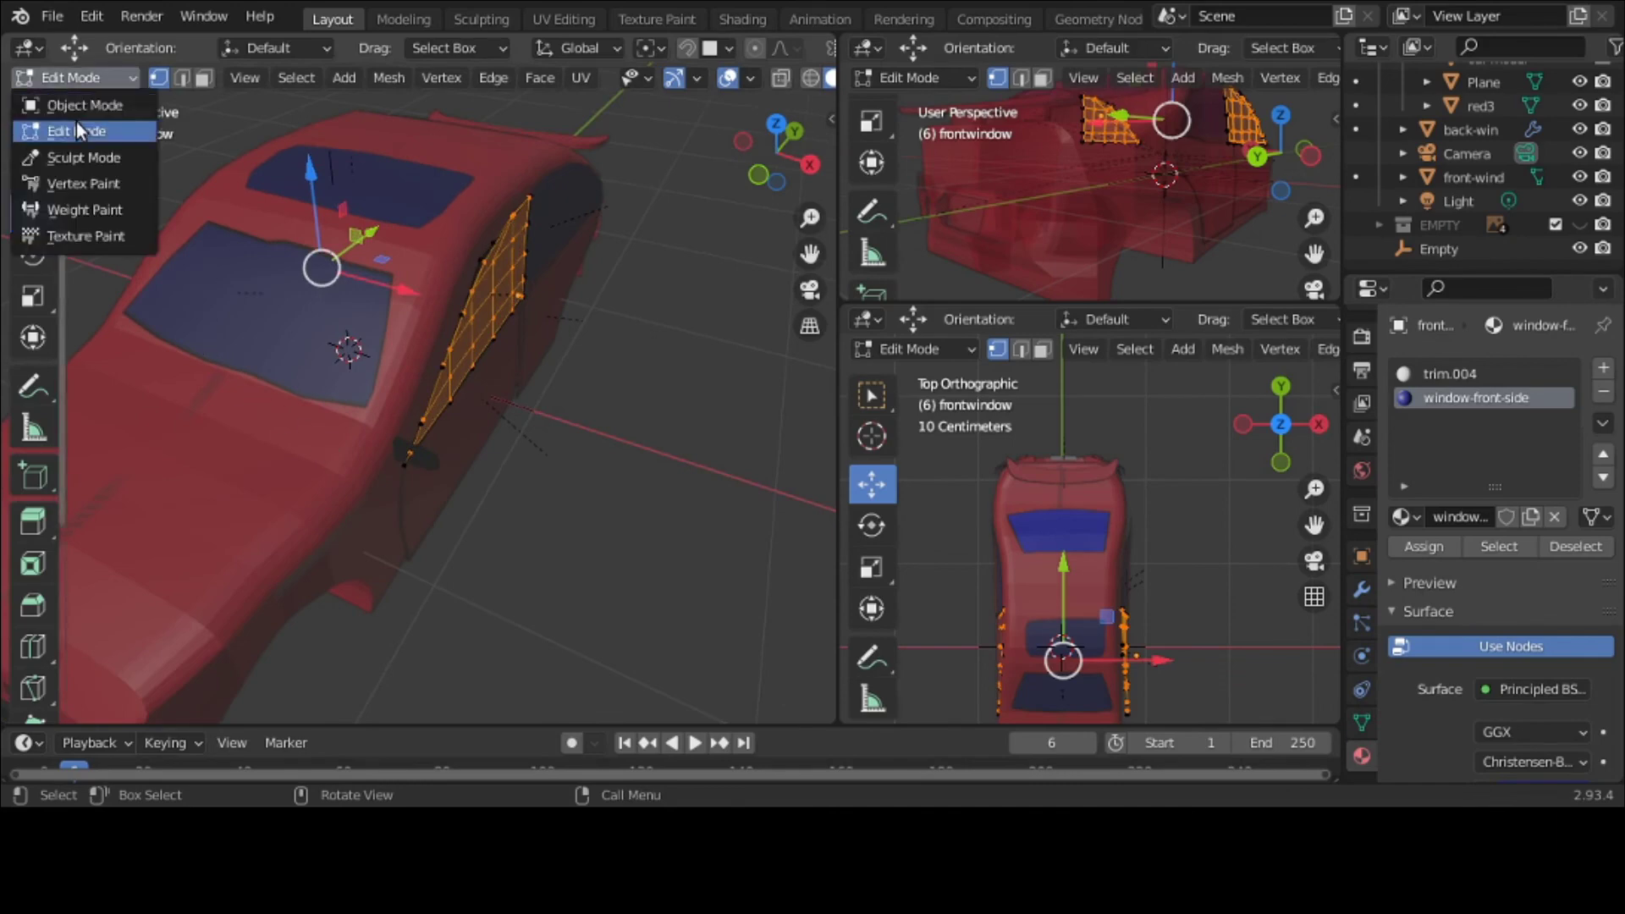
click(85, 77)
click(104, 108)
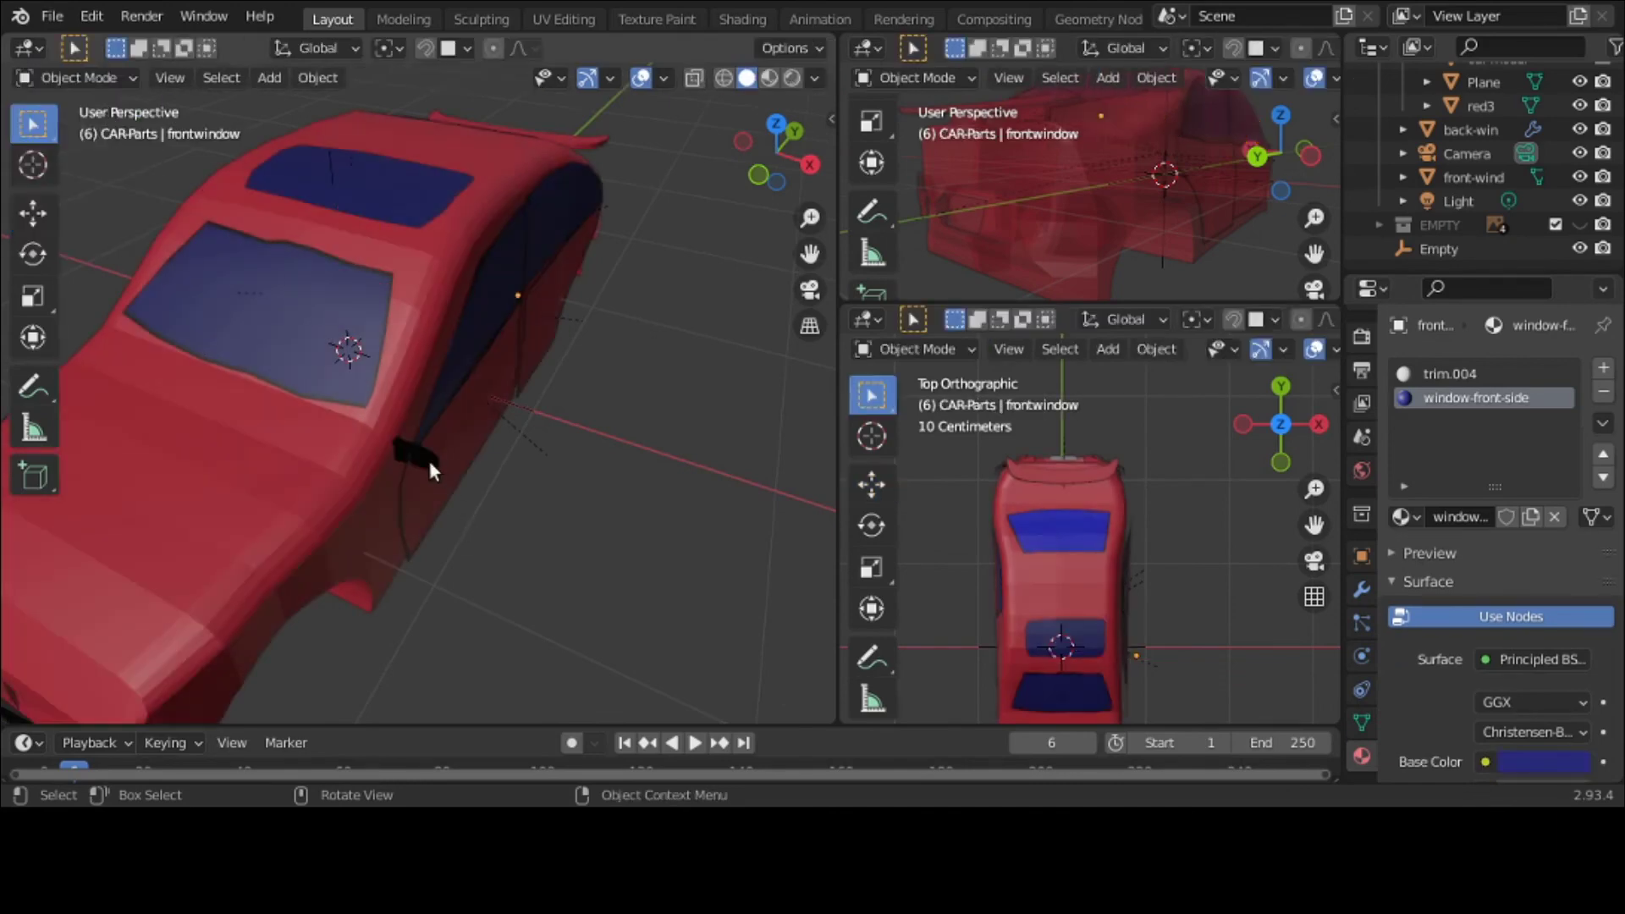
Step: Try to extrude the side mirror's whole mesh along the Y axis
click(428, 457)
click(79, 81)
click(95, 129)
key(a)
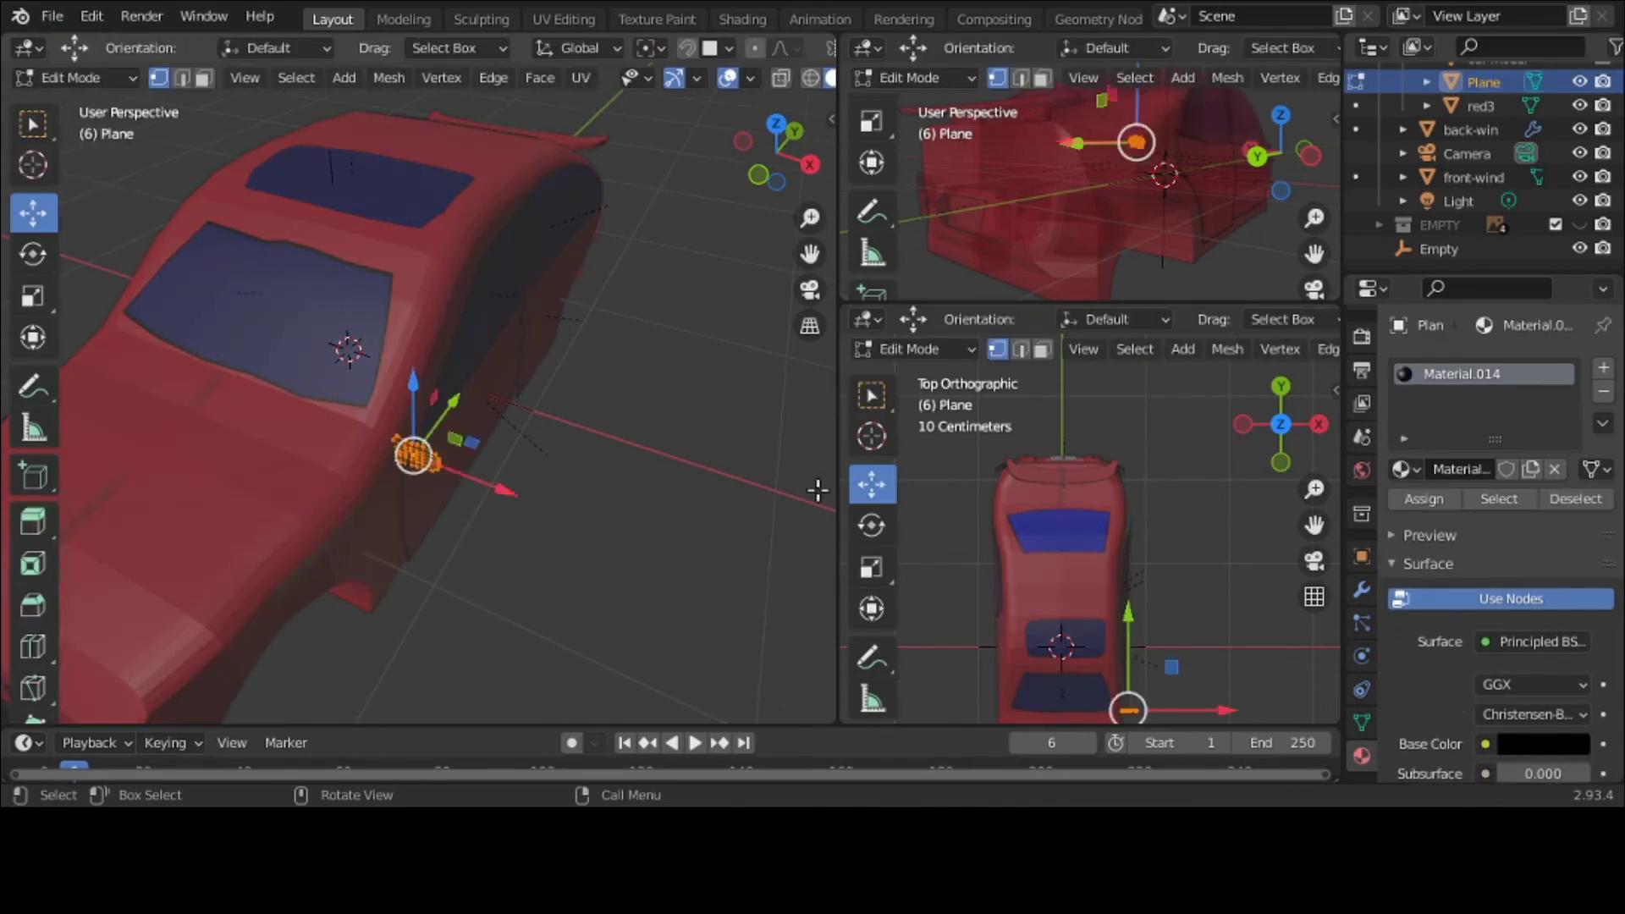
middle_drag(816, 509, 612, 478)
key(e)
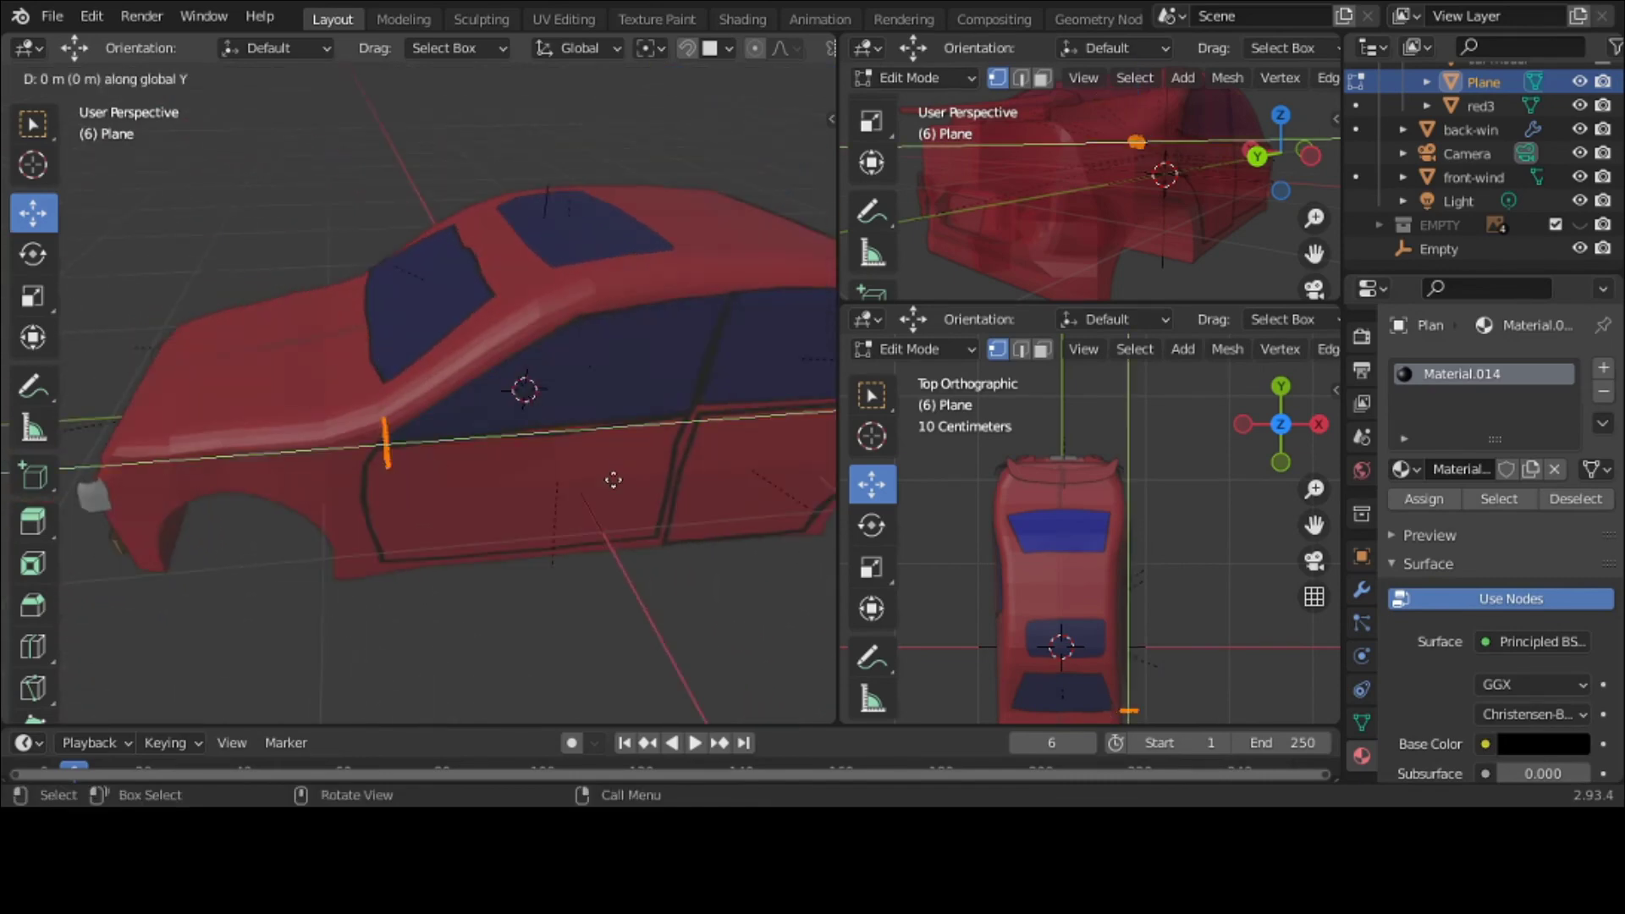
click(617, 482)
click(636, 580)
scroll(636, 581, up, 2)
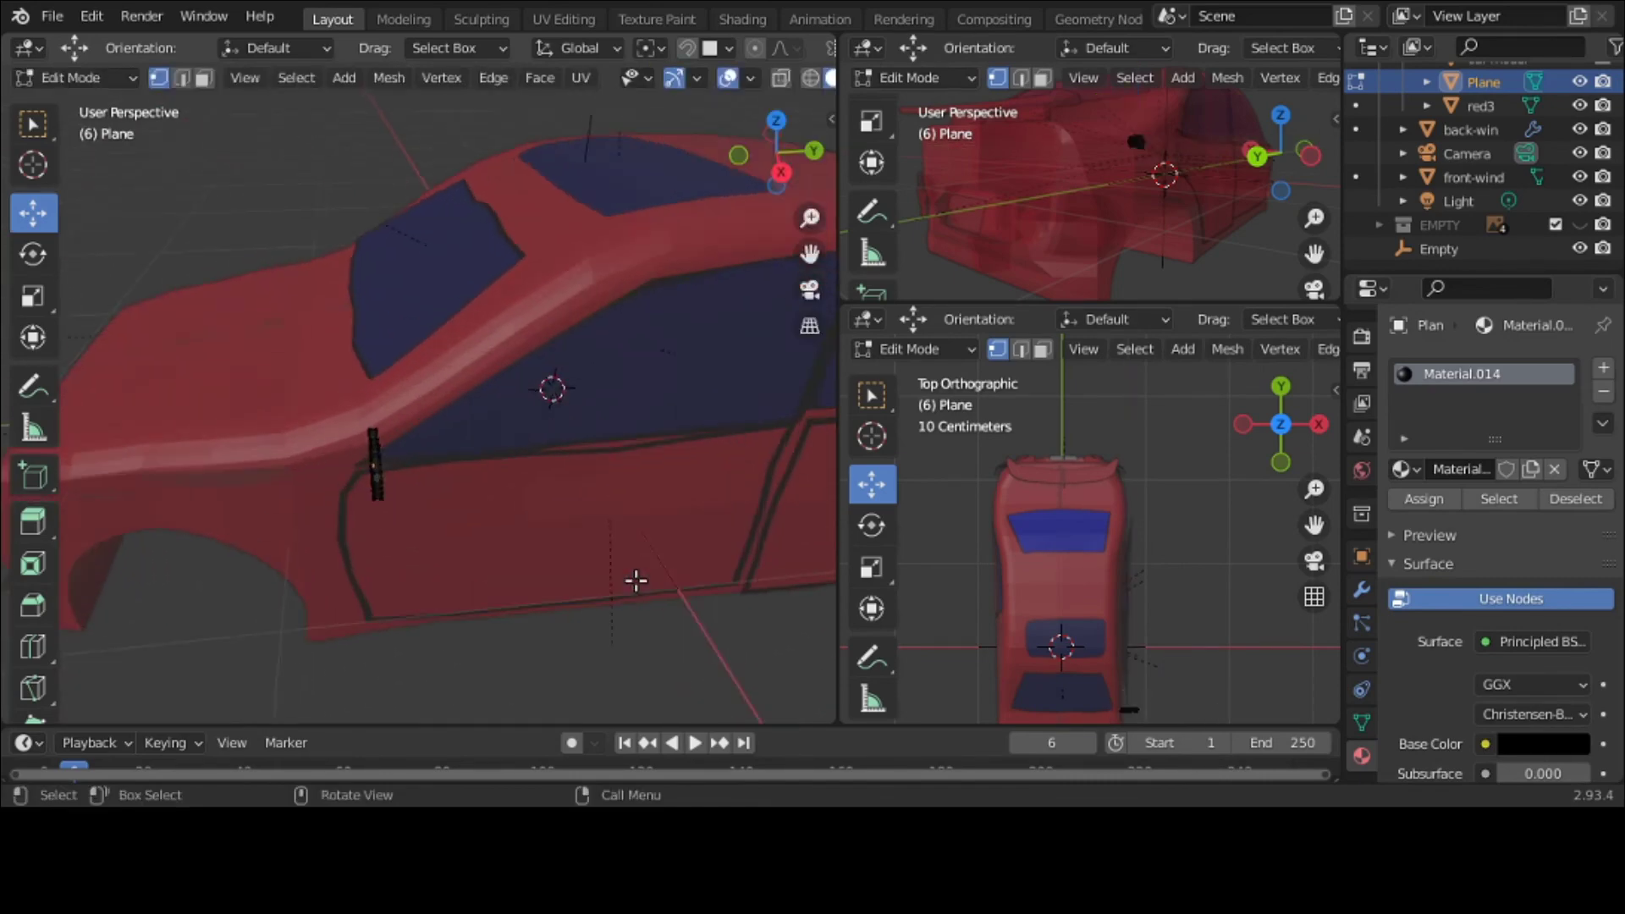
middle_drag(636, 581, 457, 490)
click(60, 83)
click(63, 100)
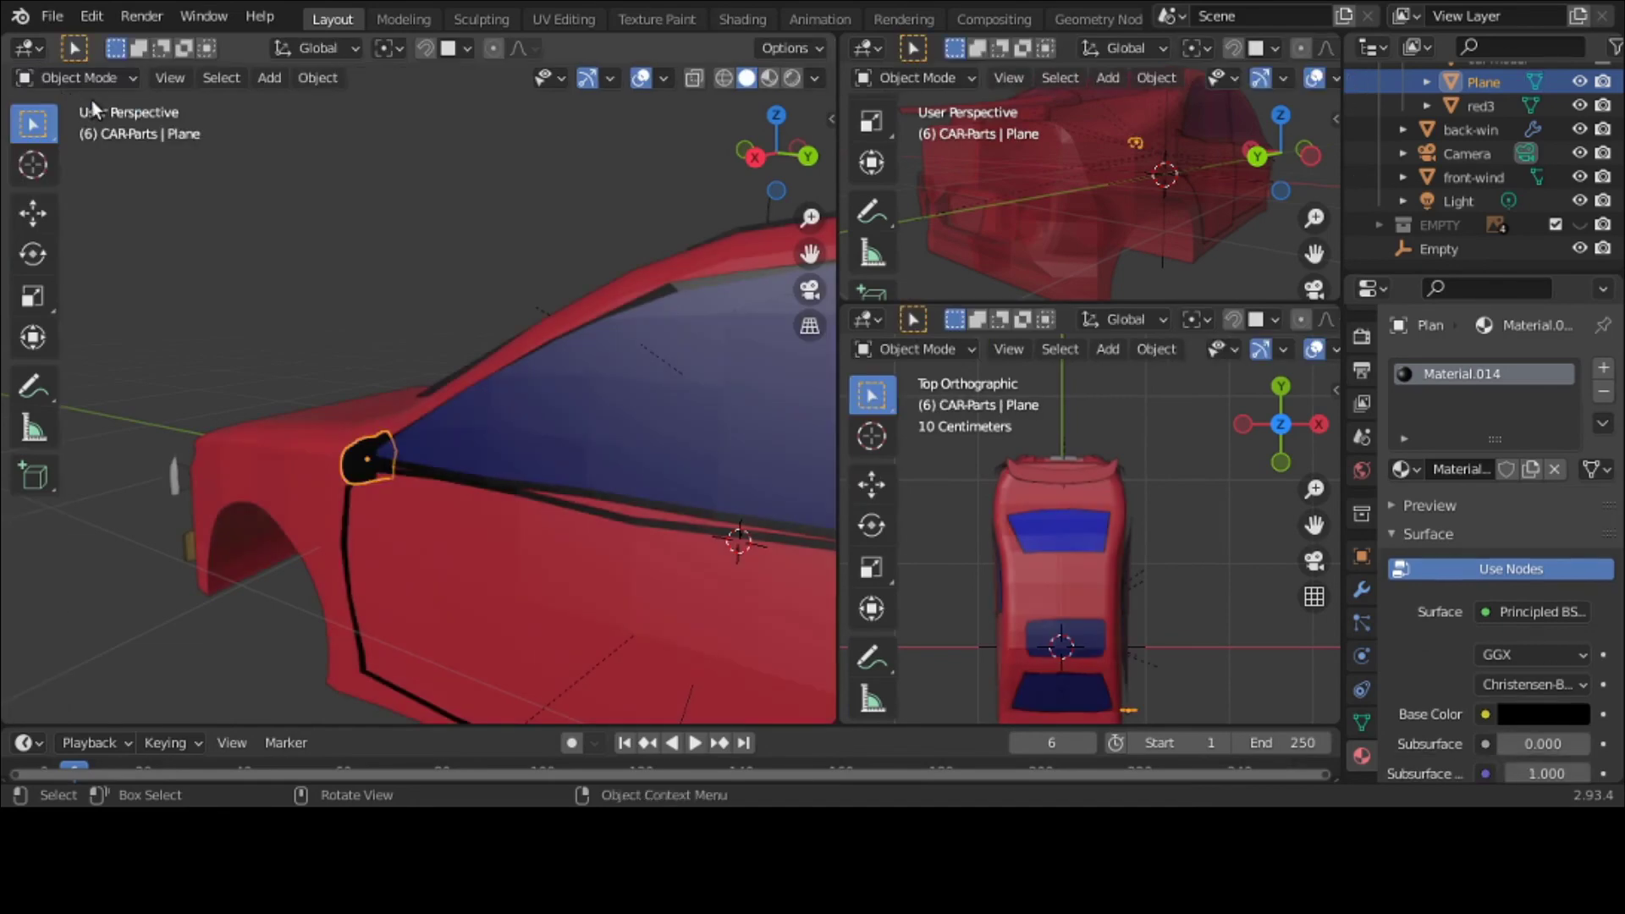
Step: Extrude the side mirror's whole mesh about 0.06 m along the Y axis to give it thickness
middle_drag(114, 110, 242, 266)
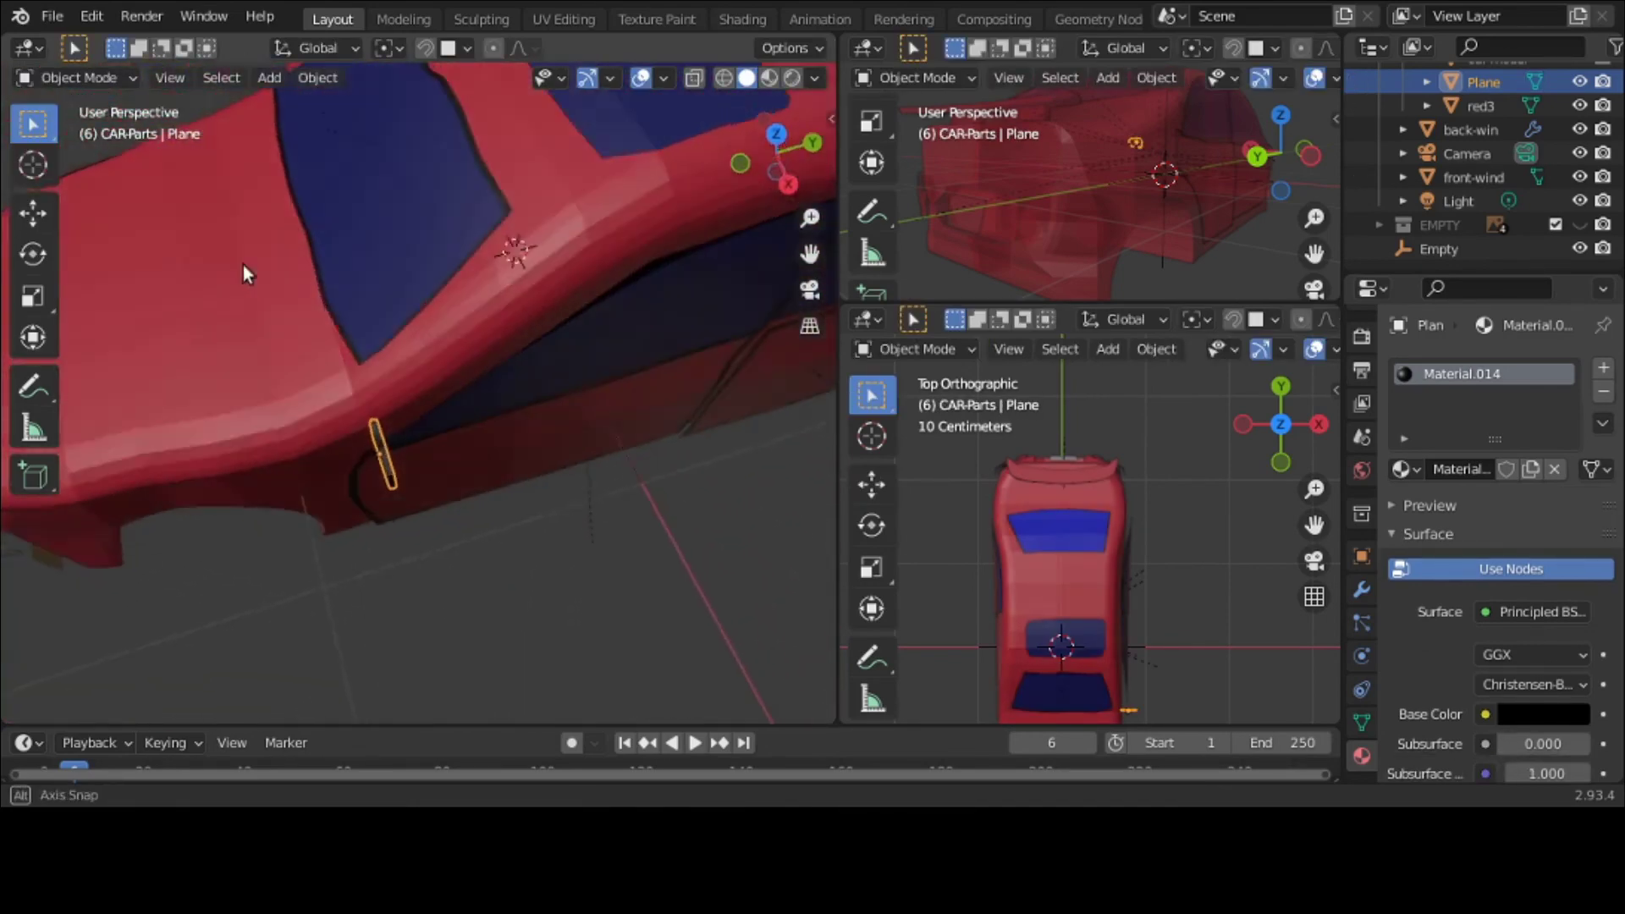
click(75, 77)
click(64, 123)
key(a)
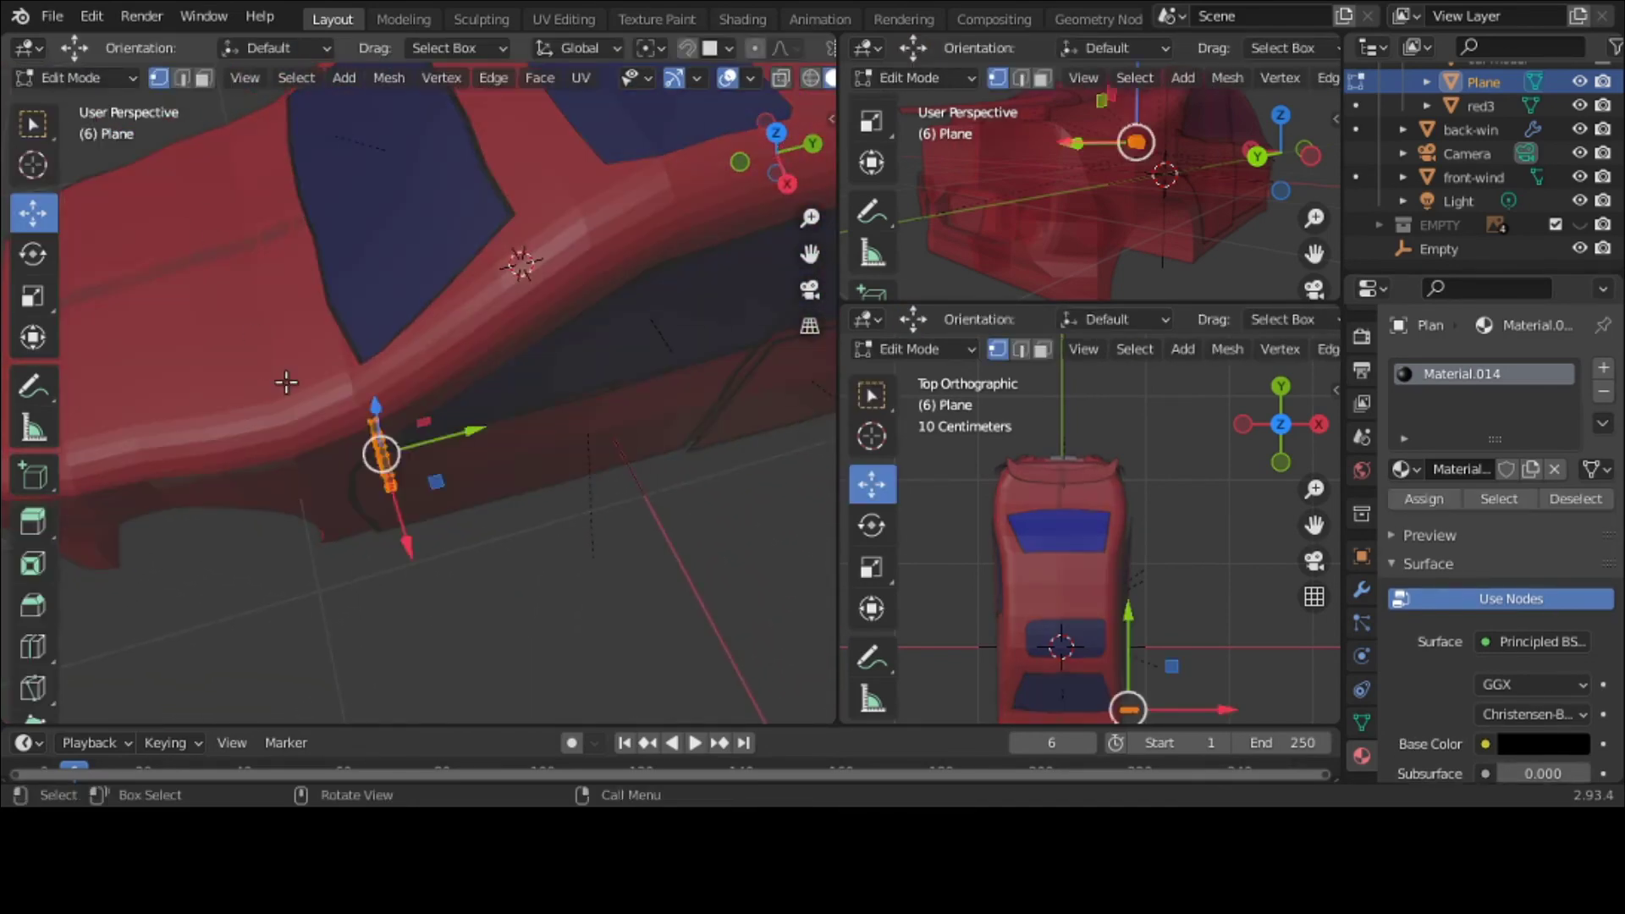
key(e)
key(y)
click(314, 380)
middle_drag(314, 380, 297, 262)
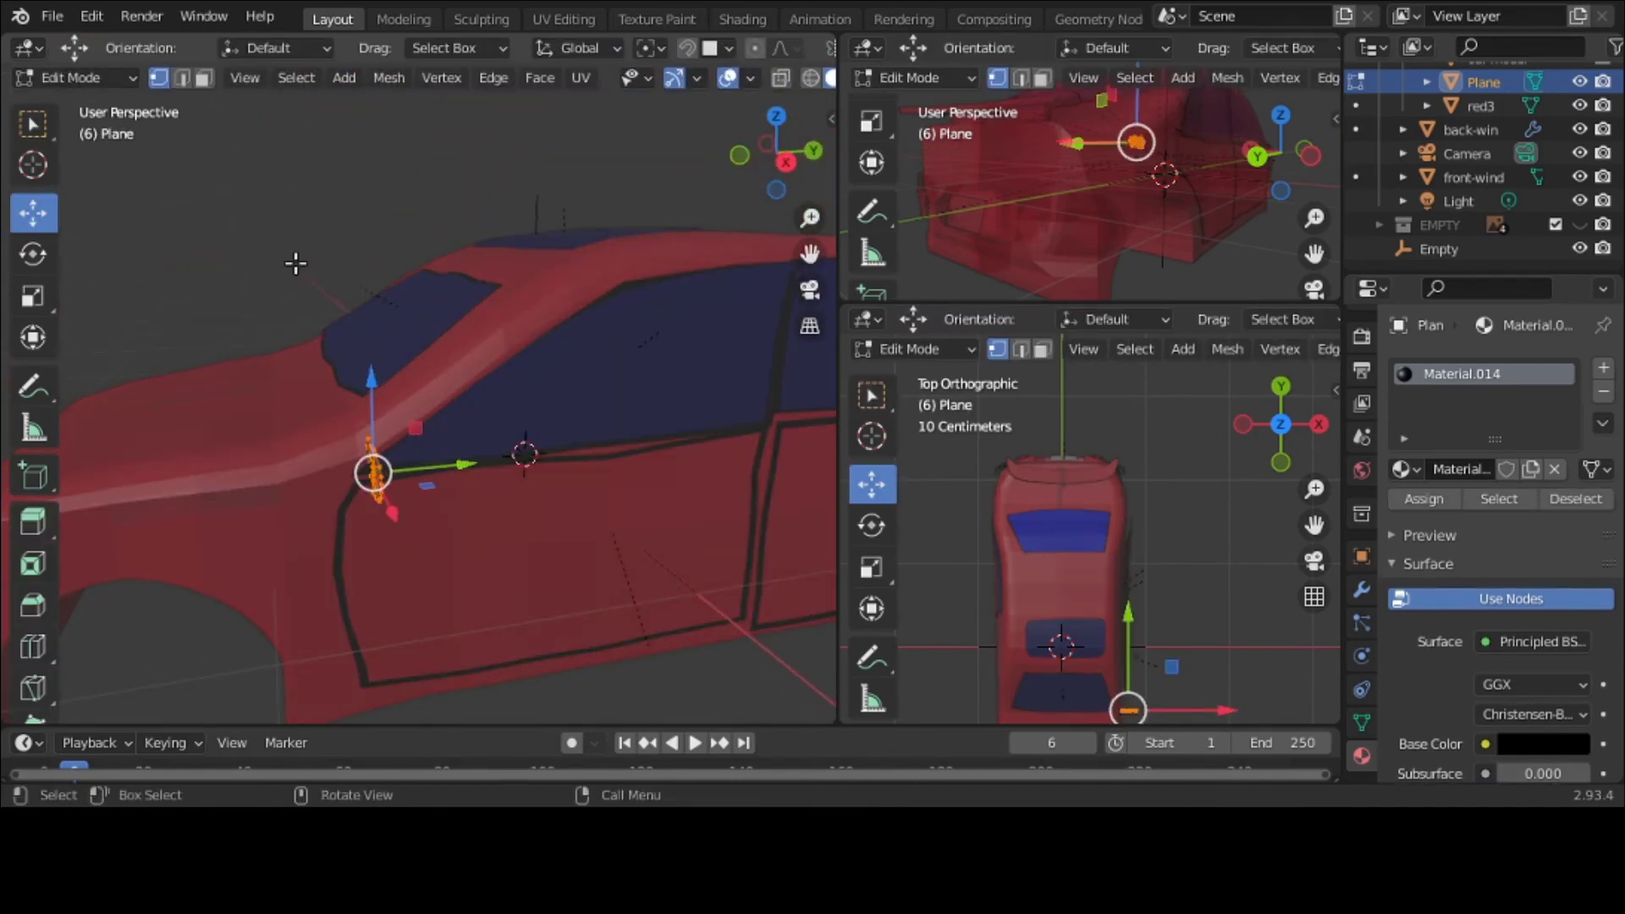
key(e)
key(y)
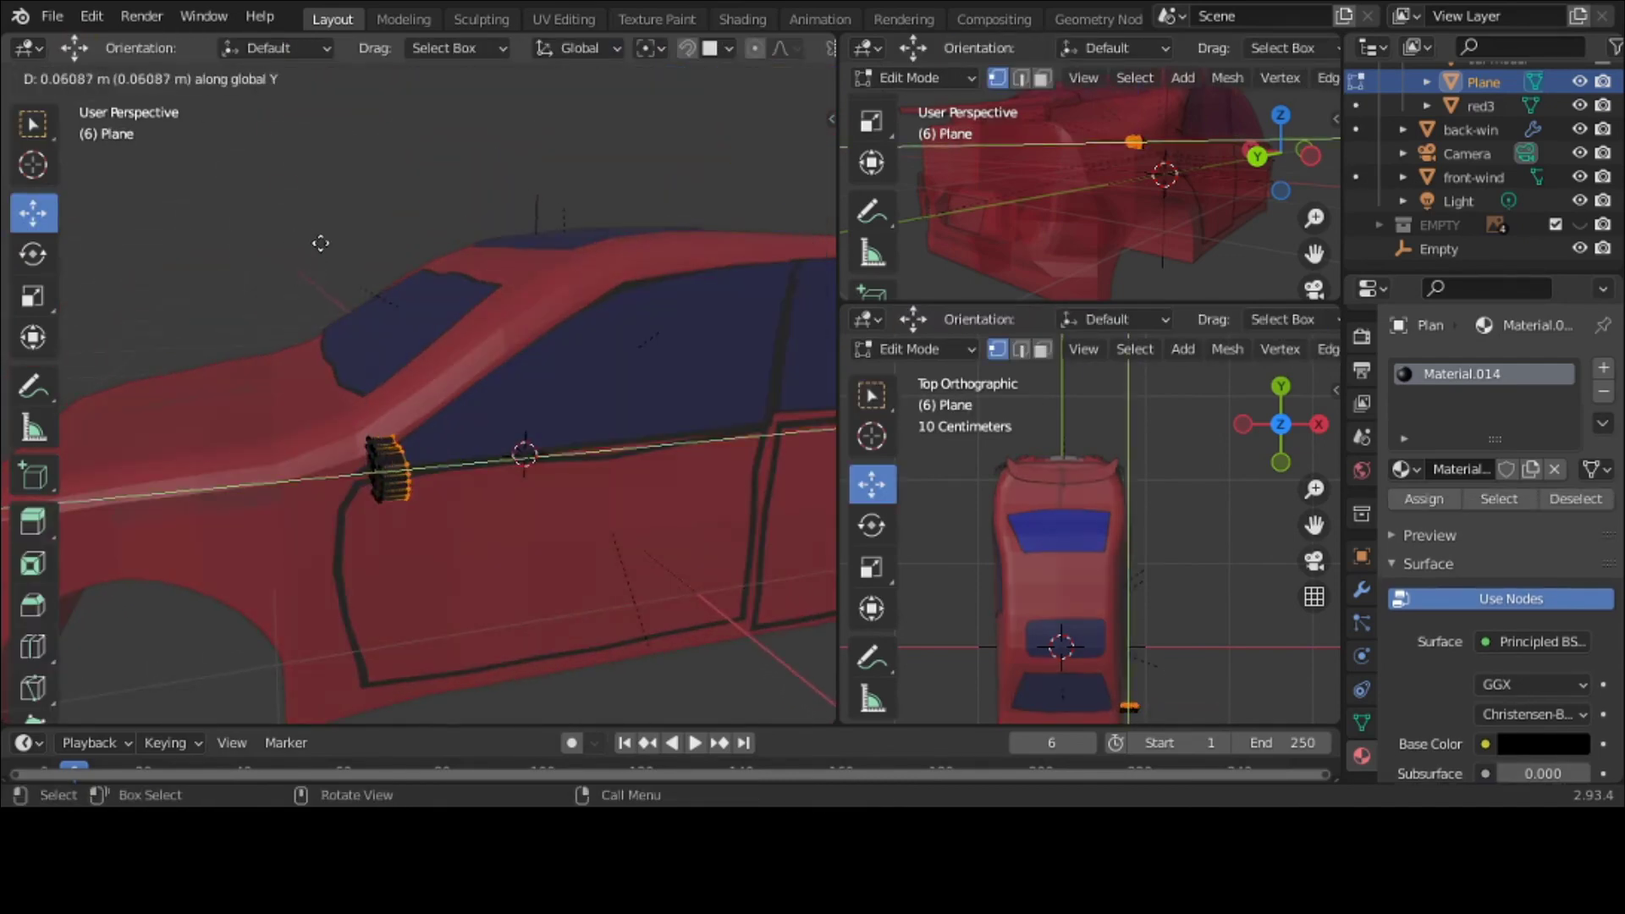
click(320, 249)
key(alt+a)
click(100, 83)
click(85, 105)
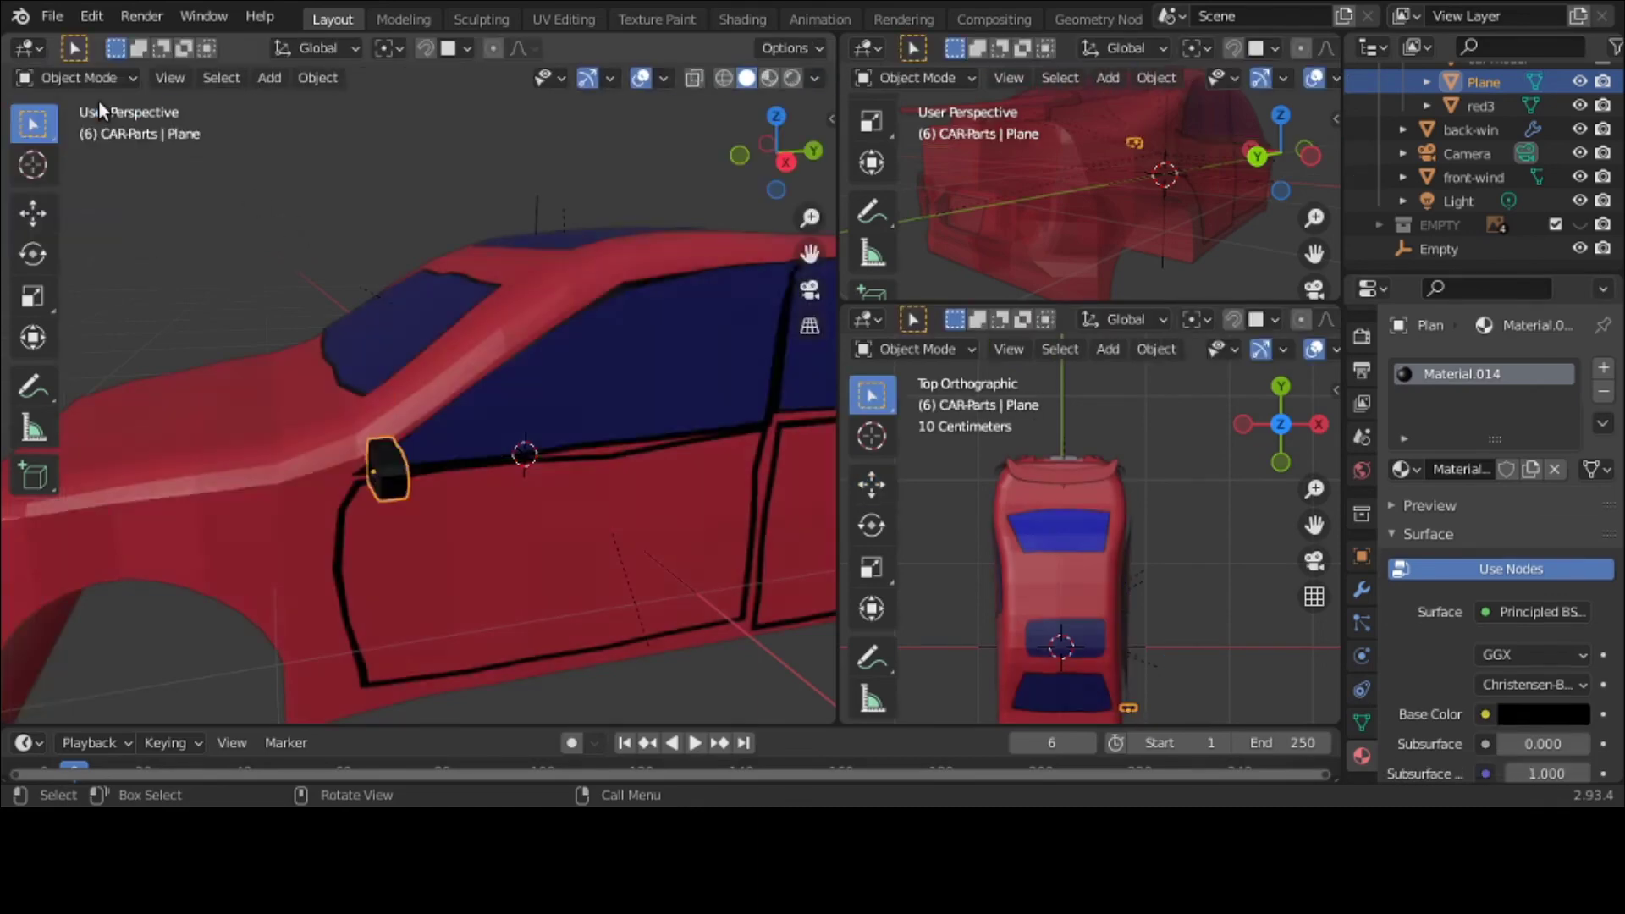
Step: Apply smooth shading to the thickened side mirror and check it from the front
middle_drag(305, 330, 660, 407)
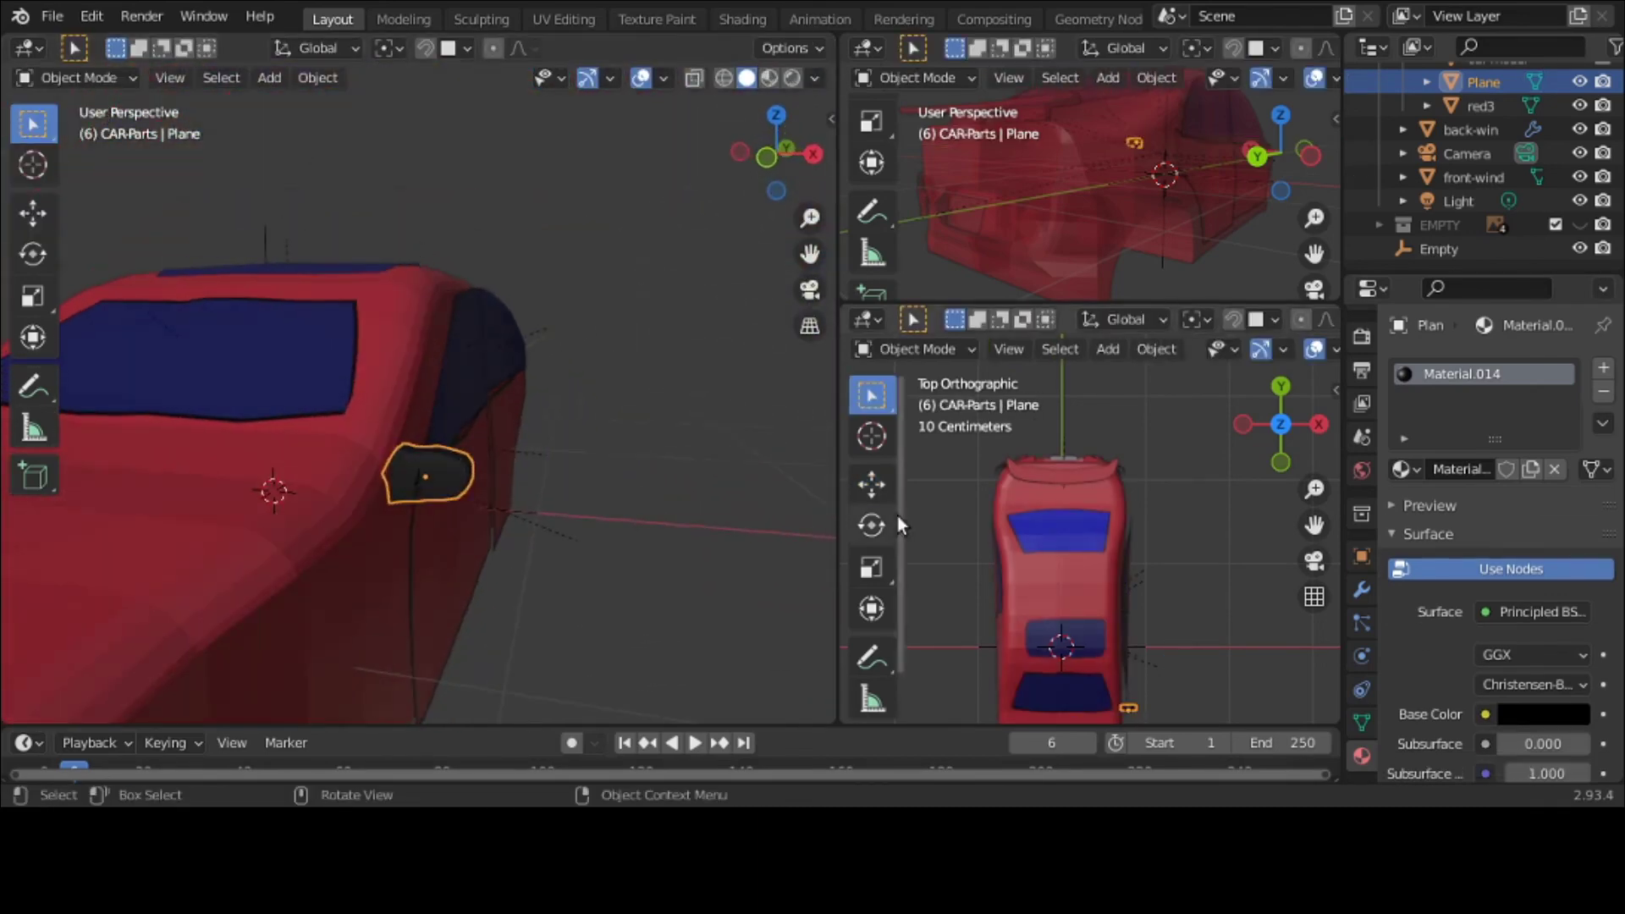
click(1364, 586)
click(1481, 366)
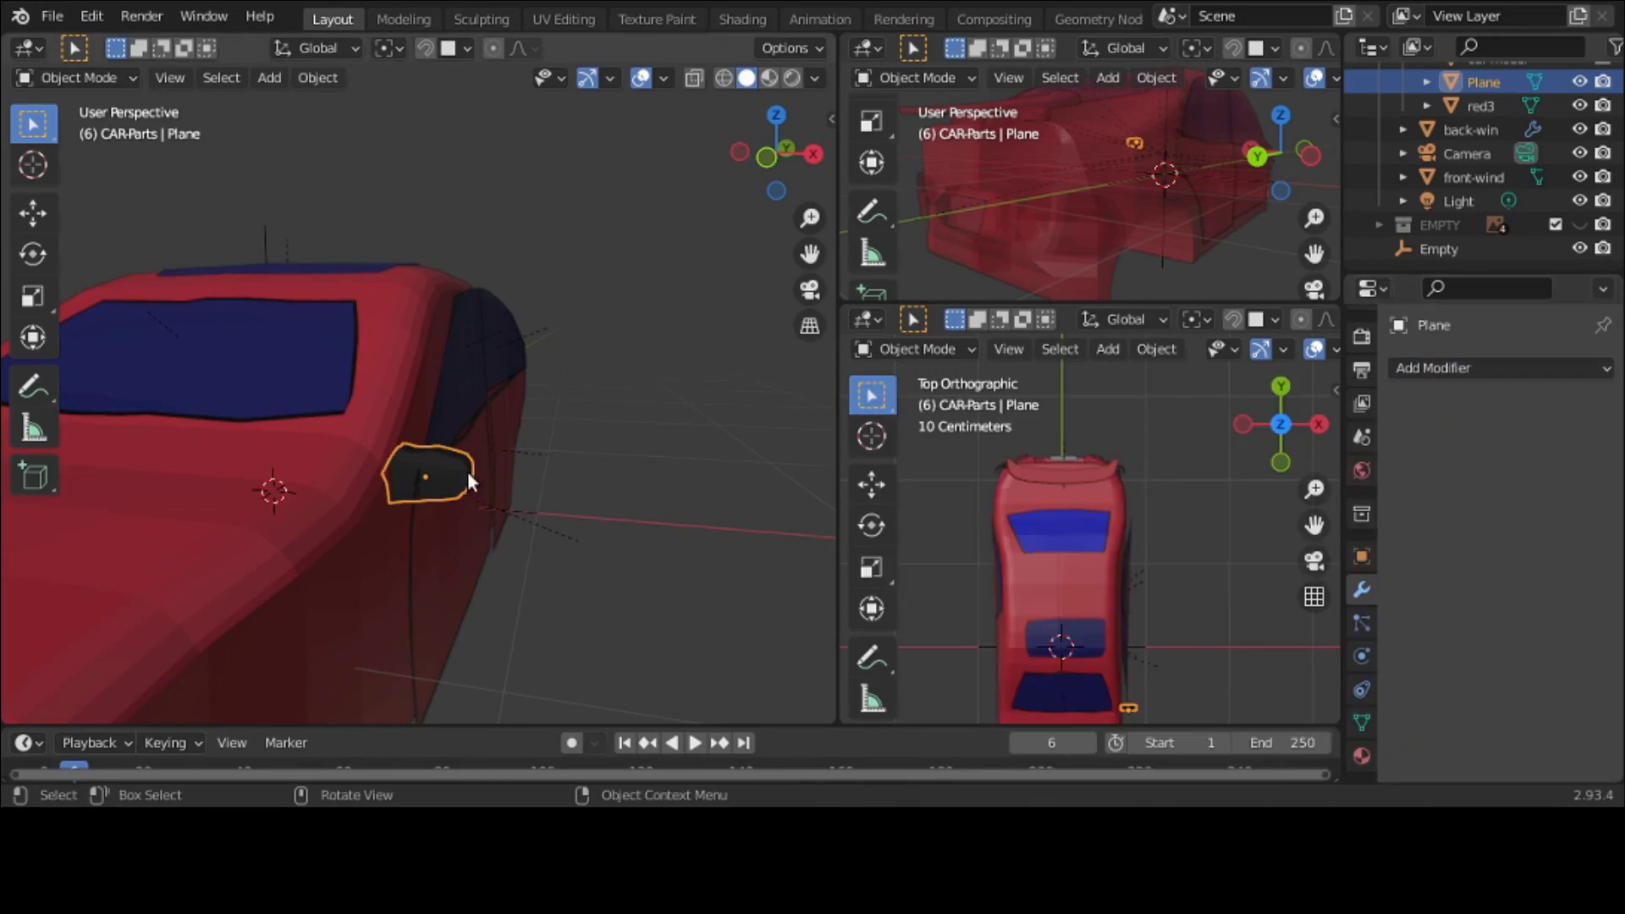
right_click(469, 479)
middle_drag(457, 475, 792, 427)
middle_drag(592, 474, 322, 480)
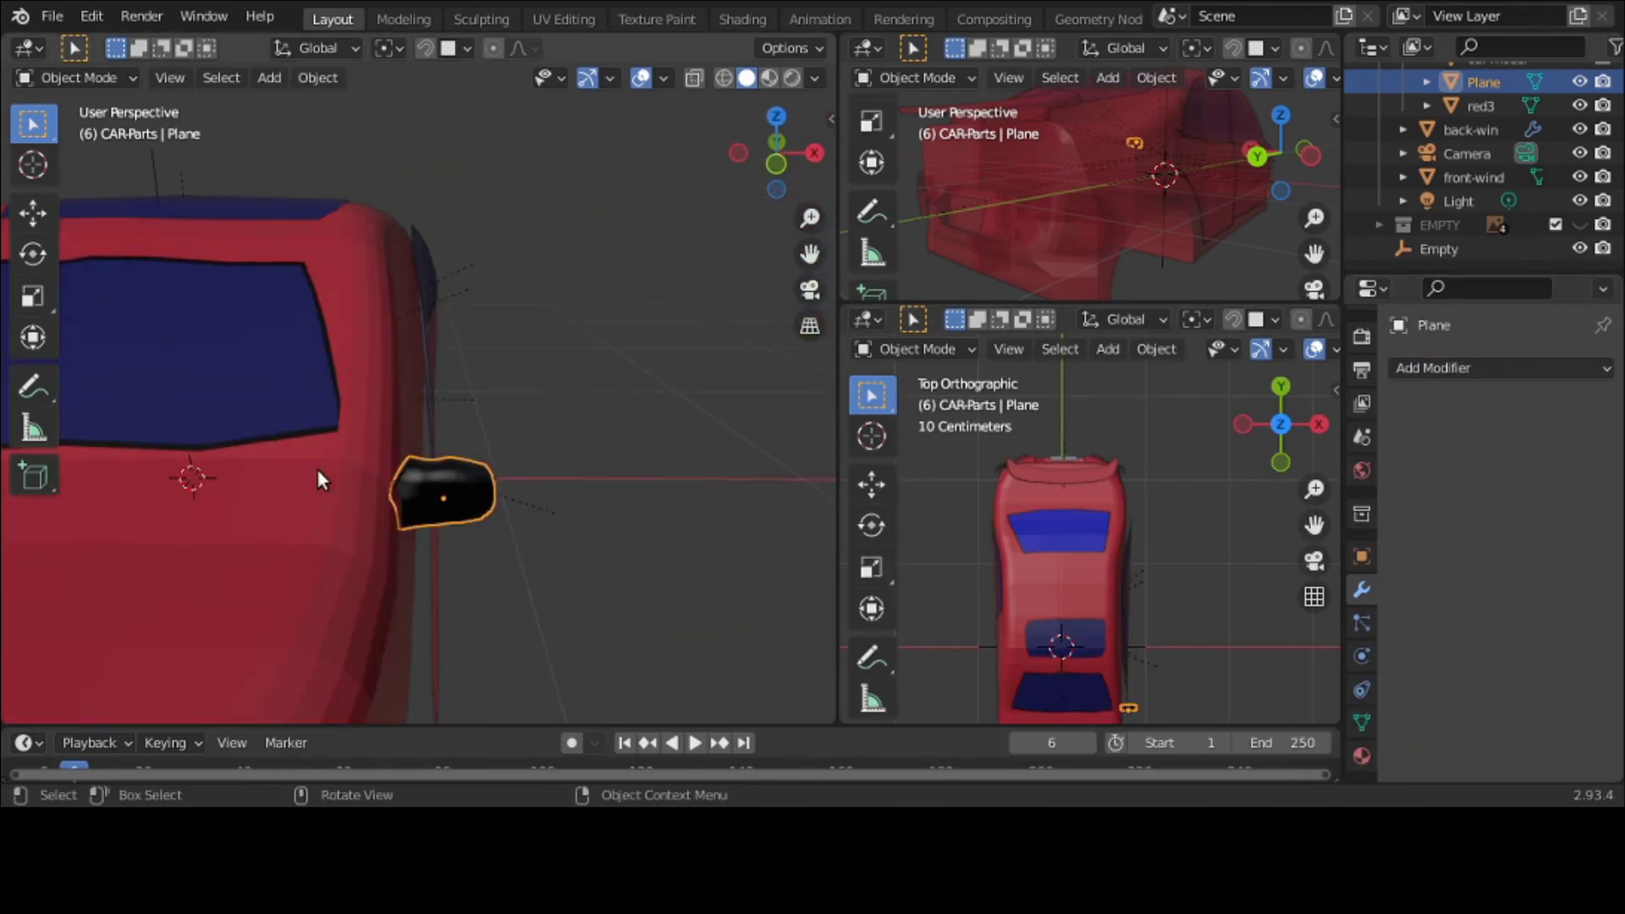
Step: Move the side mirror outward along the X axis to sit beside the car body, and save the file
key(g)
key(x)
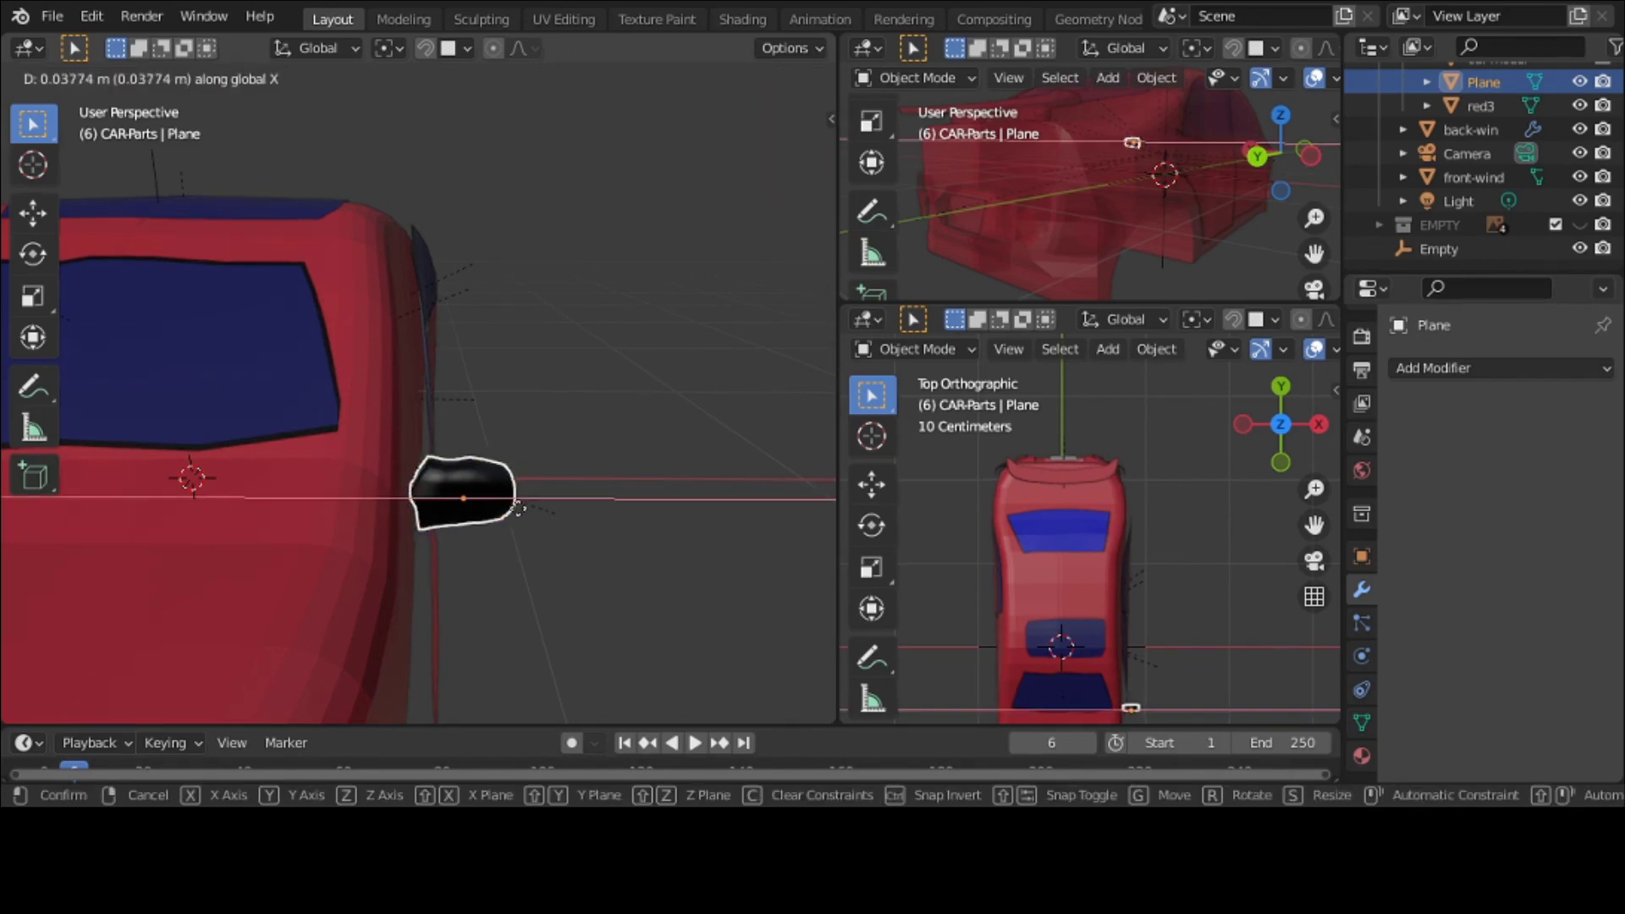
click(508, 508)
middle_drag(508, 508, 613, 530)
click(321, 575)
middle_drag(322, 575, 618, 482)
click(53, 16)
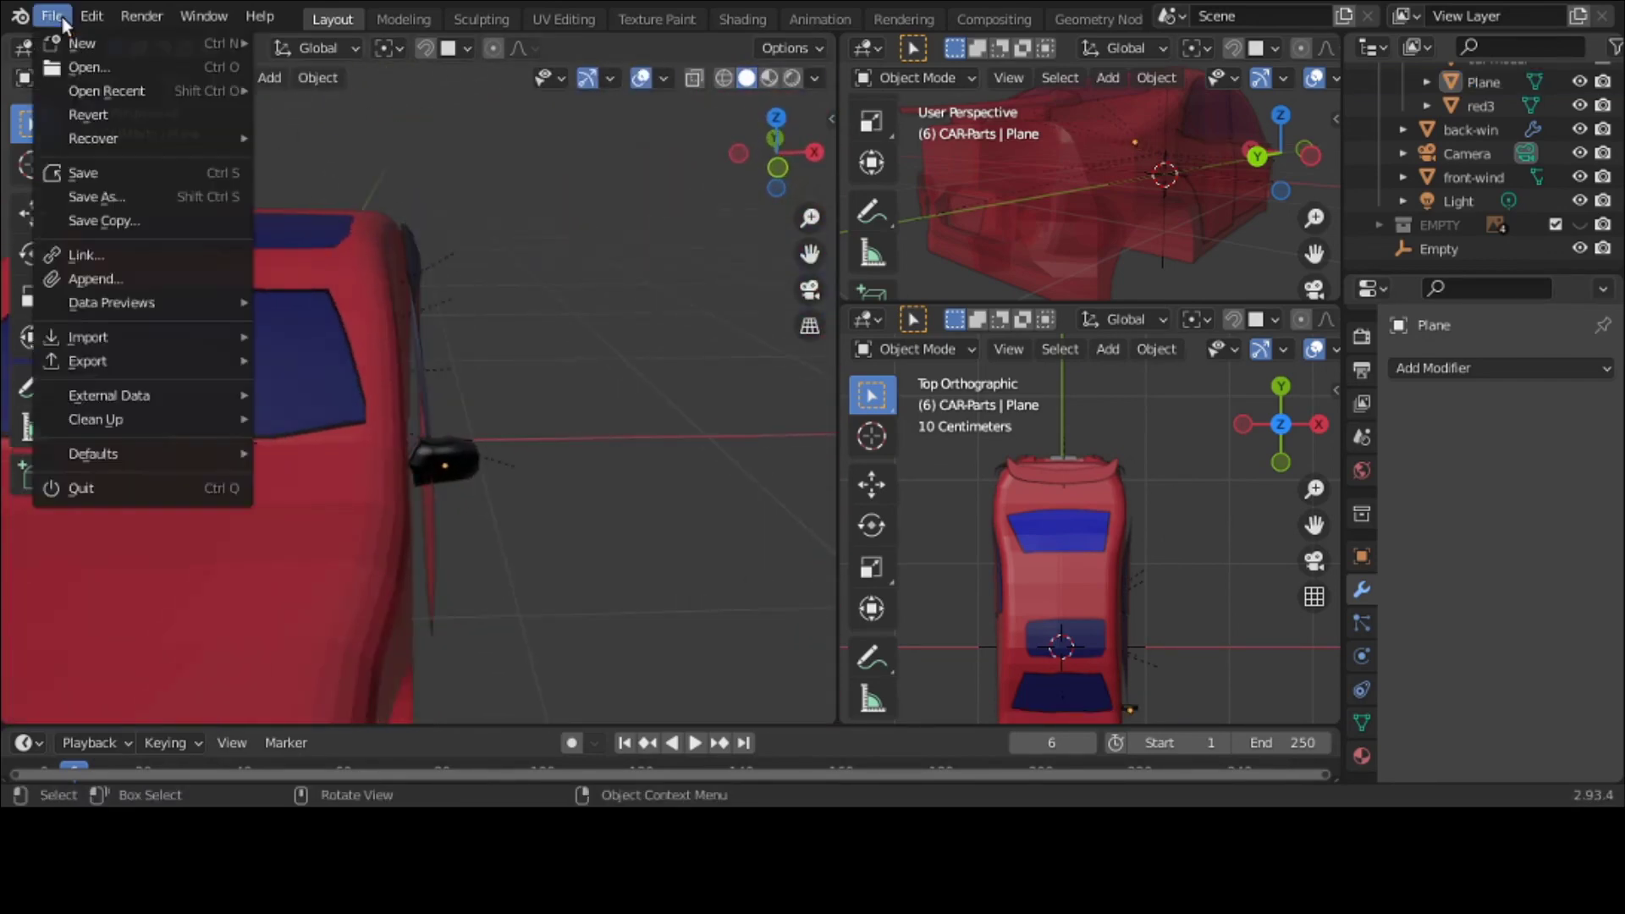
click(76, 170)
Step: Select the lights object at the front of the car and scale it along the X axis
middle_drag(677, 678, 504, 328)
click(405, 646)
key(s)
key(x)
click(542, 670)
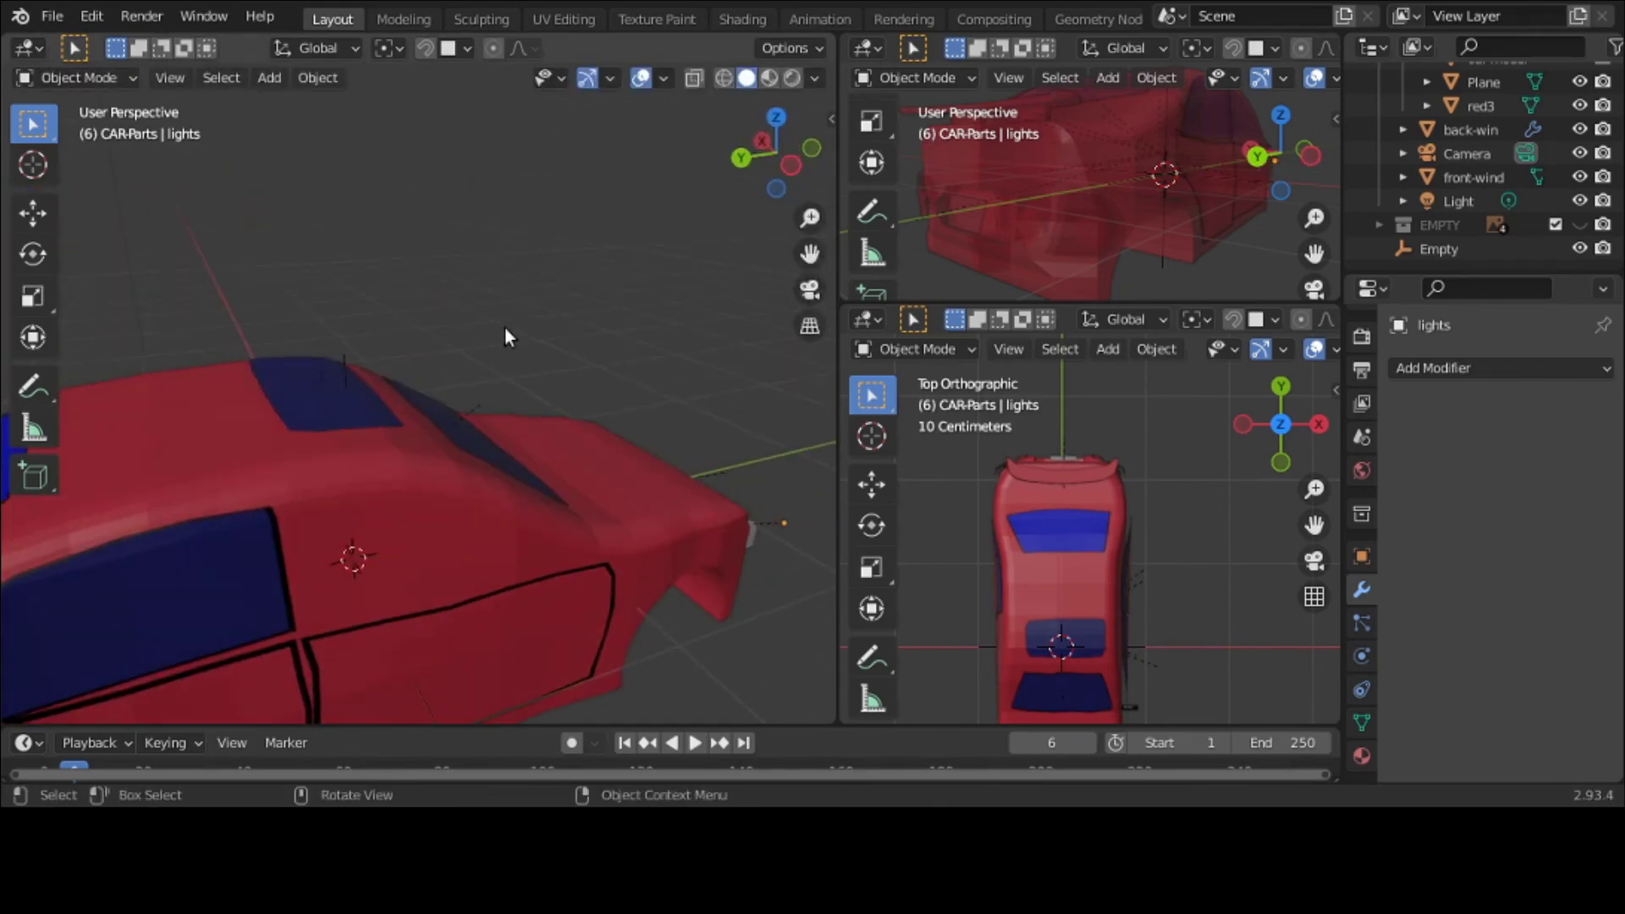
Step: Look through the parts listed under car-model, selecting the back-win and front-wind entries to check them on the car
scroll(1440, 175, up, 3)
click(1427, 150)
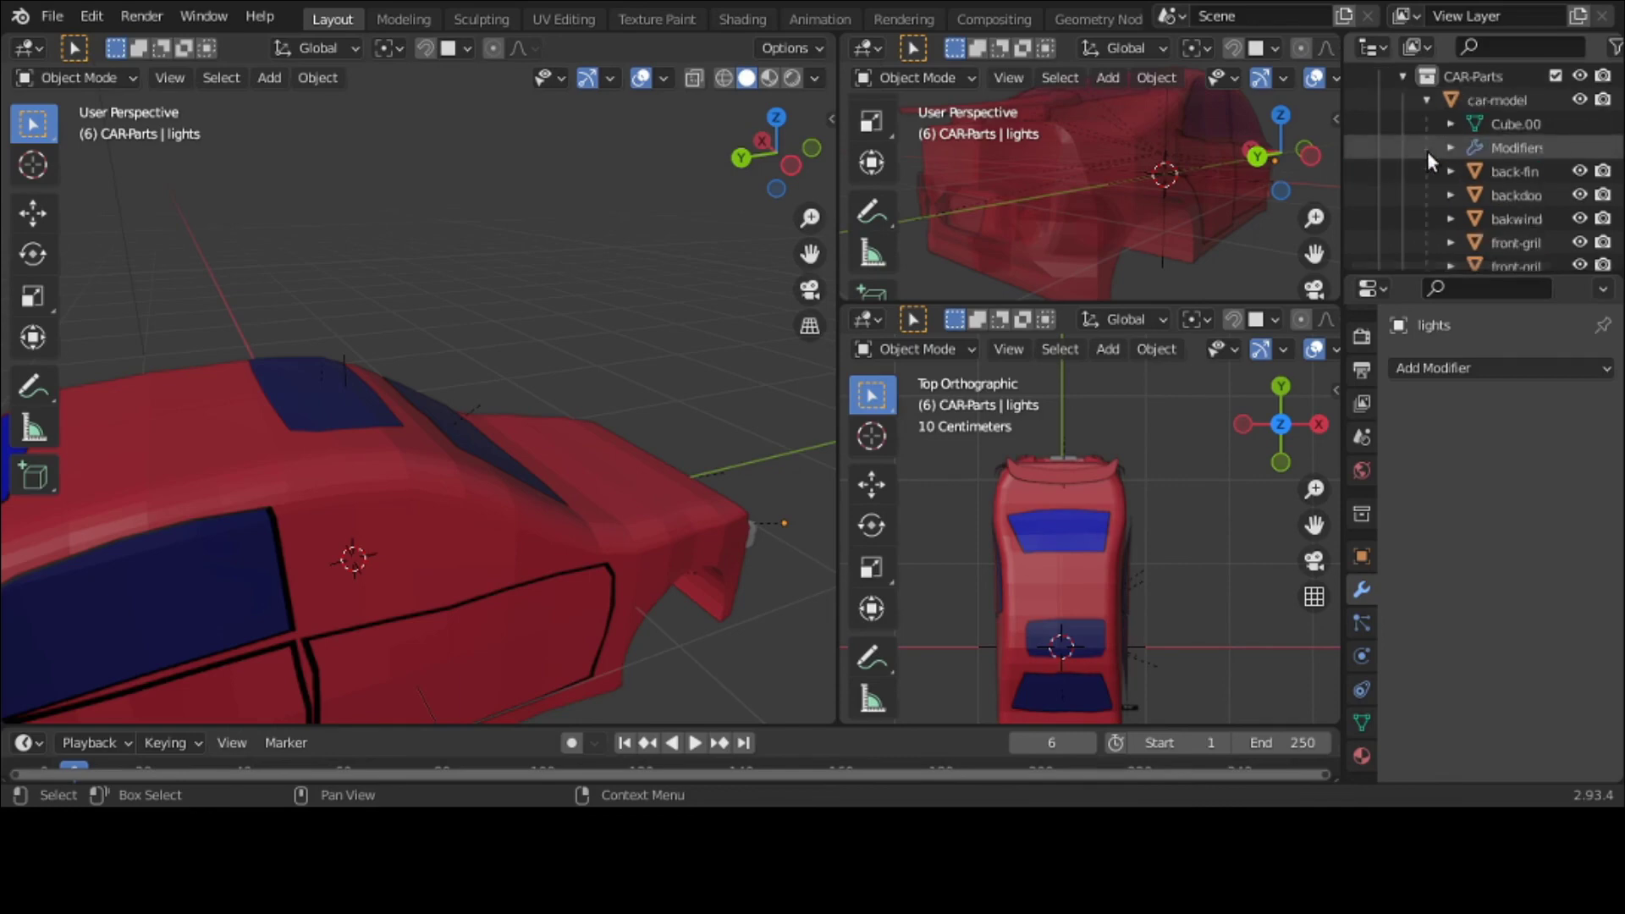
scroll(1427, 155, down, 5)
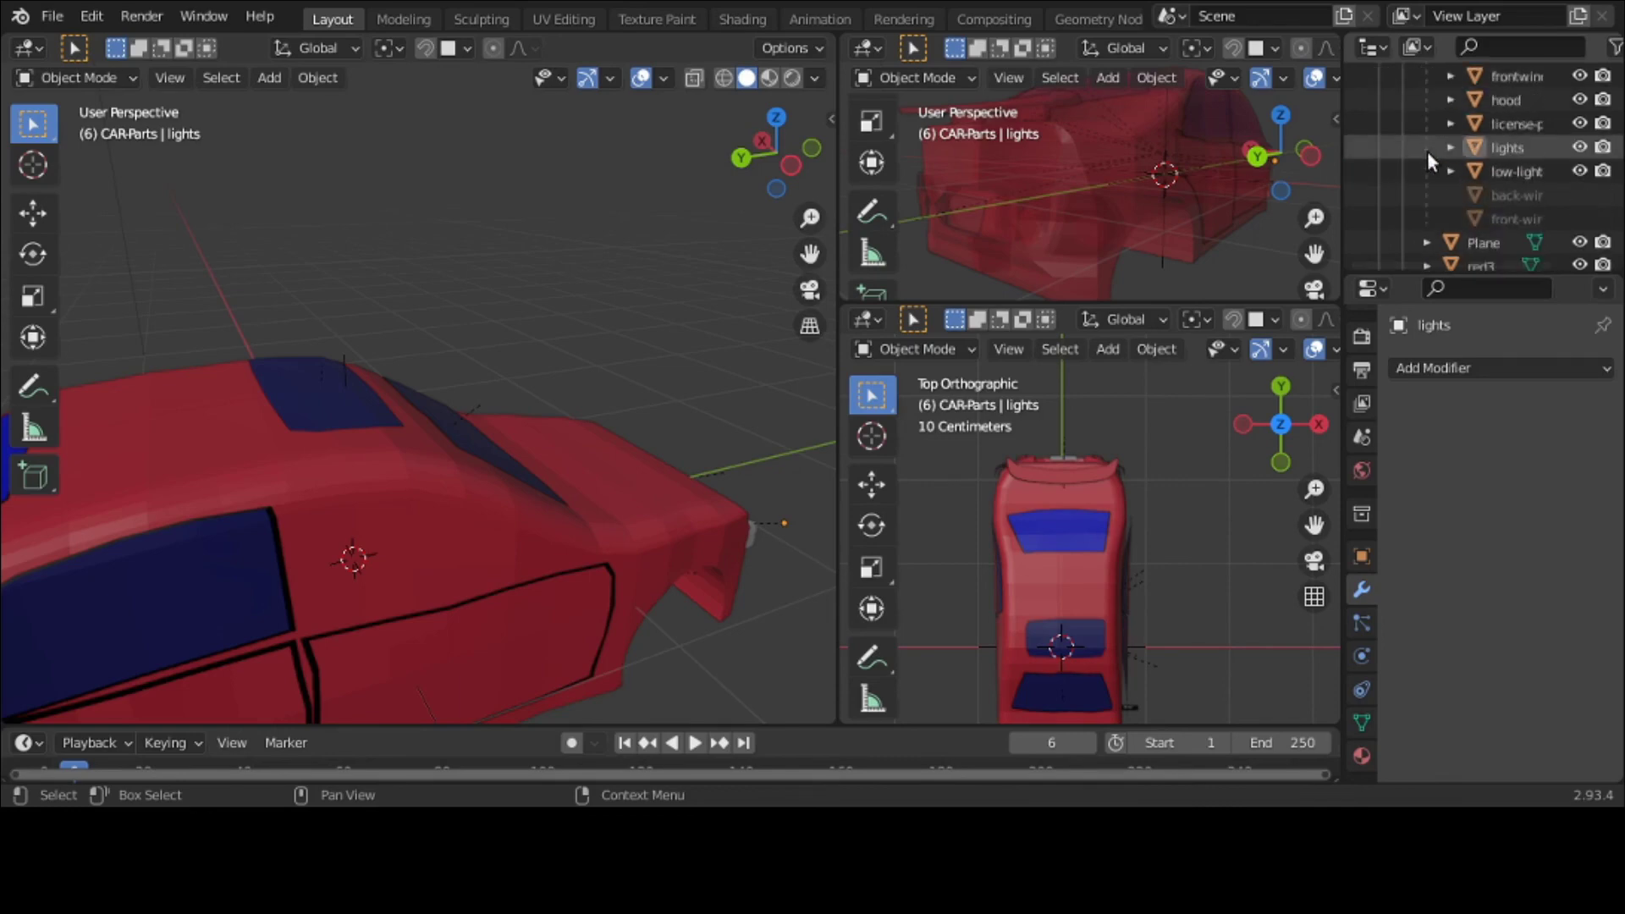
click(1488, 196)
middle_drag(1321, 174, 973, 203)
click(733, 236)
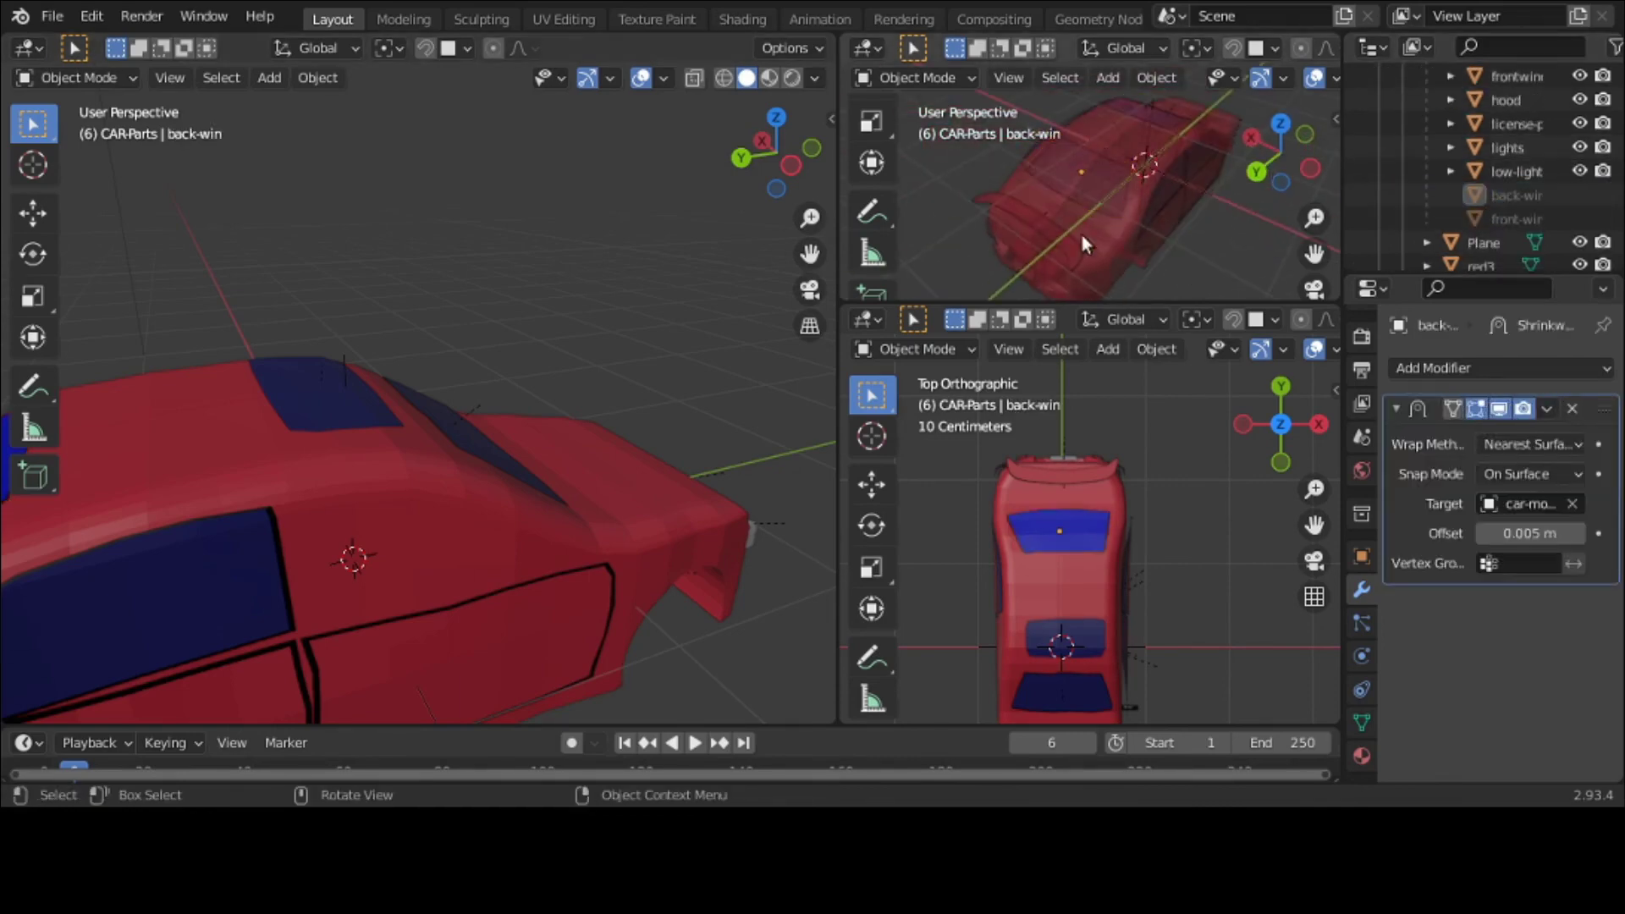
middle_drag(762, 343, 683, 333)
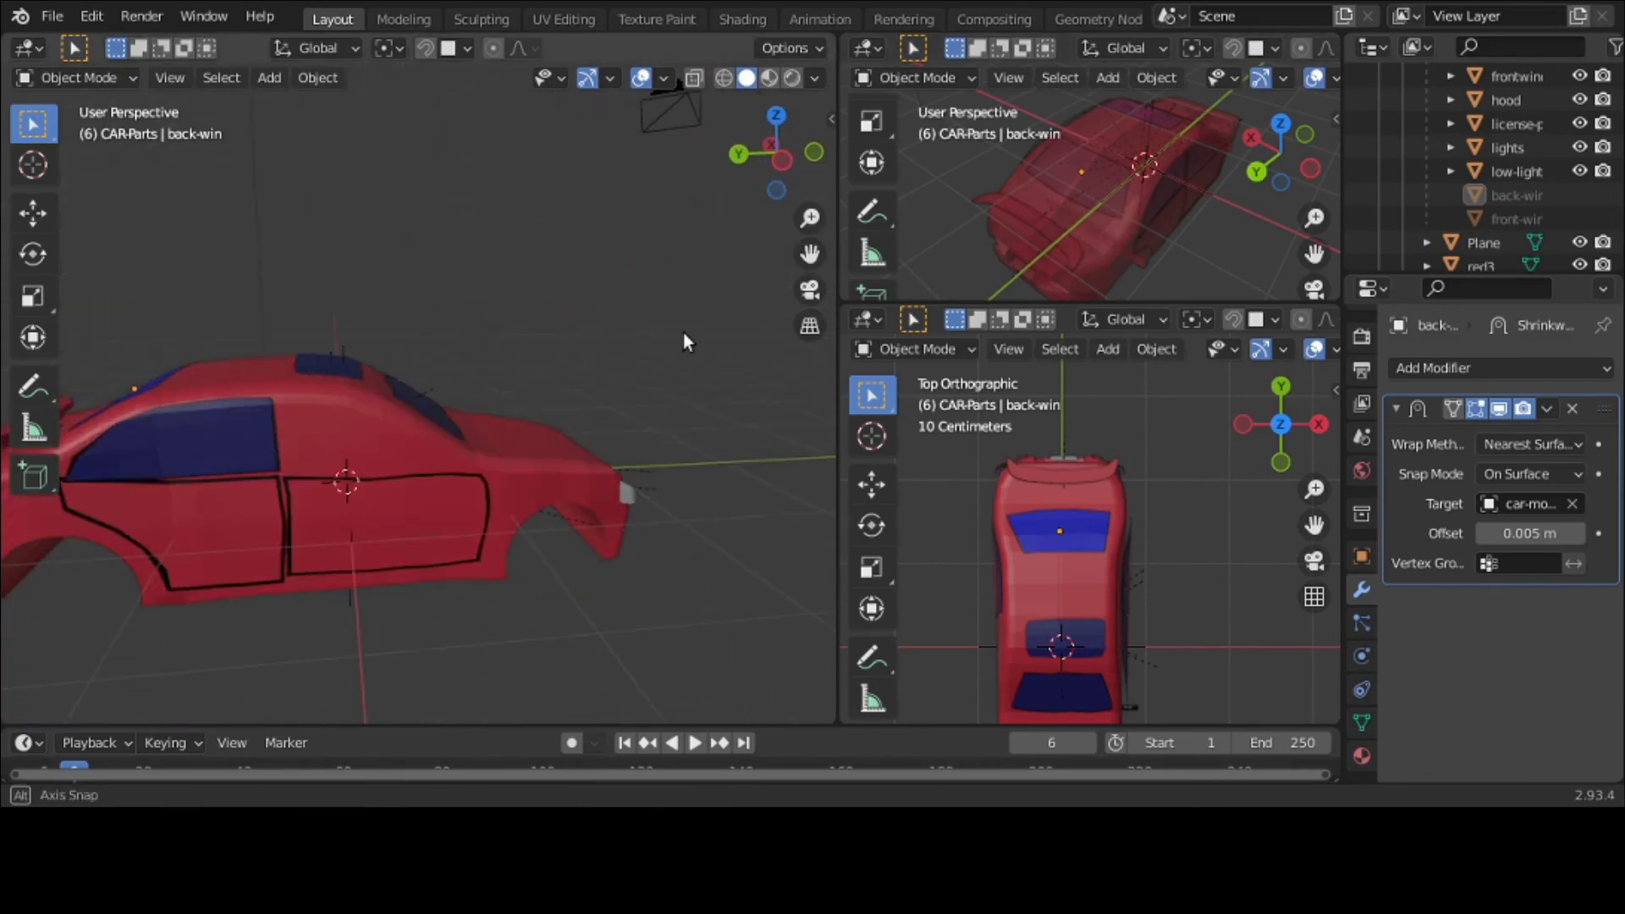
right_click(1529, 220)
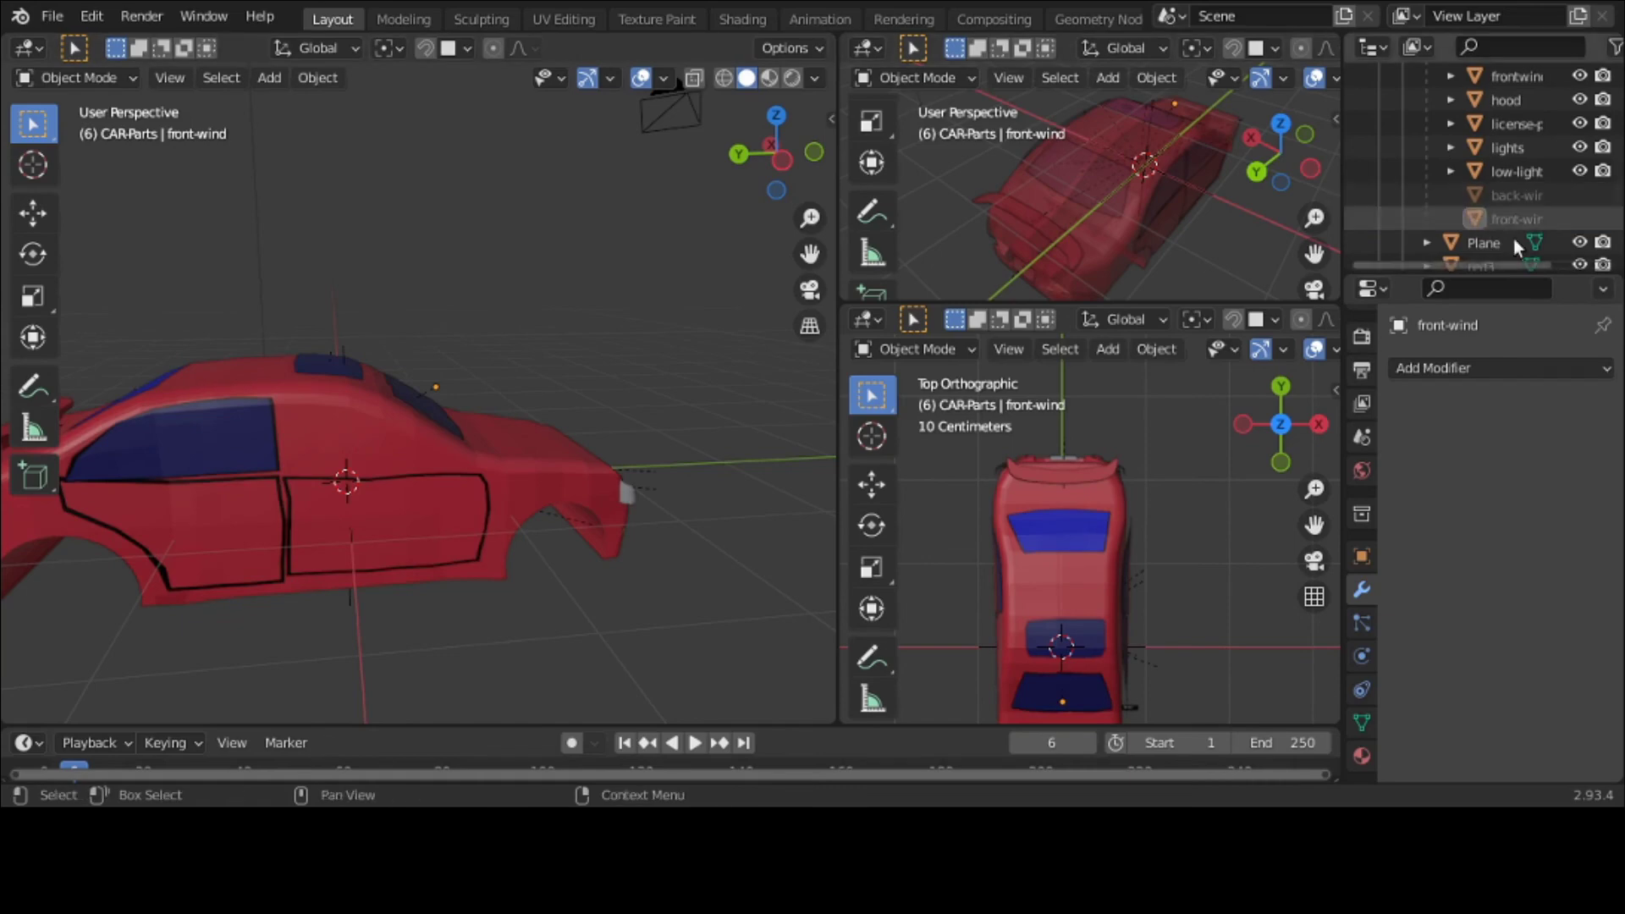
Step: Rename the Plane object in the CAR-Parts collection as mirror-side
double_click(1483, 244)
scroll(1478, 248, down, 3)
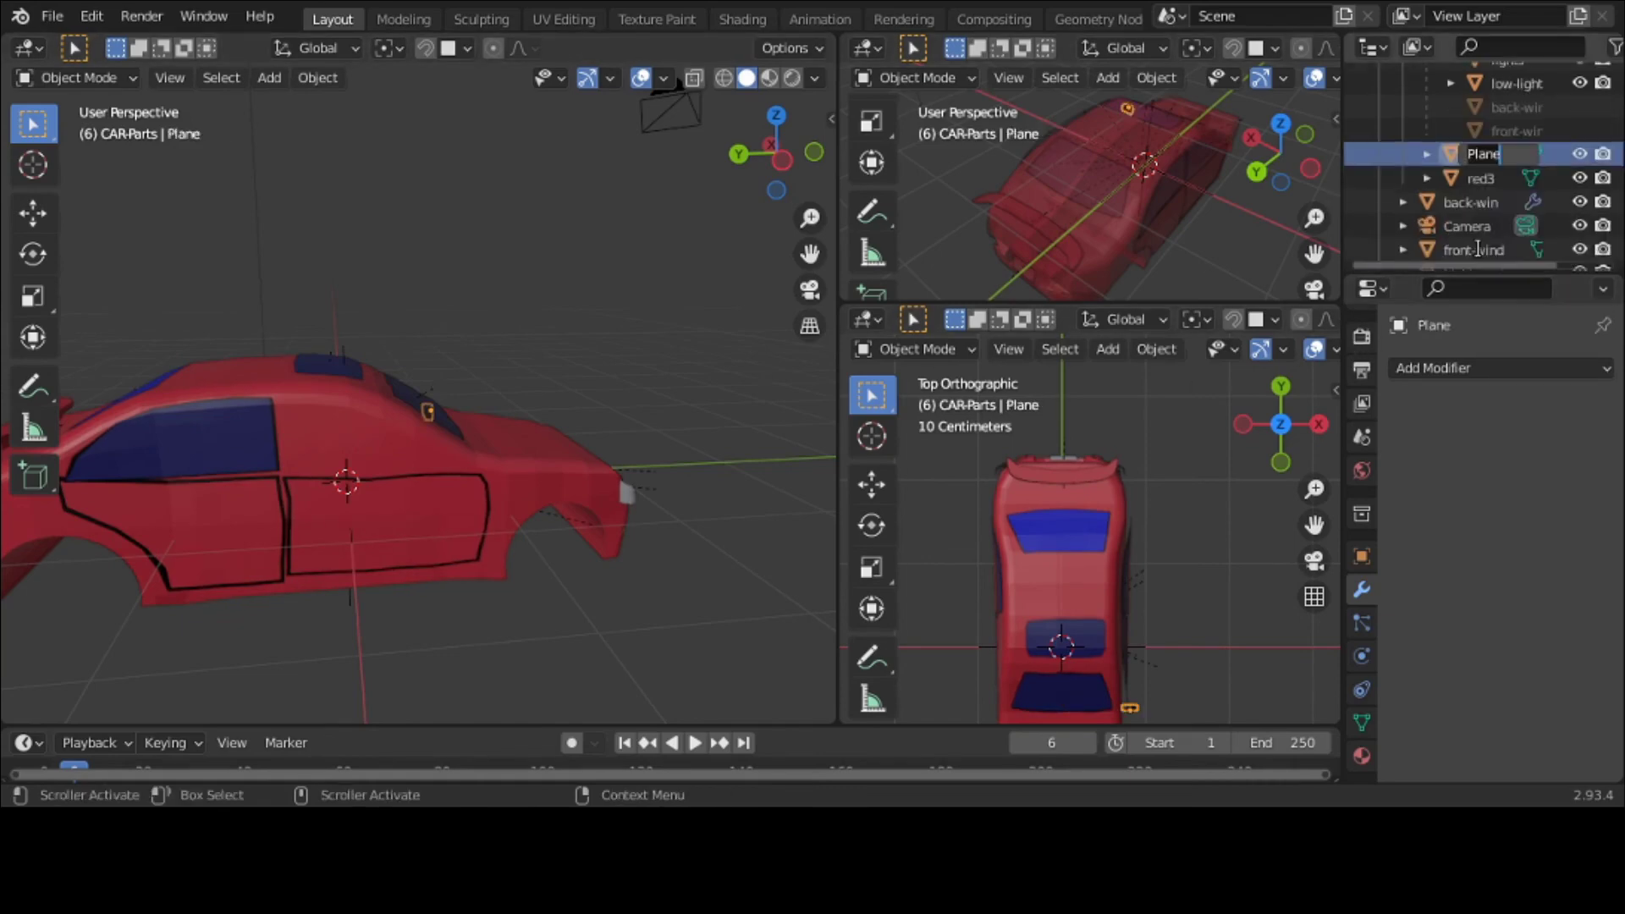
text(mirror-side)
key(Return)
Step: Select a part on the car and scale it along the X axis, and save the file
click(439, 514)
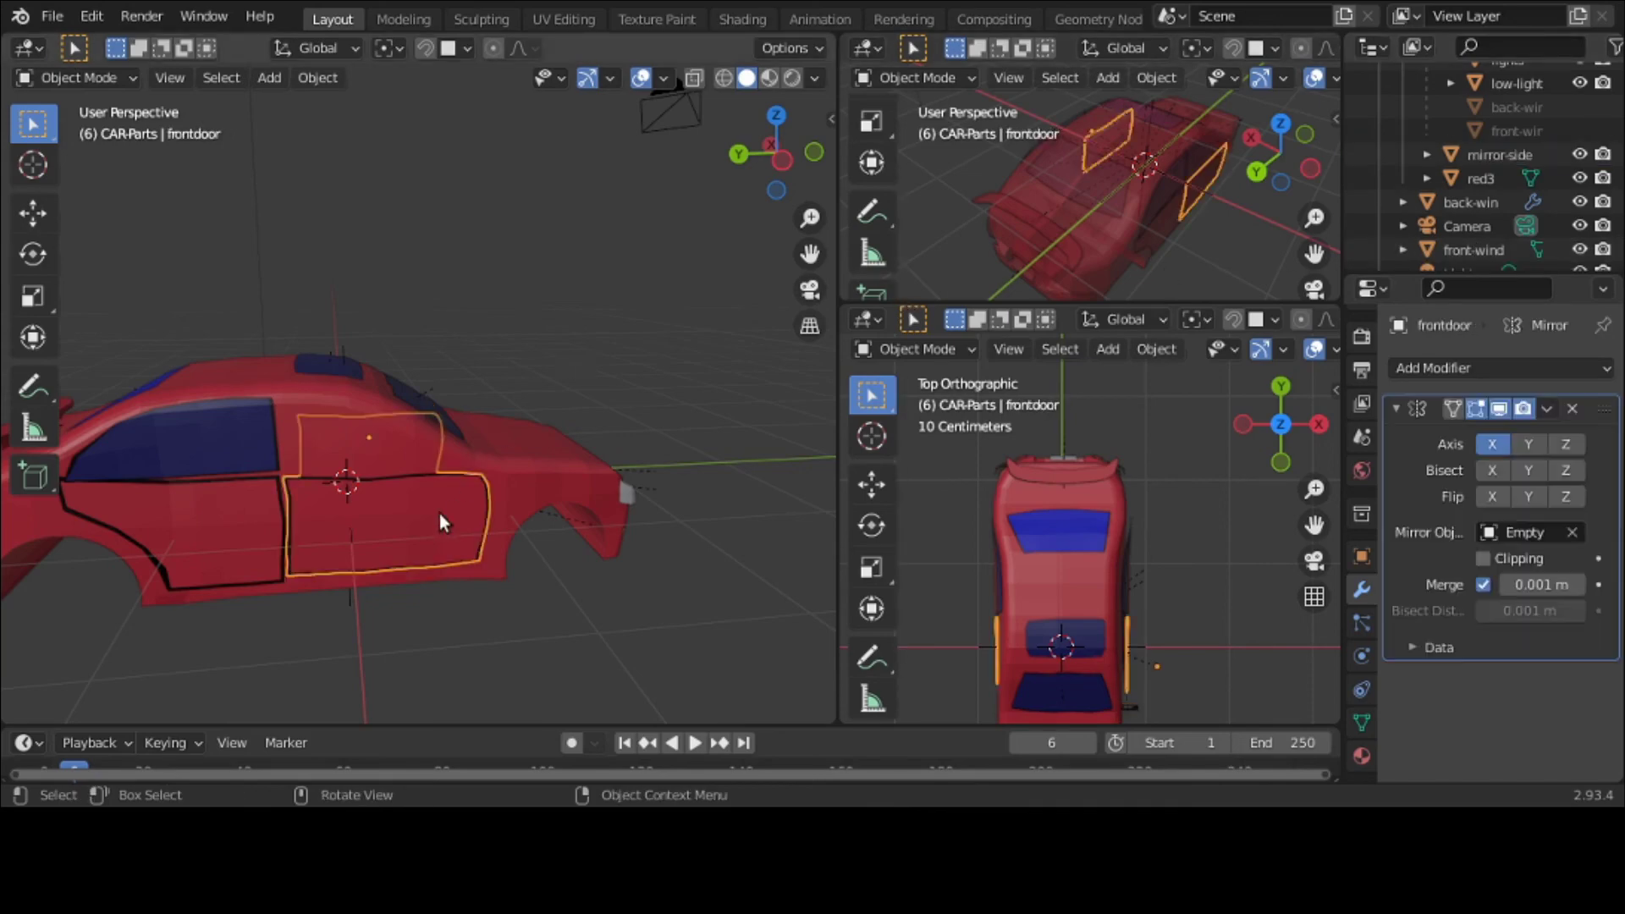
middle_drag(439, 514, 222, 481)
click(457, 350)
middle_drag(457, 350, 694, 296)
key(s)
key(x)
click(730, 329)
click(52, 16)
click(109, 168)
Step: Move the part picked on the car along the X axis and save the file
middle_drag(110, 169, 297, 170)
scroll(647, 504, up, 3)
click(502, 521)
key(g)
key(x)
click(499, 531)
click(53, 16)
click(83, 173)
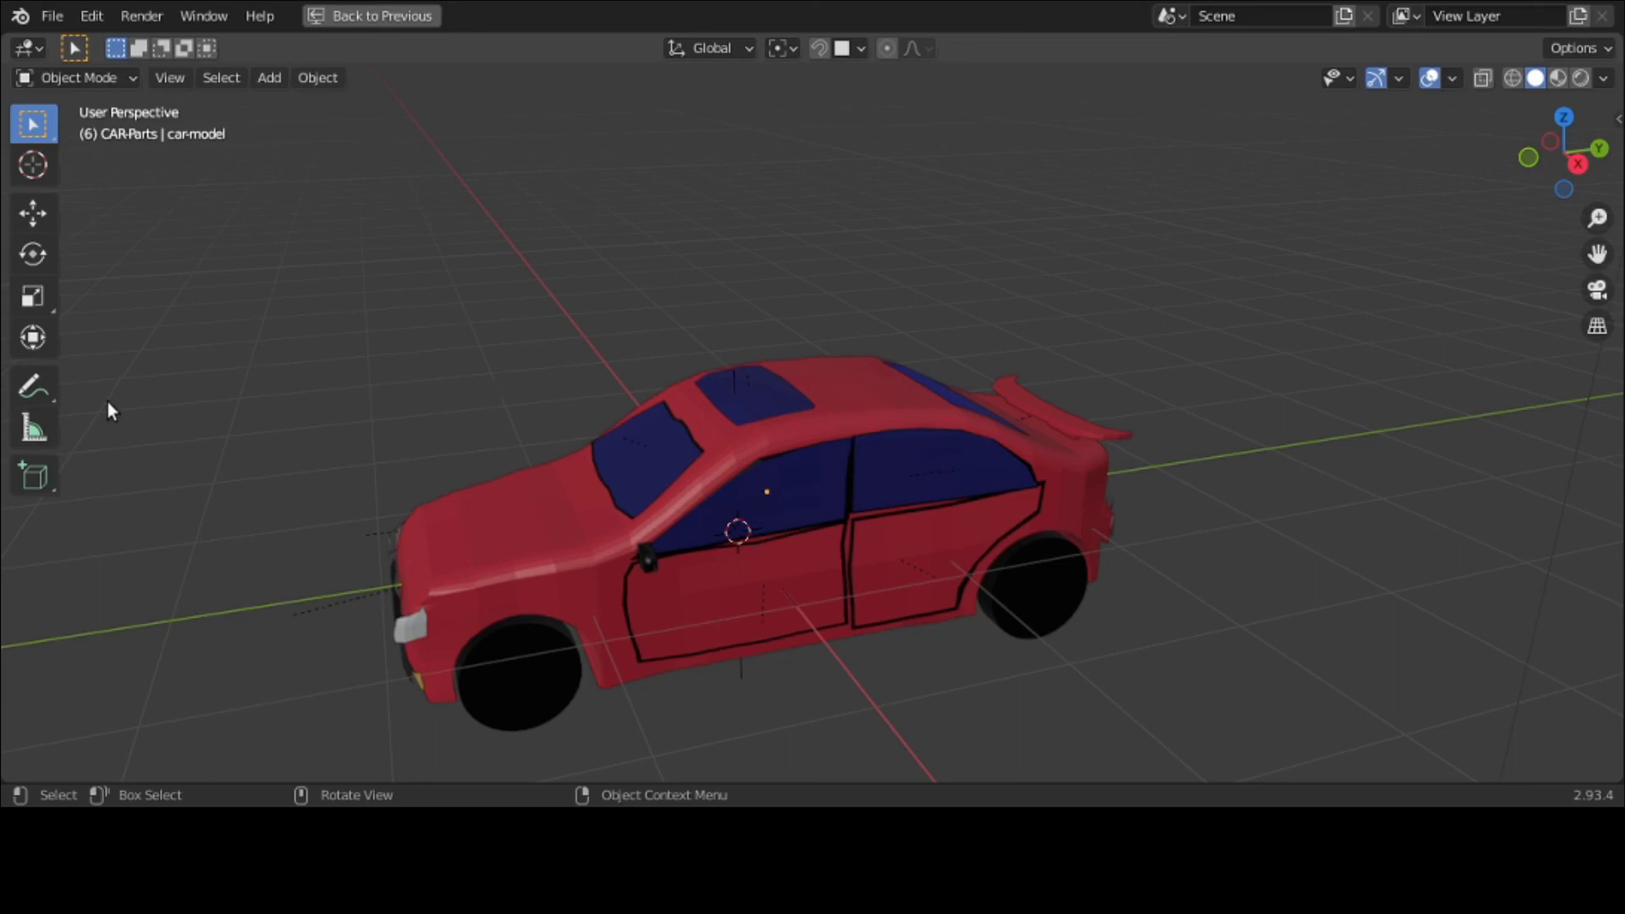
Step: Trace the front door's lower outline with a freehand annotation, and delete the Note annotation layer
click(33, 391)
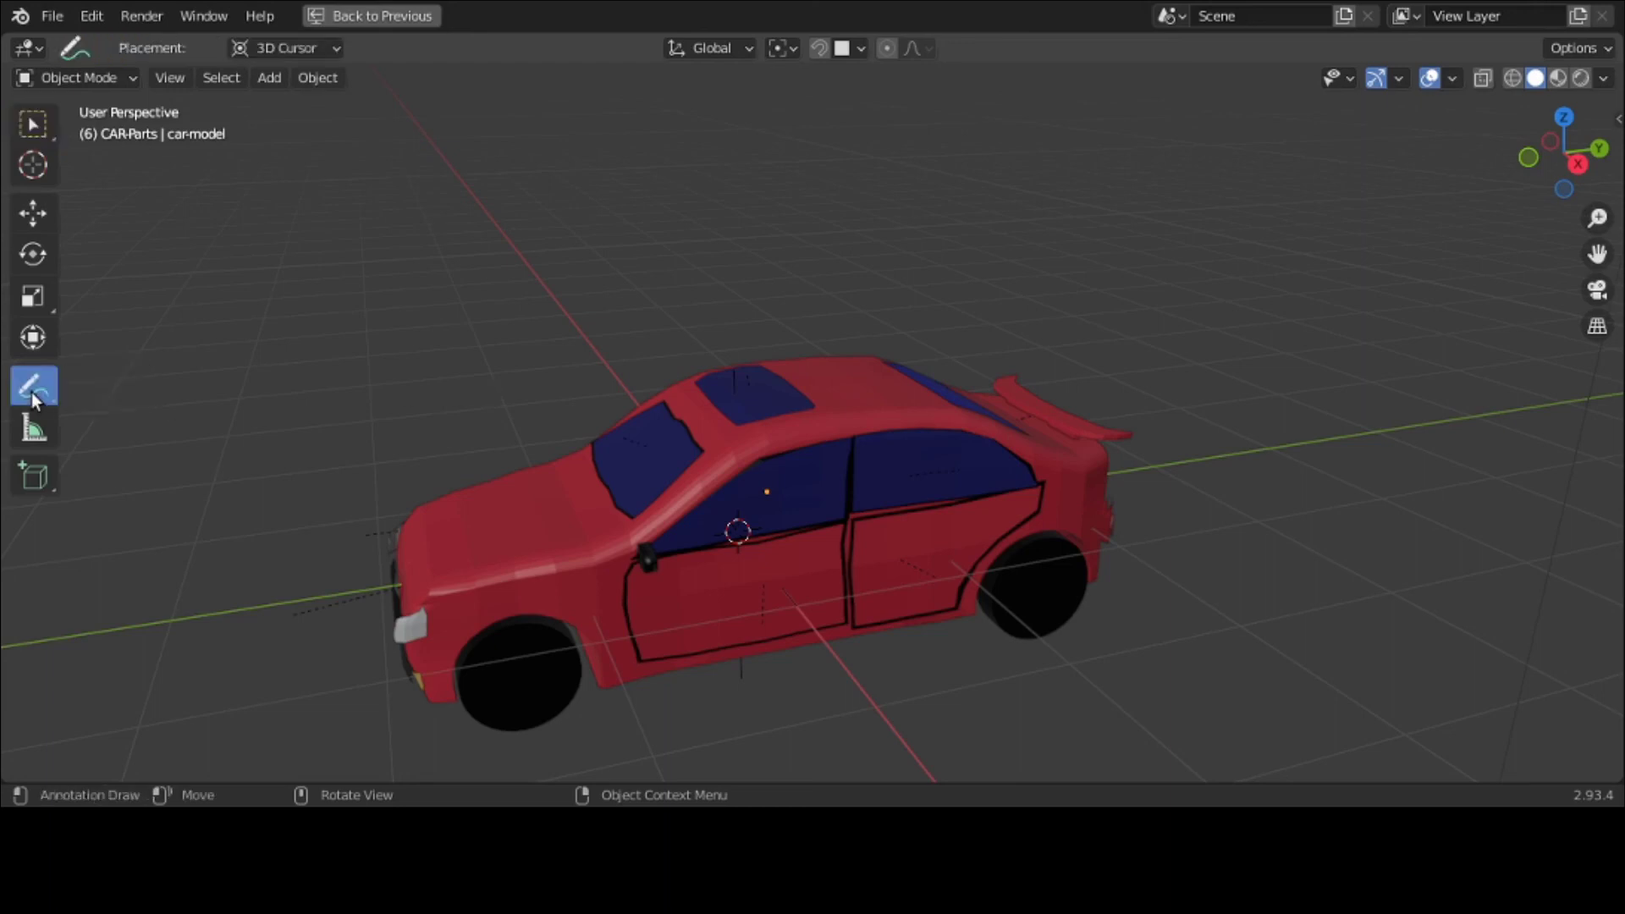
mouse_move(622, 583)
mouse_down()
mouse_move(627, 616)
mouse_move(663, 652)
mouse_move(727, 646)
mouse_move(840, 627)
mouse_move(865, 544)
mouse_up()
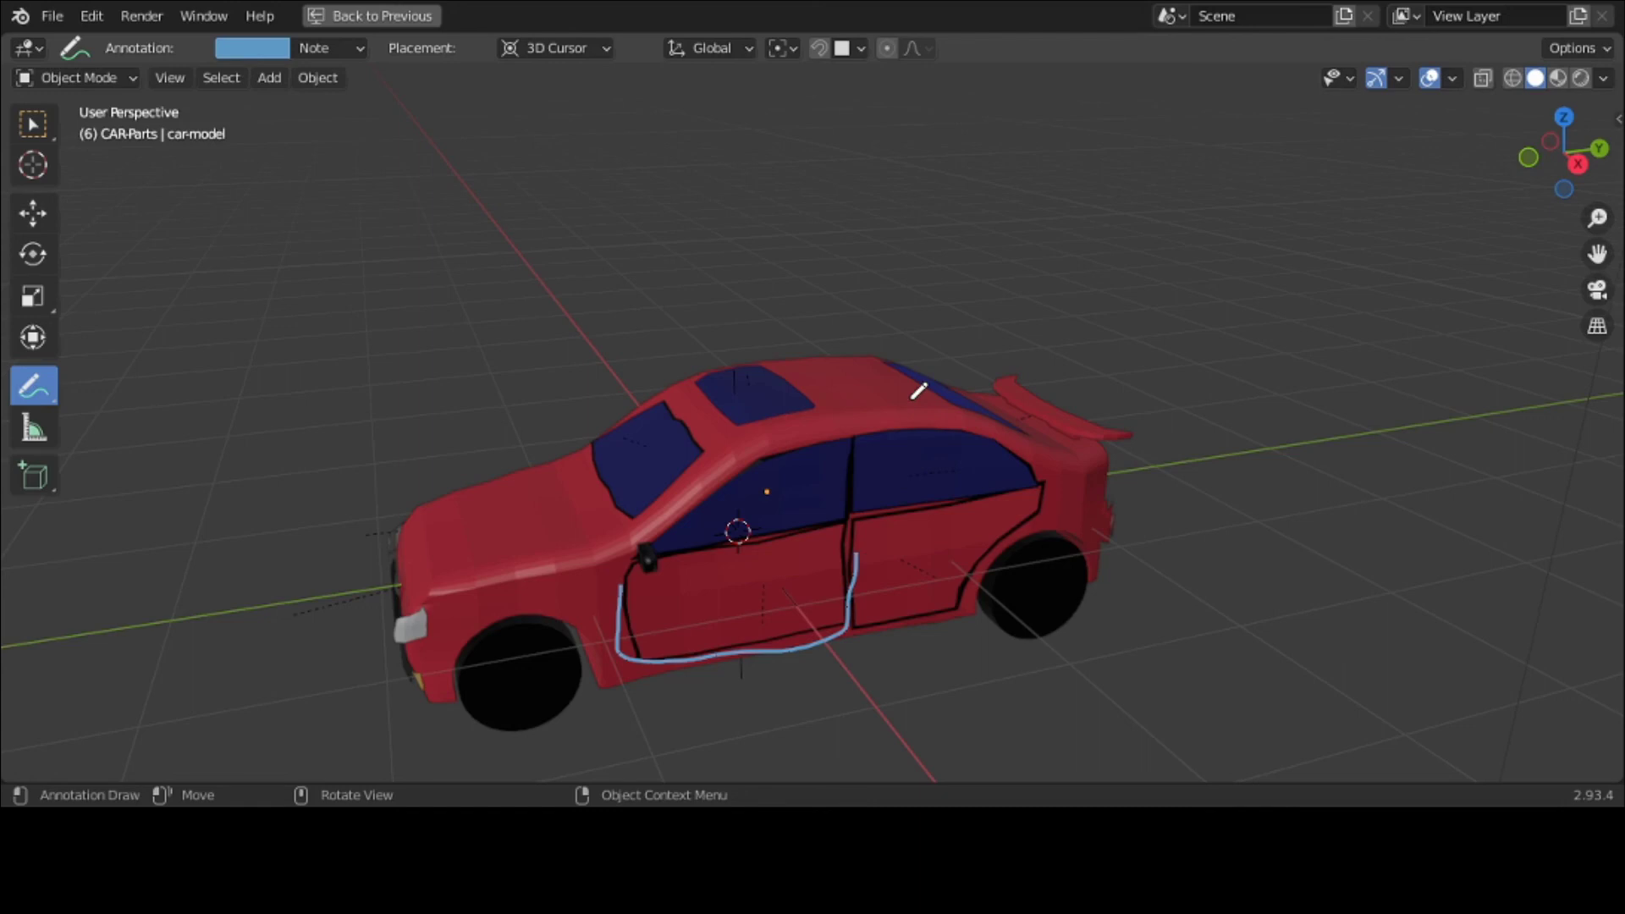
key(n)
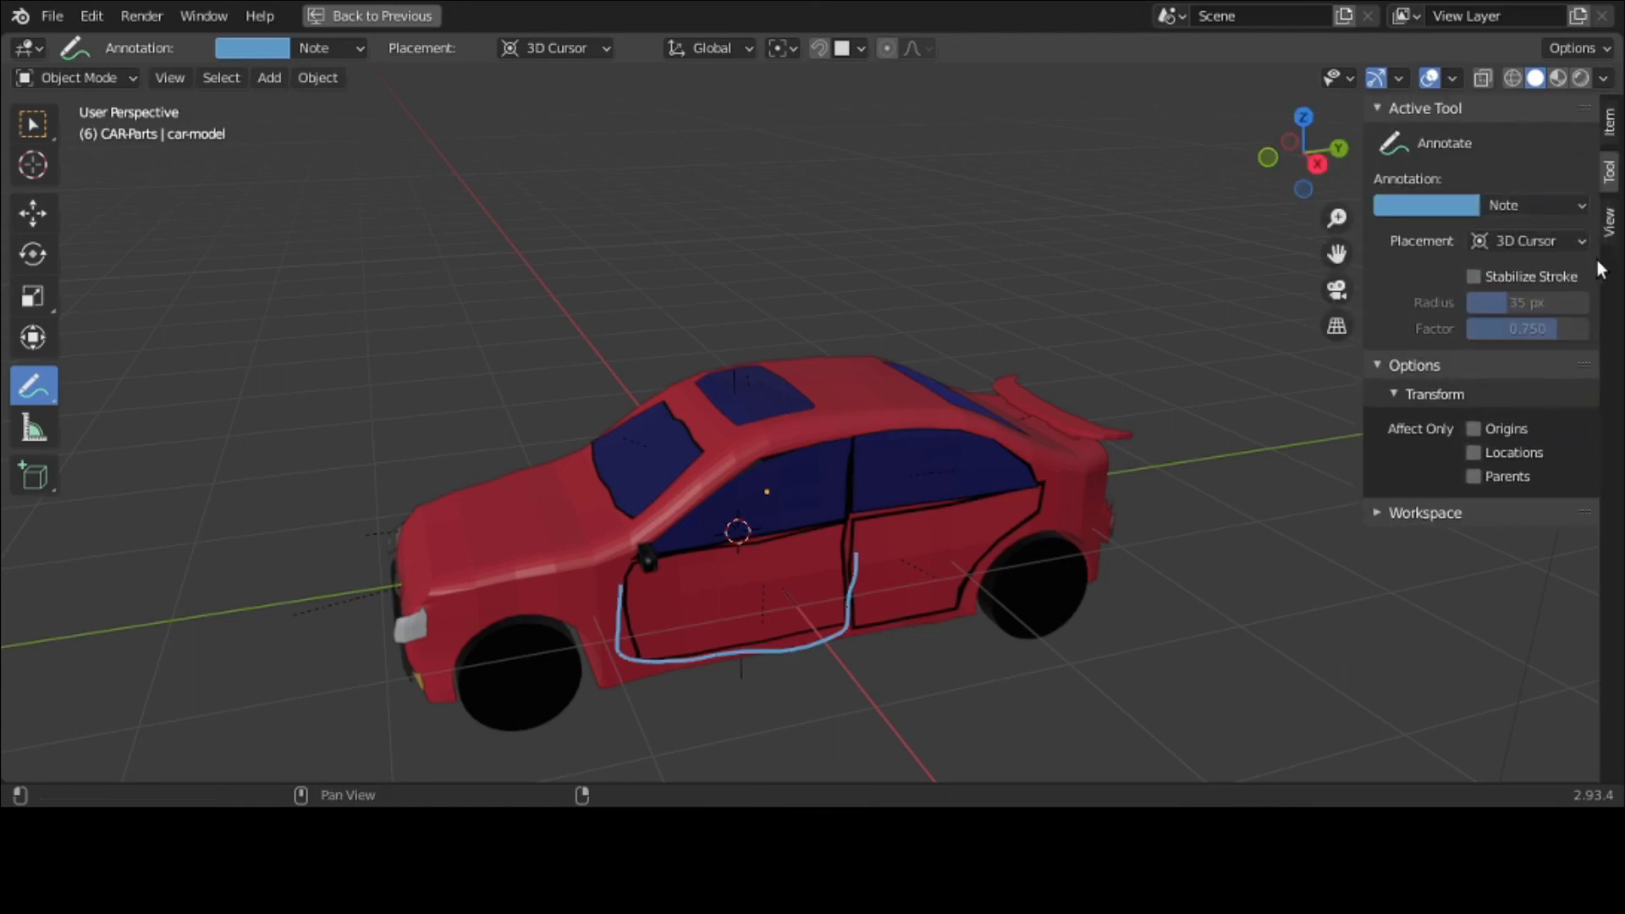
click(1538, 212)
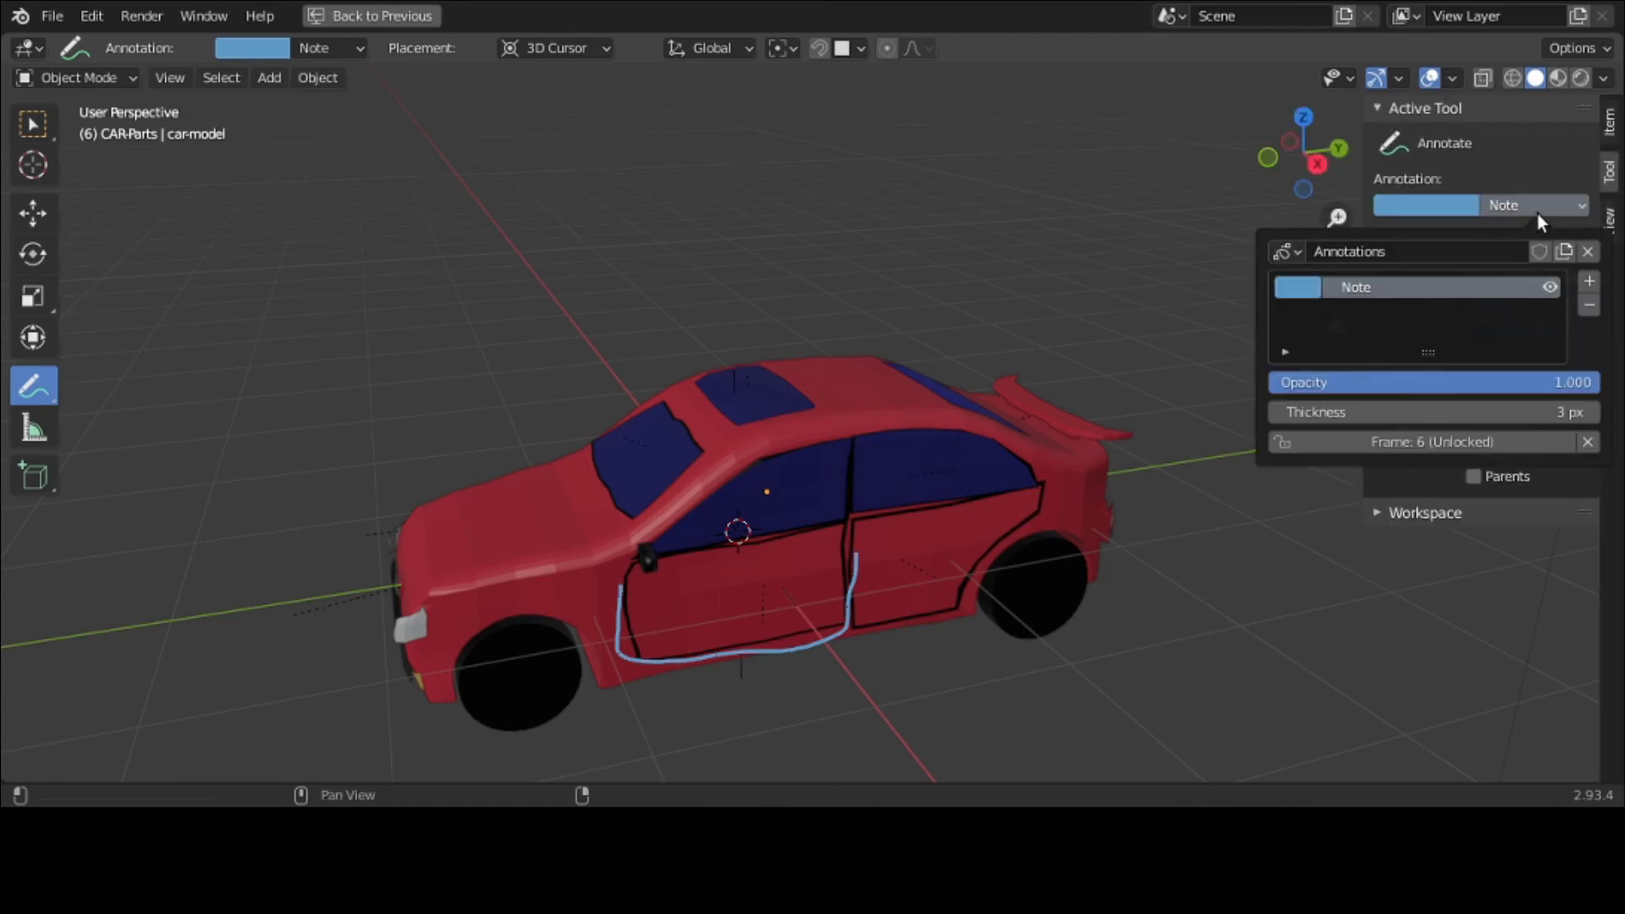
click(1591, 306)
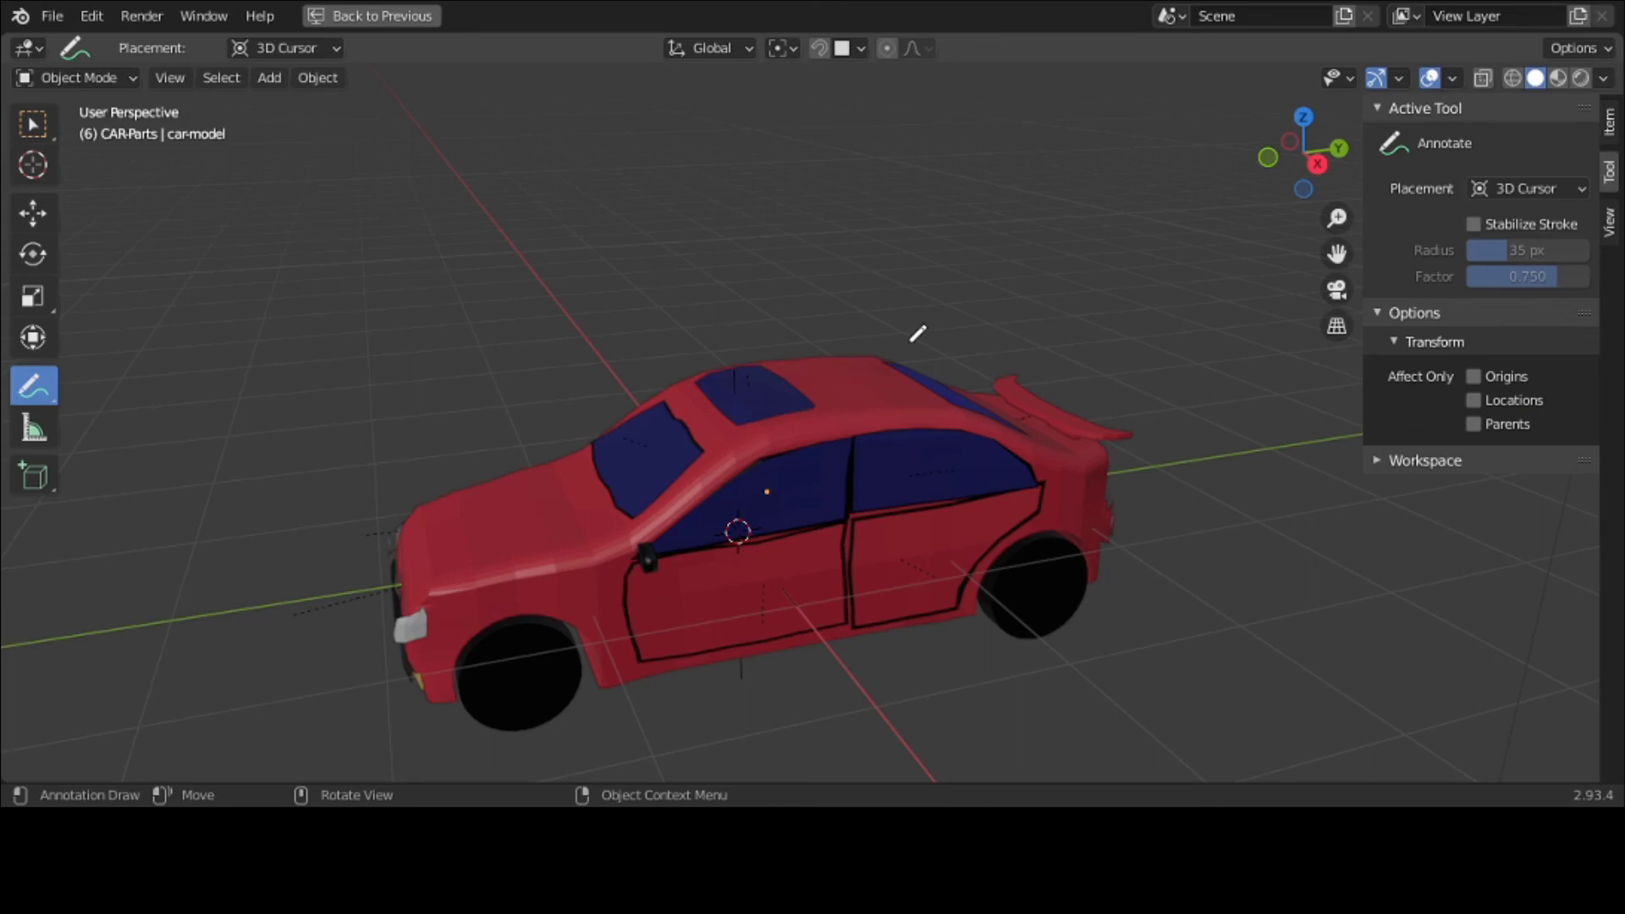
click(32, 125)
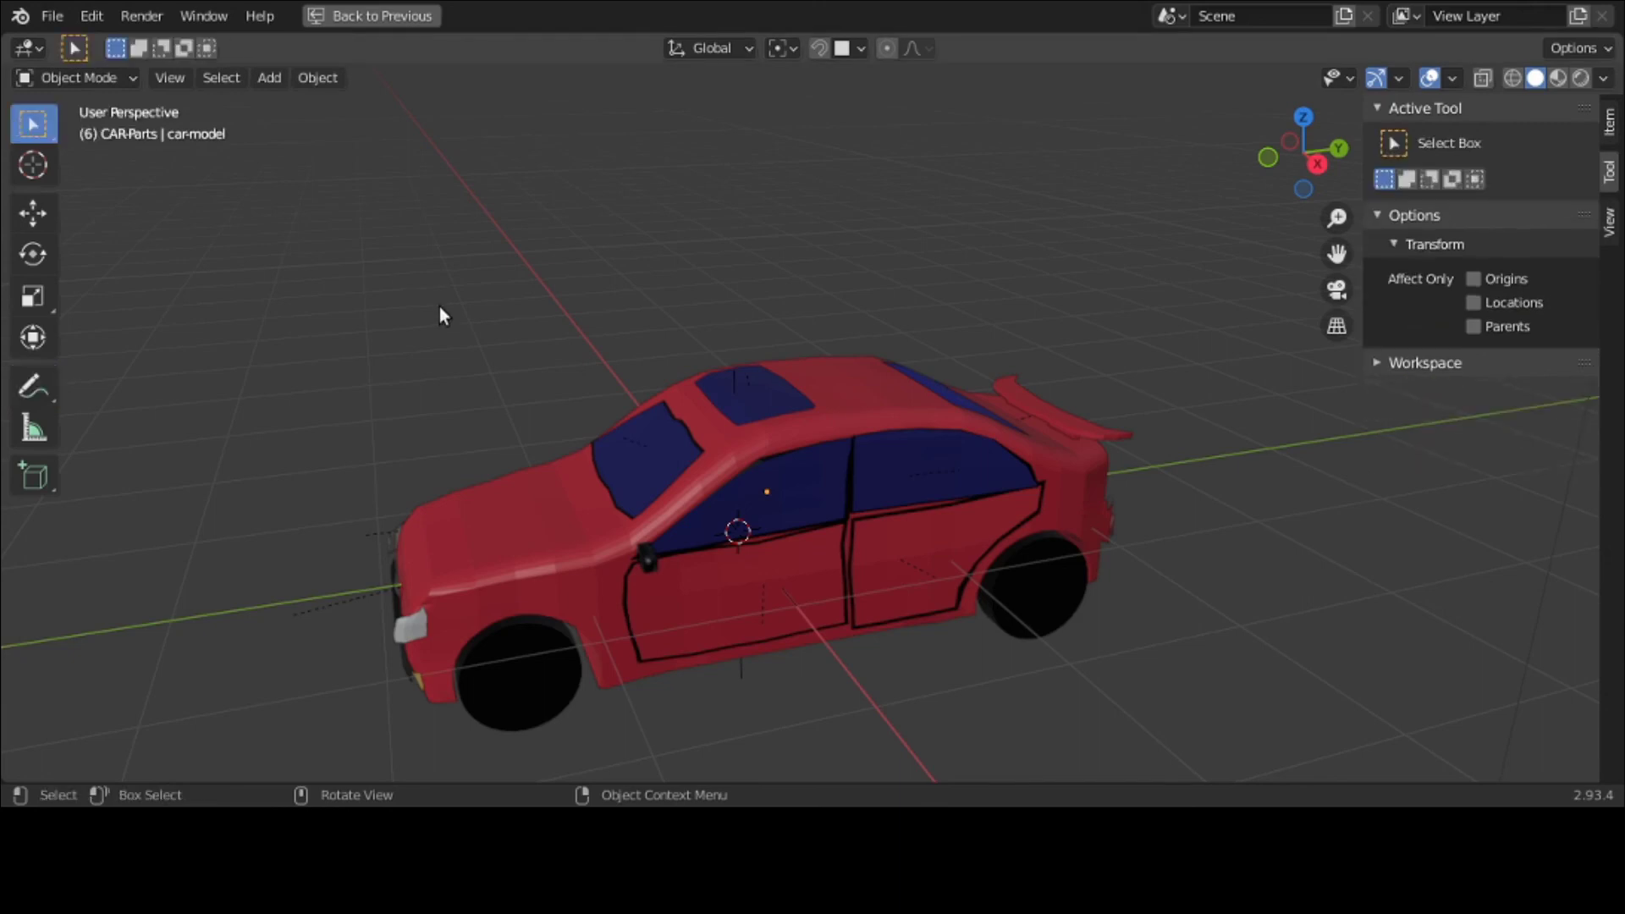
Step: Review the car model from several sides, examining the headlights, both front grilles, the low lights and the rear
middle_drag(440, 308, 573, 334)
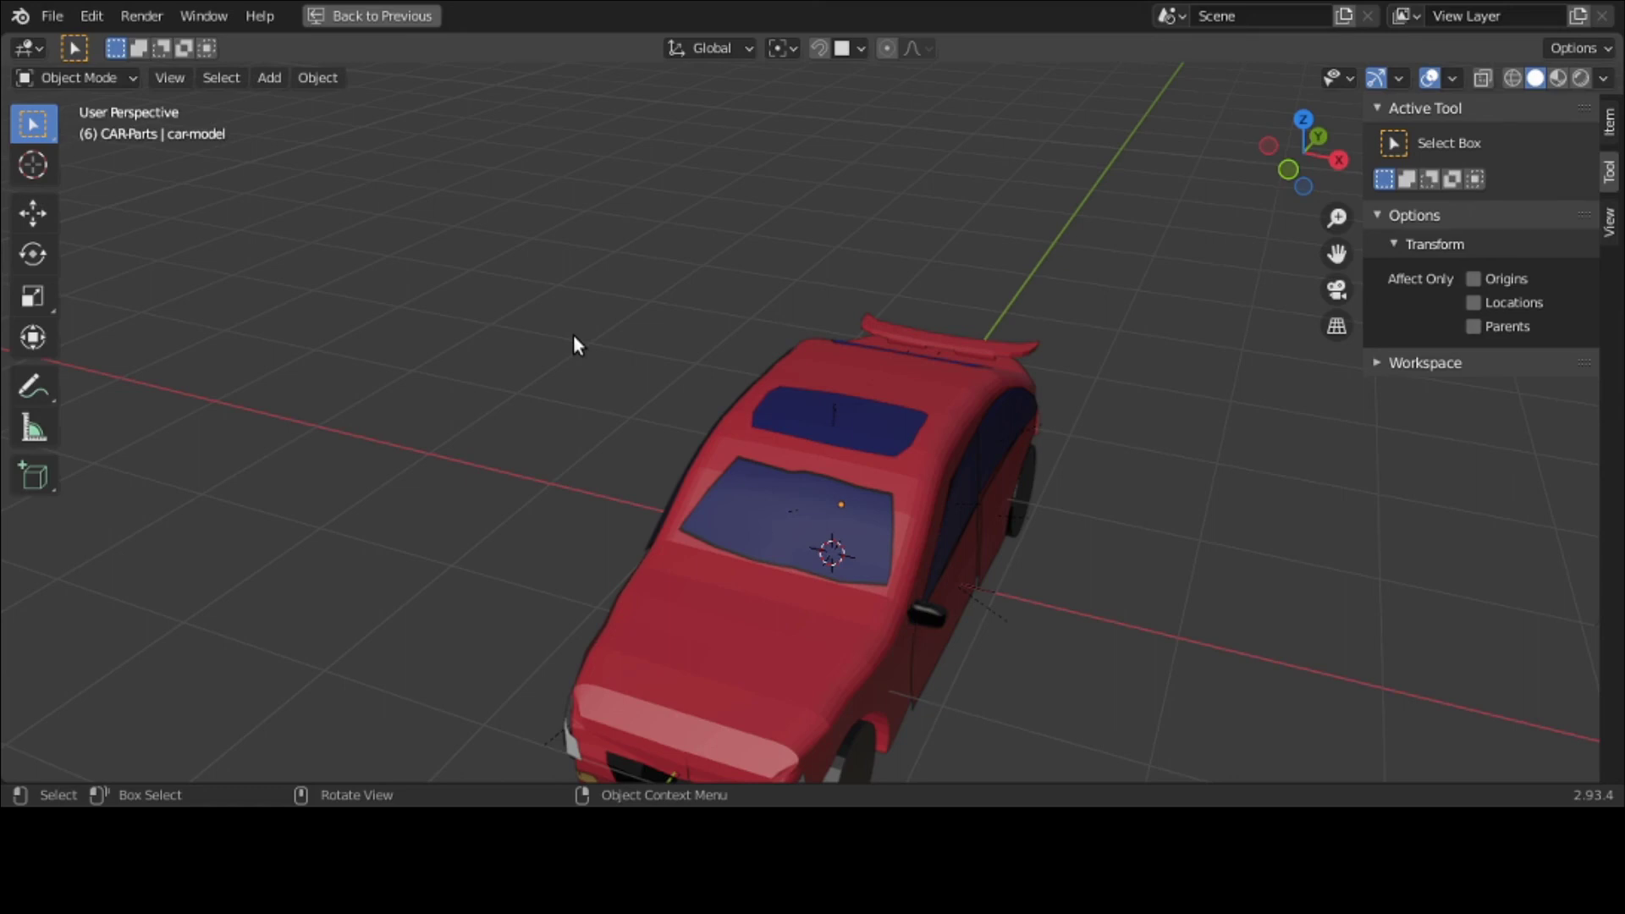
middle_drag(430, 354, 337, 222)
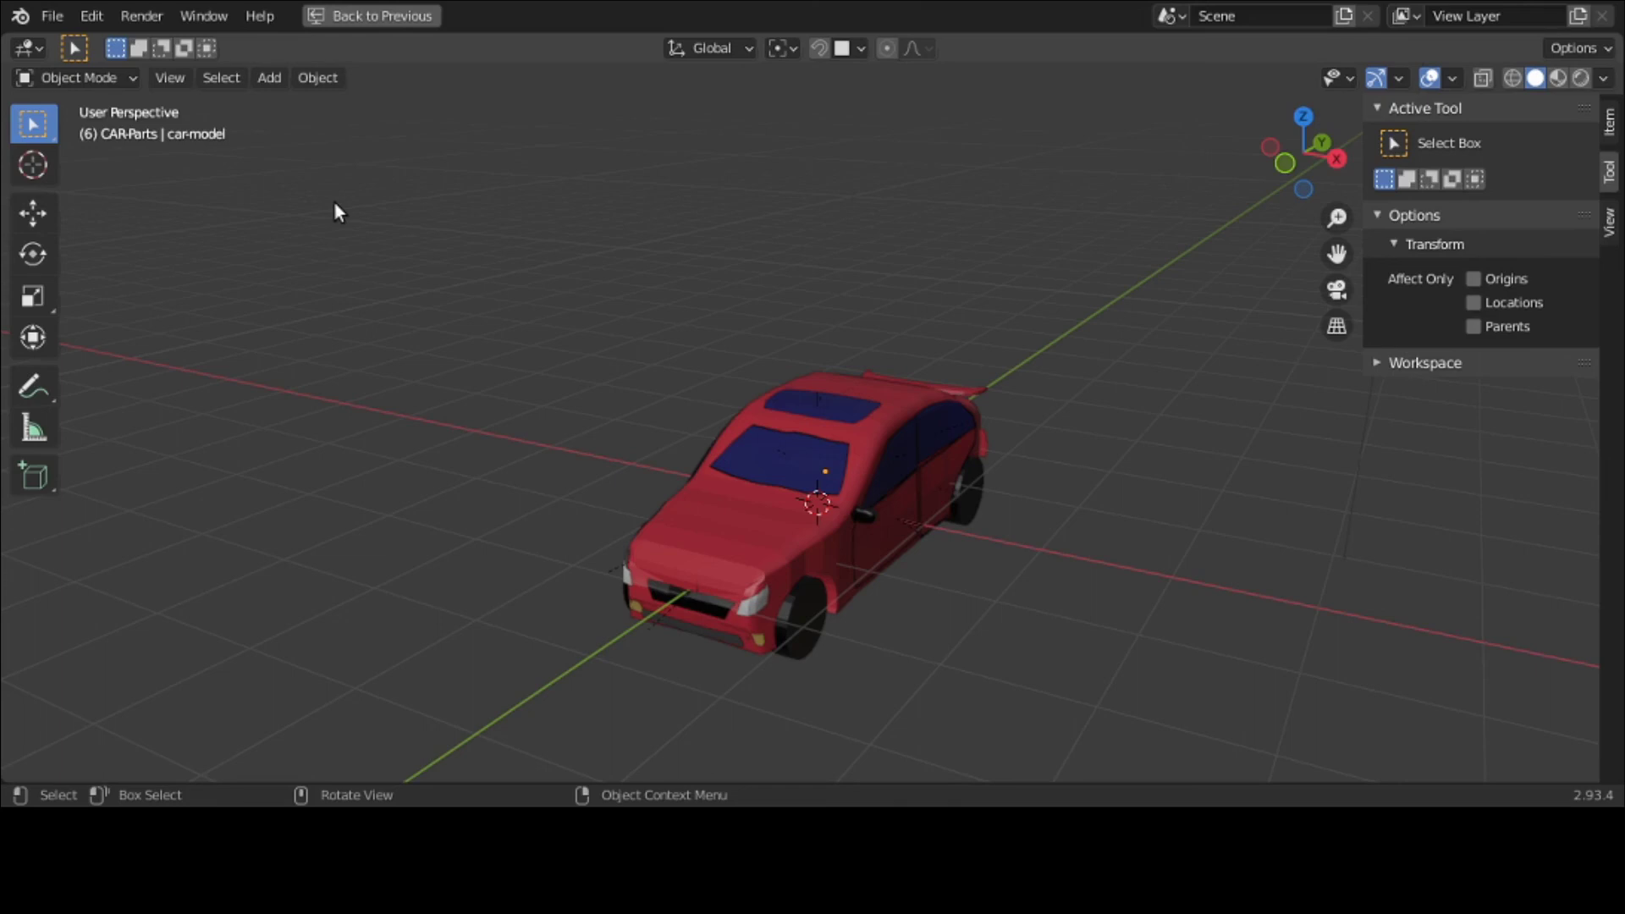
scroll(335, 198, up, 2)
middle_drag(422, 343, 303, 374)
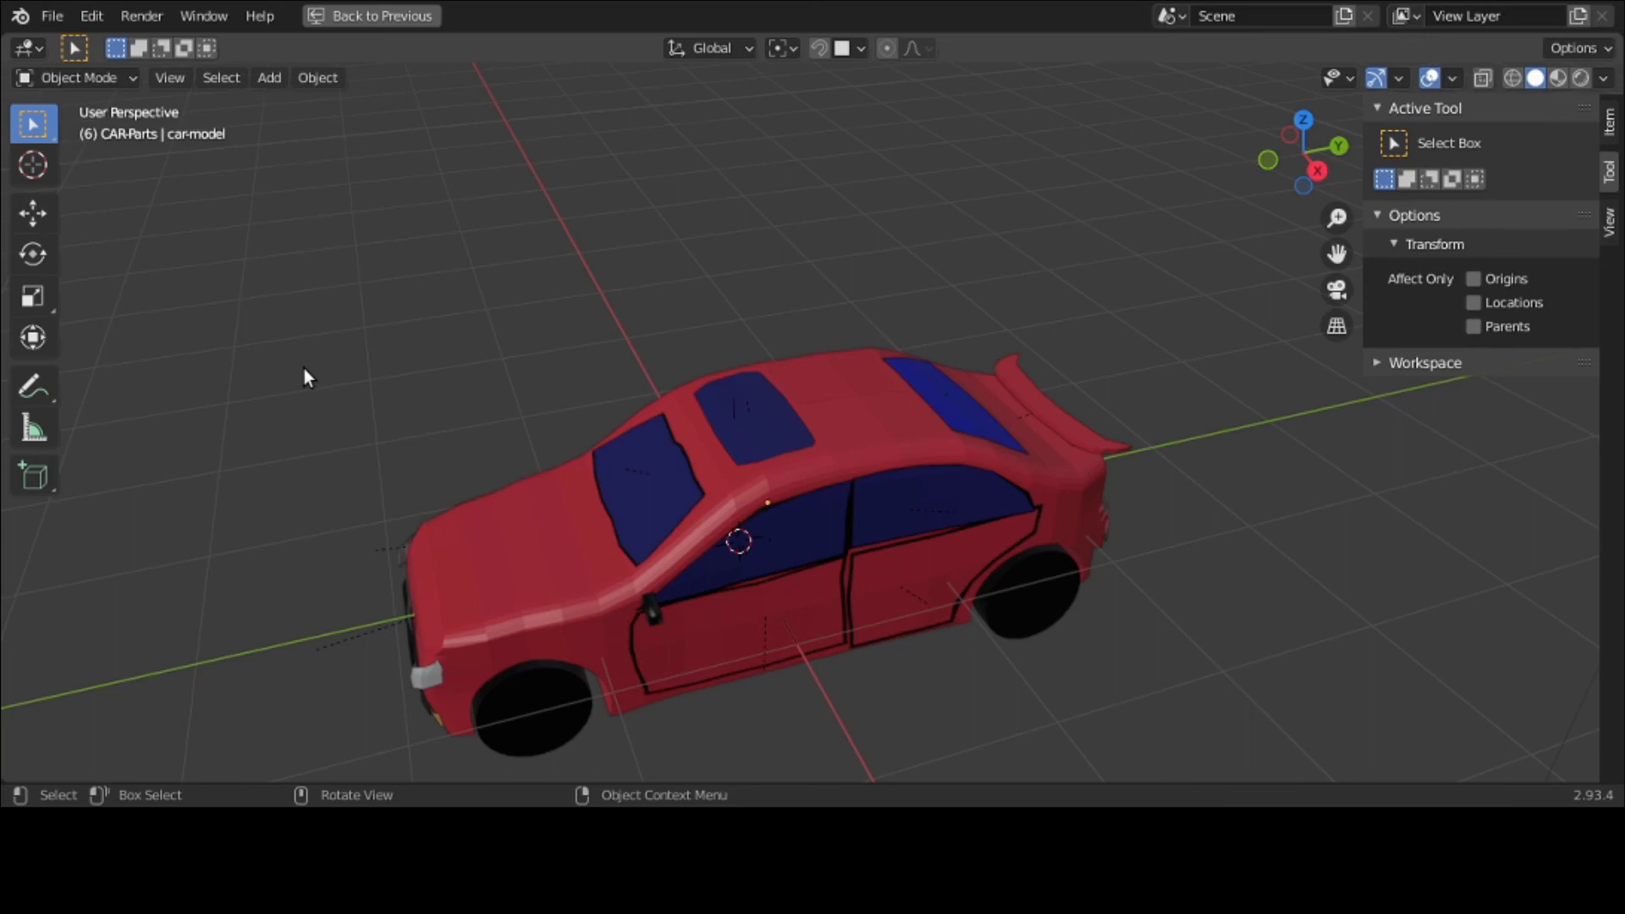
middle_drag(120, 457, 127, 400)
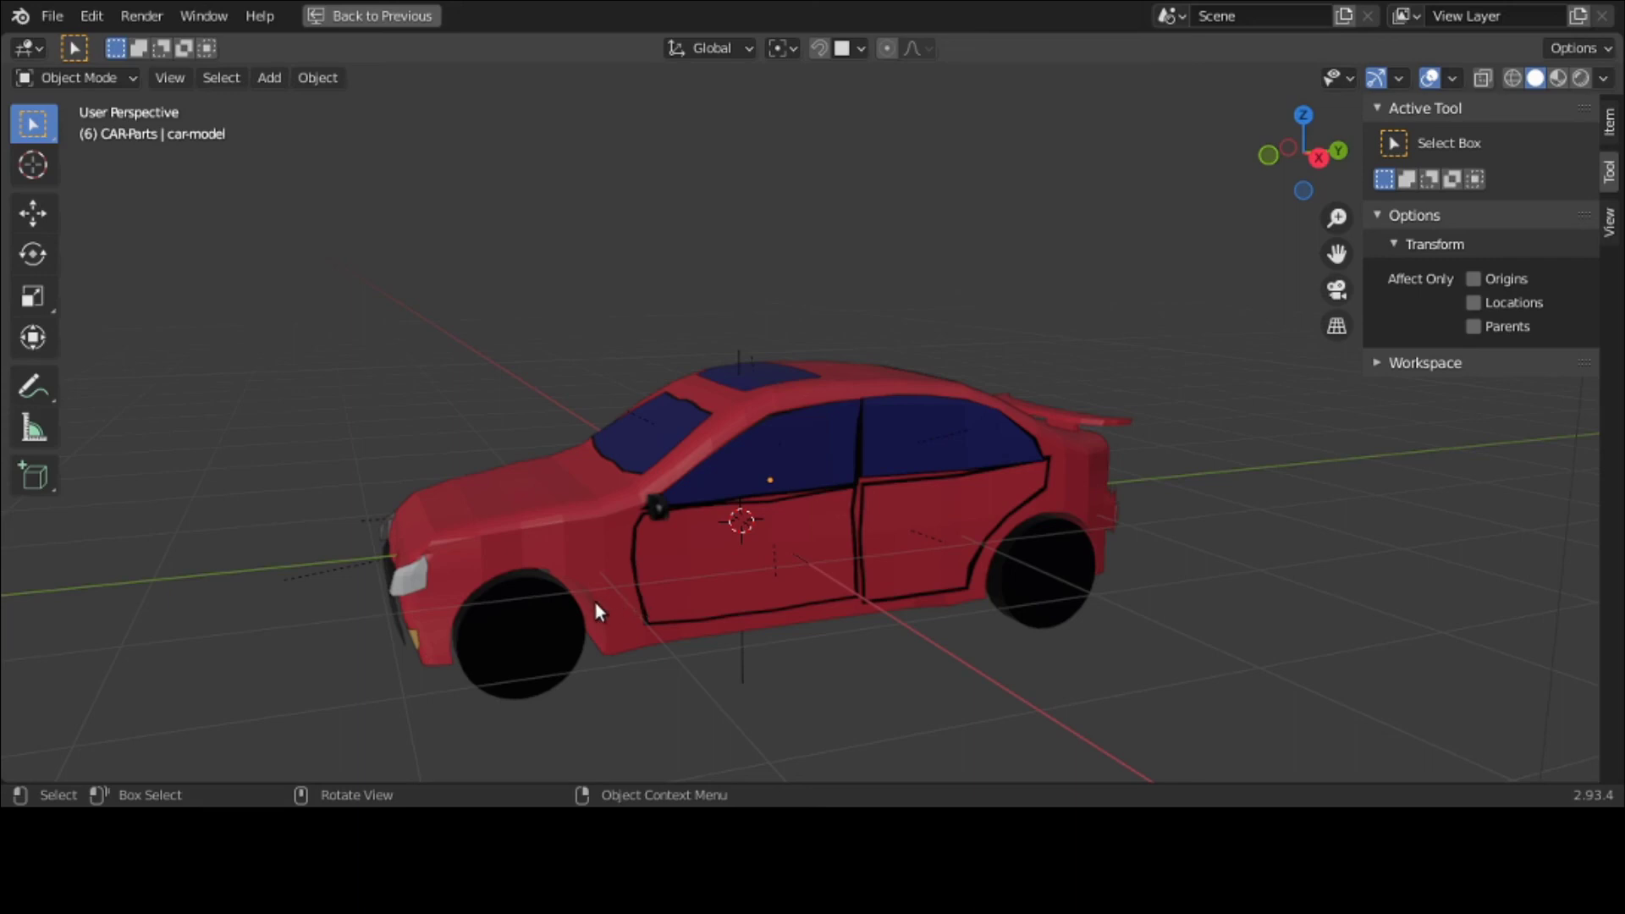
middle_drag(598, 609, 738, 582)
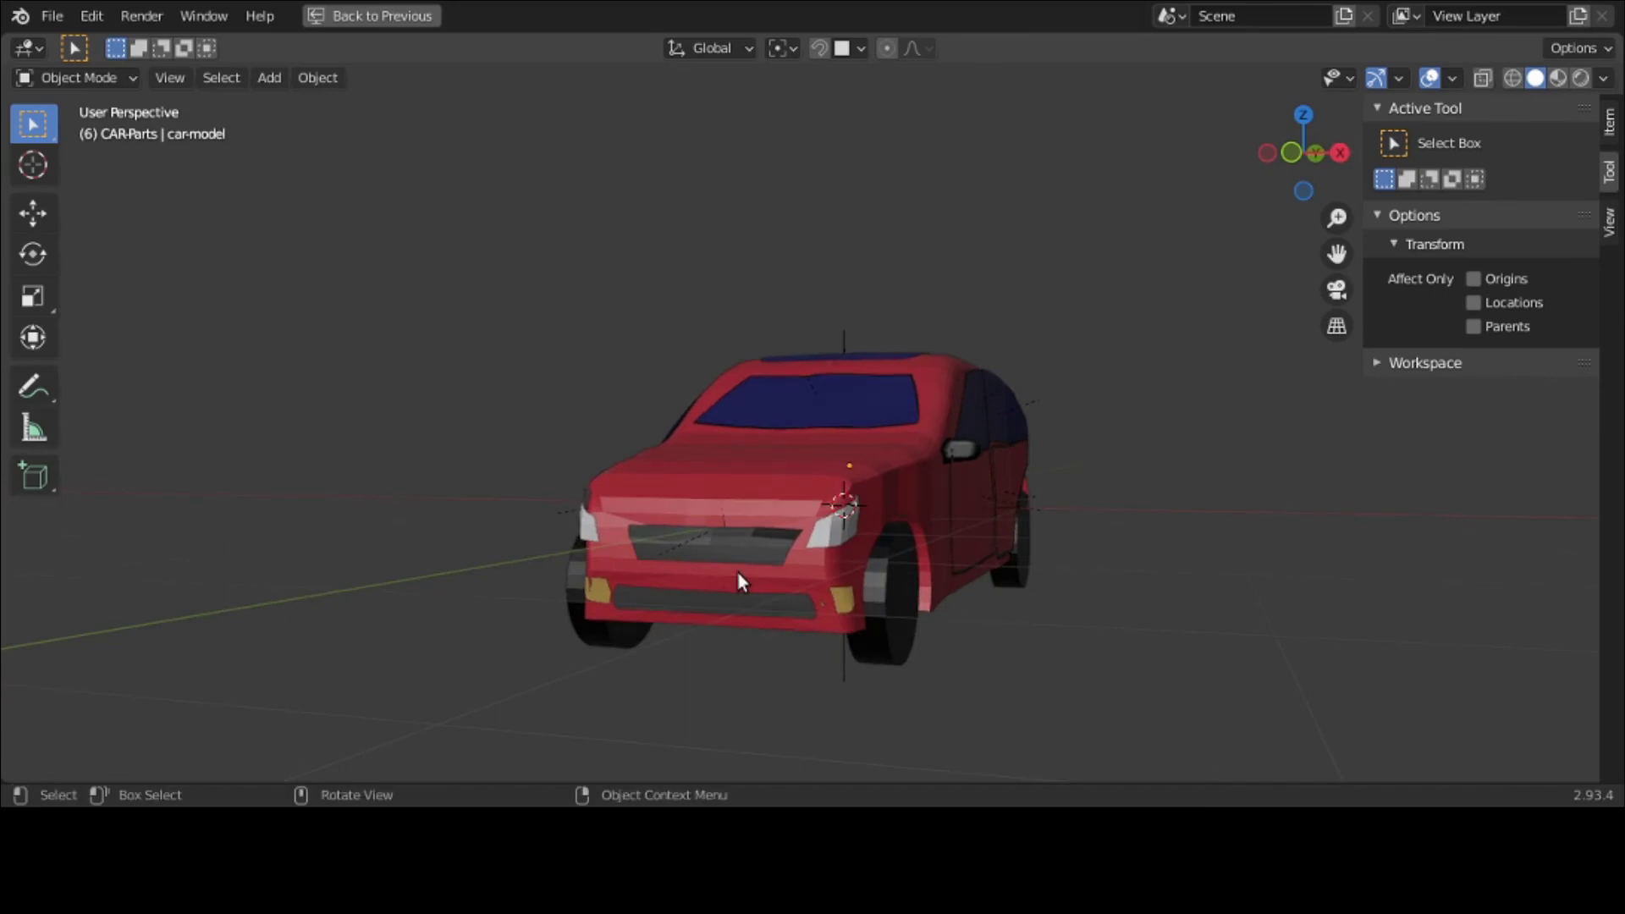
click(848, 526)
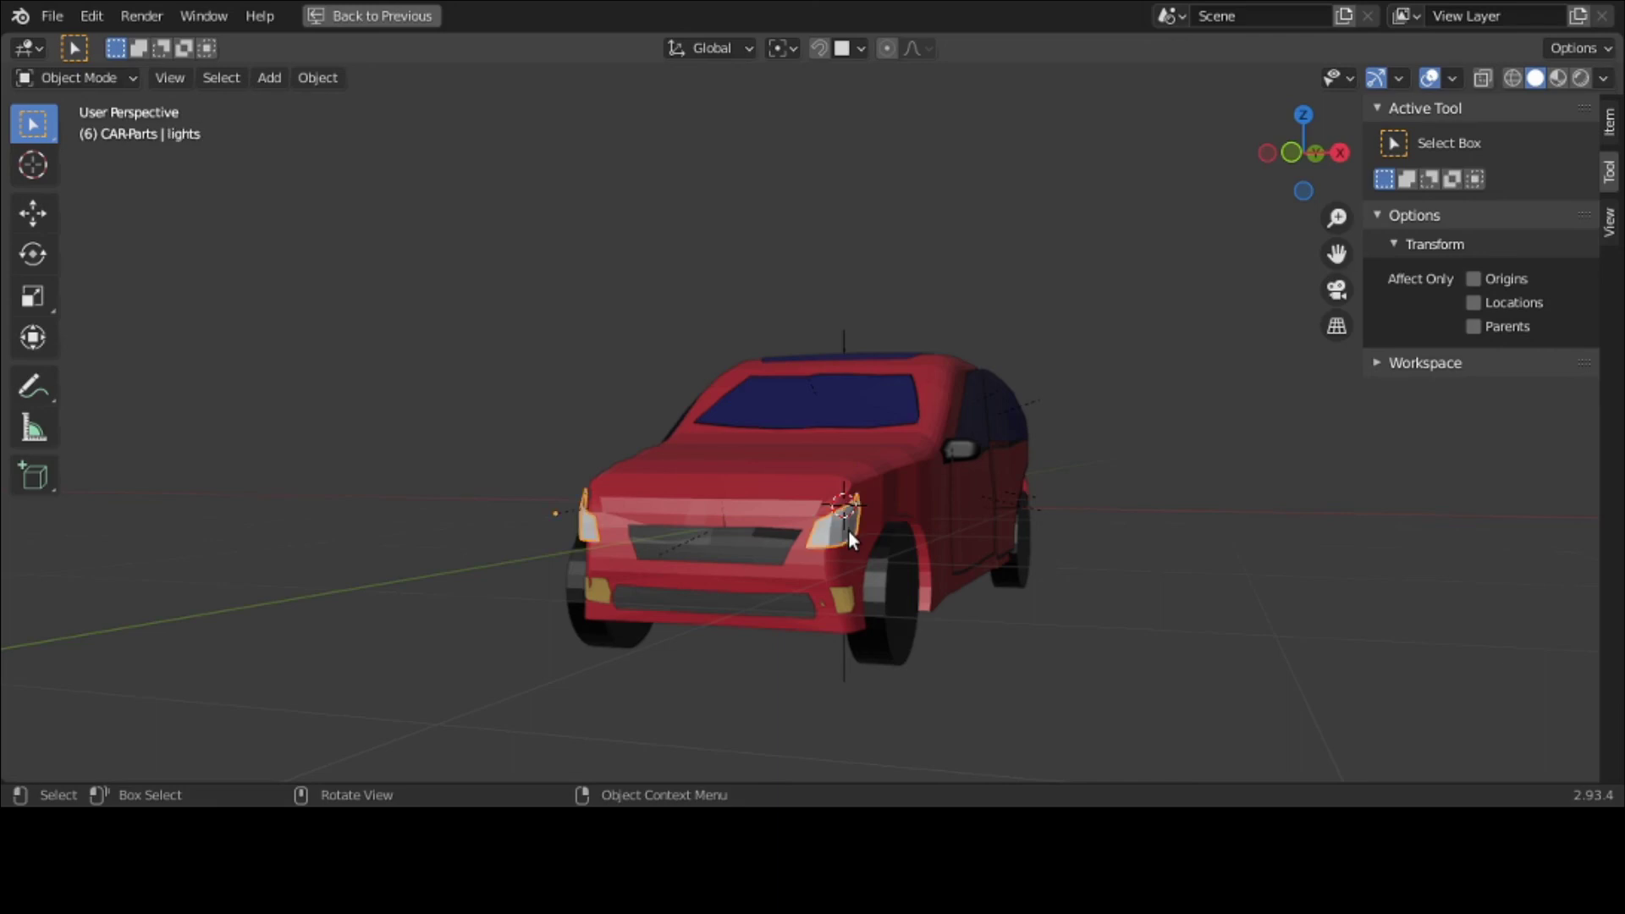
click(760, 541)
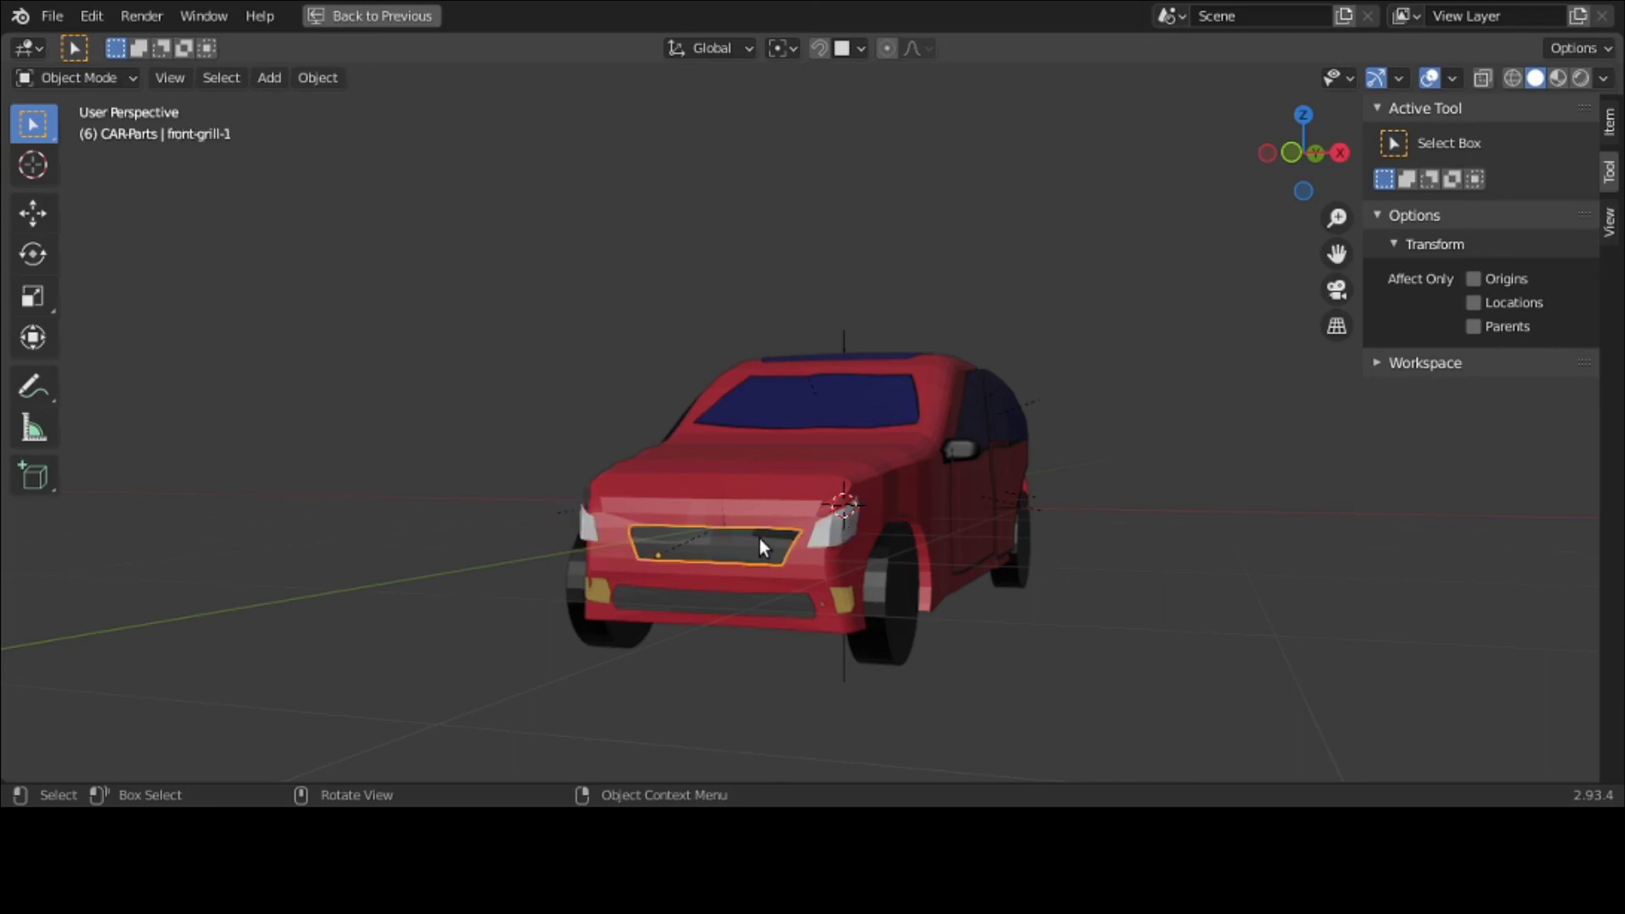
click(759, 603)
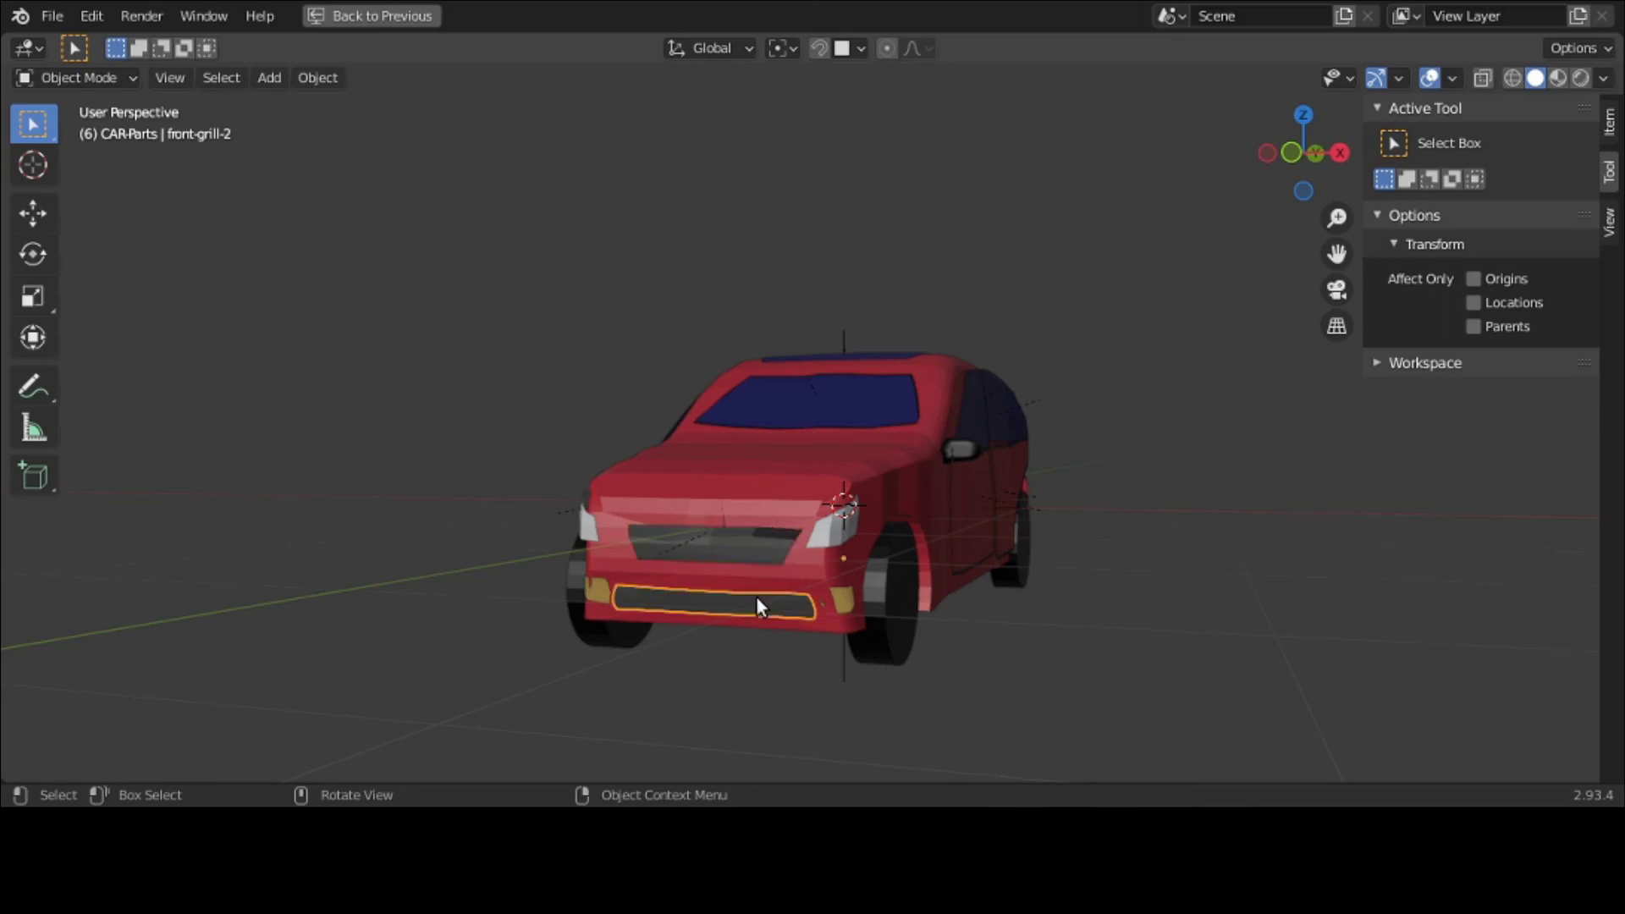
click(846, 598)
middle_drag(845, 598, 433, 615)
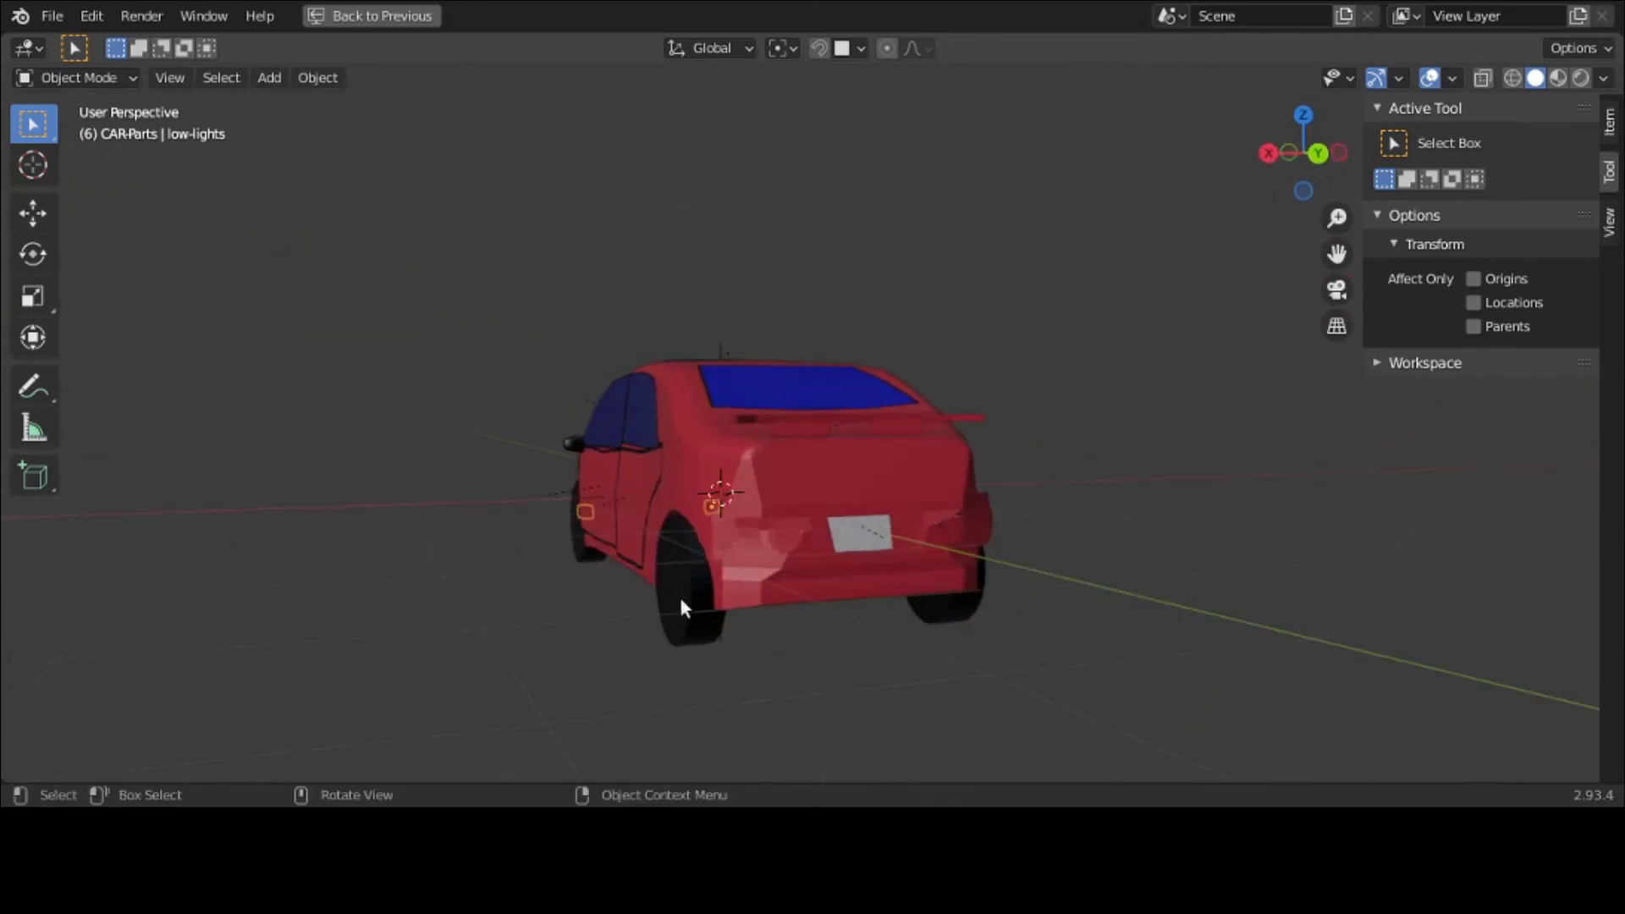
middle_drag(818, 608, 1202, 603)
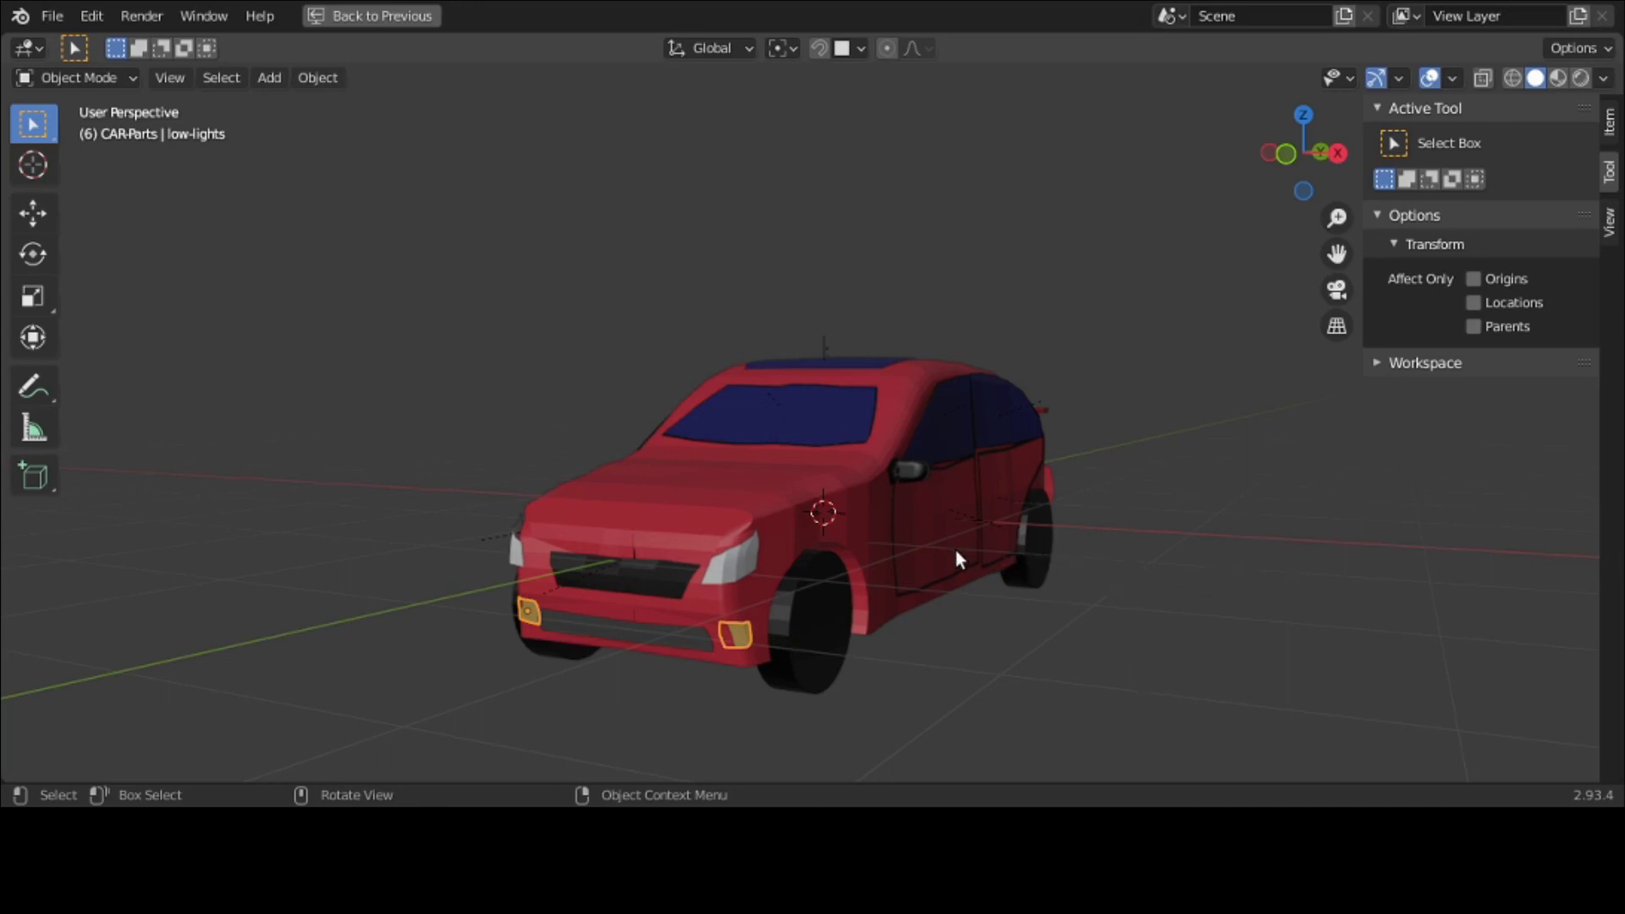
Step: Examine the car body, headlights, front and back side windows, windshield and sunroof by selecting each part
click(846, 472)
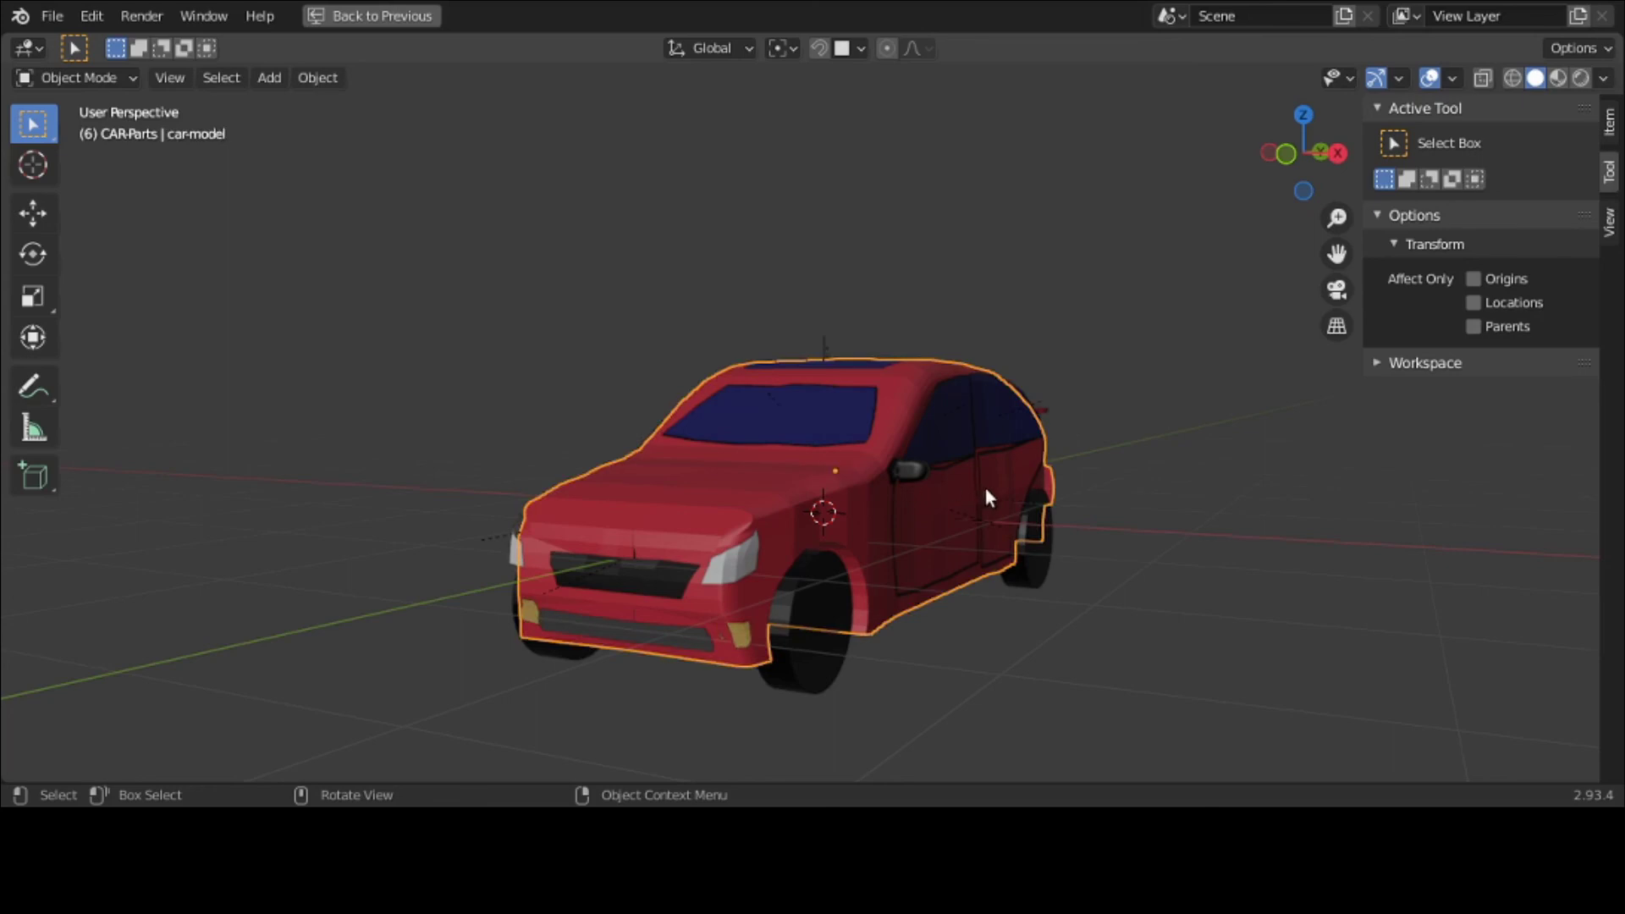
click(978, 523)
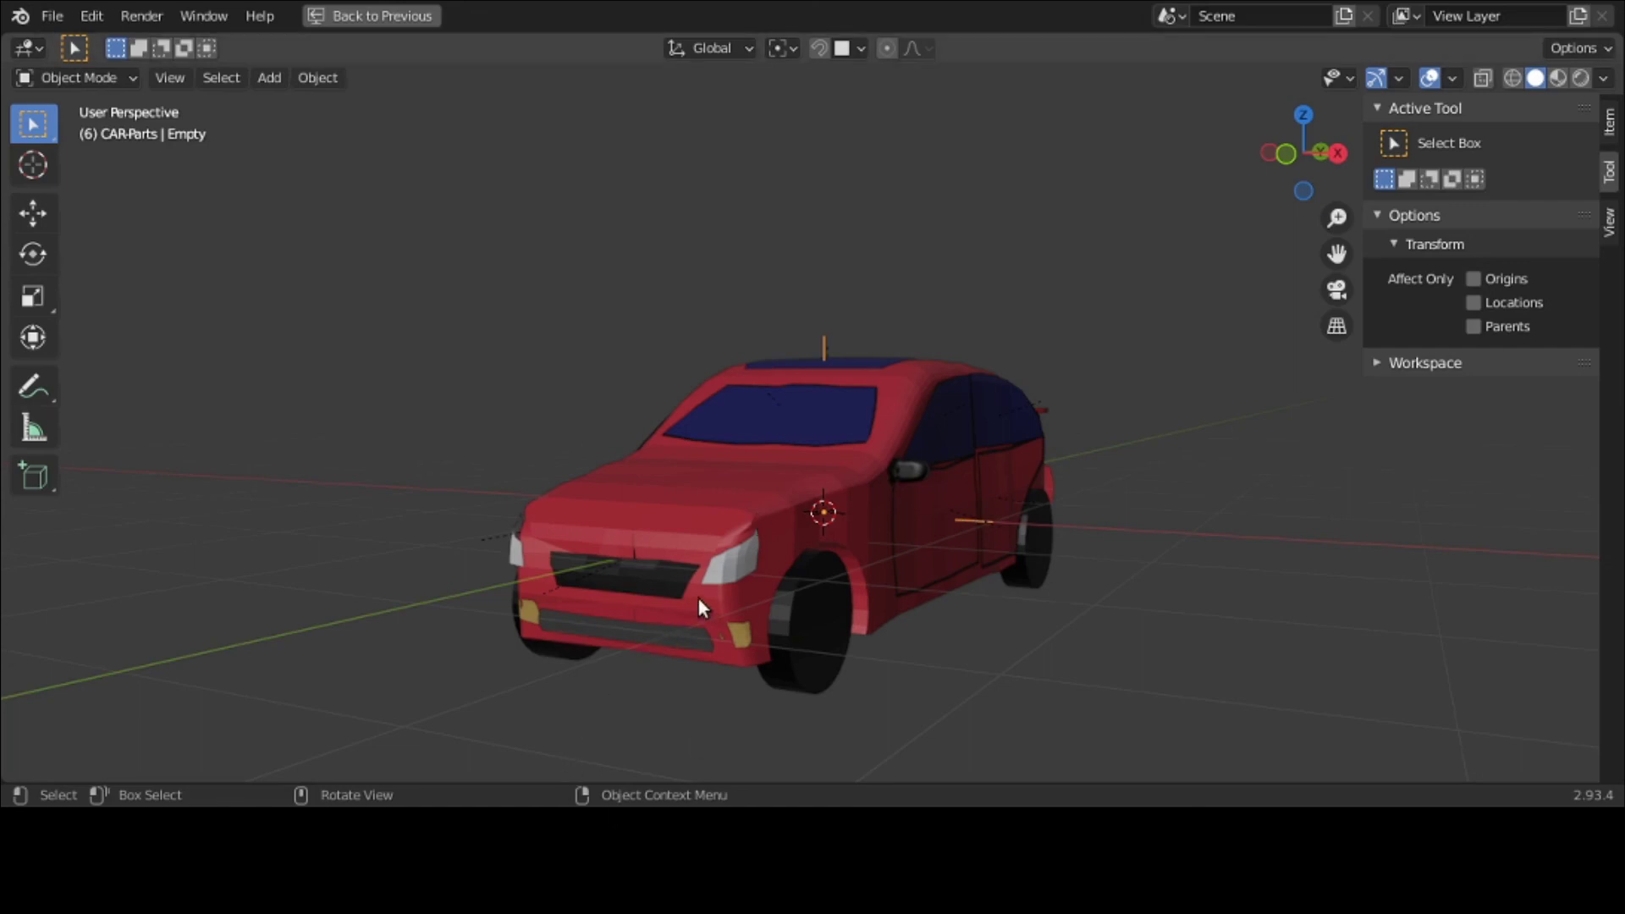
click(742, 565)
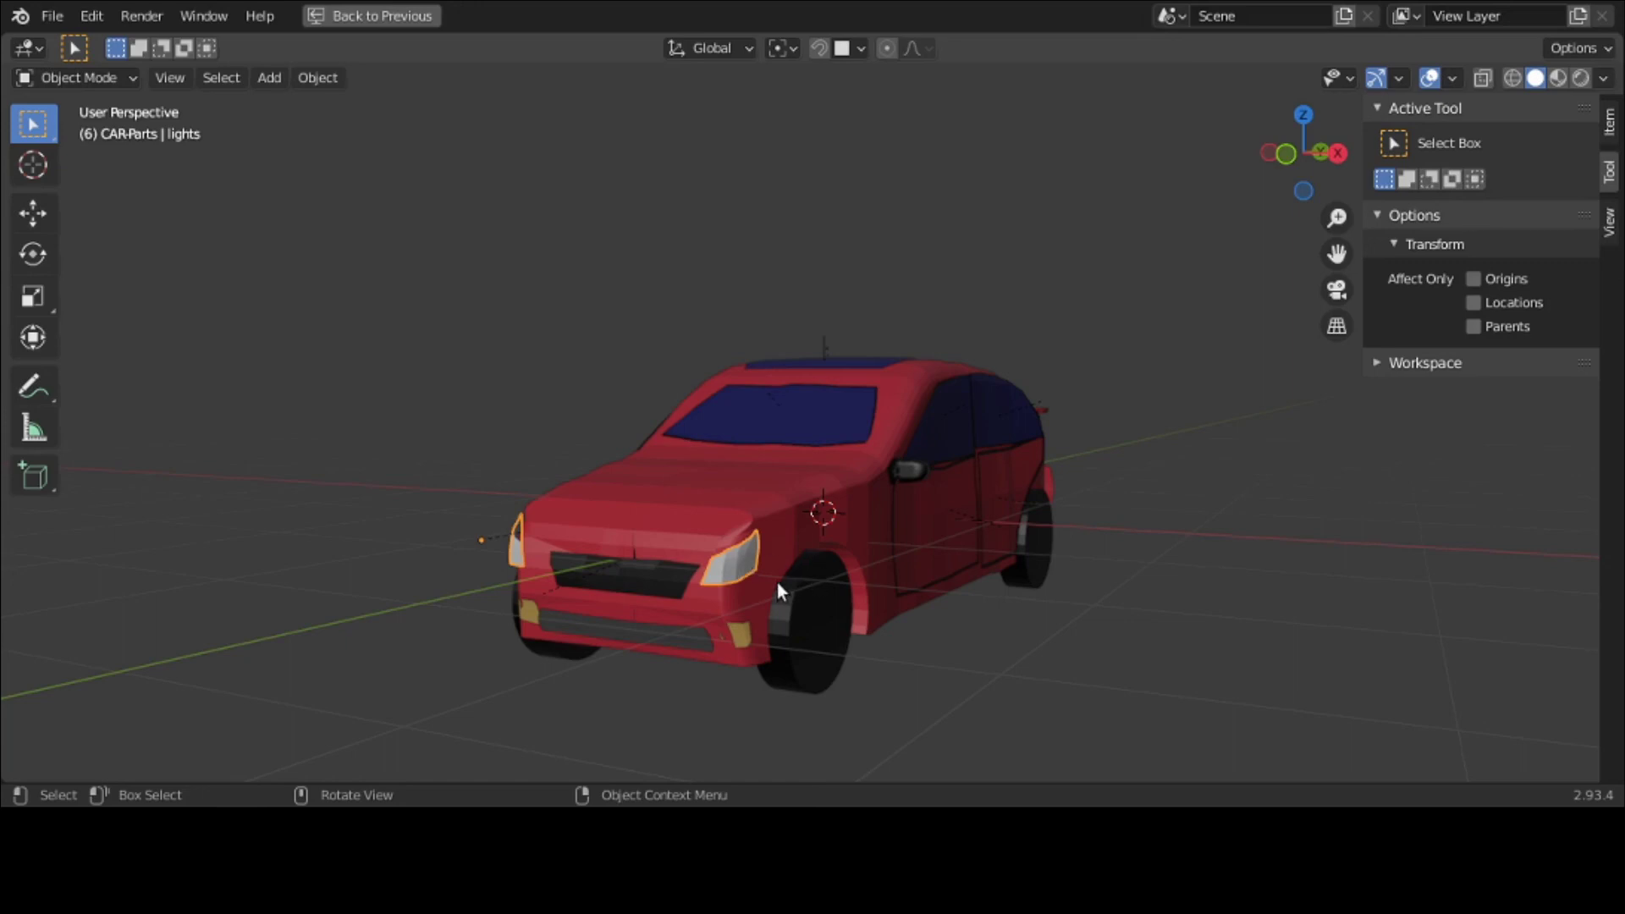
click(771, 491)
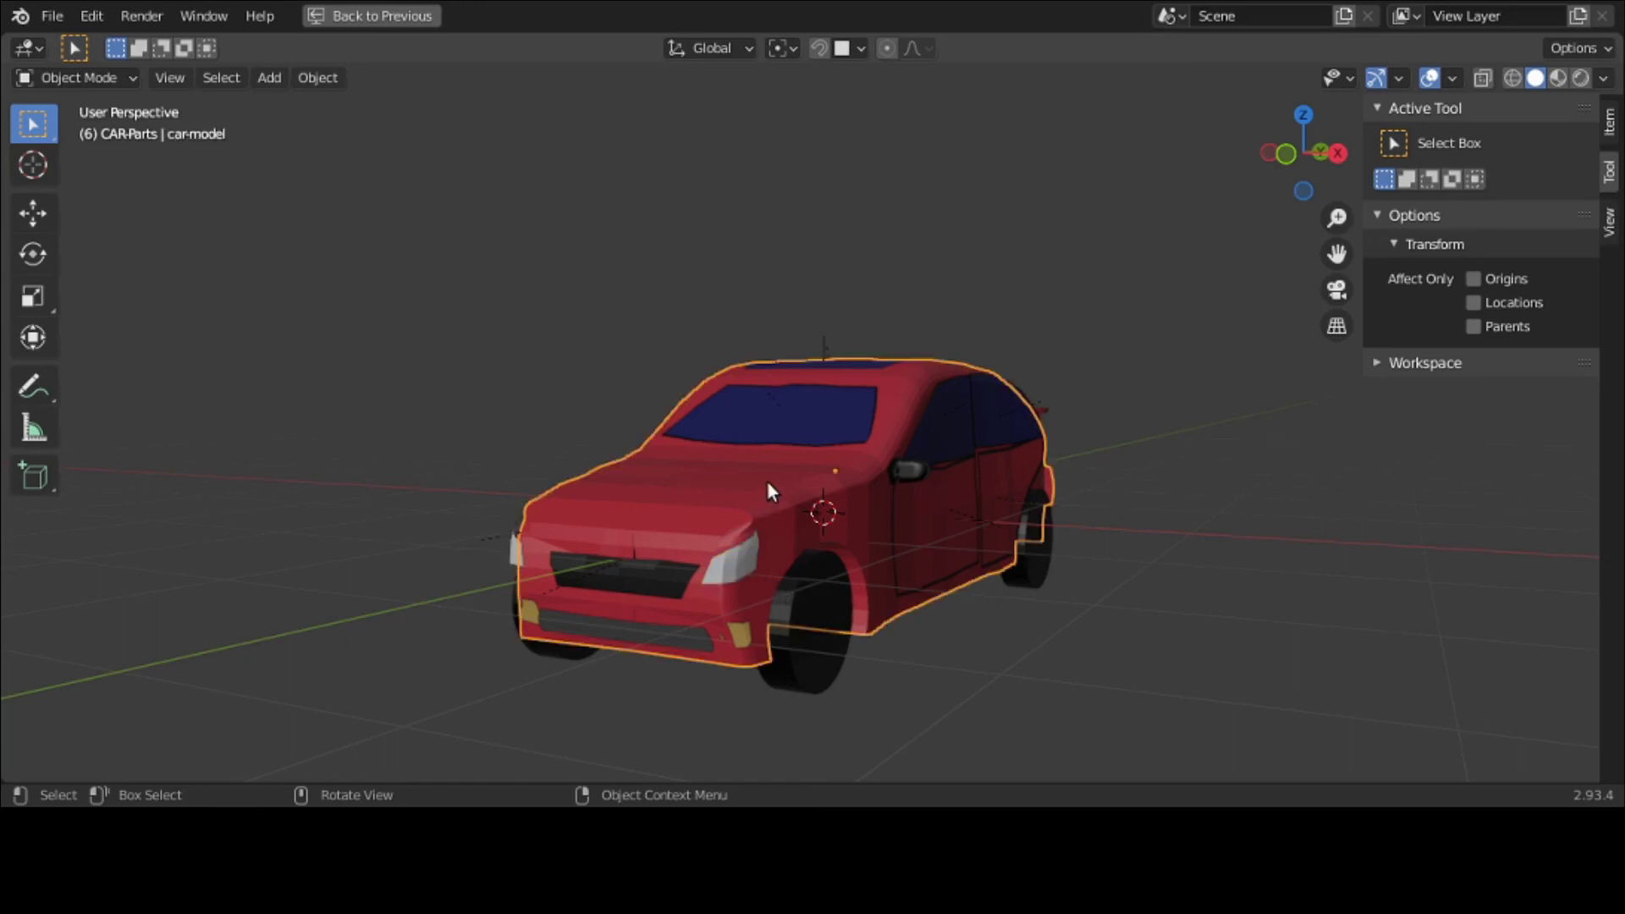
click(748, 549)
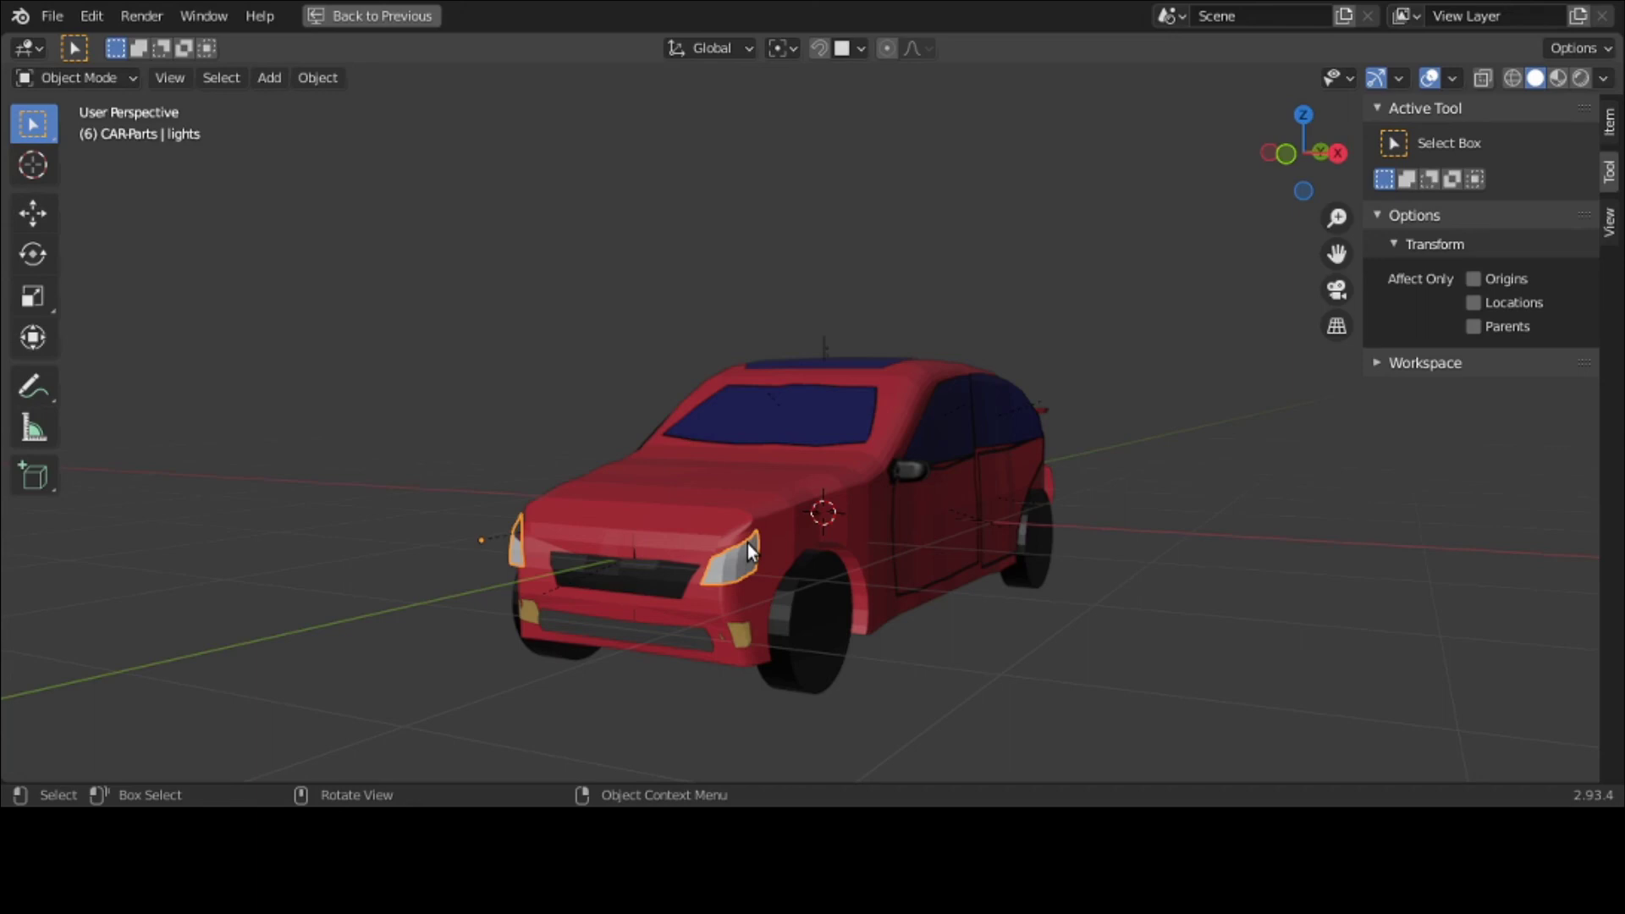
click(796, 407)
click(965, 427)
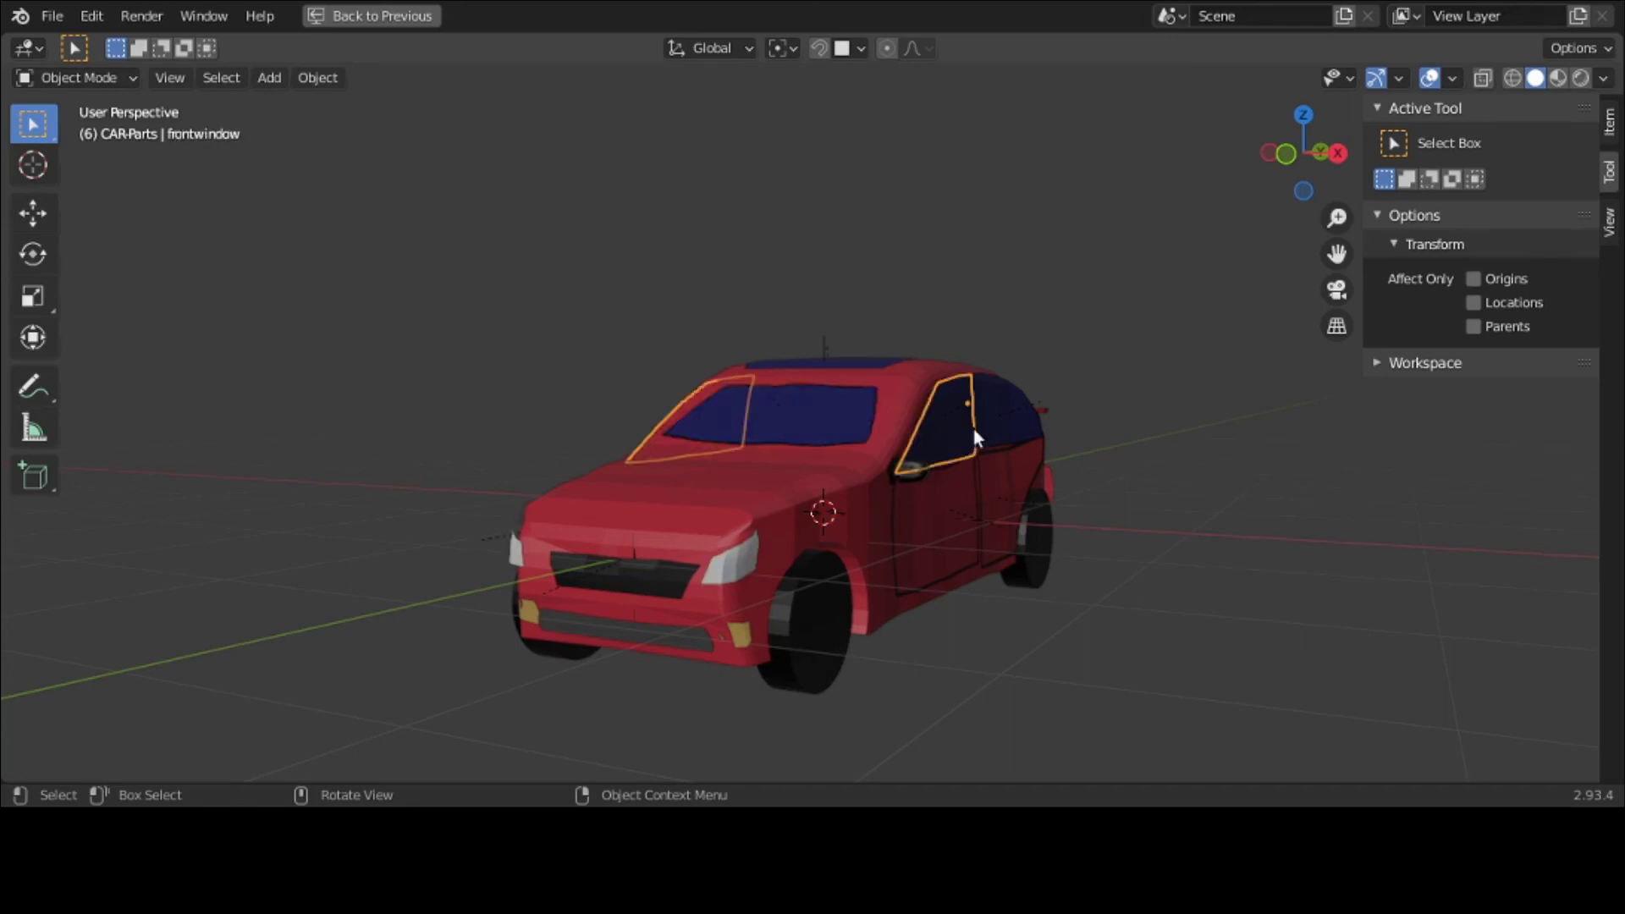
click(1030, 419)
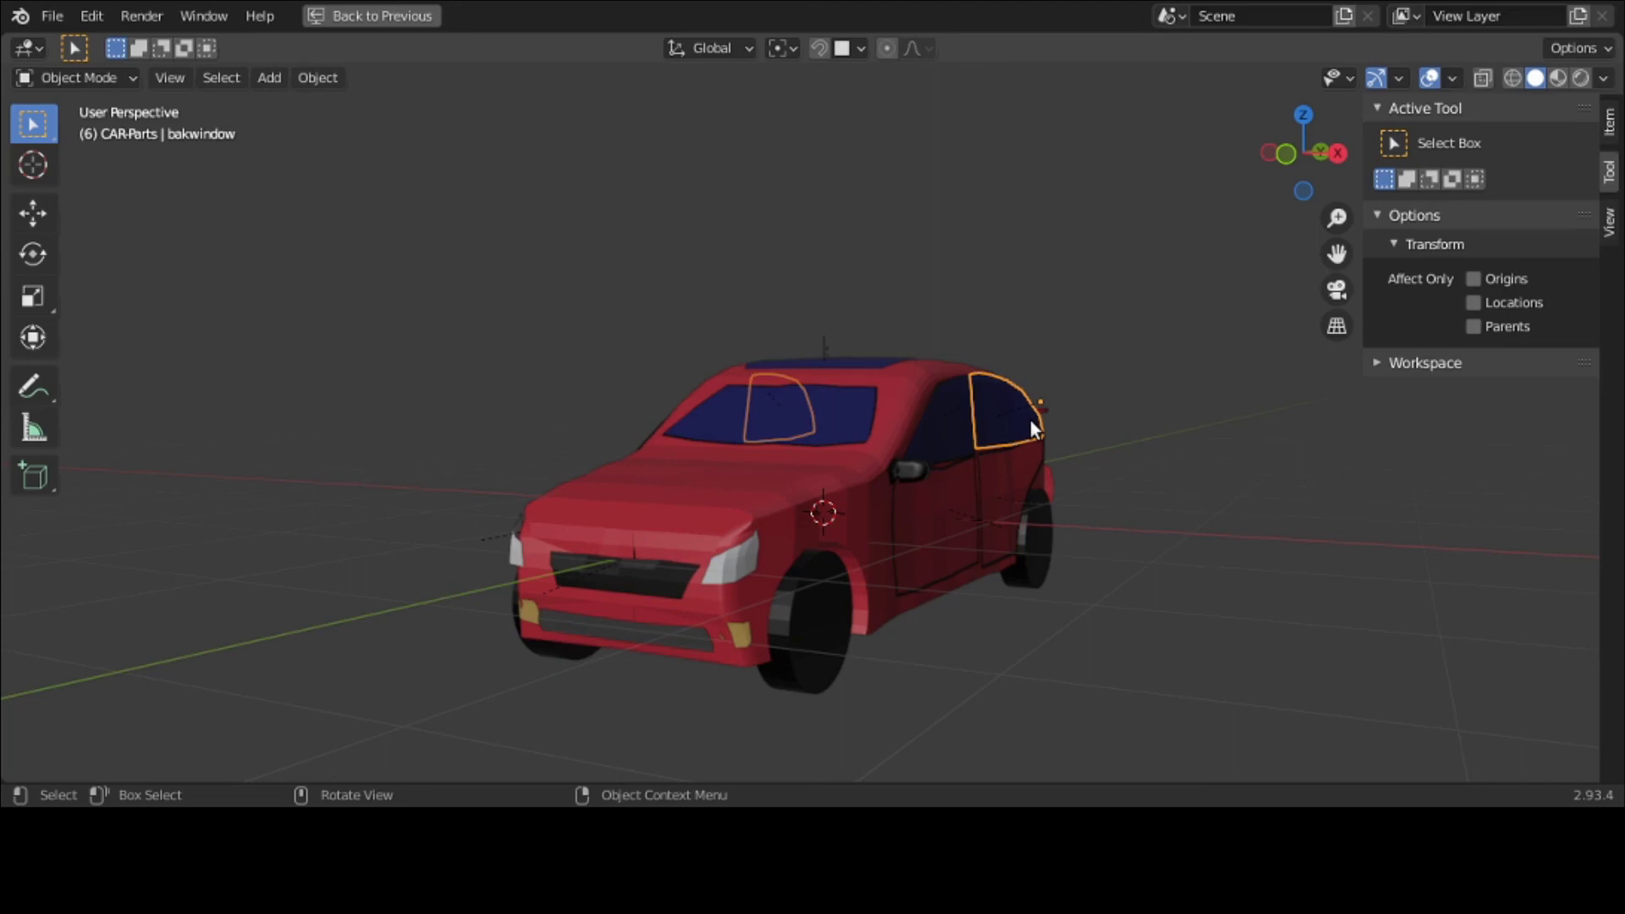
click(733, 582)
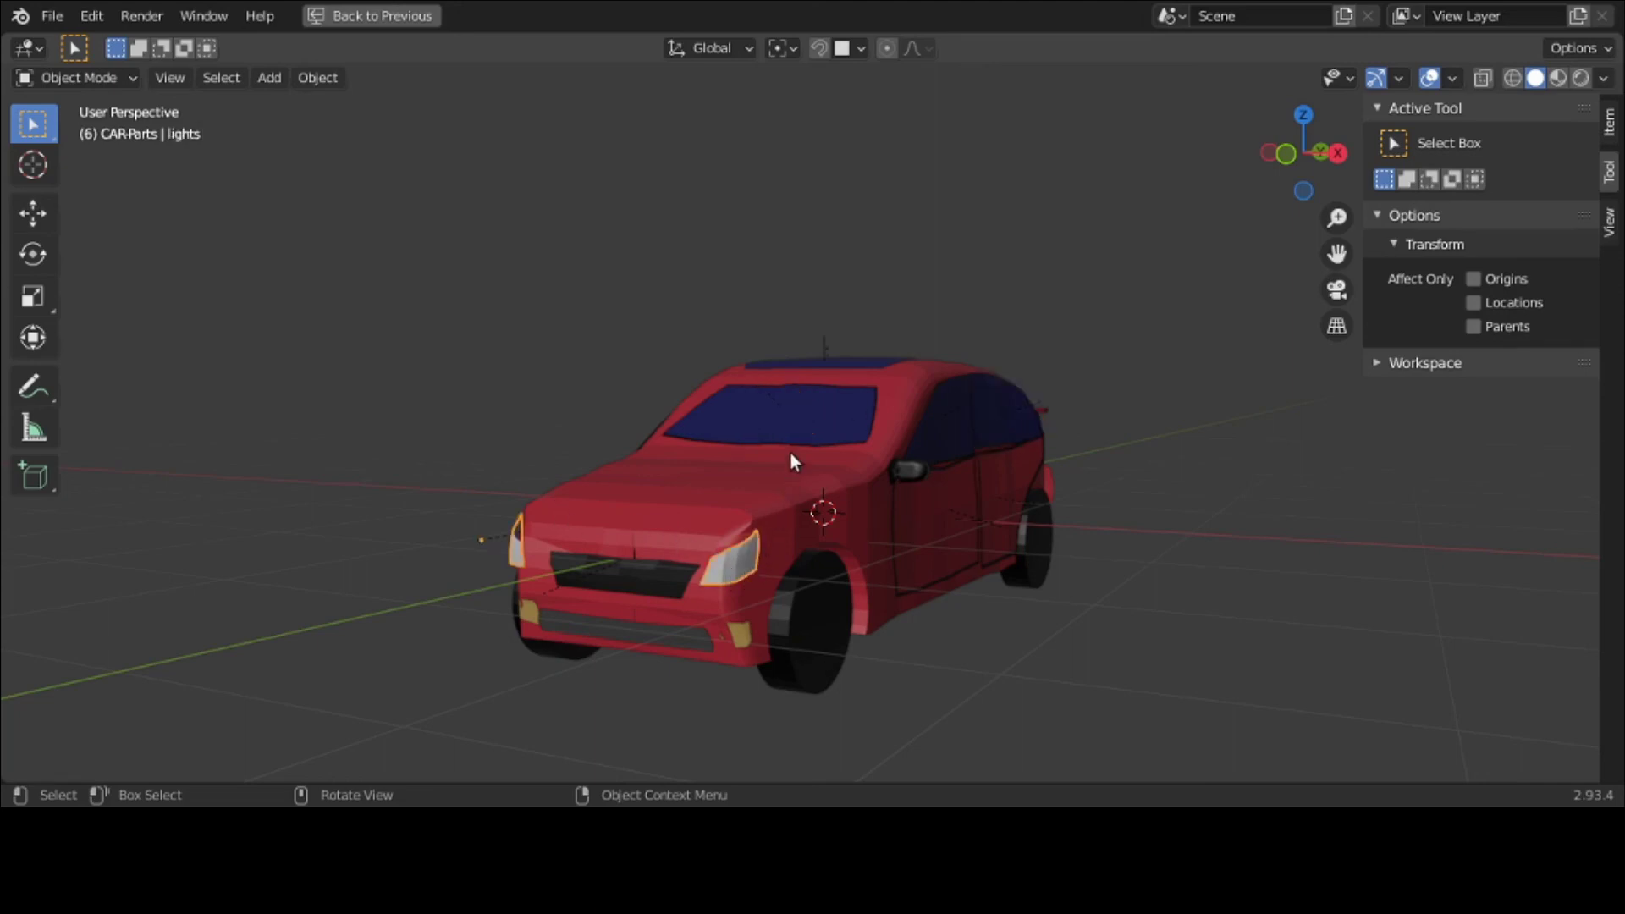
click(790, 406)
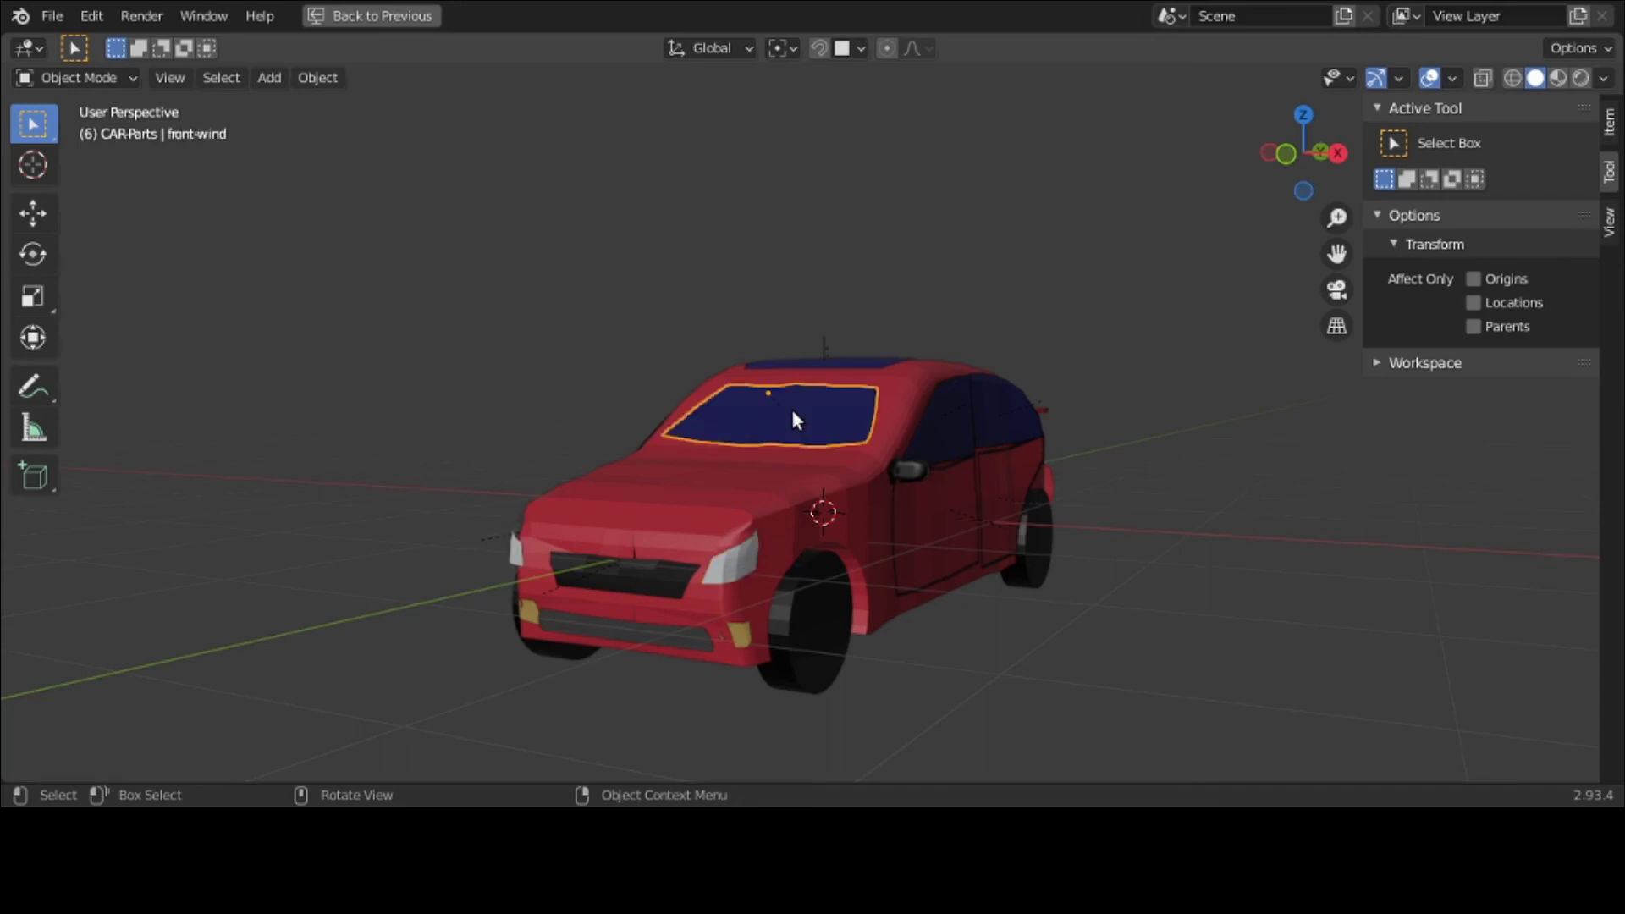
middle_drag(791, 406, 765, 499)
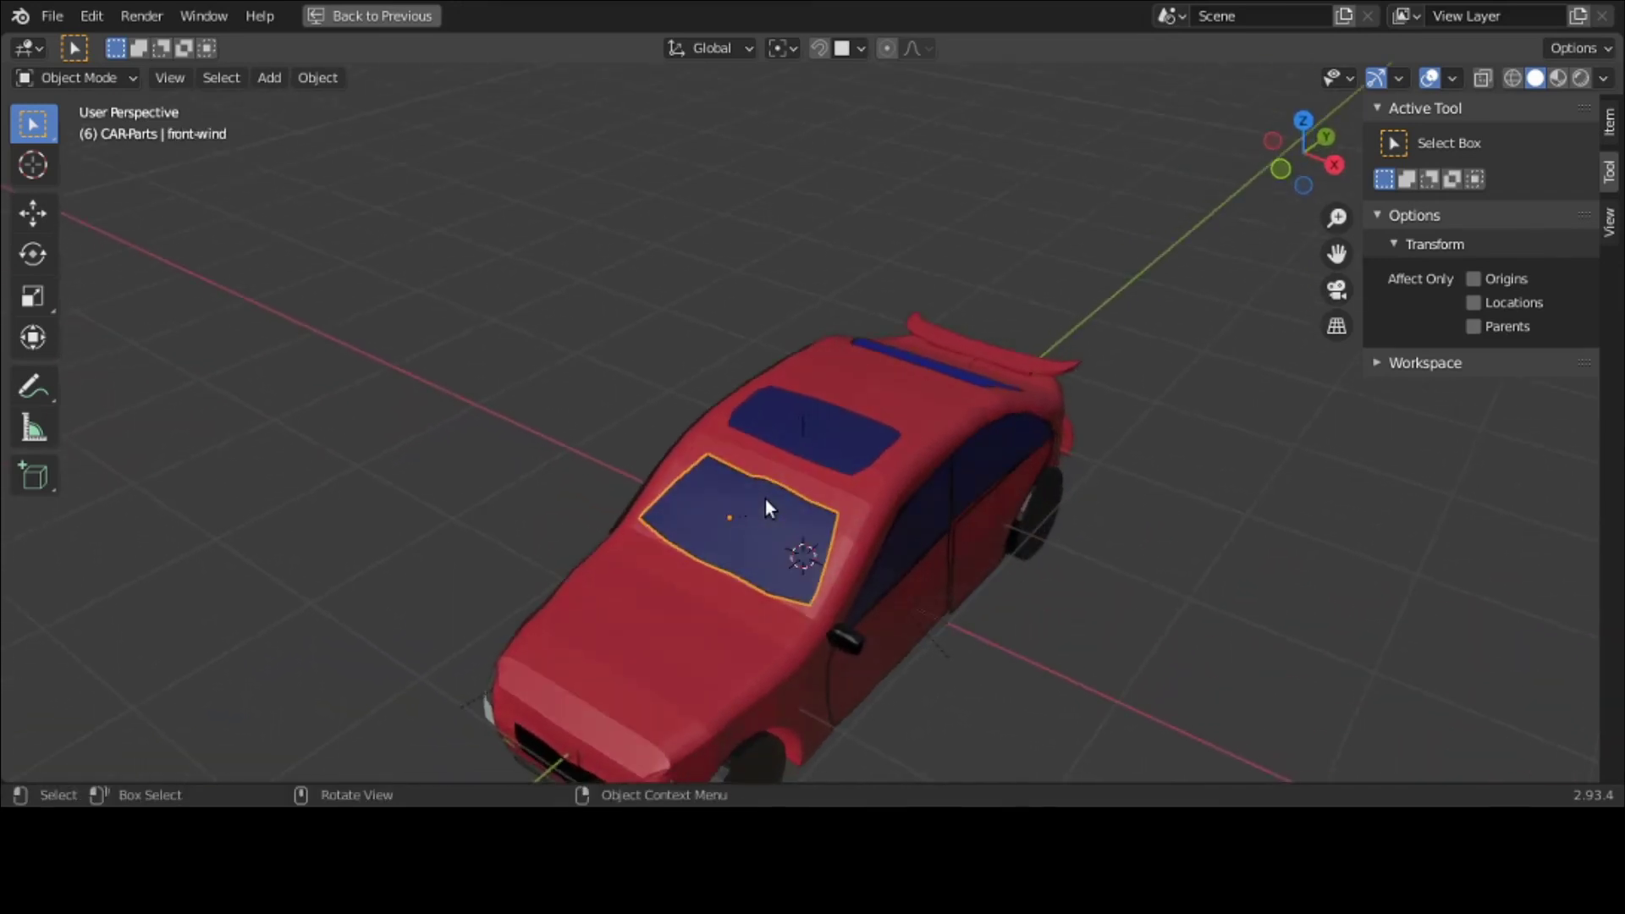
click(809, 450)
middle_drag(810, 443, 741, 386)
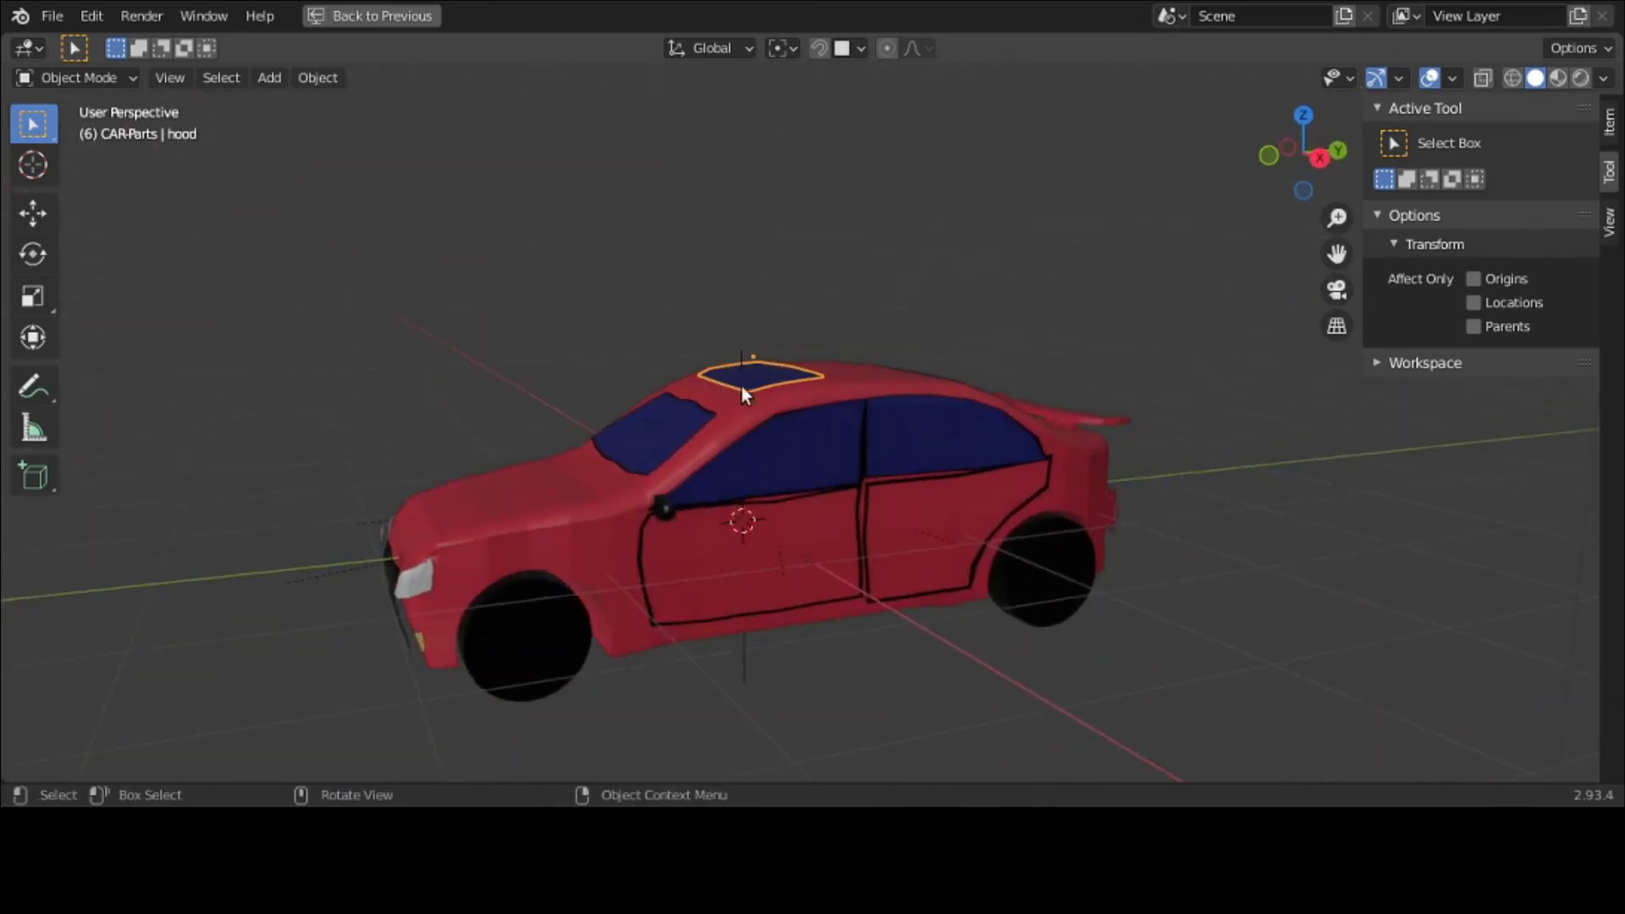
Step: Examine the front side window, the front door and the central empty by selecting each one
click(795, 462)
click(796, 516)
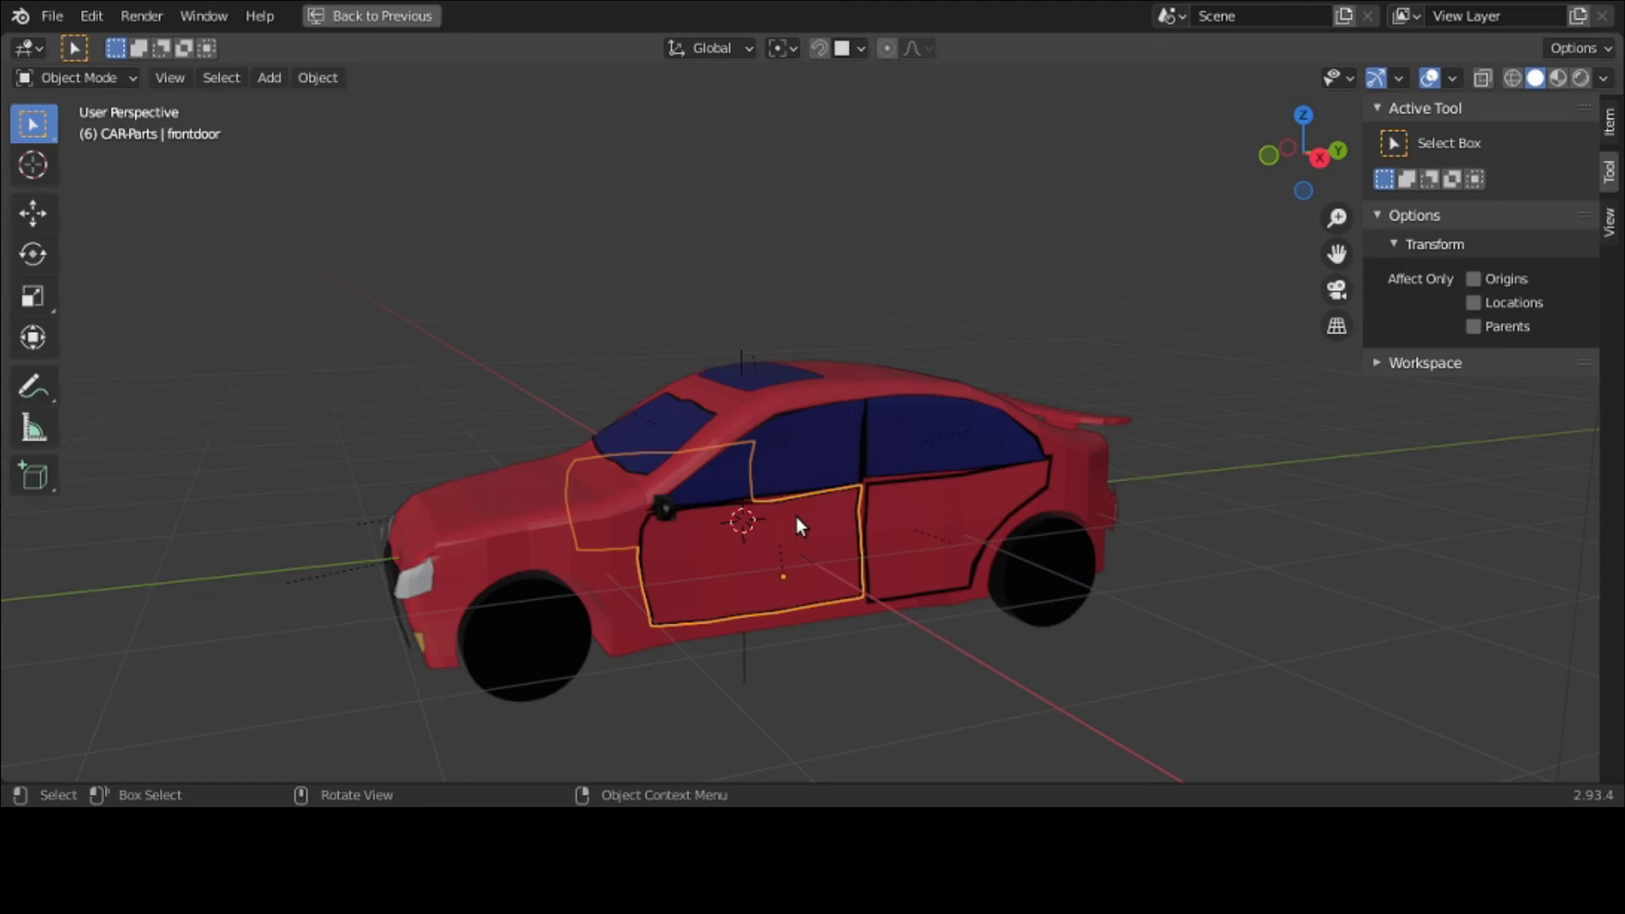
scroll(797, 523, down, 3)
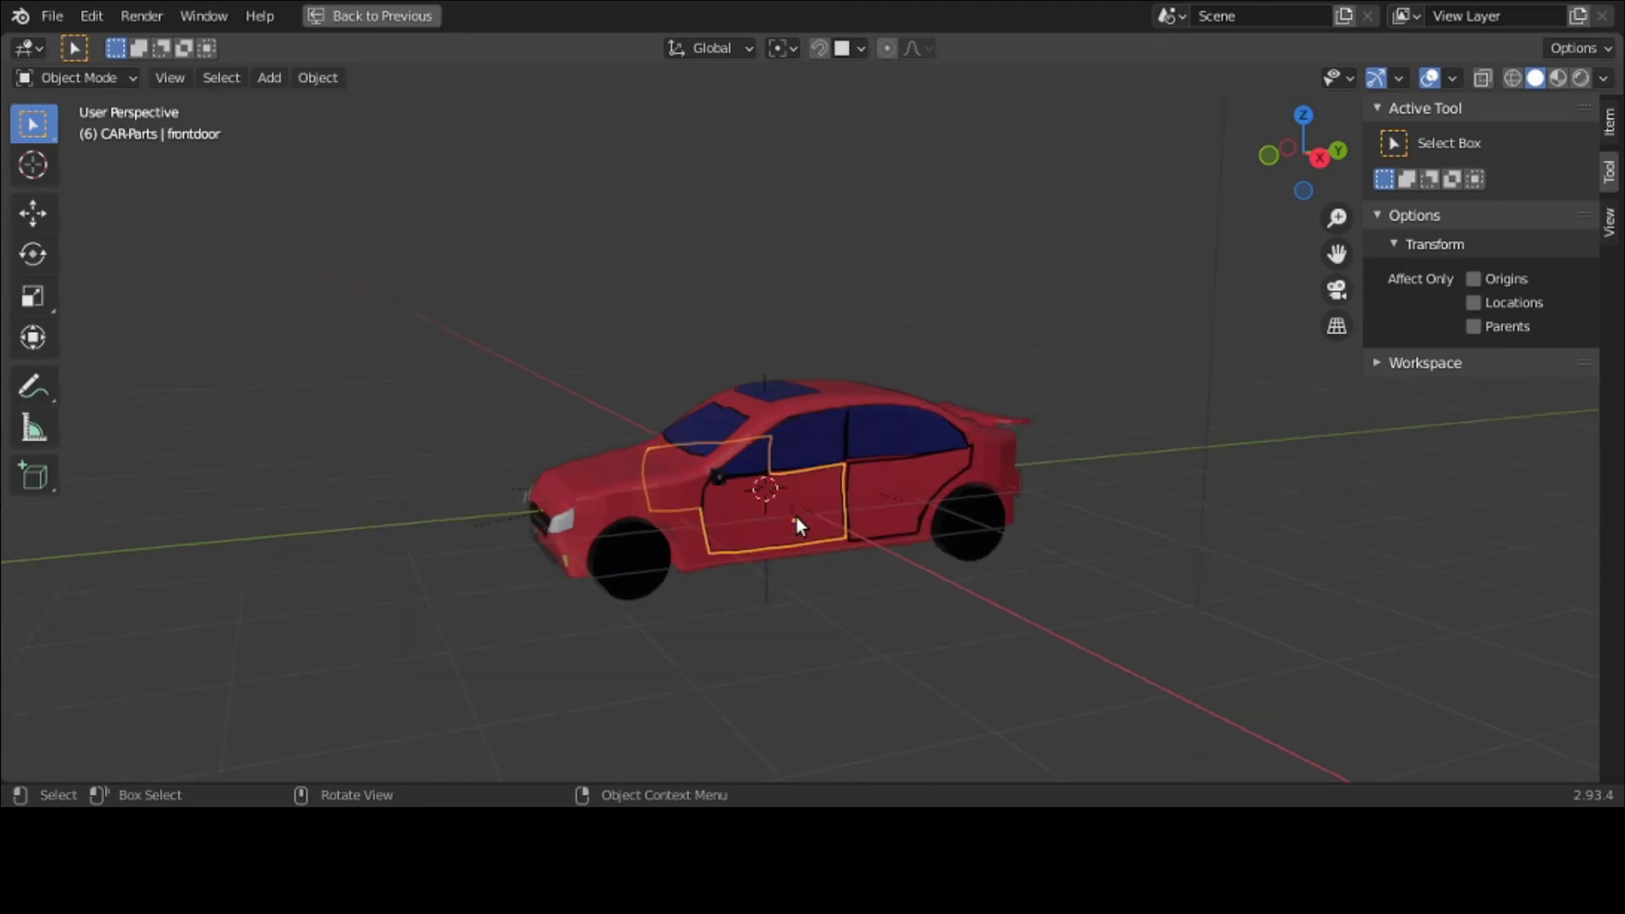
click(821, 658)
click(816, 520)
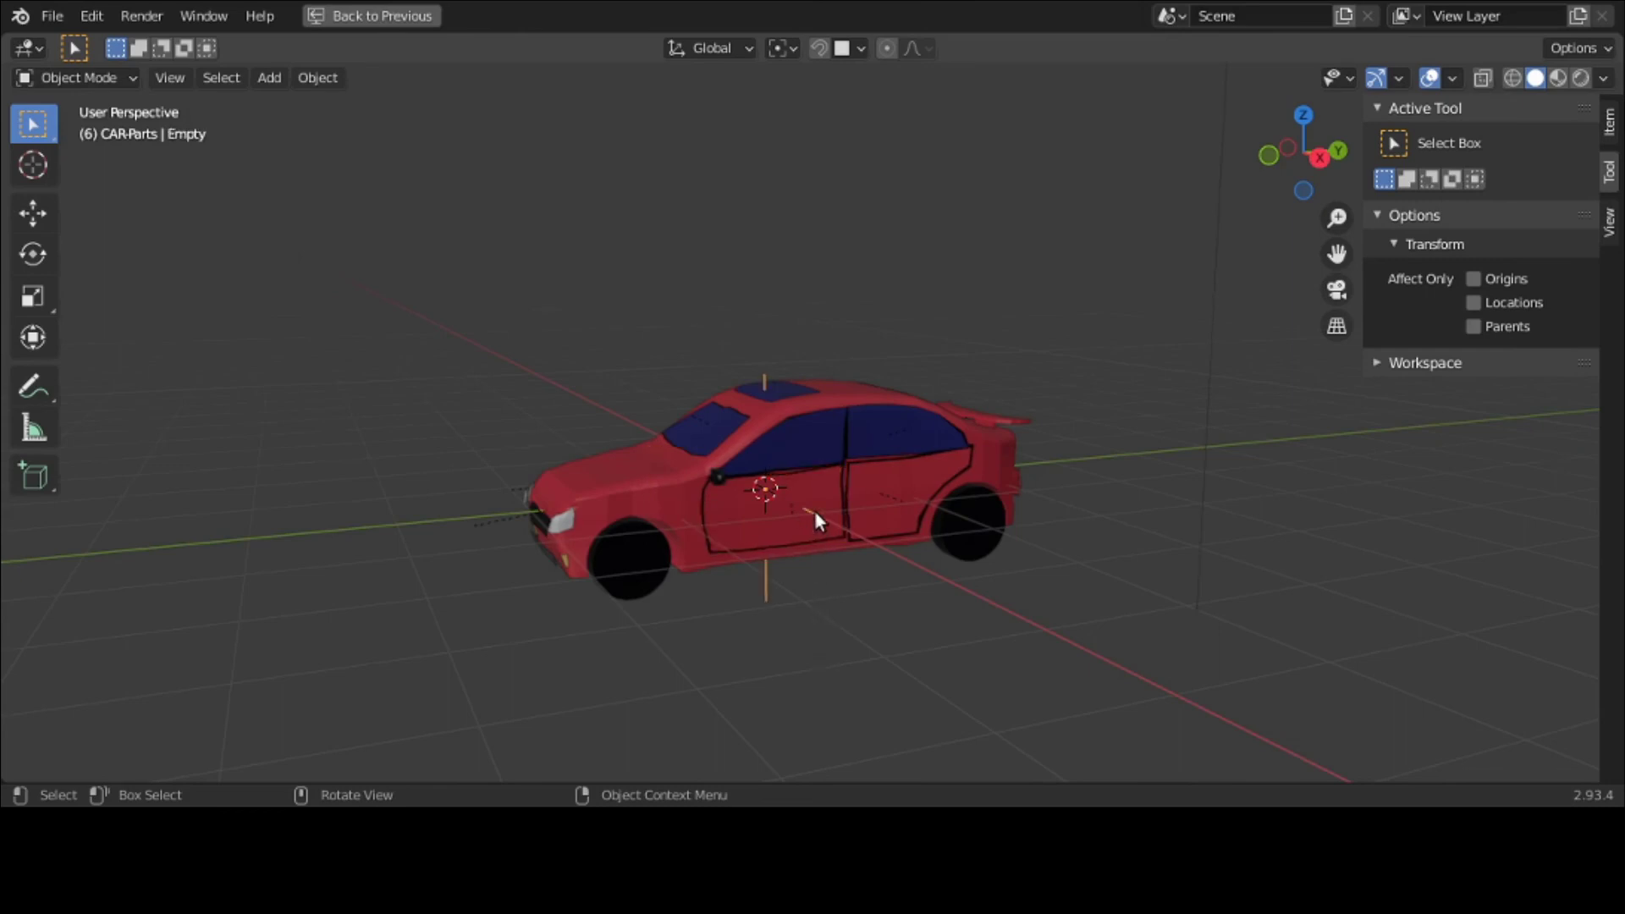
Step: Try swinging the front door open by rotating it about -43 degrees around the global Z axis
click(815, 507)
middle_drag(815, 505, 923, 552)
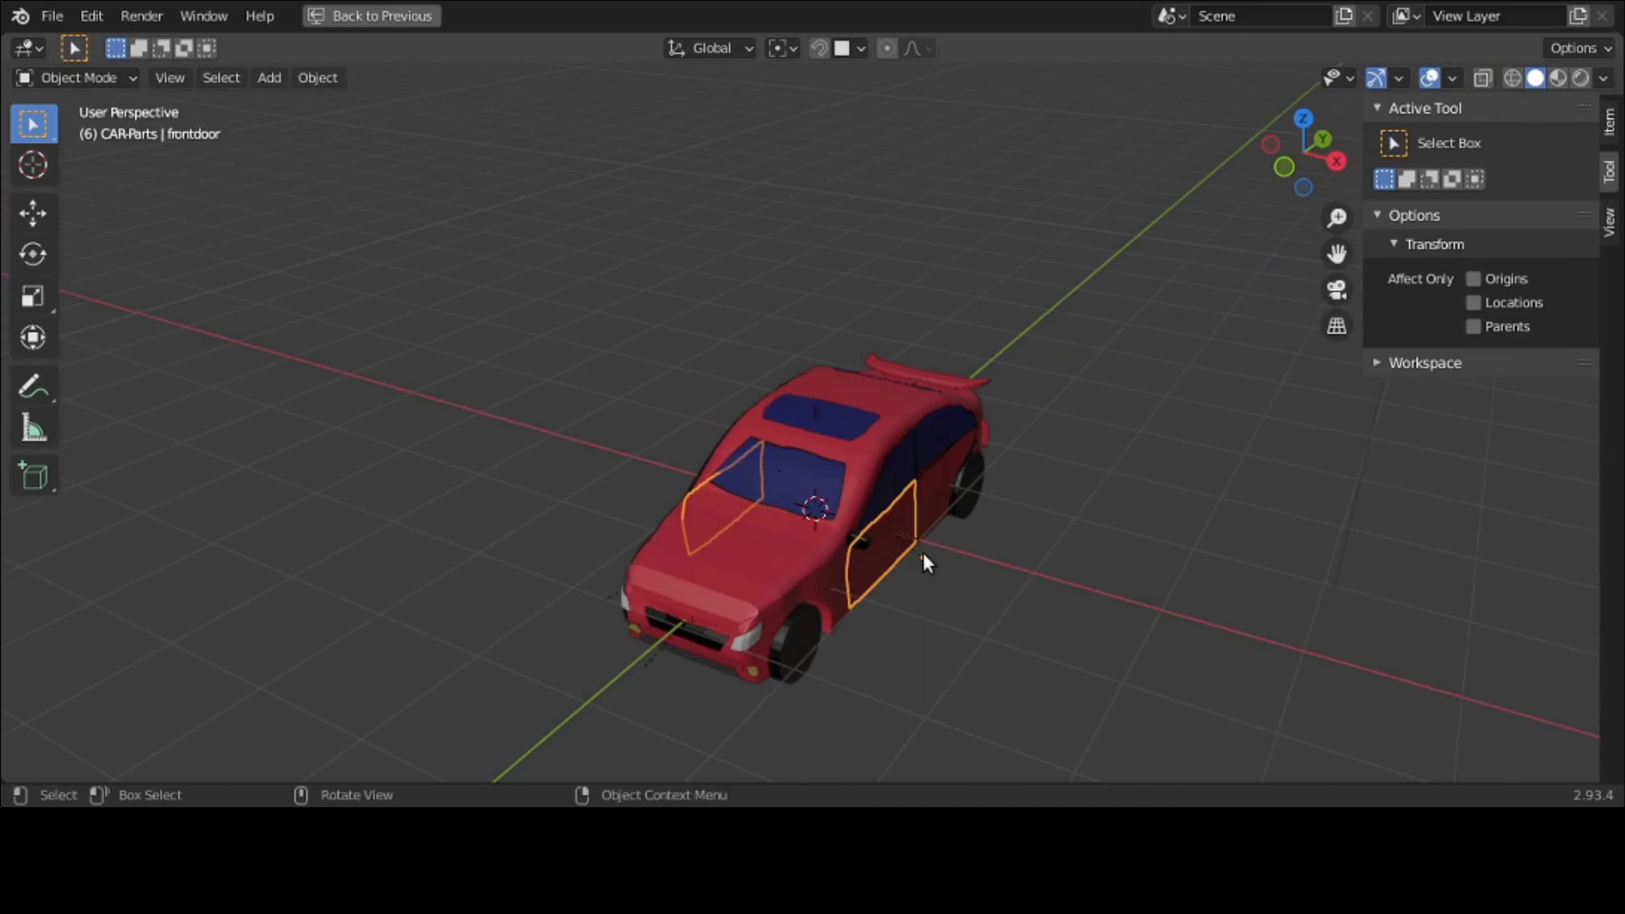
key(r)
key(z)
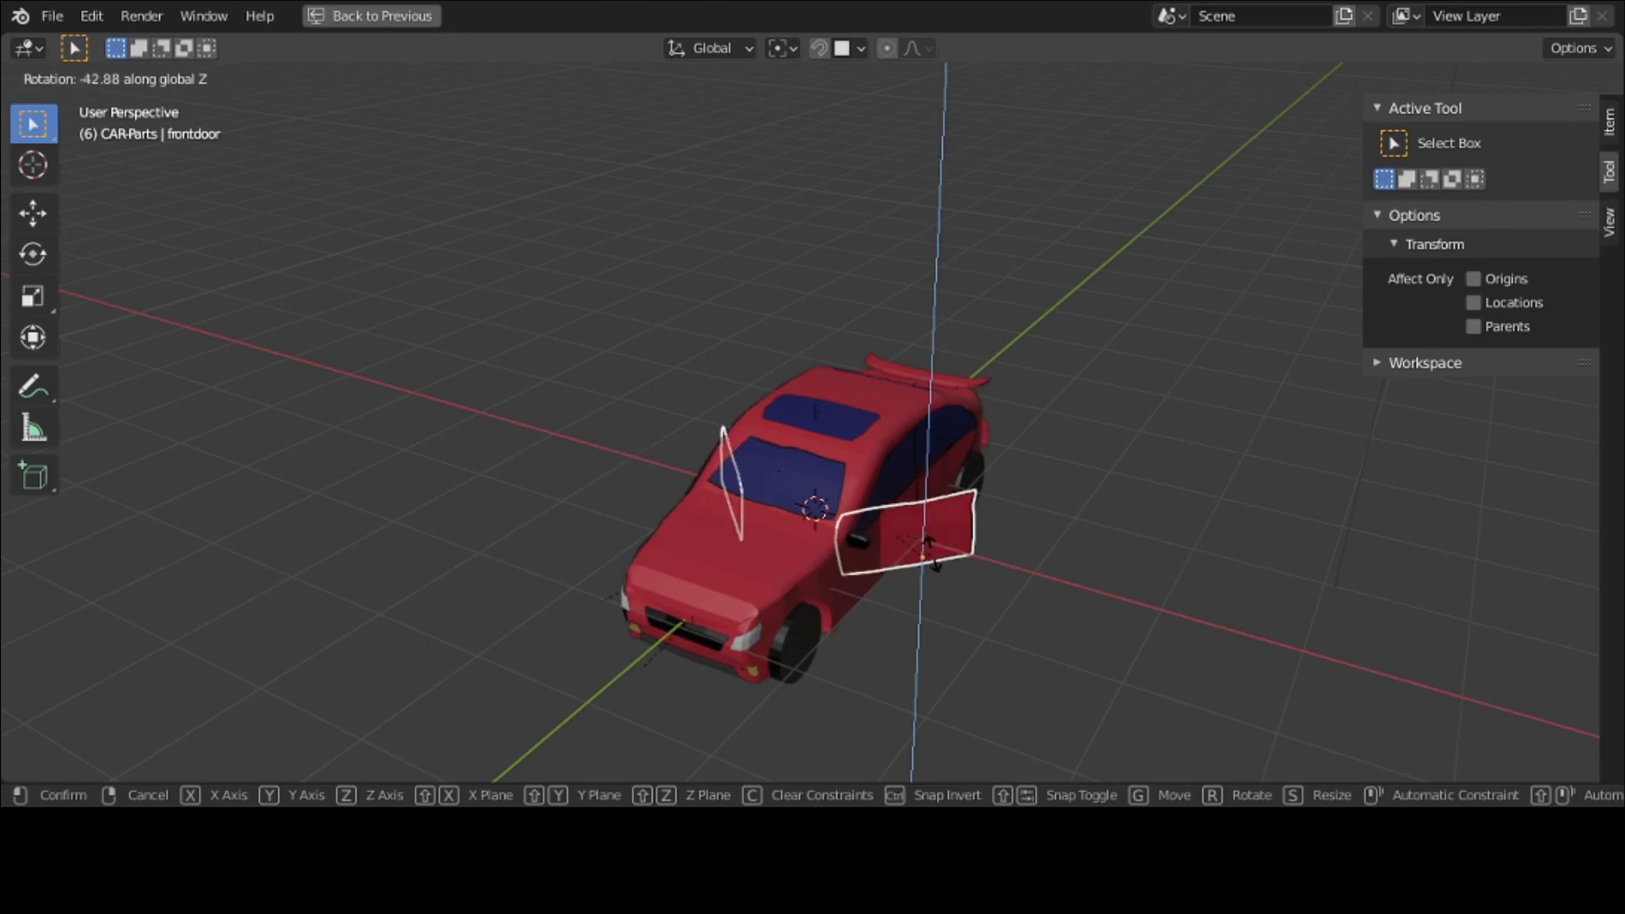
click(931, 554)
Step: Clear the front door's rotation
middle_drag(931, 552, 840, 547)
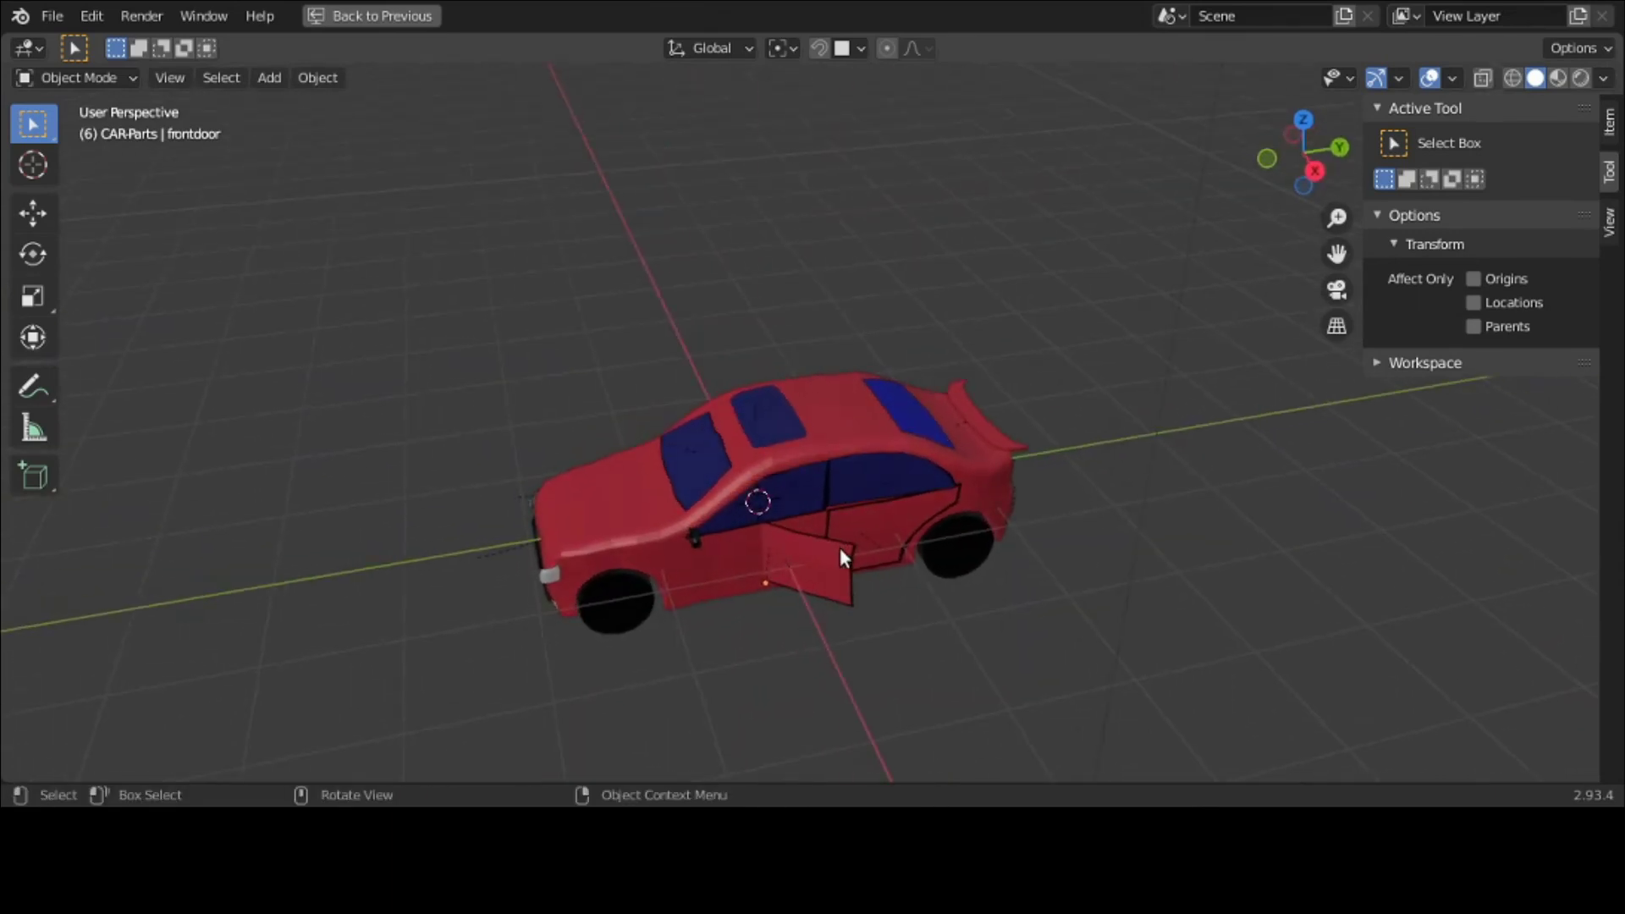
click(840, 547)
key(alt+r)
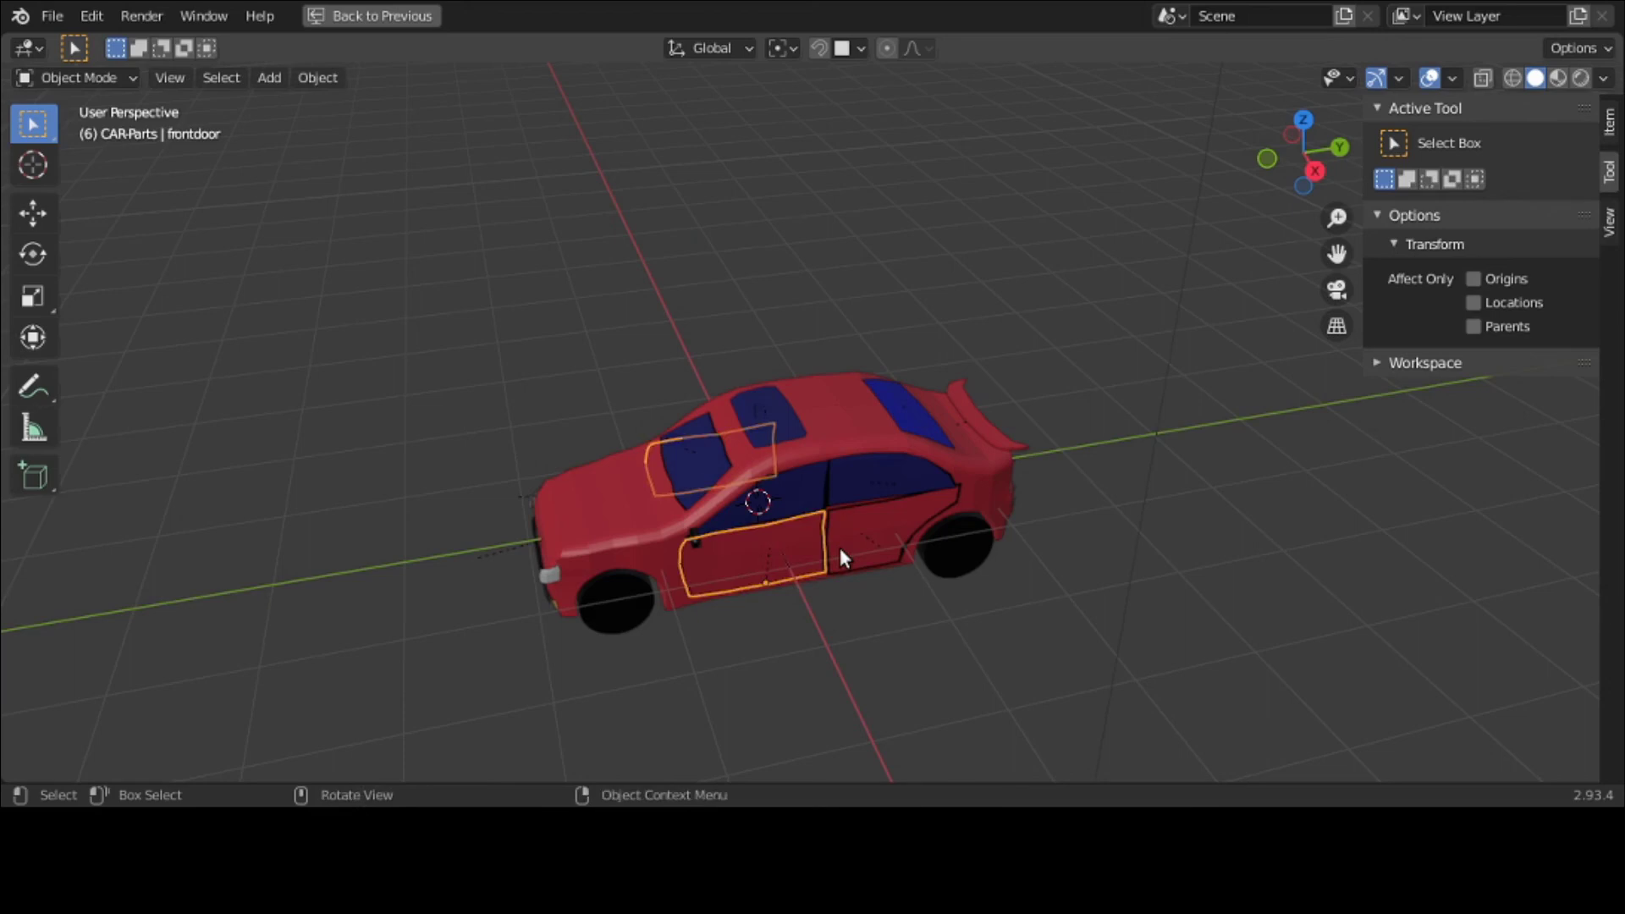
Step: Examine the back side window and rear wheel by selecting each, and review the car's front from near and far
click(856, 484)
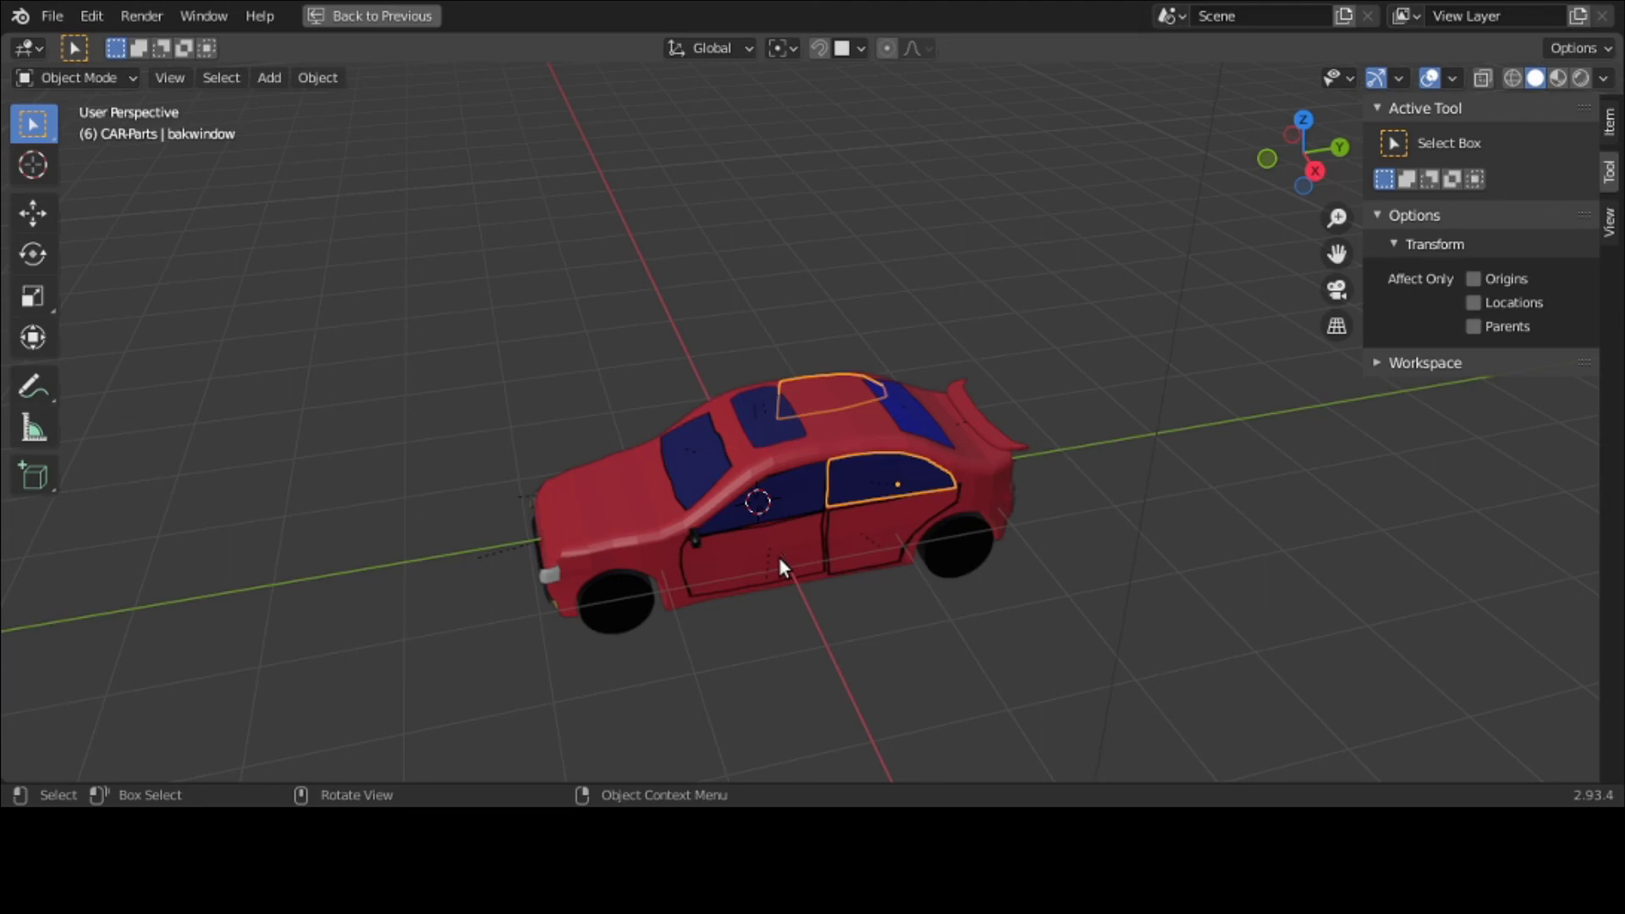
click(946, 561)
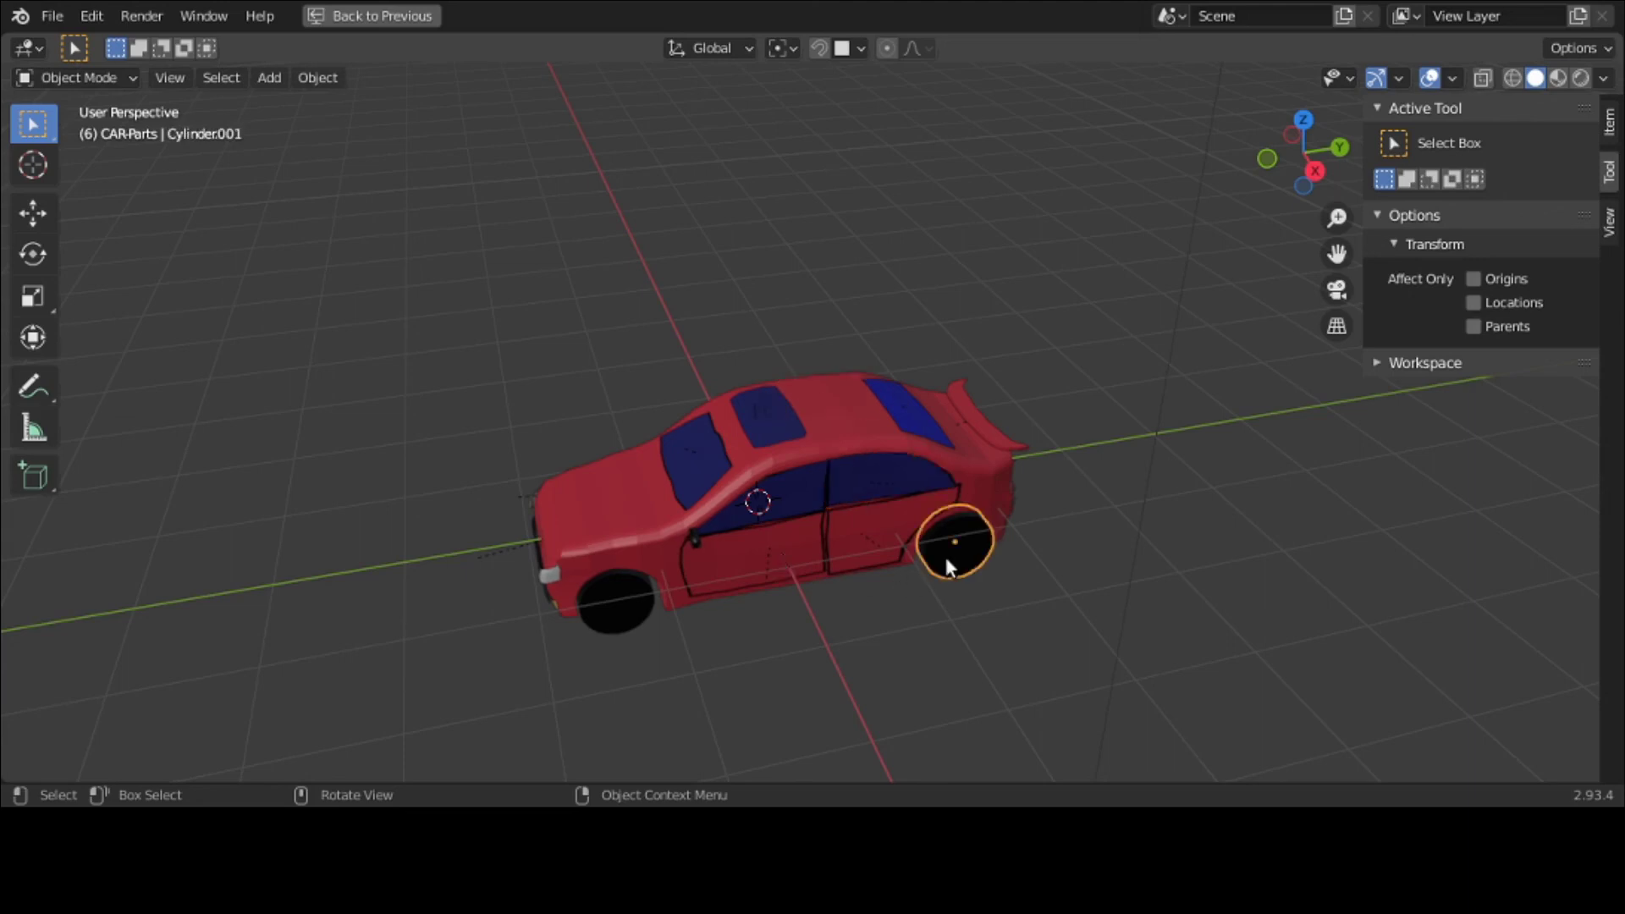
middle_drag(883, 466, 1279, 481)
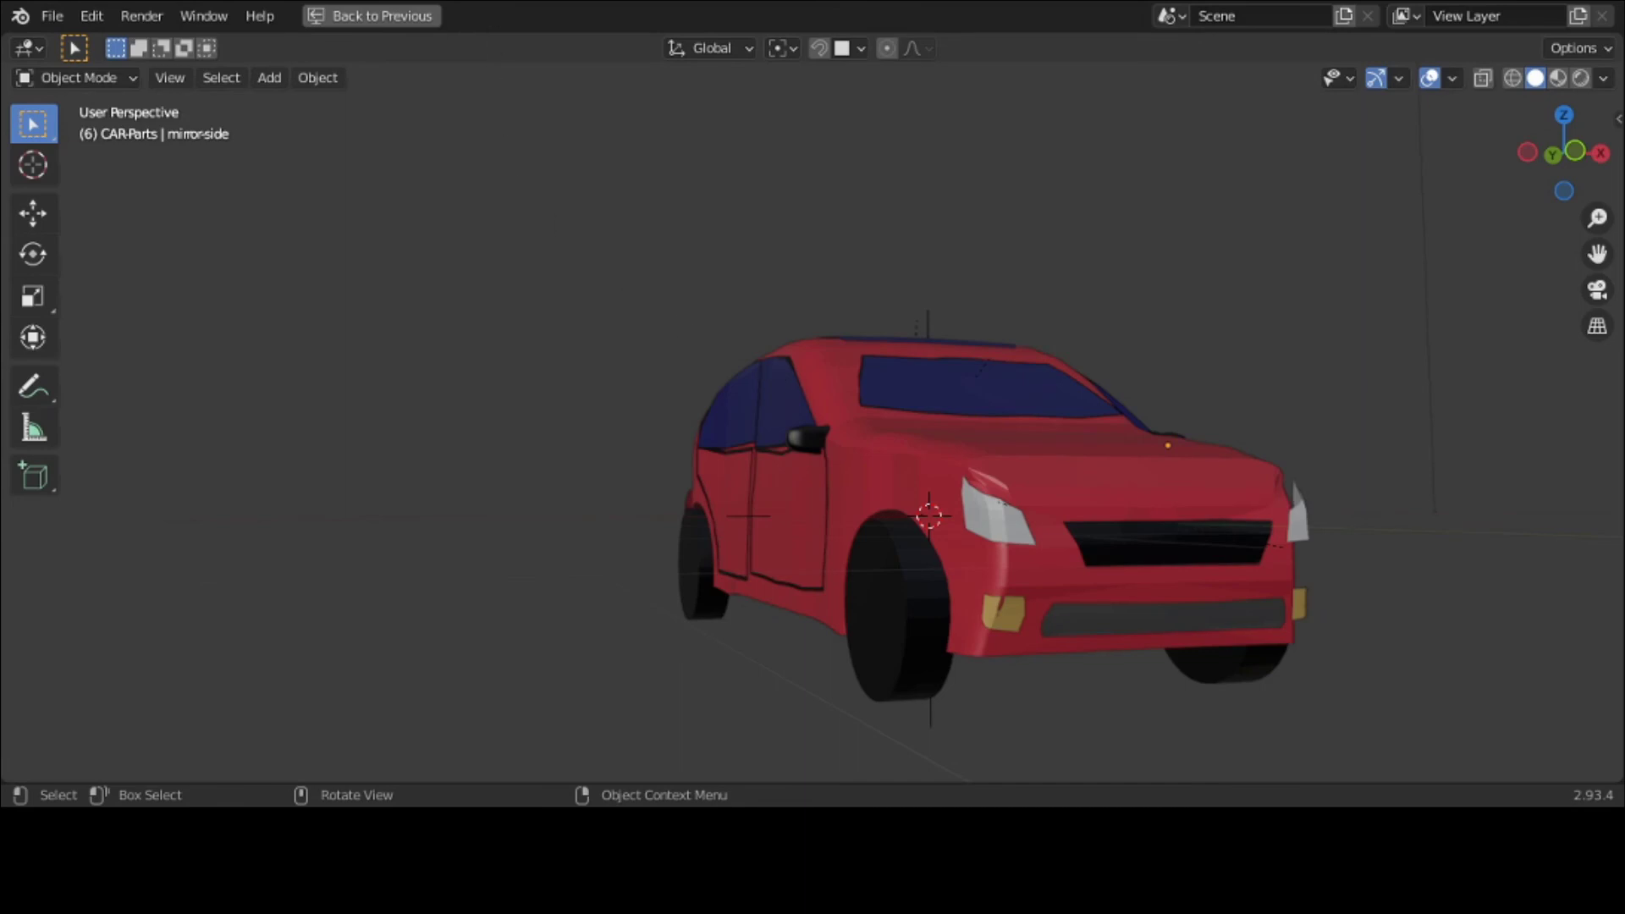
scroll(695, 273, down, 3)
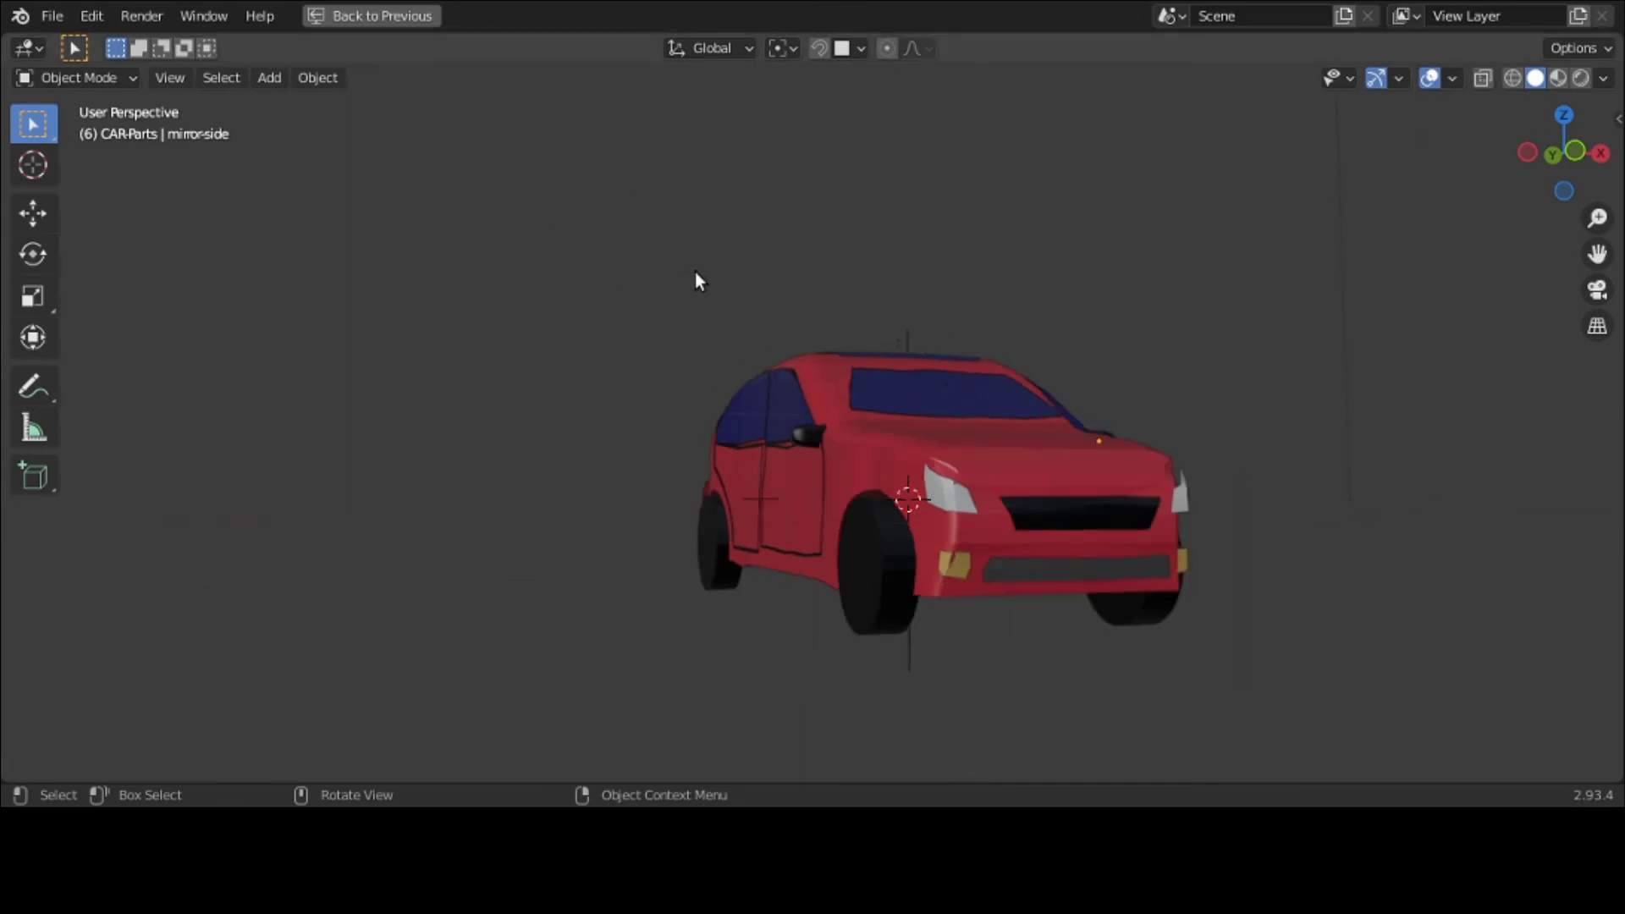
scroll(695, 273, down, 4)
scroll(695, 273, down, 5)
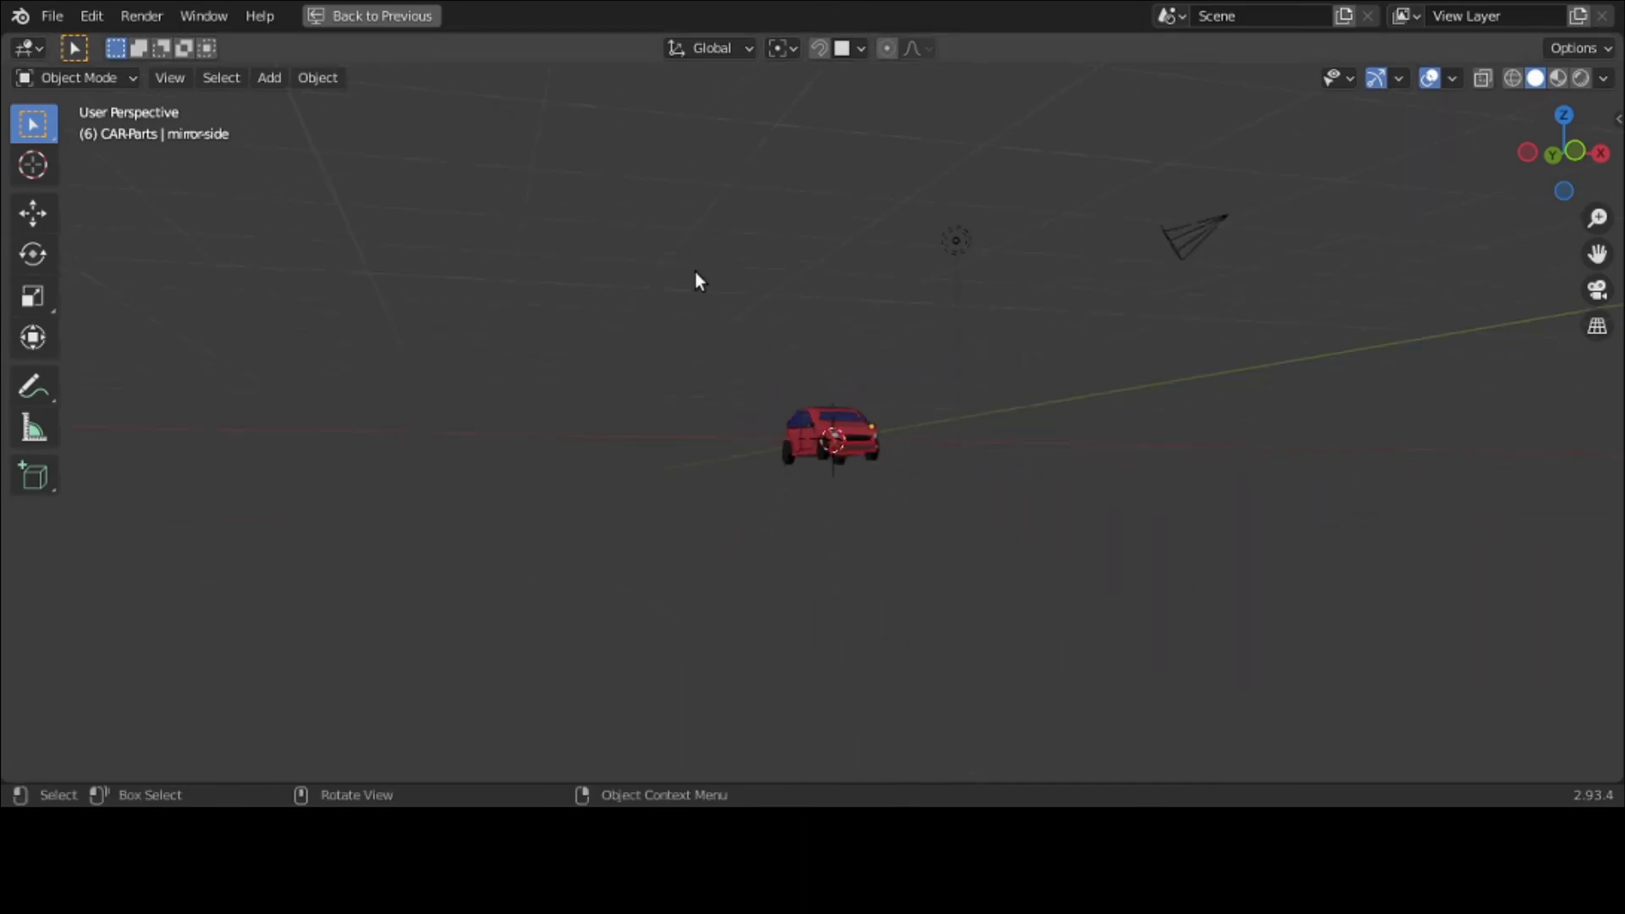
scroll(695, 273, up, 6)
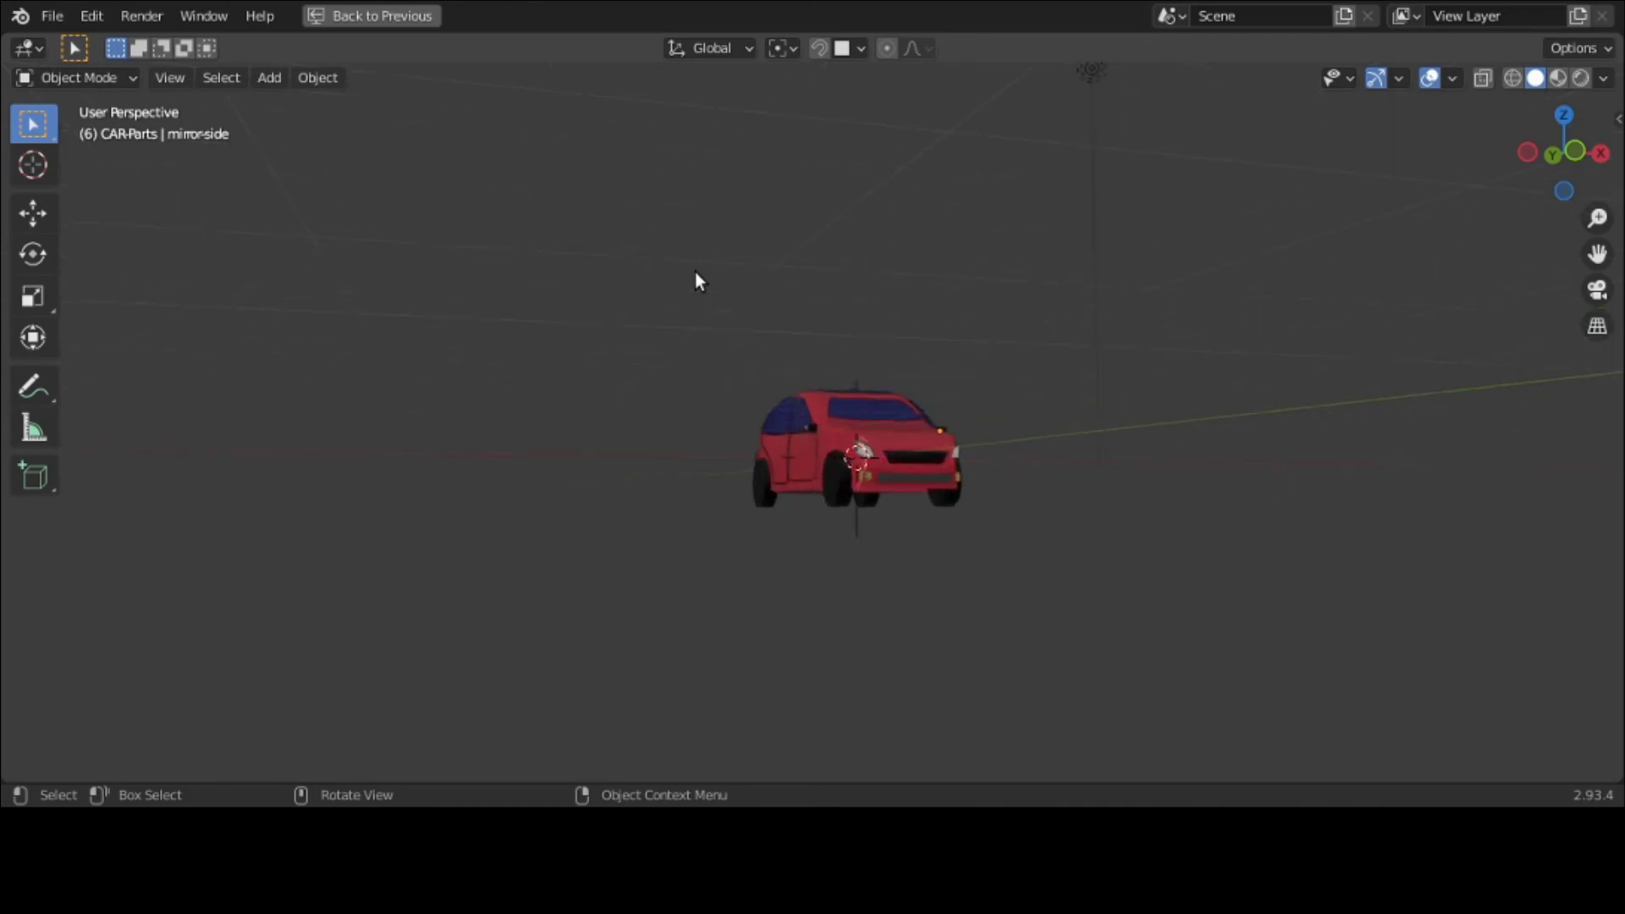
scroll(695, 273, up, 2)
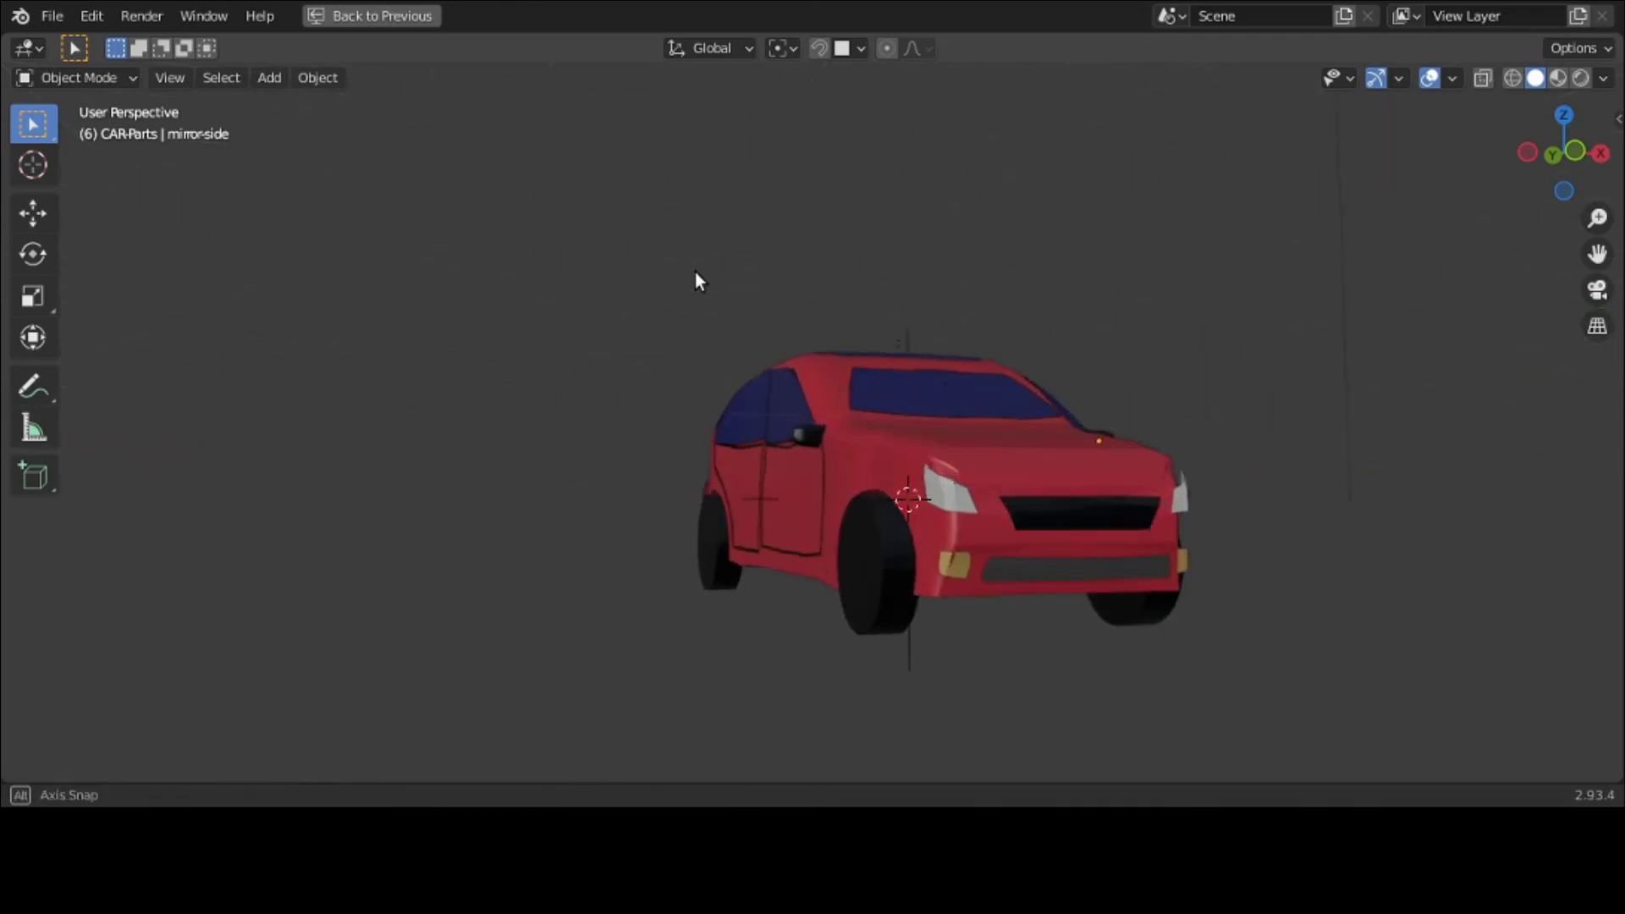
Step: Review the car's rear, spoiler and rear window, and examine the roof, sunroof and windshield from above
middle_drag(694, 272, 62, 267)
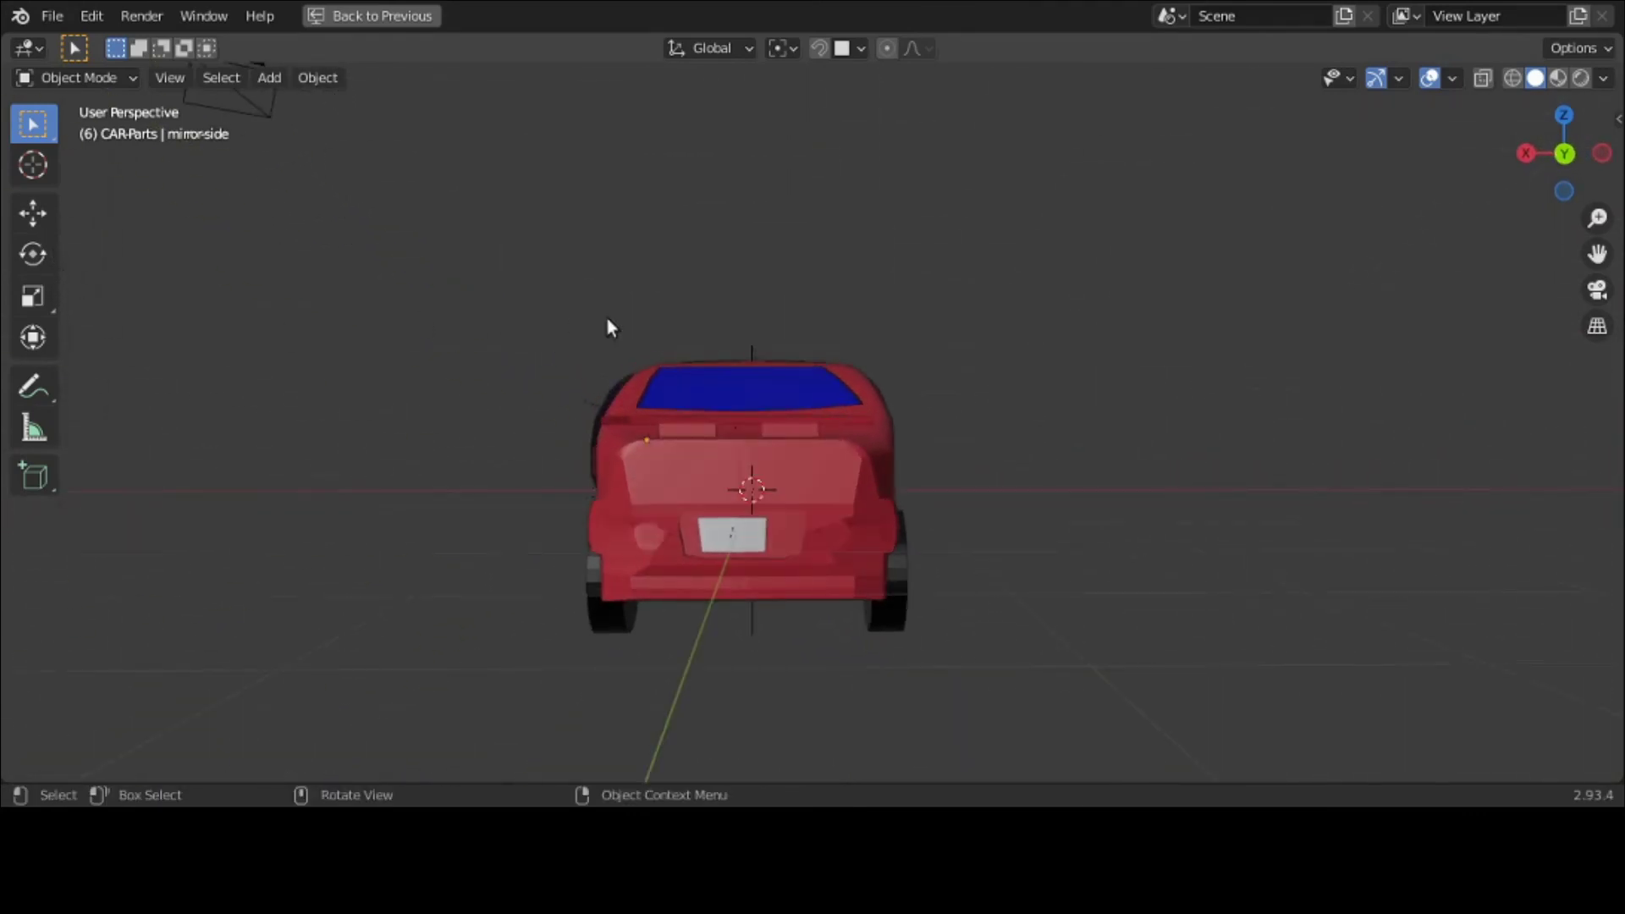
scroll(607, 321, up, 3)
scroll(607, 321, down, 2)
mouse_move(607, 322)
middle_down()
mouse_move(582, 259)
mouse_move(582, 324)
middle_up()
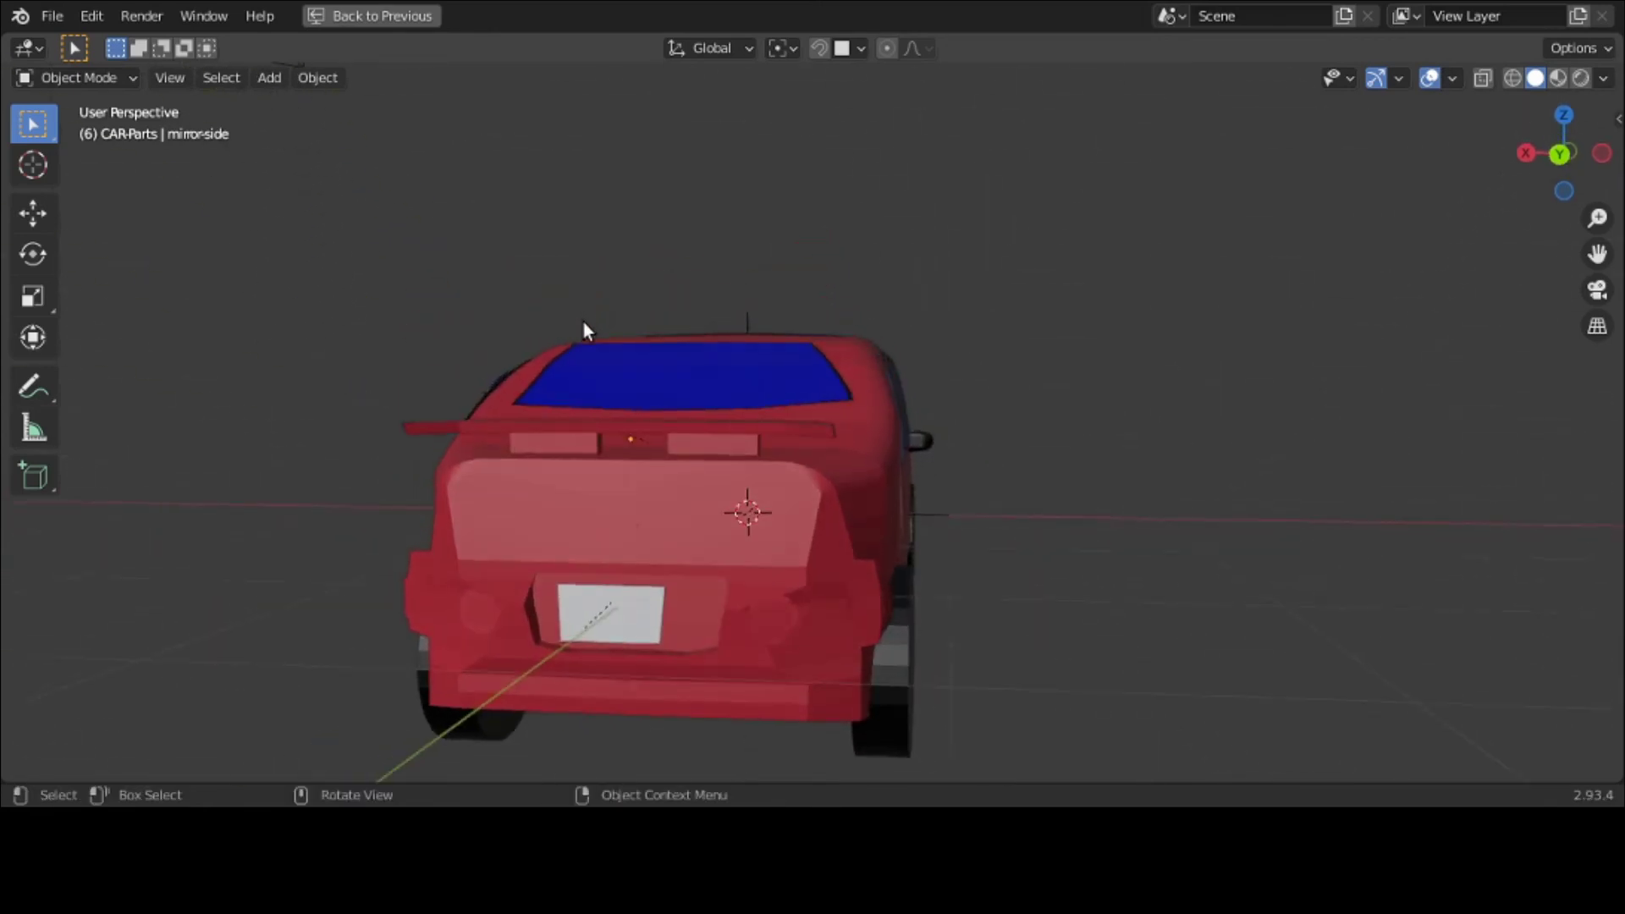
middle_drag(830, 337, 772, 464)
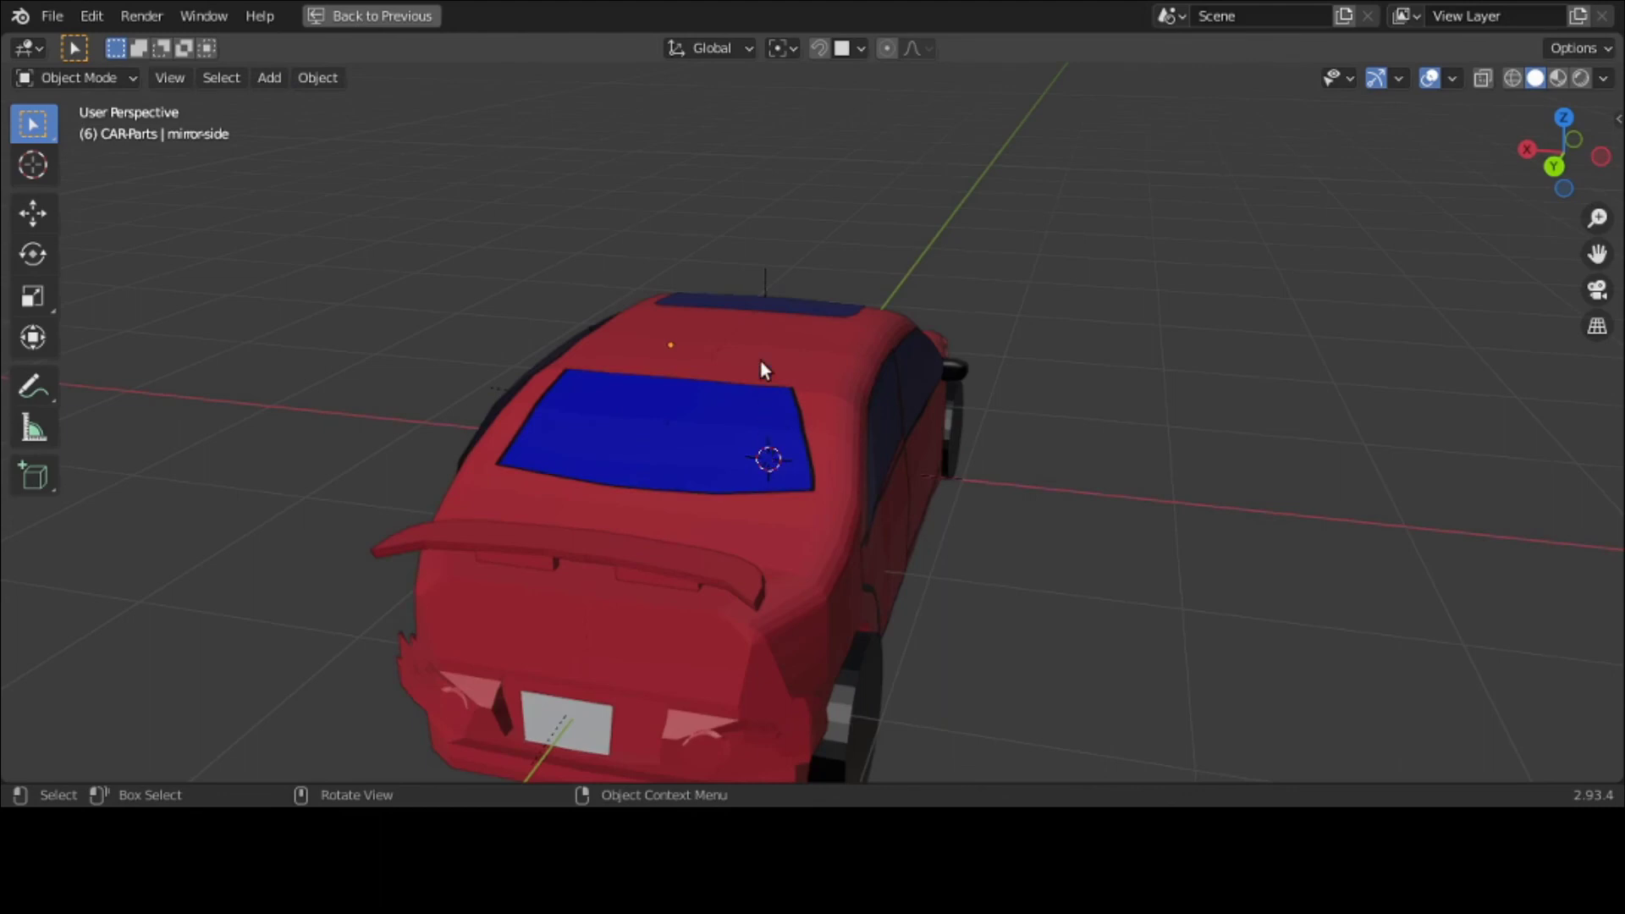
middle_drag(760, 362, 1153, 290)
middle_drag(830, 416, 1064, 517)
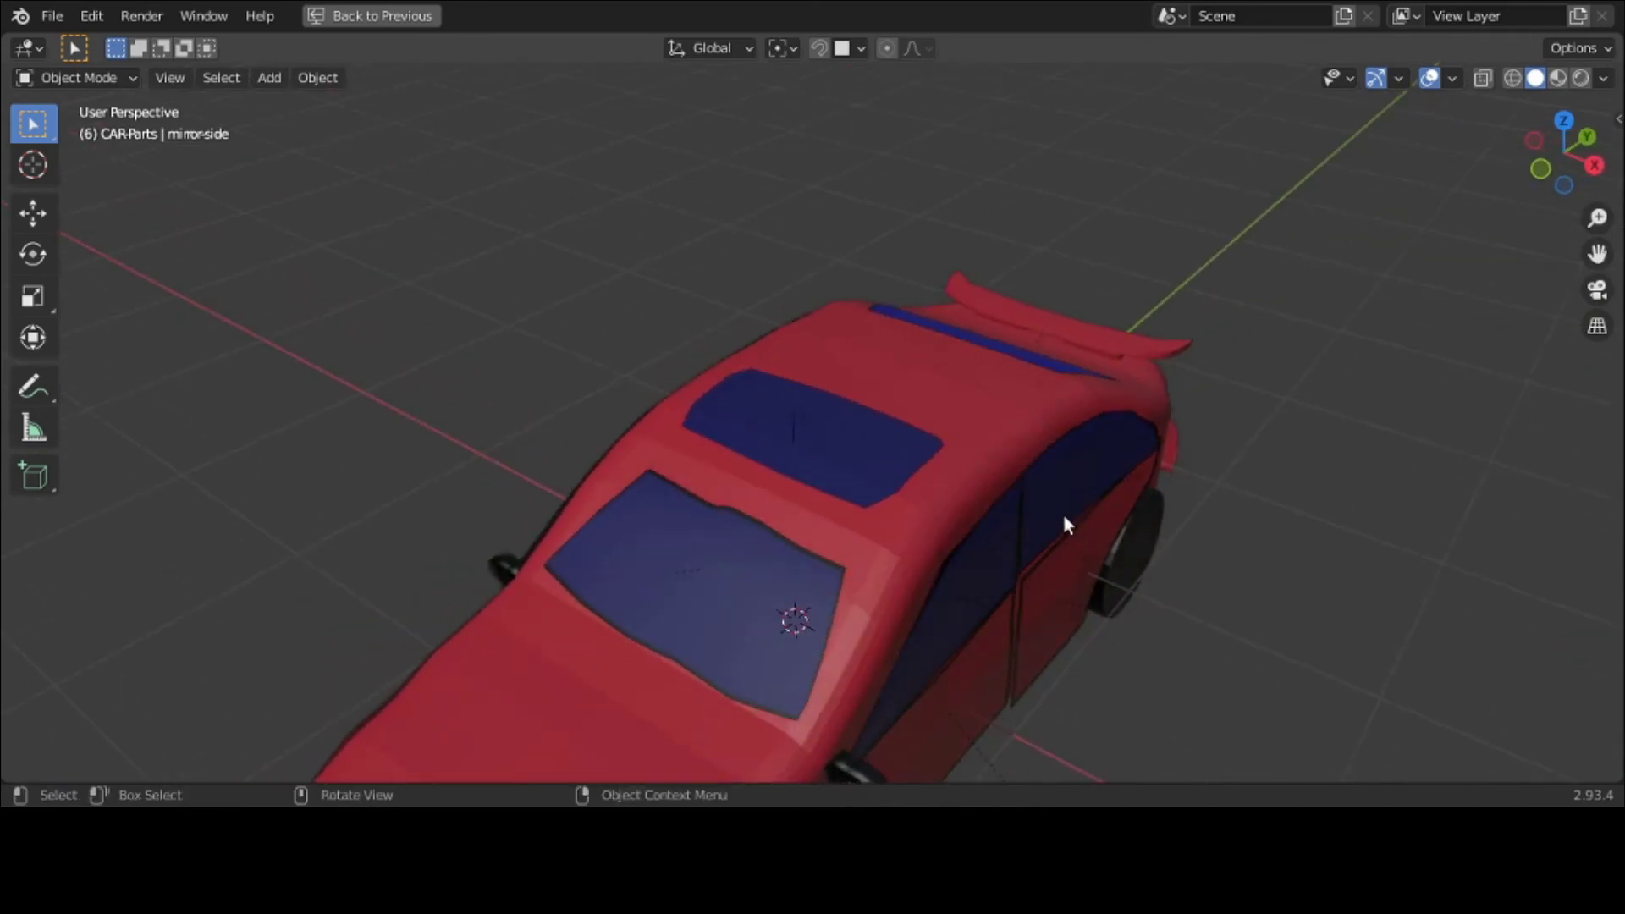
Step: Select the back and front side windows together and move them slightly in the negative direction along the global X axis
click(1065, 522)
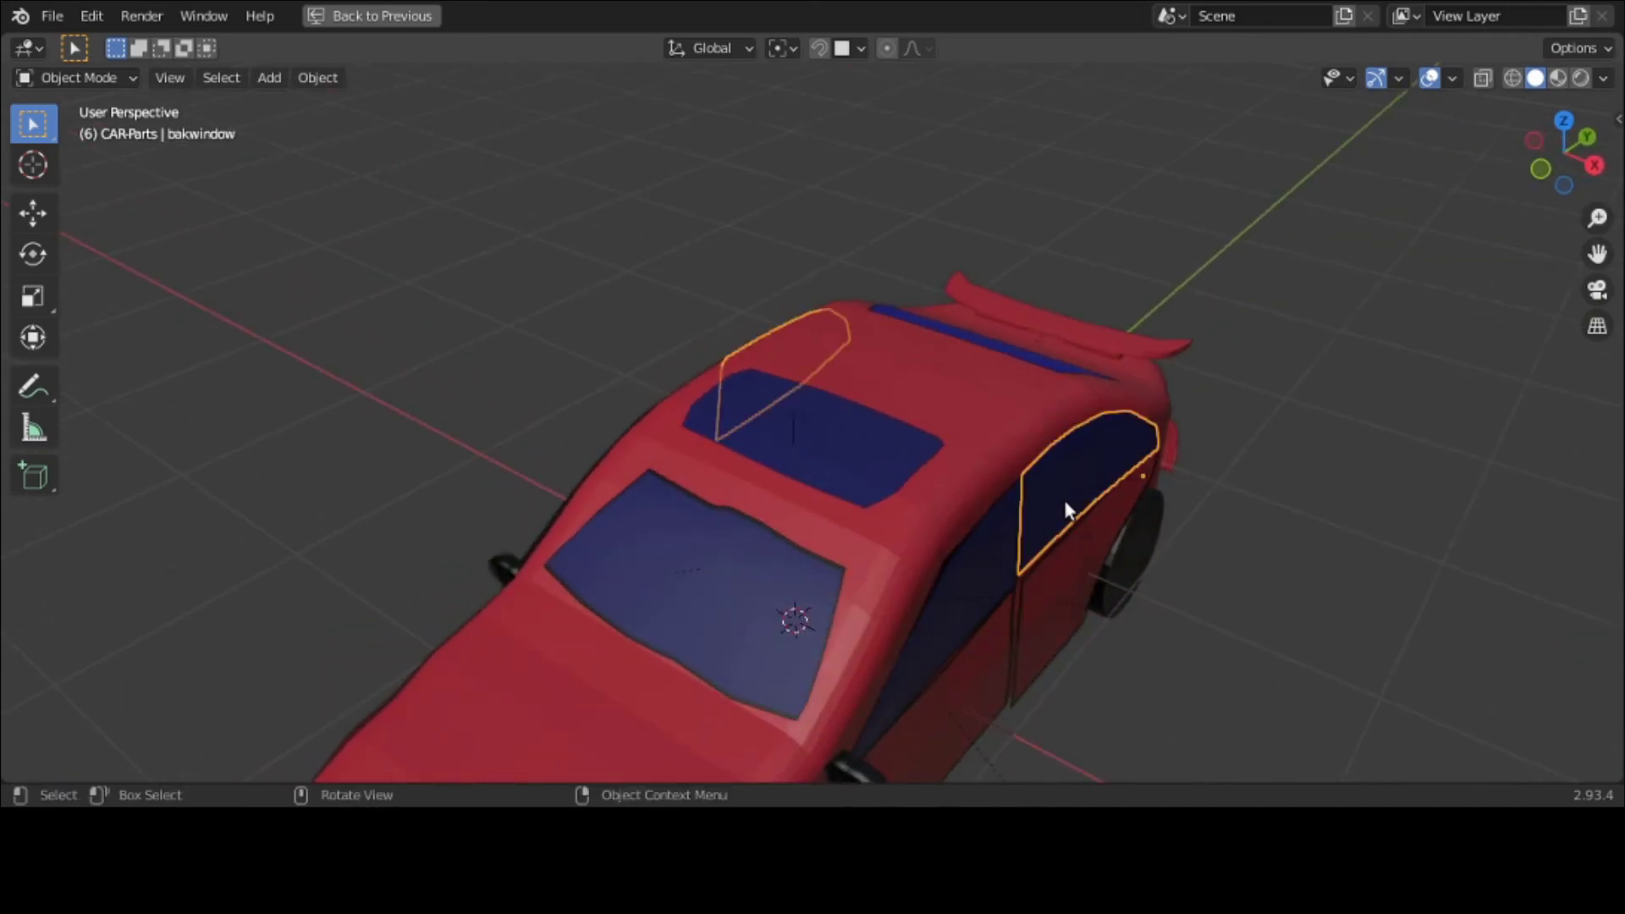
key(shift)
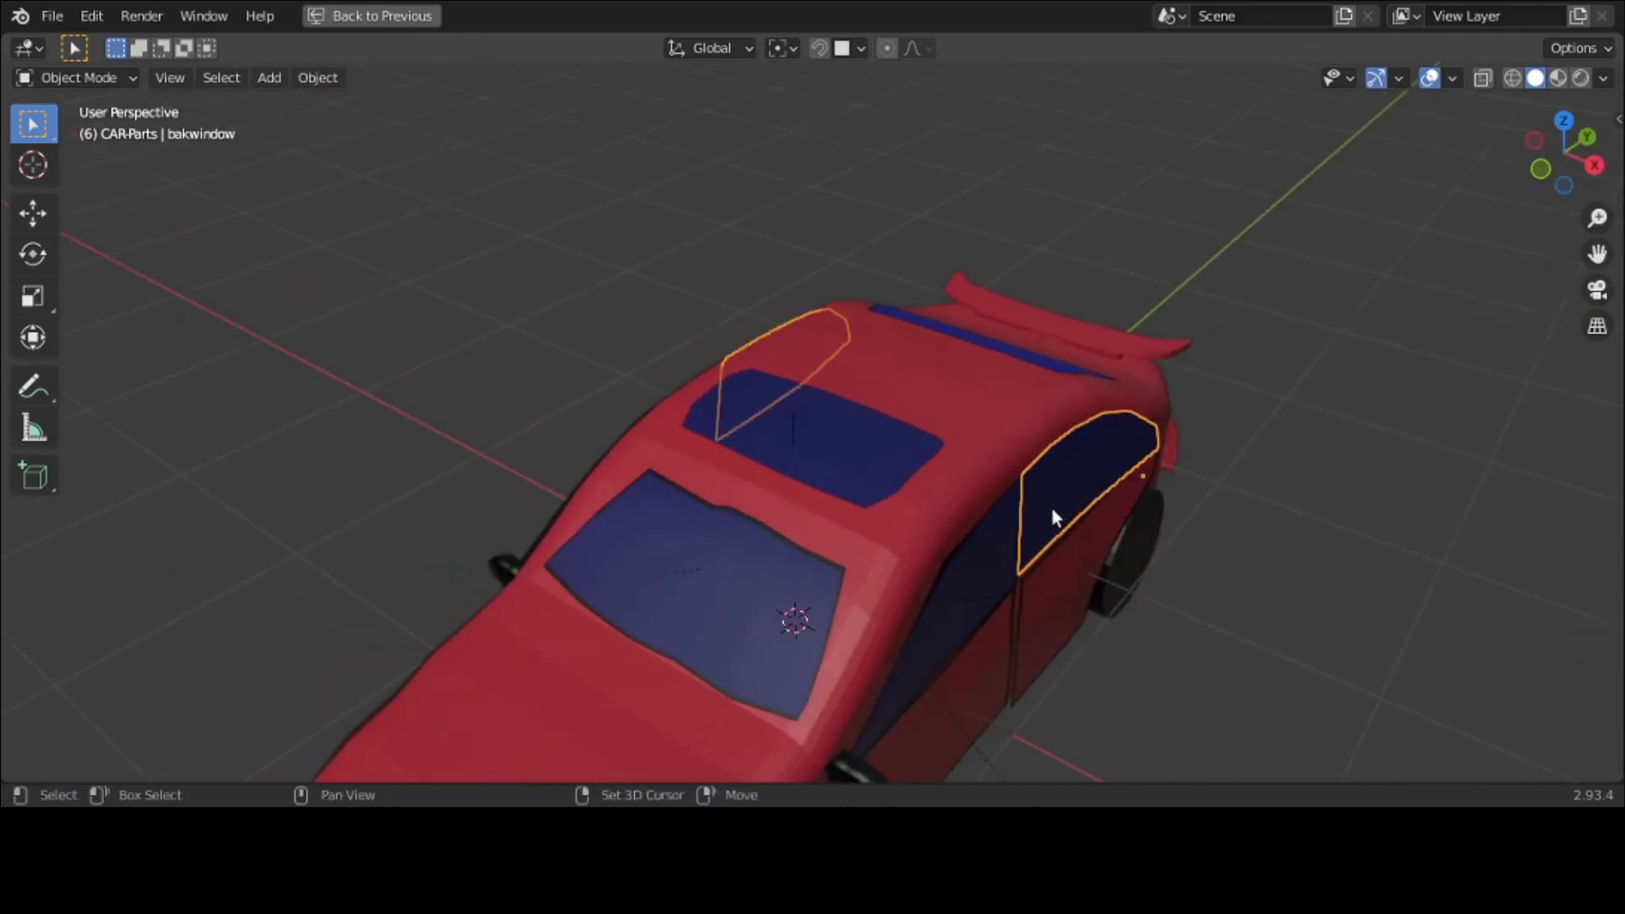
shift+click(1000, 542)
scroll(1002, 543, down, 1)
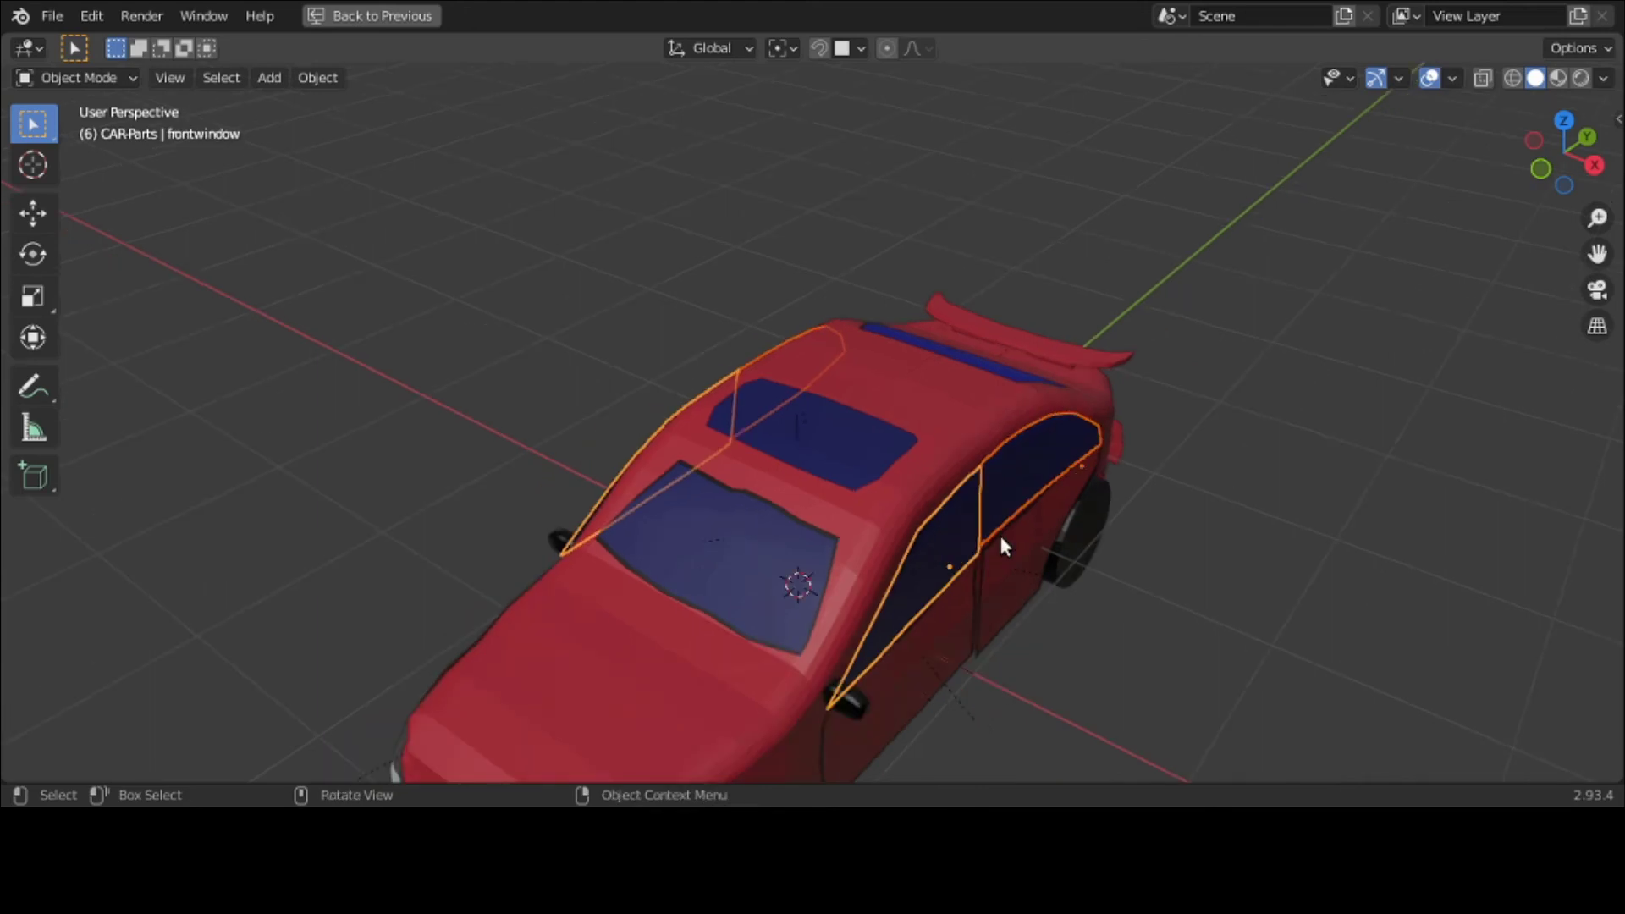
key(g)
key(x)
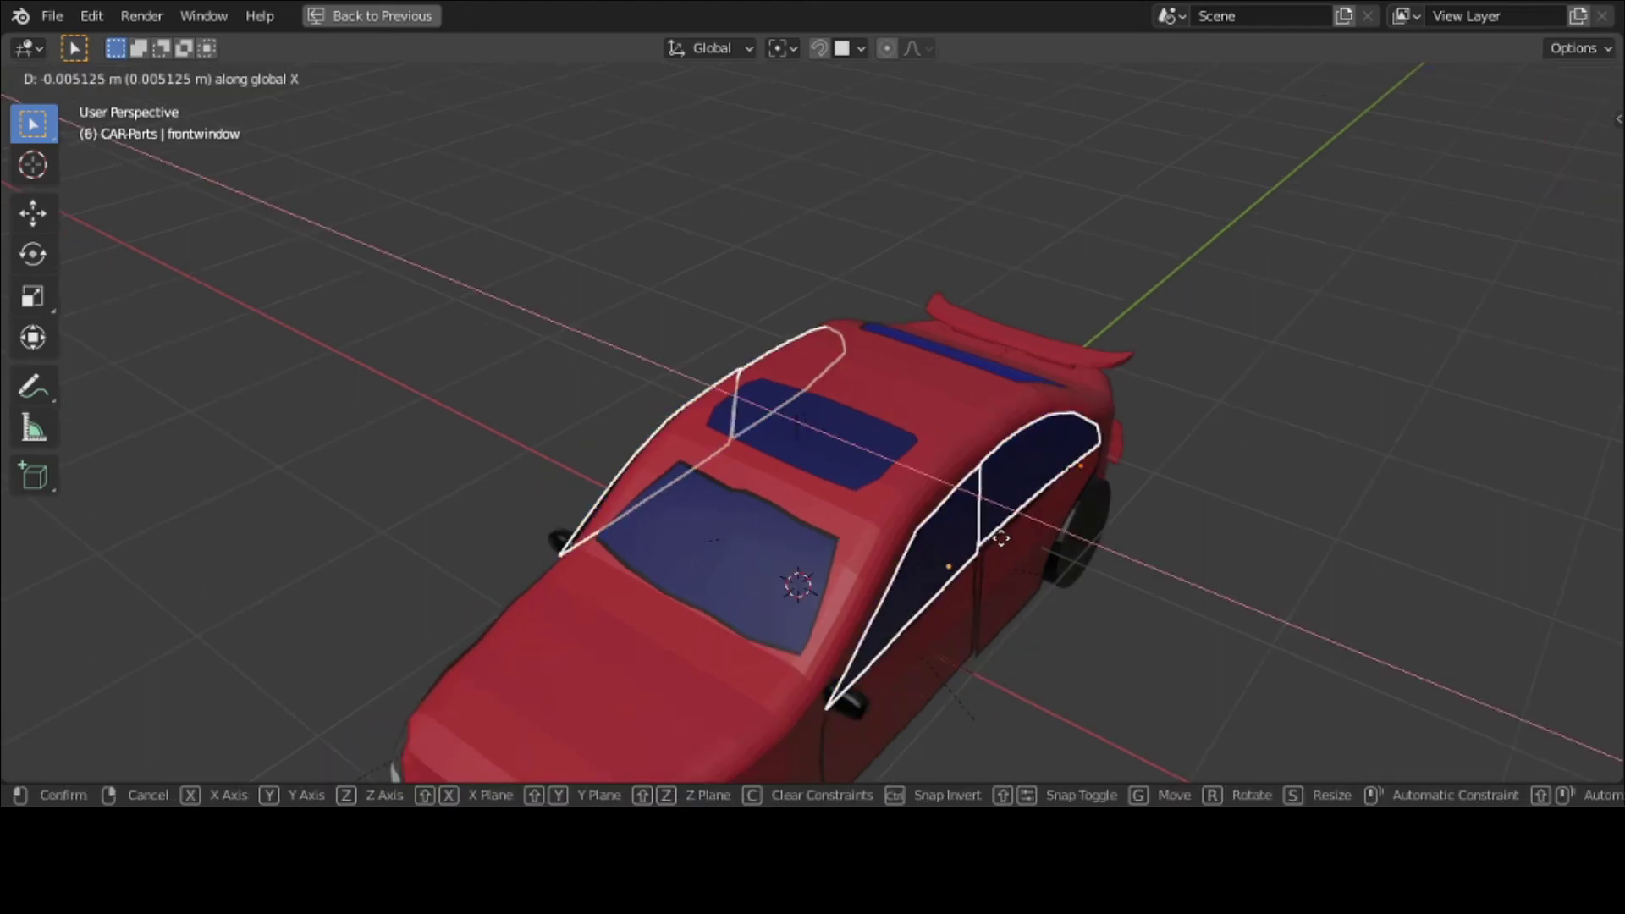
click(999, 538)
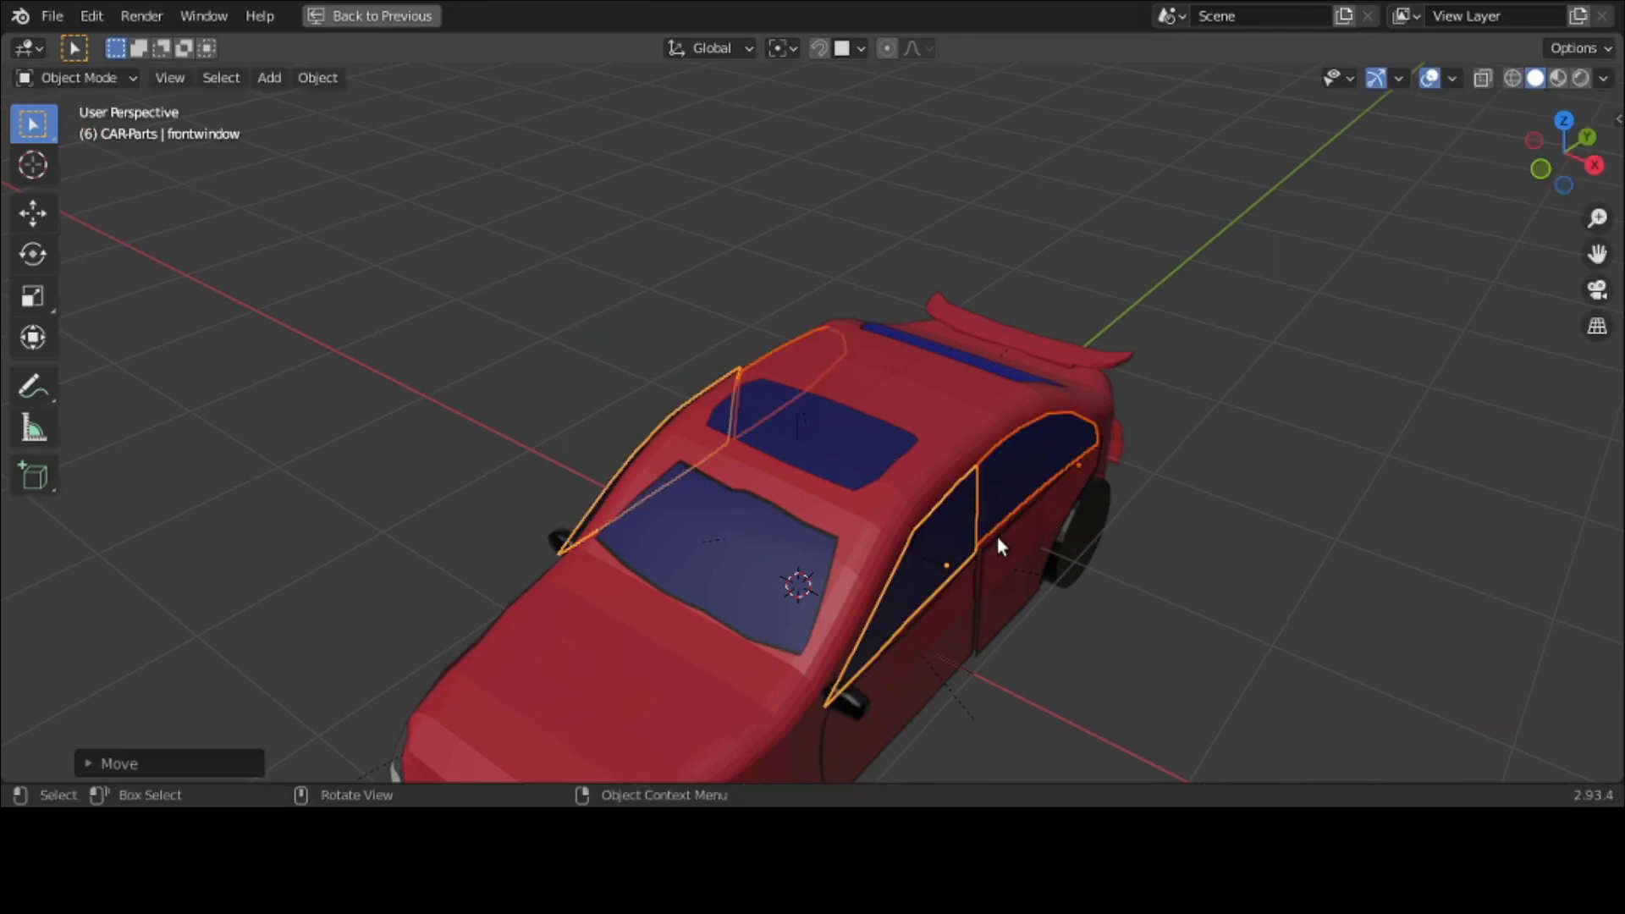
Step: Move the selected side windows about 0.01 m in the positive direction along the global X axis
middle_drag(997, 537, 1242, 502)
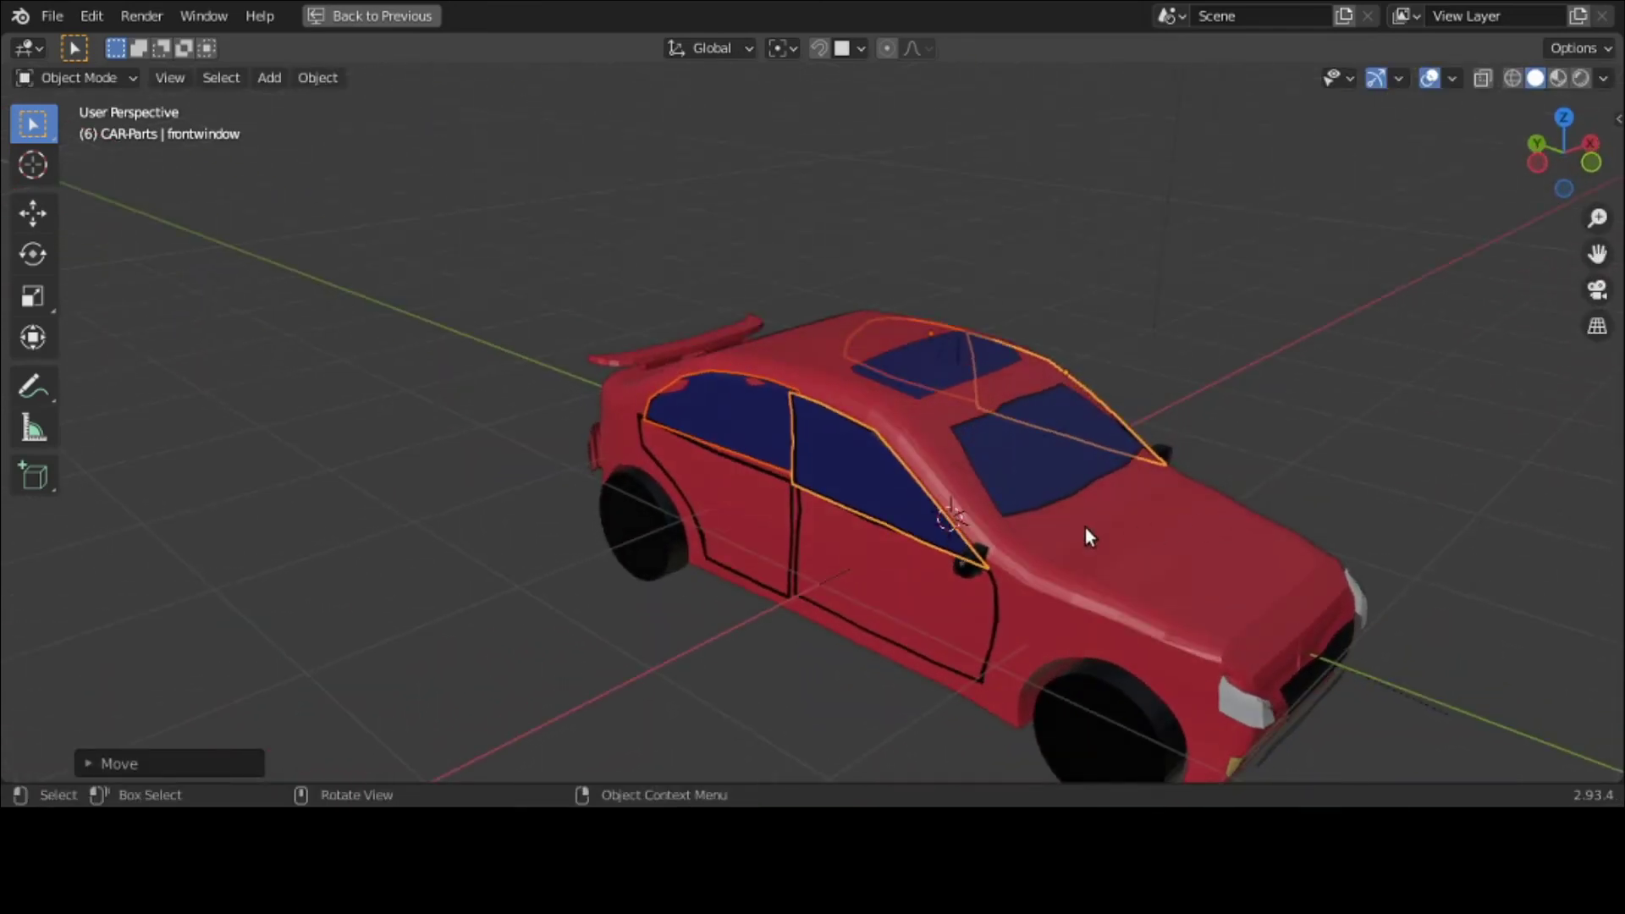
key(g)
key(x)
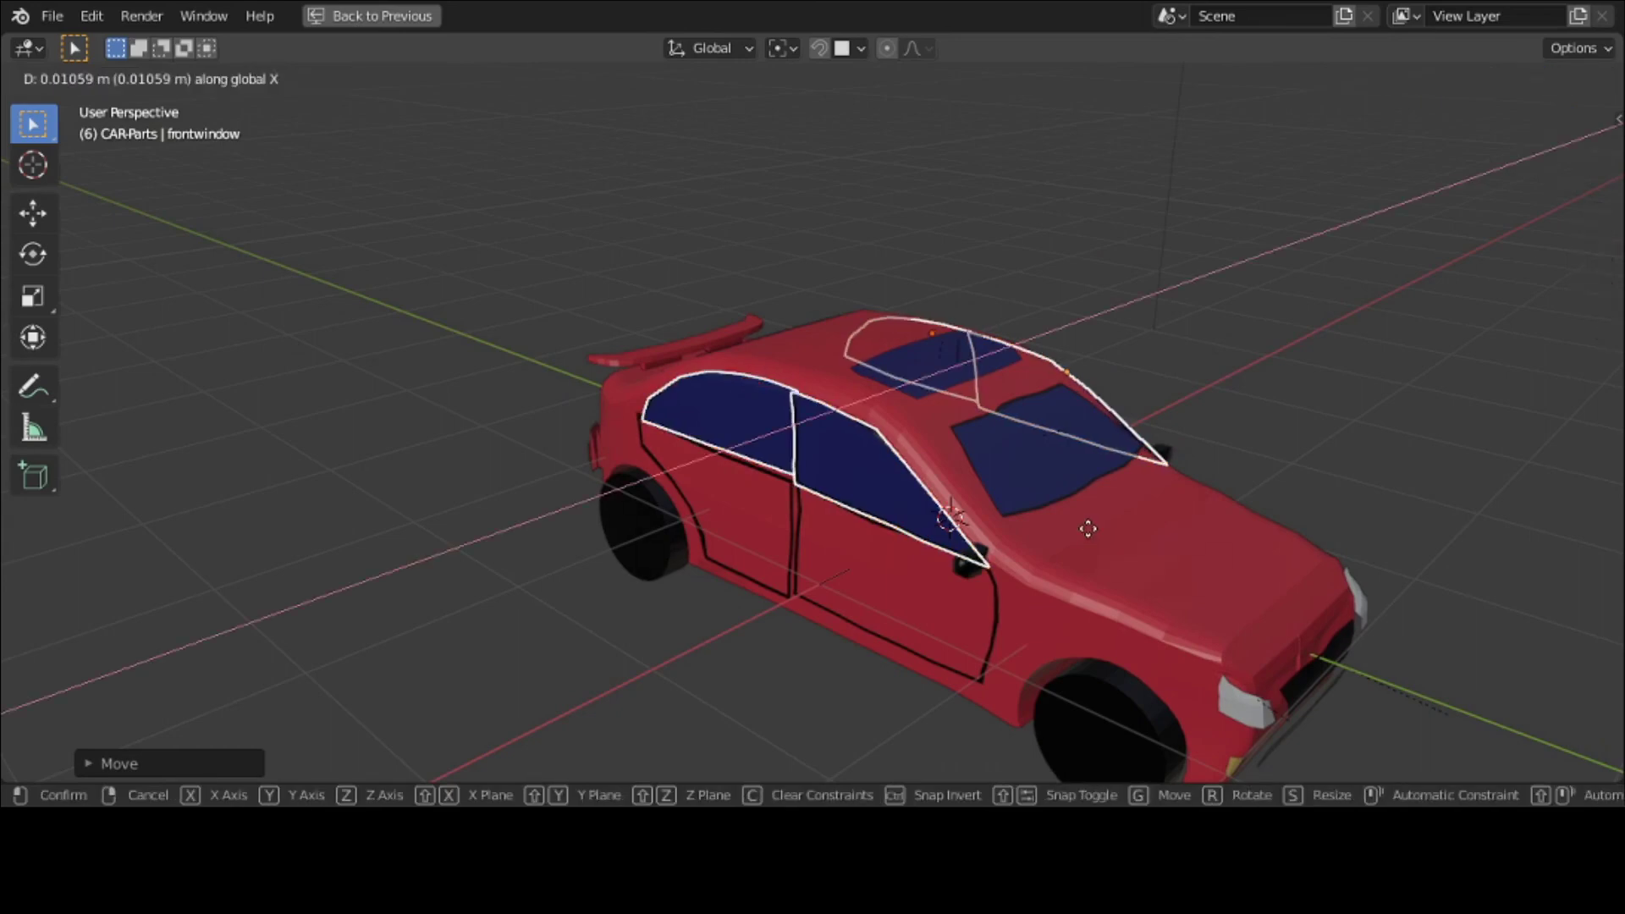
click(1088, 528)
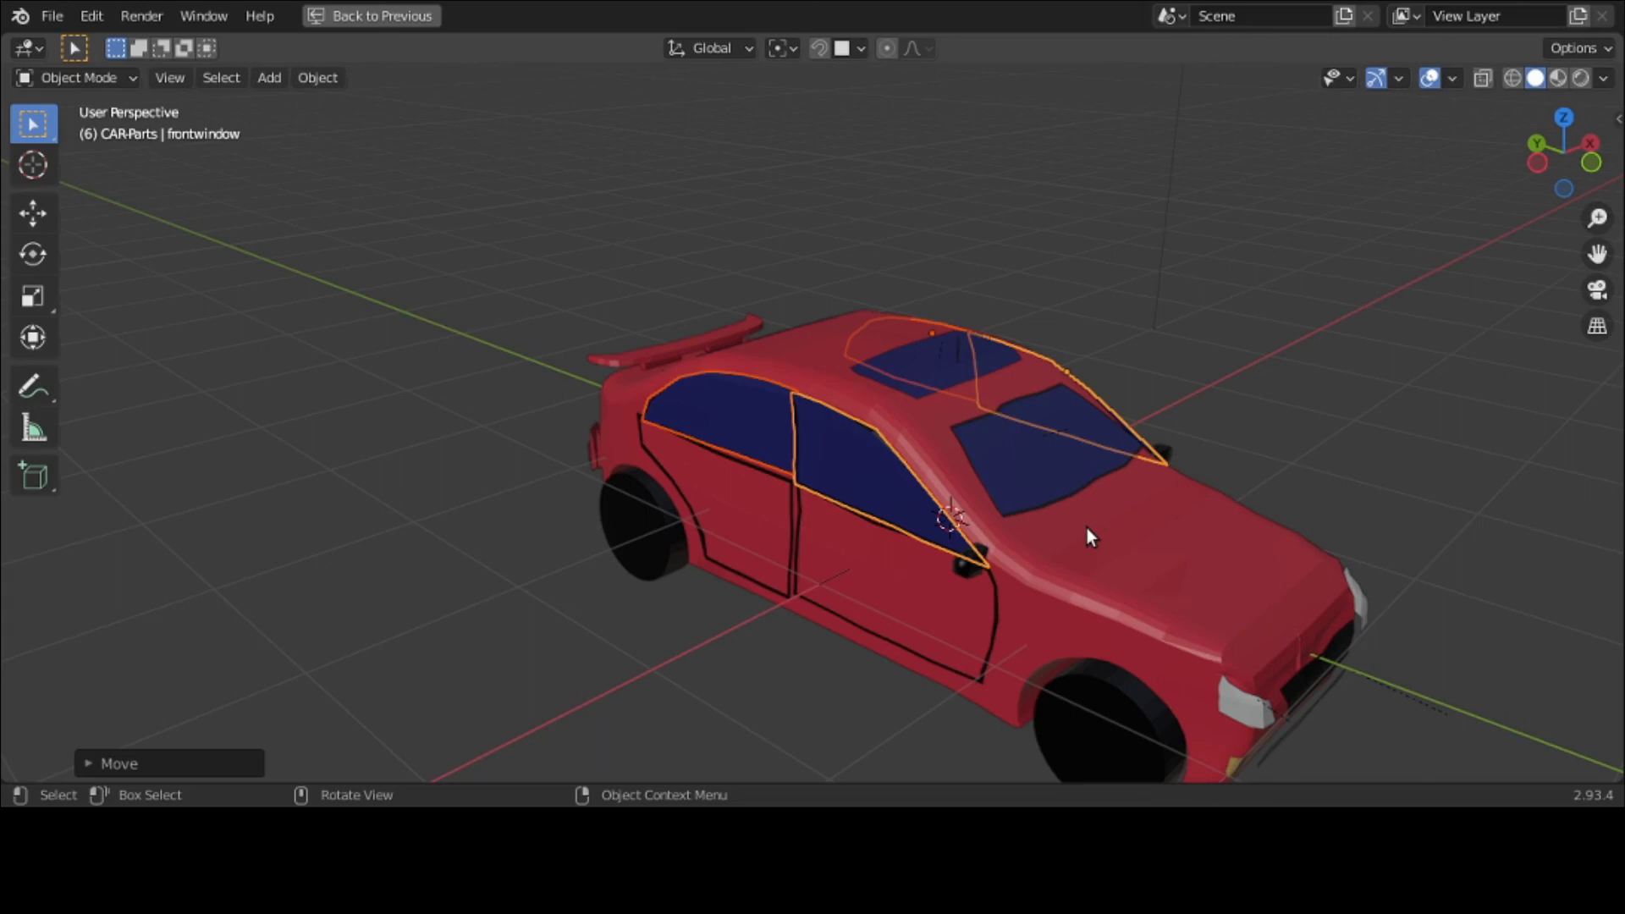
middle_drag(584, 442, 545, 384)
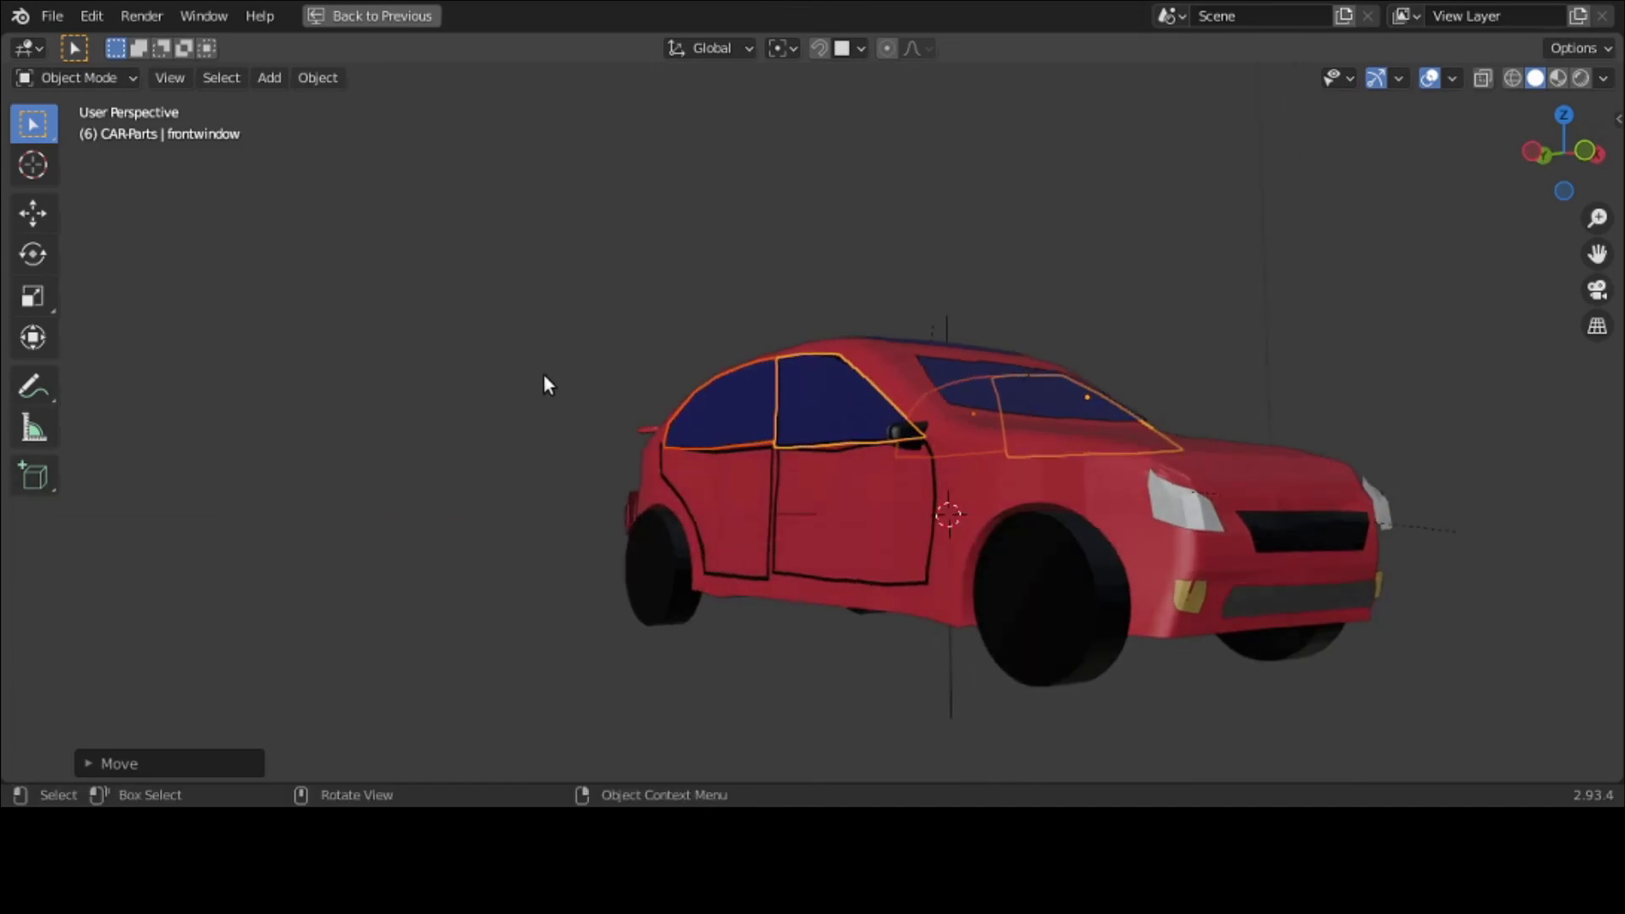